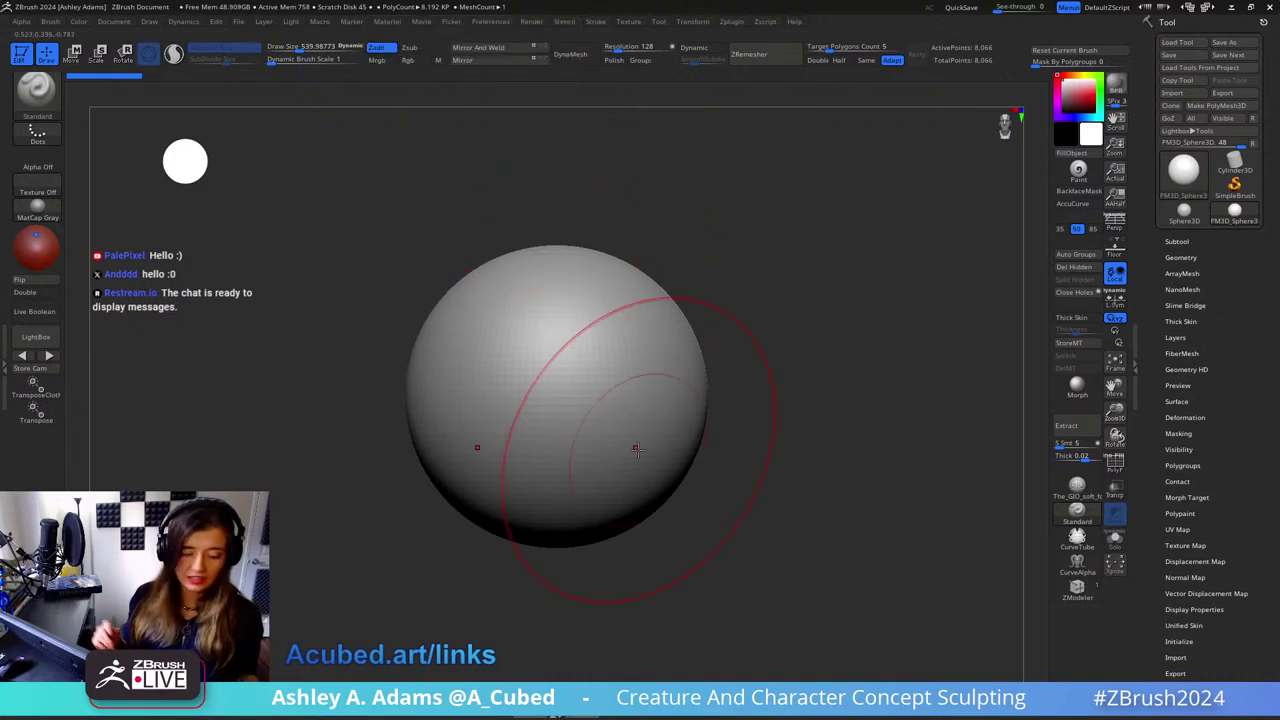
# Step: Switch to the SnakeHook brush and skip the Sculptris Pro note until the next restart
pyautogui.keyDown('ctrl'); pyautogui.moveTo(674, 451); pyautogui.dragTo(666, 391, button='right'); pyautogui.keyUp('ctrl')
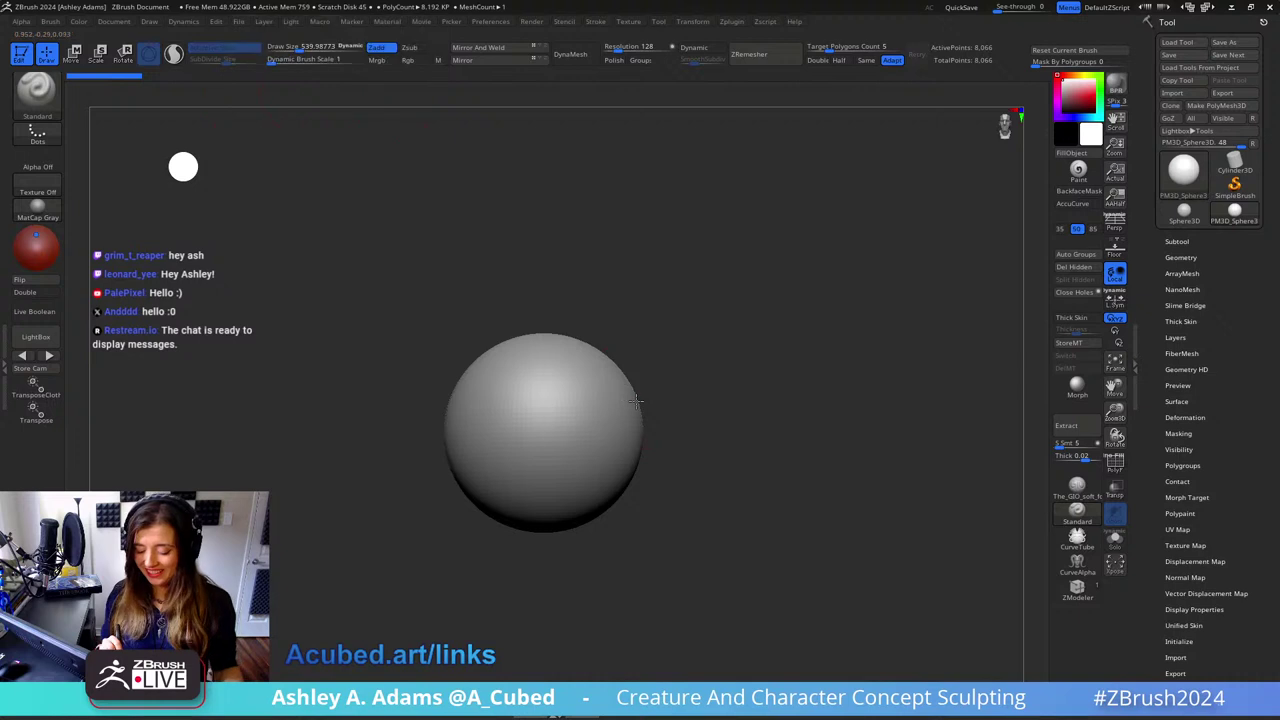
pyautogui.press('s')
pyautogui.moveTo(643, 377); pyautogui.dragTo(680, 377)
pyautogui.moveTo(640, 354)
pyautogui.keyDown('ctrl'); pyautogui.mouseDown(button='right')
pyautogui.moveTo(622, 387)
pyautogui.moveTo(624, 360)
pyautogui.mouseUp(button='right'); pyautogui.keyUp('ctrl')
pyautogui.press('s')
pyautogui.moveTo(600, 343); pyautogui.dragTo(631, 343)
pyautogui.press('2')
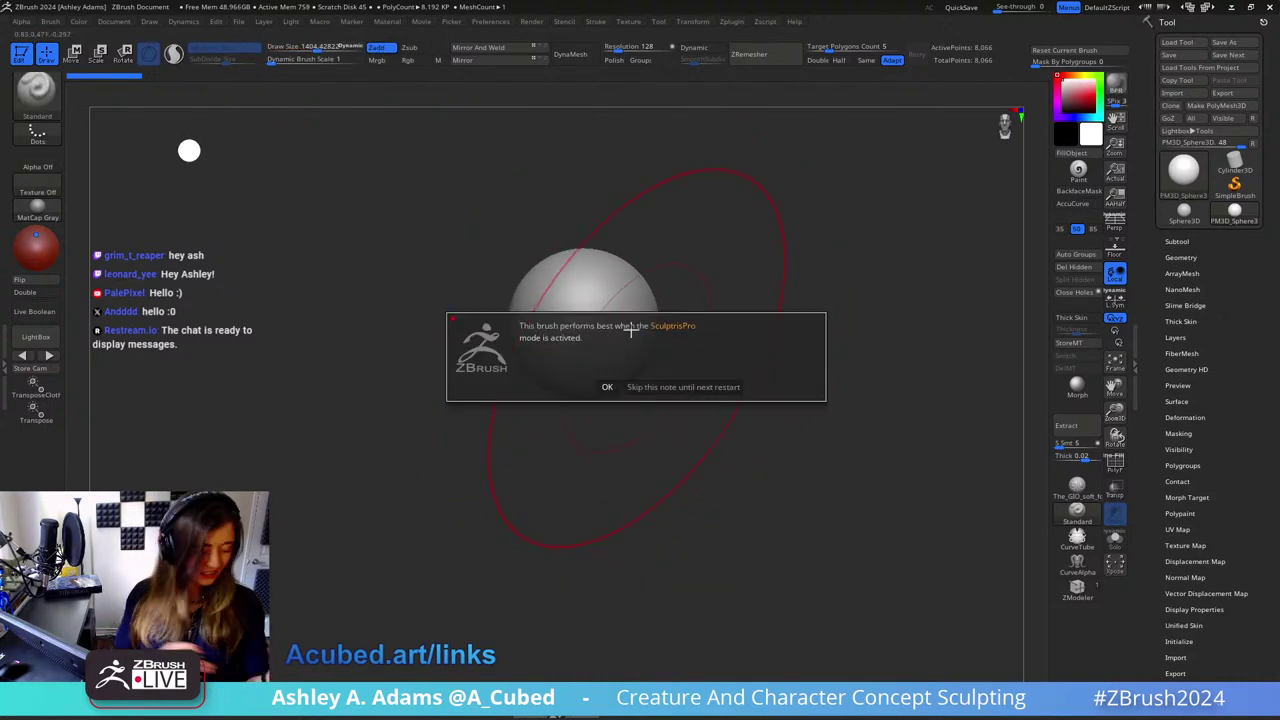
pyautogui.click(655, 387)
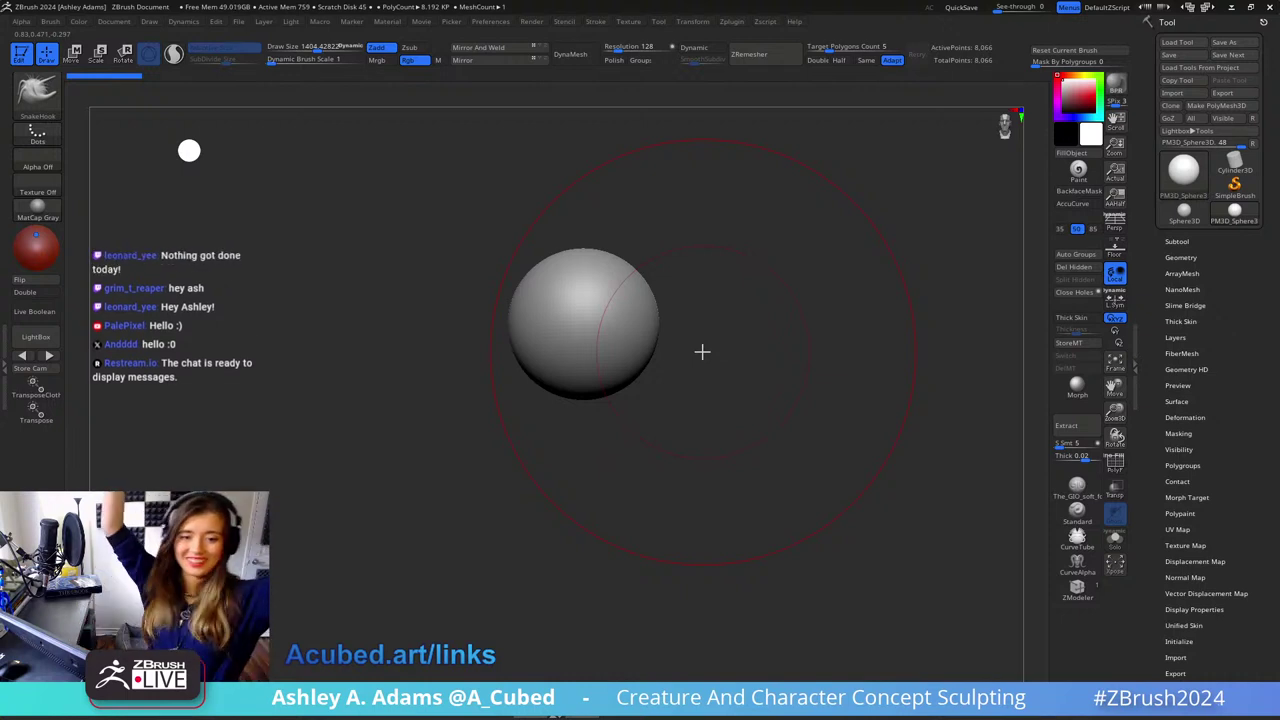
# Step: Reduce the SnakeHook draw size to about 813 and turn on AccuCurve for the brush
pyautogui.moveTo(674, 317); pyautogui.dragTo(660, 271)
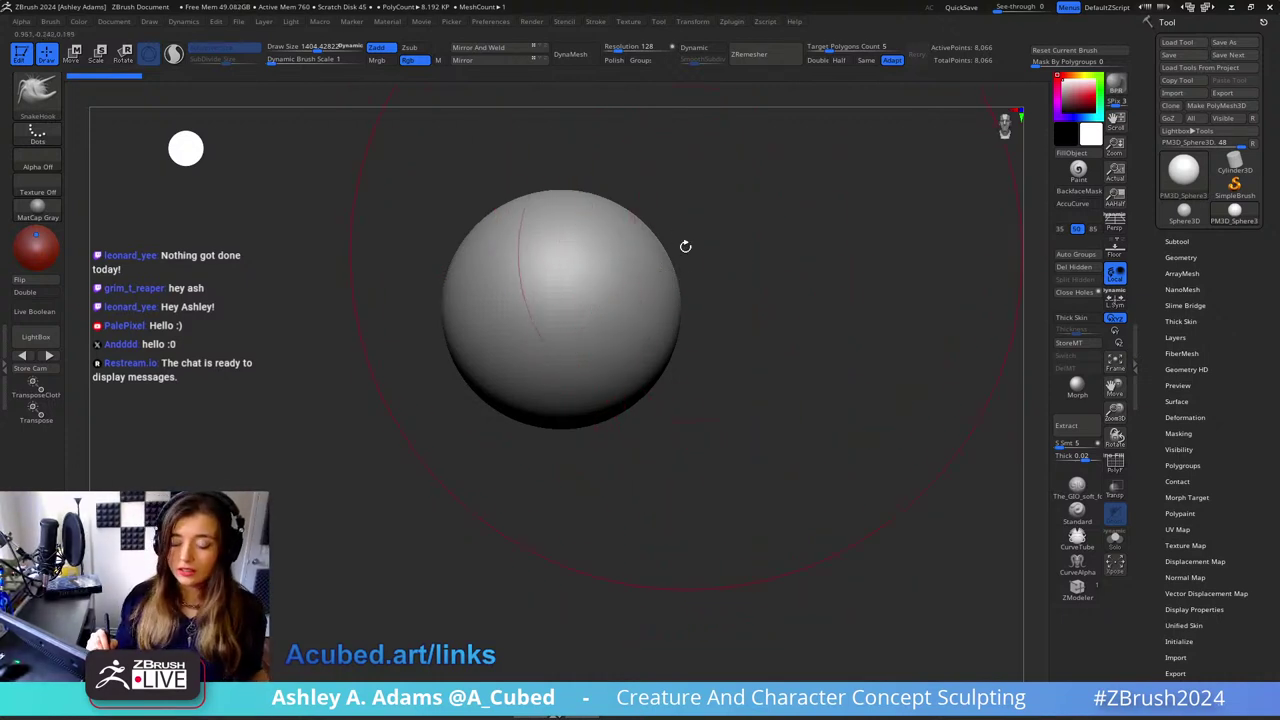
pyautogui.press('ctrl')
pyautogui.keyDown('ctrl'); pyautogui.moveTo(648, 330); pyautogui.dragTo(657, 252, button='right'); pyautogui.keyUp('ctrl')
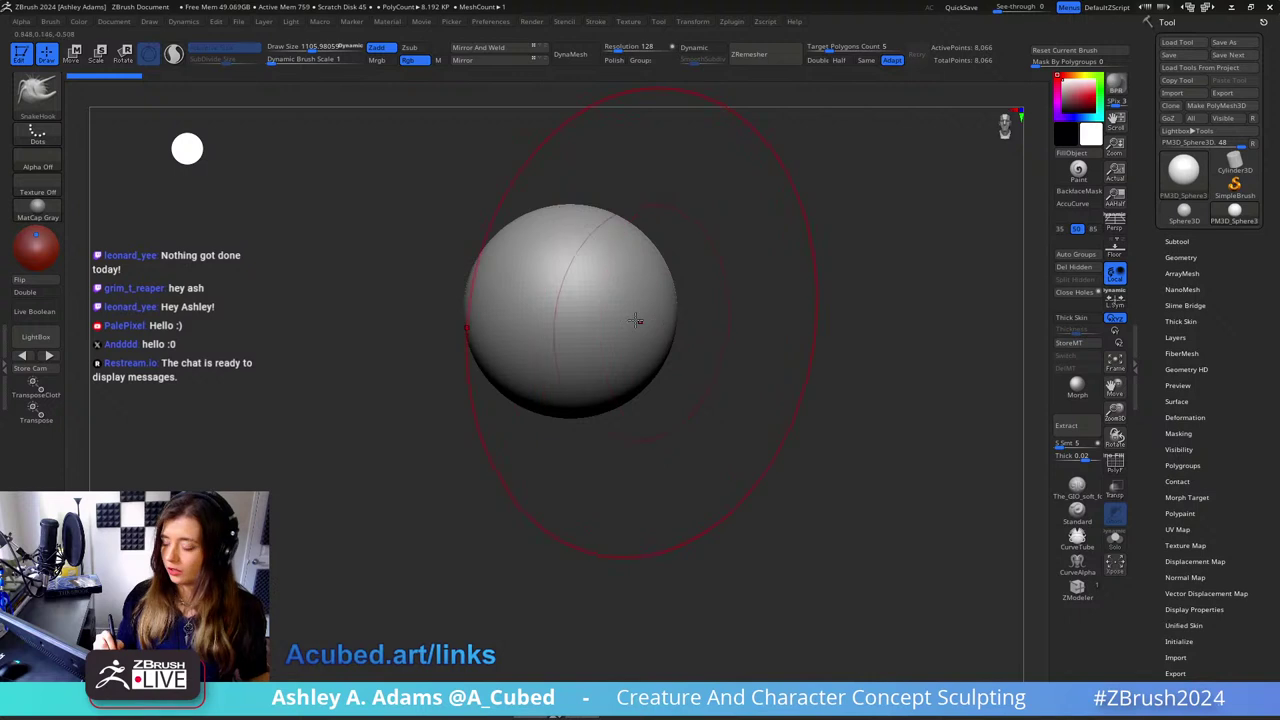
pyautogui.press('space')
pyautogui.moveTo(585, 321); pyautogui.dragTo(560, 321)
pyautogui.keyDown('alt'); pyautogui.moveTo(649, 297); pyautogui.dragTo(682, 284, button='right'); pyautogui.keyUp('alt')
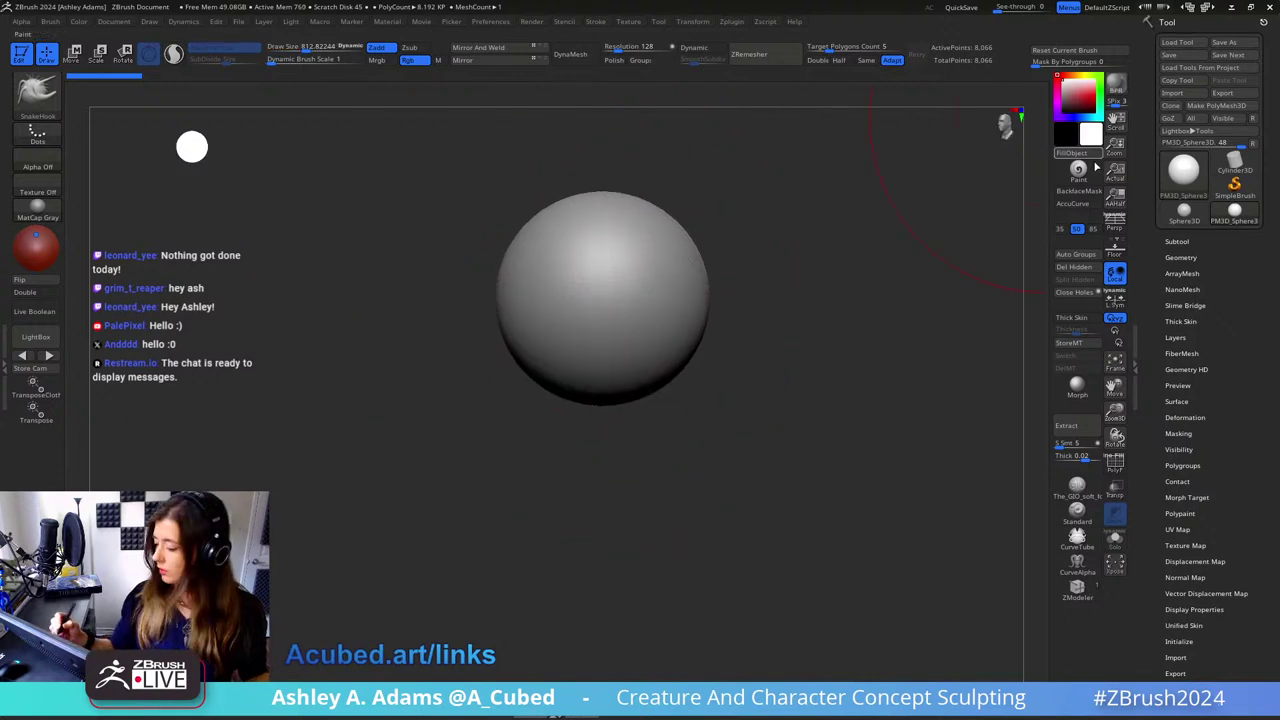
pyautogui.click(1080, 204)
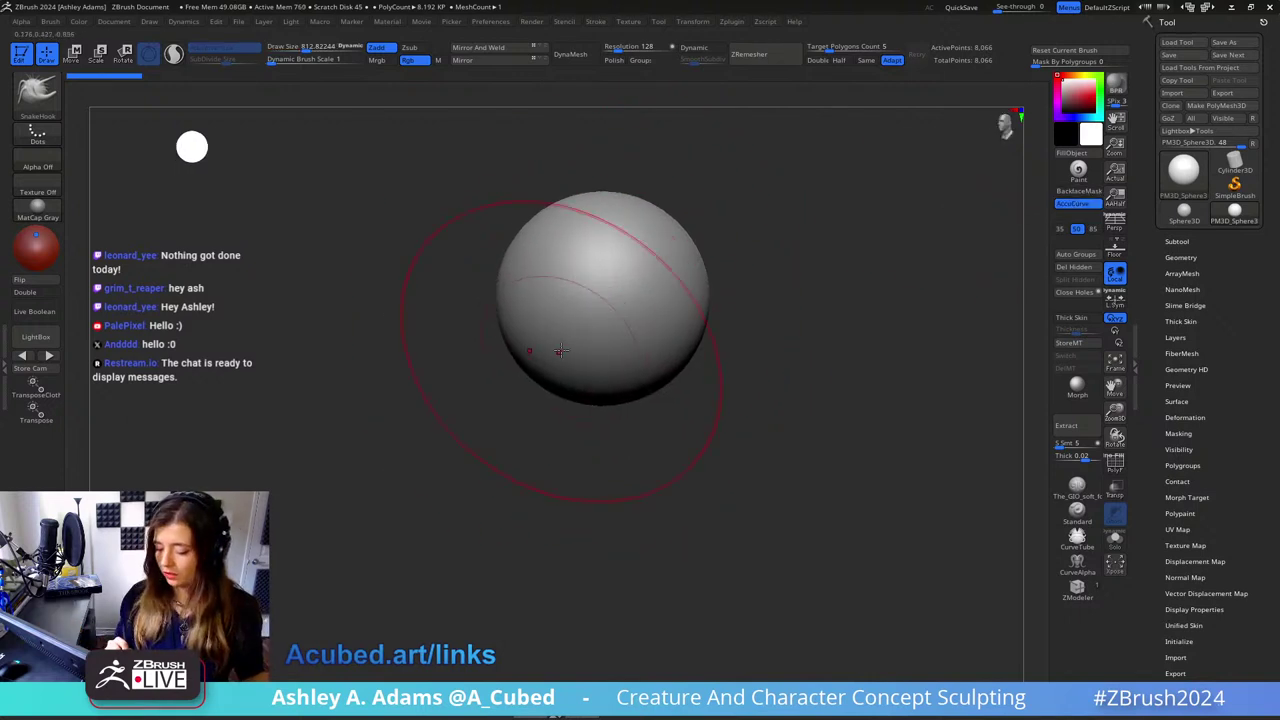
# Step: Pull the lower front of the sphere down and forward into an elongated, tapering head, reducing the draw size to about 565
pyautogui.moveTo(563, 350); pyautogui.dragTo(508, 417)
pyautogui.moveTo(573, 428)
pyautogui.keyDown('ctrl'); pyautogui.mouseDown(button='right')
pyautogui.moveTo(589, 380)
pyautogui.moveTo(580, 391)
pyautogui.mouseUp(button='right'); pyautogui.keyUp('ctrl')
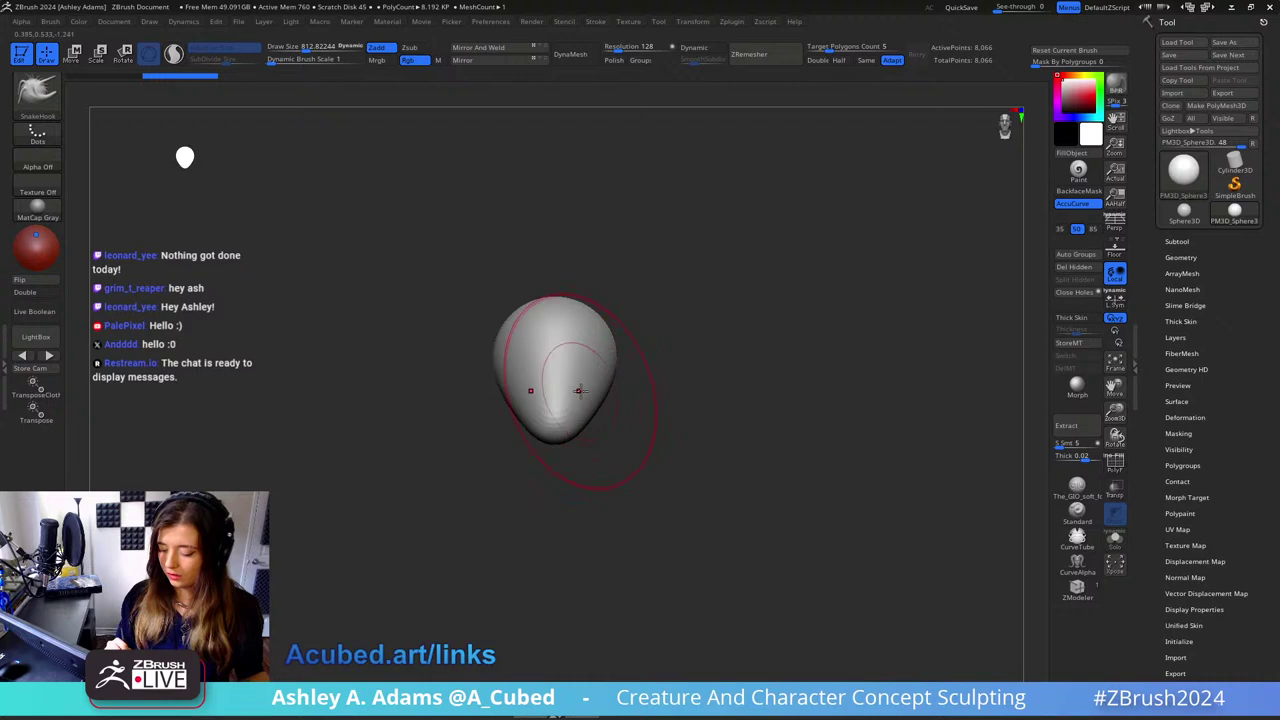
pyautogui.moveTo(580, 391); pyautogui.dragTo(622, 362)
pyautogui.moveTo(712, 357); pyautogui.dragTo(634, 356, button='right')
pyautogui.press('space')
pyautogui.moveTo(600, 383); pyautogui.dragTo(574, 383)
pyautogui.moveTo(657, 383)
pyautogui.keyDown('alt'); pyautogui.mouseDown(button='right')
pyautogui.moveTo(674, 383)
pyautogui.moveTo(611, 328)
pyautogui.mouseUp(button='right'); pyautogui.keyUp('alt')
pyautogui.moveTo(595, 346)
pyautogui.mouseDown()
pyautogui.moveTo(582, 386)
pyautogui.moveTo(671, 352)
pyautogui.mouseUp()
# Step: Raise the draw size to about 938 and broaden the head's tapered lower end into a blunt muzzle
pyautogui.press('space')
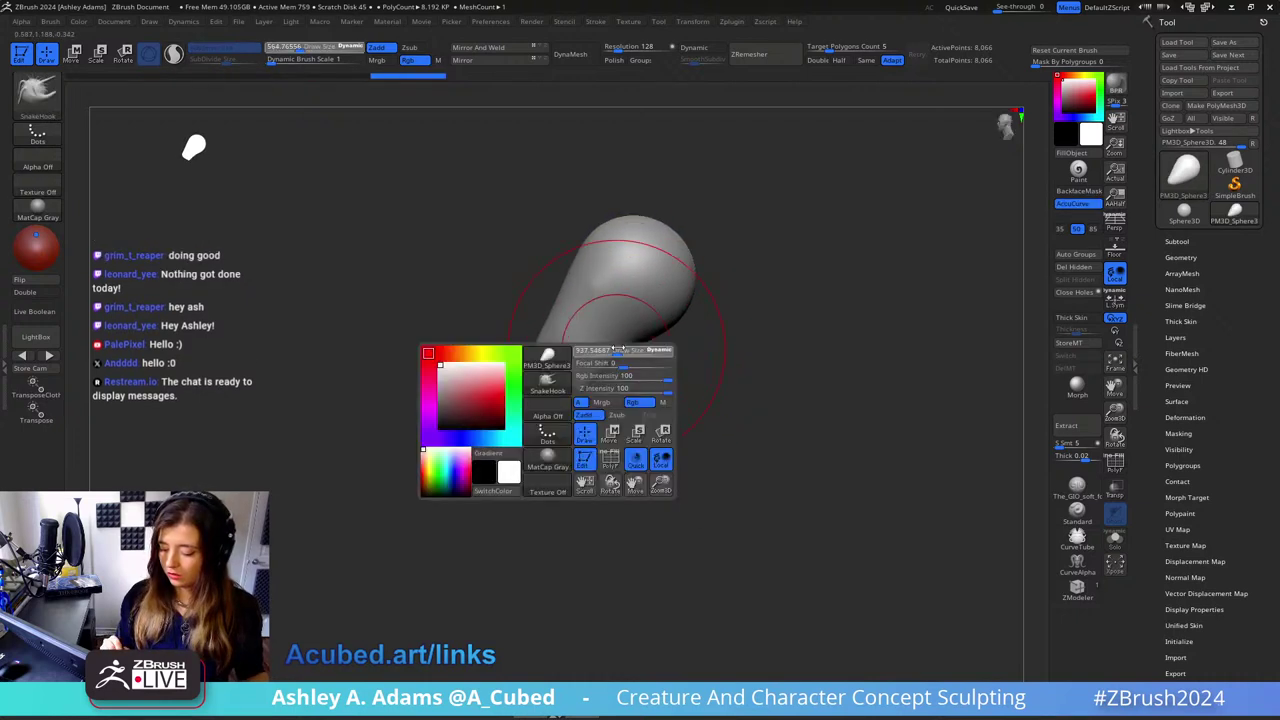
pyautogui.moveTo(610, 370); pyautogui.dragTo(680, 365, button='right')
pyautogui.moveTo(650, 340); pyautogui.dragTo(570, 374)
pyautogui.hotkey('ctrl', 'z')
pyautogui.press('space')
pyautogui.moveTo(609, 371); pyautogui.dragTo(587, 349, button='right')
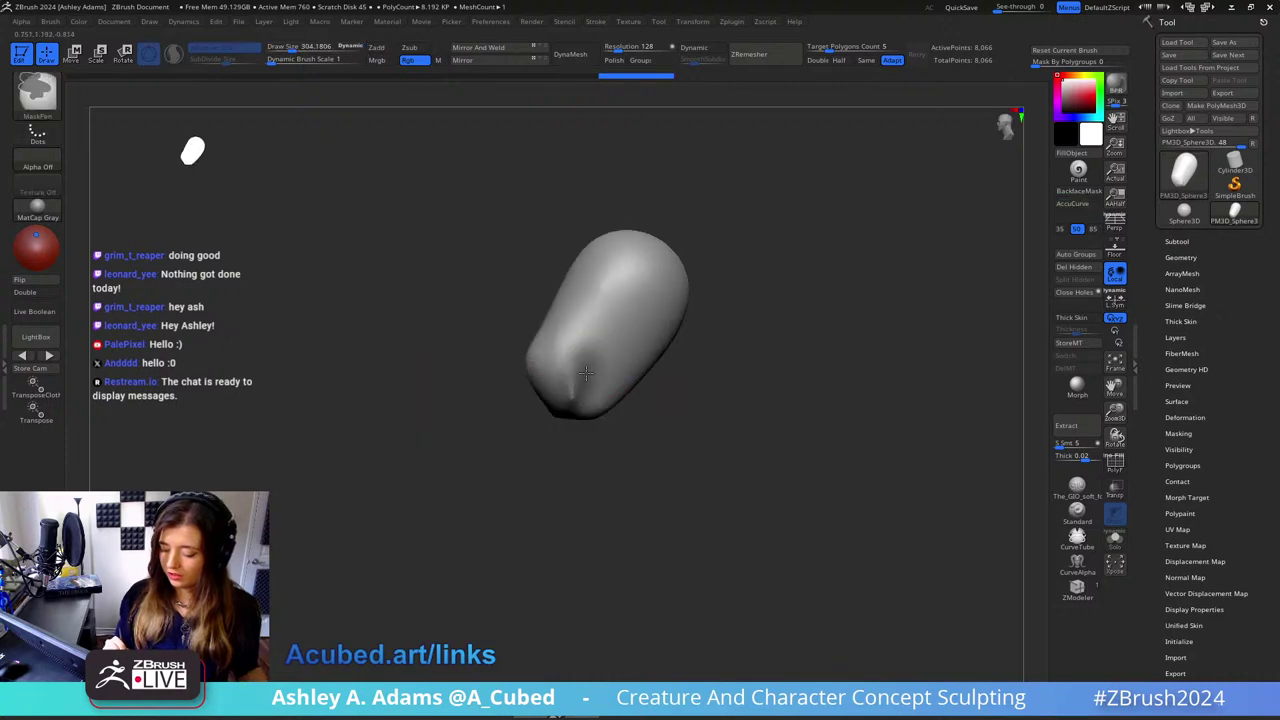
# Step: Mask a patch on each side of the muzzle tip, invert the mask, and pull out a pair of pointed fangs
pyautogui.moveTo(586, 373)
pyautogui.keyDown('ctrl'); pyautogui.mouseDown()
pyautogui.moveTo(582, 392)
pyautogui.moveTo(628, 383)
pyautogui.mouseUp(); pyautogui.keyUp('ctrl')
pyautogui.keyDown('ctrl'); pyautogui.click(680, 346); pyautogui.keyUp('ctrl')
pyautogui.press('space')
pyautogui.moveTo(640, 390); pyautogui.dragTo(622, 377, button='right')
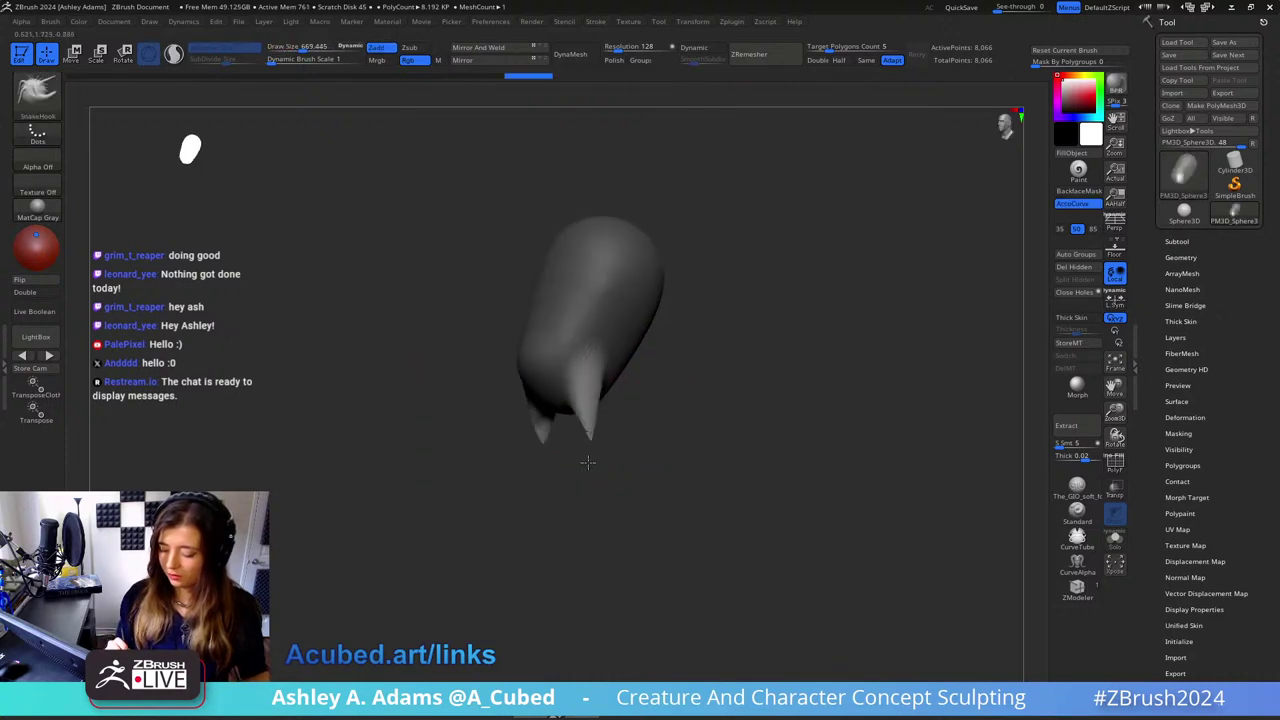
# Step: Lengthen and bend the two fangs with a draw size of about 1141, and smooth them
pyautogui.moveTo(574, 462); pyautogui.dragTo(698, 398, button='right')
pyautogui.press('space')
pyautogui.moveTo(668, 389); pyautogui.dragTo(688, 389)
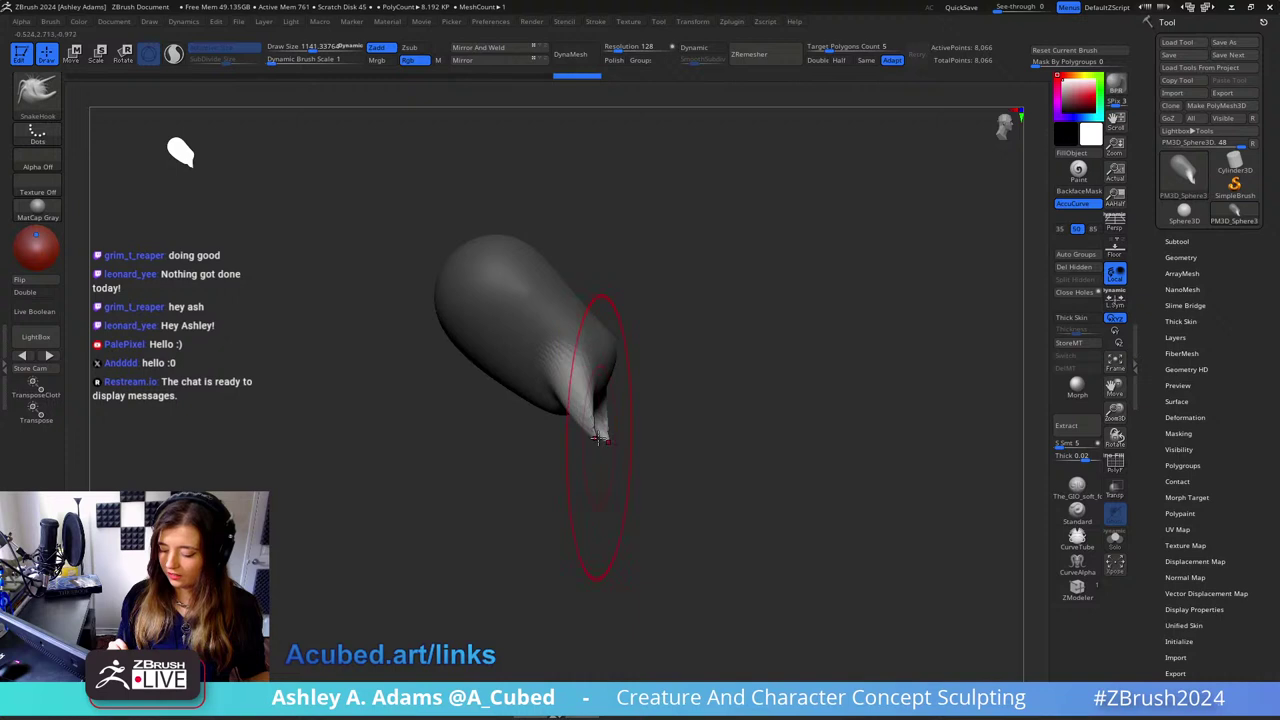
pyautogui.moveTo(581, 452); pyautogui.dragTo(647, 392, button='right')
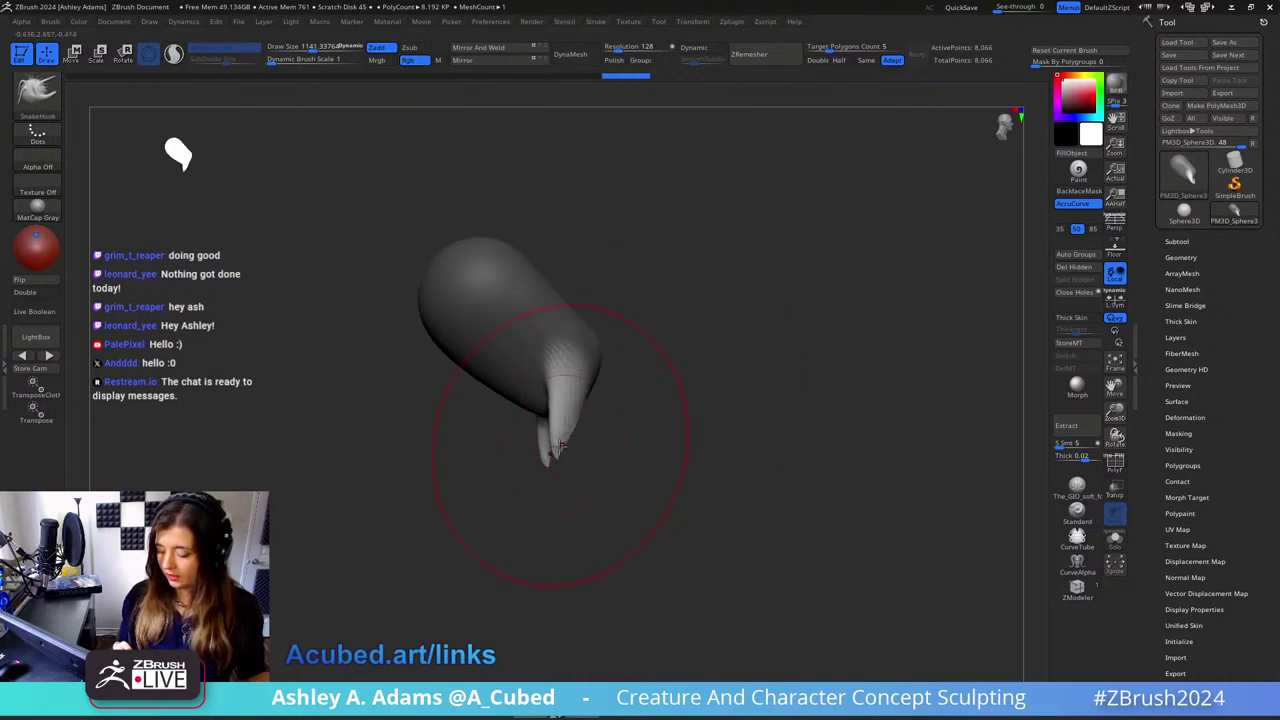
pyautogui.keyDown('shift'); pyautogui.moveTo(576, 418); pyautogui.dragTo(527, 444); pyautogui.keyUp('shift')
pyautogui.moveTo(648, 385)
pyautogui.mouseDown()
pyautogui.moveTo(576, 369)
pyautogui.moveTo(492, 400)
pyautogui.mouseUp()
# Step: Clear the mask and adjust the overall head shape with a smaller SnakeHook brush
pyautogui.press('space')
pyautogui.moveTo(572, 372); pyautogui.dragTo(545, 372)
pyautogui.moveTo(598, 325); pyautogui.dragTo(690, 318)
pyautogui.keyDown('ctrl'); pyautogui.moveTo(687, 337); pyautogui.dragTo(755, 258); pyautogui.keyUp('ctrl')
pyautogui.moveTo(680, 275)
pyautogui.mouseDown()
pyautogui.moveTo(703, 263)
pyautogui.moveTo(582, 355)
pyautogui.mouseUp()
# Step: Mask a round patch on each upper side of the head with a draw size of about 342, and invert the mask
pyautogui.press('space')
pyautogui.moveTo(620, 306); pyautogui.dragTo(598, 306)
pyautogui.moveTo(578, 335); pyautogui.dragTo(669, 221)
pyautogui.keyDown('ctrl'); pyautogui.moveTo(614, 320); pyautogui.dragTo(608, 336); pyautogui.keyUp('ctrl')
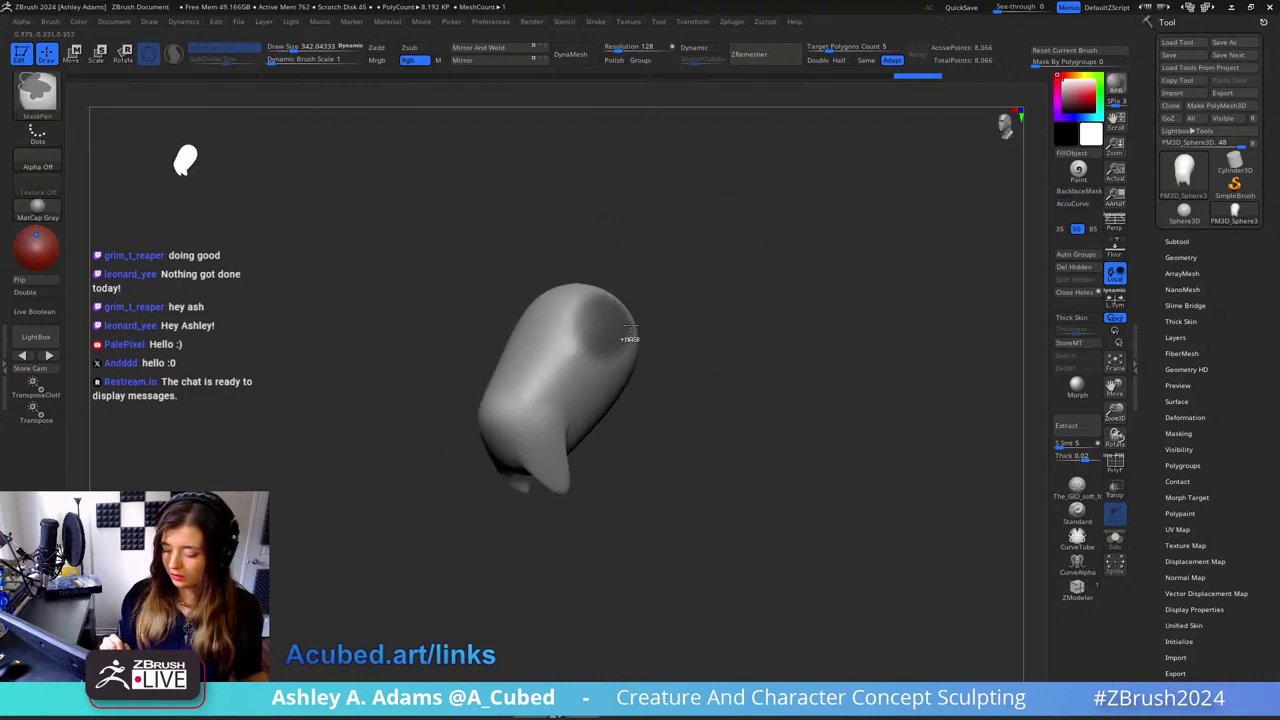
pyautogui.keyDown('ctrl'); pyautogui.click(669, 283); pyautogui.keyUp('ctrl')
# Step: Pull the unmasked patches up and outward into two thick horns, using a draw size of about 2785
pyautogui.press('space')
pyautogui.moveTo(669, 283); pyautogui.dragTo(700, 283)
pyautogui.moveTo(668, 285); pyautogui.dragTo(704, 292)
pyautogui.moveTo(615, 314)
pyautogui.mouseDown()
pyautogui.moveTo(670, 250)
pyautogui.moveTo(712, 250)
pyautogui.moveTo(615, 245)
pyautogui.mouseUp()
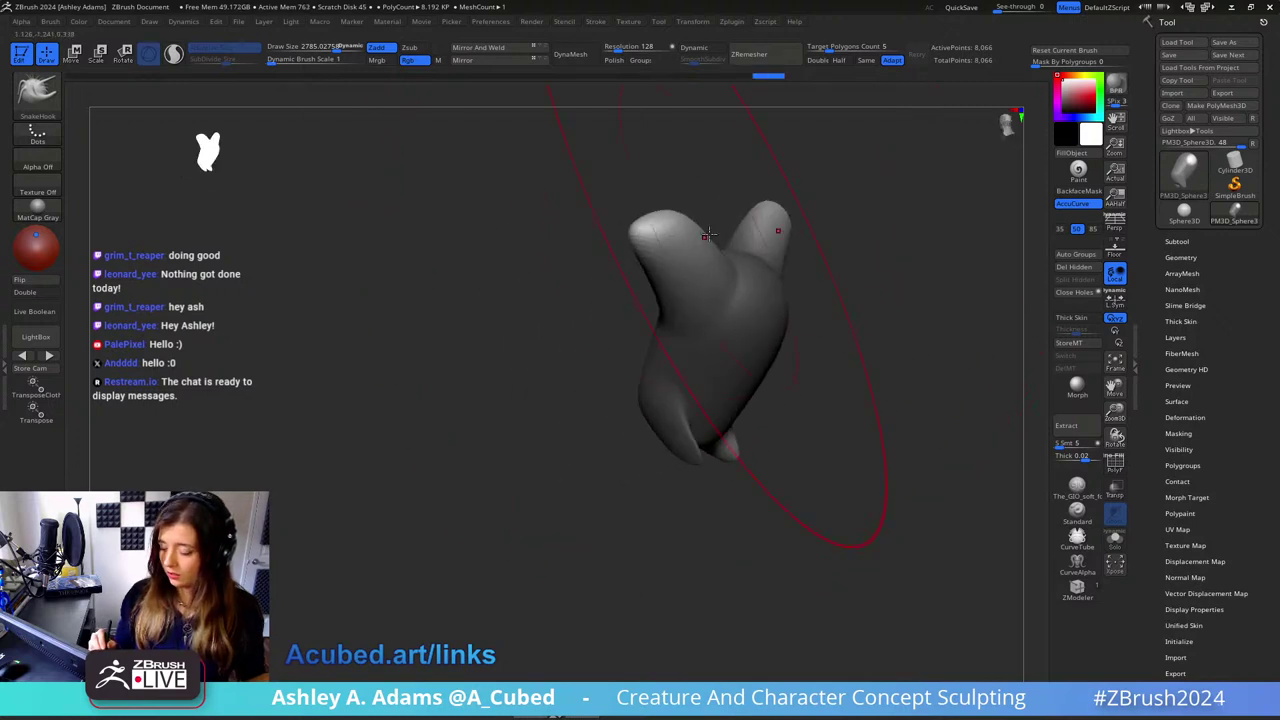
pyautogui.moveTo(707, 235); pyautogui.dragTo(673, 221, button='right')
pyautogui.moveTo(575, 362); pyautogui.dragTo(736, 262, button='right')
# Step: Curve the horns down and forward into tapered tips, reducing the draw size to about 1828
pyautogui.press('space')
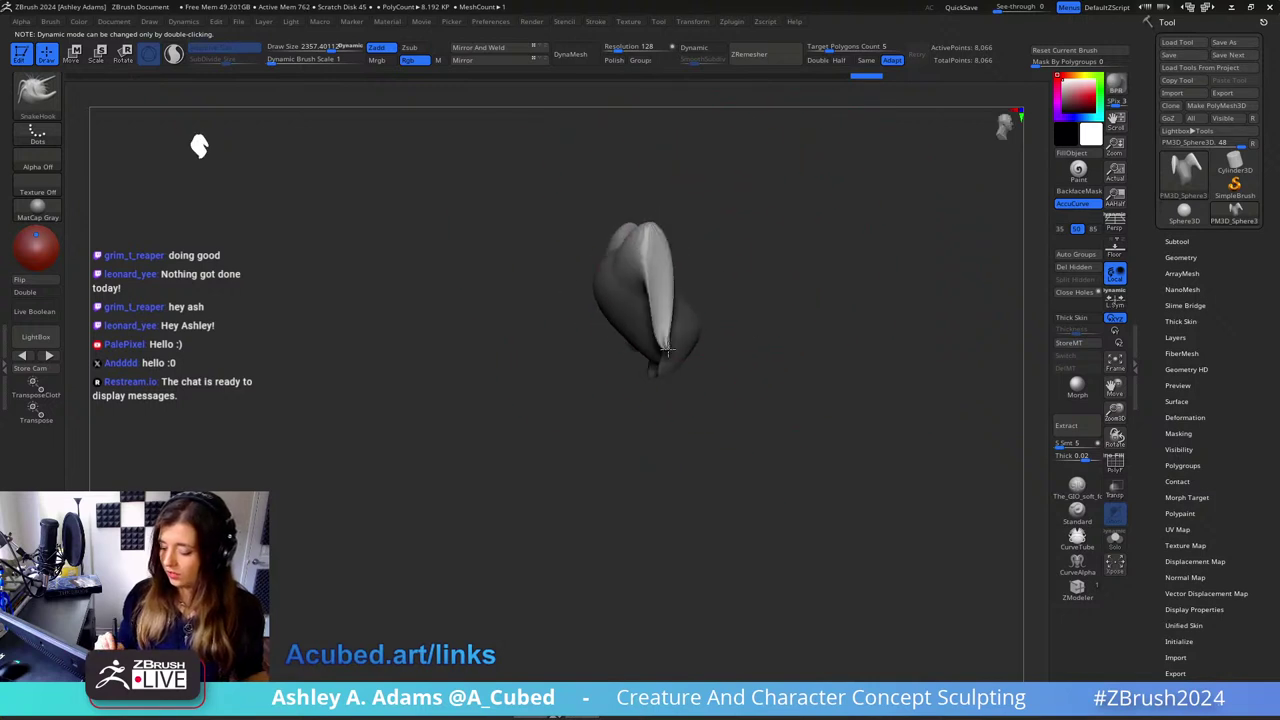
pyautogui.press('s')
pyautogui.moveTo(673, 364); pyautogui.dragTo(655, 367)
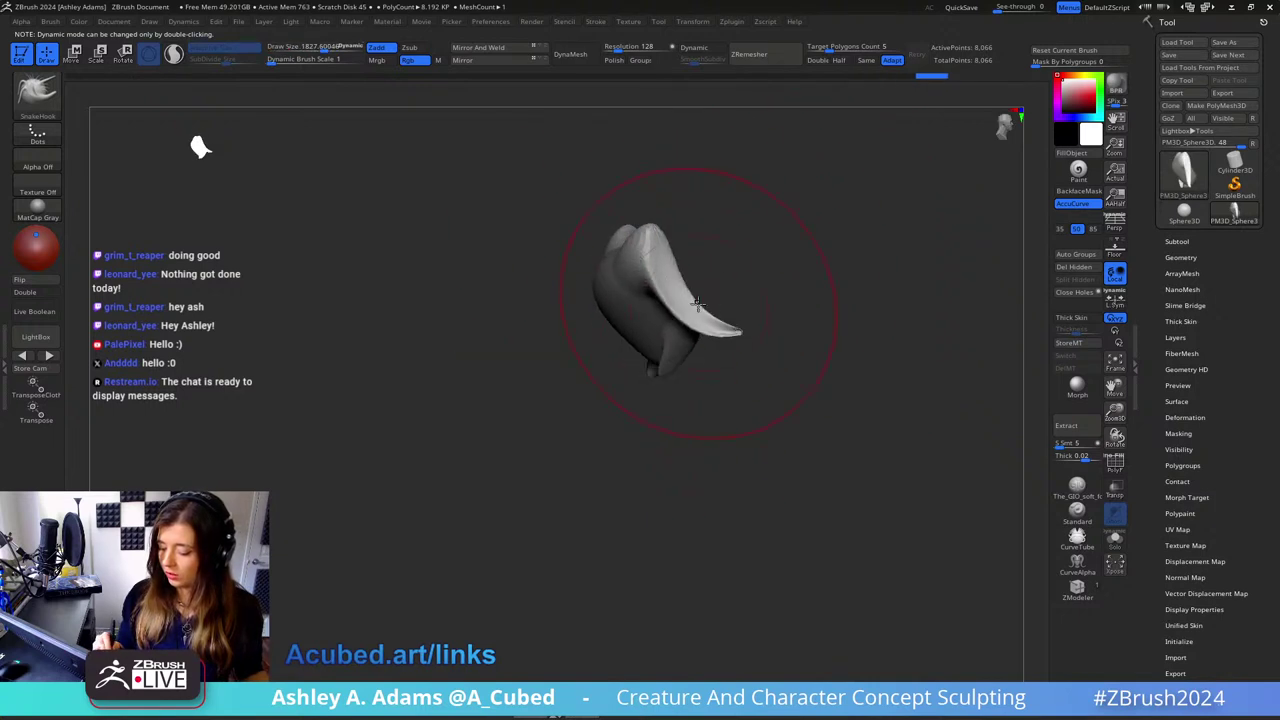
pyautogui.moveTo(677, 342)
pyautogui.mouseDown(button='right')
pyautogui.moveTo(770, 289)
pyautogui.moveTo(863, 280)
pyautogui.mouseUp(button='right')
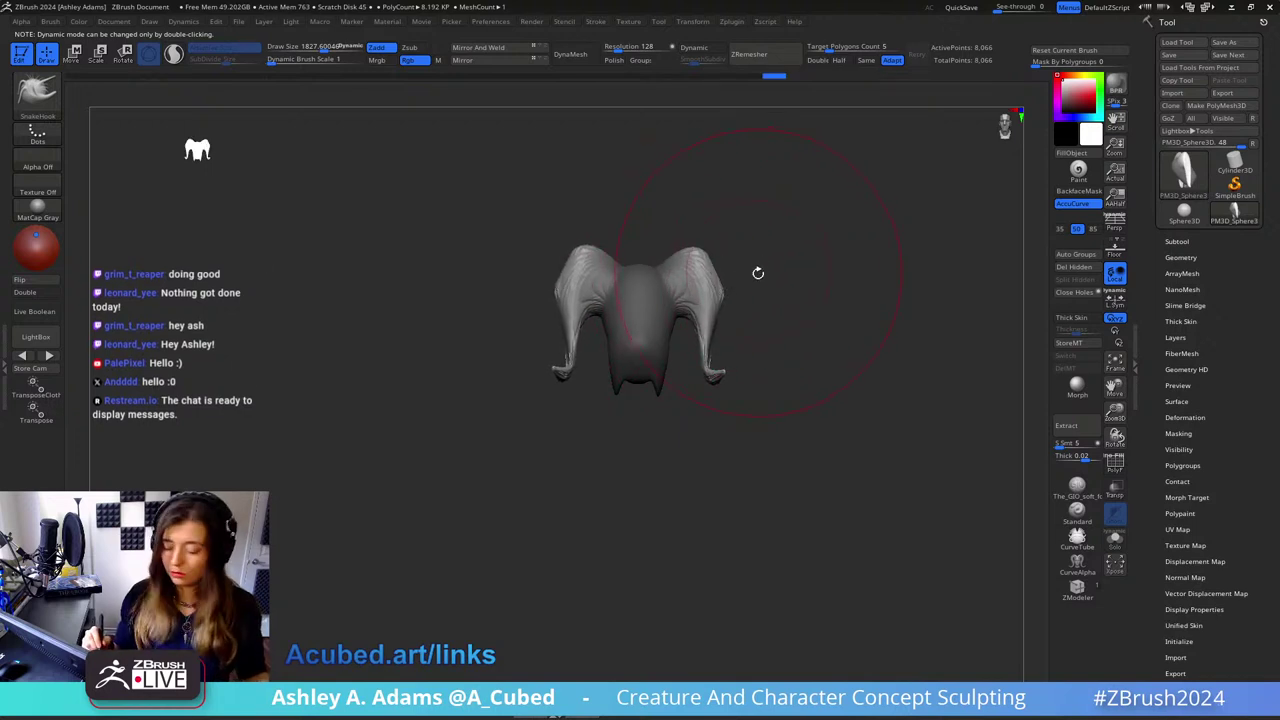
# Step: Smooth the horn surfaces and thicken the horns with the Inflate brush at a draw size of about 970
pyautogui.moveTo(757, 272); pyautogui.dragTo(743, 291, button='right')
pyautogui.press('b')
pyautogui.press('i')
pyautogui.press('n')
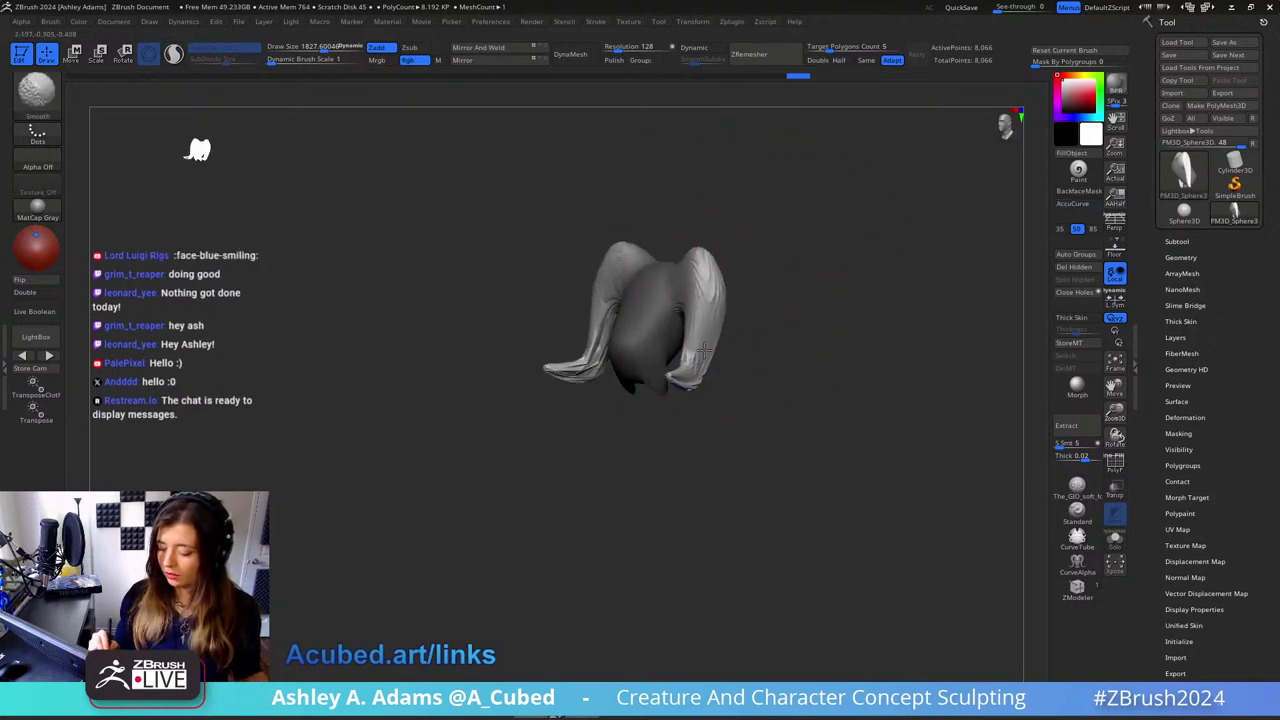
pyautogui.keyDown('shift'); pyautogui.moveTo(691, 343); pyautogui.dragTo(700, 325); pyautogui.keyUp('shift')
pyautogui.moveTo(700, 325); pyautogui.dragTo(720, 297, button='right')
pyautogui.press('s')
pyautogui.moveTo(720, 300); pyautogui.dragTo(678, 300)
pyautogui.moveTo(680, 300); pyautogui.dragTo(739, 298, button='right')
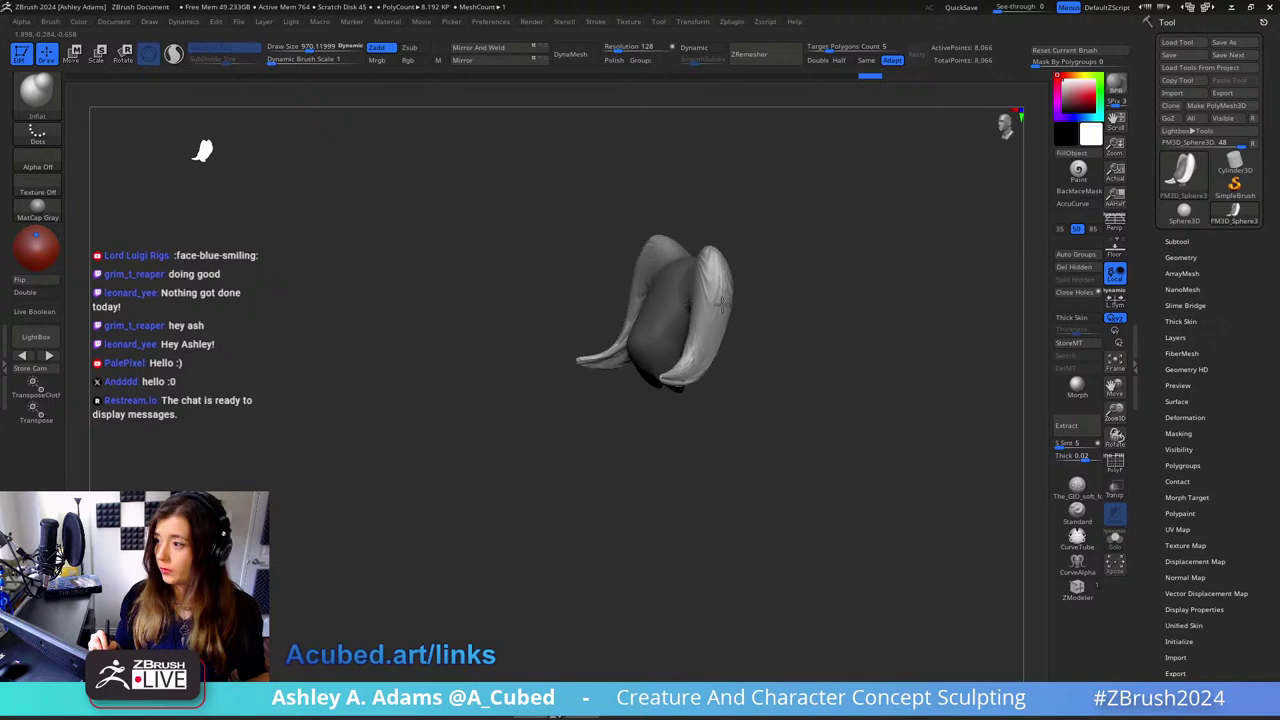
# Step: Reshape the horn curves with SnakeHook at a draw size of about 1213, and clear the mask
pyautogui.press('space')
pyautogui.moveTo(662, 268); pyautogui.dragTo(676, 268)
pyautogui.moveTo(676, 268); pyautogui.dragTo(750, 256, button='right')
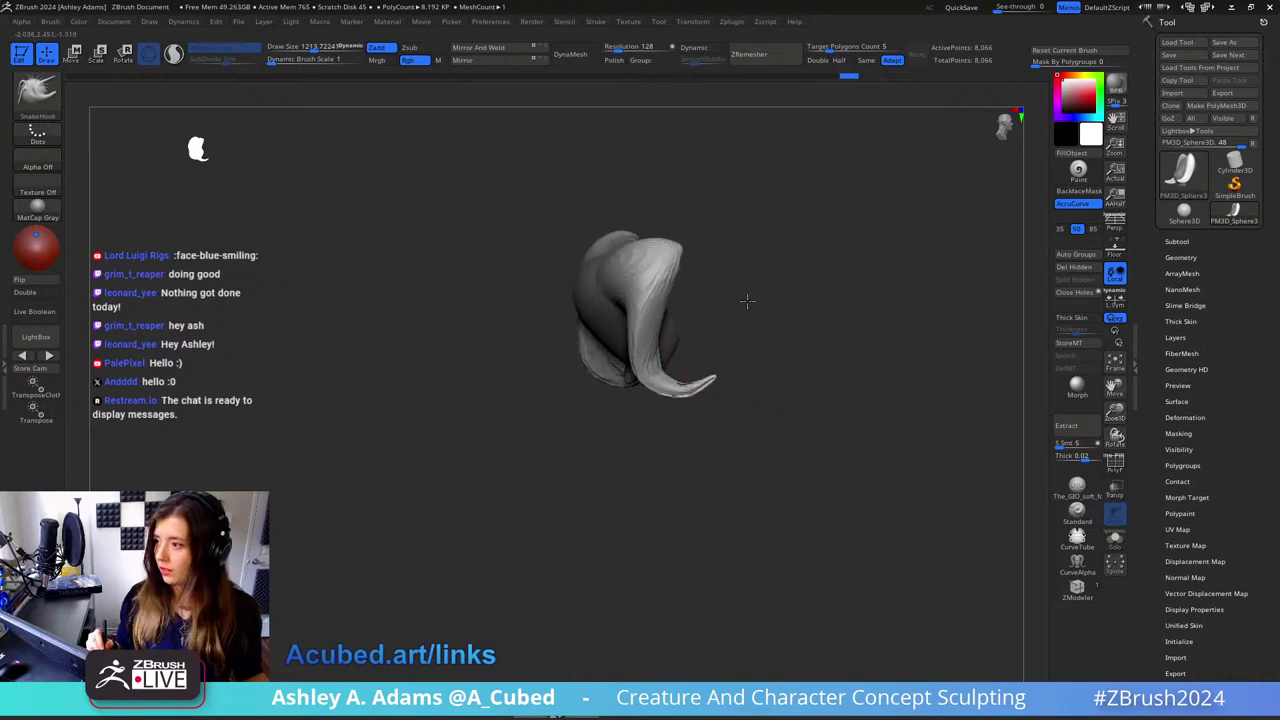
pyautogui.moveTo(687, 211); pyautogui.dragTo(697, 277, button='right')
pyautogui.keyDown('ctrl'); pyautogui.moveTo(683, 334); pyautogui.dragTo(670, 350); pyautogui.keyUp('ctrl')
# Step: Adjust the horns' outline and tips from the front with a draw size of about 1037
pyautogui.press('space')
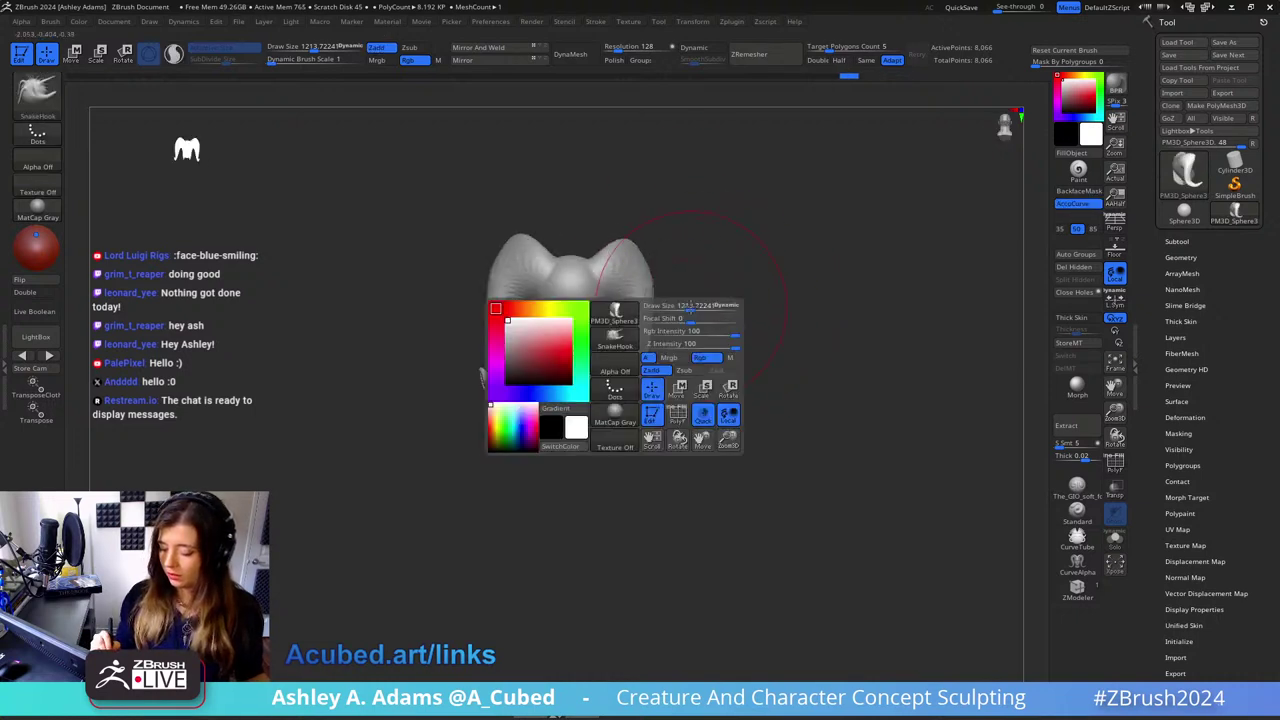
pyautogui.moveTo(676, 306)
pyautogui.mouseDown()
pyautogui.moveTo(692, 306)
pyautogui.moveTo(630, 318)
pyautogui.mouseUp()
pyautogui.press('space')
pyautogui.moveTo(643, 391); pyautogui.dragTo(648, 384)
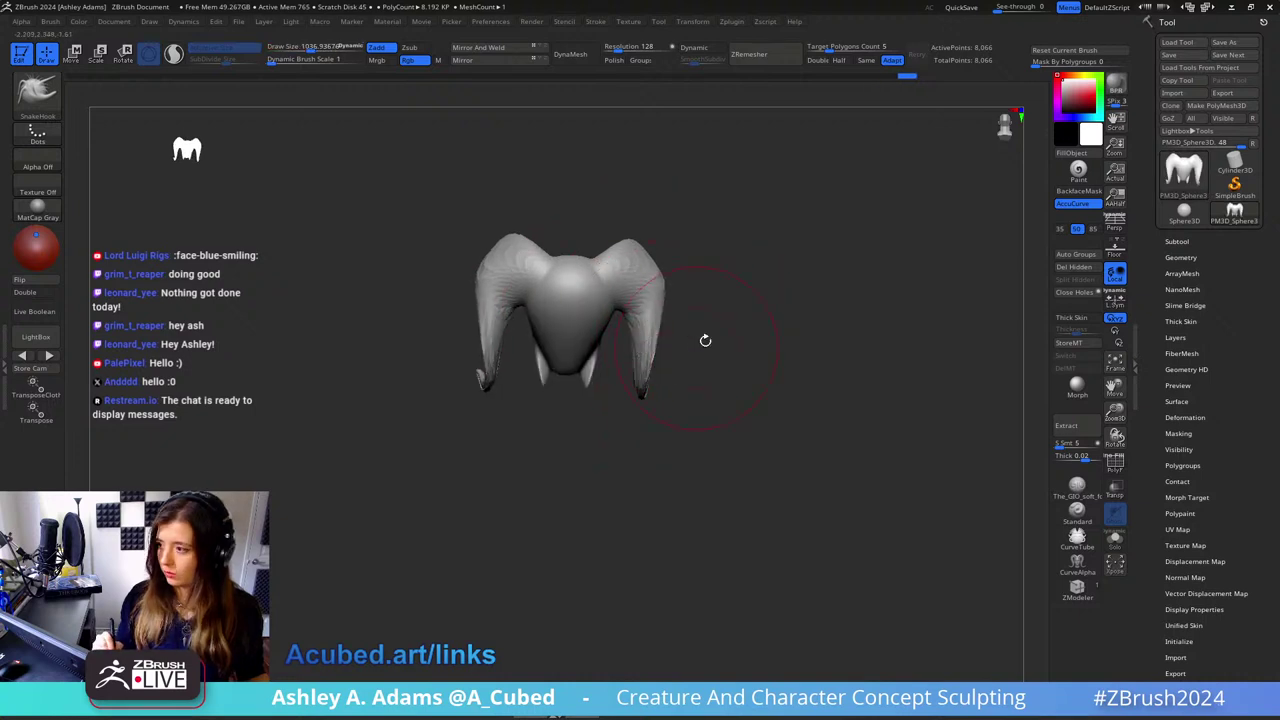
pyautogui.moveTo(705, 340); pyautogui.dragTo(655, 330, button='right')
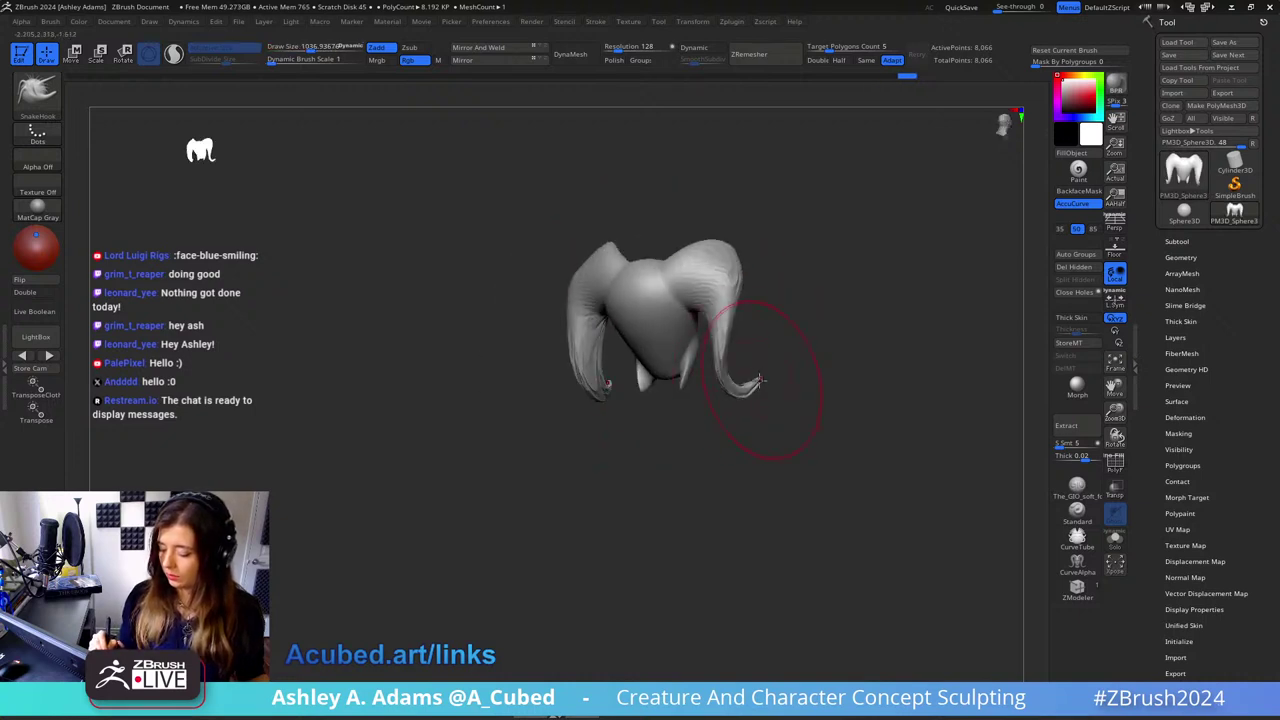
pyautogui.moveTo(745, 388)
pyautogui.mouseDown(button='right')
pyautogui.moveTo(817, 357)
pyautogui.moveTo(806, 346)
pyautogui.mouseUp(button='right')
# Step: Flare the horn tips outward and push in eye sockets beside the horn bases, reducing the draw size to about 565
pyautogui.press('space')
pyautogui.moveTo(818, 346); pyautogui.dragTo(803, 346)
pyautogui.moveTo(803, 346)
pyautogui.mouseDown(button='right')
pyautogui.moveTo(820, 309)
pyautogui.moveTo(706, 352)
pyautogui.mouseUp(button='right')
pyautogui.keyDown('ctrl'); pyautogui.moveTo(706, 352); pyautogui.dragTo(696, 372, button='right'); pyautogui.keyUp('ctrl')
pyautogui.press('space')
pyautogui.moveTo(630, 368); pyautogui.dragTo(646, 368)
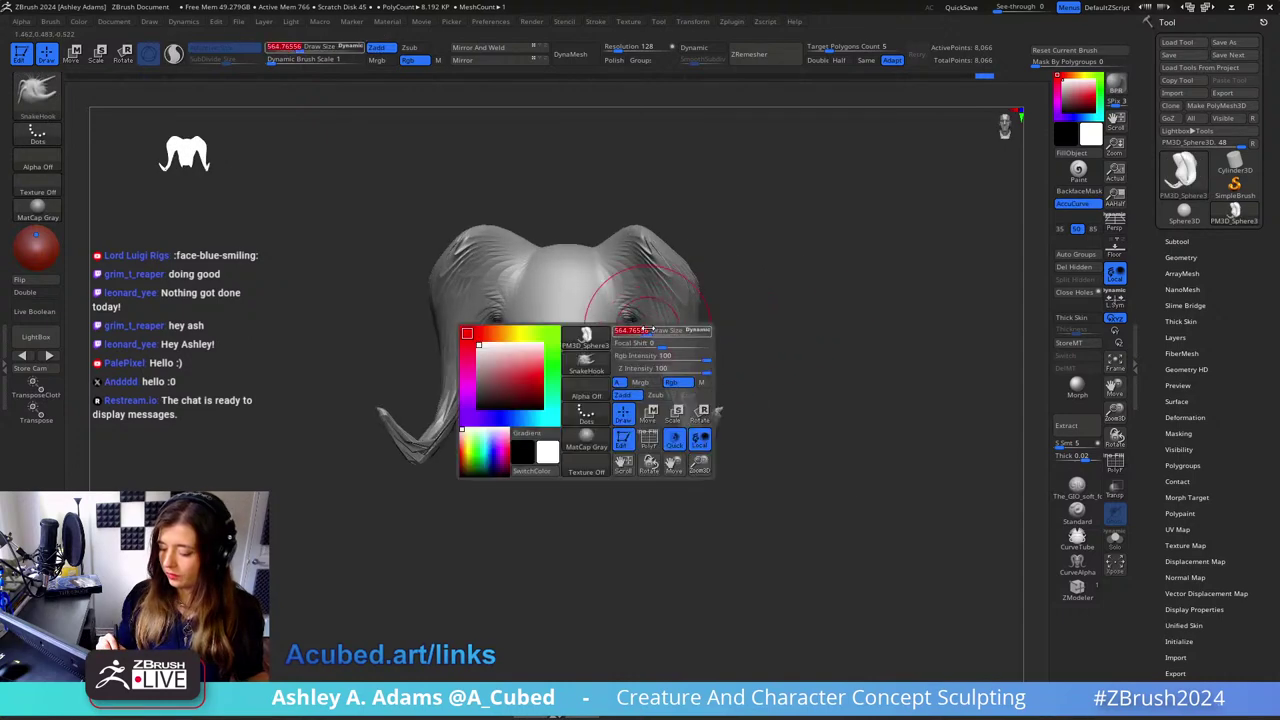
pyautogui.keyDown('alt'); pyautogui.moveTo(620, 284); pyautogui.dragTo(691, 254, button='right'); pyautogui.keyUp('alt')
pyautogui.press('space')
pyautogui.moveTo(640, 356); pyautogui.dragTo(718, 356)
pyautogui.moveTo(750, 290); pyautogui.dragTo(697, 278, button='right')
pyautogui.moveTo(697, 270); pyautogui.dragTo(695, 163)
pyautogui.hotkey('ctrl', 'z')
pyautogui.press('ctrl')
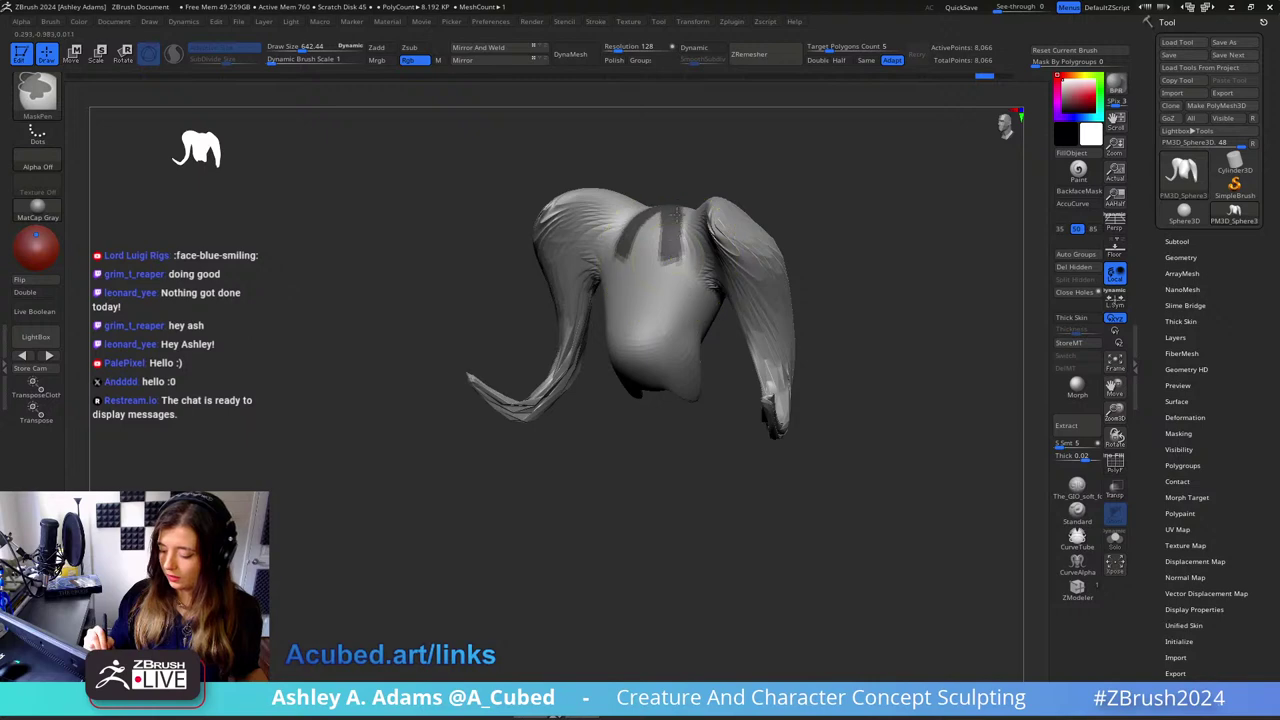
pyautogui.hotkey('ctrl', 'z')
pyautogui.hotkey('ctrl', 'z')
pyautogui.hotkey('ctrl', 'z')
# Step: Mask the top of the head between the horns with a draw size of about 382, and invert the mask
pyautogui.press('space')
pyautogui.moveTo(669, 238); pyautogui.dragTo(646, 238)
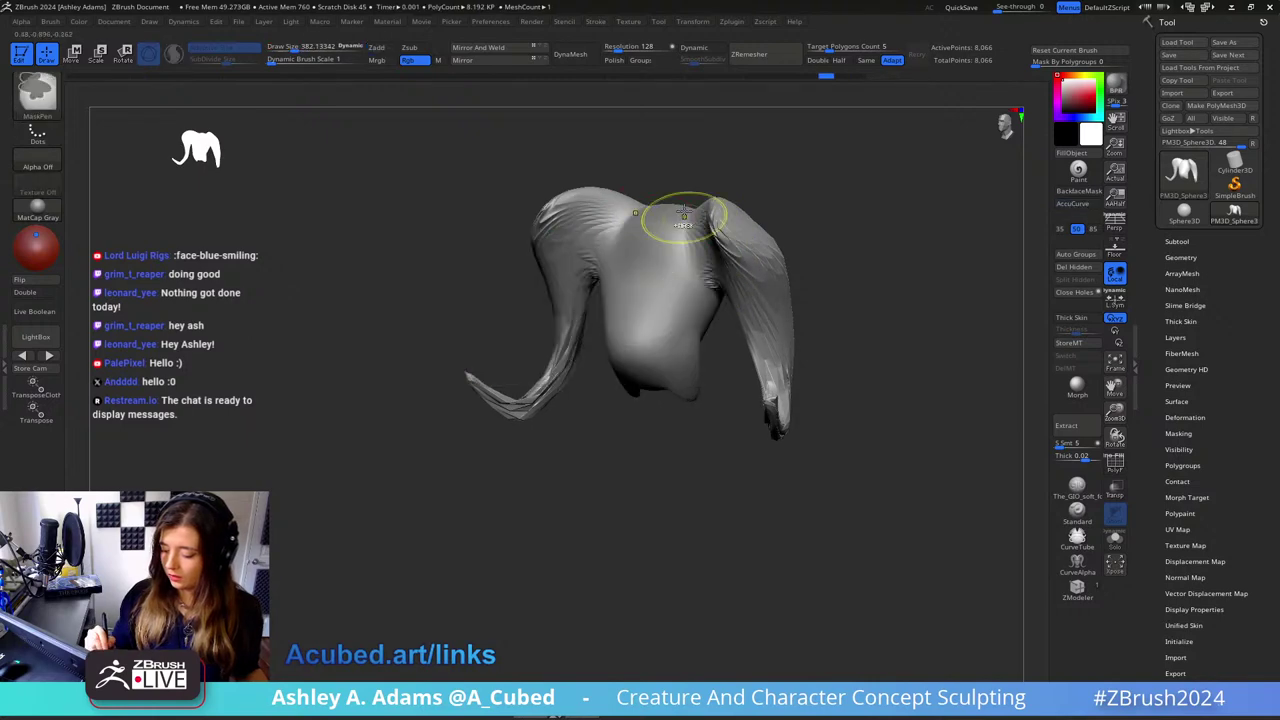
pyautogui.keyDown('ctrl'); pyautogui.moveTo(687, 240); pyautogui.dragTo(712, 225, button='right'); pyautogui.keyUp('ctrl')
pyautogui.press('space')
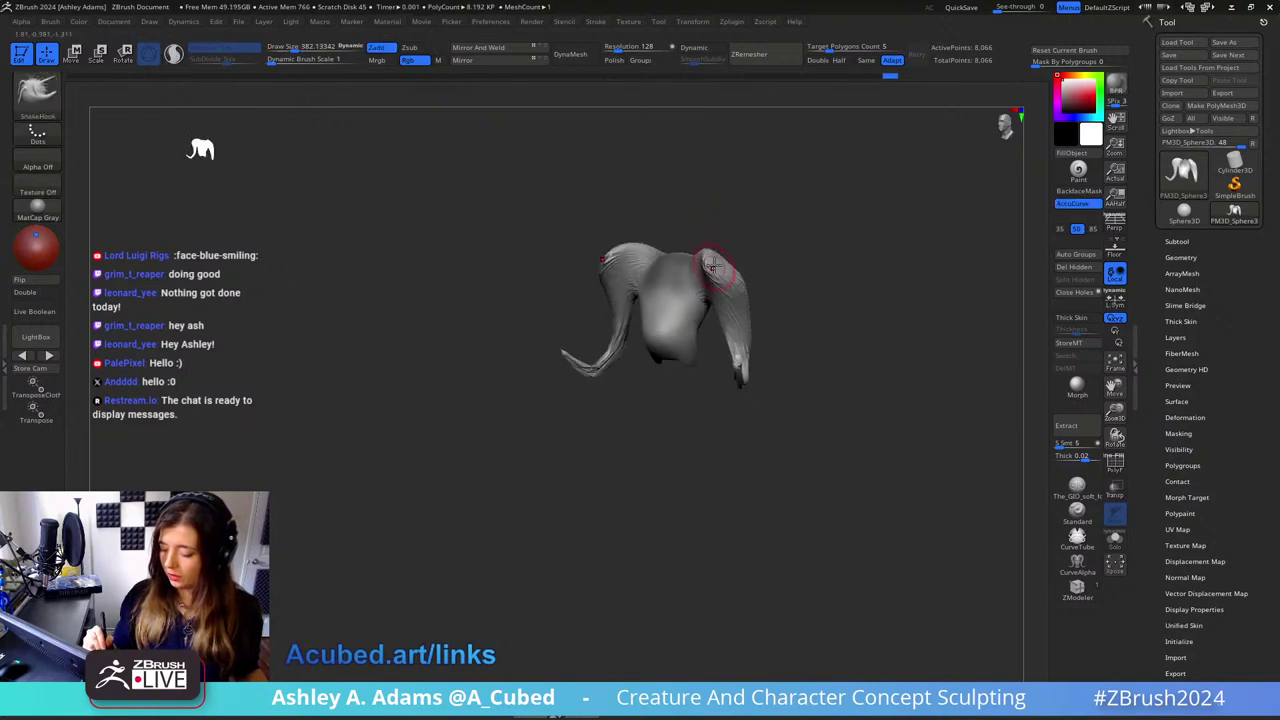
pyautogui.press('ctrl')
pyautogui.hotkey('ctrl', 'space')
pyautogui.press('space')
pyautogui.moveTo(714, 243); pyautogui.dragTo(748, 215)
pyautogui.keyDown('ctrl'); pyautogui.click(727, 221); pyautogui.keyUp('ctrl')
# Step: Pull the unmasked top of the head up into a raised crest, enlarging the draw size to about 1251
pyautogui.press('space')
pyautogui.moveTo(672, 268)
pyautogui.mouseDown()
pyautogui.moveTo(676, 222)
pyautogui.moveTo(678, 236)
pyautogui.mouseUp()
pyautogui.moveTo(690, 222)
pyautogui.mouseDown(button='right')
pyautogui.moveTo(743, 214)
pyautogui.moveTo(732, 232)
pyautogui.mouseUp(button='right')
pyautogui.press('space')
pyautogui.moveTo(726, 234); pyautogui.dragTo(709, 217)
pyautogui.moveTo(676, 258); pyautogui.dragTo(682, 230)
pyautogui.moveTo(690, 228)
pyautogui.mouseDown(button='right')
pyautogui.moveTo(731, 237)
pyautogui.moveTo(722, 228)
pyautogui.mouseUp(button='right')
pyautogui.press('space')
pyautogui.moveTo(716, 226)
pyautogui.mouseDown()
pyautogui.moveTo(699, 214)
pyautogui.moveTo(722, 224)
pyautogui.mouseUp()
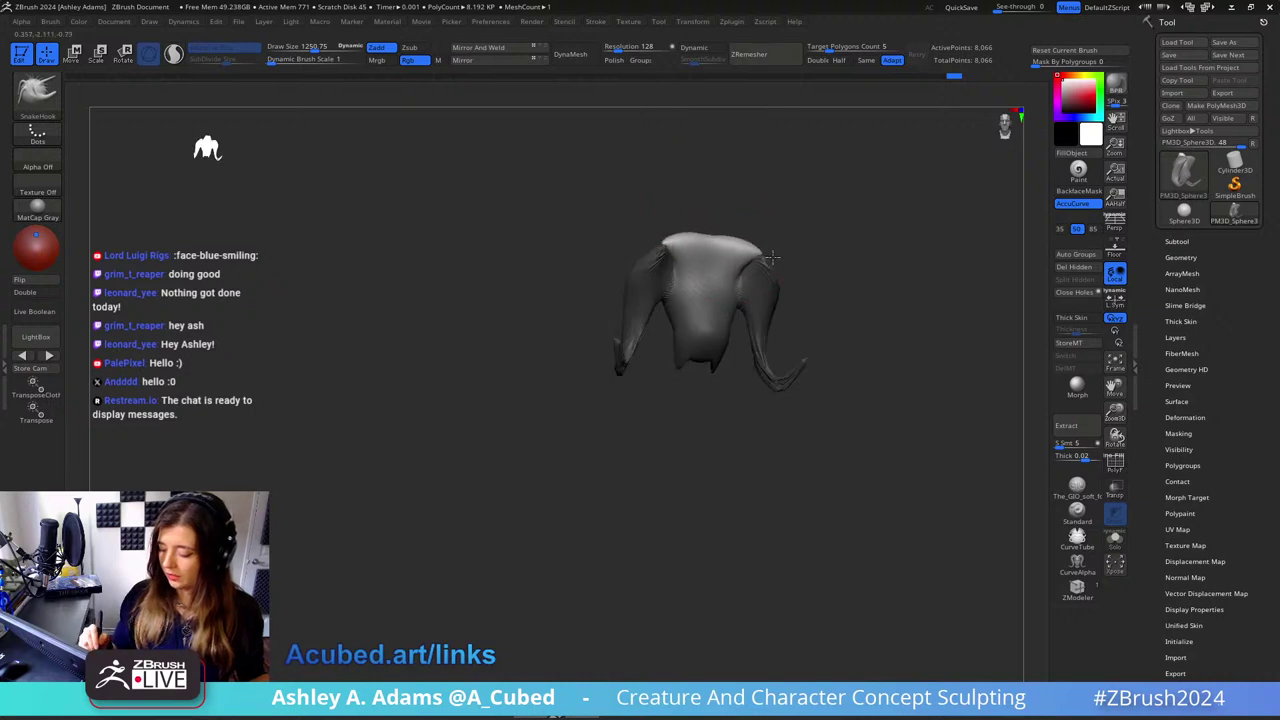
# Step: Widen the crest's sides over the horn bases, reduce the draw size to about 754, and clear the mask
pyautogui.moveTo(772, 258)
pyautogui.mouseDown()
pyautogui.moveTo(757, 211)
pyautogui.moveTo(751, 229)
pyautogui.moveTo(783, 223)
pyautogui.moveTo(766, 236)
pyautogui.mouseUp()
pyautogui.press('space')
pyautogui.press('space')
pyautogui.moveTo(690, 295); pyautogui.dragTo(670, 295)
pyautogui.moveTo(780, 215); pyautogui.dragTo(843, 197)
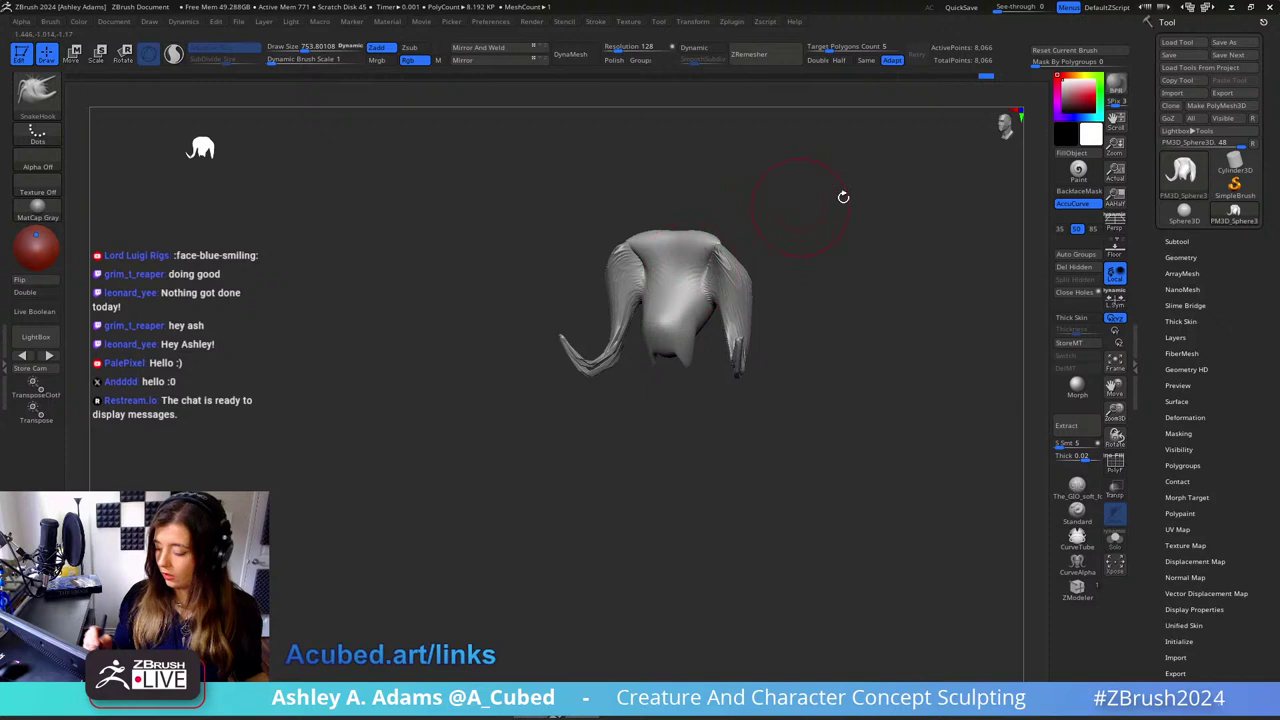
# Step: Build up ridges on the forehead and around the eyes with the ClayBuildup brush at a draw size of about 235
pyautogui.keyDown('ctrl'); pyautogui.moveTo(726, 226); pyautogui.dragTo(700, 262, button='right'); pyautogui.keyUp('ctrl')
pyautogui.press('space')
pyautogui.moveTo(722, 268)
pyautogui.mouseDown()
pyautogui.moveTo(680, 249)
pyautogui.moveTo(689, 305)
pyautogui.mouseUp()
pyautogui.press('b')
pyautogui.press('c')
pyautogui.press('b')
pyautogui.moveTo(723, 252)
pyautogui.mouseDown()
pyautogui.moveTo(708, 310)
pyautogui.moveTo(718, 321)
pyautogui.moveTo(691, 334)
pyautogui.mouseUp()
pyautogui.press('space')
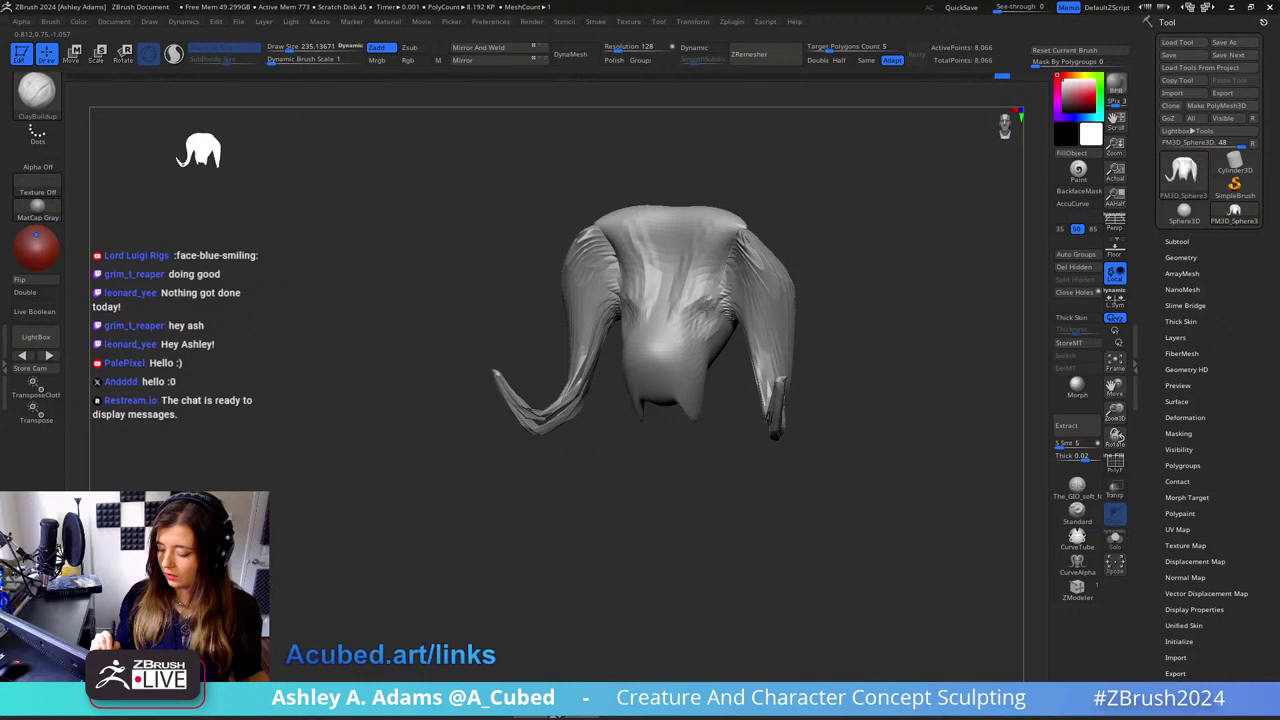
pyautogui.moveTo(706, 302); pyautogui.dragTo(794, 294, button='right')
pyautogui.press('space')
pyautogui.moveTo(760, 298); pyautogui.dragTo(776, 298)
pyautogui.keyDown('ctrl'); pyautogui.moveTo(737, 388); pyautogui.dragTo(706, 268, button='right'); pyautogui.keyUp('ctrl')
# Step: Switch back to SnakeHook and refine the head and horn contours, reducing the draw size to about 725
pyautogui.press('b')
pyautogui.press('s')
pyautogui.press('h')
pyautogui.press('space')
pyautogui.moveTo(684, 328)
pyautogui.mouseDown()
pyautogui.moveTo(712, 328)
pyautogui.moveTo(698, 368)
pyautogui.mouseUp()
pyautogui.moveTo(697, 368)
pyautogui.mouseDown(button='right')
pyautogui.moveTo(760, 330)
pyautogui.moveTo(746, 288)
pyautogui.mouseUp(button='right')
pyautogui.press('space')
pyautogui.moveTo(752, 288); pyautogui.dragTo(746, 270)
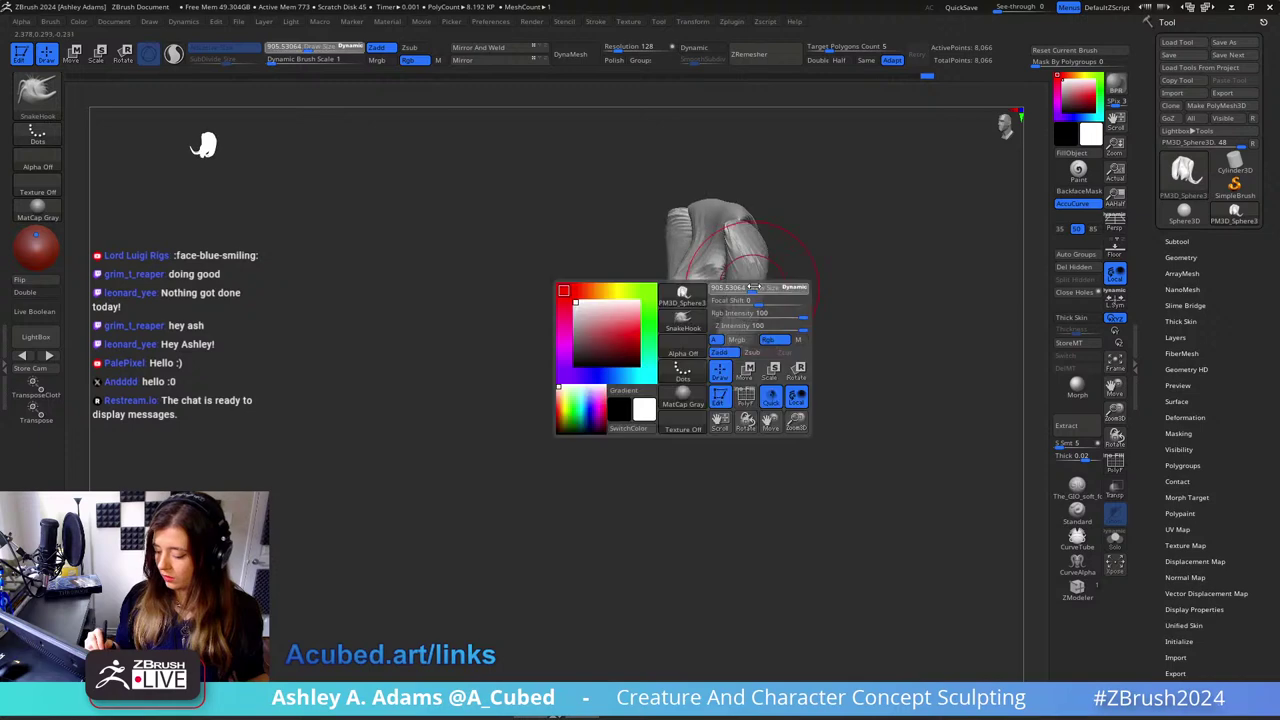
pyautogui.moveTo(746, 270); pyautogui.dragTo(788, 237, button='right')
pyautogui.press('space')
pyautogui.moveTo(714, 319)
pyautogui.mouseDown()
pyautogui.moveTo(706, 301)
pyautogui.moveTo(718, 333)
pyautogui.moveTo(750, 270)
pyautogui.moveTo(800, 280)
pyautogui.moveTo(683, 205)
pyautogui.mouseUp()
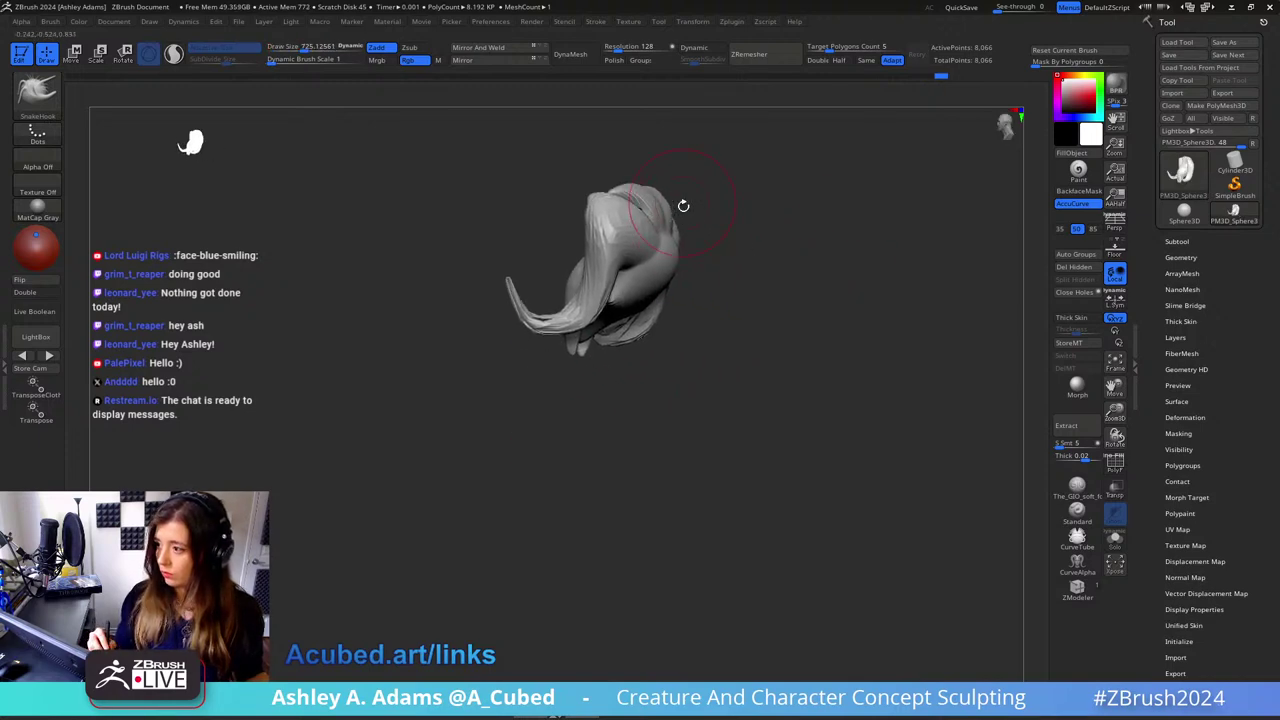
# Step: Mask the back of the head, invert the mask, and pull out a thick neck with a draw size of about 1919
pyautogui.press('ctrl')
pyautogui.keyDown('ctrl'); pyautogui.click(706, 280); pyautogui.keyUp('ctrl')
pyautogui.press('space')
pyautogui.moveTo(694, 280)
pyautogui.mouseDown()
pyautogui.moveTo(711, 271)
pyautogui.moveTo(655, 285)
pyautogui.moveTo(676, 314)
pyautogui.moveTo(710, 271)
pyautogui.moveTo(657, 362)
pyautogui.mouseUp()
pyautogui.press('space')
pyautogui.click(754, 294)
pyautogui.moveTo(754, 280); pyautogui.dragTo(733, 190)
pyautogui.moveTo(706, 274); pyautogui.dragTo(764, 257)
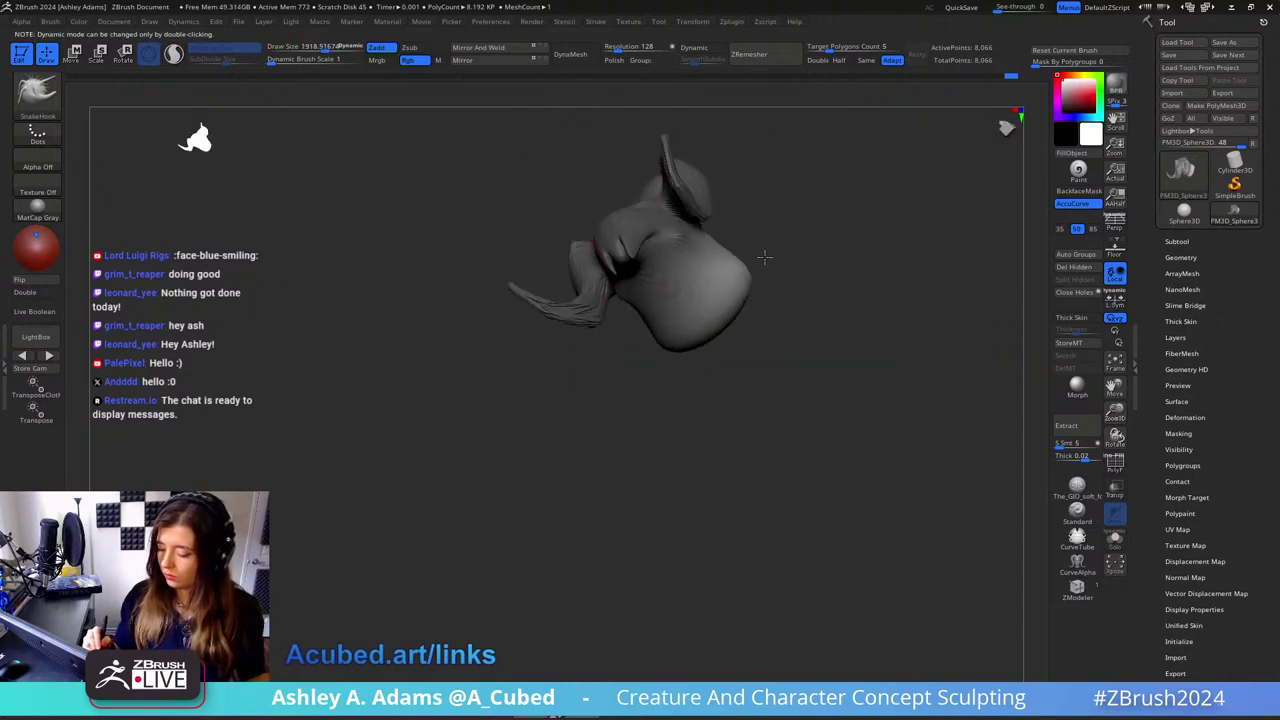
# Step: Stretch the neck downward into a long tapering form, reducing the draw size to about 1251
pyautogui.moveTo(713, 312); pyautogui.dragTo(636, 358)
pyautogui.press('space')
pyautogui.click(722, 292)
pyautogui.moveTo(786, 312)
pyautogui.mouseDown()
pyautogui.moveTo(732, 354)
pyautogui.moveTo(739, 386)
pyautogui.mouseUp()
pyautogui.moveTo(739, 355); pyautogui.dragTo(854, 303, button='right')
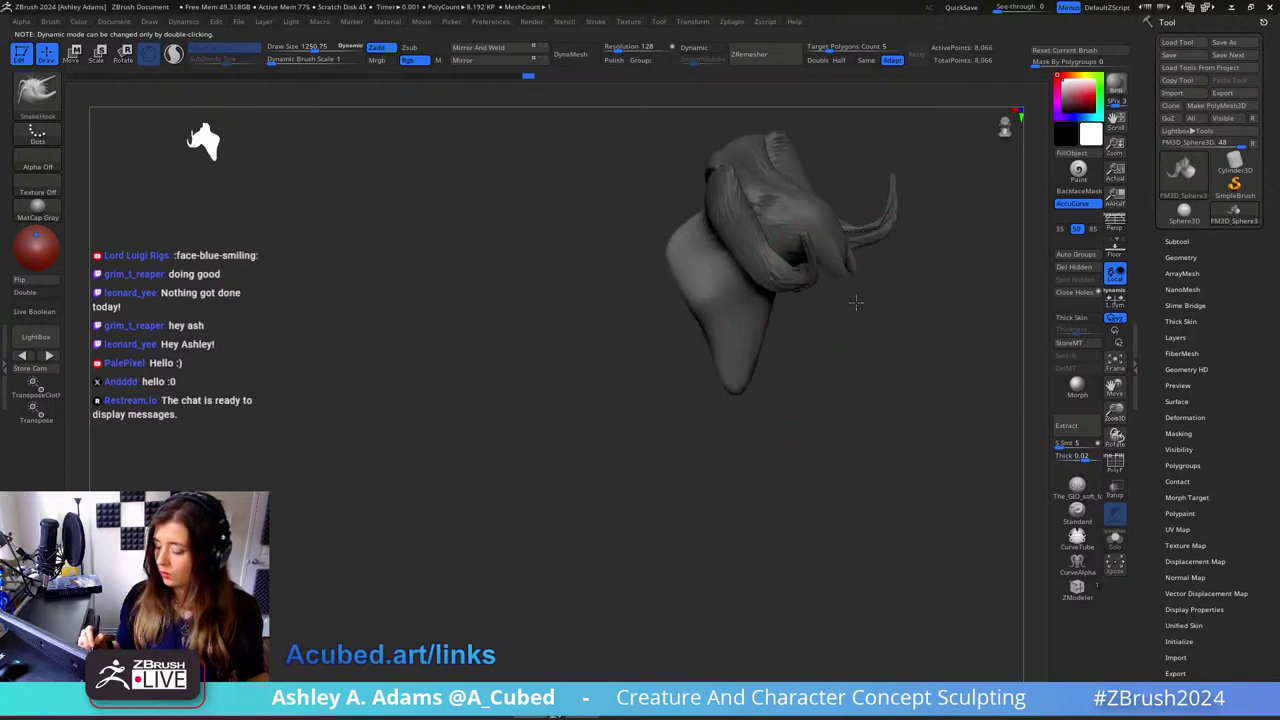
# Step: Reshape the head and neck silhouette with SnakeHook at a draw size of about 1525, reducing it to about 565
pyautogui.press('space')
pyautogui.moveTo(796, 311); pyautogui.dragTo(810, 311)
pyautogui.moveTo(830, 318)
pyautogui.mouseDown(button='right')
pyautogui.moveTo(769, 334)
pyautogui.moveTo(722, 392)
pyautogui.mouseUp(button='right')
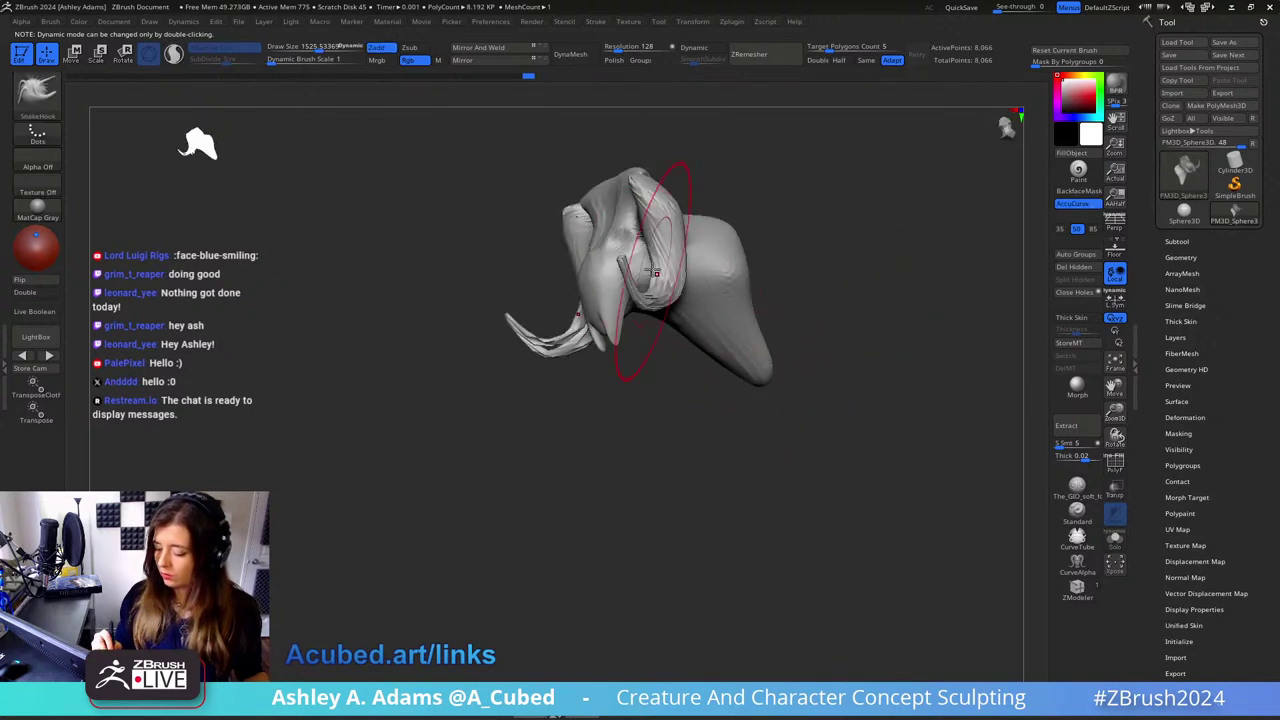
pyautogui.press('space')
pyautogui.moveTo(654, 275); pyautogui.dragTo(640, 275)
pyautogui.moveTo(640, 278); pyautogui.dragTo(626, 229, button='right')
pyautogui.press('space')
pyautogui.moveTo(626, 219); pyautogui.dragTo(613, 215)
pyautogui.keyDown('ctrl'); pyautogui.moveTo(613, 215); pyautogui.dragTo(669, 286, button='right'); pyautogui.keyUp('ctrl')
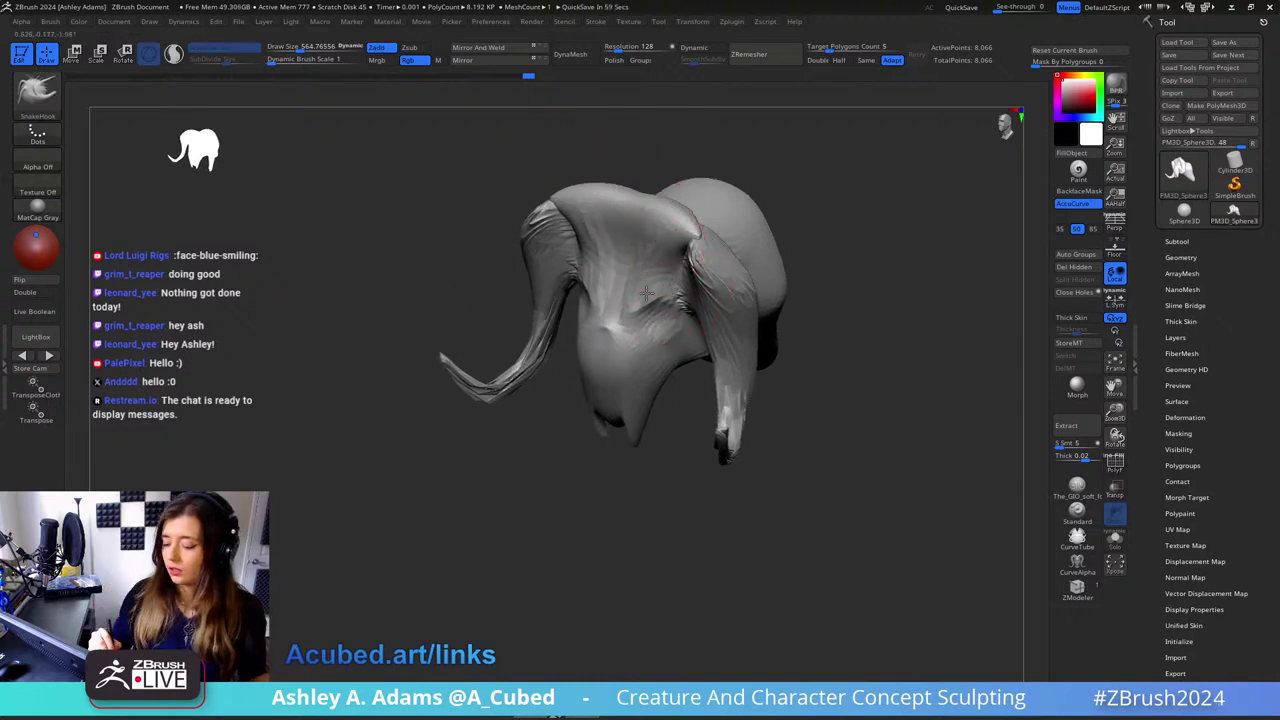
# Step: Refine the brow and eye sockets with SnakeHook, using draw sizes of about 424, 342 and 516
pyautogui.moveTo(646, 293); pyautogui.dragTo(651, 291, button='right')
pyautogui.moveTo(662, 292); pyautogui.dragTo(668, 288)
pyautogui.moveTo(668, 288)
pyautogui.mouseDown(button='right')
pyautogui.moveTo(690, 298)
pyautogui.moveTo(672, 304)
pyautogui.mouseUp(button='right')
pyautogui.press('space')
pyautogui.moveTo(672, 304); pyautogui.dragTo(654, 304)
pyautogui.moveTo(654, 304); pyautogui.dragTo(647, 336, button='right')
pyautogui.press('space')
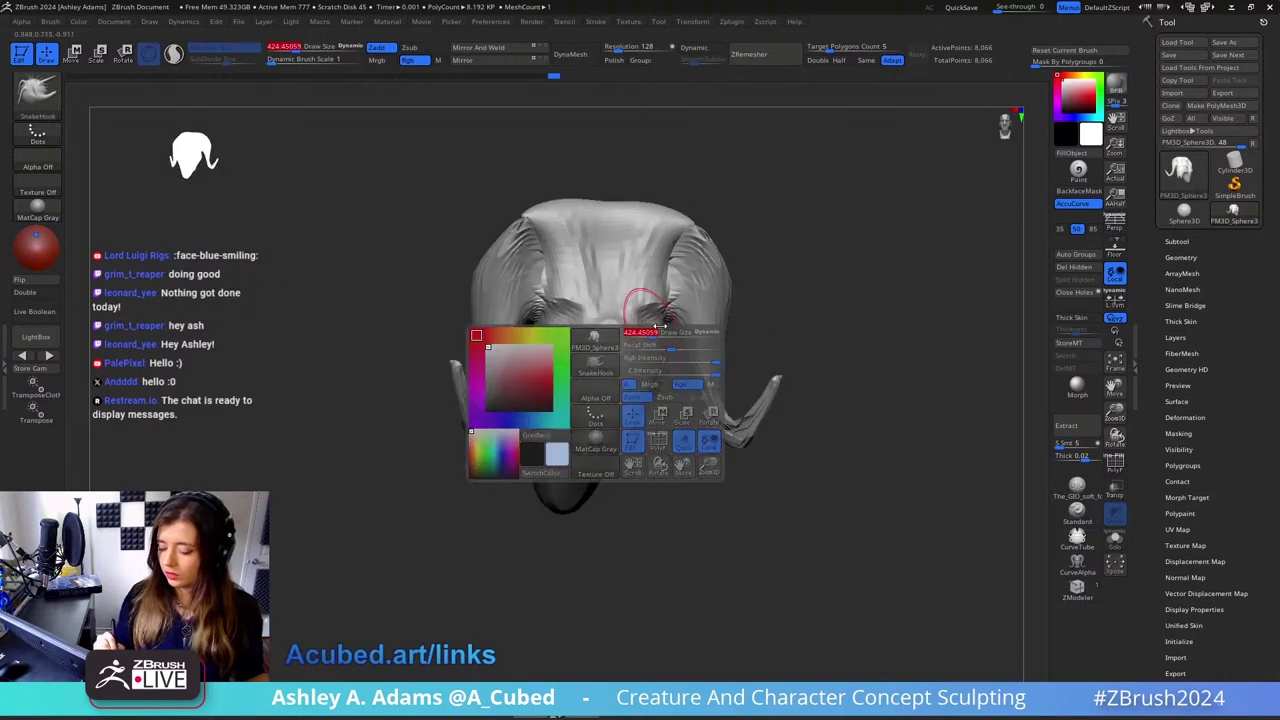
pyautogui.moveTo(640, 333); pyautogui.dragTo(649, 334)
pyautogui.moveTo(649, 334); pyautogui.dragTo(693, 287, button='right')
pyautogui.press('space')
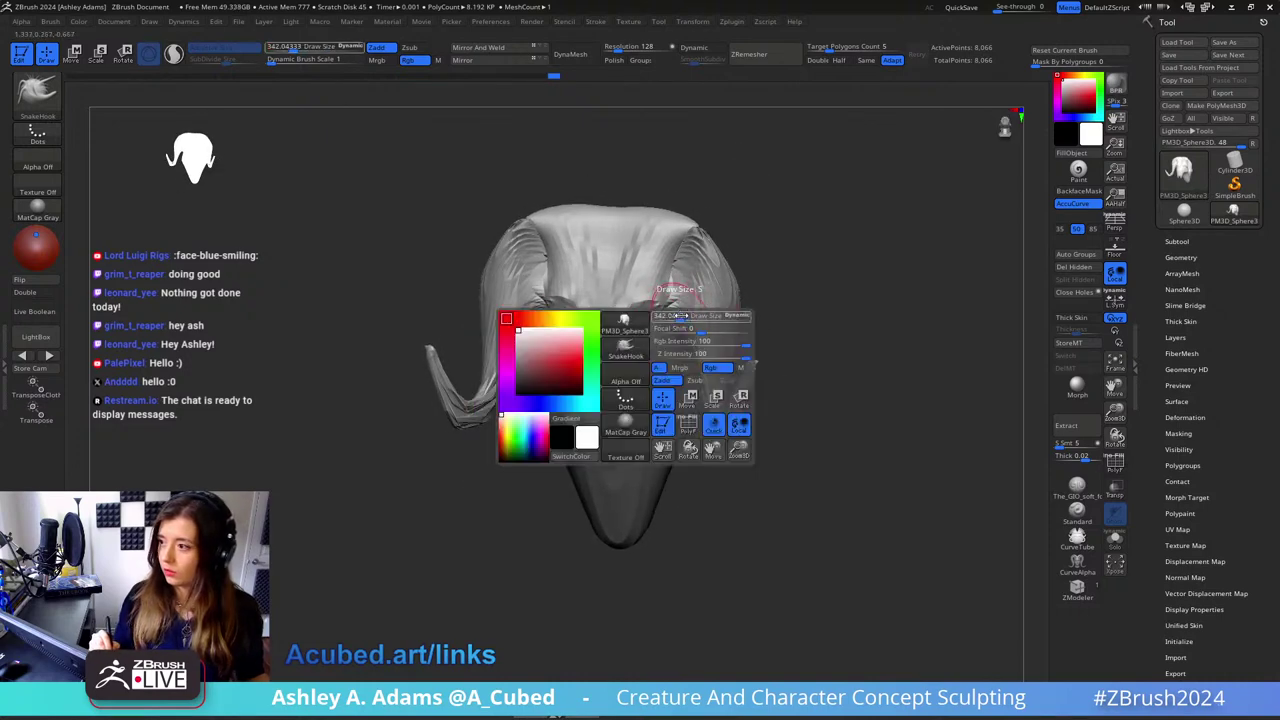
pyautogui.moveTo(676, 320)
pyautogui.mouseDown()
pyautogui.moveTo(609, 291)
pyautogui.moveTo(573, 322)
pyautogui.moveTo(743, 251)
pyautogui.moveTo(730, 183)
pyautogui.mouseUp()
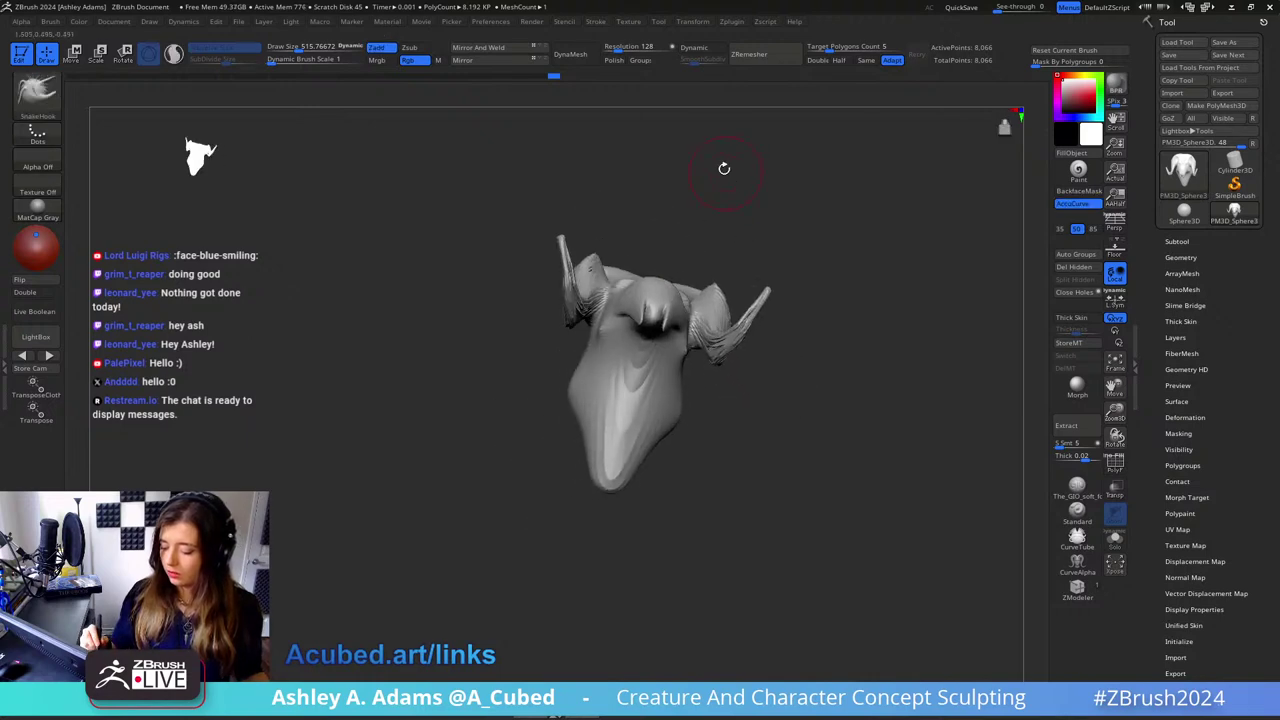
# Step: Mask the horns with the MaskLasso brush and invert the mask to leave only the horns editable
pyautogui.press('ctrl')
pyautogui.click(40, 92)
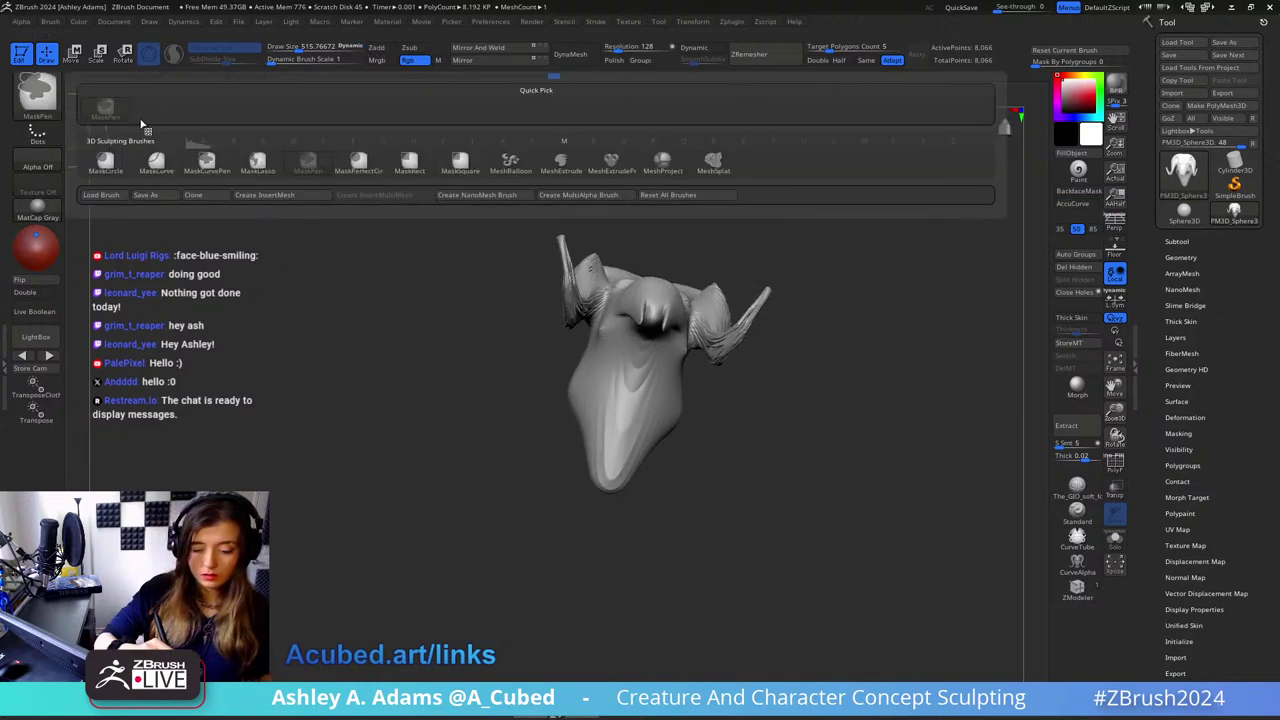
pyautogui.click(257, 163)
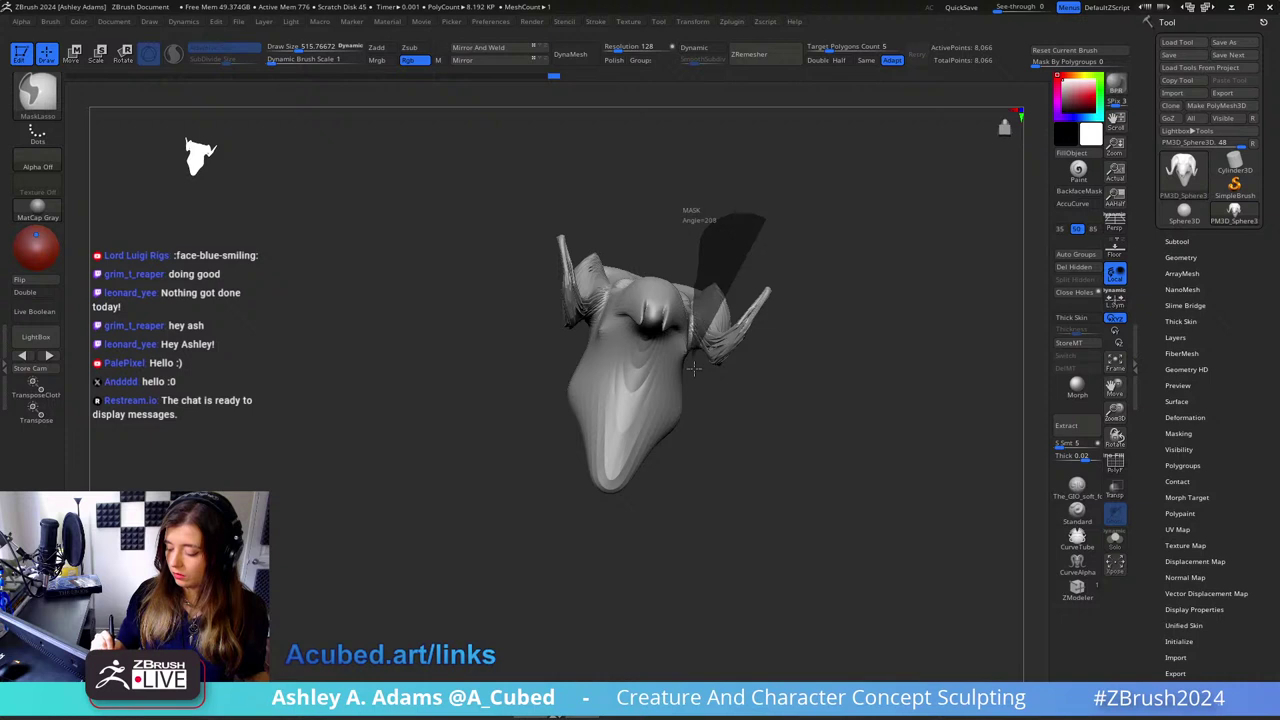
pyautogui.keyDown('ctrl'); pyautogui.moveTo(694, 368); pyautogui.dragTo(784, 411); pyautogui.keyUp('ctrl')
pyautogui.moveTo(711, 331); pyautogui.dragTo(746, 406, button='right')
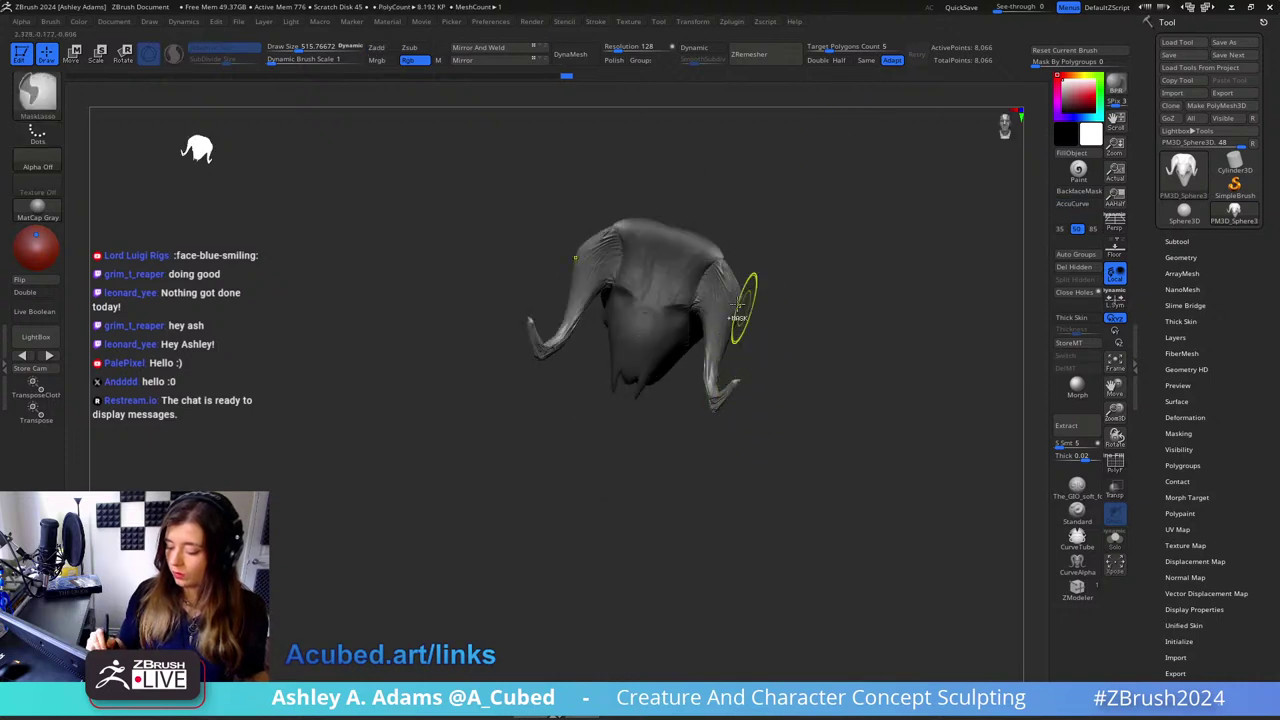
pyautogui.keyDown('shift'); pyautogui.moveTo(740, 315); pyautogui.dragTo(743, 291, button='right'); pyautogui.keyUp('shift')
# Step: Spread the unmasked horns outward from the head and adjust their placement from front and side with the Move gizmo
pyautogui.press('w')
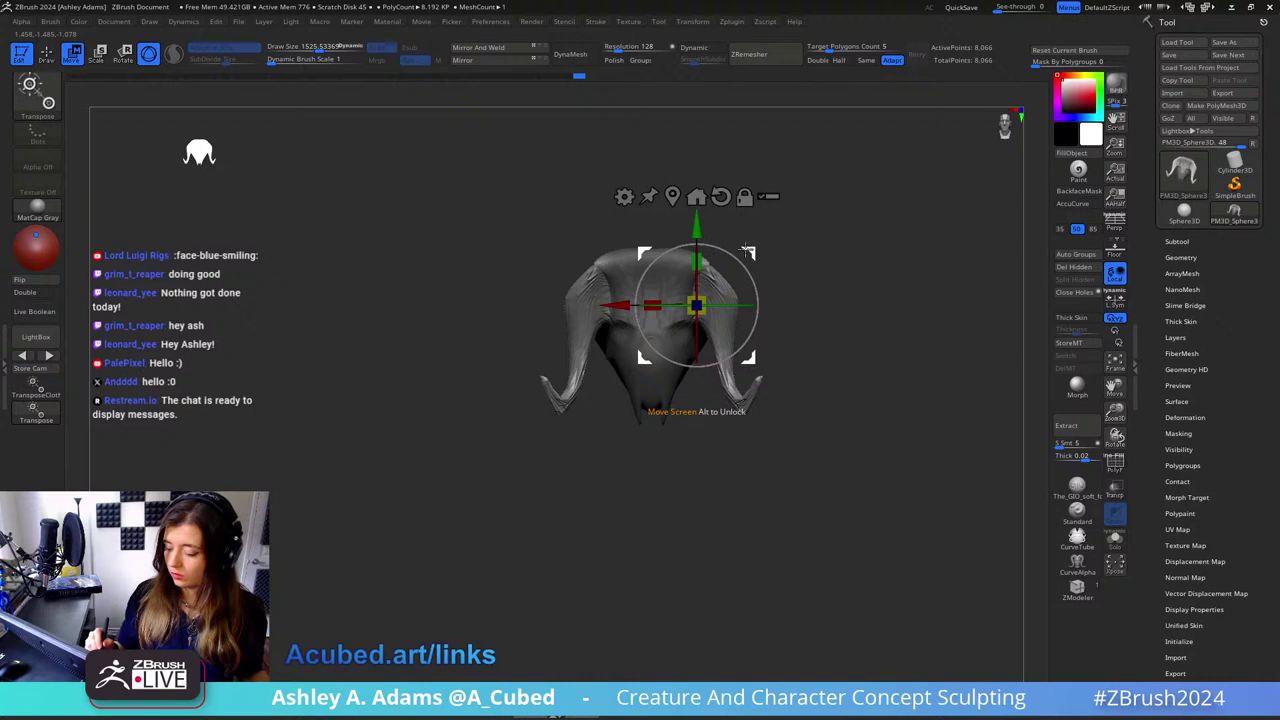
pyautogui.moveTo(751, 249); pyautogui.dragTo(774, 254)
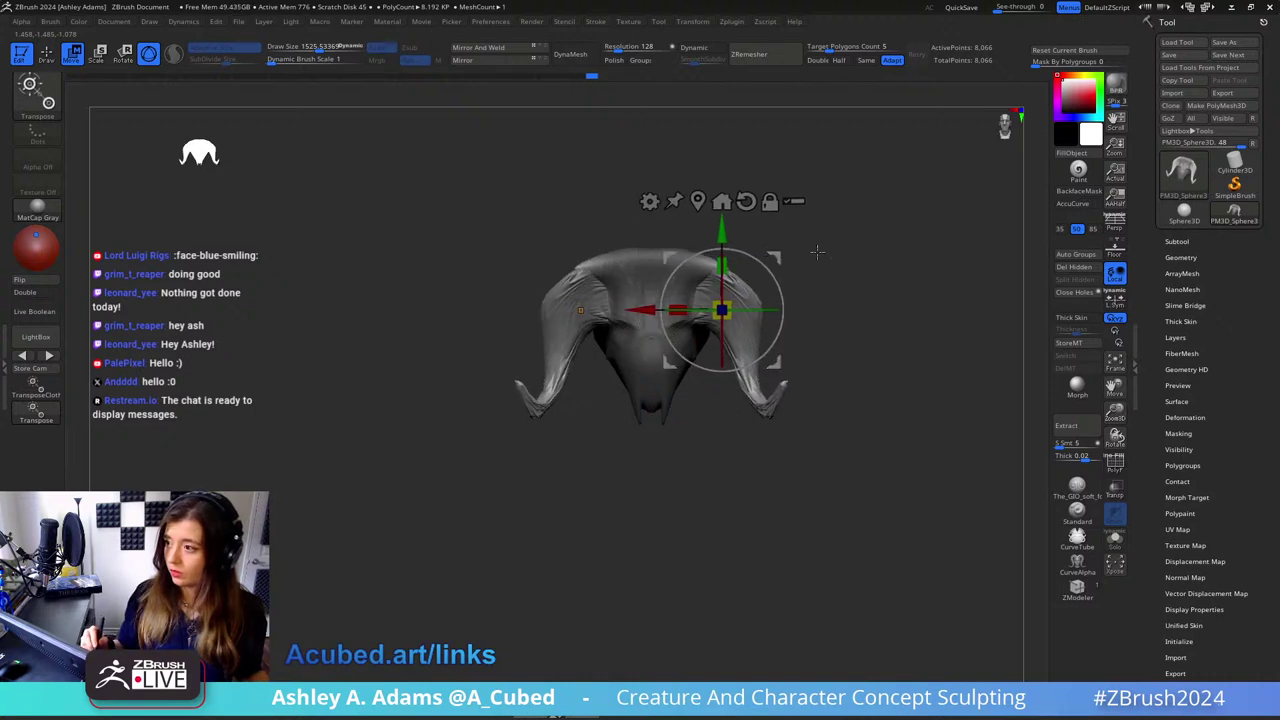
pyautogui.keyDown('alt'); pyautogui.moveTo(817, 252); pyautogui.dragTo(739, 242, button='right'); pyautogui.keyUp('alt')
pyautogui.moveTo(663, 238); pyautogui.dragTo(670, 210)
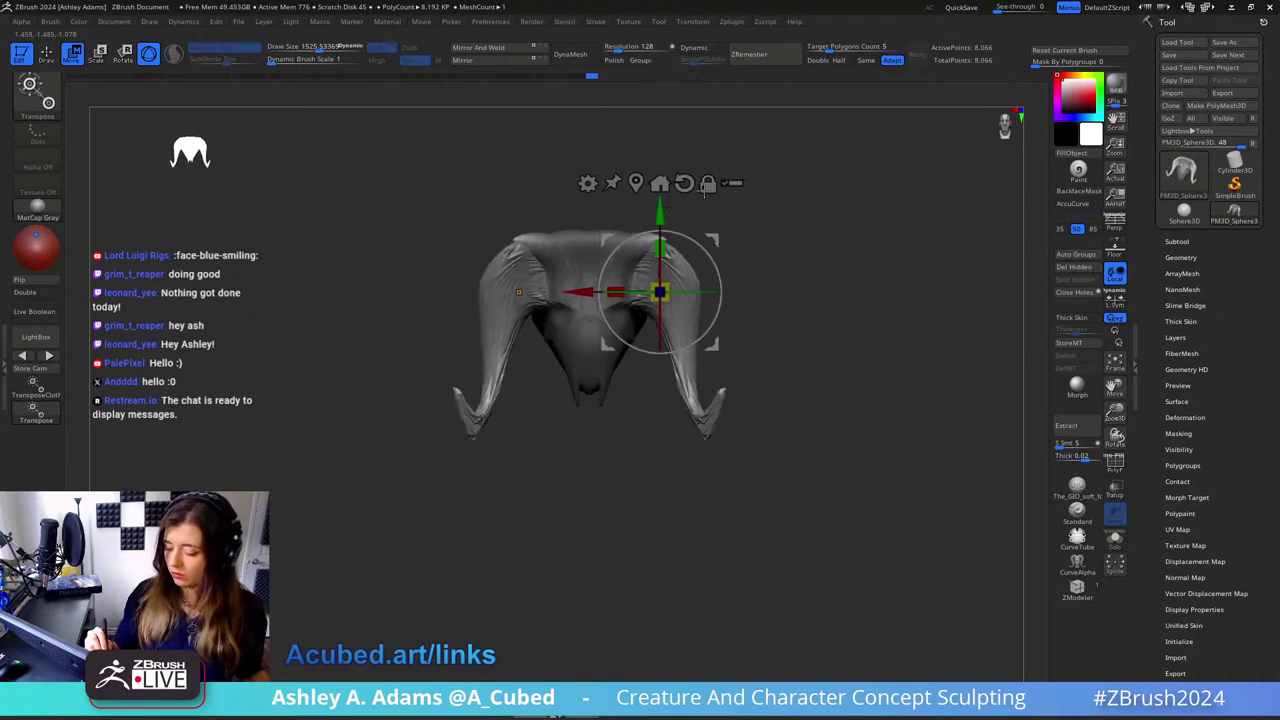
pyautogui.moveTo(704, 192); pyautogui.dragTo(800, 240, button='right')
pyautogui.moveTo(706, 235)
pyautogui.mouseDown()
pyautogui.moveTo(770, 193)
pyautogui.moveTo(758, 198)
pyautogui.mouseUp()
pyautogui.press('q')
pyautogui.moveTo(734, 266); pyautogui.dragTo(718, 266, button='right')
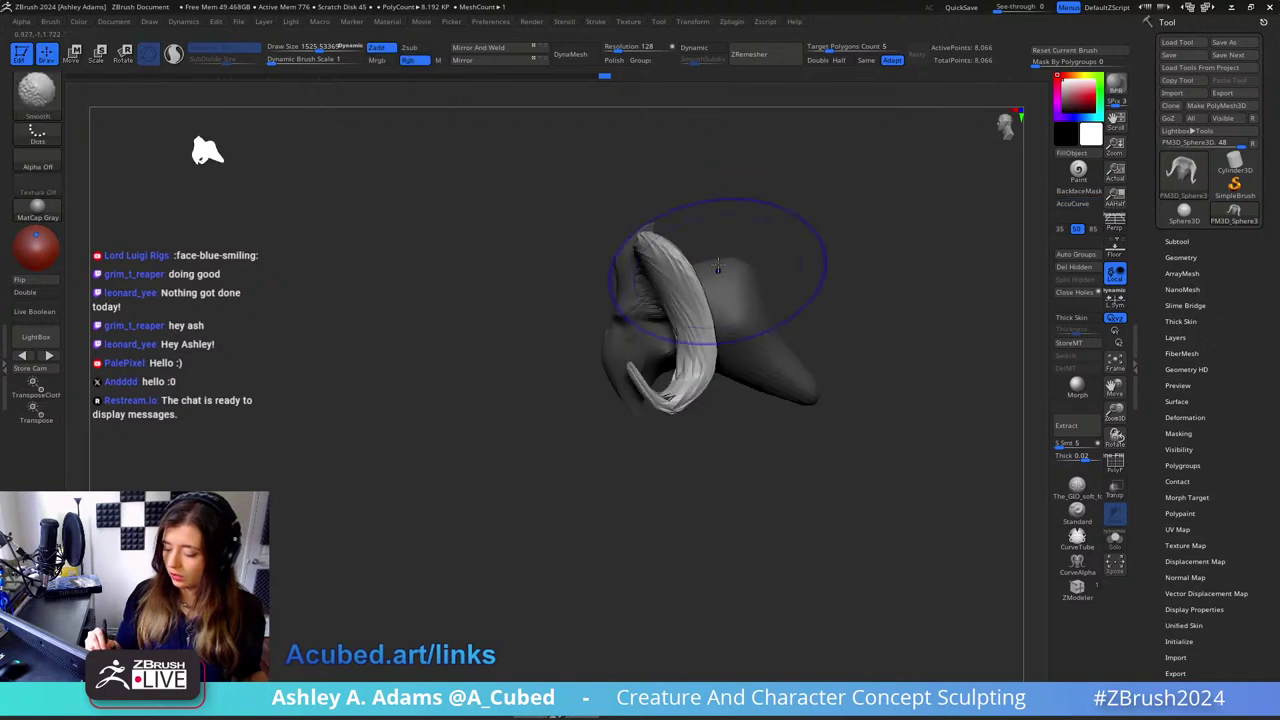
pyautogui.press('w')
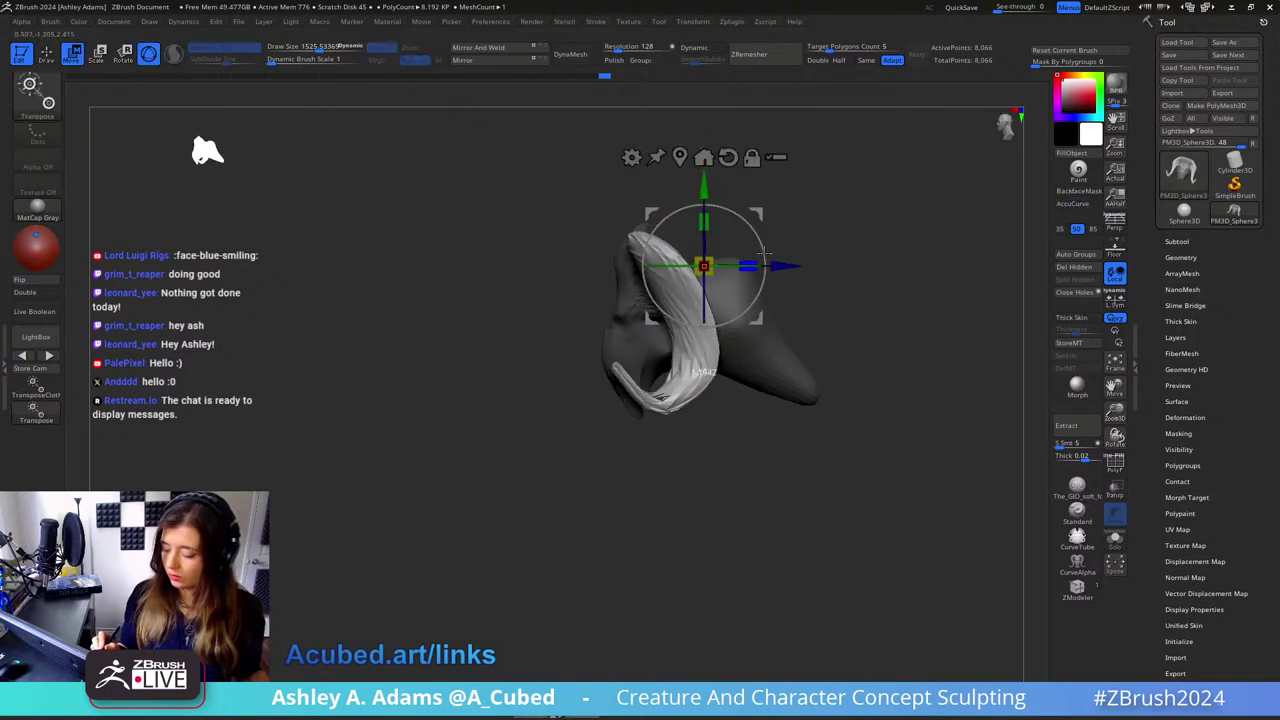
pyautogui.moveTo(756, 212)
pyautogui.mouseDown()
pyautogui.moveTo(781, 207)
pyautogui.moveTo(768, 211)
pyautogui.mouseUp()
pyautogui.press('q')
pyautogui.moveTo(601, 368); pyautogui.dragTo(777, 329, button='right')
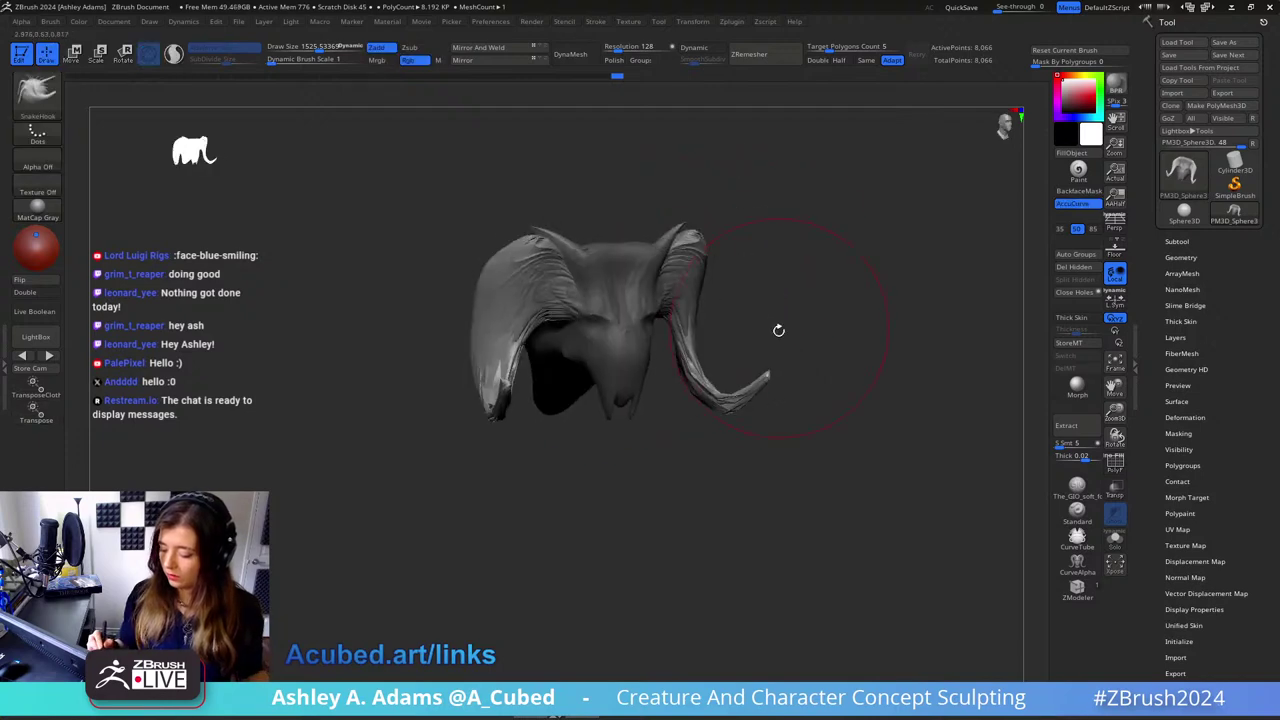
# Step: Refine the horns and draw out the tip of the muzzle with SnakeHook at draw sizes of about 590, 1037 and 754
pyautogui.press('space')
pyautogui.moveTo(788, 315); pyautogui.dragTo(777, 314)
pyautogui.keyDown('shift'); pyautogui.moveTo(780, 310); pyautogui.dragTo(803, 283, button='right'); pyautogui.keyUp('shift')
pyautogui.press('space')
pyautogui.moveTo(637, 324); pyautogui.dragTo(666, 303, button='right')
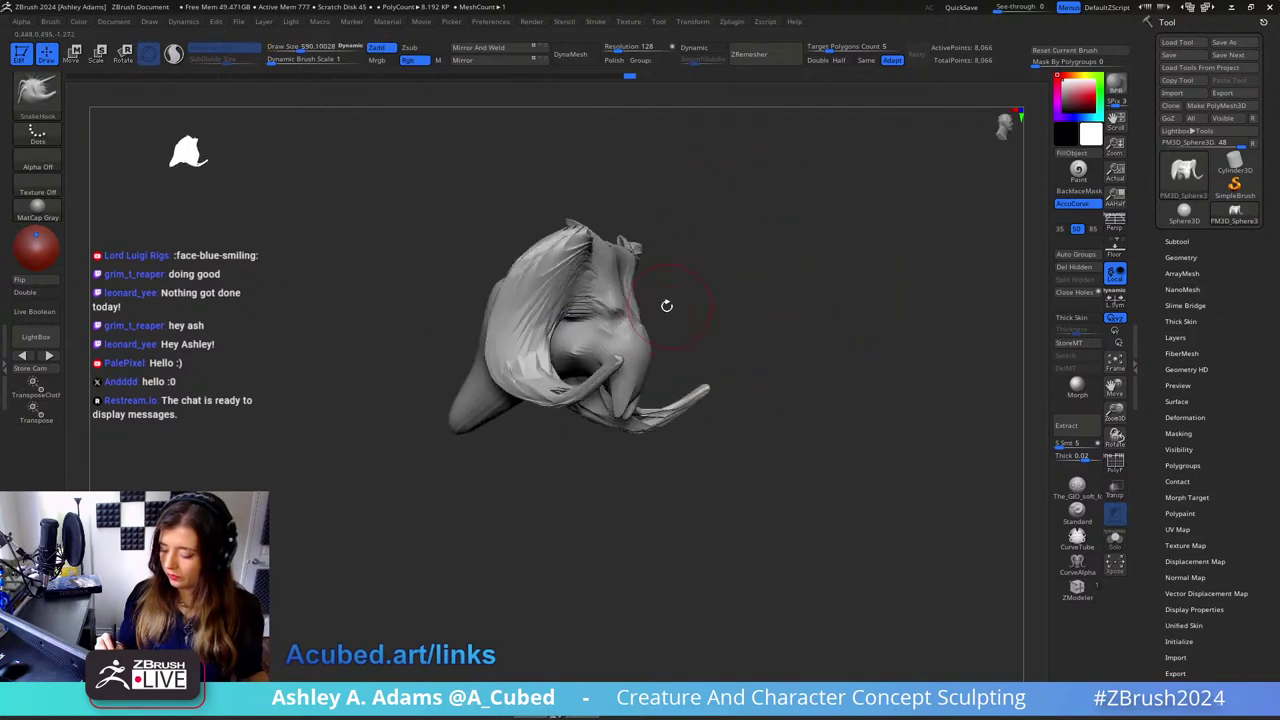
pyautogui.press('space')
pyautogui.moveTo(650, 357); pyautogui.dragTo(656, 357)
pyautogui.moveTo(636, 398); pyautogui.dragTo(645, 390, button='right')
pyautogui.press('space')
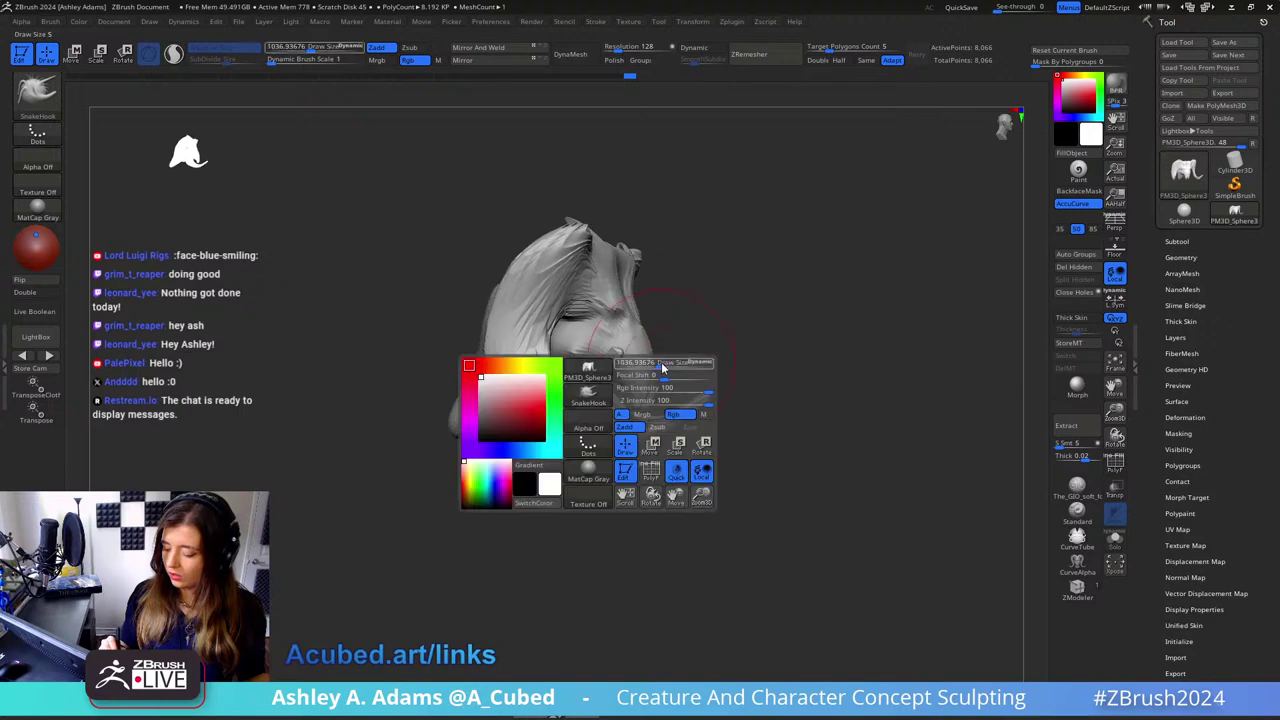
pyautogui.moveTo(663, 366); pyautogui.dragTo(644, 368)
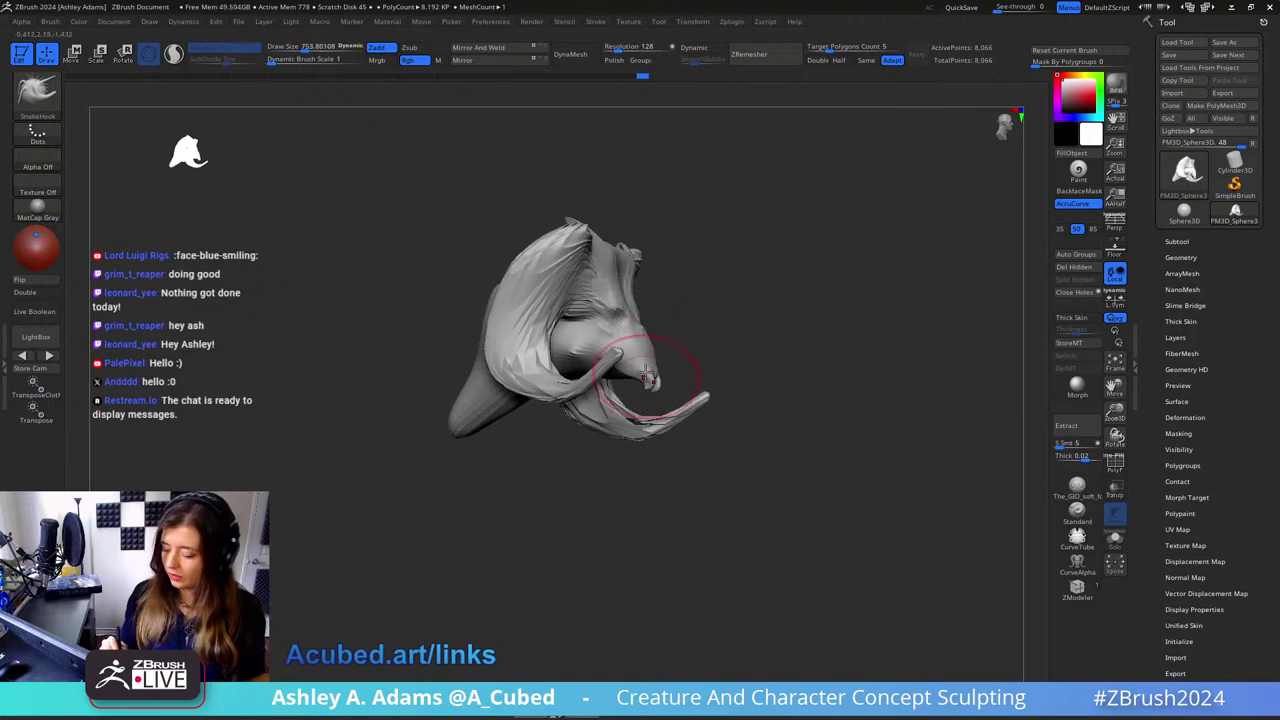
pyautogui.moveTo(715, 329); pyautogui.dragTo(583, 371, button='right')
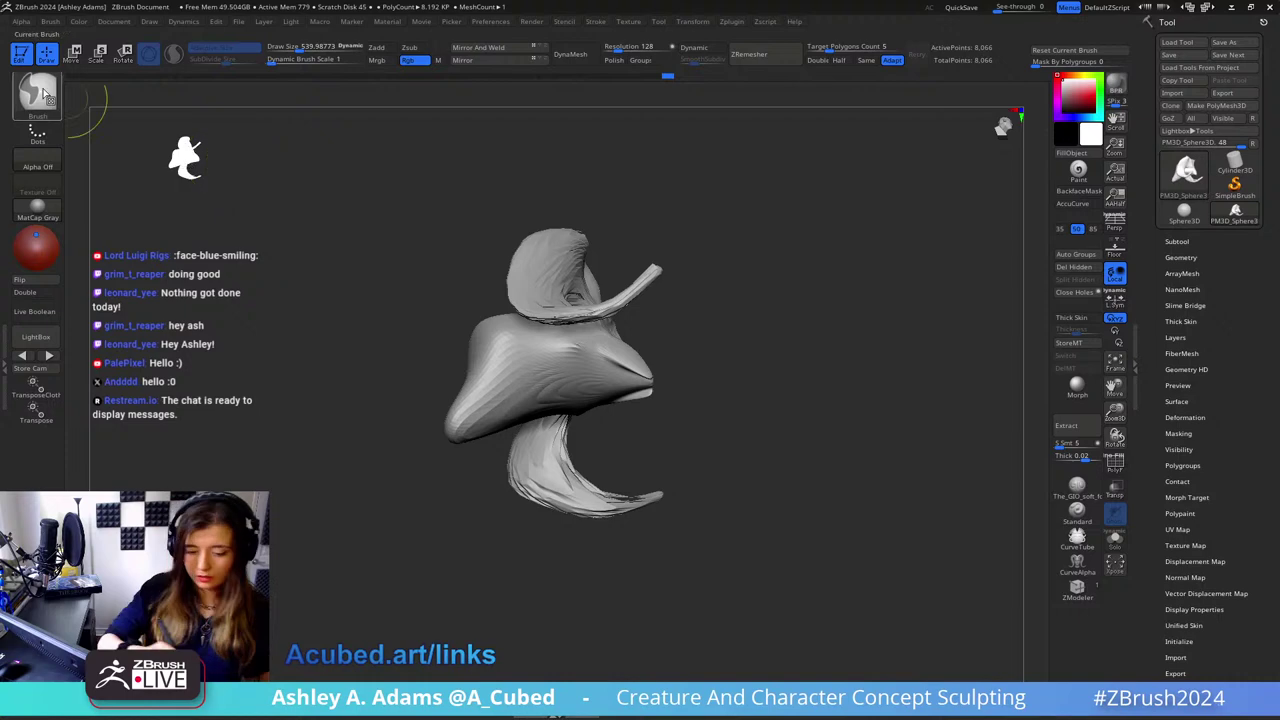
# Step: Mask everything except the underside of the muzzle with MaskPen and pull out a lower jaw with SnakeHook at draw sizes of about 1404 and 1288
pyautogui.press('space')
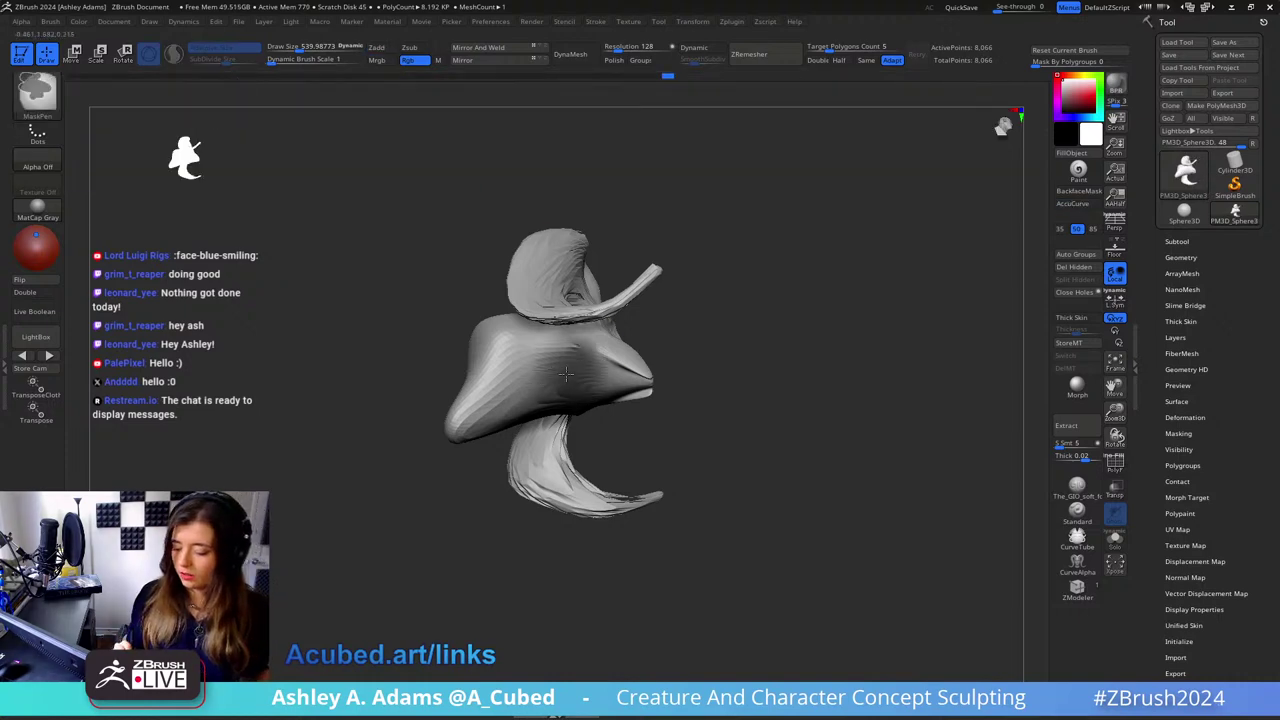
pyautogui.keyDown('ctrl'); pyautogui.click(652, 349); pyautogui.keyUp('ctrl')
pyautogui.moveTo(670, 334)
pyautogui.mouseDown(button='right')
pyautogui.moveTo(674, 391)
pyautogui.moveTo(640, 410)
pyautogui.moveTo(589, 375)
pyautogui.moveTo(643, 366)
pyautogui.moveTo(604, 415)
pyautogui.moveTo(594, 400)
pyautogui.mouseUp(button='right')
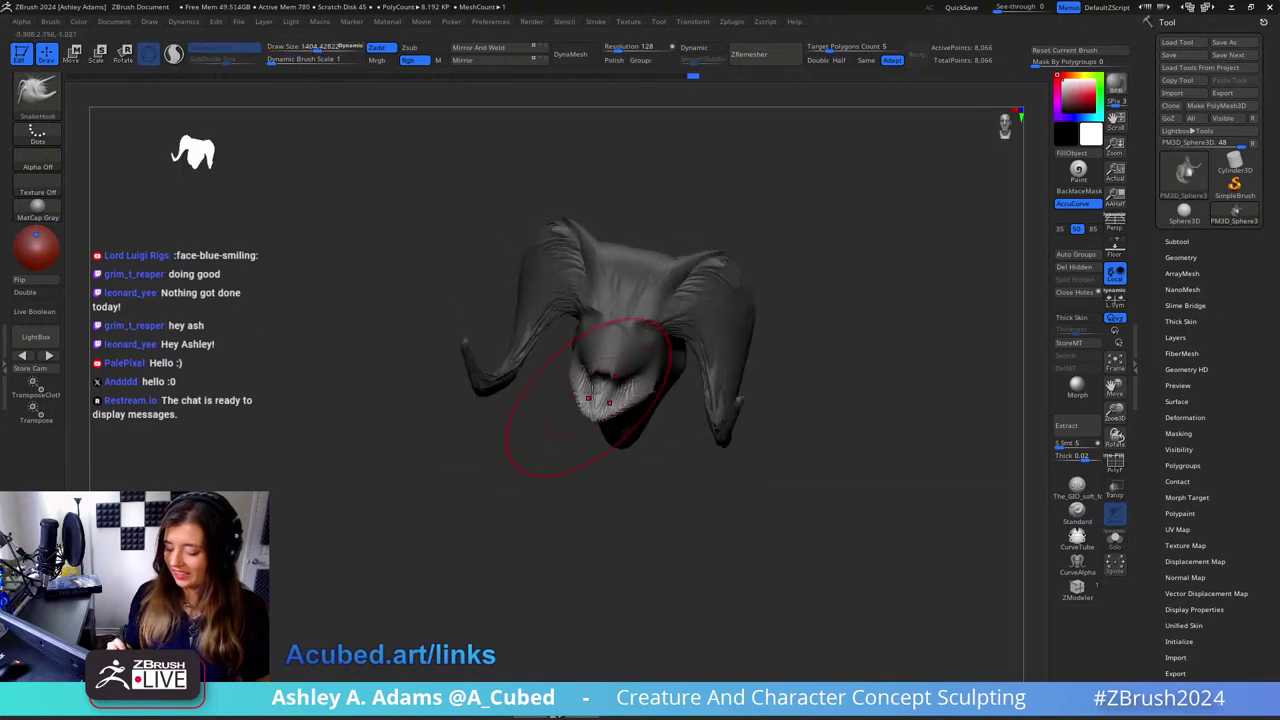
pyautogui.press('space')
pyautogui.moveTo(722, 340); pyautogui.dragTo(706, 338)
pyautogui.moveTo(740, 355)
pyautogui.mouseDown(button='right')
pyautogui.moveTo(698, 365)
pyautogui.moveTo(694, 288)
pyautogui.moveTo(624, 320)
pyautogui.moveTo(673, 330)
pyautogui.moveTo(686, 363)
pyautogui.moveTo(737, 371)
pyautogui.moveTo(686, 324)
pyautogui.mouseUp(button='right')
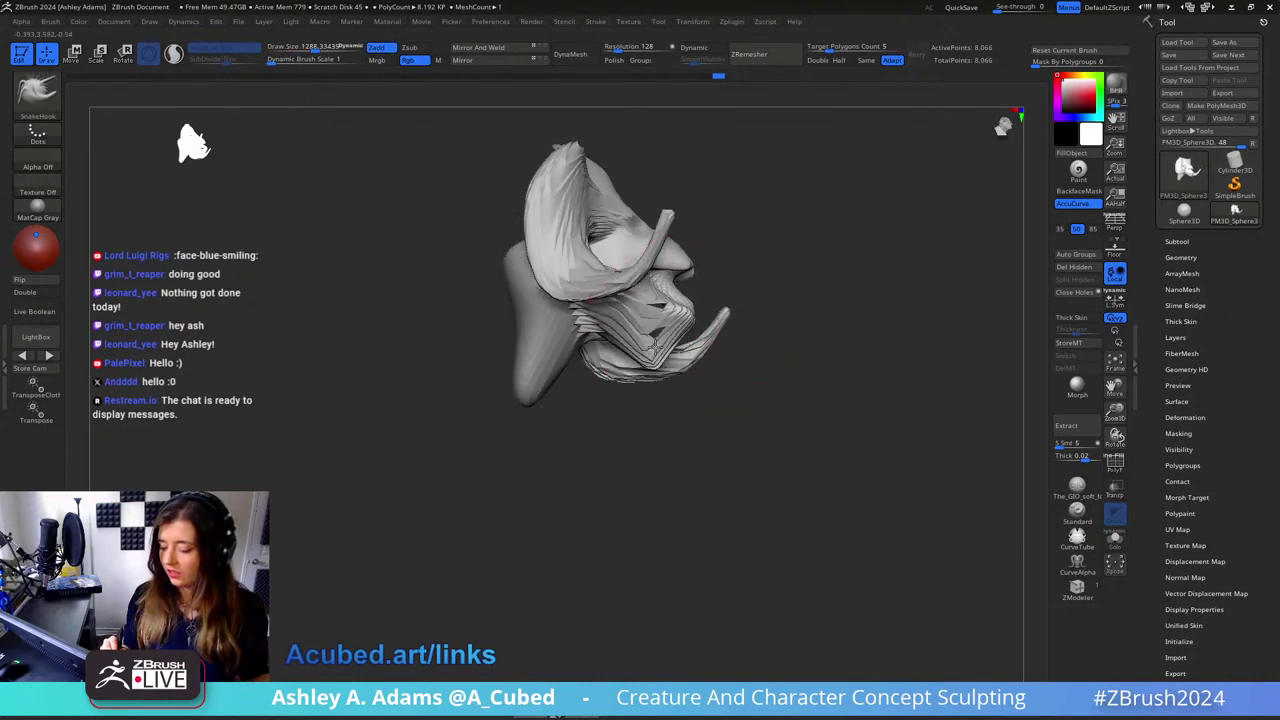
pyautogui.moveTo(655, 347)
pyautogui.mouseDown()
pyautogui.moveTo(657, 334)
pyautogui.moveTo(615, 347)
pyautogui.mouseUp()
# Step: Refine the new jaw and the muzzle with SnakeHook at draw sizes of about 697 and 590
pyautogui.press('s')
pyautogui.press('space')
pyautogui.moveTo(686, 316); pyautogui.dragTo(668, 316)
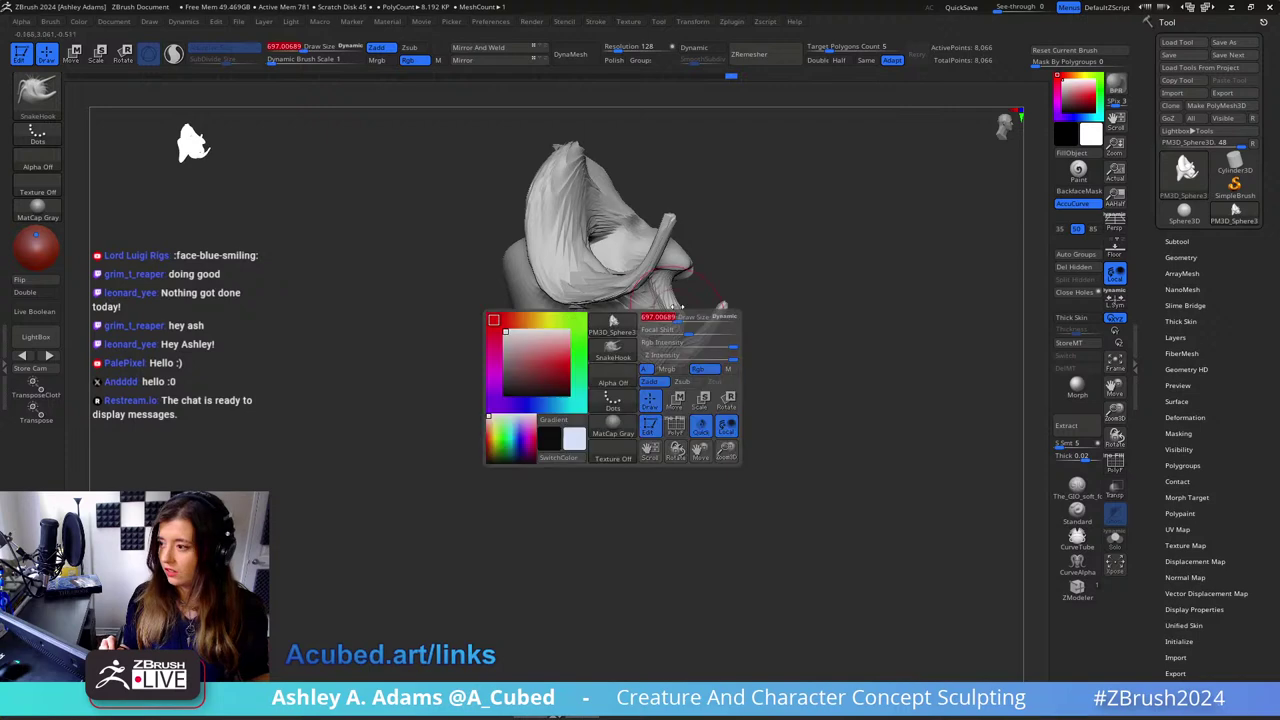
pyautogui.moveTo(735, 300)
pyautogui.mouseDown(button='right')
pyautogui.moveTo(645, 272)
pyautogui.moveTo(688, 255)
pyautogui.mouseUp(button='right')
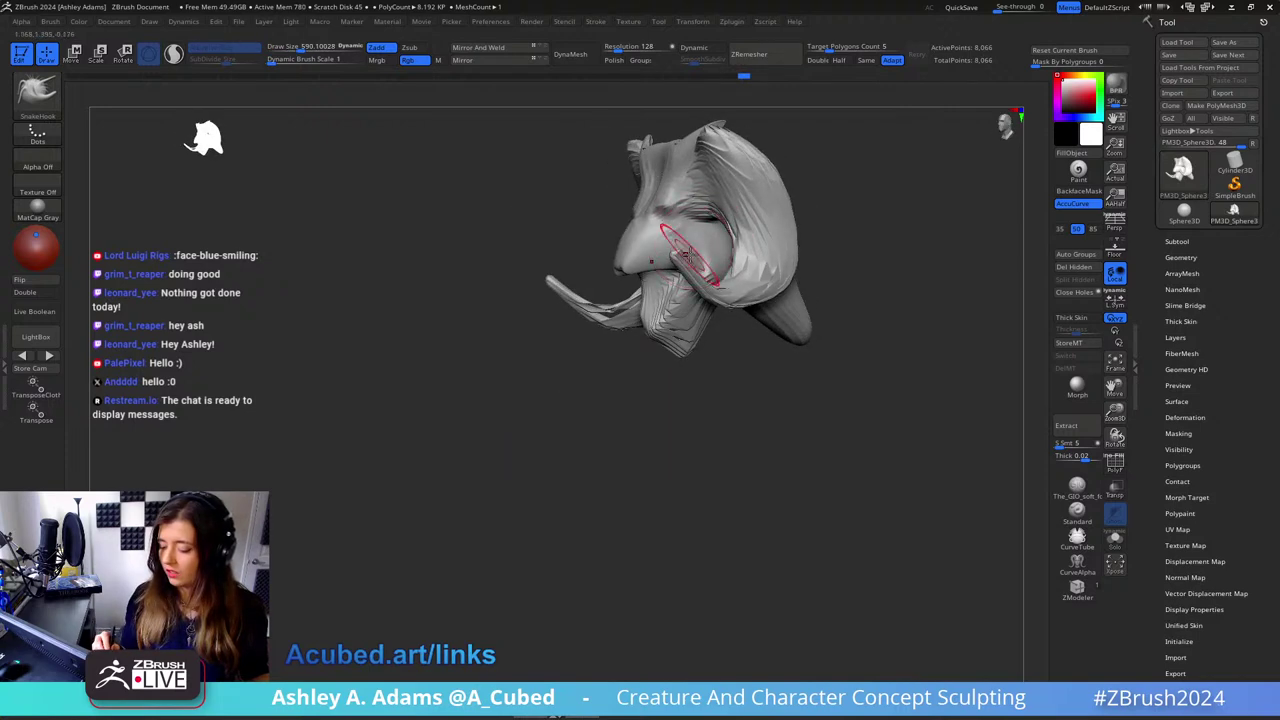
pyautogui.press('space')
pyautogui.moveTo(632, 240); pyautogui.dragTo(617, 240)
pyautogui.moveTo(592, 232)
pyautogui.mouseDown(button='right')
pyautogui.moveTo(616, 217)
pyautogui.moveTo(706, 220)
pyautogui.moveTo(677, 234)
pyautogui.moveTo(675, 252)
pyautogui.moveTo(660, 222)
pyautogui.moveTo(717, 226)
pyautogui.mouseUp(button='right')
# Step: Define the mouth area with the DamStandard and SnakeHook brushes, and build it up with ClayBuildup at a draw size of about 362
pyautogui.press('b')
pyautogui.press('d')
pyautogui.press('s')
pyautogui.press('b')
pyautogui.press('s')
pyautogui.press('h')
pyautogui.moveTo(703, 273)
pyautogui.mouseDown(button='right')
pyautogui.moveTo(688, 262)
pyautogui.moveTo(706, 289)
pyautogui.moveTo(686, 272)
pyautogui.mouseUp(button='right')
pyautogui.press('b')
pyautogui.press('c')
pyautogui.press('b')
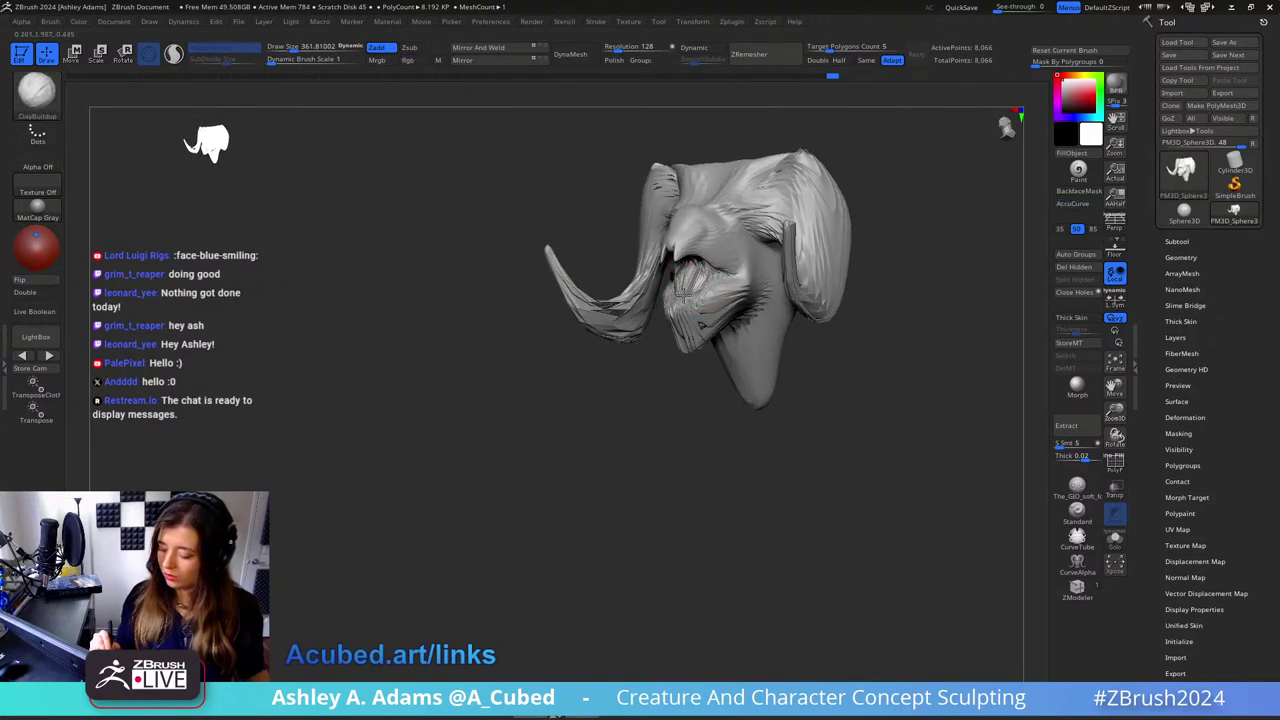
# Step: Shape the side of the lower jaw with SnakeHook at a draw size of about 669 and smooth its stretched surface
pyautogui.moveTo(730, 268)
pyautogui.mouseDown(button='right')
pyautogui.moveTo(774, 268)
pyautogui.moveTo(683, 341)
pyautogui.mouseUp(button='right')
pyautogui.press('b')
pyautogui.press('s')
pyautogui.press('h')
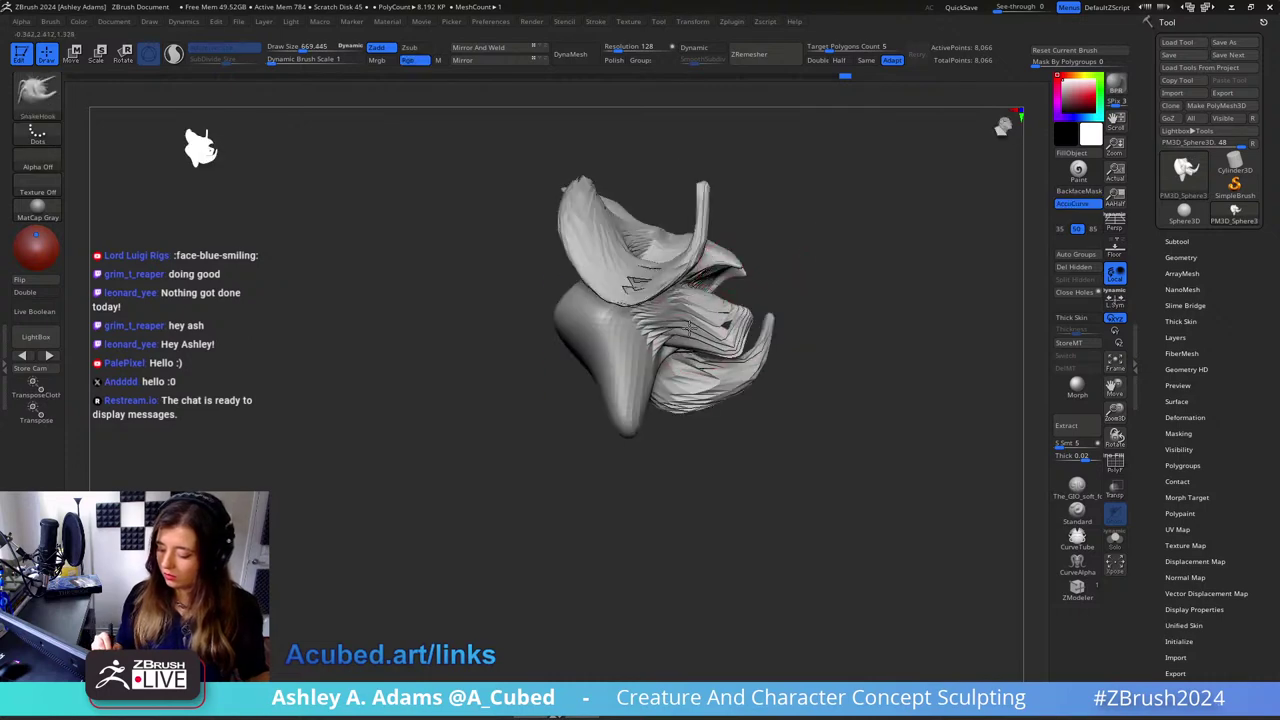
pyautogui.press('shift')
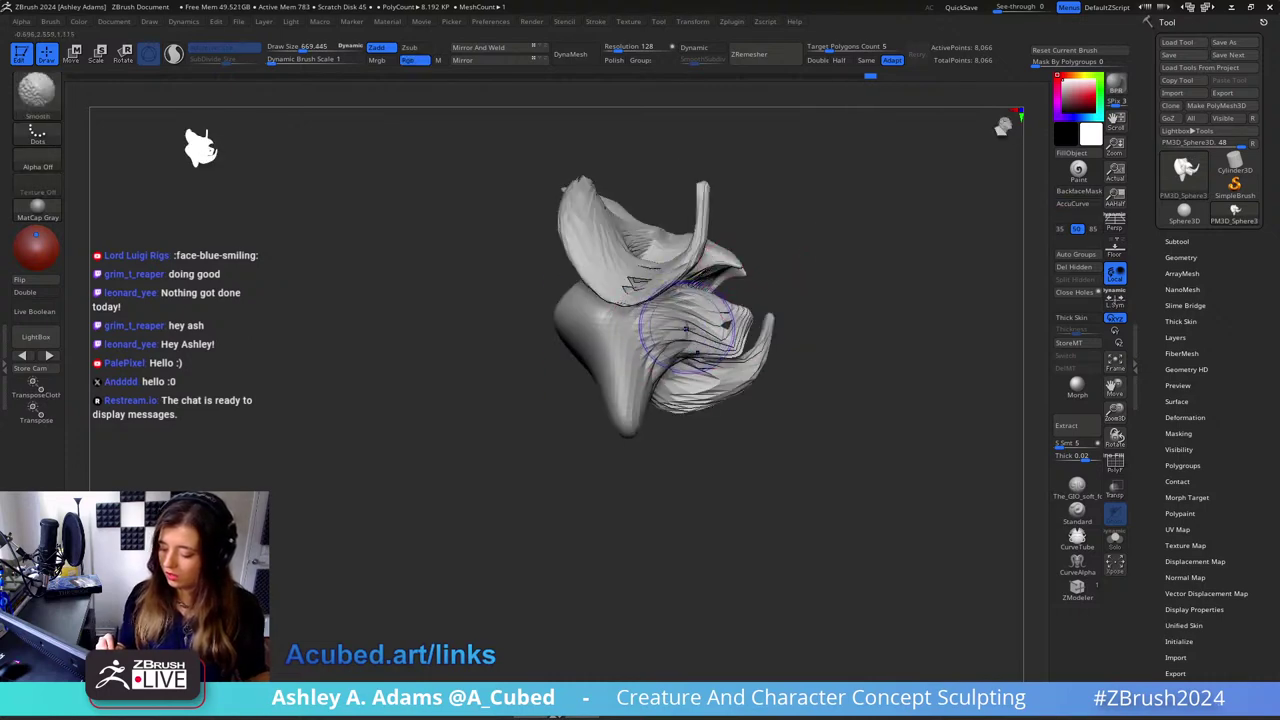
pyautogui.moveTo(659, 334); pyautogui.dragTo(700, 322)
pyautogui.moveTo(760, 300)
pyautogui.mouseDown(button='right')
pyautogui.moveTo(803, 289)
pyautogui.moveTo(760, 383)
pyautogui.moveTo(710, 242)
pyautogui.moveTo(624, 330)
pyautogui.mouseUp(button='right')
pyautogui.rightClick(624, 330)
pyautogui.press('shift')
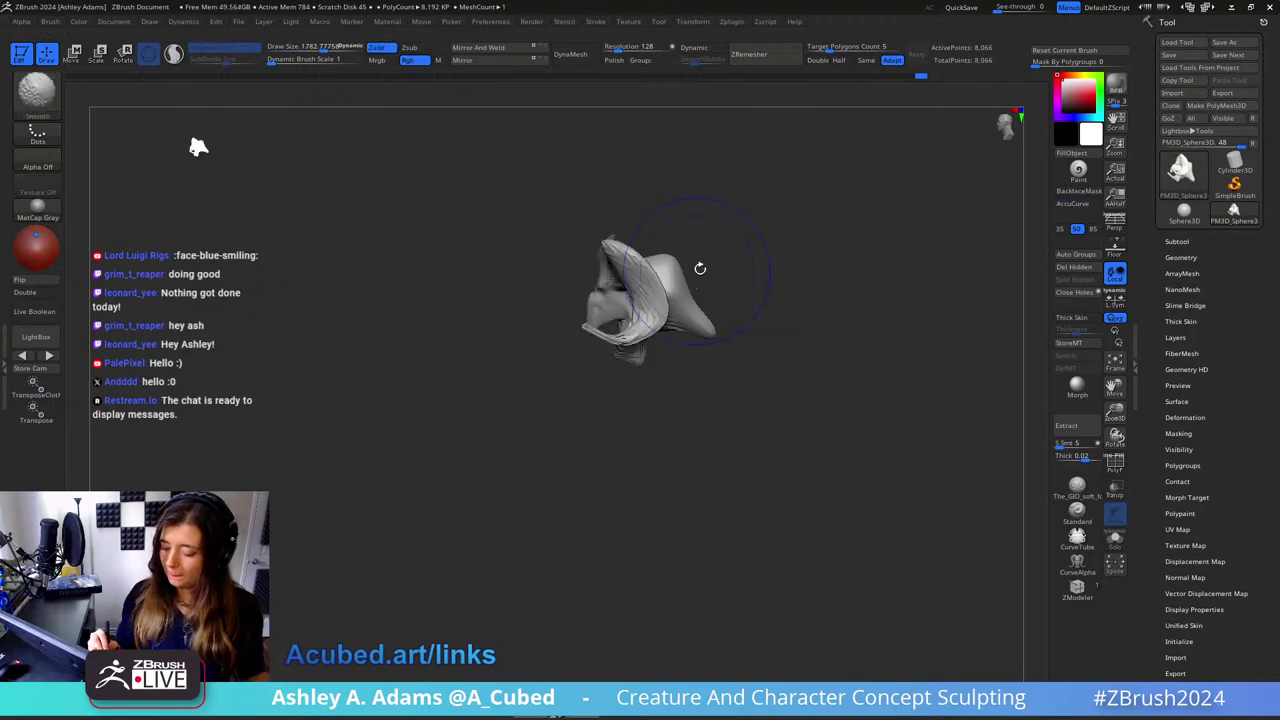
# Step: Raise the tops of the horns and refine their contours with SnakeHook at draw sizes of about 697 and 905
pyautogui.moveTo(679, 241)
pyautogui.keyDown('ctrl'); pyautogui.mouseDown(button='right')
pyautogui.moveTo(669, 257)
pyautogui.moveTo(672, 240)
pyautogui.mouseUp(button='right'); pyautogui.keyUp('ctrl')
pyautogui.press('space')
pyautogui.press('space')
pyautogui.moveTo(680, 178)
pyautogui.mouseDown()
pyautogui.moveTo(700, 160)
pyautogui.moveTo(640, 184)
pyautogui.mouseUp()
pyautogui.press('space')
pyautogui.moveTo(660, 186); pyautogui.dragTo(690, 194, button='right')
pyautogui.press('space')
pyautogui.moveTo(690, 194); pyautogui.dragTo(672, 194)
pyautogui.moveTo(672, 194)
pyautogui.mouseDown(button='right')
pyautogui.moveTo(655, 195)
pyautogui.moveTo(768, 190)
pyautogui.mouseUp(button='right')
pyautogui.moveTo(734, 204)
pyautogui.mouseDown()
pyautogui.moveTo(610, 212)
pyautogui.moveTo(631, 192)
pyautogui.moveTo(568, 205)
pyautogui.mouseUp()
pyautogui.press('s')
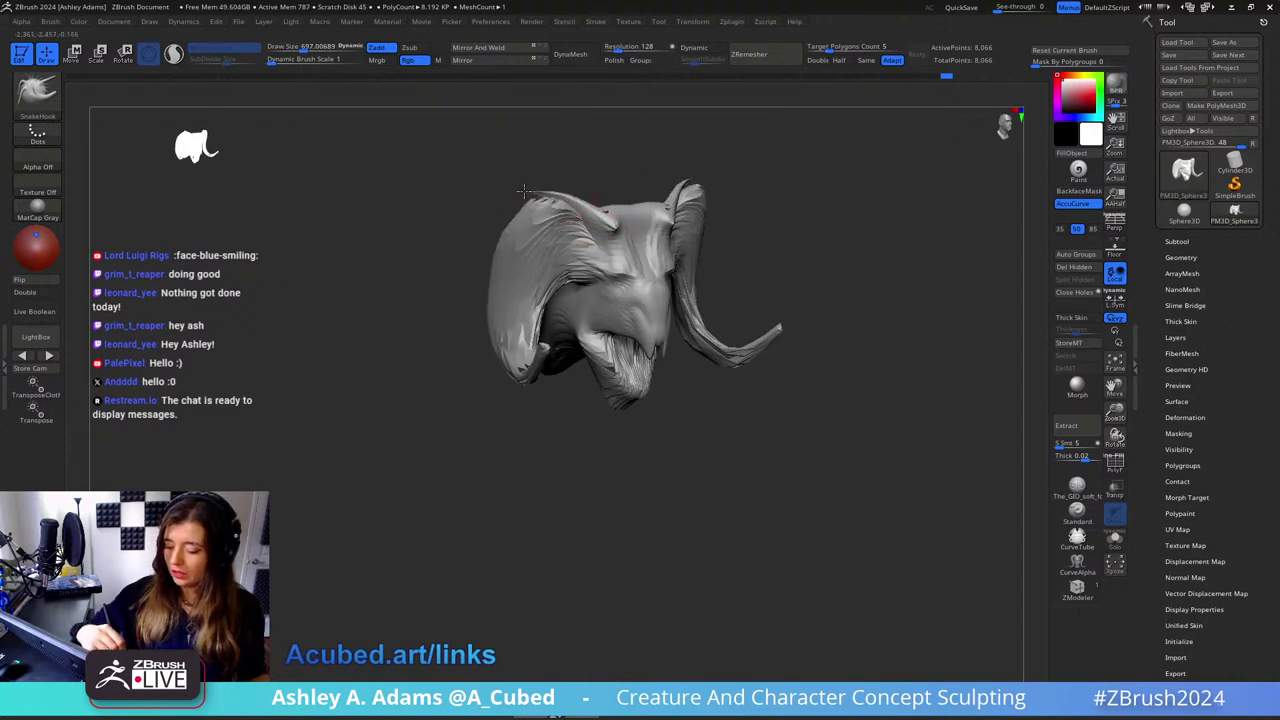
pyautogui.moveTo(695, 158)
pyautogui.mouseDown()
pyautogui.moveTo(686, 222)
pyautogui.moveTo(642, 219)
pyautogui.mouseUp()
pyautogui.press('s')
pyautogui.press('s')
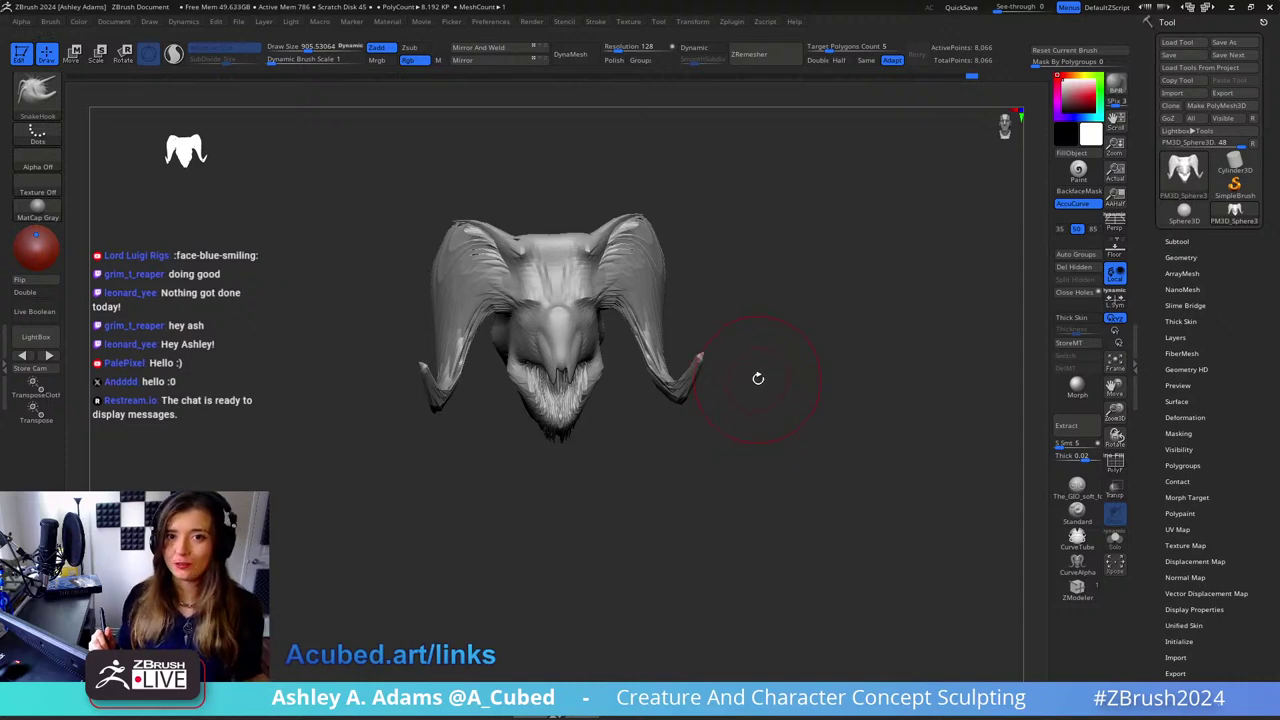
# Step: Cut planes into the horns and the back of the head with the MAHcut Mech A brush at draw sizes of about 516 and 342
pyautogui.moveTo(732, 186)
pyautogui.mouseDown()
pyautogui.moveTo(712, 240)
pyautogui.moveTo(715, 290)
pyautogui.moveTo(697, 263)
pyautogui.moveTo(713, 256)
pyautogui.mouseUp()
pyautogui.press('1')
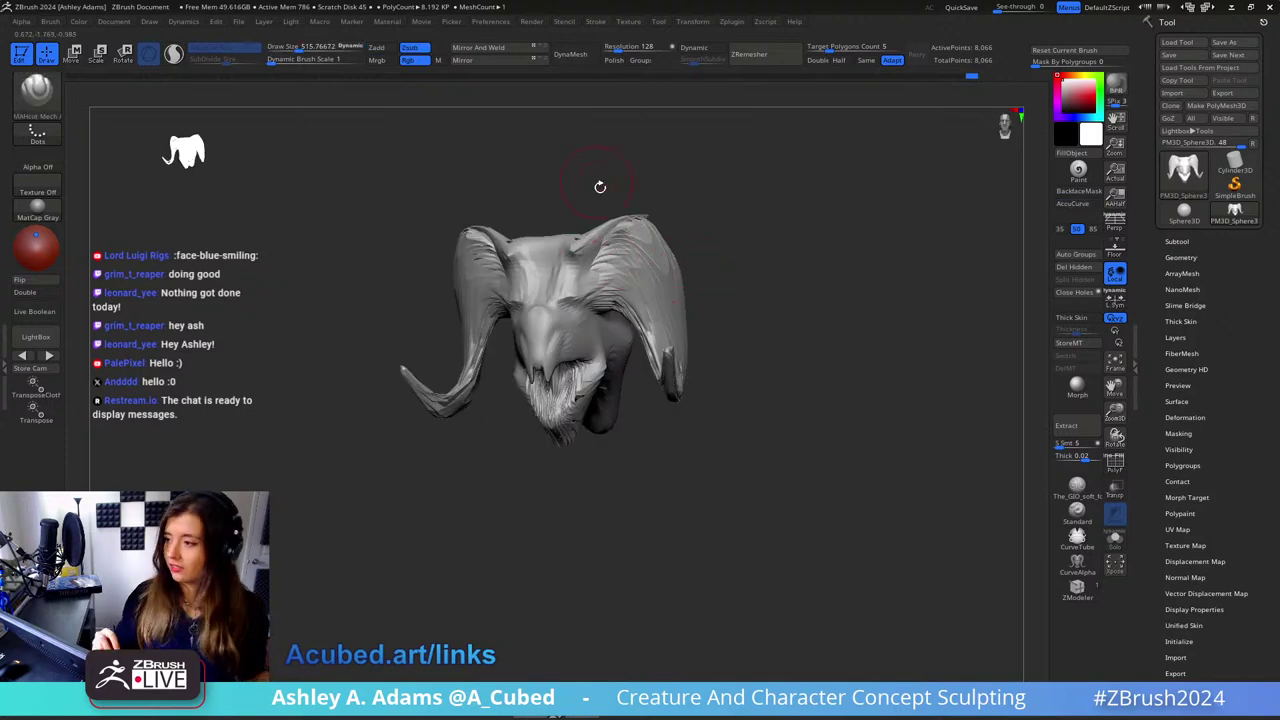
pyautogui.moveTo(578, 290); pyautogui.dragTo(660, 240)
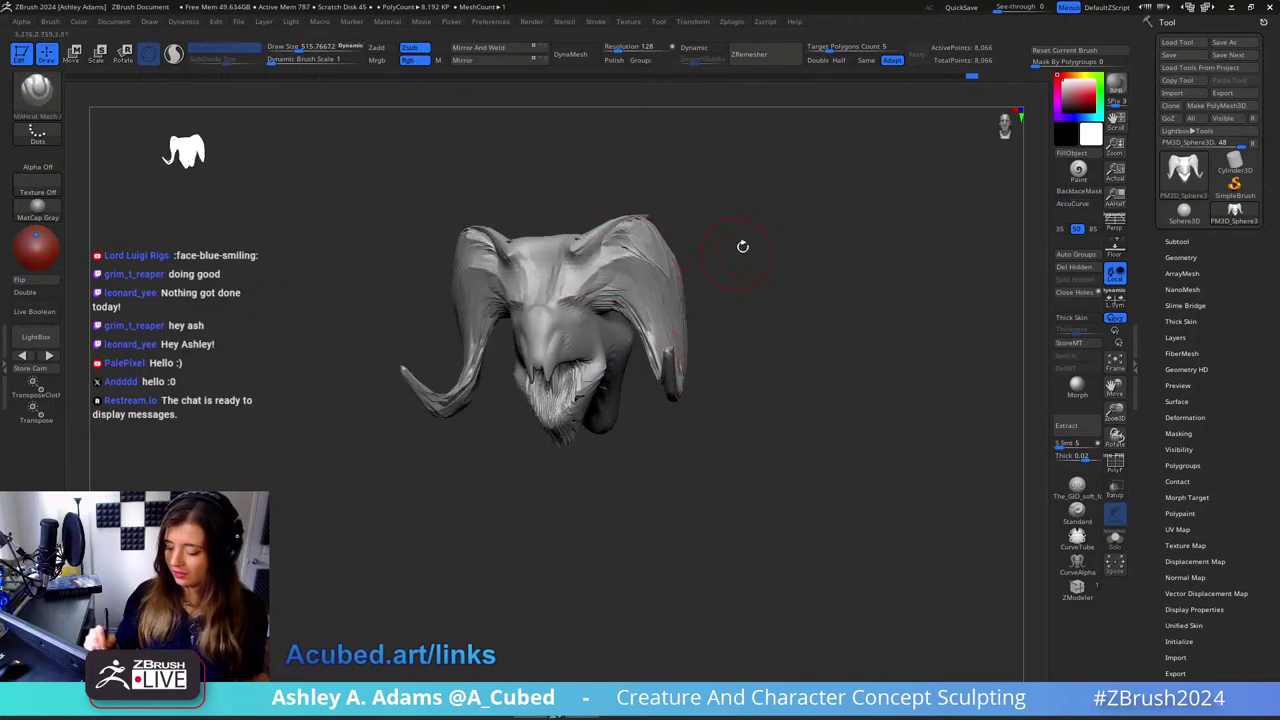
pyautogui.moveTo(743, 246); pyautogui.dragTo(645, 270)
pyautogui.moveTo(770, 312); pyautogui.dragTo(700, 327)
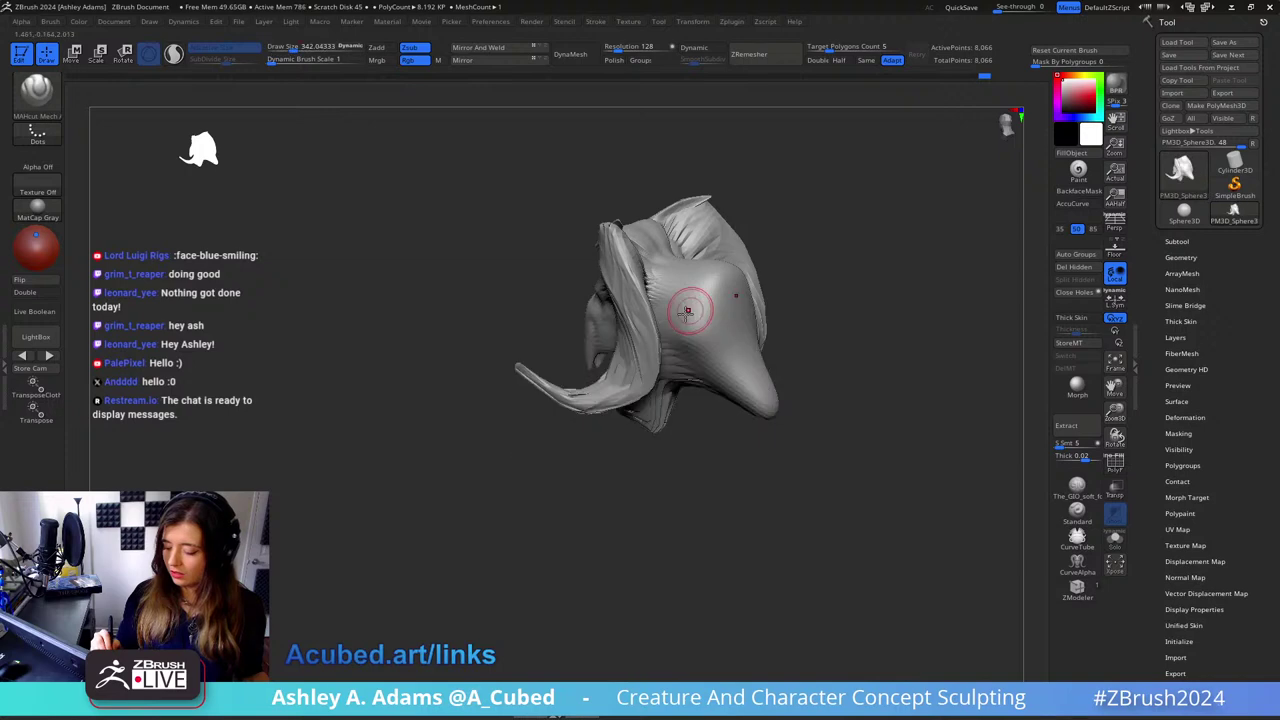
pyautogui.moveTo(680, 293); pyautogui.dragTo(605, 284, button='right')
pyautogui.moveTo(651, 275); pyautogui.dragTo(611, 330)
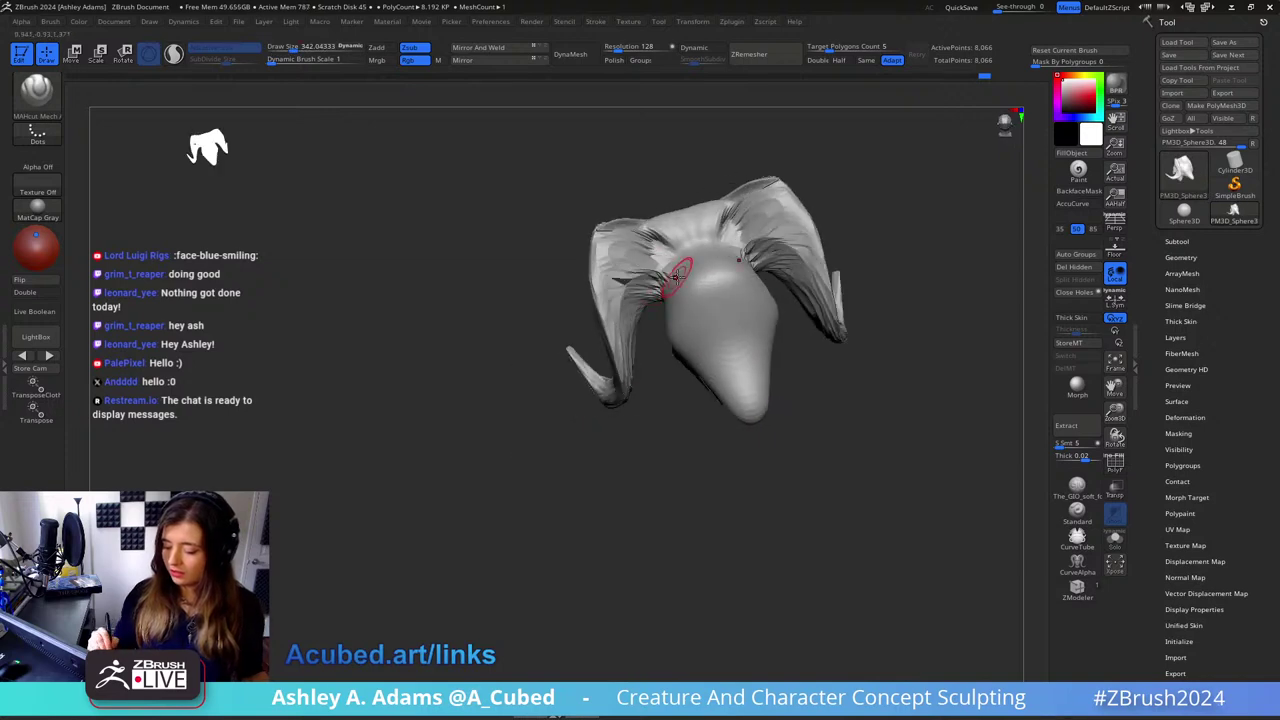
pyautogui.moveTo(680, 271); pyautogui.dragTo(654, 260, button='right')
# Step: Switch to SnakeHook and pull the brow and upper horn into shape at a draw size of about 616
pyautogui.press('space')
pyautogui.press('b')
pyautogui.press('s')
pyautogui.press('h')
pyautogui.moveTo(607, 271); pyautogui.dragTo(674, 274)
pyautogui.moveTo(674, 274); pyautogui.dragTo(651, 270, button='right')
pyautogui.moveTo(650, 270); pyautogui.dragTo(620, 264)
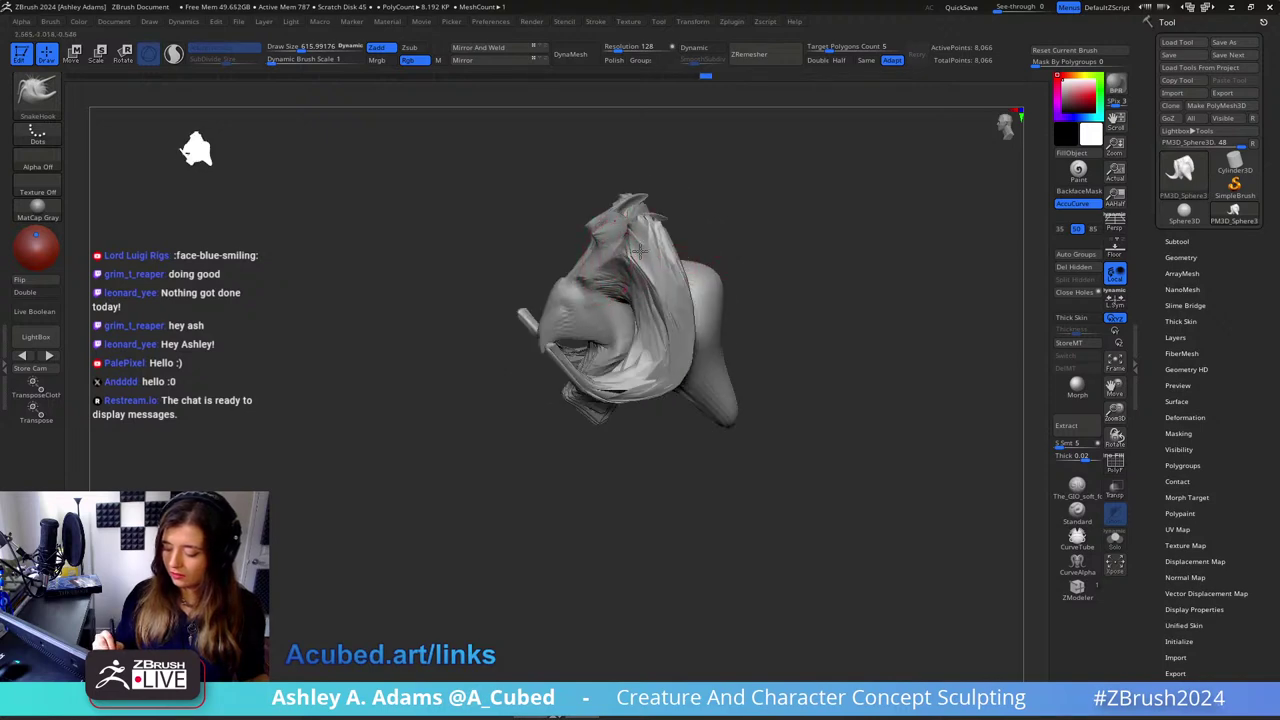
# Step: Refine the forehead crest and the cheek between muzzle and horn with SnakeHook, reducing the draw size to about 446
pyautogui.moveTo(643, 252)
pyautogui.mouseDown(button='right')
pyautogui.moveTo(705, 243)
pyautogui.moveTo(703, 290)
pyautogui.mouseUp(button='right')
pyautogui.moveTo(703, 289); pyautogui.dragTo(680, 300)
pyautogui.press('space')
pyautogui.moveTo(785, 200); pyautogui.dragTo(610, 200)
pyautogui.press('space')
pyautogui.moveTo(704, 272); pyautogui.dragTo(698, 271)
pyautogui.moveTo(740, 268); pyautogui.dragTo(699, 266, button='right')
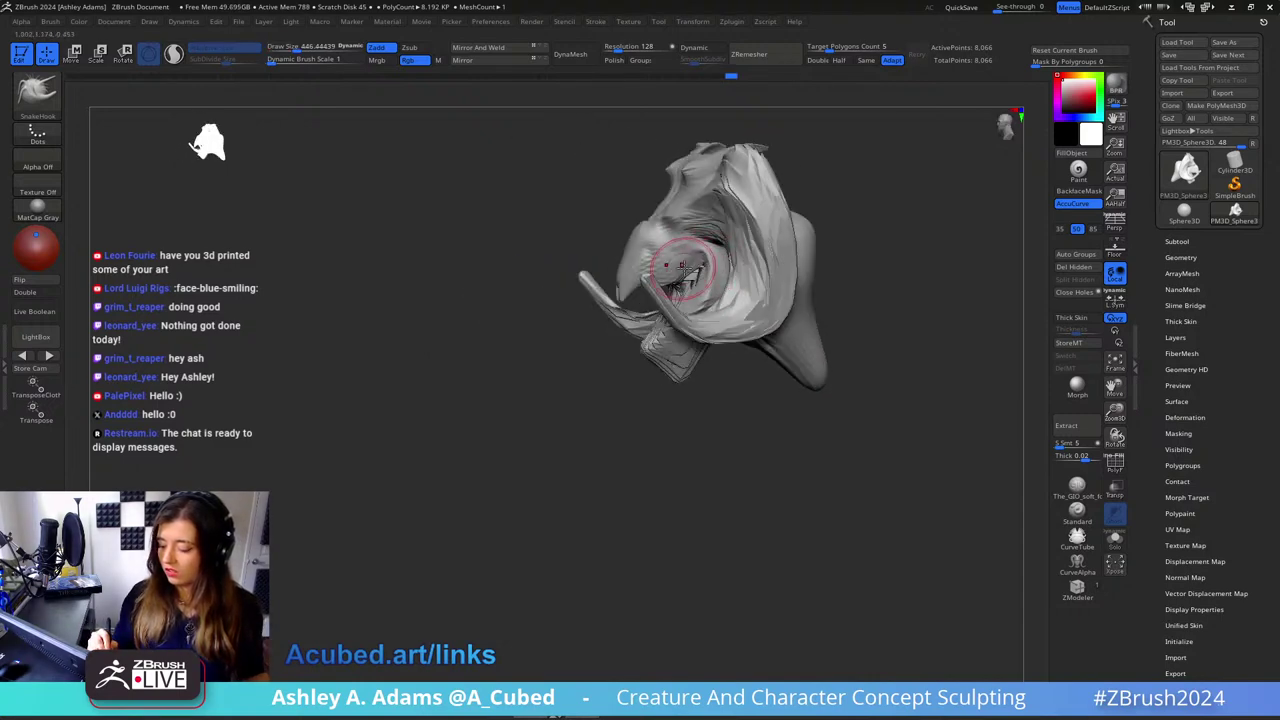
# Step: Switch to ClayBuildup and add clay to the cheek and jaw hinge beside the mouth
pyautogui.moveTo(717, 260)
pyautogui.mouseDown(button='right')
pyautogui.moveTo(797, 275)
pyautogui.moveTo(700, 297)
pyautogui.mouseUp(button='right')
pyautogui.press('b')
pyautogui.press('c')
pyautogui.press('b')
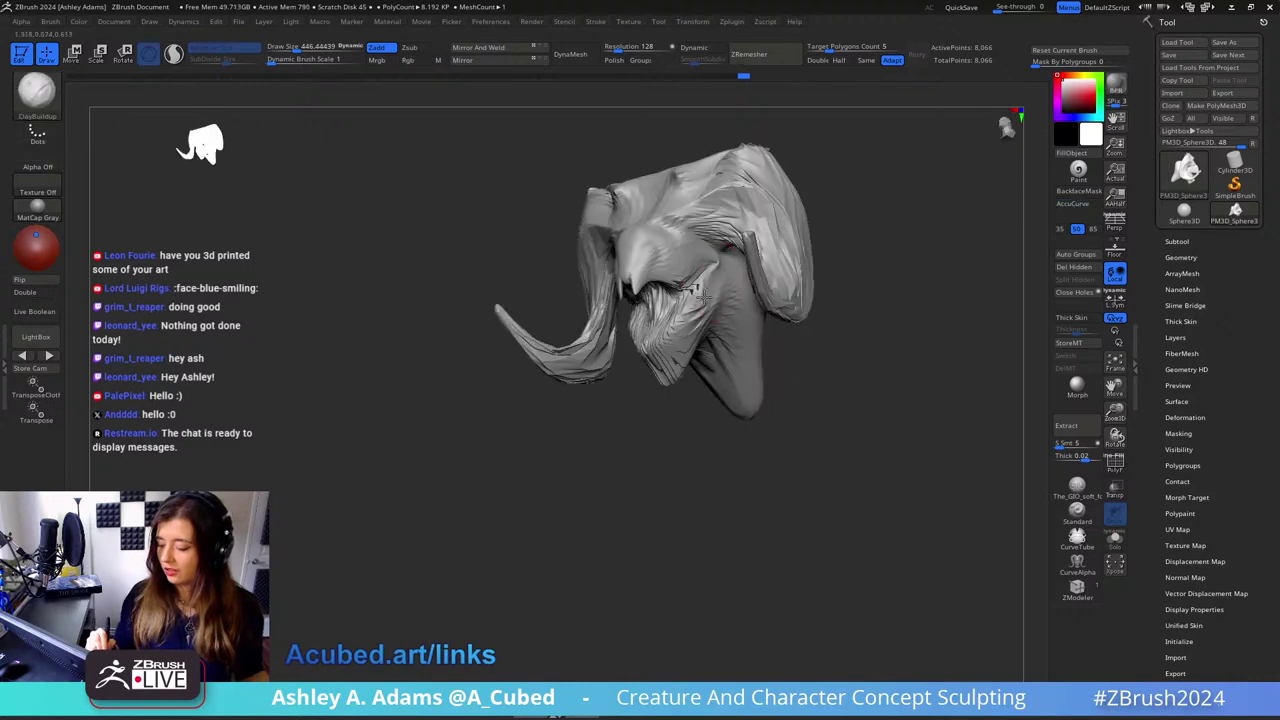
pyautogui.moveTo(738, 291); pyautogui.dragTo(731, 297)
pyautogui.moveTo(731, 297); pyautogui.dragTo(686, 260, button='right')
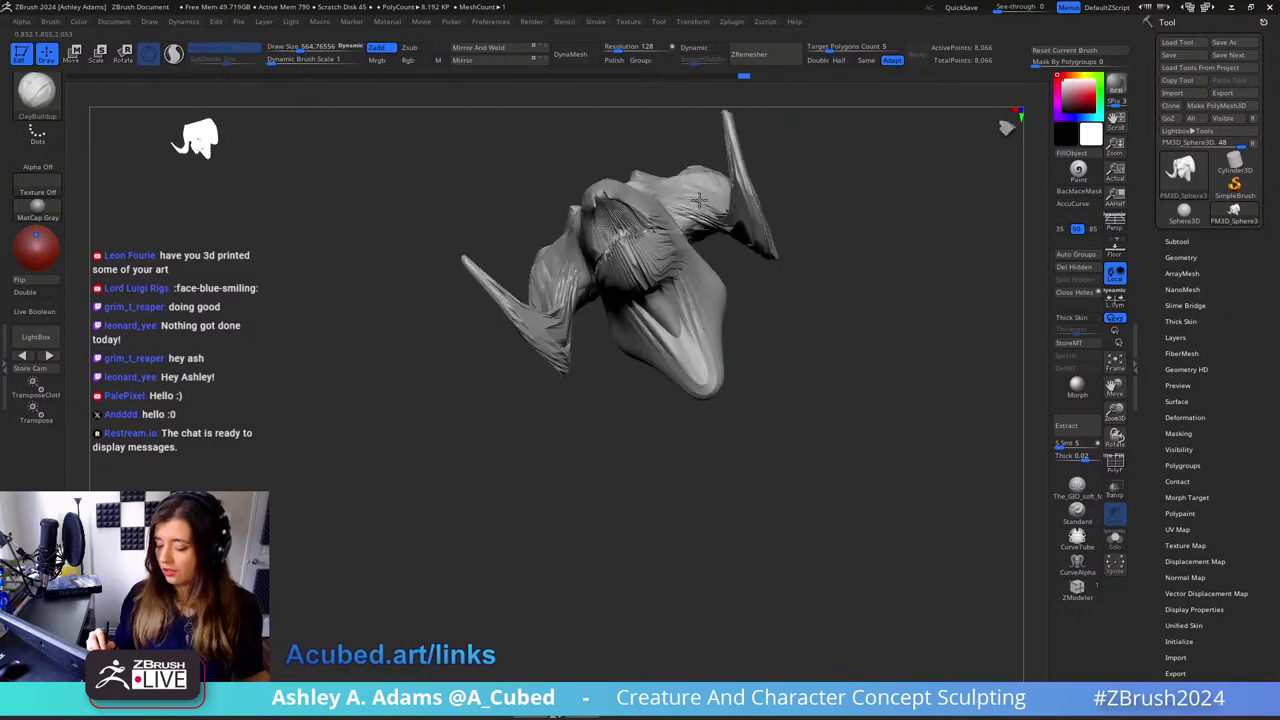
# Step: Switch to SnakeHook and pull the cheek and jaw into shape at a draw size of about 565
pyautogui.press('b')
pyautogui.press('s')
pyautogui.press('h')
pyautogui.moveTo(696, 249)
pyautogui.mouseDown()
pyautogui.moveTo(684, 279)
pyautogui.moveTo(635, 310)
pyautogui.moveTo(661, 306)
pyautogui.mouseUp()
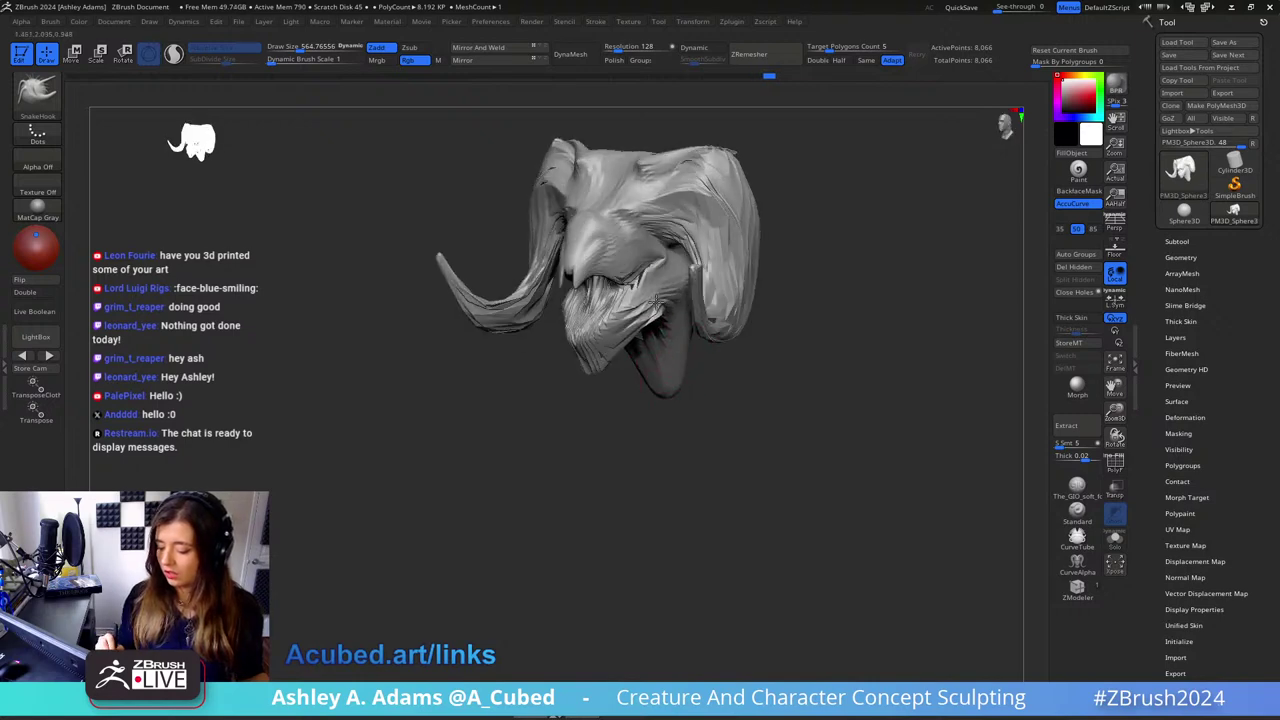
# Step: Mask the face and horns, leaving the back of the head free, and move it rearward along Z with the gizmo
pyautogui.moveTo(655, 300)
pyautogui.mouseDown(button='right')
pyautogui.moveTo(700, 300)
pyautogui.moveTo(703, 340)
pyautogui.mouseUp(button='right')
pyautogui.press('space')
pyautogui.moveTo(761, 275); pyautogui.dragTo(779, 275)
pyautogui.moveTo(779, 275)
pyautogui.mouseDown(button='right')
pyautogui.moveTo(729, 243)
pyautogui.moveTo(749, 306)
pyautogui.moveTo(700, 295)
pyautogui.moveTo(691, 289)
pyautogui.moveTo(726, 265)
pyautogui.moveTo(648, 249)
pyautogui.moveTo(691, 237)
pyautogui.moveTo(676, 245)
pyautogui.mouseUp(button='right')
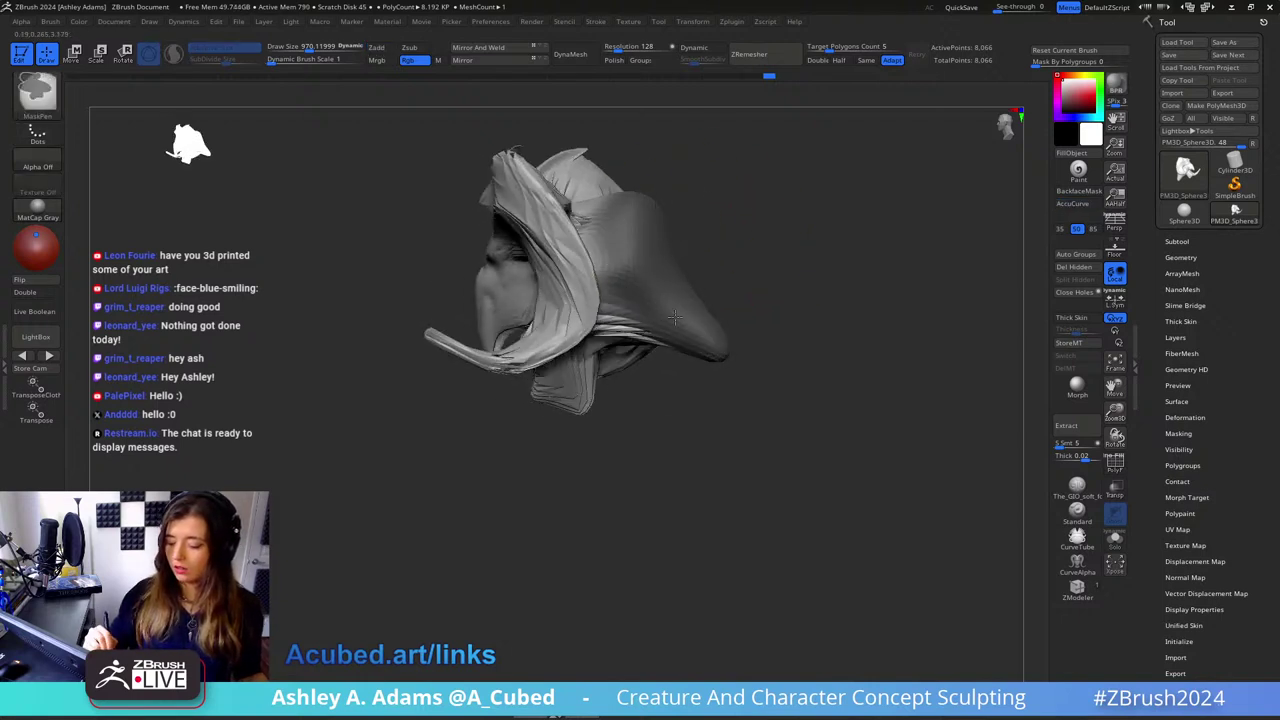
pyautogui.keyDown('ctrl'); pyautogui.click(618, 206); pyautogui.keyUp('ctrl')
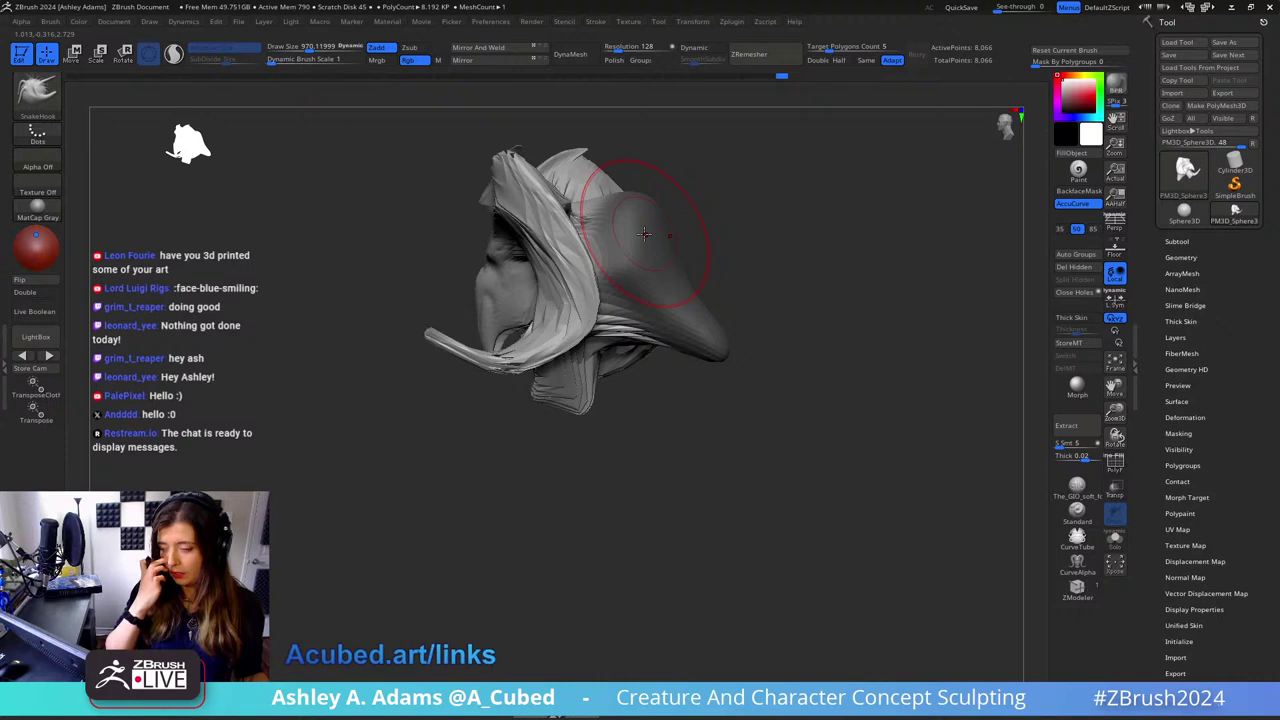
pyautogui.moveTo(644, 234)
pyautogui.mouseDown(button='right')
pyautogui.moveTo(723, 251)
pyautogui.moveTo(691, 229)
pyautogui.mouseUp(button='right')
pyautogui.press('space')
pyautogui.press('w')
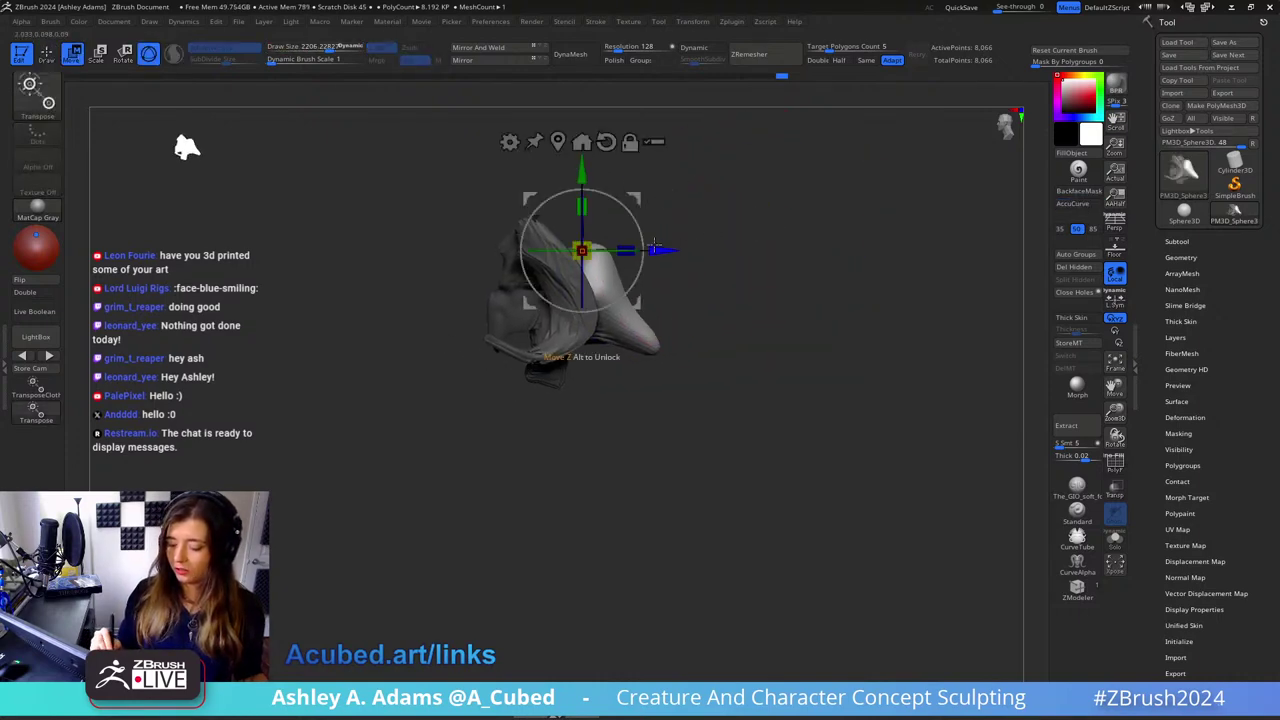
pyautogui.moveTo(662, 250)
pyautogui.mouseDown()
pyautogui.moveTo(708, 250)
pyautogui.moveTo(686, 250)
pyautogui.mouseUp()
pyautogui.moveTo(607, 206); pyautogui.dragTo(620, 153)
pyautogui.press('q')
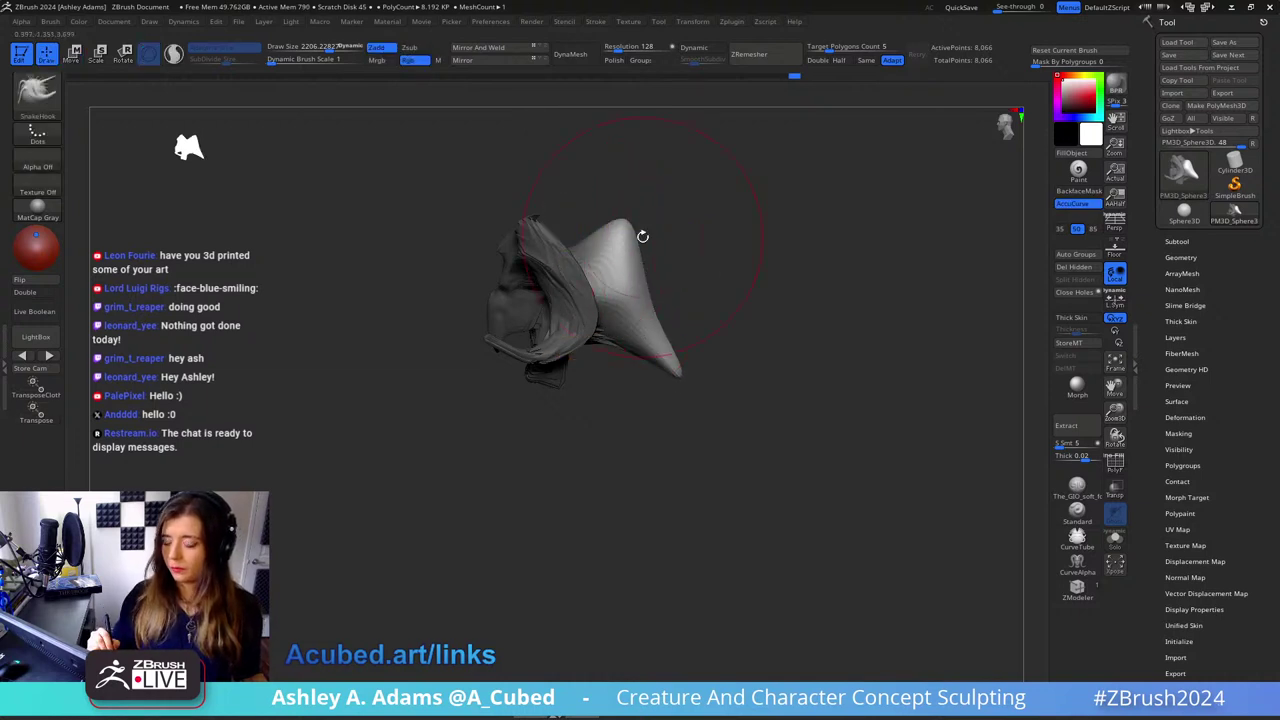
# Step: Pull the upper back of the head and the neck tip outward with SnakeHook at a draw size of about 1739
pyautogui.press('[')
pyautogui.moveTo(651, 229); pyautogui.dragTo(658, 277)
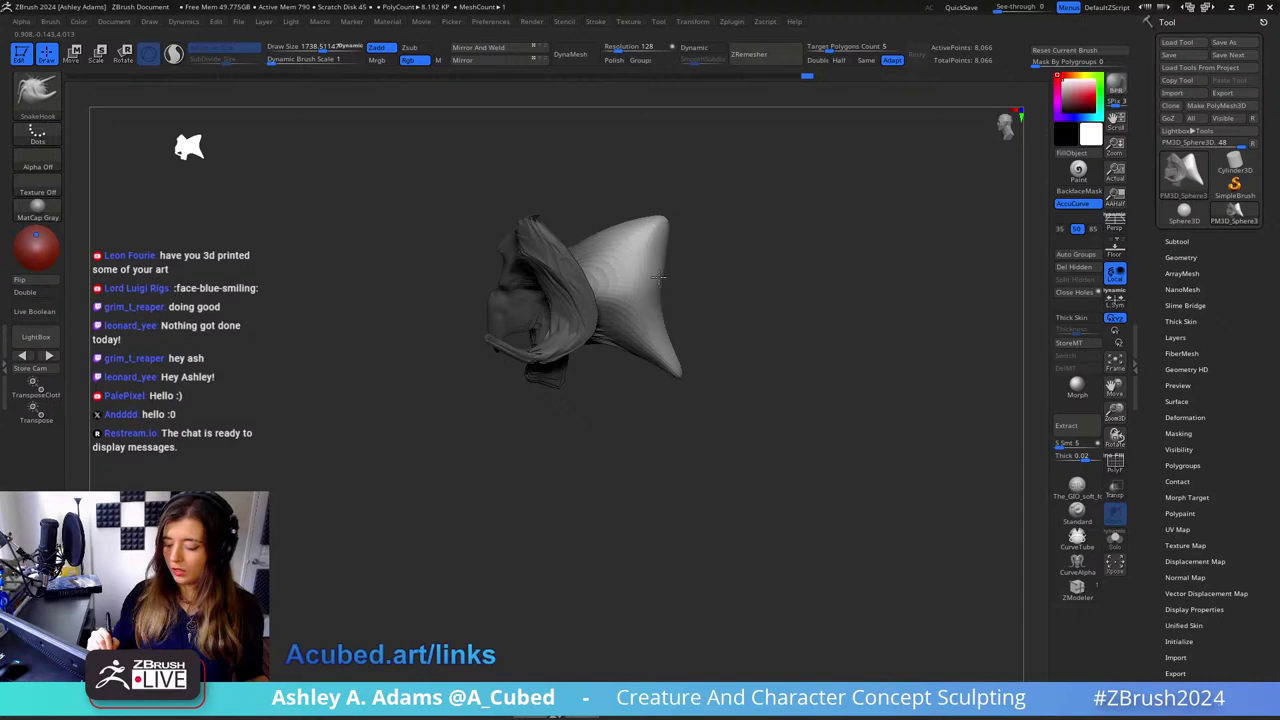
pyautogui.moveTo(676, 372)
pyautogui.mouseDown()
pyautogui.moveTo(668, 385)
pyautogui.moveTo(717, 334)
pyautogui.moveTo(762, 334)
pyautogui.mouseUp()
pyautogui.press('space')
pyautogui.moveTo(727, 339); pyautogui.dragTo(716, 339)
pyautogui.moveTo(800, 305)
pyautogui.mouseDown()
pyautogui.moveTo(757, 297)
pyautogui.moveTo(669, 312)
pyautogui.moveTo(686, 306)
pyautogui.mouseUp()
# Step: Shape the rear and sides of the neck with SnakeHook at a draw size of about 1567, and smooth the surface
pyautogui.press('space')
pyautogui.moveTo(690, 298)
pyautogui.mouseDown()
pyautogui.moveTo(748, 290)
pyautogui.moveTo(700, 321)
pyautogui.mouseUp()
pyautogui.press('space')
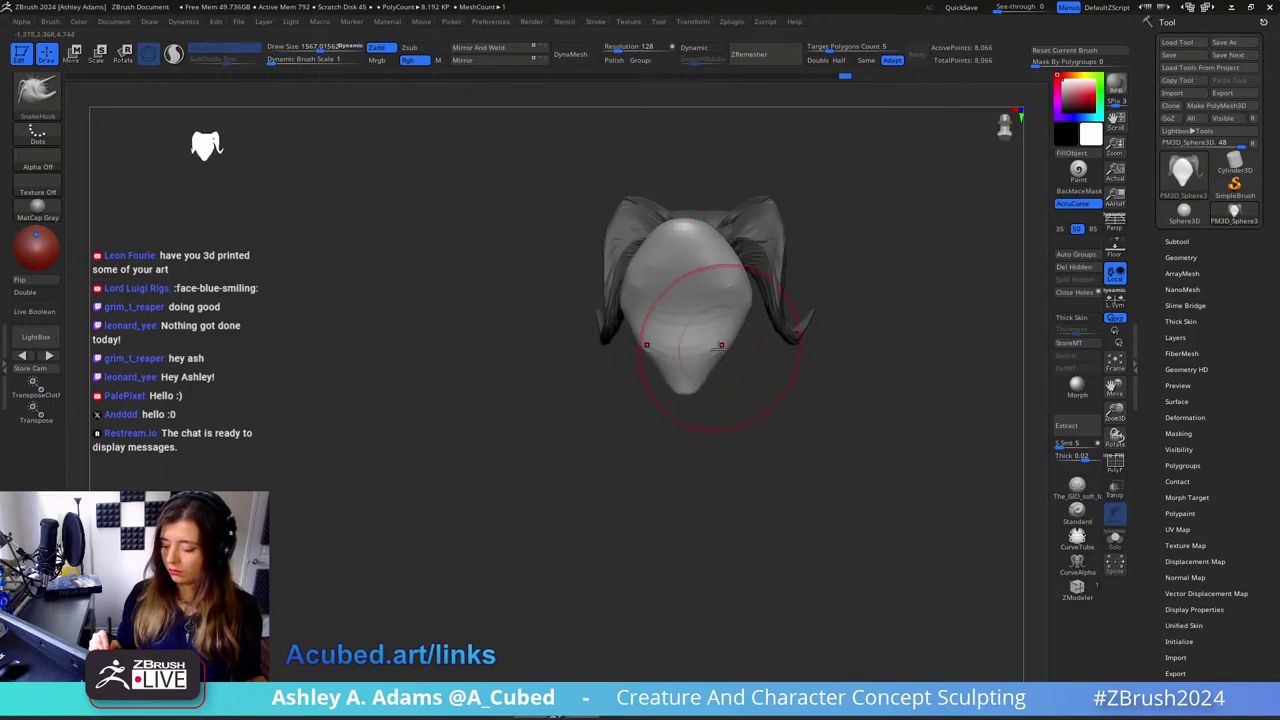
pyautogui.moveTo(720, 315)
pyautogui.mouseDown(button='right')
pyautogui.moveTo(709, 337)
pyautogui.moveTo(737, 277)
pyautogui.moveTo(726, 342)
pyautogui.moveTo(709, 306)
pyautogui.mouseUp(button='right')
pyautogui.press('space')
pyautogui.moveTo(709, 308); pyautogui.dragTo(694, 308)
pyautogui.moveTo(674, 260)
pyautogui.keyDown('shift'); pyautogui.mouseDown()
pyautogui.moveTo(680, 329)
pyautogui.moveTo(647, 222)
pyautogui.mouseUp(); pyautogui.keyUp('shift')
# Step: Refine the brow and the bases of the horns with SnakeHook, reducing the draw size to about 754
pyautogui.moveTo(651, 214)
pyautogui.mouseDown(button='right')
pyautogui.moveTo(749, 157)
pyautogui.moveTo(657, 221)
pyautogui.moveTo(748, 240)
pyautogui.moveTo(760, 255)
pyautogui.moveTo(751, 309)
pyautogui.moveTo(737, 286)
pyautogui.mouseUp(button='right')
pyautogui.press('space')
pyautogui.press('space')
pyautogui.moveTo(733, 287); pyautogui.dragTo(743, 287)
pyautogui.moveTo(743, 230)
pyautogui.keyDown('alt'); pyautogui.mouseDown(button='right')
pyautogui.moveTo(714, 286)
pyautogui.moveTo(687, 259)
pyautogui.mouseUp(button='right'); pyautogui.keyUp('alt')
pyautogui.press('space')
pyautogui.moveTo(687, 259); pyautogui.dragTo(703, 288)
pyautogui.press('space')
pyautogui.moveTo(701, 290); pyautogui.dragTo(705, 242, button='right')
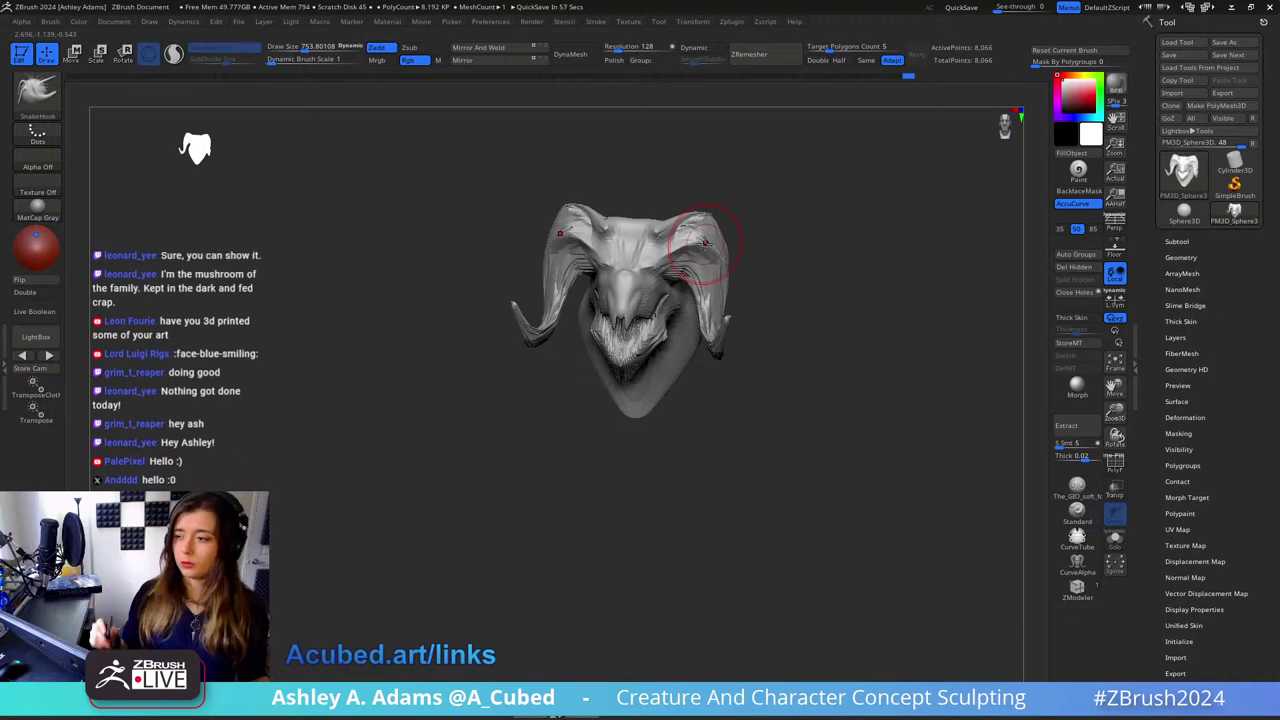
# Step: Thicken the outer curves and lower sections of the horns with the Inflat brush at a draw size of about 1213
pyautogui.moveTo(621, 245); pyautogui.dragTo(670, 255, button='right')
pyautogui.press('space')
pyautogui.moveTo(612, 266); pyautogui.dragTo(630, 266)
pyautogui.keyDown('shift'); pyautogui.moveTo(749, 254); pyautogui.dragTo(726, 234, button='right'); pyautogui.keyUp('shift')
pyautogui.press('b')
pyautogui.press('i')
pyautogui.press('n')
pyautogui.moveTo(719, 275); pyautogui.dragTo(714, 318)
pyautogui.keyDown('shift'); pyautogui.moveTo(714, 318); pyautogui.dragTo(731, 260, button='right'); pyautogui.keyUp('shift')
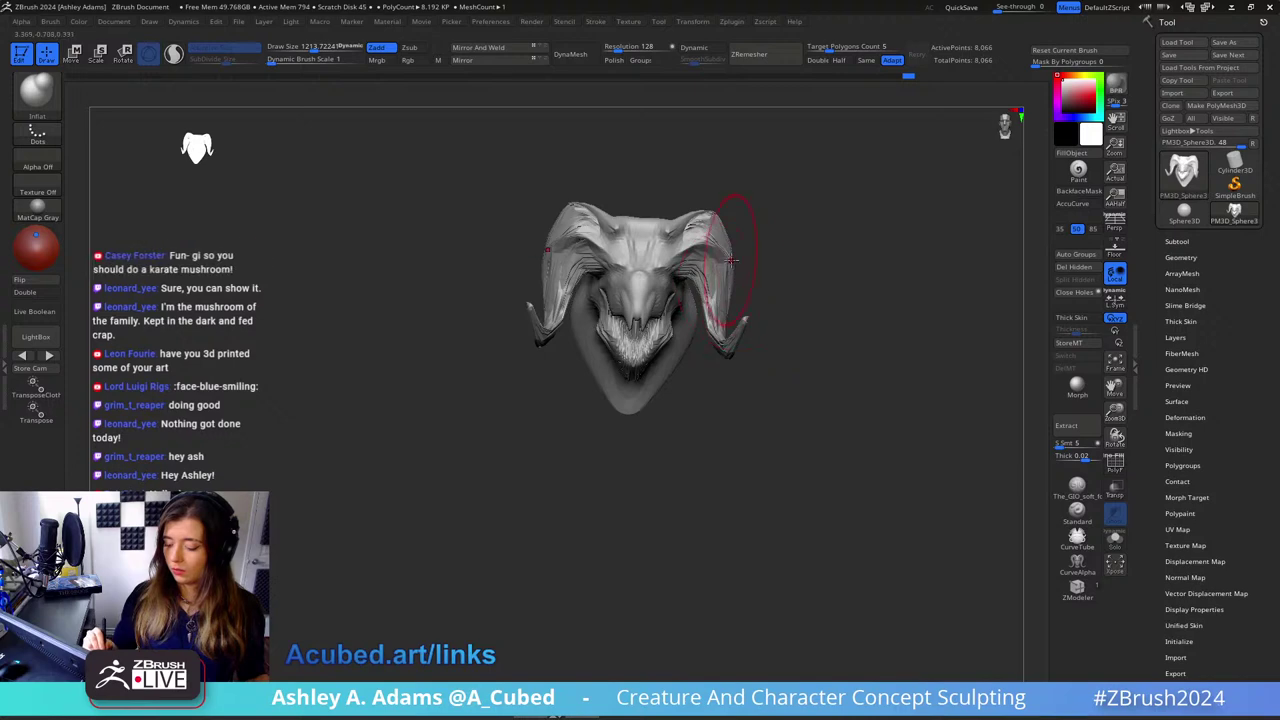
pyautogui.moveTo(731, 260); pyautogui.dragTo(714, 338)
pyautogui.moveTo(746, 330); pyautogui.dragTo(797, 311, button='right')
# Step: Adjust the horn tips and outer contours with SnakeHook at draw sizes of about 642 and 540
pyautogui.press('space')
pyautogui.moveTo(760, 313)
pyautogui.mouseDown()
pyautogui.moveTo(743, 322)
pyautogui.moveTo(762, 311)
pyautogui.mouseUp()
pyautogui.press('b')
pyautogui.press('s')
pyautogui.press('h')
pyautogui.press('space')
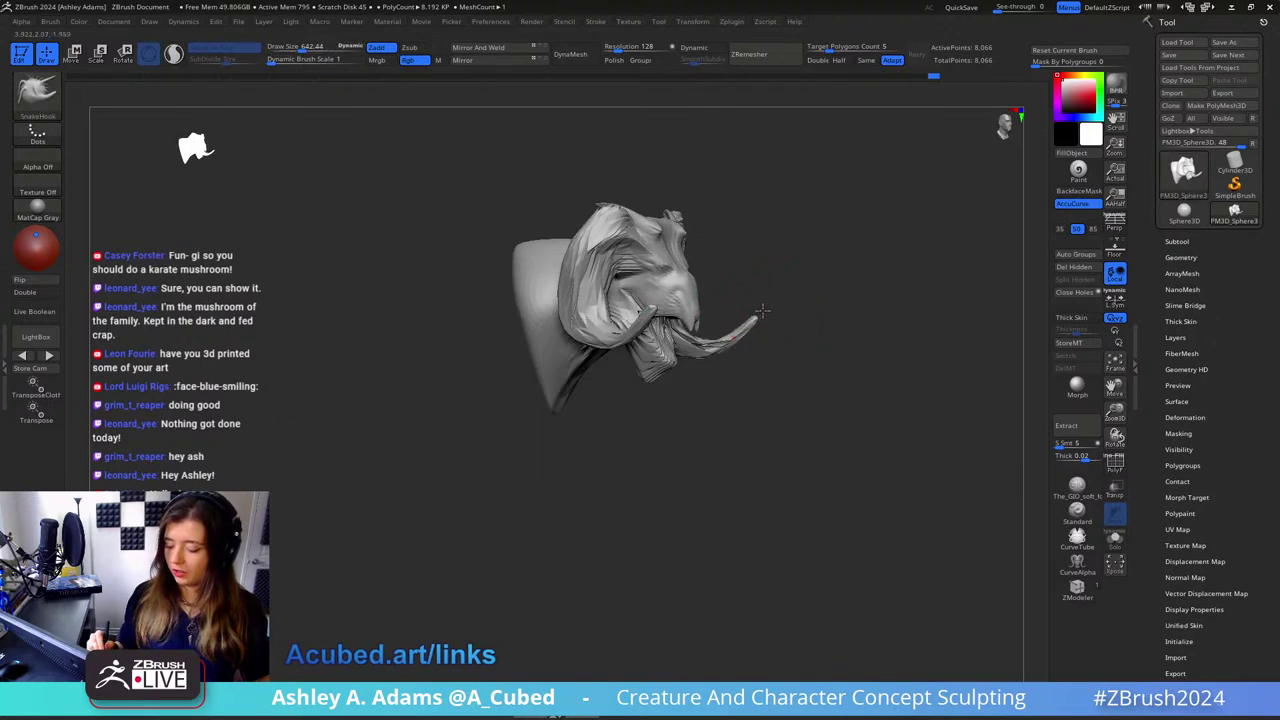
pyautogui.moveTo(829, 274); pyautogui.dragTo(788, 251, button='right')
pyautogui.press('space')
pyautogui.moveTo(777, 229); pyautogui.dragTo(763, 229)
pyautogui.moveTo(836, 222); pyautogui.dragTo(704, 206, button='right')
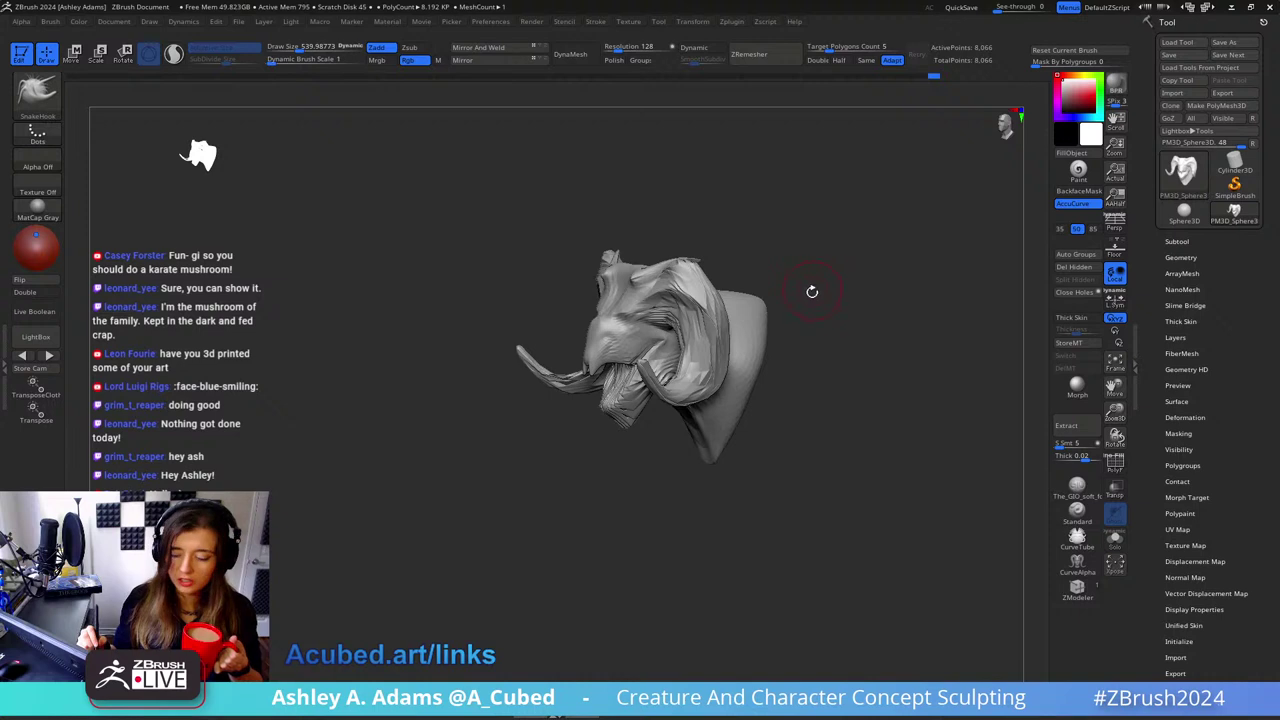
pyautogui.moveTo(814, 289); pyautogui.dragTo(842, 288)
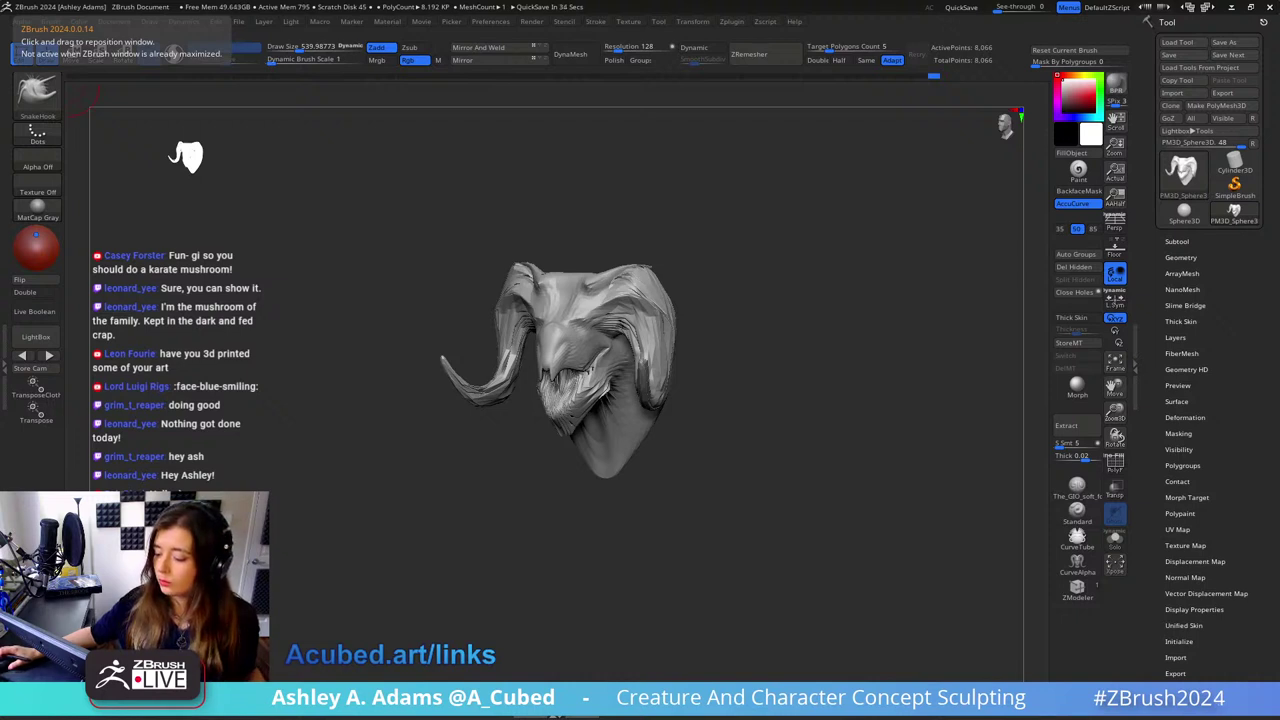
pyautogui.moveTo(700, 300); pyautogui.dragTo(724, 113)
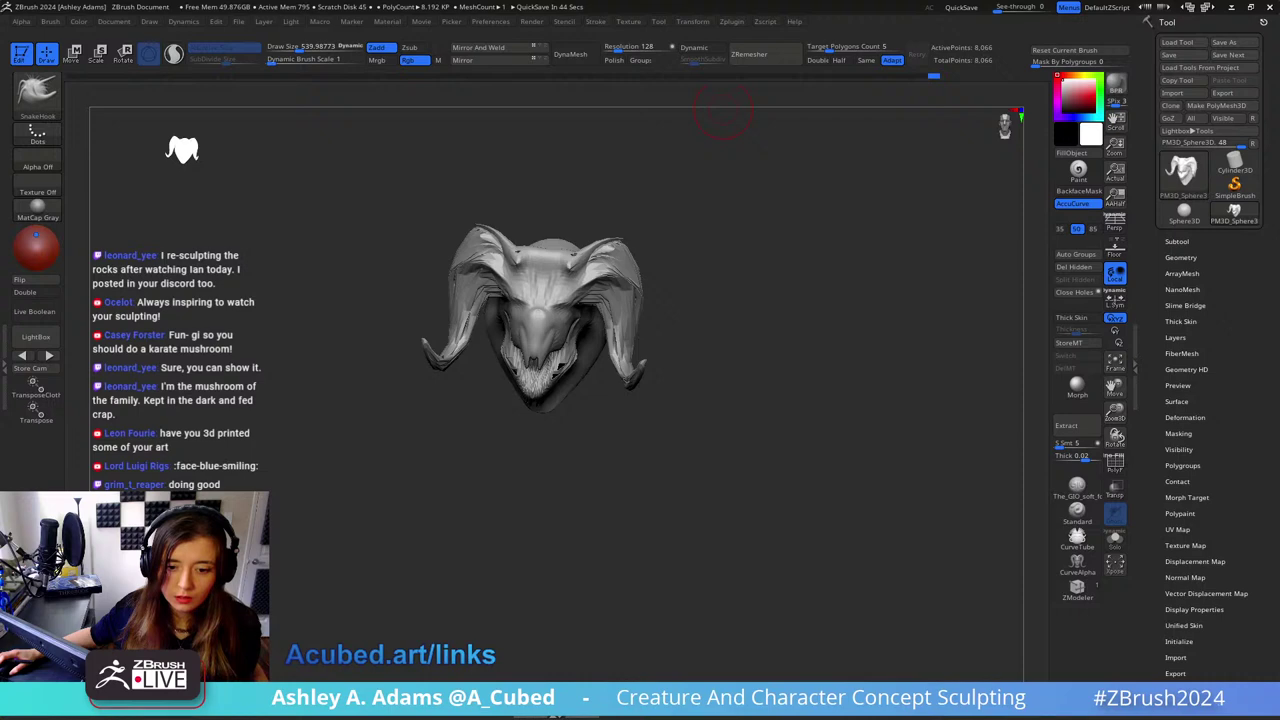
# Step: Switch to the browser and compare the two photos of the printed mini mask
pyautogui.hotkey('alt', 'Tab')
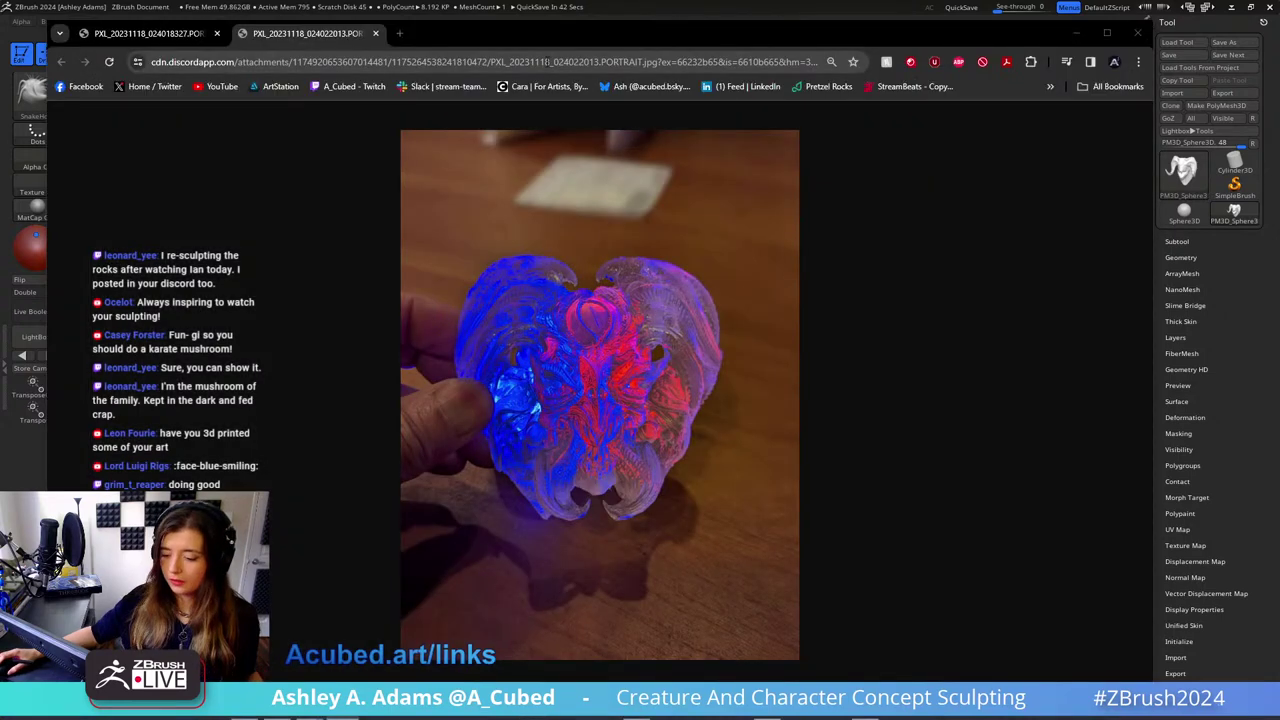
pyautogui.moveTo(551, 40); pyautogui.dragTo(584, 22)
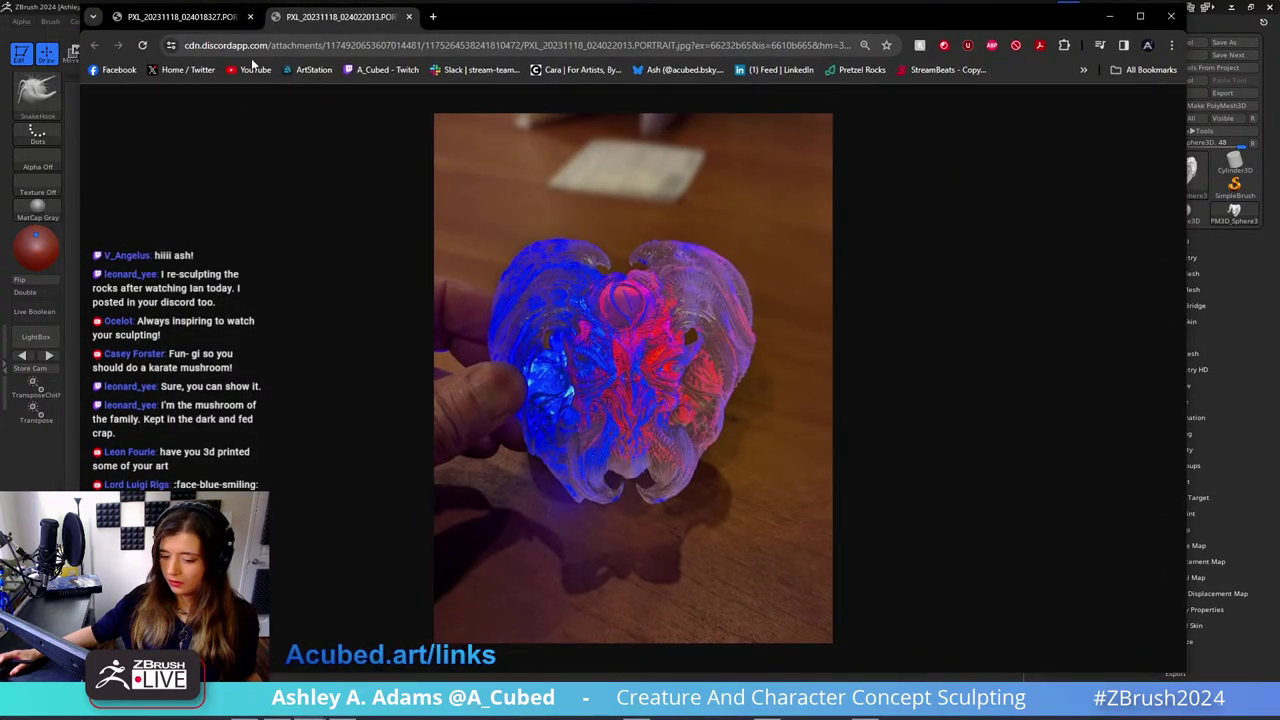
pyautogui.click(225, 21)
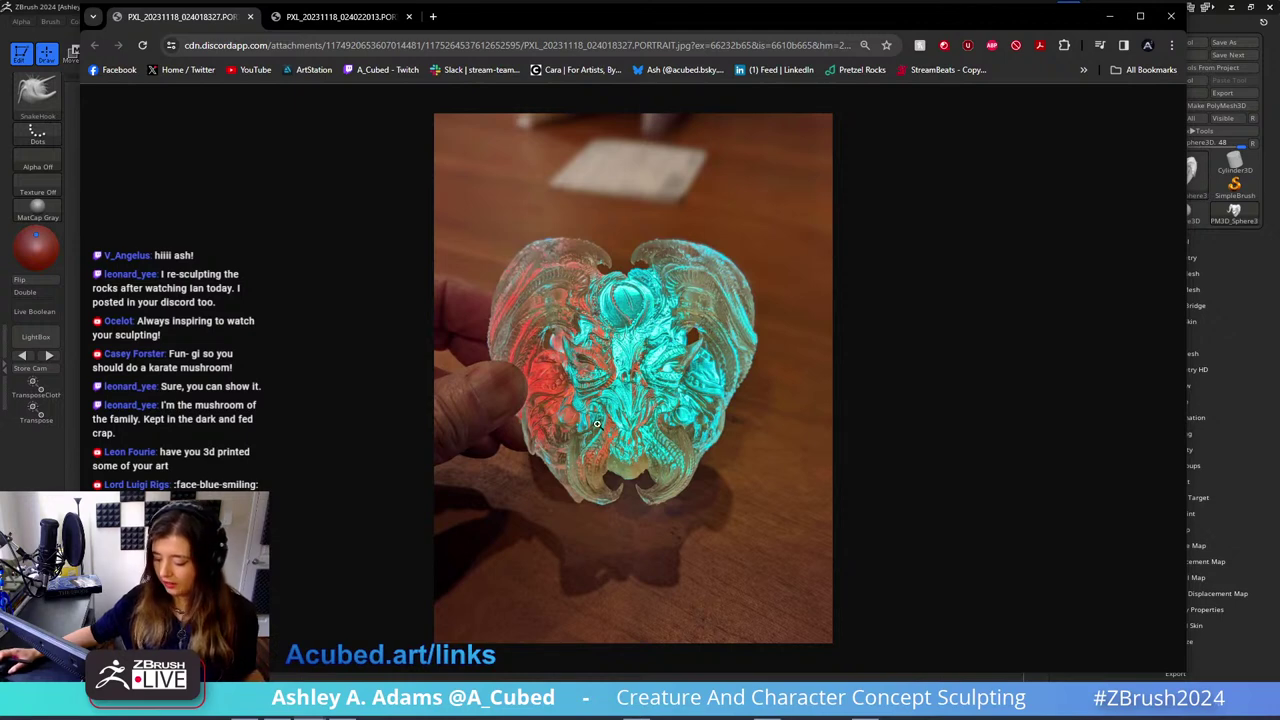
pyautogui.click(345, 17)
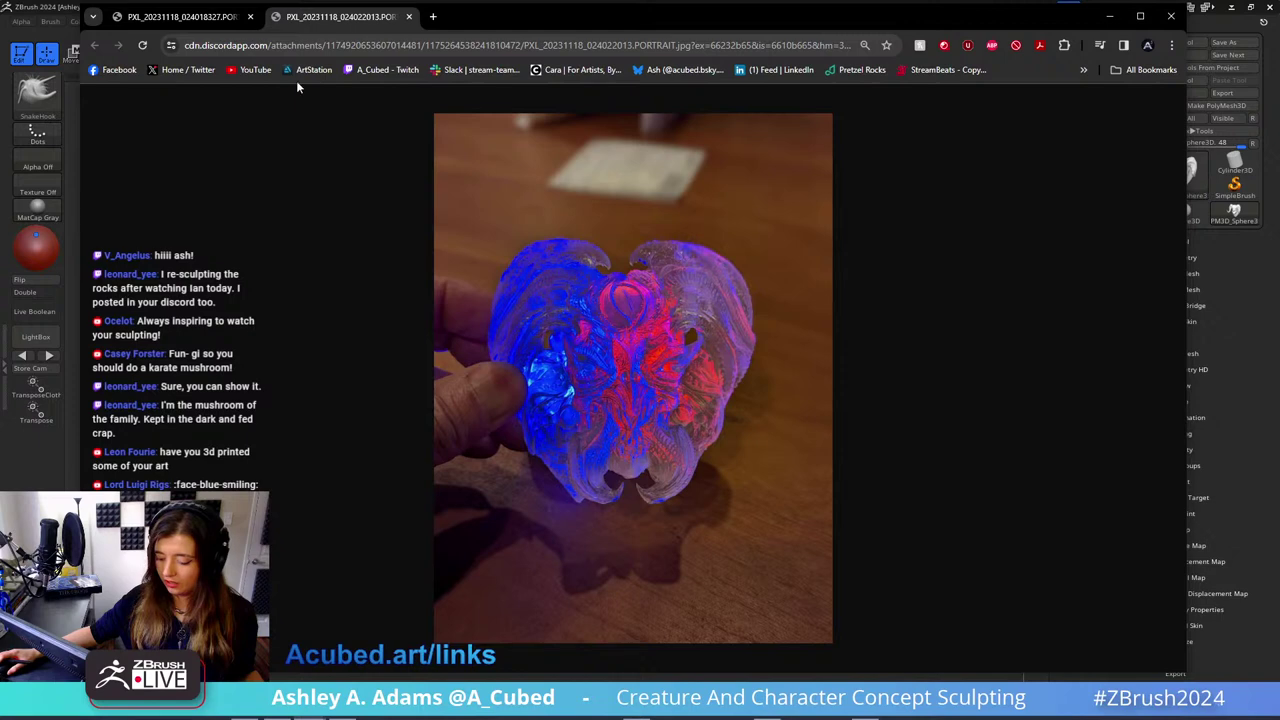
pyautogui.click(152, 20)
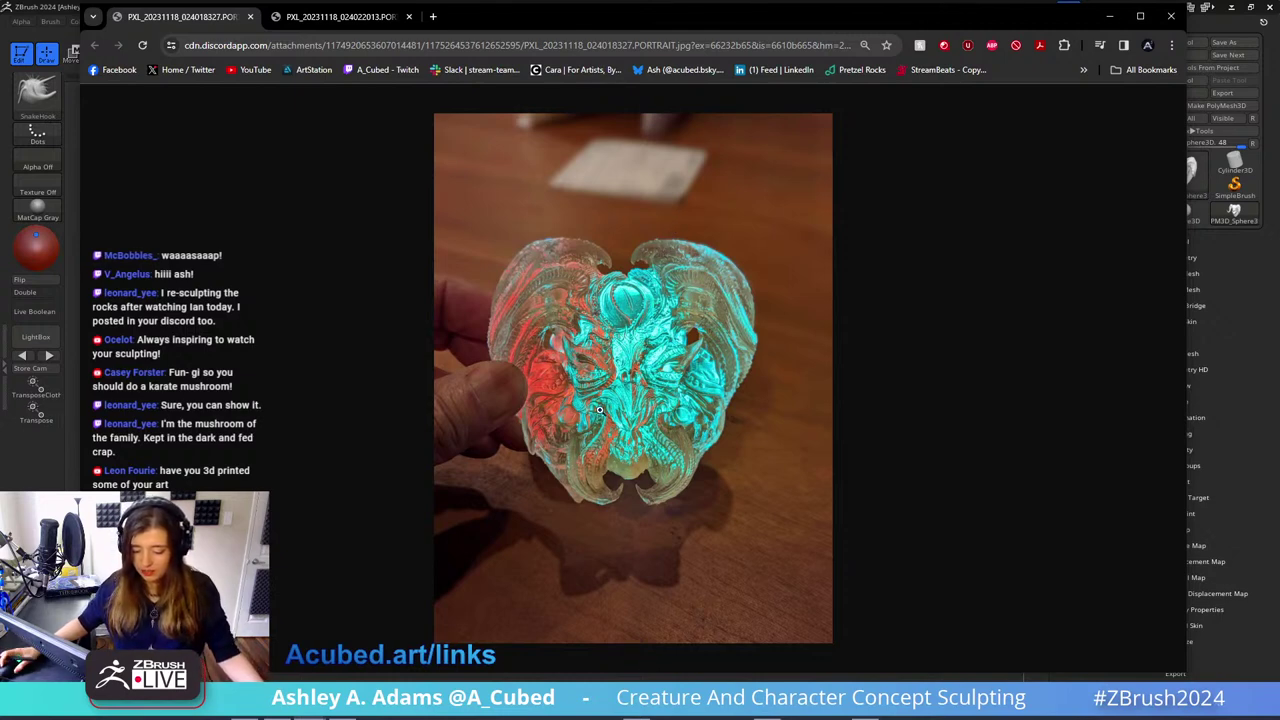
pyautogui.click(324, 22)
pyautogui.click(222, 22)
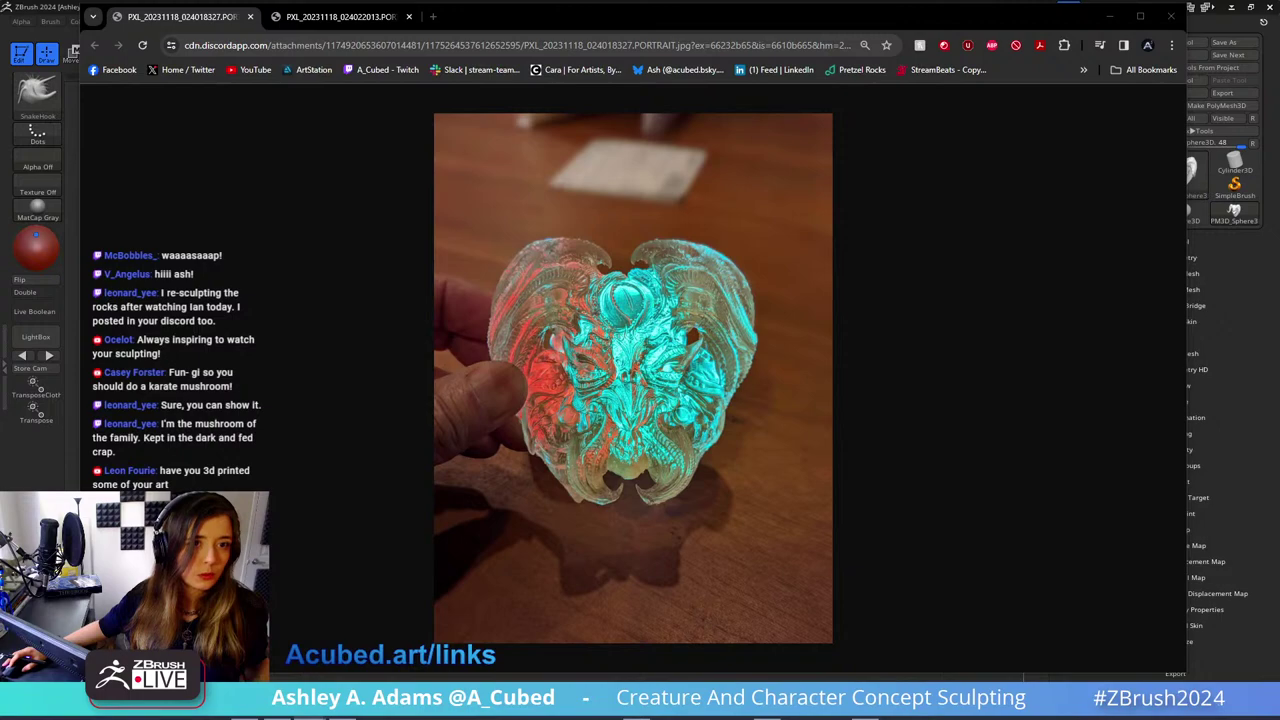
# Step: View the 'Pearls of Perdition' mask artwork enlarged and compare it with the photos of the print
pyautogui.moveTo(0, 10); pyautogui.dragTo(623, 20)
pyautogui.scroll(-2, 561, 385)
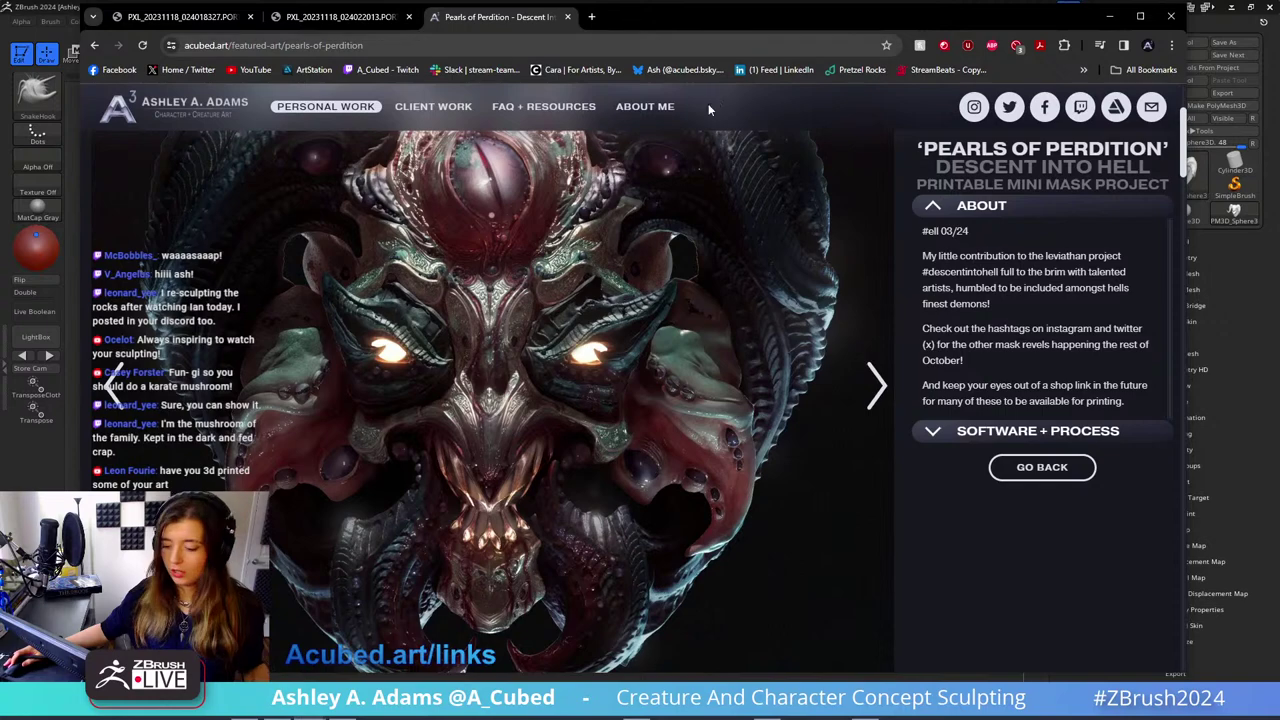
pyautogui.click(594, 292)
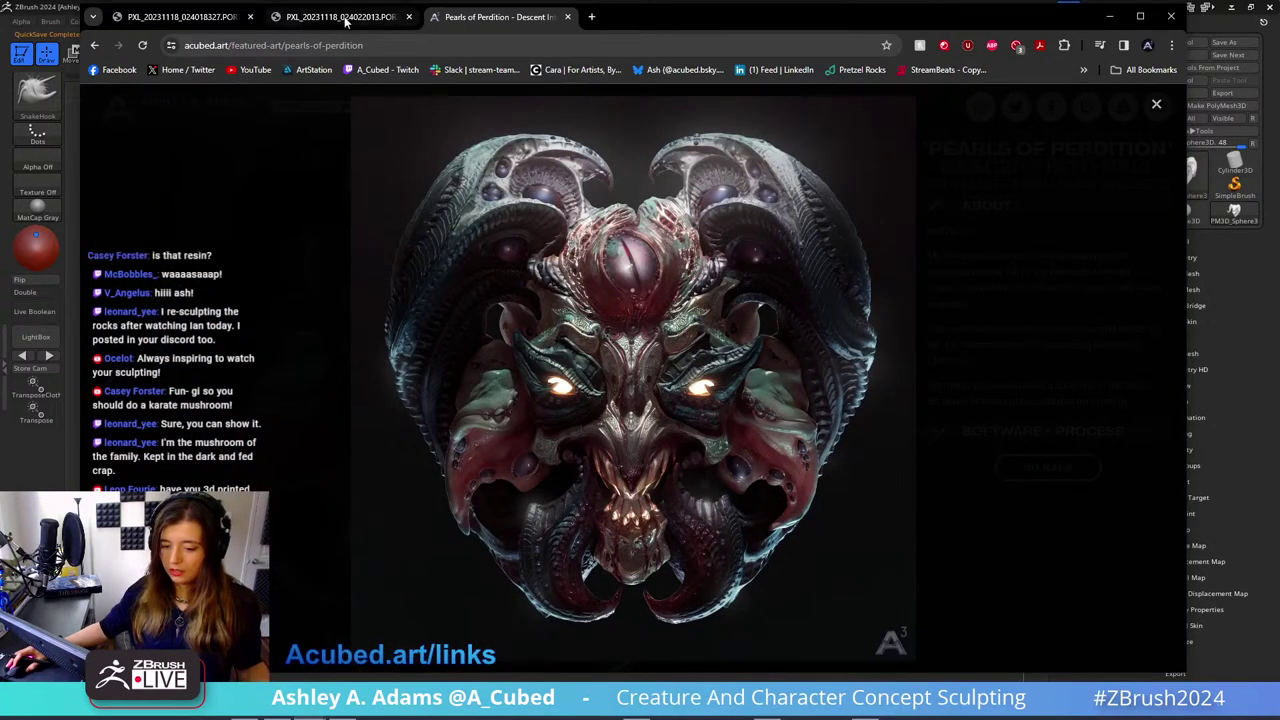
pyautogui.click(345, 19)
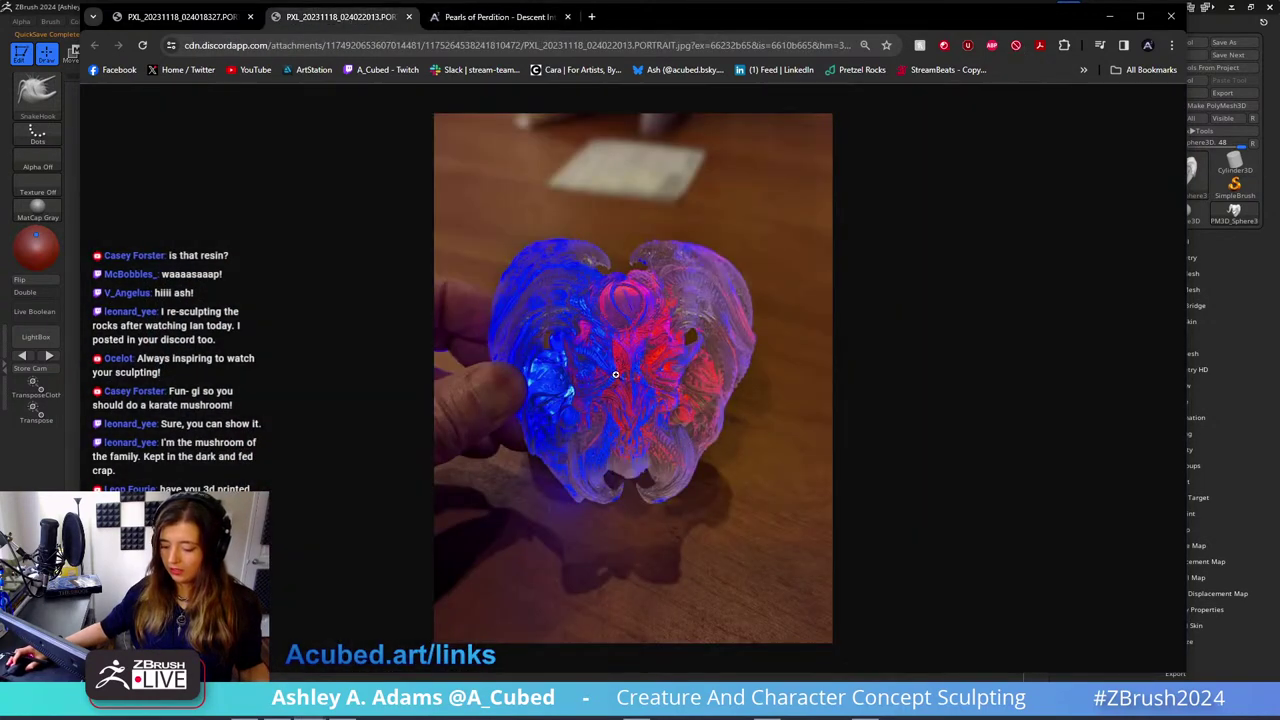
pyautogui.click(198, 20)
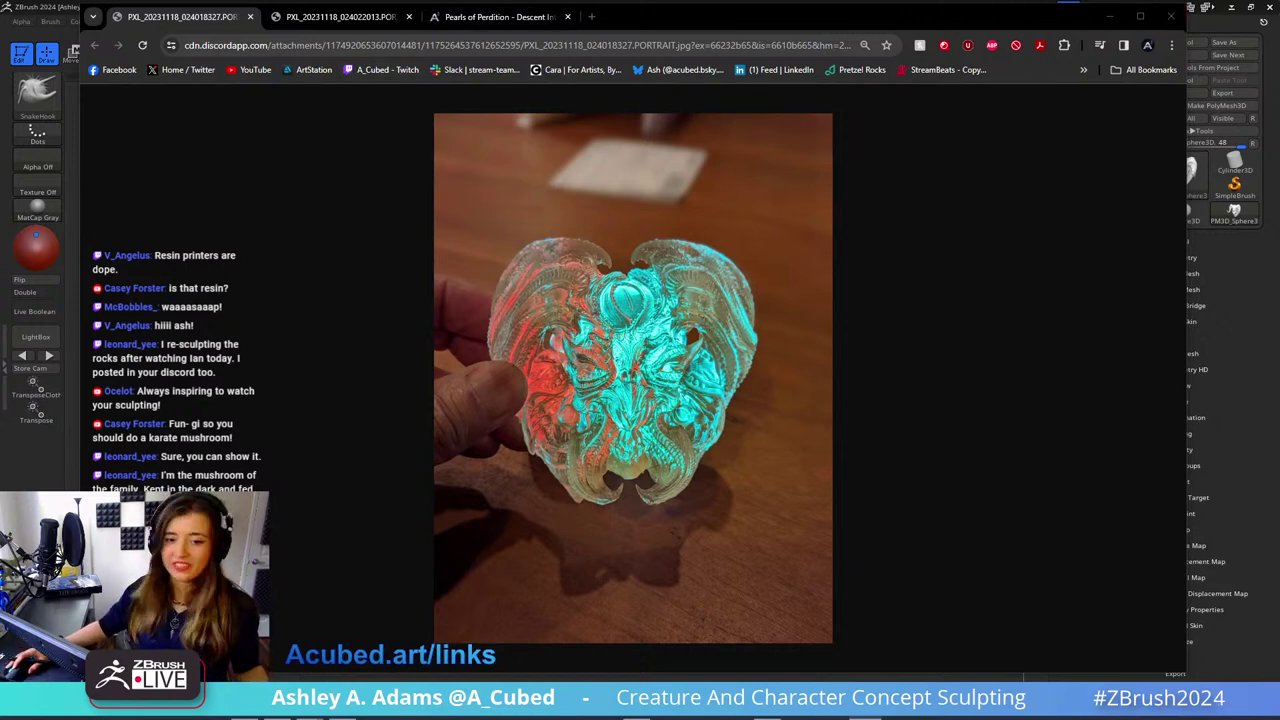
# Step: Switch back to ZBrush and refine the muzzle with SnakeHook at a draw size of about 189
pyautogui.hotkey('alt', 'Tab')
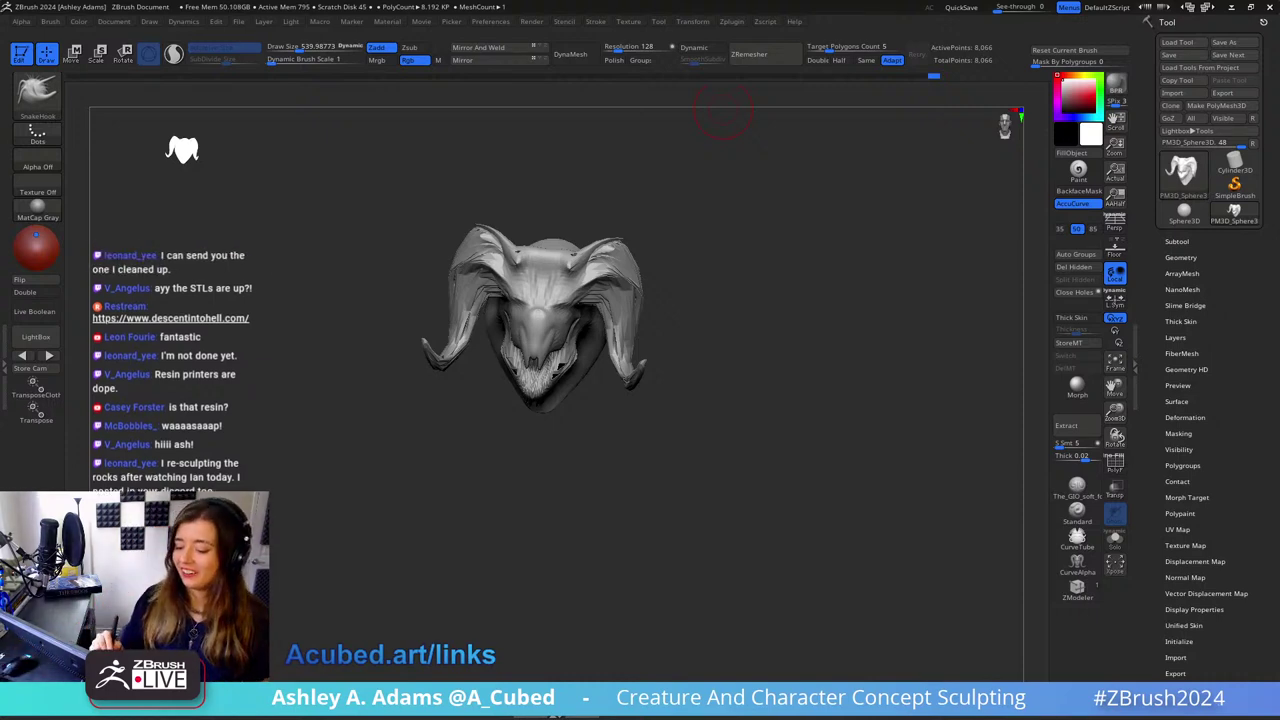
pyautogui.moveTo(697, 321)
pyautogui.mouseDown(button='right')
pyautogui.moveTo(608, 418)
pyautogui.moveTo(640, 300)
pyautogui.moveTo(545, 252)
pyautogui.moveTo(586, 286)
pyautogui.moveTo(557, 235)
pyautogui.moveTo(484, 343)
pyautogui.mouseUp(button='right')
pyautogui.press('space')
pyautogui.moveTo(560, 283); pyautogui.dragTo(521, 283)
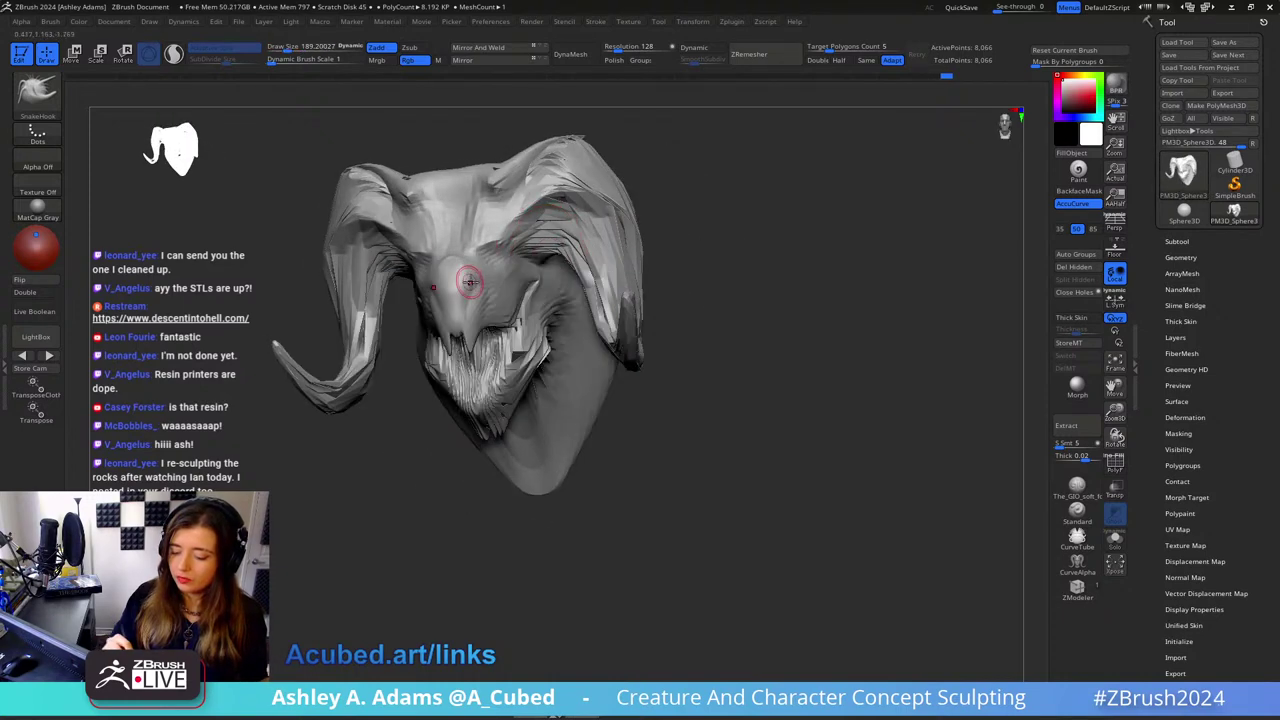
# Step: Switch to DamStandard and enlarge the draw size to about 725 for working around the muzzle
pyautogui.press('b')
pyautogui.press('d')
pyautogui.press('s')
pyautogui.moveTo(451, 289); pyautogui.dragTo(492, 323, button='right')
pyautogui.press('space')
pyautogui.moveTo(529, 263); pyautogui.dragTo(566, 263)
pyautogui.keyDown('ctrl'); pyautogui.moveTo(607, 360); pyautogui.dragTo(569, 206, button='right'); pyautogui.keyUp('ctrl')
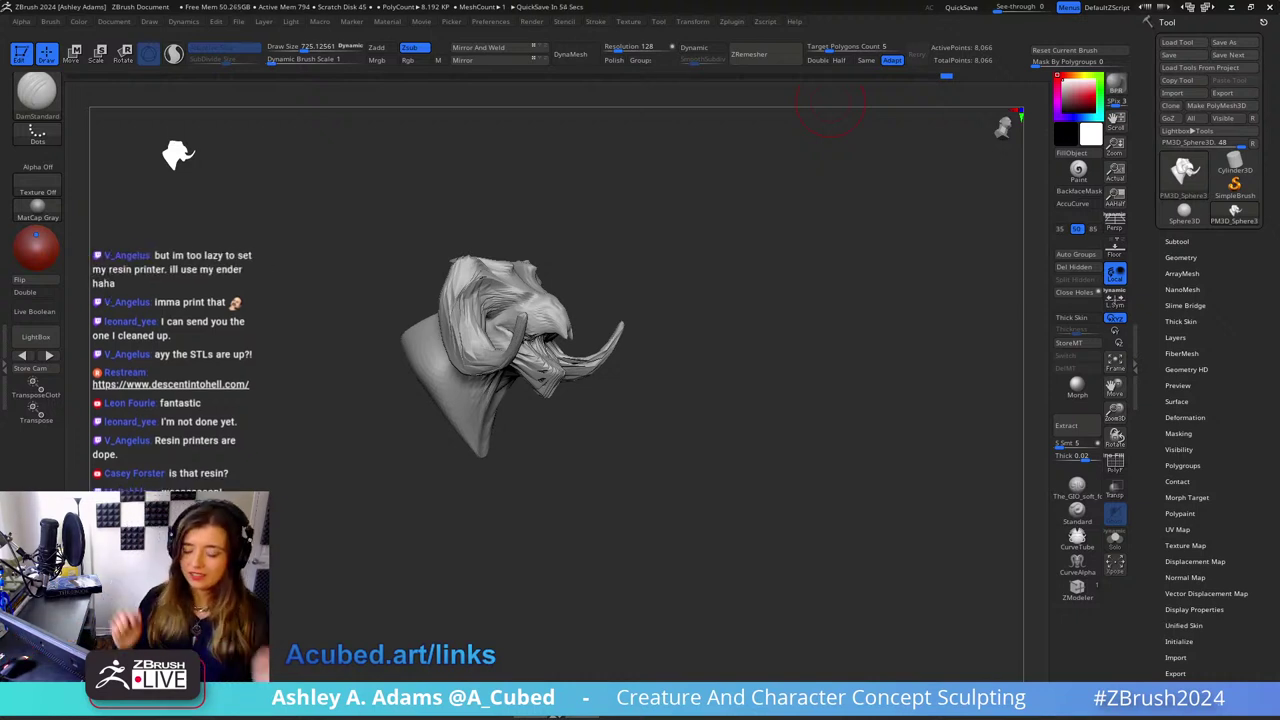
# Step: Switch to SnakeHook and pull the side of the jaw and the mouth area into shape
pyautogui.moveTo(691, 306); pyautogui.dragTo(656, 347)
pyautogui.press('space')
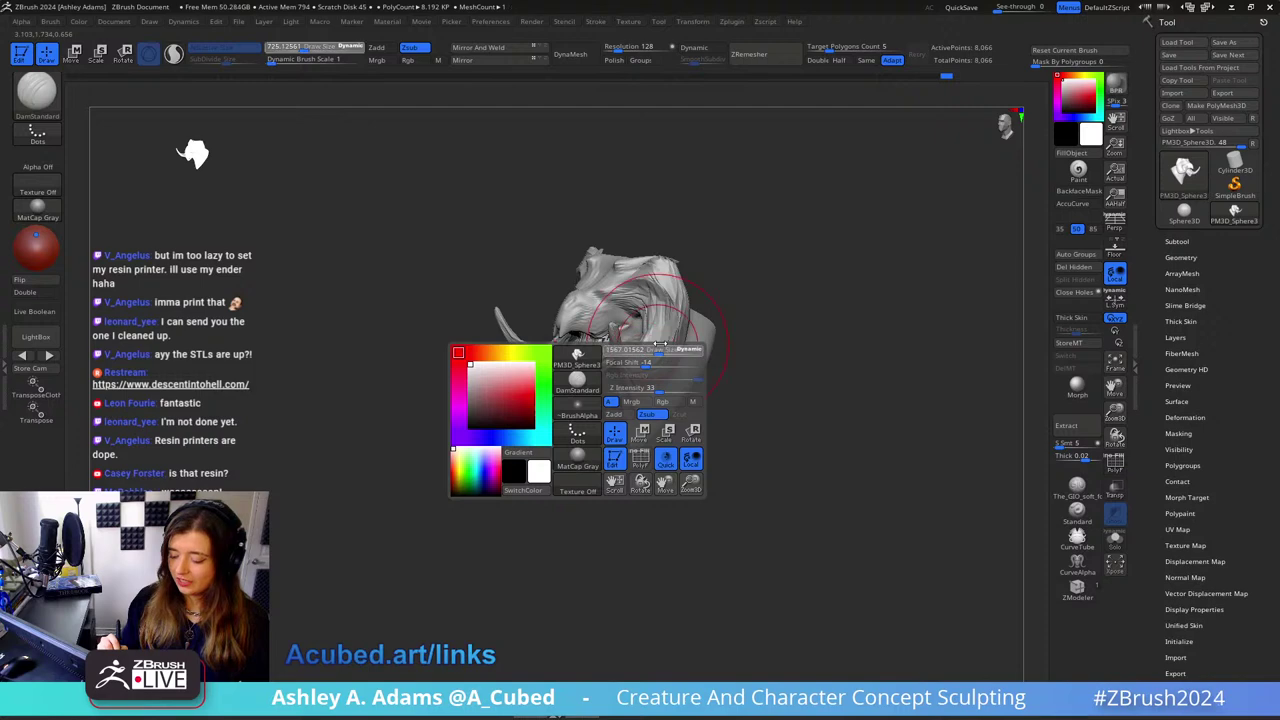
pyautogui.moveTo(659, 344)
pyautogui.keyDown('ctrl'); pyautogui.mouseDown(button='right')
pyautogui.moveTo(620, 330)
pyautogui.moveTo(600, 349)
pyautogui.moveTo(614, 357)
pyautogui.moveTo(618, 344)
pyautogui.mouseUp(button='right'); pyautogui.keyUp('ctrl')
pyautogui.rightClick(600, 349)
pyautogui.press('b')
pyautogui.press('s')
pyautogui.press('h')
pyautogui.press('space')
pyautogui.moveTo(630, 338)
pyautogui.mouseDown()
pyautogui.moveTo(610, 338)
pyautogui.moveTo(640, 320)
pyautogui.mouseUp()
pyautogui.moveTo(640, 320); pyautogui.dragTo(617, 337, button='right')
# Step: Refine the corner of the mouth and the cheekbone with SnakeHook at a draw size of about 492
pyautogui.press('b')
pyautogui.press('d')
pyautogui.press('s')
pyautogui.press('b')
pyautogui.press('s')
pyautogui.press('h')
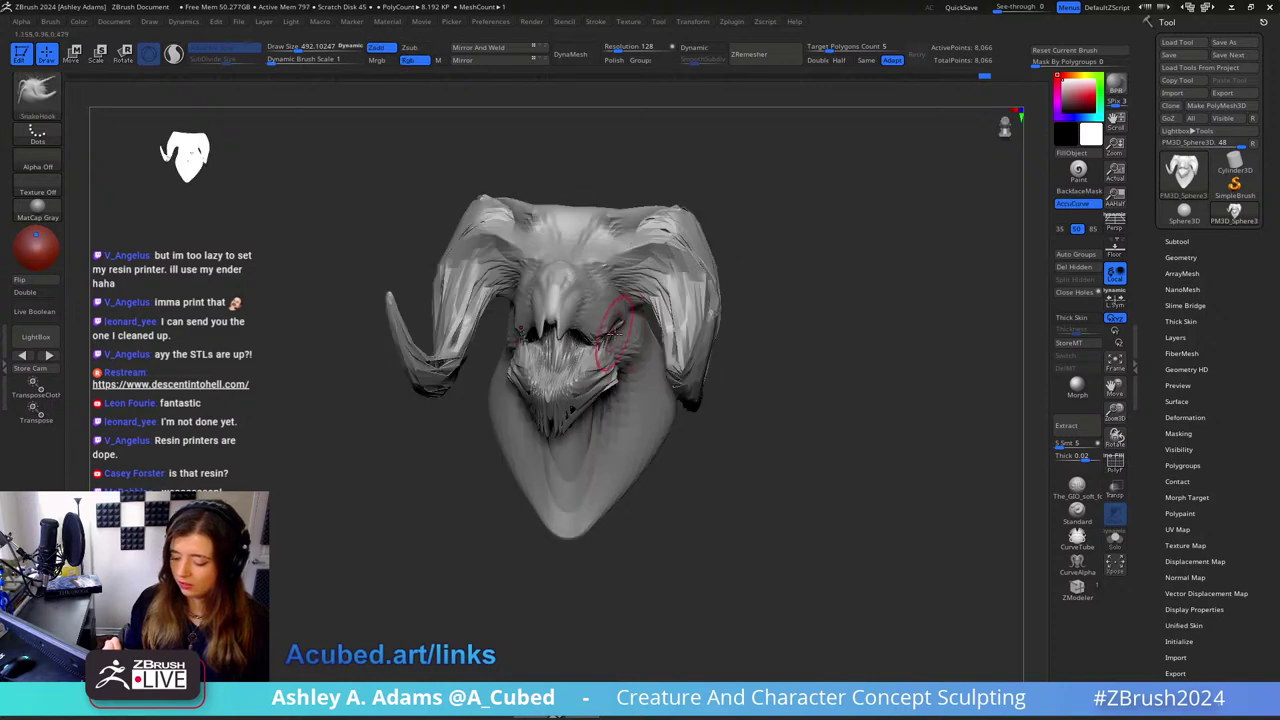
pyautogui.moveTo(620, 352); pyautogui.dragTo(616, 346)
pyautogui.moveTo(616, 346)
pyautogui.mouseDown(button='right')
pyautogui.moveTo(598, 334)
pyautogui.moveTo(660, 289)
pyautogui.mouseUp(button='right')
pyautogui.moveTo(659, 288)
pyautogui.mouseDown()
pyautogui.moveTo(645, 330)
pyautogui.moveTo(612, 288)
pyautogui.moveTo(610, 306)
pyautogui.moveTo(630, 297)
pyautogui.mouseUp()
# Step: Carve the creases under the brow around the eye area with DamStandard at a draw size of about 342
pyautogui.press('b')
pyautogui.press('d')
pyautogui.press('s')
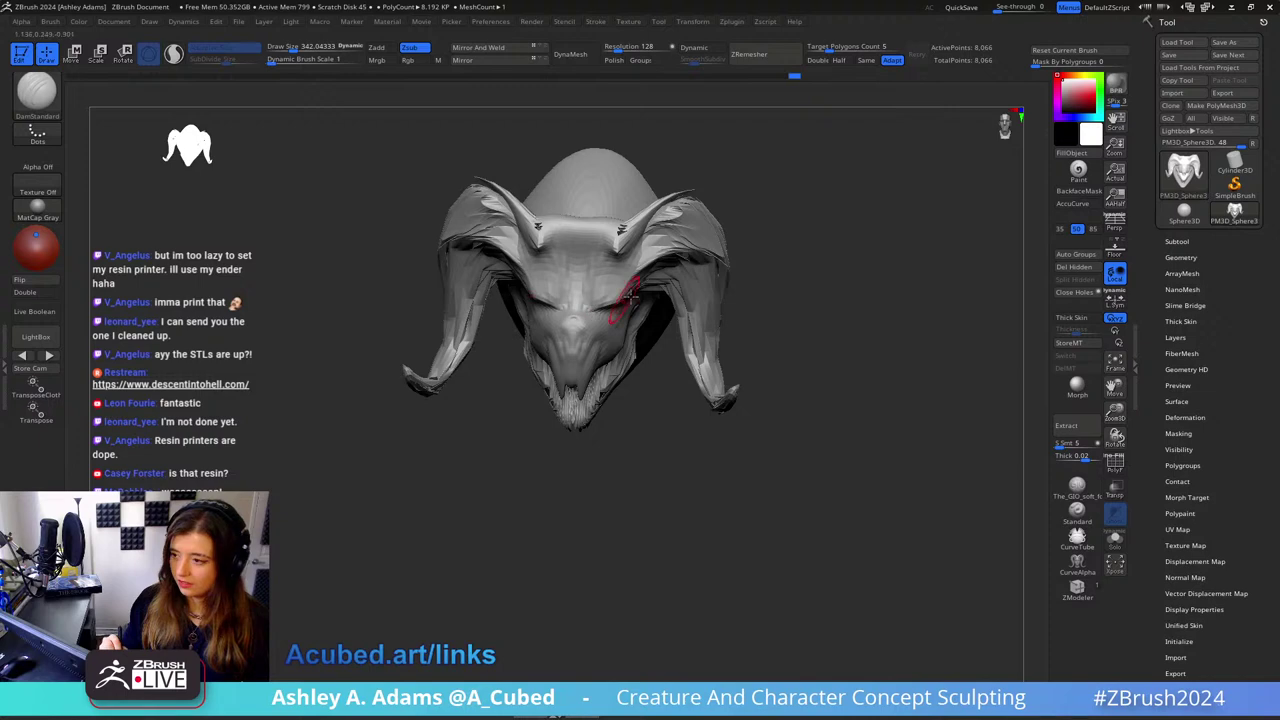
pyautogui.moveTo(631, 297); pyautogui.dragTo(617, 251, button='right')
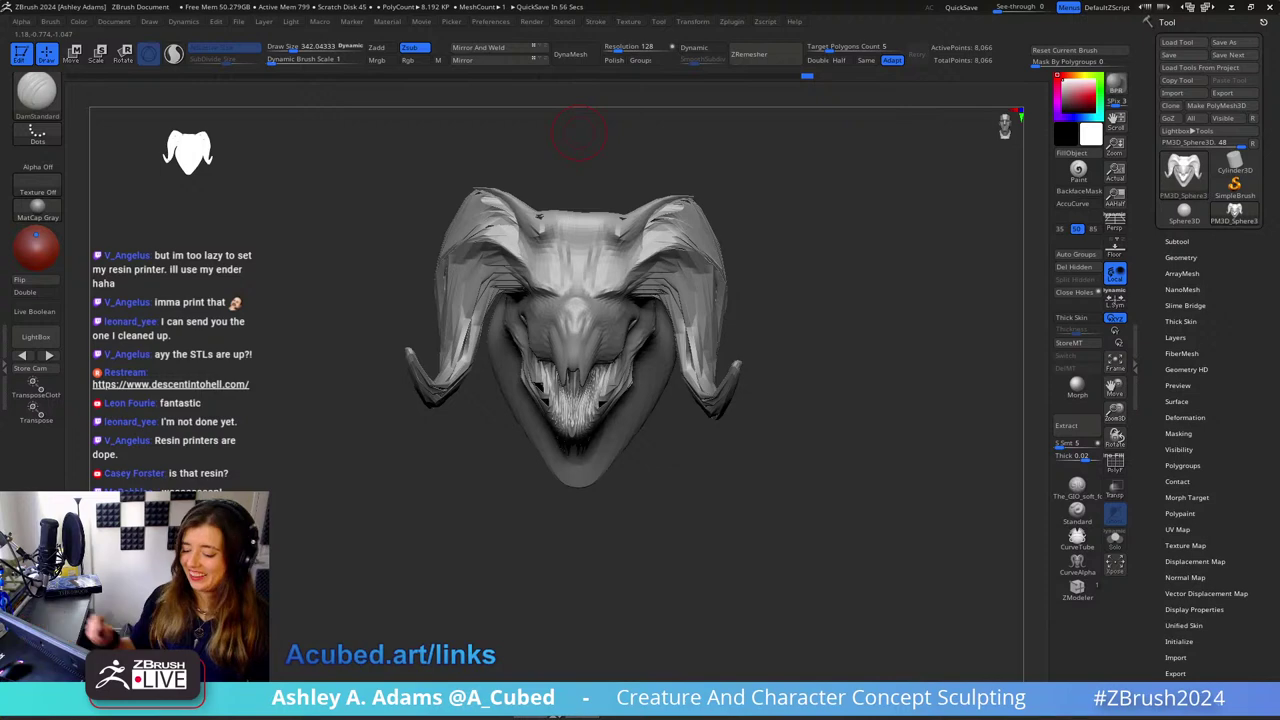
# Step: Switch to SnakeHook, enlarge the draw size to about 1828 and raise the upper curve of the horns
pyautogui.moveTo(625, 243); pyautogui.dragTo(665, 273, button='right')
pyautogui.press('b')
pyautogui.press('s')
pyautogui.press('h')
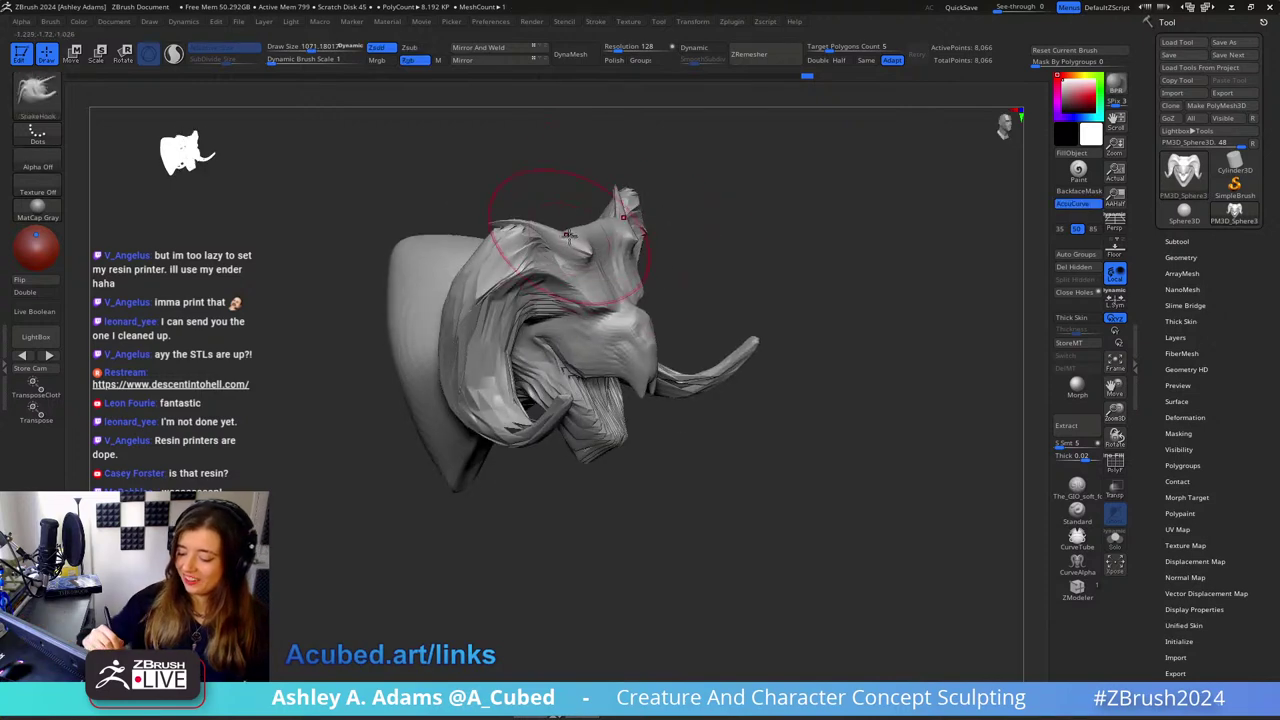
pyautogui.moveTo(568, 235); pyautogui.dragTo(585, 238, button='right')
pyautogui.press('space')
pyautogui.moveTo(548, 262); pyautogui.dragTo(580, 262)
pyautogui.moveTo(502, 222)
pyautogui.mouseDown()
pyautogui.moveTo(500, 194)
pyautogui.moveTo(746, 238)
pyautogui.moveTo(720, 206)
pyautogui.mouseUp()
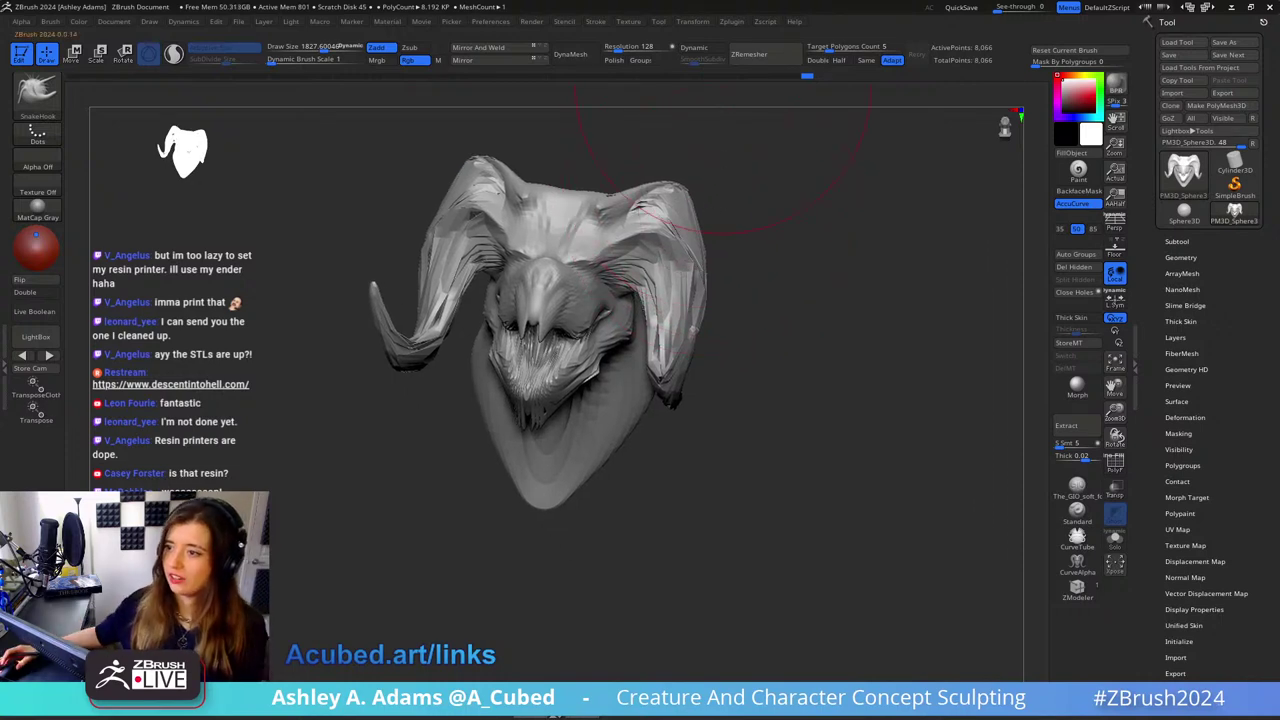
# Step: Refine the horn silhouette from several sides with SnakeHook, reducing the draw size to about 843
pyautogui.press('space')
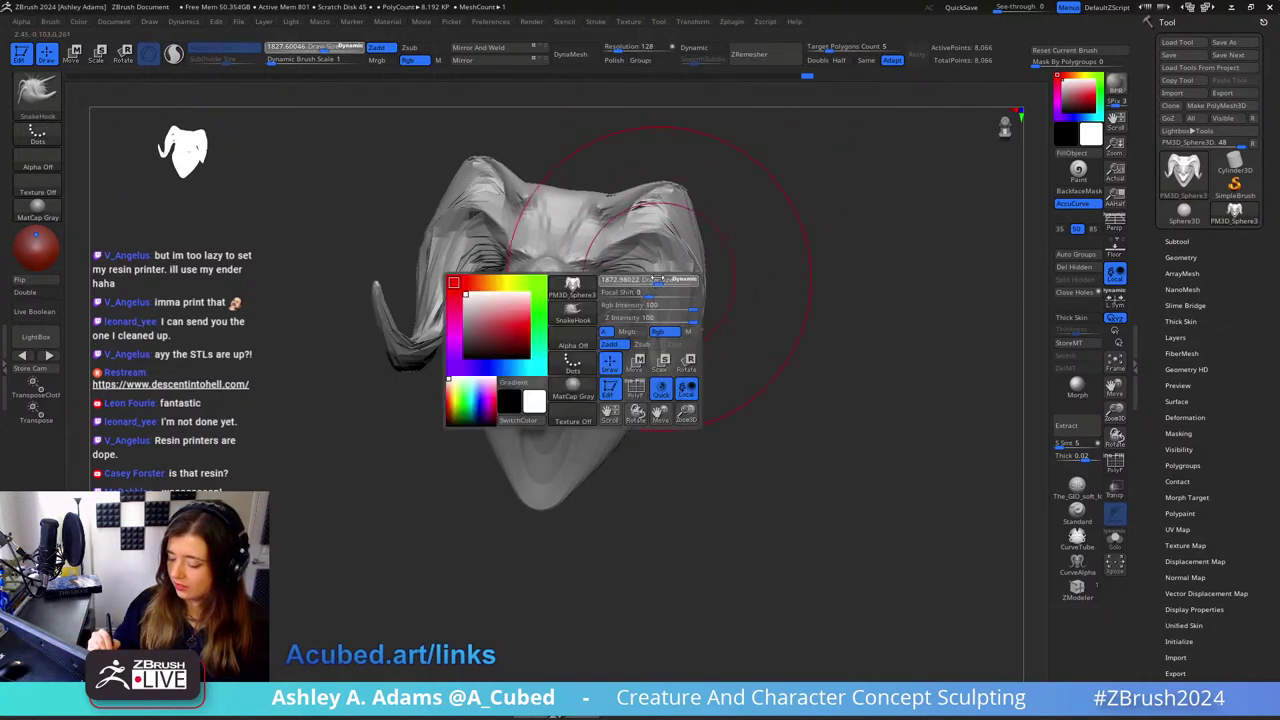
pyautogui.moveTo(658, 279); pyautogui.dragTo(662, 279)
pyautogui.moveTo(500, 345); pyautogui.dragTo(577, 356, button='right')
pyautogui.press('space')
pyautogui.moveTo(658, 283); pyautogui.dragTo(636, 283)
pyautogui.moveTo(700, 292); pyautogui.dragTo(643, 294, button='right')
pyautogui.moveTo(643, 294)
pyautogui.mouseDown()
pyautogui.moveTo(660, 290)
pyautogui.moveTo(652, 298)
pyautogui.mouseUp()
pyautogui.moveTo(624, 300); pyautogui.dragTo(666, 306, button='right')
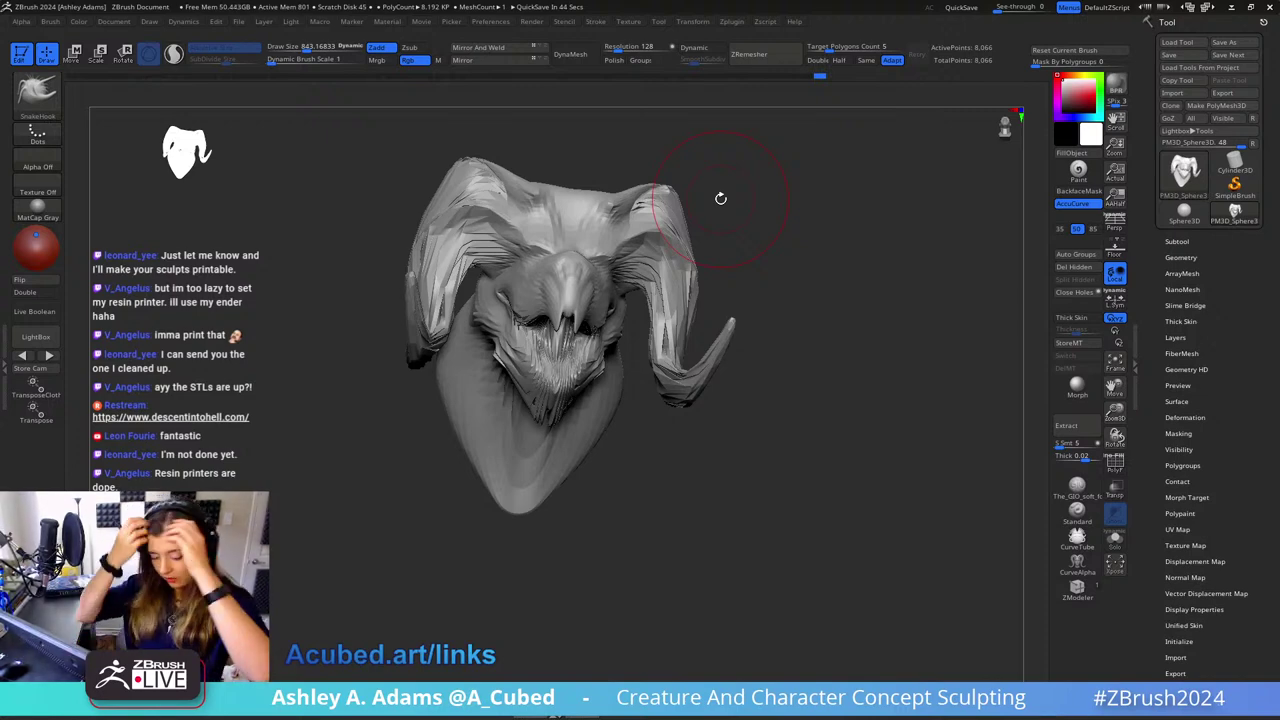
pyautogui.moveTo(700, 222)
pyautogui.mouseDown()
pyautogui.moveTo(712, 205)
pyautogui.moveTo(663, 137)
pyautogui.mouseUp()
# Step: Reduce the draw size and carve the creases around the eyes with DamStandard
pyautogui.press('[')
pyautogui.press('space')
pyautogui.moveTo(650, 232); pyautogui.dragTo(636, 233)
pyautogui.press('b')
pyautogui.press('d')
pyautogui.press('s')
pyautogui.moveTo(601, 278); pyautogui.dragTo(555, 285, button='right')
# Step: Refine the brow and the bridge of the muzzle with SnakeHook at a draw size of about 342
pyautogui.press('b')
pyautogui.press('s')
pyautogui.press('h')
pyautogui.press('space')
pyautogui.moveTo(590, 270); pyautogui.dragTo(585, 270)
pyautogui.moveTo(585, 270); pyautogui.dragTo(605, 272, button='right')
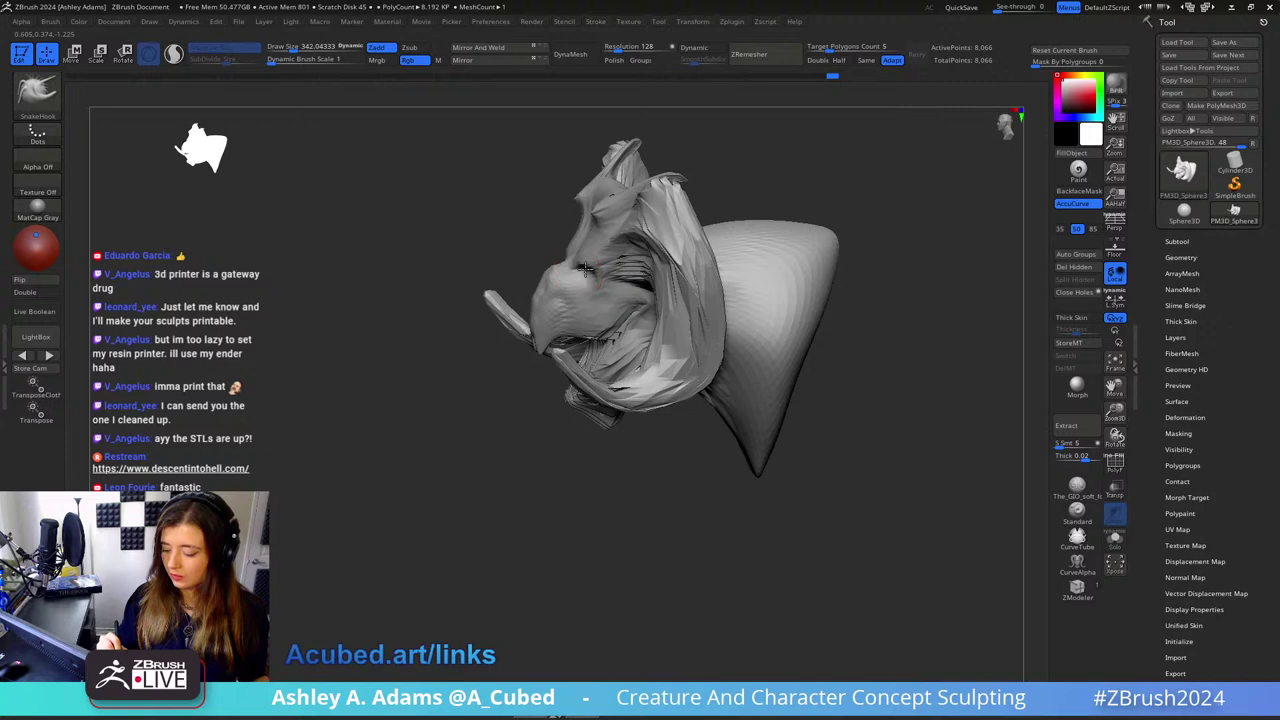
pyautogui.moveTo(585, 268); pyautogui.dragTo(555, 348, button='right')
# Step: Shape the brow and cheeks around the eyes with SnakeHook, using draw sizes of about 403, 590 and 382
pyautogui.press('space')
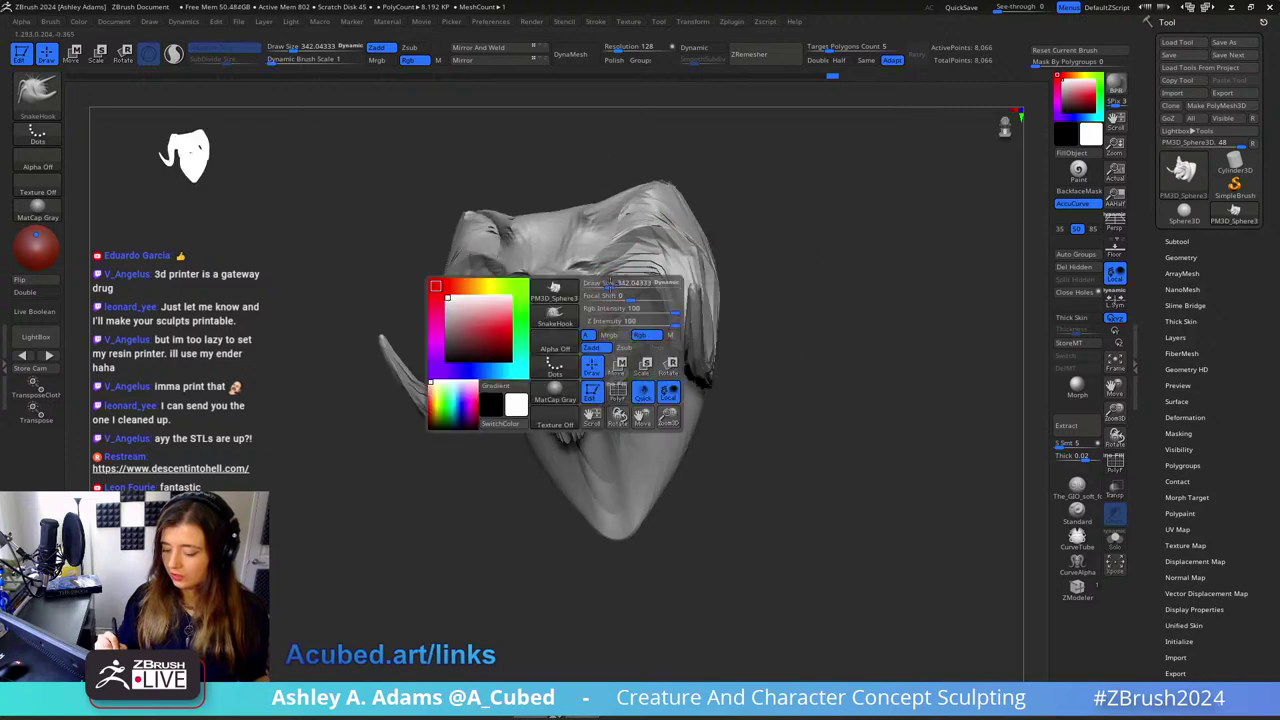
pyautogui.moveTo(628, 303); pyautogui.dragTo(615, 303)
pyautogui.moveTo(615, 303)
pyautogui.mouseDown(button='right')
pyautogui.moveTo(568, 286)
pyautogui.moveTo(637, 274)
pyautogui.moveTo(560, 300)
pyautogui.mouseUp(button='right')
pyautogui.press('space')
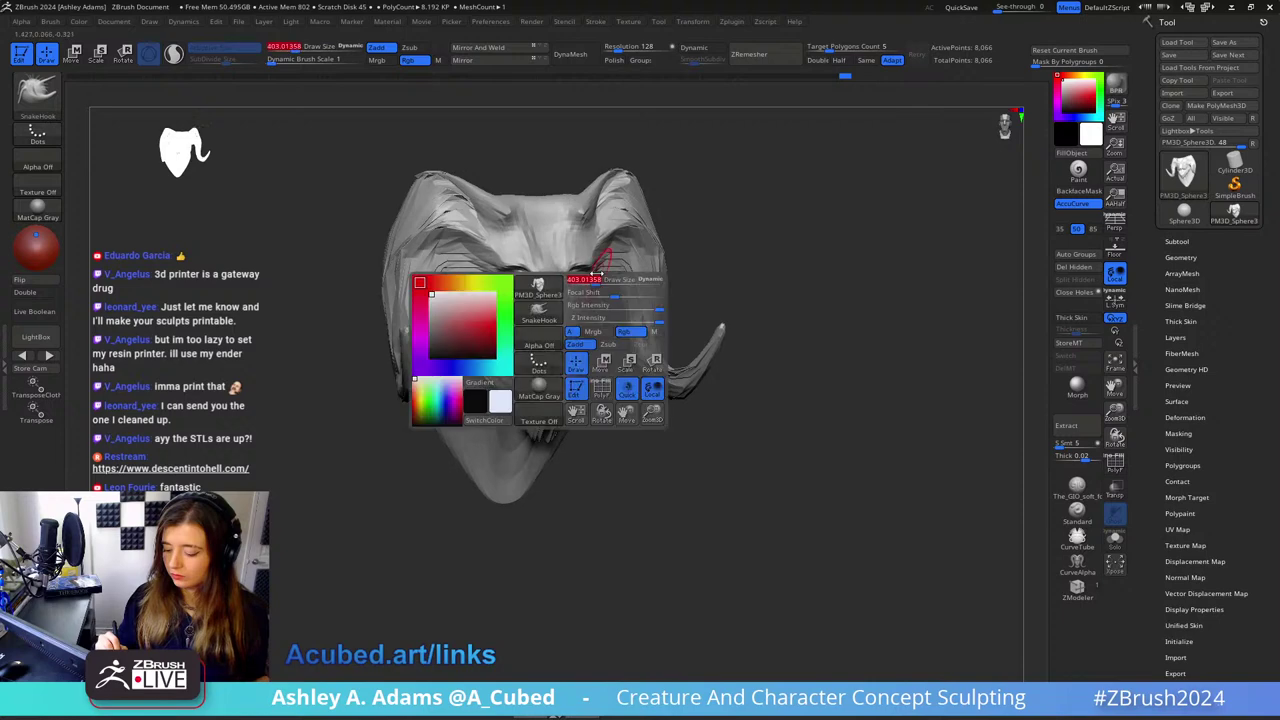
pyautogui.moveTo(450, 340); pyautogui.dragTo(540, 340, button='right')
pyautogui.press('space')
pyautogui.moveTo(568, 280); pyautogui.dragTo(597, 280)
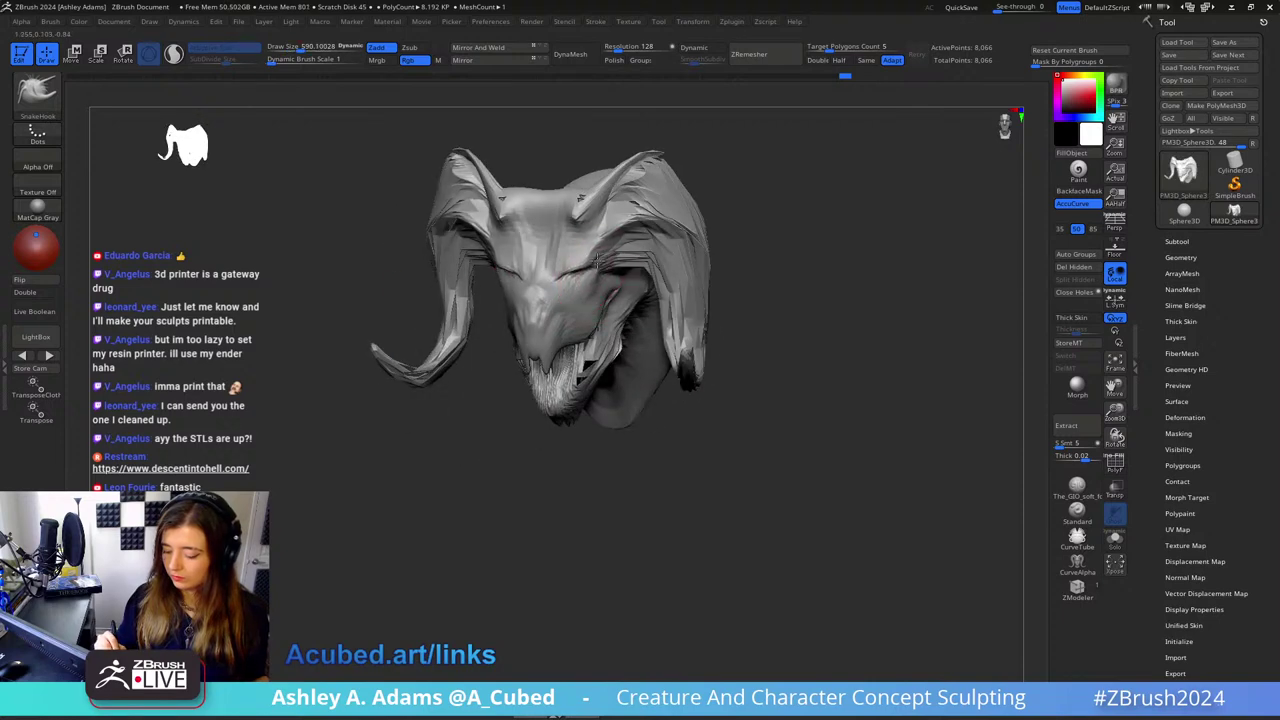
pyautogui.moveTo(594, 262)
pyautogui.mouseDown(button='right')
pyautogui.moveTo(637, 206)
pyautogui.moveTo(628, 232)
pyautogui.mouseUp(button='right')
pyautogui.press('space')
pyautogui.moveTo(640, 297); pyautogui.dragTo(618, 297)
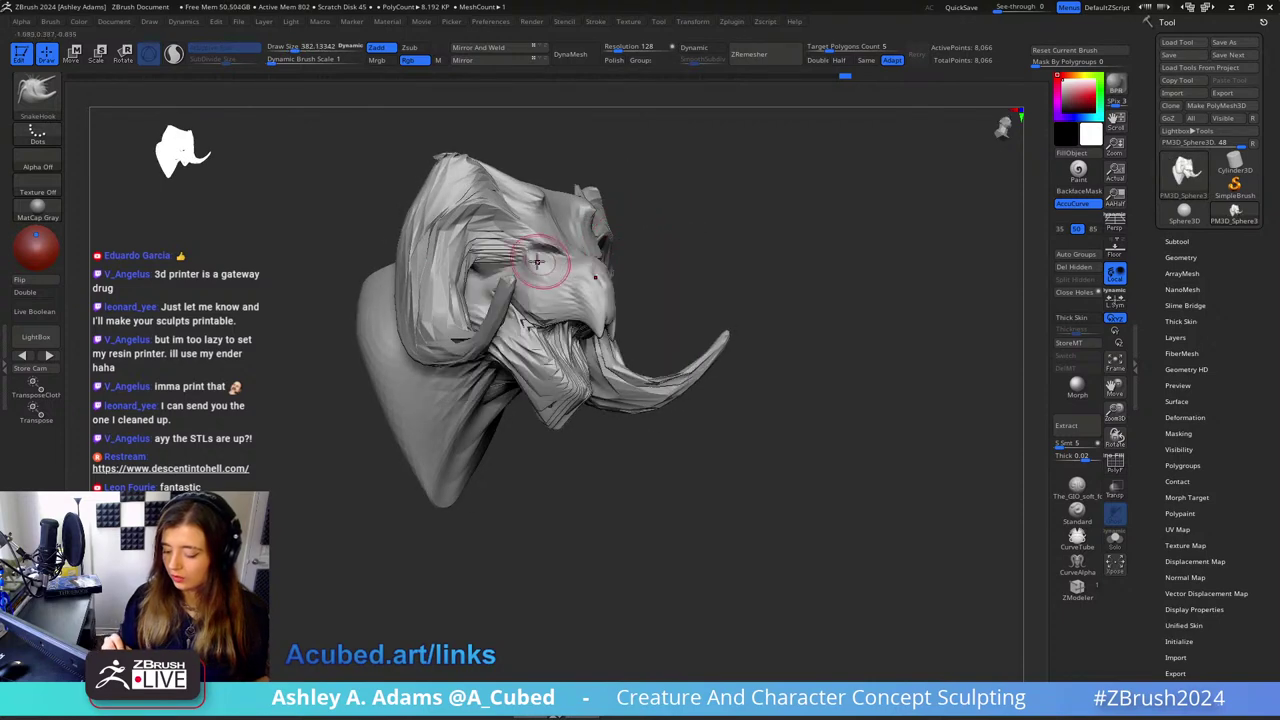
# Step: Carve the side of the muzzle and cheek with DamStandard, reducing the draw size from about 382 to 219
pyautogui.press('b')
pyautogui.press('c')
pyautogui.press('b')
pyautogui.press('b')
pyautogui.press('d')
pyautogui.press('s')
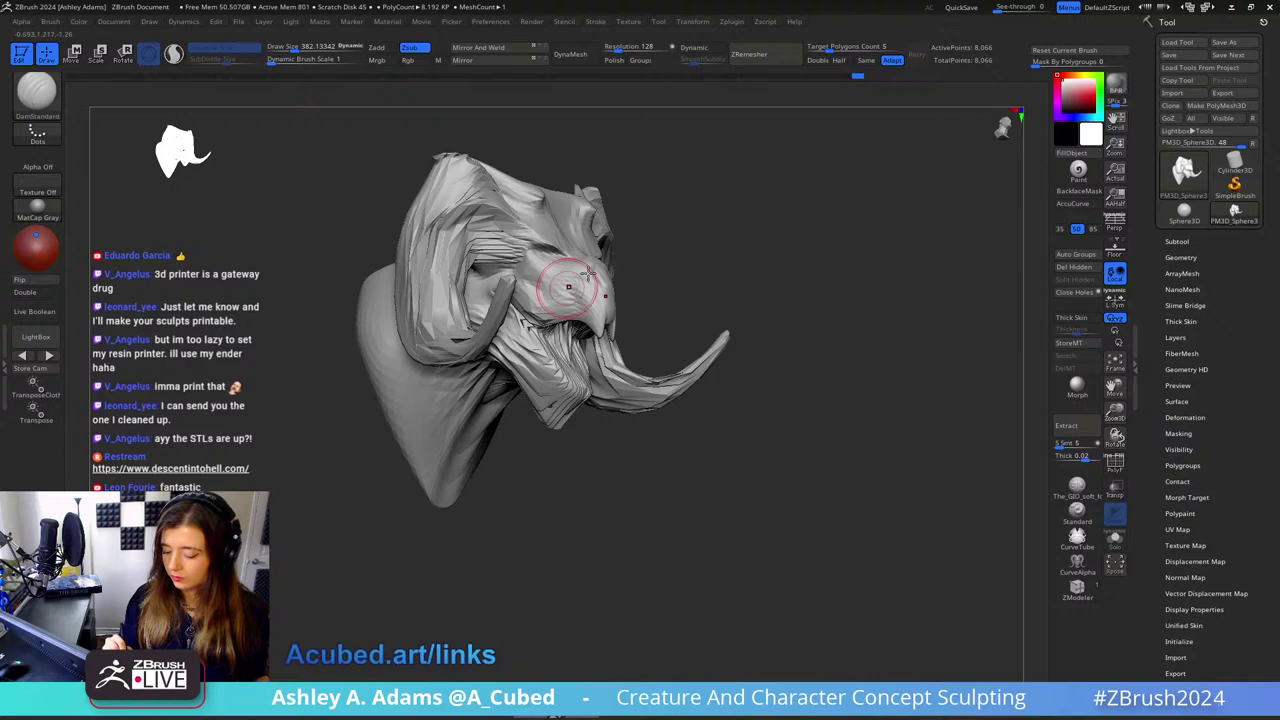
pyautogui.moveTo(588, 274); pyautogui.dragTo(465, 285, button='right')
pyautogui.press('s')
pyautogui.moveTo(644, 280); pyautogui.dragTo(627, 280)
pyautogui.moveTo(627, 275)
pyautogui.mouseDown(button='right')
pyautogui.moveTo(563, 285)
pyautogui.moveTo(543, 317)
pyautogui.mouseUp(button='right')
# Step: Pull the upper lip edge into shape with SnakeHook at a draw size of about 161
pyautogui.press('b')
pyautogui.press('s')
pyautogui.press('h')
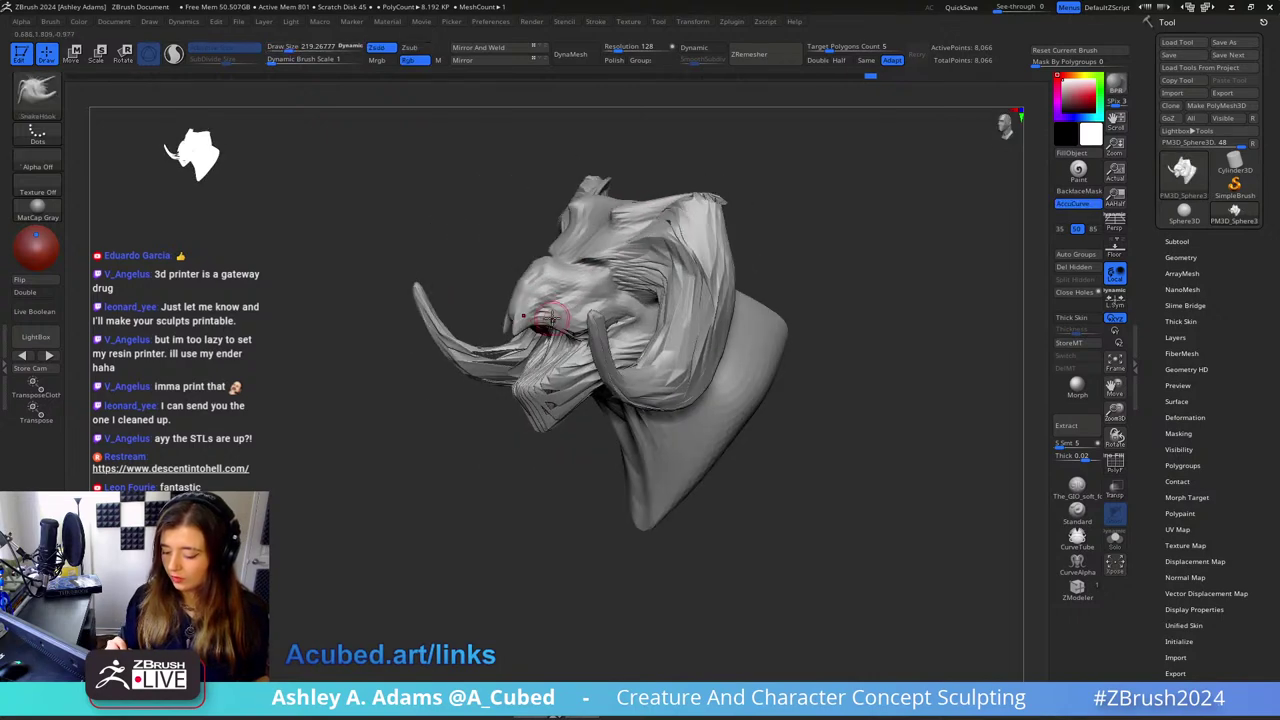
pyautogui.press('s')
pyautogui.moveTo(557, 318); pyautogui.dragTo(549, 319)
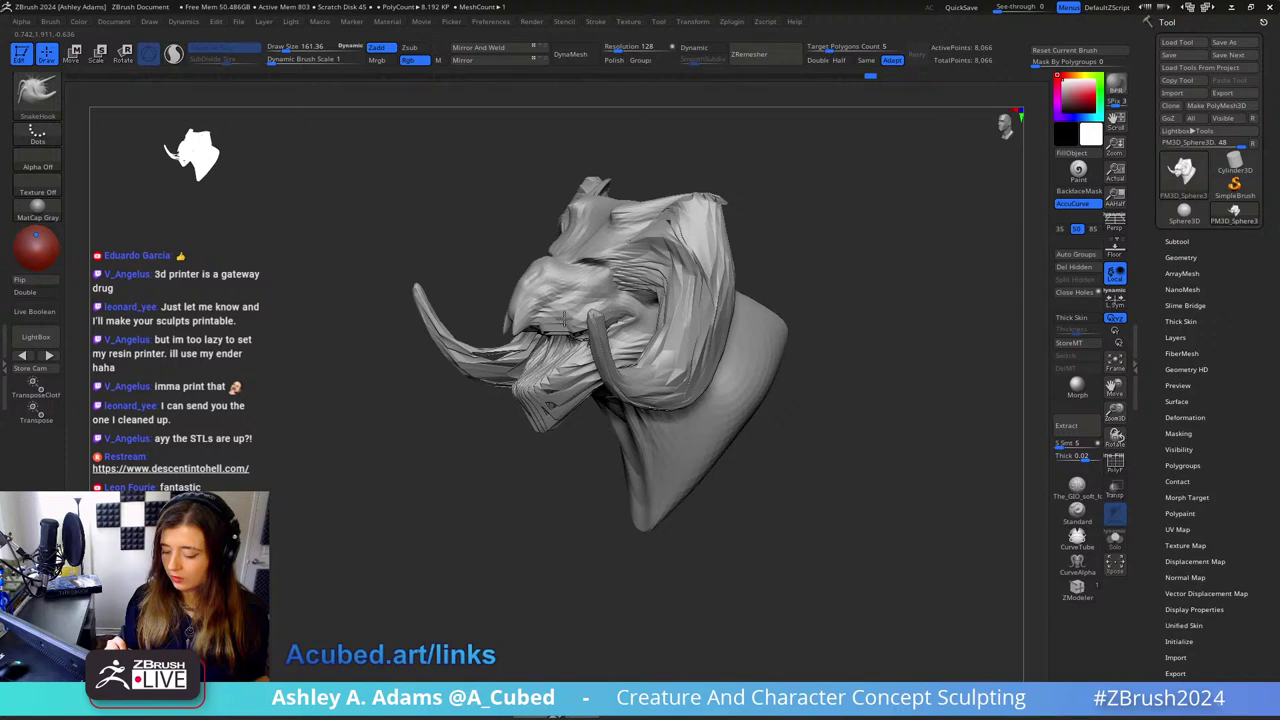
pyautogui.moveTo(531, 297); pyautogui.dragTo(543, 313)
pyautogui.rightClick(556, 336)
pyautogui.moveTo(544, 313)
pyautogui.keyDown('ctrl'); pyautogui.mouseDown(button='right')
pyautogui.moveTo(556, 336)
pyautogui.moveTo(509, 326)
pyautogui.mouseUp(button='right'); pyautogui.keyUp('ctrl')
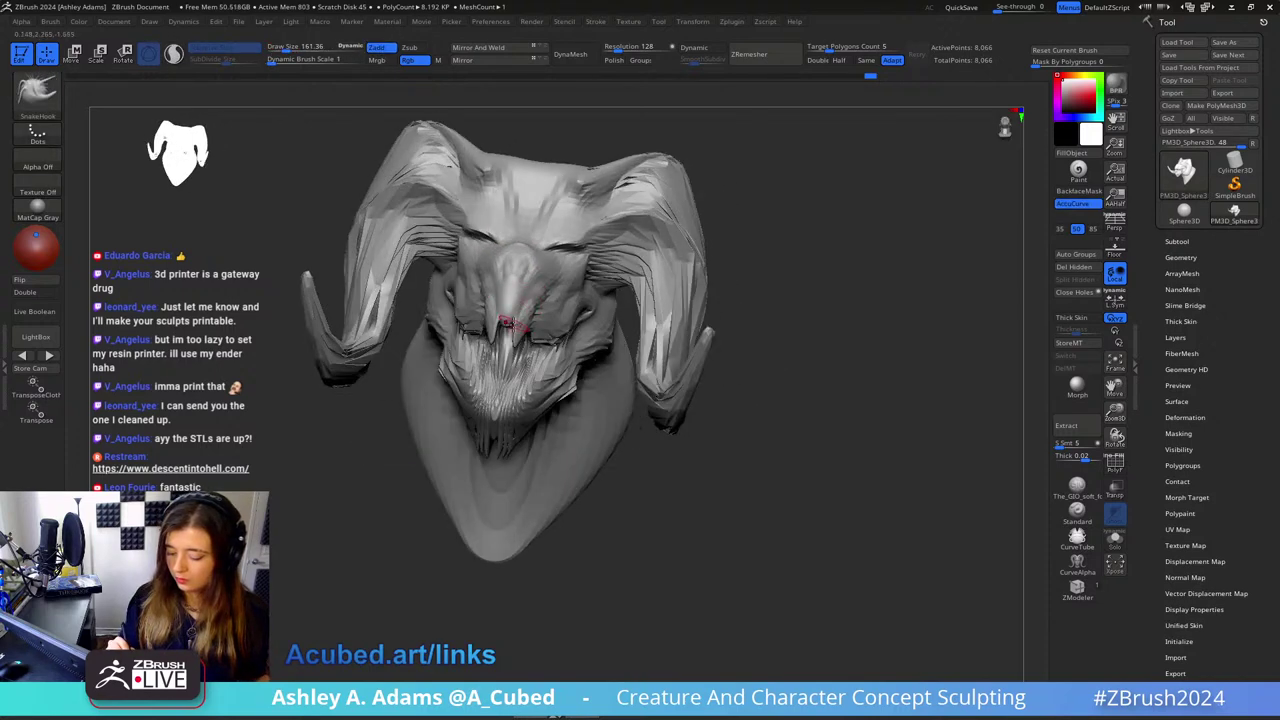
# Step: Carve the nose tip with DamStandard and pull out the fangs beneath it with SnakeHook at a draw size of about 235
pyautogui.moveTo(524, 295); pyautogui.dragTo(510, 310)
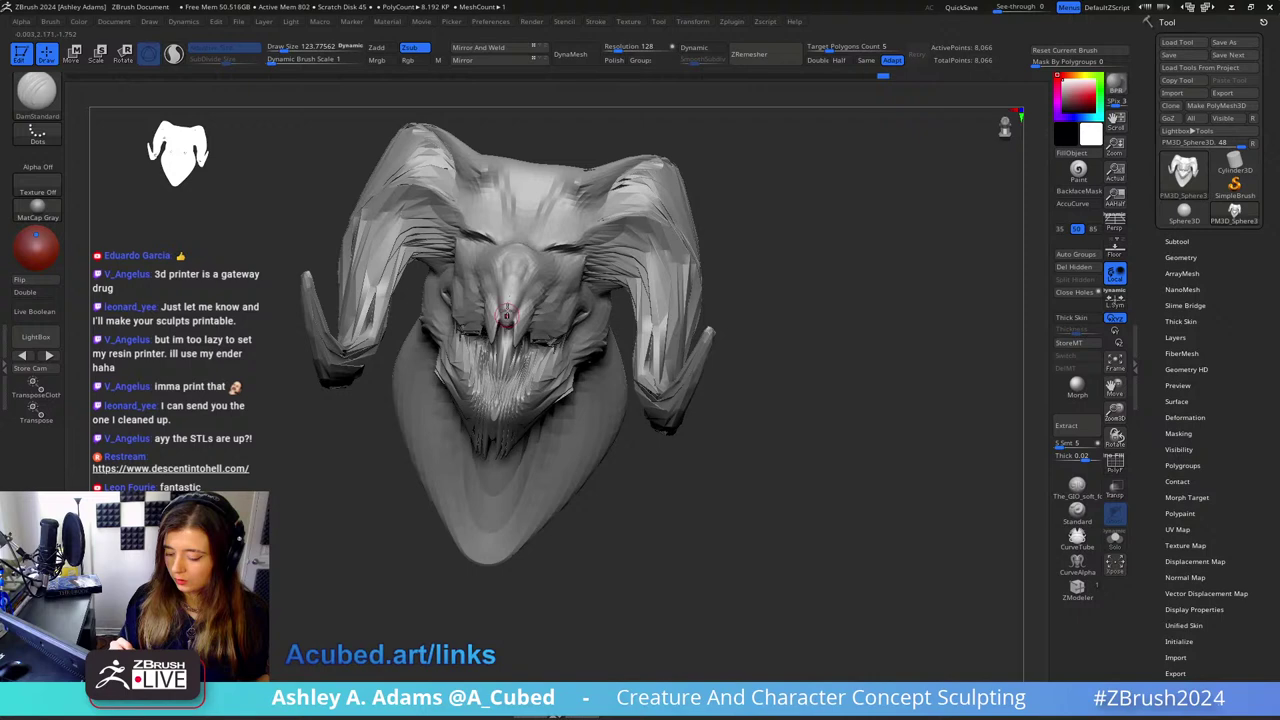
pyautogui.moveTo(518, 304)
pyautogui.mouseDown(button='right')
pyautogui.moveTo(563, 289)
pyautogui.moveTo(521, 316)
pyautogui.mouseUp(button='right')
pyautogui.press('b')
pyautogui.press('s')
pyautogui.press('h')
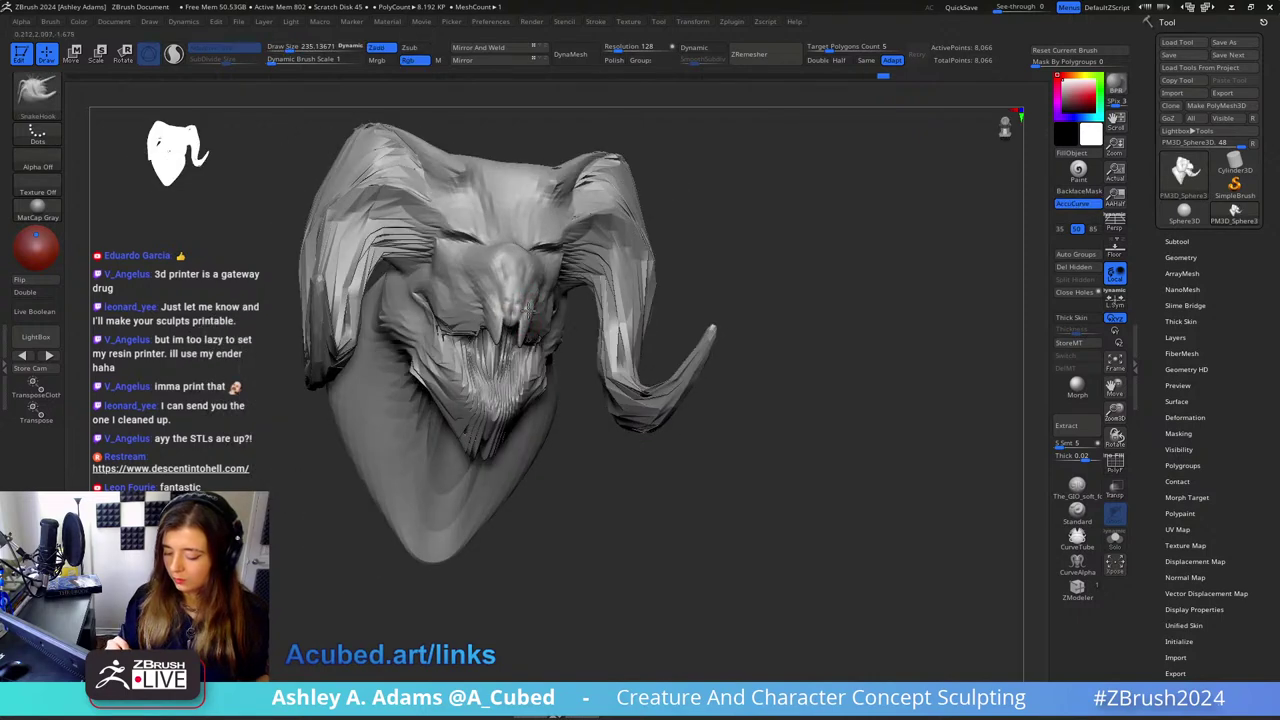
pyautogui.moveTo(520, 316); pyautogui.dragTo(490, 305)
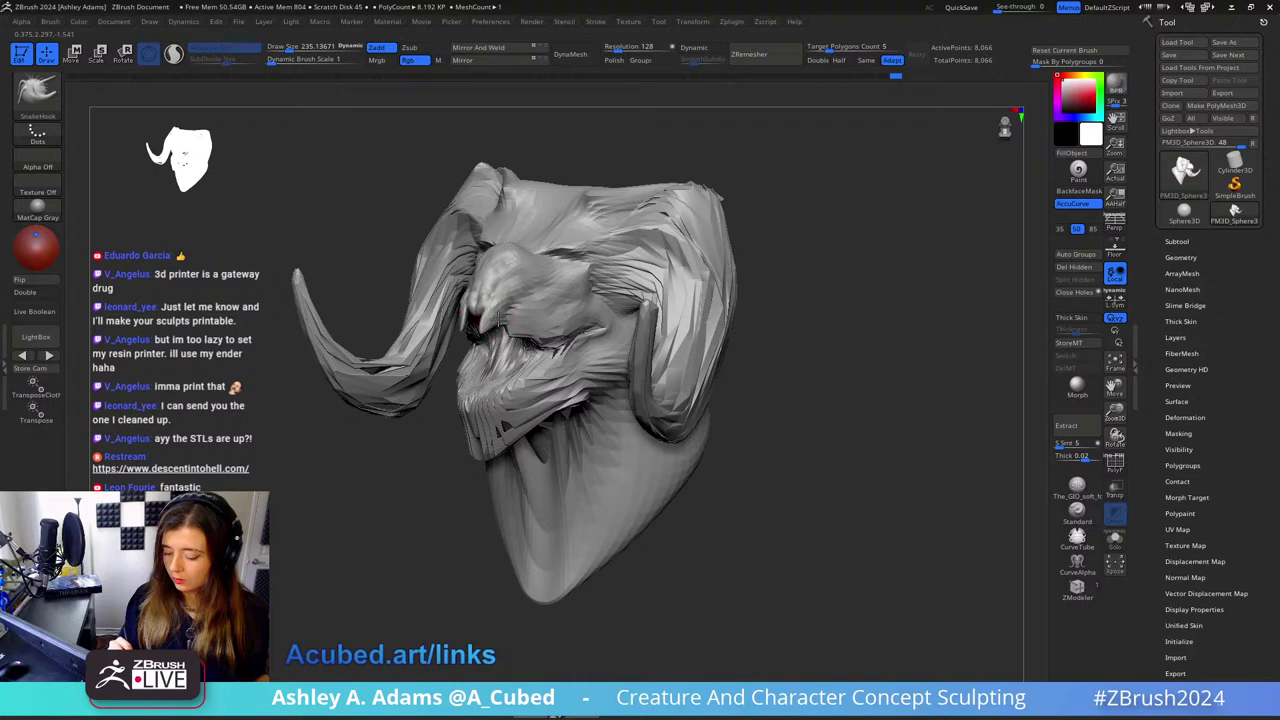
# Step: Carve the forms around the nose and front of the muzzle with DamStandard
pyautogui.moveTo(499, 319); pyautogui.dragTo(532, 308, button='right')
pyautogui.press('space')
pyautogui.press('b')
pyautogui.press('d')
pyautogui.press('s')
pyautogui.moveTo(520, 305)
pyautogui.mouseDown()
pyautogui.moveTo(500, 301)
pyautogui.moveTo(511, 287)
pyautogui.moveTo(508, 306)
pyautogui.moveTo(508, 287)
pyautogui.moveTo(480, 280)
pyautogui.mouseUp()
# Step: Build up the nose and muzzle bumps with ClayBuildup at a draw size of about 175
pyautogui.press('b')
pyautogui.press('c')
pyautogui.press('b')
pyautogui.press('b')
pyautogui.press('s')
pyautogui.press('h')
pyautogui.press('b')
pyautogui.press('c')
pyautogui.press('b')
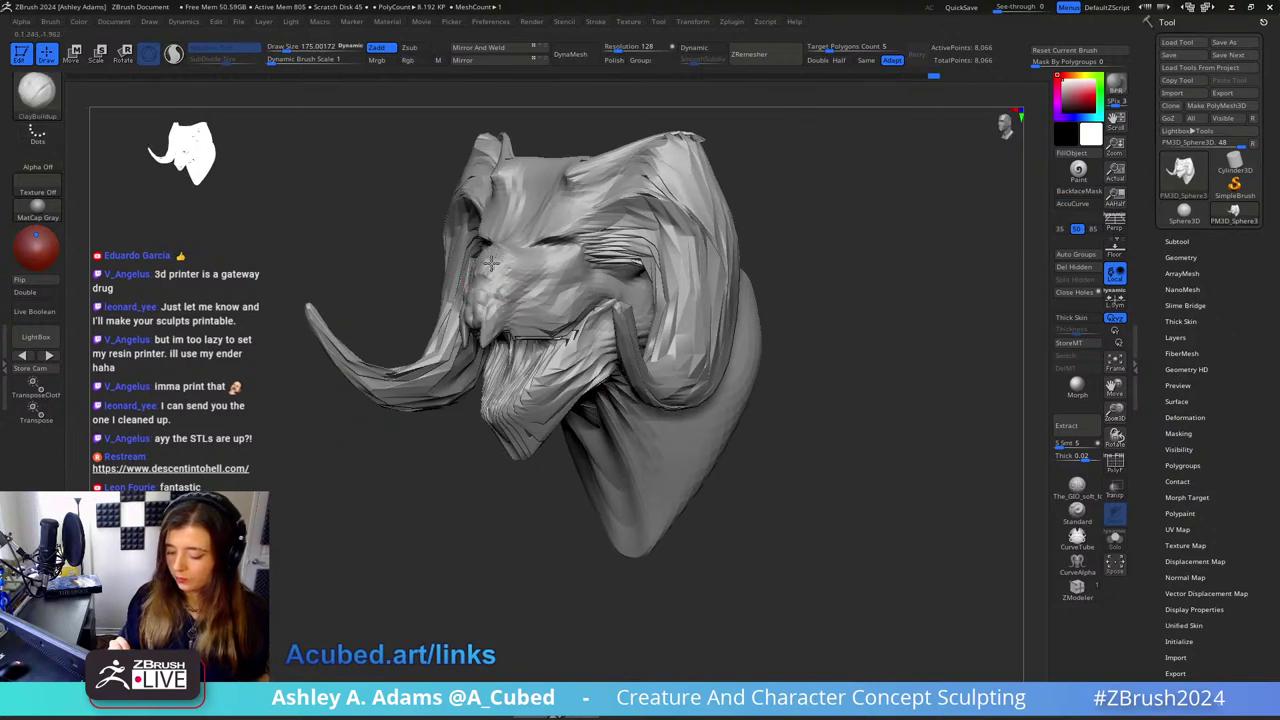
pyautogui.moveTo(491, 263); pyautogui.dragTo(492, 259, button='right')
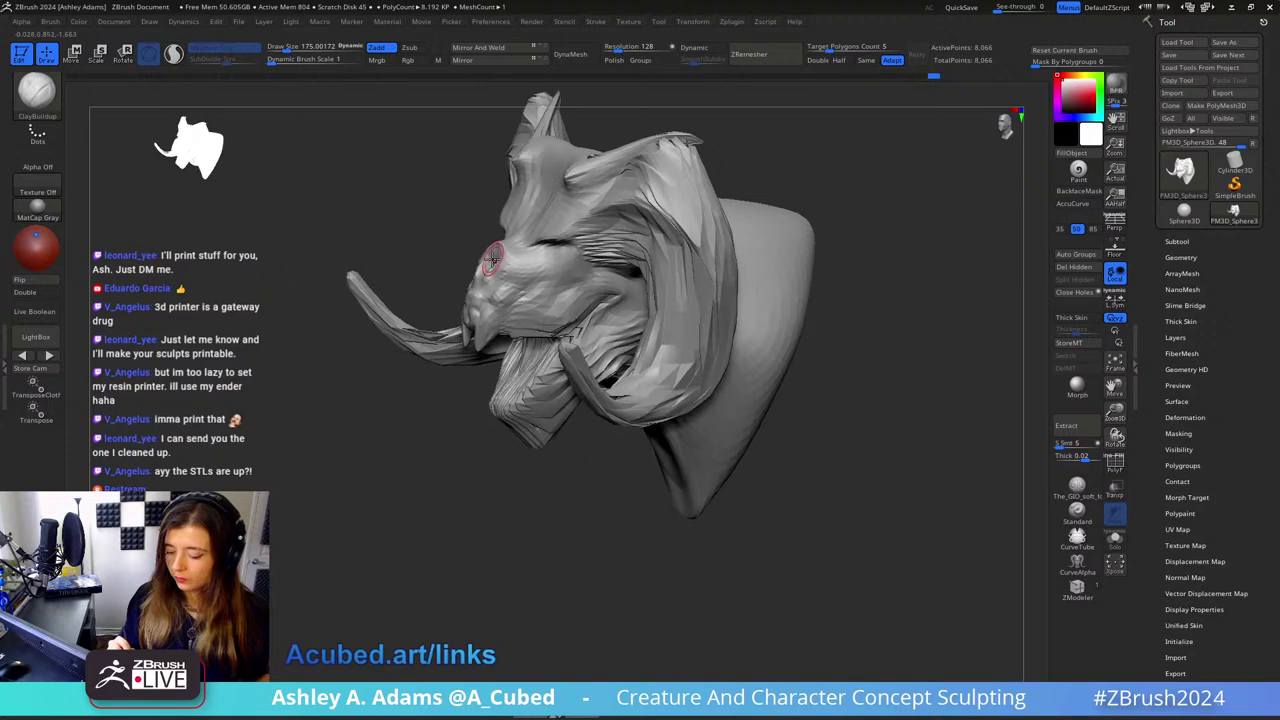
# Step: Pull the nose bridge into shape with SnakeHook at a draw size of about 175, and enlarge the draw size to about 938
pyautogui.press('b')
pyautogui.press('s')
pyautogui.press('h')
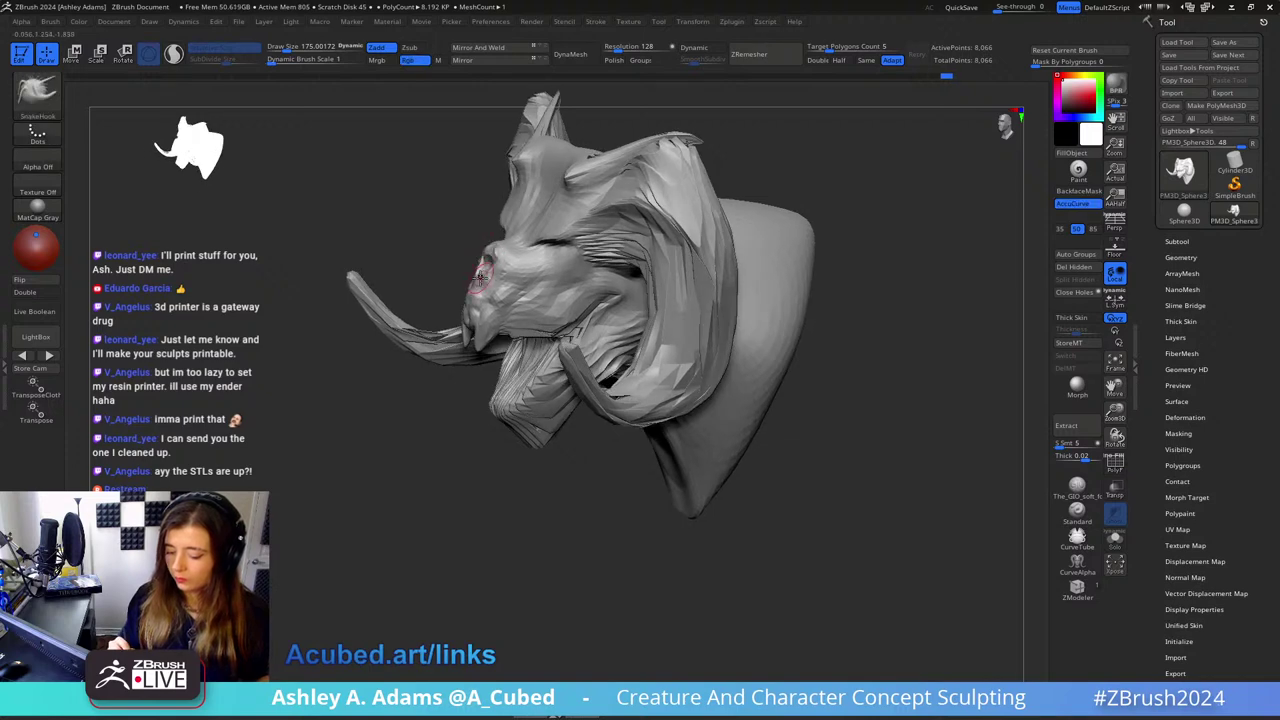
pyautogui.moveTo(487, 265)
pyautogui.mouseDown()
pyautogui.moveTo(515, 270)
pyautogui.moveTo(582, 201)
pyautogui.mouseUp()
pyautogui.press('s')
pyautogui.moveTo(598, 364)
pyautogui.mouseDown()
pyautogui.moveTo(587, 366)
pyautogui.moveTo(580, 312)
pyautogui.mouseUp()
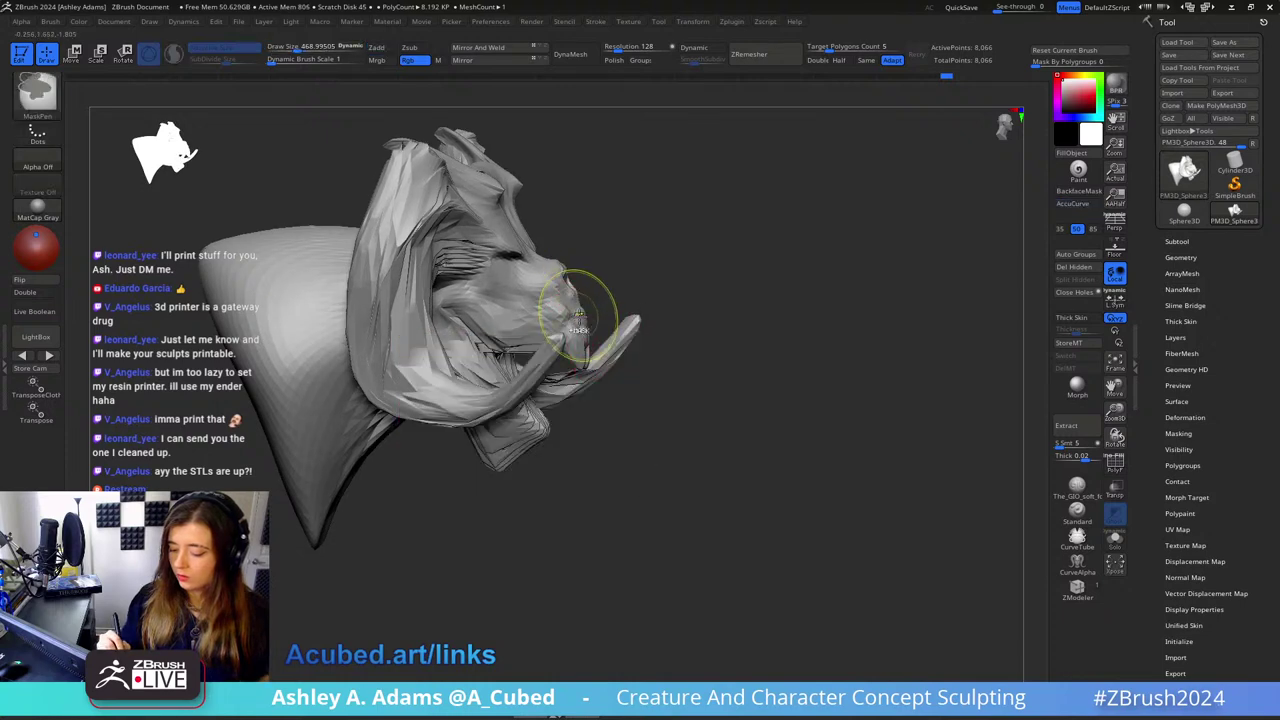
pyautogui.keyDown('ctrl'); pyautogui.moveTo(570, 312); pyautogui.dragTo(546, 303, button='right'); pyautogui.keyUp('ctrl')
pyautogui.press('s')
pyautogui.moveTo(533, 296); pyautogui.dragTo(548, 291)
pyautogui.keyDown('shift'); pyautogui.moveTo(548, 291); pyautogui.dragTo(577, 270, button='right'); pyautogui.keyUp('shift')
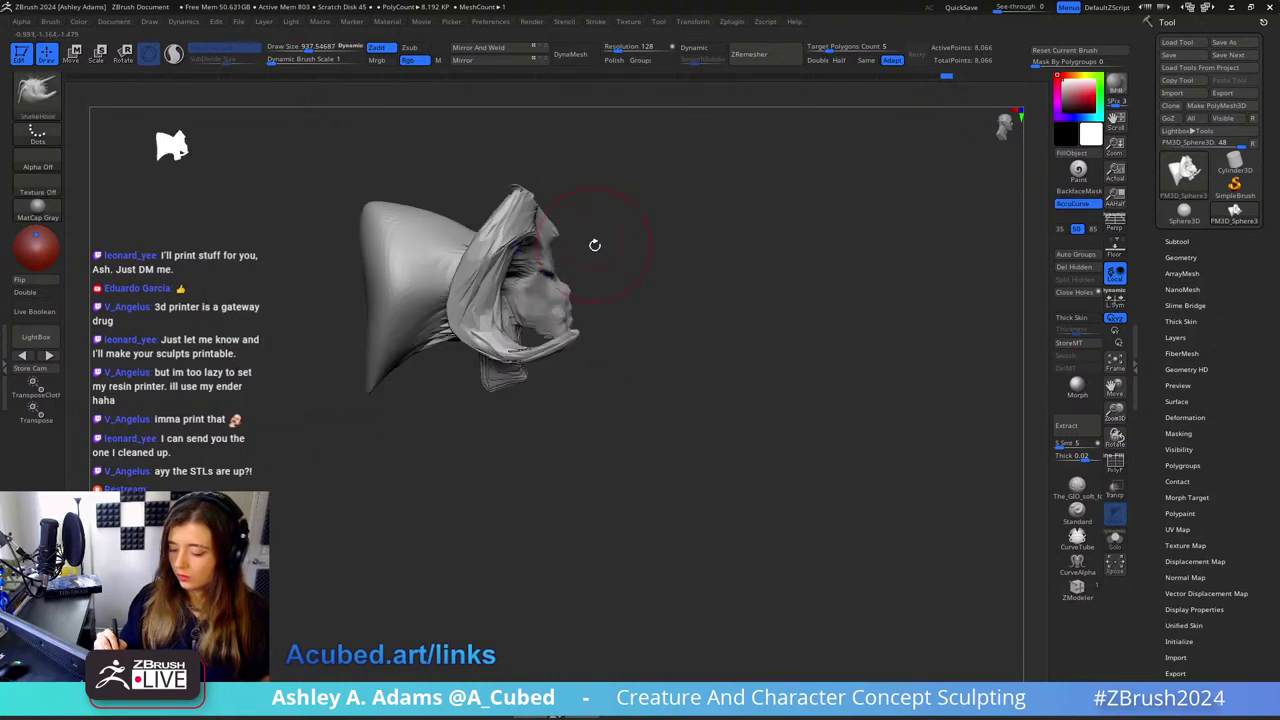
pyautogui.press('w')
pyautogui.keyDown('alt'); pyautogui.click(458, 101); pyautogui.keyUp('alt')
pyautogui.moveTo(491, 188); pyautogui.dragTo(478, 164)
pyautogui.press('q')
pyautogui.hotkey('ctrl', 'z')
pyautogui.hotkey('ctrl', 'z')
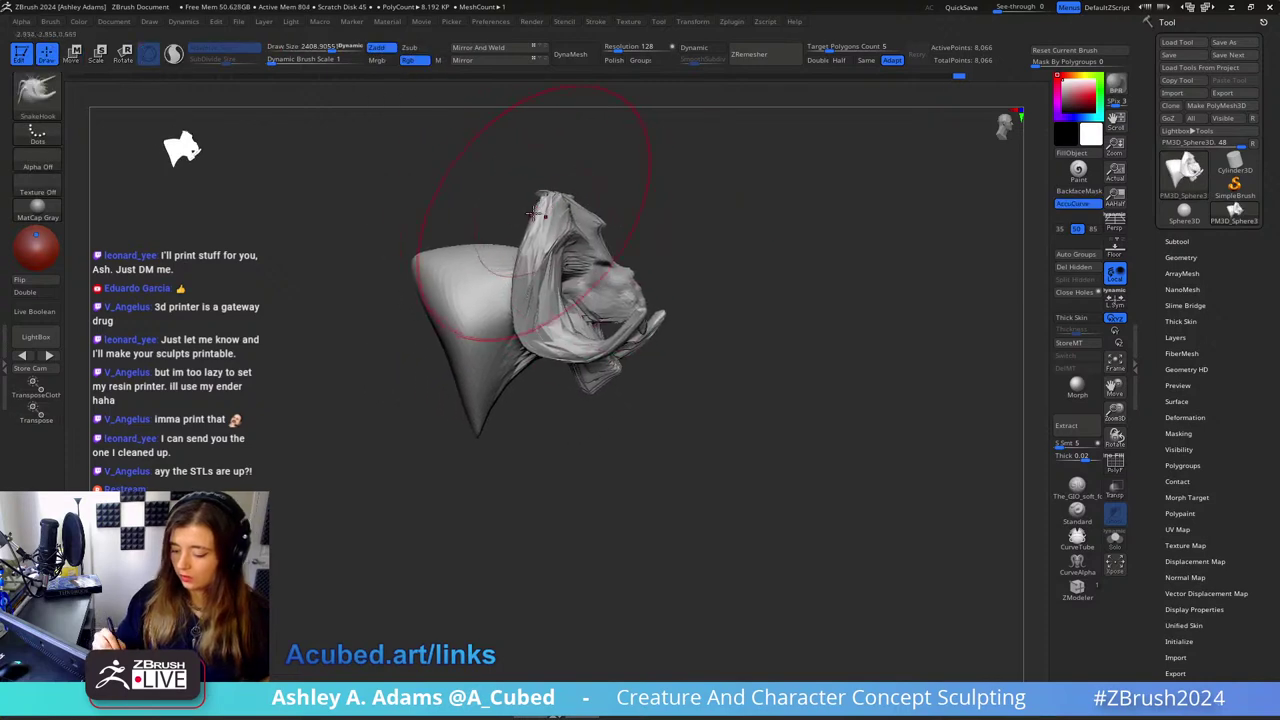
# Step: Try to reshape the curled horns from the side with SnakeHook at a draw size of about 1695
pyautogui.moveTo(703, 194); pyautogui.dragTo(634, 183, button='right')
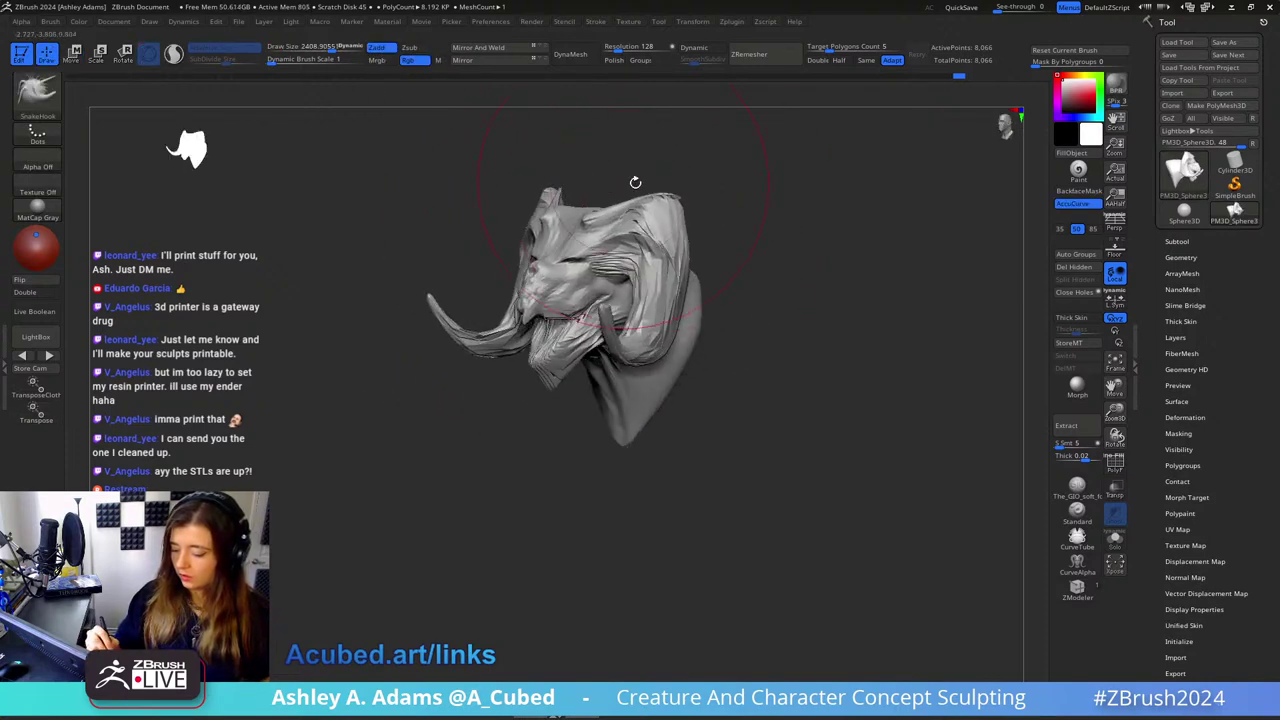
pyautogui.press('space')
pyautogui.moveTo(664, 251); pyautogui.dragTo(654, 251)
pyautogui.moveTo(656, 249); pyautogui.dragTo(616, 235, button='right')
pyautogui.hotkey('ctrl', 'z')
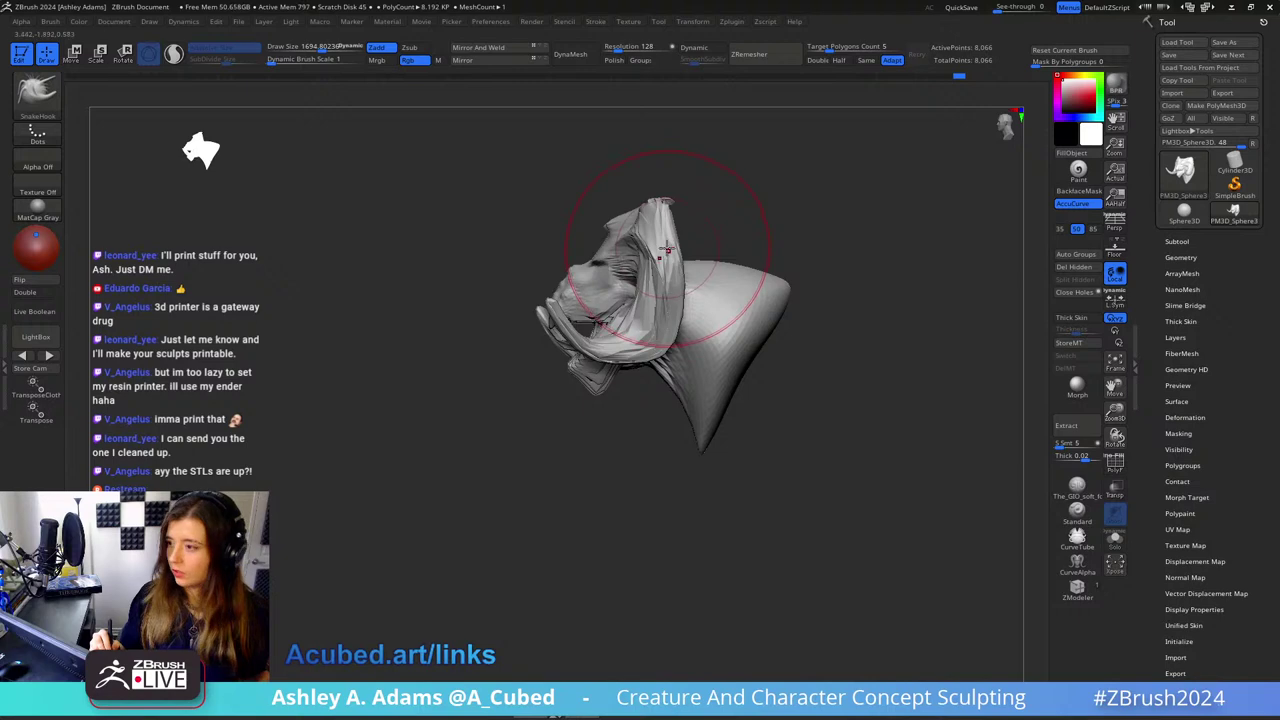
pyautogui.hotkey('ctrl', 'z')
# Step: Adjust the side profile of the horns with SnakeHook at draw sizes of about 2157 and 1071
pyautogui.press('space')
pyautogui.moveTo(659, 248); pyautogui.dragTo(664, 248)
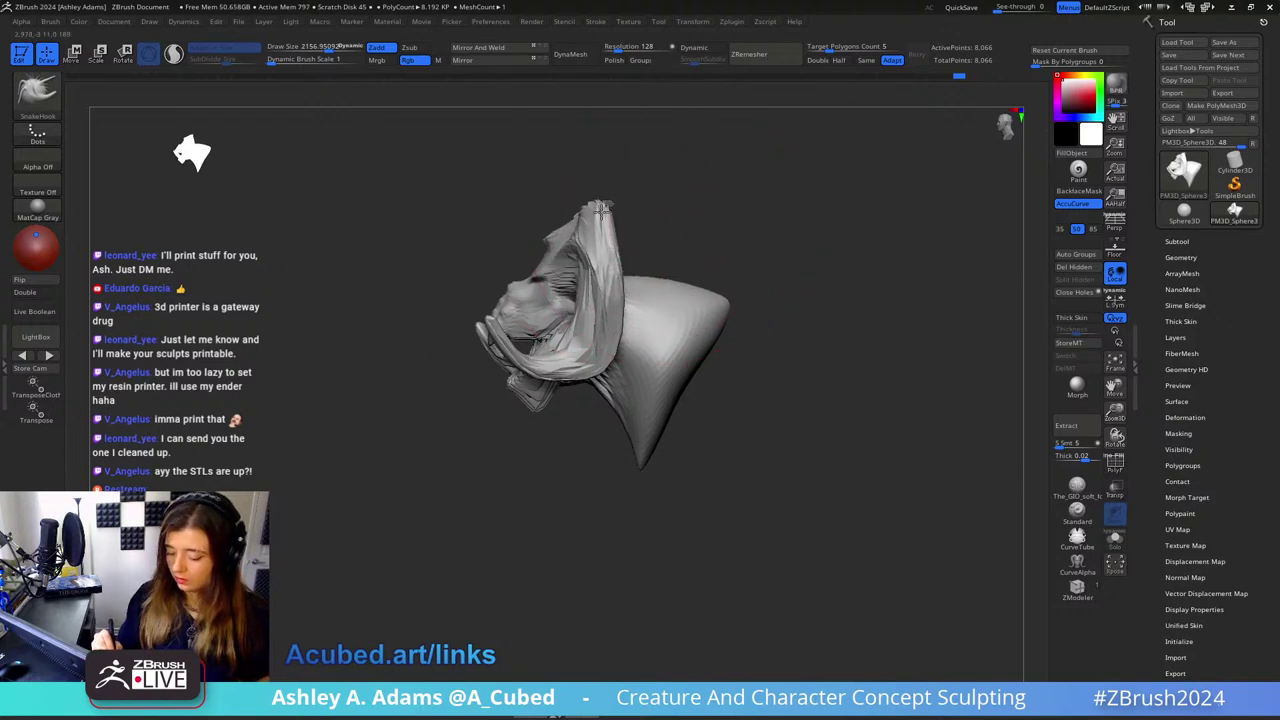
pyautogui.moveTo(565, 289); pyautogui.dragTo(545, 289, button='right')
pyautogui.press('space')
pyautogui.moveTo(540, 290); pyautogui.dragTo(521, 290)
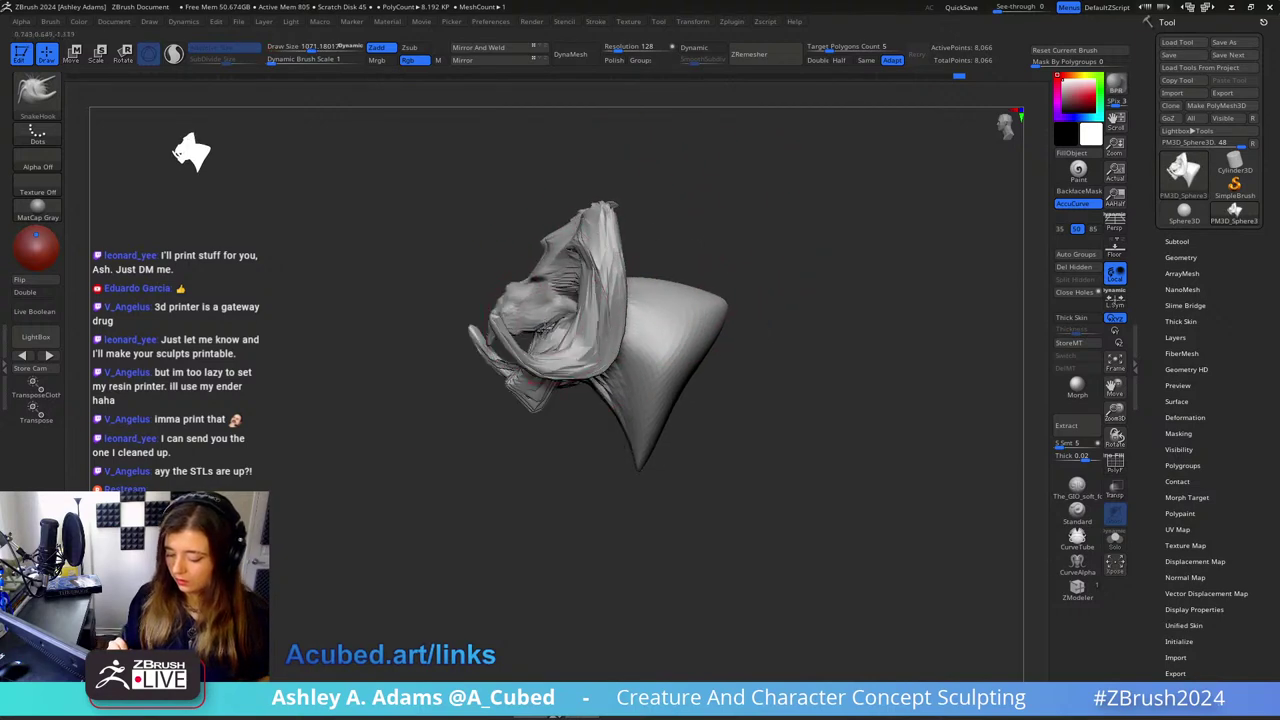
# Step: Refine the lower jaw and the horn tips with SnakeHook at a draw size of about 1141
pyautogui.press('space')
pyautogui.moveTo(531, 410)
pyautogui.mouseDown()
pyautogui.moveTo(545, 410)
pyautogui.moveTo(534, 408)
pyautogui.mouseUp()
pyautogui.press('space')
pyautogui.moveTo(534, 408)
pyautogui.mouseDown(button='right')
pyautogui.moveTo(508, 408)
pyautogui.moveTo(555, 414)
pyautogui.moveTo(643, 305)
pyautogui.mouseUp(button='right')
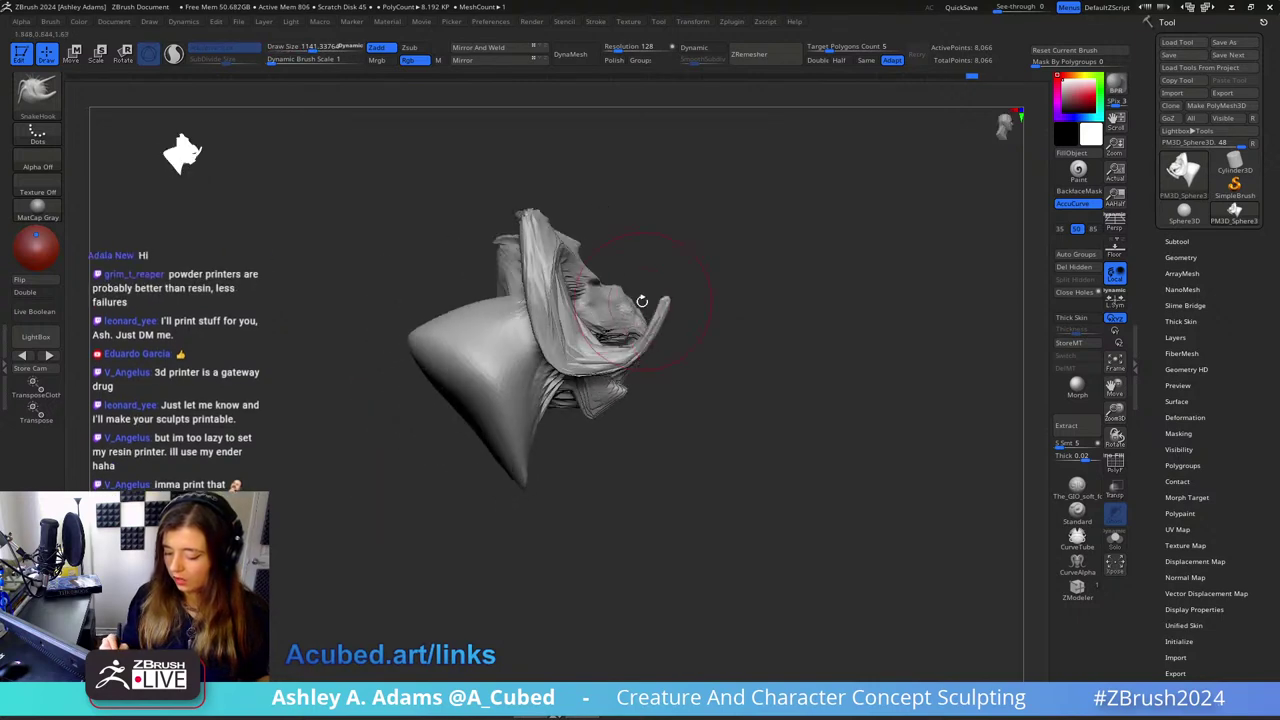
pyautogui.press('space')
pyautogui.moveTo(657, 331); pyautogui.dragTo(648, 331)
pyautogui.moveTo(648, 331); pyautogui.dragTo(646, 366, button='right')
# Step: Raise the back of the neck and shorten its lower point with SnakeHook at draw sizes of about 2357 and 1695
pyautogui.press('space')
pyautogui.moveTo(638, 350); pyautogui.dragTo(678, 350)
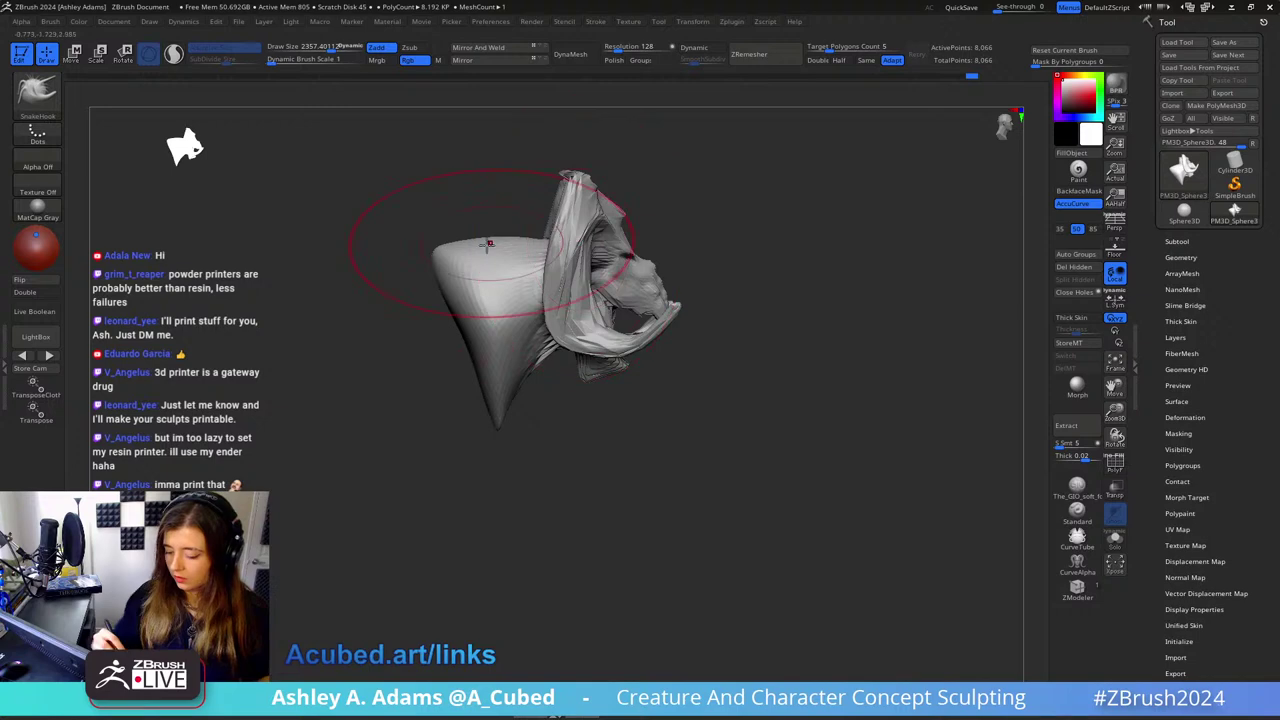
pyautogui.moveTo(491, 243); pyautogui.dragTo(461, 221)
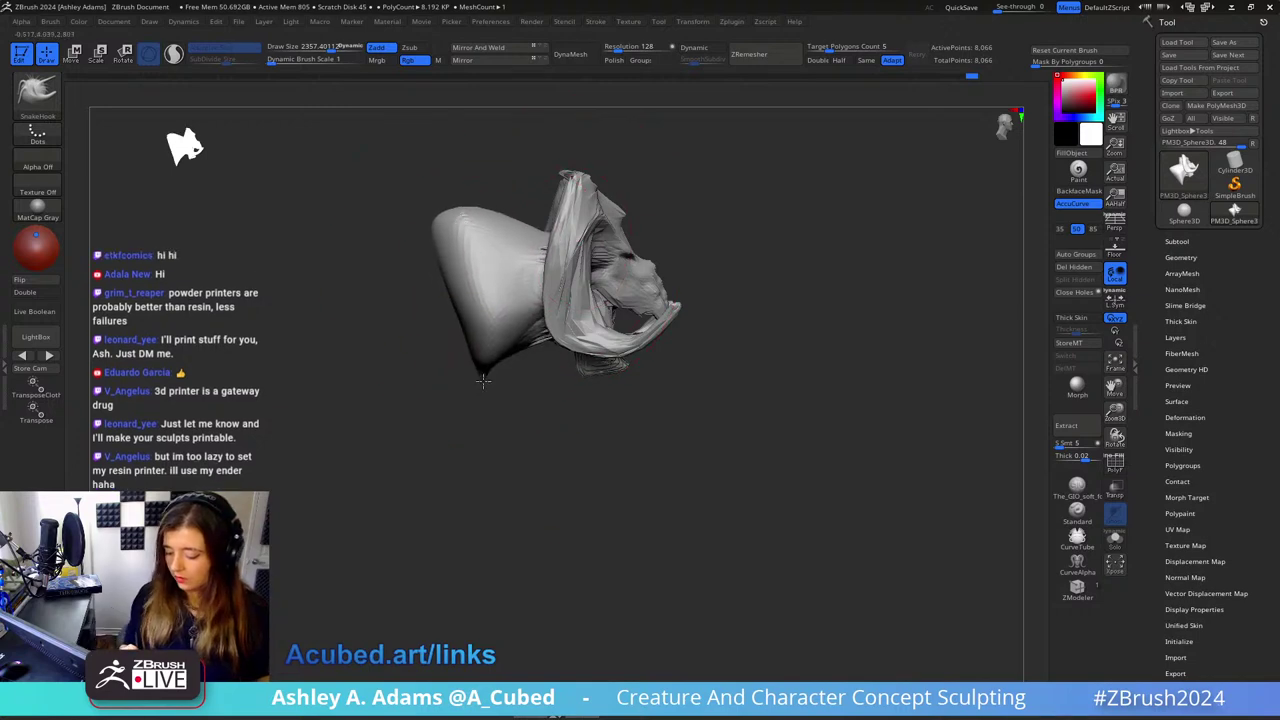
pyautogui.press('space')
pyautogui.moveTo(515, 368); pyautogui.dragTo(498, 368)
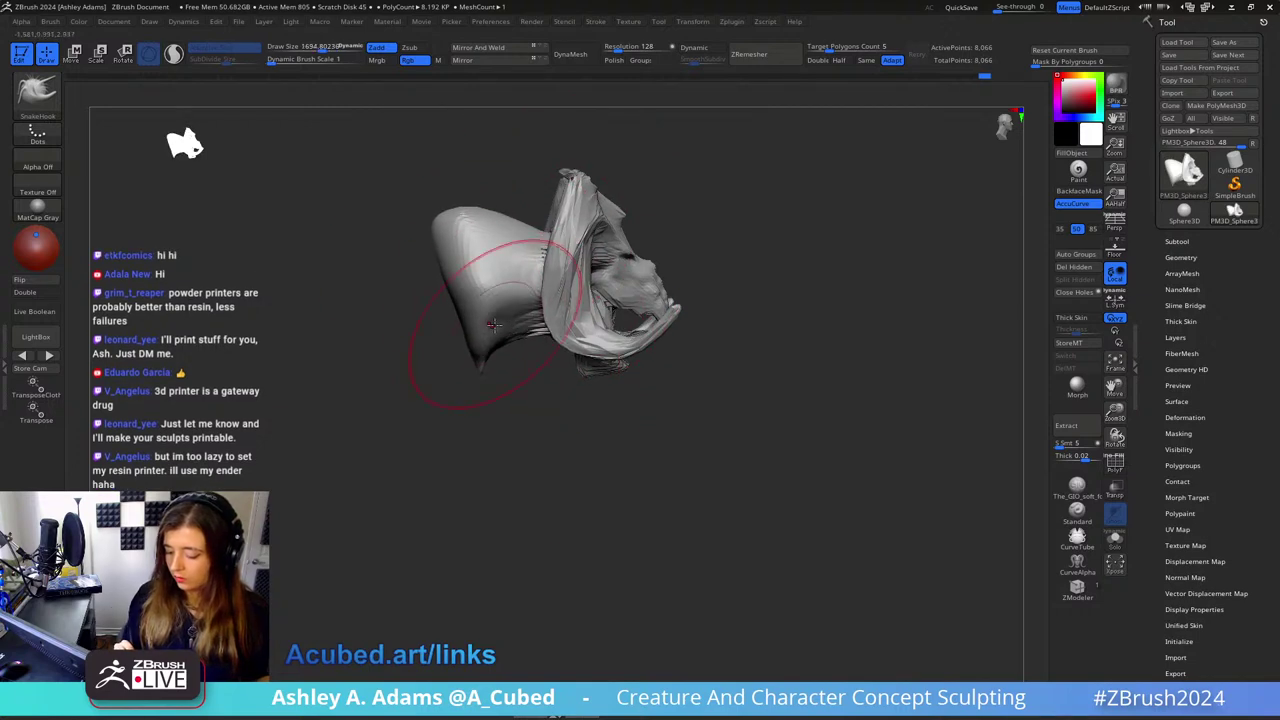
# Step: Reduce the draw size to about 446 and build up the brow above the eye with ClayBuildup
pyautogui.moveTo(698, 228)
pyautogui.mouseDown()
pyautogui.moveTo(708, 203)
pyautogui.moveTo(703, 229)
pyautogui.moveTo(729, 220)
pyautogui.moveTo(658, 226)
pyautogui.mouseUp()
pyautogui.press('[')
pyautogui.press('space')
pyautogui.moveTo(497, 283); pyautogui.dragTo(478, 283)
pyautogui.keyDown('alt'); pyautogui.moveTo(650, 228); pyautogui.dragTo(757, 223); pyautogui.keyUp('alt')
pyautogui.press('b')
pyautogui.press('c')
pyautogui.press('b')
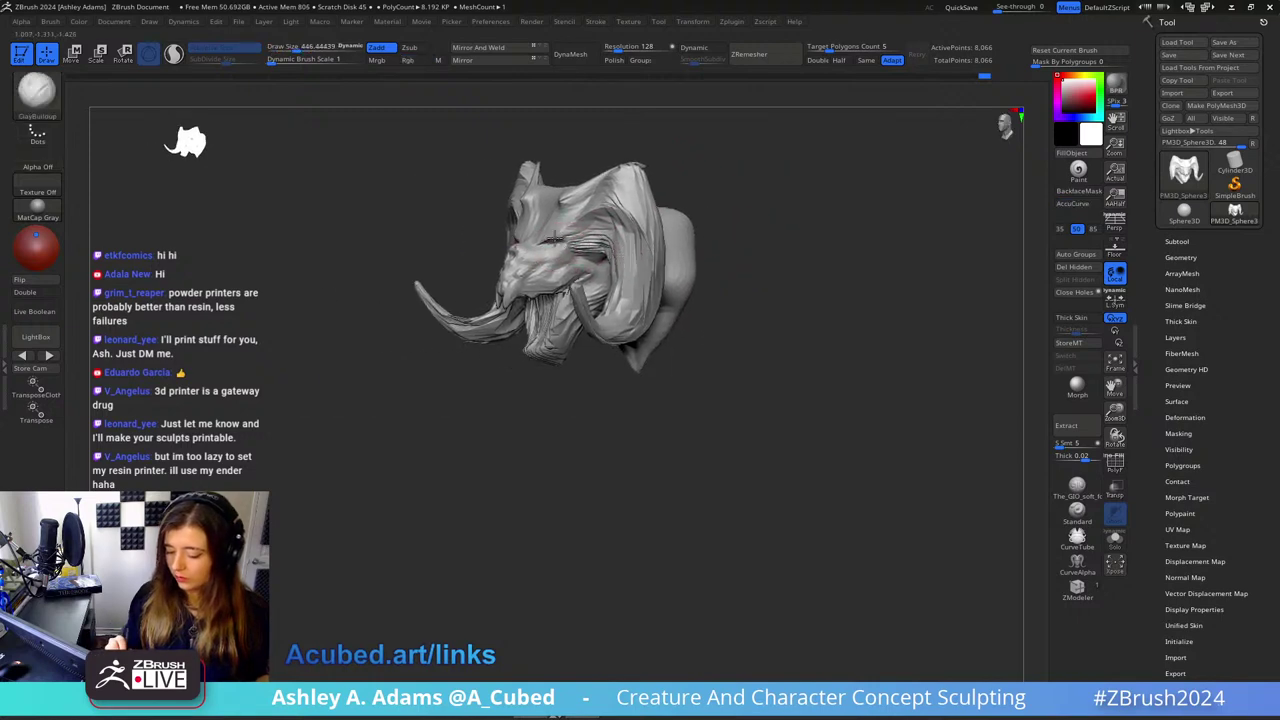
pyautogui.moveTo(563, 237); pyautogui.dragTo(547, 157)
# Step: Pull the brow and horn roots into shape with SnakeHook, enlarging the draw size to about 669
pyautogui.press('b')
pyautogui.press('s')
pyautogui.press('h')
pyautogui.moveTo(561, 258); pyautogui.dragTo(600, 247, button='right')
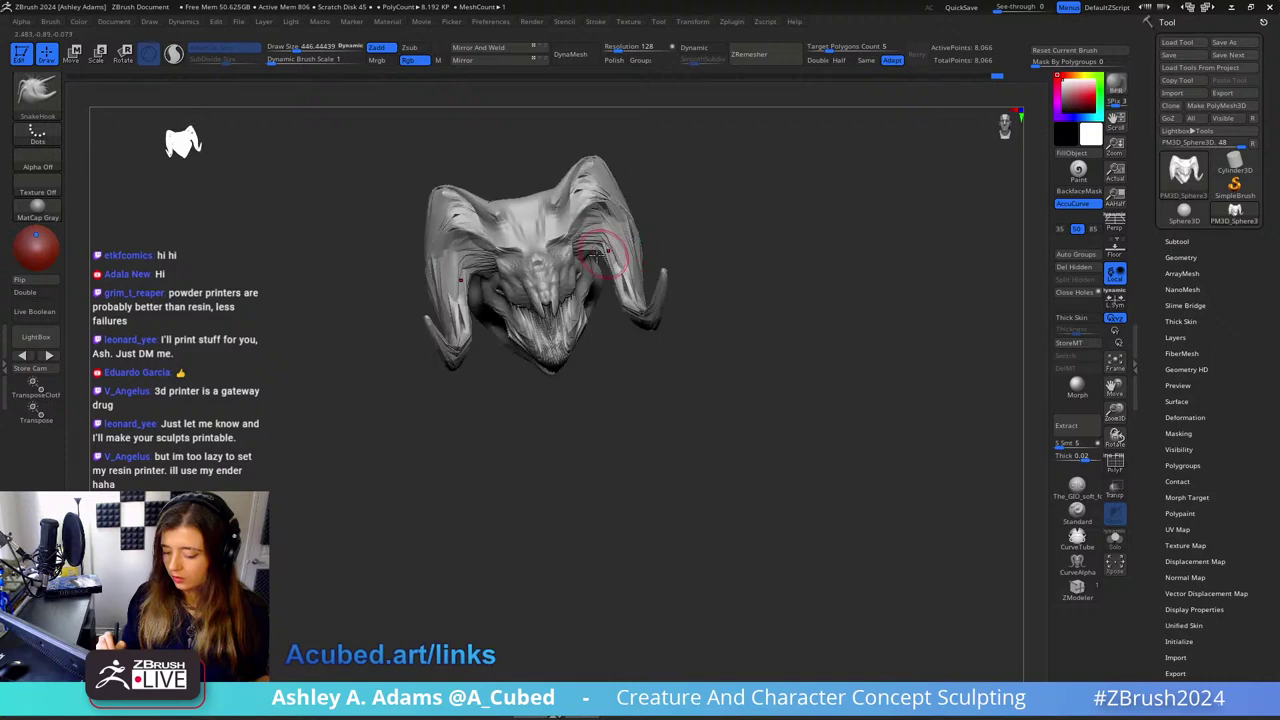
pyautogui.press('space')
pyautogui.press('space')
pyautogui.moveTo(569, 267); pyautogui.dragTo(581, 267)
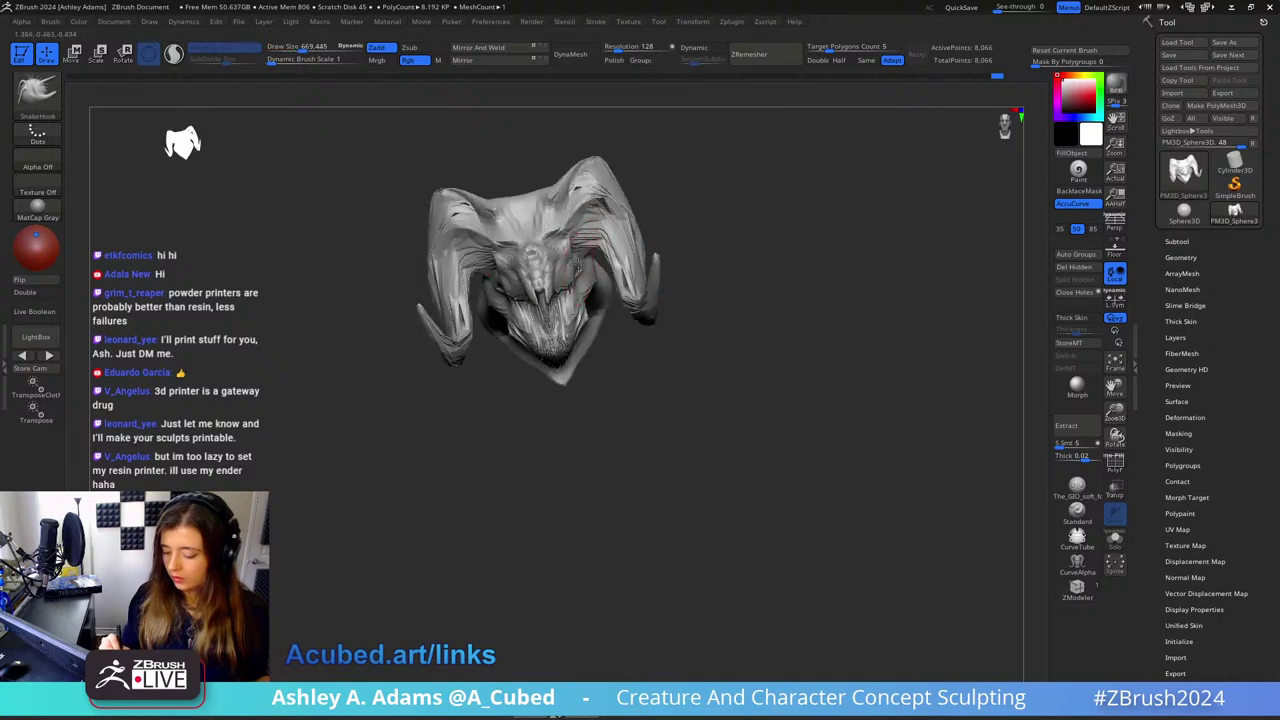
# Step: Refine the cheeks and lower jaw with SnakeHook at a draw size of about 469
pyautogui.moveTo(585, 261); pyautogui.dragTo(583, 283, button='right')
pyautogui.press('space')
pyautogui.moveTo(583, 283); pyautogui.dragTo(571, 283)
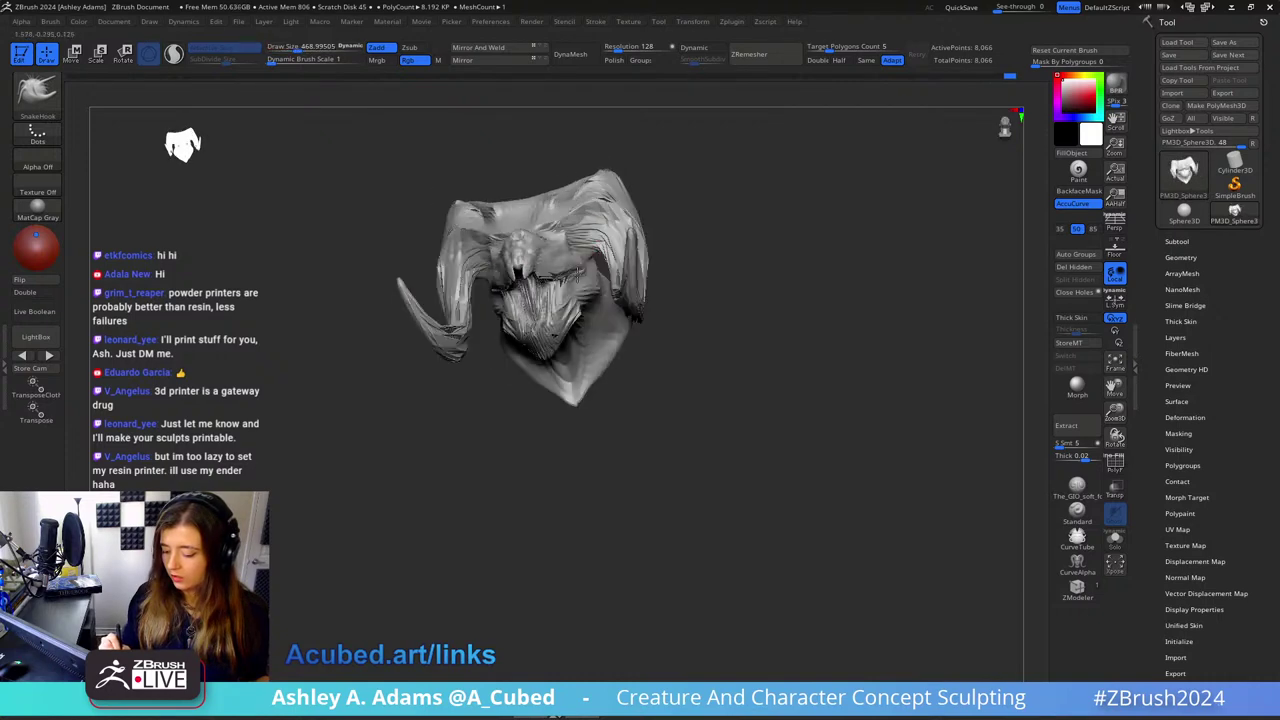
pyautogui.moveTo(571, 283)
pyautogui.mouseDown(button='right')
pyautogui.moveTo(560, 283)
pyautogui.moveTo(590, 282)
pyautogui.mouseUp(button='right')
pyautogui.moveTo(590, 283); pyautogui.dragTo(716, 287)
# Step: Subdivide the head mesh once and adjust its forms with SnakeHook, bringing the draw size to about 540
pyautogui.hotkey('ctrl', 'd')
pyautogui.keyDown('alt'); pyautogui.moveTo(677, 267); pyautogui.dragTo(571, 250, button='right'); pyautogui.keyUp('alt')
pyautogui.press('space')
pyautogui.moveTo(571, 250); pyautogui.dragTo(586, 250)
pyautogui.keyDown('ctrl'); pyautogui.moveTo(566, 209); pyautogui.dragTo(557, 334, button='right'); pyautogui.keyUp('ctrl')
pyautogui.press('space')
pyautogui.moveTo(557, 334); pyautogui.dragTo(542, 334)
pyautogui.keyDown('ctrl'); pyautogui.moveTo(542, 334); pyautogui.dragTo(540, 305, button='right'); pyautogui.keyUp('ctrl')
# Step: Model the brow with ClayBuildup and carve creases into the forehead at the horn roots with DamStandard at a draw size of about 540
pyautogui.press('b')
pyautogui.press('c')
pyautogui.press('b')
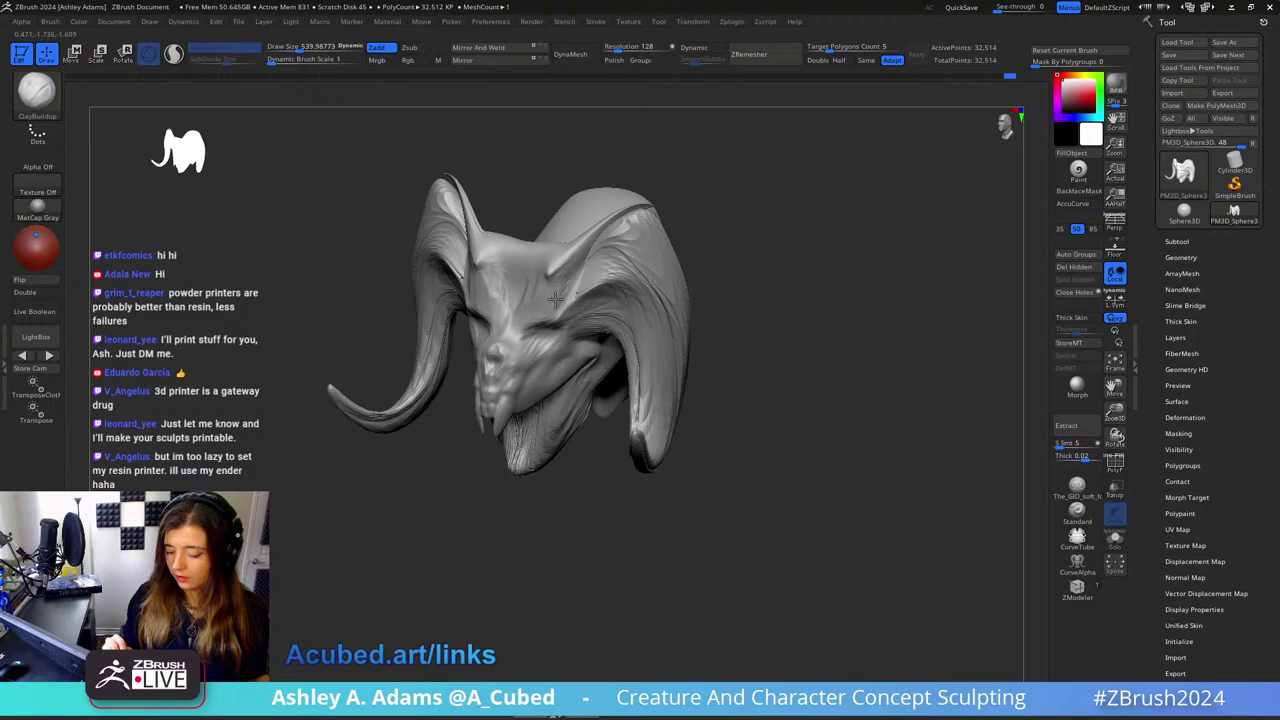
pyautogui.press('b')
pyautogui.press('d')
pyautogui.press('s')
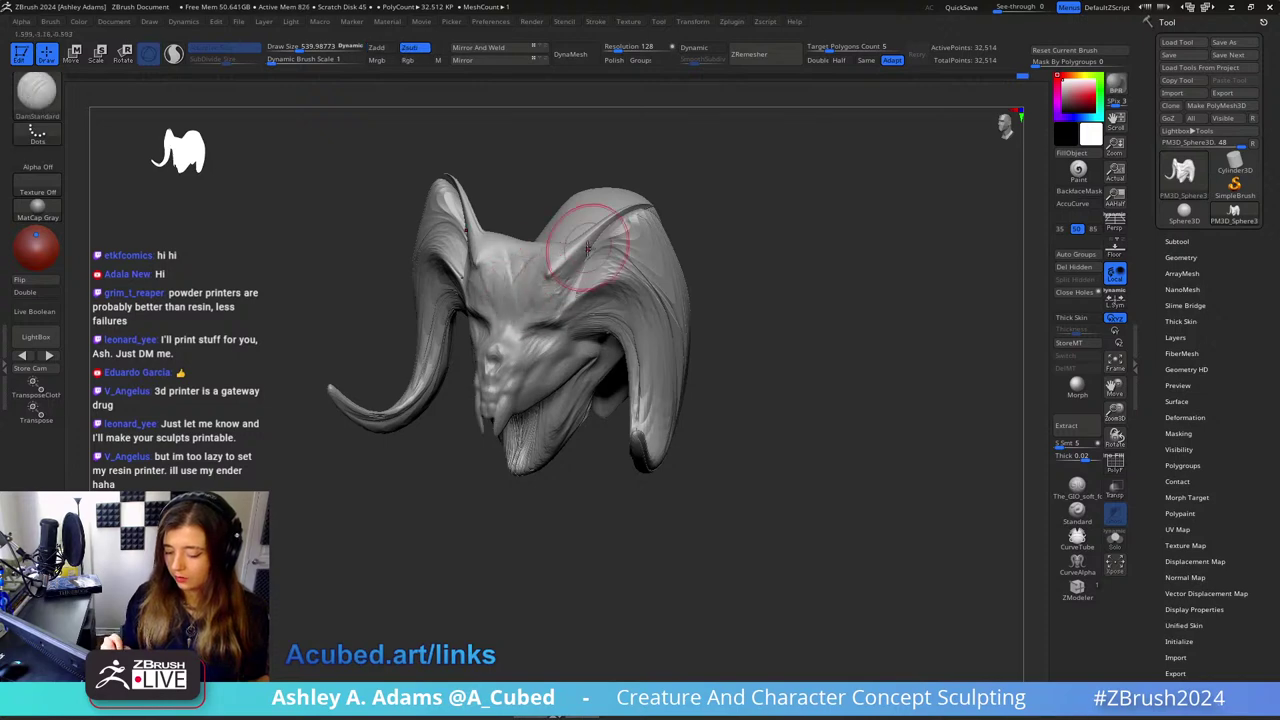
# Step: Build up the forehead and brow around the horn roots with ClayBuildup, adjusting the draw size for the strokes
pyautogui.moveTo(556, 290)
pyautogui.mouseDown(button='right')
pyautogui.moveTo(586, 260)
pyautogui.moveTo(595, 278)
pyautogui.moveTo(502, 366)
pyautogui.mouseUp(button='right')
pyautogui.press('[')
pyautogui.press('b')
pyautogui.press('c')
pyautogui.press('b')
pyautogui.press('space')
pyautogui.moveTo(550, 303); pyautogui.dragTo(563, 303)
pyautogui.moveTo(505, 285)
pyautogui.mouseDown(button='right')
pyautogui.moveTo(571, 251)
pyautogui.moveTo(500, 346)
pyautogui.mouseUp(button='right')
# Step: Reshape the skull and horn roots with SnakeHook, raising the draw size to about 1071 and on to about 1525
pyautogui.press('b')
pyautogui.press('s')
pyautogui.press('h')
pyautogui.press('space')
pyautogui.moveTo(556, 276); pyautogui.dragTo(577, 276)
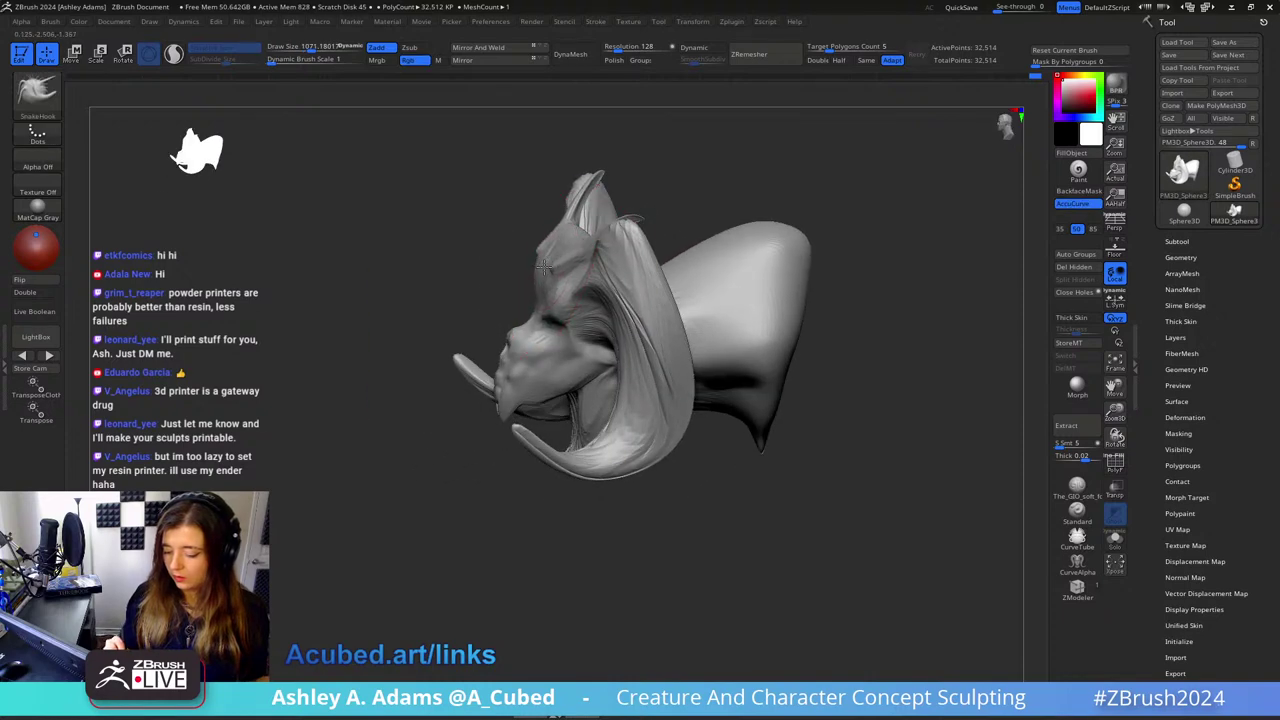
pyautogui.moveTo(568, 247)
pyautogui.mouseDown(button='right')
pyautogui.moveTo(520, 255)
pyautogui.moveTo(585, 250)
pyautogui.moveTo(557, 250)
pyautogui.mouseUp(button='right')
pyautogui.press(']')
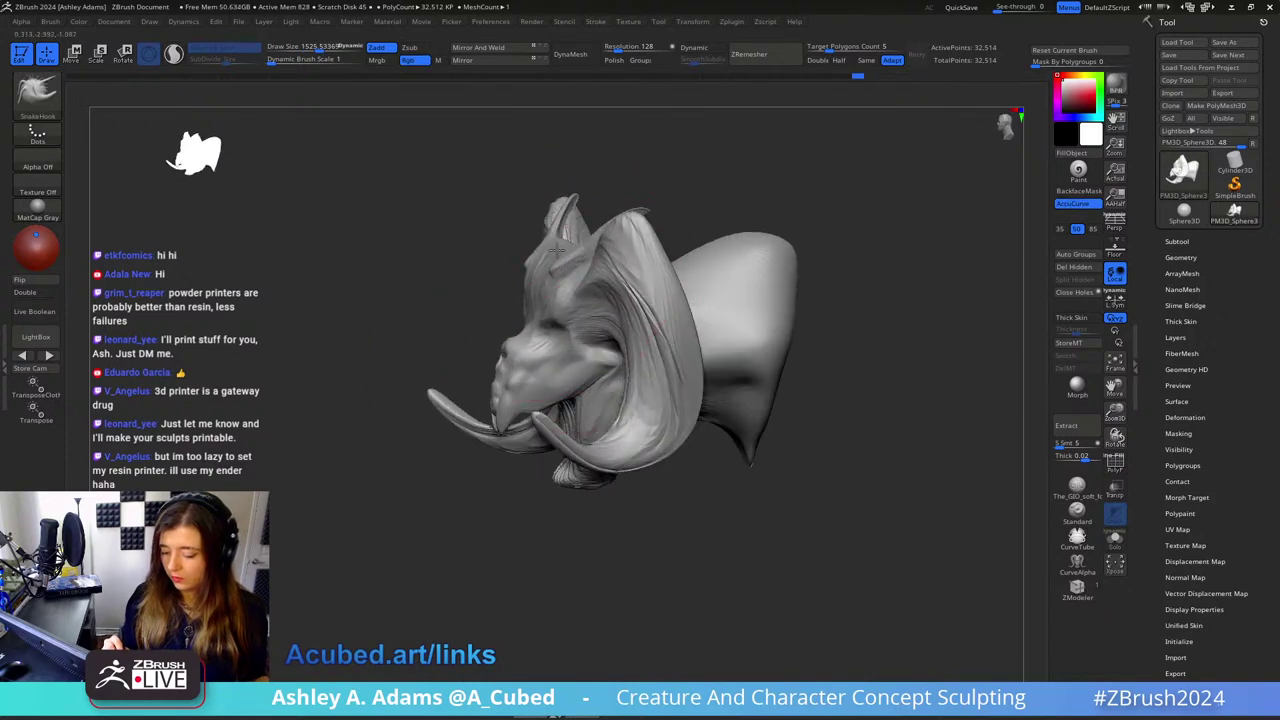
pyautogui.moveTo(593, 295)
pyautogui.mouseDown(button='right')
pyautogui.moveTo(560, 318)
pyautogui.moveTo(551, 355)
pyautogui.mouseUp(button='right')
pyautogui.press('space')
pyautogui.moveTo(634, 289); pyautogui.dragTo(620, 281)
# Step: Fill out the back of the skull between the horns with backface-masked ClayBuildup at a draw size of about 754 and smooth it
pyautogui.press('b')
pyautogui.press('c')
pyautogui.press('b')
pyautogui.click(1078, 191)
pyautogui.press('space')
pyautogui.moveTo(650, 283); pyautogui.dragTo(609, 292, button='right')
pyautogui.moveTo(606, 288); pyautogui.dragTo(629, 276)
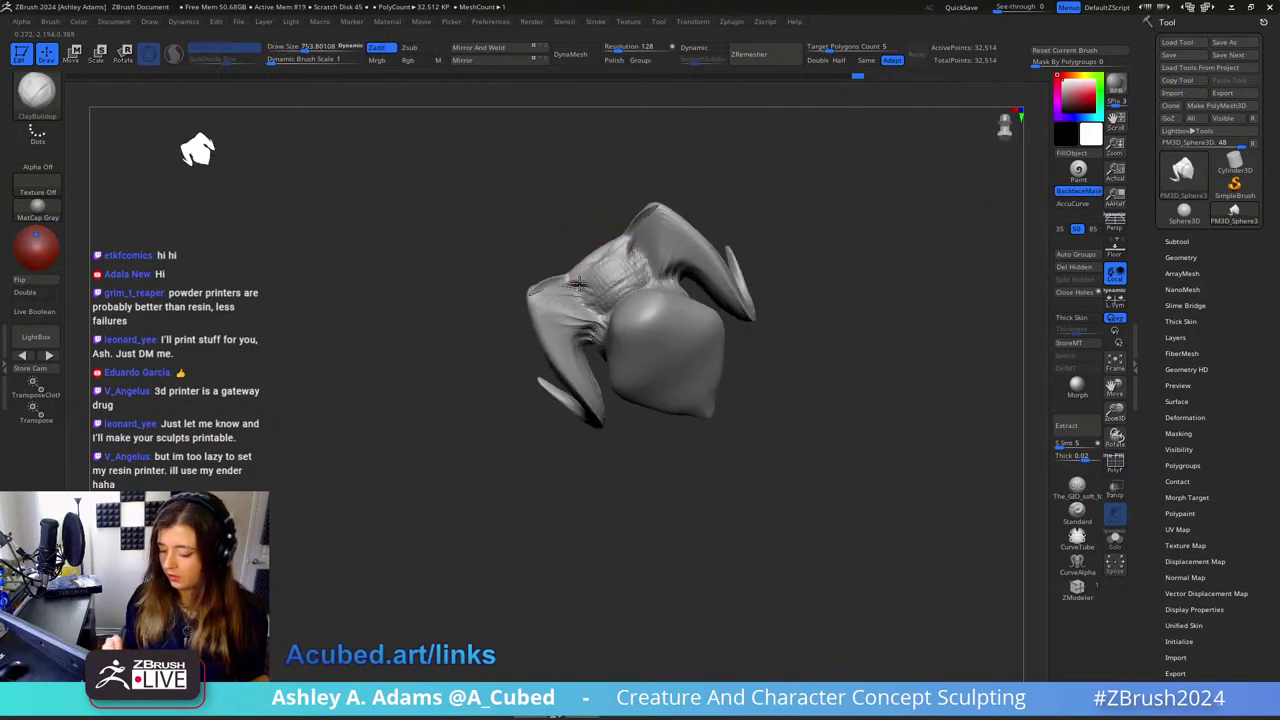
pyautogui.moveTo(579, 285)
pyautogui.mouseDown(button='right')
pyautogui.moveTo(630, 281)
pyautogui.moveTo(596, 279)
pyautogui.mouseUp(button='right')
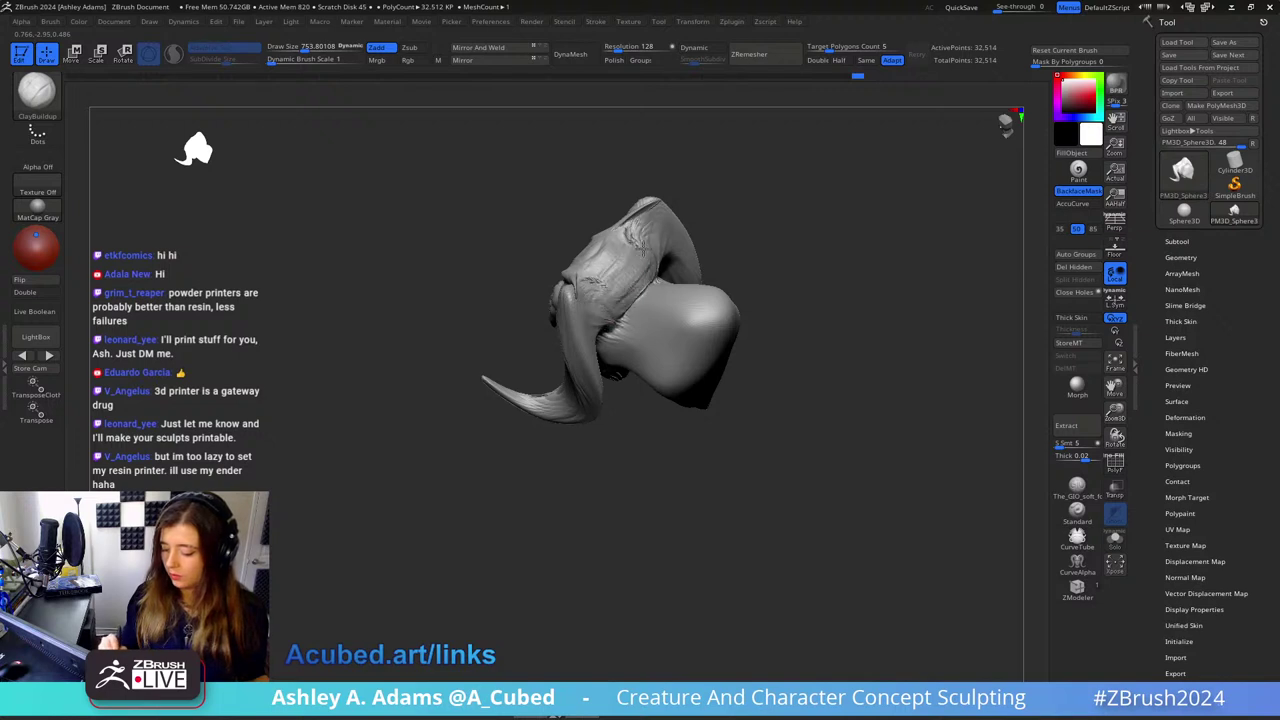
pyautogui.press('shift')
pyautogui.moveTo(632, 304); pyautogui.dragTo(600, 296, button='right')
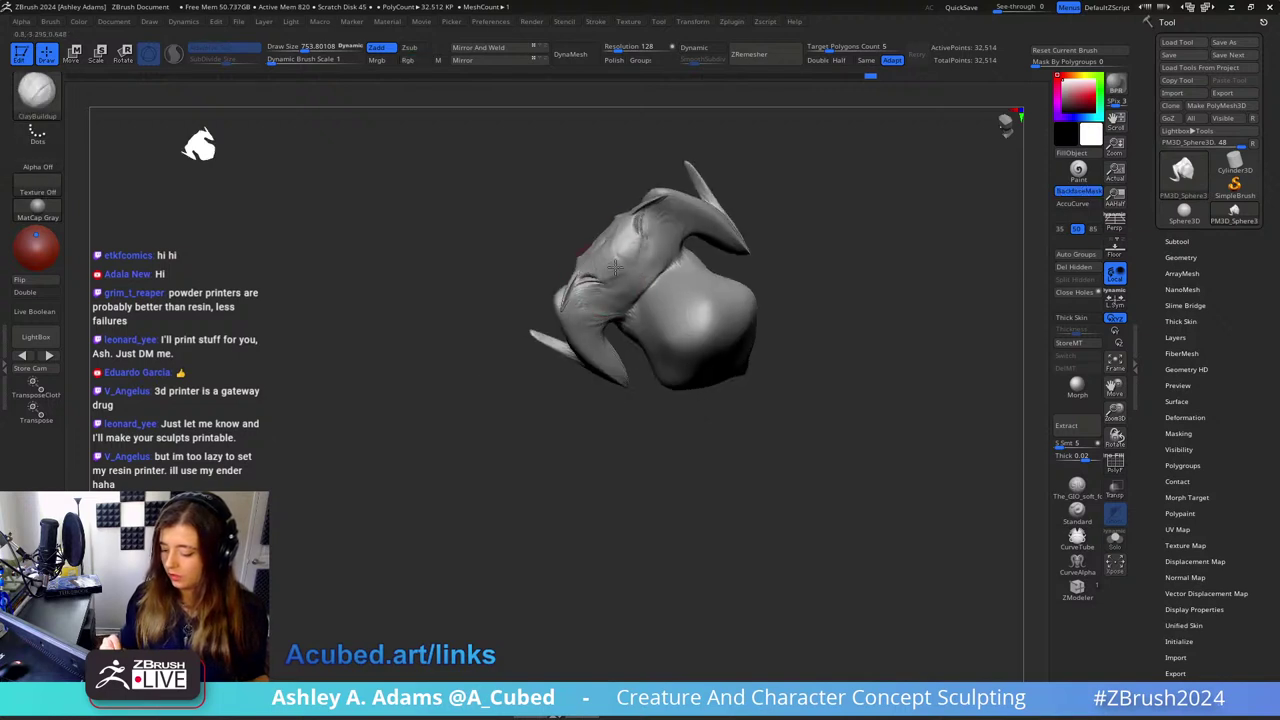
pyautogui.moveTo(638, 234)
pyautogui.mouseDown(button='right')
pyautogui.moveTo(694, 223)
pyautogui.moveTo(633, 322)
pyautogui.moveTo(606, 322)
pyautogui.moveTo(680, 298)
pyautogui.moveTo(723, 257)
pyautogui.mouseUp(button='right')
# Step: Adjust the upper silhouette of the horns from the front with SnakeHook at a draw size of about 1288
pyautogui.press('b')
pyautogui.press('s')
pyautogui.press('h')
pyautogui.press('space')
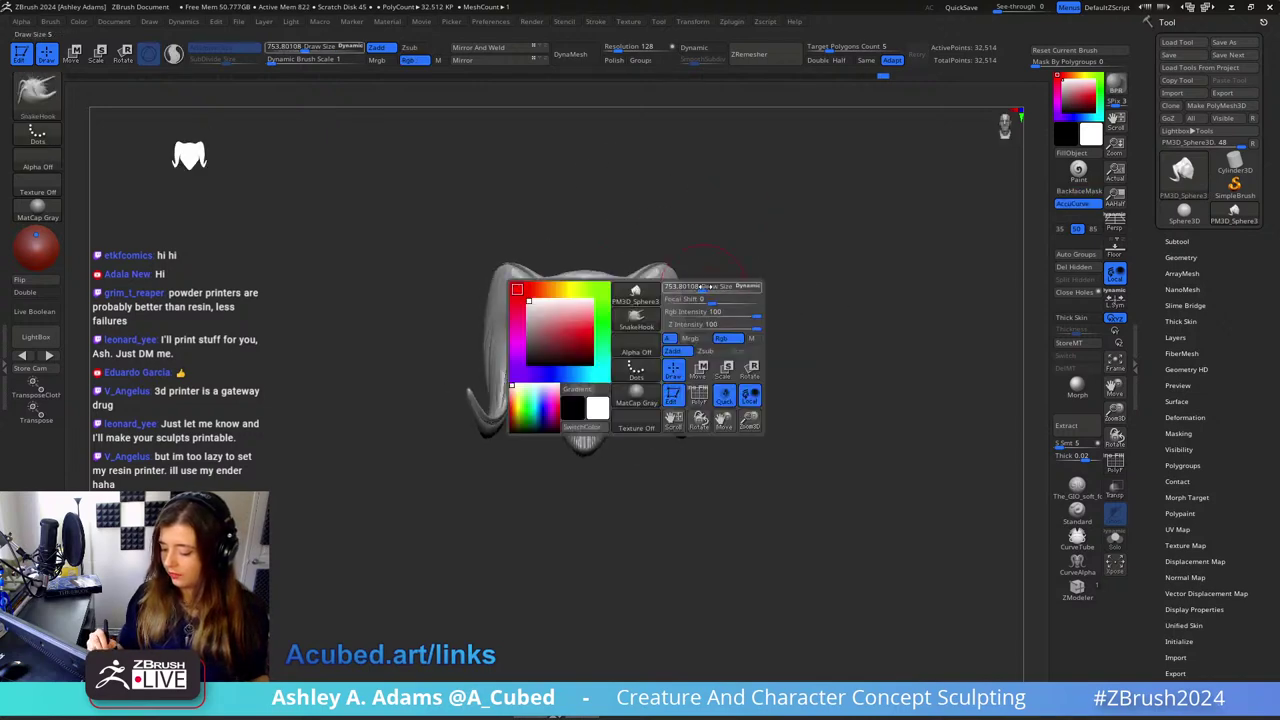
pyautogui.moveTo(700, 287); pyautogui.dragTo(716, 287)
pyautogui.moveTo(661, 285); pyautogui.dragTo(668, 282, button='right')
pyautogui.press('space')
pyautogui.moveTo(642, 275)
pyautogui.mouseDown()
pyautogui.moveTo(626, 276)
pyautogui.moveTo(684, 263)
pyautogui.mouseUp()
pyautogui.press('space')
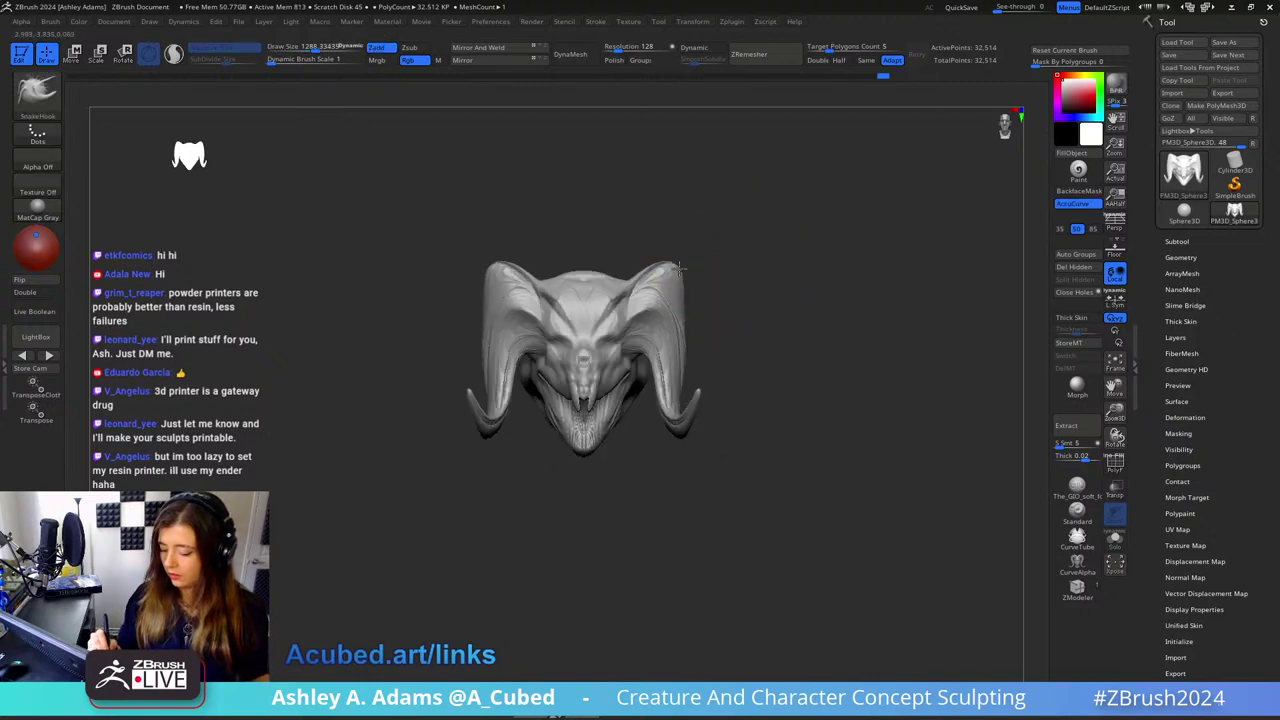
# Step: Refine the face and mouth corner beneath the horns with SnakeHook at a draw size of about 492
pyautogui.keyDown('alt'); pyautogui.moveTo(658, 383); pyautogui.dragTo(692, 255, button='right'); pyautogui.keyUp('alt')
pyautogui.press('space')
pyautogui.moveTo(662, 295); pyautogui.dragTo(641, 295)
pyautogui.moveTo(641, 295)
pyautogui.keyDown('ctrl'); pyautogui.mouseDown(button='right')
pyautogui.moveTo(659, 248)
pyautogui.moveTo(552, 258)
pyautogui.mouseUp(button='right'); pyautogui.keyUp('ctrl')
pyautogui.moveTo(573, 263); pyautogui.dragTo(566, 284)
pyautogui.moveTo(643, 232); pyautogui.dragTo(628, 255, button='right')
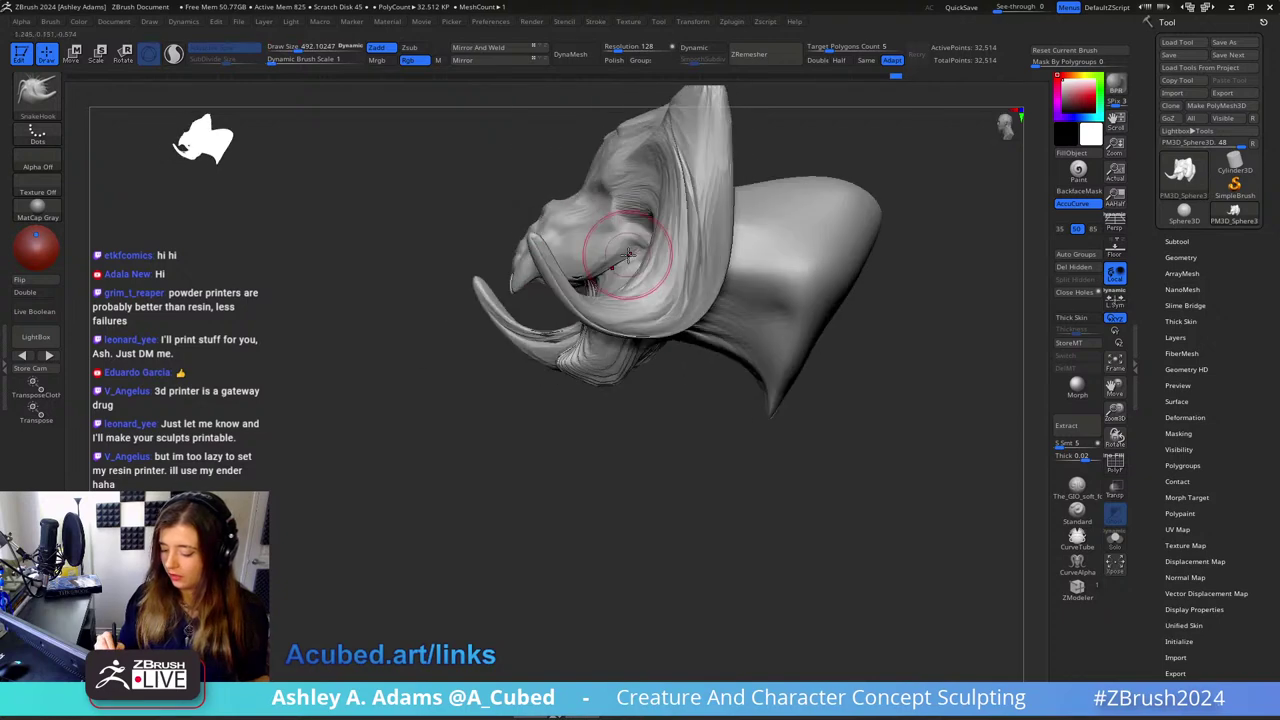
# Step: Pull the cheek and brow details into shape with SnakeHook, reducing the draw size to about 403 and then about 304
pyautogui.press('space')
pyautogui.moveTo(600, 272)
pyautogui.mouseDown()
pyautogui.moveTo(592, 284)
pyautogui.moveTo(608, 258)
pyautogui.mouseUp()
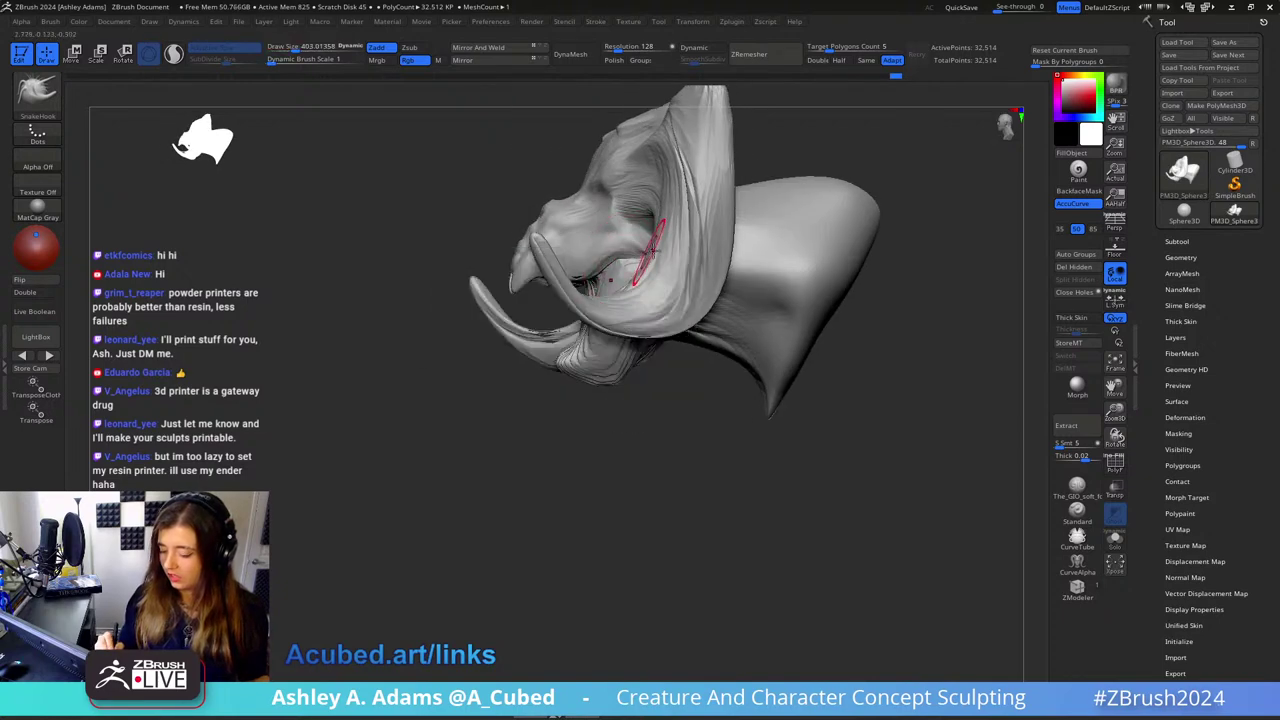
pyautogui.moveTo(652, 251)
pyautogui.mouseDown(button='right')
pyautogui.moveTo(714, 246)
pyautogui.moveTo(583, 220)
pyautogui.mouseUp(button='right')
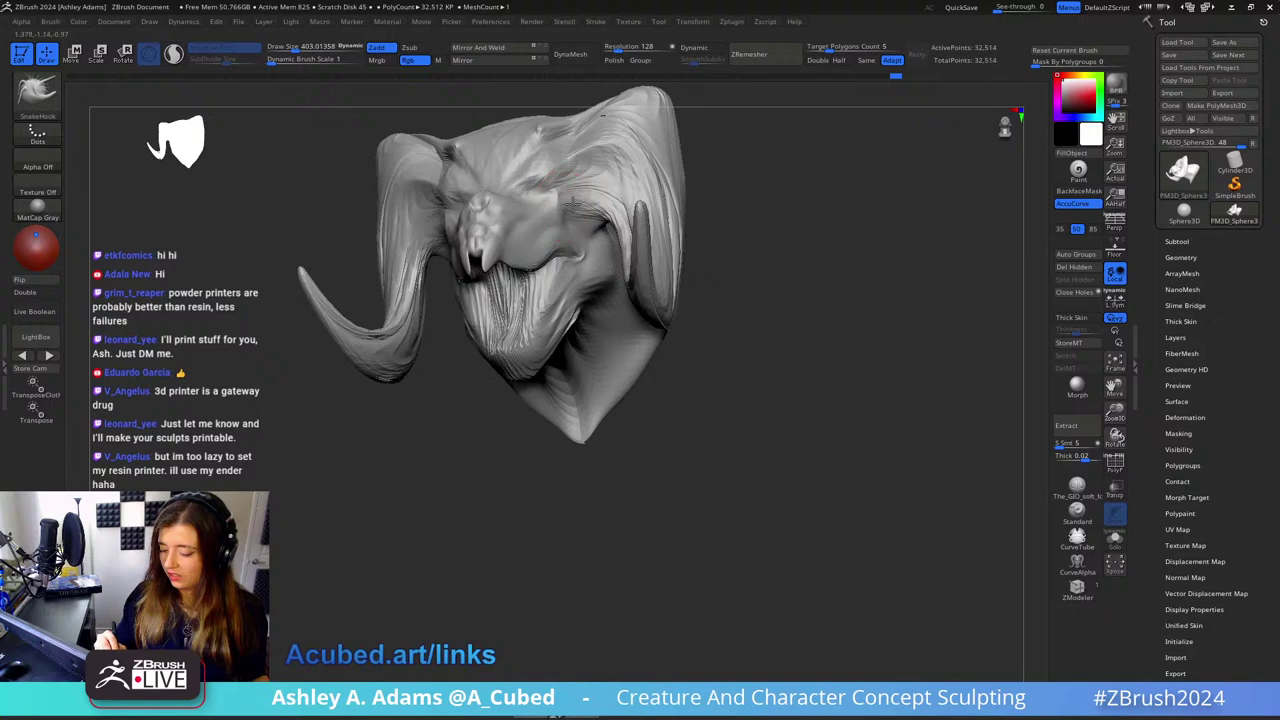
pyautogui.press('space')
pyautogui.moveTo(574, 208); pyautogui.dragTo(565, 208)
pyautogui.moveTo(577, 203)
pyautogui.mouseDown(button='right')
pyautogui.moveTo(565, 227)
pyautogui.moveTo(529, 186)
pyautogui.moveTo(606, 206)
pyautogui.mouseUp(button='right')
# Step: Carve creases into the face around the eye and cheek with DamStandard at a draw size of about 304
pyautogui.press('b')
pyautogui.press('d')
pyautogui.press('s')
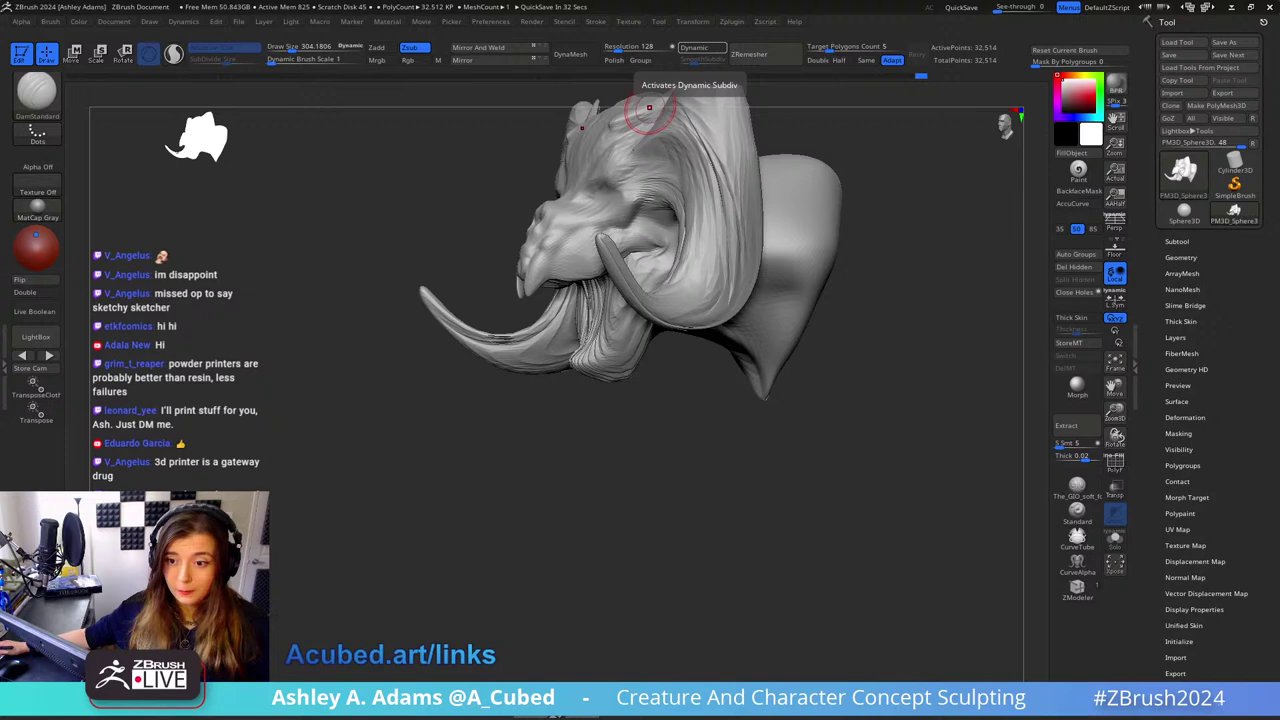
pyautogui.moveTo(866, 133)
pyautogui.mouseDown()
pyautogui.moveTo(882, 201)
pyautogui.moveTo(840, 209)
pyautogui.mouseUp()
pyautogui.moveTo(840, 209)
pyautogui.keyDown('ctrl'); pyautogui.mouseDown(button='right')
pyautogui.moveTo(794, 203)
pyautogui.moveTo(791, 223)
pyautogui.mouseUp(button='right'); pyautogui.keyUp('ctrl')
# Step: Cut planes into the horns with the MAHcut brush at a draw size of about 938 with backface masking on, smoothing the surface
pyautogui.press('s')
pyautogui.moveTo(791, 223); pyautogui.dragTo(797, 287)
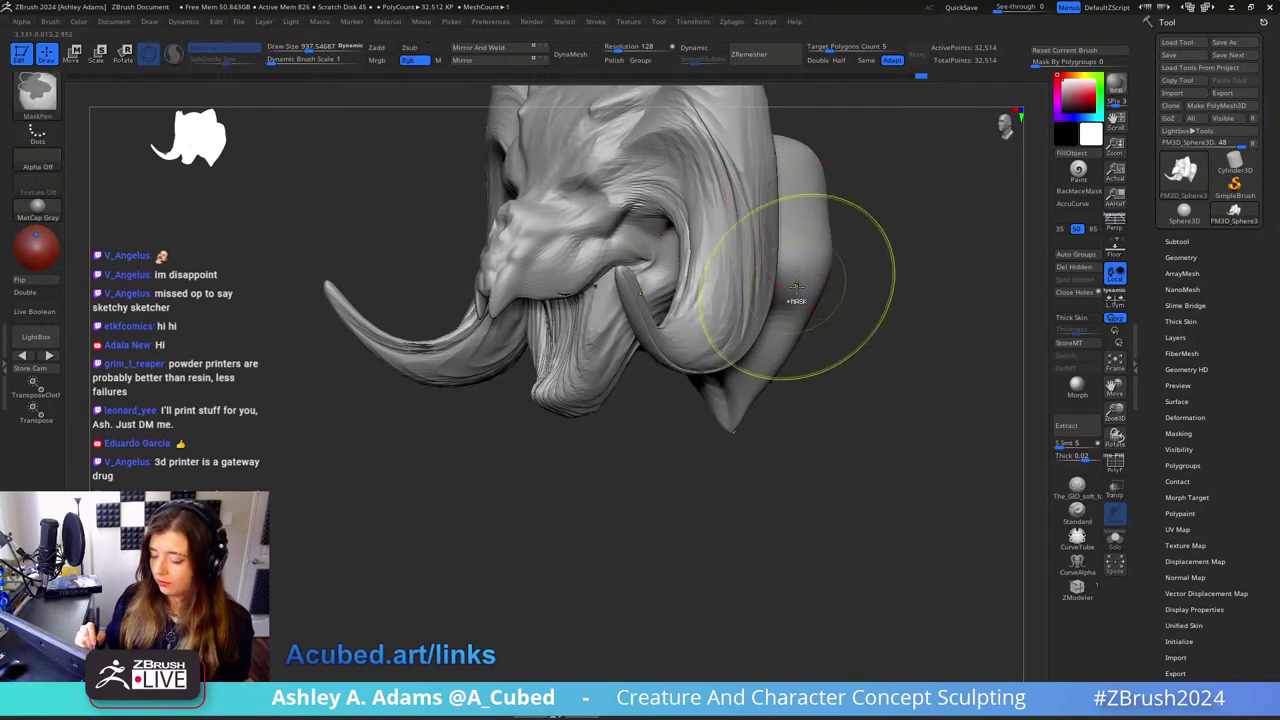
pyautogui.keyDown('ctrl'); pyautogui.moveTo(797, 287); pyautogui.dragTo(765, 171, button='right'); pyautogui.keyUp('ctrl')
pyautogui.press('1')
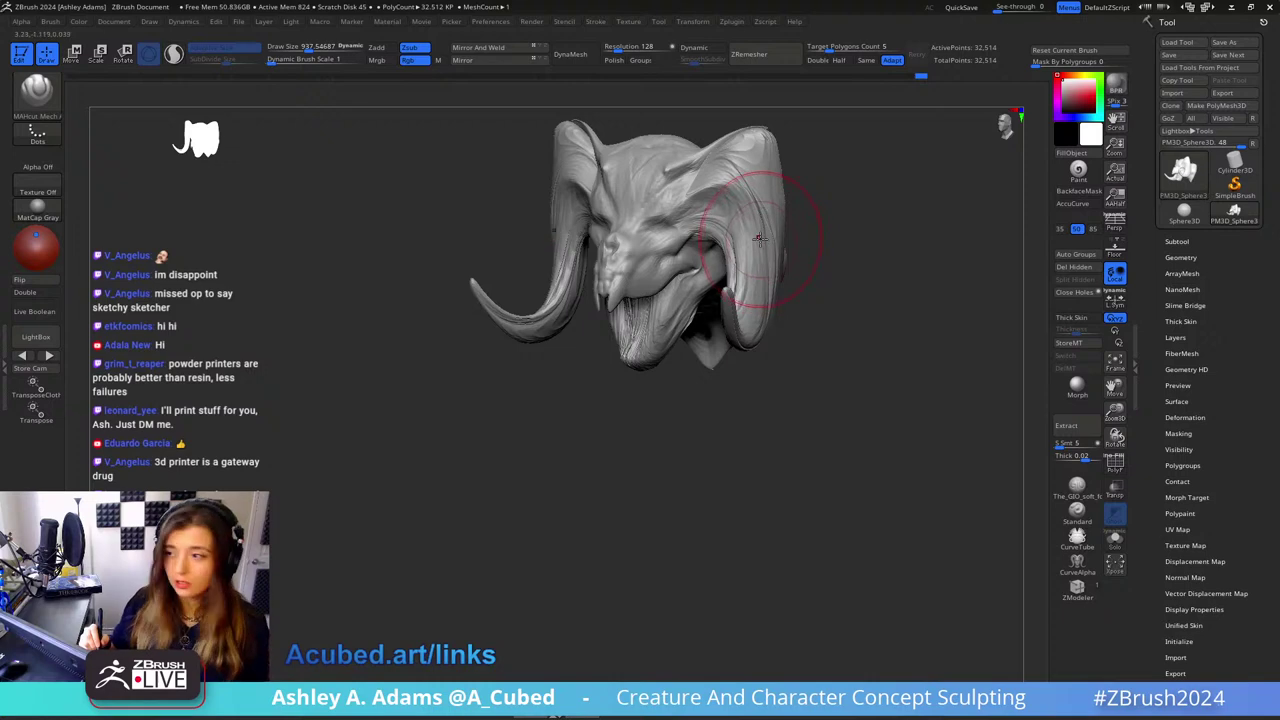
pyautogui.keyDown('alt'); pyautogui.moveTo(813, 216); pyautogui.dragTo(731, 226, button='right'); pyautogui.keyUp('alt')
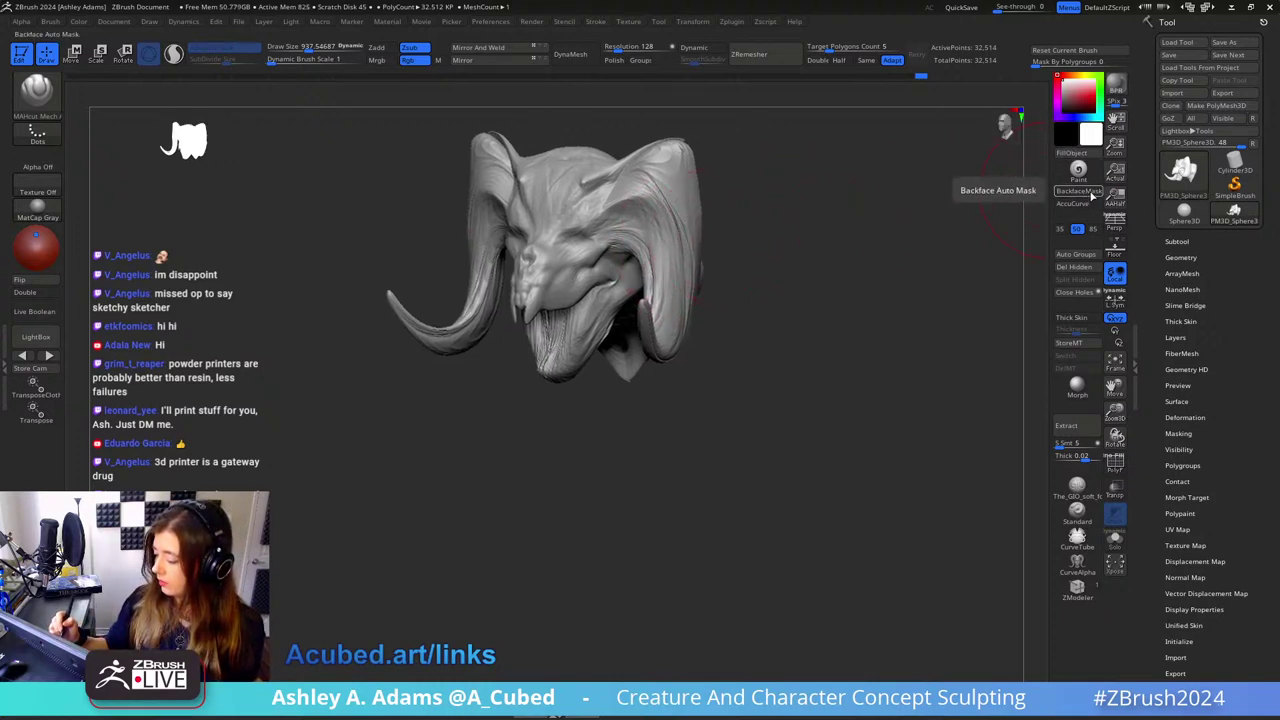
pyautogui.click(1079, 190)
pyautogui.moveTo(756, 243); pyautogui.dragTo(660, 330, button='right')
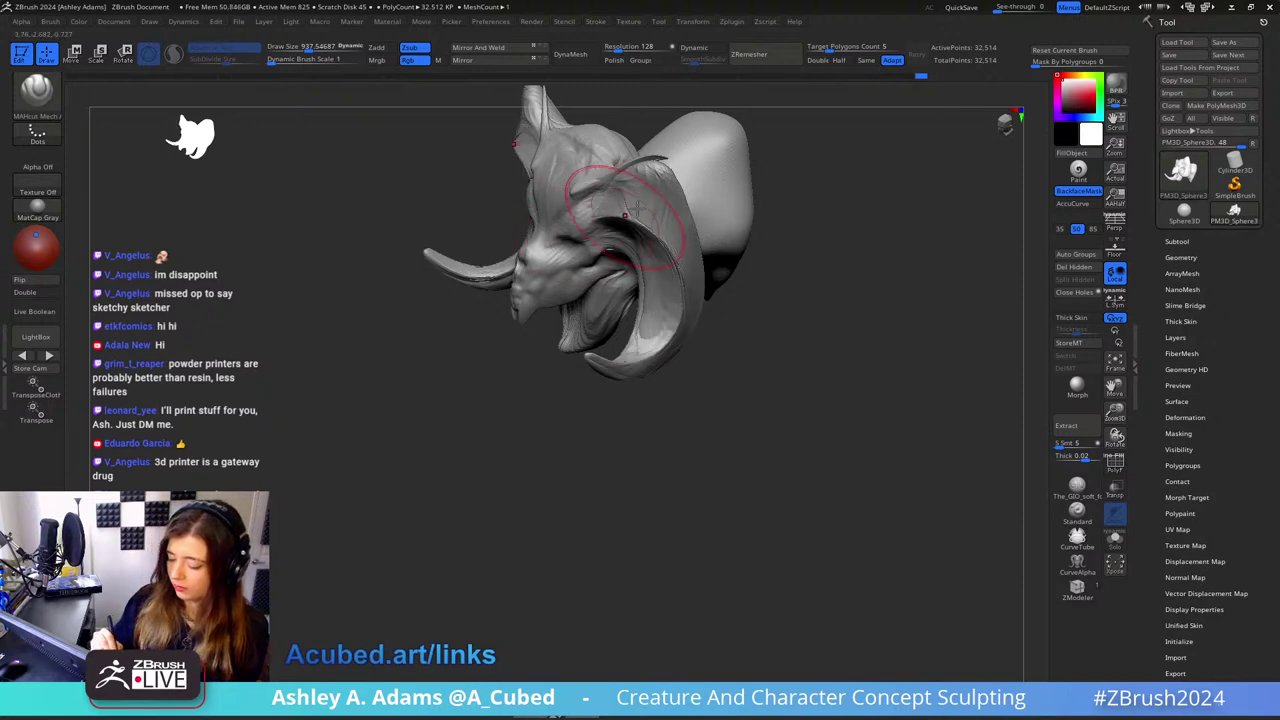
pyautogui.moveTo(640, 200)
pyautogui.keyDown('shift'); pyautogui.mouseDown(button='right')
pyautogui.moveTo(665, 187)
pyautogui.moveTo(706, 234)
pyautogui.moveTo(766, 183)
pyautogui.moveTo(689, 249)
pyautogui.mouseUp(button='right'); pyautogui.keyUp('shift')
# Step: Bend the horn tips downward and forward with SnakeHook at a draw size of about 1919
pyautogui.press('b')
pyautogui.press('s')
pyautogui.press('h')
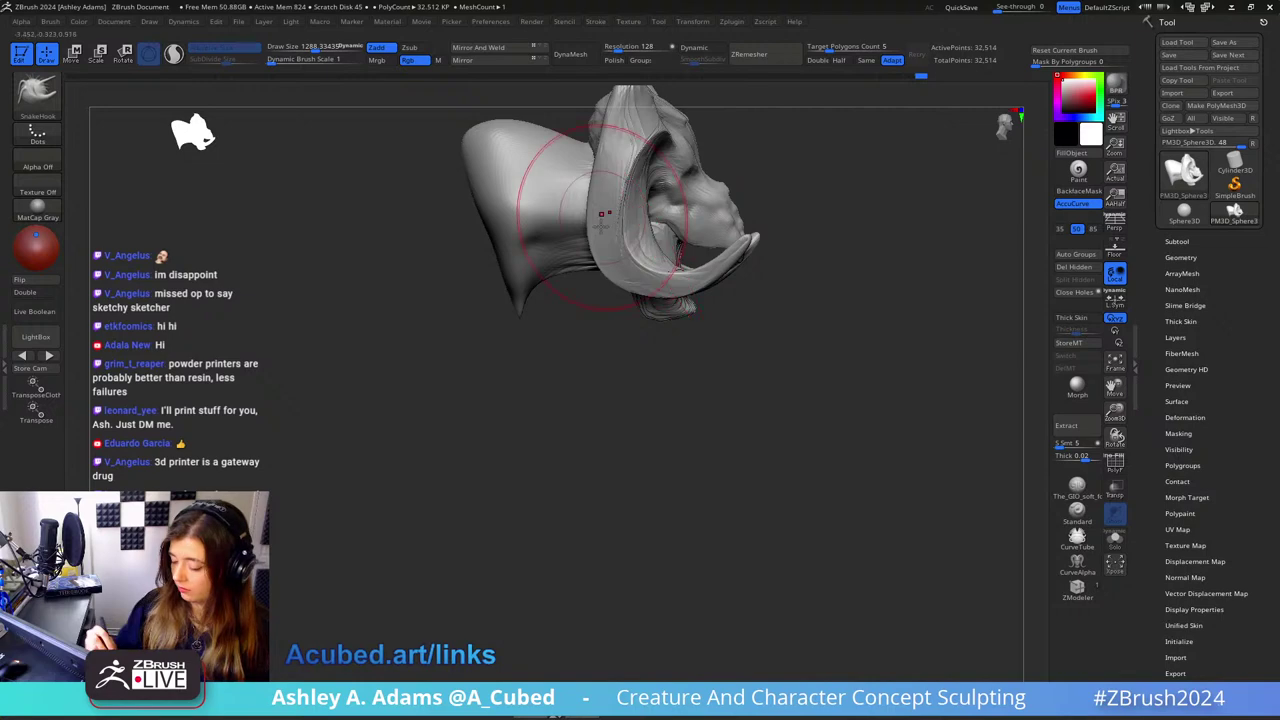
pyautogui.moveTo(610, 264); pyautogui.dragTo(640, 320, button='right')
pyautogui.press('space')
pyautogui.moveTo(642, 336); pyautogui.dragTo(672, 336)
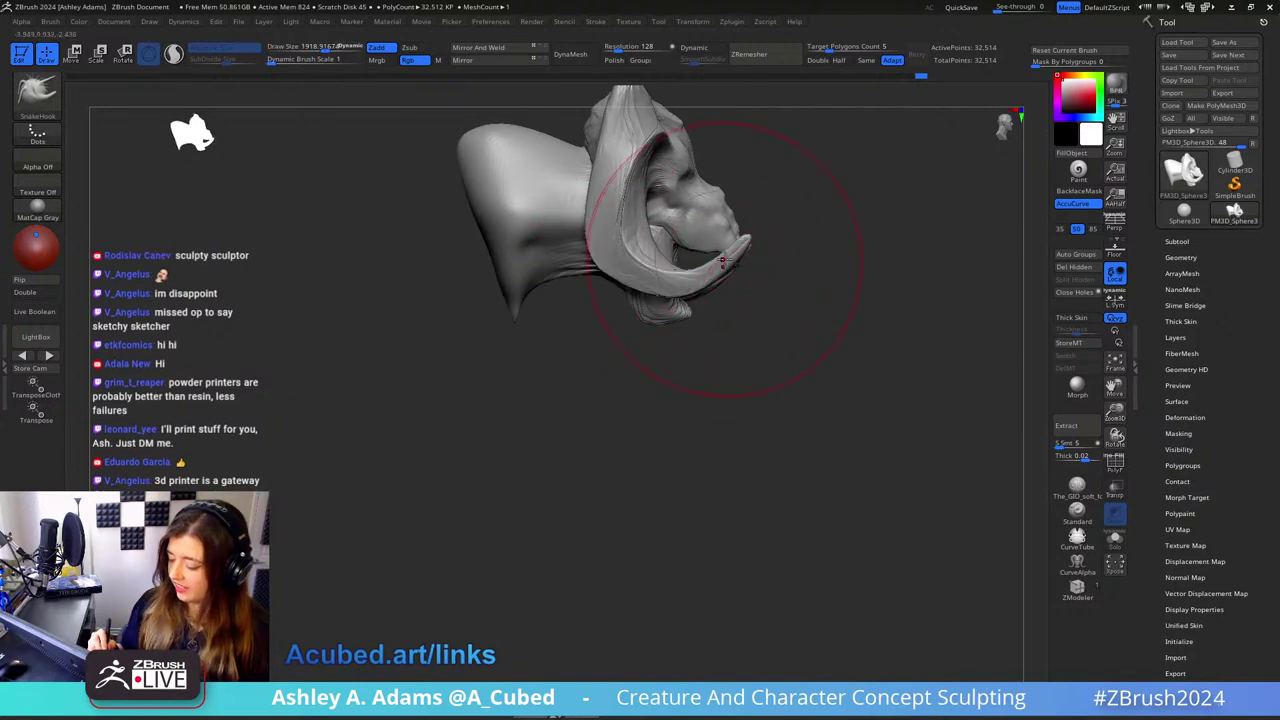
pyautogui.moveTo(722, 258); pyautogui.dragTo(722, 281)
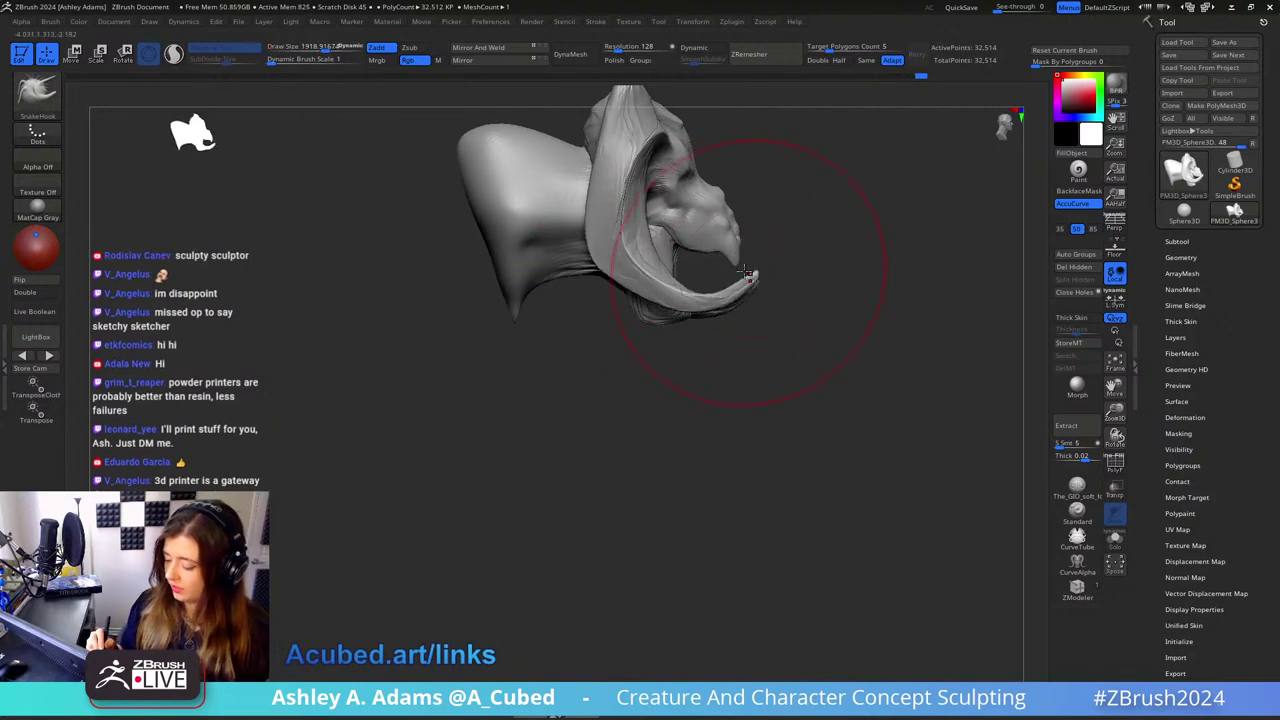
pyautogui.moveTo(646, 294); pyautogui.dragTo(652, 292)
# Step: Reshape the curve and width of the horns with SnakeHook, lowering the draw size to about 1609 and then about 1485
pyautogui.keyDown('ctrl'); pyautogui.moveTo(652, 292); pyautogui.dragTo(560, 324, button='right'); pyautogui.keyUp('ctrl')
pyautogui.press('space')
pyautogui.moveTo(662, 250); pyautogui.dragTo(650, 249)
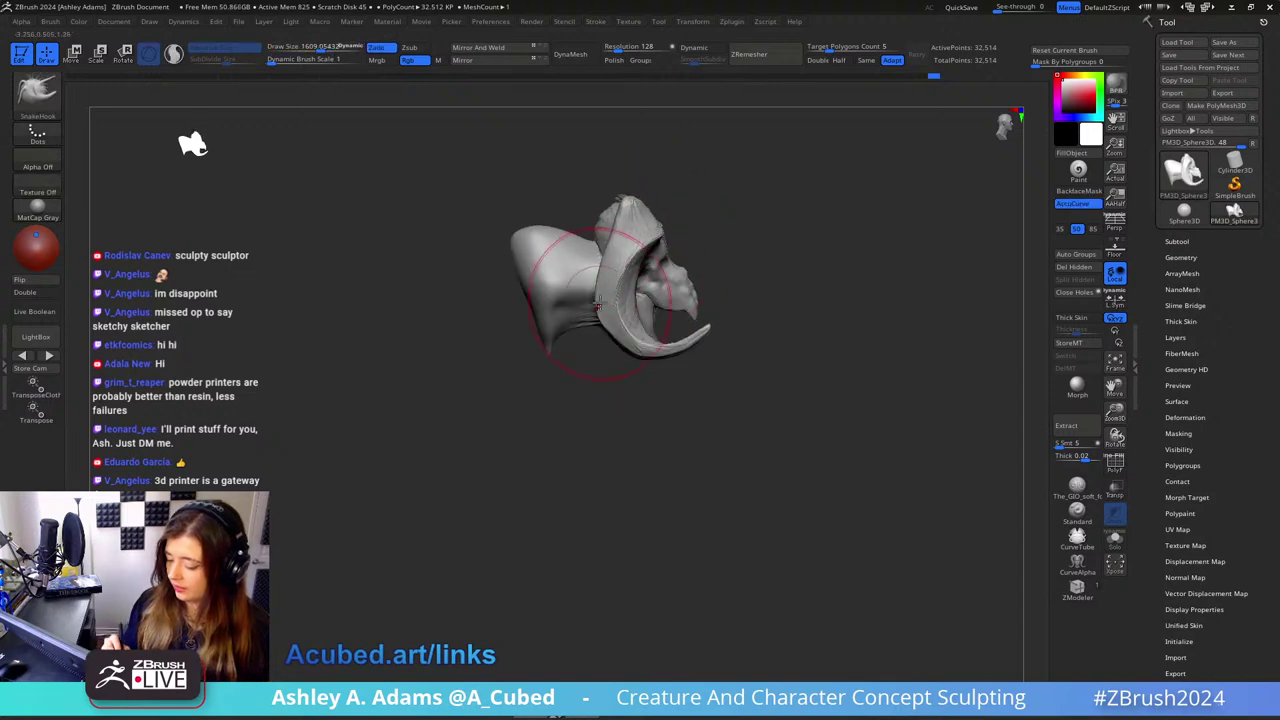
pyautogui.moveTo(627, 219); pyautogui.dragTo(754, 208, button='right')
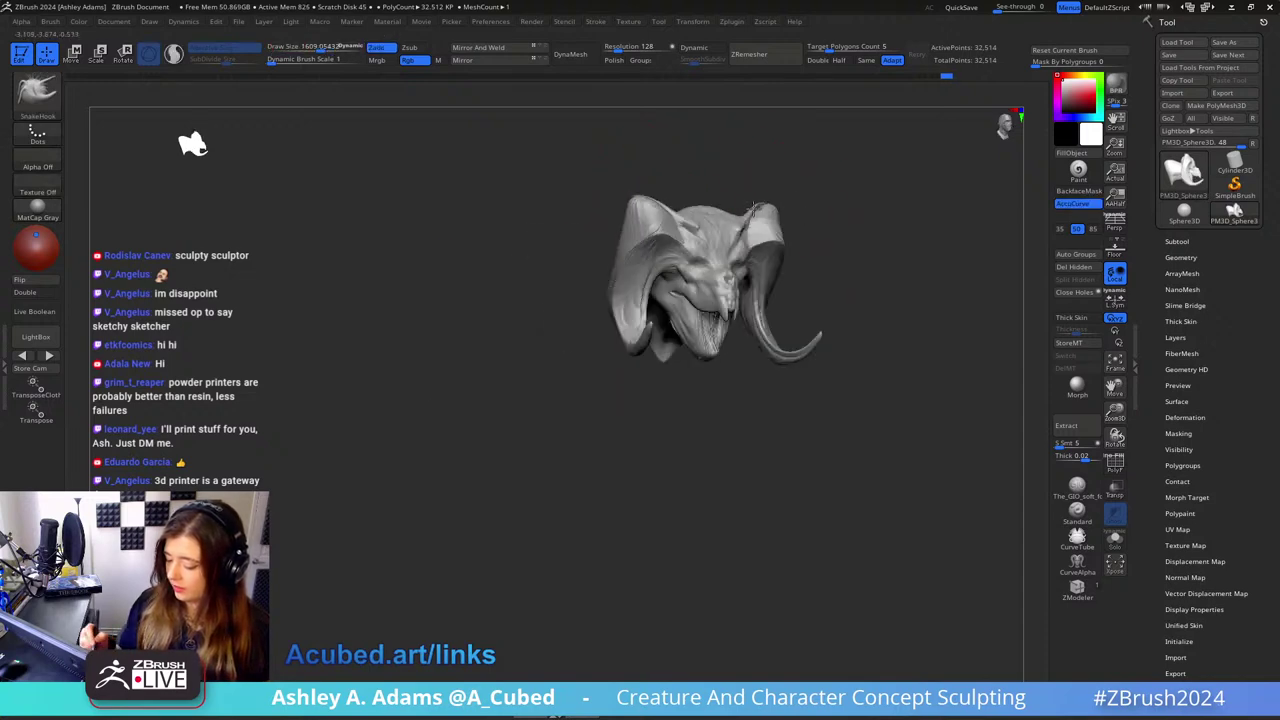
pyautogui.press('space')
pyautogui.moveTo(713, 285); pyautogui.dragTo(700, 285)
pyautogui.moveTo(700, 285)
pyautogui.mouseDown(button='right')
pyautogui.moveTo(630, 320)
pyautogui.moveTo(674, 314)
pyautogui.moveTo(686, 268)
pyautogui.mouseUp(button='right')
pyautogui.press('space')
pyautogui.moveTo(686, 268)
pyautogui.mouseDown()
pyautogui.moveTo(671, 266)
pyautogui.moveTo(720, 215)
pyautogui.moveTo(683, 270)
pyautogui.mouseUp()
pyautogui.press('space')
pyautogui.moveTo(650, 325); pyautogui.dragTo(646, 289, button='right')
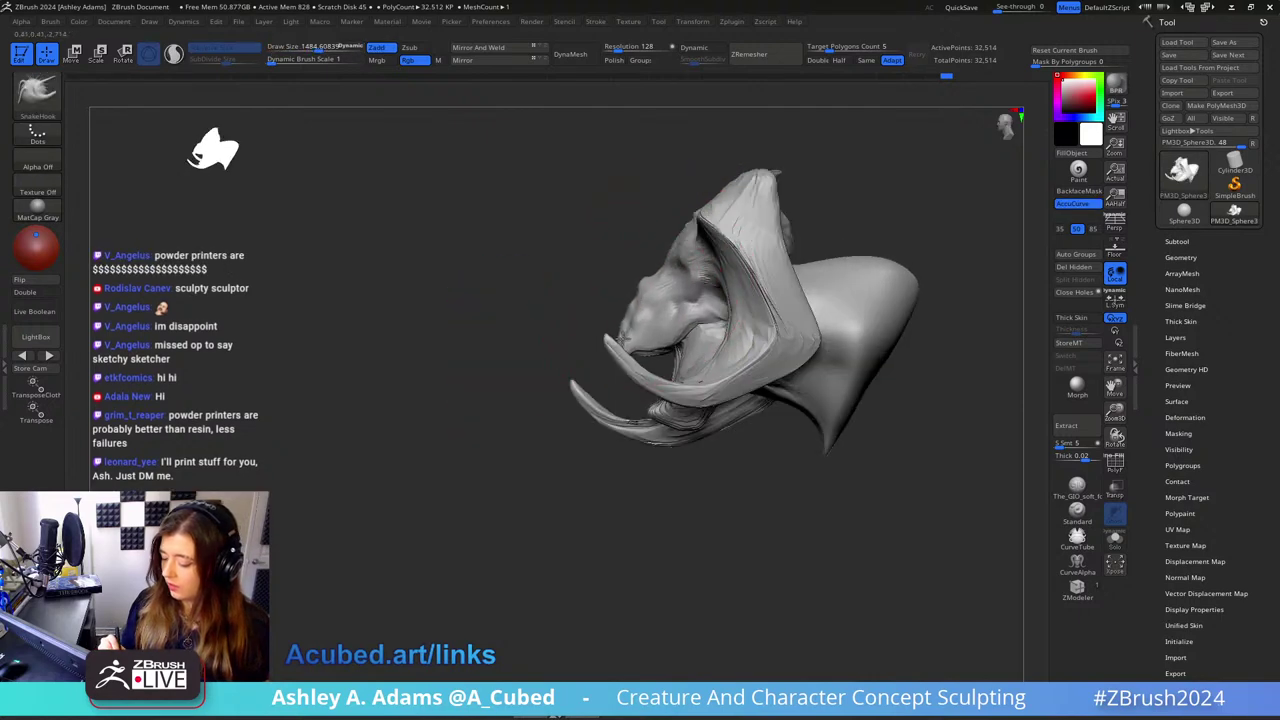
# Step: Adjust the horns, throat and underside of the jaw with SnakeHook, reducing the draw size to about 1003
pyautogui.moveTo(450, 340)
pyautogui.mouseDown(button='right')
pyautogui.moveTo(545, 350)
pyautogui.moveTo(620, 383)
pyautogui.mouseUp(button='right')
pyautogui.press('space')
pyautogui.moveTo(712, 313); pyautogui.dragTo(702, 313)
pyautogui.moveTo(620, 383); pyautogui.dragTo(640, 364, button='right')
pyautogui.press('space')
pyautogui.moveTo(719, 291); pyautogui.dragTo(707, 291)
pyautogui.moveTo(794, 317)
pyautogui.mouseDown(button='right')
pyautogui.moveTo(777, 323)
pyautogui.moveTo(717, 295)
pyautogui.mouseUp(button='right')
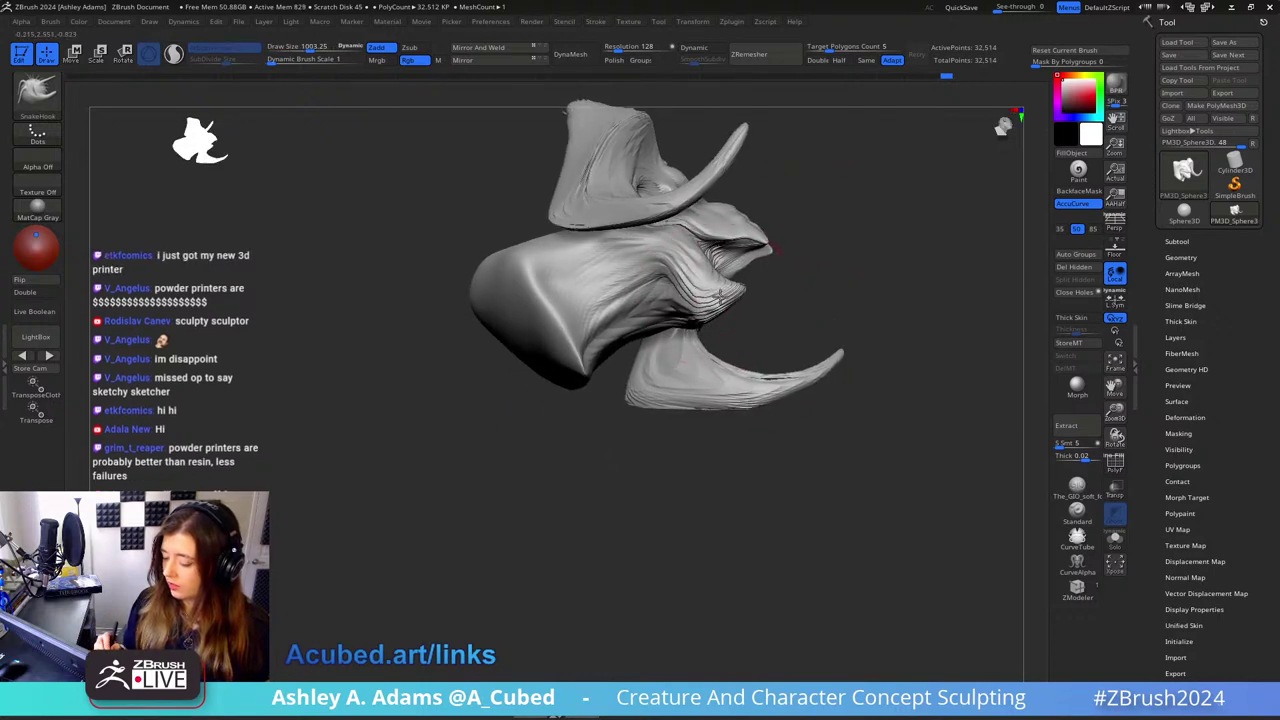
# Step: Refine the muzzle and lower jaw with SnakeHook, reducing the draw size to about 669 and then about 540
pyautogui.press('space')
pyautogui.moveTo(720, 295)
pyautogui.mouseDown()
pyautogui.moveTo(708, 295)
pyautogui.moveTo(743, 300)
pyautogui.mouseUp()
pyautogui.press('space')
pyautogui.moveTo(749, 300)
pyautogui.mouseDown(button='right')
pyautogui.moveTo(736, 271)
pyautogui.moveTo(700, 272)
pyautogui.moveTo(720, 262)
pyautogui.moveTo(715, 303)
pyautogui.mouseUp(button='right')
pyautogui.press('space')
pyautogui.moveTo(722, 286); pyautogui.dragTo(734, 286)
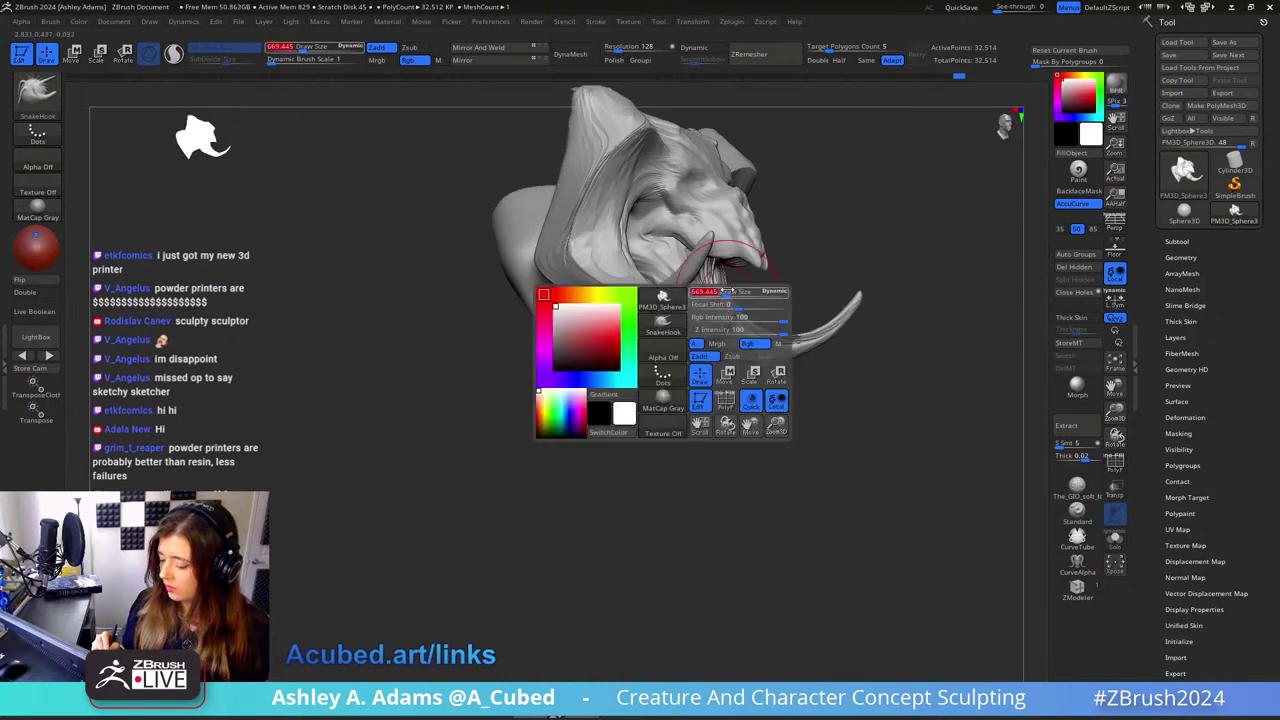
pyautogui.moveTo(734, 286)
pyautogui.mouseDown(button='right')
pyautogui.moveTo(758, 290)
pyautogui.moveTo(724, 272)
pyautogui.mouseUp(button='right')
pyautogui.press('space')
pyautogui.moveTo(731, 272); pyautogui.dragTo(720, 271)
pyautogui.moveTo(720, 269); pyautogui.dragTo(708, 226, button='right')
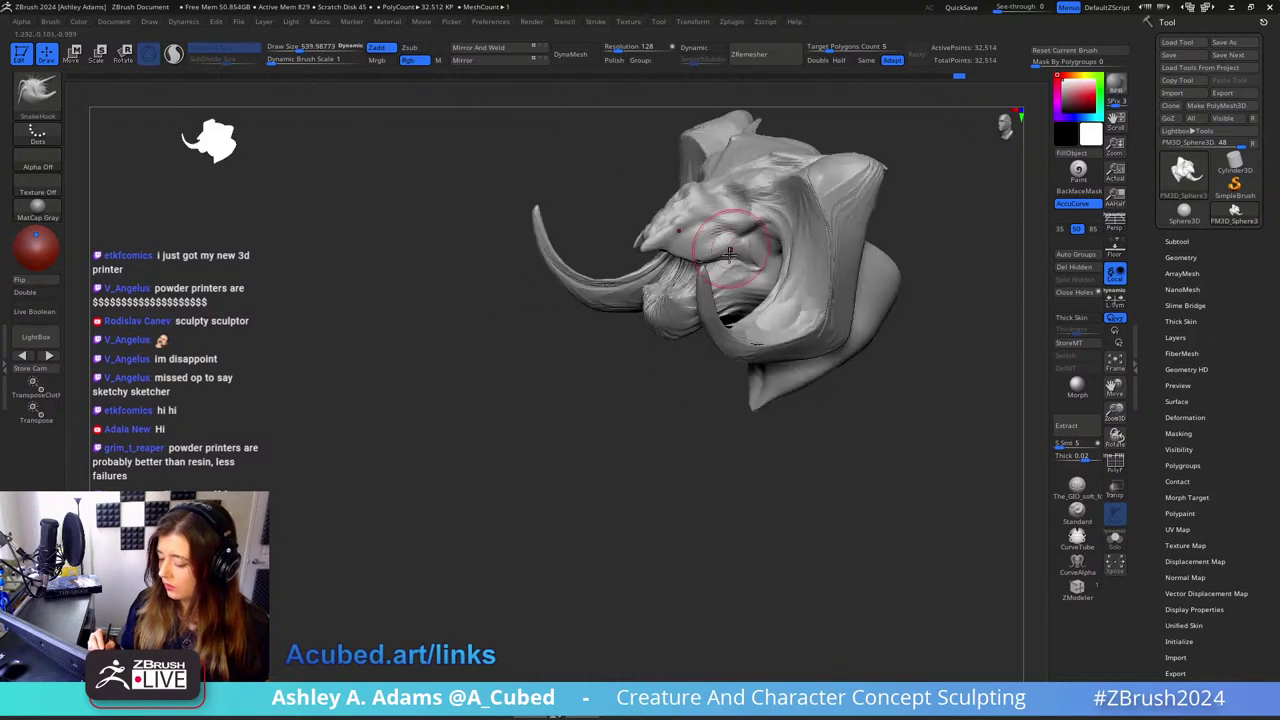
# Step: Carve the mouth and tooth lines with DamStandard at a draw size of about 616 and fill between them with ClayBuildup
pyautogui.press('b')
pyautogui.press('d')
pyautogui.press('s')
pyautogui.moveTo(748, 272)
pyautogui.mouseDown(button='right')
pyautogui.moveTo(725, 268)
pyautogui.moveTo(731, 337)
pyautogui.moveTo(755, 247)
pyautogui.moveTo(788, 251)
pyautogui.moveTo(788, 208)
pyautogui.moveTo(805, 245)
pyautogui.moveTo(843, 251)
pyautogui.moveTo(843, 325)
pyautogui.moveTo(806, 300)
pyautogui.moveTo(774, 240)
pyautogui.mouseUp(button='right')
pyautogui.press('b')
pyautogui.press('c')
pyautogui.press('b')
pyautogui.press('b')
pyautogui.press('d')
pyautogui.press('s')
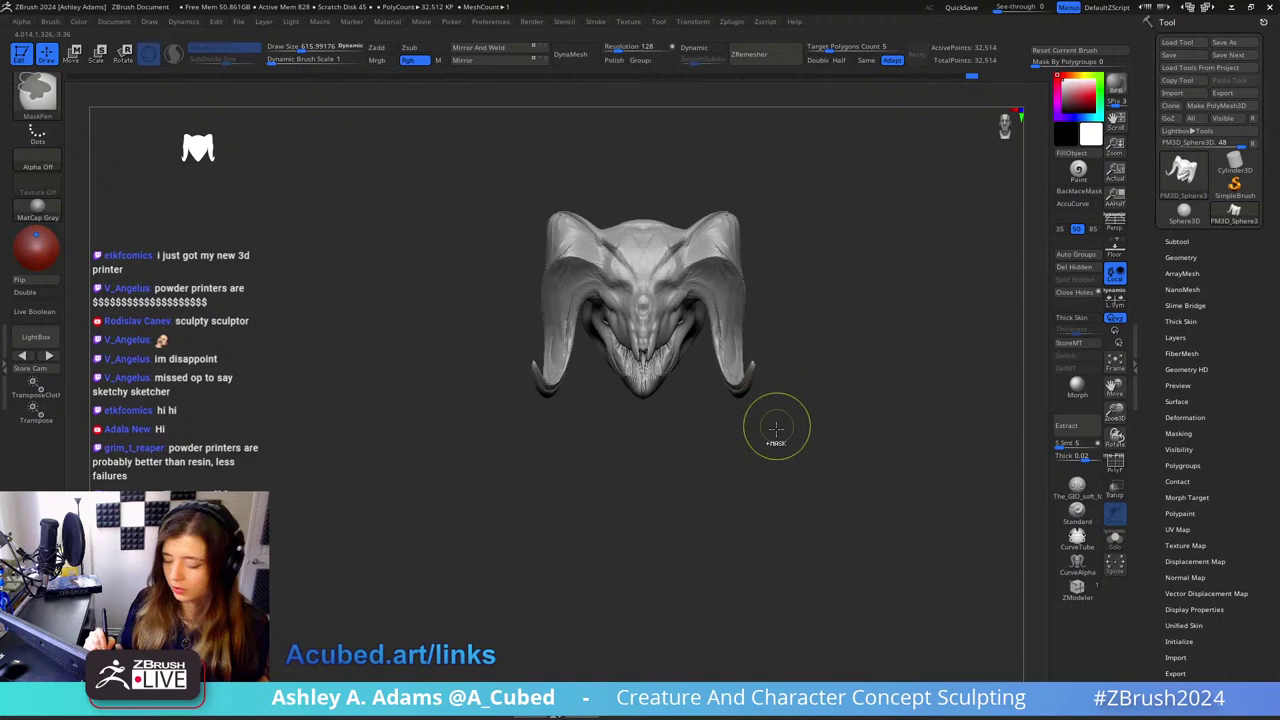
# Step: Choose the MaskLasso brush and mask both horns, checking the mesh with the polyframe display
pyautogui.hotkey('ctrl', 'b')
pyautogui.press('m')
pyautogui.keyDown('ctrl'); pyautogui.click(93, 103); pyautogui.keyUp('ctrl')
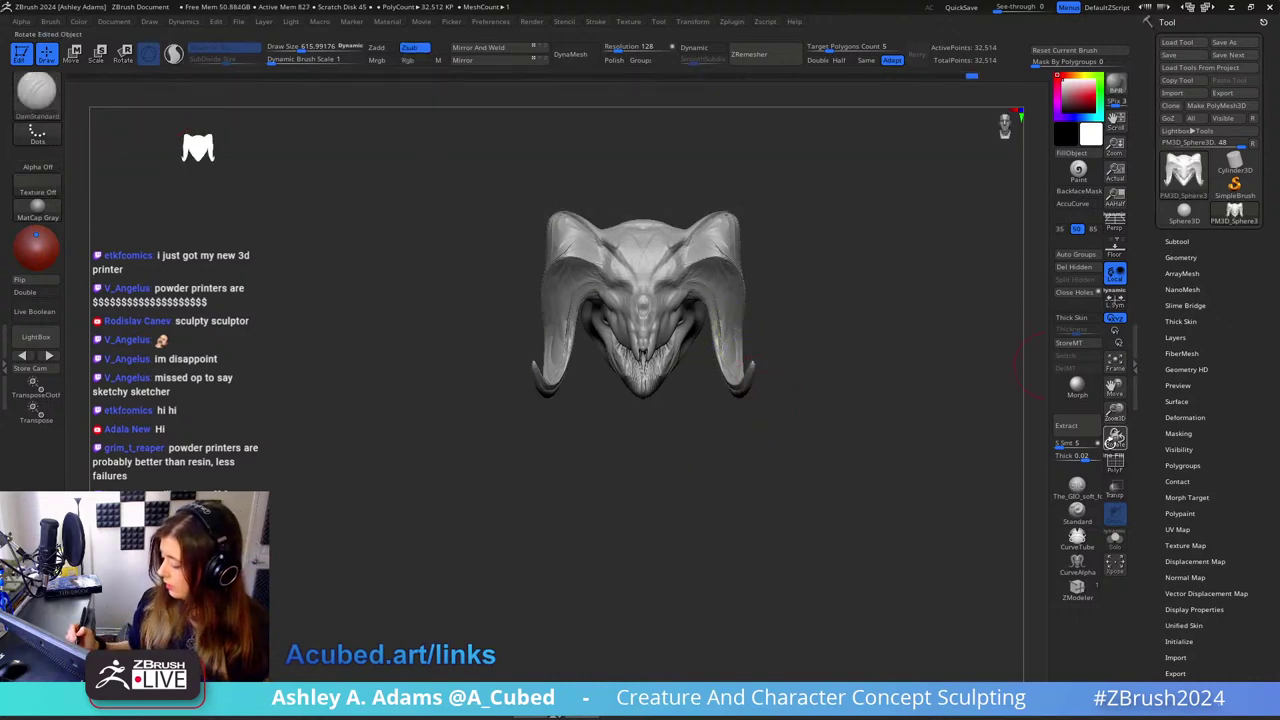
pyautogui.click(1116, 464)
pyautogui.moveTo(823, 449)
pyautogui.keyDown('ctrl'); pyautogui.mouseDown()
pyautogui.moveTo(740, 172)
pyautogui.moveTo(680, 240)
pyautogui.moveTo(763, 475)
pyautogui.mouseUp(); pyautogui.keyUp('ctrl')
pyautogui.click(1116, 464)
pyautogui.moveTo(840, 420)
pyautogui.mouseDown()
pyautogui.moveTo(820, 280)
pyautogui.moveTo(688, 450)
pyautogui.moveTo(648, 526)
pyautogui.mouseUp()
pyautogui.moveTo(760, 470); pyautogui.dragTo(840, 390)
pyautogui.moveTo(863, 251)
pyautogui.keyDown('ctrl'); pyautogui.mouseDown()
pyautogui.moveTo(830, 217)
pyautogui.moveTo(708, 259)
pyautogui.moveTo(766, 364)
pyautogui.mouseUp(); pyautogui.keyUp('ctrl')
pyautogui.moveTo(866, 274)
pyautogui.mouseDown()
pyautogui.moveTo(934, 246)
pyautogui.moveTo(790, 295)
pyautogui.moveTo(766, 323)
pyautogui.moveTo(843, 409)
pyautogui.moveTo(806, 395)
pyautogui.moveTo(811, 360)
pyautogui.mouseUp()
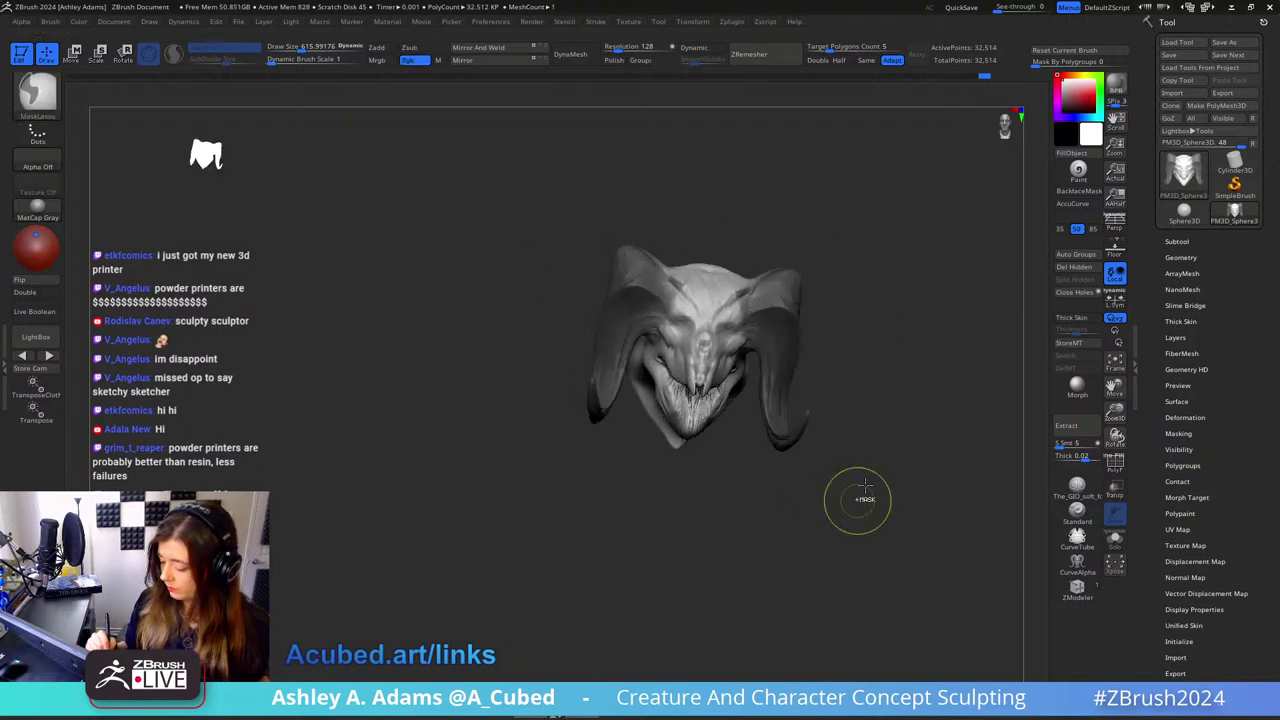
pyautogui.press('ctrl')
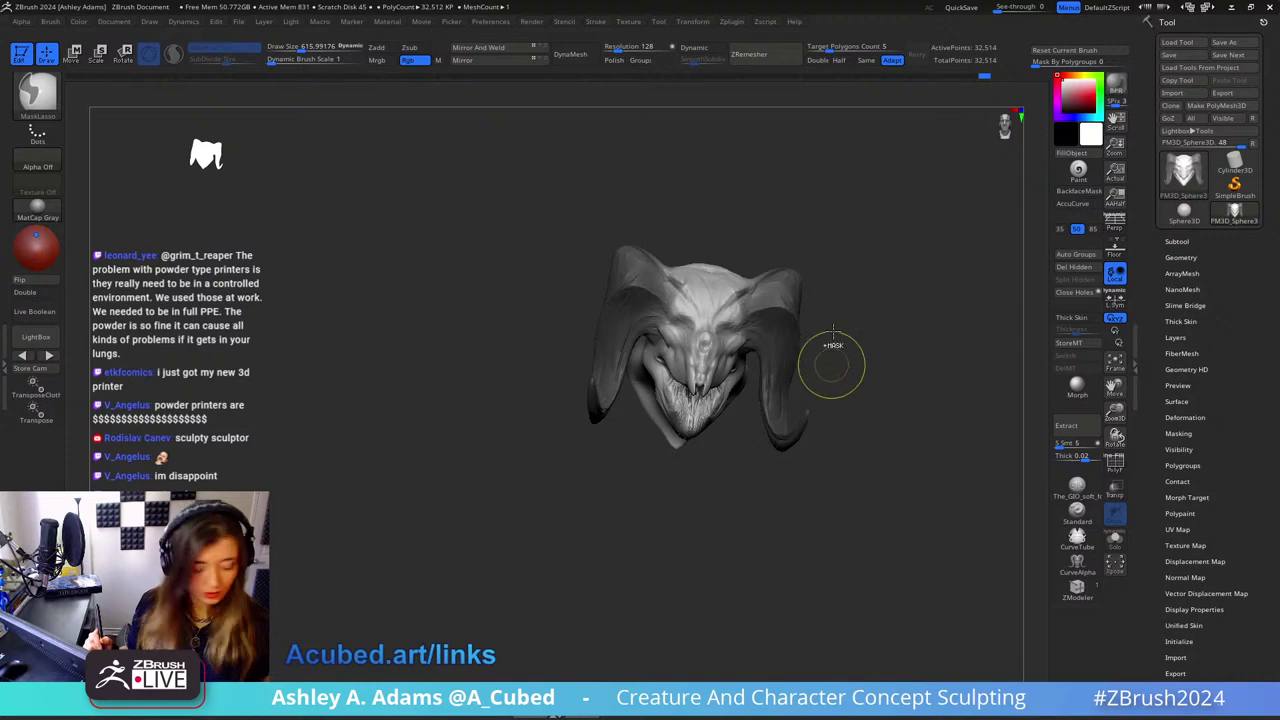
pyautogui.press('alt')
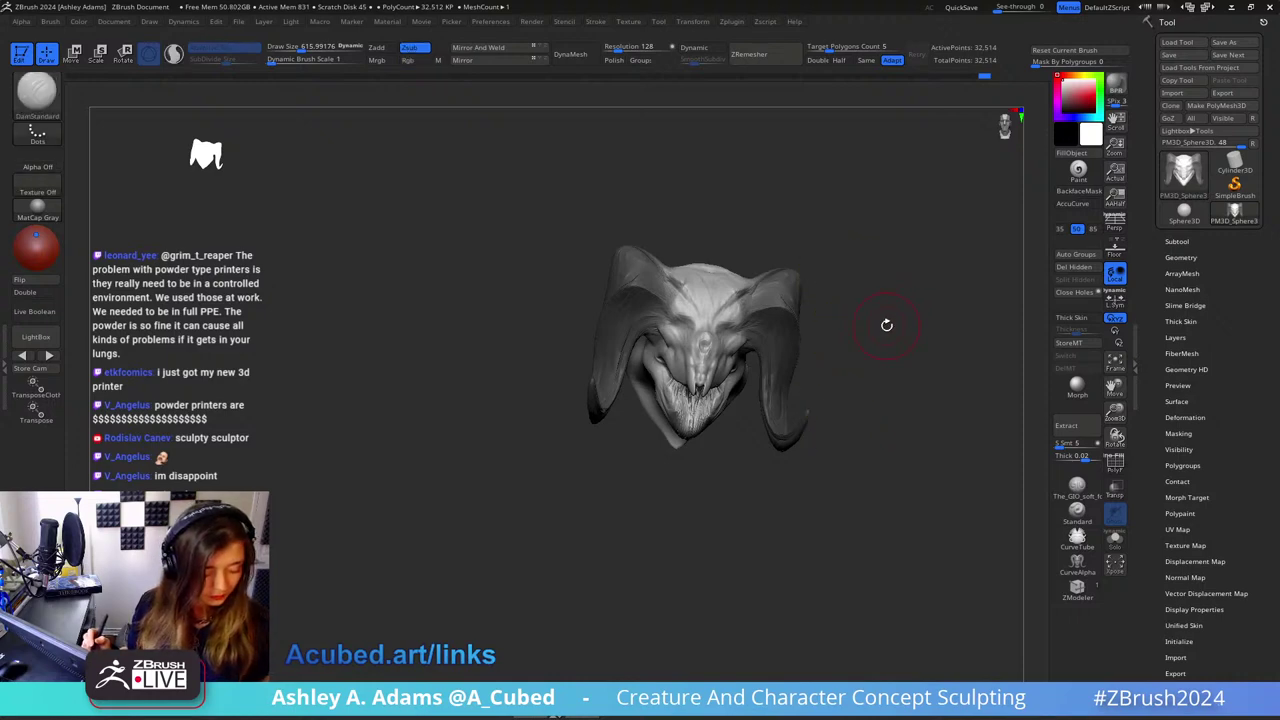
pyautogui.press('ctrl')
pyautogui.hotkey('ctrl', 'f')
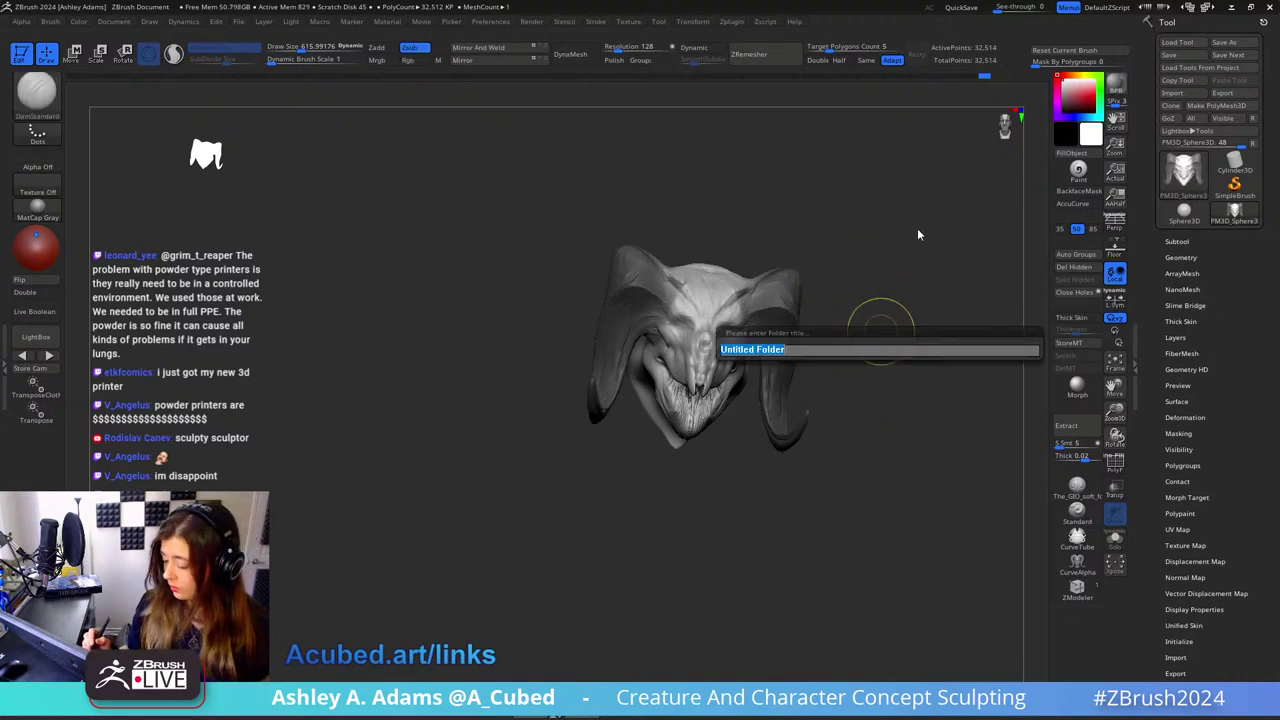
pyautogui.press('Escape')
# Step: Assign the masked horns to their own polygroup, clear the mask and check the grouping in the polyframe display
pyautogui.press('ctrl')
pyautogui.moveTo(828, 295)
pyautogui.keyDown('ctrl'); pyautogui.mouseDown(button='right')
pyautogui.moveTo(880, 326)
pyautogui.moveTo(857, 277)
pyautogui.moveTo(820, 291)
pyautogui.mouseUp(button='right'); pyautogui.keyUp('ctrl')
pyautogui.press('ctrl')
pyautogui.moveTo(795, 349); pyautogui.dragTo(811, 332)
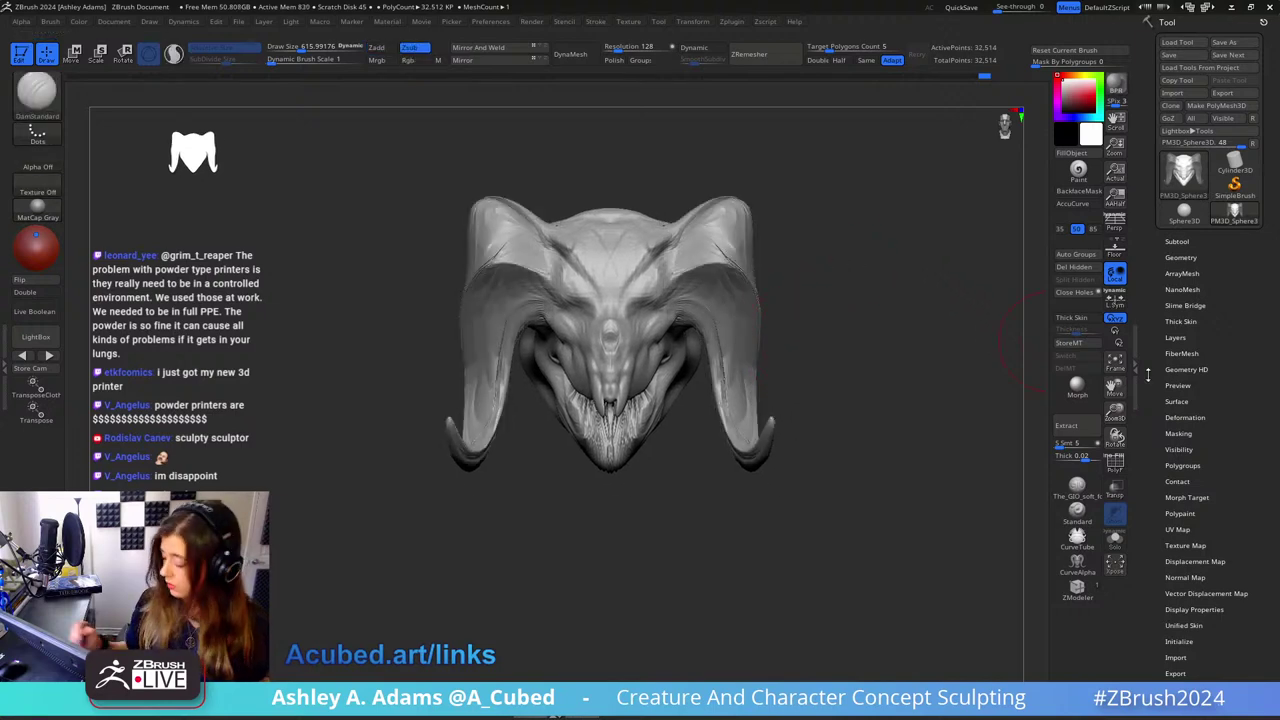
pyautogui.click(1114, 464)
pyautogui.click(1114, 464)
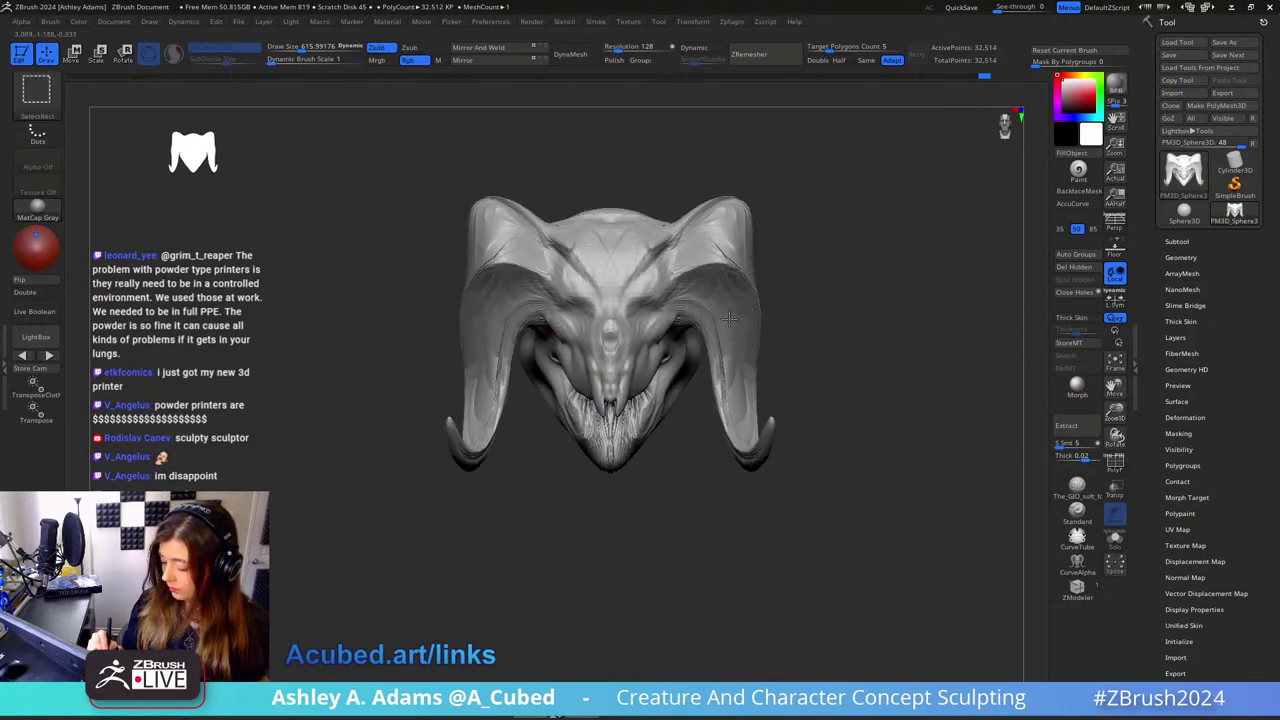
# Step: Hide the horn polygroup so only the head and neck are shown, and turn the head to its side
pyautogui.keyDown('ctrl'); pyautogui.keyDown('shift'); pyautogui.click(730, 326); pyautogui.keyUp('shift'); pyautogui.keyUp('ctrl')
pyautogui.keyDown('ctrl'); pyautogui.keyDown('shift'); pyautogui.click(730, 326); pyautogui.keyUp('shift'); pyautogui.keyUp('ctrl')
pyautogui.moveTo(838, 320)
pyautogui.mouseDown(button='right')
pyautogui.moveTo(734, 304)
pyautogui.moveTo(714, 323)
pyautogui.mouseUp(button='right')
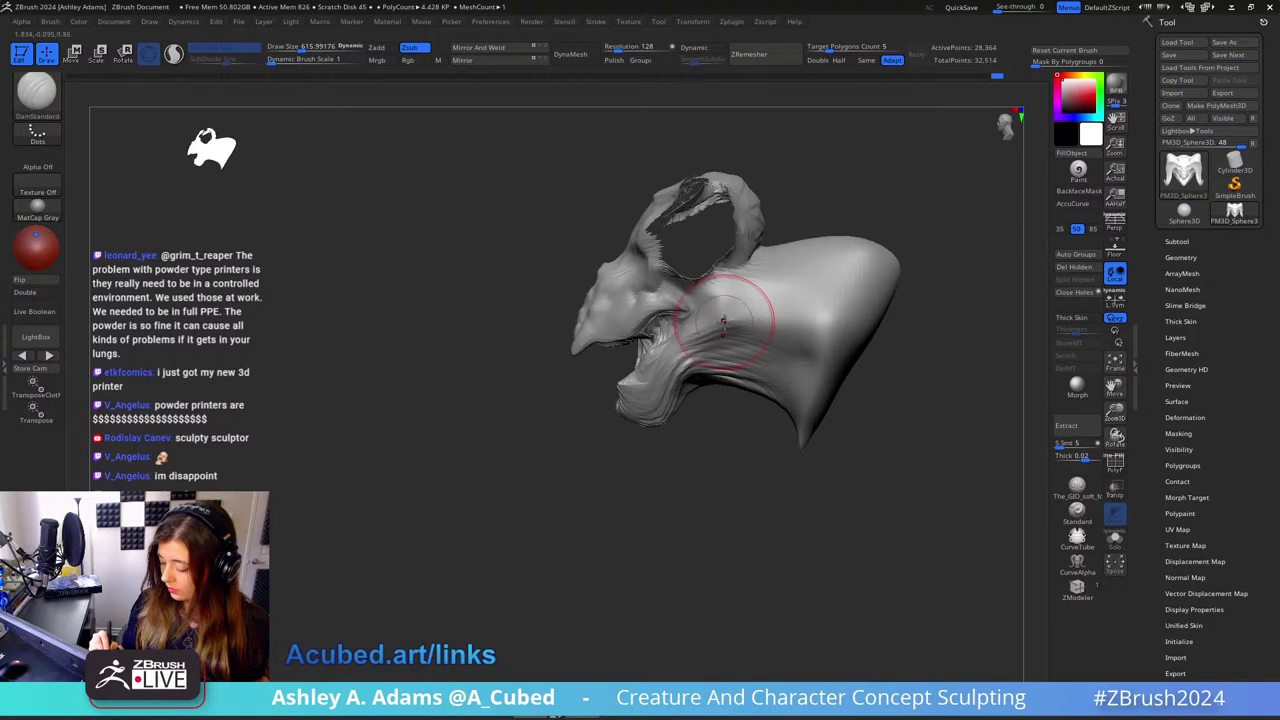
# Step: Reshape the side of the jaw and neck with SnakeHook at a draw size of about 616
pyautogui.press('space')
pyautogui.moveTo(688, 350); pyautogui.dragTo(713, 350)
pyautogui.press('b')
pyautogui.press('s')
pyautogui.press('h')
pyautogui.moveTo(682, 350); pyautogui.dragTo(745, 325, button='right')
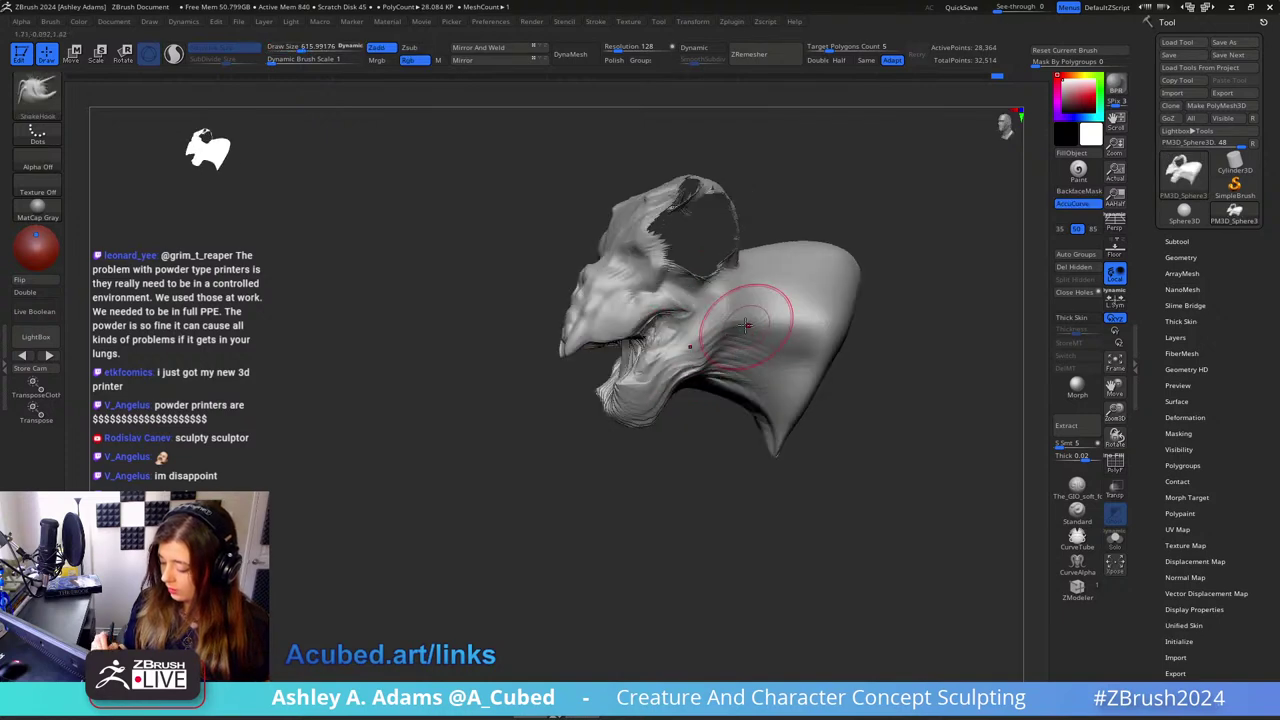
# Step: Carve folds behind the jaw with DamStandard and build up the neck muscle with ClayBuildup
pyautogui.press('b')
pyautogui.press('d')
pyautogui.press('s')
pyautogui.press('b')
pyautogui.press('c')
pyautogui.press('b')
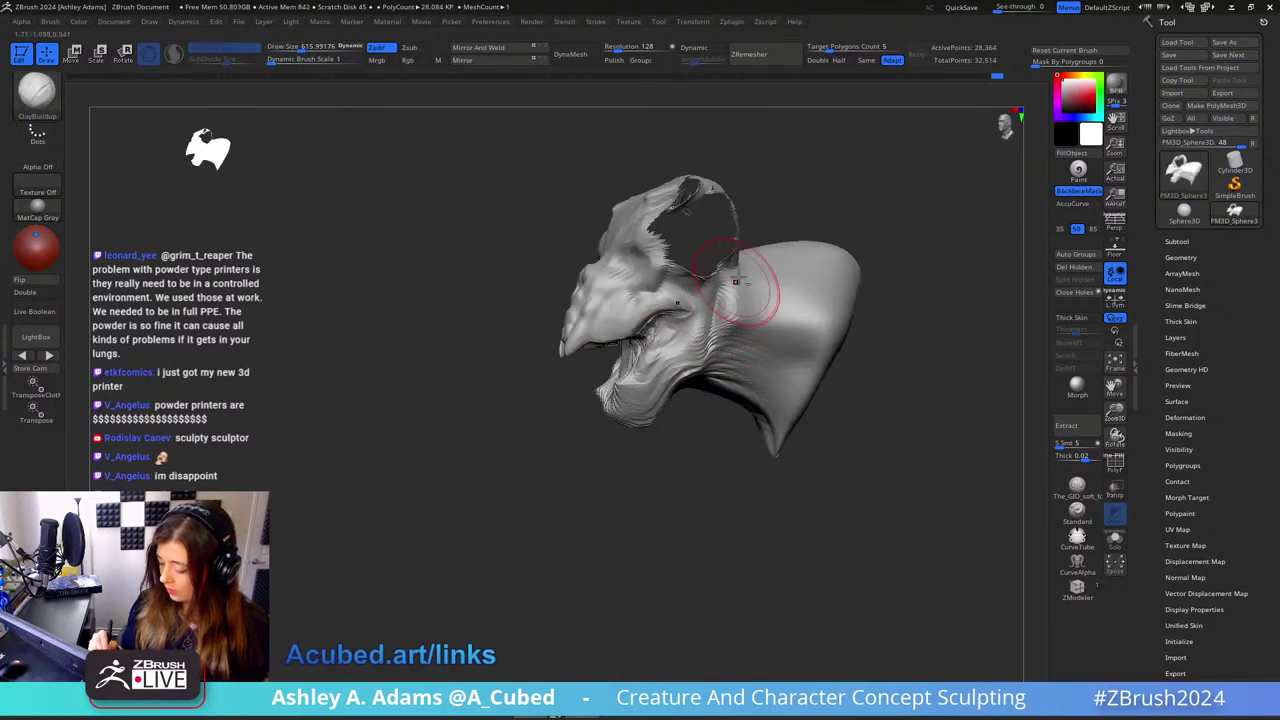
# Step: Pull the lower jaw and throat into shape with SnakeHook at a draw size of about 697
pyautogui.press('b')
pyautogui.press('s')
pyautogui.press('h')
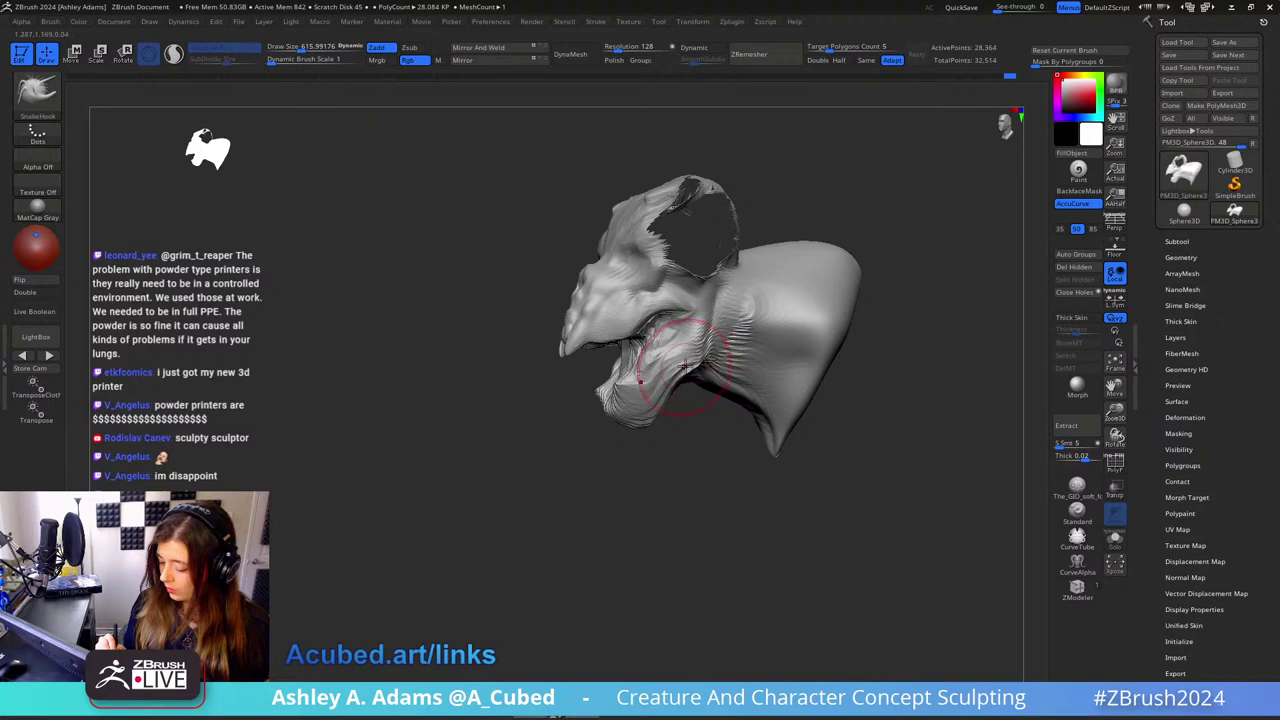
pyautogui.moveTo(692, 350); pyautogui.dragTo(643, 434, button='right')
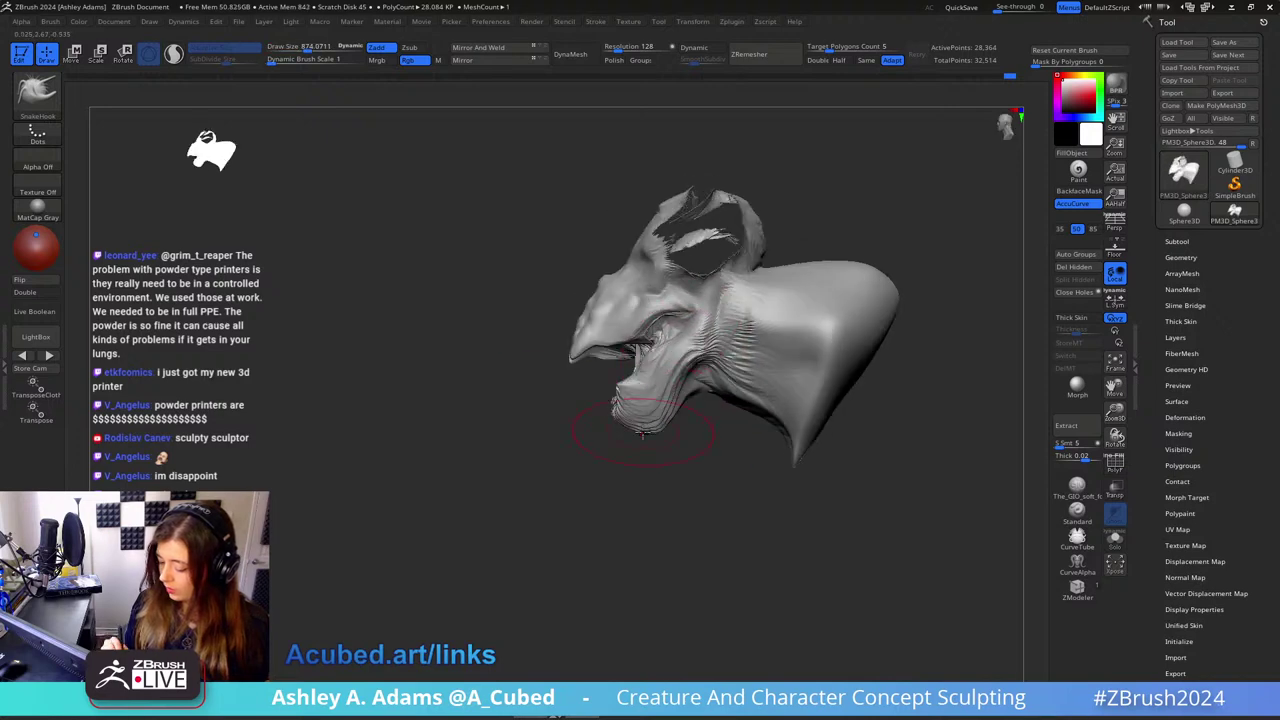
pyautogui.press('space')
pyautogui.click(678, 404)
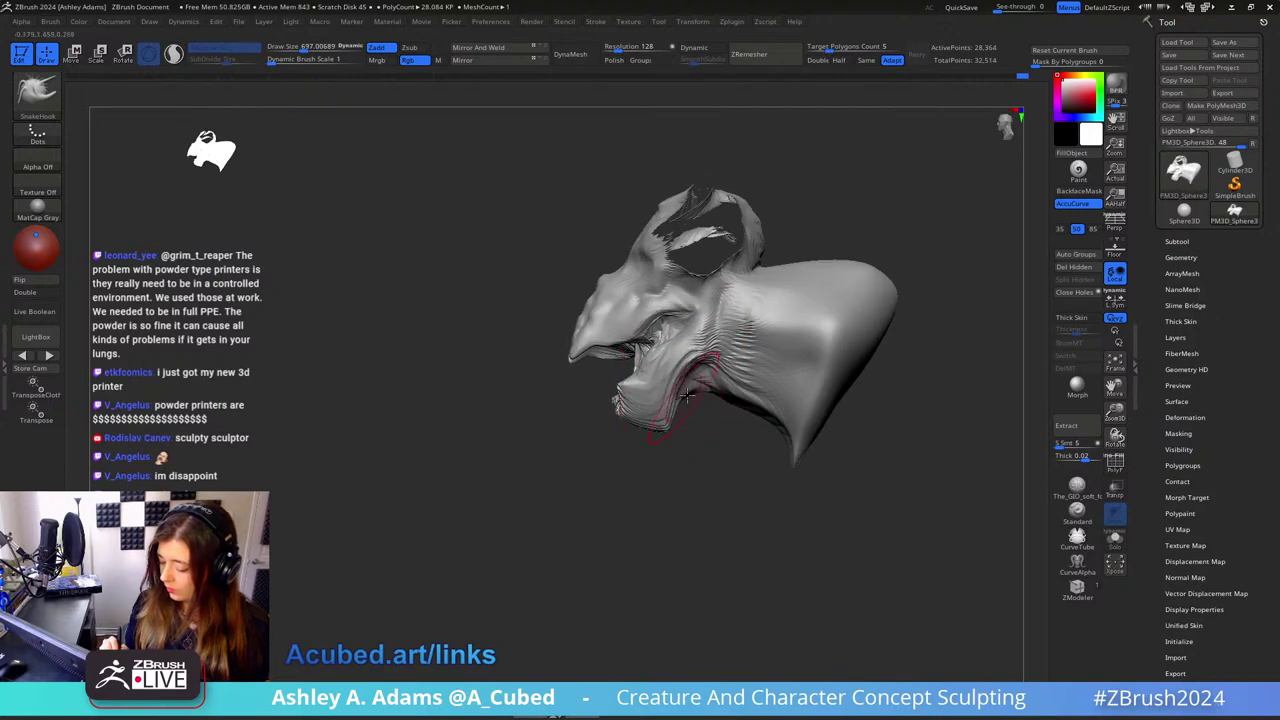
# Step: Carve throat folds with DamStandard and fill the neck between them with ClayBuildup
pyautogui.moveTo(762, 384)
pyautogui.mouseDown(button='right')
pyautogui.moveTo(808, 366)
pyautogui.moveTo(767, 288)
pyautogui.mouseUp(button='right')
pyautogui.press('b')
pyautogui.press('d')
pyautogui.press('s')
pyautogui.press('b')
pyautogui.press('c')
pyautogui.press('b')
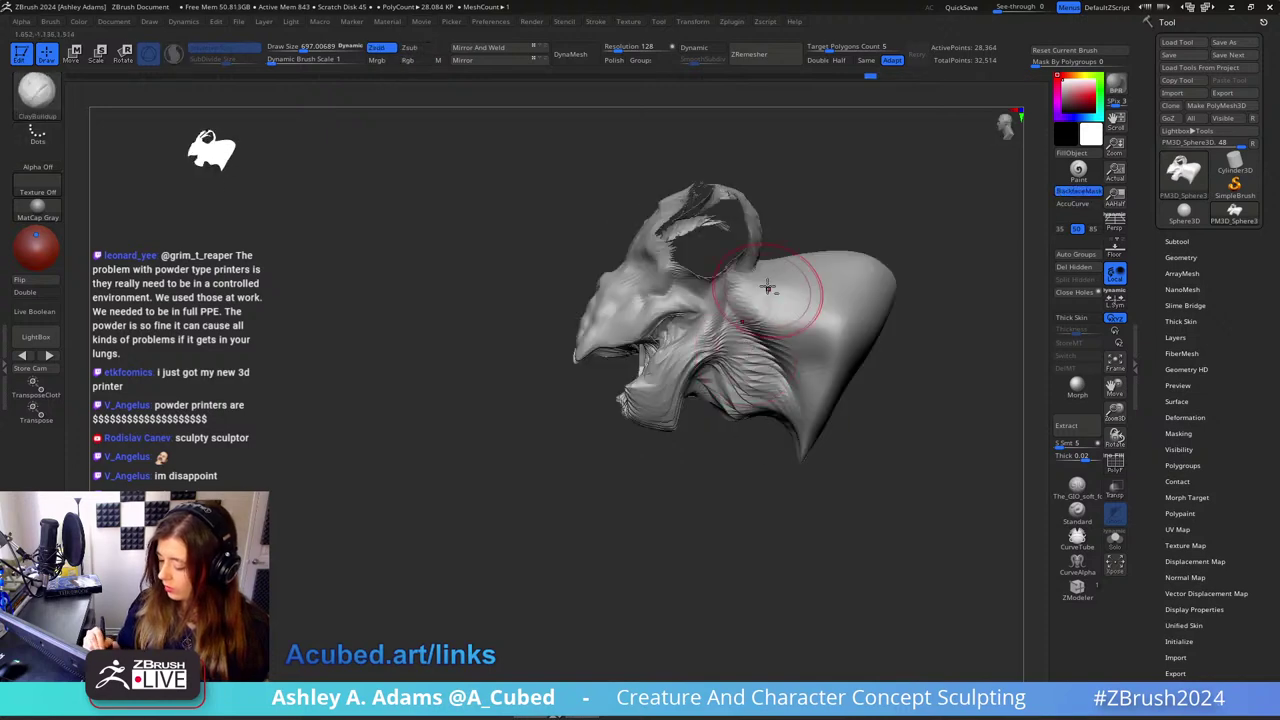
pyautogui.moveTo(787, 325)
pyautogui.mouseDown()
pyautogui.moveTo(800, 335)
pyautogui.moveTo(790, 375)
pyautogui.mouseUp()
# Step: Build up the cheek, jaw and neck forms with ClayBuildup at a draw size of about 403
pyautogui.moveTo(672, 400); pyautogui.dragTo(736, 427, button='right')
pyautogui.press('space')
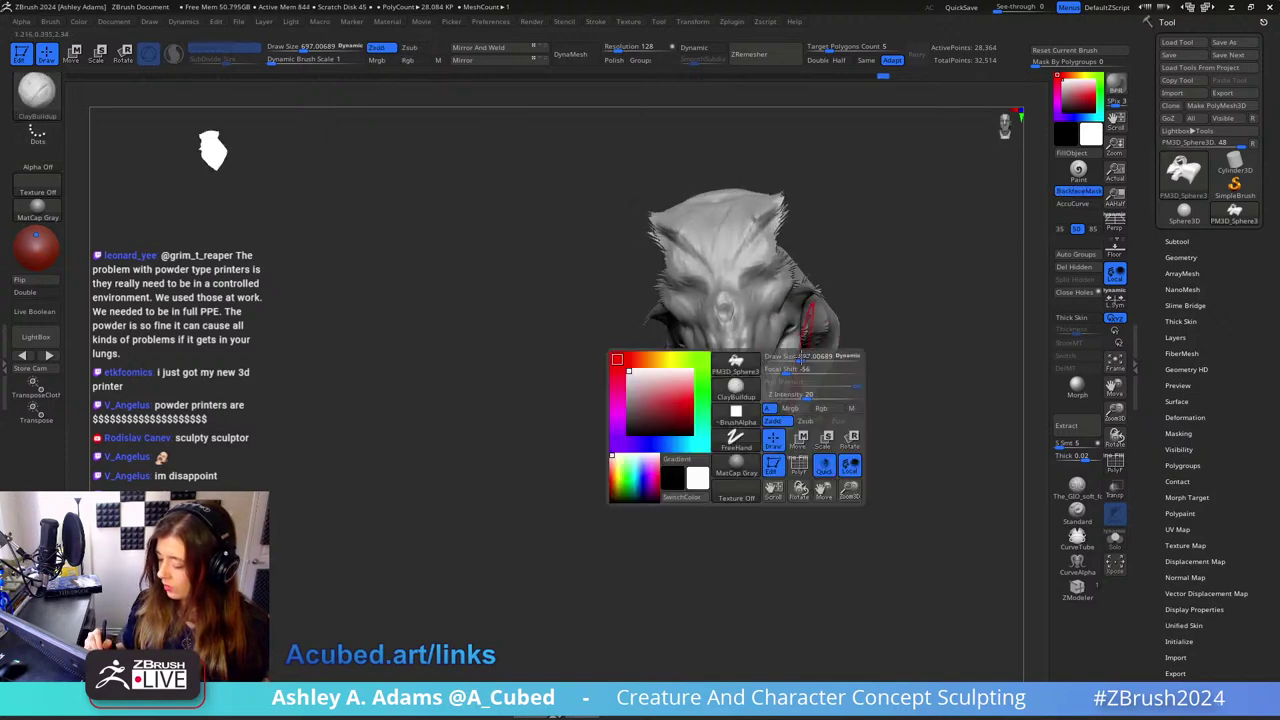
pyautogui.click(822, 367)
pyautogui.moveTo(805, 345)
pyautogui.mouseDown(button='right')
pyautogui.moveTo(793, 308)
pyautogui.moveTo(786, 323)
pyautogui.moveTo(802, 322)
pyautogui.moveTo(760, 330)
pyautogui.mouseUp(button='right')
pyautogui.keyDown('alt'); pyautogui.moveTo(760, 330); pyautogui.dragTo(710, 297, button='right'); pyautogui.keyUp('alt')
pyautogui.press('alt')
pyautogui.moveTo(697, 237)
pyautogui.mouseDown(button='right')
pyautogui.moveTo(735, 250)
pyautogui.moveTo(706, 214)
pyautogui.moveTo(632, 252)
pyautogui.mouseUp(button='right')
pyautogui.press('b')
pyautogui.press('c')
pyautogui.press('b')
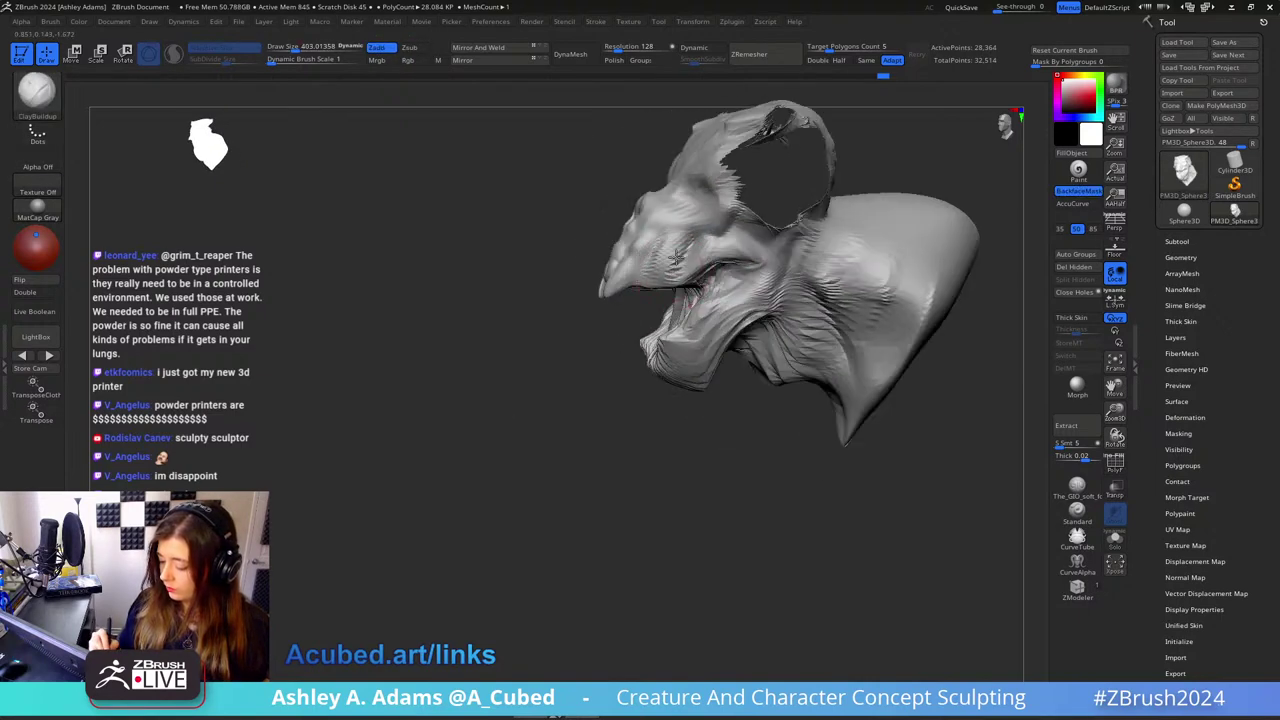
# Step: Pull out a tooth under the upper jaw with SnakeHook at a draw size of about 219
pyautogui.press('b')
pyautogui.press('s')
pyautogui.press('h')
pyautogui.press('s')
pyautogui.moveTo(634, 346); pyautogui.dragTo(612, 346)
pyautogui.moveTo(664, 289); pyautogui.dragTo(658, 290, button='right')
pyautogui.press('s')
pyautogui.moveTo(640, 350); pyautogui.dragTo(611, 350)
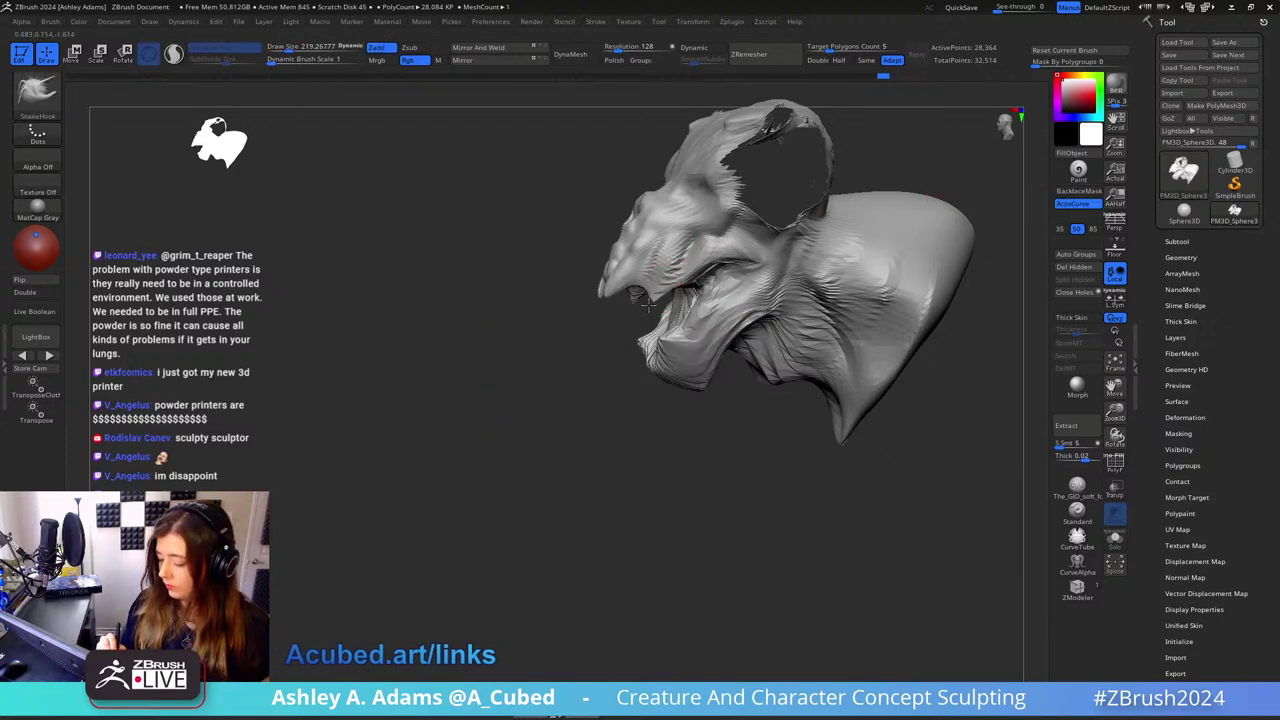
# Step: Adjust the snout and cheek shapes with SnakeHook at a draw size of about 342
pyautogui.moveTo(648, 305)
pyautogui.mouseDown(button='right')
pyautogui.moveTo(718, 283)
pyautogui.moveTo(661, 258)
pyautogui.moveTo(686, 191)
pyautogui.moveTo(730, 220)
pyautogui.moveTo(701, 270)
pyautogui.mouseUp(button='right')
pyautogui.press('s')
pyautogui.click(642, 234)
pyautogui.press('space')
pyautogui.moveTo(750, 205); pyautogui.dragTo(742, 204)
pyautogui.moveTo(743, 207); pyautogui.dragTo(800, 232, button='right')
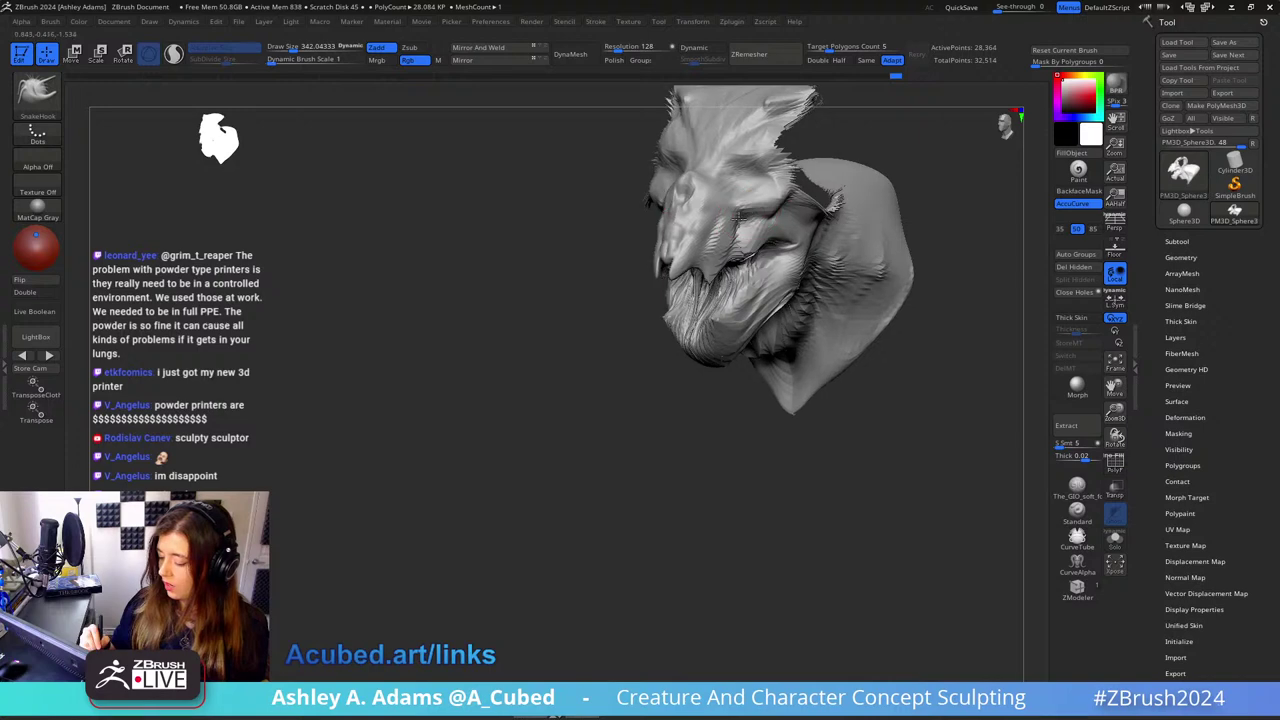
# Step: Build up the snout and cheek with ClayBuildup at a draw size of about 175
pyautogui.press('space')
pyautogui.moveTo(752, 236); pyautogui.dragTo(737, 236)
pyautogui.press('b')
pyautogui.press('c')
pyautogui.press('b')
pyautogui.moveTo(722, 206)
pyautogui.mouseDown(button='right')
pyautogui.moveTo(706, 226)
pyautogui.moveTo(724, 233)
pyautogui.moveTo(700, 228)
pyautogui.moveTo(716, 235)
pyautogui.moveTo(720, 214)
pyautogui.moveTo(735, 236)
pyautogui.moveTo(742, 211)
pyautogui.moveTo(741, 222)
pyautogui.mouseUp(button='right')
# Step: Refine the snout and upper tooth area by alternating SnakeHook, DamStandard and ClayBuildup
pyautogui.press('b')
pyautogui.press('s')
pyautogui.press('h')
pyautogui.press('b')
pyautogui.press('d')
pyautogui.press('s')
pyautogui.press('b')
pyautogui.press('c')
pyautogui.press('b')
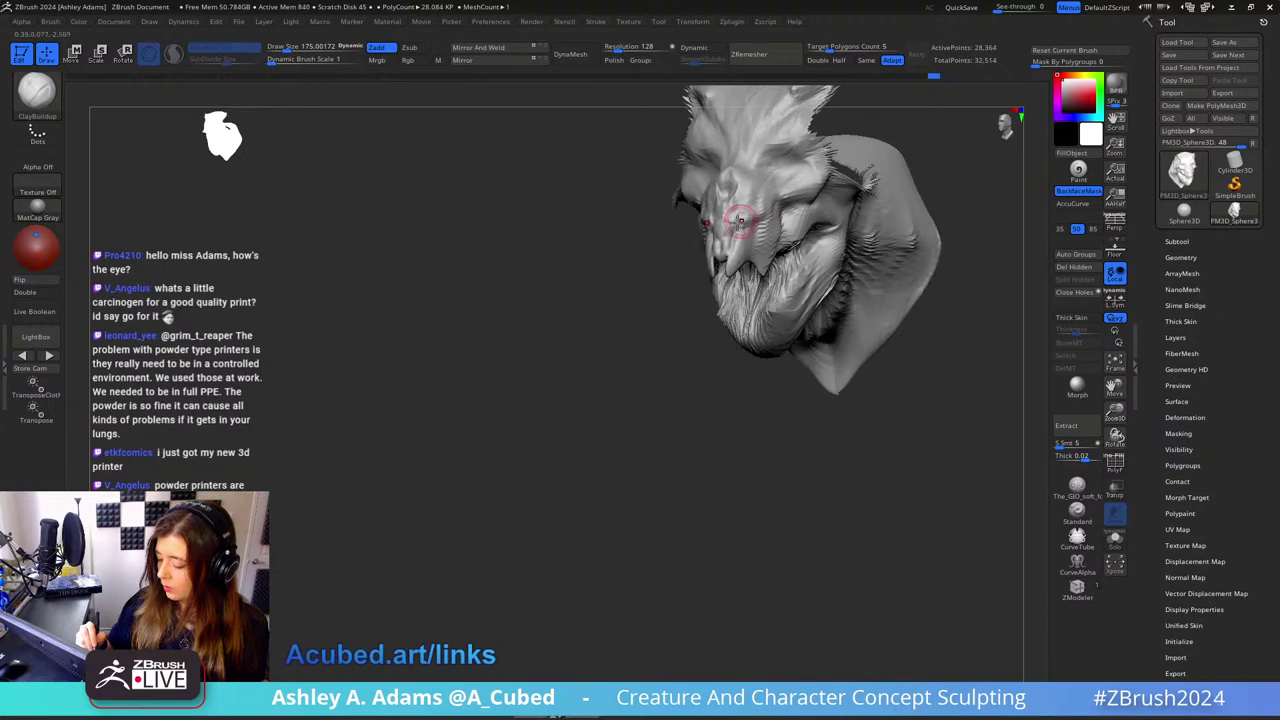
pyautogui.press('b')
pyautogui.press('d')
pyautogui.press('s')
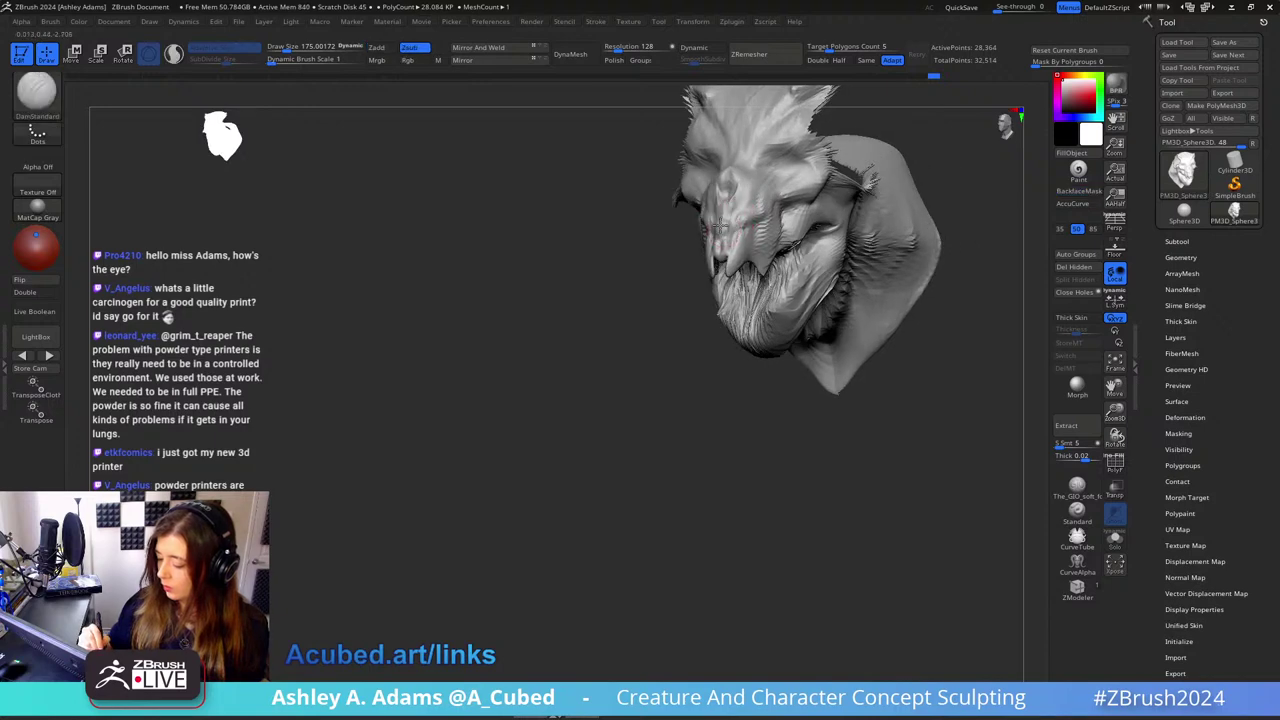
# Step: Pull the upper teeth and snout profile with SnakeHook, raising the draw size to about 269
pyautogui.moveTo(737, 203)
pyautogui.mouseDown(button='right')
pyautogui.moveTo(750, 235)
pyautogui.moveTo(794, 206)
pyautogui.moveTo(703, 254)
pyautogui.moveTo(778, 250)
pyautogui.mouseUp(button='right')
pyautogui.press('b')
pyautogui.press('s')
pyautogui.press('h')
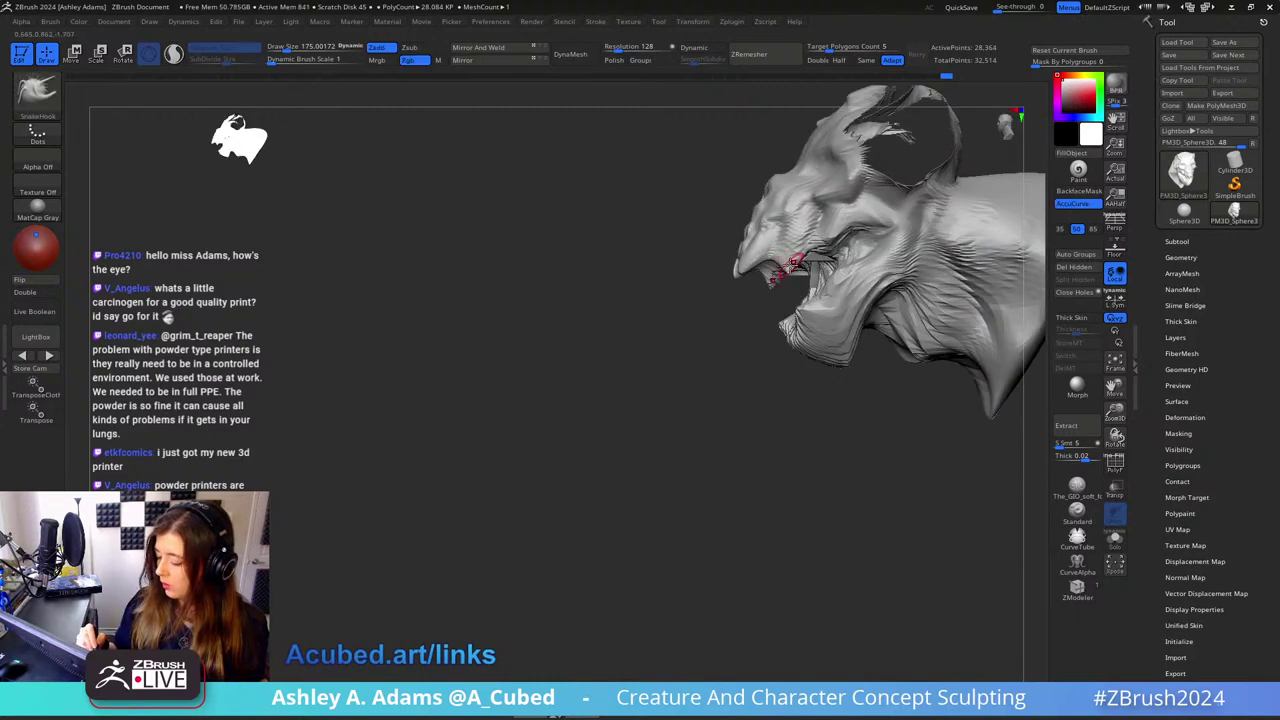
pyautogui.press('s')
pyautogui.click(789, 271)
pyautogui.moveTo(795, 262); pyautogui.dragTo(734, 230, button='right')
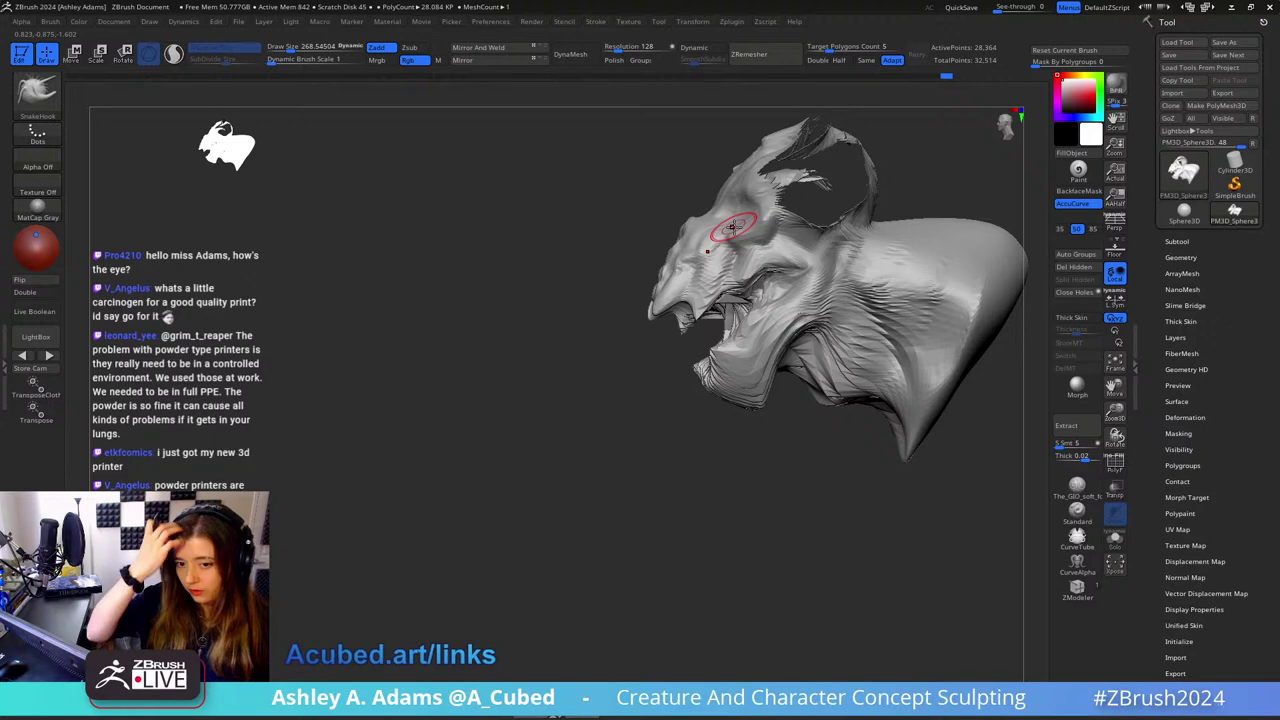
# Step: Shape the brow and eye area by switching between ClayBuildup, SnakeHook and DamStandard
pyautogui.moveTo(746, 219)
pyautogui.mouseDown(button='right')
pyautogui.moveTo(729, 261)
pyautogui.moveTo(748, 206)
pyautogui.moveTo(710, 200)
pyautogui.moveTo(681, 214)
pyautogui.moveTo(711, 214)
pyautogui.mouseUp(button='right')
pyautogui.press('b')
pyautogui.press('c')
pyautogui.press('b')
pyautogui.press('b')
pyautogui.press('s')
pyautogui.press('h')
pyautogui.press('b')
pyautogui.press('d')
pyautogui.press('s')
pyautogui.press('b')
pyautogui.press('s')
pyautogui.press('h')
# Step: Carve the eye socket with DamStandard at a draw size of about 161 and build up around it with ClayBuildup
pyautogui.press('space')
pyautogui.moveTo(711, 214); pyautogui.dragTo(693, 208)
pyautogui.press('b')
pyautogui.press('d')
pyautogui.press('s')
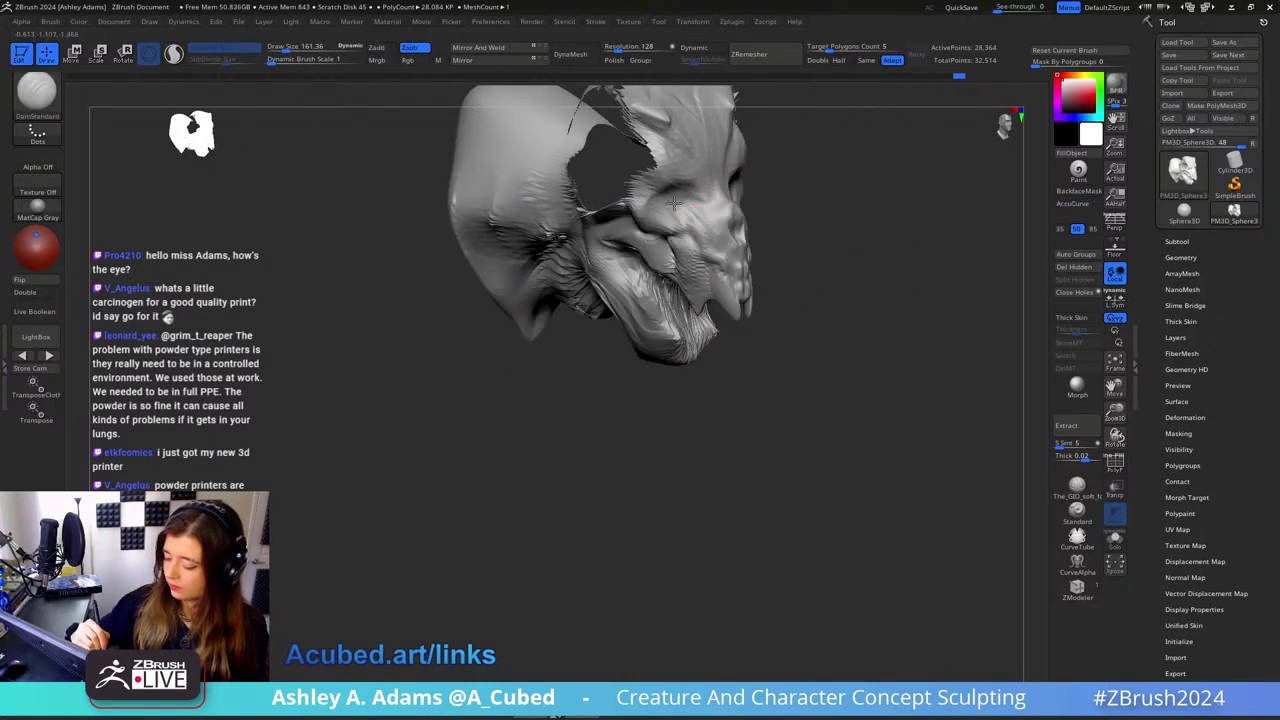
pyautogui.moveTo(688, 210)
pyautogui.mouseDown(button='right')
pyautogui.moveTo(706, 230)
pyautogui.moveTo(731, 157)
pyautogui.moveTo(634, 211)
pyautogui.mouseUp(button='right')
pyautogui.press('b')
pyautogui.press('c')
pyautogui.press('b')
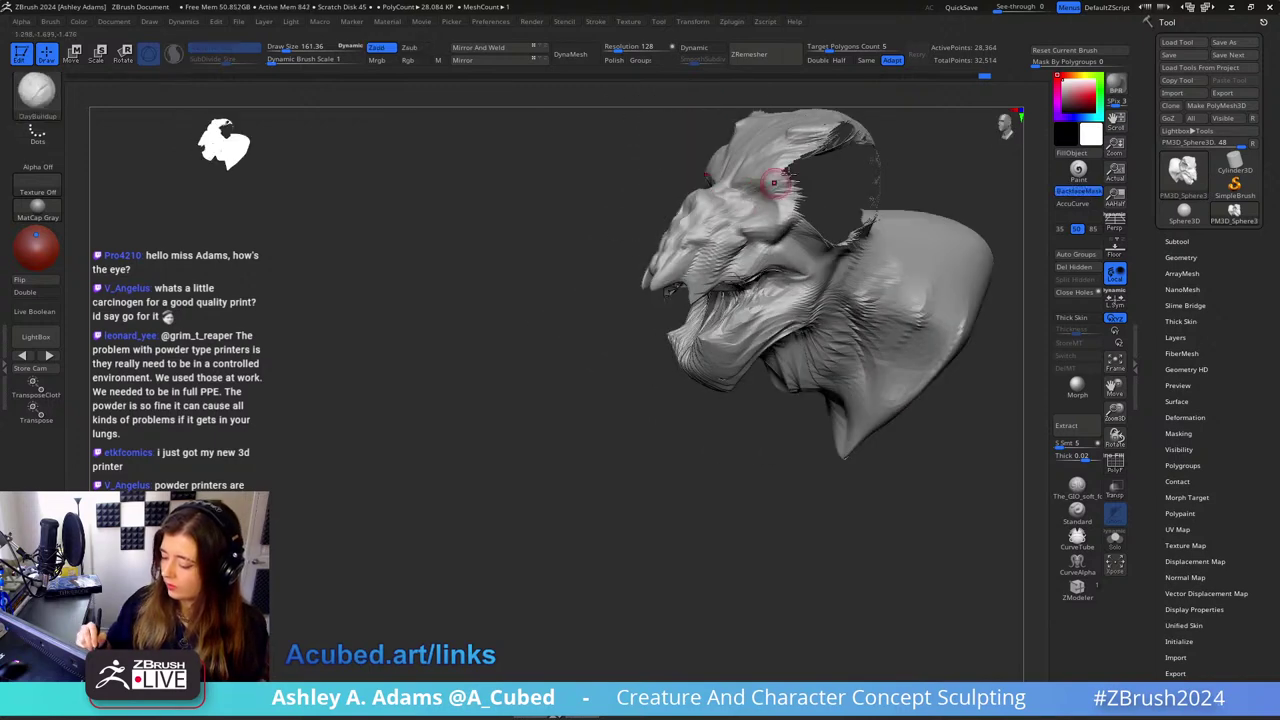
# Step: Unhide the horn polygroup so the whole head is shown from the front
pyautogui.keyDown('ctrl'); pyautogui.keyDown('shift'); pyautogui.click(771, 503); pyautogui.keyUp('shift'); pyautogui.keyUp('ctrl')
pyautogui.keyDown('ctrl'); pyautogui.moveTo(771, 503); pyautogui.dragTo(786, 450, button='right'); pyautogui.keyUp('ctrl')
pyautogui.moveTo(786, 450)
pyautogui.mouseDown(button='right')
pyautogui.moveTo(800, 409)
pyautogui.moveTo(791, 343)
pyautogui.moveTo(785, 450)
pyautogui.mouseUp(button='right')
# Step: Append a Sphere3D as a new subtool for the eye
pyautogui.click(1178, 241)
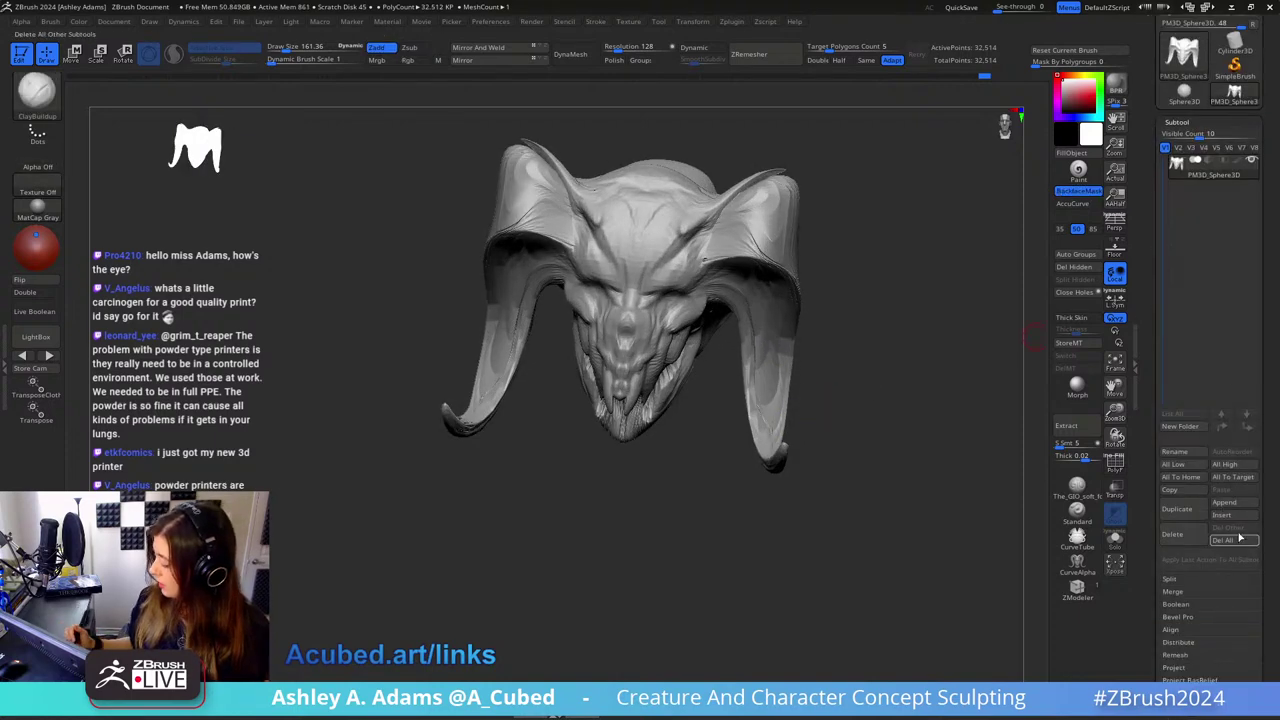
pyautogui.click(1236, 505)
pyautogui.click(866, 485)
pyautogui.keyDown('ctrl'); pyautogui.moveTo(866, 374); pyautogui.dragTo(855, 258, button='right'); pyautogui.keyUp('ctrl')
# Step: Select the sphere subtool, then shrink it and move it into one eye socket as an eyeball
pyautogui.click(1212, 192)
pyautogui.press('w')
pyautogui.moveTo(752, 308); pyautogui.dragTo(800, 262, button='right')
pyautogui.moveTo(732, 291); pyautogui.dragTo(762, 287)
pyautogui.moveTo(762, 295)
pyautogui.mouseDown(button='right')
pyautogui.moveTo(775, 365)
pyautogui.moveTo(745, 360)
pyautogui.moveTo(760, 290)
pyautogui.mouseUp(button='right')
pyautogui.moveTo(816, 240); pyautogui.dragTo(777, 259)
pyautogui.keyDown('ctrl'); pyautogui.moveTo(772, 282); pyautogui.dragTo(762, 388, button='right'); pyautogui.keyUp('ctrl')
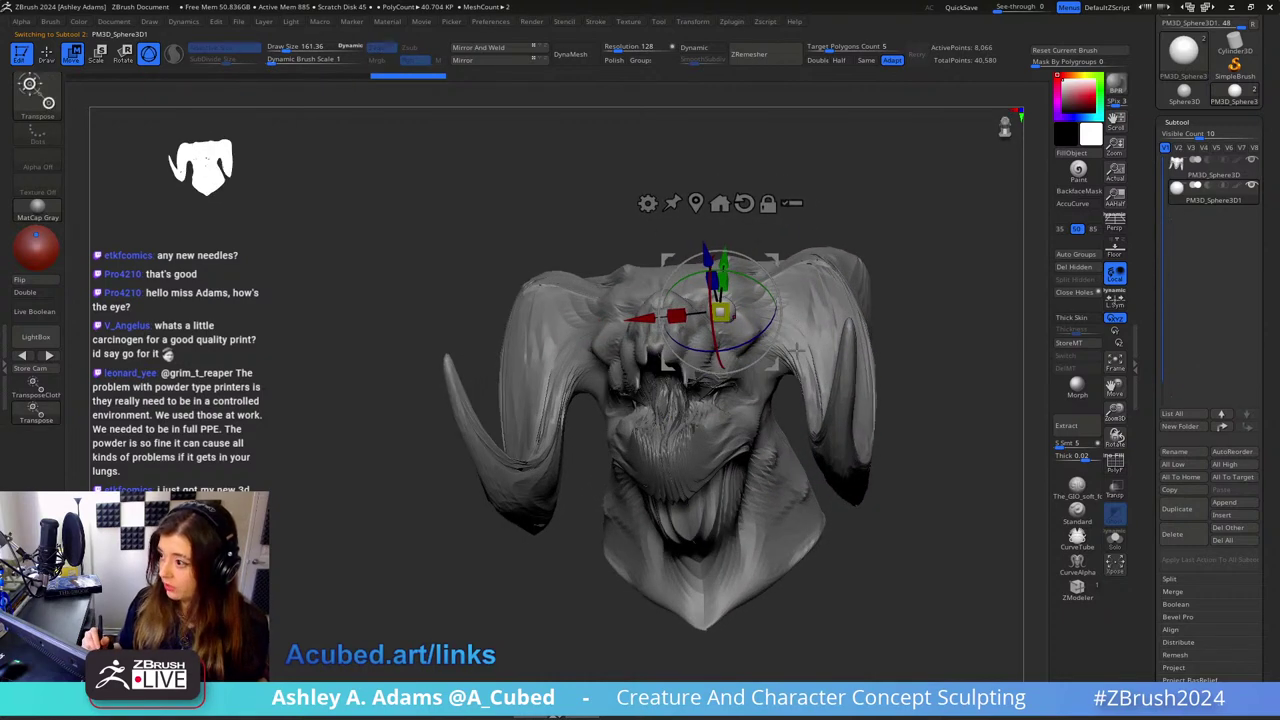
pyautogui.keyDown('alt'); pyautogui.moveTo(797, 348); pyautogui.dragTo(765, 355, button='right'); pyautogui.keyUp('alt')
pyautogui.moveTo(765, 355); pyautogui.dragTo(772, 400, button='right')
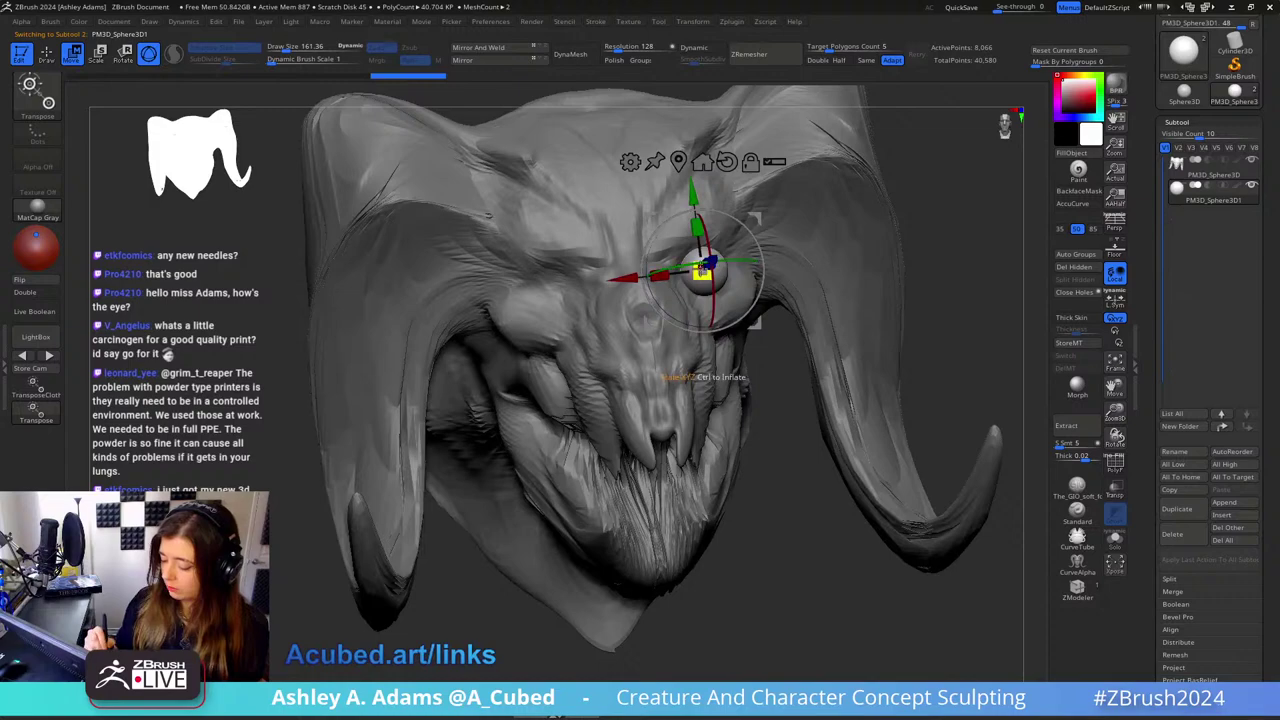
pyautogui.moveTo(702, 269); pyautogui.dragTo(695, 273)
pyautogui.moveTo(757, 218); pyautogui.dragTo(748, 220)
pyautogui.moveTo(820, 212)
pyautogui.mouseDown(button='right')
pyautogui.moveTo(737, 204)
pyautogui.moveTo(752, 236)
pyautogui.mouseUp(button='right')
# Step: Duplicate the eyeball to the other socket with Mirror And Weld
pyautogui.press('q')
pyautogui.moveTo(697, 125)
pyautogui.keyDown('ctrl'); pyautogui.mouseDown(button='right')
pyautogui.moveTo(644, 146)
pyautogui.moveTo(722, 150)
pyautogui.mouseUp(button='right'); pyautogui.keyUp('ctrl')
pyautogui.click(508, 49)
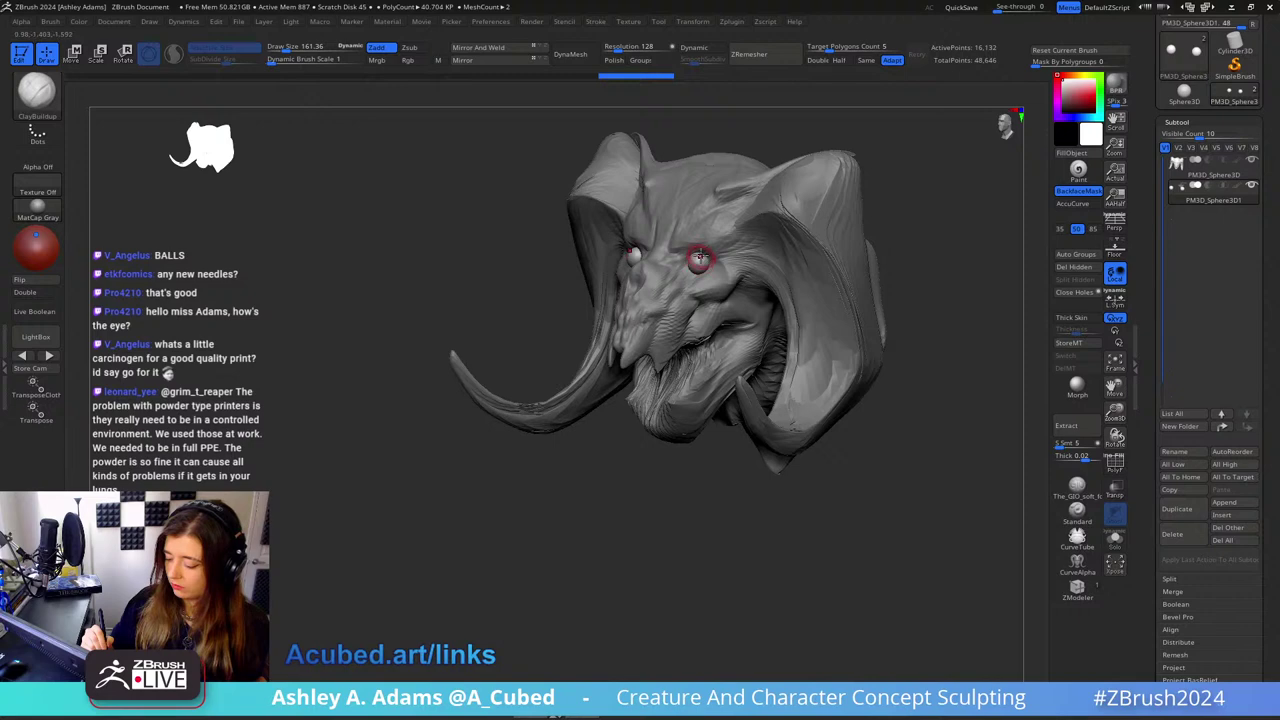
pyautogui.moveTo(714, 243)
pyautogui.keyDown('ctrl'); pyautogui.mouseDown(button='right')
pyautogui.moveTo(708, 271)
pyautogui.moveTo(727, 238)
pyautogui.mouseUp(button='right'); pyautogui.keyUp('ctrl')
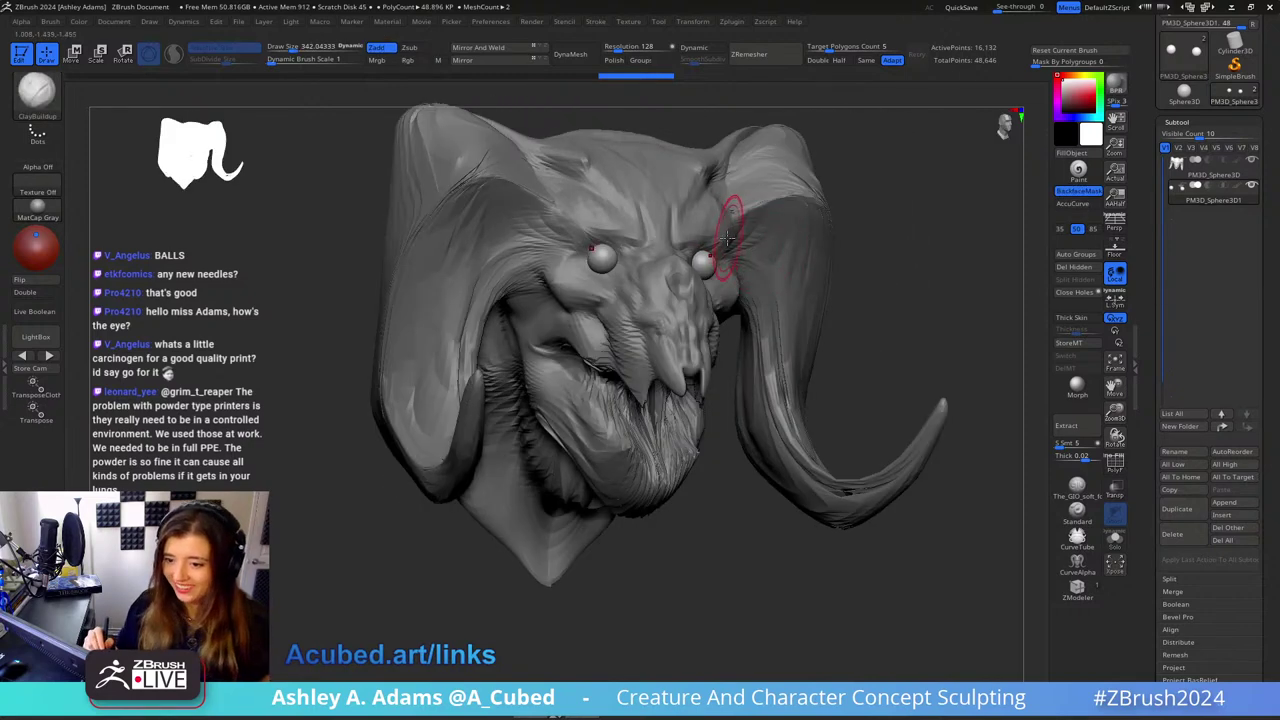
# Step: Select the head subtool and build up the lids around the eyes with ClayBuildup at a draw size of about 161
pyautogui.keyDown('alt'); pyautogui.click(655, 219); pyautogui.keyUp('alt')
pyautogui.press('space')
pyautogui.moveTo(622, 236); pyautogui.dragTo(588, 236)
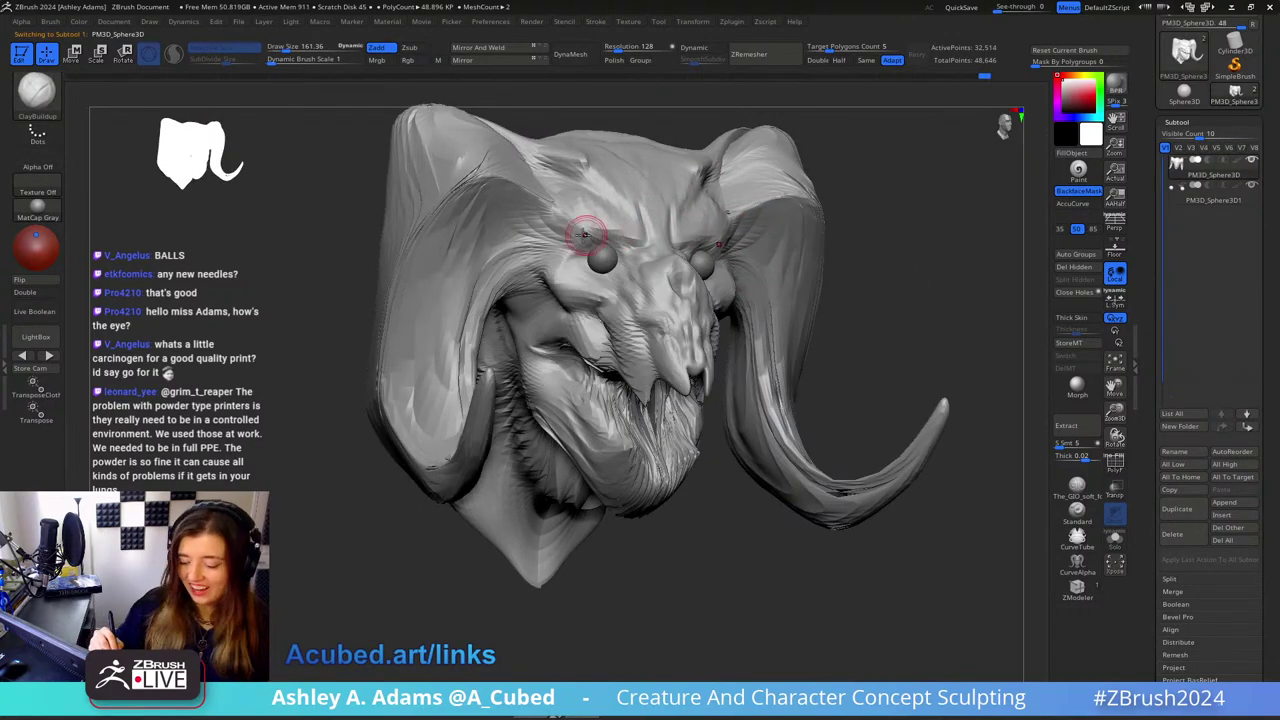
pyautogui.moveTo(717, 244)
pyautogui.mouseDown(button='right')
pyautogui.moveTo(700, 208)
pyautogui.moveTo(662, 259)
pyautogui.moveTo(670, 245)
pyautogui.mouseUp(button='right')
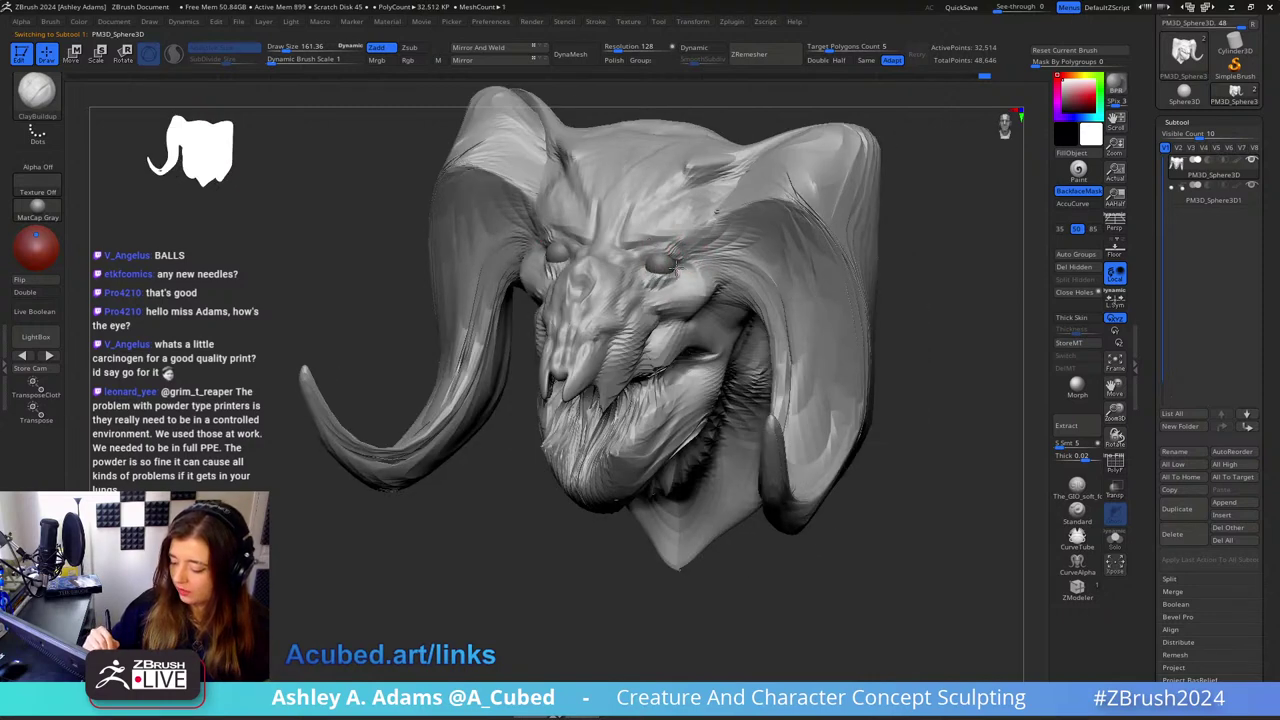
# Step: Refine the eyelid forms with ClayBuildup at a draw size of about 124
pyautogui.moveTo(668, 262); pyautogui.dragTo(580, 262, button='right')
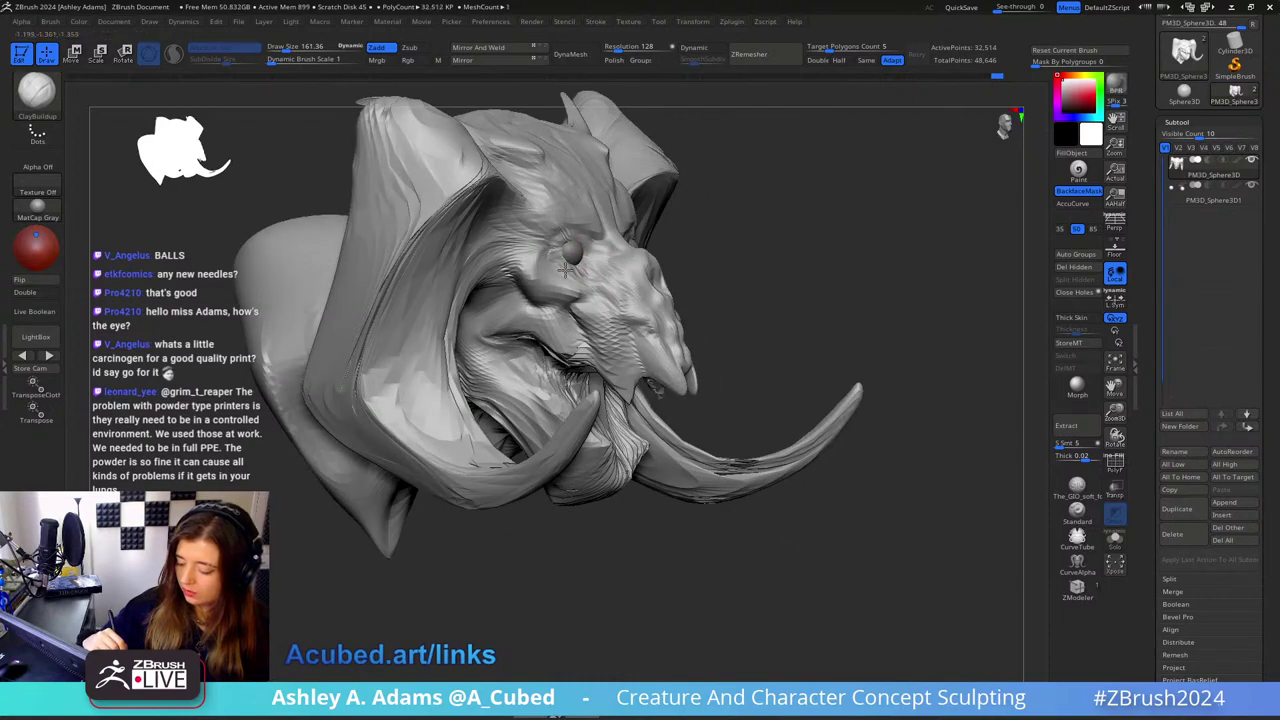
pyautogui.moveTo(568, 258)
pyautogui.mouseDown(button='right')
pyautogui.moveTo(500, 260)
pyautogui.moveTo(565, 258)
pyautogui.mouseUp(button='right')
pyautogui.press('space')
pyautogui.moveTo(612, 257); pyautogui.dragTo(585, 255)
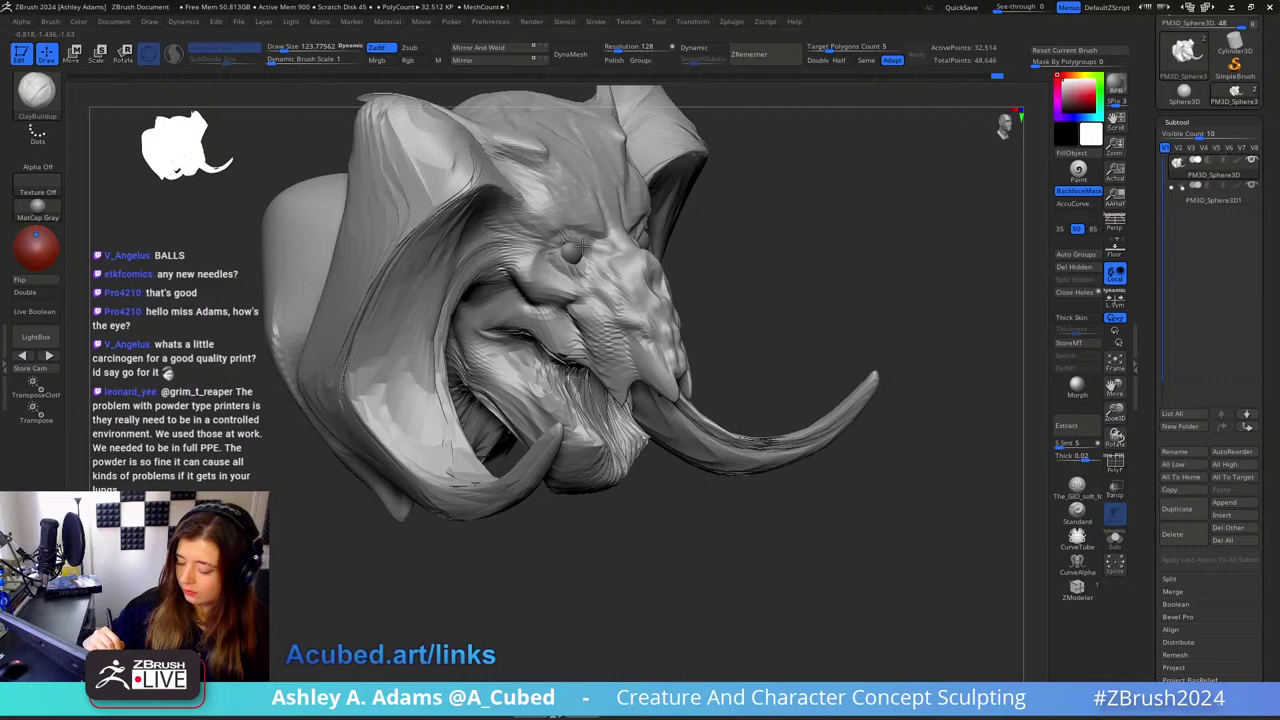
# Step: Pull the eyelids and brow around the eyeballs with SnakeHook, adjusting the draw size to about 136
pyautogui.moveTo(582, 246)
pyautogui.mouseDown(button='right')
pyautogui.moveTo(480, 250)
pyautogui.moveTo(500, 250)
pyautogui.mouseUp(button='right')
pyautogui.press('b')
pyautogui.press('s')
pyautogui.press('h')
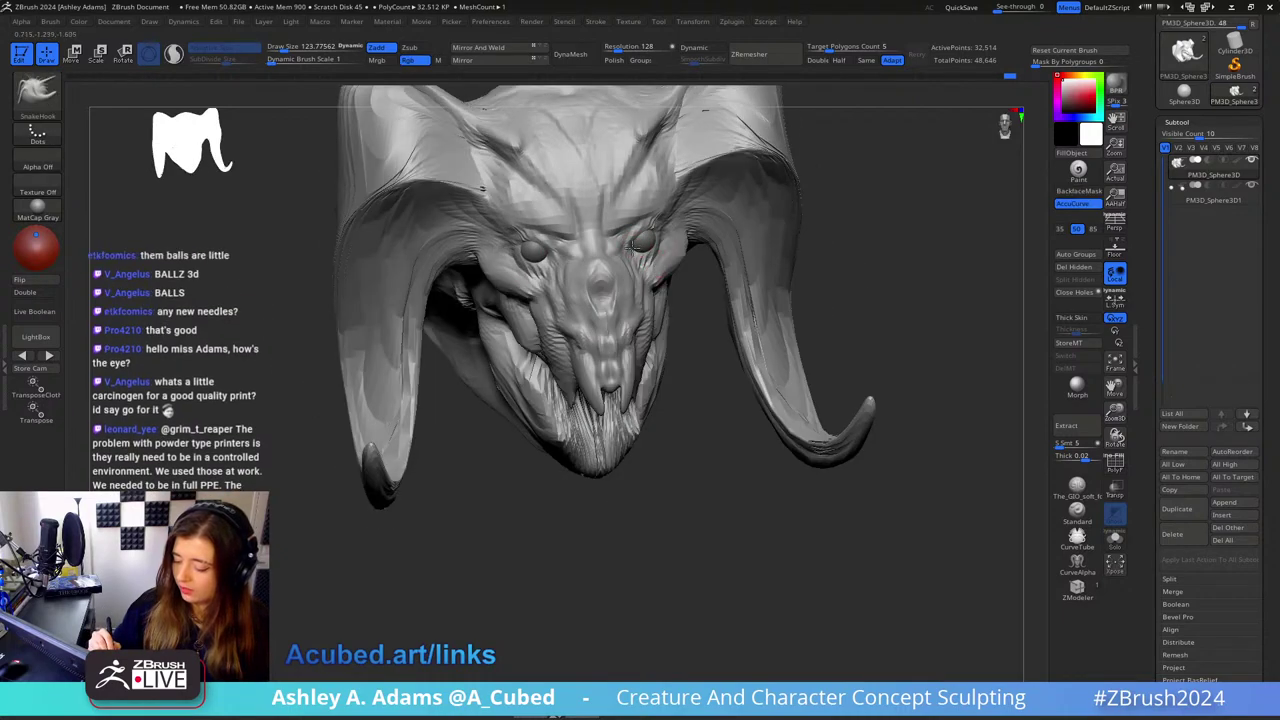
pyautogui.moveTo(643, 239)
pyautogui.mouseDown(button='right')
pyautogui.moveTo(625, 226)
pyautogui.moveTo(666, 205)
pyautogui.mouseUp(button='right')
pyautogui.press('space')
pyautogui.moveTo(598, 226); pyautogui.dragTo(557, 186, button='right')
pyautogui.press('space')
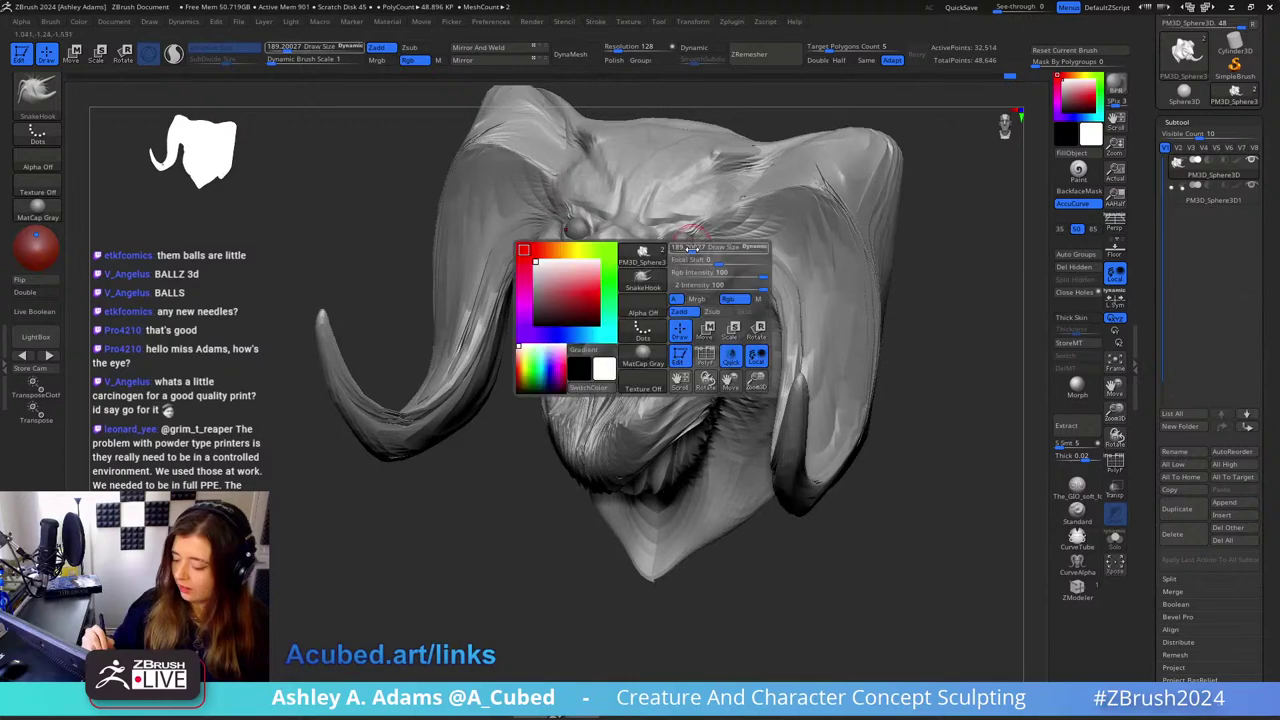
pyautogui.moveTo(688, 245); pyautogui.dragTo(693, 245)
pyautogui.moveTo(693, 245)
pyautogui.mouseDown(button='right')
pyautogui.moveTo(650, 242)
pyautogui.moveTo(690, 232)
pyautogui.moveTo(677, 235)
pyautogui.moveTo(684, 180)
pyautogui.moveTo(690, 236)
pyautogui.moveTo(677, 243)
pyautogui.moveTo(692, 254)
pyautogui.mouseUp(button='right')
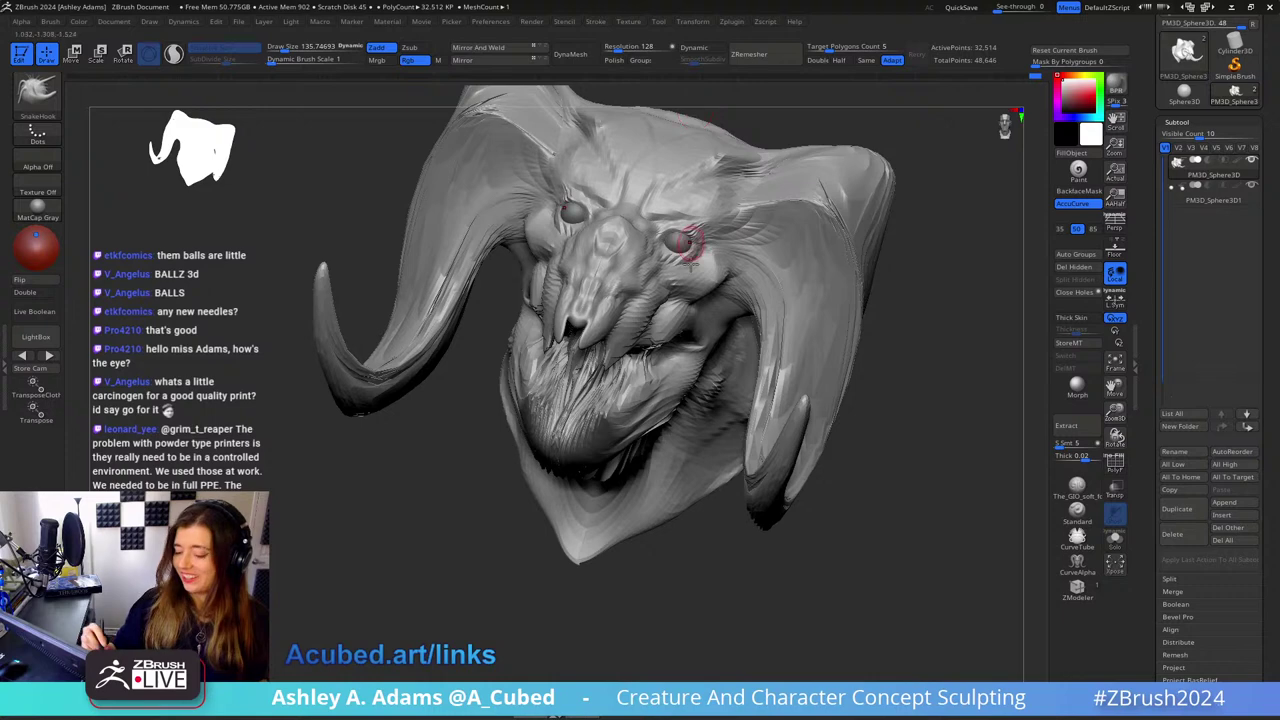
# Step: Carve a crease at the base of the horns with DamStandard at a draw size of about 252
pyautogui.keyDown('ctrl'); pyautogui.moveTo(698, 366); pyautogui.dragTo(652, 227, button='right'); pyautogui.keyUp('ctrl')
pyautogui.rightClick(693, 317)
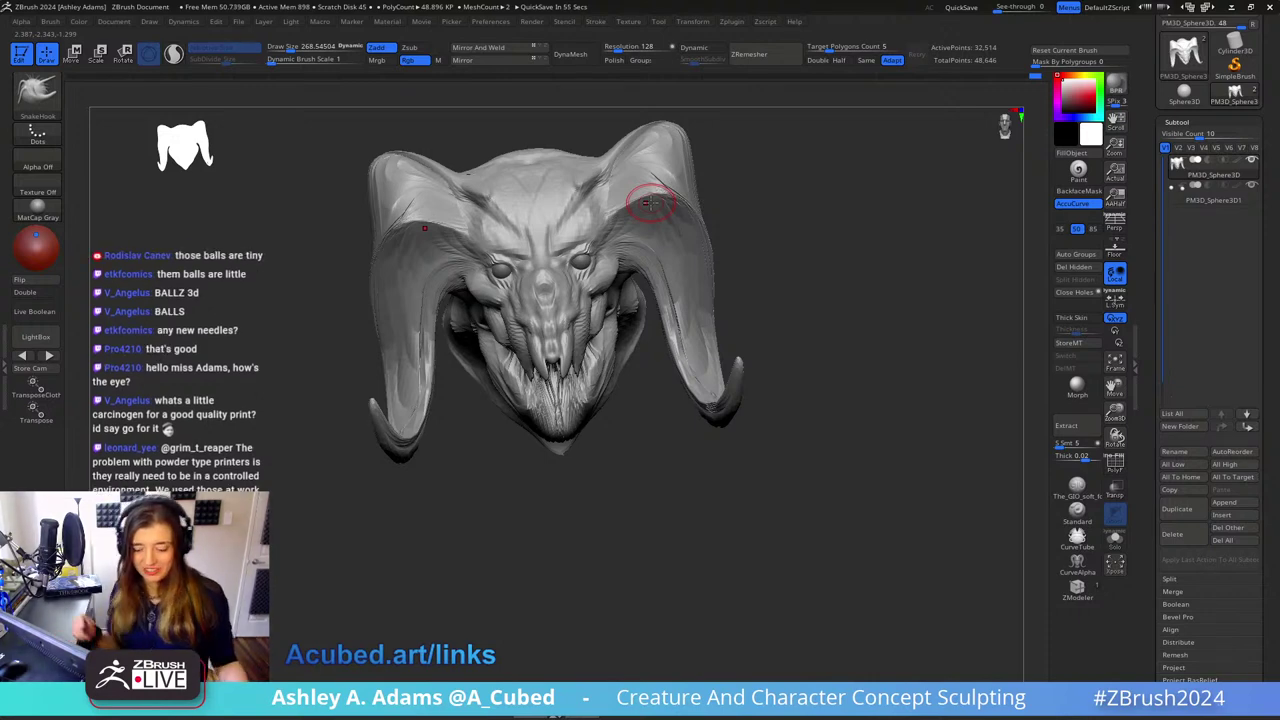
pyautogui.moveTo(669, 214)
pyautogui.mouseDown(button='right')
pyautogui.moveTo(625, 246)
pyautogui.moveTo(637, 252)
pyautogui.moveTo(625, 262)
pyautogui.mouseUp(button='right')
pyautogui.press('space')
pyautogui.moveTo(637, 250); pyautogui.dragTo(630, 250)
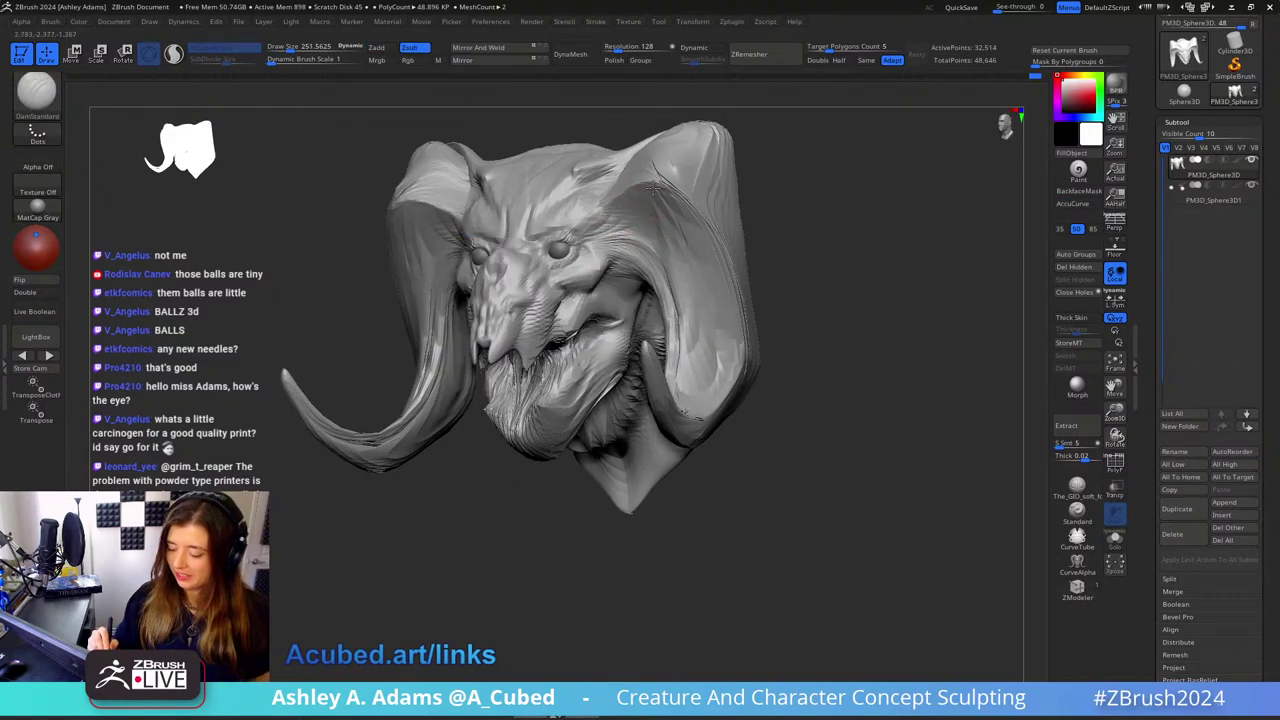
pyautogui.moveTo(650, 208)
pyautogui.mouseDown()
pyautogui.moveTo(609, 252)
pyautogui.moveTo(630, 275)
pyautogui.mouseUp()
# Step: Adjust the horn base and side of the face with SnakeHook at a draw size of about 492
pyautogui.press('b')
pyautogui.press('s')
pyautogui.press('h')
pyautogui.press('space')
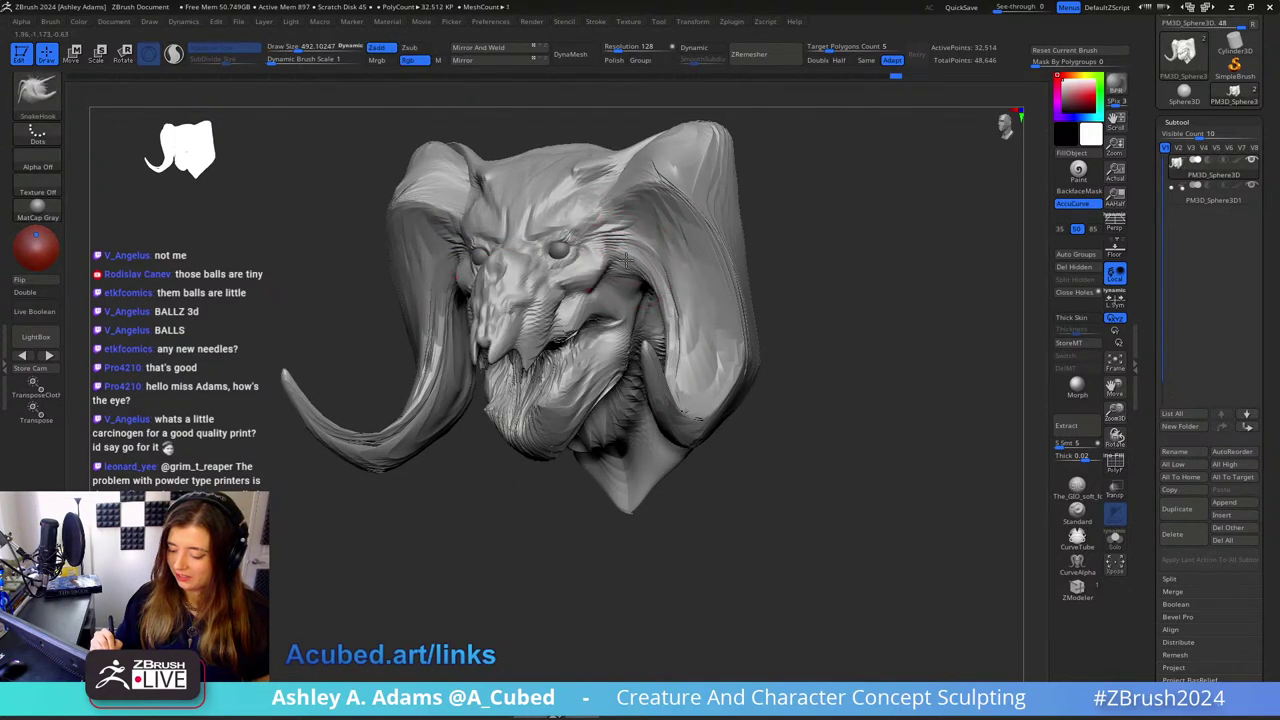
pyautogui.hotkey('ctrl', 'shift', 'z')
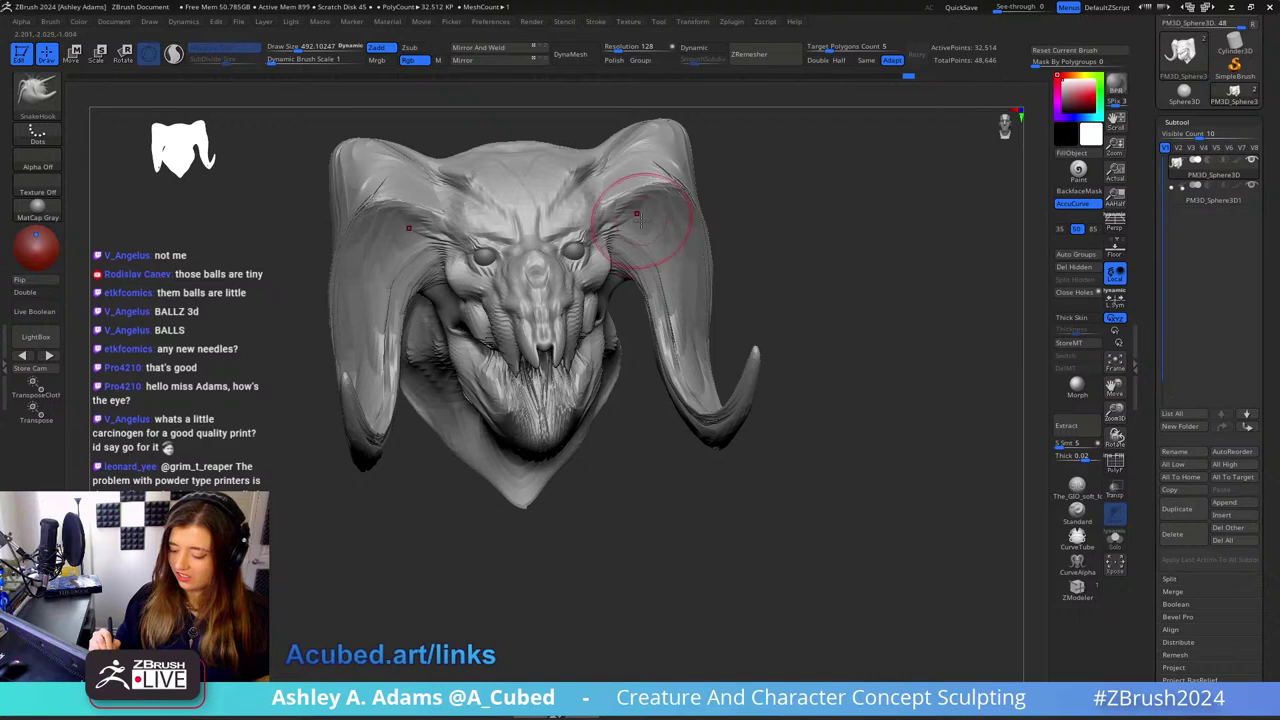
# Step: Reshape the cheek and horn connection with SnakeHook, reducing the draw size to about 286
pyautogui.press('space')
pyautogui.moveTo(630, 246); pyautogui.dragTo(614, 246)
pyautogui.moveTo(634, 229); pyautogui.dragTo(611, 271, button='right')
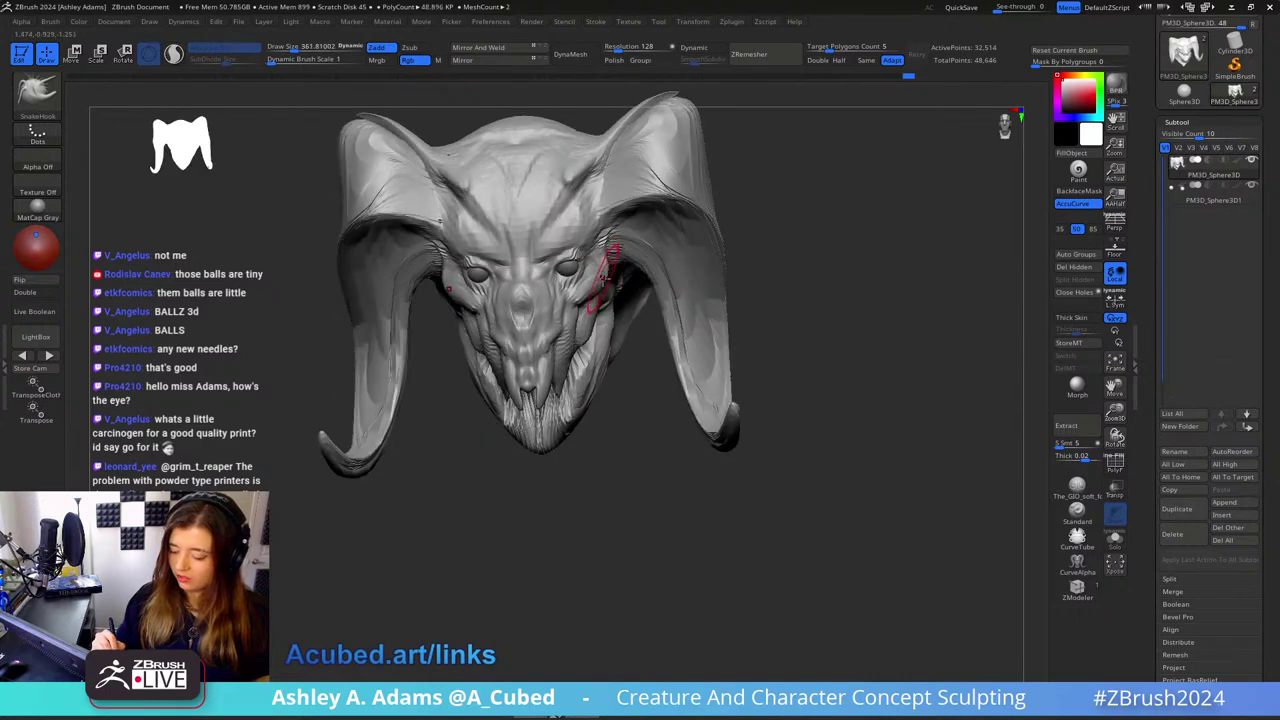
pyautogui.press('space')
pyautogui.moveTo(610, 275); pyautogui.dragTo(606, 275)
pyautogui.moveTo(603, 267); pyautogui.dragTo(624, 188, button='right')
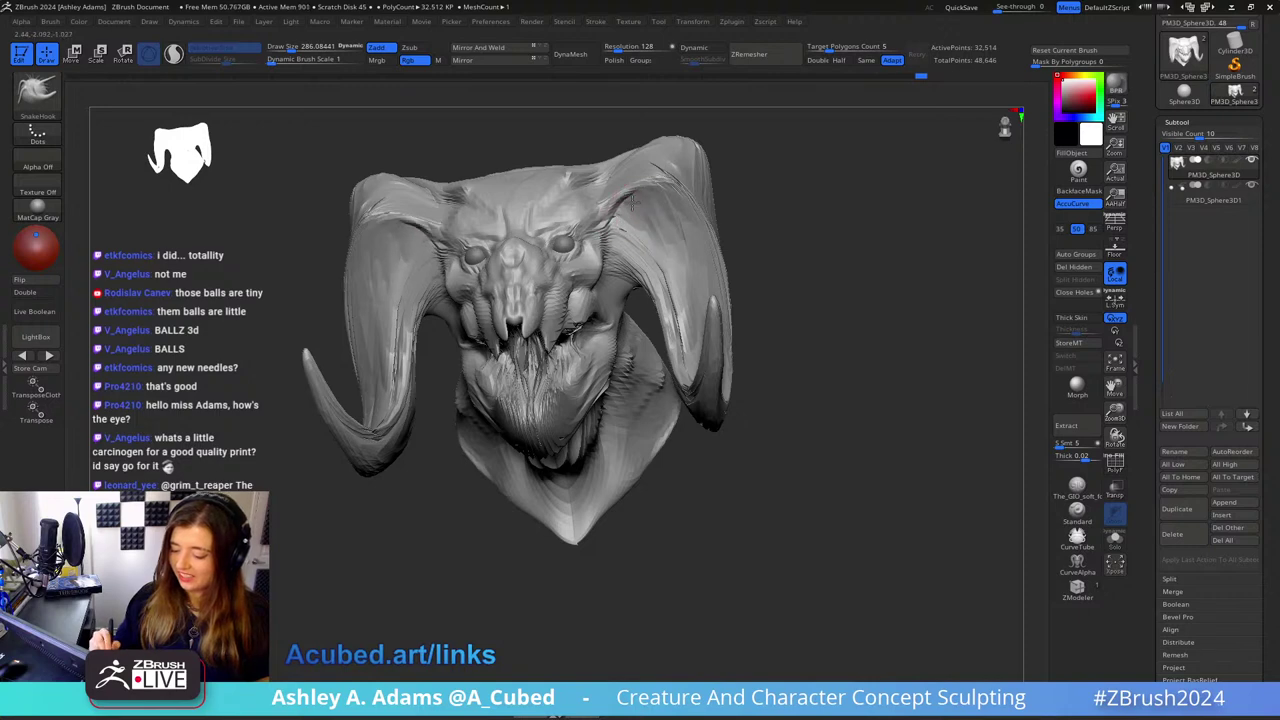
# Step: Redo the latest sculpting strokes on the head
pyautogui.hotkey('ctrl', 'shift', 'z')
pyautogui.hotkey('ctrl', 'shift', 'z')
pyautogui.hotkey('ctrl', 'shift', 'z')
pyautogui.hotkey('ctrl', 'shift', 'z')
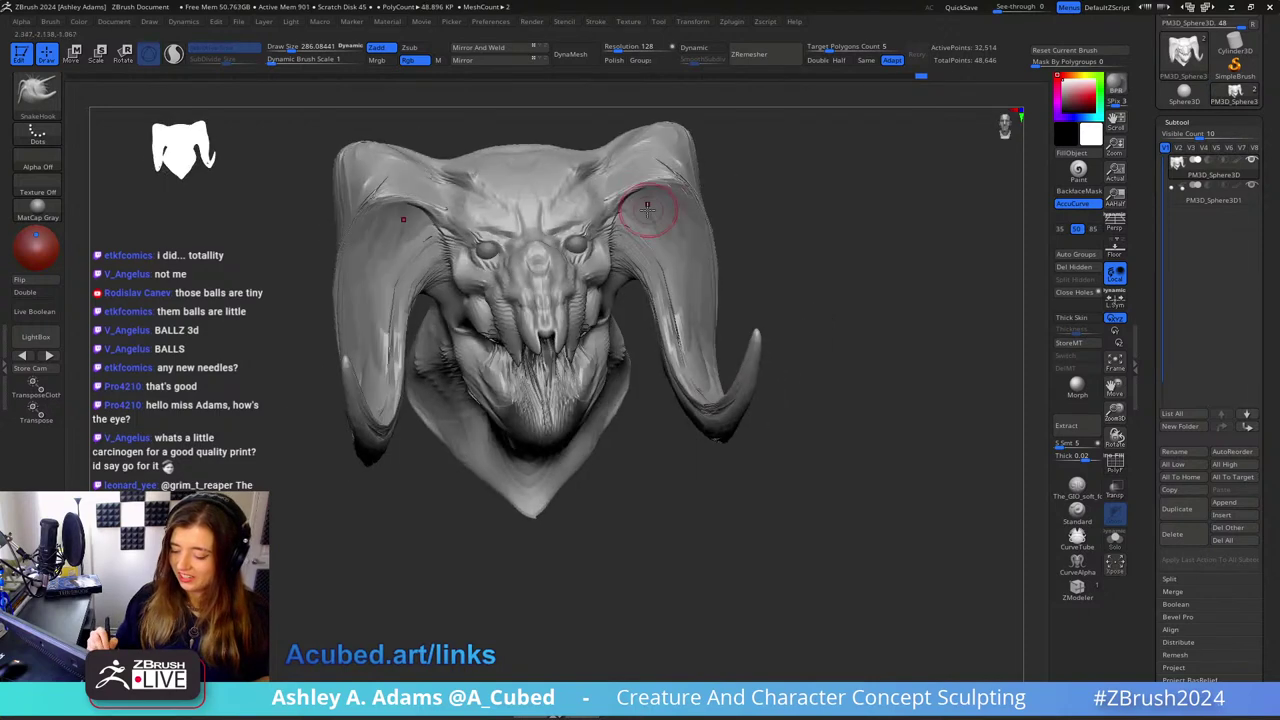
# Step: Redo the remaining undone strokes on the horns and face
pyautogui.hotkey('ctrl', 'shift', 'z')
pyautogui.hotkey('ctrl', 'shift', 'z')
pyautogui.hotkey('ctrl', 'shift', 'z')
pyautogui.hotkey('ctrl', 'shift', 'z')
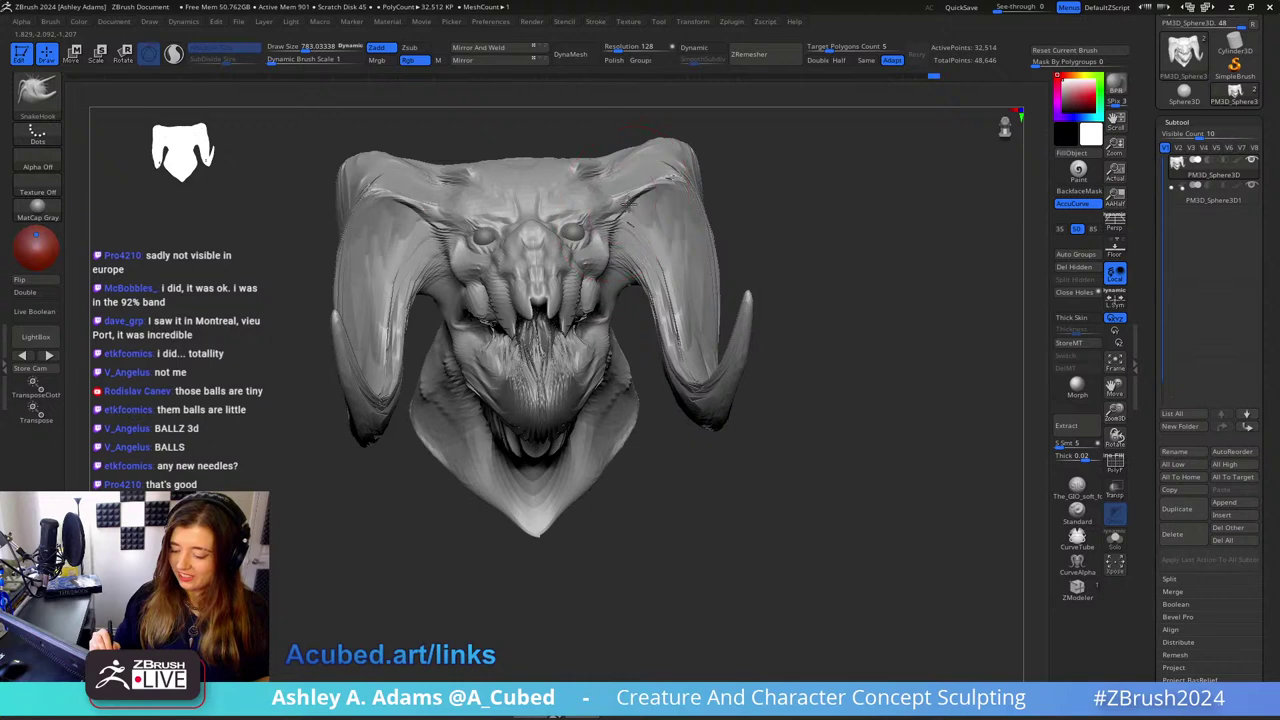
# Step: Reshape the outer edges of the horns from the front with SnakeHook at a draw size of about 1251
pyautogui.keyDown('shift'); pyautogui.moveTo(631, 232); pyautogui.dragTo(643, 229, button='right'); pyautogui.keyUp('shift')
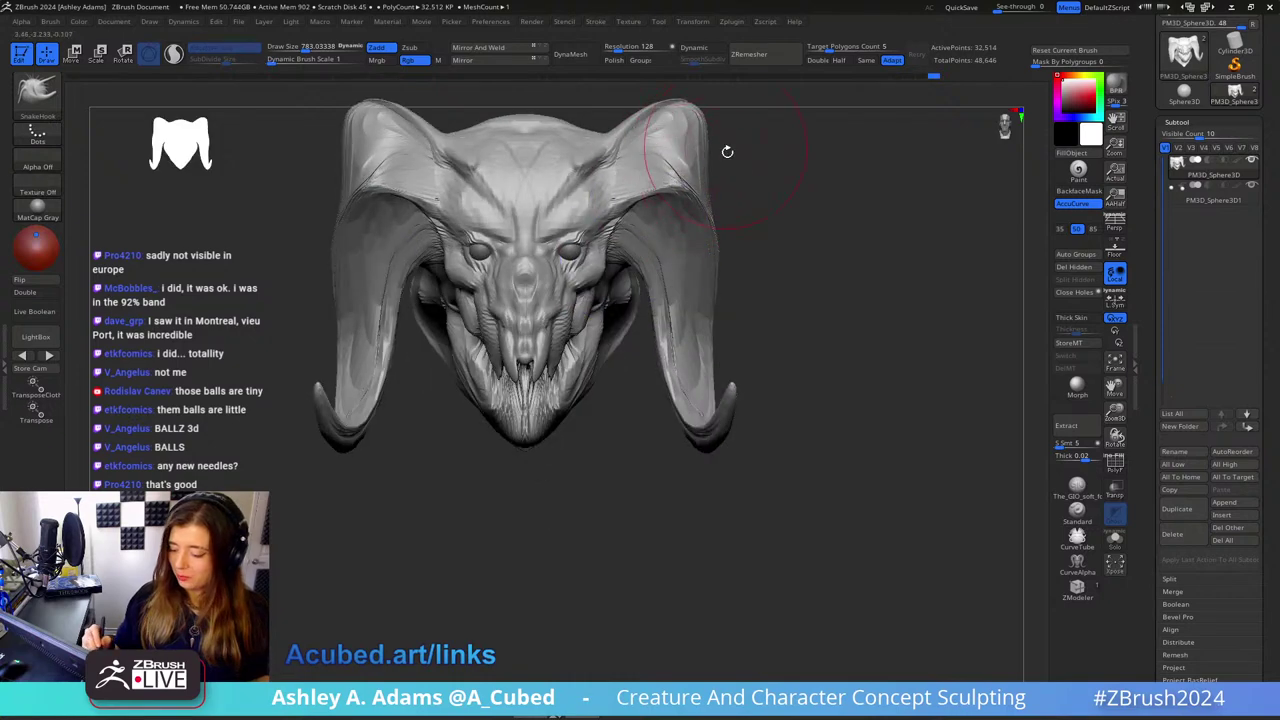
pyautogui.press('space')
pyautogui.moveTo(713, 186)
pyautogui.mouseDown()
pyautogui.moveTo(729, 185)
pyautogui.moveTo(719, 197)
pyautogui.mouseUp()
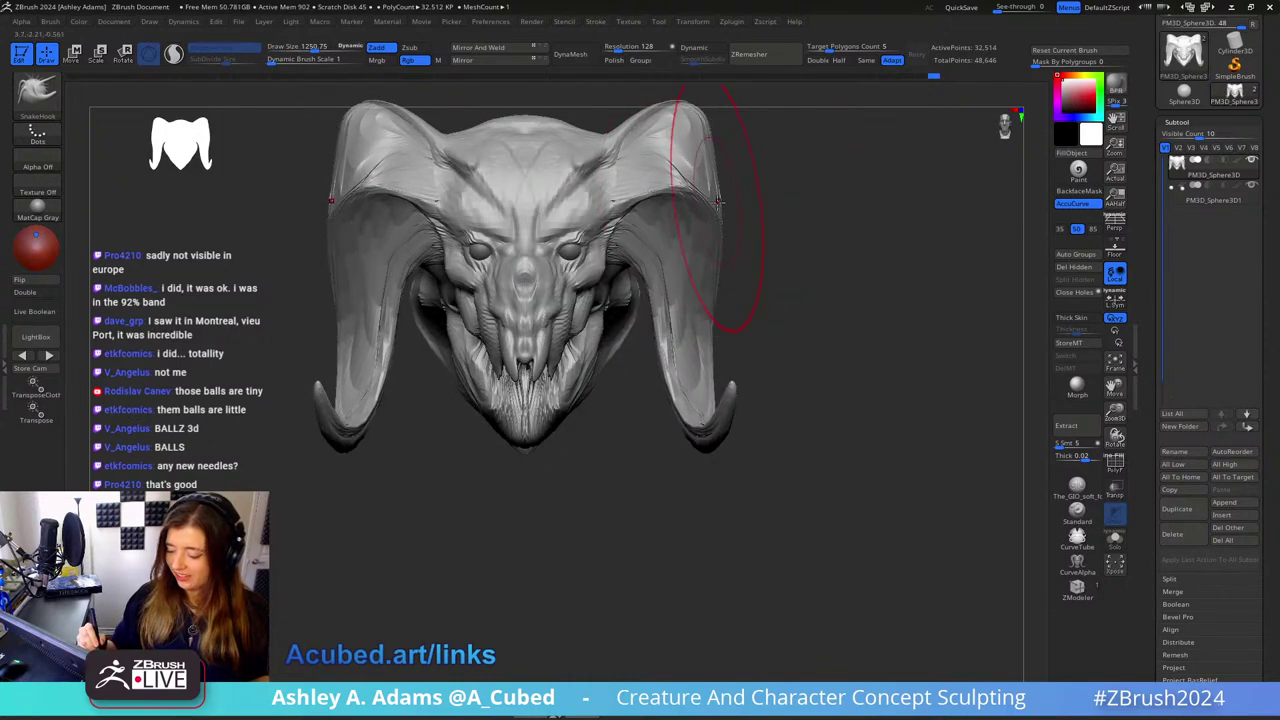
pyautogui.moveTo(691, 289); pyautogui.dragTo(696, 323)
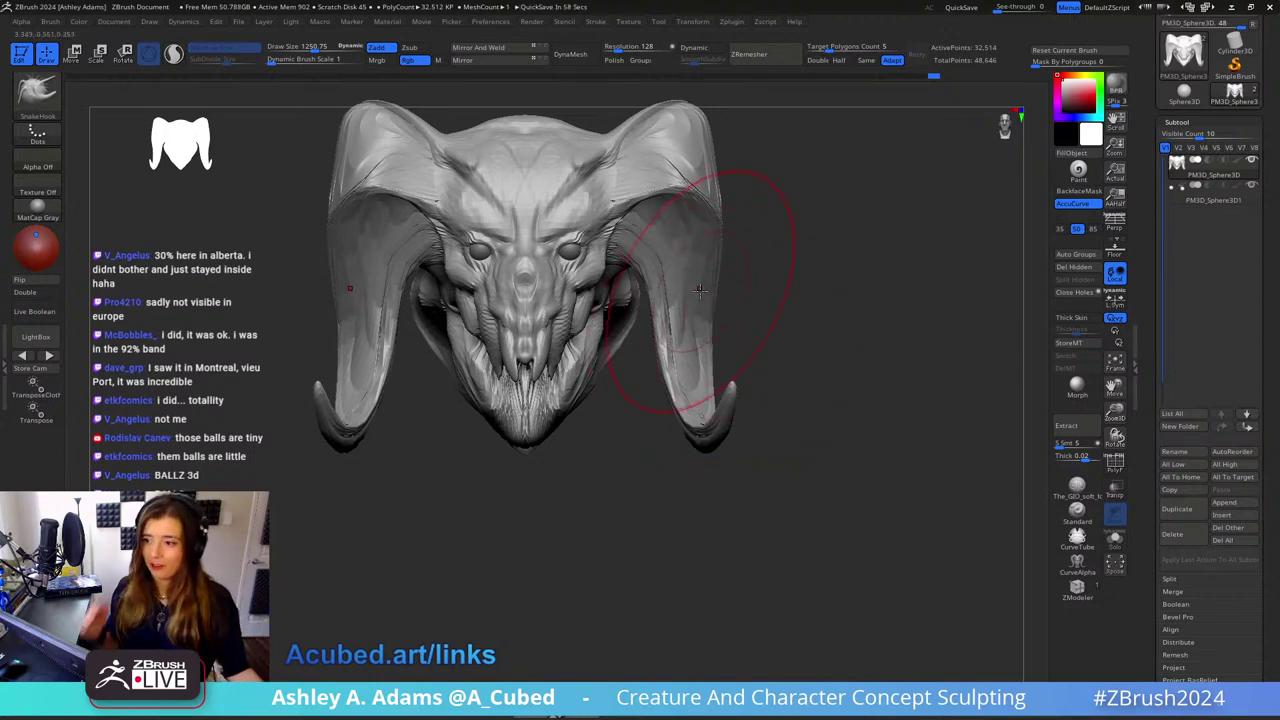
# Step: Raise the upper peaks of the horns with SnakeHook, reducing the draw size to about 905 for the outer edges
pyautogui.moveTo(778, 264)
pyautogui.keyDown('ctrl'); pyautogui.mouseDown(button='right')
pyautogui.moveTo(740, 189)
pyautogui.moveTo(726, 217)
pyautogui.mouseUp(button='right'); pyautogui.keyUp('ctrl')
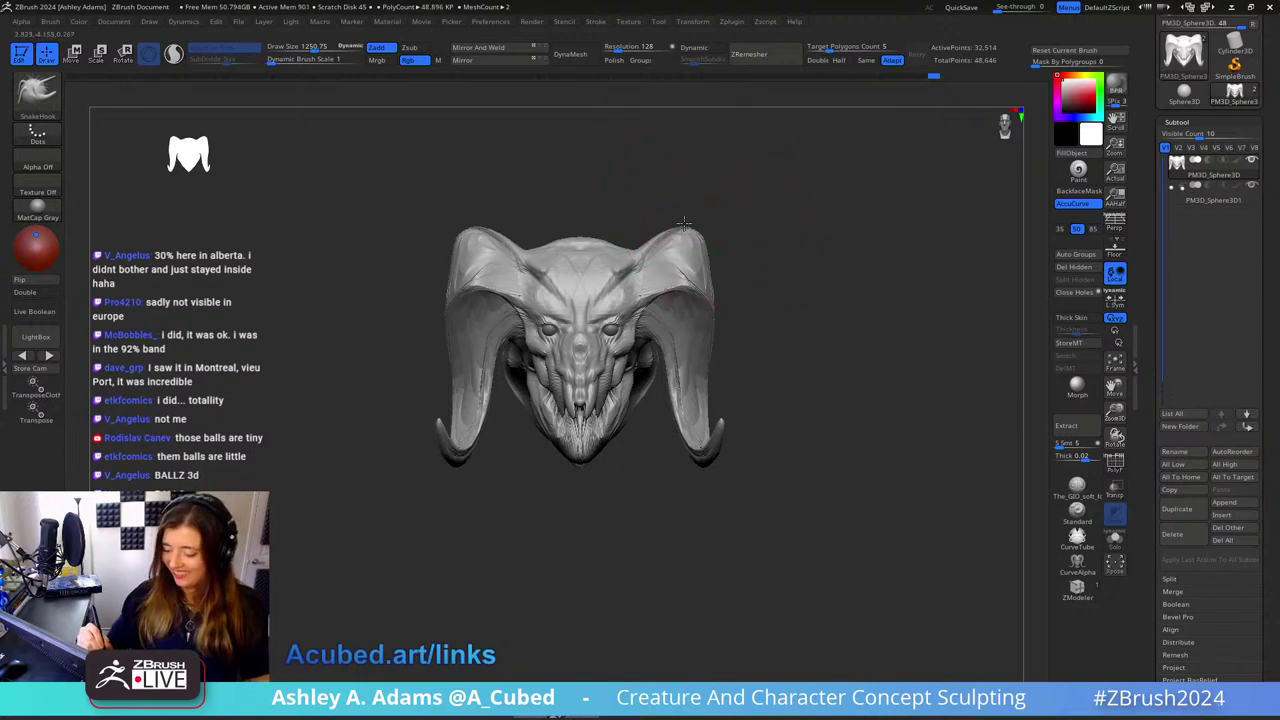
pyautogui.moveTo(690, 234)
pyautogui.mouseDown()
pyautogui.moveTo(726, 212)
pyautogui.moveTo(674, 170)
pyautogui.moveTo(751, 200)
pyautogui.moveTo(726, 224)
pyautogui.mouseUp()
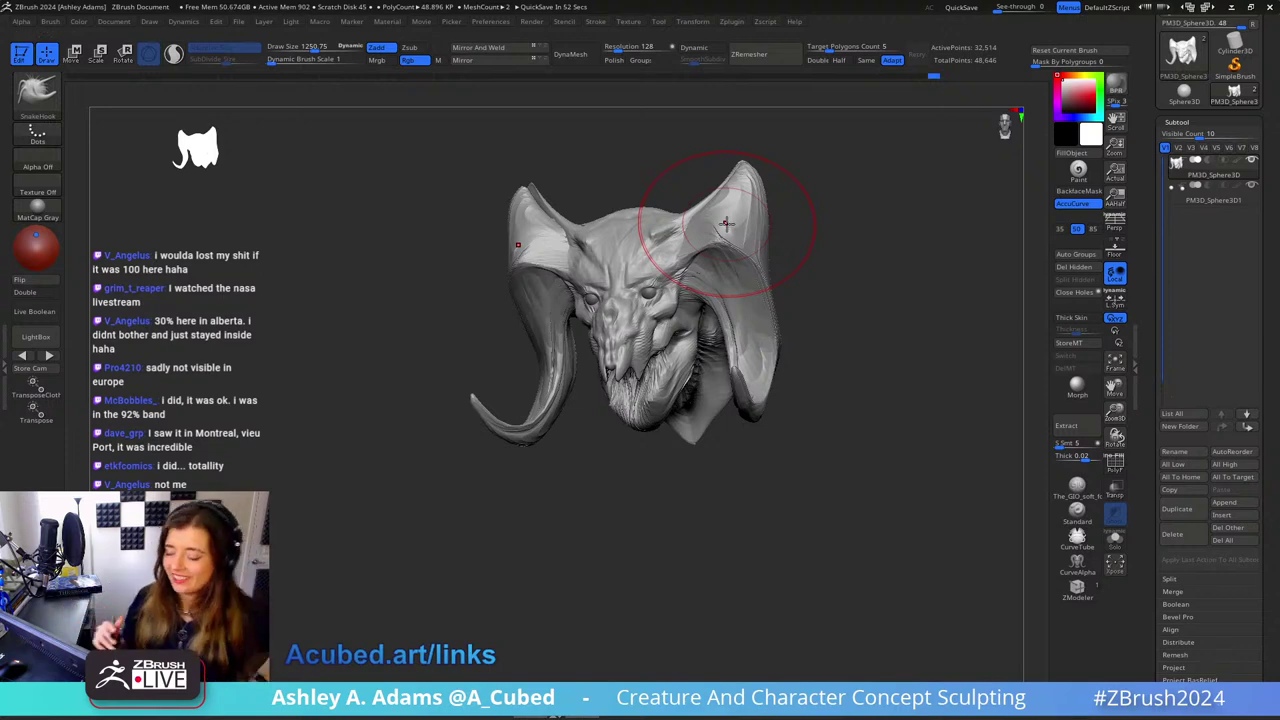
pyautogui.moveTo(788, 246); pyautogui.dragTo(860, 262)
pyautogui.press('space')
pyautogui.moveTo(768, 268); pyautogui.dragTo(752, 268)
pyautogui.keyDown('shift'); pyautogui.moveTo(840, 250); pyautogui.dragTo(804, 247); pyautogui.keyUp('shift')
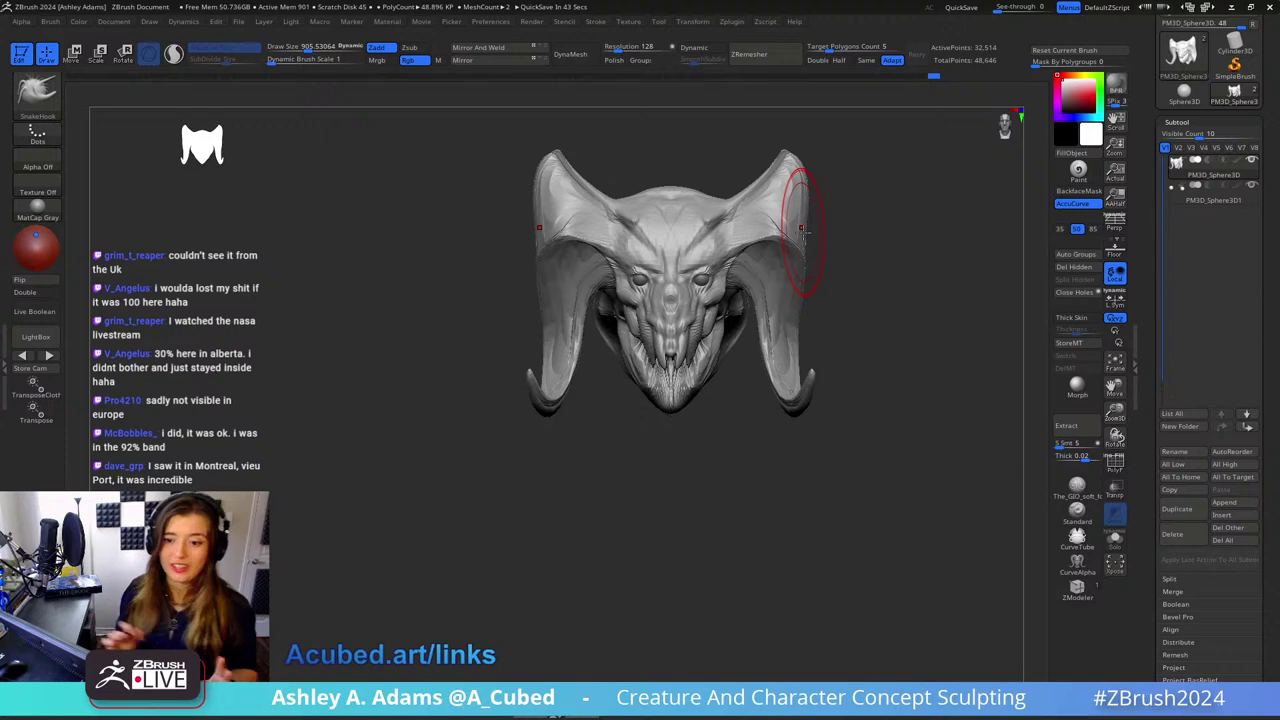
# Step: Refine the upper outer contour of the horns with SnakeHook at a draw size of about 1037
pyautogui.press('space')
pyautogui.moveTo(806, 200); pyautogui.dragTo(820, 200)
pyautogui.moveTo(822, 190); pyautogui.dragTo(760, 186, button='right')
pyautogui.press('space')
pyautogui.moveTo(752, 188); pyautogui.dragTo(741, 188)
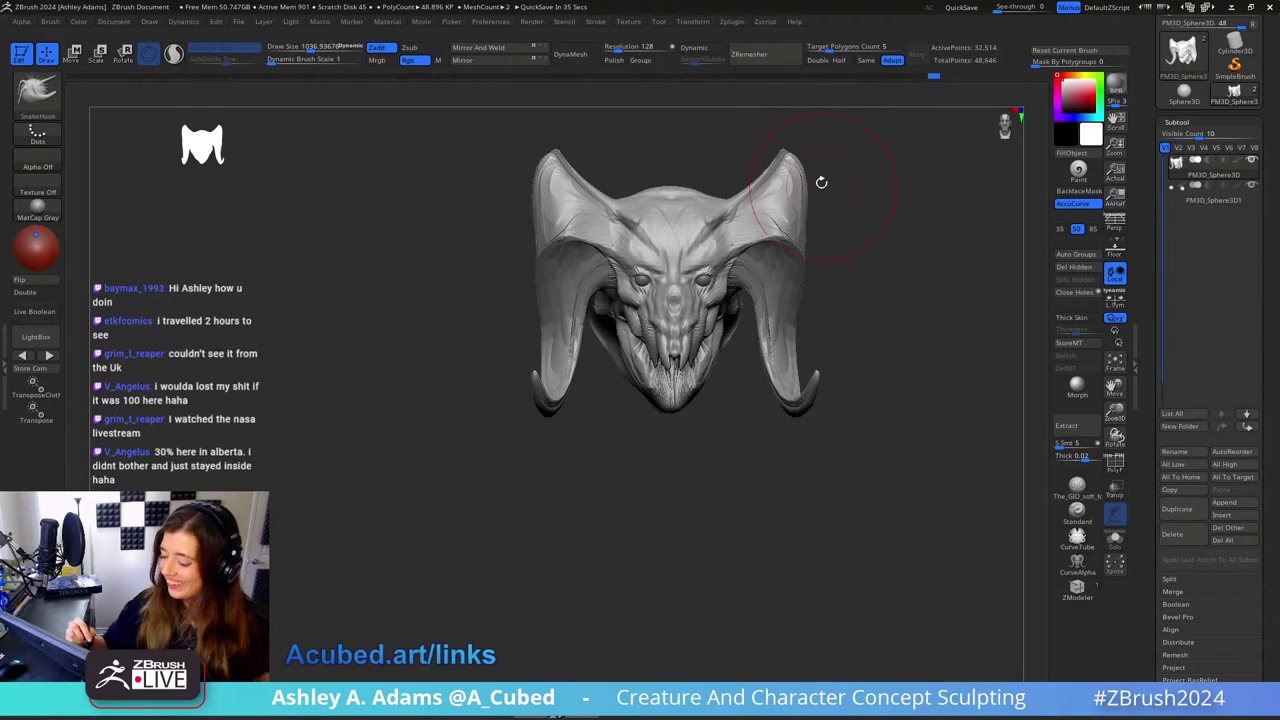
pyautogui.moveTo(820, 180)
pyautogui.mouseDown()
pyautogui.moveTo(841, 263)
pyautogui.moveTo(795, 258)
pyautogui.mouseUp()
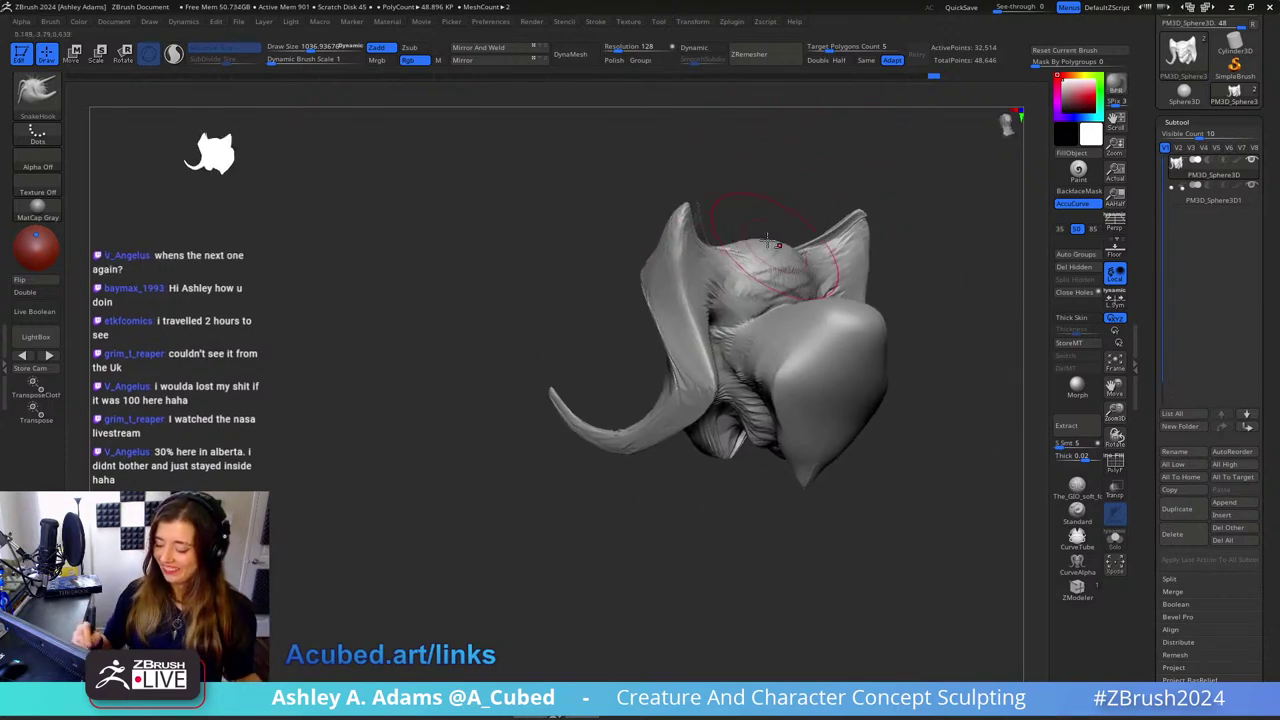
# Step: Adjust the back of the skull where it meets the neck with SnakeHook at a draw size of about 813
pyautogui.moveTo(798, 280); pyautogui.dragTo(803, 340, button='right')
pyautogui.moveTo(777, 286)
pyautogui.mouseDown(button='right')
pyautogui.moveTo(799, 303)
pyautogui.moveTo(768, 286)
pyautogui.moveTo(851, 300)
pyautogui.mouseUp(button='right')
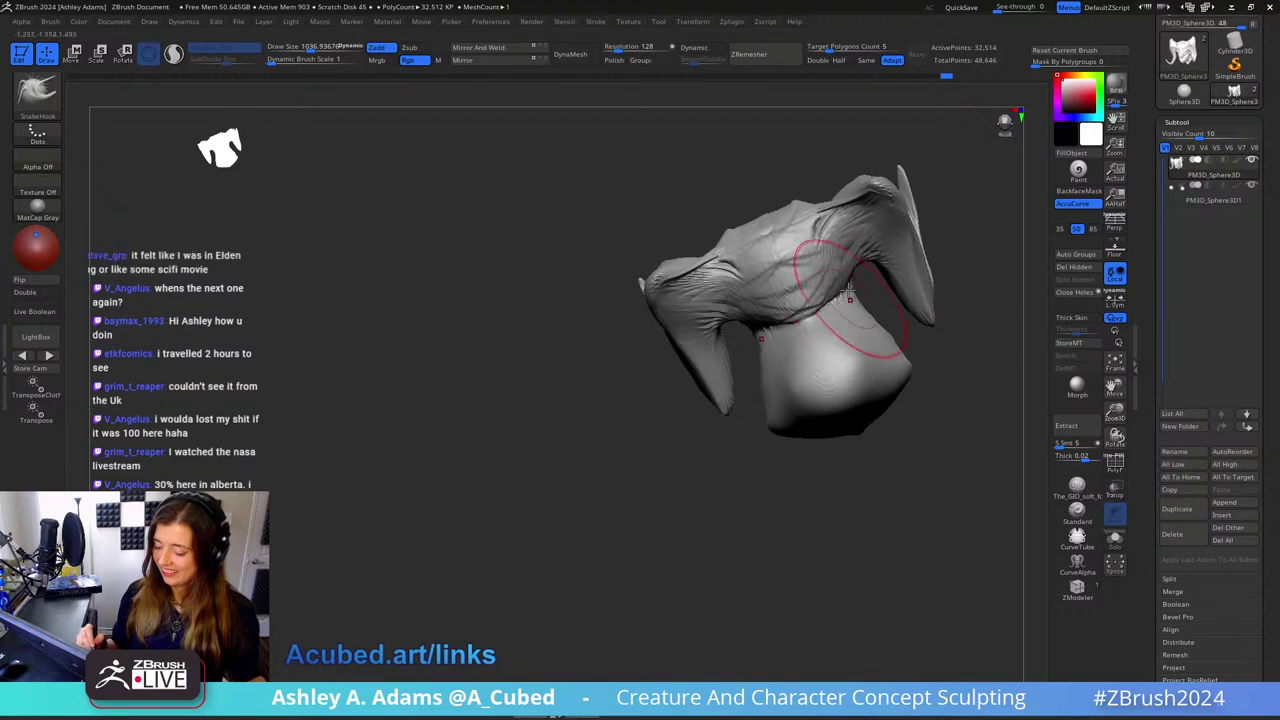
pyautogui.press('space')
pyautogui.moveTo(806, 263); pyautogui.dragTo(786, 263)
pyautogui.moveTo(800, 266); pyautogui.dragTo(846, 290, button='right')
pyautogui.moveTo(842, 297); pyautogui.dragTo(836, 298)
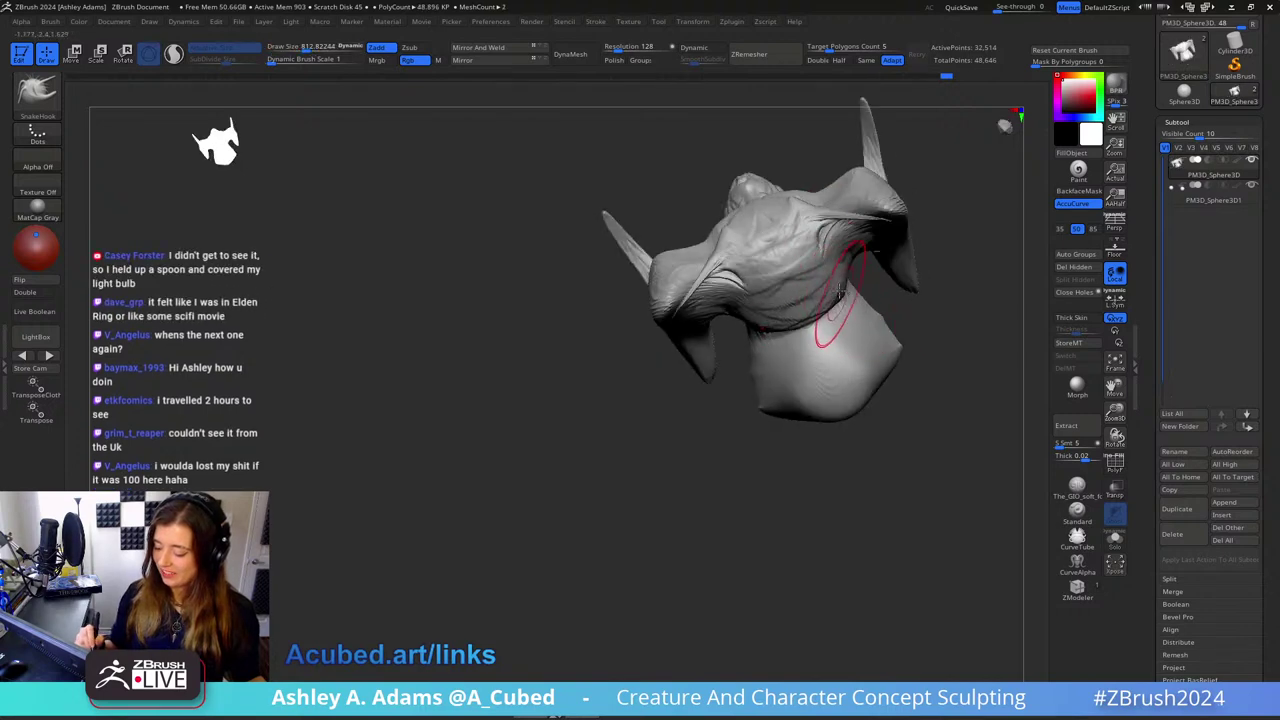
pyautogui.moveTo(838, 298)
pyautogui.mouseDown(button='right')
pyautogui.moveTo(851, 194)
pyautogui.moveTo(865, 270)
pyautogui.moveTo(886, 289)
pyautogui.mouseUp(button='right')
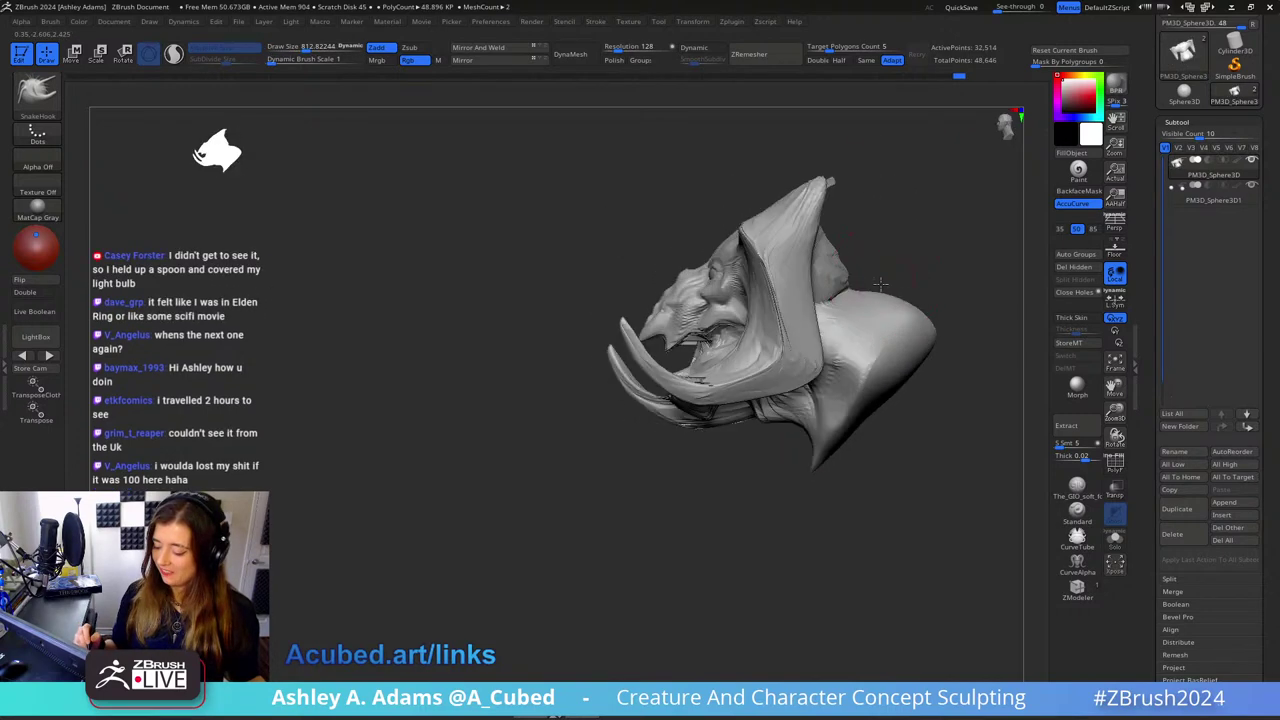
# Step: Reshape the neck and the rear edge of the horns with SnakeHook, reducing the draw size to about 763
pyautogui.press('space')
pyautogui.moveTo(868, 287); pyautogui.dragTo(897, 288)
pyautogui.moveTo(900, 302); pyautogui.dragTo(906, 296, button='right')
pyautogui.press('space')
pyautogui.moveTo(906, 297); pyautogui.dragTo(876, 297)
pyautogui.moveTo(866, 297)
pyautogui.mouseDown(button='right')
pyautogui.moveTo(894, 301)
pyautogui.moveTo(786, 234)
pyautogui.mouseUp(button='right')
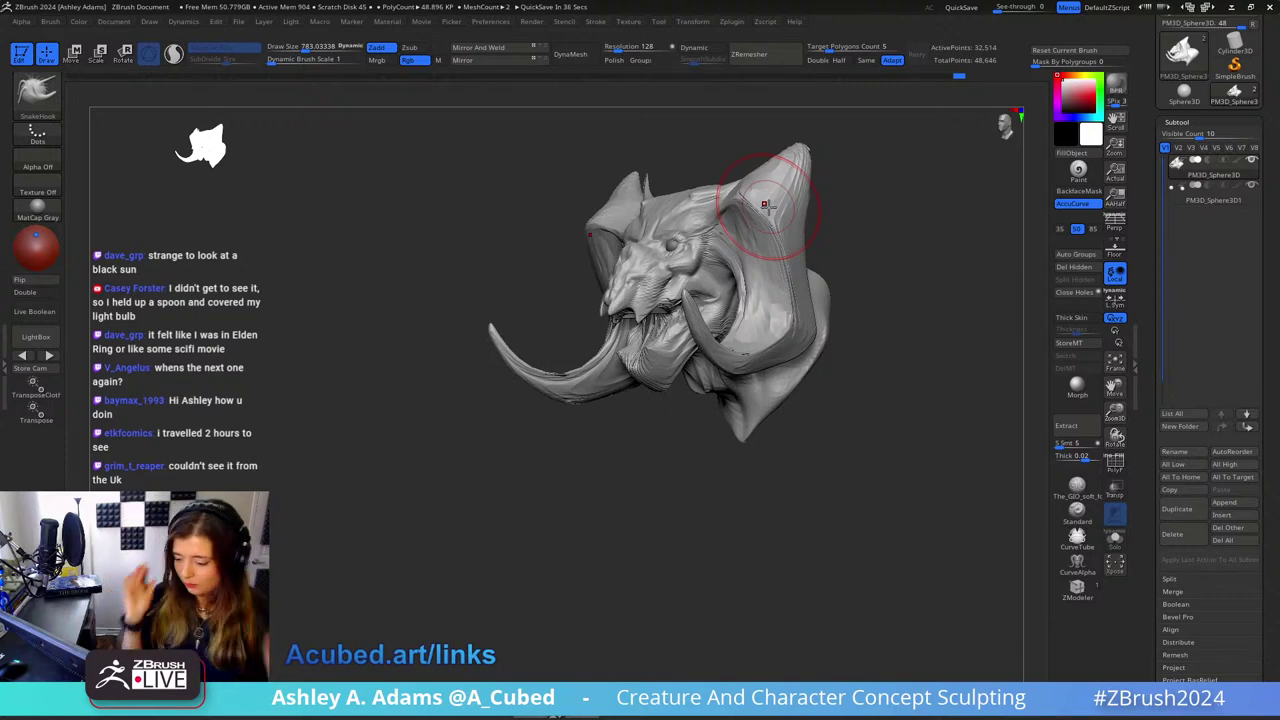
# Step: Pull up the peak of the far horn with SnakeHook at a draw size of about 565
pyautogui.moveTo(600, 203); pyautogui.dragTo(618, 208, button='right')
pyautogui.press('space')
pyautogui.moveTo(623, 199)
pyautogui.mouseDown()
pyautogui.moveTo(604, 200)
pyautogui.moveTo(631, 160)
pyautogui.mouseUp()
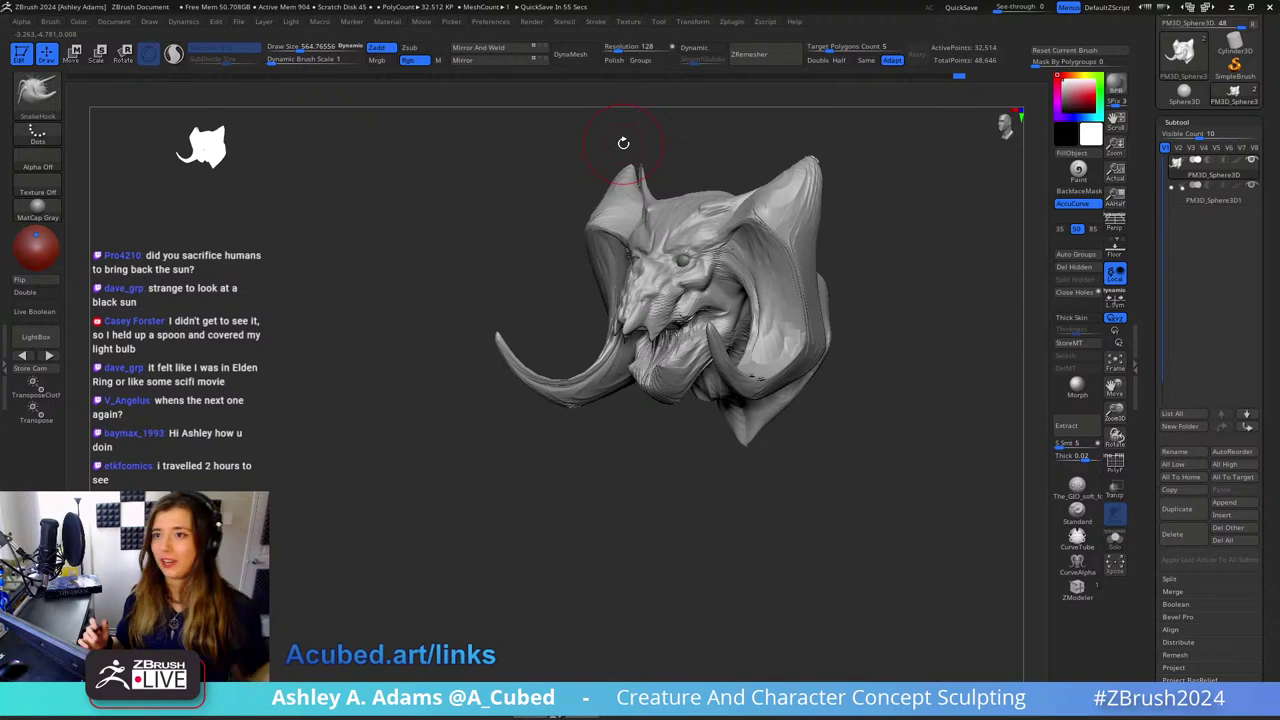
# Step: Reshape the broad side of the horn in profile with SnakeHook, increasing the draw size to about 1525
pyautogui.press('space')
pyautogui.moveTo(851, 212); pyautogui.dragTo(880, 212)
pyautogui.moveTo(900, 214); pyautogui.dragTo(800, 222)
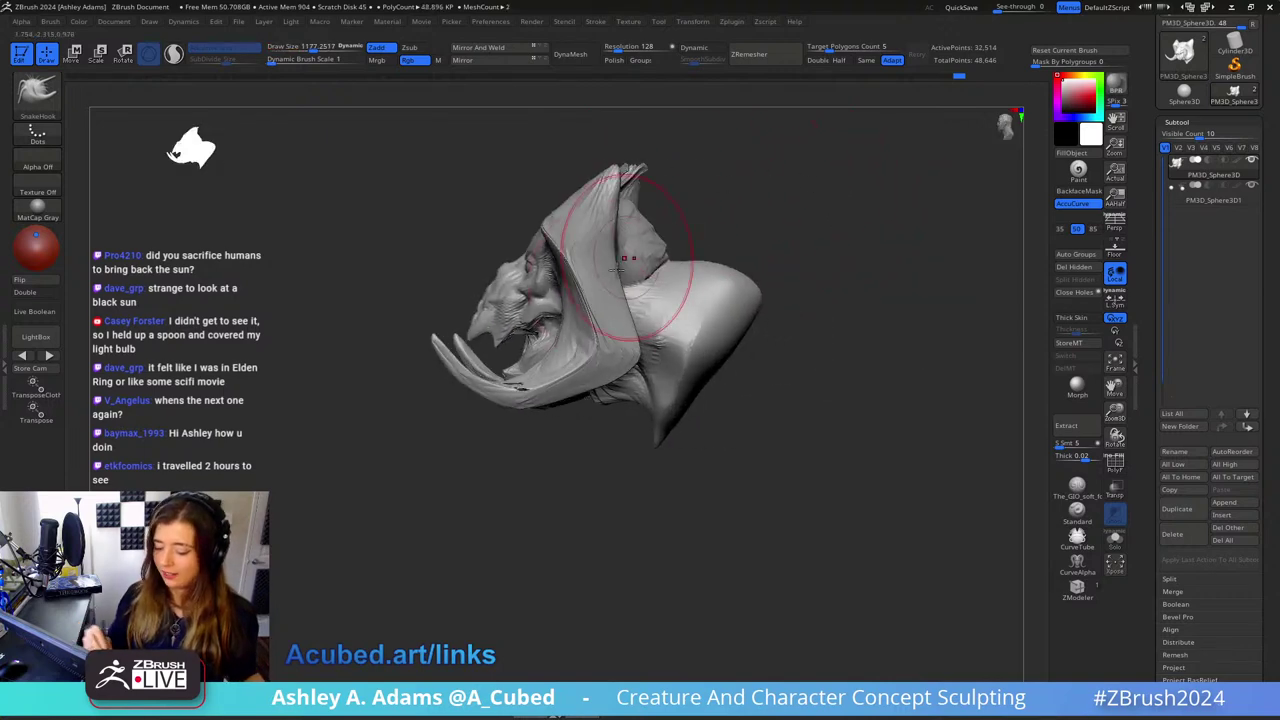
pyautogui.press('space')
pyautogui.moveTo(590, 298); pyautogui.dragTo(602, 288)
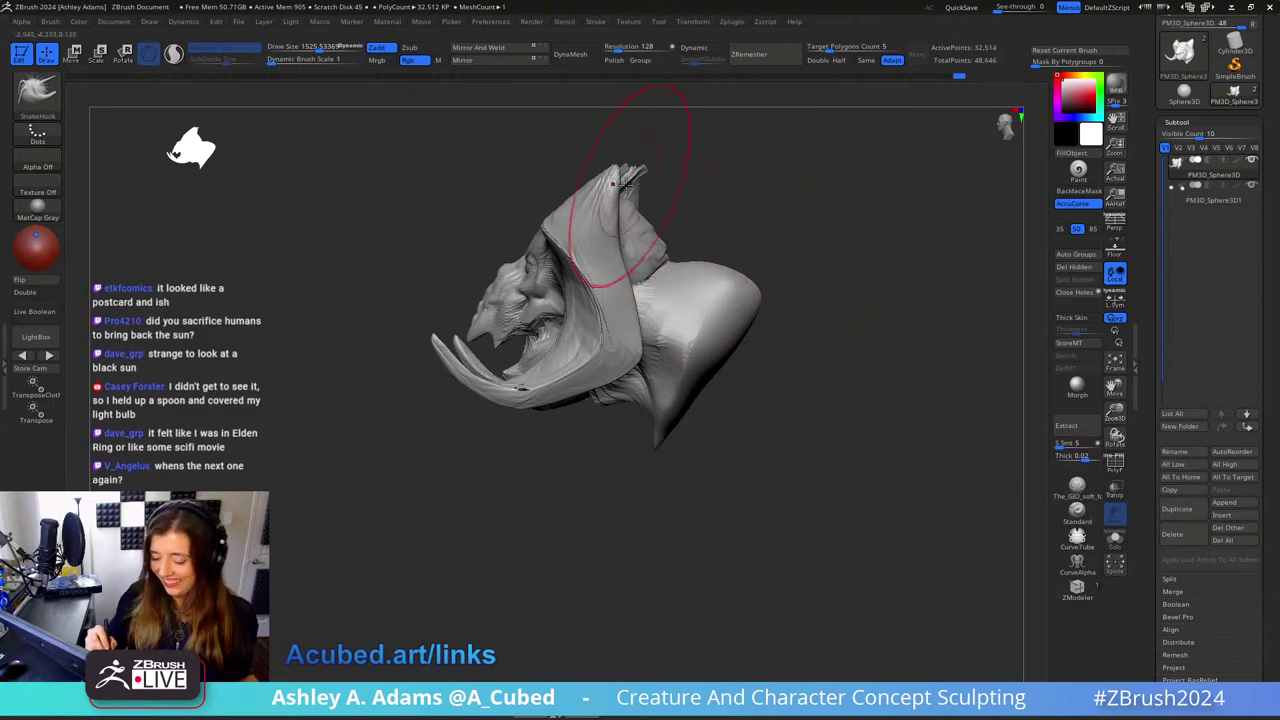
# Step: Shift the horn's upper peak forward in profile with SnakeHook at a draw size of about 1177
pyautogui.press('space')
pyautogui.moveTo(624, 186); pyautogui.dragTo(614, 186)
pyautogui.moveTo(618, 186); pyautogui.dragTo(609, 179)
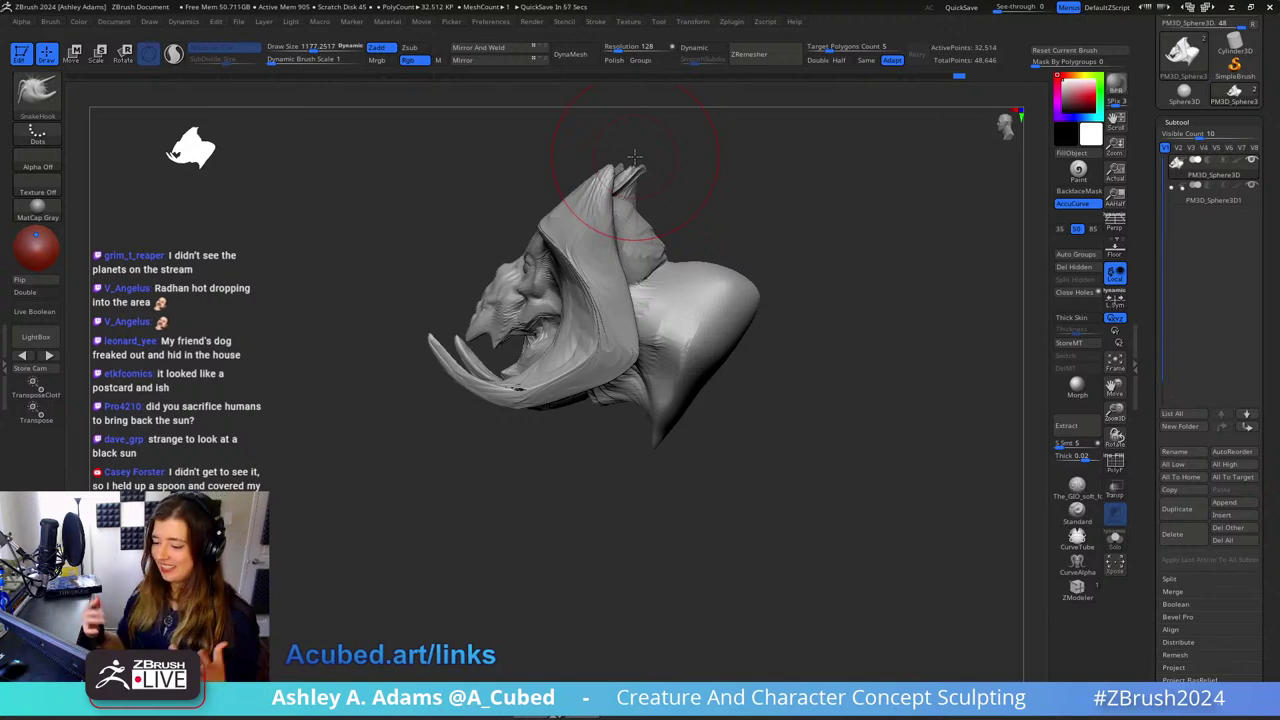
pyautogui.moveTo(634, 156)
pyautogui.mouseDown()
pyautogui.moveTo(792, 238)
pyautogui.moveTo(829, 229)
pyautogui.mouseUp()
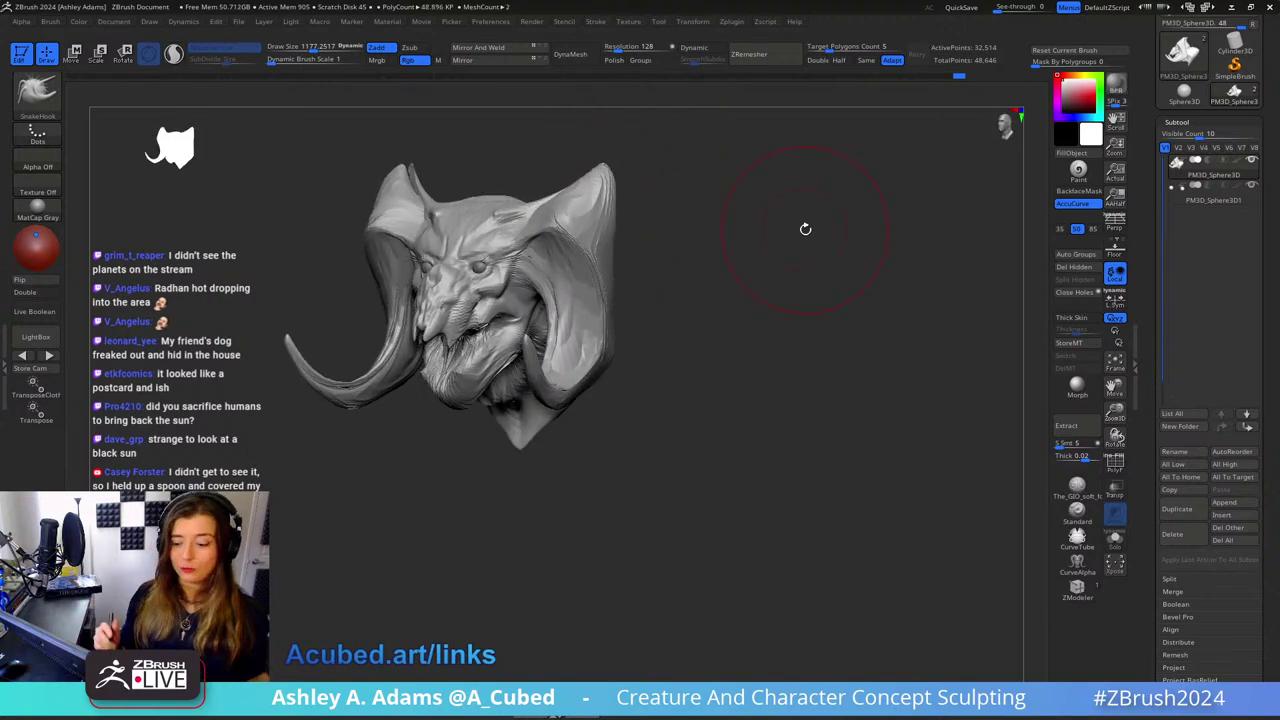
pyautogui.keyDown('alt'); pyautogui.moveTo(666, 277); pyautogui.dragTo(808, 323); pyautogui.keyUp('alt')
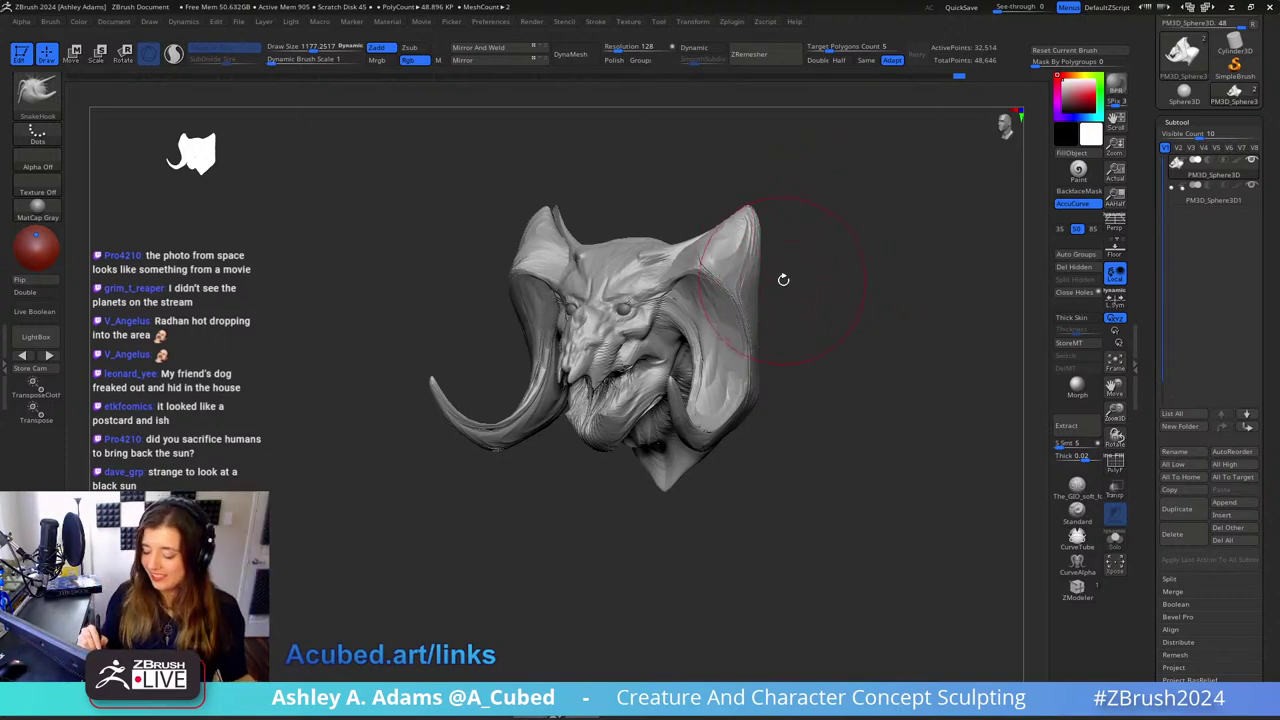
pyautogui.press('space')
pyautogui.moveTo(746, 297)
pyautogui.mouseDown()
pyautogui.moveTo(780, 297)
pyautogui.moveTo(768, 315)
pyautogui.mouseUp()
pyautogui.hotkey('ctrl', 'z')
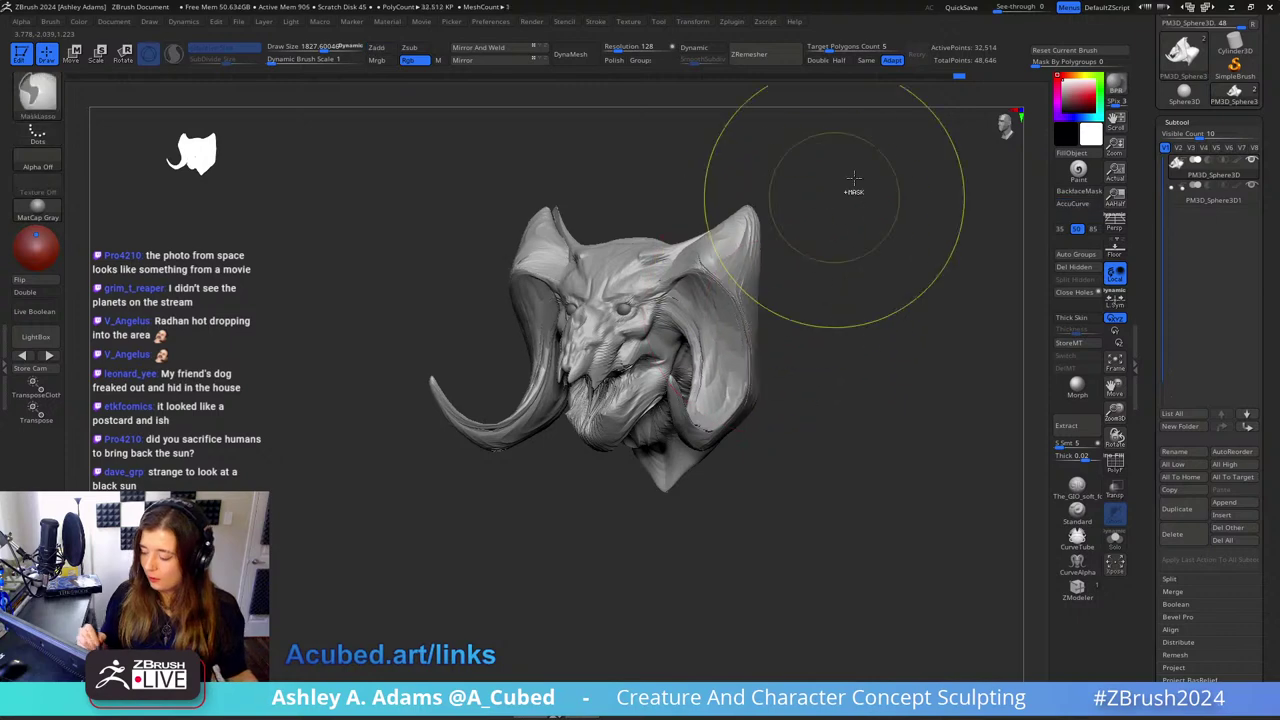
# Step: Turn off AccuCurve and widen the outer side of the horn with SnakeHook, starting at a draw size of about 1828
pyautogui.click(1088, 204)
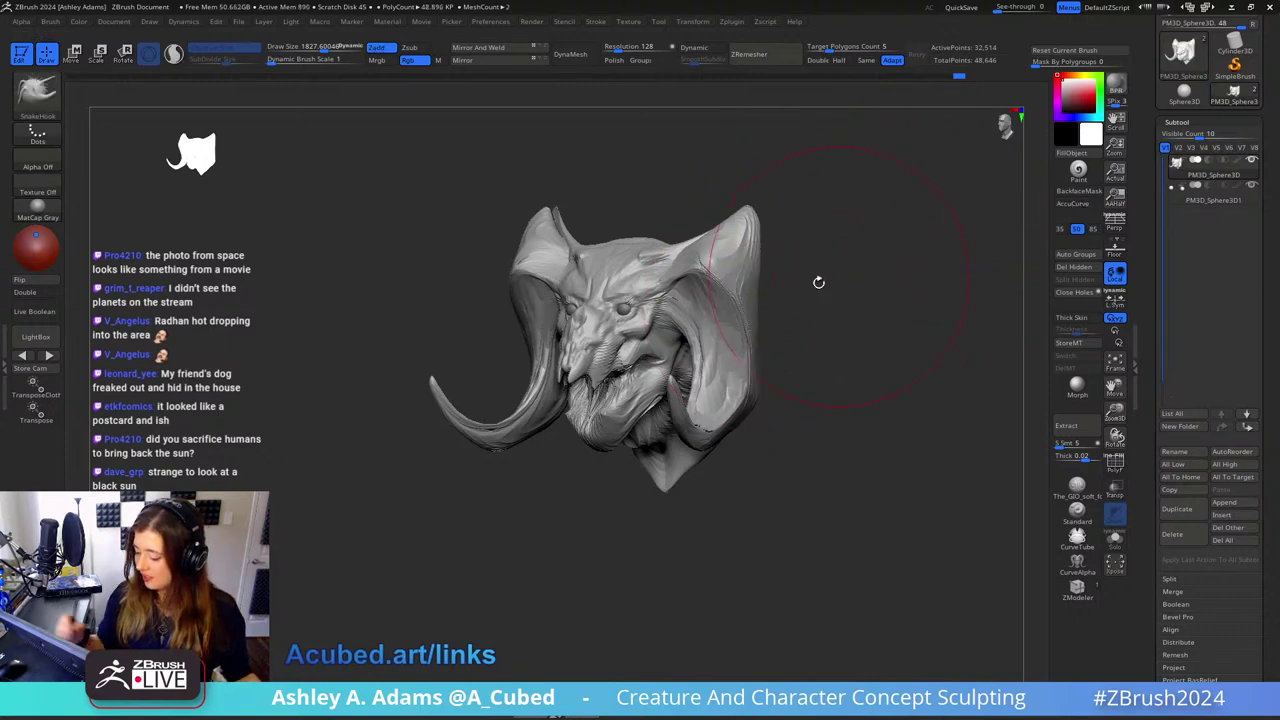
pyautogui.moveTo(752, 322)
pyautogui.mouseDown()
pyautogui.moveTo(771, 325)
pyautogui.moveTo(757, 286)
pyautogui.moveTo(770, 290)
pyautogui.moveTo(764, 320)
pyautogui.mouseUp()
pyautogui.press('s')
pyautogui.press('space')
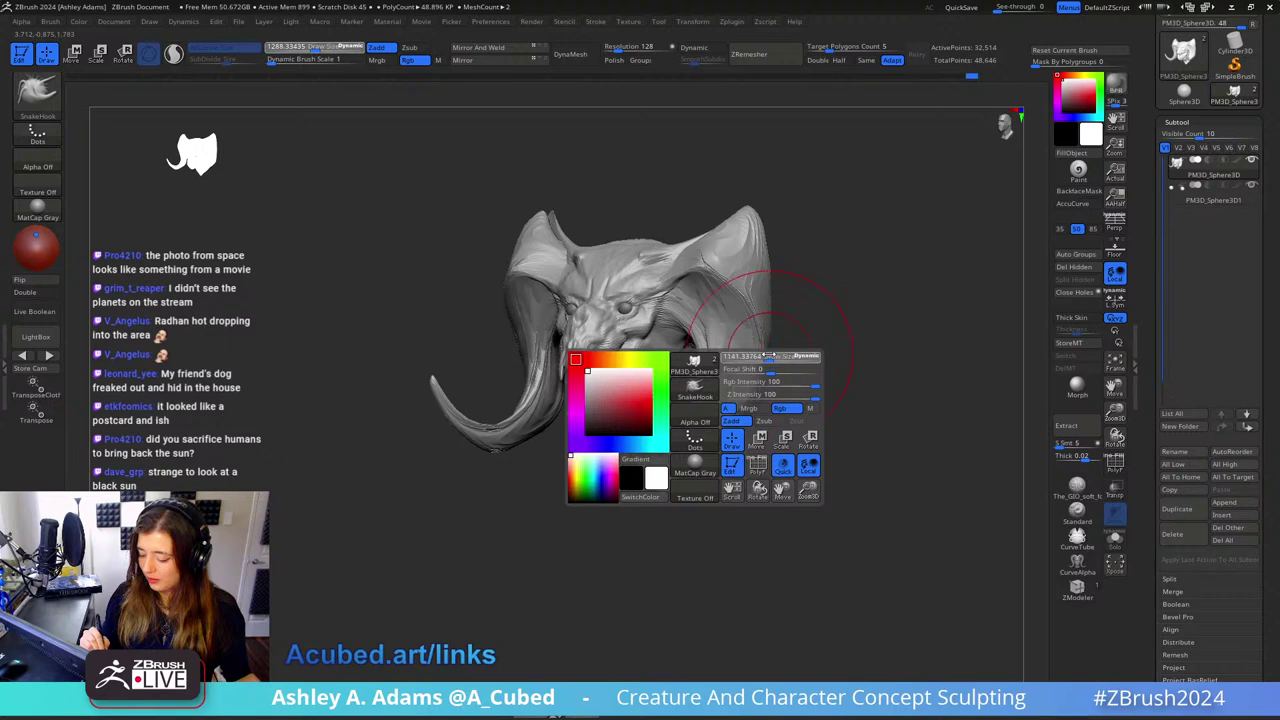
pyautogui.moveTo(773, 365); pyautogui.dragTo(767, 365)
pyautogui.moveTo(778, 308)
pyautogui.mouseDown()
pyautogui.moveTo(754, 274)
pyautogui.moveTo(689, 360)
pyautogui.mouseUp()
pyautogui.press('b')
pyautogui.press('h')
pyautogui.press('p')
pyautogui.press('space')
# Step: Refine the horn's upper surface near its peak with SnakeHook at a draw size of about 725
pyautogui.press('b')
pyautogui.press('s')
pyautogui.press('h')
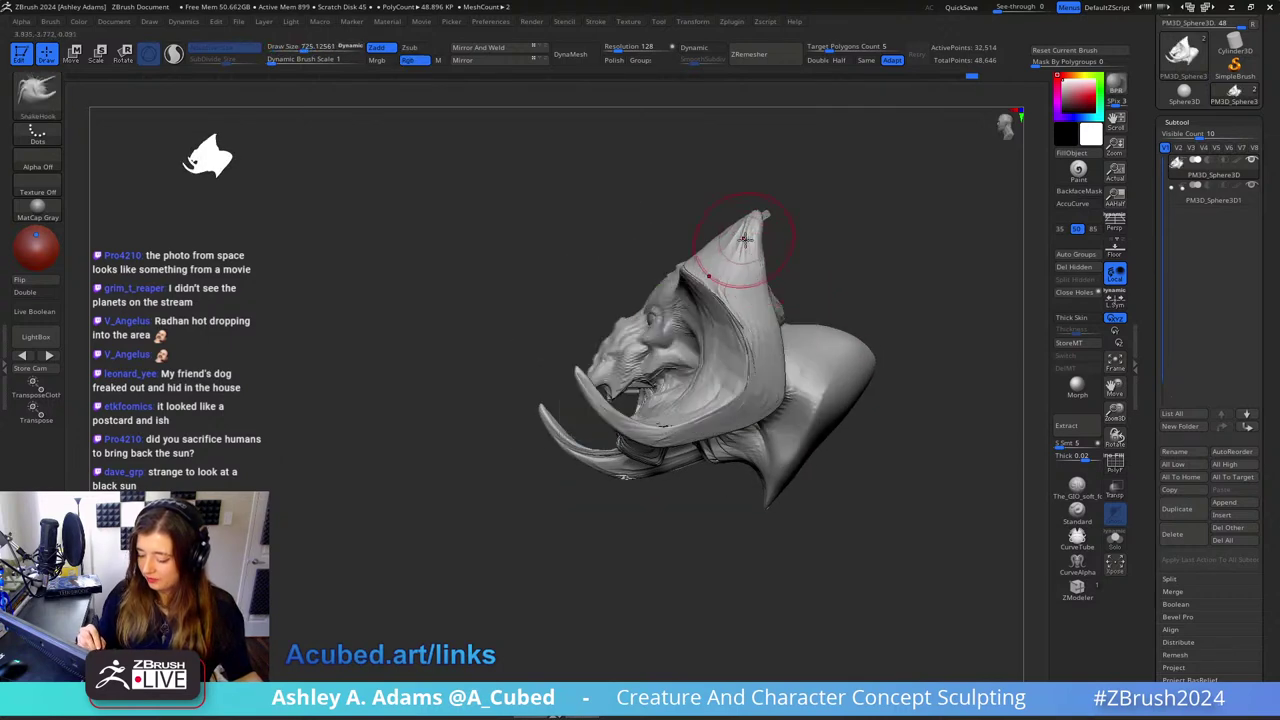
pyautogui.moveTo(768, 300); pyautogui.dragTo(826, 280, button='right')
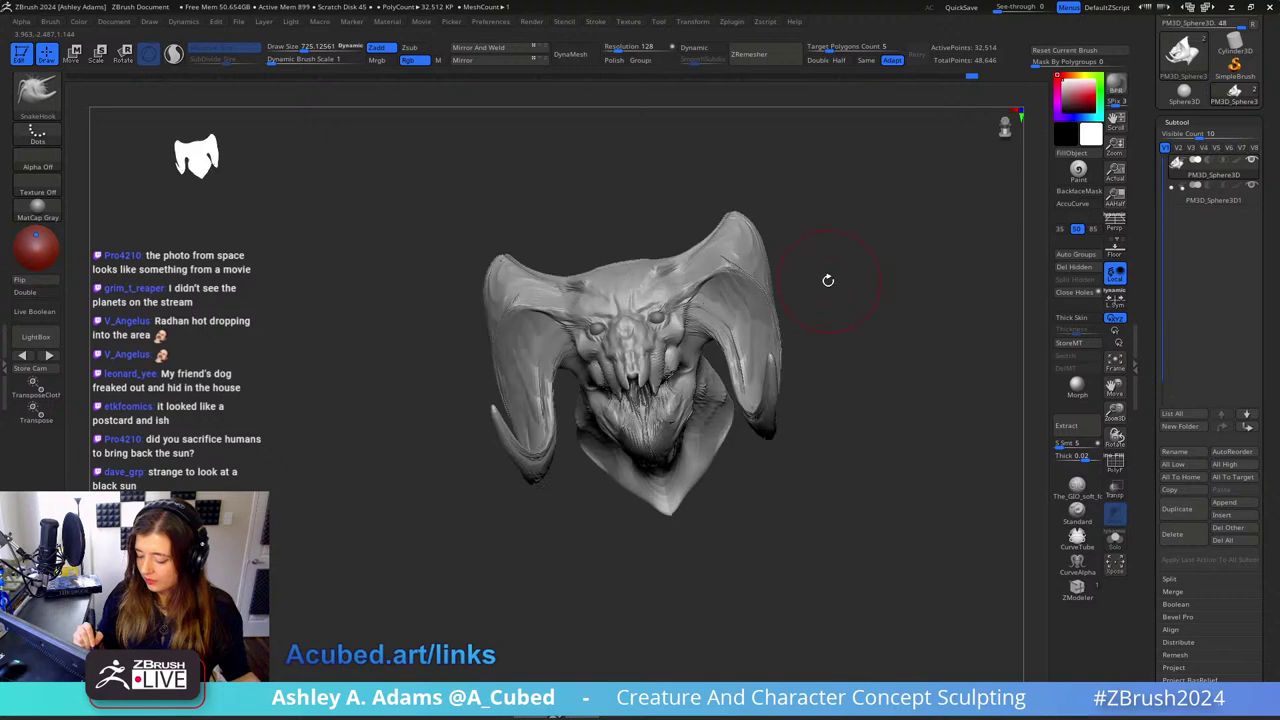
# Step: Adjust the overall horn silhouette from the front with SnakeHook at a draw size of about 1609
pyautogui.press('space')
pyautogui.moveTo(804, 282); pyautogui.dragTo(820, 282)
pyautogui.moveTo(830, 288)
pyautogui.keyDown('shift'); pyautogui.mouseDown()
pyautogui.moveTo(820, 303)
pyautogui.moveTo(800, 268)
pyautogui.mouseUp(); pyautogui.keyUp('shift')
pyautogui.press('space')
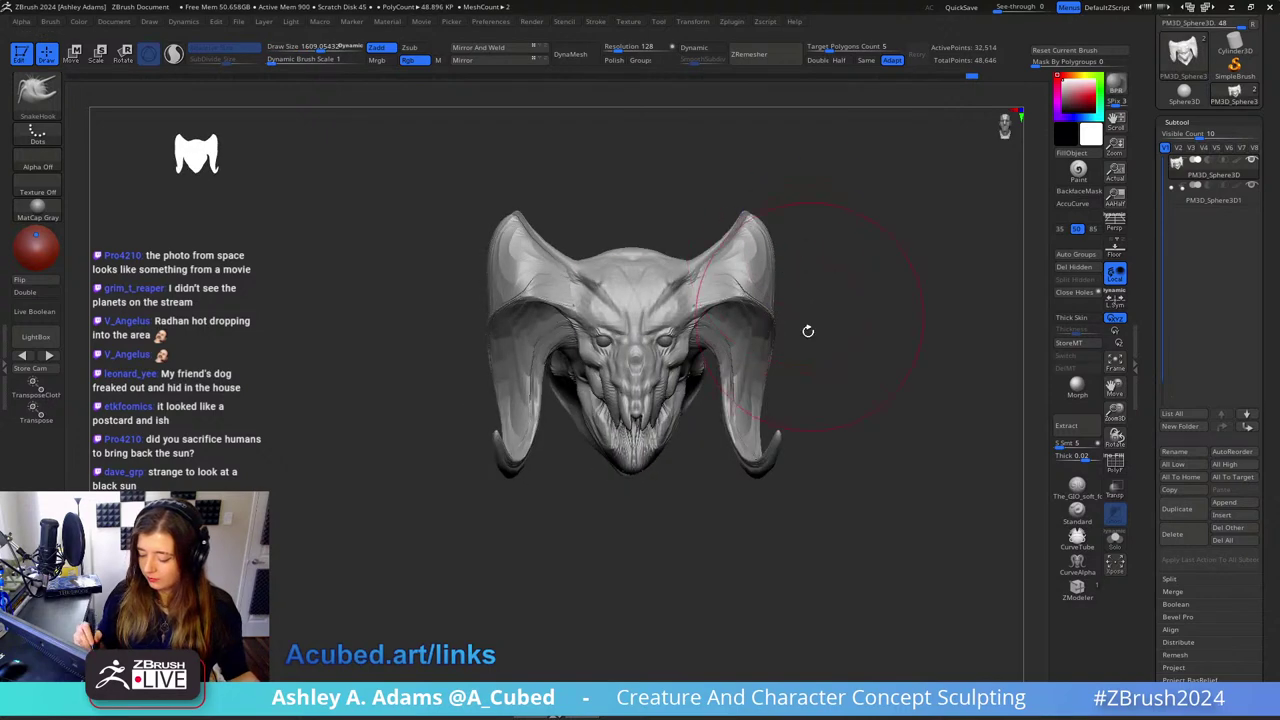
# Step: Pull the lower horn tips outward and upward with SnakeHook at a draw size of about 669
pyautogui.moveTo(782, 407)
pyautogui.keyDown('alt'); pyautogui.mouseDown()
pyautogui.moveTo(872, 337)
pyautogui.moveTo(863, 346)
pyautogui.moveTo(877, 361)
pyautogui.moveTo(890, 354)
pyautogui.moveTo(877, 368)
pyautogui.mouseUp(); pyautogui.keyUp('alt')
pyautogui.press('space')
pyautogui.press('space')
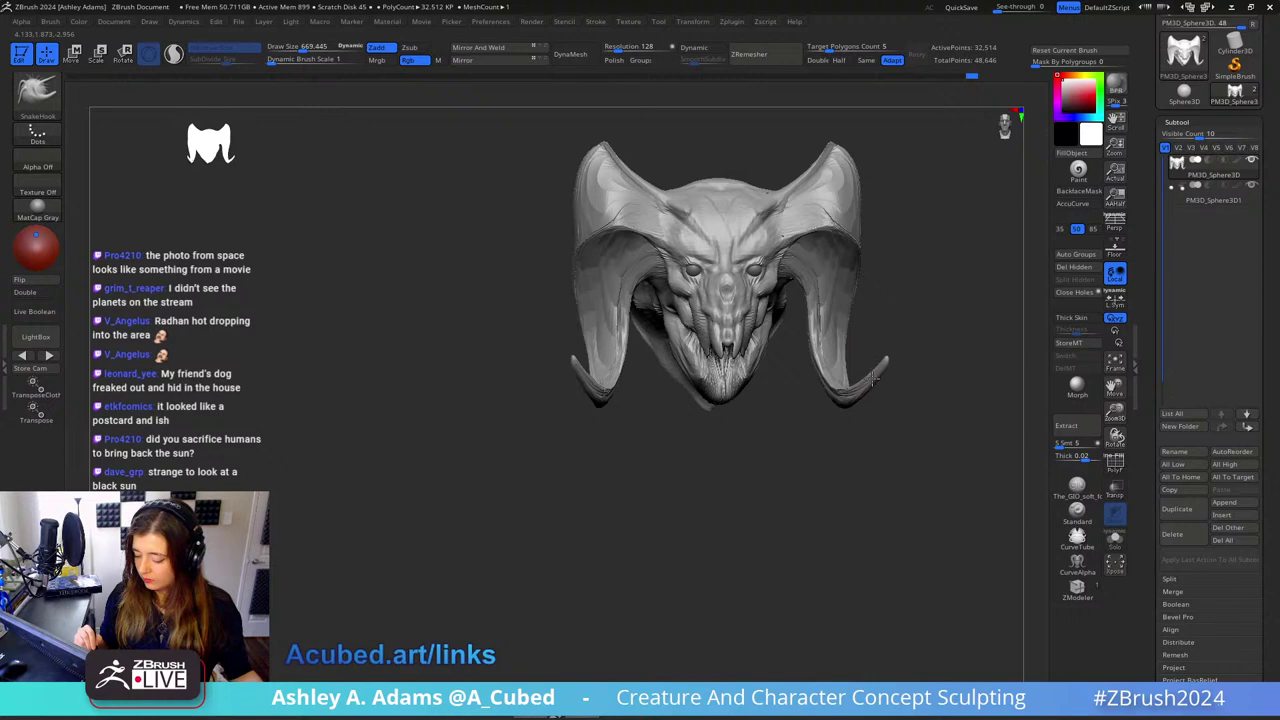
pyautogui.moveTo(876, 369); pyautogui.dragTo(900, 346, button='right')
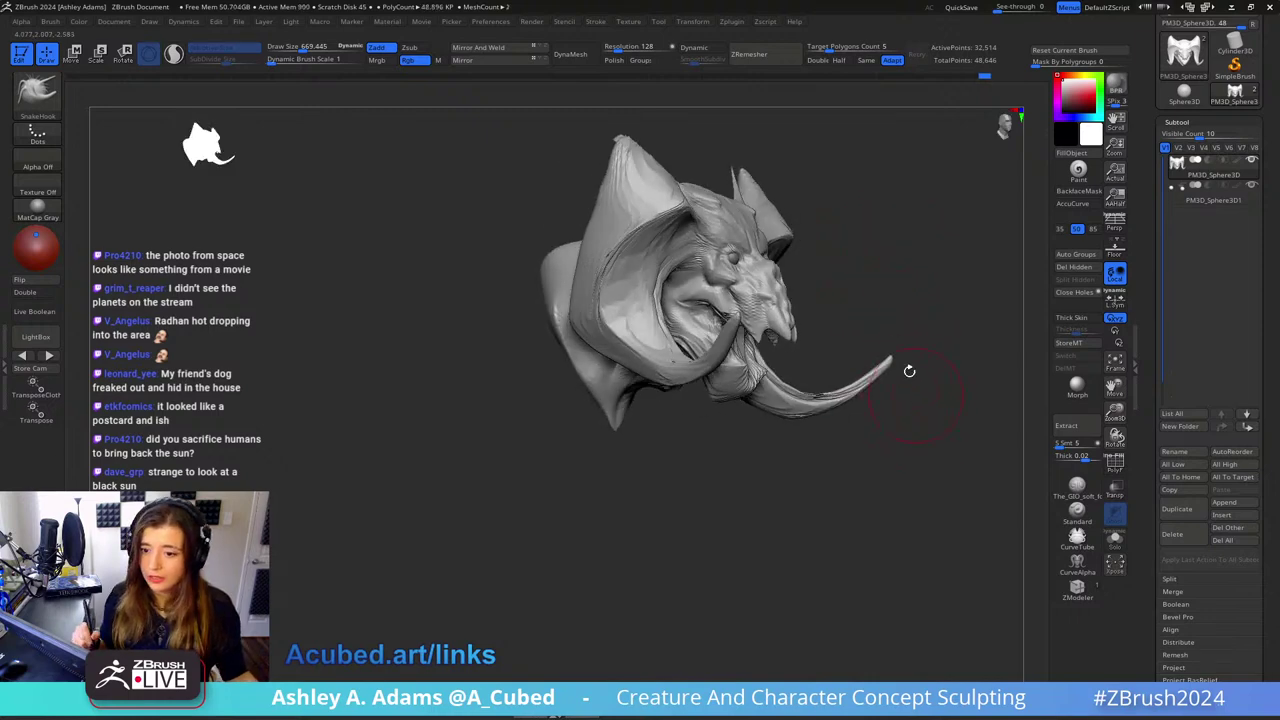
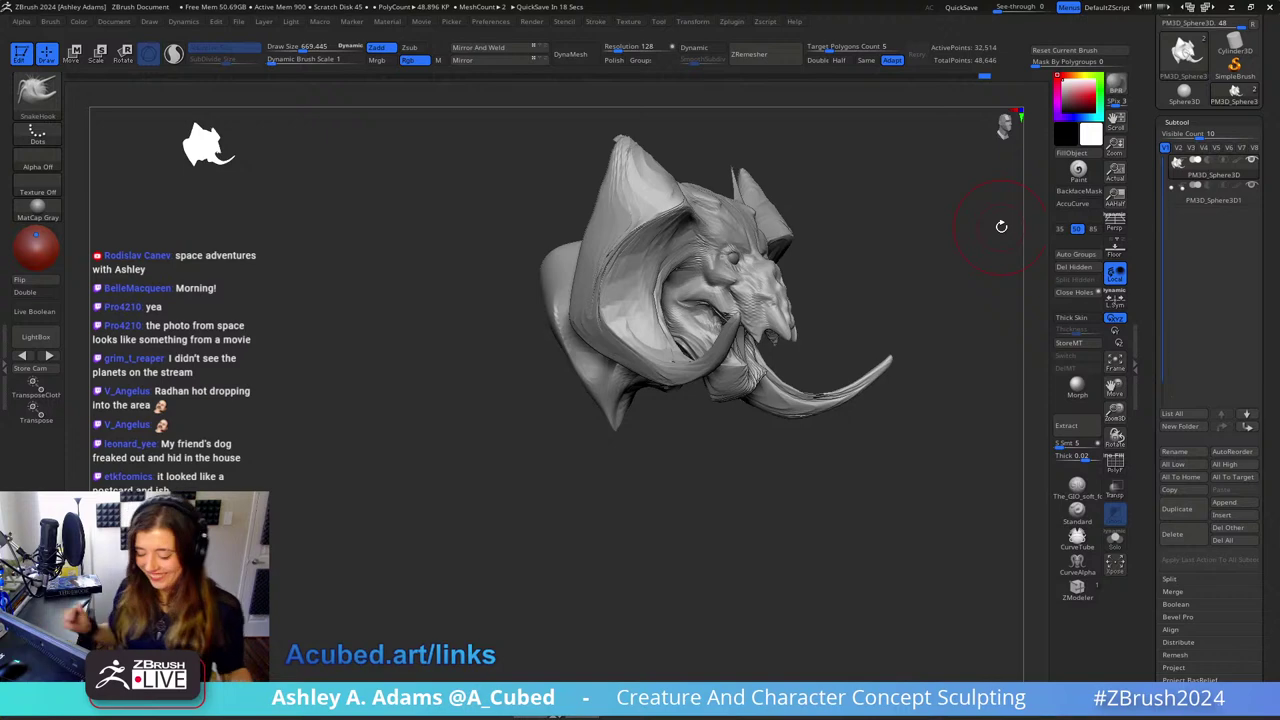
# Step: Reshape the cheek behind the eye and mouth with SnakeHook, reducing the draw size from about 403 to 304
pyautogui.moveTo(882, 243); pyautogui.dragTo(757, 245)
pyautogui.press('space')
pyautogui.click(763, 286)
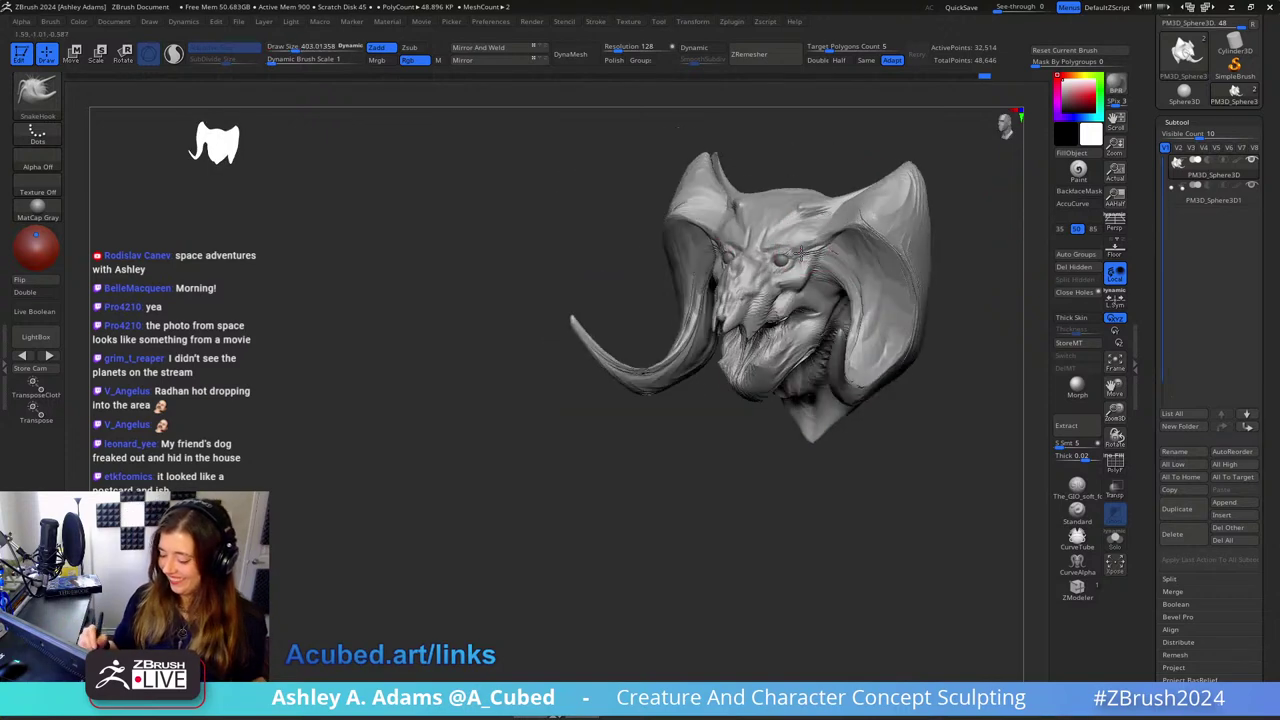
pyautogui.moveTo(801, 252)
pyautogui.mouseDown(button='right')
pyautogui.moveTo(795, 288)
pyautogui.moveTo(813, 305)
pyautogui.mouseUp(button='right')
pyautogui.press('space')
pyautogui.press('space')
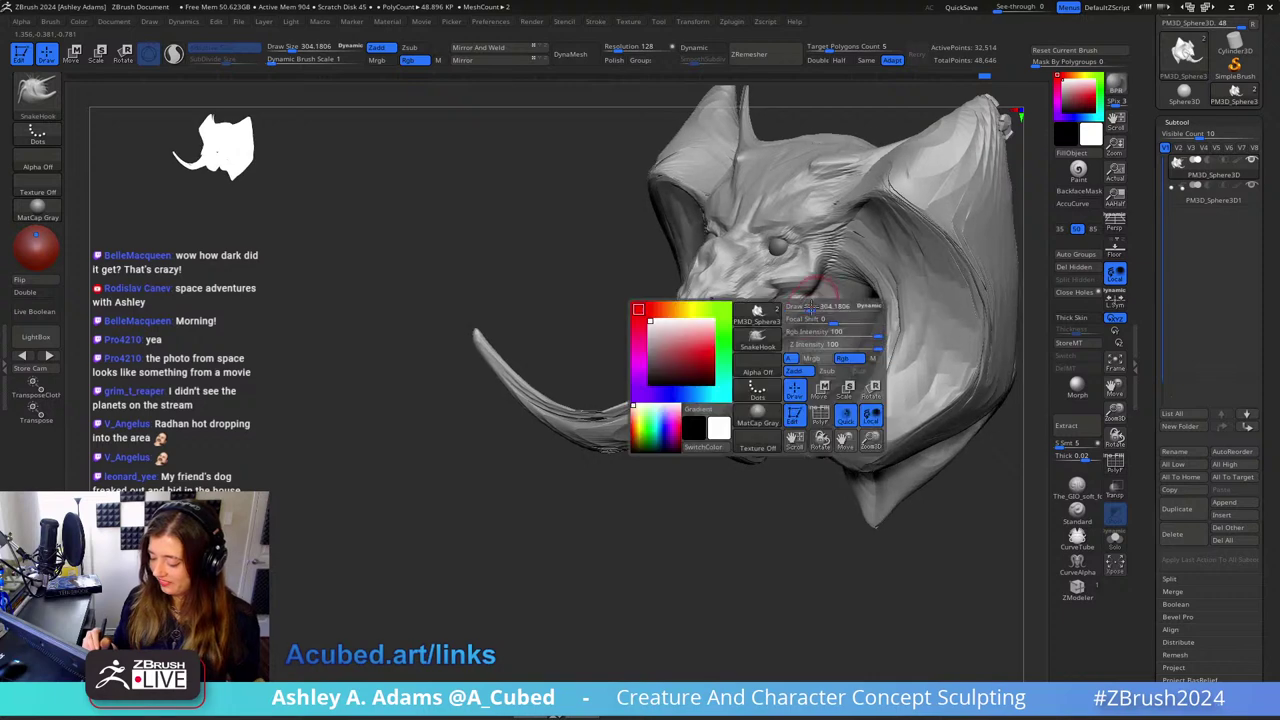
# Step: Carve creases in the cheek behind the mouth with DamStandard, raising the draw size from about 161 to 323
pyautogui.press('b')
pyautogui.press('d')
pyautogui.press('s')
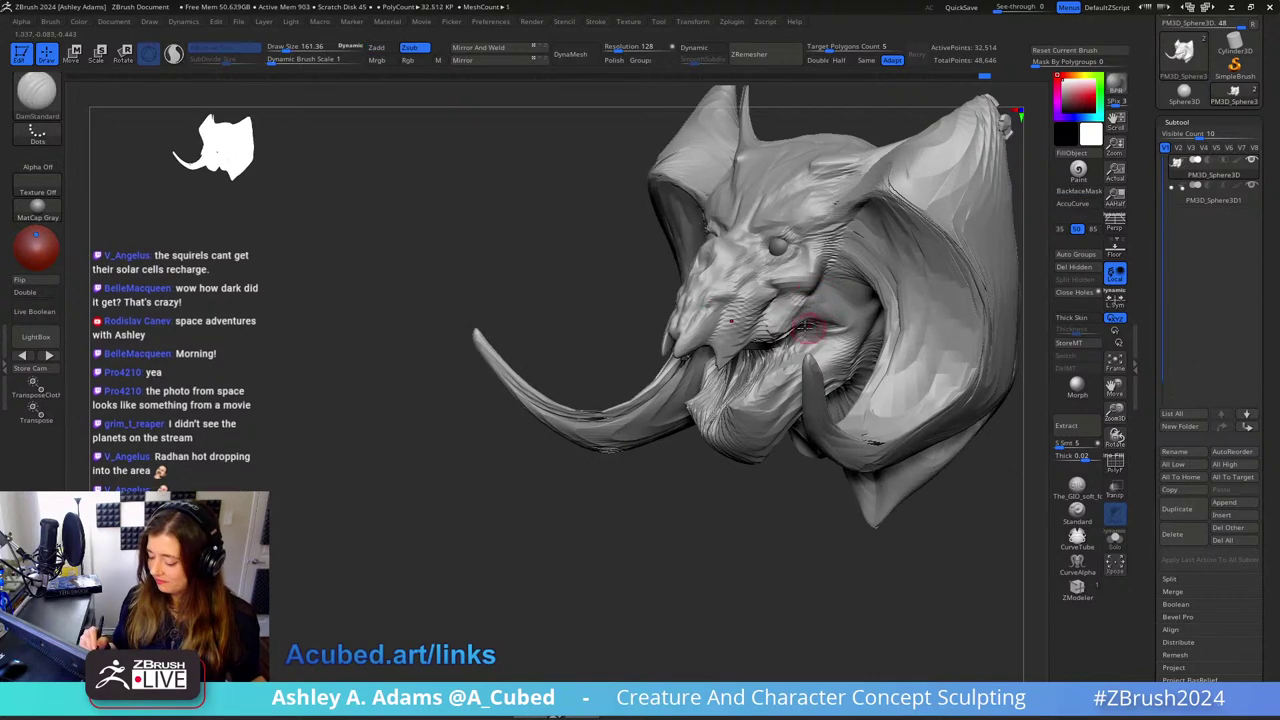
pyautogui.moveTo(806, 310)
pyautogui.mouseDown()
pyautogui.moveTo(840, 304)
pyautogui.moveTo(837, 336)
pyautogui.mouseUp()
pyautogui.keyDown('ctrl'); pyautogui.moveTo(837, 336); pyautogui.dragTo(778, 360, button='right'); pyautogui.keyUp('ctrl')
pyautogui.press('space')
pyautogui.moveTo(818, 289); pyautogui.dragTo(833, 289)
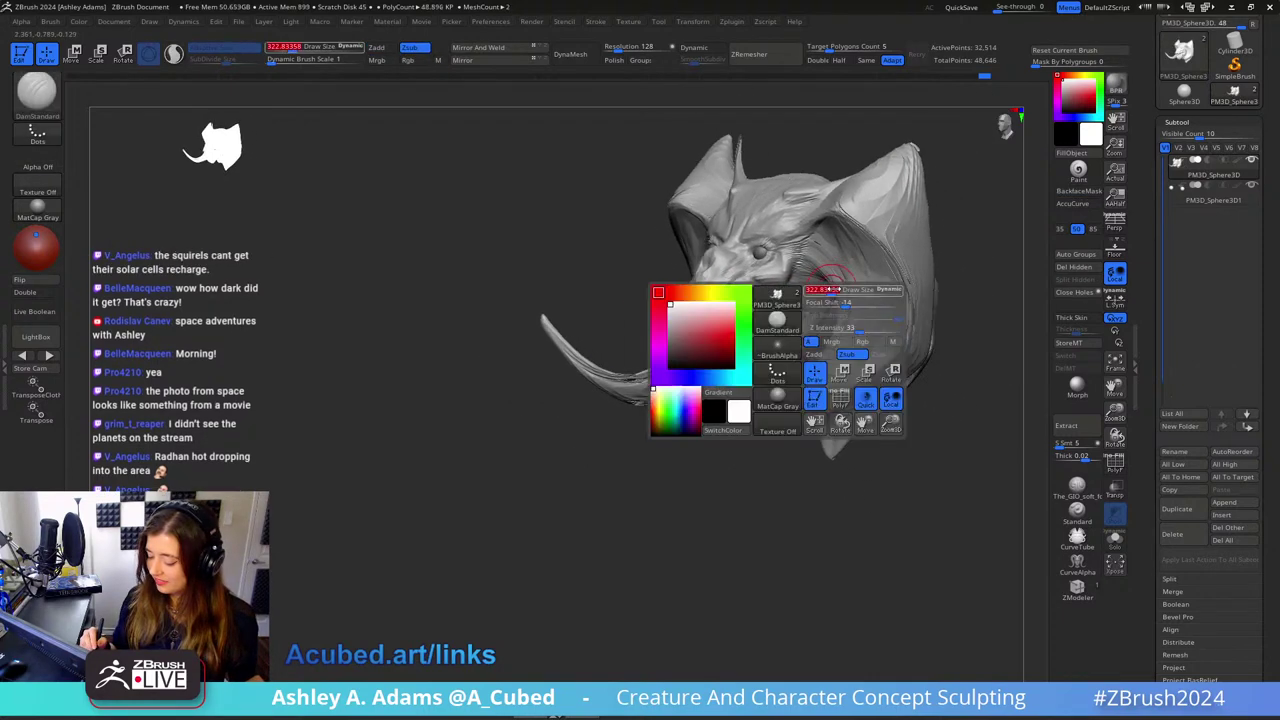
pyautogui.moveTo(830, 289); pyautogui.dragTo(762, 295, button='right')
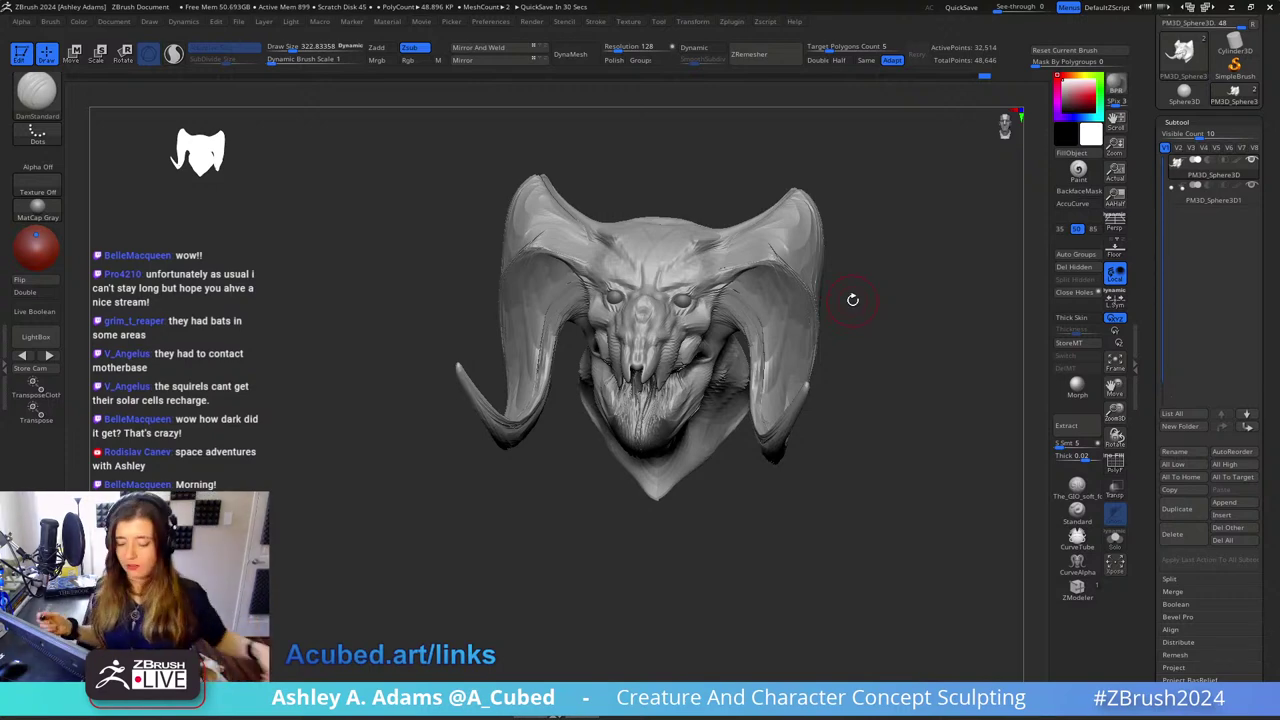
# Step: Adjust the outer side of the upper horns with SnakeHook at a draw size of about 763
pyautogui.moveTo(852, 299)
pyautogui.mouseDown()
pyautogui.moveTo(843, 206)
pyautogui.moveTo(766, 212)
pyautogui.moveTo(776, 197)
pyautogui.mouseUp()
pyautogui.press('b')
pyautogui.press('s')
pyautogui.press('h')
pyautogui.moveTo(836, 250)
pyautogui.mouseDown()
pyautogui.moveTo(852, 250)
pyautogui.moveTo(749, 255)
pyautogui.moveTo(817, 254)
pyautogui.mouseUp()
pyautogui.press('s')
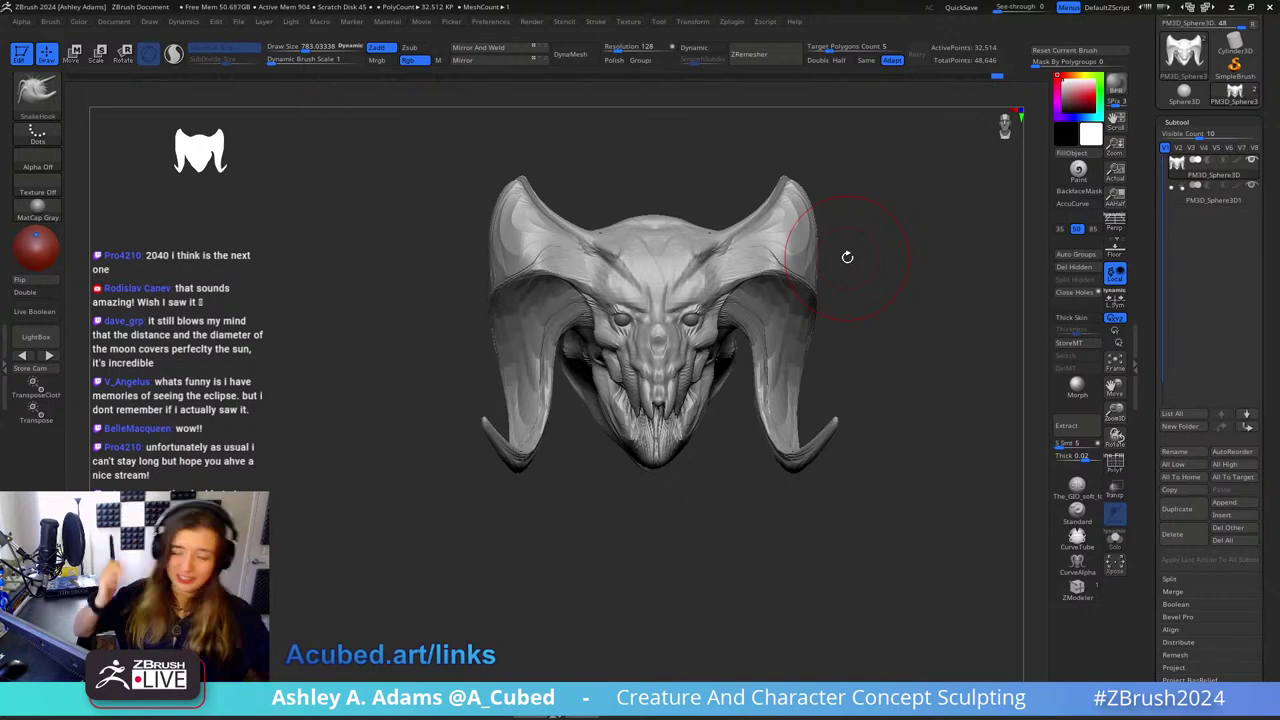
# Step: Turn on AccuCurve and reshape the horns' overhanging rim with SnakeHook at a draw size of about 874
pyautogui.moveTo(851, 266)
pyautogui.mouseDown()
pyautogui.moveTo(786, 278)
pyautogui.moveTo(827, 253)
pyautogui.moveTo(731, 271)
pyautogui.moveTo(771, 257)
pyautogui.mouseUp()
pyautogui.press('space')
pyautogui.press('space')
pyautogui.click(1078, 204)
pyautogui.moveTo(771, 257); pyautogui.dragTo(771, 269, button='right')
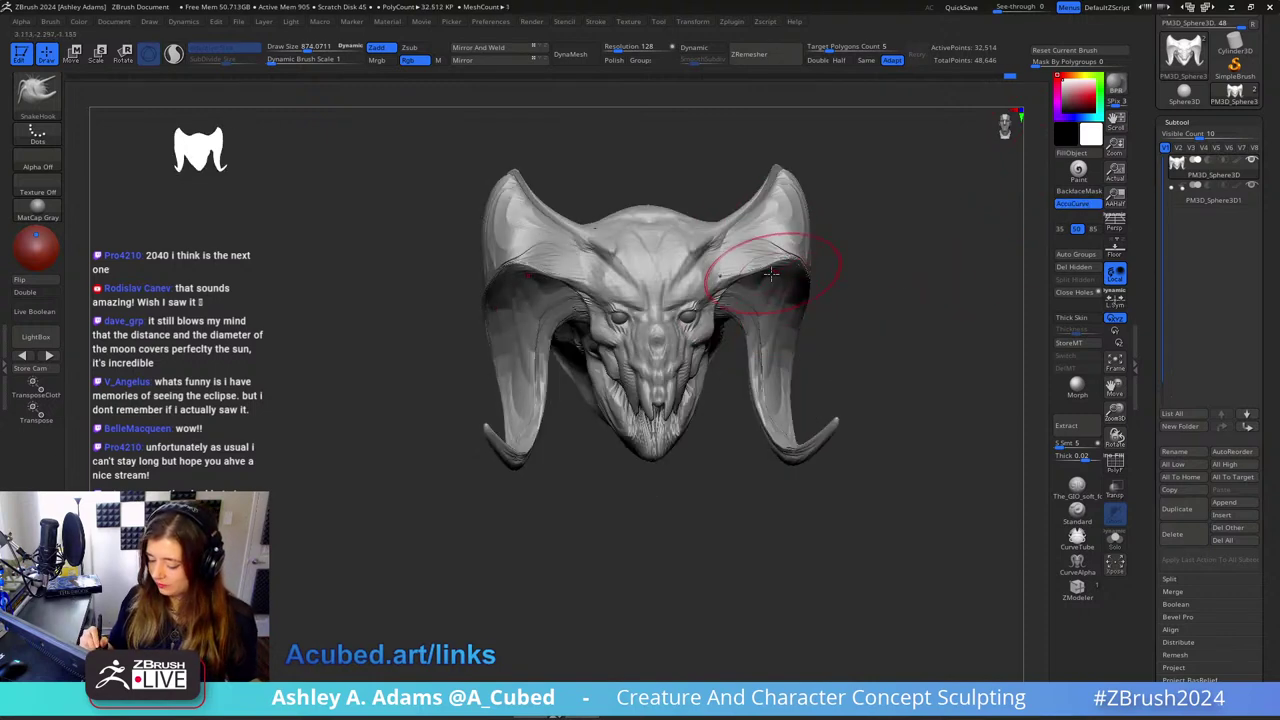
# Step: Refine the horns' overhanging rim and inner edge with SnakeHook, reducing the draw size to about 590
pyautogui.moveTo(771, 269); pyautogui.dragTo(731, 305)
pyautogui.press('space')
pyautogui.moveTo(731, 288)
pyautogui.mouseDown(button='right')
pyautogui.moveTo(714, 314)
pyautogui.moveTo(722, 294)
pyautogui.moveTo(689, 311)
pyautogui.moveTo(770, 300)
pyautogui.mouseUp(button='right')
pyautogui.press('space')
pyautogui.moveTo(710, 307); pyautogui.dragTo(733, 303)
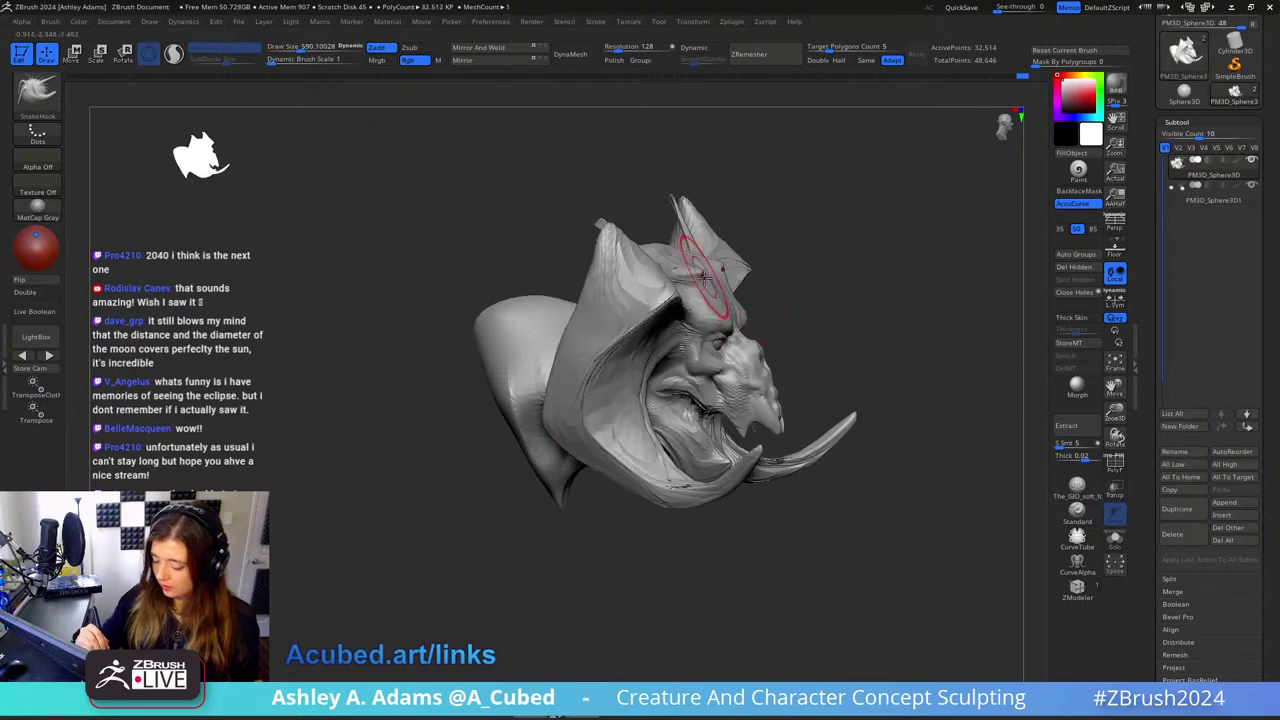
pyautogui.moveTo(710, 272)
pyautogui.mouseDown(button='right')
pyautogui.moveTo(771, 274)
pyautogui.moveTo(772, 252)
pyautogui.moveTo(731, 211)
pyautogui.mouseUp(button='right')
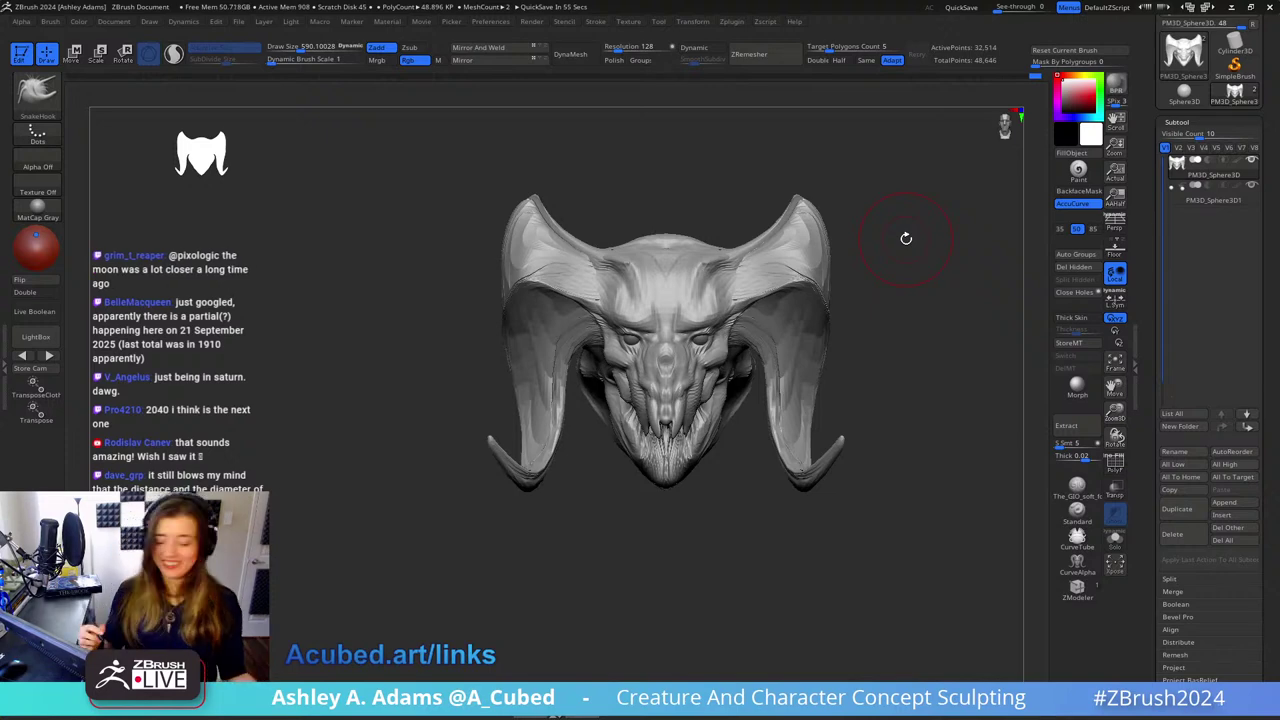
# Step: Adjust the outer edges of the upper horns with SnakeHook at a draw size of about 590
pyautogui.moveTo(809, 280); pyautogui.dragTo(811, 331, button='right')
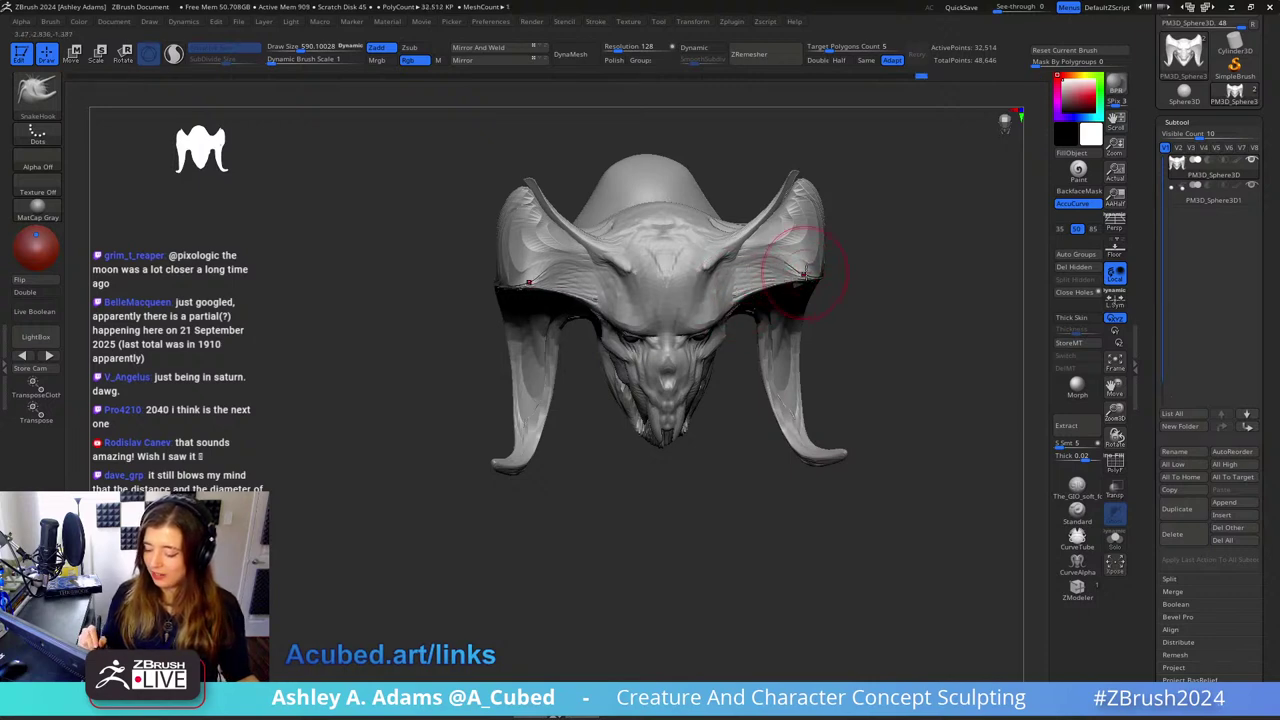
pyautogui.moveTo(801, 296); pyautogui.dragTo(811, 176, button='right')
pyautogui.moveTo(901, 235); pyautogui.dragTo(862, 244, button='right')
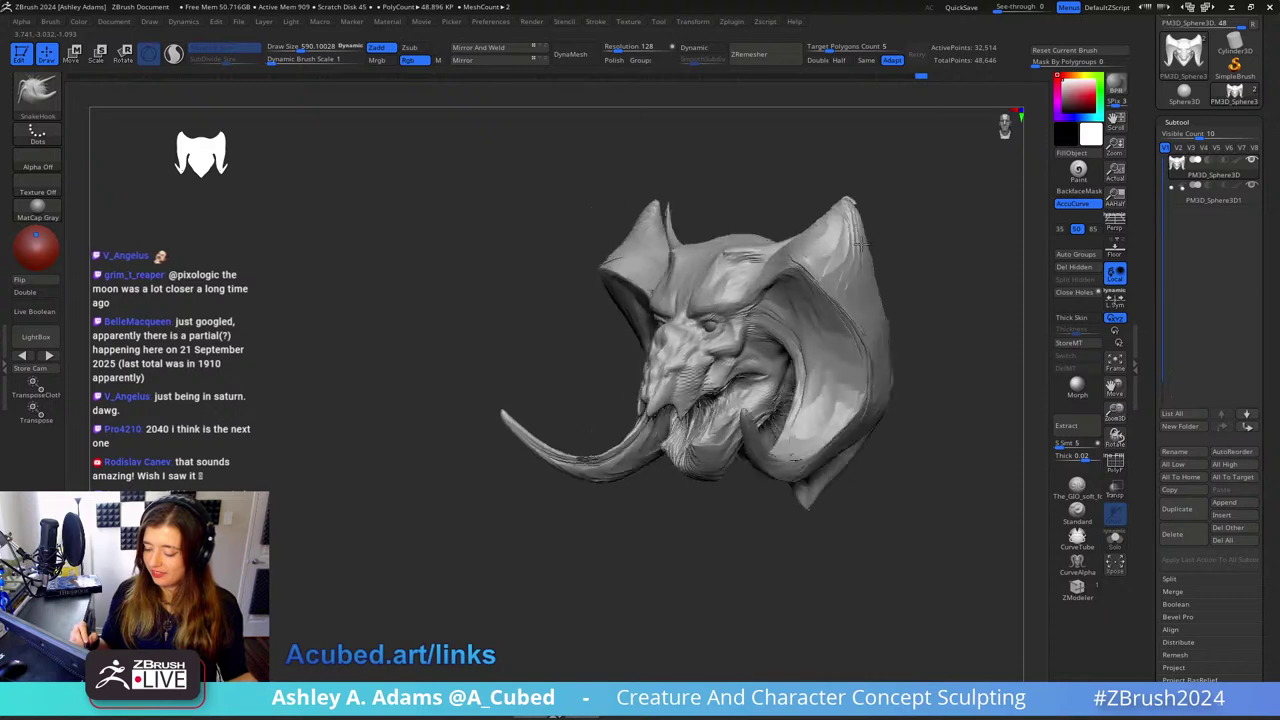
pyautogui.moveTo(861, 245)
pyautogui.mouseDown()
pyautogui.moveTo(815, 300)
pyautogui.moveTo(812, 335)
pyautogui.moveTo(800, 186)
pyautogui.moveTo(803, 268)
pyautogui.moveTo(797, 240)
pyautogui.moveTo(897, 271)
pyautogui.moveTo(822, 272)
pyautogui.mouseUp()
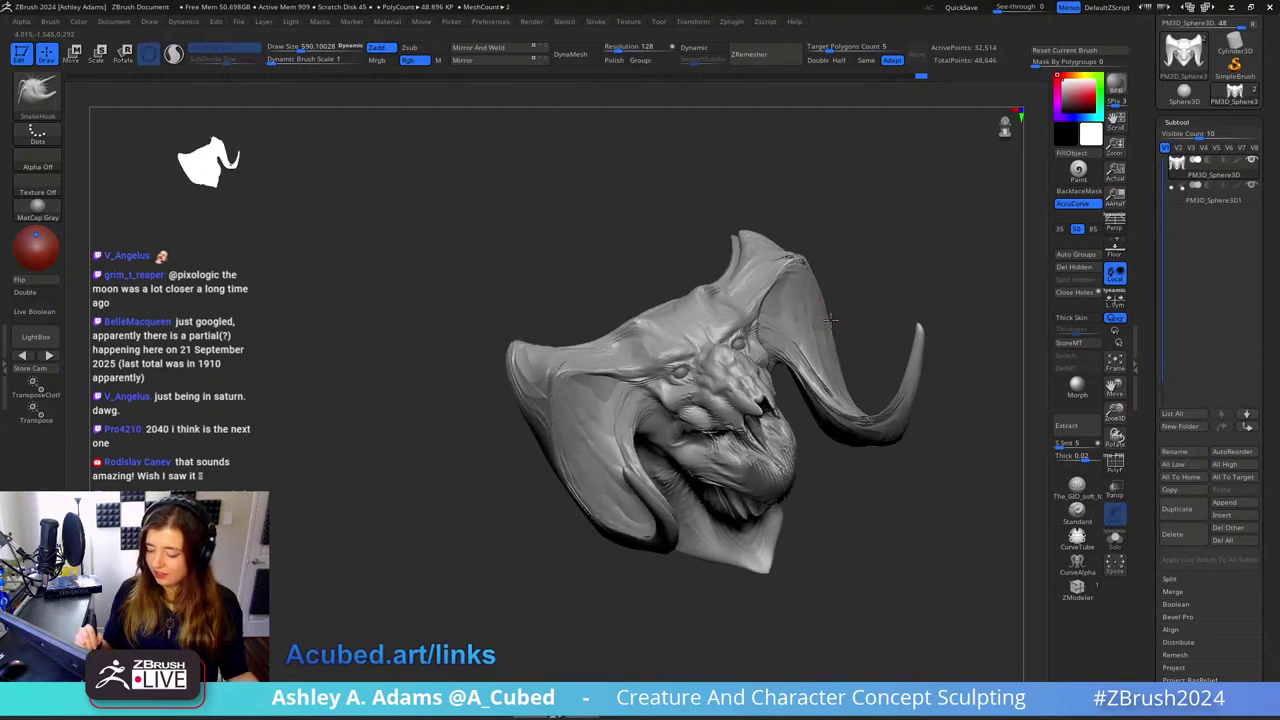
pyautogui.keyDown('ctrl'); pyautogui.moveTo(889, 309); pyautogui.dragTo(873, 312, button='right'); pyautogui.keyUp('ctrl')
pyautogui.keyDown('shift'); pyautogui.moveTo(873, 312); pyautogui.dragTo(857, 317); pyautogui.keyUp('shift')
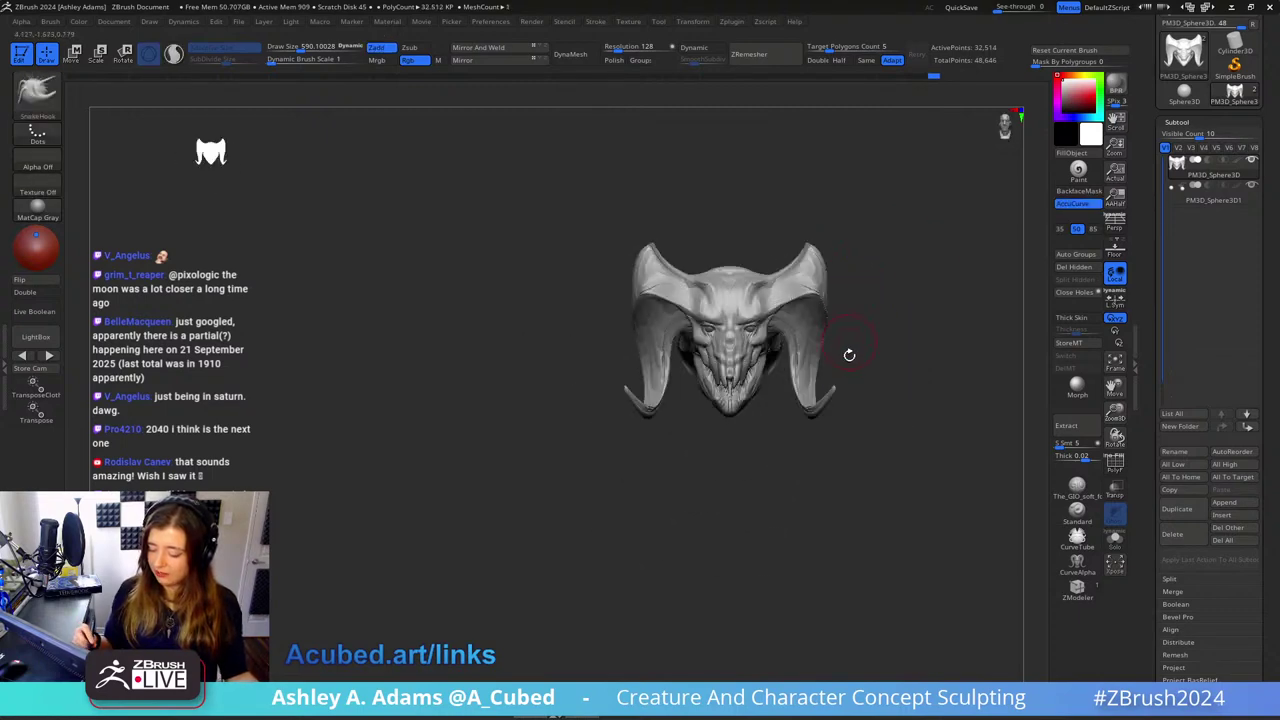
# Step: Raise the SnakeHook draw size to about 1288 and adjust the lower curves of the horns
pyautogui.press('space')
pyautogui.moveTo(835, 398)
pyautogui.mouseDown()
pyautogui.moveTo(849, 398)
pyautogui.moveTo(826, 401)
pyautogui.mouseUp()
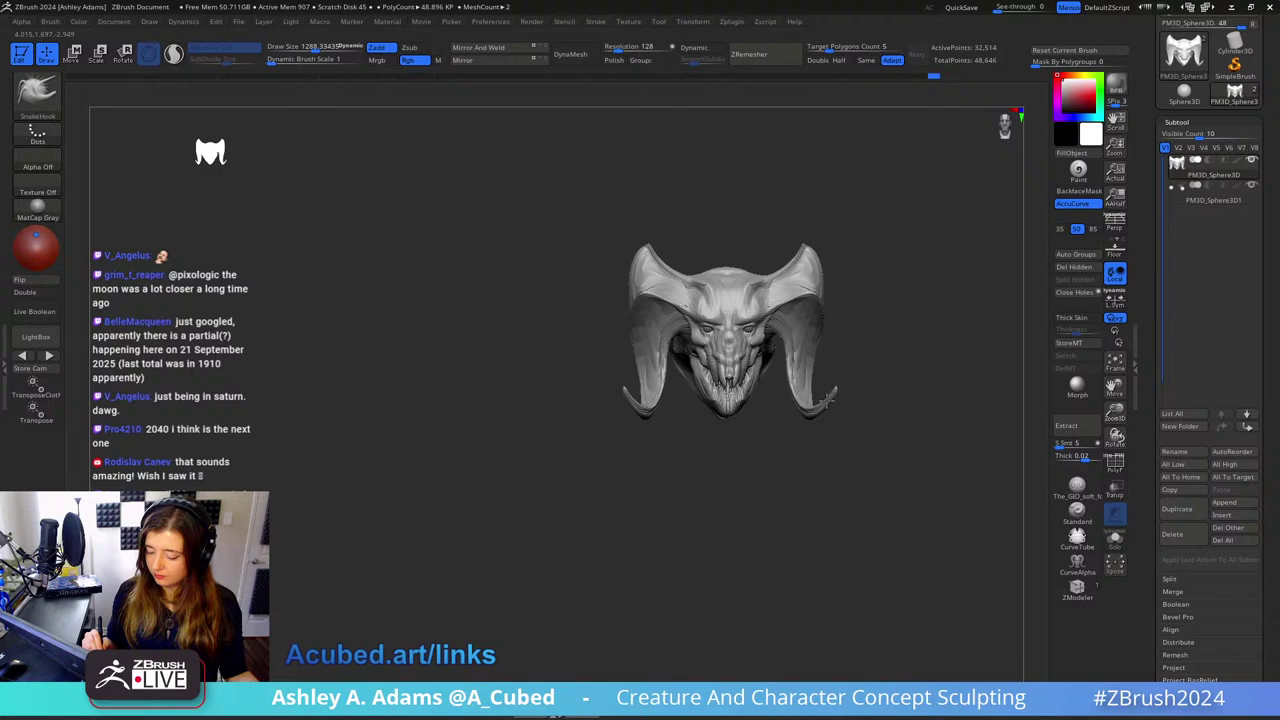
pyautogui.press('space')
pyautogui.moveTo(849, 354); pyautogui.dragTo(832, 354)
pyautogui.moveTo(962, 300); pyautogui.dragTo(894, 280)
pyautogui.moveTo(894, 280)
pyautogui.keyDown('ctrl'); pyautogui.mouseDown(button='right')
pyautogui.moveTo(859, 352)
pyautogui.moveTo(826, 380)
pyautogui.mouseUp(button='right'); pyautogui.keyUp('ctrl')
# Step: Work on the cheek behind the mouth with ClayBuildup at a draw size of about 175 and SnakeHook at about 342
pyautogui.press('space')
pyautogui.moveTo(817, 300); pyautogui.dragTo(771, 298)
pyautogui.press('space')
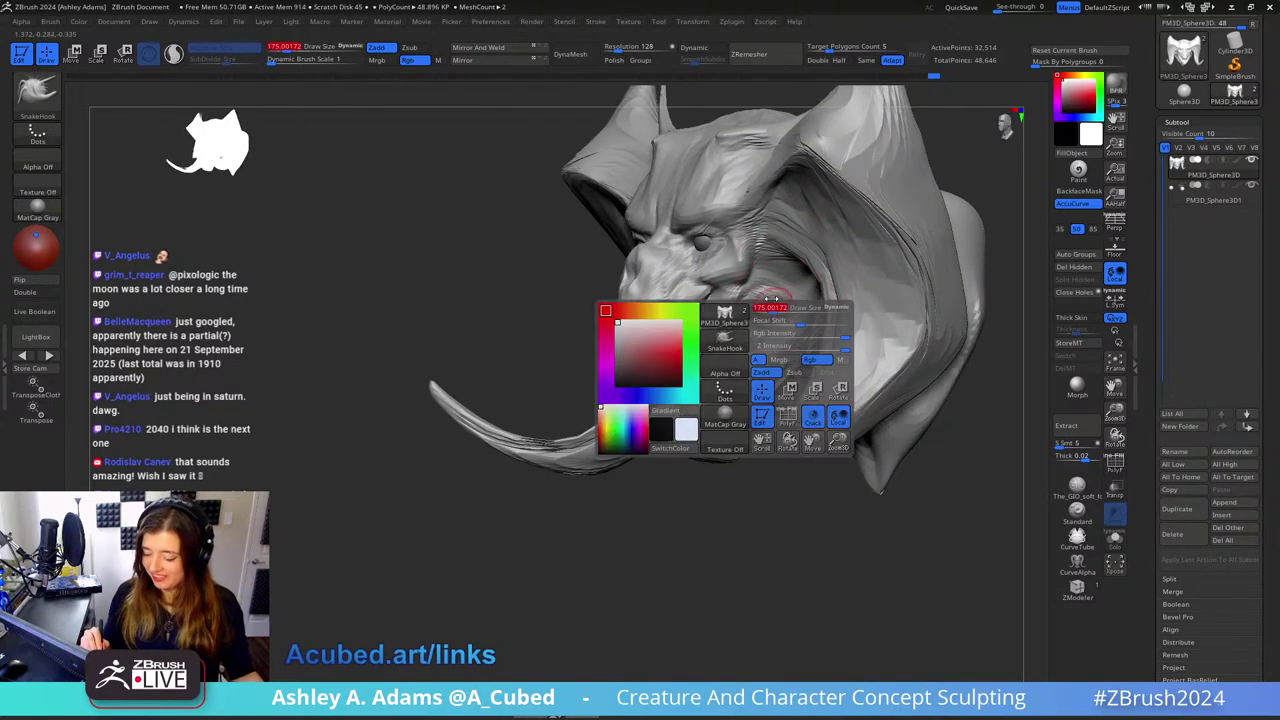
pyautogui.press('b')
pyautogui.press('c')
pyautogui.press('b')
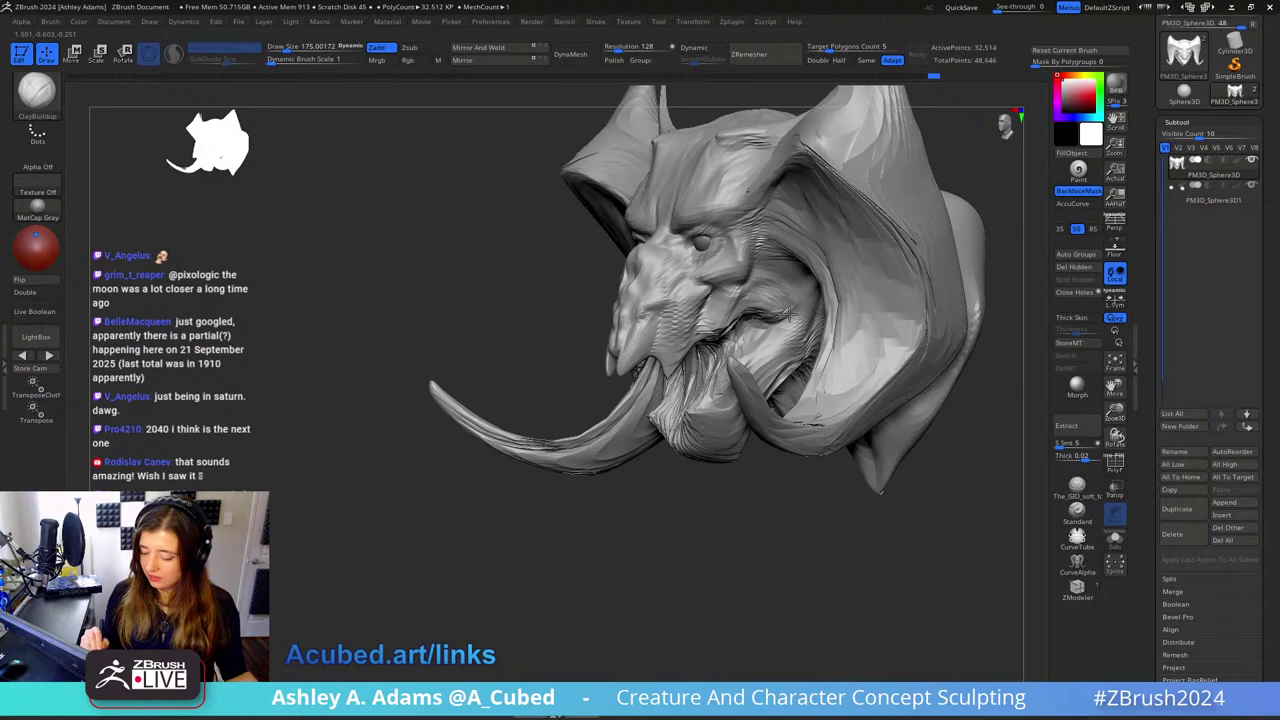
pyautogui.press('b')
pyautogui.press('s')
pyautogui.press('h')
pyautogui.keyDown('ctrl'); pyautogui.moveTo(774, 357); pyautogui.dragTo(780, 300, button='right'); pyautogui.keyUp('ctrl')
pyautogui.moveTo(780, 300); pyautogui.dragTo(834, 289, button='right')
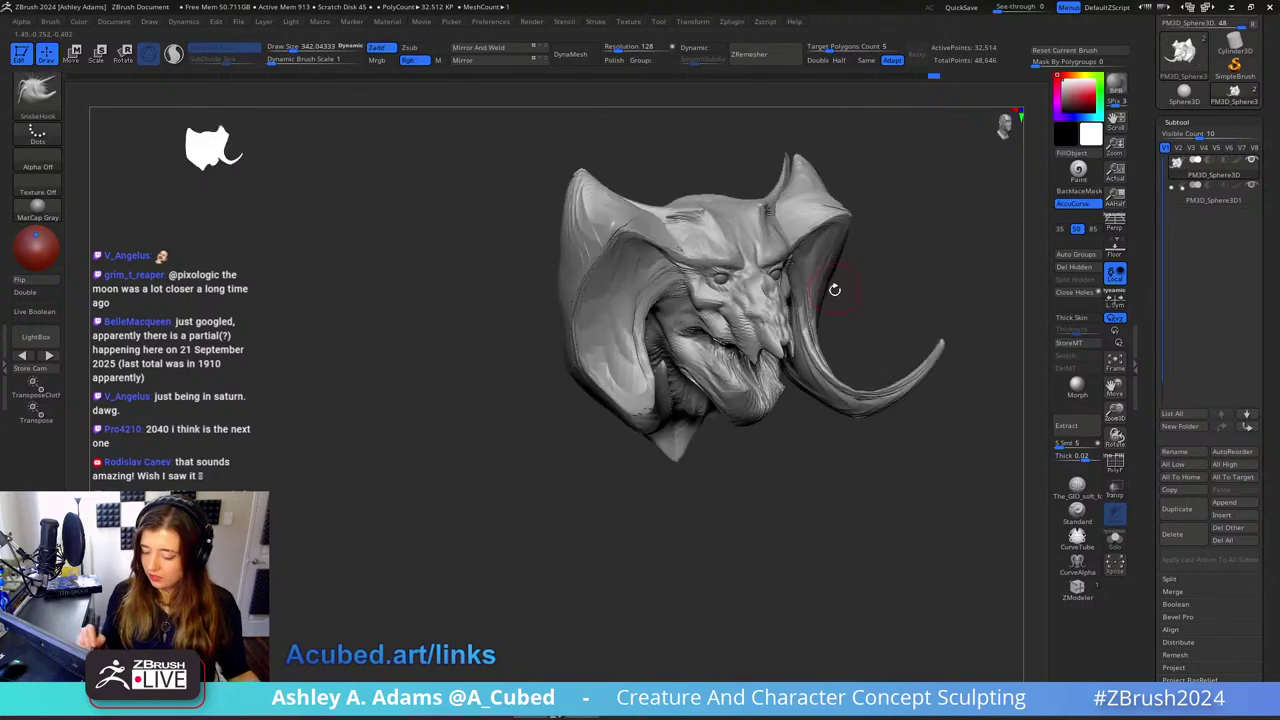
# Step: Reshape the upper horns in profile with SnakeHook at a draw size of about 2460
pyautogui.press('space')
pyautogui.moveTo(832, 302); pyautogui.dragTo(862, 297)
pyautogui.moveTo(862, 297)
pyautogui.mouseDown(button='right')
pyautogui.moveTo(865, 249)
pyautogui.moveTo(820, 391)
pyautogui.moveTo(916, 262)
pyautogui.moveTo(772, 356)
pyautogui.mouseUp(button='right')
pyautogui.press('space')
pyautogui.moveTo(775, 356); pyautogui.dragTo(808, 356)
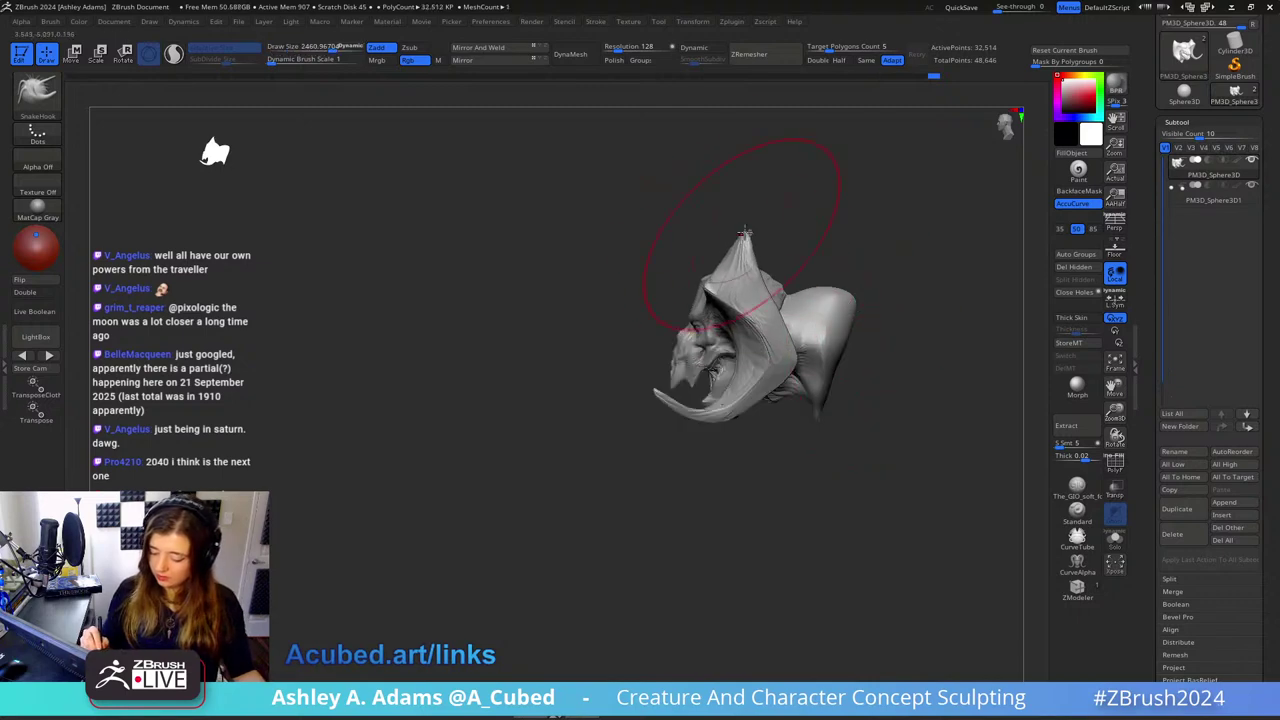
# Step: Refine the upper horn silhouette with SnakeHook, reducing the draw size to about 1106
pyautogui.press('space')
pyautogui.moveTo(744, 234); pyautogui.dragTo(722, 234)
pyautogui.moveTo(722, 234)
pyautogui.mouseDown(button='right')
pyautogui.moveTo(708, 250)
pyautogui.moveTo(777, 260)
pyautogui.mouseUp(button='right')
pyautogui.press('space')
pyautogui.moveTo(772, 243); pyautogui.dragTo(750, 243)
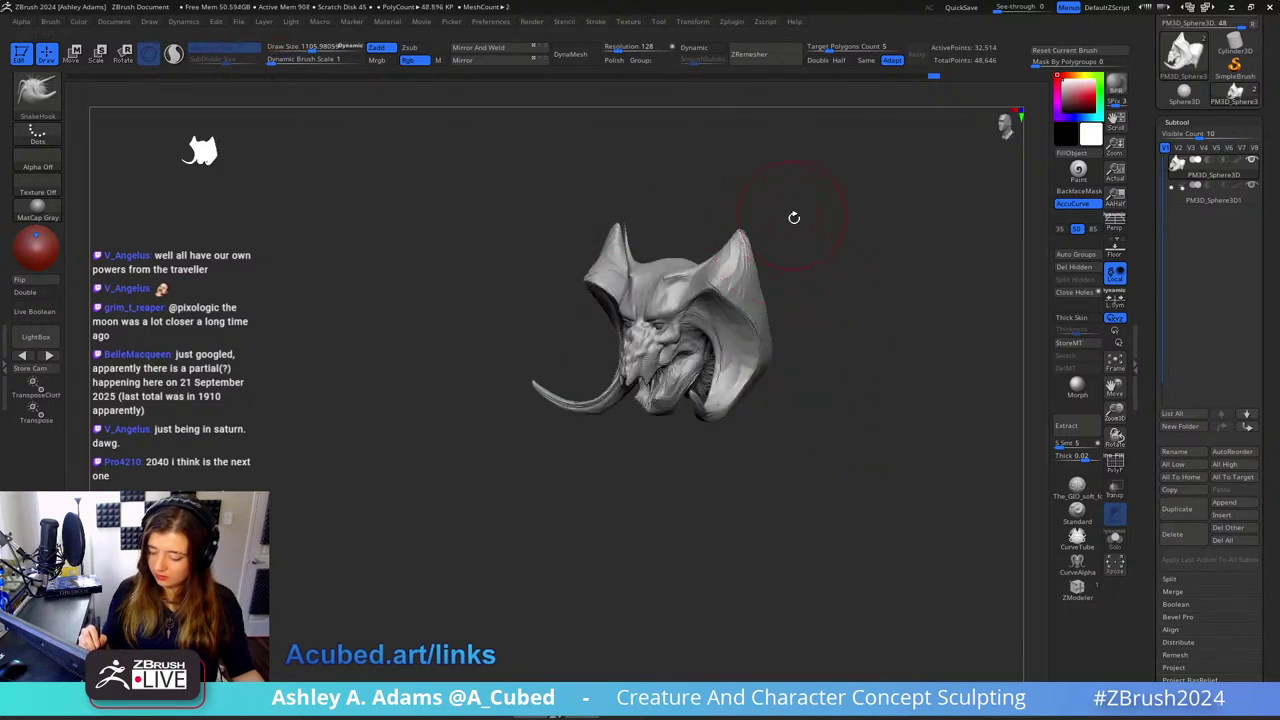
# Step: Adjust the crown of the head between the horns with SnakeHook, reducing the draw size from about 1739 to 1404
pyautogui.moveTo(794, 217)
pyautogui.mouseDown(button='right')
pyautogui.moveTo(771, 211)
pyautogui.moveTo(671, 271)
pyautogui.moveTo(688, 268)
pyautogui.mouseUp(button='right')
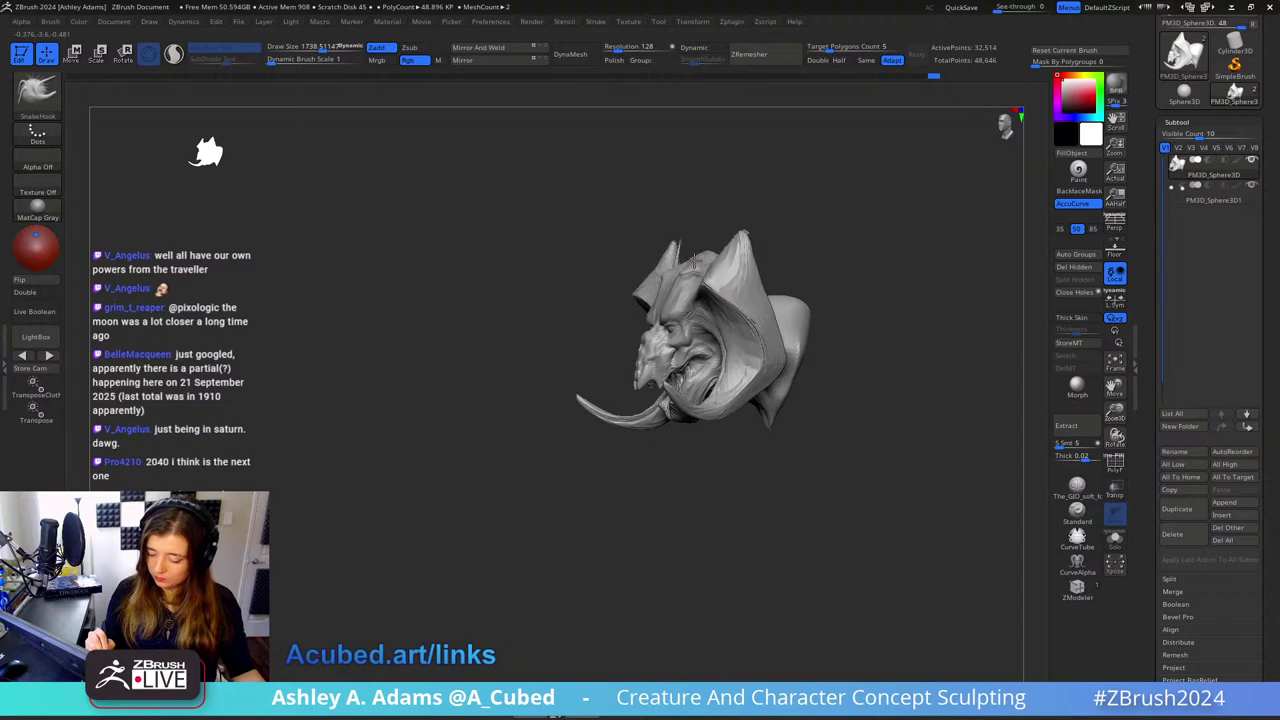
pyautogui.press('space')
pyautogui.moveTo(693, 262); pyautogui.dragTo(680, 262)
pyautogui.moveTo(682, 203); pyautogui.dragTo(681, 196, button='right')
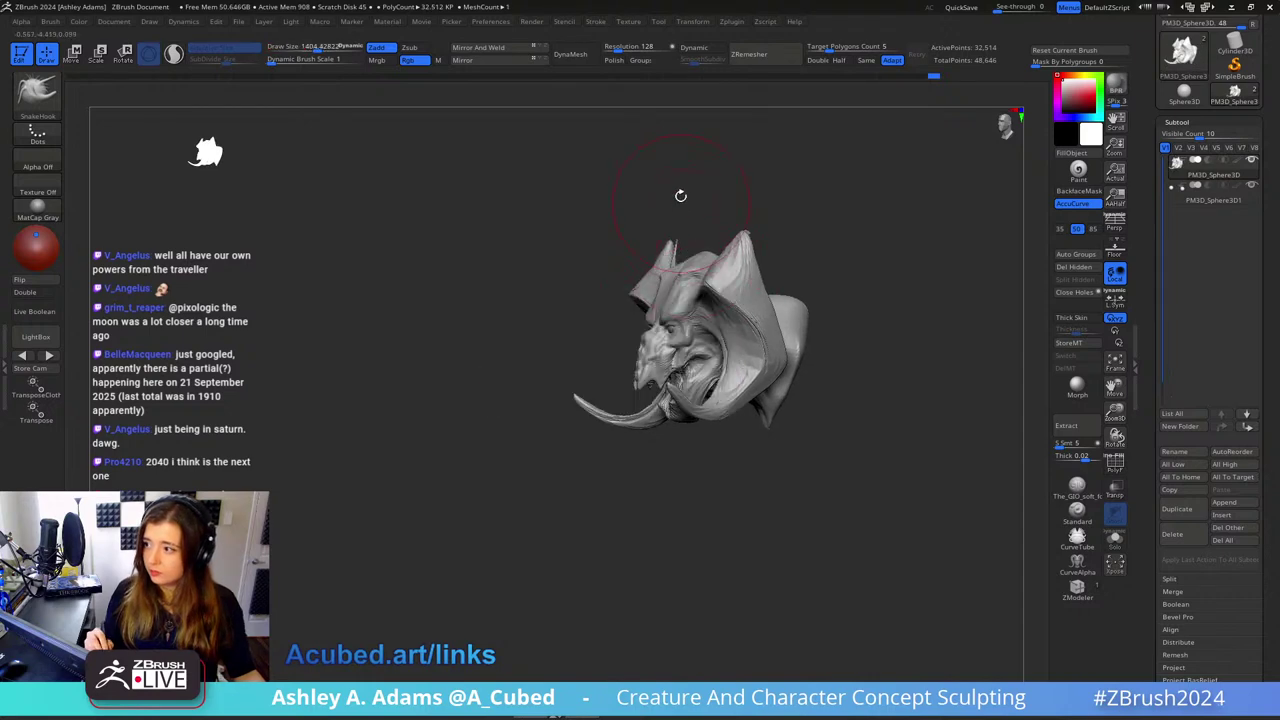
pyautogui.moveTo(675, 272)
pyautogui.mouseDown(button='right')
pyautogui.moveTo(806, 249)
pyautogui.moveTo(748, 335)
pyautogui.moveTo(740, 294)
pyautogui.moveTo(754, 260)
pyautogui.mouseUp(button='right')
pyautogui.moveTo(800, 314)
pyautogui.mouseDown(button='right')
pyautogui.moveTo(745, 287)
pyautogui.moveTo(731, 191)
pyautogui.moveTo(700, 215)
pyautogui.moveTo(720, 240)
pyautogui.moveTo(738, 235)
pyautogui.moveTo(714, 240)
pyautogui.mouseUp(button='right')
# Step: Reshape the brow and nose bridge with SnakeHook, reducing the draw size from about 540 to 161
pyautogui.press('space')
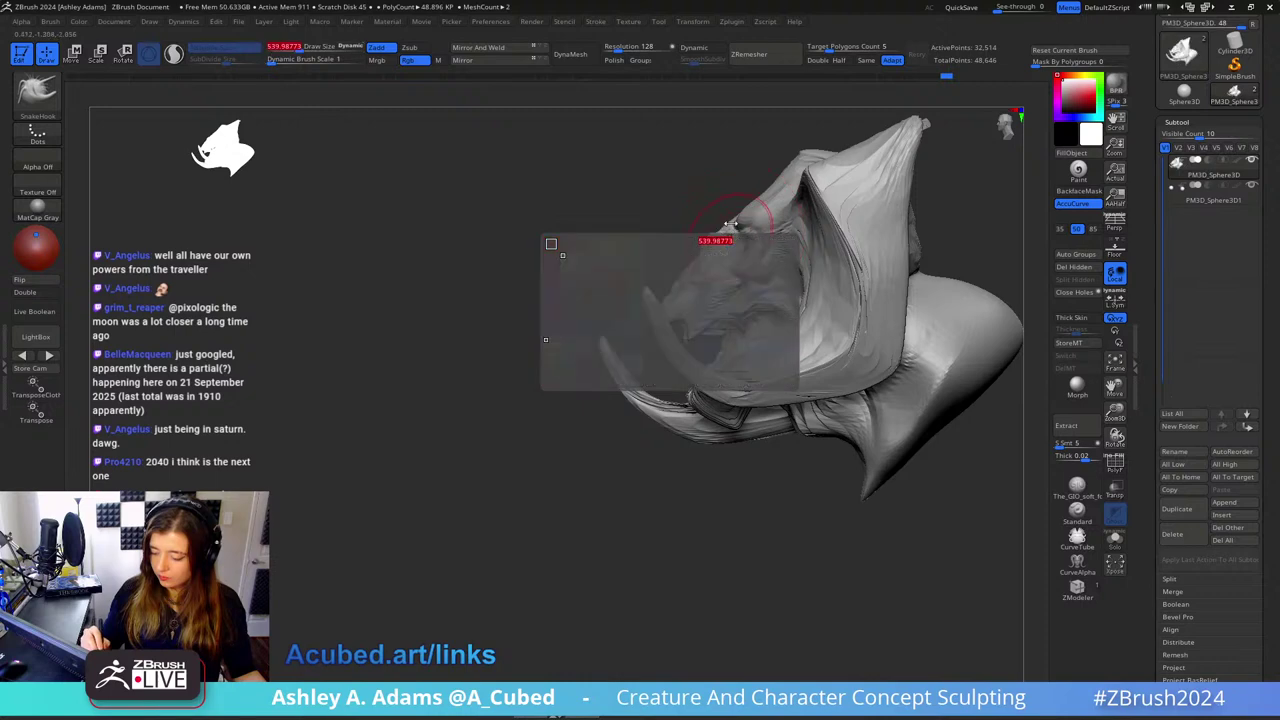
pyautogui.moveTo(730, 240); pyautogui.dragTo(700, 240)
pyautogui.press('space')
pyautogui.moveTo(700, 245)
pyautogui.mouseDown(button='right')
pyautogui.moveTo(730, 279)
pyautogui.moveTo(706, 231)
pyautogui.mouseUp(button='right')
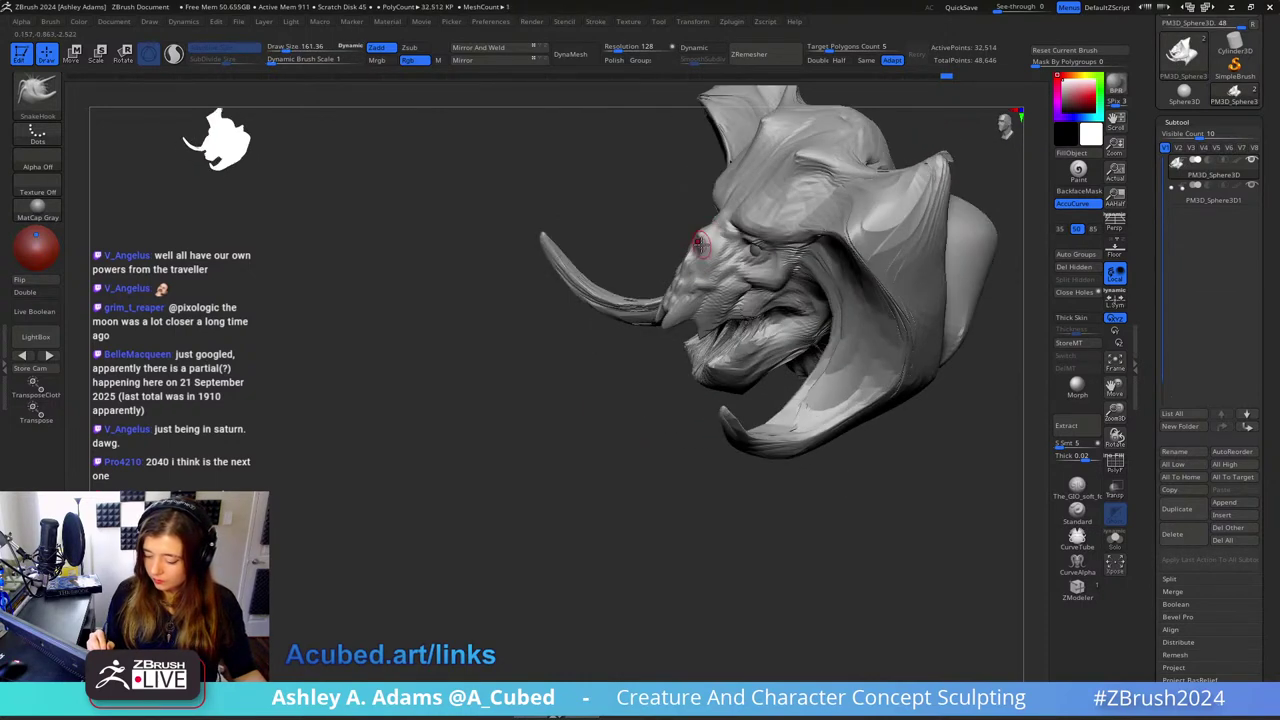
pyautogui.moveTo(698, 236)
pyautogui.mouseDown(button='right')
pyautogui.moveTo(783, 249)
pyautogui.moveTo(733, 262)
pyautogui.moveTo(694, 214)
pyautogui.mouseUp(button='right')
# Step: Carve creases into the face and forehead with DamStandard at a draw size of about 161
pyautogui.press('b')
pyautogui.press('d')
pyautogui.press('s')
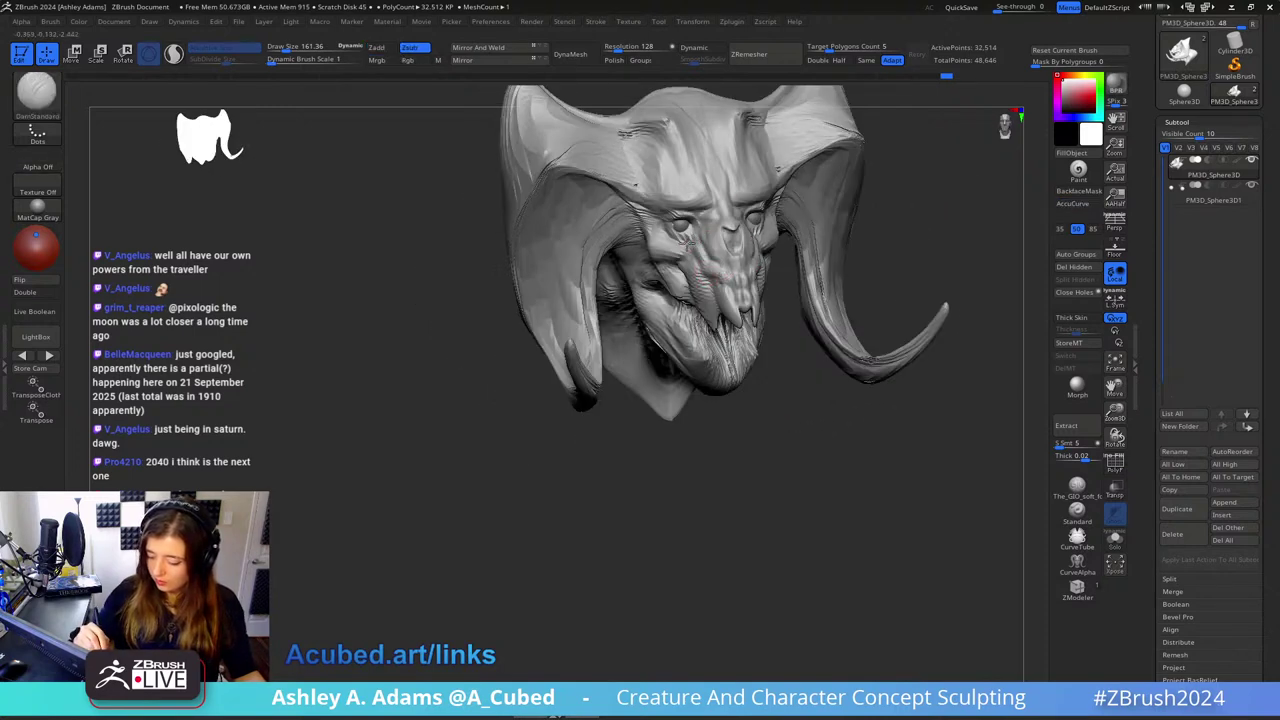
pyautogui.moveTo(800, 170); pyautogui.dragTo(743, 151, button='right')
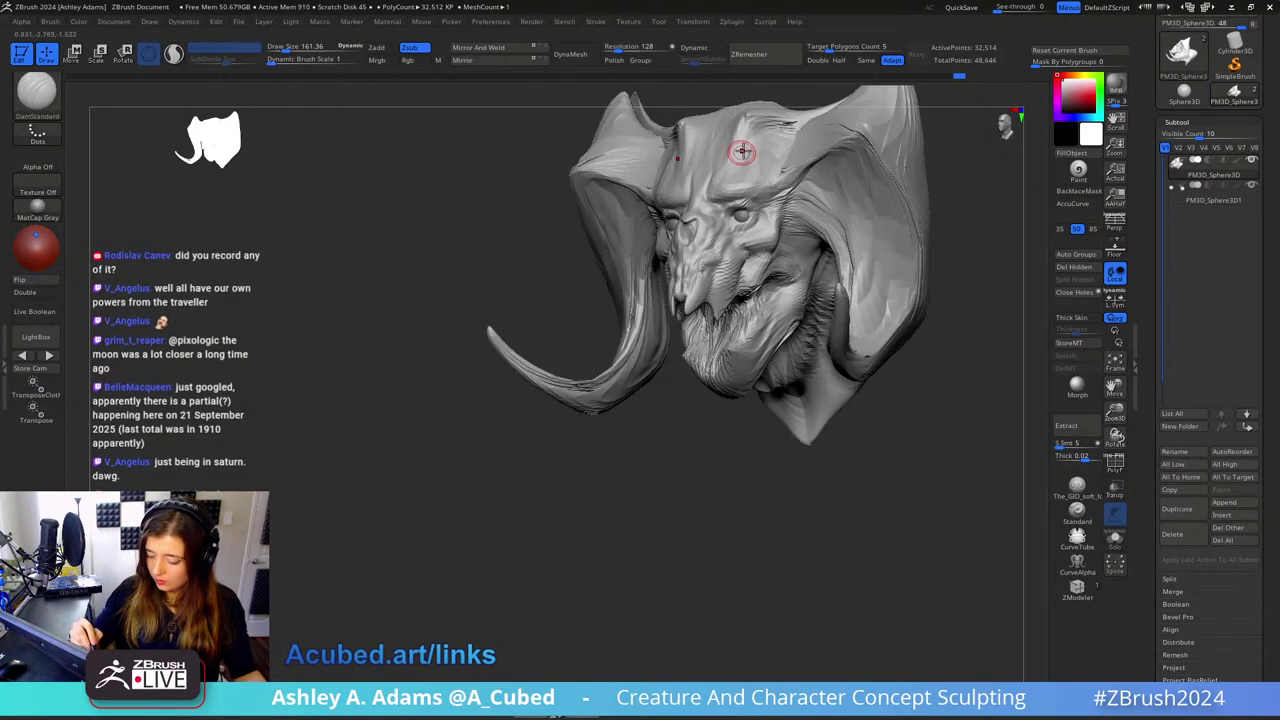
# Step: Select the eye subtool and reposition the eyes slightly in their sockets with the Move gizmo
pyautogui.keyDown('alt'); pyautogui.click(742, 213); pyautogui.keyUp('alt')
pyautogui.press('w')
pyautogui.keyDown('ctrl'); pyautogui.moveTo(746, 212); pyautogui.dragTo(760, 262, button='right'); pyautogui.keyUp('ctrl')
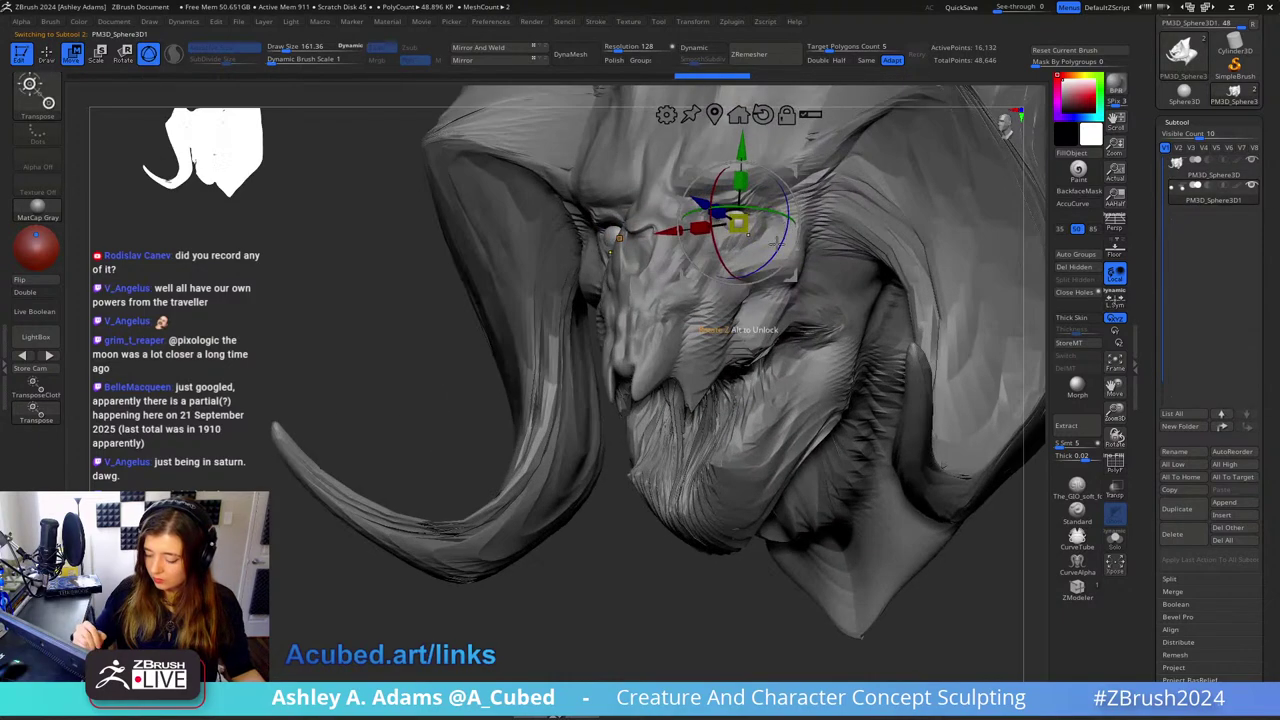
pyautogui.moveTo(850, 178); pyautogui.dragTo(798, 172, button='right')
pyautogui.moveTo(798, 172); pyautogui.dragTo(798, 166)
pyautogui.press('q')
pyautogui.keyDown('ctrl'); pyautogui.moveTo(798, 166); pyautogui.dragTo(786, 110, button='right'); pyautogui.keyUp('ctrl')
# Step: Reselect the head subtool and reshape the cheekbones beside the eyes with SnakeHook, raising the draw size from about 235 to 304
pyautogui.keyDown('alt'); pyautogui.click(774, 223); pyautogui.keyUp('alt')
pyautogui.moveTo(774, 223)
pyautogui.mouseDown(button='right')
pyautogui.moveTo(742, 236)
pyautogui.moveTo(780, 243)
pyautogui.mouseUp(button='right')
pyautogui.press('b')
pyautogui.press('s')
pyautogui.press('h')
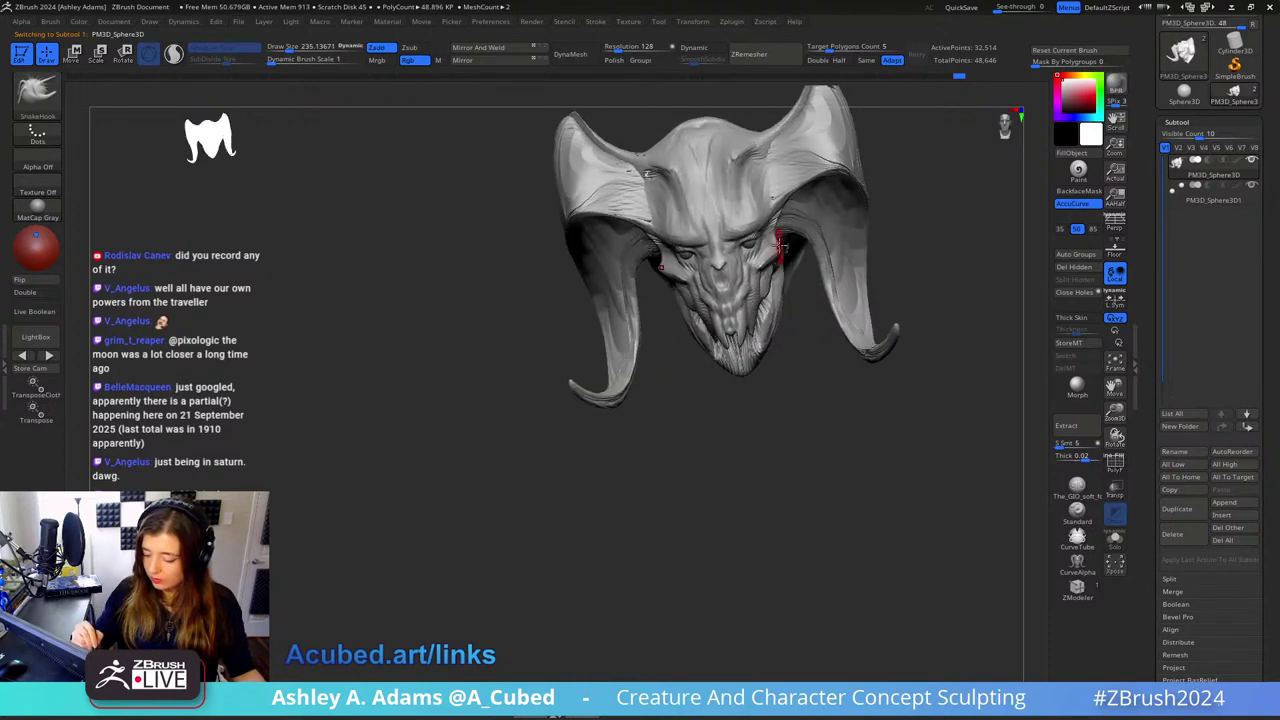
pyautogui.press('space')
pyautogui.moveTo(762, 262); pyautogui.dragTo(770, 262)
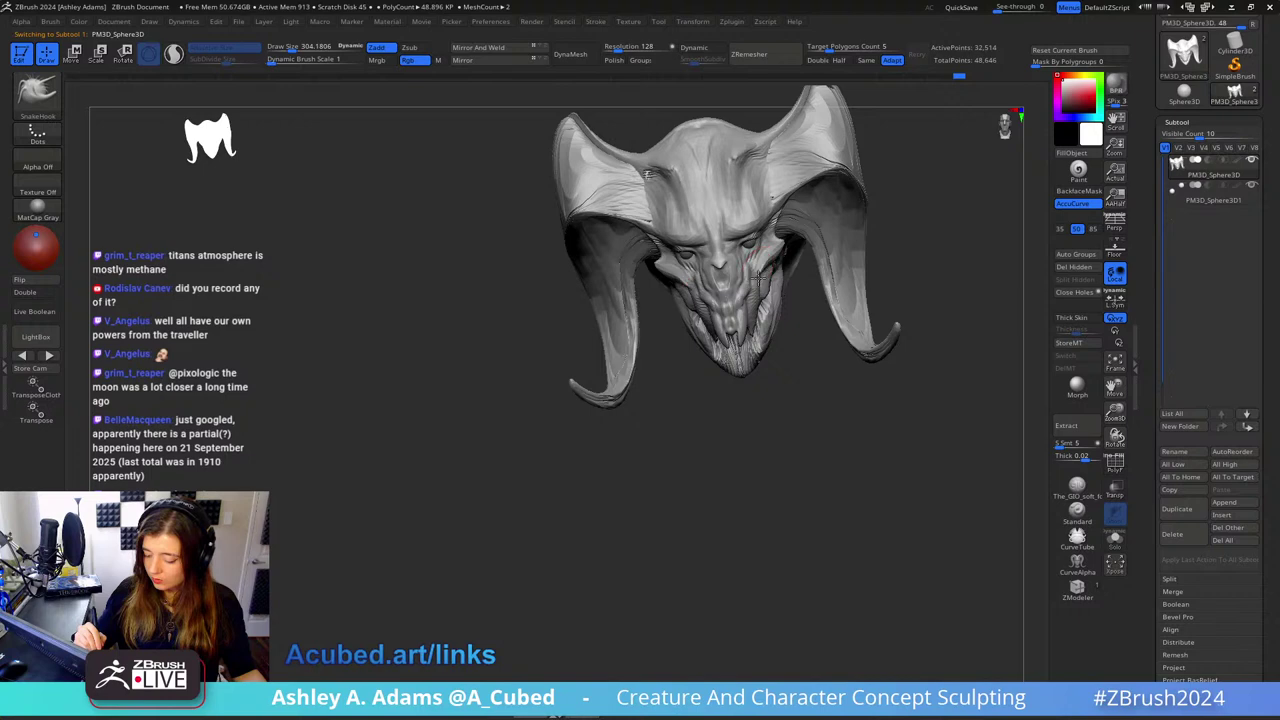
# Step: Refine the cheek between the eye and nose with SnakeHook at a draw size of about 189
pyautogui.moveTo(760, 276)
pyautogui.mouseDown(button='right')
pyautogui.moveTo(800, 220)
pyautogui.moveTo(850, 228)
pyautogui.mouseUp(button='right')
pyautogui.press('space')
pyautogui.moveTo(776, 262); pyautogui.dragTo(764, 263)
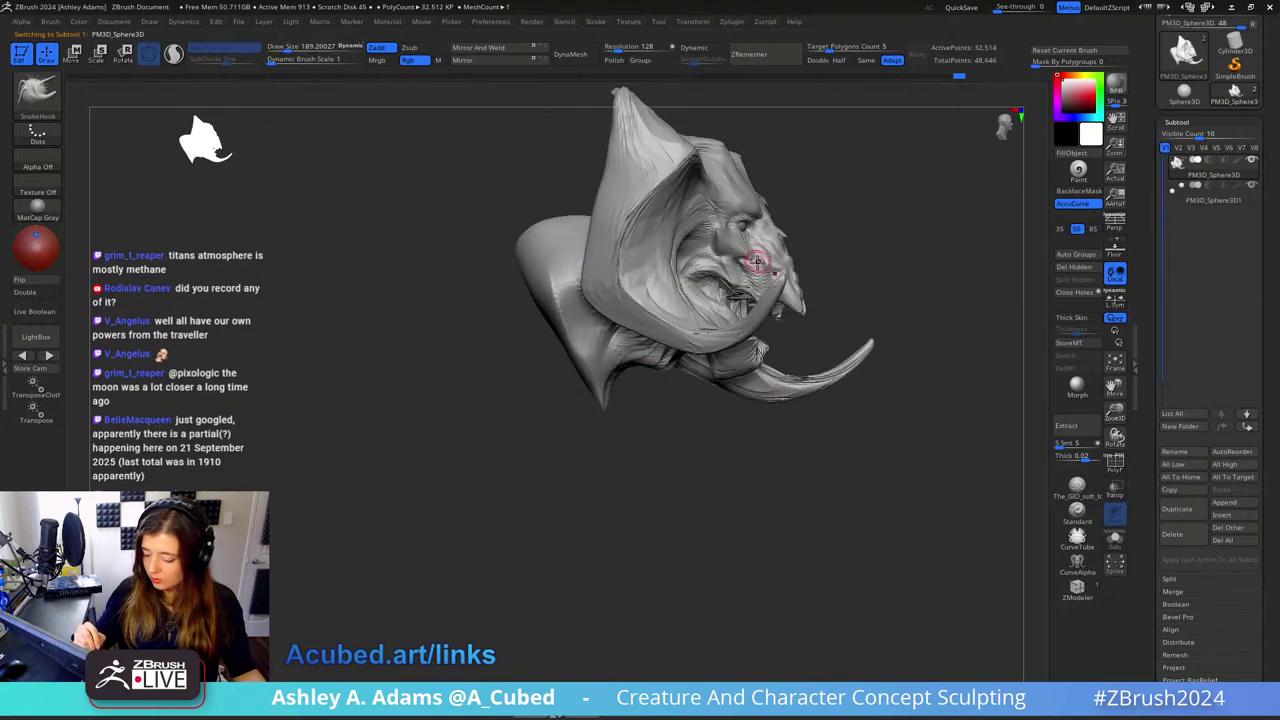
pyautogui.moveTo(758, 265); pyautogui.dragTo(747, 247, button='right')
pyautogui.moveTo(749, 247); pyautogui.dragTo(766, 247)
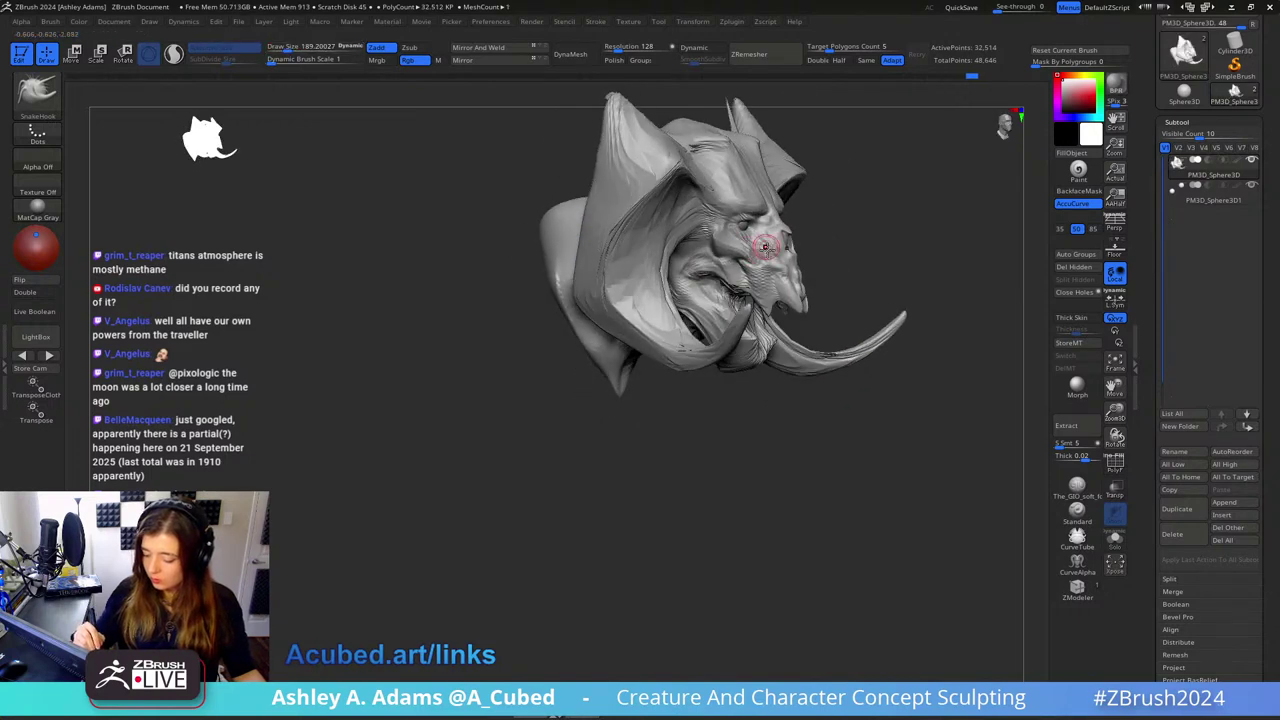
# Step: Reshape the brow where it meets the horn roots with SnakeHook, raising the draw size from about 424 to 492
pyautogui.keyDown('ctrl'); pyautogui.moveTo(766, 248); pyautogui.dragTo(780, 183, button='right'); pyautogui.keyUp('ctrl')
pyautogui.press('space')
pyautogui.moveTo(812, 236); pyautogui.dragTo(836, 224)
pyautogui.moveTo(835, 225); pyautogui.dragTo(800, 151, button='right')
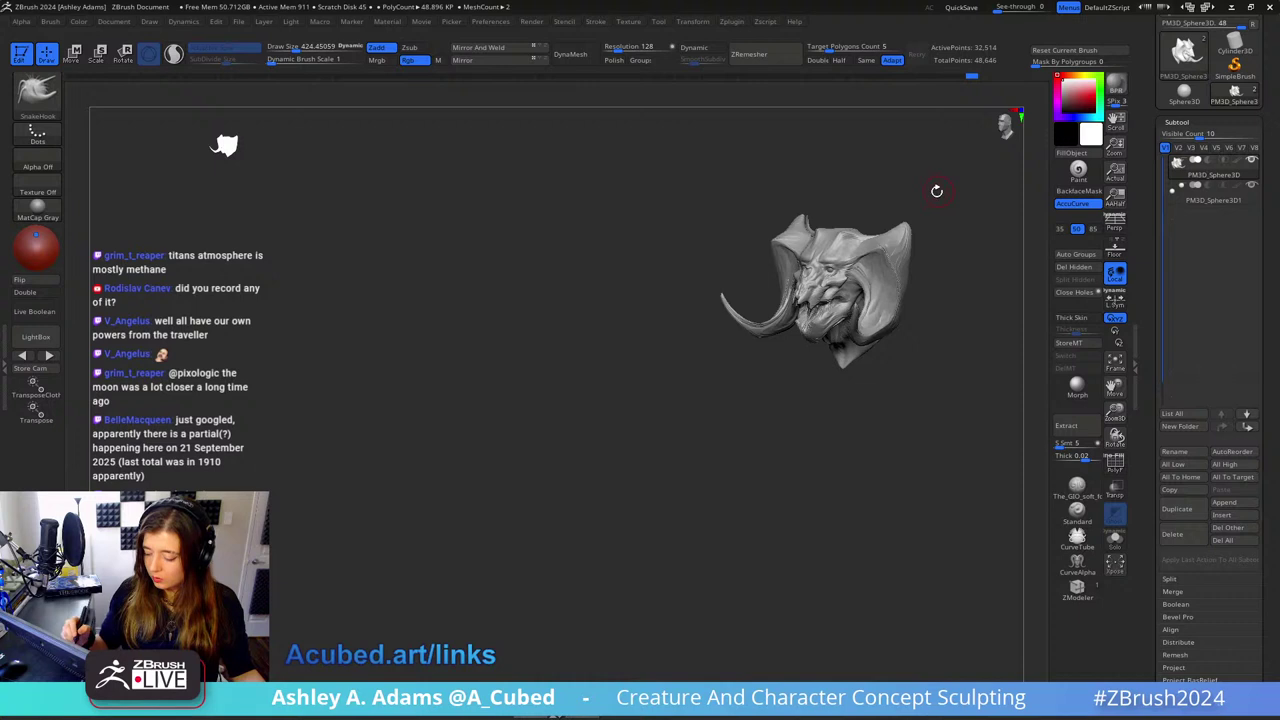
pyautogui.moveTo(852, 230); pyautogui.dragTo(831, 329, button='right')
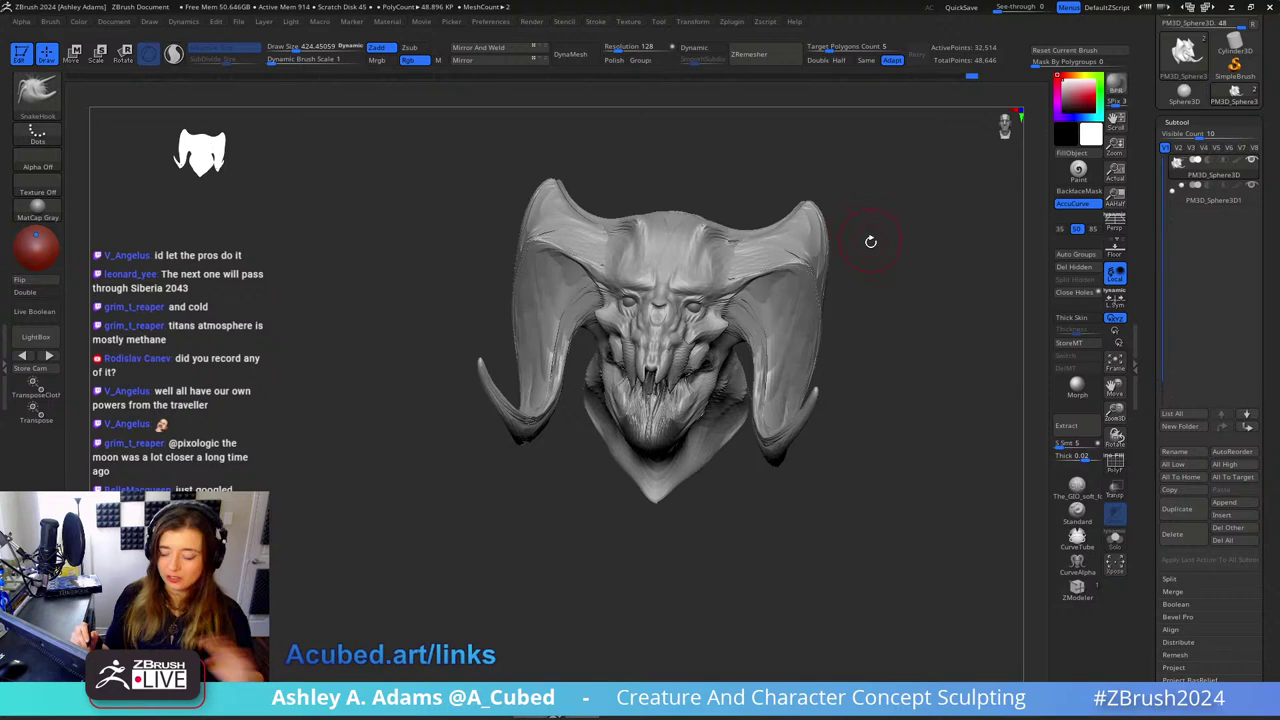
pyautogui.press('space')
pyautogui.click(862, 260)
pyautogui.moveTo(849, 263)
pyautogui.mouseDown()
pyautogui.moveTo(862, 261)
pyautogui.moveTo(760, 285)
pyautogui.moveTo(706, 263)
pyautogui.moveTo(729, 294)
pyautogui.moveTo(730, 283)
pyautogui.mouseUp()
pyautogui.press('space')
pyautogui.moveTo(728, 282)
pyautogui.mouseDown(button='right')
pyautogui.moveTo(799, 283)
pyautogui.moveTo(715, 305)
pyautogui.moveTo(692, 335)
pyautogui.mouseUp(button='right')
pyautogui.press('space')
pyautogui.moveTo(780, 279); pyautogui.dragTo(759, 279)
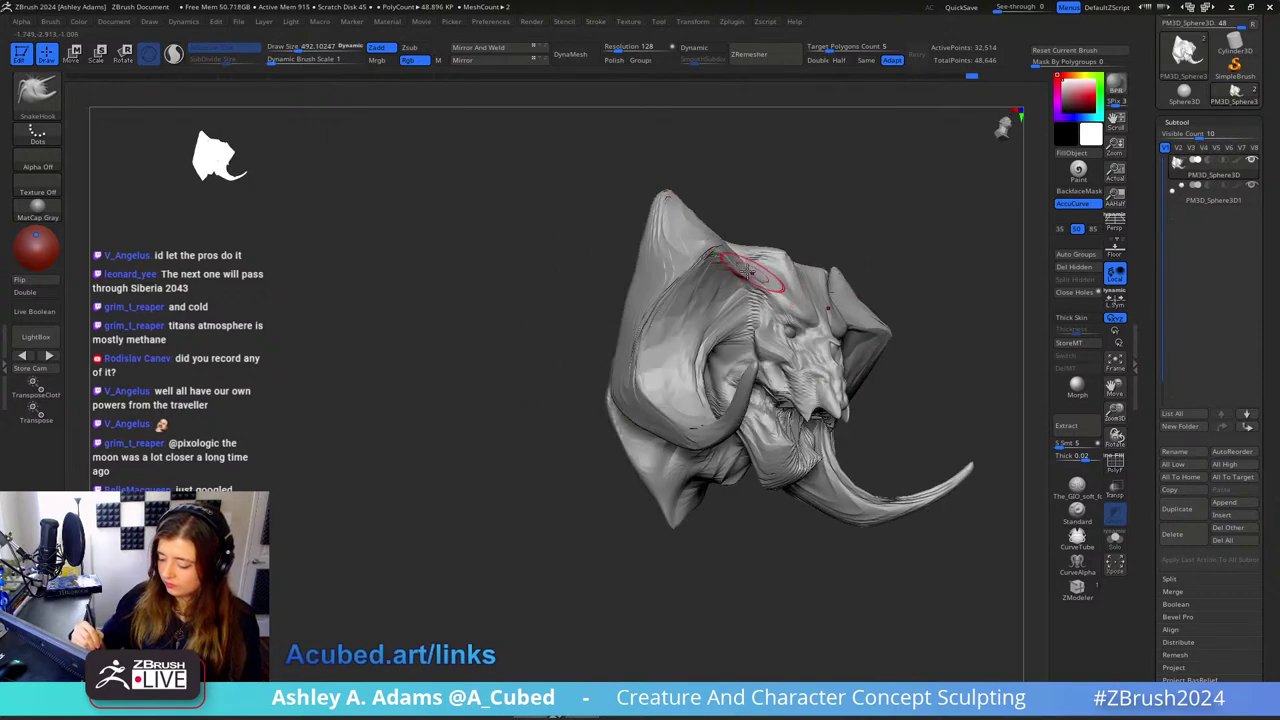
# Step: Curve the lower horn tips in profile with SnakeHook at draw sizes between about 1177 and 1695
pyautogui.keyDown('ctrl'); pyautogui.moveTo(771, 285); pyautogui.dragTo(769, 267, button='right'); pyautogui.keyUp('ctrl')
pyautogui.moveTo(769, 267)
pyautogui.mouseDown(button='right')
pyautogui.moveTo(750, 265)
pyautogui.moveTo(828, 271)
pyautogui.moveTo(893, 312)
pyautogui.moveTo(905, 336)
pyautogui.moveTo(853, 307)
pyautogui.moveTo(743, 371)
pyautogui.mouseUp(button='right')
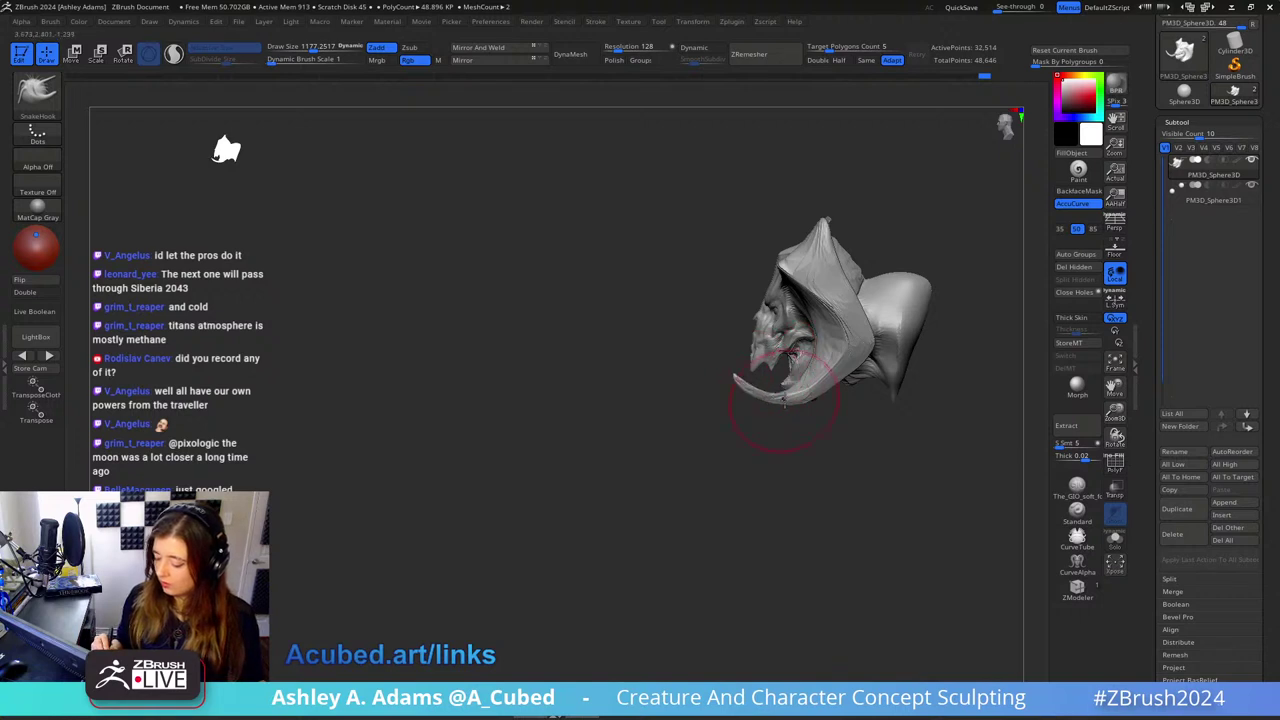
pyautogui.press('space')
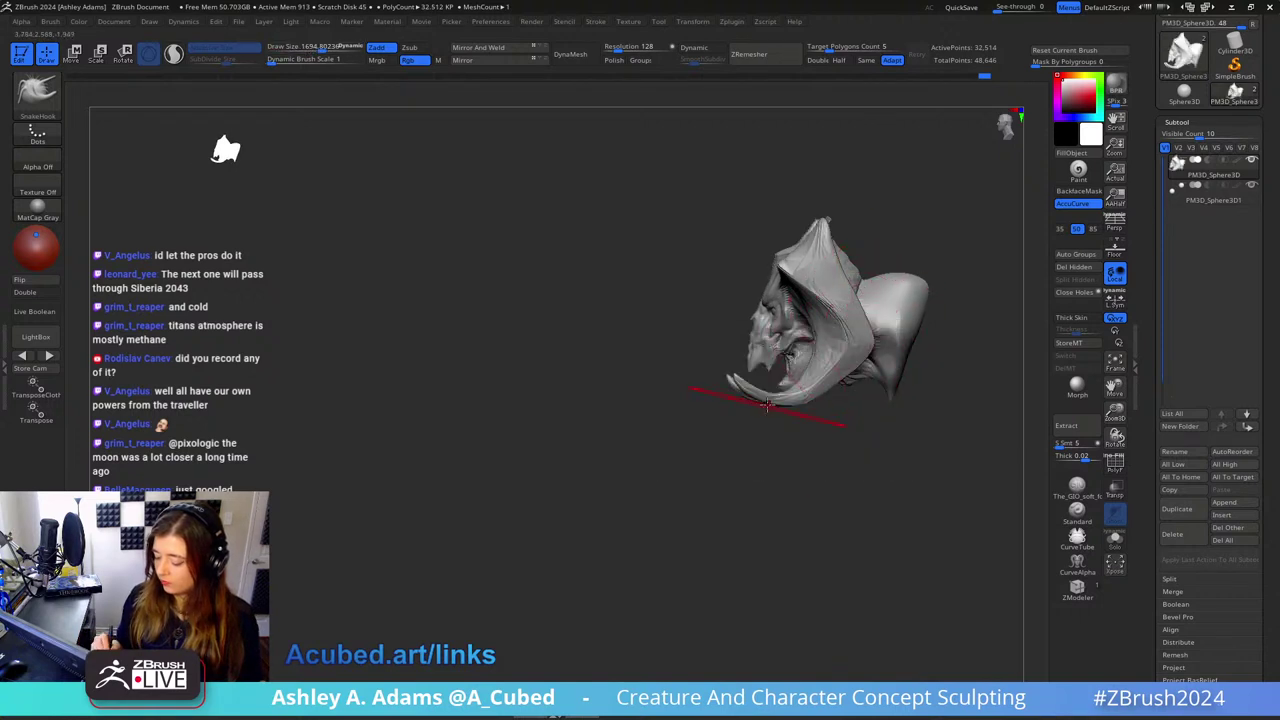
pyautogui.press('space')
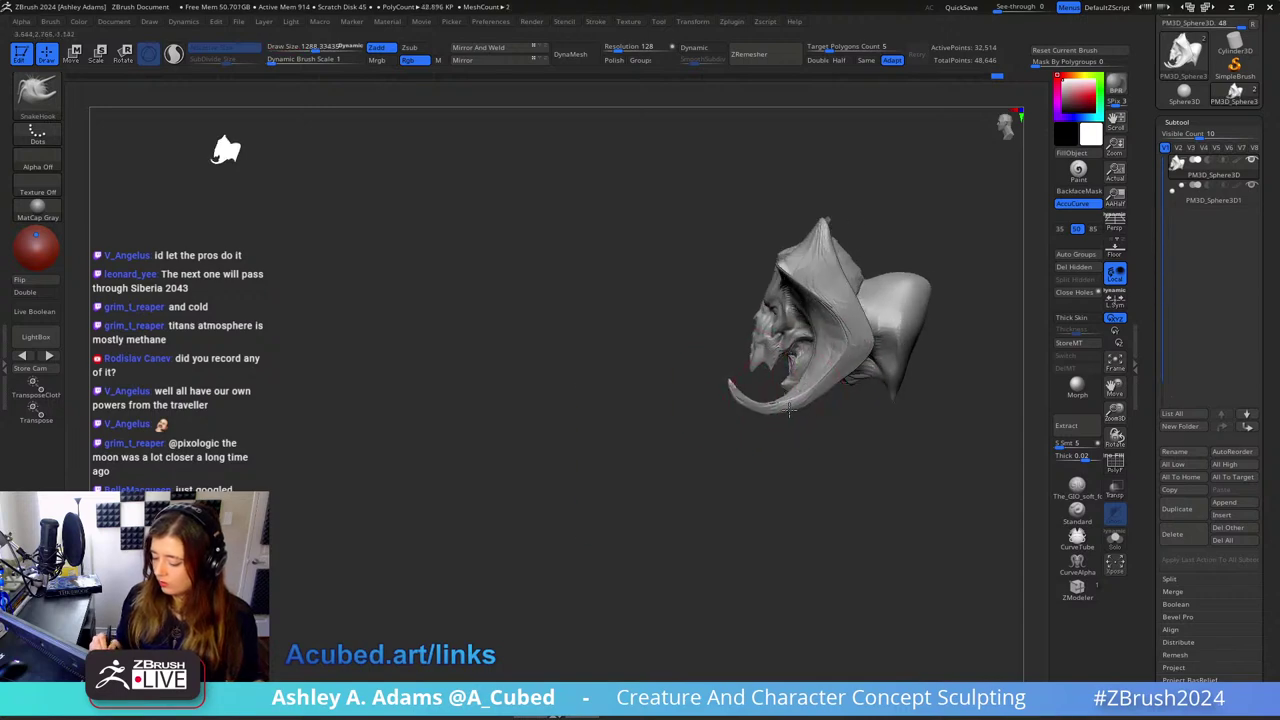
pyautogui.moveTo(850, 401)
pyautogui.mouseDown()
pyautogui.moveTo(910, 412)
pyautogui.moveTo(893, 401)
pyautogui.moveTo(812, 449)
pyautogui.moveTo(863, 371)
pyautogui.mouseUp()
pyautogui.press('space')
pyautogui.moveTo(943, 304)
pyautogui.mouseDown()
pyautogui.moveTo(915, 360)
pyautogui.moveTo(900, 350)
pyautogui.moveTo(674, 406)
pyautogui.mouseUp()
# Step: Append a cube as a new subtool, scale it to about 0.78 front to back, and place it behind the neck
pyautogui.click(1238, 504)
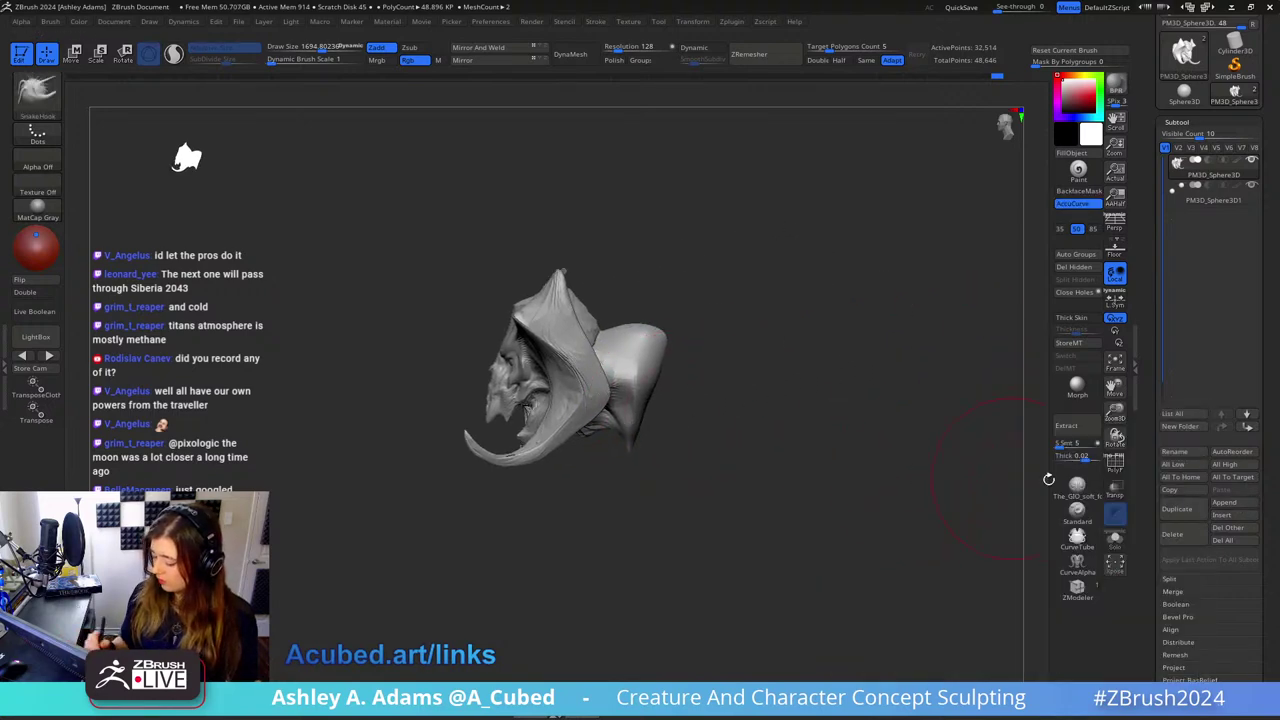
pyautogui.click(1238, 504)
pyautogui.click(918, 485)
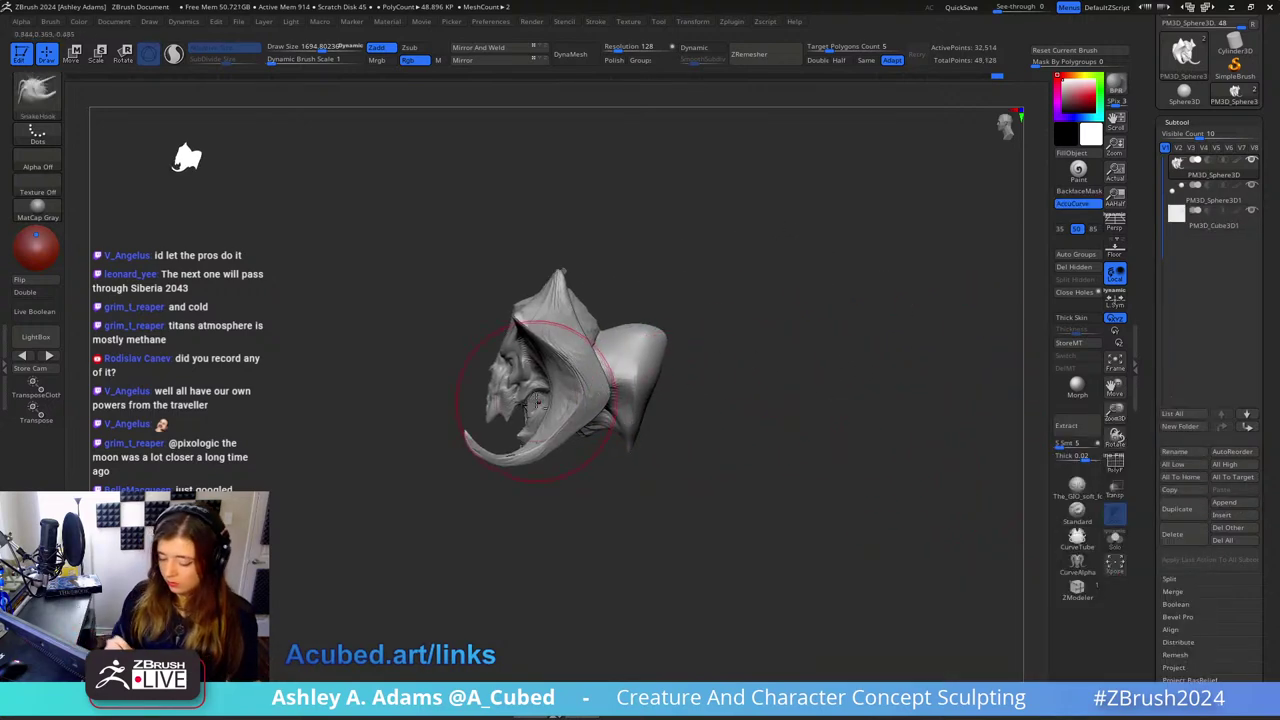
pyautogui.press('w')
pyautogui.moveTo(549, 393)
pyautogui.mouseDown()
pyautogui.moveTo(700, 388)
pyautogui.moveTo(668, 388)
pyautogui.mouseUp()
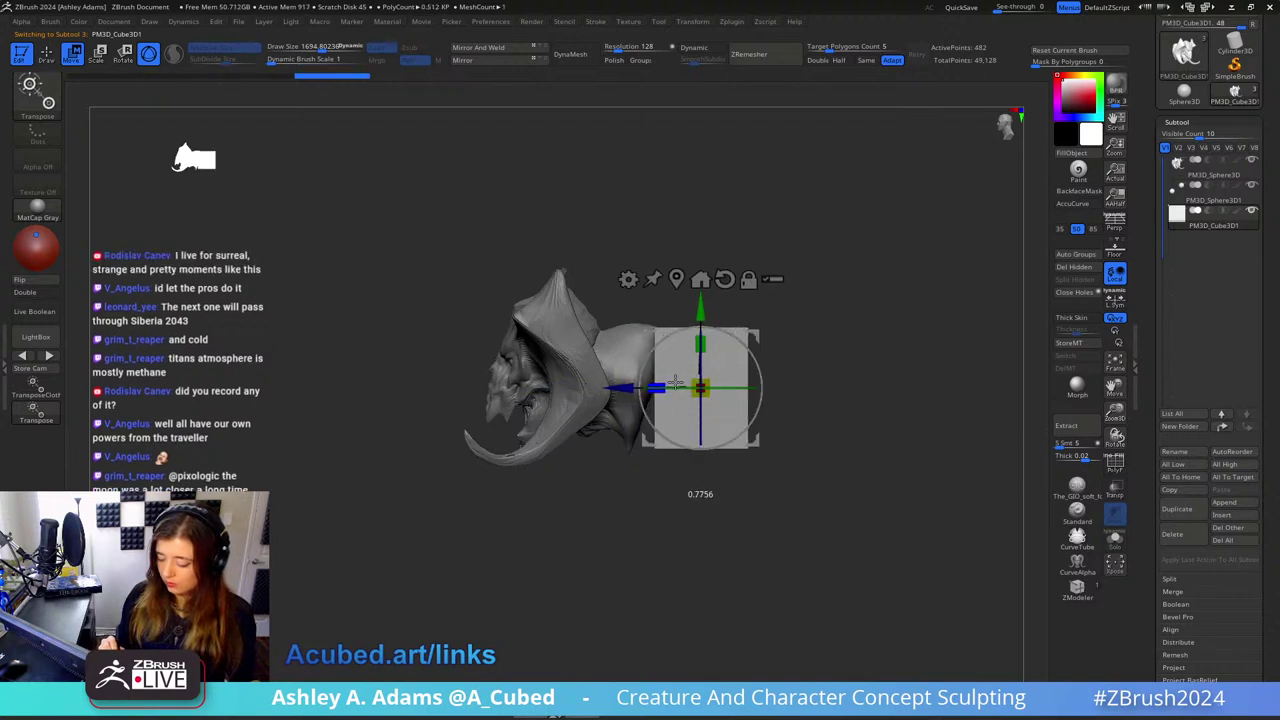
pyautogui.moveTo(754, 335); pyautogui.dragTo(731, 349)
# Step: Pull the upper part of the cube behind the neck into a sloping shoulder mass with SnakeHook at a draw size of about 1694
pyautogui.press('q')
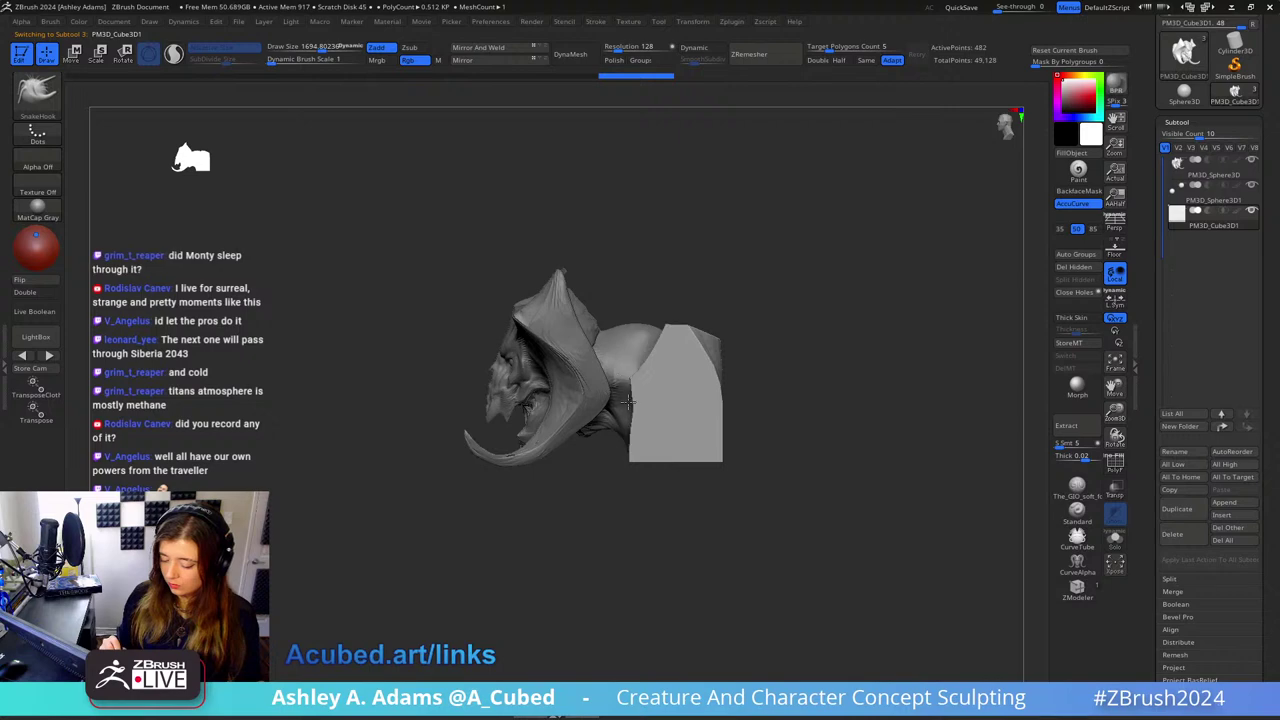
pyautogui.moveTo(657, 323); pyautogui.dragTo(763, 400, button='right')
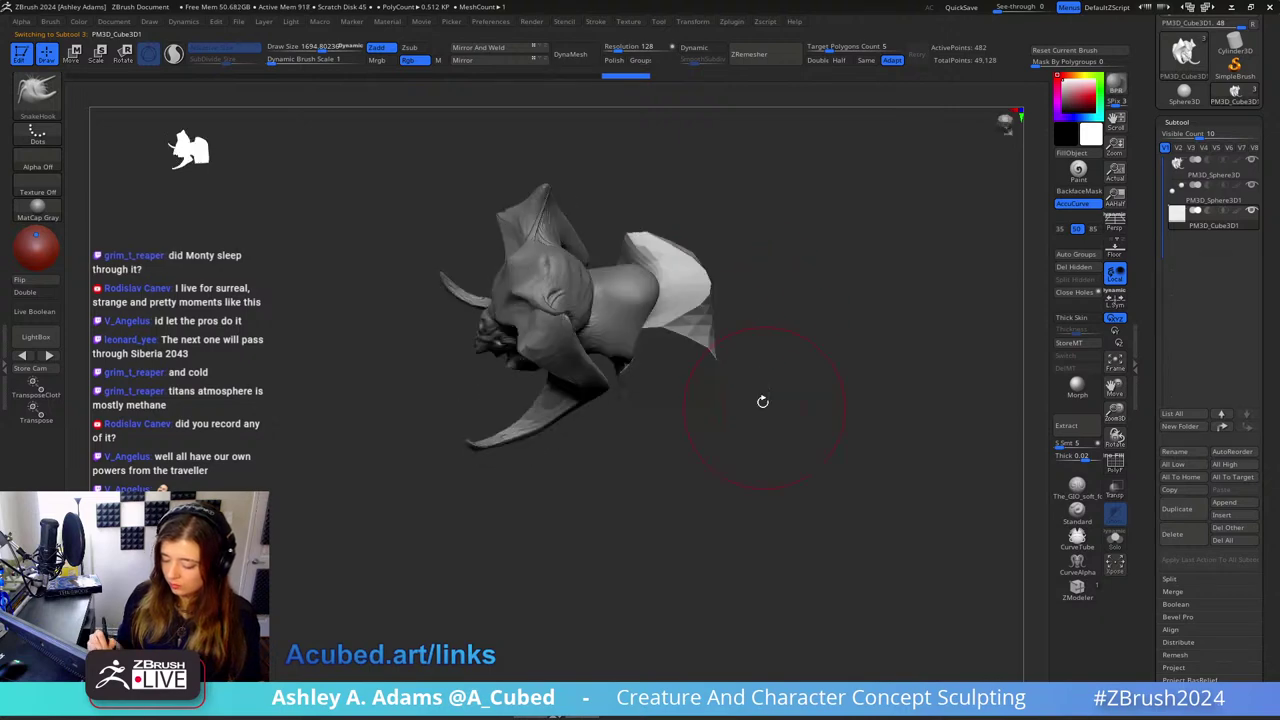
pyautogui.moveTo(700, 283)
pyautogui.mouseDown()
pyautogui.moveTo(674, 280)
pyautogui.moveTo(650, 250)
pyautogui.mouseUp()
pyautogui.moveTo(640, 255)
pyautogui.mouseDown(button='right')
pyautogui.moveTo(718, 250)
pyautogui.moveTo(706, 361)
pyautogui.moveTo(763, 283)
pyautogui.mouseUp(button='right')
# Step: Stretch the cube's underside down into a chest and round out its back with SnakeHook at draw sizes between about 2954 and 1827
pyautogui.press('space')
pyautogui.moveTo(683, 315); pyautogui.dragTo(700, 315)
pyautogui.moveTo(700, 315); pyautogui.dragTo(803, 300, button='right')
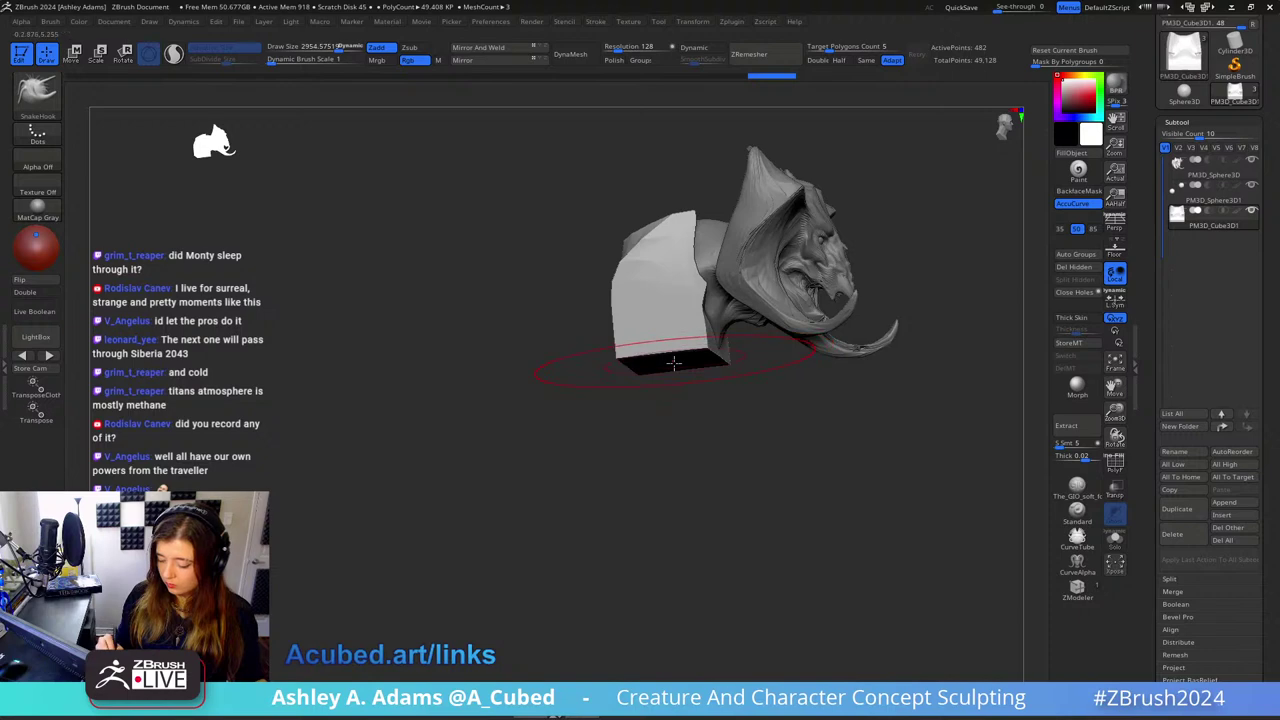
pyautogui.moveTo(674, 363)
pyautogui.mouseDown()
pyautogui.moveTo(651, 377)
pyautogui.moveTo(690, 428)
pyautogui.moveTo(697, 414)
pyautogui.mouseUp()
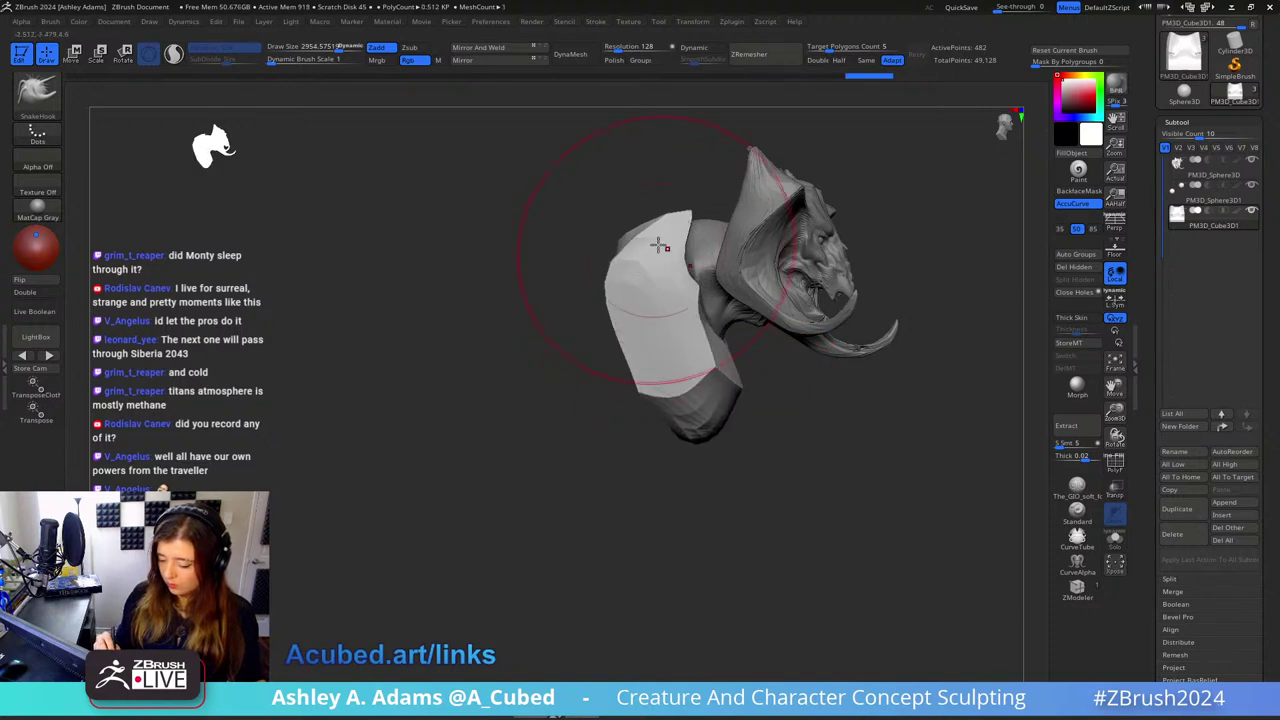
pyautogui.press('space')
pyautogui.moveTo(663, 214)
pyautogui.mouseDown()
pyautogui.moveTo(598, 310)
pyautogui.moveTo(595, 300)
pyautogui.moveTo(614, 387)
pyautogui.mouseUp()
pyautogui.moveTo(615, 387)
pyautogui.keyDown('ctrl'); pyautogui.mouseDown(button='right')
pyautogui.moveTo(632, 314)
pyautogui.moveTo(640, 331)
pyautogui.mouseUp(button='right'); pyautogui.keyUp('ctrl')
pyautogui.press('space')
pyautogui.moveTo(656, 300); pyautogui.dragTo(674, 283)
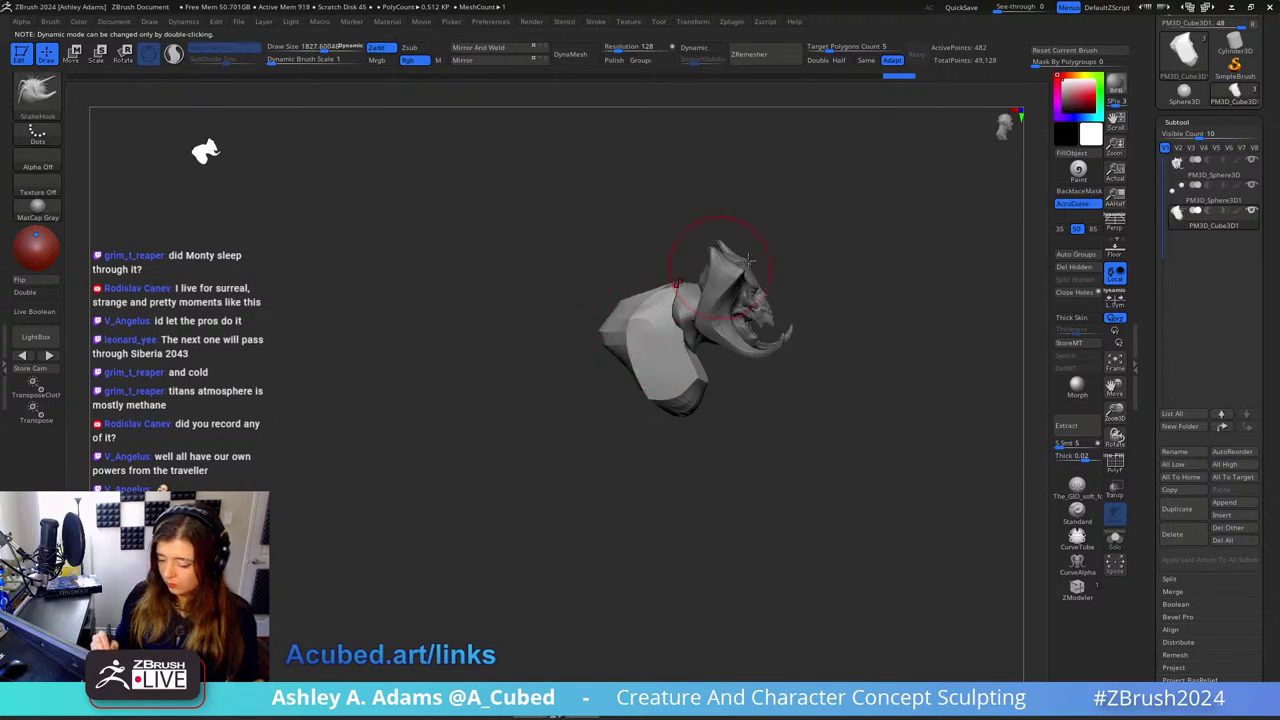
pyautogui.moveTo(865, 247)
pyautogui.mouseDown()
pyautogui.moveTo(749, 277)
pyautogui.moveTo(753, 296)
pyautogui.mouseUp()
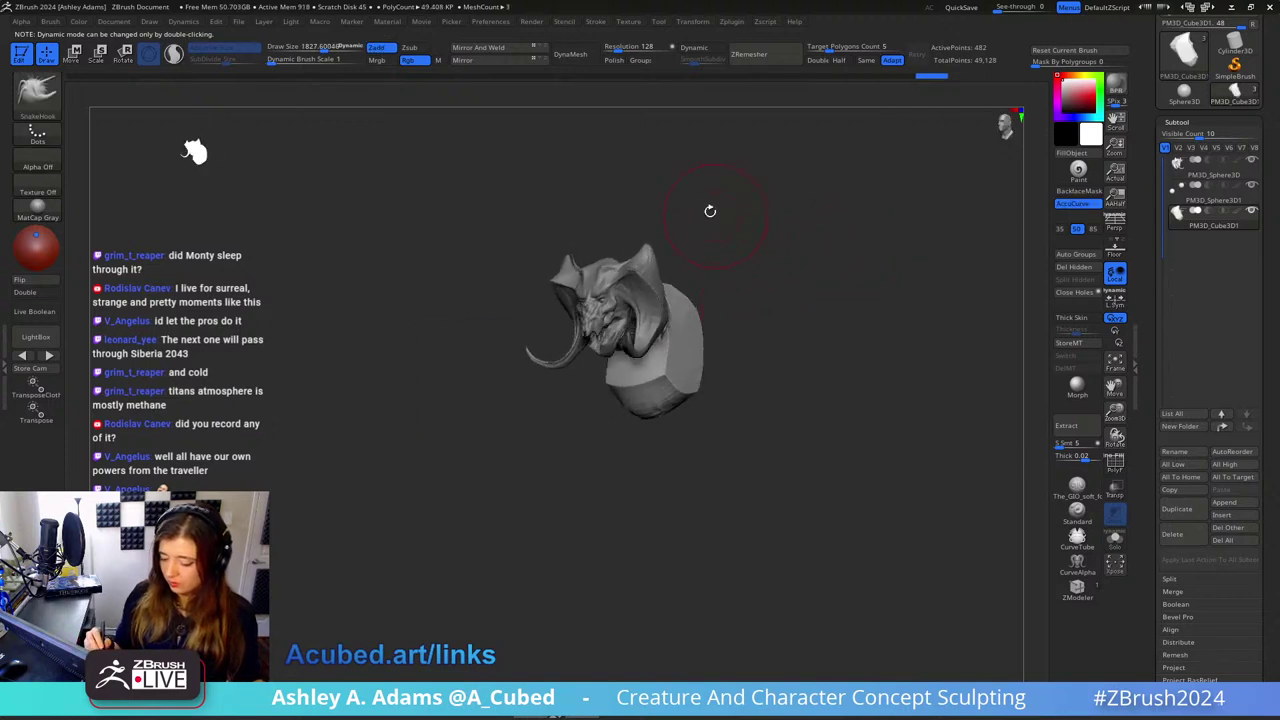
pyautogui.keyDown('ctrl'); pyautogui.moveTo(698, 278); pyautogui.dragTo(686, 400, button='right'); pyautogui.keyUp('ctrl')
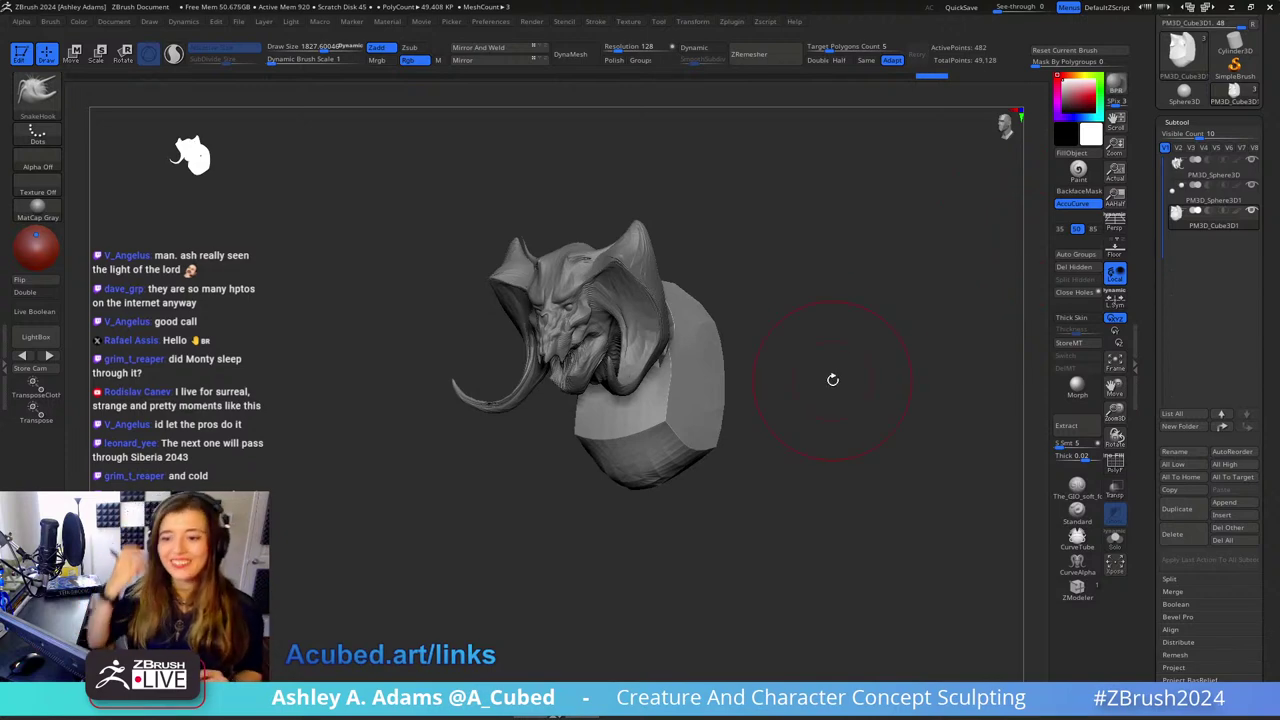
pyautogui.moveTo(704, 320)
pyautogui.keyDown('ctrl'); pyautogui.mouseDown(button='right')
pyautogui.moveTo(682, 334)
pyautogui.moveTo(674, 386)
pyautogui.moveTo(726, 371)
pyautogui.mouseUp(button='right'); pyautogui.keyUp('ctrl')
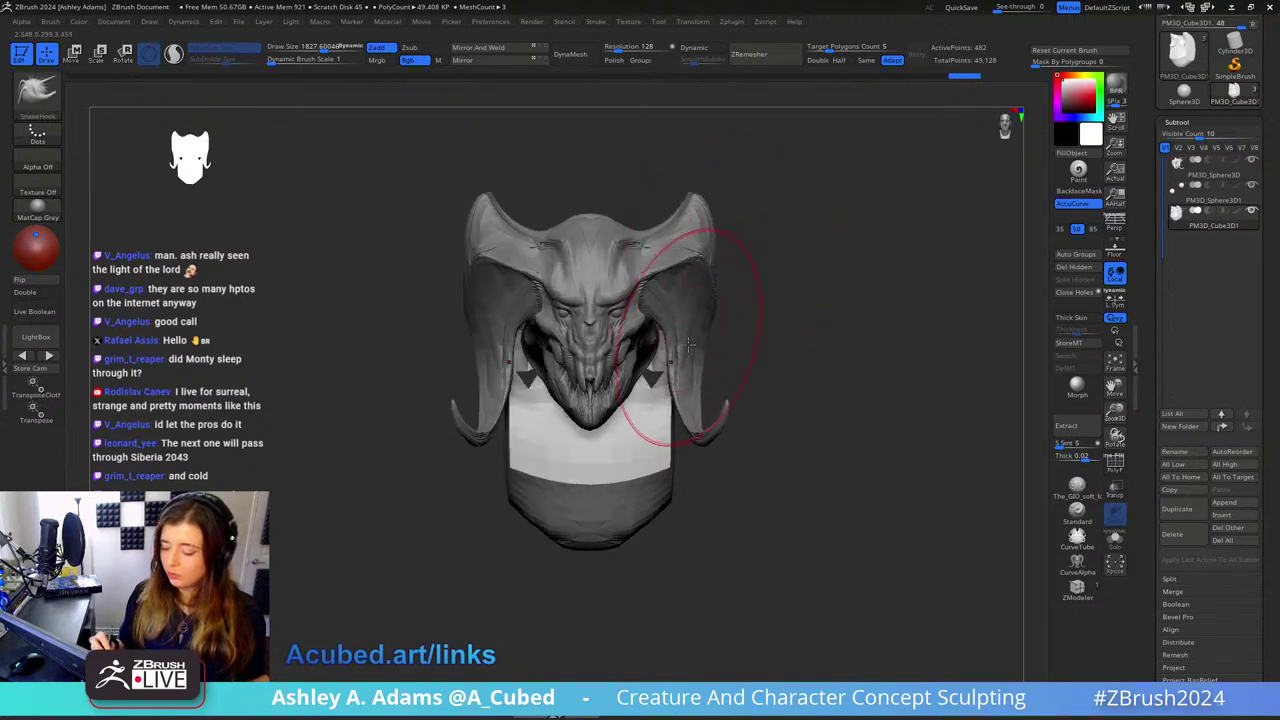
# Step: Select the head subtool and reshape the lower horns with SnakeHook, reducing the draw size to about 1288 and 938
pyautogui.keyDown('alt'); pyautogui.click(686, 395); pyautogui.keyUp('alt')
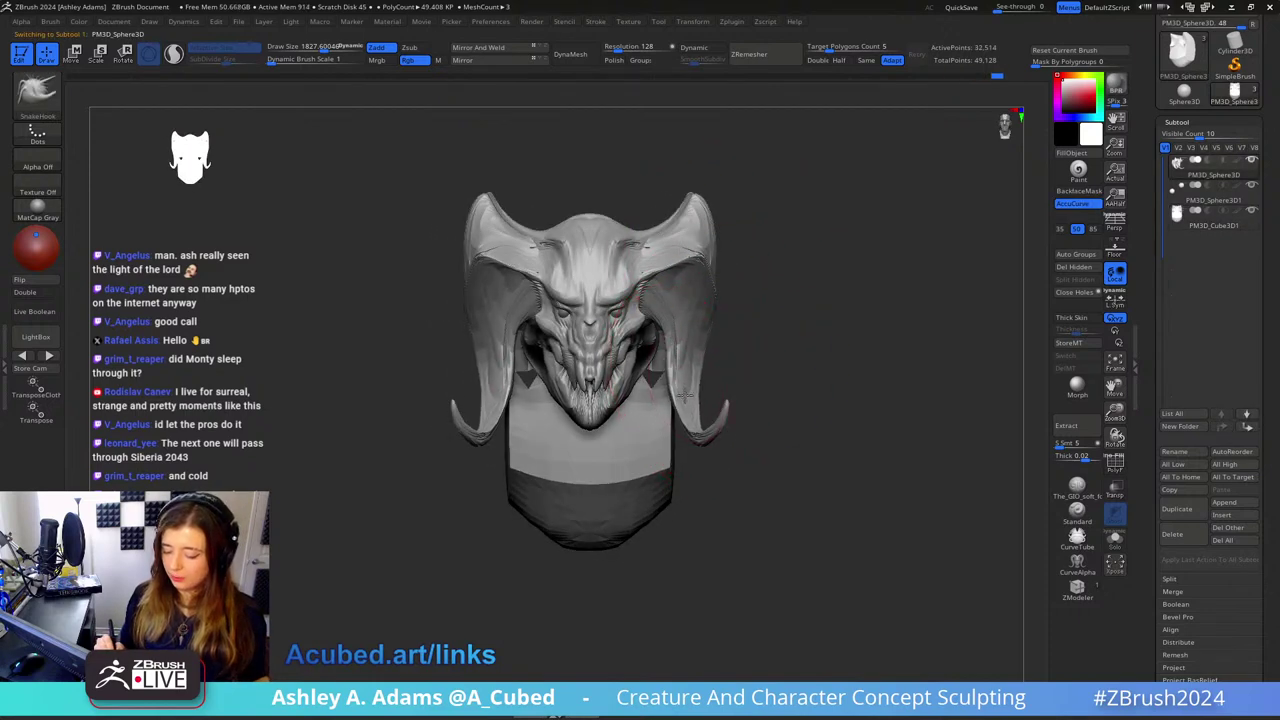
pyautogui.moveTo(685, 395)
pyautogui.mouseDown()
pyautogui.moveTo(702, 389)
pyautogui.moveTo(686, 372)
pyautogui.mouseUp()
pyautogui.hotkey('ctrl', 'z')
pyautogui.press('space')
pyautogui.moveTo(750, 362); pyautogui.dragTo(700, 346, button='right')
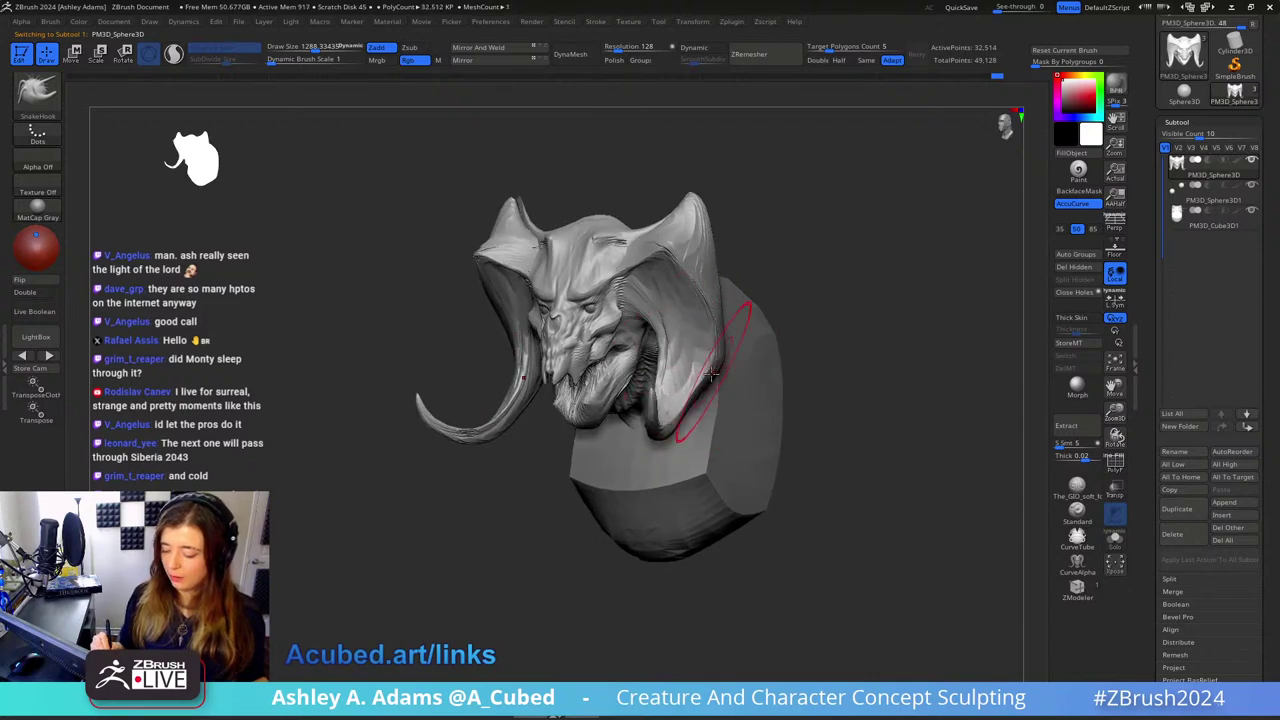
pyautogui.moveTo(711, 374); pyautogui.dragTo(691, 406, button='right')
pyautogui.press('space')
pyautogui.moveTo(698, 424); pyautogui.dragTo(659, 447)
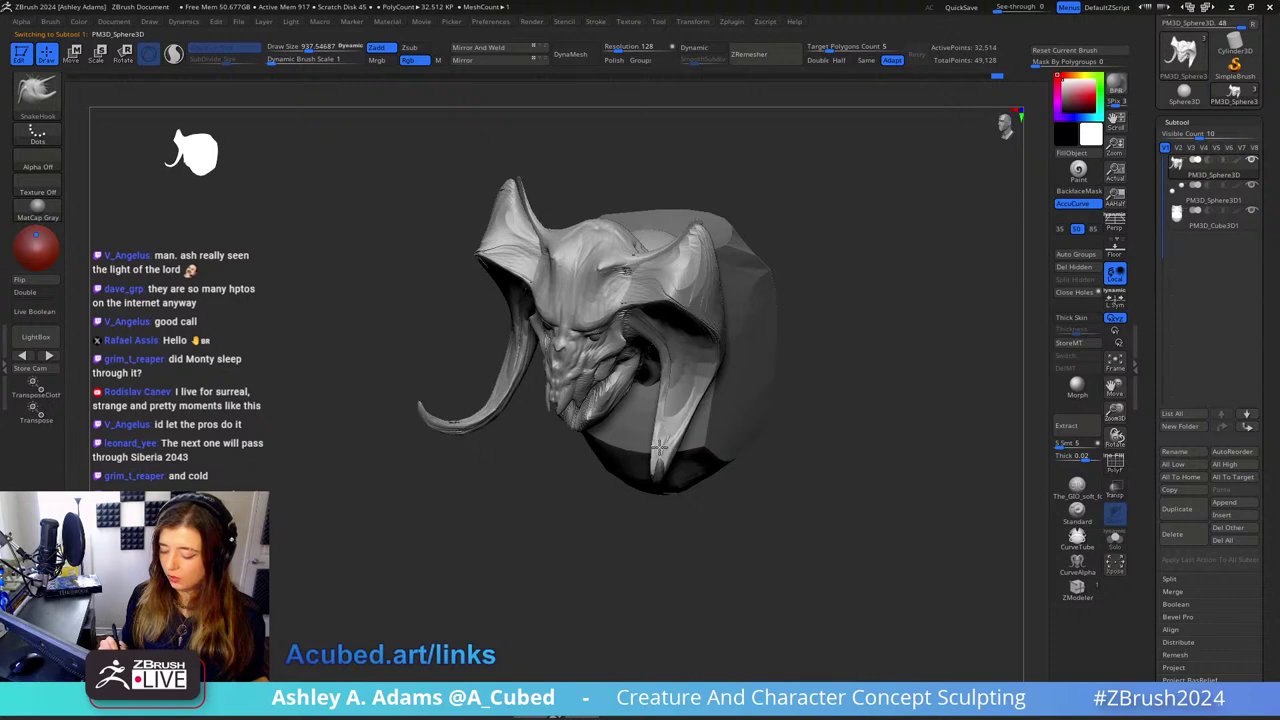
pyautogui.moveTo(670, 432); pyautogui.dragTo(690, 366, button='right')
# Step: Adjust the outer contour of the horns with SnakeHook at draw sizes between about 1827 and 970
pyautogui.press('b')
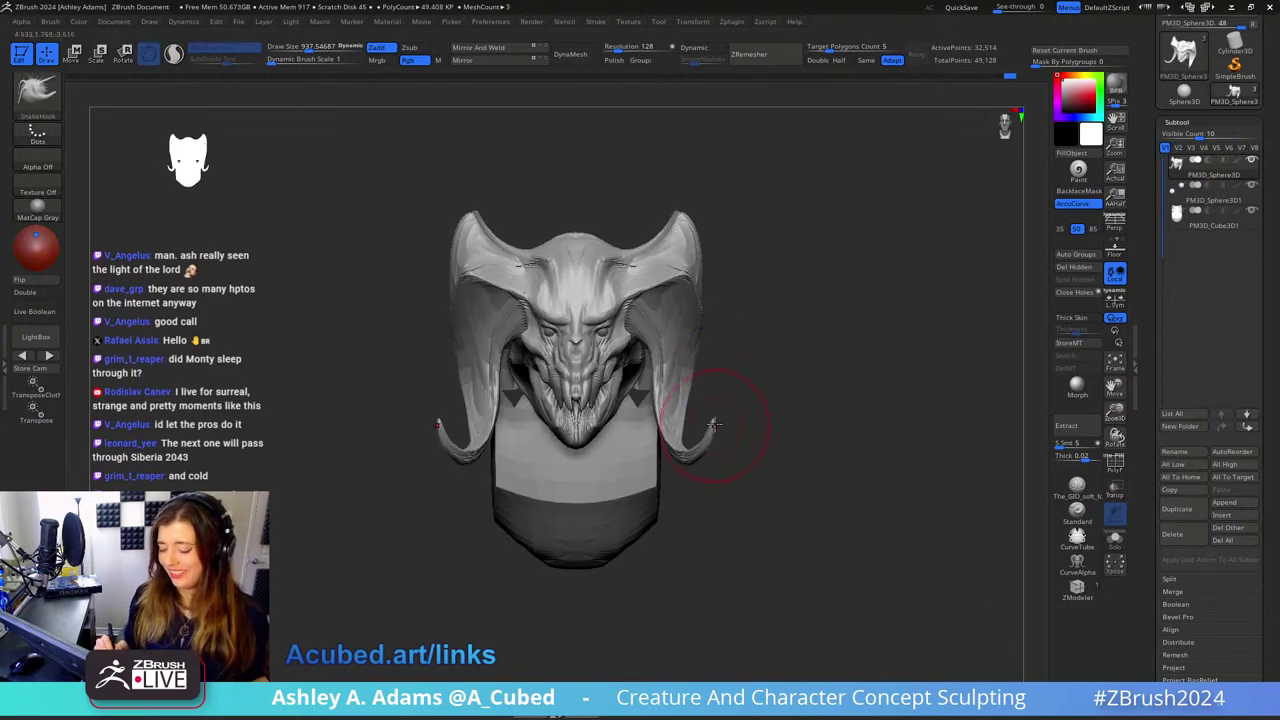
pyautogui.press('space')
pyautogui.moveTo(732, 334); pyautogui.dragTo(756, 334)
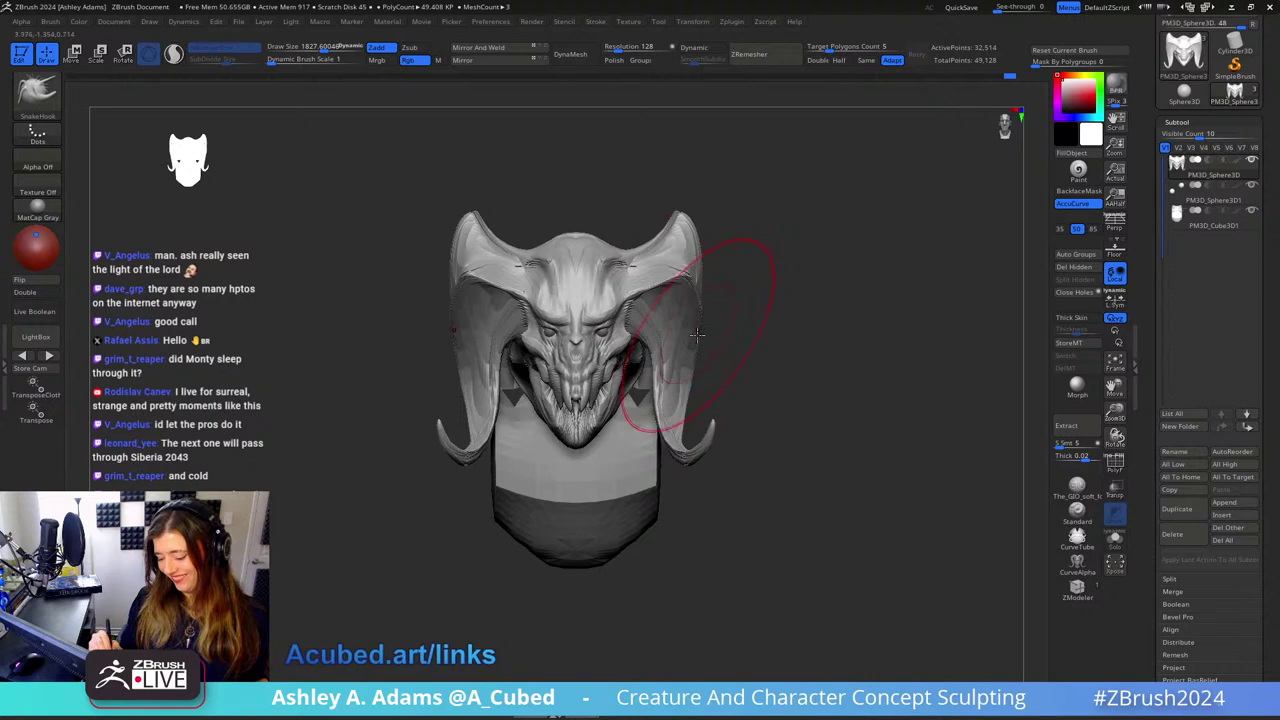
pyautogui.moveTo(723, 323); pyautogui.dragTo(723, 294, button='right')
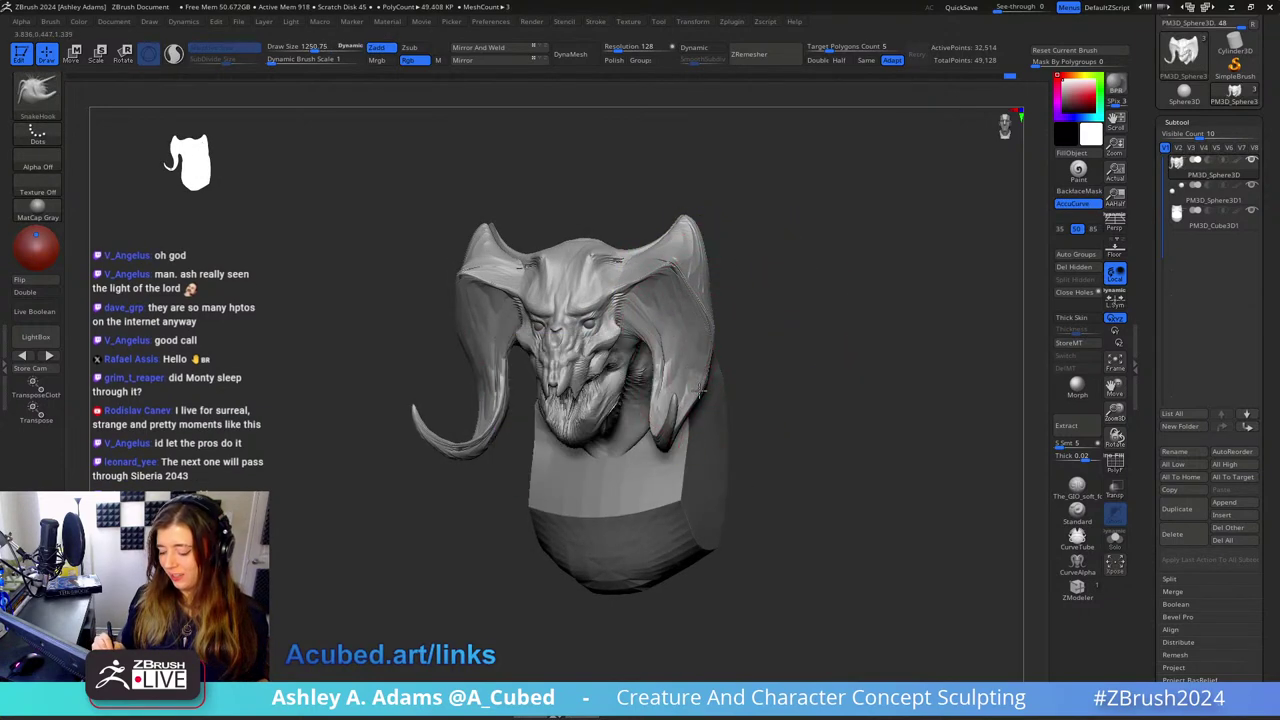
pyautogui.moveTo(690, 366); pyautogui.dragTo(706, 366, button='right')
pyautogui.press('space')
pyautogui.moveTo(724, 360); pyautogui.dragTo(700, 360)
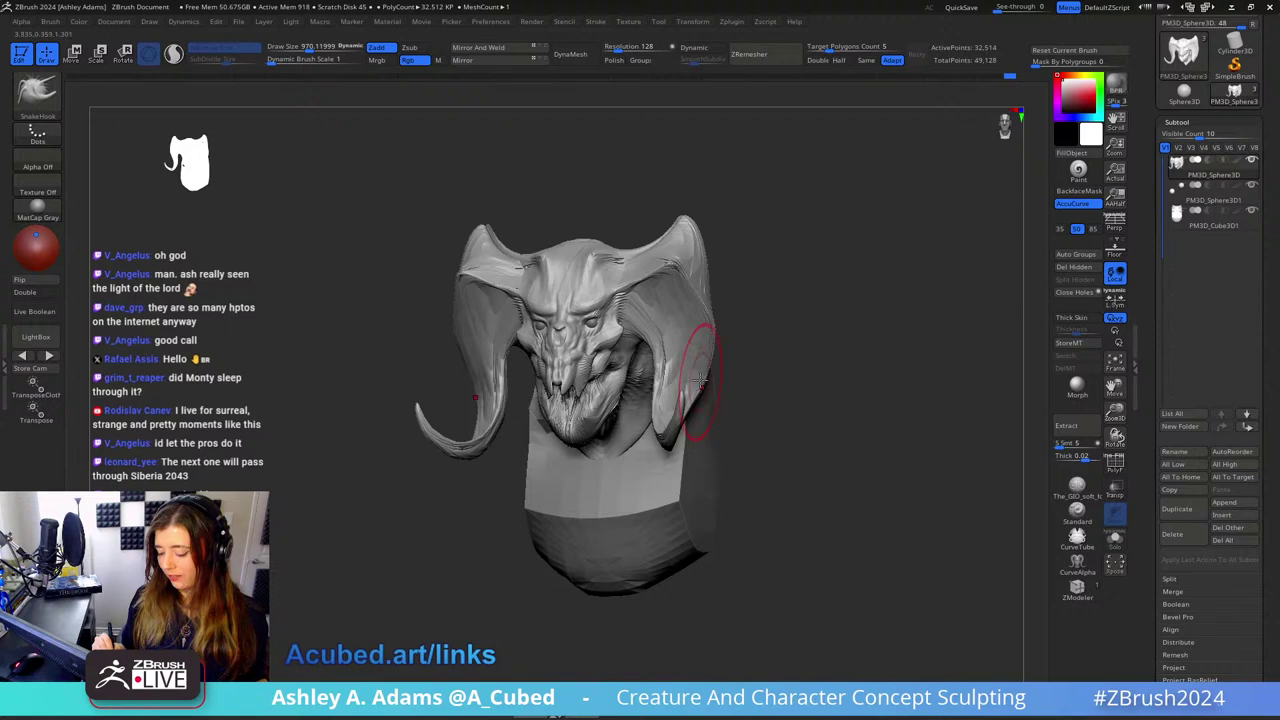
# Step: Refine the horn's broad lower curve in profile with SnakeHook at a draw size of about 1567
pyautogui.moveTo(737, 366)
pyautogui.mouseDown(button='right')
pyautogui.moveTo(729, 380)
pyautogui.moveTo(749, 371)
pyautogui.moveTo(672, 372)
pyautogui.moveTo(706, 320)
pyautogui.moveTo(700, 330)
pyautogui.mouseUp(button='right')
pyautogui.press('space')
pyautogui.moveTo(678, 408); pyautogui.dragTo(672, 418)
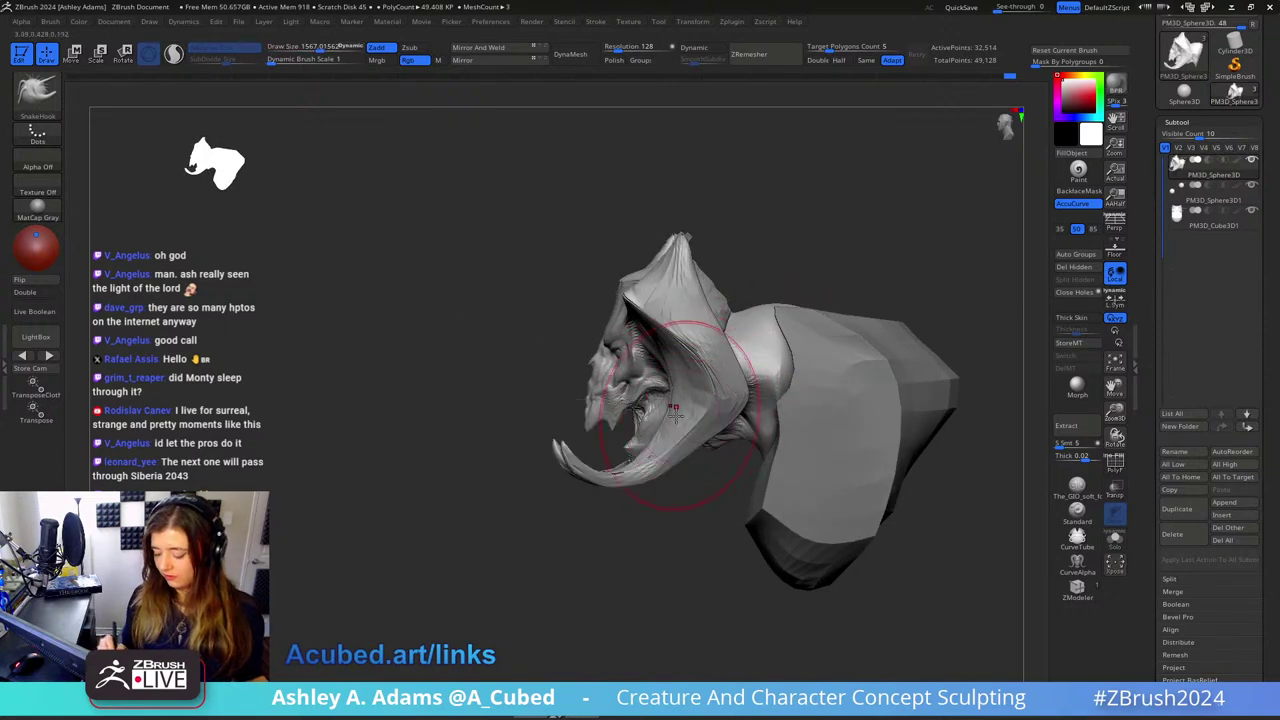
pyautogui.moveTo(780, 363); pyautogui.dragTo(774, 360, button='right')
pyautogui.moveTo(774, 356); pyautogui.dragTo(736, 366)
pyautogui.moveTo(795, 328)
pyautogui.keyDown('ctrl'); pyautogui.mouseDown(button='right')
pyautogui.moveTo(763, 354)
pyautogui.moveTo(822, 342)
pyautogui.moveTo(834, 363)
pyautogui.moveTo(897, 328)
pyautogui.moveTo(790, 235)
pyautogui.mouseUp(button='right'); pyautogui.keyUp('ctrl')
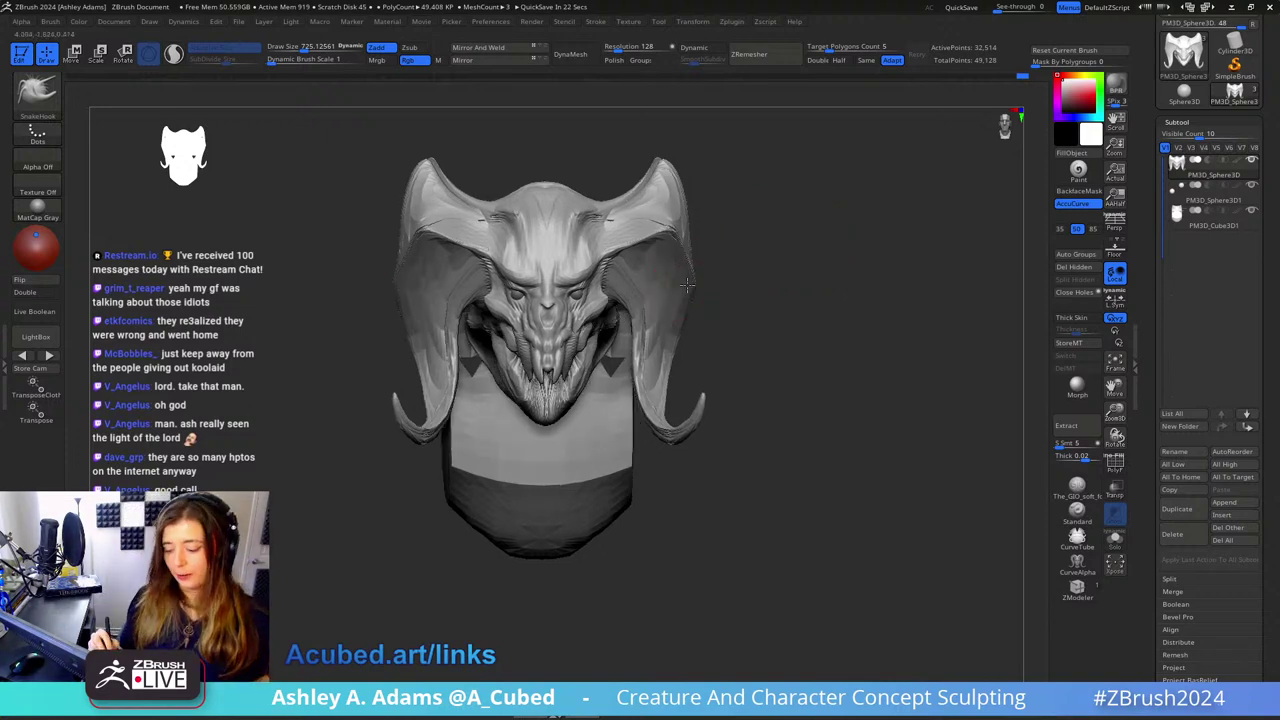
# Step: Shape the back corner of the mouth and jaw with SnakeHook at draw sizes of about 382 and 323
pyautogui.rightClick(620, 354)
pyautogui.moveTo(692, 285)
pyautogui.keyDown('ctrl'); pyautogui.mouseDown(button='right')
pyautogui.moveTo(685, 294)
pyautogui.moveTo(663, 263)
pyautogui.moveTo(616, 317)
pyautogui.moveTo(637, 410)
pyautogui.mouseUp(button='right'); pyautogui.keyUp('ctrl')
pyautogui.rightClick(631, 372)
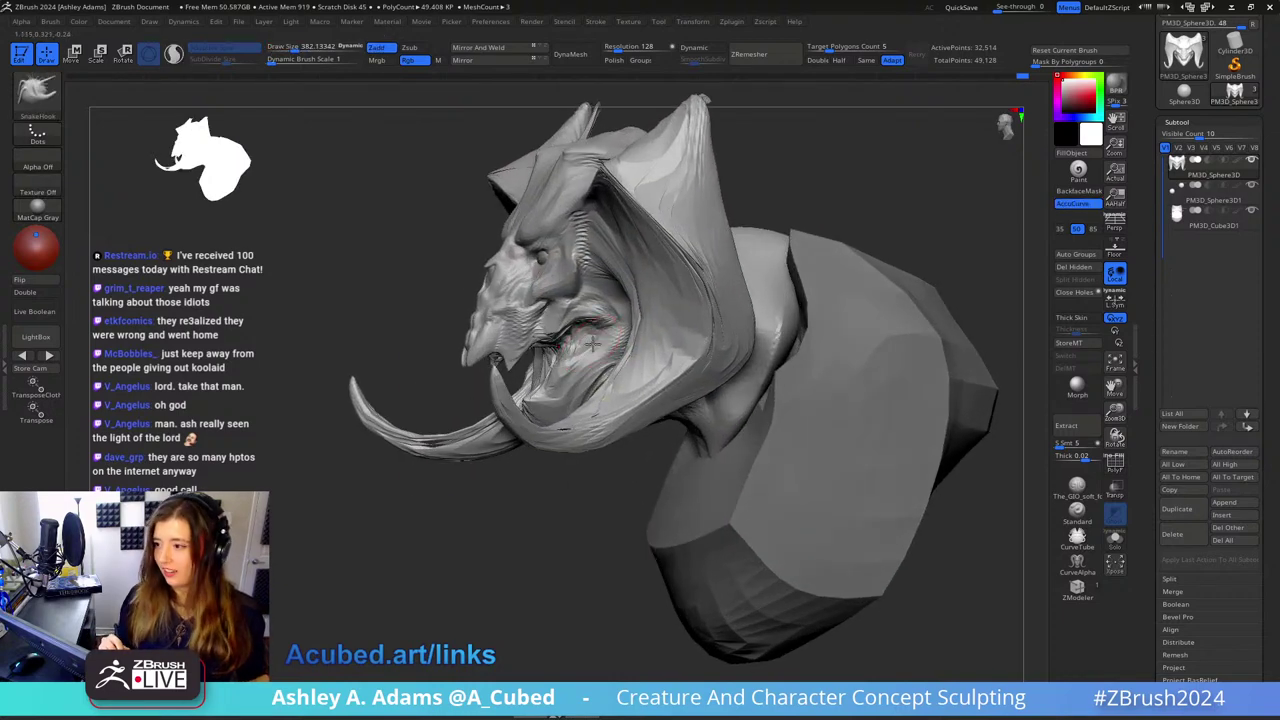
pyautogui.rightClick(604, 330)
pyautogui.moveTo(604, 330); pyautogui.dragTo(586, 320)
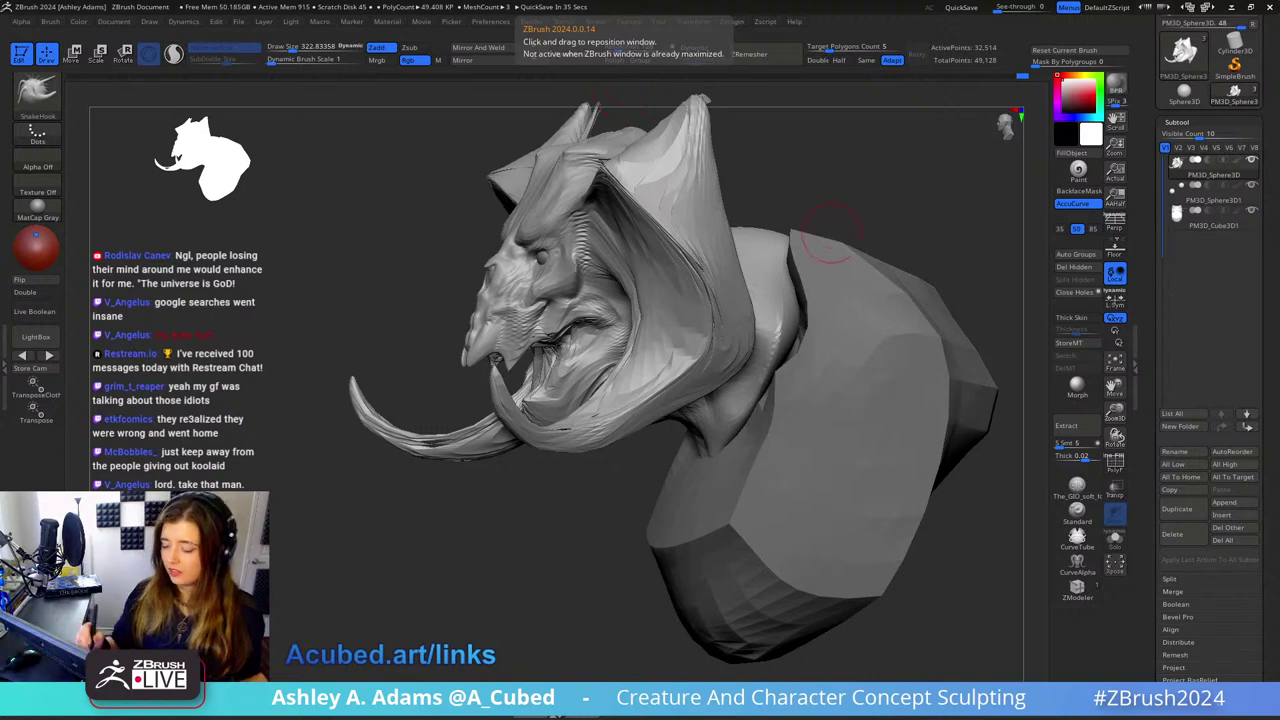
pyautogui.moveTo(698, 248); pyautogui.dragTo(646, 355, button='right')
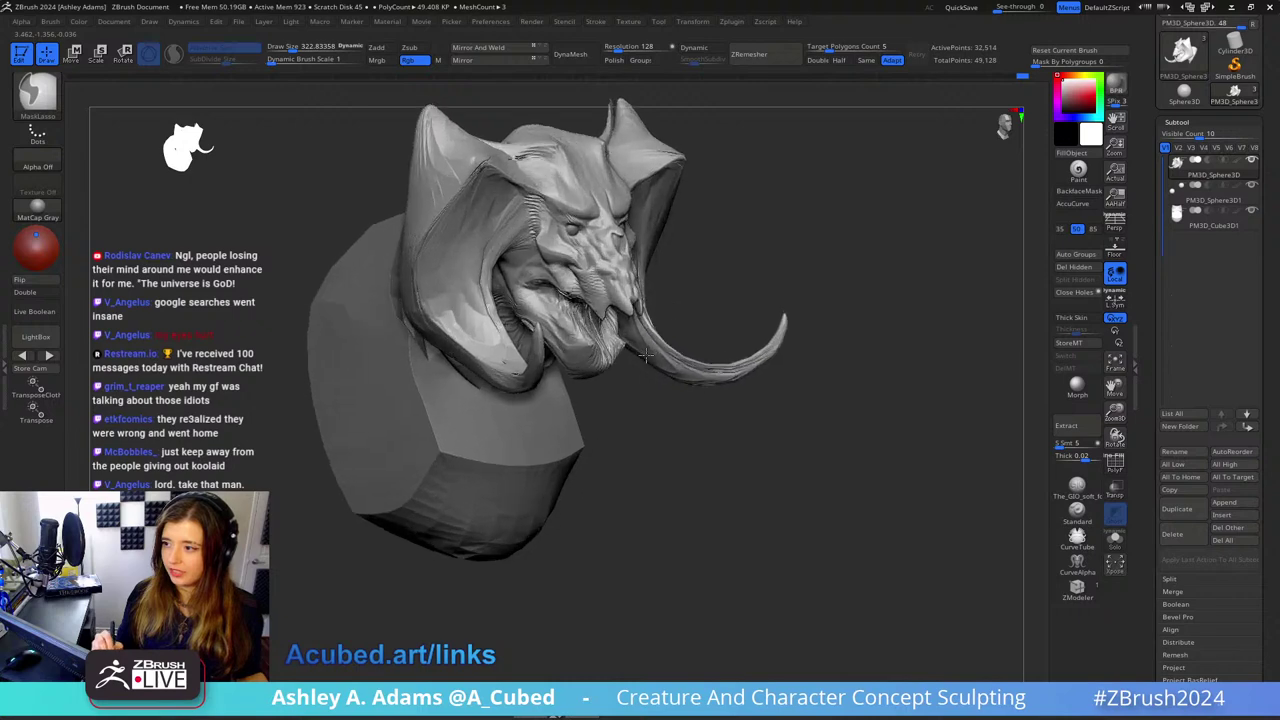
# Step: Adjust the cheekbones beside the horns with SnakeHook at draw sizes of about 812 and 516
pyautogui.moveTo(646, 355); pyautogui.dragTo(565, 262)
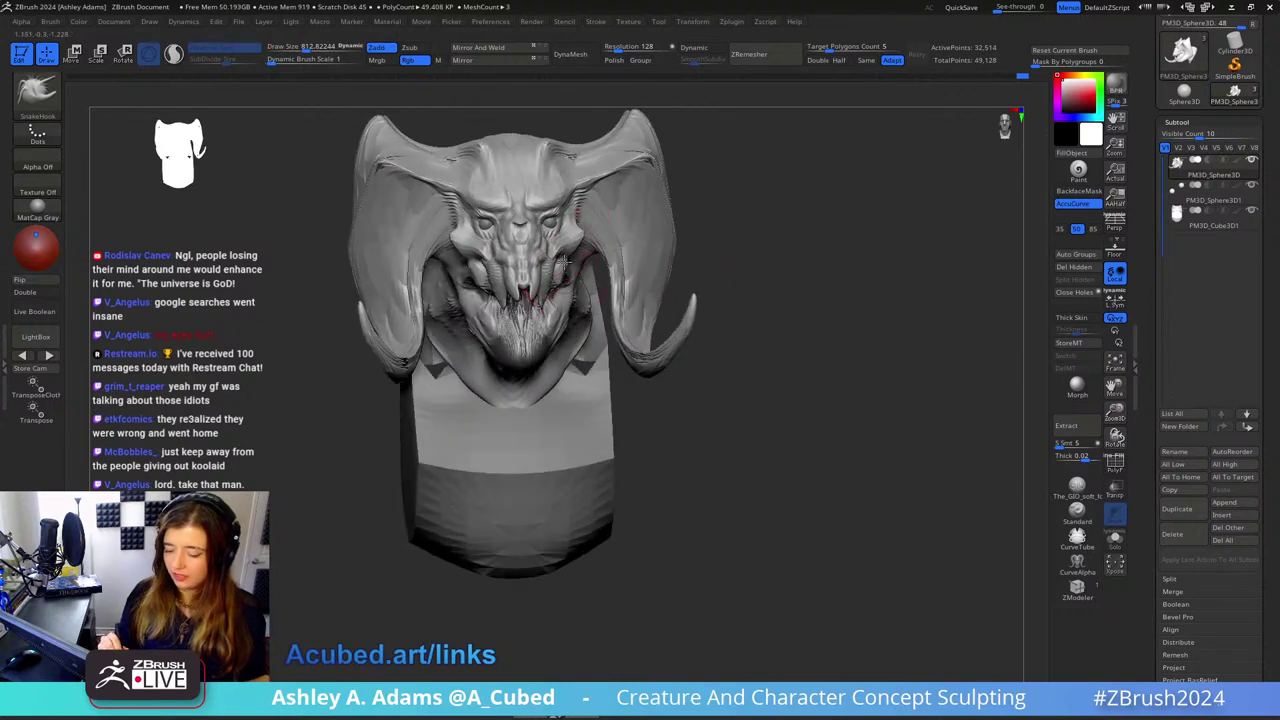
pyautogui.moveTo(565, 262); pyautogui.dragTo(488, 275, button='right')
pyautogui.moveTo(488, 286); pyautogui.dragTo(505, 276)
pyautogui.moveTo(505, 276); pyautogui.dragTo(574, 232, button='right')
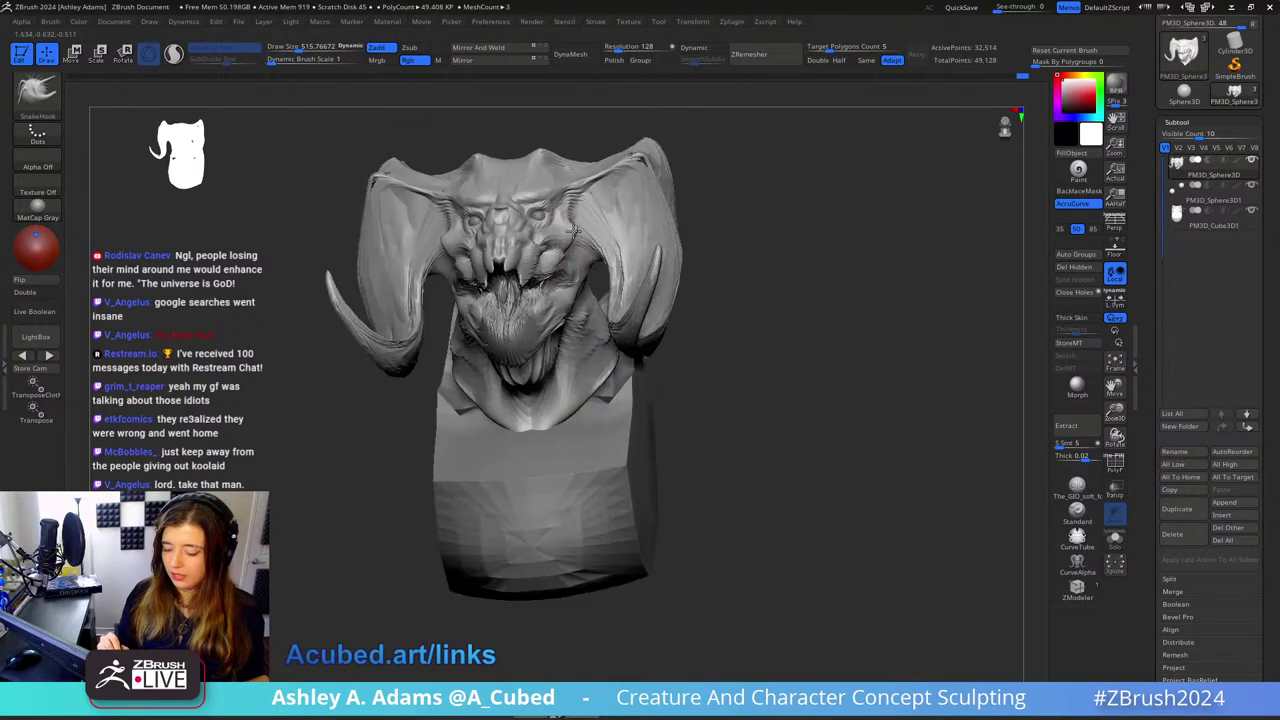
pyautogui.moveTo(575, 232); pyautogui.dragTo(588, 240)
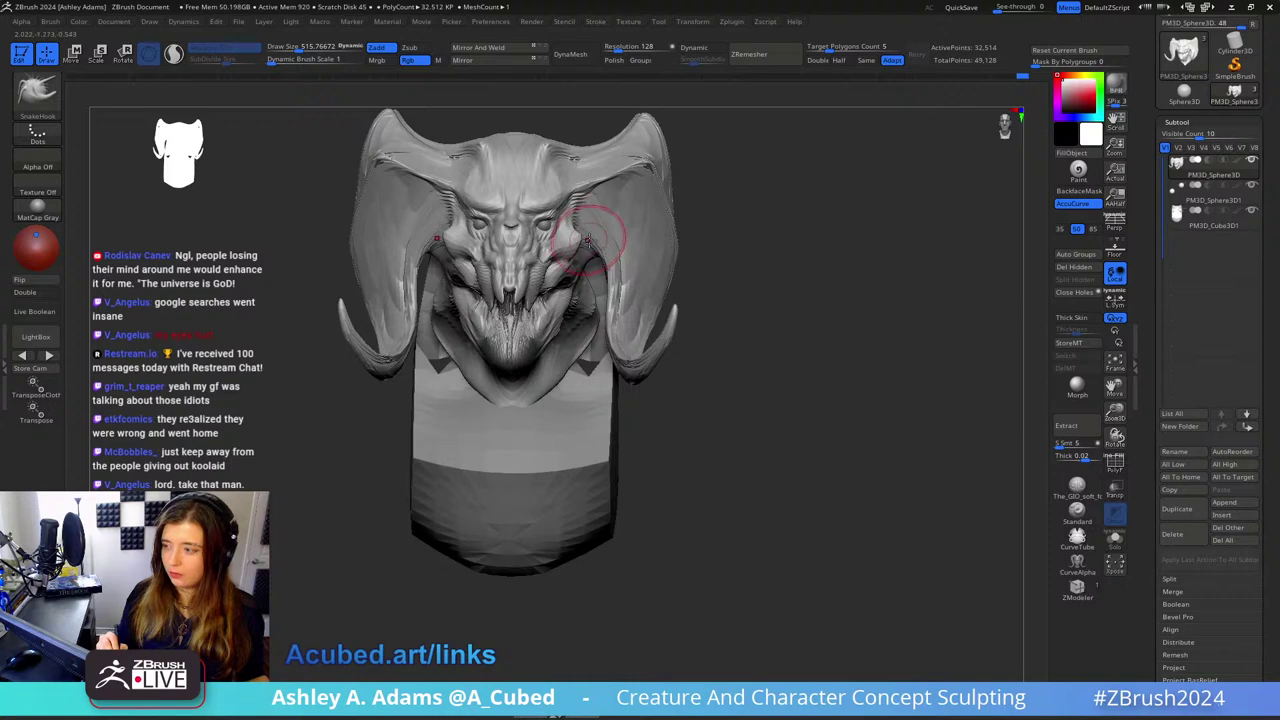
# Step: Smooth and reshape the inner horn surfaces beside the face, using draw sizes of about 905 and 1485
pyautogui.moveTo(589, 155); pyautogui.dragTo(540, 230, button='right')
pyautogui.press('space')
pyautogui.moveTo(580, 236)
pyautogui.mouseDown()
pyautogui.moveTo(636, 222)
pyautogui.moveTo(611, 208)
pyautogui.mouseUp()
pyautogui.moveTo(611, 208); pyautogui.dragTo(616, 211, button='right')
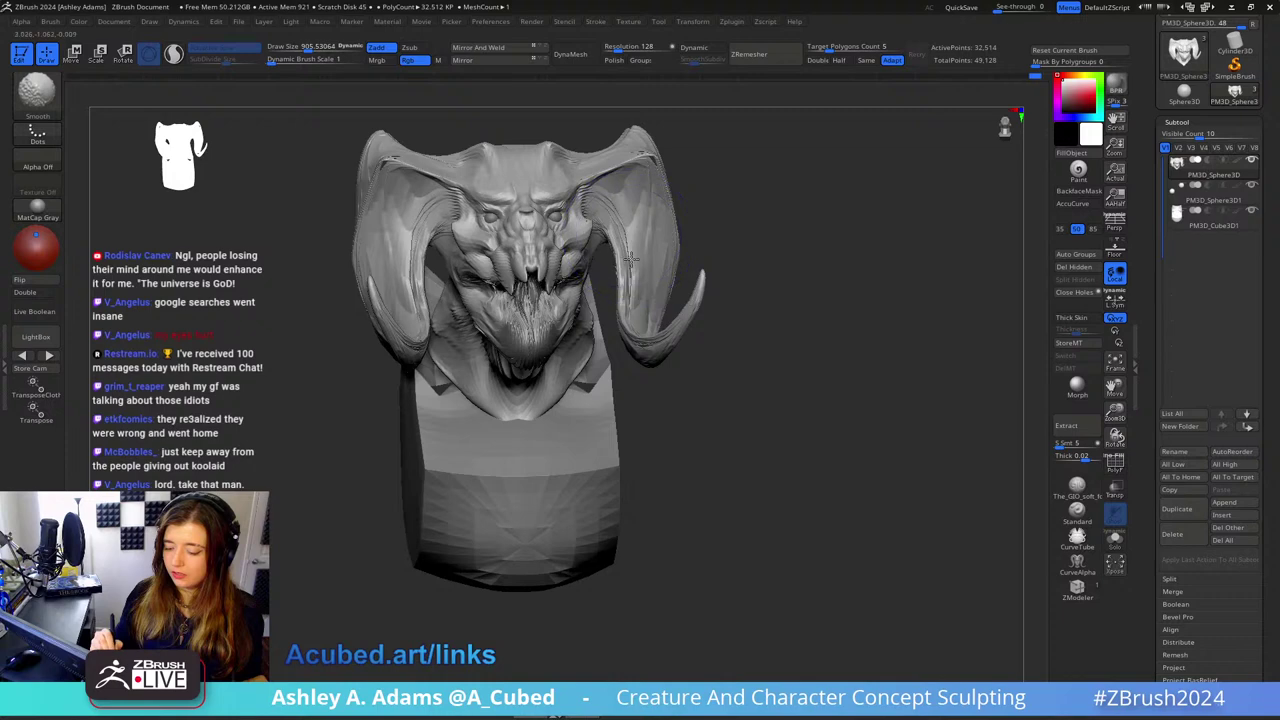
pyautogui.moveTo(631, 258); pyautogui.dragTo(677, 231)
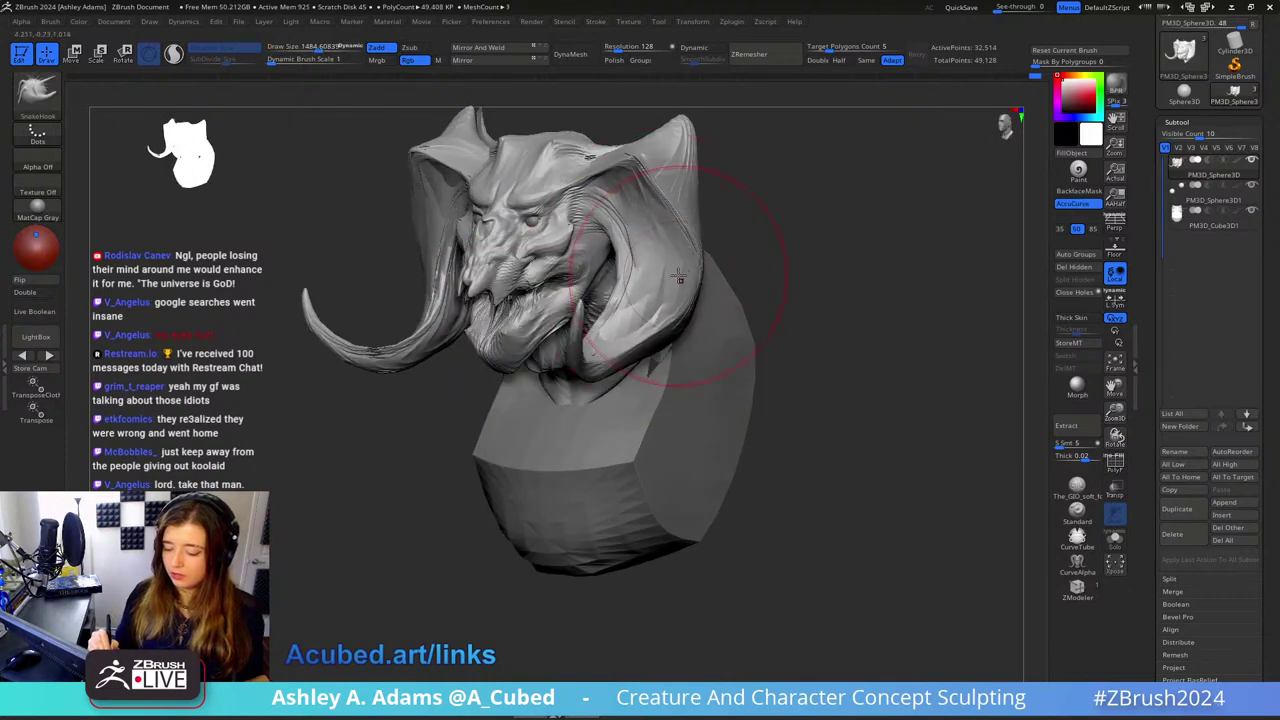
pyautogui.moveTo(678, 276)
pyautogui.mouseDown(button='right')
pyautogui.moveTo(723, 294)
pyautogui.moveTo(689, 280)
pyautogui.mouseUp(button='right')
# Step: Mask the face and skull and leave only the horns editable by inverting the mask
pyautogui.keyDown('ctrl'); pyautogui.keyDown('shift'); pyautogui.click(689, 280); pyautogui.keyUp('shift'); pyautogui.keyUp('ctrl')
pyautogui.keyDown('ctrl'); pyautogui.click(749, 311); pyautogui.keyUp('ctrl')
pyautogui.keyDown('ctrl'); pyautogui.keyDown('shift'); pyautogui.click(775, 308); pyautogui.keyUp('shift'); pyautogui.keyUp('ctrl')
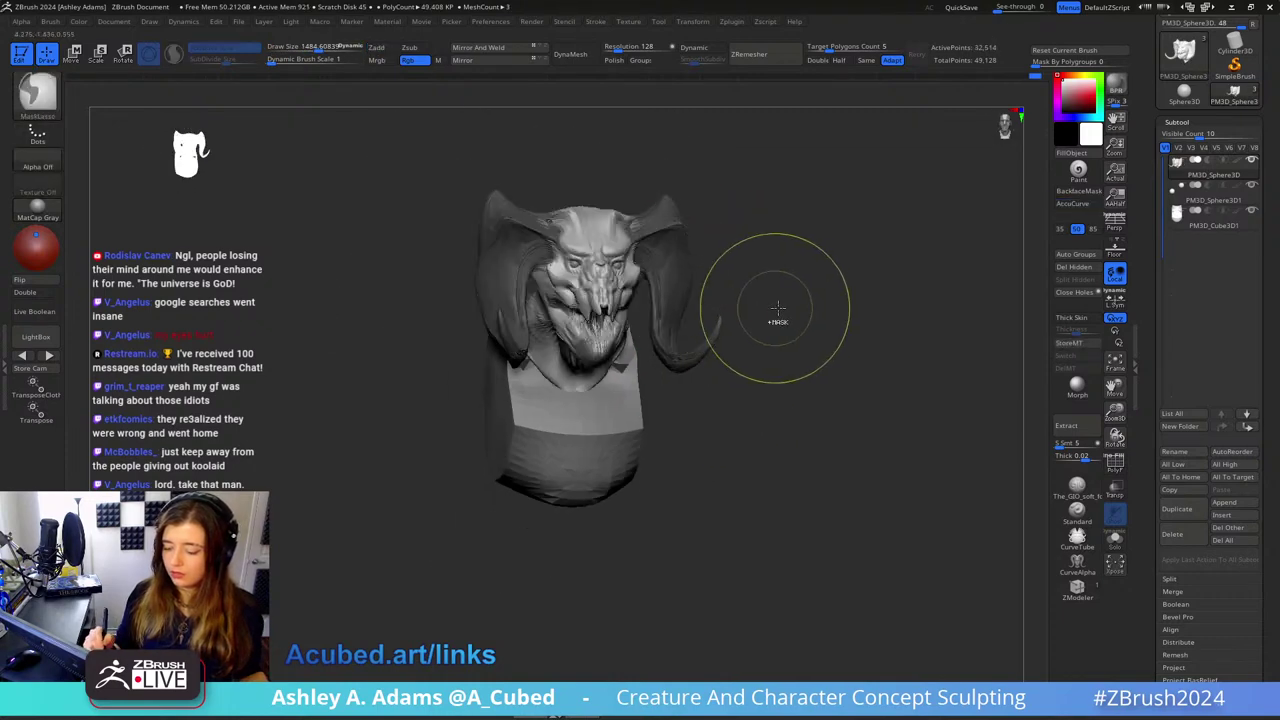
pyautogui.keyDown('ctrl'); pyautogui.click(777, 308); pyautogui.keyUp('ctrl')
pyautogui.keyDown('ctrl'); pyautogui.moveTo(746, 251); pyautogui.dragTo(728, 300, button='right'); pyautogui.keyUp('ctrl')
# Step: Pull the unmasked horns outward with SnakeHook at a draw size of about 2514
pyautogui.press('space')
pyautogui.moveTo(712, 295); pyautogui.dragTo(738, 295)
pyautogui.moveTo(775, 270); pyautogui.dragTo(731, 256, button='right')
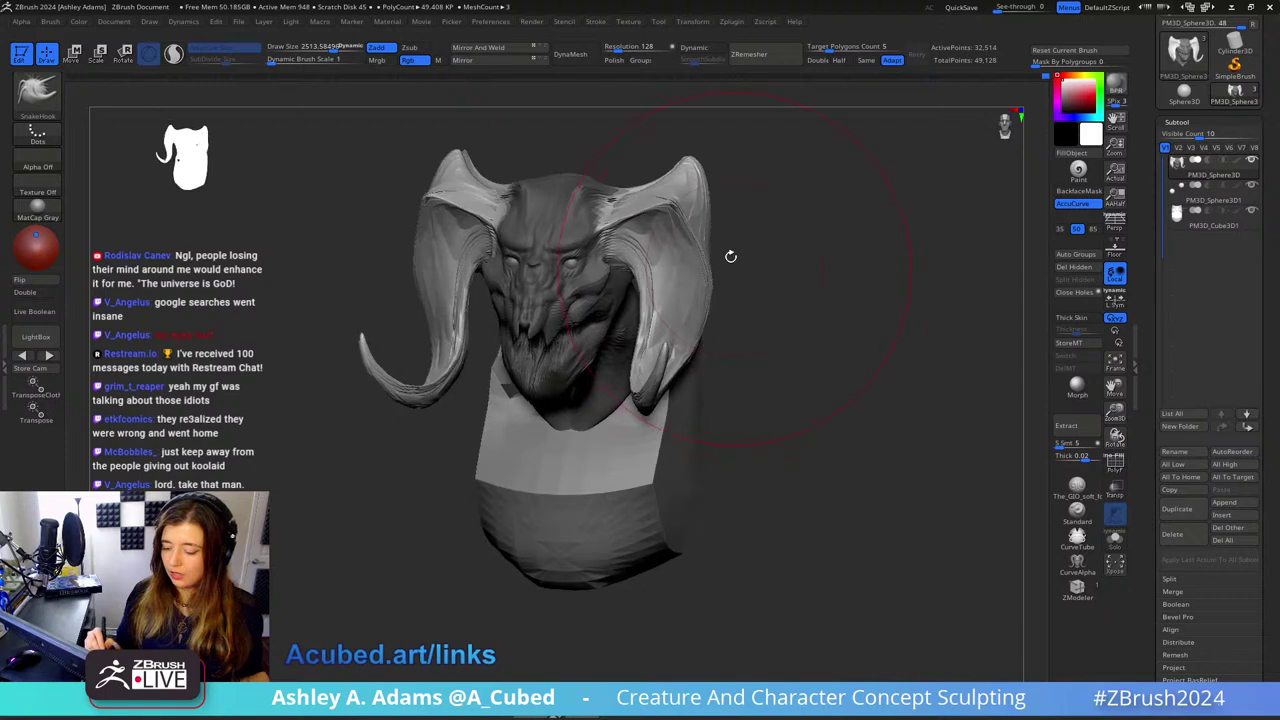
pyautogui.moveTo(676, 306); pyautogui.dragTo(706, 305)
pyautogui.moveTo(676, 305); pyautogui.dragTo(713, 296, button='right')
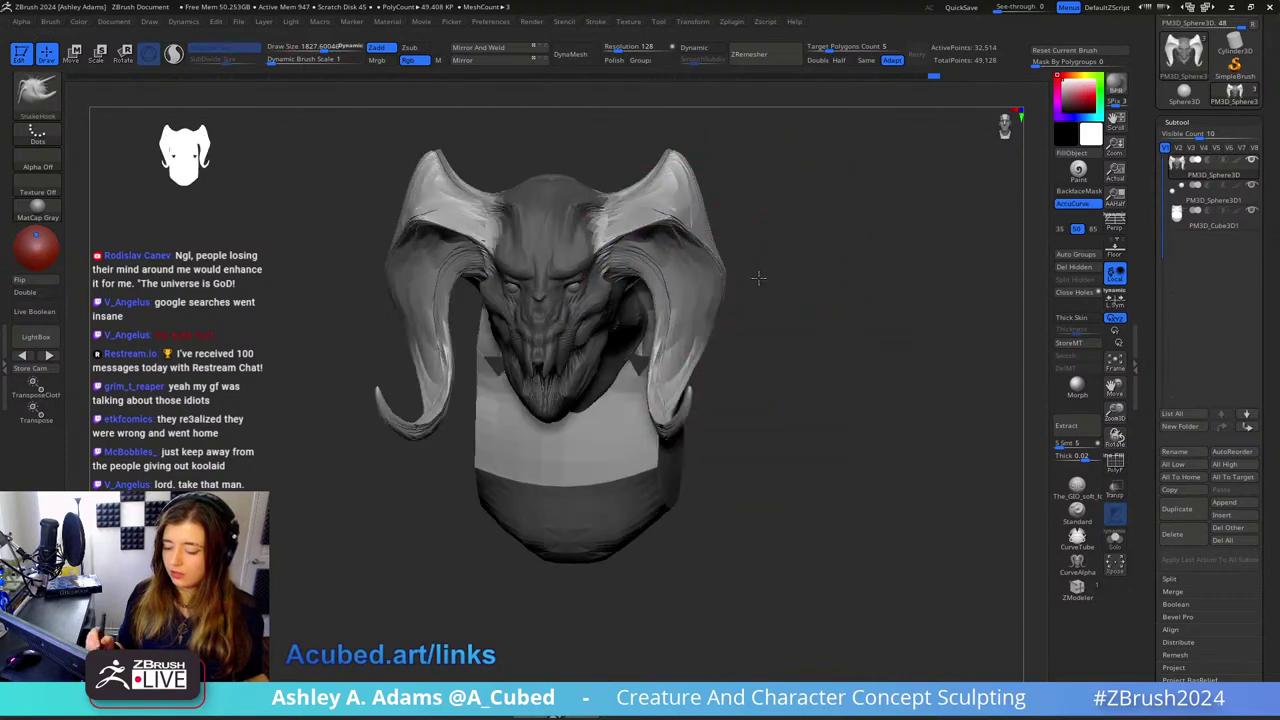
# Step: Widen the horns' sideways bow and reshape their upper bend with SnakeHook at a draw size of about 1827
pyautogui.moveTo(740, 290)
pyautogui.mouseDown()
pyautogui.moveTo(750, 314)
pyautogui.moveTo(694, 318)
pyautogui.moveTo(733, 297)
pyautogui.mouseUp()
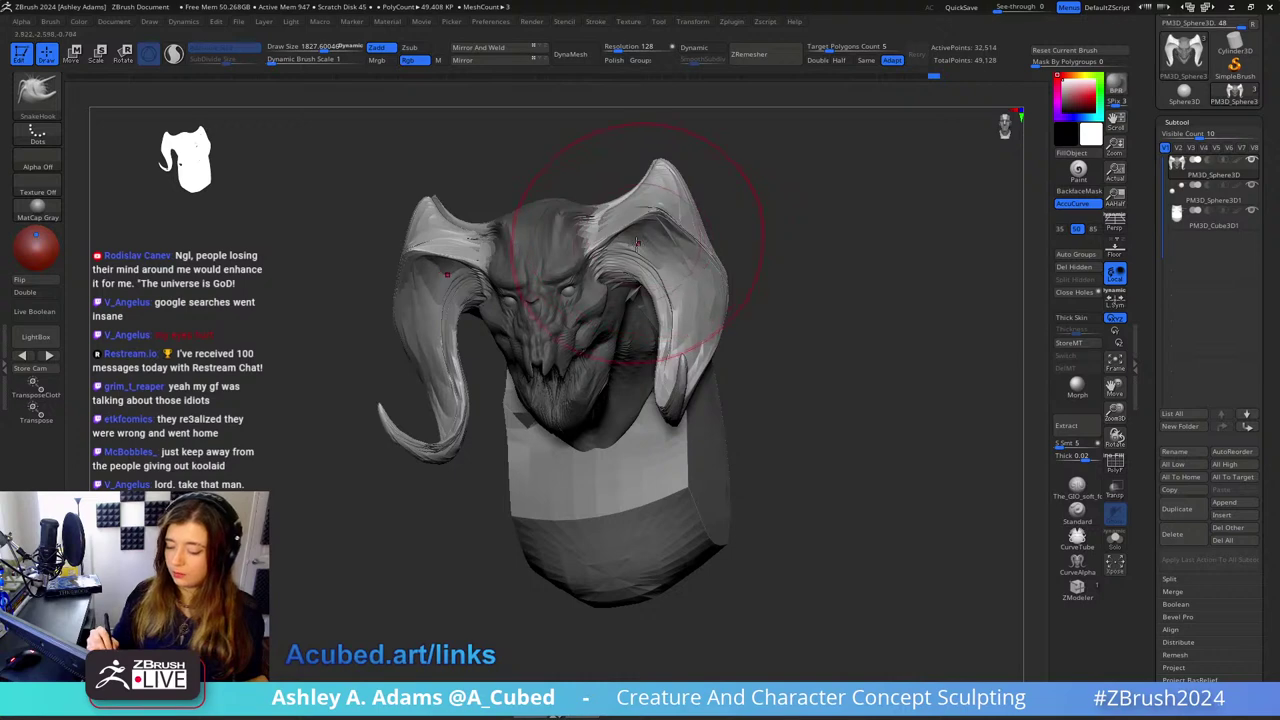
pyautogui.moveTo(637, 242); pyautogui.dragTo(634, 236)
pyautogui.keyDown('shift'); pyautogui.moveTo(634, 236); pyautogui.dragTo(663, 279, button='right'); pyautogui.keyUp('shift')
pyautogui.moveTo(663, 279); pyautogui.dragTo(667, 288)
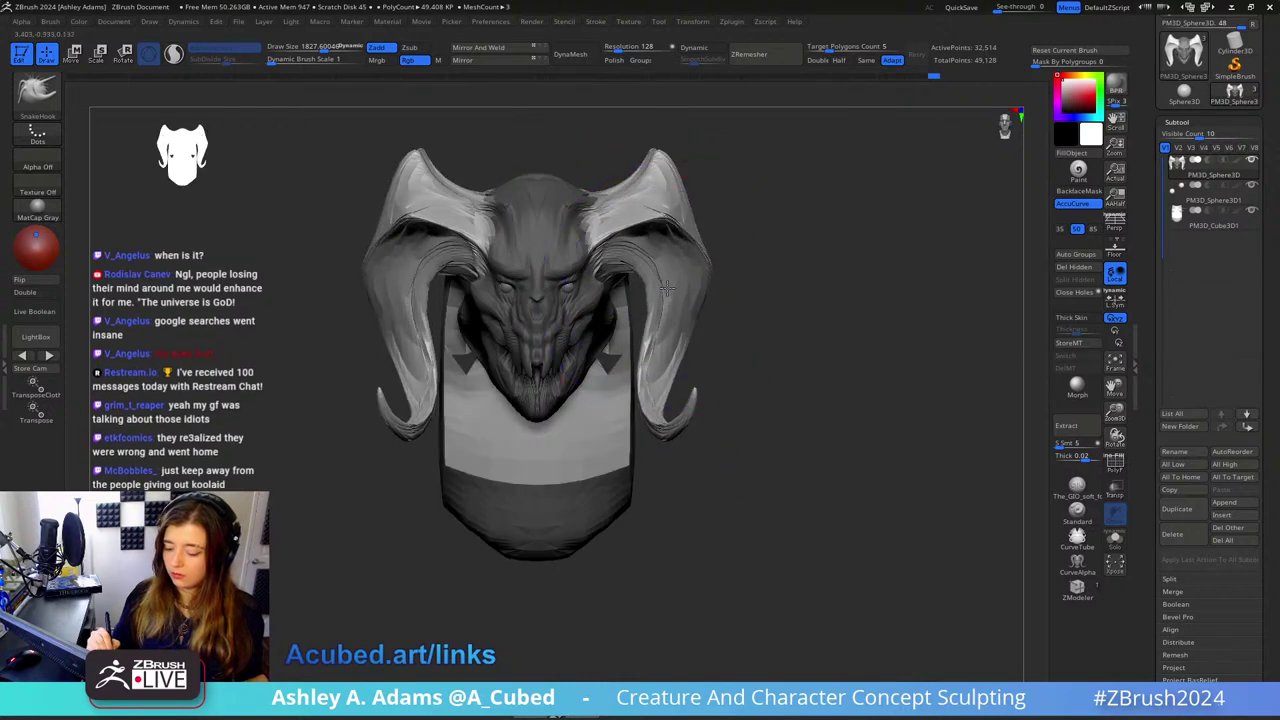
pyautogui.moveTo(735, 312)
pyautogui.mouseDown()
pyautogui.moveTo(737, 297)
pyautogui.moveTo(700, 262)
pyautogui.moveTo(717, 244)
pyautogui.mouseUp()
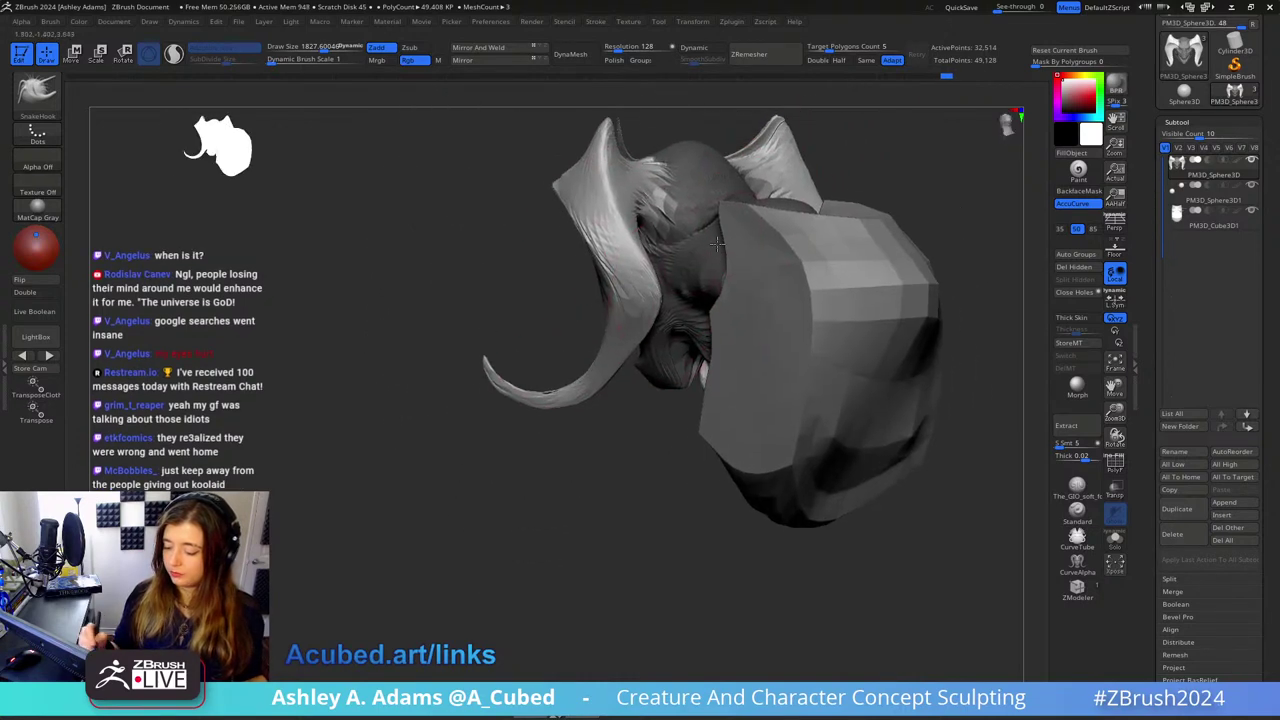
# Step: Refine the unmasked horn's sweep in profile with SnakeHook at a draw size of about 1214
pyautogui.moveTo(717, 244); pyautogui.dragTo(706, 240, button='right')
pyautogui.press('space')
pyautogui.moveTo(700, 234); pyautogui.dragTo(668, 234)
pyautogui.moveTo(668, 234)
pyautogui.mouseDown(button='right')
pyautogui.moveTo(672, 200)
pyautogui.moveTo(632, 180)
pyautogui.mouseUp(button='right')
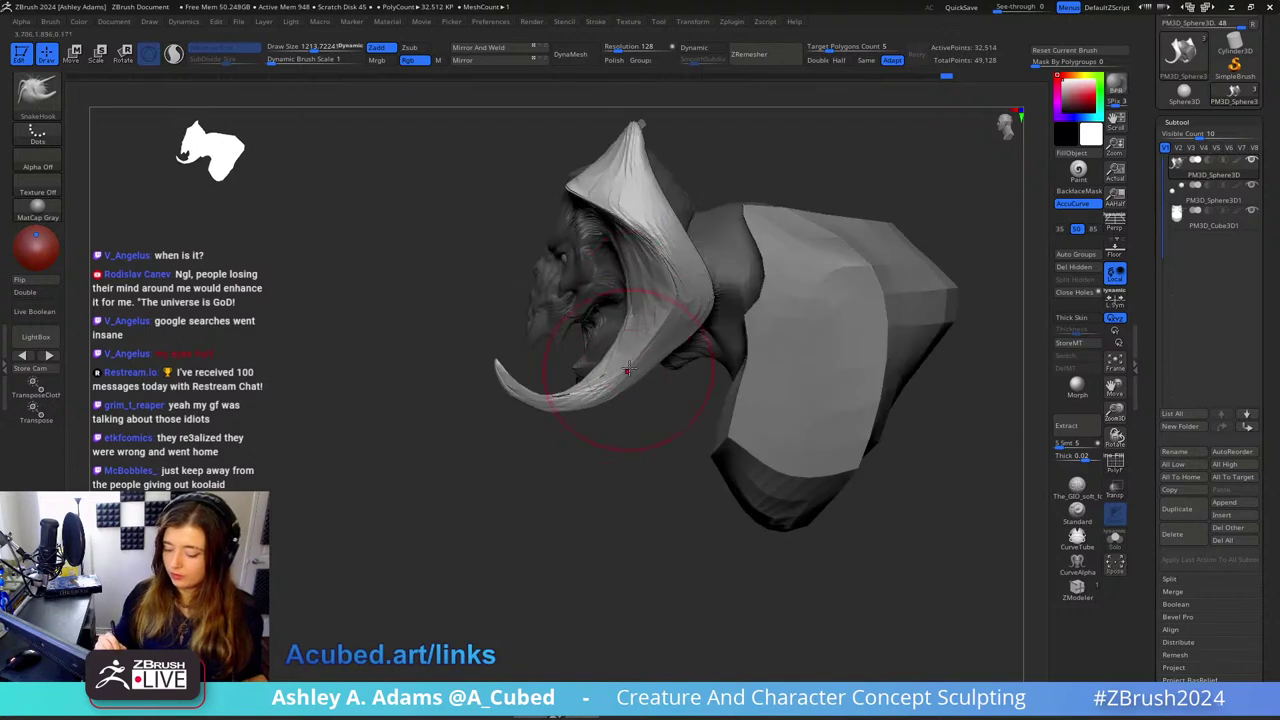
pyautogui.keyDown('shift'); pyautogui.moveTo(623, 382); pyautogui.dragTo(714, 371, button='right'); pyautogui.keyUp('shift')
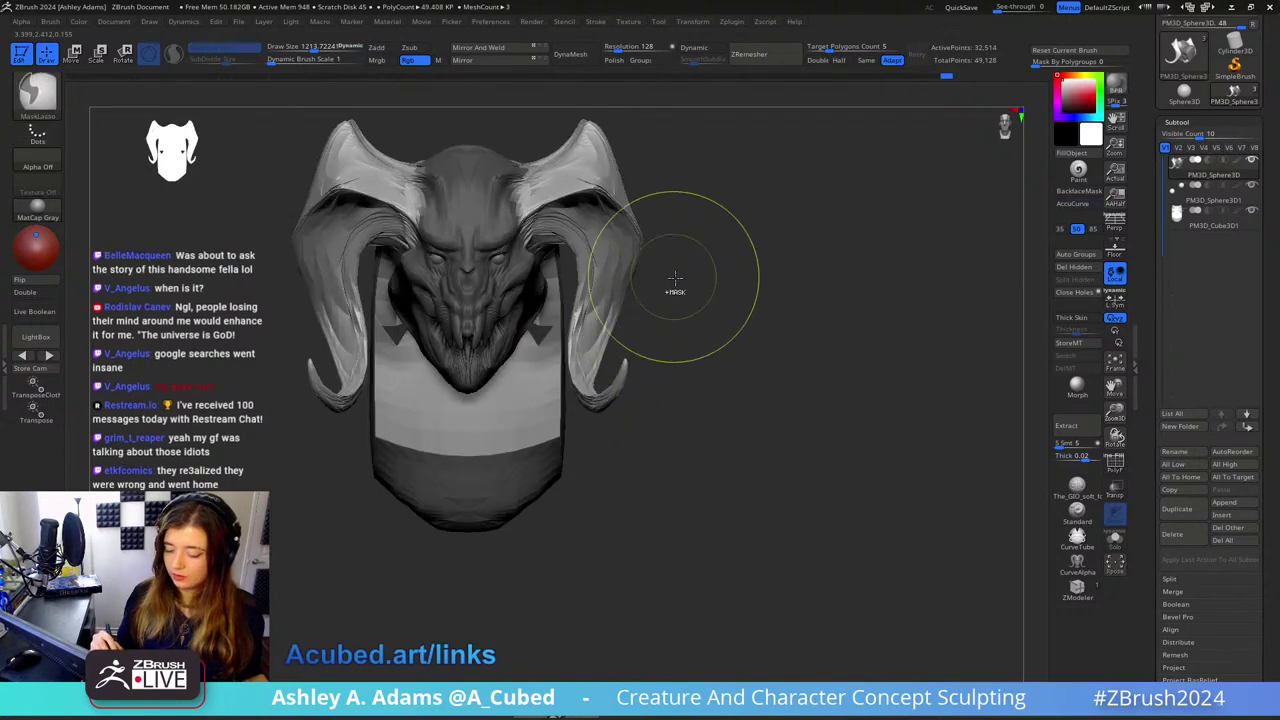
# Step: Clear the mask from the head and reduce the SnakeHook draw size to about 204
pyautogui.keyDown('ctrl'); pyautogui.moveTo(675, 278); pyautogui.dragTo(683, 311); pyautogui.keyUp('ctrl')
pyautogui.press('space')
pyautogui.moveTo(784, 306); pyautogui.dragTo(756, 306)
pyautogui.keyDown('ctrl'); pyautogui.moveTo(666, 254); pyautogui.dragTo(658, 266, button='right'); pyautogui.keyUp('ctrl')
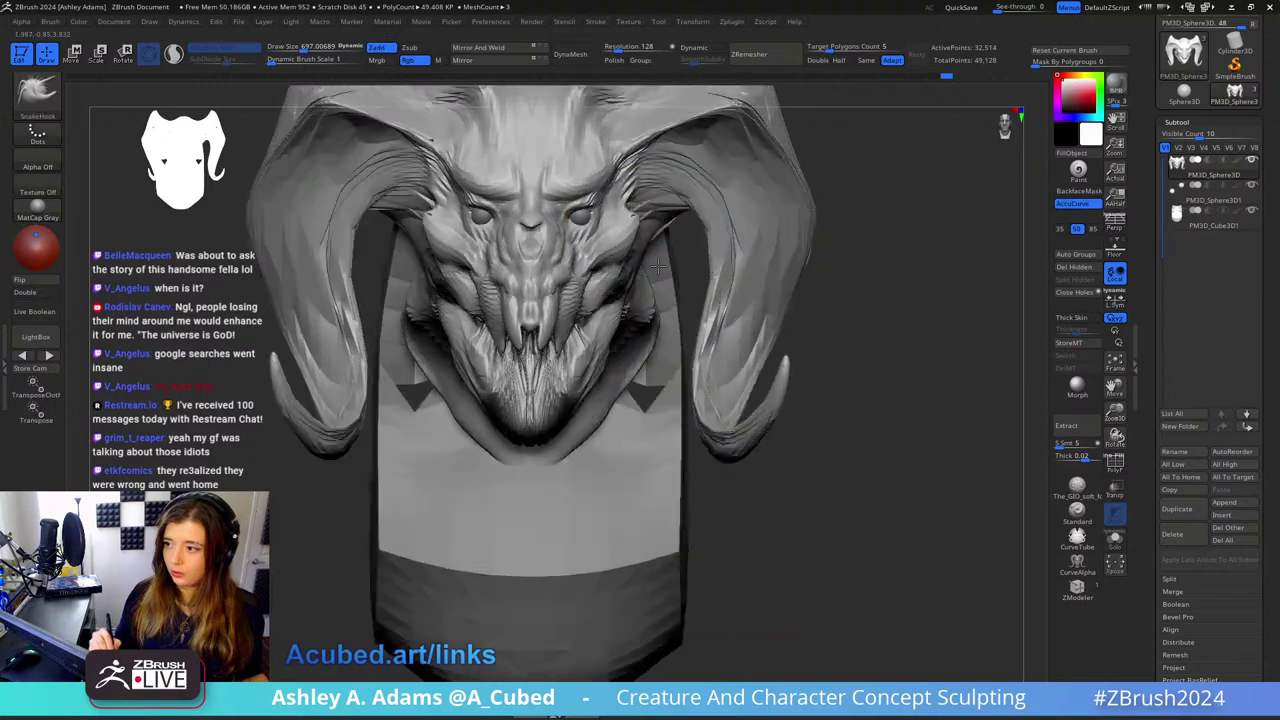
pyautogui.moveTo(658, 265); pyautogui.dragTo(631, 203)
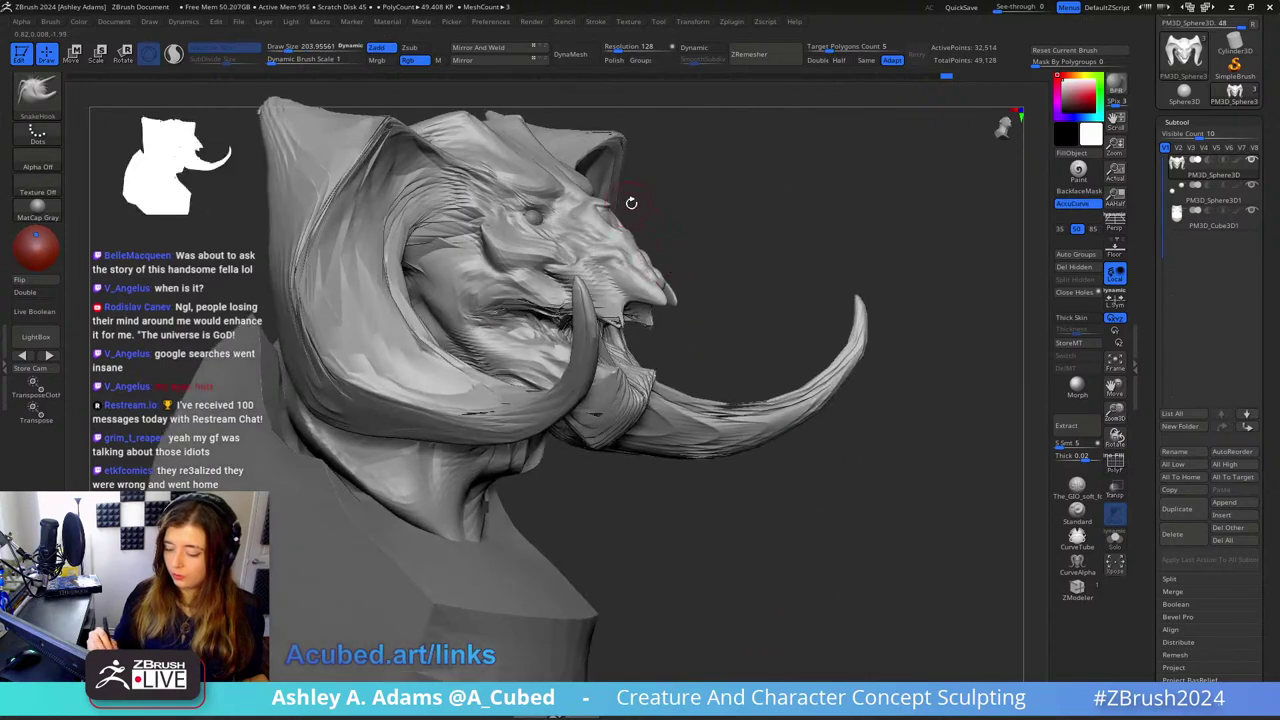
pyautogui.moveTo(631, 203)
pyautogui.mouseDown(button='right')
pyautogui.moveTo(608, 280)
pyautogui.moveTo(620, 300)
pyautogui.mouseUp(button='right')
# Step: Refine the front of the upper jaw with DamStandard and ClayBuildup at a draw size of about 204
pyautogui.press('b')
pyautogui.press('c')
pyautogui.press('b')
pyautogui.press('b')
pyautogui.press('d')
pyautogui.press('s')
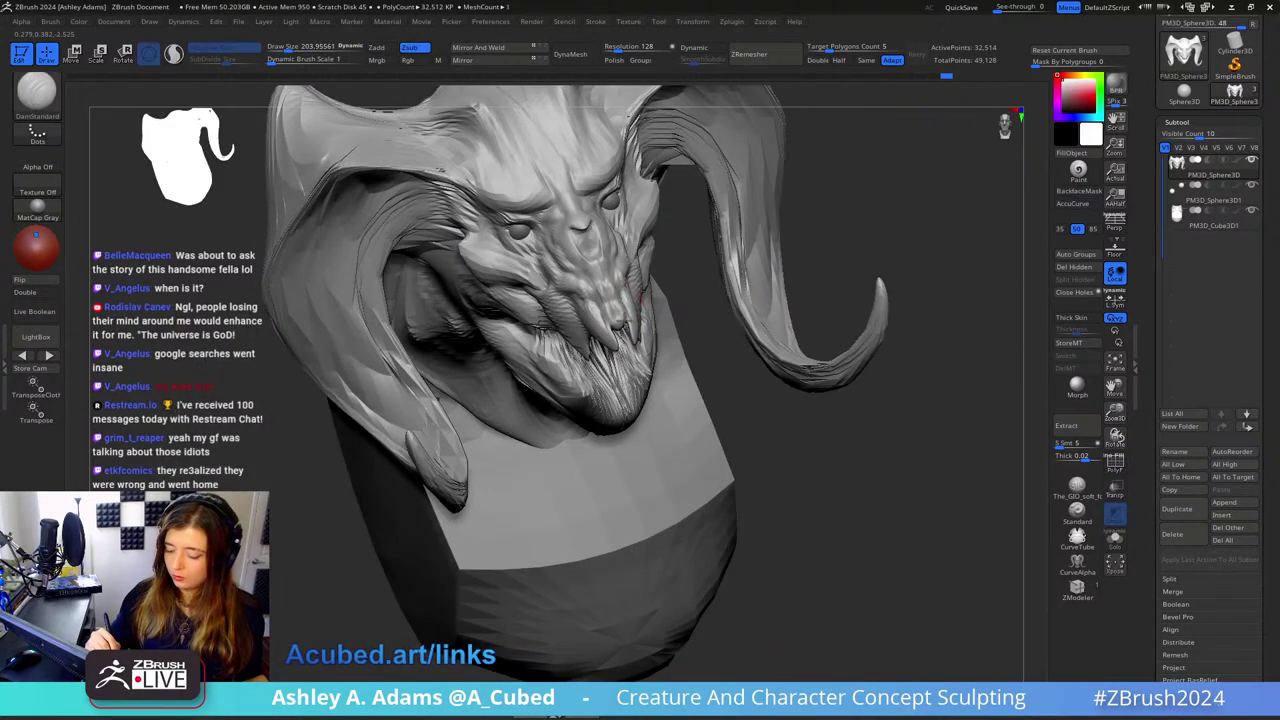
pyautogui.moveTo(623, 305)
pyautogui.mouseDown()
pyautogui.moveTo(607, 290)
pyautogui.moveTo(618, 312)
pyautogui.moveTo(608, 152)
pyautogui.moveTo(617, 300)
pyautogui.mouseUp()
pyautogui.press('b')
pyautogui.press('c')
pyautogui.press('b')
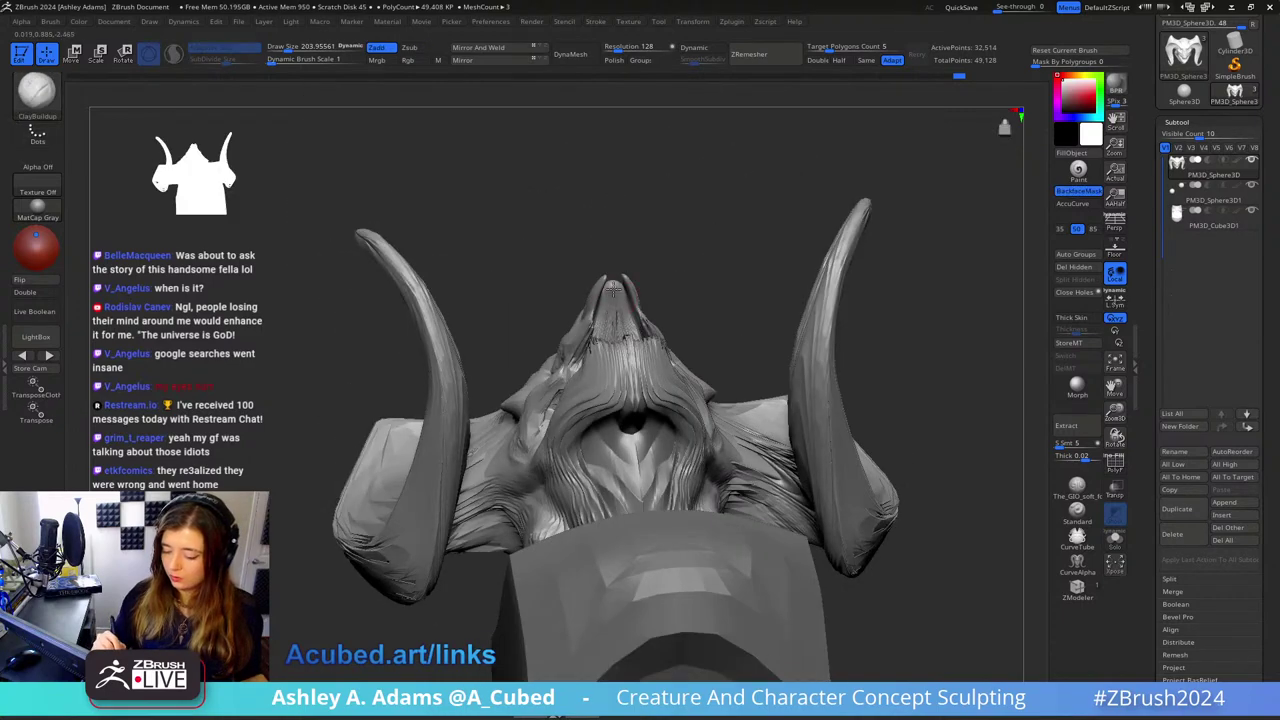
pyautogui.moveTo(623, 304)
pyautogui.mouseDown(button='right')
pyautogui.moveTo(631, 405)
pyautogui.moveTo(638, 275)
pyautogui.moveTo(600, 334)
pyautogui.mouseUp(button='right')
# Step: Reshape the side of the mouth in profile with SnakeHook at a draw size of about 382
pyautogui.press('space')
pyautogui.moveTo(642, 263); pyautogui.dragTo(668, 263)
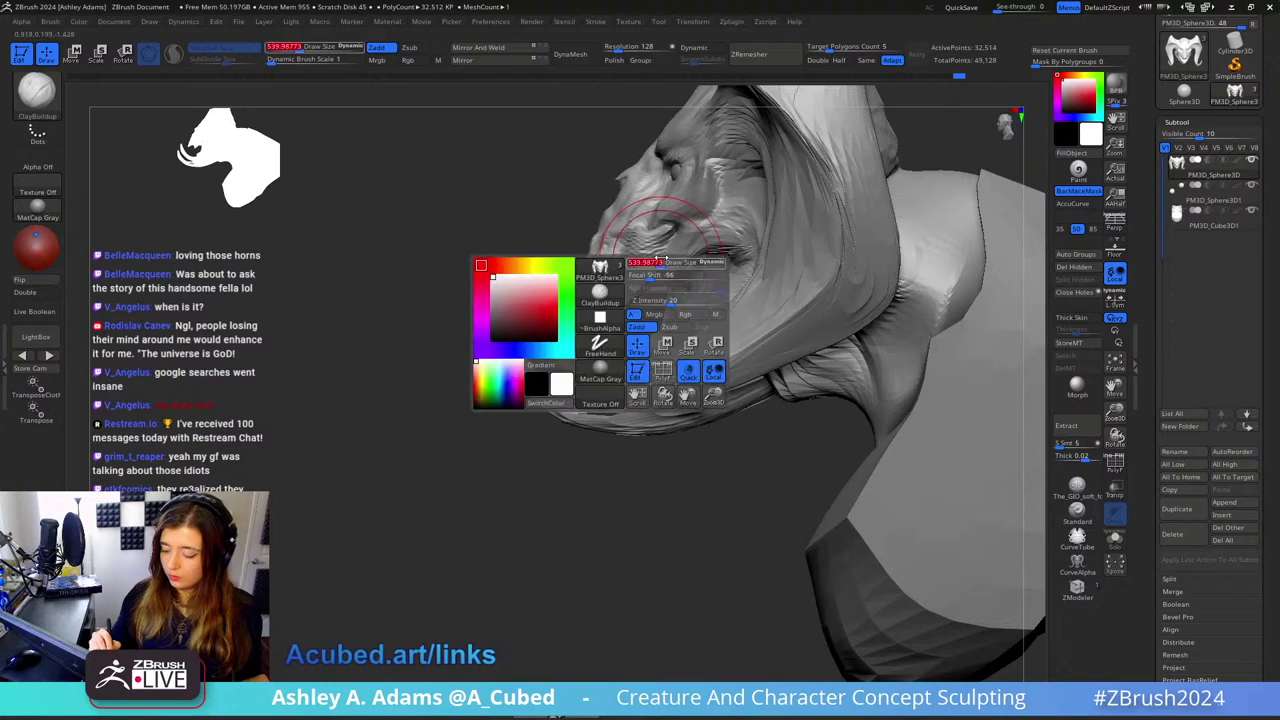
pyautogui.press('b')
pyautogui.press('s')
pyautogui.press('h')
pyautogui.moveTo(632, 276); pyautogui.dragTo(660, 306, button='right')
pyautogui.press('space')
pyautogui.moveTo(662, 283); pyautogui.dragTo(646, 283)
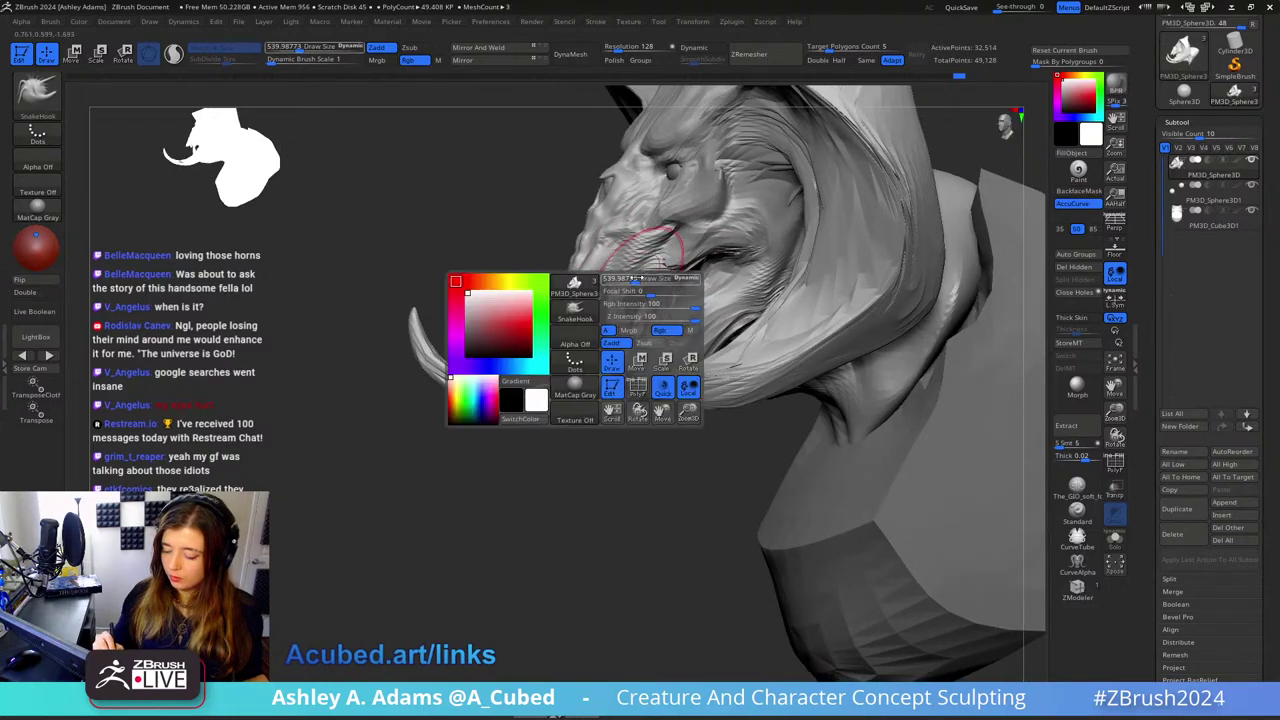
pyautogui.moveTo(646, 283); pyautogui.dragTo(626, 270, button='right')
pyautogui.moveTo(662, 278); pyautogui.dragTo(658, 306)
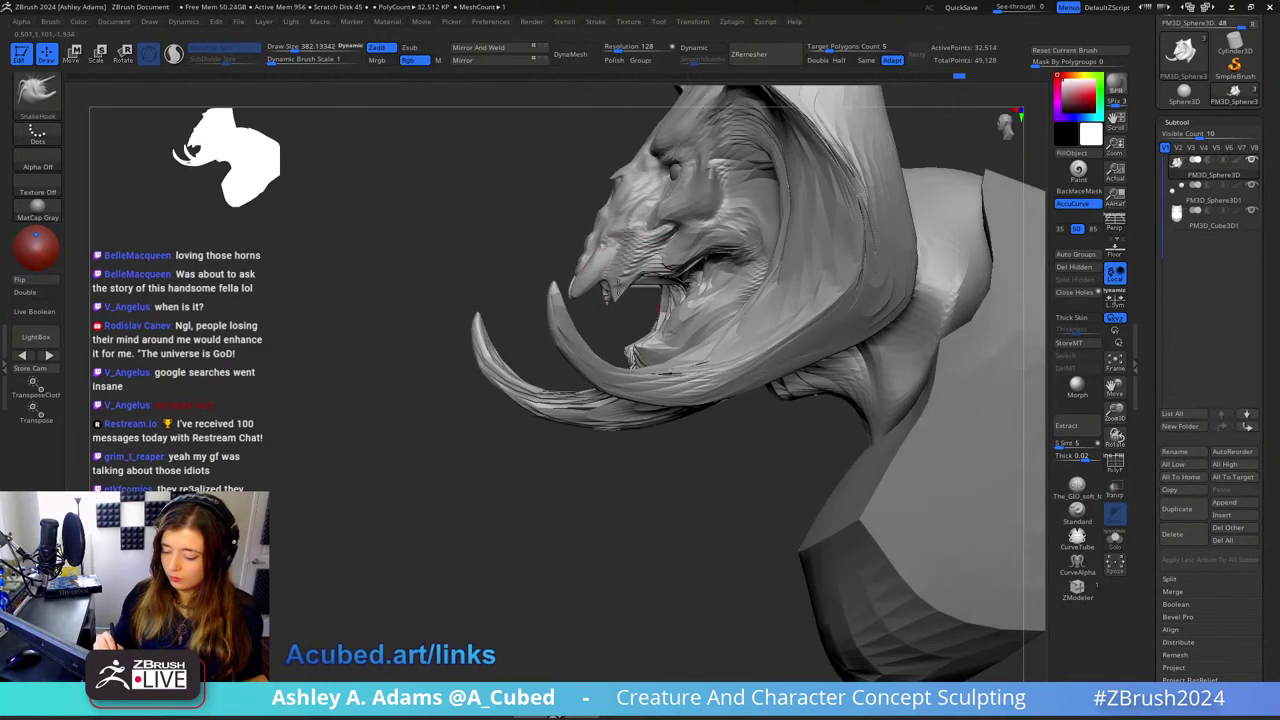
# Step: Adjust the snout tip and front fangs in profile with SnakeHook at a draw size of about 286
pyautogui.press('space')
pyautogui.moveTo(590, 281); pyautogui.dragTo(571, 287)
pyautogui.moveTo(571, 287); pyautogui.dragTo(590, 283, button='right')
pyautogui.press('space')
pyautogui.moveTo(590, 283); pyautogui.dragTo(566, 289)
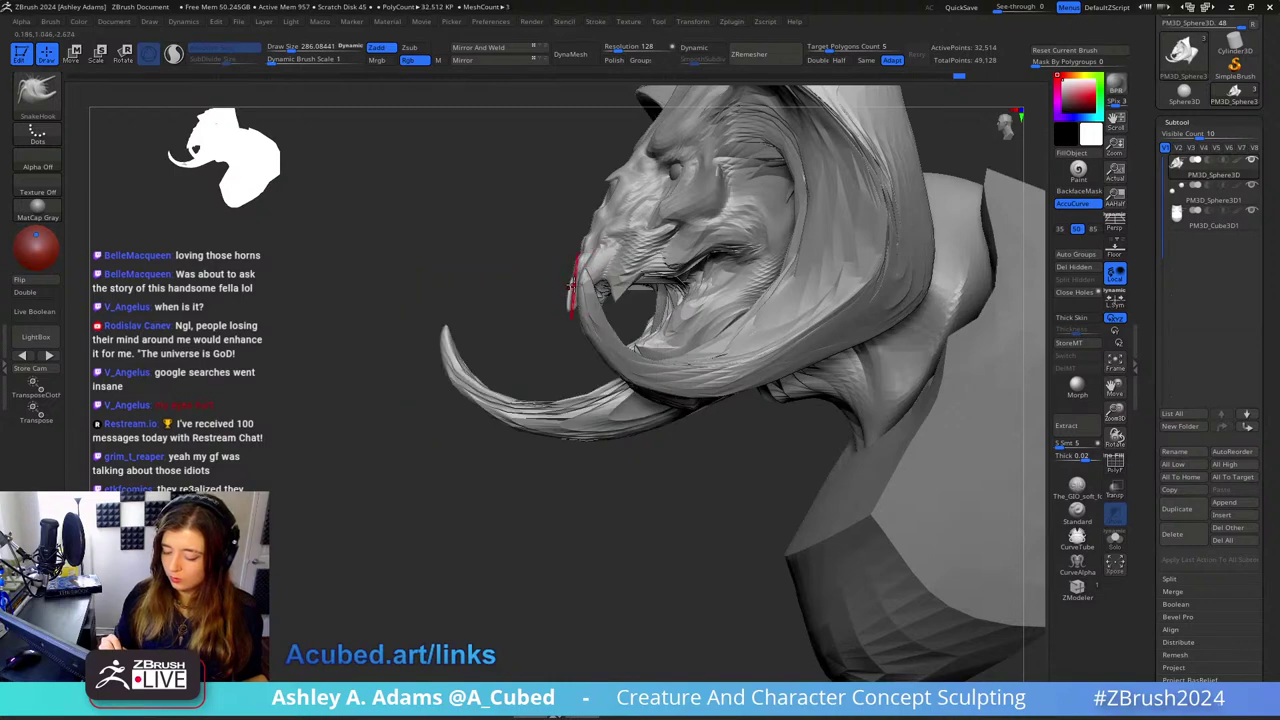
pyautogui.moveTo(571, 287)
pyautogui.mouseDown(button='right')
pyautogui.moveTo(606, 263)
pyautogui.moveTo(598, 255)
pyautogui.mouseUp(button='right')
pyautogui.press('space')
pyautogui.moveTo(598, 255)
pyautogui.mouseDown()
pyautogui.moveTo(632, 257)
pyautogui.moveTo(586, 277)
pyautogui.moveTo(580, 263)
pyautogui.moveTo(651, 129)
pyautogui.moveTo(765, 230)
pyautogui.moveTo(741, 254)
pyautogui.mouseUp()
pyautogui.press('b')
pyautogui.press('c')
pyautogui.press('b')
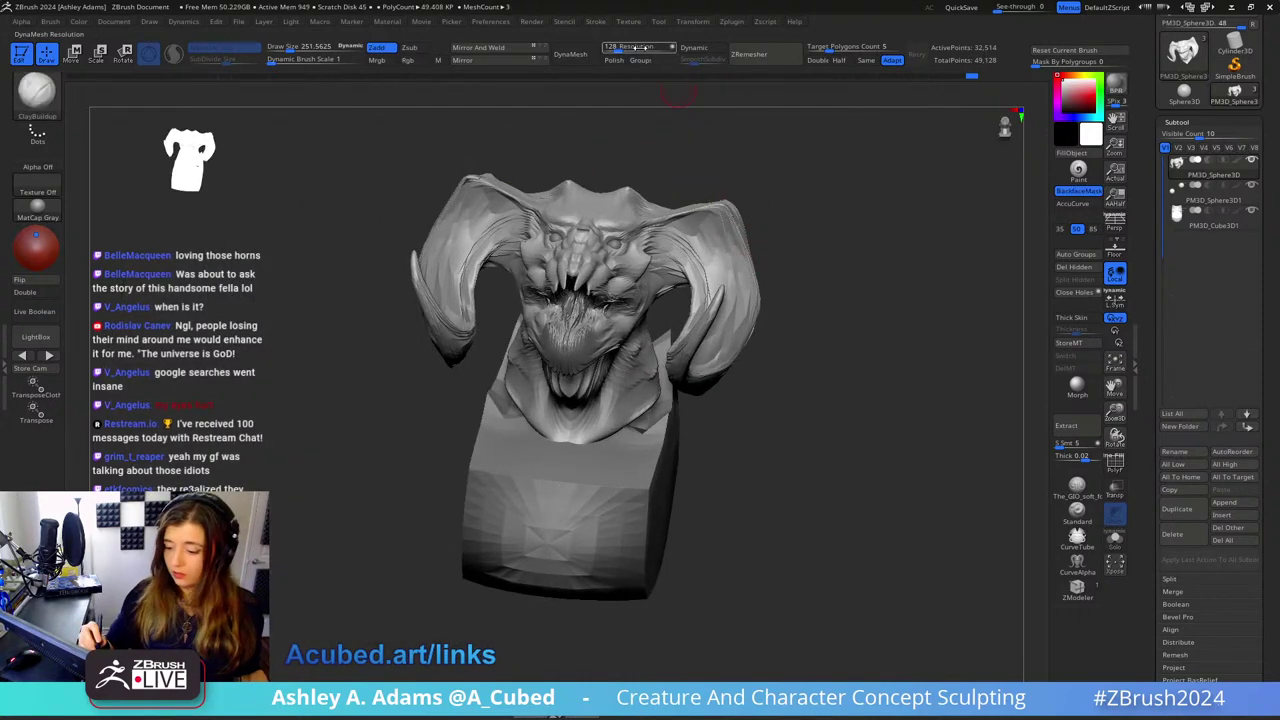
pyautogui.click(570, 53)
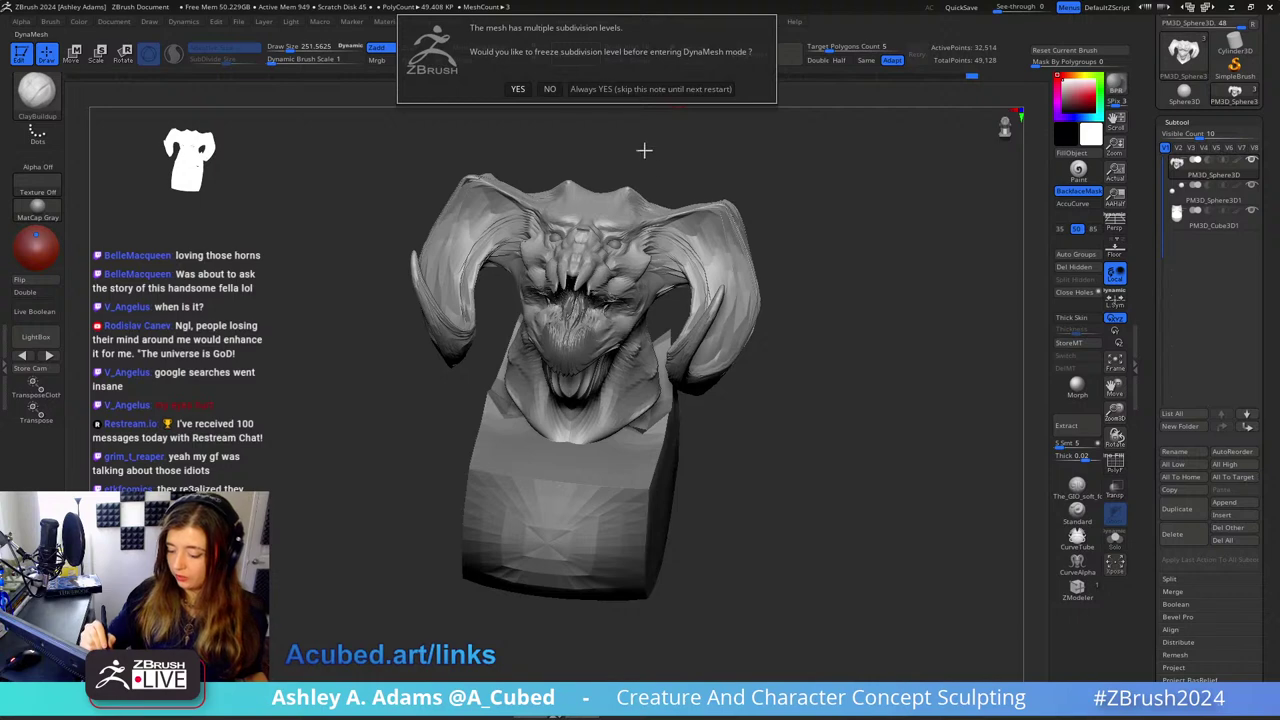
pyautogui.click(551, 89)
pyautogui.hotkey('ctrl', 'z')
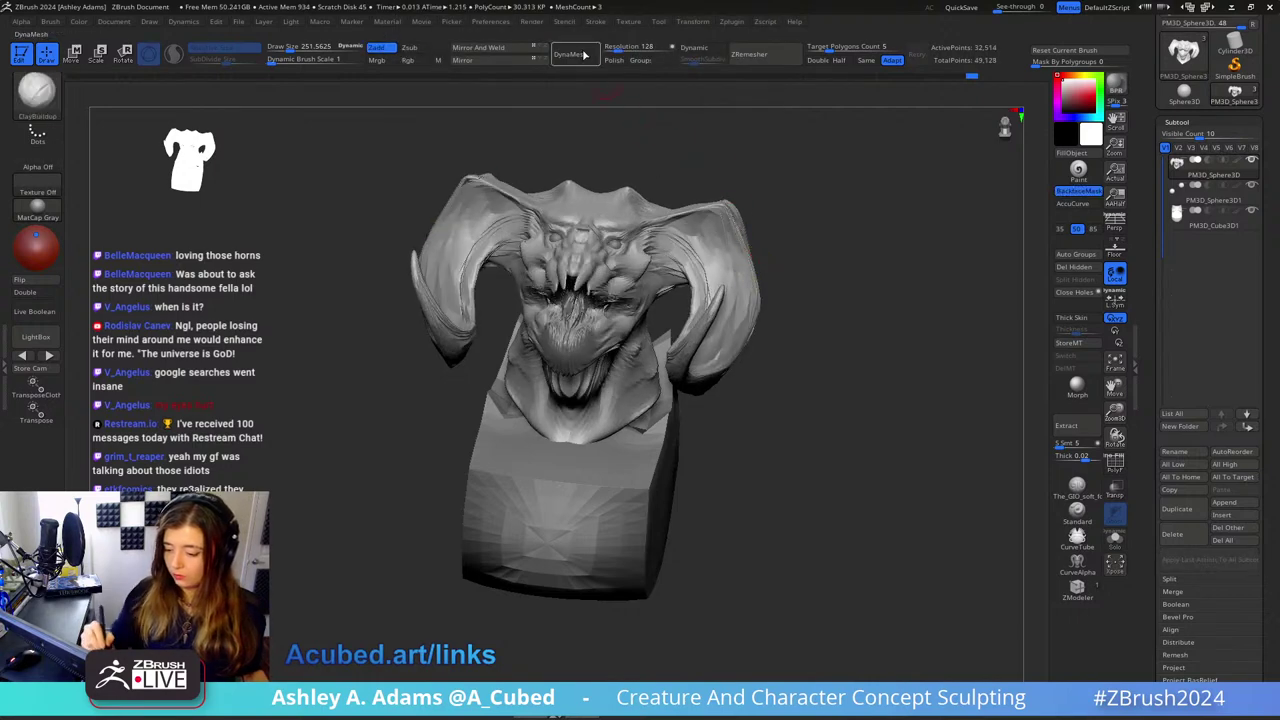
# Step: Convert the creature's head to DynaMesh at resolution 128
pyautogui.click(570, 53)
pyautogui.click(543, 85)
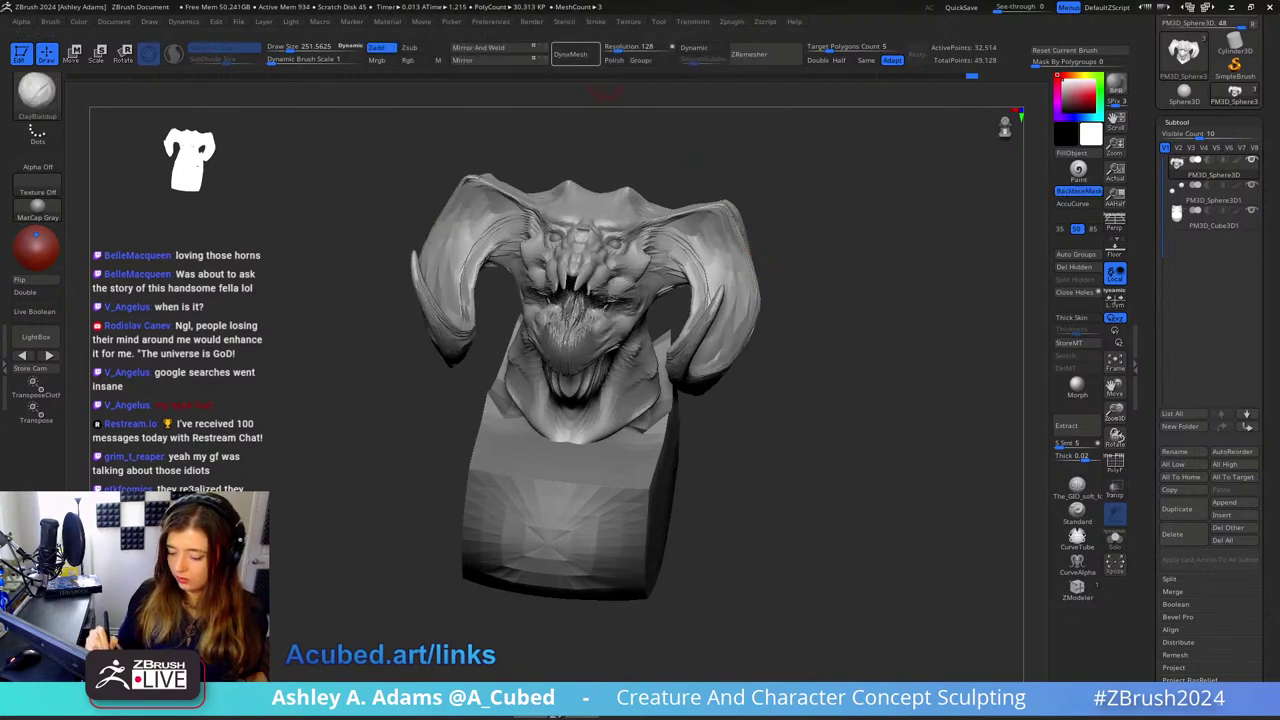
# Step: Build up the forms around the eyes with ClayBuildup, using draw sizes of about 148 and 124
pyautogui.moveTo(624, 238)
pyautogui.mouseDown(button='right')
pyautogui.moveTo(620, 300)
pyautogui.moveTo(573, 360)
pyautogui.mouseUp(button='right')
pyautogui.press('space')
pyautogui.moveTo(630, 278); pyautogui.dragTo(608, 278)
pyautogui.moveTo(680, 240)
pyautogui.mouseDown(button='right')
pyautogui.moveTo(614, 228)
pyautogui.moveTo(553, 323)
pyautogui.mouseUp(button='right')
pyautogui.press('space')
pyautogui.moveTo(607, 252); pyautogui.dragTo(616, 243)
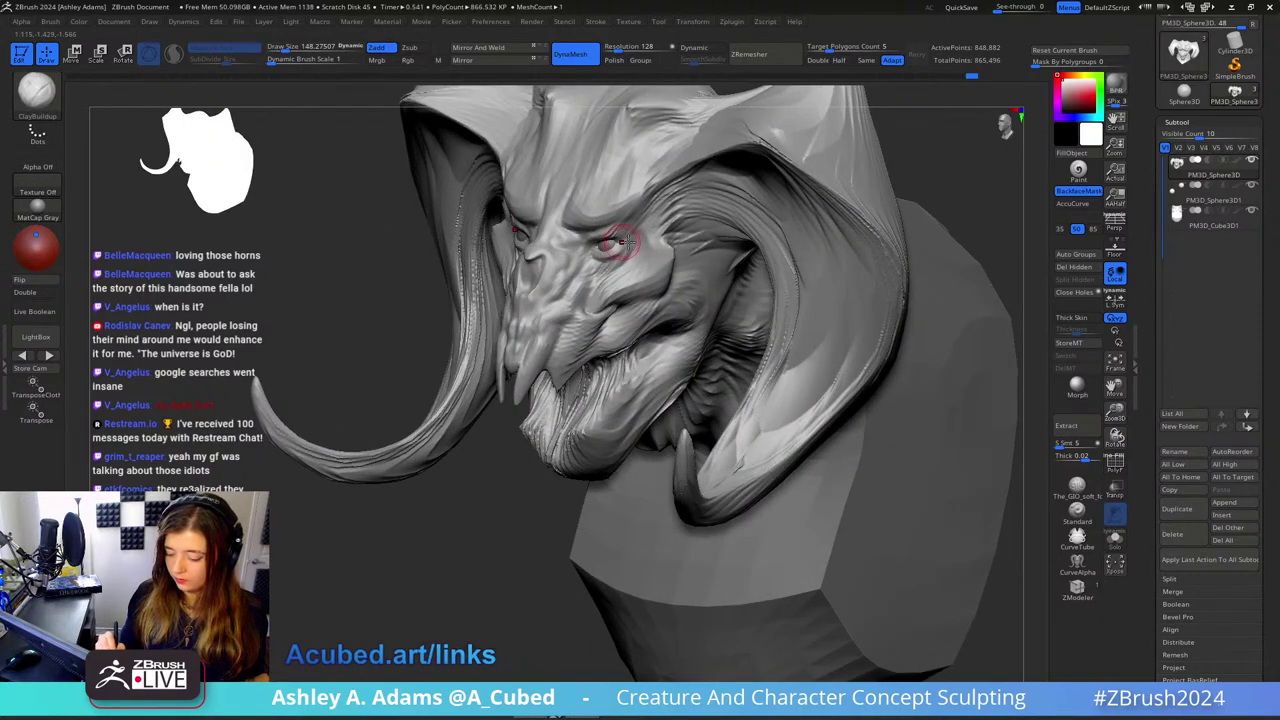
pyautogui.moveTo(610, 243); pyautogui.dragTo(530, 246, button='right')
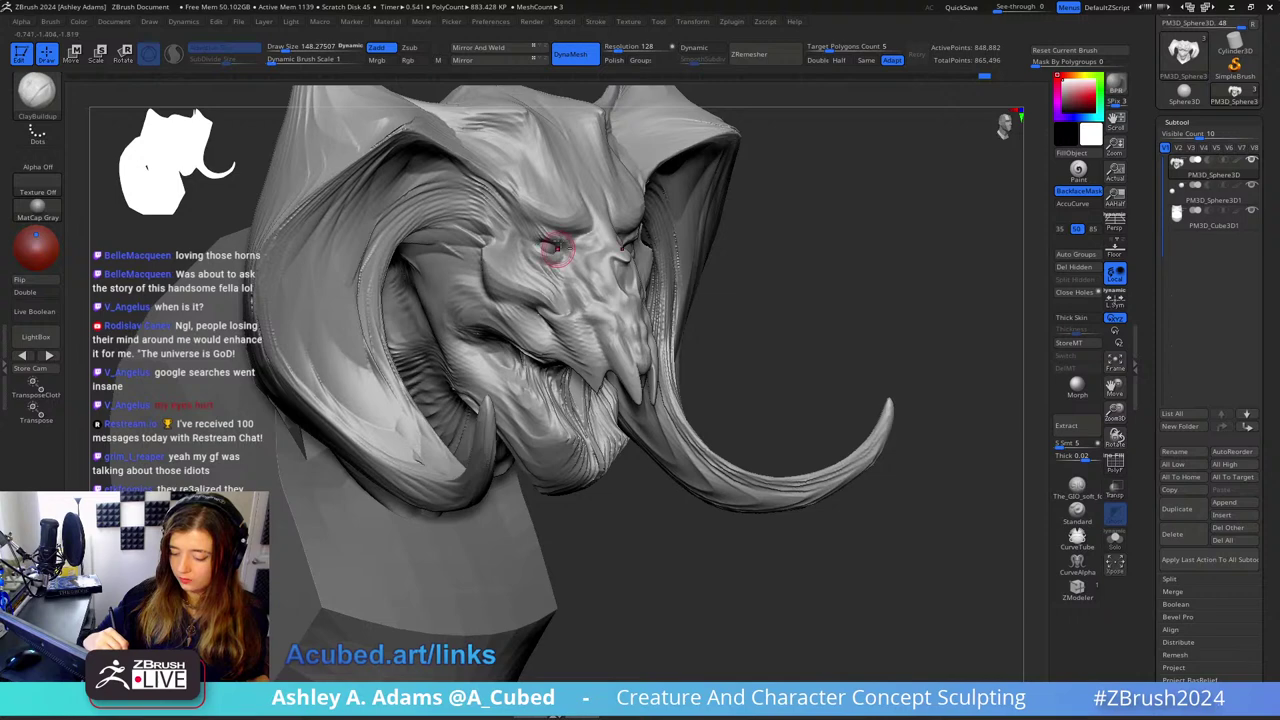
pyautogui.press('space')
pyautogui.moveTo(571, 254); pyautogui.dragTo(565, 254)
pyautogui.moveTo(580, 254); pyautogui.dragTo(548, 262, button='right')
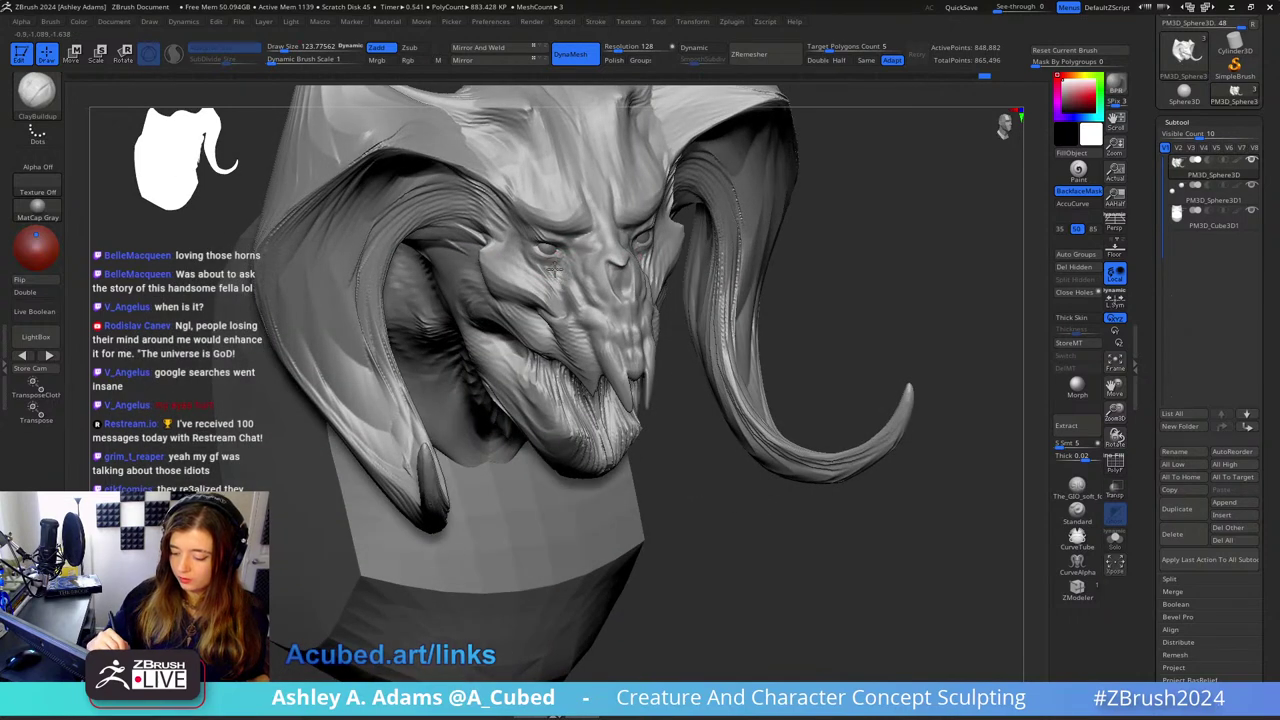
# Step: Carve the crease under the eye with DamStandard at a draw size of about 124
pyautogui.press('b')
pyautogui.press('d')
pyautogui.press('s')
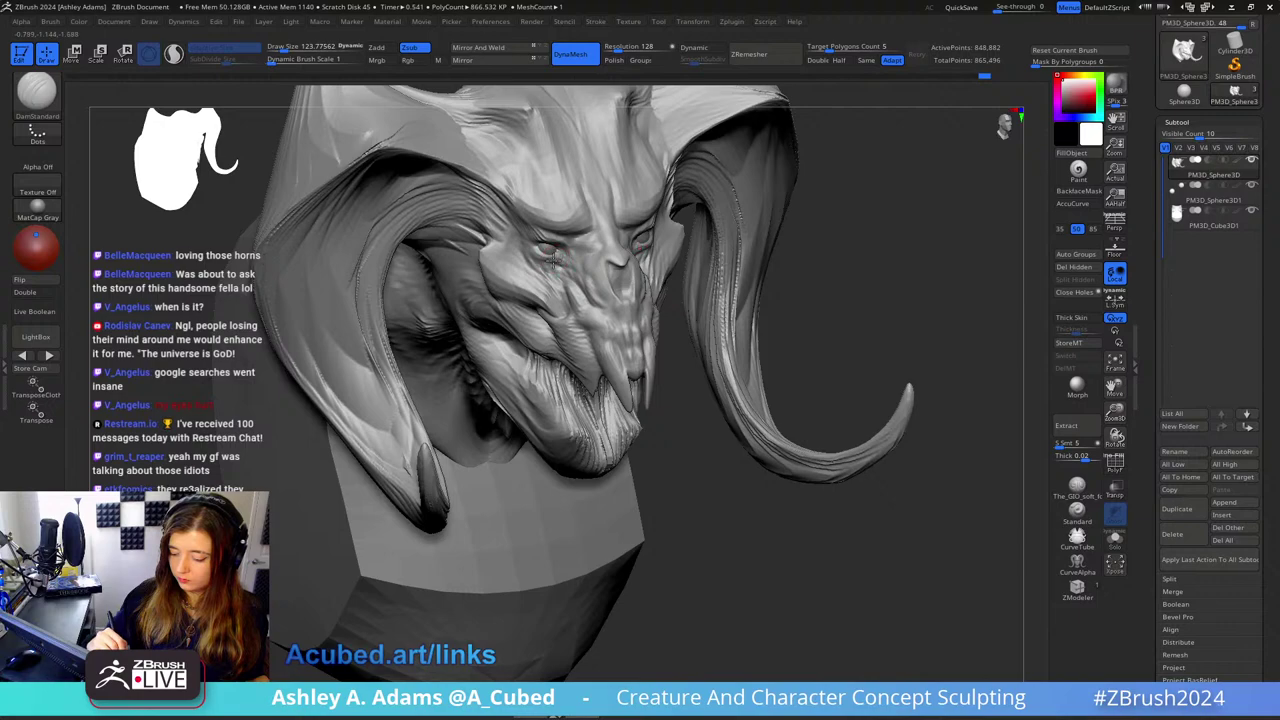
pyautogui.moveTo(552, 262); pyautogui.dragTo(565, 258)
# Step: Build up the area between the eye and brow with ClayBuildup at a draw size of about 204
pyautogui.moveTo(546, 262)
pyautogui.mouseDown(button='right')
pyautogui.moveTo(546, 200)
pyautogui.moveTo(556, 214)
pyautogui.moveTo(511, 265)
pyautogui.mouseUp(button='right')
pyautogui.moveTo(677, 195)
pyautogui.mouseDown(button='right')
pyautogui.moveTo(646, 216)
pyautogui.moveTo(640, 325)
pyautogui.moveTo(616, 338)
pyautogui.mouseUp(button='right')
pyautogui.press('space')
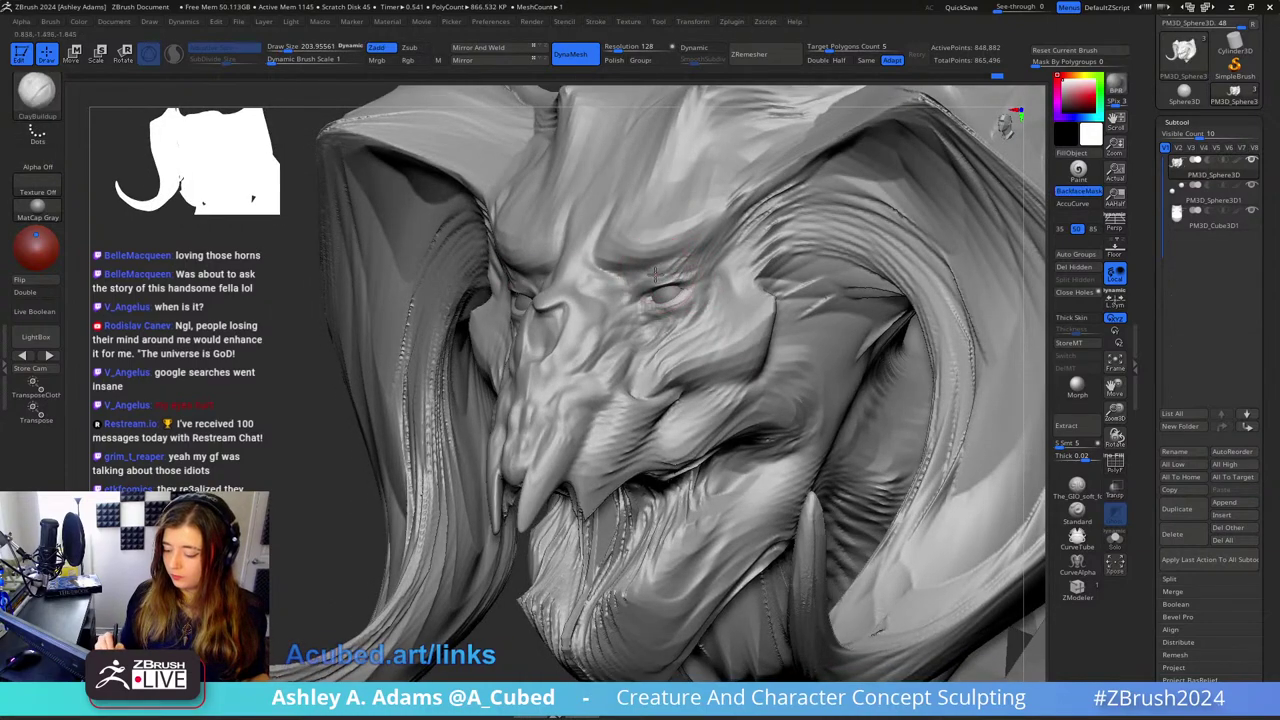
pyautogui.moveTo(656, 284); pyautogui.dragTo(663, 285, button='right')
# Step: Mask the brows with MaskPen and invert the mask so only the brows stay editable
pyautogui.moveTo(657, 171)
pyautogui.keyDown('ctrl'); pyautogui.mouseDown()
pyautogui.moveTo(632, 218)
pyautogui.moveTo(687, 153)
pyautogui.mouseUp(); pyautogui.keyUp('ctrl')
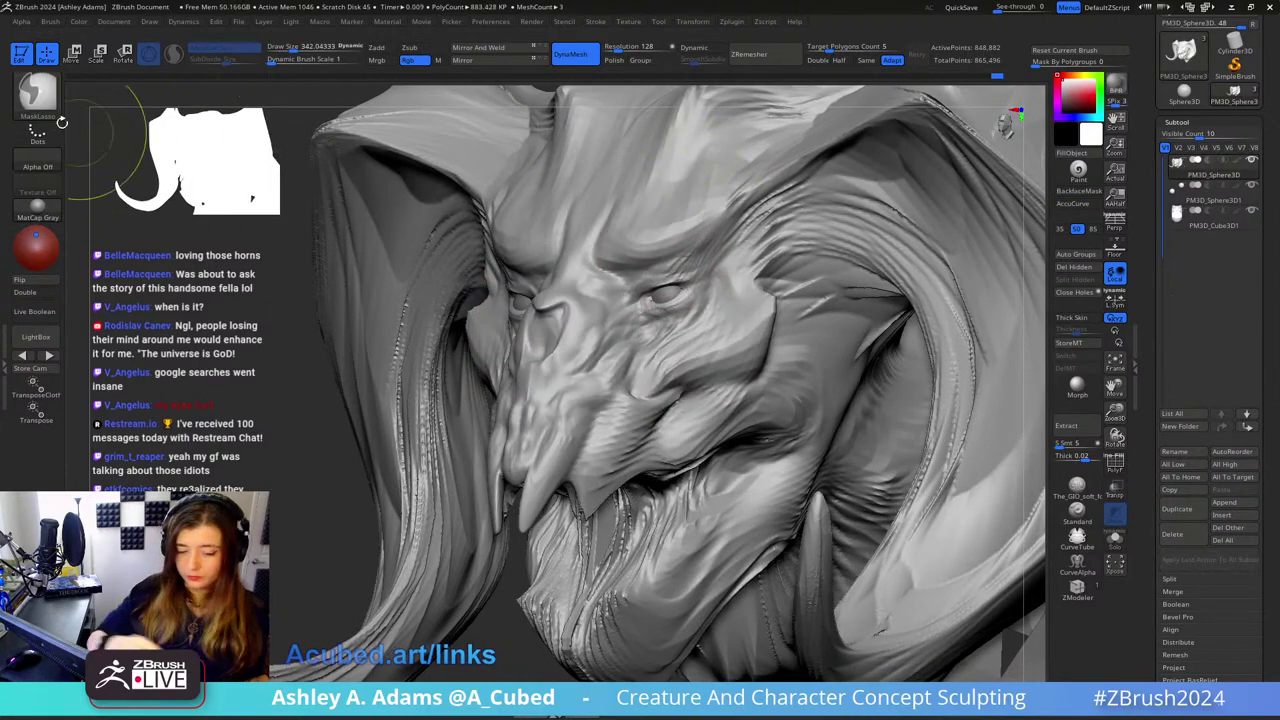
pyautogui.press('b')
pyautogui.press('c')
pyautogui.press('b')
pyautogui.press('space')
pyautogui.moveTo(666, 240); pyautogui.dragTo(652, 240)
pyautogui.keyDown('ctrl'); pyautogui.moveTo(668, 270); pyautogui.dragTo(669, 223, button='right'); pyautogui.keyUp('ctrl')
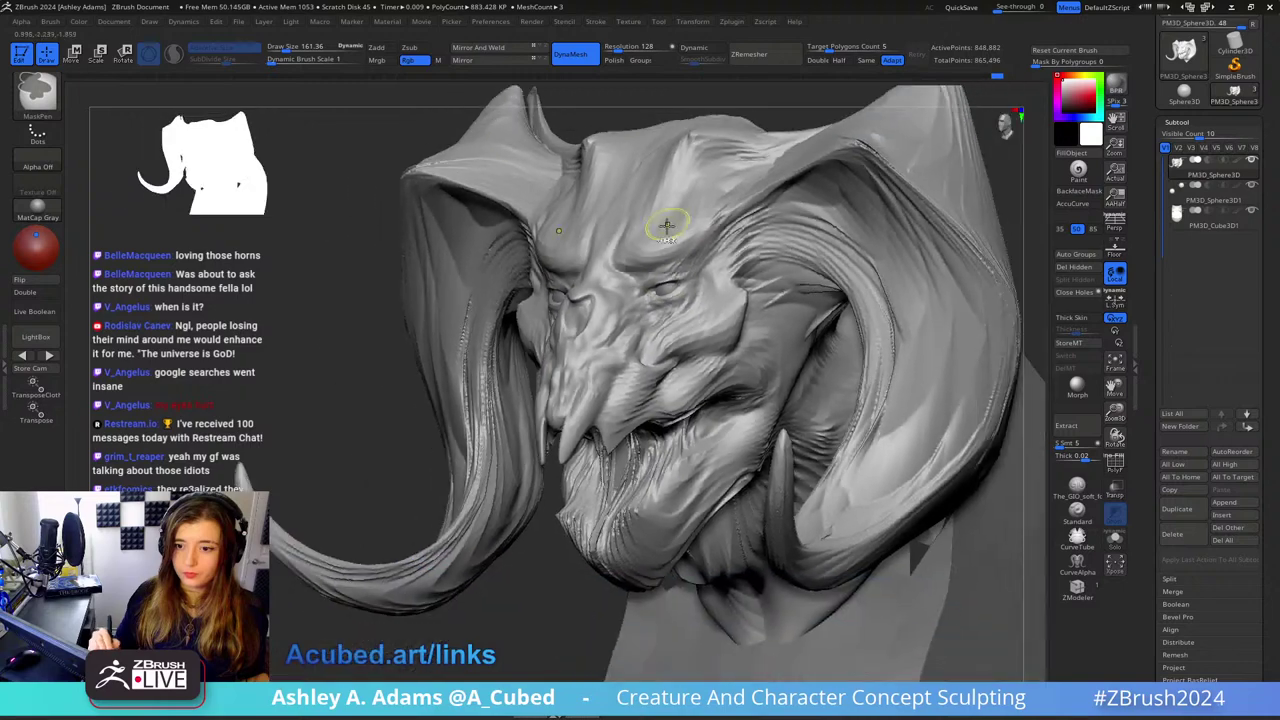
pyautogui.press('space')
pyautogui.moveTo(663, 186)
pyautogui.mouseDown()
pyautogui.moveTo(675, 186)
pyautogui.moveTo(643, 240)
pyautogui.moveTo(690, 170)
pyautogui.moveTo(715, 190)
pyautogui.moveTo(730, 180)
pyautogui.mouseUp()
pyautogui.keyDown('ctrl'); pyautogui.click(774, 117); pyautogui.keyUp('ctrl')
pyautogui.moveTo(774, 117); pyautogui.dragTo(717, 213, button='right')
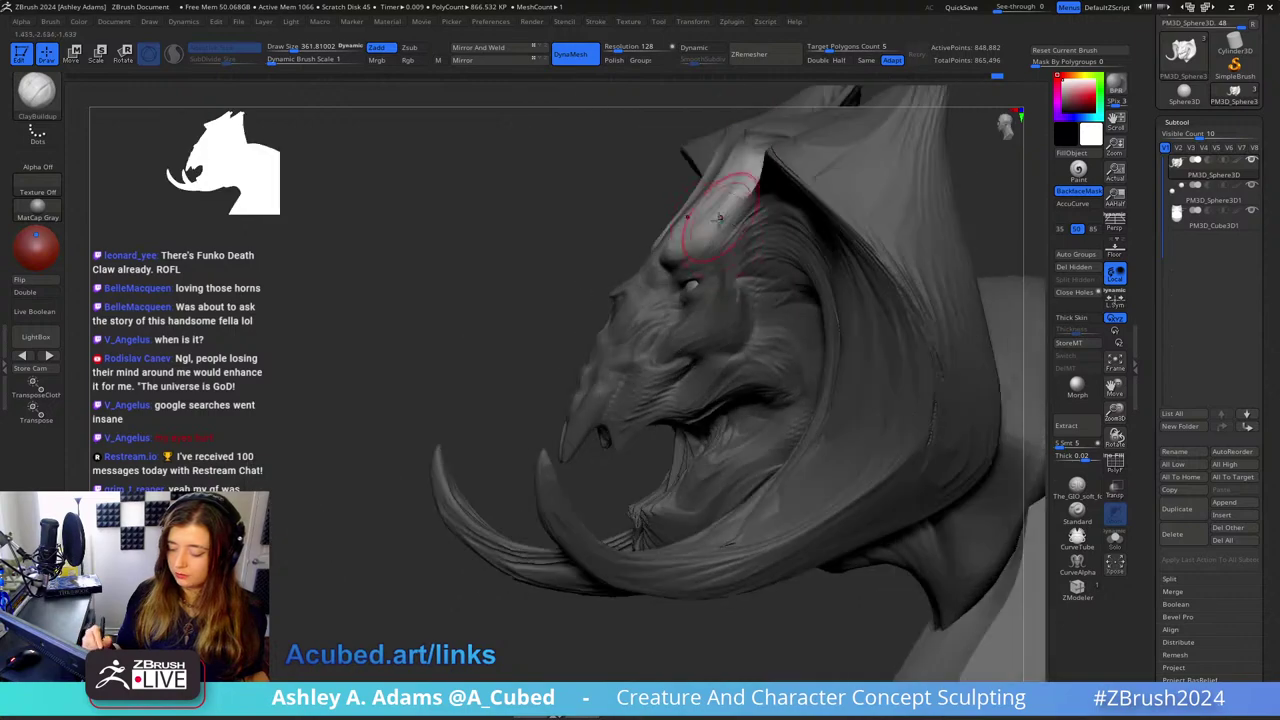
# Step: Pull the unmasked brow ridge forward over the eyes with SnakeHook at a draw size of about 843
pyautogui.press('space')
pyautogui.moveTo(700, 243); pyautogui.dragTo(749, 243)
pyautogui.press('b')
pyautogui.press('s')
pyautogui.press('h')
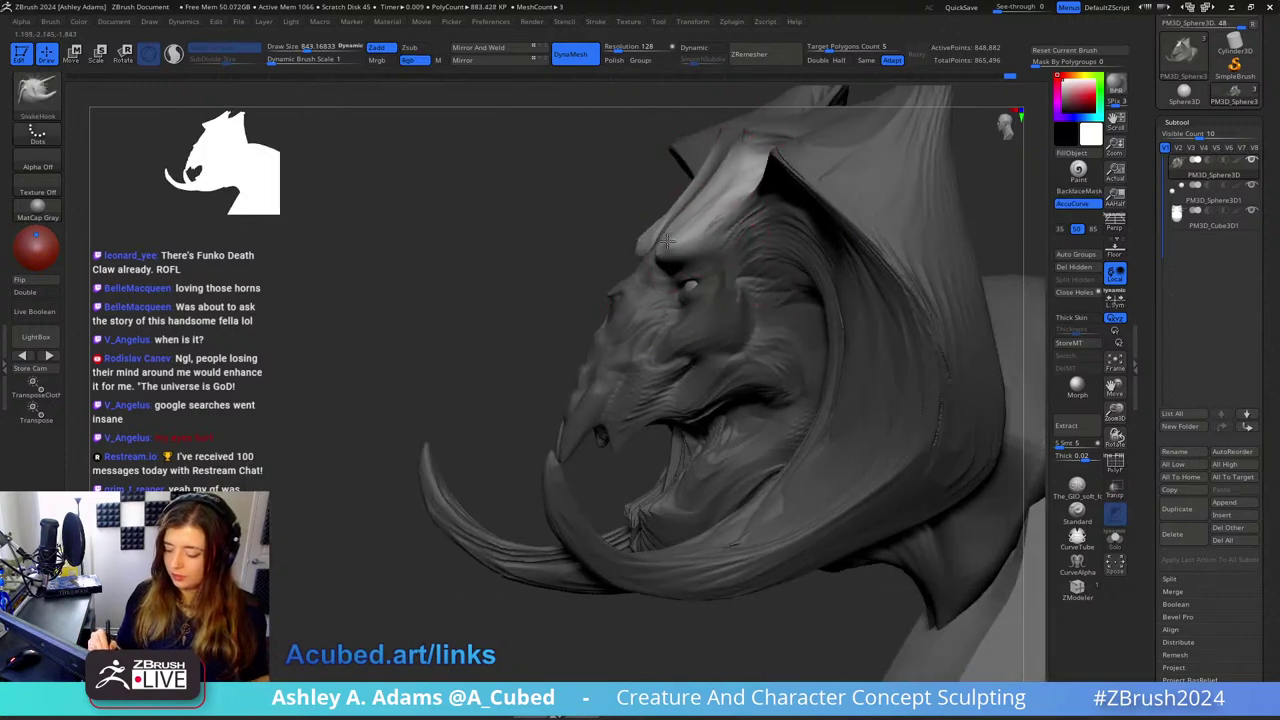
pyautogui.moveTo(667, 241)
pyautogui.mouseDown(button='right')
pyautogui.moveTo(820, 280)
pyautogui.moveTo(800, 335)
pyautogui.mouseUp(button='right')
# Step: Refine the brow shape from the front with SnakeHook at a draw size of about 516
pyautogui.press('space')
pyautogui.moveTo(752, 289); pyautogui.dragTo(729, 289)
pyautogui.moveTo(729, 289)
pyautogui.mouseDown(button='right')
pyautogui.moveTo(699, 326)
pyautogui.moveTo(716, 316)
pyautogui.mouseUp(button='right')
pyautogui.moveTo(829, 197); pyautogui.dragTo(880, 268, button='right')
pyautogui.press('space')
pyautogui.moveTo(848, 225); pyautogui.dragTo(830, 225)
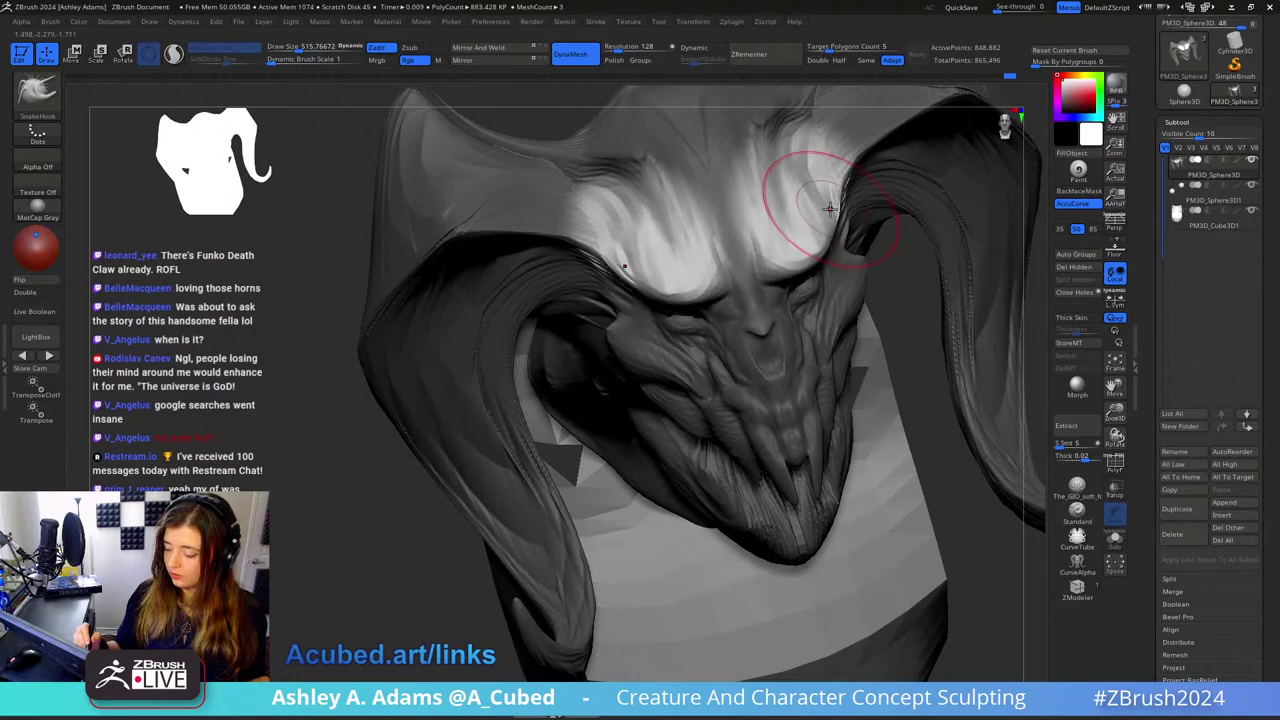
pyautogui.moveTo(814, 214)
pyautogui.mouseDown(button='right')
pyautogui.moveTo(800, 234)
pyautogui.moveTo(700, 230)
pyautogui.moveTo(729, 225)
pyautogui.mouseUp(button='right')
# Step: Clear the brow mask and build up the outer brow and eye area with ClayBuildup at a draw size of about 235
pyautogui.press('space')
pyautogui.moveTo(729, 227)
pyautogui.mouseDown()
pyautogui.moveTo(706, 227)
pyautogui.moveTo(730, 170)
pyautogui.mouseUp()
pyautogui.press('space')
pyautogui.moveTo(686, 241); pyautogui.dragTo(669, 241)
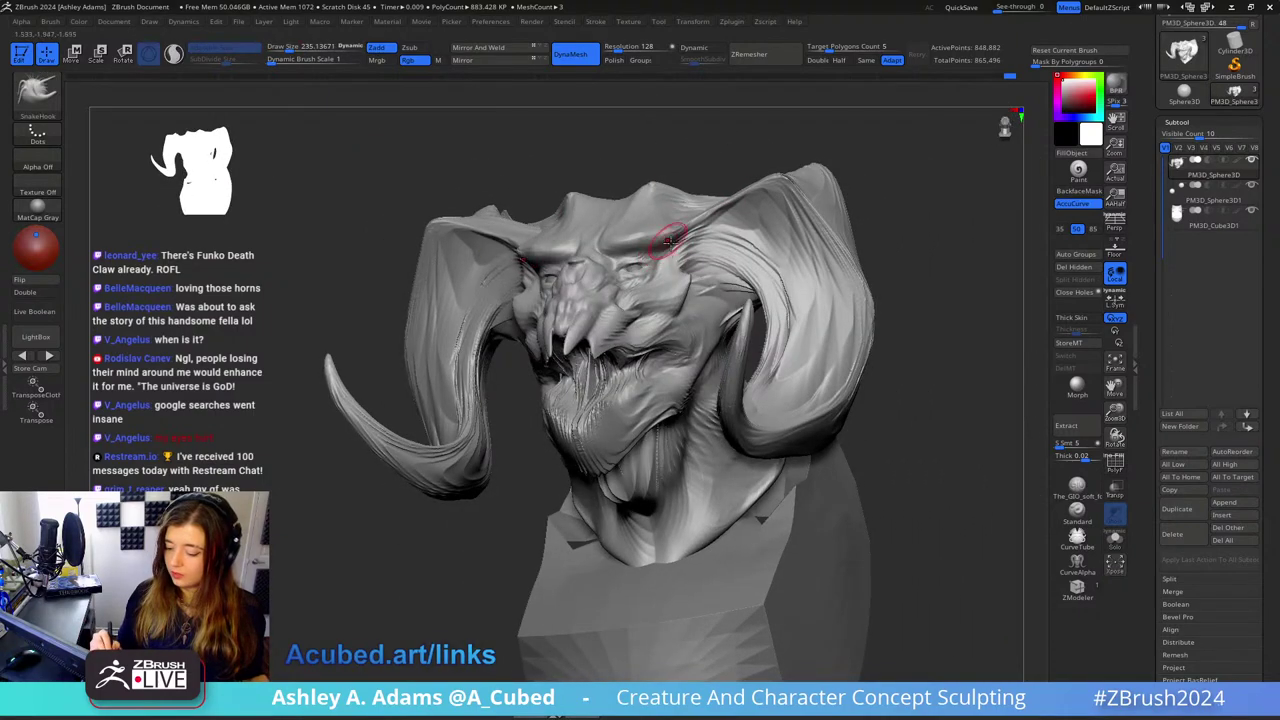
pyautogui.press('b')
pyautogui.press('c')
pyautogui.press('b')
pyautogui.moveTo(673, 263); pyautogui.dragTo(668, 258, button='right')
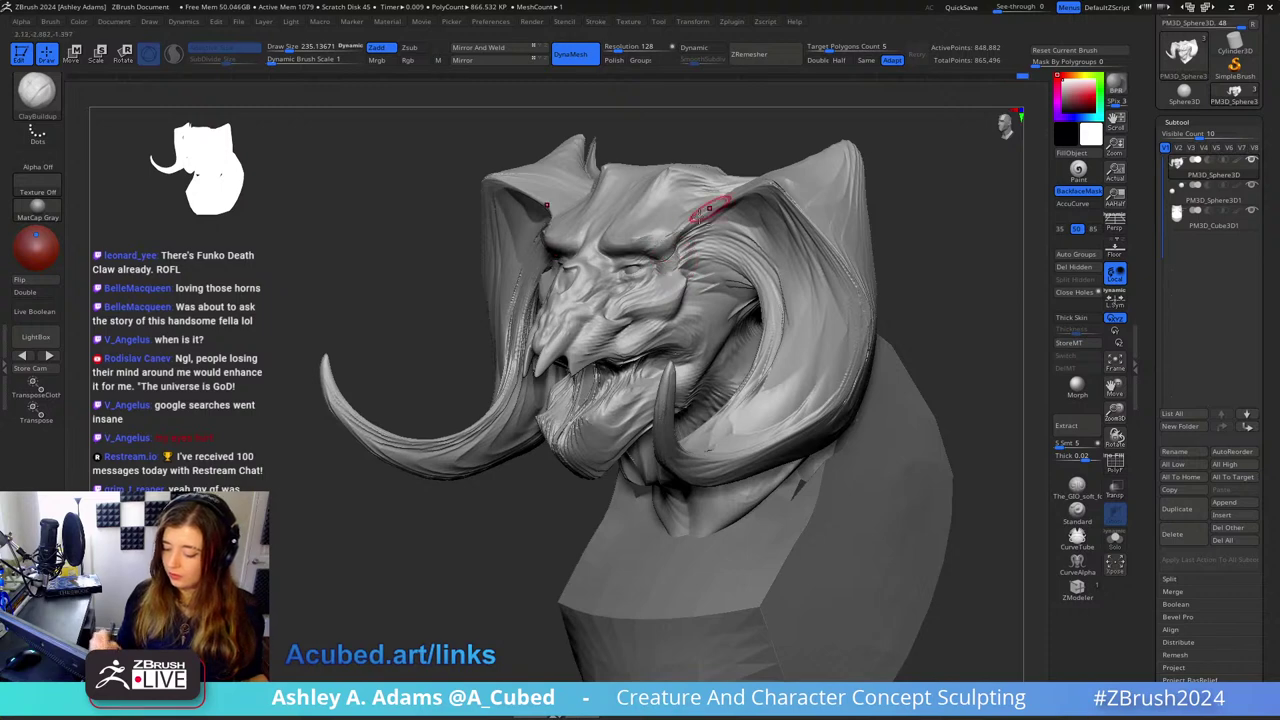
# Step: Carve creases beside the nose and below the eye with DamStandard at a draw size of about 235
pyautogui.moveTo(709, 208)
pyautogui.mouseDown(button='right')
pyautogui.moveTo(780, 215)
pyautogui.moveTo(674, 256)
pyautogui.moveTo(608, 249)
pyautogui.moveTo(562, 270)
pyautogui.moveTo(533, 252)
pyautogui.moveTo(620, 252)
pyautogui.moveTo(569, 356)
pyautogui.mouseUp(button='right')
pyautogui.press('b')
pyautogui.press('d')
pyautogui.press('s')
pyautogui.press('b')
pyautogui.press('s')
pyautogui.press('h')
pyautogui.press('b')
pyautogui.press('d')
pyautogui.press('s')
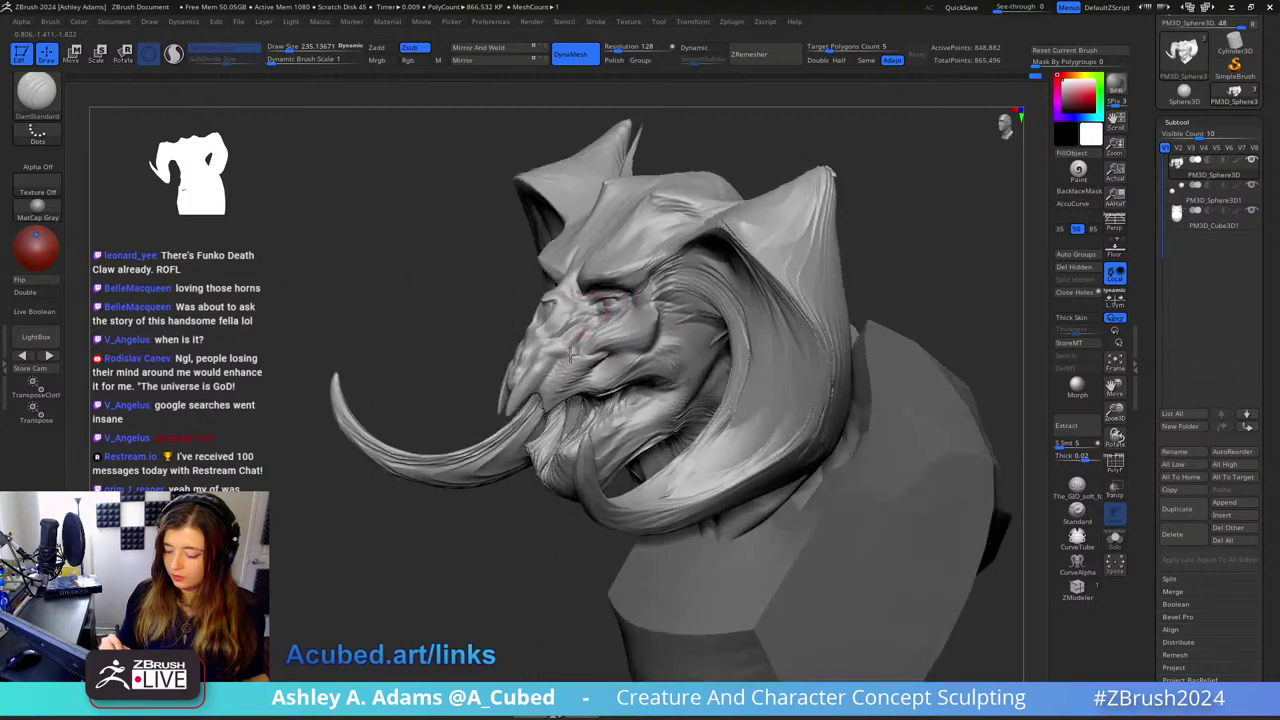
# Step: Carve the creases between the brows and up the forehead with DamStandard at a draw size of about 342
pyautogui.press('space')
pyautogui.moveTo(600, 327); pyautogui.dragTo(588, 327)
pyautogui.moveTo(588, 327)
pyautogui.mouseDown(button='right')
pyautogui.moveTo(630, 345)
pyautogui.moveTo(580, 327)
pyautogui.moveTo(578, 239)
pyautogui.moveTo(557, 344)
pyautogui.mouseUp(button='right')
pyautogui.press('b')
pyautogui.press('c')
pyautogui.press('b')
pyautogui.press('b')
pyautogui.press('d')
pyautogui.press('s')
pyautogui.press('space')
pyautogui.moveTo(558, 271); pyautogui.dragTo(594, 271)
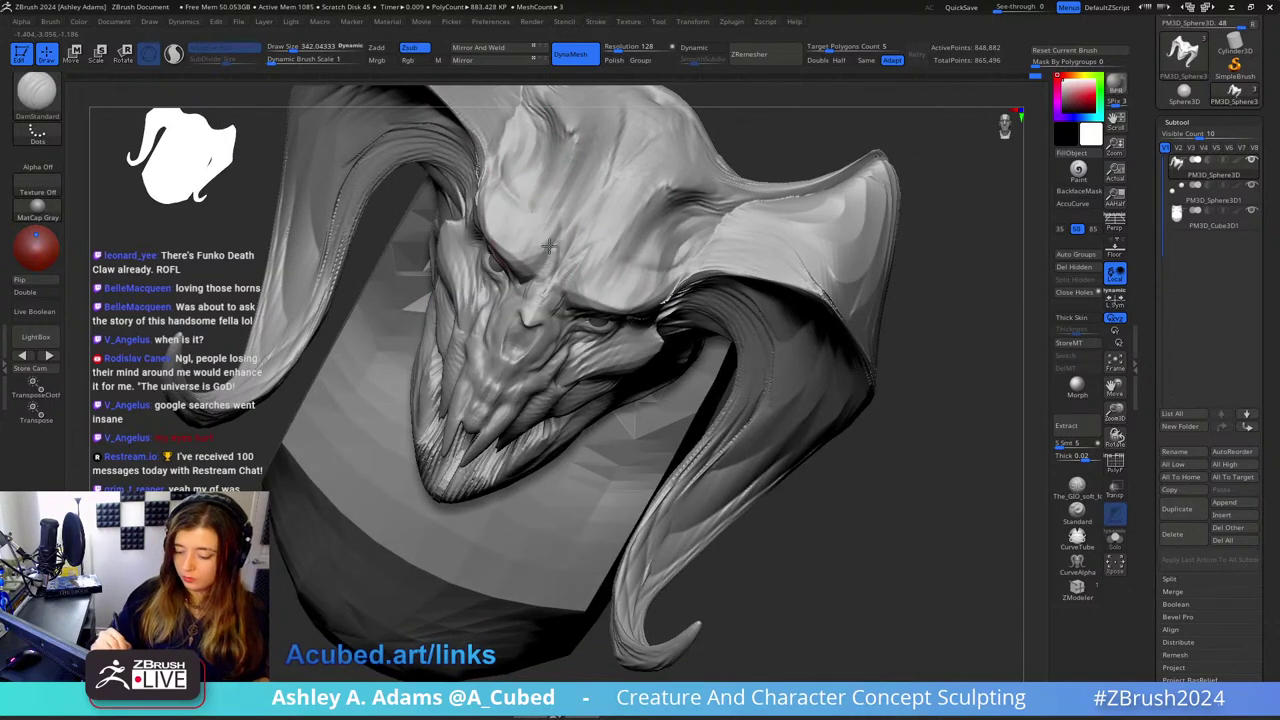
# Step: Add fine forms around the nose bridge with ClayBuildup at a draw size of about 64
pyautogui.keyDown('ctrl'); pyautogui.moveTo(548, 263); pyautogui.dragTo(528, 212, button='right'); pyautogui.keyUp('ctrl')
pyautogui.keyDown('ctrl'); pyautogui.moveTo(503, 151); pyautogui.dragTo(563, 366, button='right'); pyautogui.keyUp('ctrl')
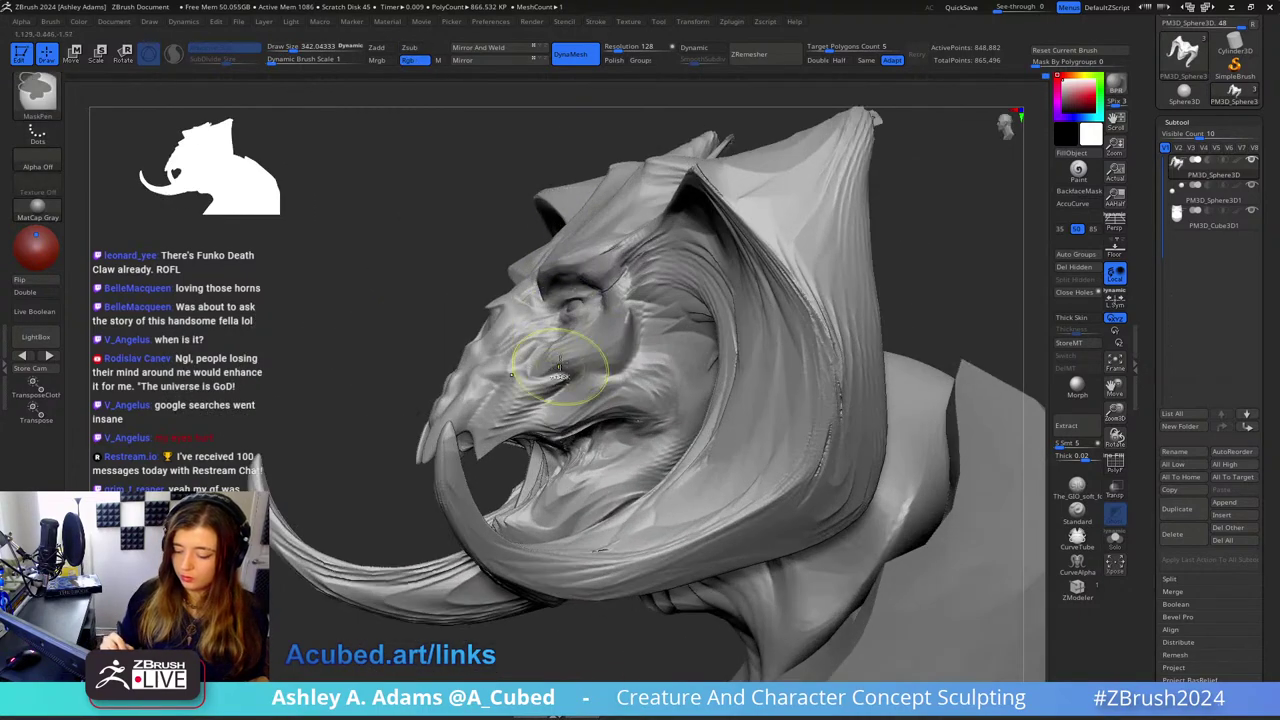
pyautogui.press('s')
pyautogui.moveTo(563, 323); pyautogui.dragTo(537, 323)
pyautogui.moveTo(537, 323)
pyautogui.mouseDown(button='right')
pyautogui.moveTo(660, 340)
pyautogui.moveTo(577, 317)
pyautogui.moveTo(563, 292)
pyautogui.mouseUp(button='right')
pyautogui.press('b')
pyautogui.press('c')
pyautogui.press('b')
pyautogui.press('s')
pyautogui.moveTo(563, 292); pyautogui.dragTo(556, 291)
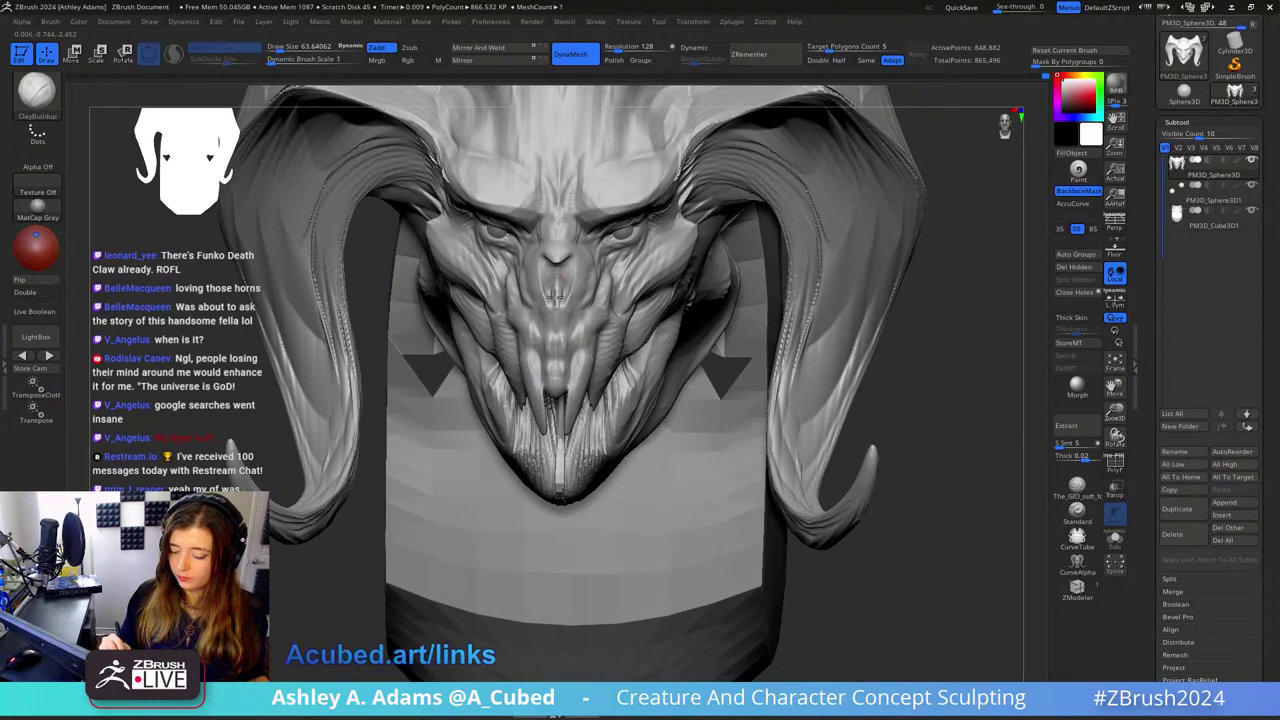
pyautogui.moveTo(556, 298); pyautogui.dragTo(566, 275, button='right')
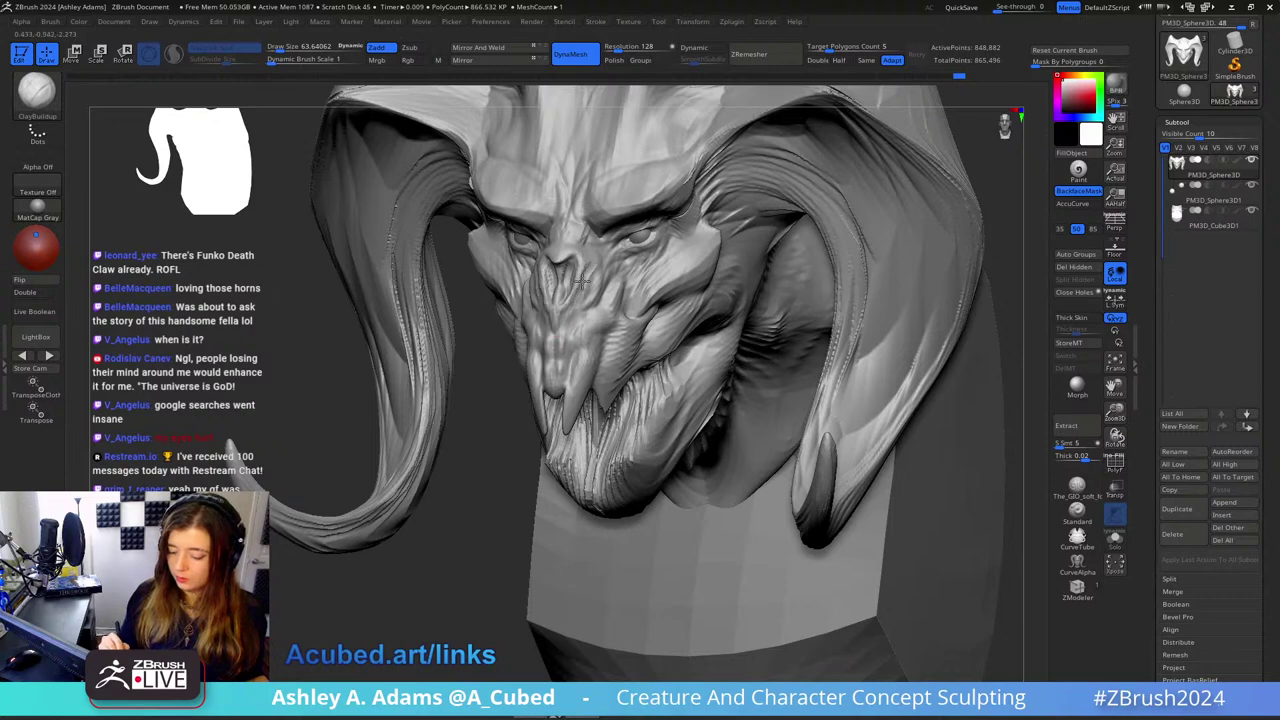
# Step: Adjust the nose profile with SnakeHook at a draw size of about 148
pyautogui.moveTo(585, 284)
pyautogui.mouseDown(button='right')
pyautogui.moveTo(649, 234)
pyautogui.moveTo(626, 263)
pyautogui.moveTo(583, 186)
pyautogui.moveTo(616, 273)
pyautogui.moveTo(650, 294)
pyautogui.mouseUp(button='right')
pyautogui.press('b')
pyautogui.press('s')
pyautogui.press('h')
pyautogui.press('space')
pyautogui.moveTo(632, 289); pyautogui.dragTo(620, 290)
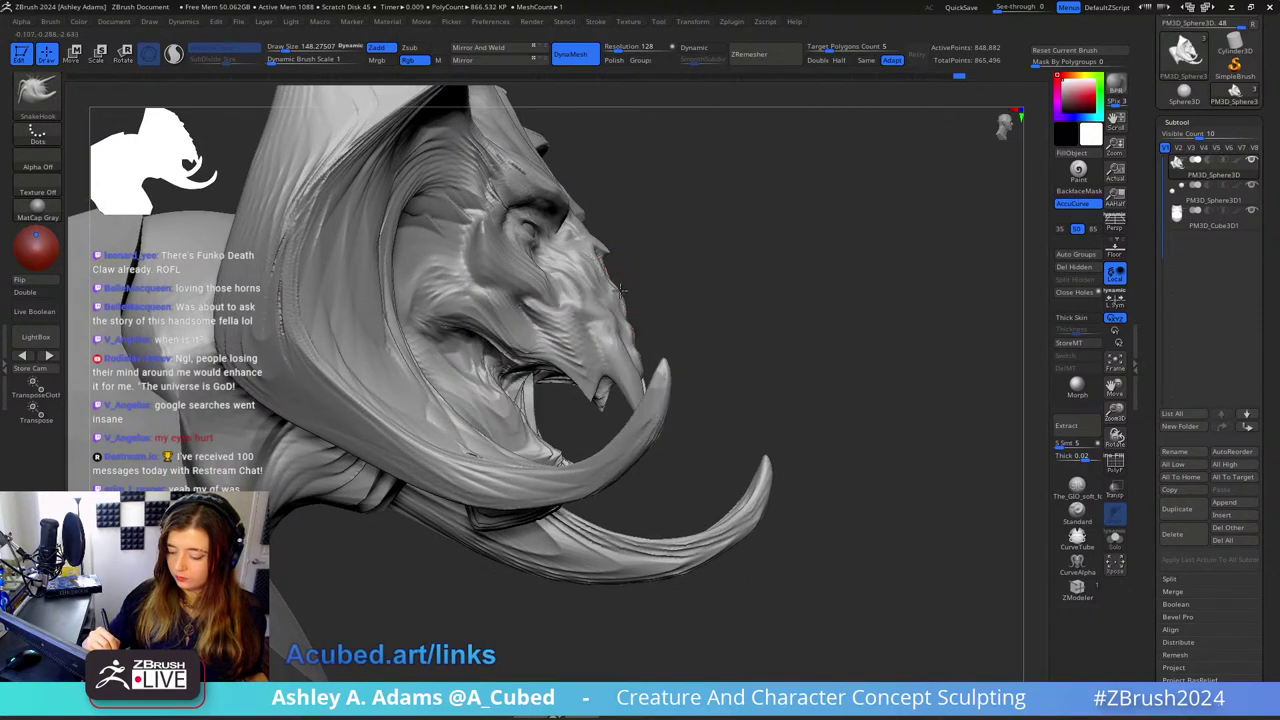
pyautogui.moveTo(630, 319); pyautogui.dragTo(583, 249, button='right')
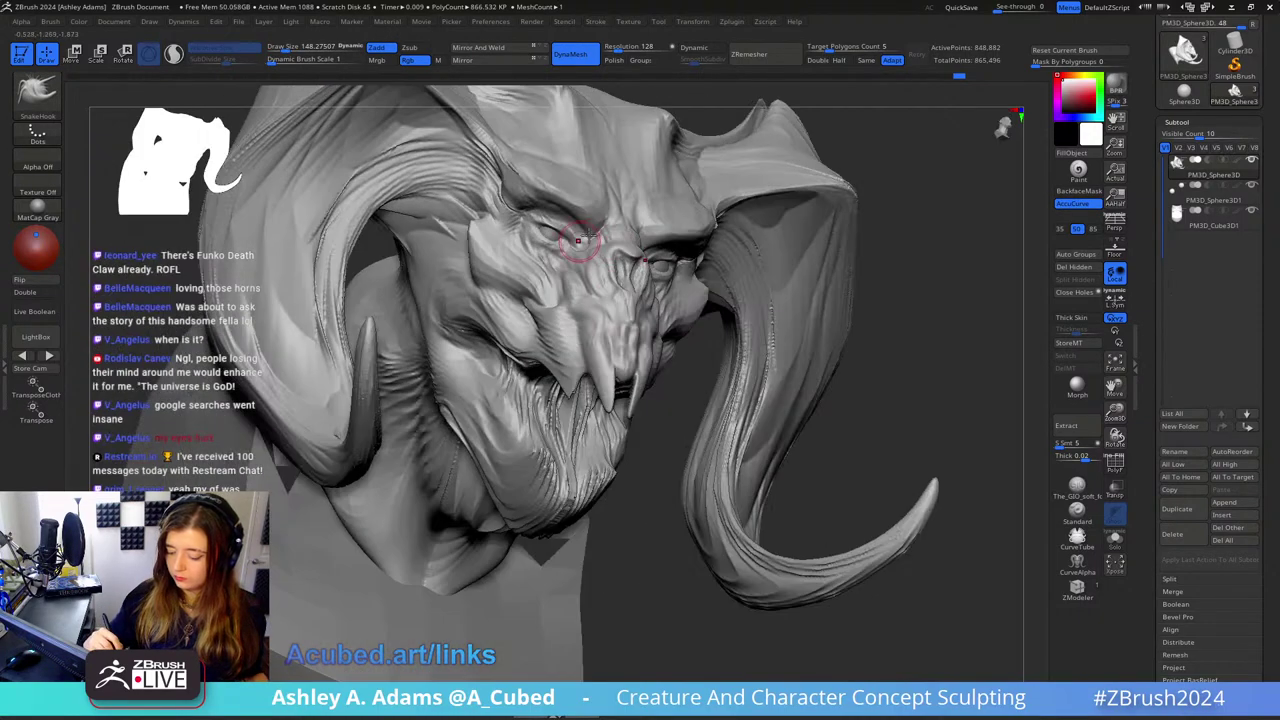
# Step: Build up the ridges along the side of the snout with ClayBuildup at a draw size of about 148
pyautogui.press('b')
pyautogui.press('c')
pyautogui.press('b')
pyautogui.moveTo(634, 340); pyautogui.dragTo(629, 300, button='right')
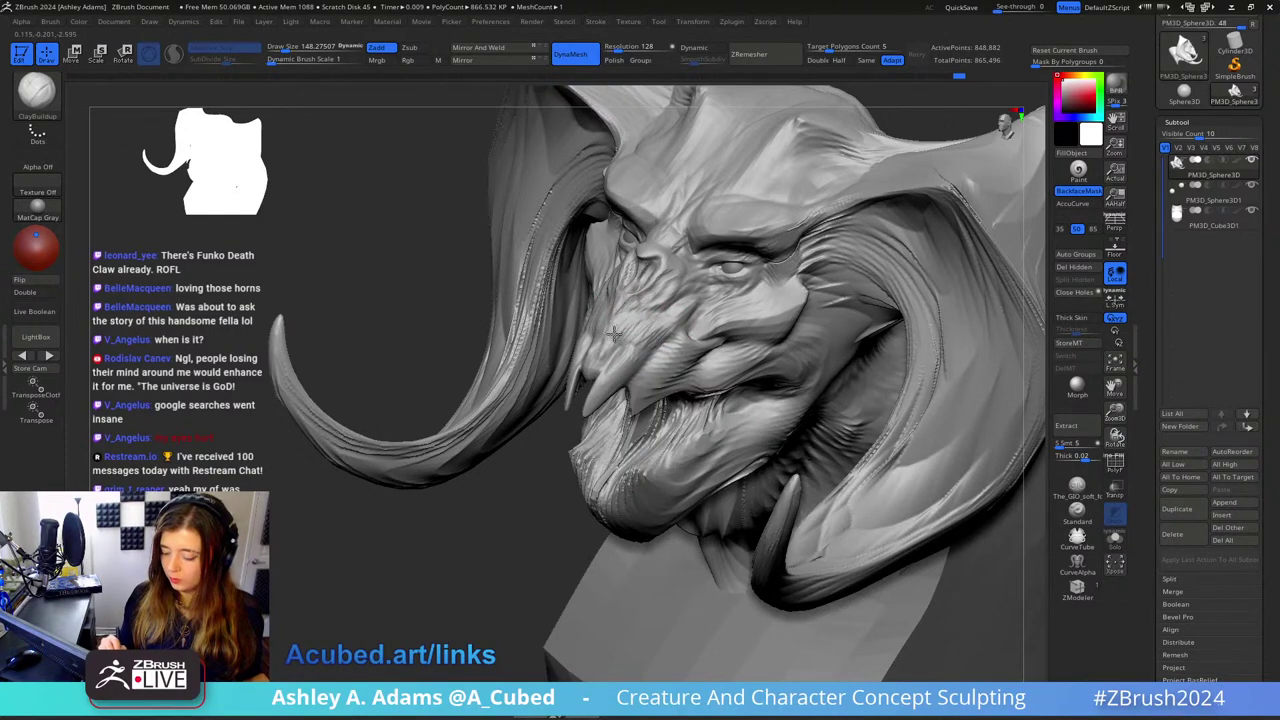
pyautogui.moveTo(673, 317); pyautogui.dragTo(676, 320)
pyautogui.moveTo(682, 322); pyautogui.dragTo(610, 320, button='right')
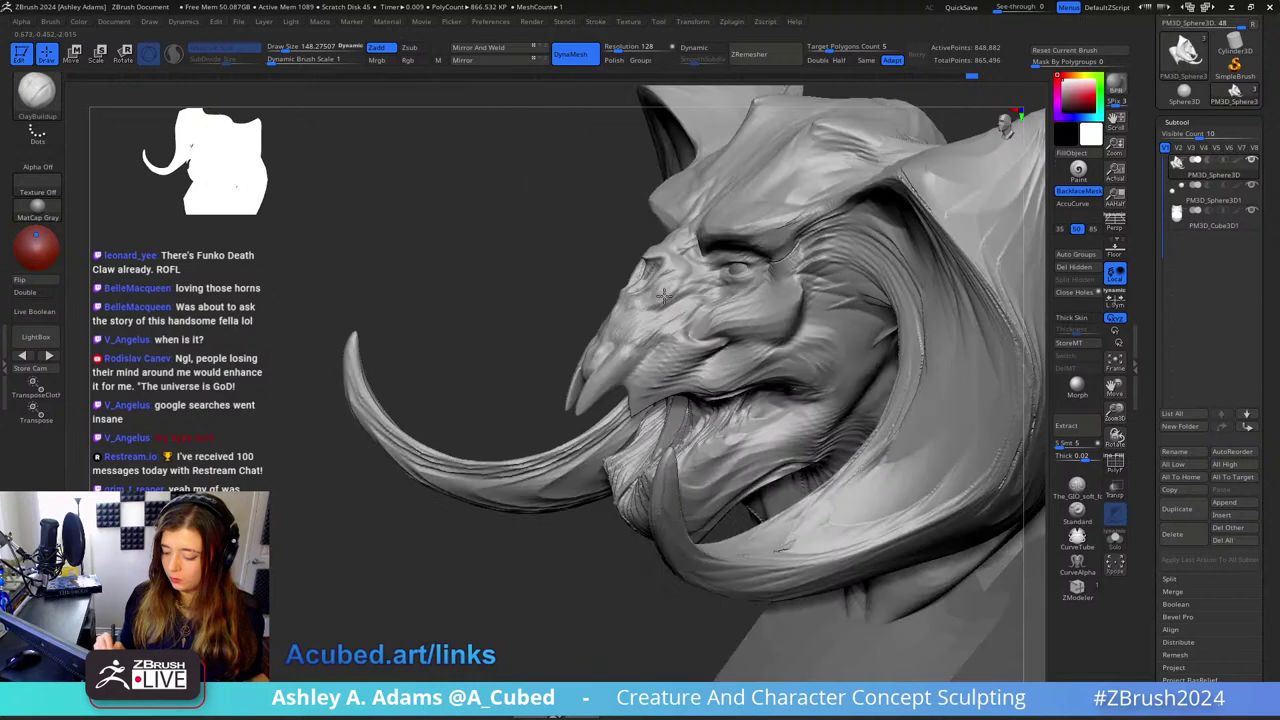
# Step: Carve the creases along the side of the snout with DamStandard at a draw size of about 148
pyautogui.press('b')
pyautogui.press('d')
pyautogui.press('s')
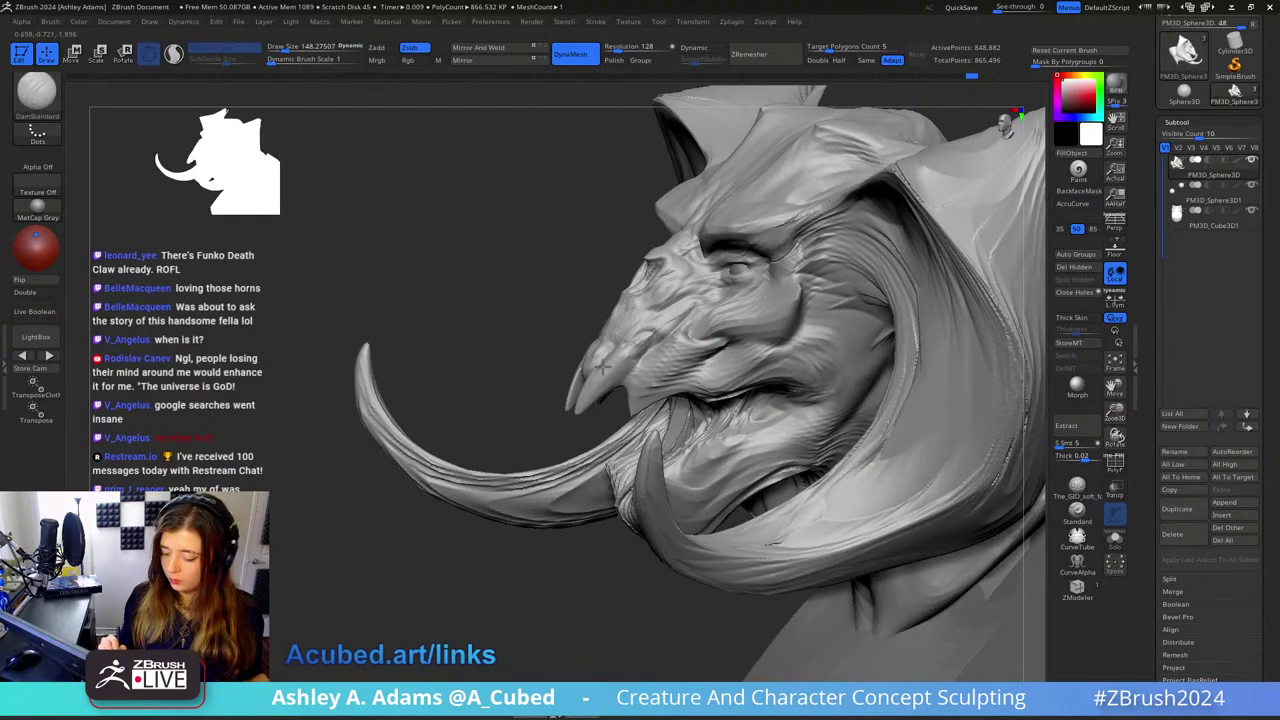
pyautogui.moveTo(603, 368); pyautogui.dragTo(641, 333, button='right')
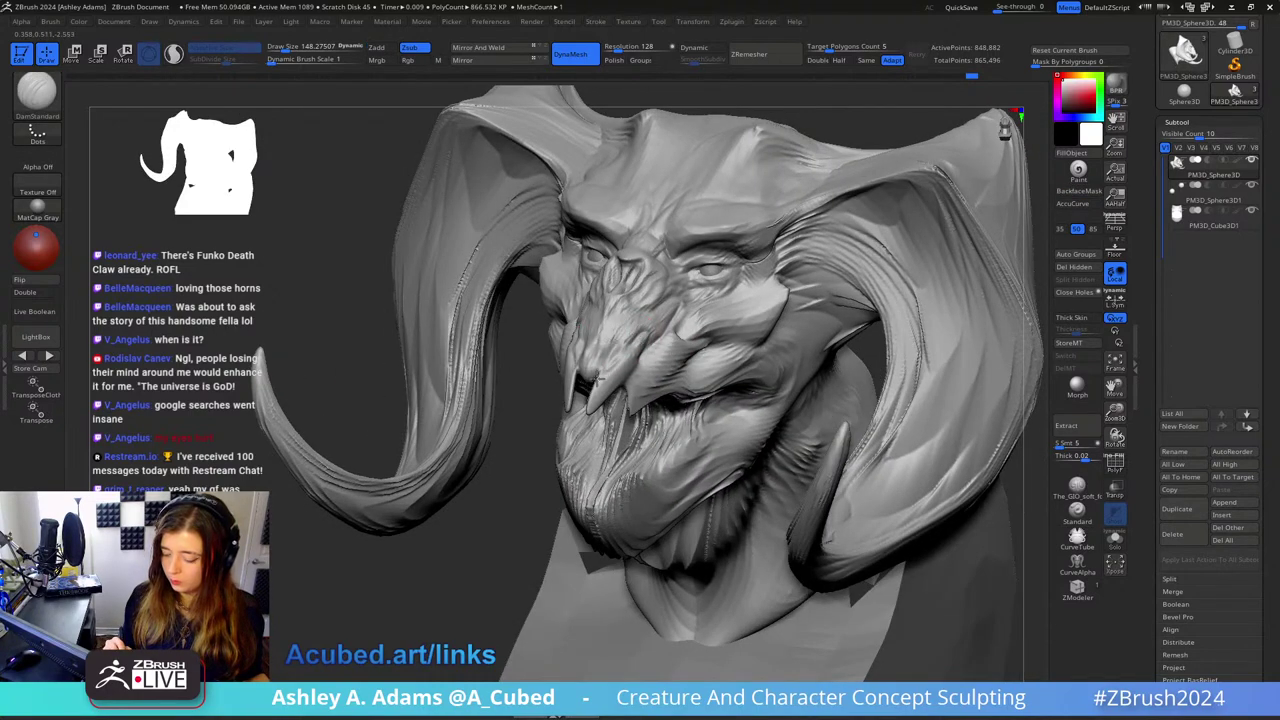
pyautogui.moveTo(574, 359)
pyautogui.mouseDown(button='right')
pyautogui.moveTo(646, 360)
pyautogui.moveTo(611, 311)
pyautogui.mouseUp(button='right')
# Step: Build up the snout tip with ClayBuildup and pull its small teeth into shape with SnakeHook at a draw size of about 72
pyautogui.press('b')
pyautogui.press('c')
pyautogui.press('b')
pyautogui.press('space')
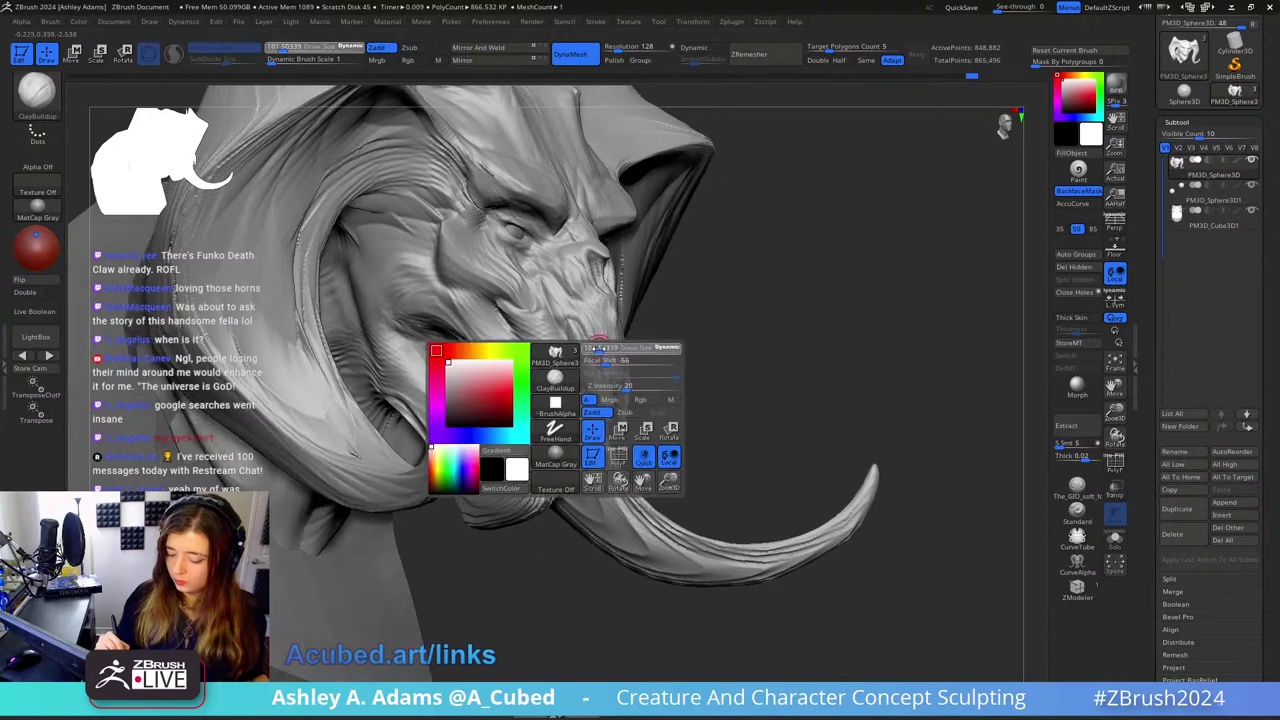
pyautogui.moveTo(598, 348); pyautogui.dragTo(593, 349)
pyautogui.moveTo(608, 375)
pyautogui.mouseDown(button='right')
pyautogui.moveTo(610, 339)
pyautogui.moveTo(625, 420)
pyautogui.moveTo(628, 386)
pyautogui.mouseUp(button='right')
pyautogui.press('b')
pyautogui.press('s')
pyautogui.press('h')
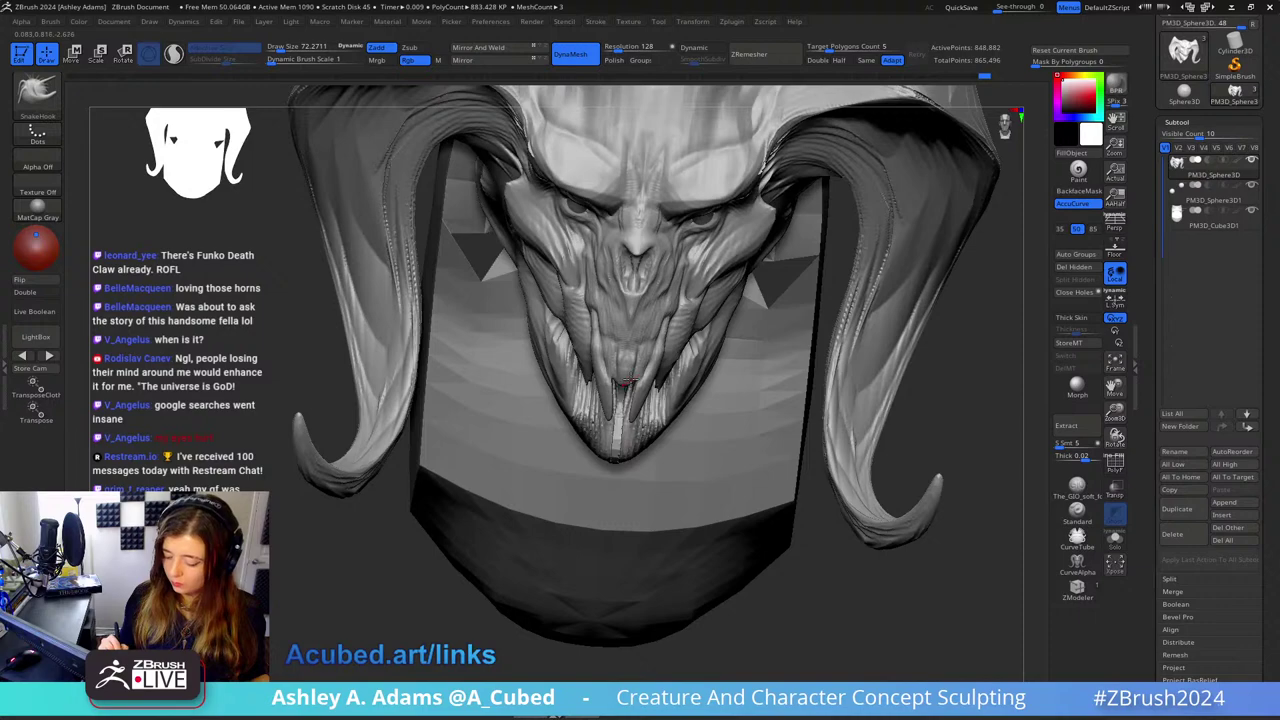
# Step: Cut fine separations between the front teeth with DamStandard at a draw size of about 72
pyautogui.press('b')
pyautogui.press('d')
pyautogui.press('s')
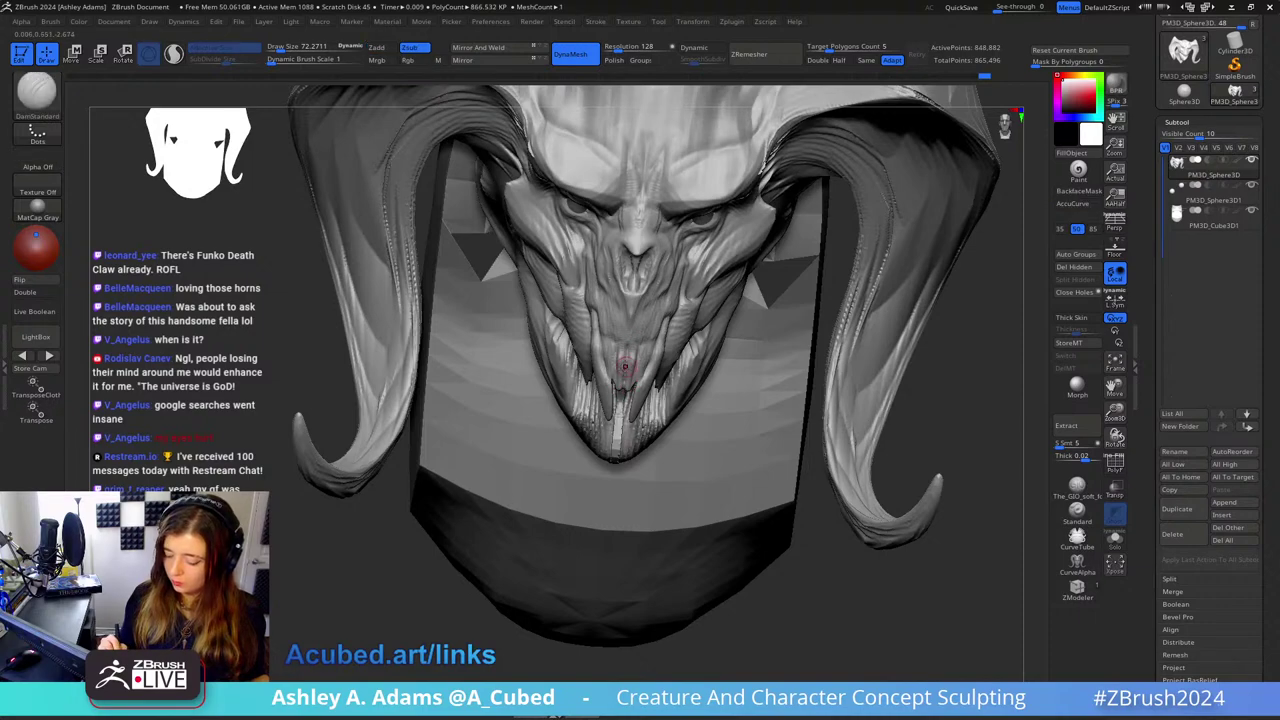
pyautogui.moveTo(648, 348); pyautogui.dragTo(657, 277, button='right')
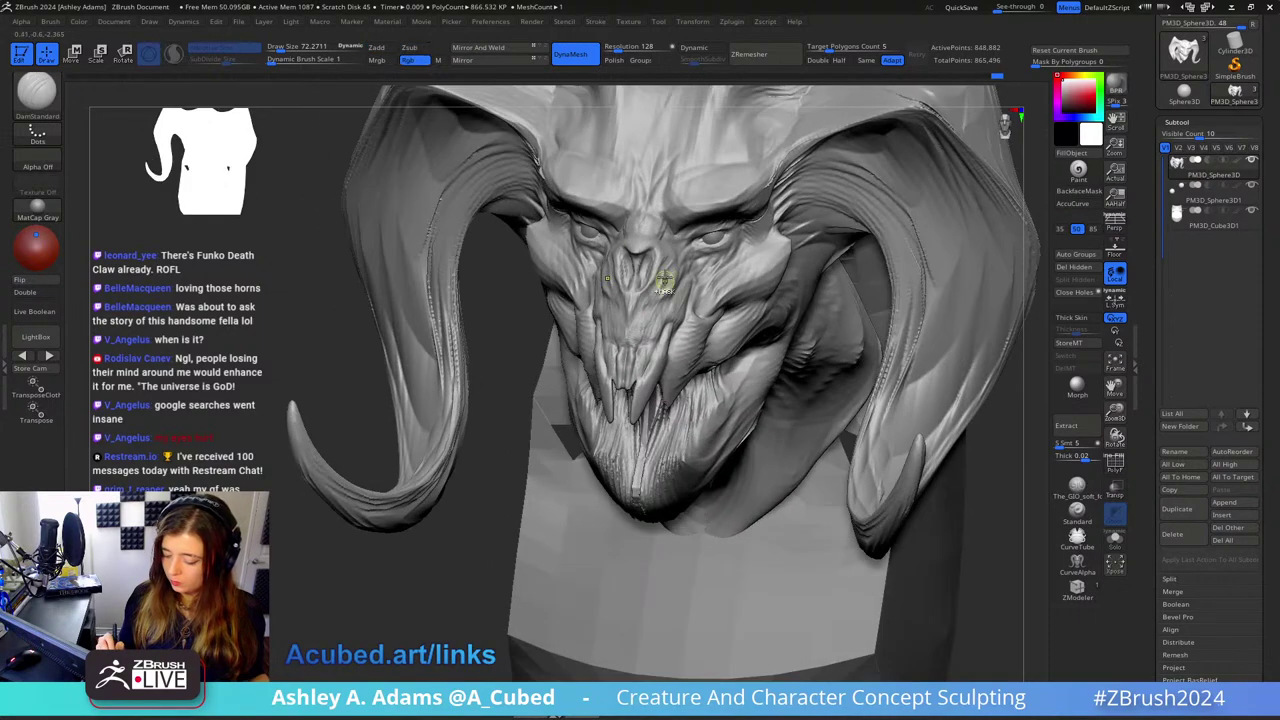
pyautogui.moveTo(651, 337); pyautogui.dragTo(632, 363, button='right')
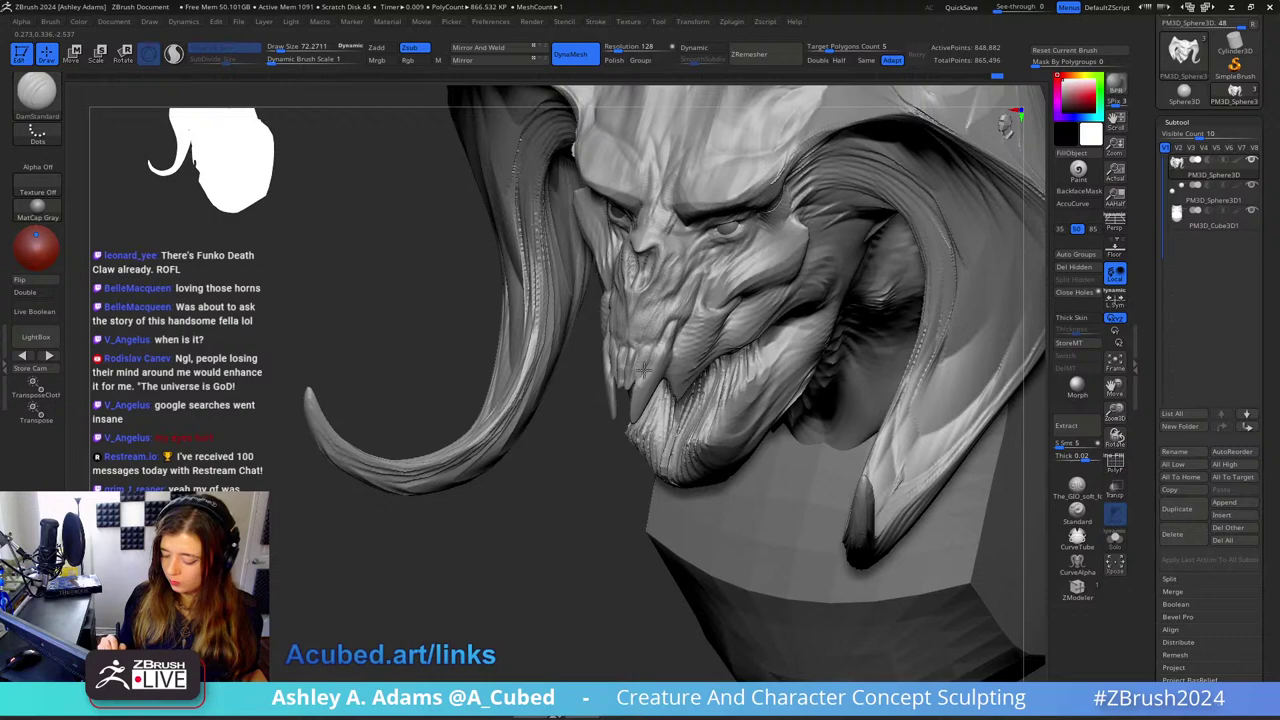
# Step: Add small forms above the front teeth with ClayBuildup and sharpen their edges with DamStandard, both at a draw size of about 72
pyautogui.press('b')
pyautogui.press('c')
pyautogui.press('b')
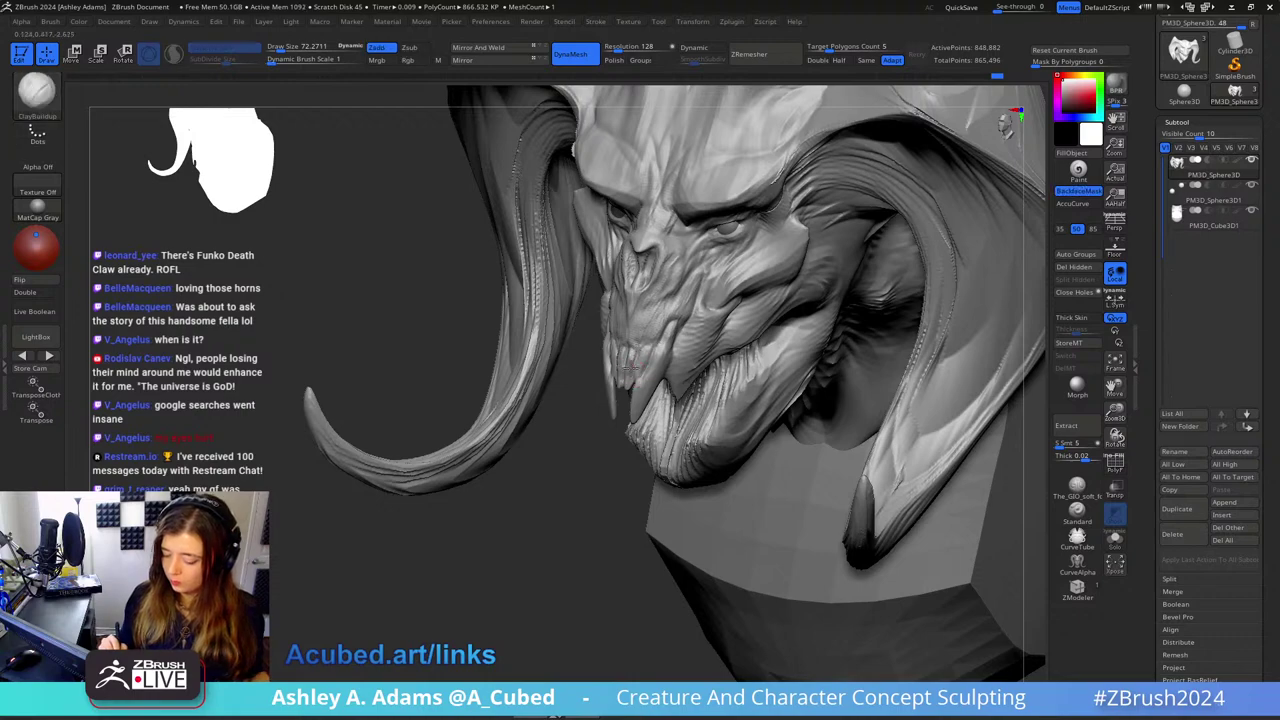
pyautogui.press('b')
pyautogui.press('d')
pyautogui.press('s')
pyautogui.moveTo(649, 322)
pyautogui.mouseDown(button='right')
pyautogui.moveTo(625, 352)
pyautogui.moveTo(652, 340)
pyautogui.moveTo(611, 311)
pyautogui.moveTo(600, 330)
pyautogui.mouseUp(button='right')
# Step: Deepen the grooves around the snout fangs with DamStandard at a draw size of about 189
pyautogui.press('space')
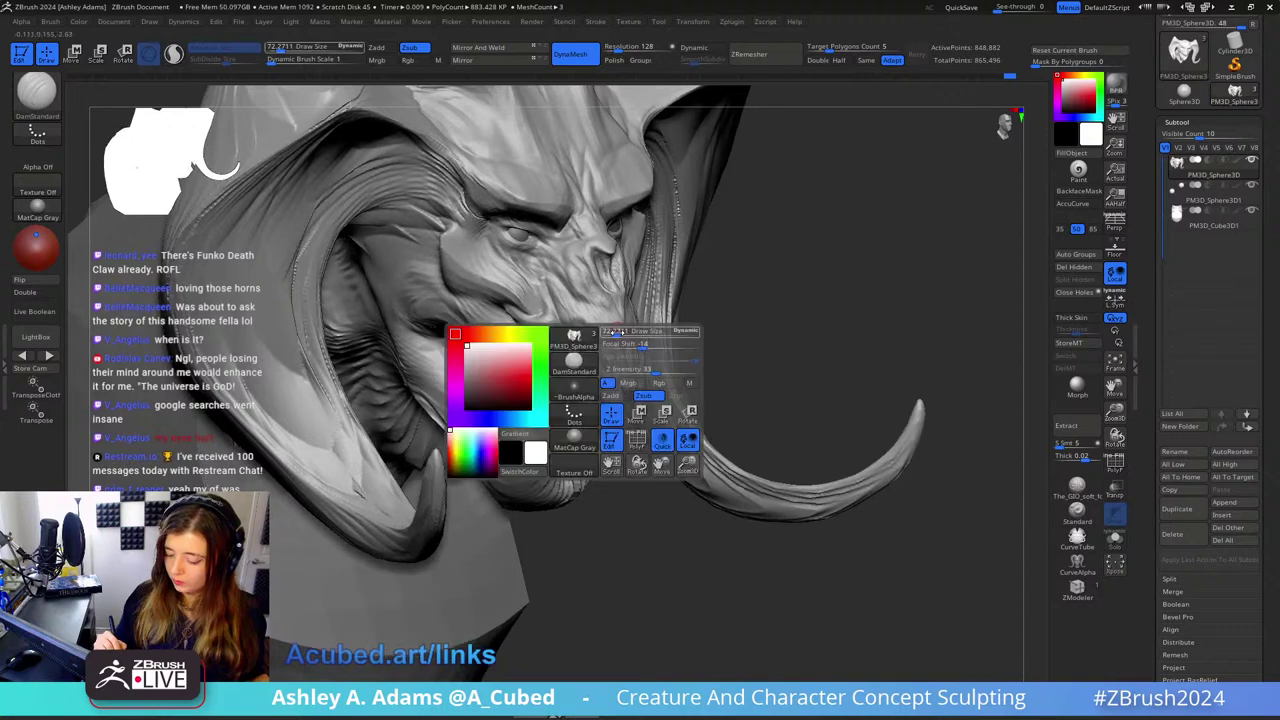
pyautogui.moveTo(610, 334); pyautogui.dragTo(630, 334)
pyautogui.moveTo(604, 314); pyautogui.dragTo(598, 362, button='right')
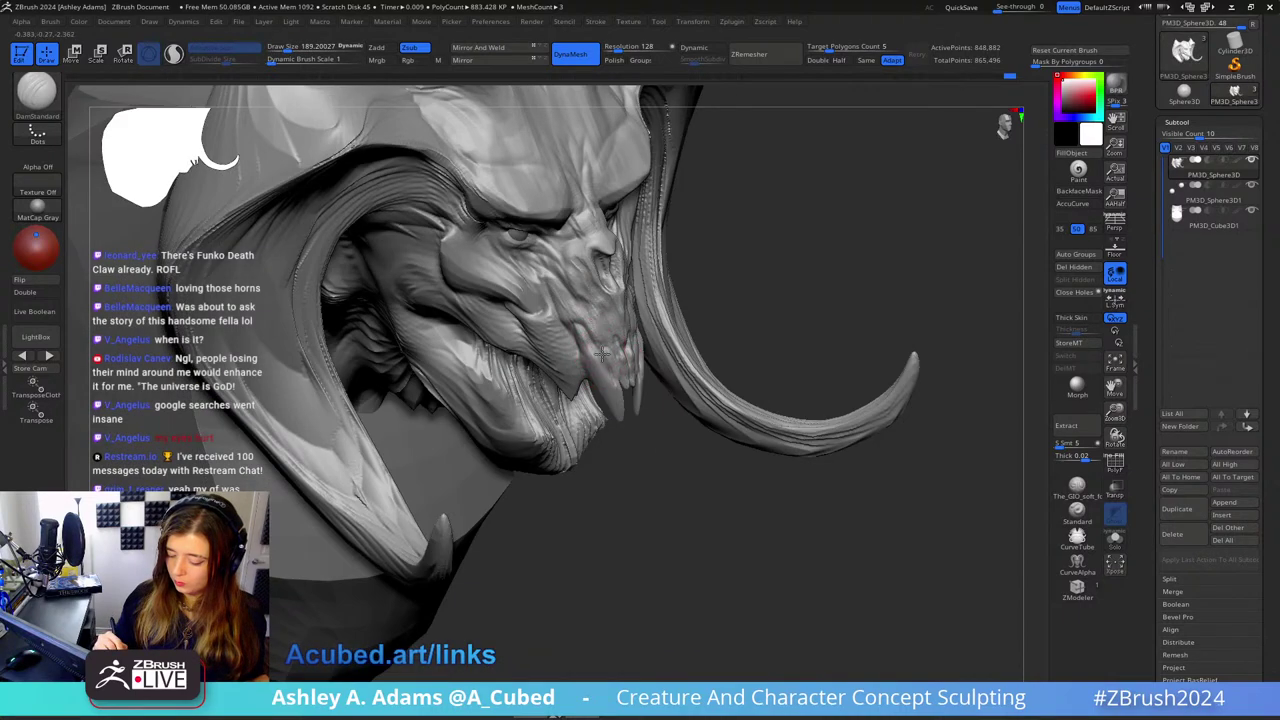
pyautogui.moveTo(582, 305)
pyautogui.mouseDown(button='right')
pyautogui.moveTo(555, 281)
pyautogui.moveTo(583, 329)
pyautogui.mouseUp(button='right')
# Step: Build up volume on the snout and fang roots with ClayBuildup at a smaller draw size
pyautogui.press('space')
pyautogui.moveTo(590, 336); pyautogui.dragTo(574, 336)
pyautogui.press('b')
pyautogui.press('c')
pyautogui.press('b')
pyautogui.moveTo(580, 345)
pyautogui.mouseDown(button='right')
pyautogui.moveTo(557, 348)
pyautogui.moveTo(543, 251)
pyautogui.moveTo(640, 334)
pyautogui.moveTo(569, 389)
pyautogui.moveTo(586, 371)
pyautogui.moveTo(574, 378)
pyautogui.mouseUp(button='right')
# Step: Adjust the upper lip shapes with SnakeHook and carve the folds beside them with DamStandard at a draw size of about 235
pyautogui.press('space')
pyautogui.press('b')
pyautogui.press('s')
pyautogui.press('h')
pyautogui.press('b')
pyautogui.press('d')
pyautogui.press('s')
pyautogui.moveTo(577, 483)
pyautogui.mouseDown(button='right')
pyautogui.moveTo(760, 207)
pyautogui.moveTo(604, 340)
pyautogui.mouseUp(button='right')
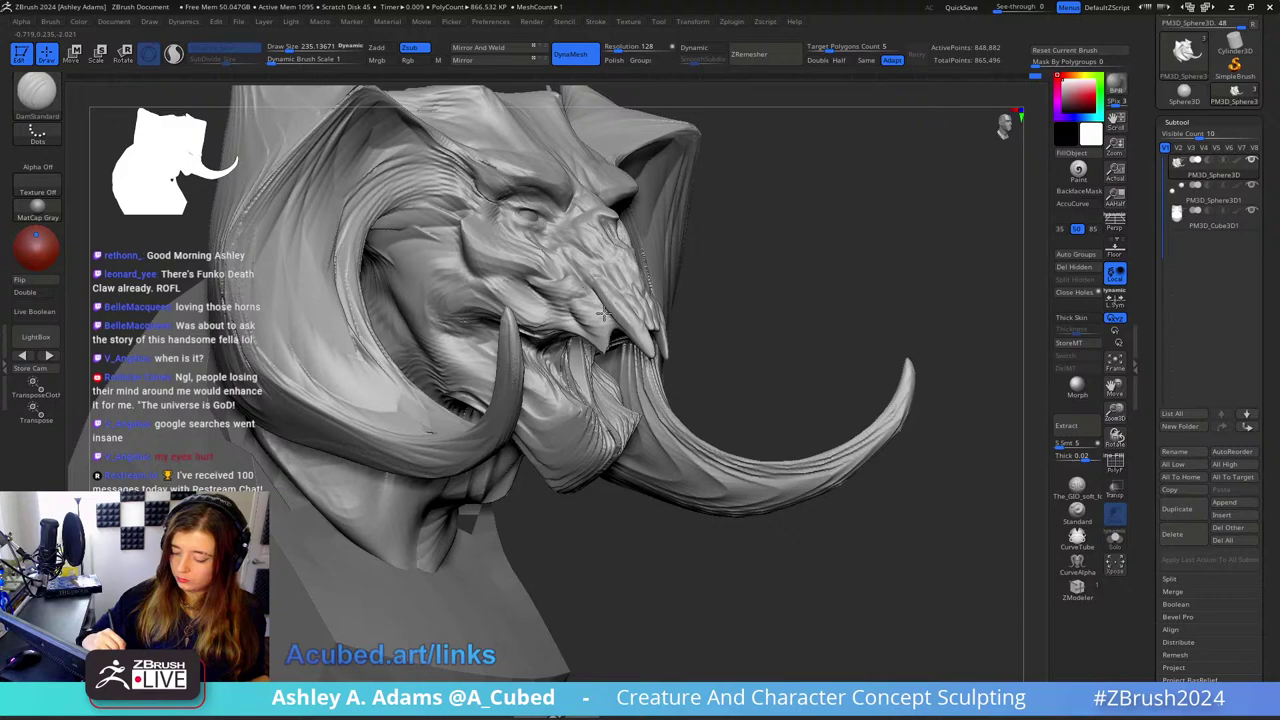
# Step: Pull pointed fangs down from the side of the upper lip with SnakeHook at a draw size of about 148
pyautogui.press('space')
pyautogui.moveTo(585, 332); pyautogui.dragTo(565, 324)
pyautogui.press('b')
pyautogui.press('s')
pyautogui.press('h')
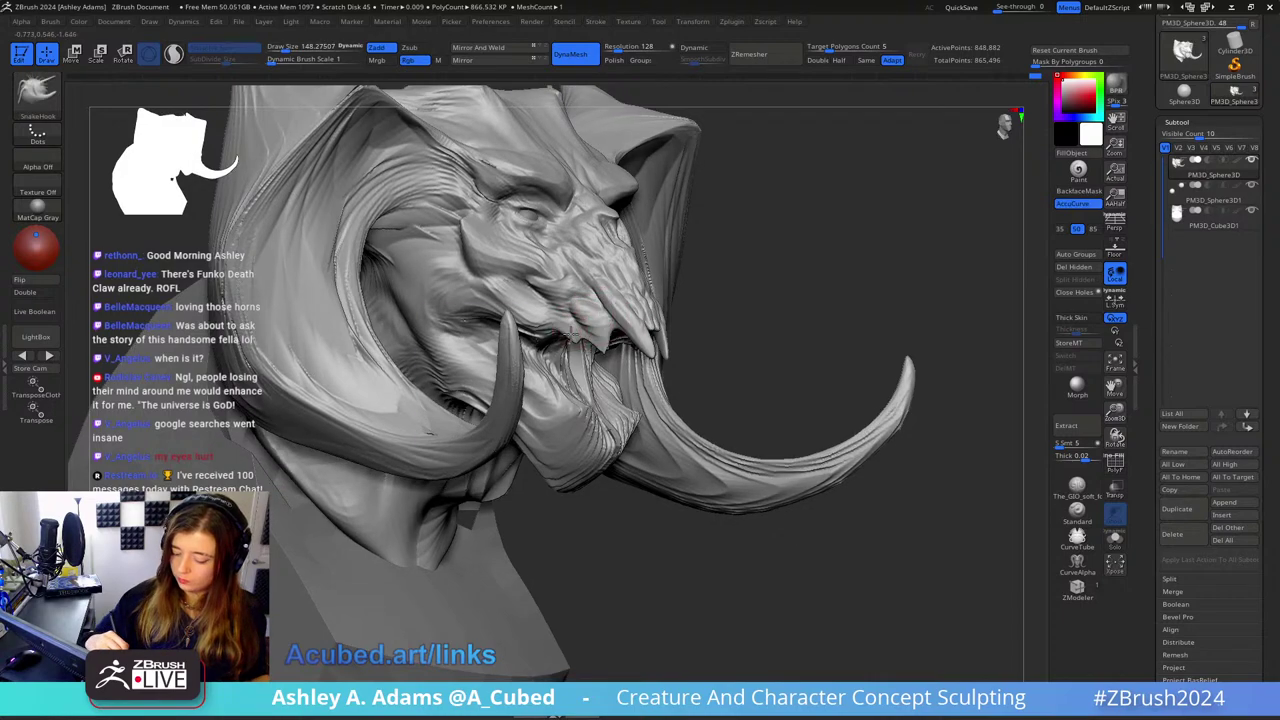
pyautogui.moveTo(636, 199)
pyautogui.mouseDown(button='right')
pyautogui.moveTo(698, 337)
pyautogui.moveTo(686, 335)
pyautogui.mouseUp(button='right')
# Step: Thicken the side of the upper lip with ClayBuildup and carve its creases with DamStandard at a draw size of about 204
pyautogui.press('b')
pyautogui.press('c')
pyautogui.press('b')
pyautogui.press('b')
pyautogui.press('d')
pyautogui.press('s')
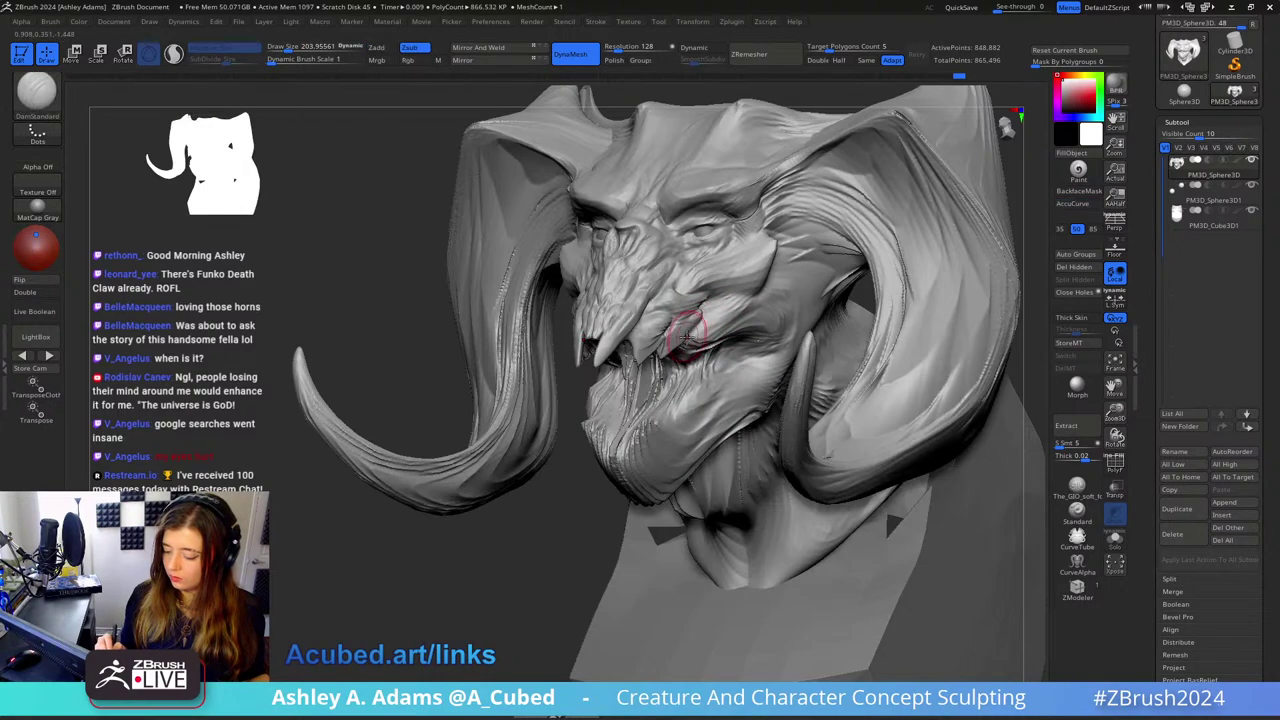
# Step: Build up the upper lip fangs with ClayBuildup at a draw size of about 204 and smooth the transitions
pyautogui.press('b')
pyautogui.press('c')
pyautogui.press('b')
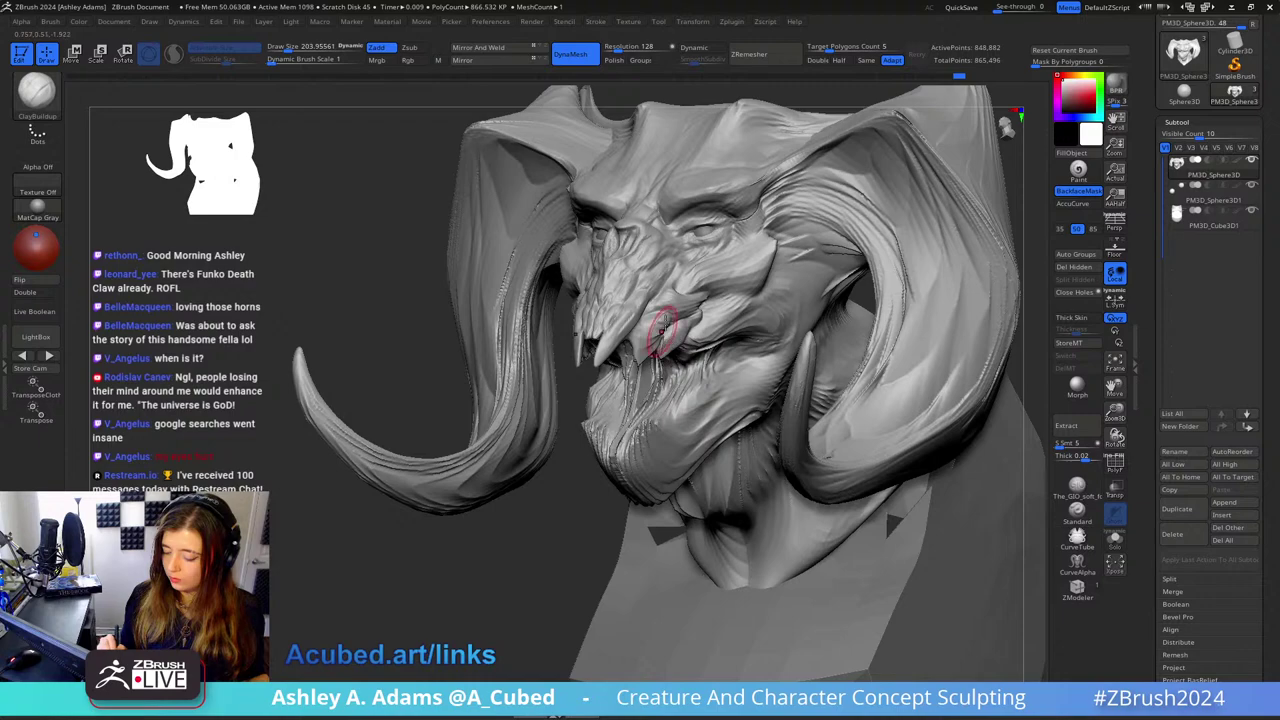
pyautogui.moveTo(656, 340); pyautogui.dragTo(630, 365)
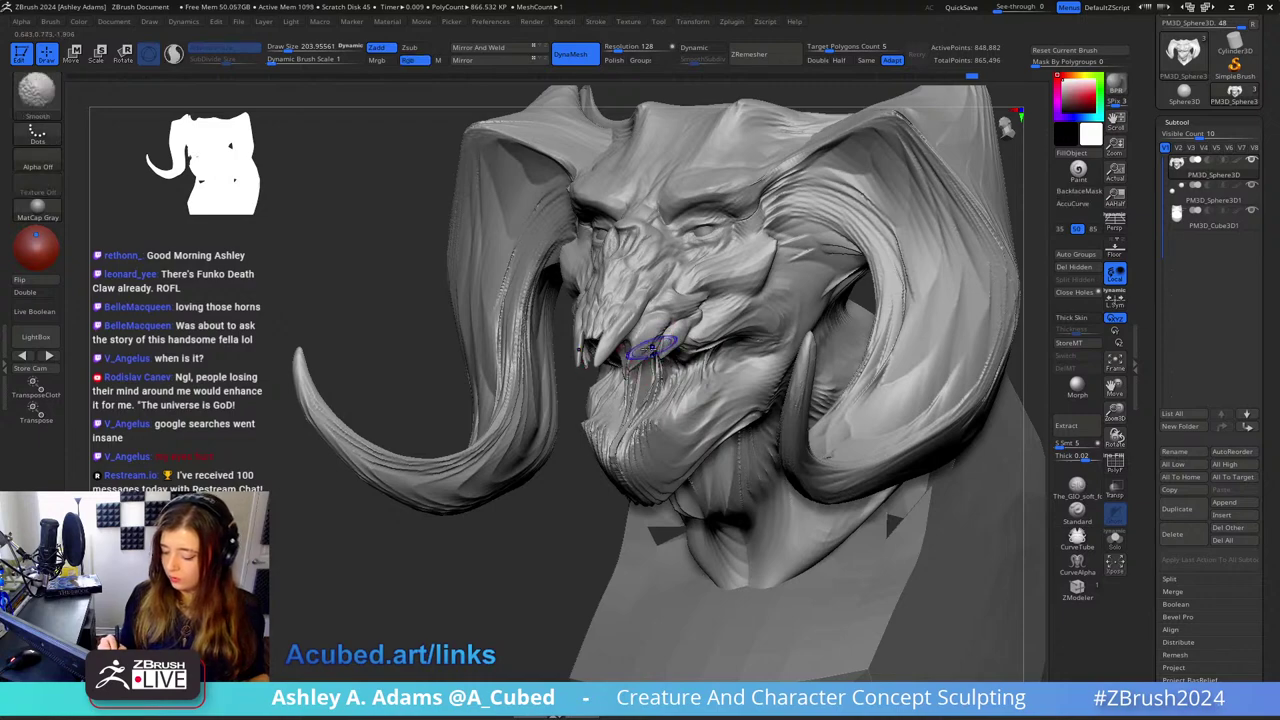
pyautogui.keyDown('shift'); pyautogui.moveTo(668, 315); pyautogui.dragTo(668, 323, button='right'); pyautogui.keyUp('shift')
# Step: Pull the cheekbone into a pointed spike beside the eye with SnakeHook at draw sizes of about 446 and 304
pyautogui.moveTo(643, 364)
pyautogui.keyDown('ctrl'); pyautogui.mouseDown(button='right')
pyautogui.moveTo(691, 266)
pyautogui.moveTo(708, 355)
pyautogui.moveTo(714, 262)
pyautogui.moveTo(647, 316)
pyautogui.mouseUp(button='right'); pyautogui.keyUp('ctrl')
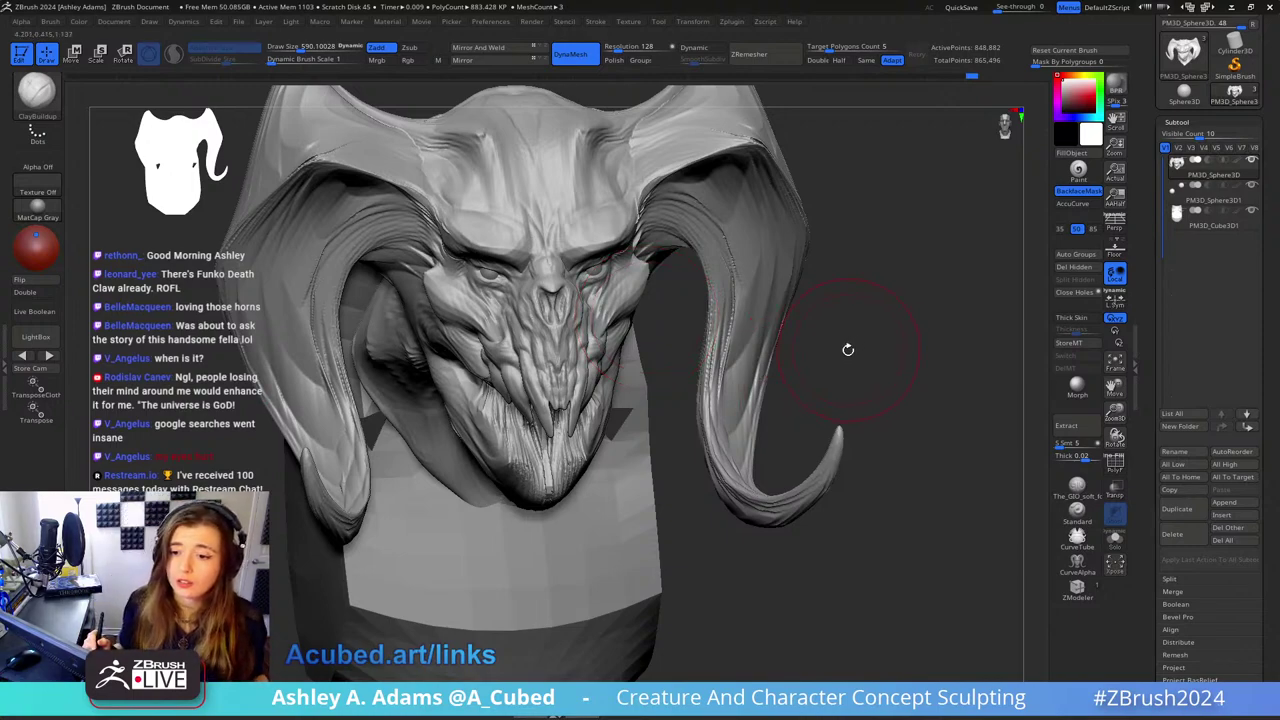
pyautogui.moveTo(847, 351); pyautogui.dragTo(854, 289)
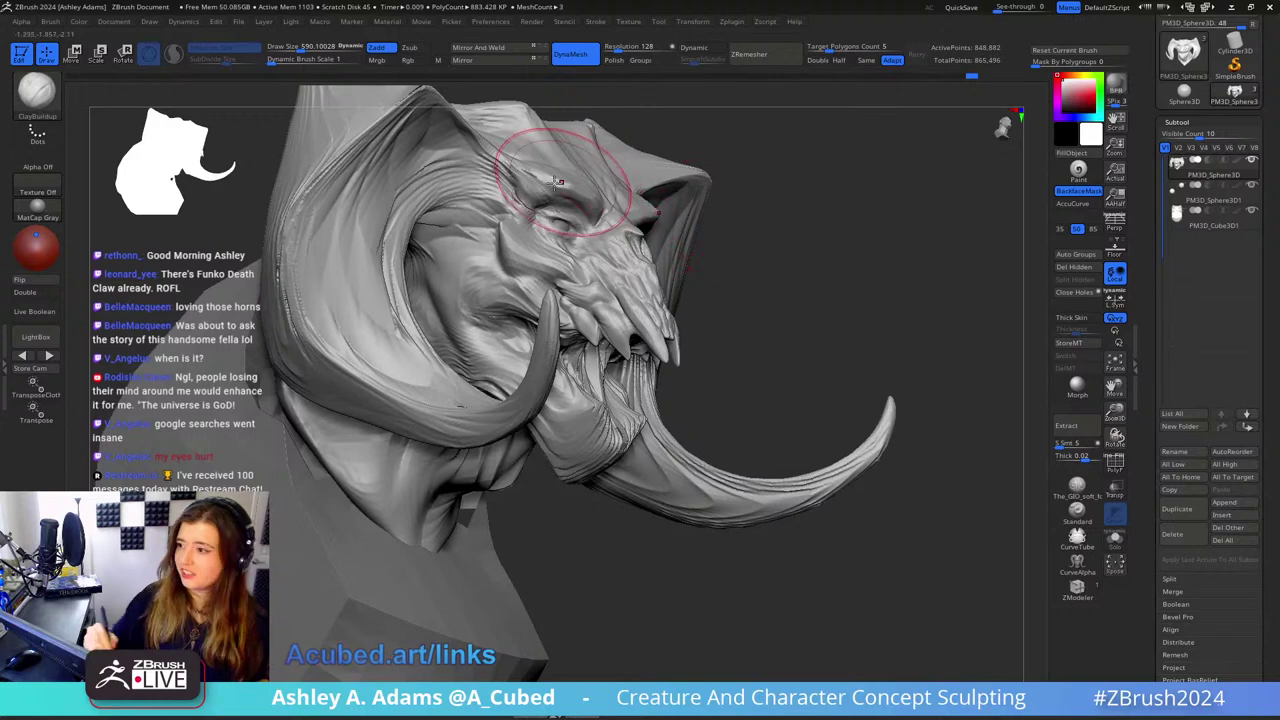
pyautogui.press('b')
pyautogui.press('s')
pyautogui.press('h')
pyautogui.moveTo(540, 215); pyautogui.dragTo(460, 255, button='right')
pyautogui.press('space')
pyautogui.moveTo(522, 251); pyautogui.dragTo(505, 251)
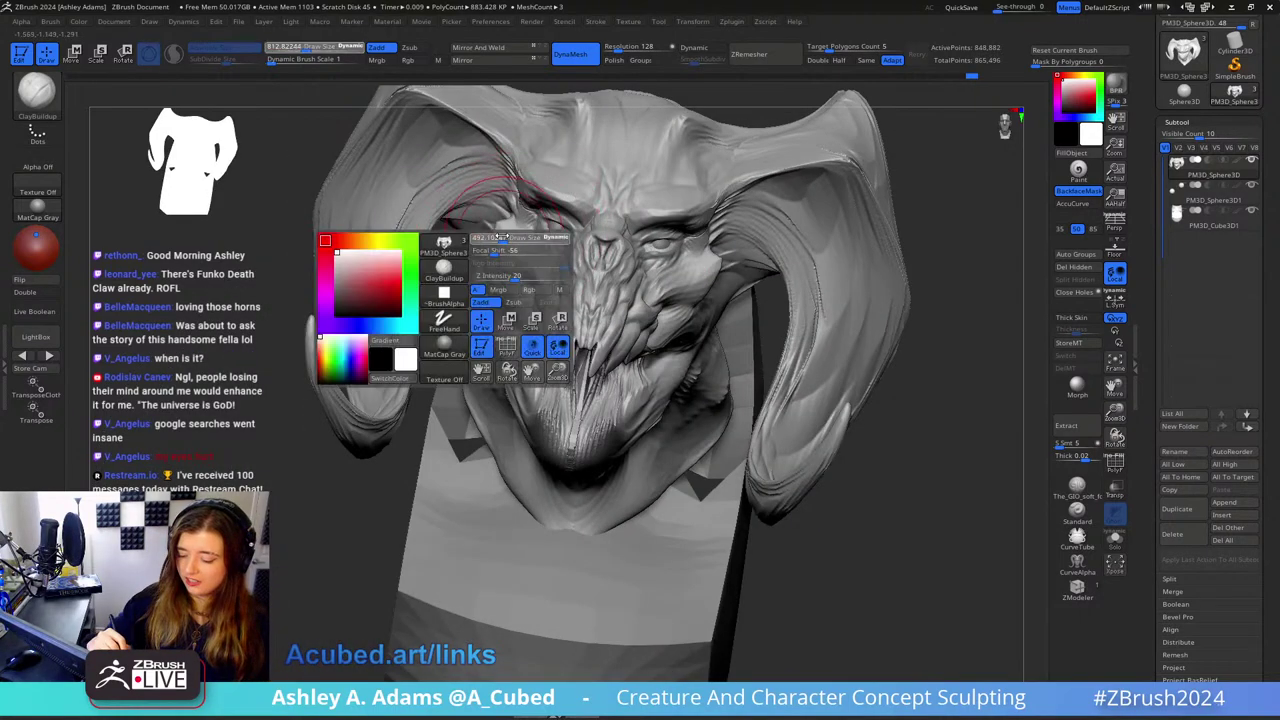
pyautogui.moveTo(520, 250); pyautogui.dragTo(566, 243, button='right')
pyautogui.press('[')
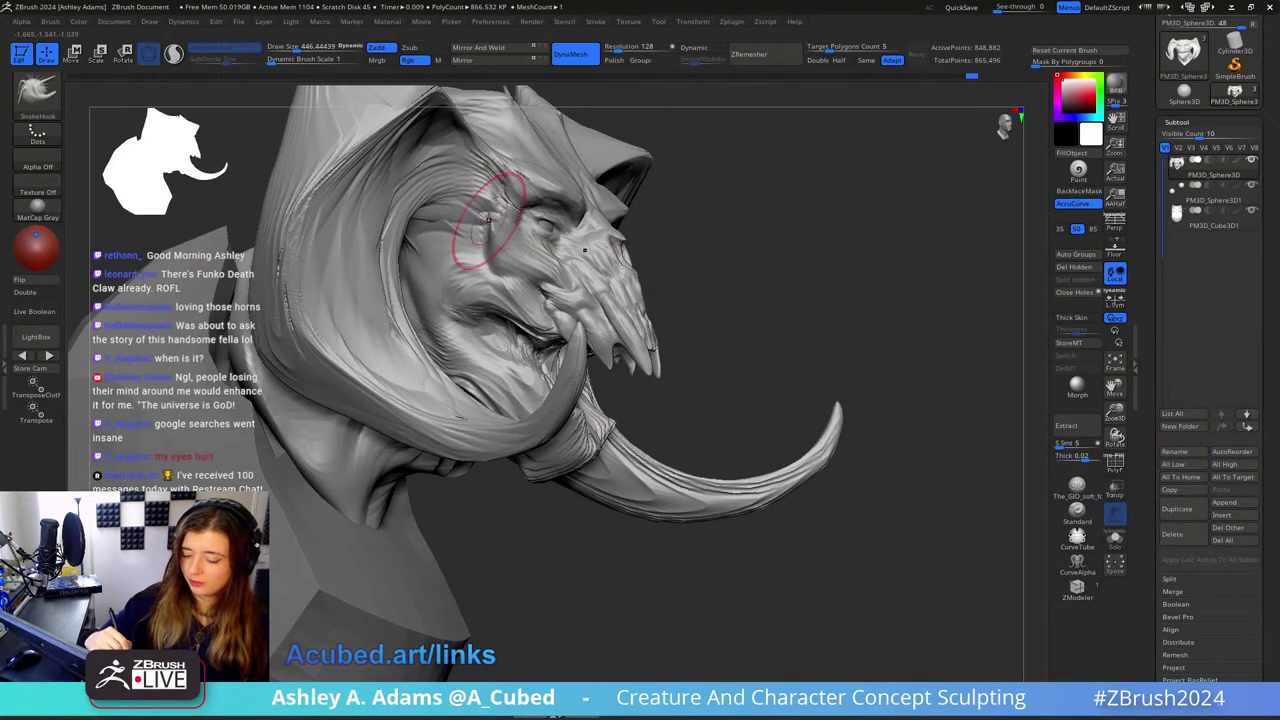
pyautogui.moveTo(488, 224); pyautogui.dragTo(485, 212)
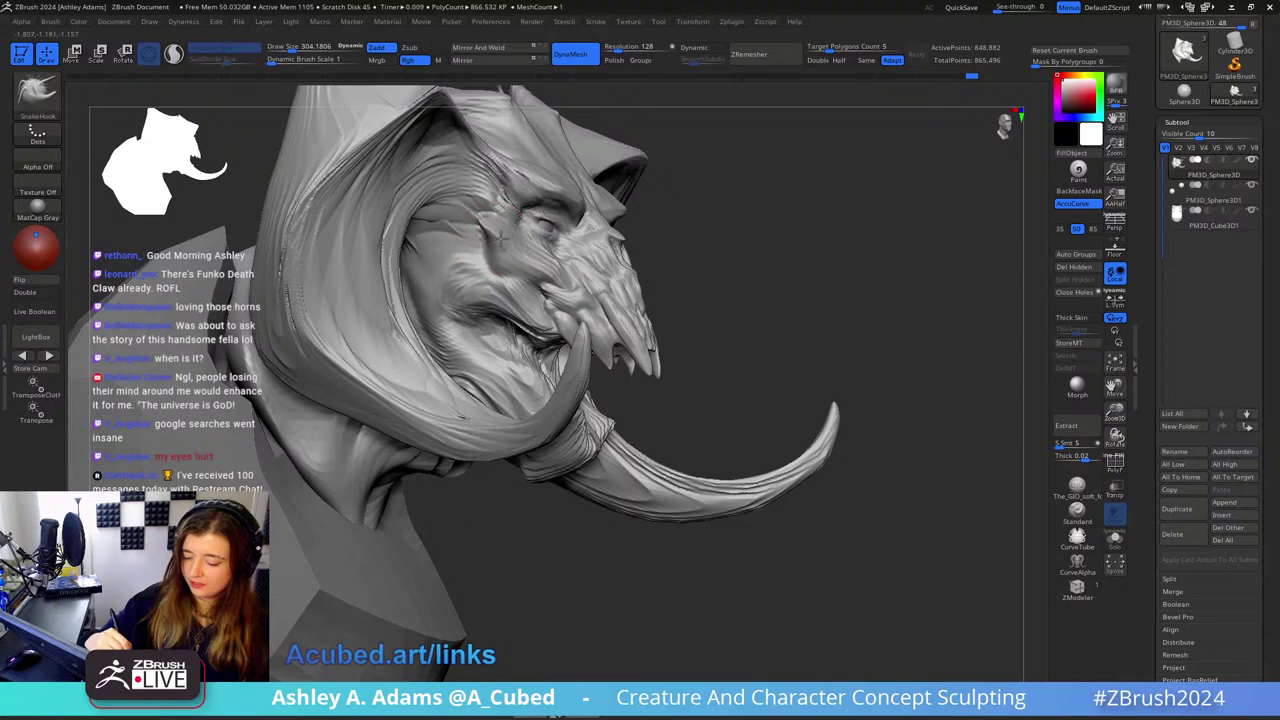
# Step: Carve the creases around the cheekbone spike with DamStandard at a draw size of about 304
pyautogui.press('b')
pyautogui.press('d')
pyautogui.press('s')
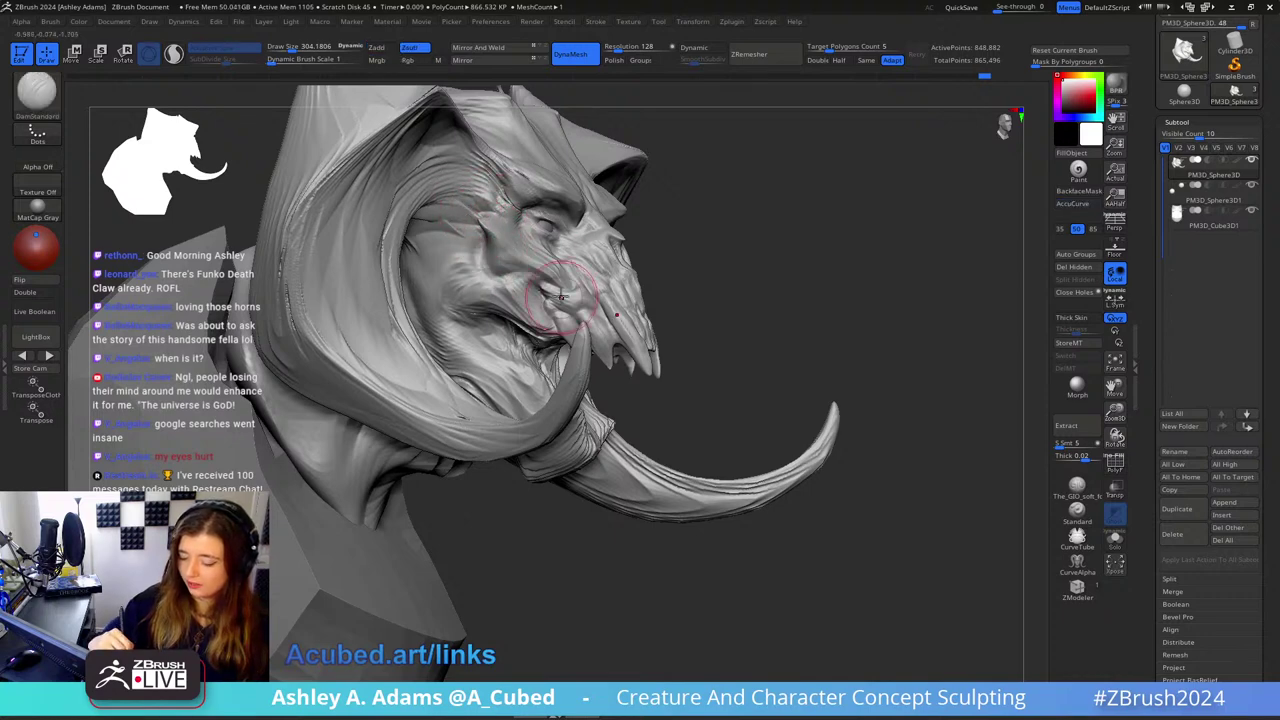
pyautogui.moveTo(503, 253); pyautogui.dragTo(521, 229, button='right')
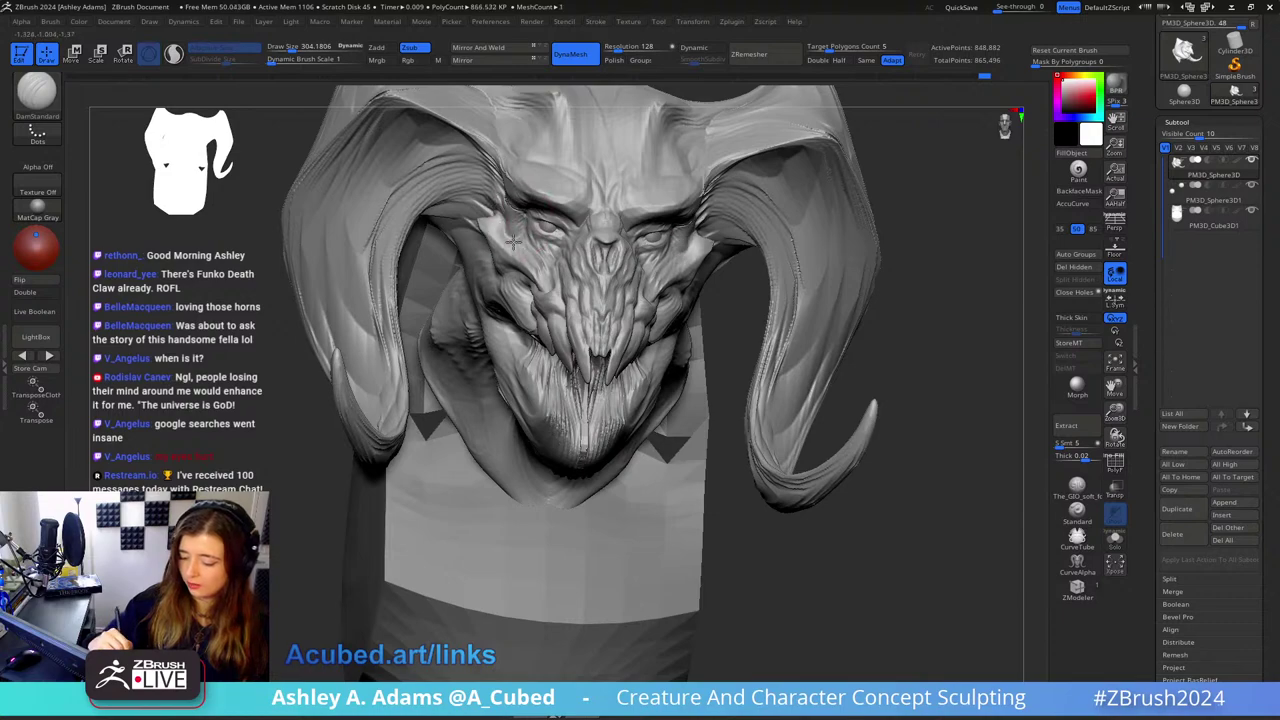
pyautogui.moveTo(558, 284); pyautogui.dragTo(470, 260, button='right')
# Step: Define the eyelids and the creases around the eyes with DamStandard at a draw size of about 102
pyautogui.moveTo(646, 272)
pyautogui.mouseDown(button='right')
pyautogui.moveTo(628, 262)
pyautogui.moveTo(668, 246)
pyautogui.moveTo(620, 280)
pyautogui.moveTo(640, 232)
pyautogui.moveTo(642, 252)
pyautogui.moveTo(586, 217)
pyautogui.mouseUp(button='right')
pyautogui.rightClick(583, 217)
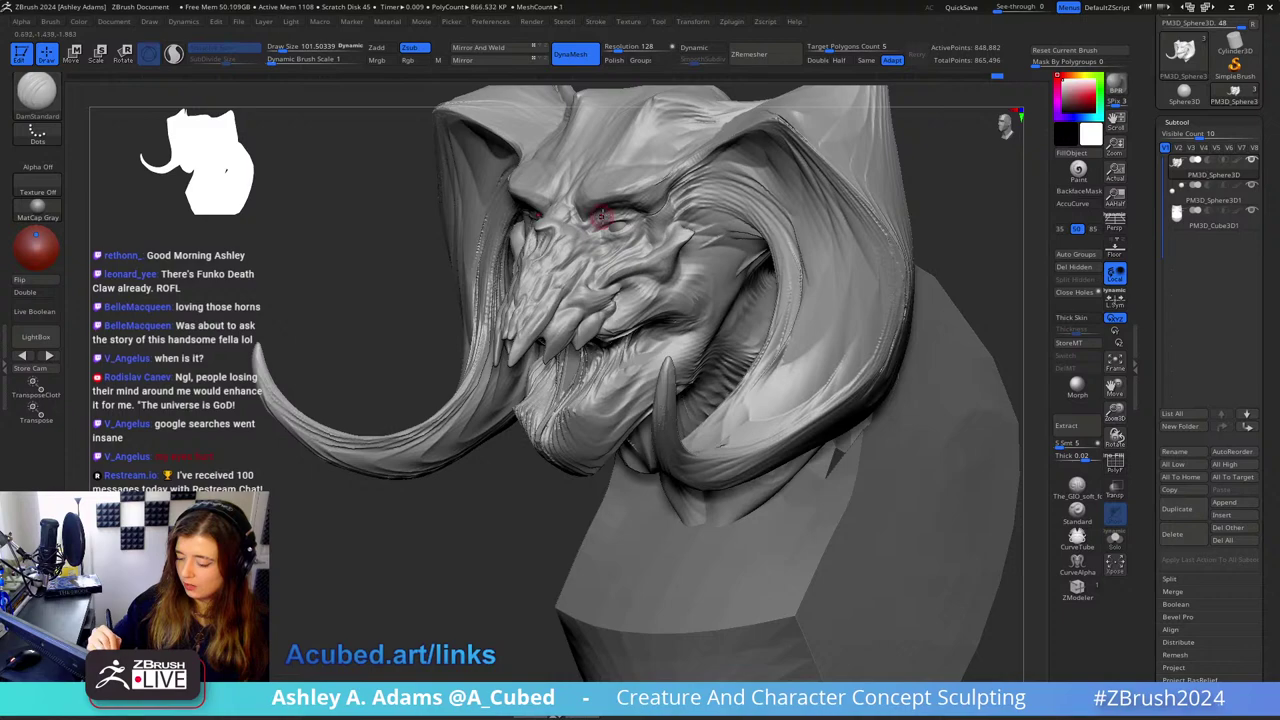
pyautogui.moveTo(600, 215)
pyautogui.mouseDown(button='right')
pyautogui.moveTo(519, 204)
pyautogui.moveTo(543, 206)
pyautogui.mouseUp(button='right')
pyautogui.moveTo(543, 160); pyautogui.dragTo(575, 162, button='right')
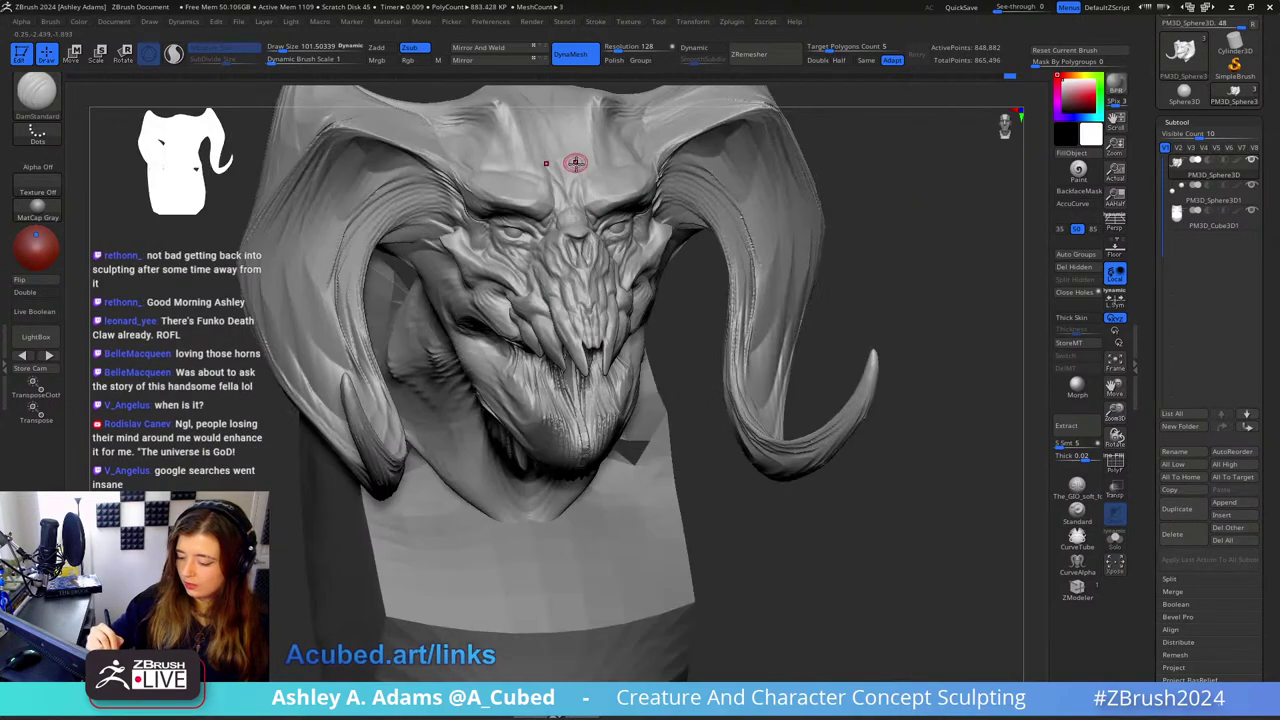
pyautogui.moveTo(600, 206); pyautogui.dragTo(580, 205, button='right')
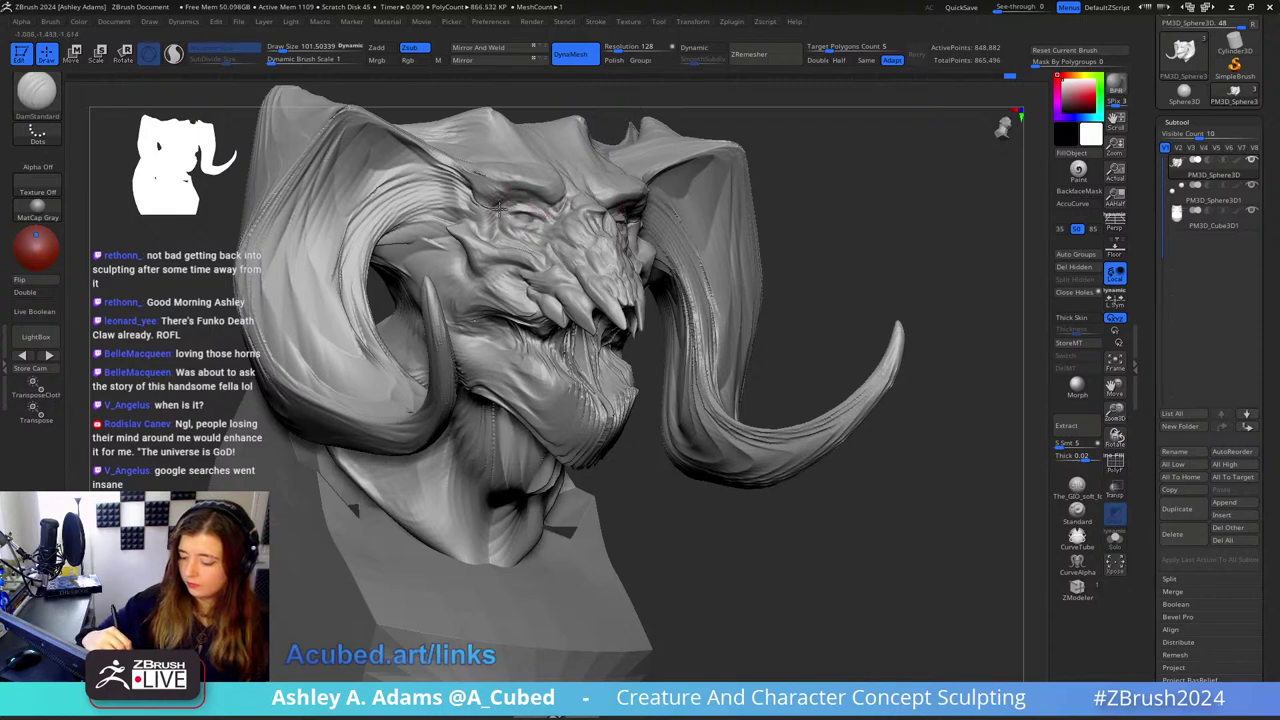
pyautogui.moveTo(497, 217)
pyautogui.mouseDown(button='right')
pyautogui.moveTo(530, 225)
pyautogui.moveTo(586, 200)
pyautogui.moveTo(570, 277)
pyautogui.moveTo(502, 228)
pyautogui.mouseUp(button='right')
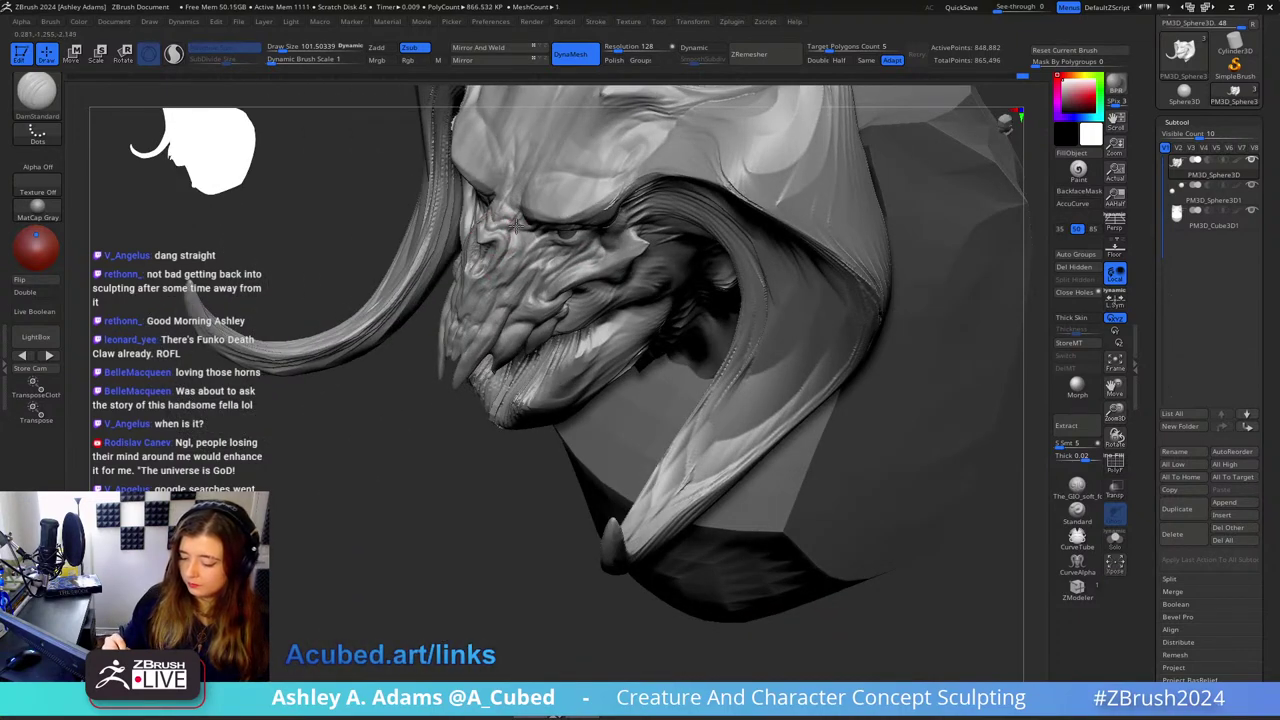
pyautogui.moveTo(536, 197)
pyautogui.mouseDown(button='right')
pyautogui.moveTo(560, 135)
pyautogui.moveTo(623, 243)
pyautogui.moveTo(521, 251)
pyautogui.moveTo(470, 318)
pyautogui.mouseUp(button='right')
pyautogui.rightClick(470, 322)
# Step: Reshape the brow ridge above the eyes with SnakeHook, raising the draw size from about 252 to 362
pyautogui.press('b')
pyautogui.press('s')
pyautogui.press('h')
pyautogui.moveTo(520, 245)
pyautogui.mouseDown(button='right')
pyautogui.moveTo(527, 184)
pyautogui.moveTo(531, 263)
pyautogui.moveTo(526, 229)
pyautogui.mouseUp(button='right')
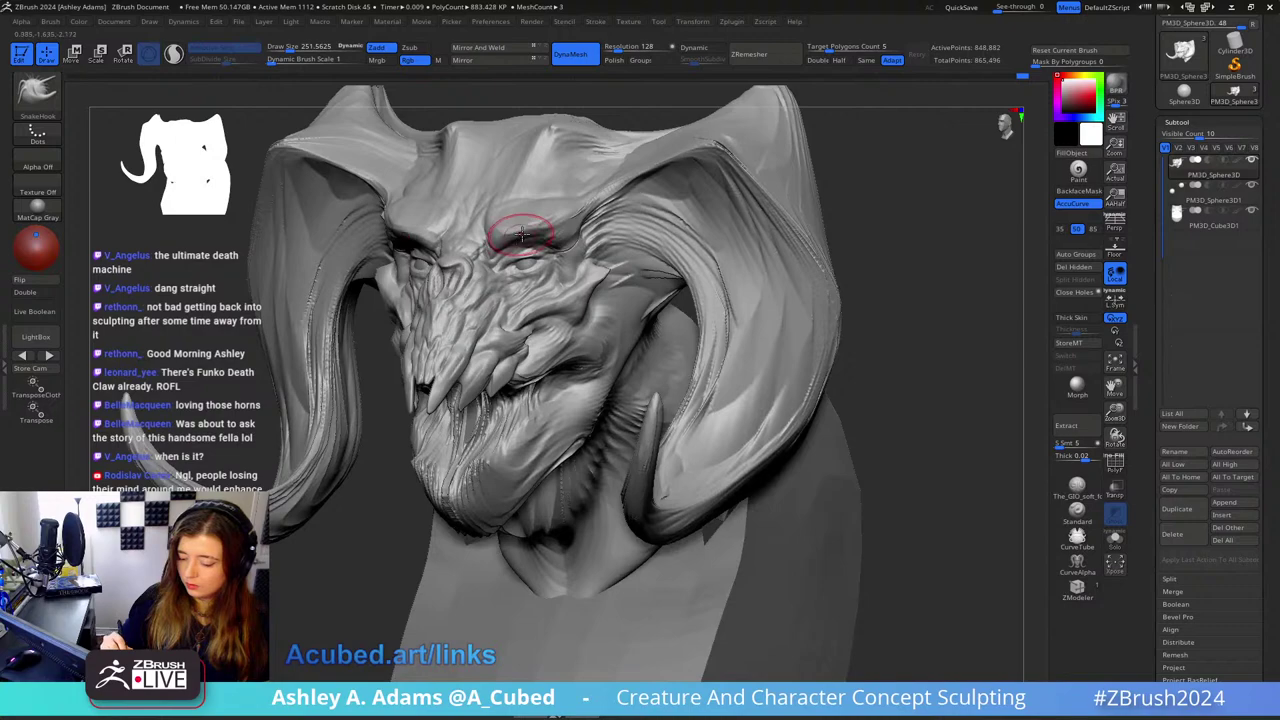
pyautogui.press('s')
pyautogui.moveTo(520, 231); pyautogui.dragTo(528, 231)
pyautogui.moveTo(528, 300); pyautogui.dragTo(526, 231, button='right')
pyautogui.press('ctrl')
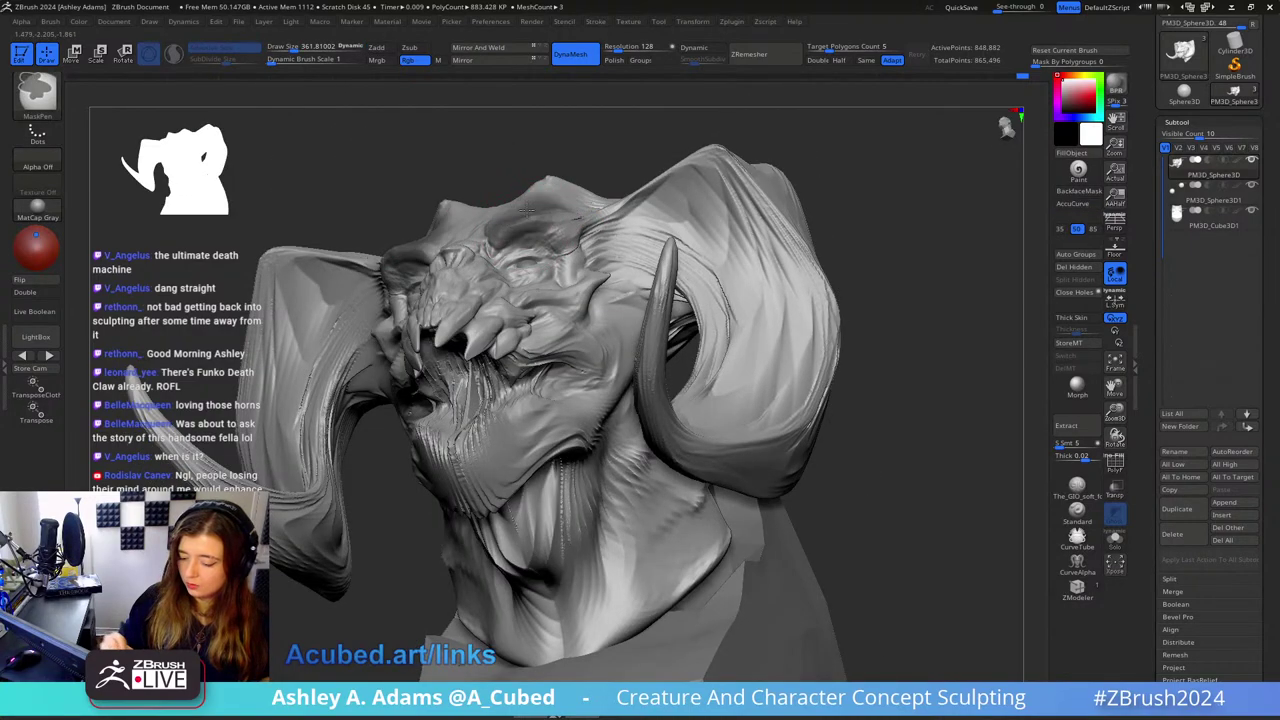
pyautogui.moveTo(636, 137)
pyautogui.mouseDown(button='right')
pyautogui.moveTo(554, 237)
pyautogui.moveTo(514, 250)
pyautogui.moveTo(508, 200)
pyautogui.mouseUp(button='right')
pyautogui.keyDown('ctrl'); pyautogui.click(660, 132); pyautogui.keyUp('ctrl')
# Step: Isolate the head and jaw by hiding the large horns, and enlarge the draw size to about 844
pyautogui.press('space')
pyautogui.moveTo(489, 306); pyautogui.dragTo(500, 308)
pyautogui.moveTo(485, 318); pyautogui.dragTo(506, 457, button='right')
pyautogui.keyDown('ctrl'); pyautogui.keyDown('shift'); pyautogui.click(697, 374); pyautogui.keyUp('shift'); pyautogui.keyUp('ctrl')
pyautogui.keyDown('ctrl'); pyautogui.keyDown('shift'); pyautogui.click(697, 374); pyautogui.keyUp('shift'); pyautogui.keyUp('ctrl')
pyautogui.moveTo(697, 374)
pyautogui.mouseDown(button='right')
pyautogui.moveTo(560, 335)
pyautogui.moveTo(505, 292)
pyautogui.mouseUp(button='right')
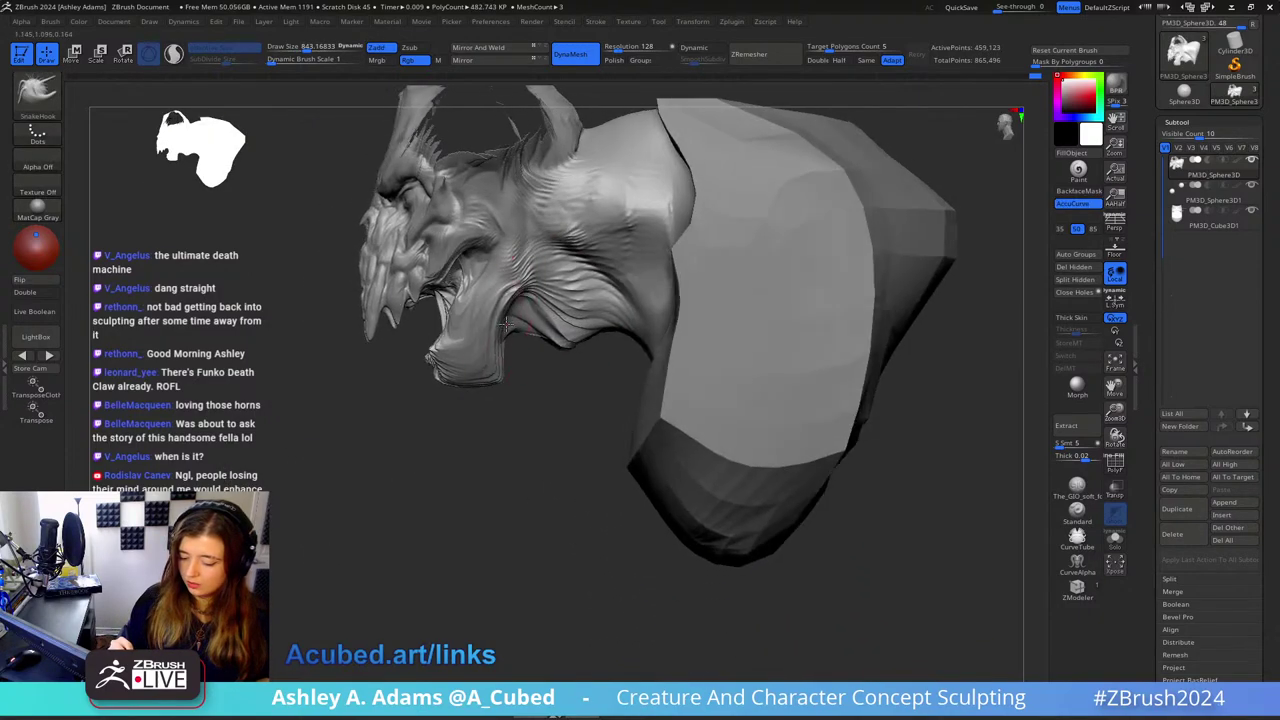
# Step: Set the masking brush to MaskLasso
pyautogui.keyDown('ctrl'); pyautogui.click(37, 92); pyautogui.keyUp('ctrl')
pyautogui.keyDown('ctrl'); pyautogui.click(154, 120); pyautogui.keyUp('ctrl')
pyautogui.moveTo(374, 446)
pyautogui.keyDown('ctrl'); pyautogui.mouseDown()
pyautogui.moveTo(560, 360)
pyautogui.moveTo(482, 256)
pyautogui.mouseUp(); pyautogui.keyUp('ctrl')
pyautogui.keyDown('ctrl'); pyautogui.moveTo(423, 324); pyautogui.dragTo(410, 350); pyautogui.keyUp('ctrl')
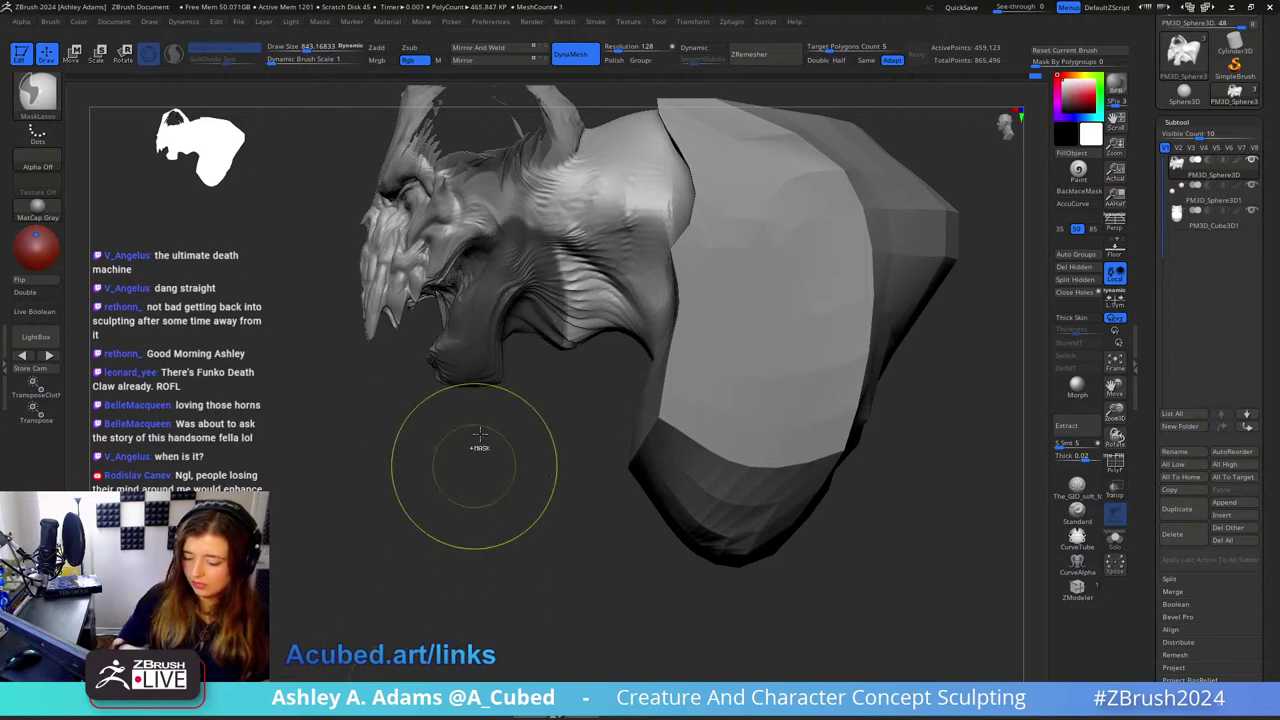
pyautogui.moveTo(474, 466)
pyautogui.mouseDown(button='right')
pyautogui.moveTo(440, 405)
pyautogui.moveTo(480, 455)
pyautogui.mouseUp(button='right')
pyautogui.hotkey('ctrl', 'z')
# Step: Mask the lower jaw with MaskLasso, trim the mask off the neck, invert it and soften its edge
pyautogui.moveTo(530, 369); pyautogui.dragTo(514, 312, button='right')
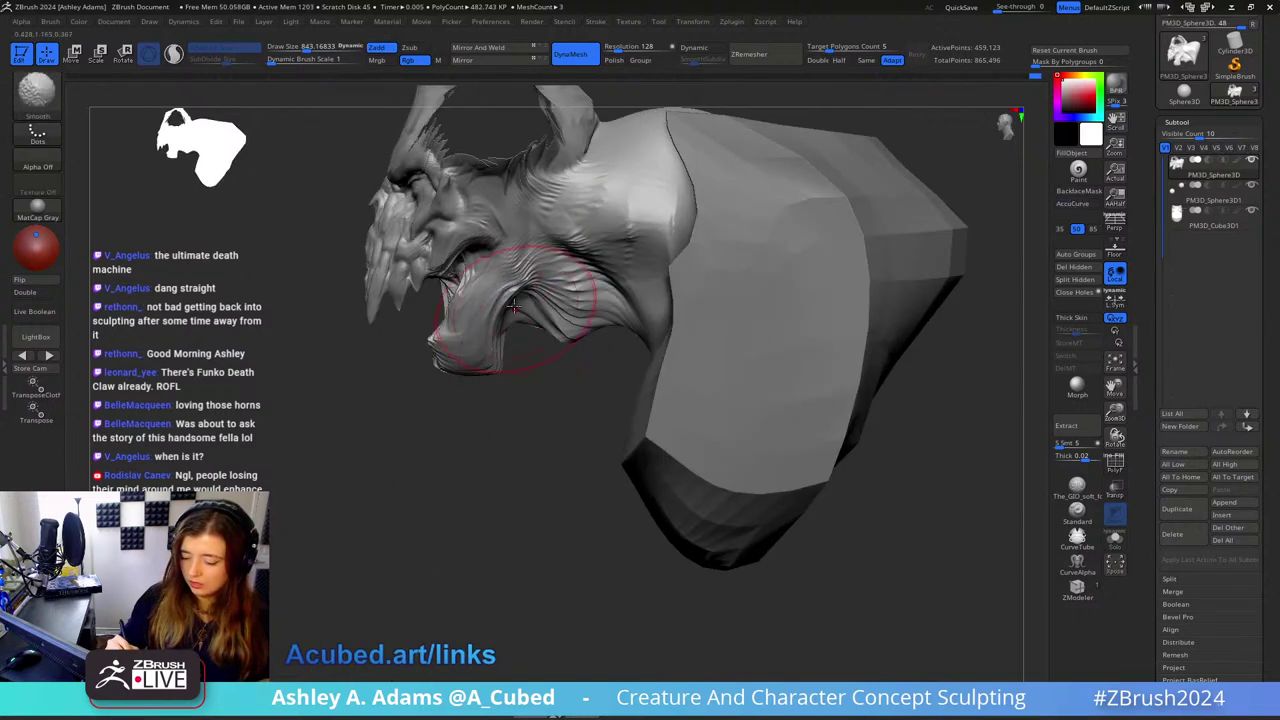
pyautogui.moveTo(433, 464)
pyautogui.keyDown('ctrl'); pyautogui.mouseDown()
pyautogui.moveTo(500, 476)
pyautogui.moveTo(523, 338)
pyautogui.mouseUp(); pyautogui.keyUp('ctrl')
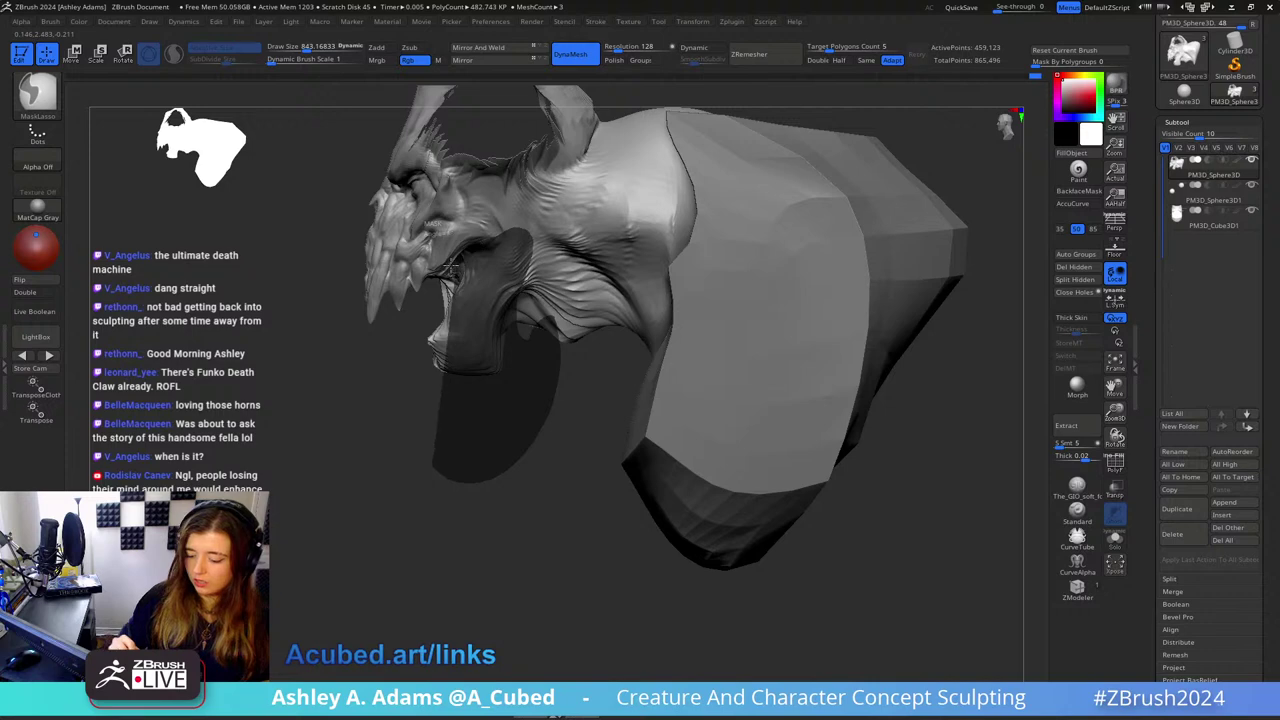
pyautogui.keyDown('ctrl'); pyautogui.moveTo(451, 268); pyautogui.dragTo(414, 310); pyautogui.keyUp('ctrl')
pyautogui.moveTo(580, 405)
pyautogui.keyDown('ctrl'); pyautogui.keyDown('alt'); pyautogui.mouseDown()
pyautogui.moveTo(548, 280)
pyautogui.moveTo(585, 330)
pyautogui.mouseUp(); pyautogui.keyUp('alt'); pyautogui.keyUp('ctrl')
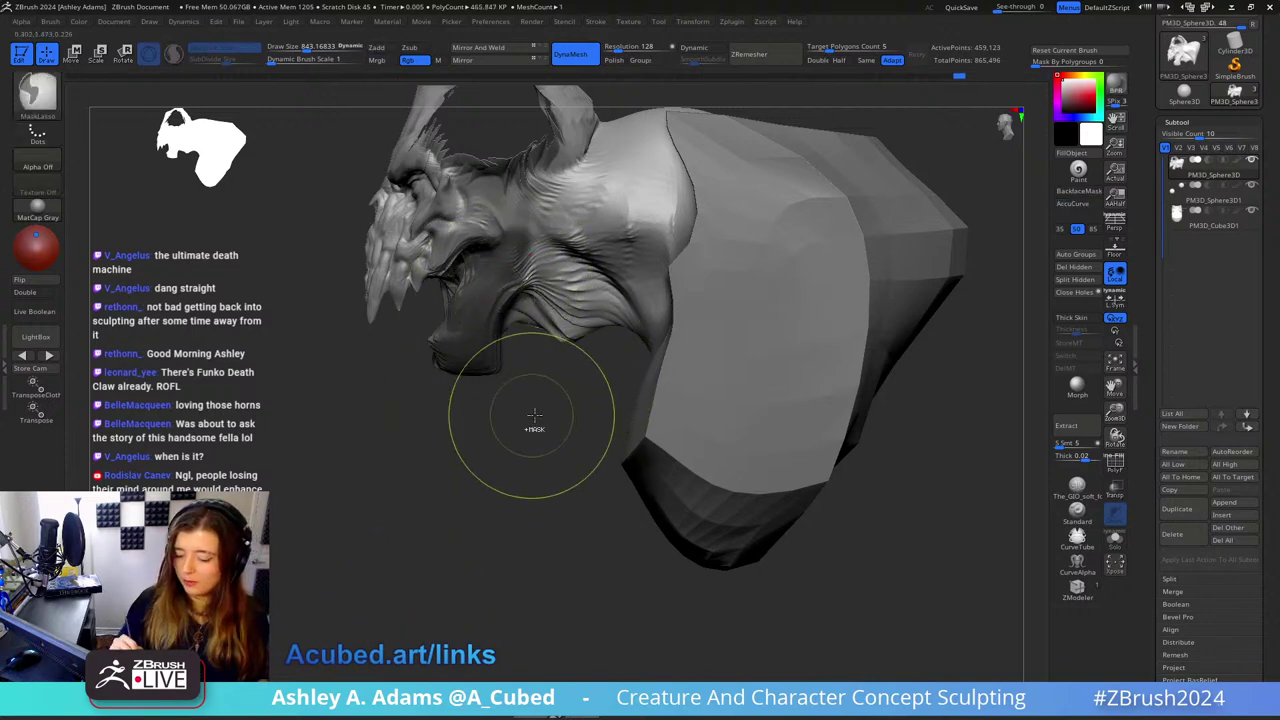
pyautogui.keyDown('ctrl'); pyautogui.click(534, 429); pyautogui.keyUp('ctrl')
pyautogui.keyDown('ctrl'); pyautogui.click(491, 271); pyautogui.keyUp('ctrl')
# Step: Move the unmasked lower jaw back toward the neck with the transform gizmo
pyautogui.press('space')
pyautogui.moveTo(498, 301); pyautogui.dragTo(518, 299)
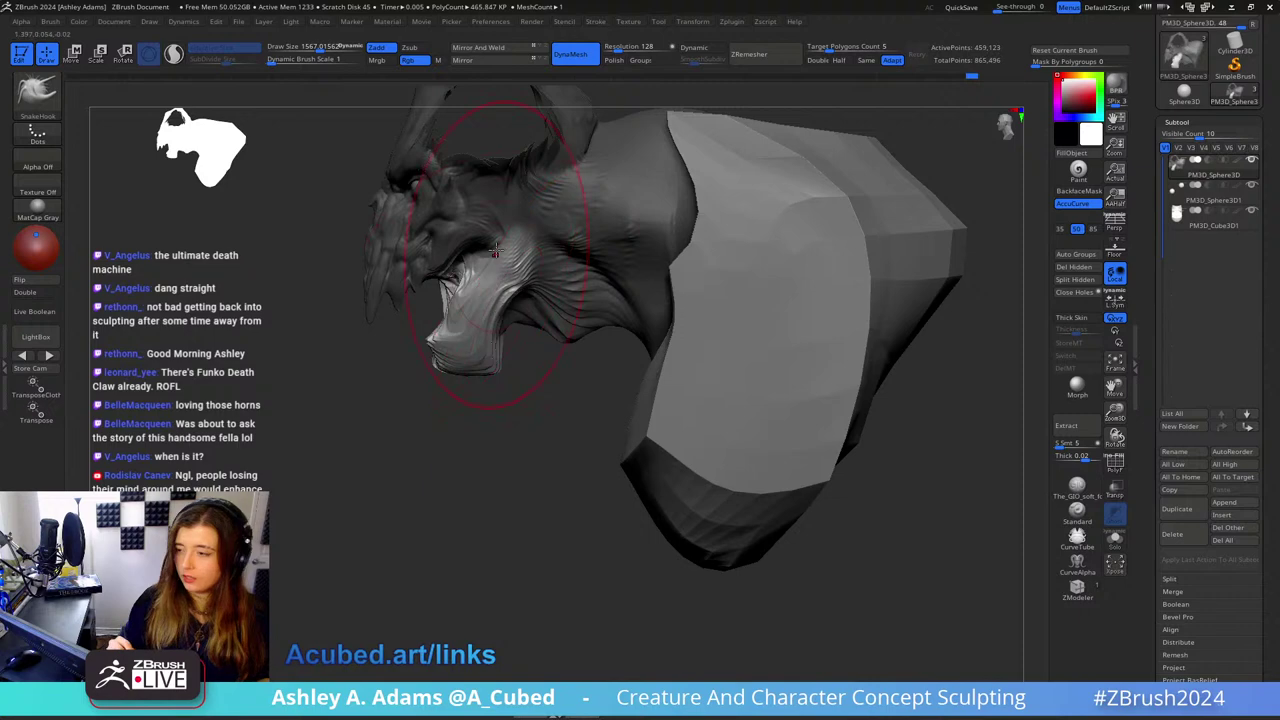
pyautogui.press('w')
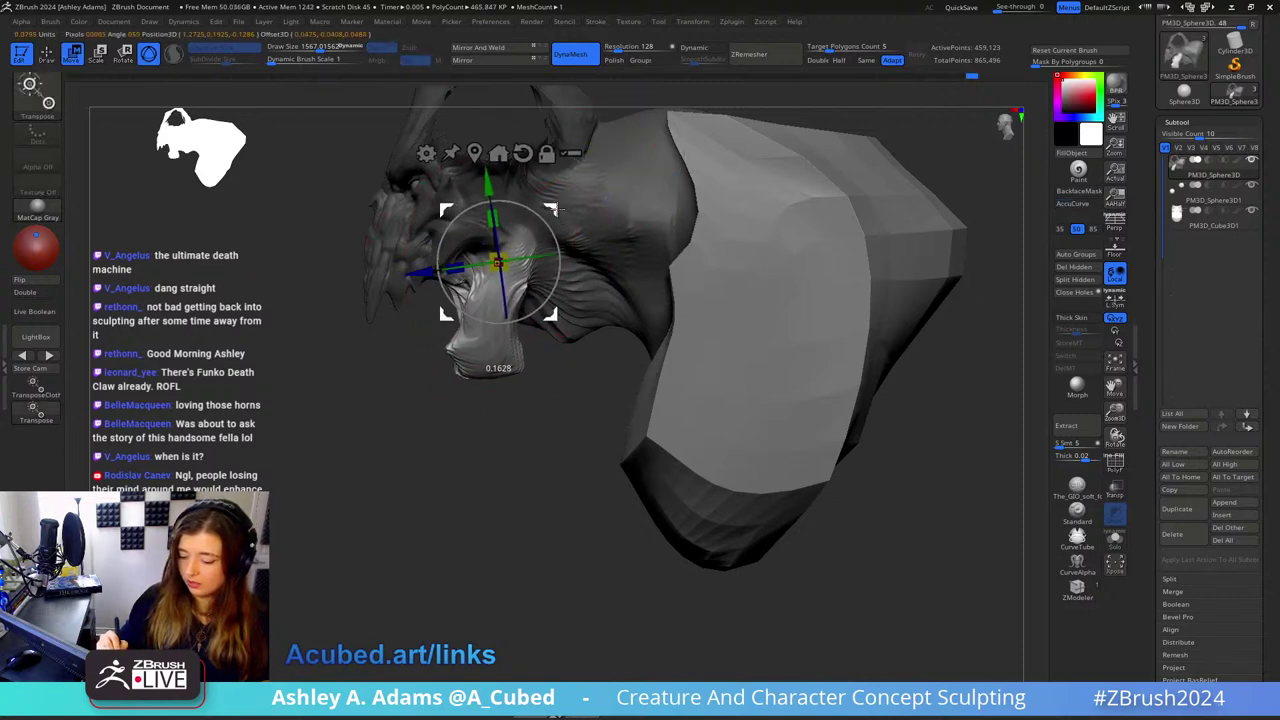
# Step: Reshape the lower jaw and chin profile with SnakeHook at draw sizes of about 725 and 424
pyautogui.press('q')
pyautogui.press('s')
pyautogui.moveTo(485, 298); pyautogui.dragTo(462, 302)
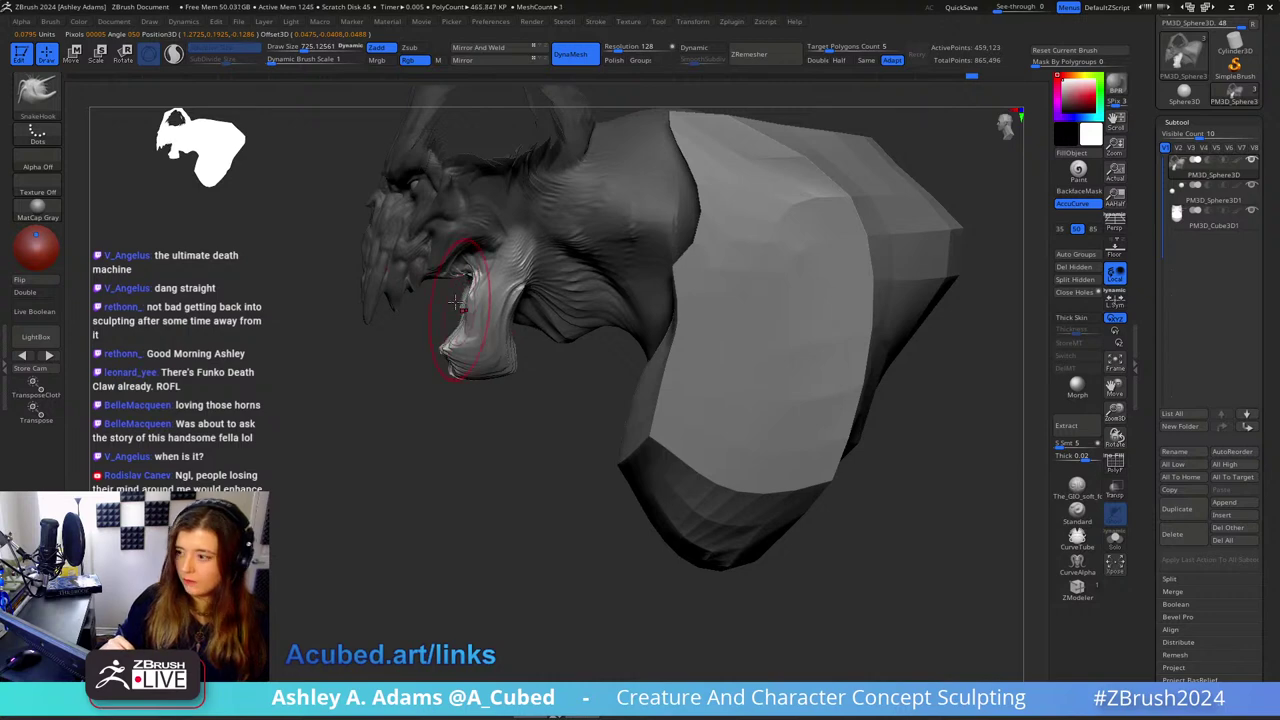
pyautogui.press('s')
pyautogui.moveTo(394, 415); pyautogui.dragTo(380, 415)
pyautogui.moveTo(380, 420)
pyautogui.mouseDown()
pyautogui.moveTo(320, 420)
pyautogui.moveTo(385, 425)
pyautogui.mouseUp()
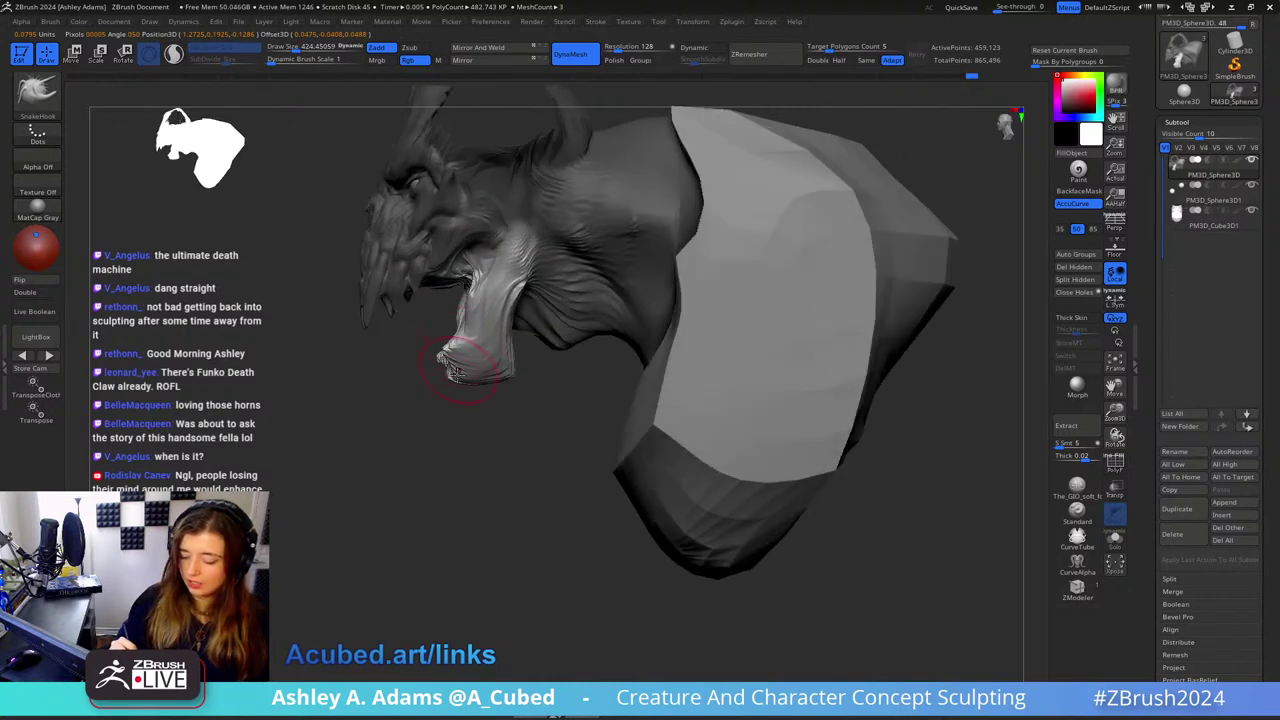
pyautogui.moveTo(445, 359); pyautogui.dragTo(462, 363)
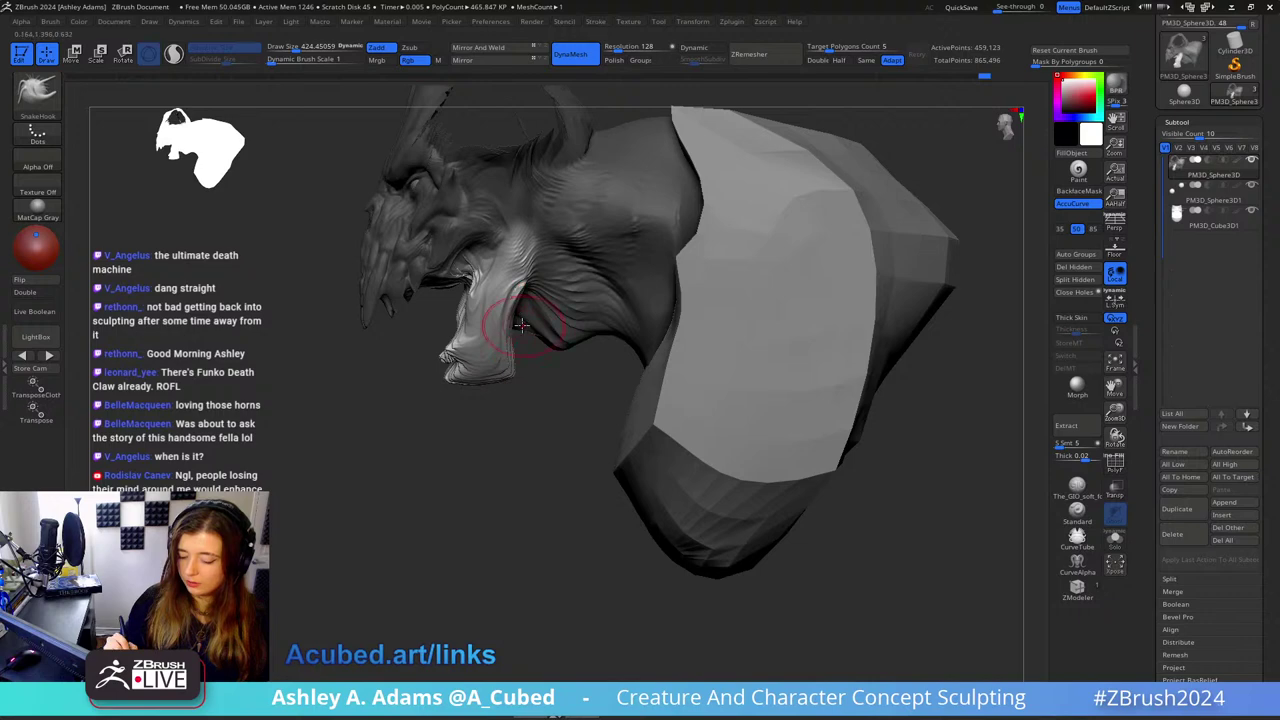
# Step: Raise the SnakeHook draw size to about 697 and clear the mask covering the head around the lower jaw
pyautogui.moveTo(580, 285)
pyautogui.mouseDown(button='right')
pyautogui.moveTo(515, 300)
pyautogui.moveTo(590, 283)
pyautogui.mouseUp(button='right')
pyautogui.press('space')
pyautogui.moveTo(530, 274); pyautogui.dragTo(568, 274)
pyautogui.moveTo(568, 274)
pyautogui.mouseDown(button='right')
pyautogui.moveTo(587, 233)
pyautogui.moveTo(640, 245)
pyautogui.moveTo(590, 258)
pyautogui.mouseUp(button='right')
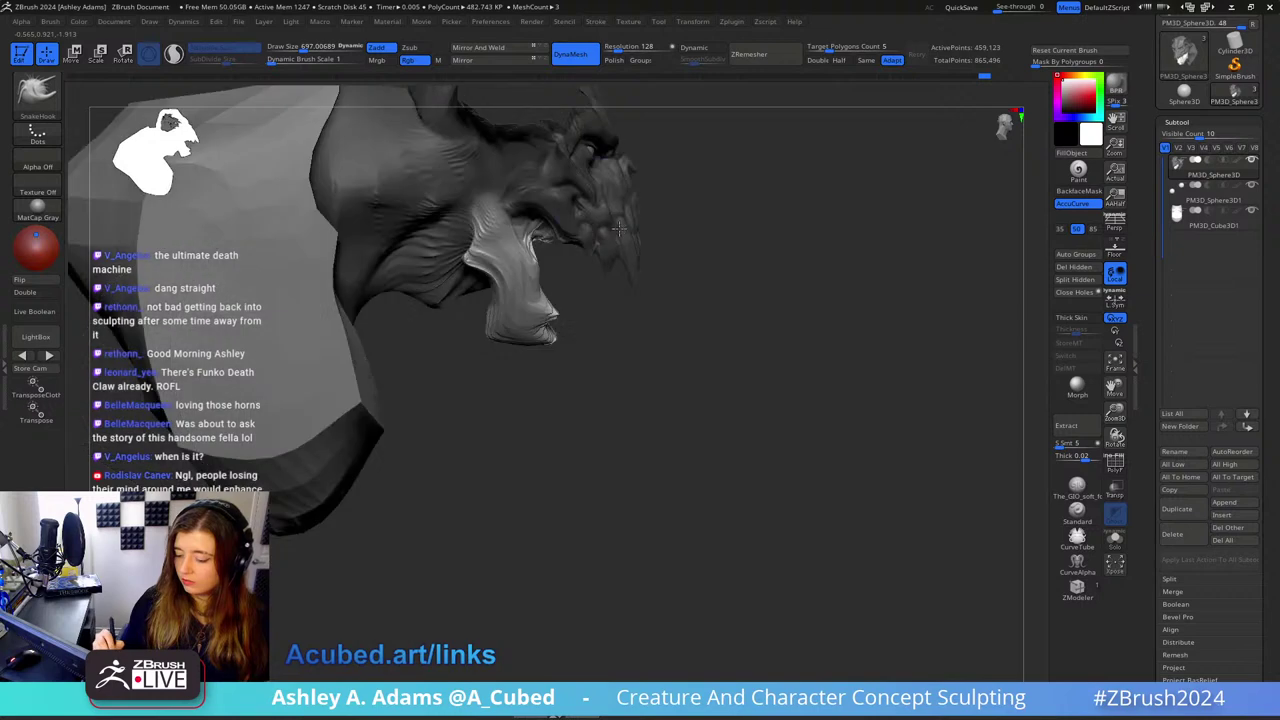
pyautogui.press('w')
pyautogui.moveTo(565, 176)
pyautogui.keyDown('alt'); pyautogui.mouseDown()
pyautogui.moveTo(558, 140)
pyautogui.moveTo(556, 196)
pyautogui.mouseUp(); pyautogui.keyUp('alt')
pyautogui.press('q')
pyautogui.keyDown('ctrl'); pyautogui.moveTo(634, 350); pyautogui.dragTo(662, 191, button='right'); pyautogui.keyUp('ctrl')
pyautogui.moveTo(662, 191); pyautogui.dragTo(574, 176, button='right')
pyautogui.moveTo(587, 306)
pyautogui.mouseDown(button='right')
pyautogui.moveTo(557, 234)
pyautogui.moveTo(559, 460)
pyautogui.mouseUp(button='right')
pyautogui.keyDown('ctrl'); pyautogui.moveTo(559, 460); pyautogui.dragTo(590, 500); pyautogui.keyUp('ctrl')
# Step: Unhide the hidden parts of the head mesh, including the large curved horns, and return to sculpting
pyautogui.press('w')
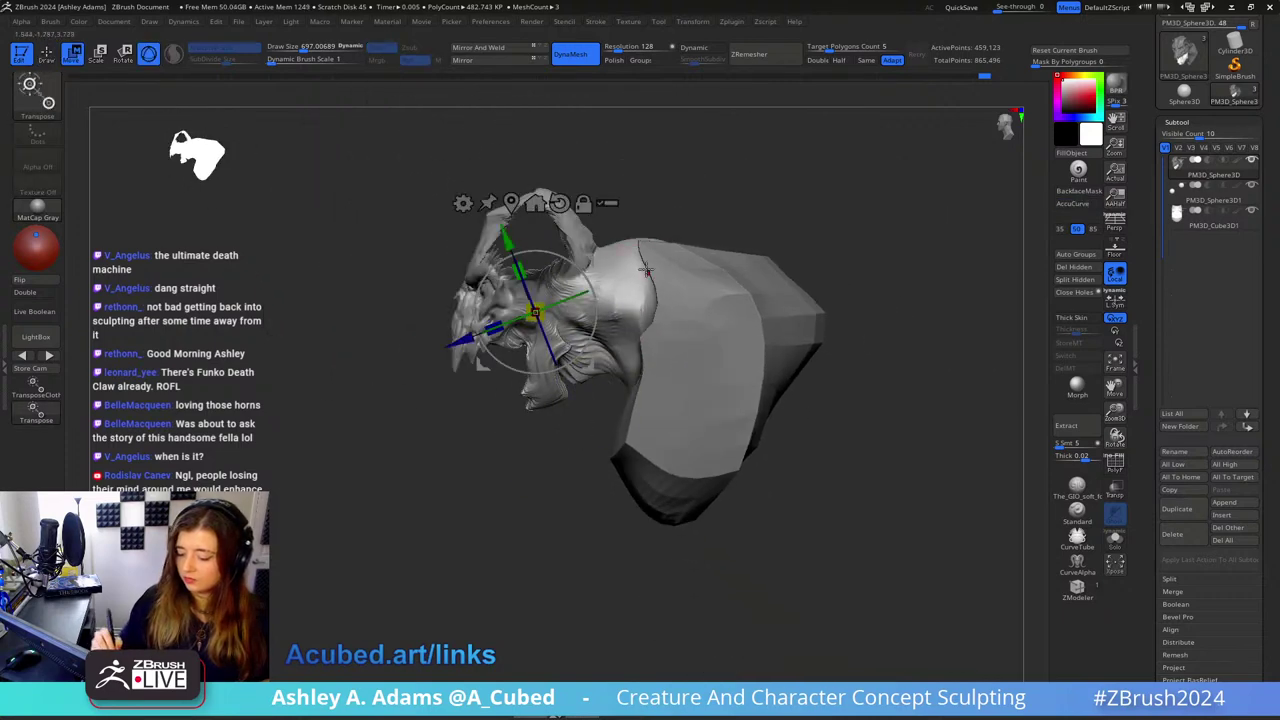
pyautogui.keyDown('alt'); pyautogui.moveTo(588, 256); pyautogui.dragTo(700, 255); pyautogui.keyUp('alt')
pyautogui.keyDown('ctrl'); pyautogui.keyDown('shift'); pyautogui.click(760, 191); pyautogui.keyUp('shift'); pyautogui.keyUp('ctrl')
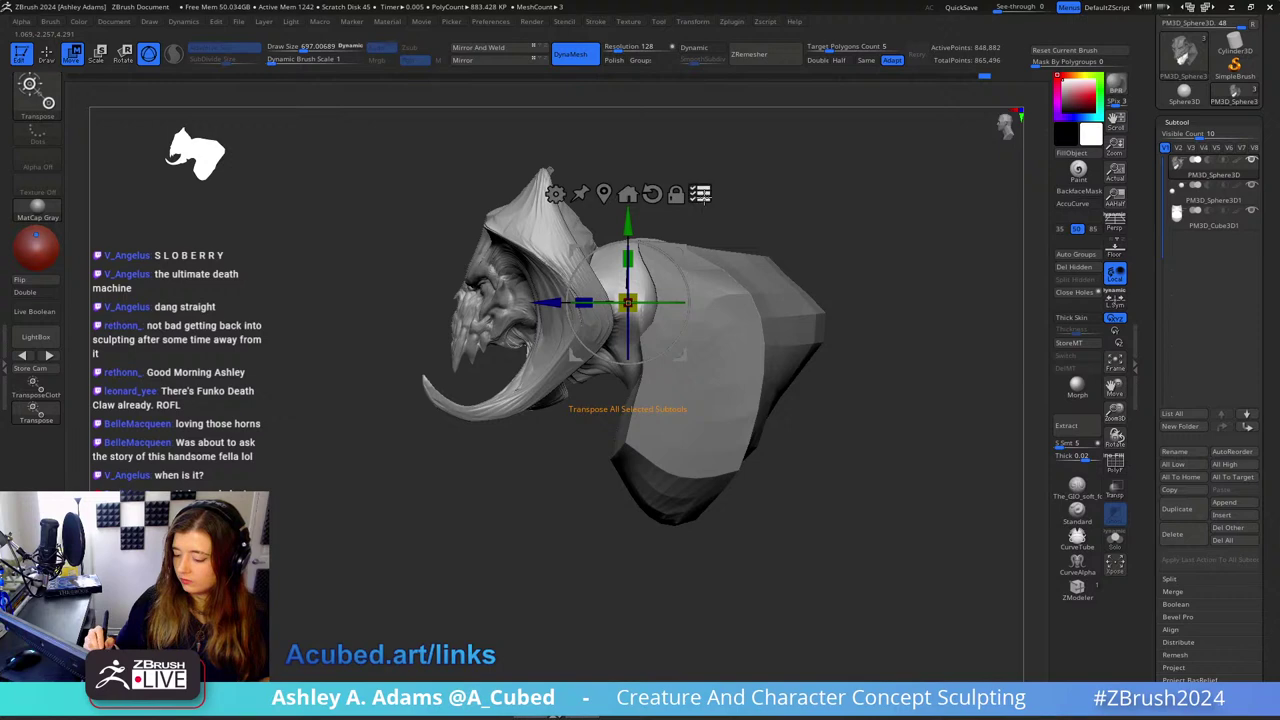
pyautogui.keyDown('ctrl'); pyautogui.keyDown('shift'); pyautogui.moveTo(478, 154); pyautogui.dragTo(517, 326); pyautogui.keyUp('shift'); pyautogui.keyUp('ctrl')
pyautogui.moveTo(676, 230)
pyautogui.mouseDown()
pyautogui.moveTo(720, 240)
pyautogui.moveTo(760, 227)
pyautogui.moveTo(680, 236)
pyautogui.moveTo(689, 298)
pyautogui.moveTo(752, 222)
pyautogui.moveTo(780, 226)
pyautogui.moveTo(706, 162)
pyautogui.mouseUp()
pyautogui.press('q')
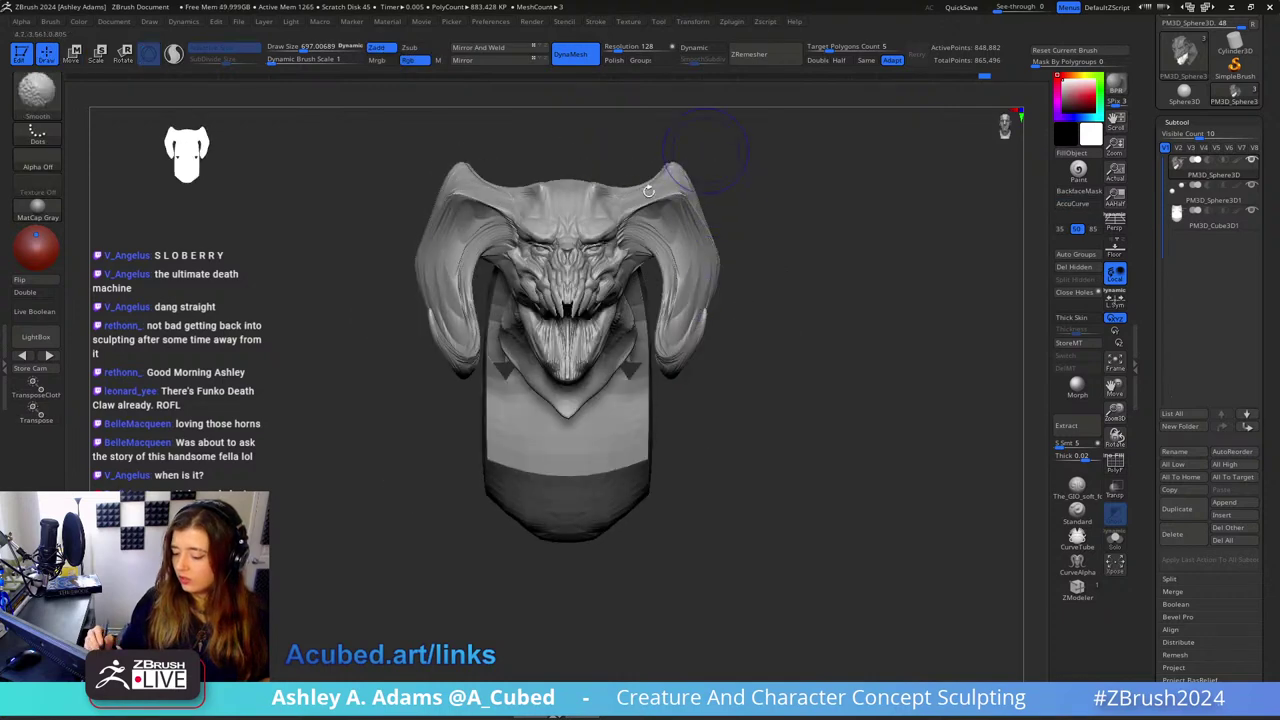
# Step: Pull the throat and lower neck back toward the torso using the SnakeHook brush at draw sizes of about 1567 and 2357
pyautogui.moveTo(579, 399); pyautogui.dragTo(680, 420, button='right')
pyautogui.press('space')
pyautogui.moveTo(626, 374); pyautogui.dragTo(646, 374)
pyautogui.moveTo(646, 380); pyautogui.dragTo(606, 400, button='right')
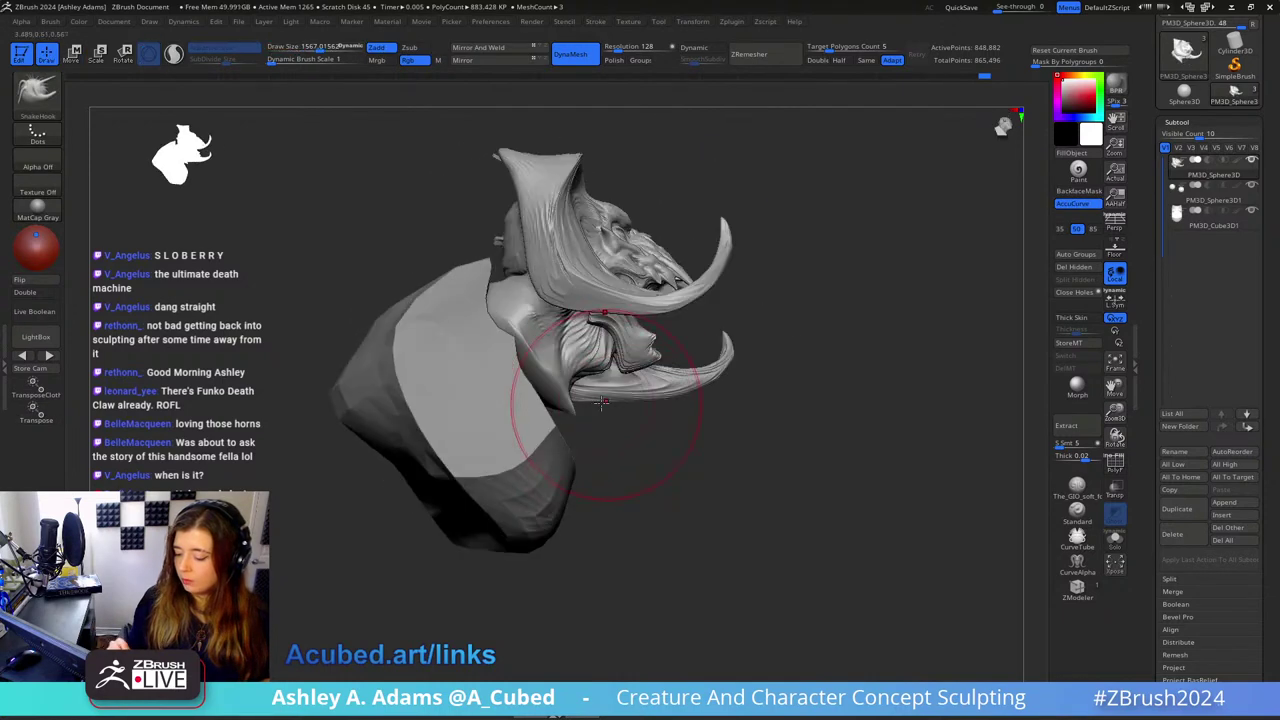
pyautogui.press('space')
pyautogui.moveTo(560, 409); pyautogui.dragTo(586, 409)
pyautogui.moveTo(586, 409); pyautogui.dragTo(540, 405, button='right')
pyautogui.moveTo(540, 405); pyautogui.dragTo(514, 431)
pyautogui.moveTo(514, 431); pyautogui.dragTo(543, 453, button='right')
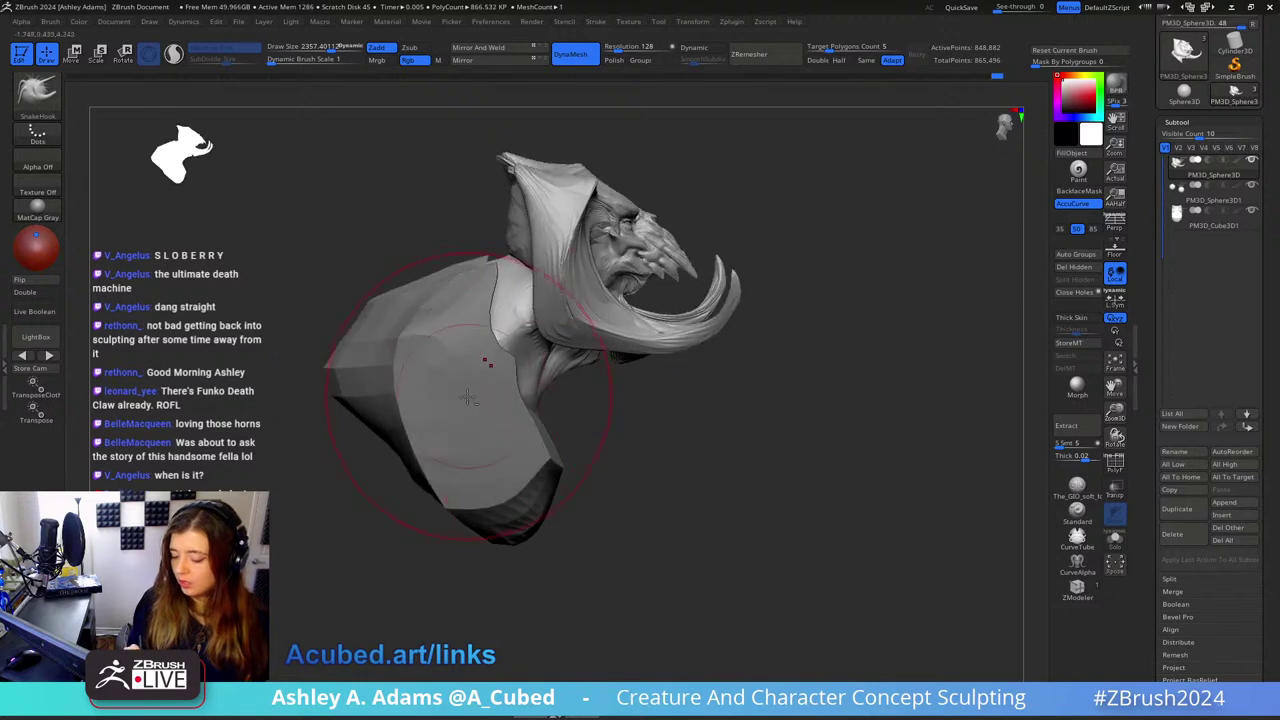
# Step: Select the torso block subtool and reshape its collar around the neck with a smaller SnakeHook brush, smoothing the result
pyautogui.keyDown('alt'); pyautogui.click(486, 363); pyautogui.keyUp('alt')
pyautogui.press('space')
pyautogui.moveTo(466, 390); pyautogui.dragTo(442, 390)
pyautogui.moveTo(442, 350); pyautogui.dragTo(457, 384, button='right')
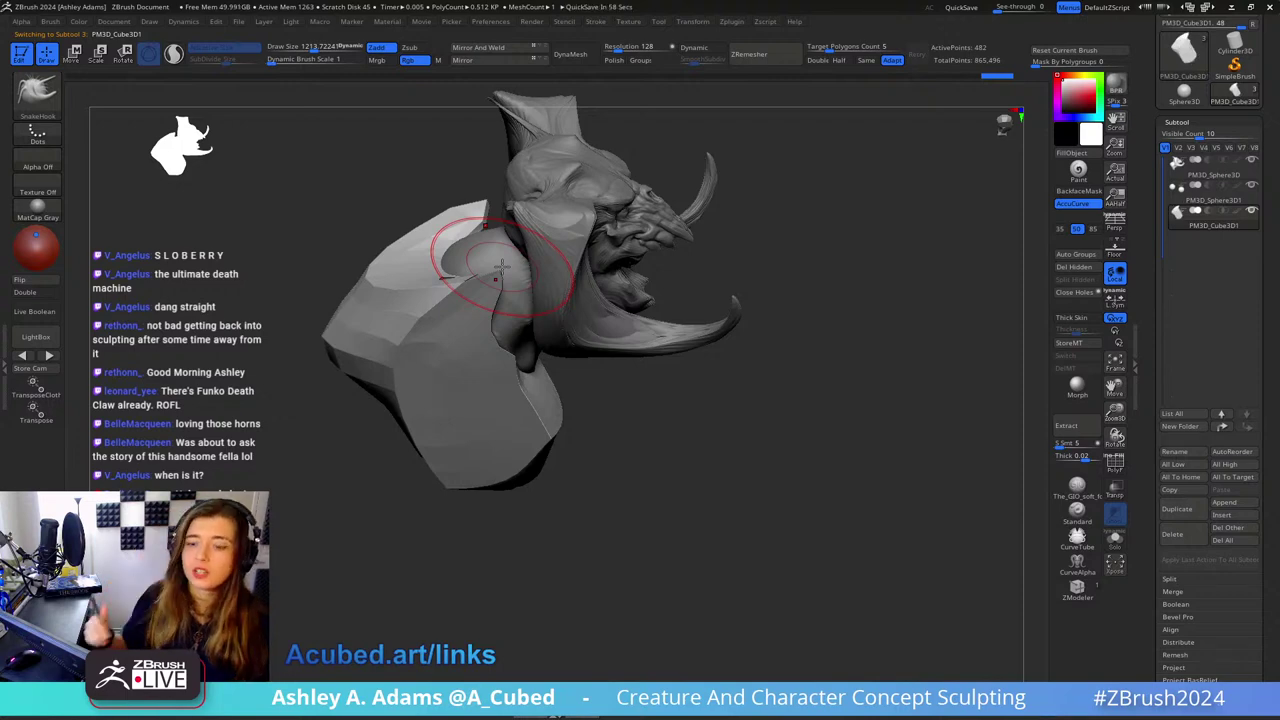
pyautogui.moveTo(500, 265)
pyautogui.mouseDown(button='right')
pyautogui.moveTo(740, 326)
pyautogui.moveTo(659, 236)
pyautogui.moveTo(588, 330)
pyautogui.mouseUp(button='right')
pyautogui.press('space')
pyautogui.moveTo(648, 263); pyautogui.dragTo(680, 263)
pyautogui.moveTo(623, 286); pyautogui.dragTo(643, 277, button='right')
pyautogui.moveTo(643, 277)
pyautogui.keyDown('shift'); pyautogui.mouseDown()
pyautogui.moveTo(631, 276)
pyautogui.moveTo(643, 273)
pyautogui.mouseUp(); pyautogui.keyUp('shift')
# Step: Reselect the head mesh and build up the side of the neck with ClayBuildup, reducing the draw size to about 424
pyautogui.keyDown('alt'); pyautogui.click(631, 272); pyautogui.keyUp('alt')
pyautogui.moveTo(643, 273); pyautogui.dragTo(650, 272, button='right')
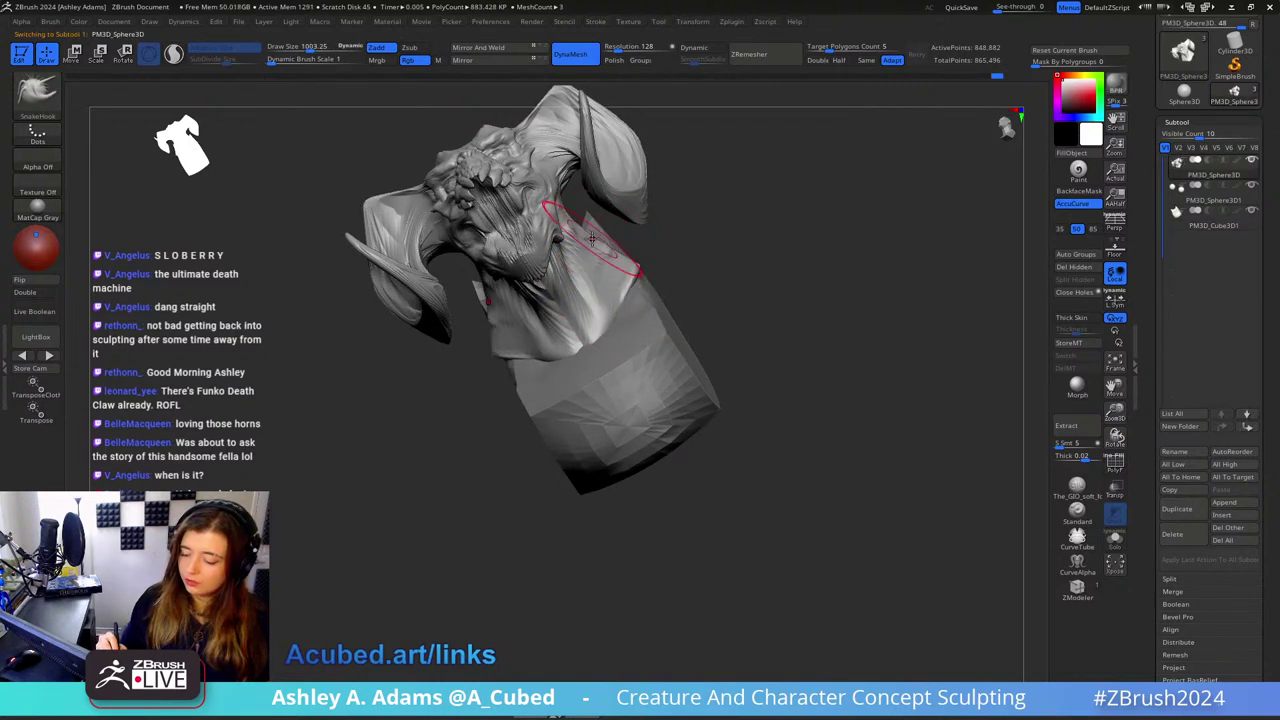
pyautogui.moveTo(591, 244)
pyautogui.mouseDown(button='right')
pyautogui.moveTo(558, 190)
pyautogui.moveTo(470, 272)
pyautogui.moveTo(590, 264)
pyautogui.mouseUp(button='right')
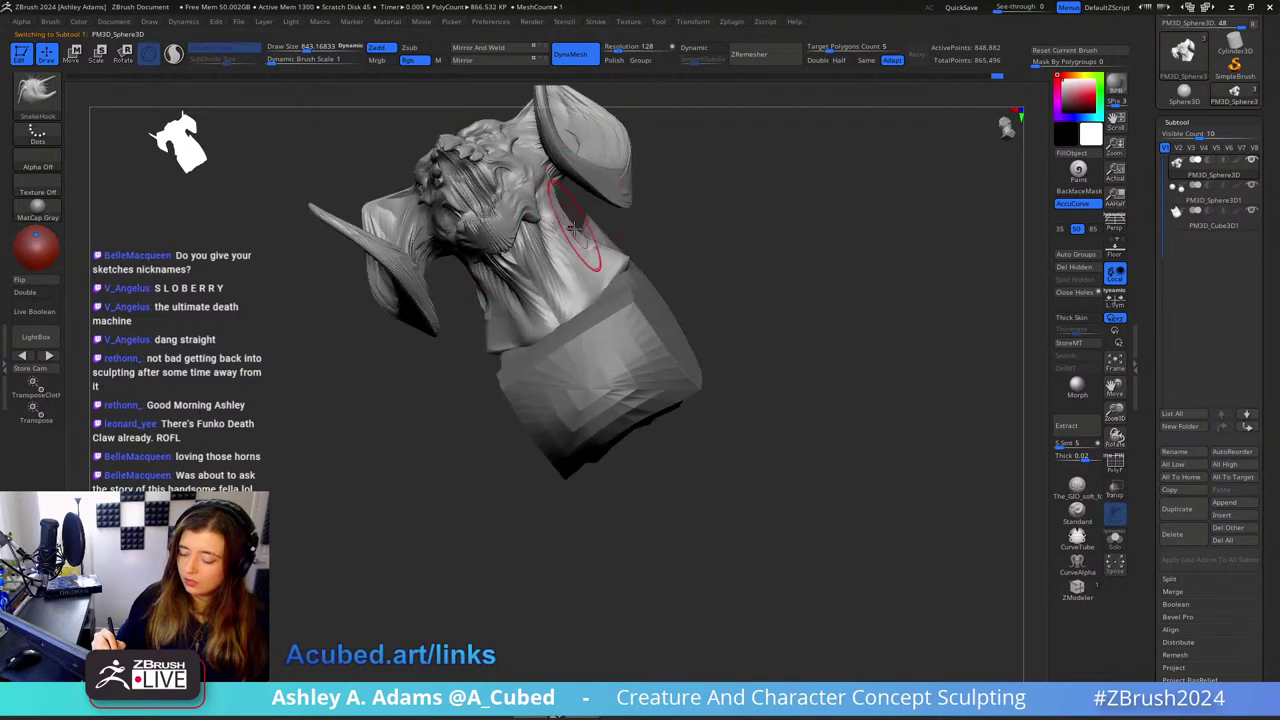
pyautogui.moveTo(560, 206); pyautogui.dragTo(554, 194, button='right')
pyautogui.press('b')
pyautogui.press('c')
pyautogui.press('b')
pyautogui.moveTo(556, 205); pyautogui.dragTo(585, 245)
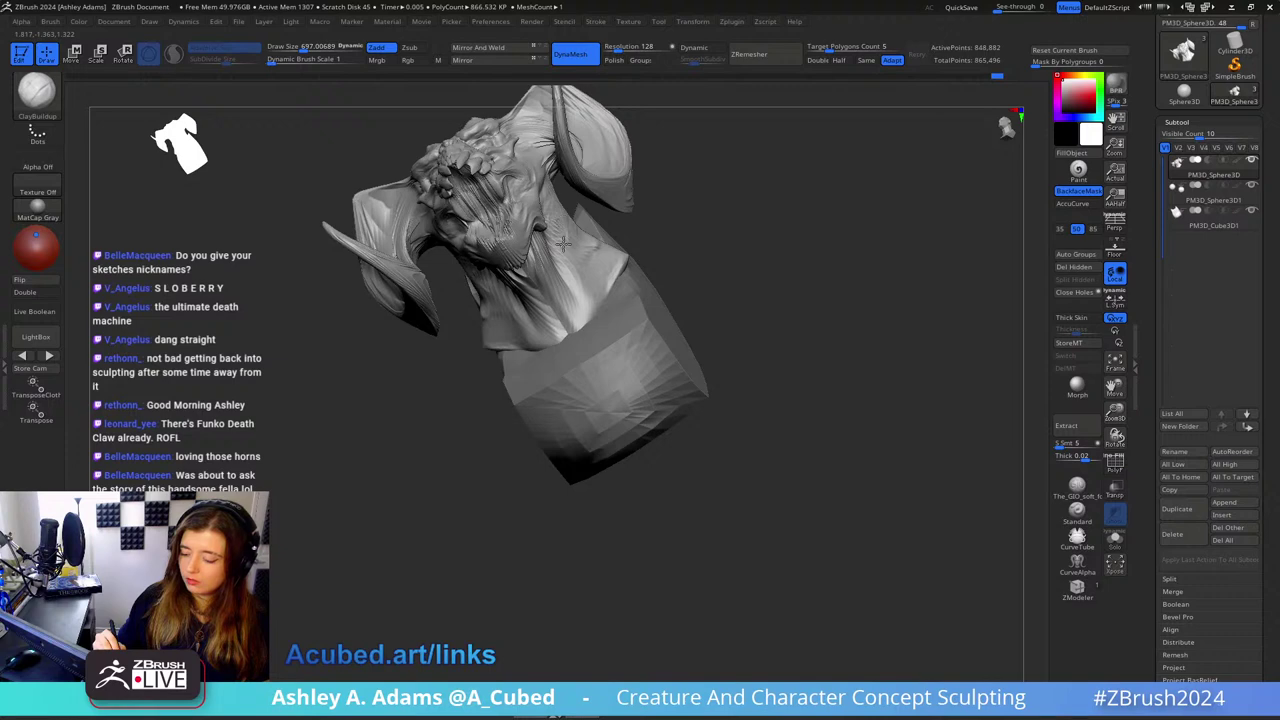
pyautogui.moveTo(590, 236)
pyautogui.mouseDown(button='right')
pyautogui.moveTo(530, 255)
pyautogui.moveTo(585, 240)
pyautogui.moveTo(570, 250)
pyautogui.mouseUp(button='right')
pyautogui.press('space')
pyautogui.moveTo(557, 263); pyautogui.dragTo(536, 263)
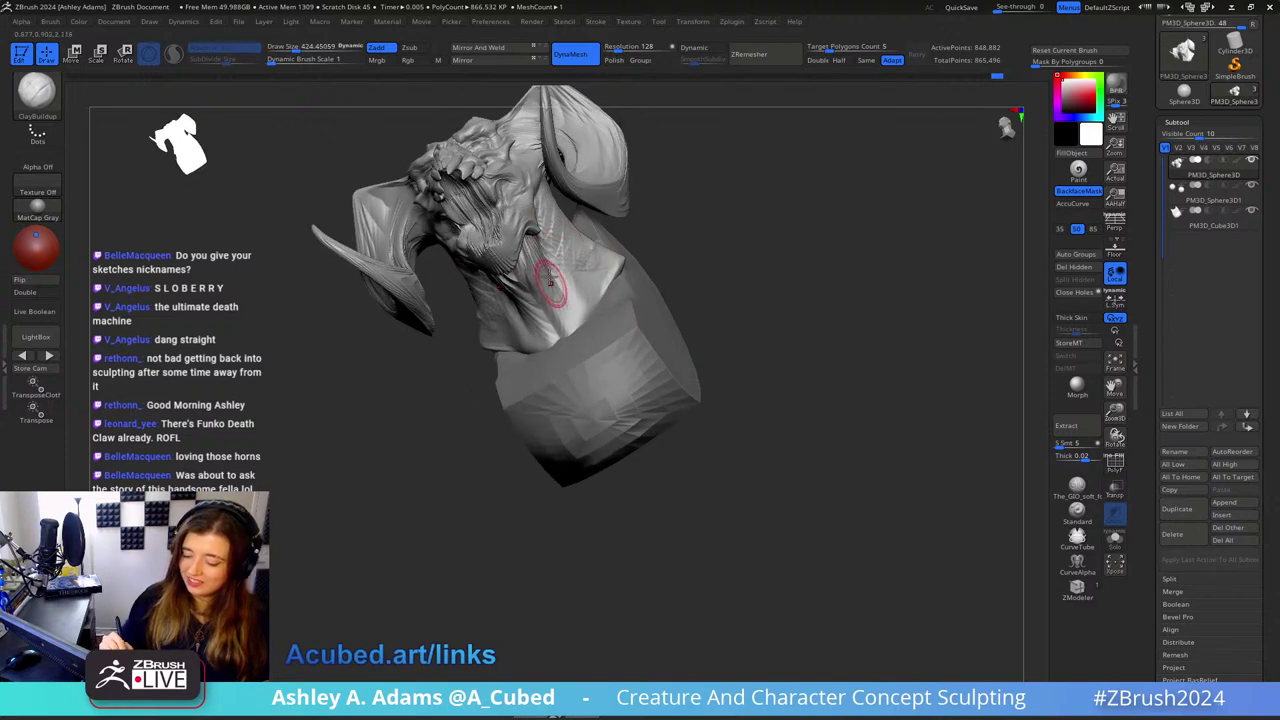
pyautogui.press('b')
pyautogui.press('d')
pyautogui.press('s')
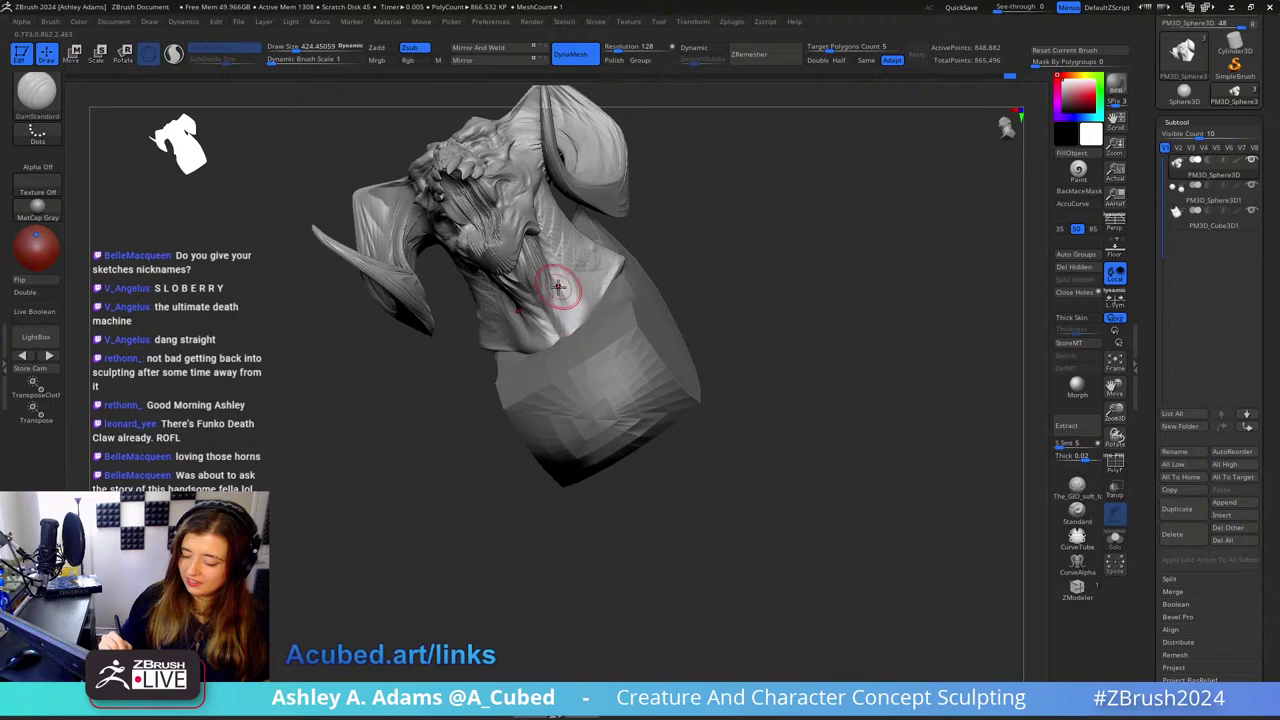
# Step: Build up the surface inside the open mouth with ClayBuildup strokes and smooth them
pyautogui.moveTo(557, 288)
pyautogui.mouseDown(button='right')
pyautogui.moveTo(577, 358)
pyautogui.moveTo(533, 340)
pyautogui.moveTo(543, 263)
pyautogui.moveTo(496, 185)
pyautogui.mouseUp(button='right')
pyautogui.press('b')
pyautogui.press('c')
pyautogui.press('b')
pyautogui.moveTo(490, 186); pyautogui.dragTo(490, 198)
pyautogui.press('shift')
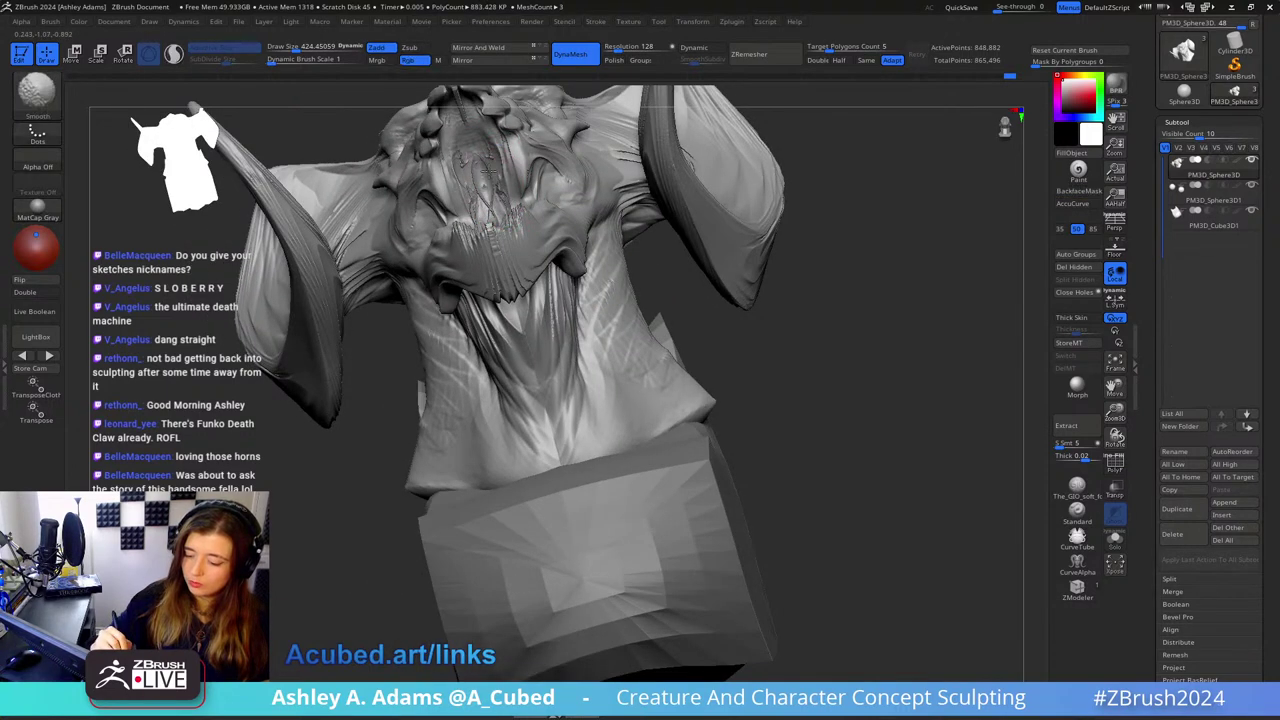
pyautogui.moveTo(494, 179); pyautogui.dragTo(474, 172, button='right')
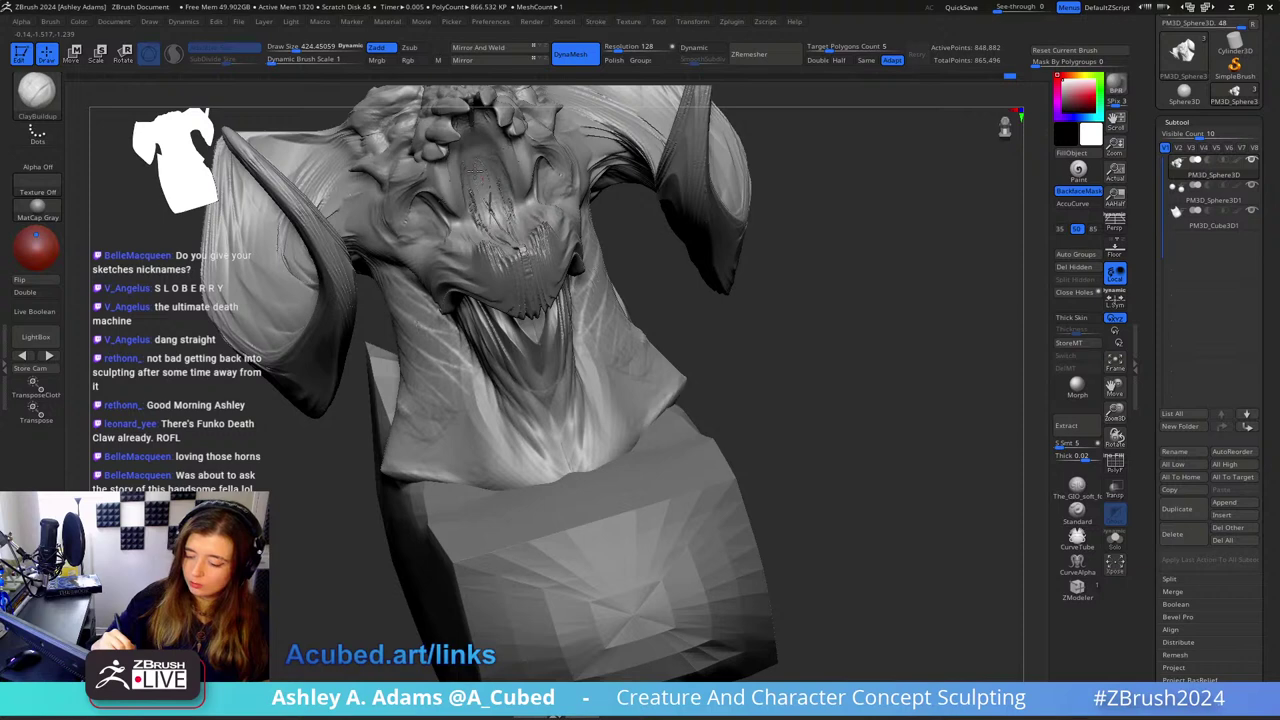
pyautogui.keyDown('shift'); pyautogui.moveTo(490, 200); pyautogui.dragTo(497, 194); pyautogui.keyUp('shift')
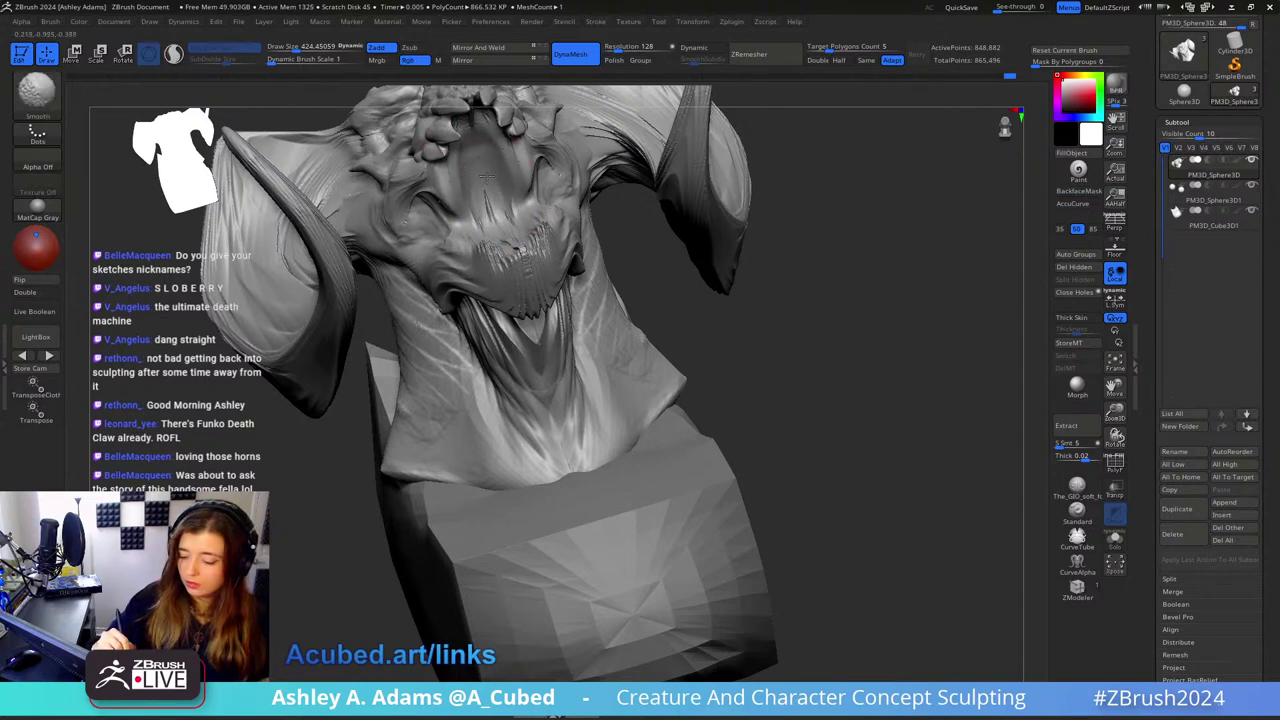
# Step: Add and smooth more ClayBuildup volume on the tongue, refining it toward the lower front teeth at a draw size of about 204
pyautogui.moveTo(487, 176); pyautogui.dragTo(503, 250, button='right')
pyautogui.moveTo(506, 193); pyautogui.dragTo(489, 166)
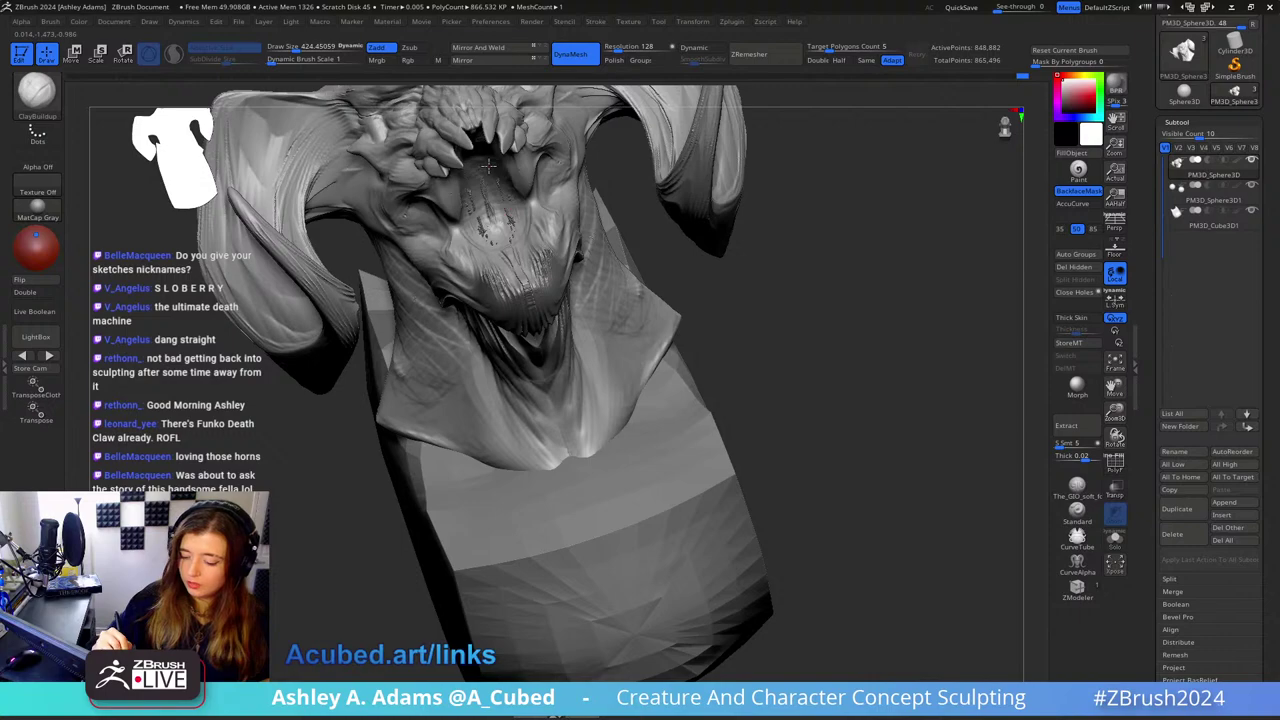
pyautogui.keyDown('shift'); pyautogui.moveTo(501, 234); pyautogui.dragTo(487, 183); pyautogui.keyUp('shift')
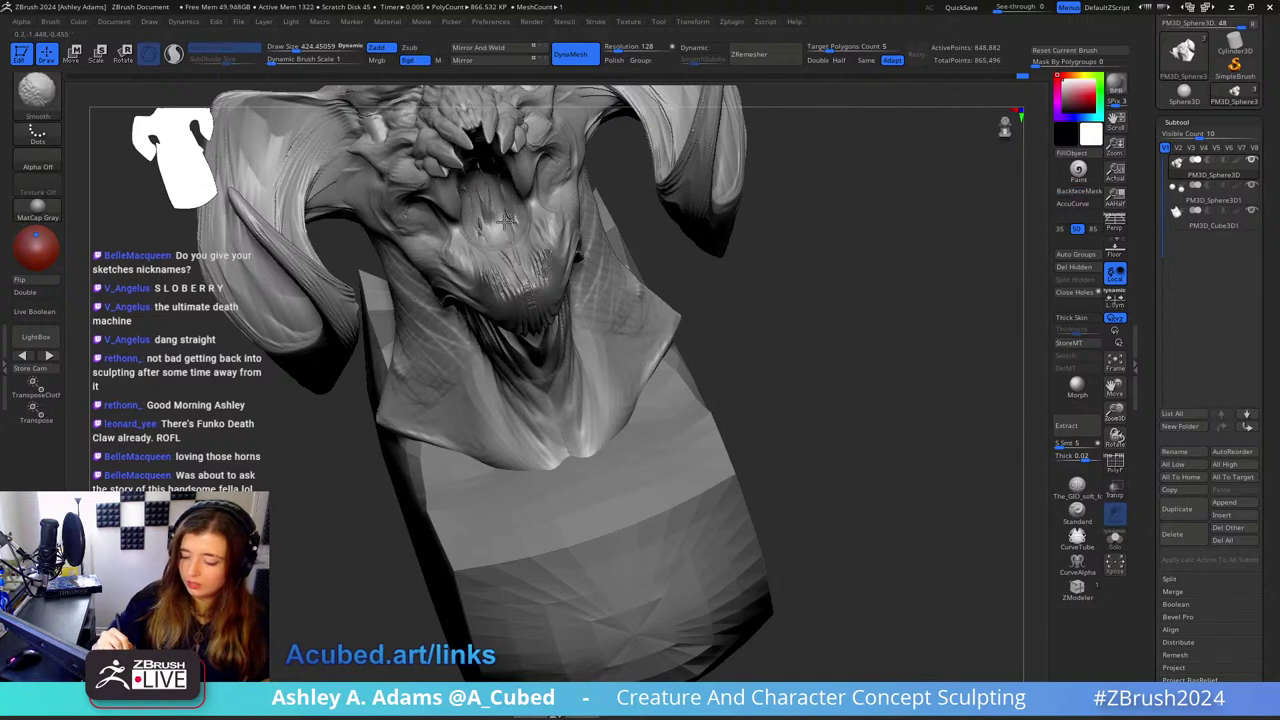
pyautogui.moveTo(487, 185)
pyautogui.mouseDown(button='right')
pyautogui.moveTo(482, 260)
pyautogui.moveTo(543, 263)
pyautogui.moveTo(502, 259)
pyautogui.mouseUp(button='right')
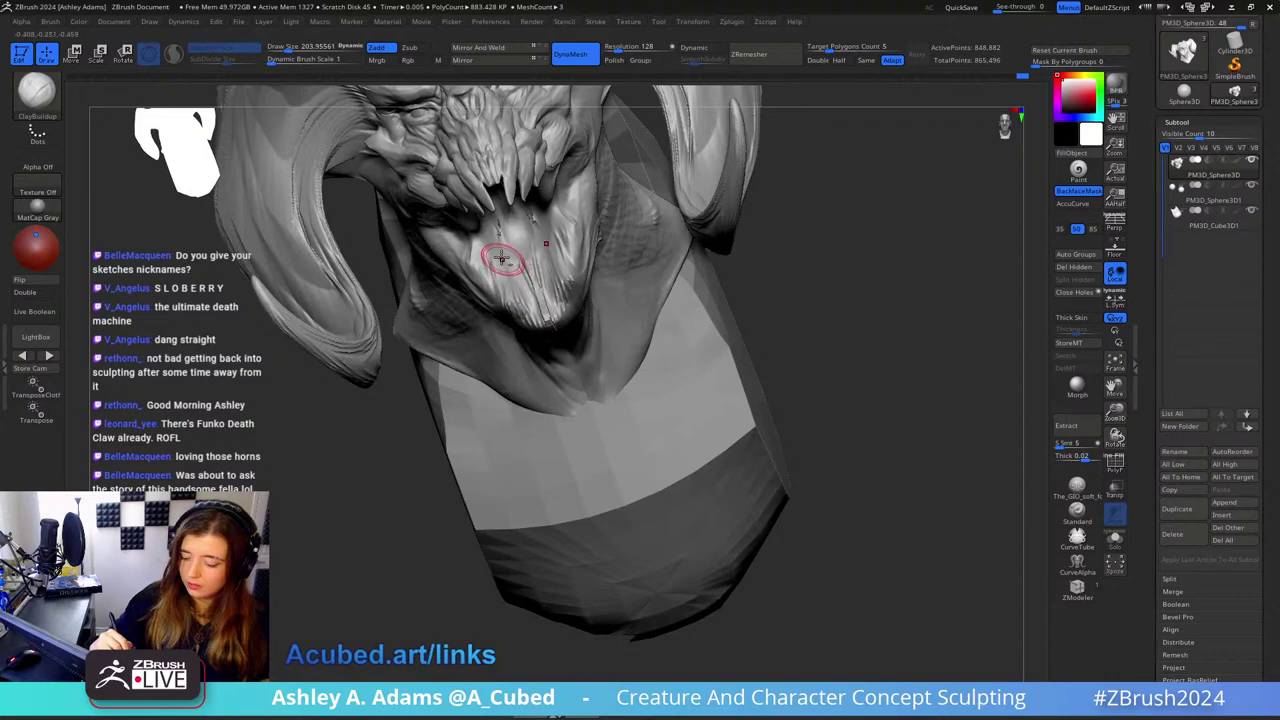
pyautogui.moveTo(503, 273)
pyautogui.mouseDown()
pyautogui.moveTo(529, 286)
pyautogui.moveTo(538, 229)
pyautogui.mouseUp()
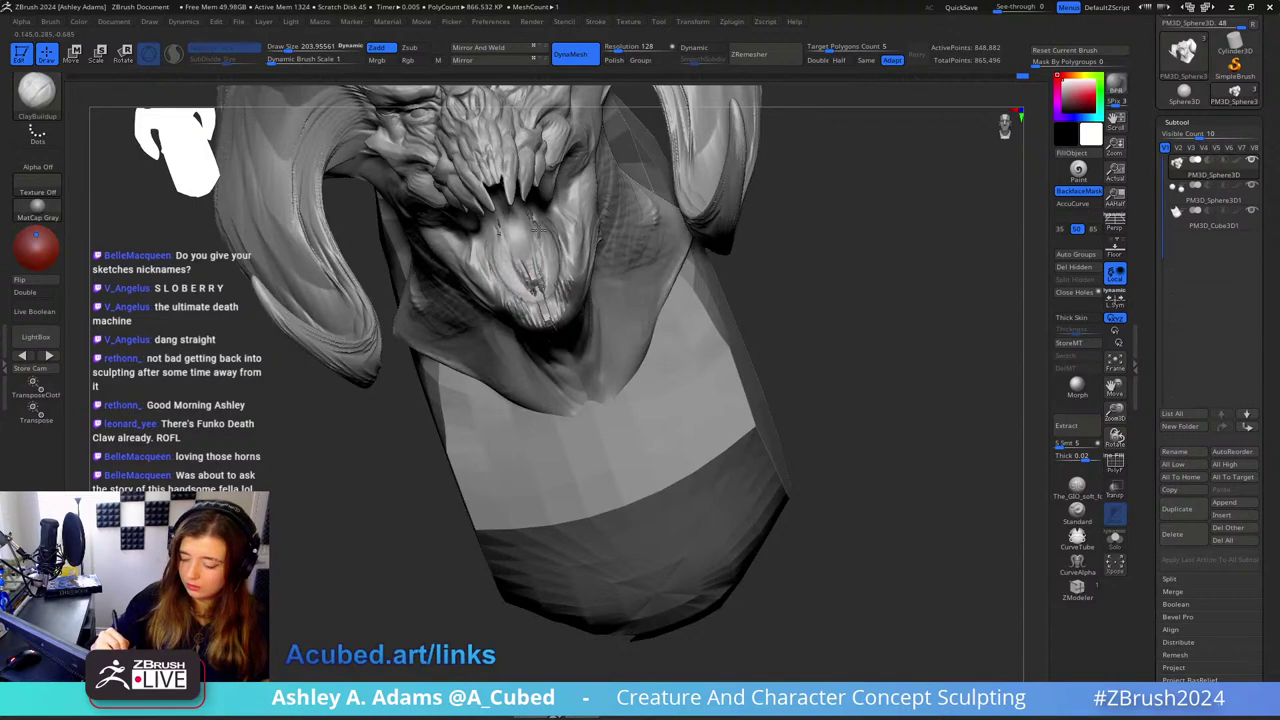
pyautogui.moveTo(537, 282); pyautogui.dragTo(542, 254)
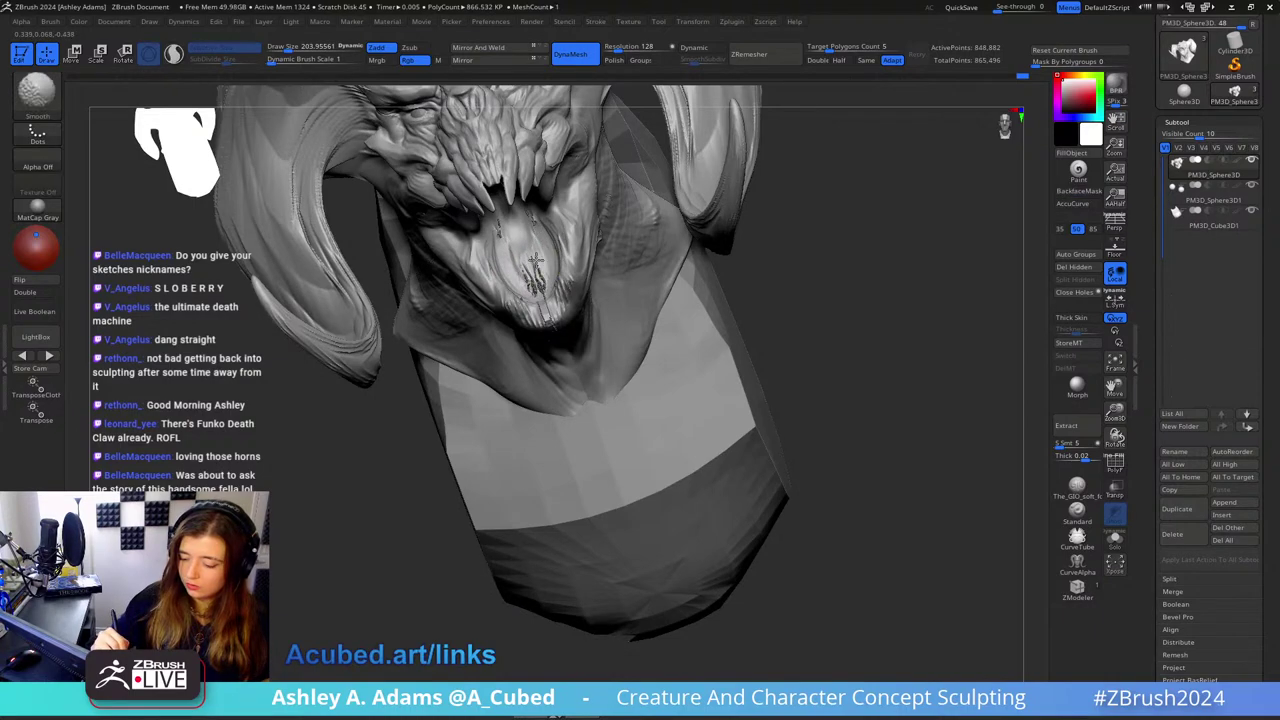
# Step: Sculpt small ClayBuildup strokes on the cheek beside the mouth corner at a draw size of about 124 and smooth them
pyautogui.moveTo(549, 262)
pyautogui.mouseDown(button='right')
pyautogui.moveTo(518, 148)
pyautogui.moveTo(492, 165)
pyautogui.moveTo(484, 206)
pyautogui.moveTo(634, 222)
pyautogui.moveTo(609, 251)
pyautogui.moveTo(616, 264)
pyautogui.mouseUp(button='right')
pyautogui.press('space')
pyautogui.press('space')
pyautogui.moveTo(618, 264); pyautogui.dragTo(607, 262)
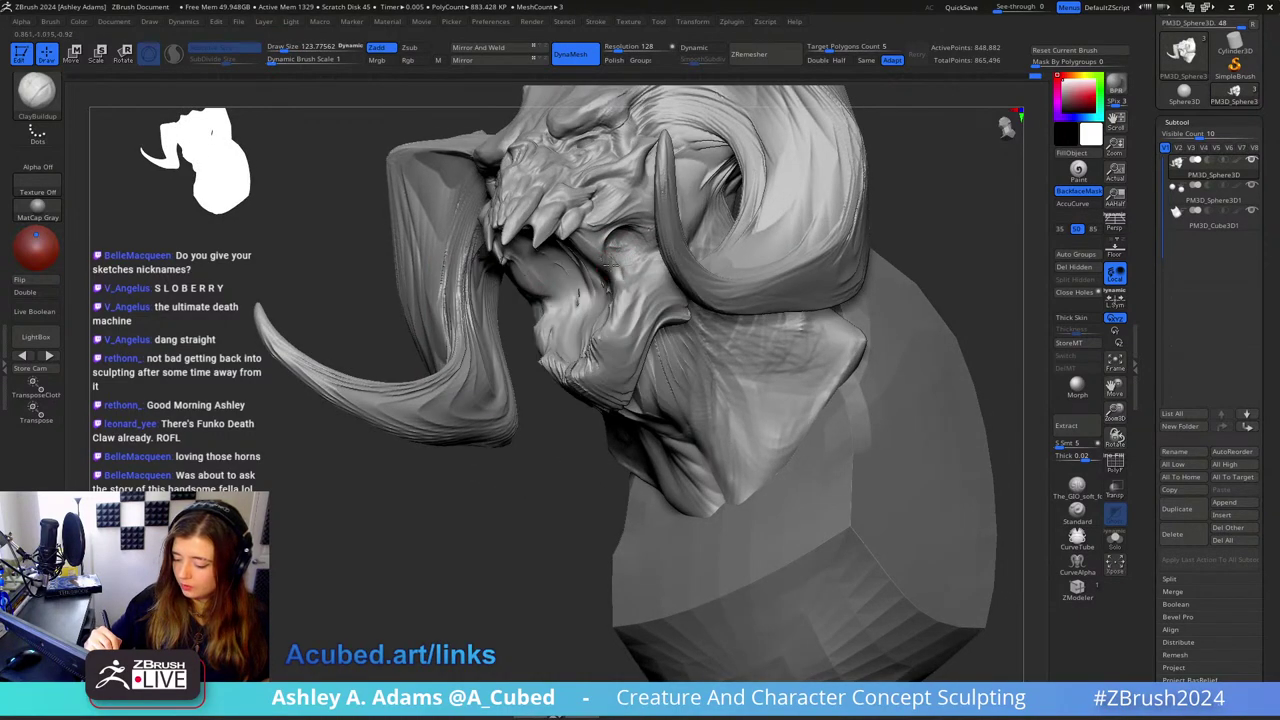
pyautogui.moveTo(605, 258); pyautogui.dragTo(622, 230, button='right')
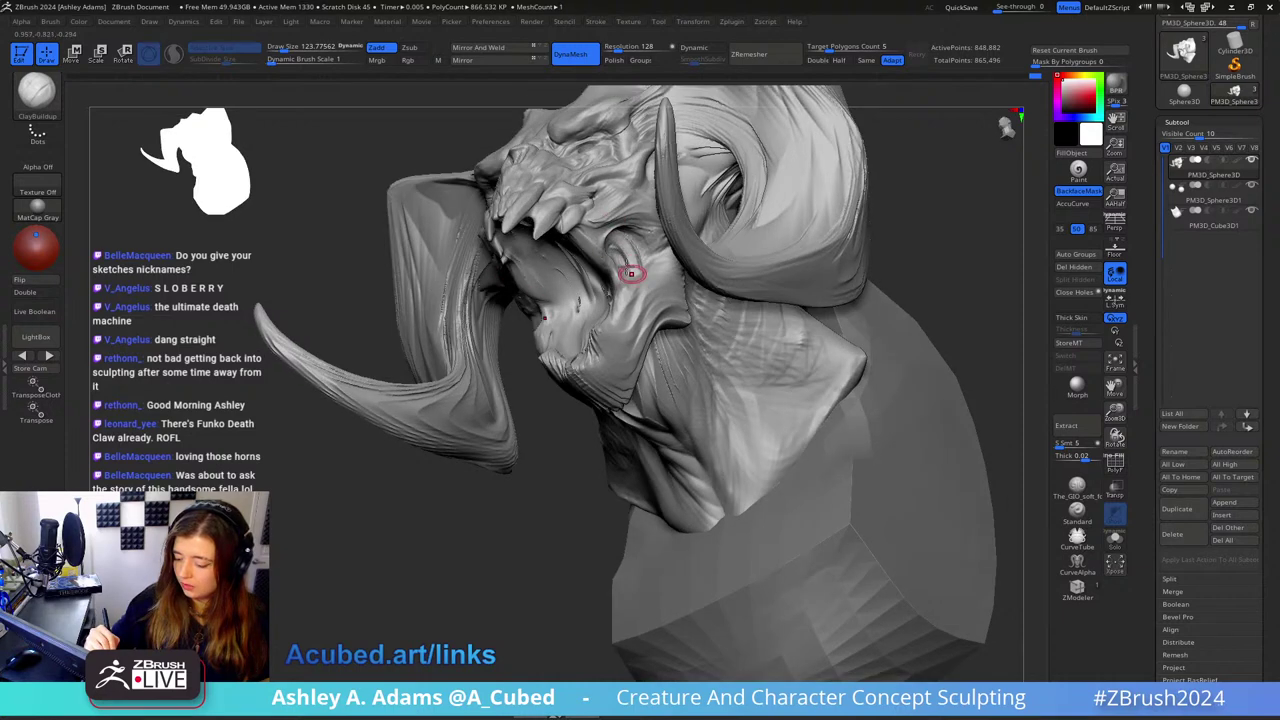
pyautogui.press('shift')
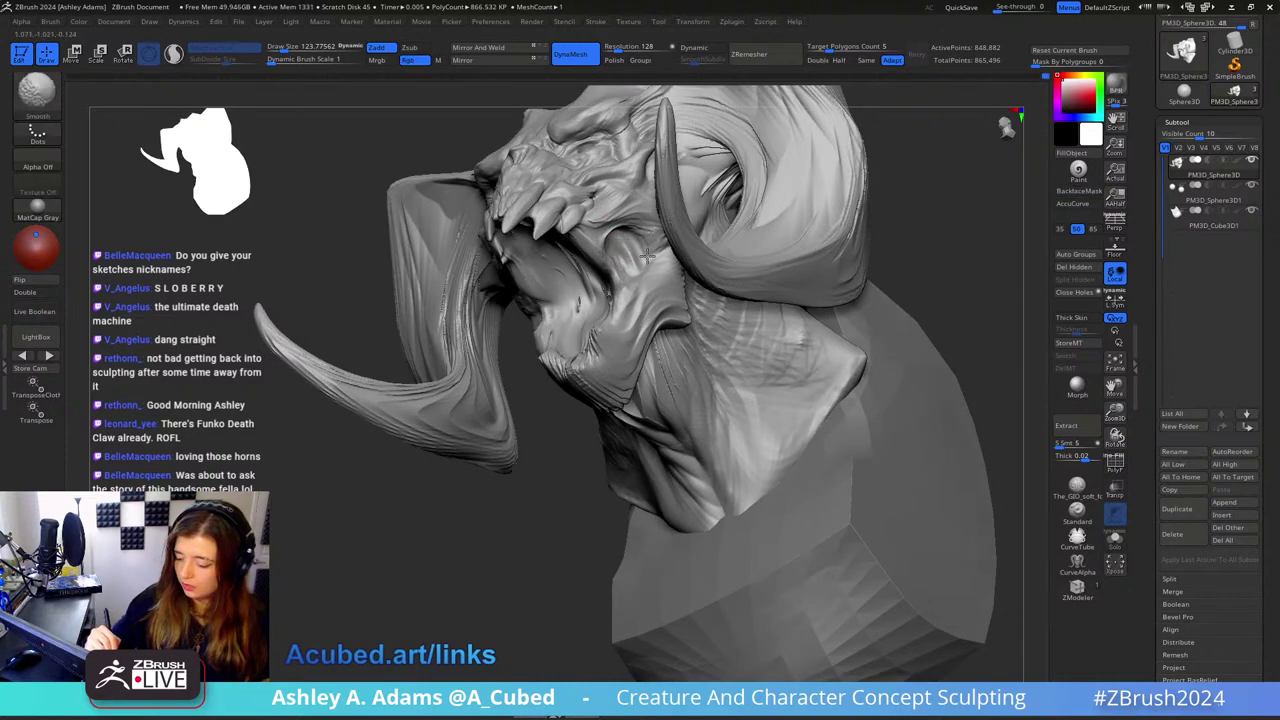
# Step: Try a ClayBuildup stroke inside the mouth from below at a draw size of about 175, and undo it
pyautogui.moveTo(586, 129)
pyautogui.mouseDown(button='right')
pyautogui.moveTo(586, 229)
pyautogui.moveTo(600, 236)
pyautogui.moveTo(560, 180)
pyautogui.moveTo(519, 169)
pyautogui.mouseUp(button='right')
pyautogui.press('b')
pyautogui.press('s')
pyautogui.press('h')
pyautogui.rightClick(521, 296)
pyautogui.press('b')
pyautogui.press('c')
pyautogui.press('b')
pyautogui.moveTo(519, 168); pyautogui.dragTo(527, 178)
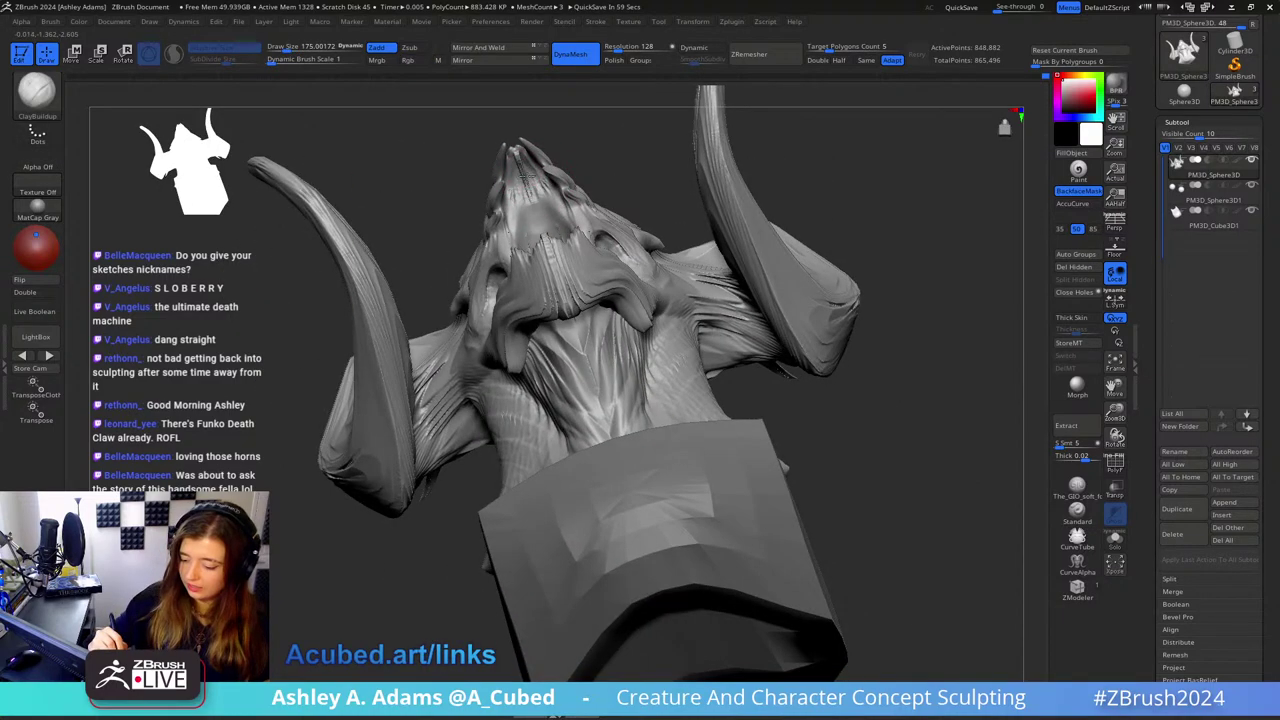
pyautogui.hotkey('ctrl', 'z')
# Step: Build up the mouth interior behind the upper teeth with ClayBuildup at draw sizes of about 112 and 235, smoothing the strokes
pyautogui.moveTo(527, 178)
pyautogui.mouseDown(button='right')
pyautogui.moveTo(560, 290)
pyautogui.moveTo(545, 305)
pyautogui.moveTo(532, 204)
pyautogui.mouseUp(button='right')
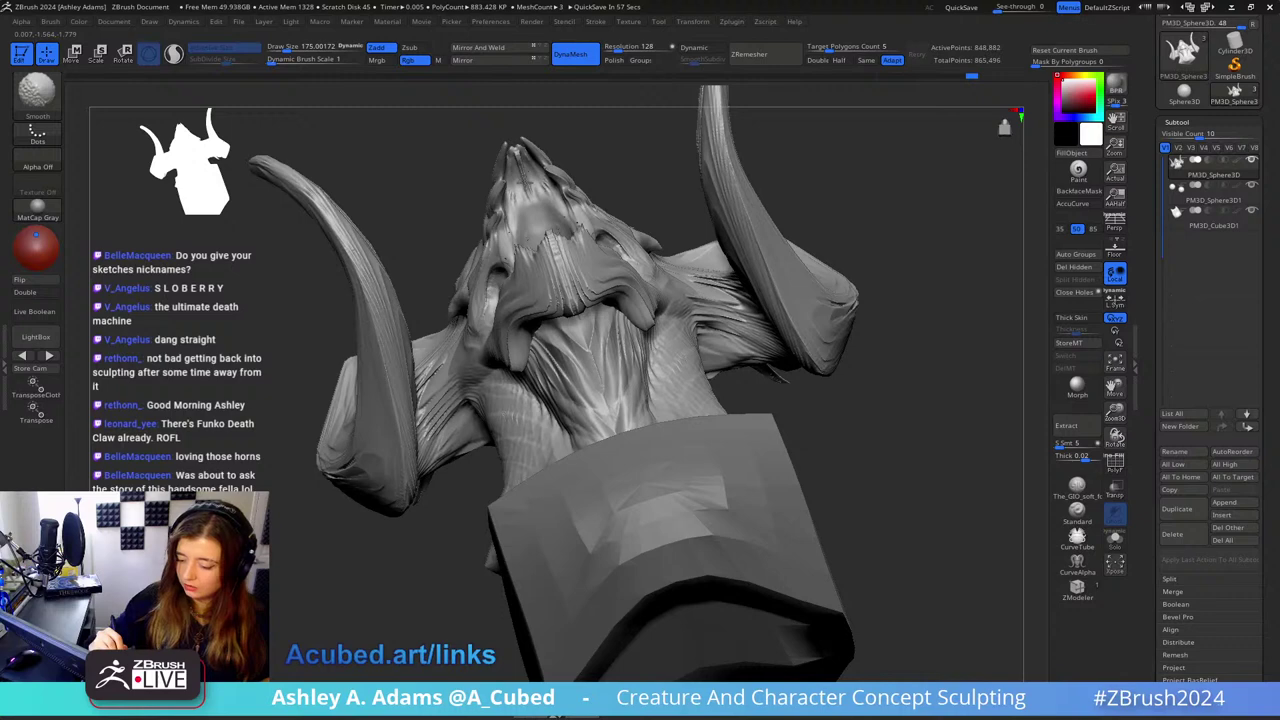
pyautogui.press('space')
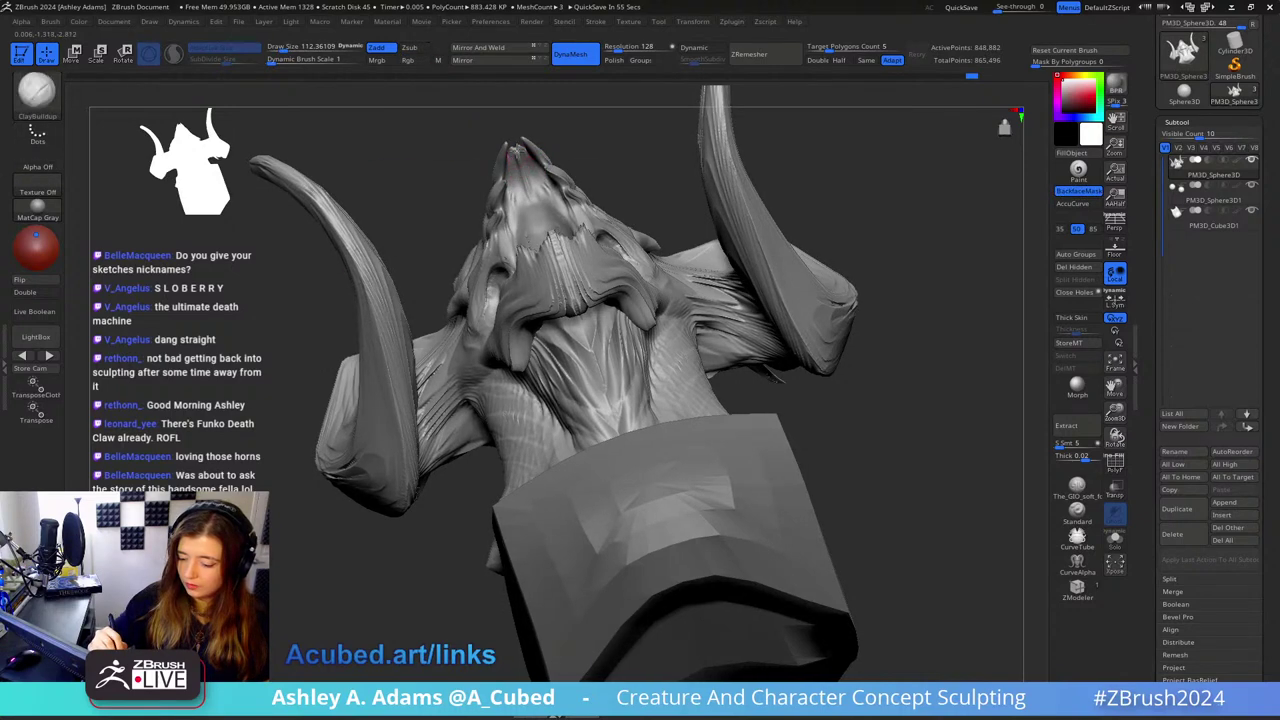
pyautogui.moveTo(537, 197)
pyautogui.mouseDown()
pyautogui.moveTo(542, 182)
pyautogui.moveTo(560, 216)
pyautogui.mouseUp()
pyautogui.moveTo(563, 227); pyautogui.dragTo(507, 230, button='right')
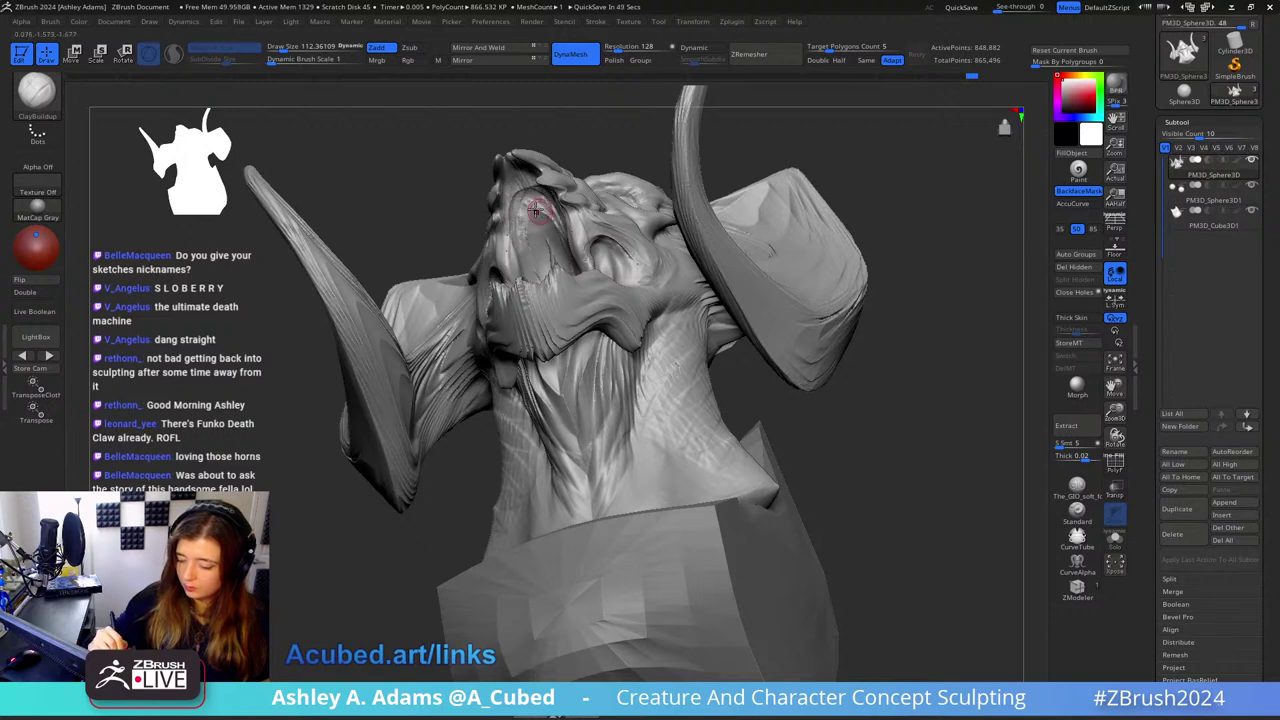
pyautogui.rightClick(516, 232)
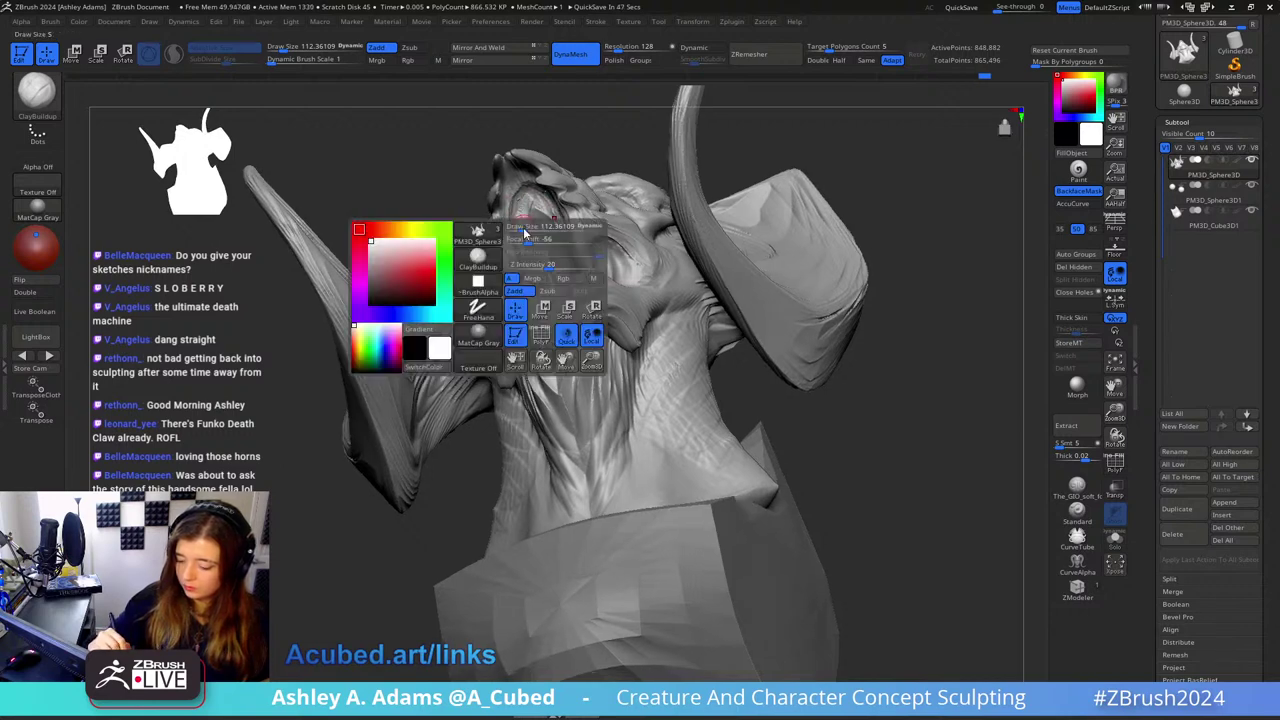
pyautogui.moveTo(517, 233); pyautogui.dragTo(529, 233)
pyautogui.moveTo(540, 228)
pyautogui.mouseDown()
pyautogui.moveTo(545, 250)
pyautogui.moveTo(528, 212)
pyautogui.mouseUp()
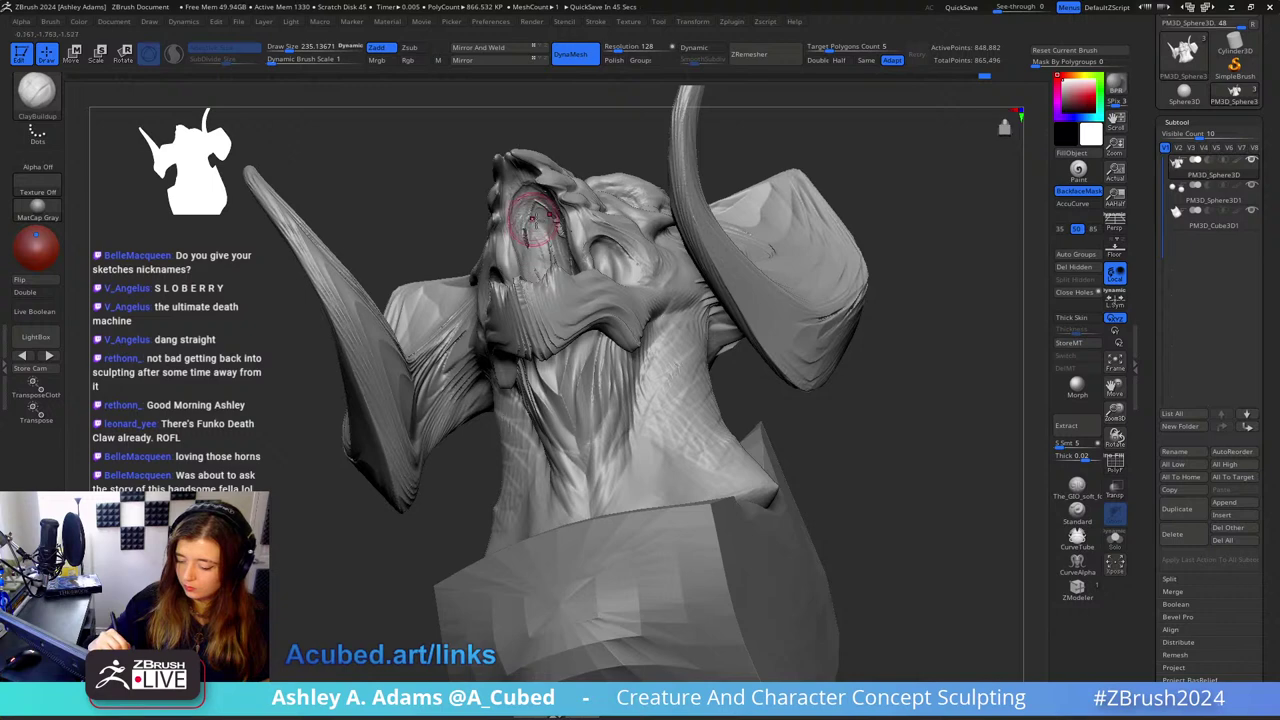
pyautogui.moveTo(527, 211); pyautogui.dragTo(548, 234, button='right')
pyautogui.press('shift')
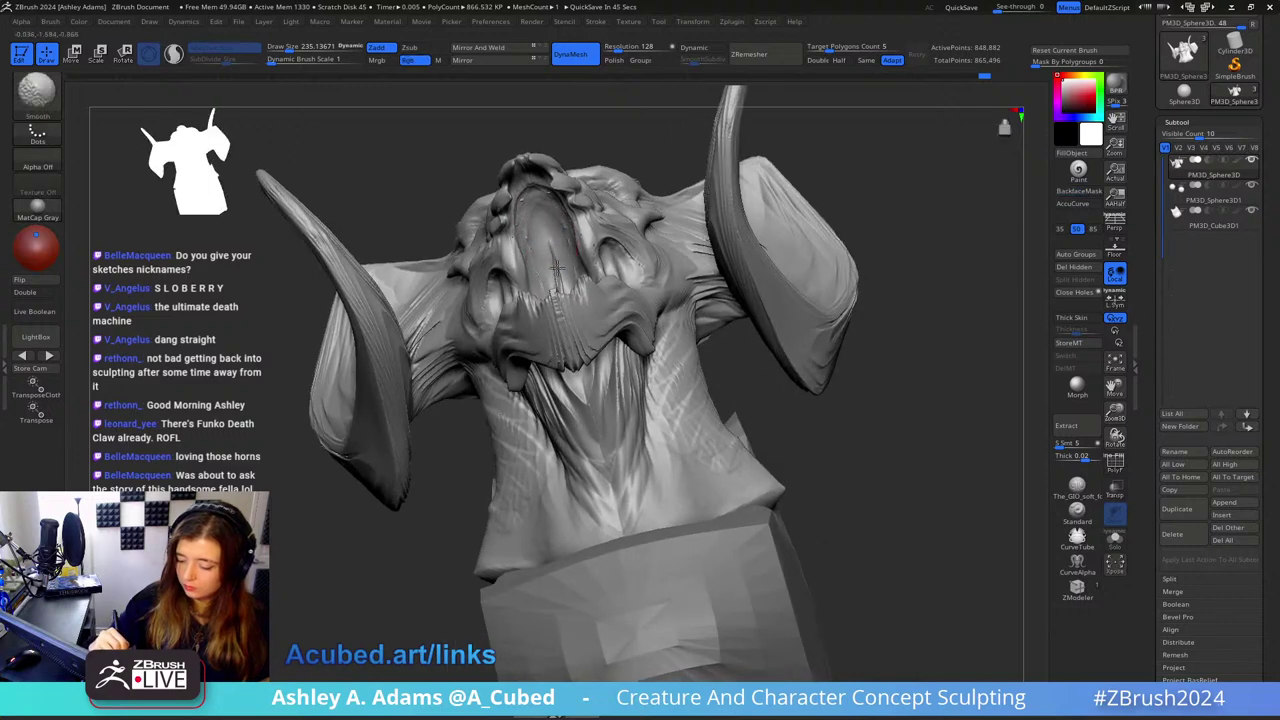
# Step: Swell the central form inside the open mouth with the Inflat brush and smooth it
pyautogui.press('b')
pyautogui.press('i')
pyautogui.press('n')
pyautogui.moveTo(555, 244); pyautogui.dragTo(566, 268, button='right')
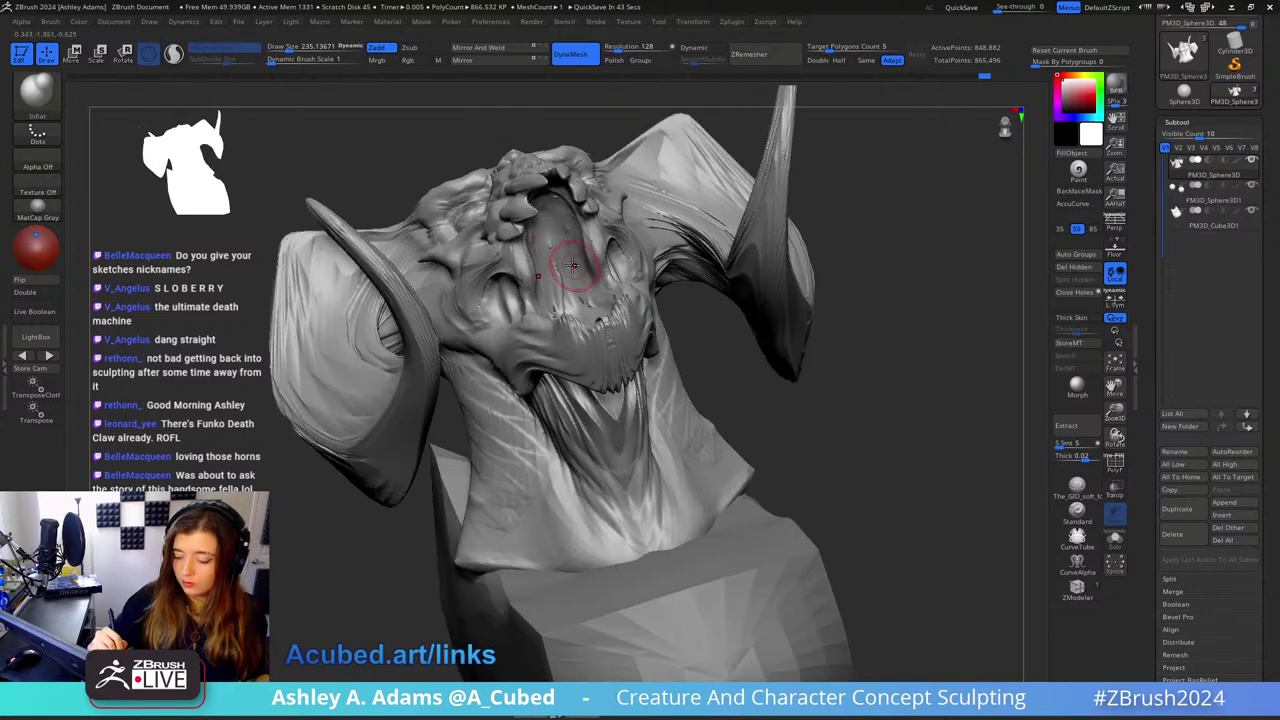
pyautogui.moveTo(551, 230); pyautogui.dragTo(558, 260)
pyautogui.press('shift')
pyautogui.moveTo(572, 262)
pyautogui.mouseDown(button='right')
pyautogui.moveTo(554, 232)
pyautogui.moveTo(560, 265)
pyautogui.moveTo(540, 240)
pyautogui.mouseUp(button='right')
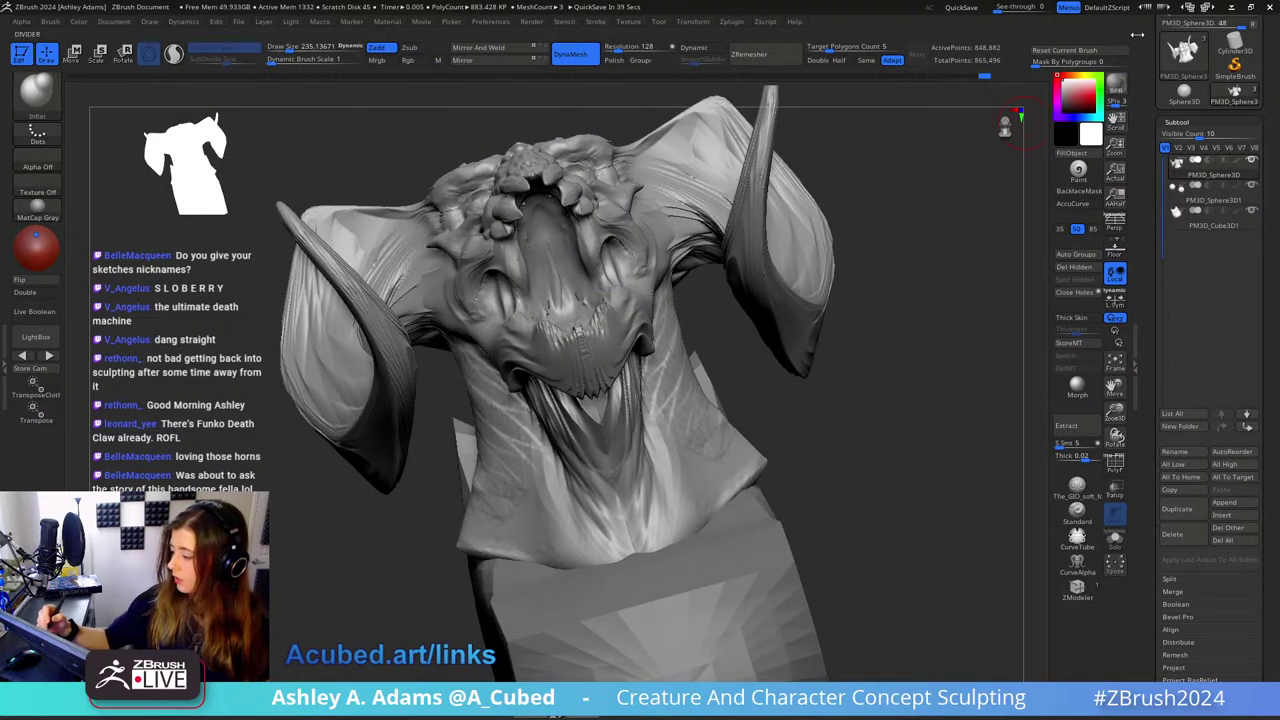
# Step: Save the sculpt as a tool file named 1
pyautogui.moveTo(1158, 100); pyautogui.dragTo(1156, 219)
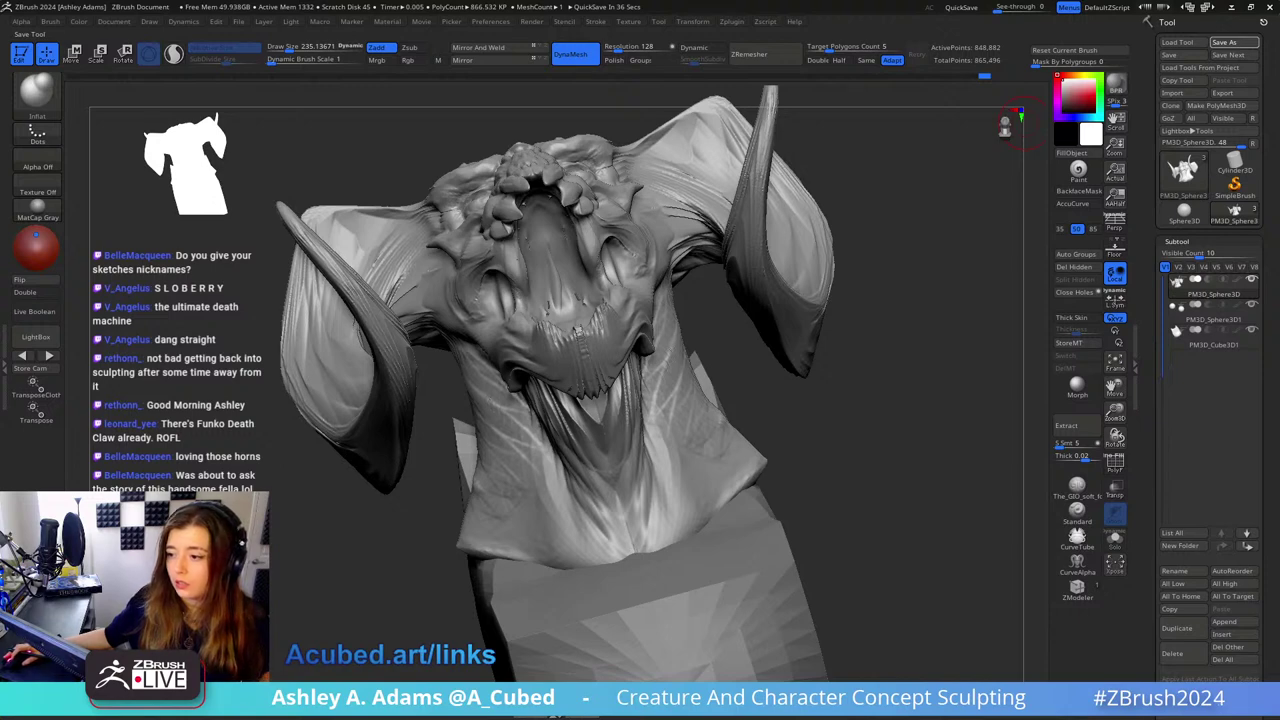
pyautogui.hotkey('ctrl', 's')
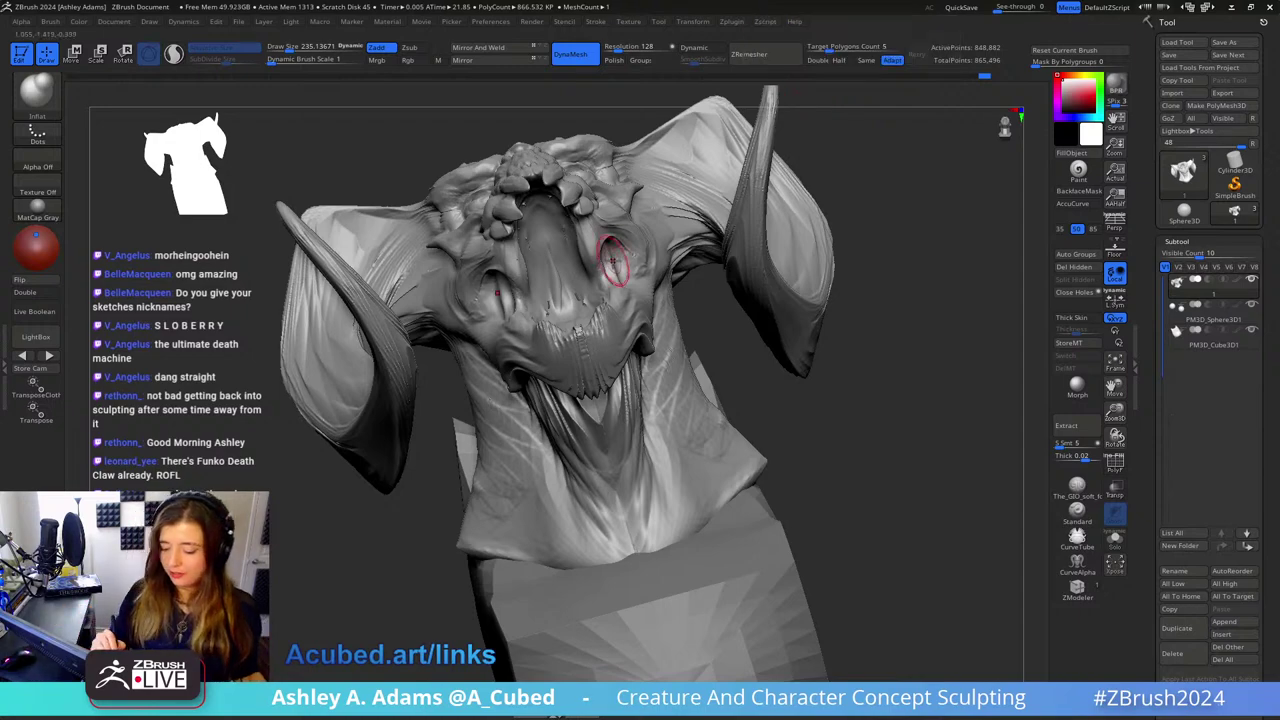
# Step: Reshape the folds beside the upper teeth and mouth corner with the SnakeHook brush at a draw size of about 175
pyautogui.moveTo(612, 258)
pyautogui.mouseDown(button='right')
pyautogui.moveTo(520, 300)
pyautogui.moveTo(600, 310)
pyautogui.moveTo(620, 298)
pyautogui.moveTo(617, 262)
pyautogui.moveTo(621, 297)
pyautogui.moveTo(674, 271)
pyautogui.mouseUp(button='right')
pyautogui.press('b')
pyautogui.press('s')
pyautogui.press('h')
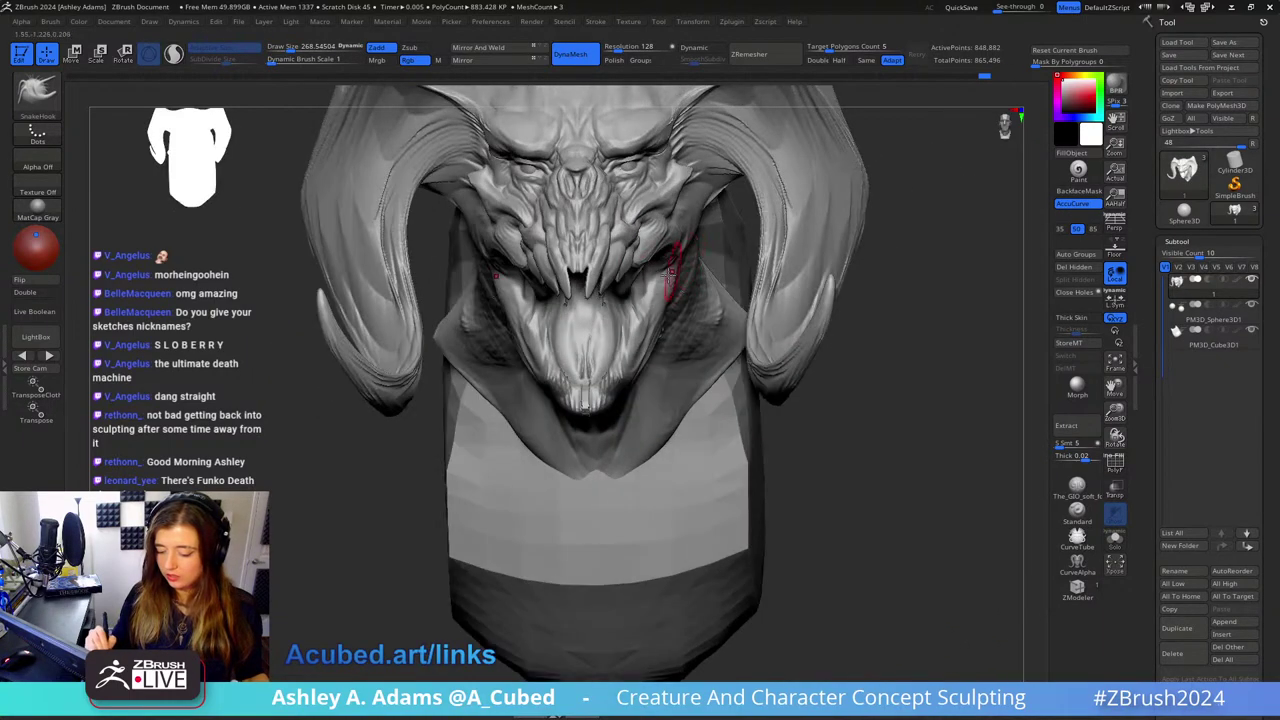
pyautogui.press('space')
pyautogui.moveTo(663, 274); pyautogui.dragTo(651, 274)
pyautogui.moveTo(651, 274)
pyautogui.mouseDown(button='right')
pyautogui.moveTo(640, 256)
pyautogui.moveTo(673, 253)
pyautogui.moveTo(662, 248)
pyautogui.mouseUp(button='right')
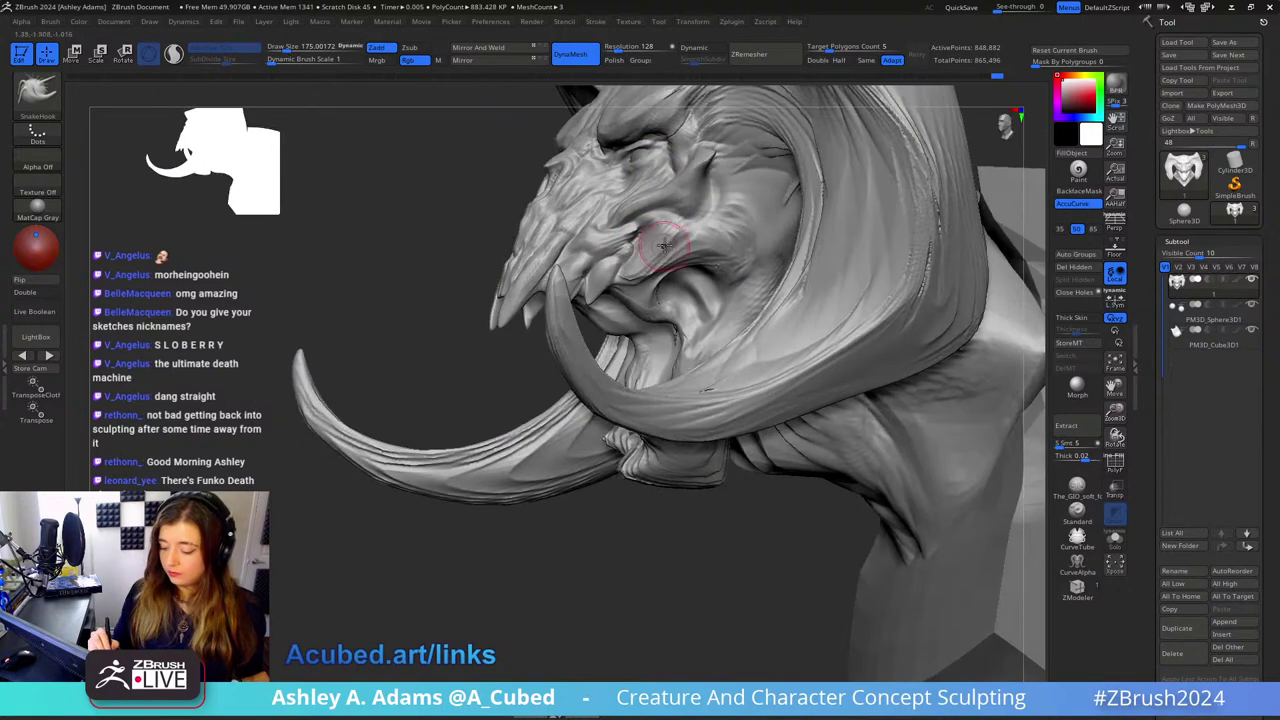
pyautogui.press('b')
pyautogui.press('d')
pyautogui.press('s')
pyautogui.press('b')
pyautogui.press('s')
pyautogui.press('h')
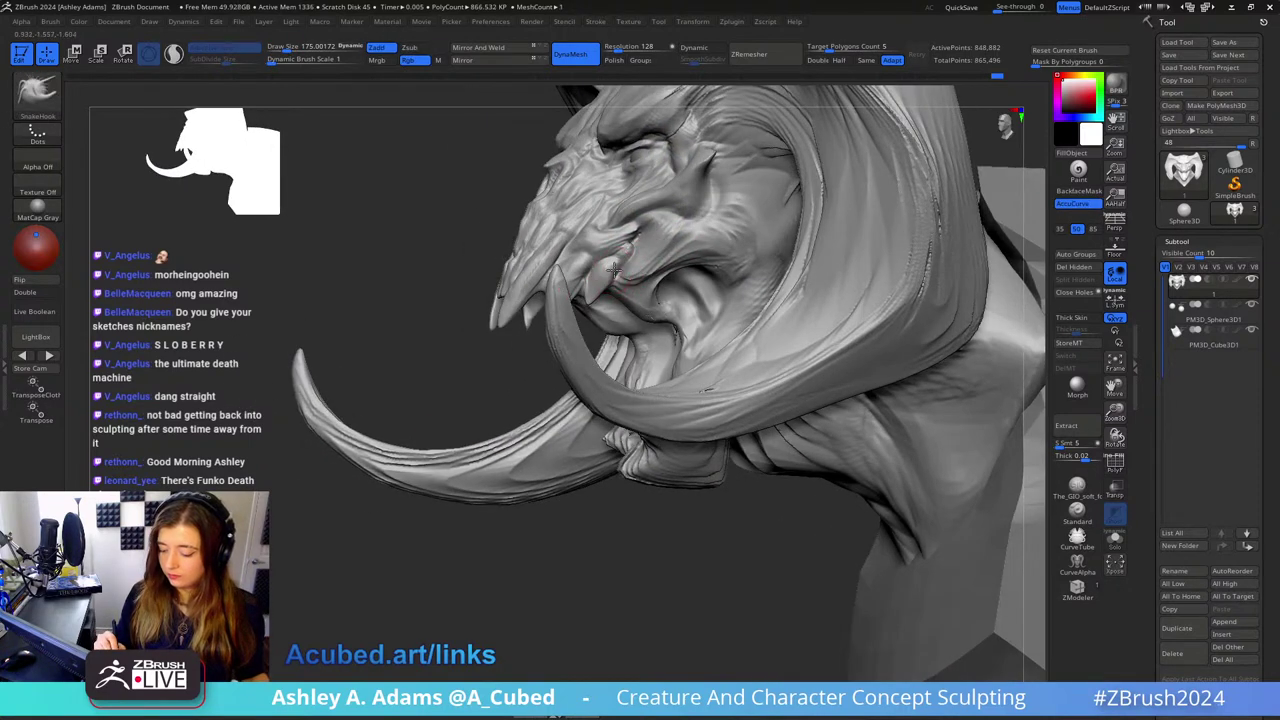
# Step: Carve creases around the rear upper teeth with the DamStandard brush at draw sizes of about 136 and 91
pyautogui.press('b')
pyautogui.press('d')
pyautogui.press('s')
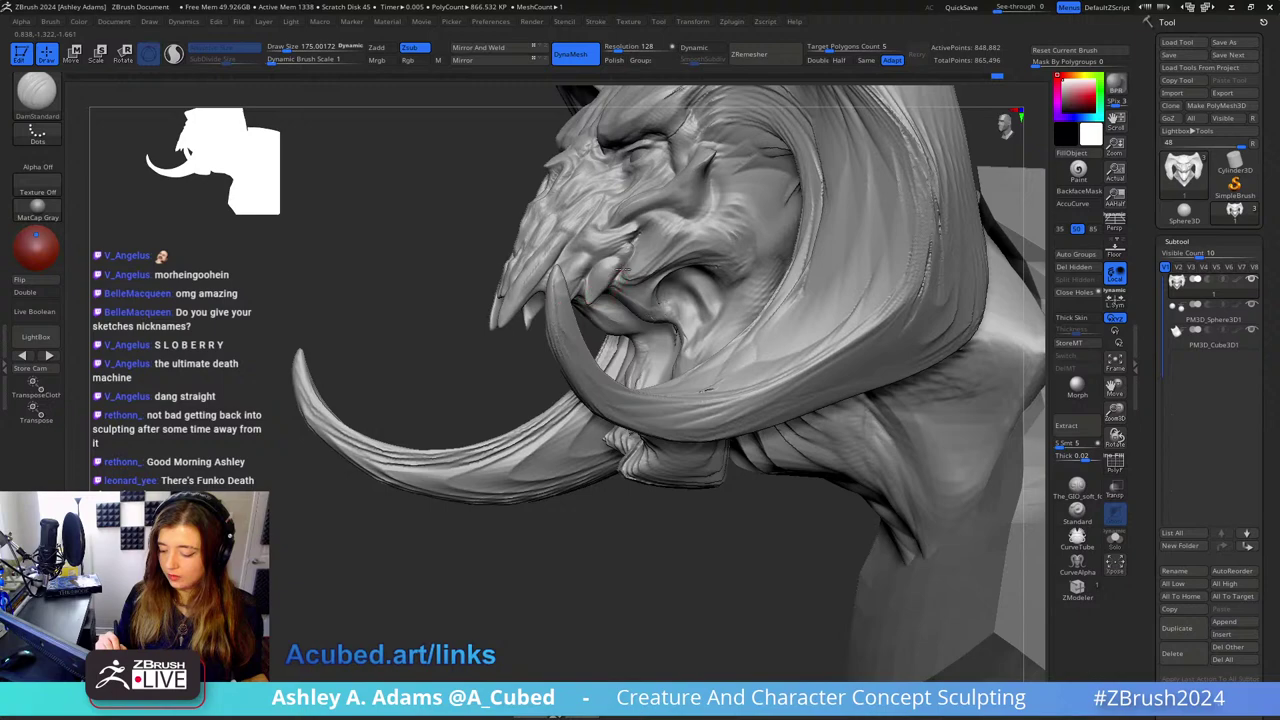
pyautogui.moveTo(638, 241); pyautogui.dragTo(628, 243, button='right')
pyautogui.press('space')
pyautogui.moveTo(660, 284); pyautogui.dragTo(645, 284)
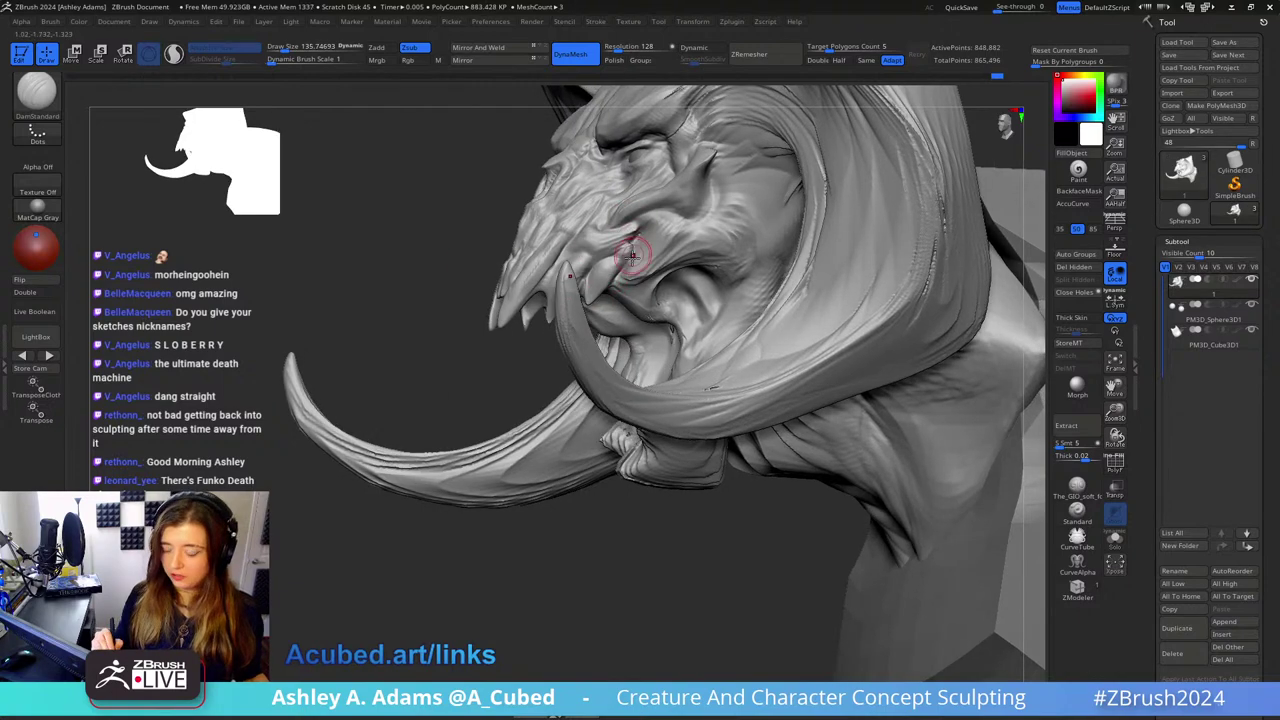
pyautogui.moveTo(632, 256); pyautogui.dragTo(628, 252, button='right')
pyautogui.press('space')
pyautogui.moveTo(645, 284); pyautogui.dragTo(628, 284)
# Step: Build up the gum area around the rear upper teeth with ClayBuildup at a draw size of about 91
pyautogui.press('b')
pyautogui.press('c')
pyautogui.press('b')
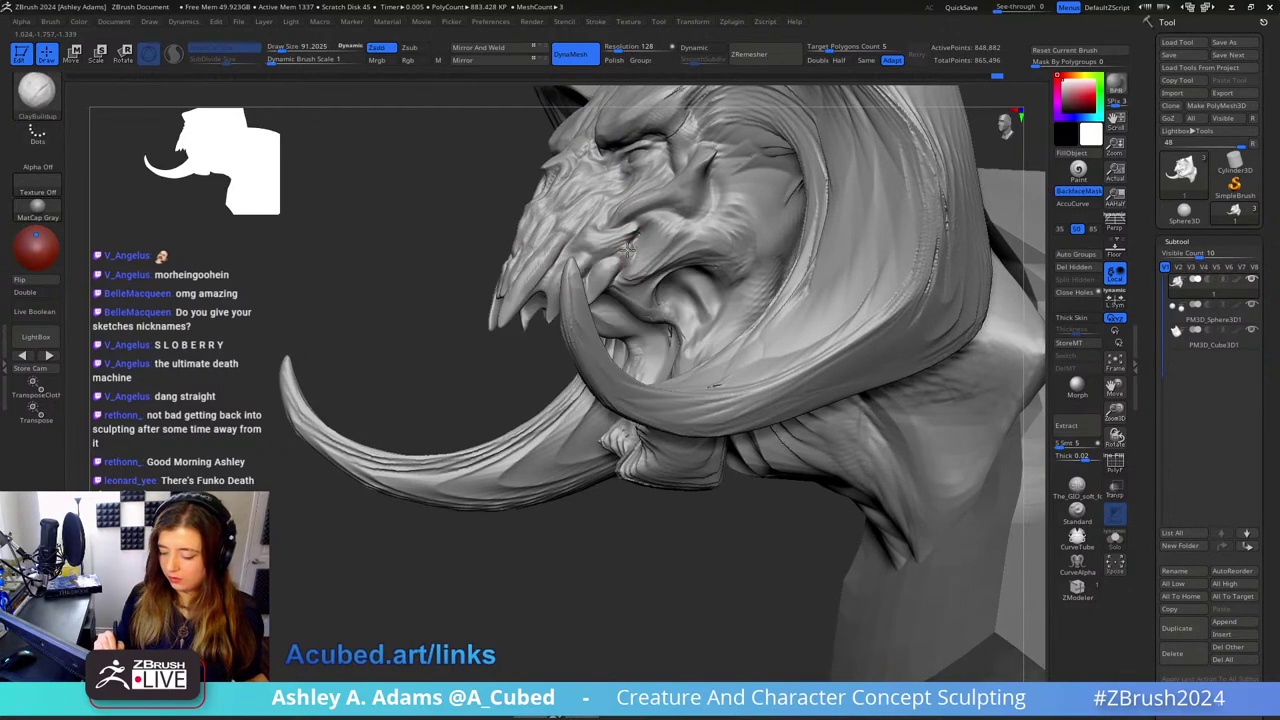
pyautogui.moveTo(627, 258)
pyautogui.mouseDown(button='right')
pyautogui.moveTo(600, 240)
pyautogui.moveTo(622, 260)
pyautogui.mouseUp(button='right')
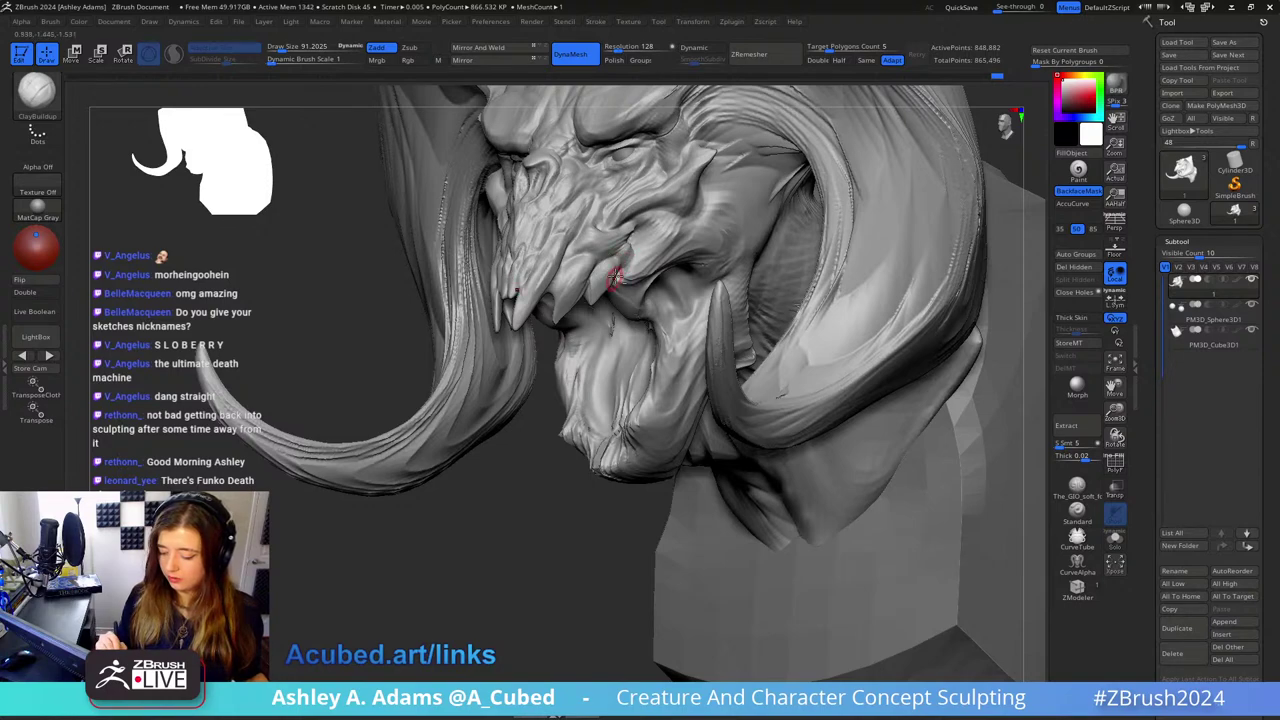
pyautogui.moveTo(618, 268)
pyautogui.mouseDown(button='right')
pyautogui.moveTo(608, 280)
pyautogui.moveTo(622, 267)
pyautogui.moveTo(580, 243)
pyautogui.moveTo(548, 267)
pyautogui.moveTo(590, 228)
pyautogui.moveTo(560, 245)
pyautogui.moveTo(574, 194)
pyautogui.moveTo(520, 237)
pyautogui.mouseUp(button='right')
# Step: Refine the side teeth with DamStandard and Inflat, and pull the front snout shape with SnakeHook at a draw size of about 304
pyautogui.press('b')
pyautogui.press('d')
pyautogui.press('s')
pyautogui.press('b')
pyautogui.press('i')
pyautogui.press('n')
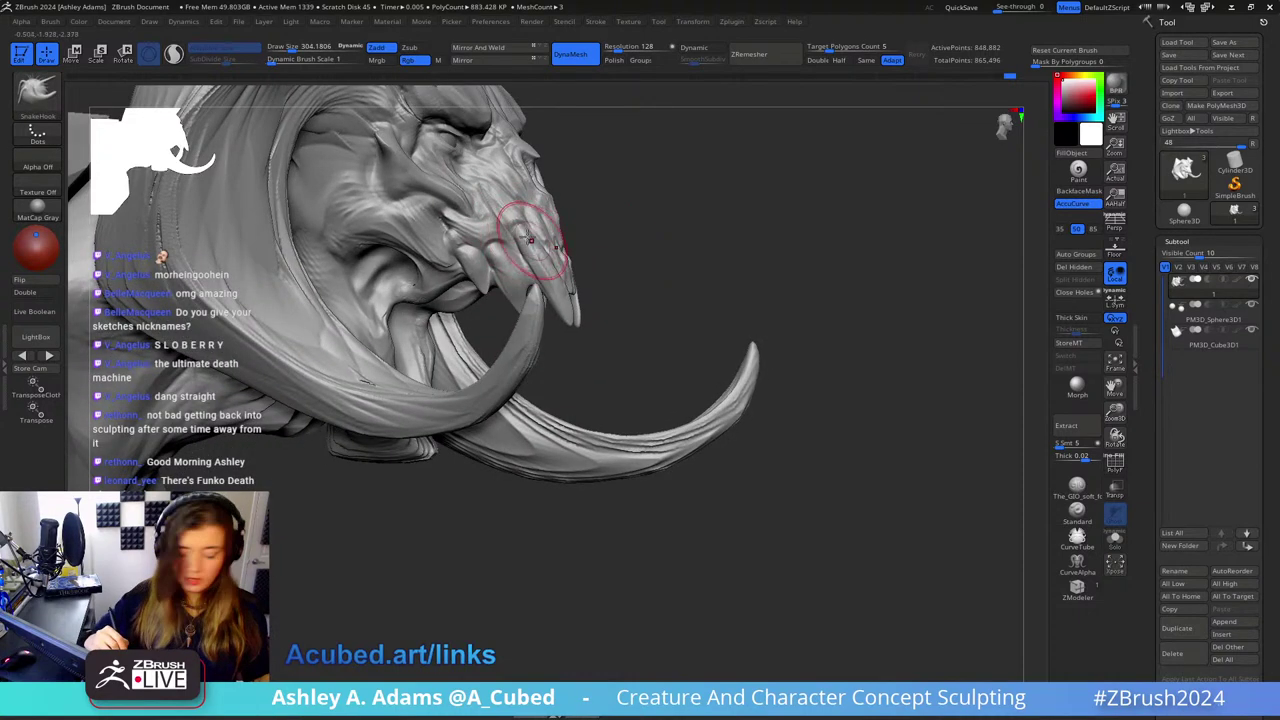
pyautogui.moveTo(536, 264); pyautogui.dragTo(540, 275)
pyautogui.moveTo(540, 270)
pyautogui.mouseDown(button='right')
pyautogui.moveTo(550, 262)
pyautogui.moveTo(470, 232)
pyautogui.mouseUp(button='right')
# Step: Smooth the snout surface and carve creases above the front teeth with DamStandard at a draw size of about 124
pyautogui.press('shift')
pyautogui.press('b')
pyautogui.press('d')
pyautogui.press('s')
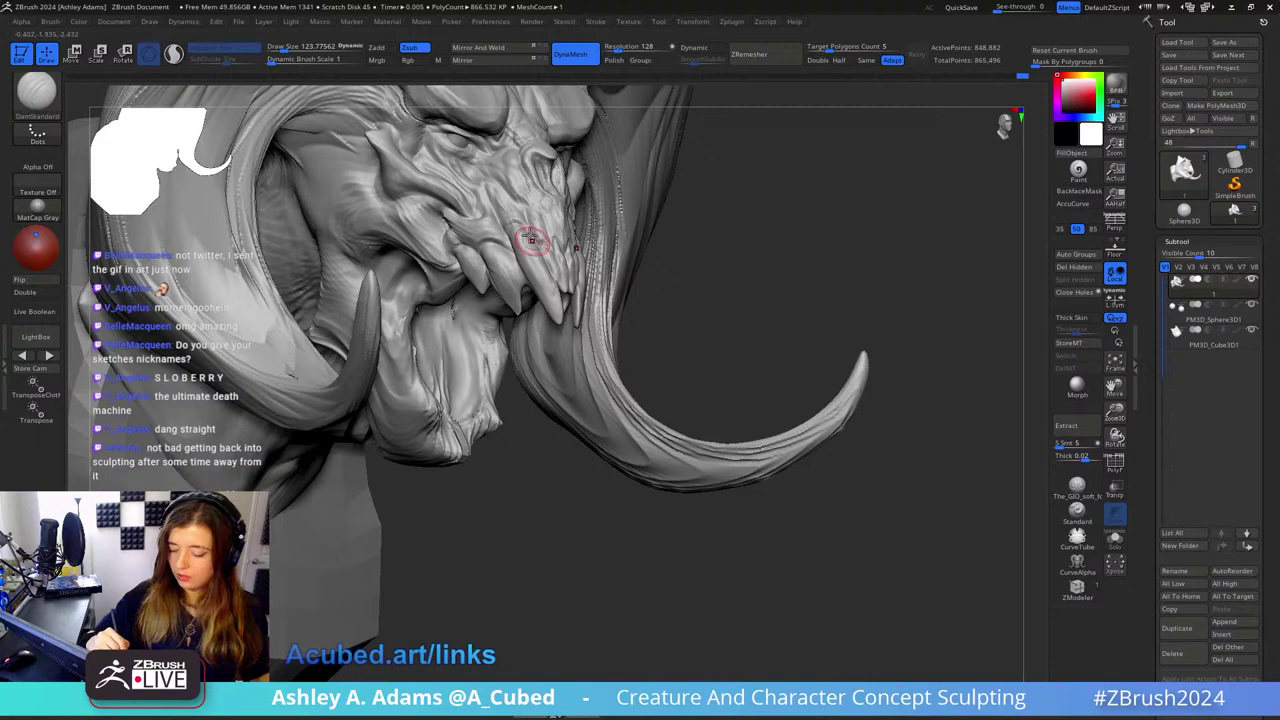
pyautogui.moveTo(628, 256)
pyautogui.keyDown('ctrl'); pyautogui.mouseDown(button='right')
pyautogui.moveTo(631, 243)
pyautogui.moveTo(614, 251)
pyautogui.mouseUp(button='right'); pyautogui.keyUp('ctrl')
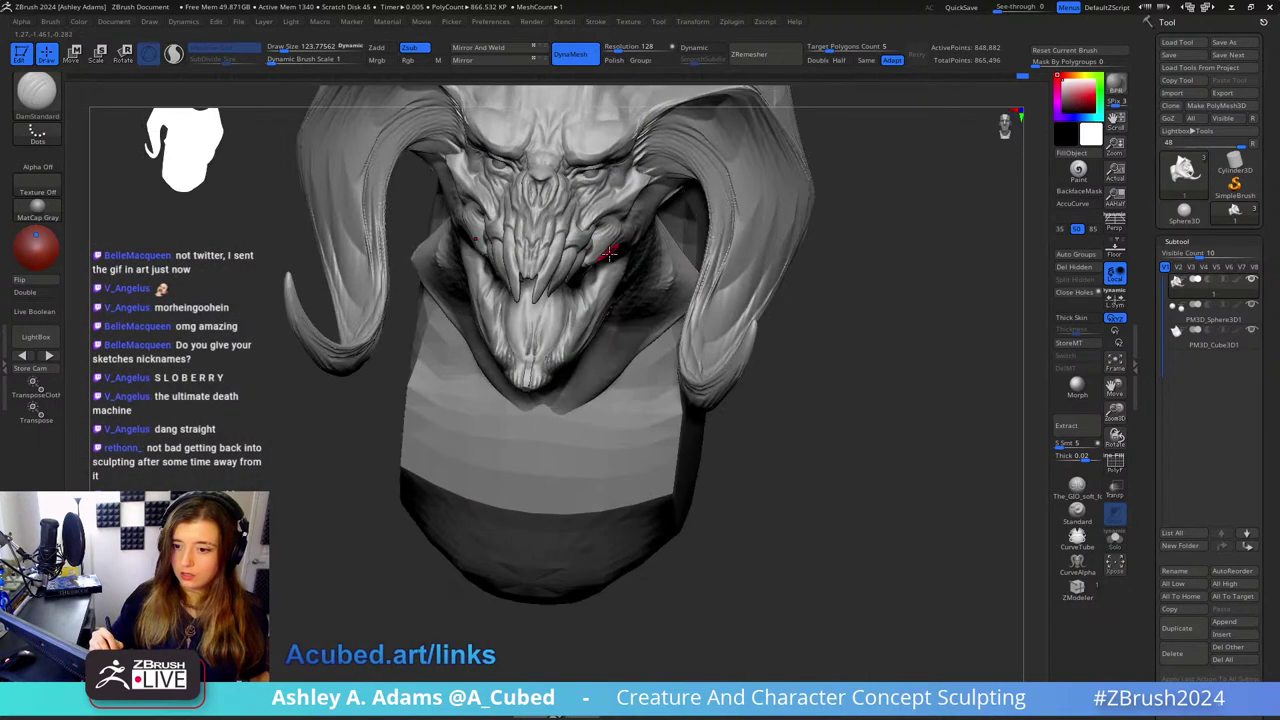
pyautogui.press('space')
pyautogui.moveTo(608, 255); pyautogui.dragTo(628, 243)
pyautogui.moveTo(628, 242); pyautogui.dragTo(614, 268, button='right')
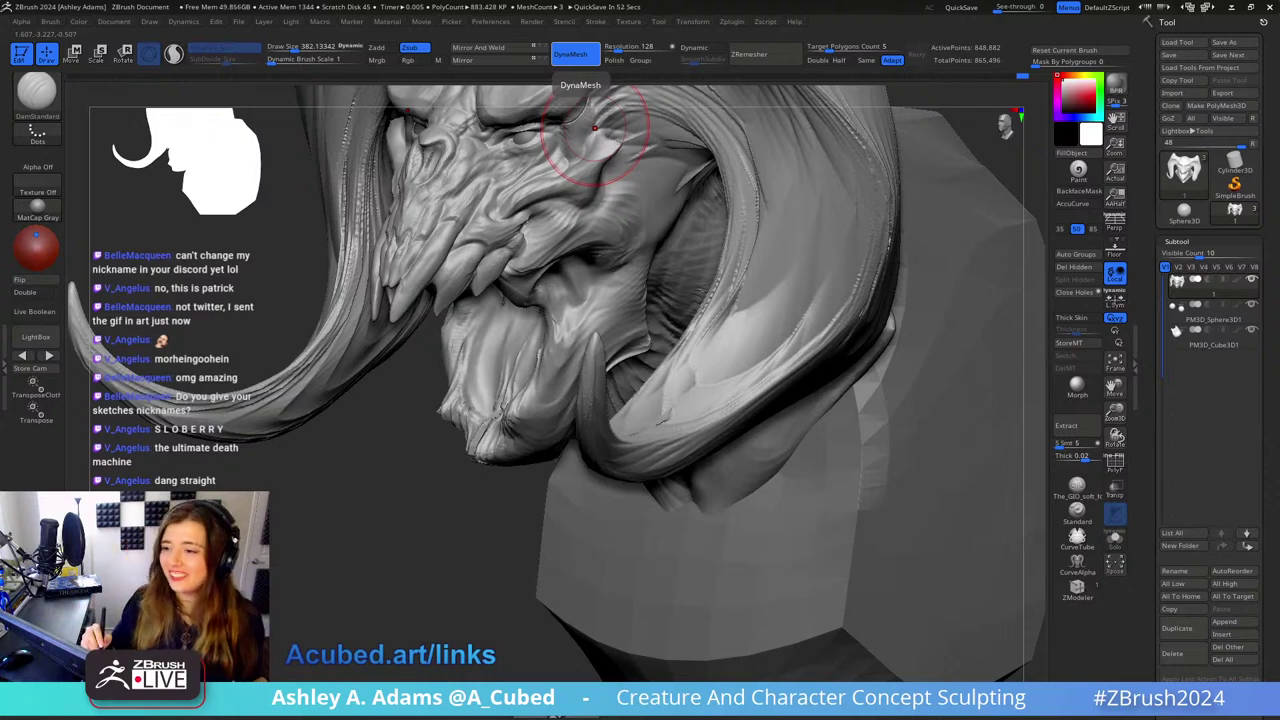
pyautogui.keyDown('ctrl'); pyautogui.moveTo(714, 271); pyautogui.dragTo(640, 290, button='right'); pyautogui.keyUp('ctrl')
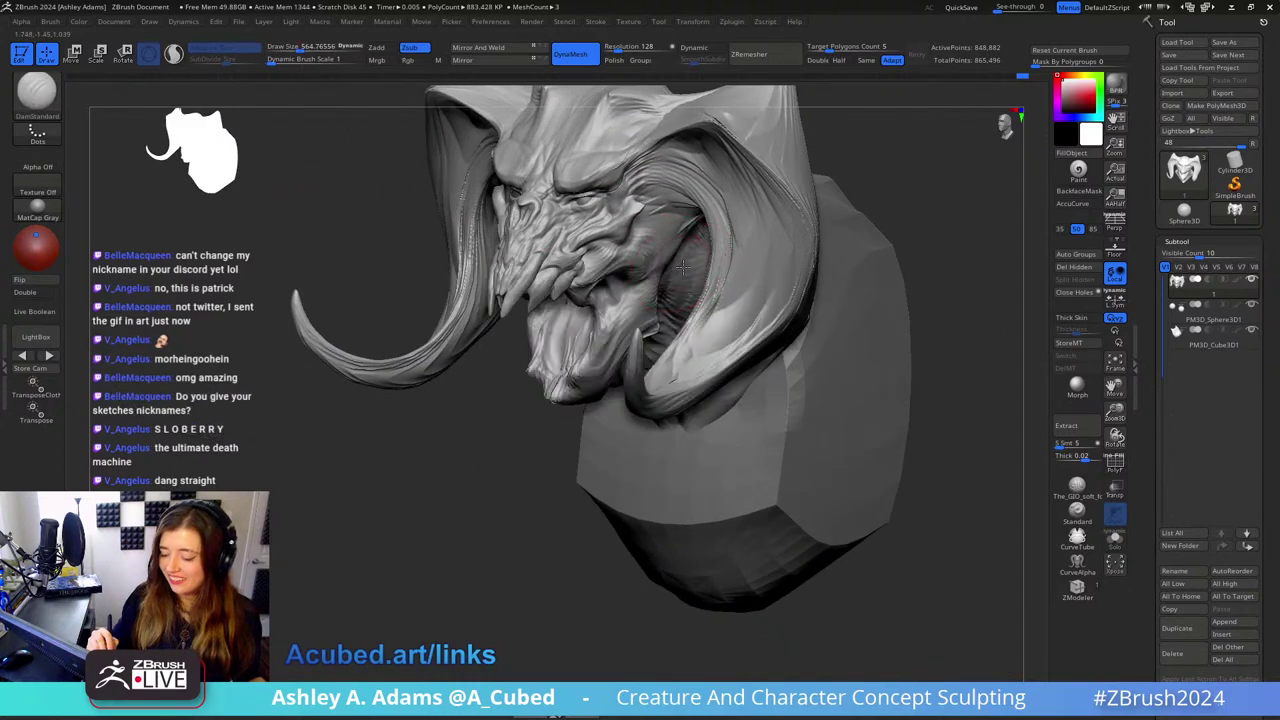
pyautogui.moveTo(560, 220)
pyautogui.keyDown('shift'); pyautogui.mouseDown(button='right')
pyautogui.moveTo(666, 186)
pyautogui.moveTo(657, 154)
pyautogui.moveTo(580, 172)
pyautogui.mouseUp(button='right'); pyautogui.keyUp('shift')
pyautogui.moveTo(665, 140)
pyautogui.mouseDown(button='right')
pyautogui.moveTo(629, 271)
pyautogui.moveTo(614, 251)
pyautogui.mouseUp(button='right')
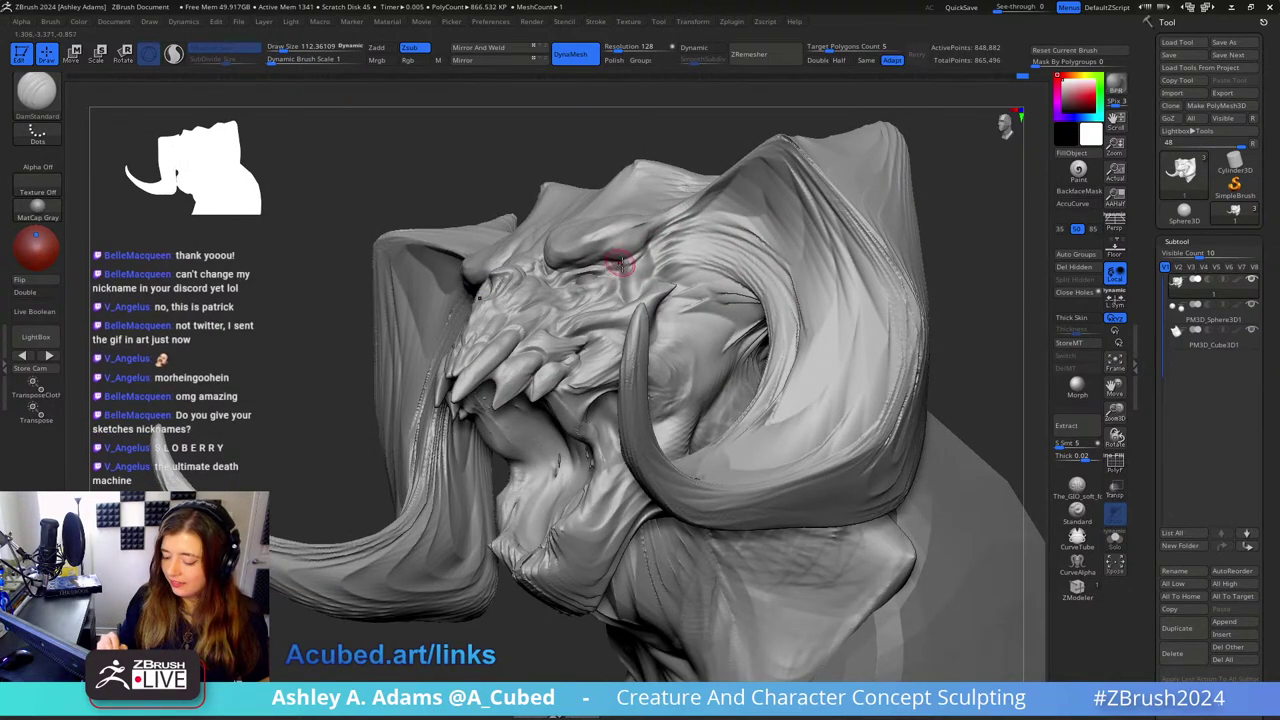
# Step: Adjust the forms around the eye and cheek with SnakeHook, smooth them and build them up with ClayBuildup
pyautogui.moveTo(621, 271)
pyautogui.mouseDown(button='right')
pyautogui.moveTo(576, 279)
pyautogui.moveTo(571, 371)
pyautogui.moveTo(560, 330)
pyautogui.moveTo(597, 405)
pyautogui.moveTo(650, 256)
pyautogui.moveTo(711, 257)
pyautogui.moveTo(703, 248)
pyautogui.mouseUp(button='right')
pyautogui.press('b')
pyautogui.press('s')
pyautogui.press('h')
pyautogui.press('shift')
pyautogui.press('b')
pyautogui.press('c')
pyautogui.press('b')
pyautogui.rightClick(597, 405)
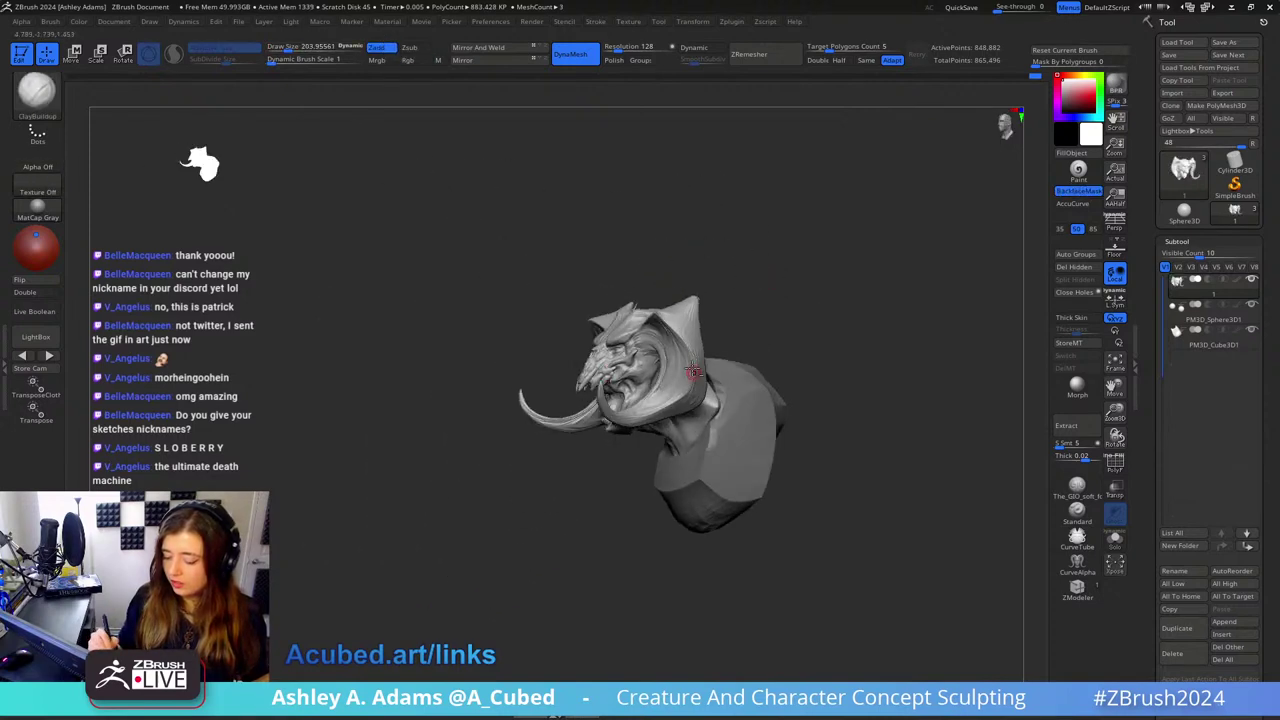
pyautogui.keyDown('alt'); pyautogui.moveTo(695, 294); pyautogui.dragTo(697, 166, button='right'); pyautogui.keyUp('alt')
pyautogui.moveTo(713, 316); pyautogui.dragTo(733, 280, button='right')
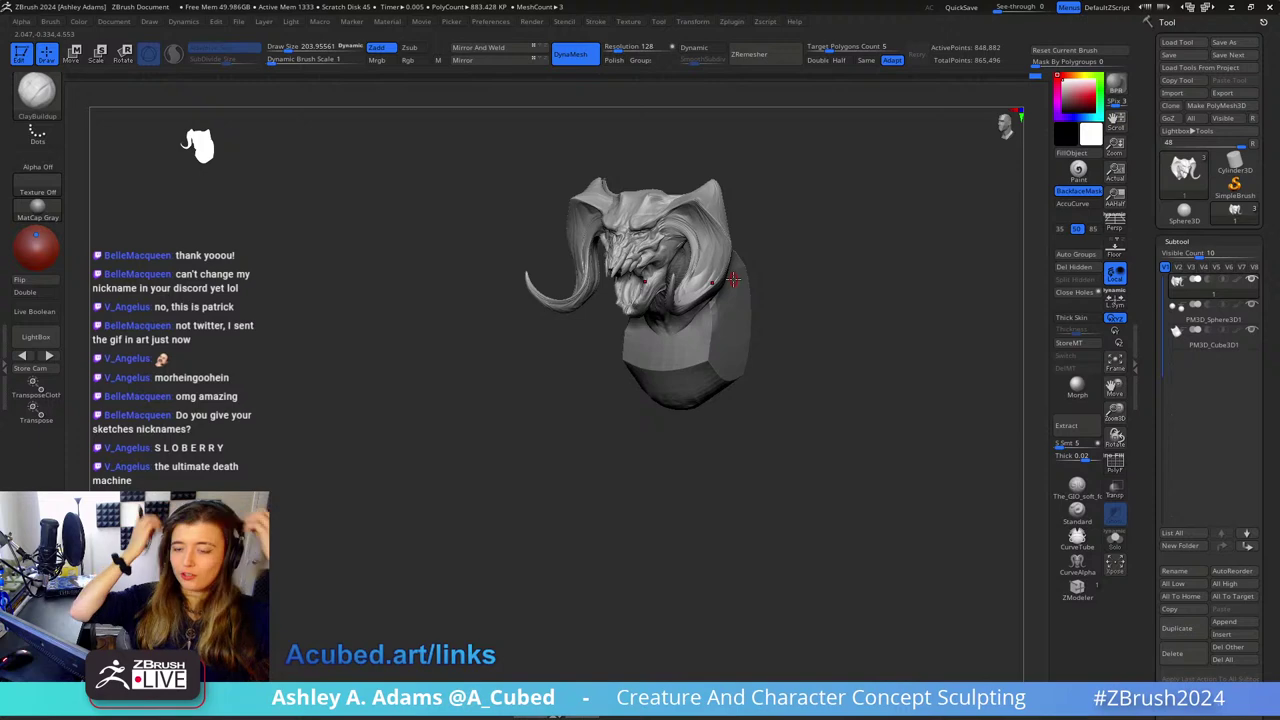
# Step: Try a brush stroke on the horn's outer edge near its upper bend, and undo it
pyautogui.moveTo(700, 163)
pyautogui.mouseDown(button='right')
pyautogui.moveTo(737, 271)
pyautogui.moveTo(714, 229)
pyautogui.mouseUp(button='right')
pyautogui.press('s')
pyautogui.press('s')
pyautogui.moveTo(714, 229); pyautogui.dragTo(682, 228)
pyautogui.keyDown('ctrl'); pyautogui.moveTo(723, 209); pyautogui.dragTo(720, 236, button='right'); pyautogui.keyUp('ctrl')
pyautogui.moveTo(720, 236)
pyautogui.mouseDown(button='right')
pyautogui.moveTo(686, 194)
pyautogui.moveTo(729, 238)
pyautogui.mouseUp(button='right')
pyautogui.press('b')
pyautogui.press('d')
pyautogui.press('s')
pyautogui.hotkey('ctrl', 'z')
# Step: Choose the MAHcut Mech A brush at a draw size of about 590
pyautogui.press('b')
pyautogui.press('m')
pyautogui.press('a')
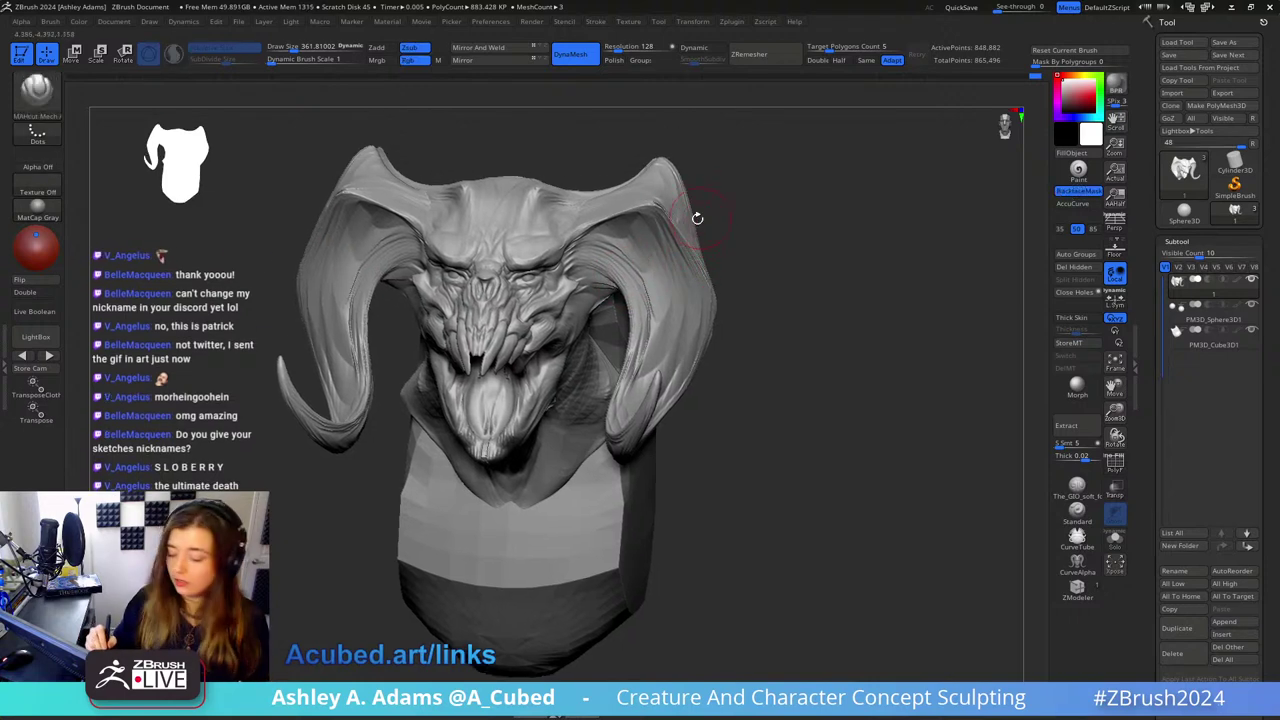
pyautogui.press('s')
pyautogui.moveTo(580, 237); pyautogui.dragTo(626, 237)
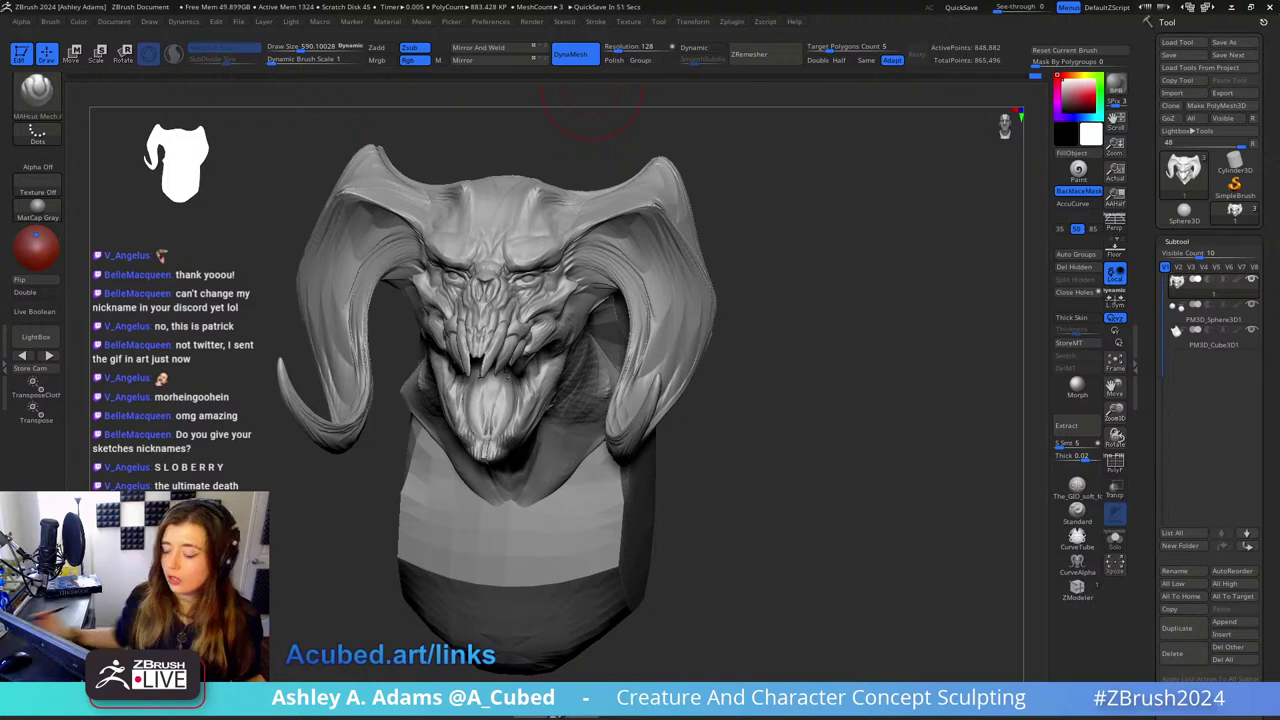
pyautogui.moveTo(808, 400)
pyautogui.mouseDown()
pyautogui.moveTo(749, 329)
pyautogui.moveTo(762, 348)
pyautogui.mouseUp()
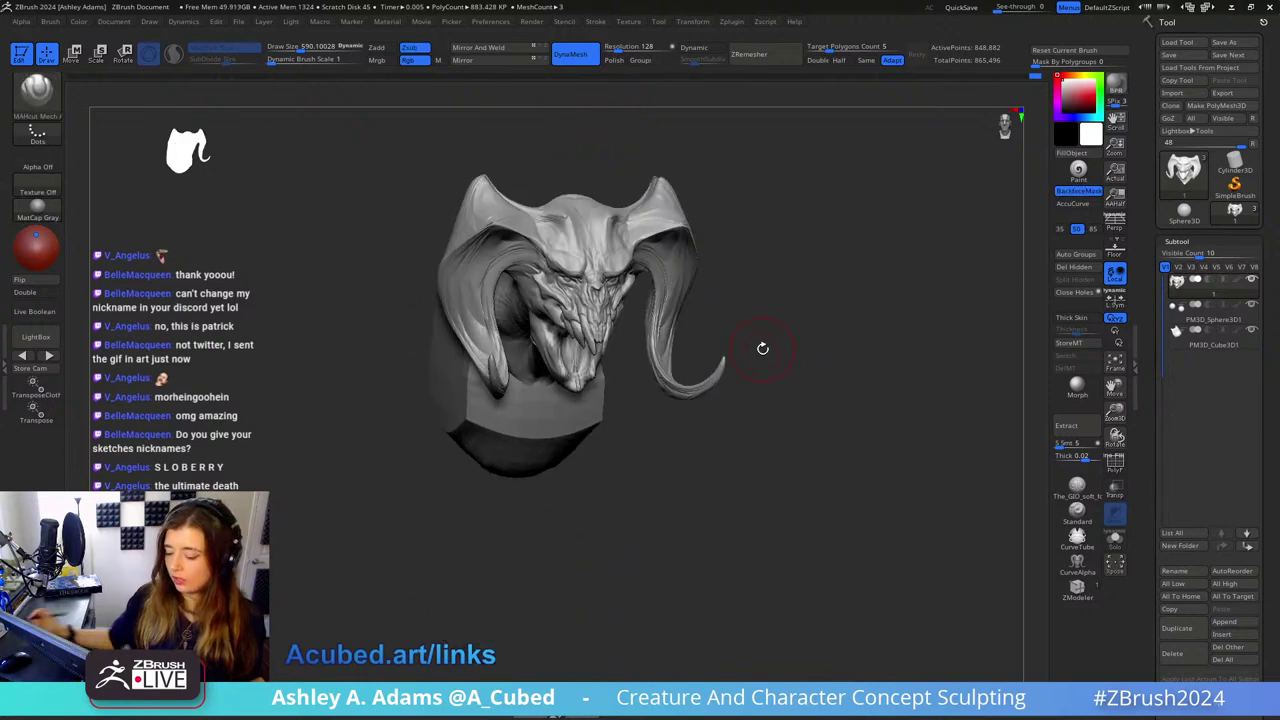
# Step: Bring up the robed dragon sculpture tool, frame the full figure and examine it from several sides
pyautogui.click(1232, 46)
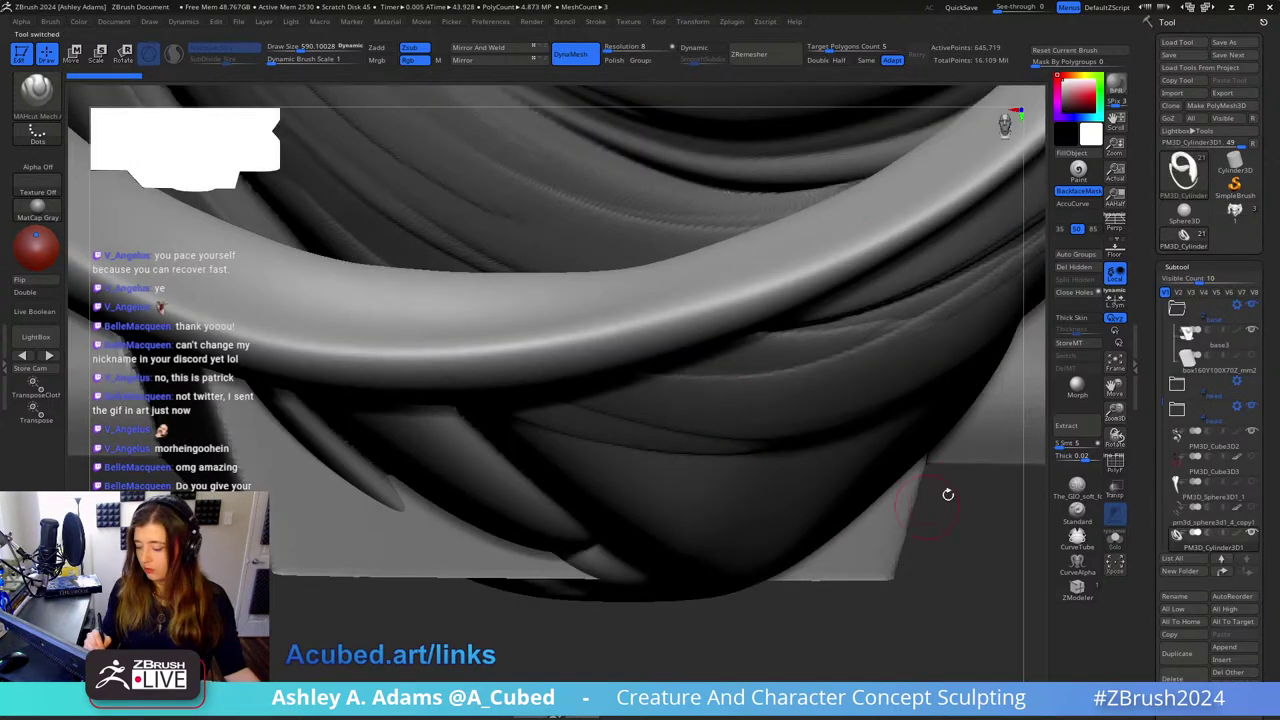
pyautogui.click(1116, 362)
pyautogui.moveTo(906, 500)
pyautogui.keyDown('ctrl'); pyautogui.mouseDown(button='right')
pyautogui.moveTo(863, 391)
pyautogui.moveTo(869, 423)
pyautogui.moveTo(840, 403)
pyautogui.moveTo(829, 430)
pyautogui.mouseUp(button='right'); pyautogui.keyUp('ctrl')
pyautogui.moveTo(829, 429)
pyautogui.mouseDown()
pyautogui.moveTo(894, 395)
pyautogui.moveTo(846, 394)
pyautogui.moveTo(855, 384)
pyautogui.moveTo(912, 379)
pyautogui.moveTo(863, 384)
pyautogui.moveTo(909, 334)
pyautogui.mouseUp()
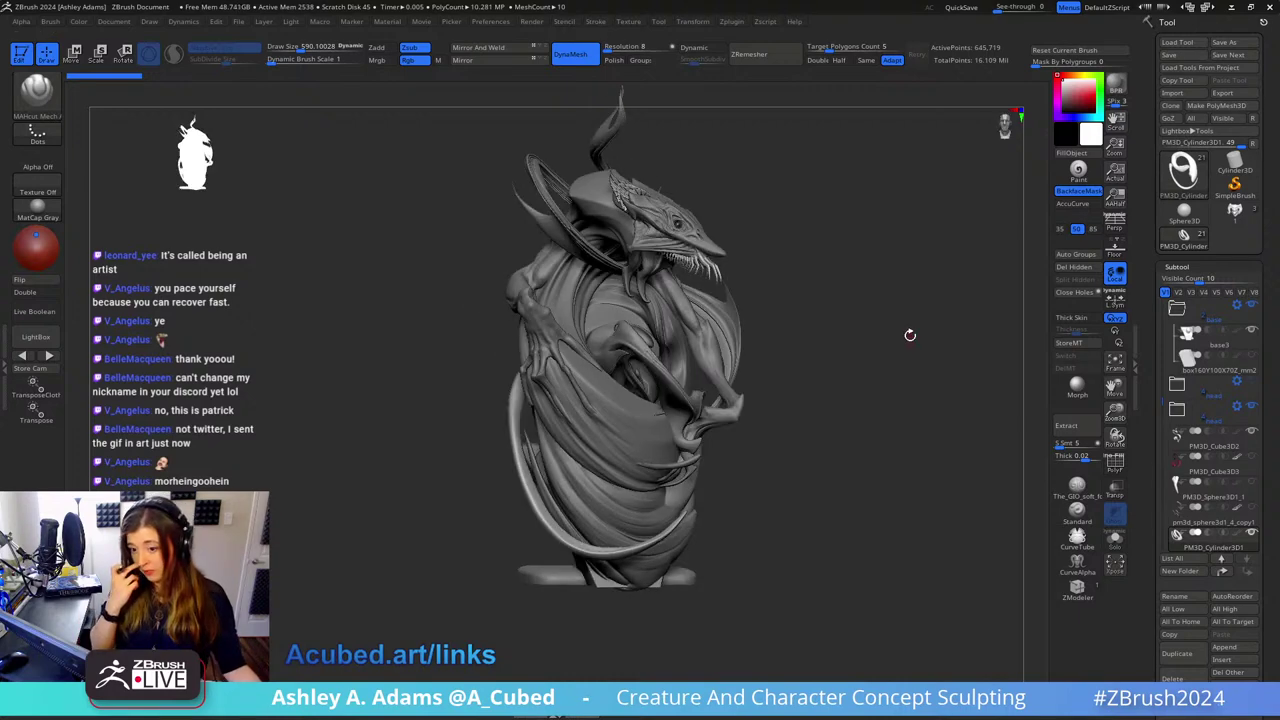
pyautogui.moveTo(840, 360)
pyautogui.mouseDown()
pyautogui.moveTo(894, 357)
pyautogui.moveTo(846, 377)
pyautogui.moveTo(886, 409)
pyautogui.moveTo(854, 389)
pyautogui.moveTo(895, 383)
pyautogui.moveTo(910, 396)
pyautogui.moveTo(856, 405)
pyautogui.moveTo(887, 421)
pyautogui.mouseUp()
pyautogui.moveTo(844, 432)
pyautogui.mouseDown()
pyautogui.moveTo(872, 420)
pyautogui.moveTo(873, 387)
pyautogui.moveTo(823, 372)
pyautogui.moveTo(876, 352)
pyautogui.moveTo(811, 429)
pyautogui.moveTo(870, 428)
pyautogui.moveTo(833, 393)
pyautogui.moveTo(786, 434)
pyautogui.moveTo(846, 431)
pyautogui.moveTo(839, 387)
pyautogui.moveTo(815, 410)
pyautogui.moveTo(820, 391)
pyautogui.moveTo(851, 432)
pyautogui.mouseUp()
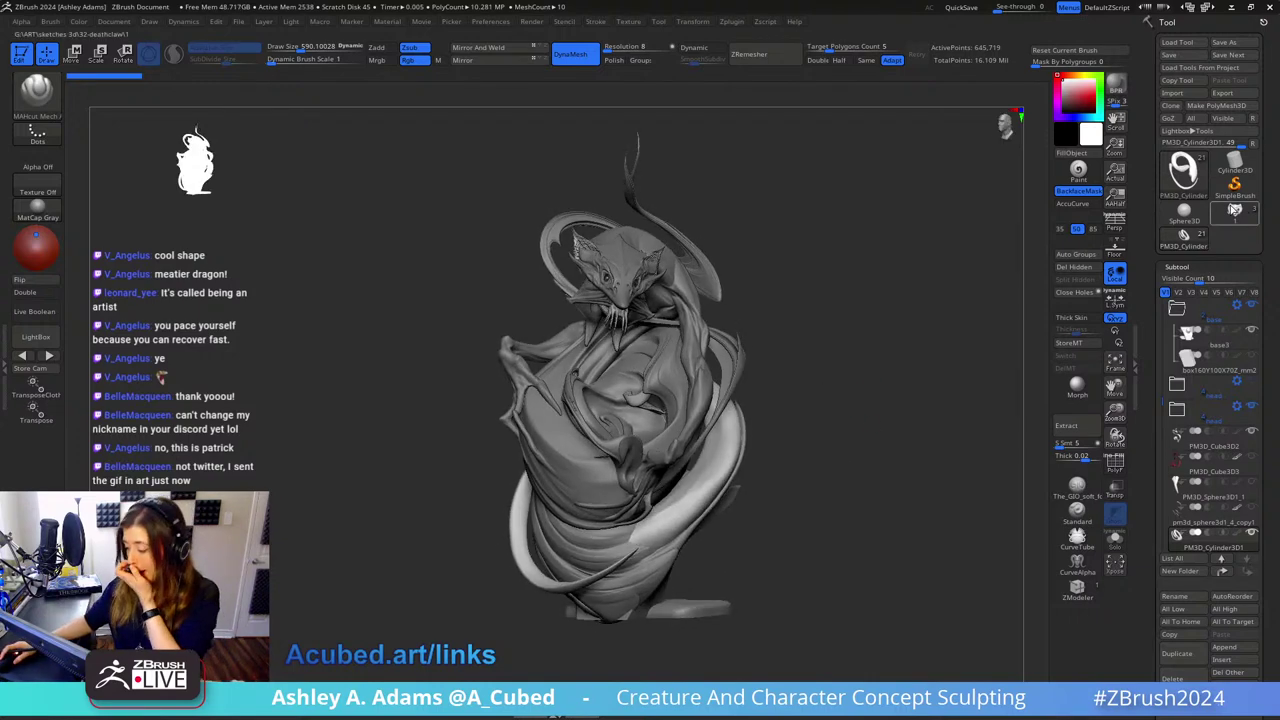
# Step: Return to the horned bust tool, select the torso block subtool and choose Male Full Arm from the IMM BParts brush
pyautogui.click(1234, 210)
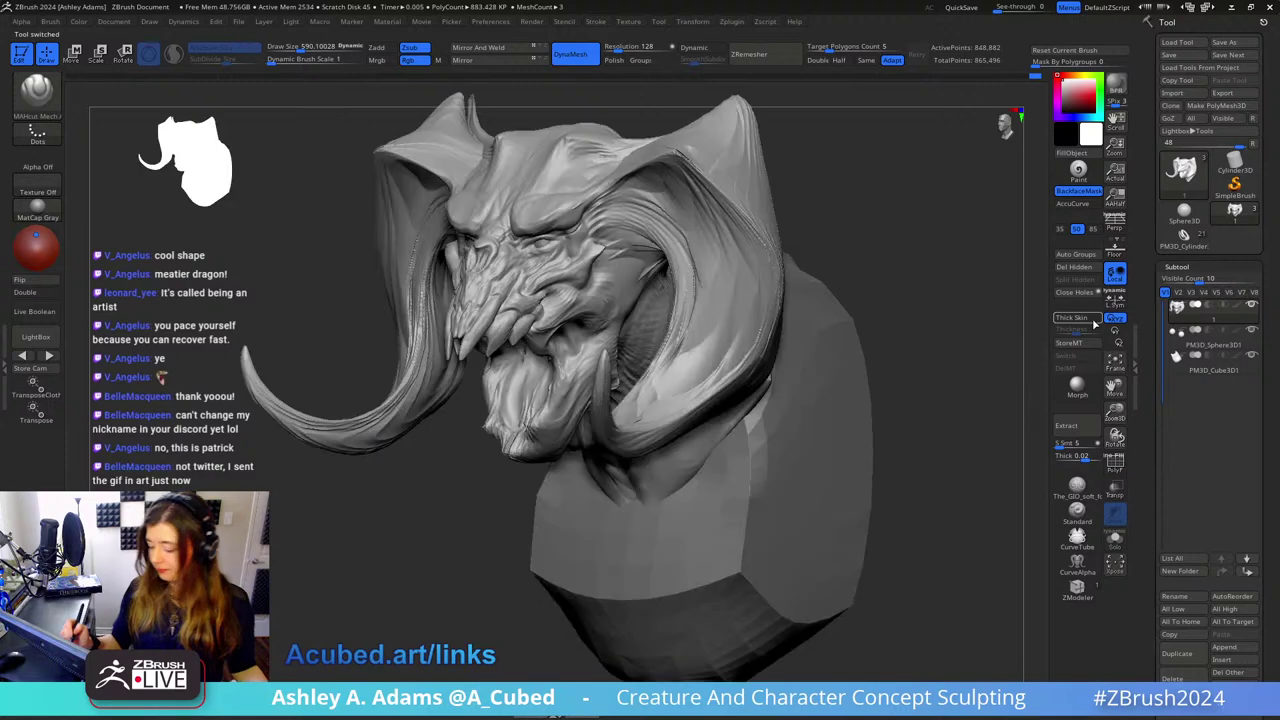
pyautogui.moveTo(762, 435)
pyautogui.keyDown('ctrl'); pyautogui.mouseDown(button='right')
pyautogui.moveTo(826, 363)
pyautogui.moveTo(772, 380)
pyautogui.moveTo(758, 357)
pyautogui.moveTo(763, 423)
pyautogui.moveTo(734, 286)
pyautogui.mouseUp(button='right'); pyautogui.keyUp('ctrl')
pyautogui.keyDown('alt'); pyautogui.click(741, 403); pyautogui.keyUp('alt')
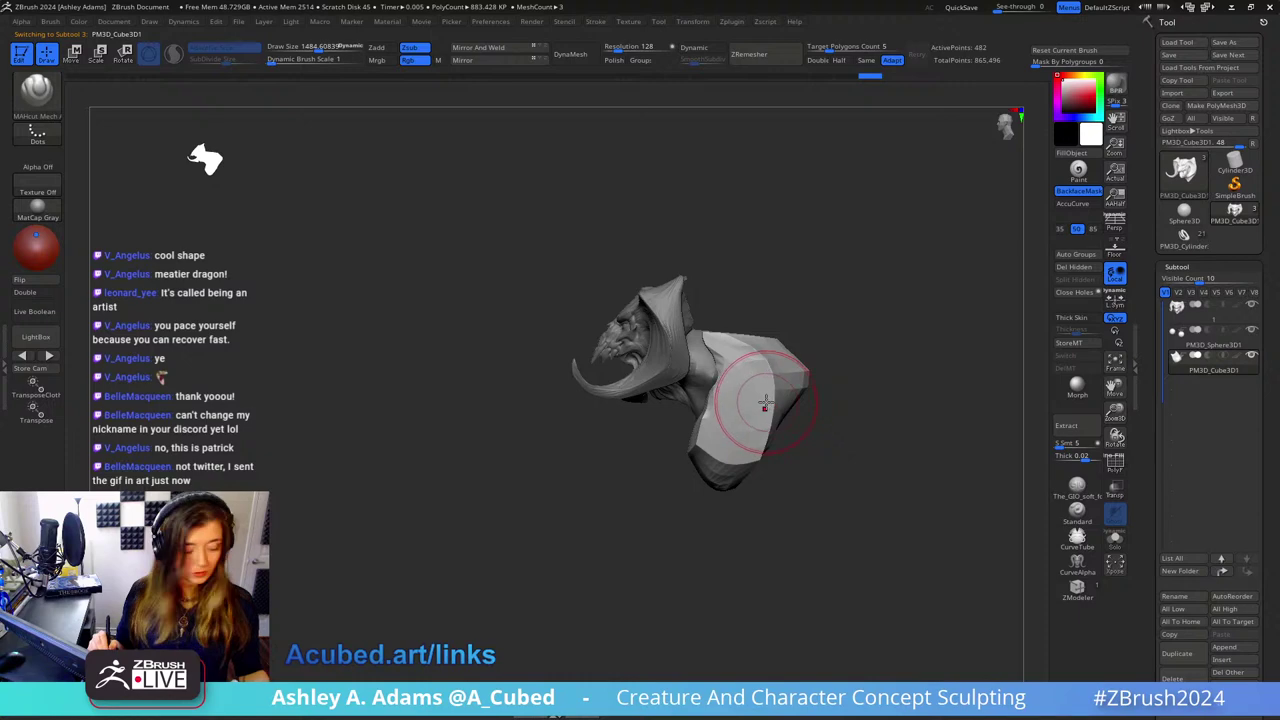
pyautogui.press('b')
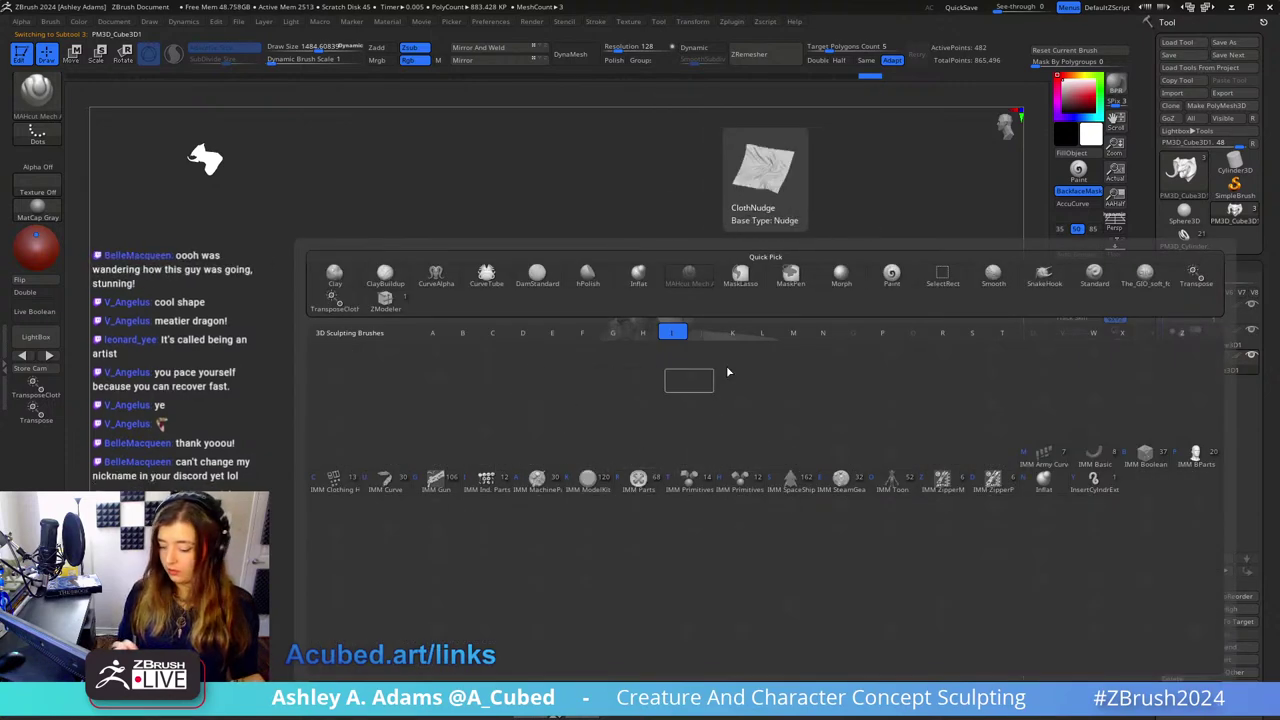
pyautogui.click(1195, 456)
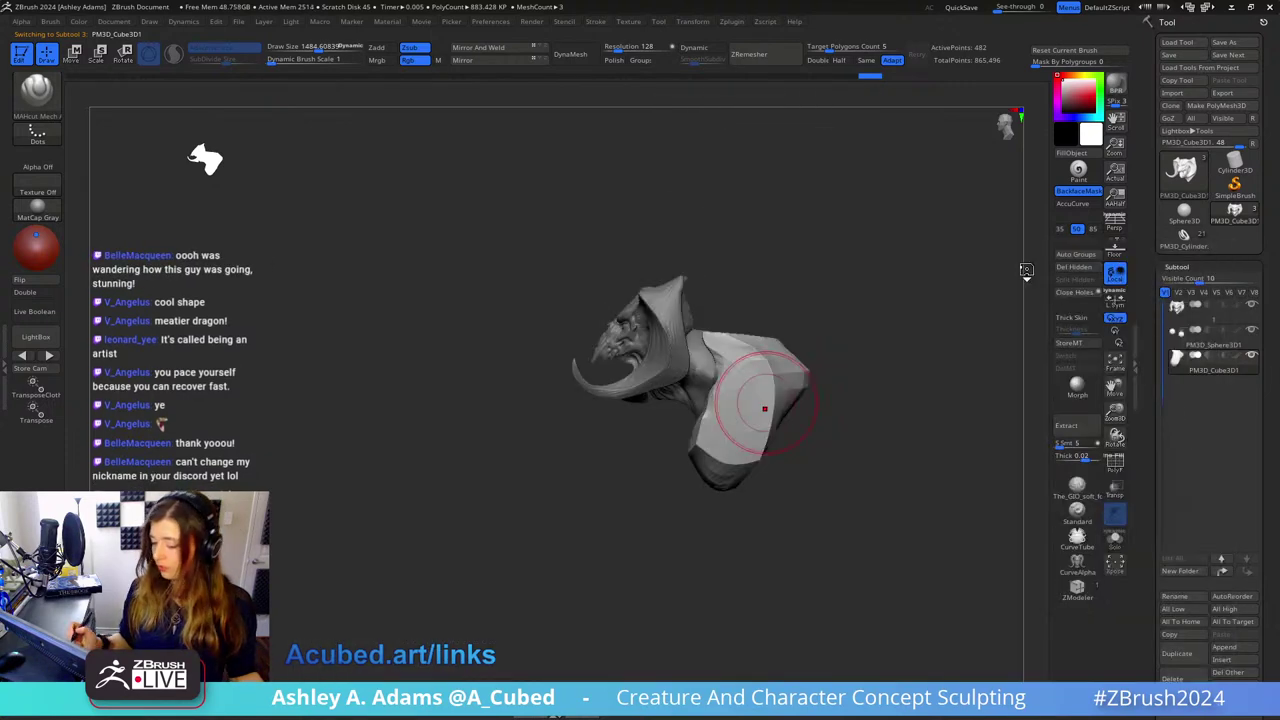
pyautogui.moveTo(1029, 452); pyautogui.dragTo(1054, 311)
pyautogui.moveTo(1028, 549); pyautogui.dragTo(1031, 462)
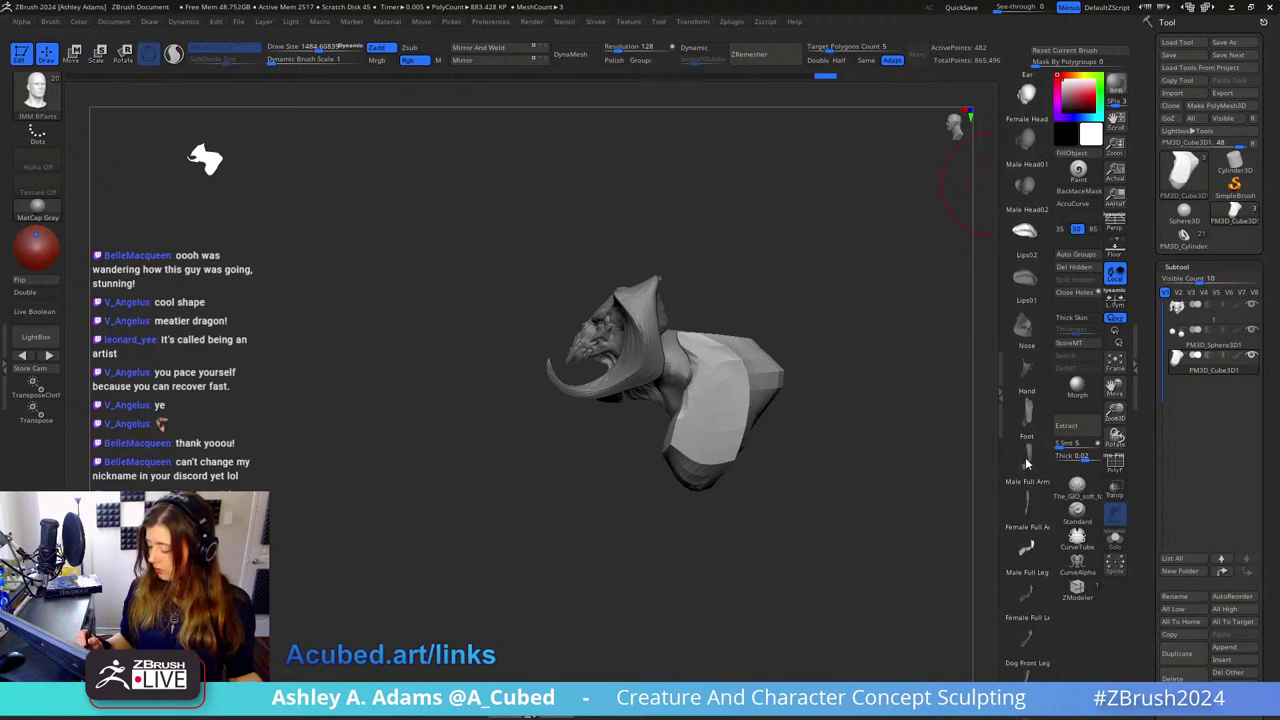
# Step: Insert the Male Full Arm mesh at the shoulder of the torso block and adjust its position
pyautogui.moveTo(697, 442)
pyautogui.mouseDown()
pyautogui.moveTo(690, 505)
pyautogui.moveTo(708, 543)
pyautogui.mouseUp()
pyautogui.keyDown('alt'); pyautogui.moveTo(703, 432); pyautogui.dragTo(720, 400); pyautogui.keyUp('alt')
pyautogui.moveTo(800, 352)
pyautogui.mouseDown()
pyautogui.moveTo(847, 351)
pyautogui.moveTo(792, 358)
pyautogui.mouseUp()
pyautogui.moveTo(748, 402); pyautogui.dragTo(721, 427)
pyautogui.moveTo(890, 400); pyautogui.dragTo(811, 341)
pyautogui.press('q')
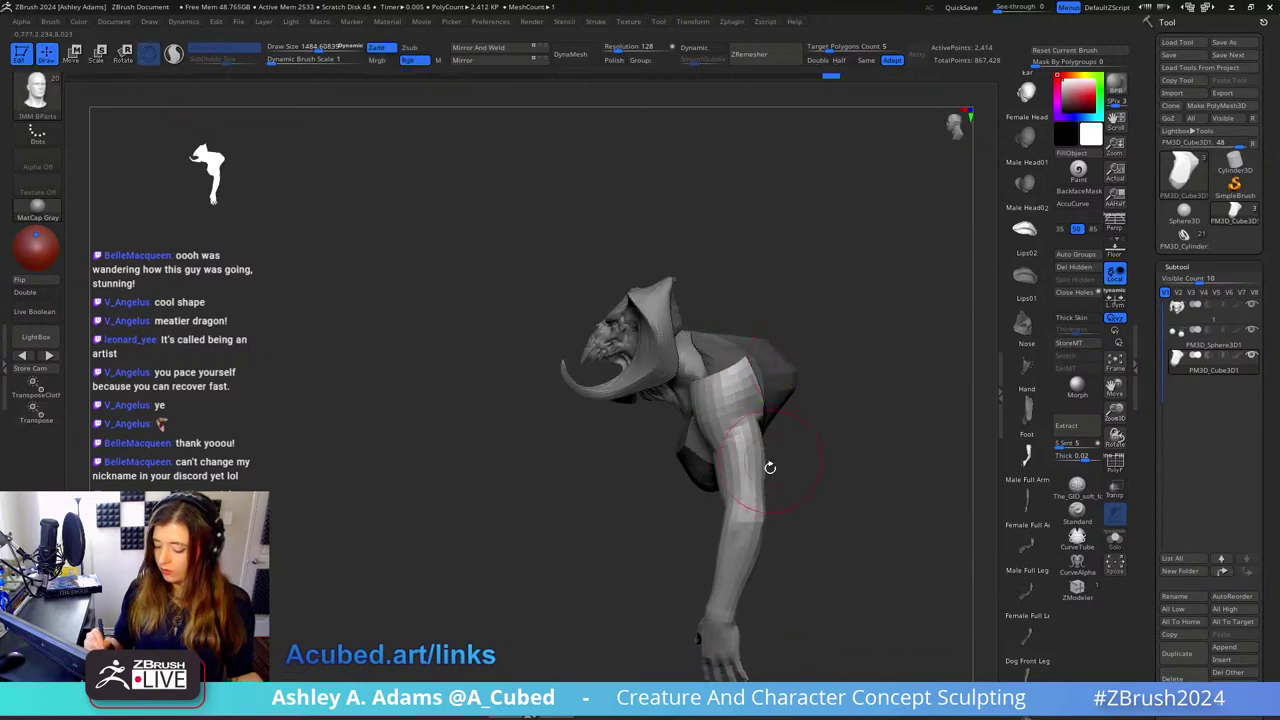
# Step: Move the torso and arm up behind the head and rotate them backward by about 22 degrees
pyautogui.moveTo(769, 466)
pyautogui.keyDown('ctrl'); pyautogui.mouseDown(button='right')
pyautogui.moveTo(789, 326)
pyautogui.moveTo(830, 388)
pyautogui.mouseUp(button='right'); pyautogui.keyUp('ctrl')
pyautogui.press('w')
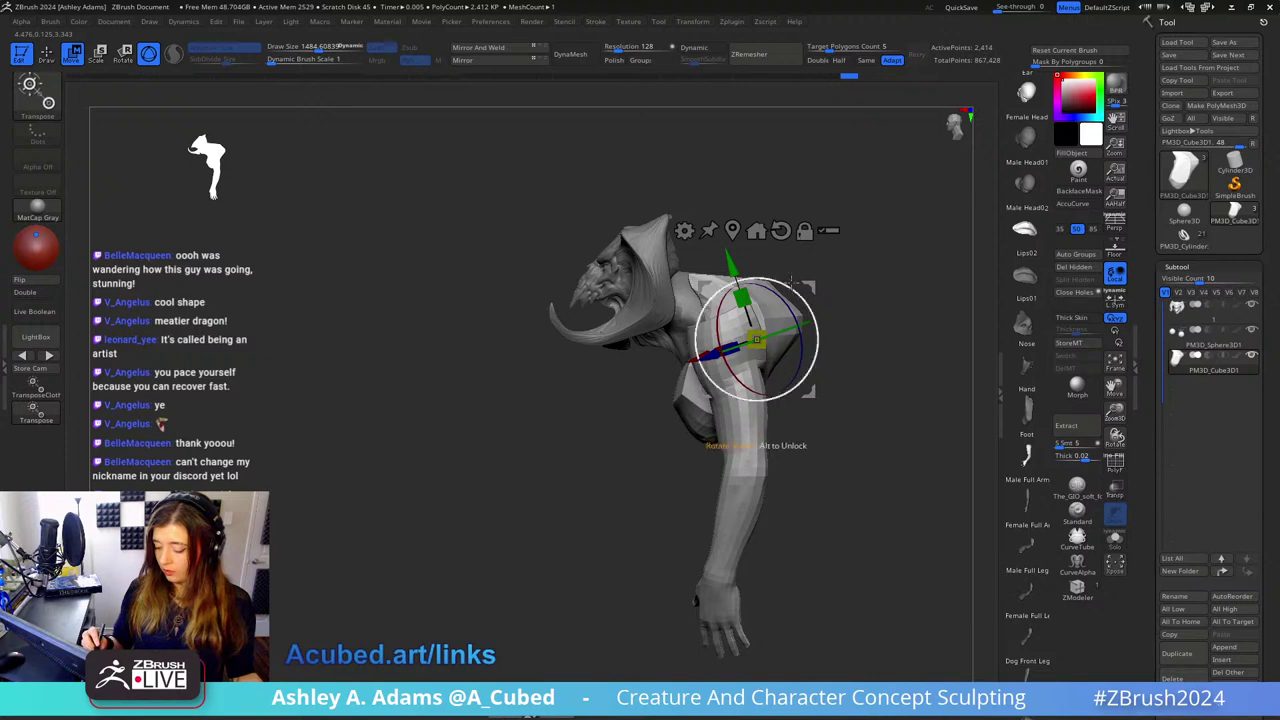
pyautogui.moveTo(812, 289)
pyautogui.mouseDown()
pyautogui.moveTo(804, 326)
pyautogui.moveTo(826, 250)
pyautogui.mouseUp()
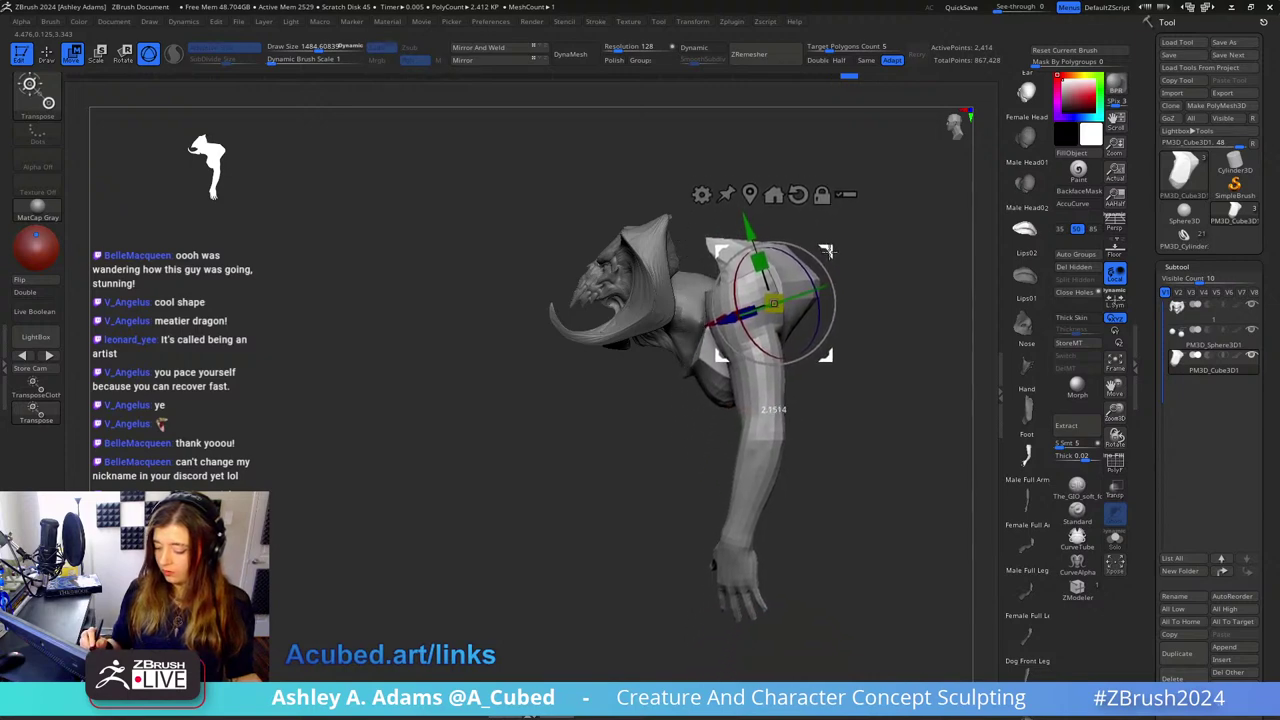
pyautogui.moveTo(825, 326); pyautogui.dragTo(839, 309)
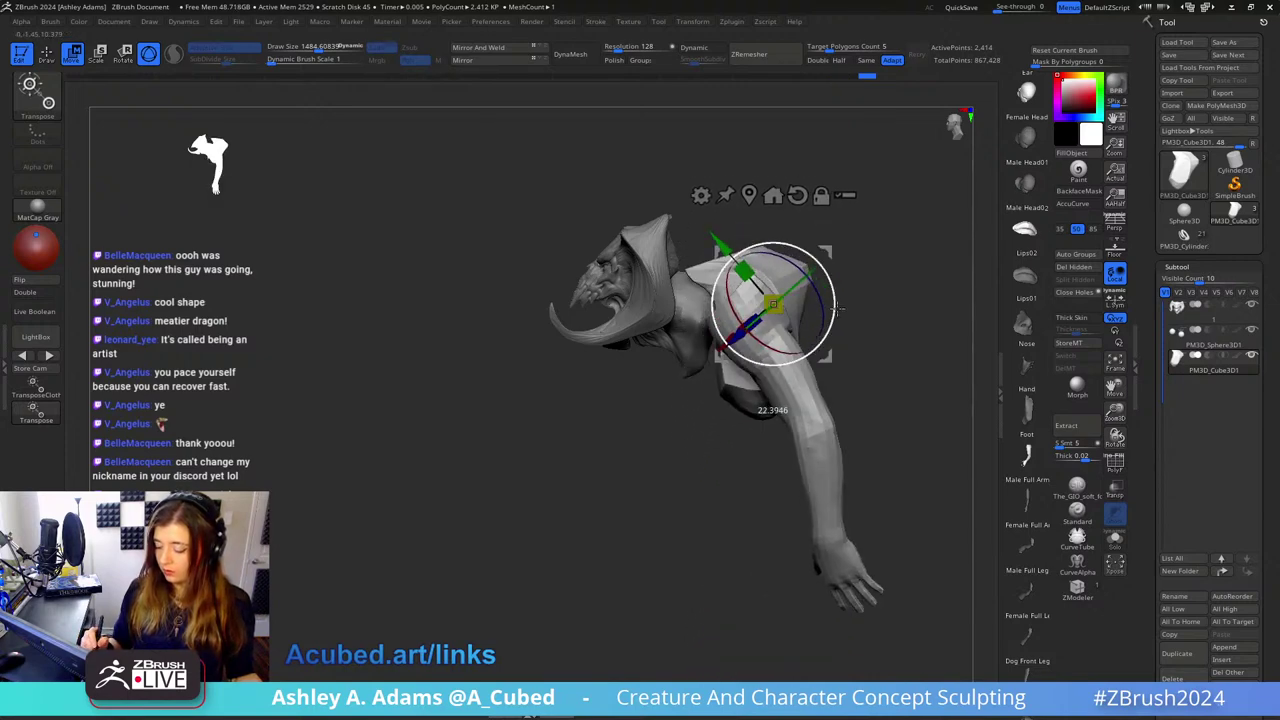
pyautogui.press('q')
# Step: Select the creature head subtool and pull its neck toward the torso with SnakeHook at draw sizes of about 2620 and 1873
pyautogui.keyDown('alt'); pyautogui.click(704, 313); pyautogui.keyUp('alt')
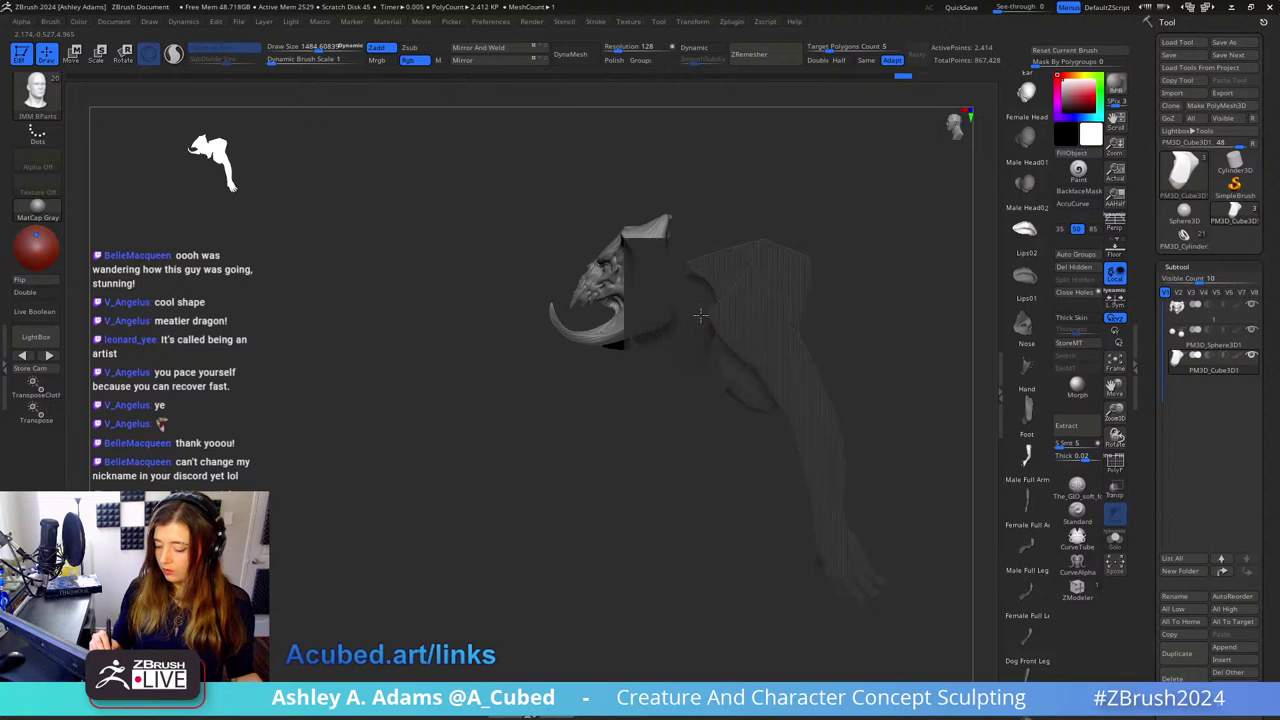
pyautogui.press('b')
pyautogui.press('s')
pyautogui.press('h')
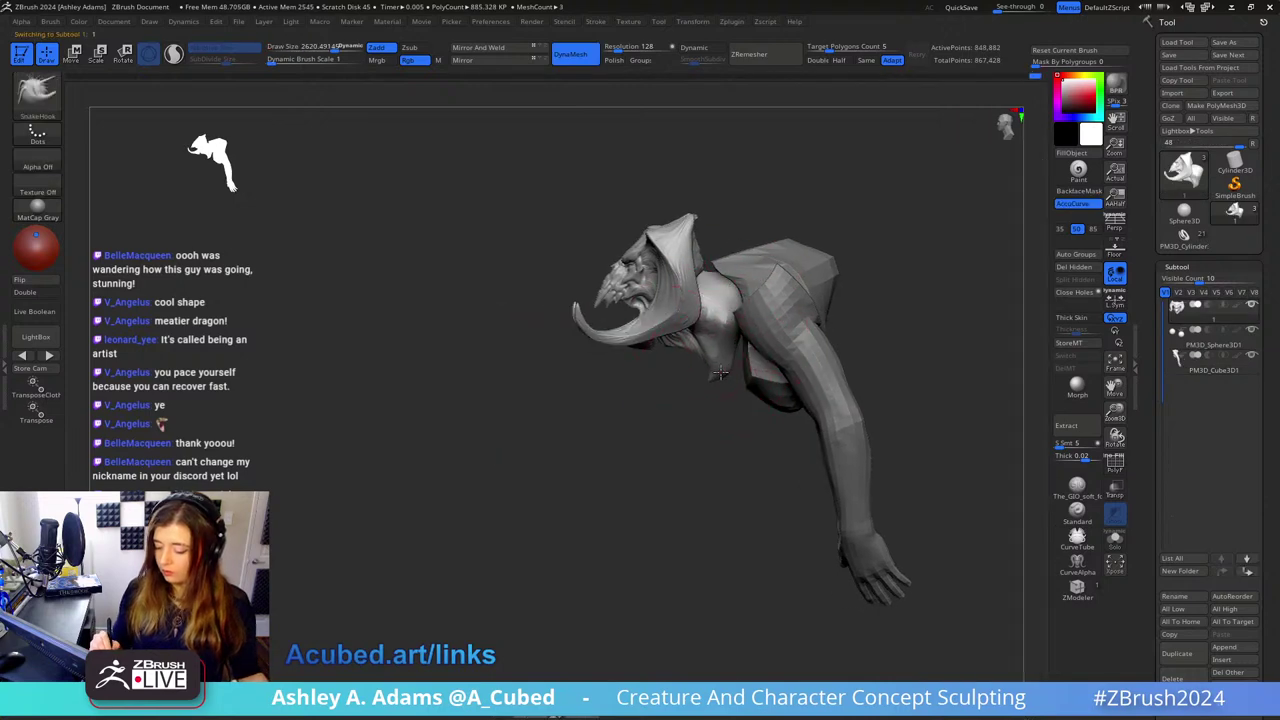
pyautogui.moveTo(735, 288); pyautogui.dragTo(738, 278)
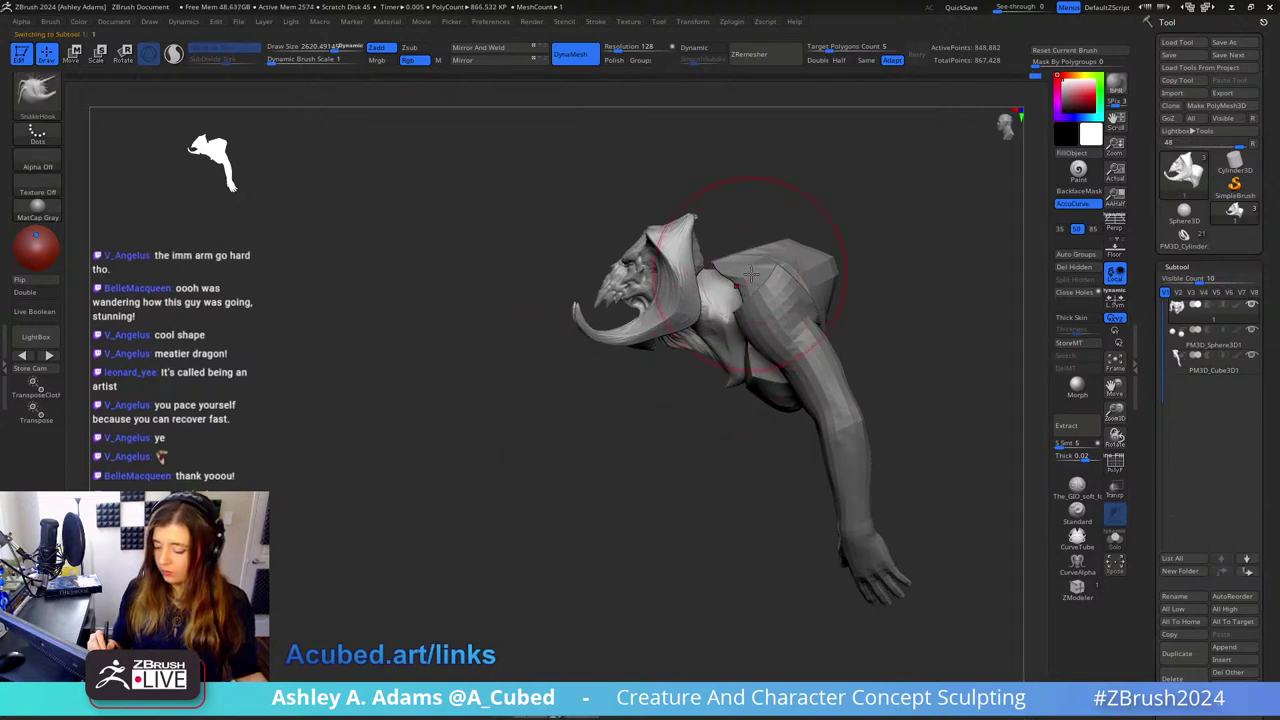
pyautogui.moveTo(636, 347); pyautogui.dragTo(654, 347, button='right')
pyautogui.press('space')
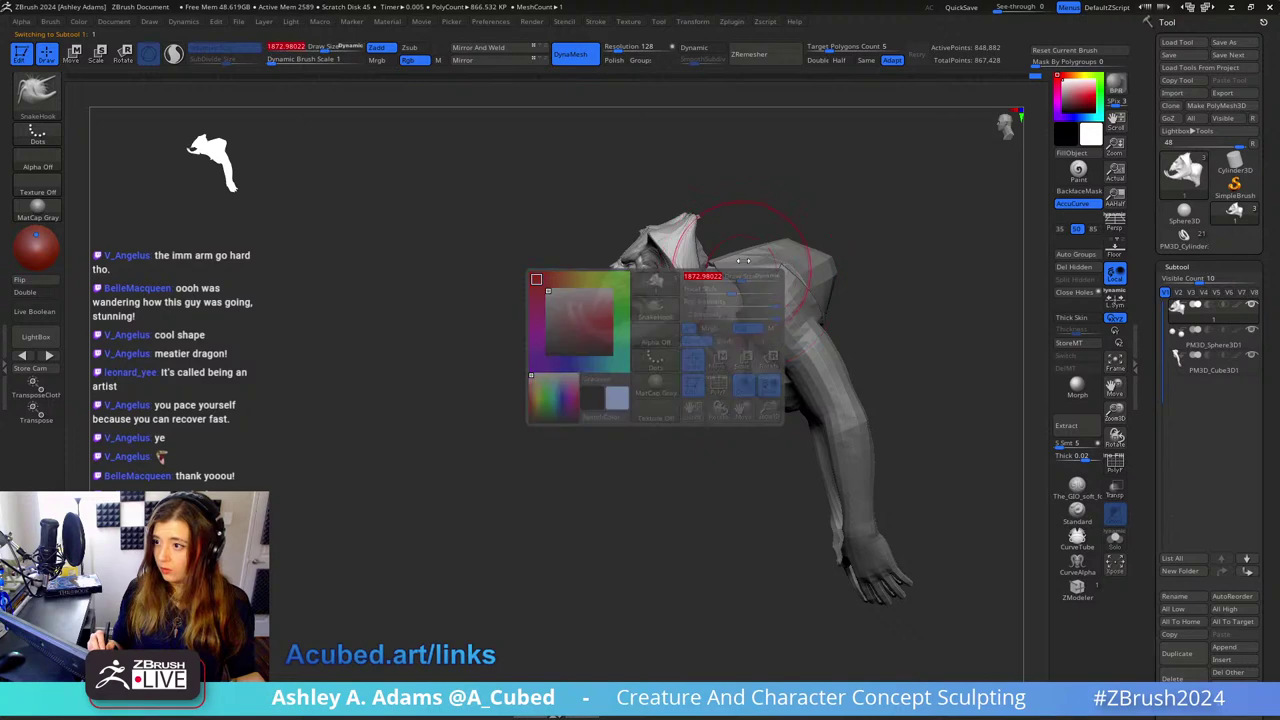
pyautogui.moveTo(740, 277); pyautogui.dragTo(725, 282)
pyautogui.moveTo(739, 257)
pyautogui.mouseDown(button='right')
pyautogui.moveTo(730, 249)
pyautogui.moveTo(751, 195)
pyautogui.moveTo(754, 238)
pyautogui.mouseUp(button='right')
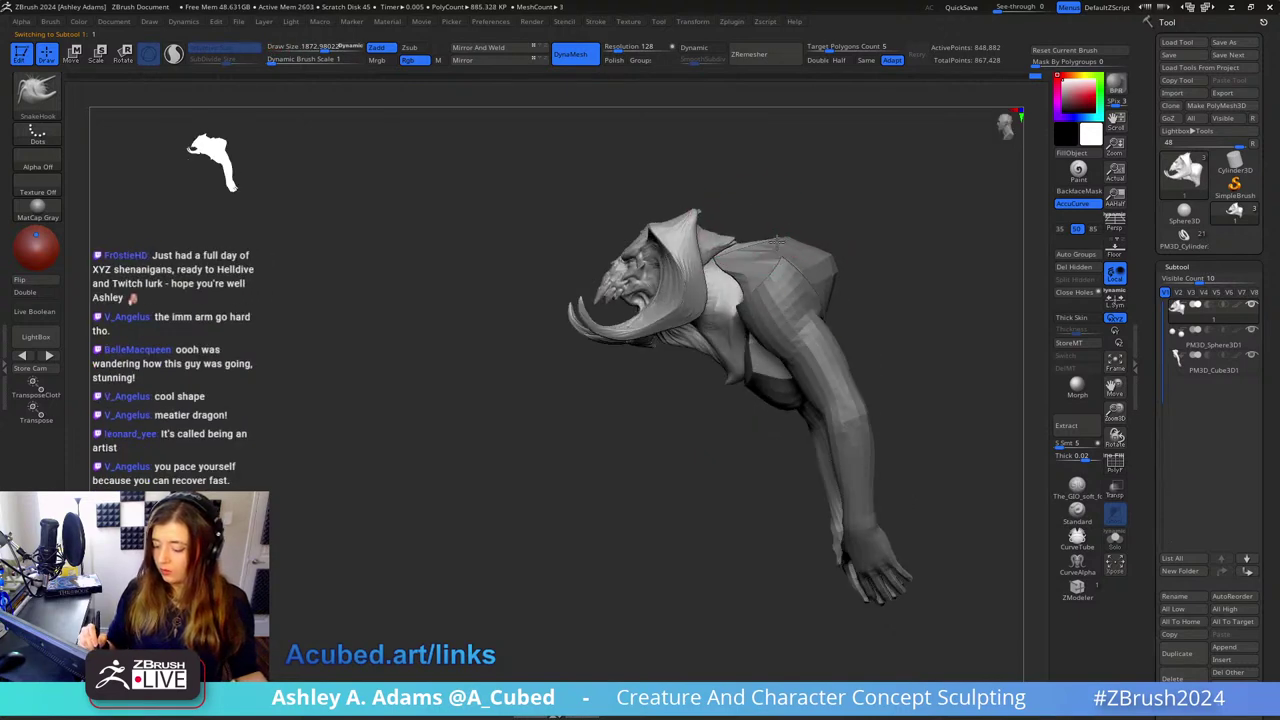
# Step: Select the combined torso and arms subtool, hide the torso block and split it off as its own subtool
pyautogui.moveTo(719, 312)
pyautogui.mouseDown(button='right')
pyautogui.moveTo(710, 328)
pyautogui.moveTo(685, 255)
pyautogui.mouseUp(button='right')
pyautogui.keyDown('alt'); pyautogui.click(666, 308); pyautogui.keyUp('alt')
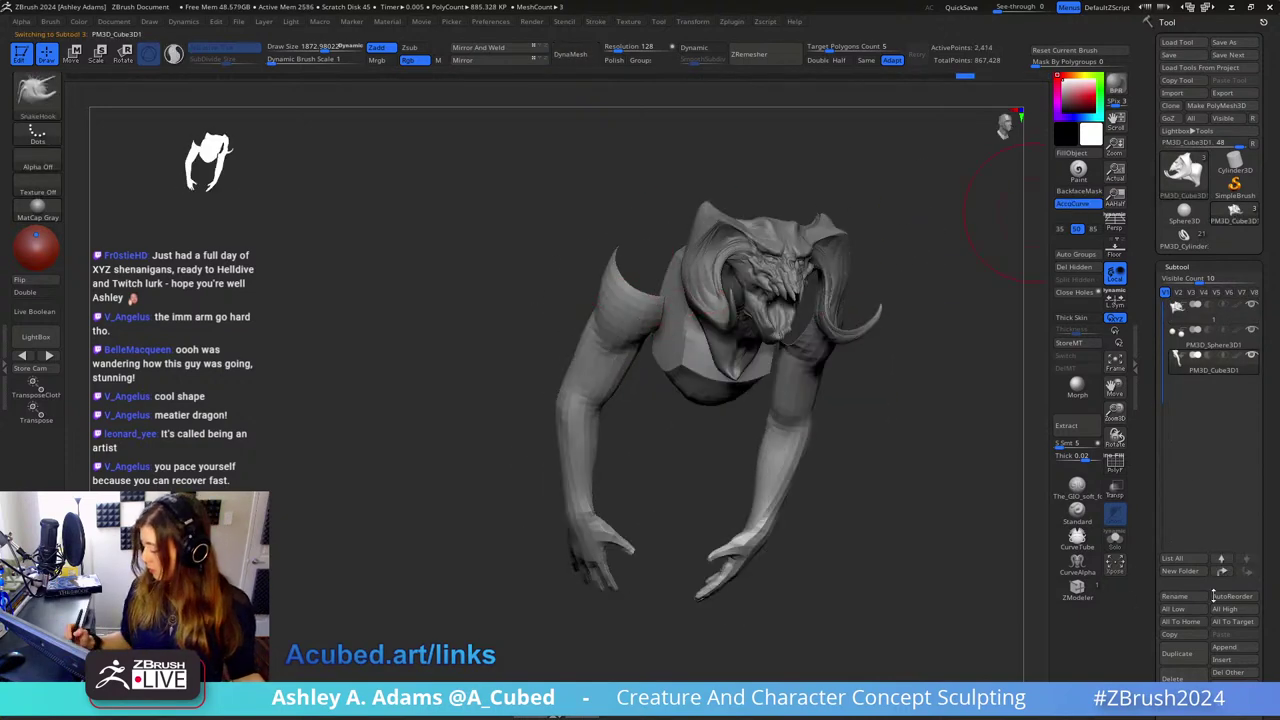
pyautogui.keyDown('ctrl'); pyautogui.keyDown('shift'); pyautogui.click(792, 428); pyautogui.keyUp('shift'); pyautogui.keyUp('ctrl')
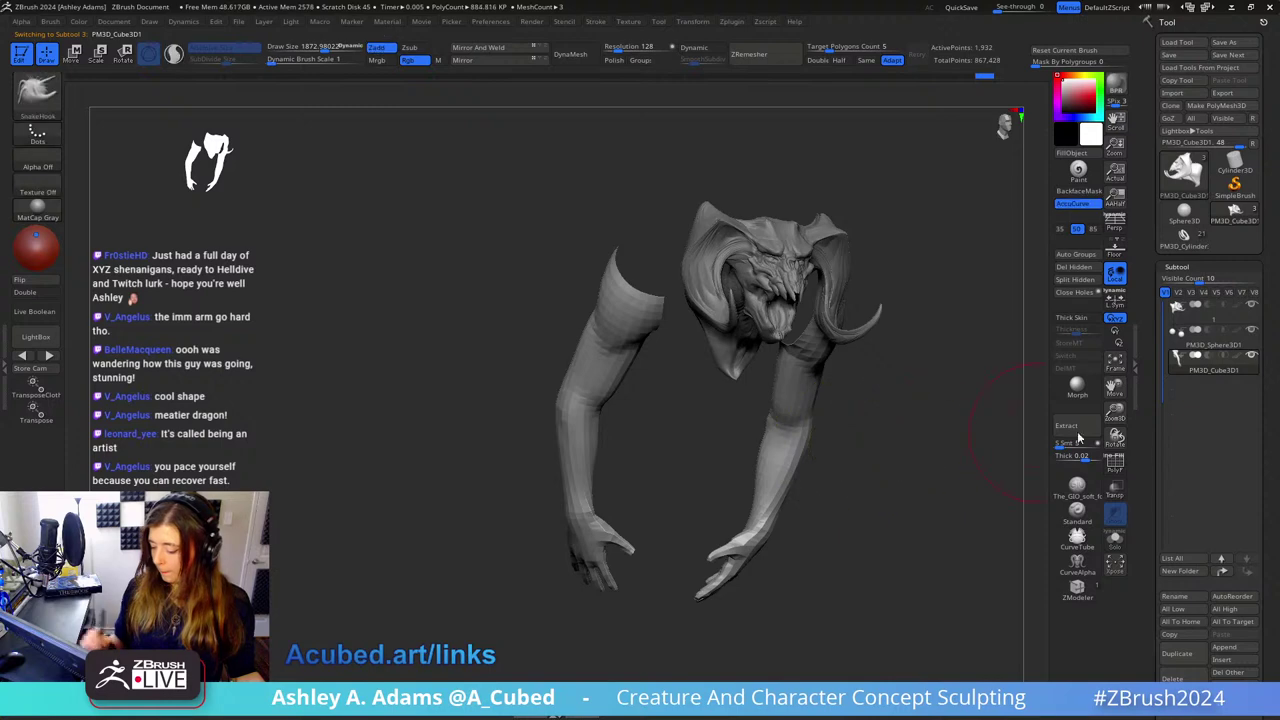
pyautogui.click(1090, 281)
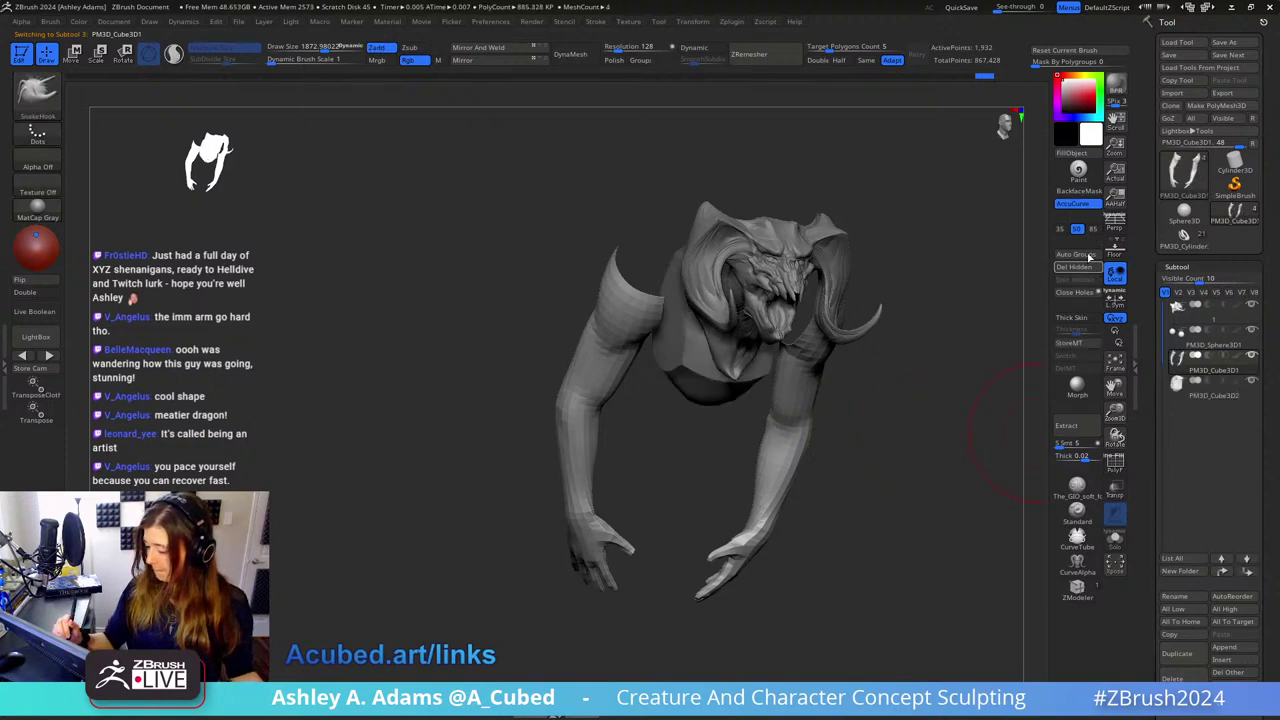
# Step: Shape the shoulder ends of the arms toward the torso with SnakeHook at draw sizes of about 2409 and 2514
pyautogui.moveTo(886, 322); pyautogui.dragTo(686, 254, button='right')
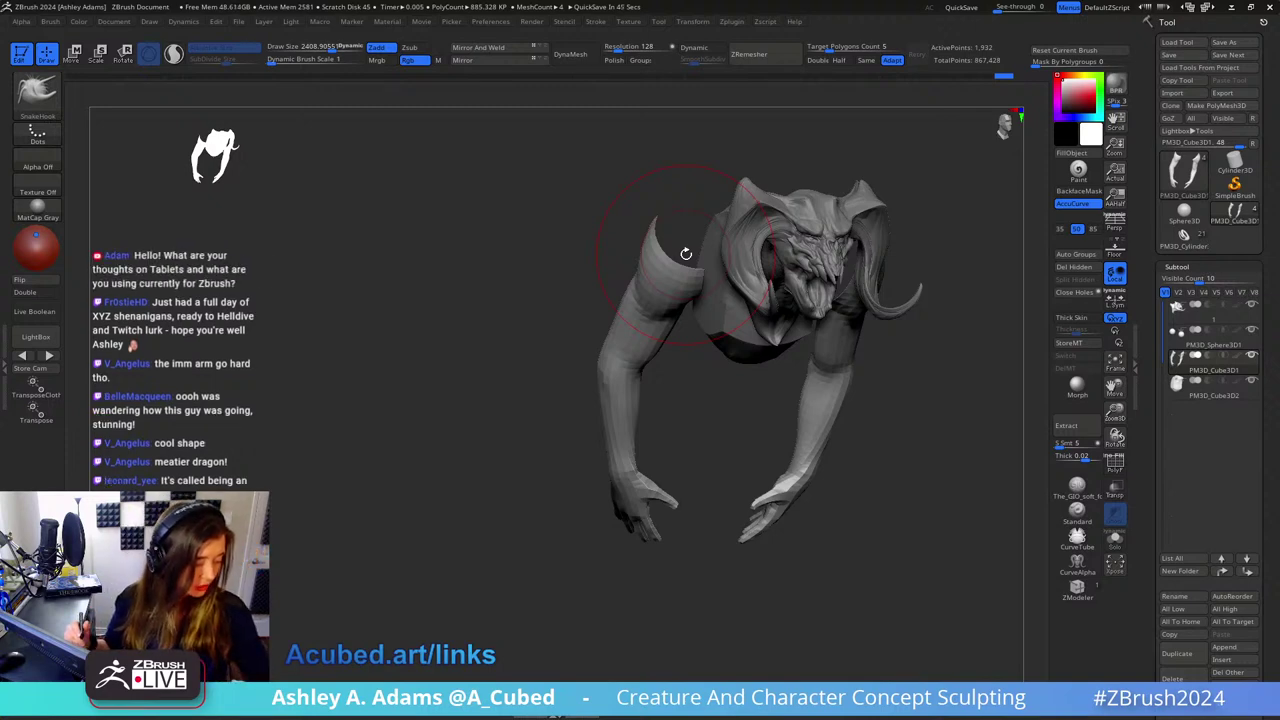
pyautogui.moveTo(921, 146)
pyautogui.mouseDown()
pyautogui.moveTo(703, 177)
pyautogui.moveTo(690, 205)
pyautogui.moveTo(710, 220)
pyautogui.moveTo(712, 262)
pyautogui.mouseUp()
pyautogui.press('space')
pyautogui.moveTo(570, 280)
pyautogui.mouseDown()
pyautogui.moveTo(771, 280)
pyautogui.moveTo(760, 255)
pyautogui.mouseUp()
pyautogui.moveTo(540, 255); pyautogui.dragTo(747, 263)
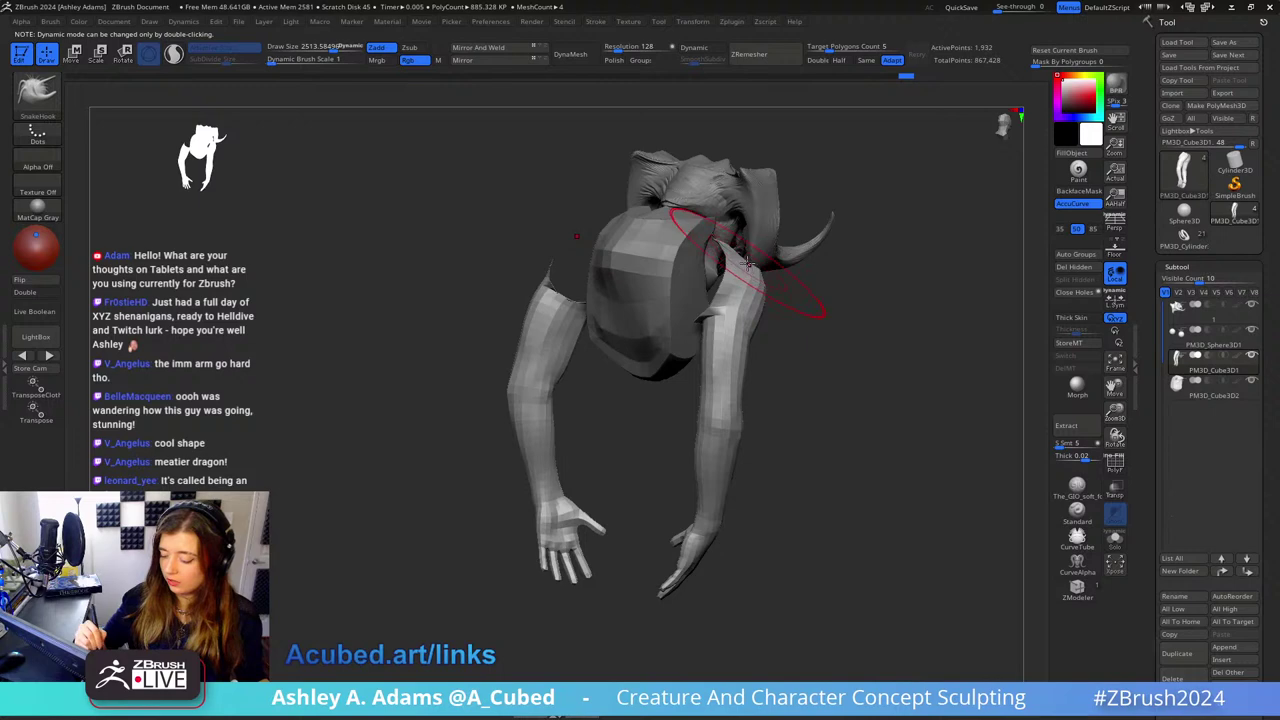
# Step: Bend the elbows outward with SnakeHook at a draw size of about 3877
pyautogui.press('space')
pyautogui.moveTo(676, 357); pyautogui.dragTo(706, 357)
pyautogui.moveTo(711, 419); pyautogui.dragTo(738, 420)
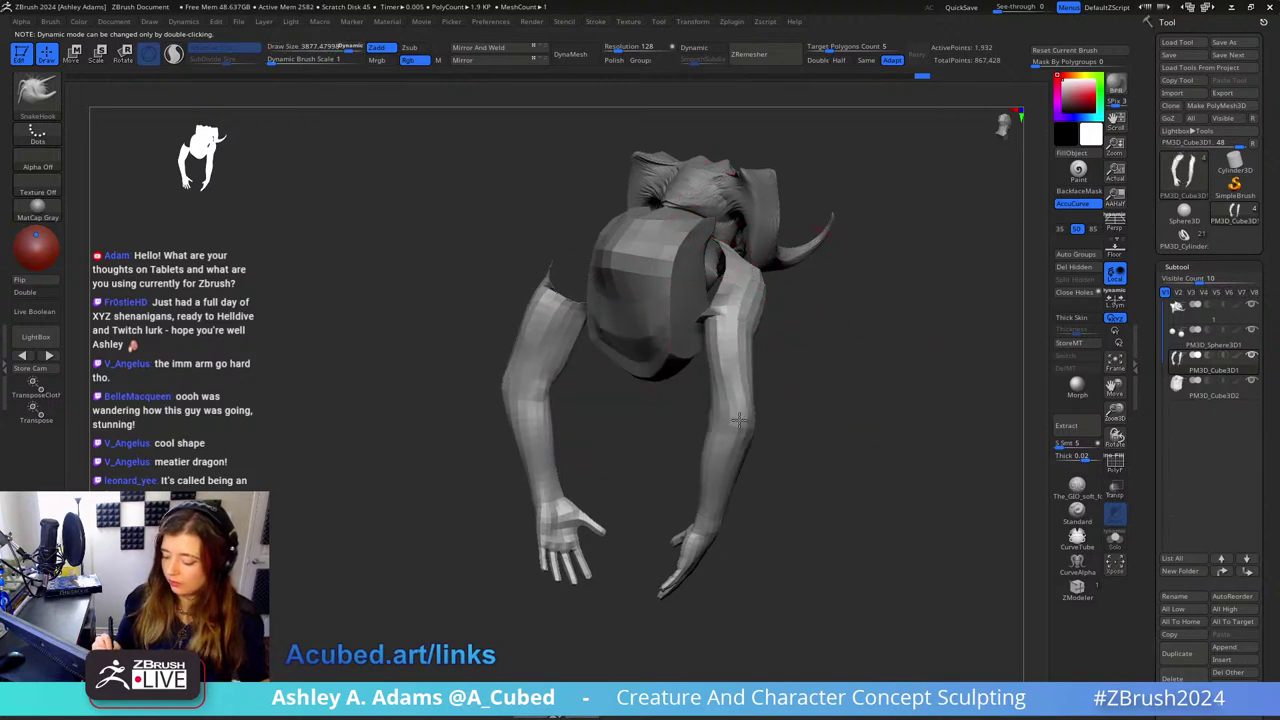
# Step: Mask the arms down to the wrists, leaving the hands free, and place the transform gizmo at the wrist
pyautogui.moveTo(838, 347); pyautogui.dragTo(771, 360)
pyautogui.keyDown('alt'); pyautogui.moveTo(797, 429); pyautogui.dragTo(735, 322); pyautogui.keyUp('alt')
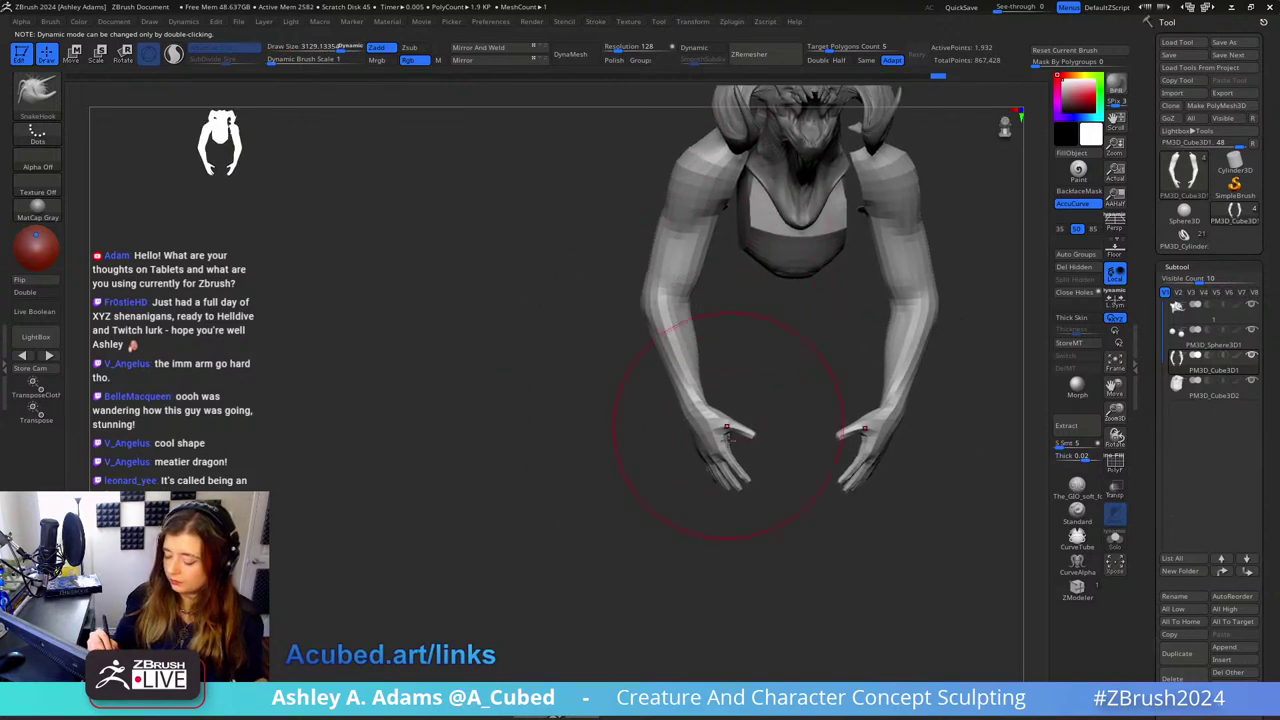
pyautogui.moveTo(699, 549)
pyautogui.keyDown('ctrl'); pyautogui.mouseDown()
pyautogui.moveTo(802, 447)
pyautogui.moveTo(591, 503)
pyautogui.moveTo(620, 530)
pyautogui.mouseUp(); pyautogui.keyUp('ctrl')
pyautogui.keyDown('ctrl'); pyautogui.click(714, 420); pyautogui.keyUp('ctrl')
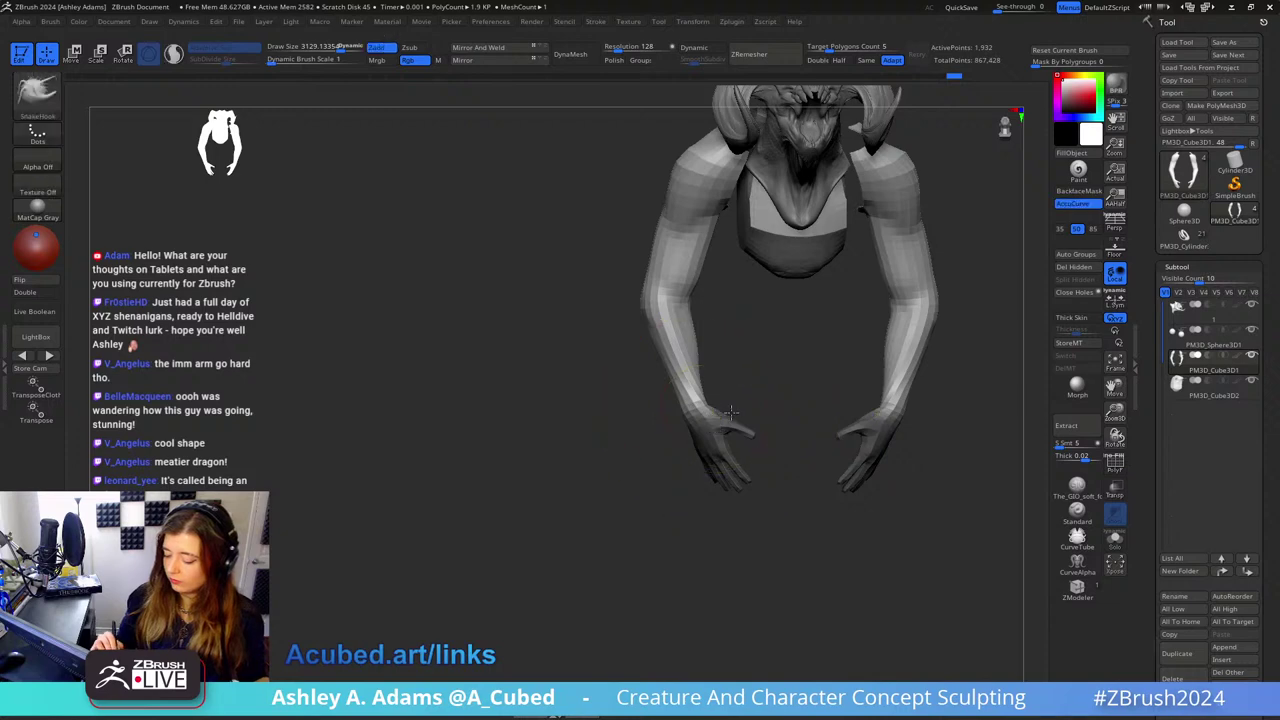
pyautogui.press('w')
pyautogui.moveTo(640, 400)
pyautogui.mouseDown()
pyautogui.moveTo(792, 392)
pyautogui.moveTo(741, 411)
pyautogui.moveTo(746, 432)
pyautogui.moveTo(722, 451)
pyautogui.mouseUp()
pyautogui.keyDown('alt'); pyautogui.click(697, 418); pyautogui.keyUp('alt')
pyautogui.keyDown('ctrl'); pyautogui.click(866, 351); pyautogui.keyUp('ctrl')
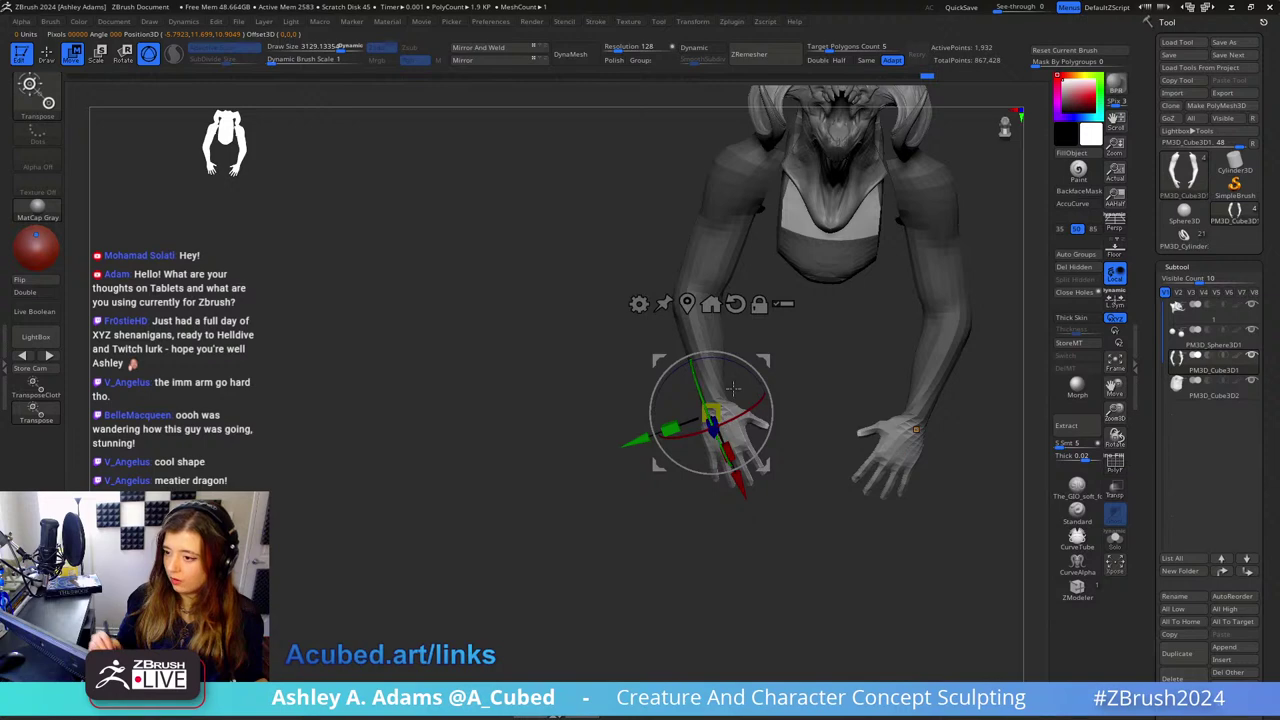
pyautogui.moveTo(985, 350); pyautogui.dragTo(734, 432)
pyautogui.hotkey('ctrl', 'z')
pyautogui.hotkey('ctrl', 'z')
# Step: Enlarge the unmasked hands and rotate them around the wrists with the gizmo
pyautogui.moveTo(734, 432); pyautogui.dragTo(743, 490, button='right')
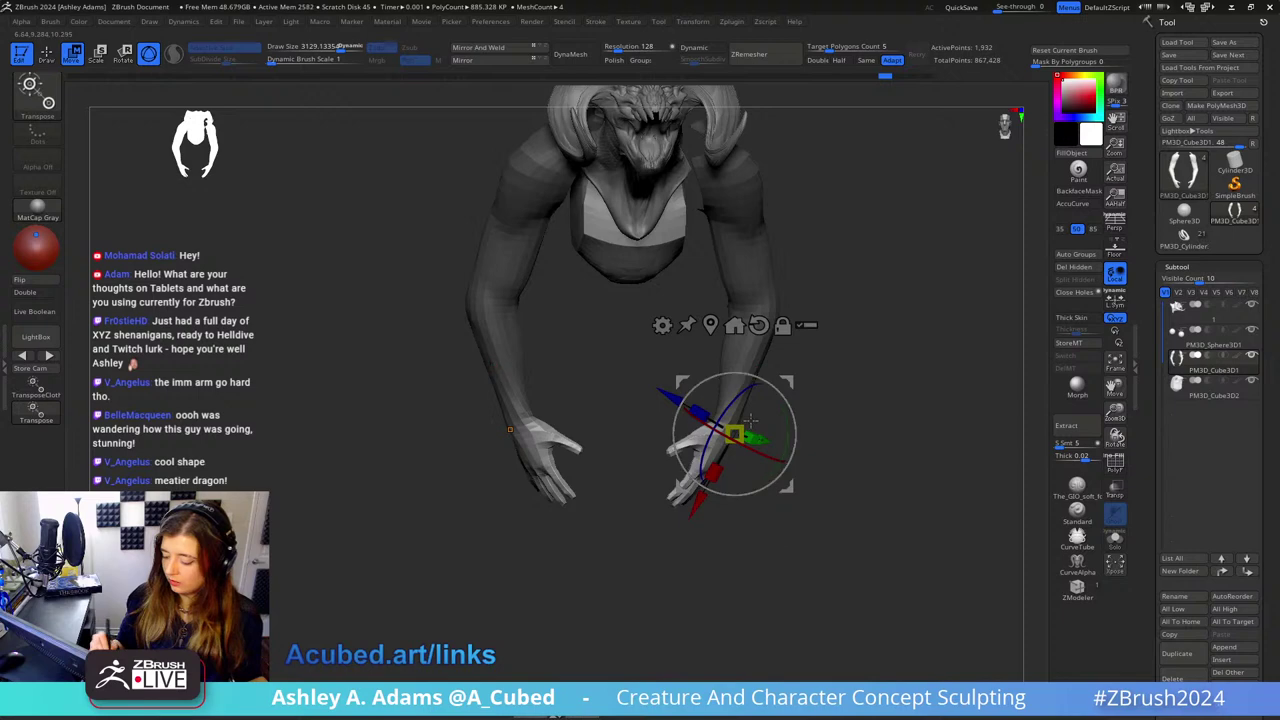
pyautogui.moveTo(736, 434); pyautogui.dragTo(768, 462)
pyautogui.moveTo(787, 382); pyautogui.dragTo(785, 349)
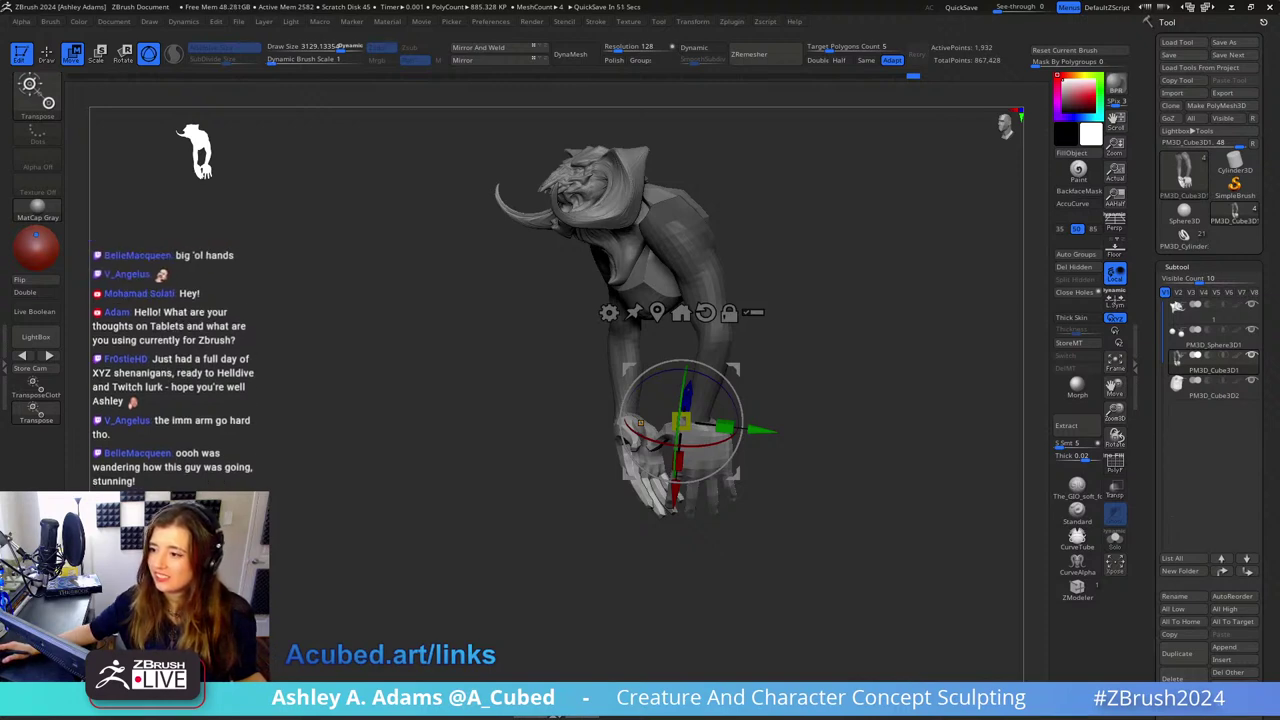
pyautogui.moveTo(812, 328); pyautogui.dragTo(771, 320)
pyautogui.moveTo(778, 381); pyautogui.dragTo(818, 371)
pyautogui.click(720, 425)
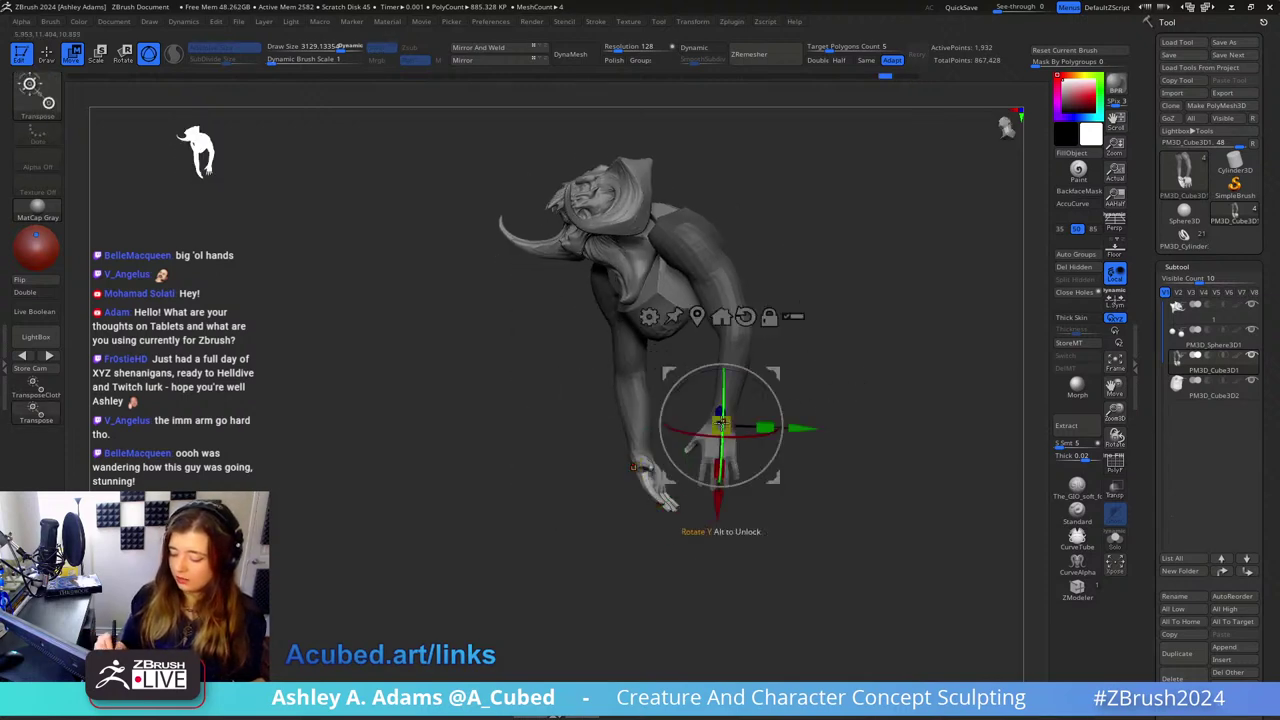
pyautogui.moveTo(729, 416); pyautogui.dragTo(774, 374)
# Step: Return to the SnakeHook brush, clear the arm mask and reduce the draw size to about 1828
pyautogui.press('q')
pyautogui.moveTo(785, 304)
pyautogui.mouseDown(button='right')
pyautogui.moveTo(757, 423)
pyautogui.moveTo(711, 424)
pyautogui.mouseUp(button='right')
pyautogui.press('[')
pyautogui.keyDown('ctrl'); pyautogui.moveTo(818, 375); pyautogui.dragTo(800, 362); pyautogui.keyUp('ctrl')
pyautogui.moveTo(774, 346); pyautogui.dragTo(755, 329, button='right')
pyautogui.press('[')
pyautogui.press('[')
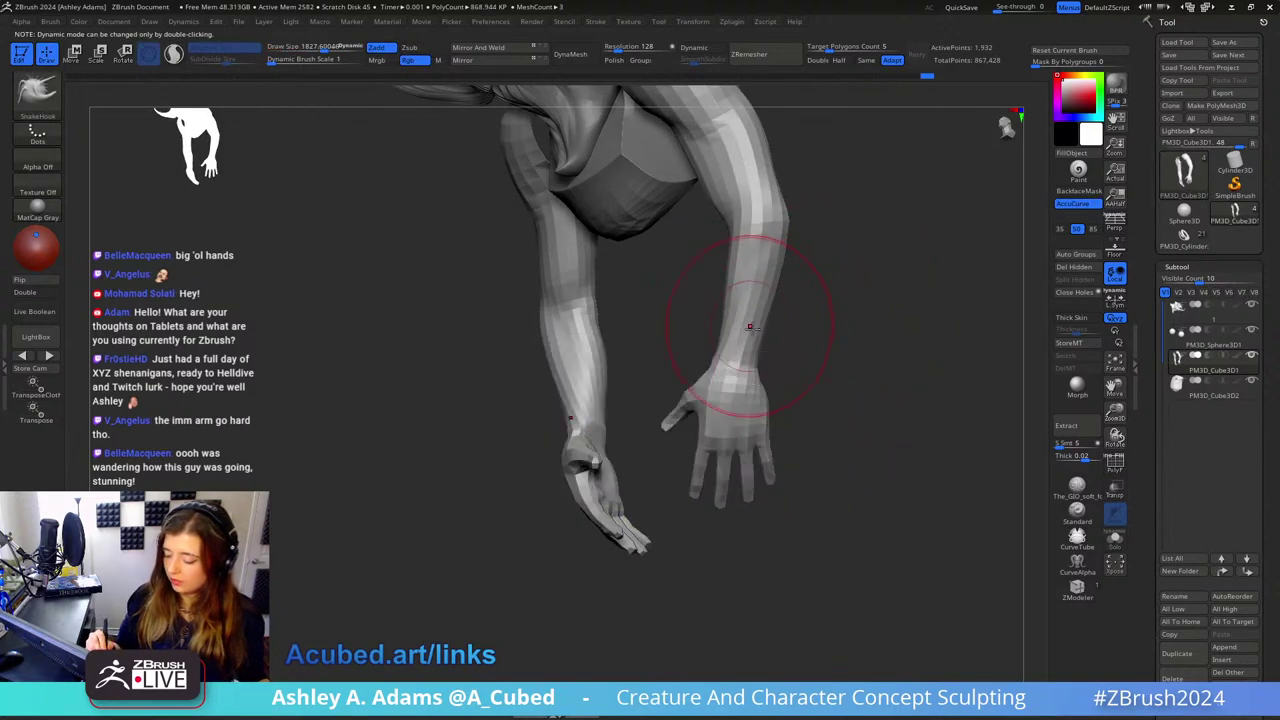
# Step: Pull the wrists and fingers into shape with SnakeHook at draw sizes of about 1177 and 1444
pyautogui.press('space')
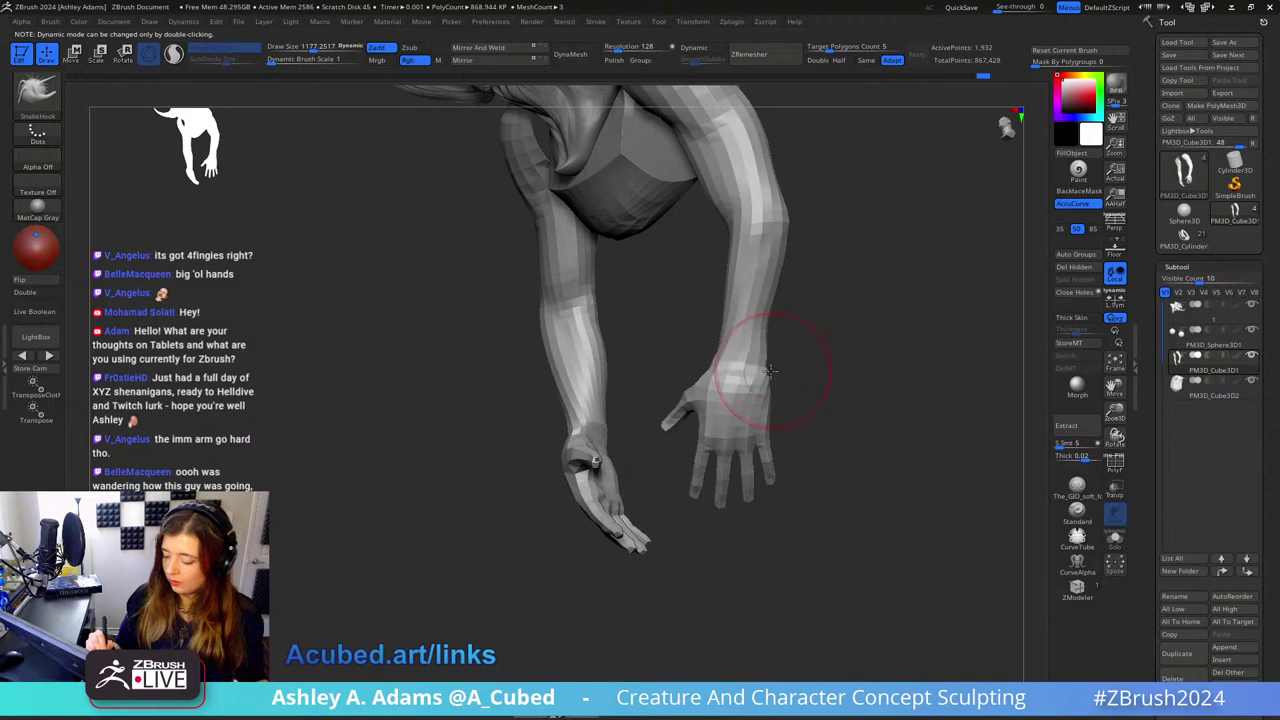
pyautogui.moveTo(728, 334)
pyautogui.mouseDown()
pyautogui.moveTo(716, 340)
pyautogui.moveTo(770, 418)
pyautogui.moveTo(766, 371)
pyautogui.mouseUp()
pyautogui.moveTo(766, 371)
pyautogui.mouseDown(button='right')
pyautogui.moveTo(788, 329)
pyautogui.moveTo(749, 329)
pyautogui.moveTo(741, 389)
pyautogui.mouseUp(button='right')
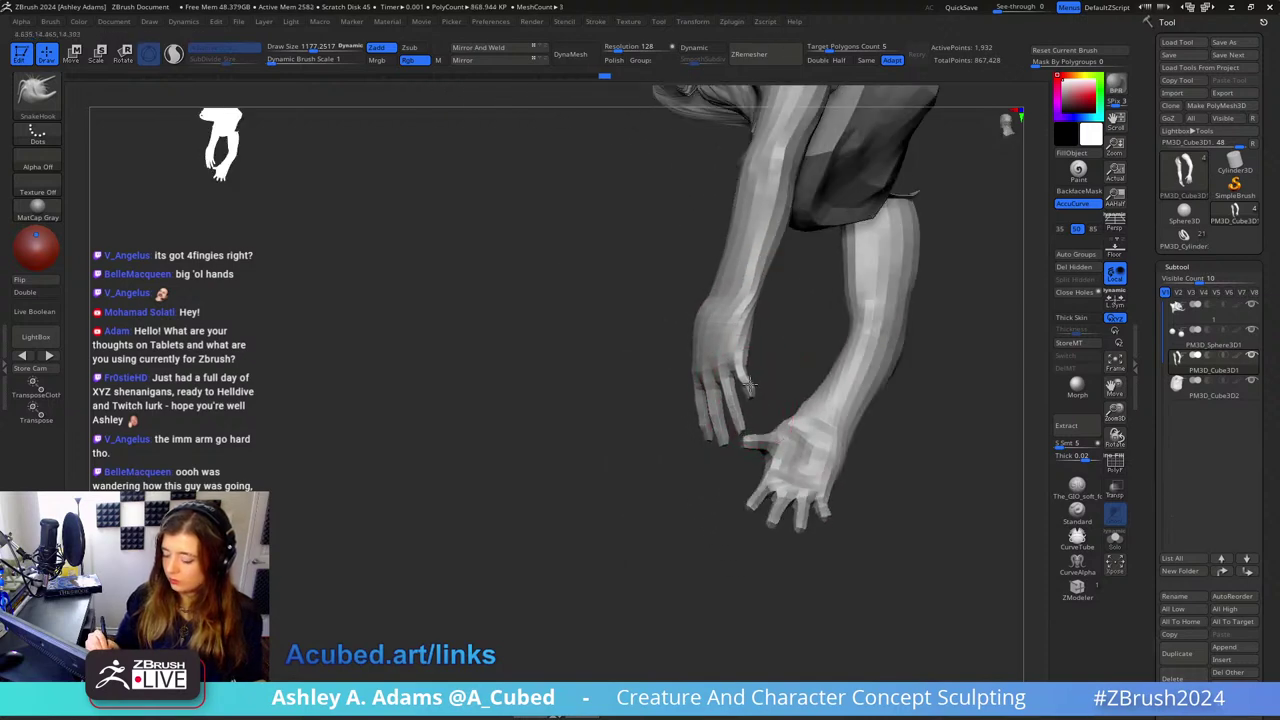
pyautogui.moveTo(737, 364)
pyautogui.mouseDown(button='right')
pyautogui.moveTo(757, 389)
pyautogui.moveTo(715, 418)
pyautogui.mouseUp(button='right')
pyautogui.moveTo(715, 418); pyautogui.dragTo(730, 418)
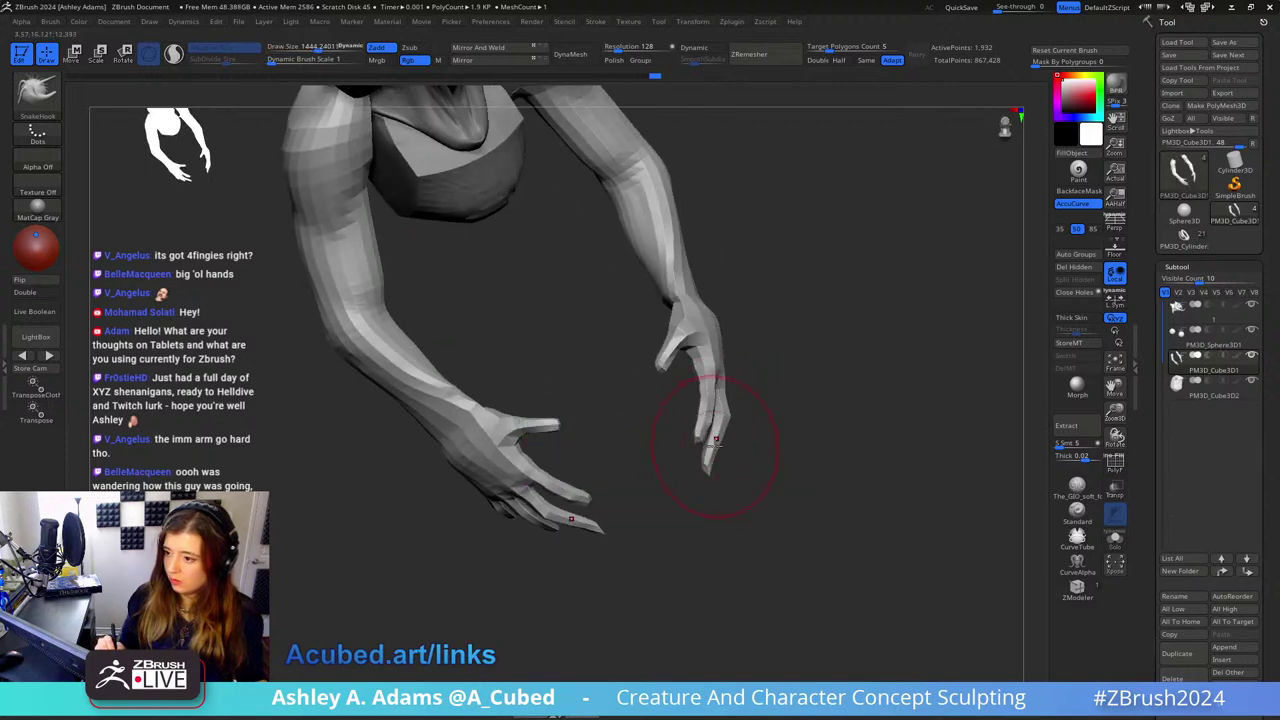
# Step: Place the transform gizmo at the base of the fingers and reset its orientation
pyautogui.moveTo(736, 427); pyautogui.dragTo(700, 390, button='right')
pyautogui.press('w')
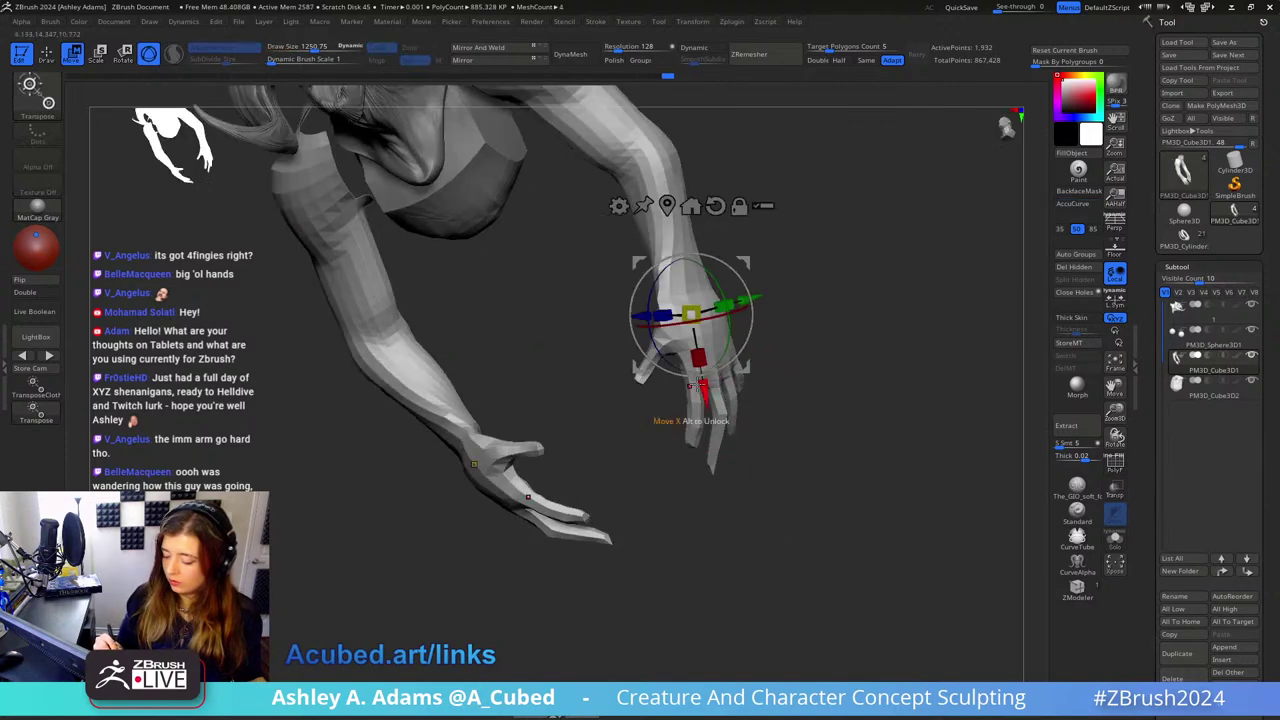
pyautogui.keyDown('alt'); pyautogui.click(691, 205); pyautogui.keyUp('alt')
pyautogui.moveTo(698, 356); pyautogui.dragTo(697, 378)
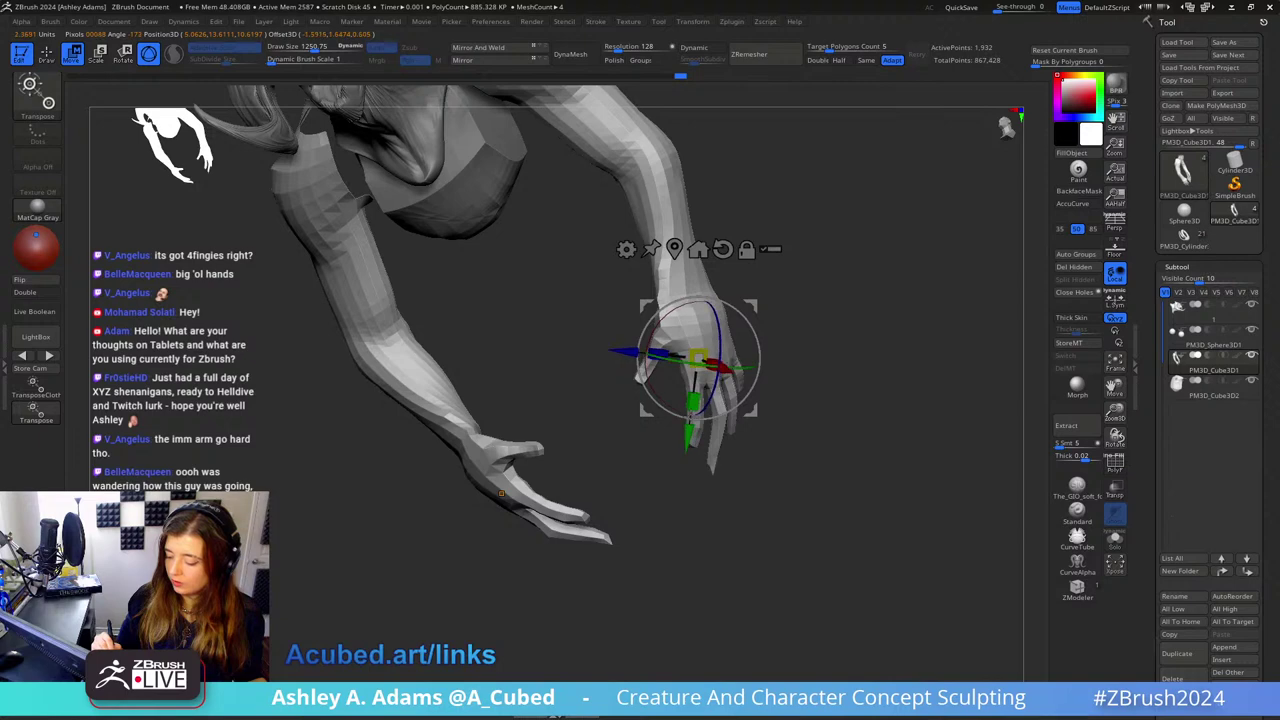
pyautogui.keyDown('alt'); pyautogui.click(698, 249); pyautogui.keyUp('alt')
pyautogui.click(633, 530)
pyautogui.click(722, 250)
# Step: Position the gizmo at the knuckle of the unmasked index finger and rotate the finger by about 20 degrees
pyautogui.moveTo(750, 280); pyautogui.dragTo(876, 300, button='right')
pyautogui.keyDown('alt'); pyautogui.moveTo(755, 318); pyautogui.dragTo(577, 604); pyautogui.keyUp('alt')
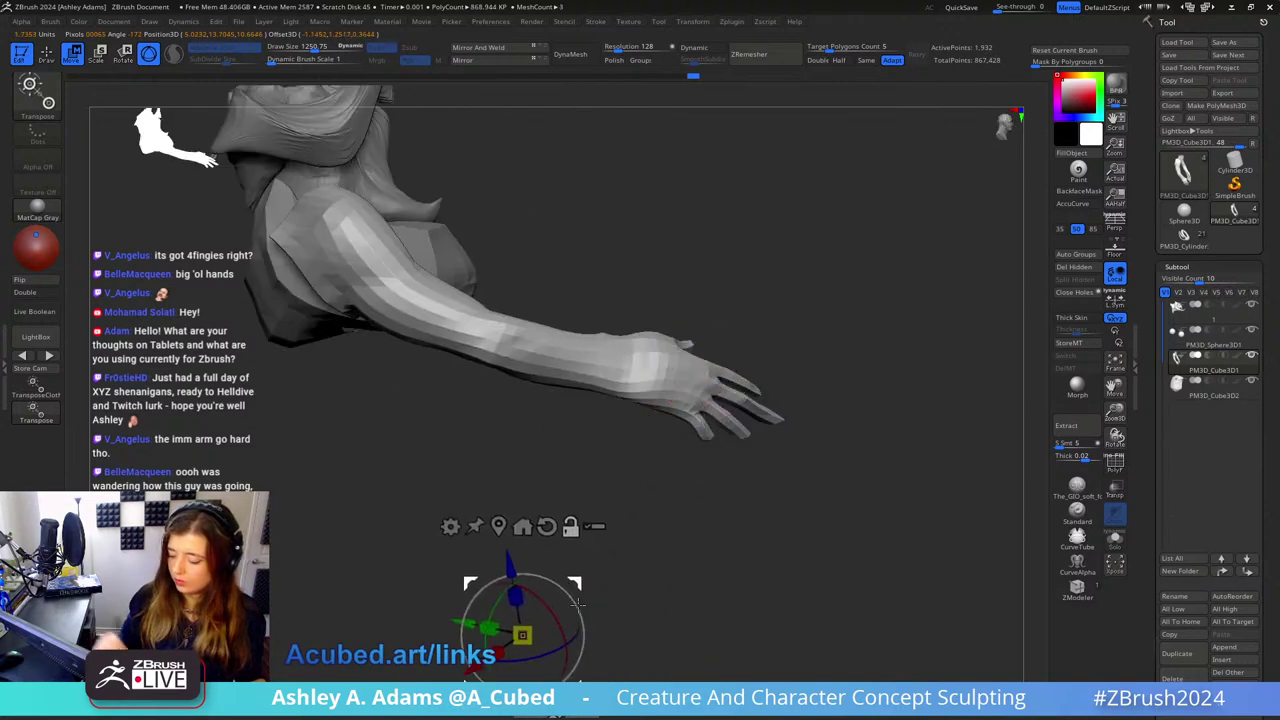
pyautogui.moveTo(700, 600); pyautogui.dragTo(830, 290, button='right')
pyautogui.keyDown('alt'); pyautogui.click(652, 320); pyautogui.keyUp('alt')
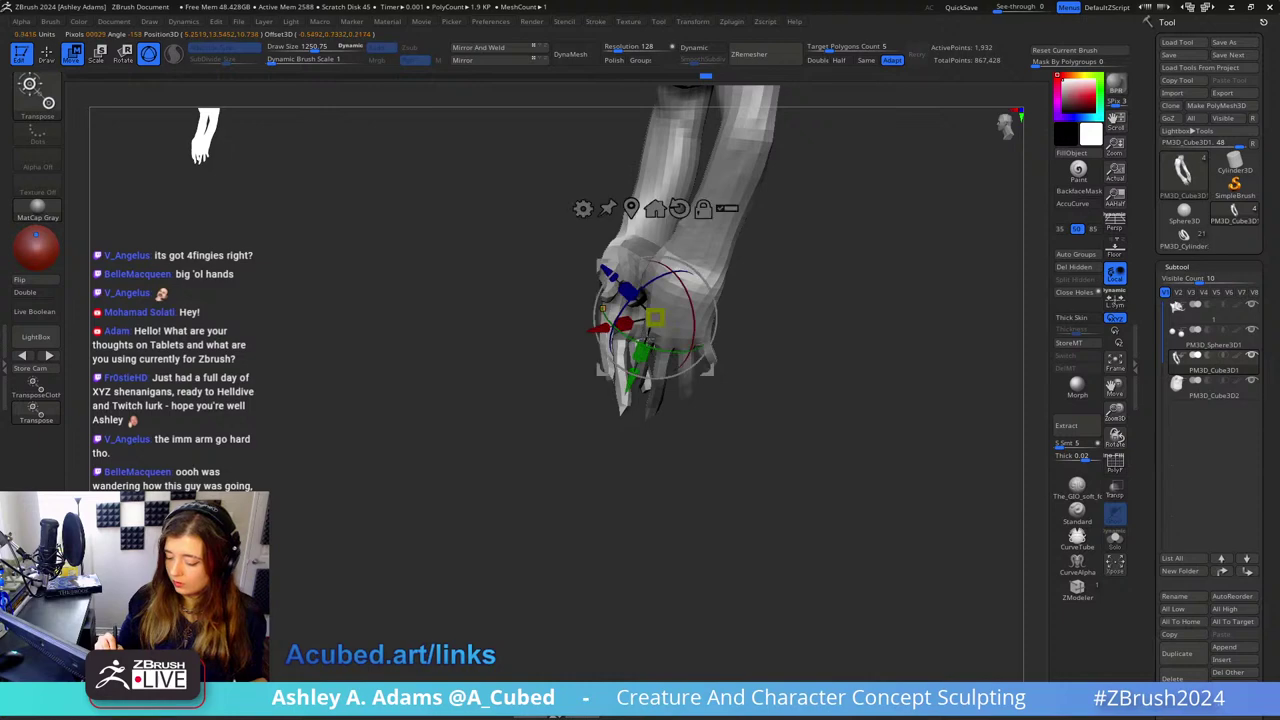
pyautogui.keyDown('alt'); pyautogui.click(652, 320); pyautogui.keyUp('alt')
pyautogui.keyDown('alt'); pyautogui.click(648, 340); pyautogui.keyUp('alt')
pyautogui.moveTo(648, 342)
pyautogui.mouseDown(button='right')
pyautogui.moveTo(718, 357)
pyautogui.moveTo(676, 280)
pyautogui.moveTo(726, 312)
pyautogui.mouseUp(button='right')
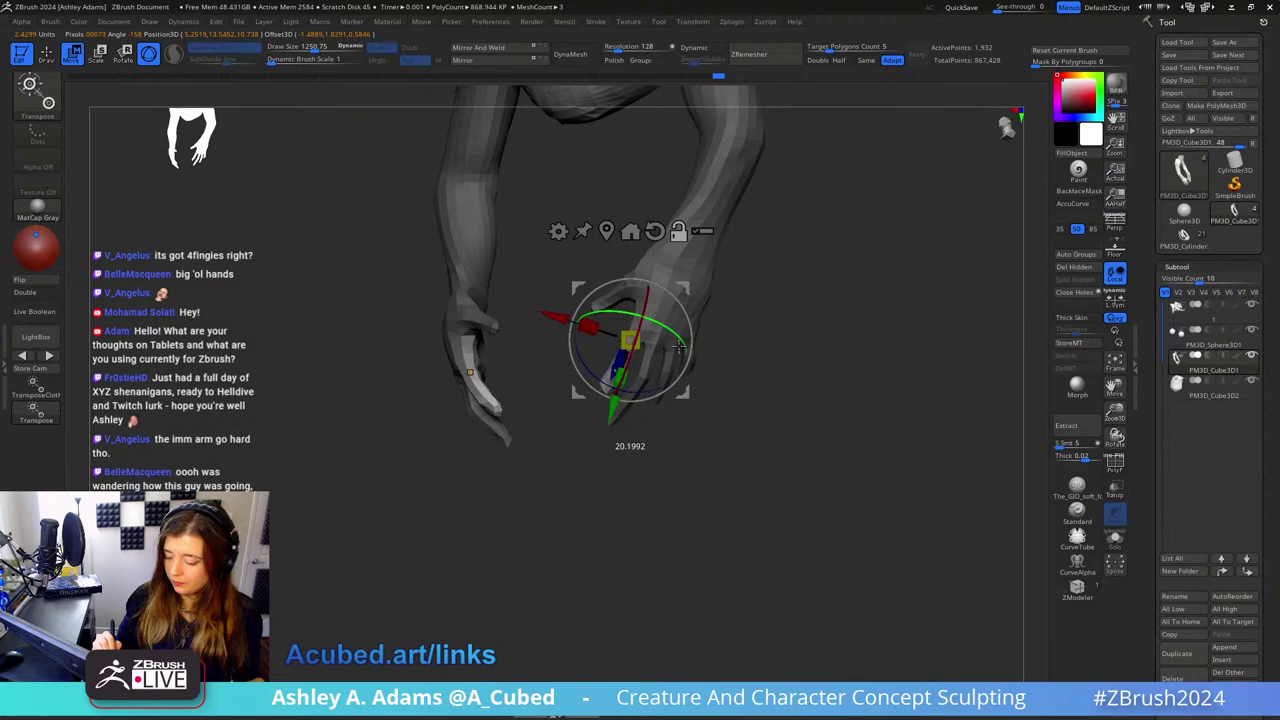
pyautogui.moveTo(648, 317)
pyautogui.mouseDown(button='right')
pyautogui.moveTo(726, 293)
pyautogui.moveTo(685, 320)
pyautogui.mouseUp(button='right')
# Step: Curl the unmasked index finger inward with SnakeHook at draw sizes of about 1251 and 1177
pyautogui.press('q')
pyautogui.moveTo(752, 355); pyautogui.dragTo(692, 363, button='right')
pyautogui.moveTo(669, 362)
pyautogui.mouseDown()
pyautogui.moveTo(679, 370)
pyautogui.moveTo(649, 422)
pyautogui.mouseUp()
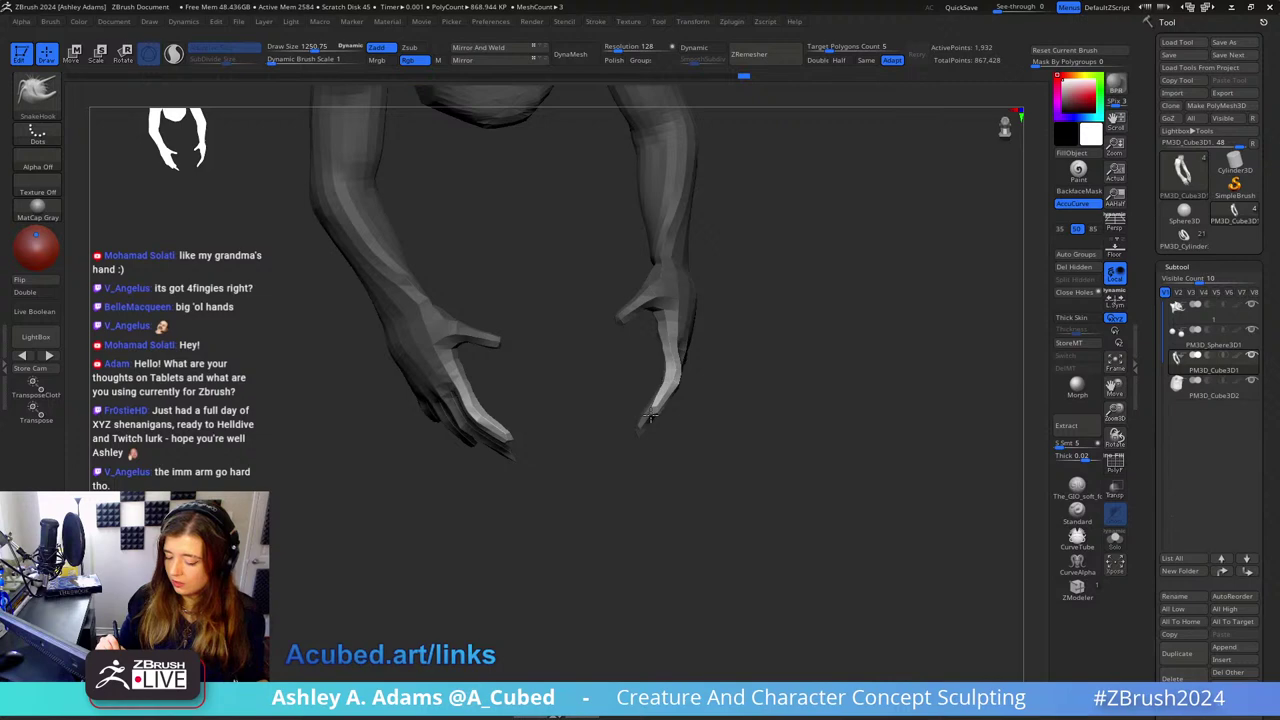
pyautogui.moveTo(760, 390)
pyautogui.mouseDown(button='right')
pyautogui.moveTo(686, 398)
pyautogui.moveTo(745, 398)
pyautogui.mouseUp(button='right')
pyautogui.press('space')
pyautogui.moveTo(733, 349); pyautogui.dragTo(728, 349)
pyautogui.moveTo(760, 372); pyautogui.dragTo(696, 349, button='right')
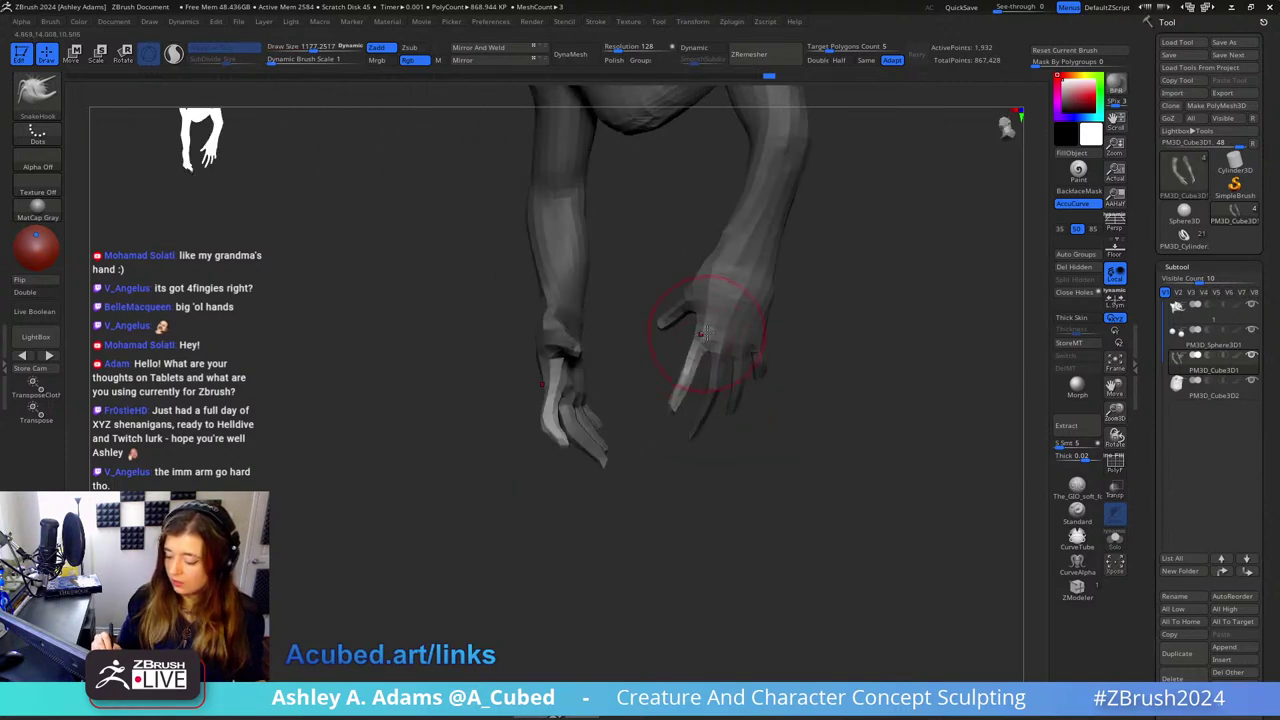
# Step: Clear the finger mask and curl the thumbs downward with SnakeHook at a draw size of about 874
pyautogui.press('ctrl')
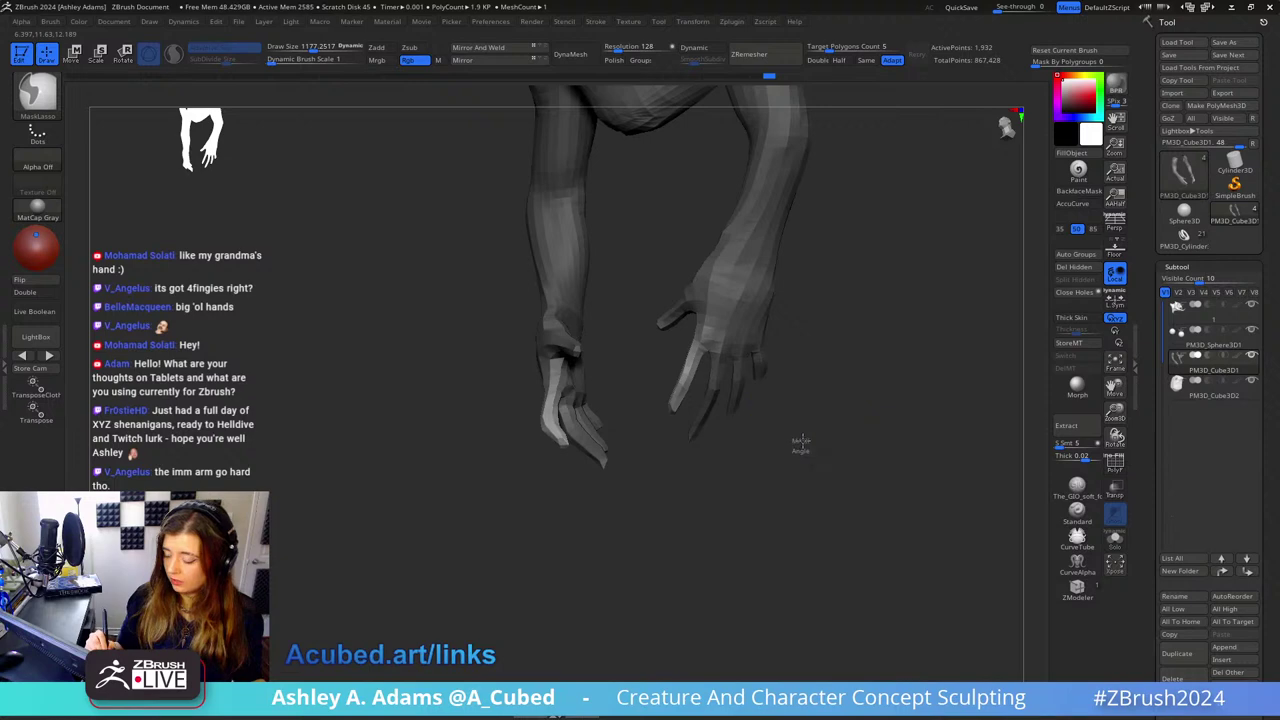
pyautogui.keyDown('ctrl'); pyautogui.moveTo(801, 442); pyautogui.dragTo(775, 420); pyautogui.keyUp('ctrl')
pyautogui.moveTo(740, 372); pyautogui.dragTo(777, 378, button='right')
pyautogui.press('space')
pyautogui.moveTo(765, 340); pyautogui.dragTo(744, 340)
pyautogui.moveTo(744, 356)
pyautogui.mouseDown(button='right')
pyautogui.moveTo(772, 354)
pyautogui.moveTo(714, 329)
pyautogui.moveTo(693, 296)
pyautogui.moveTo(771, 309)
pyautogui.mouseUp(button='right')
pyautogui.press('space')
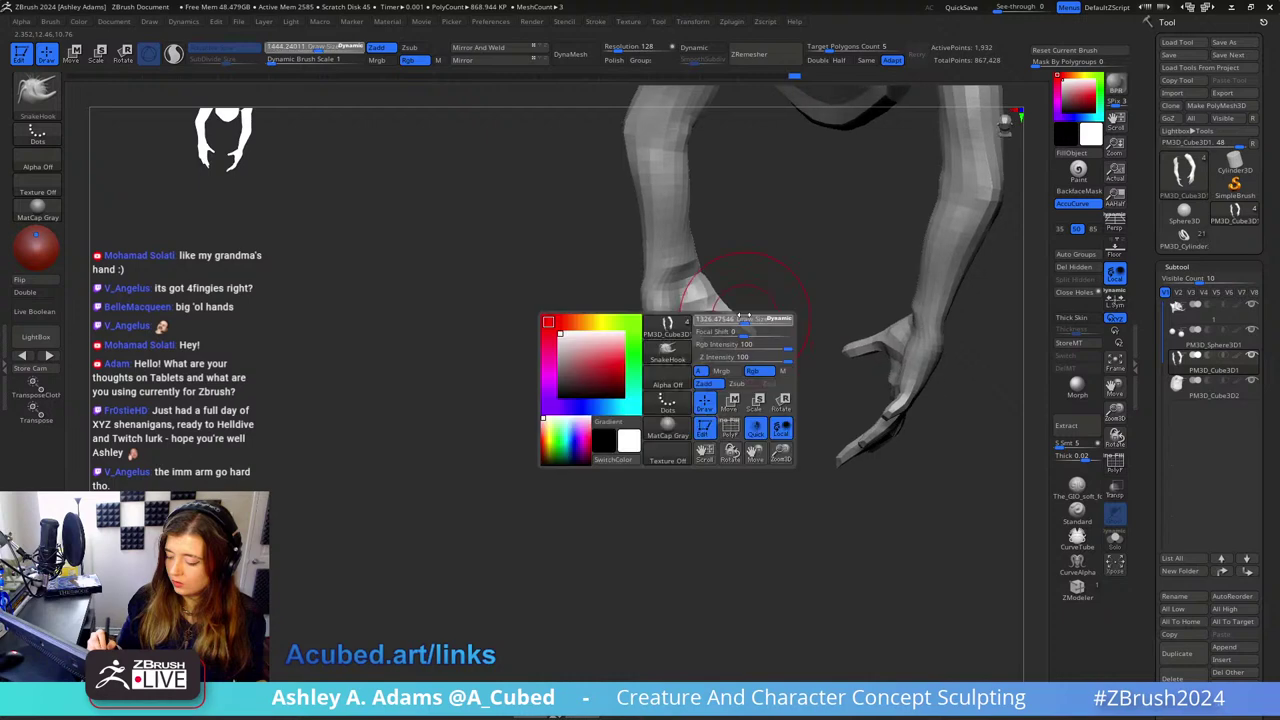
pyautogui.moveTo(757, 336); pyautogui.dragTo(740, 303)
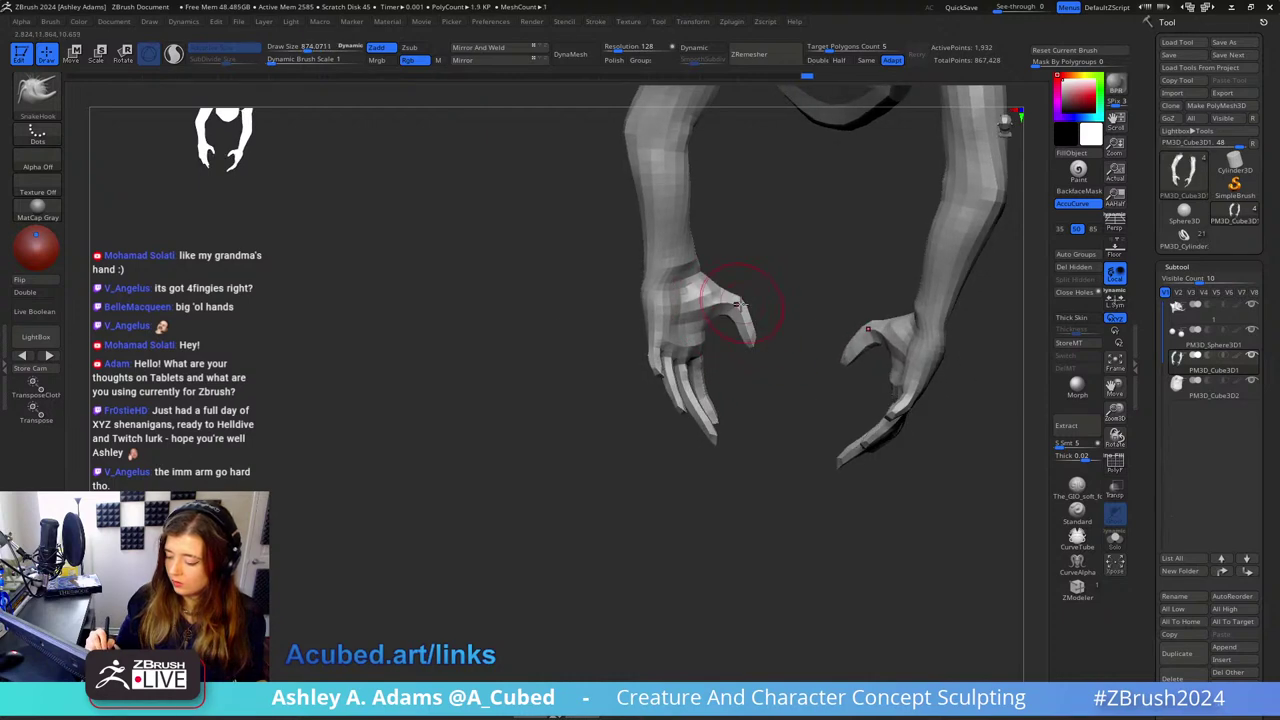
# Step: Refine the thumbs from the side with SnakeHook at a draw size of about 669
pyautogui.moveTo(749, 321)
pyautogui.mouseDown(button='right')
pyautogui.moveTo(840, 316)
pyautogui.moveTo(791, 323)
pyautogui.mouseUp(button='right')
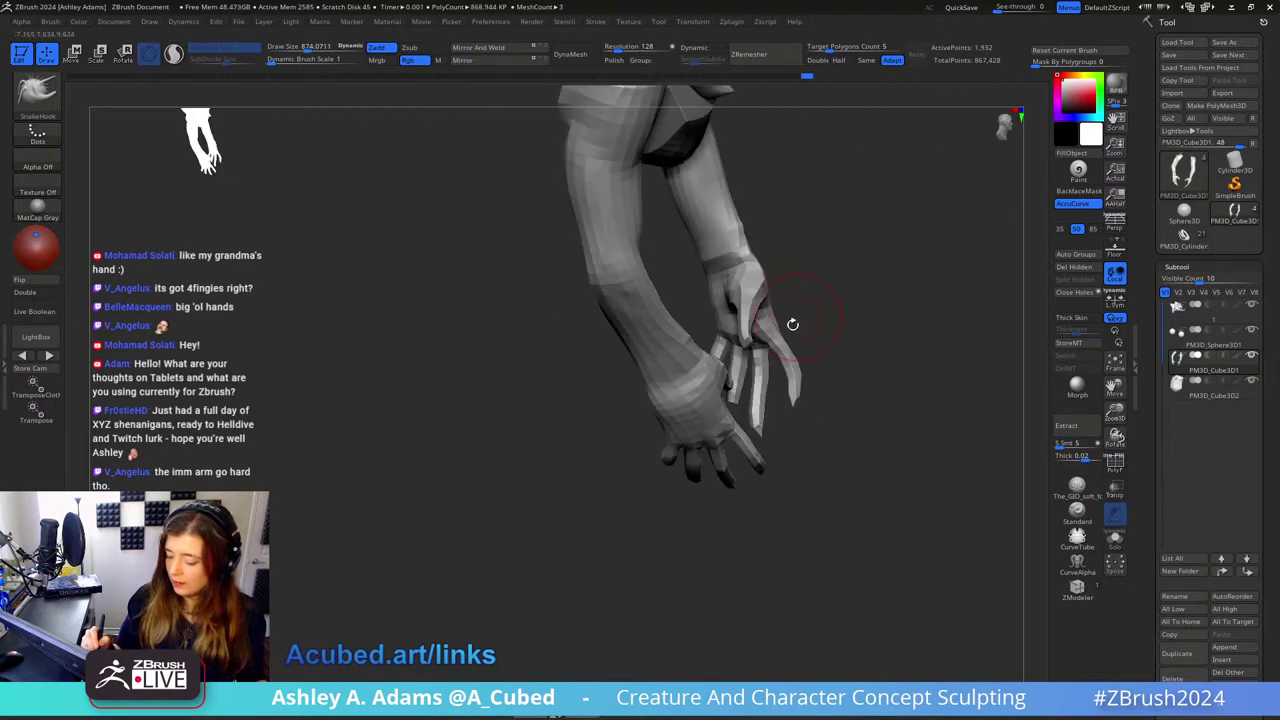
pyautogui.press('space')
pyautogui.moveTo(756, 323); pyautogui.dragTo(747, 322)
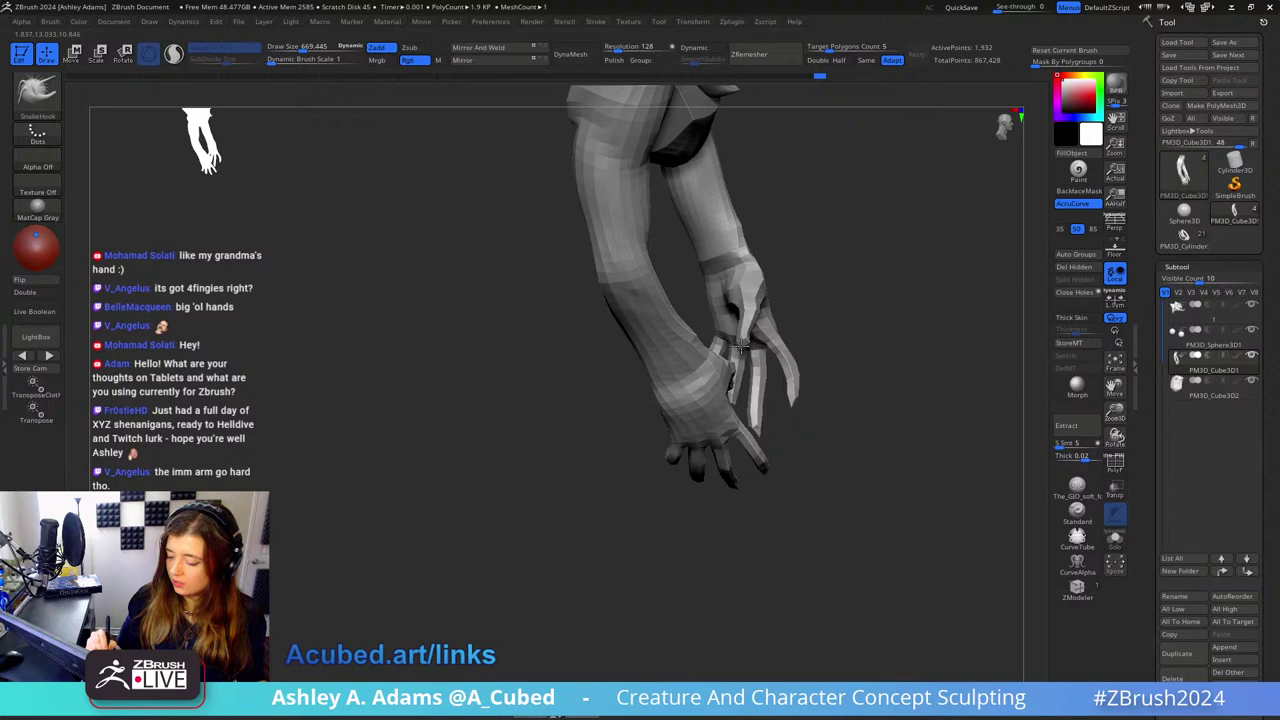
# Step: Switch to ClayBuildup at a draw size of about 906 to work on the wrists and palms
pyautogui.moveTo(749, 334)
pyautogui.mouseDown(button='right')
pyautogui.moveTo(813, 295)
pyautogui.moveTo(850, 295)
pyautogui.mouseUp(button='right')
pyautogui.rightClick(723, 363)
pyautogui.press('b')
pyautogui.press('c')
pyautogui.press('b')
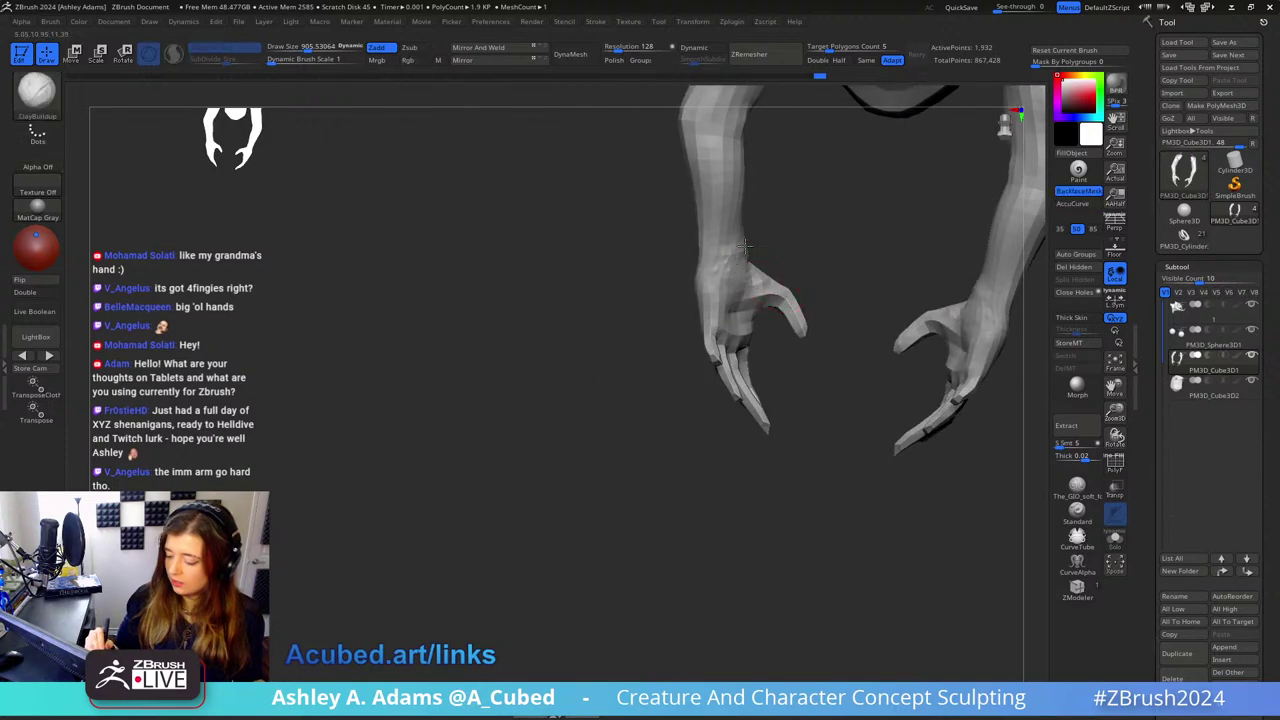
pyautogui.press('shift')
# Step: Pull the inner wrists and thumb bases outward with SnakeHook at a draw size of about 906
pyautogui.moveTo(763, 221); pyautogui.dragTo(755, 219, button='right')
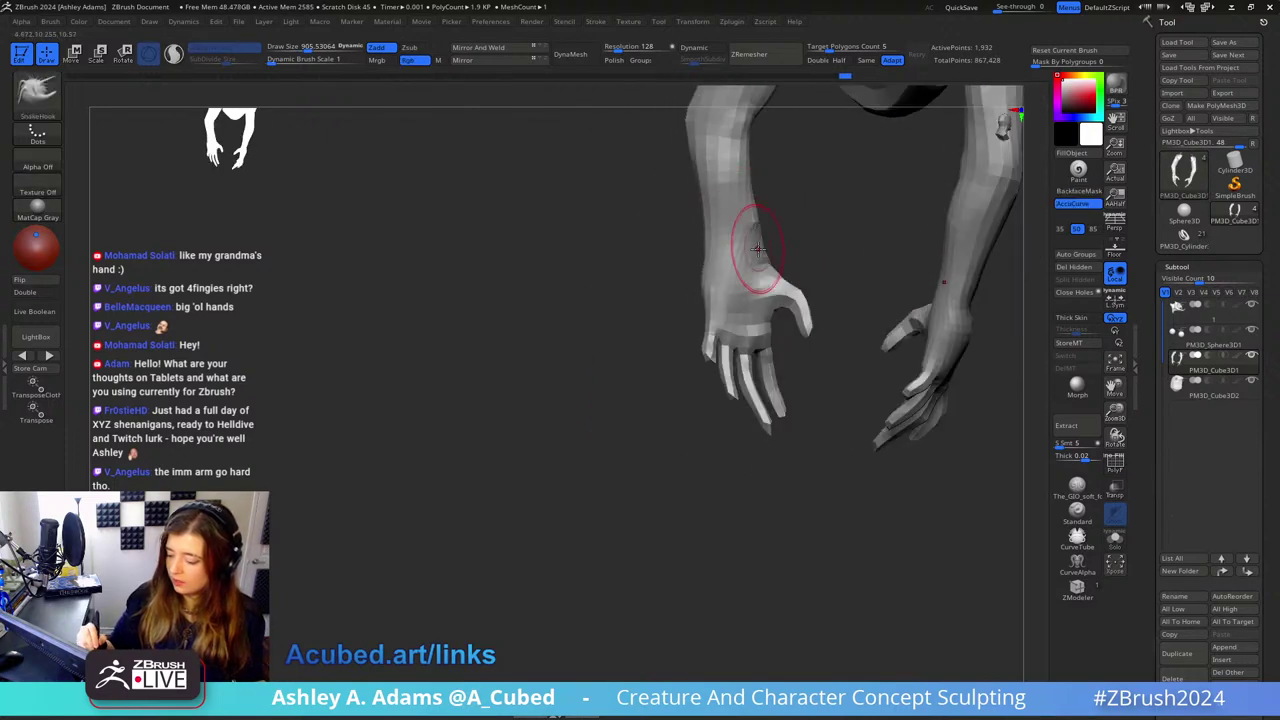
pyautogui.moveTo(758, 249); pyautogui.dragTo(776, 263)
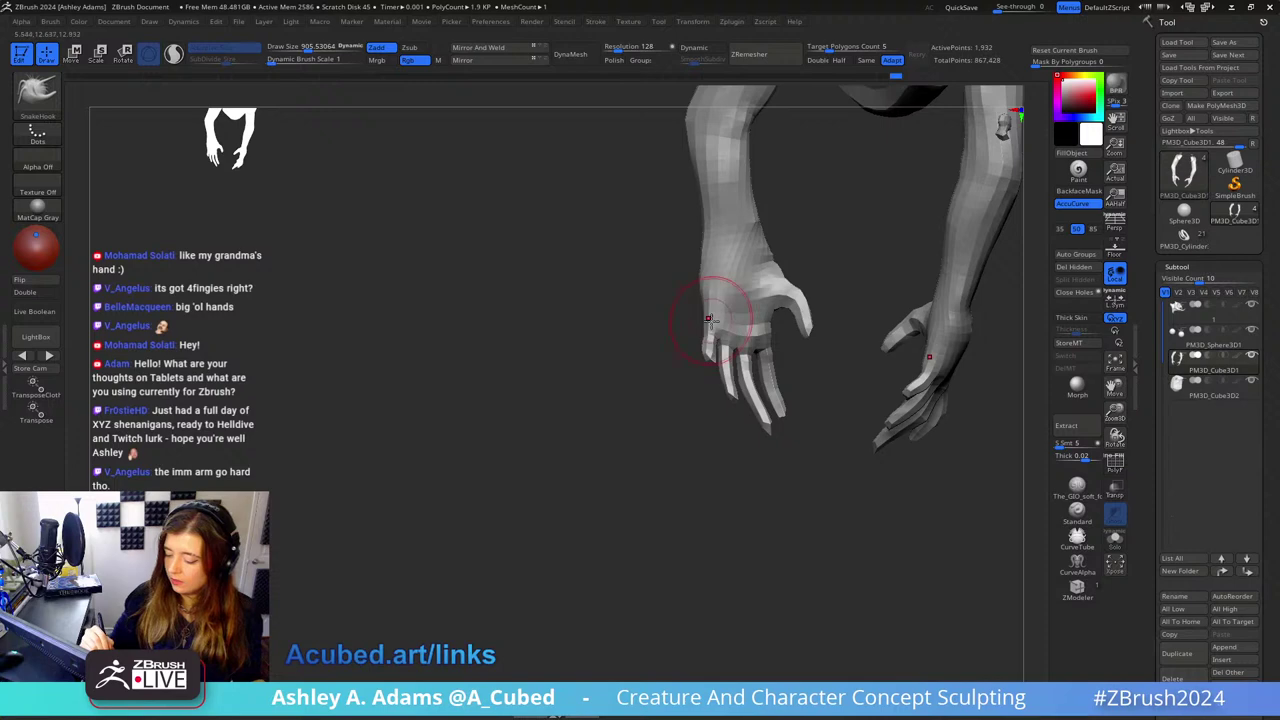
pyautogui.moveTo(708, 318); pyautogui.dragTo(736, 266, button='right')
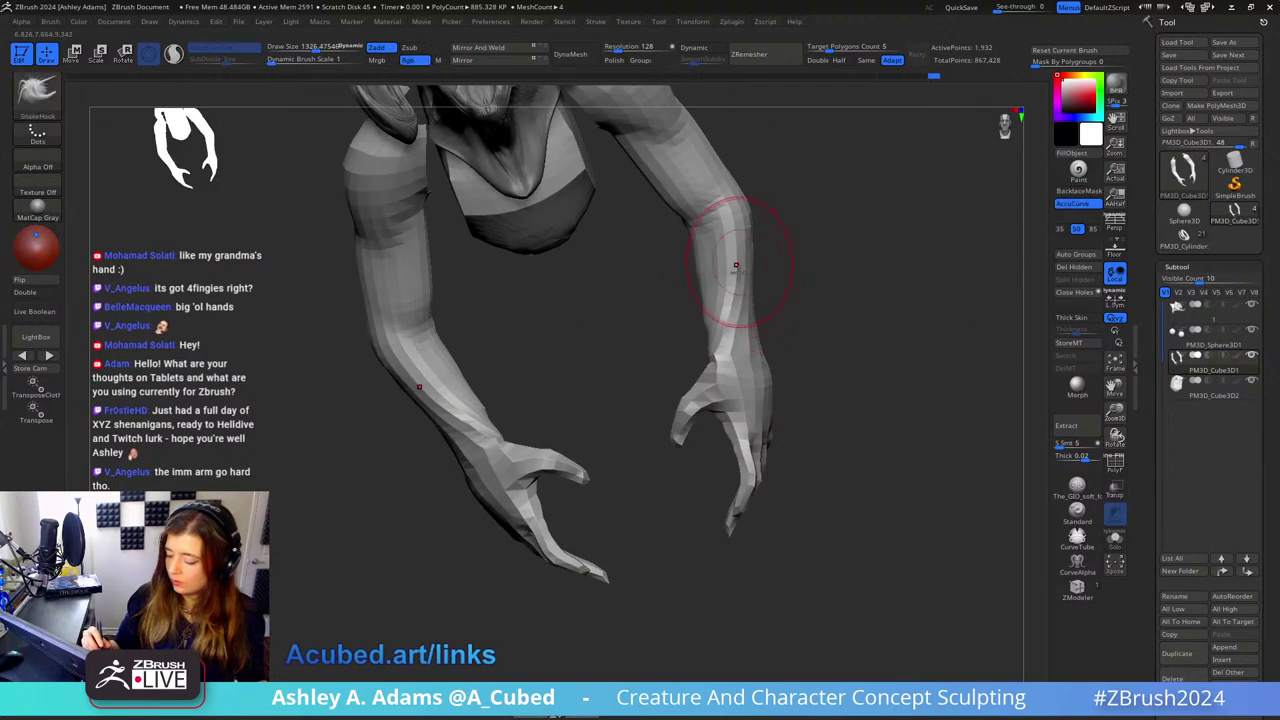
# Step: Bulge the forearms outward with SnakeHook at draw sizes of about 1326 and 2256
pyautogui.moveTo(752, 312); pyautogui.dragTo(762, 330)
pyautogui.moveTo(762, 330); pyautogui.dragTo(755, 330, button='right')
pyautogui.press('space')
pyautogui.click(735, 284)
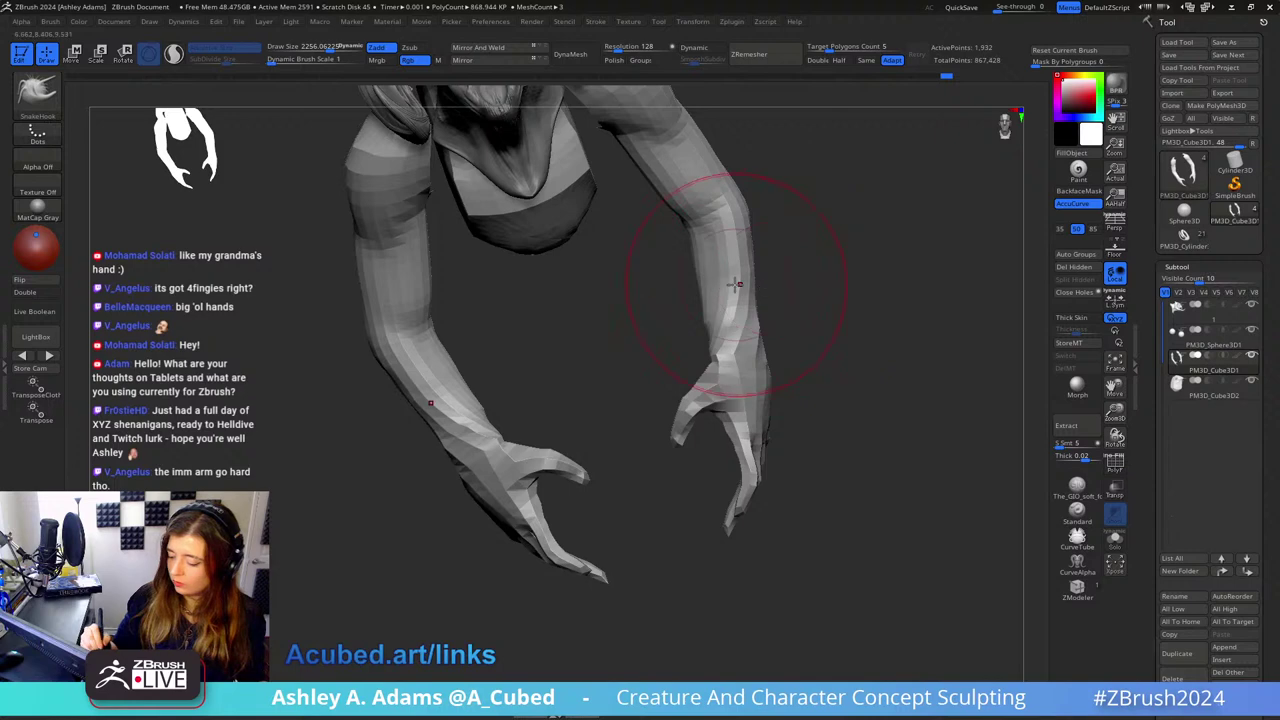
pyautogui.moveTo(735, 284); pyautogui.dragTo(771, 296)
# Step: Adjust the forearms' contours with SnakeHook at draw sizes of about 1525 and 2108, undoing the last stroke
pyautogui.rightClick(771, 240)
pyautogui.moveTo(771, 234)
pyautogui.mouseDown(button='right')
pyautogui.moveTo(782, 254)
pyautogui.moveTo(749, 251)
pyautogui.mouseUp(button='right')
pyautogui.press('[')
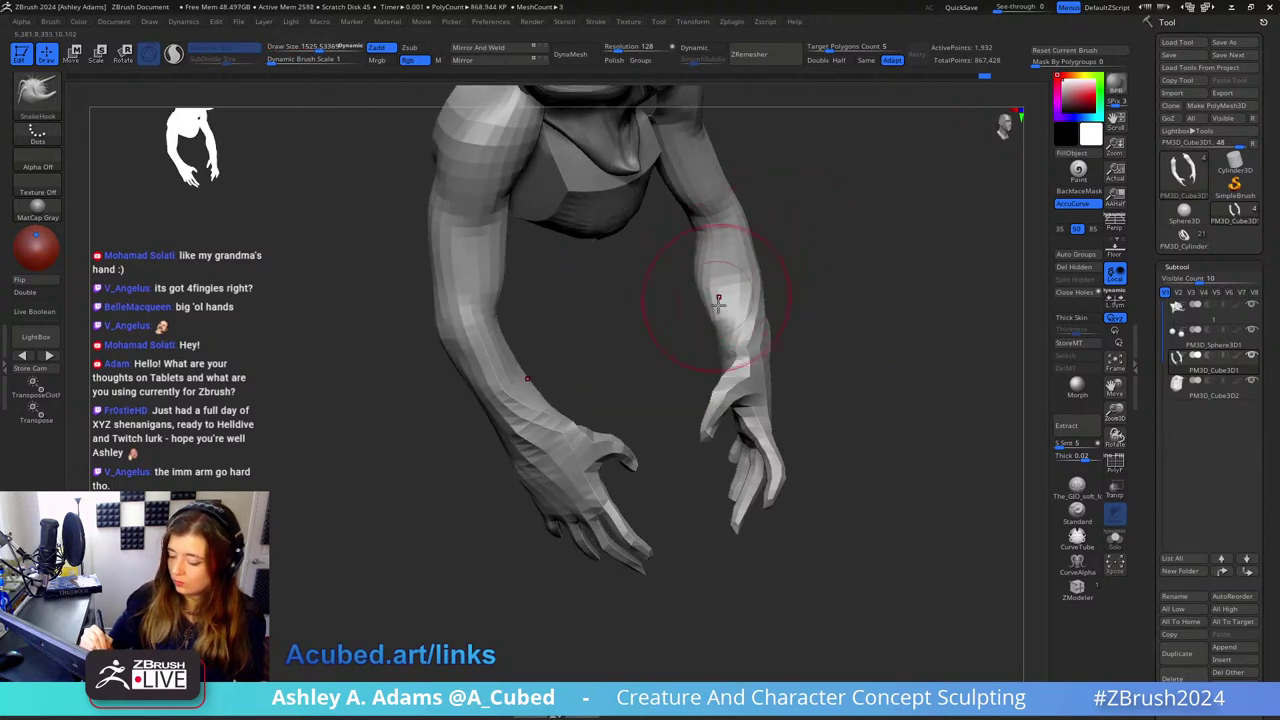
pyautogui.moveTo(718, 300)
pyautogui.mouseDown(button='right')
pyautogui.moveTo(728, 317)
pyautogui.moveTo(711, 298)
pyautogui.mouseUp(button='right')
pyautogui.rightClick(711, 298)
pyautogui.keyDown('alt'); pyautogui.moveTo(727, 218); pyautogui.dragTo(726, 293, button='right'); pyautogui.keyUp('alt')
pyautogui.rightClick(726, 293)
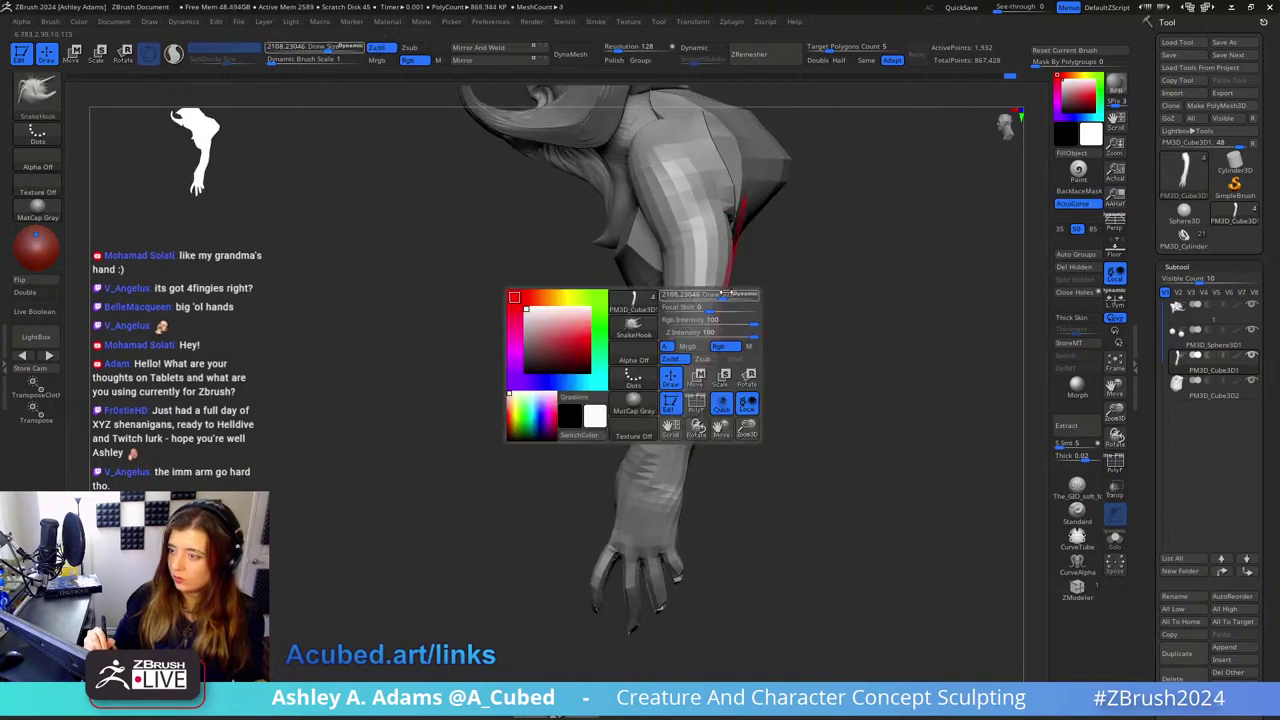
pyautogui.moveTo(726, 293); pyautogui.dragTo(738, 293)
pyautogui.moveTo(688, 363); pyautogui.dragTo(694, 346)
pyautogui.hotkey('ctrl', 'z')
# Step: Reshape the upper arms from the side with SnakeHook at draw sizes of about 3070 and 3308
pyautogui.keyDown('ctrl'); pyautogui.moveTo(698, 232); pyautogui.dragTo(728, 392, button='right'); pyautogui.keyUp('ctrl')
pyautogui.press('w')
pyautogui.keyDown('alt'); pyautogui.click(690, 264); pyautogui.keyUp('alt')
pyautogui.press('q')
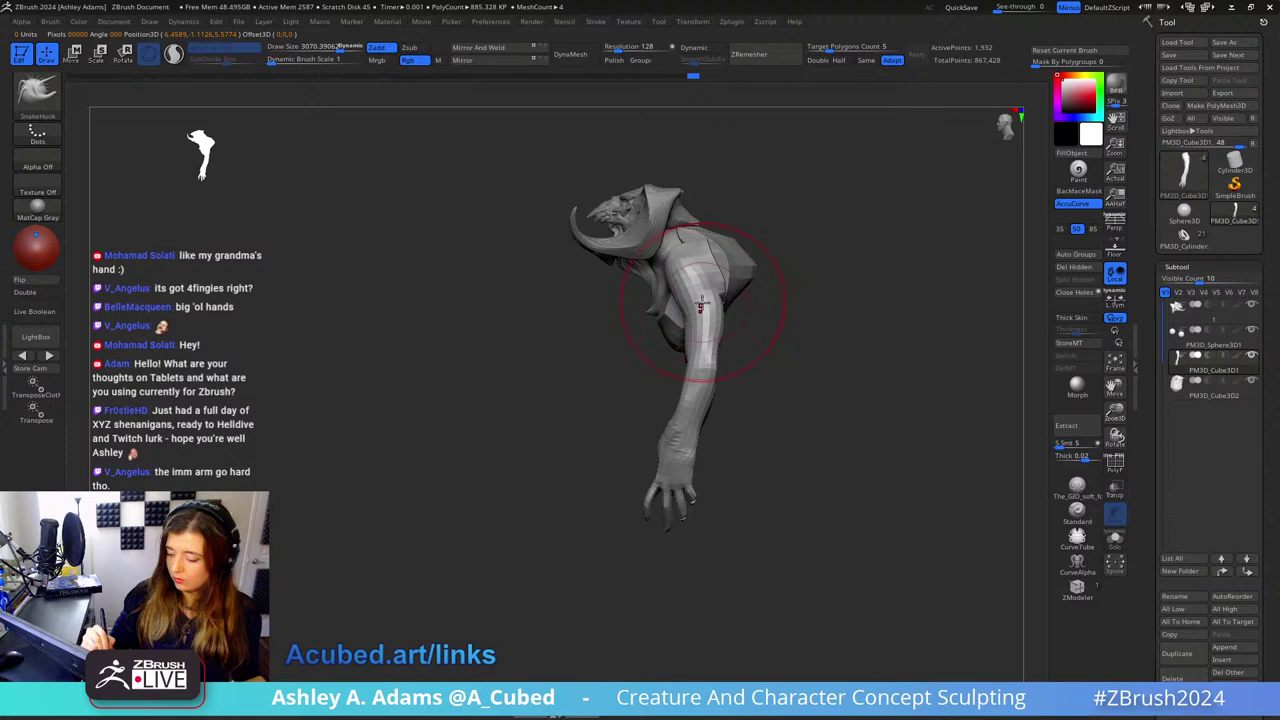
pyautogui.moveTo(698, 294); pyautogui.dragTo(716, 308)
pyautogui.rightClick(710, 314)
pyautogui.rightClick(700, 372)
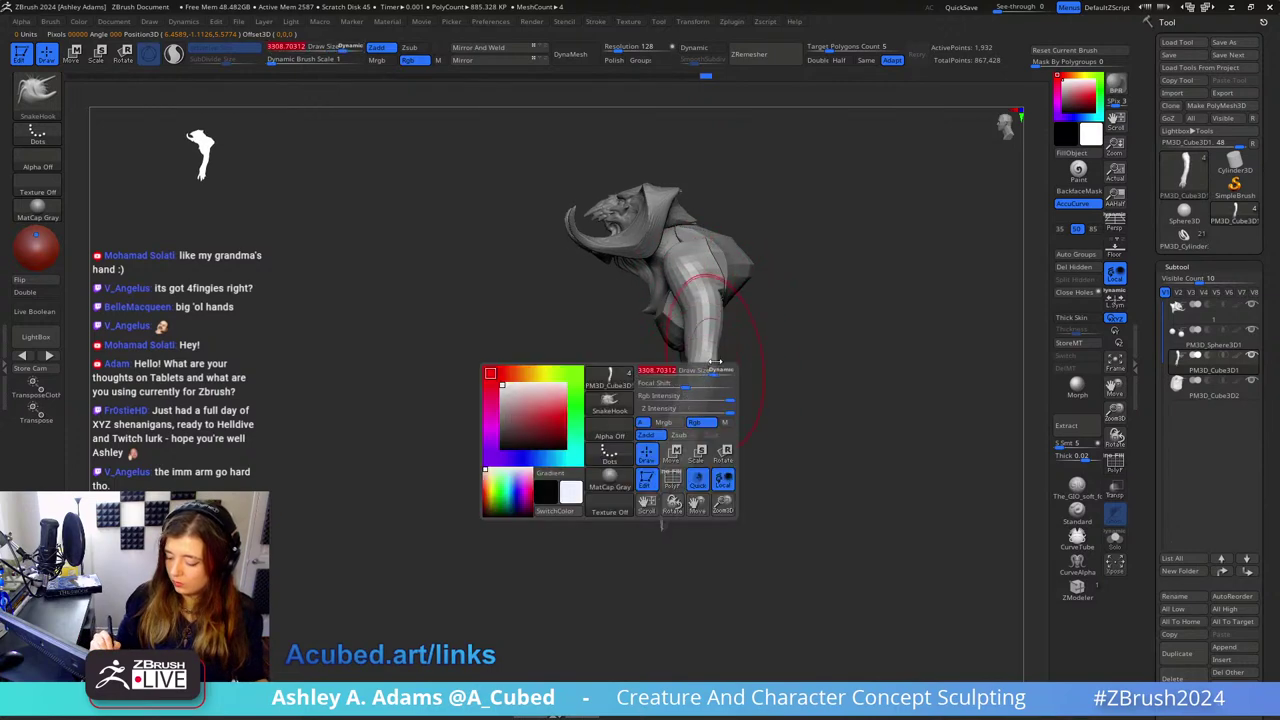
pyautogui.moveTo(700, 372); pyautogui.dragTo(668, 372)
pyautogui.rightClick(710, 364)
pyautogui.moveTo(668, 372)
pyautogui.mouseDown(button='right')
pyautogui.moveTo(723, 366)
pyautogui.moveTo(711, 363)
pyautogui.mouseUp(button='right')
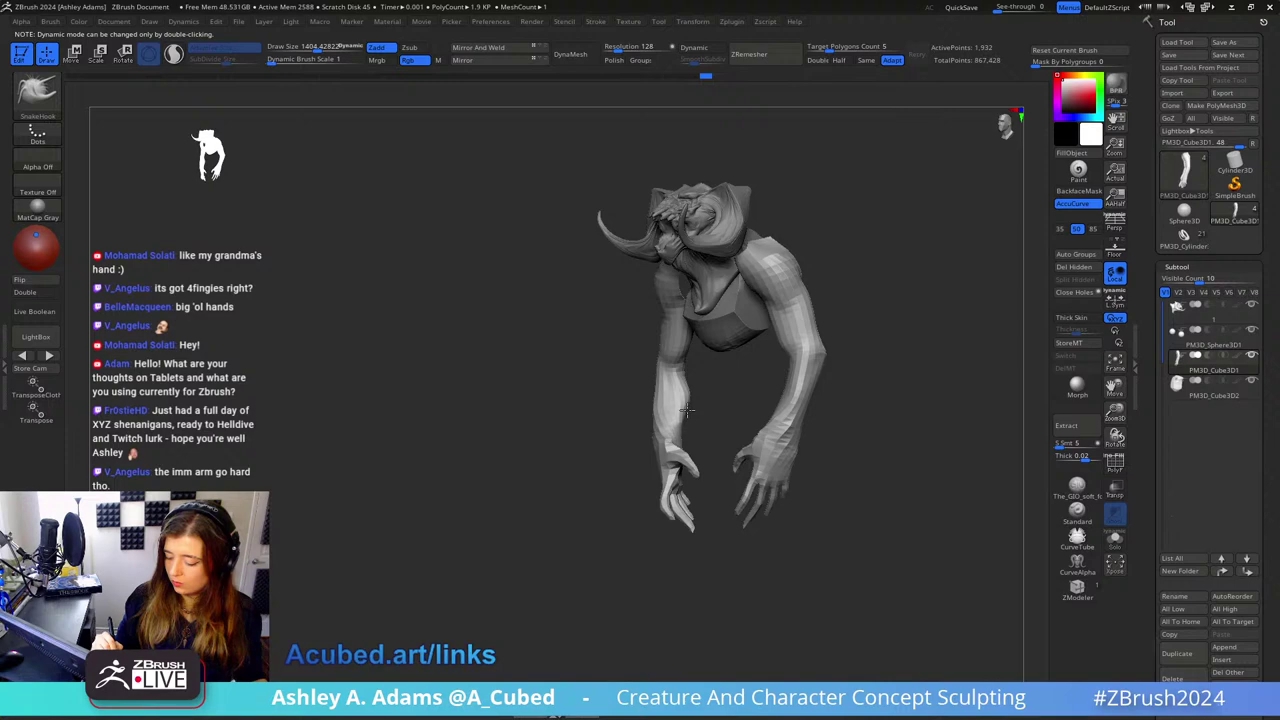
# Step: Refine the forearms and wrists with SnakeHook at draw sizes of about 1404 and 1525
pyautogui.moveTo(687, 410); pyautogui.dragTo(684, 396)
pyautogui.moveTo(657, 377); pyautogui.dragTo(703, 343, button='right')
pyautogui.keyDown('alt'); pyautogui.moveTo(877, 293); pyautogui.dragTo(755, 292, button='right'); pyautogui.keyUp('alt')
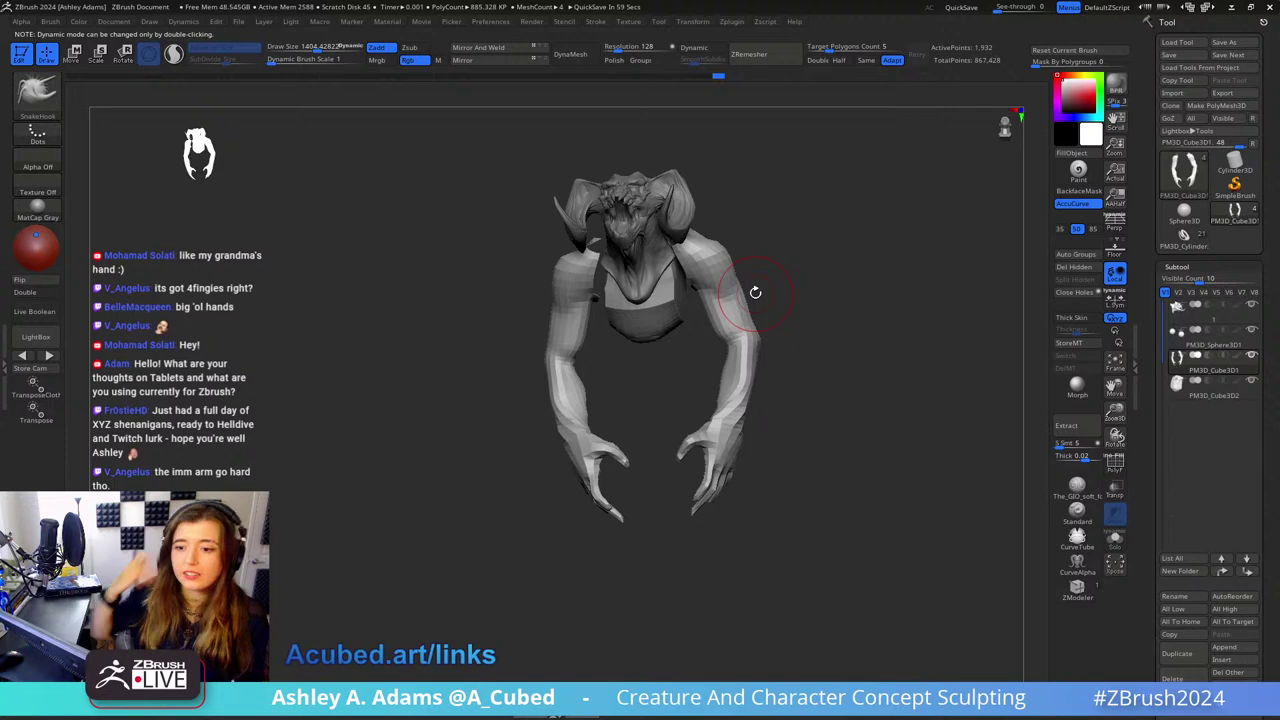
pyautogui.moveTo(811, 277)
pyautogui.mouseDown(button='right')
pyautogui.moveTo(820, 320)
pyautogui.moveTo(760, 332)
pyautogui.moveTo(760, 440)
pyautogui.mouseUp(button='right')
pyautogui.moveTo(760, 440)
pyautogui.keyDown('alt'); pyautogui.mouseDown(button='right')
pyautogui.moveTo(749, 274)
pyautogui.moveTo(754, 414)
pyautogui.mouseUp(button='right'); pyautogui.keyUp('alt')
pyautogui.moveTo(834, 300)
pyautogui.mouseDown(button='right')
pyautogui.moveTo(761, 274)
pyautogui.moveTo(700, 214)
pyautogui.mouseUp(button='right')
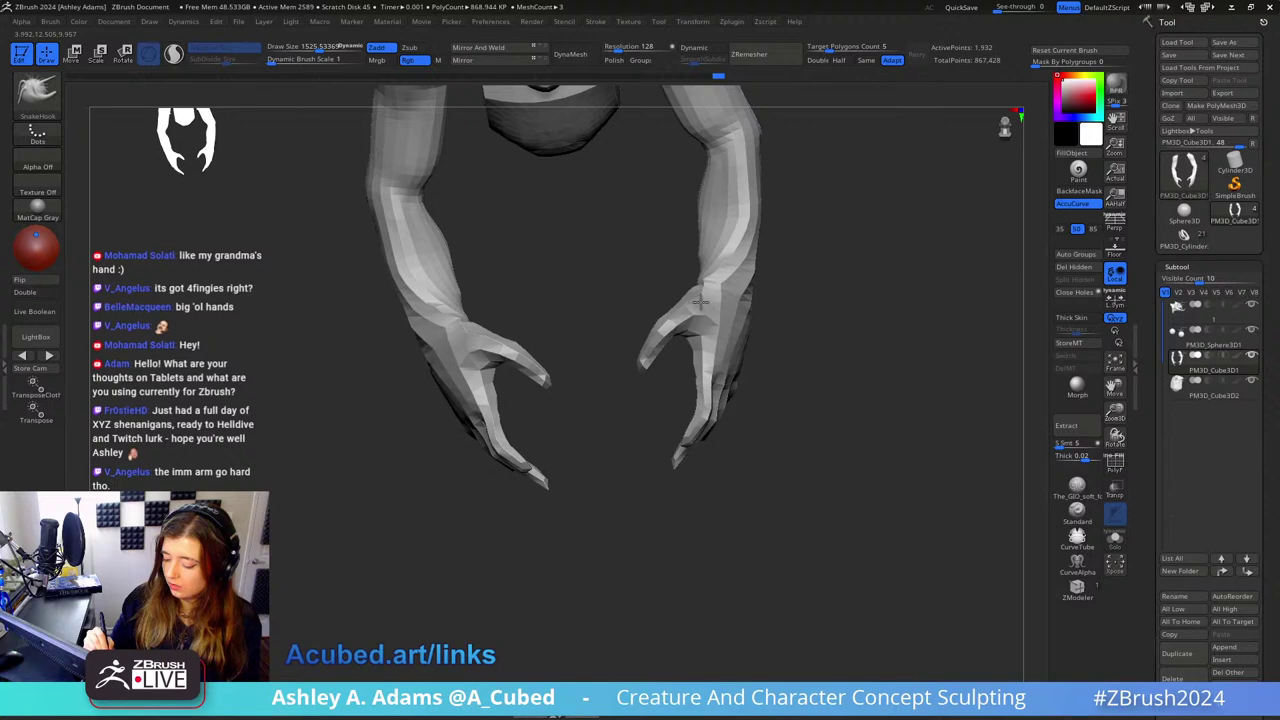
pyautogui.moveTo(701, 297); pyautogui.dragTo(740, 290)
# Step: Adjust the hands and finger bases with SnakeHook at draw sizes of about 1003, 697 and 2206
pyautogui.press('space')
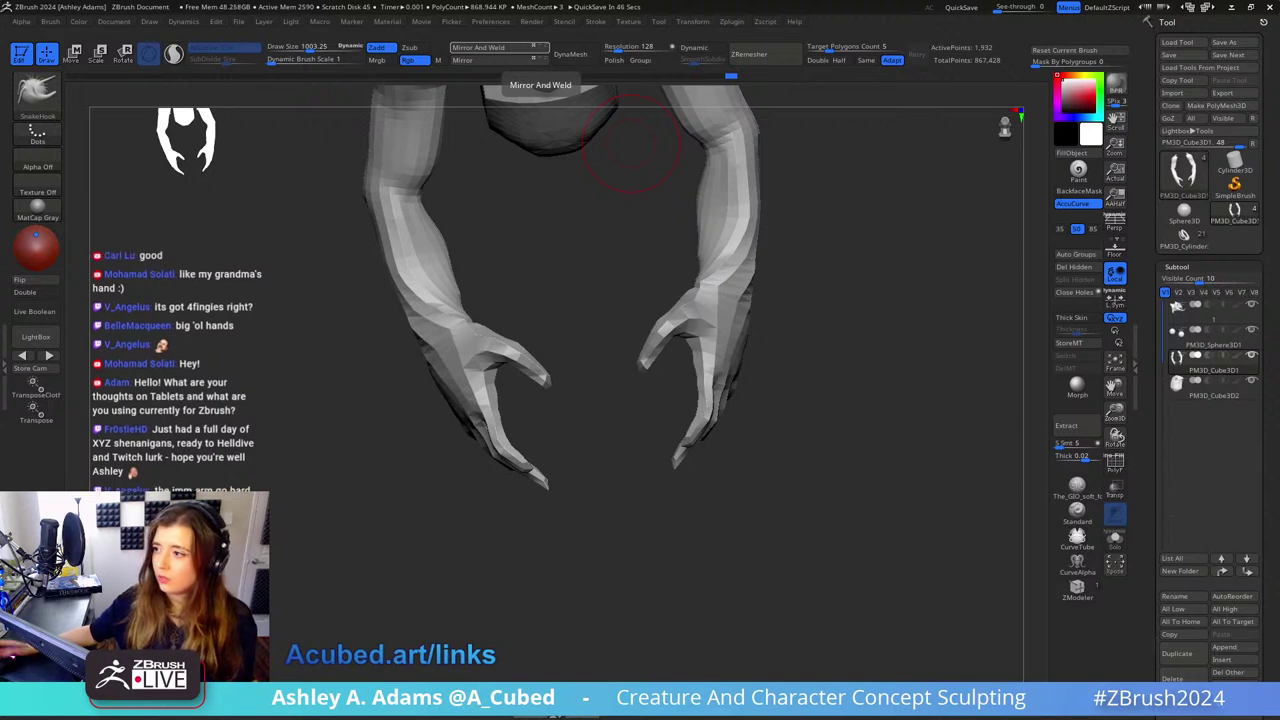
pyautogui.moveTo(793, 275); pyautogui.dragTo(736, 325)
pyautogui.press('space')
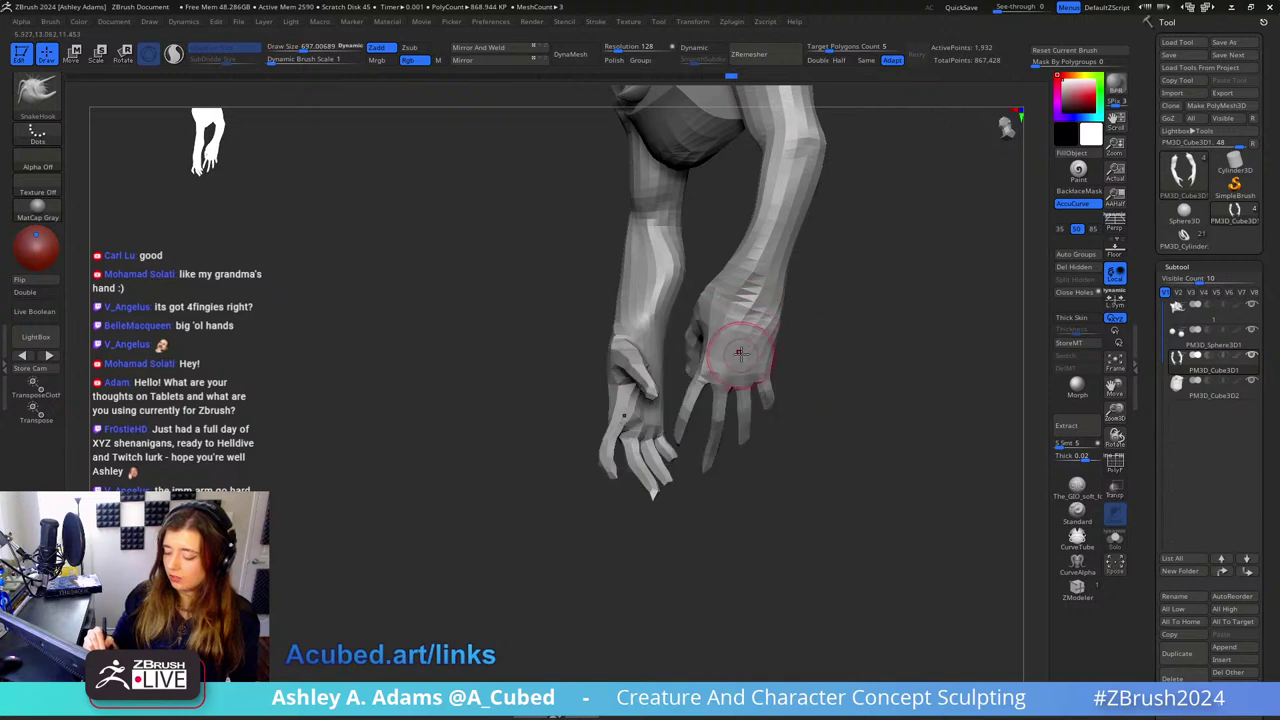
pyautogui.moveTo(740, 354); pyautogui.dragTo(746, 344, button='right')
pyautogui.press('space')
pyautogui.moveTo(740, 344); pyautogui.dragTo(754, 344)
pyautogui.moveTo(742, 346)
pyautogui.mouseDown(button='right')
pyautogui.moveTo(771, 346)
pyautogui.moveTo(752, 368)
pyautogui.mouseUp(button='right')
pyautogui.press('space')
pyautogui.moveTo(752, 371); pyautogui.dragTo(776, 362)
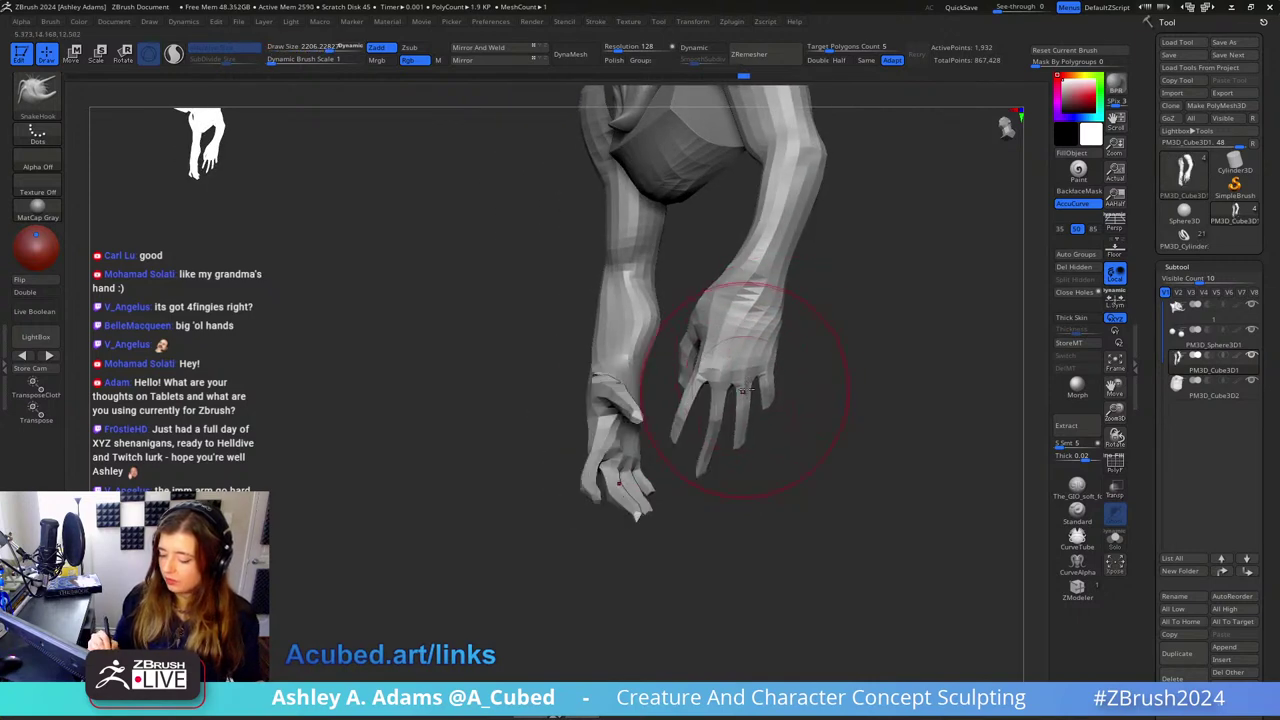
# Step: Thicken the fingers with the Inflat brush, starting at a draw size of about 2206
pyautogui.keyDown('alt'); pyautogui.moveTo(746, 386); pyautogui.dragTo(759, 296, button='right'); pyautogui.keyUp('alt')
pyautogui.press('b')
pyautogui.press('i')
pyautogui.press('n')
pyautogui.moveTo(738, 316); pyautogui.dragTo(737, 343)
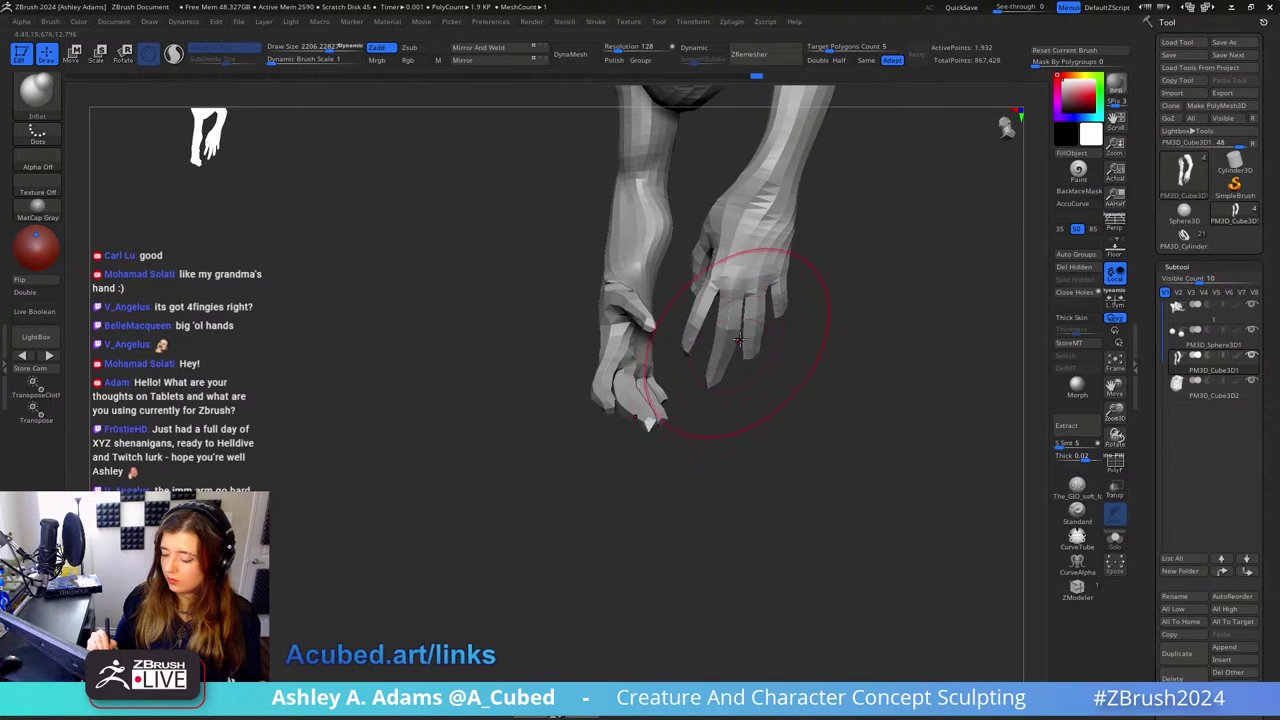
pyautogui.moveTo(737, 343); pyautogui.dragTo(820, 309, button='right')
pyautogui.press('space')
pyautogui.moveTo(730, 366); pyautogui.dragTo(716, 369)
pyautogui.press('space')
pyautogui.moveTo(740, 355)
pyautogui.mouseDown(button='right')
pyautogui.moveTo(802, 331)
pyautogui.moveTo(769, 329)
pyautogui.mouseUp(button='right')
# Step: Reposition the fingers with SnakeHook at a draw size of about 1213
pyautogui.press('b')
pyautogui.press('s')
pyautogui.press('h')
pyautogui.moveTo(764, 334)
pyautogui.mouseDown()
pyautogui.moveTo(756, 342)
pyautogui.moveTo(763, 320)
pyautogui.moveTo(746, 296)
pyautogui.mouseUp()
pyautogui.moveTo(746, 296); pyautogui.dragTo(794, 295, button='right')
pyautogui.moveTo(793, 294)
pyautogui.mouseDown()
pyautogui.moveTo(755, 290)
pyautogui.moveTo(829, 220)
pyautogui.moveTo(837, 286)
pyautogui.moveTo(780, 300)
pyautogui.moveTo(808, 273)
pyautogui.mouseUp()
pyautogui.moveTo(808, 273)
pyautogui.mouseDown(button='right')
pyautogui.moveTo(814, 247)
pyautogui.moveTo(797, 223)
pyautogui.mouseUp(button='right')
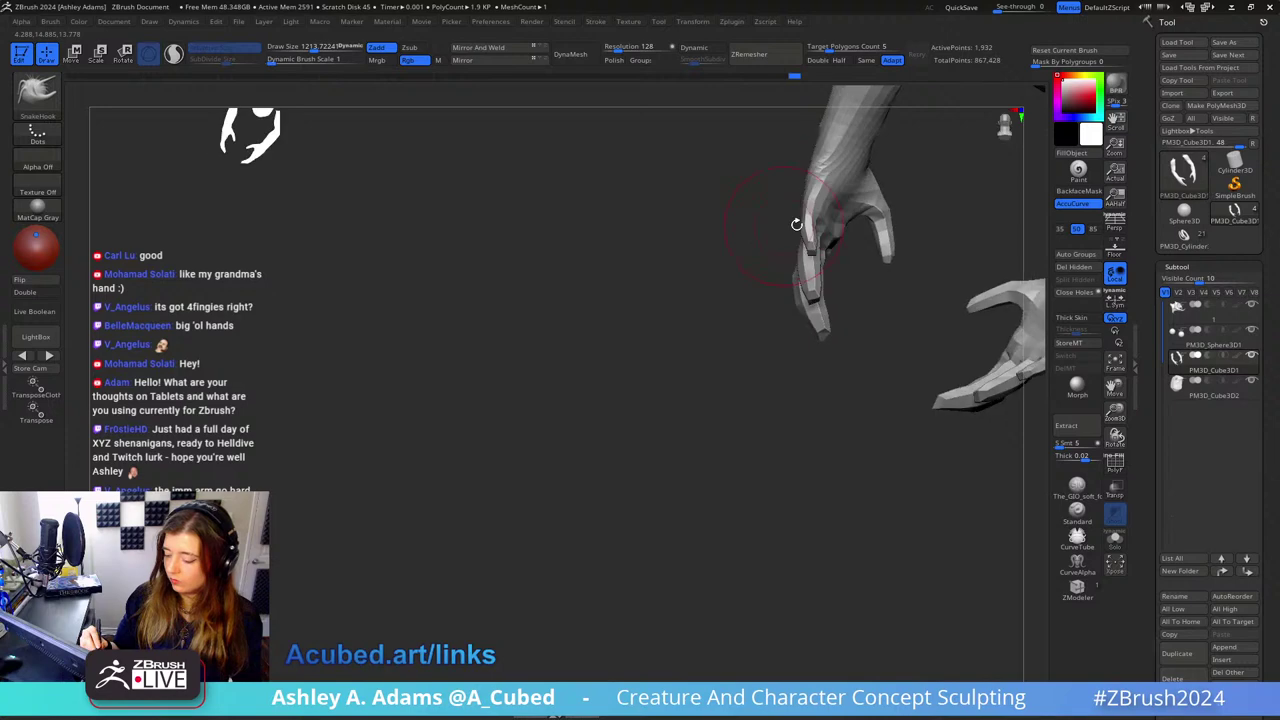
# Step: Refine the fingers and outer hands from several angles with SnakeHook at draw sizes of about 1651 and 1036
pyautogui.press('space')
pyautogui.moveTo(822, 280)
pyautogui.mouseDown()
pyautogui.moveTo(817, 298)
pyautogui.moveTo(820, 225)
pyautogui.moveTo(870, 215)
pyautogui.moveTo(830, 259)
pyautogui.moveTo(828, 247)
pyautogui.mouseUp()
pyautogui.press('space')
pyautogui.moveTo(828, 247); pyautogui.dragTo(816, 247)
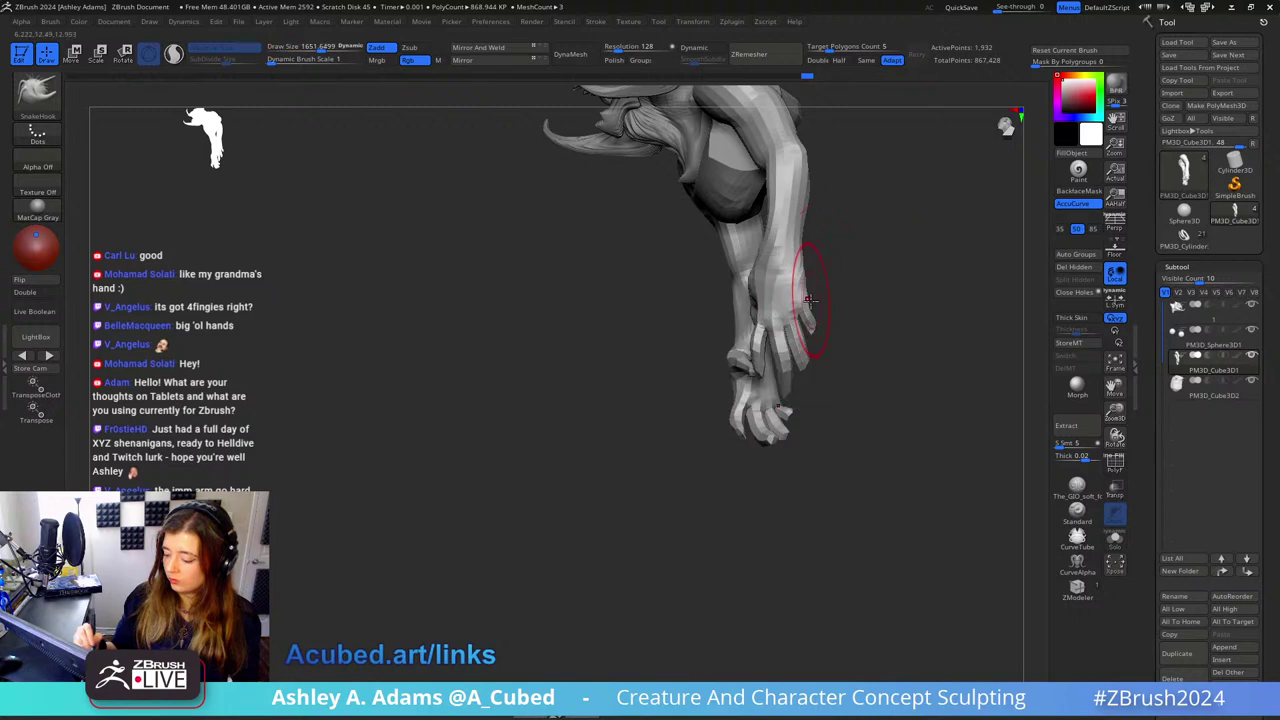
pyautogui.moveTo(814, 286)
pyautogui.mouseDown(button='right')
pyautogui.moveTo(846, 294)
pyautogui.moveTo(842, 280)
pyautogui.mouseUp(button='right')
pyautogui.press('space')
pyautogui.moveTo(840, 280); pyautogui.dragTo(826, 280)
pyautogui.moveTo(785, 285)
pyautogui.mouseDown(button='right')
pyautogui.moveTo(759, 287)
pyautogui.moveTo(749, 314)
pyautogui.moveTo(734, 262)
pyautogui.mouseUp(button='right')
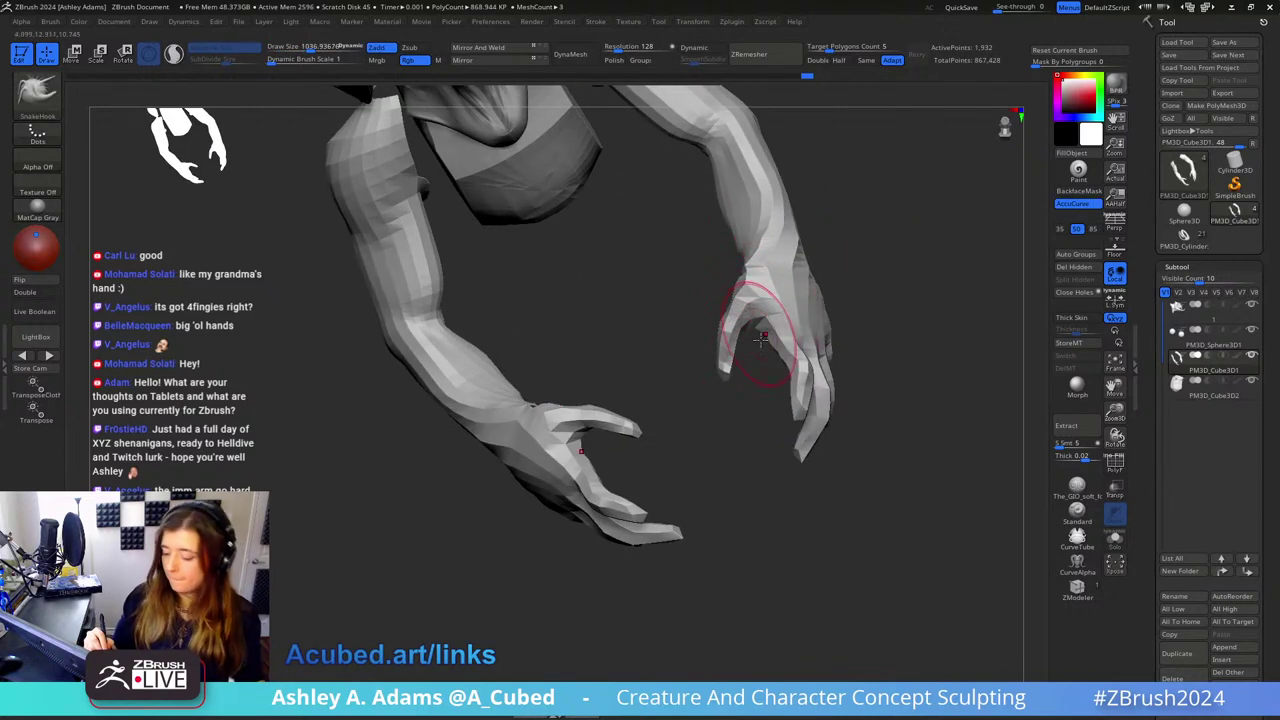
# Step: Mask the thumbs with MaskLasso and invert the mask to leave only the thumbs editable
pyautogui.moveTo(738, 406)
pyautogui.keyDown('ctrl'); pyautogui.mouseDown()
pyautogui.moveTo(706, 366)
pyautogui.moveTo(708, 266)
pyautogui.moveTo(751, 318)
pyautogui.mouseUp(); pyautogui.keyUp('ctrl')
pyautogui.keyDown('ctrl'); pyautogui.click(746, 302); pyautogui.keyUp('ctrl')
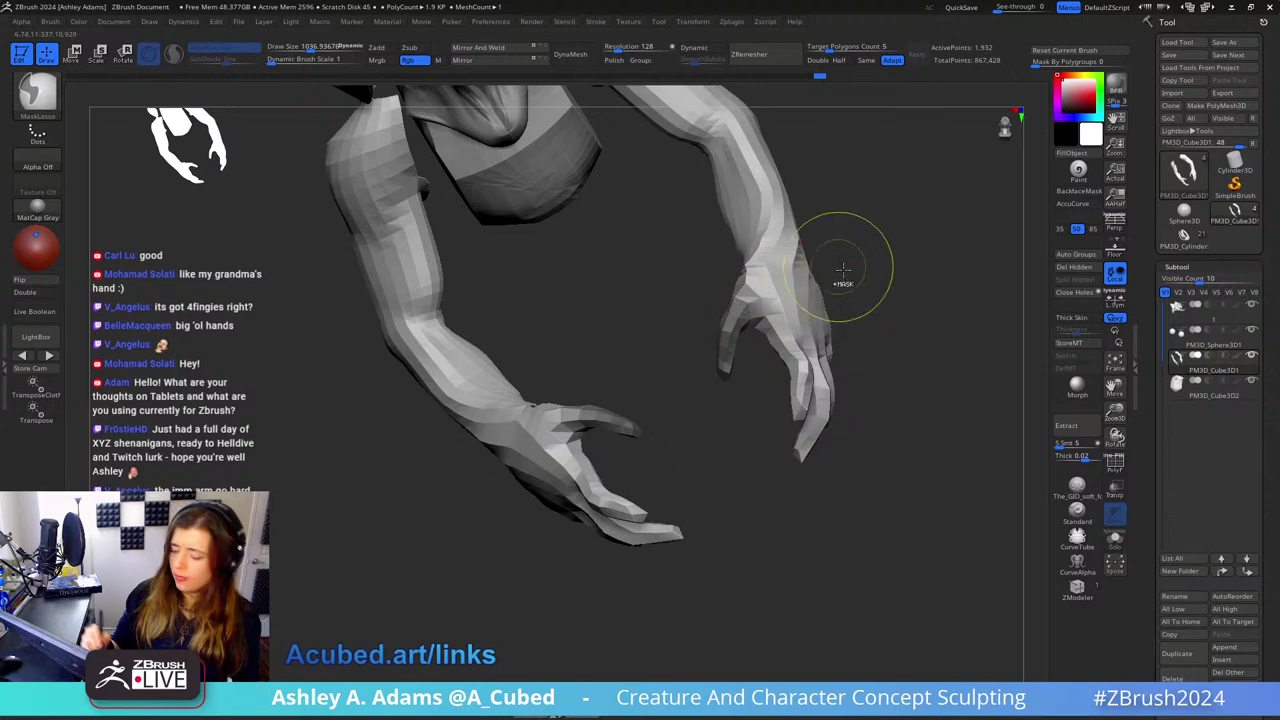
pyautogui.press('w')
pyautogui.hotkey('ctrl', 'i')
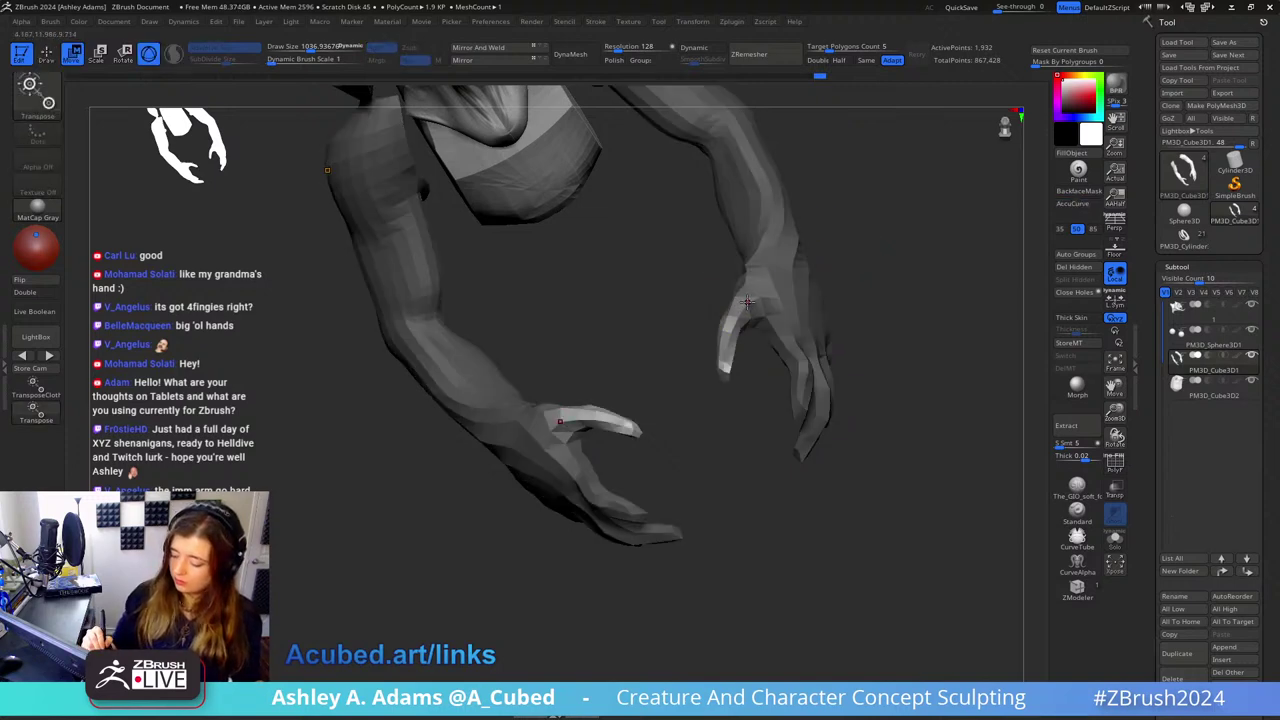
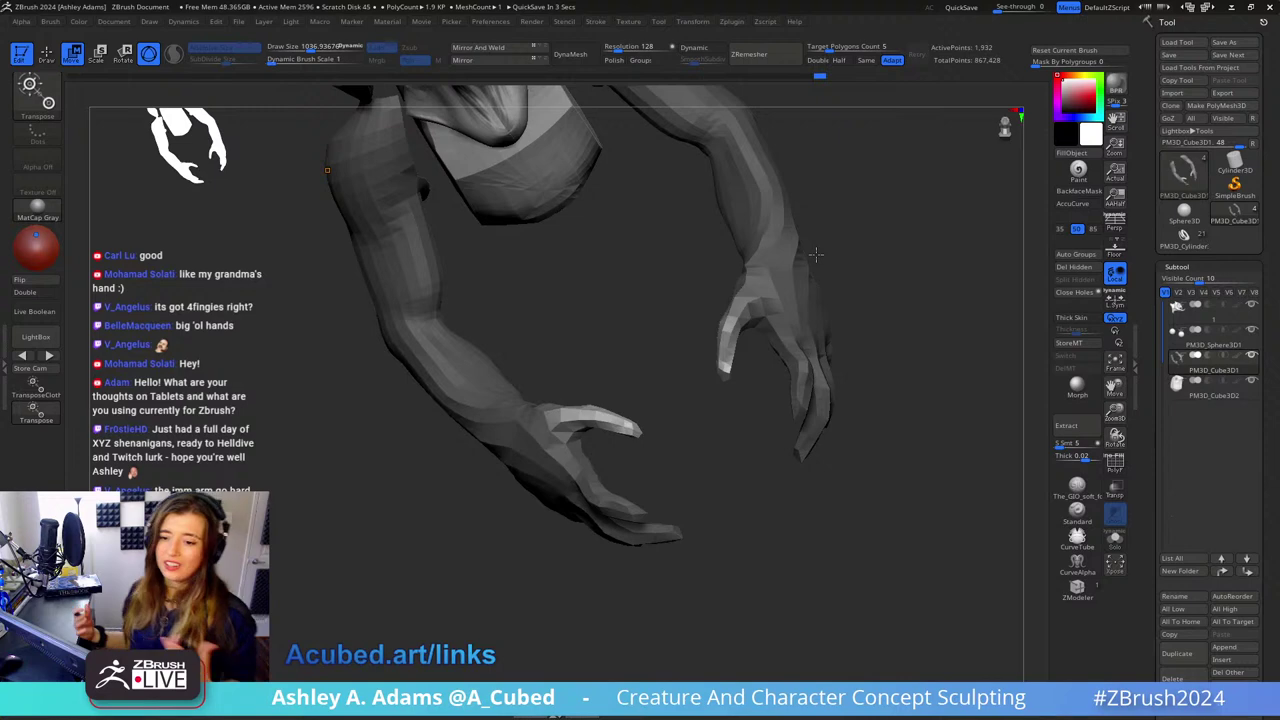
# Step: Reshape the unmasked thumbs with SnakeHook at draw sizes of about 1965 and 492, and clear the mask
pyautogui.moveTo(838, 272); pyautogui.dragTo(760, 316, button='right')
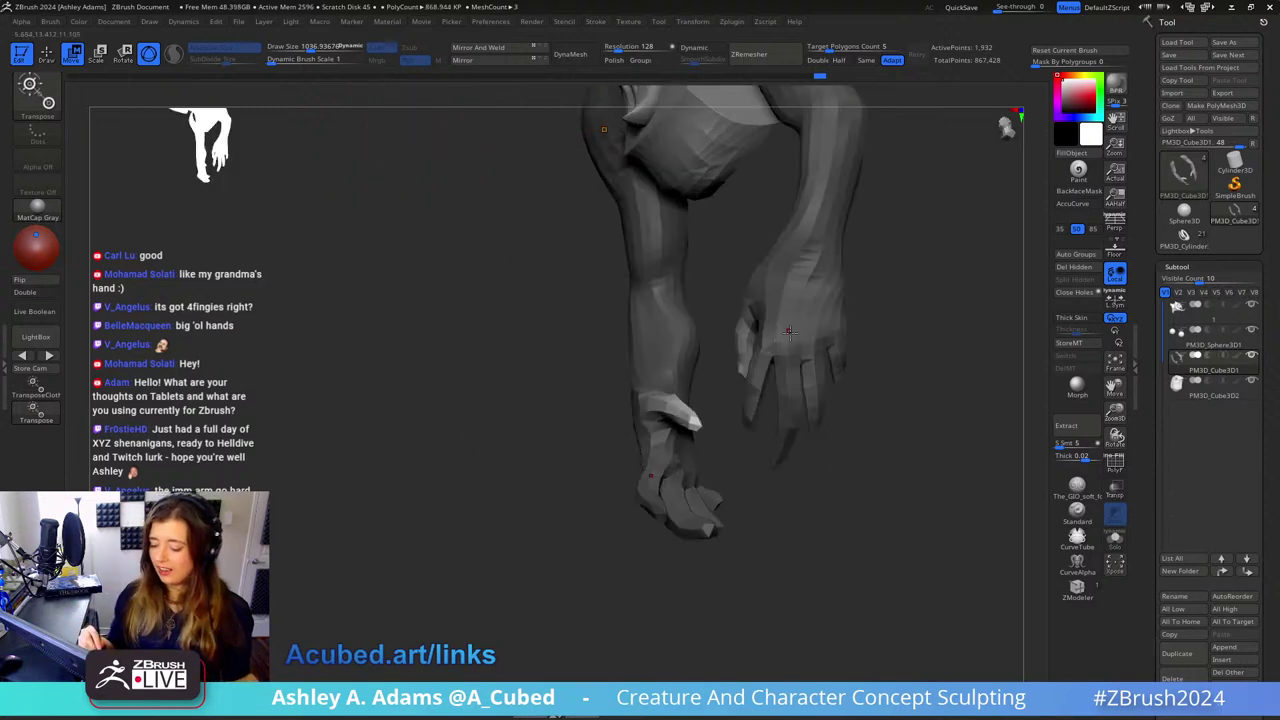
pyautogui.rightClick(688, 383)
pyautogui.moveTo(688, 383)
pyautogui.mouseDown(button='right')
pyautogui.moveTo(794, 311)
pyautogui.moveTo(673, 352)
pyautogui.mouseUp(button='right')
pyautogui.press('q')
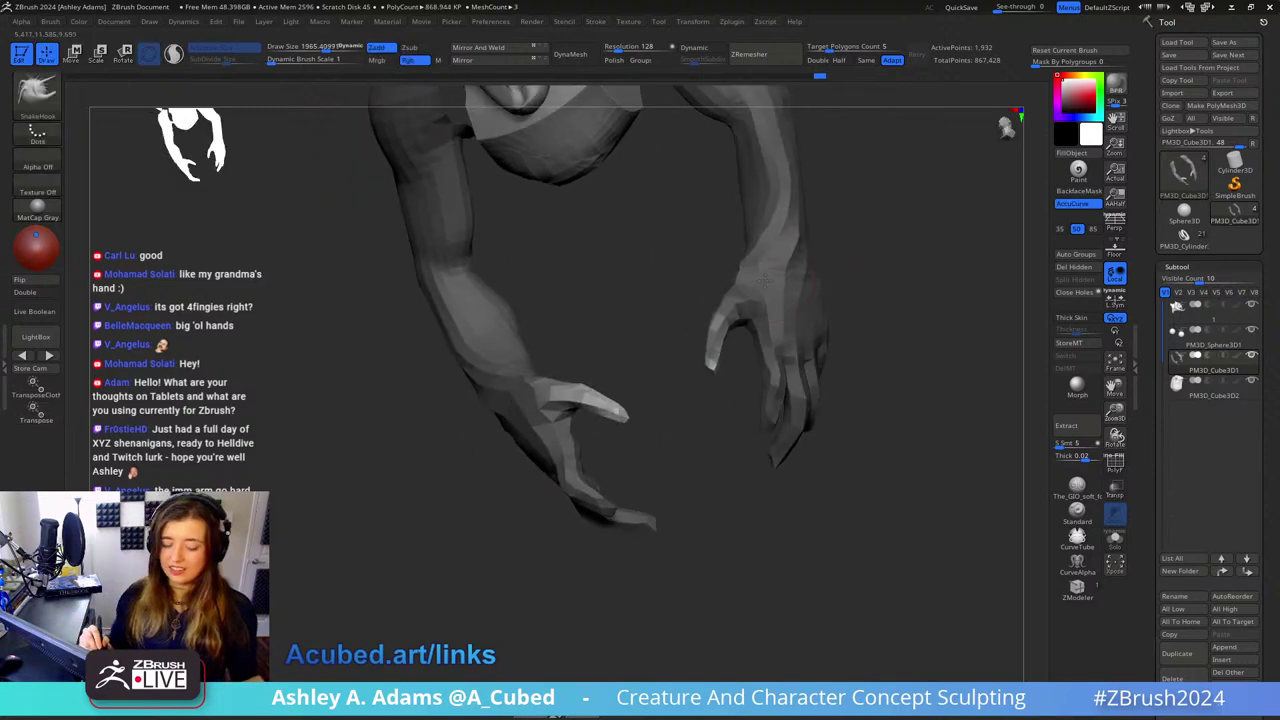
pyautogui.rightClick(673, 352)
pyautogui.moveTo(771, 300); pyautogui.dragTo(716, 331, button='right')
pyautogui.moveTo(716, 331); pyautogui.dragTo(714, 341)
pyautogui.moveTo(714, 341); pyautogui.dragTo(775, 296, button='right')
pyautogui.moveTo(774, 295)
pyautogui.mouseDown()
pyautogui.moveTo(758, 288)
pyautogui.moveTo(753, 326)
pyautogui.moveTo(720, 352)
pyautogui.moveTo(785, 282)
pyautogui.moveTo(770, 300)
pyautogui.moveTo(800, 286)
pyautogui.mouseUp()
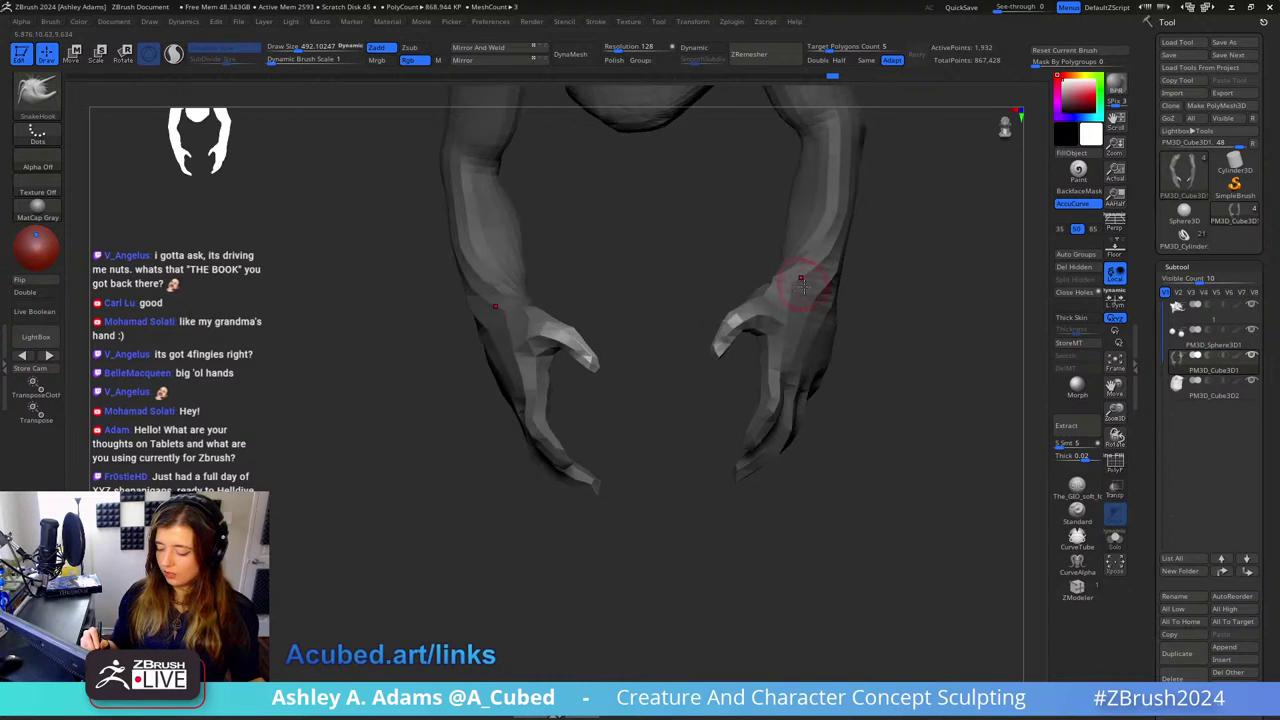
pyautogui.moveTo(792, 240); pyautogui.dragTo(700, 337)
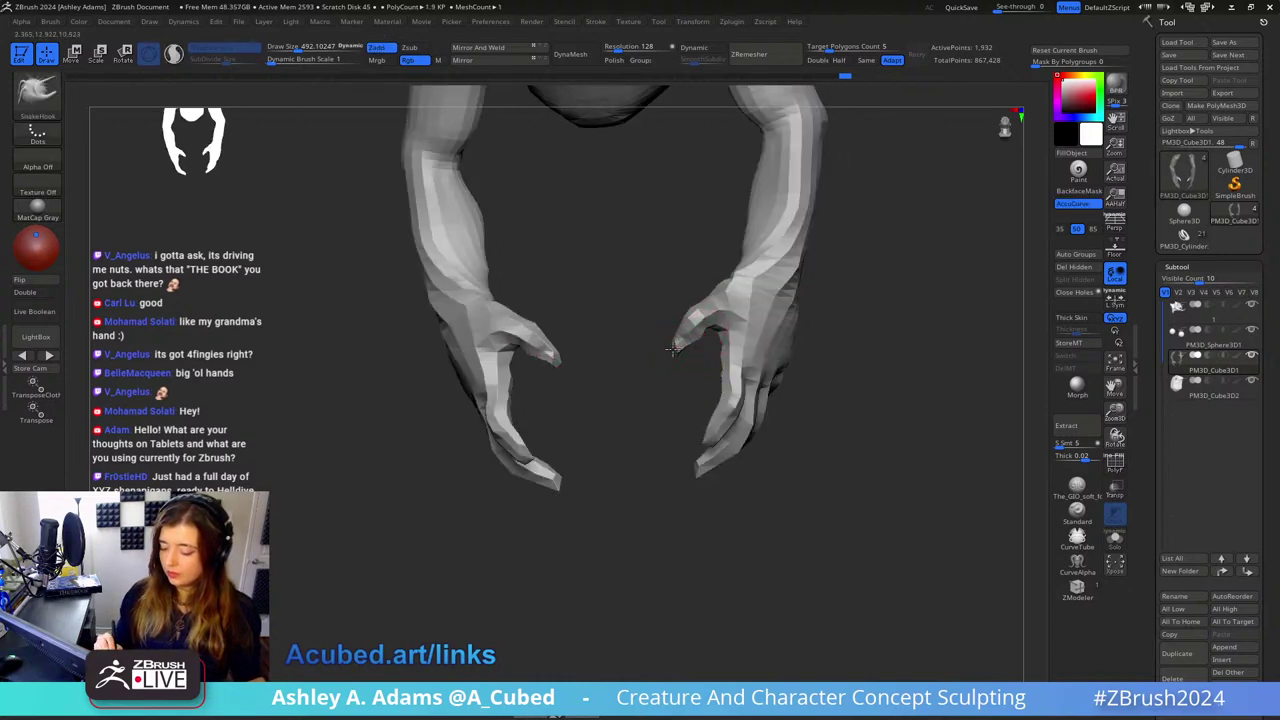
# Step: Pull the thumb tips into shape with SnakeHook at a draw size of about 492
pyautogui.moveTo(680, 337)
pyautogui.mouseDown()
pyautogui.moveTo(757, 351)
pyautogui.moveTo(689, 321)
pyautogui.moveTo(690, 340)
pyautogui.moveTo(670, 336)
pyautogui.mouseUp()
pyautogui.moveTo(694, 312); pyautogui.dragTo(686, 334, button='right')
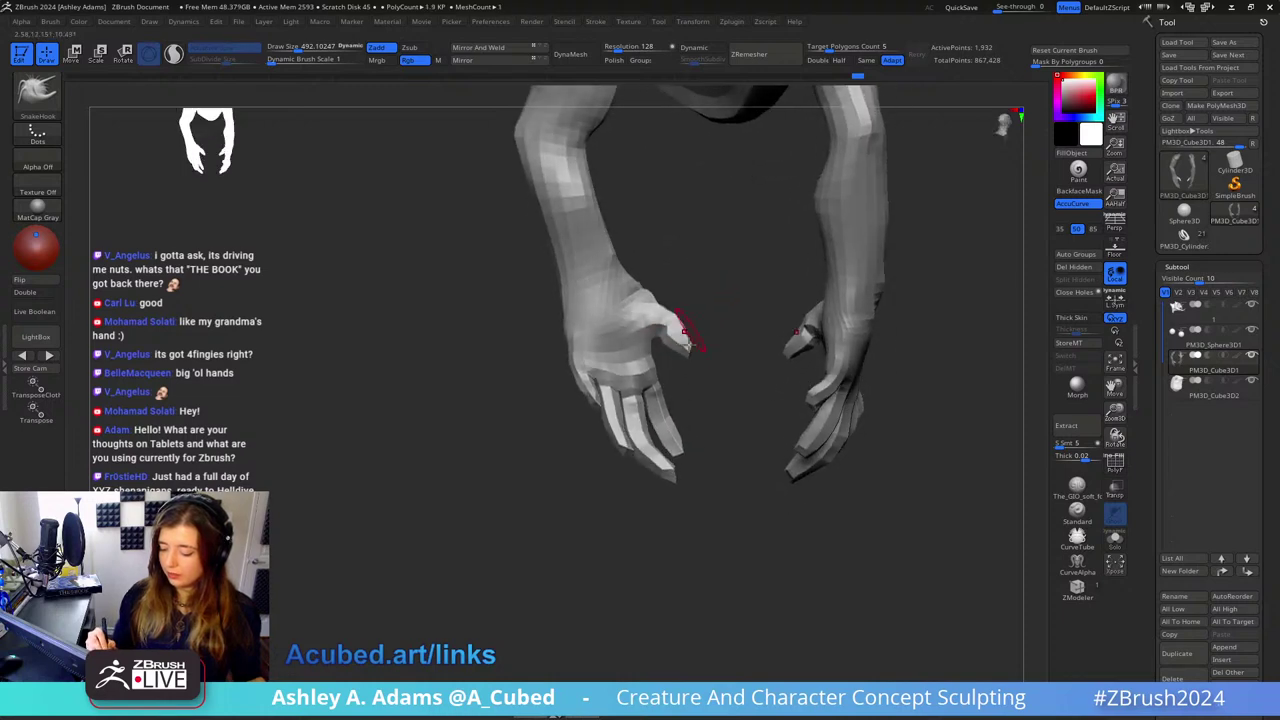
pyautogui.moveTo(686, 334); pyautogui.dragTo(694, 362)
# Step: Carve creases into the inner wrists and palms with DamStandard at a draw size of about 492
pyautogui.moveTo(694, 362)
pyautogui.keyDown('ctrl'); pyautogui.mouseDown(button='right')
pyautogui.moveTo(708, 314)
pyautogui.moveTo(646, 380)
pyautogui.mouseUp(button='right'); pyautogui.keyUp('ctrl')
pyautogui.press('b')
pyautogui.press('d')
pyautogui.press('s')
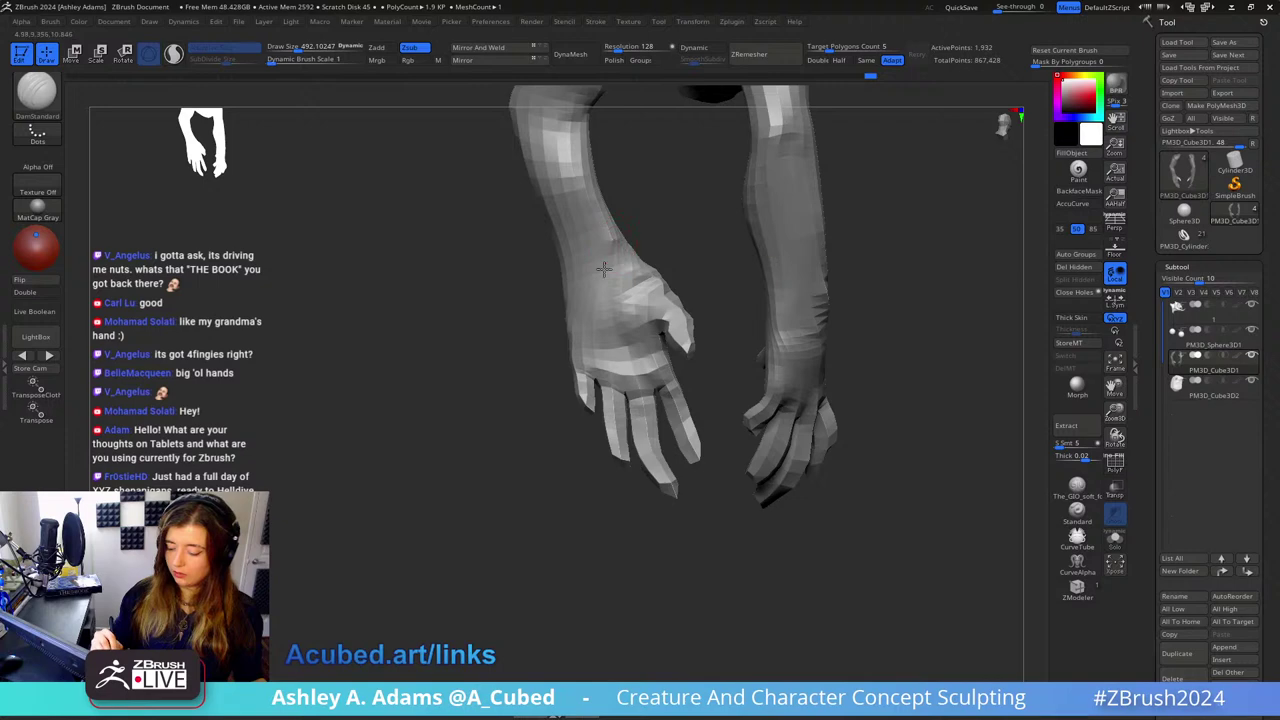
pyautogui.moveTo(615, 331); pyautogui.dragTo(629, 300, button='right')
pyautogui.moveTo(602, 294); pyautogui.dragTo(592, 344)
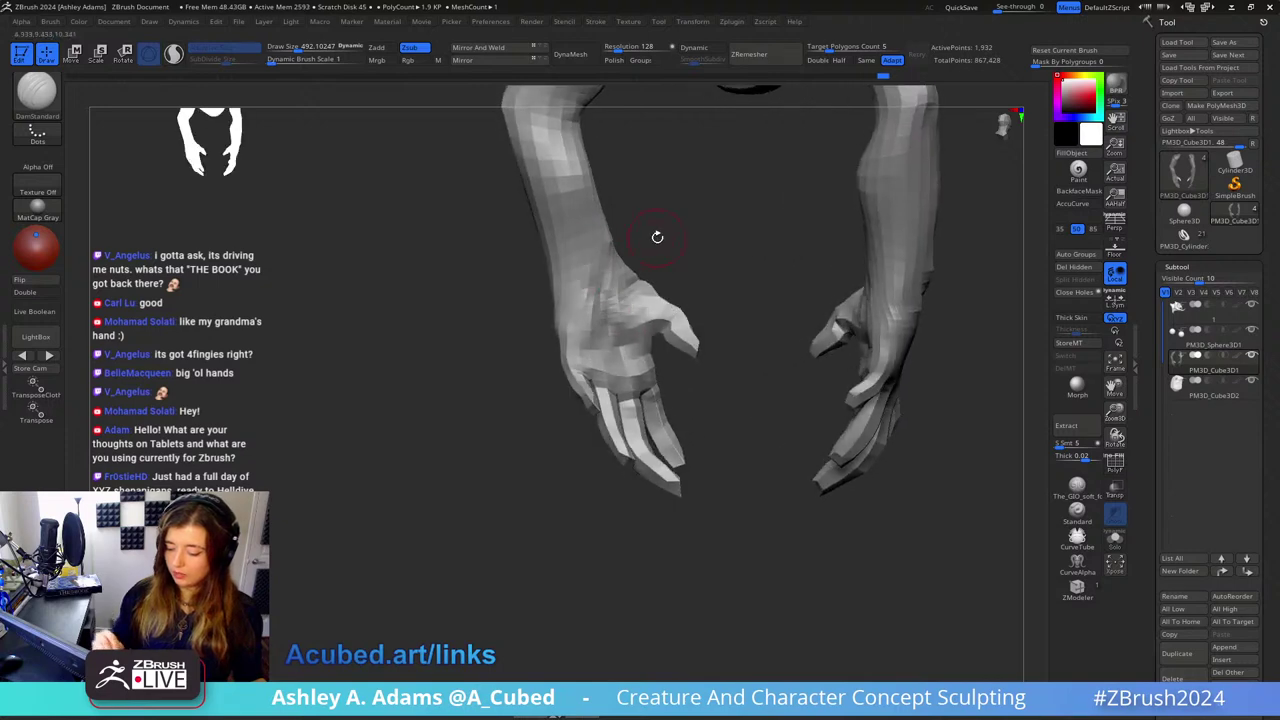
pyautogui.moveTo(657, 237)
pyautogui.keyDown('ctrl'); pyautogui.mouseDown(button='right')
pyautogui.moveTo(640, 238)
pyautogui.moveTo(743, 231)
pyautogui.moveTo(700, 300)
pyautogui.moveTo(666, 324)
pyautogui.mouseUp(button='right'); pyautogui.keyUp('ctrl')
# Step: Adjust the forearms below the elbows with SnakeHook at a draw size of about 1738
pyautogui.rightClick(654, 334)
pyautogui.press('b')
pyautogui.press('s')
pyautogui.press('h')
pyautogui.moveTo(649, 329); pyautogui.dragTo(636, 330)
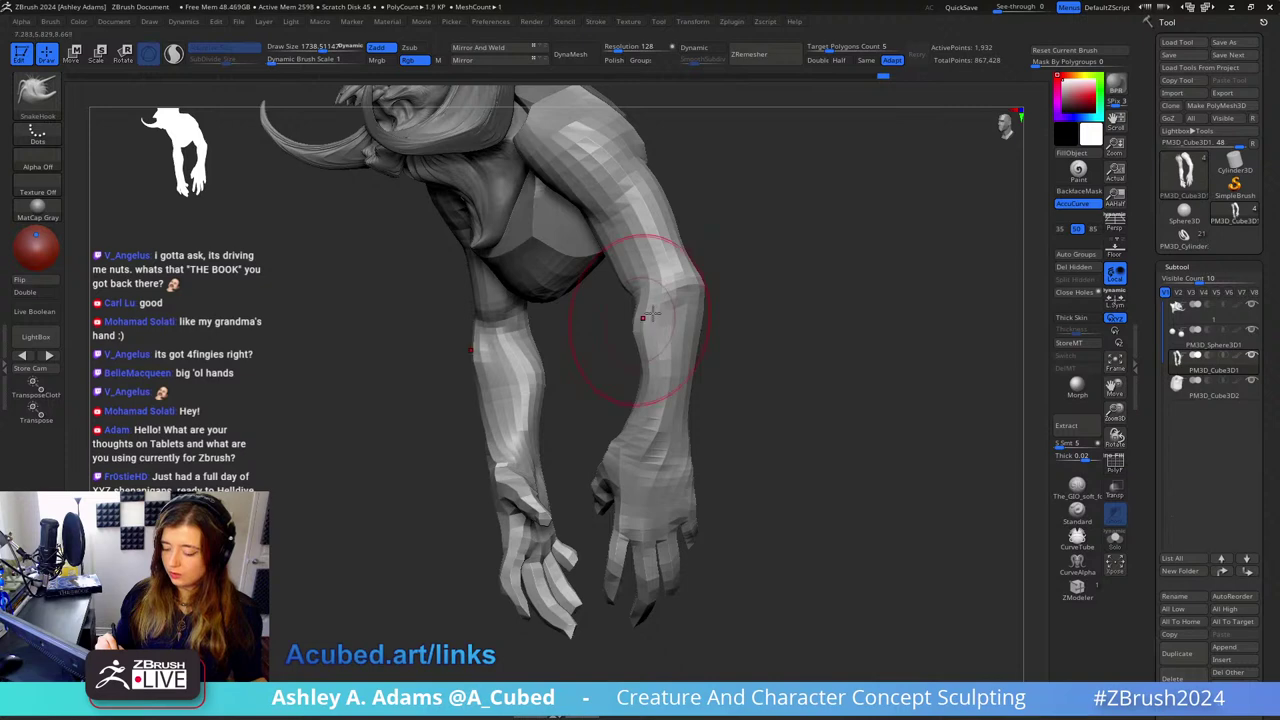
pyautogui.moveTo(648, 334)
pyautogui.mouseDown(button='right')
pyautogui.moveTo(700, 329)
pyautogui.moveTo(729, 400)
pyautogui.moveTo(720, 337)
pyautogui.mouseUp(button='right')
# Step: Build up volume on the outer forearms with ClayBuildup at a draw size of about 1326
pyautogui.press('b')
pyautogui.press('c')
pyautogui.press('b')
pyautogui.moveTo(722, 340); pyautogui.dragTo(737, 349)
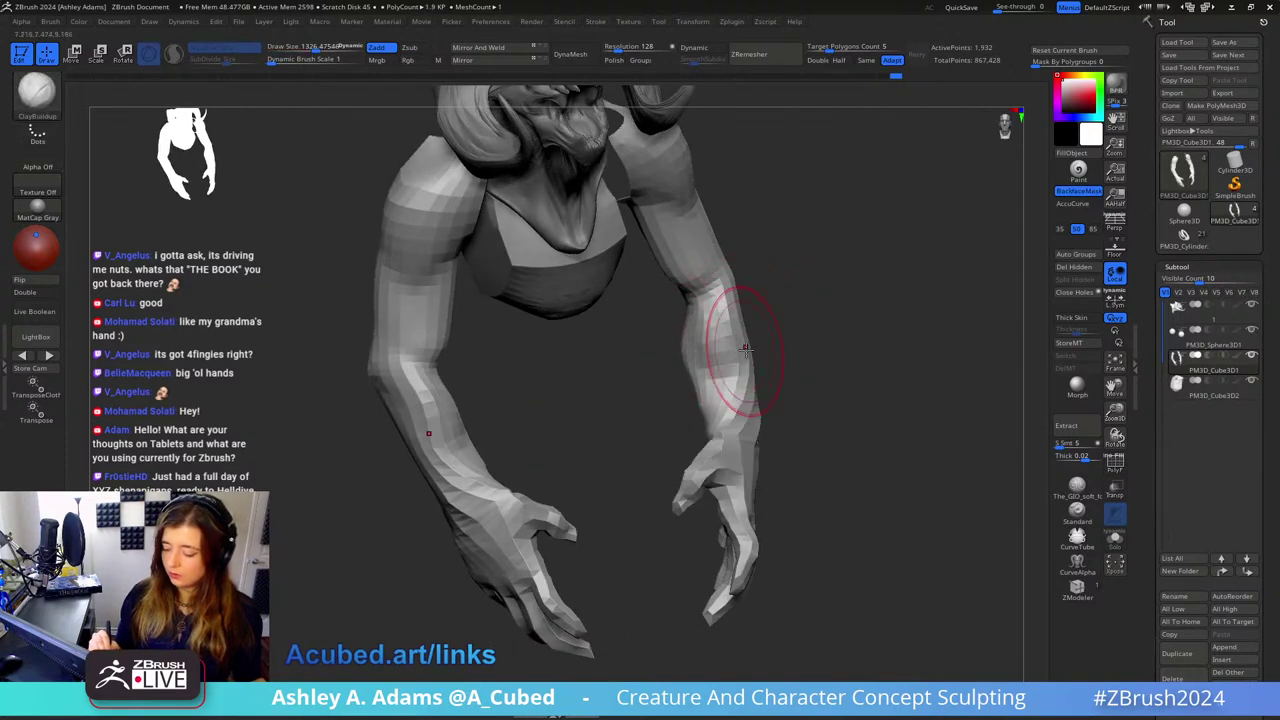
pyautogui.moveTo(737, 349)
pyautogui.mouseDown(button='right')
pyautogui.moveTo(743, 383)
pyautogui.moveTo(748, 351)
pyautogui.moveTo(793, 288)
pyautogui.moveTo(783, 276)
pyautogui.moveTo(777, 297)
pyautogui.moveTo(823, 362)
pyautogui.moveTo(840, 362)
pyautogui.mouseUp(button='right')
# Step: Mask the upper arms and place the transform gizmo at the elbow
pyautogui.press('b')
pyautogui.press('s')
pyautogui.press('h')
pyautogui.moveTo(673, 571)
pyautogui.keyDown('ctrl'); pyautogui.mouseDown()
pyautogui.moveTo(798, 315)
pyautogui.moveTo(709, 529)
pyautogui.mouseUp(); pyautogui.keyUp('ctrl')
pyautogui.press('w')
pyautogui.keyDown('alt'); pyautogui.click(749, 326); pyautogui.keyUp('alt')
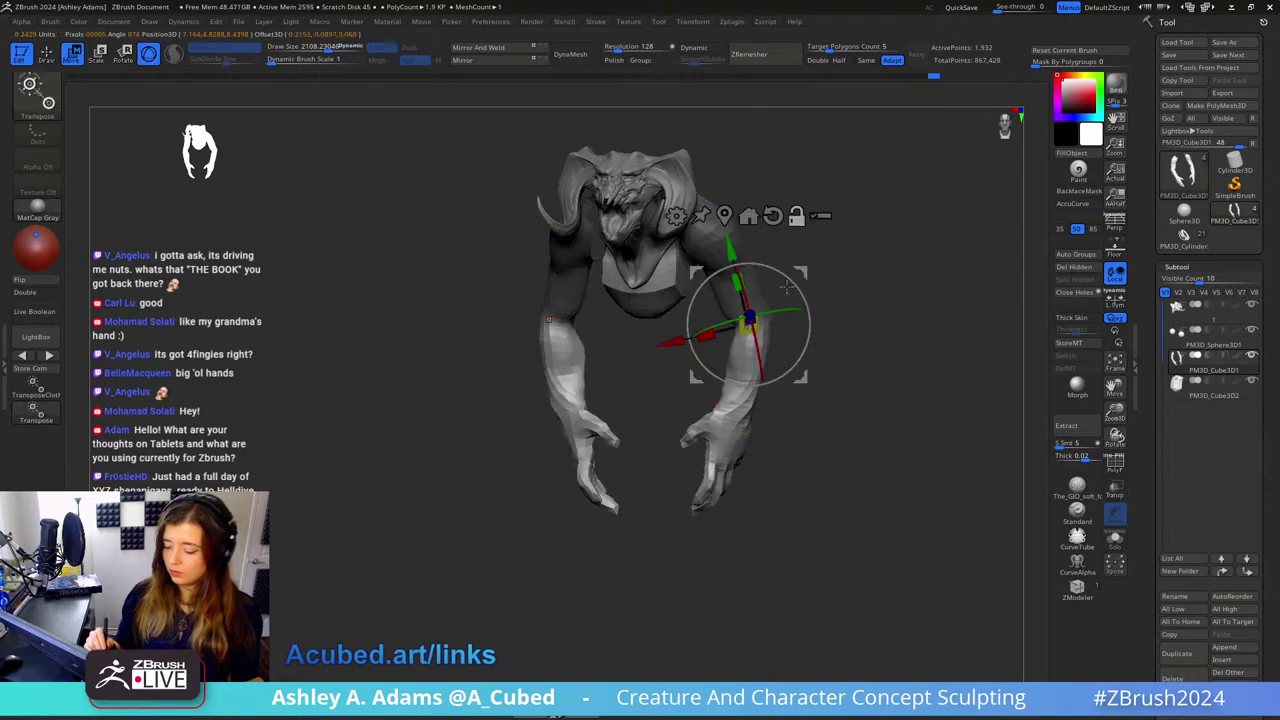
# Step: Reset the gizmo orientation, move and rotate the forearms to bend them forward at the elbows, and clear the mask
pyautogui.keyDown('alt'); pyautogui.click(773, 216); pyautogui.keyUp('alt')
pyautogui.keyDown('shift'); pyautogui.moveTo(834, 263); pyautogui.dragTo(750, 263, button='right'); pyautogui.keyUp('shift')
pyautogui.moveTo(749, 325); pyautogui.dragTo(767, 360)
pyautogui.moveTo(809, 269); pyautogui.dragTo(821, 257)
pyautogui.moveTo(770, 295)
pyautogui.mouseDown(button='right')
pyautogui.moveTo(839, 295)
pyautogui.moveTo(811, 257)
pyautogui.mouseUp(button='right')
pyautogui.press('q')
pyautogui.keyDown('ctrl'); pyautogui.moveTo(812, 278); pyautogui.dragTo(896, 402); pyautogui.keyUp('ctrl')
# Step: Shape and smooth the bent elbows with SnakeHook at draw sizes of about 1105 and 874
pyautogui.moveTo(785, 319); pyautogui.dragTo(791, 231, button='right')
pyautogui.keyDown('alt'); pyautogui.moveTo(858, 273); pyautogui.dragTo(756, 317, button='right'); pyautogui.keyUp('alt')
pyautogui.moveTo(756, 317)
pyautogui.mouseDown()
pyautogui.moveTo(743, 274)
pyautogui.moveTo(712, 348)
pyautogui.mouseUp()
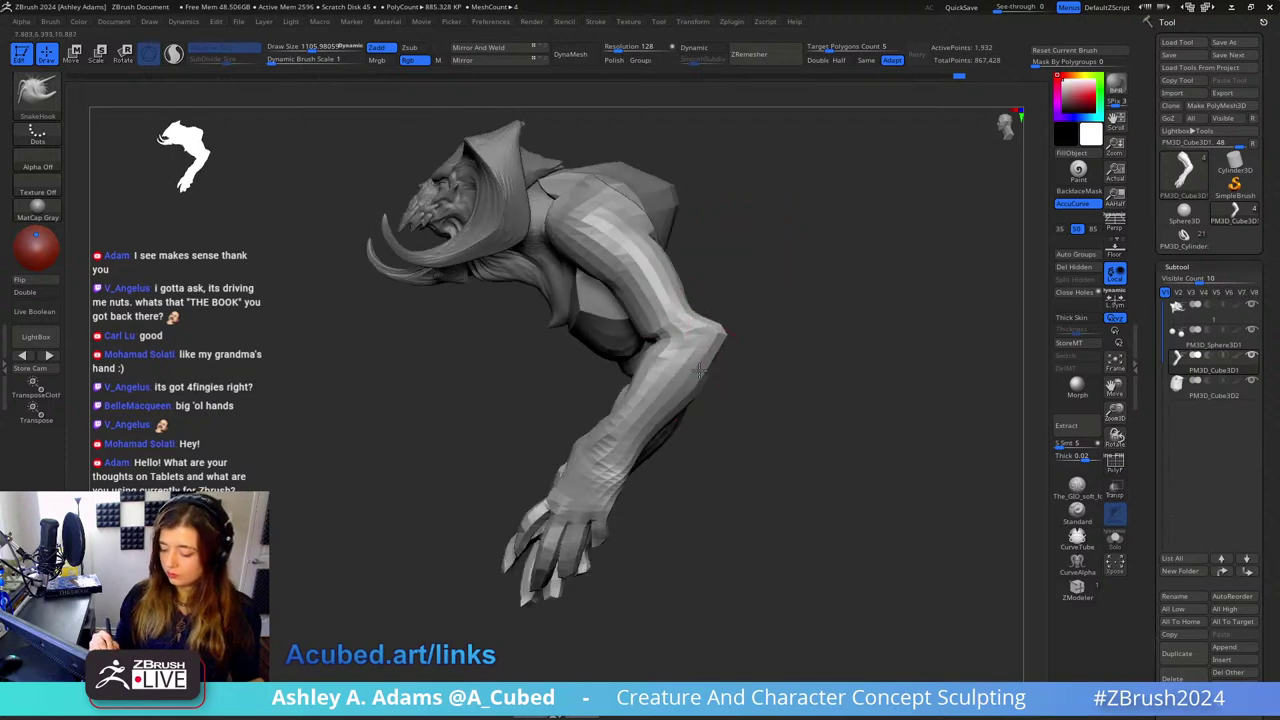
pyautogui.moveTo(694, 363); pyautogui.dragTo(751, 280, button='right')
pyautogui.moveTo(704, 338)
pyautogui.keyDown('shift'); pyautogui.mouseDown()
pyautogui.moveTo(693, 330)
pyautogui.moveTo(708, 335)
pyautogui.mouseUp(); pyautogui.keyUp('shift')
pyautogui.moveTo(708, 335); pyautogui.dragTo(744, 290, button='right')
pyautogui.moveTo(675, 302); pyautogui.dragTo(695, 330)
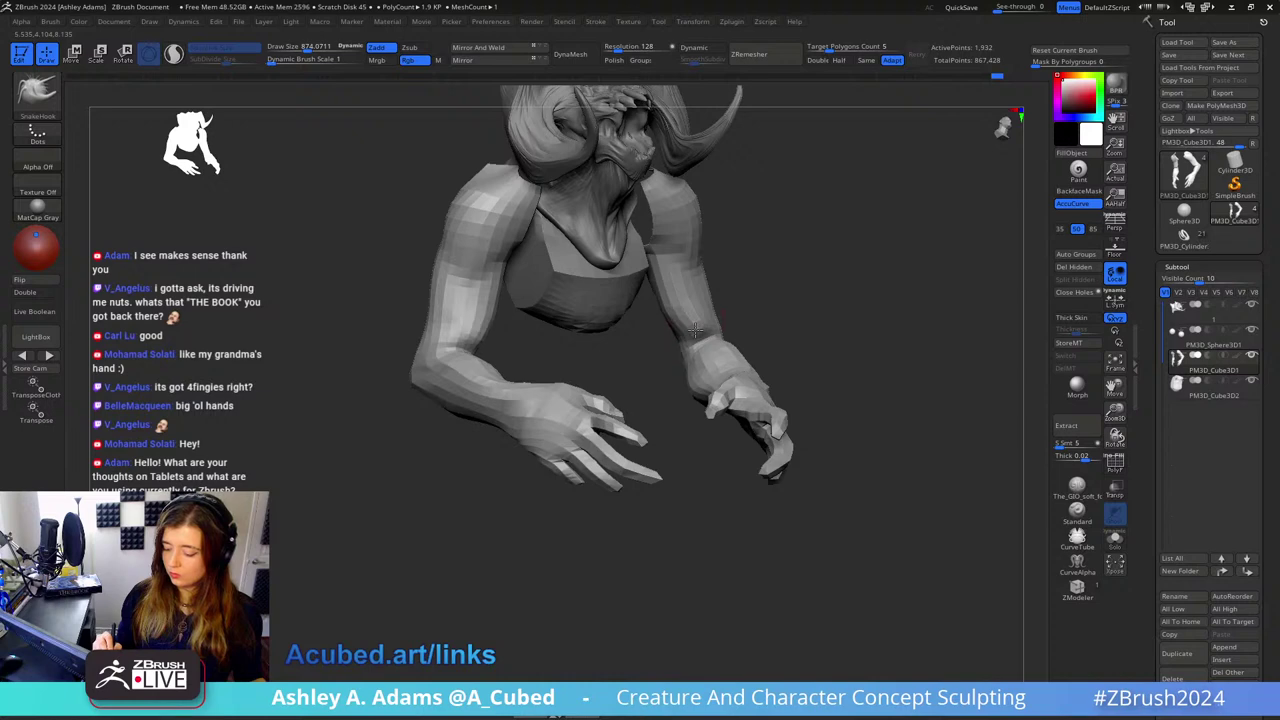
# Step: Refine the backs of the arms with SnakeHook after briefly selecting DamStandard
pyautogui.moveTo(811, 257)
pyautogui.mouseDown()
pyautogui.moveTo(746, 277)
pyautogui.moveTo(670, 255)
pyautogui.moveTo(635, 226)
pyautogui.moveTo(729, 194)
pyautogui.moveTo(590, 260)
pyautogui.moveTo(607, 318)
pyautogui.moveTo(592, 312)
pyautogui.mouseUp()
pyautogui.press('b')
pyautogui.press('d')
pyautogui.press('s')
pyautogui.press('b')
pyautogui.press('s')
pyautogui.press('h')
pyautogui.press('space')
pyautogui.moveTo(560, 362); pyautogui.dragTo(541, 362)
# Step: Add volume to the backs of the upper arms with ClayBuildup
pyautogui.press('b')
pyautogui.press('c')
pyautogui.press('b')
pyautogui.moveTo(640, 390)
pyautogui.mouseDown()
pyautogui.moveTo(586, 384)
pyautogui.moveTo(500, 298)
pyautogui.moveTo(543, 300)
pyautogui.moveTo(566, 322)
pyautogui.mouseUp()
# Step: Pull the upper arms' contours into shape with SnakeHook at a draw size of about 905
pyautogui.press('b')
pyautogui.press('s')
pyautogui.press('h')
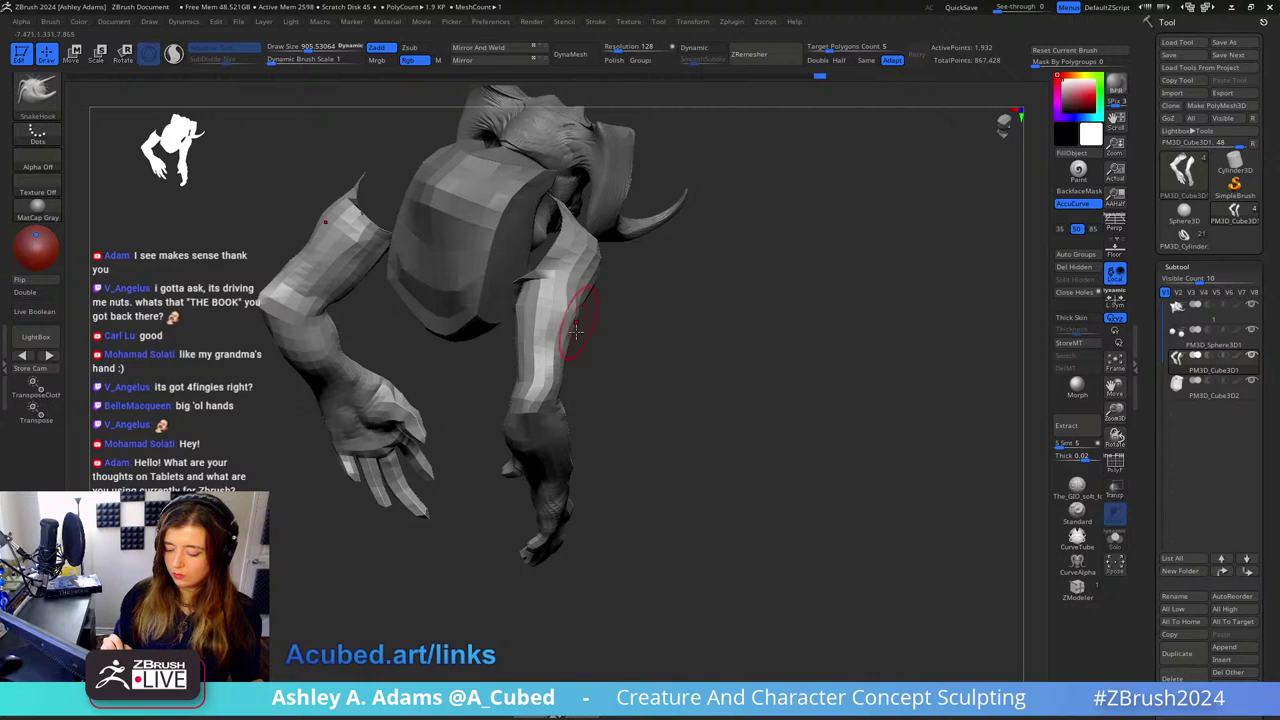
pyautogui.keyDown('alt'); pyautogui.moveTo(576, 332); pyautogui.dragTo(600, 280, button='right'); pyautogui.keyUp('alt')
pyautogui.moveTo(594, 271); pyautogui.dragTo(600, 300)
pyautogui.keyDown('ctrl'); pyautogui.moveTo(623, 372); pyautogui.dragTo(610, 320, button='right'); pyautogui.keyUp('ctrl')
pyautogui.moveTo(610, 320); pyautogui.dragTo(530, 290, button='right')
# Step: Make the torso block the active subtool and reshape its upper back with SnakeHook at a draw size of about 1782
pyautogui.keyDown('alt'); pyautogui.click(640, 258); pyautogui.keyUp('alt')
pyautogui.moveTo(680, 300); pyautogui.dragTo(830, 305, button='right')
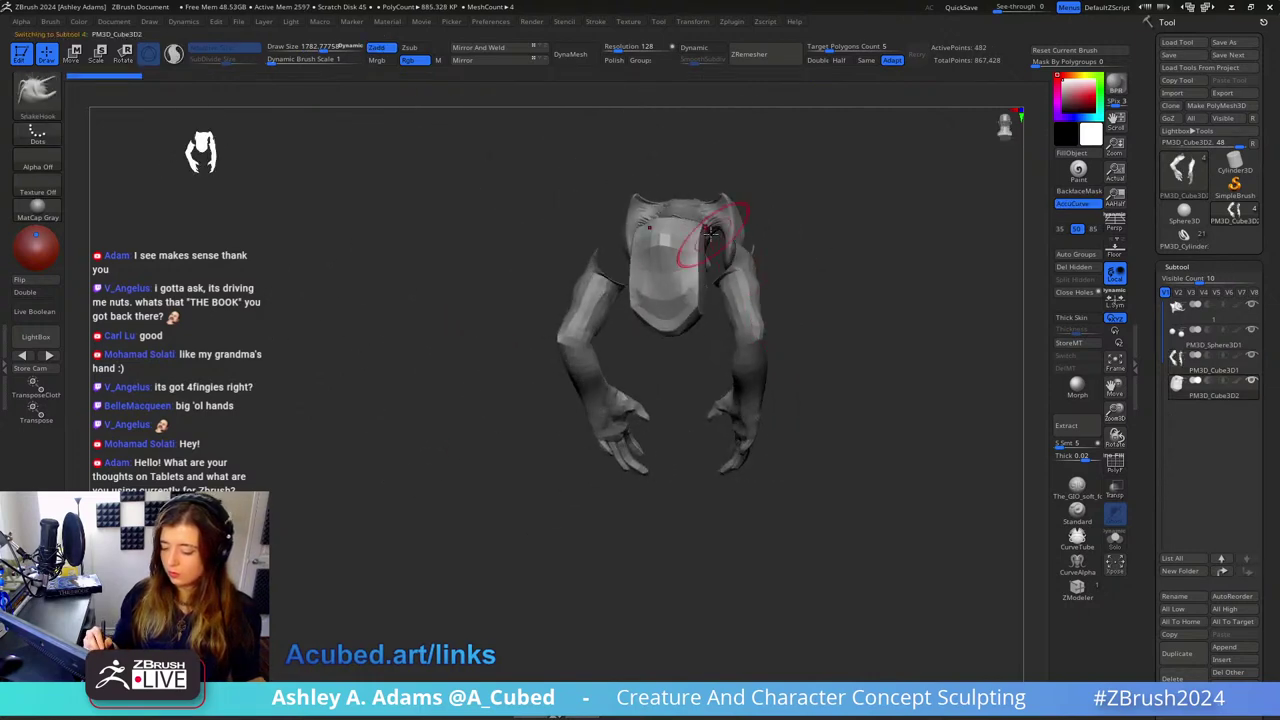
pyautogui.moveTo(743, 248)
pyautogui.mouseDown()
pyautogui.moveTo(717, 264)
pyautogui.moveTo(712, 296)
pyautogui.mouseUp()
pyautogui.moveTo(610, 320); pyautogui.dragTo(670, 360, button='right')
# Step: Widen the torso's back and shoulders with SnakeHook at draw sizes up to about 2674
pyautogui.press('space')
pyautogui.moveTo(765, 289)
pyautogui.mouseDown()
pyautogui.moveTo(774, 237)
pyautogui.moveTo(749, 214)
pyautogui.moveTo(737, 223)
pyautogui.moveTo(749, 223)
pyautogui.moveTo(748, 258)
pyautogui.moveTo(716, 253)
pyautogui.mouseUp()
pyautogui.press('space')
pyautogui.click(752, 257)
pyautogui.press('space')
pyautogui.moveTo(716, 280); pyautogui.dragTo(728, 251, button='right')
pyautogui.moveTo(728, 251); pyautogui.dragTo(749, 250)
pyautogui.moveTo(749, 250)
pyautogui.mouseDown(button='right')
pyautogui.moveTo(726, 252)
pyautogui.moveTo(771, 255)
pyautogui.mouseUp(button='right')
pyautogui.moveTo(771, 255)
pyautogui.mouseDown()
pyautogui.moveTo(732, 310)
pyautogui.moveTo(785, 308)
pyautogui.mouseUp()
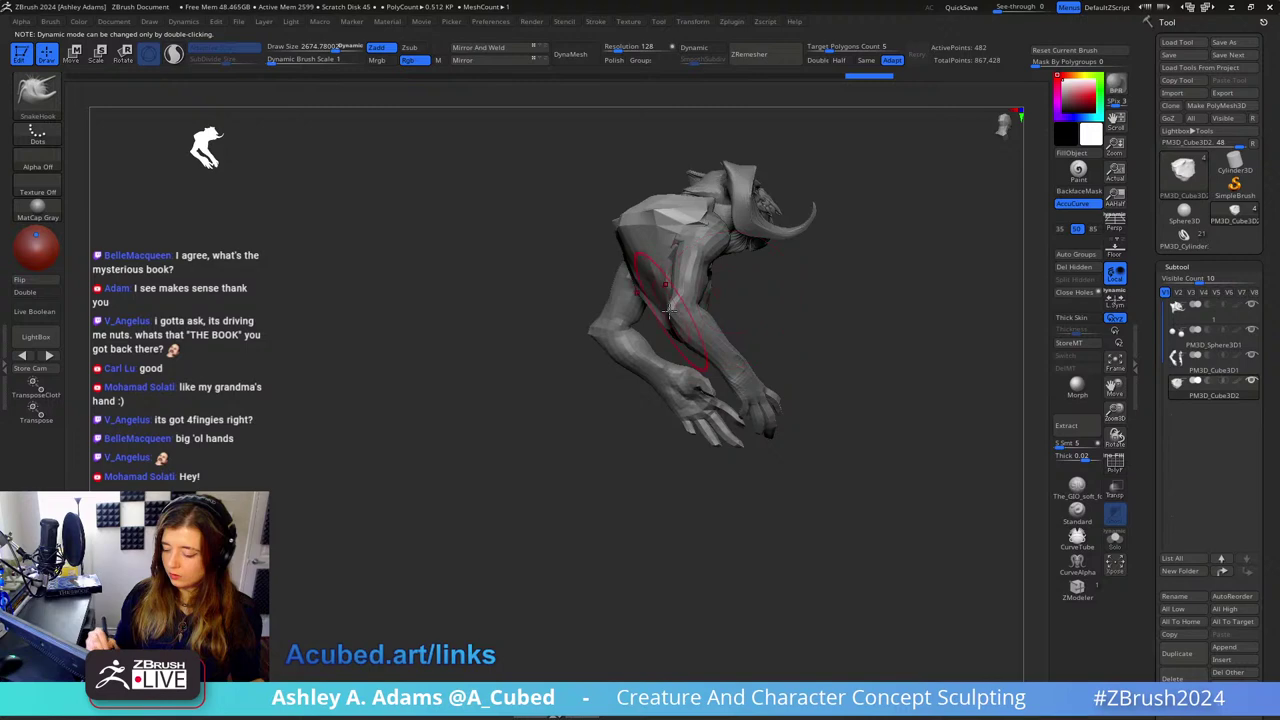
# Step: Pull the torso's lower end down toward the waist with SnakeHook at a draw size of about 3070
pyautogui.press('space')
pyautogui.moveTo(672, 312); pyautogui.dragTo(640, 268)
pyautogui.click(655, 303)
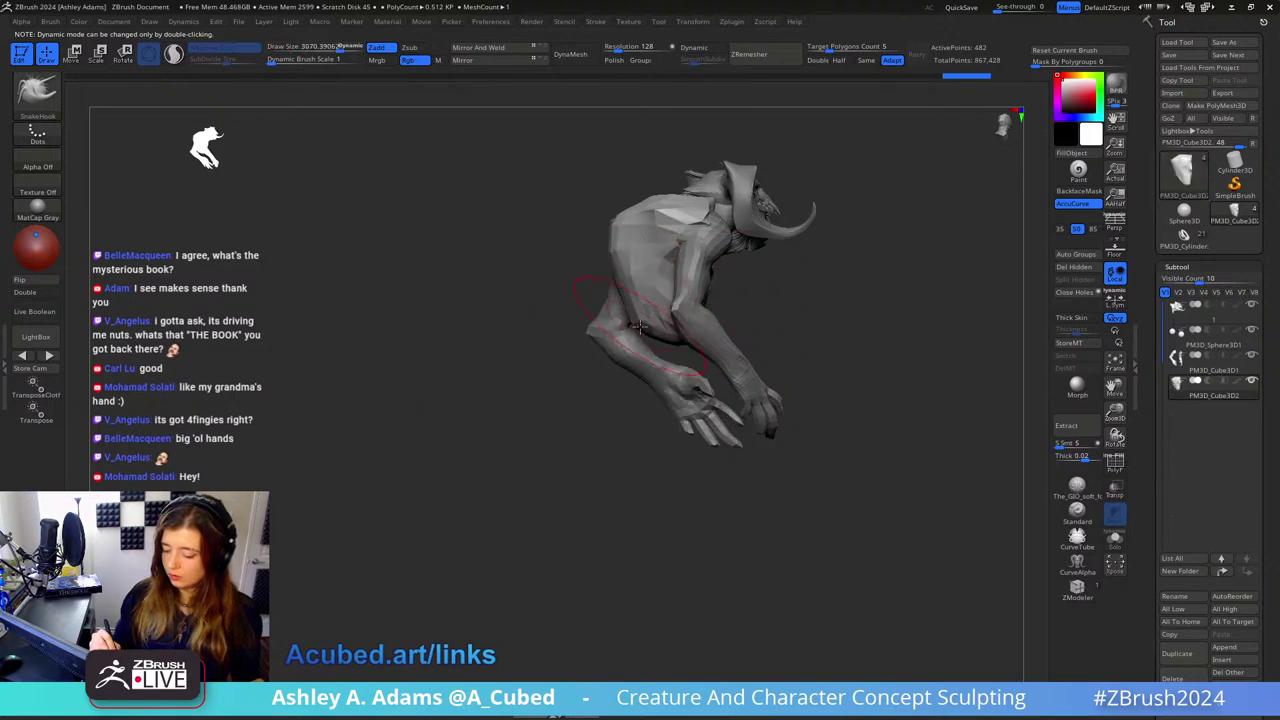
pyautogui.moveTo(638, 325)
pyautogui.mouseDown()
pyautogui.moveTo(710, 340)
pyautogui.moveTo(630, 293)
pyautogui.moveTo(650, 285)
pyautogui.mouseUp()
pyautogui.moveTo(650, 285)
pyautogui.mouseDown(button='right')
pyautogui.moveTo(690, 300)
pyautogui.moveTo(677, 345)
pyautogui.mouseUp(button='right')
pyautogui.press('space')
pyautogui.click(786, 283)
pyautogui.moveTo(720, 285)
pyautogui.mouseDown(button='right')
pyautogui.moveTo(788, 280)
pyautogui.moveTo(775, 220)
pyautogui.mouseUp(button='right')
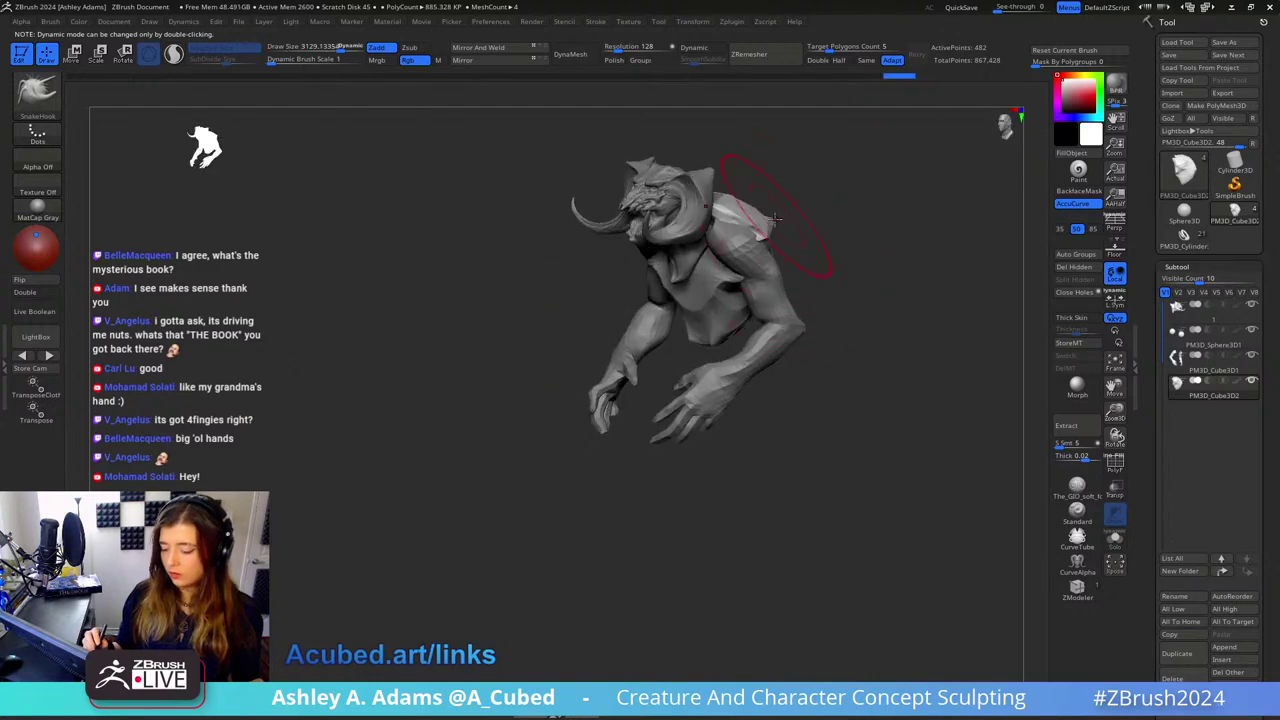
# Step: Make the horned head and chest mesh the active subtool and adjust its contour with SnakeHook at draw sizes of about 1918 to 2306
pyautogui.press('space')
pyautogui.click(746, 288)
pyautogui.keyDown('alt'); pyautogui.click(712, 268); pyautogui.keyUp('alt')
pyautogui.moveTo(712, 268); pyautogui.dragTo(686, 272, button='right')
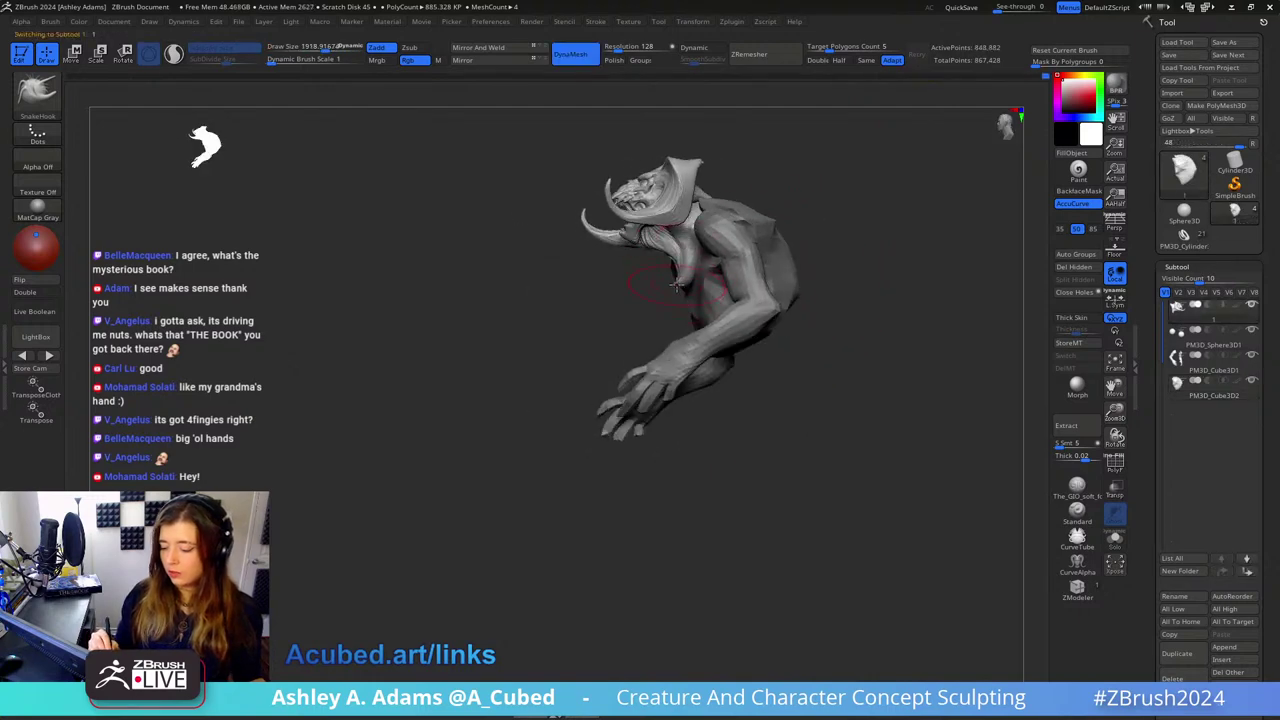
pyautogui.moveTo(696, 300)
pyautogui.mouseDown()
pyautogui.moveTo(707, 230)
pyautogui.moveTo(754, 324)
pyautogui.moveTo(798, 260)
pyautogui.mouseUp()
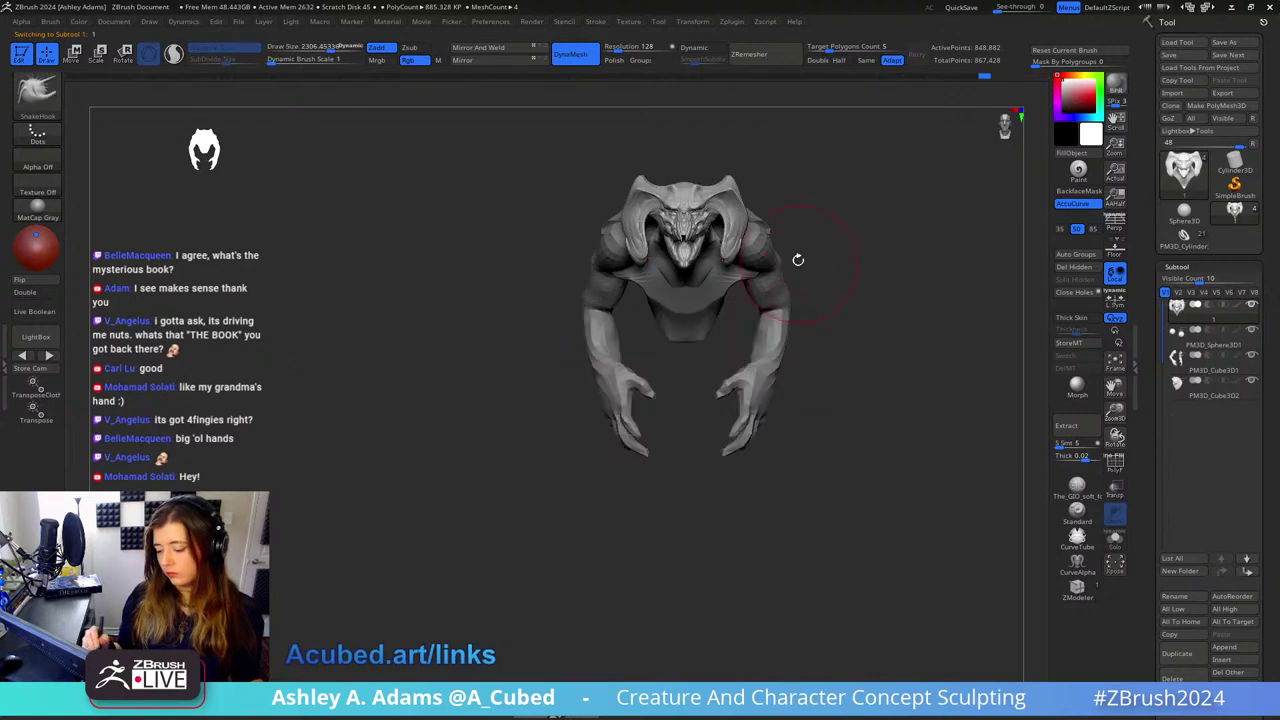
# Step: Make the arms the active subtool and adjust the forearms and wrists with SnakeHook at a draw size of about 1444
pyautogui.keyDown('alt'); pyautogui.click(762, 384); pyautogui.keyUp('alt')
pyautogui.keyDown('ctrl'); pyautogui.moveTo(772, 352); pyautogui.dragTo(754, 369, button='right'); pyautogui.keyUp('ctrl')
pyautogui.press('space')
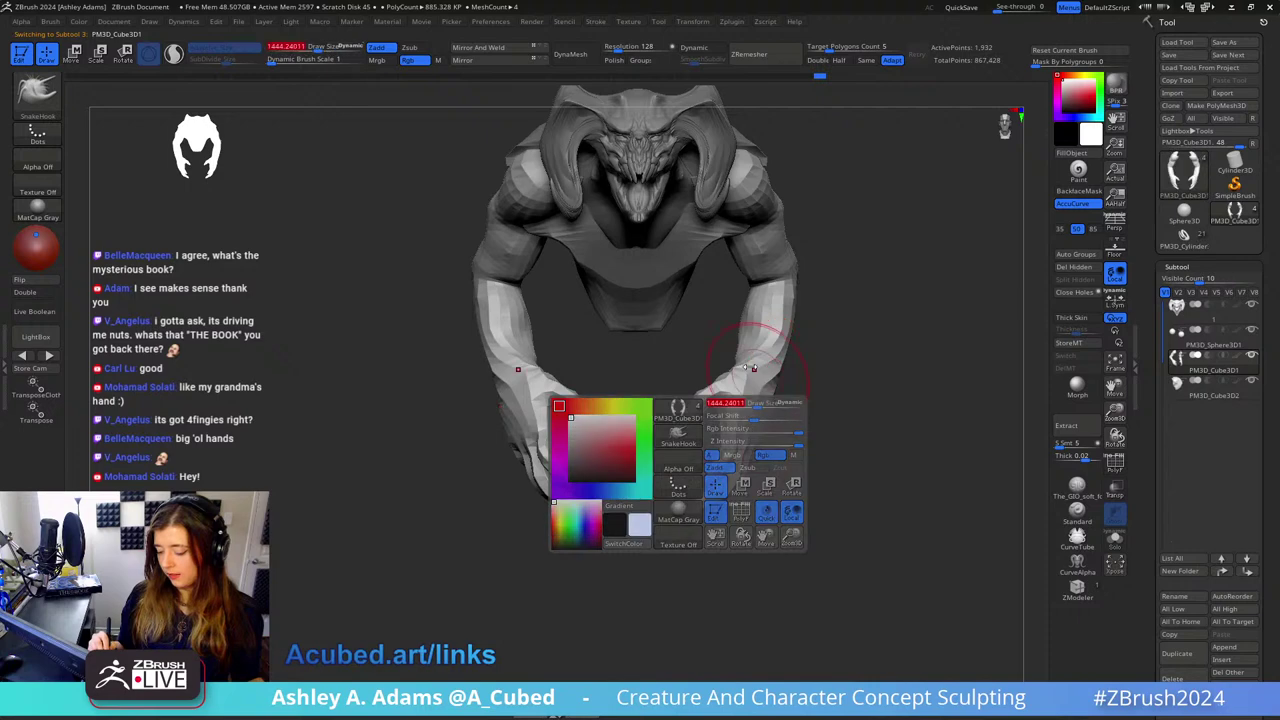
pyautogui.moveTo(750, 367); pyautogui.dragTo(744, 367)
pyautogui.keyDown('alt'); pyautogui.moveTo(732, 482); pyautogui.dragTo(752, 368, button='right'); pyautogui.keyUp('alt')
pyautogui.moveTo(728, 384); pyautogui.dragTo(742, 380)
pyautogui.moveTo(742, 380)
pyautogui.keyDown('ctrl'); pyautogui.mouseDown(button='right')
pyautogui.moveTo(760, 394)
pyautogui.moveTo(780, 372)
pyautogui.mouseUp(button='right'); pyautogui.keyUp('ctrl')
pyautogui.press('space')
pyautogui.moveTo(788, 350)
pyautogui.mouseDown()
pyautogui.moveTo(782, 339)
pyautogui.moveTo(829, 286)
pyautogui.moveTo(766, 288)
pyautogui.mouseUp()
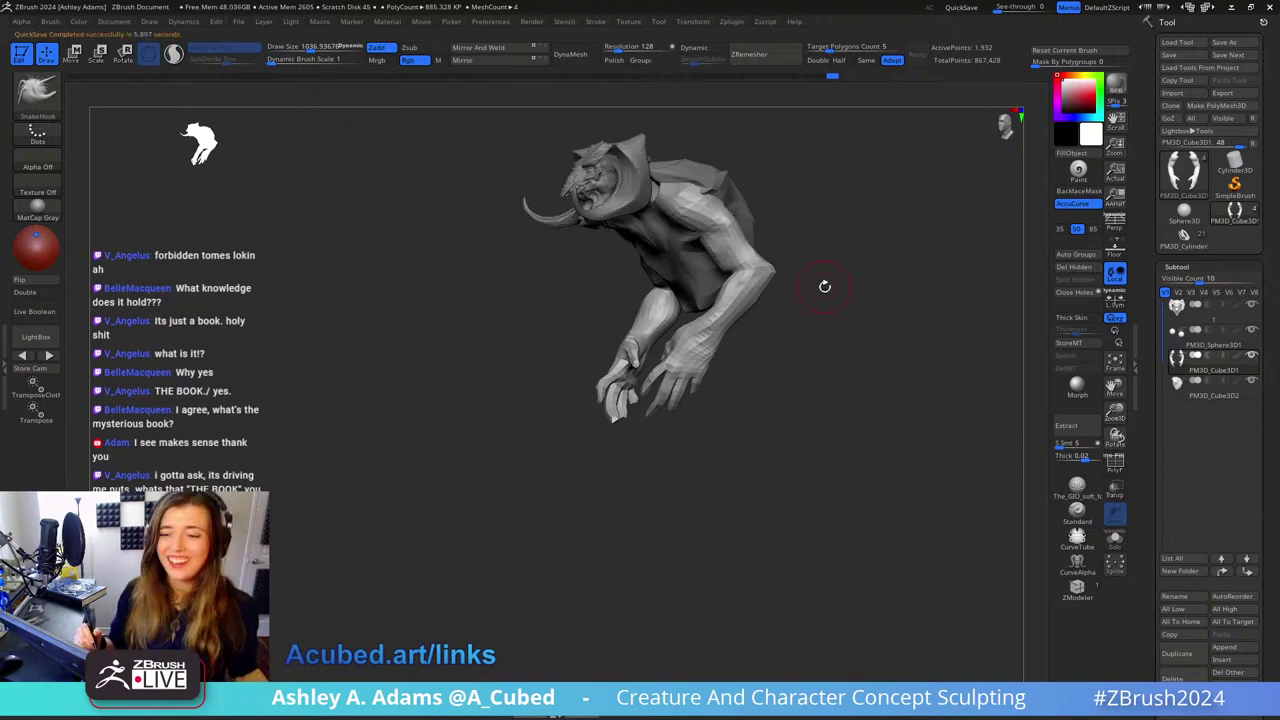
# Step: Reshape the arms around the elbows from the front with SnakeHook at a draw size of about 1965
pyautogui.moveTo(800, 190)
pyautogui.mouseDown()
pyautogui.moveTo(788, 214)
pyautogui.moveTo(804, 203)
pyautogui.mouseUp()
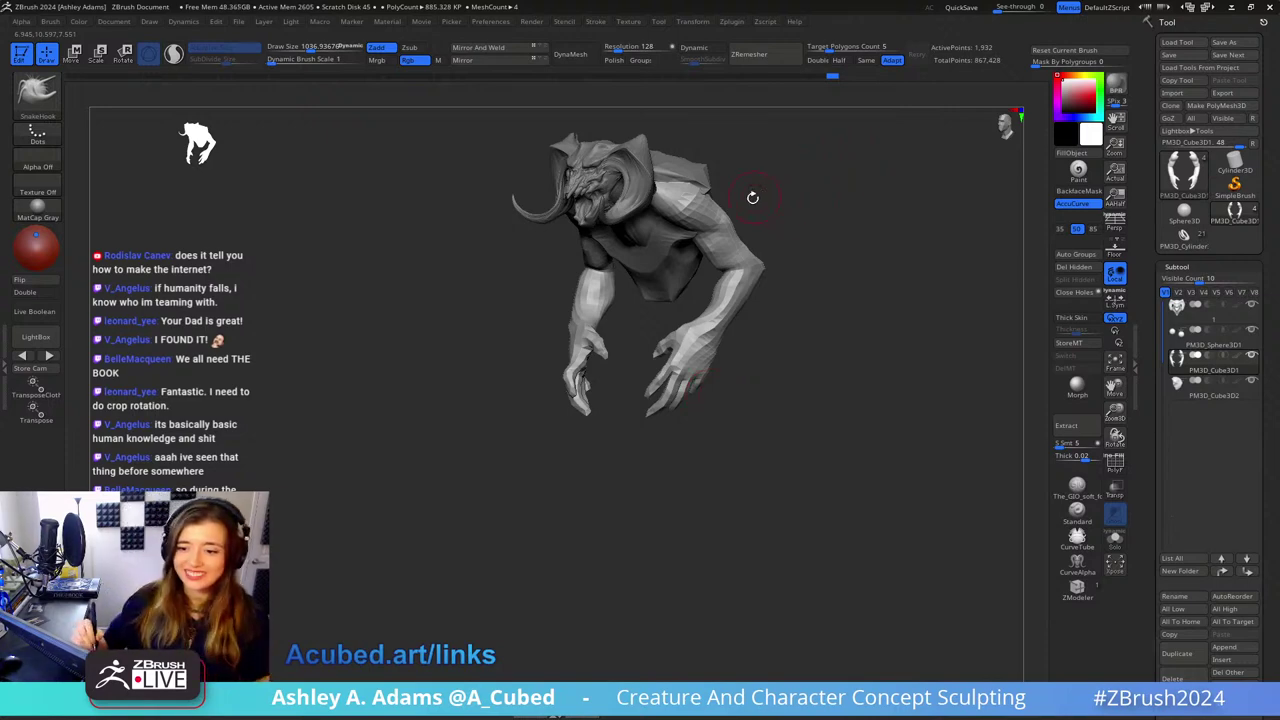
pyautogui.keyDown('shift'); pyautogui.moveTo(754, 223); pyautogui.dragTo(688, 290); pyautogui.keyUp('shift')
pyautogui.rightClick(688, 290)
pyautogui.keyDown('ctrl'); pyautogui.moveTo(688, 290); pyautogui.dragTo(774, 257, button='right'); pyautogui.keyUp('ctrl')
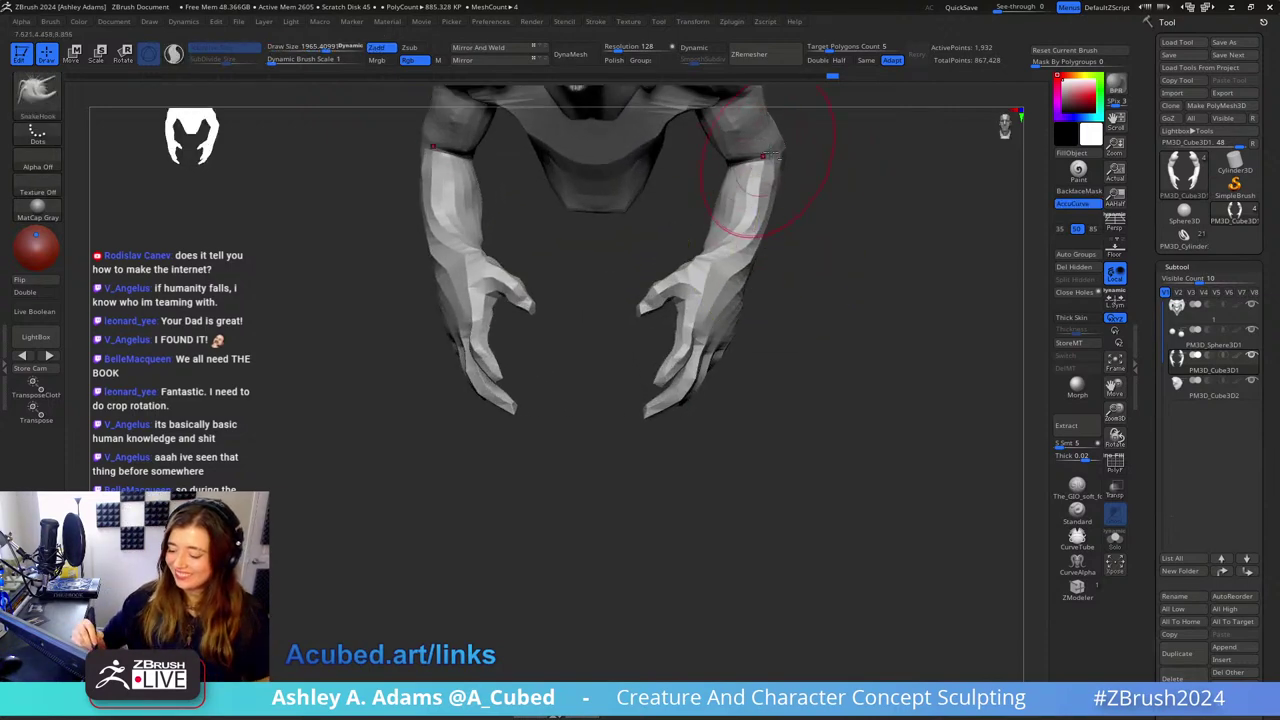
pyautogui.keyDown('alt'); pyautogui.moveTo(762, 156); pyautogui.dragTo(716, 241, button='right'); pyautogui.keyUp('alt')
pyautogui.rightClick(752, 268)
pyautogui.rightClick(716, 241)
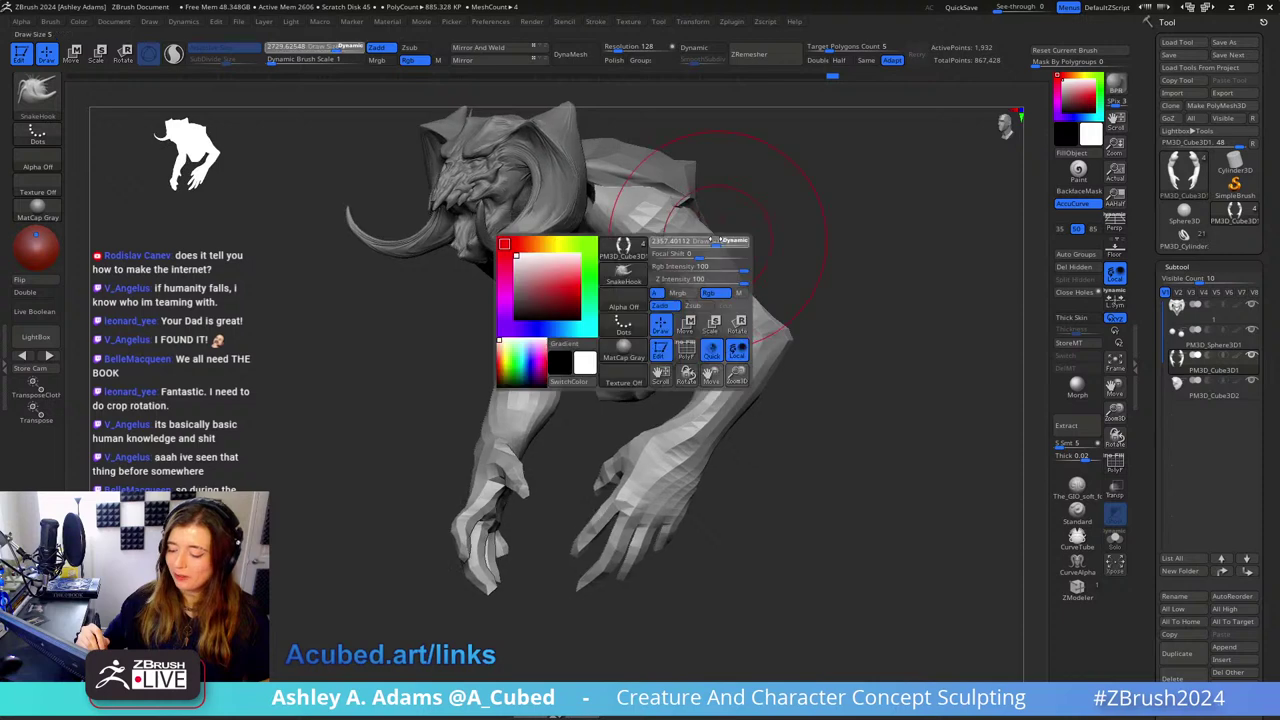
pyautogui.moveTo(716, 241); pyautogui.dragTo(708, 241)
# Step: Pull the shoulders' inner ends across the upper chest with SnakeHook at a draw size of about 1965, and undo the last pull
pyautogui.moveTo(566, 256); pyautogui.dragTo(601, 187, button='right')
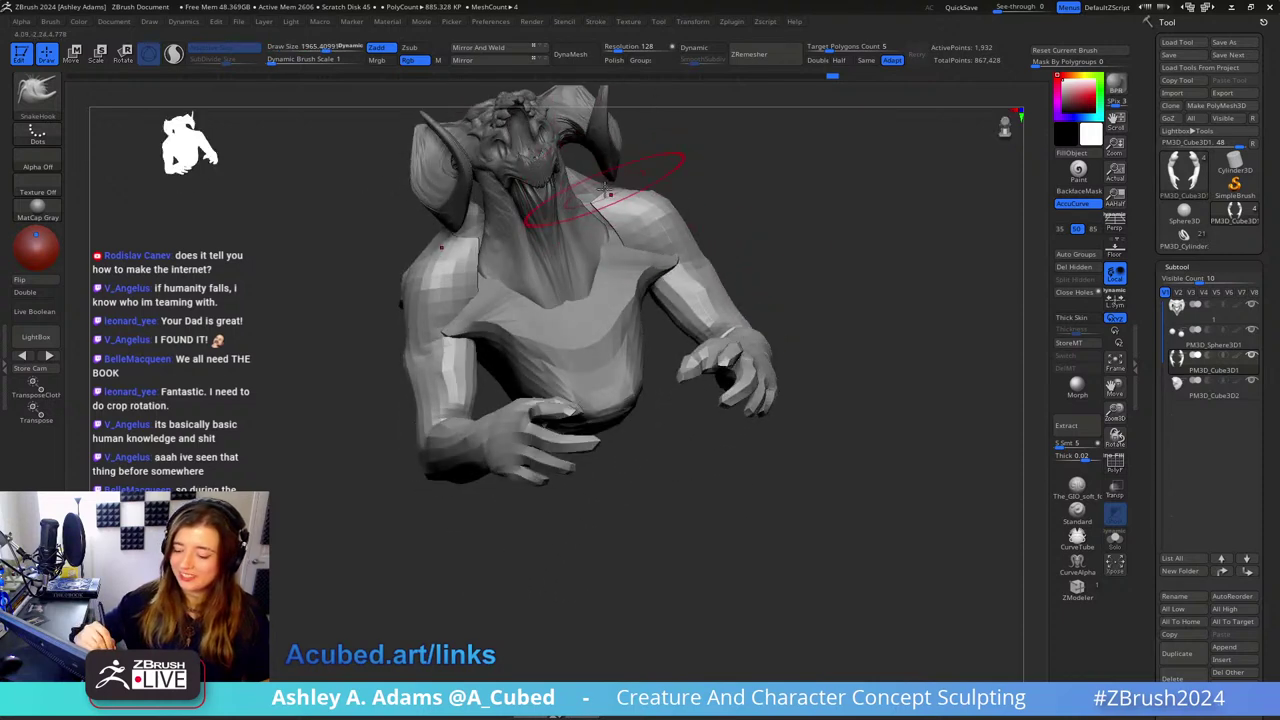
pyautogui.moveTo(604, 189); pyautogui.dragTo(596, 222)
pyautogui.moveTo(474, 250); pyautogui.dragTo(486, 243)
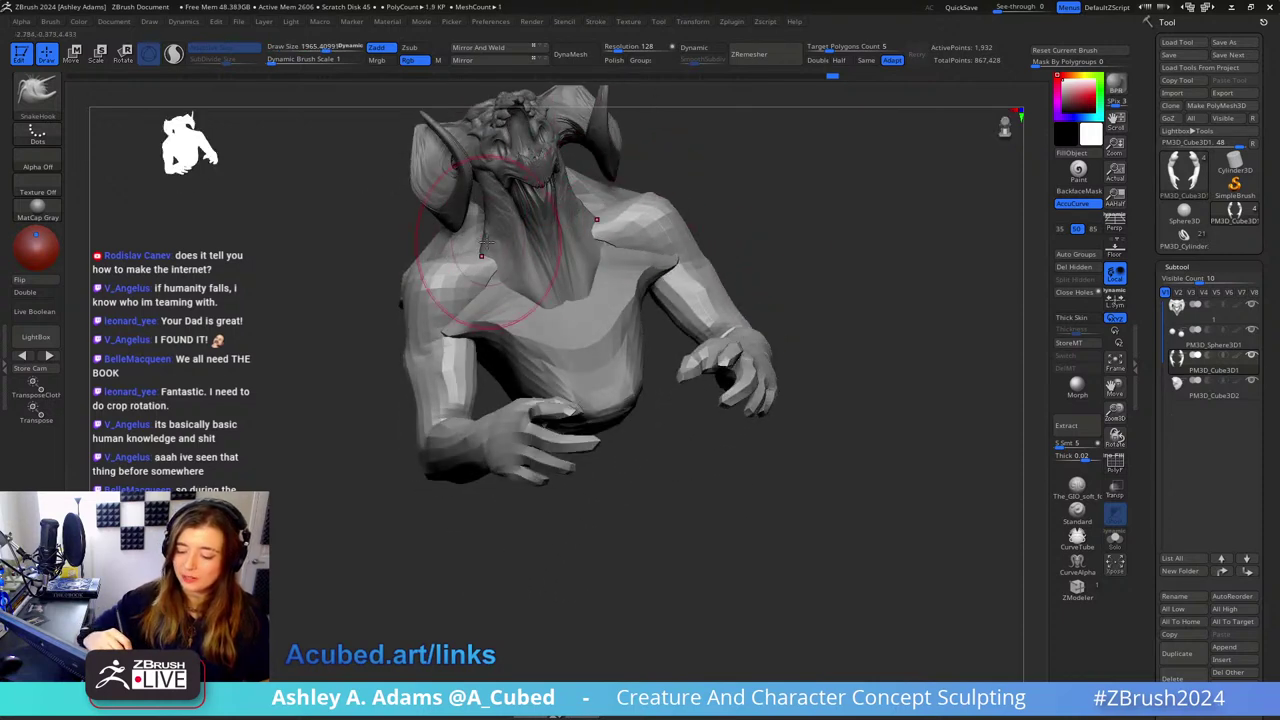
pyautogui.hotkey('ctrl', 'z')
# Step: Pull the shoulder and upper arm contours into shape from the side with SnakeHook at a draw size of about 1782
pyautogui.moveTo(512, 300); pyautogui.dragTo(551, 201, button='right')
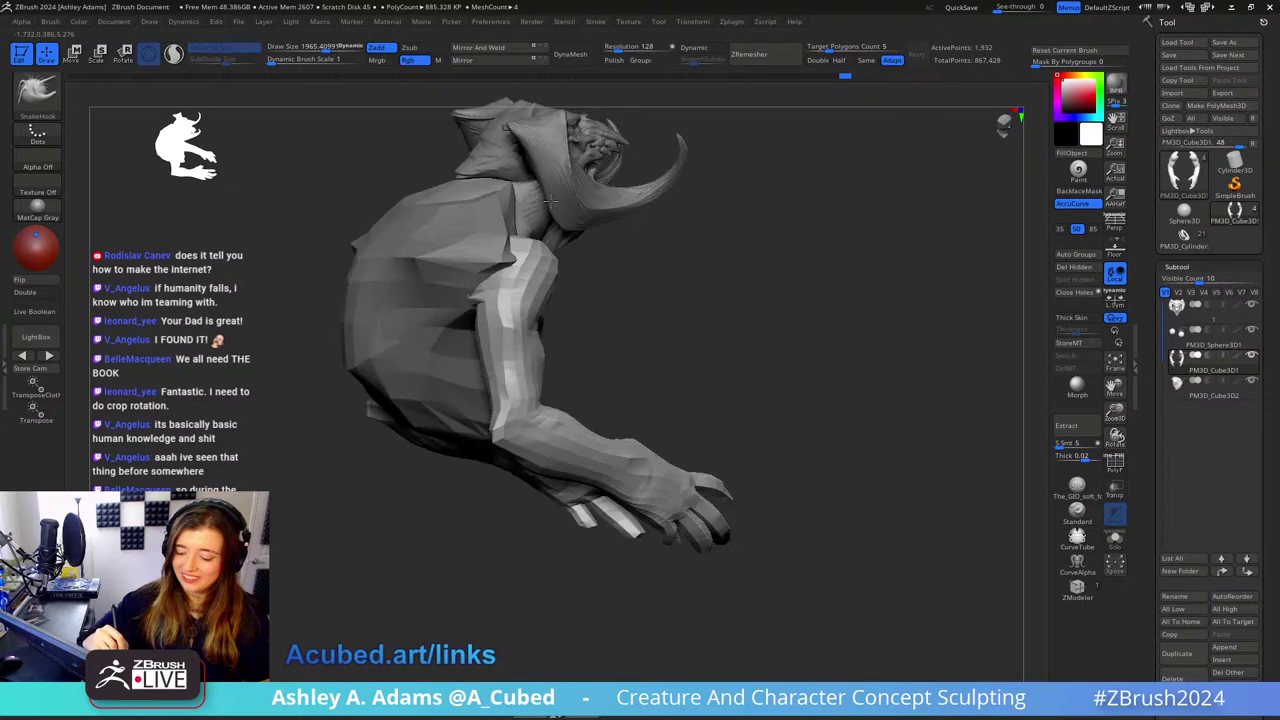
pyautogui.moveTo(550, 200)
pyautogui.mouseDown()
pyautogui.moveTo(640, 240)
pyautogui.moveTo(663, 229)
pyautogui.moveTo(651, 277)
pyautogui.moveTo(657, 251)
pyautogui.moveTo(628, 266)
pyautogui.moveTo(662, 324)
pyautogui.moveTo(666, 305)
pyautogui.mouseUp()
pyautogui.press('space')
pyautogui.press('space')
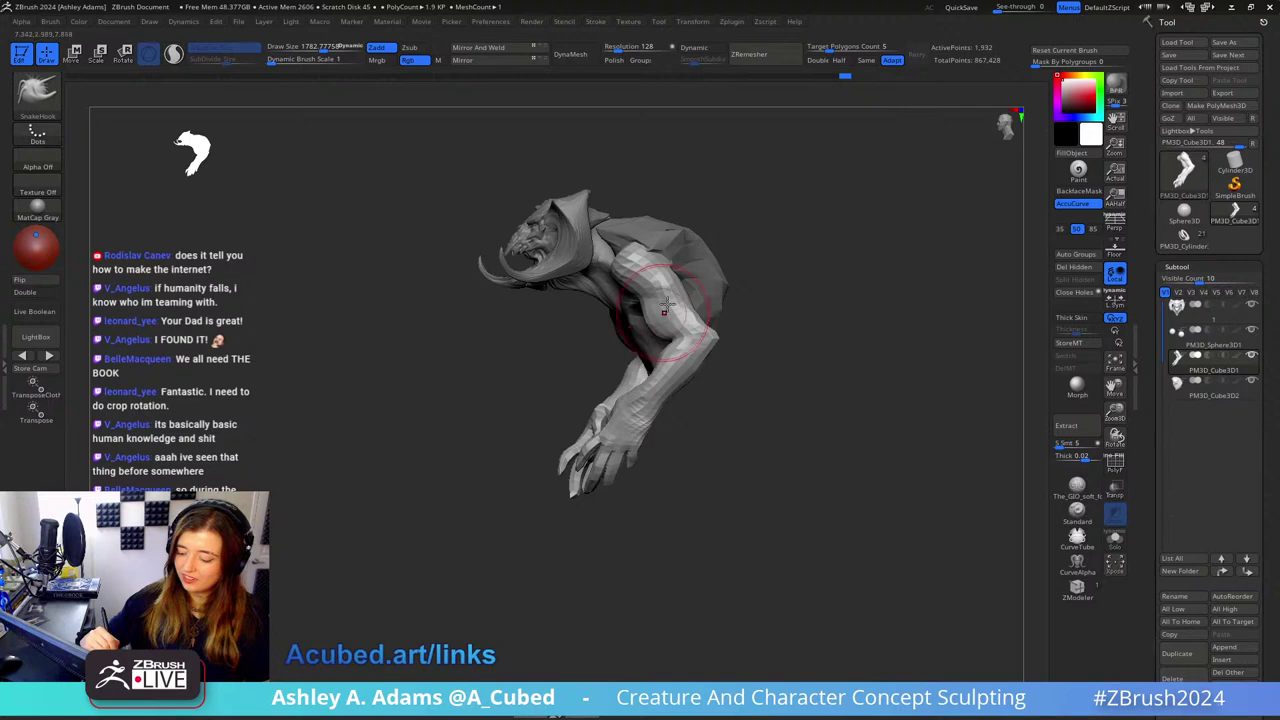
pyautogui.moveTo(666, 305)
pyautogui.mouseDown(button='right')
pyautogui.moveTo(678, 262)
pyautogui.moveTo(676, 290)
pyautogui.mouseUp(button='right')
pyautogui.moveTo(676, 290)
pyautogui.mouseDown()
pyautogui.moveTo(657, 271)
pyautogui.moveTo(668, 263)
pyautogui.mouseUp()
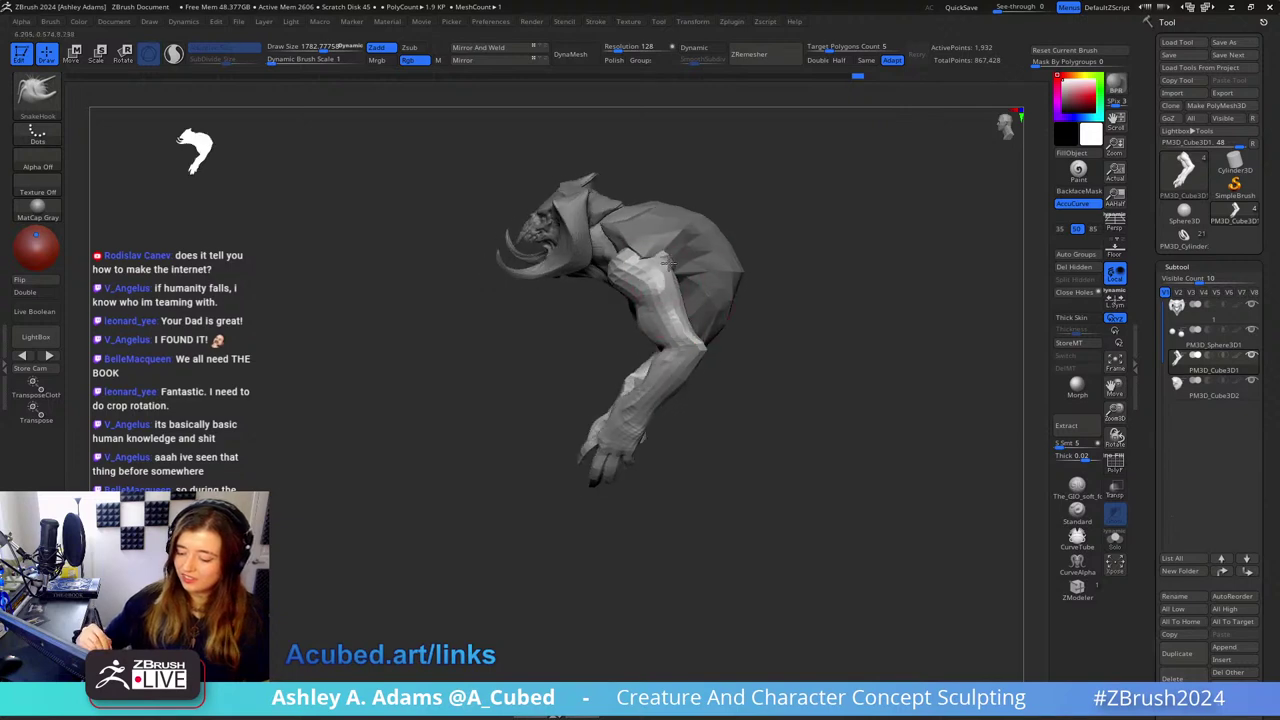
# Step: Adjust the elbows and outer arm silhouette with SnakeHook at a draw size of about 1738
pyautogui.moveTo(700, 322); pyautogui.dragTo(736, 301, button='right')
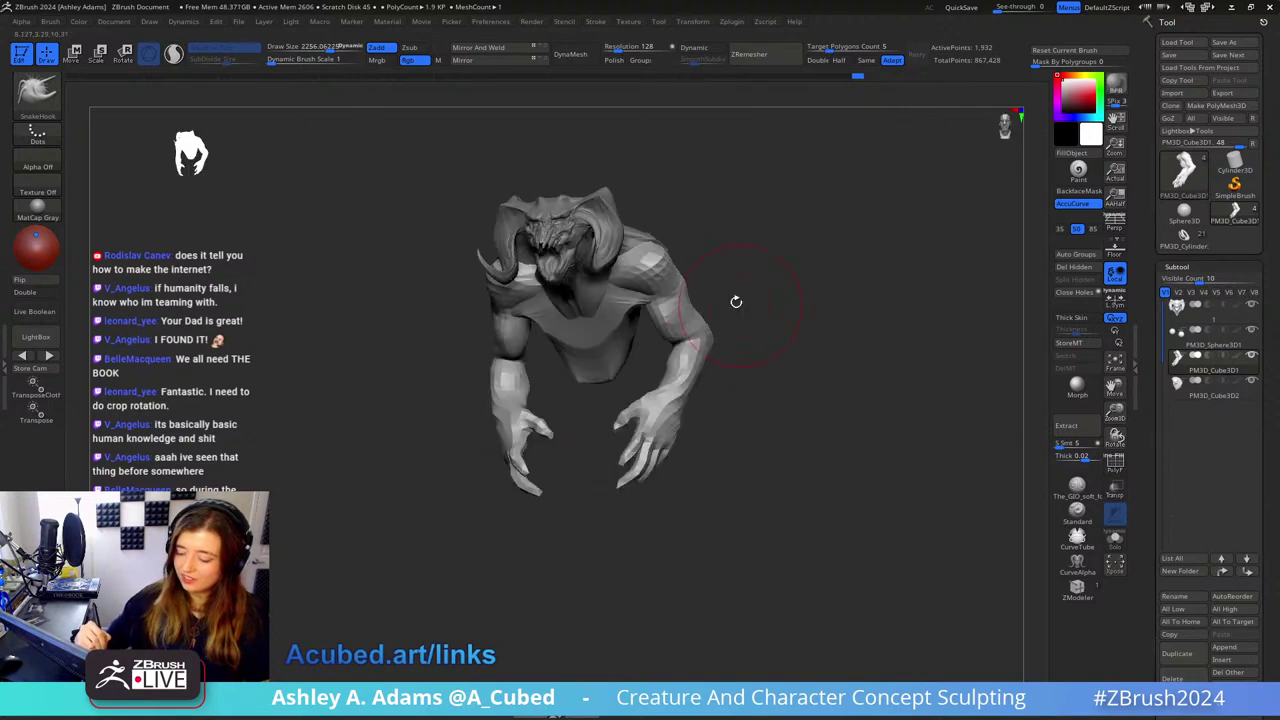
pyautogui.press('space')
pyautogui.moveTo(716, 372)
pyautogui.mouseDown()
pyautogui.moveTo(684, 358)
pyautogui.moveTo(676, 322)
pyautogui.mouseUp()
pyautogui.moveTo(676, 322); pyautogui.dragTo(708, 302, button='right')
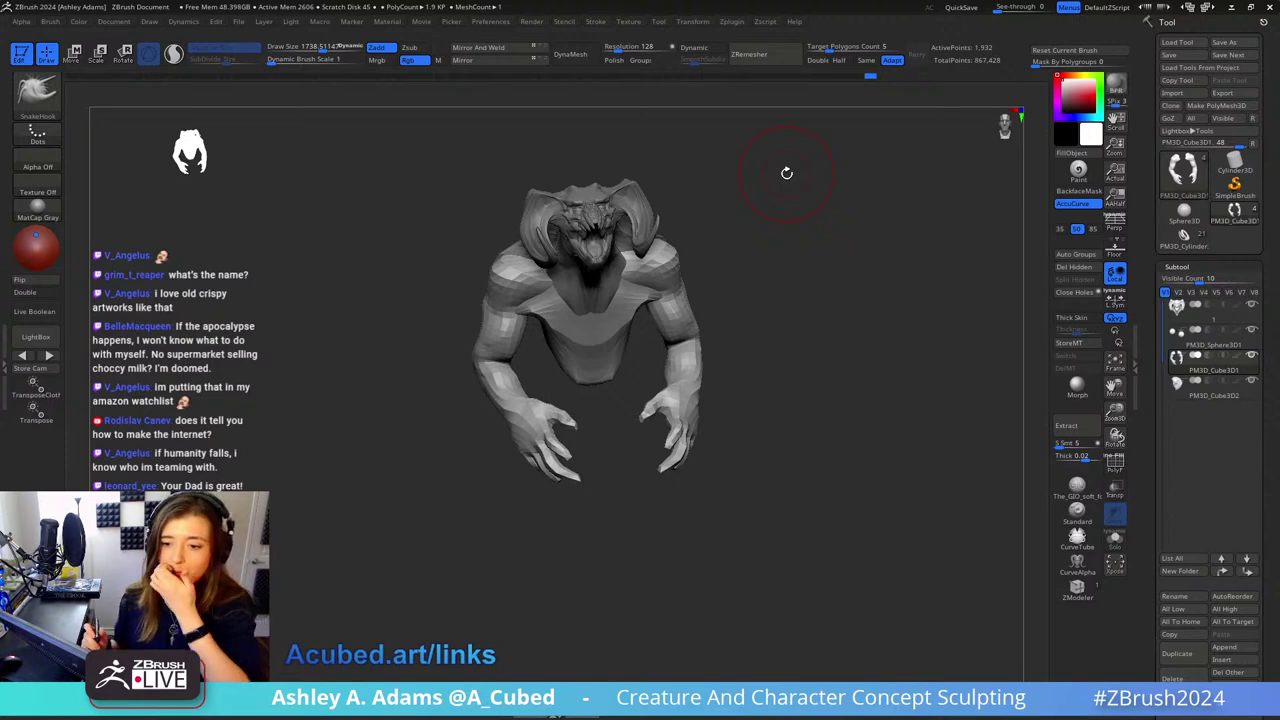
pyautogui.moveTo(772, 280); pyautogui.dragTo(812, 282)
pyautogui.press('space')
pyautogui.moveTo(794, 279)
pyautogui.mouseDown()
pyautogui.moveTo(820, 279)
pyautogui.moveTo(785, 288)
pyautogui.moveTo(740, 251)
pyautogui.mouseUp()
# Step: Pull the shoulder tops up and back over the torso with SnakeHook at a draw size of about 1404
pyautogui.keyDown('ctrl'); pyautogui.moveTo(740, 251); pyautogui.dragTo(737, 334, button='right'); pyautogui.keyUp('ctrl')
pyautogui.press('space')
pyautogui.moveTo(737, 334); pyautogui.dragTo(717, 334)
pyautogui.moveTo(805, 229); pyautogui.dragTo(743, 229)
pyautogui.moveTo(743, 229)
pyautogui.mouseDown(button='right')
pyautogui.moveTo(722, 243)
pyautogui.moveTo(745, 208)
pyautogui.mouseUp(button='right')
pyautogui.moveTo(652, 164)
pyautogui.mouseDown()
pyautogui.moveTo(694, 144)
pyautogui.moveTo(646, 131)
pyautogui.mouseUp()
pyautogui.press('space')
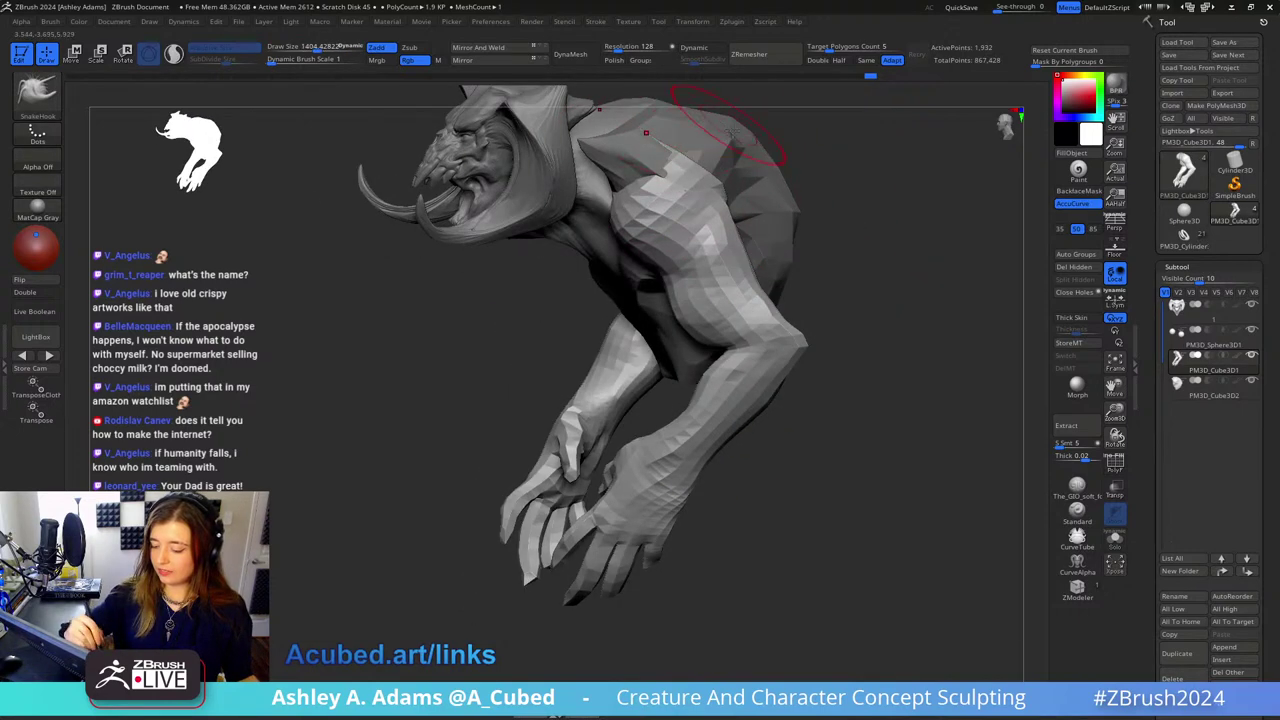
pyautogui.moveTo(646, 131); pyautogui.dragTo(698, 148, button='right')
pyautogui.moveTo(718, 172); pyautogui.dragTo(776, 188)
pyautogui.moveTo(820, 190); pyautogui.dragTo(766, 194, button='right')
pyautogui.moveTo(758, 226)
pyautogui.mouseDown()
pyautogui.moveTo(764, 203)
pyautogui.moveTo(768, 214)
pyautogui.mouseUp()
pyautogui.moveTo(768, 214)
pyautogui.mouseDown(button='right')
pyautogui.moveTo(824, 184)
pyautogui.moveTo(678, 165)
pyautogui.moveTo(629, 177)
pyautogui.moveTo(634, 149)
pyautogui.moveTo(726, 208)
pyautogui.moveTo(657, 214)
pyautogui.mouseUp(button='right')
# Step: Carve muscle creases into the shoulders and upper arms with DamStandard at draw sizes of about 1404 and 1609
pyautogui.press('b')
pyautogui.press('d')
pyautogui.press('s')
pyautogui.moveTo(657, 214); pyautogui.dragTo(672, 222)
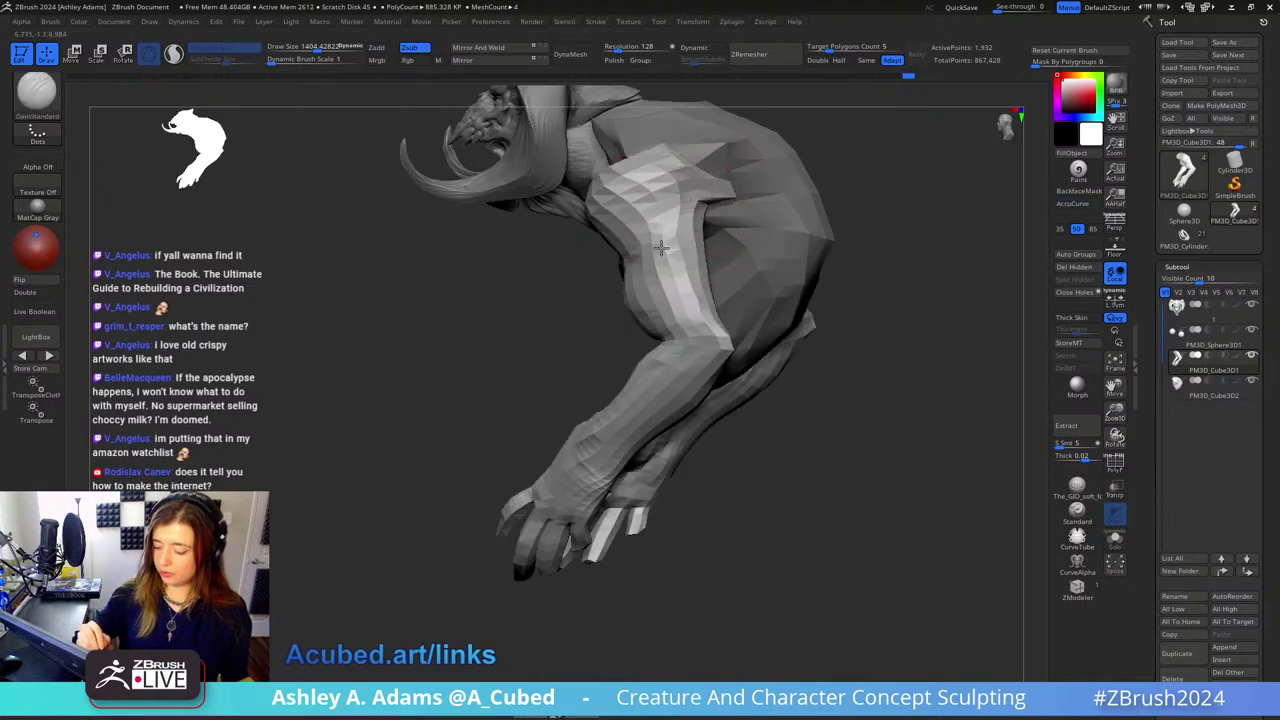
pyautogui.moveTo(665, 245); pyautogui.dragTo(683, 214, button='right')
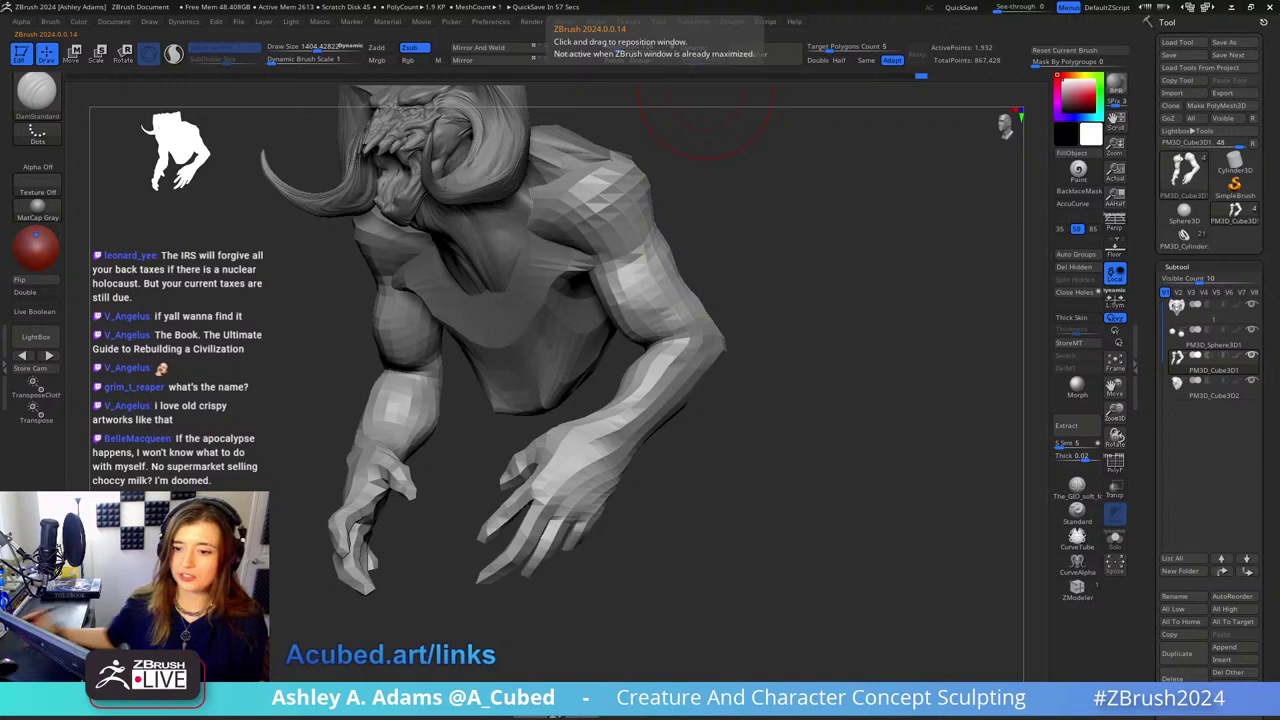
pyautogui.moveTo(786, 217)
pyautogui.mouseDown(button='right')
pyautogui.moveTo(829, 217)
pyautogui.moveTo(740, 217)
pyautogui.moveTo(771, 220)
pyautogui.mouseUp(button='right')
pyautogui.rightClick(658, 300)
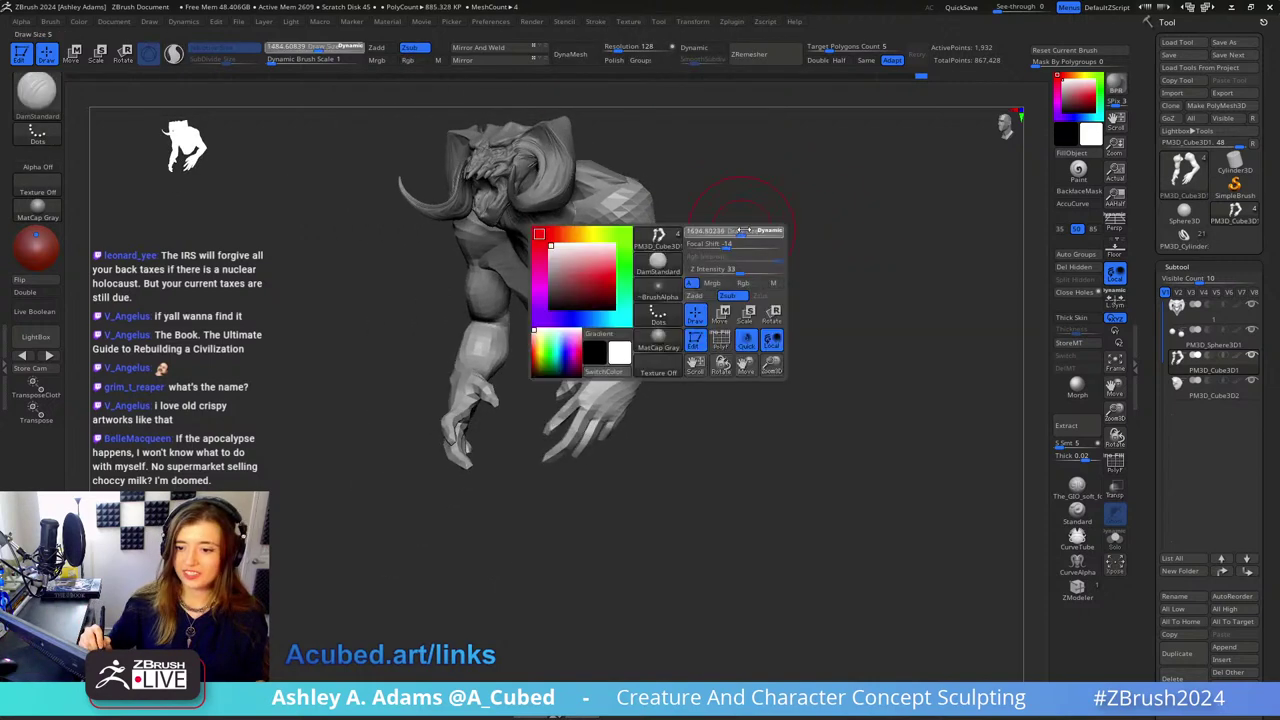
pyautogui.moveTo(700, 250)
pyautogui.mouseDown(button='right')
pyautogui.moveTo(759, 240)
pyautogui.moveTo(743, 220)
pyautogui.moveTo(734, 263)
pyautogui.moveTo(763, 227)
pyautogui.moveTo(744, 241)
pyautogui.moveTo(790, 250)
pyautogui.moveTo(715, 240)
pyautogui.mouseUp(button='right')
pyautogui.rightClick(663, 314)
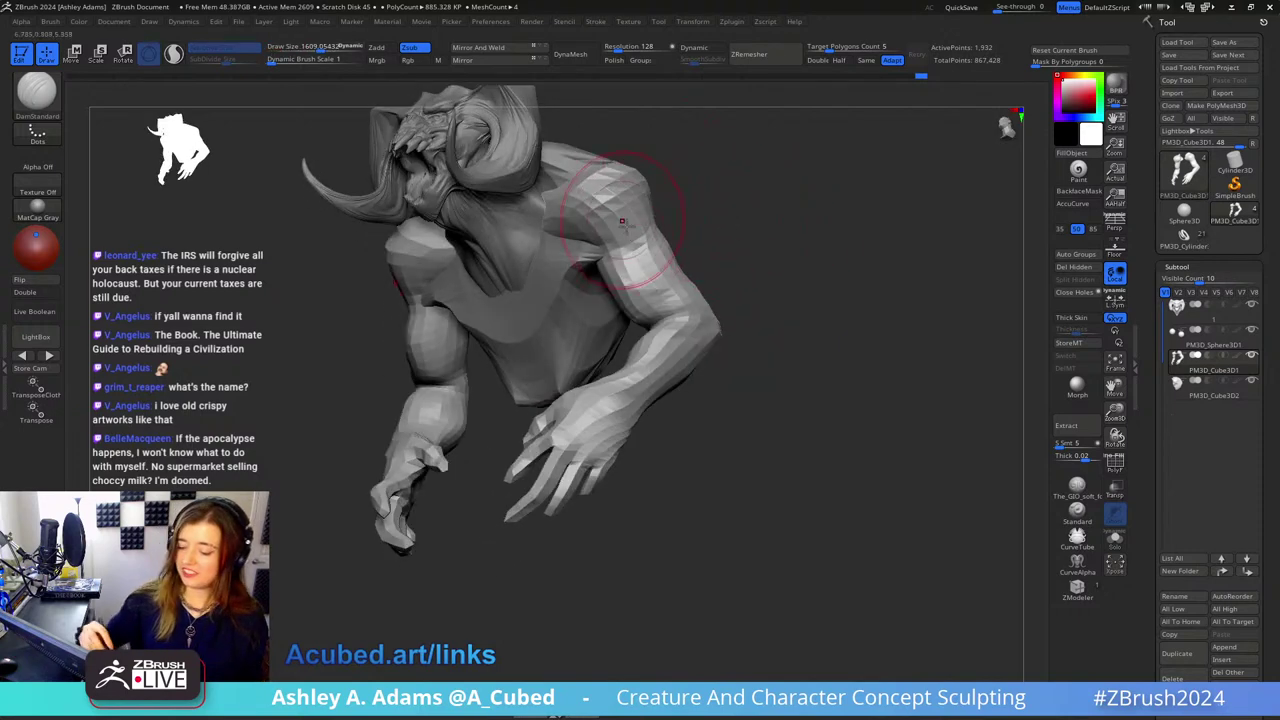
pyautogui.moveTo(607, 246); pyautogui.dragTo(630, 262, button='right')
# Step: Swell the shoulder muscles with the Inflat brush at a draw size of about 1177
pyautogui.press('b')
pyautogui.press('i')
pyautogui.press('n')
pyautogui.moveTo(640, 312)
pyautogui.mouseDown(button='right')
pyautogui.moveTo(669, 277)
pyautogui.moveTo(588, 270)
pyautogui.mouseUp(button='right')
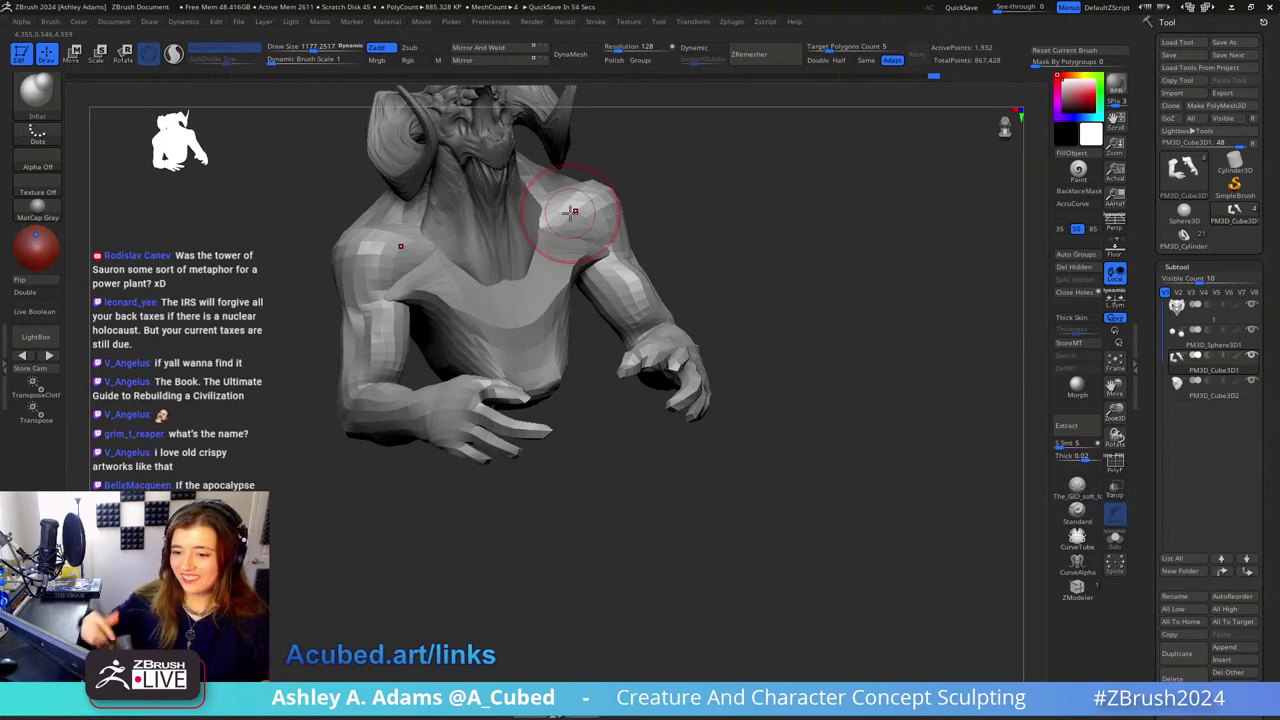
pyautogui.moveTo(671, 209)
pyautogui.mouseDown()
pyautogui.moveTo(677, 180)
pyautogui.moveTo(660, 205)
pyautogui.mouseUp()
# Step: Deepen the creases between the shoulders and upper arms with DamStandard at a draw size of about 1177
pyautogui.press('b')
pyautogui.press('d')
pyautogui.press('s')
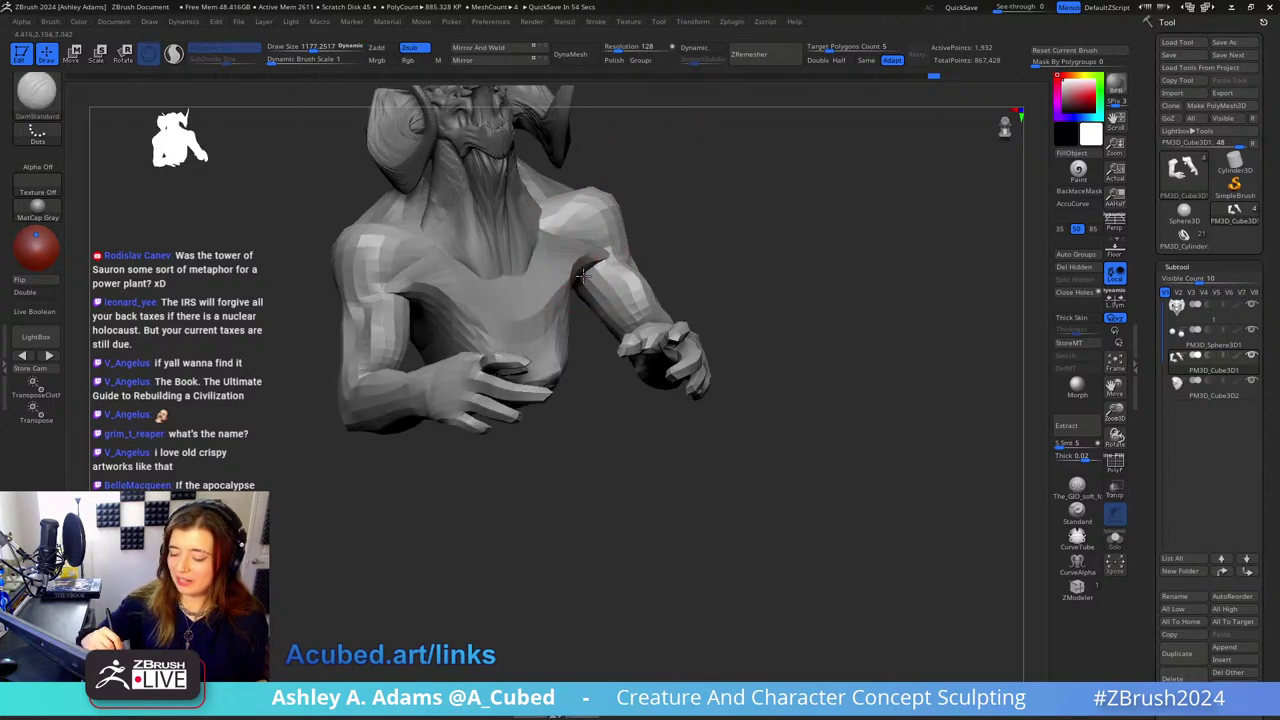
pyautogui.moveTo(583, 276); pyautogui.dragTo(627, 300, button='right')
pyautogui.moveTo(665, 338)
pyautogui.mouseDown(button='right')
pyautogui.moveTo(622, 251)
pyautogui.moveTo(593, 283)
pyautogui.mouseUp(button='right')
# Step: Pull out the upper arms' muscle contours with SnakeHook at a draw size of about 1177
pyautogui.press('b')
pyautogui.press('s')
pyautogui.press('h')
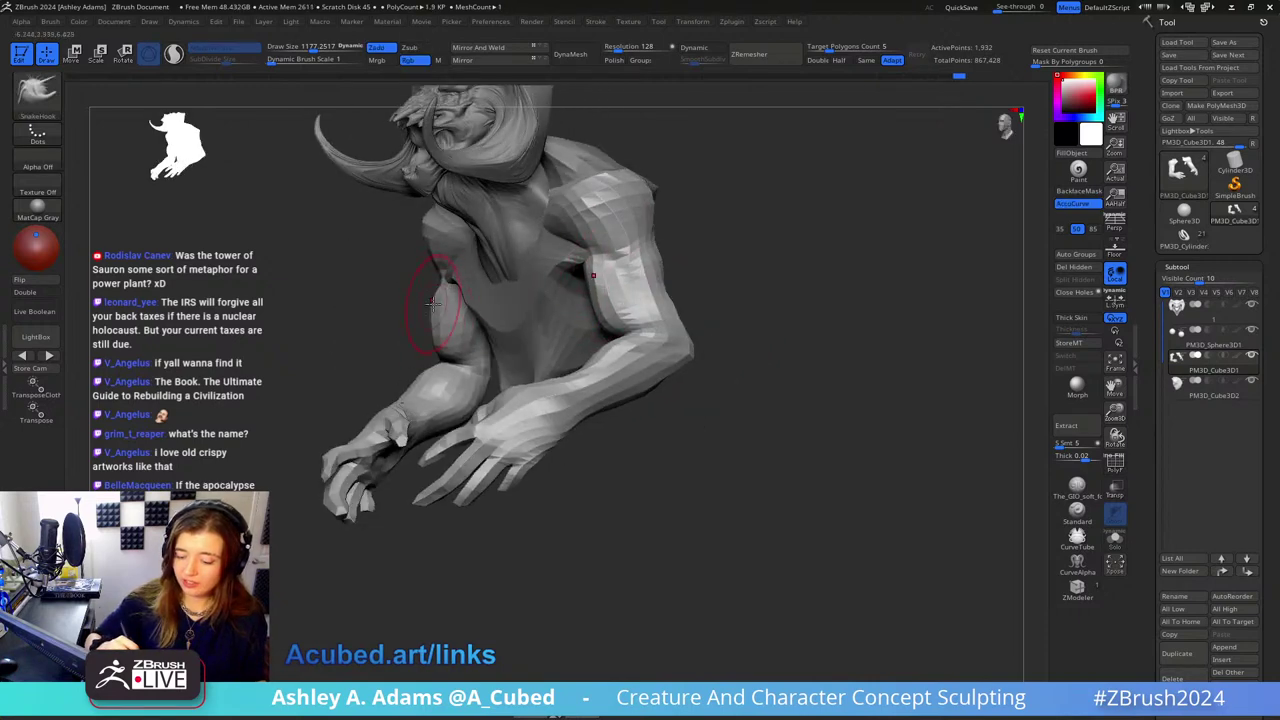
pyautogui.moveTo(432, 303)
pyautogui.mouseDown(button='right')
pyautogui.moveTo(485, 307)
pyautogui.moveTo(500, 350)
pyautogui.moveTo(491, 368)
pyautogui.moveTo(571, 300)
pyautogui.moveTo(532, 330)
pyautogui.moveTo(500, 290)
pyautogui.mouseUp(button='right')
# Step: Build up the biceps on the upper arms with ClayBuildup
pyautogui.press('b')
pyautogui.press('c')
pyautogui.press('b')
pyautogui.rightClick(491, 368)
# Step: Reposition the elbows with SnakeHook at a draw size of about 2897
pyautogui.press('b')
pyautogui.press('s')
pyautogui.press('h')
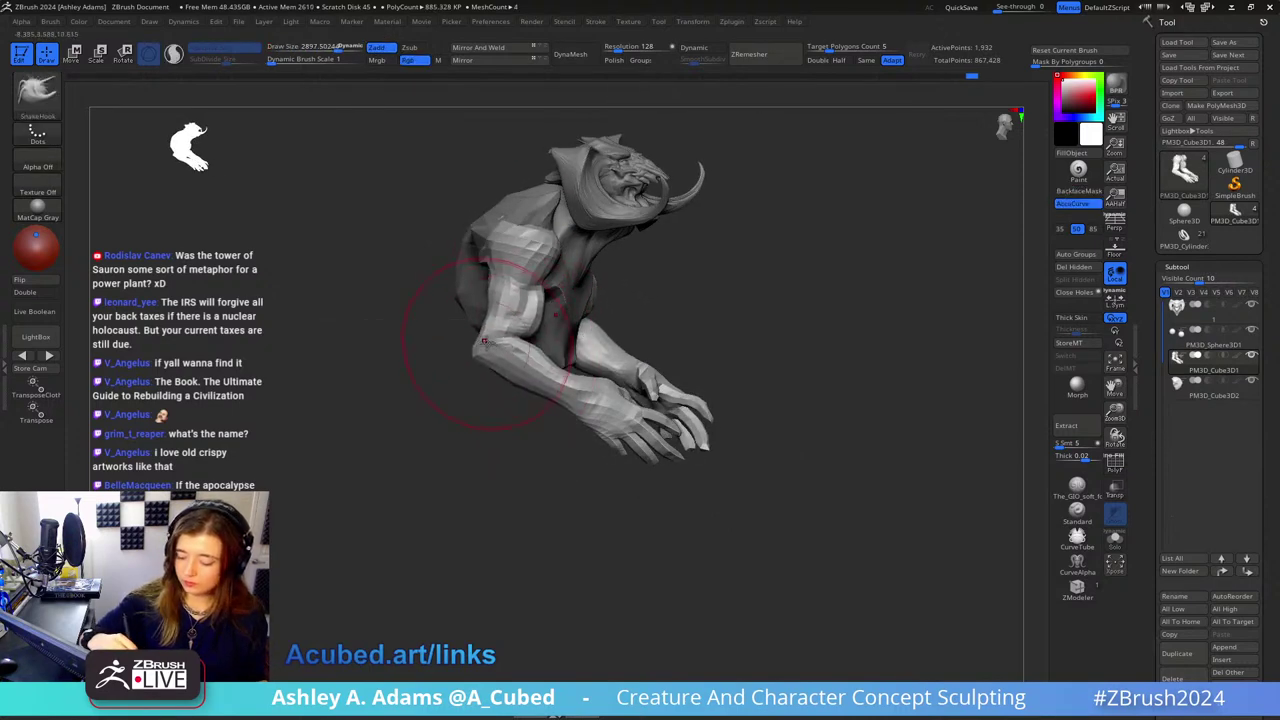
pyautogui.moveTo(677, 309)
pyautogui.mouseDown(button='right')
pyautogui.moveTo(707, 318)
pyautogui.moveTo(682, 392)
pyautogui.moveTo(720, 386)
pyautogui.moveTo(720, 360)
pyautogui.moveTo(717, 377)
pyautogui.mouseUp(button='right')
# Step: Add more volume to the arms with ClayBuildup
pyautogui.press('b')
pyautogui.press('c')
pyautogui.press('b')
pyautogui.press('space')
# Step: Refine the inner upper arms and forearms with SnakeHook at a draw size of about 1071
pyautogui.press('b')
pyautogui.press('s')
pyautogui.press('h')
pyautogui.press('space')
pyautogui.moveTo(723, 368); pyautogui.dragTo(713, 368)
pyautogui.moveTo(714, 357)
pyautogui.mouseDown(button='right')
pyautogui.moveTo(738, 357)
pyautogui.moveTo(686, 320)
pyautogui.mouseUp(button='right')
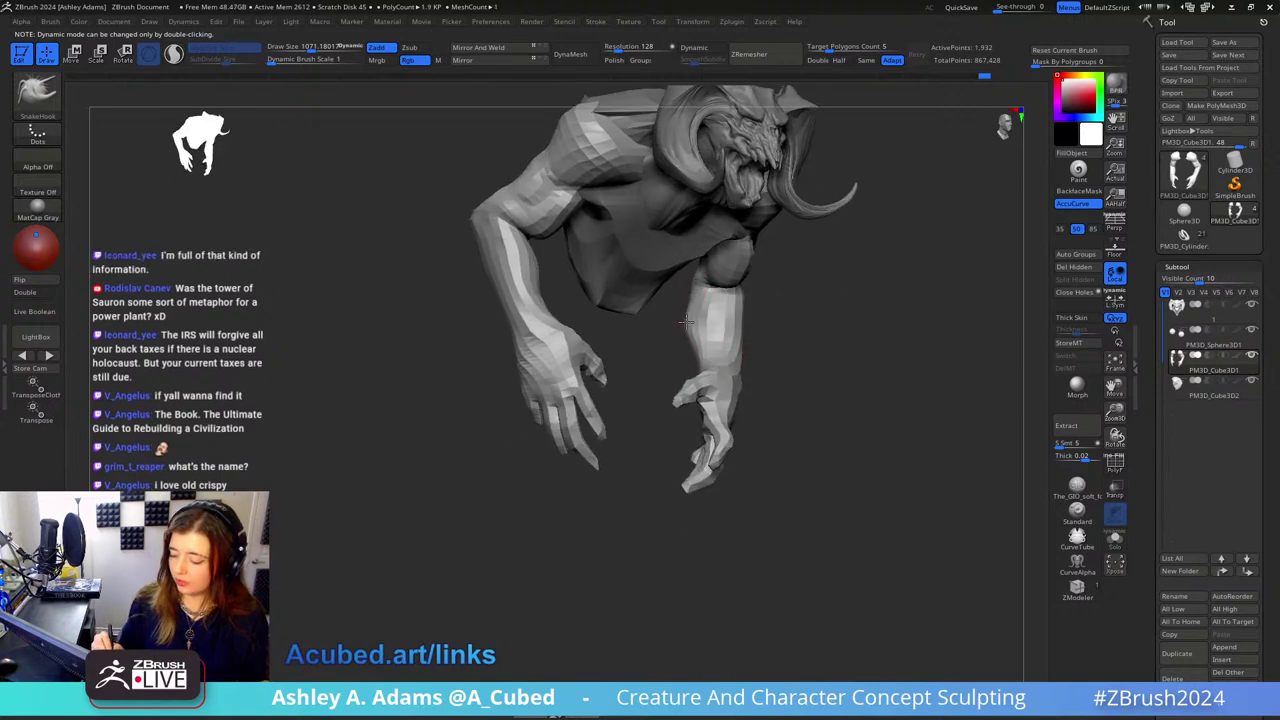
pyautogui.moveTo(700, 271)
pyautogui.mouseDown(button='right')
pyautogui.moveTo(703, 290)
pyautogui.moveTo(698, 268)
pyautogui.mouseUp(button='right')
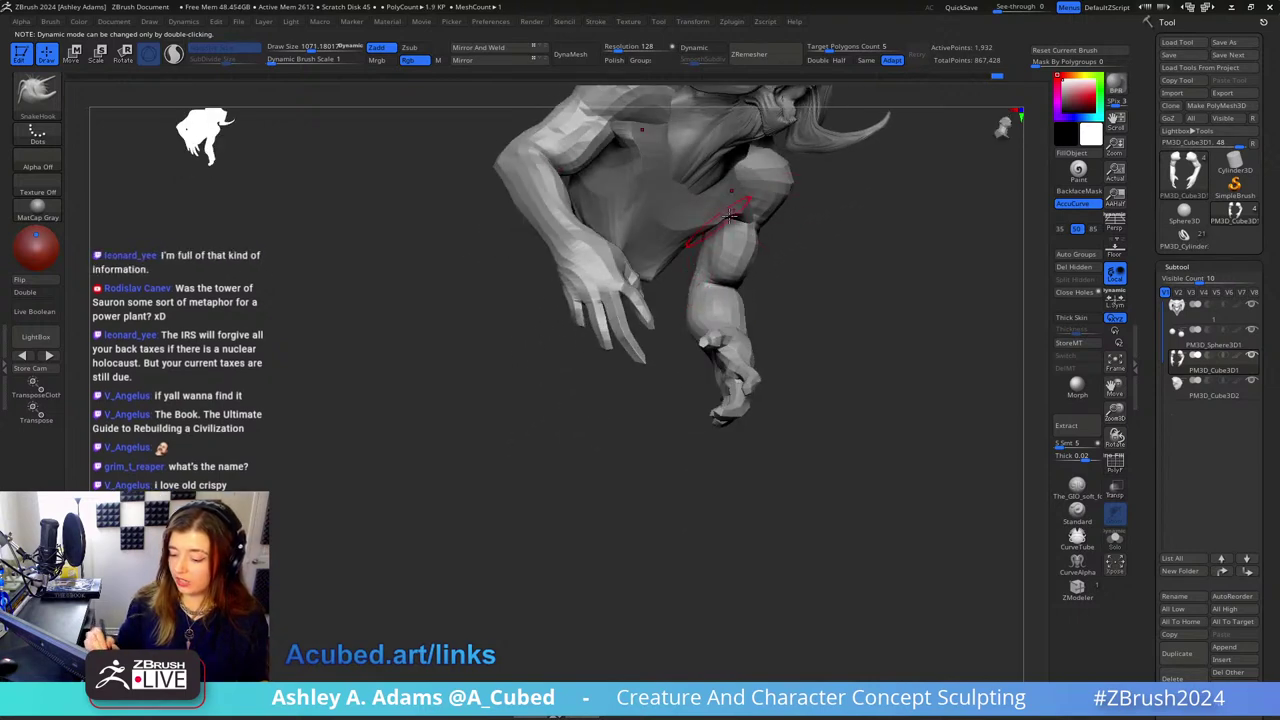
pyautogui.moveTo(731, 214)
pyautogui.mouseDown(button='right')
pyautogui.moveTo(750, 230)
pyautogui.moveTo(735, 203)
pyautogui.moveTo(688, 200)
pyautogui.mouseUp(button='right')
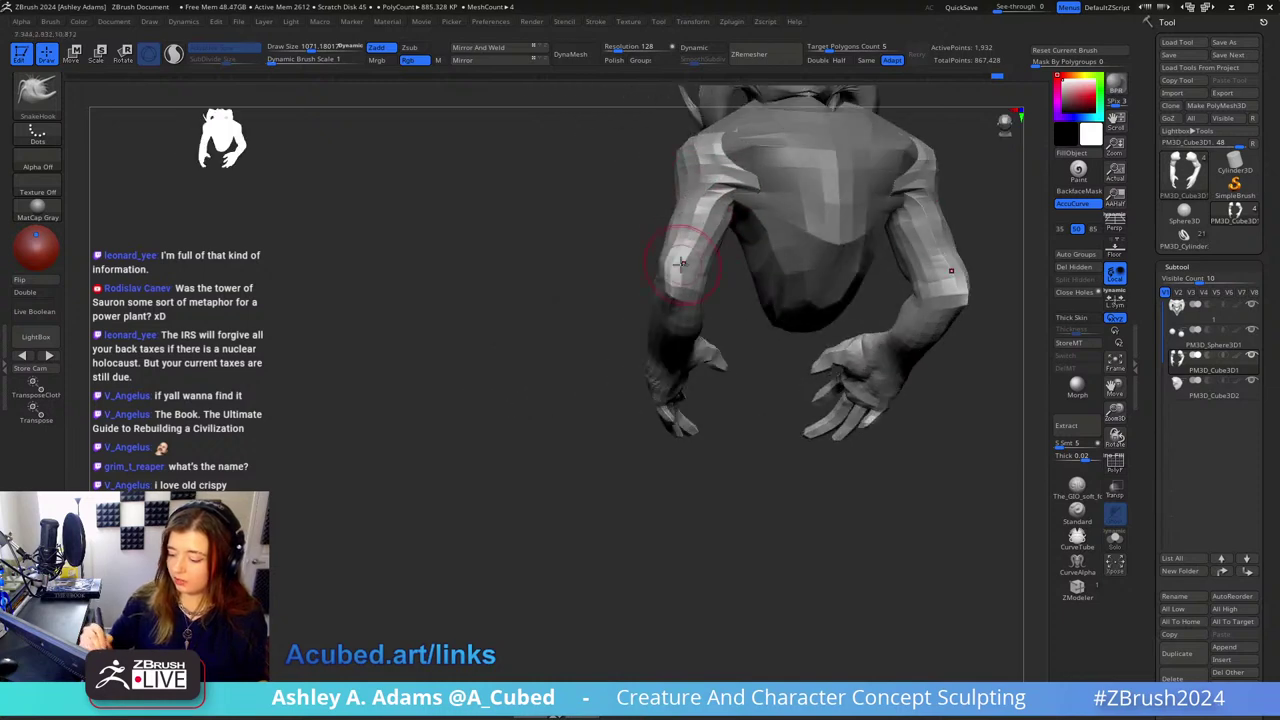
# Step: Shape the elbows and backs of the upper arms from behind with SnakeHook at draw sizes of about 874 and 1365
pyautogui.moveTo(679, 297); pyautogui.dragTo(686, 294)
pyautogui.press('s')
pyautogui.moveTo(694, 291); pyautogui.dragTo(693, 198, button='right')
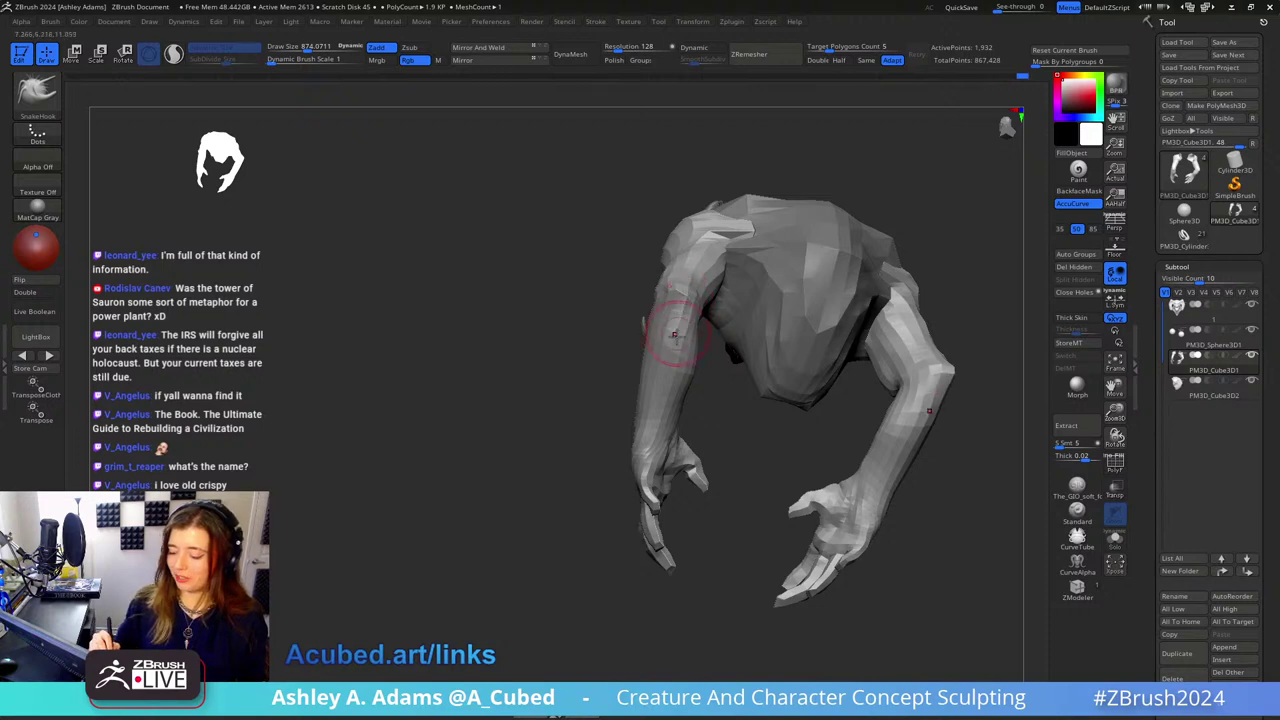
pyautogui.press('space')
pyautogui.moveTo(676, 349); pyautogui.dragTo(697, 349)
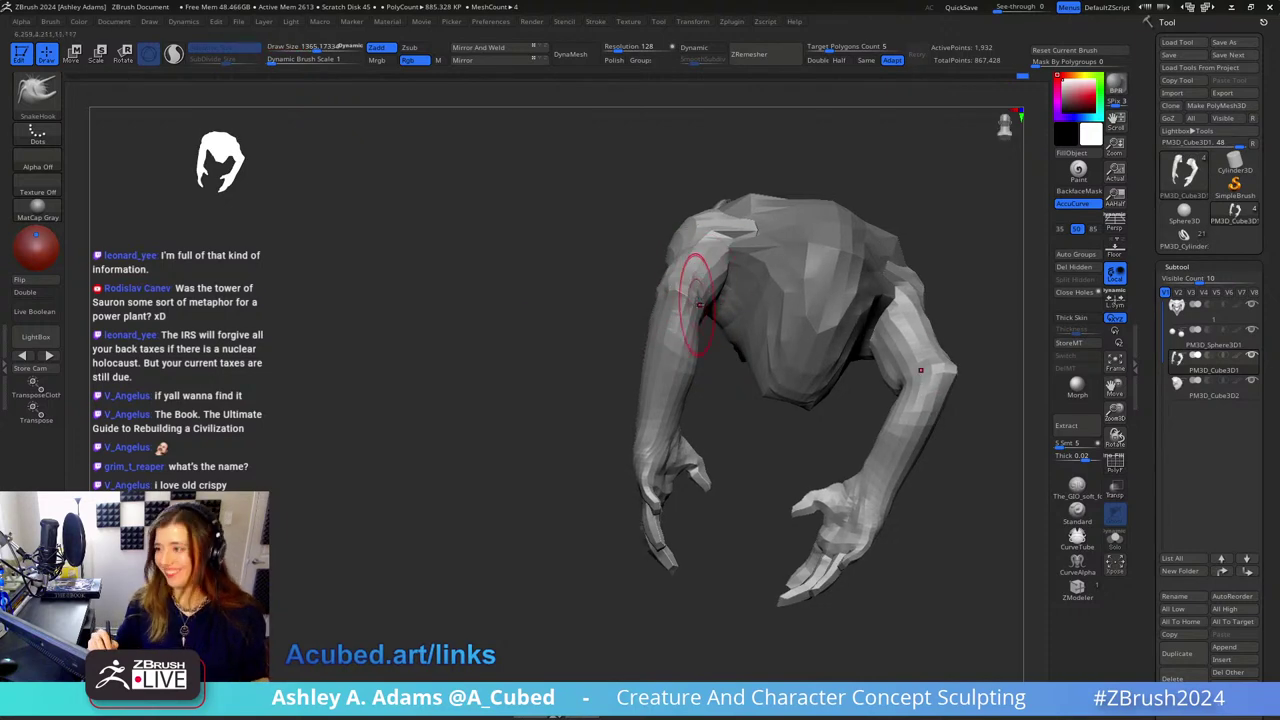
pyautogui.moveTo(700, 305); pyautogui.dragTo(734, 198)
pyautogui.moveTo(734, 198); pyautogui.dragTo(697, 288, button='right')
# Step: Carve creases along the backs of the arms with DamStandard at a draw size of about 1365
pyautogui.press('b')
pyautogui.press('d')
pyautogui.press('s')
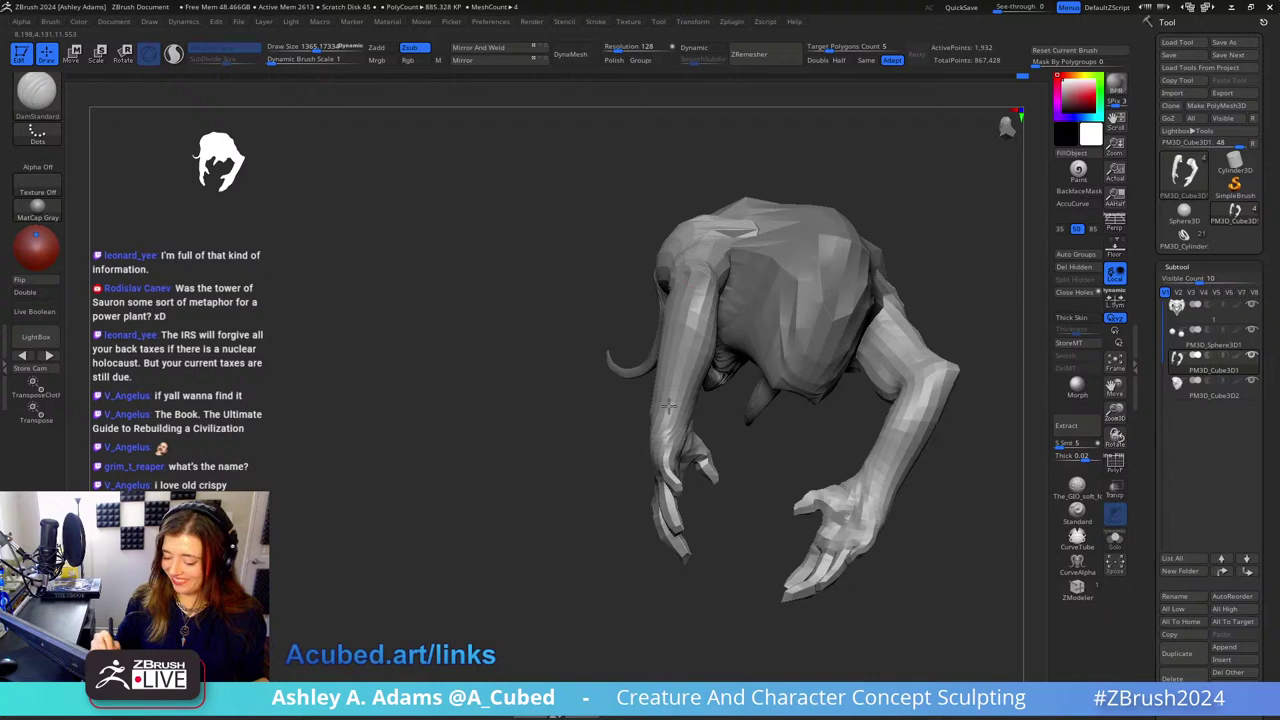
pyautogui.moveTo(668, 405); pyautogui.dragTo(737, 363, button='right')
# Step: Adjust the forearms' outer contours with SnakeHook at draw sizes of about 1105, 1609 and 1827
pyautogui.press('b')
pyautogui.press('s')
pyautogui.press('h')
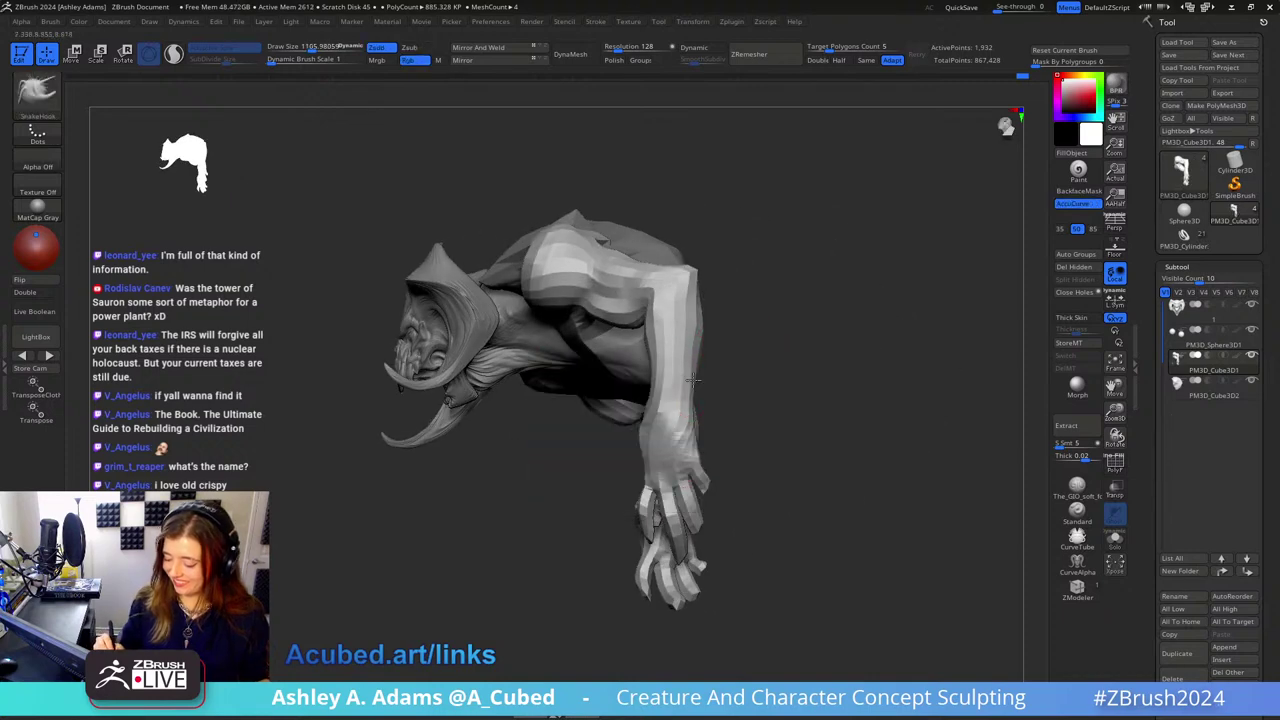
pyautogui.press('space')
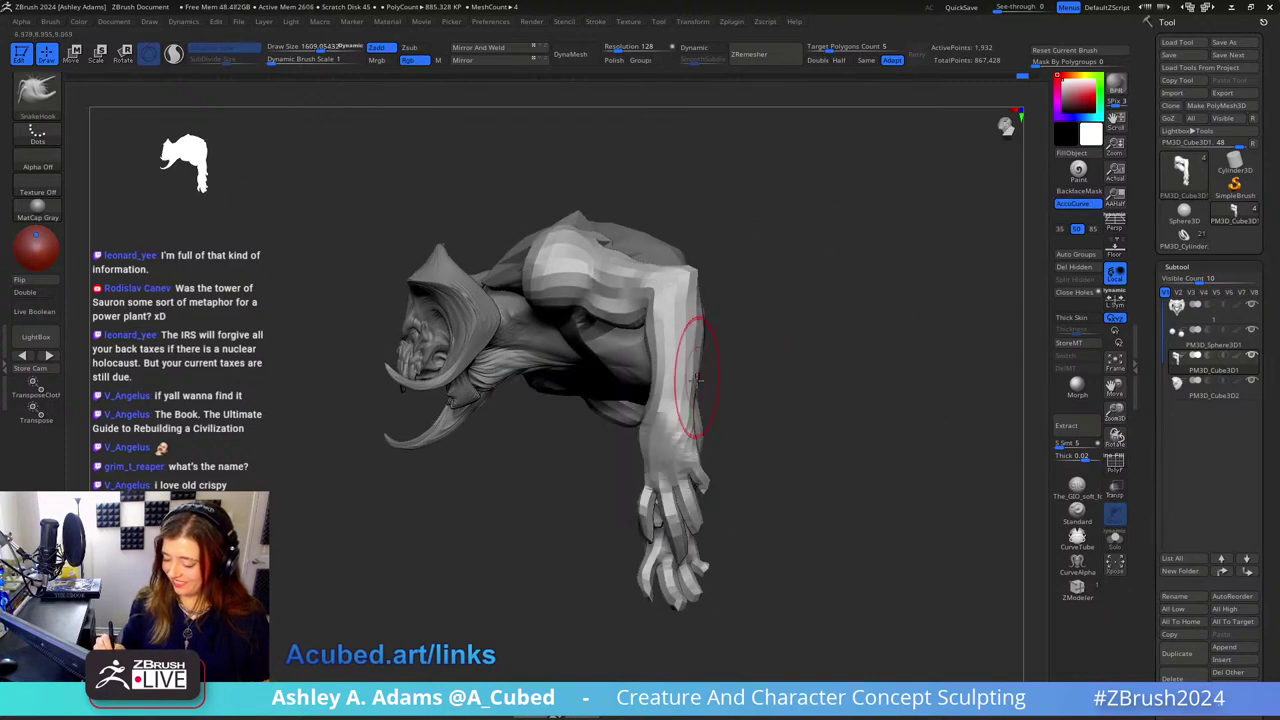
pyautogui.moveTo(733, 369); pyautogui.dragTo(668, 437, button='right')
pyautogui.moveTo(760, 420); pyautogui.dragTo(613, 379, button='right')
pyautogui.moveTo(755, 290)
pyautogui.mouseDown(button='right')
pyautogui.moveTo(750, 275)
pyautogui.moveTo(729, 331)
pyautogui.moveTo(749, 306)
pyautogui.moveTo(743, 338)
pyautogui.mouseUp(button='right')
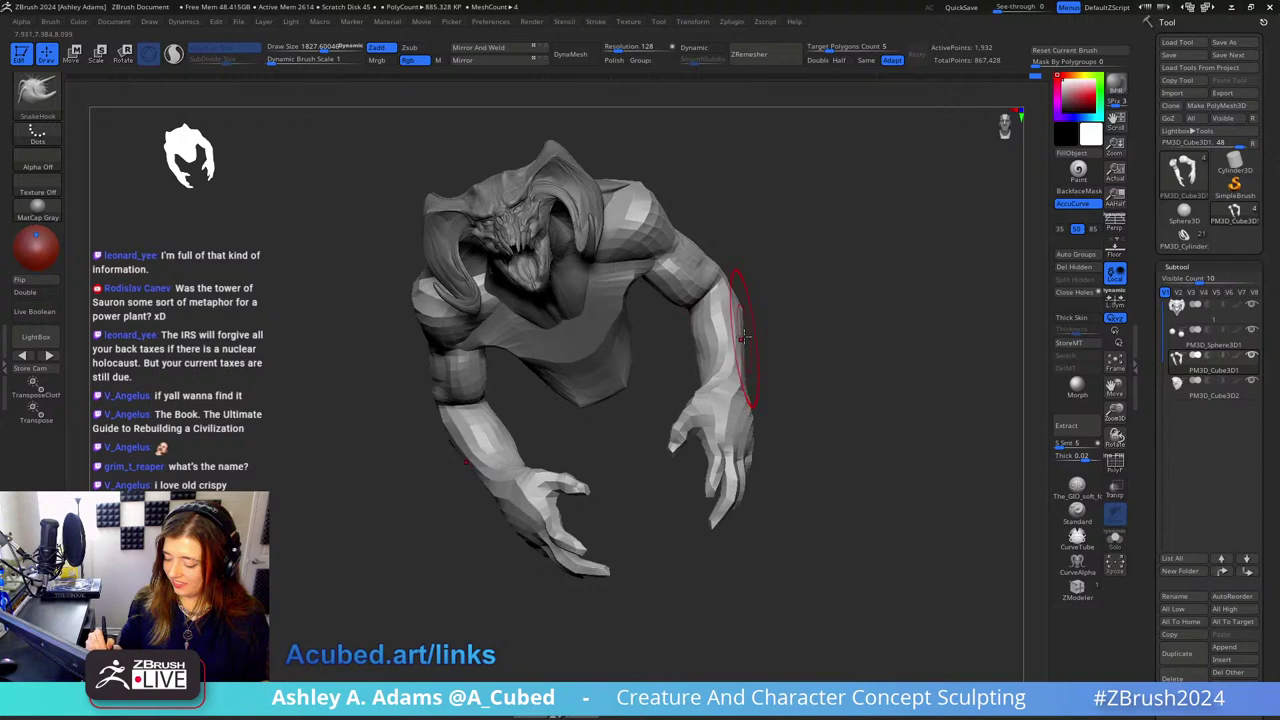
pyautogui.moveTo(788, 287); pyautogui.dragTo(671, 373, button='right')
# Step: Shape the inner elbows with SnakeHook at a draw size of about 970, and undo the last change
pyautogui.press('space')
pyautogui.moveTo(762, 302); pyautogui.dragTo(749, 302)
pyautogui.moveTo(749, 302); pyautogui.dragTo(652, 352, button='right')
pyautogui.press('space')
pyautogui.moveTo(730, 279); pyautogui.dragTo(716, 279)
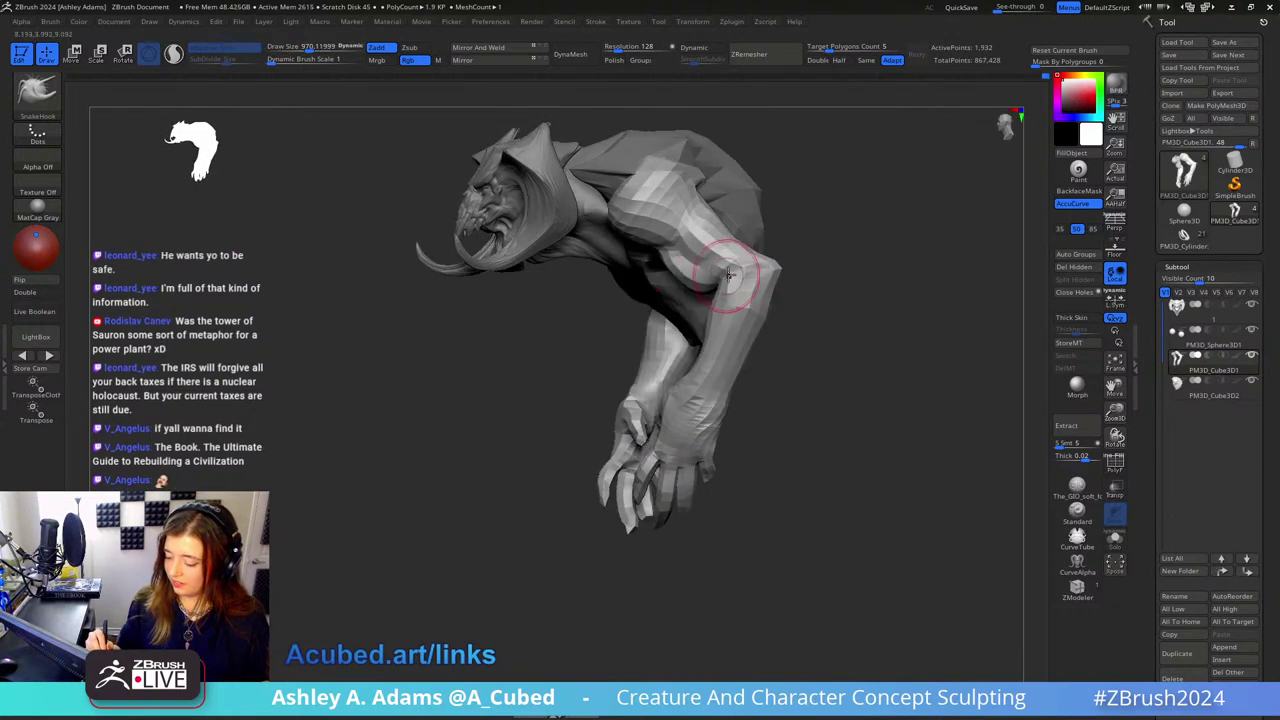
pyautogui.hotkey('ctrl', 'z')
pyautogui.moveTo(739, 268)
pyautogui.mouseDown(button='right')
pyautogui.moveTo(800, 234)
pyautogui.moveTo(769, 289)
pyautogui.moveTo(786, 245)
pyautogui.moveTo(646, 249)
pyautogui.mouseUp(button='right')
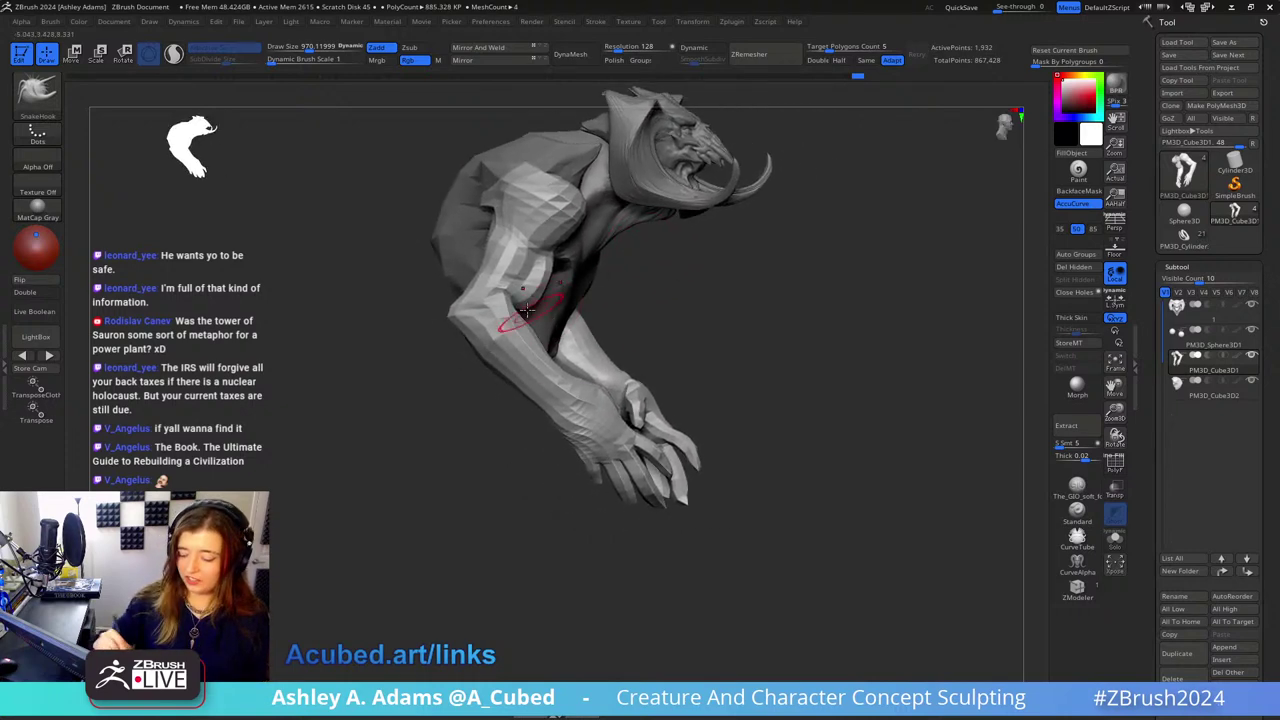
# Step: Build up the arm muscles around the inner elbows with ClayBuildup at a draw size of about 970
pyautogui.moveTo(509, 323)
pyautogui.mouseDown(button='right')
pyautogui.moveTo(505, 286)
pyautogui.moveTo(483, 289)
pyautogui.mouseUp(button='right')
pyautogui.press('b')
pyautogui.press('c')
pyautogui.press('b')
pyautogui.moveTo(482, 288); pyautogui.dragTo(485, 292)
# Step: Refine the contours of the upper arms and elbows with SnakeHook at a draw size of about 970
pyautogui.press('b')
pyautogui.press('s')
pyautogui.press('h')
pyautogui.moveTo(485, 292); pyautogui.dragTo(400, 360, button='right')
pyautogui.rightClick(400, 360)
pyautogui.moveTo(910, 230)
pyautogui.mouseDown(button='right')
pyautogui.moveTo(824, 201)
pyautogui.moveTo(736, 312)
pyautogui.mouseUp(button='right')
pyautogui.moveTo(746, 268); pyautogui.dragTo(750, 313, button='right')
# Step: Add volume to the upper arms with the Inflat brush at draw sizes of about 970 and 813
pyautogui.press('b')
pyautogui.press('i')
pyautogui.press('n')
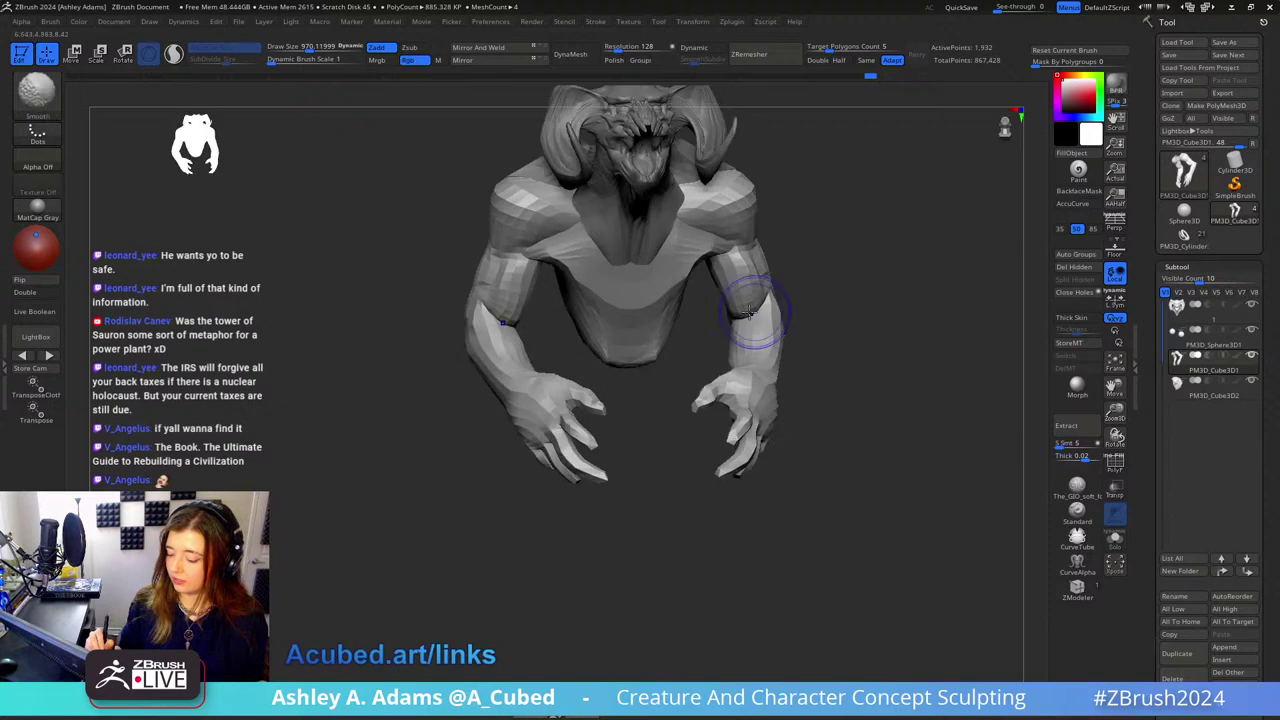
pyautogui.moveTo(770, 293)
pyautogui.mouseDown(button='right')
pyautogui.moveTo(744, 294)
pyautogui.moveTo(771, 294)
pyautogui.moveTo(786, 226)
pyautogui.moveTo(772, 235)
pyautogui.mouseUp(button='right')
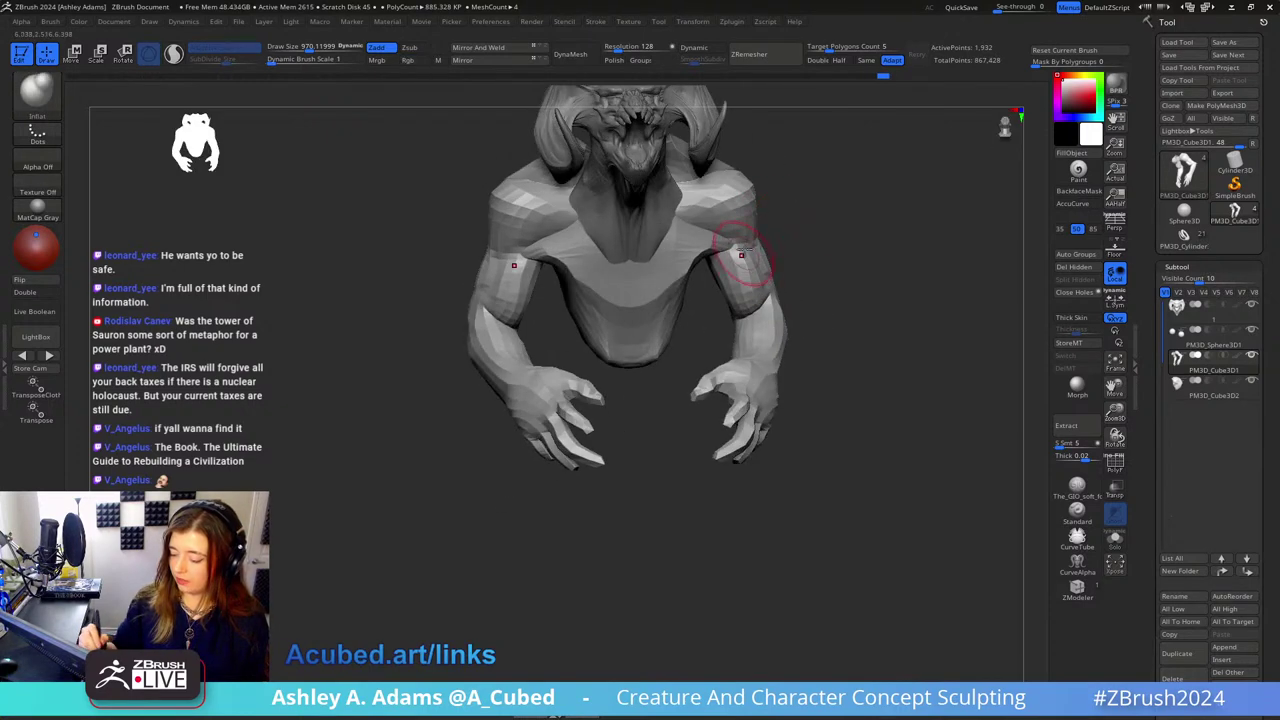
pyautogui.moveTo(737, 257); pyautogui.dragTo(737, 243)
pyautogui.moveTo(737, 243); pyautogui.dragTo(748, 218, button='right')
pyautogui.moveTo(748, 217); pyautogui.dragTo(756, 142)
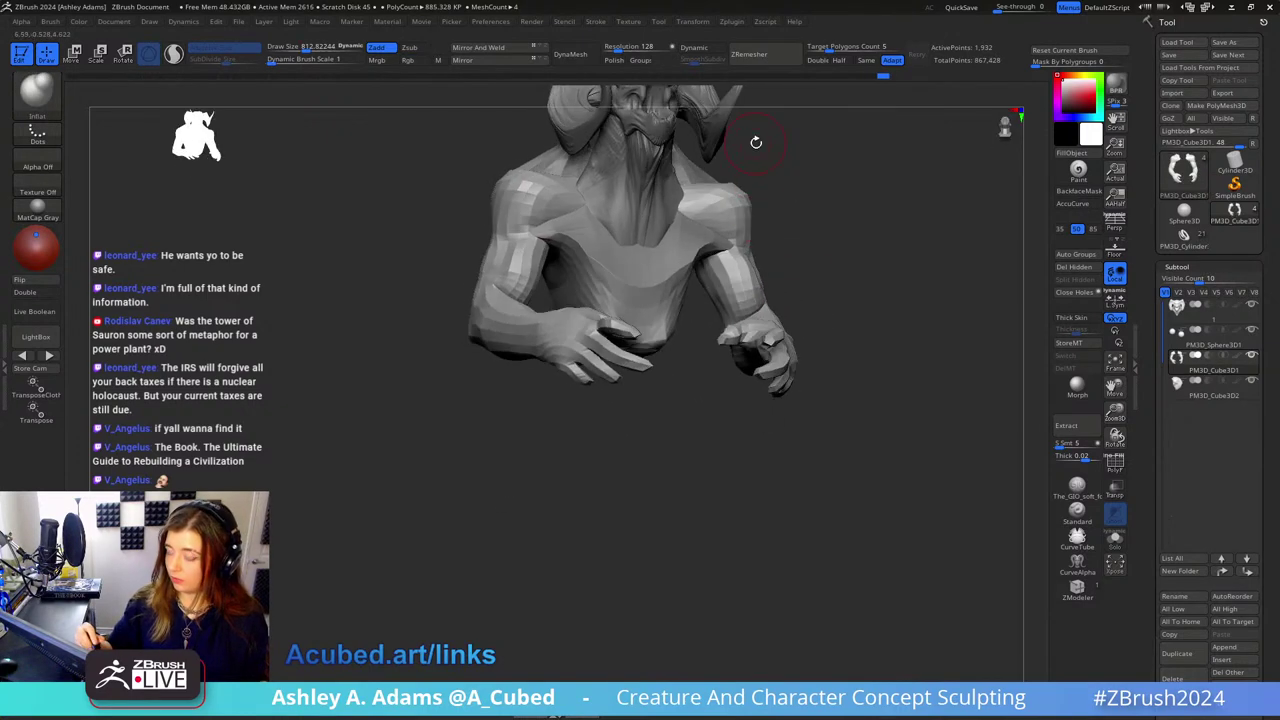
pyautogui.moveTo(688, 250); pyautogui.dragTo(622, 262, button='right')
# Step: Select the torso and reshape its chest and lower edge with SnakeHook at a draw size of about 1250
pyautogui.keyDown('alt'); pyautogui.click(706, 263); pyautogui.keyUp('alt')
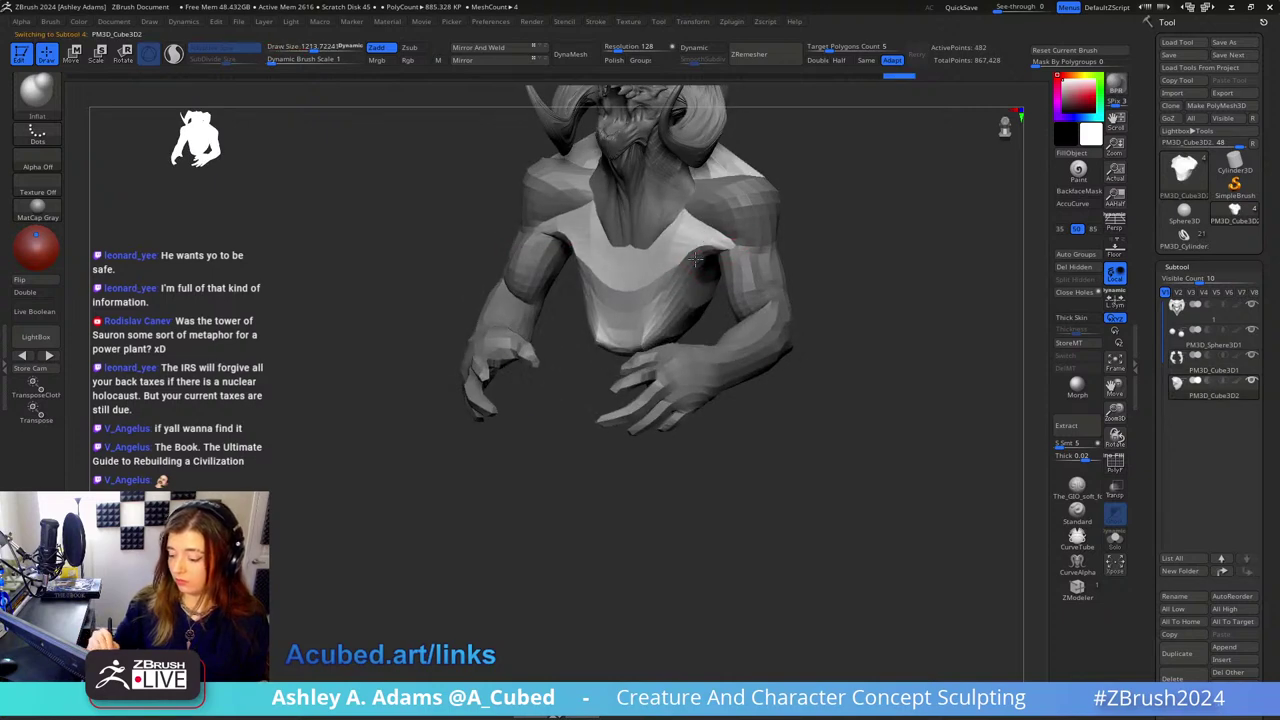
pyautogui.moveTo(639, 304); pyautogui.dragTo(707, 263, button='right')
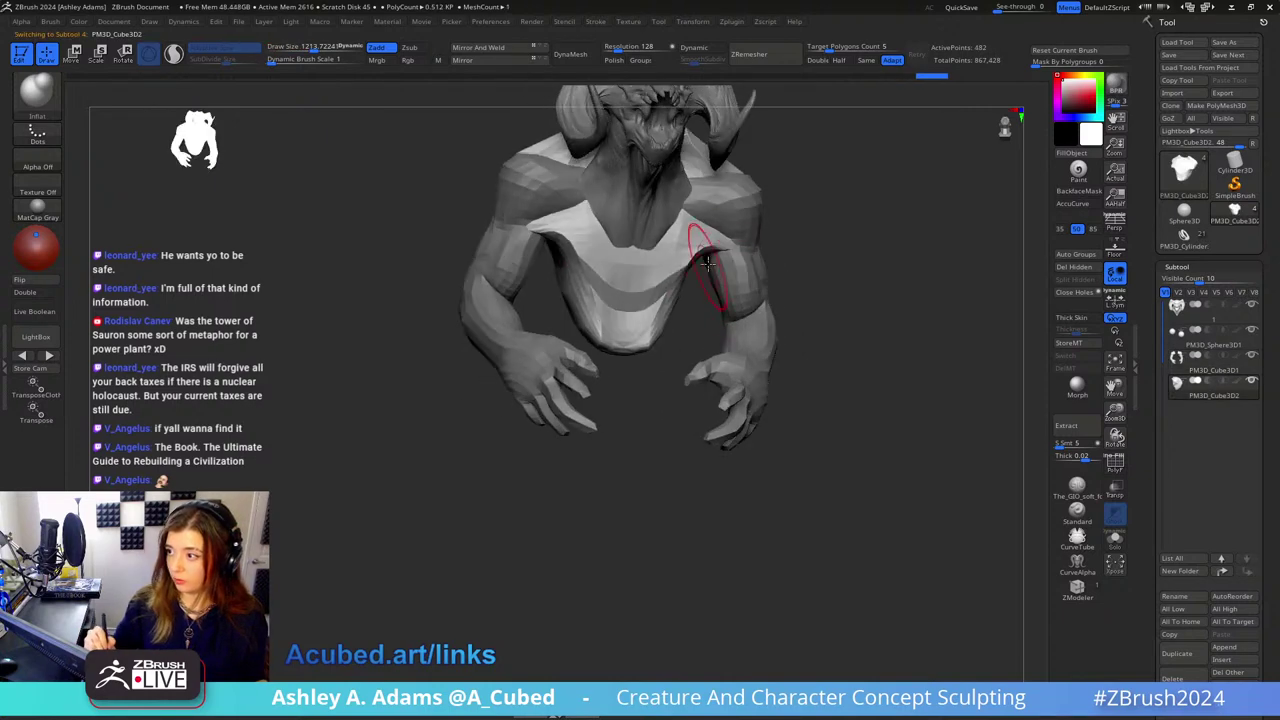
pyautogui.moveTo(707, 308)
pyautogui.mouseDown(button='right')
pyautogui.moveTo(714, 300)
pyautogui.moveTo(676, 305)
pyautogui.moveTo(632, 347)
pyautogui.moveTo(665, 318)
pyautogui.moveTo(659, 336)
pyautogui.moveTo(734, 322)
pyautogui.moveTo(708, 286)
pyautogui.moveTo(791, 316)
pyautogui.moveTo(753, 360)
pyautogui.mouseUp(button='right')
pyautogui.press('b')
pyautogui.press('s')
pyautogui.press('h')
pyautogui.press('space')
pyautogui.moveTo(765, 320); pyautogui.dragTo(742, 320)
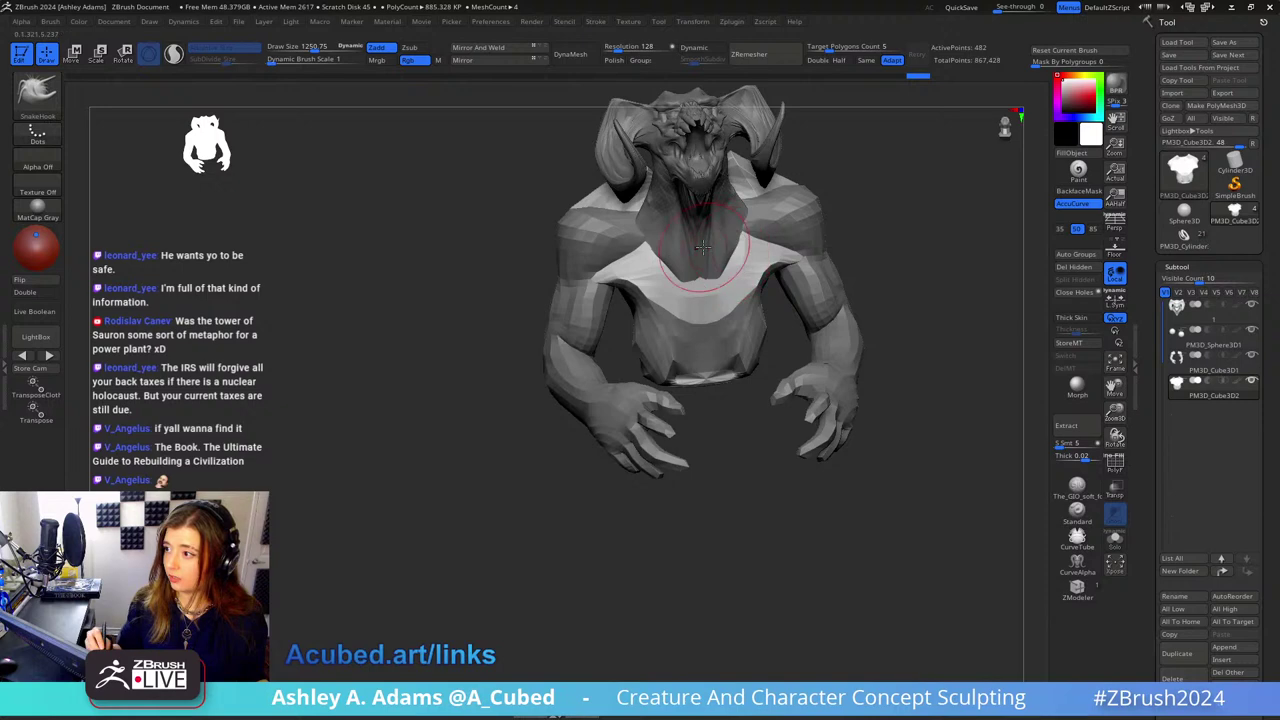
# Step: Carve the centre of the chest with DamStandard at a draw size of about 1250
pyautogui.press('b')
pyautogui.press('d')
pyautogui.press('s')
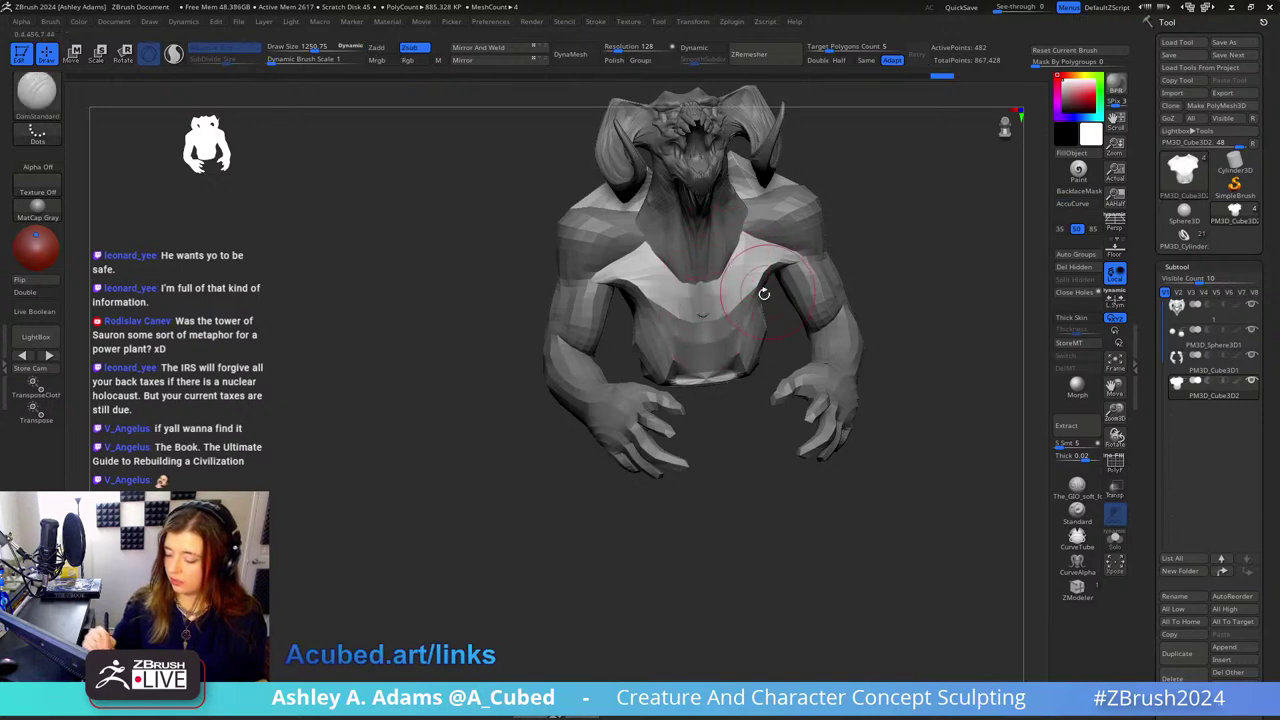
pyautogui.moveTo(771, 280)
pyautogui.mouseDown(button='right')
pyautogui.moveTo(736, 293)
pyautogui.moveTo(785, 258)
pyautogui.moveTo(845, 266)
pyautogui.moveTo(857, 288)
pyautogui.moveTo(656, 236)
pyautogui.moveTo(614, 257)
pyautogui.mouseUp(button='right')
# Step: Adjust the torso's sides and ribcage contour with SnakeHook at draw sizes of about 1567 and 2157
pyautogui.press('b')
pyautogui.press('s')
pyautogui.press('h')
pyautogui.press('space')
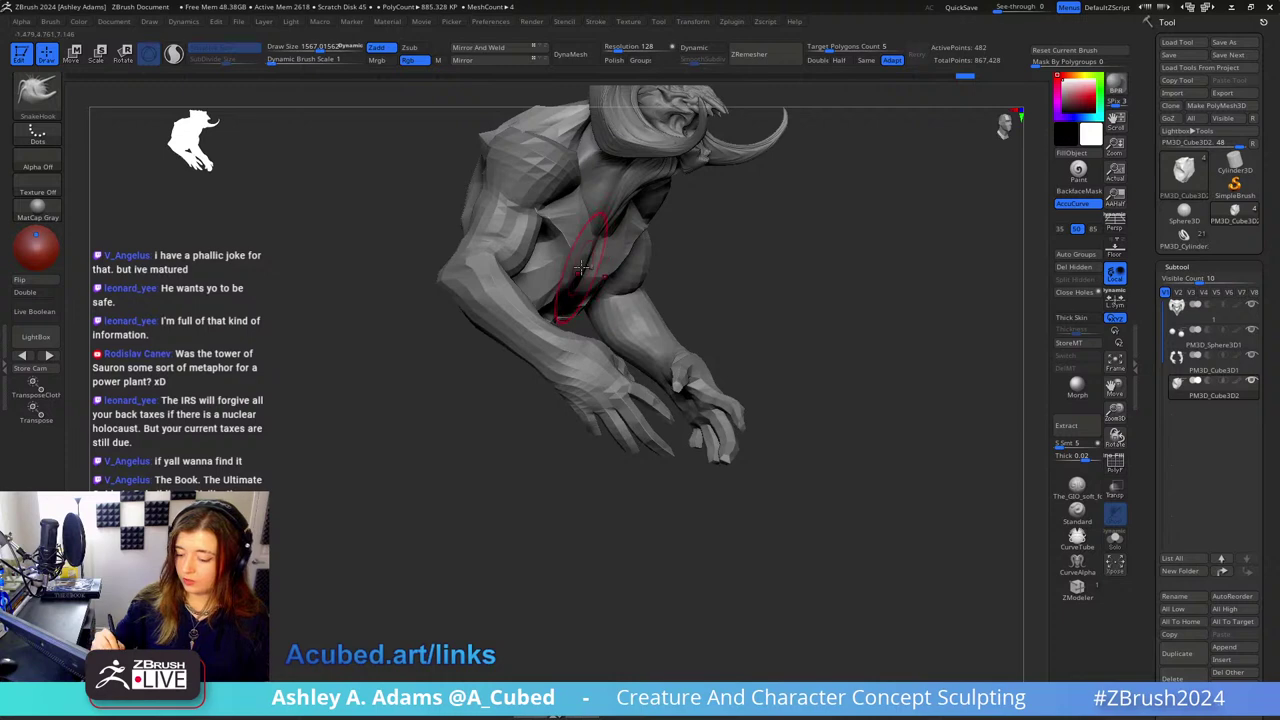
pyautogui.keyDown('ctrl'); pyautogui.moveTo(609, 333); pyautogui.dragTo(681, 262, button='right'); pyautogui.keyUp('ctrl')
pyautogui.press('space')
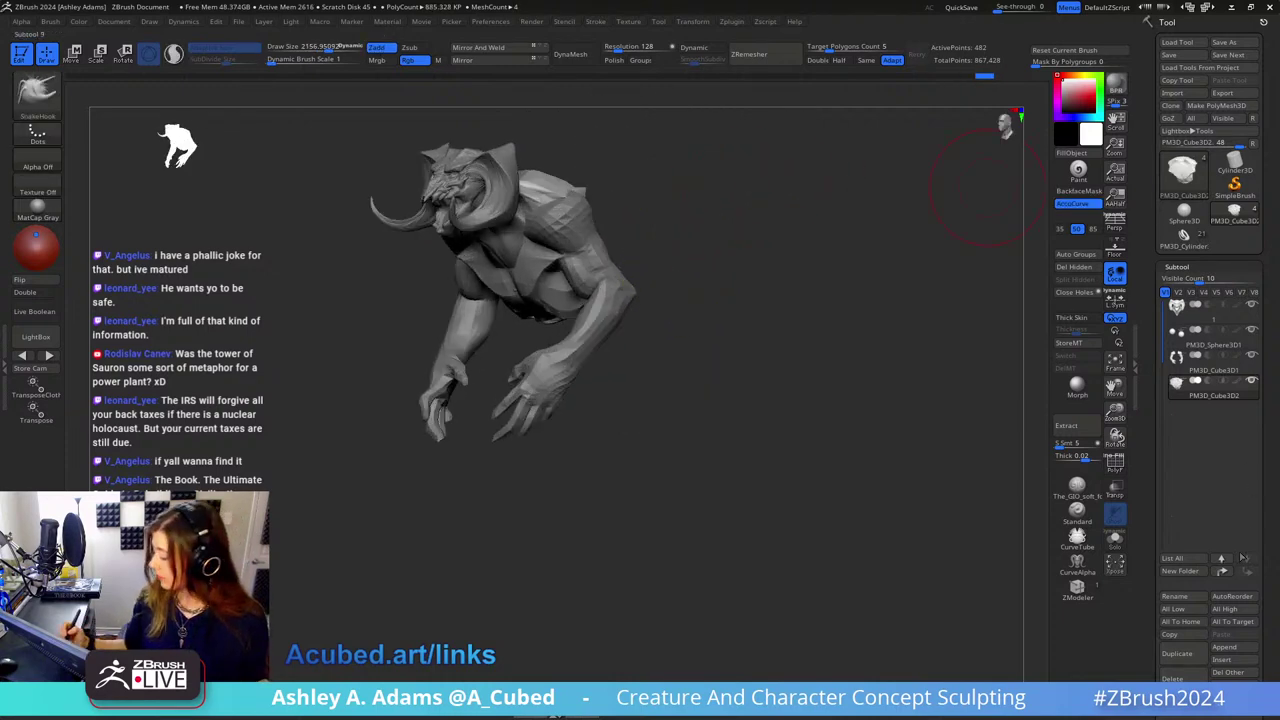
# Step: Insert a cylinder as a new subtool and position, tilt and scale it below the torso as the abdomen
pyautogui.click(1224, 659)
pyautogui.click(856, 474)
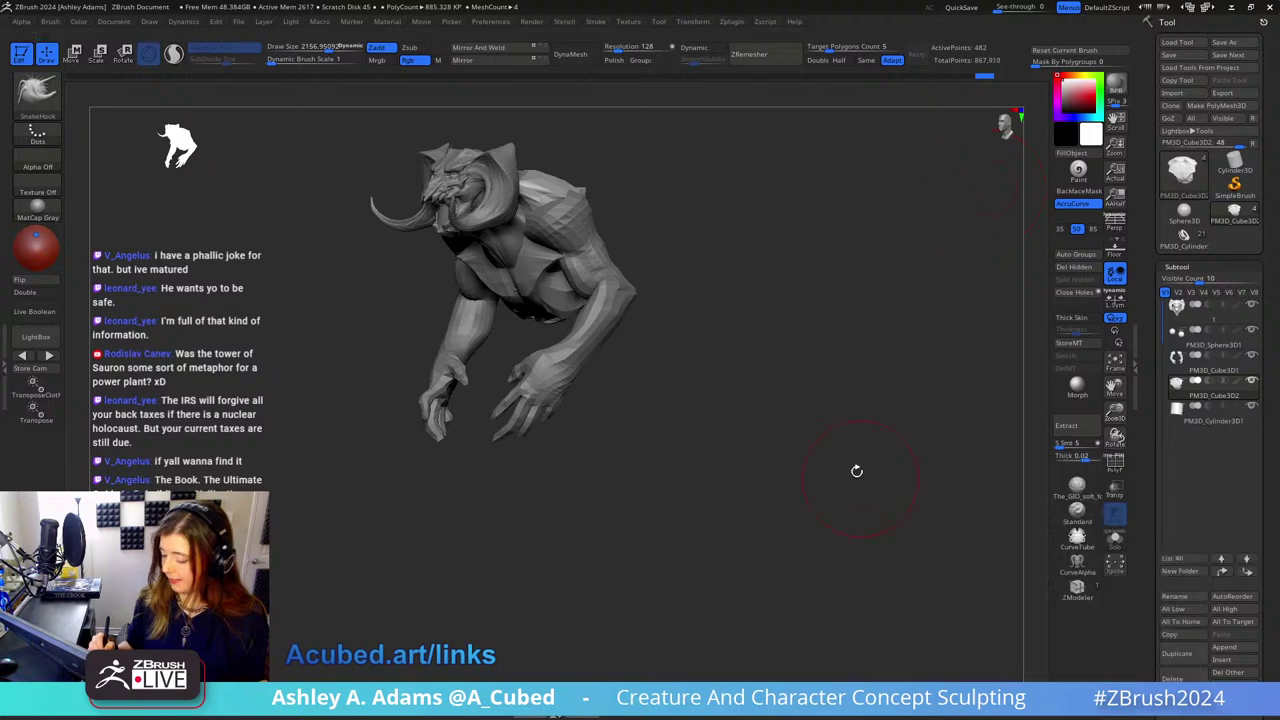
pyautogui.press('w')
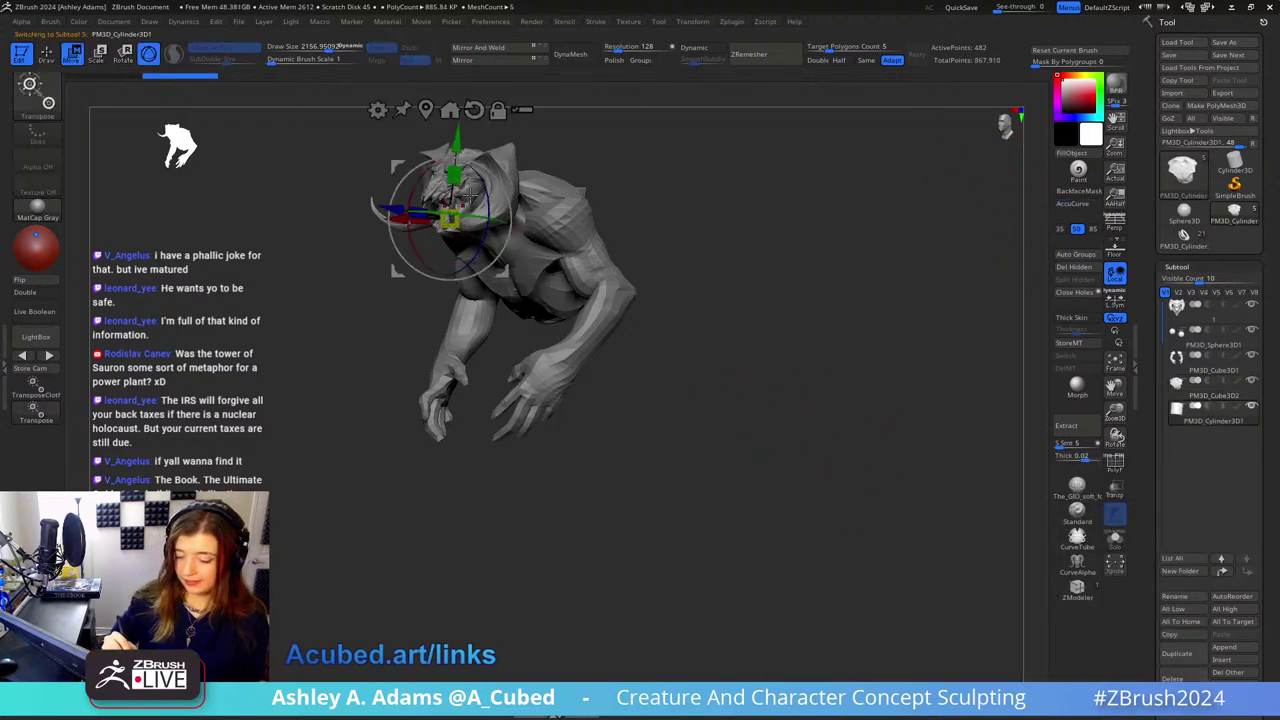
pyautogui.moveTo(449, 220); pyautogui.dragTo(580, 375)
pyautogui.moveTo(720, 280); pyautogui.dragTo(647, 316)
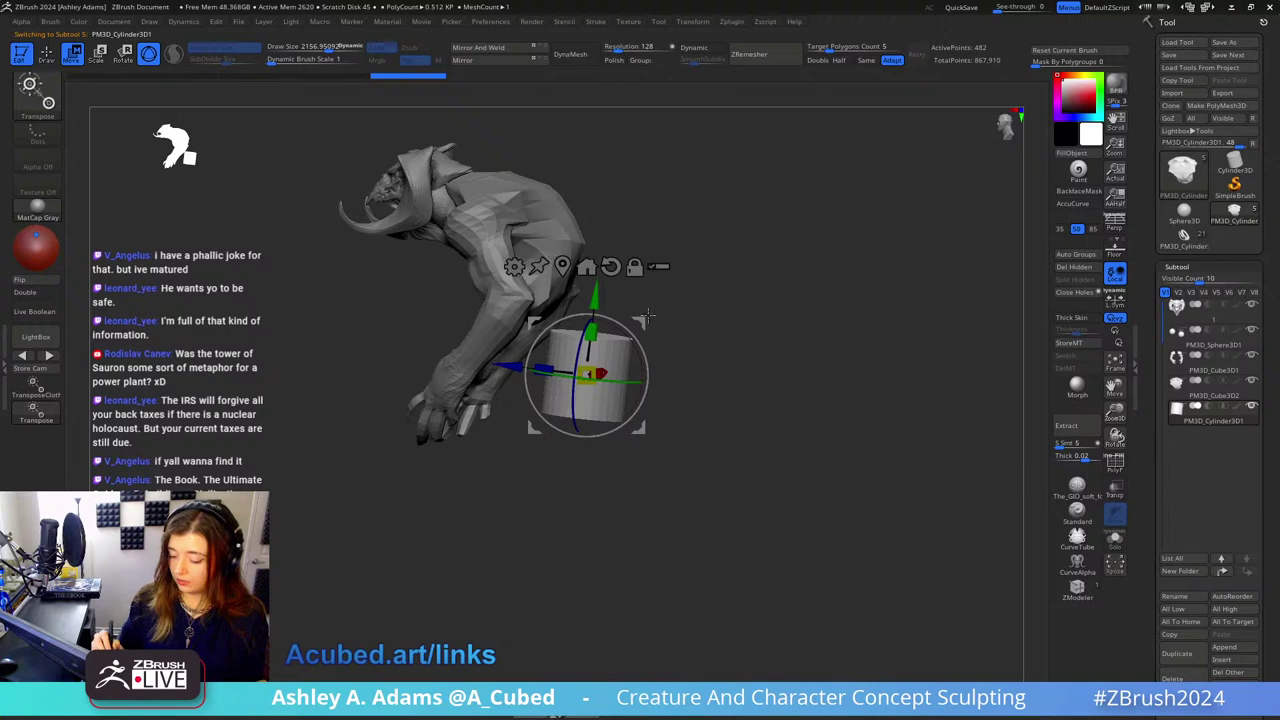
pyautogui.moveTo(558, 303); pyautogui.dragTo(540, 262)
pyautogui.moveTo(715, 256); pyautogui.dragTo(650, 256)
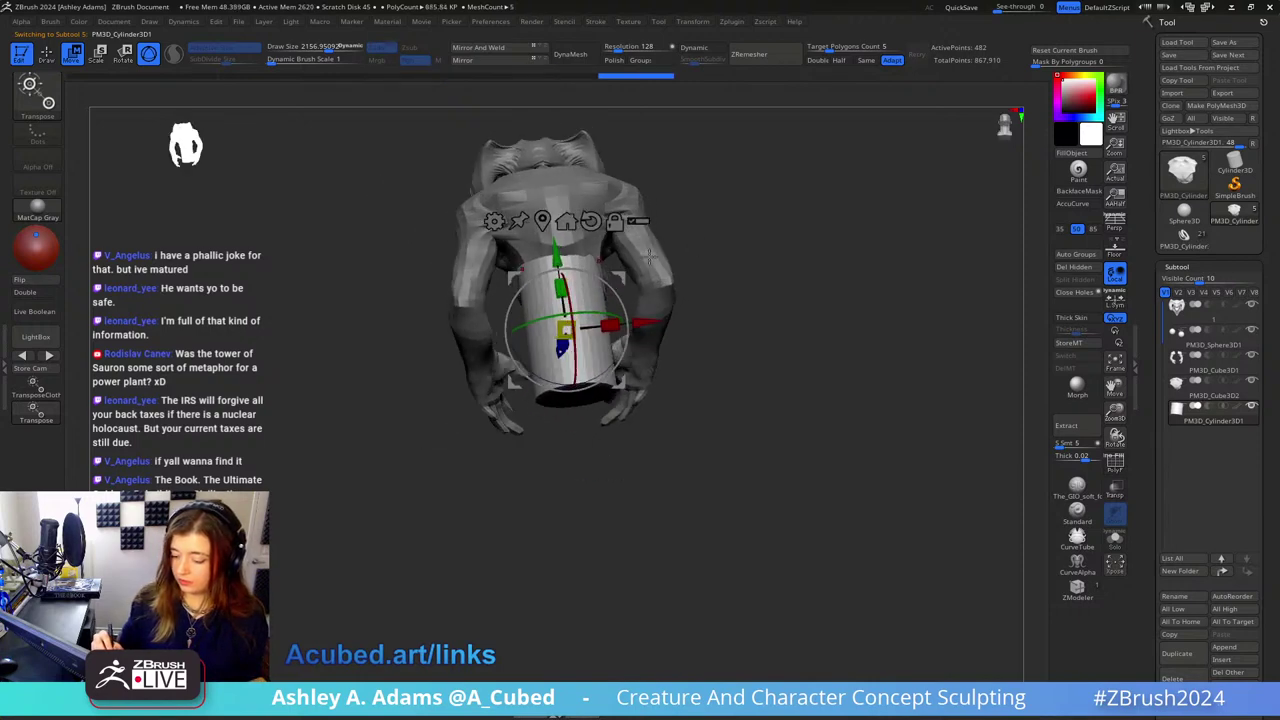
# Step: Bend the abdomen cylinder to follow the curved back with SnakeHook at a draw size of 5000
pyautogui.moveTo(612, 277)
pyautogui.mouseDown(button='right')
pyautogui.moveTo(586, 284)
pyautogui.moveTo(700, 294)
pyautogui.moveTo(706, 277)
pyautogui.moveTo(683, 307)
pyautogui.mouseUp(button='right')
pyautogui.press('q')
pyautogui.press('space')
pyautogui.click(688, 278)
pyautogui.moveTo(679, 374); pyautogui.dragTo(631, 389)
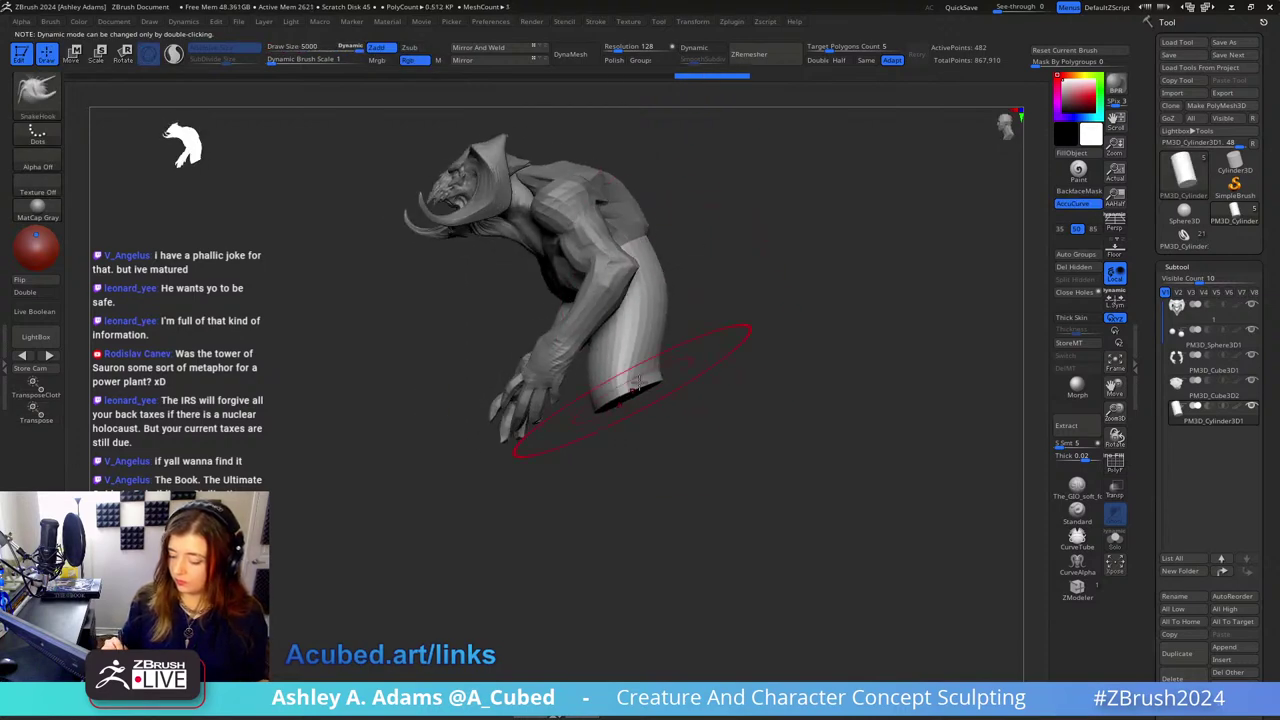
# Step: Fit the abdomen cylinder's top and sides to the ribcage with SnakeHook, reducing the draw size to about 2012
pyautogui.press('space')
pyautogui.click(611, 366)
pyautogui.moveTo(611, 358)
pyautogui.mouseDown(button='right')
pyautogui.moveTo(732, 336)
pyautogui.moveTo(648, 290)
pyautogui.moveTo(636, 269)
pyautogui.mouseUp(button='right')
pyautogui.press('space')
pyautogui.click(691, 329)
pyautogui.moveTo(500, 320); pyautogui.dragTo(548, 332, button='right')
pyautogui.press('space')
pyautogui.click(613, 280)
pyautogui.moveTo(613, 247)
pyautogui.mouseDown()
pyautogui.moveTo(640, 260)
pyautogui.moveTo(614, 236)
pyautogui.moveTo(620, 270)
pyautogui.moveTo(597, 197)
pyautogui.mouseUp()
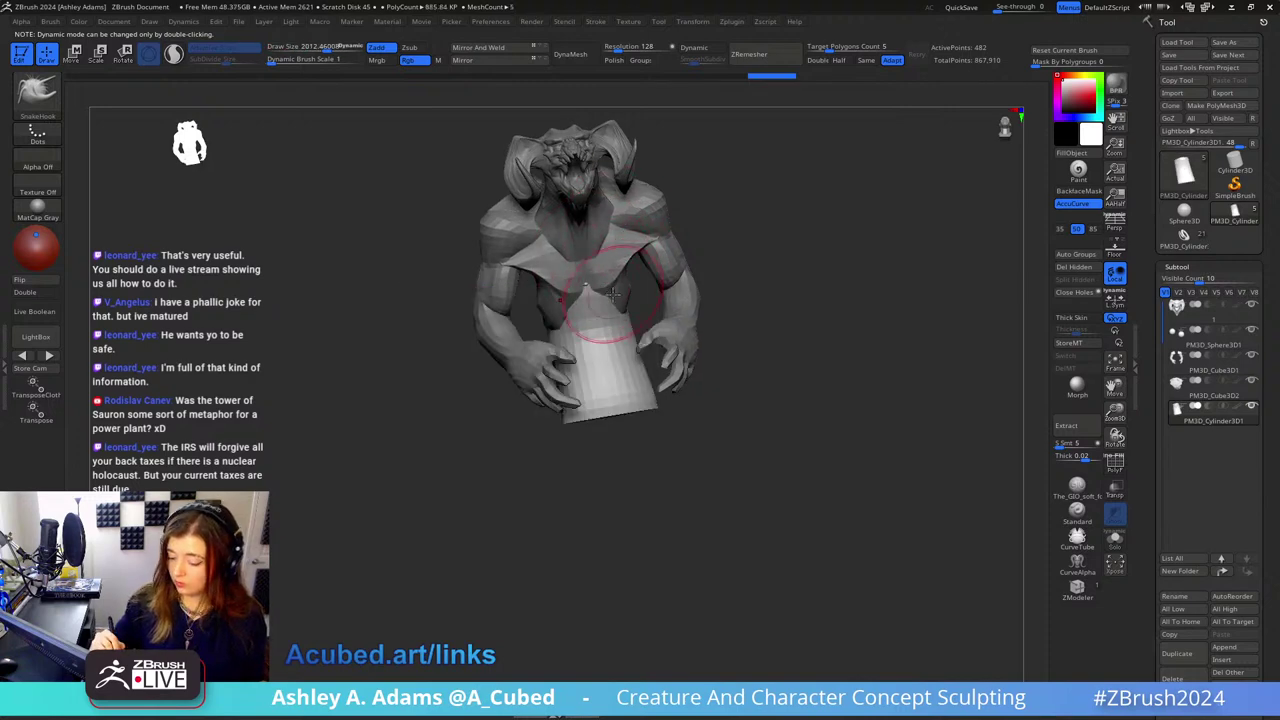
# Step: Shape the front and side of the abdomen with DamStandard at a draw size of about 2012
pyautogui.moveTo(613, 294); pyautogui.dragTo(617, 331, button='right')
pyautogui.press('b')
pyautogui.press('d')
pyautogui.press('s')
pyautogui.moveTo(633, 301); pyautogui.dragTo(647, 279)
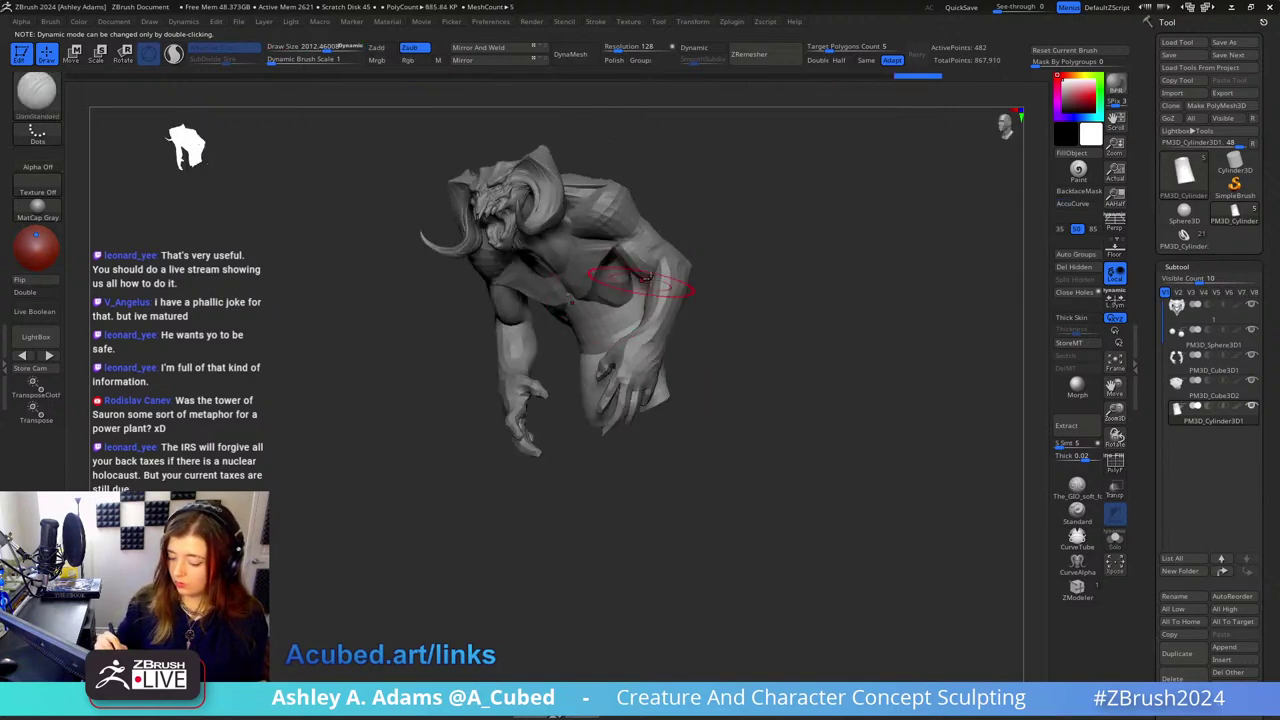
pyautogui.moveTo(703, 333)
pyautogui.keyDown('alt'); pyautogui.mouseDown()
pyautogui.moveTo(683, 303)
pyautogui.moveTo(706, 298)
pyautogui.mouseUp(); pyautogui.keyUp('alt')
# Step: Work the abdomen's side and back with DamStandard at draw sizes of about 3248 and 3012
pyautogui.press('space')
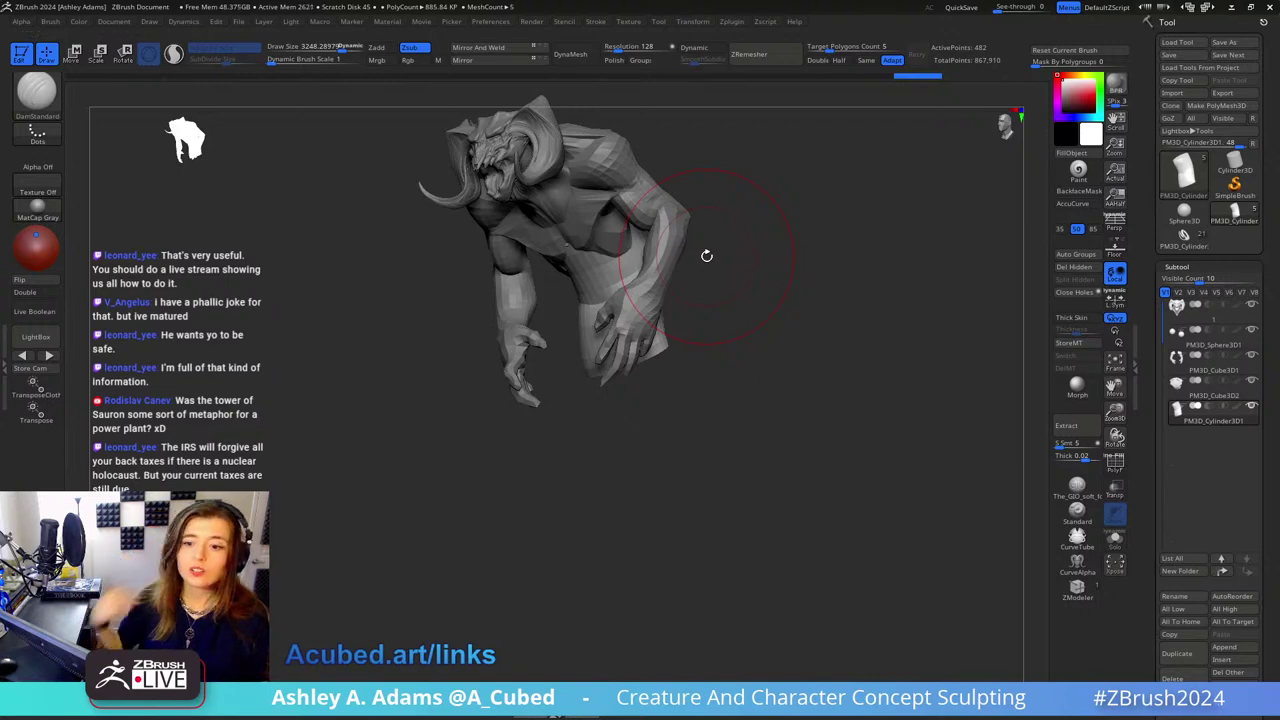
pyautogui.moveTo(706, 256)
pyautogui.mouseDown()
pyautogui.moveTo(690, 262)
pyautogui.moveTo(705, 275)
pyautogui.mouseUp()
pyautogui.press('space')
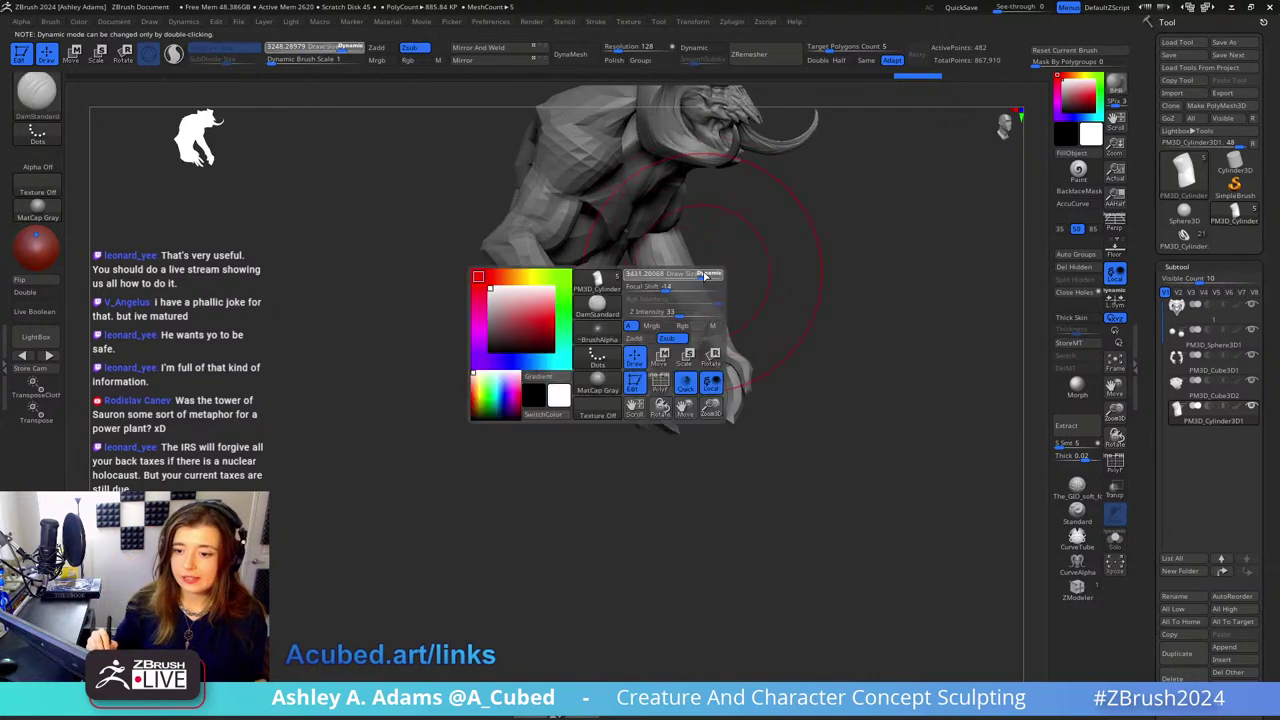
pyautogui.moveTo(655, 293); pyautogui.dragTo(679, 332, button='right')
pyautogui.press('space')
pyautogui.moveTo(652, 336); pyautogui.dragTo(642, 336)
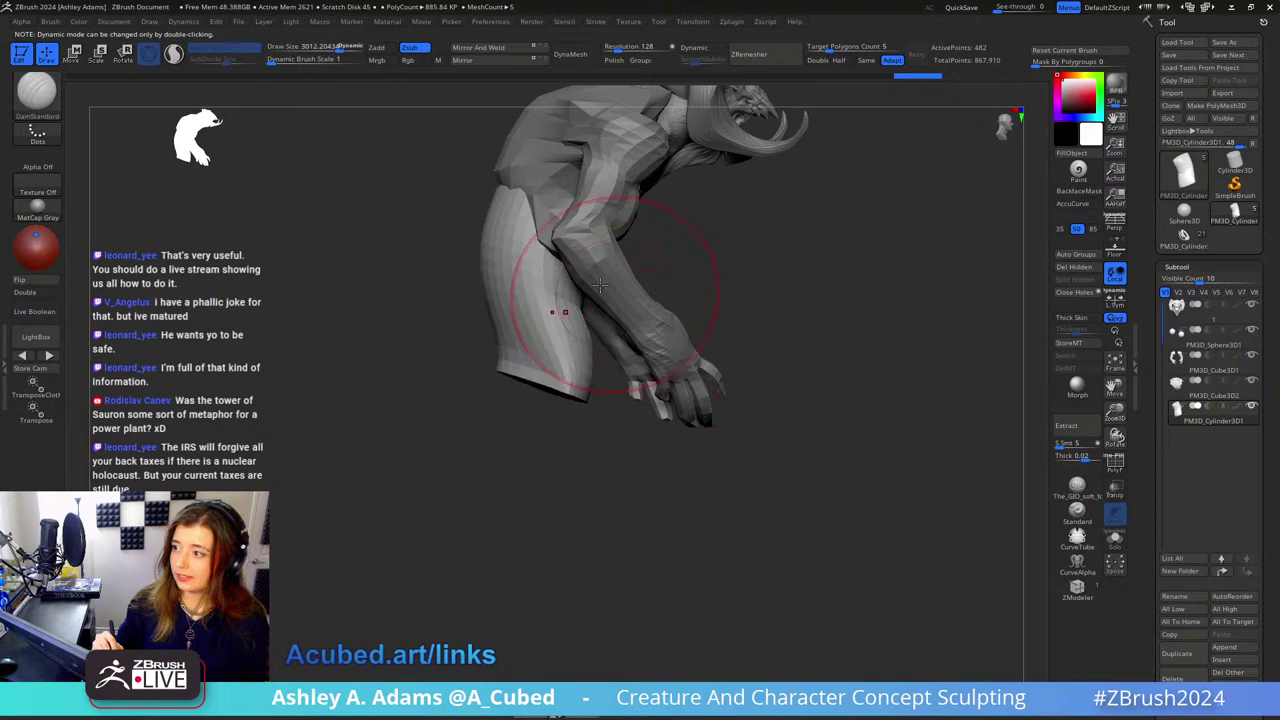
# Step: Pull the abdomen's lower rim into a pointed pelvis with SnakeHook at draw sizes of about 2012 and 2567
pyautogui.press('b')
pyautogui.press('s')
pyautogui.press('h')
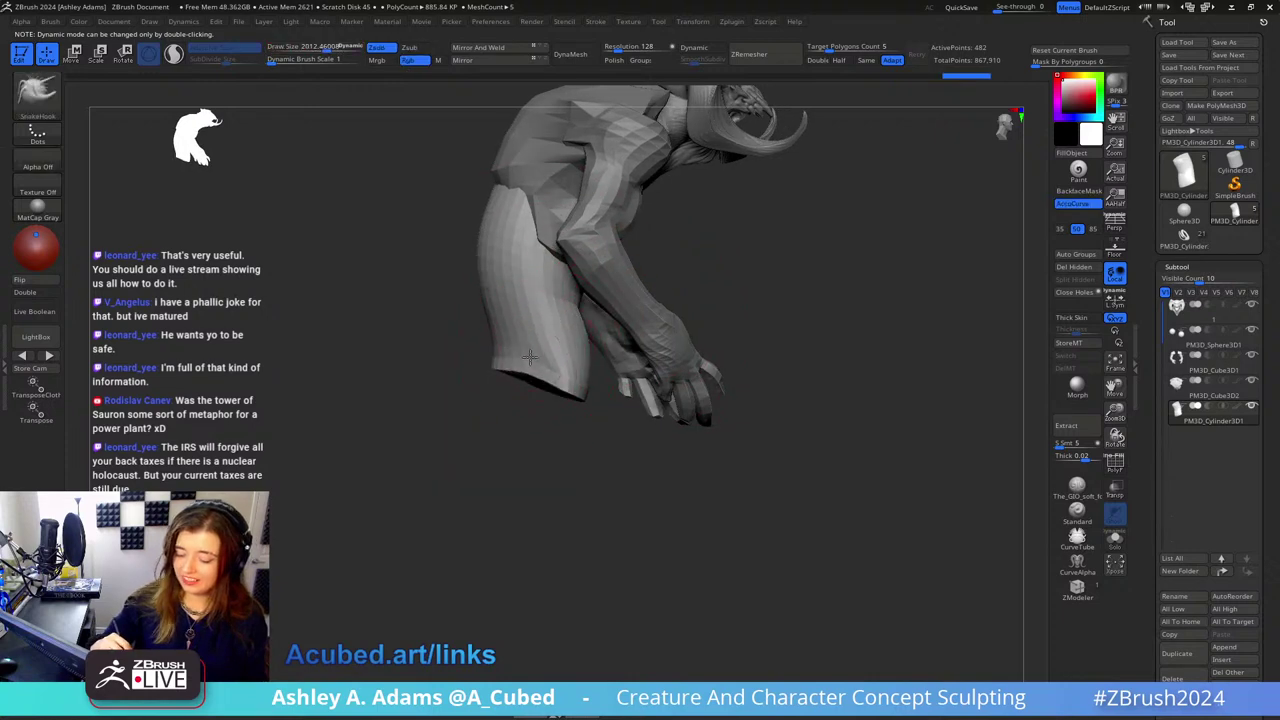
pyautogui.moveTo(510, 340)
pyautogui.mouseDown()
pyautogui.moveTo(565, 377)
pyautogui.moveTo(583, 372)
pyautogui.mouseUp()
pyautogui.press('space')
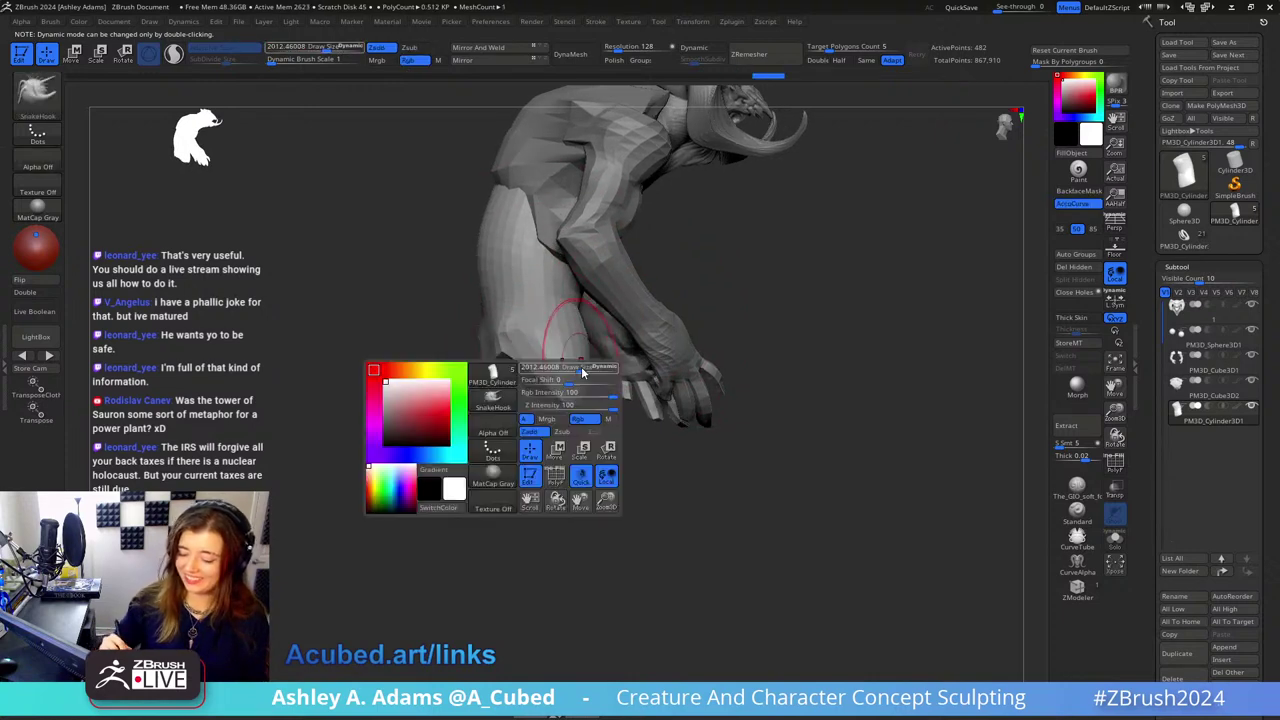
pyautogui.moveTo(620, 372); pyautogui.dragTo(583, 380, button='right')
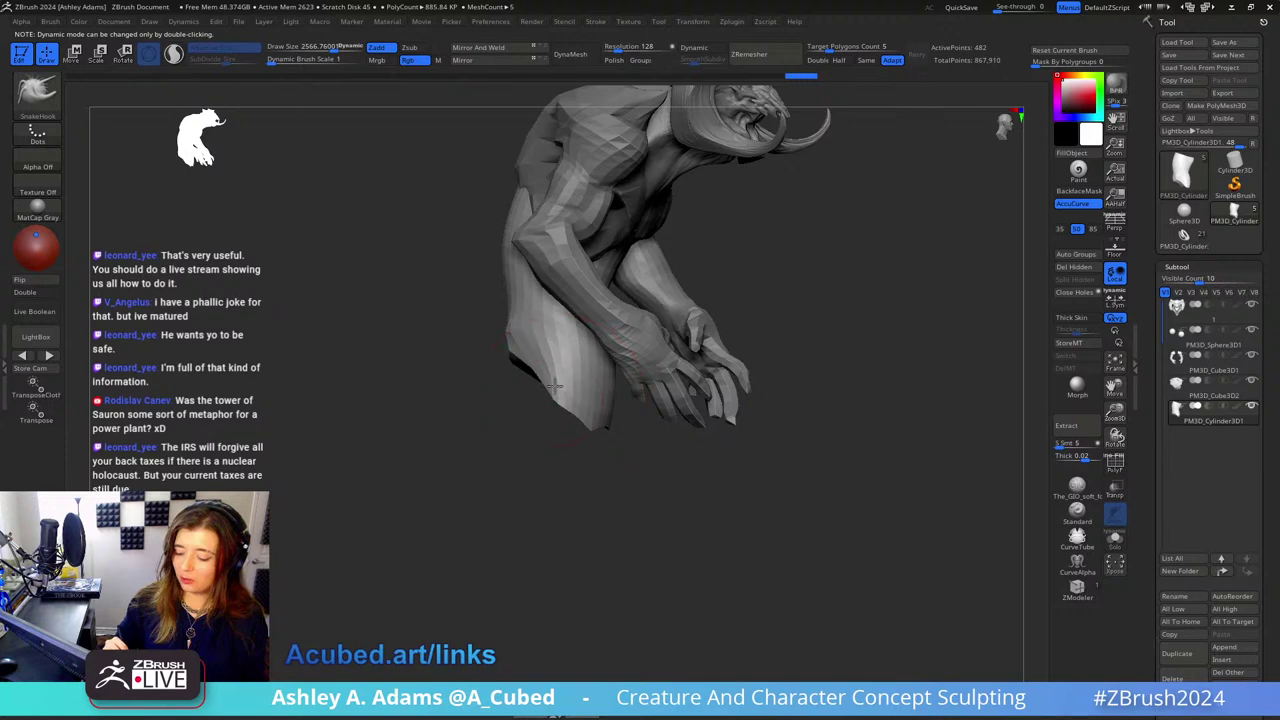
pyautogui.moveTo(772, 276); pyautogui.dragTo(767, 298)
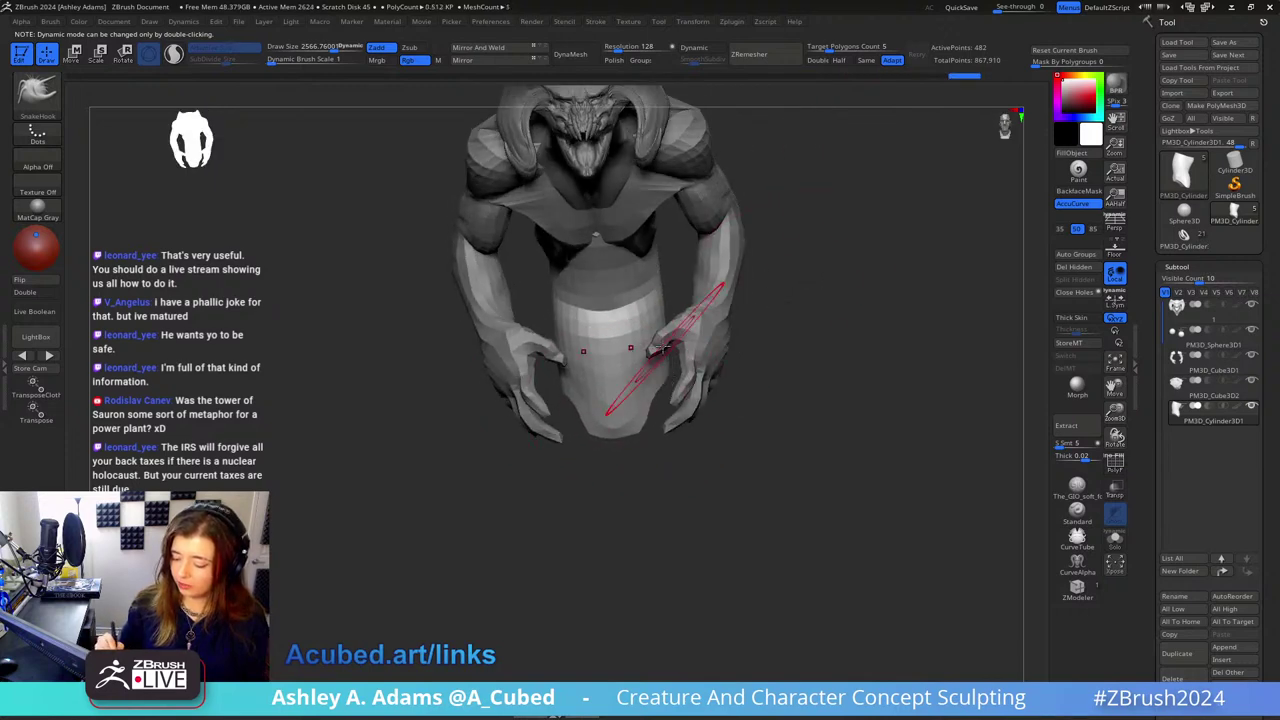
pyautogui.moveTo(665, 345); pyautogui.dragTo(696, 312, button='right')
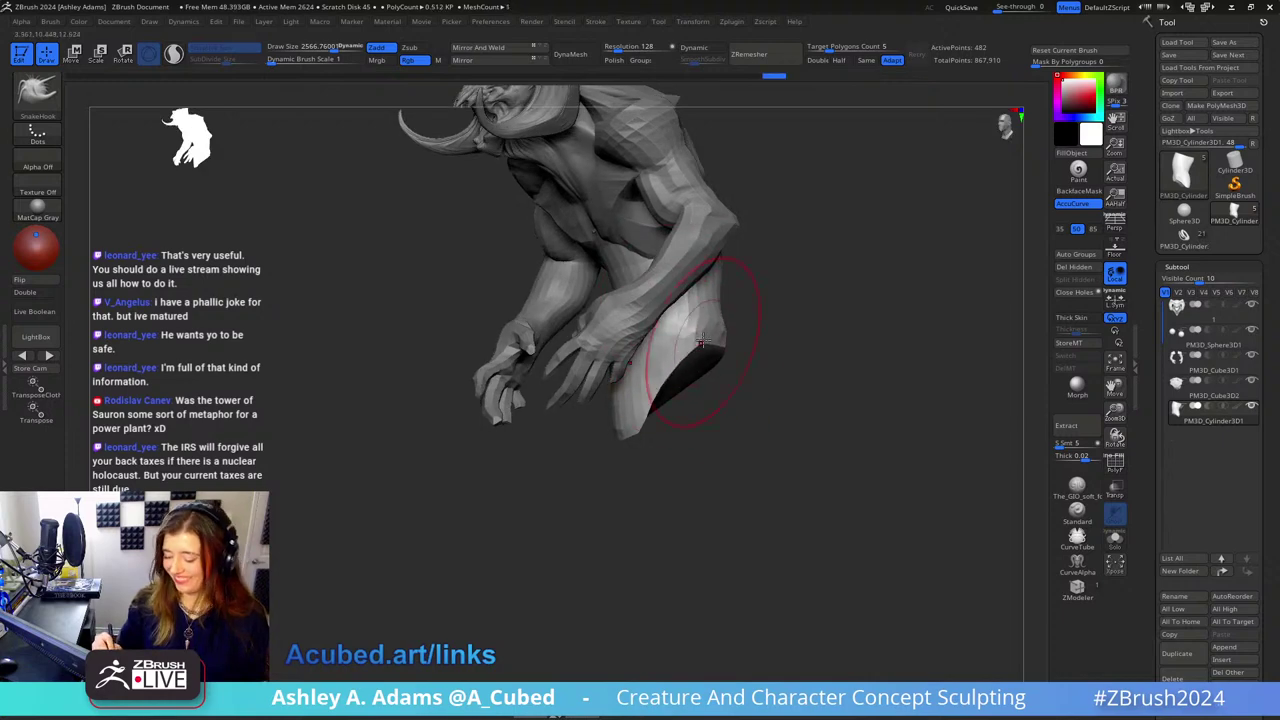
# Step: Refine the hips and lower back contour with SnakeHook at draw sizes of about 2357 and 2256
pyautogui.press('space')
pyautogui.moveTo(714, 326); pyautogui.dragTo(708, 326)
pyautogui.moveTo(712, 328); pyautogui.dragTo(764, 291, button='right')
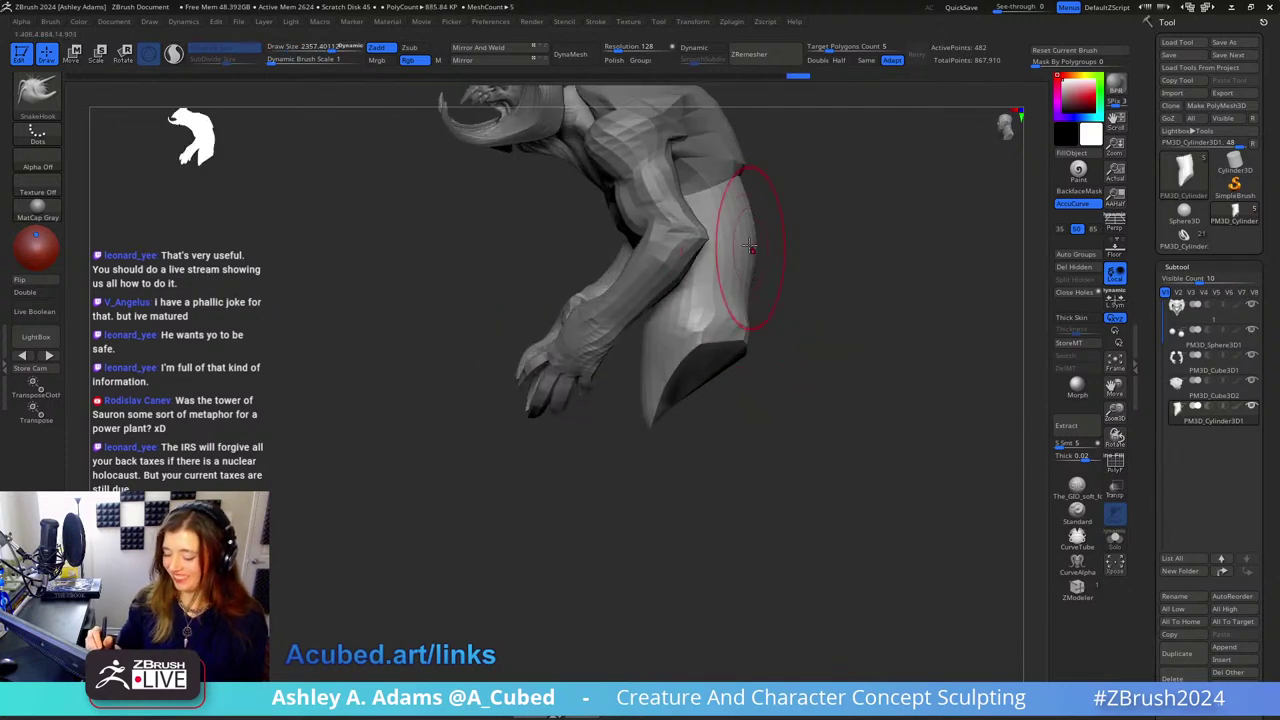
pyautogui.moveTo(764, 235)
pyautogui.mouseDown(button='right')
pyautogui.moveTo(791, 217)
pyautogui.moveTo(631, 386)
pyautogui.mouseUp(button='right')
pyautogui.press('space')
pyautogui.moveTo(725, 312); pyautogui.dragTo(745, 312)
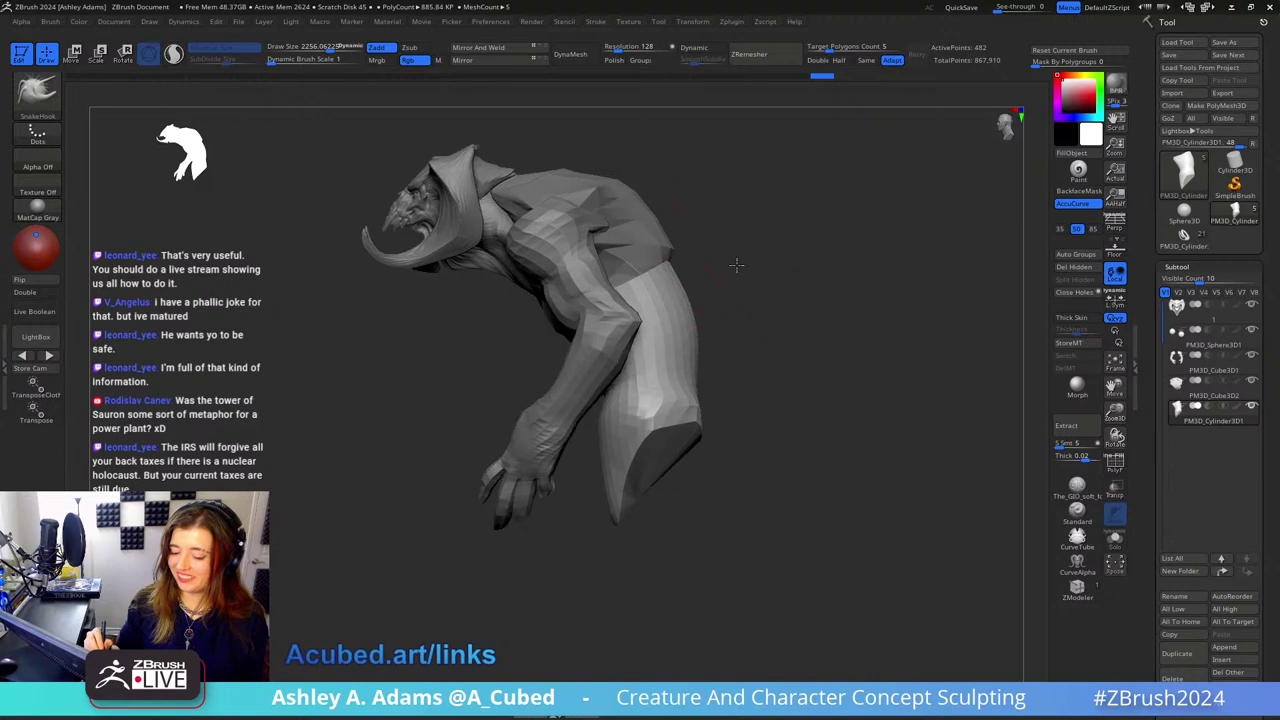
# Step: Select the torso and extend its lower back edge over the abdomen with SnakeHook at a draw size of about 2206
pyautogui.keyDown('alt'); pyautogui.click(652, 249); pyautogui.keyUp('alt')
pyautogui.moveTo(689, 240); pyautogui.dragTo(686, 271, button='right')
pyautogui.press('space')
pyautogui.moveTo(686, 274); pyautogui.dragTo(663, 274)
pyautogui.moveTo(663, 274)
pyautogui.mouseDown(button='right')
pyautogui.moveTo(664, 313)
pyautogui.moveTo(682, 284)
pyautogui.mouseUp(button='right')
pyautogui.press('space')
pyautogui.moveTo(682, 284); pyautogui.dragTo(660, 284)
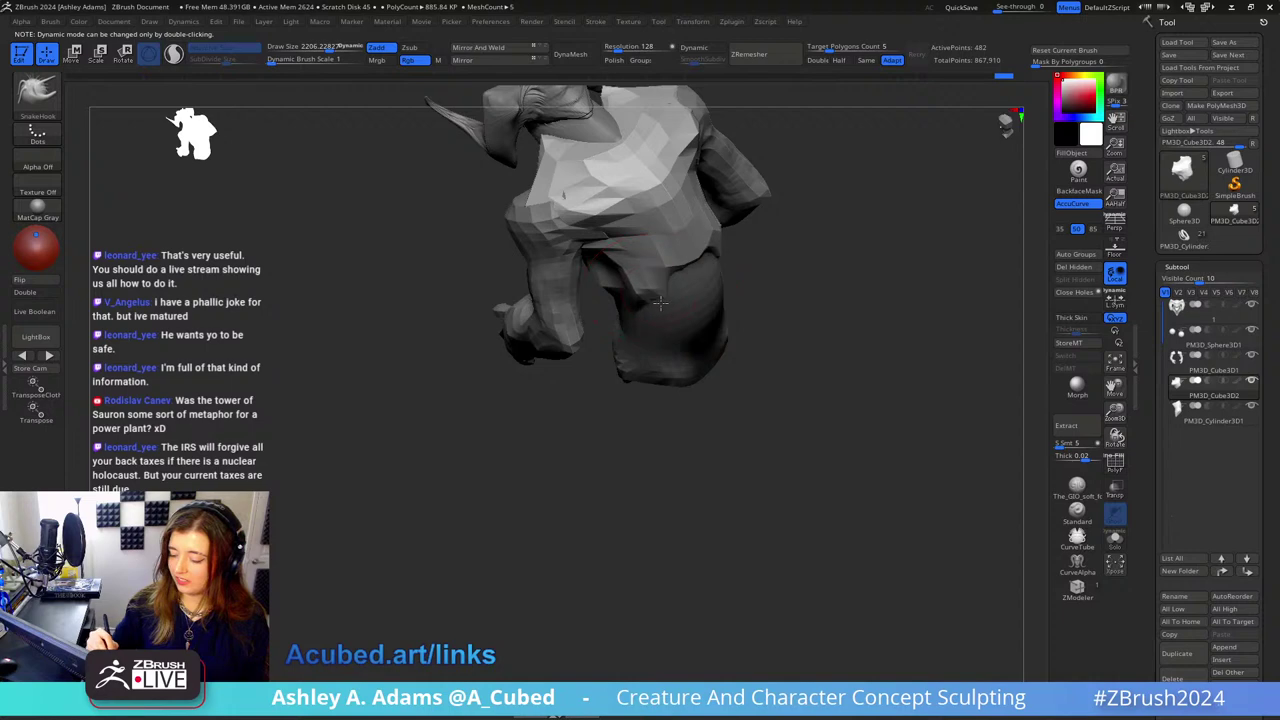
# Step: Smooth out the torso's upper and lower back silhouette with SnakeHook, starting at a draw size of about 1783
pyautogui.moveTo(660, 302)
pyautogui.mouseDown(button='right')
pyautogui.moveTo(717, 271)
pyautogui.moveTo(709, 240)
pyautogui.mouseUp(button='right')
pyautogui.press('[')
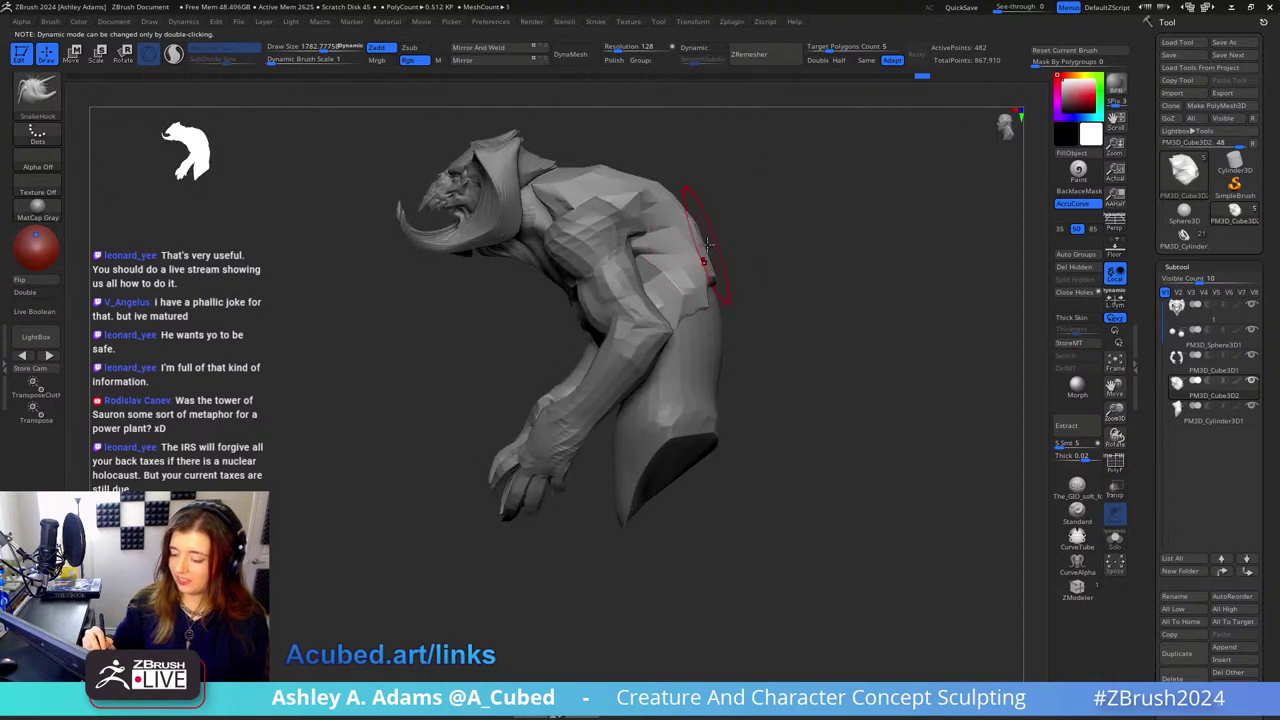
pyautogui.press('space')
pyautogui.moveTo(672, 245); pyautogui.dragTo(692, 245)
pyautogui.moveTo(692, 245); pyautogui.dragTo(737, 223, button='right')
pyautogui.moveTo(634, 177)
pyautogui.mouseDown(button='right')
pyautogui.moveTo(646, 167)
pyautogui.moveTo(636, 180)
pyautogui.moveTo(743, 229)
pyautogui.mouseUp(button='right')
# Step: Select the abdomen and reshape its hips and waist with SnakeHook at draw sizes of 5000, about 3683 and 2898
pyautogui.keyDown('alt'); pyautogui.click(681, 353); pyautogui.keyUp('alt')
pyautogui.moveTo(681, 353)
pyautogui.mouseDown(button='right')
pyautogui.moveTo(769, 346)
pyautogui.moveTo(720, 331)
pyautogui.moveTo(750, 337)
pyautogui.moveTo(678, 349)
pyautogui.mouseUp(button='right')
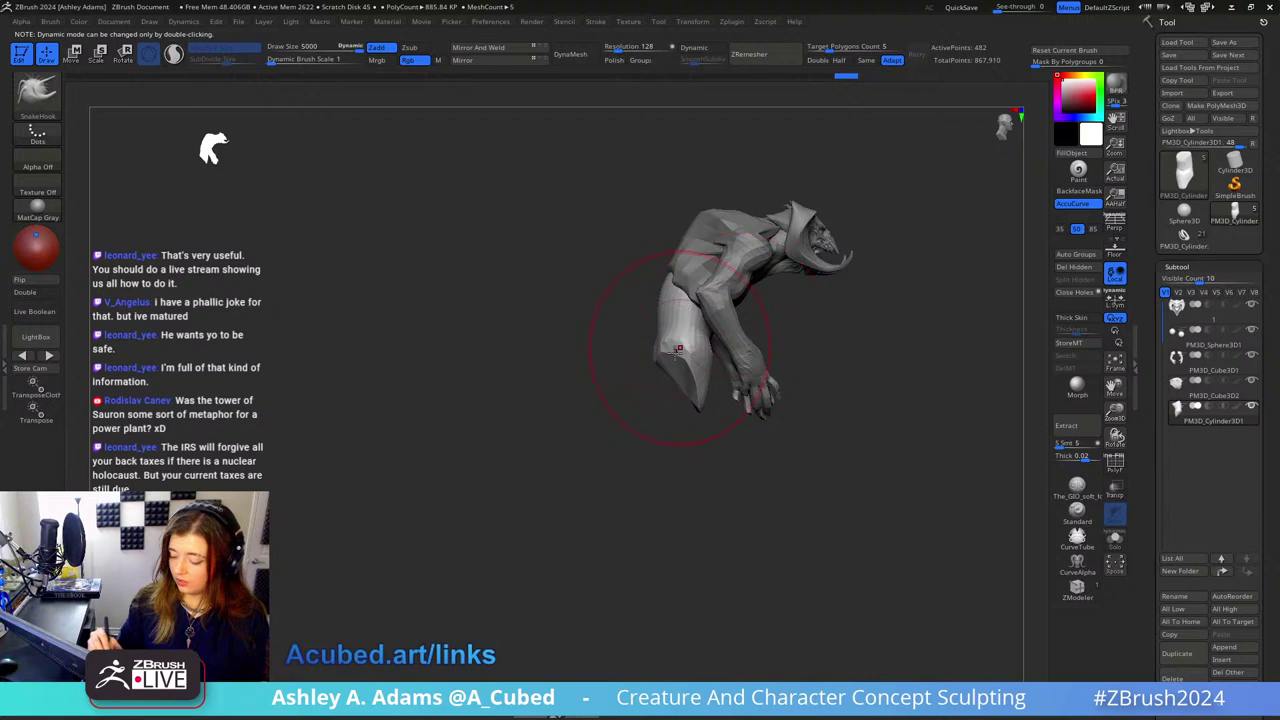
pyautogui.press('s')
pyautogui.moveTo(766, 310); pyautogui.dragTo(718, 318)
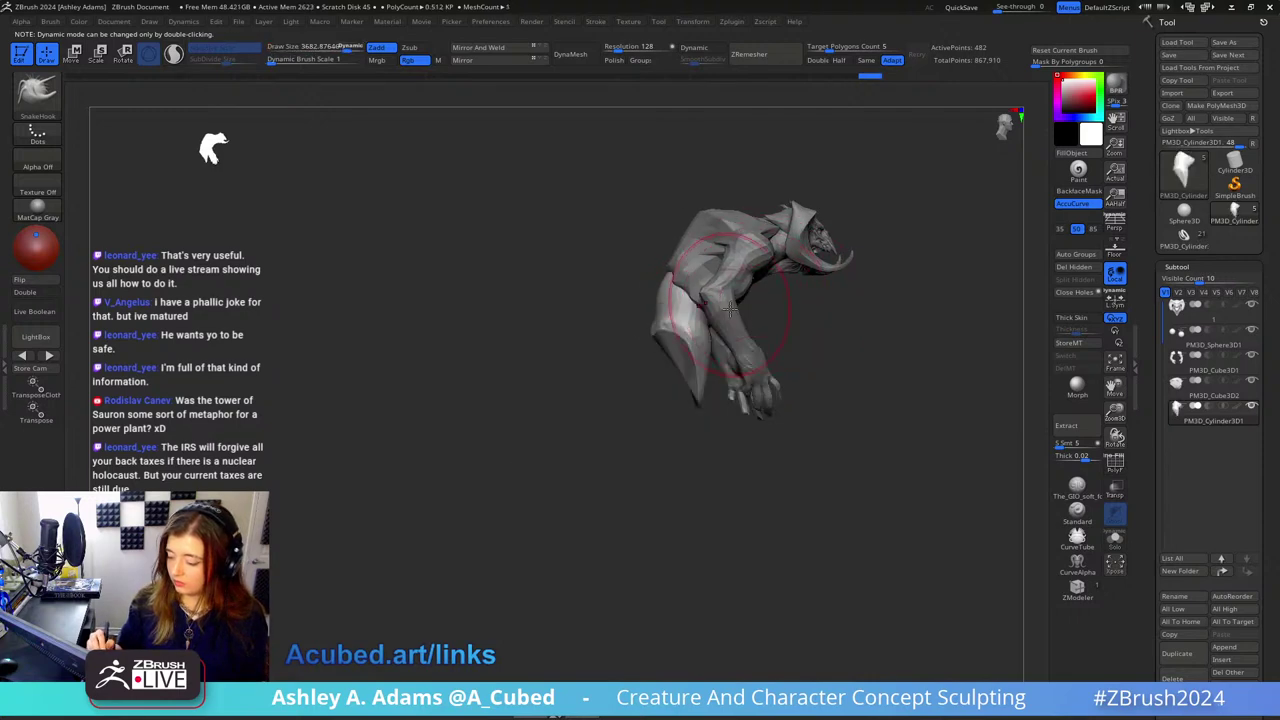
pyautogui.moveTo(726, 336)
pyautogui.mouseDown(button='right')
pyautogui.moveTo(750, 350)
pyautogui.moveTo(685, 365)
pyautogui.moveTo(642, 414)
pyautogui.mouseUp(button='right')
pyautogui.press('space')
pyautogui.moveTo(749, 352); pyautogui.dragTo(722, 352)
pyautogui.moveTo(740, 365); pyautogui.dragTo(710, 385, button='right')
# Step: Define the front of the abdomen with DamStandard at draw sizes of about 2898 and 2206
pyautogui.press('b')
pyautogui.press('d')
pyautogui.press('s')
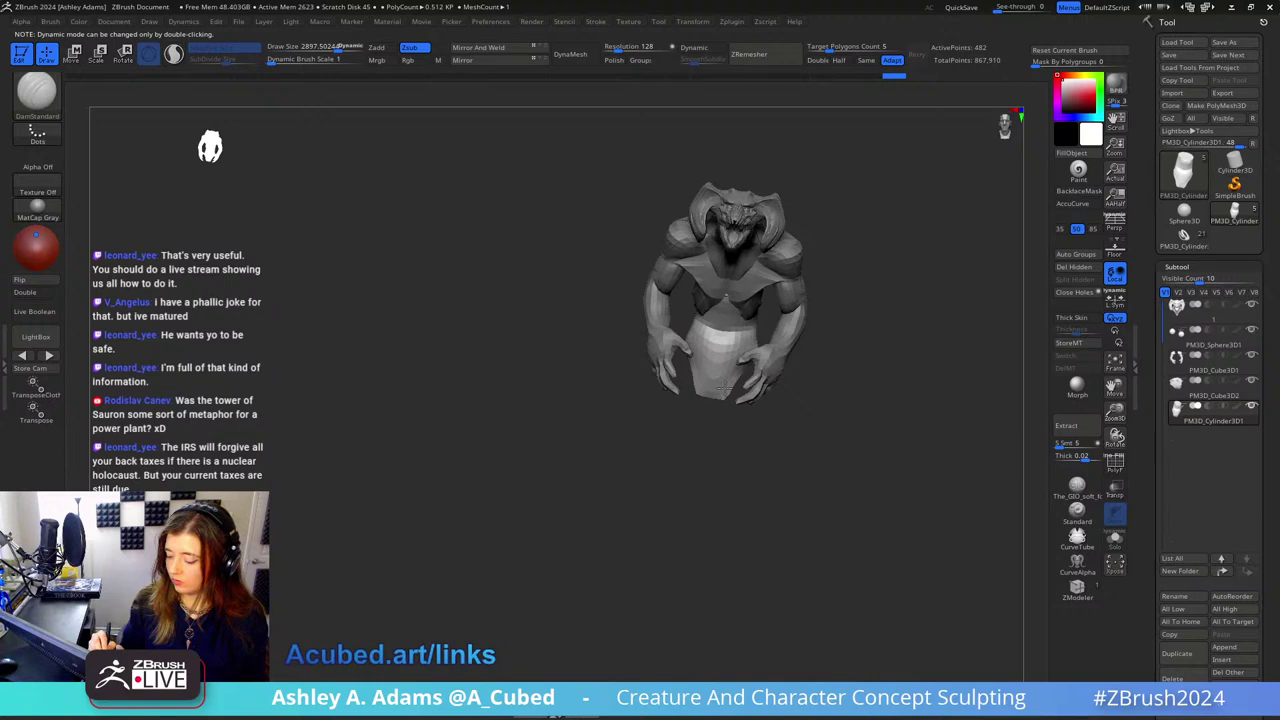
pyautogui.moveTo(760, 322)
pyautogui.mouseDown(button='right')
pyautogui.moveTo(747, 310)
pyautogui.moveTo(719, 326)
pyautogui.moveTo(746, 337)
pyautogui.mouseUp(button='right')
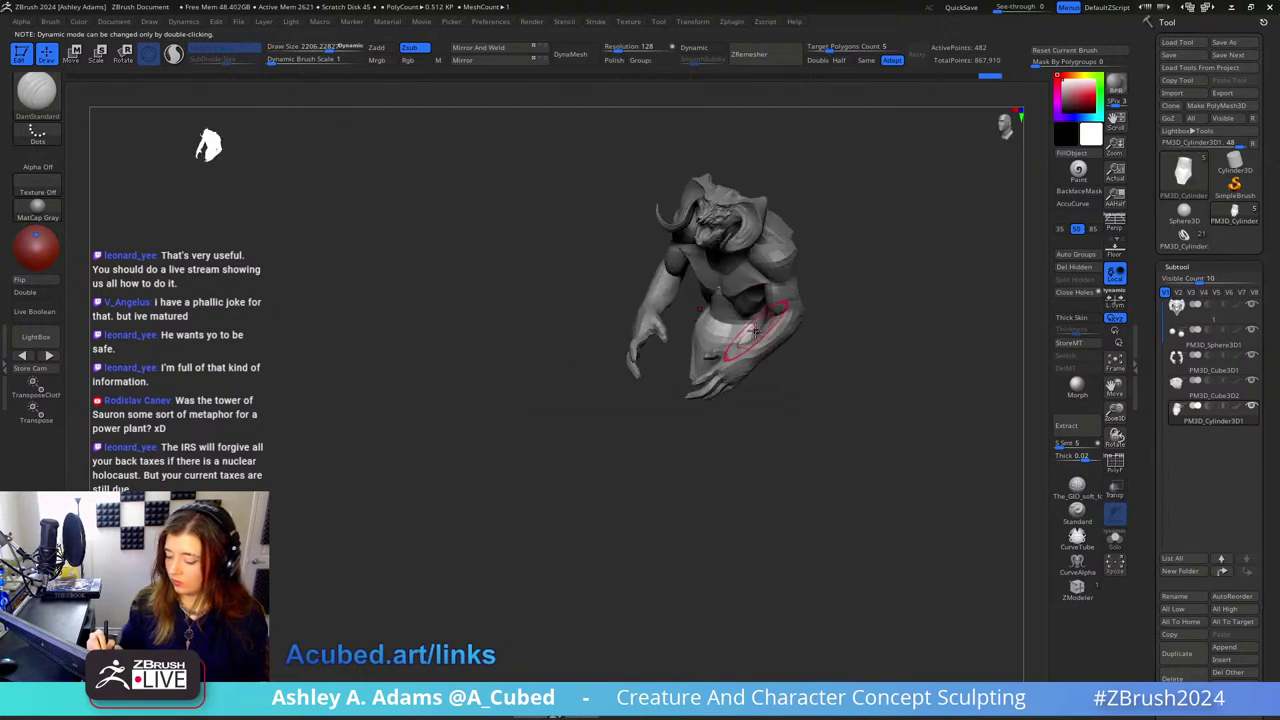
# Step: Build up the side of the abdomen with ClayBuildup at a draw size of about 2206
pyautogui.press('b')
pyautogui.press('c')
pyautogui.press('b')
pyautogui.moveTo(833, 277); pyautogui.dragTo(784, 294, button='right')
pyautogui.press('b')
pyautogui.press('s')
pyautogui.press('h')
# Step: Build up the lower back and hips of the abdomen with ClayBuildup, starting at a draw size of about 2206
pyautogui.press('b')
pyautogui.press('c')
pyautogui.press('b')
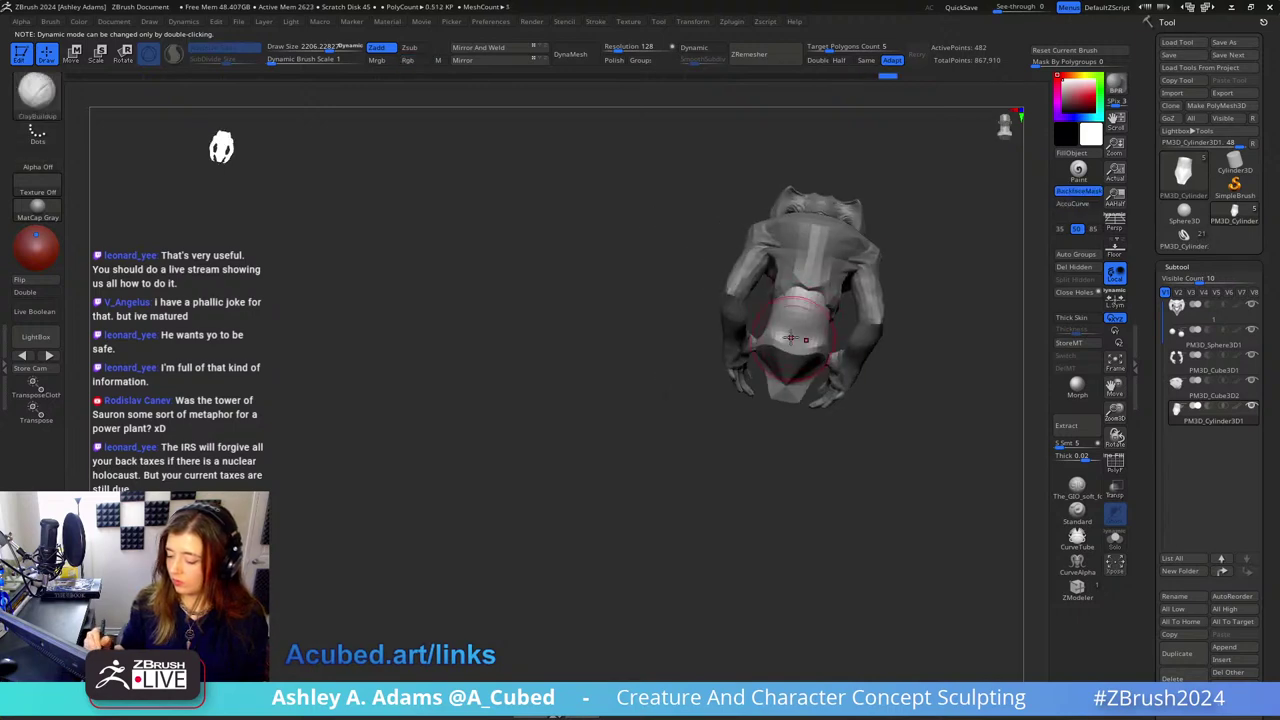
pyautogui.moveTo(810, 338)
pyautogui.mouseDown(button='right')
pyautogui.moveTo(880, 343)
pyautogui.moveTo(770, 385)
pyautogui.mouseUp(button='right')
pyautogui.press('space')
pyautogui.moveTo(850, 326); pyautogui.dragTo(872, 326)
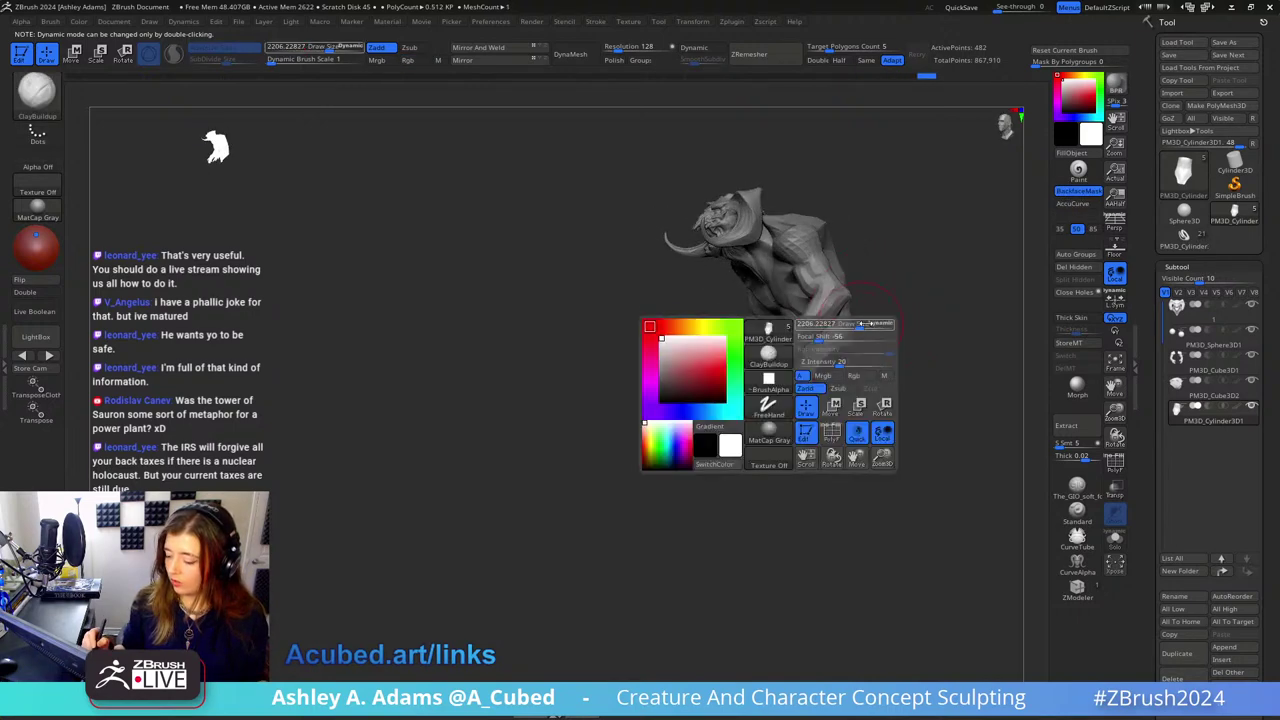
pyautogui.moveTo(872, 330)
pyautogui.mouseDown(button='right')
pyautogui.moveTo(866, 354)
pyautogui.moveTo(840, 273)
pyautogui.moveTo(808, 286)
pyautogui.moveTo(839, 250)
pyautogui.mouseUp(button='right')
# Step: Select the torso and build up its back muscles with ClayBuildup at a draw size of about 2514
pyautogui.keyDown('alt'); pyautogui.click(806, 280); pyautogui.keyUp('alt')
pyautogui.press('space')
pyautogui.moveTo(838, 266); pyautogui.dragTo(823, 256)
pyautogui.moveTo(845, 351); pyautogui.dragTo(801, 277, button='right')
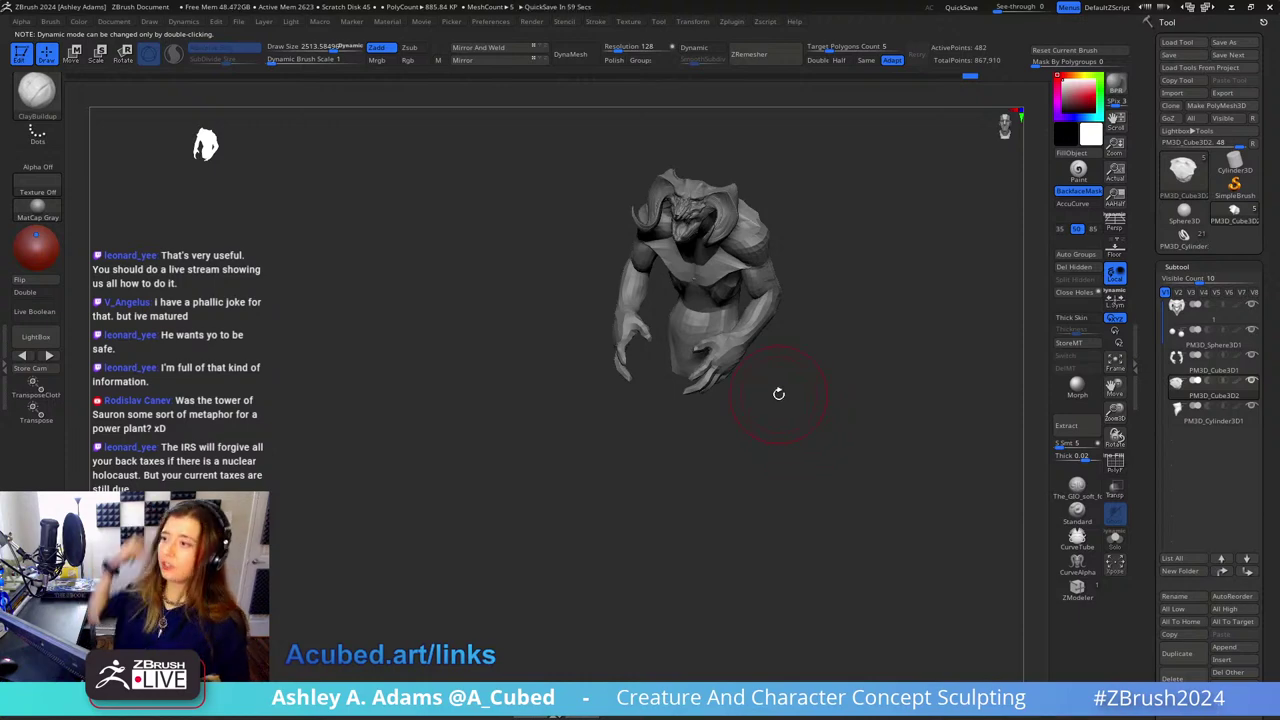
# Step: Reshape the torso's chest and ribcage with SnakeHook at draw sizes of about 1919 and 1651
pyautogui.keyDown('ctrl'); pyautogui.moveTo(728, 280); pyautogui.dragTo(718, 326, button='right'); pyautogui.keyUp('ctrl')
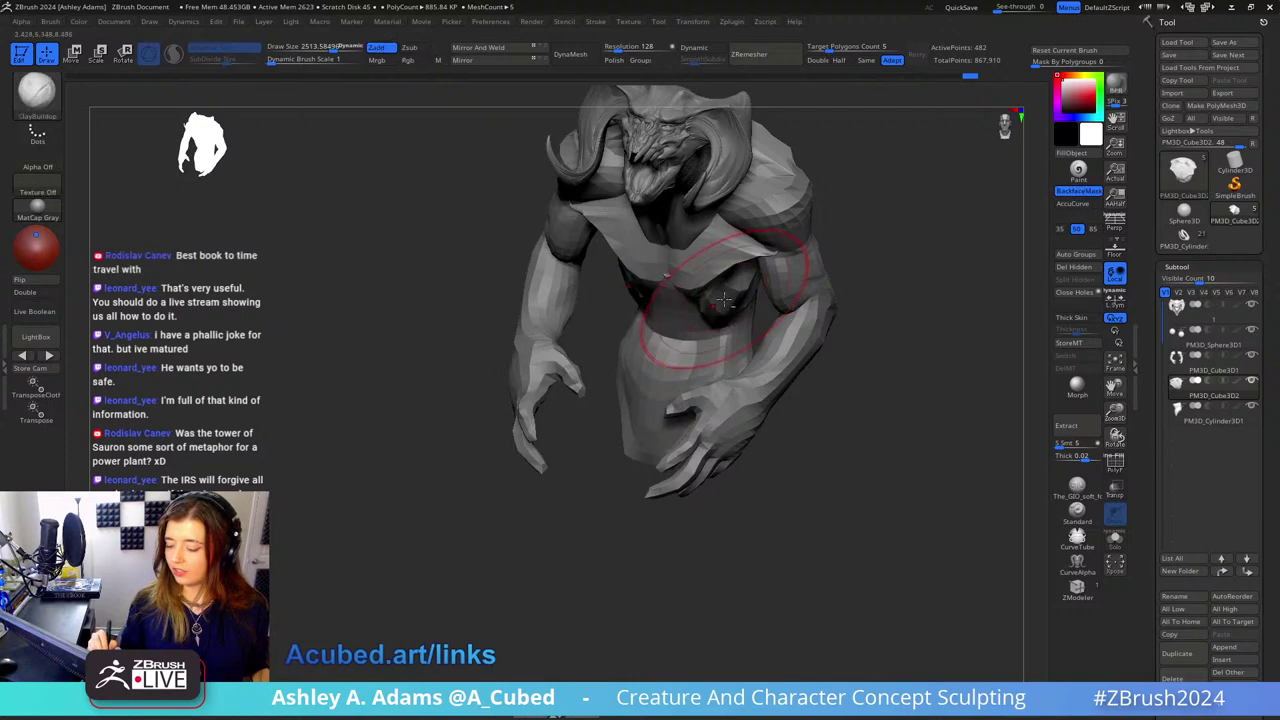
pyautogui.press('space')
pyautogui.moveTo(728, 304); pyautogui.dragTo(712, 304)
pyautogui.moveTo(637, 283); pyautogui.dragTo(639, 181, button='right')
pyautogui.press('b')
pyautogui.press('s')
pyautogui.press('h')
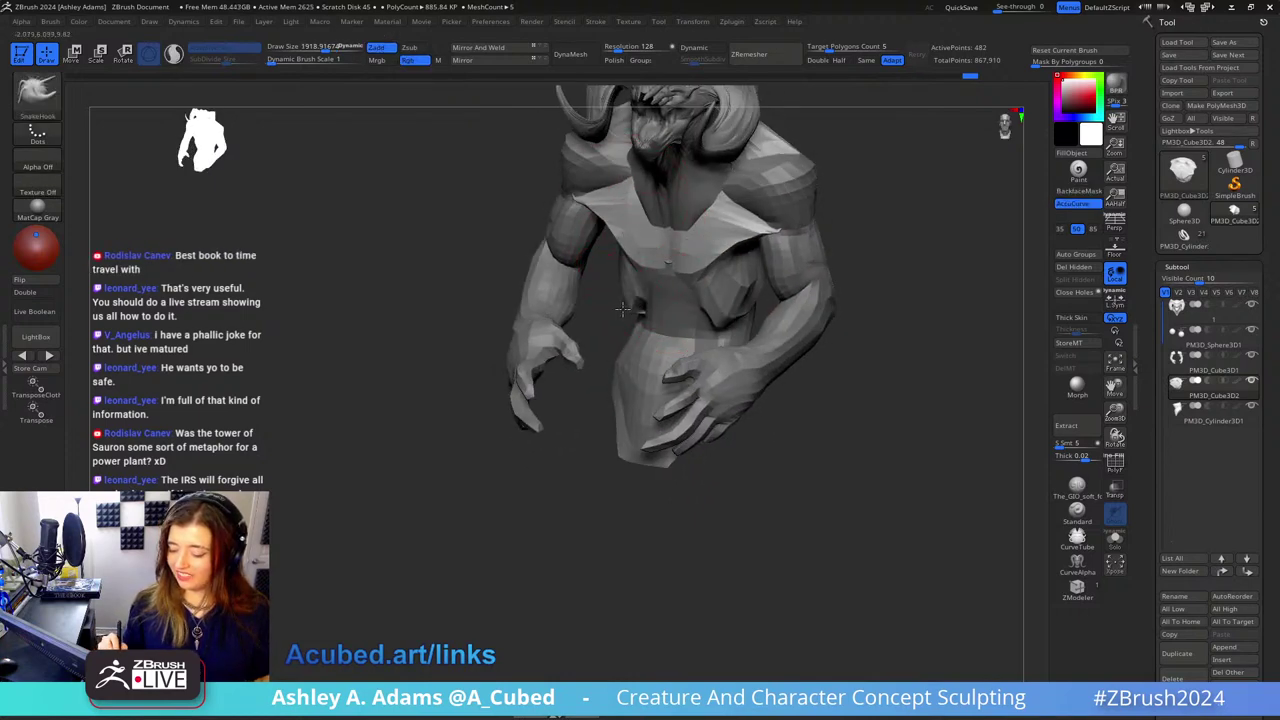
pyautogui.moveTo(616, 274)
pyautogui.mouseDown(button='right')
pyautogui.moveTo(654, 260)
pyautogui.moveTo(632, 275)
pyautogui.moveTo(675, 272)
pyautogui.mouseUp(button='right')
pyautogui.moveTo(574, 269); pyautogui.dragTo(548, 250, button='right')
pyautogui.moveTo(560, 232); pyautogui.dragTo(586, 228)
pyautogui.moveTo(565, 240)
pyautogui.mouseDown(button='right')
pyautogui.moveTo(610, 238)
pyautogui.moveTo(528, 212)
pyautogui.moveTo(551, 243)
pyautogui.moveTo(500, 243)
pyautogui.moveTo(534, 243)
pyautogui.mouseUp(button='right')
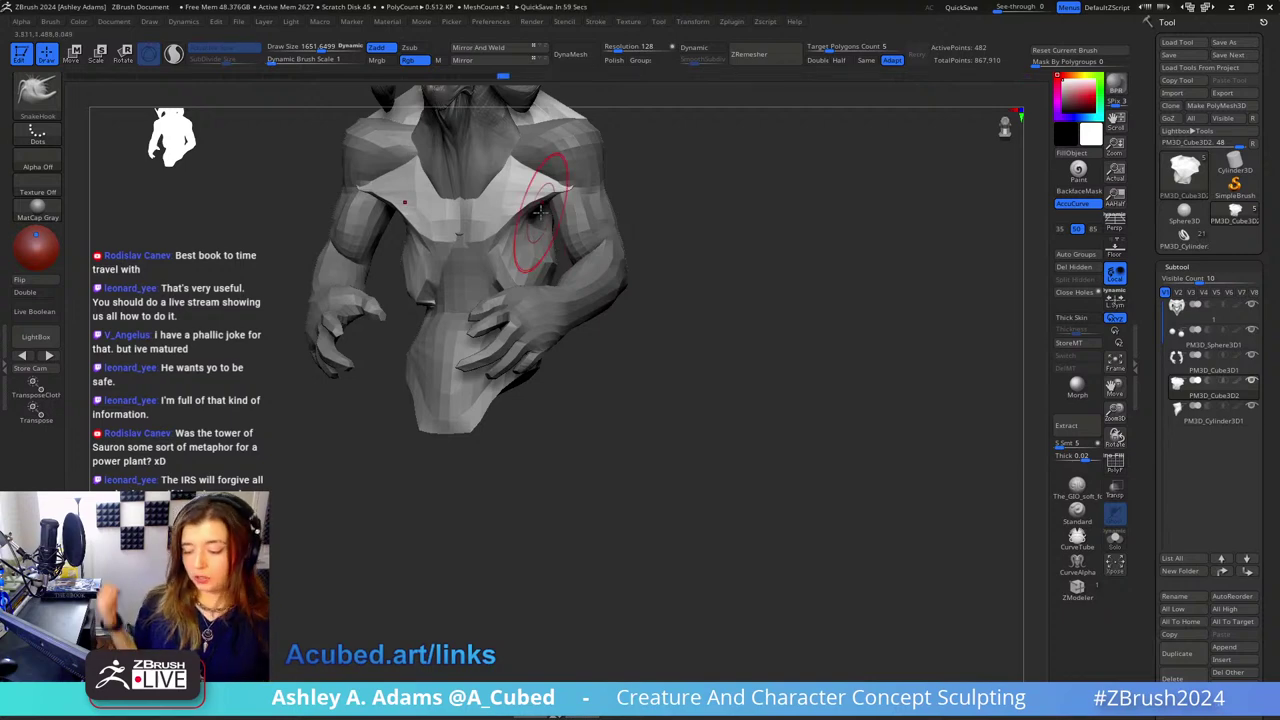
# Step: Select the arms and adjust the upper arms and elbows with SnakeHook at a draw size of about 1567
pyautogui.moveTo(538, 212)
pyautogui.mouseDown(button='right')
pyautogui.moveTo(543, 268)
pyautogui.moveTo(508, 298)
pyautogui.moveTo(495, 301)
pyautogui.moveTo(487, 243)
pyautogui.moveTo(462, 271)
pyautogui.moveTo(452, 233)
pyautogui.moveTo(462, 254)
pyautogui.mouseUp(button='right')
pyautogui.keyDown('alt'); pyautogui.click(491, 320); pyautogui.keyUp('alt')
pyautogui.keyDown('alt'); pyautogui.click(490, 242); pyautogui.keyUp('alt')
pyautogui.keyDown('alt'); pyautogui.click(462, 283); pyautogui.keyUp('alt')
pyautogui.keyDown('alt'); pyautogui.click(452, 235); pyautogui.keyUp('alt')
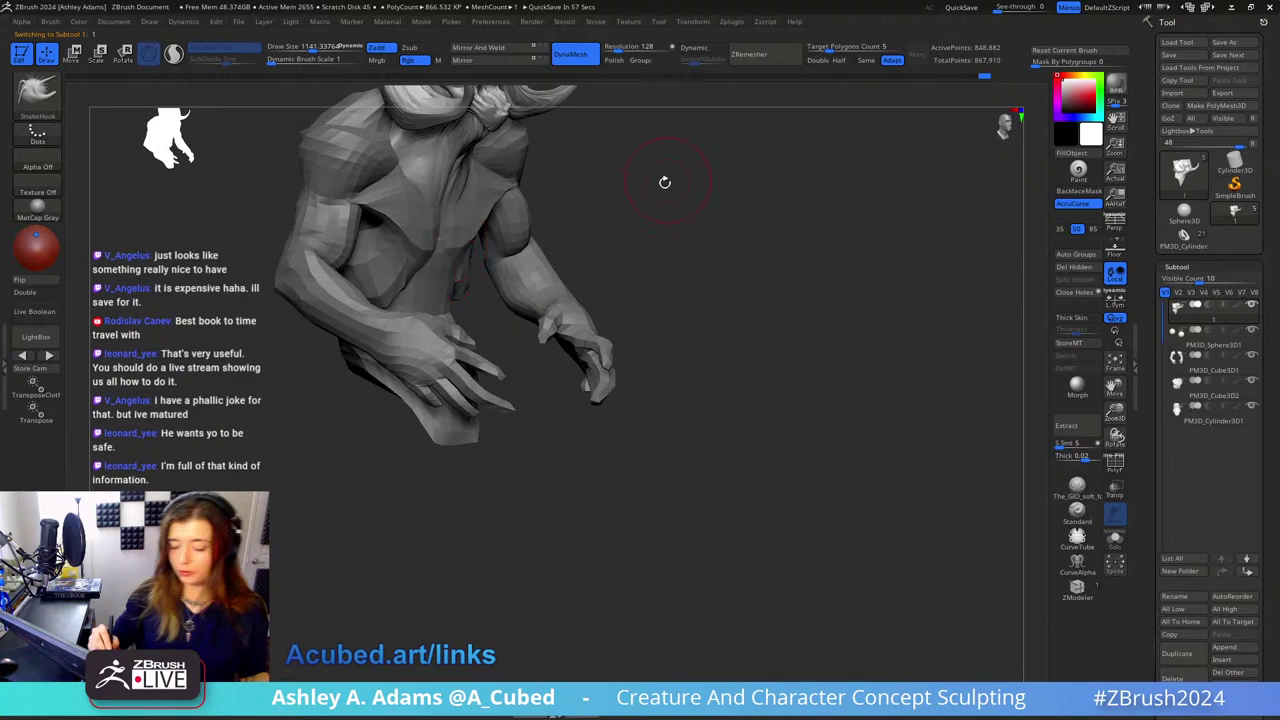
pyautogui.moveTo(664, 182); pyautogui.dragTo(557, 243, button='right')
pyautogui.keyDown('alt'); pyautogui.click(557, 271); pyautogui.keyUp('alt')
pyautogui.moveTo(628, 263); pyautogui.dragTo(604, 277, button='right')
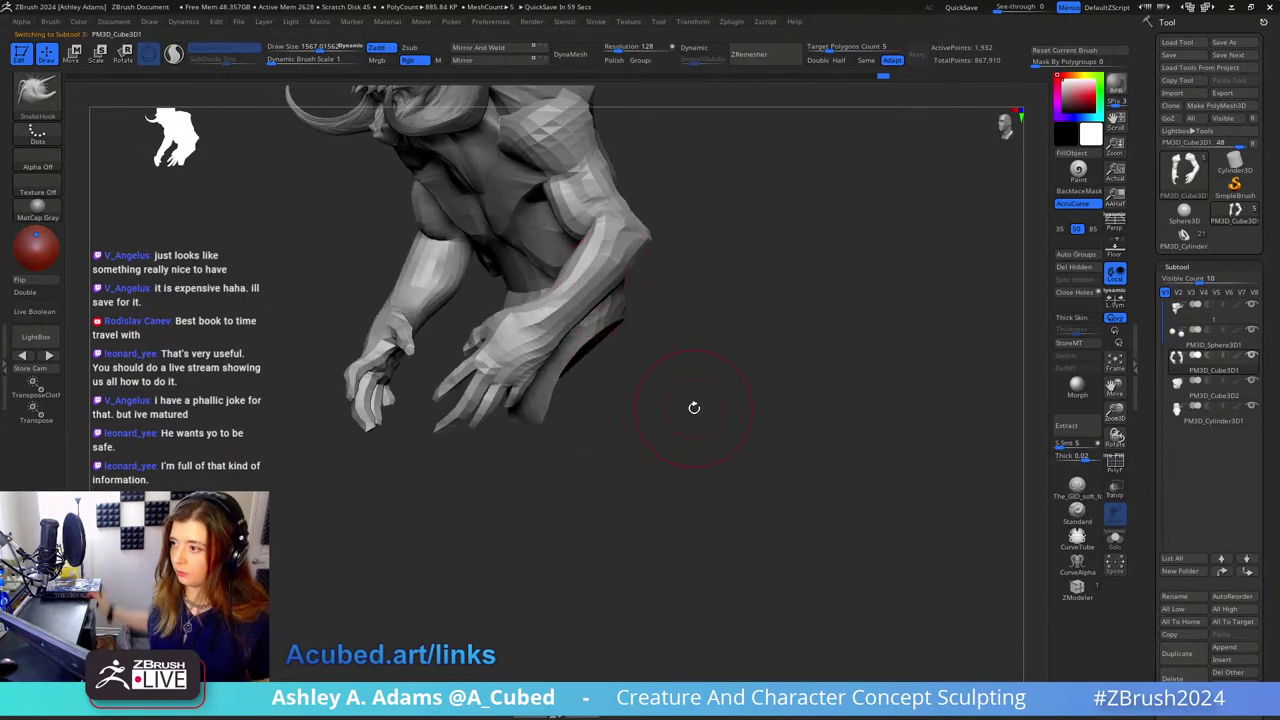
pyautogui.moveTo(602, 262)
pyautogui.mouseDown(button='right')
pyautogui.moveTo(628, 226)
pyautogui.moveTo(606, 240)
pyautogui.mouseUp(button='right')
pyautogui.moveTo(694, 231); pyautogui.dragTo(597, 263, button='right')
# Step: Refine the forearms and hands with SnakeHook at draw sizes of about 1628 and 938
pyautogui.press('space')
pyautogui.moveTo(571, 292); pyautogui.dragTo(588, 295)
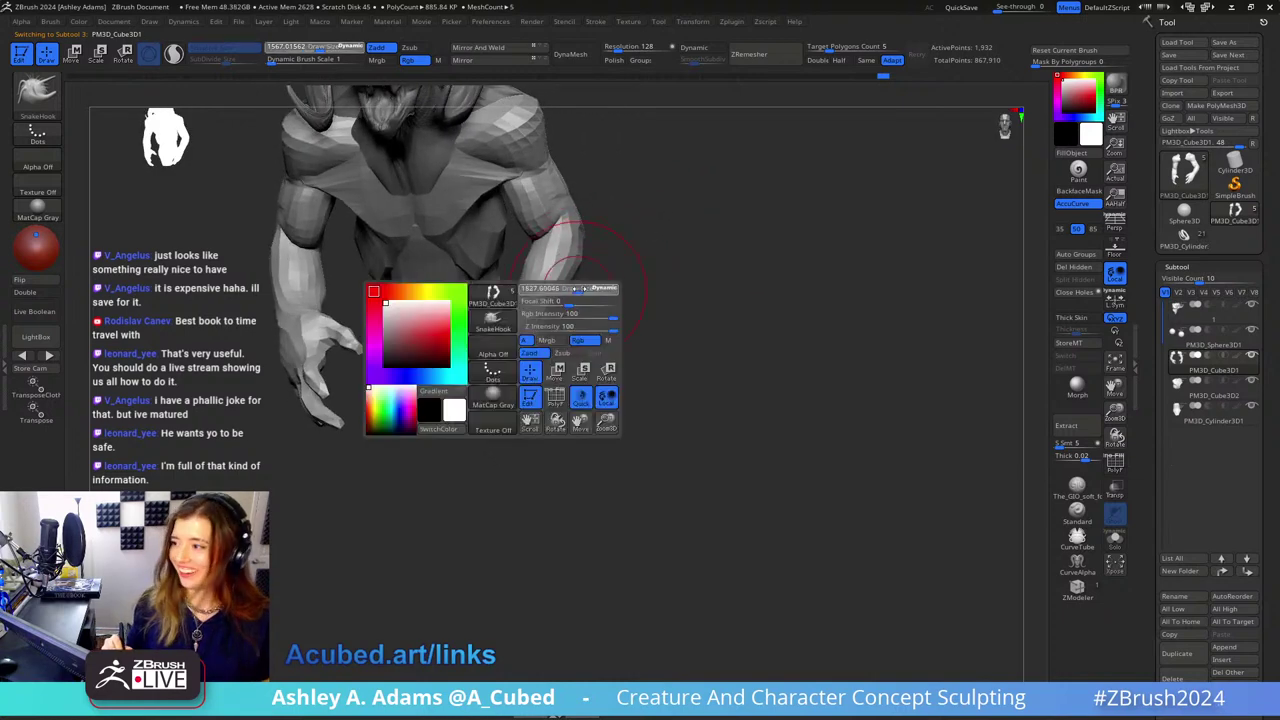
pyautogui.moveTo(576, 296)
pyautogui.mouseDown(button='right')
pyautogui.moveTo(593, 297)
pyautogui.moveTo(537, 314)
pyautogui.moveTo(553, 325)
pyautogui.moveTo(505, 285)
pyautogui.mouseUp(button='right')
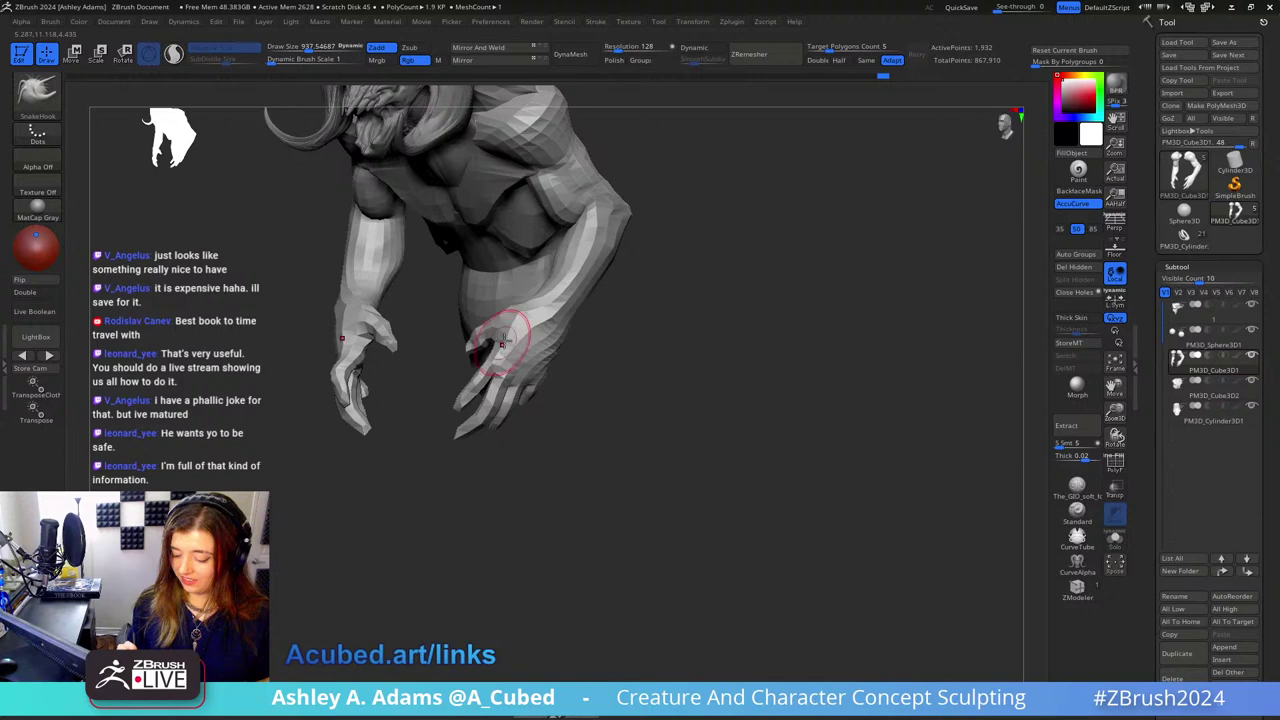
pyautogui.moveTo(502, 340); pyautogui.dragTo(560, 330, button='right')
pyautogui.moveTo(548, 376)
pyautogui.mouseDown(button='right')
pyautogui.moveTo(600, 366)
pyautogui.moveTo(594, 311)
pyautogui.moveTo(597, 324)
pyautogui.mouseUp(button='right')
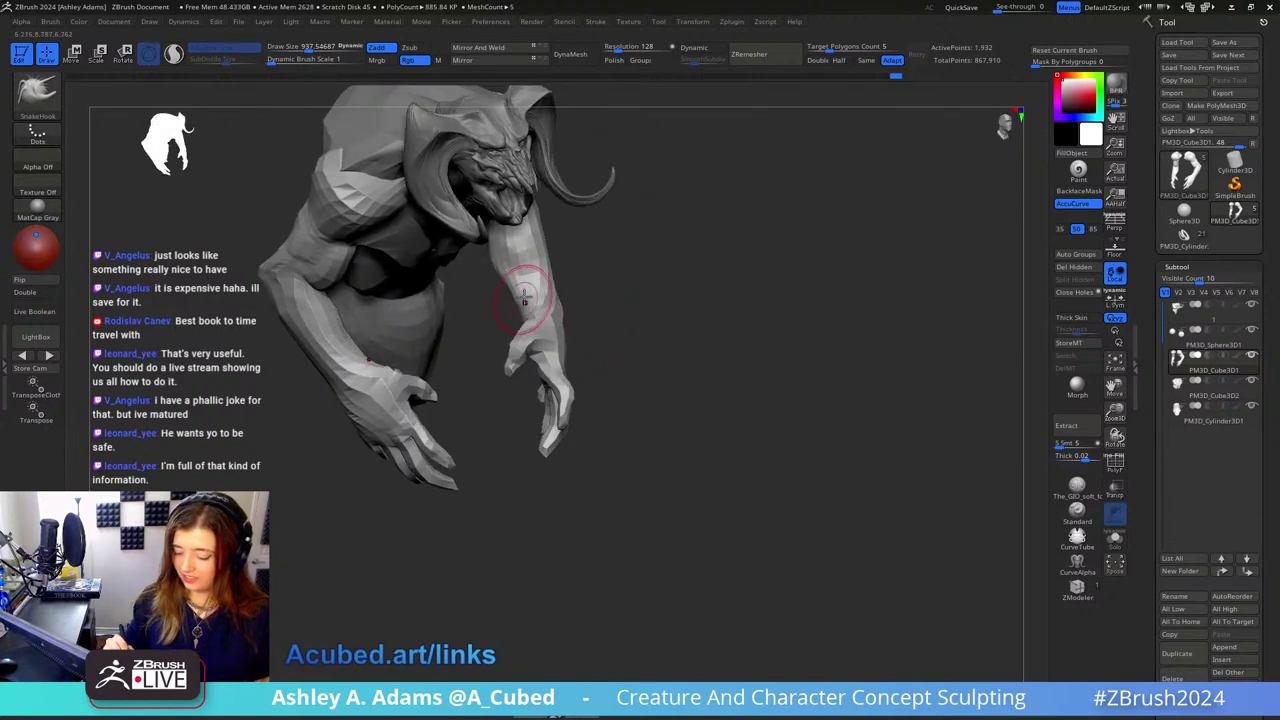
# Step: Build up volume on the arms with ClayBuildup at a draw size of about 1651
pyautogui.press('b')
pyautogui.press('c')
pyautogui.press('b')
pyautogui.moveTo(524, 298)
pyautogui.mouseDown(button='right')
pyautogui.moveTo(498, 304)
pyautogui.moveTo(534, 360)
pyautogui.moveTo(556, 243)
pyautogui.mouseUp(button='right')
pyautogui.moveTo(564, 244)
pyautogui.mouseDown(button='right')
pyautogui.moveTo(551, 254)
pyautogui.moveTo(503, 181)
pyautogui.moveTo(543, 289)
pyautogui.moveTo(532, 268)
pyautogui.mouseUp(button='right')
pyautogui.moveTo(531, 268)
pyautogui.mouseDown()
pyautogui.moveTo(540, 249)
pyautogui.moveTo(606, 226)
pyautogui.moveTo(509, 233)
pyautogui.mouseUp()
# Step: Reposition and rotate the arms with the Gizmo so they sit against the torso's shoulders
pyautogui.press('w')
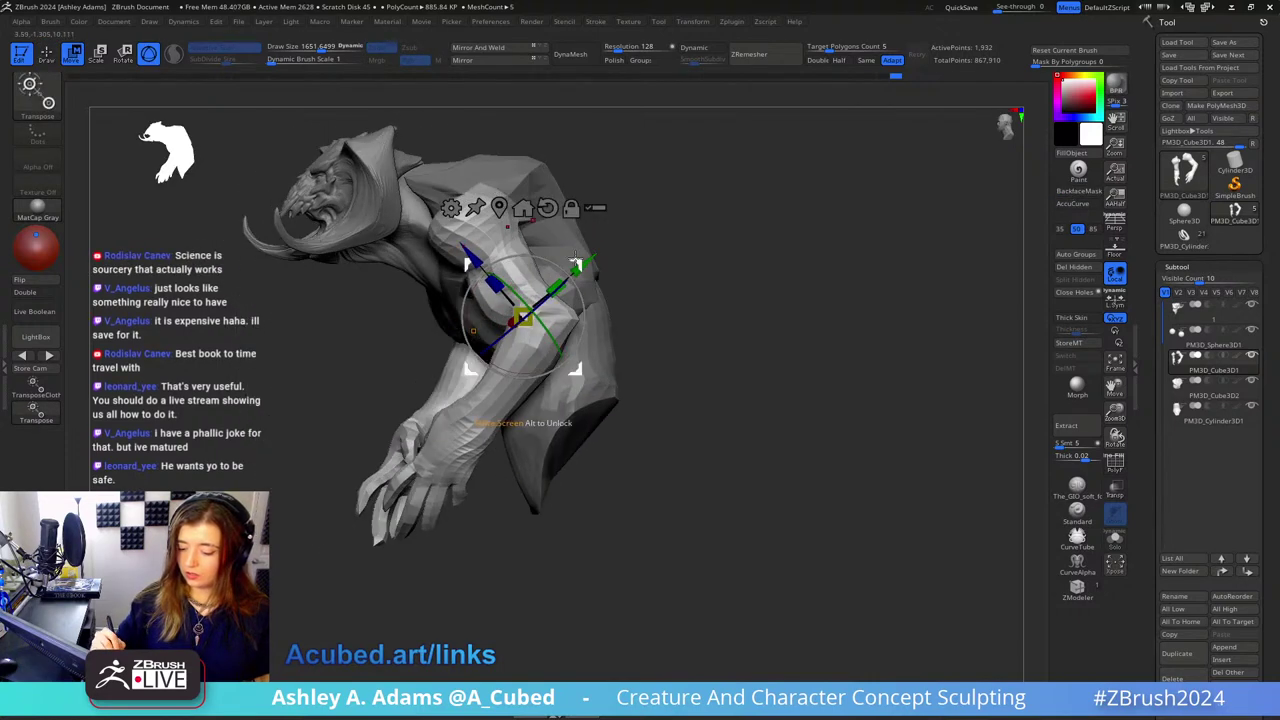
pyautogui.keyDown('alt'); pyautogui.moveTo(576, 261); pyautogui.dragTo(482, 147); pyautogui.keyUp('alt')
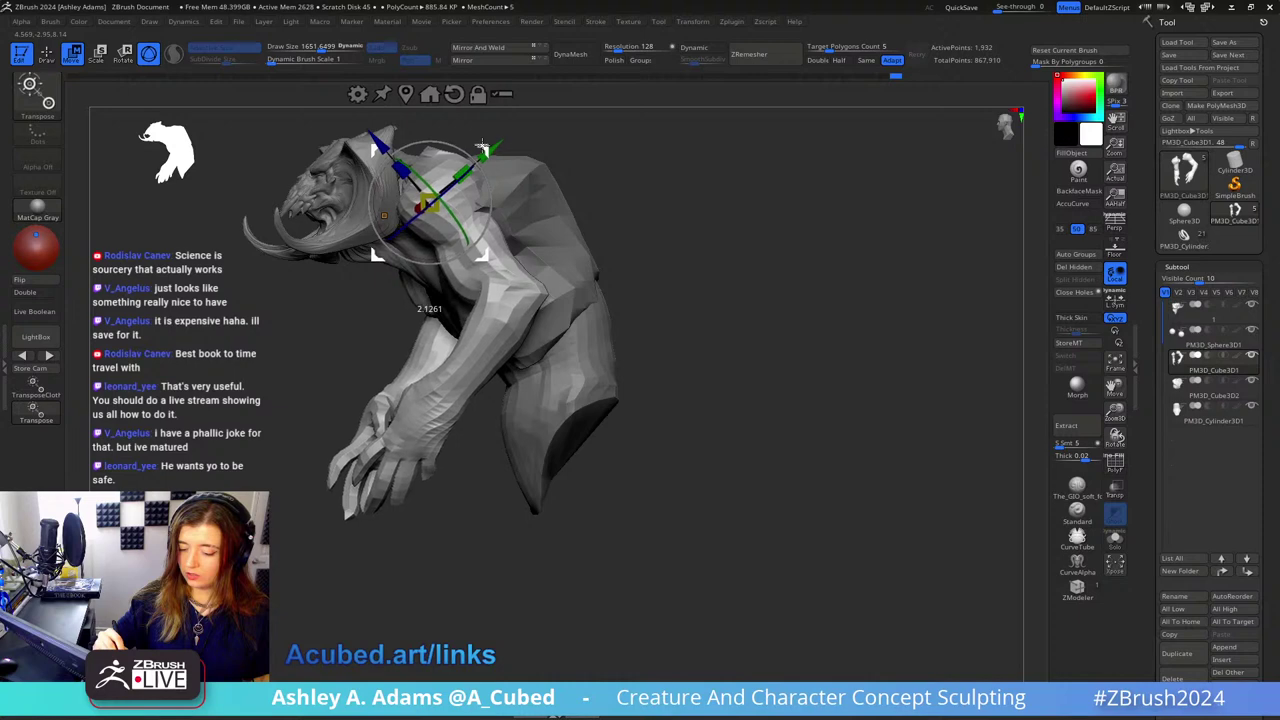
pyautogui.moveTo(489, 214); pyautogui.dragTo(432, 252)
pyautogui.moveTo(440, 262); pyautogui.dragTo(554, 286, button='right')
pyautogui.hotkey('ctrl', 'z')
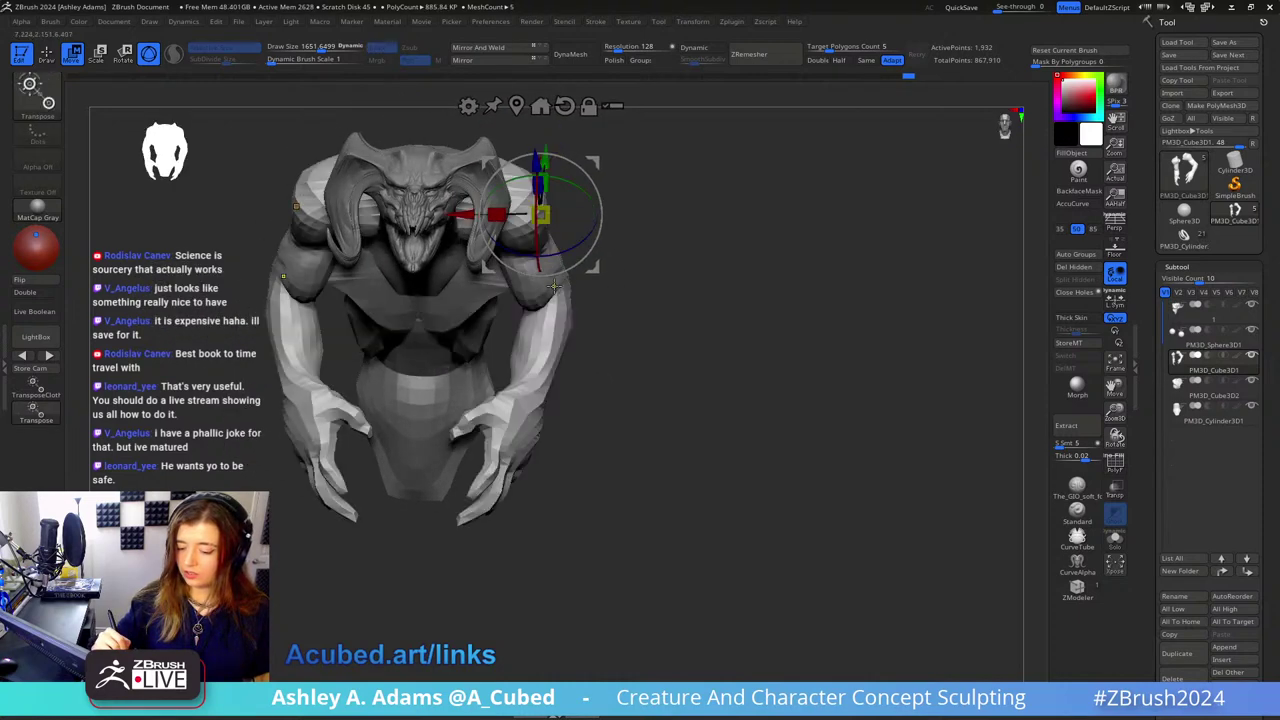
pyautogui.moveTo(680, 186); pyautogui.dragTo(702, 169, button='right')
pyautogui.moveTo(703, 173)
pyautogui.mouseDown()
pyautogui.moveTo(698, 158)
pyautogui.moveTo(697, 185)
pyautogui.mouseUp()
pyautogui.moveTo(689, 252); pyautogui.dragTo(757, 229)
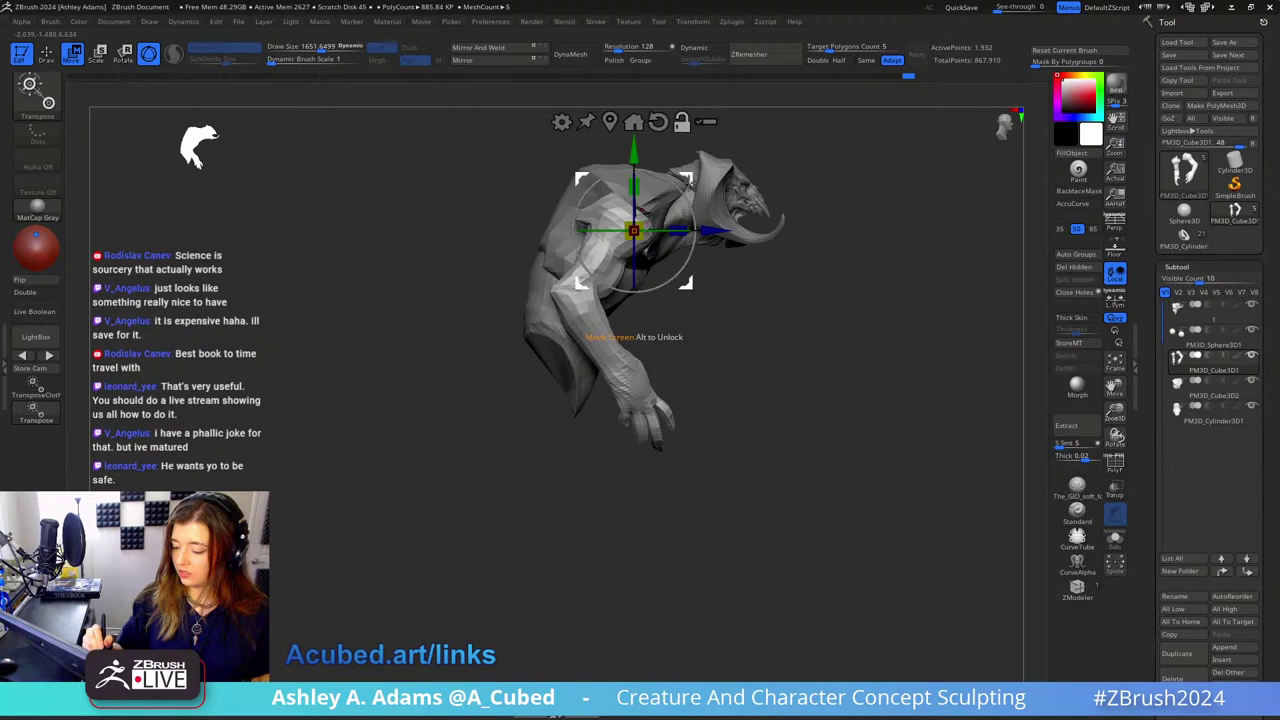
pyautogui.keyDown('alt'); pyautogui.moveTo(687, 182); pyautogui.dragTo(686, 160); pyautogui.keyUp('alt')
pyautogui.moveTo(681, 248)
pyautogui.mouseDown()
pyautogui.moveTo(660, 270)
pyautogui.moveTo(668, 261)
pyautogui.mouseUp()
pyautogui.moveTo(775, 282); pyautogui.dragTo(575, 298)
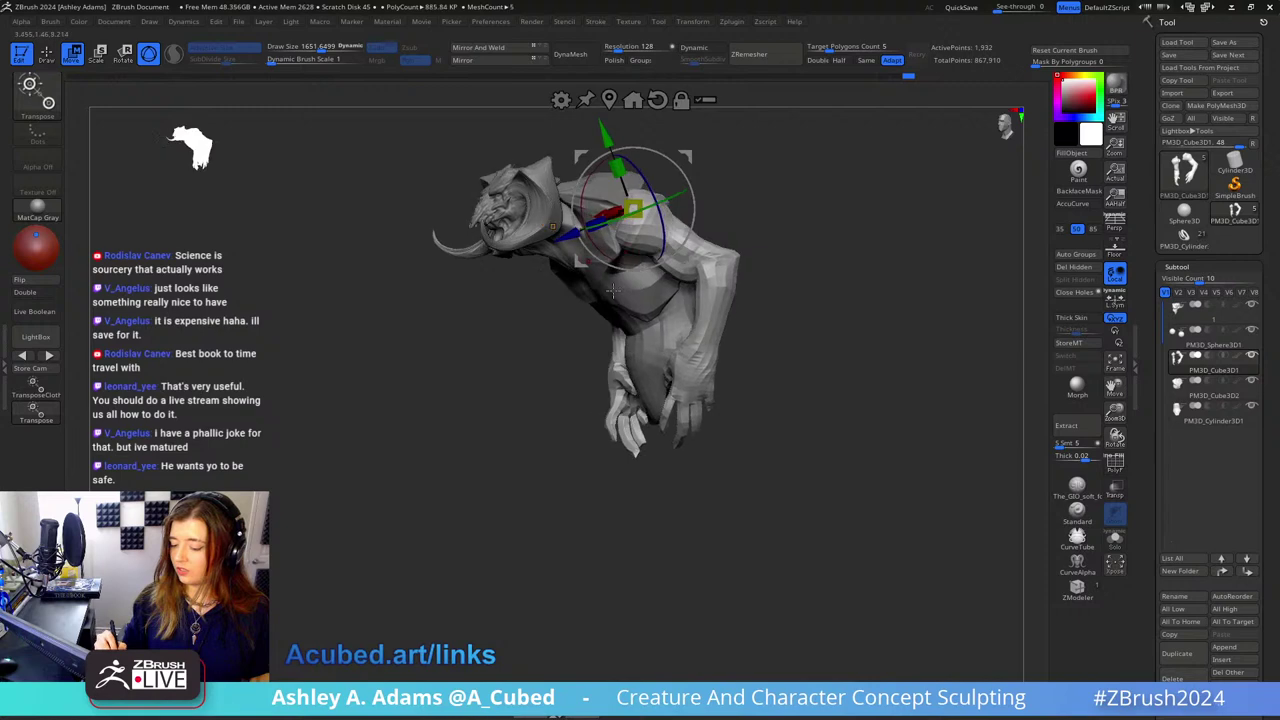
# Step: Select the torso, subdivide it once, and reshape its chest and shoulder area with SnakeHook at a draw size of about 1783
pyautogui.press('q')
pyautogui.keyDown('alt'); pyautogui.click(614, 246); pyautogui.keyUp('alt')
pyautogui.moveTo(628, 200)
pyautogui.keyDown('ctrl'); pyautogui.mouseDown(button='right')
pyautogui.moveTo(645, 230)
pyautogui.moveTo(586, 250)
pyautogui.moveTo(514, 314)
pyautogui.moveTo(574, 229)
pyautogui.moveTo(530, 205)
pyautogui.moveTo(625, 170)
pyautogui.moveTo(590, 200)
pyautogui.moveTo(500, 206)
pyautogui.moveTo(580, 233)
pyautogui.moveTo(450, 285)
pyautogui.moveTo(494, 343)
pyautogui.mouseUp(button='right'); pyautogui.keyUp('ctrl')
pyautogui.rightClick(514, 314)
pyautogui.press('b')
pyautogui.press('s')
pyautogui.press('h')
pyautogui.press('space')
pyautogui.moveTo(540, 279); pyautogui.dragTo(563, 279)
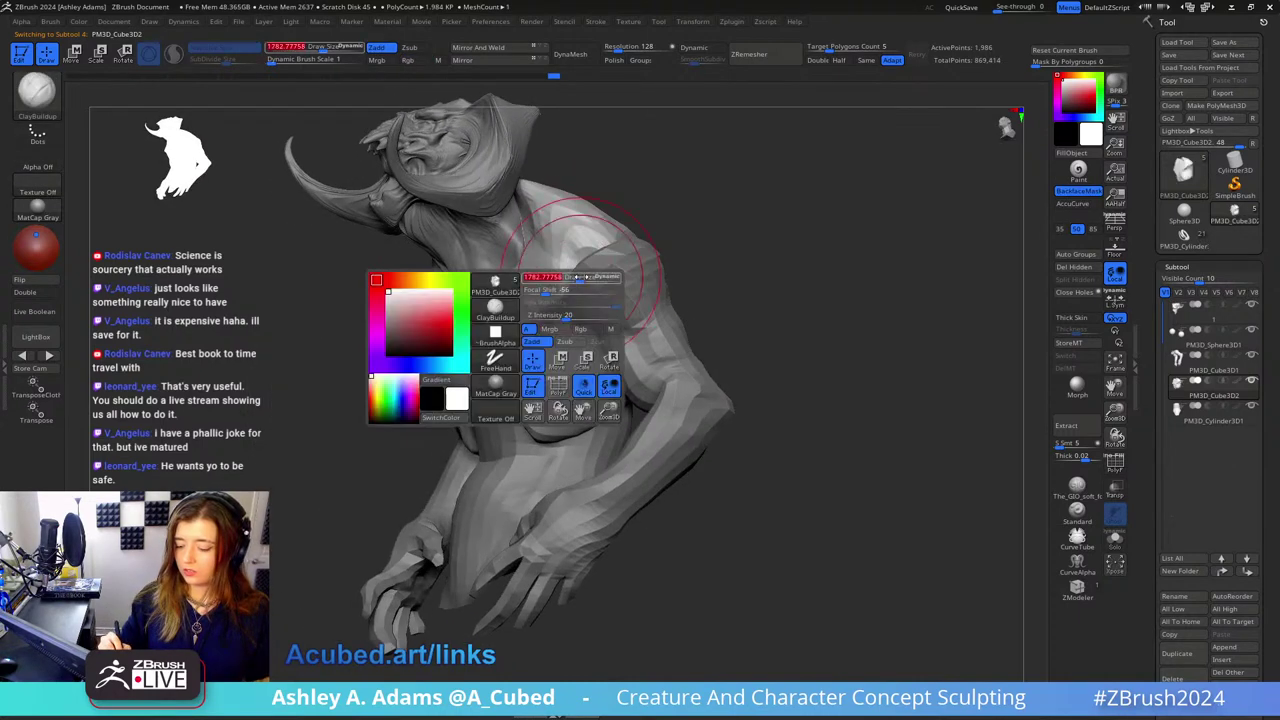
pyautogui.press('b')
pyautogui.press('s')
pyautogui.press('h')
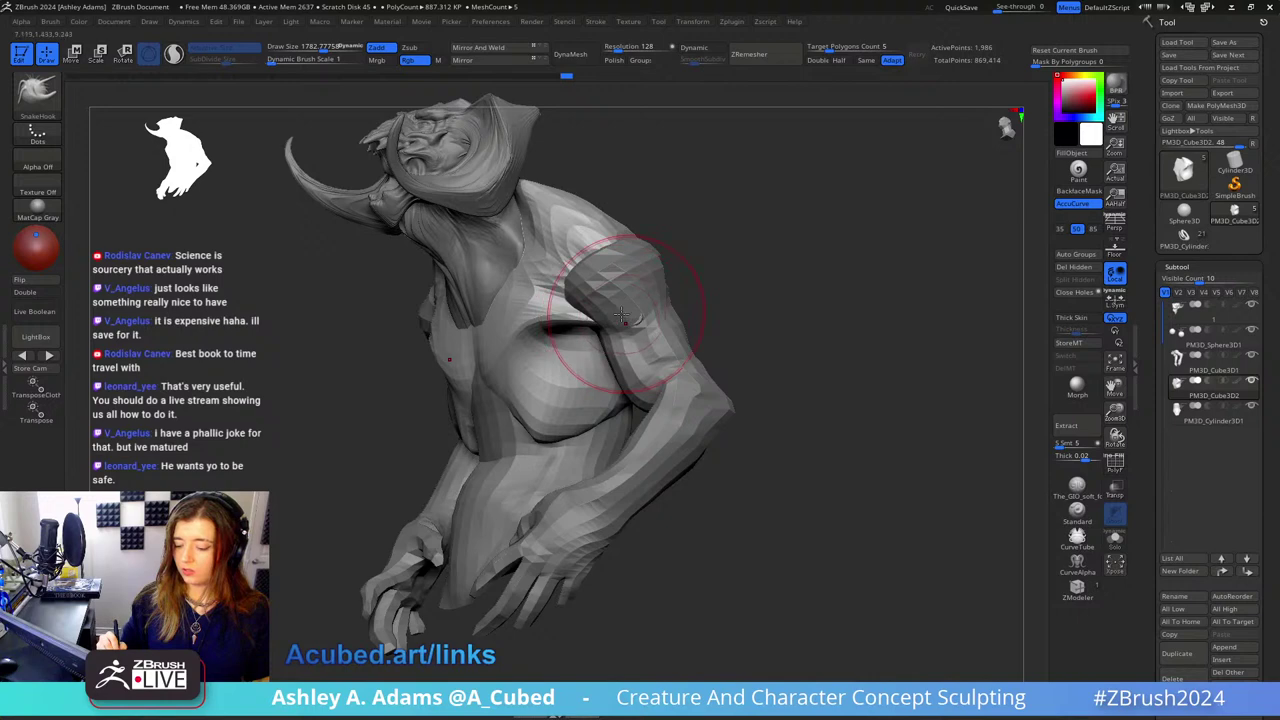
pyautogui.moveTo(621, 316)
pyautogui.mouseDown(button='right')
pyautogui.moveTo(634, 290)
pyautogui.moveTo(557, 215)
pyautogui.moveTo(508, 294)
pyautogui.moveTo(531, 310)
pyautogui.moveTo(470, 250)
pyautogui.moveTo(509, 174)
pyautogui.mouseUp(button='right')
# Step: Build up the torso's back with ClayBuildup at a draw size of about 1484
pyautogui.press('b')
pyautogui.press('c')
pyautogui.press('b')
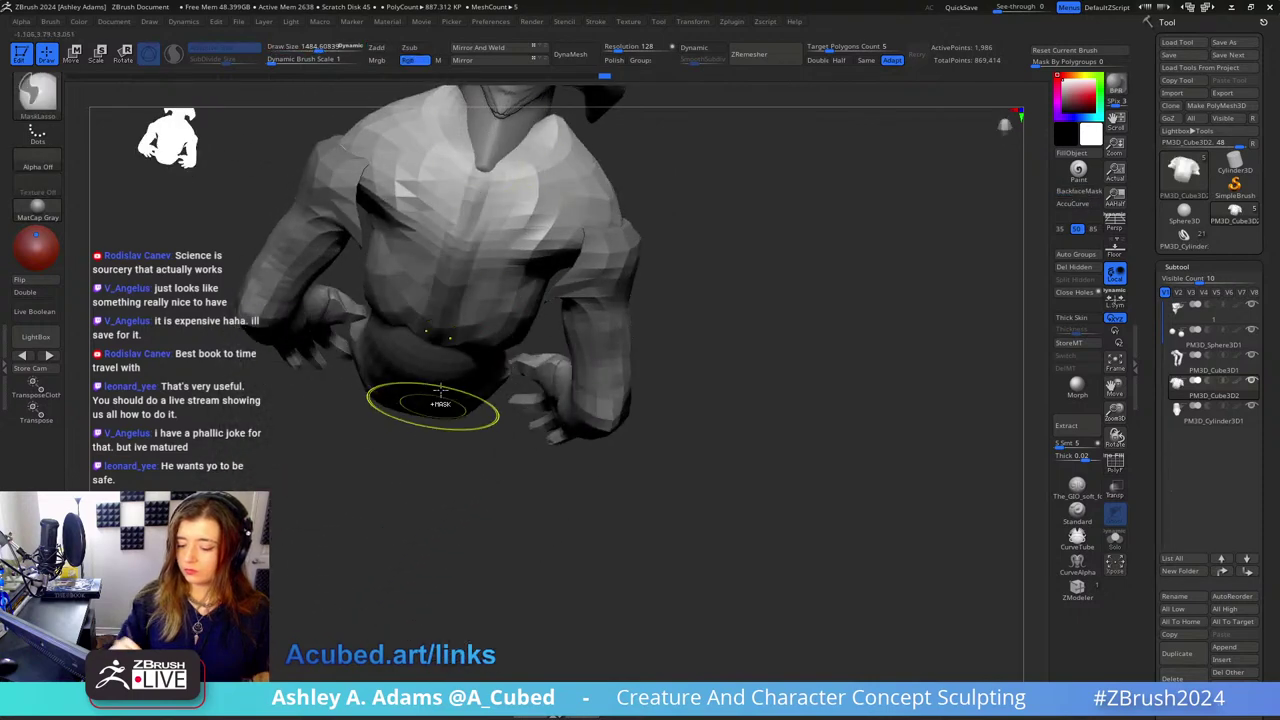
pyautogui.moveTo(491, 273); pyautogui.dragTo(641, 253, button='right')
# Step: Reshape the back's side silhouette with SnakeHook at a draw size of about 2841
pyautogui.press('space')
pyautogui.moveTo(637, 252); pyautogui.dragTo(660, 252)
pyautogui.moveTo(660, 252); pyautogui.dragTo(600, 223, button='right')
pyautogui.press('b')
pyautogui.press('s')
pyautogui.press('h')
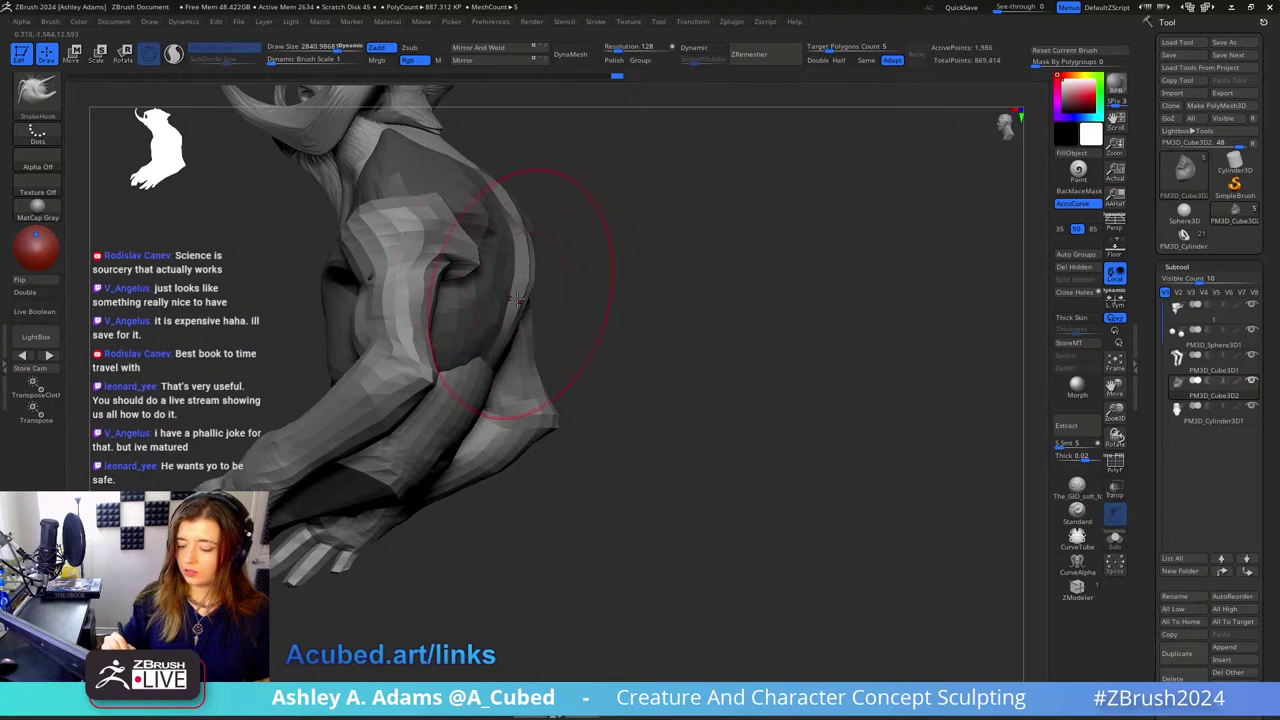
pyautogui.moveTo(517, 298)
pyautogui.mouseDown(button='right')
pyautogui.moveTo(657, 294)
pyautogui.moveTo(629, 234)
pyautogui.moveTo(607, 263)
pyautogui.moveTo(562, 282)
pyautogui.moveTo(614, 271)
pyautogui.moveTo(528, 243)
pyautogui.mouseUp(button='right')
# Step: Build up the upper back muscles with ClayBuildup at a draw size of about 1739
pyautogui.press('b')
pyautogui.press('c')
pyautogui.press('b')
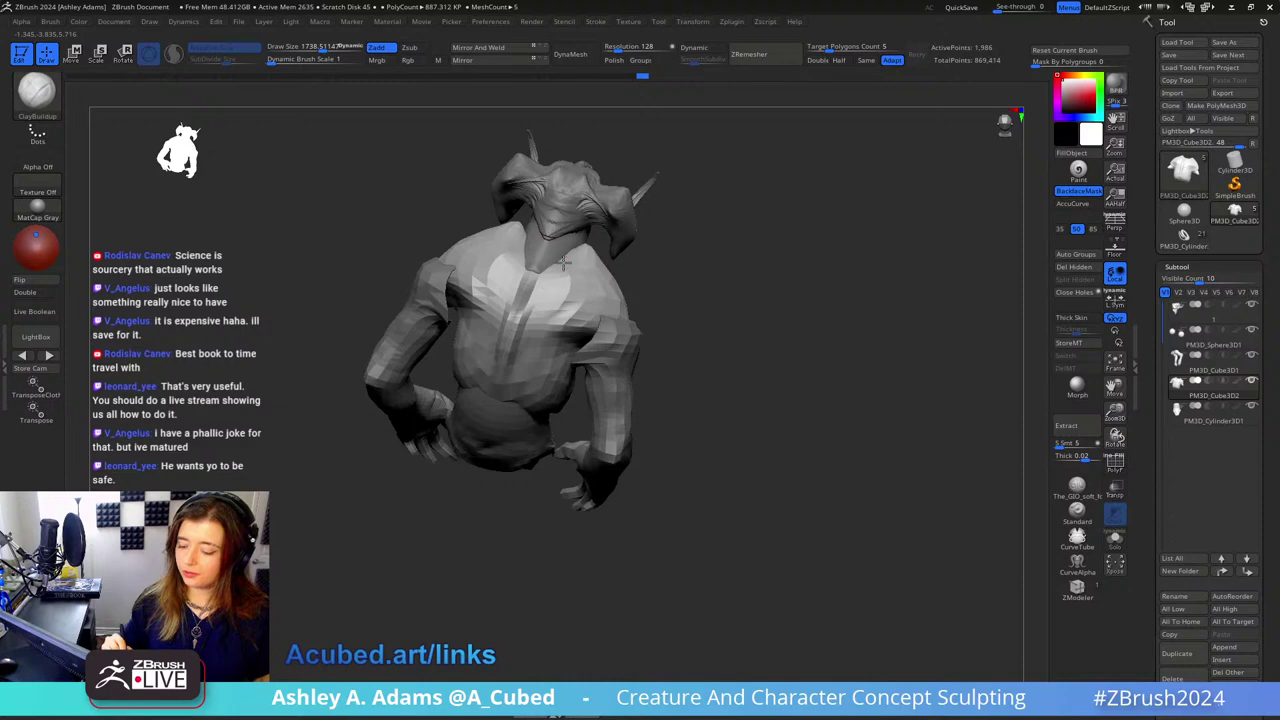
pyautogui.moveTo(583, 287)
pyautogui.mouseDown(button='right')
pyautogui.moveTo(518, 256)
pyautogui.moveTo(609, 262)
pyautogui.mouseUp(button='right')
# Step: Pull the torso's trapezius and shoulder into shape with SnakeHook at a draw size of about 1739
pyautogui.press('b')
pyautogui.press('s')
pyautogui.press('h')
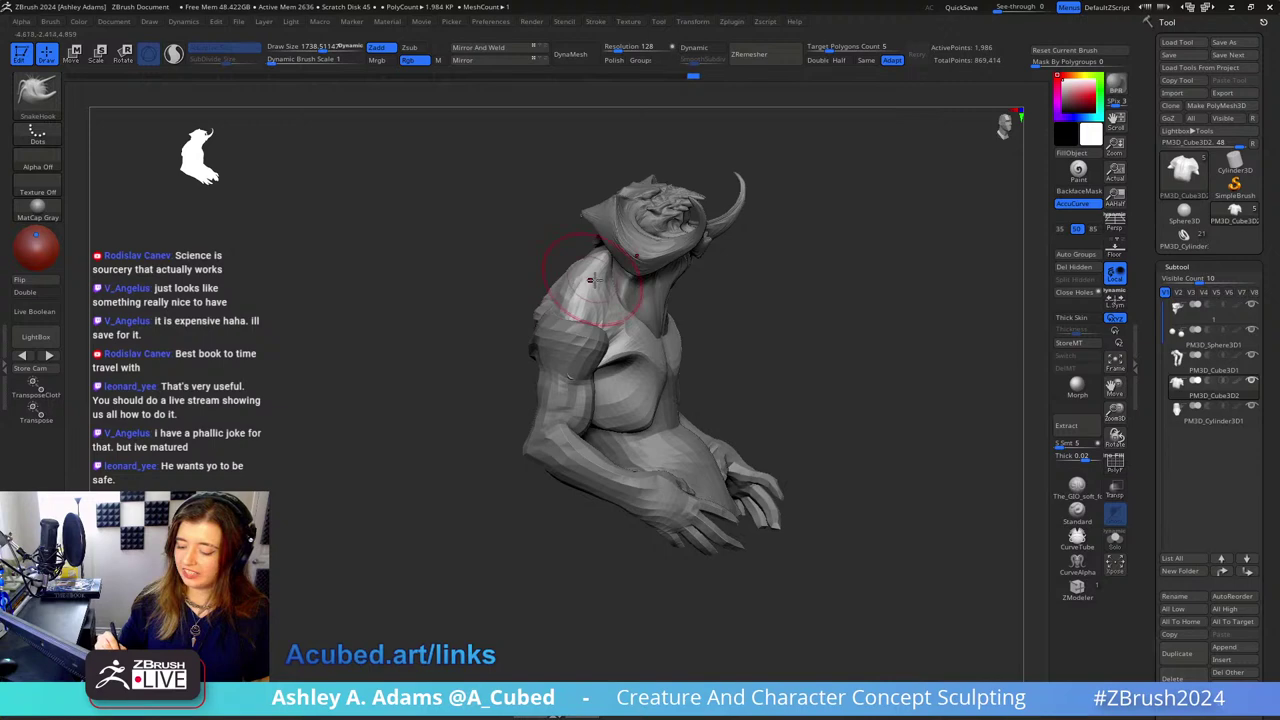
pyautogui.moveTo(587, 320)
pyautogui.mouseDown(button='right')
pyautogui.moveTo(562, 298)
pyautogui.moveTo(571, 234)
pyautogui.moveTo(623, 233)
pyautogui.moveTo(573, 285)
pyautogui.moveTo(500, 322)
pyautogui.mouseUp(button='right')
# Step: Adjust the back of the head's neck and the adjoining torso with SnakeHook at draw sizes of about 1695 and 2256
pyautogui.keyDown('alt'); pyautogui.click(554, 249); pyautogui.keyUp('alt')
pyautogui.press('space')
pyautogui.moveTo(577, 260); pyautogui.dragTo(568, 260)
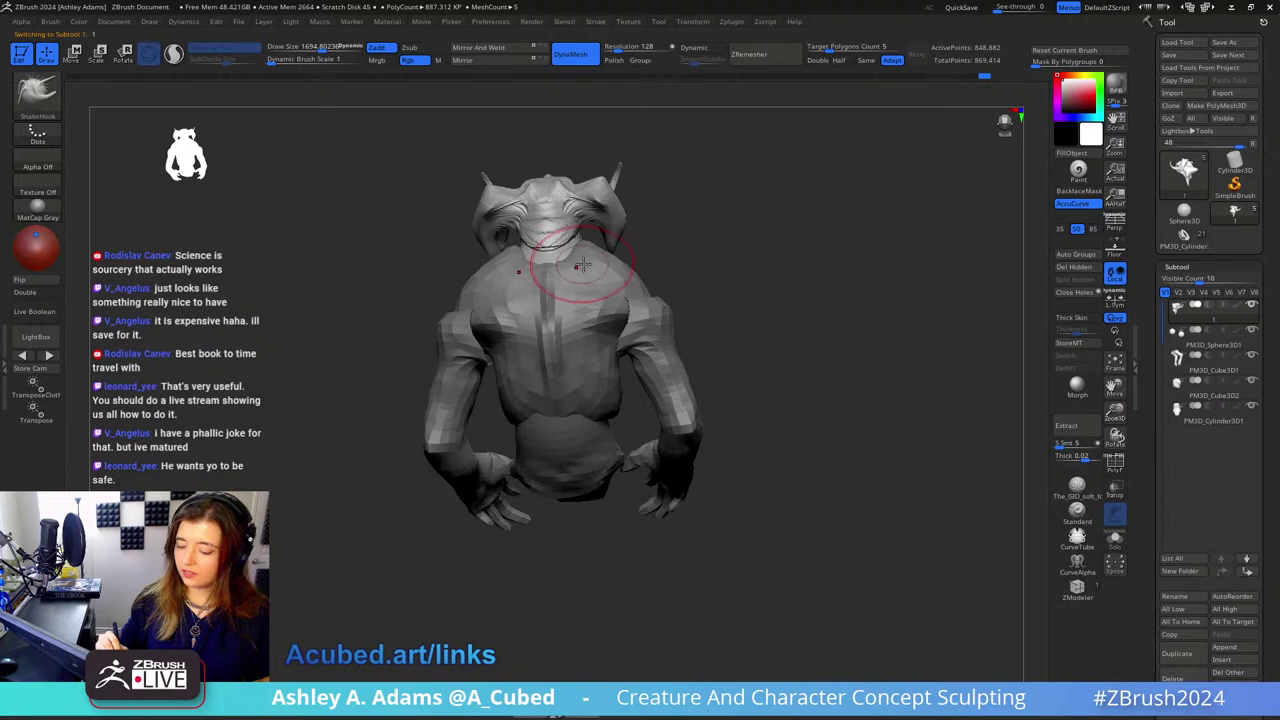
pyautogui.moveTo(582, 263)
pyautogui.mouseDown(button='right')
pyautogui.moveTo(609, 249)
pyautogui.moveTo(576, 263)
pyautogui.mouseUp(button='right')
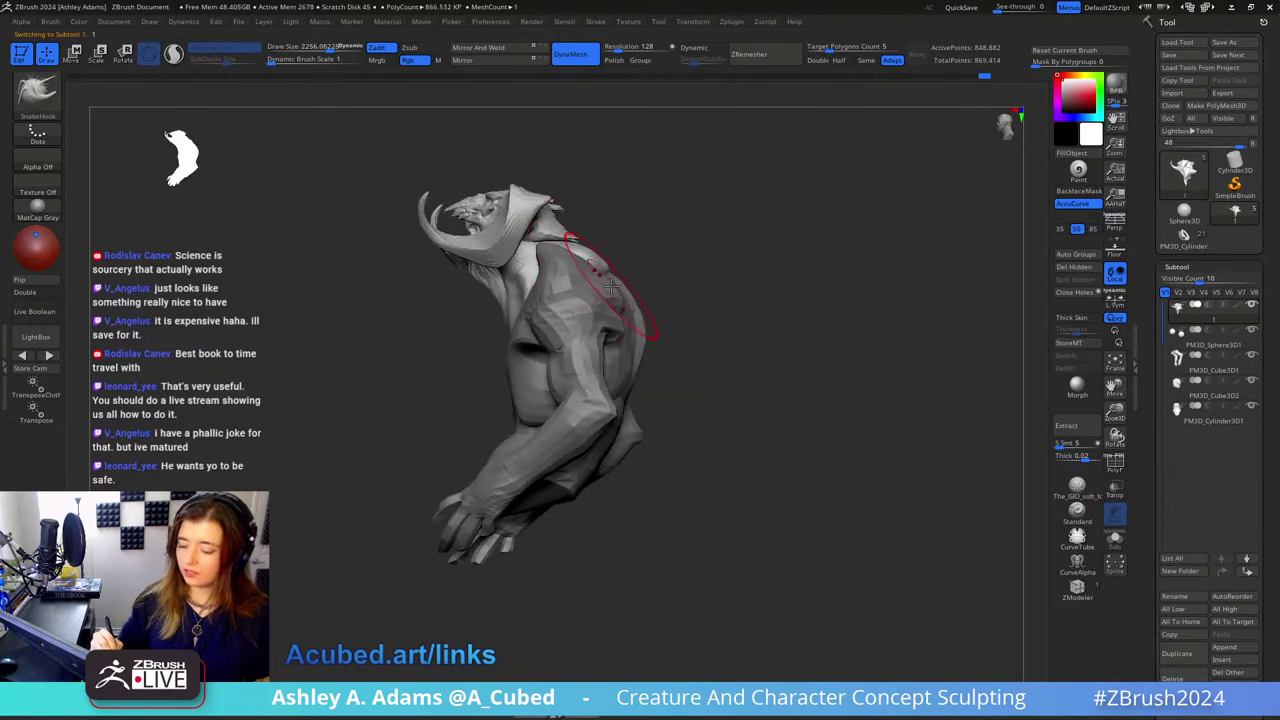
pyautogui.keyDown('alt'); pyautogui.click(577, 268); pyautogui.keyUp('alt')
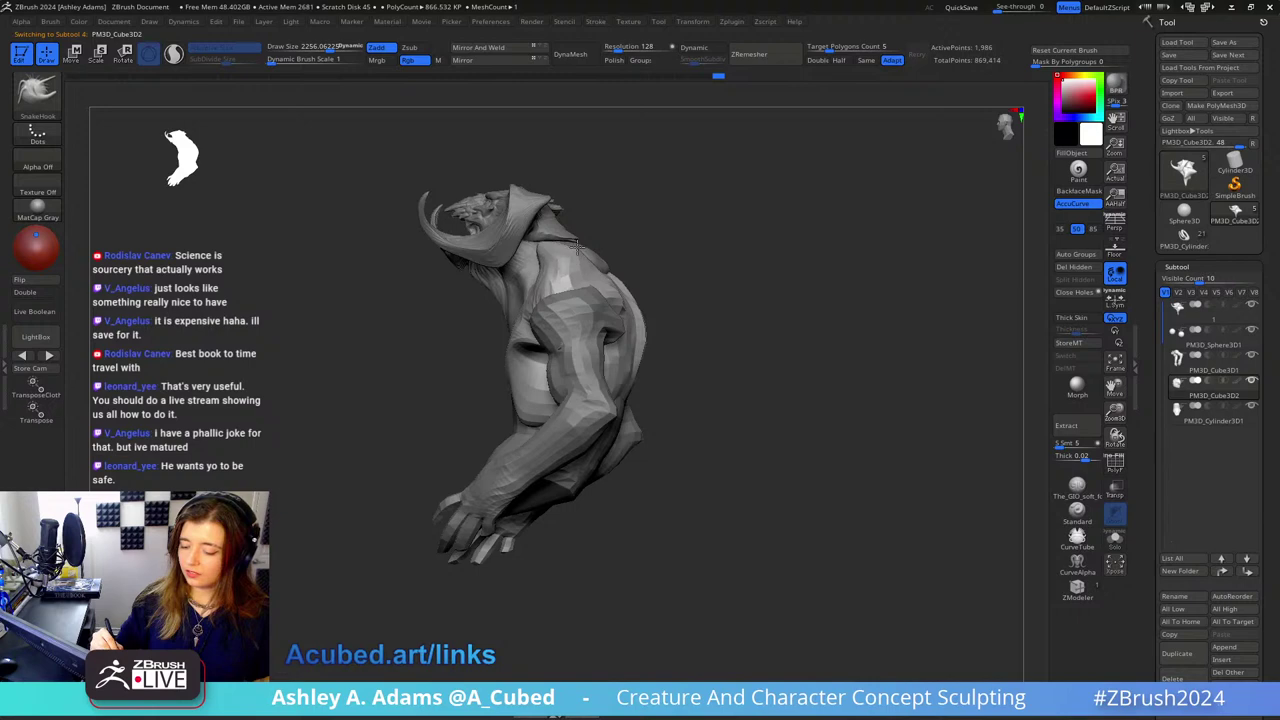
pyautogui.moveTo(601, 264)
pyautogui.mouseDown(button='right')
pyautogui.moveTo(620, 209)
pyautogui.moveTo(614, 278)
pyautogui.moveTo(640, 275)
pyautogui.moveTo(627, 320)
pyautogui.moveTo(677, 297)
pyautogui.moveTo(676, 325)
pyautogui.mouseUp(button='right')
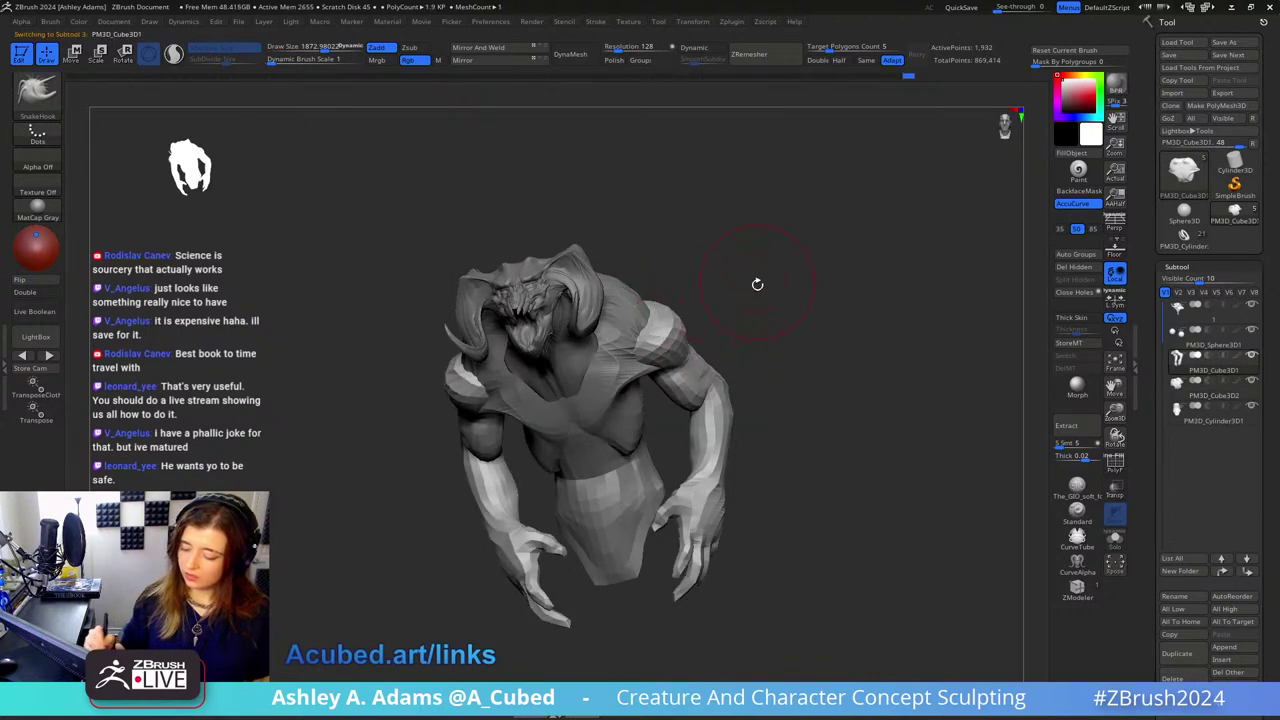
# Step: Reshape the tops of the arms around the shoulders with SnakeHook at a draw size of about 2012
pyautogui.moveTo(745, 383); pyautogui.dragTo(664, 302, button='right')
pyautogui.press('space')
pyautogui.moveTo(676, 277); pyautogui.dragTo(700, 277)
pyautogui.moveTo(700, 240); pyautogui.dragTo(686, 263, button='right')
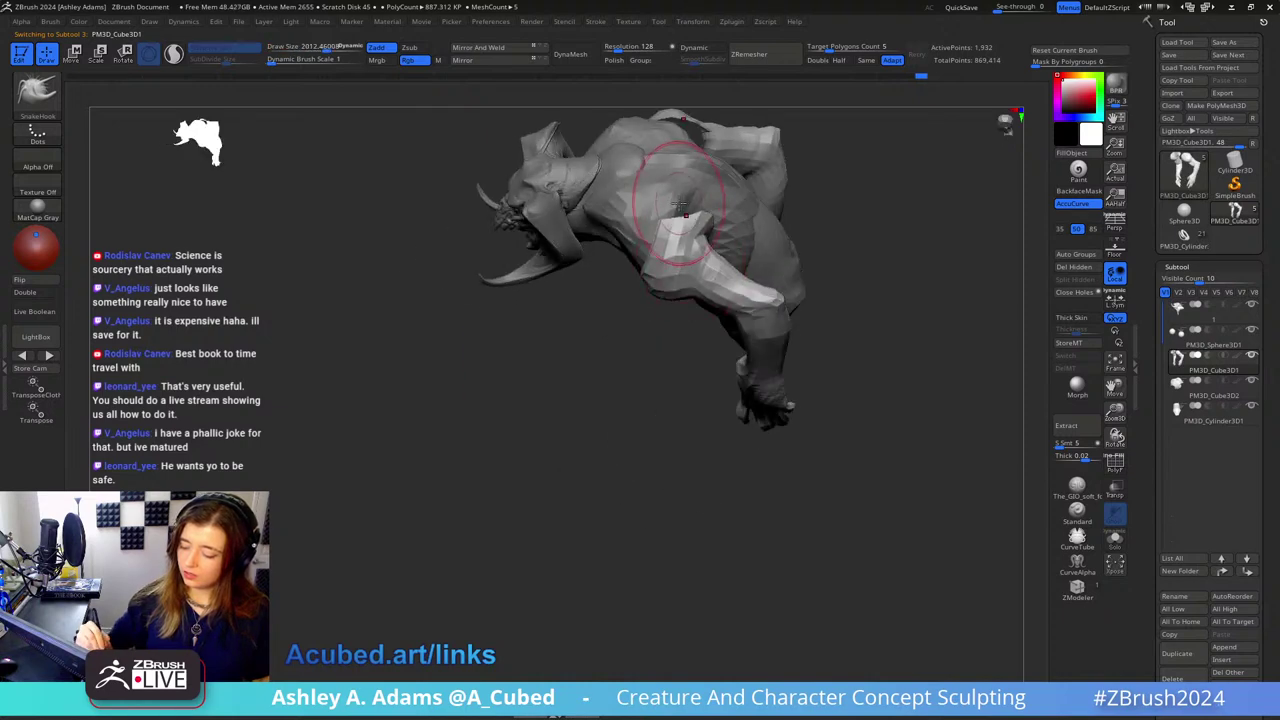
pyautogui.moveTo(672, 200); pyautogui.dragTo(701, 208, button='right')
pyautogui.moveTo(678, 200); pyautogui.dragTo(698, 208)
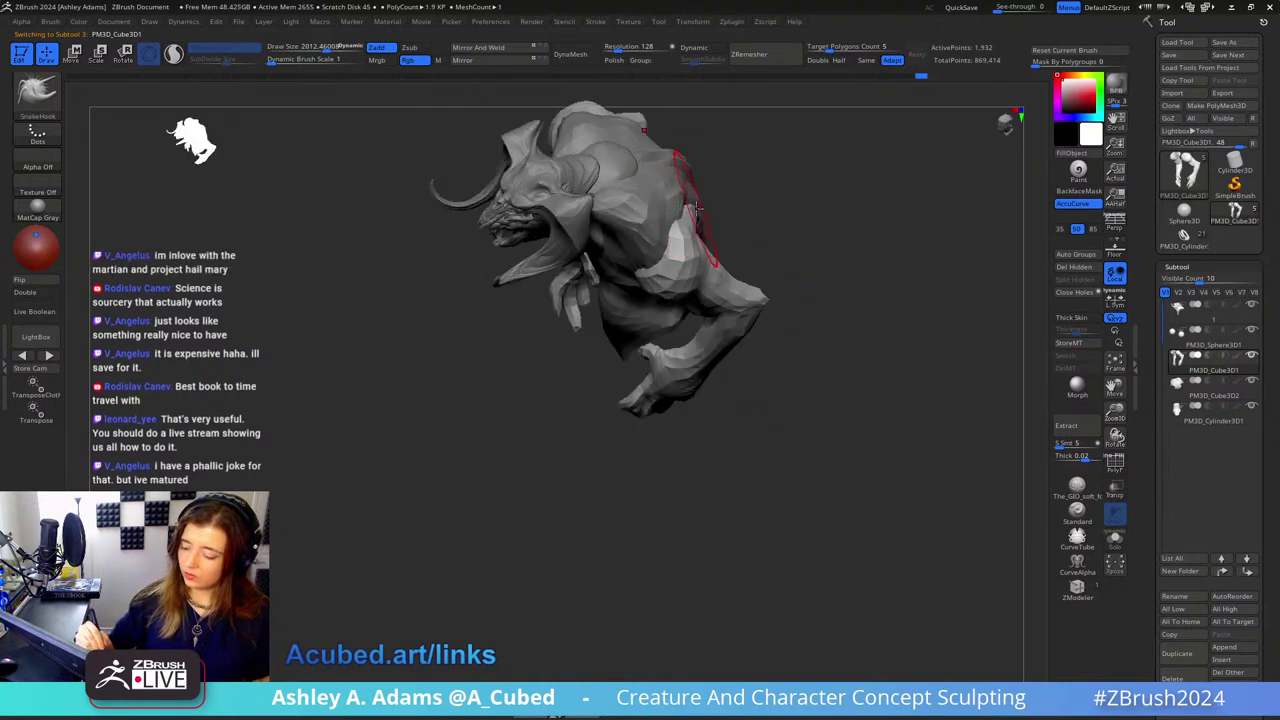
# Step: Adjust the overall shape of the upper arms and elbows with SnakeHook at draw sizes of 5000, about 3431 and about 2461
pyautogui.moveTo(686, 195)
pyautogui.mouseDown(button='right')
pyautogui.moveTo(686, 143)
pyautogui.moveTo(674, 229)
pyautogui.moveTo(730, 150)
pyautogui.mouseUp(button='right')
pyautogui.moveTo(778, 84)
pyautogui.mouseDown(button='right')
pyautogui.moveTo(766, 240)
pyautogui.moveTo(740, 262)
pyautogui.mouseUp(button='right')
pyautogui.press('s')
pyautogui.moveTo(741, 263)
pyautogui.mouseDown()
pyautogui.moveTo(806, 258)
pyautogui.moveTo(807, 282)
pyautogui.mouseUp()
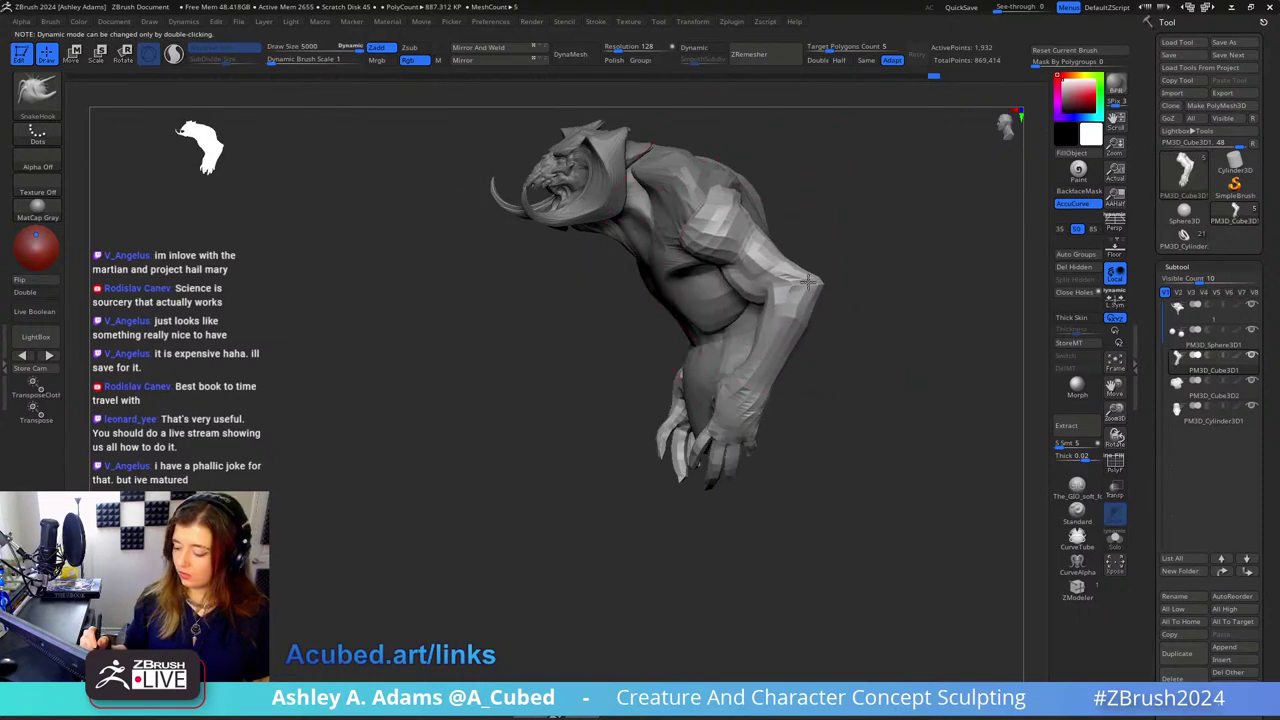
pyautogui.press('space')
pyautogui.moveTo(817, 277); pyautogui.dragTo(831, 266, button='right')
pyautogui.press('space')
pyautogui.moveTo(834, 270); pyautogui.dragTo(812, 270)
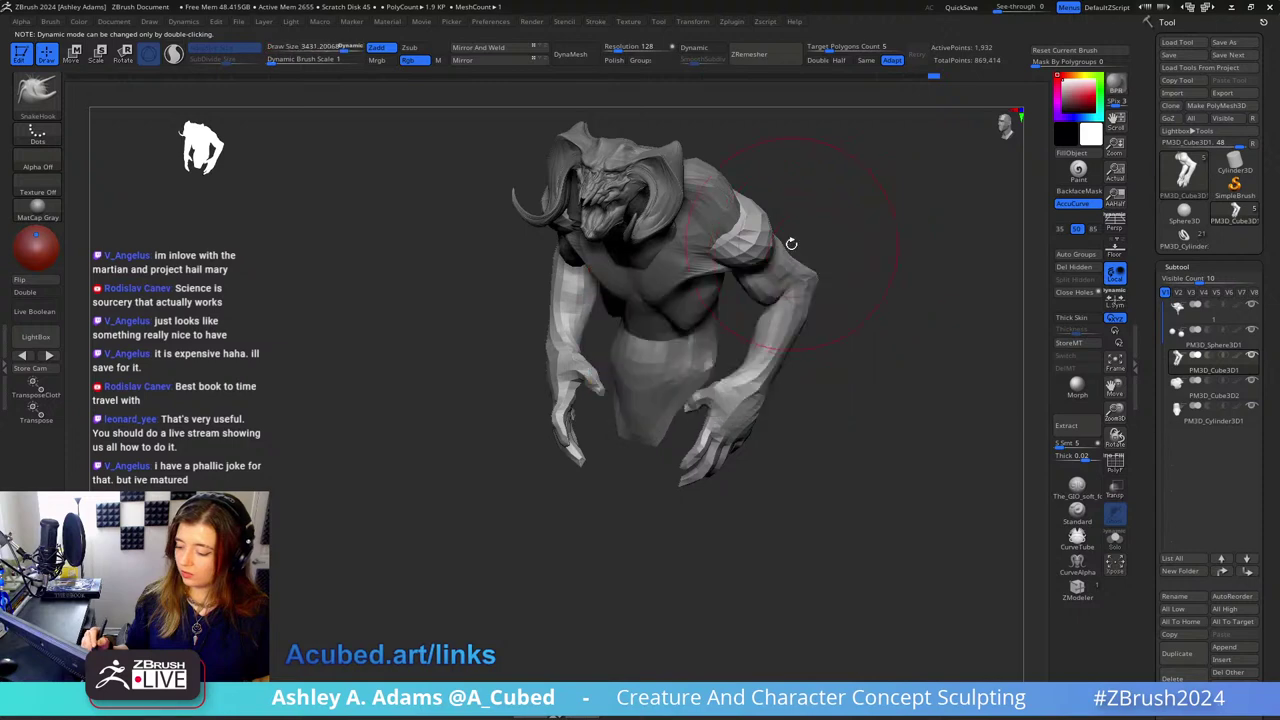
pyautogui.moveTo(789, 243); pyautogui.dragTo(764, 194, button='right')
pyautogui.press('space')
pyautogui.moveTo(772, 208); pyautogui.dragTo(757, 208)
# Step: Select the torso and reshape the shoulder and side of the chest with SnakeHook at a draw size of about 1919
pyautogui.keyDown('alt'); pyautogui.click(694, 252); pyautogui.keyUp('alt')
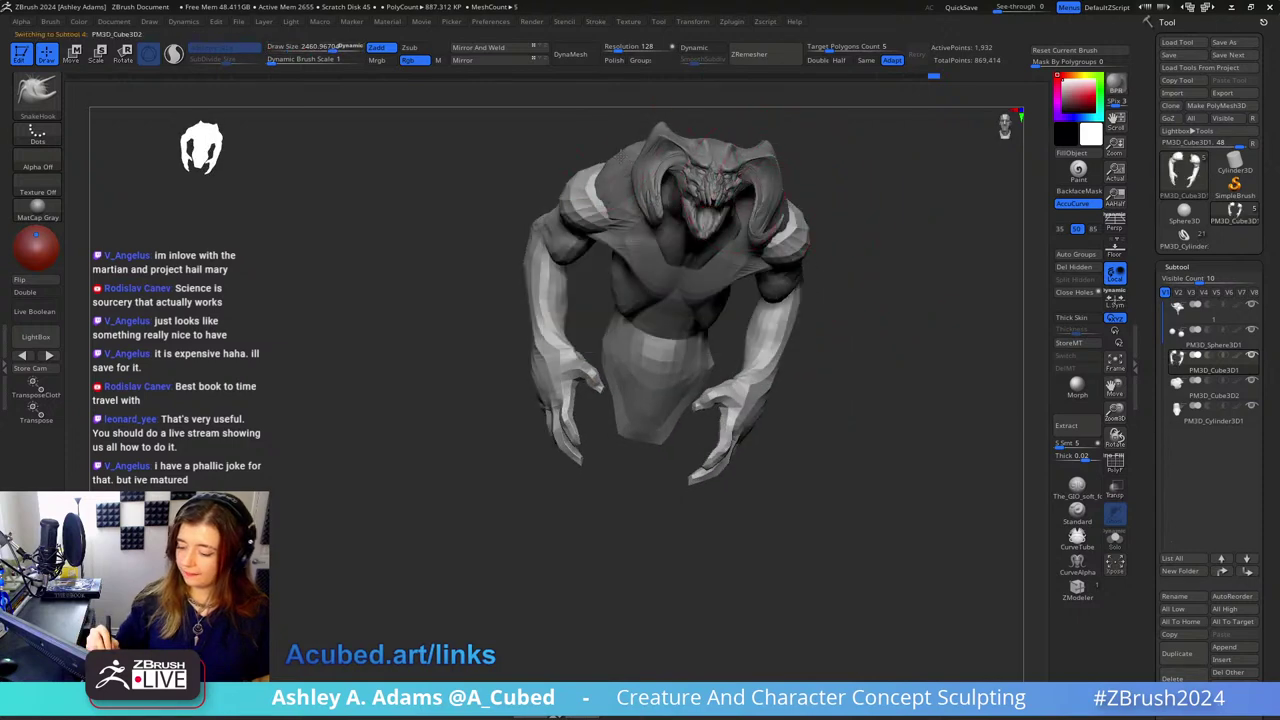
pyautogui.moveTo(560, 160)
pyautogui.mouseDown(button='right')
pyautogui.moveTo(634, 152)
pyautogui.moveTo(675, 95)
pyautogui.mouseUp(button='right')
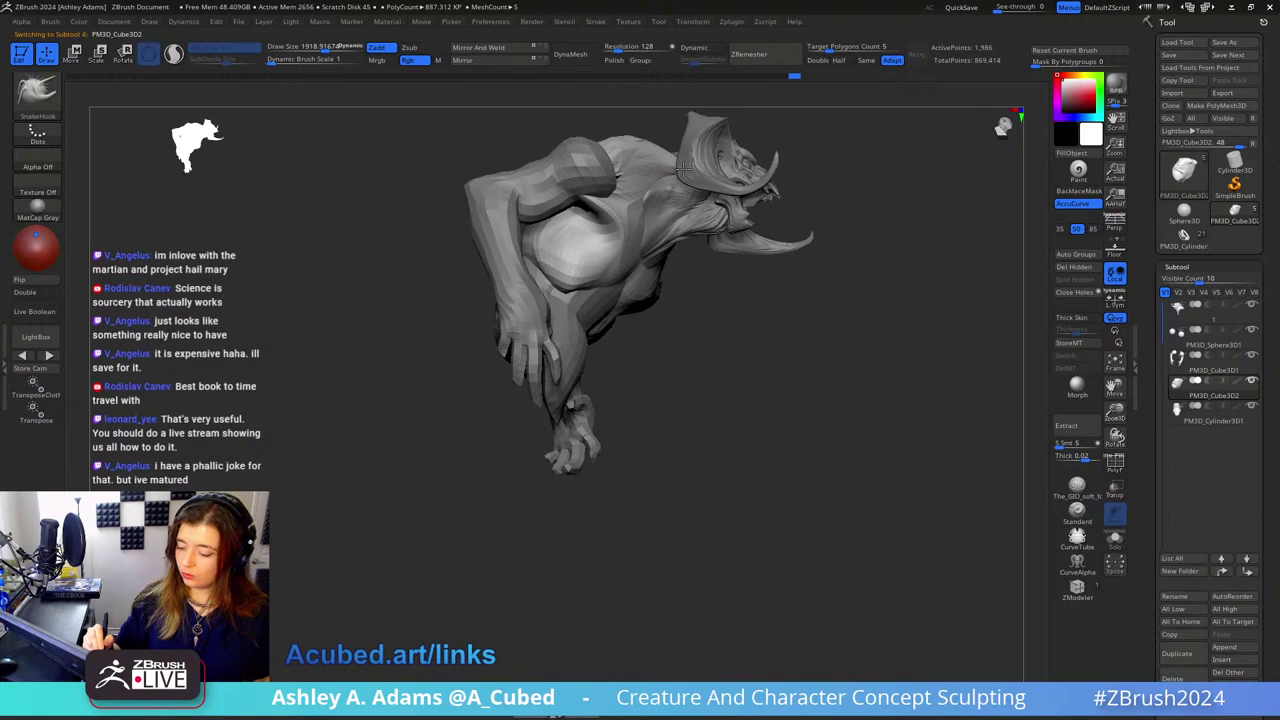
pyautogui.moveTo(683, 169)
pyautogui.mouseDown(button='right')
pyautogui.moveTo(646, 183)
pyautogui.moveTo(640, 160)
pyautogui.moveTo(586, 178)
pyautogui.moveTo(609, 181)
pyautogui.moveTo(634, 127)
pyautogui.mouseUp(button='right')
# Step: Select the arms and refine the deltoid area with SnakeHook
pyautogui.keyDown('alt'); pyautogui.click(588, 178); pyautogui.keyUp('alt')
pyautogui.moveTo(626, 202)
pyautogui.mouseDown(button='right')
pyautogui.moveTo(600, 232)
pyautogui.moveTo(614, 186)
pyautogui.moveTo(600, 218)
pyautogui.mouseUp(button='right')
pyautogui.moveTo(779, 206)
pyautogui.mouseDown(button='right')
pyautogui.moveTo(740, 180)
pyautogui.moveTo(766, 220)
pyautogui.moveTo(811, 220)
pyautogui.mouseUp(button='right')
pyautogui.press('space')
pyautogui.moveTo(834, 287)
pyautogui.mouseDown(button='right')
pyautogui.moveTo(800, 311)
pyautogui.moveTo(740, 310)
pyautogui.moveTo(740, 350)
pyautogui.mouseUp(button='right')
# Step: Select the torso and refine its shoulder and chest transitions with SnakeHook, reducing the draw size from about 2256 to about 1003
pyautogui.keyDown('alt'); pyautogui.click(660, 277); pyautogui.keyUp('alt')
pyautogui.moveTo(660, 277)
pyautogui.mouseDown(button='right')
pyautogui.moveTo(660, 322)
pyautogui.moveTo(837, 229)
pyautogui.moveTo(842, 294)
pyautogui.moveTo(787, 349)
pyautogui.mouseUp(button='right')
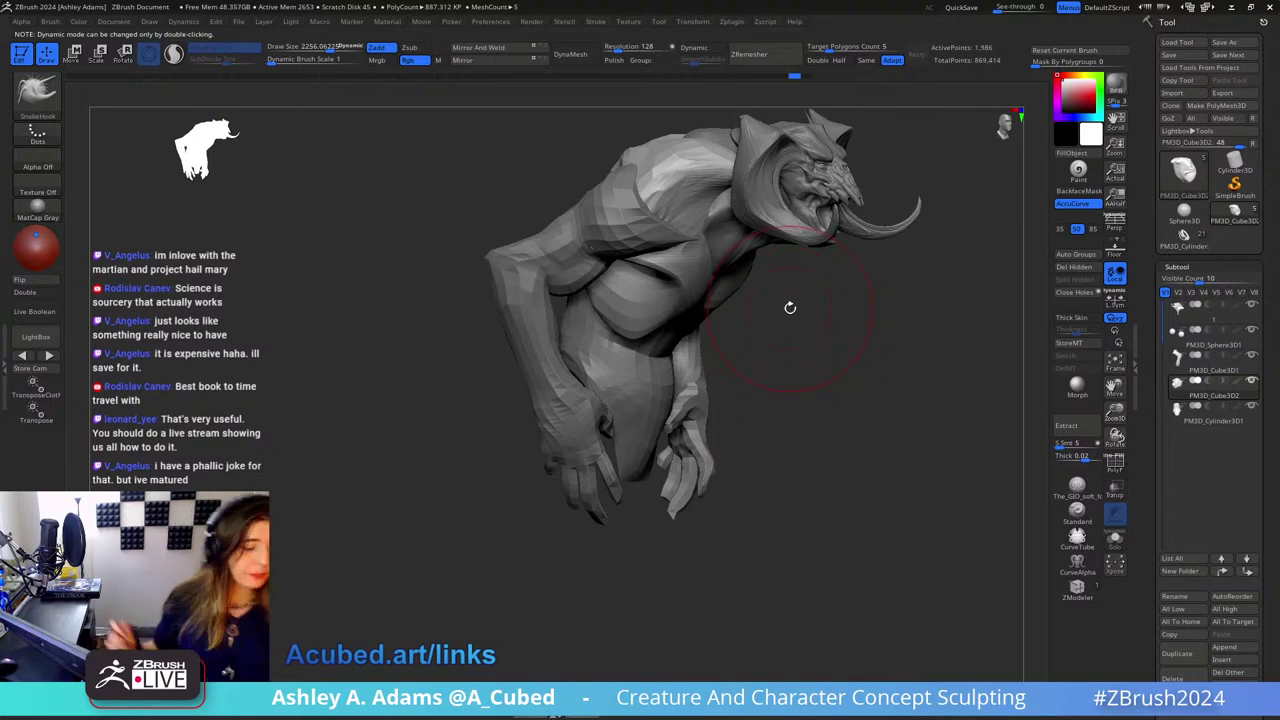
pyautogui.moveTo(790, 307); pyautogui.dragTo(663, 212, button='right')
pyautogui.press('space')
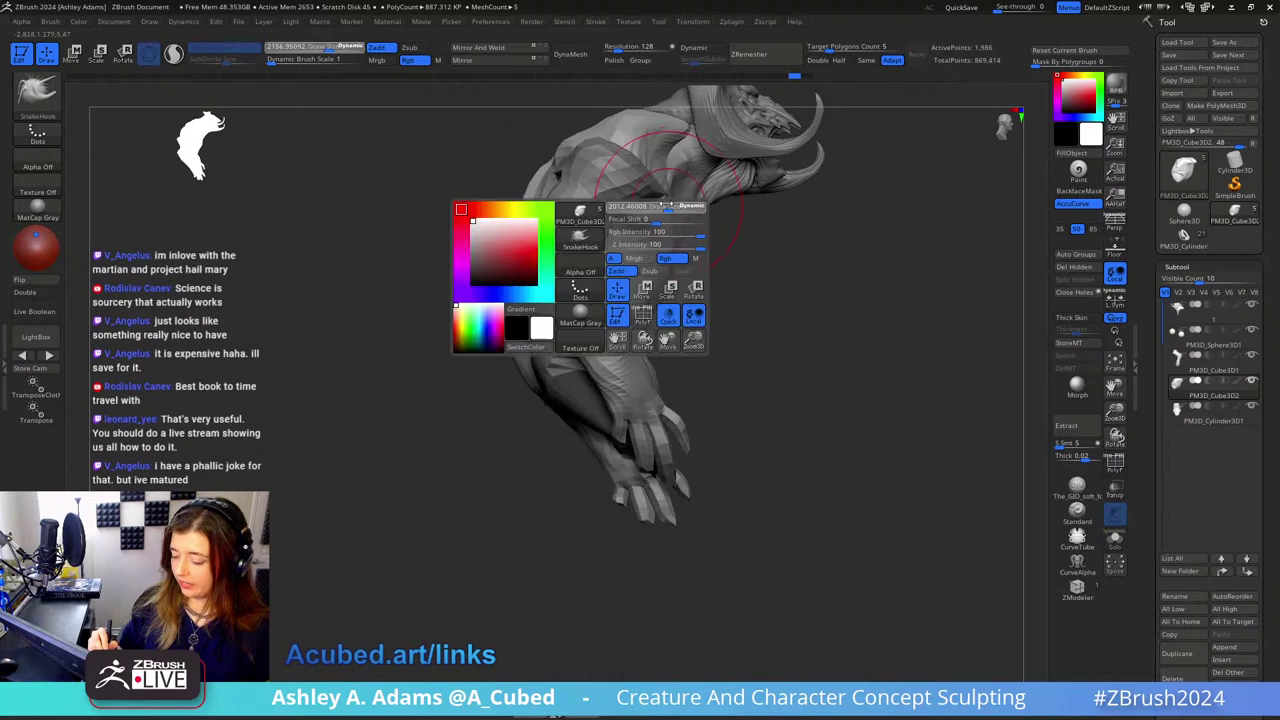
pyautogui.moveTo(663, 210); pyautogui.dragTo(637, 210)
pyautogui.moveTo(637, 210)
pyautogui.mouseDown(button='right')
pyautogui.moveTo(661, 210)
pyautogui.moveTo(647, 208)
pyautogui.mouseUp(button='right')
pyautogui.press('space')
pyautogui.moveTo(644, 208); pyautogui.dragTo(620, 208)
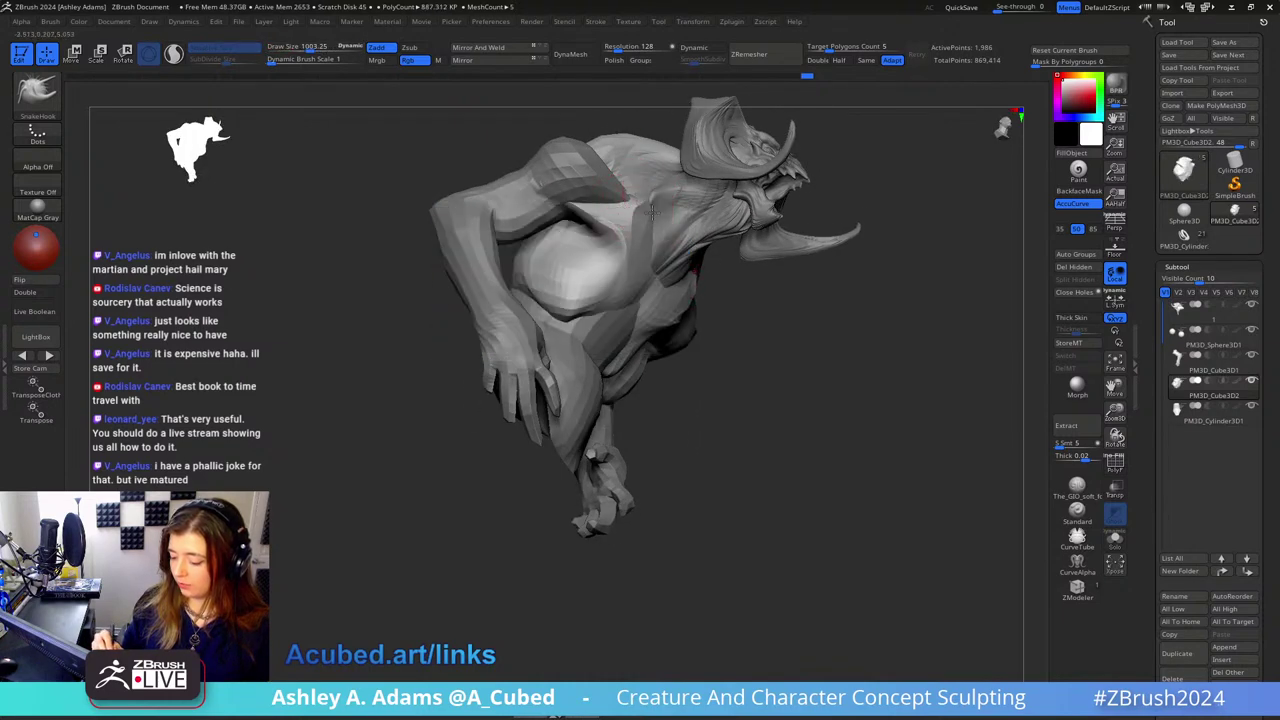
pyautogui.moveTo(652, 209)
pyautogui.mouseDown(button='right')
pyautogui.moveTo(687, 280)
pyautogui.moveTo(664, 303)
pyautogui.moveTo(747, 313)
pyautogui.moveTo(733, 295)
pyautogui.moveTo(744, 331)
pyautogui.mouseUp(button='right')
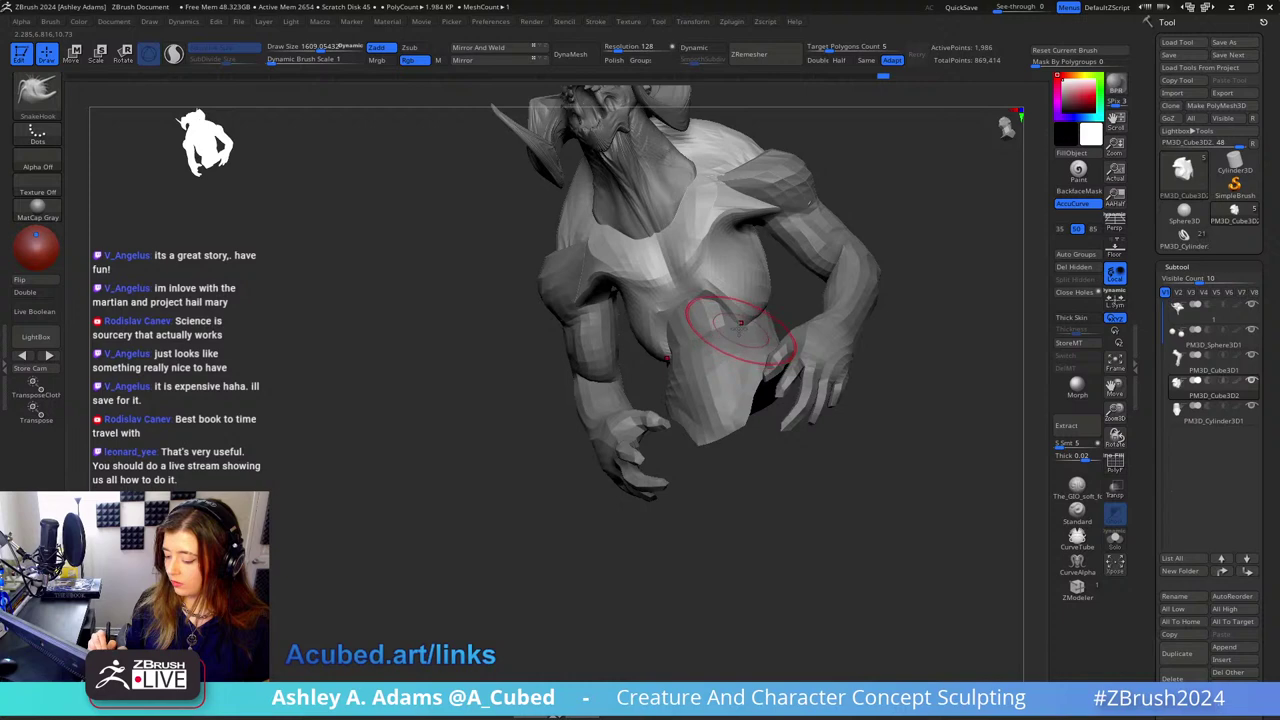
# Step: Select the abdomen, subdivide it once, and reshape its upper edge under the ribcage with SnakeHook at a draw size of about 1873
pyautogui.keyDown('alt'); pyautogui.click(740, 322); pyautogui.keyUp('alt')
pyautogui.press('space')
pyautogui.press('space')
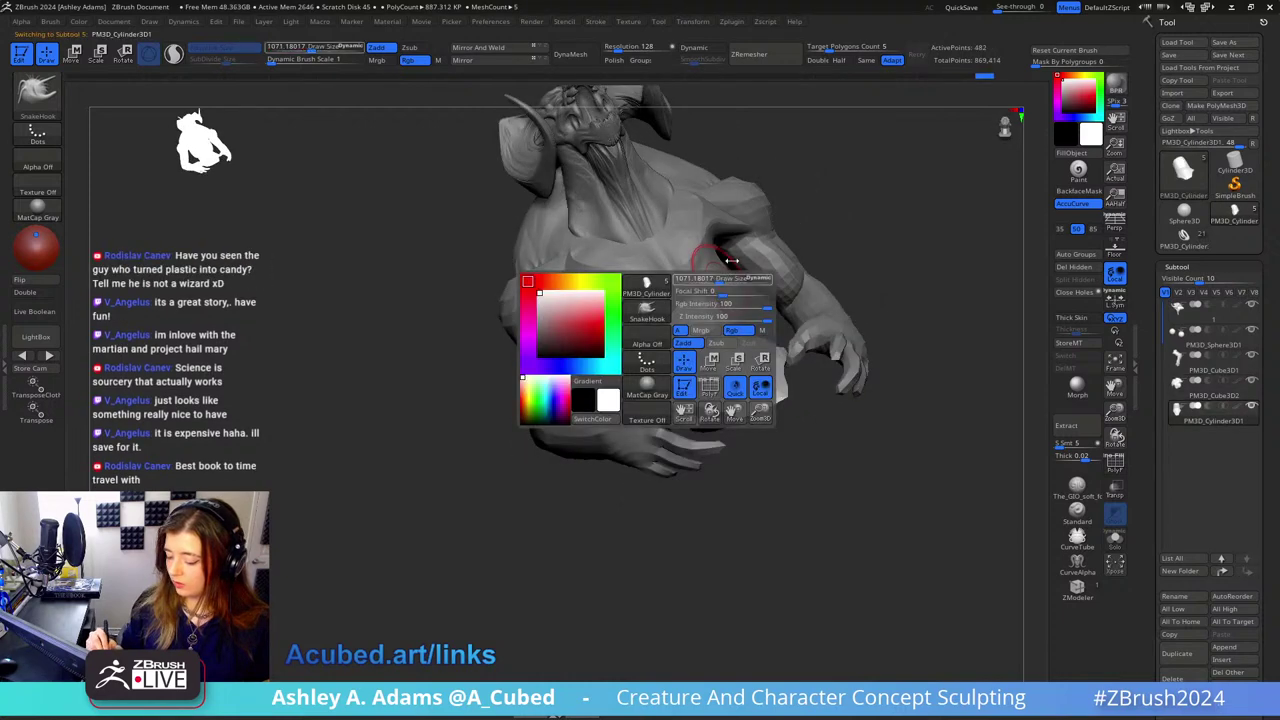
pyautogui.moveTo(732, 261); pyautogui.dragTo(717, 229, button='right')
pyautogui.hotkey('ctrl', 'd')
pyautogui.press('space')
pyautogui.moveTo(698, 331); pyautogui.dragTo(713, 339)
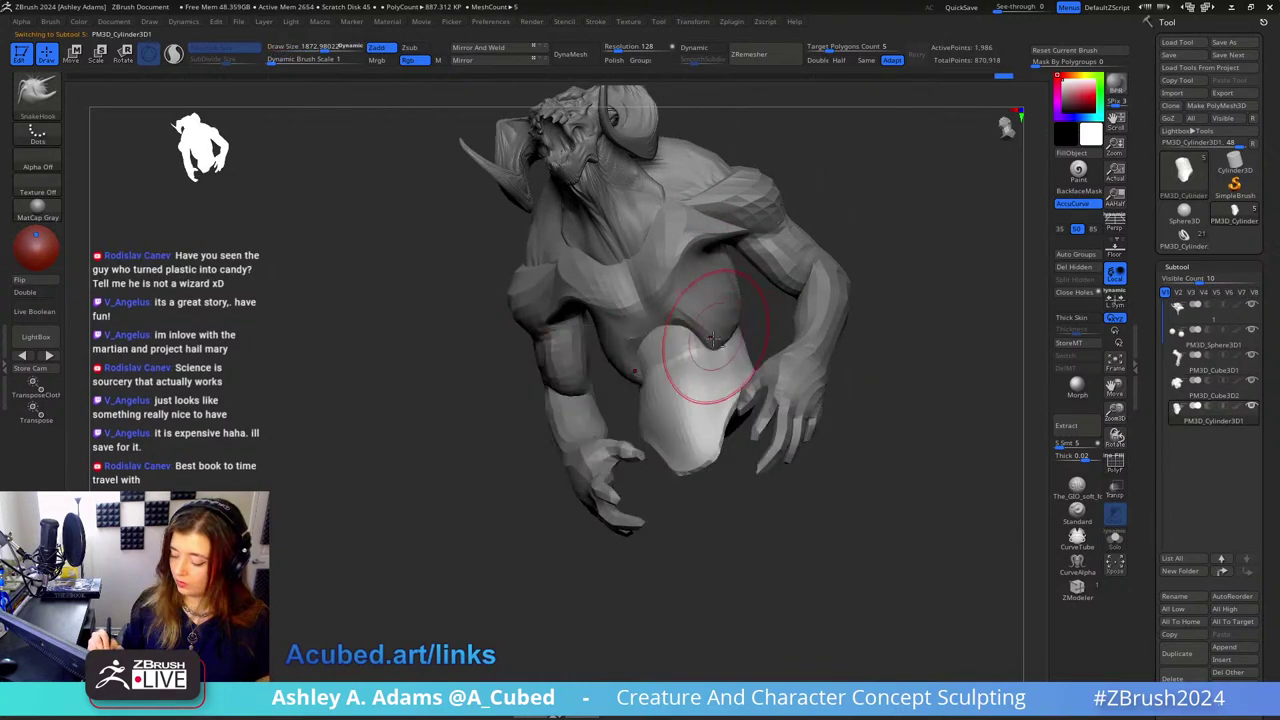
# Step: Undo the last several SnakeHook strokes on the abdomen
pyautogui.moveTo(713, 340)
pyautogui.mouseDown(button='right')
pyautogui.moveTo(686, 243)
pyautogui.moveTo(667, 285)
pyautogui.mouseUp(button='right')
pyautogui.hotkey('ctrl', 'z')
pyautogui.hotkey('ctrl', 'z')
pyautogui.hotkey('ctrl', 'z')
pyautogui.hotkey('ctrl', 'z')
pyautogui.hotkey('ctrl', 'z')
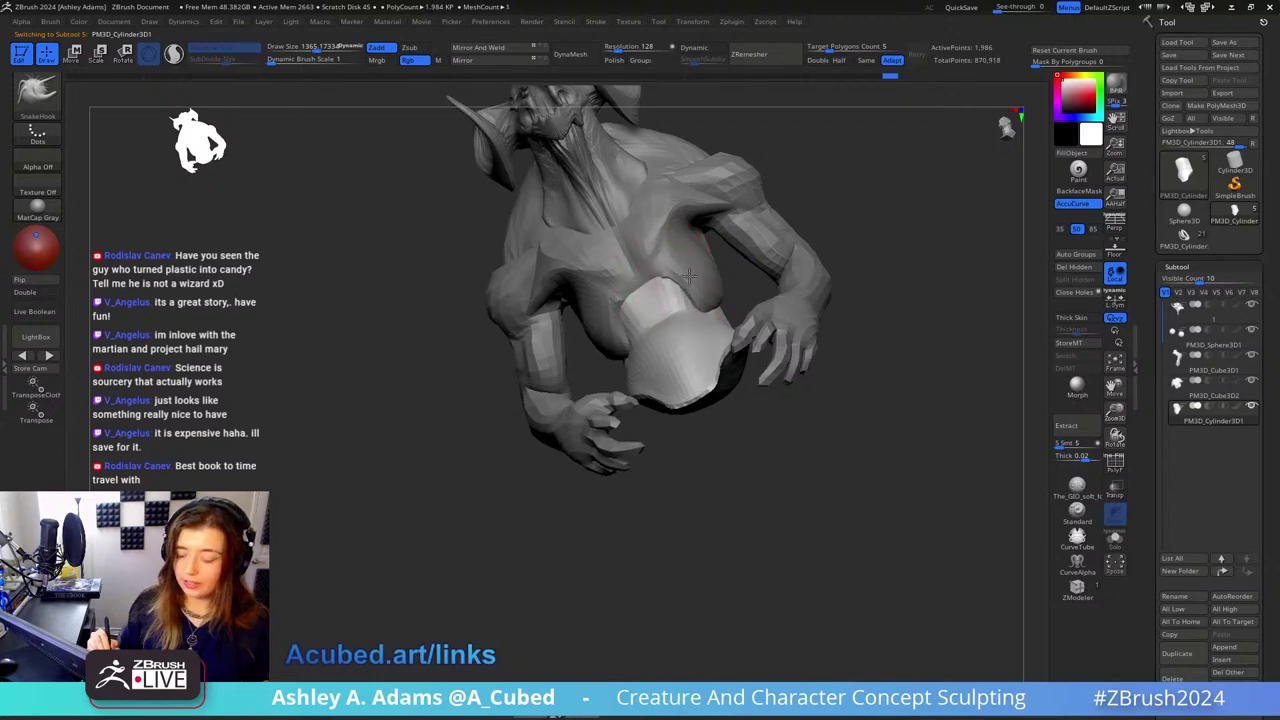
pyautogui.moveTo(681, 291)
pyautogui.mouseDown(button='right')
pyautogui.moveTo(750, 325)
pyautogui.moveTo(765, 350)
pyautogui.moveTo(658, 291)
pyautogui.moveTo(700, 252)
pyautogui.moveTo(687, 238)
pyautogui.moveTo(705, 200)
pyautogui.mouseUp(button='right')
# Step: Delete the lower subdivision levels of the torso and abdomen, and apply Mirror And Weld to the abdomen
pyautogui.keyDown('alt'); pyautogui.click(742, 243); pyautogui.keyUp('alt')
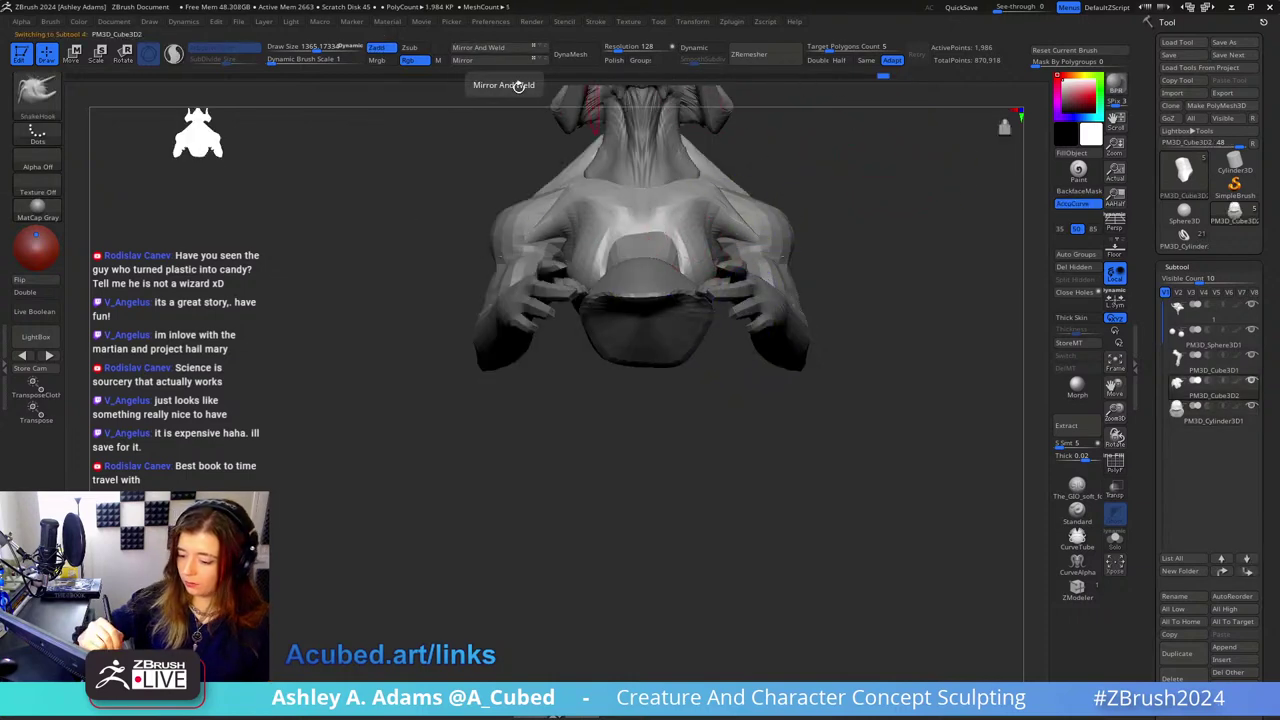
pyautogui.moveTo(1155, 643); pyautogui.dragTo(1153, 484)
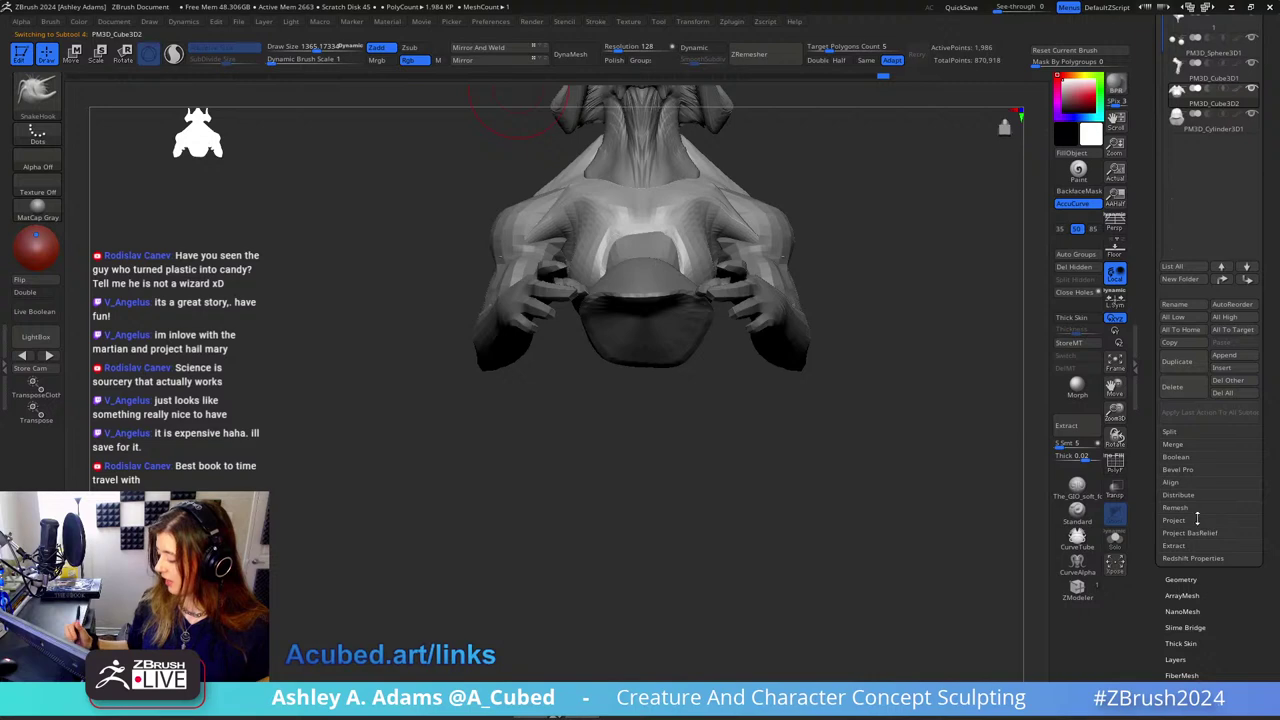
pyautogui.click(1180, 495)
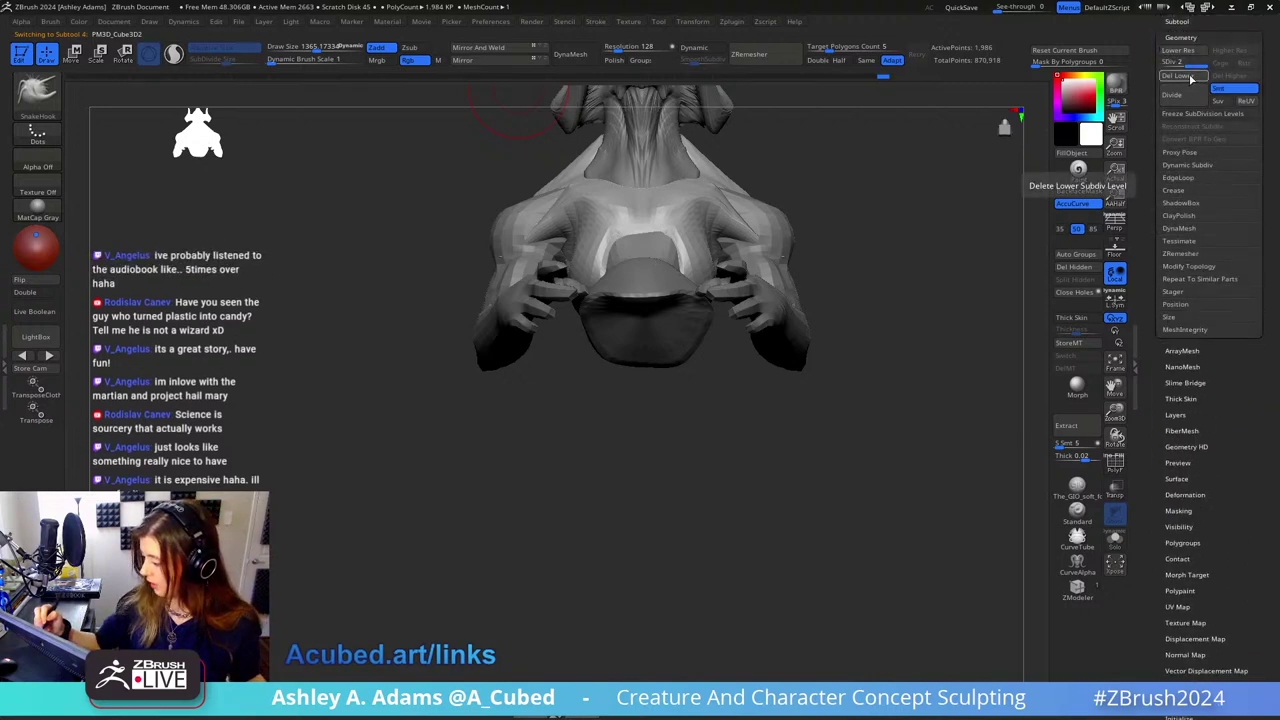
pyautogui.click(1191, 77)
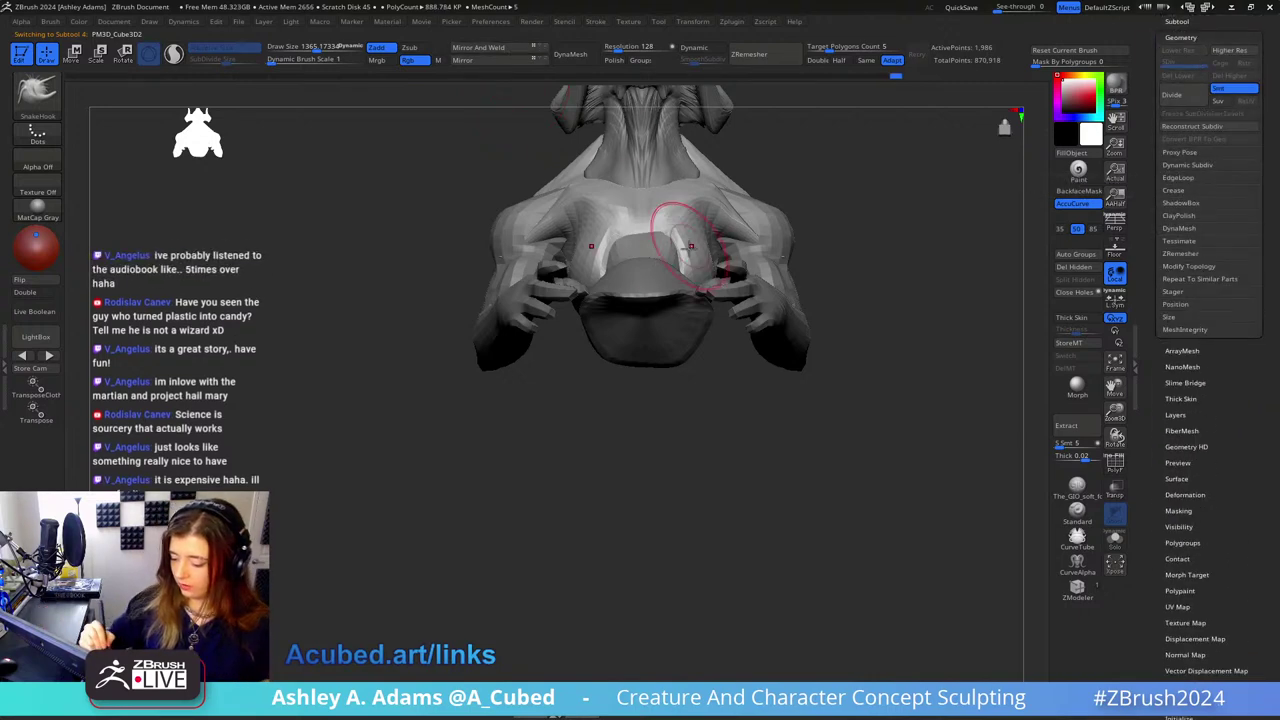
pyautogui.keyDown('alt'); pyautogui.click(678, 256); pyautogui.keyUp('alt')
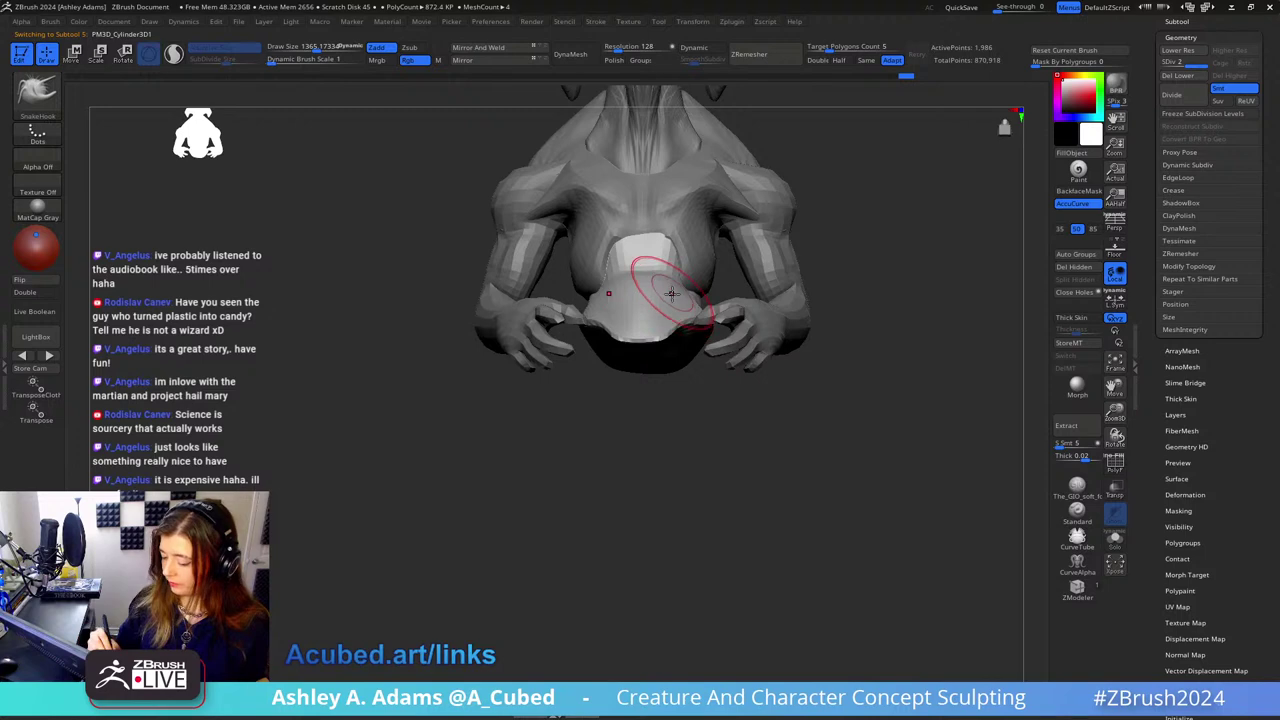
pyautogui.click(506, 51)
# Step: Build up the abdomen's front and sides with ClayBuildup at a draw size of about 1141, and adjust its shape with SnakeHook
pyautogui.moveTo(673, 228)
pyautogui.mouseDown(button='right')
pyautogui.moveTo(657, 271)
pyautogui.moveTo(680, 320)
pyautogui.moveTo(697, 320)
pyautogui.mouseUp(button='right')
pyautogui.press('b')
pyautogui.press('c')
pyautogui.press('b')
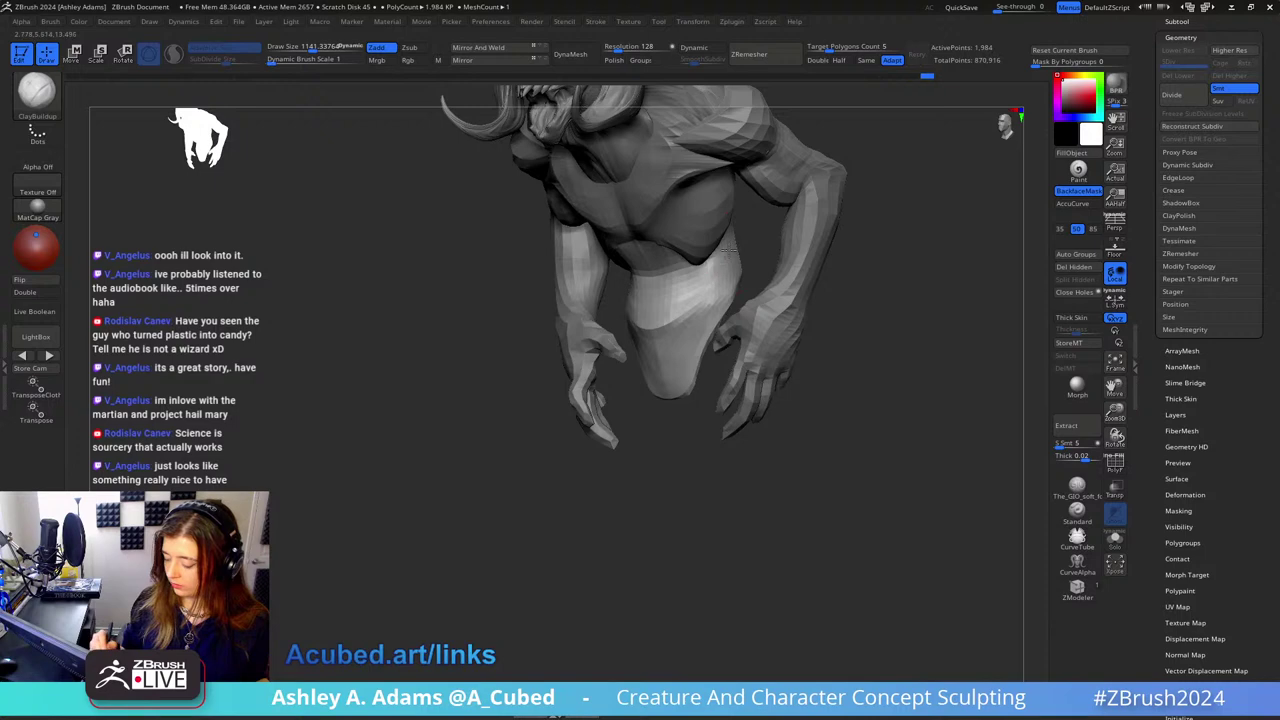
pyautogui.moveTo(728, 249)
pyautogui.mouseDown(button='right')
pyautogui.moveTo(710, 277)
pyautogui.moveTo(740, 234)
pyautogui.moveTo(728, 258)
pyautogui.moveTo(738, 262)
pyautogui.moveTo(713, 230)
pyautogui.moveTo(648, 238)
pyautogui.mouseUp(button='right')
pyautogui.press('b')
pyautogui.press('s')
pyautogui.press('h')
# Step: Define the abdomen's forms with DamStandard and ClayBuildup, and smooth its upper middle under the ribcage
pyautogui.press('b')
pyautogui.press('d')
pyautogui.press('s')
pyautogui.press('b')
pyautogui.press('c')
pyautogui.press('b')
pyautogui.press('b')
pyautogui.press('d')
pyautogui.press('s')
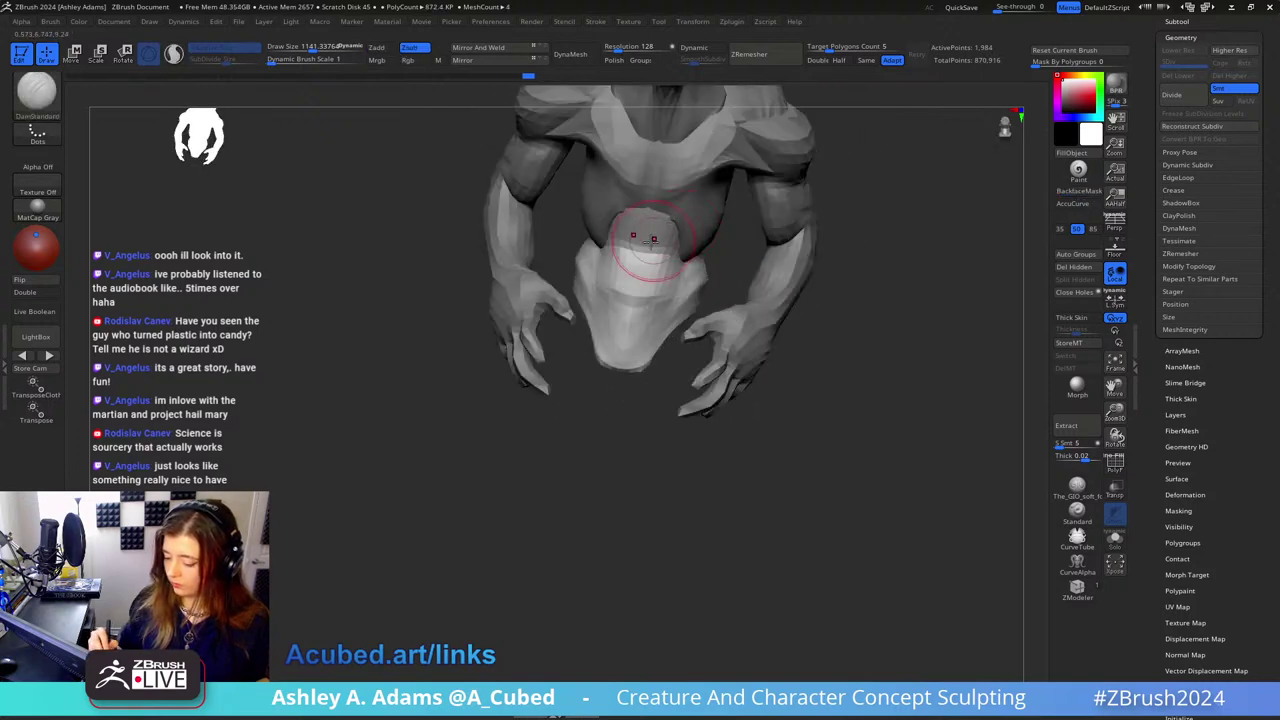
pyautogui.keyDown('shift'); pyautogui.moveTo(642, 245); pyautogui.dragTo(590, 266); pyautogui.keyUp('shift')
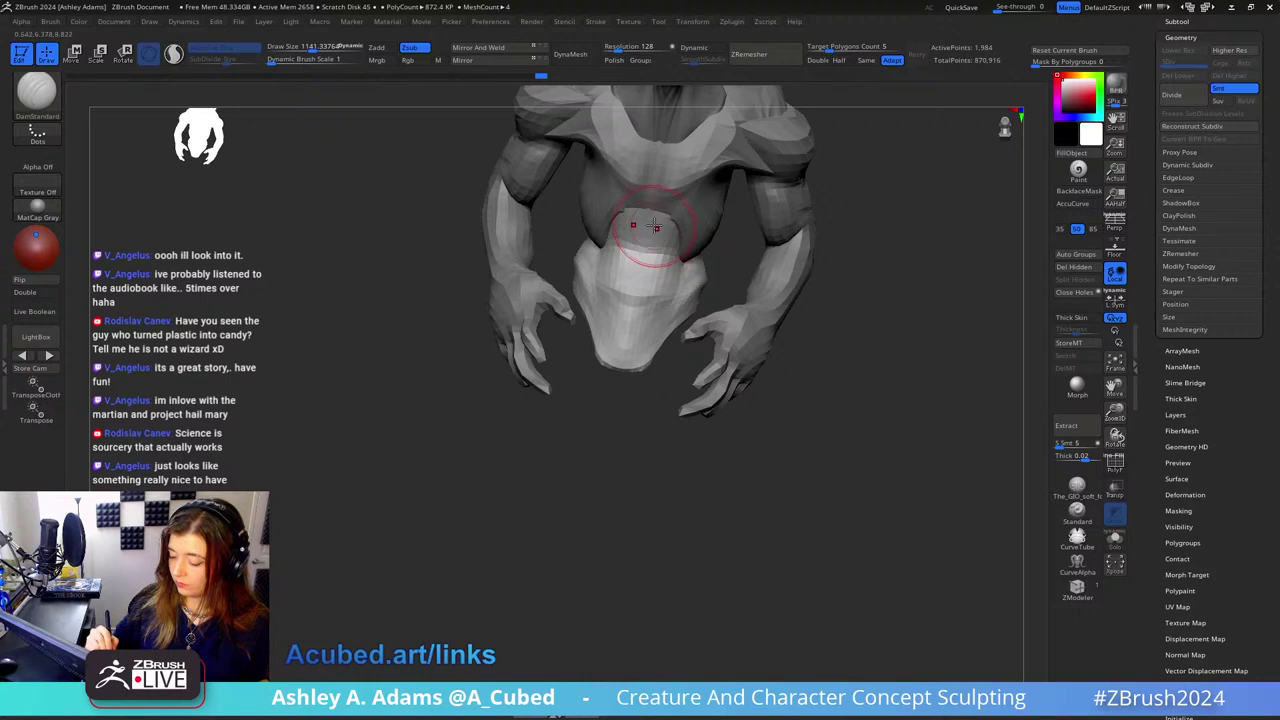
# Step: Add volume across the upper abdomen beneath the ribcage with ClayBuildup
pyautogui.press('b')
pyautogui.press('c')
pyautogui.press('b')
pyautogui.moveTo(660, 240)
pyautogui.mouseDown(button='right')
pyautogui.moveTo(666, 227)
pyautogui.moveTo(643, 265)
pyautogui.moveTo(674, 328)
pyautogui.mouseUp(button='right')
pyautogui.press('ctrl')
pyautogui.moveTo(686, 299); pyautogui.dragTo(700, 250)
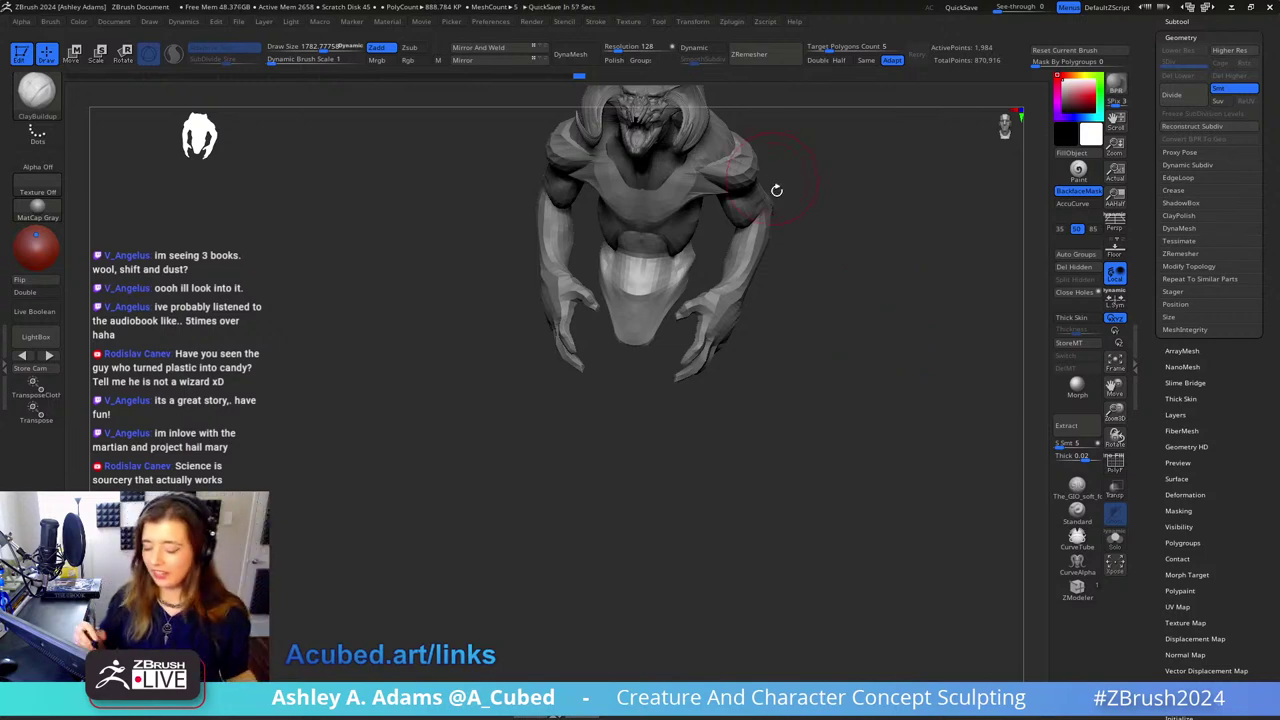
# Step: Select the torso and pull in the chest-to-shoulder transition with SnakeHook at a draw size of about 1003
pyautogui.moveTo(792, 222)
pyautogui.mouseDown(button='right')
pyautogui.moveTo(789, 189)
pyautogui.moveTo(723, 174)
pyautogui.moveTo(760, 260)
pyautogui.moveTo(743, 275)
pyautogui.moveTo(729, 214)
pyautogui.moveTo(751, 203)
pyautogui.moveTo(743, 263)
pyautogui.mouseUp(button='right')
pyautogui.press('b')
pyautogui.press('s')
pyautogui.press('h')
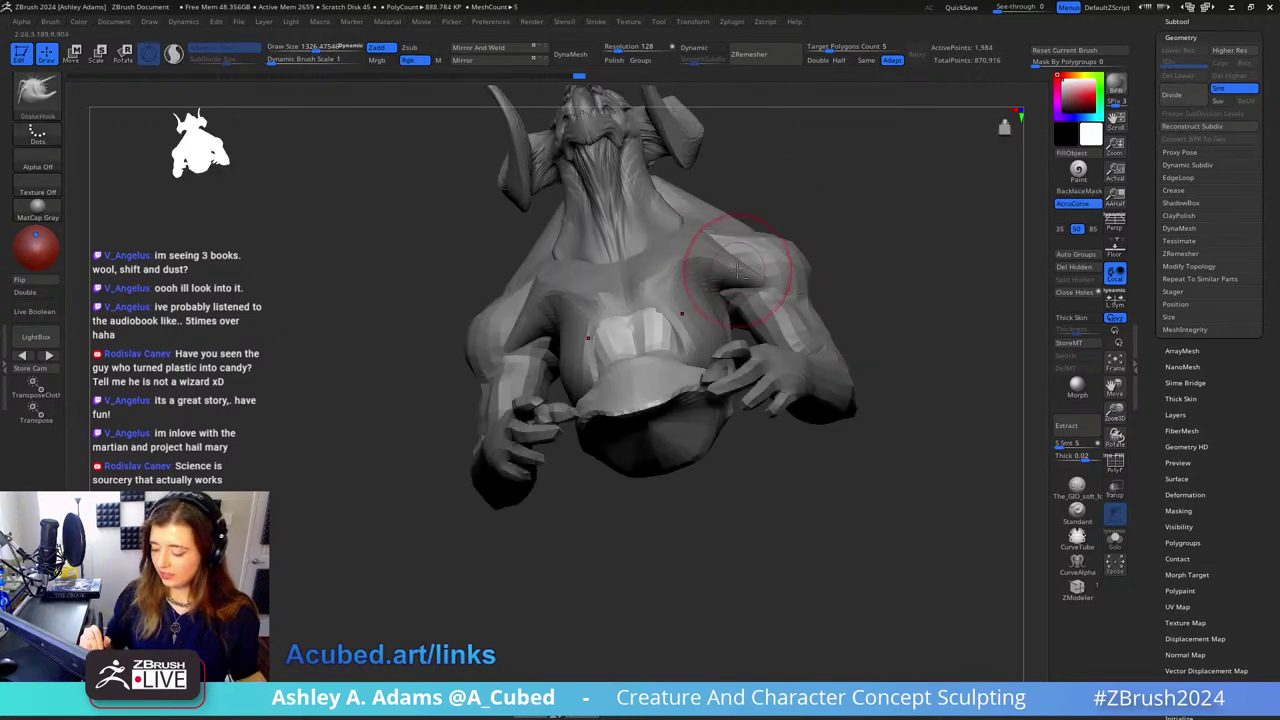
pyautogui.press('space')
pyautogui.keyDown('alt'); pyautogui.click(736, 265); pyautogui.keyUp('alt')
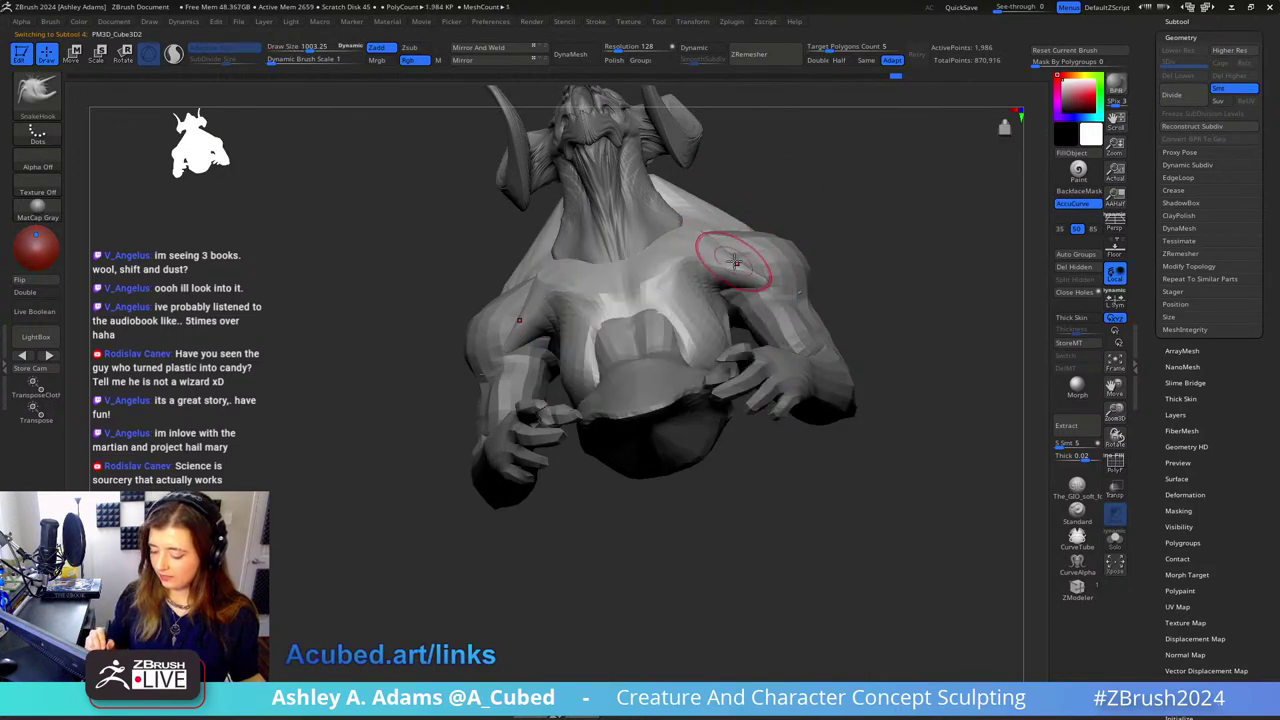
pyautogui.moveTo(774, 263); pyautogui.dragTo(749, 263)
# Step: Define the torso's chest and ribcage forms with DamStandard and ClayBuildup, reducing the draw size to about 725
pyautogui.moveTo(749, 263)
pyautogui.mouseDown(button='right')
pyautogui.moveTo(660, 296)
pyautogui.moveTo(708, 316)
pyautogui.mouseUp(button='right')
pyautogui.press('b')
pyautogui.press('d')
pyautogui.press('s')
pyautogui.press('space')
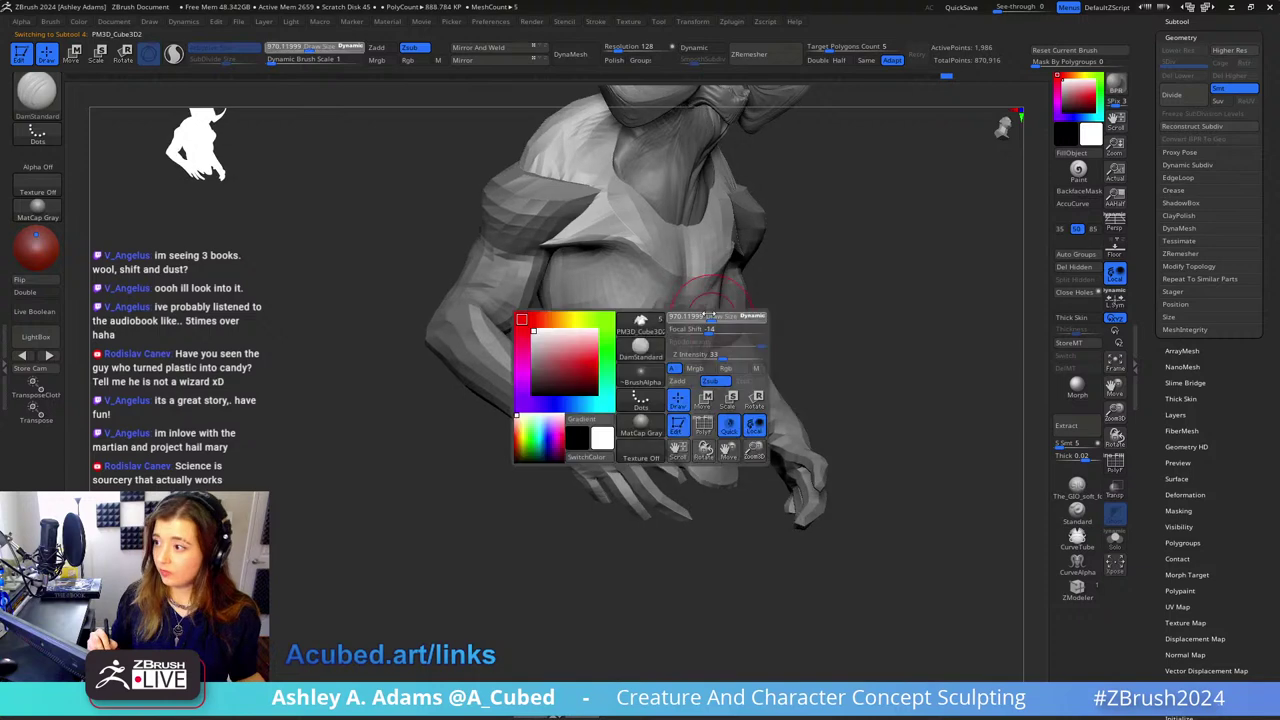
pyautogui.press('b')
pyautogui.press('c')
pyautogui.press('b')
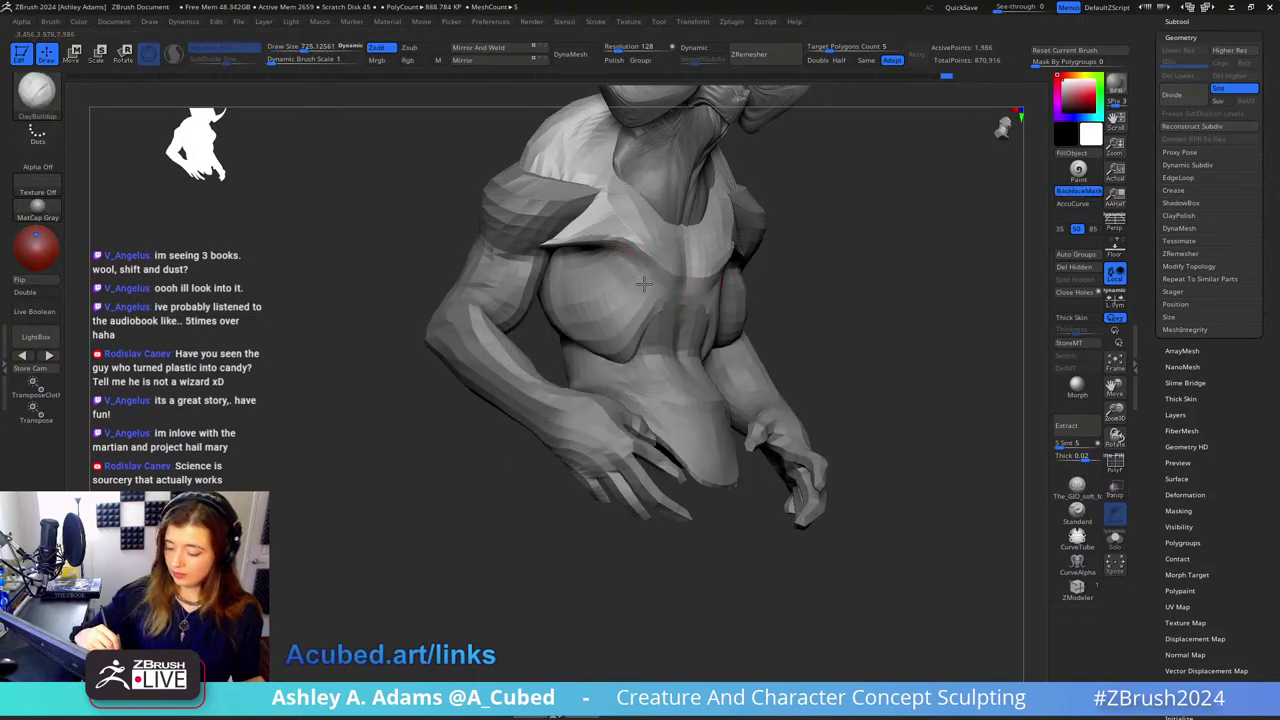
# Step: Carve the creases beneath the pectoral and along the side of the ribcage with DamStandard at a draw size of about 725
pyautogui.press('b')
pyautogui.press('d')
pyautogui.press('s')
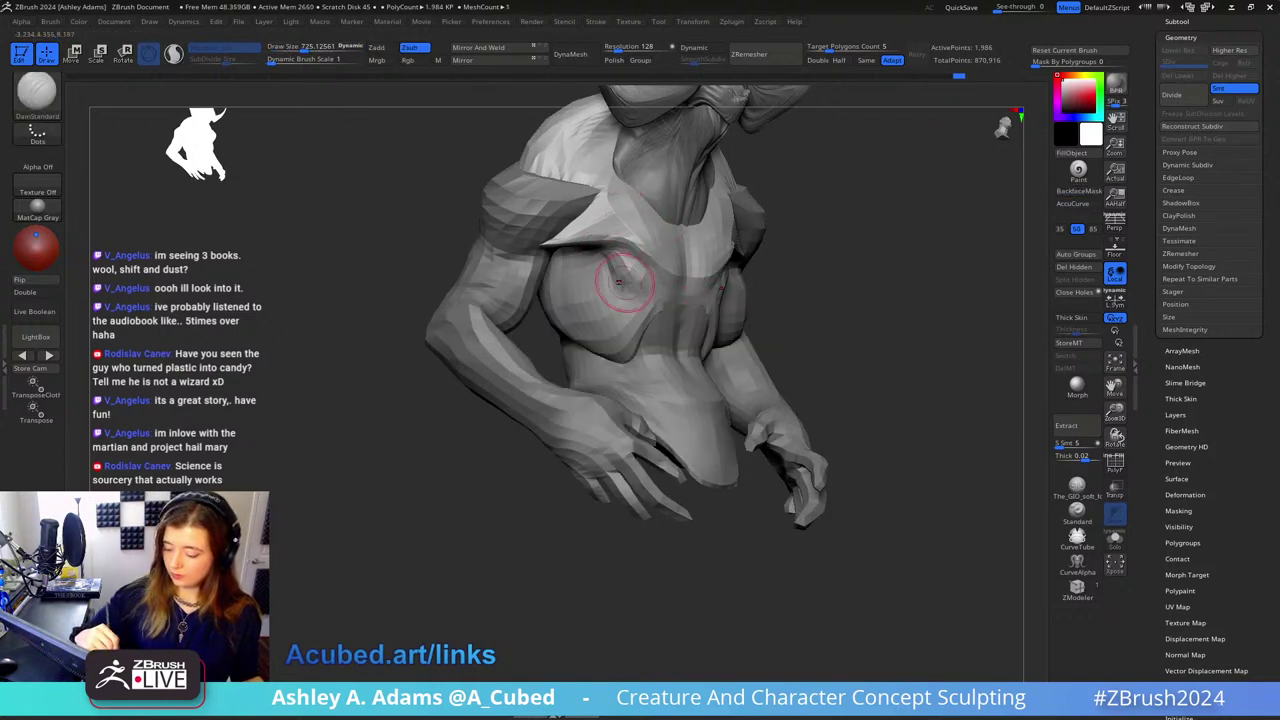
pyautogui.moveTo(620, 282)
pyautogui.mouseDown(button='right')
pyautogui.moveTo(680, 262)
pyautogui.moveTo(772, 300)
pyautogui.mouseUp(button='right')
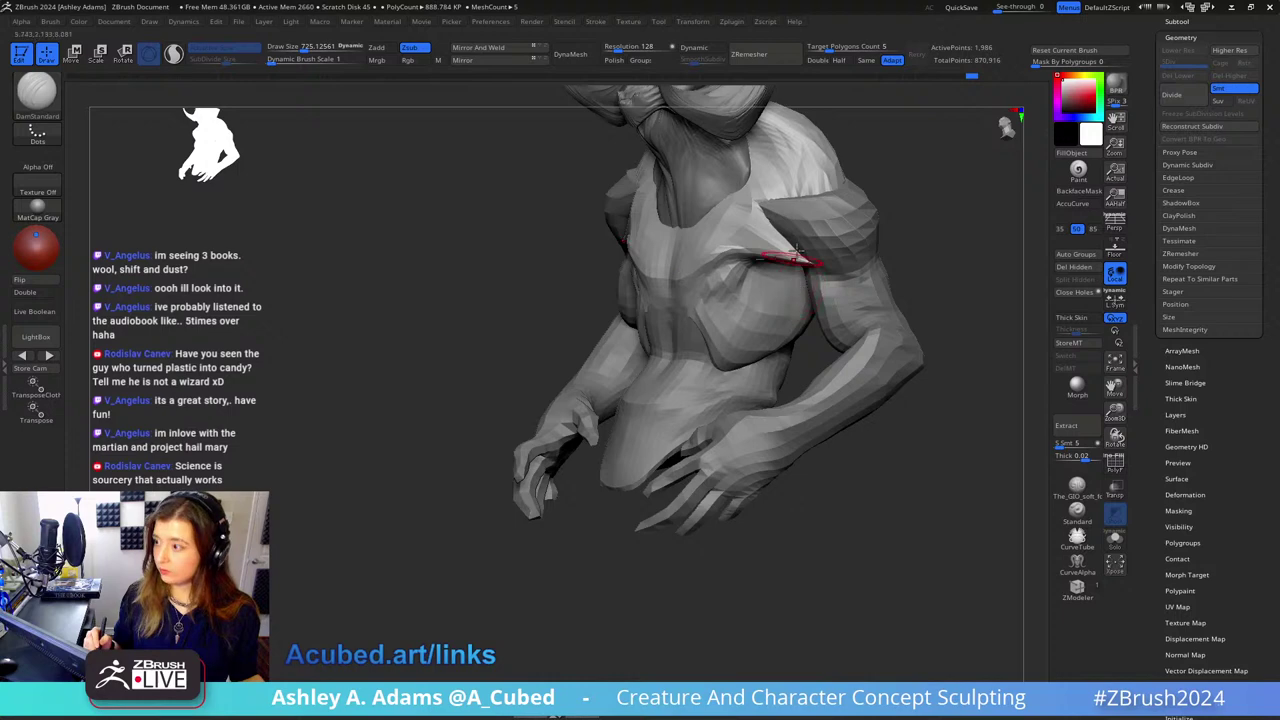
pyautogui.moveTo(797, 257); pyautogui.dragTo(772, 206, button='right')
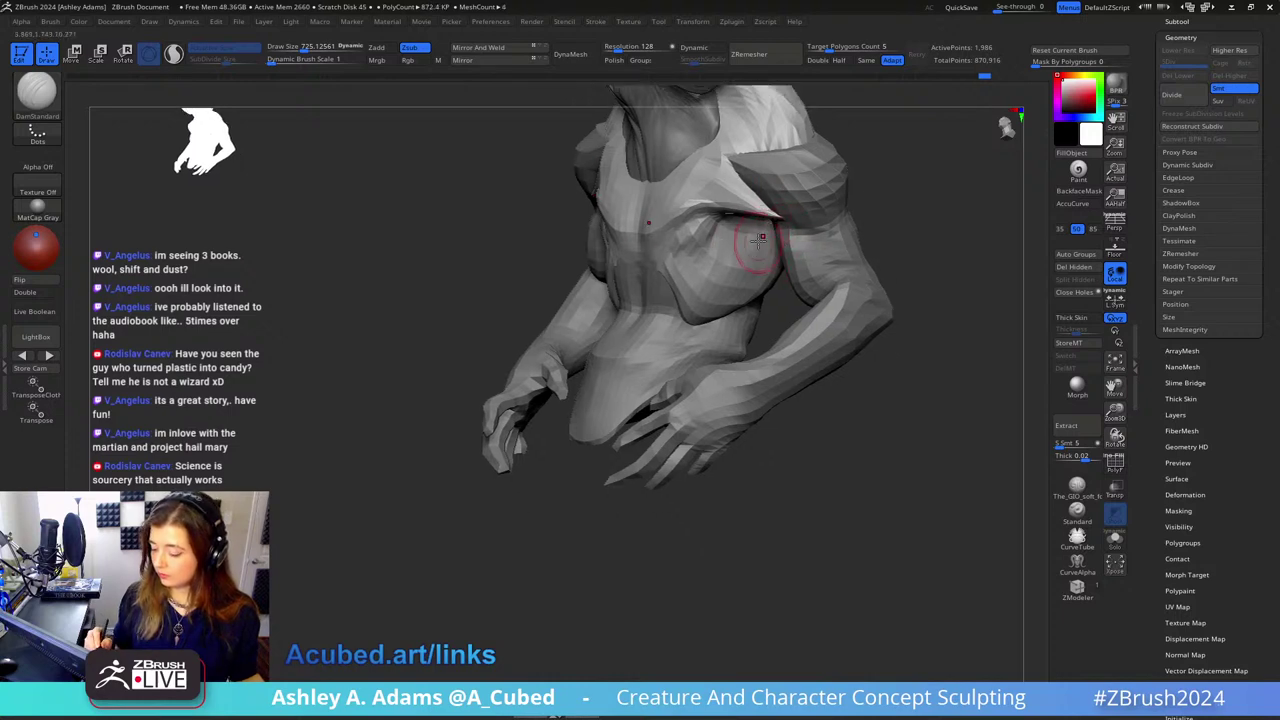
pyautogui.click(756, 244)
# Step: Select the arms and adjust their overall silhouette with SnakeHook at a draw size of about 4634
pyautogui.moveTo(743, 357)
pyautogui.keyDown('shift'); pyautogui.mouseDown(button='right')
pyautogui.moveTo(786, 294)
pyautogui.moveTo(891, 265)
pyautogui.mouseUp(button='right'); pyautogui.keyUp('shift')
pyautogui.press('alt')
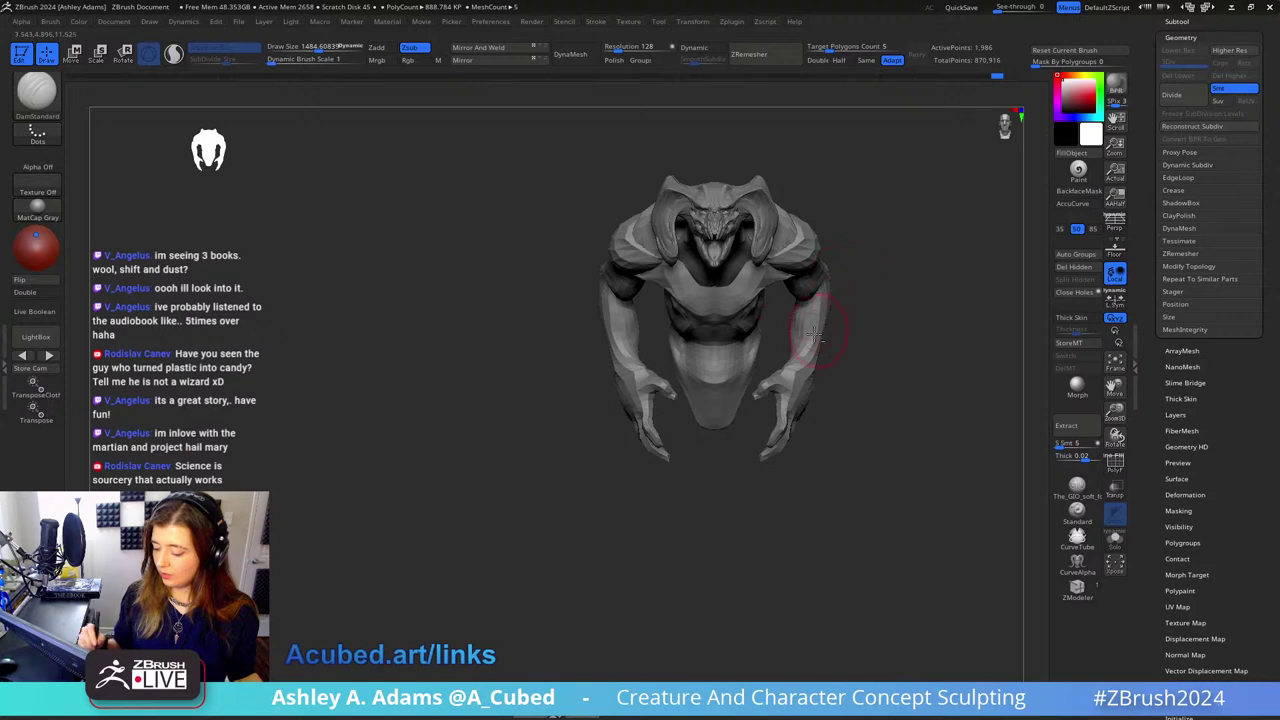
pyautogui.keyDown('alt'); pyautogui.click(814, 334); pyautogui.keyUp('alt')
pyautogui.press('space')
pyautogui.moveTo(814, 334)
pyautogui.mouseDown()
pyautogui.moveTo(836, 334)
pyautogui.moveTo(848, 295)
pyautogui.moveTo(822, 380)
pyautogui.mouseUp()
pyautogui.press('b')
pyautogui.press('s')
pyautogui.press('h')
pyautogui.press('space')
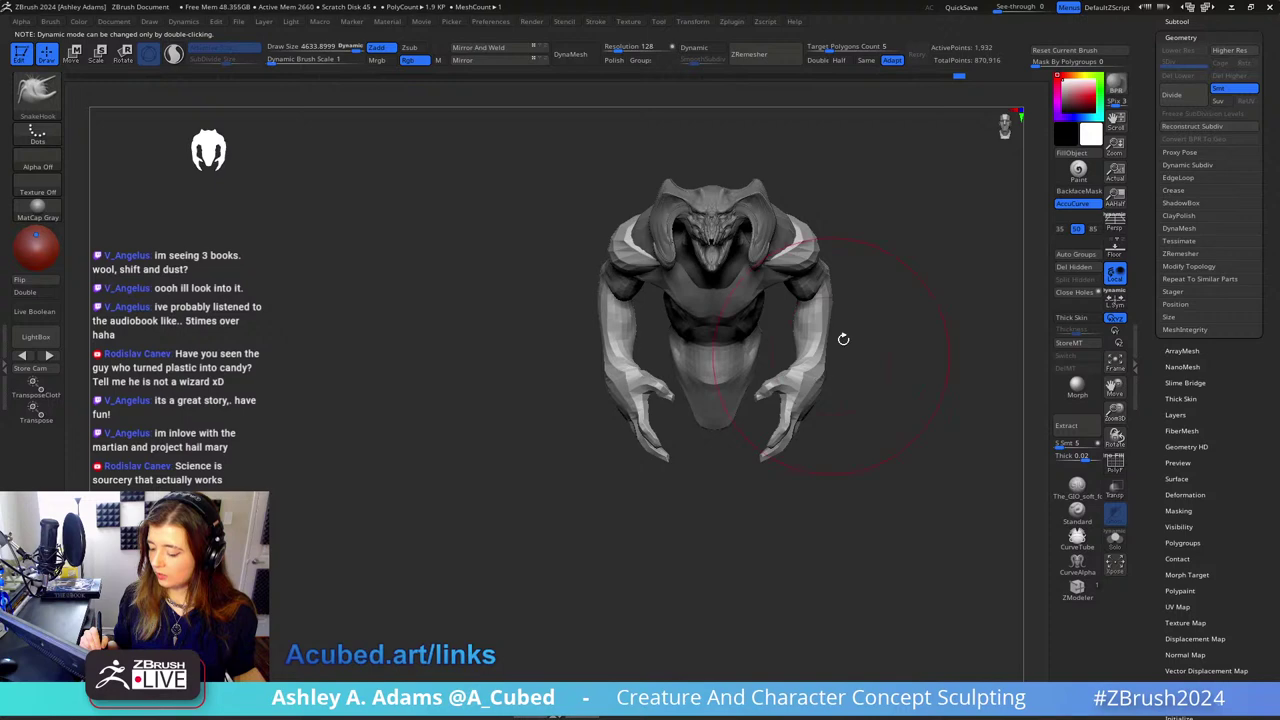
pyautogui.moveTo(840, 337)
pyautogui.mouseDown()
pyautogui.moveTo(858, 331)
pyautogui.moveTo(840, 356)
pyautogui.moveTo(771, 240)
pyautogui.moveTo(771, 289)
pyautogui.moveTo(750, 288)
pyautogui.moveTo(750, 254)
pyautogui.moveTo(733, 254)
pyautogui.mouseUp()
# Step: Reduce the SnakeHook draw size to about 1365 and refine the shape of the arms and hands
pyautogui.press('space')
pyautogui.press('space')
pyautogui.press('space')
pyautogui.moveTo(751, 237); pyautogui.dragTo(740, 250, button='right')
pyautogui.press('space')
pyautogui.moveTo(737, 254)
pyautogui.mouseDown()
pyautogui.moveTo(769, 253)
pyautogui.moveTo(743, 237)
pyautogui.moveTo(749, 224)
pyautogui.mouseUp()
pyautogui.moveTo(749, 224)
pyautogui.mouseDown(button='right')
pyautogui.moveTo(791, 239)
pyautogui.moveTo(745, 300)
pyautogui.mouseUp(button='right')
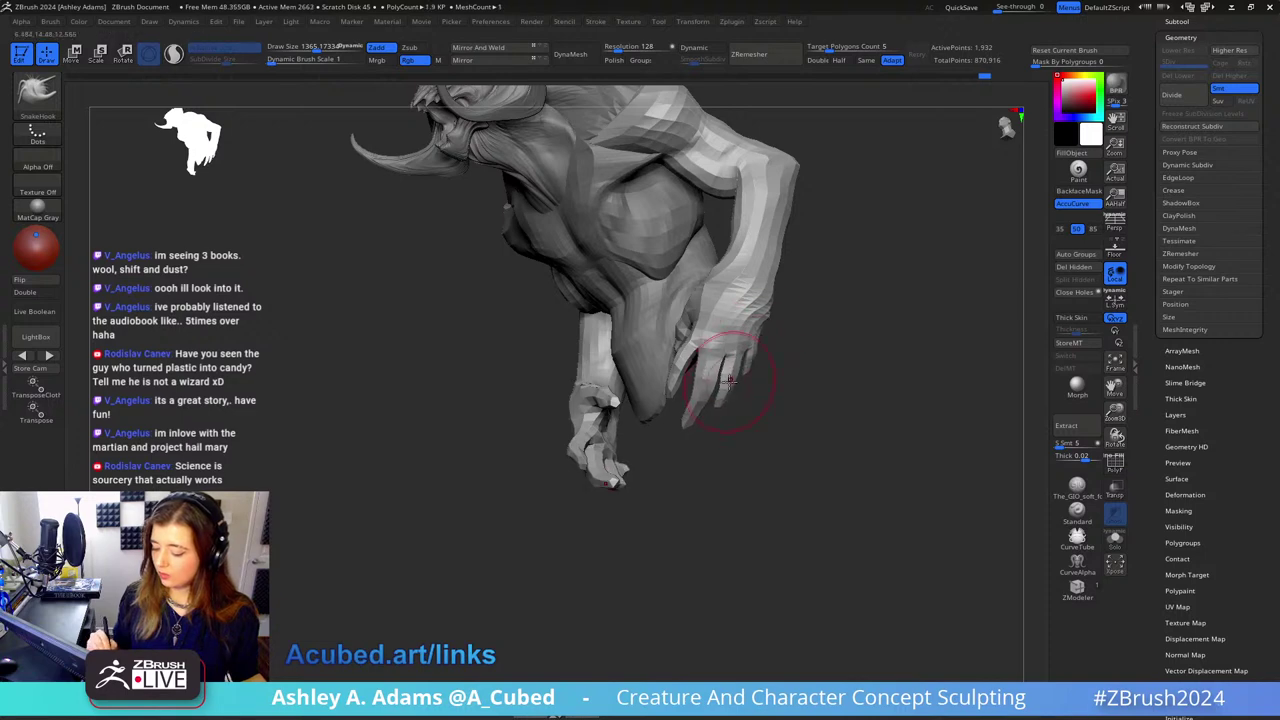
pyautogui.moveTo(728, 380); pyautogui.dragTo(785, 387, button='right')
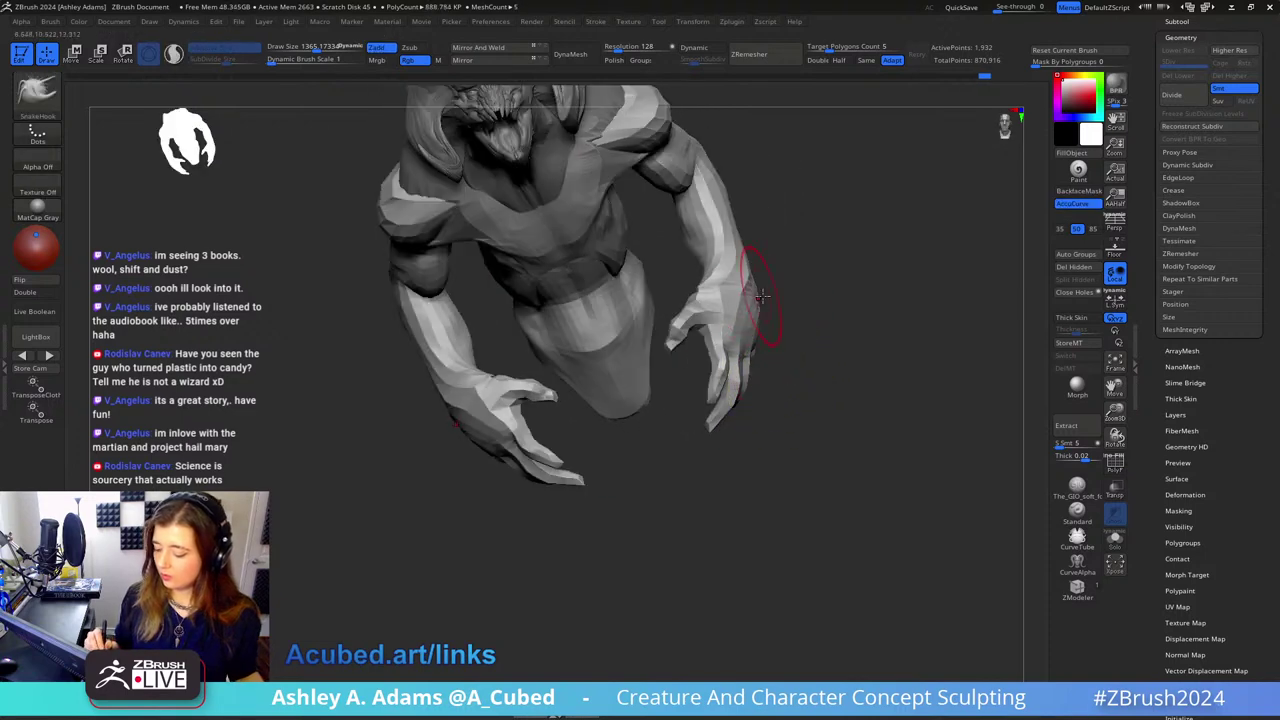
# Step: Reshape the inner contour of the forearm and elbow with SnakeHook at a draw size of about 1365
pyautogui.moveTo(760, 294)
pyautogui.keyDown('ctrl'); pyautogui.mouseDown(button='right')
pyautogui.moveTo(777, 280)
pyautogui.moveTo(759, 311)
pyautogui.moveTo(794, 323)
pyautogui.mouseUp(button='right'); pyautogui.keyUp('ctrl')
pyautogui.keyDown('alt'); pyautogui.moveTo(711, 277); pyautogui.dragTo(878, 363, button='right'); pyautogui.keyUp('alt')
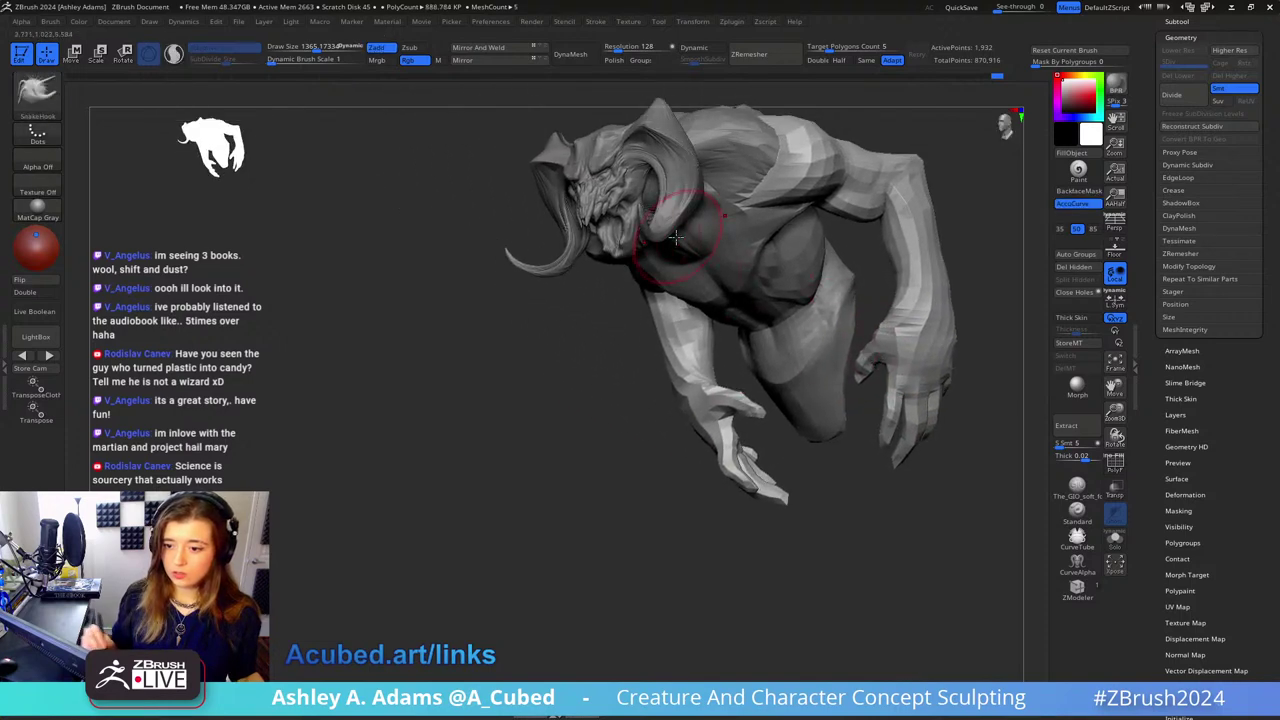
pyautogui.keyDown('ctrl'); pyautogui.moveTo(697, 254); pyautogui.dragTo(721, 357, button='right'); pyautogui.keyUp('ctrl')
pyautogui.moveTo(706, 346); pyautogui.dragTo(704, 303)
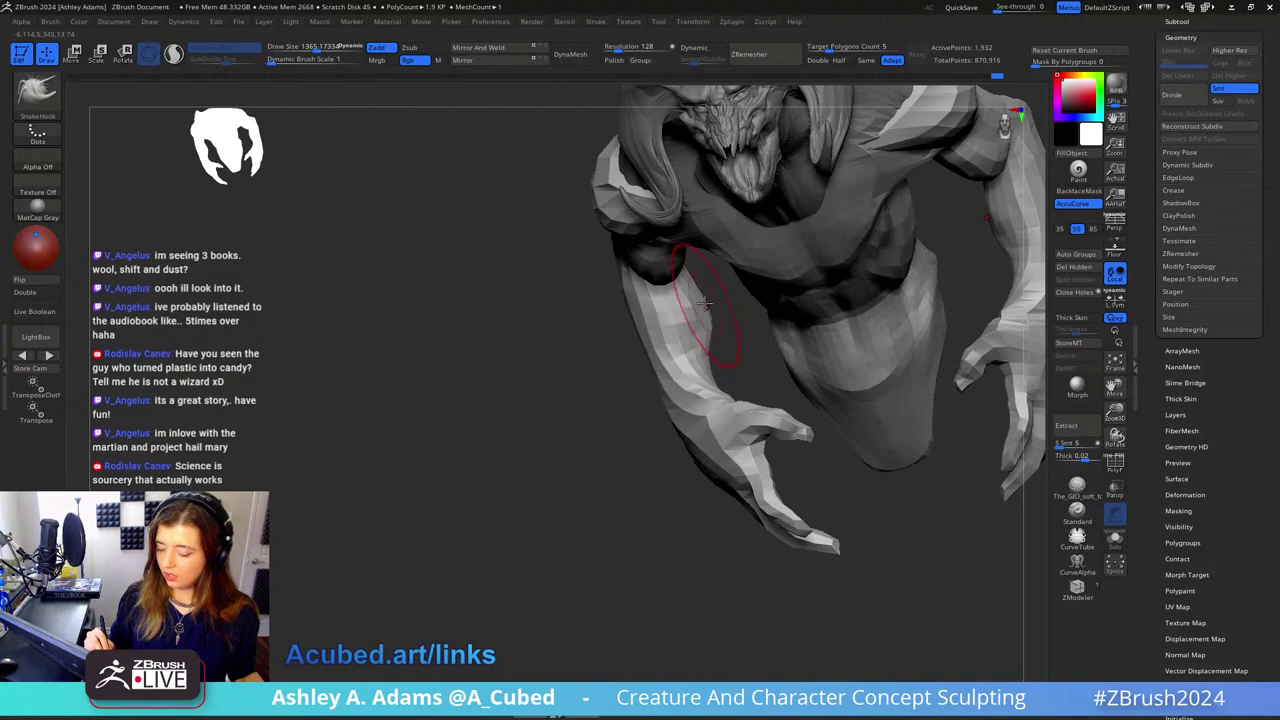
pyautogui.moveTo(695, 275); pyautogui.dragTo(763, 295, button='right')
pyautogui.moveTo(708, 255); pyautogui.dragTo(704, 230)
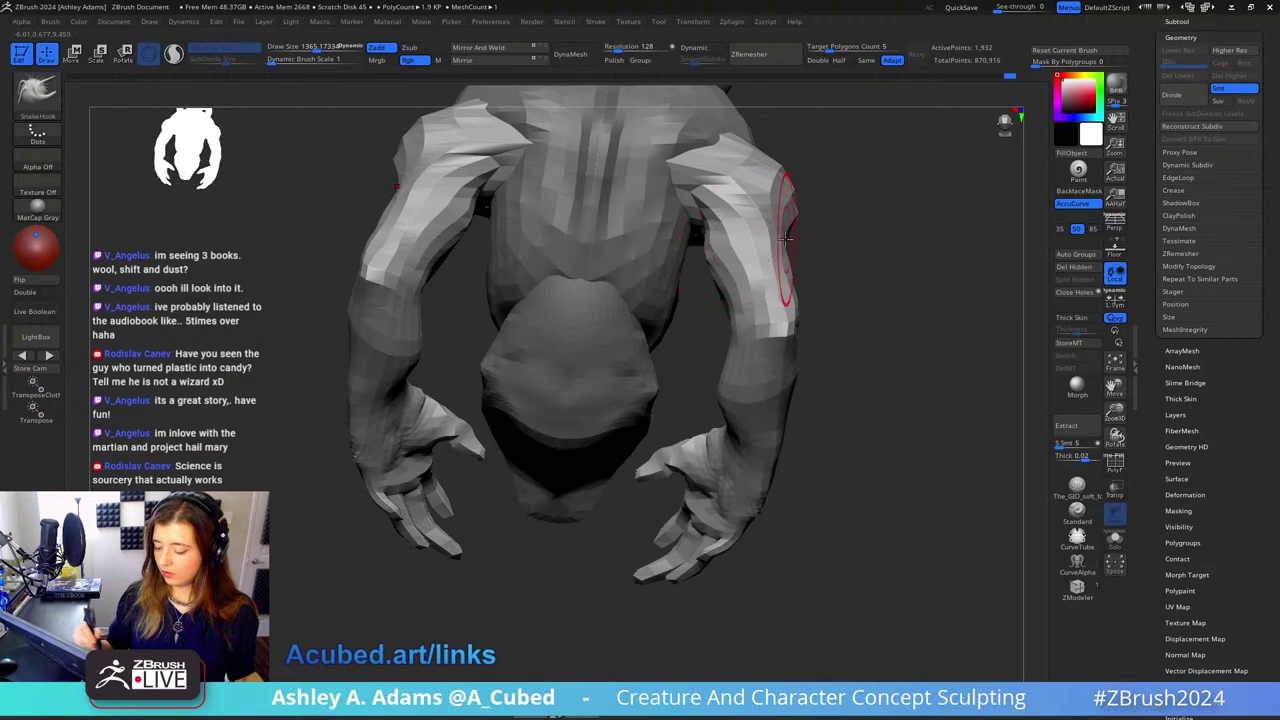
# Step: Reshape the outer contour of the arms above the elbows from behind with SnakeHook
pyautogui.moveTo(783, 222); pyautogui.dragTo(794, 264)
pyautogui.moveTo(792, 262)
pyautogui.mouseDown(button='right')
pyautogui.moveTo(788, 283)
pyautogui.moveTo(794, 208)
pyautogui.moveTo(840, 243)
pyautogui.moveTo(829, 195)
pyautogui.mouseUp(button='right')
pyautogui.moveTo(799, 241); pyautogui.dragTo(818, 287, button='right')
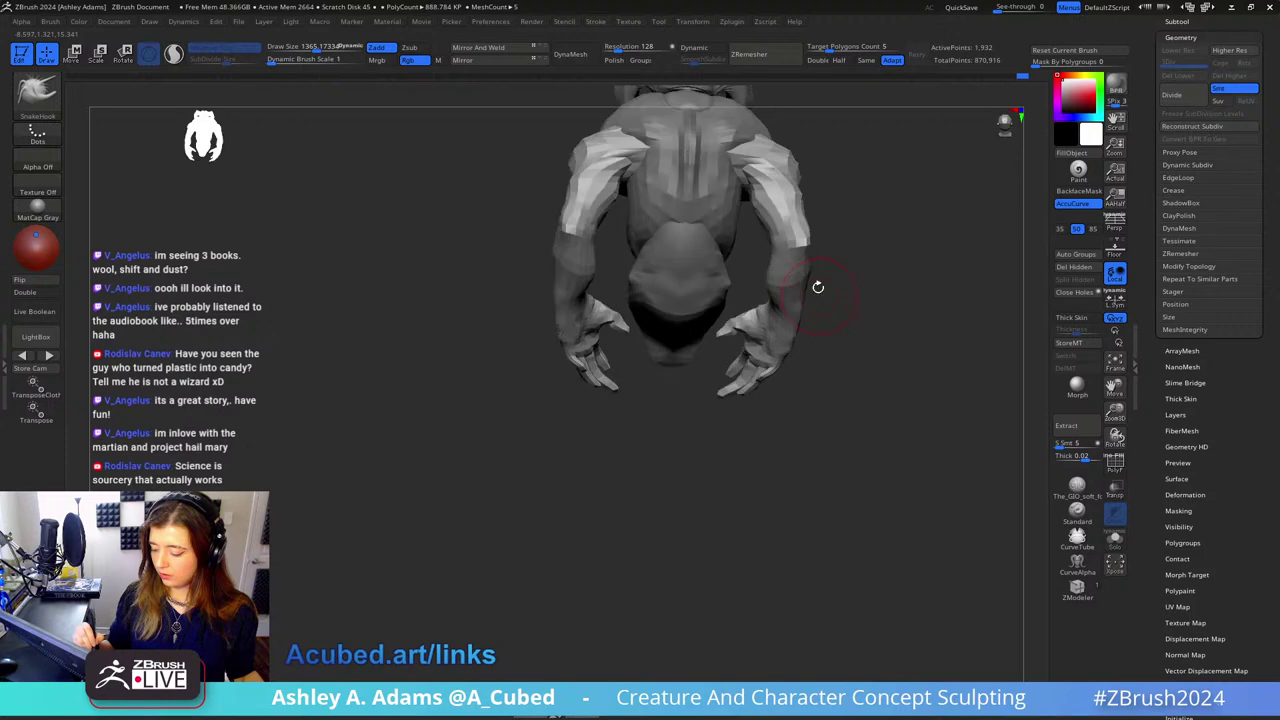
pyautogui.moveTo(805, 220)
pyautogui.mouseDown(button='right')
pyautogui.moveTo(816, 258)
pyautogui.moveTo(814, 236)
pyautogui.moveTo(826, 238)
pyautogui.moveTo(834, 300)
pyautogui.moveTo(808, 251)
pyautogui.moveTo(862, 296)
pyautogui.moveTo(868, 335)
pyautogui.moveTo(811, 392)
pyautogui.moveTo(877, 314)
pyautogui.moveTo(796, 275)
pyautogui.mouseUp(button='right')
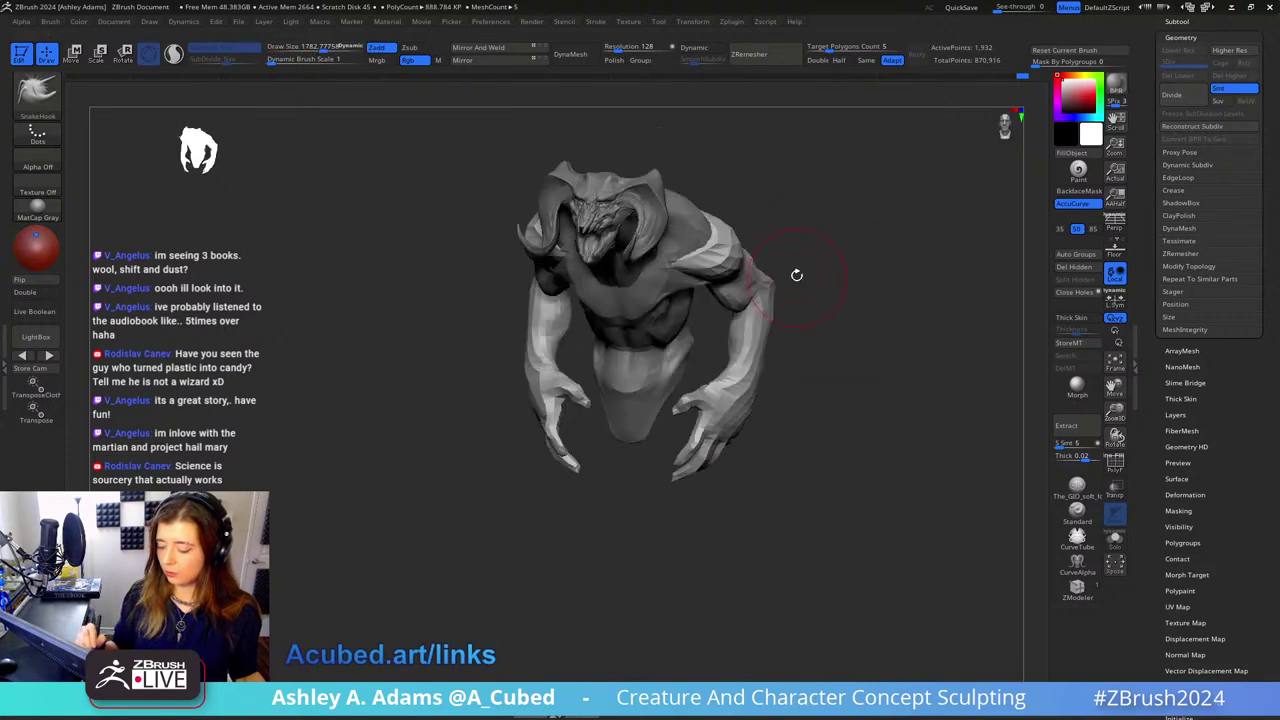
# Step: Refine the shoulders and upper arms with SnakeHook and Inflat, bringing the draw size to about 1106
pyautogui.press('space')
pyautogui.moveTo(737, 251); pyautogui.dragTo(712, 251)
pyautogui.moveTo(712, 230)
pyautogui.mouseDown(button='right')
pyautogui.moveTo(706, 272)
pyautogui.moveTo(750, 197)
pyautogui.moveTo(771, 251)
pyautogui.moveTo(749, 229)
pyautogui.moveTo(731, 292)
pyautogui.moveTo(760, 248)
pyautogui.moveTo(775, 290)
pyautogui.moveTo(813, 293)
pyautogui.moveTo(844, 271)
pyautogui.moveTo(892, 300)
pyautogui.moveTo(815, 275)
pyautogui.moveTo(826, 284)
pyautogui.mouseUp(button='right')
pyautogui.press('b')
pyautogui.press('i')
pyautogui.press('n')
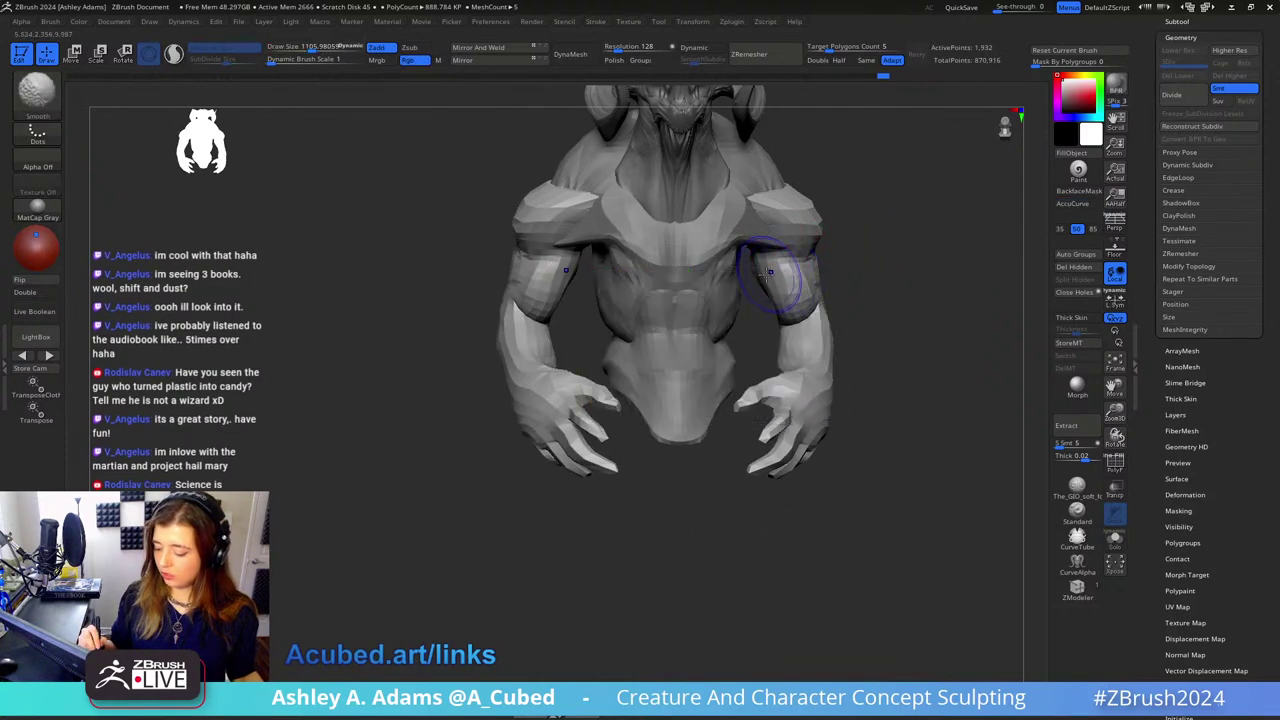
pyautogui.press('b')
pyautogui.press('s')
pyautogui.press('h')
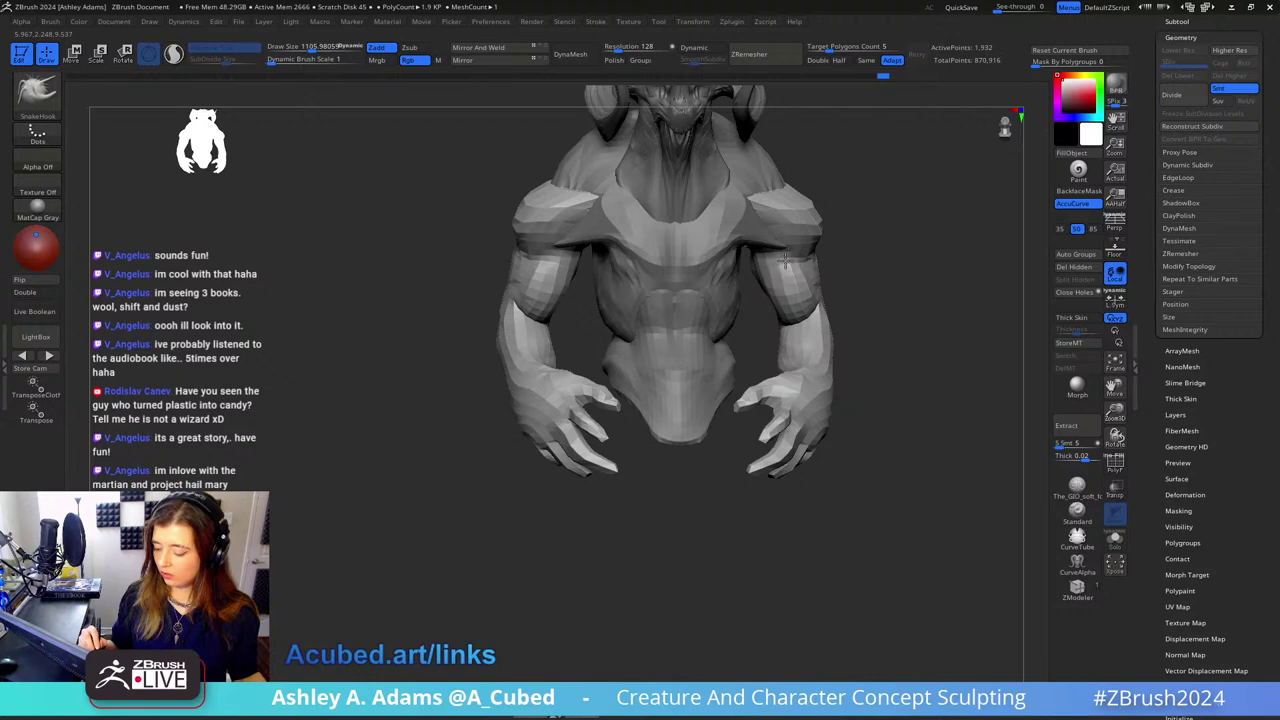
# Step: Select the head and reshape its curved horns with SnakeHook, starting at a draw size of about 1919
pyautogui.moveTo(786, 260)
pyautogui.mouseDown(button='right')
pyautogui.moveTo(814, 214)
pyautogui.moveTo(805, 305)
pyautogui.moveTo(845, 210)
pyautogui.mouseUp(button='right')
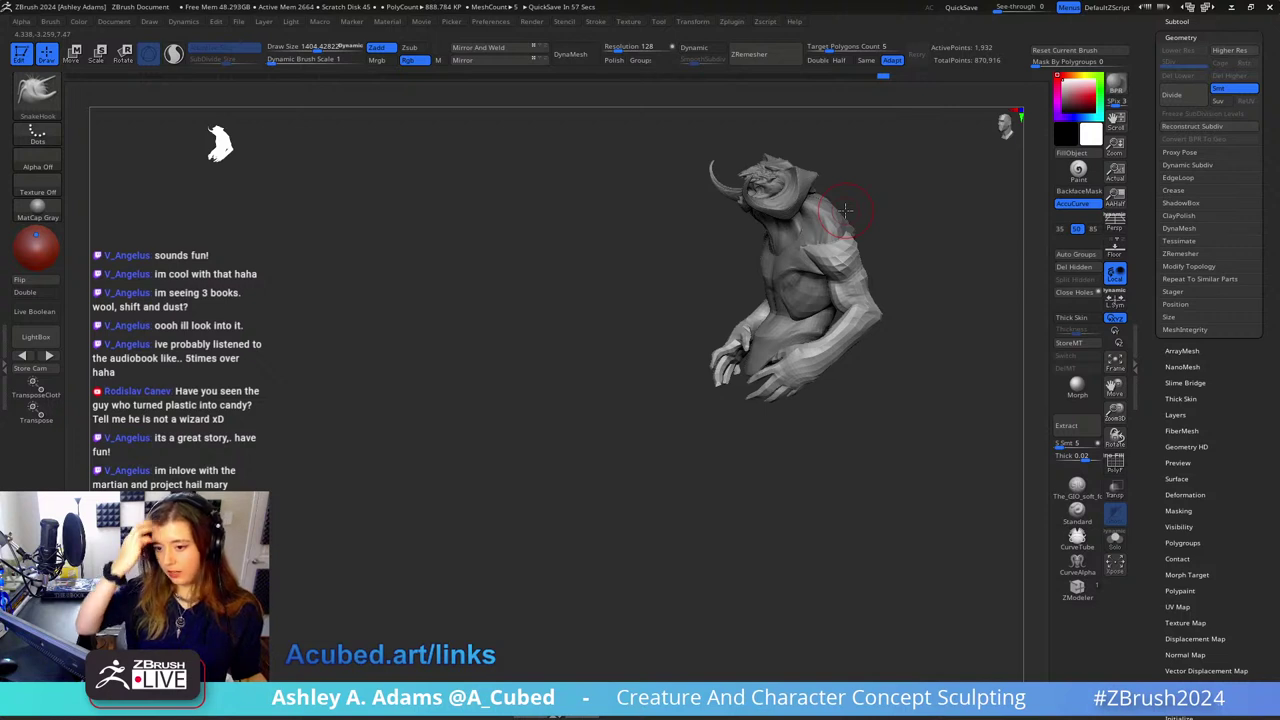
pyautogui.moveTo(792, 212); pyautogui.dragTo(814, 212, button='right')
pyautogui.keyDown('ctrl'); pyautogui.moveTo(814, 212); pyautogui.dragTo(814, 263, button='right'); pyautogui.keyUp('ctrl')
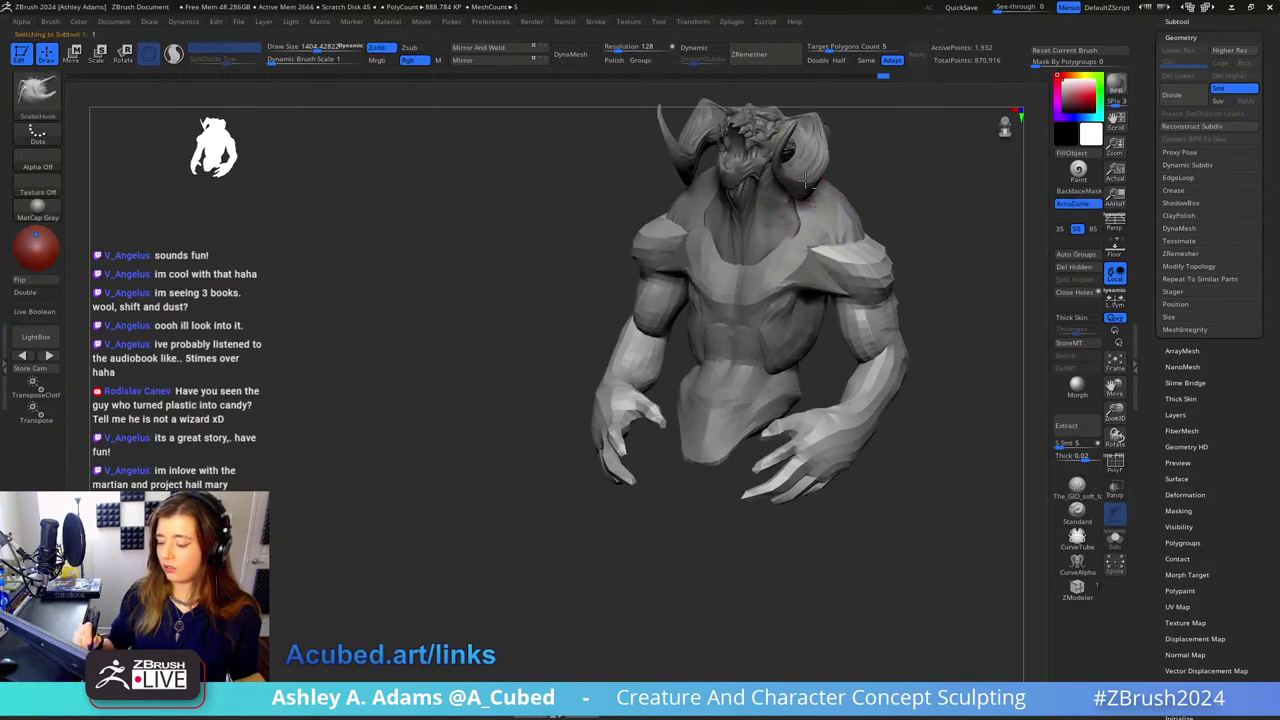
pyautogui.keyDown('alt'); pyautogui.click(822, 152); pyautogui.keyUp('alt')
pyautogui.rightClick(828, 150)
pyautogui.keyDown('alt'); pyautogui.moveTo(828, 150); pyautogui.dragTo(687, 197, button='right'); pyautogui.keyUp('alt')
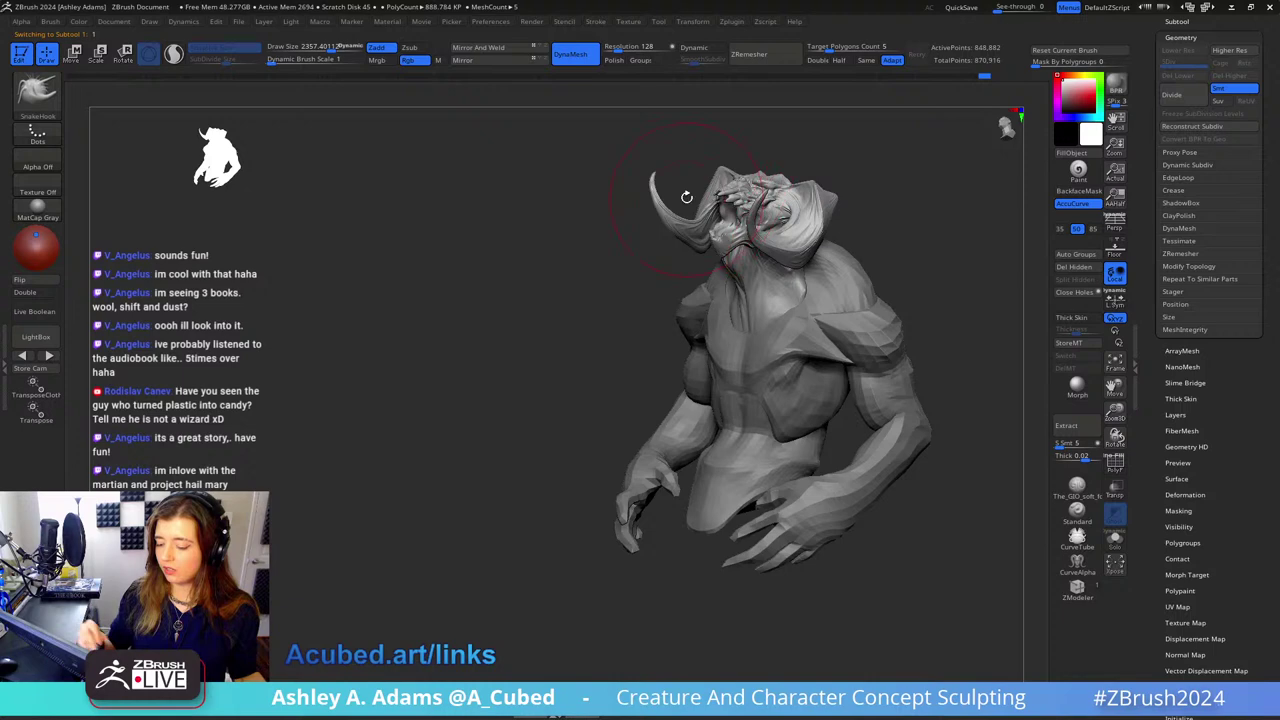
pyautogui.press('space')
pyautogui.click(687, 240)
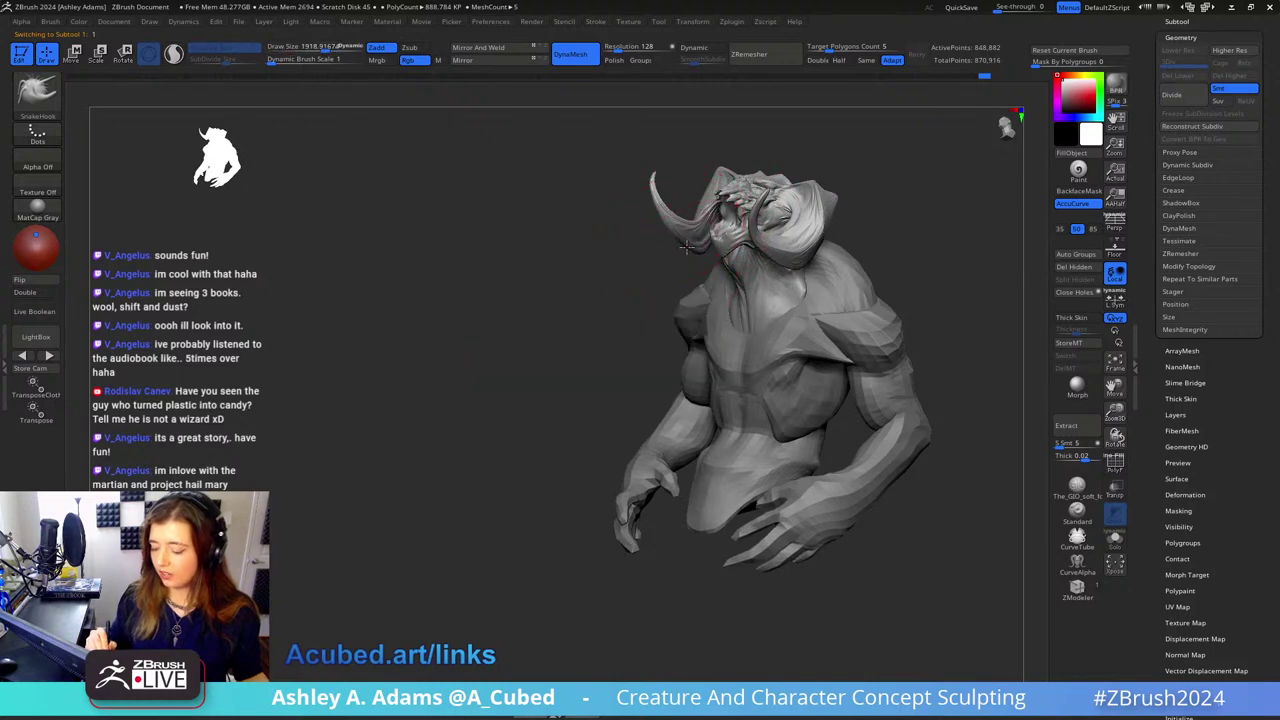
pyautogui.moveTo(686, 246)
pyautogui.mouseDown(button='right')
pyautogui.moveTo(764, 258)
pyautogui.moveTo(735, 238)
pyautogui.moveTo(770, 243)
pyautogui.moveTo(769, 194)
pyautogui.moveTo(817, 253)
pyautogui.moveTo(835, 230)
pyautogui.moveTo(826, 191)
pyautogui.mouseUp(button='right')
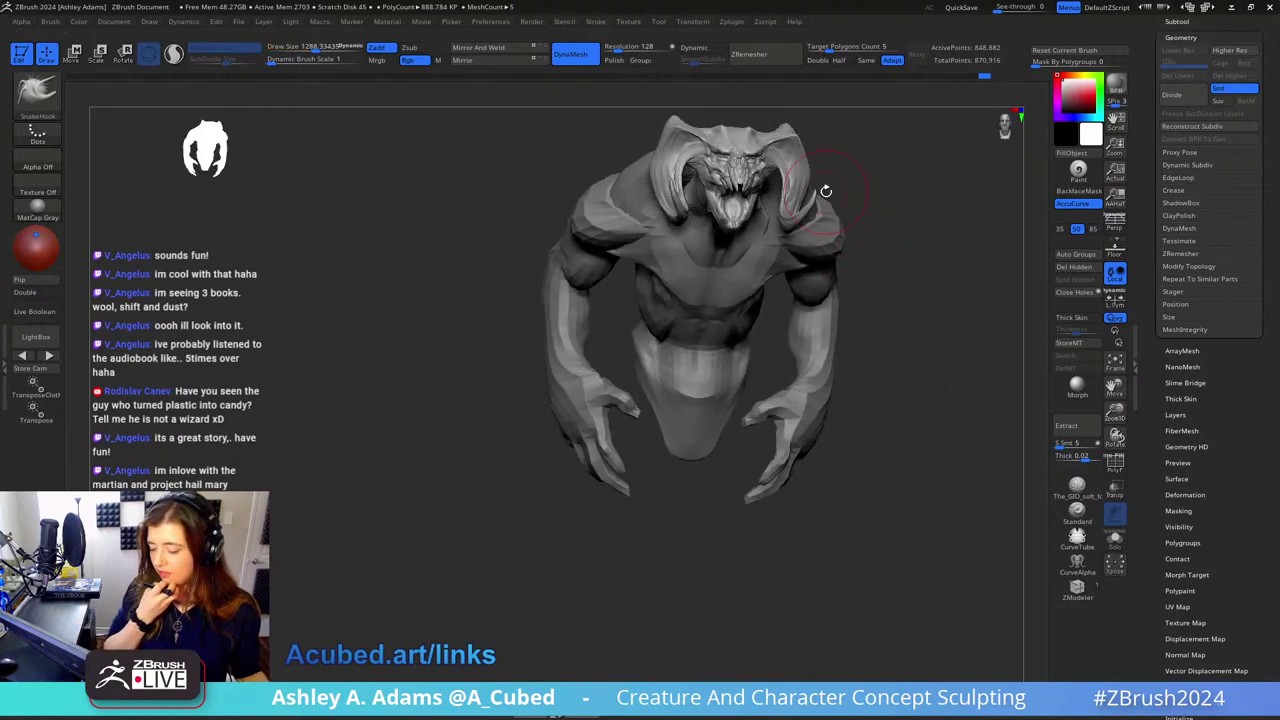
# Step: Select the torso and refine its chest and sides with SnakeHook at a draw size of about 1783
pyautogui.keyDown('alt'); pyautogui.click(754, 282); pyautogui.keyUp('alt')
pyautogui.moveTo(754, 282); pyautogui.dragTo(757, 246, button='right')
pyautogui.rightClick(797, 290)
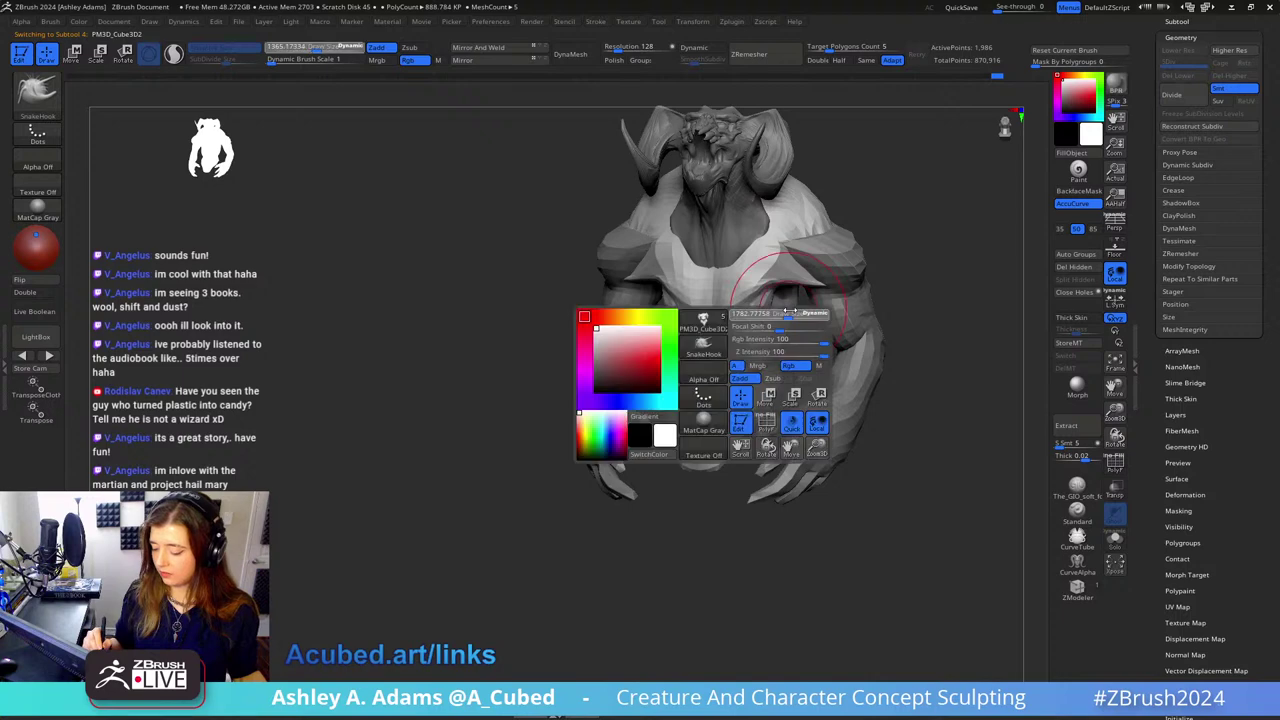
pyautogui.keyDown('shift'); pyautogui.moveTo(797, 290); pyautogui.dragTo(788, 361, button='right'); pyautogui.keyUp('shift')
# Step: Select the abdomen and reshape its upper sides under the ribcage with SnakeHook at a draw size of about 1919
pyautogui.keyDown('alt'); pyautogui.click(771, 404); pyautogui.keyUp('alt')
pyautogui.keyDown('alt'); pyautogui.moveTo(771, 404); pyautogui.dragTo(750, 332, button='right'); pyautogui.keyUp('alt')
pyautogui.moveTo(890, 303)
pyautogui.keyDown('alt'); pyautogui.mouseDown(button='right')
pyautogui.moveTo(863, 303)
pyautogui.moveTo(815, 270)
pyautogui.mouseUp(button='right'); pyautogui.keyUp('alt')
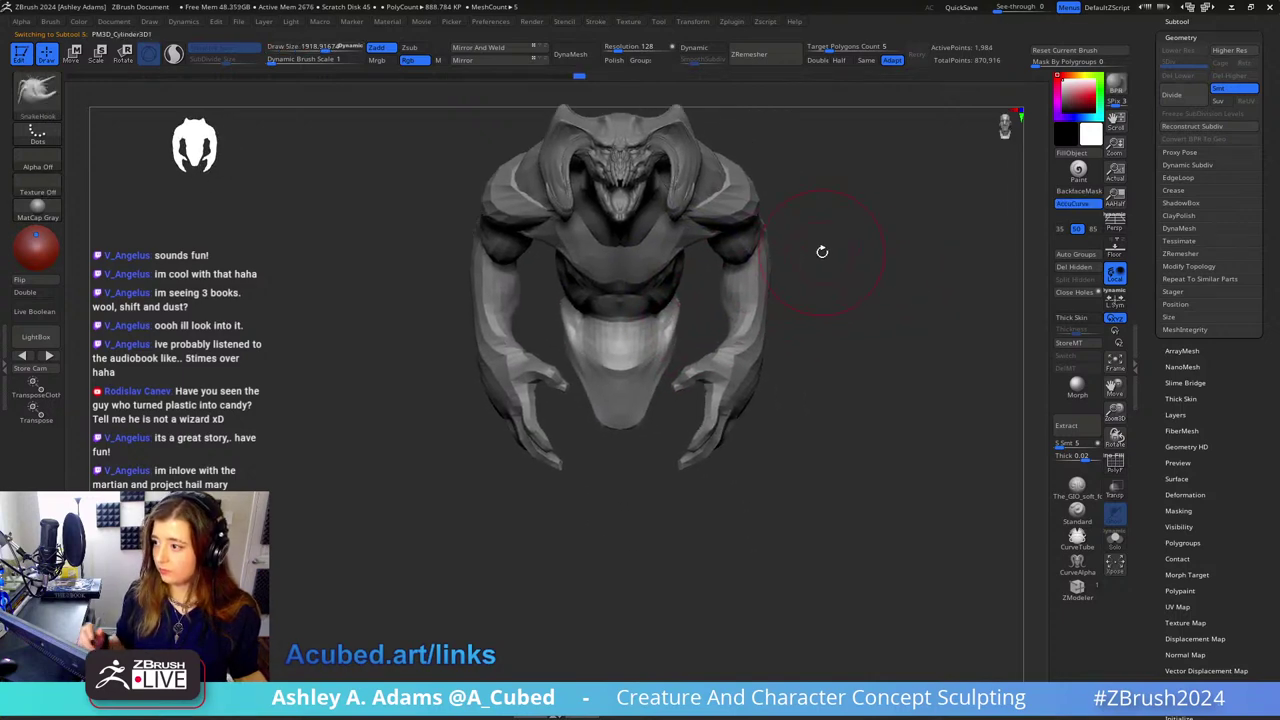
# Step: Show the subtool list and select the head, viewing the creature's posture from the front and side
pyautogui.click(1180, 22)
pyautogui.moveTo(843, 319)
pyautogui.keyDown('ctrl'); pyautogui.mouseDown(button='right')
pyautogui.moveTo(804, 281)
pyautogui.moveTo(766, 286)
pyautogui.moveTo(780, 289)
pyautogui.mouseUp(button='right'); pyautogui.keyUp('ctrl')
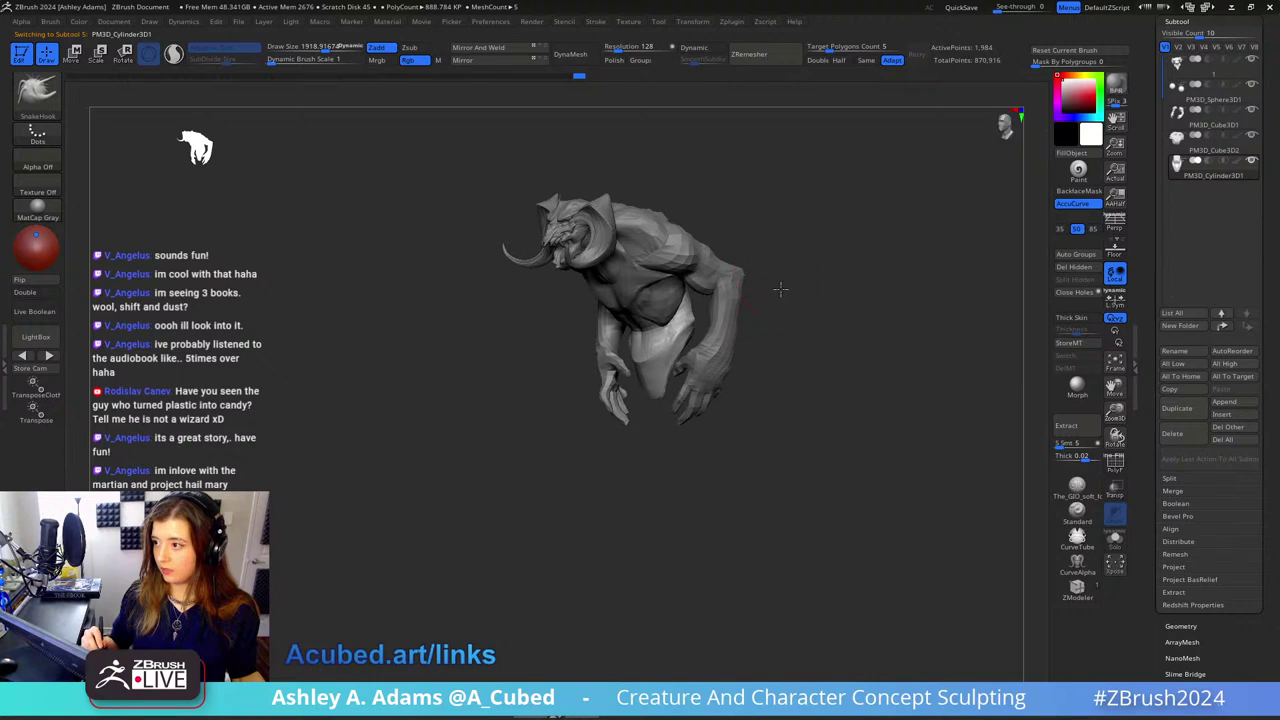
pyautogui.keyDown('alt'); pyautogui.moveTo(783, 223); pyautogui.dragTo(803, 297, button='right'); pyautogui.keyUp('alt')
pyautogui.rightClick(803, 297)
pyautogui.moveTo(803, 297); pyautogui.dragTo(788, 297)
pyautogui.moveTo(746, 236)
pyautogui.keyDown('ctrl'); pyautogui.mouseDown(button='right')
pyautogui.moveTo(734, 301)
pyautogui.moveTo(779, 270)
pyautogui.moveTo(769, 276)
pyautogui.mouseUp(button='right'); pyautogui.keyUp('ctrl')
pyautogui.keyDown('alt'); pyautogui.click(515, 223); pyautogui.keyUp('alt')
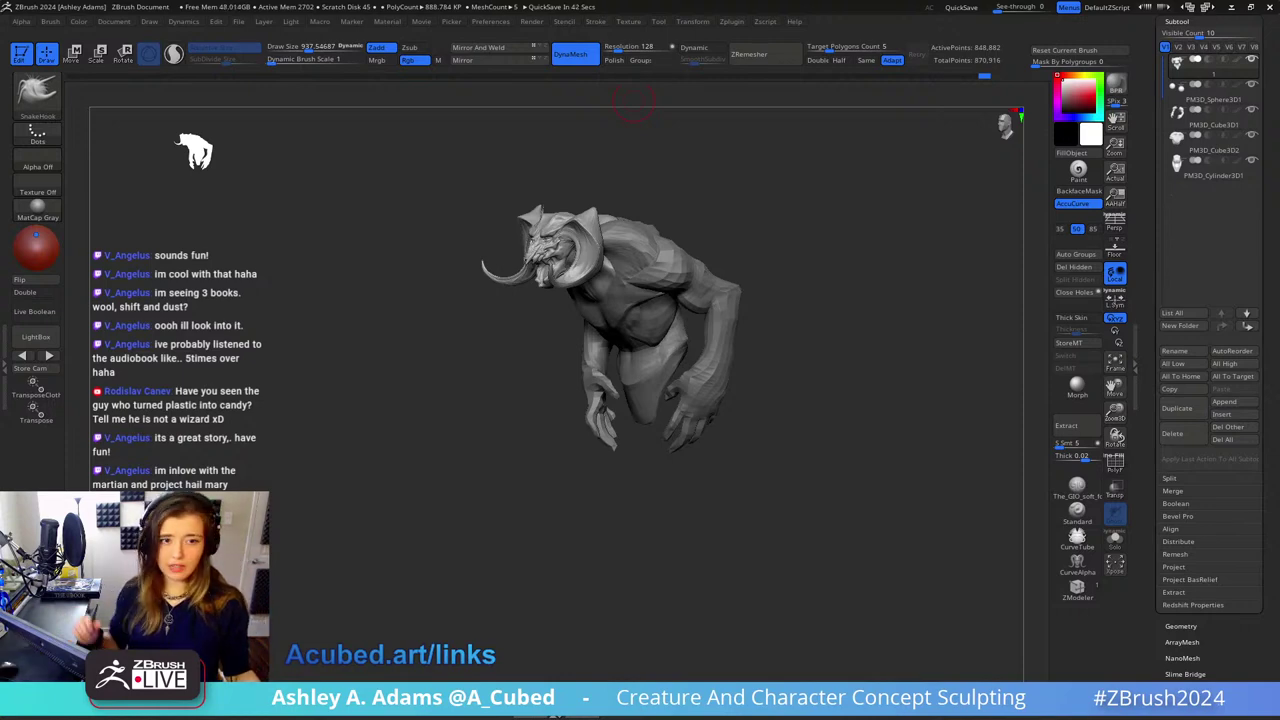
pyautogui.moveTo(783, 269); pyautogui.dragTo(725, 291, button='right')
pyautogui.moveTo(724, 291)
pyautogui.mouseDown()
pyautogui.moveTo(808, 234)
pyautogui.moveTo(740, 249)
pyautogui.moveTo(751, 250)
pyautogui.mouseUp()
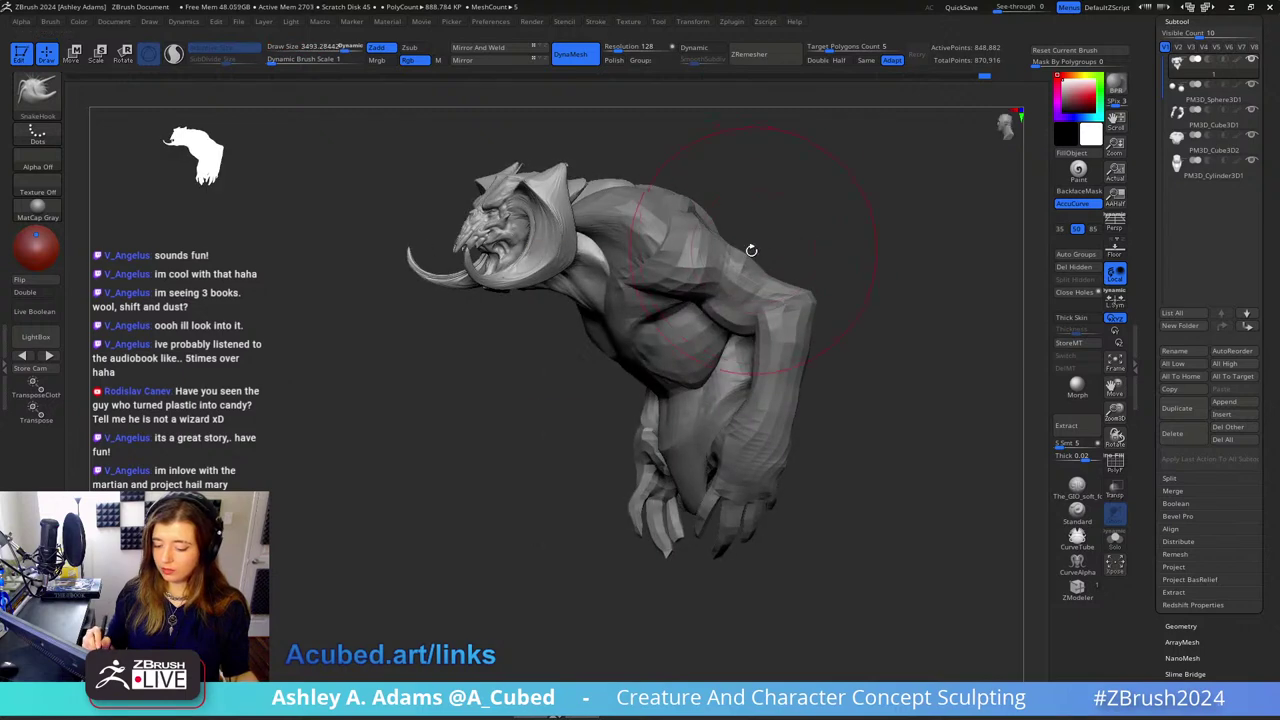
pyautogui.moveTo(480, 350); pyautogui.dragTo(646, 304)
# Step: Select the torso, reset the gizmo's orientation, enable transforming all selected subtools and adjust the form with the gizmo
pyautogui.keyDown('alt'); pyautogui.click(617, 254); pyautogui.keyUp('alt')
pyautogui.press('w')
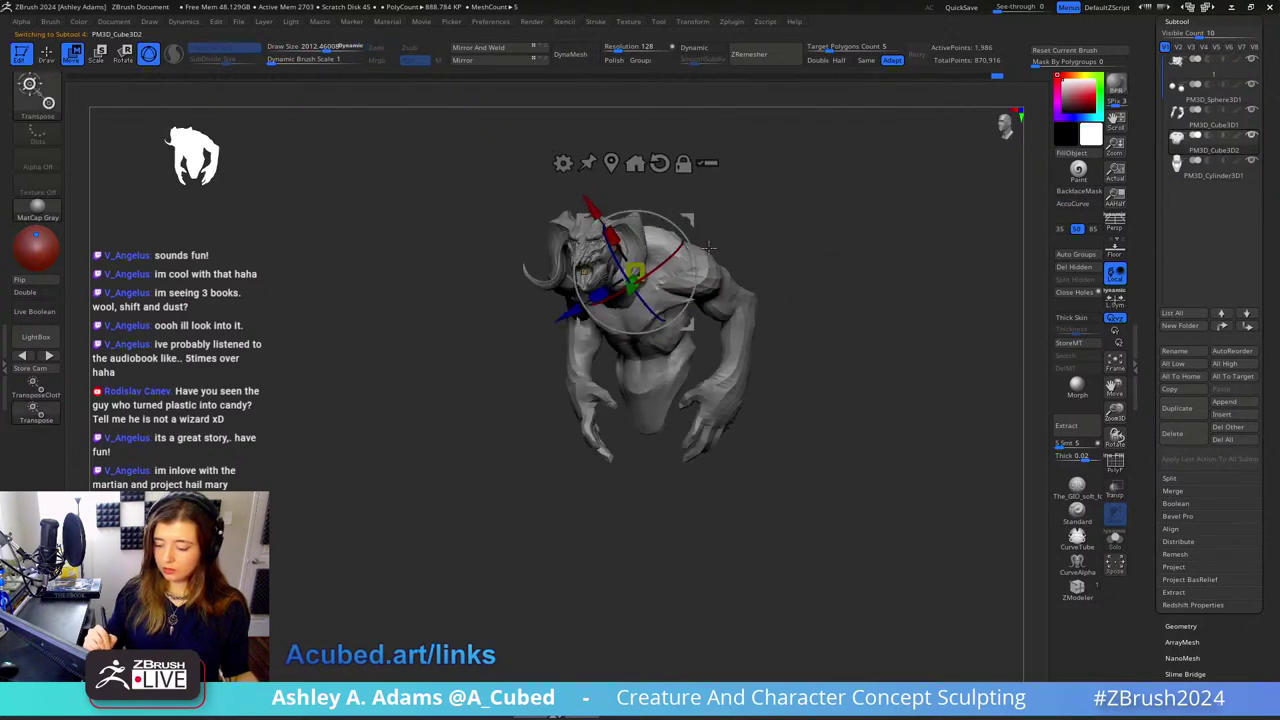
pyautogui.click(662, 160)
pyautogui.click(713, 163)
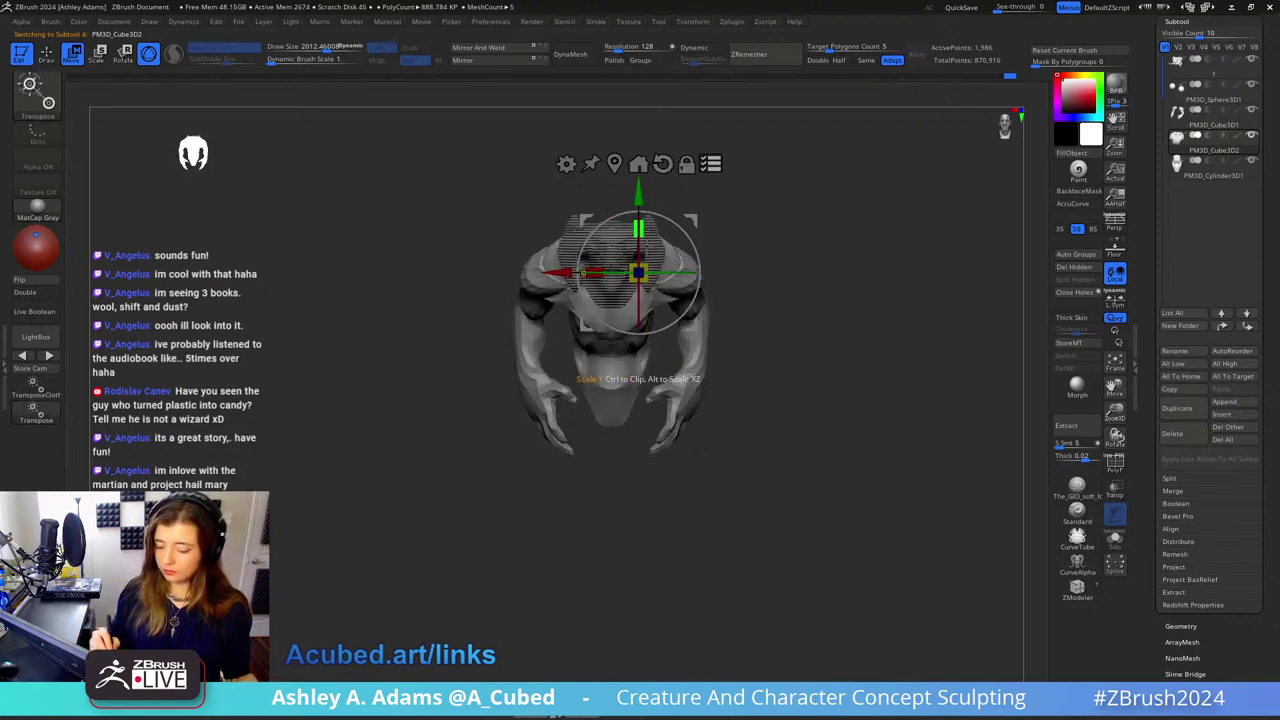
pyautogui.moveTo(638, 272); pyautogui.dragTo(645, 370)
pyautogui.press('q')
pyautogui.moveTo(777, 226)
pyautogui.mouseDown(button='right')
pyautogui.moveTo(731, 211)
pyautogui.moveTo(787, 222)
pyautogui.mouseUp(button='right')
pyautogui.moveTo(787, 222); pyautogui.dragTo(771, 191)
pyautogui.press('w')
pyautogui.moveTo(695, 216)
pyautogui.mouseDown()
pyautogui.moveTo(704, 198)
pyautogui.moveTo(712, 240)
pyautogui.moveTo(710, 198)
pyautogui.moveTo(865, 240)
pyautogui.mouseUp()
# Step: Select the arms, shift them slightly backward and rotate them back from the torso with the gizmo
pyautogui.press('q')
pyautogui.keyDown('alt'); pyautogui.click(713, 262); pyautogui.keyUp('alt')
pyautogui.press('w')
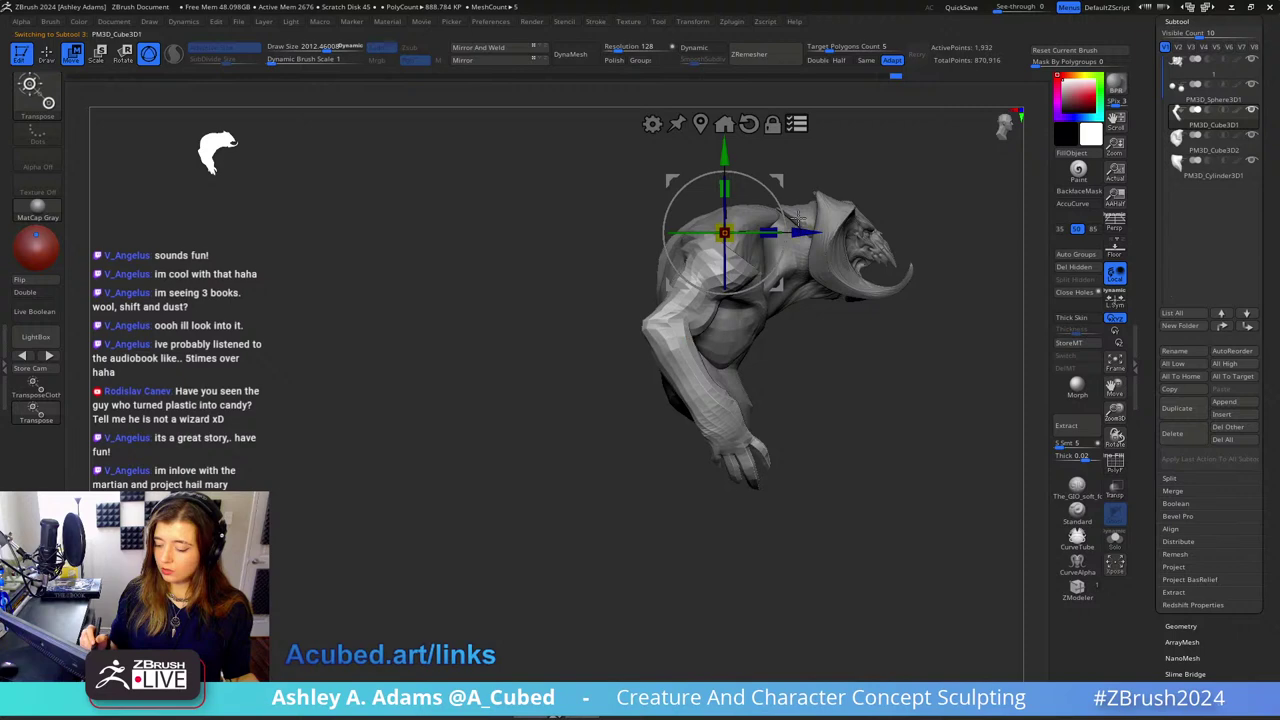
pyautogui.moveTo(806, 232); pyautogui.dragTo(790, 232)
pyautogui.moveTo(750, 273); pyautogui.dragTo(739, 278)
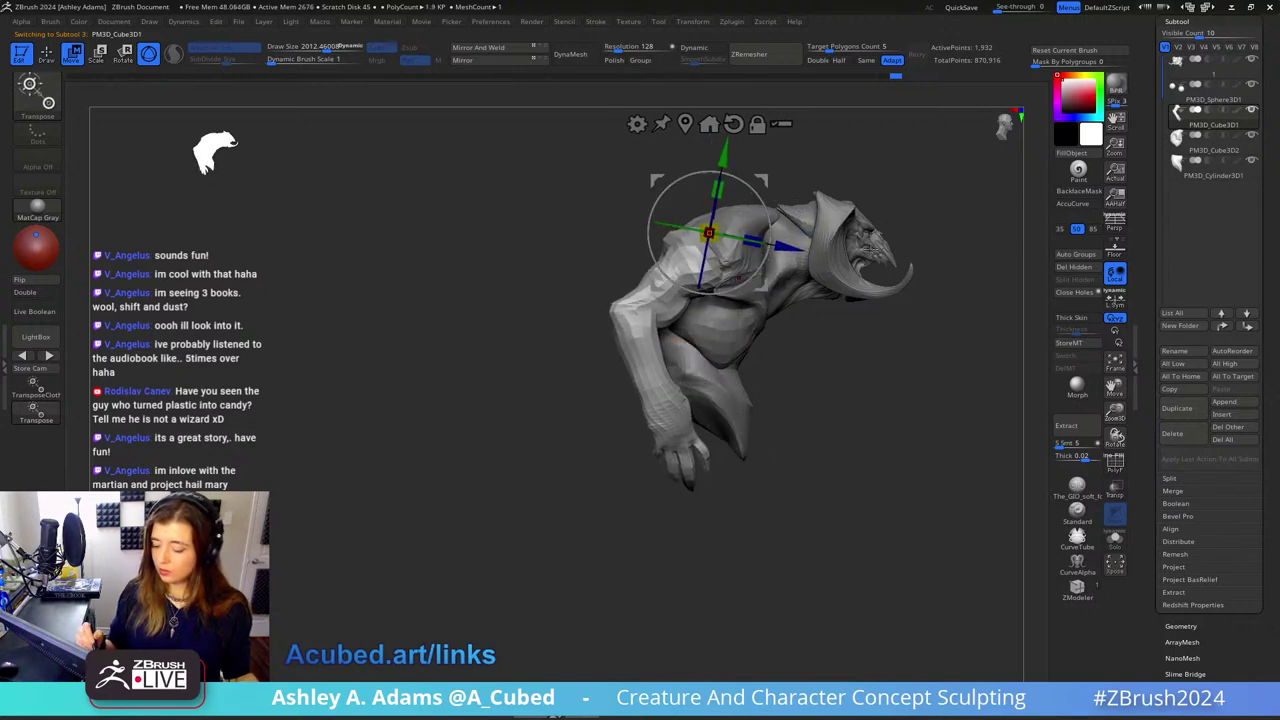
pyautogui.moveTo(970, 262)
pyautogui.mouseDown()
pyautogui.moveTo(690, 250)
pyautogui.moveTo(675, 270)
pyautogui.moveTo(728, 205)
pyautogui.moveTo(735, 215)
pyautogui.moveTo(716, 198)
pyautogui.mouseUp()
# Step: Select the torso and adjust its upper back near the shoulder with SnakeHook at a draw size of about 2012
pyautogui.press('q')
pyautogui.keyDown('alt'); pyautogui.click(717, 199); pyautogui.keyUp('alt')
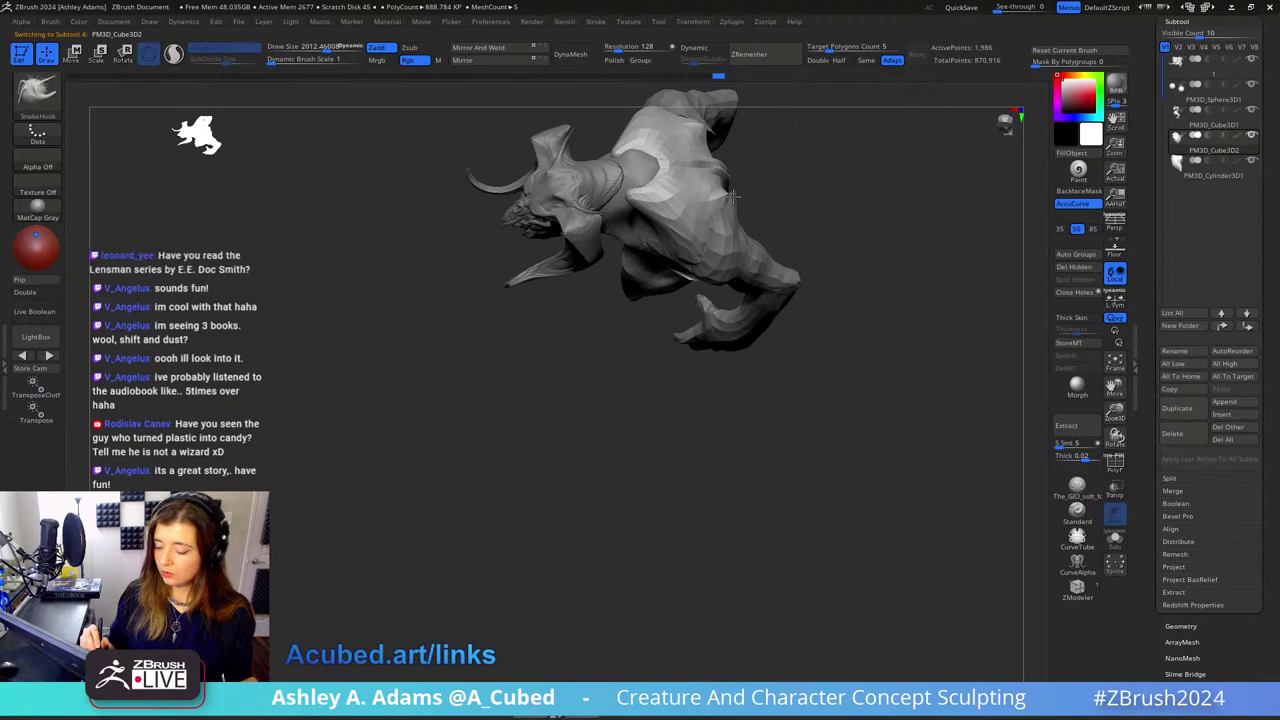
pyautogui.moveTo(726, 202); pyautogui.dragTo(746, 89, button='right')
pyautogui.moveTo(775, 175); pyautogui.dragTo(774, 166, button='right')
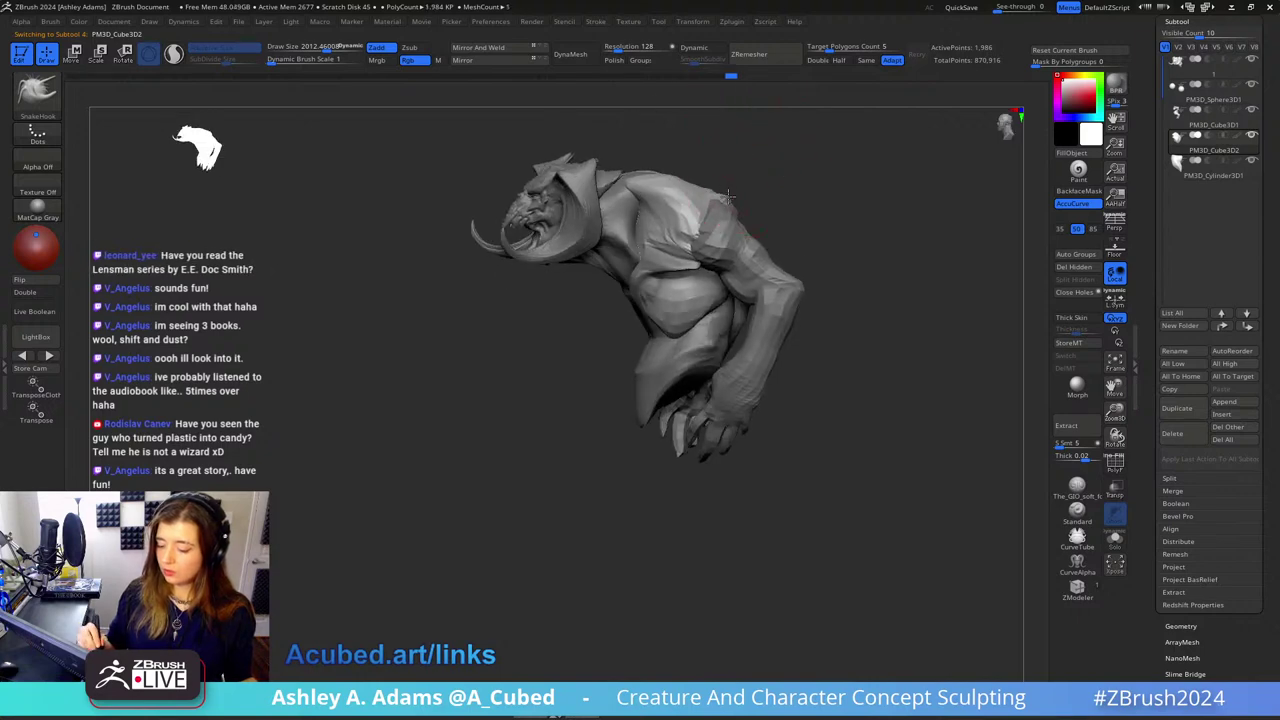
# Step: Select the head and reshape the base of its neck with SnakeHook, reducing the draw size to about 970
pyautogui.keyDown('alt'); pyautogui.click(621, 224); pyautogui.keyUp('alt')
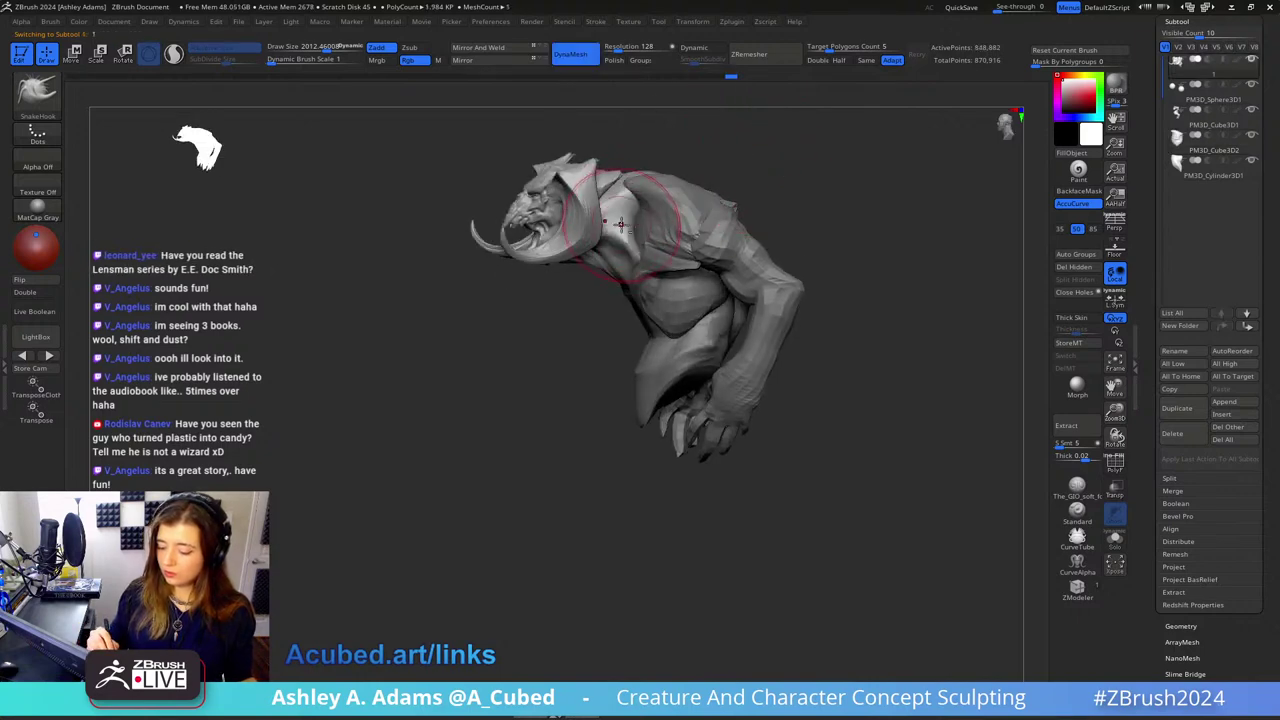
pyautogui.moveTo(643, 225); pyautogui.dragTo(750, 190, button='right')
pyautogui.press('space')
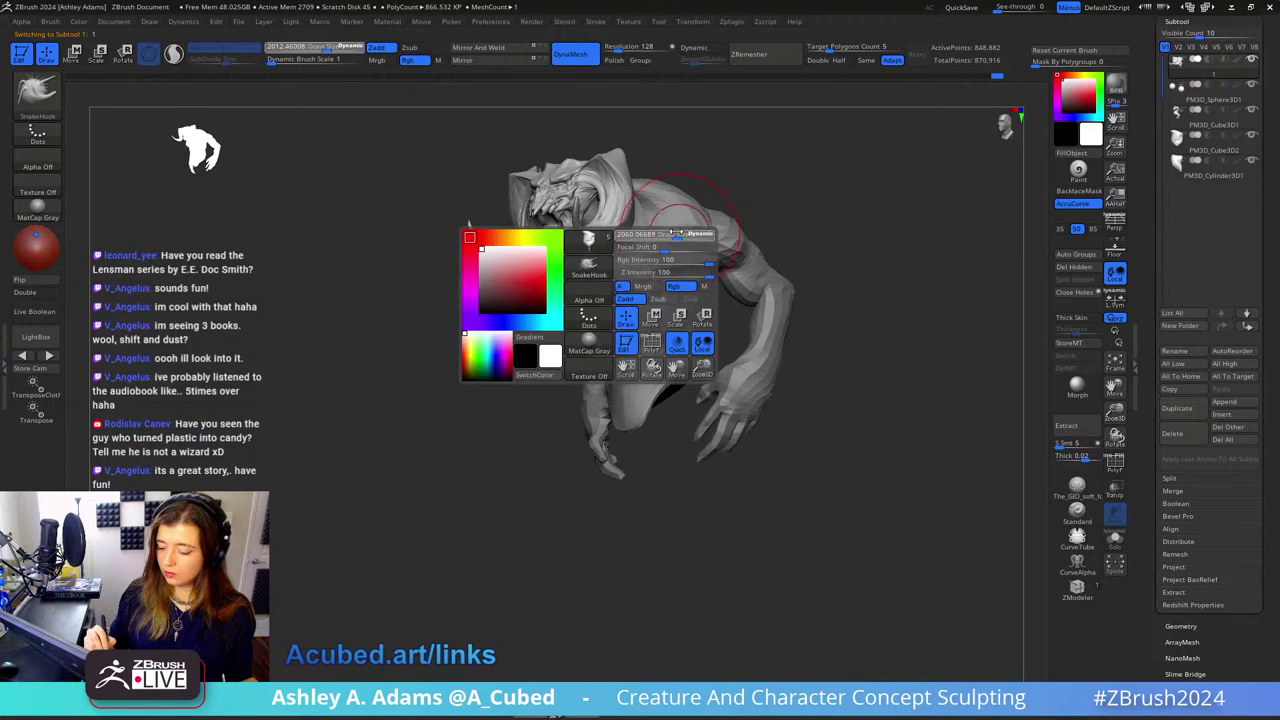
pyautogui.moveTo(660, 234); pyautogui.dragTo(648, 234)
pyautogui.moveTo(660, 220)
pyautogui.mouseDown(button='right')
pyautogui.moveTo(675, 208)
pyautogui.moveTo(655, 225)
pyautogui.moveTo(660, 215)
pyautogui.mouseUp(button='right')
pyautogui.press('space')
pyautogui.moveTo(660, 214); pyautogui.dragTo(650, 214)
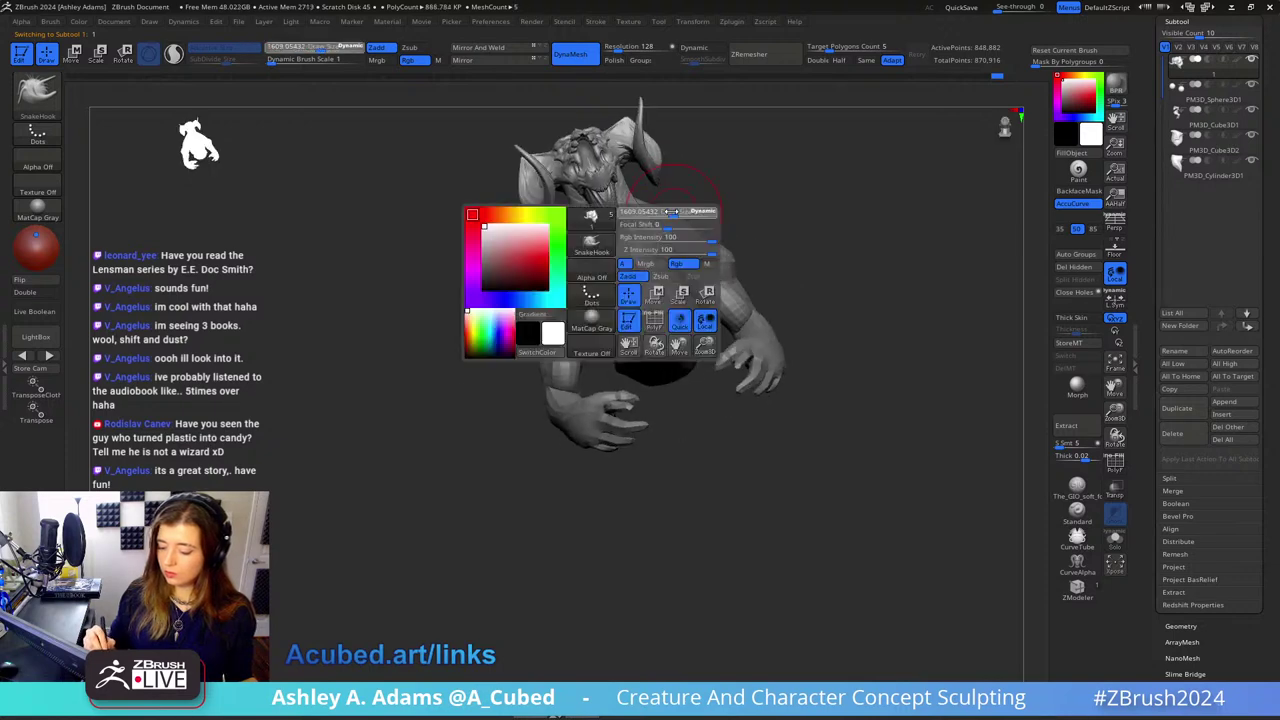
pyautogui.moveTo(650, 214)
pyautogui.mouseDown(button='right')
pyautogui.moveTo(676, 216)
pyautogui.moveTo(626, 202)
pyautogui.mouseUp(button='right')
pyautogui.press('space')
pyautogui.moveTo(645, 223); pyautogui.dragTo(634, 223)
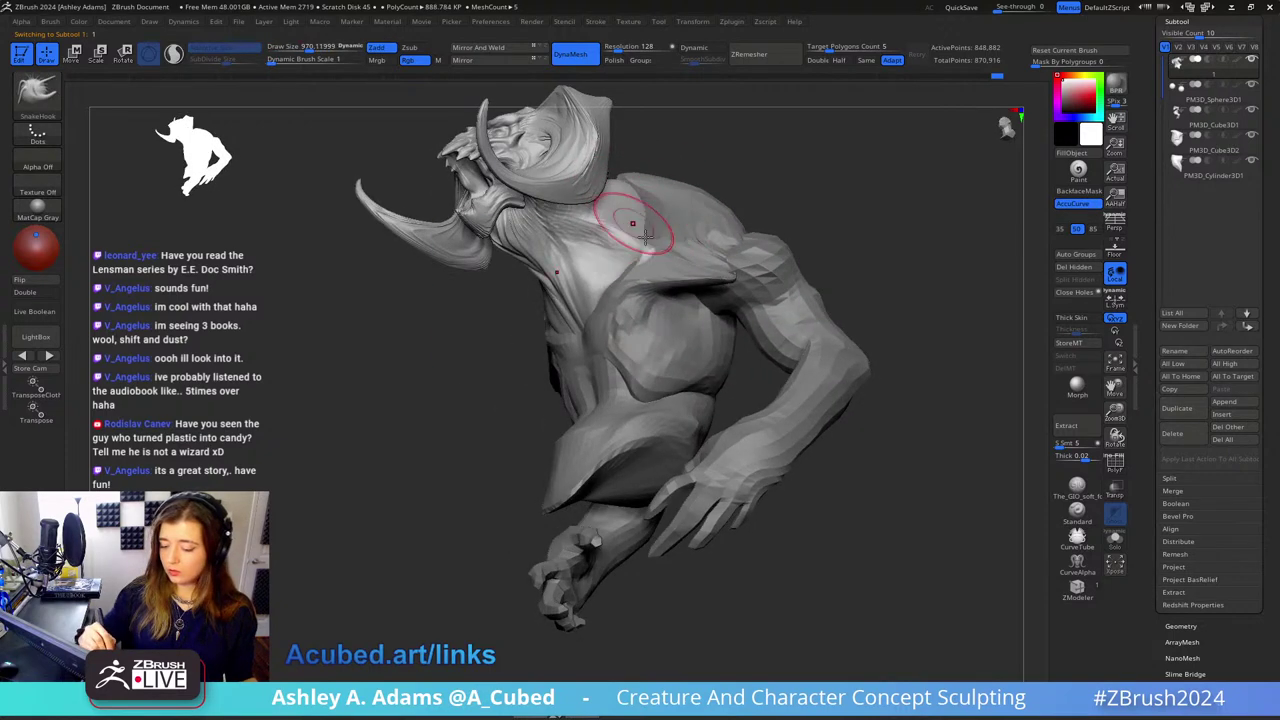
# Step: Carve muscle lines along the side of the neck with DamStandard, reducing the draw size from about 970 to about 616
pyautogui.moveTo(634, 223); pyautogui.dragTo(560, 229, button='right')
pyautogui.press('b')
pyautogui.press('d')
pyautogui.press('s')
pyautogui.moveTo(643, 234); pyautogui.dragTo(563, 265)
pyautogui.moveTo(586, 294); pyautogui.dragTo(630, 312, button='right')
pyautogui.press('space')
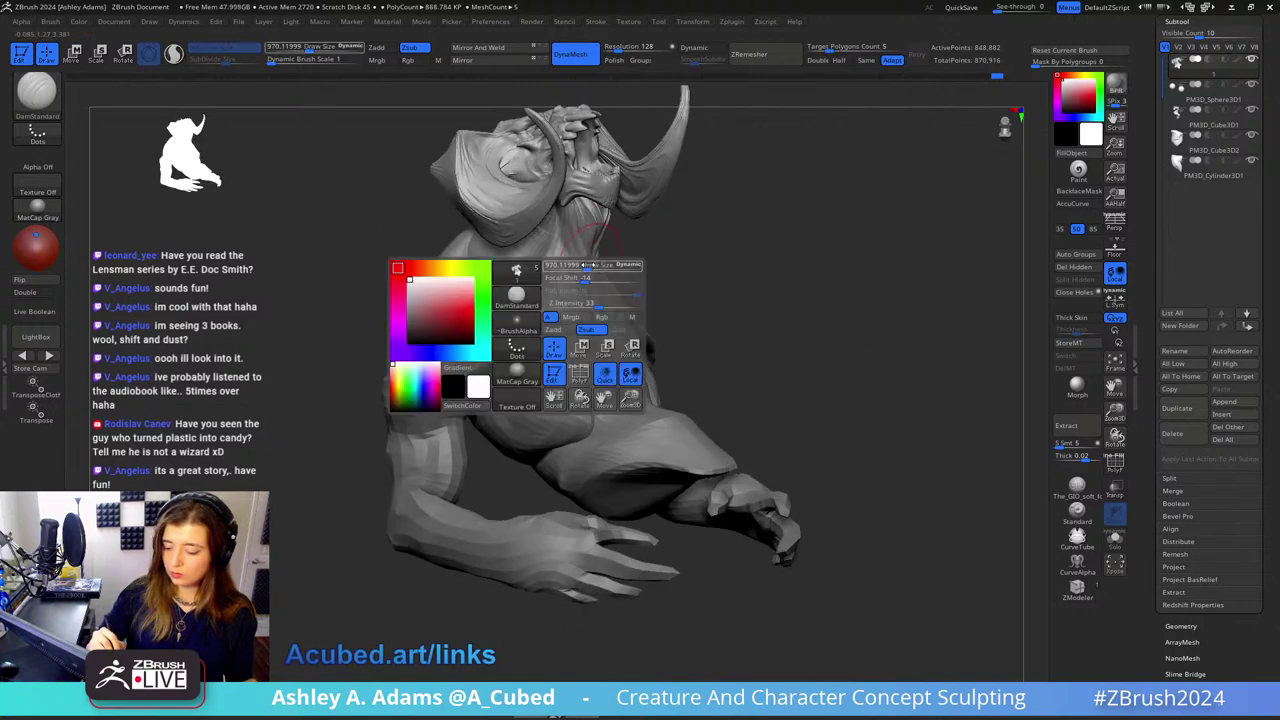
pyautogui.moveTo(630, 314); pyautogui.dragTo(618, 314)
pyautogui.moveTo(640, 300); pyautogui.dragTo(587, 242, button='right')
pyautogui.moveTo(586, 241)
pyautogui.mouseDown()
pyautogui.moveTo(600, 243)
pyautogui.moveTo(611, 215)
pyautogui.mouseUp()
# Step: Carve finer grooves down the throat toward the collarbones with DamStandard at draw sizes of about 382 to 492
pyautogui.moveTo(611, 217); pyautogui.dragTo(592, 214, button='right')
pyautogui.press('space')
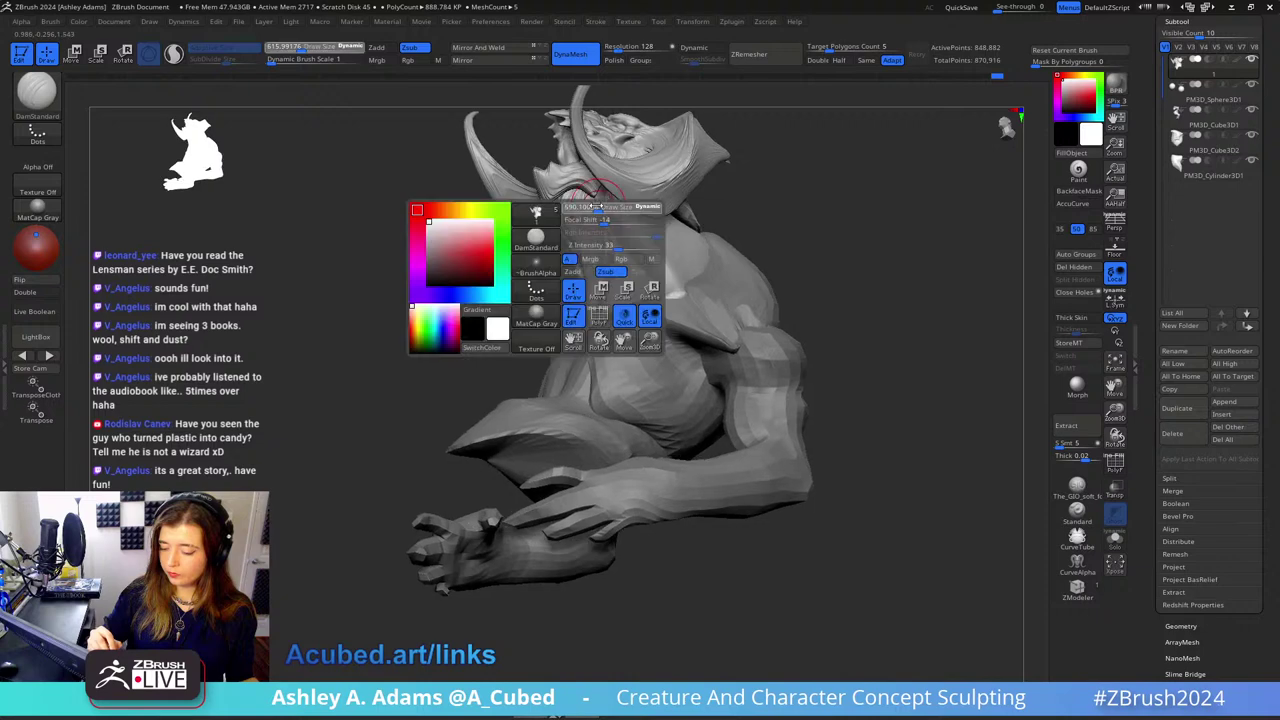
pyautogui.moveTo(610, 212)
pyautogui.mouseDown()
pyautogui.moveTo(596, 212)
pyautogui.moveTo(605, 280)
pyautogui.mouseUp()
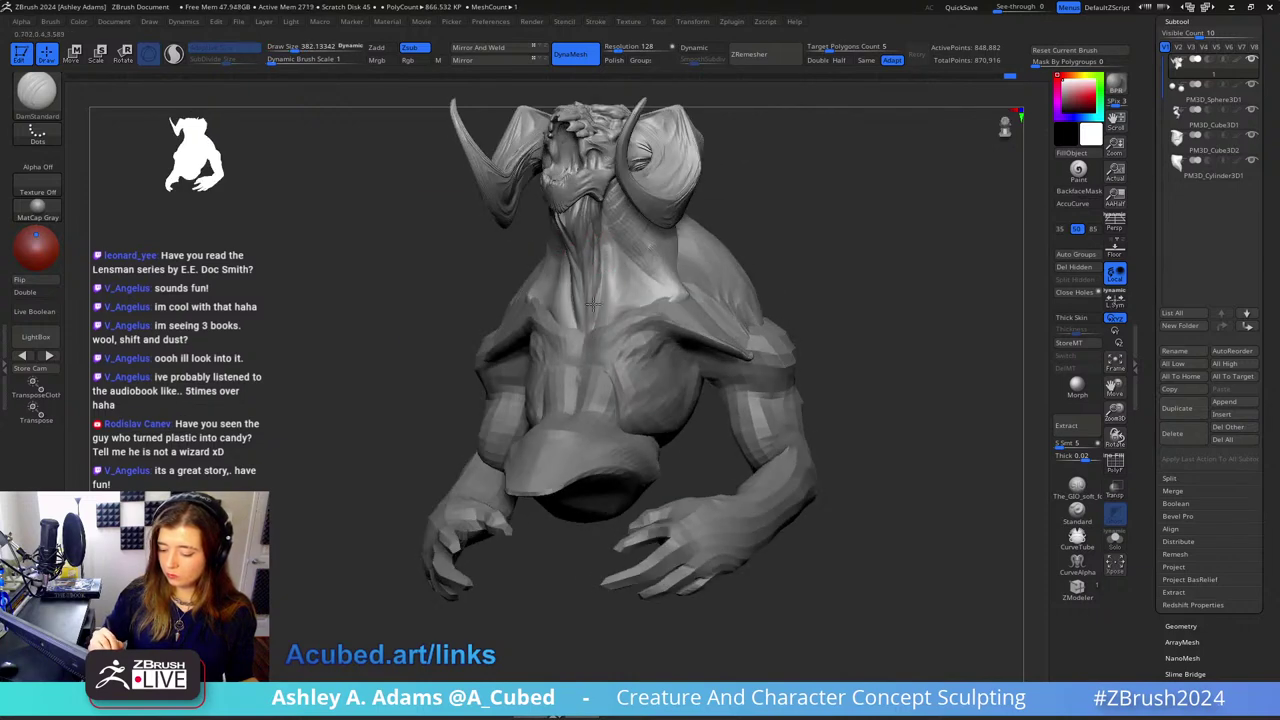
pyautogui.moveTo(620, 306); pyautogui.dragTo(608, 328, button='right')
pyautogui.press('space')
pyautogui.moveTo(608, 328); pyautogui.dragTo(624, 328)
pyautogui.moveTo(624, 328)
pyautogui.mouseDown(button='right')
pyautogui.moveTo(609, 323)
pyautogui.moveTo(634, 240)
pyautogui.mouseUp(button='right')
pyautogui.moveTo(634, 240)
pyautogui.mouseDown(button='right')
pyautogui.moveTo(646, 217)
pyautogui.moveTo(675, 243)
pyautogui.moveTo(686, 229)
pyautogui.mouseUp(button='right')
pyautogui.press('space')
pyautogui.moveTo(668, 266); pyautogui.dragTo(655, 266)
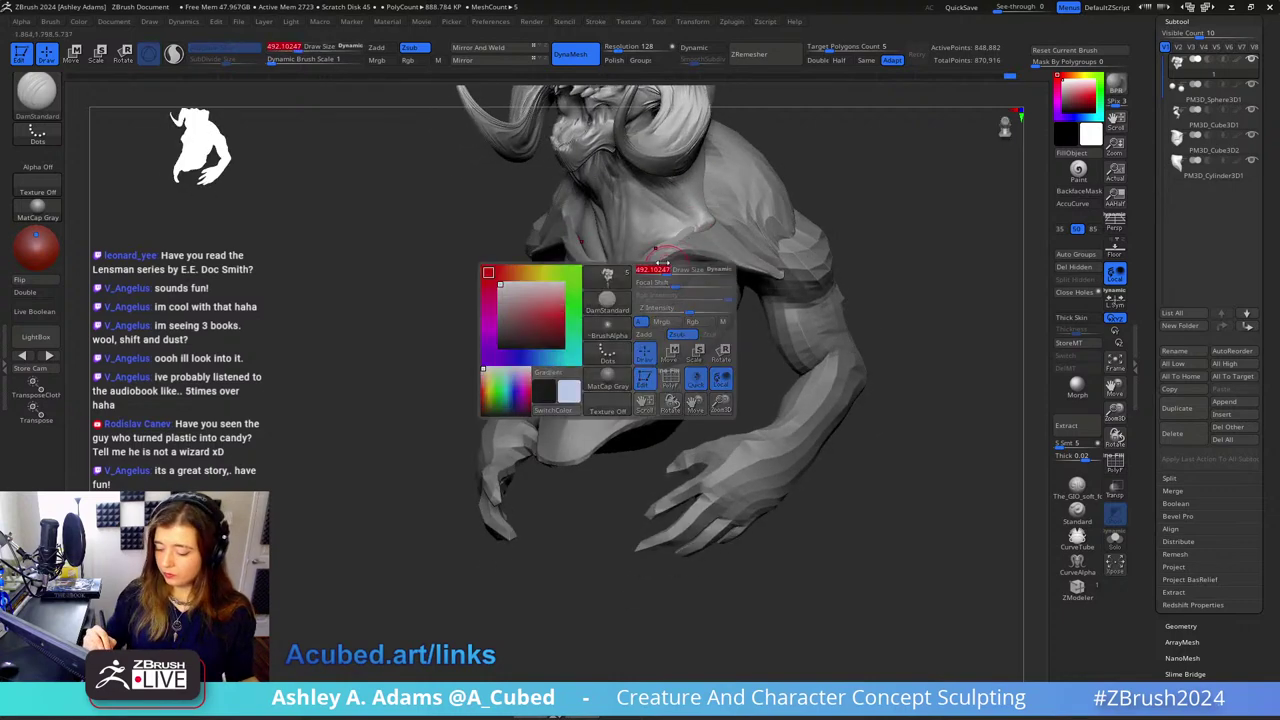
pyautogui.moveTo(655, 266); pyautogui.dragTo(657, 243, button='right')
# Step: Select the torso and build up the collarbones and upper chest with ClayBuildup, bringing the draw size from about 1071 to about 754
pyautogui.keyDown('alt'); pyautogui.click(657, 244); pyautogui.keyUp('alt')
pyautogui.press('space')
pyautogui.moveTo(668, 253); pyautogui.dragTo(679, 253)
pyautogui.moveTo(679, 253); pyautogui.dragTo(657, 292, button='right')
pyautogui.press('b')
pyautogui.press('c')
pyautogui.press('b')
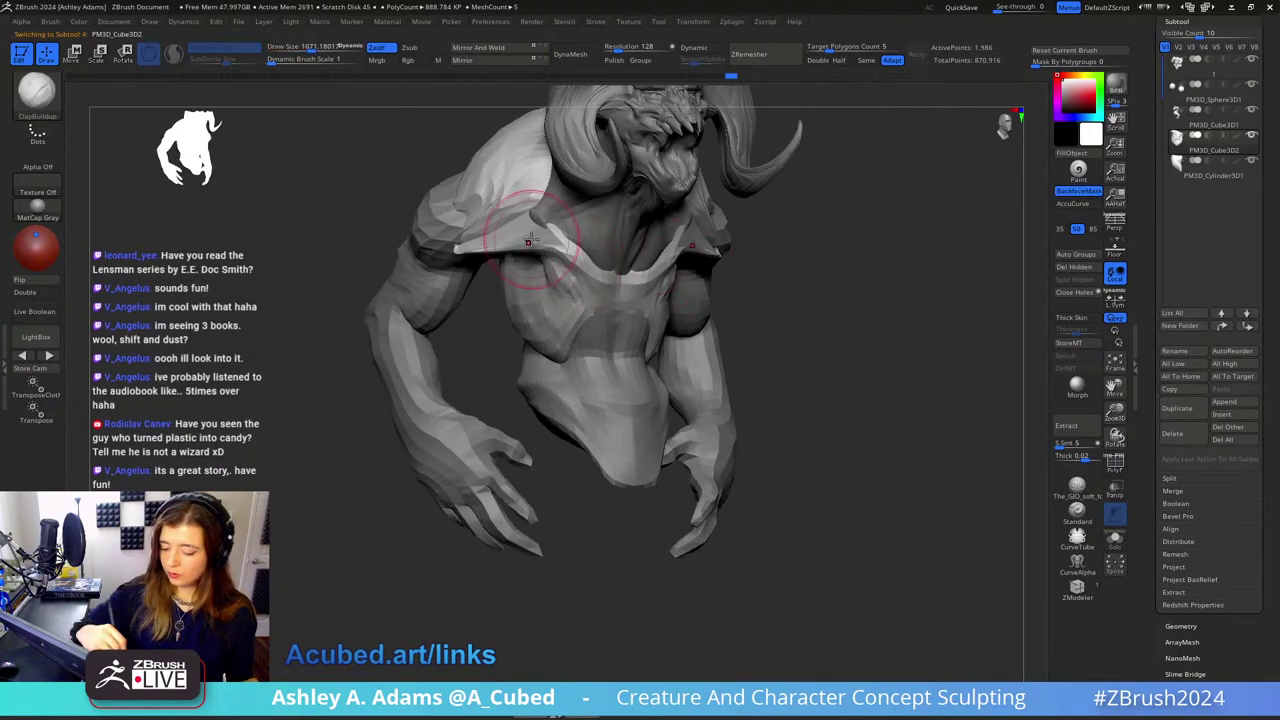
pyautogui.moveTo(480, 310); pyautogui.dragTo(513, 328, button='right')
pyautogui.press('space')
pyautogui.moveTo(581, 256); pyautogui.dragTo(572, 256)
pyautogui.moveTo(572, 256); pyautogui.dragTo(543, 214, button='right')
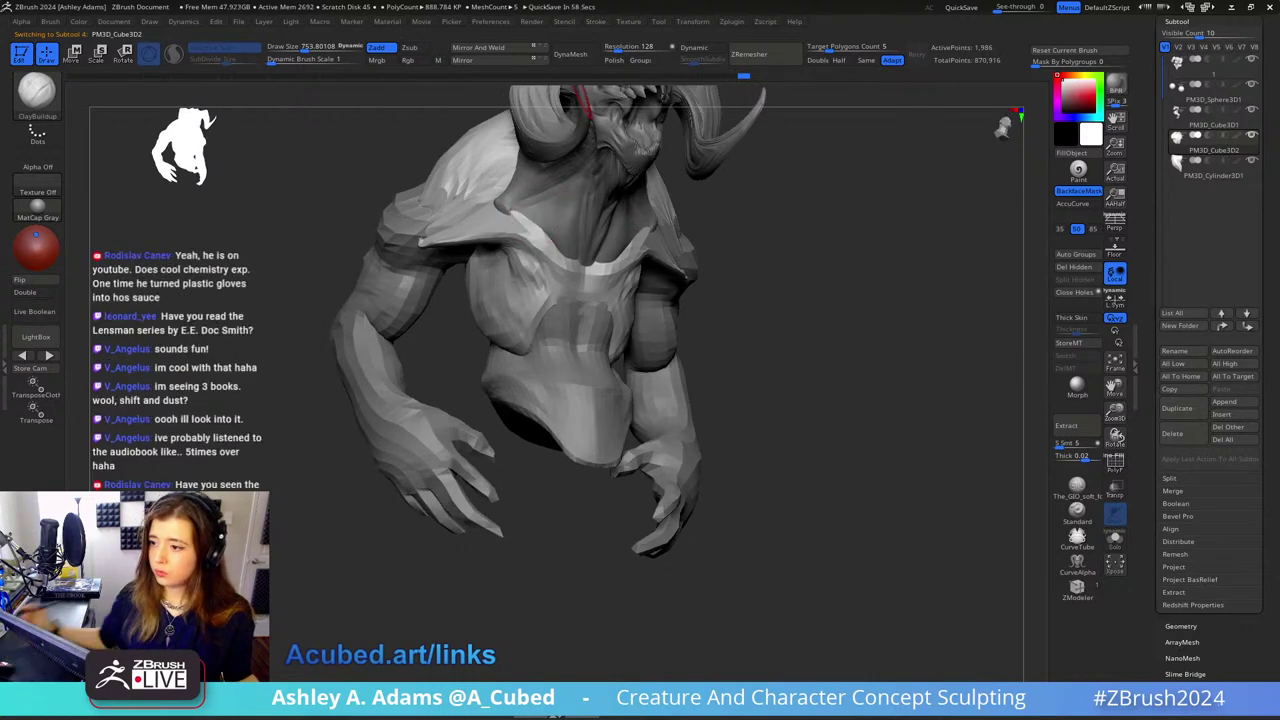
pyautogui.moveTo(762, 297); pyautogui.dragTo(724, 314)
# Step: Refine the collarbone junction below the throat with DamStandard and smooth the upper chest
pyautogui.moveTo(724, 314)
pyautogui.mouseDown(button='right')
pyautogui.moveTo(686, 243)
pyautogui.moveTo(740, 250)
pyautogui.moveTo(606, 251)
pyautogui.mouseUp(button='right')
pyautogui.press('b')
pyautogui.press('d')
pyautogui.press('s')
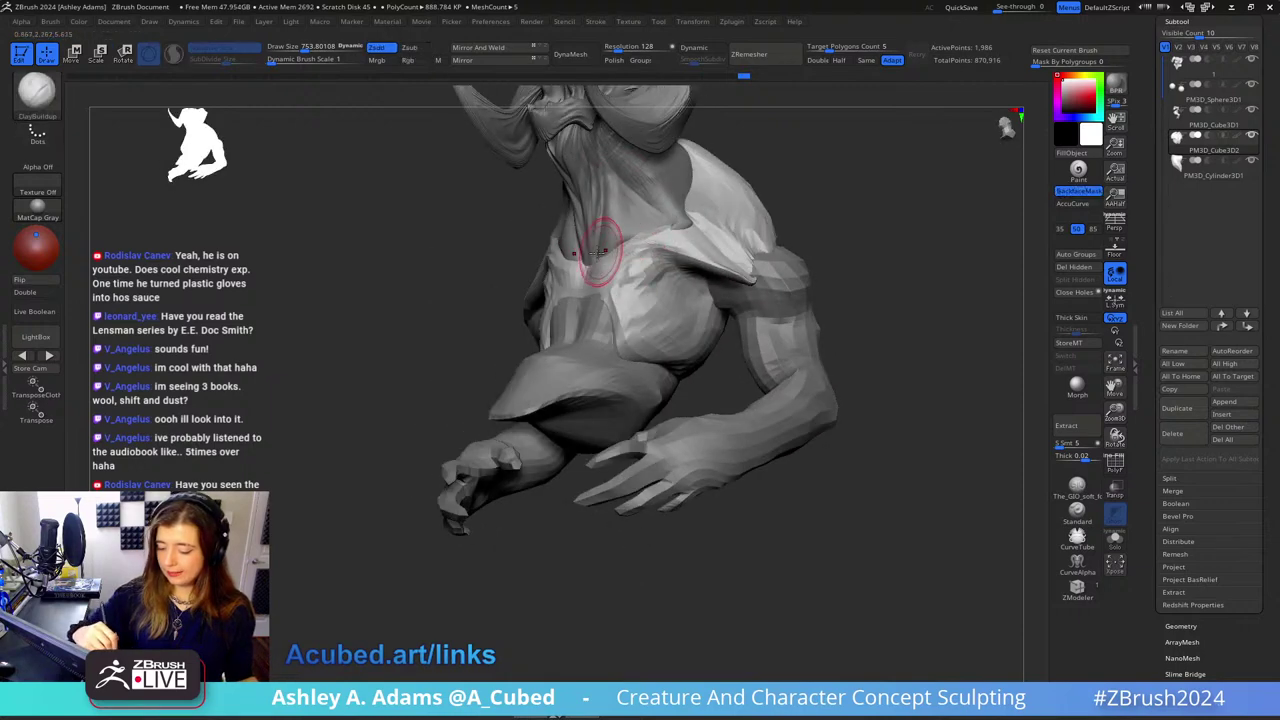
pyautogui.keyDown('shift'); pyautogui.moveTo(606, 251); pyautogui.dragTo(570, 262); pyautogui.keyUp('shift')
pyautogui.moveTo(570, 262)
pyautogui.keyDown('shift'); pyautogui.mouseDown(button='right')
pyautogui.moveTo(594, 251)
pyautogui.moveTo(571, 229)
pyautogui.moveTo(608, 264)
pyautogui.mouseUp(button='right'); pyautogui.keyUp('shift')
# Step: Select the head and adjust where the neck meets the chest with SnakeHook at a draw size of about 1326
pyautogui.press('b')
pyautogui.press('s')
pyautogui.press('h')
pyautogui.keyDown('alt'); pyautogui.click(602, 236); pyautogui.keyUp('alt')
pyautogui.press('space')
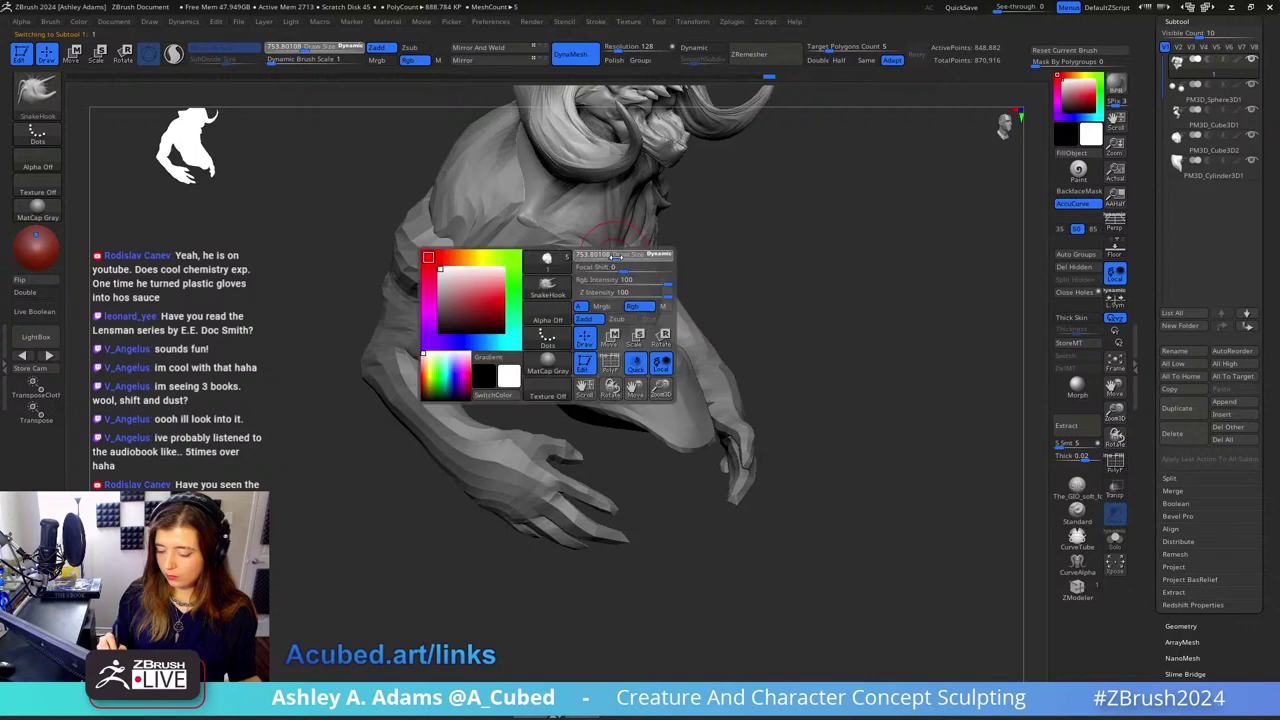
pyautogui.moveTo(597, 263); pyautogui.dragTo(616, 264)
pyautogui.moveTo(582, 260); pyautogui.dragTo(566, 276, button='right')
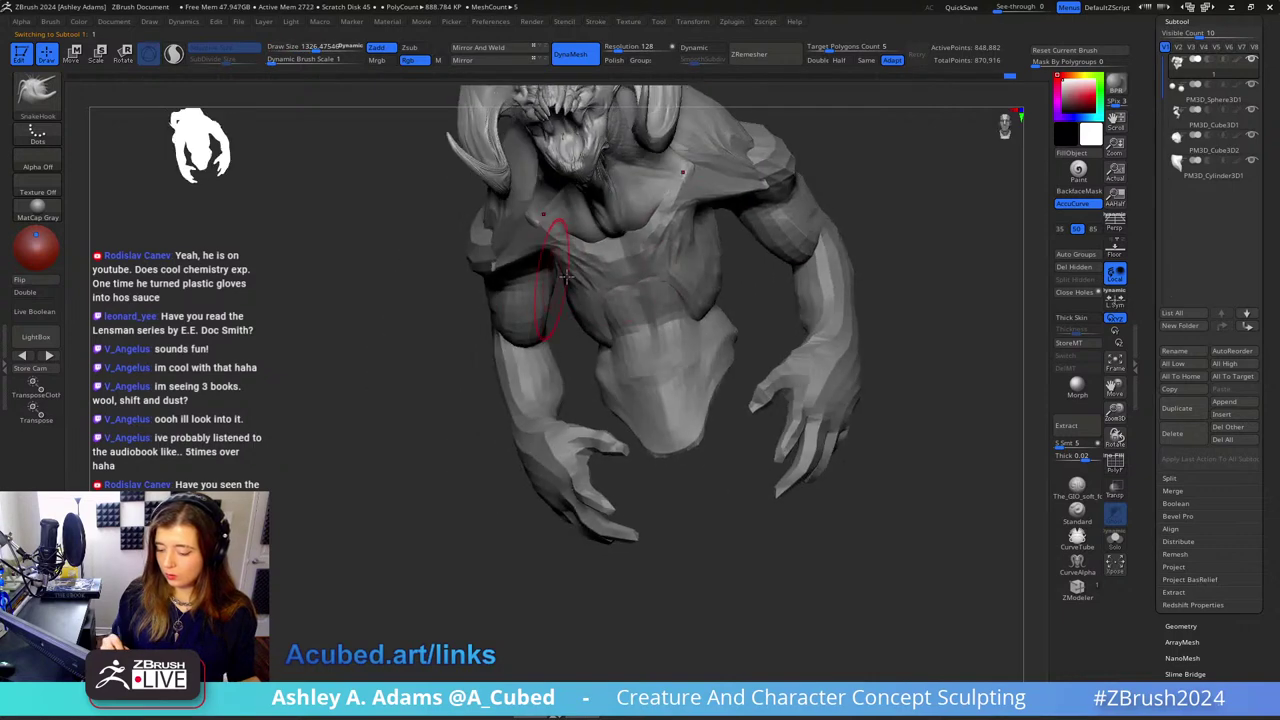
# Step: Select the torso and define the chest and ribcage forms with ClayBuildup and DamStandard at a draw size of about 938
pyautogui.keyDown('alt'); pyautogui.click(646, 213); pyautogui.keyUp('alt')
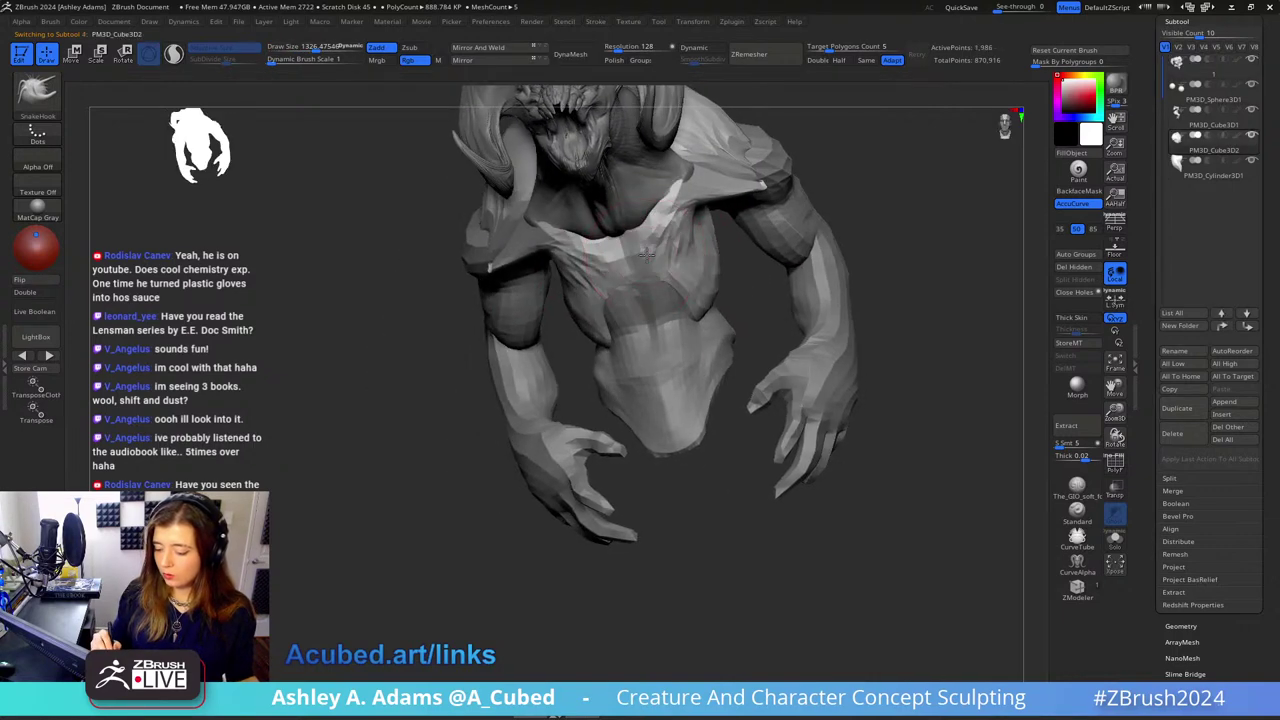
pyautogui.press('b')
pyautogui.press('c')
pyautogui.press('b')
pyautogui.moveTo(645, 212)
pyautogui.mouseDown(button='right')
pyautogui.moveTo(718, 205)
pyautogui.moveTo(663, 258)
pyautogui.moveTo(669, 271)
pyautogui.mouseUp(button='right')
pyautogui.press('b')
pyautogui.press('d')
pyautogui.press('s')
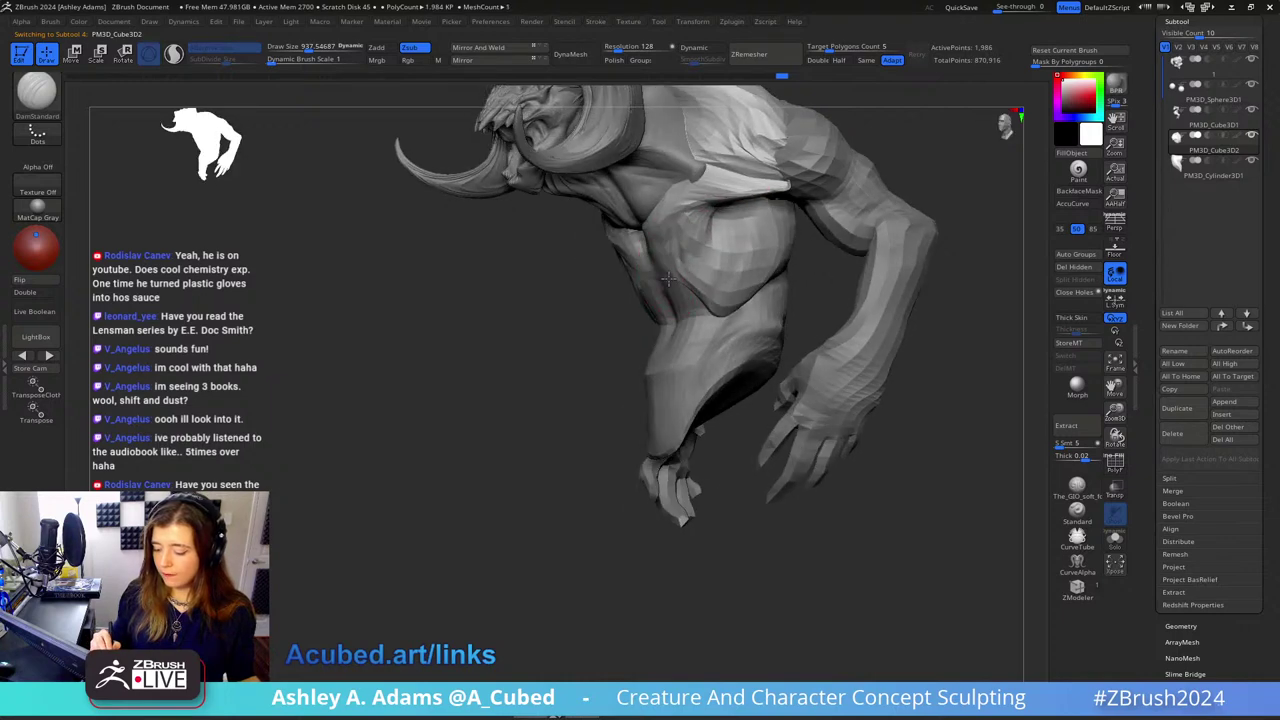
pyautogui.press('b')
pyautogui.press('c')
pyautogui.press('b')
pyautogui.moveTo(707, 231)
pyautogui.mouseDown(button='right')
pyautogui.moveTo(646, 249)
pyautogui.moveTo(687, 257)
pyautogui.moveTo(703, 280)
pyautogui.moveTo(731, 257)
pyautogui.moveTo(711, 294)
pyautogui.mouseUp(button='right')
# Step: Select the abdomen and pull its lower front tip downward with SnakeHook, enlarging the draw size to about 2841
pyautogui.press('b')
pyautogui.press('s')
pyautogui.press('h')
pyautogui.keyDown('alt'); pyautogui.click(689, 305); pyautogui.keyUp('alt')
pyautogui.press('[')
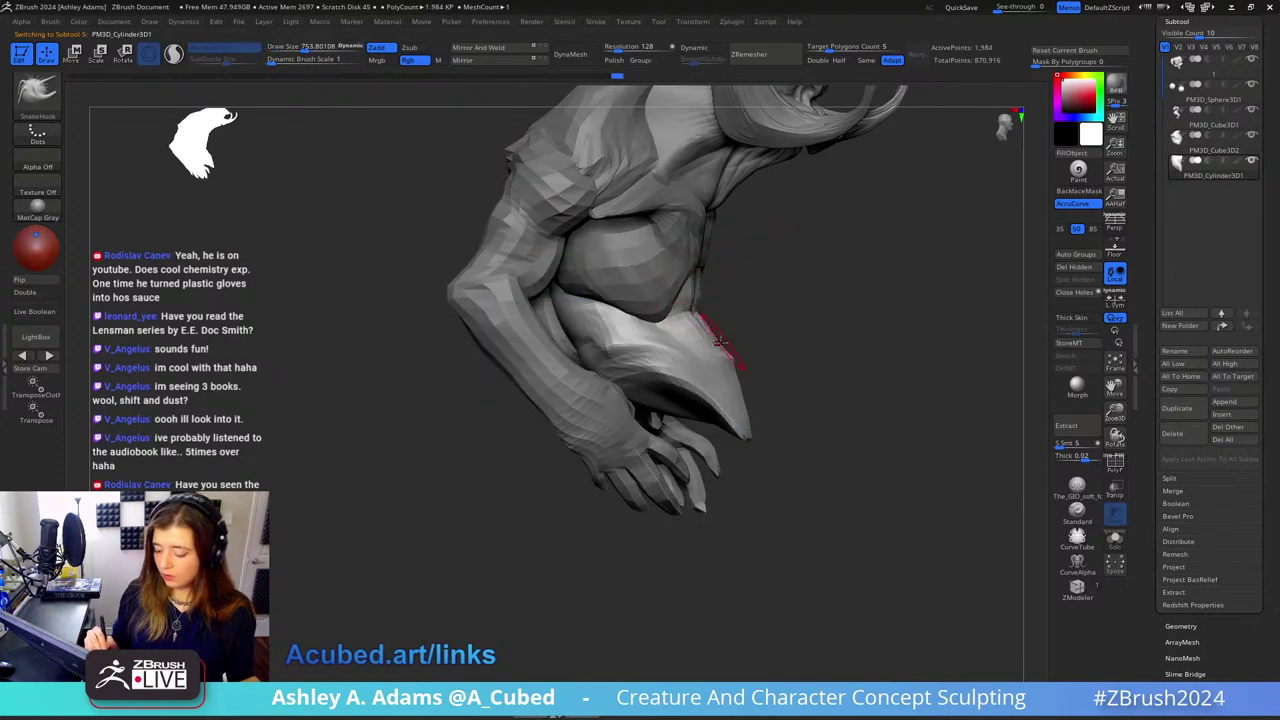
pyautogui.press('space')
pyautogui.moveTo(716, 334); pyautogui.dragTo(731, 323)
pyautogui.moveTo(731, 323)
pyautogui.mouseDown(button='right')
pyautogui.moveTo(771, 317)
pyautogui.moveTo(748, 357)
pyautogui.mouseUp(button='right')
pyautogui.press('space')
pyautogui.moveTo(742, 369); pyautogui.dragTo(766, 364)
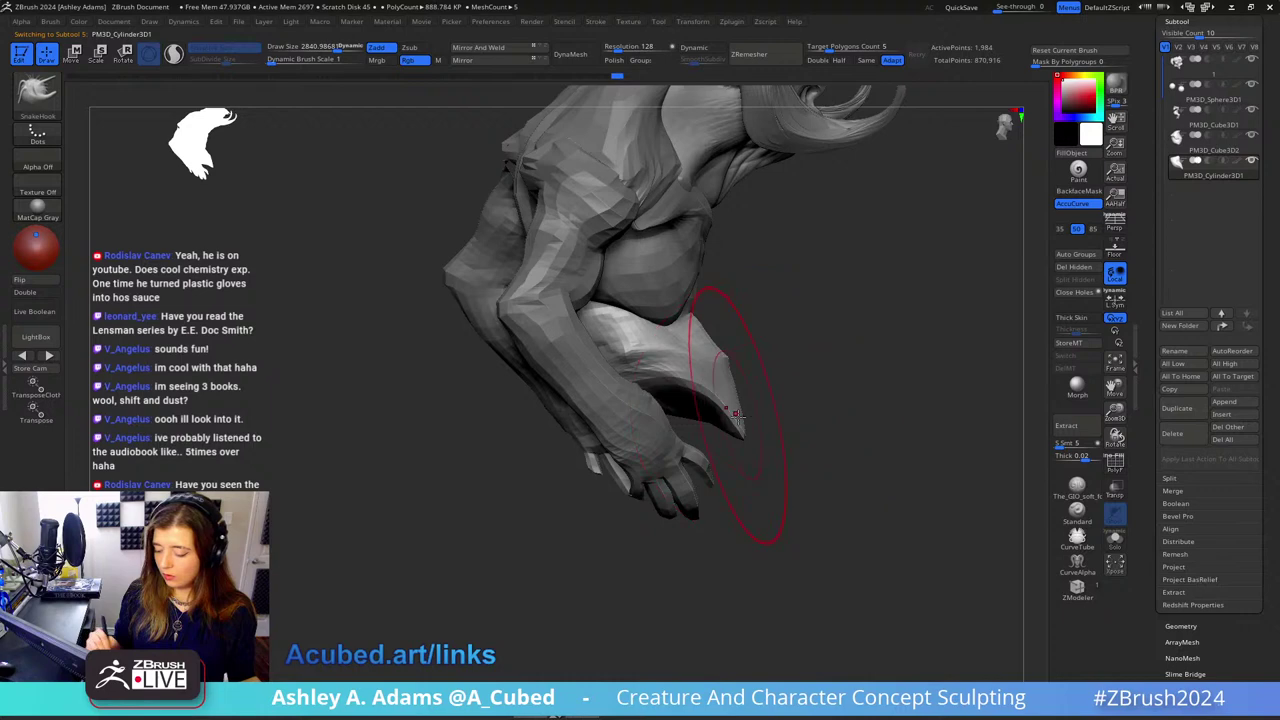
pyautogui.moveTo(735, 416)
pyautogui.mouseDown()
pyautogui.moveTo(740, 444)
pyautogui.moveTo(712, 466)
pyautogui.mouseUp()
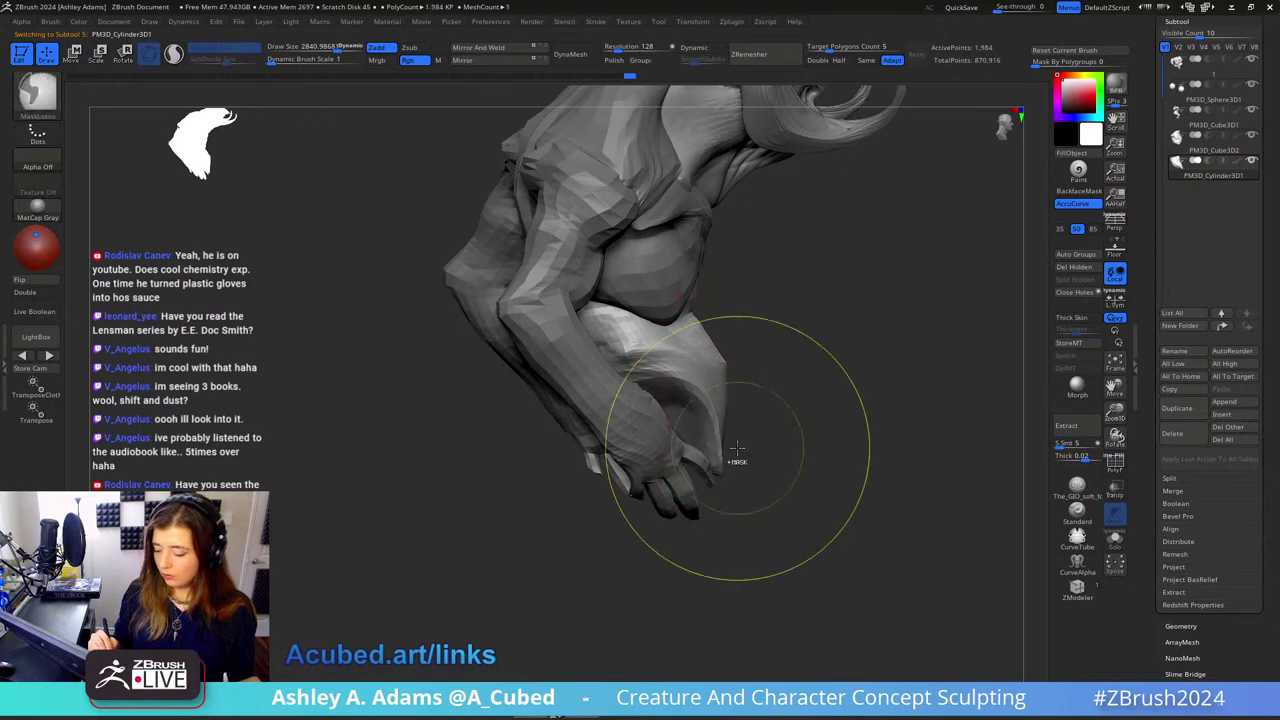
# Step: Adjust the abdomen's overall shape with SnakeHook at a draw size of about 3619
pyautogui.keyDown('ctrl'); pyautogui.moveTo(737, 460); pyautogui.dragTo(745, 372, button='right'); pyautogui.keyUp('ctrl')
pyautogui.moveTo(745, 372)
pyautogui.mouseDown(button='right')
pyautogui.moveTo(785, 327)
pyautogui.moveTo(890, 334)
pyautogui.mouseUp(button='right')
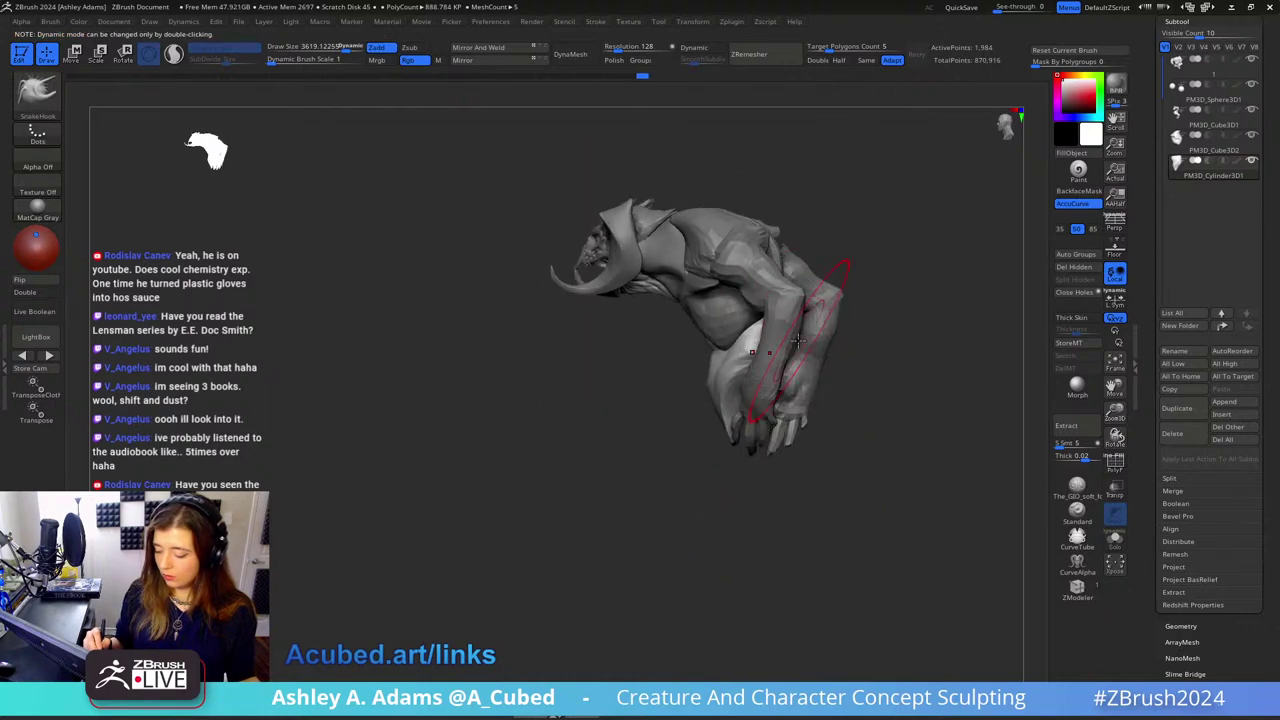
pyautogui.moveTo(760, 330); pyautogui.dragTo(774, 330, button='right')
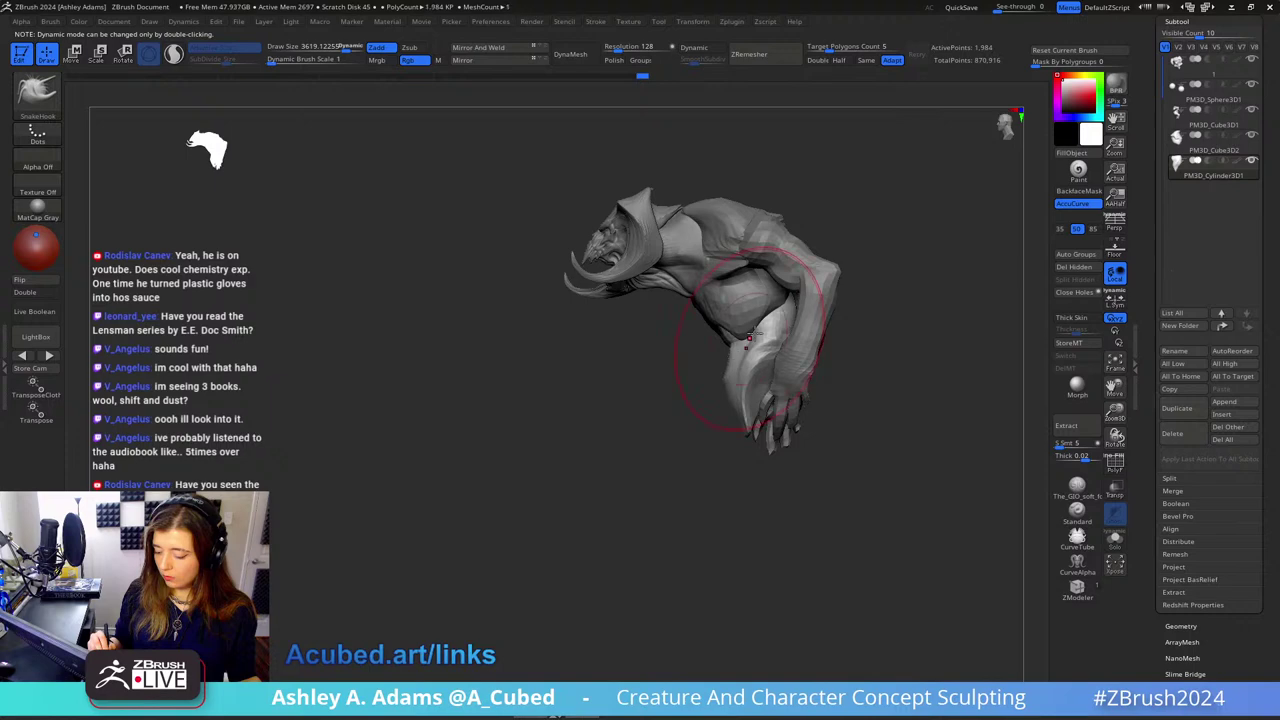
# Step: Select the torso and reshape the underside of the ribcage with SnakeHook, lowering the draw size to about 1873
pyautogui.keyDown('alt'); pyautogui.click(732, 346); pyautogui.keyUp('alt')
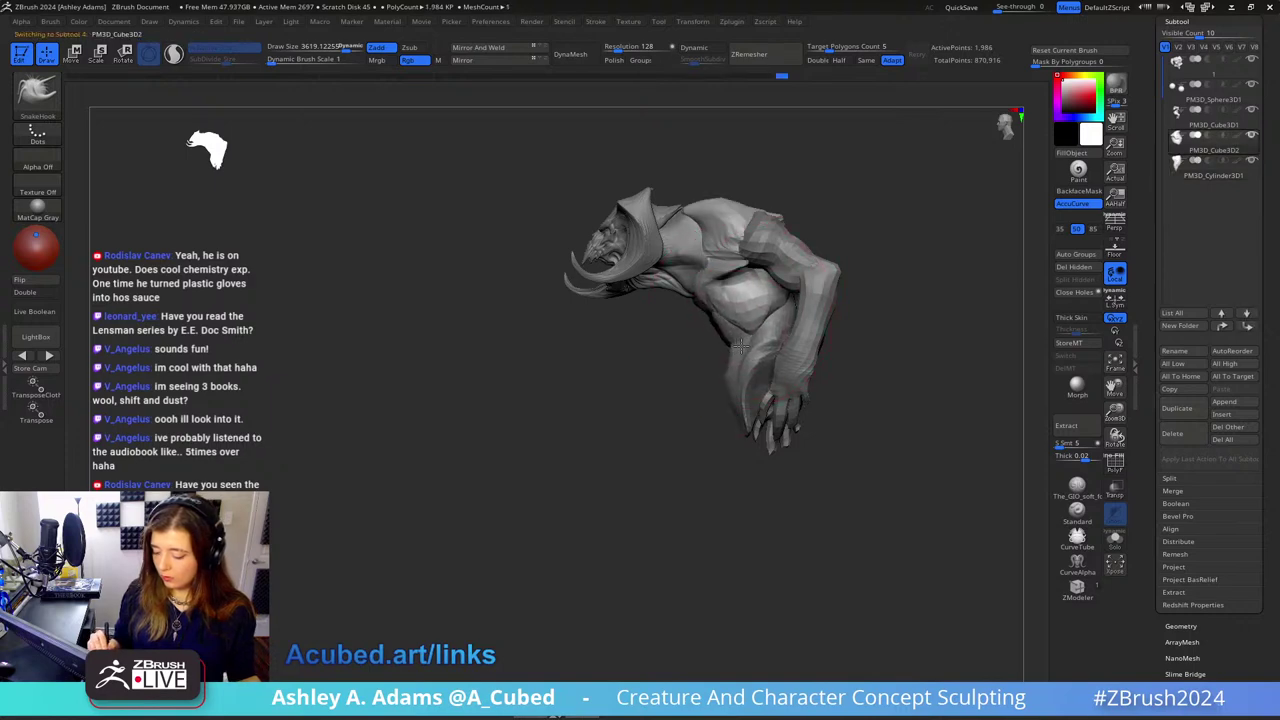
pyautogui.click(741, 346)
pyautogui.press('space')
pyautogui.moveTo(741, 346); pyautogui.dragTo(736, 346)
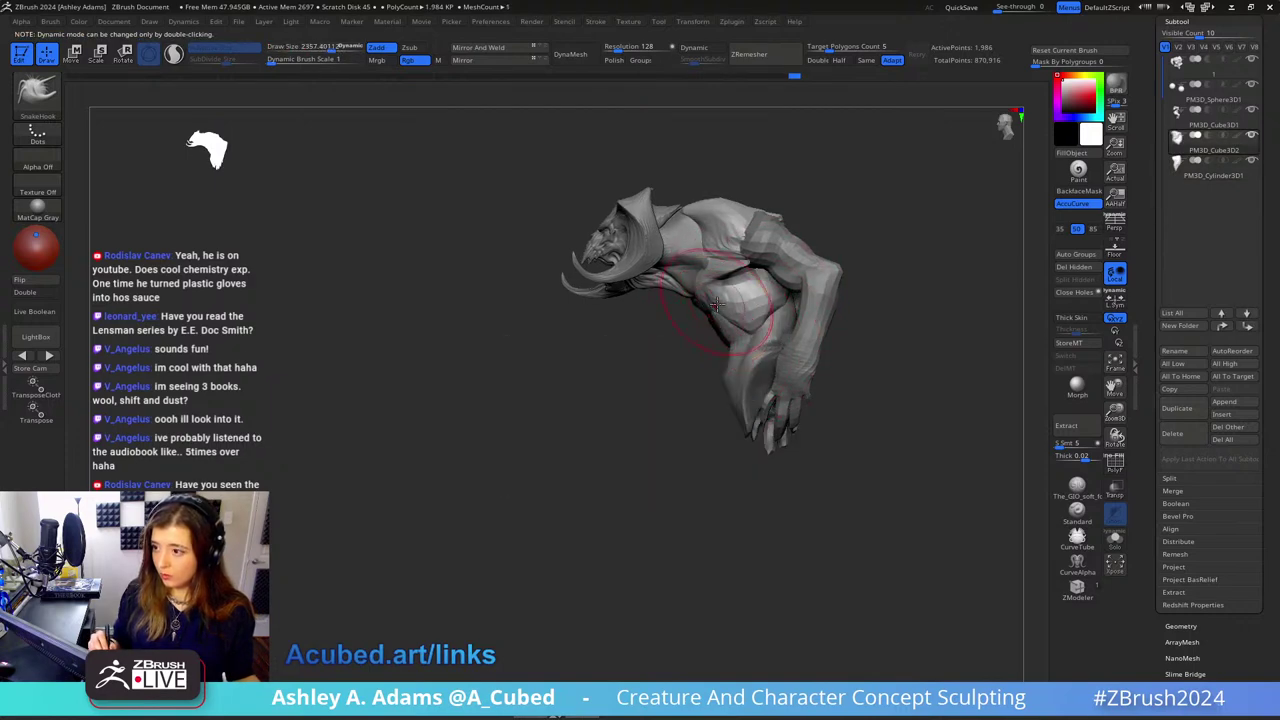
pyautogui.keyDown('ctrl'); pyautogui.moveTo(716, 304); pyautogui.dragTo(697, 272, button='right'); pyautogui.keyUp('ctrl')
pyautogui.press('space')
pyautogui.moveTo(717, 305); pyautogui.dragTo(712, 305)
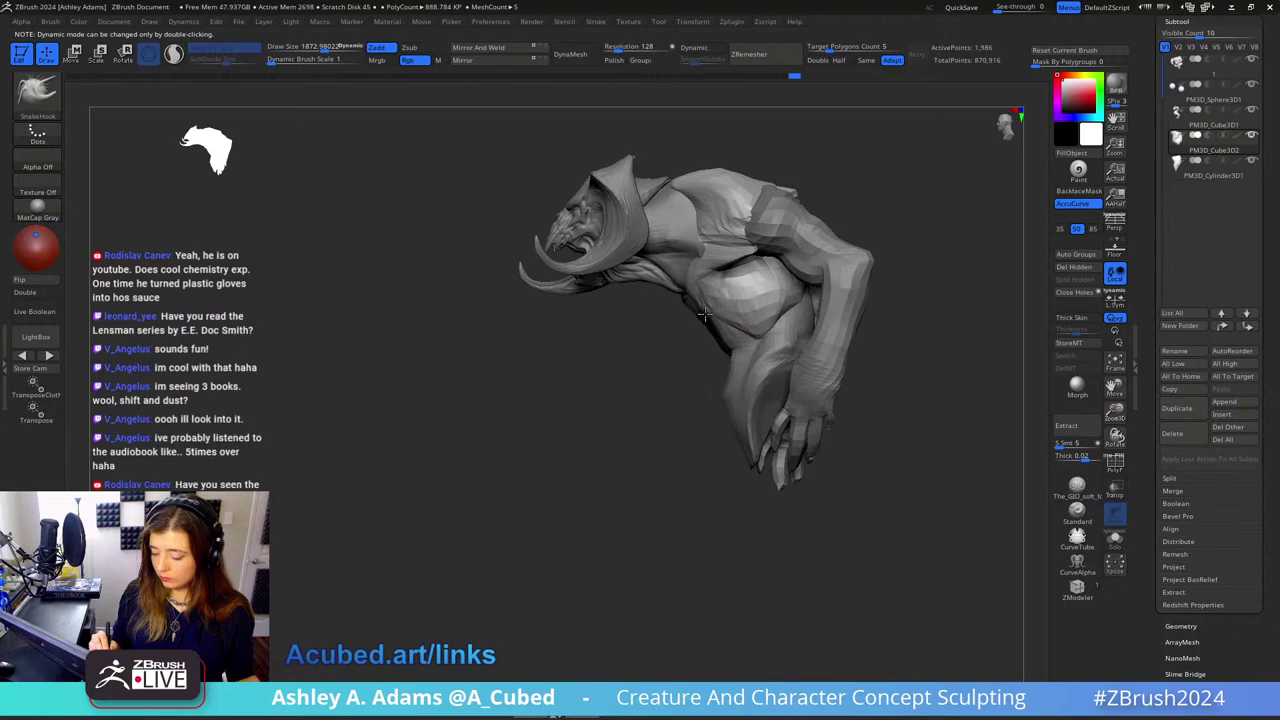
# Step: Select the abdomen and refine its front and side contours with SnakeHook, bringing the draw size from about 2785 to about 2108
pyautogui.keyDown('alt'); pyautogui.click(760, 356); pyautogui.keyUp('alt')
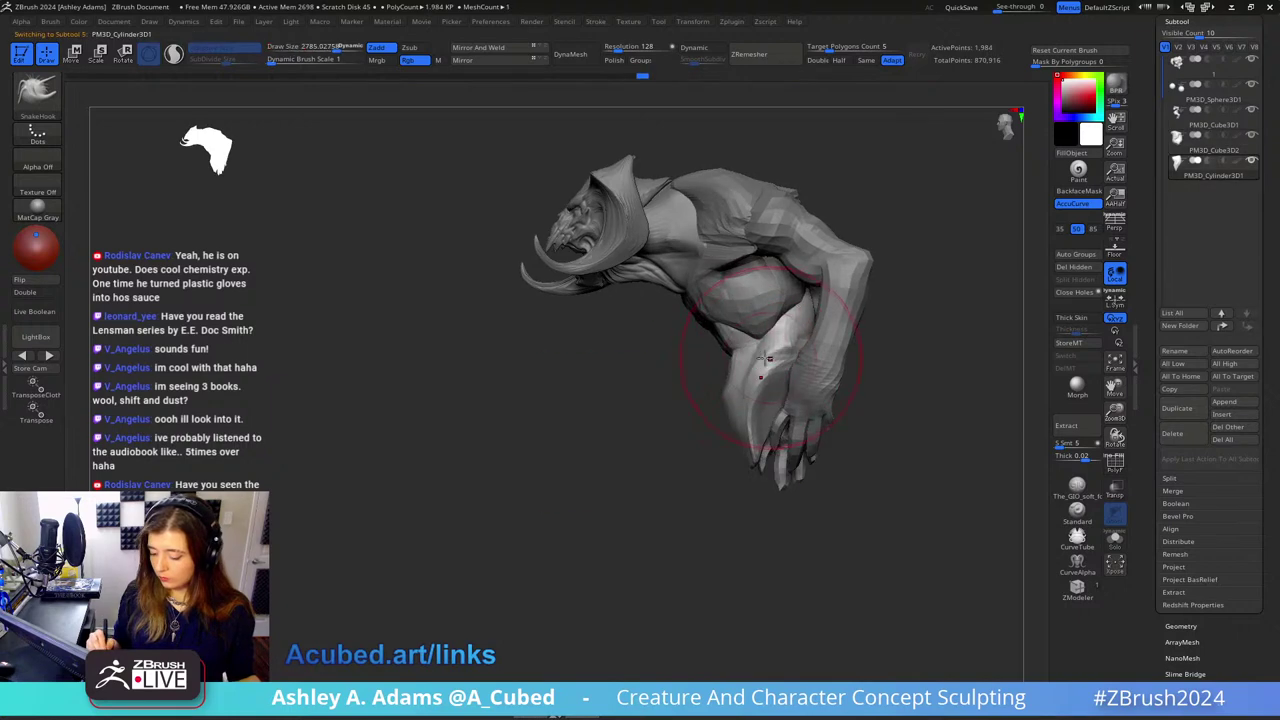
pyautogui.moveTo(757, 351); pyautogui.dragTo(740, 400)
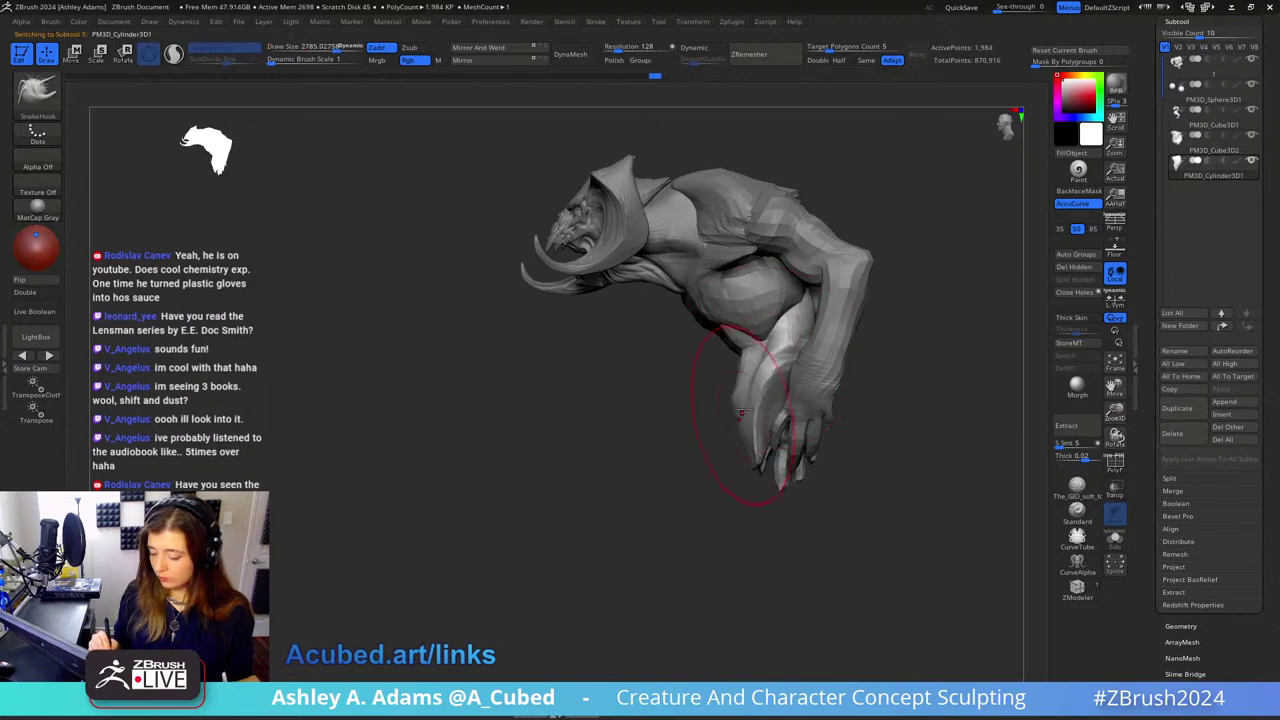
pyautogui.moveTo(757, 414); pyautogui.dragTo(797, 334, button='right')
pyautogui.press('space')
pyautogui.moveTo(702, 407); pyautogui.dragTo(694, 407)
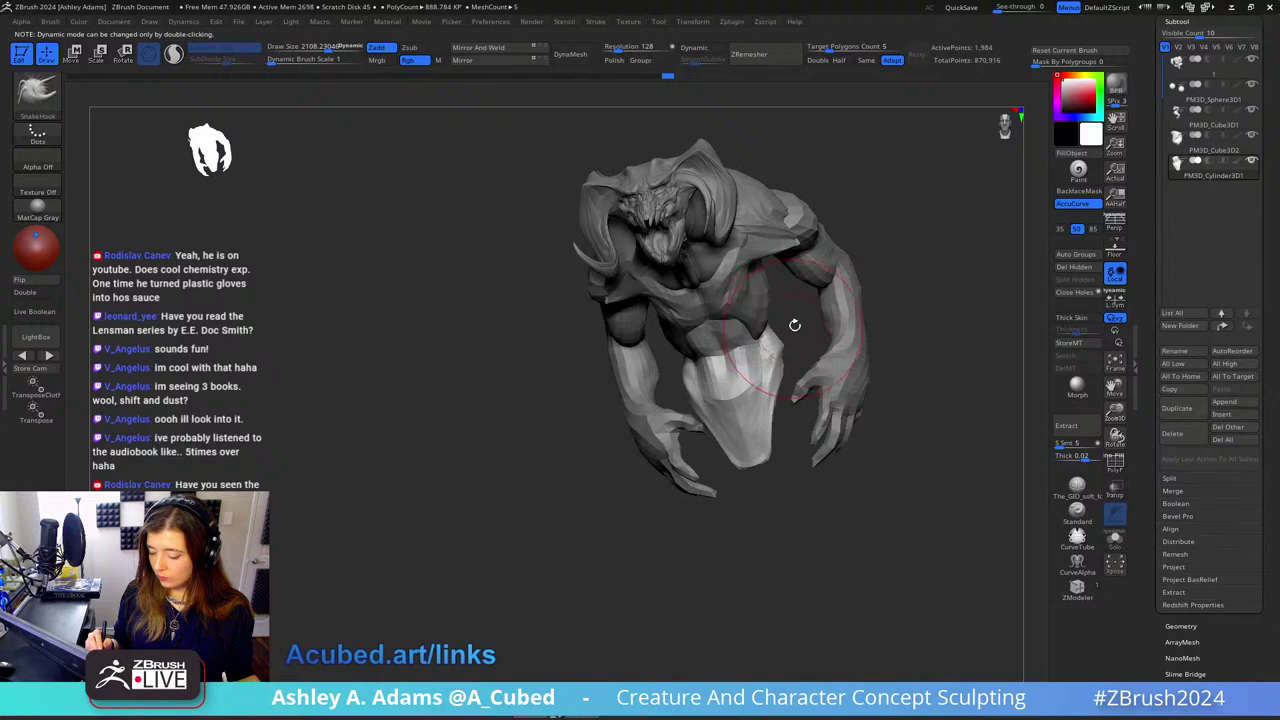
# Step: Refine the abdomen's shape with SnakeHook, bringing the draw size from about 2841 down to about 1326
pyautogui.moveTo(794, 326)
pyautogui.mouseDown(button='right')
pyautogui.moveTo(789, 347)
pyautogui.moveTo(797, 330)
pyautogui.moveTo(825, 342)
pyautogui.moveTo(815, 350)
pyautogui.mouseUp(button='right')
pyautogui.press('space')
pyautogui.moveTo(822, 329); pyautogui.dragTo(832, 329)
pyautogui.keyDown('ctrl'); pyautogui.moveTo(806, 329); pyautogui.dragTo(800, 298, button='right'); pyautogui.keyUp('ctrl')
pyautogui.press('space')
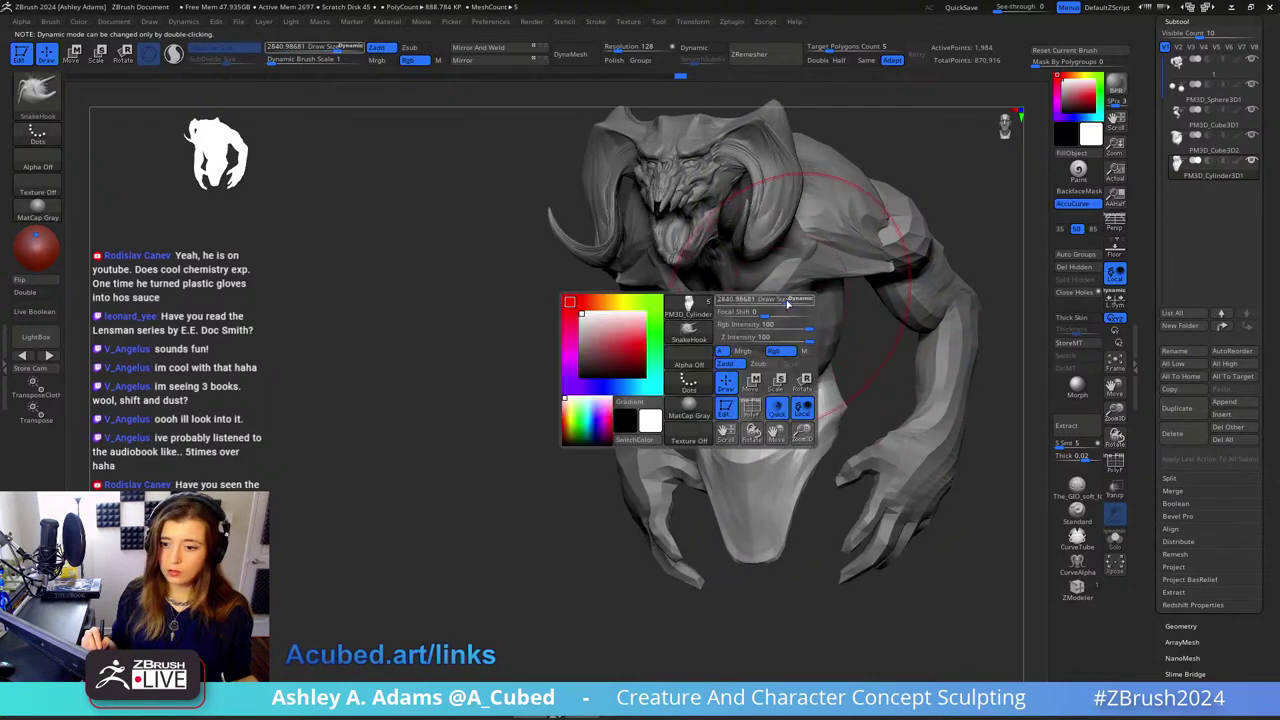
pyautogui.moveTo(800, 302); pyautogui.dragTo(777, 302)
pyautogui.moveTo(760, 302)
pyautogui.mouseDown(button='right')
pyautogui.moveTo(806, 294)
pyautogui.moveTo(789, 324)
pyautogui.mouseUp(button='right')
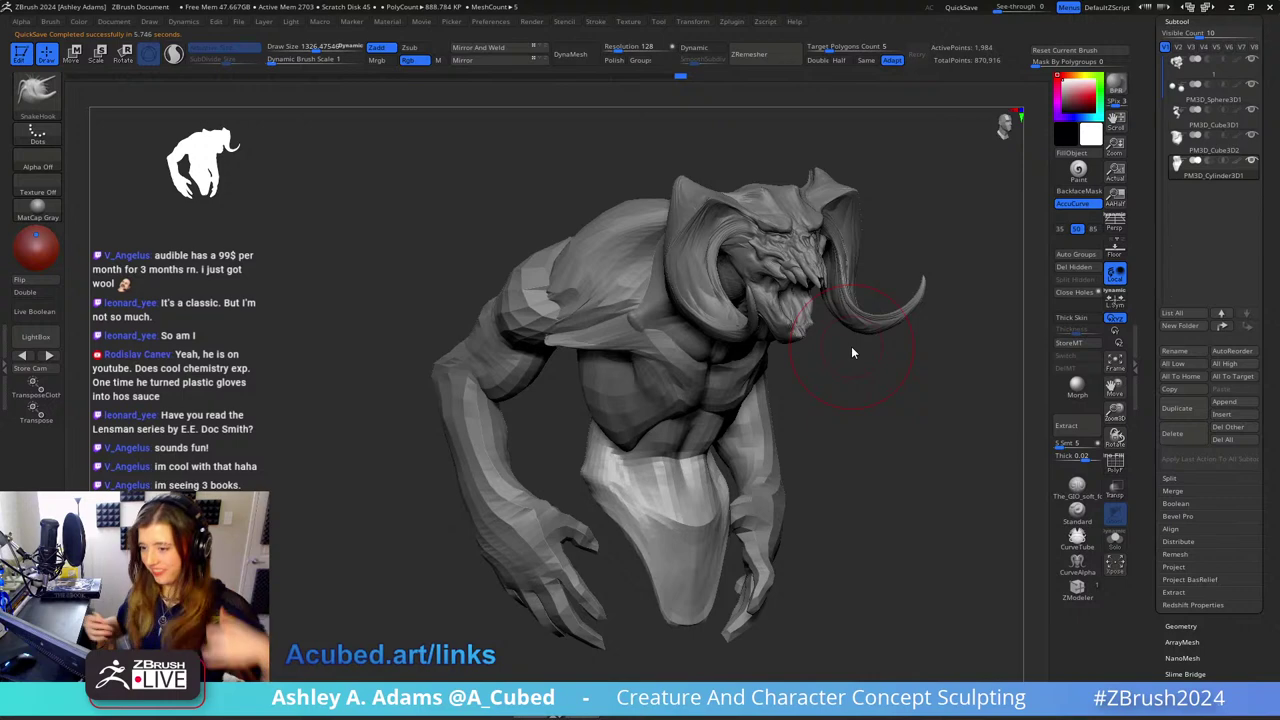
# Step: Raise the SnakeHook draw size to about 2012 and select the head
pyautogui.press('space')
pyautogui.click(833, 338)
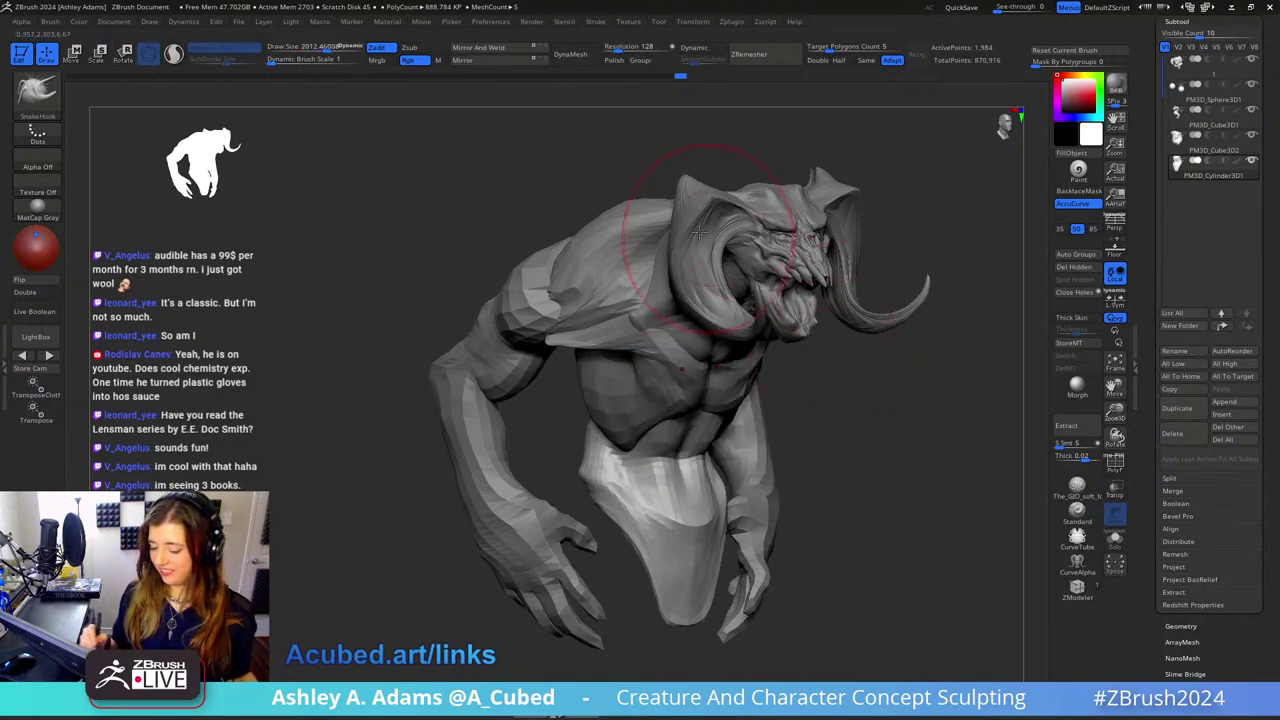
pyautogui.keyDown('alt'); pyautogui.click(683, 216); pyautogui.keyUp('alt')
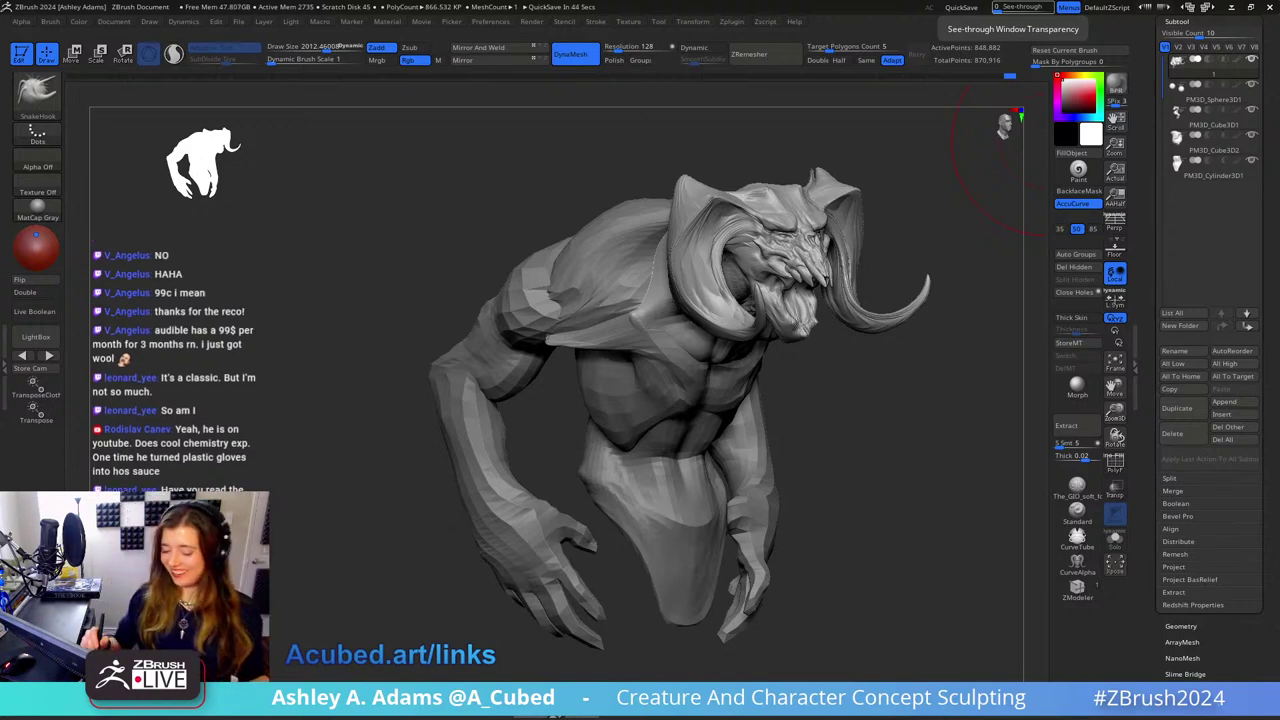
pyautogui.moveTo(985, 270); pyautogui.dragTo(830, 305, button='right')
pyautogui.keyDown('alt'); pyautogui.moveTo(950, 402); pyautogui.dragTo(738, 376, button='right'); pyautogui.keyUp('alt')
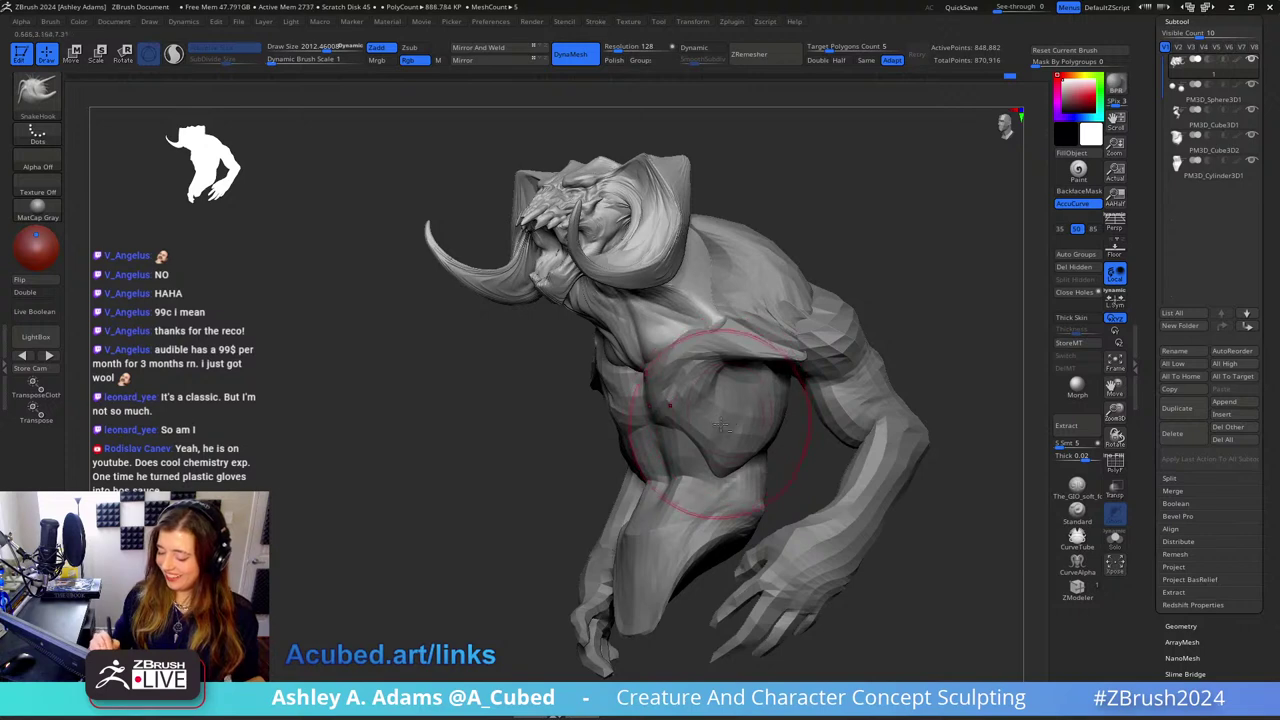
# Step: Select the torso and adjust the side of the chest below the armpit with SnakeHook
pyautogui.keyDown('alt'); pyautogui.click(720, 427); pyautogui.keyUp('alt')
pyautogui.moveTo(930, 310)
pyautogui.mouseDown(button='right')
pyautogui.moveTo(805, 357)
pyautogui.moveTo(866, 340)
pyautogui.moveTo(826, 263)
pyautogui.moveTo(770, 330)
pyautogui.mouseUp(button='right')
pyautogui.press('space')
pyautogui.moveTo(788, 366); pyautogui.dragTo(815, 366)
pyautogui.moveTo(815, 366)
pyautogui.mouseDown(button='right')
pyautogui.moveTo(730, 430)
pyautogui.moveTo(823, 354)
pyautogui.mouseUp(button='right')
# Step: Select the arms and reshape the shoulder where it meets the back using SnakeHook at a draw size of about 2012
pyautogui.keyDown('alt'); pyautogui.click(823, 354); pyautogui.keyUp('alt')
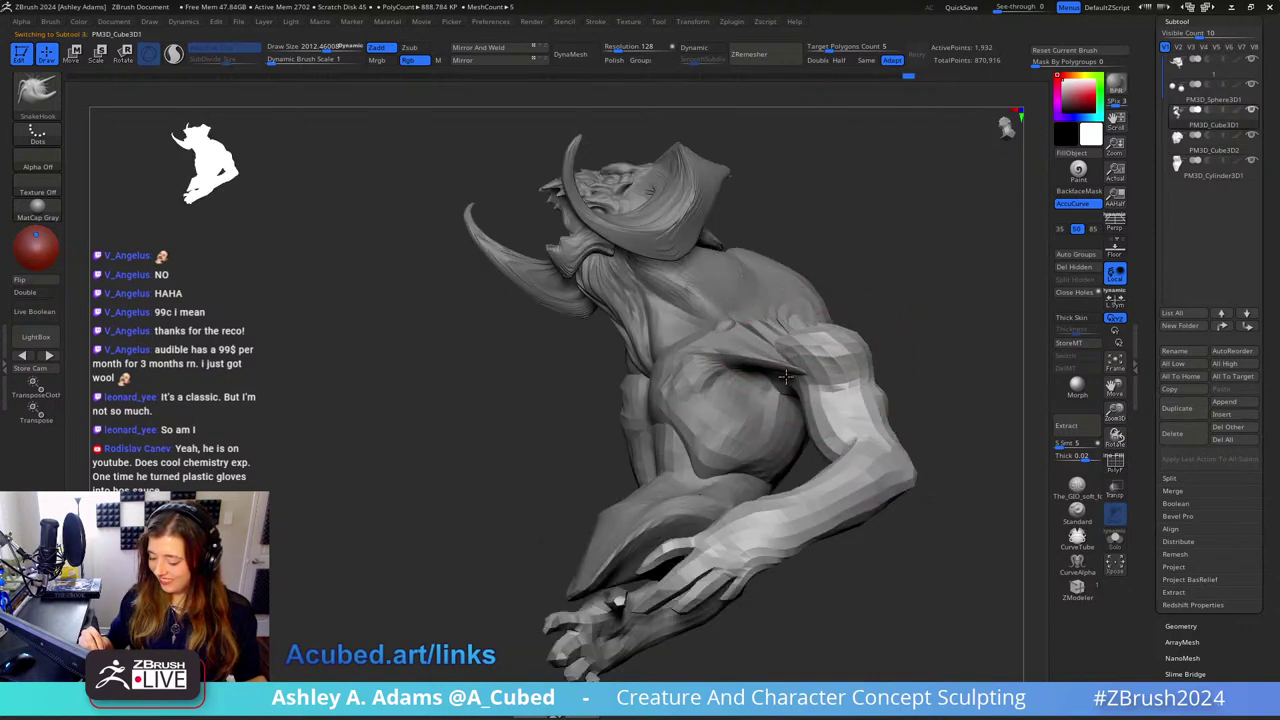
pyautogui.moveTo(800, 380); pyautogui.dragTo(808, 347)
pyautogui.moveTo(855, 302)
pyautogui.mouseDown()
pyautogui.moveTo(810, 300)
pyautogui.moveTo(826, 307)
pyautogui.mouseUp()
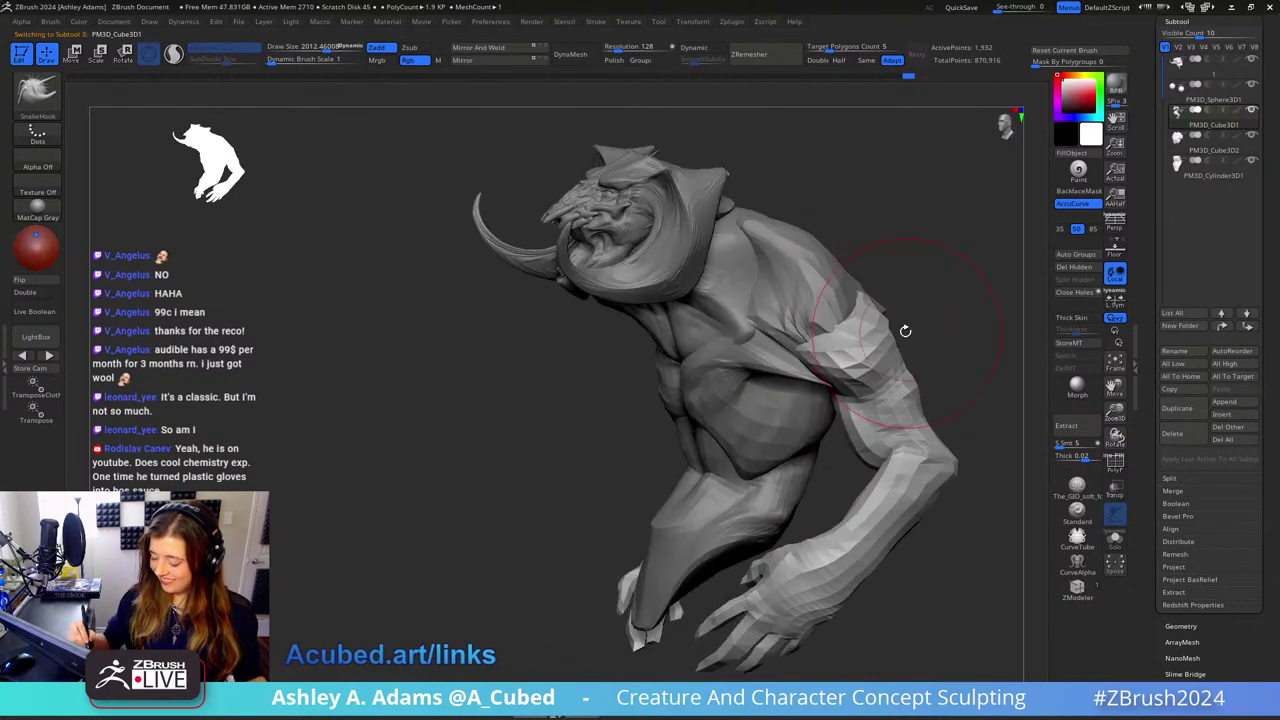
pyautogui.moveTo(826, 306)
pyautogui.mouseDown(button='right')
pyautogui.moveTo(980, 278)
pyautogui.moveTo(798, 323)
pyautogui.moveTo(828, 292)
pyautogui.mouseUp(button='right')
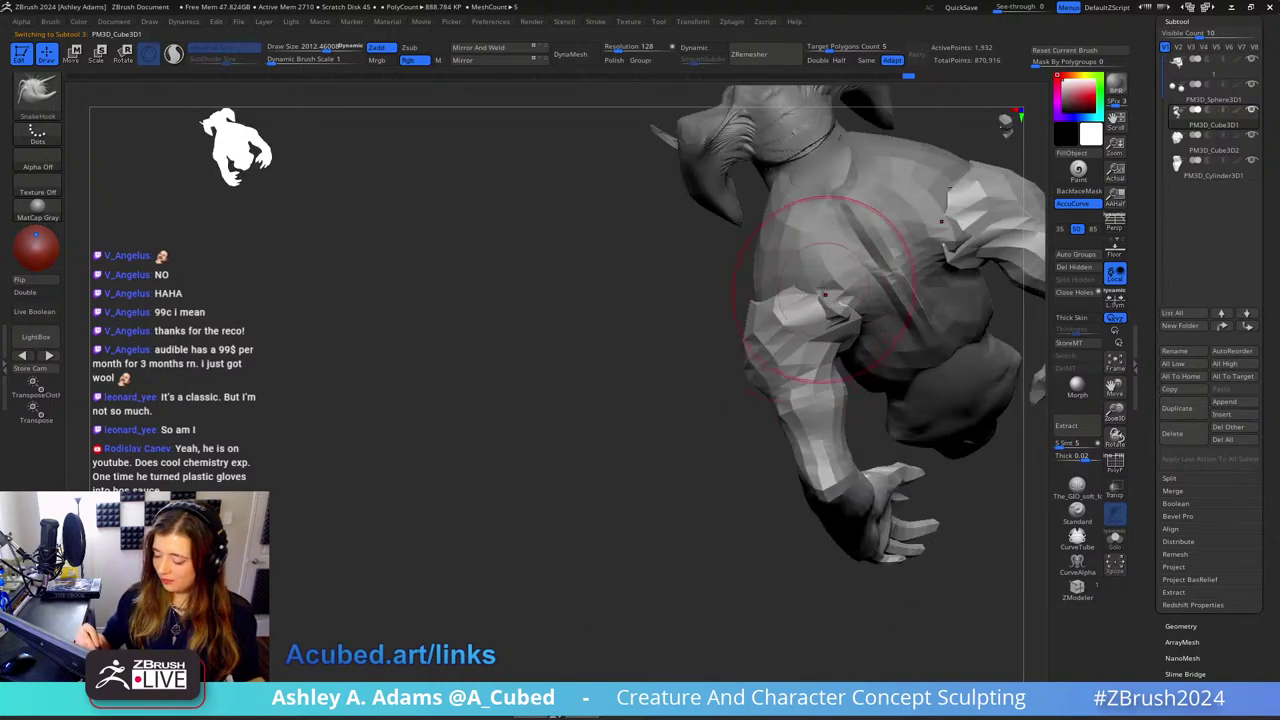
pyautogui.moveTo(814, 291); pyautogui.dragTo(820, 281)
pyautogui.moveTo(820, 282)
pyautogui.mouseDown(button='right')
pyautogui.moveTo(880, 322)
pyautogui.moveTo(853, 310)
pyautogui.mouseUp(button='right')
pyautogui.moveTo(853, 310); pyautogui.dragTo(858, 318)
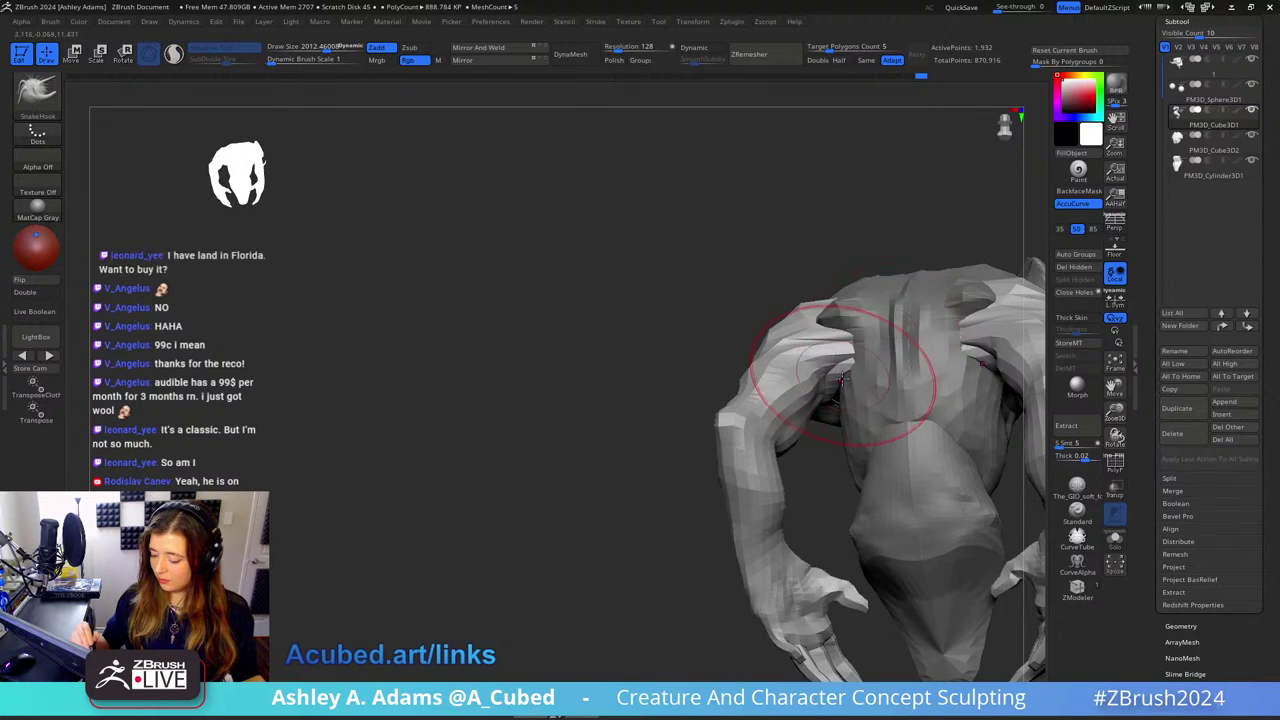
pyautogui.moveTo(829, 371); pyautogui.dragTo(851, 458)
# Step: Refine the back of the upper arms with SnakeHook, varying the draw size from about 1609 to 2514 and 1919
pyautogui.moveTo(852, 458); pyautogui.dragTo(772, 414, button='right')
pyautogui.press('space')
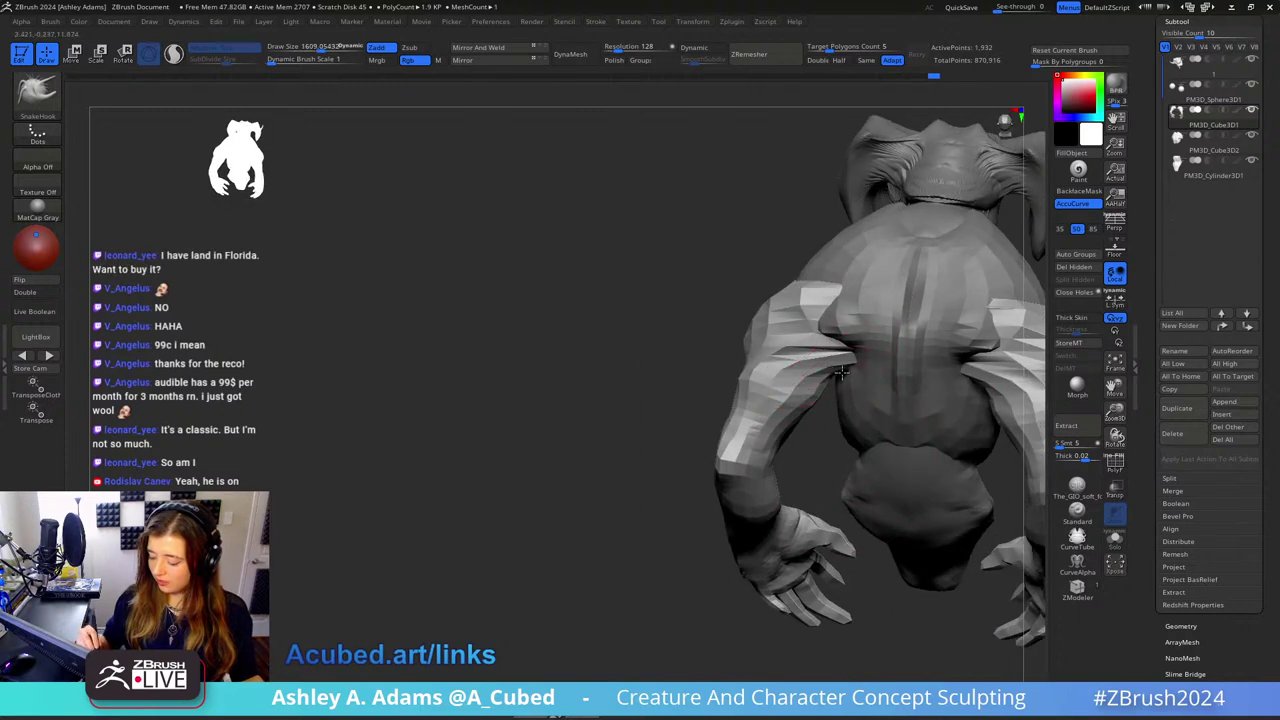
pyautogui.press('space')
pyautogui.moveTo(792, 436); pyautogui.dragTo(812, 432)
pyautogui.moveTo(812, 432); pyautogui.dragTo(763, 374, button='right')
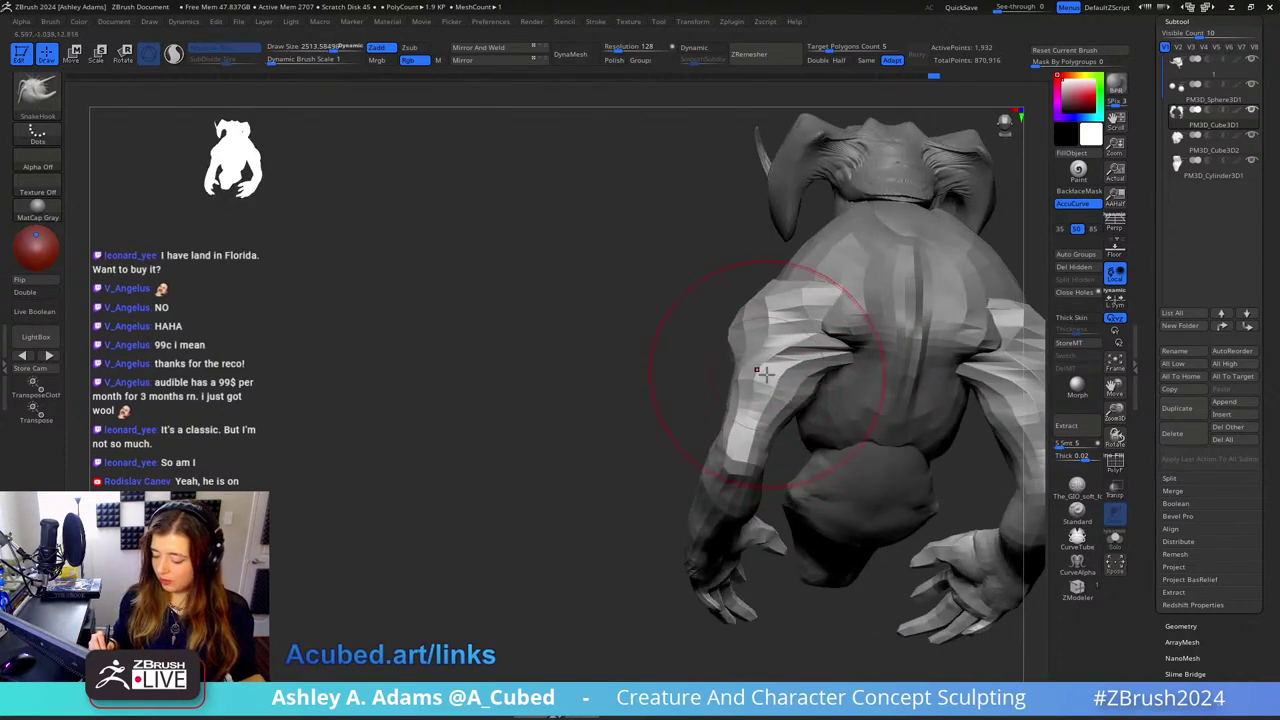
pyautogui.press('space')
pyautogui.moveTo(767, 374); pyautogui.dragTo(747, 379)
pyautogui.moveTo(745, 378); pyautogui.dragTo(825, 348, button='right')
pyautogui.moveTo(745, 348)
pyautogui.mouseDown(button='right')
pyautogui.moveTo(686, 320)
pyautogui.moveTo(666, 346)
pyautogui.moveTo(697, 340)
pyautogui.mouseUp(button='right')
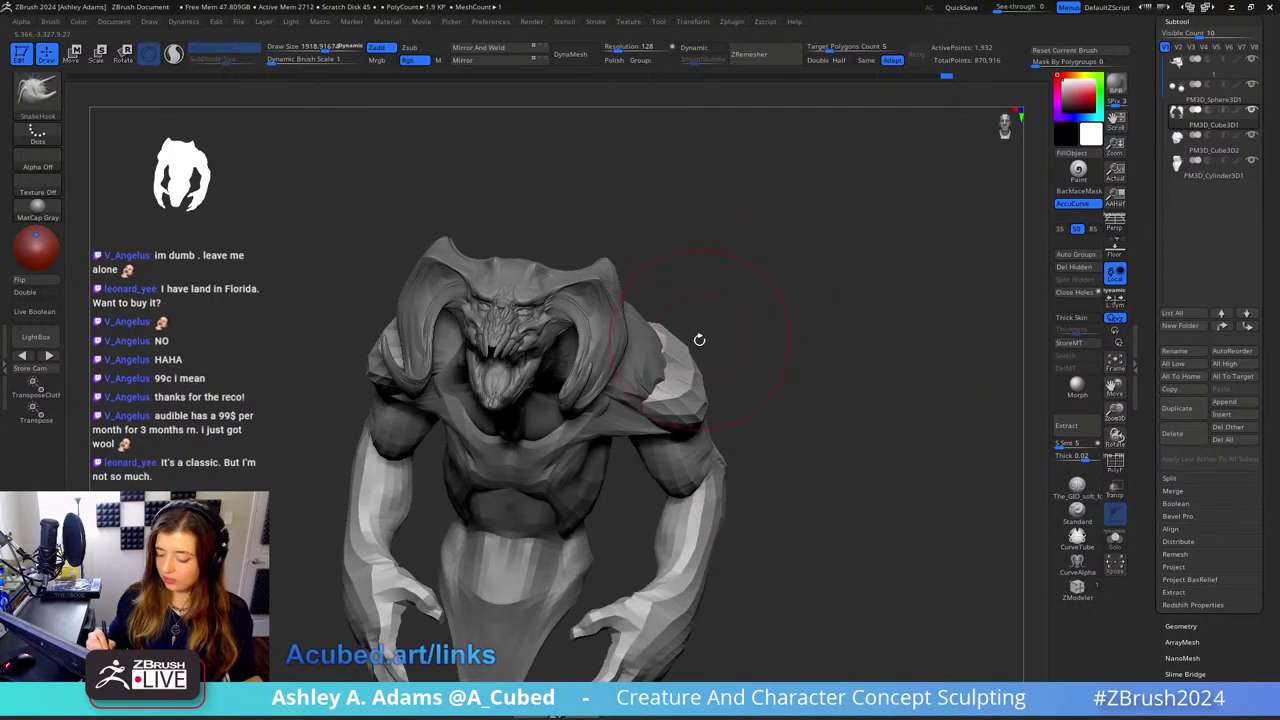
# Step: Adjust the shoulder and arm silhouette in front view with SnakeHook, raising the draw size to about 2567, then lowering it to about 1525
pyautogui.keyDown('ctrl'); pyautogui.moveTo(740, 398); pyautogui.dragTo(793, 234, button='right'); pyautogui.keyUp('ctrl')
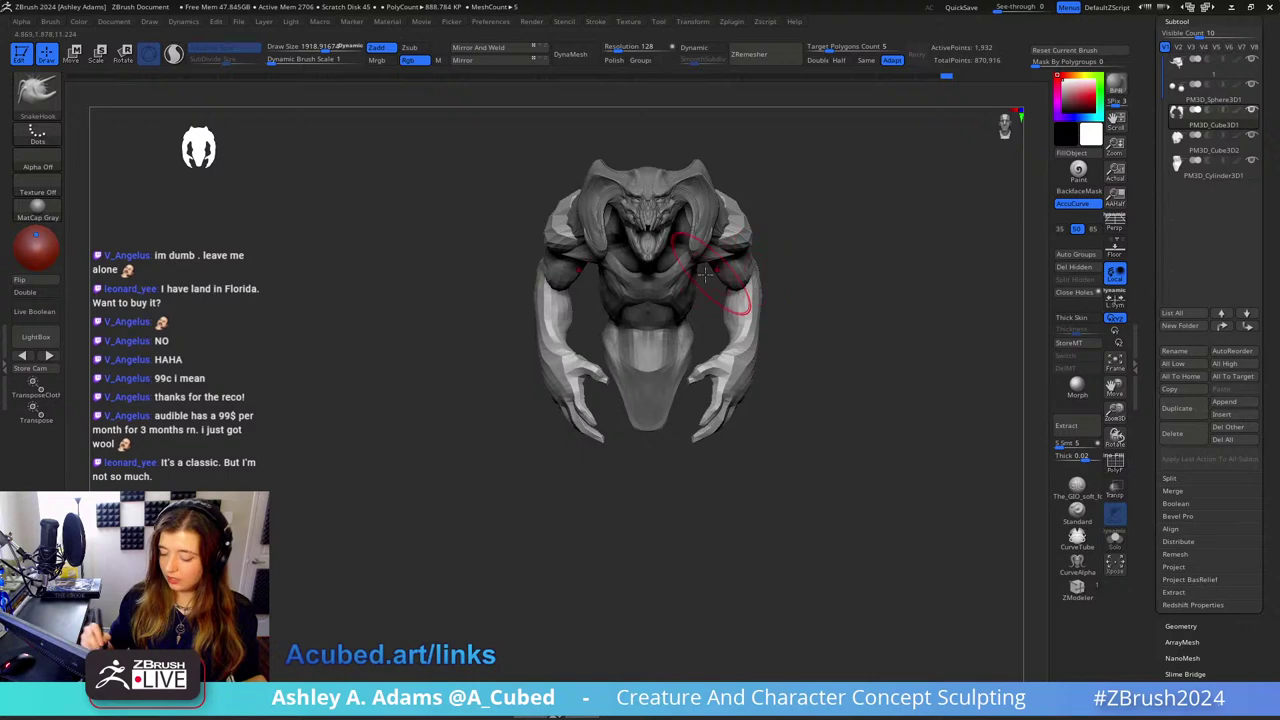
pyautogui.moveTo(748, 158)
pyautogui.keyDown('ctrl'); pyautogui.mouseDown(button='right')
pyautogui.moveTo(766, 278)
pyautogui.moveTo(758, 241)
pyautogui.moveTo(756, 302)
pyautogui.mouseUp(button='right'); pyautogui.keyUp('ctrl')
pyautogui.rightClick(767, 283)
pyautogui.press('space')
pyautogui.moveTo(750, 301); pyautogui.dragTo(772, 295)
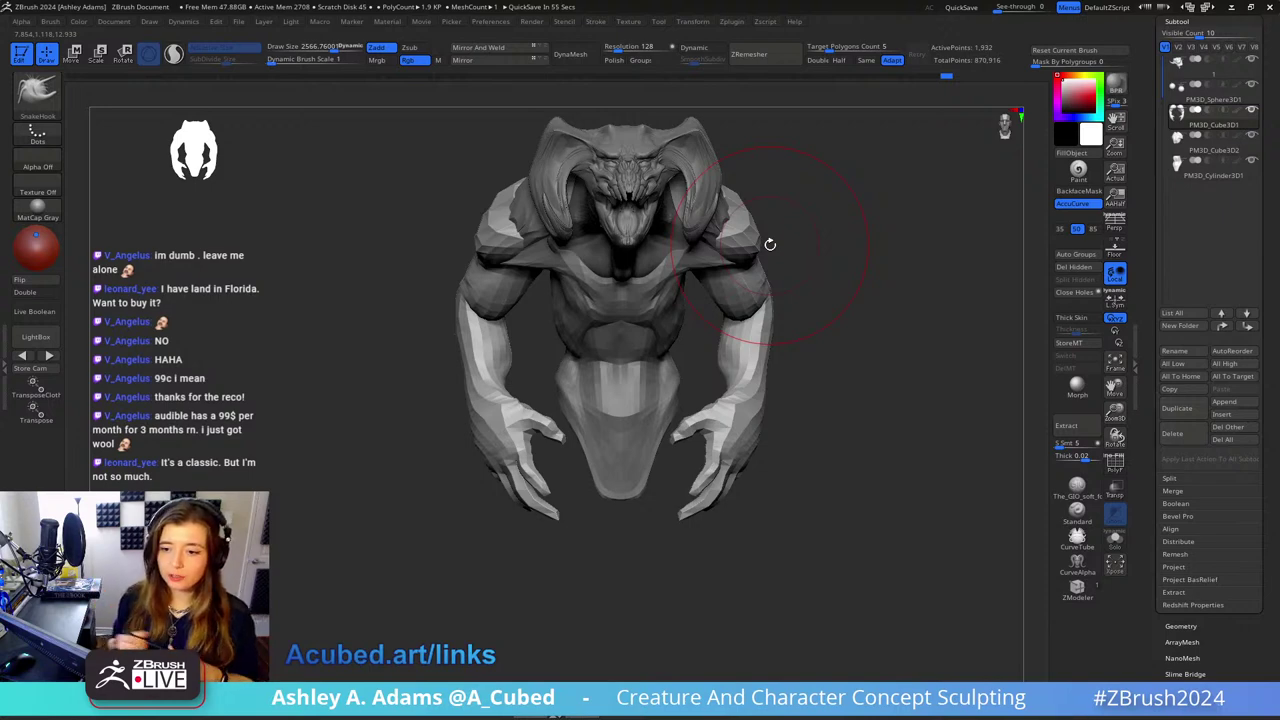
pyautogui.press('space')
pyautogui.moveTo(824, 286); pyautogui.dragTo(804, 286)
# Step: Select the torso and work on the chest with DamStandard, reducing the draw size from about 1525
pyautogui.moveTo(804, 286)
pyautogui.mouseDown(button='right')
pyautogui.moveTo(796, 228)
pyautogui.moveTo(680, 240)
pyautogui.moveTo(688, 215)
pyautogui.moveTo(646, 270)
pyautogui.mouseUp(button='right')
pyautogui.keyDown('alt'); pyautogui.click(674, 270); pyautogui.keyUp('alt')
pyautogui.press('b')
pyautogui.press('d')
pyautogui.press('s')
pyautogui.press('space')
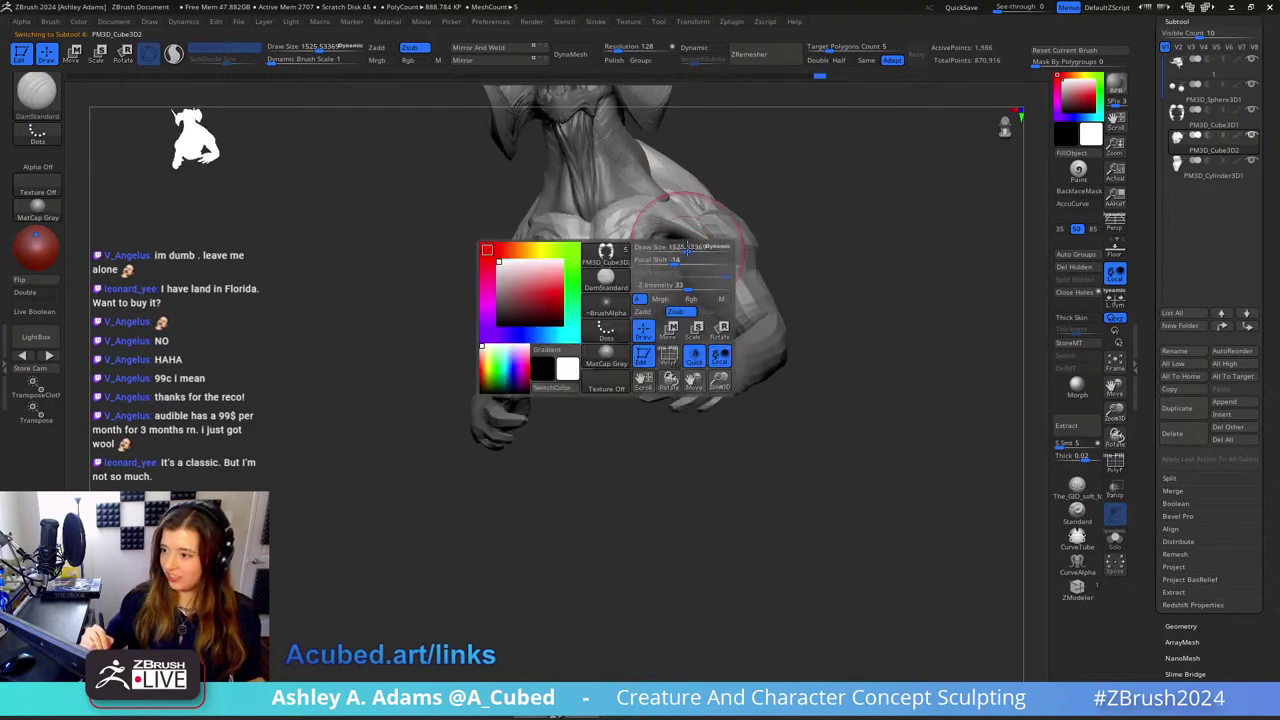
pyautogui.moveTo(676, 262); pyautogui.dragTo(656, 262)
pyautogui.moveTo(656, 262)
pyautogui.mouseDown(button='right')
pyautogui.moveTo(650, 316)
pyautogui.moveTo(711, 309)
pyautogui.moveTo(543, 271)
pyautogui.moveTo(613, 310)
pyautogui.mouseUp(button='right')
# Step: Refine the torso's back with SnakeHook and DamStandard at a draw size of about 1609
pyautogui.moveTo(499, 256)
pyautogui.mouseDown(button='right')
pyautogui.moveTo(488, 294)
pyautogui.moveTo(500, 318)
pyautogui.moveTo(543, 329)
pyautogui.mouseUp(button='right')
pyautogui.keyDown('alt'); pyautogui.click(543, 329); pyautogui.keyUp('alt')
pyautogui.press('space')
pyautogui.moveTo(508, 364); pyautogui.dragTo(532, 364)
pyautogui.moveTo(532, 330)
pyautogui.mouseDown(button='right')
pyautogui.moveTo(529, 351)
pyautogui.moveTo(542, 259)
pyautogui.moveTo(520, 293)
pyautogui.mouseUp(button='right')
pyautogui.press('b')
pyautogui.press('s')
pyautogui.press('h')
pyautogui.press('b')
pyautogui.press('d')
pyautogui.press('s')
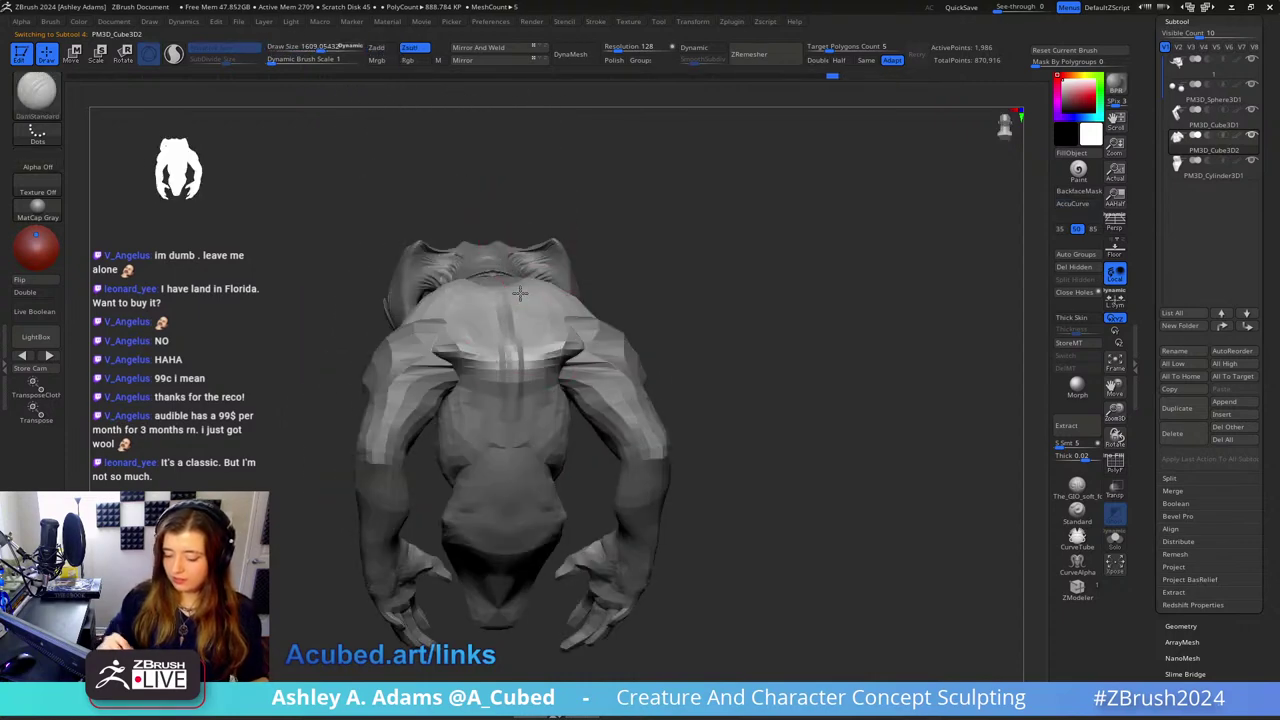
pyautogui.moveTo(530, 371)
pyautogui.mouseDown(button='right')
pyautogui.moveTo(568, 400)
pyautogui.moveTo(600, 369)
pyautogui.moveTo(602, 343)
pyautogui.moveTo(634, 330)
pyautogui.moveTo(566, 254)
pyautogui.mouseUp(button='right')
# Step: Select the abdomen and reshape its upper side below the ribcage with ClayBuildup and SnakeHook, ending at a draw size of about 1444
pyautogui.press('b')
pyautogui.press('c')
pyautogui.press('b')
pyautogui.keyDown('alt'); pyautogui.click(566, 356); pyautogui.keyUp('alt')
pyautogui.press('space')
pyautogui.moveTo(580, 339)
pyautogui.mouseDown()
pyautogui.moveTo(560, 339)
pyautogui.moveTo(557, 367)
pyautogui.mouseUp()
pyautogui.press('space')
pyautogui.moveTo(557, 368)
pyautogui.mouseDown(button='right')
pyautogui.moveTo(551, 380)
pyautogui.moveTo(586, 371)
pyautogui.mouseUp(button='right')
pyautogui.press('space')
pyautogui.press('b')
pyautogui.press('s')
pyautogui.press('h')
pyautogui.press('space')
pyautogui.moveTo(586, 371); pyautogui.dragTo(576, 371)
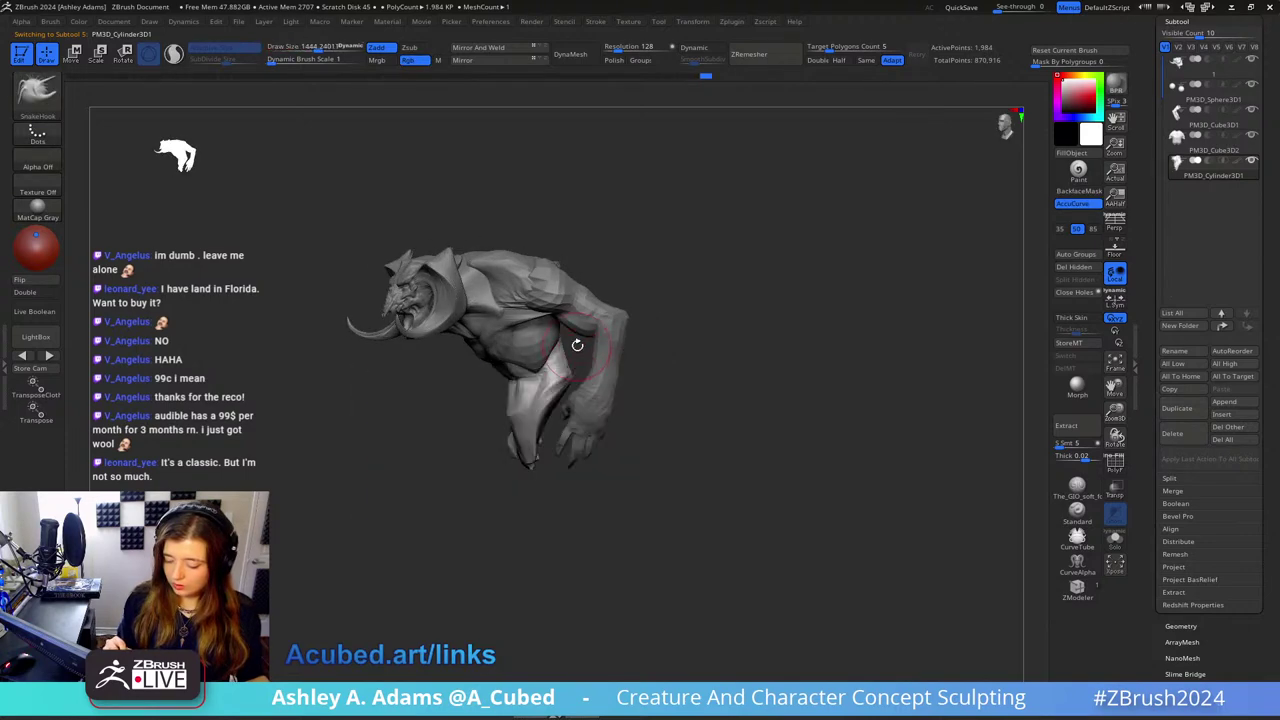
pyautogui.moveTo(574, 346)
pyautogui.mouseDown(button='right')
pyautogui.moveTo(570, 365)
pyautogui.moveTo(618, 328)
pyautogui.mouseUp(button='right')
# Step: Reshape the back and side of the abdomen with ClayBuildup, followed by SnakeHook at a draw size of about 2461
pyautogui.press('b')
pyautogui.press('c')
pyautogui.press('b')
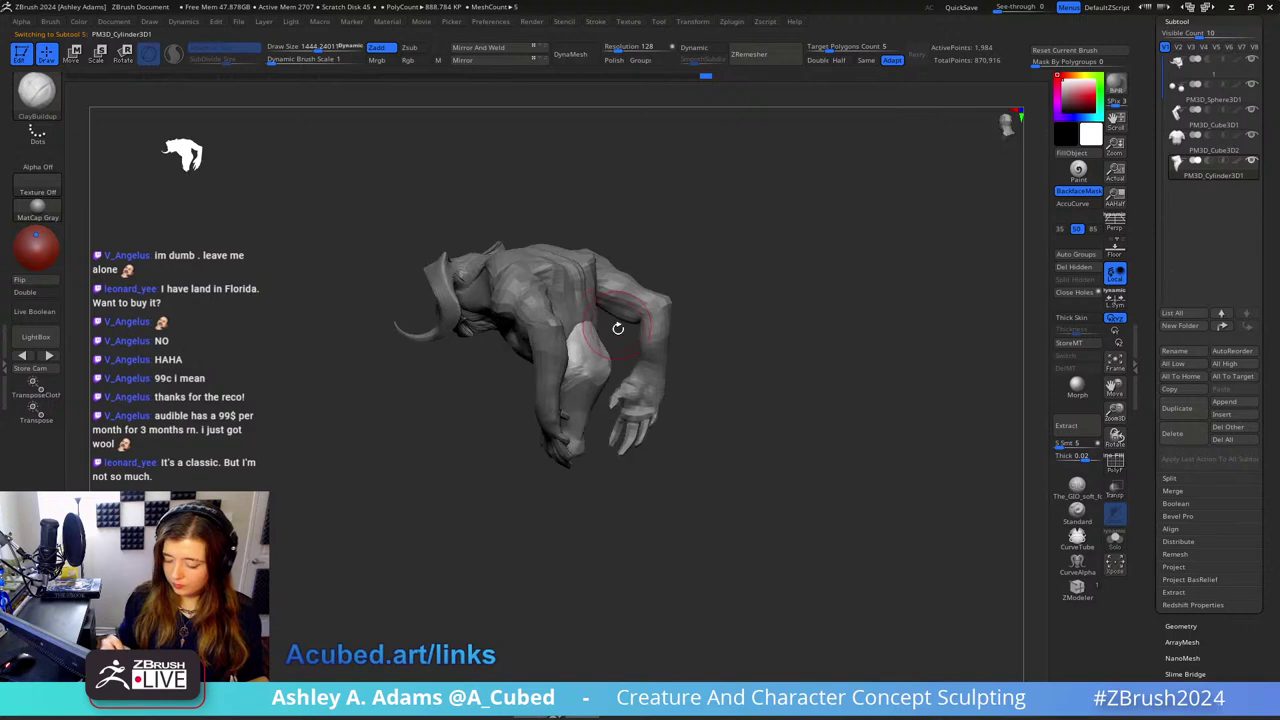
pyautogui.moveTo(598, 373)
pyautogui.mouseDown(button='right')
pyautogui.moveTo(570, 362)
pyautogui.moveTo(594, 366)
pyautogui.moveTo(674, 326)
pyautogui.mouseUp(button='right')
pyautogui.press('b')
pyautogui.press('s')
pyautogui.press('h')
pyautogui.press('space')
pyautogui.moveTo(590, 343); pyautogui.dragTo(609, 343)
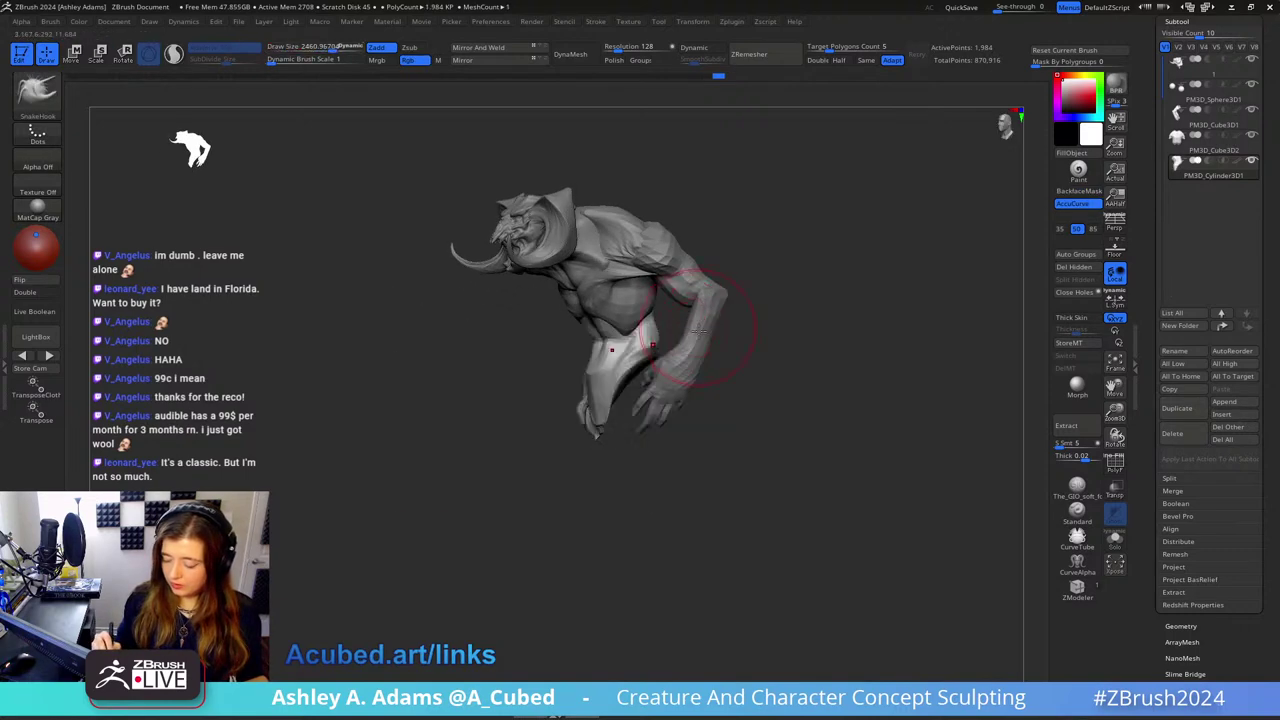
pyautogui.moveTo(609, 343); pyautogui.dragTo(700, 325, button='right')
# Step: Select the head and swell the tongue area with Inflat at a draw size of about 323, smoothing the surface
pyautogui.moveTo(635, 280)
pyautogui.keyDown('ctrl'); pyautogui.mouseDown(button='right')
pyautogui.moveTo(625, 450)
pyautogui.moveTo(655, 462)
pyautogui.mouseUp(button='right'); pyautogui.keyUp('ctrl')
pyautogui.keyDown('alt'); pyautogui.click(540, 300); pyautogui.keyUp('alt')
pyautogui.press('space')
pyautogui.moveTo(578, 273); pyautogui.dragTo(530, 268)
pyautogui.moveTo(540, 275)
pyautogui.mouseDown(button='right')
pyautogui.moveTo(588, 230)
pyautogui.moveTo(557, 357)
pyautogui.moveTo(546, 313)
pyautogui.mouseUp(button='right')
pyautogui.press('b')
pyautogui.press('i')
pyautogui.press('n')
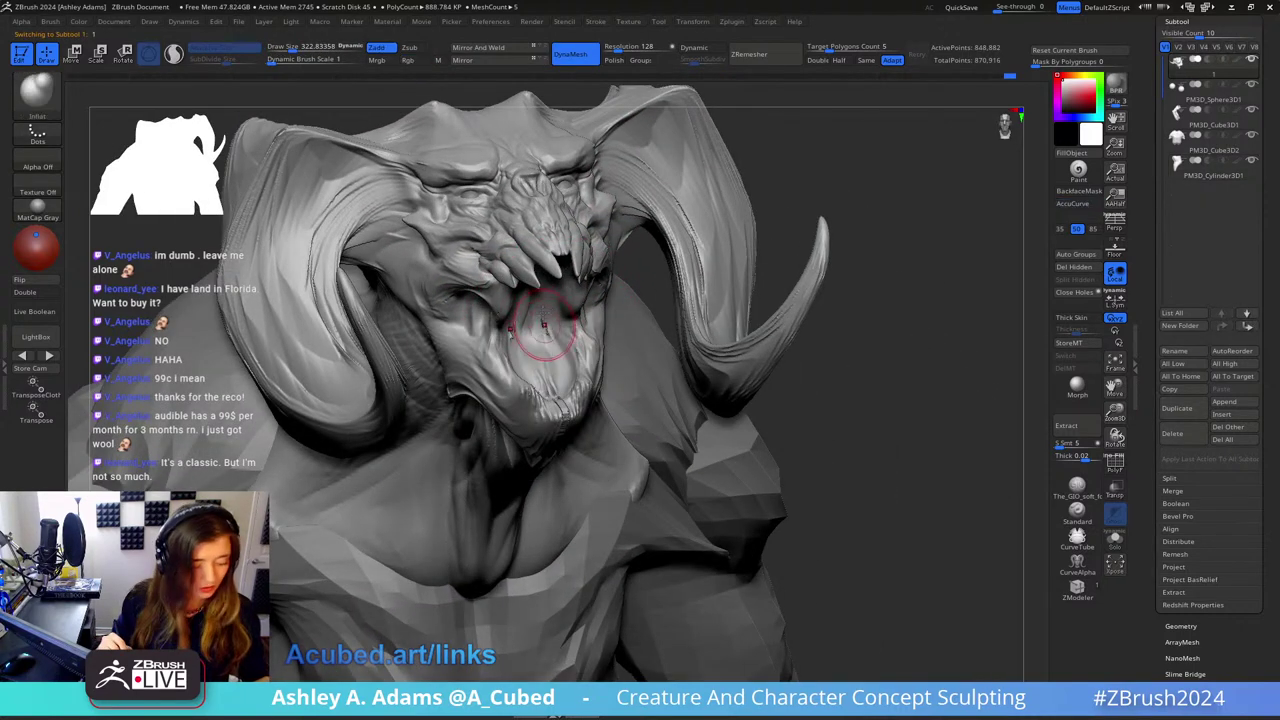
pyautogui.keyDown('shift'); pyautogui.moveTo(548, 328); pyautogui.dragTo(545, 332); pyautogui.keyUp('shift')
pyautogui.moveTo(543, 330)
pyautogui.mouseDown(button='right')
pyautogui.moveTo(560, 322)
pyautogui.moveTo(528, 330)
pyautogui.moveTo(522, 83)
pyautogui.mouseUp(button='right')
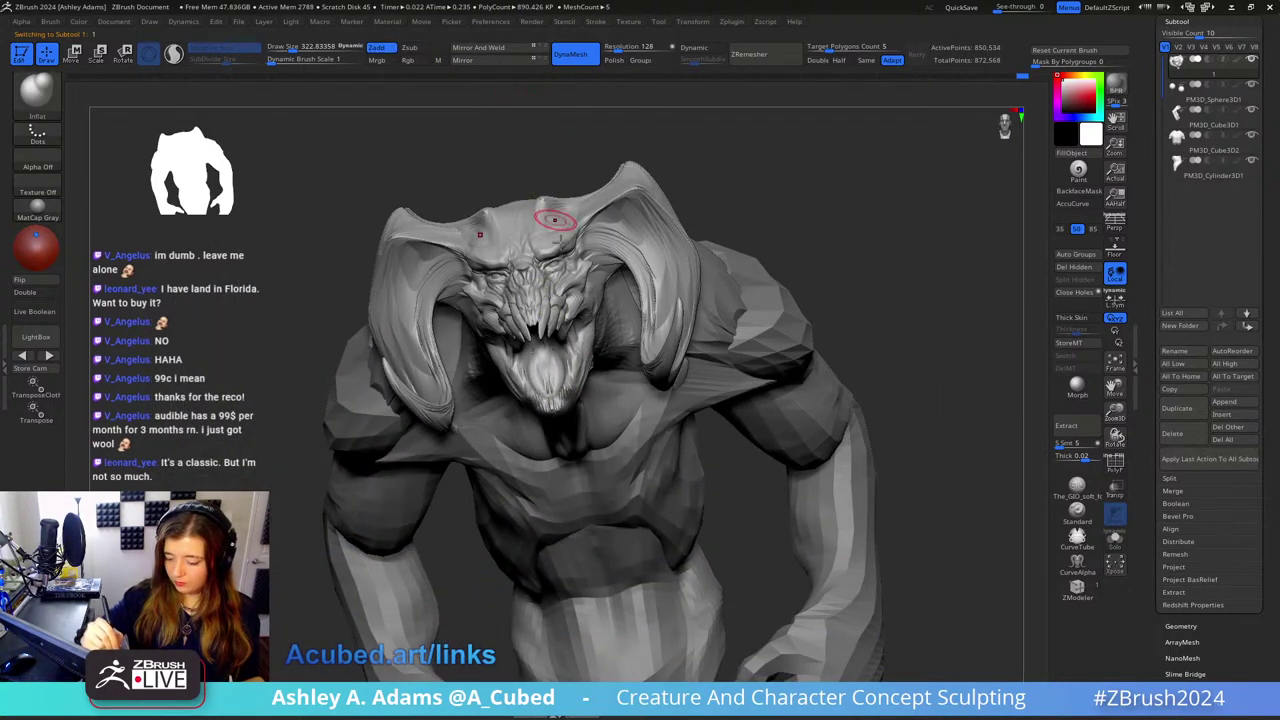
# Step: Build up the inside of the mouth behind the upper teeth with ClayBuildup and smooth it
pyautogui.moveTo(543, 221); pyautogui.dragTo(540, 380, button='right')
pyautogui.press('b')
pyautogui.press('c')
pyautogui.press('b')
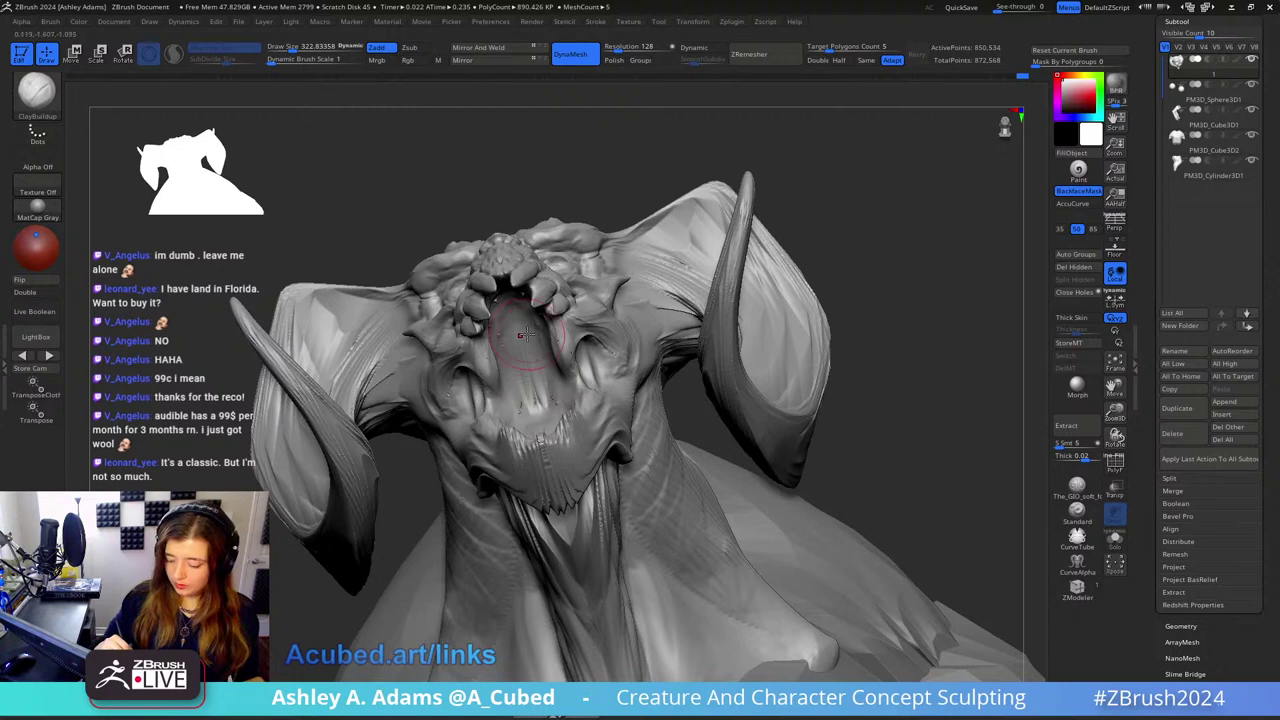
pyautogui.press('shift')
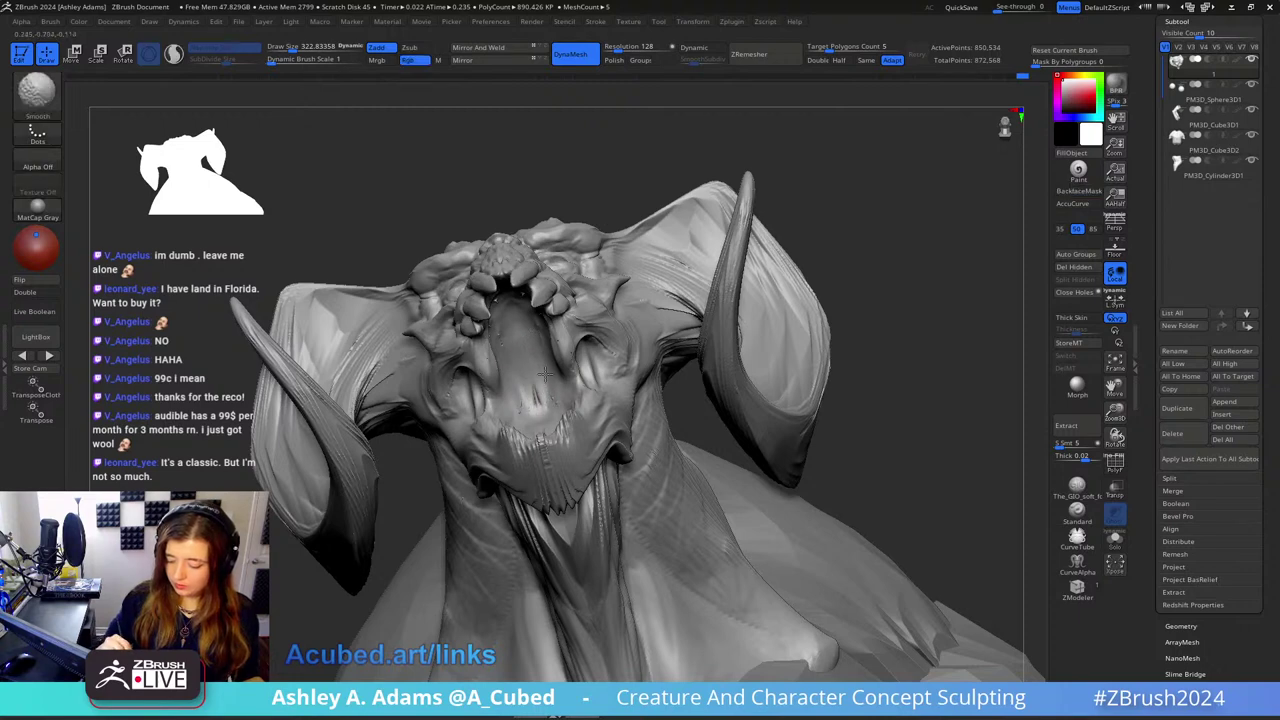
pyautogui.moveTo(543, 373); pyautogui.dragTo(528, 312, button='right')
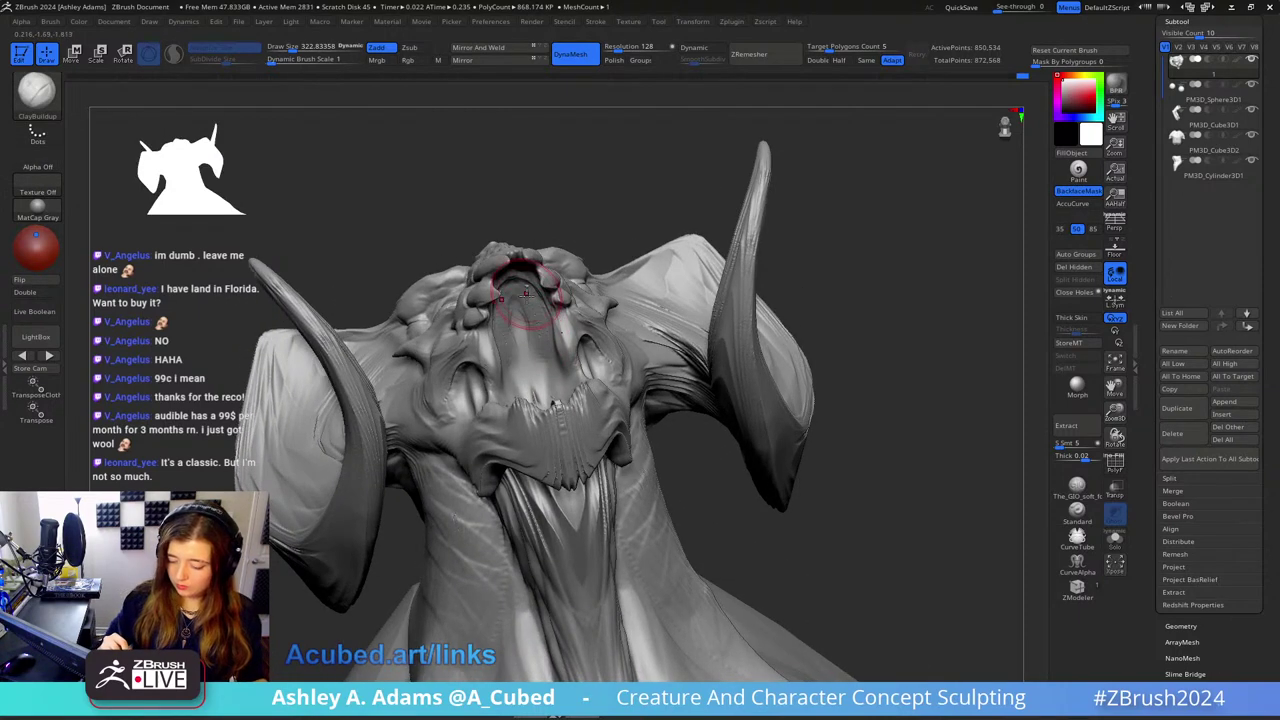
# Step: Flatten the inside of the mouth with hPolish, add clay with ClayBuildup and smooth the forms
pyautogui.press('b')
pyautogui.press('h')
pyautogui.press('p')
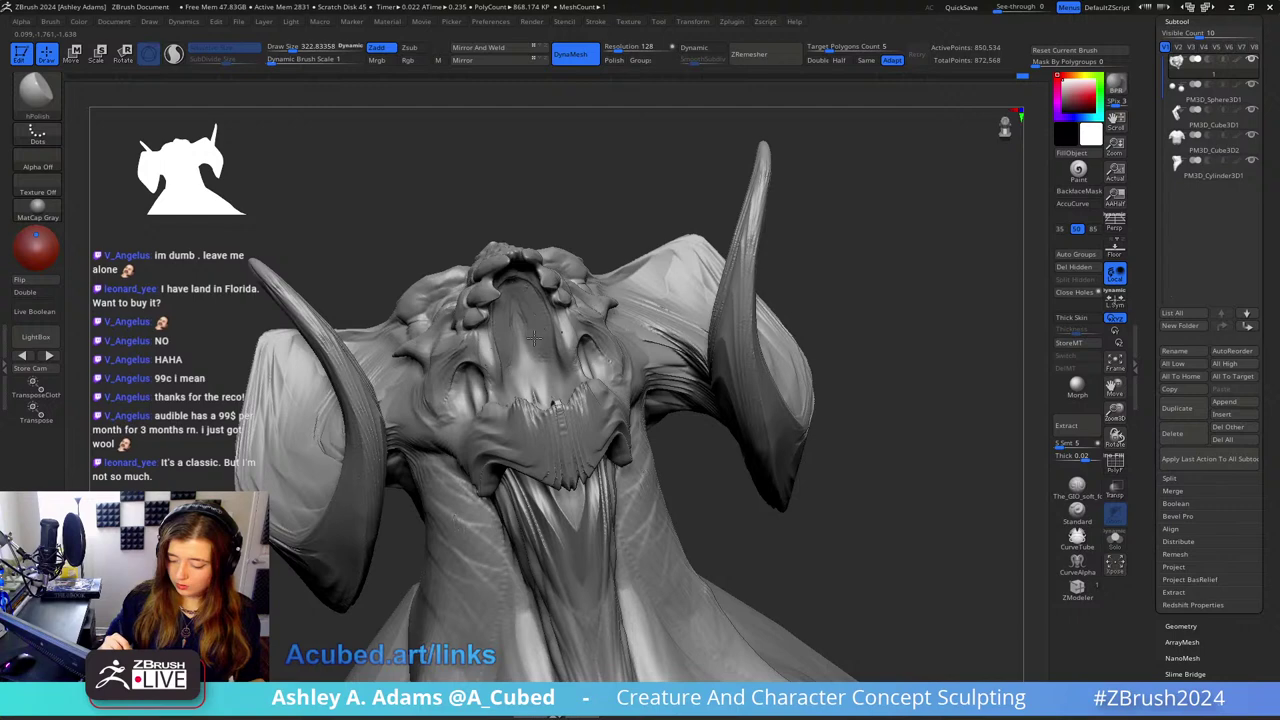
pyautogui.moveTo(535, 340); pyautogui.dragTo(527, 302, button='right')
pyautogui.press('shift')
pyautogui.press('space')
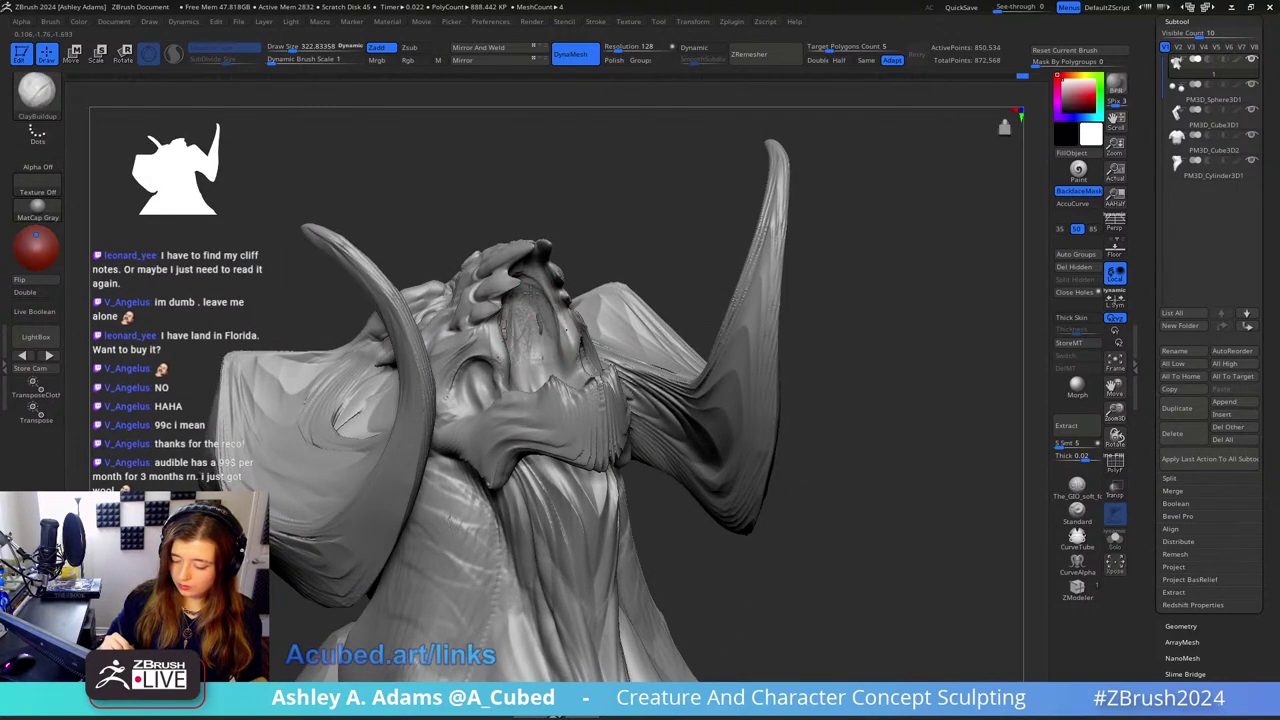
pyautogui.press('shift')
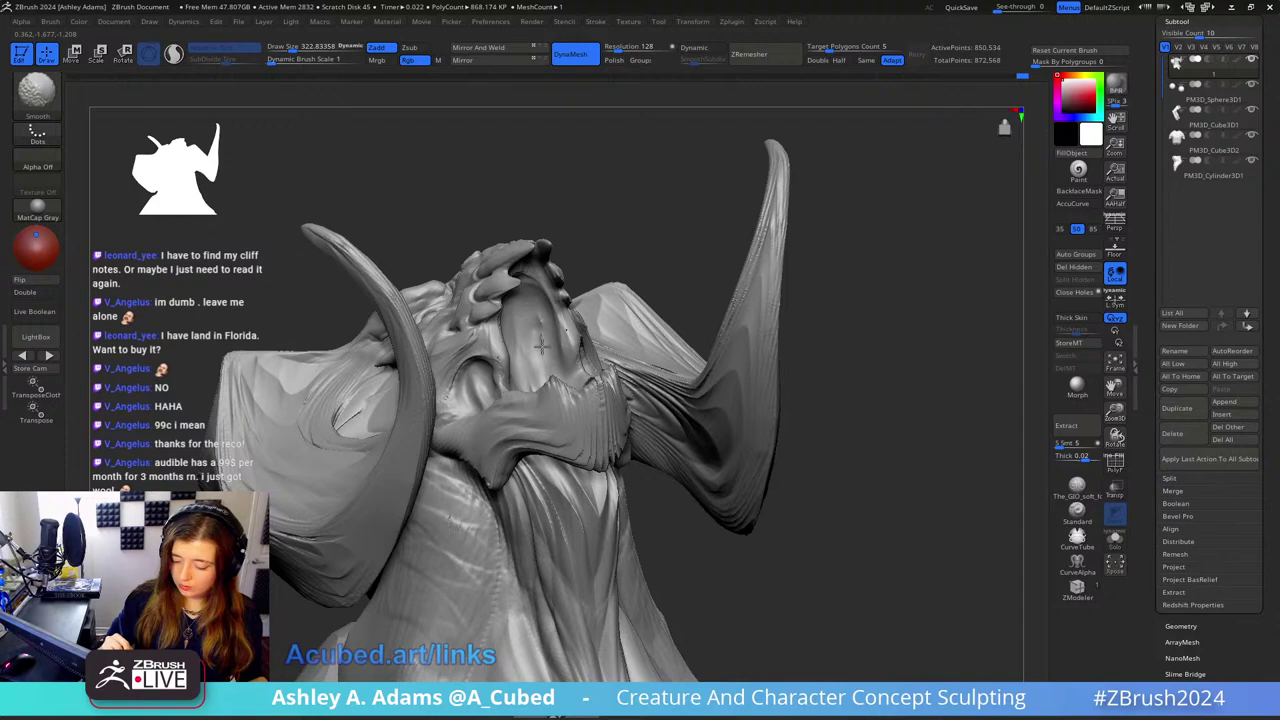
pyautogui.moveTo(540, 322)
pyautogui.mouseDown(button='right')
pyautogui.moveTo(508, 320)
pyautogui.moveTo(508, 338)
pyautogui.mouseUp(button='right')
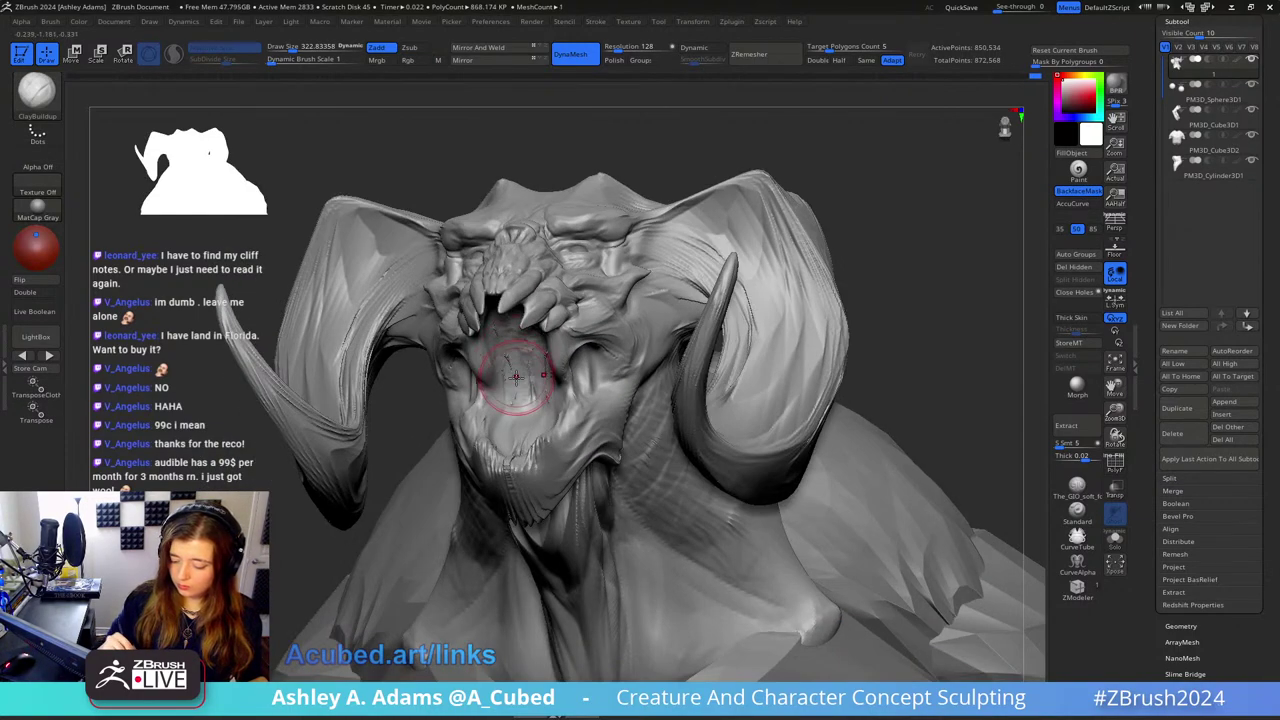
# Step: Carve creases inside the mouth and along the underside of the upper jaw with DamStandard, lowering the draw size from about 323 to 175
pyautogui.press('b')
pyautogui.press('d')
pyautogui.press('s')
pyautogui.moveTo(494, 343)
pyautogui.mouseDown()
pyautogui.moveTo(511, 376)
pyautogui.moveTo(506, 408)
pyautogui.mouseUp()
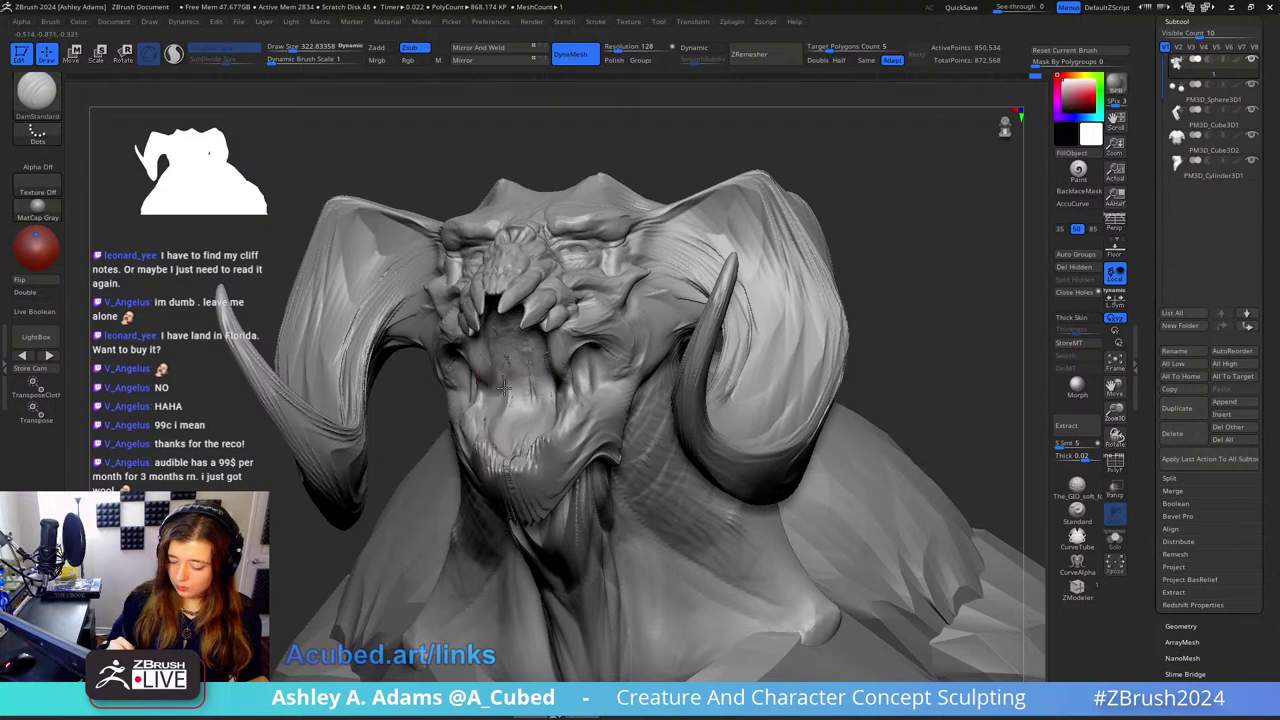
pyautogui.moveTo(484, 395)
pyautogui.mouseDown(button='right')
pyautogui.moveTo(515, 272)
pyautogui.moveTo(550, 303)
pyautogui.moveTo(506, 258)
pyautogui.mouseUp(button='right')
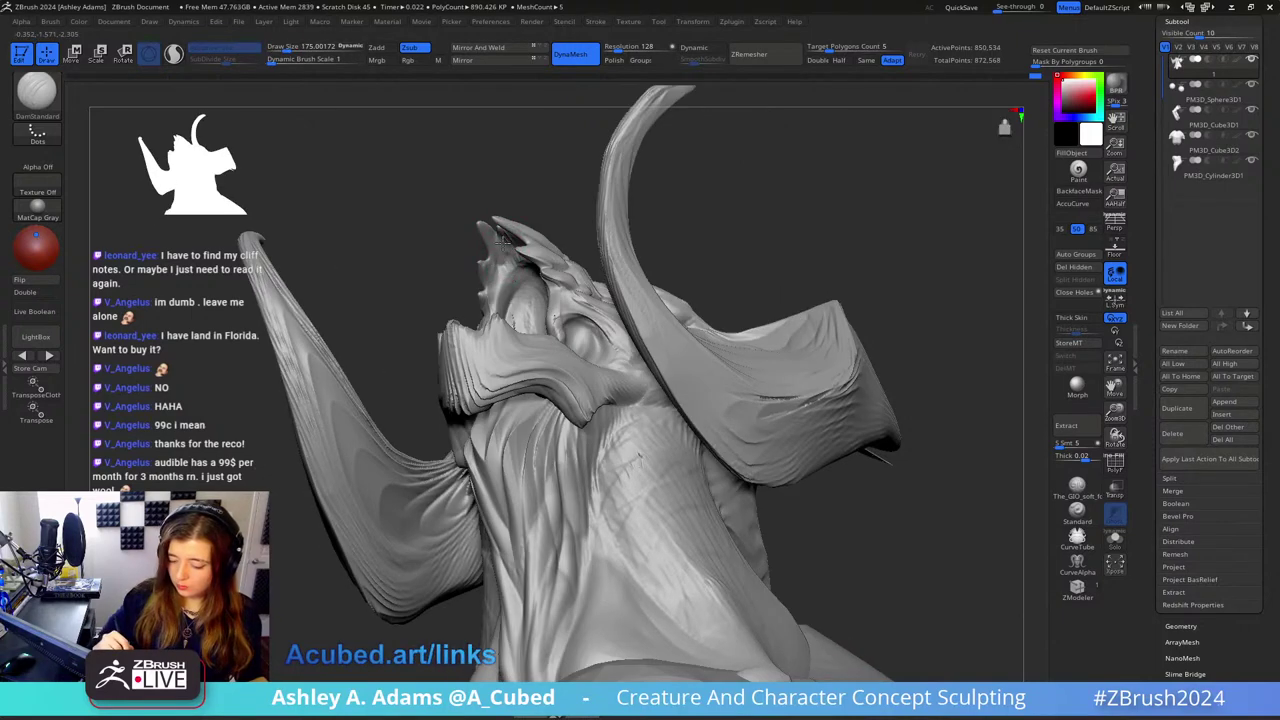
pyautogui.moveTo(500, 246)
pyautogui.mouseDown(button='right')
pyautogui.moveTo(495, 260)
pyautogui.moveTo(519, 252)
pyautogui.mouseUp(button='right')
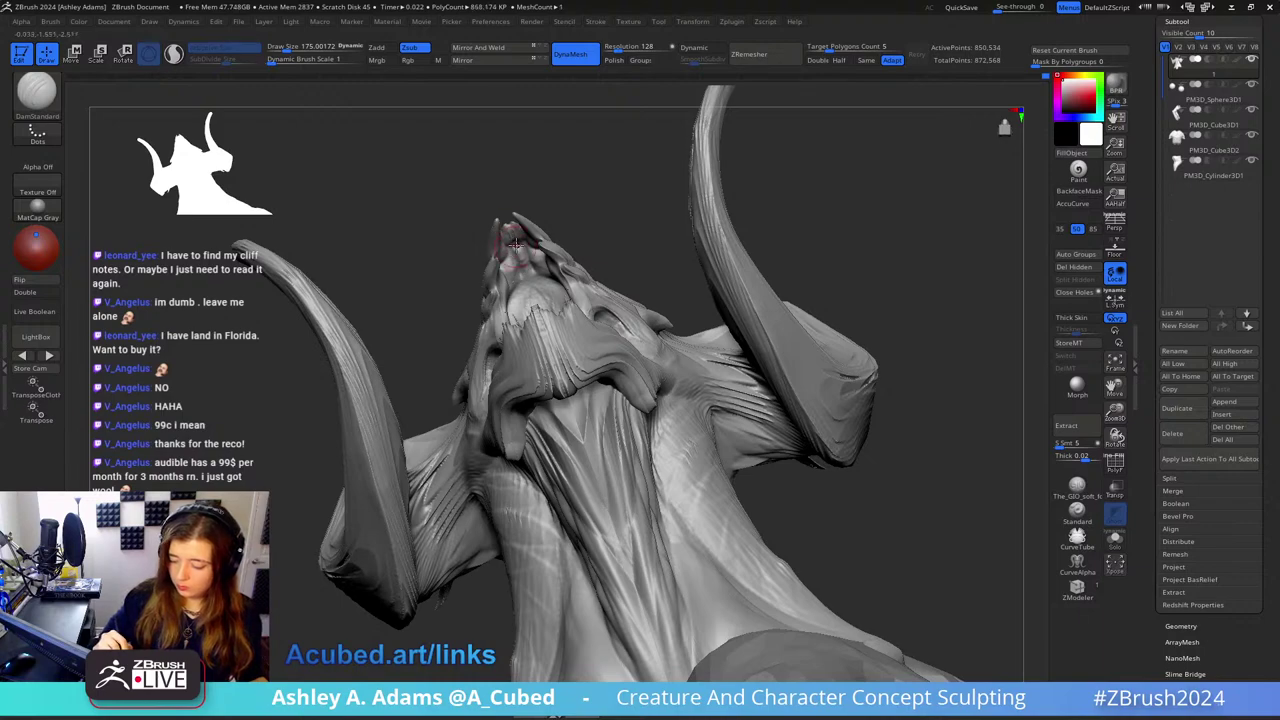
pyautogui.moveTo(517, 243)
pyautogui.mouseDown(button='right')
pyautogui.moveTo(565, 310)
pyautogui.moveTo(553, 272)
pyautogui.mouseUp(button='right')
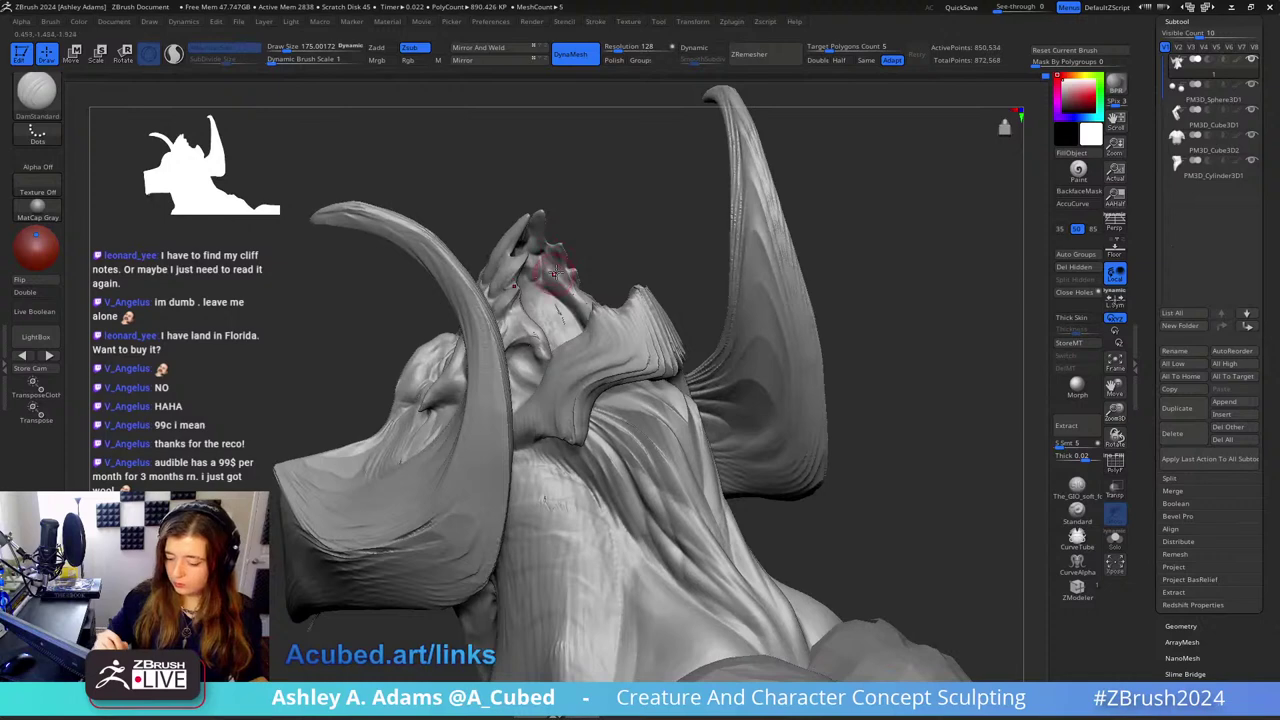
# Step: Add volume around the upper teeth with ClayBuildup at a draw size of about 175 and smooth it
pyautogui.press('b')
pyautogui.press('c')
pyautogui.press('b')
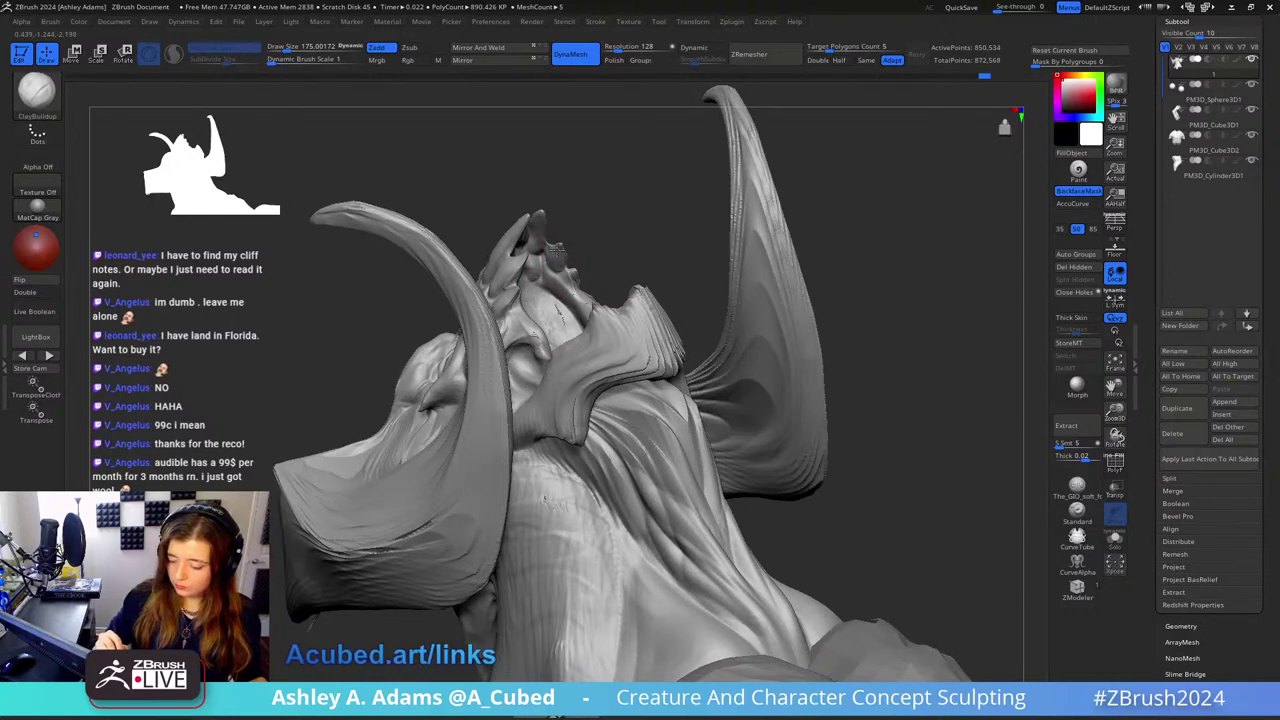
pyautogui.press('shift')
pyautogui.moveTo(562, 247); pyautogui.dragTo(540, 263, button='right')
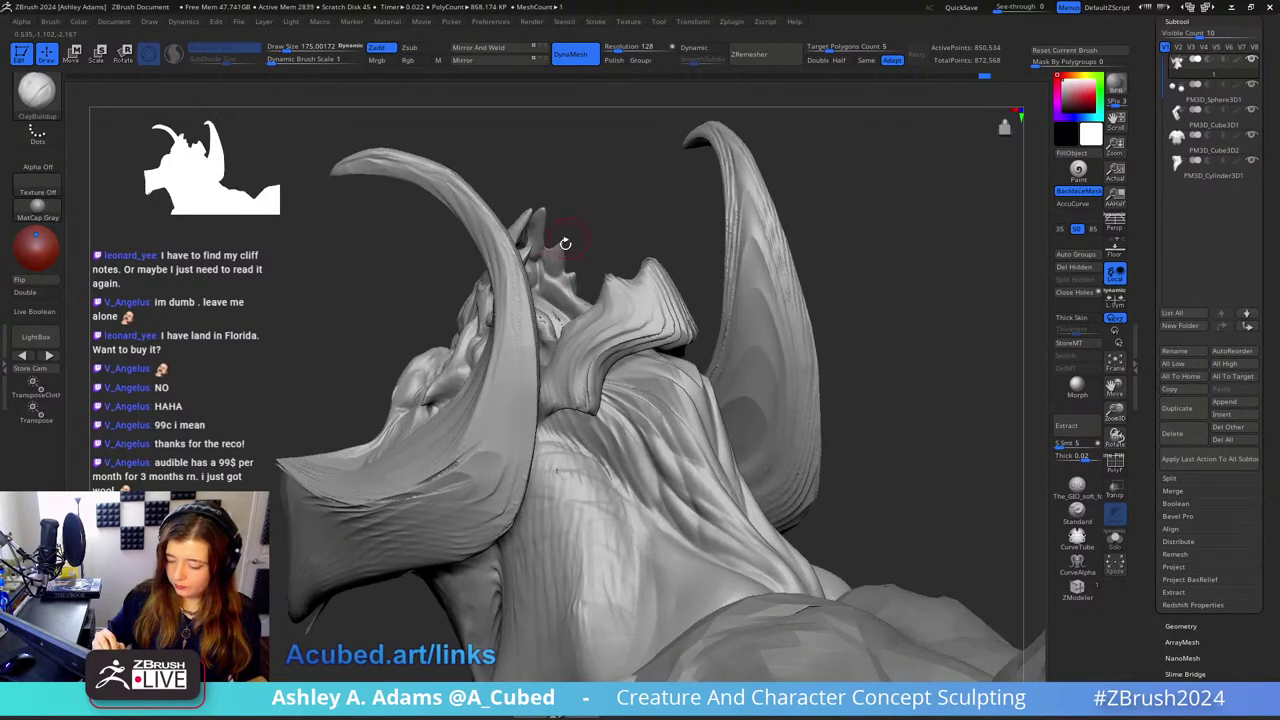
# Step: Refine the inside of the mouth and teeth, alternating the DamStandard, ClayBuildup and SnakeHook brushes at a draw size of about 175
pyautogui.press('b')
pyautogui.press('d')
pyautogui.press('s')
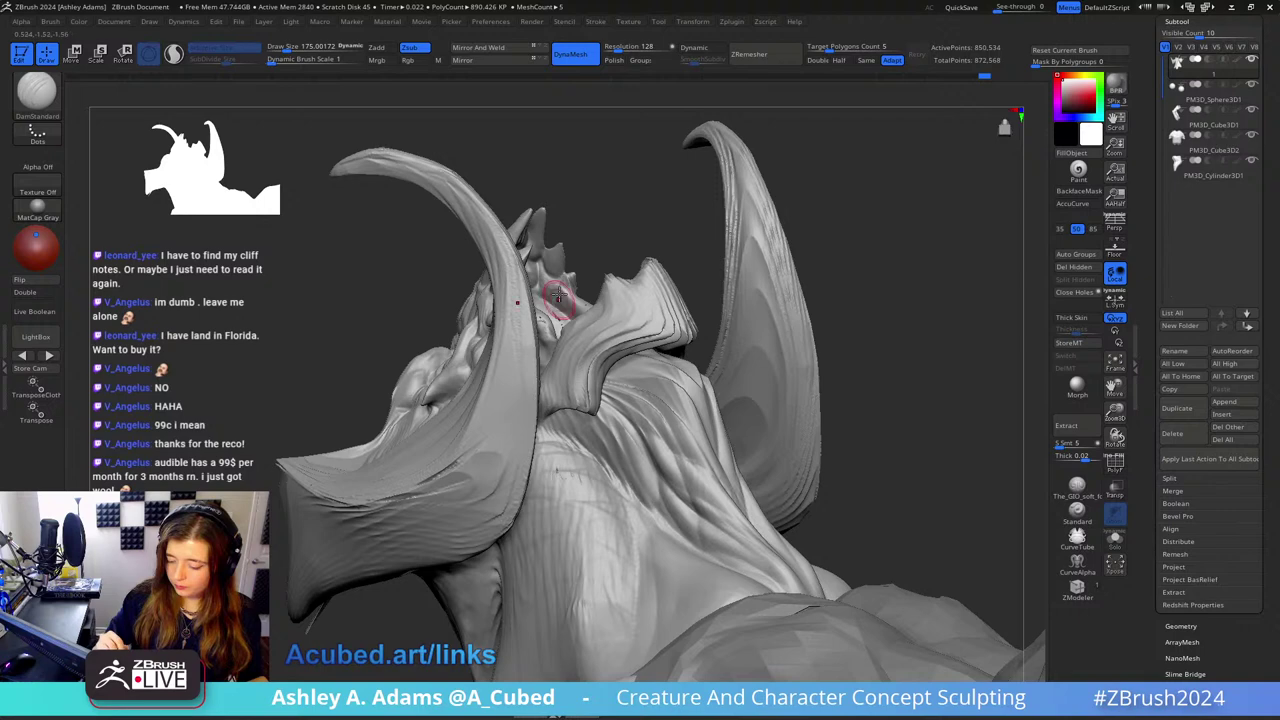
pyautogui.press('b')
pyautogui.press('c')
pyautogui.press('b')
pyautogui.press('b')
pyautogui.press('s')
pyautogui.press('h')
pyautogui.moveTo(553, 291)
pyautogui.mouseDown(button='right')
pyautogui.moveTo(545, 298)
pyautogui.moveTo(566, 282)
pyautogui.mouseUp(button='right')
pyautogui.press('b')
pyautogui.press('c')
pyautogui.press('b')
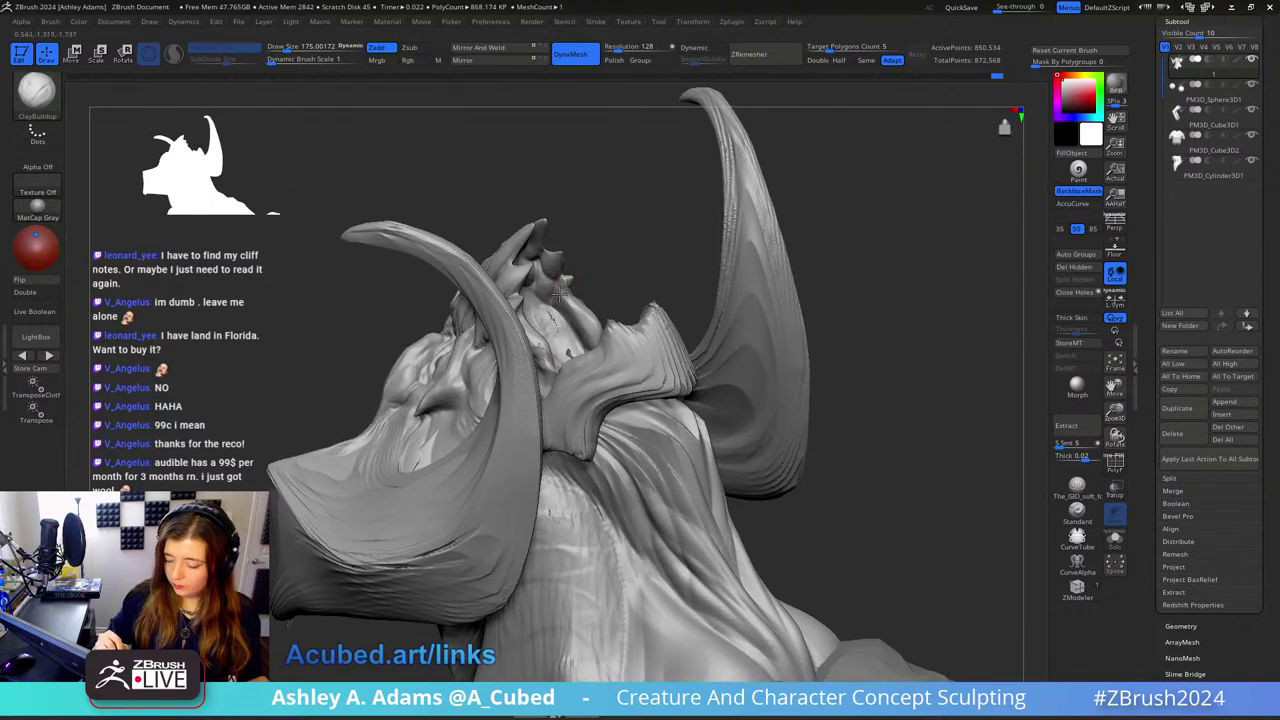
pyautogui.press('b')
pyautogui.press('d')
pyautogui.press('s')
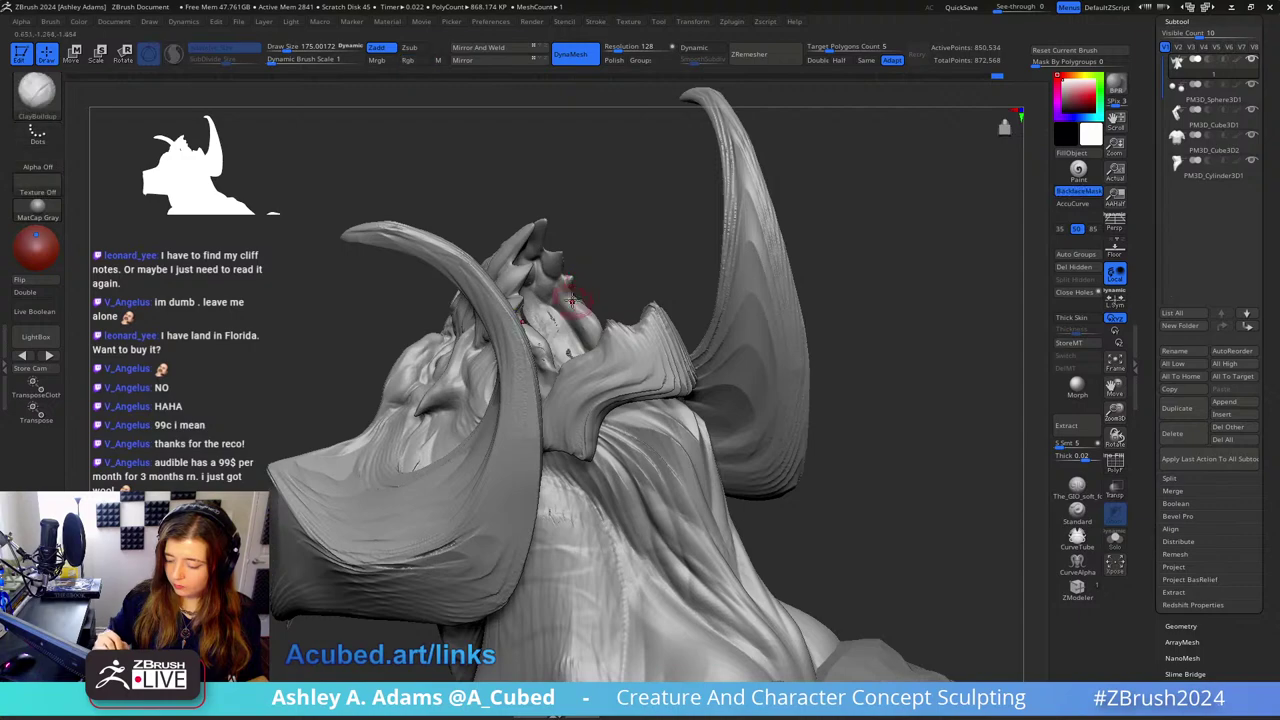
# Step: Reshape the snout and upper teeth from the side with the SnakeHook, Move, DamStandard and ClayBuildup brushes
pyautogui.moveTo(570, 305)
pyautogui.mouseDown(button='right')
pyautogui.moveTo(585, 237)
pyautogui.moveTo(507, 300)
pyautogui.mouseUp(button='right')
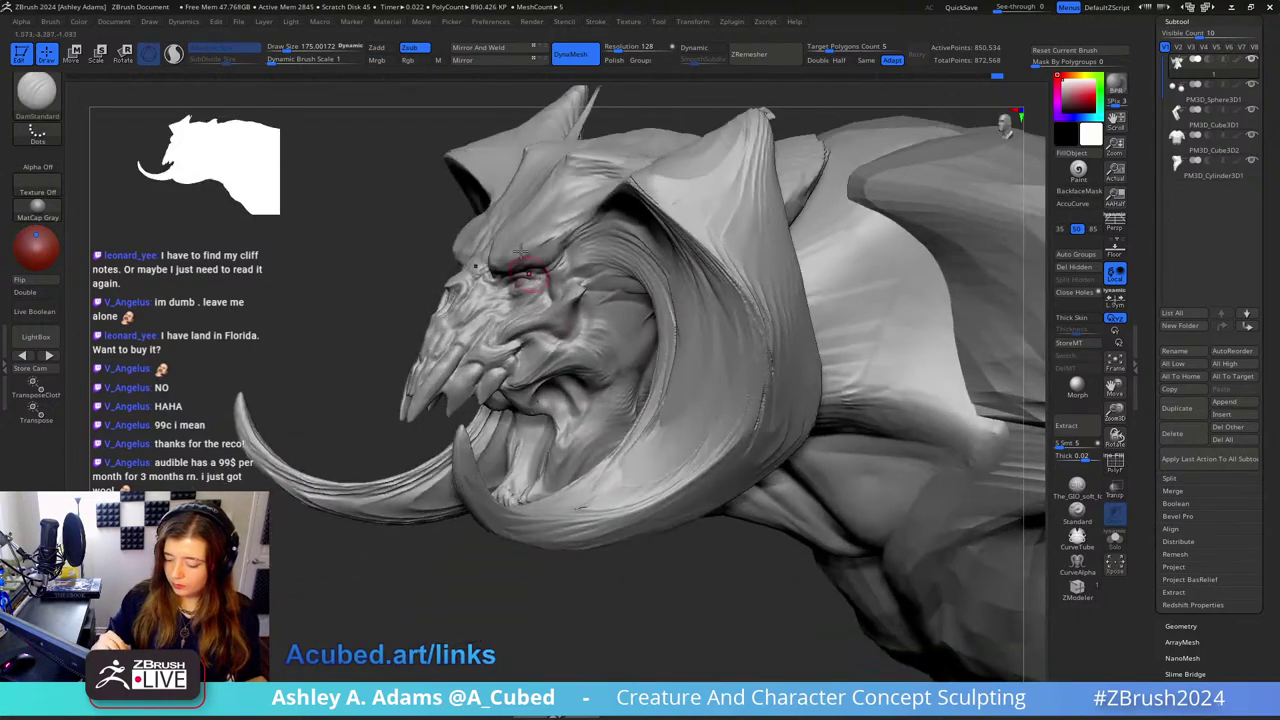
pyautogui.press('b')
pyautogui.press('s')
pyautogui.press('h')
pyautogui.moveTo(525, 355)
pyautogui.mouseDown(button='right')
pyautogui.moveTo(502, 372)
pyautogui.moveTo(533, 372)
pyautogui.moveTo(459, 368)
pyautogui.moveTo(452, 385)
pyautogui.mouseUp(button='right')
pyautogui.press('b')
pyautogui.press('m')
pyautogui.press('v')
pyautogui.press('b')
pyautogui.press('d')
pyautogui.press('s')
pyautogui.press('b')
pyautogui.press('c')
pyautogui.press('b')
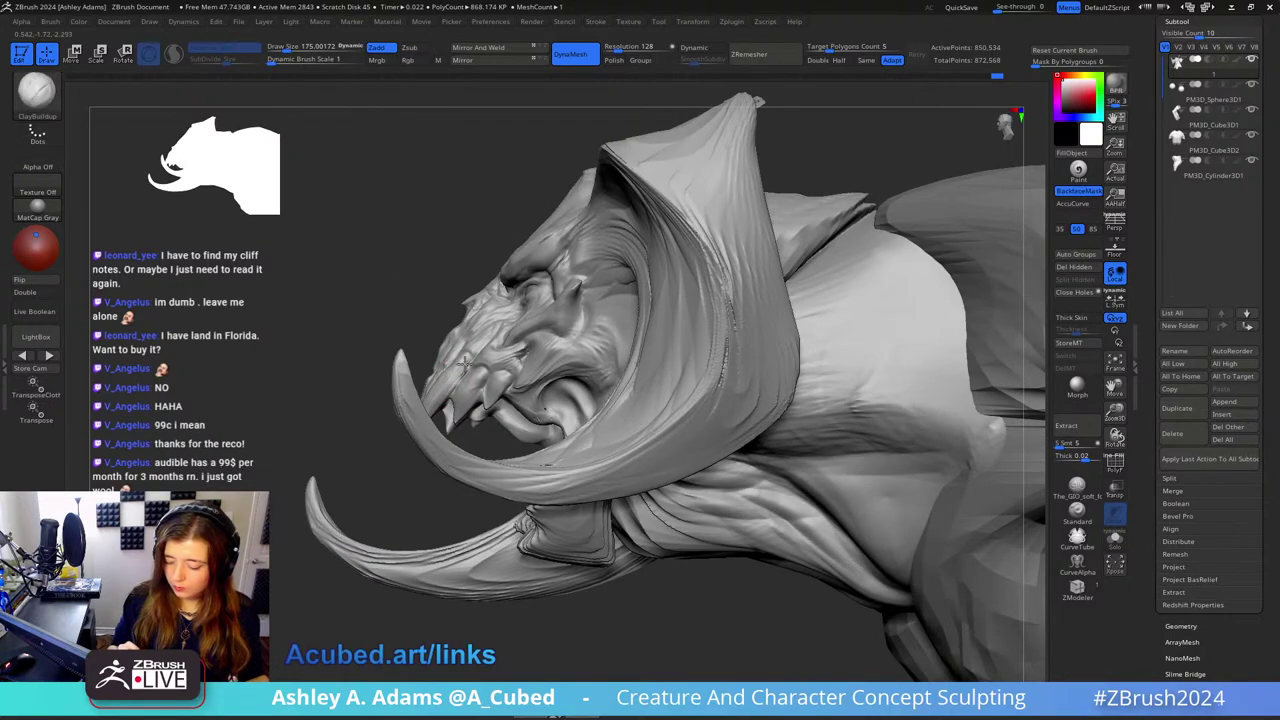
# Step: Carve creases around the upper teeth with DamStandard and add clay with ClayBuildup
pyautogui.moveTo(466, 363)
pyautogui.mouseDown(button='right')
pyautogui.moveTo(456, 385)
pyautogui.moveTo(450, 372)
pyautogui.mouseUp(button='right')
pyautogui.press('b')
pyautogui.press('d')
pyautogui.press('s')
pyautogui.press('b')
pyautogui.press('c')
pyautogui.press('b')
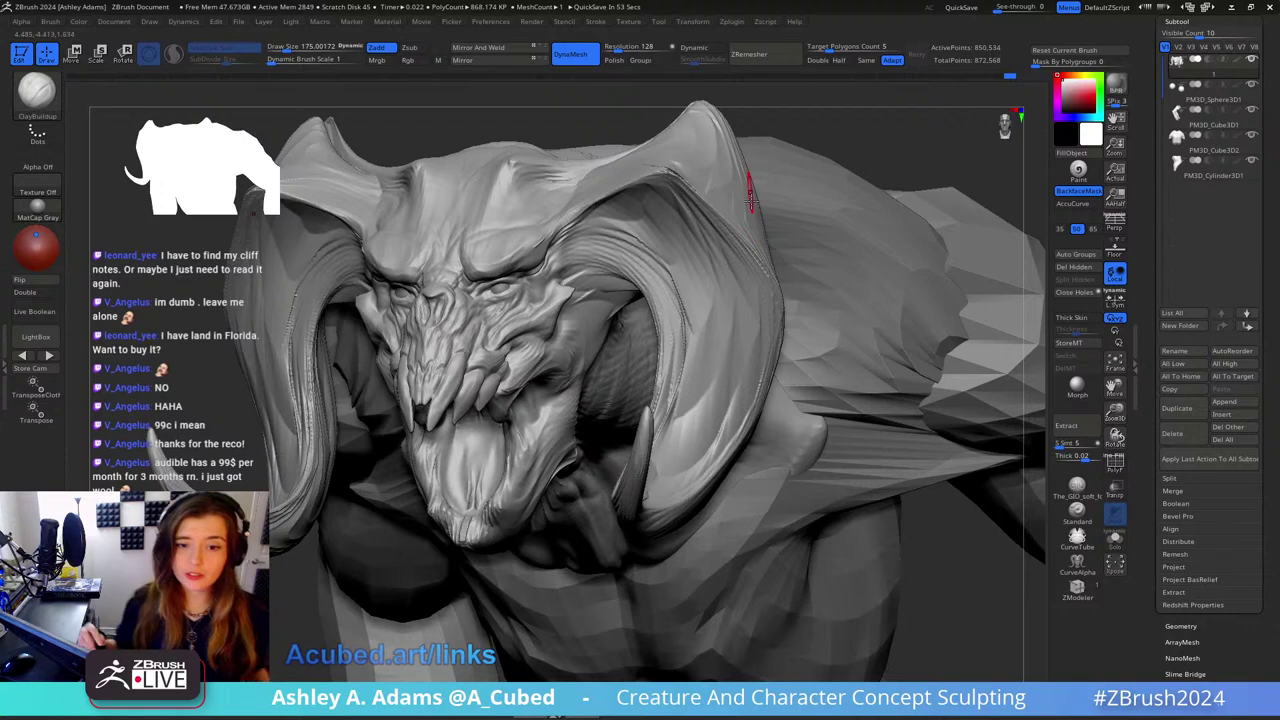
# Step: Adjust the horn base where it meets the brow with SnakeHook at a draw size of about 362, and return to ClayBuildup
pyautogui.rightClick(705, 294)
pyautogui.moveTo(706, 297); pyautogui.dragTo(718, 297)
pyautogui.moveTo(672, 262); pyautogui.dragTo(714, 257, button='right')
pyautogui.press('b')
pyautogui.press('s')
pyautogui.press('h')
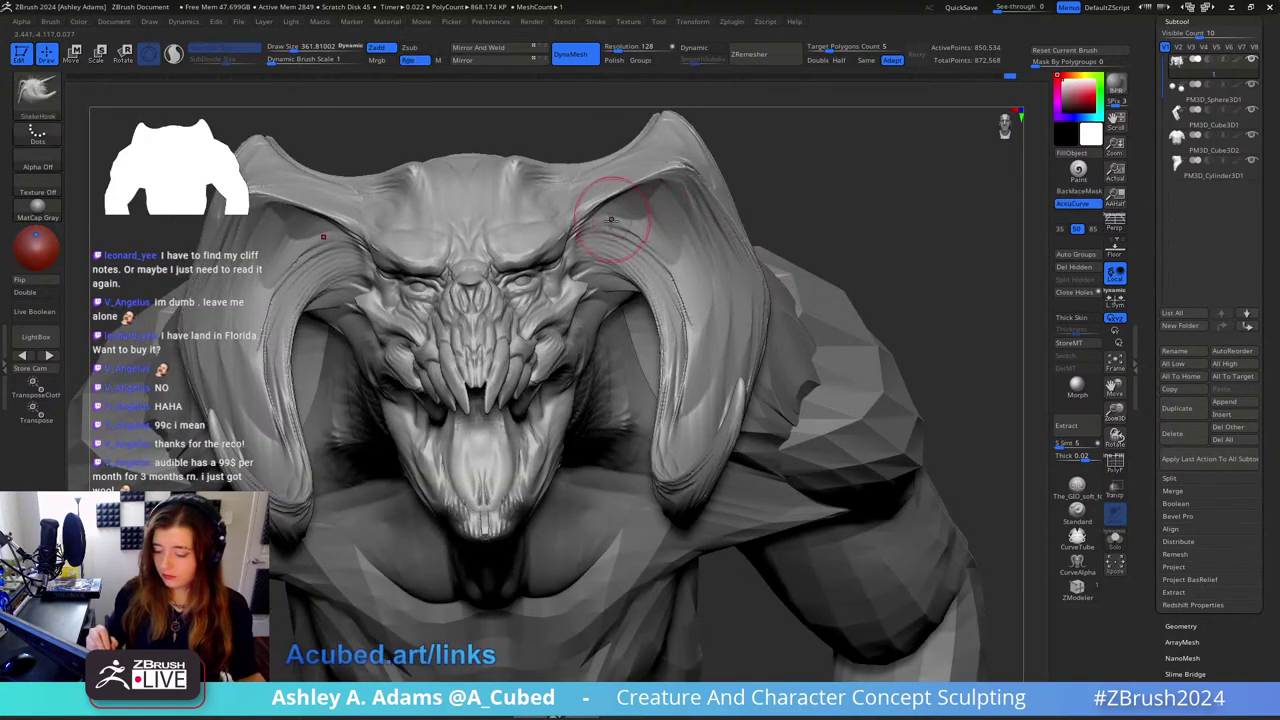
pyautogui.moveTo(610, 224); pyautogui.dragTo(600, 225)
pyautogui.moveTo(654, 294)
pyautogui.keyDown('ctrl'); pyautogui.mouseDown(button='right')
pyautogui.moveTo(724, 247)
pyautogui.moveTo(694, 266)
pyautogui.moveTo(677, 251)
pyautogui.mouseUp(button='right'); pyautogui.keyUp('ctrl')
pyautogui.press('b')
pyautogui.press('c')
pyautogui.press('b')
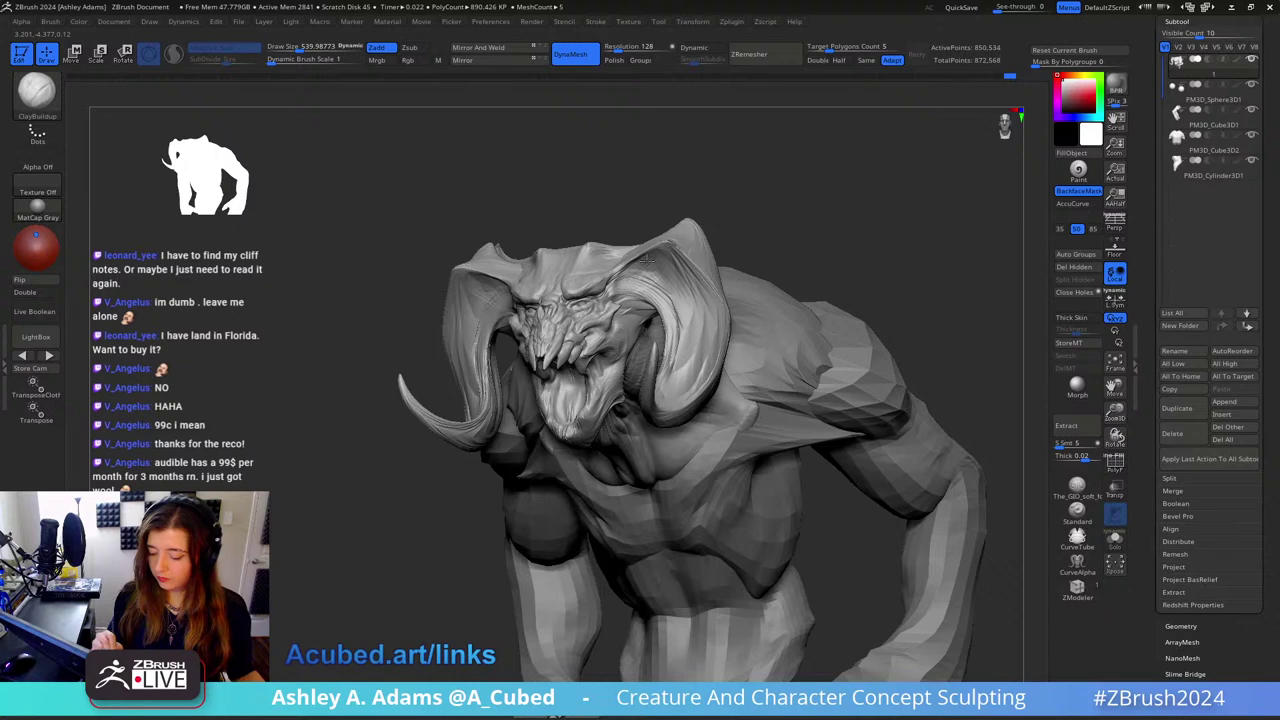
# Step: Hide the horns' polygroup so that only the rest of the head and body stays visible
pyautogui.moveTo(686, 271)
pyautogui.mouseDown(button='right')
pyautogui.moveTo(700, 283)
pyautogui.moveTo(686, 271)
pyautogui.mouseUp(button='right')
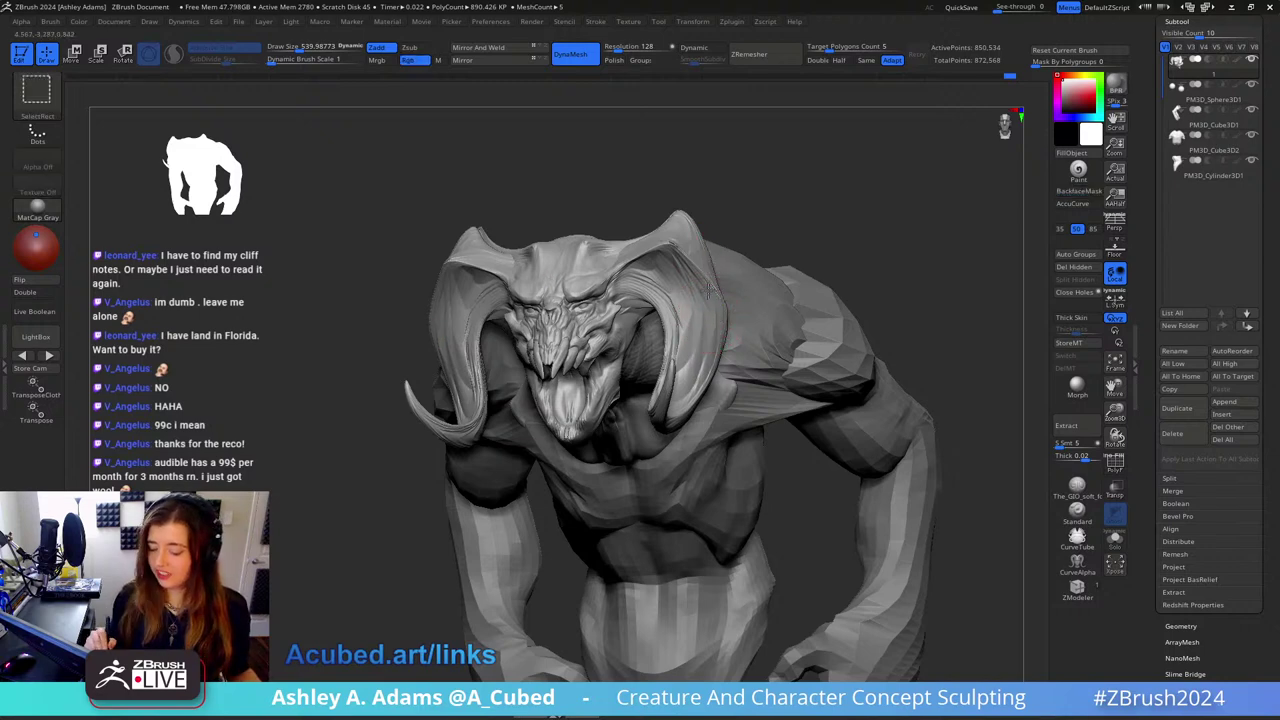
pyautogui.keyDown('ctrl'); pyautogui.keyDown('shift'); pyautogui.click(711, 266); pyautogui.keyUp('shift'); pyautogui.keyUp('ctrl')
pyautogui.keyDown('ctrl'); pyautogui.keyDown('shift'); pyautogui.click(709, 280); pyautogui.keyUp('shift'); pyautogui.keyUp('ctrl')
pyautogui.moveTo(732, 270)
pyautogui.mouseDown(button='right')
pyautogui.moveTo(766, 263)
pyautogui.moveTo(757, 300)
pyautogui.moveTo(749, 275)
pyautogui.mouseUp(button='right')
pyautogui.moveTo(730, 229)
pyautogui.keyDown('alt'); pyautogui.mouseDown(button='right')
pyautogui.moveTo(749, 263)
pyautogui.moveTo(791, 268)
pyautogui.mouseUp(button='right'); pyautogui.keyUp('alt')
# Step: Switch the selection brush to SelectLasso and hide the stray horn spikes above the brow and behind the head
pyautogui.keyDown('ctrl'); pyautogui.keyDown('shift'); pyautogui.click(37, 95); pyautogui.keyUp('shift'); pyautogui.keyUp('ctrl')
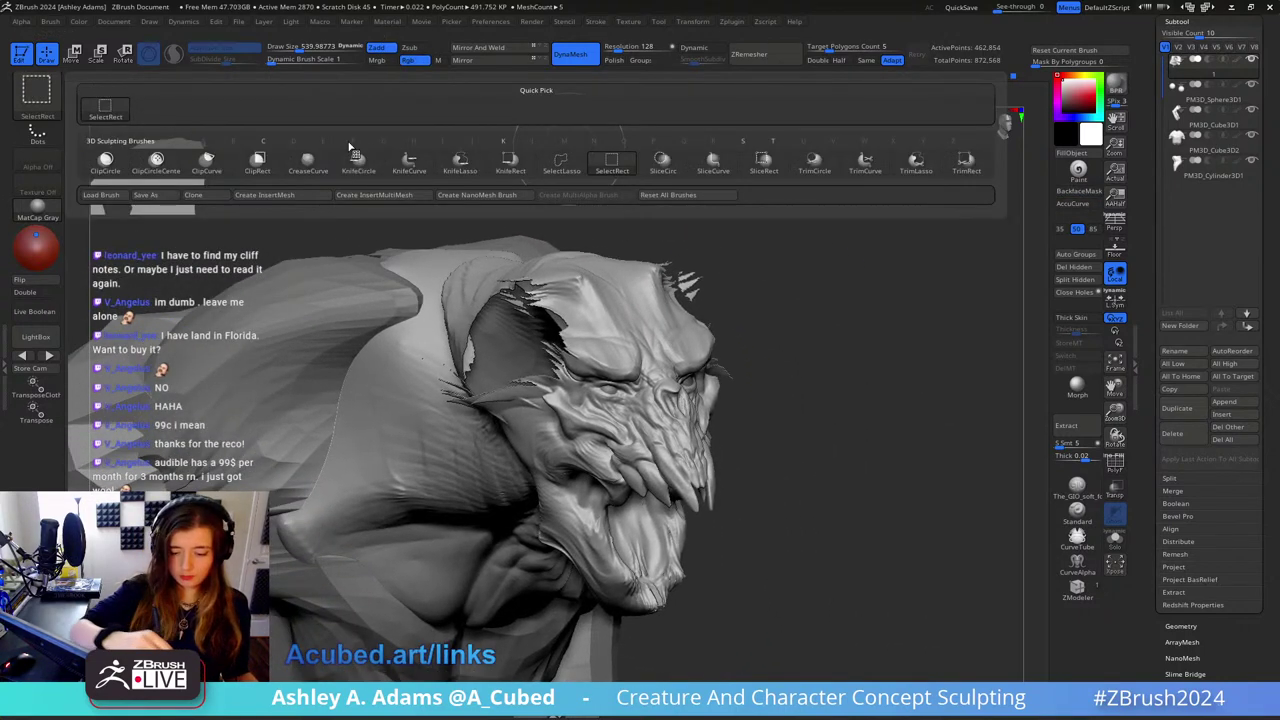
pyautogui.click(560, 168)
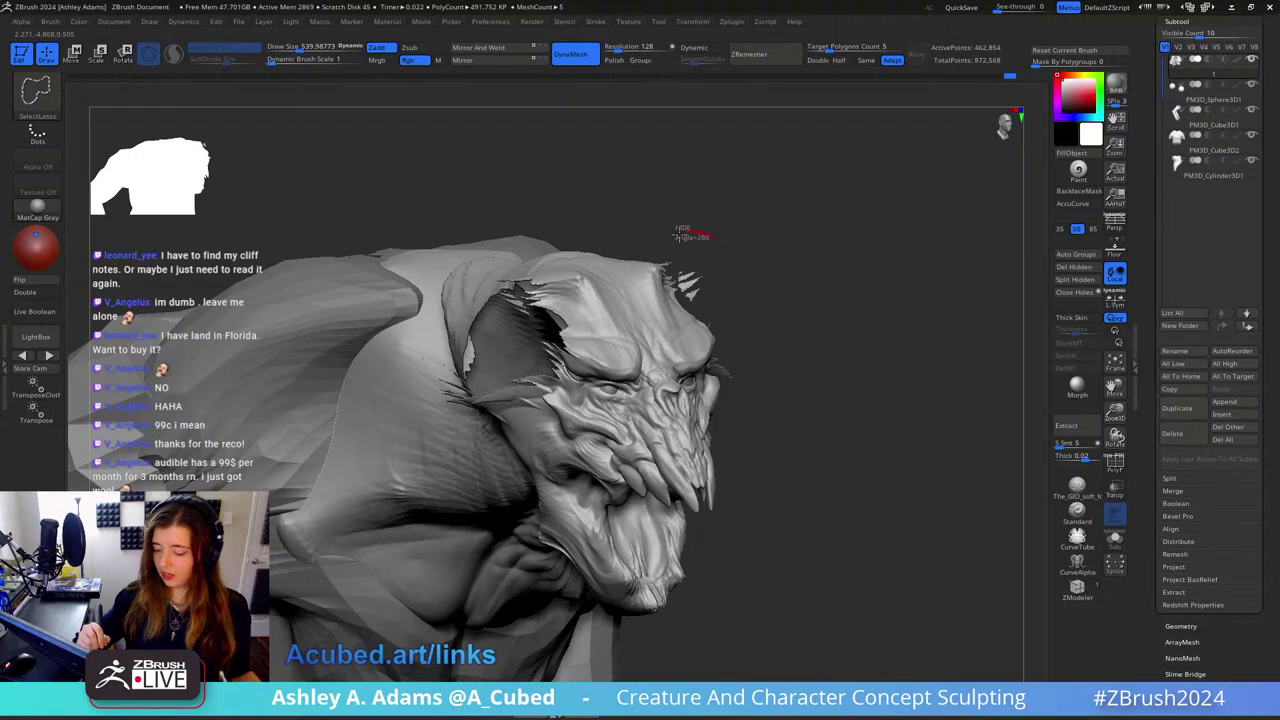
pyautogui.keyDown('ctrl'); pyautogui.keyDown('alt'); pyautogui.keyDown('shift'); pyautogui.moveTo(744, 219); pyautogui.dragTo(769, 212); pyautogui.keyUp('shift'); pyautogui.keyUp('alt'); pyautogui.keyUp('ctrl')
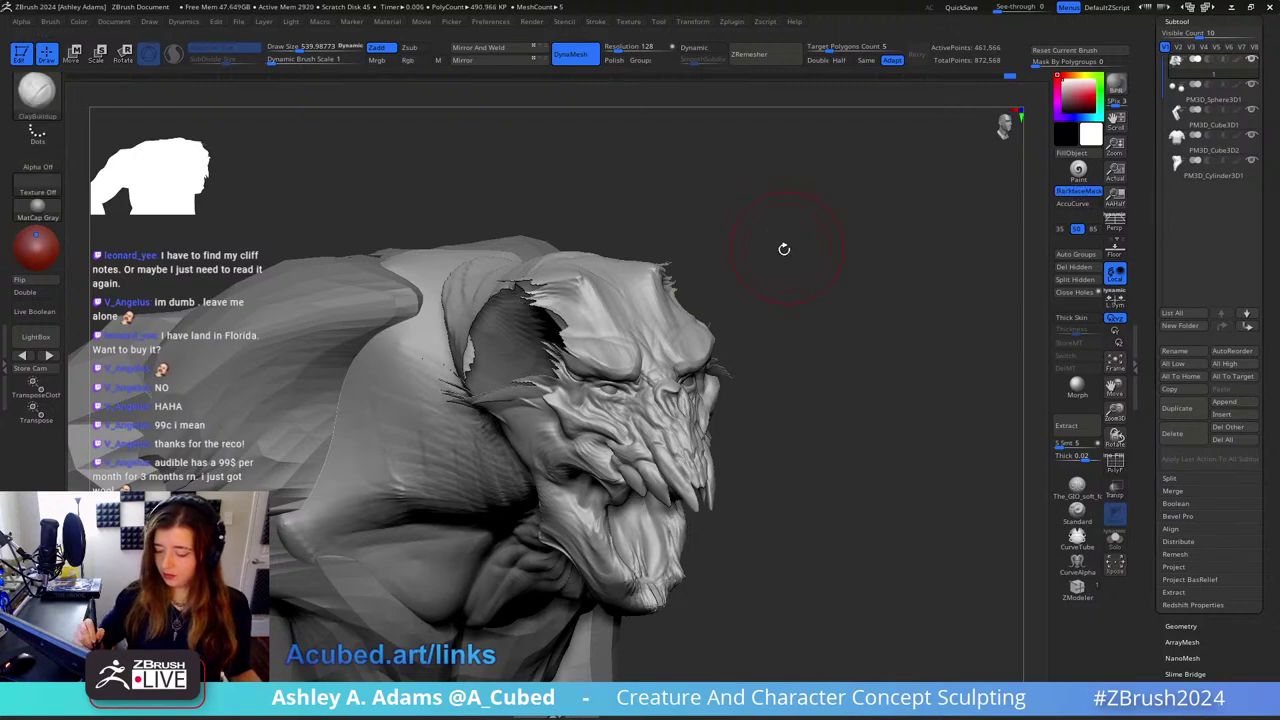
pyautogui.moveTo(783, 249)
pyautogui.mouseDown(button='right')
pyautogui.moveTo(740, 229)
pyautogui.moveTo(709, 259)
pyautogui.moveTo(760, 223)
pyautogui.moveTo(766, 137)
pyautogui.moveTo(791, 309)
pyautogui.moveTo(777, 257)
pyautogui.moveTo(822, 245)
pyautogui.moveTo(746, 229)
pyautogui.moveTo(766, 223)
pyautogui.moveTo(760, 194)
pyautogui.moveTo(822, 370)
pyautogui.moveTo(803, 292)
pyautogui.mouseUp(button='right')
pyautogui.keyDown('ctrl'); pyautogui.keyDown('alt'); pyautogui.keyDown('shift'); pyautogui.moveTo(729, 348); pyautogui.dragTo(653, 384); pyautogui.keyUp('shift'); pyautogui.keyUp('alt'); pyautogui.keyUp('ctrl')
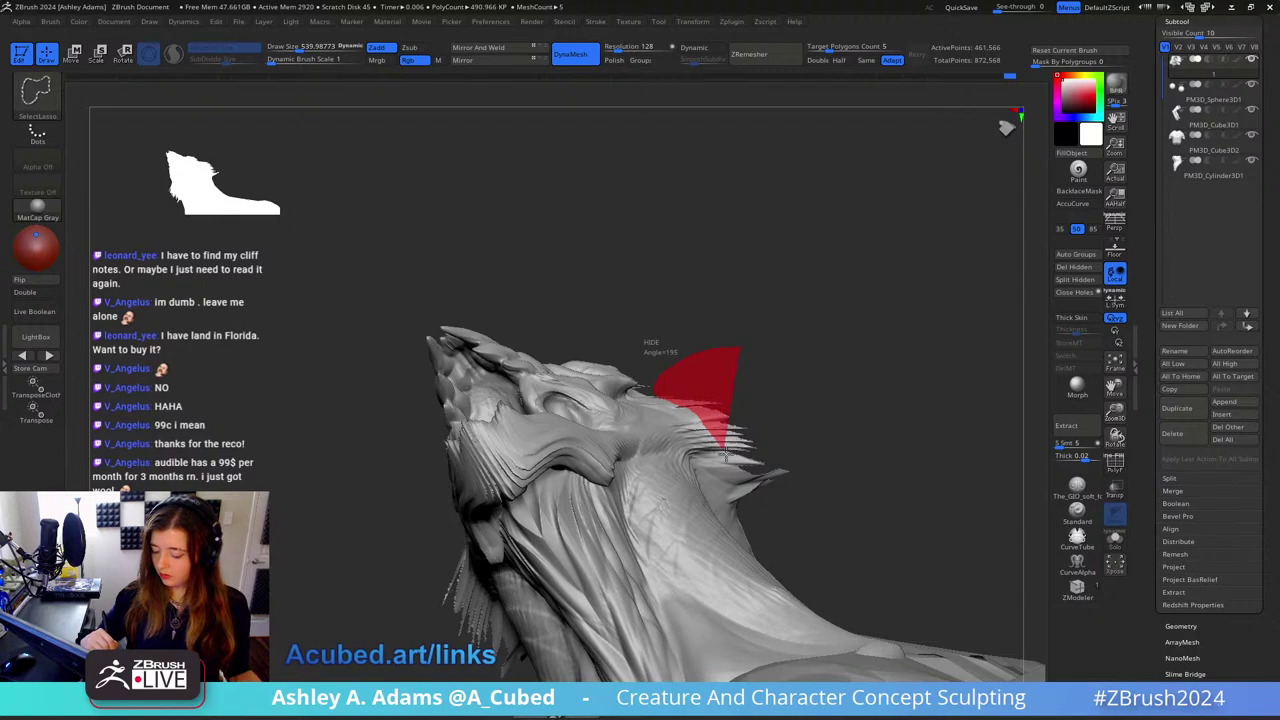
pyautogui.keyDown('ctrl'); pyautogui.keyDown('alt'); pyautogui.keyDown('shift'); pyautogui.moveTo(788, 488); pyautogui.dragTo(789, 490); pyautogui.keyUp('shift'); pyautogui.keyUp('alt'); pyautogui.keyUp('ctrl')
pyautogui.moveTo(848, 286)
pyautogui.mouseDown(button='right')
pyautogui.moveTo(786, 294)
pyautogui.moveTo(804, 349)
pyautogui.moveTo(785, 239)
pyautogui.mouseUp(button='right')
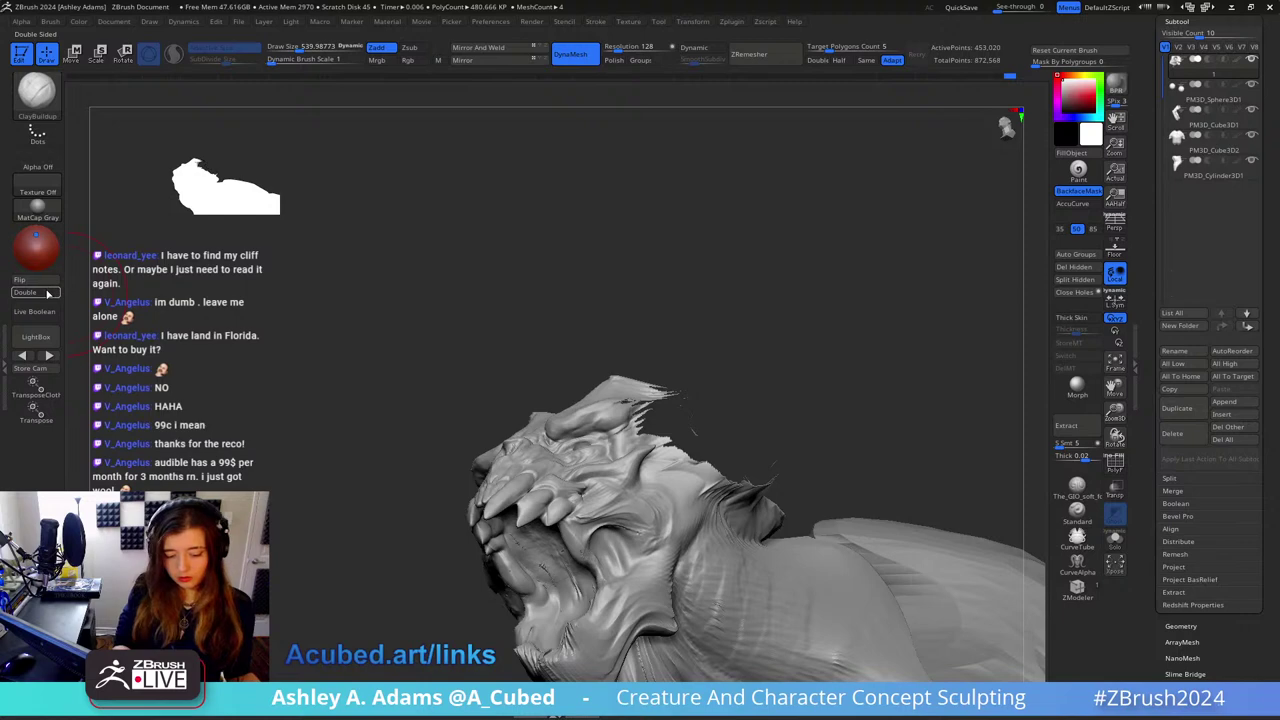
# Step: Turn on double-sided display and lasso-hide the jagged horn remnants around the opening on the side of the head
pyautogui.click(47, 293)
pyautogui.moveTo(722, 318)
pyautogui.mouseDown(button='right')
pyautogui.moveTo(704, 283)
pyautogui.moveTo(754, 334)
pyautogui.mouseUp(button='right')
pyautogui.keyDown('ctrl'); pyautogui.keyDown('alt'); pyautogui.keyDown('shift'); pyautogui.moveTo(778, 374); pyautogui.dragTo(739, 388); pyautogui.keyUp('shift'); pyautogui.keyUp('alt'); pyautogui.keyUp('ctrl')
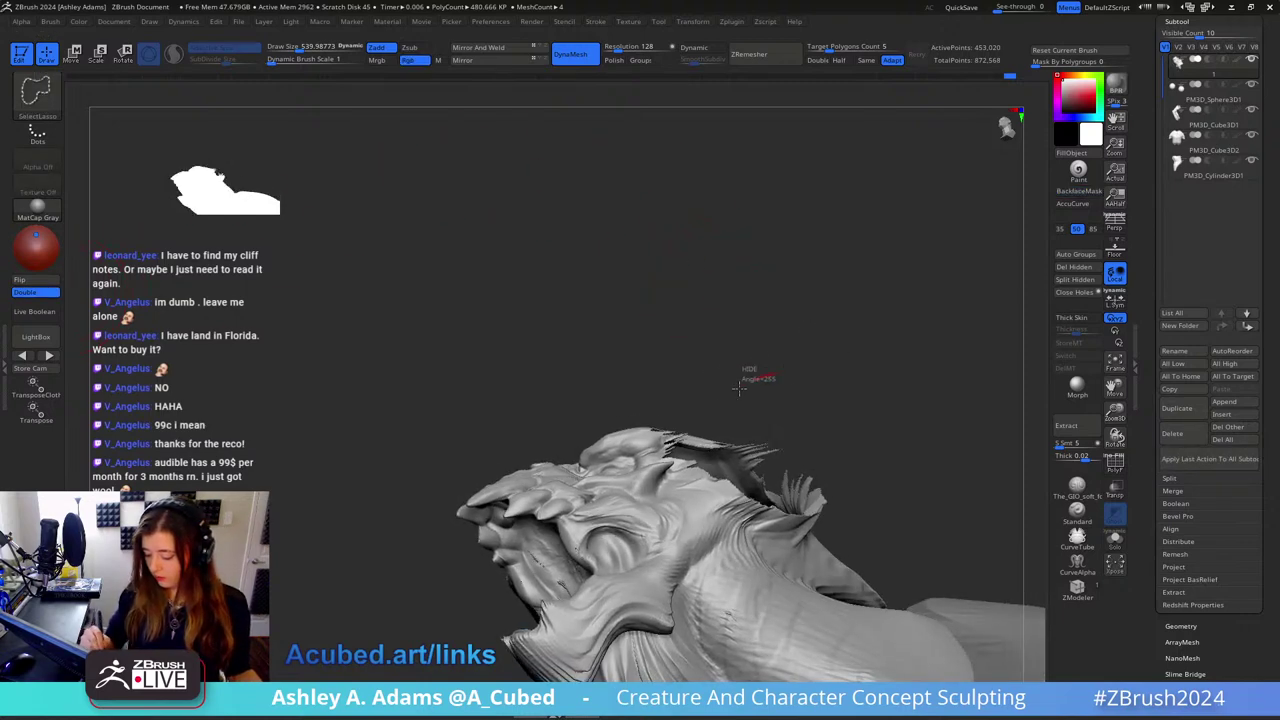
pyautogui.keyDown('ctrl'); pyautogui.keyDown('alt'); pyautogui.keyDown('shift'); pyautogui.moveTo(758, 470); pyautogui.dragTo(800, 430); pyautogui.keyUp('shift'); pyautogui.keyUp('alt'); pyautogui.keyUp('ctrl')
pyautogui.moveTo(848, 406)
pyautogui.mouseDown(button='right')
pyautogui.moveTo(861, 441)
pyautogui.moveTo(779, 378)
pyautogui.mouseUp(button='right')
pyautogui.keyDown('ctrl'); pyautogui.keyDown('alt'); pyautogui.keyDown('shift'); pyautogui.moveTo(766, 379); pyautogui.dragTo(688, 413); pyautogui.keyUp('shift'); pyautogui.keyUp('alt'); pyautogui.keyUp('ctrl')
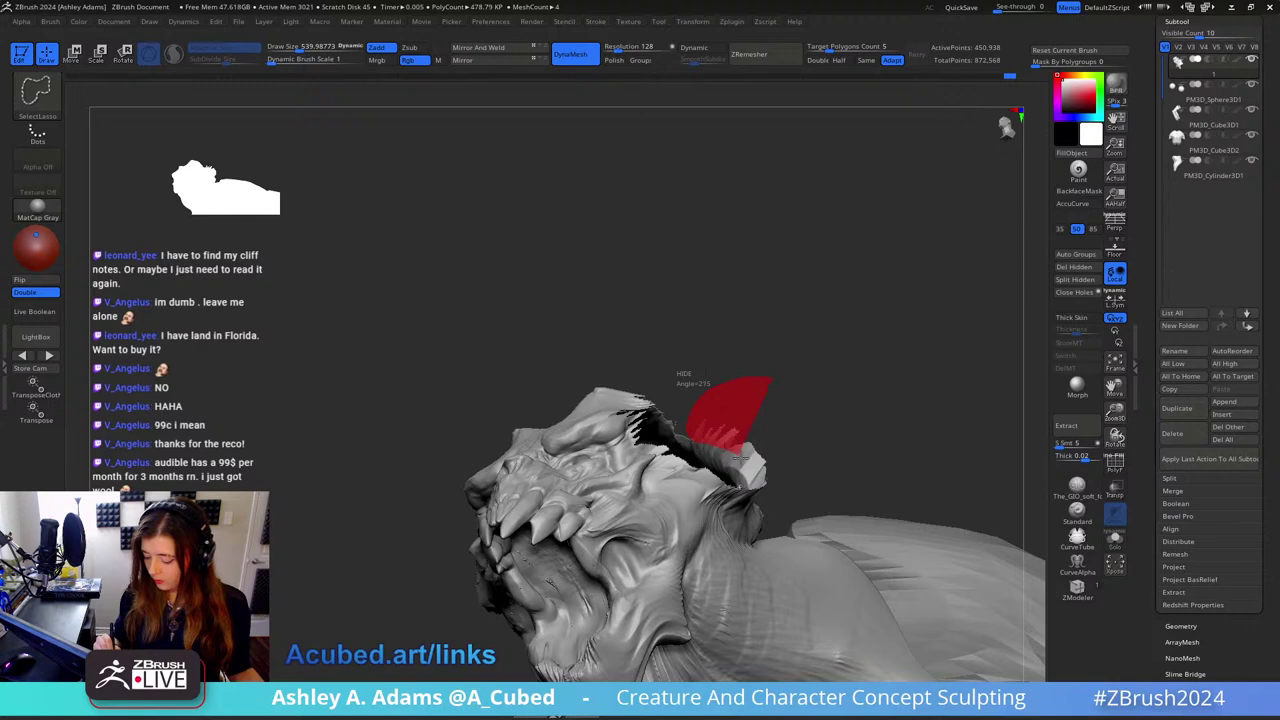
pyautogui.keyDown('ctrl'); pyautogui.keyDown('alt'); pyautogui.keyDown('shift'); pyautogui.moveTo(810, 367); pyautogui.dragTo(810, 368); pyautogui.keyUp('shift'); pyautogui.keyUp('alt'); pyautogui.keyUp('ctrl')
# Step: Lasso-hide the leftover ragged polygons along the rear edge of the horn opening
pyautogui.moveTo(810, 368)
pyautogui.mouseDown(button='right')
pyautogui.moveTo(857, 374)
pyautogui.moveTo(843, 349)
pyautogui.moveTo(857, 330)
pyautogui.moveTo(737, 434)
pyautogui.mouseUp(button='right')
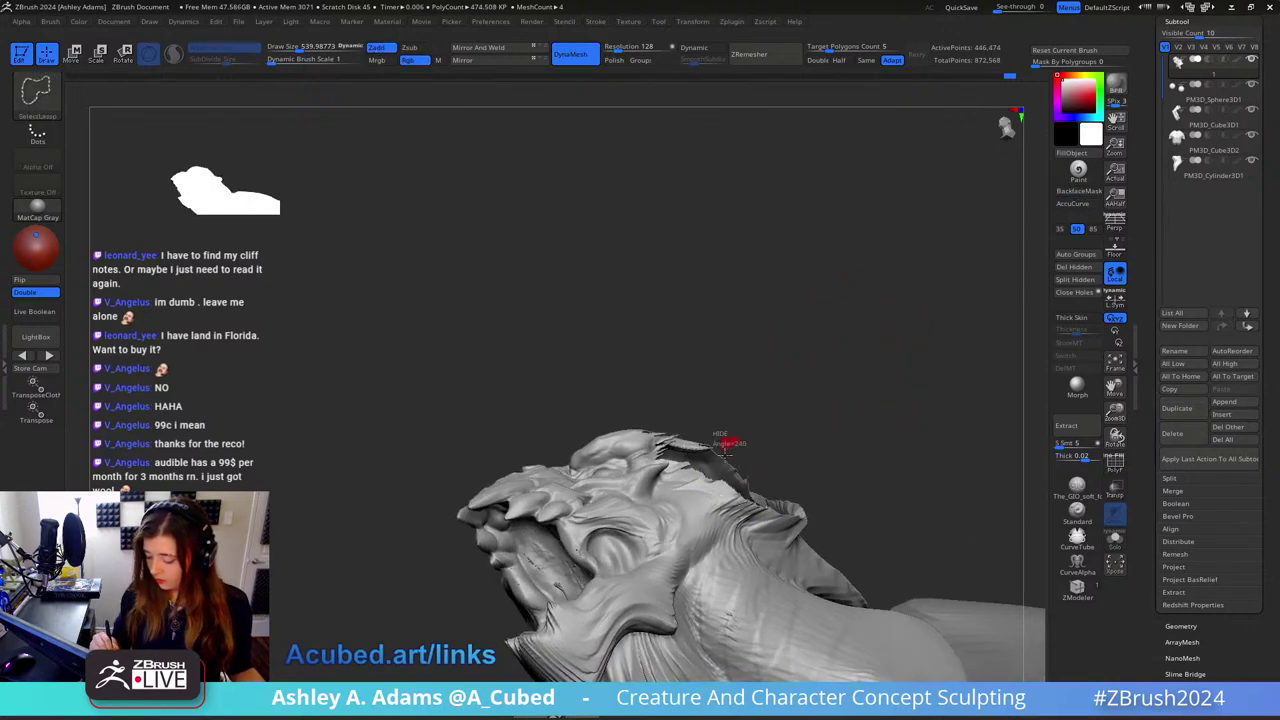
pyautogui.keyDown('ctrl'); pyautogui.keyDown('alt'); pyautogui.keyDown('shift'); pyautogui.moveTo(757, 485); pyautogui.dragTo(757, 485); pyautogui.keyUp('shift'); pyautogui.keyUp('alt'); pyautogui.keyUp('ctrl')
pyautogui.moveTo(757, 485)
pyautogui.mouseDown(button='right')
pyautogui.moveTo(880, 317)
pyautogui.moveTo(766, 303)
pyautogui.moveTo(809, 265)
pyautogui.moveTo(868, 252)
pyautogui.moveTo(778, 246)
pyautogui.moveTo(826, 373)
pyautogui.mouseUp(button='right')
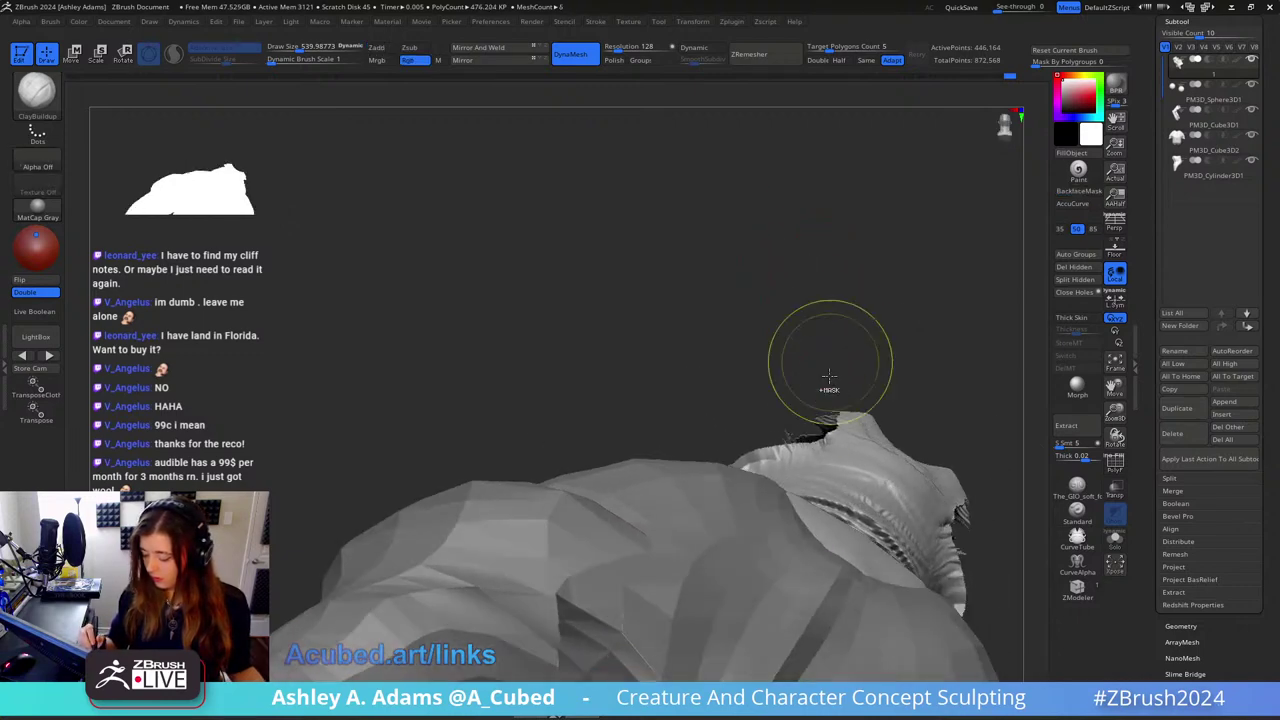
pyautogui.keyDown('ctrl'); pyautogui.keyDown('alt'); pyautogui.keyDown('shift'); pyautogui.moveTo(822, 414); pyautogui.dragTo(846, 386); pyautogui.keyUp('shift'); pyautogui.keyUp('alt'); pyautogui.keyUp('ctrl')
pyautogui.moveTo(846, 386); pyautogui.dragTo(812, 415, button='right')
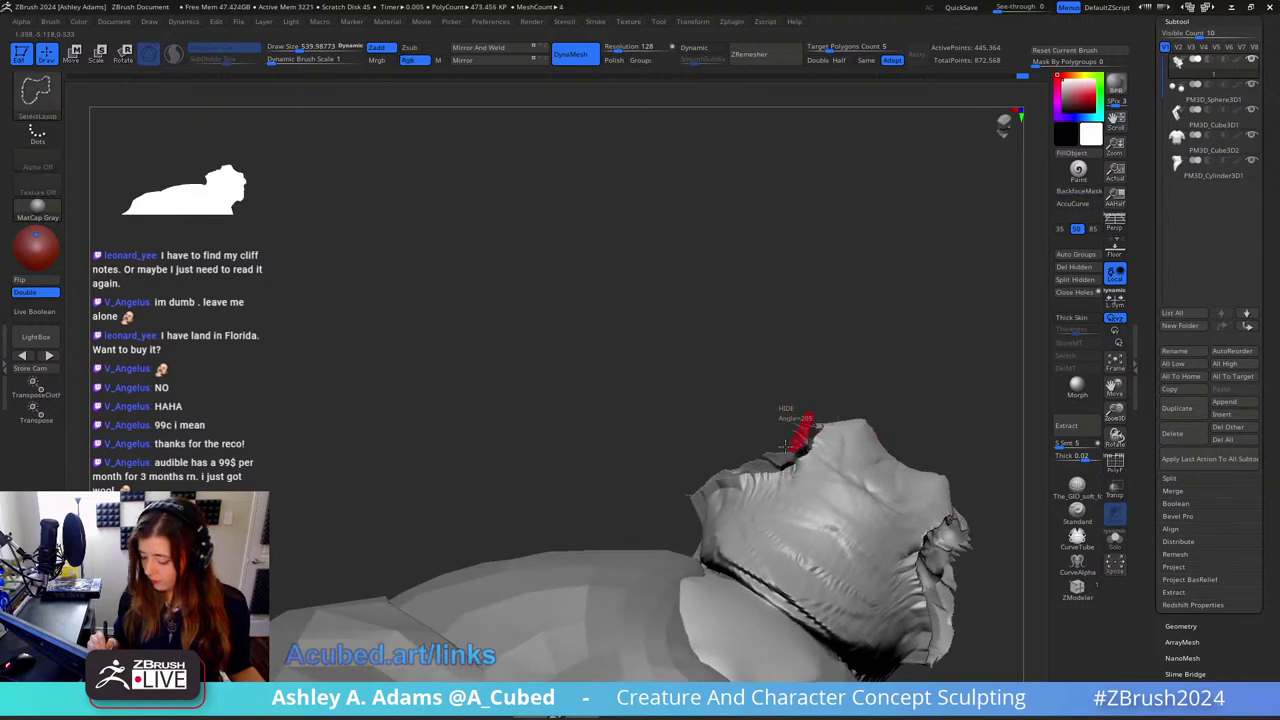
pyautogui.keyDown('ctrl'); pyautogui.keyDown('alt'); pyautogui.keyDown('shift'); pyautogui.moveTo(785, 446); pyautogui.dragTo(775, 408); pyautogui.keyUp('shift'); pyautogui.keyUp('alt'); pyautogui.keyUp('ctrl')
# Step: Lasso-hide the last stray horn polygons beside the brow and cheek, working from the front
pyautogui.moveTo(844, 374)
pyautogui.mouseDown(button='right')
pyautogui.moveTo(929, 446)
pyautogui.moveTo(872, 446)
pyautogui.moveTo(800, 414)
pyautogui.mouseUp(button='right')
pyautogui.hotkey('ctrl', 'shift')
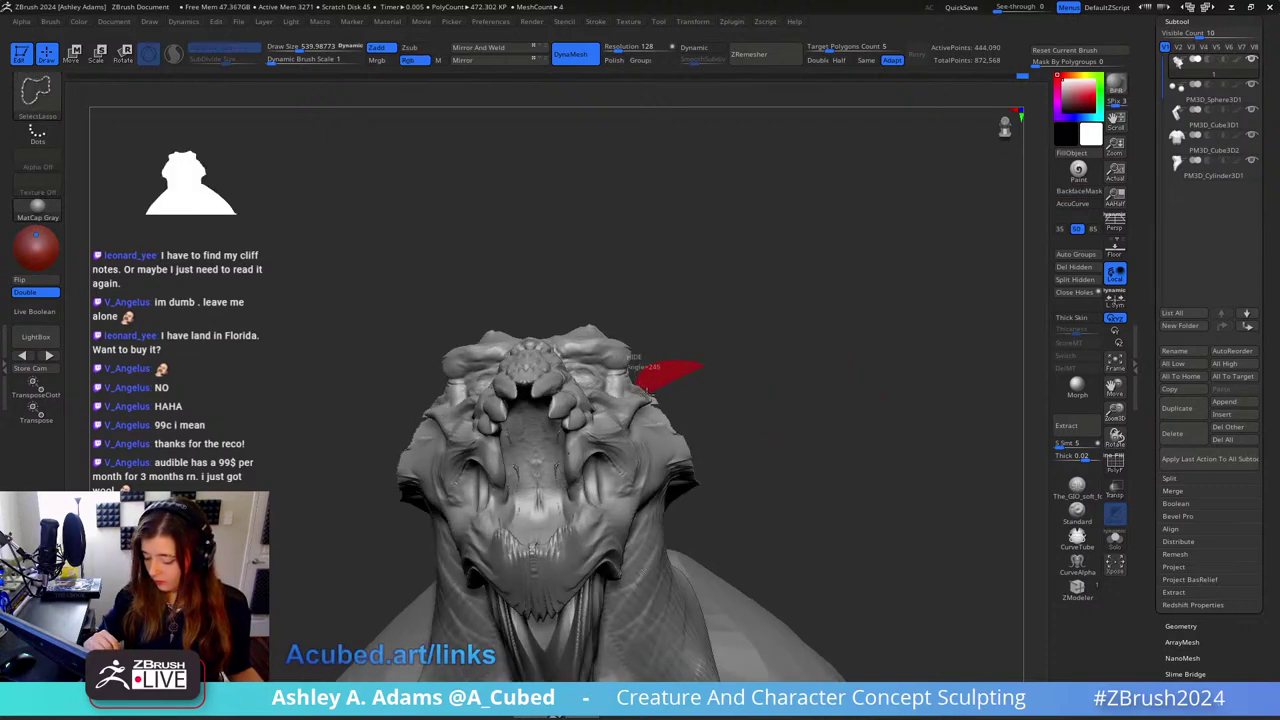
pyautogui.keyDown('ctrl'); pyautogui.keyDown('alt'); pyautogui.keyDown('shift'); pyautogui.moveTo(655, 404); pyautogui.dragTo(684, 401); pyautogui.keyUp('shift'); pyautogui.keyUp('alt'); pyautogui.keyUp('ctrl')
pyautogui.moveTo(751, 290); pyautogui.dragTo(694, 377, button='right')
pyautogui.hotkey('ctrl', 'shift')
pyautogui.moveTo(680, 373)
pyautogui.keyDown('ctrl'); pyautogui.keyDown('shift'); pyautogui.mouseDown()
pyautogui.moveTo(643, 386)
pyautogui.moveTo(655, 405)
pyautogui.mouseUp(); pyautogui.keyUp('shift'); pyautogui.keyUp('ctrl')
# Step: Split the hidden horn geometry off from the head into its own subtool
pyautogui.moveTo(754, 309)
pyautogui.mouseDown(button='right')
pyautogui.moveTo(771, 457)
pyautogui.moveTo(763, 448)
pyautogui.moveTo(845, 347)
pyautogui.mouseUp(button='right')
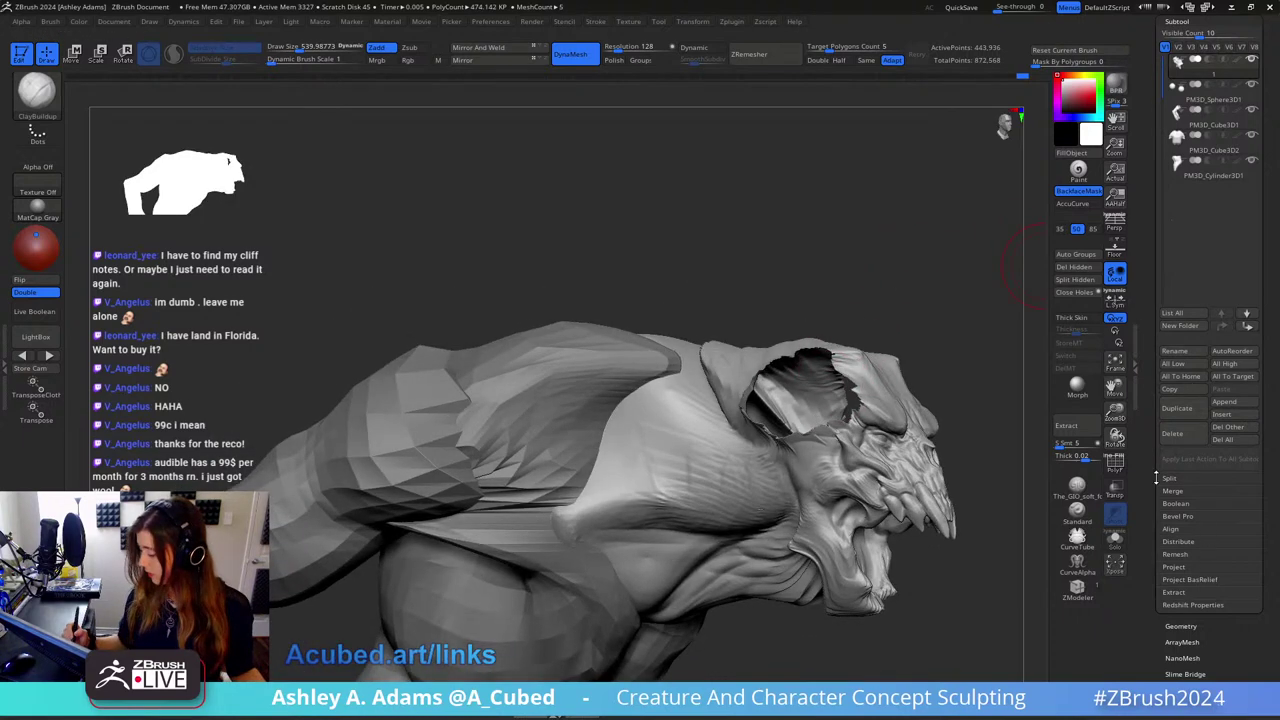
pyautogui.click(1084, 280)
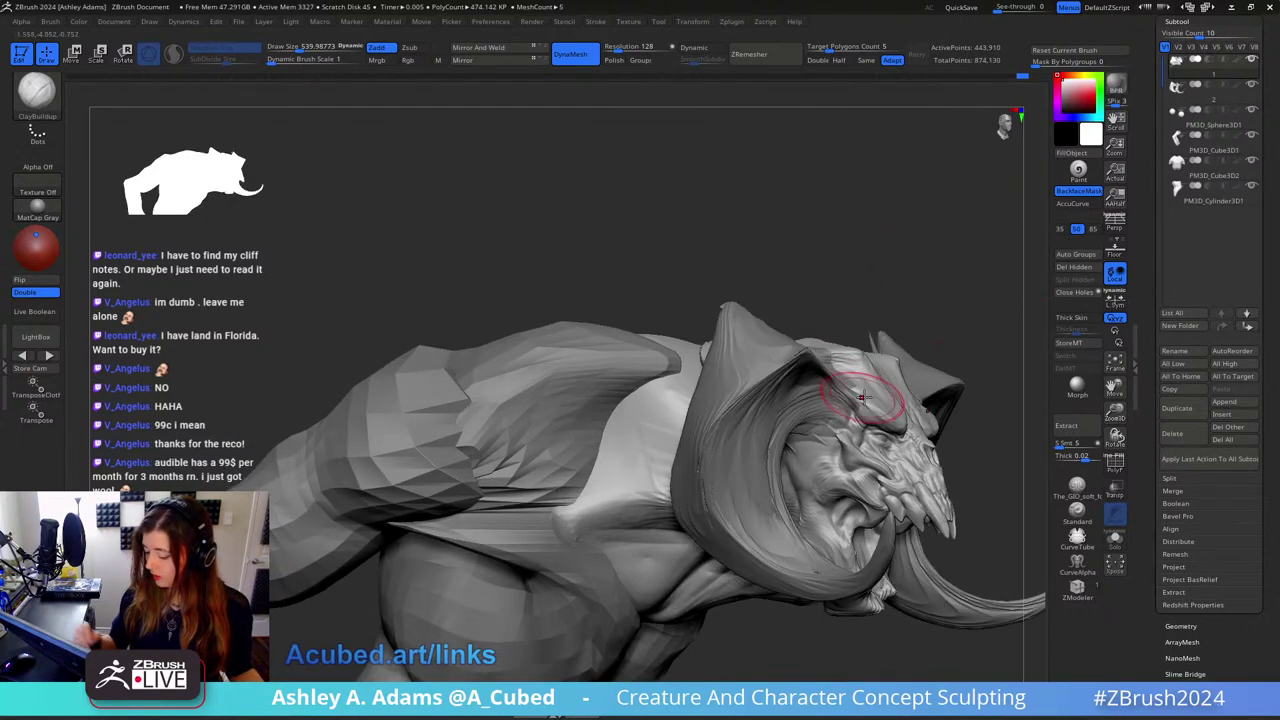
pyautogui.moveTo(860, 397); pyautogui.dragTo(865, 341, button='right')
pyautogui.moveTo(879, 397)
pyautogui.mouseDown(button='right')
pyautogui.moveTo(897, 325)
pyautogui.moveTo(774, 331)
pyautogui.mouseUp(button='right')
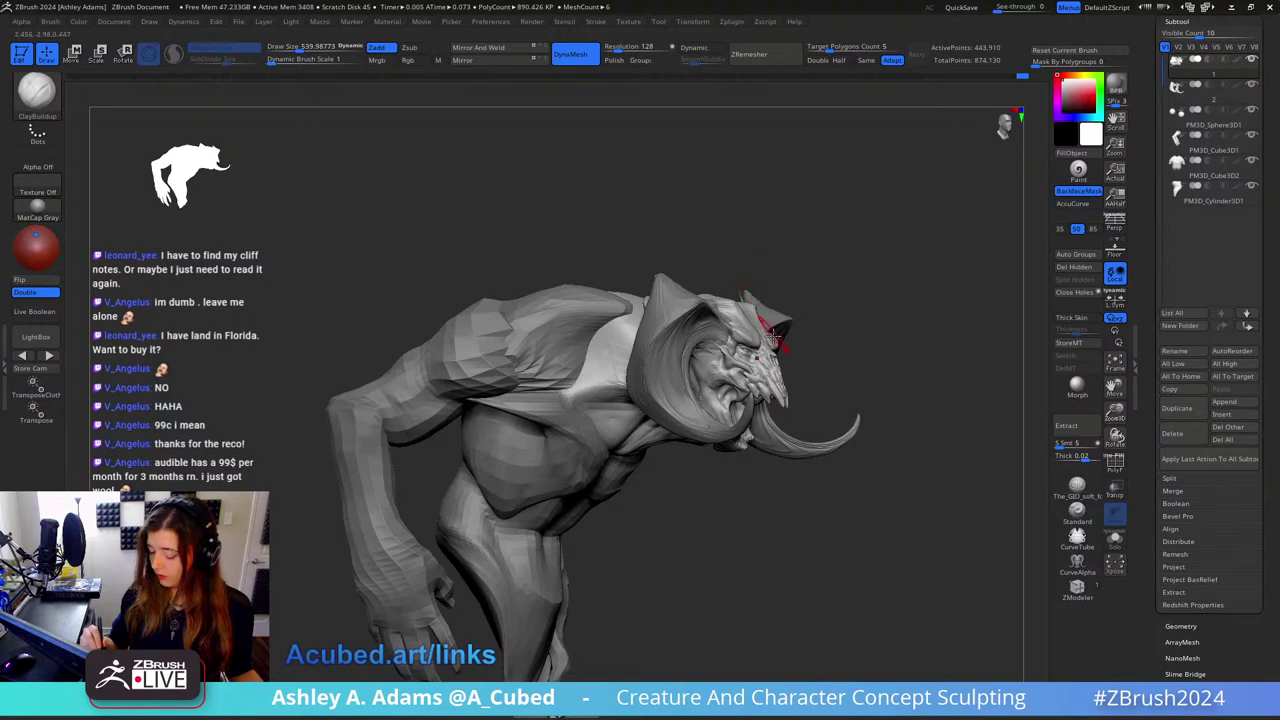
# Step: Enlarge the draw size to about 2060 and bring the tool's save commands into view
pyautogui.press('space')
pyautogui.moveTo(777, 334); pyautogui.dragTo(823, 336)
pyautogui.moveTo(823, 336)
pyautogui.mouseDown(button='right')
pyautogui.moveTo(805, 328)
pyautogui.moveTo(951, 237)
pyautogui.mouseUp(button='right')
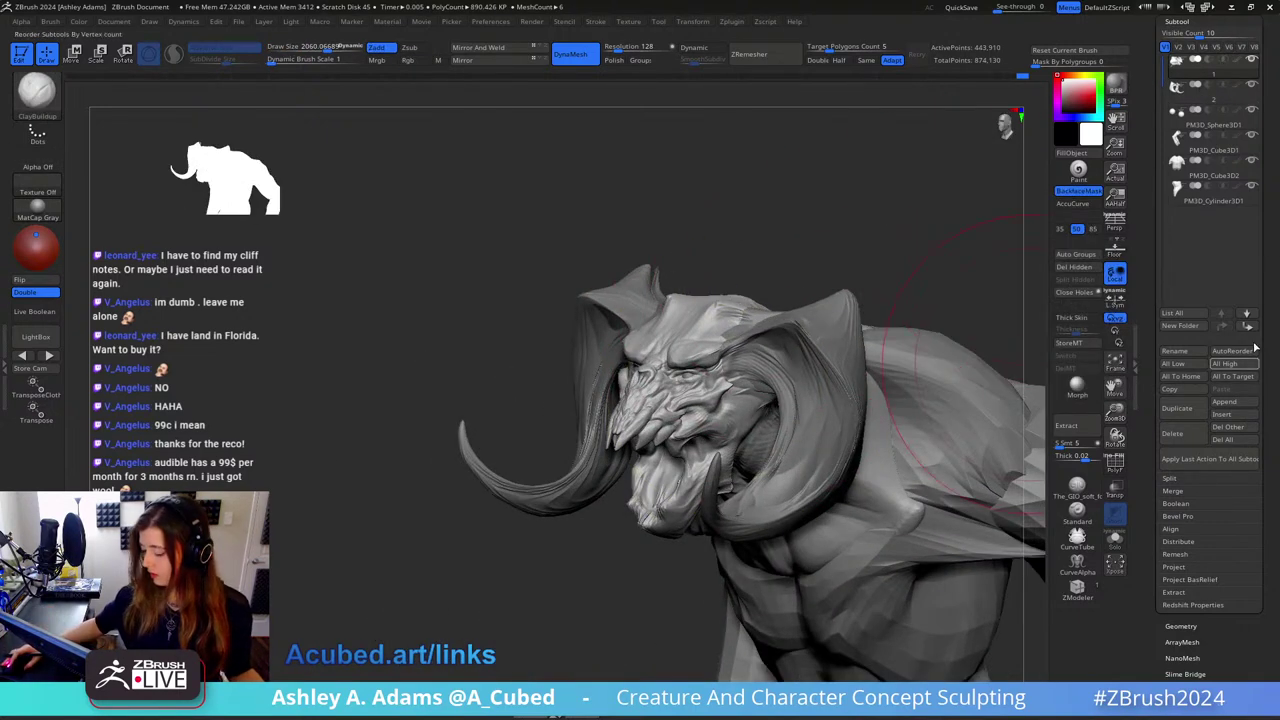
pyautogui.moveTo(1140, 30); pyautogui.dragTo(1129, 268)
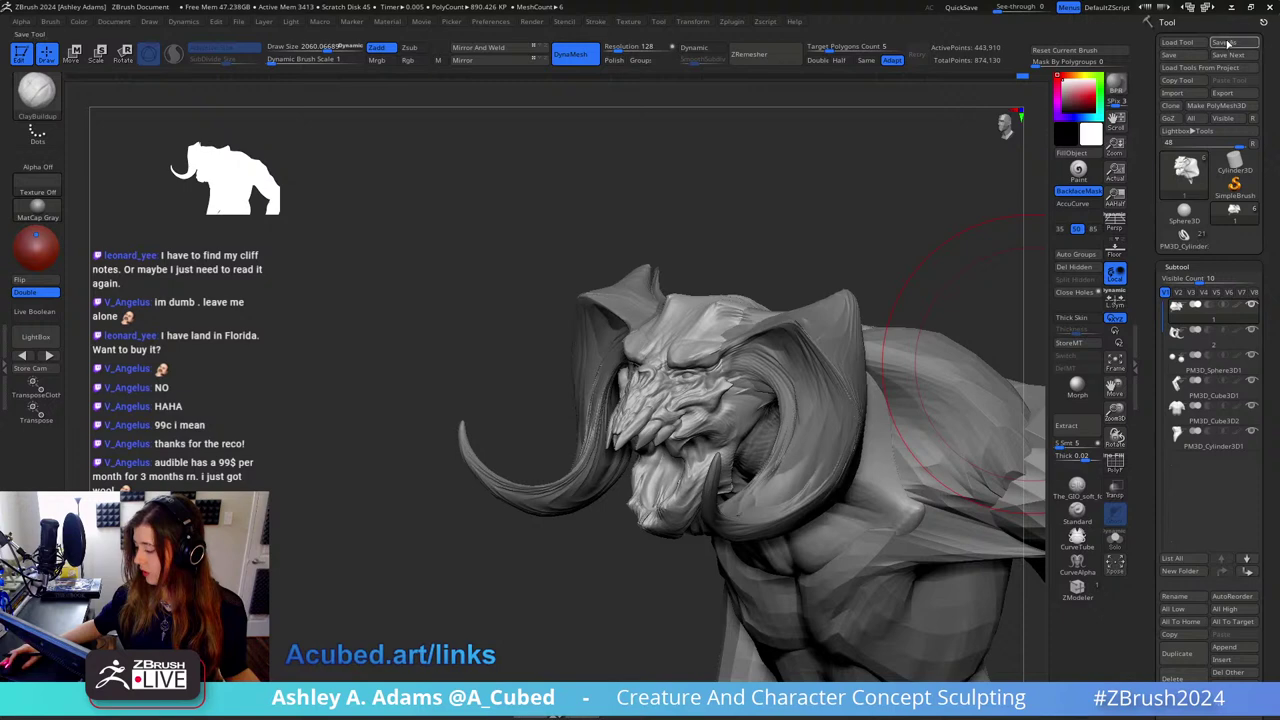
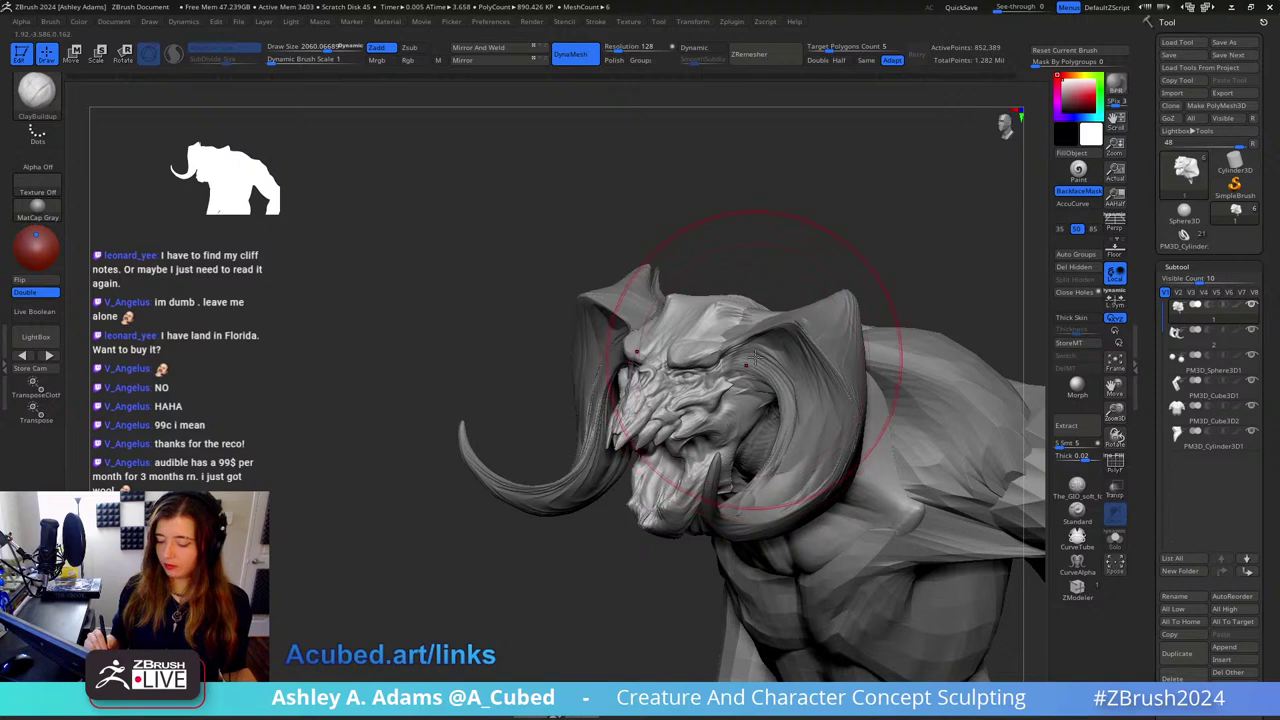
# Step: Select the horns subtool and smooth the upper crest of the horn at a draw size of about 1213
pyautogui.moveTo(749, 367); pyautogui.dragTo(800, 357, button='right')
pyautogui.press('space')
pyautogui.moveTo(803, 342); pyautogui.dragTo(775, 342)
pyautogui.keyDown('alt'); pyautogui.click(797, 345); pyautogui.keyUp('alt')
pyautogui.moveTo(797, 345); pyautogui.dragTo(792, 321, button='right')
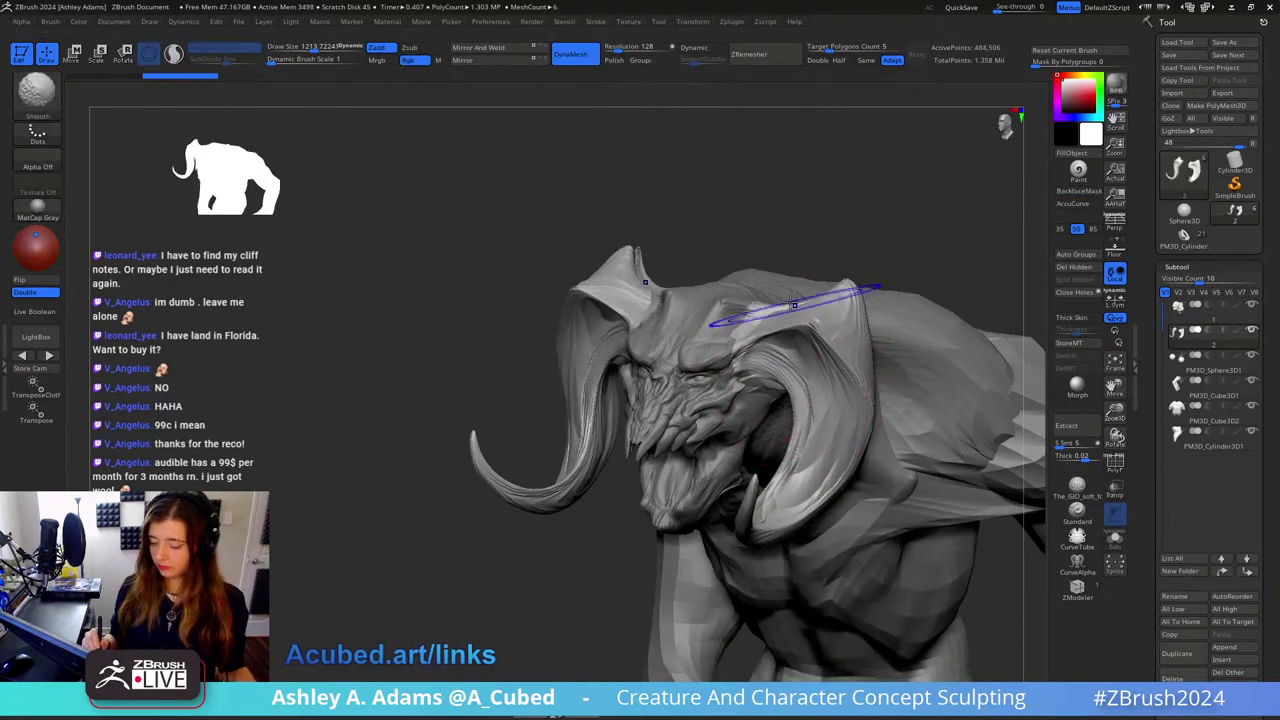
pyautogui.moveTo(792, 307)
pyautogui.keyDown('shift'); pyautogui.mouseDown()
pyautogui.moveTo(751, 320)
pyautogui.moveTo(813, 318)
pyautogui.mouseUp(); pyautogui.keyUp('shift')
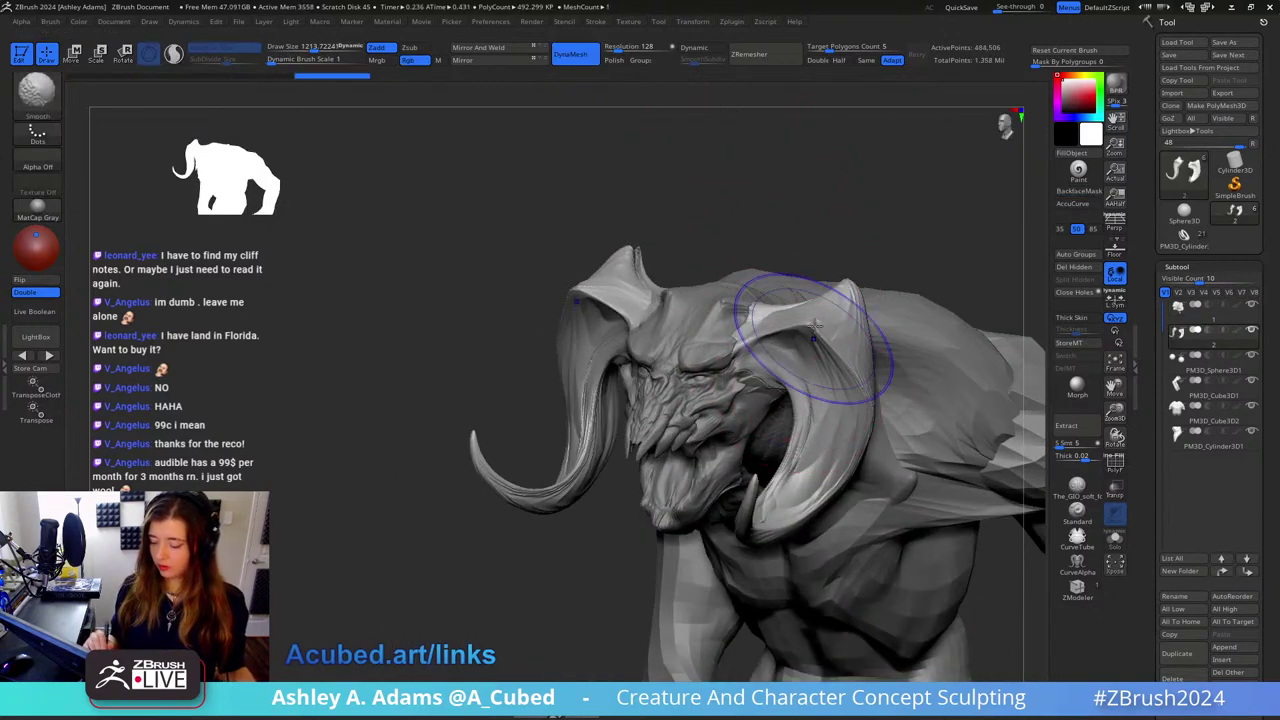
# Step: Switch to the head and back to the horns subtool, and set the draw size to about 1288
pyautogui.keyDown('alt'); pyautogui.click(764, 398); pyautogui.keyUp('alt')
pyautogui.moveTo(803, 323)
pyautogui.keyDown('ctrl'); pyautogui.mouseDown(button='right')
pyautogui.moveTo(760, 345)
pyautogui.moveTo(789, 354)
pyautogui.moveTo(712, 362)
pyautogui.mouseUp(button='right'); pyautogui.keyUp('ctrl')
pyautogui.keyDown('alt'); pyautogui.click(806, 362); pyautogui.keyUp('alt')
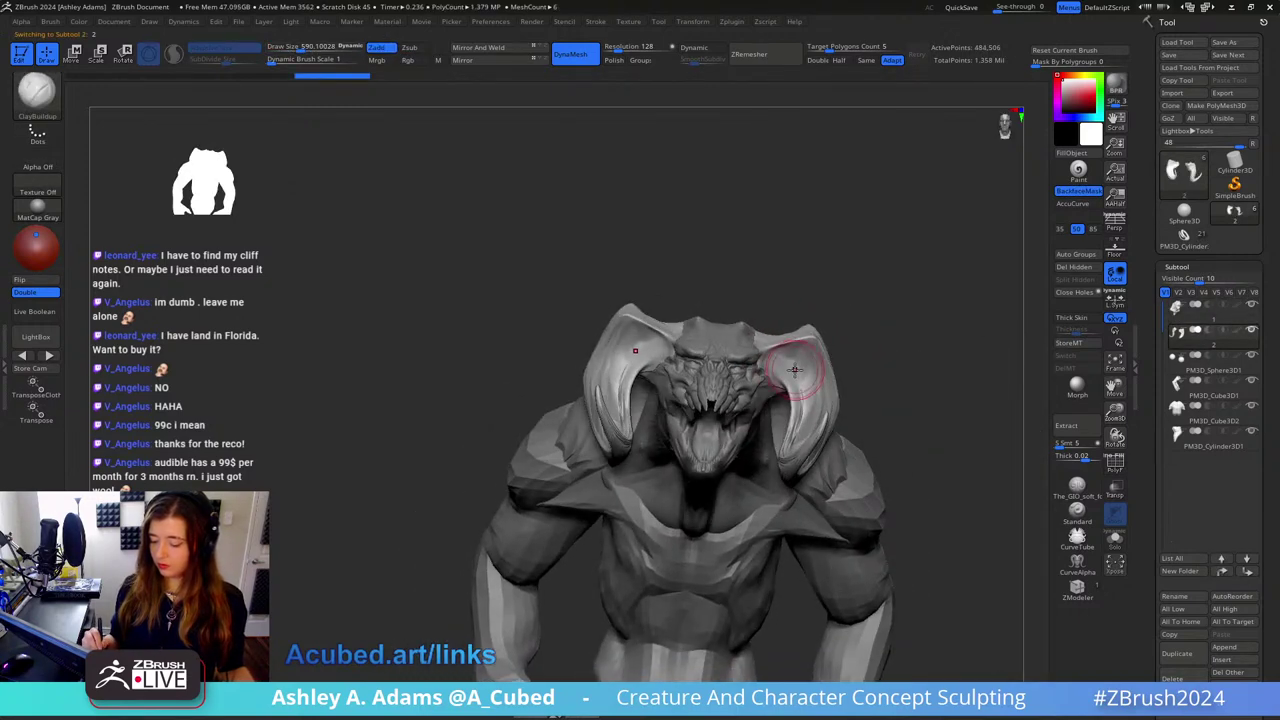
pyautogui.press('s')
pyautogui.moveTo(789, 371); pyautogui.dragTo(796, 364)
pyautogui.moveTo(796, 251); pyautogui.dragTo(826, 290, button='right')
# Step: Try to reposition the gizmo pivot between the horns and scale them down, and undo the change
pyautogui.press('w')
pyautogui.keyDown('alt'); pyautogui.moveTo(748, 362); pyautogui.dragTo(748, 272); pyautogui.keyUp('alt')
pyautogui.moveTo(788, 310); pyautogui.dragTo(797, 278)
pyautogui.hotkey('ctrl', 'z')
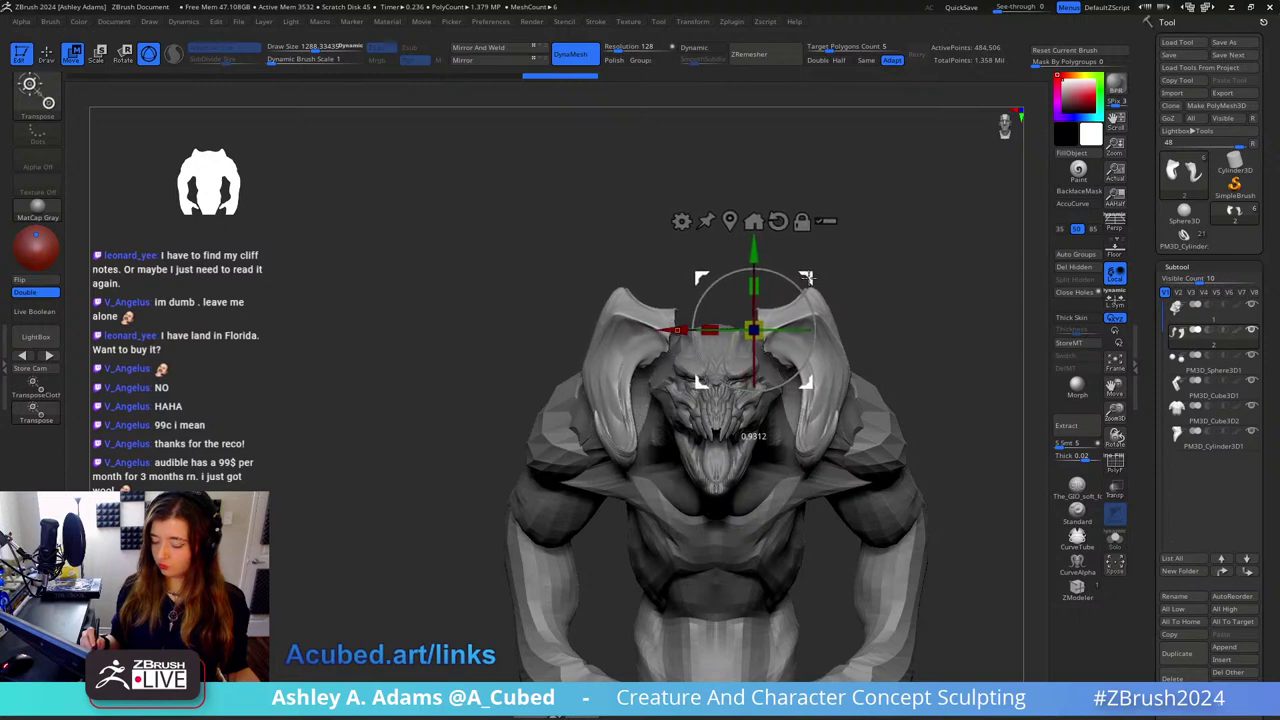
pyautogui.press('q')
# Step: Reshape the horns' inner edges near the head with the SnakeHook brush at a draw size of about 1177
pyautogui.moveTo(797, 278); pyautogui.dragTo(805, 318, button='right')
pyautogui.press('b')
pyautogui.press('s')
pyautogui.press('h')
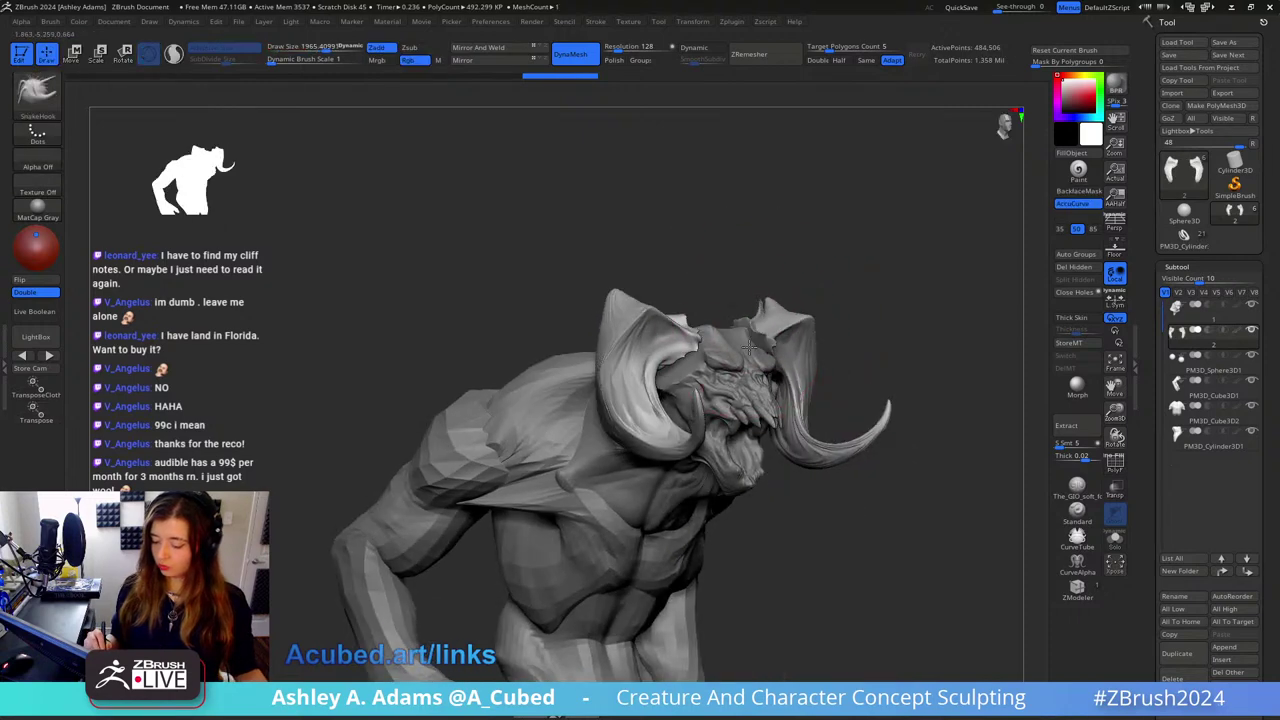
pyautogui.moveTo(742, 360)
pyautogui.mouseDown(button='right')
pyautogui.moveTo(645, 356)
pyautogui.moveTo(694, 400)
pyautogui.mouseUp(button='right')
pyautogui.press('space')
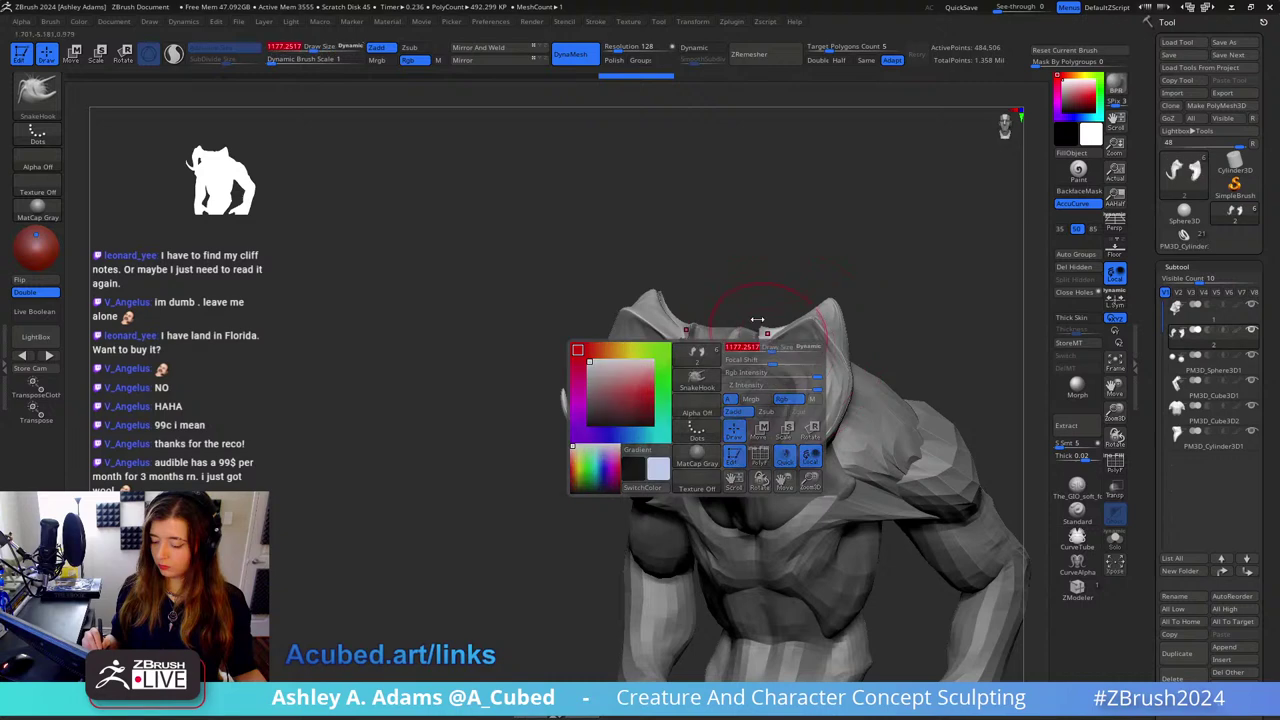
# Step: Reshape the flared upper horns with the SnakeHook brush at a draw size of about 783
pyautogui.moveTo(760, 348); pyautogui.dragTo(738, 348)
pyautogui.moveTo(630, 363); pyautogui.dragTo(660, 363, button='right')
pyautogui.press('[')
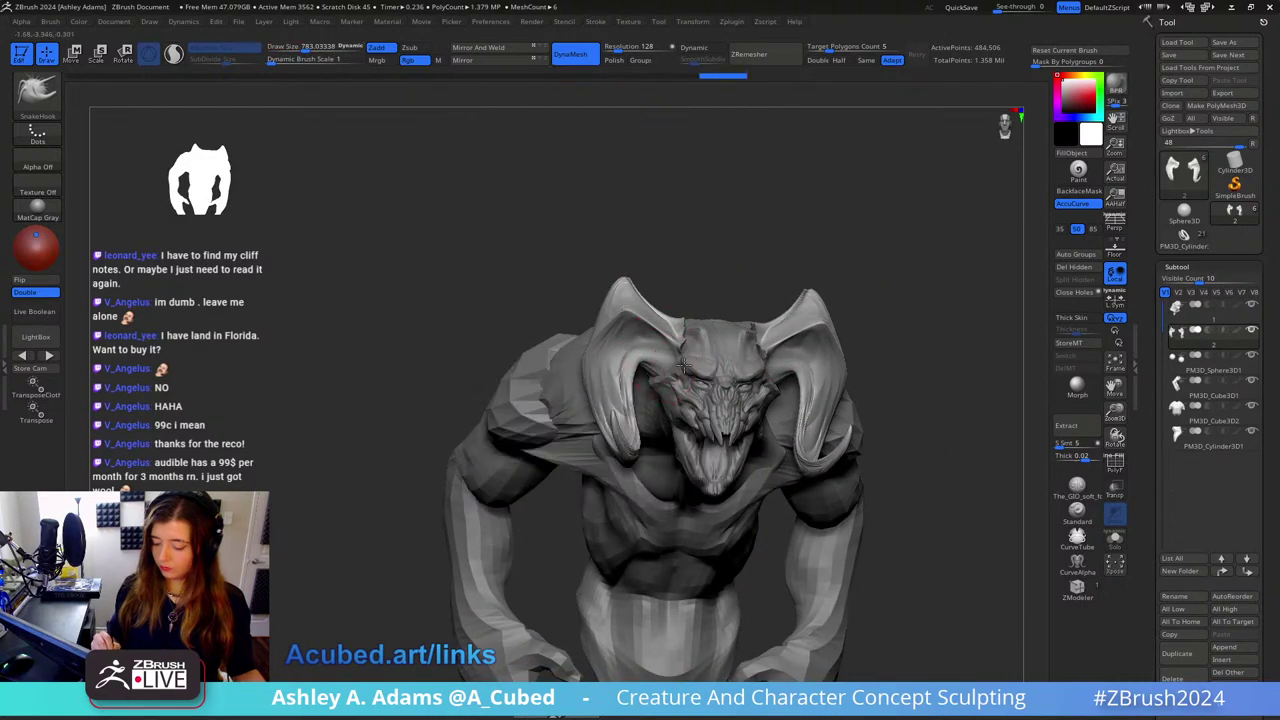
pyautogui.moveTo(705, 328); pyautogui.dragTo(722, 372, button='right')
pyautogui.moveTo(770, 332)
pyautogui.mouseDown(button='right')
pyautogui.moveTo(697, 368)
pyautogui.moveTo(649, 449)
pyautogui.mouseUp(button='right')
# Step: Reduce the draw size to about 540 and thicken the horns beside the face with the Inflat brush
pyautogui.press('space')
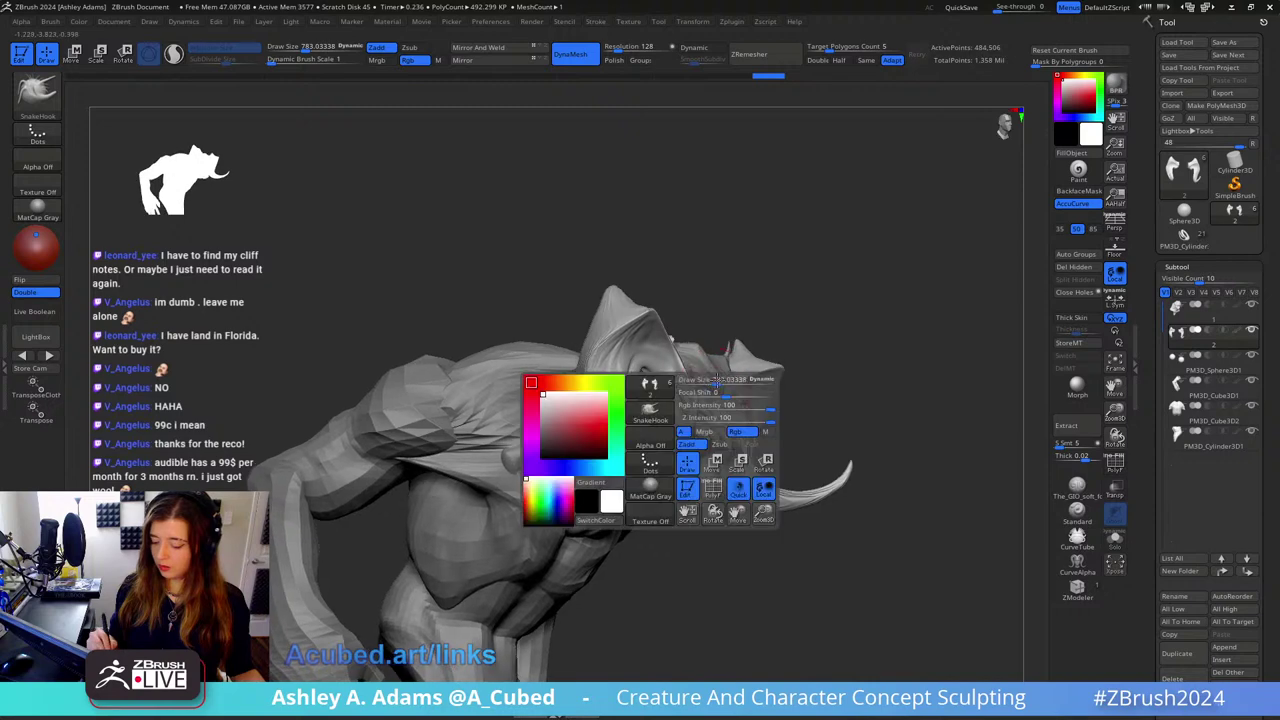
pyautogui.moveTo(722, 382); pyautogui.dragTo(700, 382)
pyautogui.moveTo(700, 382)
pyautogui.mouseDown(button='right')
pyautogui.moveTo(651, 383)
pyautogui.moveTo(651, 340)
pyautogui.moveTo(630, 315)
pyautogui.mouseUp(button='right')
pyautogui.press('b')
pyautogui.press('i')
pyautogui.press('n')
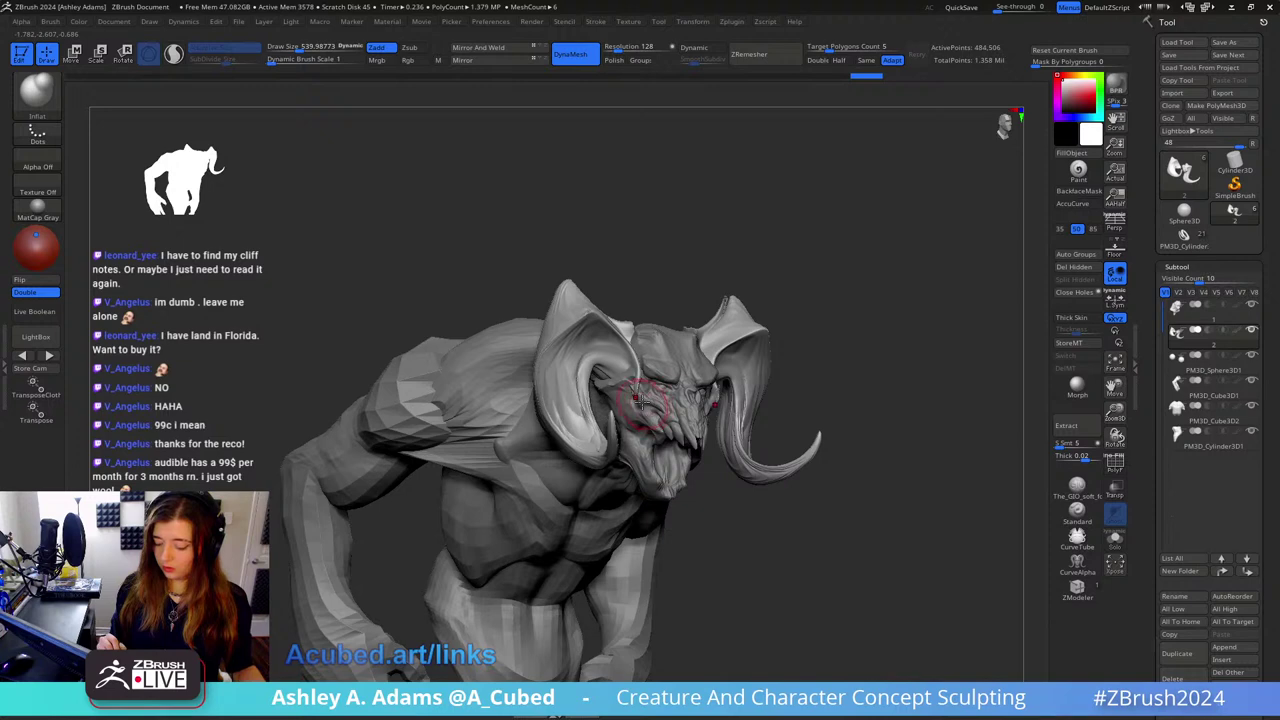
pyautogui.press('shift')
pyautogui.moveTo(631, 399); pyautogui.dragTo(736, 358, button='right')
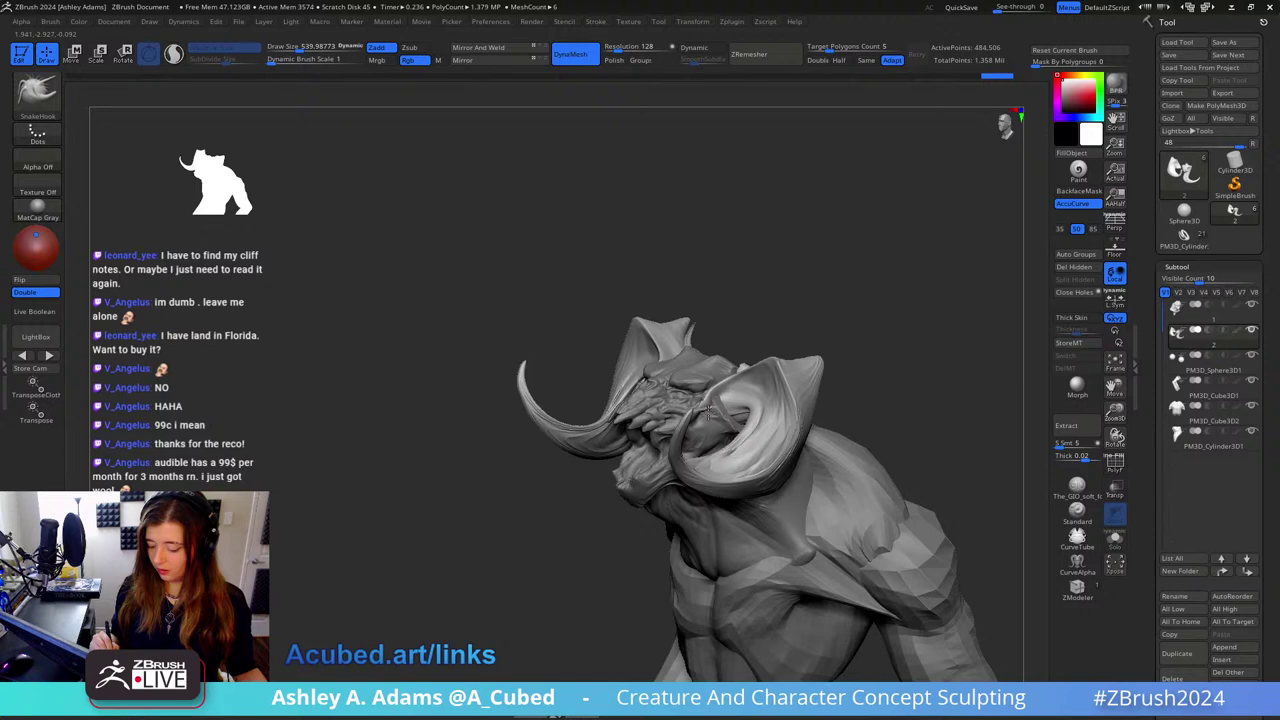
# Step: Refine the horns' shape beside the head with the SnakeHook brush at a draw size of about 843
pyautogui.moveTo(708, 408)
pyautogui.mouseDown(button='right')
pyautogui.moveTo(704, 396)
pyautogui.moveTo(706, 410)
pyautogui.moveTo(749, 388)
pyautogui.mouseUp(button='right')
pyautogui.press('space')
pyautogui.moveTo(738, 369); pyautogui.dragTo(762, 369)
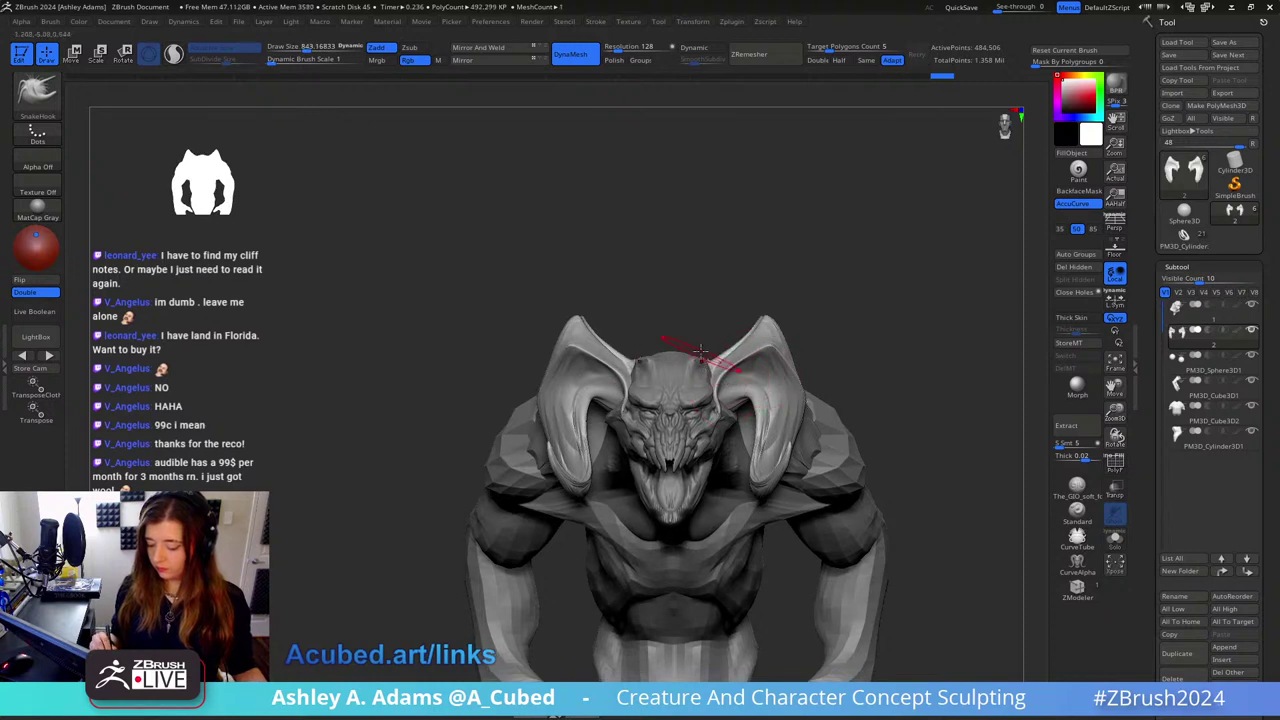
pyautogui.moveTo(622, 352); pyautogui.dragTo(613, 336, button='right')
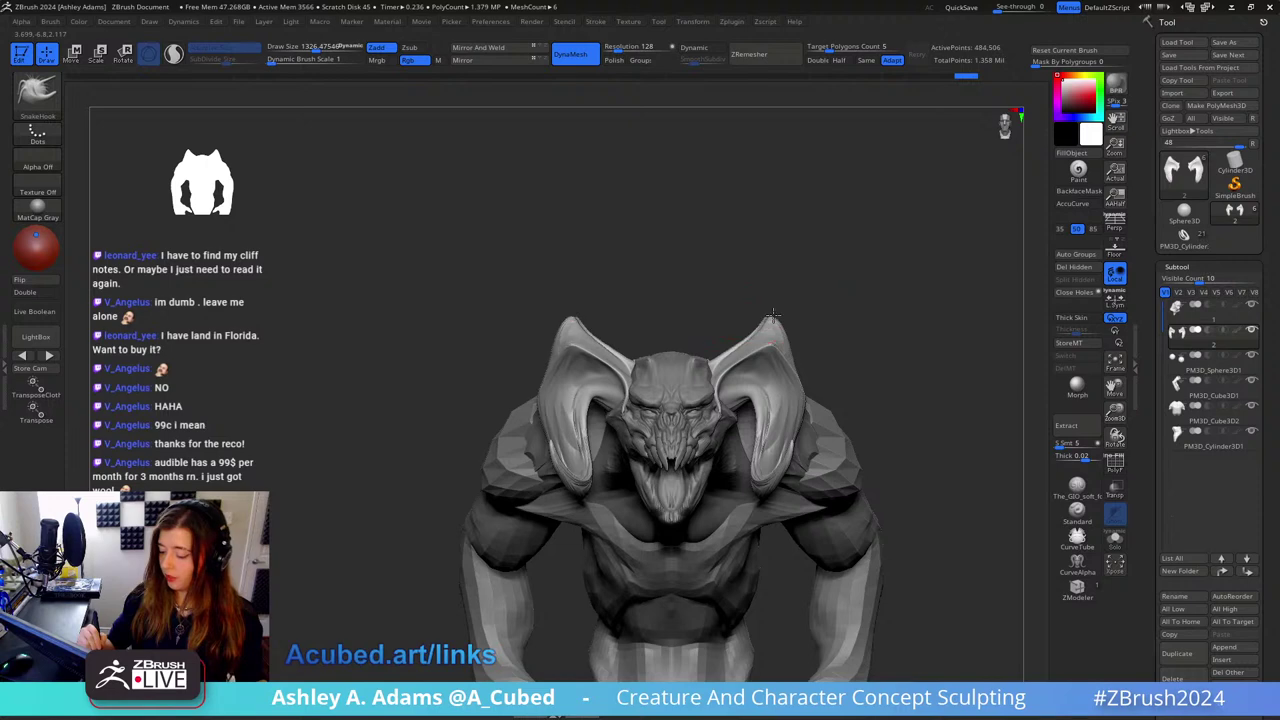
# Step: Try to round off the pointed upper tips of the horns with the SnakeHook brush, reducing the draw size to about 725
pyautogui.moveTo(772, 316); pyautogui.dragTo(772, 328)
pyautogui.moveTo(772, 328); pyautogui.dragTo(782, 318, button='right')
pyautogui.press('space')
pyautogui.moveTo(777, 323); pyautogui.dragTo(790, 323)
pyautogui.moveTo(775, 345); pyautogui.dragTo(742, 326)
pyautogui.press('space')
pyautogui.moveTo(775, 318); pyautogui.dragTo(754, 318)
pyautogui.moveTo(771, 303); pyautogui.dragTo(805, 308, button='right')
pyautogui.press('space')
pyautogui.moveTo(768, 322); pyautogui.dragTo(752, 308)
pyautogui.moveTo(830, 285); pyautogui.dragTo(763, 271, button='right')
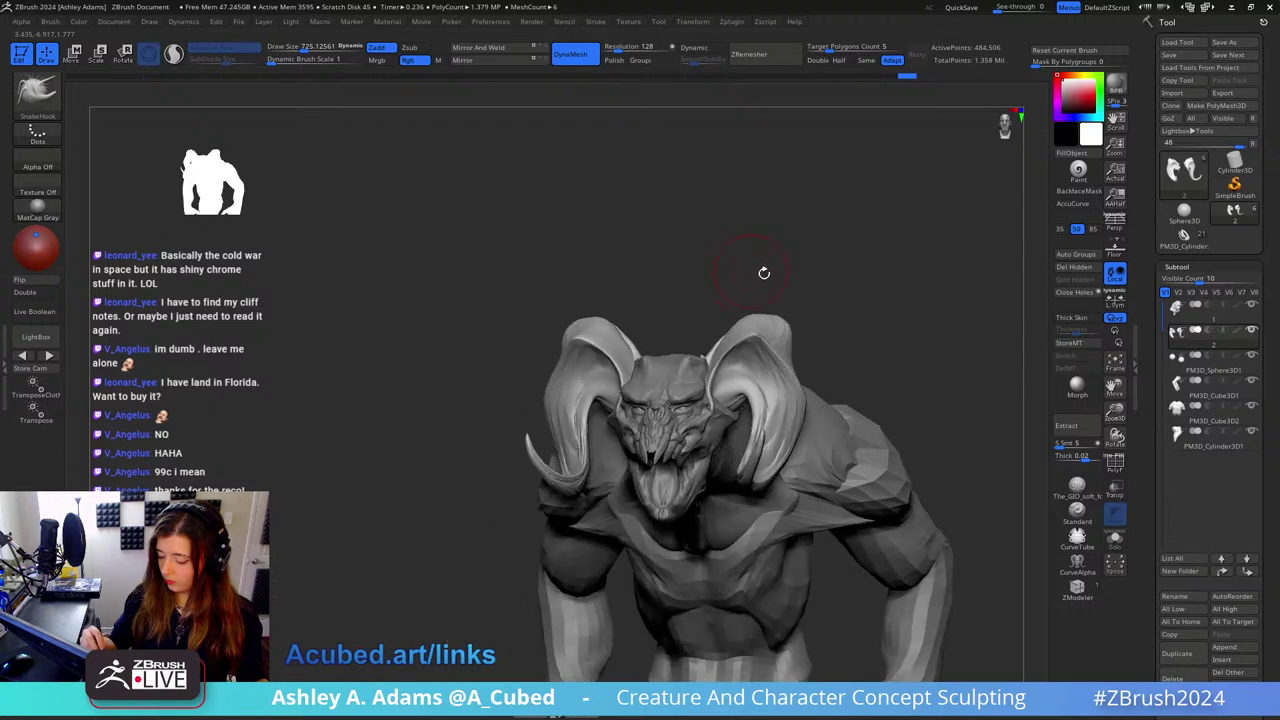
# Step: Try to widen the horns' outer upper curves with the SnakeHook brush at draw sizes of about 1177 and 905
pyautogui.press('space')
pyautogui.press('space')
pyautogui.moveTo(787, 342); pyautogui.dragTo(797, 354)
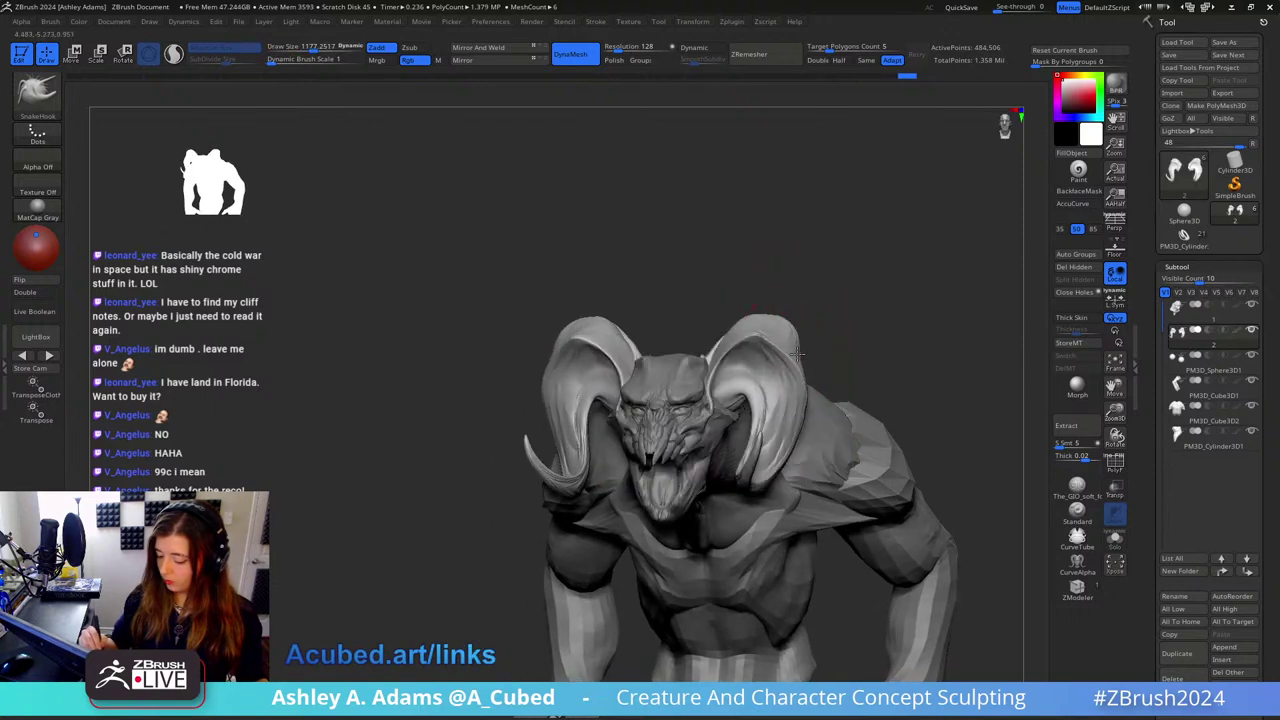
pyautogui.moveTo(802, 355); pyautogui.dragTo(774, 361, button='right')
pyautogui.press('space')
pyautogui.moveTo(774, 361); pyautogui.dragTo(765, 361)
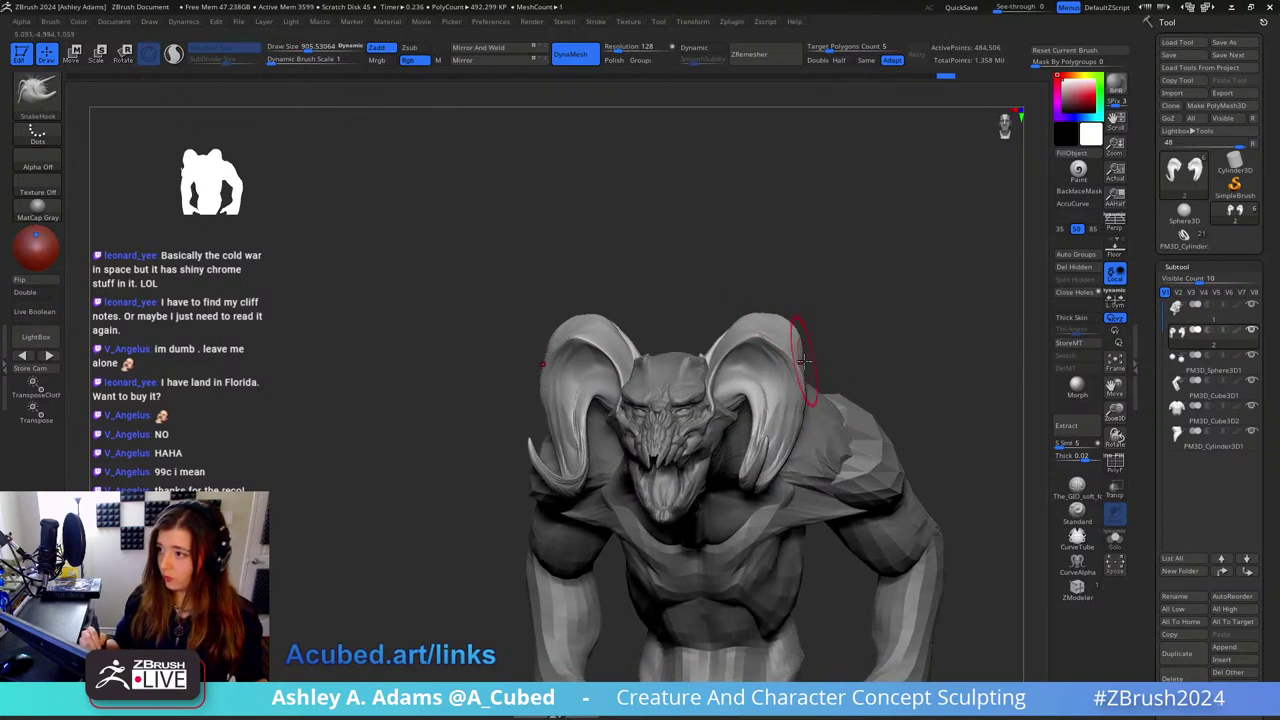
pyautogui.moveTo(803, 361); pyautogui.dragTo(812, 356, button='right')
pyautogui.press('space')
pyautogui.moveTo(812, 356); pyautogui.dragTo(860, 351)
pyautogui.moveTo(860, 351)
pyautogui.mouseDown(button='right')
pyautogui.moveTo(803, 326)
pyautogui.moveTo(891, 314)
pyautogui.moveTo(805, 305)
pyautogui.mouseUp(button='right')
pyautogui.press('space')
pyautogui.moveTo(703, 344); pyautogui.dragTo(716, 344)
pyautogui.moveTo(620, 315); pyautogui.dragTo(703, 290, button='right')
# Step: Undo the SnakeHook strokes that rounded and widened the upper horns
pyautogui.hotkey('ctrl', 'z')
pyautogui.hotkey('ctrl', 'z')
pyautogui.hotkey('ctrl', 'z')
pyautogui.hotkey('ctrl', 'z')
pyautogui.hotkey('ctrl', 'z')
pyautogui.hotkey('ctrl', 'z')
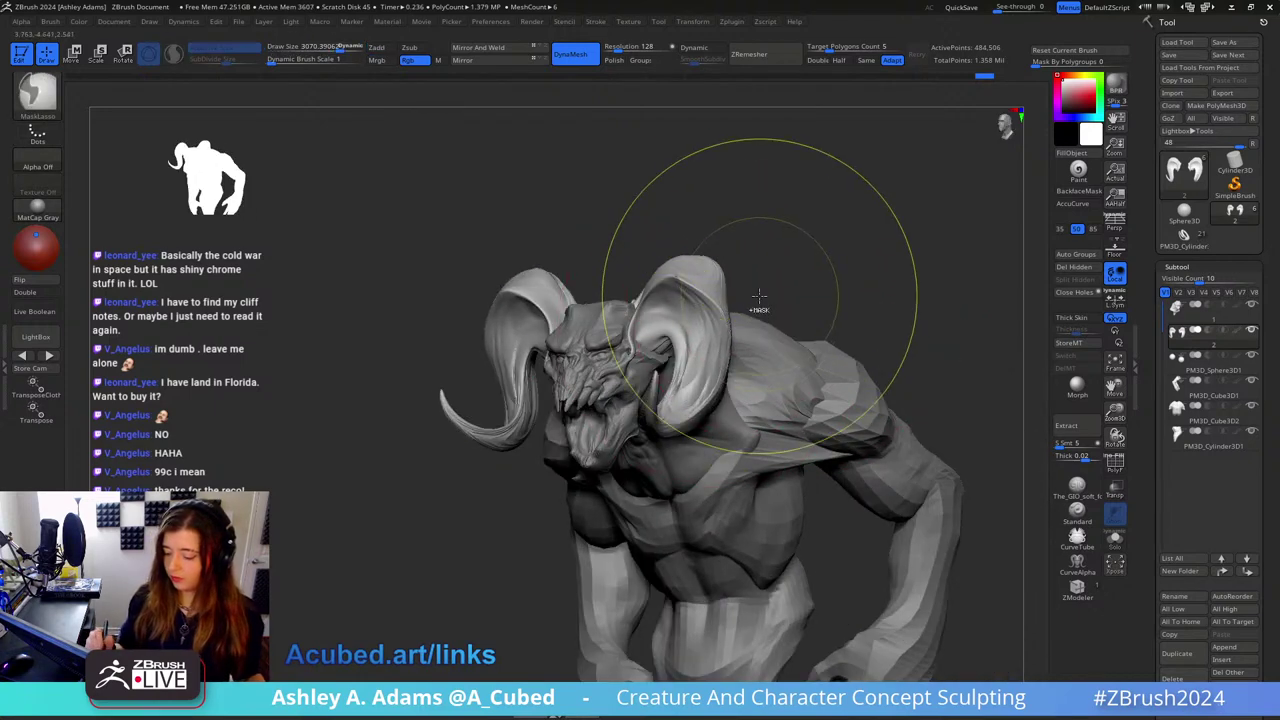
pyautogui.hotkey('ctrl', 'z')
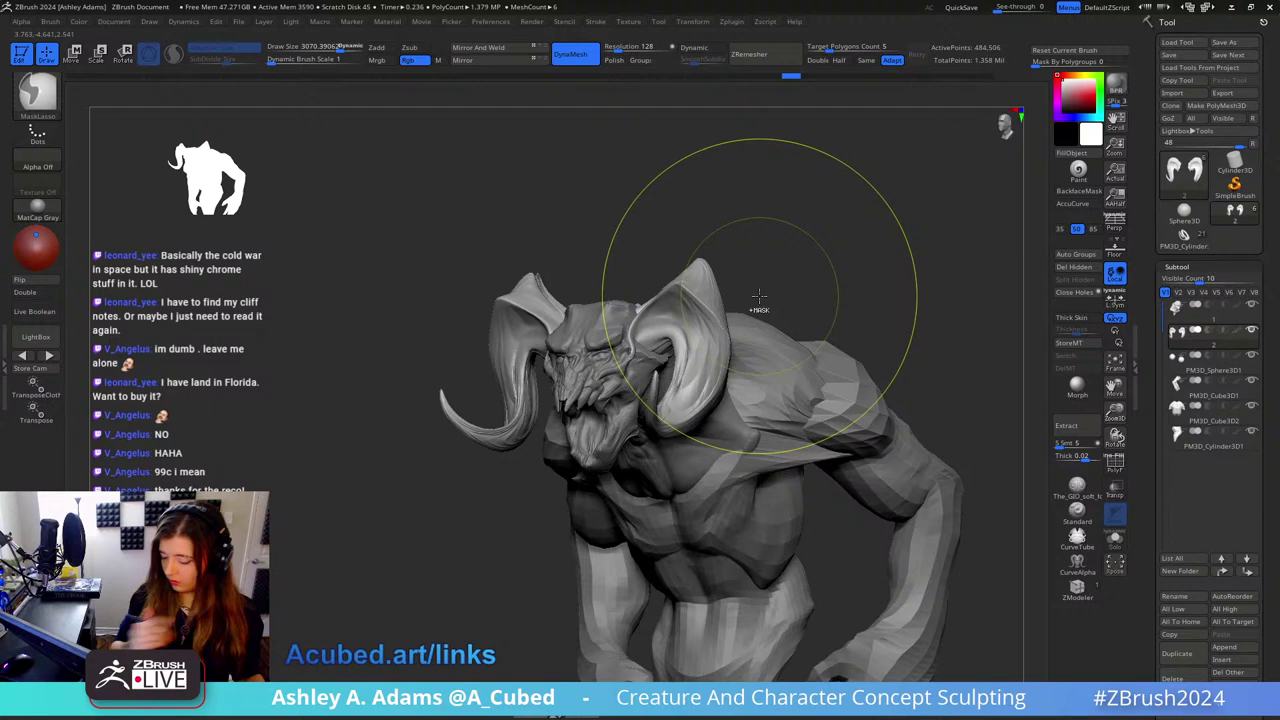
# Step: Mask the lower part of the horns with MaskLasso, leaving the upper flares free, and switch the masking brush to MaskPen
pyautogui.moveTo(759, 296); pyautogui.dragTo(640, 270, button='right')
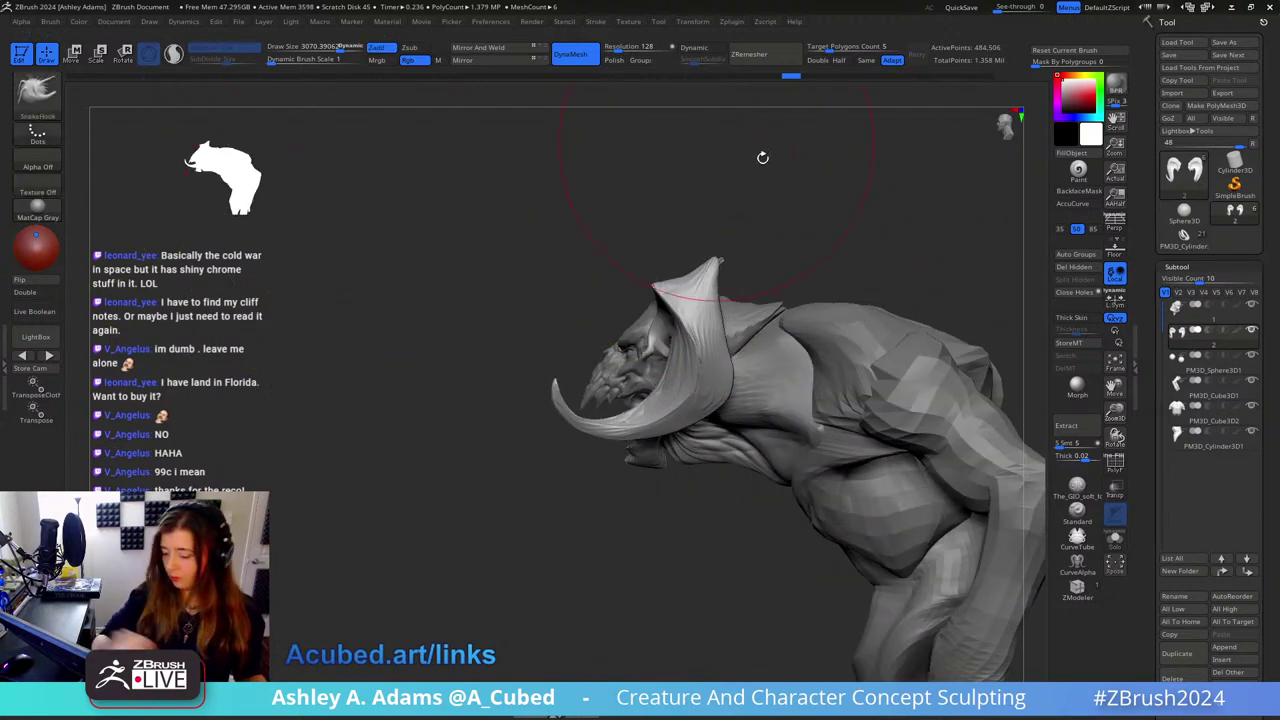
pyautogui.moveTo(762, 157); pyautogui.dragTo(749, 246, button='right')
pyautogui.press('space')
pyautogui.moveTo(749, 250); pyautogui.dragTo(737, 240)
pyautogui.moveTo(737, 240); pyautogui.dragTo(752, 247, button='right')
pyautogui.moveTo(752, 247)
pyautogui.keyDown('shift'); pyautogui.mouseDown()
pyautogui.moveTo(740, 272)
pyautogui.moveTo(823, 237)
pyautogui.moveTo(803, 298)
pyautogui.mouseUp(); pyautogui.keyUp('shift')
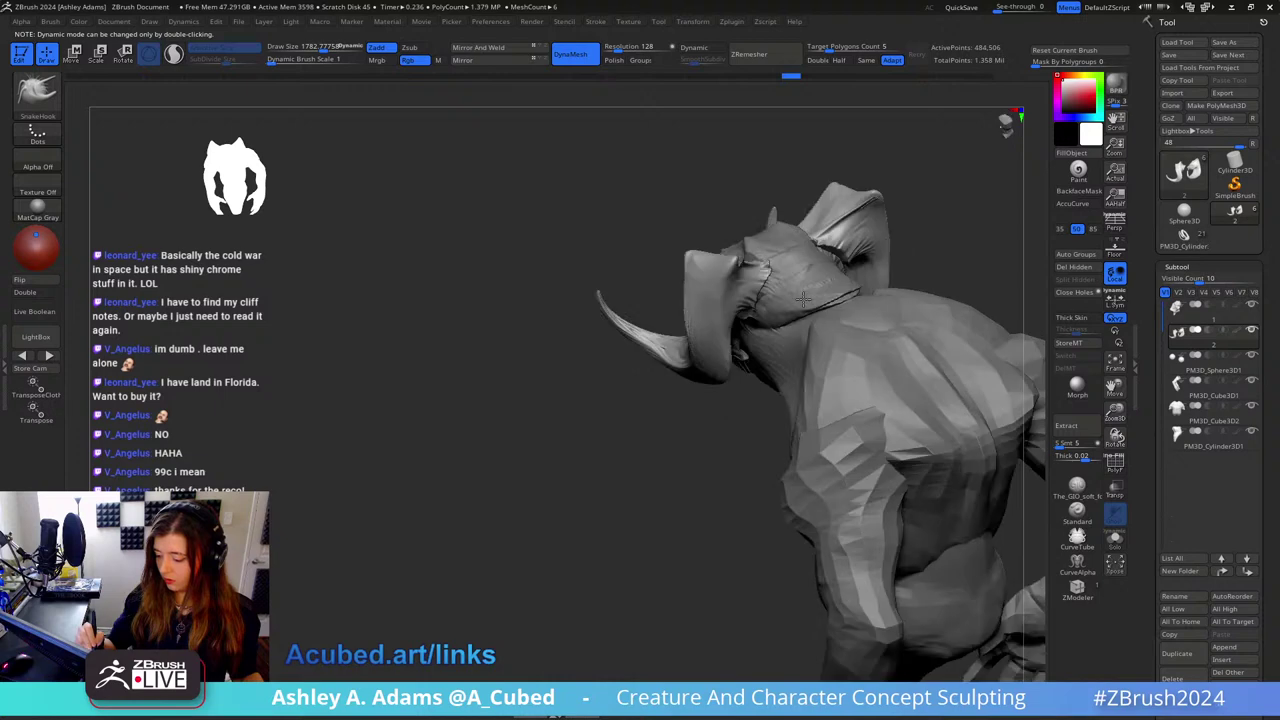
pyautogui.moveTo(803, 298); pyautogui.dragTo(663, 366, button='right')
pyautogui.keyDown('ctrl'); pyautogui.moveTo(603, 413); pyautogui.dragTo(771, 408); pyautogui.keyUp('ctrl')
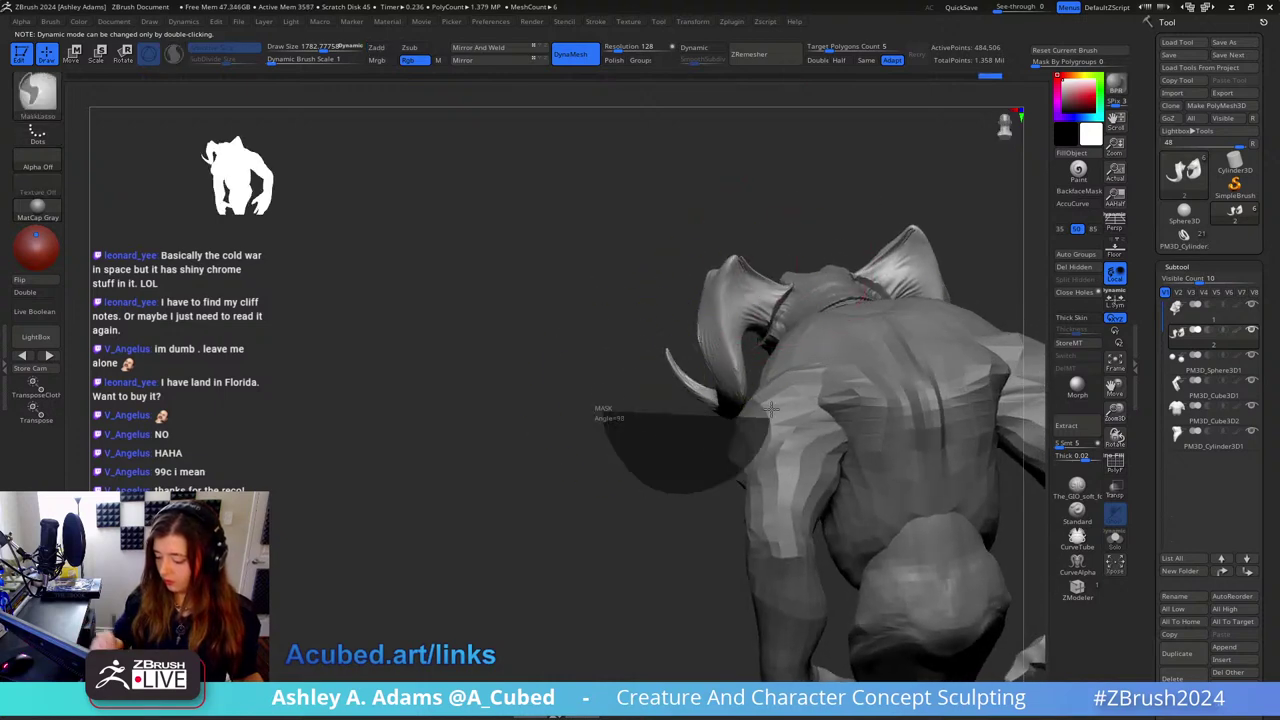
pyautogui.keyDown('ctrl'); pyautogui.moveTo(736, 326); pyautogui.dragTo(736, 326); pyautogui.keyUp('ctrl')
pyautogui.moveTo(566, 229); pyautogui.dragTo(831, 257)
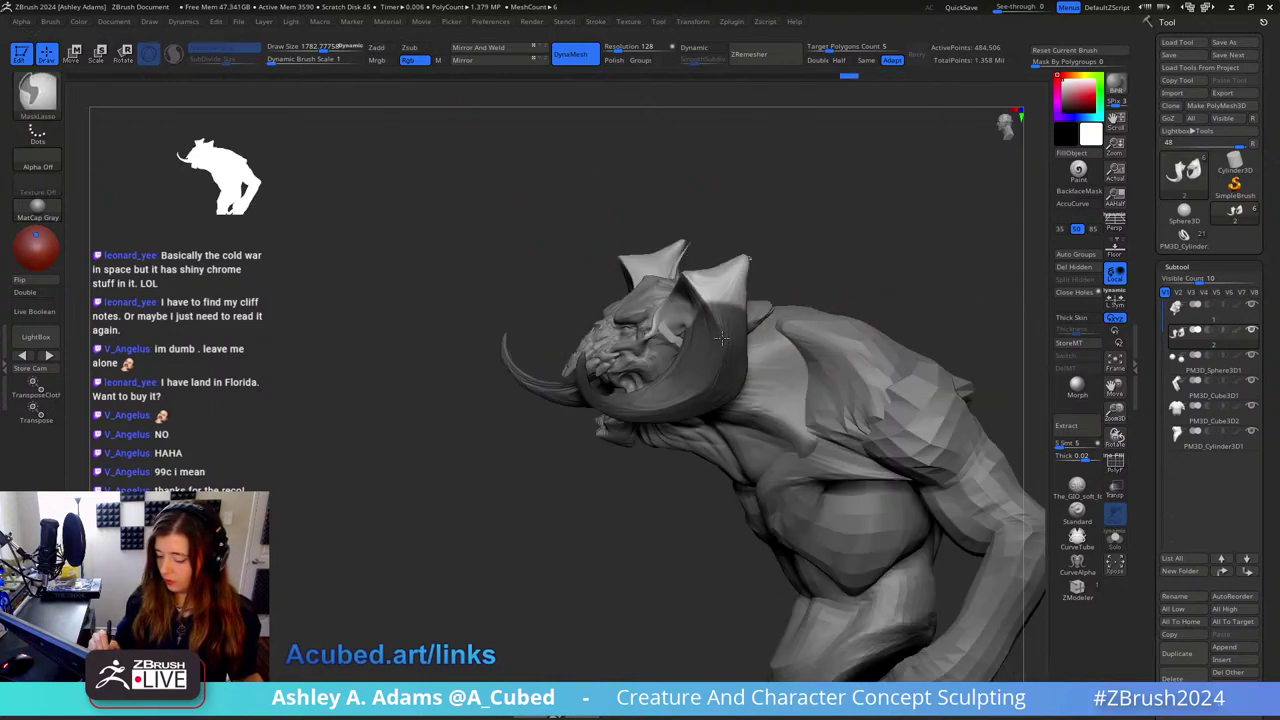
pyautogui.keyDown('ctrl'); pyautogui.click(37, 95); pyautogui.keyUp('ctrl')
pyautogui.keyDown('ctrl'); pyautogui.click(320, 160); pyautogui.keyUp('ctrl')
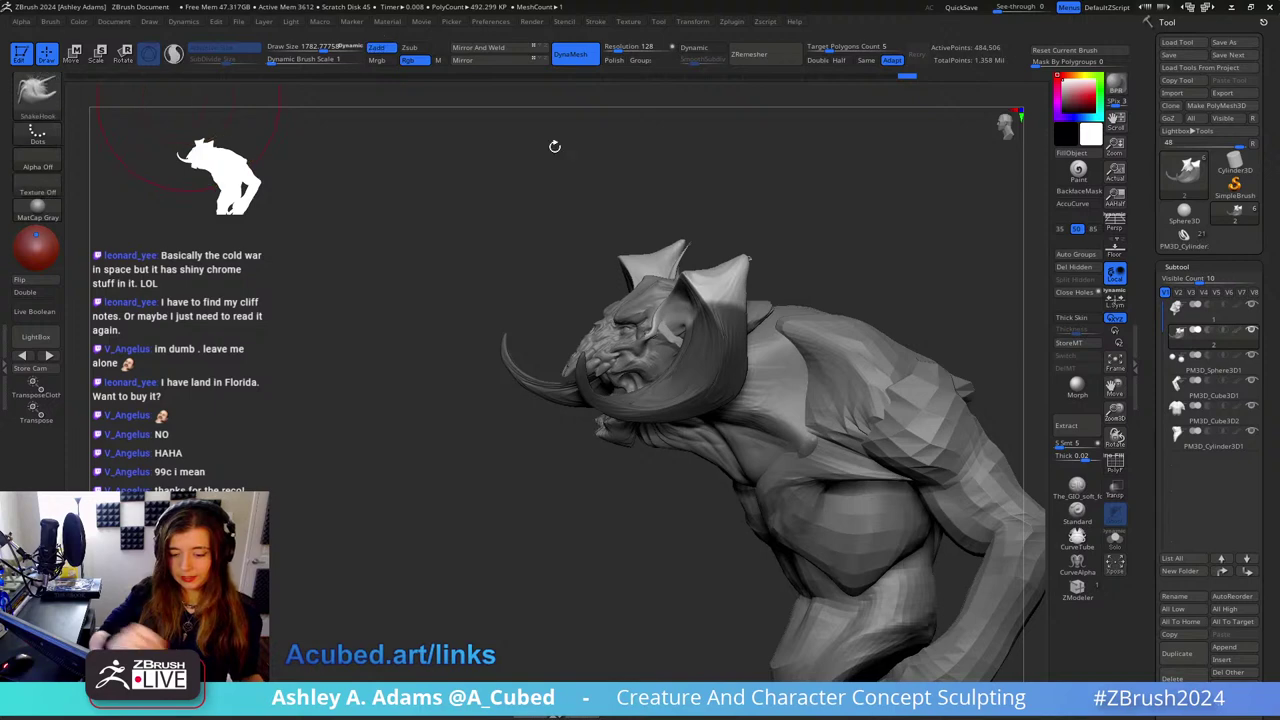
# Step: Try to reposition the horns with the move gizmo and undo the changes
pyautogui.moveTo(728, 269)
pyautogui.mouseDown(button='right')
pyautogui.moveTo(797, 277)
pyautogui.moveTo(790, 259)
pyautogui.mouseUp(button='right')
pyautogui.moveTo(790, 259)
pyautogui.mouseDown()
pyautogui.moveTo(871, 271)
pyautogui.moveTo(751, 226)
pyautogui.moveTo(702, 327)
pyautogui.moveTo(656, 313)
pyautogui.mouseUp()
pyautogui.press('w')
pyautogui.hotkey('ctrl', 'z')
pyautogui.press('q')
pyautogui.press('space')
pyautogui.hotkey('ctrl', 'z')
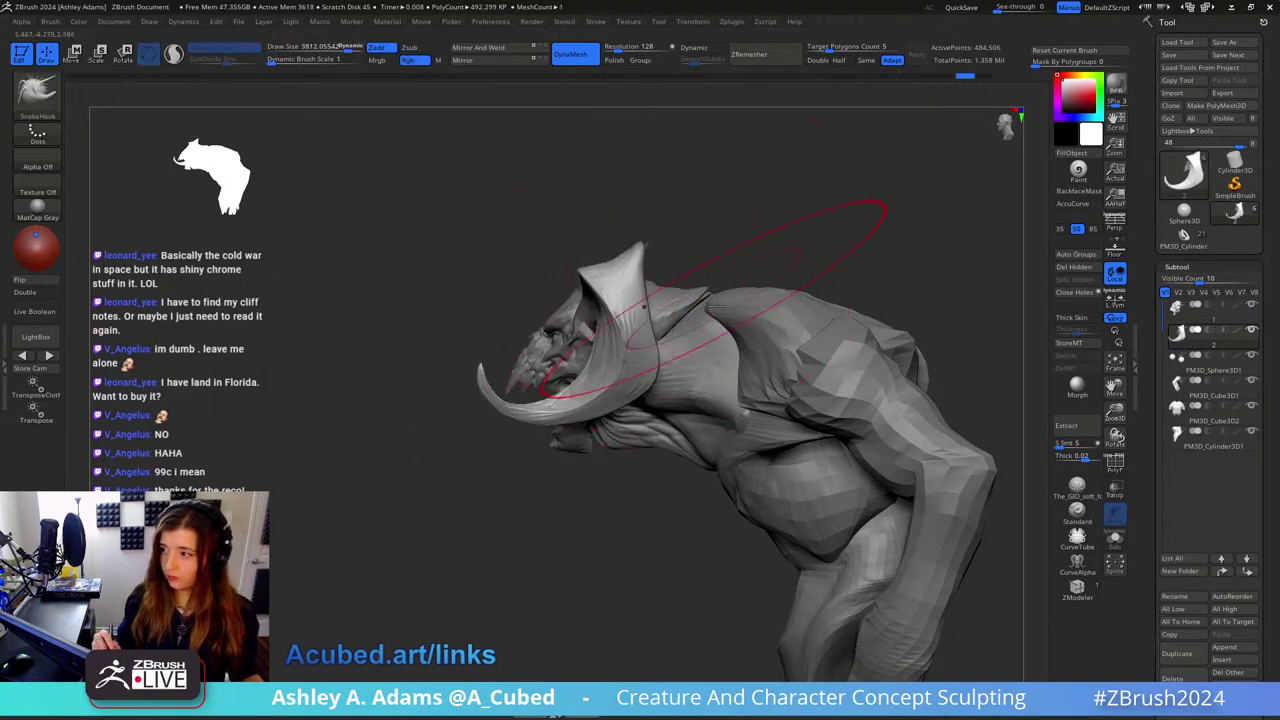
# Step: Move the horns forward from the head with the gizmo in the side view
pyautogui.press('w')
pyautogui.hotkey('ctrl', 'shift', 'z')
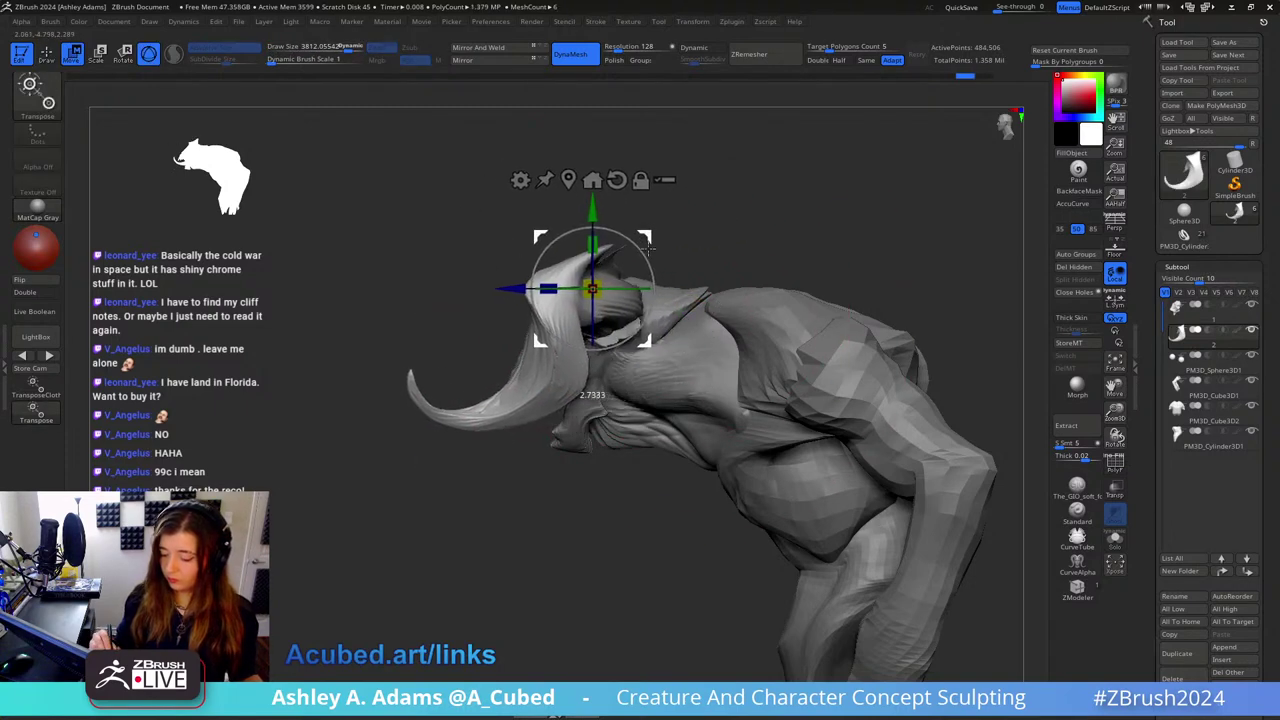
pyautogui.press('q')
# Step: Undo the last horn strokes and reshape the horns' front edges with the SnakeHook brush at a draw size of about 1444
pyautogui.press('space')
pyautogui.hotkey('ctrl', 'z')
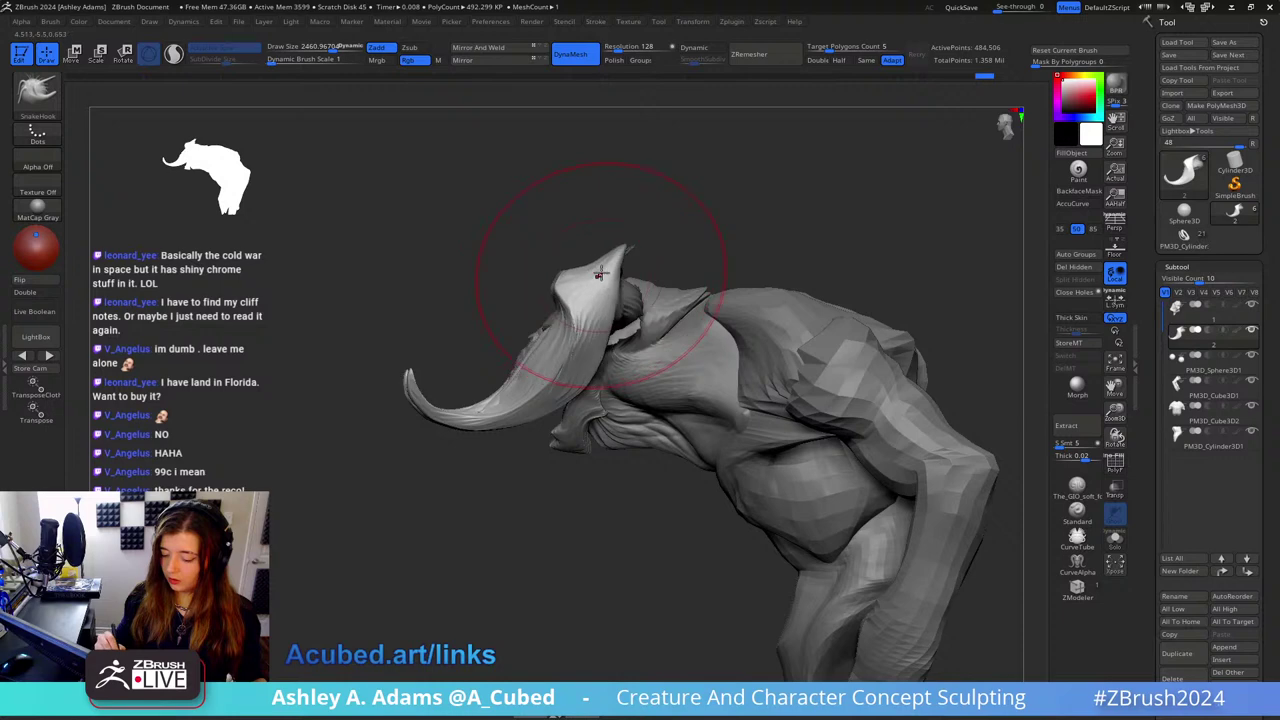
pyautogui.hotkey('ctrl', 'z')
pyautogui.moveTo(600, 273)
pyautogui.mouseDown(button='right')
pyautogui.moveTo(612, 283)
pyautogui.moveTo(573, 234)
pyautogui.mouseUp(button='right')
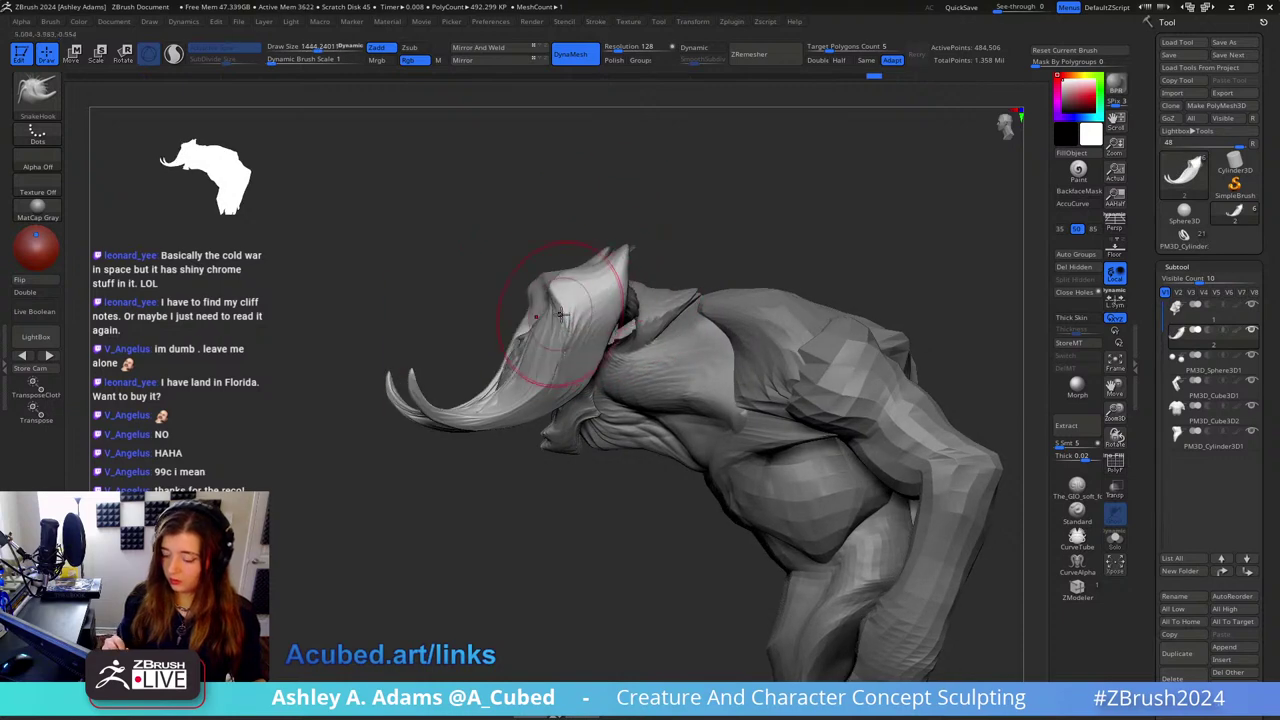
pyautogui.moveTo(563, 295); pyautogui.dragTo(551, 345)
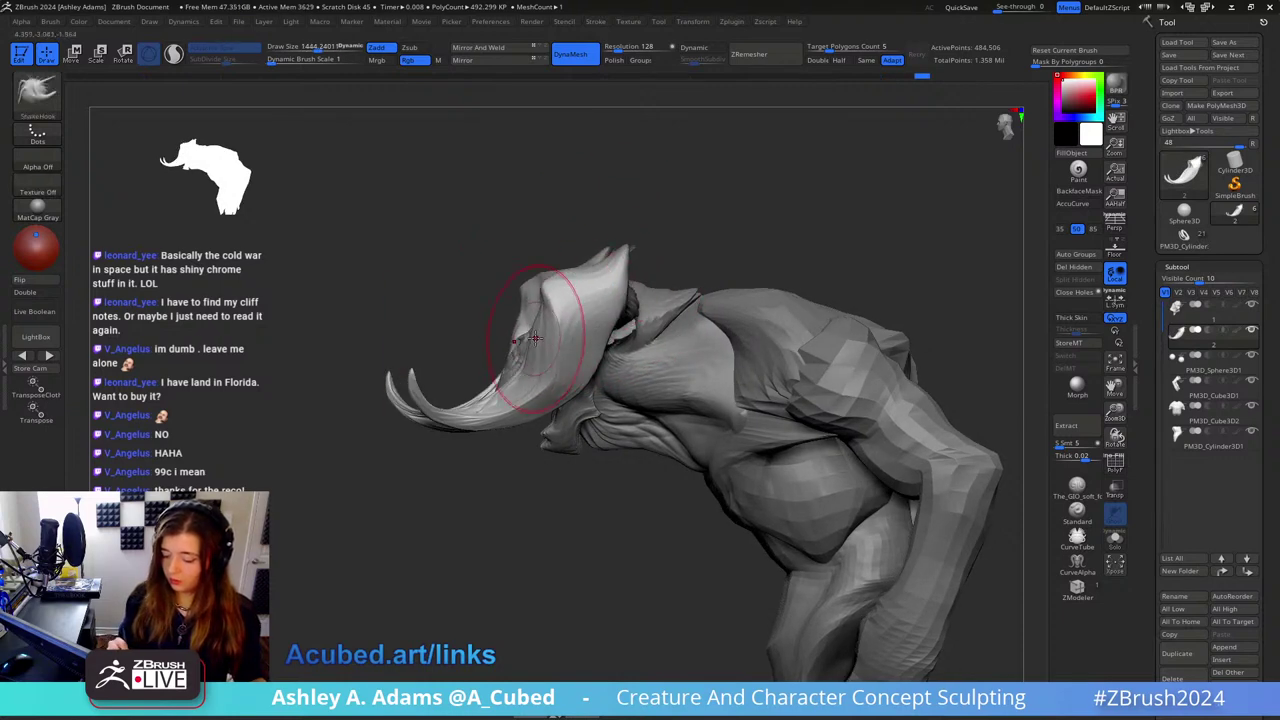
pyautogui.moveTo(528, 377)
pyautogui.mouseDown(button='right')
pyautogui.moveTo(659, 340)
pyautogui.moveTo(677, 314)
pyautogui.moveTo(760, 271)
pyautogui.moveTo(678, 258)
pyautogui.mouseUp(button='right')
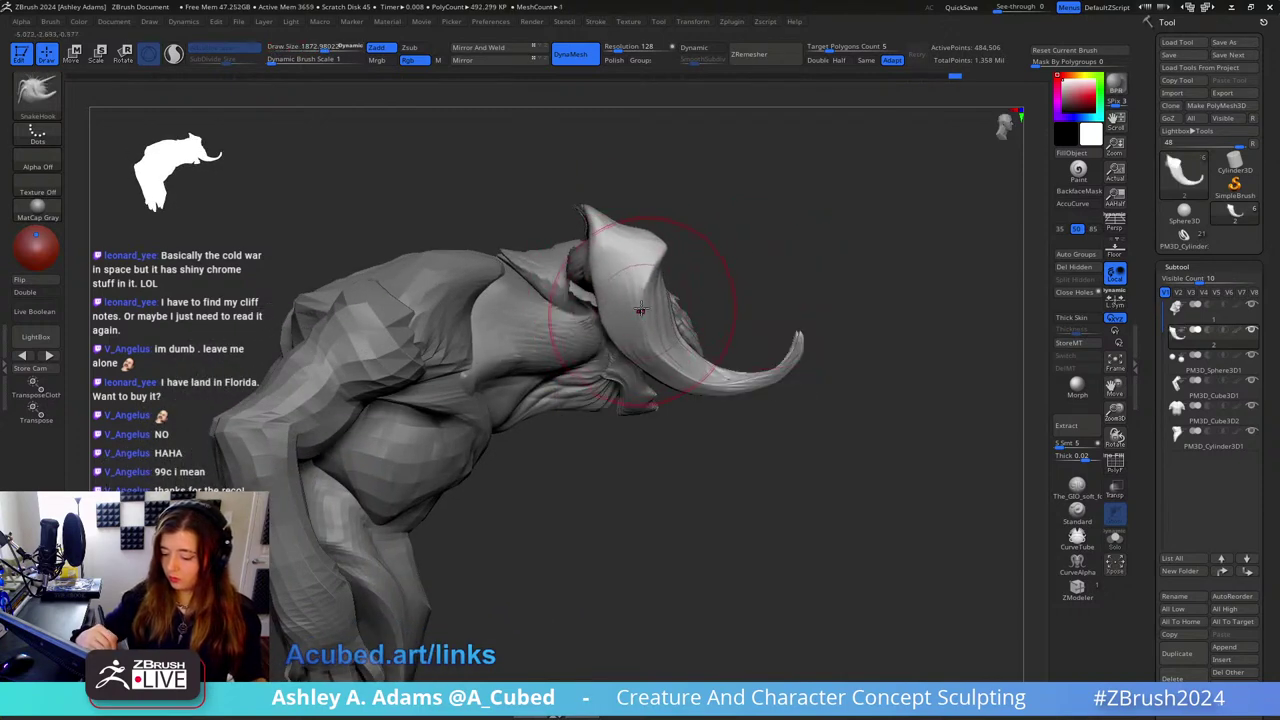
# Step: Pull the upper front curve of the horns forward and refine the lower sweep with SnakeHook at a draw size of about 2206
pyautogui.moveTo(640, 310); pyautogui.dragTo(606, 156, button='right')
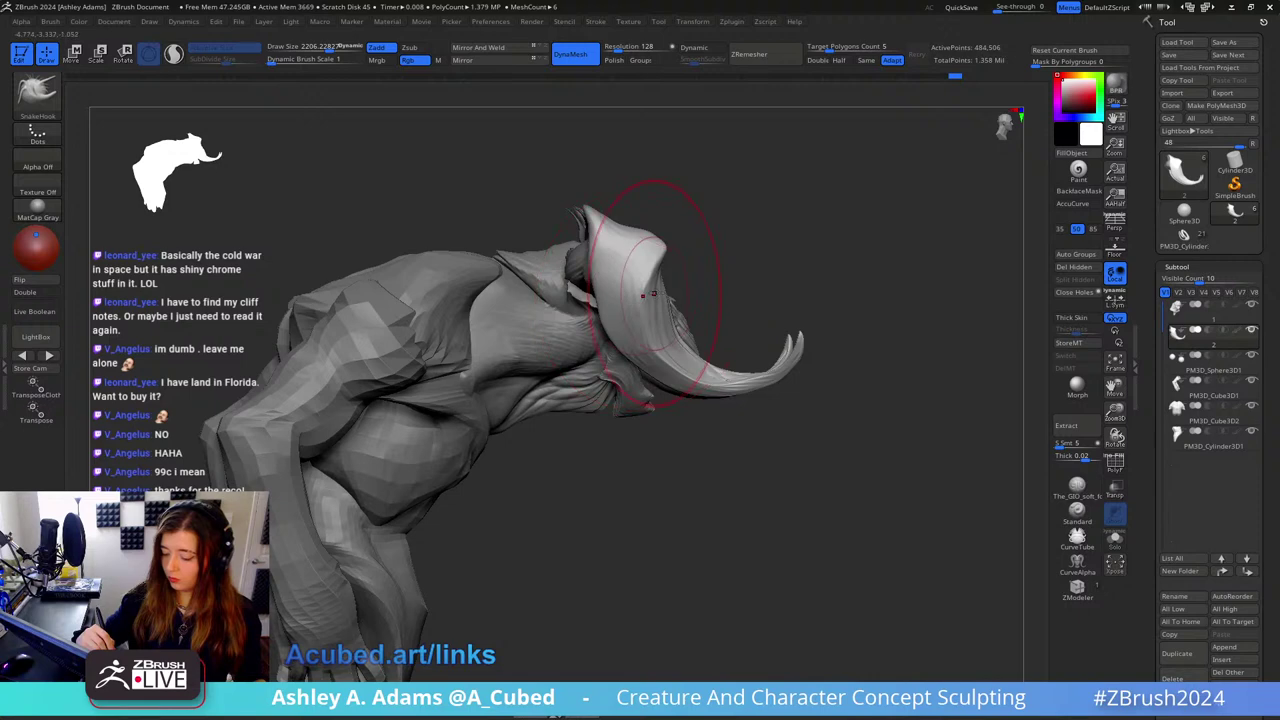
pyautogui.hotkey('ctrl', 'z')
pyautogui.moveTo(629, 296)
pyautogui.mouseDown()
pyautogui.moveTo(670, 287)
pyautogui.moveTo(660, 268)
pyautogui.mouseUp()
pyautogui.moveTo(594, 223); pyautogui.dragTo(580, 228)
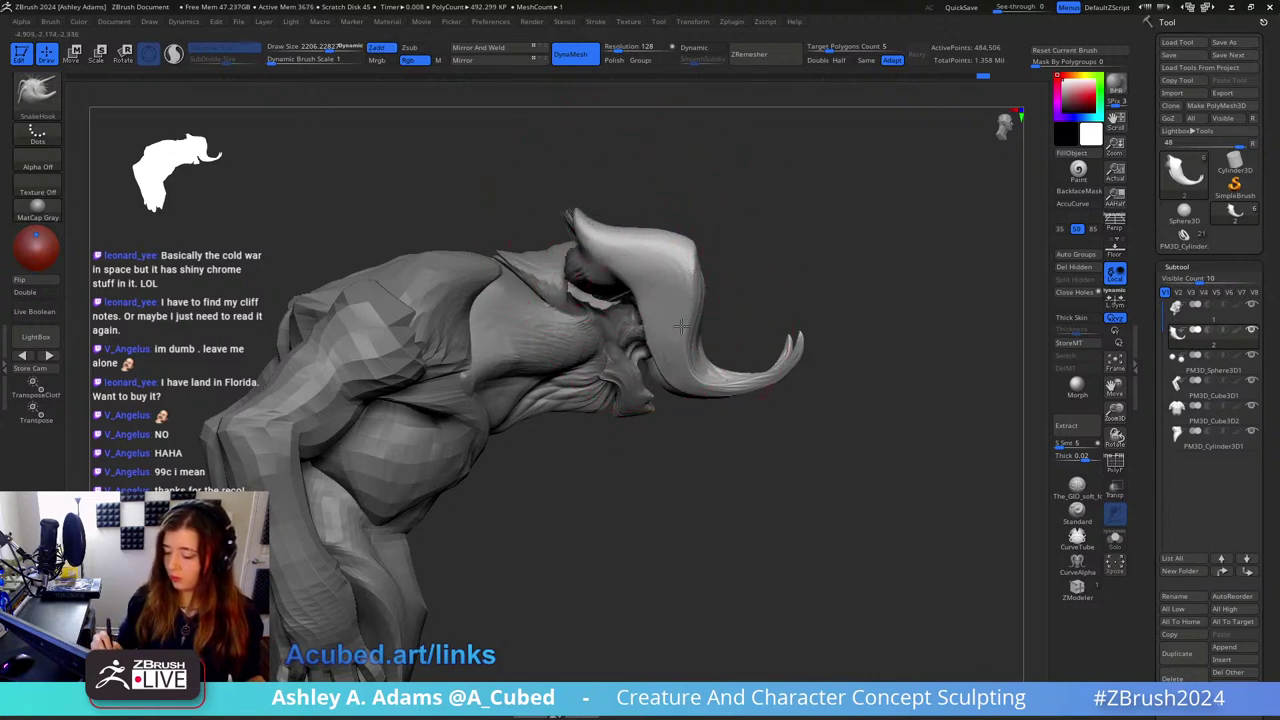
pyautogui.moveTo(681, 326)
pyautogui.mouseDown()
pyautogui.moveTo(662, 334)
pyautogui.moveTo(668, 344)
pyautogui.mouseUp()
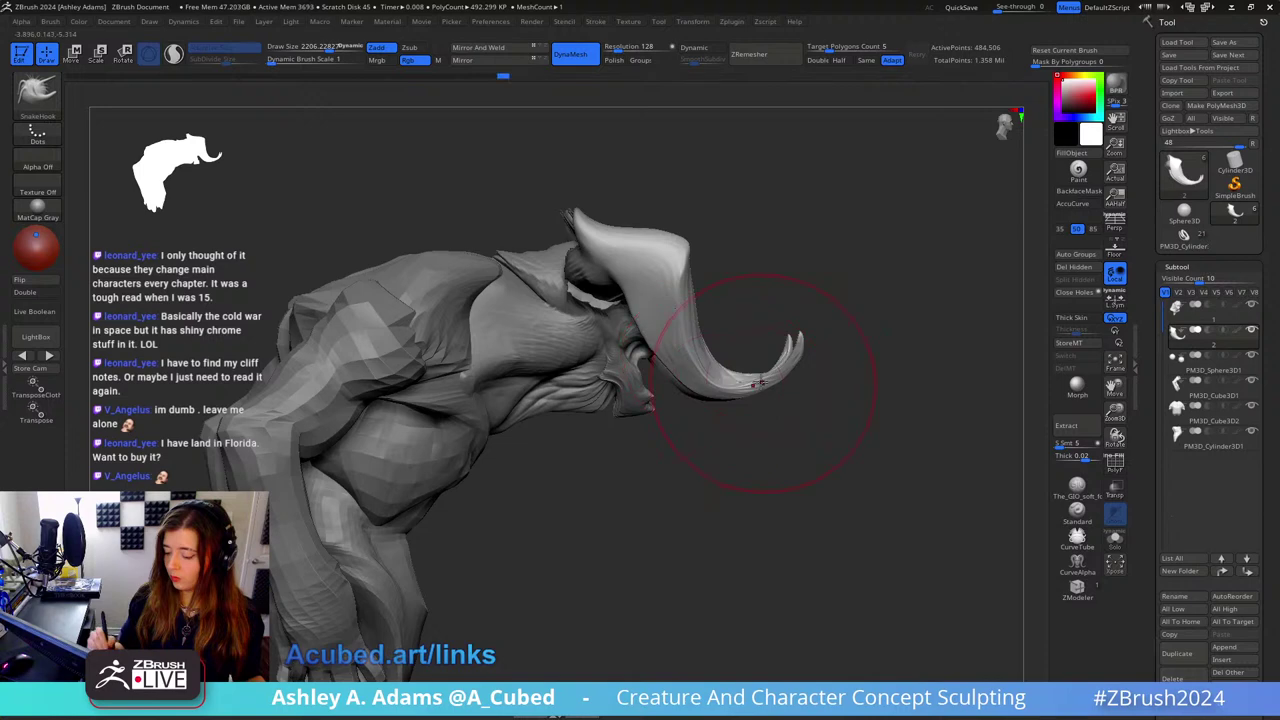
pyautogui.moveTo(760, 382); pyautogui.dragTo(780, 364)
# Step: Increase the SnakeHook draw size to about 2954 for working on the horns from the front
pyautogui.moveTo(925, 291); pyautogui.dragTo(771, 288)
pyautogui.keyDown('alt'); pyautogui.moveTo(985, 260); pyautogui.dragTo(780, 292); pyautogui.keyUp('alt')
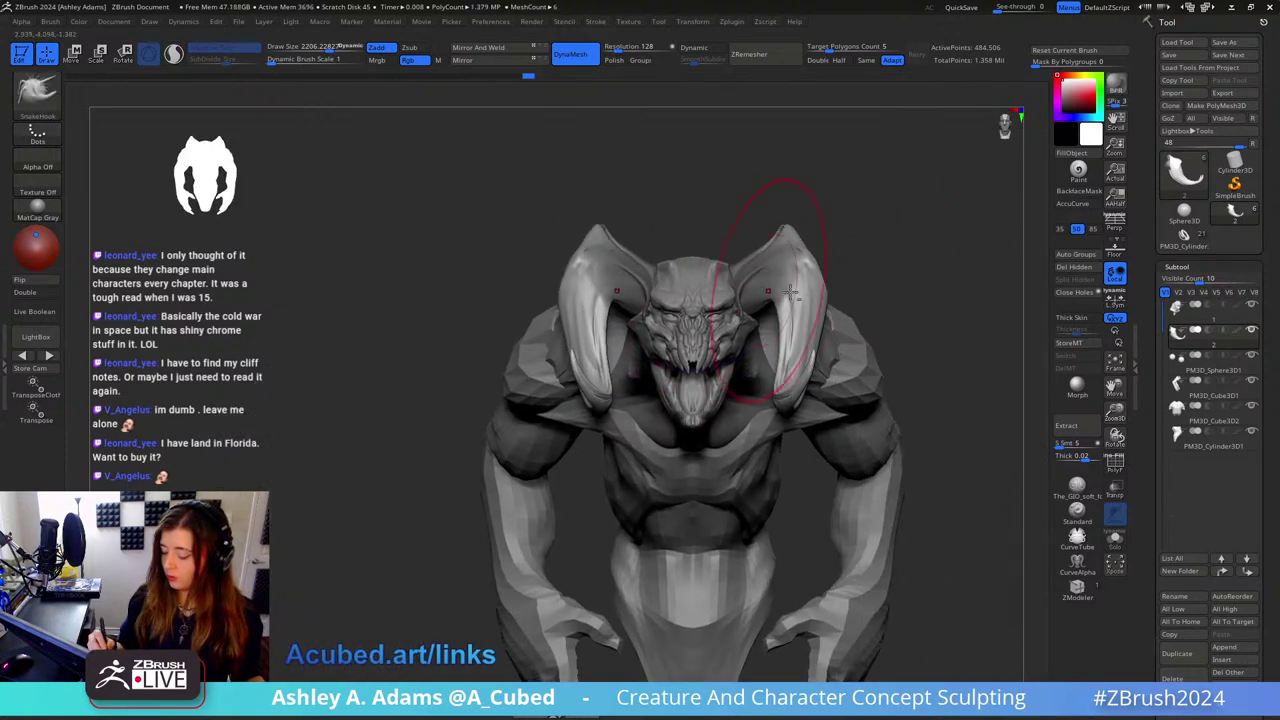
pyautogui.keyDown('alt'); pyautogui.moveTo(868, 293); pyautogui.dragTo(783, 296); pyautogui.keyUp('alt')
pyautogui.press('space')
pyautogui.moveTo(716, 359); pyautogui.dragTo(736, 360)
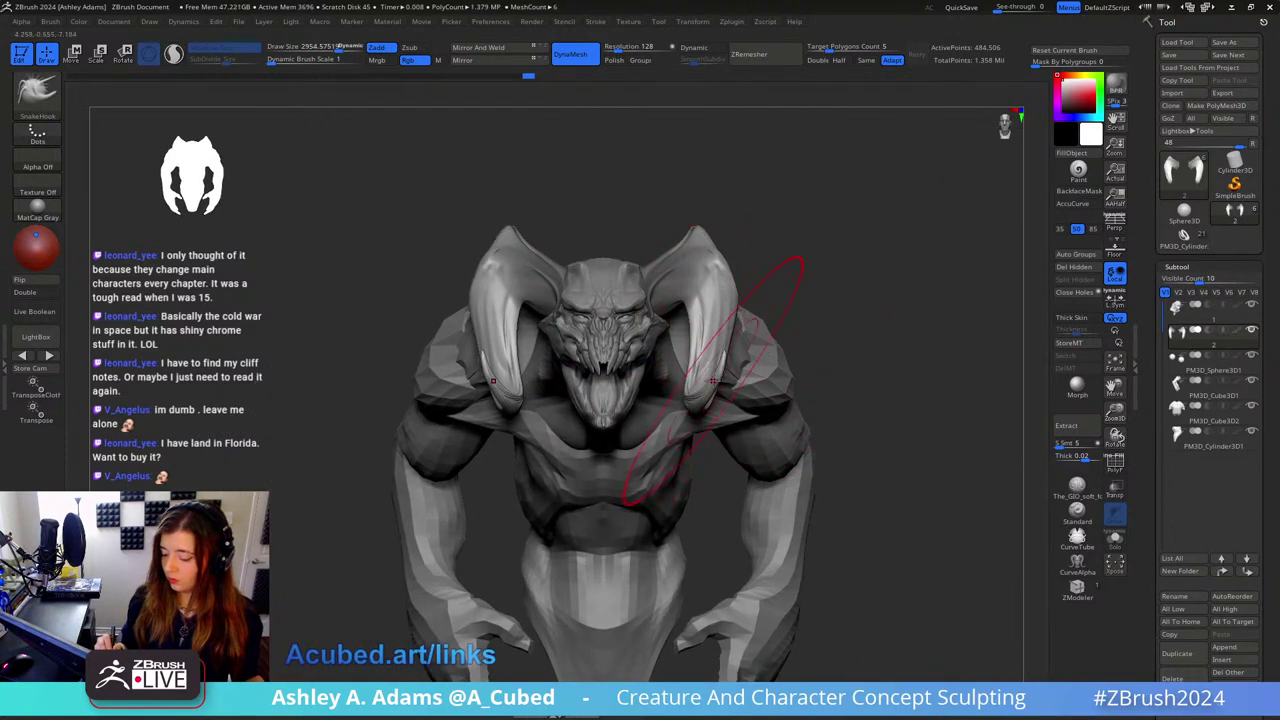
pyautogui.press('w')
pyautogui.press('q')
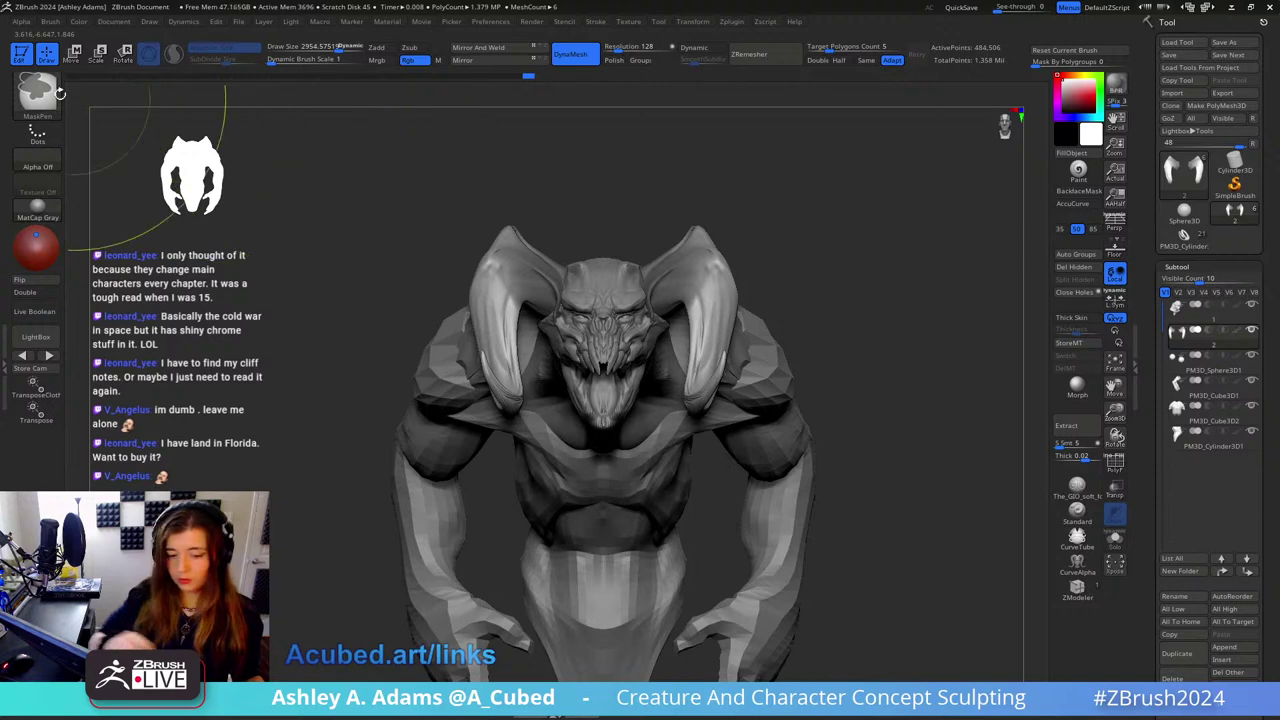
# Step: Switch the masking brush to MaskLasso, check the horns from above, and return to MaskPen
pyautogui.keyDown('ctrl'); pyautogui.click(37, 94); pyautogui.keyUp('ctrl')
pyautogui.keyDown('ctrl'); pyautogui.click(108, 112); pyautogui.keyUp('ctrl')
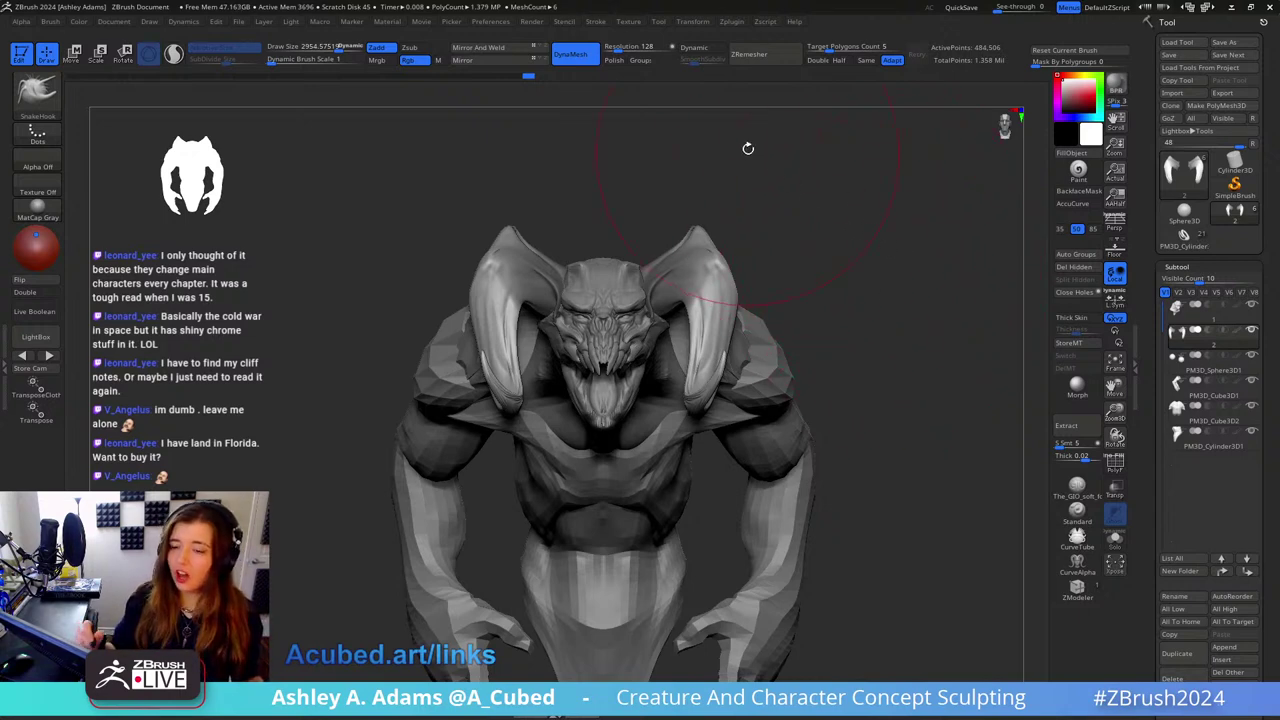
pyautogui.moveTo(768, 237)
pyautogui.mouseDown()
pyautogui.moveTo(760, 245)
pyautogui.moveTo(790, 250)
pyautogui.moveTo(690, 212)
pyautogui.moveTo(671, 323)
pyautogui.moveTo(610, 250)
pyautogui.mouseUp()
pyautogui.press('ctrl')
pyautogui.moveTo(794, 137)
pyautogui.mouseDown()
pyautogui.moveTo(715, 178)
pyautogui.moveTo(632, 252)
pyautogui.moveTo(625, 330)
pyautogui.moveTo(650, 310)
pyautogui.mouseUp()
pyautogui.moveTo(723, 160)
pyautogui.mouseDown()
pyautogui.moveTo(705, 300)
pyautogui.moveTo(749, 349)
pyautogui.mouseUp()
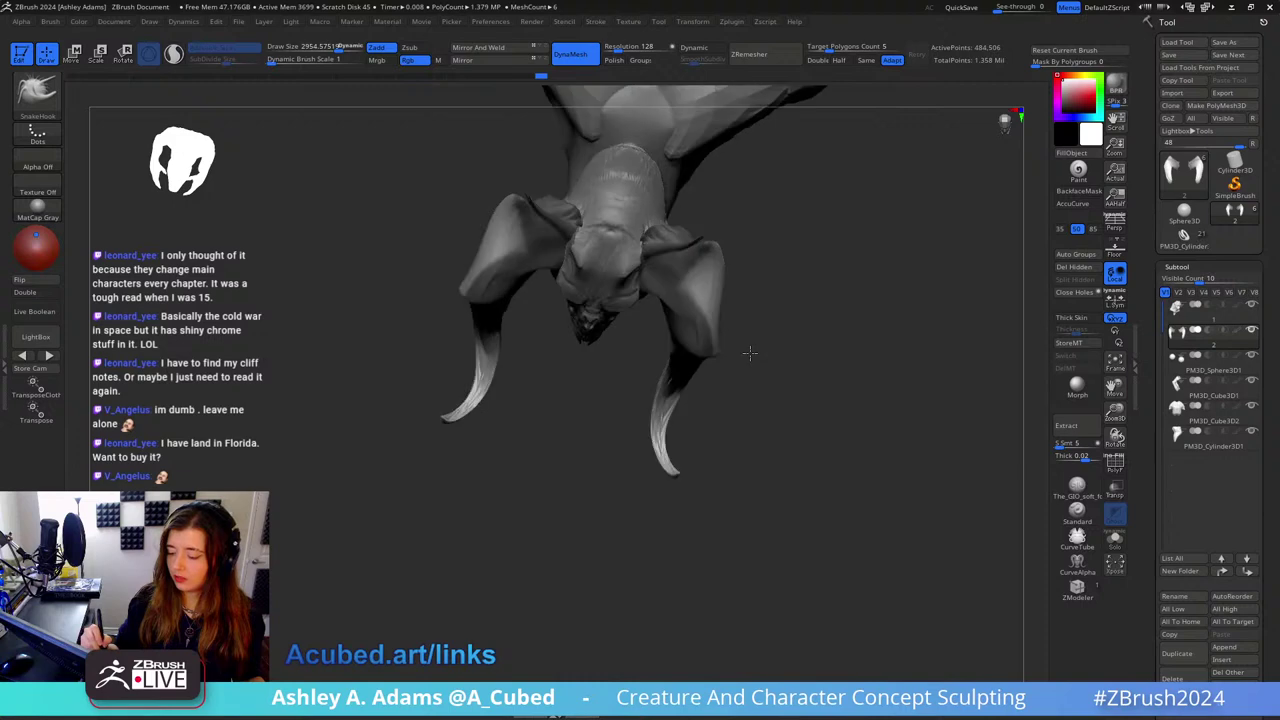
pyautogui.press('ctrl')
pyautogui.moveTo(747, 438)
pyautogui.keyDown('ctrl'); pyautogui.keyDown('alt'); pyautogui.mouseDown()
pyautogui.moveTo(692, 284)
pyautogui.moveTo(598, 292)
pyautogui.moveTo(714, 318)
pyautogui.mouseUp(); pyautogui.keyUp('alt'); pyautogui.keyUp('ctrl')
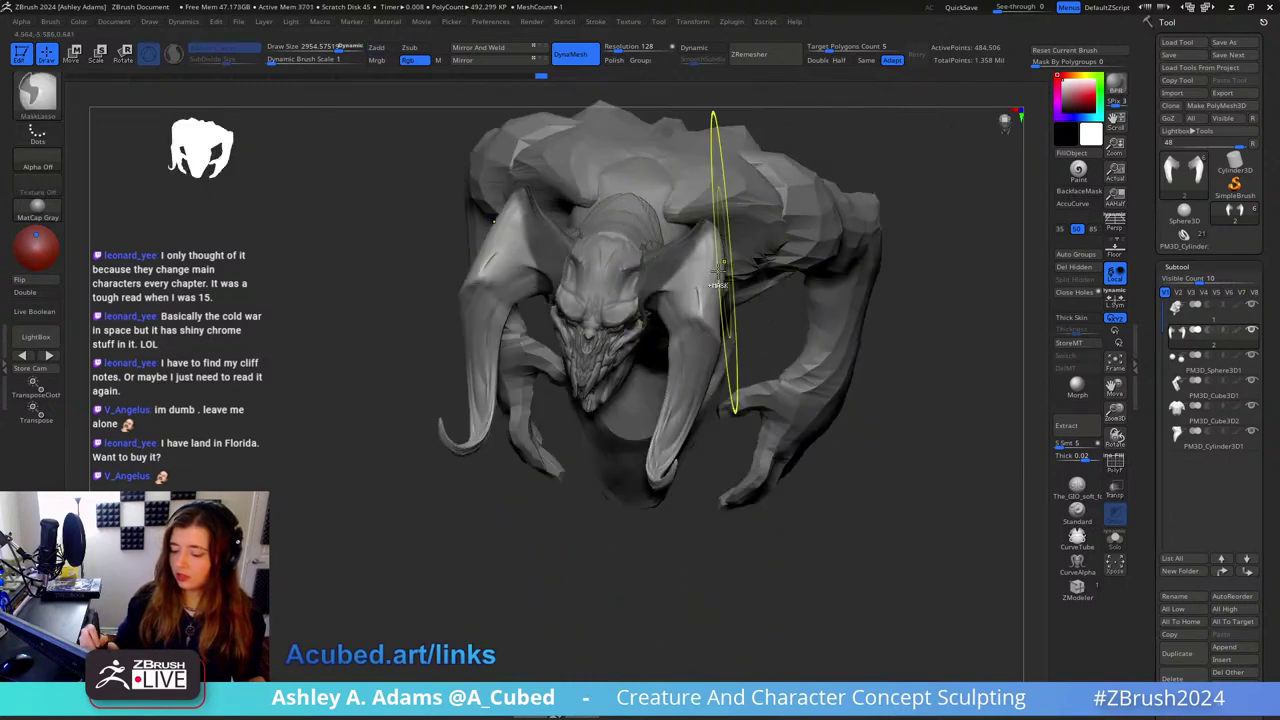
pyautogui.moveTo(700, 304)
pyautogui.mouseDown(button='right')
pyautogui.moveTo(774, 229)
pyautogui.moveTo(850, 215)
pyautogui.mouseUp(button='right')
pyautogui.keyDown('ctrl'); pyautogui.click(37, 96); pyautogui.keyUp('ctrl')
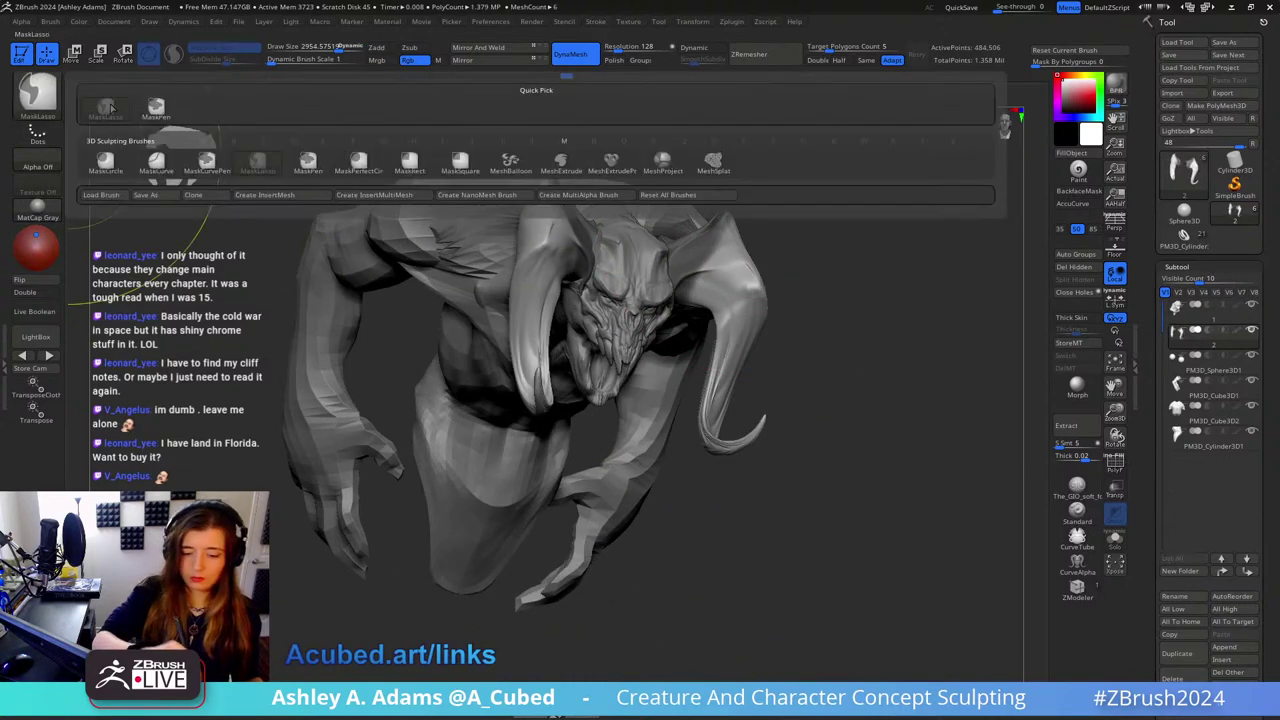
pyautogui.keyDown('ctrl'); pyautogui.click(157, 106); pyautogui.keyUp('ctrl')
# Step: Place the gizmo on the upper horn curve and rotate the mirrored horns by about 19 degrees so the tips swing outward
pyautogui.moveTo(626, 250); pyautogui.dragTo(672, 280, button='right')
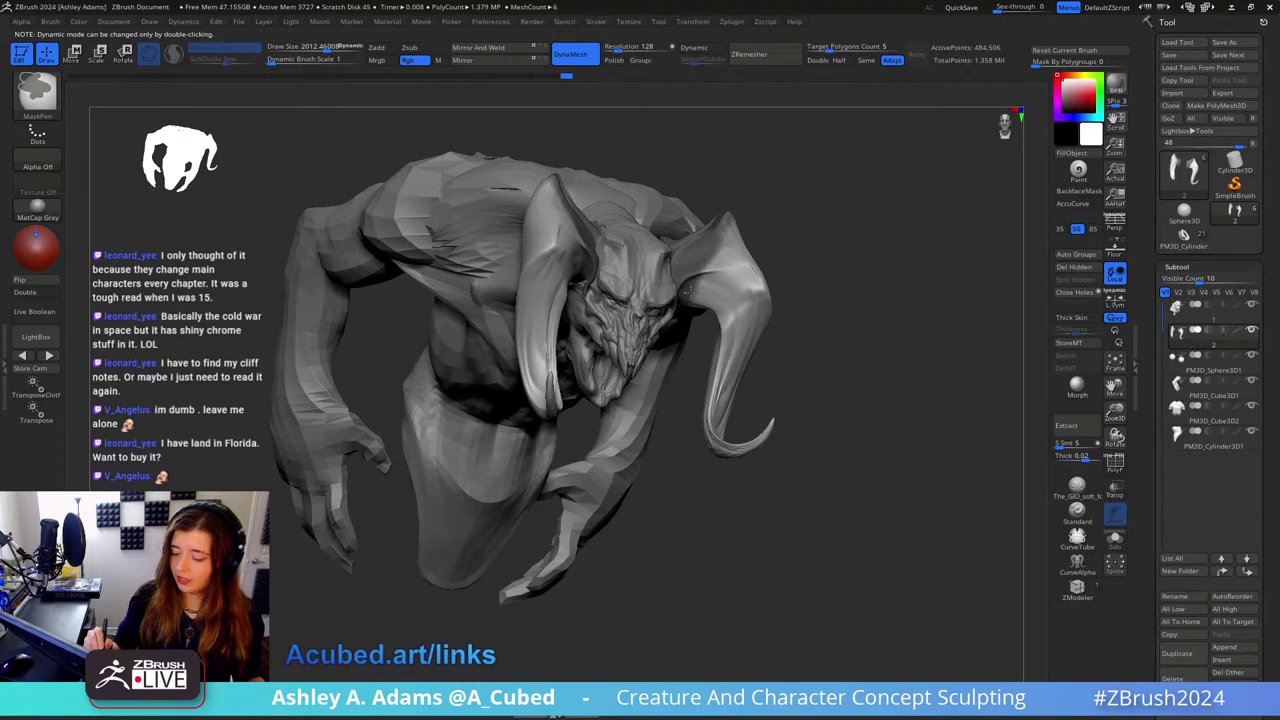
pyautogui.moveTo(684, 263)
pyautogui.mouseDown()
pyautogui.moveTo(724, 234)
pyautogui.moveTo(800, 217)
pyautogui.moveTo(784, 252)
pyautogui.mouseUp()
pyautogui.press('w')
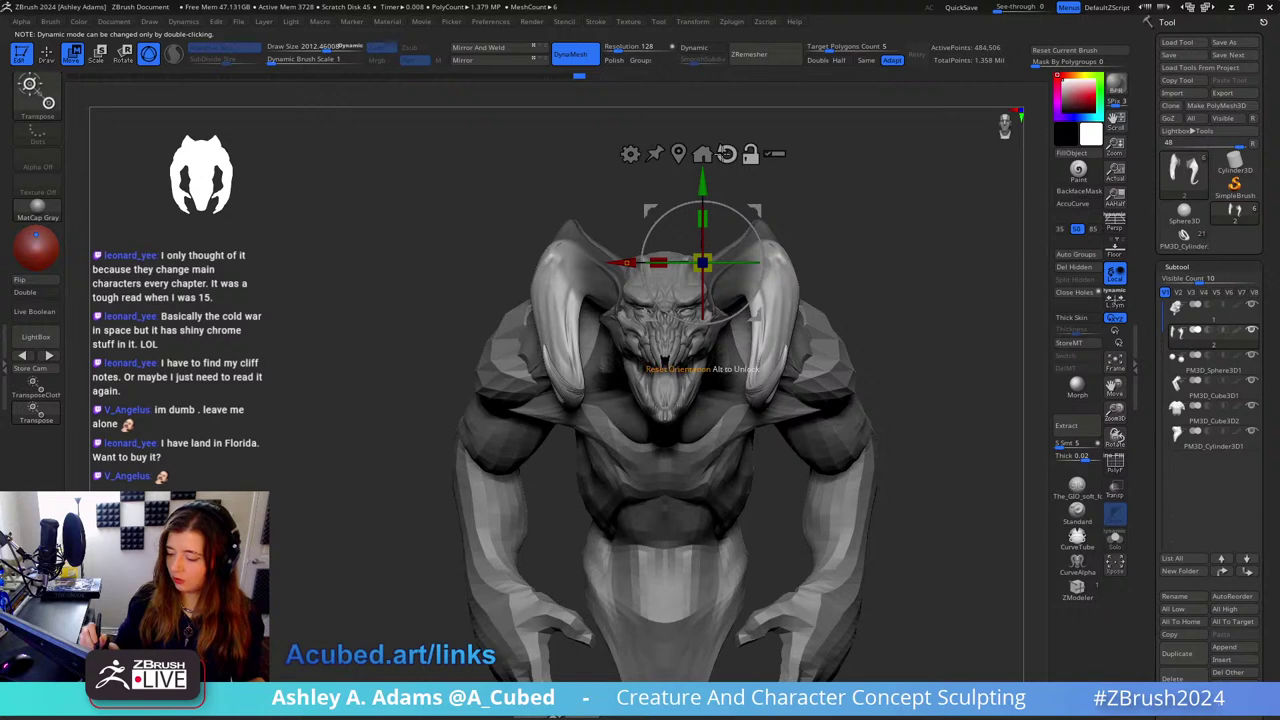
pyautogui.keyDown('alt'); pyautogui.moveTo(754, 204); pyautogui.dragTo(821, 219); pyautogui.keyUp('alt')
pyautogui.moveTo(780, 276); pyautogui.dragTo(822, 272)
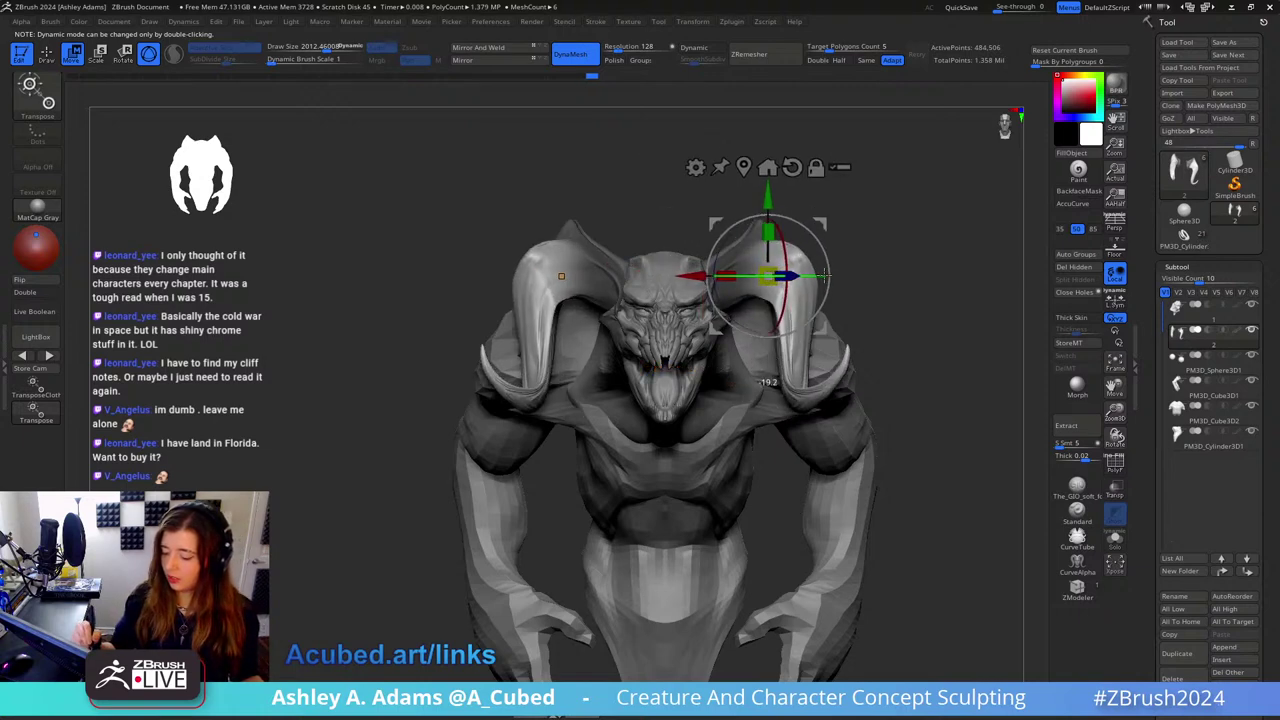
# Step: Shift the mirrored horns slightly inward and upward with the gizmo and return to drawing with SnakeHook
pyautogui.moveTo(829, 225); pyautogui.dragTo(823, 220)
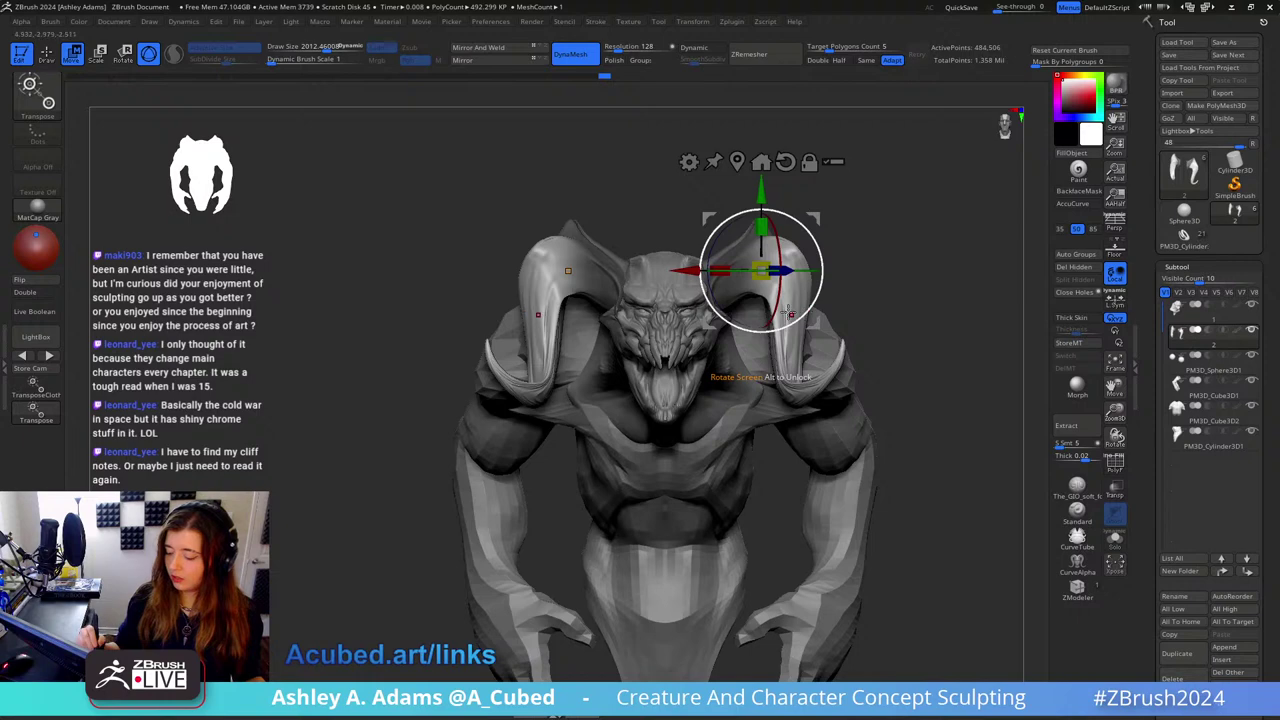
pyautogui.moveTo(790, 316); pyautogui.dragTo(786, 322)
pyautogui.moveTo(850, 290)
pyautogui.mouseDown(button='right')
pyautogui.moveTo(745, 276)
pyautogui.moveTo(761, 272)
pyautogui.mouseUp(button='right')
pyautogui.press('q')
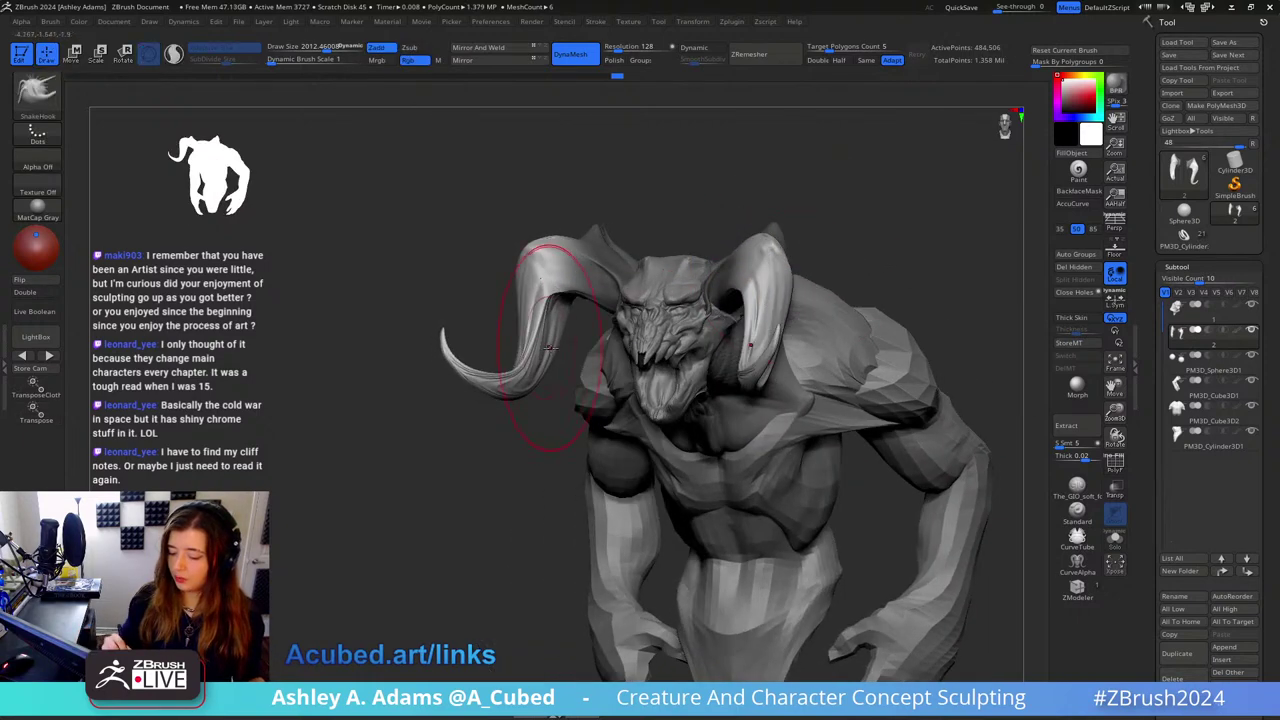
# Step: Refine the horns' upper curve with SnakeHook, reducing the draw size to about 1404
pyautogui.moveTo(548, 347); pyautogui.dragTo(650, 350, button='right')
pyautogui.moveTo(546, 346); pyautogui.dragTo(543, 328)
pyautogui.moveTo(831, 360); pyautogui.dragTo(650, 230, button='right')
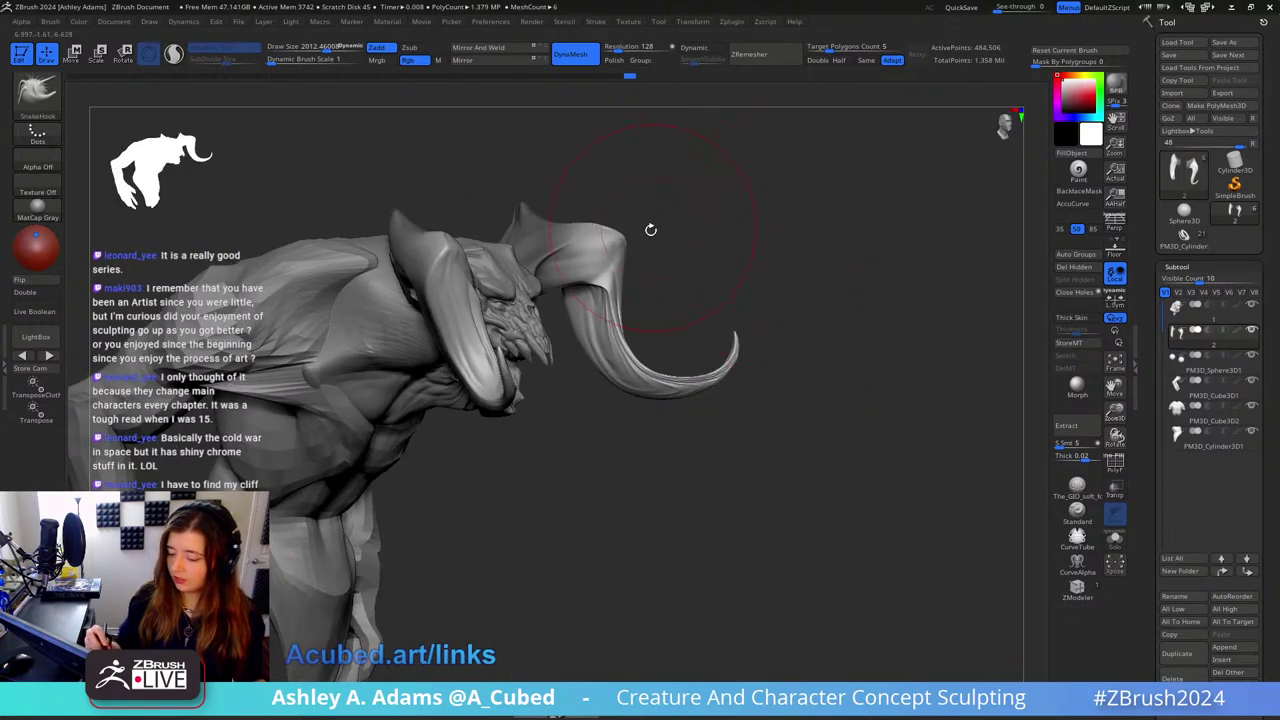
pyautogui.press('space')
pyautogui.moveTo(612, 234)
pyautogui.mouseDown()
pyautogui.moveTo(590, 229)
pyautogui.moveTo(634, 232)
pyautogui.moveTo(607, 225)
pyautogui.mouseUp()
pyautogui.press('space')
pyautogui.press('space')
pyautogui.press('space')
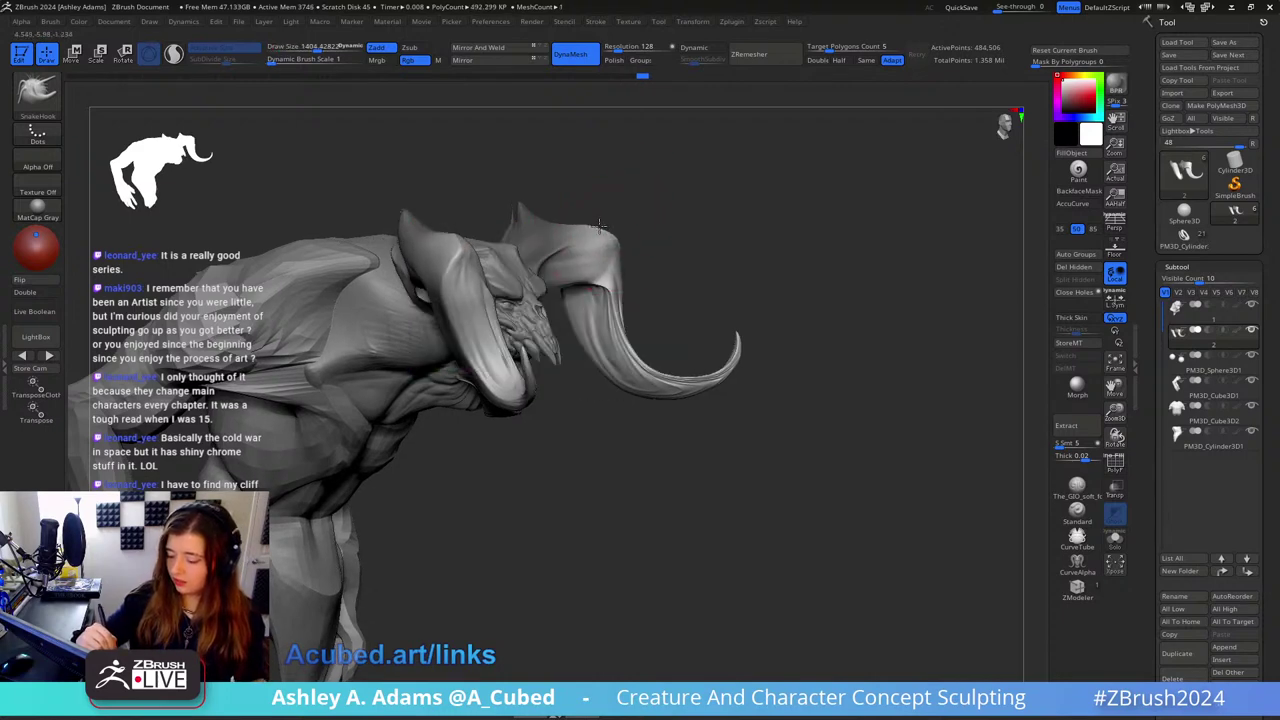
pyautogui.moveTo(662, 200); pyautogui.dragTo(545, 180)
# Step: Adjust the upper bend and inner edge of the horns with SnakeHook at a draw size of about 1037
pyautogui.press('space')
pyautogui.moveTo(637, 275); pyautogui.dragTo(628, 275)
pyautogui.moveTo(610, 215)
pyautogui.mouseDown()
pyautogui.moveTo(585, 218)
pyautogui.moveTo(615, 220)
pyautogui.mouseUp()
pyautogui.press('space')
pyautogui.moveTo(652, 287)
pyautogui.mouseDown()
pyautogui.moveTo(666, 251)
pyautogui.moveTo(687, 278)
pyautogui.mouseUp()
pyautogui.press('space')
pyautogui.press('space')
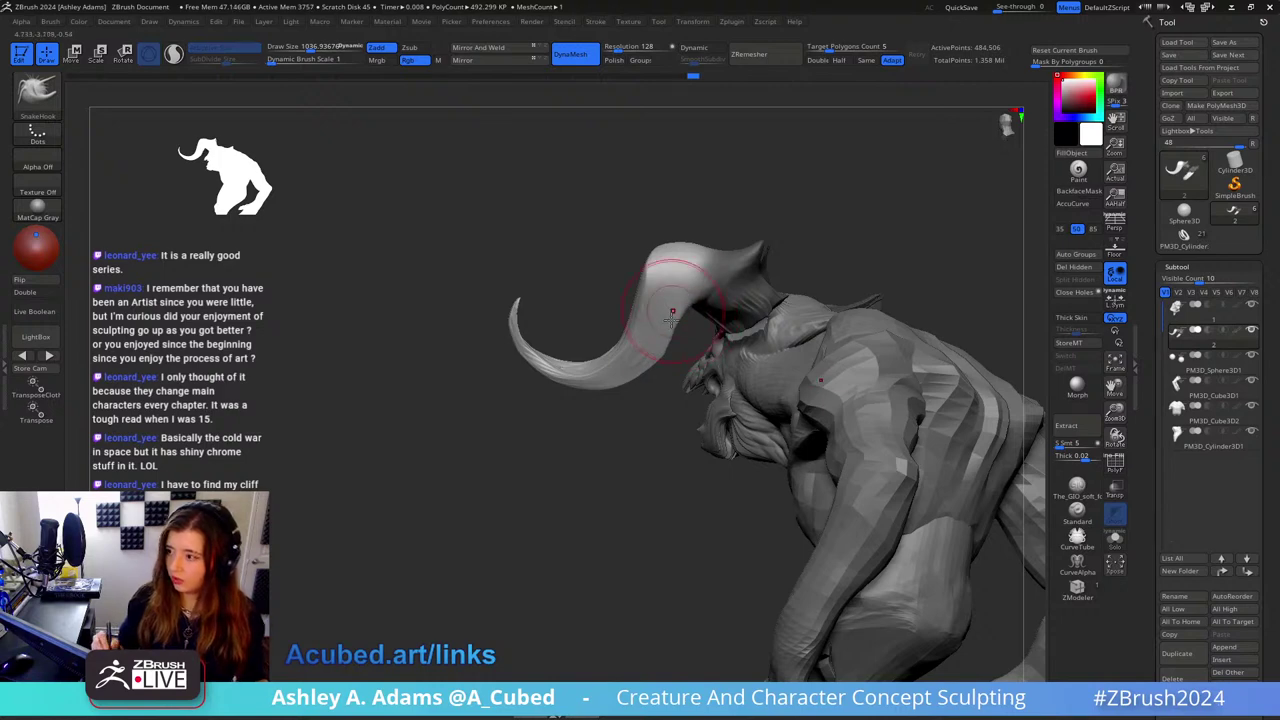
pyautogui.press('space')
pyautogui.moveTo(672, 316)
pyautogui.mouseDown()
pyautogui.moveTo(622, 377)
pyautogui.moveTo(789, 334)
pyautogui.moveTo(809, 312)
pyautogui.mouseUp()
pyautogui.press('space')
pyautogui.moveTo(586, 301)
pyautogui.mouseDown()
pyautogui.moveTo(579, 293)
pyautogui.moveTo(585, 315)
pyautogui.mouseUp()
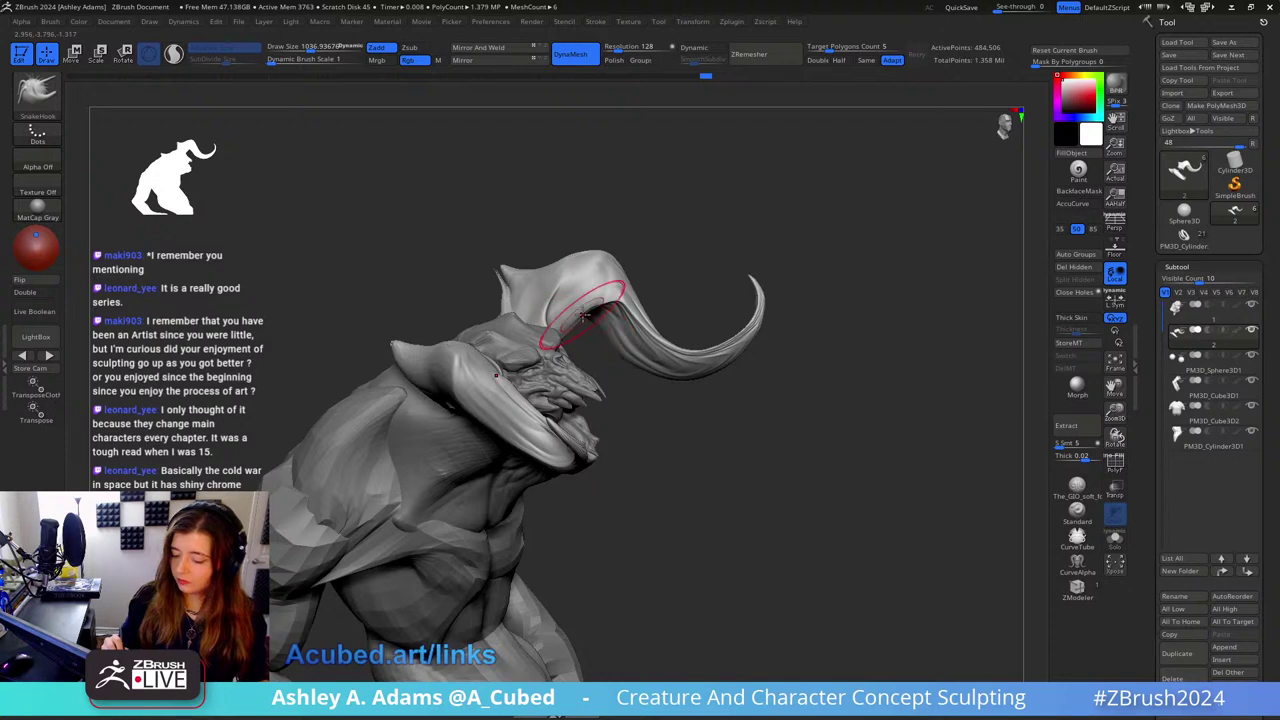
# Step: Reshape the horns from the side and front with SnakeHook, using draw sizes of about 3309 and 2620
pyautogui.moveTo(576, 315); pyautogui.dragTo(540, 390, button='right')
pyautogui.press('space')
pyautogui.moveTo(588, 331); pyautogui.dragTo(606, 331)
pyautogui.moveTo(606, 331); pyautogui.dragTo(607, 314, button='right')
pyautogui.moveTo(507, 336); pyautogui.dragTo(713, 308)
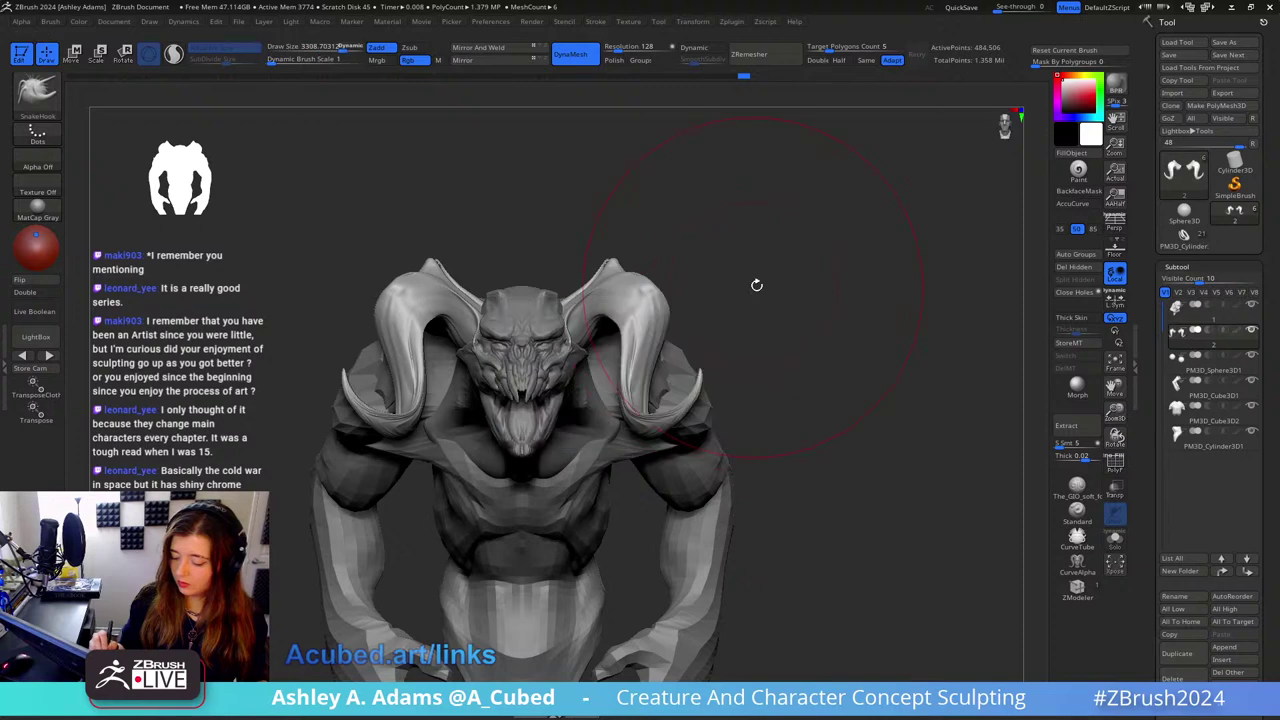
pyautogui.press('space')
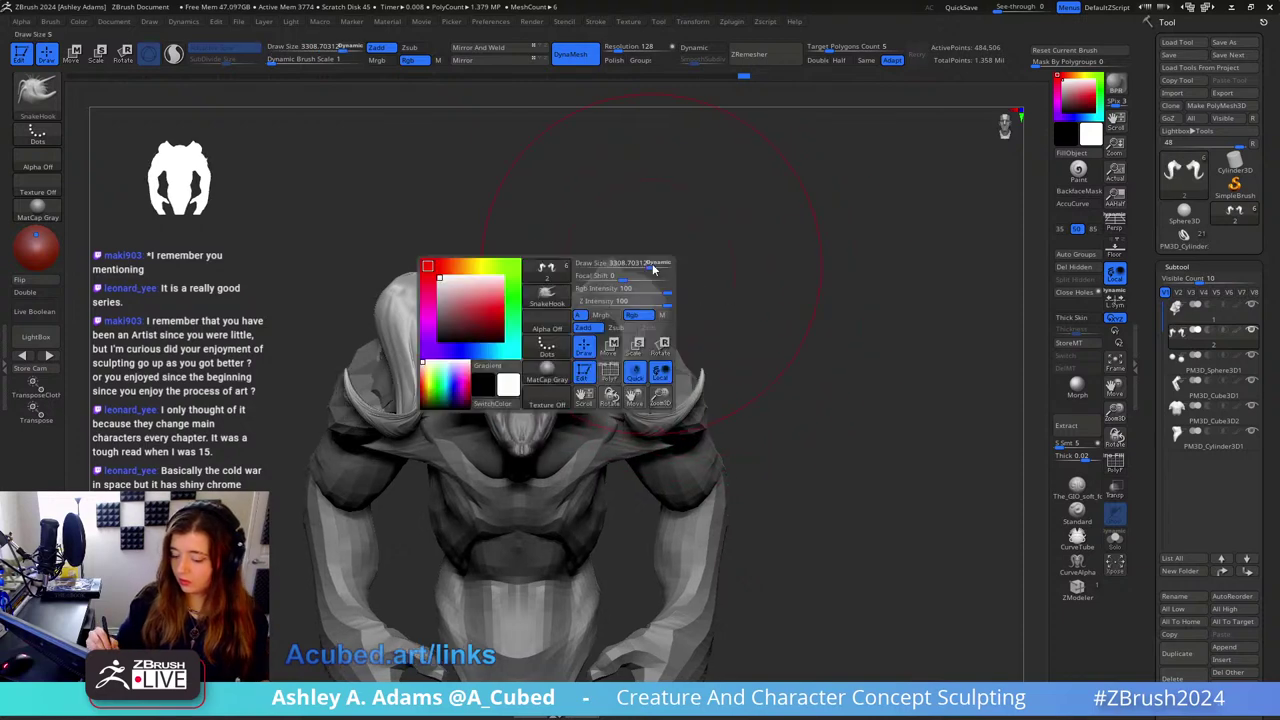
pyautogui.moveTo(649, 263)
pyautogui.mouseDown()
pyautogui.moveTo(686, 271)
pyautogui.moveTo(628, 281)
pyautogui.mouseUp()
pyautogui.press('space')
pyautogui.moveTo(546, 261); pyautogui.dragTo(541, 256)
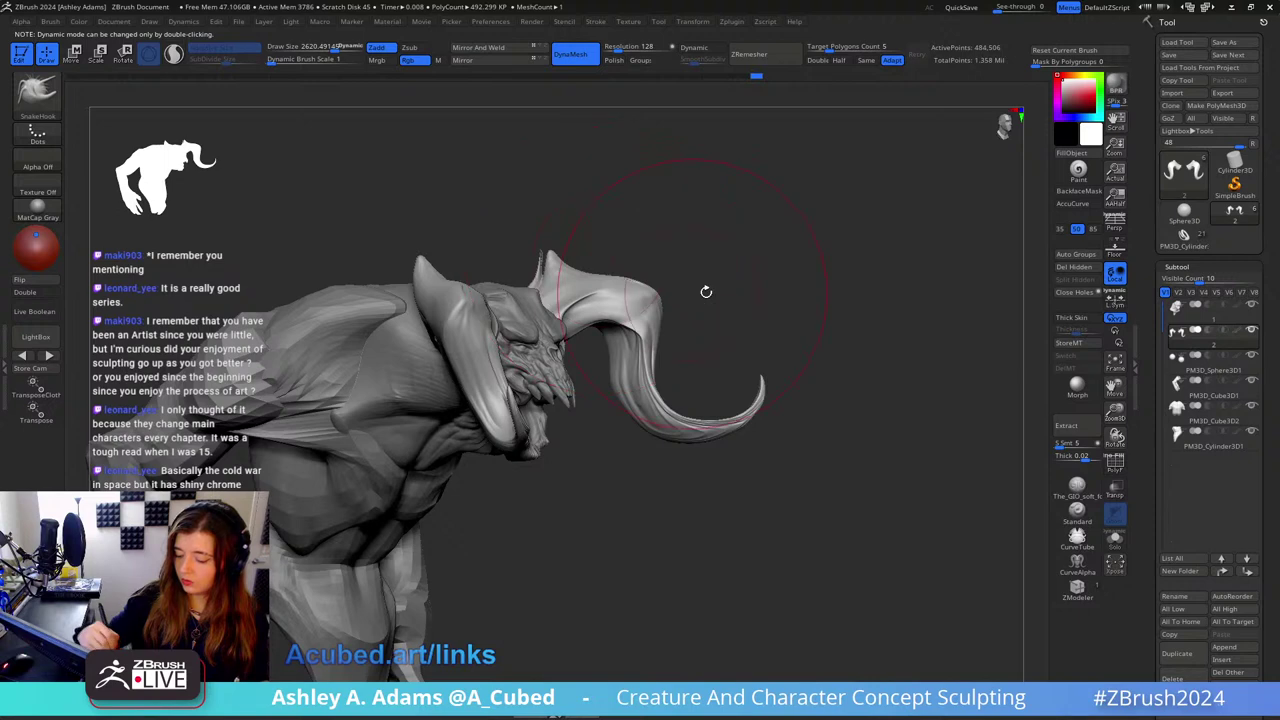
# Step: Pull the lower sweep of the horns slightly backward with SnakeHook at a draw size of about 2730
pyautogui.press('space')
pyautogui.moveTo(708, 268); pyautogui.dragTo(714, 268)
pyautogui.moveTo(506, 384); pyautogui.dragTo(492, 394, button='right')
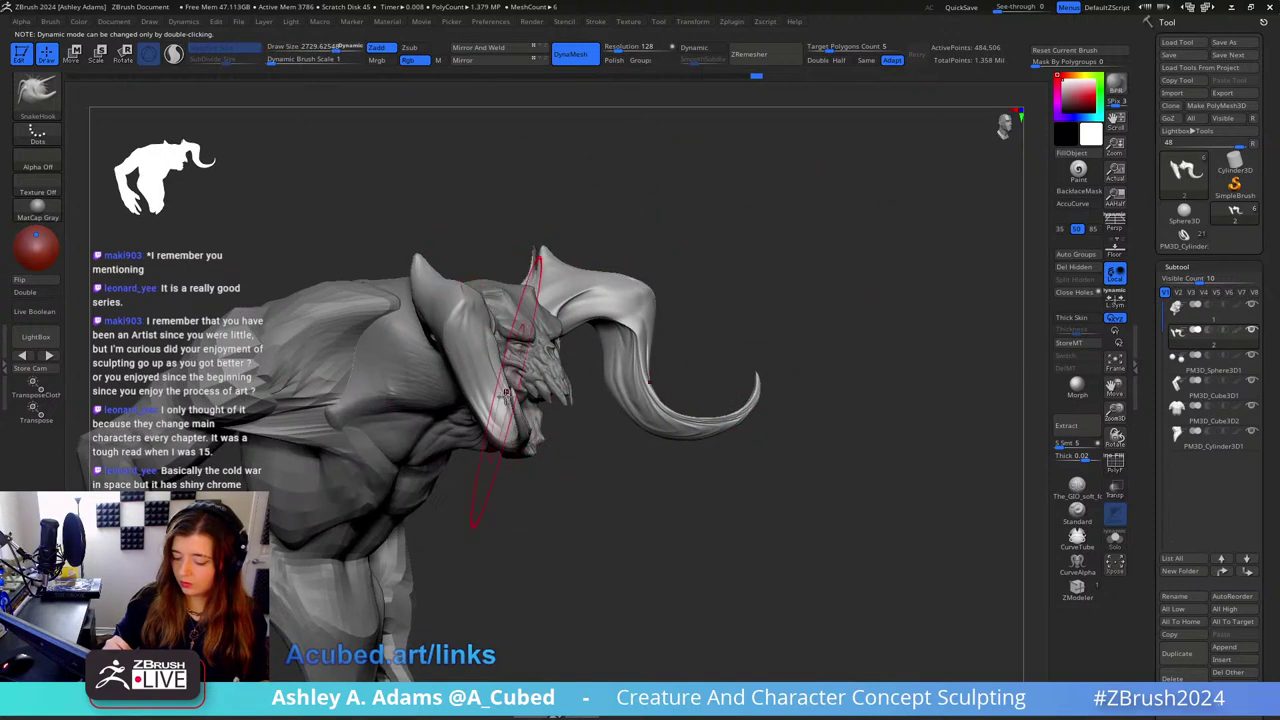
pyautogui.moveTo(488, 403); pyautogui.dragTo(478, 406)
pyautogui.moveTo(831, 272); pyautogui.dragTo(786, 262)
pyautogui.moveTo(828, 304); pyautogui.dragTo(794, 337)
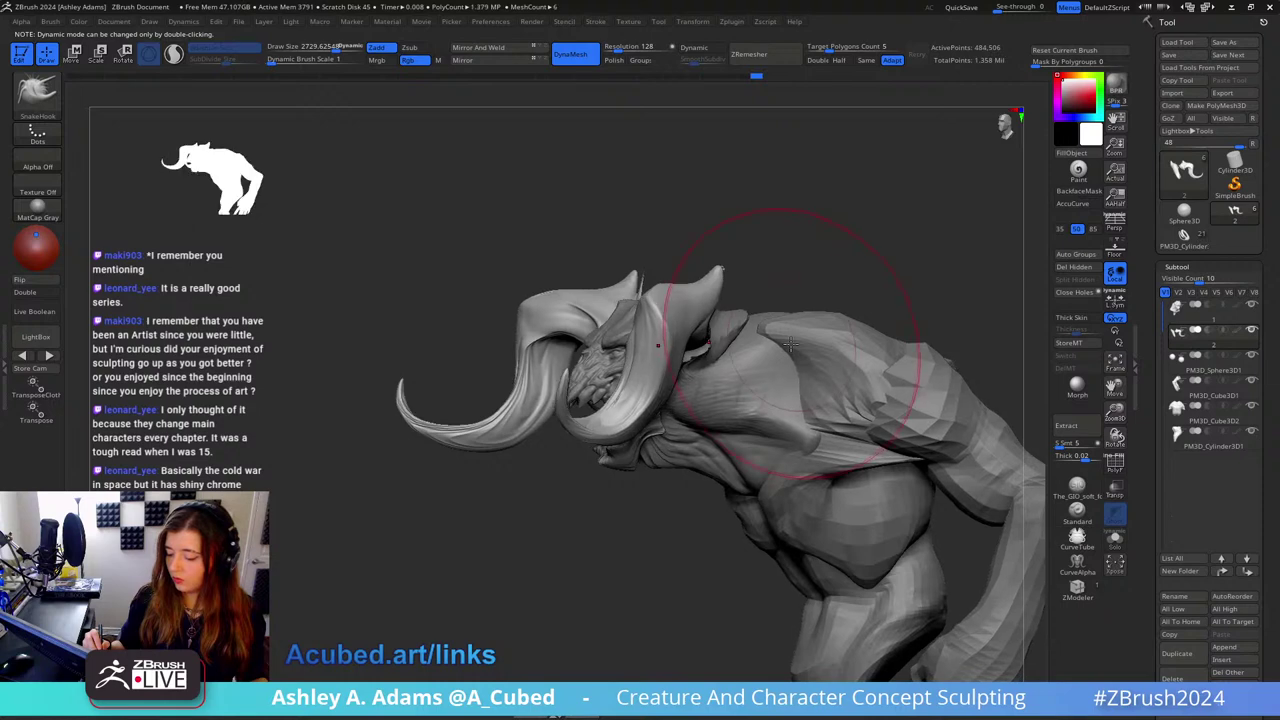
# Step: Switch to the head subtool and pull up its crest bumps with SnakeHook at a draw size of about 492
pyautogui.press('space')
pyautogui.moveTo(716, 330); pyautogui.dragTo(700, 330)
pyautogui.keyDown('alt'); pyautogui.click(623, 306); pyautogui.keyUp('alt')
pyautogui.press('space')
pyautogui.moveTo(623, 306); pyautogui.dragTo(586, 306)
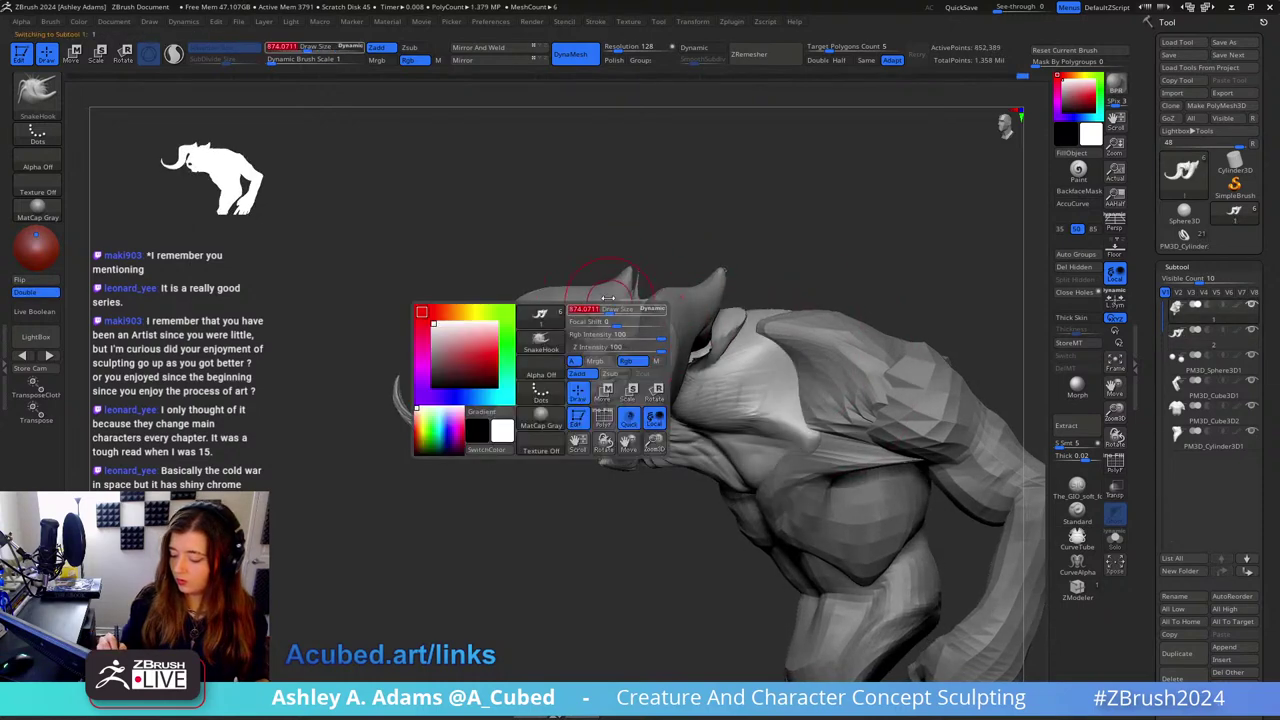
pyautogui.moveTo(605, 306); pyautogui.dragTo(623, 320, button='right')
pyautogui.press('space')
pyautogui.moveTo(623, 314); pyautogui.dragTo(603, 314)
pyautogui.keyDown('ctrl'); pyautogui.moveTo(603, 314); pyautogui.dragTo(601, 332, button='right'); pyautogui.keyUp('ctrl')
pyautogui.moveTo(603, 335)
pyautogui.mouseDown()
pyautogui.moveTo(588, 322)
pyautogui.moveTo(594, 298)
pyautogui.mouseUp()
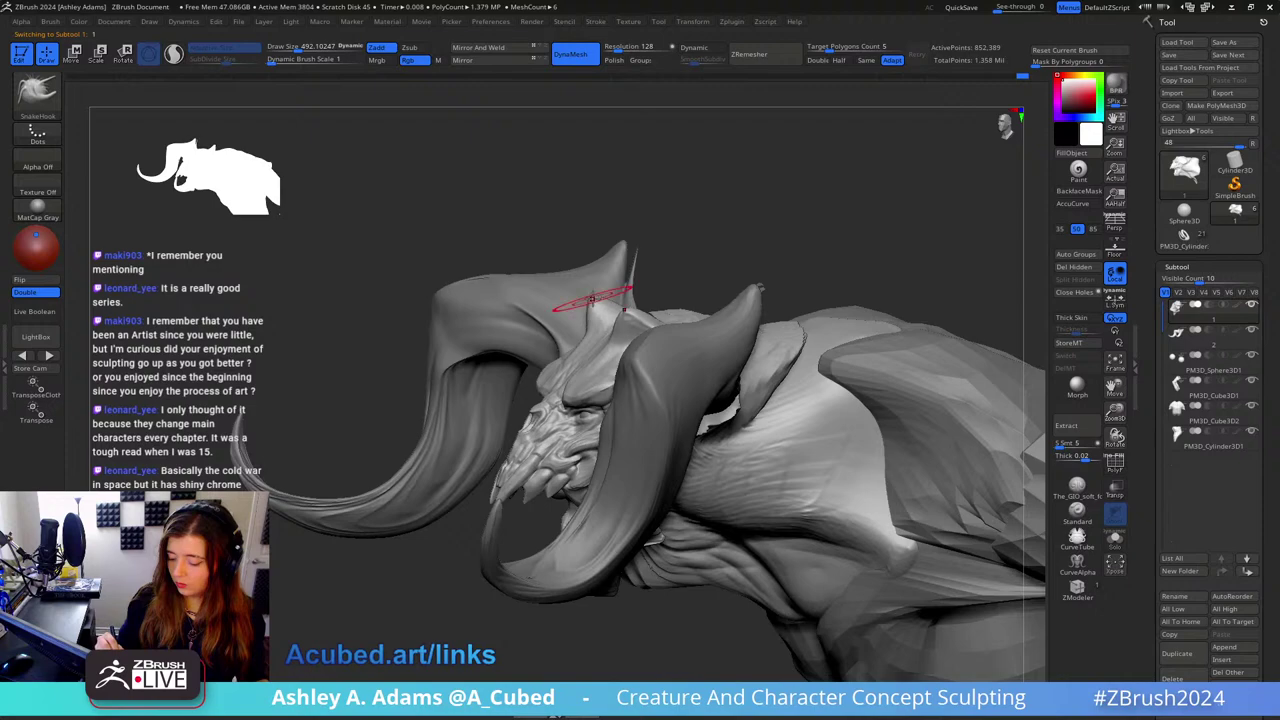
# Step: Shape the raised points on top of the skull with SnakeHook, varying the draw size between about 342 and 669
pyautogui.moveTo(594, 298); pyautogui.dragTo(610, 306, button='right')
pyautogui.press('space')
pyautogui.moveTo(610, 306)
pyautogui.mouseDown()
pyautogui.moveTo(597, 309)
pyautogui.moveTo(701, 272)
pyautogui.mouseUp()
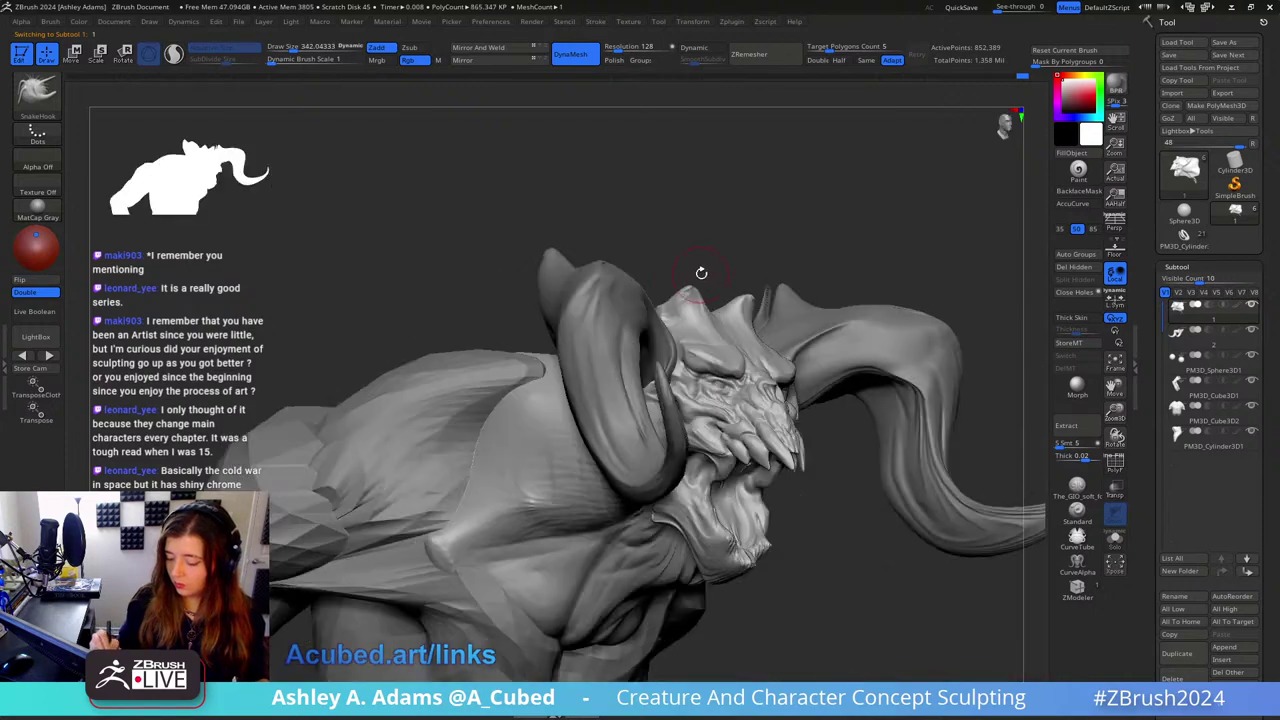
pyautogui.moveTo(802, 262); pyautogui.dragTo(801, 328)
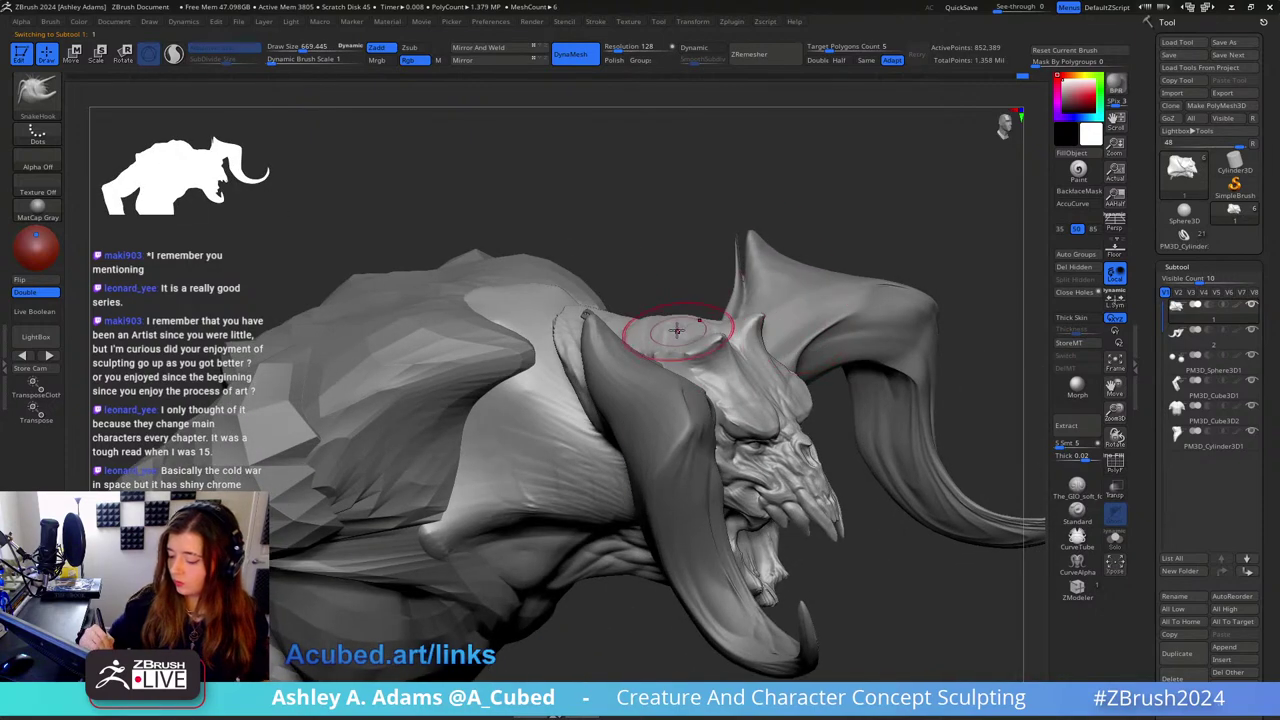
pyautogui.moveTo(671, 321)
pyautogui.mouseDown()
pyautogui.moveTo(670, 388)
pyautogui.moveTo(655, 358)
pyautogui.moveTo(634, 370)
pyautogui.mouseUp()
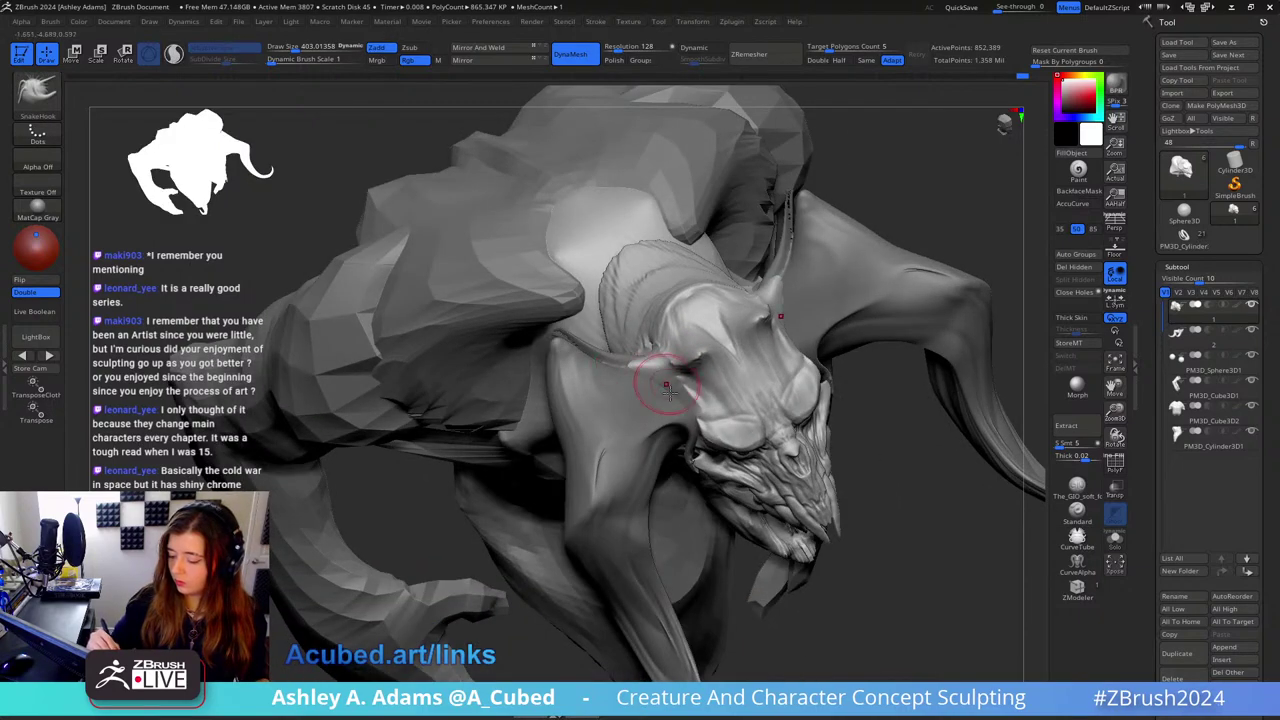
pyautogui.moveTo(700, 373)
pyautogui.mouseDown(button='right')
pyautogui.moveTo(636, 229)
pyautogui.moveTo(669, 349)
pyautogui.mouseUp(button='right')
pyautogui.press('space')
pyautogui.moveTo(662, 370); pyautogui.dragTo(632, 340)
pyautogui.moveTo(632, 340); pyautogui.dragTo(629, 346, button='right')
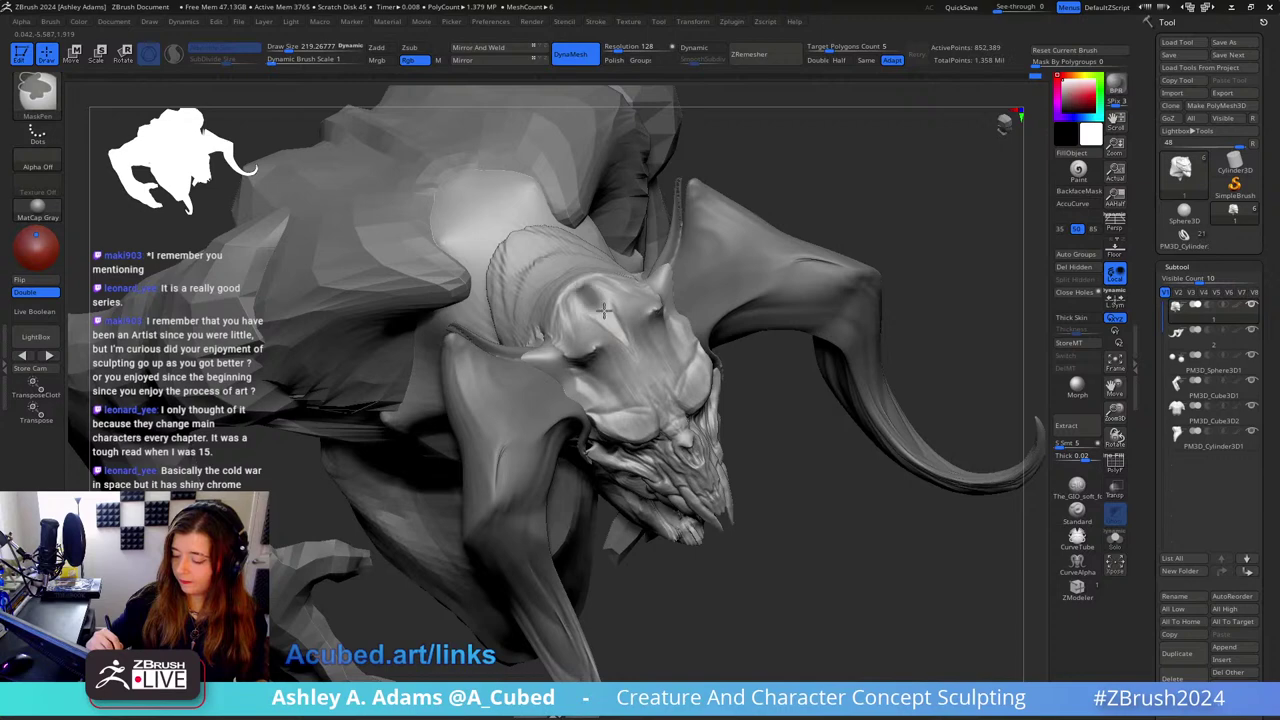
# Step: Mask everything on the head except a central forehead strip and set the SnakeHook draw size to about 2206
pyautogui.keyDown('ctrl'); pyautogui.moveTo(594, 290); pyautogui.dragTo(673, 423); pyautogui.keyUp('ctrl')
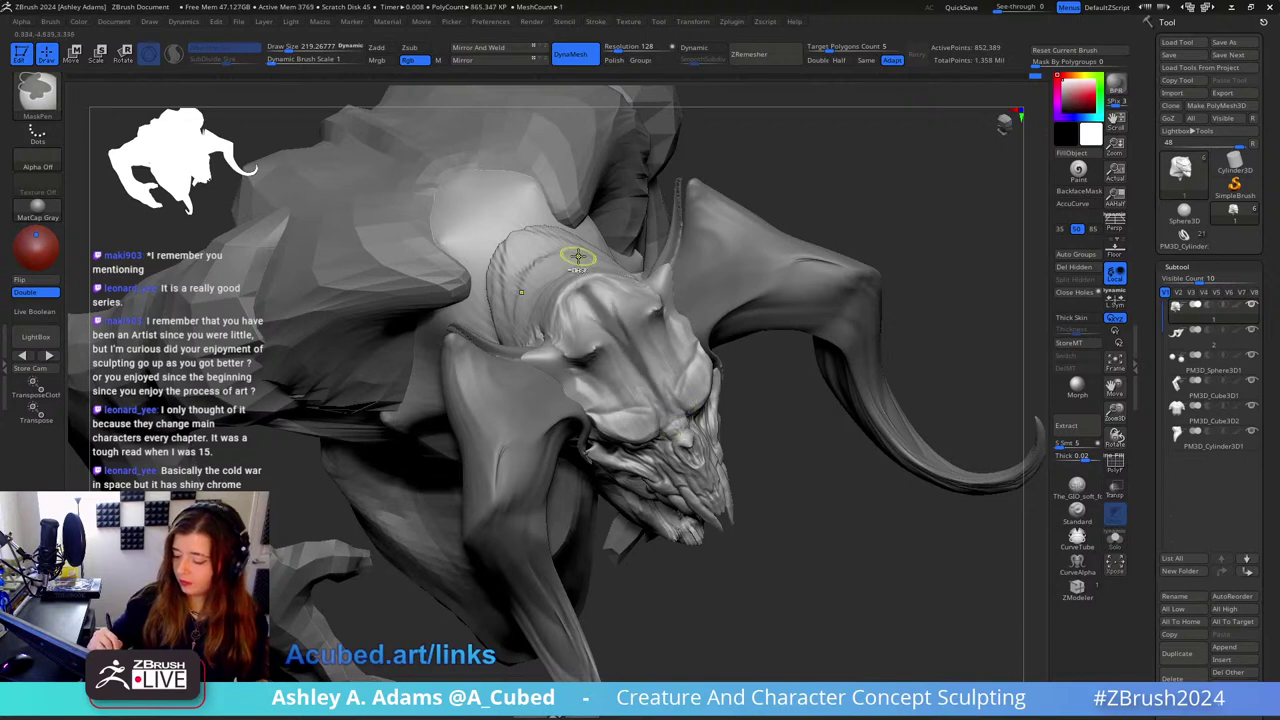
pyautogui.keyDown('ctrl'); pyautogui.click(774, 440); pyautogui.keyUp('ctrl')
pyautogui.moveTo(774, 440); pyautogui.dragTo(703, 486, button='right')
pyautogui.press('space')
pyautogui.moveTo(745, 424); pyautogui.dragTo(800, 424)
pyautogui.moveTo(780, 424); pyautogui.dragTo(628, 336, button='right')
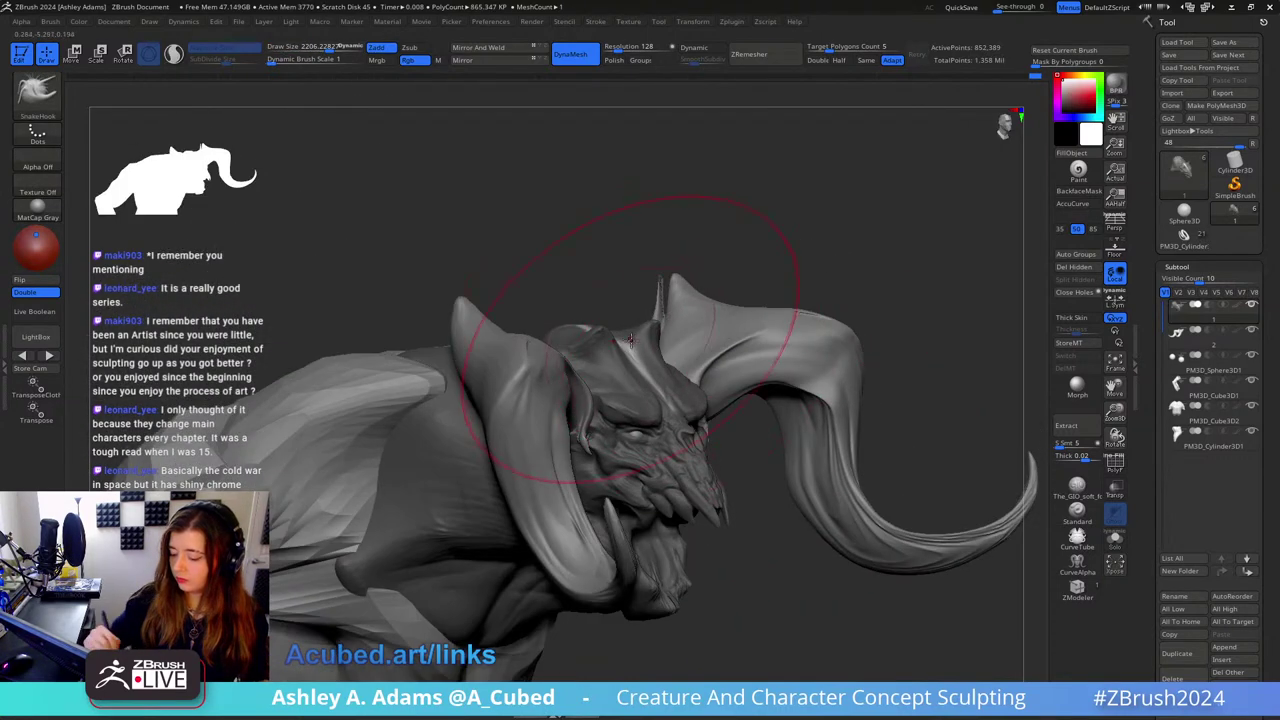
# Step: Raise the unmasked central forehead ridge with SnakeHook, reducing the draw size to about 1071
pyautogui.press('space')
pyautogui.moveTo(632, 328)
pyautogui.mouseDown()
pyautogui.moveTo(603, 288)
pyautogui.moveTo(582, 331)
pyautogui.mouseUp()
pyautogui.moveTo(590, 326); pyautogui.dragTo(635, 302, button='right')
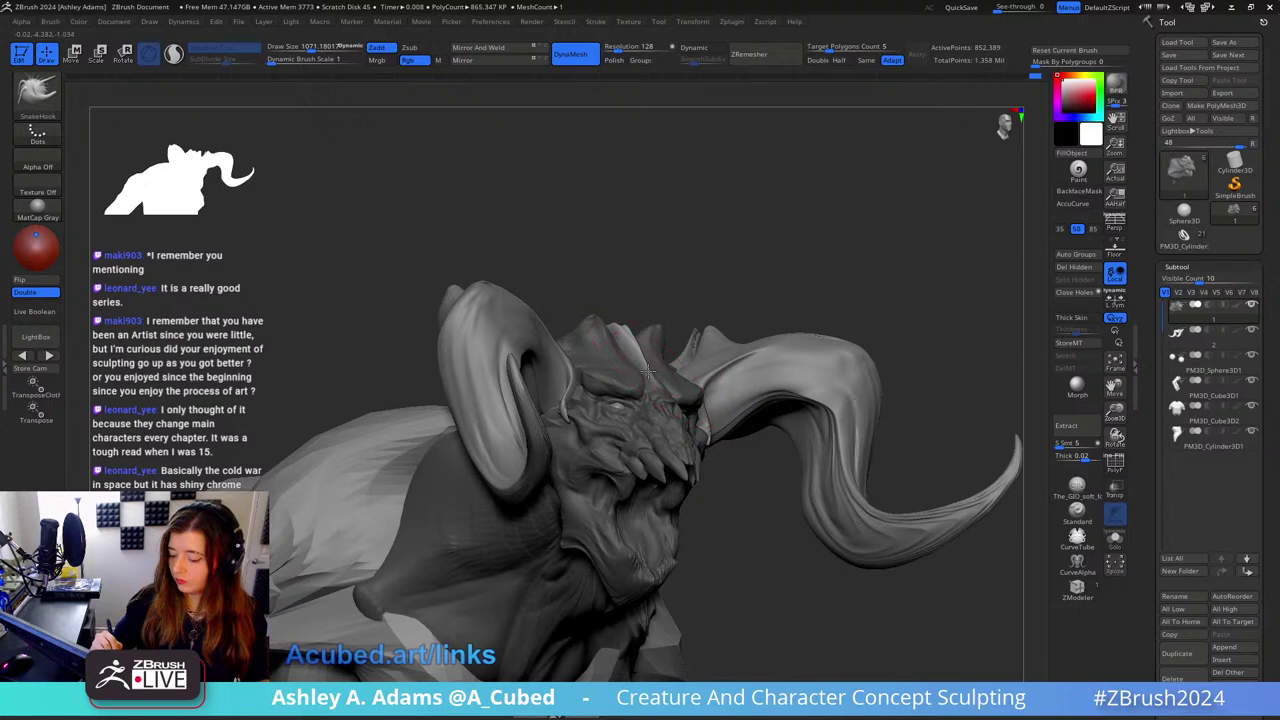
pyautogui.moveTo(654, 360); pyautogui.dragTo(632, 340, button='right')
pyautogui.press('space')
pyautogui.moveTo(654, 354); pyautogui.dragTo(637, 352)
pyautogui.moveTo(634, 246); pyautogui.dragTo(530, 280, button='right')
# Step: Pull the rear of the central ridge back into a spike at a draw size of about 382 and smooth it
pyautogui.press('space')
pyautogui.moveTo(680, 330)
pyautogui.mouseDown()
pyautogui.moveTo(663, 328)
pyautogui.moveTo(688, 318)
pyautogui.mouseUp()
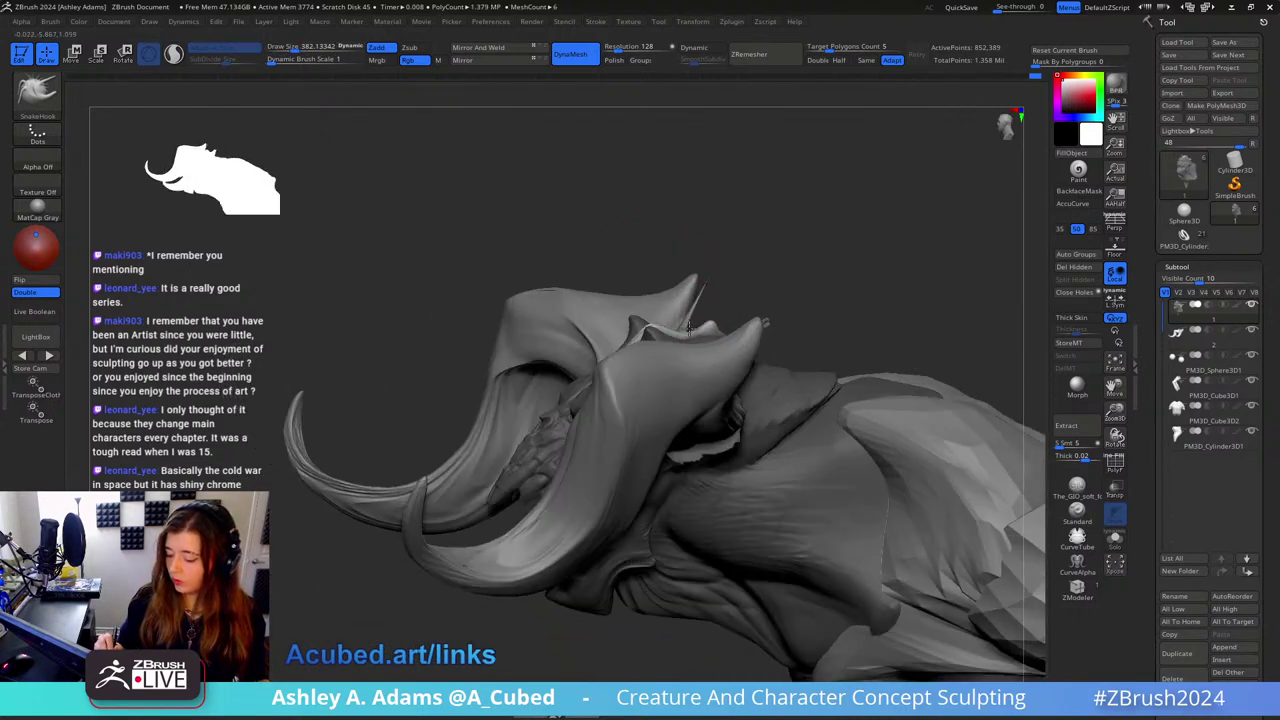
pyautogui.press('shift')
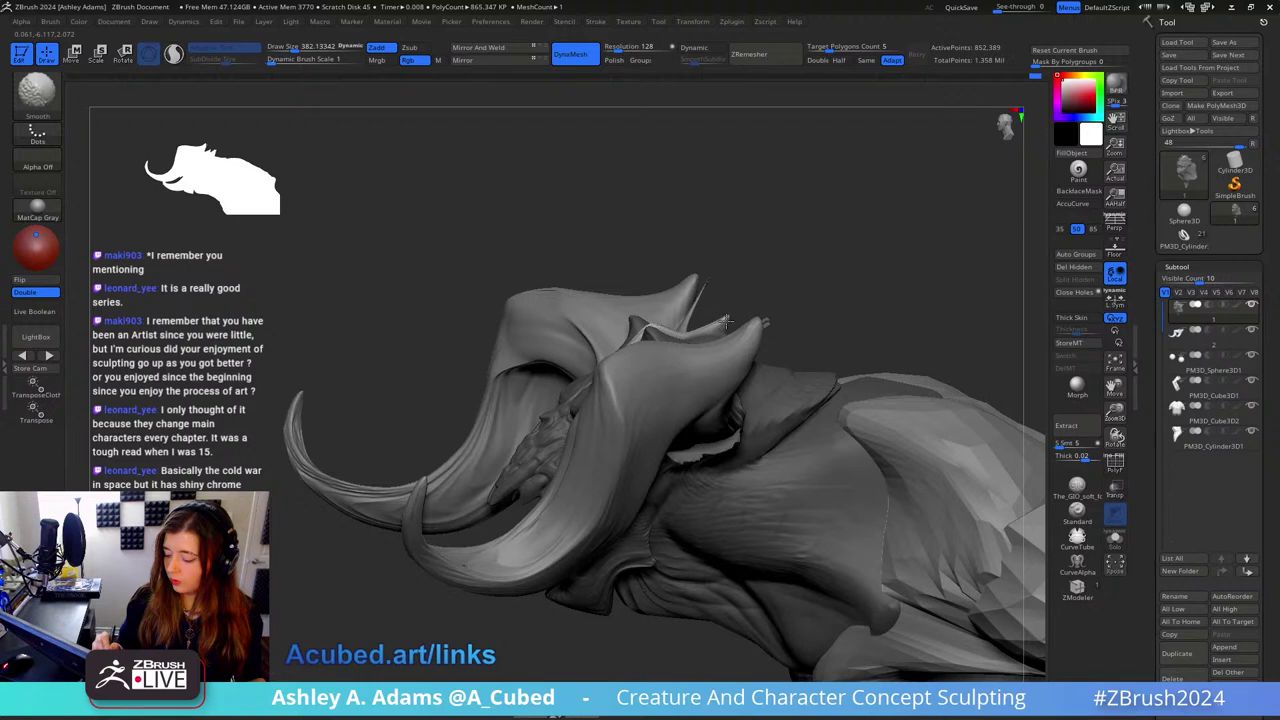
pyautogui.moveTo(745, 302); pyautogui.dragTo(690, 326)
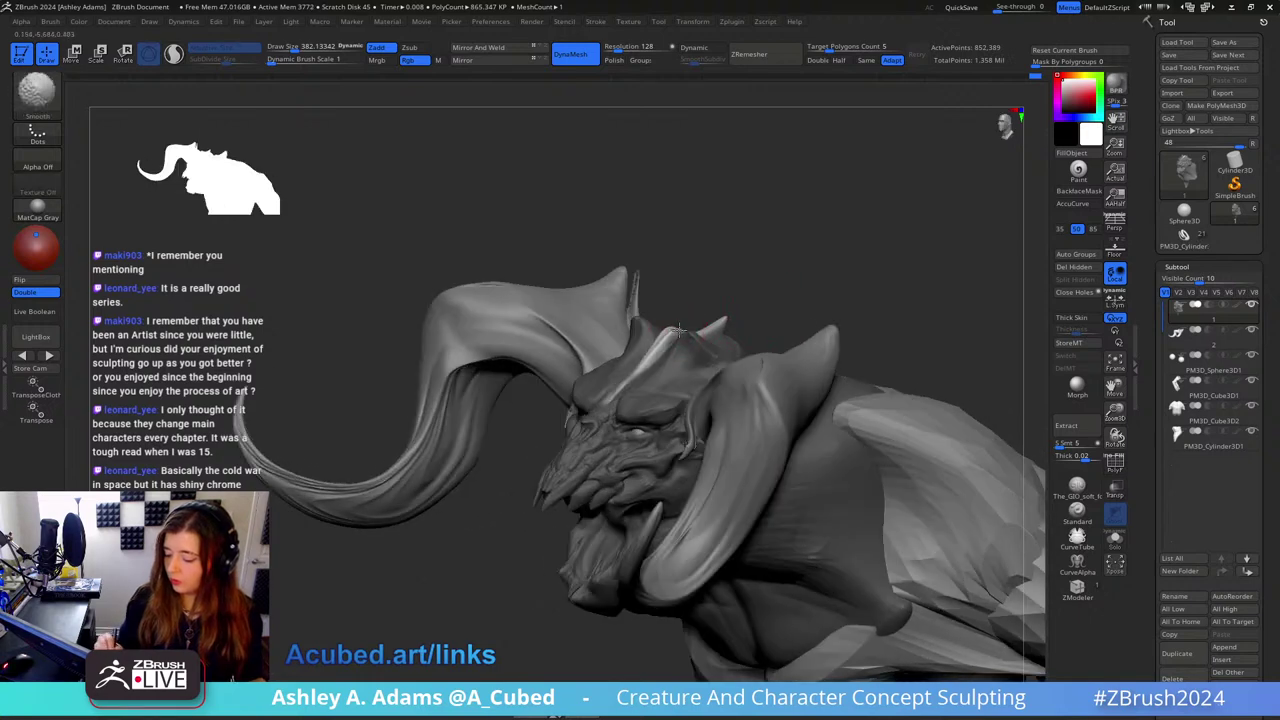
pyautogui.press('shift')
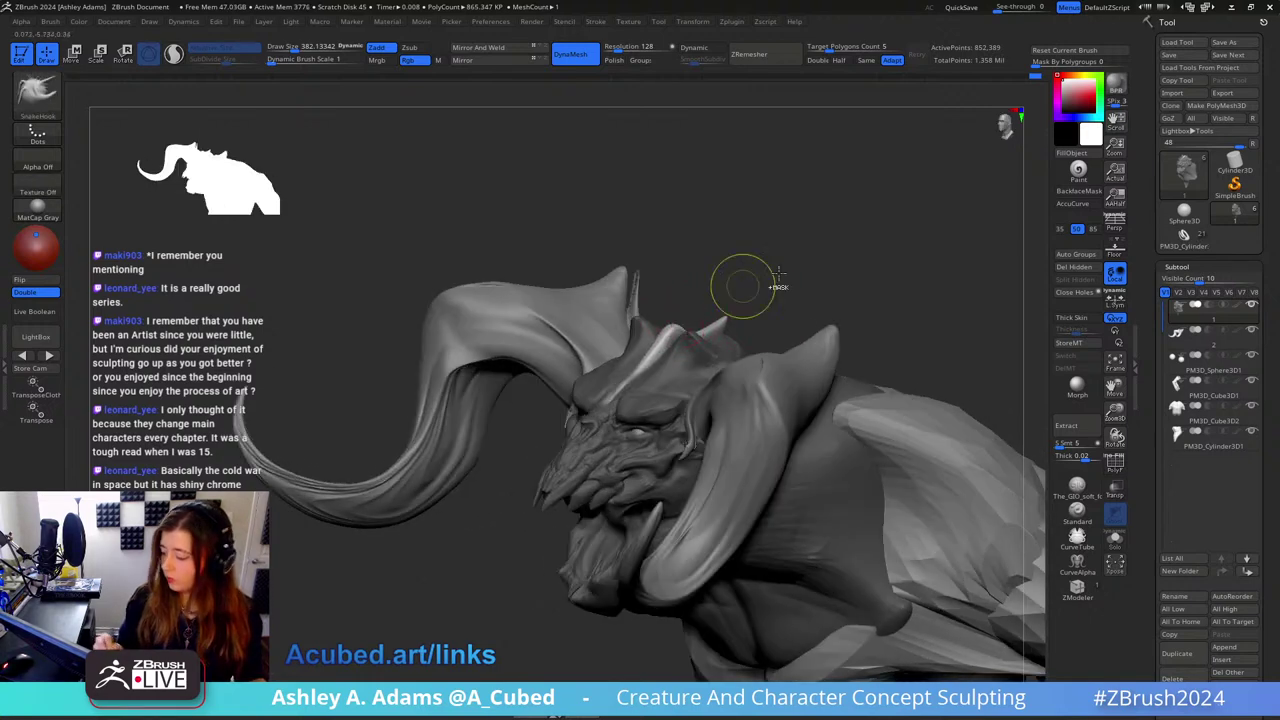
# Step: Refine the central spike with AccuCurve enabled at a draw size of about 286 and clear the head mask
pyautogui.moveTo(800, 280); pyautogui.dragTo(720, 300)
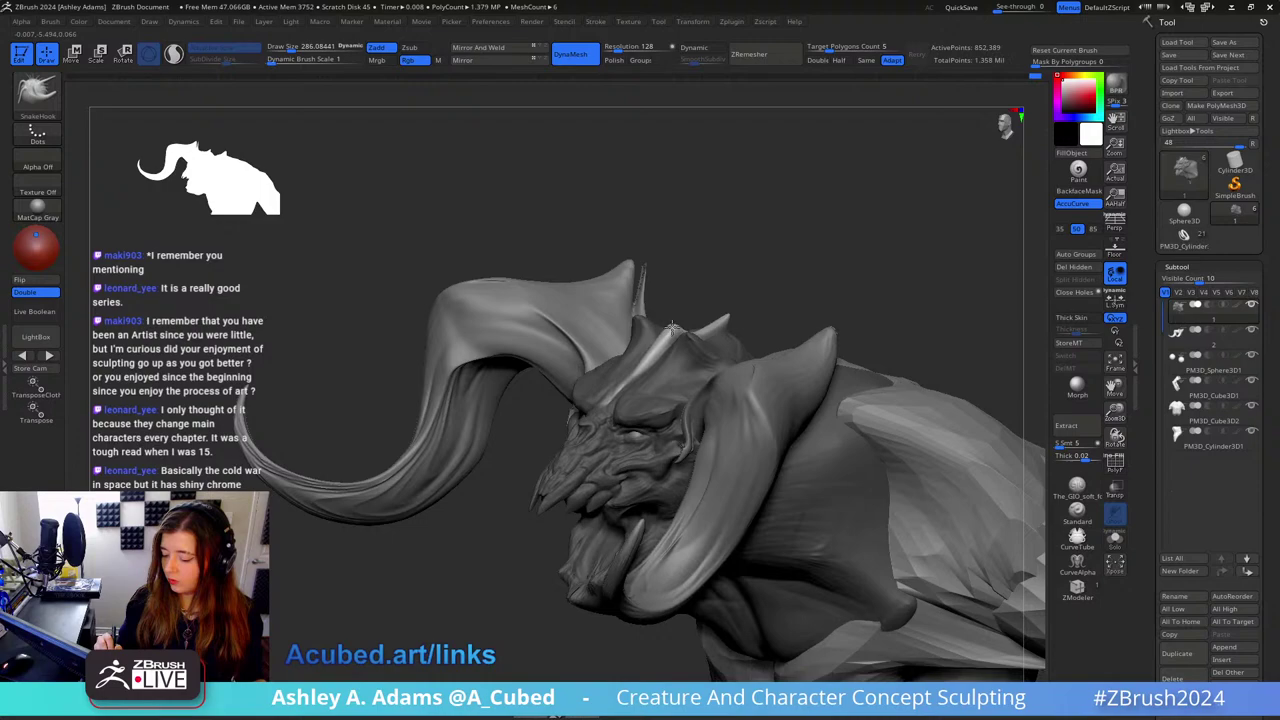
pyautogui.press('shift')
pyautogui.moveTo(660, 250)
pyautogui.mouseDown()
pyautogui.moveTo(757, 280)
pyautogui.moveTo(771, 306)
pyautogui.mouseUp()
# Step: Shape the side points of the head crest with SnakeHook at draw sizes of about 540 and 403
pyautogui.press('space')
pyautogui.moveTo(731, 346); pyautogui.dragTo(755, 346)
pyautogui.moveTo(770, 300); pyautogui.dragTo(714, 334)
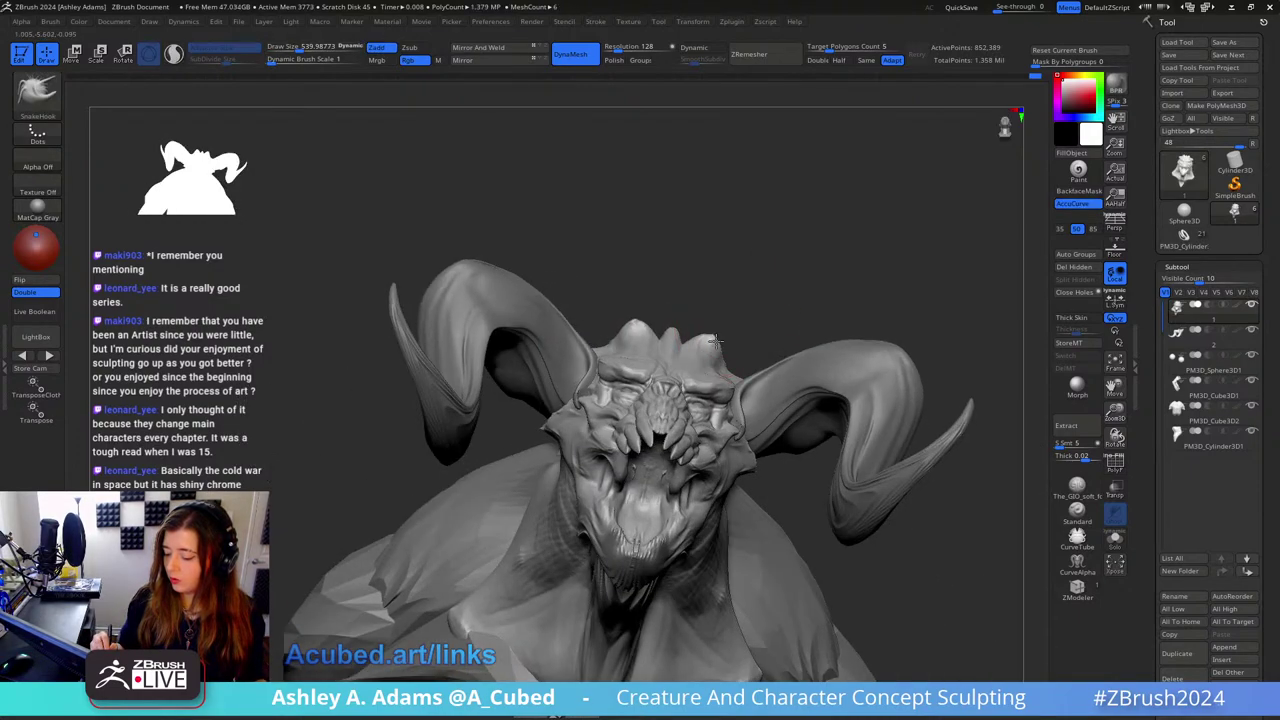
pyautogui.press('space')
pyautogui.moveTo(680, 385); pyautogui.dragTo(664, 385)
pyautogui.moveTo(720, 266)
pyautogui.mouseDown()
pyautogui.moveTo(729, 334)
pyautogui.moveTo(717, 356)
pyautogui.mouseUp()
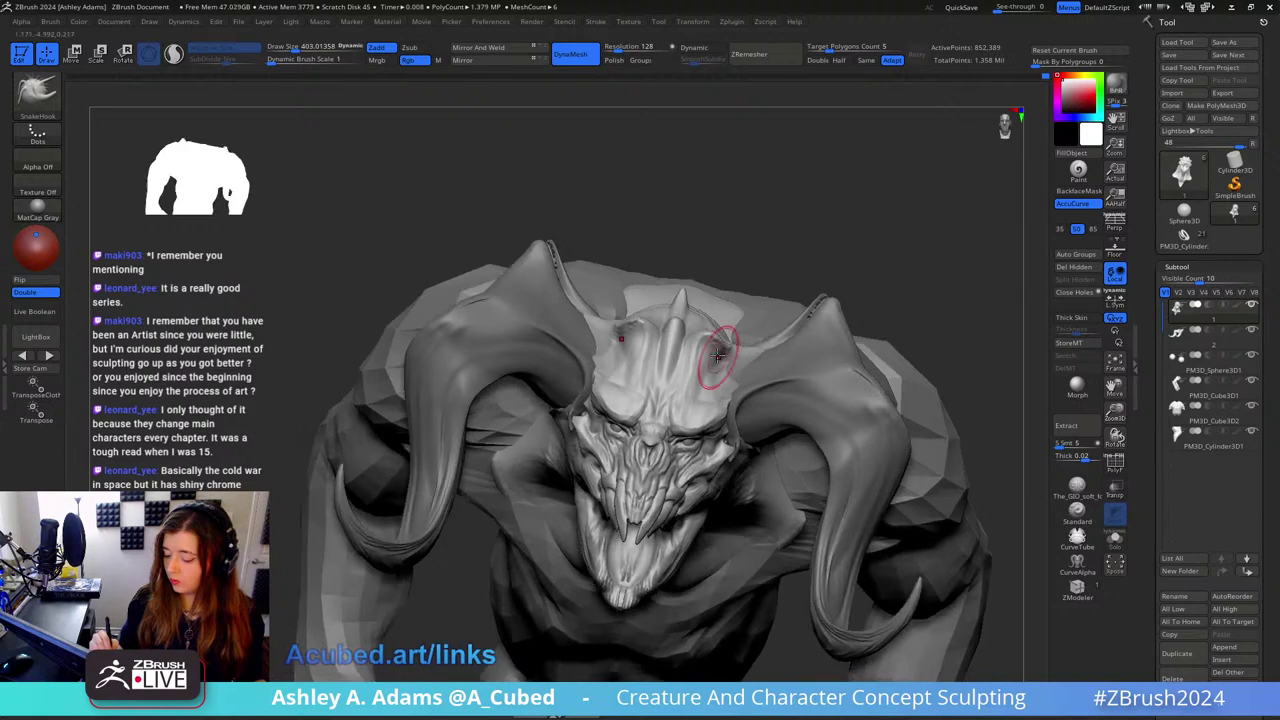
pyautogui.moveTo(710, 333); pyautogui.dragTo(680, 380, button='right')
# Step: Stretch the rear rim of the skull backward into a point with SnakeHook at draw sizes of about 1141 and 725
pyautogui.press('space')
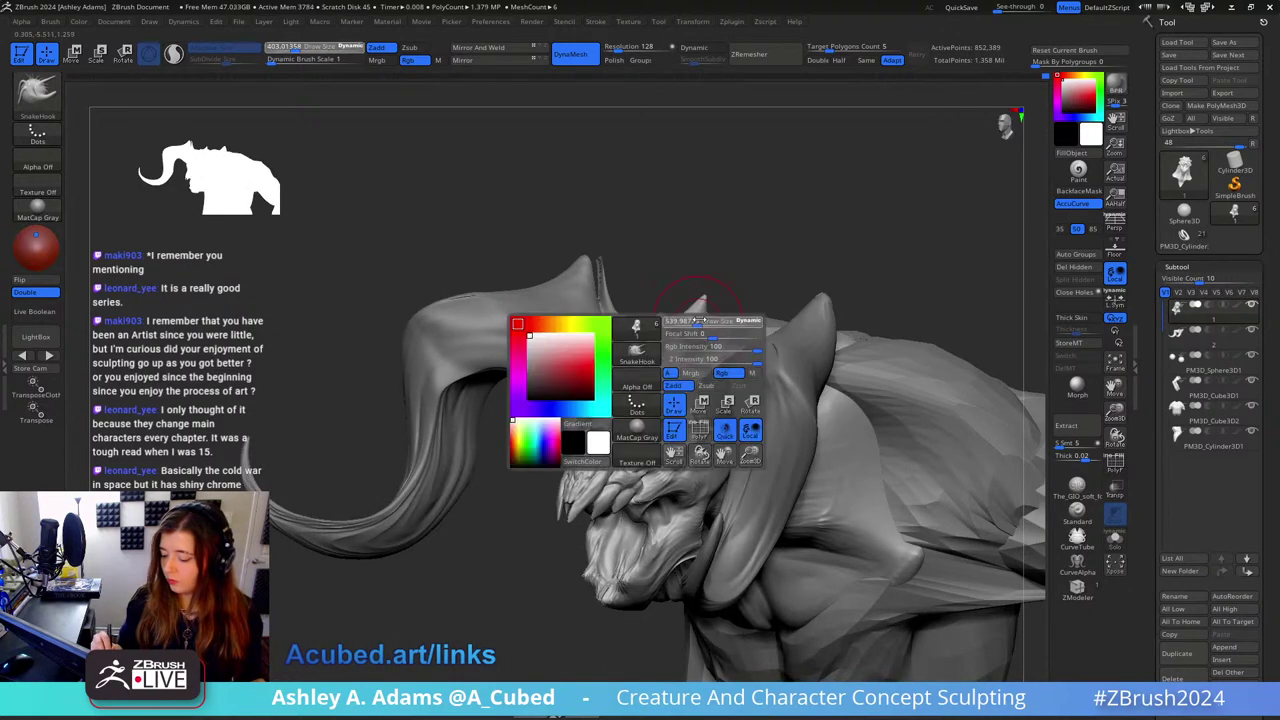
pyautogui.moveTo(676, 316)
pyautogui.mouseDown(button='right')
pyautogui.moveTo(710, 298)
pyautogui.moveTo(755, 323)
pyautogui.mouseUp(button='right')
pyautogui.press('space')
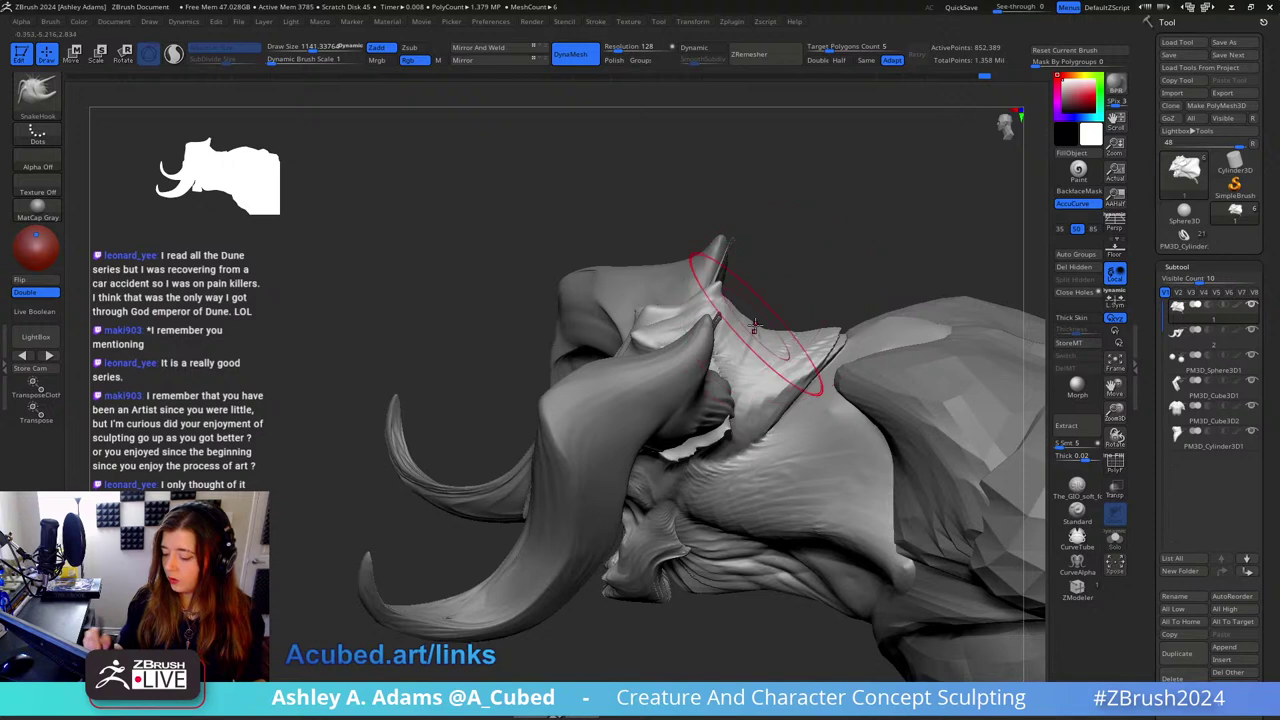
pyautogui.moveTo(837, 290); pyautogui.dragTo(737, 289, button='right')
pyautogui.press('space')
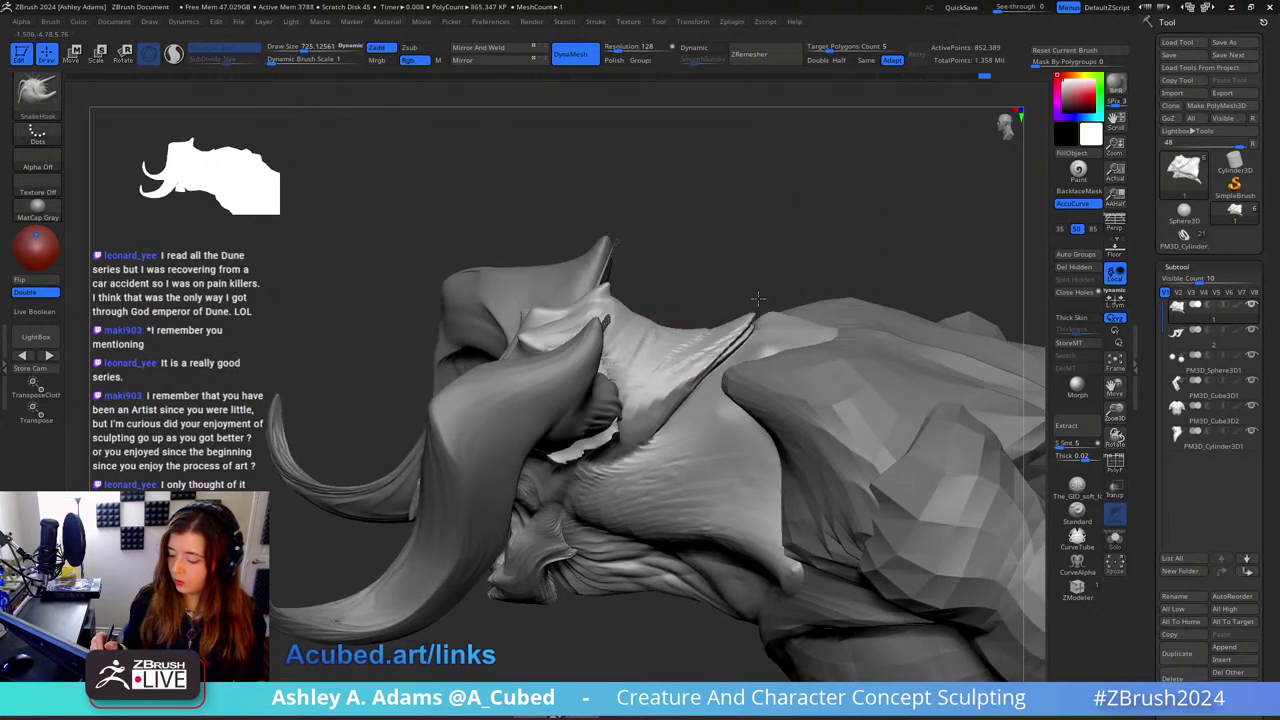
pyautogui.moveTo(786, 297)
pyautogui.mouseDown(button='right')
pyautogui.moveTo(790, 352)
pyautogui.moveTo(737, 363)
pyautogui.mouseUp(button='right')
# Step: Form and soften a bump behind the crest and adjust the rear skull rim at a draw size of about 446
pyautogui.press('space')
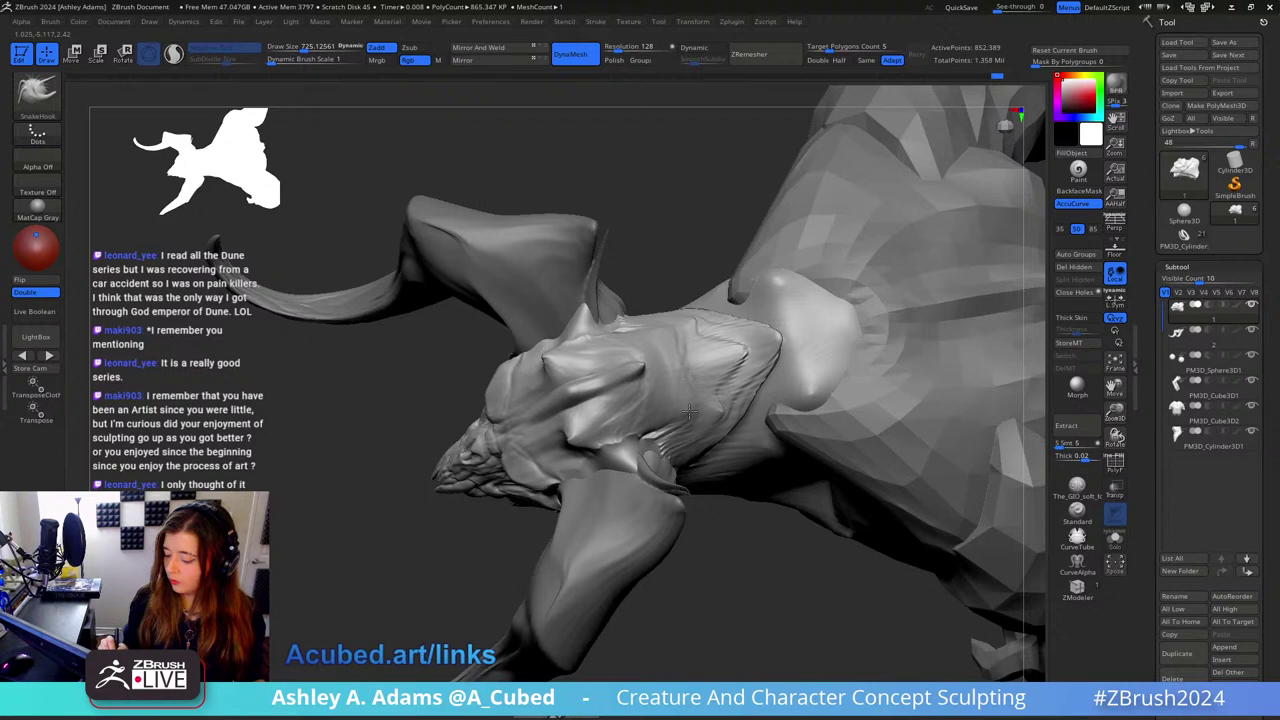
pyautogui.moveTo(691, 384); pyautogui.dragTo(682, 368, button='right')
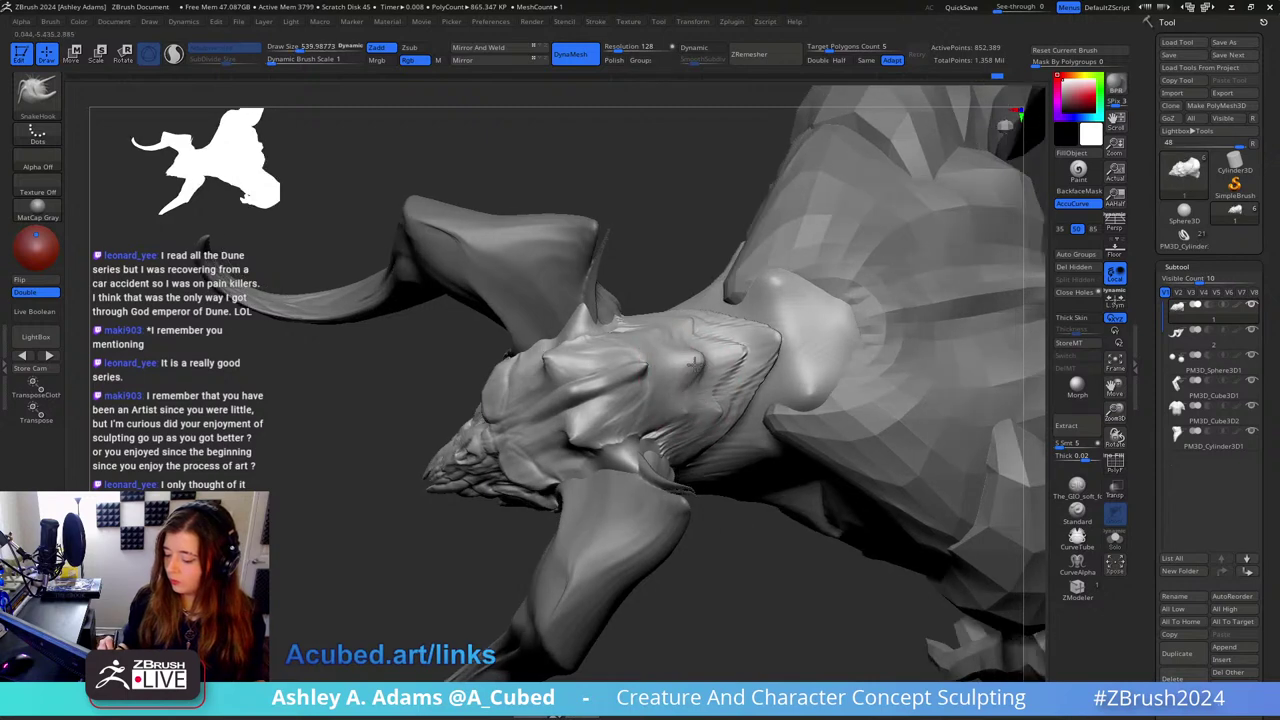
pyautogui.moveTo(690, 363)
pyautogui.keyDown('shift'); pyautogui.mouseDown()
pyautogui.moveTo(697, 372)
pyautogui.moveTo(674, 366)
pyautogui.mouseUp(); pyautogui.keyUp('shift')
pyautogui.press('space')
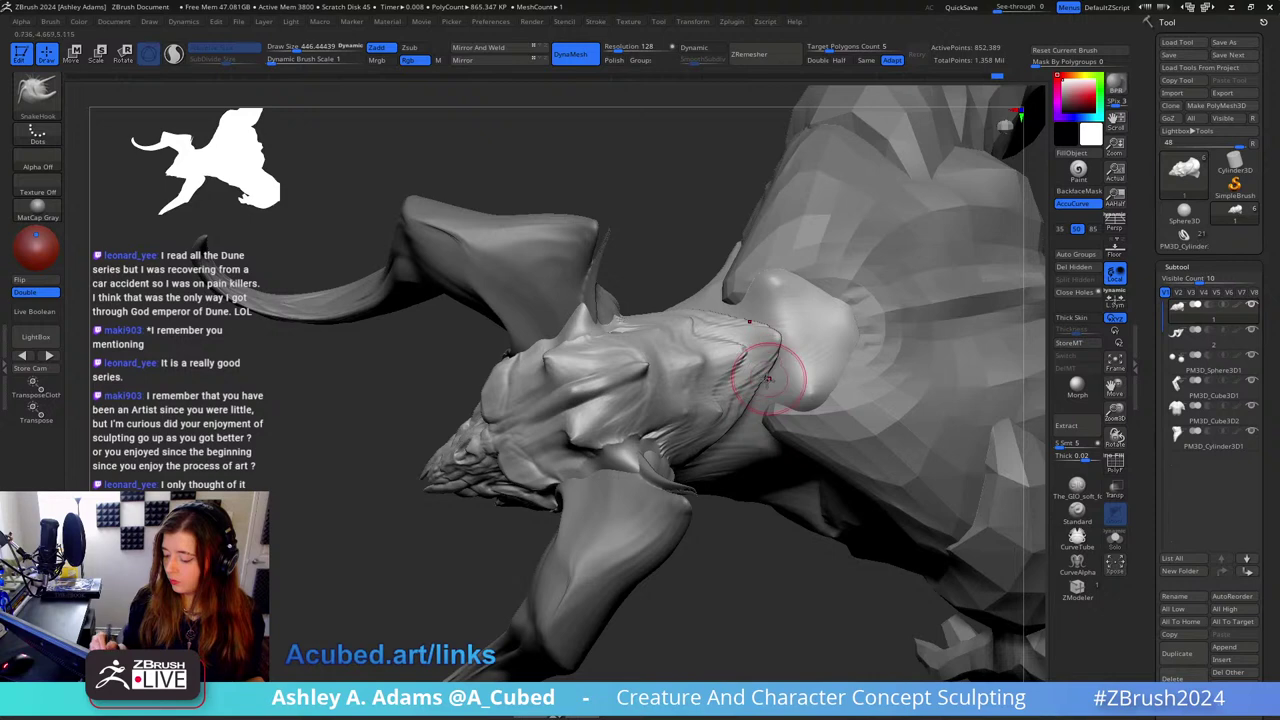
pyautogui.moveTo(747, 401); pyautogui.dragTo(744, 406)
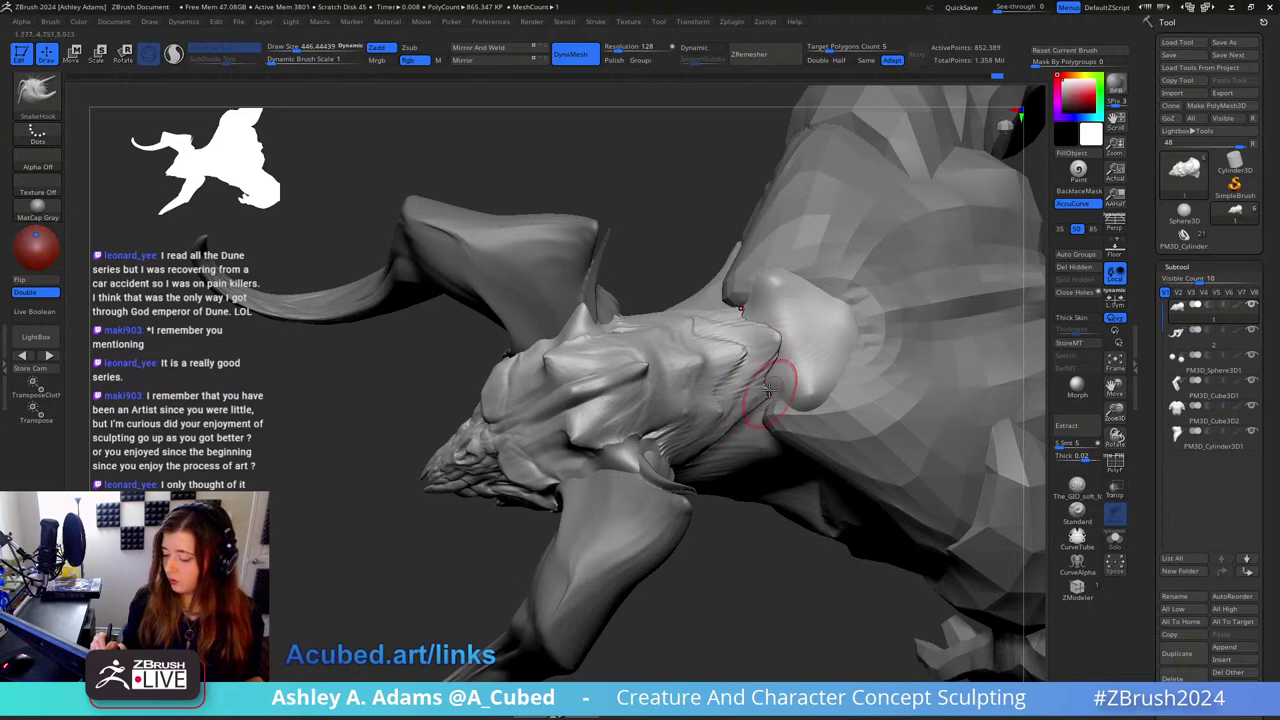
pyautogui.moveTo(768, 388)
pyautogui.mouseDown(button='right')
pyautogui.moveTo(760, 355)
pyautogui.moveTo(790, 372)
pyautogui.moveTo(843, 350)
pyautogui.moveTo(838, 327)
pyautogui.moveTo(760, 330)
pyautogui.moveTo(663, 286)
pyautogui.moveTo(716, 310)
pyautogui.moveTo(743, 294)
pyautogui.moveTo(723, 309)
pyautogui.moveTo(648, 292)
pyautogui.mouseUp(button='right')
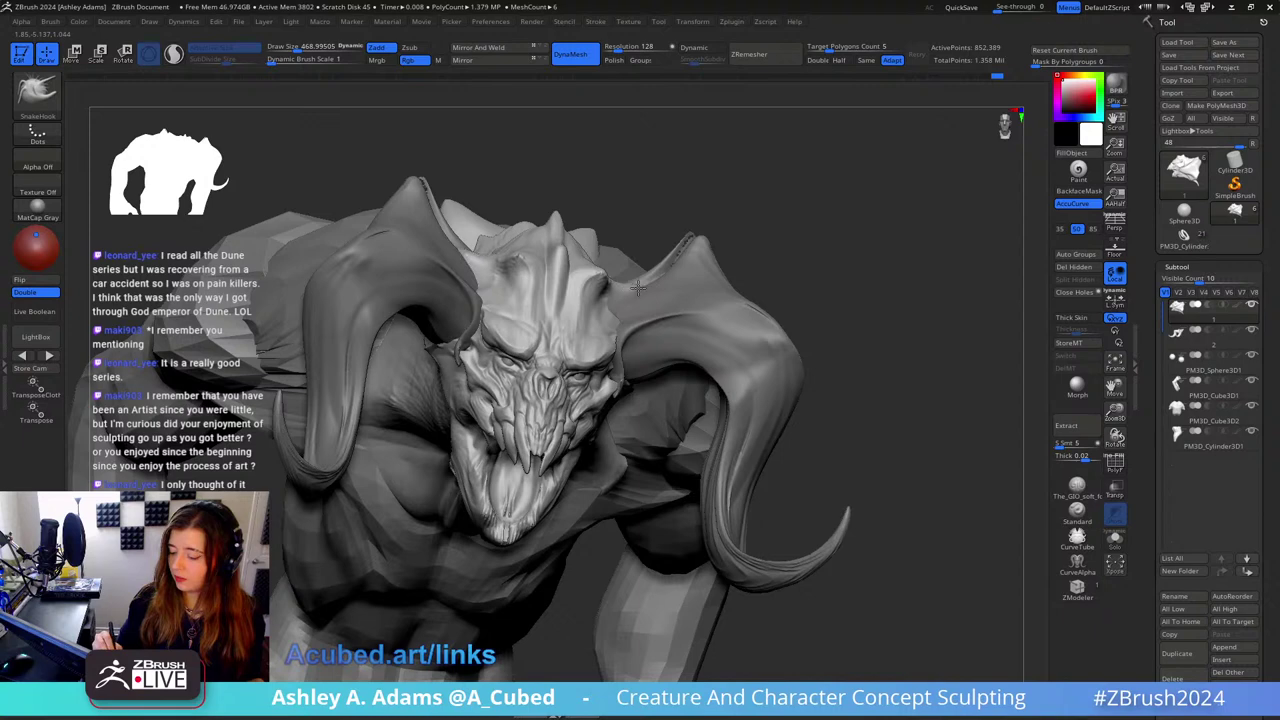
# Step: Carve creases along the side of the neck below the skull with DamStandard at draw sizes of about 469 and 424
pyautogui.moveTo(674, 337)
pyautogui.mouseDown(button='right')
pyautogui.moveTo(691, 303)
pyautogui.moveTo(744, 345)
pyautogui.mouseUp(button='right')
pyautogui.moveTo(636, 410)
pyautogui.keyDown('alt'); pyautogui.mouseDown(button='right')
pyautogui.moveTo(700, 343)
pyautogui.moveTo(651, 271)
pyautogui.mouseUp(button='right'); pyautogui.keyUp('alt')
pyautogui.press('b')
pyautogui.press('d')
pyautogui.press('s')
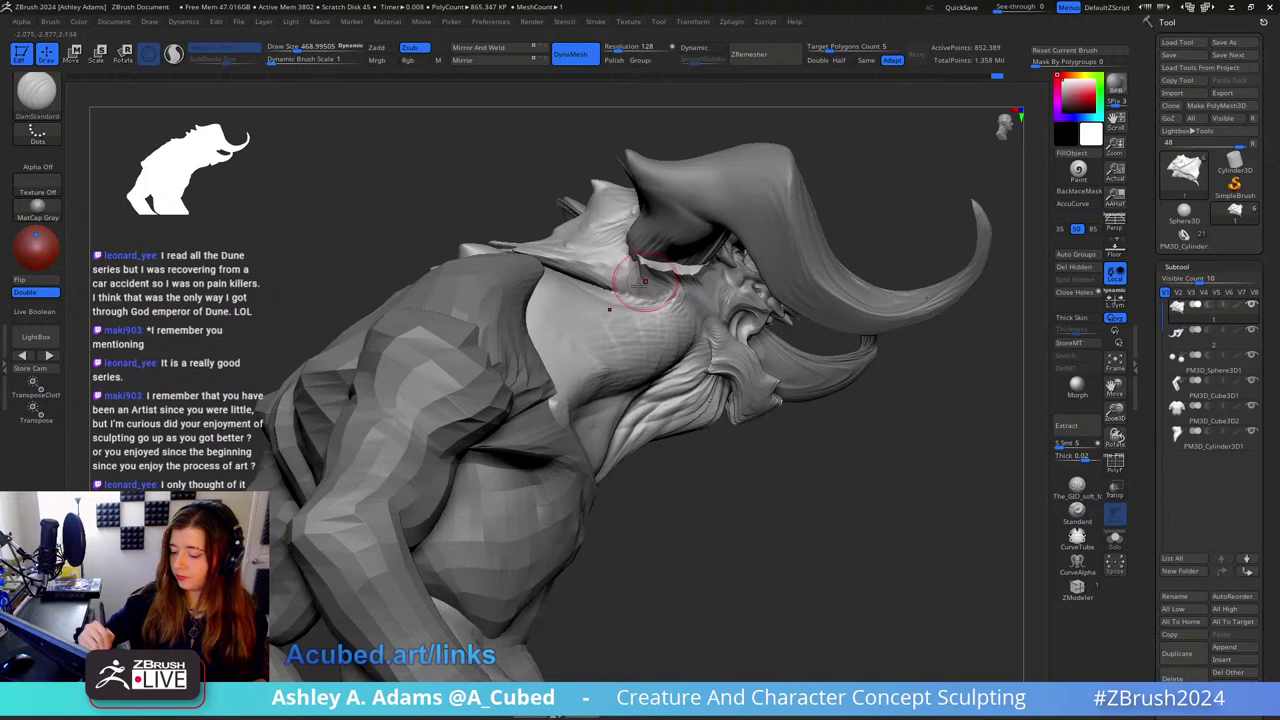
pyautogui.moveTo(697, 318)
pyautogui.mouseDown(button='right')
pyautogui.moveTo(663, 303)
pyautogui.moveTo(701, 333)
pyautogui.mouseUp(button='right')
pyautogui.moveTo(615, 391); pyautogui.dragTo(645, 451, button='right')
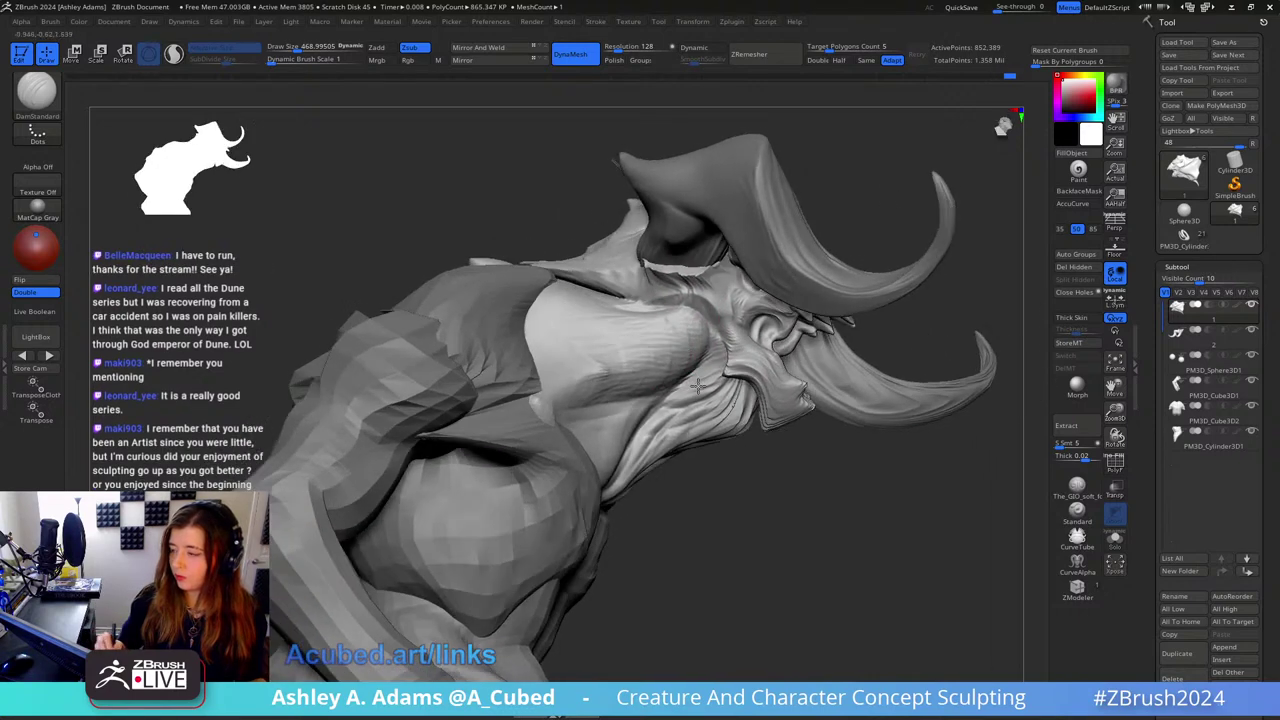
pyautogui.press('space')
pyautogui.moveTo(703, 381); pyautogui.dragTo(697, 381)
pyautogui.moveTo(697, 381); pyautogui.dragTo(717, 256, button='right')
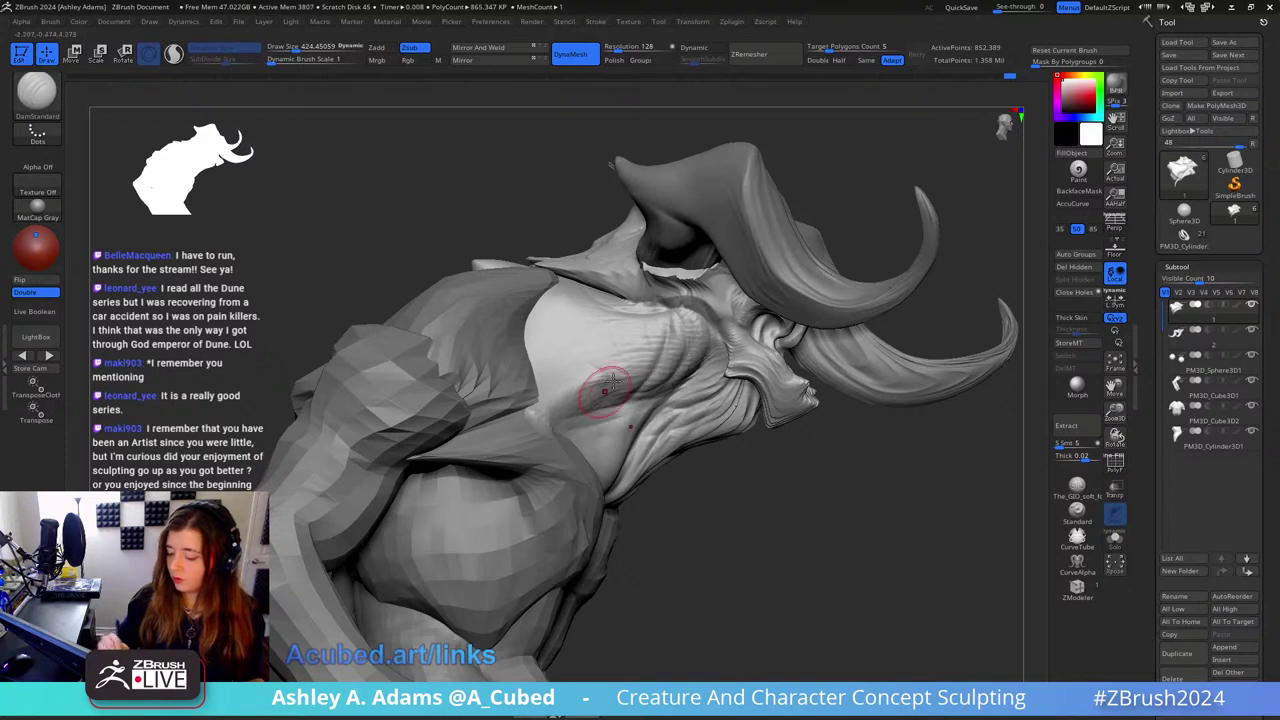
# Step: Cut longer folds down the neck toward the shoulder with DamStandard at a draw size of about 540
pyautogui.moveTo(566, 402)
pyautogui.mouseDown(button='right')
pyautogui.moveTo(785, 378)
pyautogui.moveTo(760, 422)
pyautogui.moveTo(697, 371)
pyautogui.mouseUp(button='right')
pyautogui.press('space')
pyautogui.moveTo(623, 346); pyautogui.dragTo(646, 346)
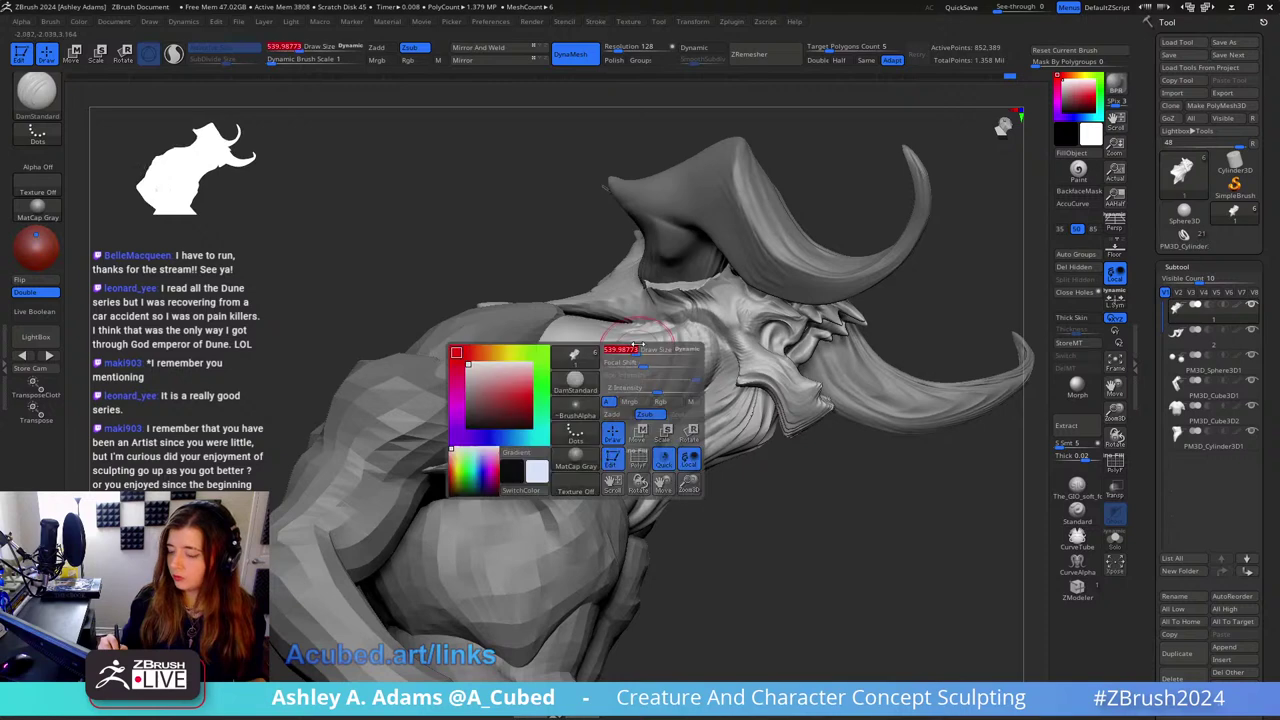
pyautogui.moveTo(646, 346)
pyautogui.mouseDown(button='right')
pyautogui.moveTo(612, 372)
pyautogui.moveTo(674, 396)
pyautogui.mouseUp(button='right')
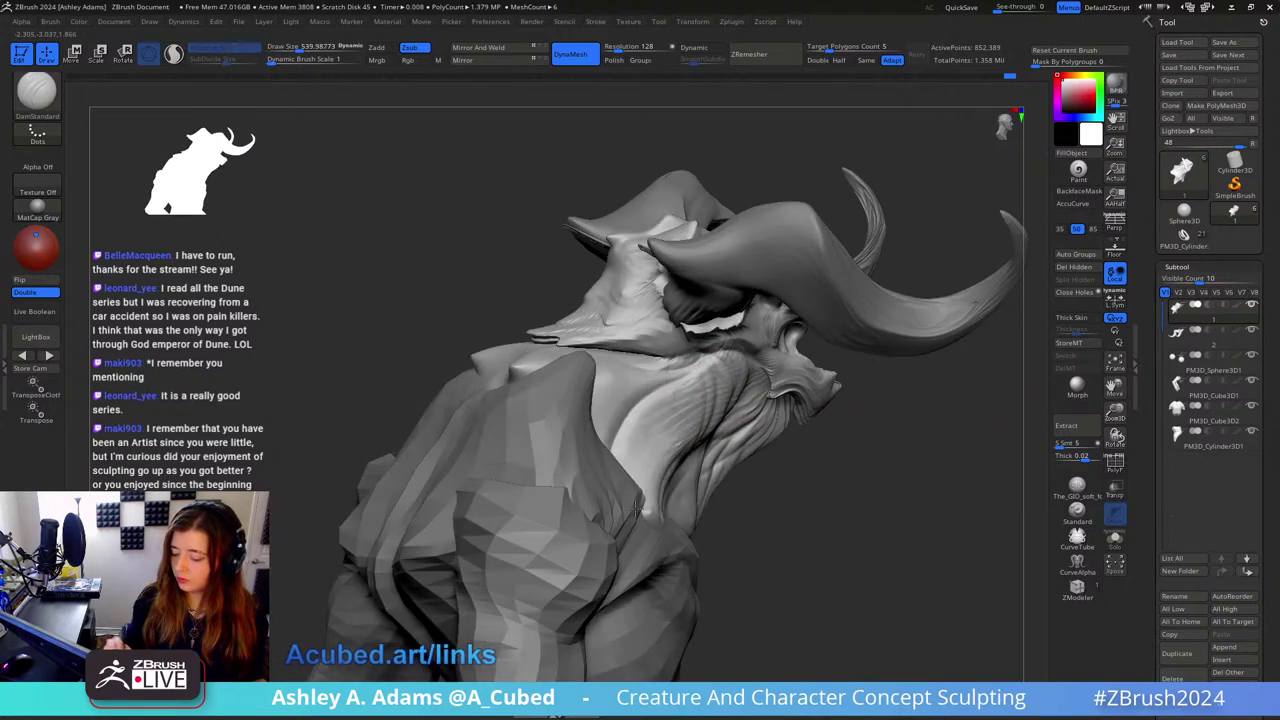
pyautogui.moveTo(636, 510); pyautogui.dragTo(678, 396, button='right')
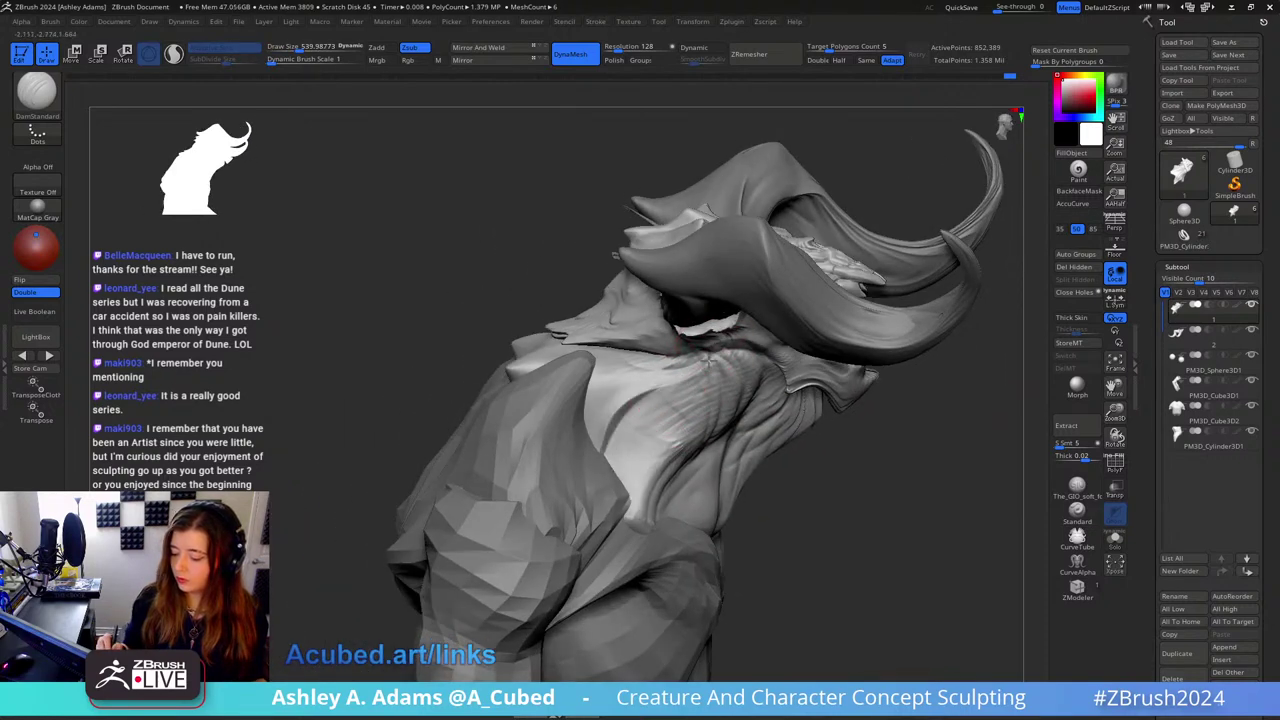
pyautogui.moveTo(588, 423); pyautogui.dragTo(703, 354, button='right')
pyautogui.moveTo(650, 507); pyautogui.dragTo(685, 400, button='right')
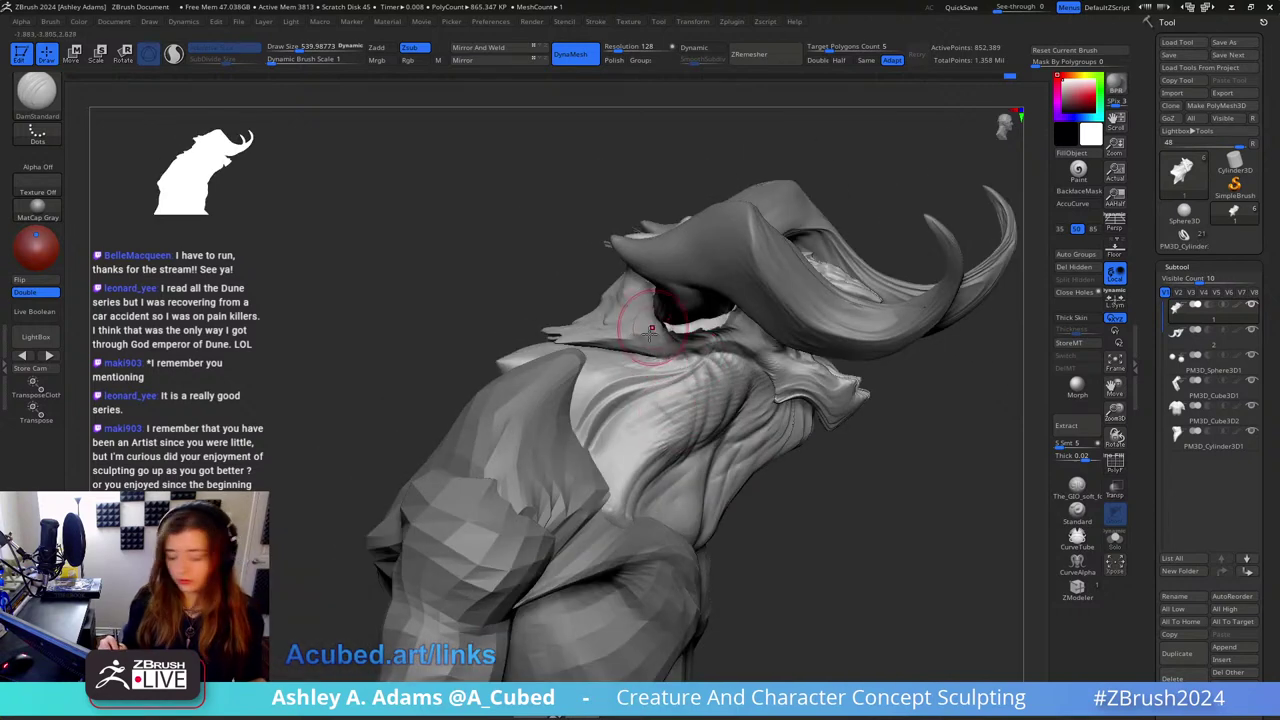
# Step: Swell the folds on the side of the neck with the Inflat brush at a draw size of about 540
pyautogui.press('b')
pyautogui.press('i')
pyautogui.press('n')
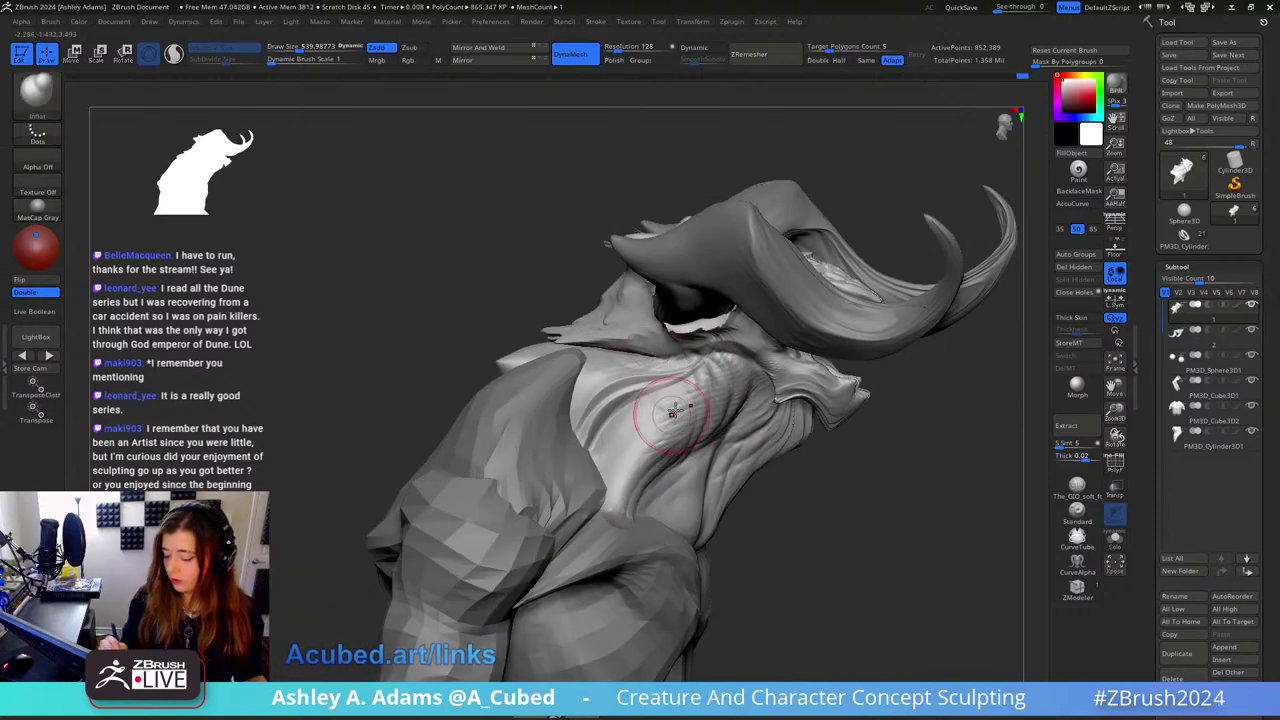
pyautogui.moveTo(671, 409); pyautogui.dragTo(652, 417, button='right')
# Step: Reshape the side of the neck with SnakeHook at a draw size of about 1213
pyautogui.press('b')
pyautogui.press('s')
pyautogui.press('h')
pyautogui.press('space')
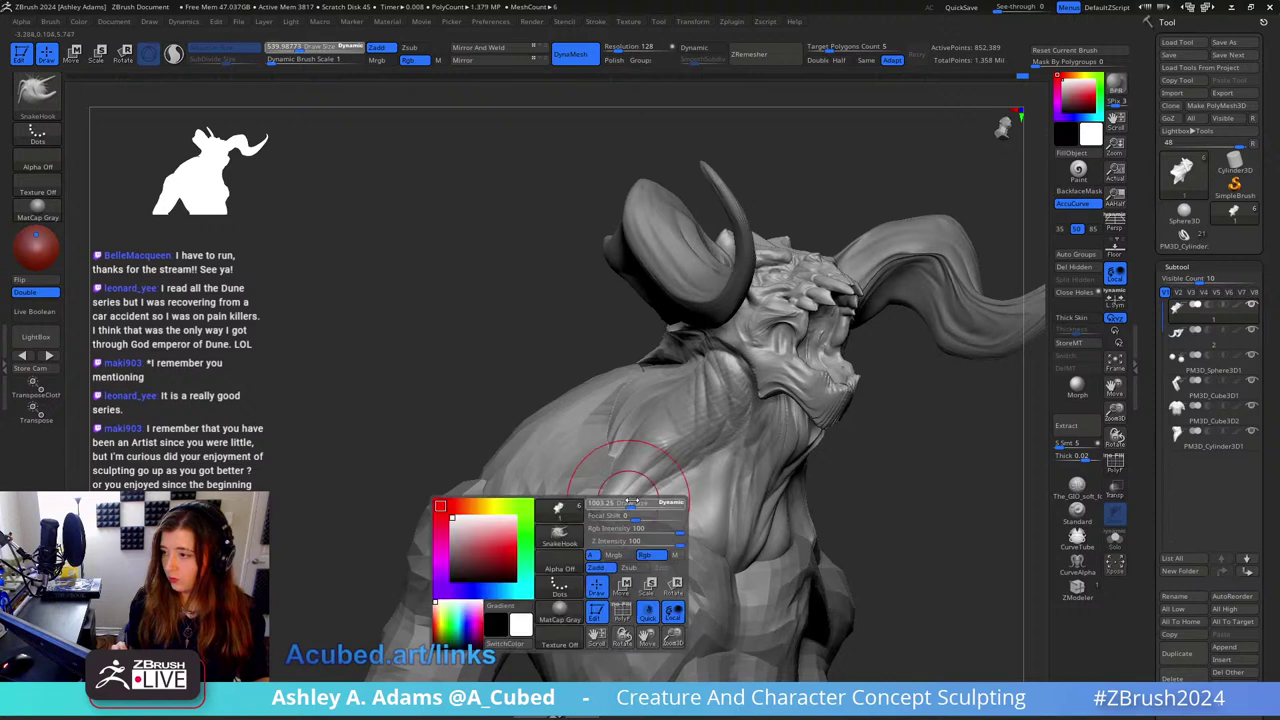
pyautogui.moveTo(634, 503); pyautogui.dragTo(662, 503)
pyautogui.moveTo(640, 520)
pyautogui.keyDown('alt'); pyautogui.mouseDown(button='right')
pyautogui.moveTo(694, 414)
pyautogui.moveTo(693, 462)
pyautogui.moveTo(754, 357)
pyautogui.mouseUp(button='right'); pyautogui.keyUp('alt')
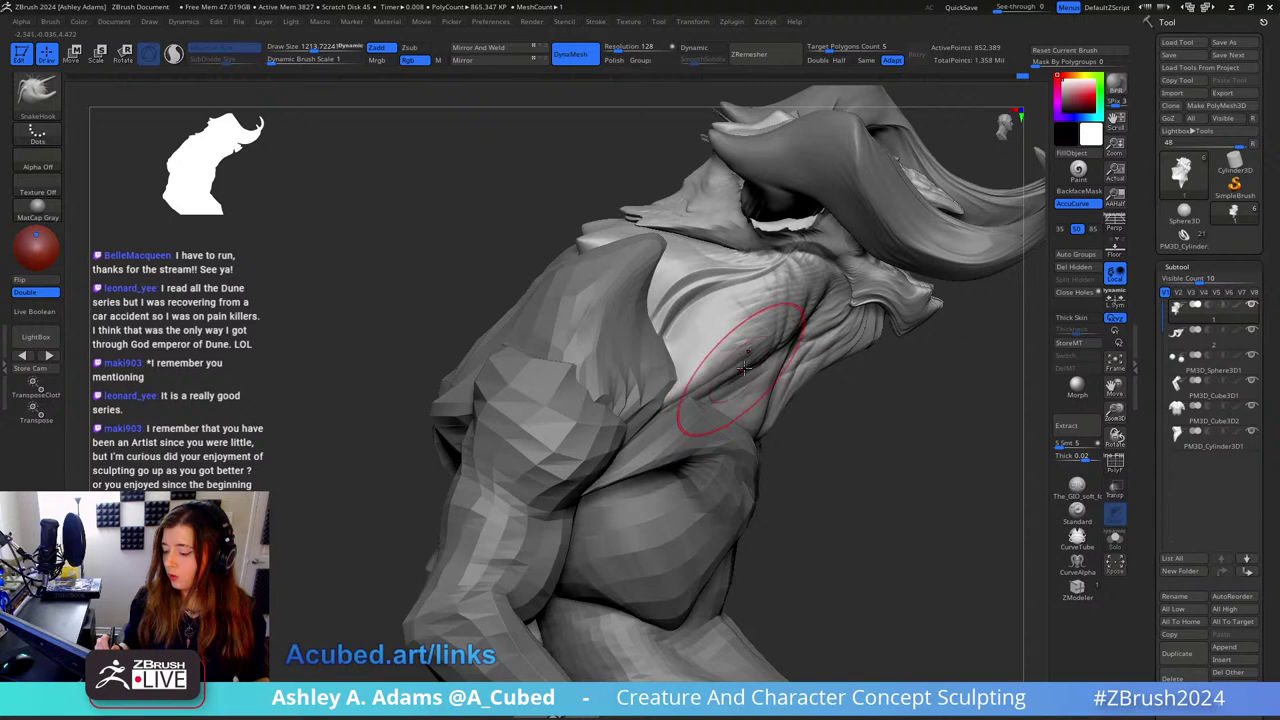
pyautogui.moveTo(742, 430)
pyautogui.keyDown('ctrl'); pyautogui.mouseDown(button='right')
pyautogui.moveTo(773, 267)
pyautogui.moveTo(839, 363)
pyautogui.moveTo(930, 345)
pyautogui.moveTo(889, 408)
pyautogui.moveTo(823, 340)
pyautogui.mouseUp(button='right'); pyautogui.keyUp('ctrl')
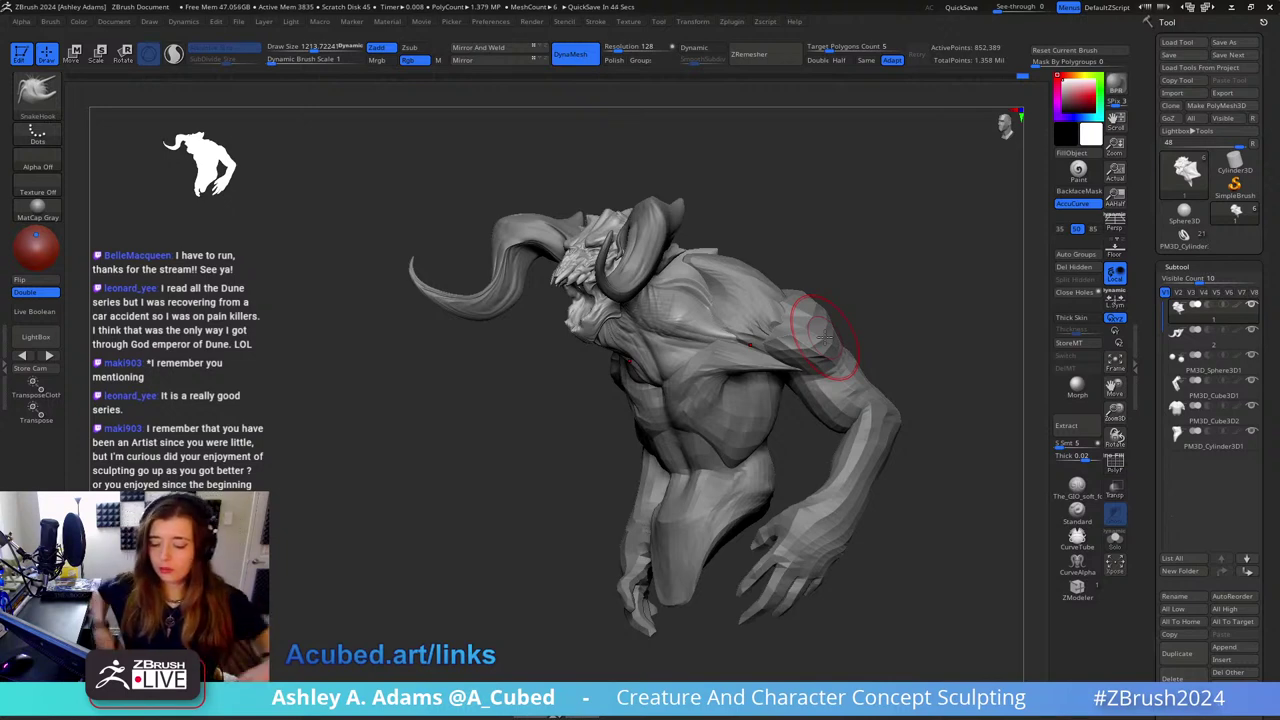
# Step: Make the horns the active subtool and reshape their large curves with SnakeHook at a draw size of about 1213
pyautogui.keyDown('alt'); pyautogui.click(505, 292); pyautogui.keyUp('alt')
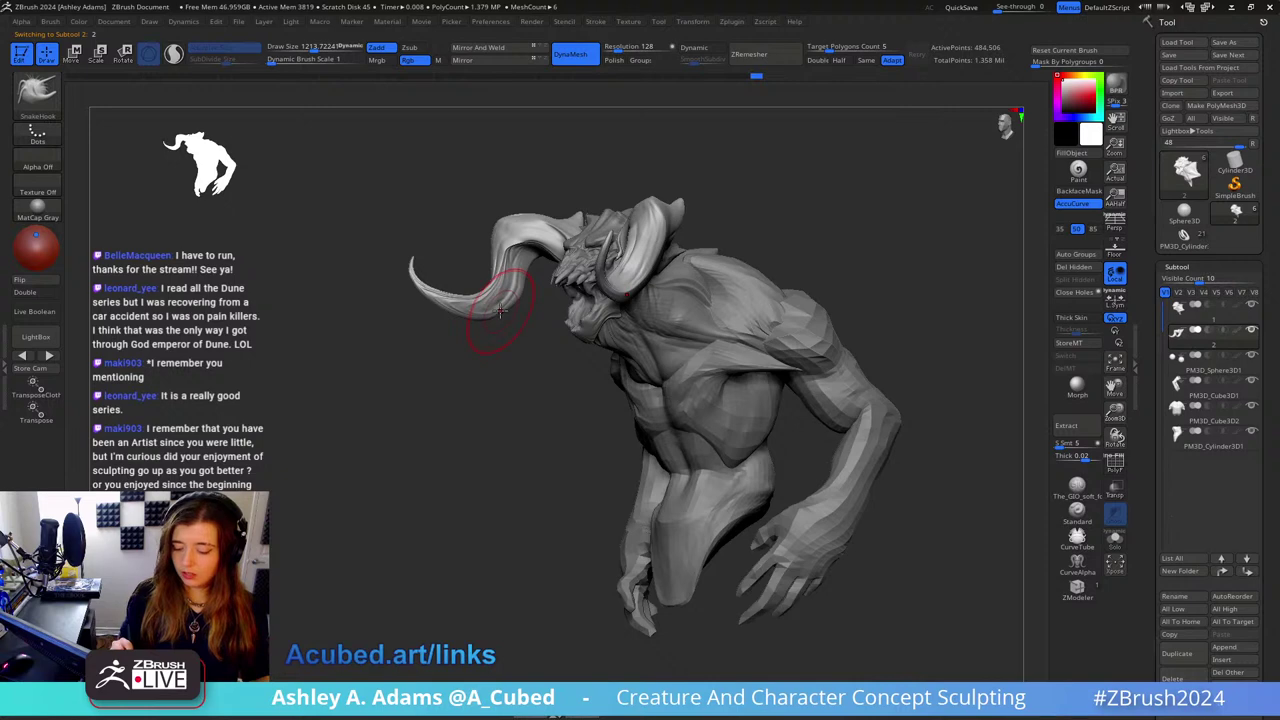
pyautogui.moveTo(486, 300); pyautogui.dragTo(704, 204)
pyautogui.moveTo(704, 204)
pyautogui.keyDown('ctrl'); pyautogui.mouseDown(button='right')
pyautogui.moveTo(791, 188)
pyautogui.moveTo(714, 280)
pyautogui.mouseUp(button='right'); pyautogui.keyUp('ctrl')
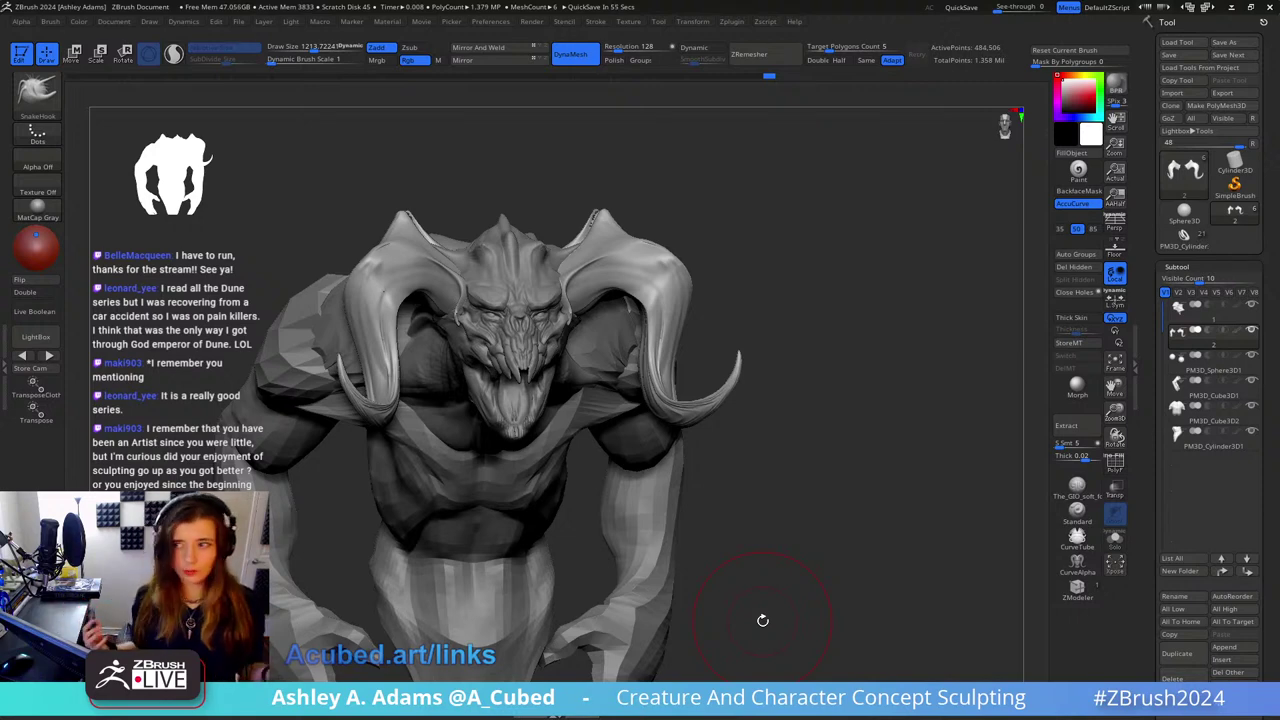
pyautogui.moveTo(820, 346); pyautogui.dragTo(793, 338)
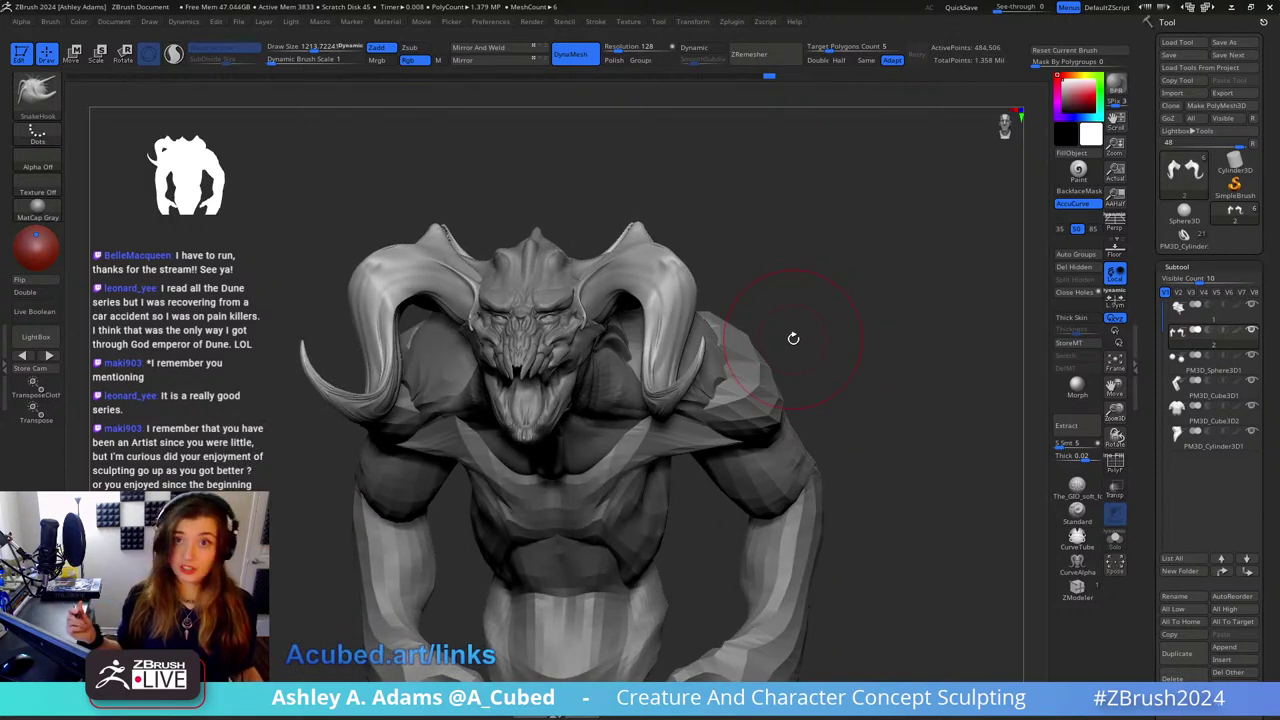
# Step: Pull the spikes on top of the horns upward and outward with SnakeHook at a draw size of about 783
pyautogui.press('space')
pyautogui.moveTo(648, 220)
pyautogui.mouseDown()
pyautogui.moveTo(663, 210)
pyautogui.moveTo(613, 216)
pyautogui.moveTo(644, 207)
pyautogui.mouseUp()
pyautogui.press('s')
pyautogui.moveTo(644, 207)
pyautogui.mouseDown()
pyautogui.moveTo(625, 208)
pyautogui.moveTo(617, 178)
pyautogui.moveTo(623, 214)
pyautogui.moveTo(652, 208)
pyautogui.mouseUp()
pyautogui.press('space')
pyautogui.moveTo(652, 208)
pyautogui.mouseDown()
pyautogui.moveTo(630, 204)
pyautogui.moveTo(639, 223)
pyautogui.moveTo(640, 211)
pyautogui.mouseUp()
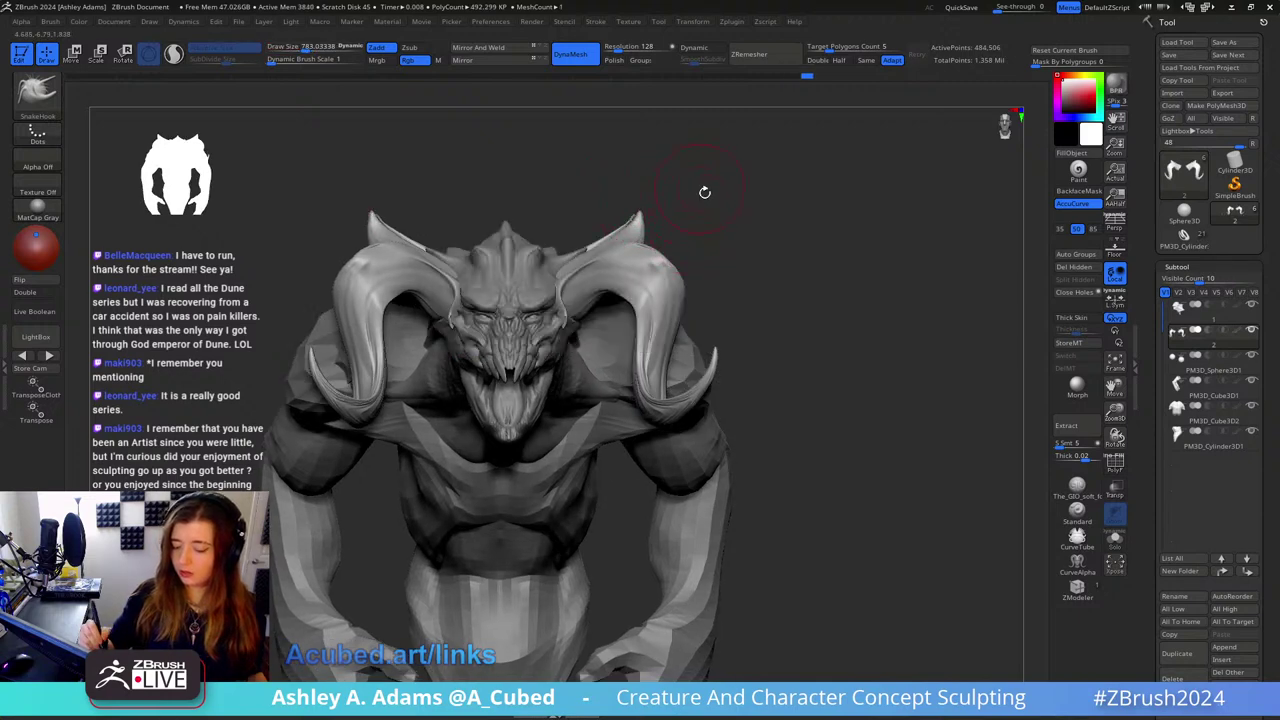
# Step: Adjust the upper bend of the horns with SnakeHook at draw sizes of about 783 and 492
pyautogui.moveTo(821, 389); pyautogui.dragTo(792, 313)
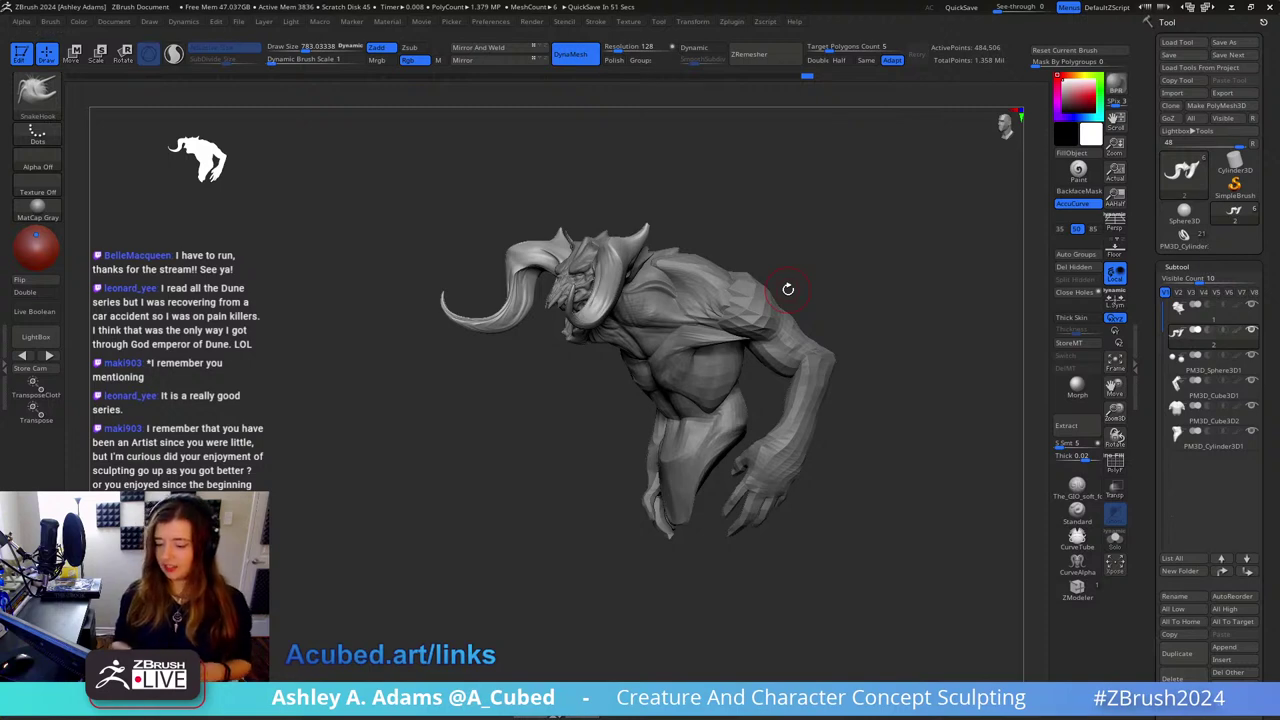
pyautogui.scroll(3, 520, 320)
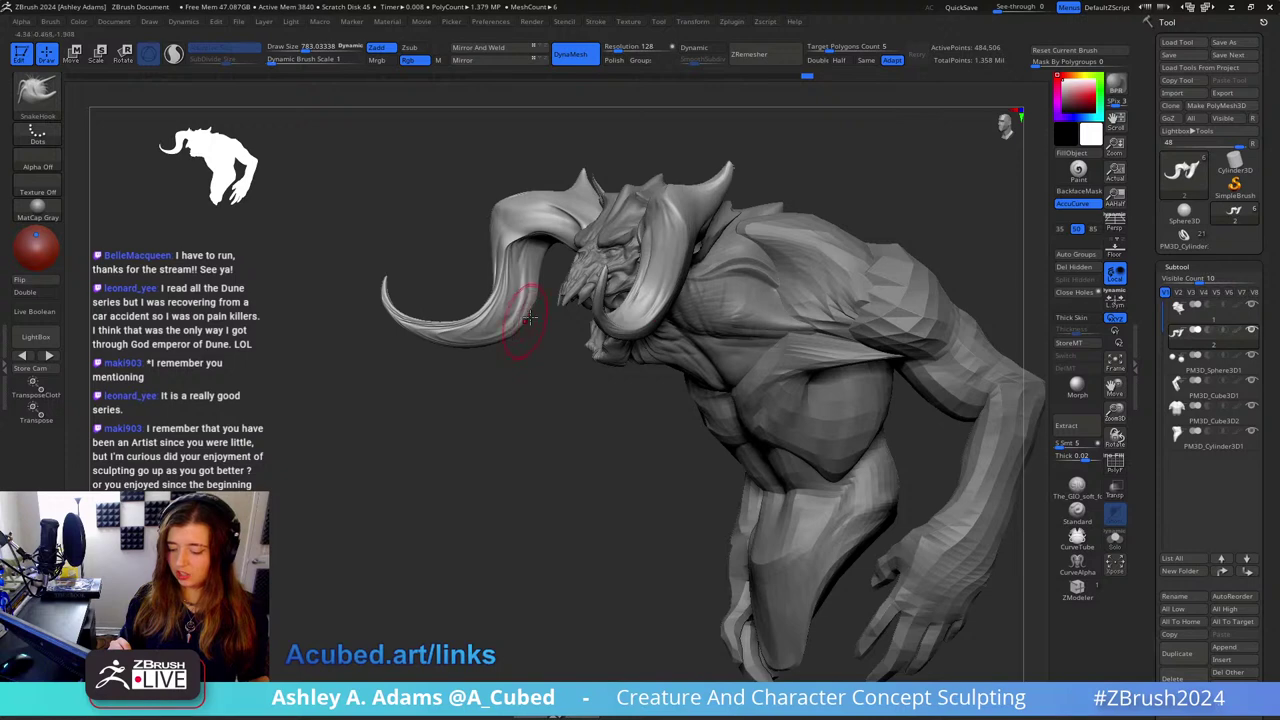
pyautogui.scroll(-3, 535, 316)
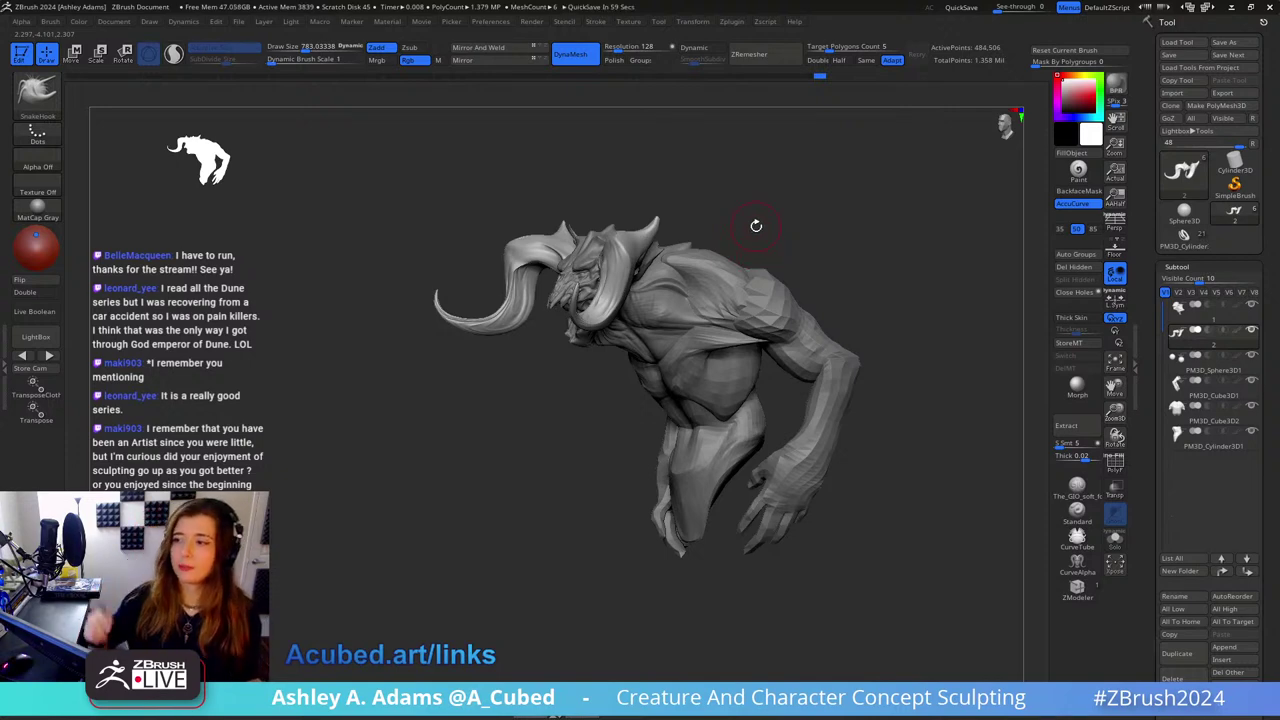
pyautogui.moveTo(660, 205); pyautogui.dragTo(677, 243, button='right')
pyautogui.keyDown('alt'); pyautogui.moveTo(609, 200); pyautogui.dragTo(649, 263, button='right'); pyautogui.keyUp('alt')
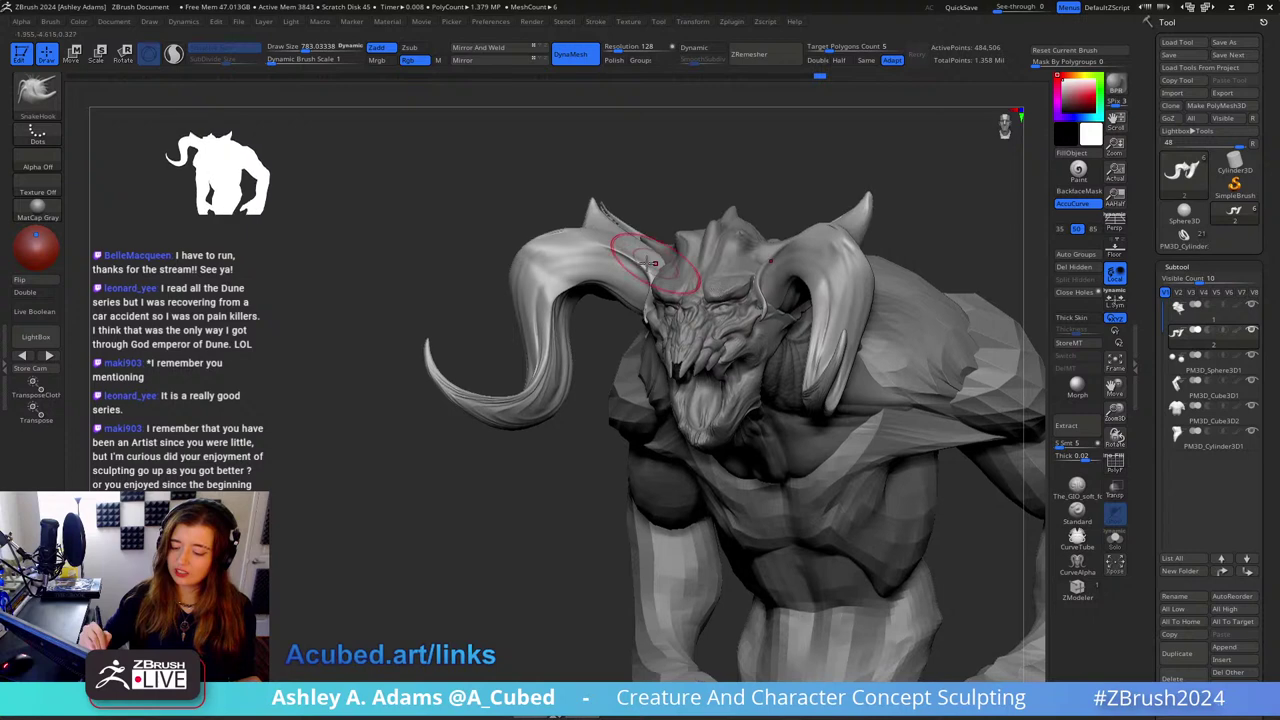
pyautogui.moveTo(566, 287); pyautogui.dragTo(573, 292)
pyautogui.moveTo(566, 282); pyautogui.dragTo(584, 284, button='right')
pyautogui.press('space')
pyautogui.moveTo(582, 292); pyautogui.dragTo(564, 292)
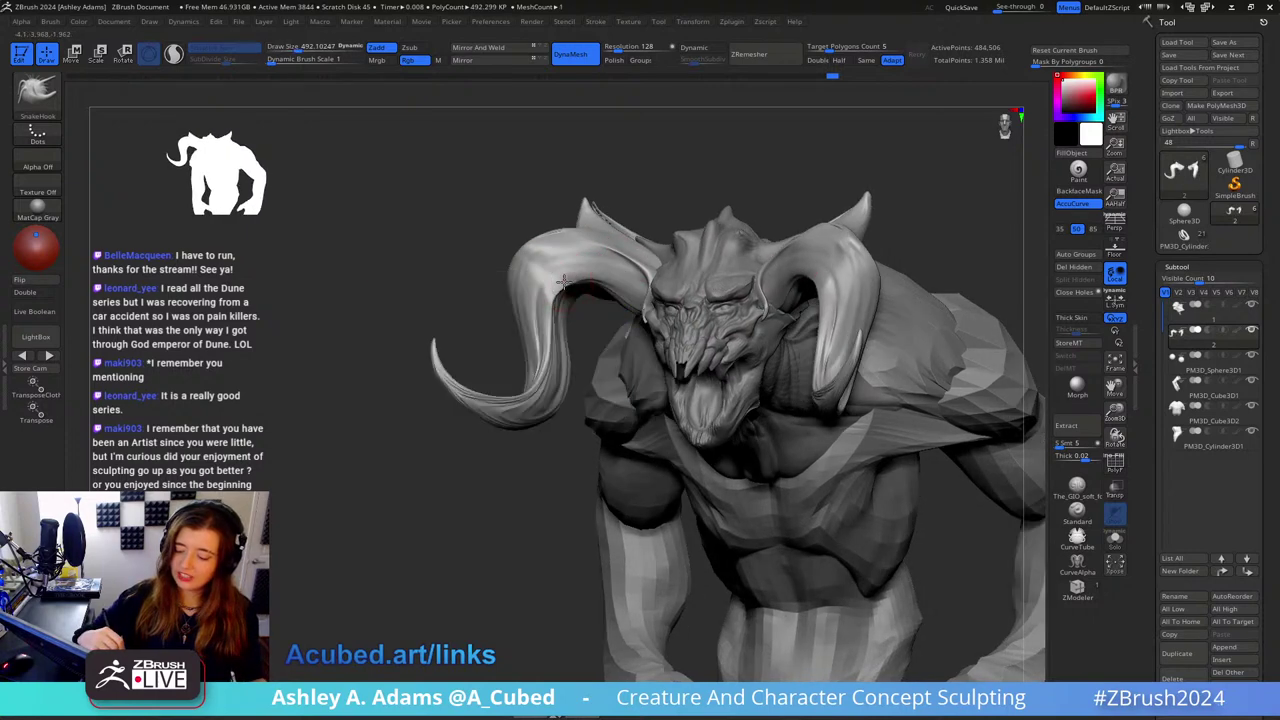
# Step: Refine the inner edge of the horns below the bend with SnakeHook at a draw size of about 382
pyautogui.moveTo(586, 268)
pyautogui.mouseDown(button='right')
pyautogui.moveTo(564, 270)
pyautogui.moveTo(568, 302)
pyautogui.mouseUp(button='right')
pyautogui.press('space')
pyautogui.moveTo(568, 306); pyautogui.dragTo(556, 326)
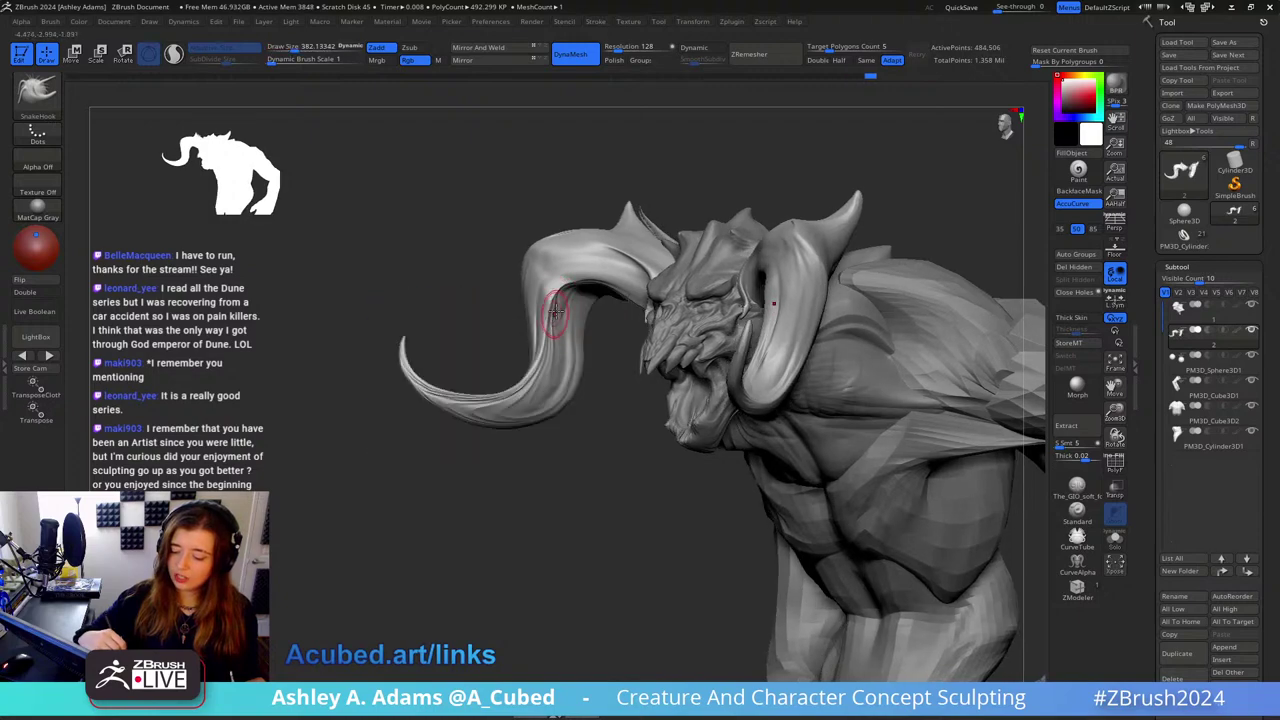
pyautogui.moveTo(555, 308)
pyautogui.mouseDown(button='right')
pyautogui.moveTo(570, 272)
pyautogui.moveTo(530, 195)
pyautogui.mouseUp(button='right')
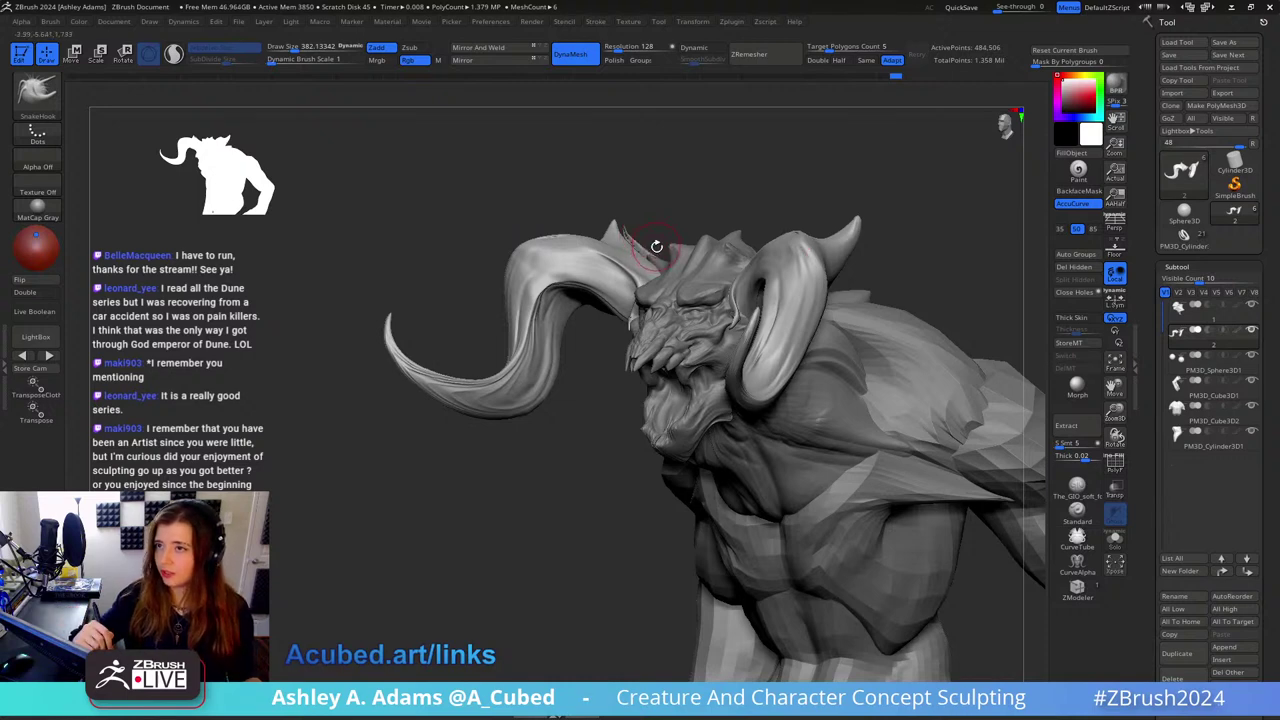
# Step: Shape and smooth the base of the horns beside the brow with SnakeHook at a draw size of about 725
pyautogui.keyDown('shift'); pyautogui.moveTo(648, 197); pyautogui.dragTo(647, 183, button='right'); pyautogui.keyUp('shift')
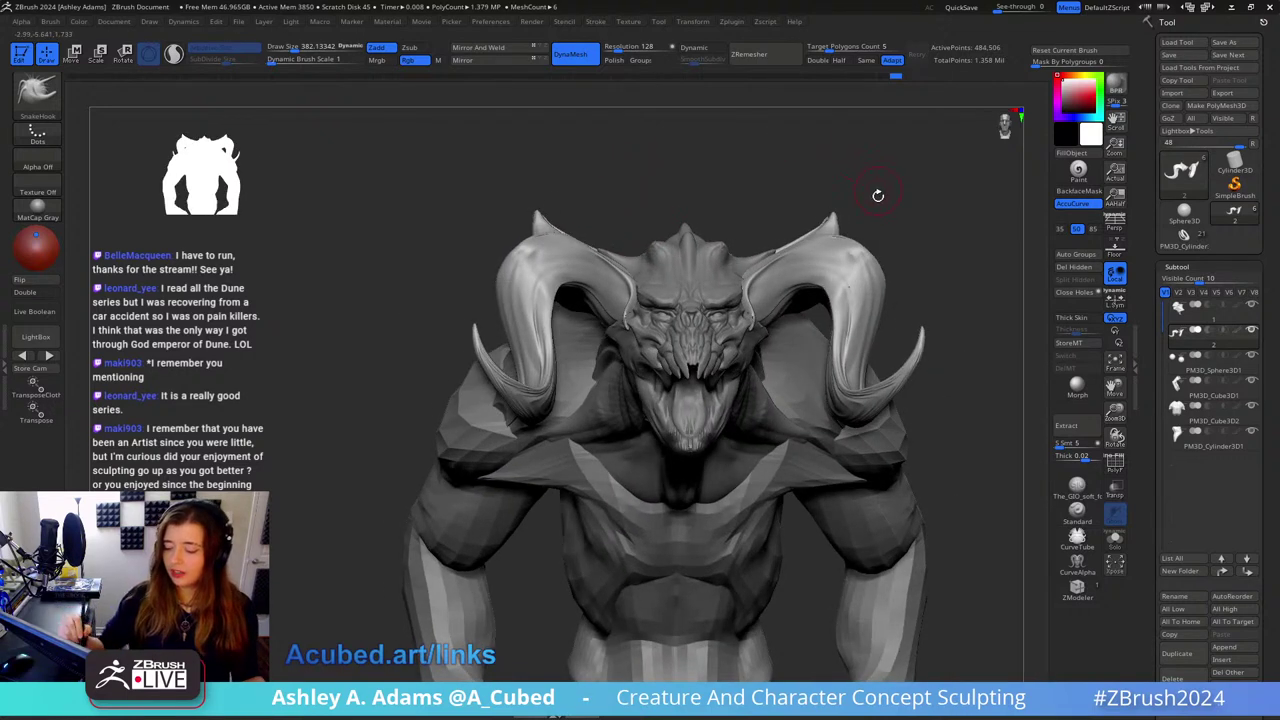
pyautogui.keyDown('alt'); pyautogui.moveTo(878, 195); pyautogui.dragTo(801, 246, button='right'); pyautogui.keyUp('alt')
pyautogui.moveTo(731, 294); pyautogui.dragTo(780, 306, button='right')
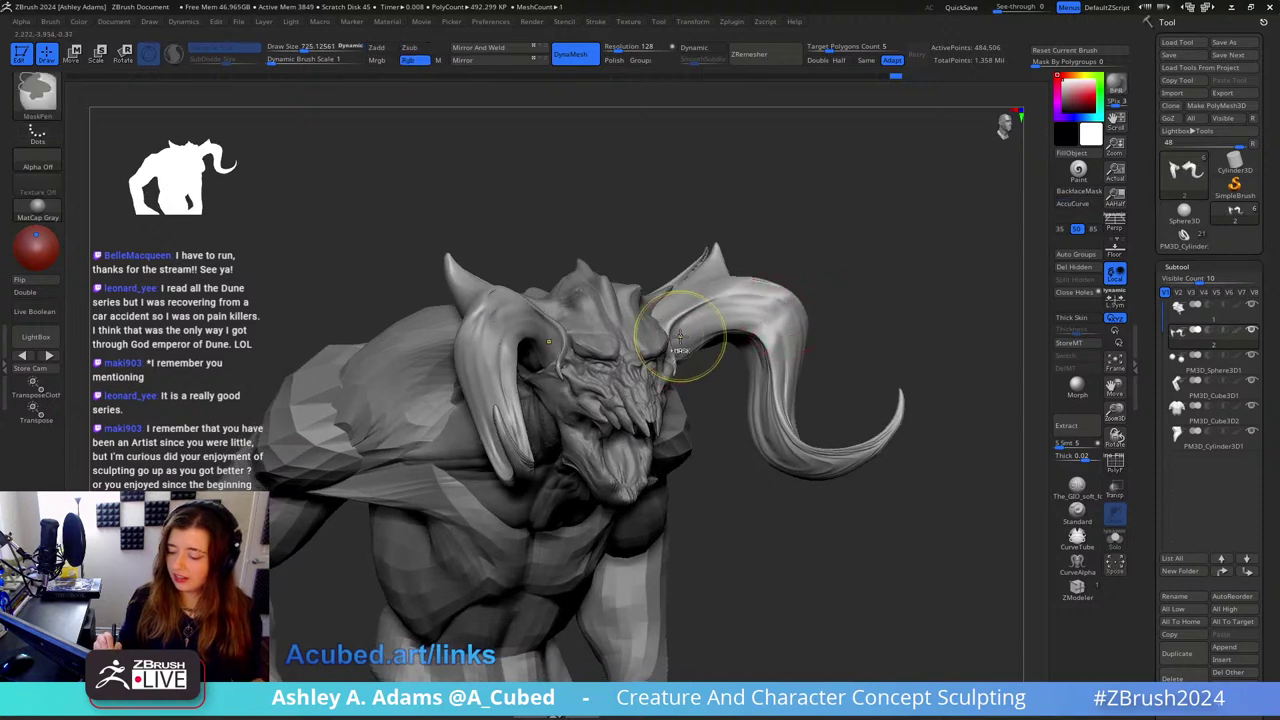
pyautogui.moveTo(676, 332)
pyautogui.mouseDown()
pyautogui.moveTo(708, 308)
pyautogui.moveTo(774, 297)
pyautogui.mouseUp()
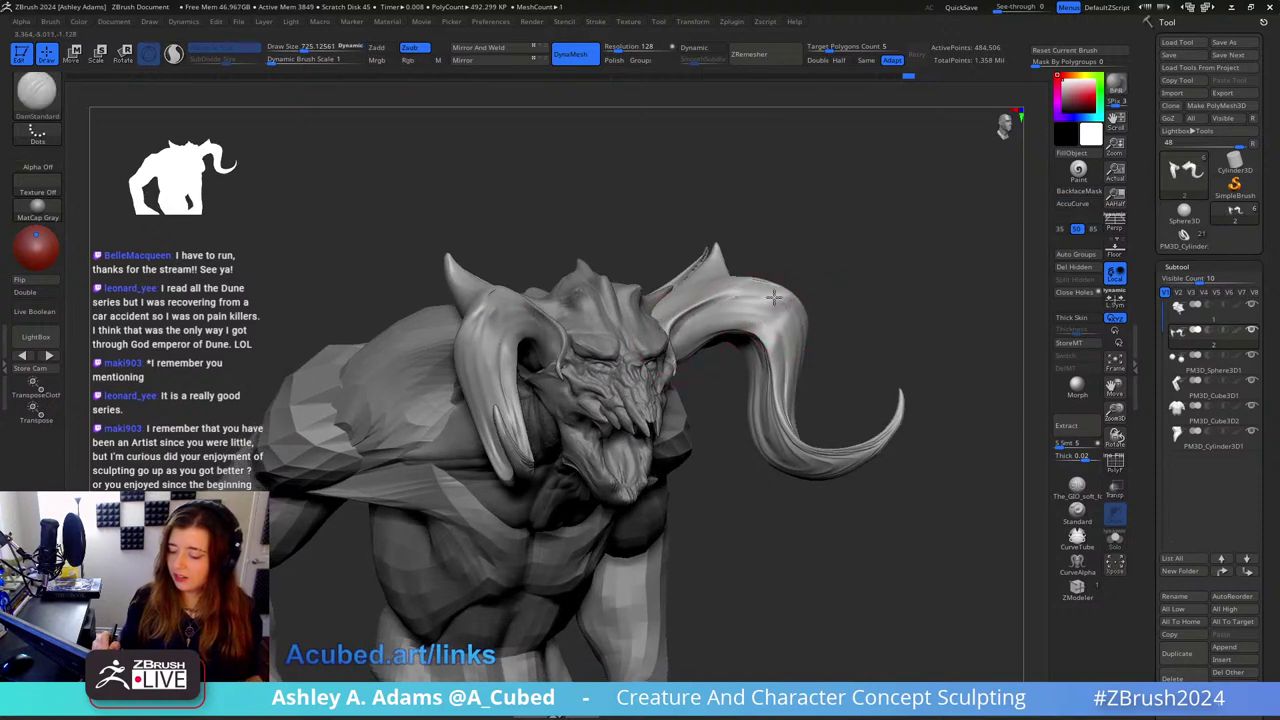
pyautogui.press('b')
pyautogui.press('s')
pyautogui.press('h')
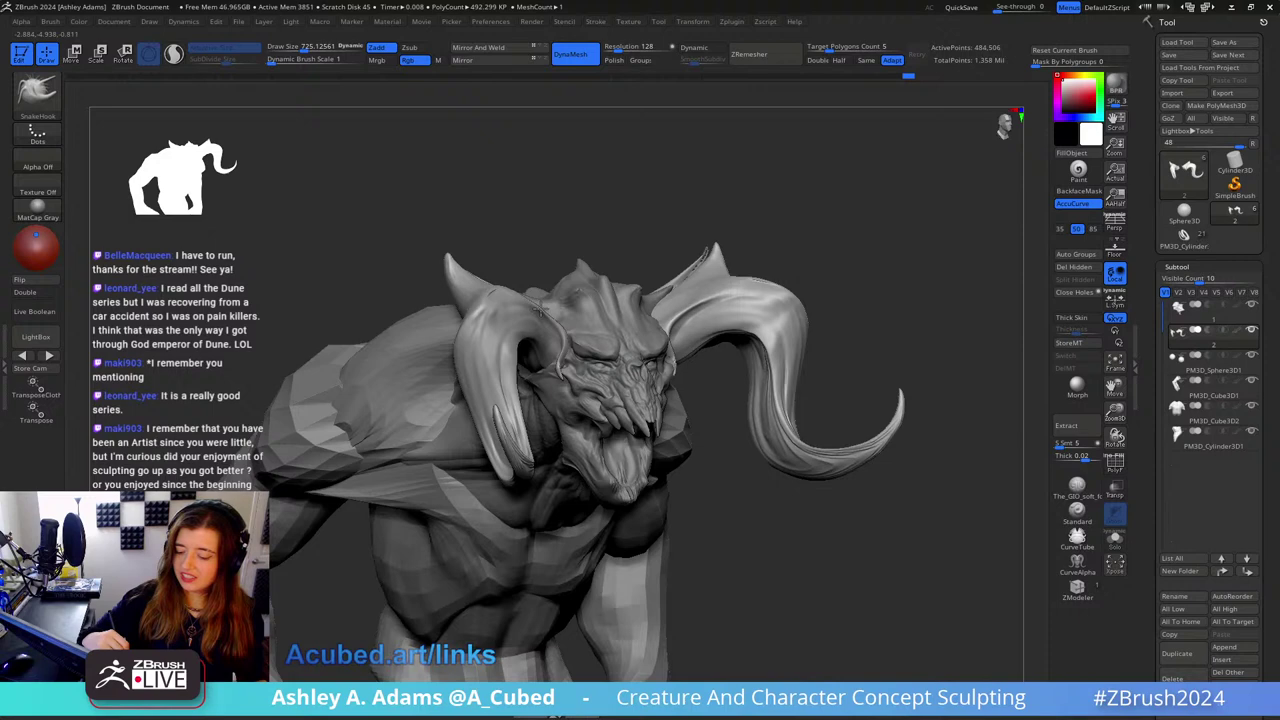
pyautogui.moveTo(540, 310); pyautogui.dragTo(549, 324)
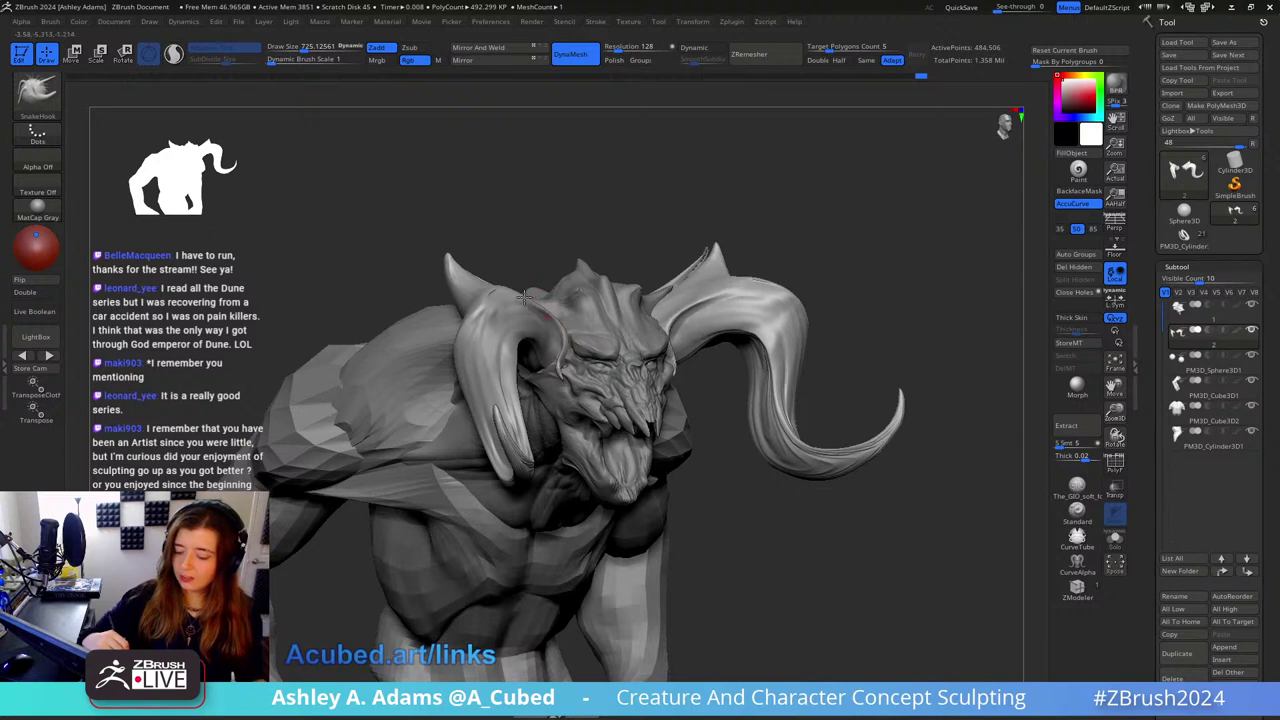
pyautogui.keyDown('shift'); pyautogui.moveTo(503, 284); pyautogui.dragTo(500, 288); pyautogui.keyUp('shift')
# Step: Turn off AccuCurve and adjust the horns' overall curve with SnakeHook at draw sizes of about 1525 and 970
pyautogui.moveTo(508, 366); pyautogui.dragTo(490, 372, button='right')
pyautogui.press('space')
pyautogui.moveTo(496, 402); pyautogui.dragTo(511, 388)
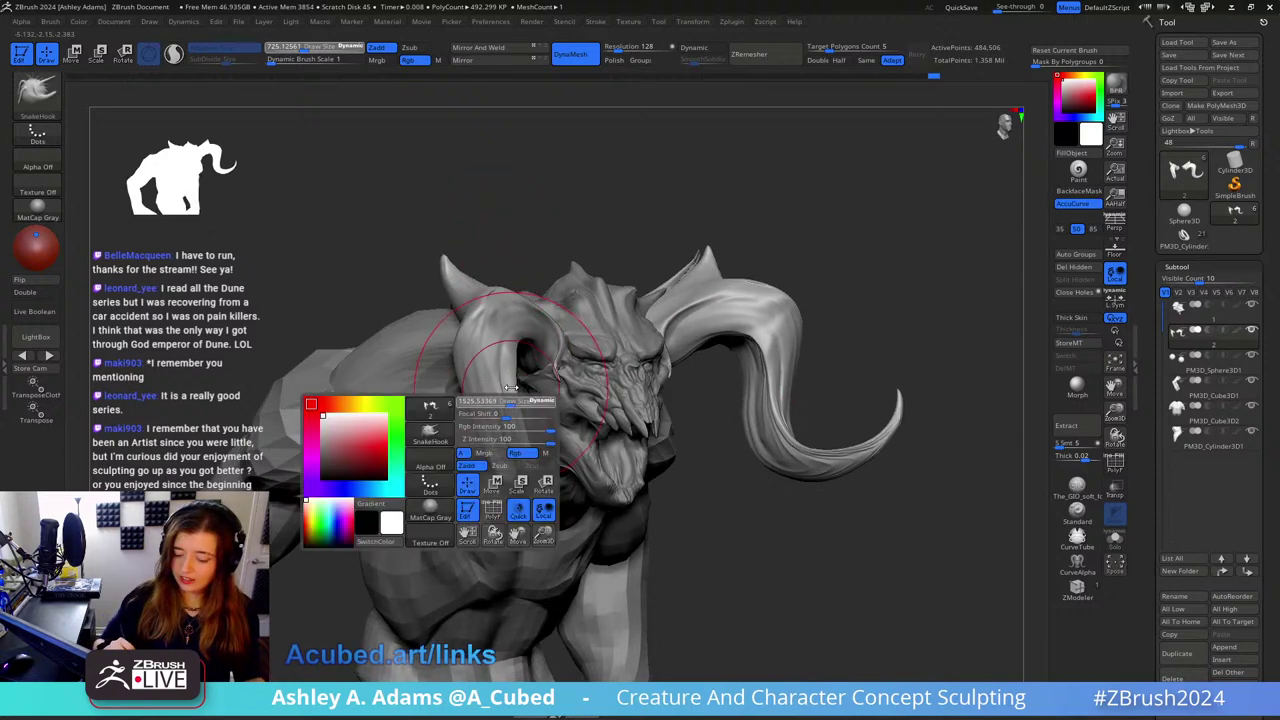
pyautogui.click(1073, 203)
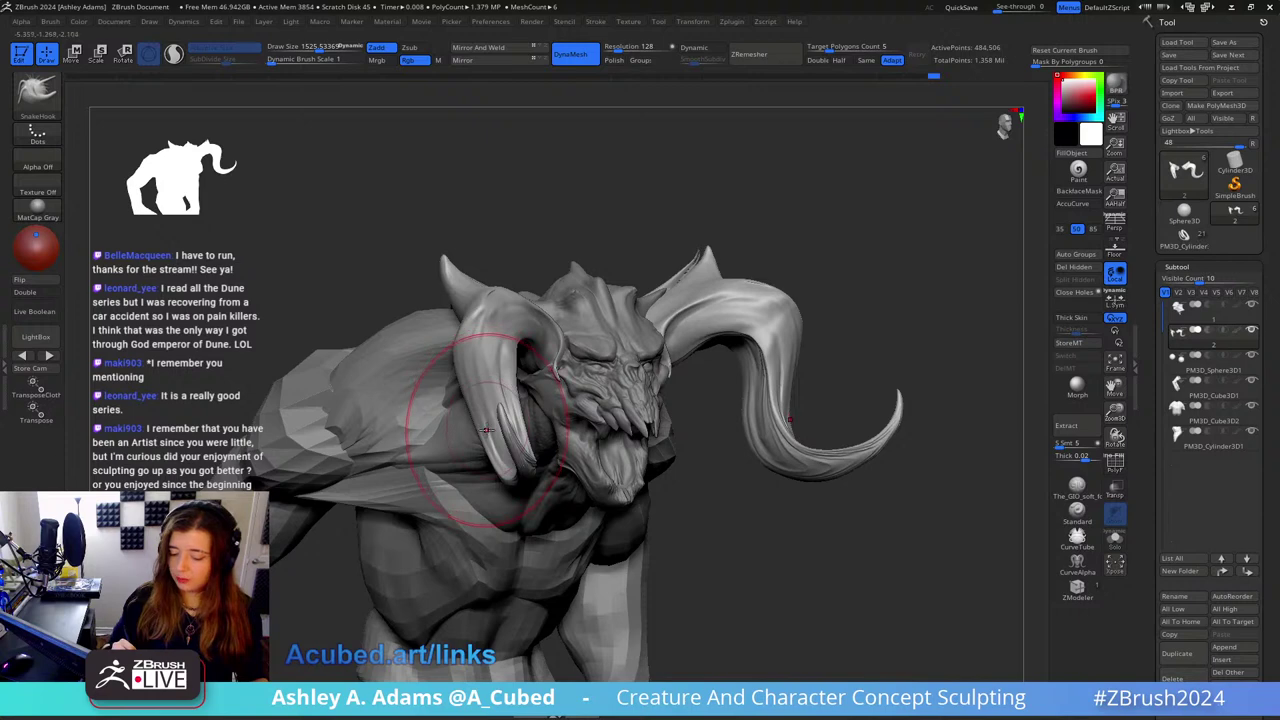
pyautogui.moveTo(486, 430); pyautogui.dragTo(487, 377)
pyautogui.moveTo(634, 389)
pyautogui.keyDown('ctrl'); pyautogui.mouseDown(button='right')
pyautogui.moveTo(777, 288)
pyautogui.moveTo(794, 343)
pyautogui.moveTo(786, 324)
pyautogui.moveTo(800, 310)
pyautogui.mouseUp(button='right'); pyautogui.keyUp('ctrl')
pyautogui.moveTo(753, 314); pyautogui.dragTo(759, 309)
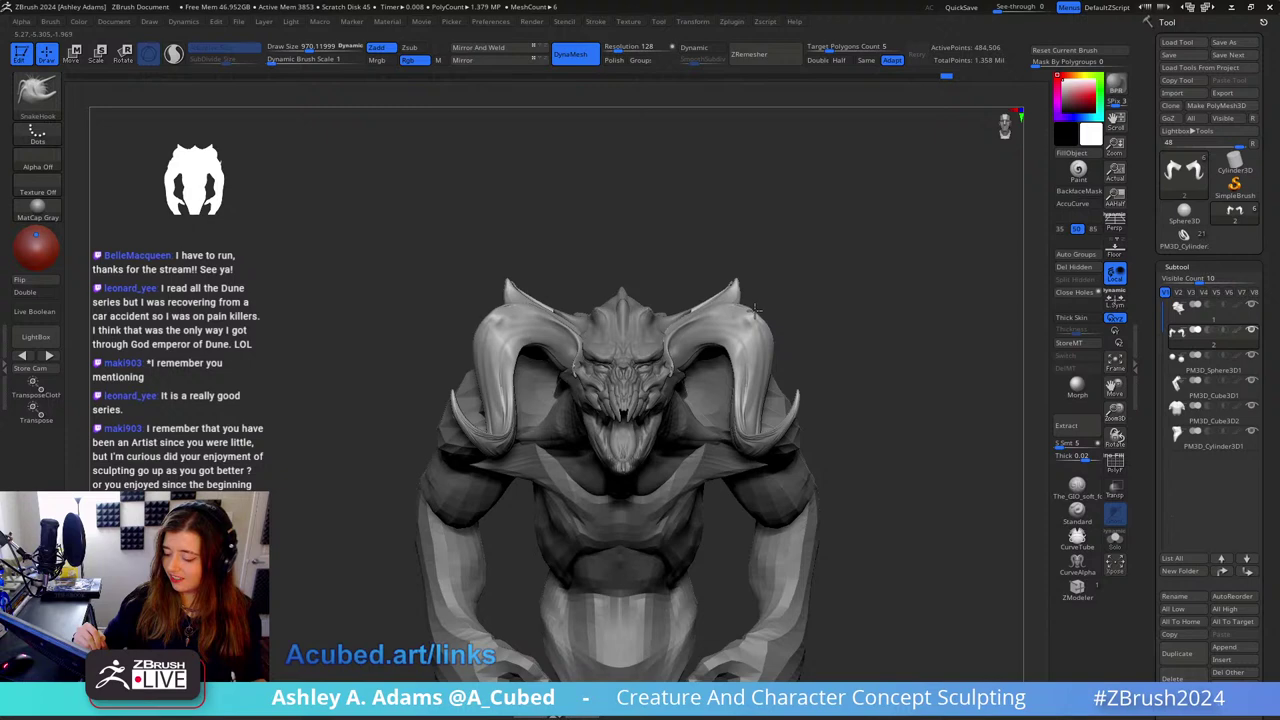
# Step: Refine the horns with SnakeHook at a draw size of about 616 and define their outer ridge with DamStandard at about 1326
pyautogui.moveTo(759, 331)
pyautogui.mouseDown(button='right')
pyautogui.moveTo(771, 334)
pyautogui.moveTo(771, 309)
pyautogui.moveTo(797, 323)
pyautogui.mouseUp(button='right')
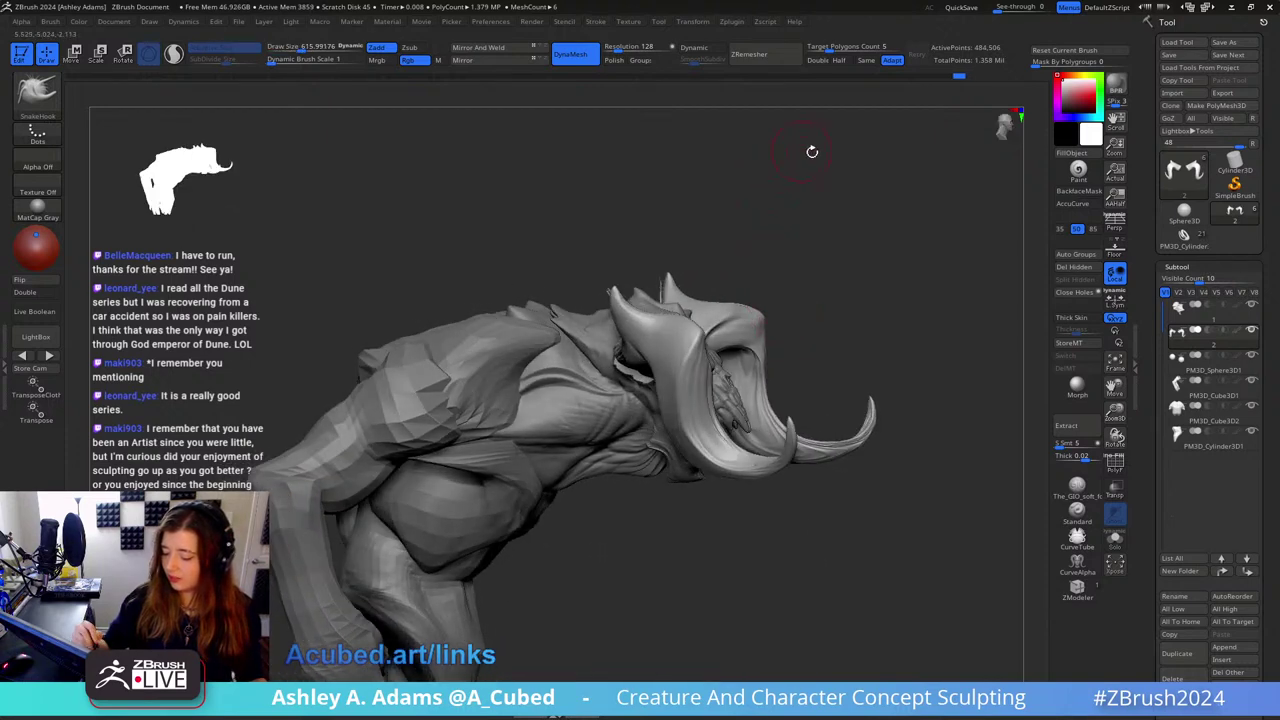
pyautogui.moveTo(879, 292)
pyautogui.mouseDown(button='right')
pyautogui.moveTo(891, 323)
pyautogui.moveTo(780, 308)
pyautogui.moveTo(830, 320)
pyautogui.moveTo(809, 340)
pyautogui.mouseUp(button='right')
pyautogui.press('b')
pyautogui.press('d')
pyautogui.press('s')
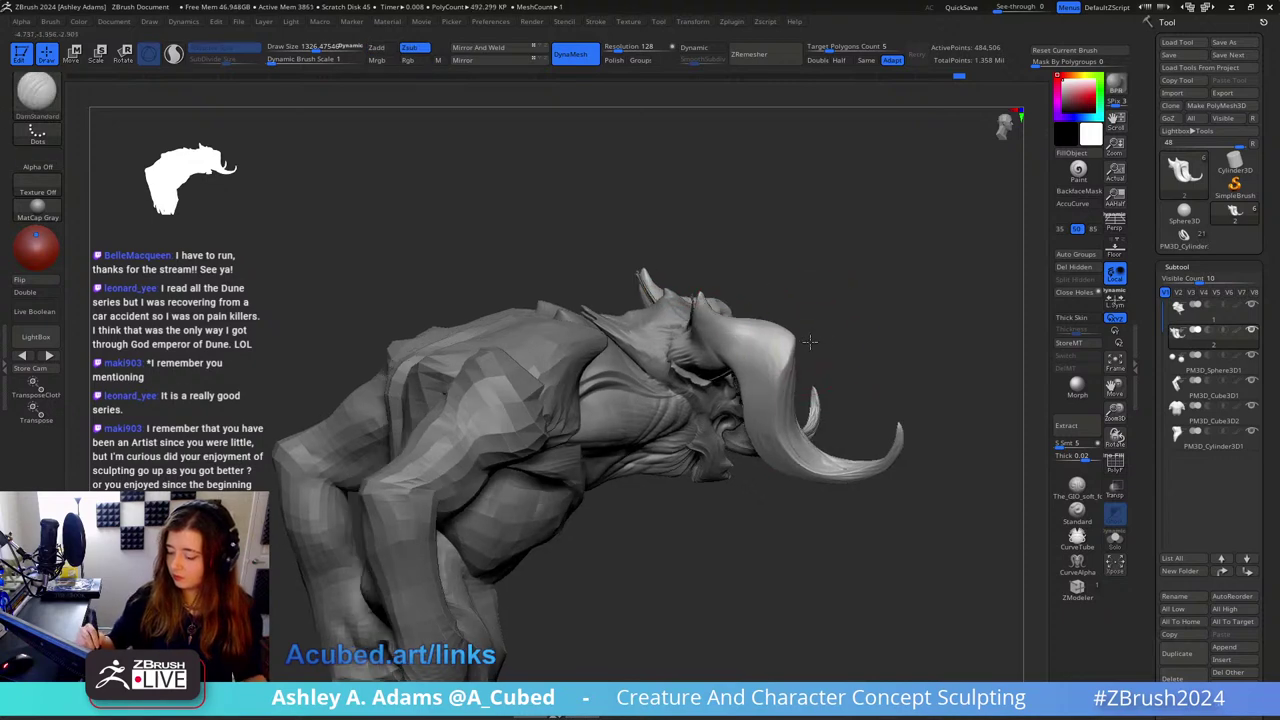
# Step: Select the head subtool and reshape the jaw corner and adjoining neck with SnakeHook at draw sizes of about 1003, 783 and 590
pyautogui.moveTo(840, 434)
pyautogui.mouseDown(button='right')
pyautogui.moveTo(863, 303)
pyautogui.moveTo(809, 251)
pyautogui.moveTo(735, 231)
pyautogui.moveTo(636, 370)
pyautogui.moveTo(650, 376)
pyautogui.mouseUp(button='right')
pyautogui.keyDown('alt'); pyautogui.click(628, 408); pyautogui.keyUp('alt')
pyautogui.press('b')
pyautogui.press('s')
pyautogui.press('h')
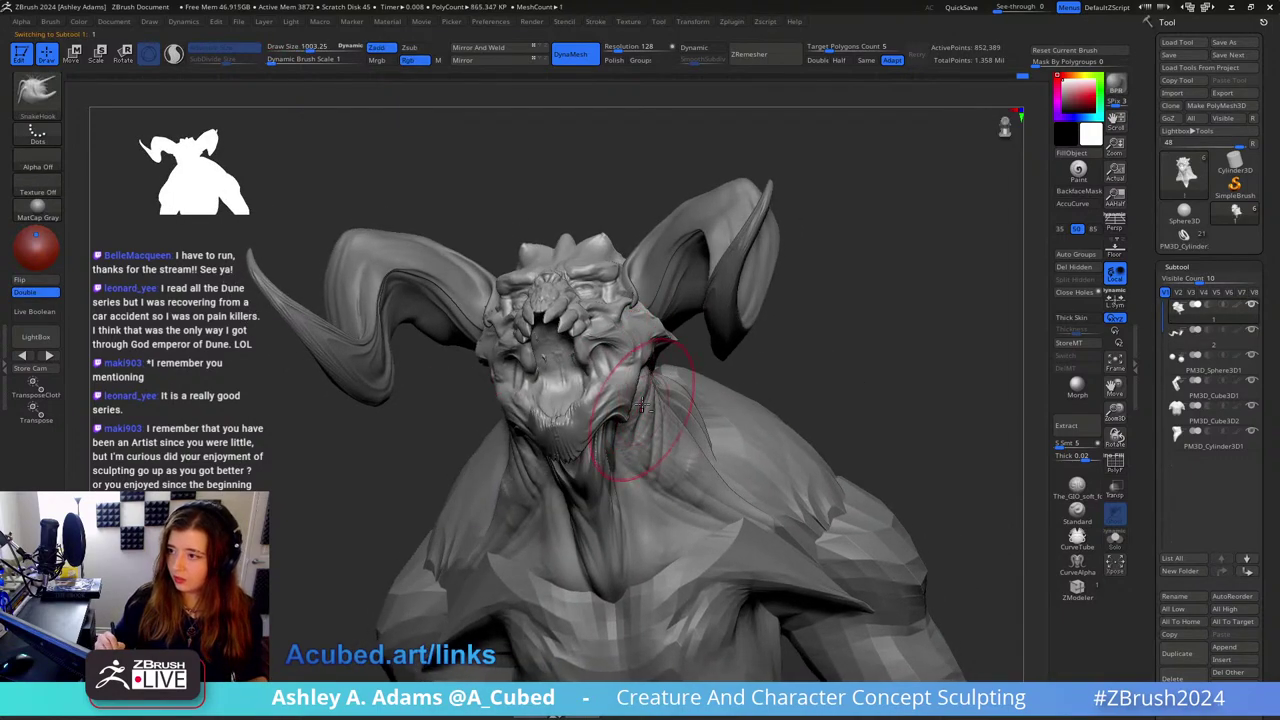
pyautogui.moveTo(635, 385)
pyautogui.mouseDown(button='right')
pyautogui.moveTo(651, 421)
pyautogui.moveTo(643, 334)
pyautogui.mouseUp(button='right')
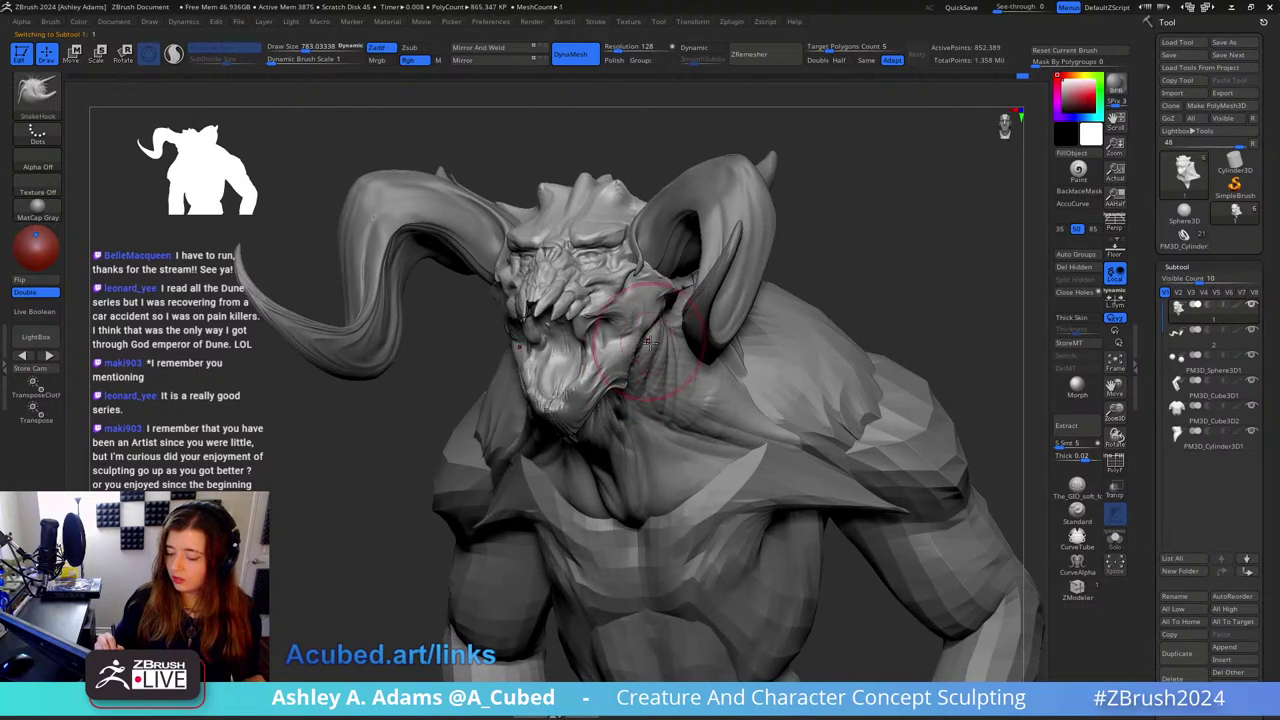
pyautogui.moveTo(636, 338); pyautogui.dragTo(660, 318, button='right')
pyautogui.press('space')
pyautogui.moveTo(657, 306); pyautogui.dragTo(637, 306)
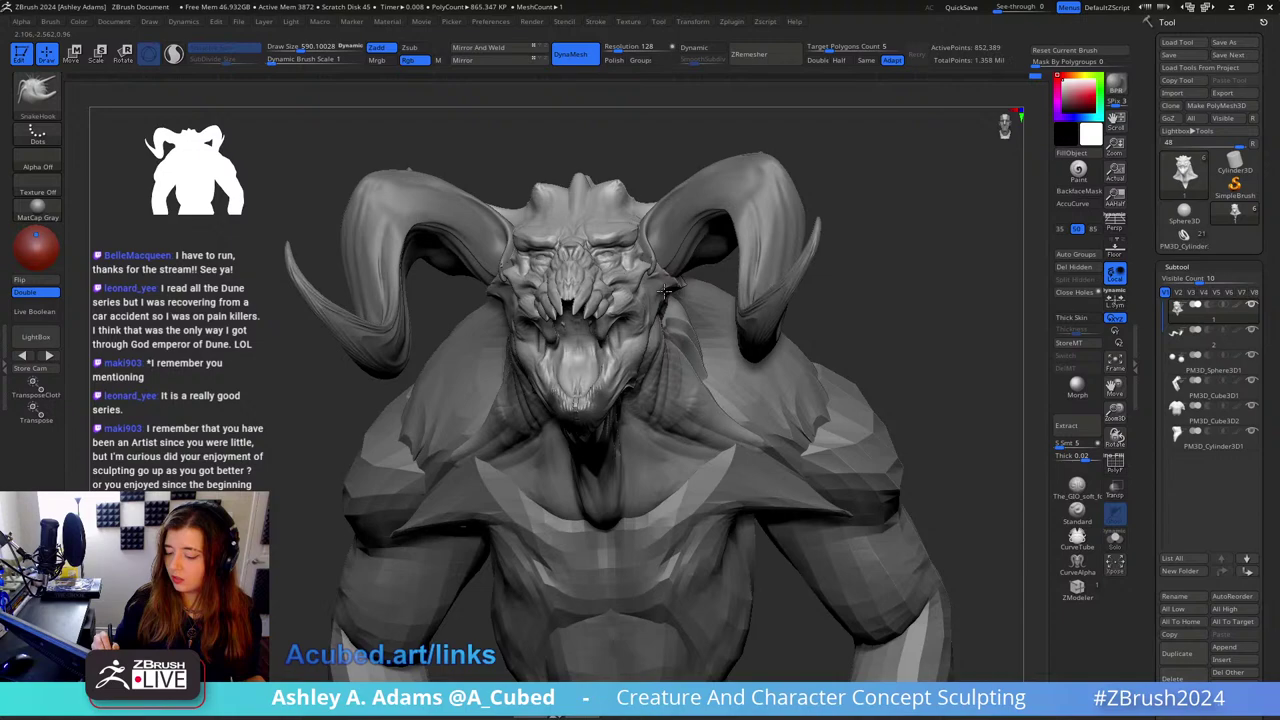
# Step: Select the horns subtool and adjust how the horn bases meet the temples with SnakeHook at a draw size of about 843
pyautogui.moveTo(664, 291)
pyautogui.mouseDown(button='right')
pyautogui.moveTo(674, 286)
pyautogui.moveTo(640, 300)
pyautogui.moveTo(636, 325)
pyautogui.mouseUp(button='right')
pyautogui.keyDown('alt'); pyautogui.click(692, 222); pyautogui.keyUp('alt')
pyautogui.press('space')
pyautogui.moveTo(676, 272); pyautogui.dragTo(687, 271)
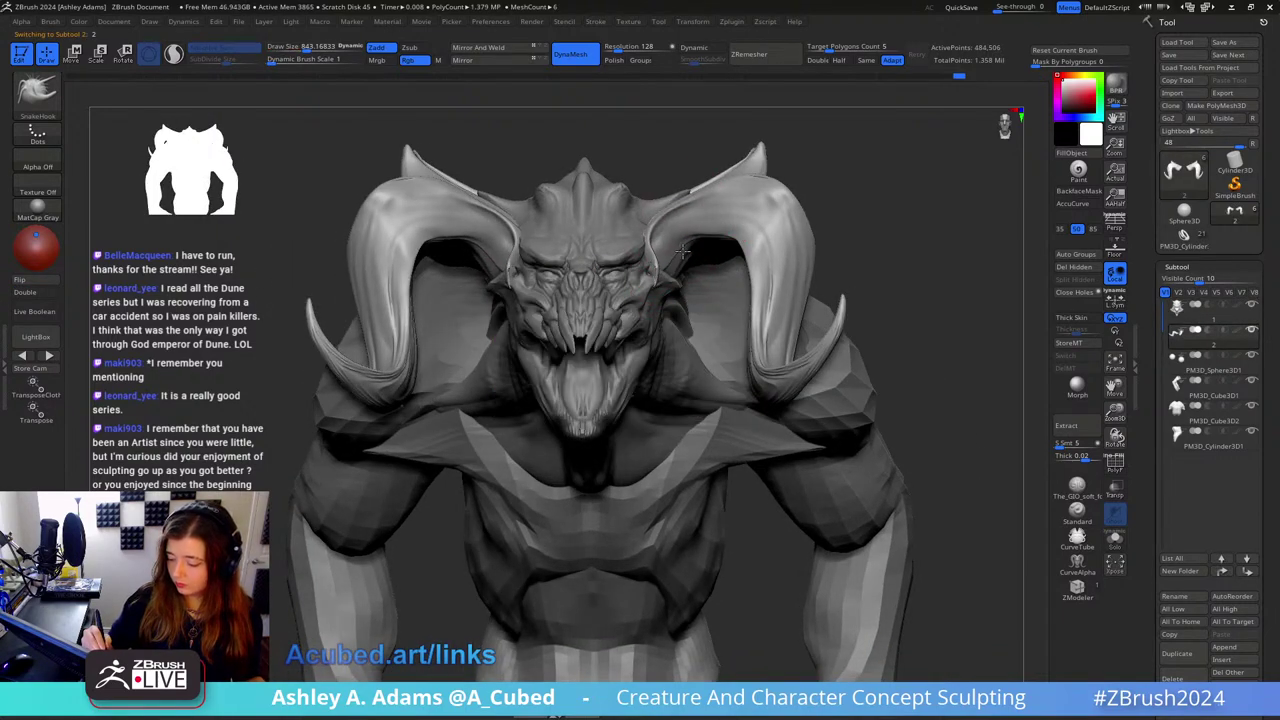
pyautogui.moveTo(688, 254); pyautogui.dragTo(697, 232, button='right')
pyautogui.moveTo(685, 268); pyautogui.dragTo(686, 291, button='right')
pyautogui.press('space')
pyautogui.moveTo(700, 291); pyautogui.dragTo(686, 291)
# Step: Reshape the upper part of the horns beside the brow with SnakeHook at a draw size of about 1251
pyautogui.moveTo(686, 291)
pyautogui.mouseDown(button='right')
pyautogui.moveTo(614, 258)
pyautogui.moveTo(586, 271)
pyautogui.mouseUp(button='right')
pyautogui.press('space')
pyautogui.moveTo(600, 271); pyautogui.dragTo(634, 272)
pyautogui.moveTo(634, 272)
pyautogui.keyDown('ctrl'); pyautogui.mouseDown(button='right')
pyautogui.moveTo(616, 280)
pyautogui.moveTo(600, 262)
pyautogui.mouseUp(button='right'); pyautogui.keyUp('ctrl')
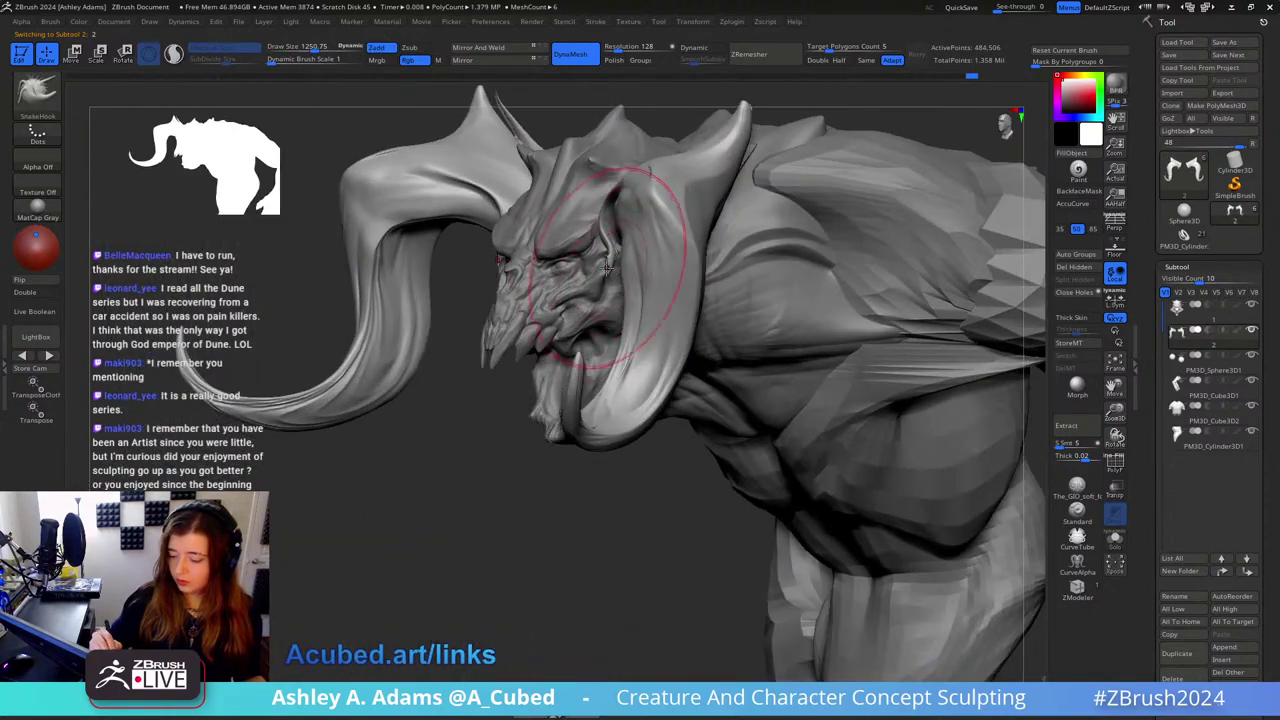
pyautogui.moveTo(600, 262); pyautogui.dragTo(610, 236)
pyautogui.moveTo(610, 240); pyautogui.dragTo(609, 275, button='right')
pyautogui.keyDown('alt'); pyautogui.moveTo(512, 192); pyautogui.dragTo(554, 298, button='right'); pyautogui.keyUp('alt')
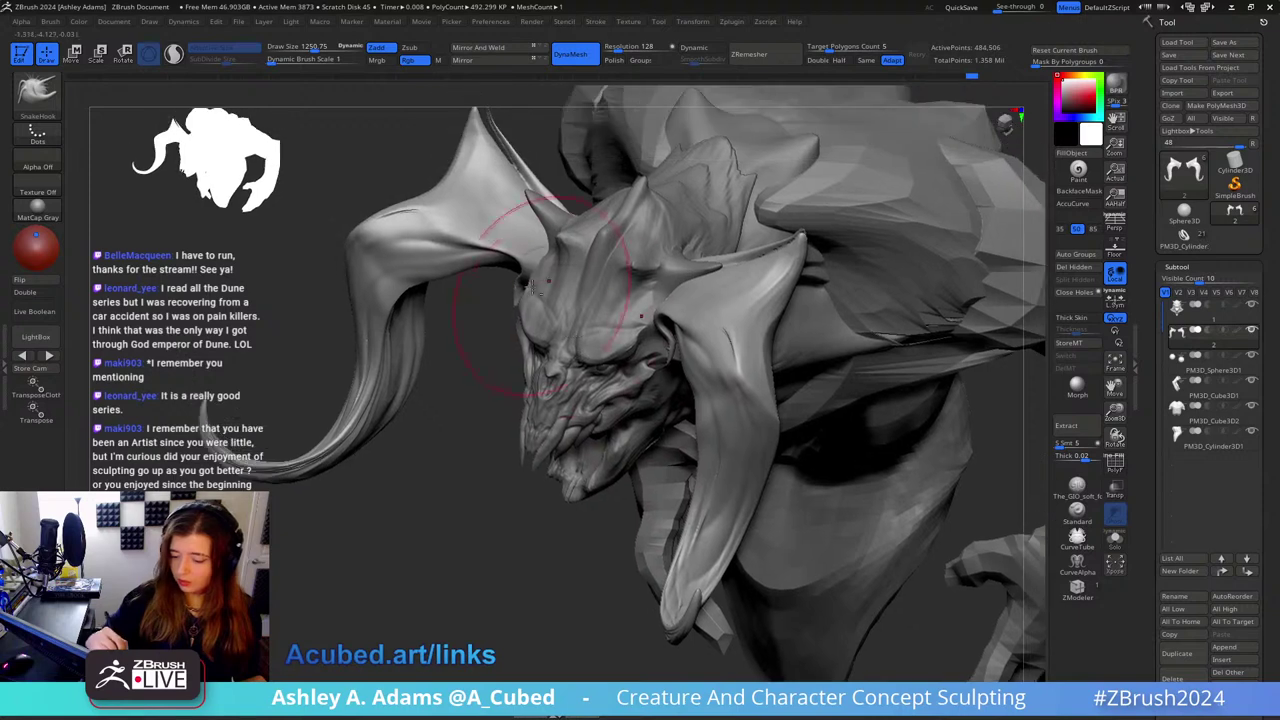
# Step: Pull the underside of the horns between the head and the bend into shape with SnakeHook at a draw size of about 970
pyautogui.press('space')
pyautogui.moveTo(478, 258); pyautogui.dragTo(454, 258)
pyautogui.moveTo(440, 276); pyautogui.dragTo(444, 250)
pyautogui.press('space')
pyautogui.moveTo(490, 262); pyautogui.dragTo(510, 263)
pyautogui.moveTo(538, 276); pyautogui.dragTo(560, 272, button='right')
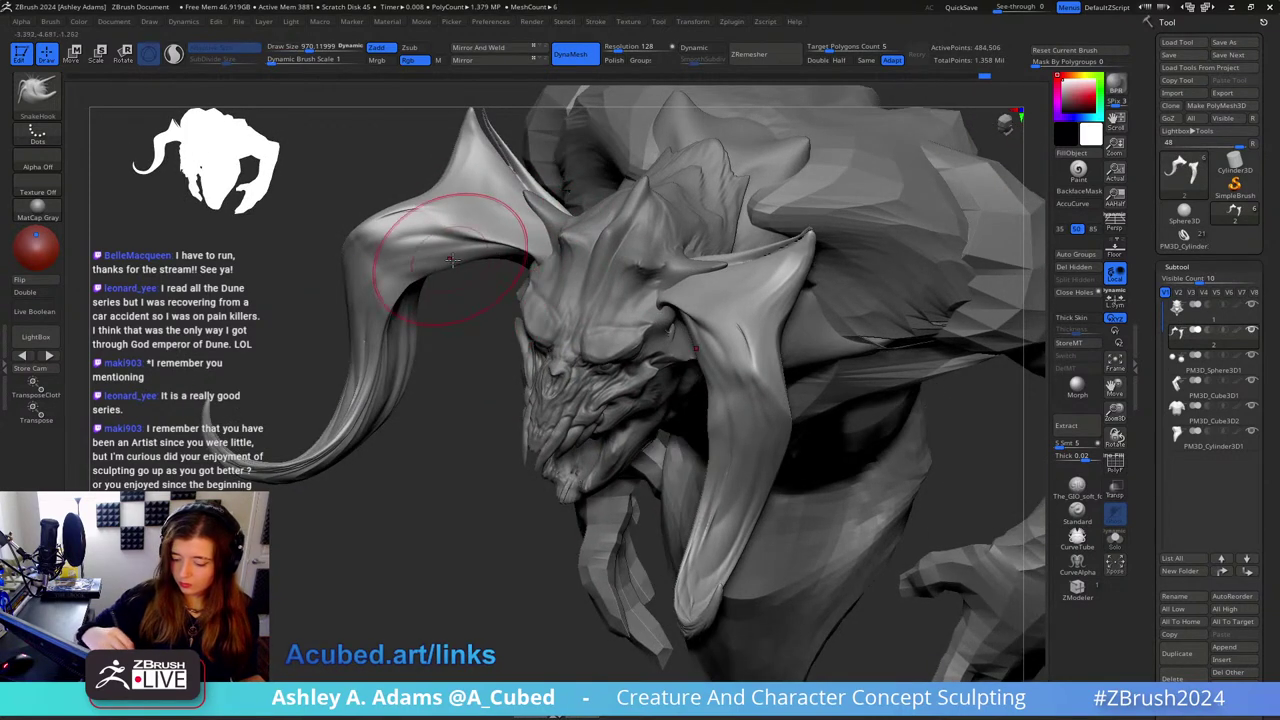
pyautogui.moveTo(457, 240); pyautogui.dragTo(448, 232)
pyautogui.moveTo(680, 337)
pyautogui.mouseDown(button='right')
pyautogui.moveTo(736, 330)
pyautogui.moveTo(673, 332)
pyautogui.moveTo(729, 286)
pyautogui.mouseUp(button='right')
# Step: Select the head subtool and adjust the temples under the horn bases with SnakeHook at draw sizes of about 642 and 492
pyautogui.moveTo(551, 325)
pyautogui.mouseDown(button='right')
pyautogui.moveTo(526, 337)
pyautogui.moveTo(518, 300)
pyautogui.mouseUp(button='right')
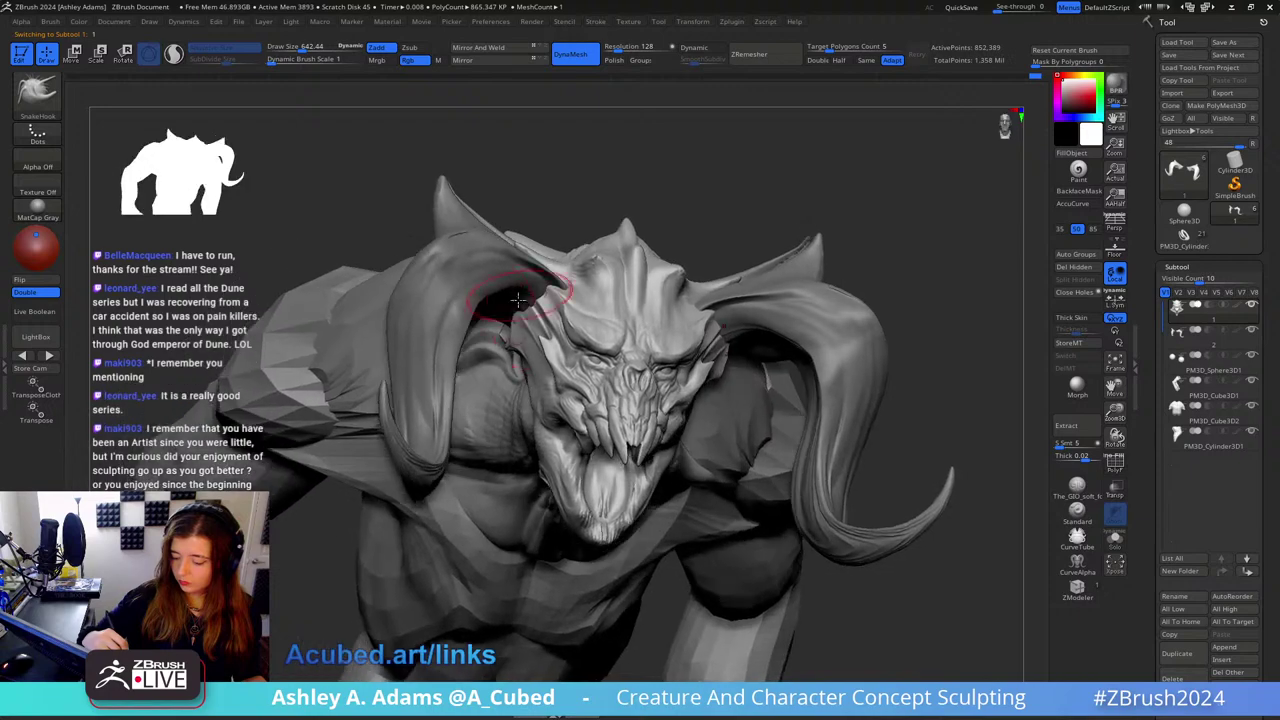
pyautogui.moveTo(510, 343); pyautogui.dragTo(510, 346, button='right')
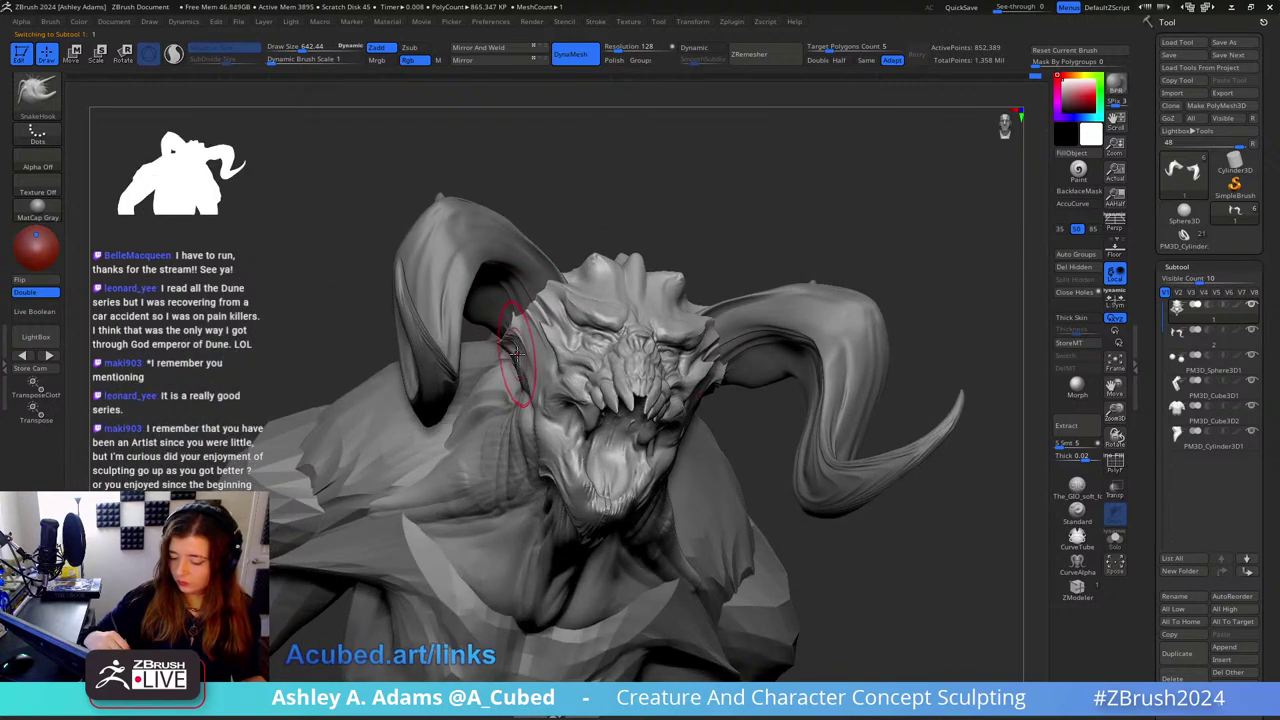
pyautogui.moveTo(524, 267); pyautogui.dragTo(546, 281, button='right')
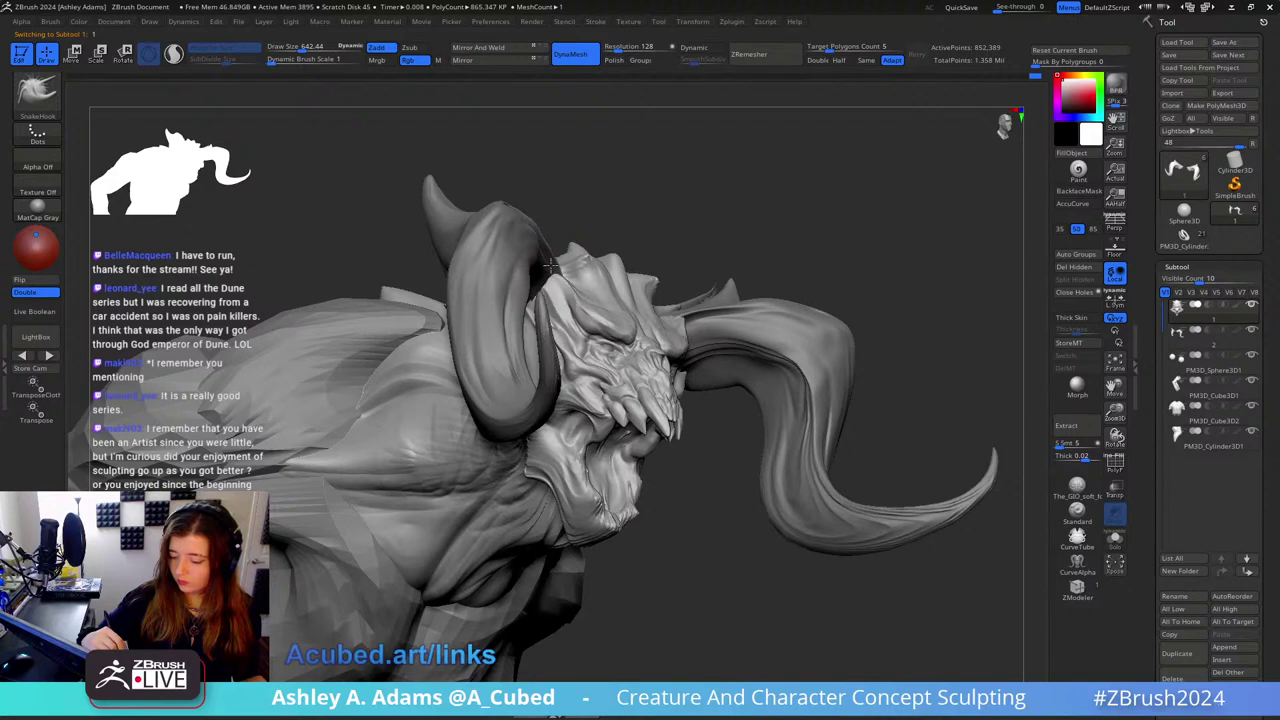
pyautogui.press('space')
pyautogui.moveTo(574, 289); pyautogui.dragTo(554, 286)
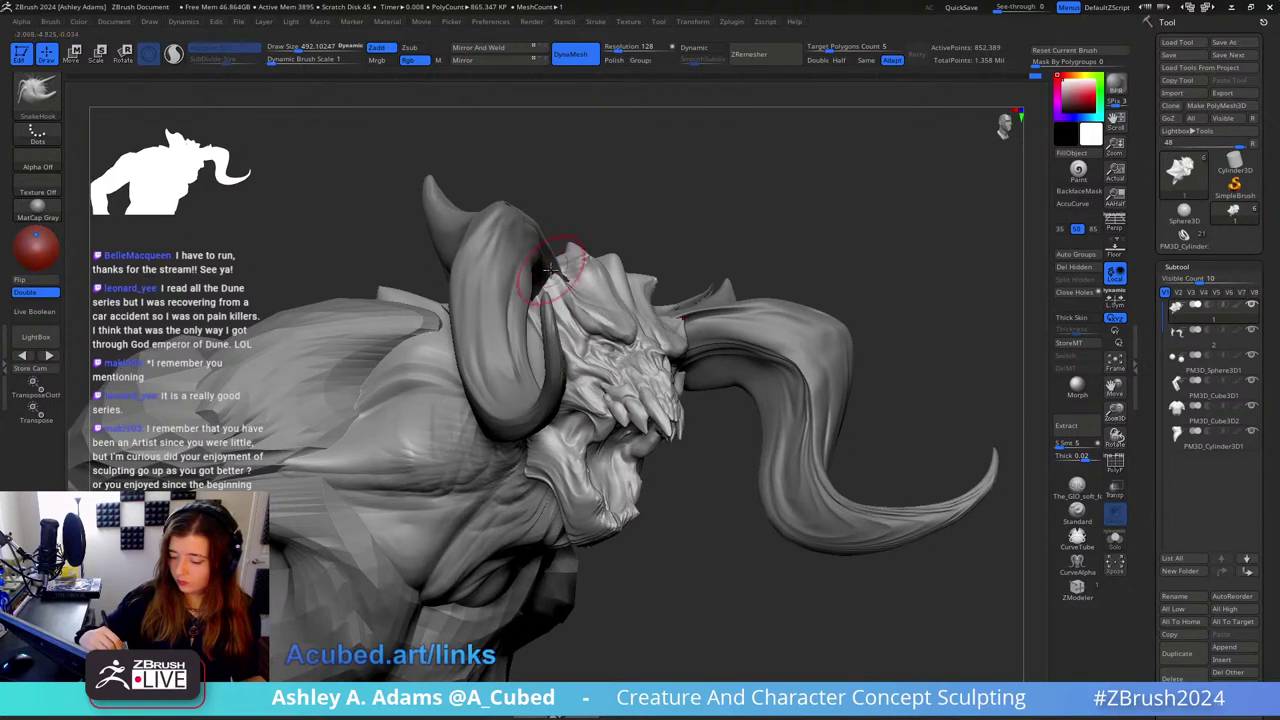
pyautogui.moveTo(565, 285)
pyautogui.mouseDown(button='right')
pyautogui.moveTo(548, 262)
pyautogui.moveTo(661, 284)
pyautogui.moveTo(652, 296)
pyautogui.mouseUp(button='right')
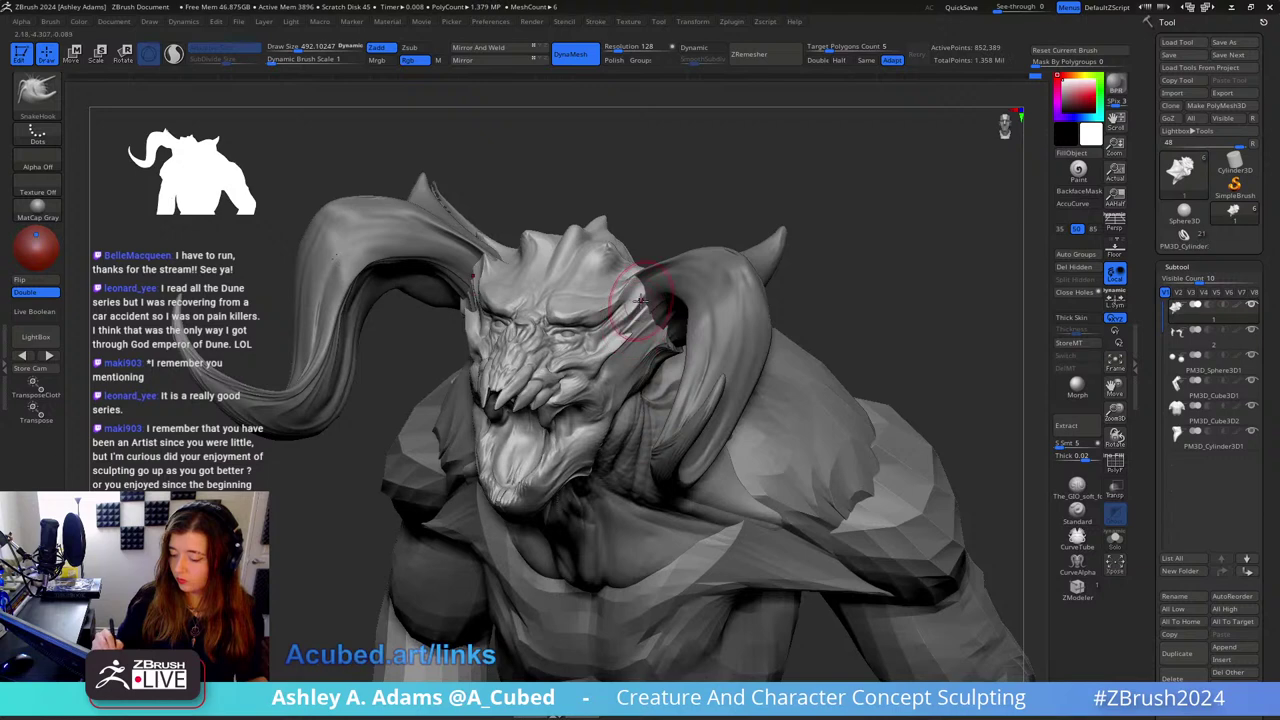
# Step: Smooth the side of the head behind the eye and fill it out with ClayBuildup and Inflat at a draw size of about 492
pyautogui.press('shift')
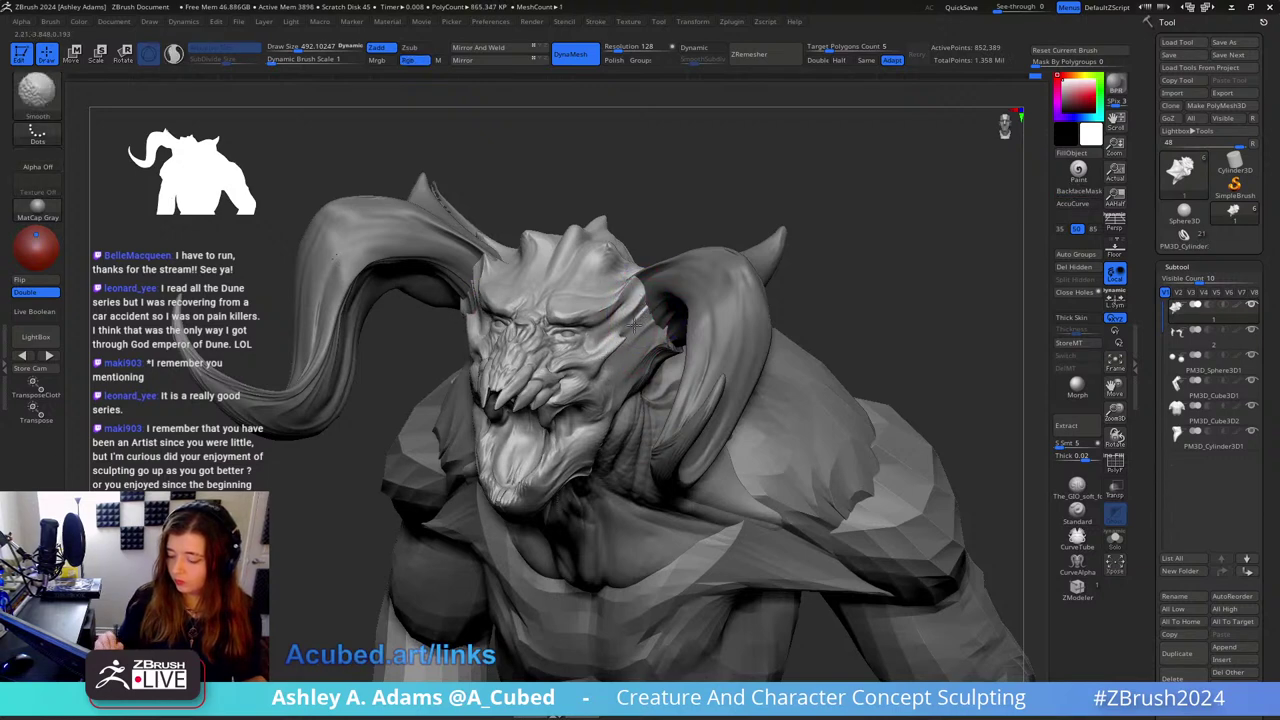
pyautogui.moveTo(608, 356)
pyautogui.mouseDown(button='right')
pyautogui.moveTo(630, 316)
pyautogui.moveTo(628, 338)
pyautogui.mouseUp(button='right')
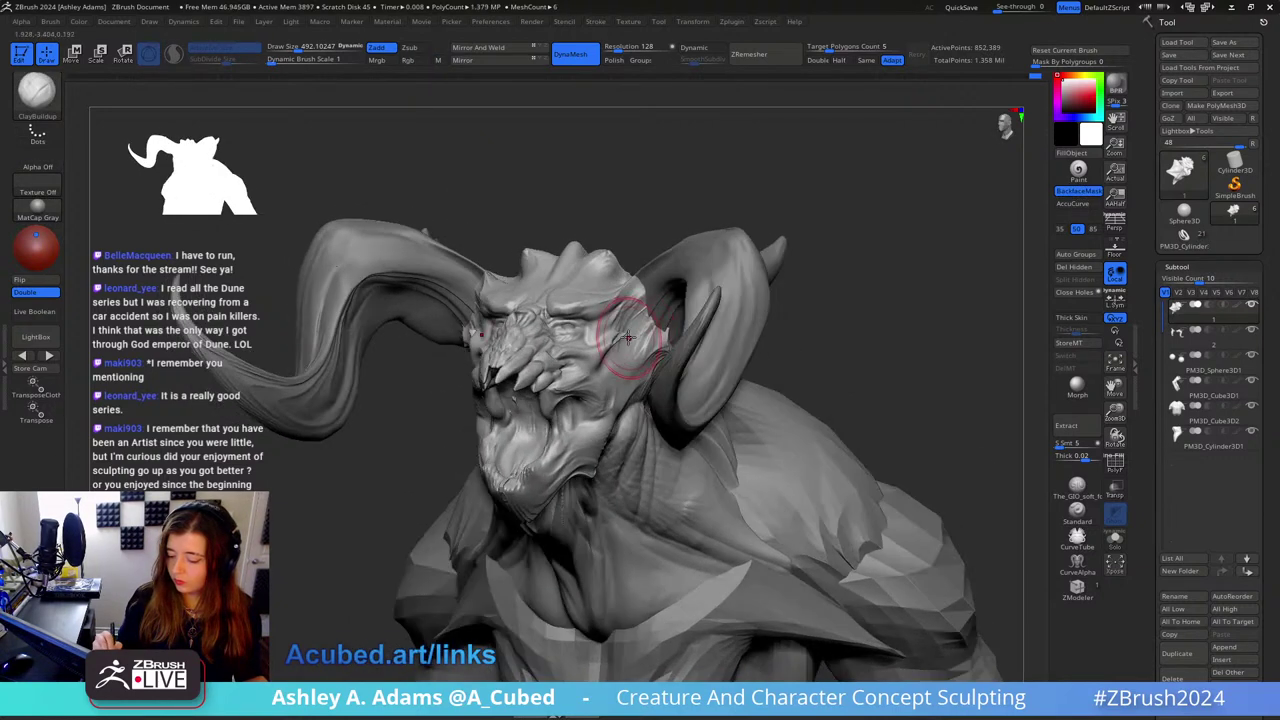
pyautogui.press('b')
pyautogui.press('i')
pyautogui.press('n')
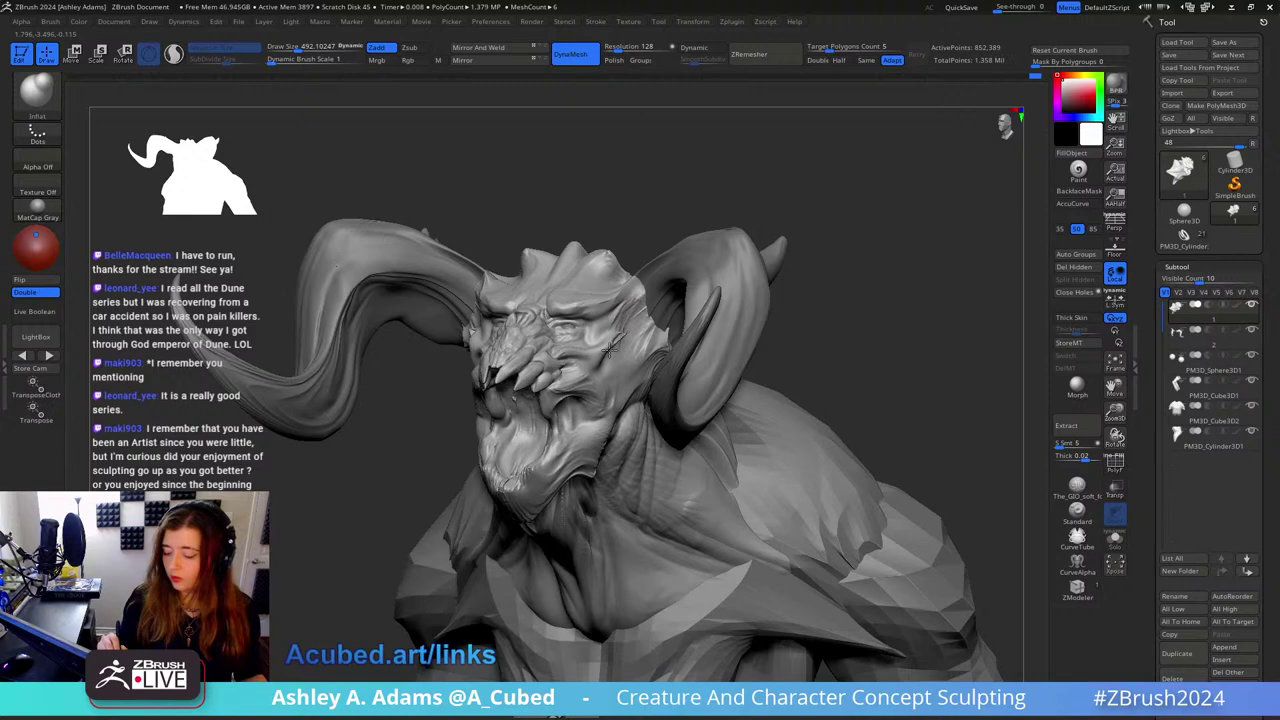
pyautogui.press('shift')
# Step: Build up the cheekbone with ClayBuildup at about 492 and pull the temple's edge with SnakeHook at about 382
pyautogui.press('b')
pyautogui.press('c')
pyautogui.press('b')
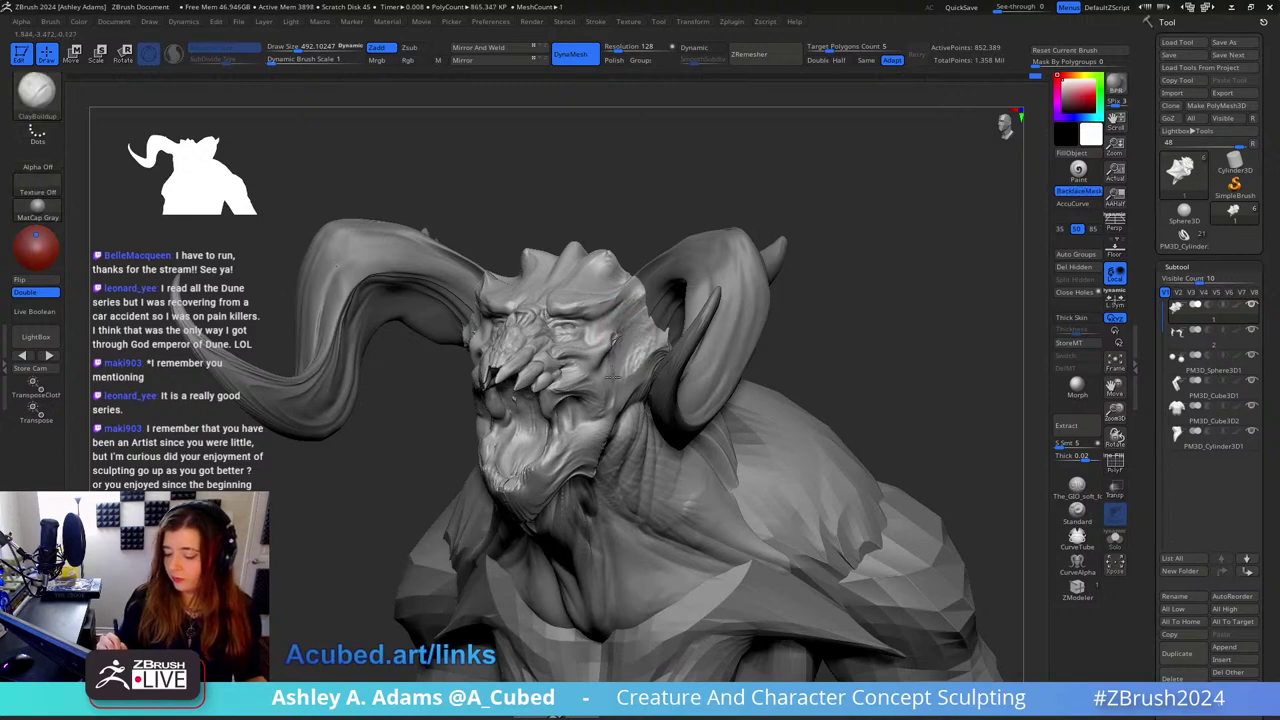
pyautogui.moveTo(625, 368)
pyautogui.mouseDown(button='right')
pyautogui.moveTo(530, 365)
pyautogui.moveTo(710, 365)
pyautogui.moveTo(614, 371)
pyautogui.moveTo(632, 276)
pyautogui.mouseUp(button='right')
pyautogui.press('b')
pyautogui.press('s')
pyautogui.press('h')
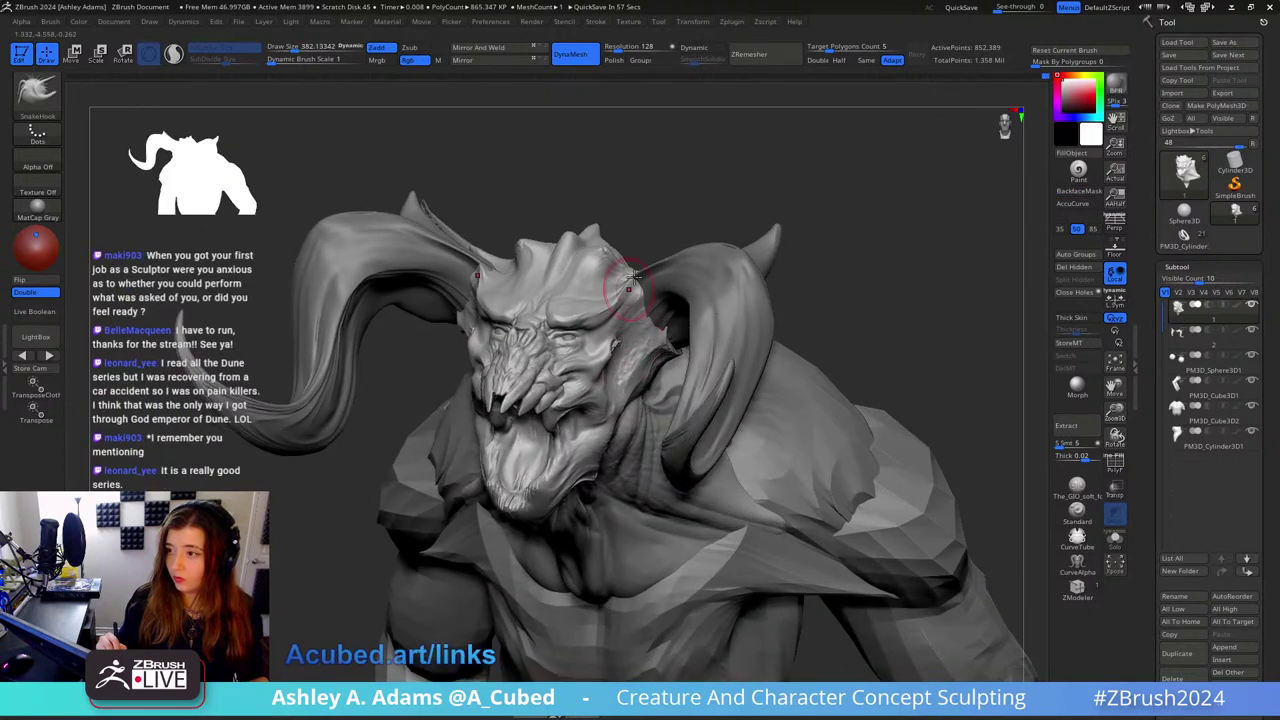
# Step: Refine the cheekbone beside the eye with ClayBuildup at about 382, then ClayBuildup and Inflat at about 235, smoothing the surface
pyautogui.press('b')
pyautogui.press('c')
pyautogui.press('b')
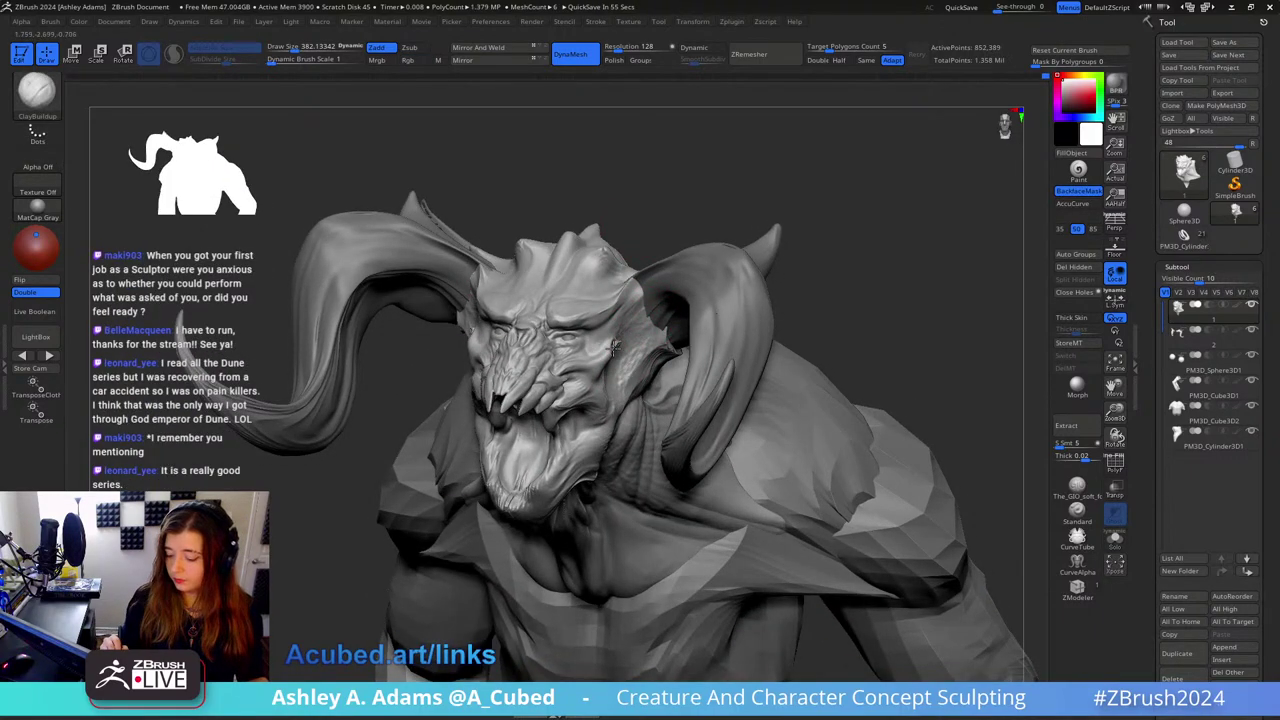
pyautogui.moveTo(610, 355)
pyautogui.mouseDown(button='right')
pyautogui.moveTo(680, 342)
pyautogui.moveTo(652, 331)
pyautogui.mouseUp(button='right')
pyautogui.press('space')
pyautogui.moveTo(660, 374); pyautogui.dragTo(631, 374)
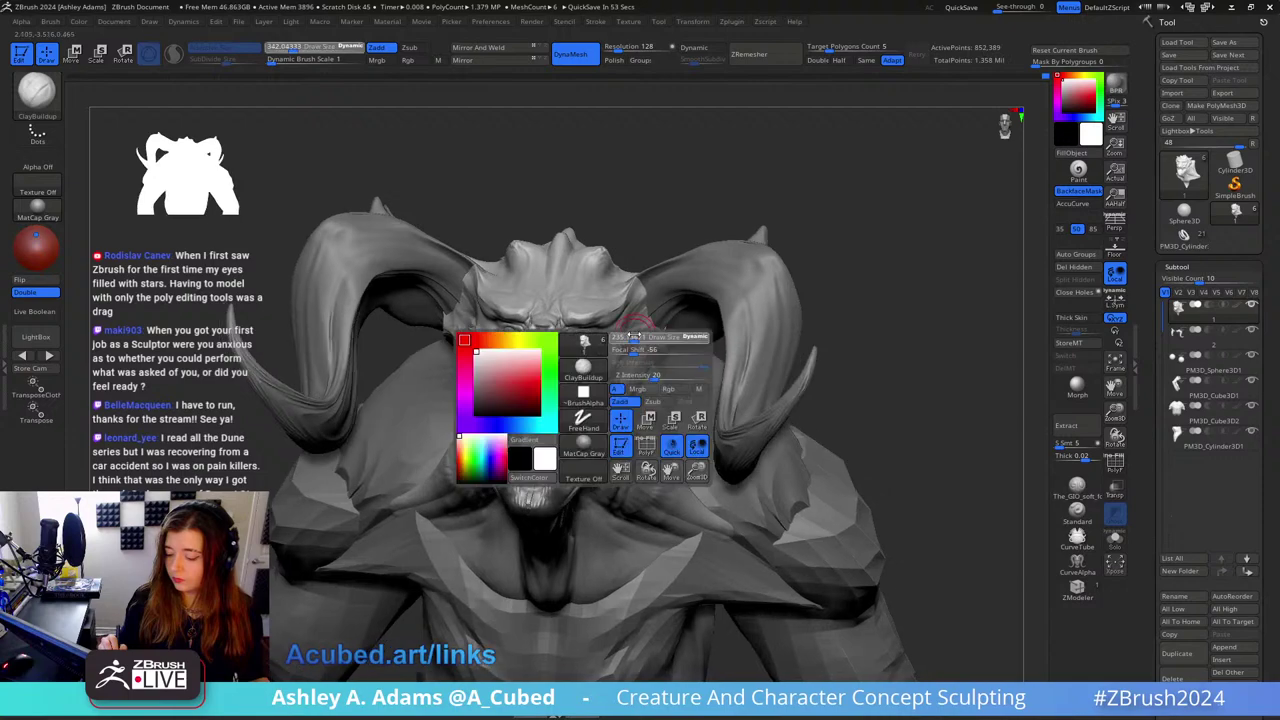
pyautogui.moveTo(668, 350); pyautogui.dragTo(623, 343, button='right')
pyautogui.moveTo(623, 343)
pyautogui.keyDown('shift'); pyautogui.mouseDown()
pyautogui.moveTo(609, 357)
pyautogui.moveTo(628, 336)
pyautogui.mouseUp(); pyautogui.keyUp('shift')
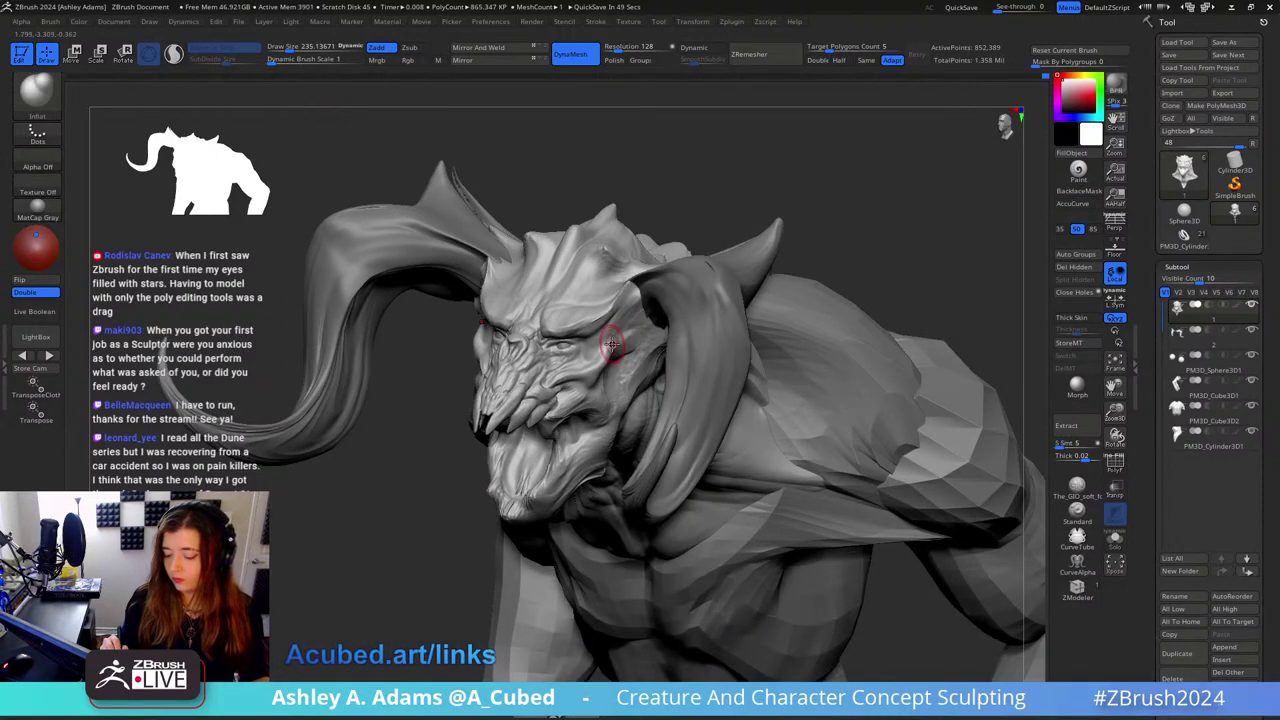
# Step: Undo the last stroke and rework the temple above the cheekbone with ClayBuildup and SnakeHook, using ClayBuildup draw sizes of about 286 and 204
pyautogui.moveTo(627, 336)
pyautogui.mouseDown(button='right')
pyautogui.moveTo(587, 337)
pyautogui.moveTo(609, 337)
pyautogui.moveTo(632, 238)
pyautogui.mouseUp(button='right')
pyautogui.hotkey('ctrl', 'z')
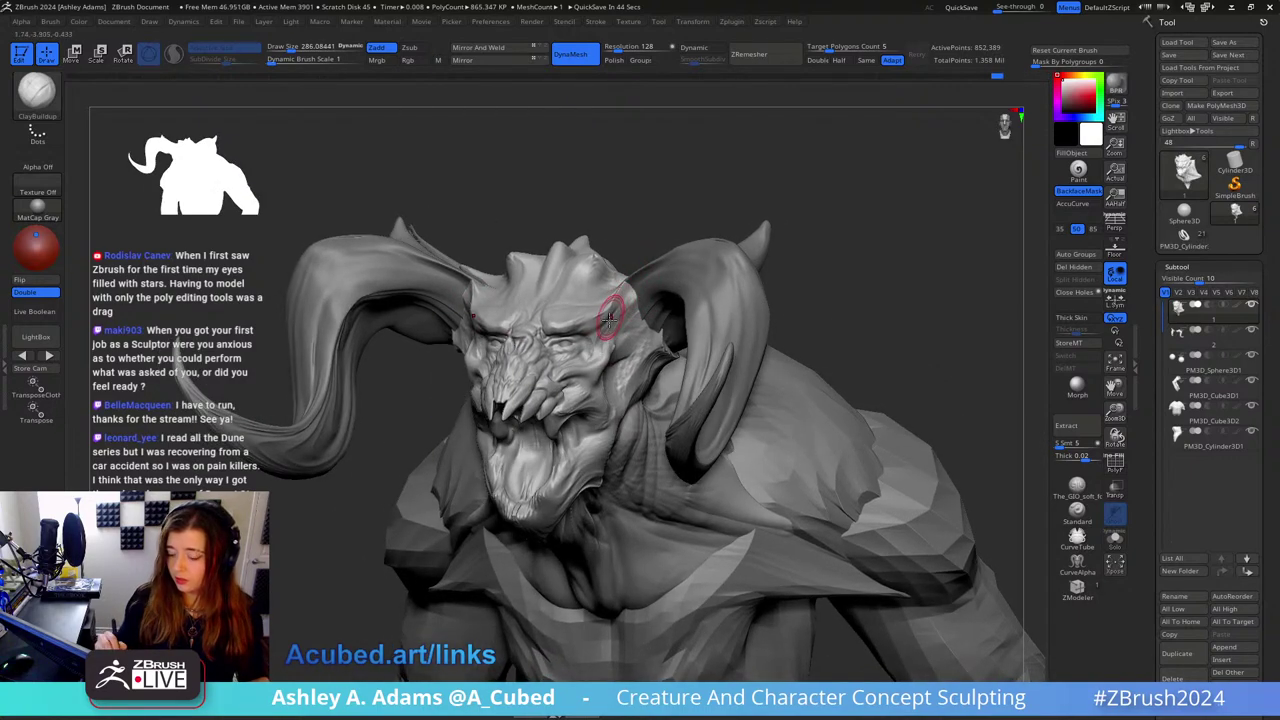
pyautogui.press('b')
pyautogui.press('s')
pyautogui.press('h')
pyautogui.moveTo(609, 319)
pyautogui.mouseDown(button='right')
pyautogui.moveTo(598, 329)
pyautogui.moveTo(614, 306)
pyautogui.mouseUp(button='right')
pyautogui.press('b')
pyautogui.press('c')
pyautogui.press('b')
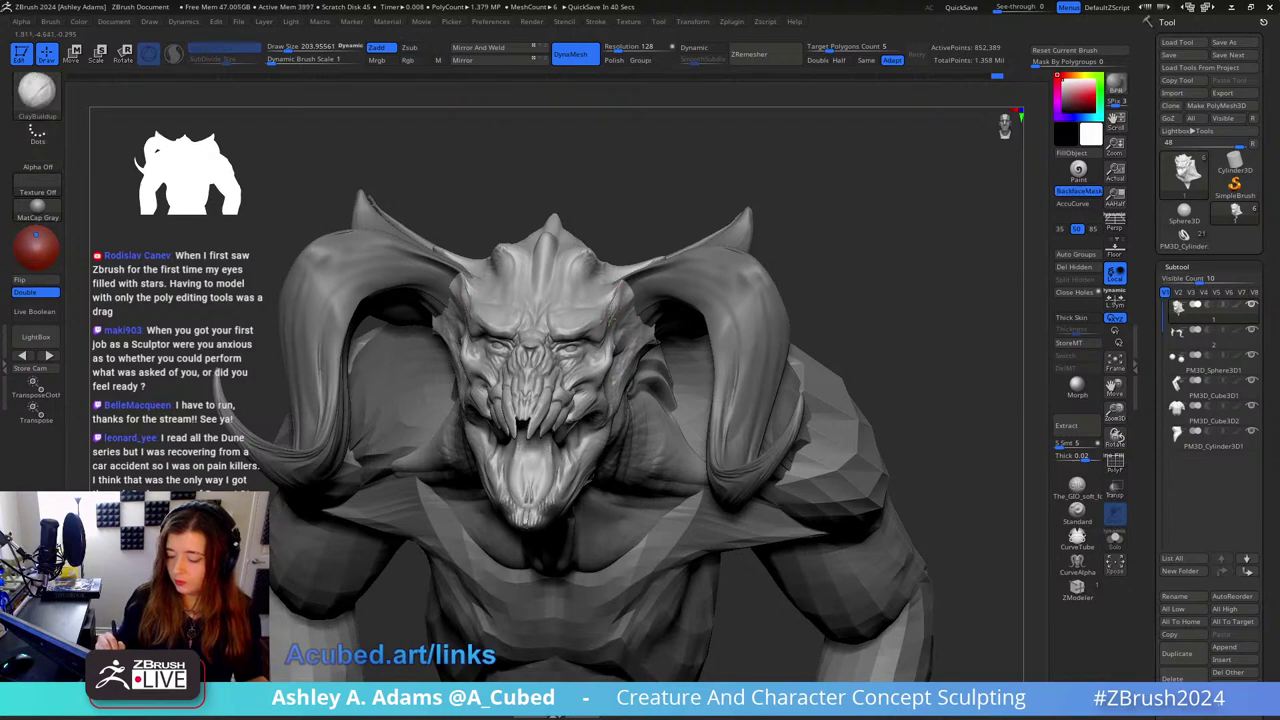
# Step: Adjust the outline of the temples and cheekbones below the horn bases with SnakeHook at a draw size of about 424
pyautogui.moveTo(462, 300); pyautogui.dragTo(486, 323, button='right')
pyautogui.press('b')
pyautogui.press('s')
pyautogui.press('h')
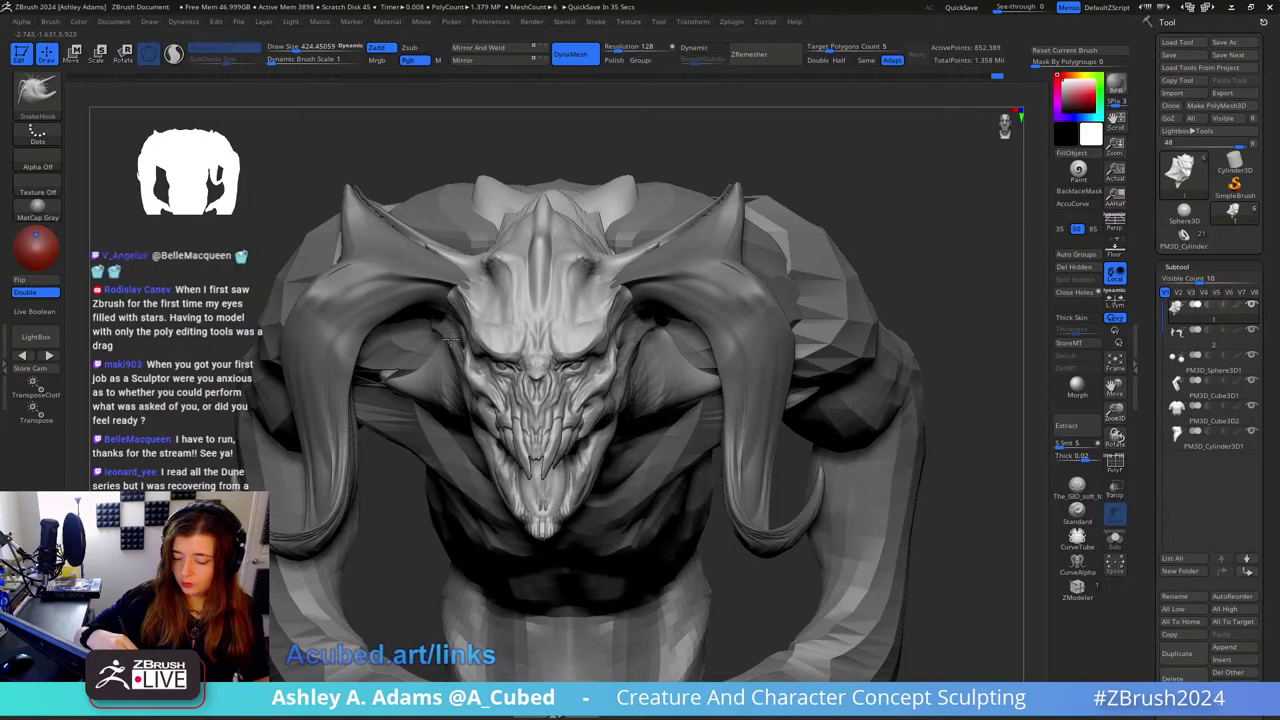
pyautogui.moveTo(451, 335); pyautogui.dragTo(474, 200, button='right')
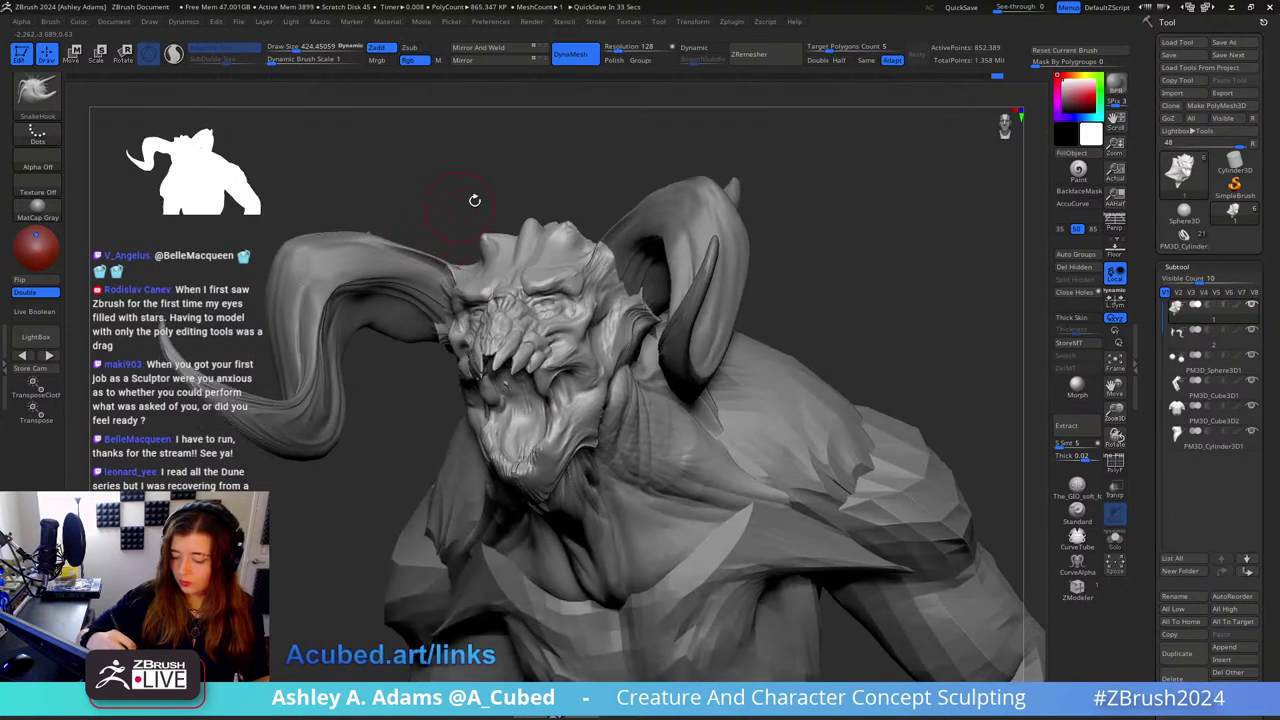
# Step: Reshape the back corner of the open jaw against the neck with SnakeHook at draw sizes of about 669 and 540
pyautogui.moveTo(630, 295); pyautogui.dragTo(626, 368, button='right')
pyautogui.moveTo(626, 368); pyautogui.dragTo(619, 345)
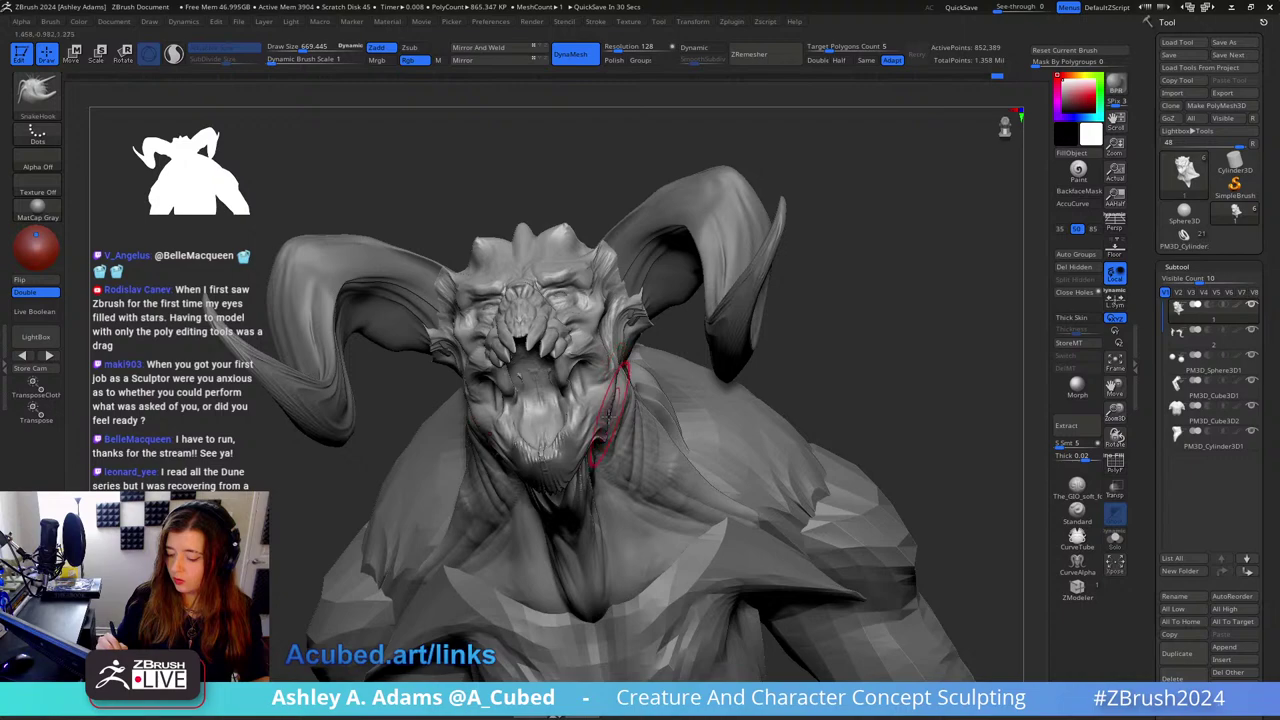
pyautogui.moveTo(608, 418); pyautogui.dragTo(615, 404, button='right')
pyautogui.moveTo(615, 404); pyautogui.dragTo(608, 401)
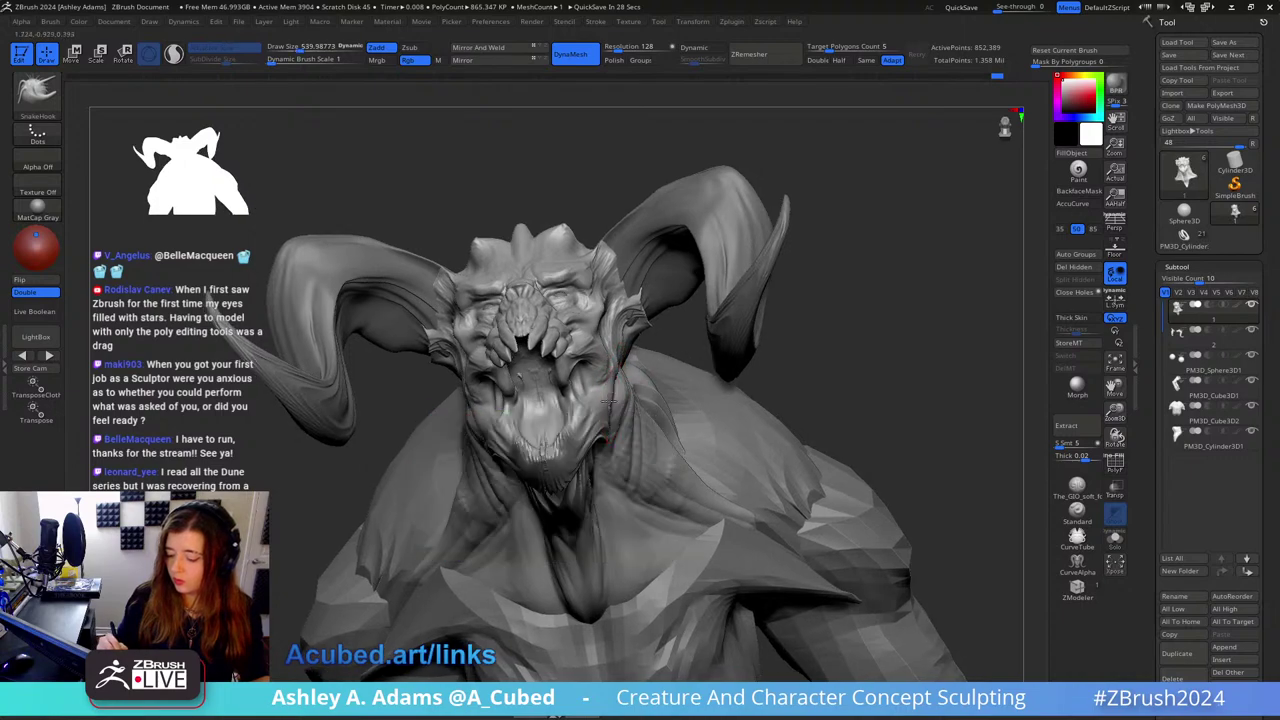
# Step: Reshape the lower jaw and chin from the side with SnakeHook at draw sizes of about 1105 and 783
pyautogui.moveTo(608, 357)
pyautogui.mouseDown(button='right')
pyautogui.moveTo(575, 335)
pyautogui.moveTo(558, 388)
pyautogui.moveTo(580, 388)
pyautogui.mouseUp(button='right')
pyautogui.press('s')
pyautogui.moveTo(580, 388); pyautogui.dragTo(604, 379)
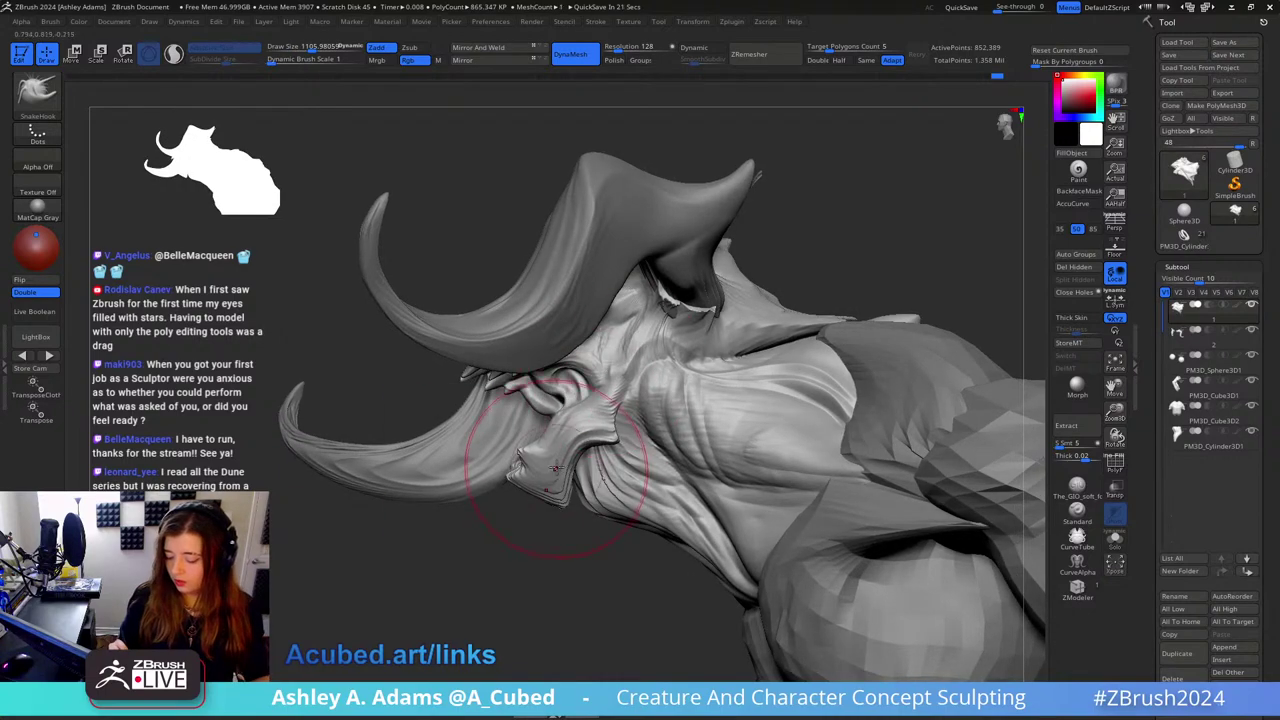
pyautogui.moveTo(564, 463); pyautogui.dragTo(569, 481)
pyautogui.moveTo(570, 481); pyautogui.dragTo(568, 425, button='right')
pyautogui.press('space')
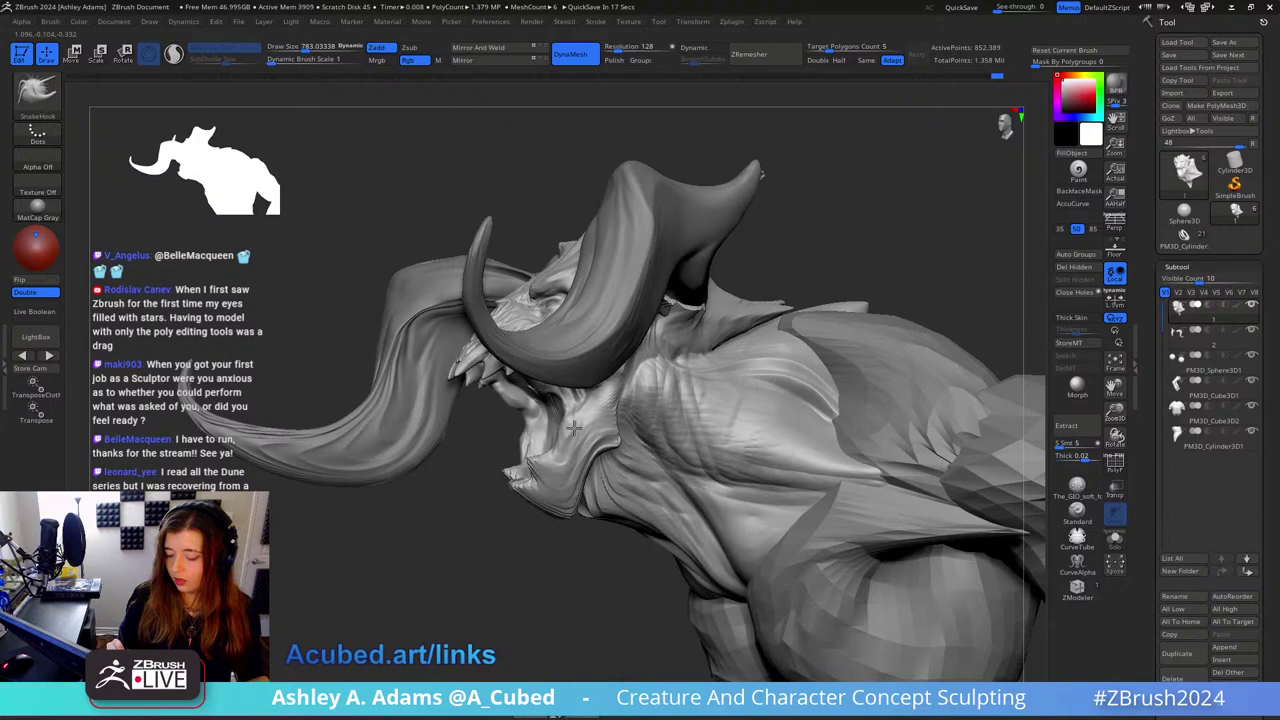
pyautogui.moveTo(564, 430); pyautogui.dragTo(560, 449)
# Step: Refine the jaw and throat silhouette in profile with SnakeHook at a draw size of about 783
pyautogui.moveTo(478, 462); pyautogui.dragTo(554, 487, button='right')
pyautogui.press('space')
pyautogui.moveTo(622, 417)
pyautogui.mouseDown(button='right')
pyautogui.moveTo(551, 251)
pyautogui.moveTo(762, 212)
pyautogui.moveTo(600, 240)
pyautogui.moveTo(610, 290)
pyautogui.moveTo(680, 294)
pyautogui.moveTo(774, 233)
pyautogui.moveTo(760, 300)
pyautogui.moveTo(700, 380)
pyautogui.mouseUp(button='right')
pyautogui.press('space')
pyautogui.press('space')
pyautogui.moveTo(706, 332); pyautogui.dragTo(762, 332)
pyautogui.press('space')
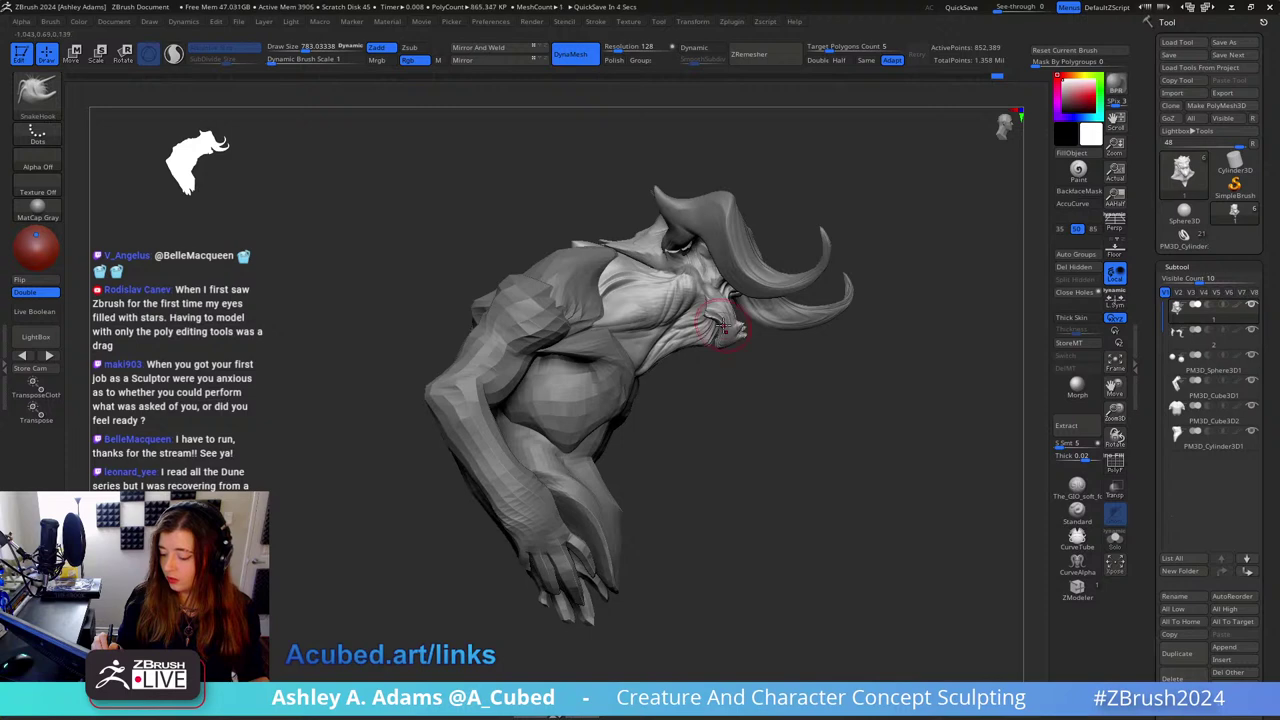
pyautogui.moveTo(690, 347); pyautogui.dragTo(751, 318, button='right')
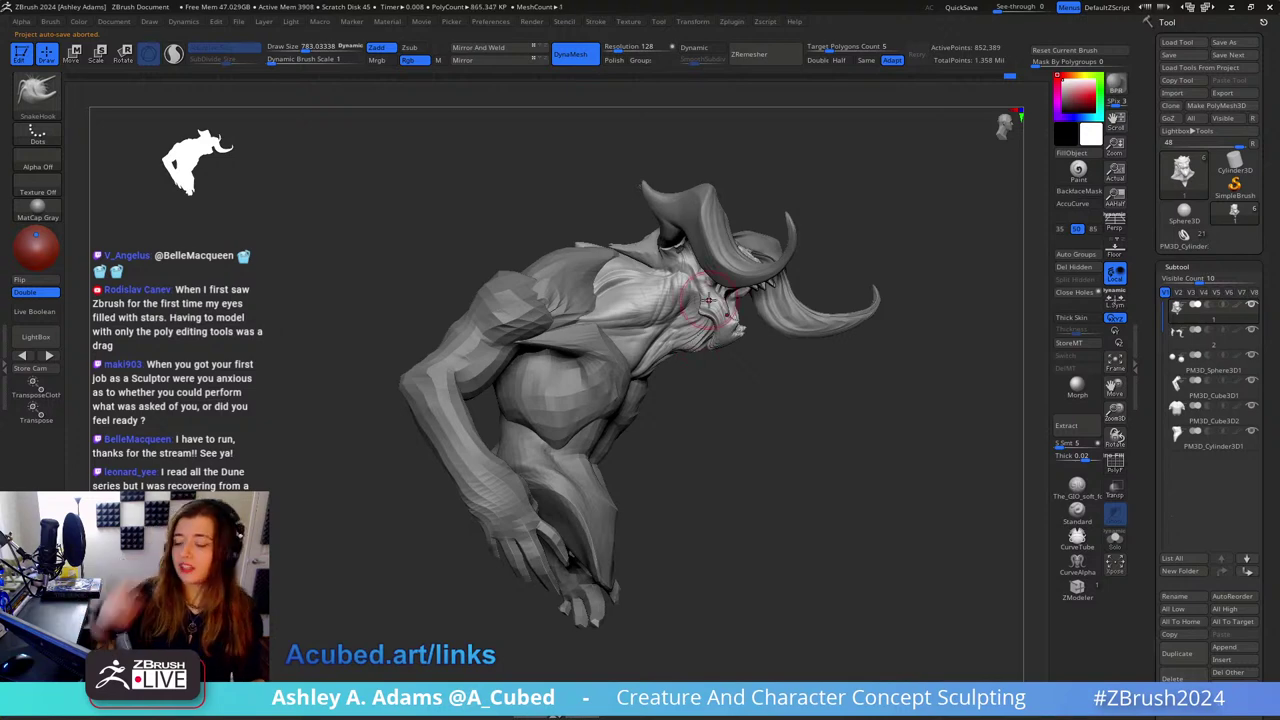
# Step: Shape the neck's side and underside with SnakeHook at draw sizes of about 1365, 1251 and 1141
pyautogui.moveTo(708, 298); pyautogui.dragTo(615, 325, button='right')
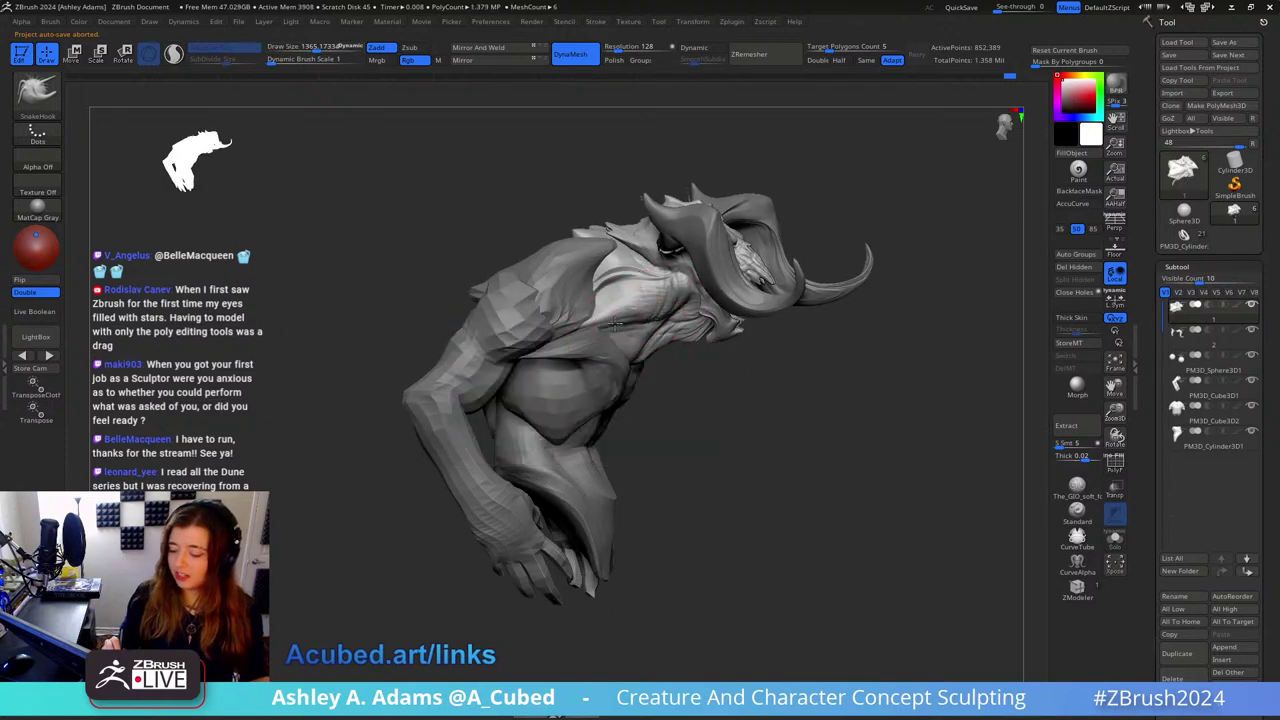
pyautogui.moveTo(625, 320); pyautogui.dragTo(662, 291, button='right')
pyautogui.press('space')
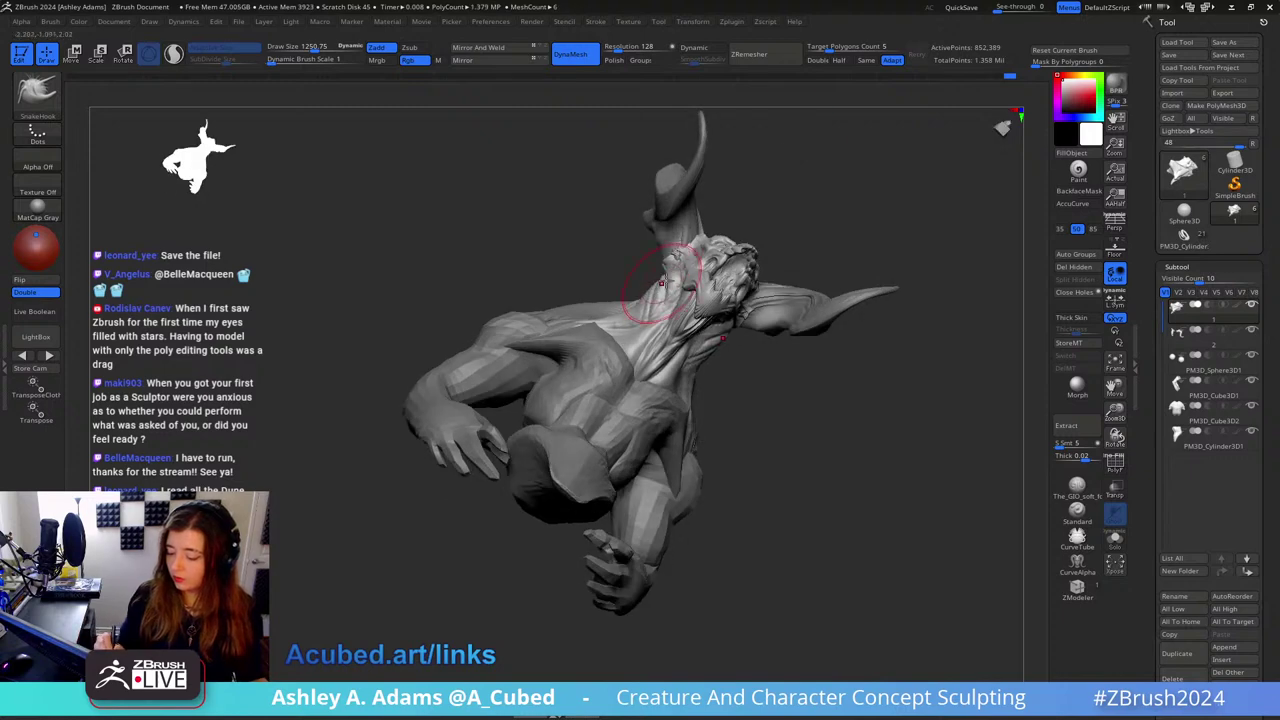
pyautogui.moveTo(846, 183); pyautogui.dragTo(766, 263, button='right')
pyautogui.press('space')
pyautogui.moveTo(697, 376); pyautogui.dragTo(690, 376)
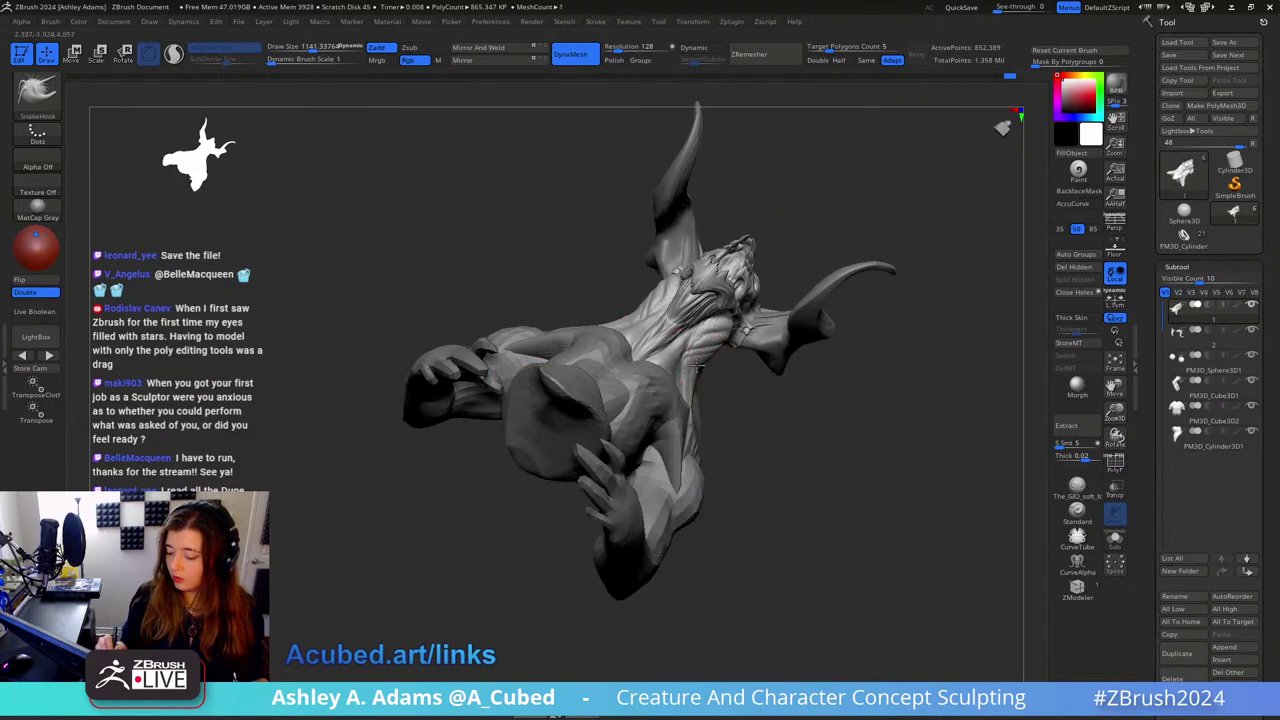
# Step: Refine the neck folds and the area behind the jaw with SnakeHook, reducing the draw size to about 697
pyautogui.moveTo(697, 366)
pyautogui.mouseDown(button='right')
pyautogui.moveTo(703, 497)
pyautogui.moveTo(806, 237)
pyautogui.moveTo(798, 262)
pyautogui.mouseUp(button='right')
pyautogui.press('space')
pyautogui.moveTo(722, 335); pyautogui.dragTo(705, 335)
pyautogui.moveTo(705, 335)
pyautogui.mouseDown(button='right')
pyautogui.moveTo(673, 355)
pyautogui.moveTo(645, 428)
pyautogui.mouseUp(button='right')
pyautogui.moveTo(664, 366); pyautogui.dragTo(680, 345, button='right')
pyautogui.press('space')
pyautogui.moveTo(701, 336); pyautogui.dragTo(687, 336)
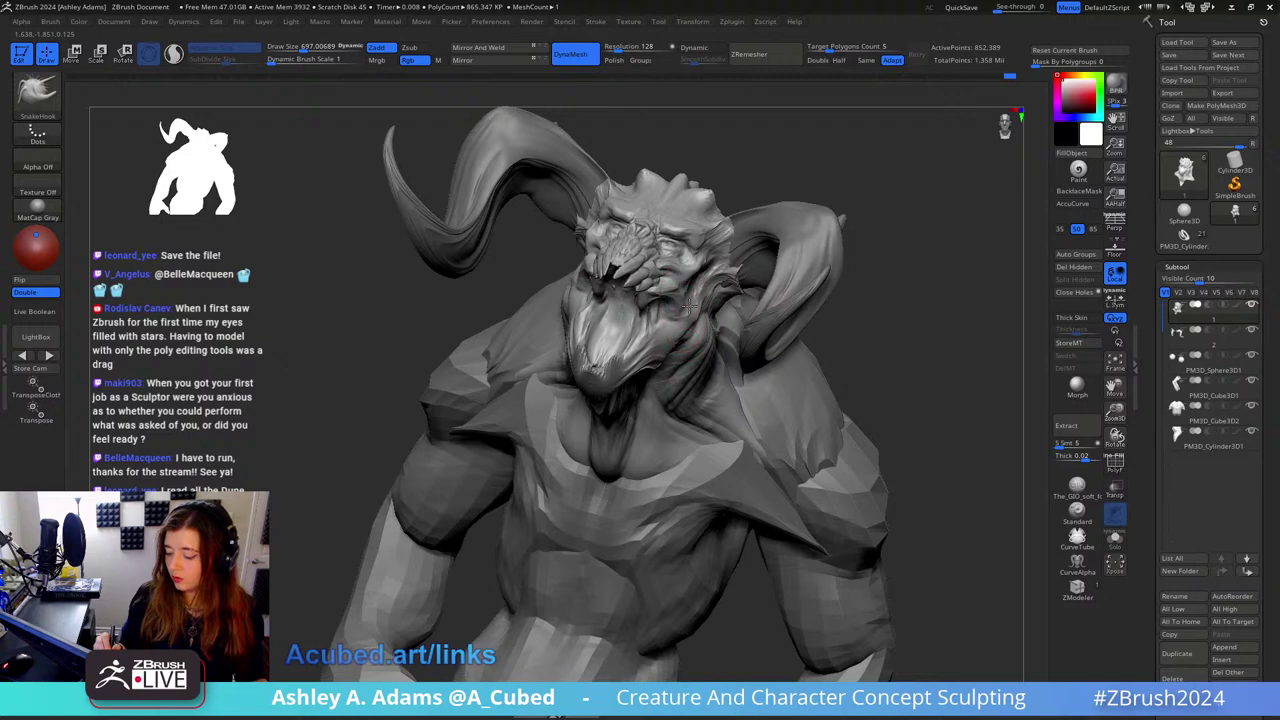
# Step: Adjust the forms around the eyes and cheeks with SnakeHook at a draw size of about 252, smoothing the area
pyautogui.moveTo(688, 306); pyautogui.dragTo(726, 283, button='right')
pyautogui.moveTo(879, 268); pyautogui.dragTo(862, 270, button='right')
pyautogui.press('space')
pyautogui.moveTo(861, 277); pyautogui.dragTo(849, 277)
pyautogui.moveTo(850, 277); pyautogui.dragTo(844, 195, button='right')
pyautogui.keyDown('ctrl'); pyautogui.moveTo(674, 243); pyautogui.dragTo(612, 271, button='right'); pyautogui.keyUp('ctrl')
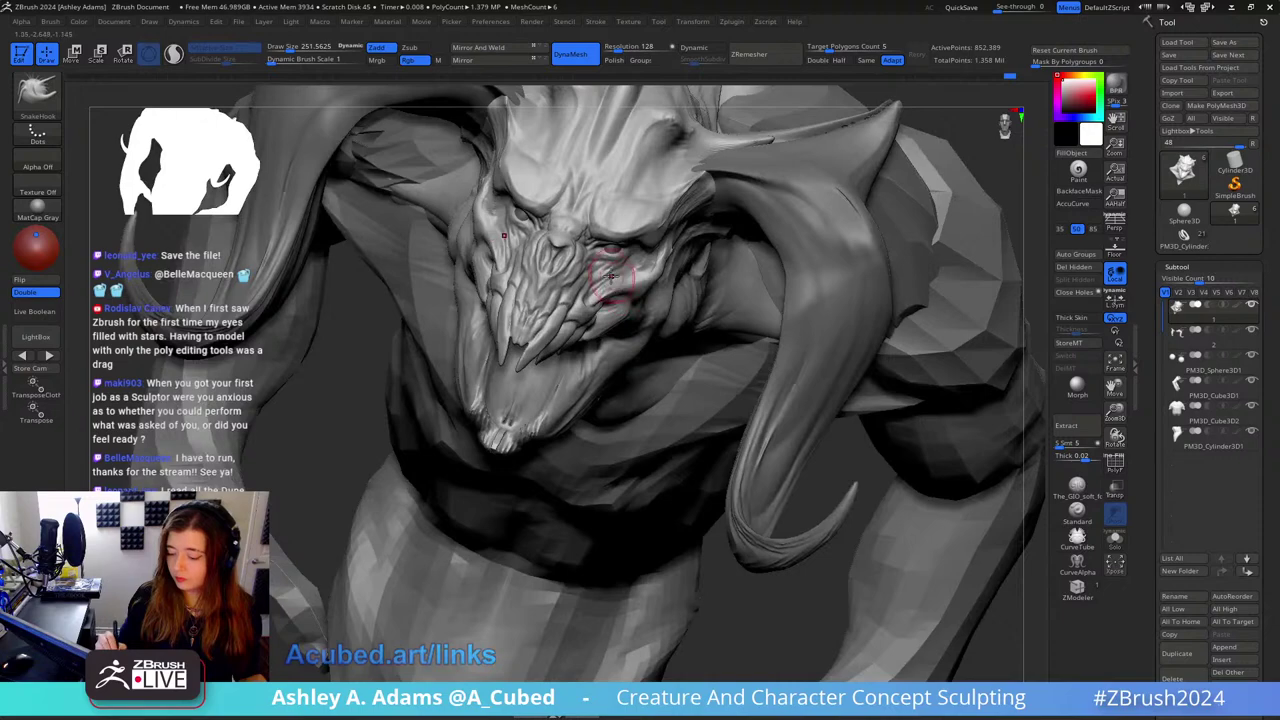
pyautogui.moveTo(612, 271); pyautogui.dragTo(604, 252)
pyautogui.moveTo(604, 252)
pyautogui.mouseDown(button='right')
pyautogui.moveTo(599, 231)
pyautogui.moveTo(614, 246)
pyautogui.mouseUp(button='right')
pyautogui.keyDown('shift'); pyautogui.moveTo(614, 246); pyautogui.dragTo(629, 274); pyautogui.keyUp('shift')
# Step: Reshape the brow and side of the face in profile with SnakeHook at a draw size of about 540
pyautogui.moveTo(629, 274); pyautogui.dragTo(630, 252, button='right')
pyautogui.press('space')
pyautogui.moveTo(630, 252); pyautogui.dragTo(656, 252)
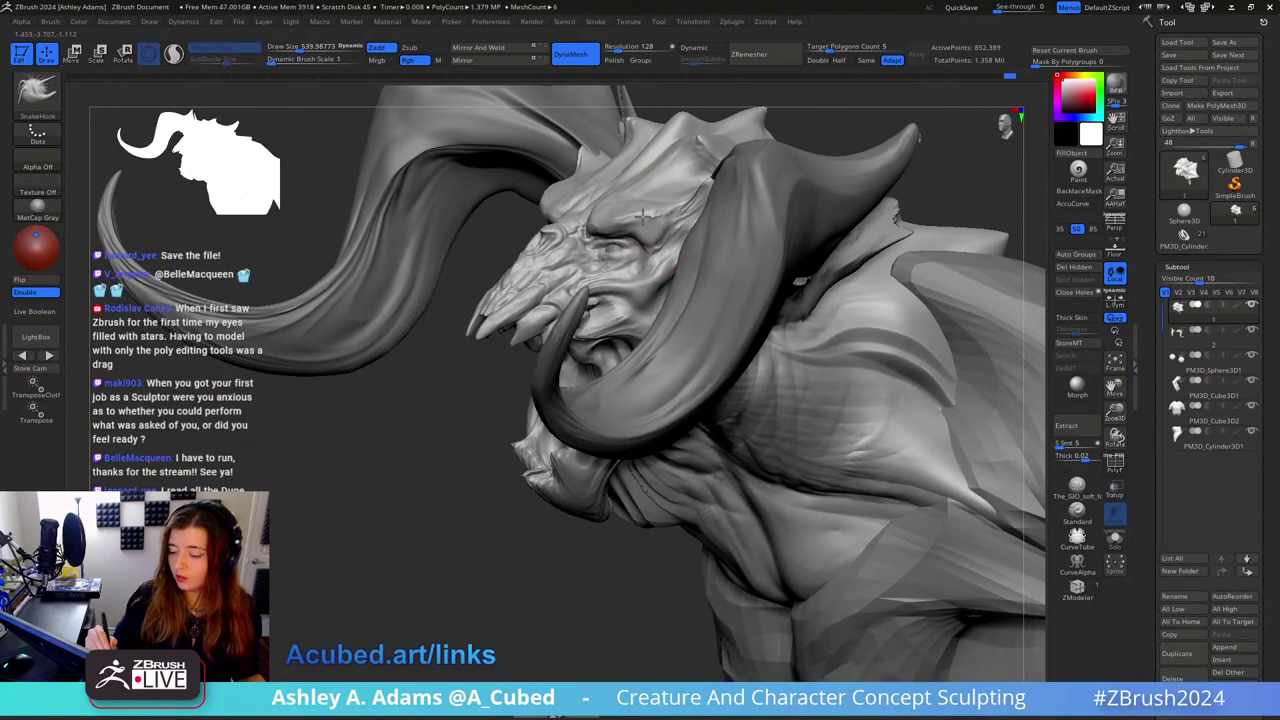
pyautogui.moveTo(662, 211)
pyautogui.mouseDown(button='right')
pyautogui.moveTo(669, 225)
pyautogui.moveTo(571, 243)
pyautogui.moveTo(594, 252)
pyautogui.moveTo(555, 272)
pyautogui.moveTo(521, 210)
pyautogui.mouseUp(button='right')
# Step: Carve creases around the eyes with DamStandard at a draw size of about 189
pyautogui.press('b')
pyautogui.press('d')
pyautogui.press('s')
pyautogui.moveTo(698, 258); pyautogui.dragTo(651, 286, button='right')
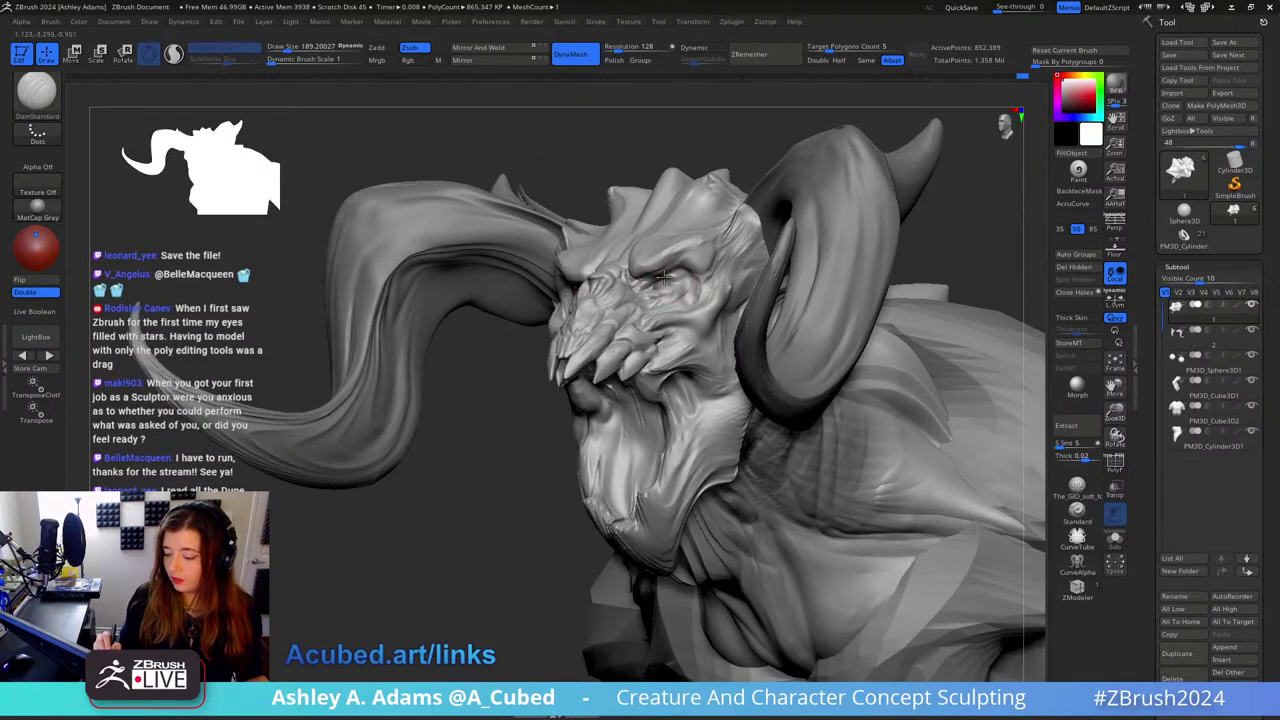
pyautogui.moveTo(663, 278); pyautogui.dragTo(657, 289, button='right')
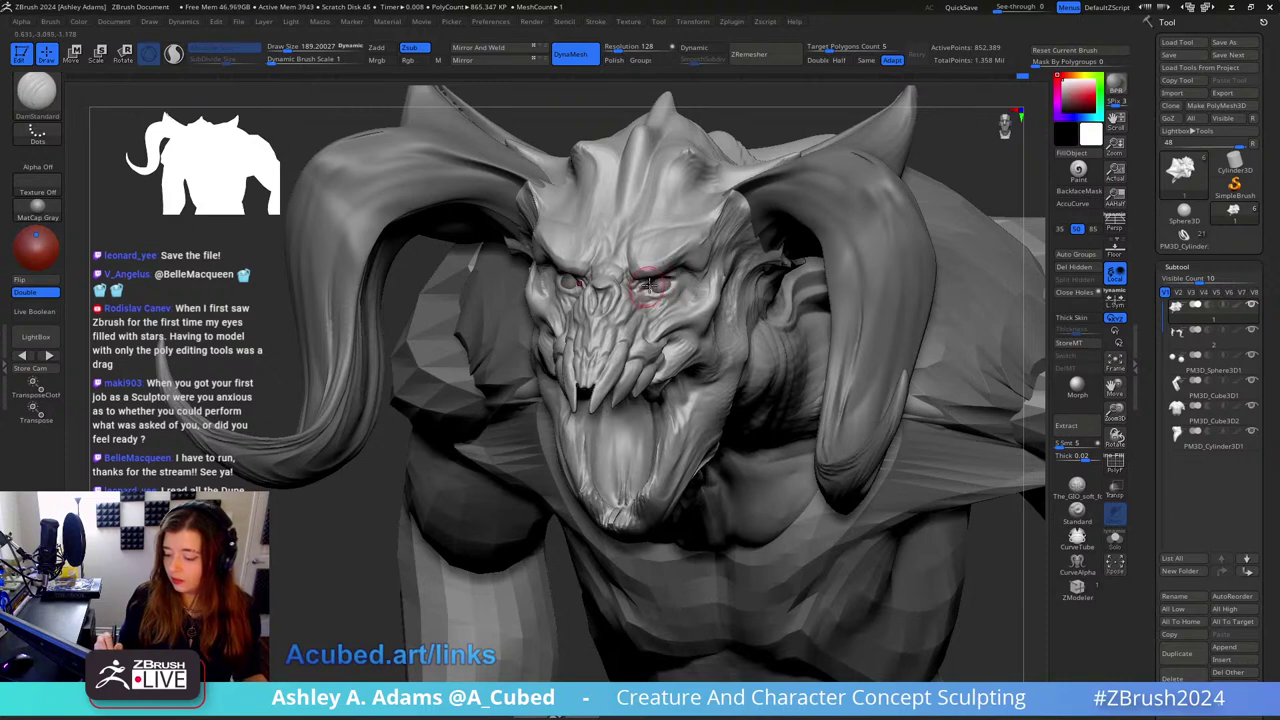
# Step: Build up the eyelid and brow area with ClayBuildup and recut its creases with DamStandard at a draw size of about 189
pyautogui.press('b')
pyautogui.press('c')
pyautogui.press('b')
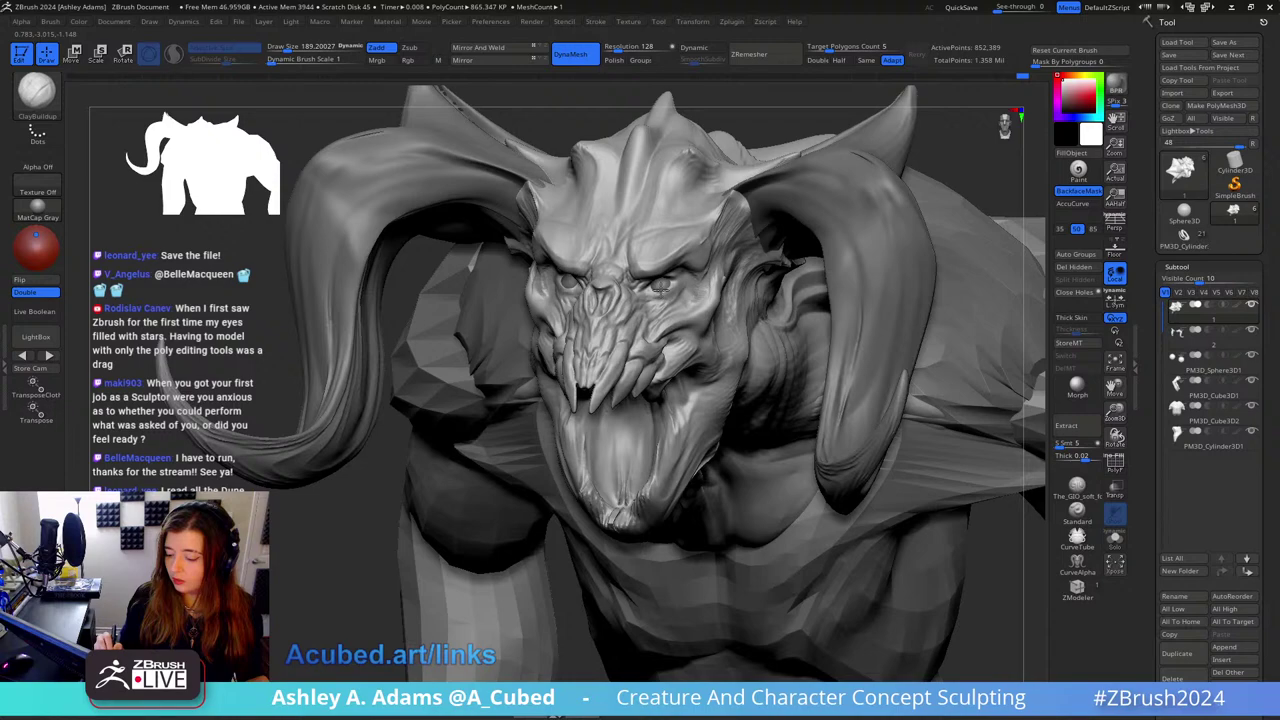
pyautogui.press('b')
pyautogui.press('d')
pyautogui.press('s')
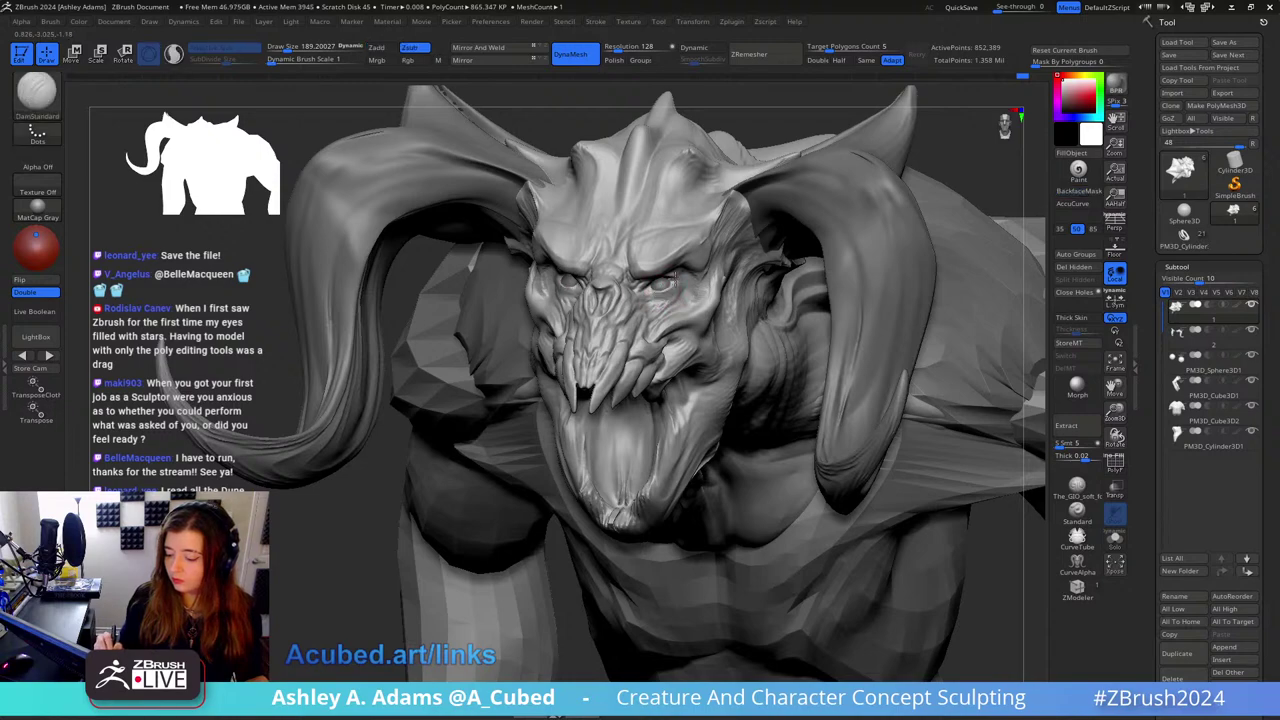
pyautogui.moveTo(682, 288); pyautogui.dragTo(677, 234, button='right')
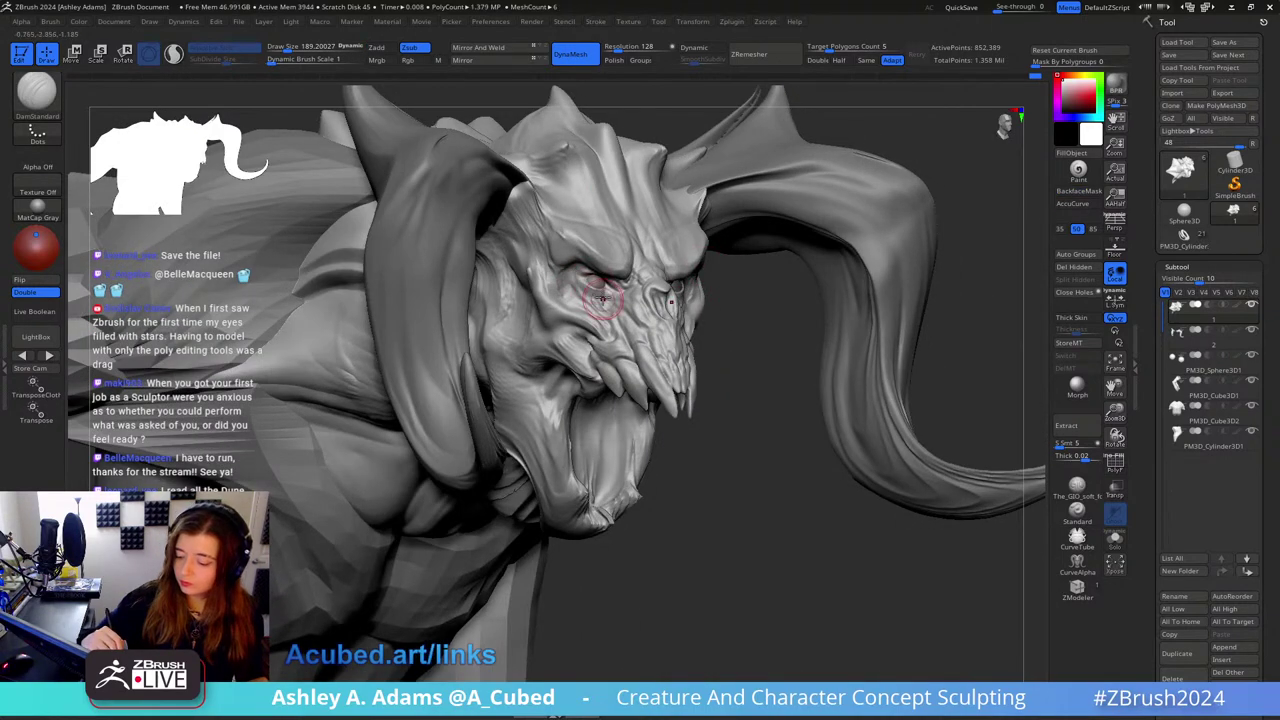
# Step: Refine the fine wrinkles under and beside the eyes with DamStandard at a draw size of about 91
pyautogui.press('space')
pyautogui.moveTo(598, 285); pyautogui.dragTo(588, 285)
pyautogui.click(589, 285)
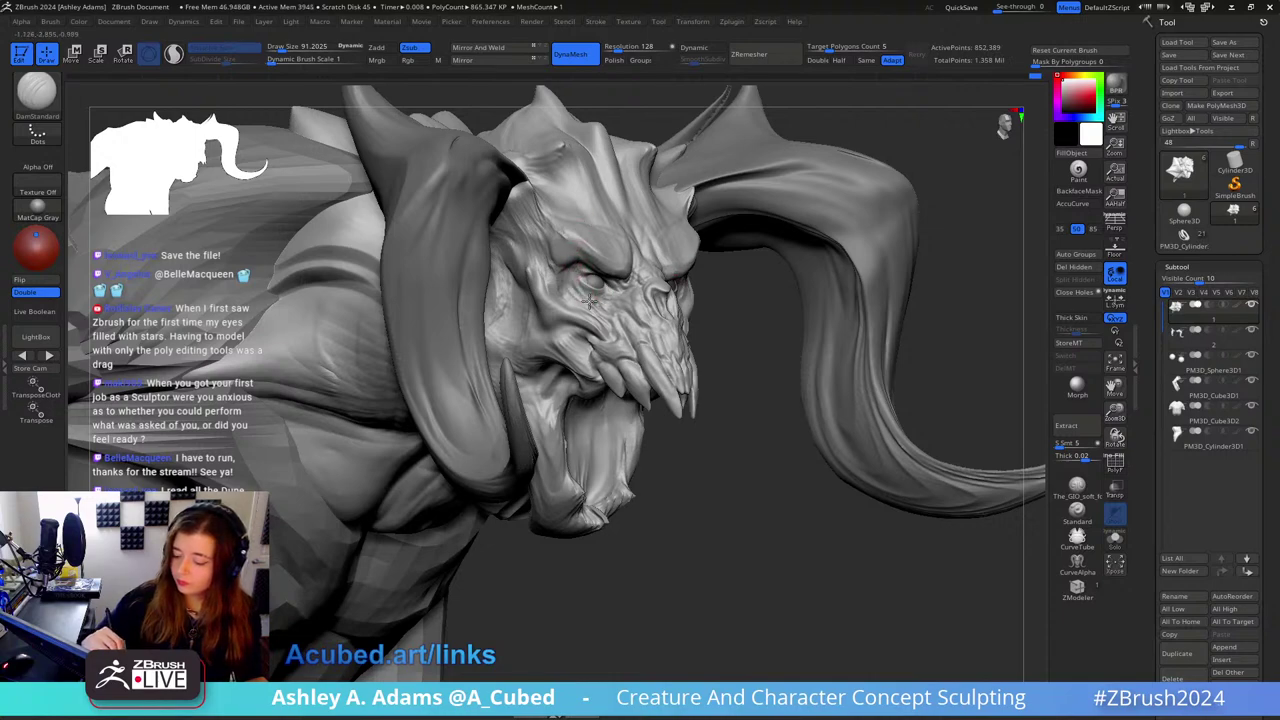
pyautogui.moveTo(589, 301); pyautogui.dragTo(596, 301, button='right')
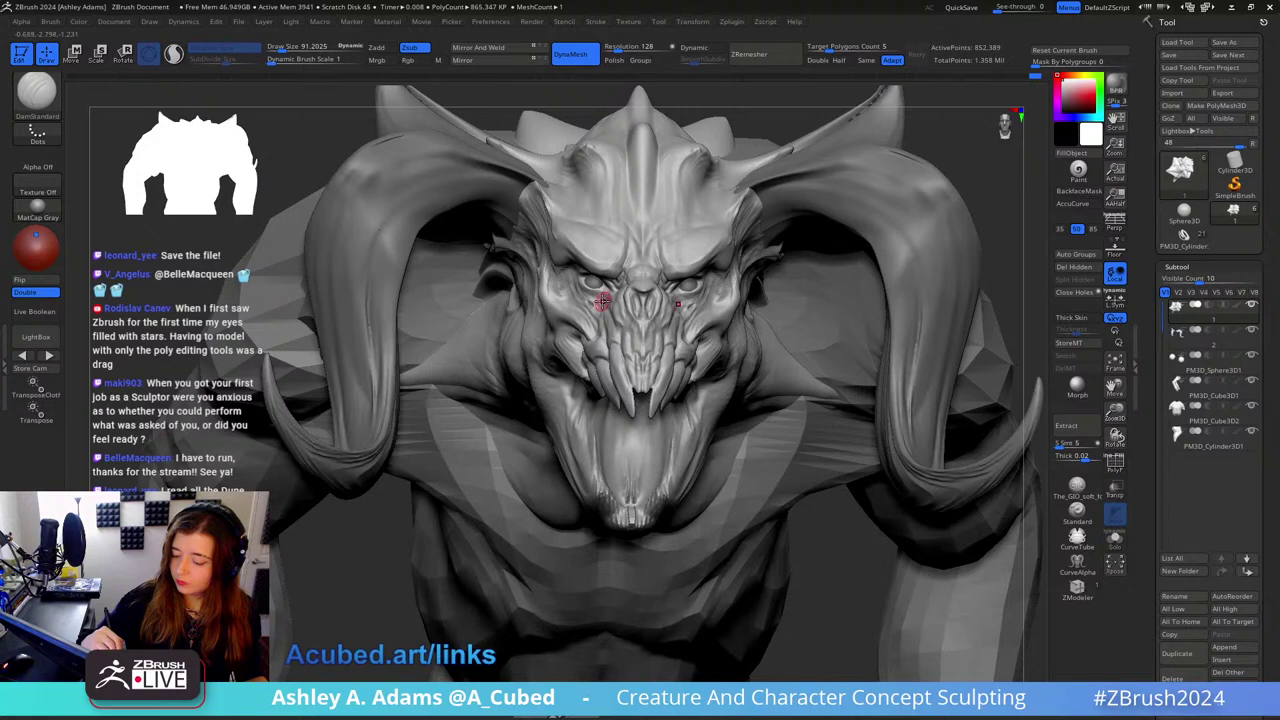
pyautogui.moveTo(607, 233); pyautogui.dragTo(701, 293, button='right')
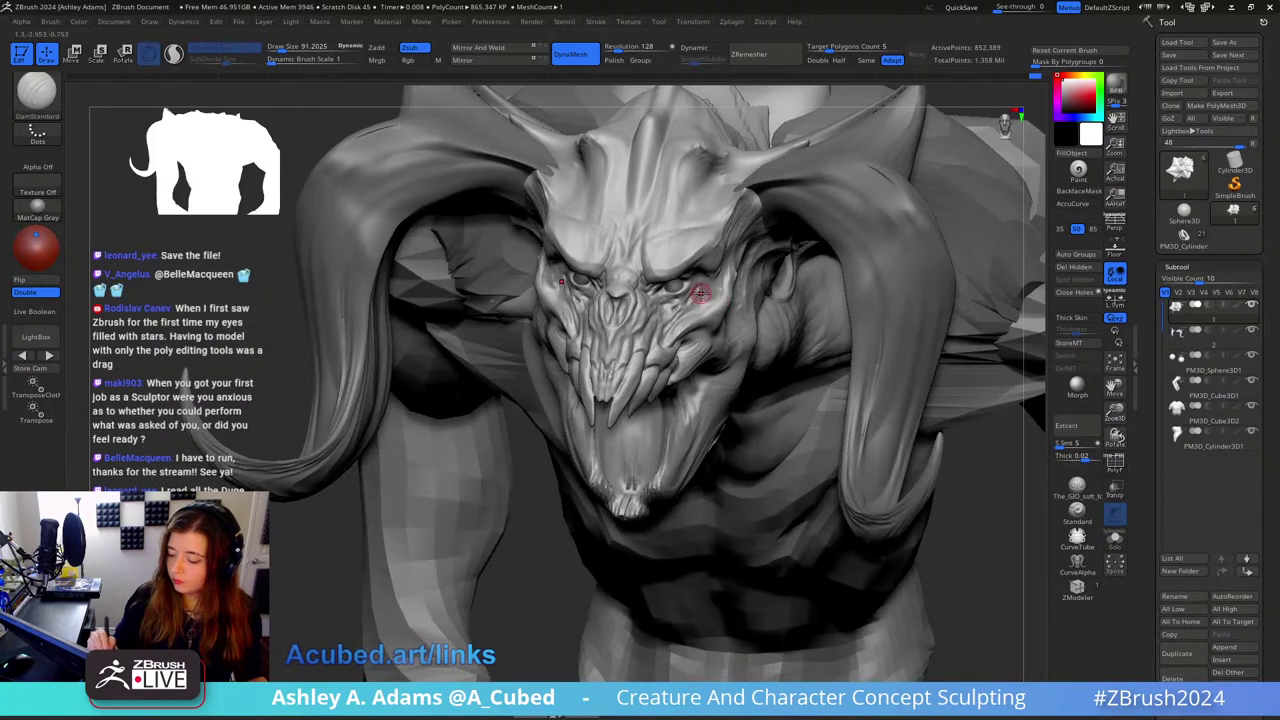
# Step: Build up the snout above the upper teeth with ClayBuildup and define it with DamStandard at a draw size of about 148
pyautogui.press('b')
pyautogui.press('c')
pyautogui.press('b')
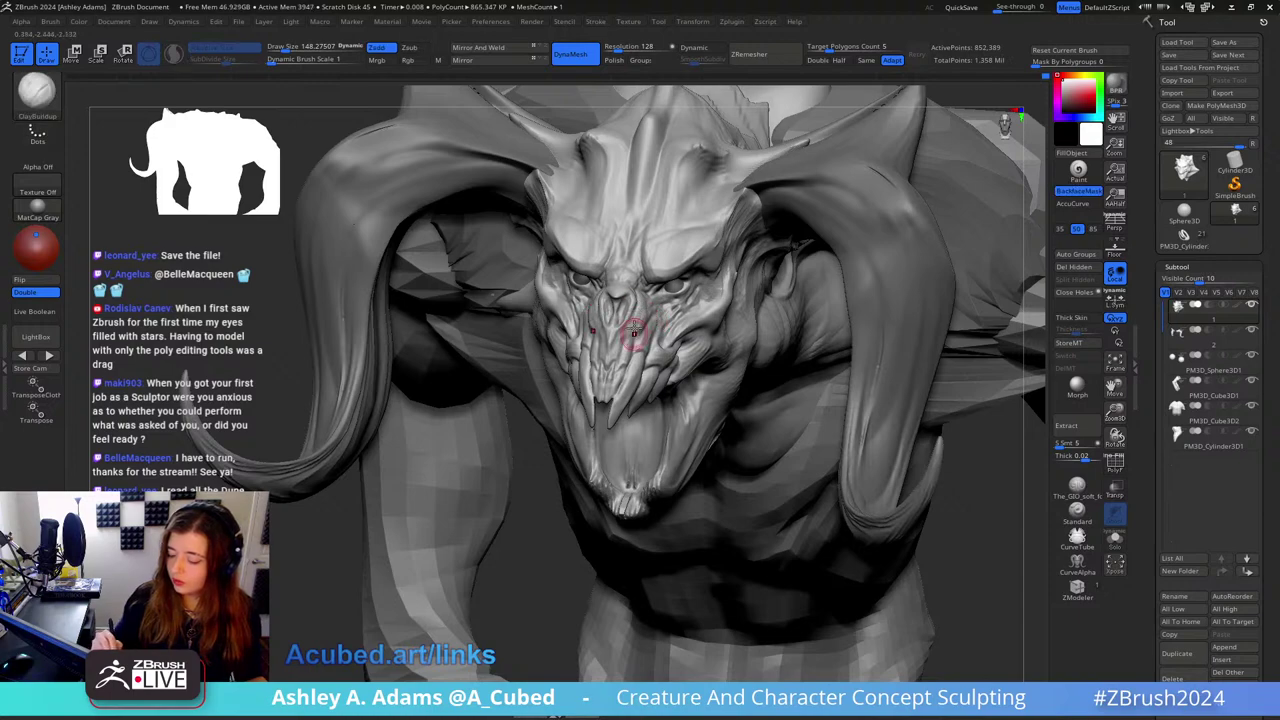
pyautogui.press('b')
pyautogui.press('d')
pyautogui.press('s')
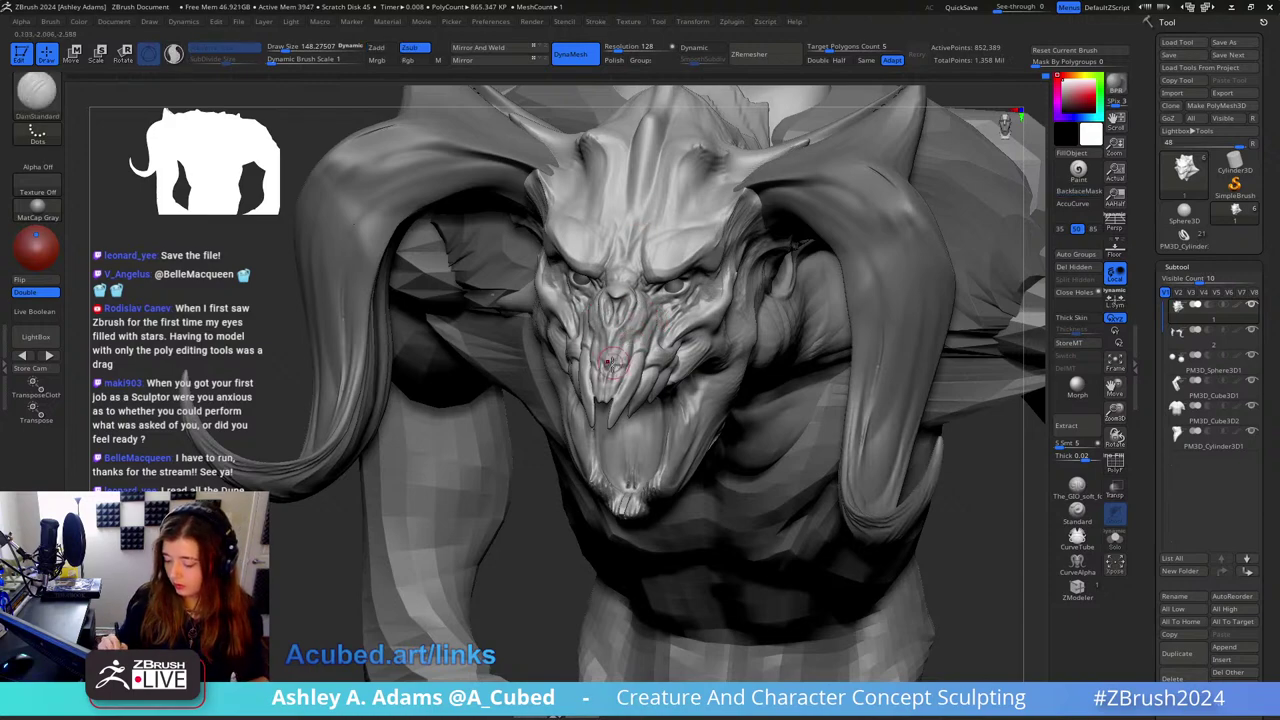
pyautogui.moveTo(608, 352)
pyautogui.mouseDown(button='right')
pyautogui.moveTo(603, 383)
pyautogui.moveTo(609, 349)
pyautogui.mouseUp(button='right')
# Step: Shape the snout tip and front fangs with Inflat, DamStandard and ClayBuildup, using a ClayBuildup draw size of about 112
pyautogui.press('b')
pyautogui.press('i')
pyautogui.press('n')
pyautogui.press('b')
pyautogui.press('d')
pyautogui.press('s')
pyautogui.press('b')
pyautogui.press('c')
pyautogui.press('b')
pyautogui.moveTo(613, 394); pyautogui.dragTo(608, 382, button='right')
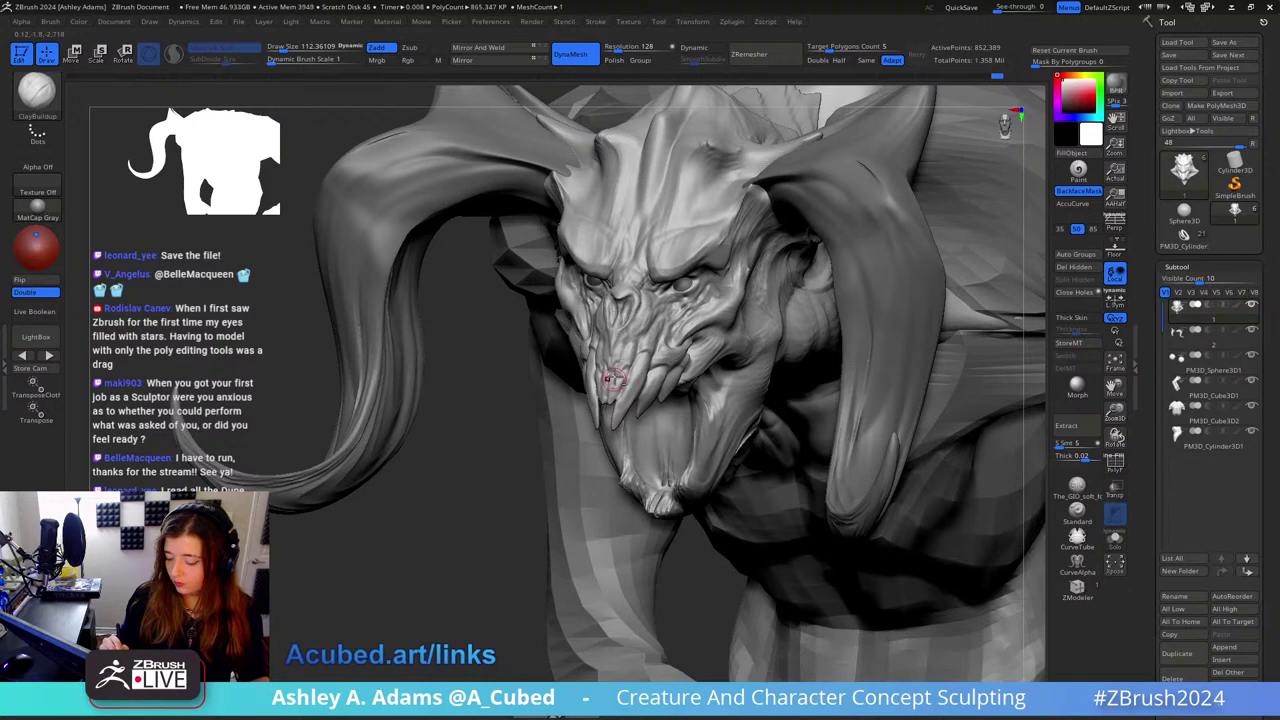
# Step: Sharpen the grooves around the front fangs and mouth with DamStandard, raising the draw size to about 304
pyautogui.press('b')
pyautogui.press('d')
pyautogui.press('s')
pyautogui.moveTo(611, 375)
pyautogui.mouseDown(button='right')
pyautogui.moveTo(621, 244)
pyautogui.moveTo(606, 410)
pyautogui.mouseUp(button='right')
pyautogui.press('space')
pyautogui.moveTo(606, 434); pyautogui.dragTo(640, 434)
# Step: Check the whole figure from both sides and save the sculpt as a new tool file
pyautogui.moveTo(630, 470); pyautogui.dragTo(817, 237, button='right')
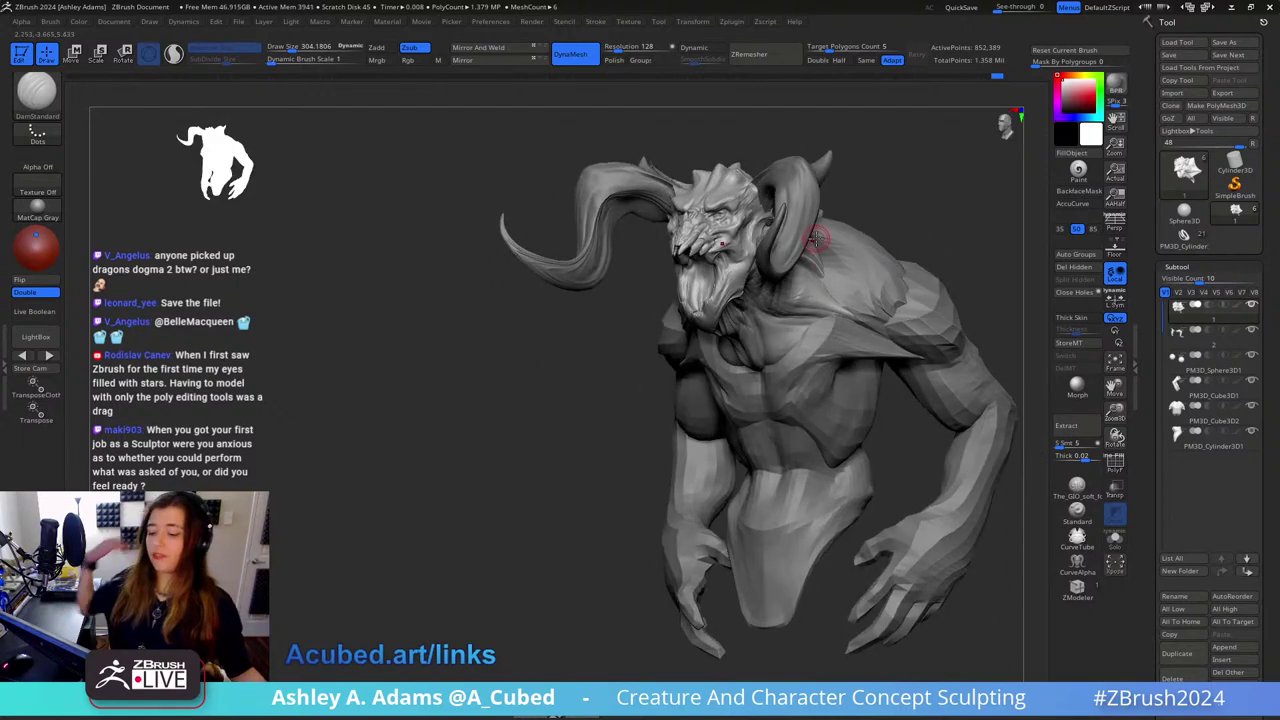
pyautogui.moveTo(929, 206); pyautogui.dragTo(960, 237, button='right')
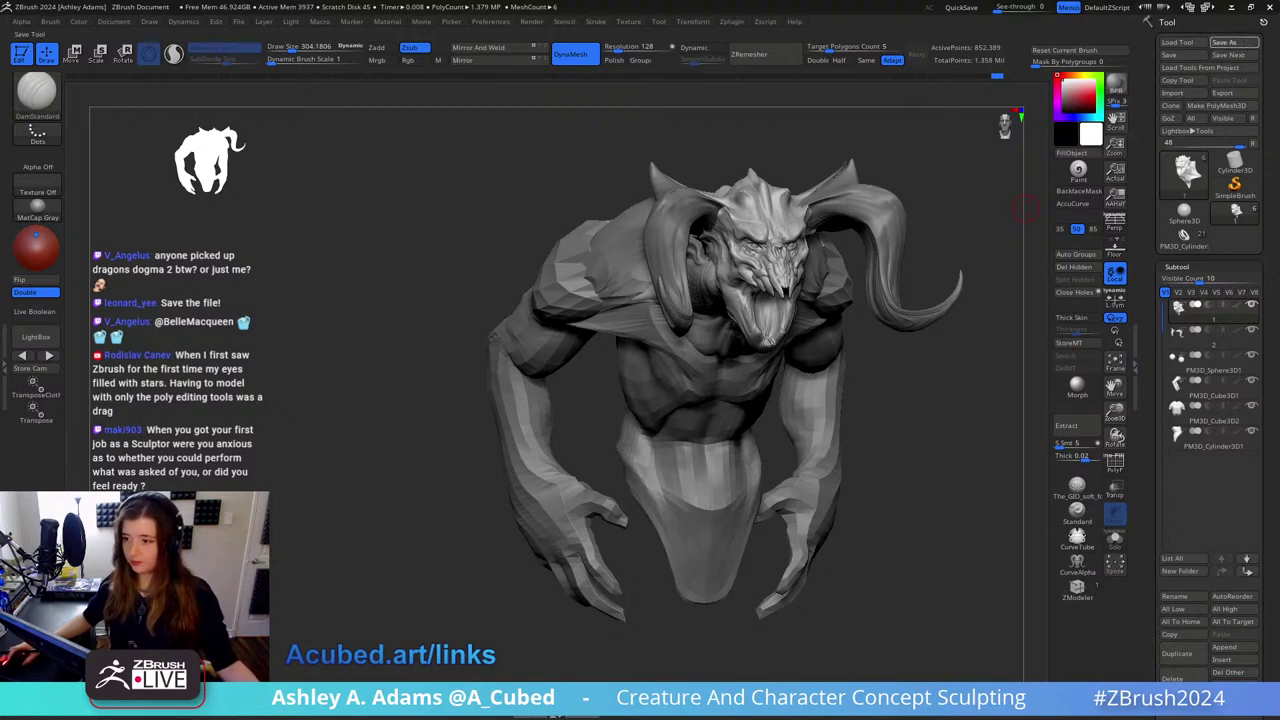
pyautogui.hotkey('ctrl', 's')
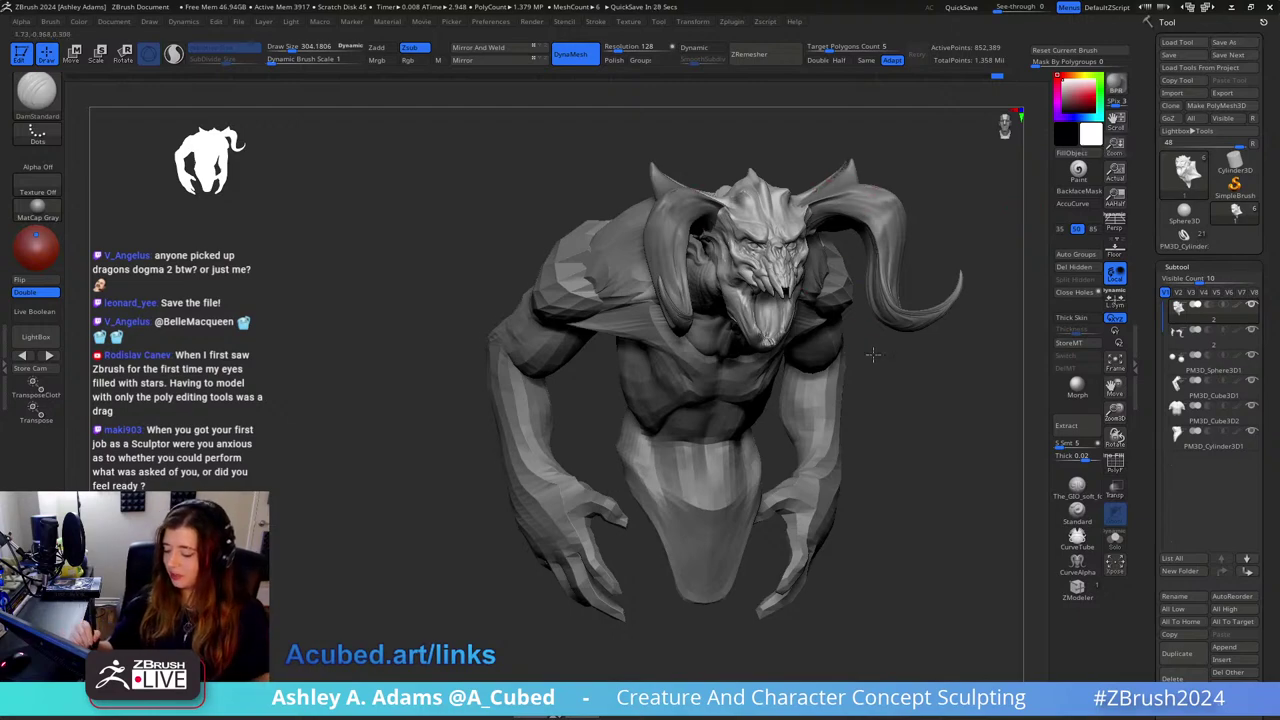
# Step: Reshape the rear edge of the jaw from below with SnakeHook at draw sizes of about 669 and 565
pyautogui.moveTo(873, 355); pyautogui.dragTo(776, 303)
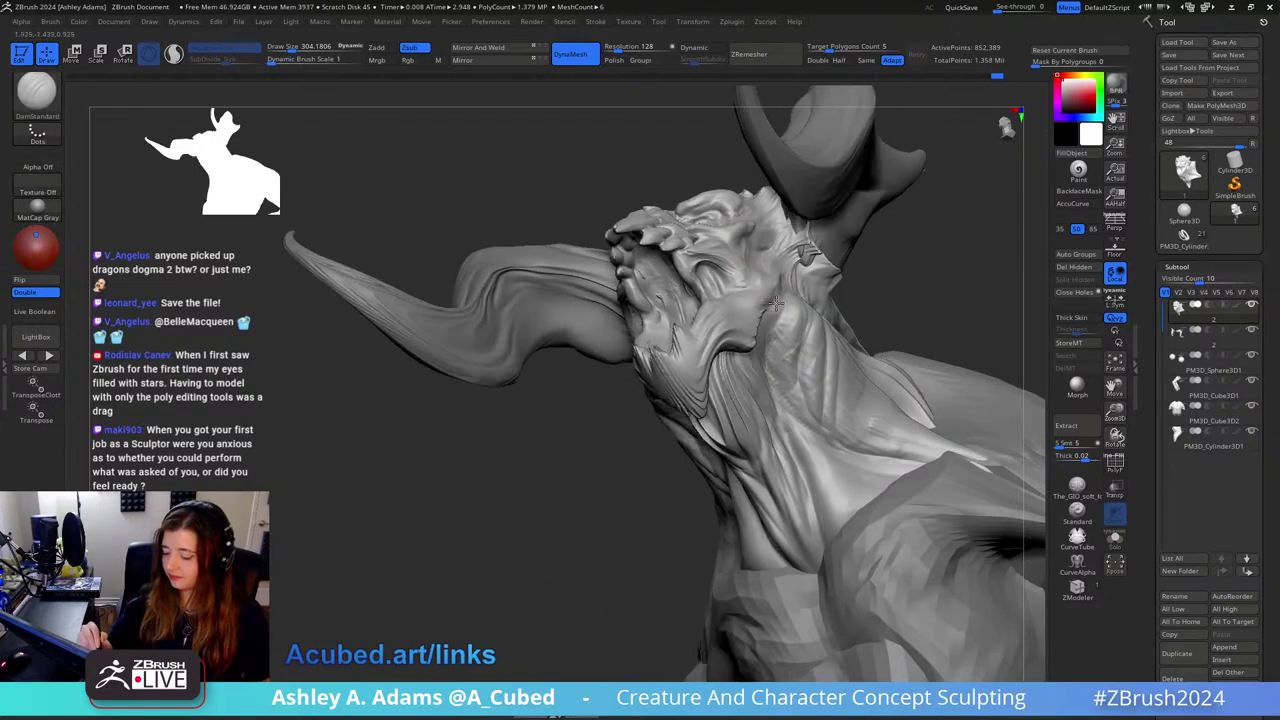
pyautogui.moveTo(776, 303); pyautogui.dragTo(738, 272, button='right')
pyautogui.press('b')
pyautogui.press('s')
pyautogui.press('h')
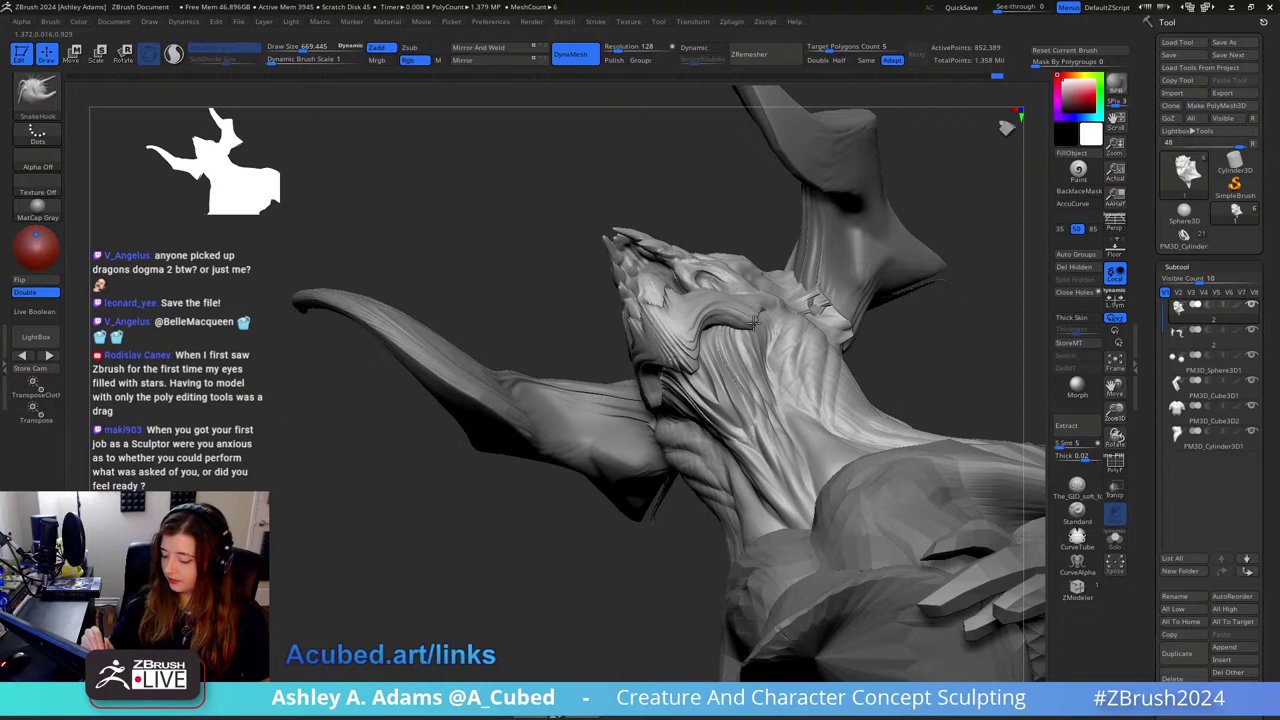
pyautogui.press('space')
pyautogui.moveTo(754, 322)
pyautogui.mouseDown(button='right')
pyautogui.moveTo(737, 320)
pyautogui.moveTo(754, 306)
pyautogui.mouseUp(button='right')
pyautogui.press('space')
pyautogui.moveTo(760, 306); pyautogui.dragTo(722, 311)
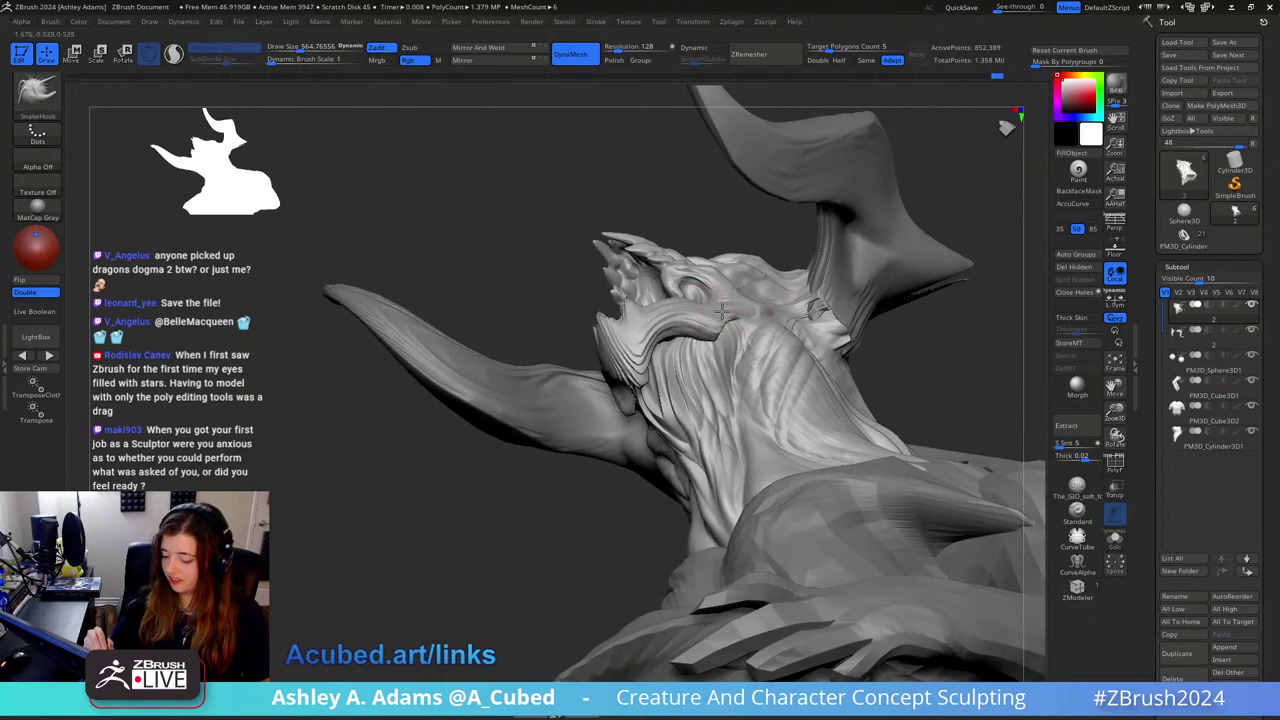
pyautogui.moveTo(723, 310); pyautogui.dragTo(735, 322, button='right')
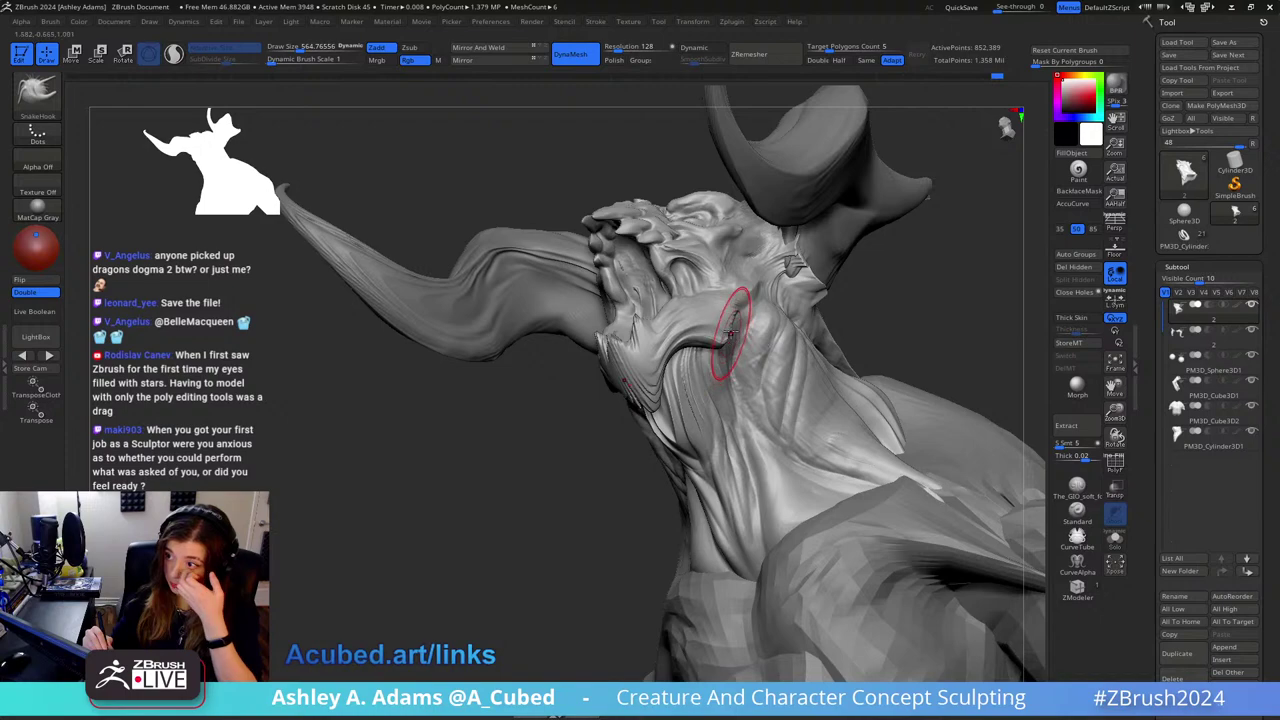
# Step: Refine the jawline where it meets the neck with SnakeHook, working from below and from a three-quarter view
pyautogui.moveTo(737, 277); pyautogui.dragTo(729, 304, button='right')
pyautogui.press('space')
pyautogui.moveTo(729, 305); pyautogui.dragTo(706, 305)
pyautogui.moveTo(712, 300)
pyautogui.mouseDown(button='right')
pyautogui.moveTo(741, 275)
pyautogui.moveTo(721, 286)
pyautogui.moveTo(722, 263)
pyautogui.mouseUp(button='right')
pyautogui.press('b')
pyautogui.press('d')
pyautogui.press('s')
pyautogui.press('b')
pyautogui.press('s')
pyautogui.press('h')
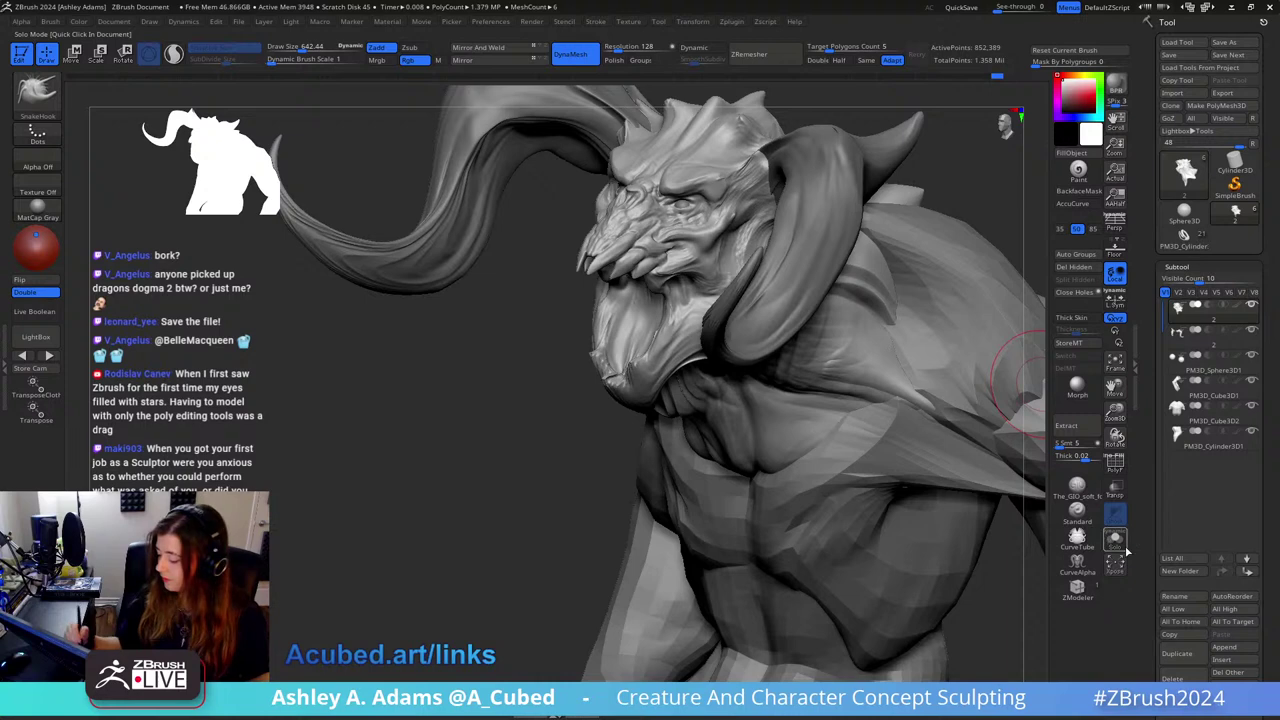
# Step: Isolate the head subtool and reshape the inner mouth corner in profile with SnakeHook at a draw size of about 403
pyautogui.click(1115, 540)
pyautogui.moveTo(860, 208)
pyautogui.mouseDown(button='right')
pyautogui.moveTo(829, 214)
pyautogui.moveTo(684, 336)
pyautogui.mouseUp(button='right')
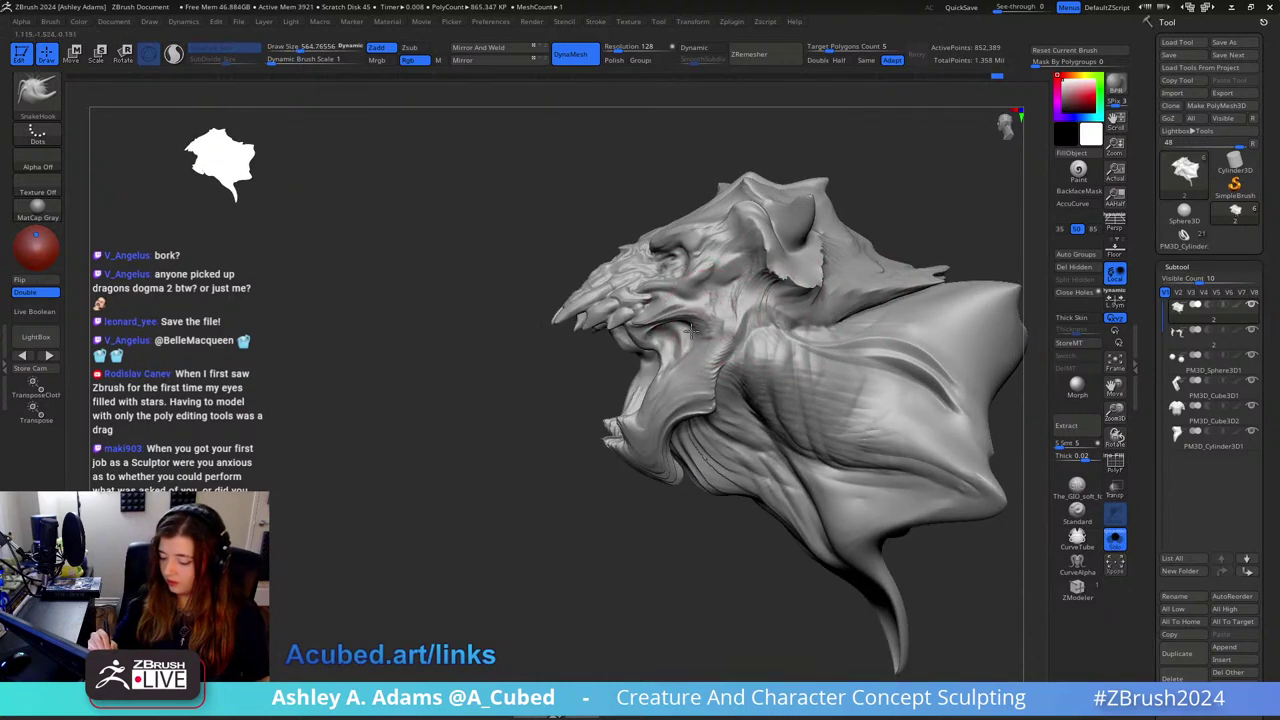
pyautogui.press('space')
pyautogui.press('space')
pyautogui.moveTo(650, 334)
pyautogui.mouseDown()
pyautogui.moveTo(633, 334)
pyautogui.moveTo(660, 350)
pyautogui.mouseUp()
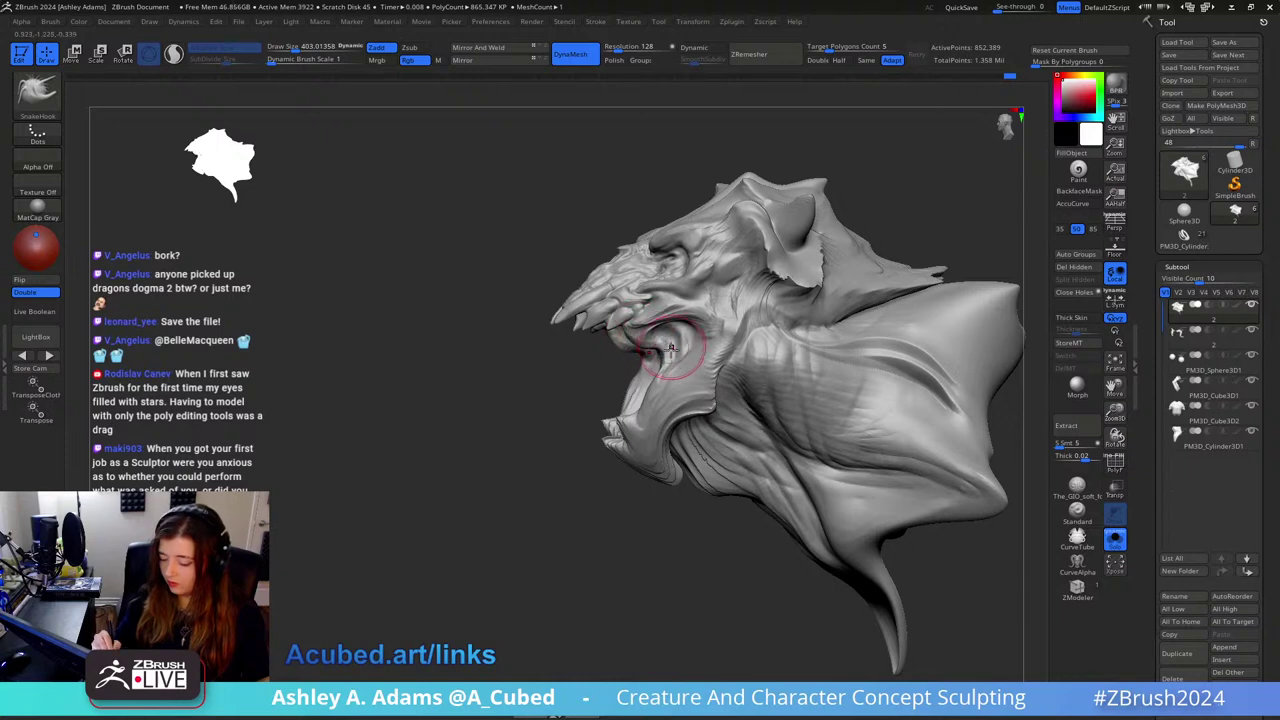
pyautogui.moveTo(673, 369)
pyautogui.mouseDown(button='right')
pyautogui.moveTo(664, 378)
pyautogui.moveTo(743, 371)
pyautogui.moveTo(682, 410)
pyautogui.mouseUp(button='right')
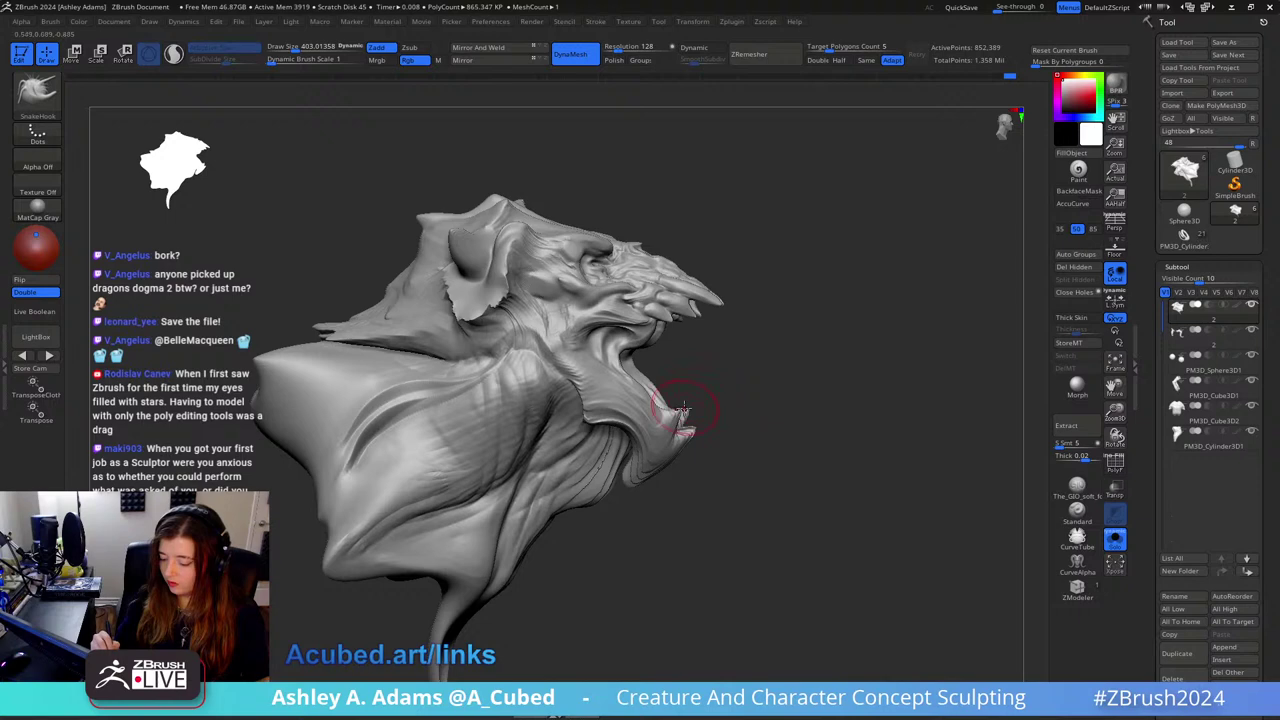
# Step: Enable AccuCurve for SnakeHook, pull pointed teeth out of the lower jaw and smooth their surroundings
pyautogui.click(1073, 203)
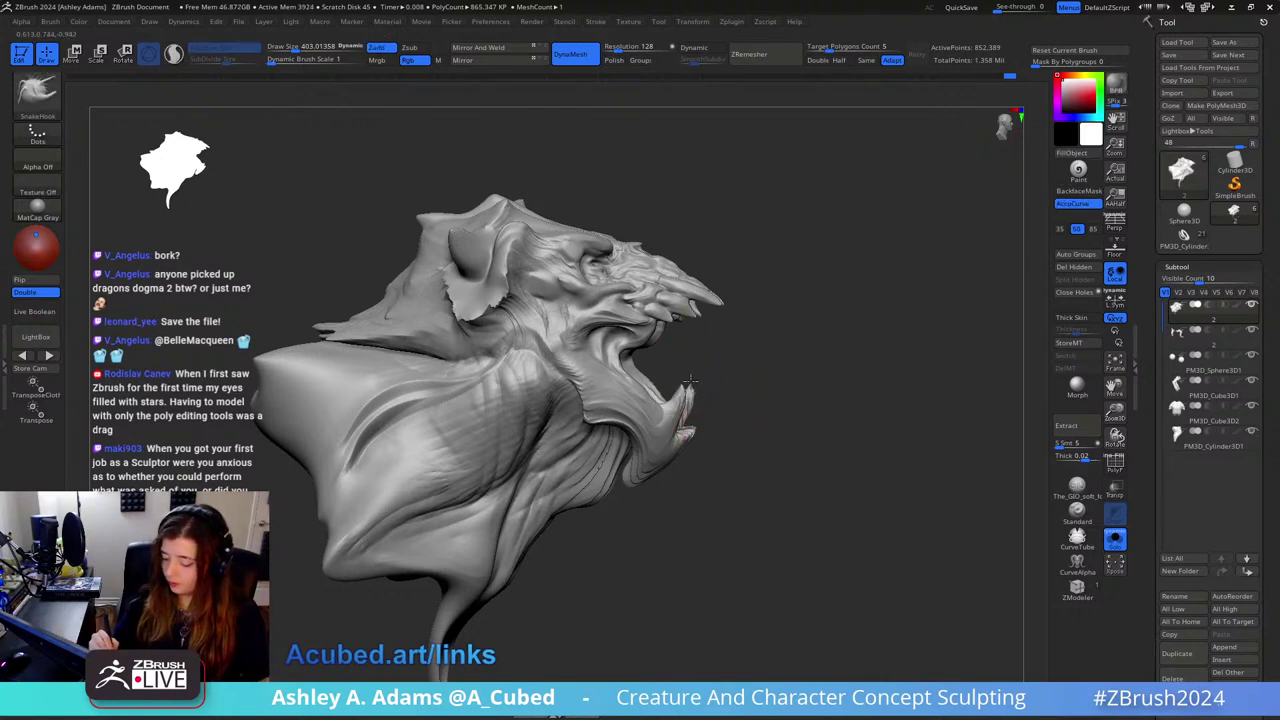
pyautogui.moveTo(729, 371); pyautogui.dragTo(661, 421, button='right')
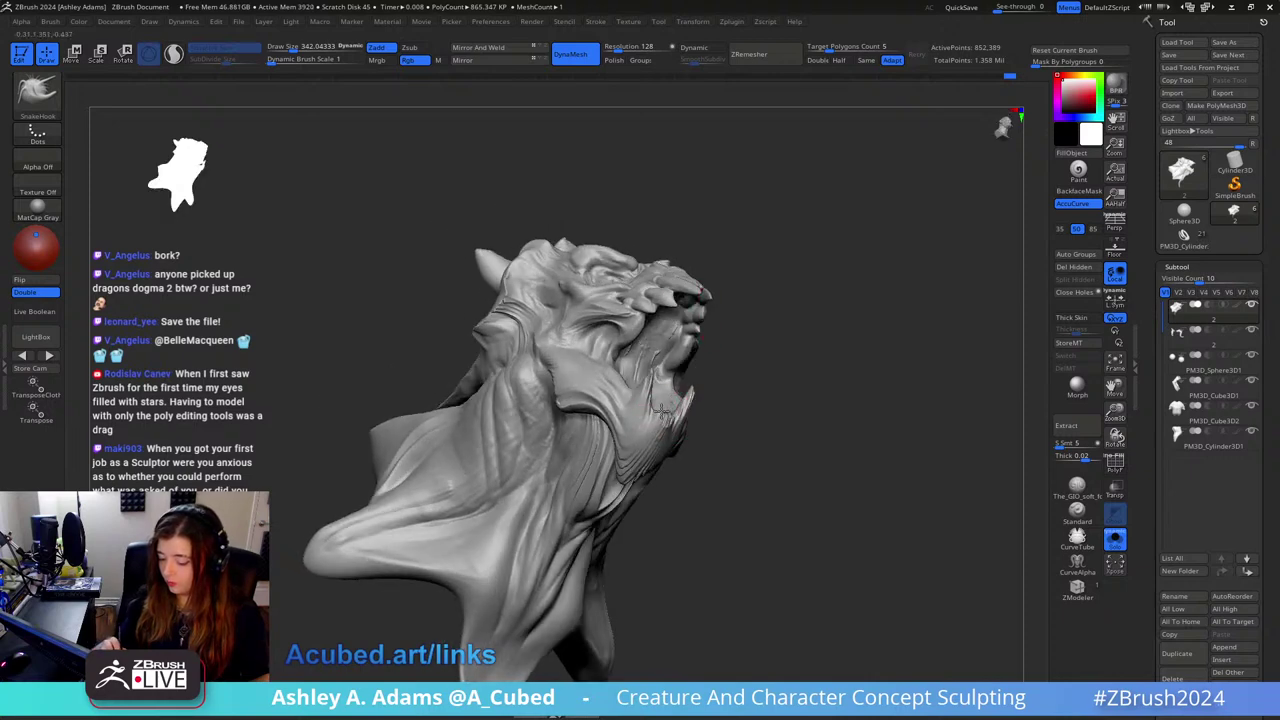
pyautogui.moveTo(668, 418)
pyautogui.mouseDown(button='right')
pyautogui.moveTo(686, 414)
pyautogui.moveTo(680, 428)
pyautogui.mouseUp(button='right')
pyautogui.keyDown('shift'); pyautogui.moveTo(674, 418); pyautogui.dragTo(663, 428); pyautogui.keyUp('shift')
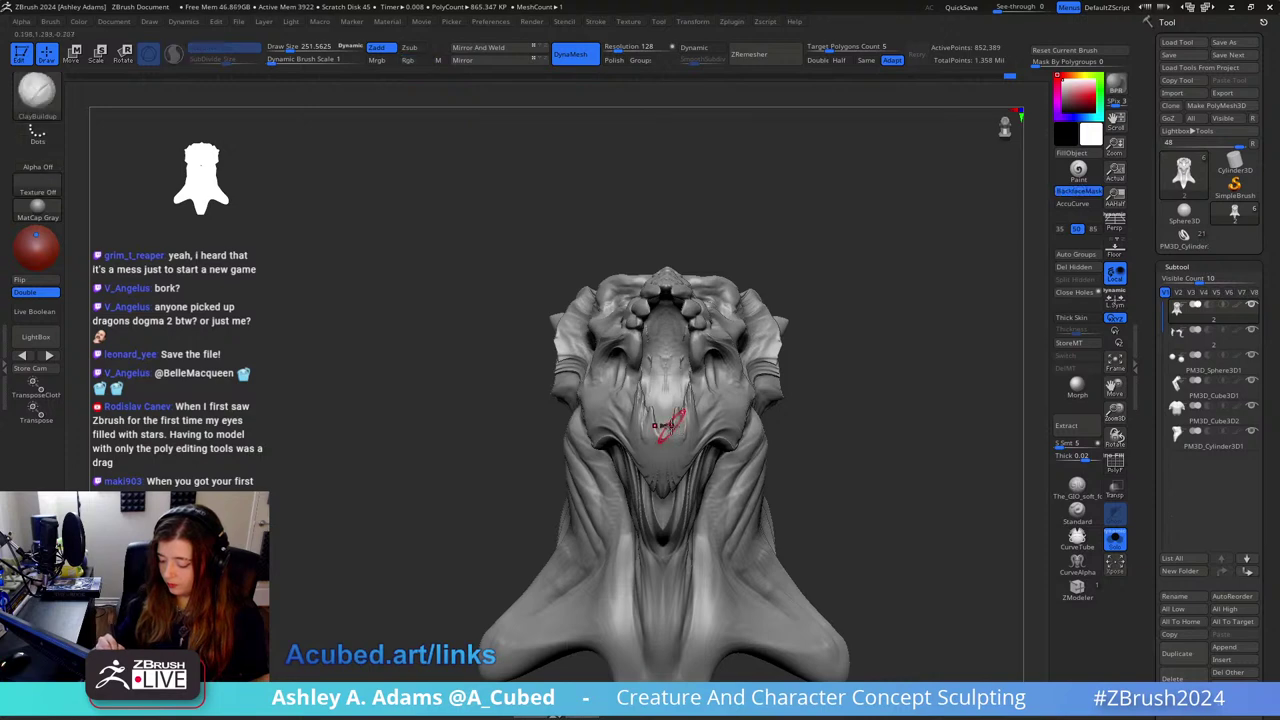
# Step: Define the bases of the lower teeth with DamStandard, starting at a draw size of about 252
pyautogui.press('b')
pyautogui.press('d')
pyautogui.press('s')
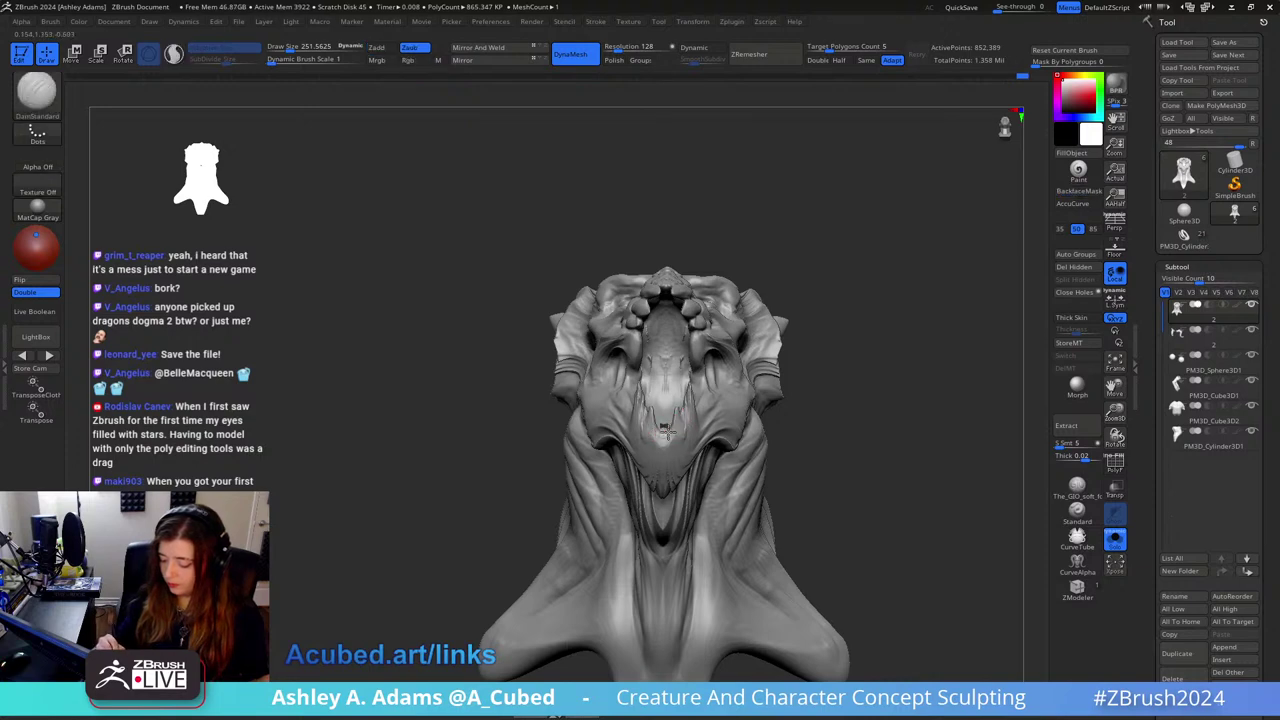
pyautogui.moveTo(686, 420)
pyautogui.mouseDown(button='right')
pyautogui.moveTo(676, 444)
pyautogui.moveTo(624, 440)
pyautogui.mouseUp(button='right')
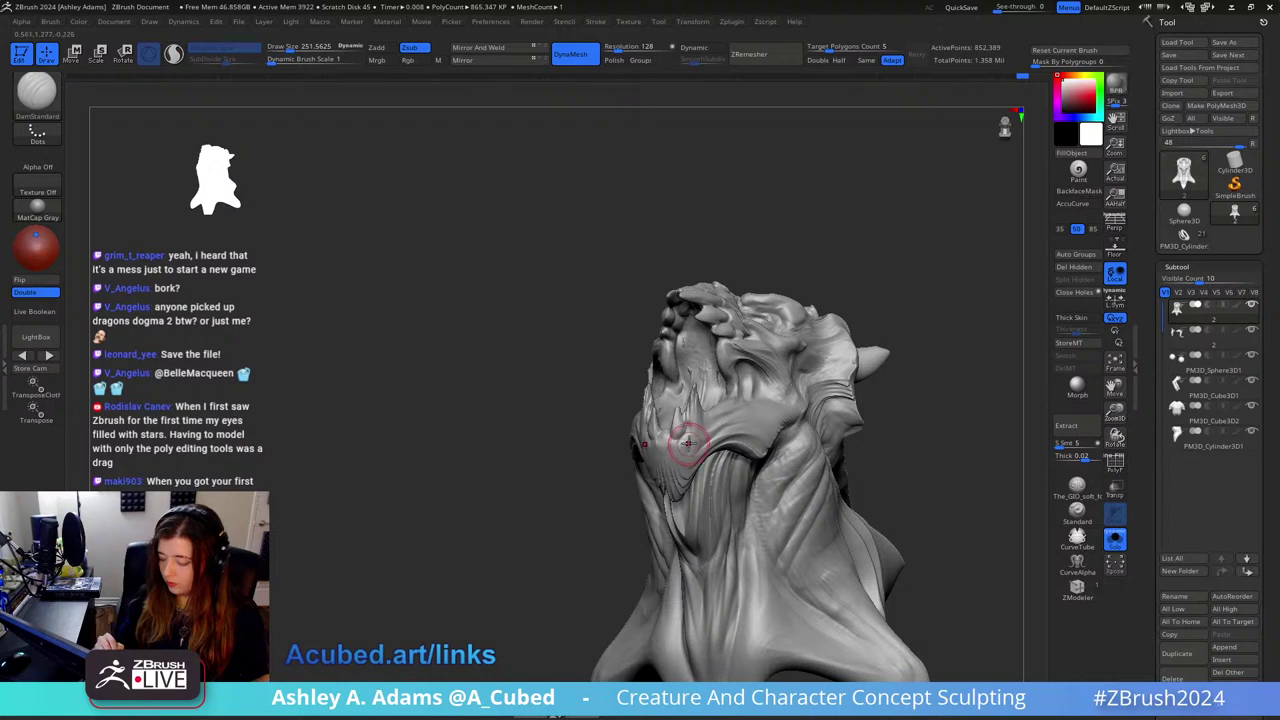
pyautogui.press('s')
pyautogui.moveTo(686, 440); pyautogui.dragTo(672, 440)
pyautogui.moveTo(700, 422); pyautogui.dragTo(640, 428, button='right')
pyautogui.press('space')
pyautogui.moveTo(672, 434); pyautogui.dragTo(700, 434)
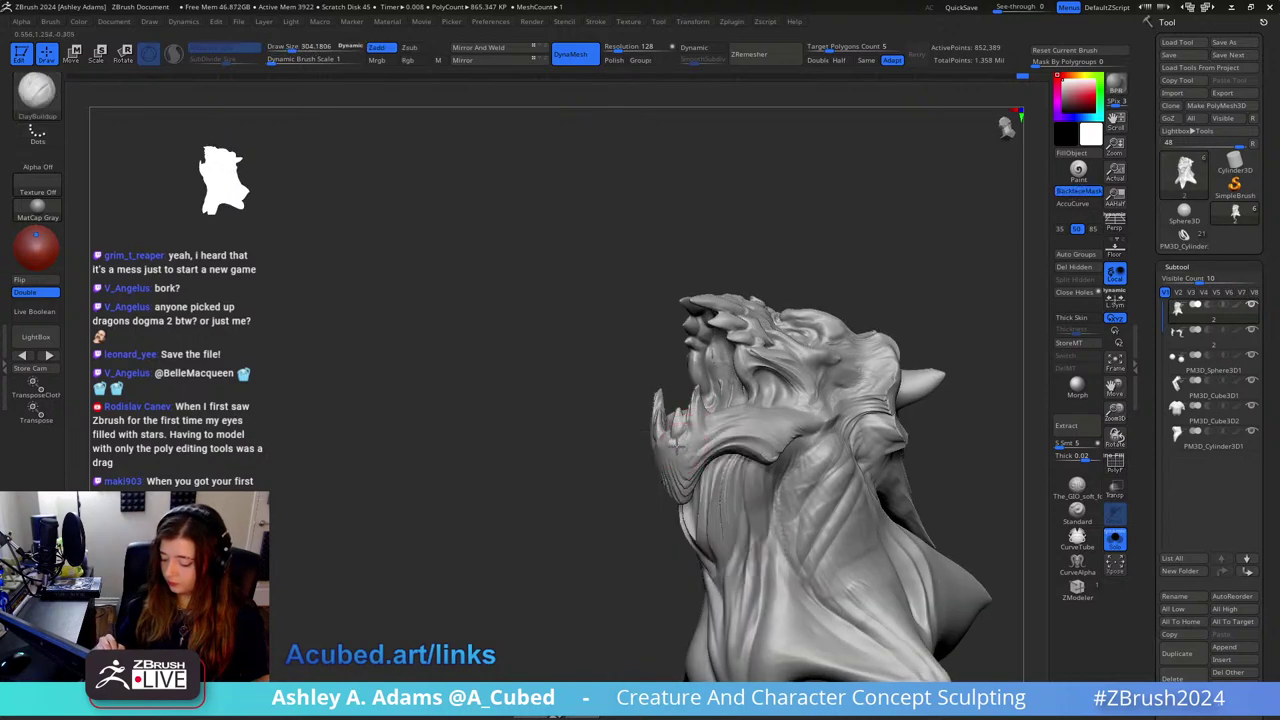
# Step: Build up the lower teeth and gums with ClayBuildup at a draw size of about 269 and smooth them
pyautogui.moveTo(663, 451); pyautogui.dragTo(648, 494, button='right')
pyautogui.press('space')
pyautogui.moveTo(690, 431); pyautogui.dragTo(678, 431)
pyautogui.press('b')
pyautogui.press('c')
pyautogui.press('b')
pyautogui.moveTo(700, 405); pyautogui.dragTo(629, 407, button='right')
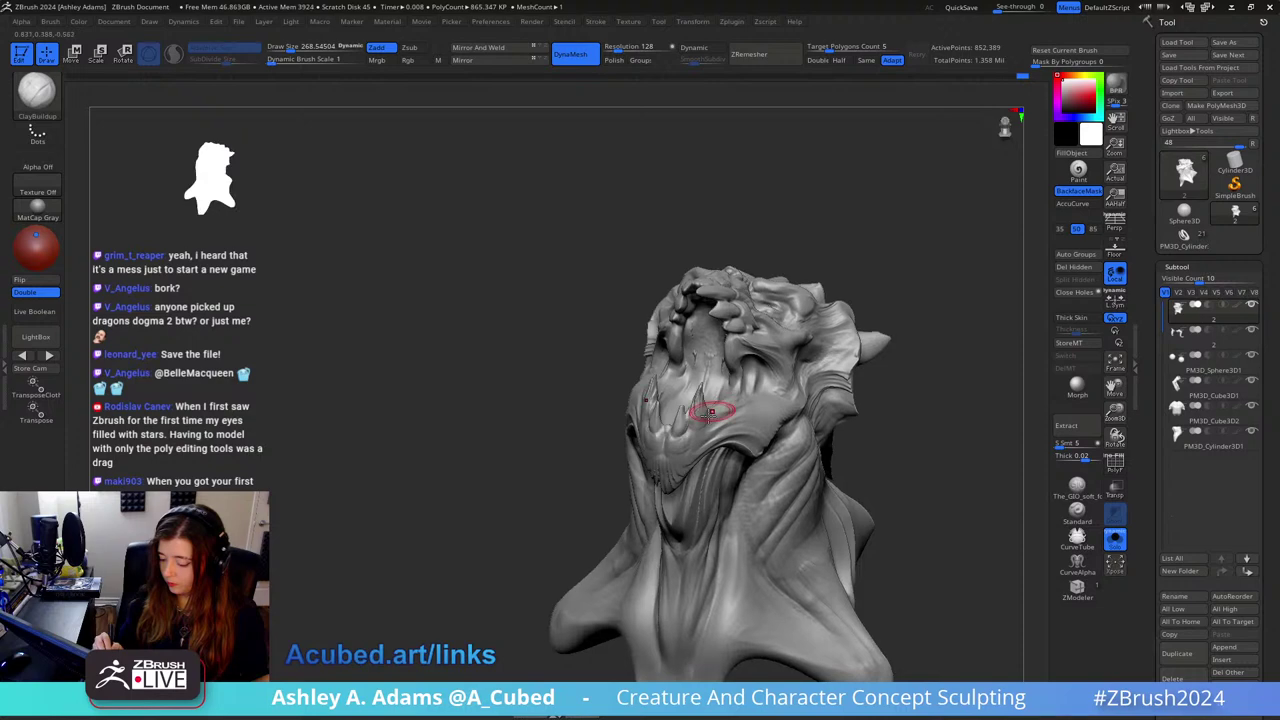
pyautogui.keyDown('shift'); pyautogui.moveTo(629, 407); pyautogui.dragTo(640, 410); pyautogui.keyUp('shift')
# Step: Cut separating grooves along the lower gum line with DamStandard
pyautogui.press('b')
pyautogui.press('d')
pyautogui.press('s')
pyautogui.moveTo(630, 408)
pyautogui.mouseDown(button='right')
pyautogui.moveTo(757, 429)
pyautogui.moveTo(769, 398)
pyautogui.mouseUp(button='right')
# Step: Pull the lower front teeth into sharper points in profile with SnakeHook at a draw size of about 219
pyautogui.press('b')
pyautogui.press('s')
pyautogui.press('h')
pyautogui.press('space')
pyautogui.moveTo(762, 419); pyautogui.dragTo(752, 419)
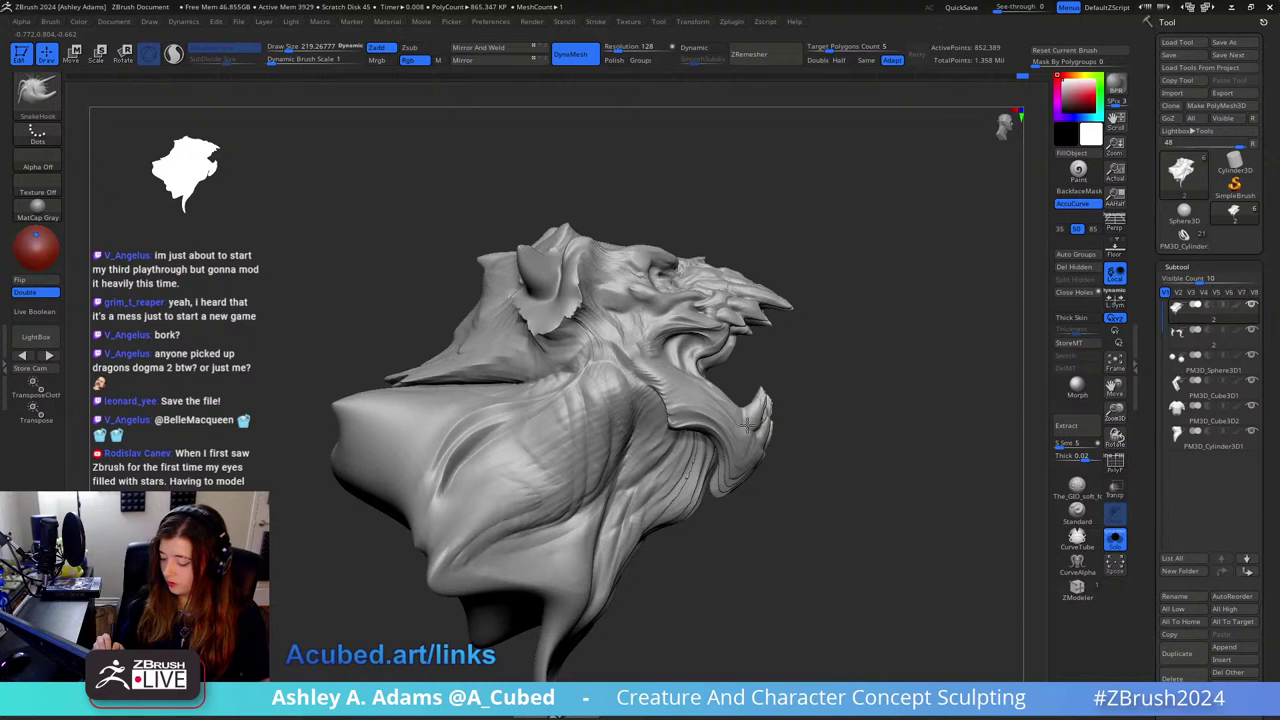
pyautogui.moveTo(748, 425); pyautogui.dragTo(708, 365, button='right')
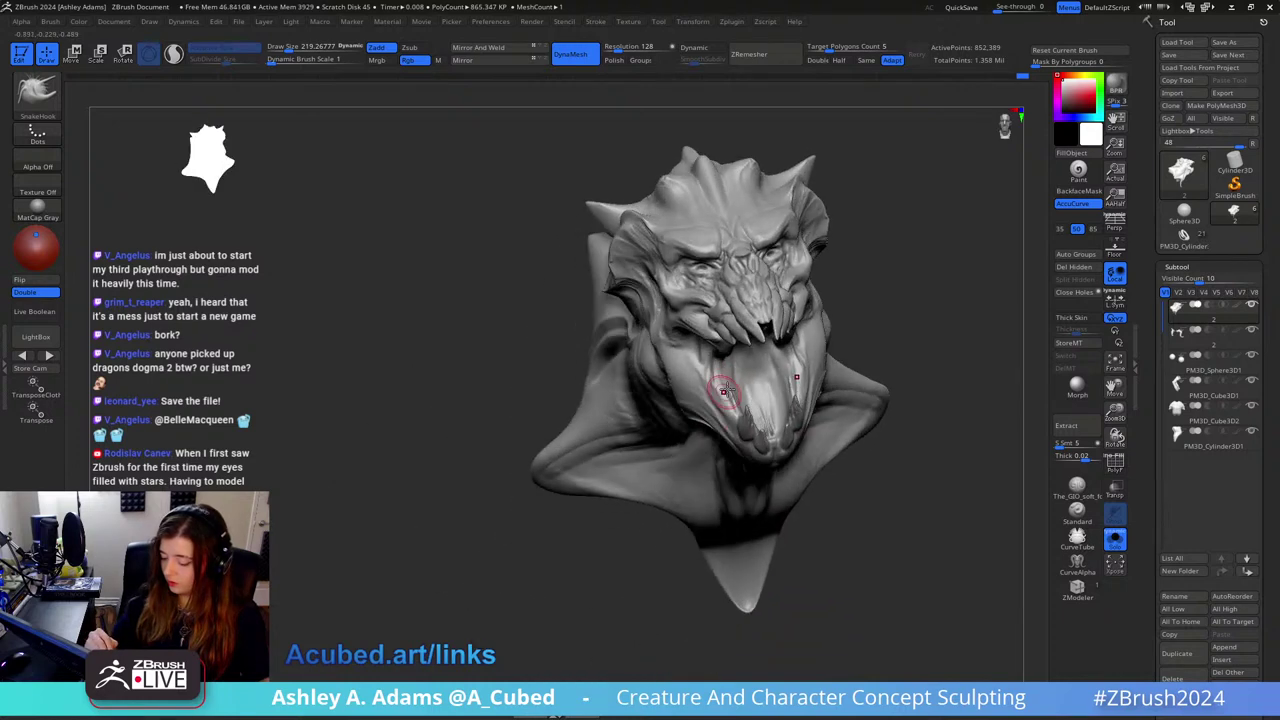
# Step: Deepen the creases between the upper side teeth and lip with DamStandard at a draw size of about 219
pyautogui.press('b')
pyautogui.press('d')
pyautogui.press('s')
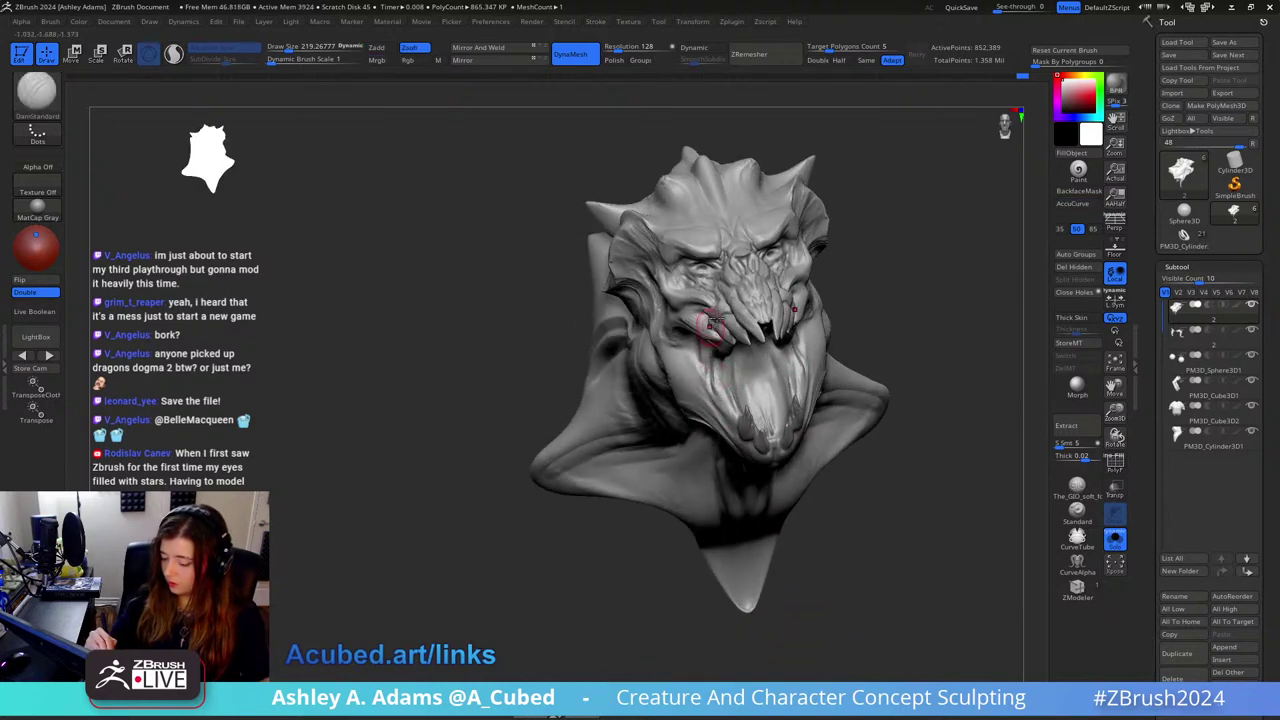
pyautogui.moveTo(863, 263); pyautogui.dragTo(757, 346, button='right')
# Step: Build up the cheek and jaw beside the mouth with ClayBuildup at a draw size of about 540
pyautogui.press('space')
pyautogui.moveTo(777, 348); pyautogui.dragTo(803, 348)
pyautogui.moveTo(770, 350); pyautogui.dragTo(818, 346, button='right')
pyautogui.press('b')
pyautogui.press('c')
pyautogui.press('b')
pyautogui.moveTo(812, 324)
pyautogui.mouseDown()
pyautogui.moveTo(808, 346)
pyautogui.moveTo(800, 328)
pyautogui.moveTo(804, 352)
pyautogui.mouseUp()
pyautogui.moveTo(804, 340)
pyautogui.mouseDown(button='right')
pyautogui.moveTo(840, 312)
pyautogui.moveTo(862, 318)
pyautogui.mouseUp(button='right')
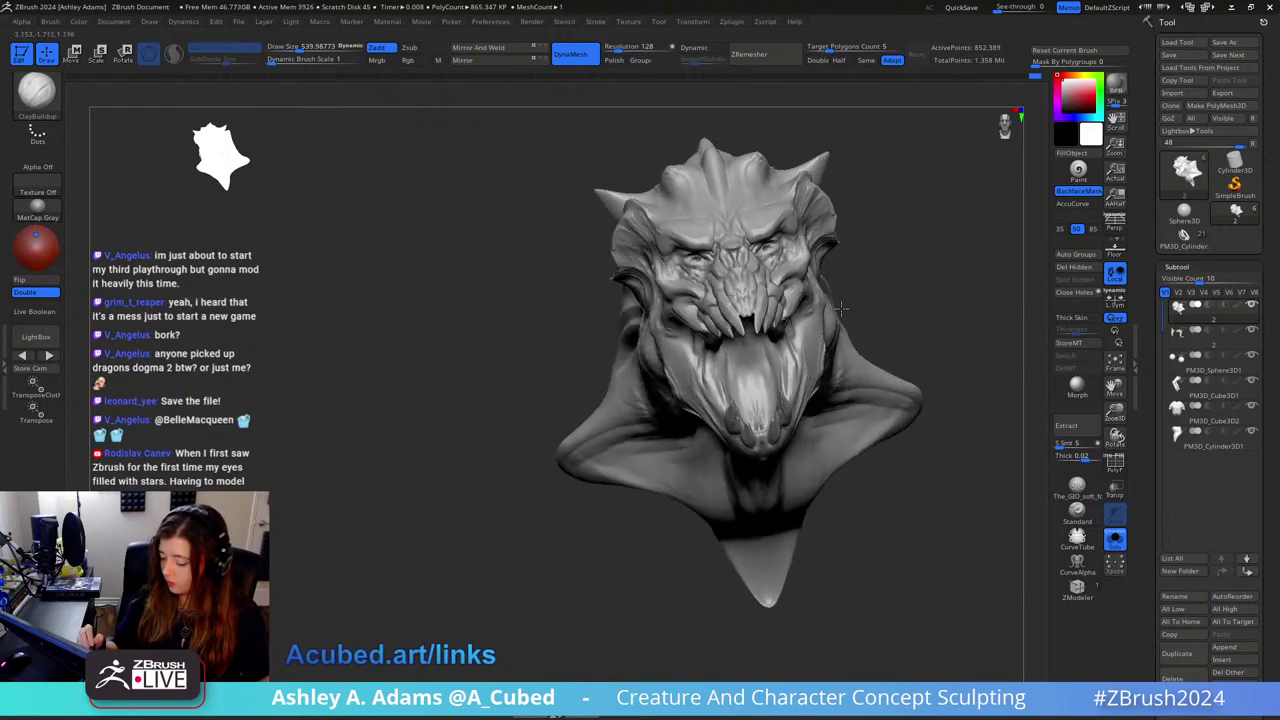
# Step: Add volume to the cheek behind the mouth corner with ClayBuildup at a draw size of about 492
pyautogui.moveTo(814, 312)
pyautogui.mouseDown()
pyautogui.moveTo(806, 350)
pyautogui.moveTo(802, 332)
pyautogui.moveTo(814, 362)
pyautogui.mouseUp()
pyautogui.press('s')
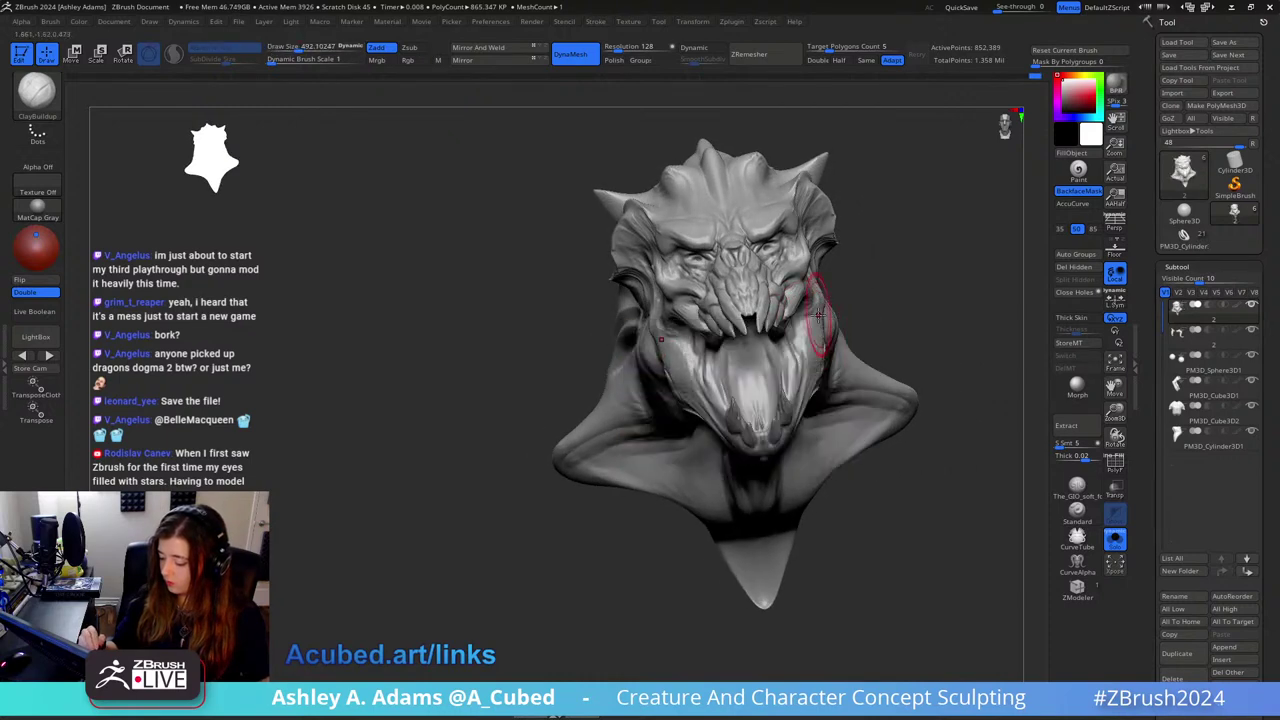
pyautogui.moveTo(816, 345)
pyautogui.mouseDown(button='right')
pyautogui.moveTo(820, 362)
pyautogui.moveTo(760, 376)
pyautogui.moveTo(790, 372)
pyautogui.mouseUp(button='right')
# Step: Adjust the outer contour of the cheek and jaw with SnakeHook at a new draw size
pyautogui.press('b')
pyautogui.press('s')
pyautogui.press('h')
pyautogui.press('space')
pyautogui.moveTo(806, 374); pyautogui.dragTo(824, 374)
pyautogui.moveTo(790, 366)
pyautogui.mouseDown(button='right')
pyautogui.moveTo(829, 363)
pyautogui.moveTo(826, 285)
pyautogui.moveTo(756, 304)
pyautogui.moveTo(700, 285)
pyautogui.moveTo(706, 341)
pyautogui.moveTo(714, 326)
pyautogui.moveTo(540, 350)
pyautogui.mouseUp(button='right')
# Step: Carve creases behind the cheek and toward the mouth corner with DamStandard at a draw size of about 382
pyautogui.press('b')
pyautogui.press('d')
pyautogui.press('s')
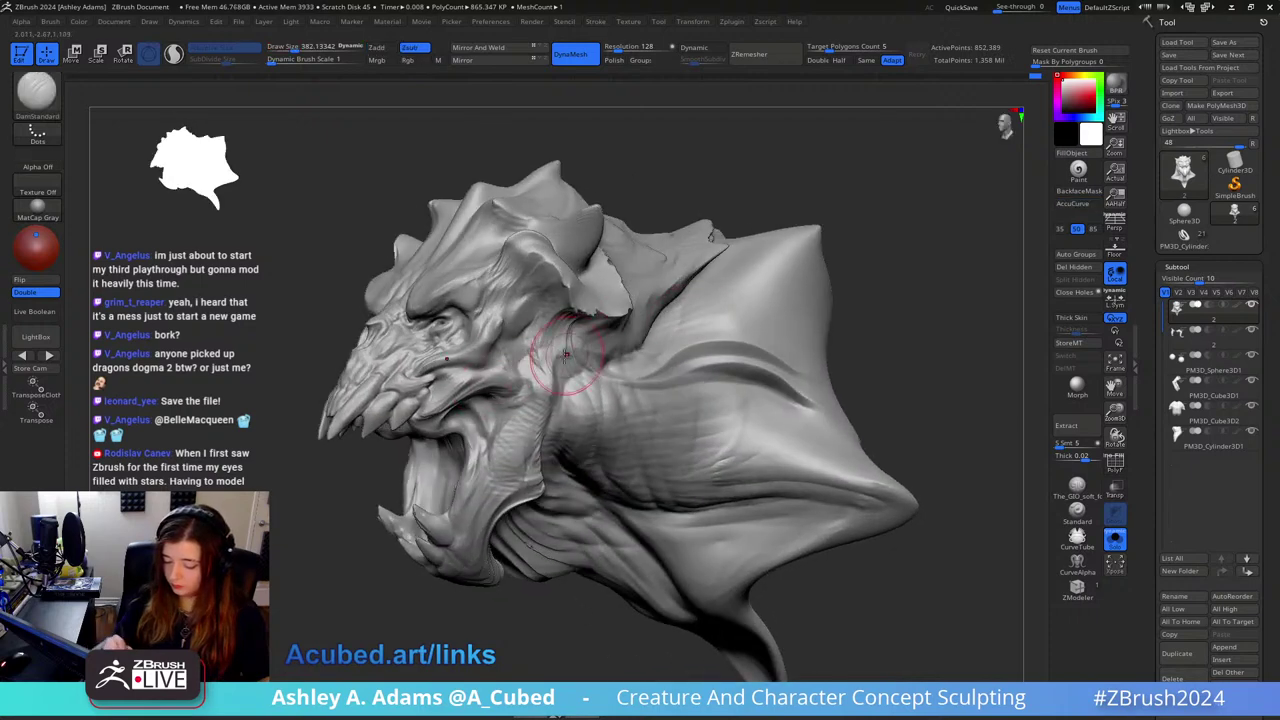
pyautogui.moveTo(548, 357)
pyautogui.mouseDown()
pyautogui.moveTo(588, 369)
pyautogui.moveTo(551, 345)
pyautogui.moveTo(536, 358)
pyautogui.mouseUp()
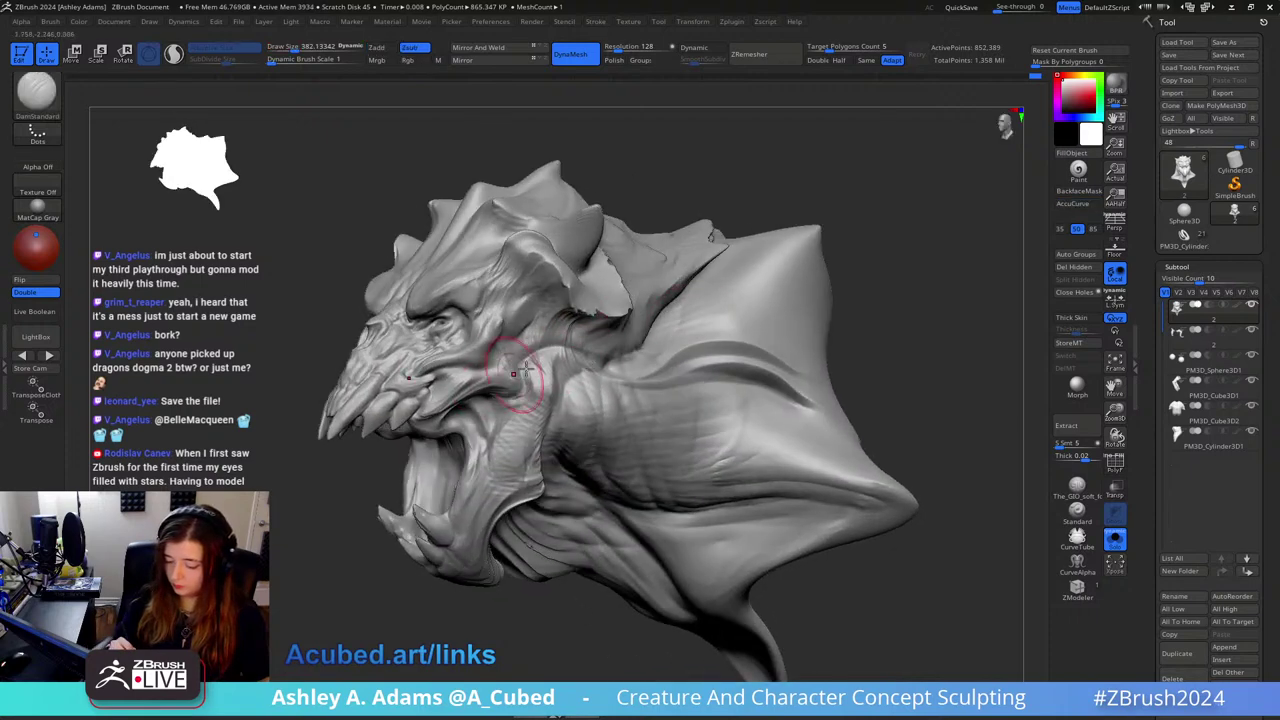
pyautogui.moveTo(526, 368); pyautogui.dragTo(572, 358, button='right')
pyautogui.moveTo(586, 356)
pyautogui.mouseDown()
pyautogui.moveTo(540, 352)
pyautogui.moveTo(508, 404)
pyautogui.mouseUp()
# Step: Cut finer folds into the cheek above the upper lip with DamStandard at a draw size of about 219
pyautogui.moveTo(508, 404)
pyautogui.mouseDown(button='right')
pyautogui.moveTo(666, 317)
pyautogui.moveTo(674, 371)
pyautogui.moveTo(655, 290)
pyautogui.moveTo(662, 340)
pyautogui.mouseUp(button='right')
pyautogui.moveTo(628, 342); pyautogui.dragTo(648, 339)
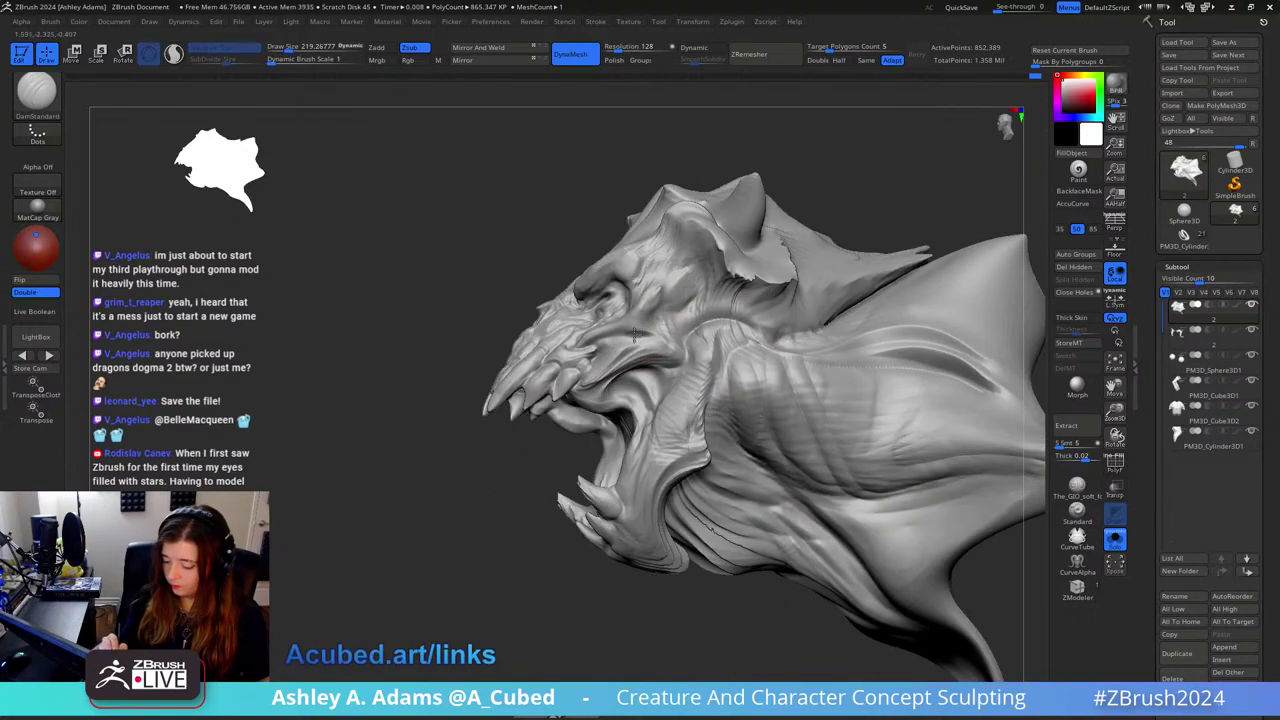
pyautogui.moveTo(608, 364)
pyautogui.mouseDown(button='right')
pyautogui.moveTo(700, 350)
pyautogui.moveTo(576, 348)
pyautogui.moveTo(680, 332)
pyautogui.mouseUp(button='right')
# Step: Build up the cheek folds below the eye with ClayBuildup at a draw size of about 161
pyautogui.press('b')
pyautogui.press('c')
pyautogui.press('b')
pyautogui.moveTo(585, 342); pyautogui.dragTo(548, 341, button='right')
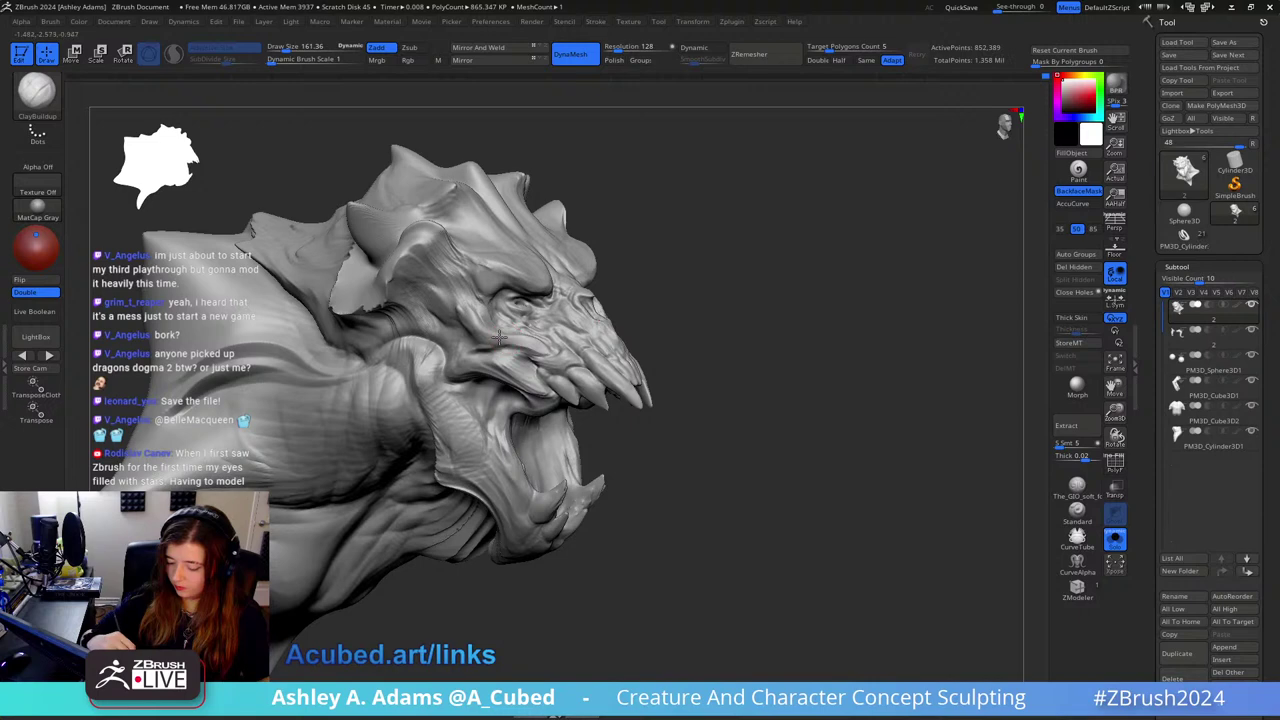
pyautogui.moveTo(503, 337)
pyautogui.mouseDown(button='right')
pyautogui.moveTo(508, 350)
pyautogui.moveTo(474, 189)
pyautogui.moveTo(648, 317)
pyautogui.moveTo(566, 337)
pyautogui.mouseUp(button='right')
# Step: Sharpen the creases between the upper side teeth and the cheek with DamStandard at a draw size of about 161
pyautogui.press('b')
pyautogui.press('d')
pyautogui.press('s')
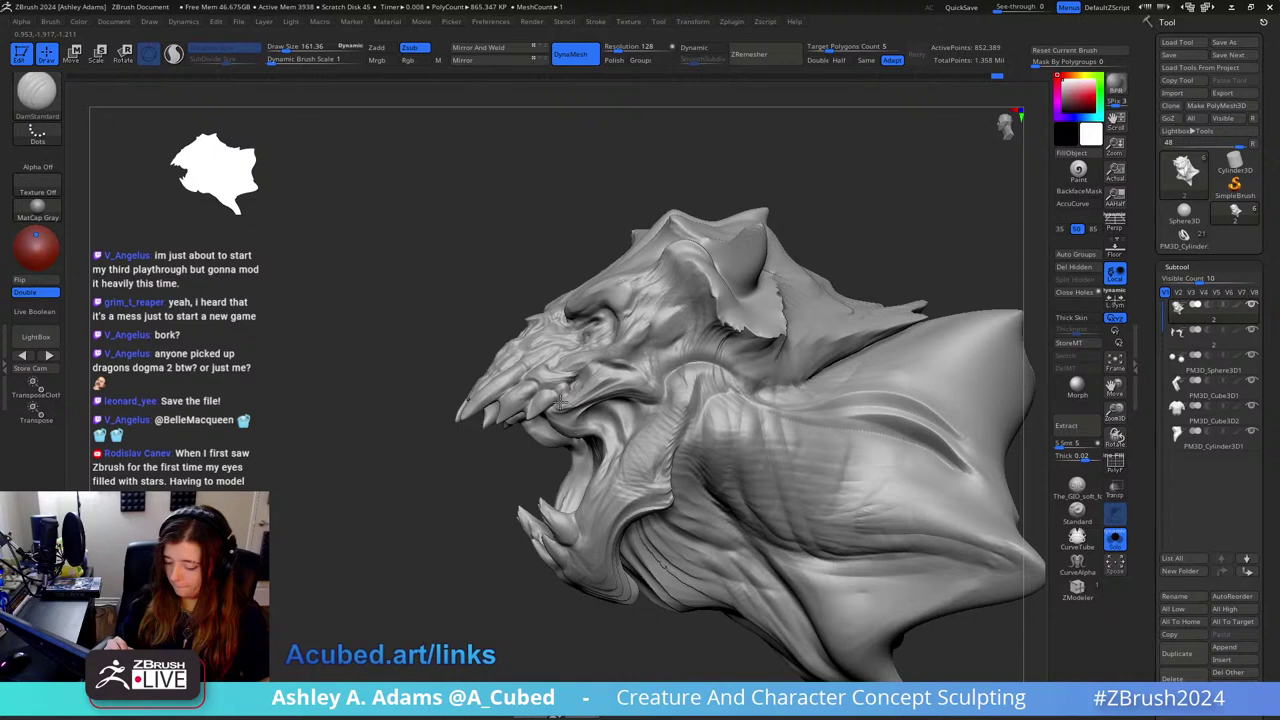
pyautogui.moveTo(557, 397)
pyautogui.mouseDown(button='right')
pyautogui.moveTo(586, 385)
pyautogui.moveTo(565, 386)
pyautogui.moveTo(563, 363)
pyautogui.moveTo(608, 372)
pyautogui.moveTo(563, 346)
pyautogui.moveTo(575, 360)
pyautogui.moveTo(565, 375)
pyautogui.moveTo(614, 368)
pyautogui.moveTo(580, 352)
pyautogui.moveTo(567, 382)
pyautogui.moveTo(580, 380)
pyautogui.moveTo(573, 366)
pyautogui.moveTo(602, 360)
pyautogui.moveTo(606, 376)
pyautogui.moveTo(584, 344)
pyautogui.moveTo(600, 340)
pyautogui.mouseUp(button='right')
# Step: Refine the cheek and snout forms around the eye, alternating SnakeHook, DamStandard and ClayBuildup
pyautogui.press('b')
pyautogui.press('s')
pyautogui.press('h')
pyautogui.press('b')
pyautogui.press('d')
pyautogui.press('s')
pyautogui.press('b')
pyautogui.press('c')
pyautogui.press('b')
pyautogui.press('b')
pyautogui.press('d')
pyautogui.press('s')
pyautogui.press('b')
pyautogui.press('c')
pyautogui.press('b')
pyautogui.press('b')
pyautogui.press('d')
pyautogui.press('s')
# Step: Reshape the outer brow and temple beside the eye with SnakeHook, starting at a draw size of about 148
pyautogui.press('b')
pyautogui.press('s')
pyautogui.press('h')
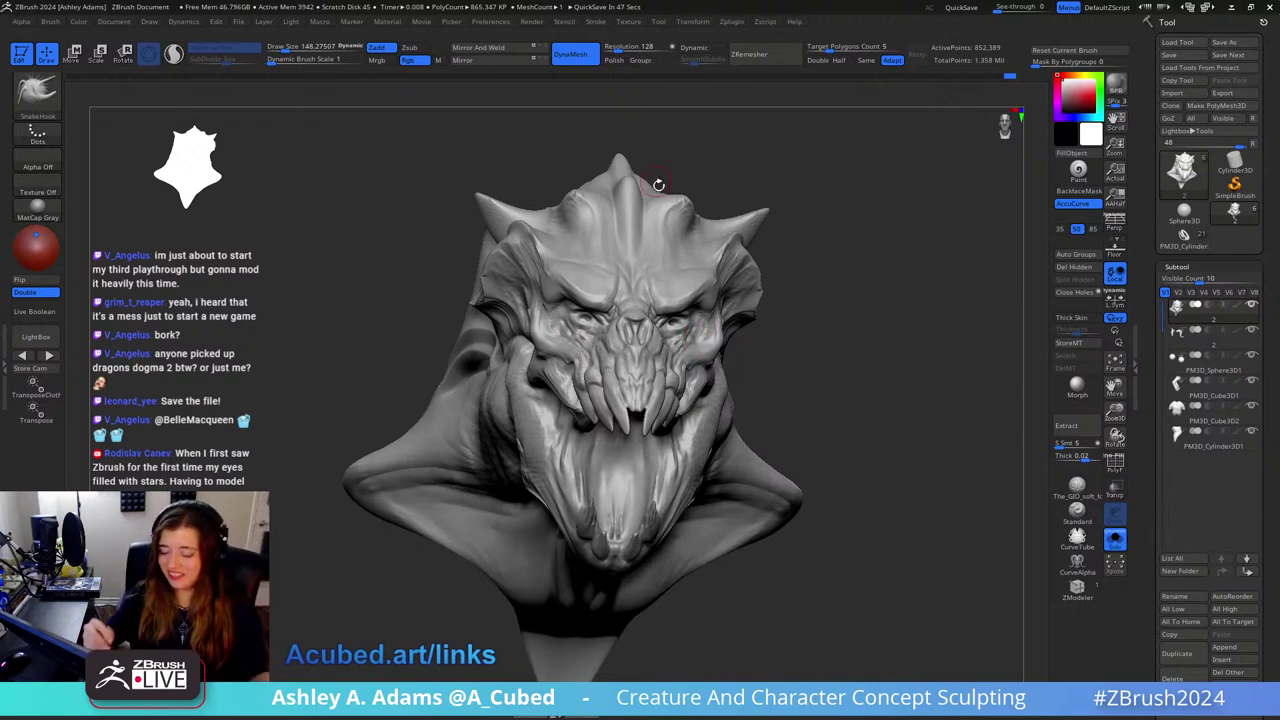
pyautogui.moveTo(750, 215)
pyautogui.mouseDown(button='right')
pyautogui.moveTo(779, 228)
pyautogui.moveTo(686, 263)
pyautogui.moveTo(744, 349)
pyautogui.moveTo(714, 286)
pyautogui.mouseUp(button='right')
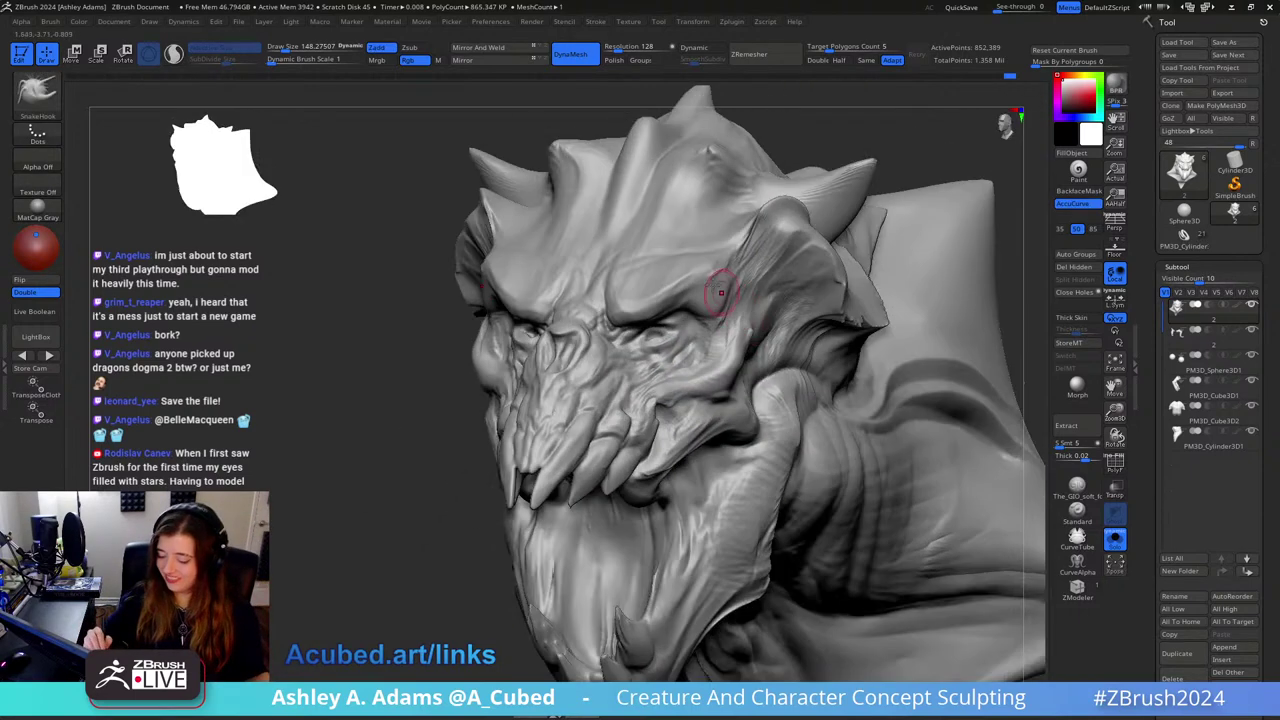
pyautogui.press('space')
pyautogui.moveTo(728, 335); pyautogui.dragTo(720, 335)
pyautogui.moveTo(690, 345)
pyautogui.mouseDown(button='right')
pyautogui.moveTo(720, 357)
pyautogui.moveTo(706, 320)
pyautogui.moveTo(652, 303)
pyautogui.moveTo(690, 318)
pyautogui.moveTo(678, 310)
pyautogui.moveTo(714, 296)
pyautogui.moveTo(580, 316)
pyautogui.moveTo(600, 245)
pyautogui.mouseUp(button='right')
# Step: Carve creases into the forehead above the brow with DamStandard at a draw size of about 189
pyautogui.press('b')
pyautogui.press('d')
pyautogui.press('s')
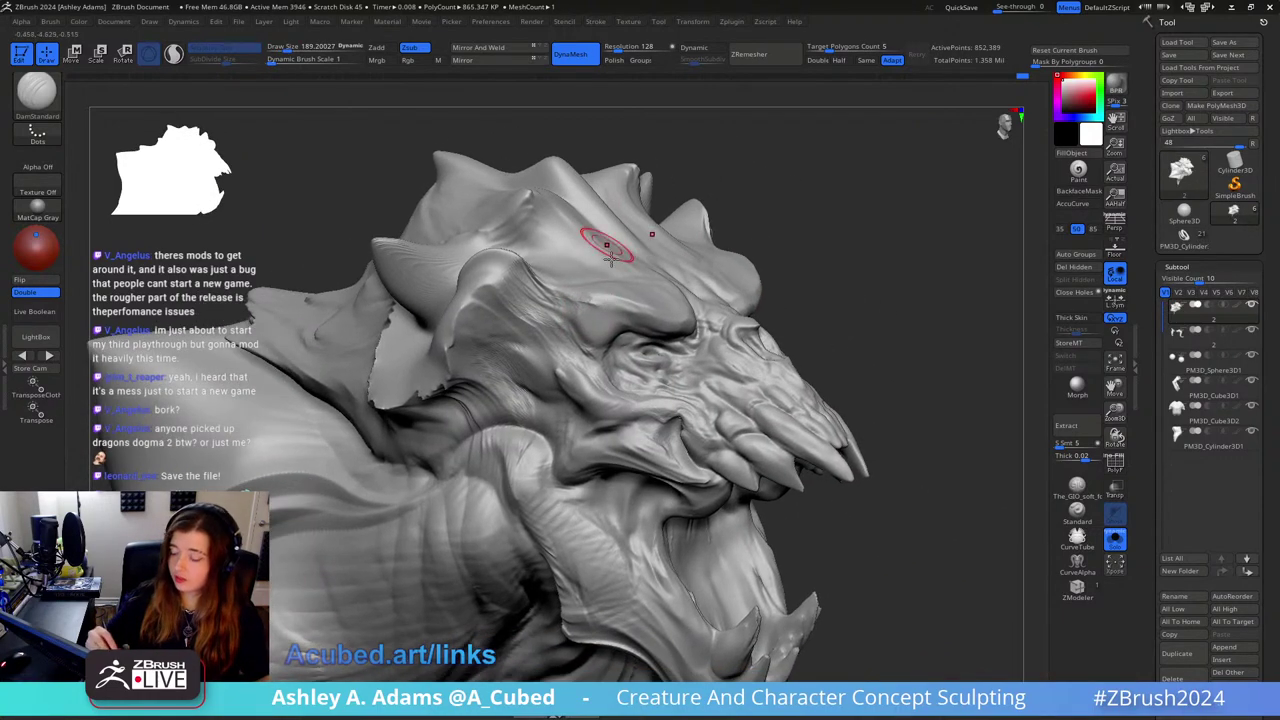
# Step: Build up the outer end of the brow with ClayBuildup at draw sizes of about 189 and 91
pyautogui.press('b')
pyautogui.press('c')
pyautogui.press('b')
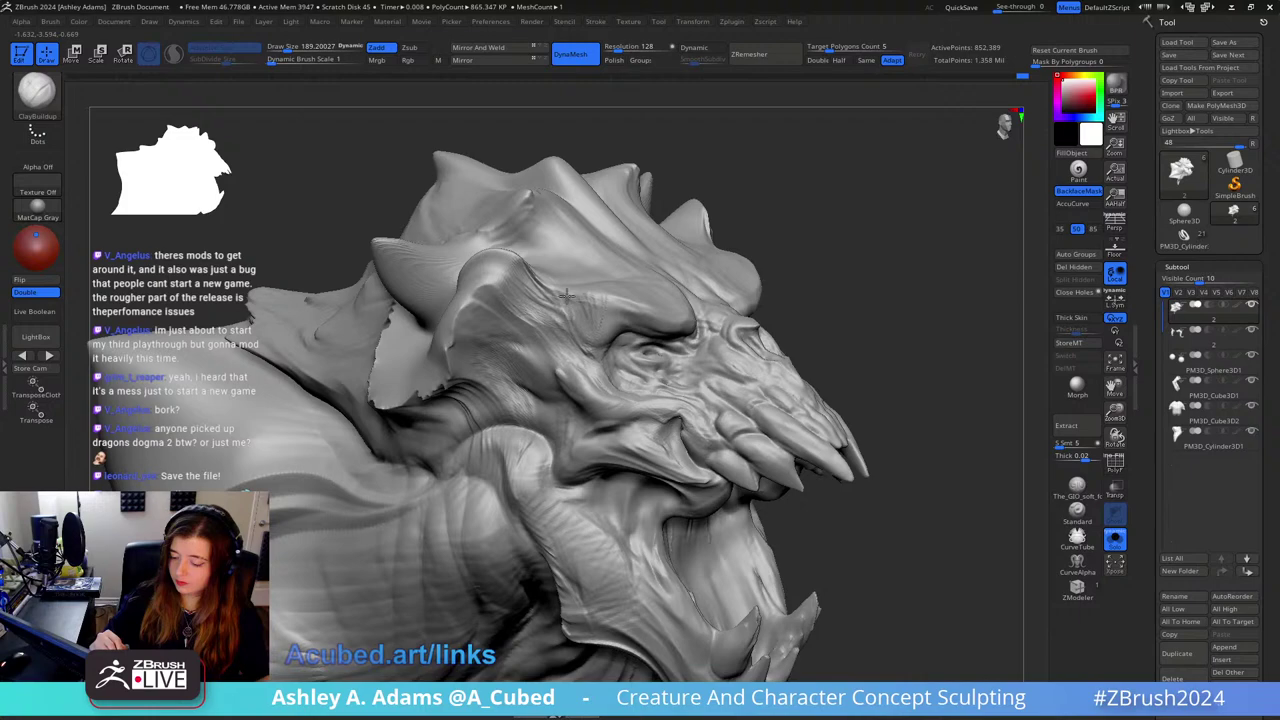
pyautogui.moveTo(790, 224); pyautogui.dragTo(777, 217, button='right')
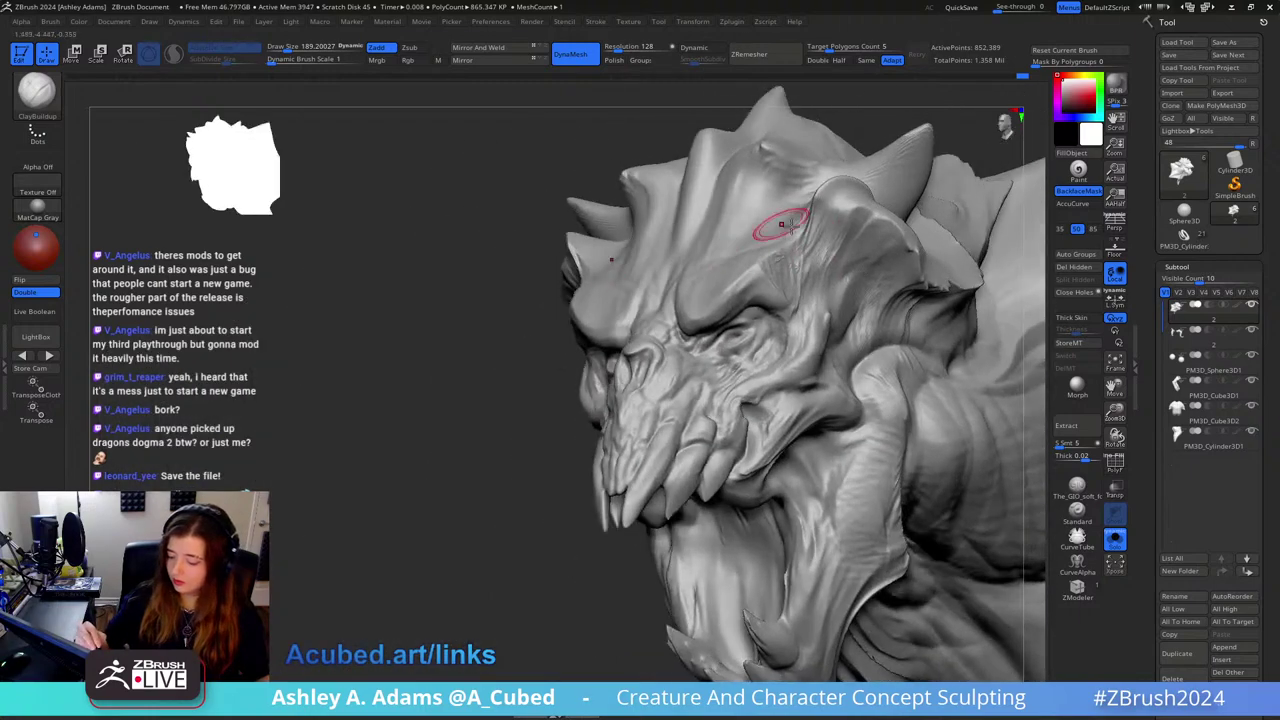
pyautogui.moveTo(762, 271); pyautogui.dragTo(769, 279)
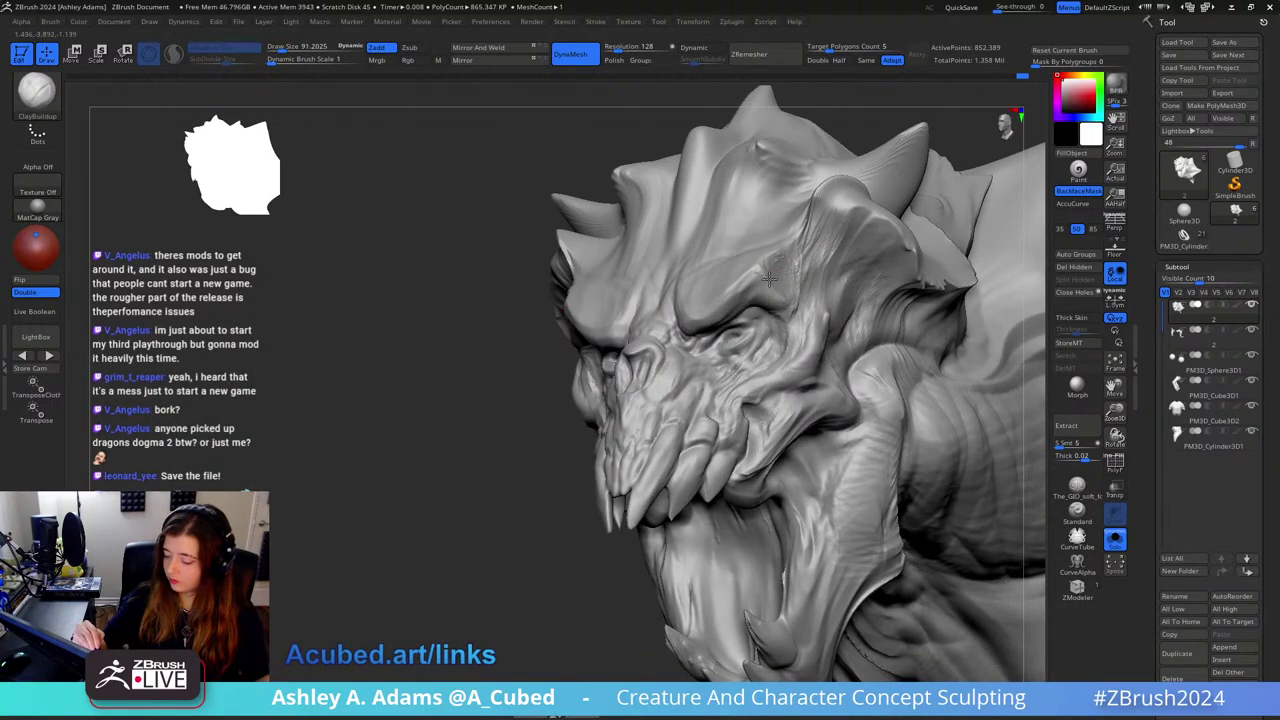
# Step: Refine the snout's front contour in profile with SnakeHook at a draw size of about 148
pyautogui.moveTo(785, 305)
pyautogui.mouseDown(button='right')
pyautogui.moveTo(750, 290)
pyautogui.moveTo(700, 295)
pyautogui.moveTo(650, 350)
pyautogui.mouseUp(button='right')
pyautogui.press('space')
pyautogui.moveTo(640, 376); pyautogui.dragTo(657, 376)
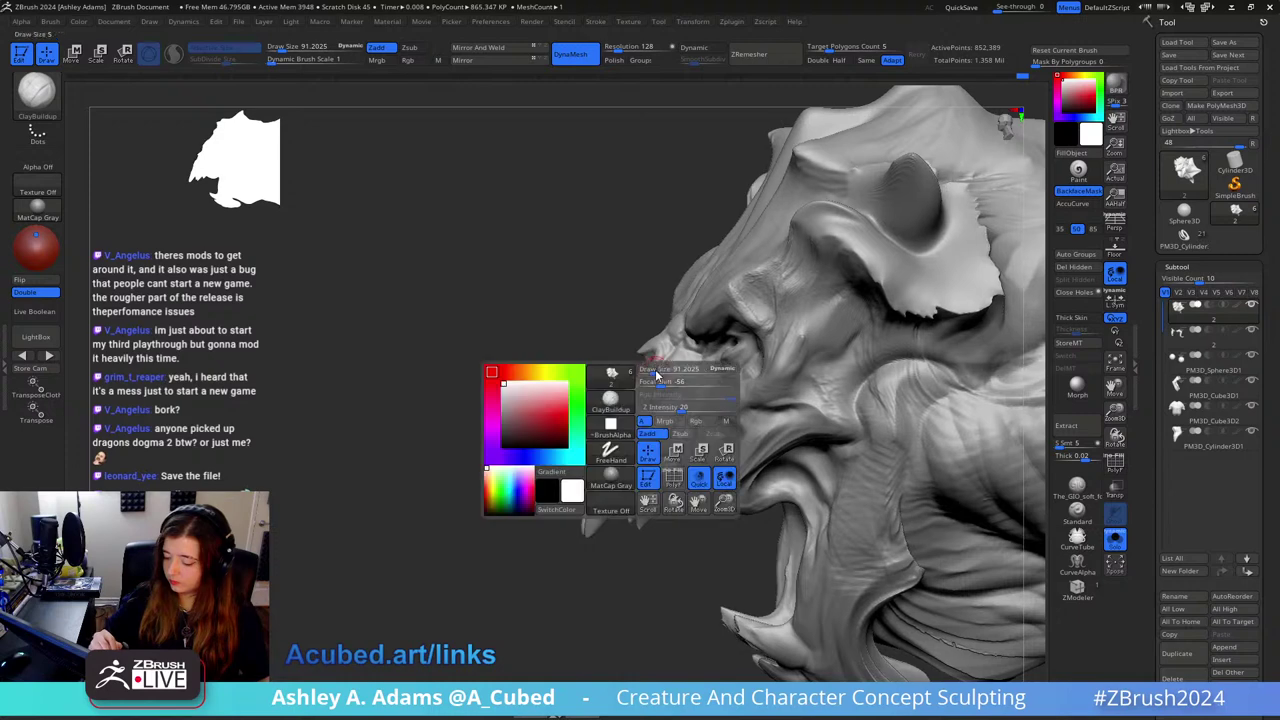
pyautogui.press('b')
pyautogui.press('s')
pyautogui.press('h')
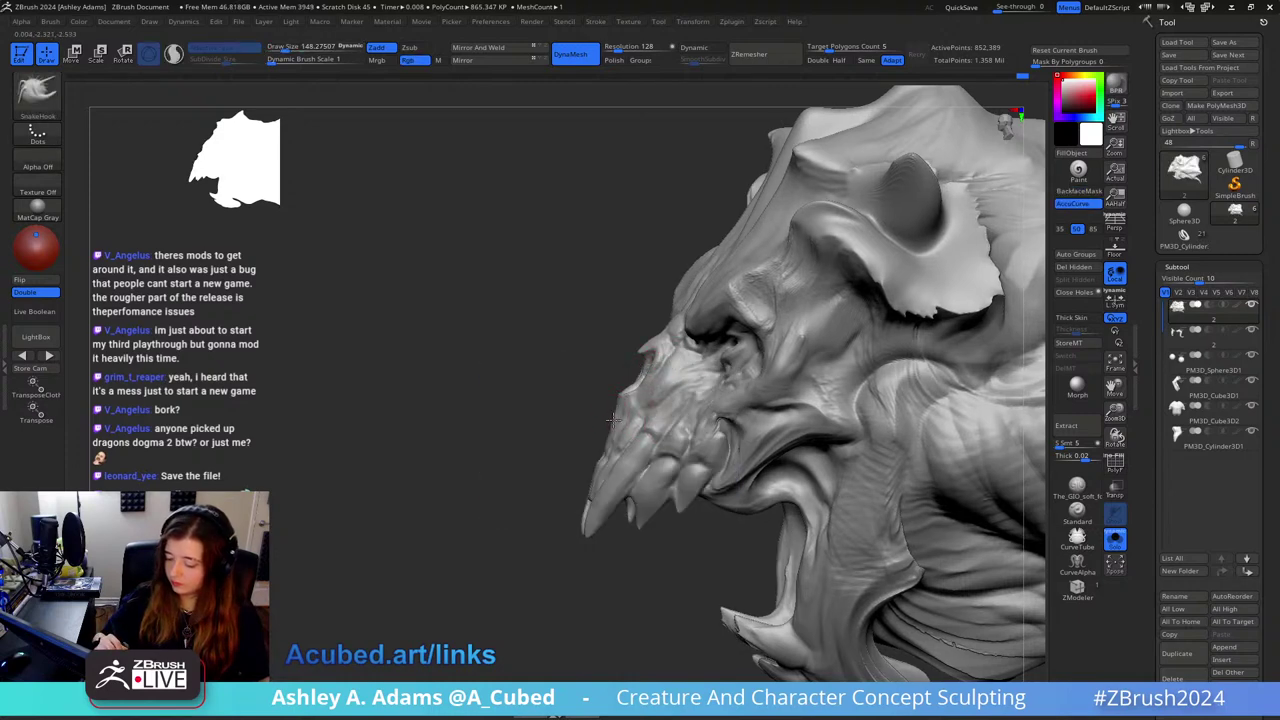
pyautogui.keyDown('ctrl'); pyautogui.moveTo(691, 476); pyautogui.dragTo(731, 337, button='right'); pyautogui.keyUp('ctrl')
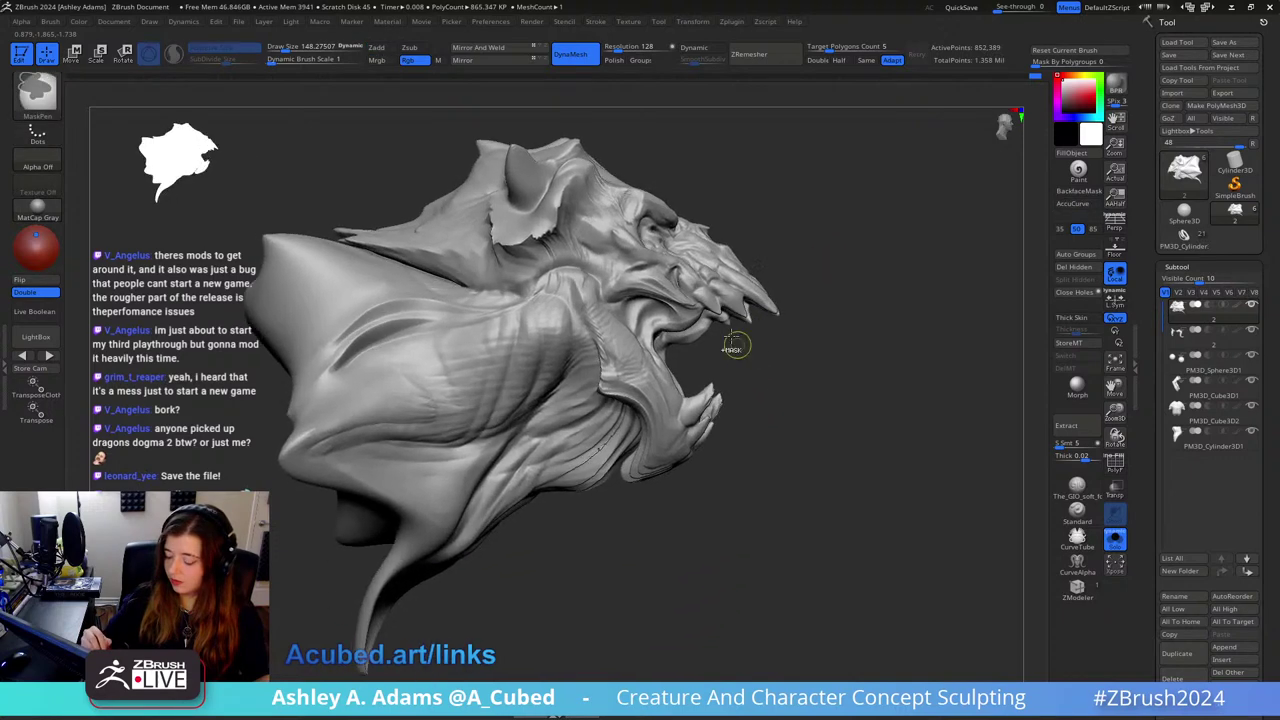
# Step: Shift the upper lip and side teeth with SnakeHook at a draw size of about 516
pyautogui.moveTo(727, 256); pyautogui.dragTo(666, 372, button='right')
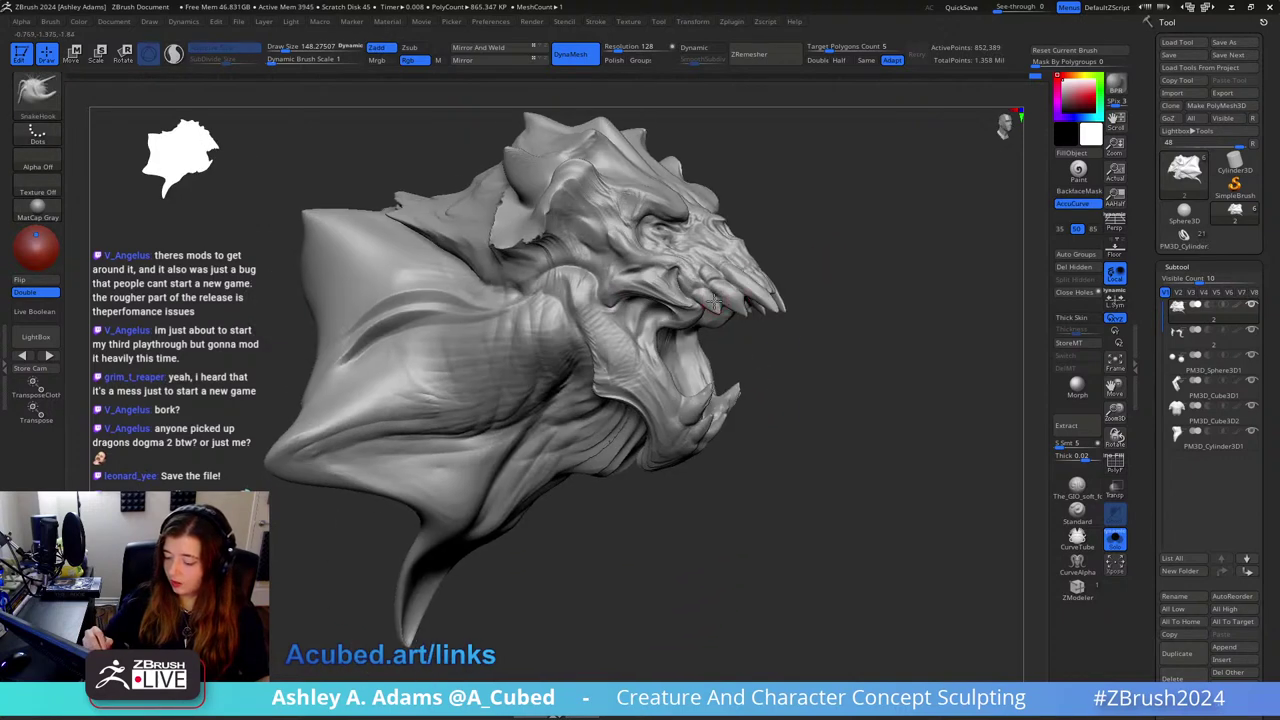
pyautogui.press('space')
pyautogui.moveTo(628, 372); pyautogui.dragTo(688, 372)
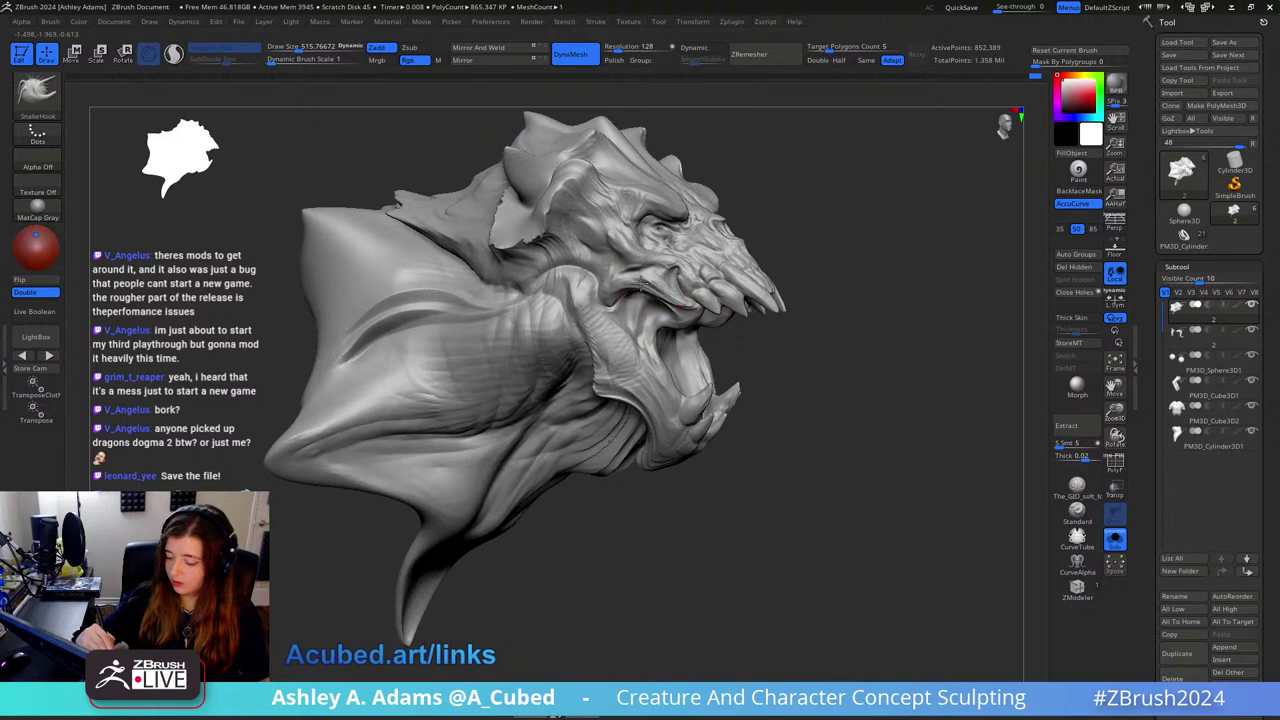
pyautogui.rightClick(716, 305)
# Step: Reshape the brow and forehead ridges with SnakeHook at draw sizes of about 304 and 424
pyautogui.moveTo(777, 239); pyautogui.dragTo(762, 239)
pyautogui.moveTo(880, 240)
pyautogui.mouseDown(button='right')
pyautogui.moveTo(766, 243)
pyautogui.moveTo(768, 254)
pyautogui.mouseUp(button='right')
pyautogui.moveTo(768, 257); pyautogui.dragTo(757, 260)
pyautogui.moveTo(880, 240); pyautogui.dragTo(760, 188, button='right')
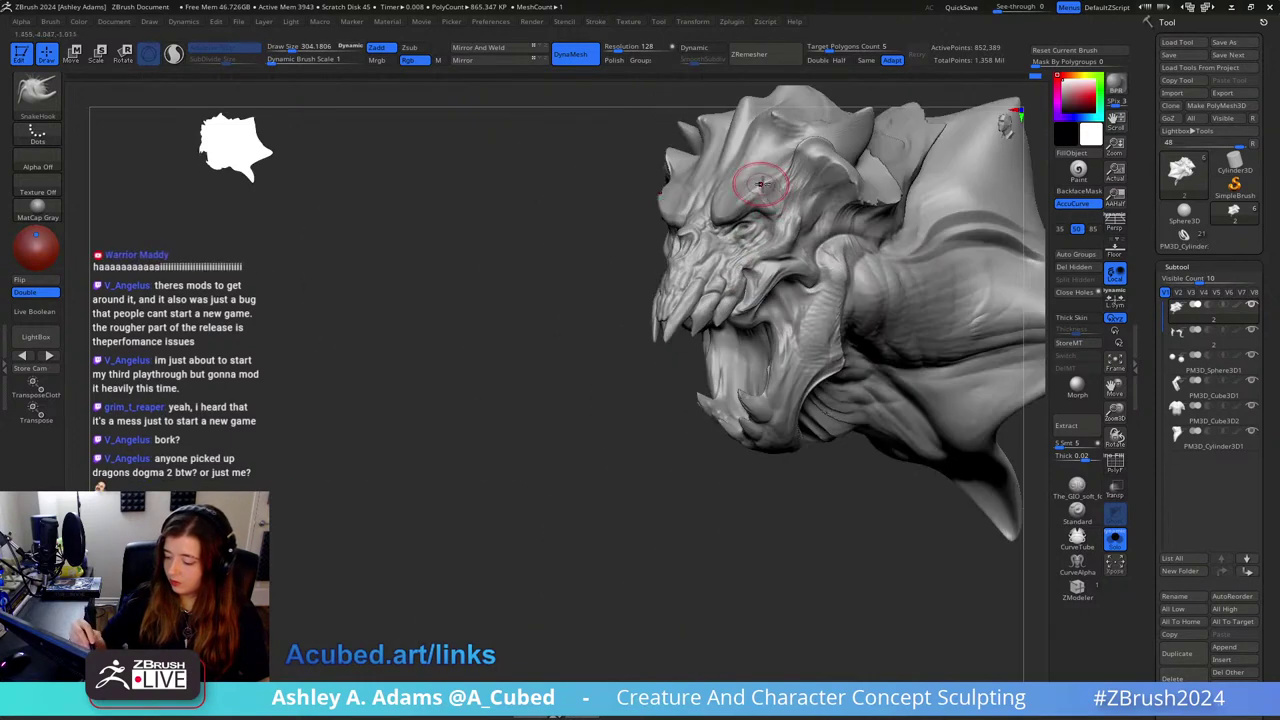
pyautogui.rightClick(718, 317)
pyautogui.moveTo(718, 317); pyautogui.dragTo(728, 317)
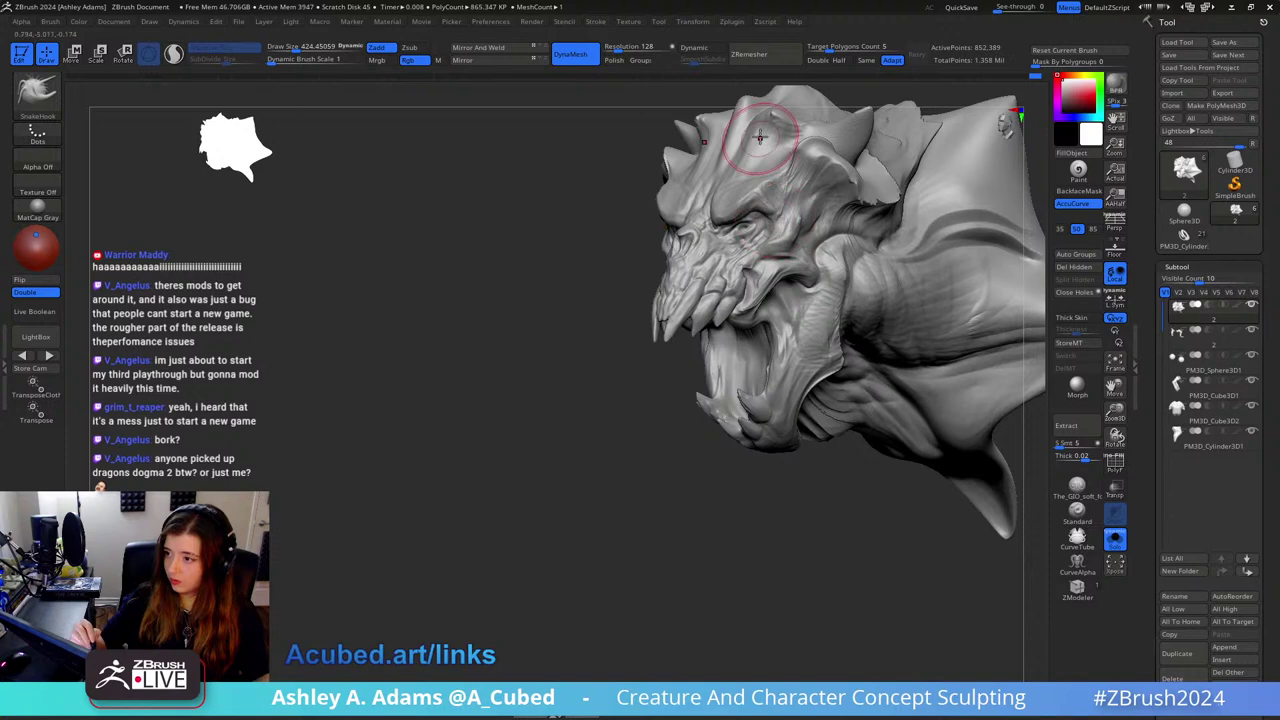
# Step: Adjust the cheekbone from three-quarter and front views with SnakeHook at draw sizes between about 235 and 403
pyautogui.press('[')
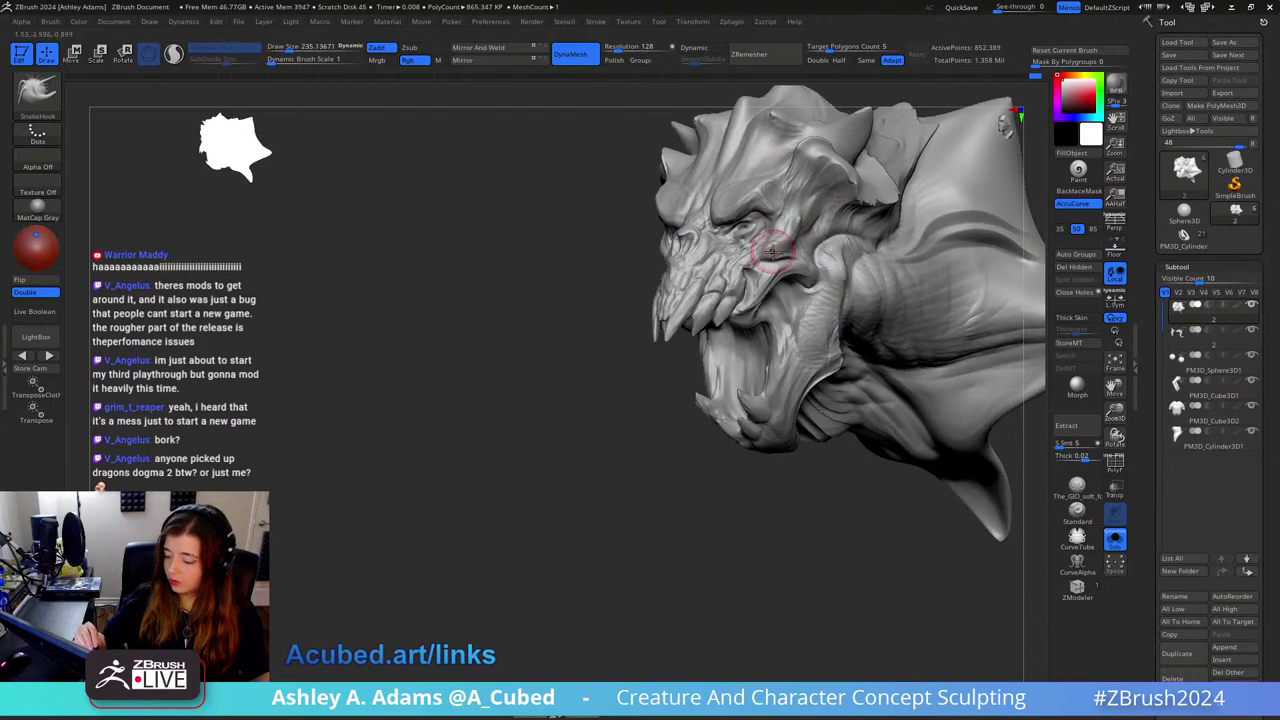
pyautogui.press(']')
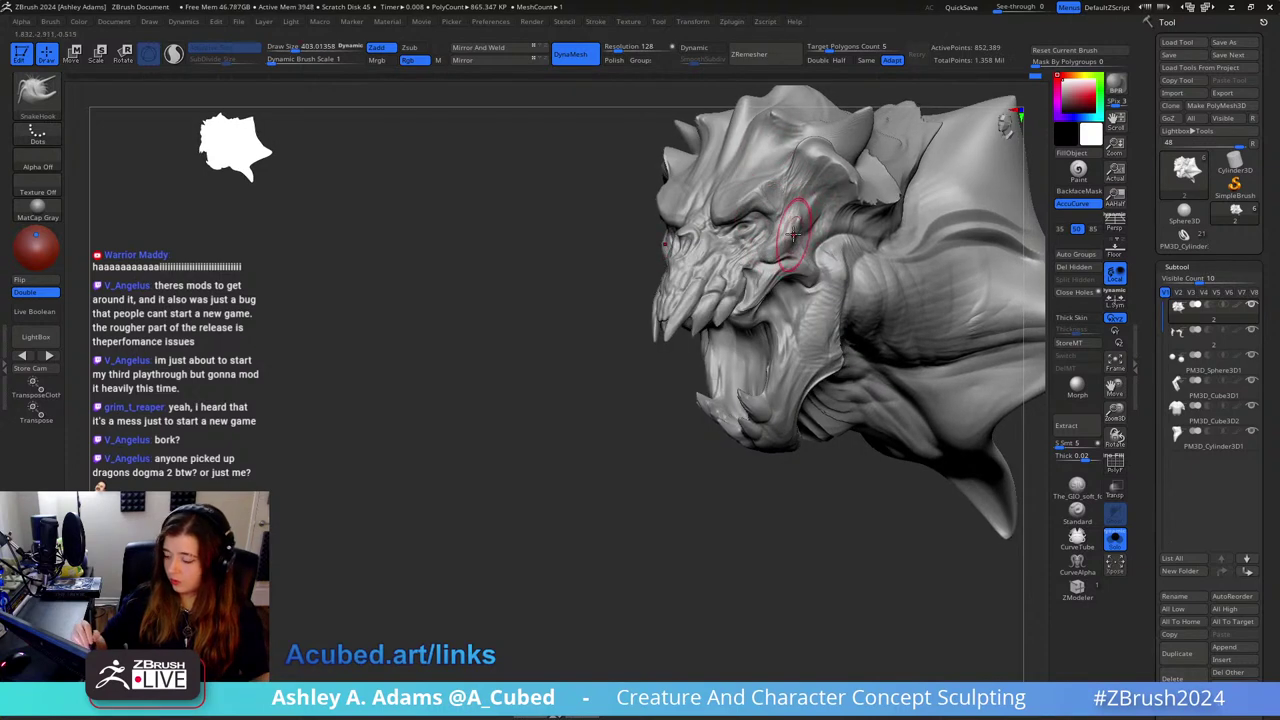
pyautogui.moveTo(803, 213)
pyautogui.mouseDown(button='right')
pyautogui.moveTo(828, 229)
pyautogui.moveTo(795, 251)
pyautogui.mouseUp(button='right')
pyautogui.rightClick(826, 236)
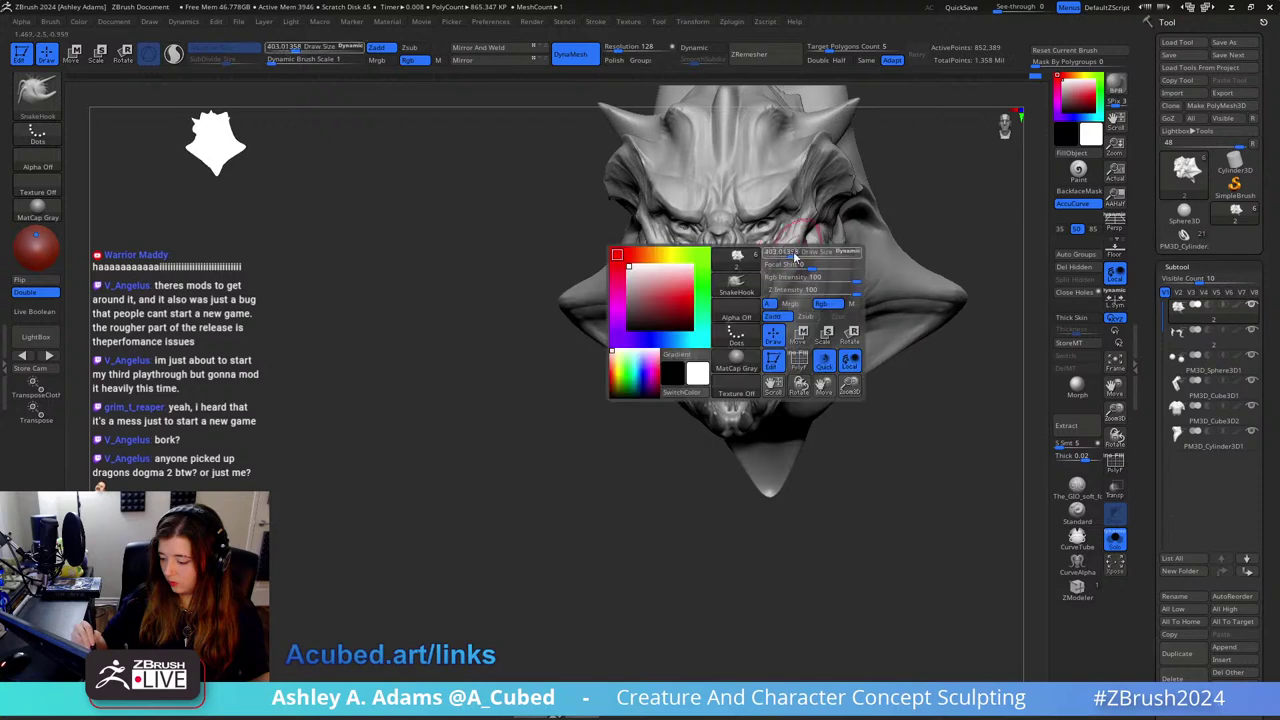
pyautogui.press('[')
pyautogui.rightClick(777, 249)
pyautogui.moveTo(777, 258); pyautogui.dragTo(797, 258)
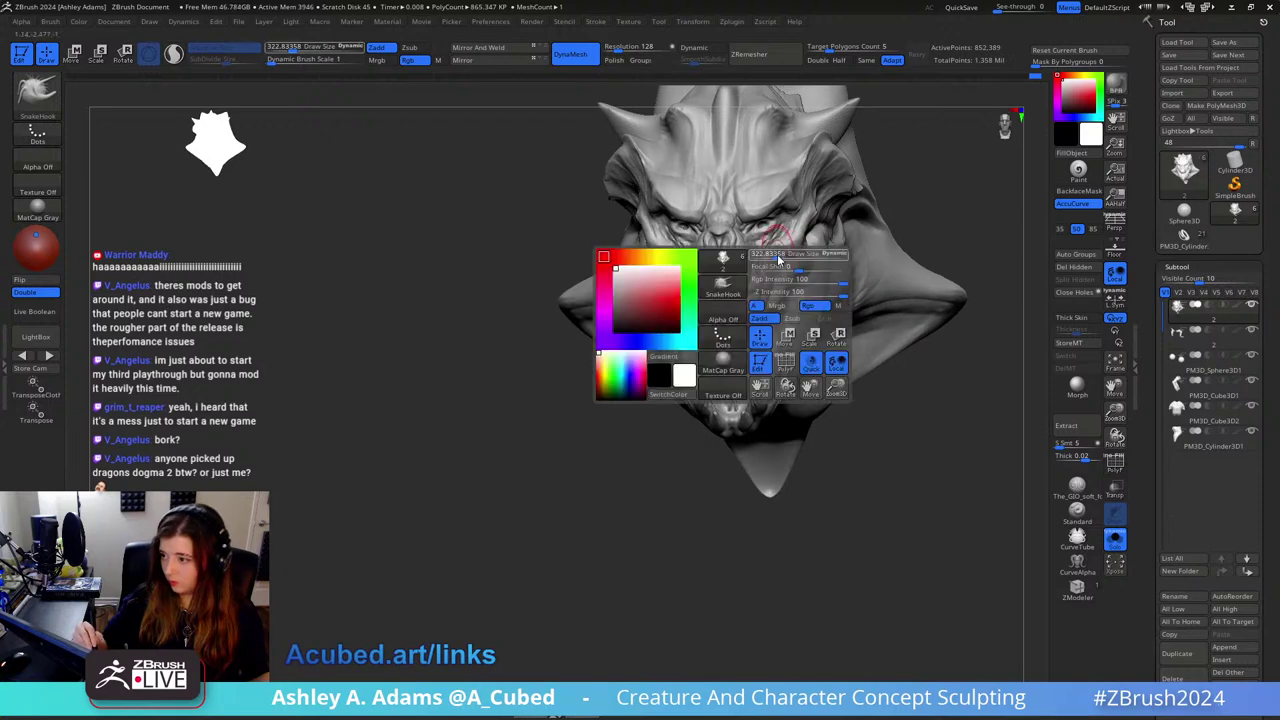
pyautogui.moveTo(790, 258)
pyautogui.mouseDown(button='right')
pyautogui.moveTo(749, 271)
pyautogui.moveTo(736, 252)
pyautogui.moveTo(718, 268)
pyautogui.moveTo(766, 258)
pyautogui.mouseUp(button='right')
pyautogui.press('space')
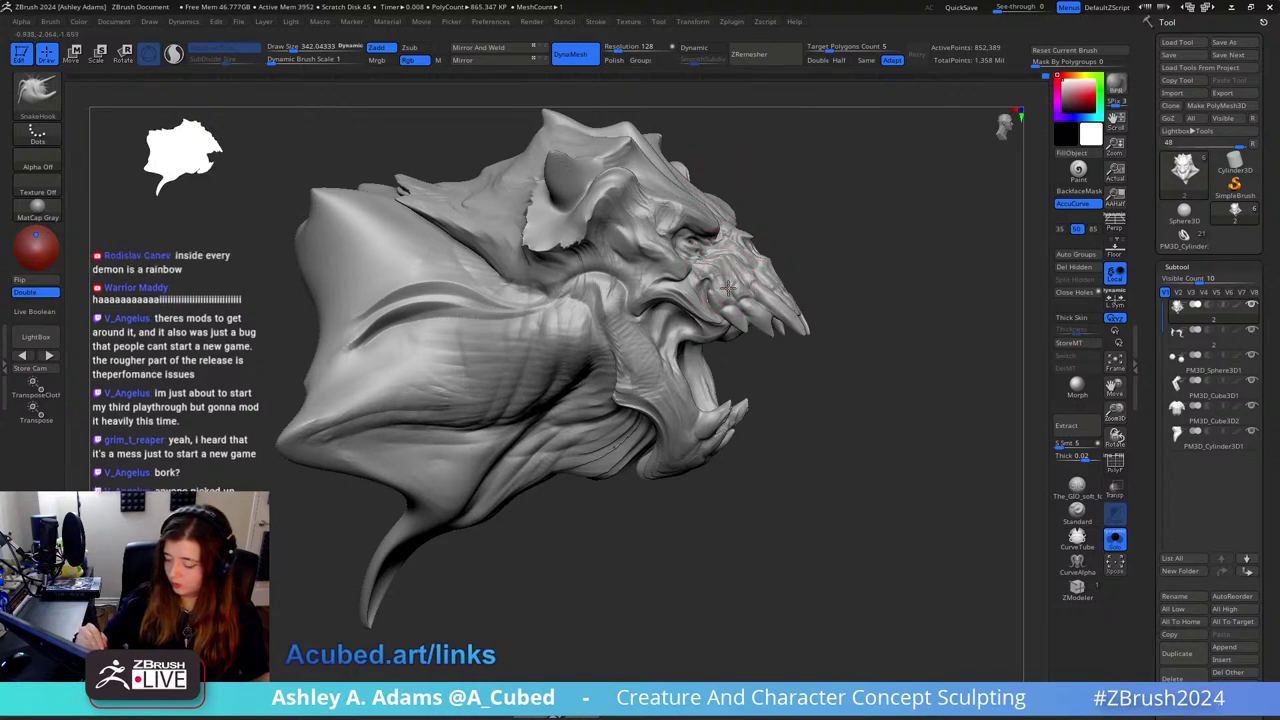
# Step: Reposition the snout and upper lip in profile with SnakeHook at a draw size of about 669
pyautogui.press('space')
pyautogui.moveTo(713, 290); pyautogui.dragTo(730, 291)
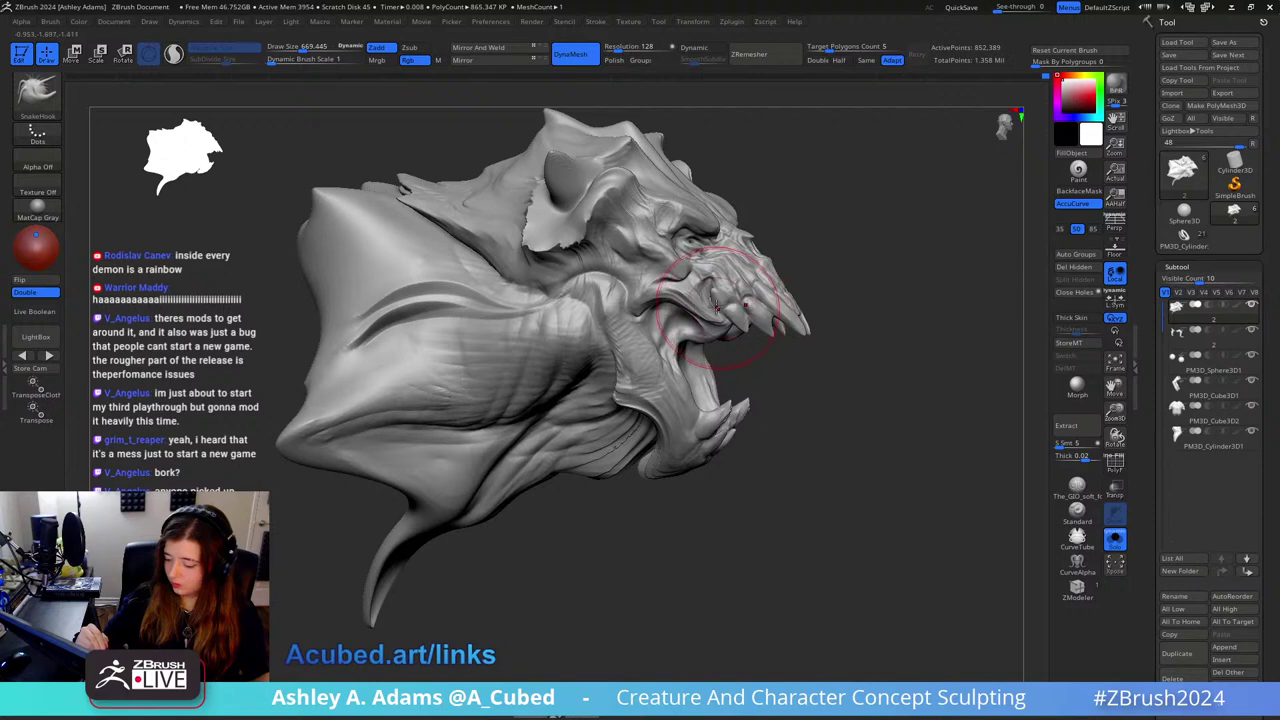
pyautogui.moveTo(722, 302)
pyautogui.mouseDown(button='right')
pyautogui.moveTo(760, 300)
pyautogui.moveTo(703, 302)
pyautogui.mouseUp(button='right')
# Step: Pull the upper front fangs longer and downward with SnakeHook at draw sizes of about 446 and 616
pyautogui.press('[')
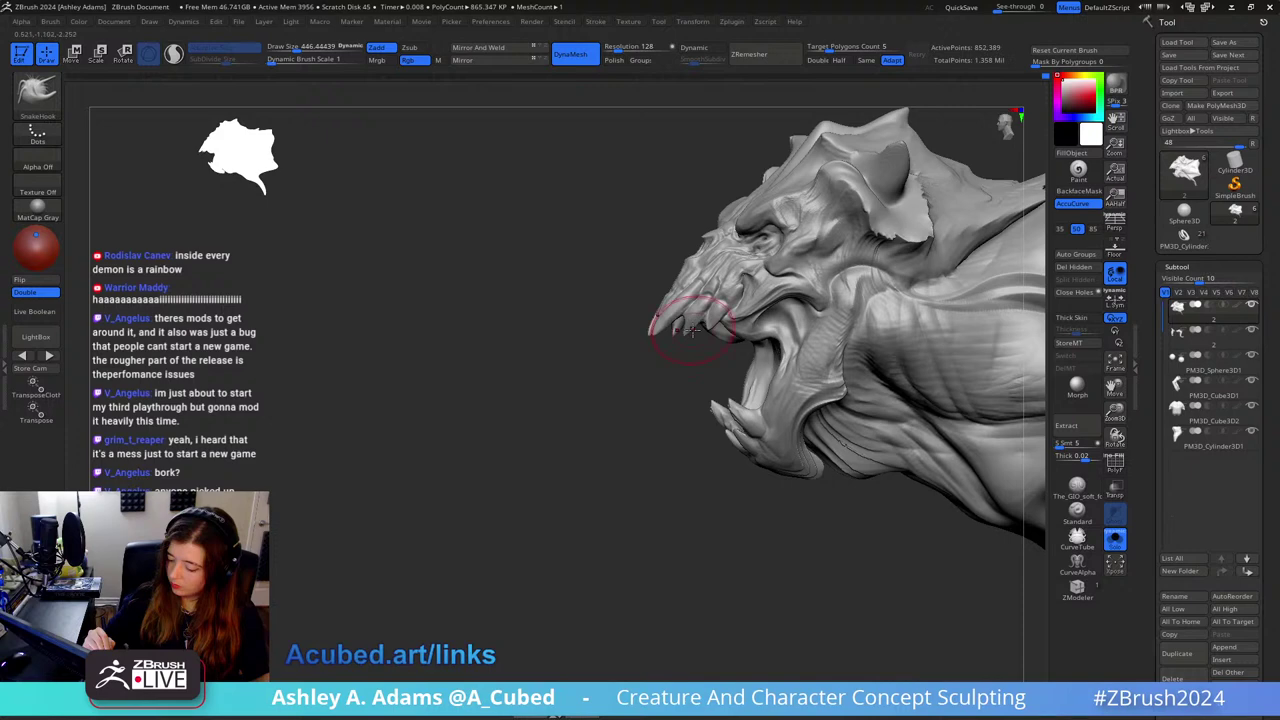
pyautogui.press('space')
pyautogui.moveTo(685, 298); pyautogui.dragTo(701, 298)
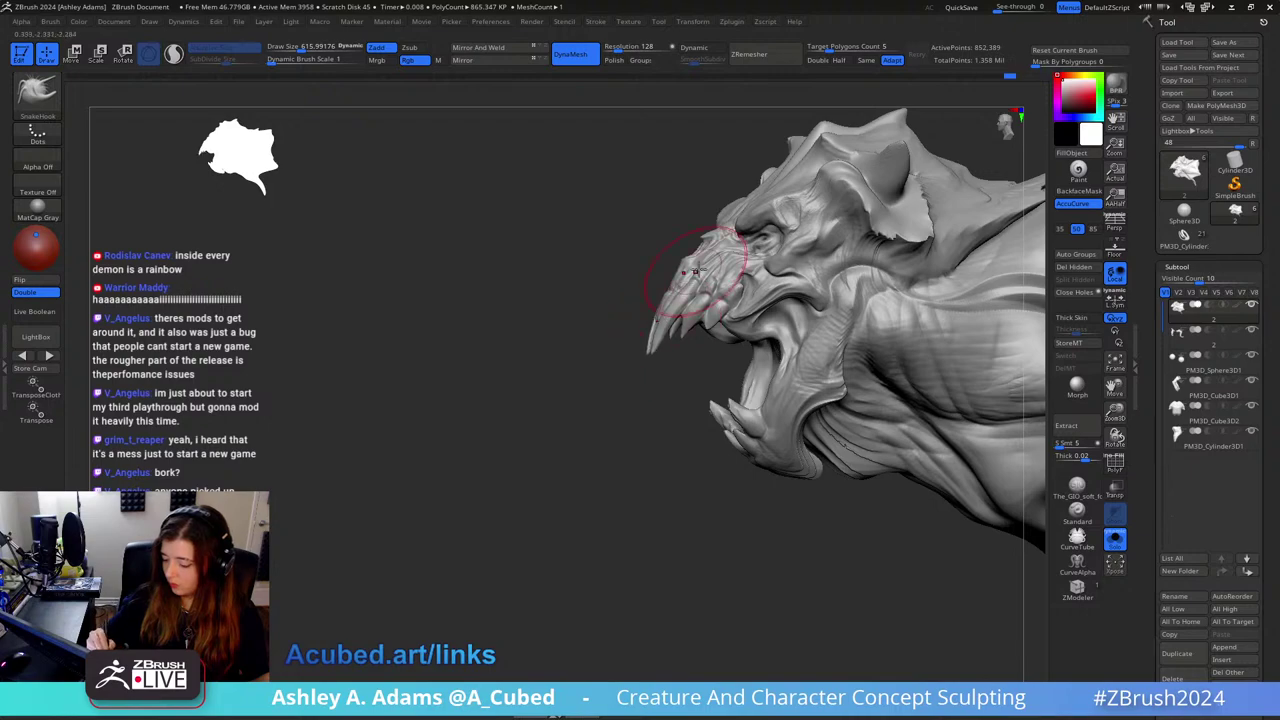
pyautogui.moveTo(632, 272)
pyautogui.mouseDown()
pyautogui.moveTo(837, 240)
pyautogui.moveTo(800, 252)
pyautogui.moveTo(807, 291)
pyautogui.mouseUp()
# Step: Build up the temple behind the eye with ClayBuildup at a draw size of about 269
pyautogui.press('space')
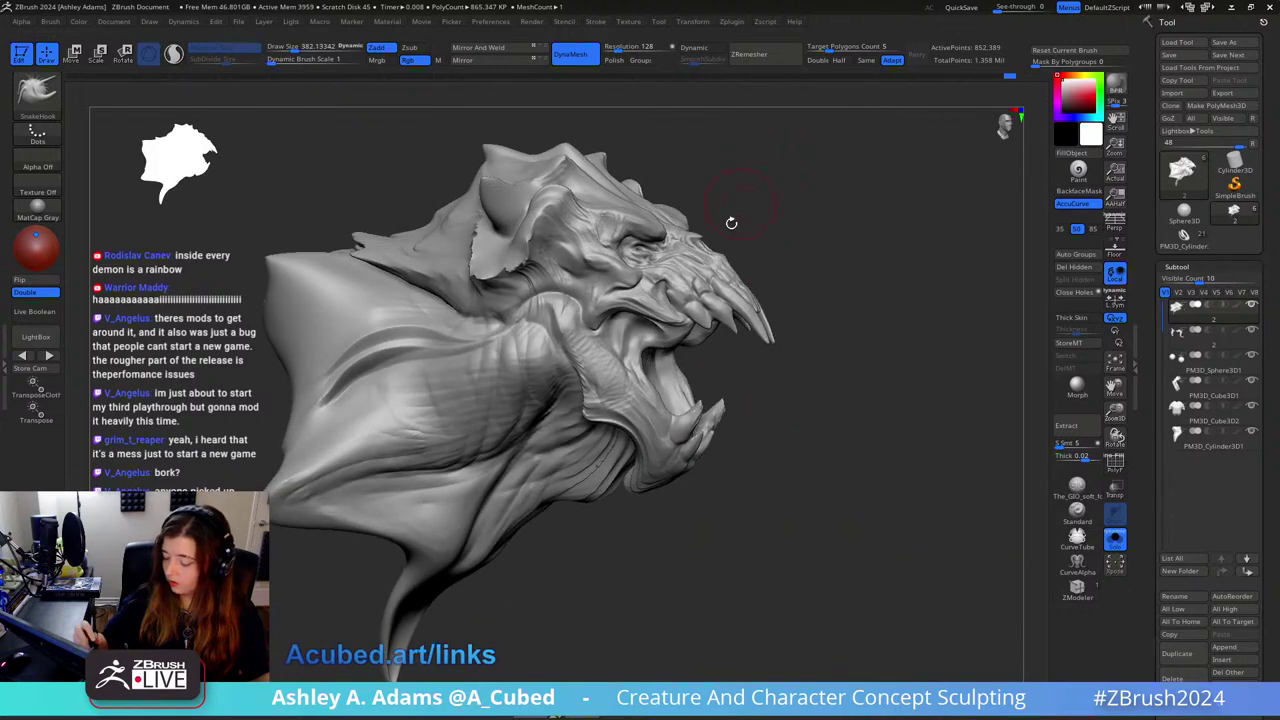
pyautogui.moveTo(731, 223)
pyautogui.mouseDown(button='right')
pyautogui.moveTo(802, 193)
pyautogui.moveTo(750, 232)
pyautogui.mouseUp(button='right')
pyautogui.press('space')
pyautogui.moveTo(760, 243); pyautogui.dragTo(741, 243)
pyautogui.moveTo(760, 240); pyautogui.dragTo(731, 234, button='right')
pyautogui.press('b')
pyautogui.press('c')
pyautogui.press('b')
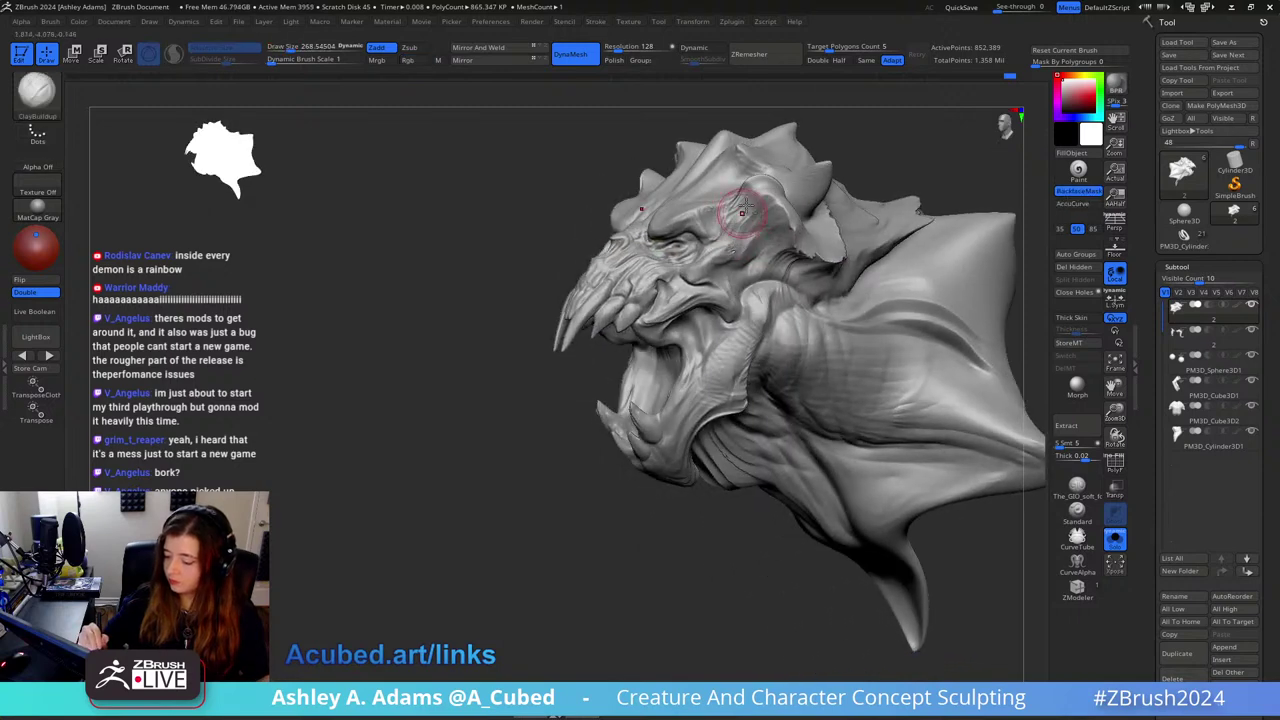
pyautogui.moveTo(737, 212)
pyautogui.mouseDown()
pyautogui.moveTo(718, 226)
pyautogui.moveTo(738, 197)
pyautogui.moveTo(736, 228)
pyautogui.mouseUp()
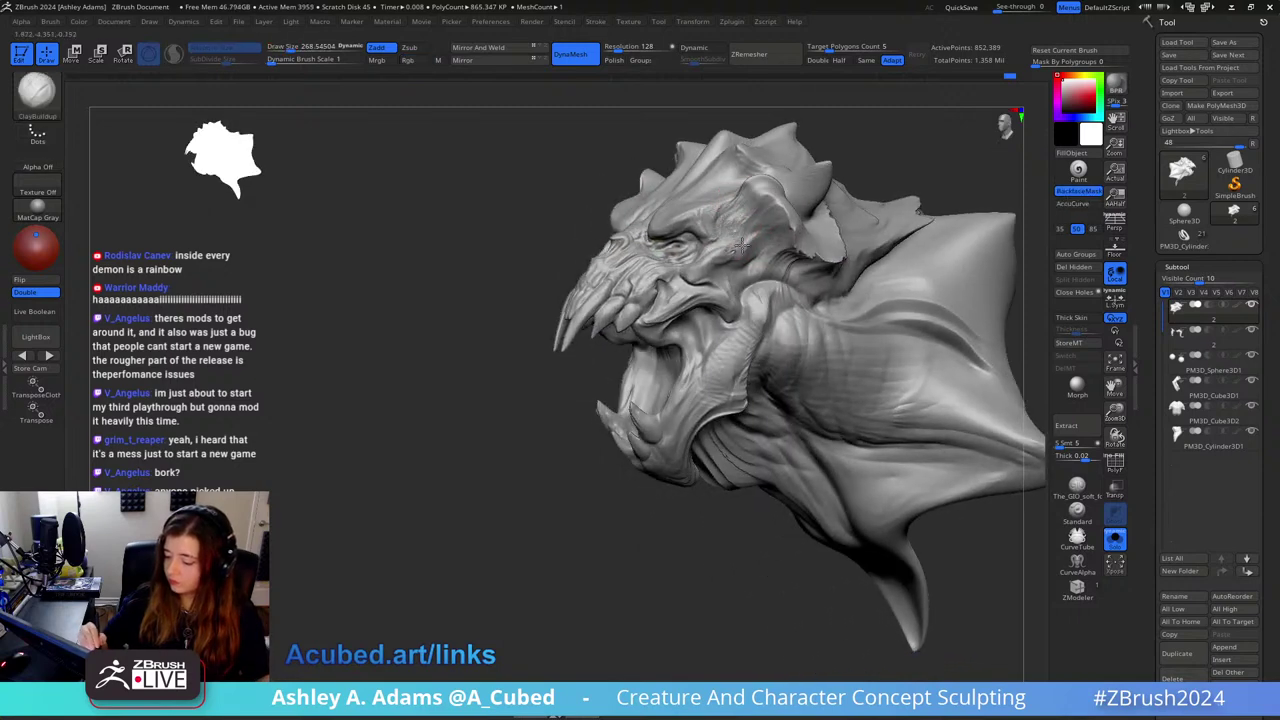
# Step: Add finer folds between the cheek and the ear frill with ClayBuildup at a draw size of about 189
pyautogui.moveTo(752, 270); pyautogui.dragTo(760, 262, button='right')
pyautogui.press('space')
pyautogui.moveTo(760, 264); pyautogui.dragTo(742, 263)
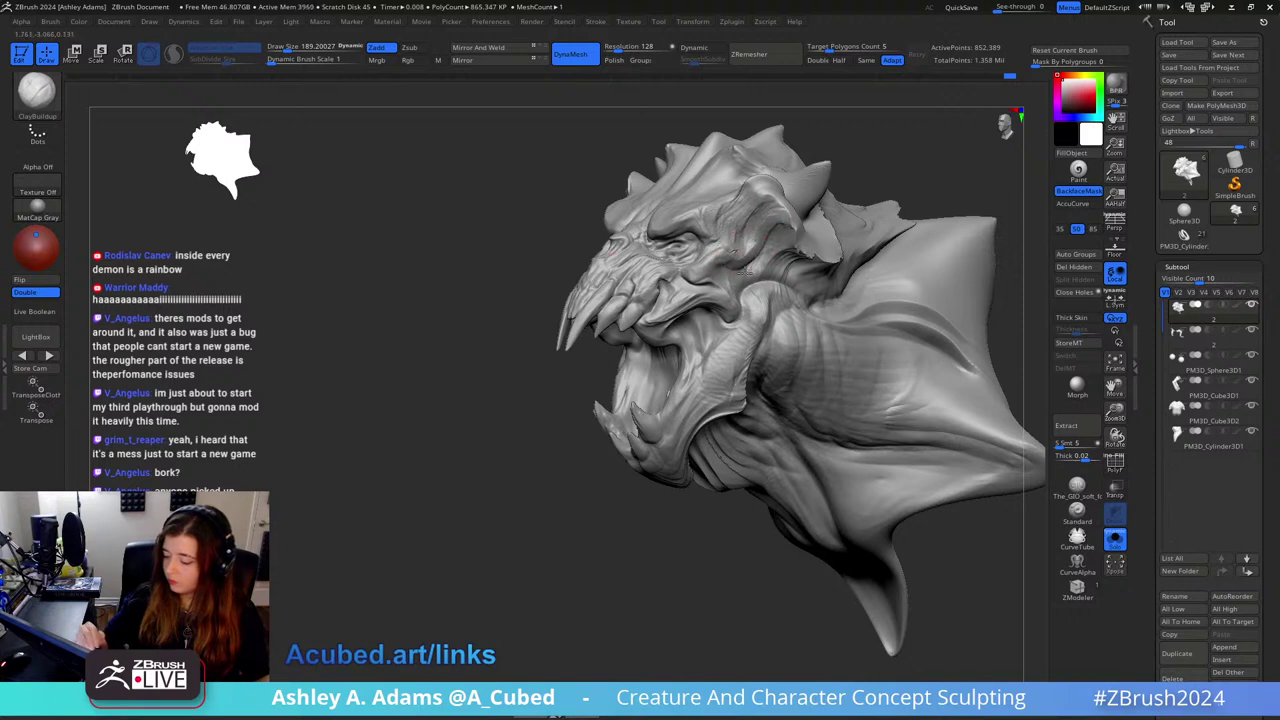
pyautogui.moveTo(777, 235)
pyautogui.mouseDown()
pyautogui.moveTo(750, 265)
pyautogui.moveTo(766, 258)
pyautogui.mouseUp()
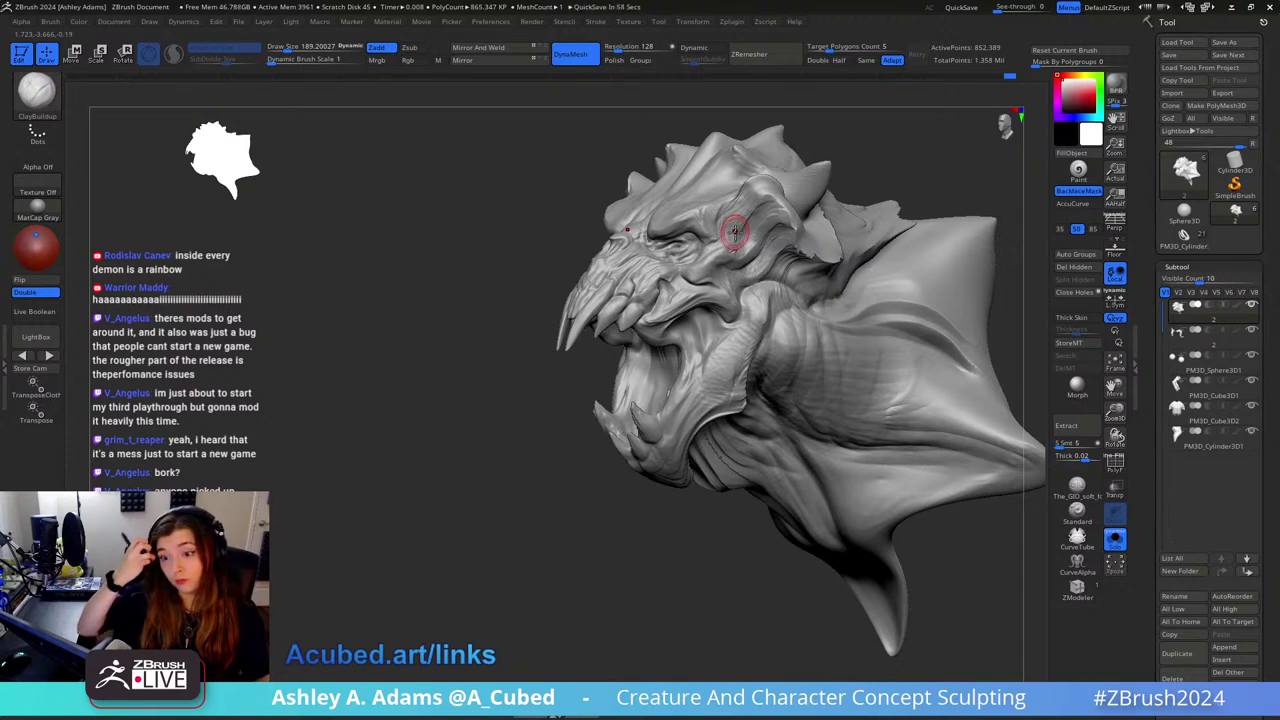
# Step: Build up the cheek folds above the corner of the mouth with ClayBuildup at a draw size of about 124
pyautogui.moveTo(720, 246); pyautogui.dragTo(800, 238, button='right')
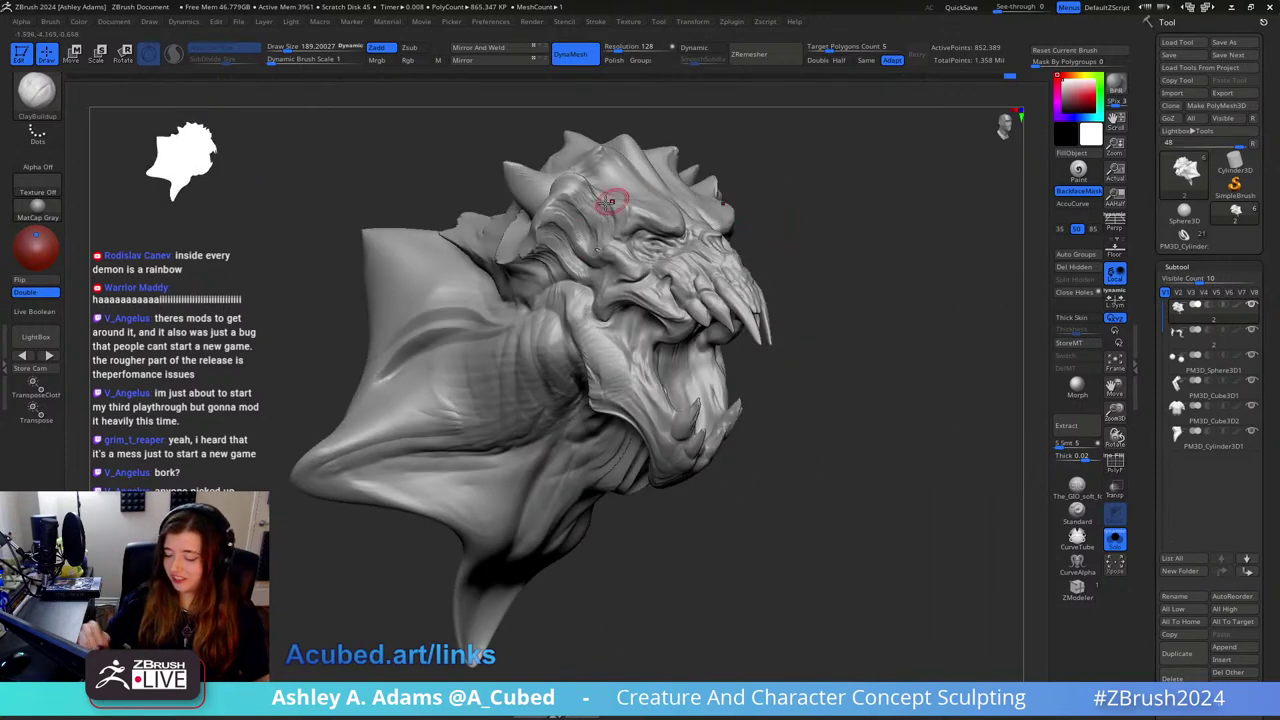
pyautogui.moveTo(608, 202); pyautogui.dragTo(629, 320, button='right')
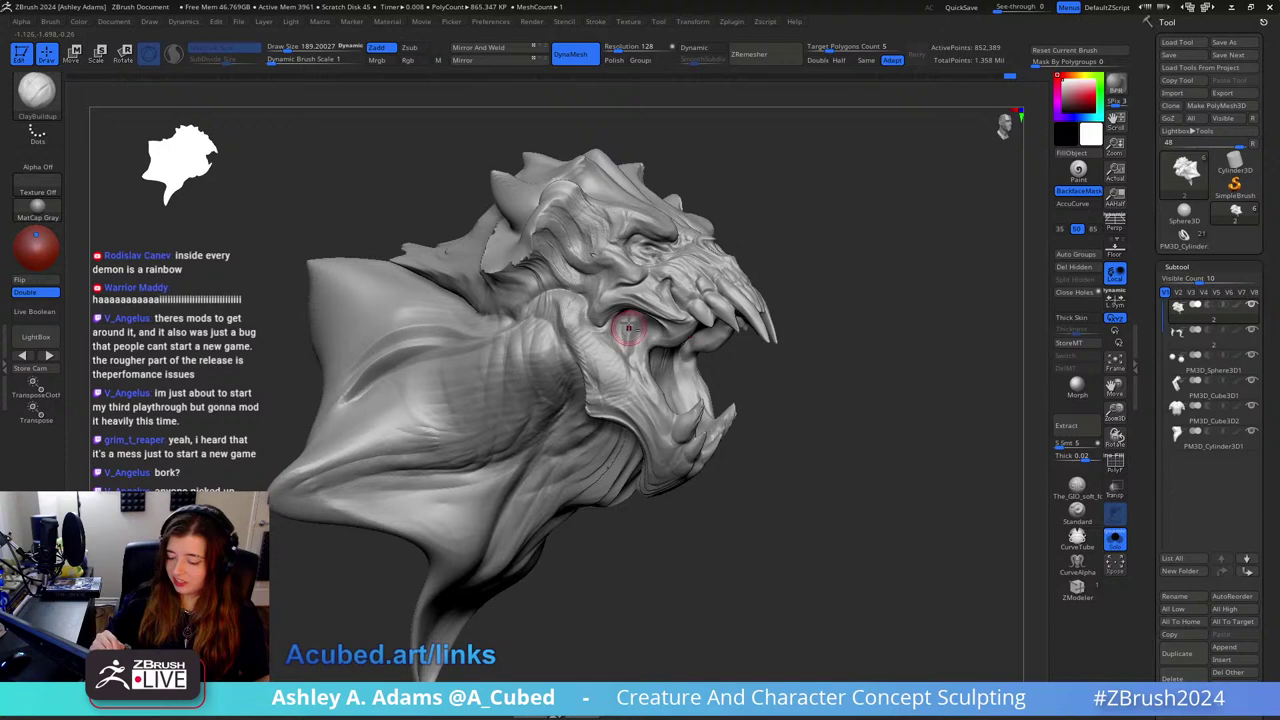
pyautogui.press('space')
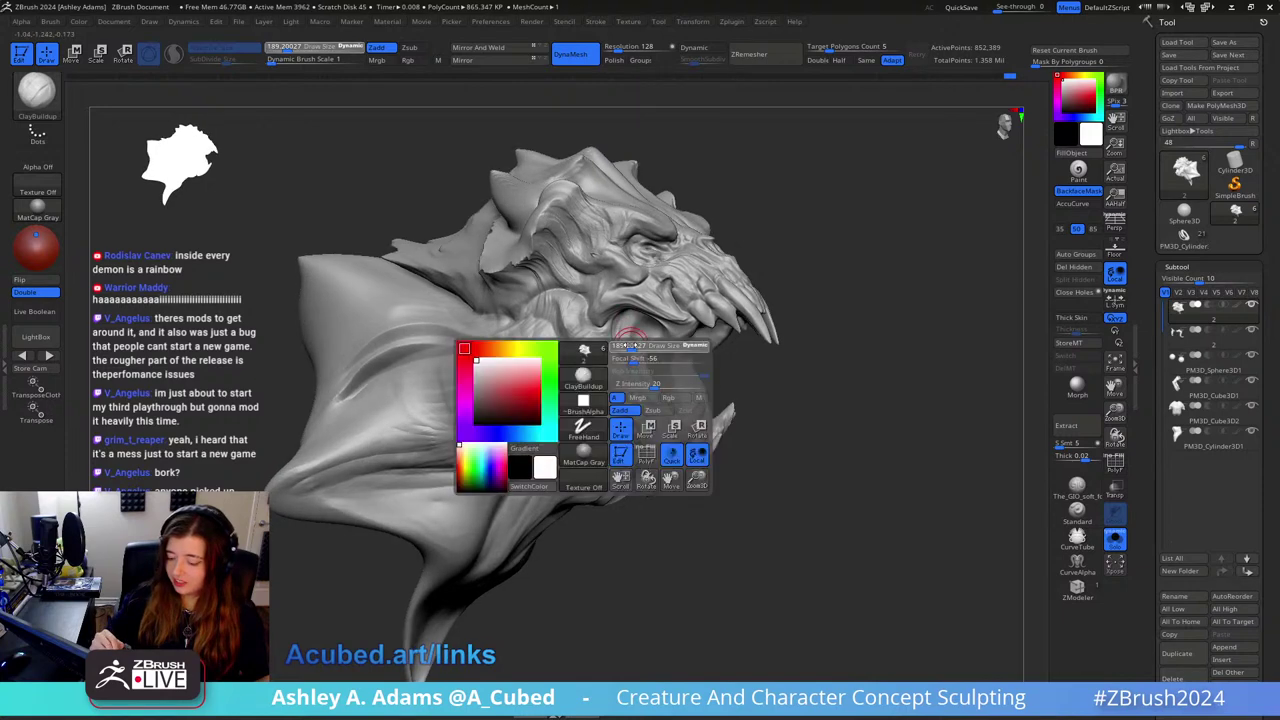
pyautogui.moveTo(634, 349); pyautogui.dragTo(625, 349)
pyautogui.moveTo(625, 349)
pyautogui.mouseDown(button='right')
pyautogui.moveTo(602, 344)
pyautogui.moveTo(588, 280)
pyautogui.mouseUp(button='right')
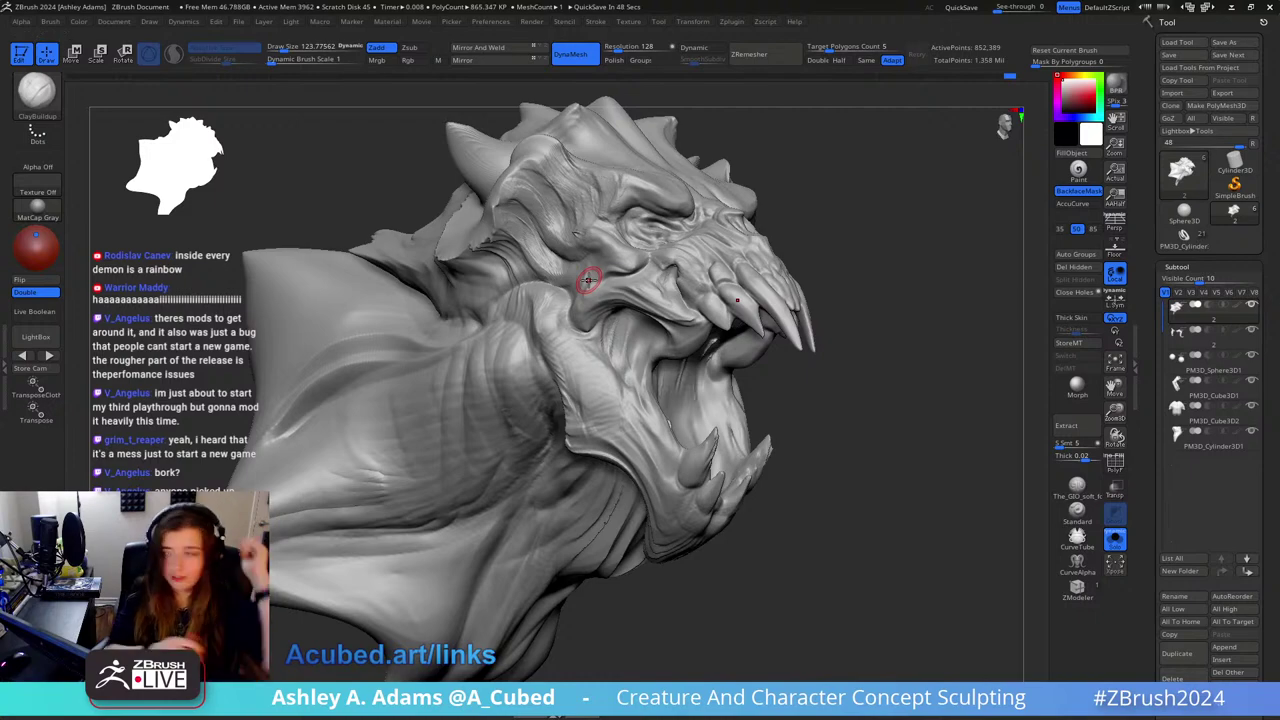
# Step: Carve creases along the upper lip and tooth roots with DamStandard at draw sizes of about 124 and 91
pyautogui.moveTo(806, 256); pyautogui.dragTo(671, 251)
pyautogui.press('b')
pyautogui.press('d')
pyautogui.press('s')
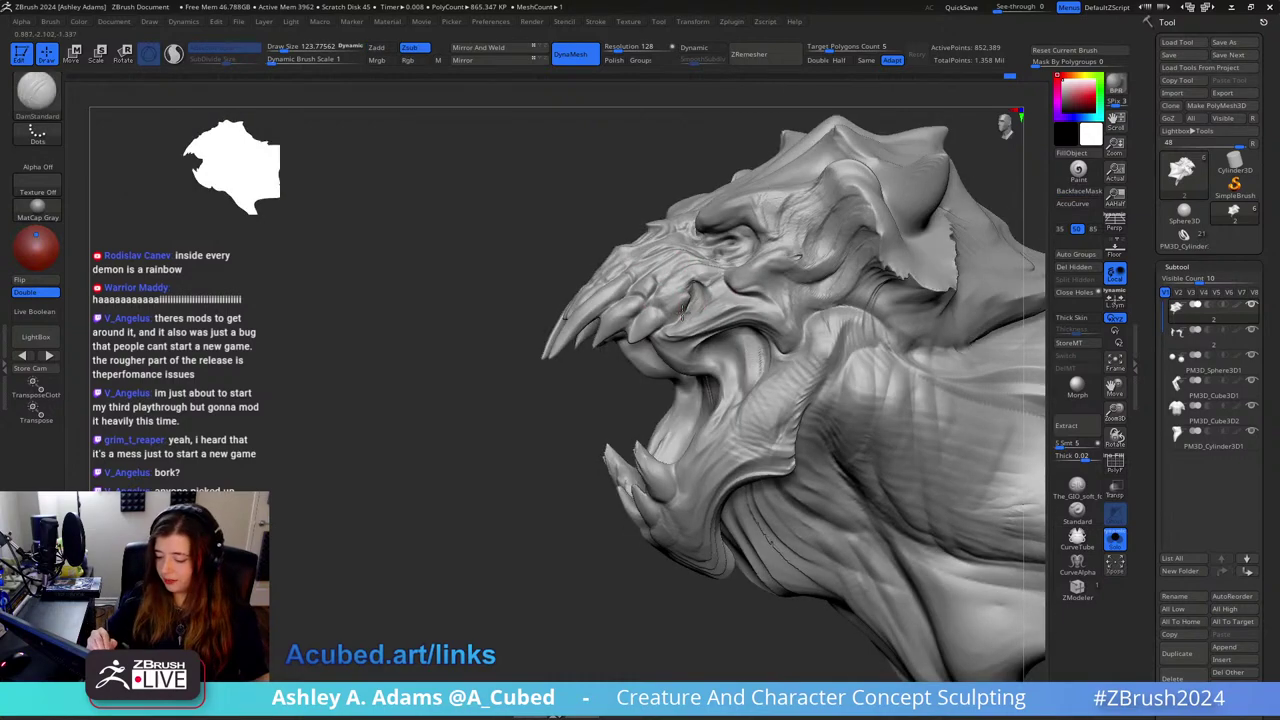
pyautogui.moveTo(660, 314)
pyautogui.mouseDown(button='right')
pyautogui.moveTo(677, 334)
pyautogui.moveTo(680, 323)
pyautogui.moveTo(716, 342)
pyautogui.moveTo(669, 312)
pyautogui.moveTo(653, 253)
pyautogui.mouseUp(button='right')
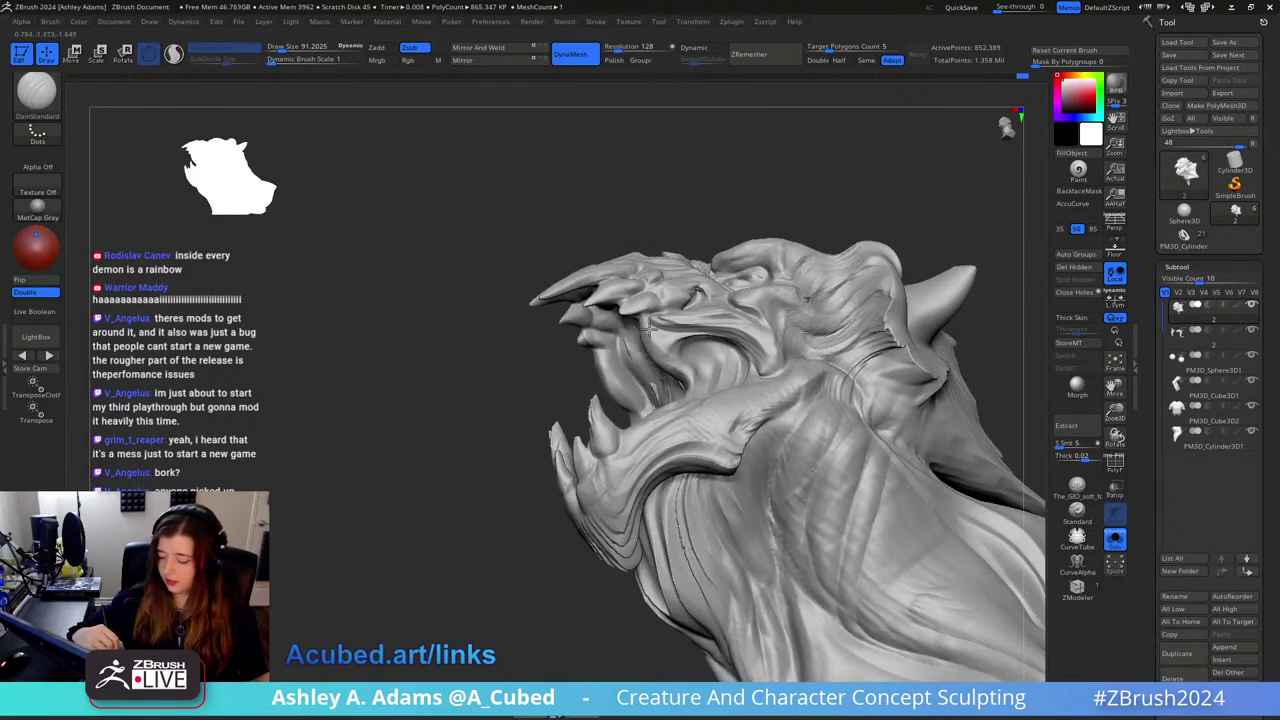
# Step: Flatten the roof of the mouth behind the upper teeth with hPolish at draw sizes of about 91 and 189
pyautogui.moveTo(665, 314)
pyautogui.mouseDown(button='right')
pyautogui.moveTo(636, 312)
pyautogui.moveTo(675, 261)
pyautogui.moveTo(708, 297)
pyautogui.moveTo(711, 332)
pyautogui.moveTo(690, 302)
pyautogui.mouseUp(button='right')
pyautogui.press('b')
pyautogui.press('h')
pyautogui.press('p')
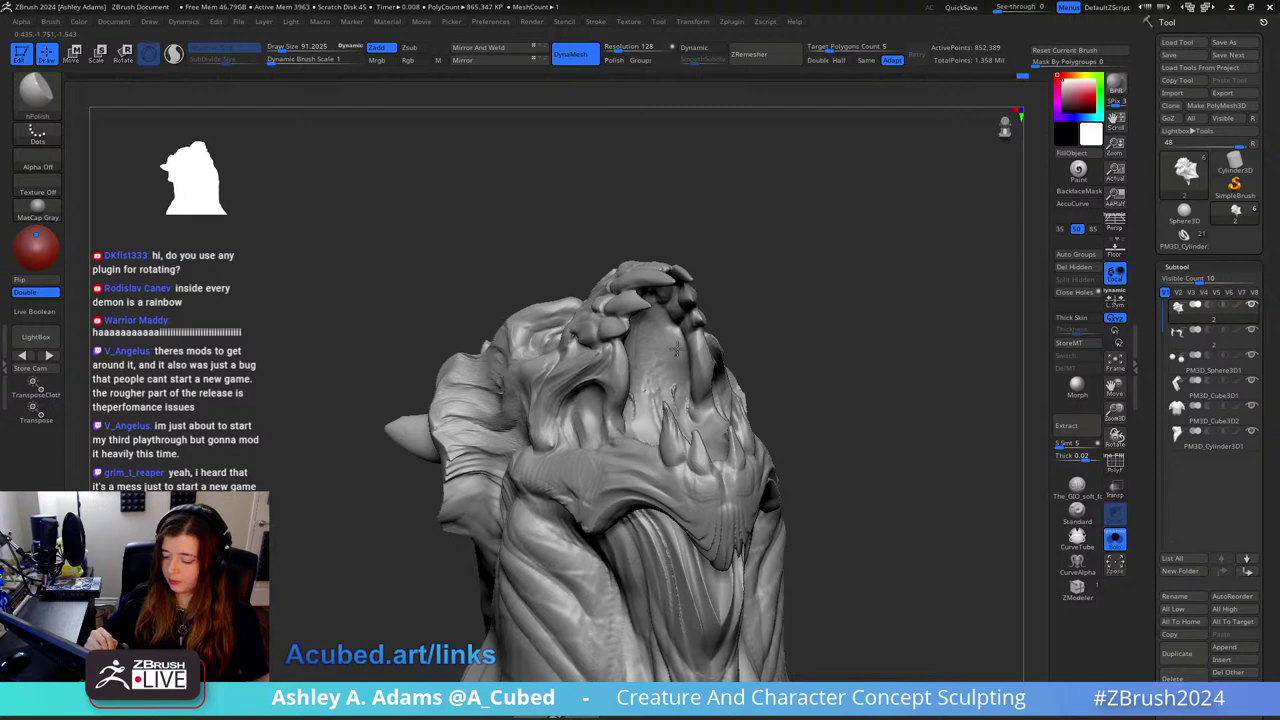
pyautogui.moveTo(674, 326); pyautogui.dragTo(684, 312, button='right')
pyautogui.press(']')
pyautogui.press(']')
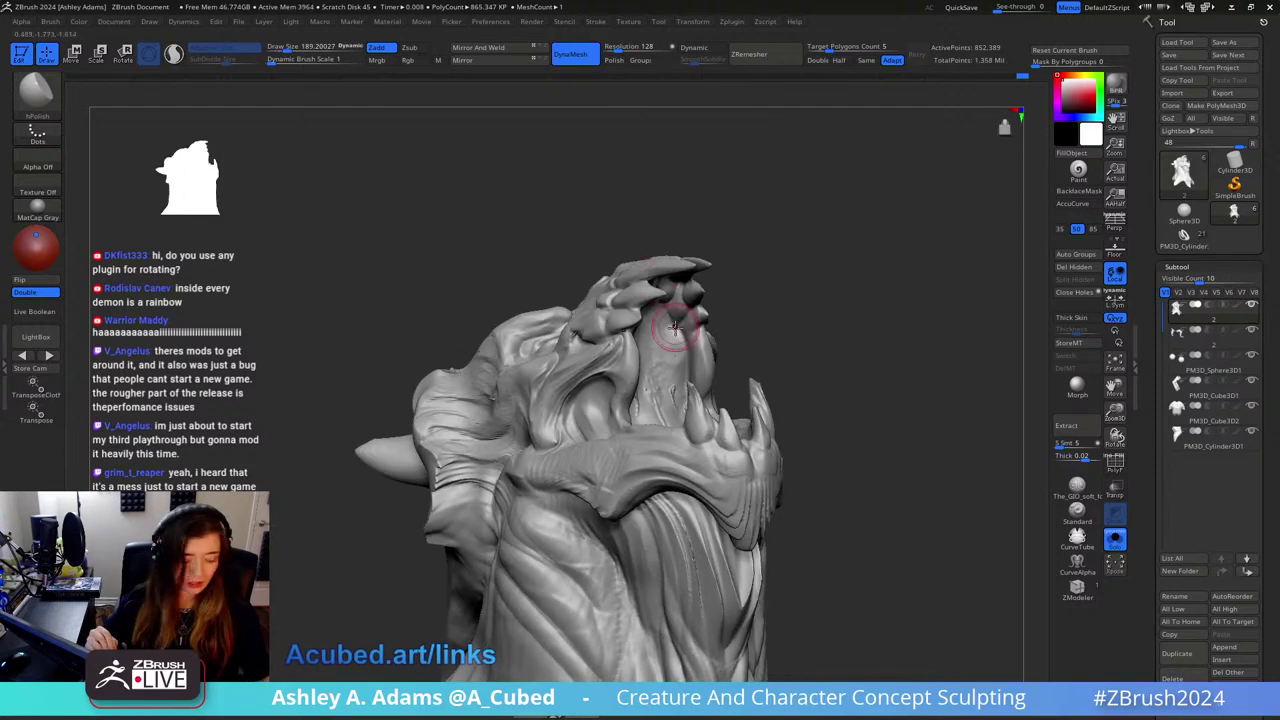
# Step: Inflate and smooth the palate at a draw size of about 189, and polish its surface with hPolish
pyautogui.press('b')
pyautogui.press('i')
pyautogui.press('n')
pyautogui.press('shift')
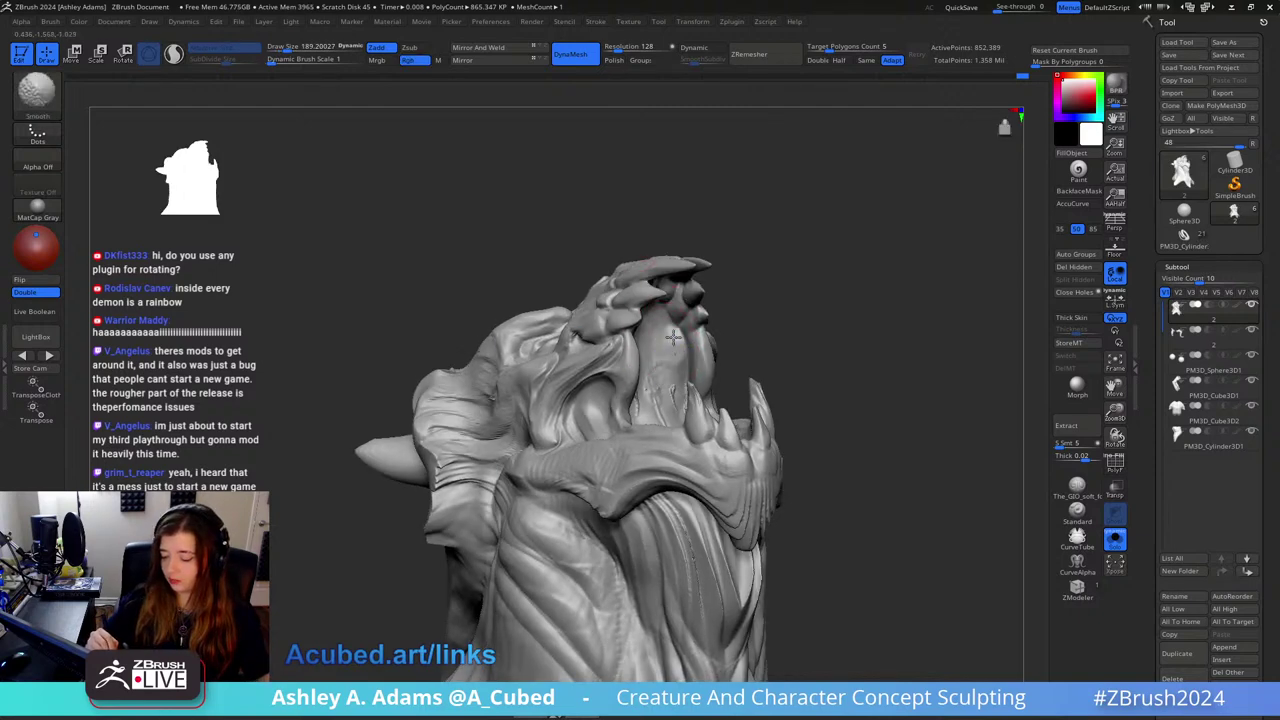
pyautogui.moveTo(674, 354); pyautogui.dragTo(673, 391)
pyautogui.press('b')
pyautogui.press('h')
pyautogui.press('p')
pyautogui.moveTo(671, 374)
pyautogui.mouseDown(button='right')
pyautogui.moveTo(673, 391)
pyautogui.moveTo(652, 390)
pyautogui.moveTo(608, 323)
pyautogui.mouseUp(button='right')
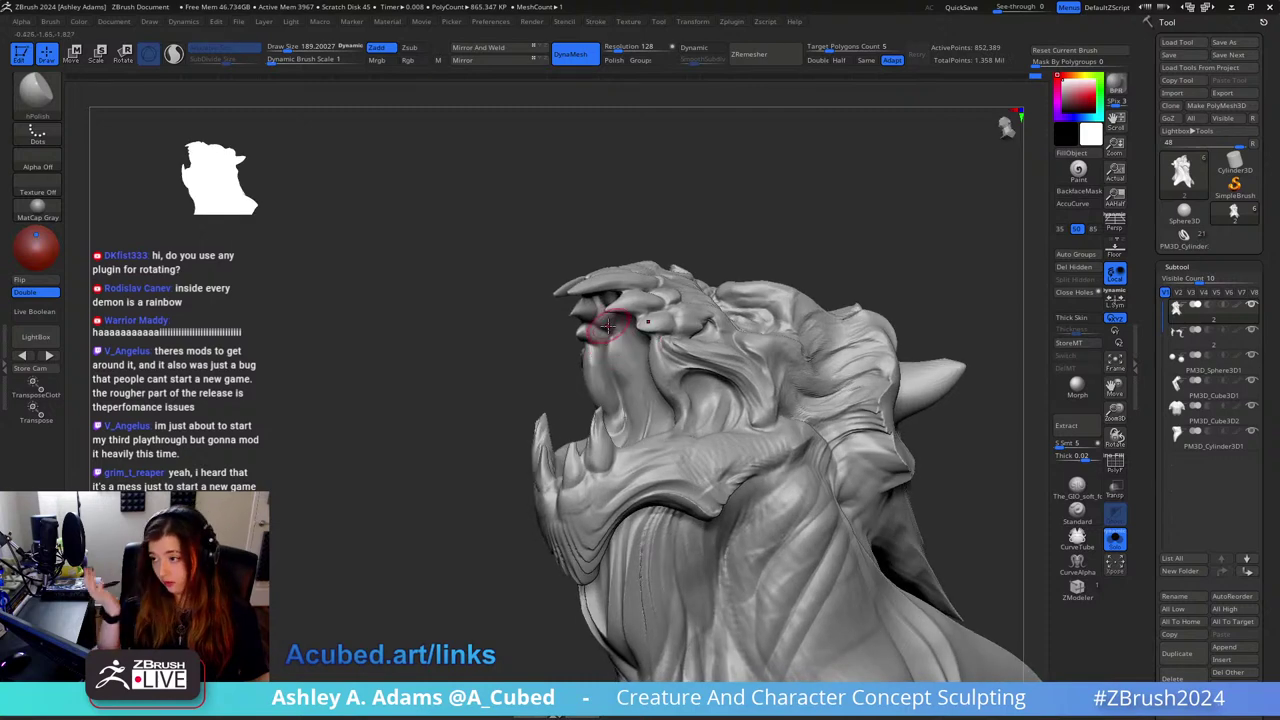
# Step: Reshape the inner upper gum and teeth with SnakeHook at draw sizes of about 189 and 235
pyautogui.moveTo(656, 246)
pyautogui.mouseDown(button='right')
pyautogui.moveTo(705, 241)
pyautogui.moveTo(757, 340)
pyautogui.mouseUp(button='right')
pyautogui.press('b')
pyautogui.press('s')
pyautogui.press('h')
pyautogui.moveTo(749, 333); pyautogui.dragTo(754, 327)
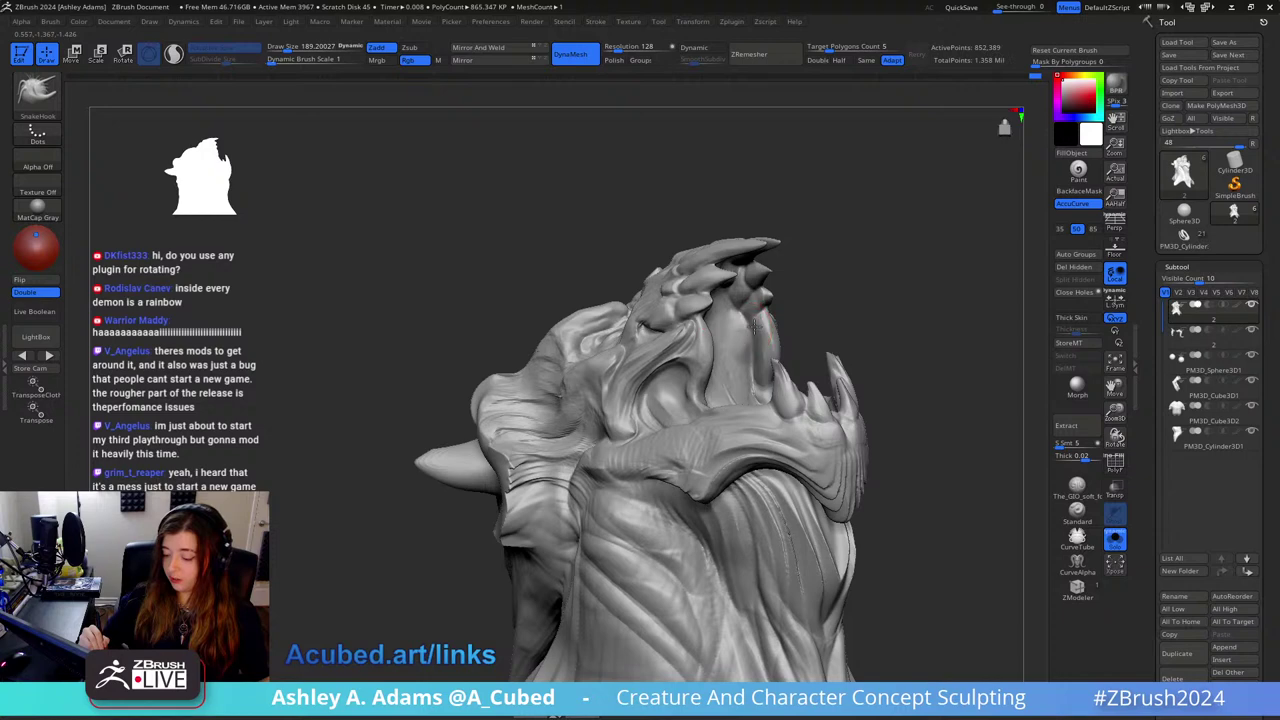
pyautogui.moveTo(765, 320)
pyautogui.mouseDown(button='right')
pyautogui.moveTo(764, 364)
pyautogui.moveTo(772, 298)
pyautogui.mouseUp(button='right')
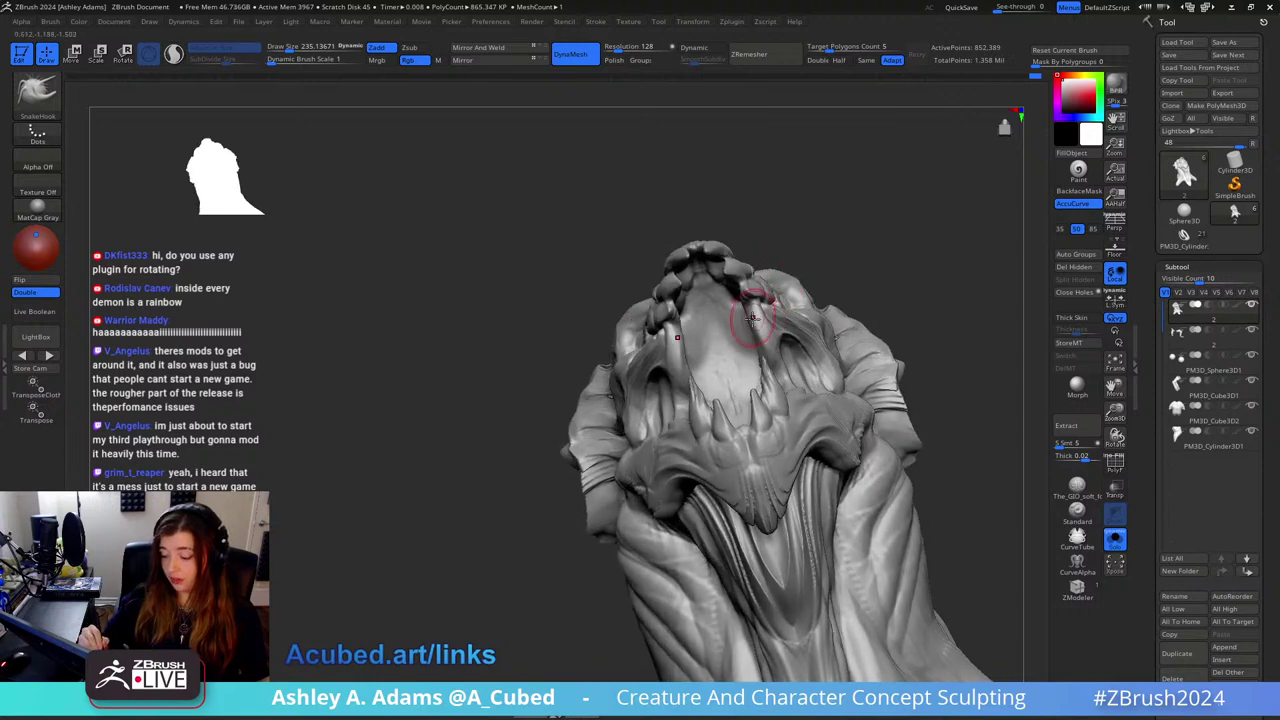
pyautogui.moveTo(690, 310); pyautogui.dragTo(654, 340, button='right')
pyautogui.rightClick(654, 340)
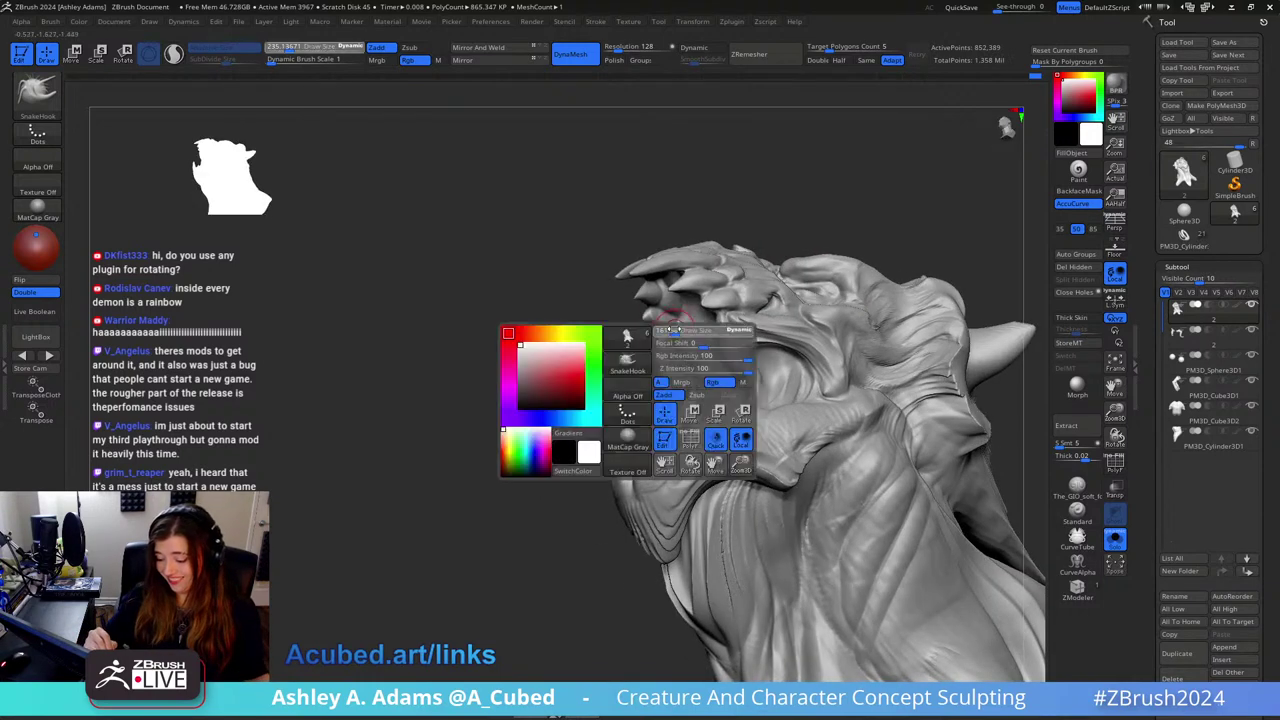
# Step: Carve the gaps between the upper teeth on the underside of the snout with DamStandard at a draw size of about 148
pyautogui.press('b')
pyautogui.press('d')
pyautogui.press('s')
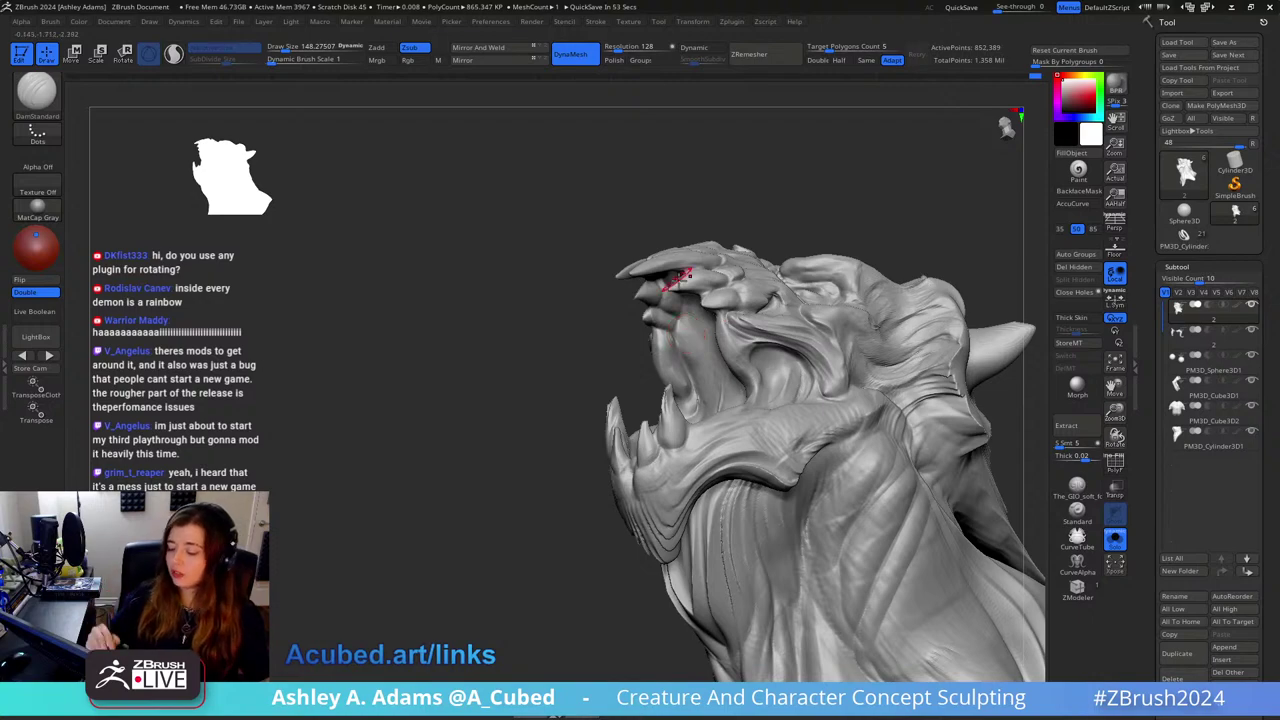
pyautogui.moveTo(676, 281); pyautogui.dragTo(663, 300, button='right')
pyautogui.press('space')
pyautogui.moveTo(664, 328); pyautogui.dragTo(680, 328)
pyautogui.moveTo(668, 322)
pyautogui.mouseDown(button='right')
pyautogui.moveTo(650, 300)
pyautogui.moveTo(652, 326)
pyautogui.mouseUp(button='right')
pyautogui.press('space')
pyautogui.moveTo(676, 326); pyautogui.dragTo(660, 326)
pyautogui.moveTo(660, 326)
pyautogui.mouseDown(button='right')
pyautogui.moveTo(611, 291)
pyautogui.moveTo(716, 264)
pyautogui.mouseUp(button='right')
# Step: Adjust the upper fangs with SnakeHook and cut creases at their roots with DamStandard at a draw size of about 91
pyautogui.press('b')
pyautogui.press('s')
pyautogui.press('h')
pyautogui.press('b')
pyautogui.press('d')
pyautogui.press('s')
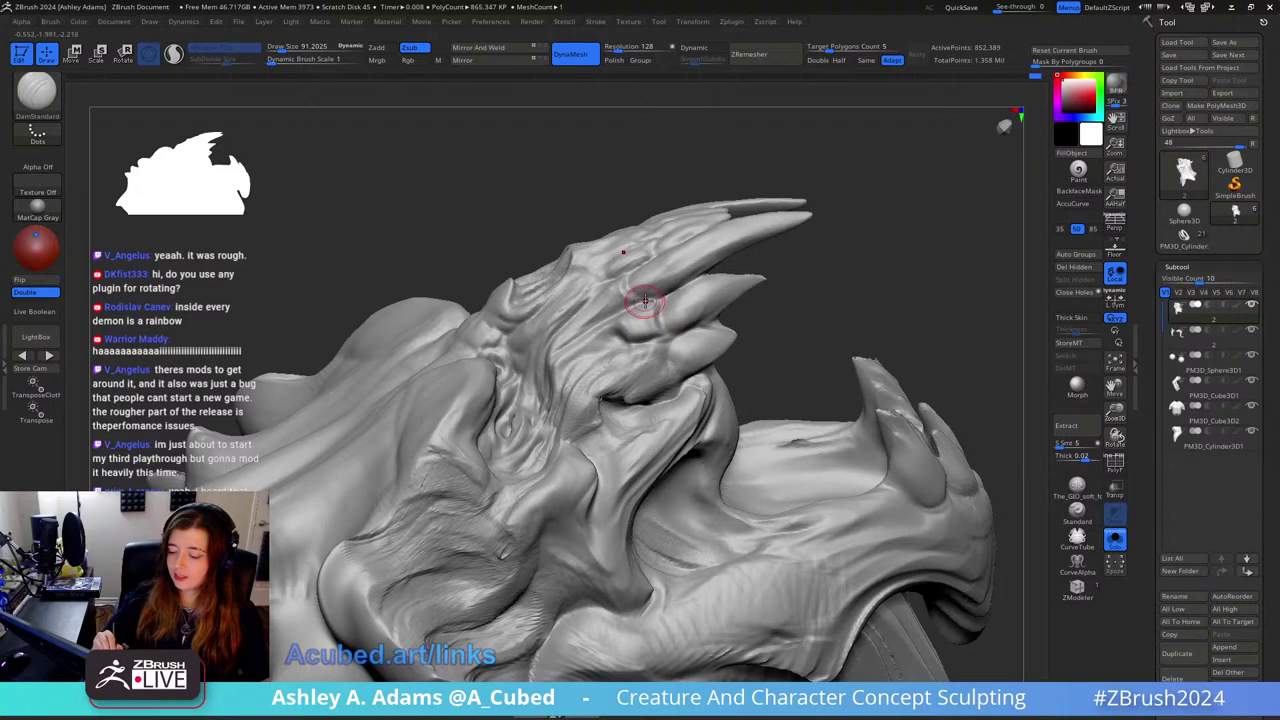
pyautogui.moveTo(753, 256)
pyautogui.mouseDown(button='right')
pyautogui.moveTo(679, 287)
pyautogui.moveTo(640, 196)
pyautogui.mouseUp(button='right')
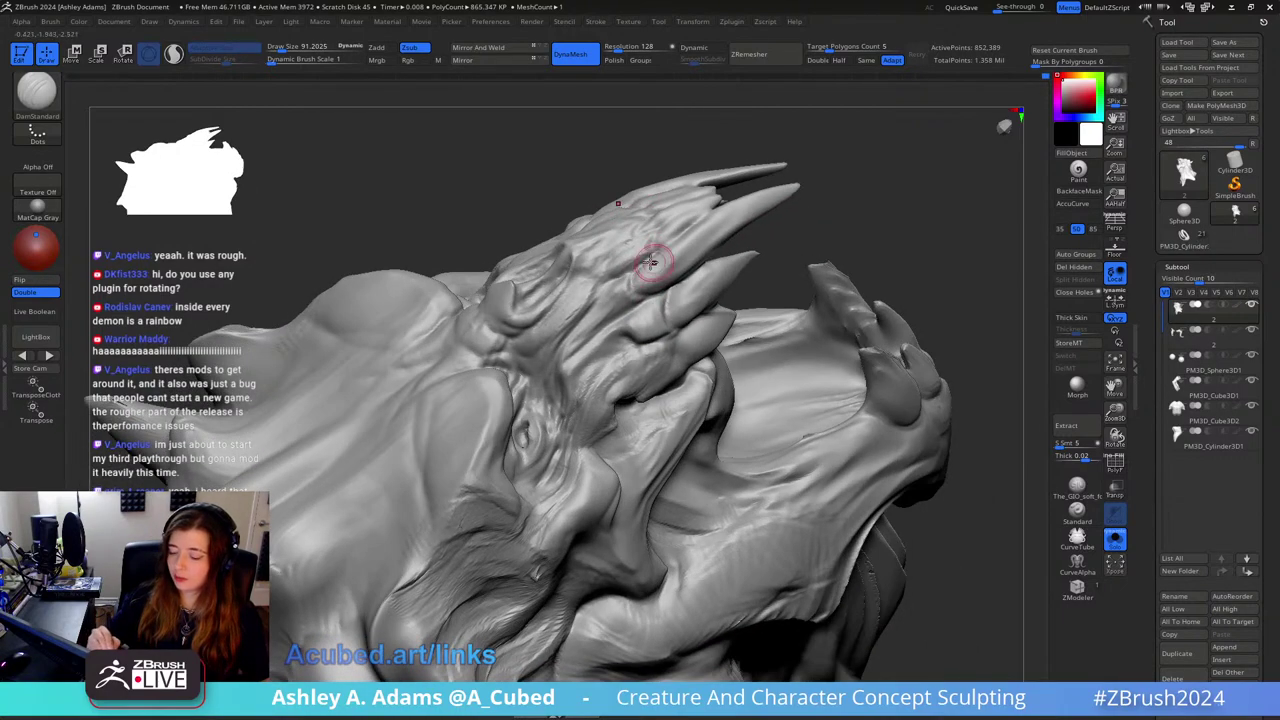
# Step: Add volume around the upper fang roots with ClayBuildup and define the grooves between them with DamStandard at about 91
pyautogui.moveTo(650, 262)
pyautogui.mouseDown(button='right')
pyautogui.moveTo(634, 286)
pyautogui.moveTo(623, 277)
pyautogui.mouseUp(button='right')
pyautogui.press('b')
pyautogui.press('c')
pyautogui.press('b')
pyautogui.press('b')
pyautogui.press('d')
pyautogui.press('s')
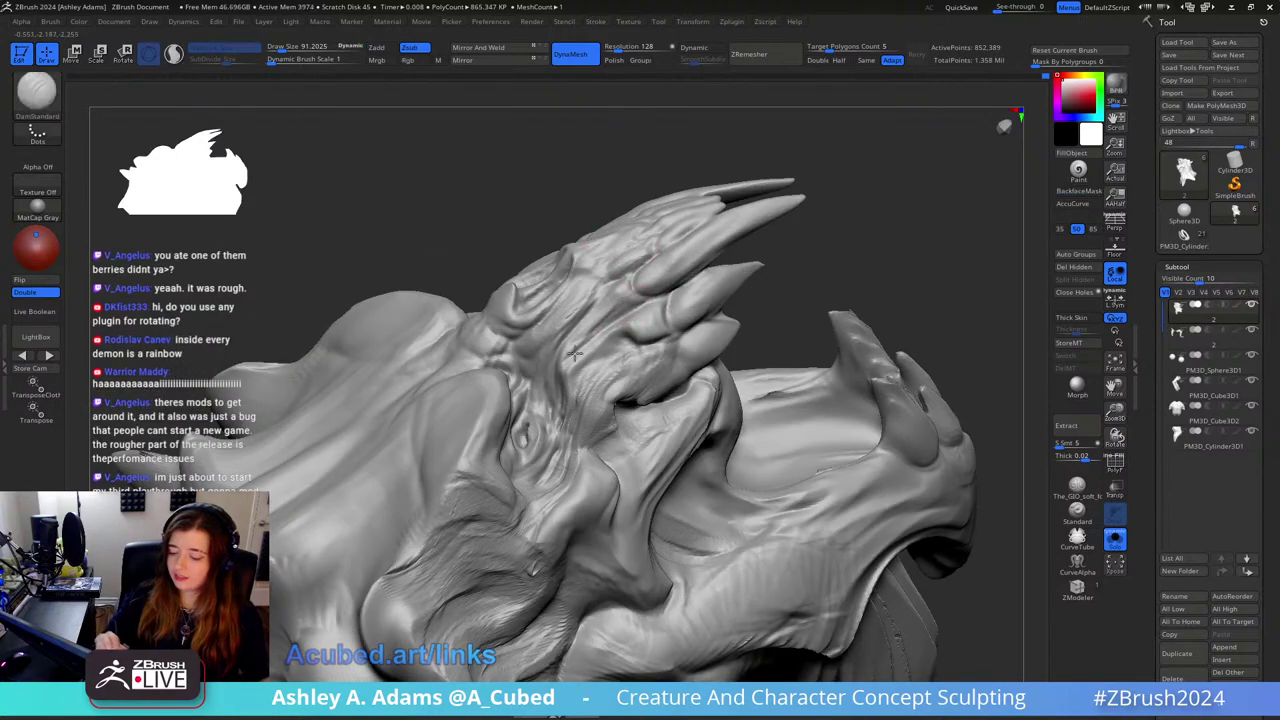
# Step: Build up the folds on the side of the snout behind the fangs with ClayBuildup at a draw size of about 91
pyautogui.moveTo(664, 294)
pyautogui.mouseDown(button='right')
pyautogui.moveTo(674, 303)
pyautogui.moveTo(618, 342)
pyautogui.mouseUp(button='right')
pyautogui.press('b')
pyautogui.press('c')
pyautogui.press('b')
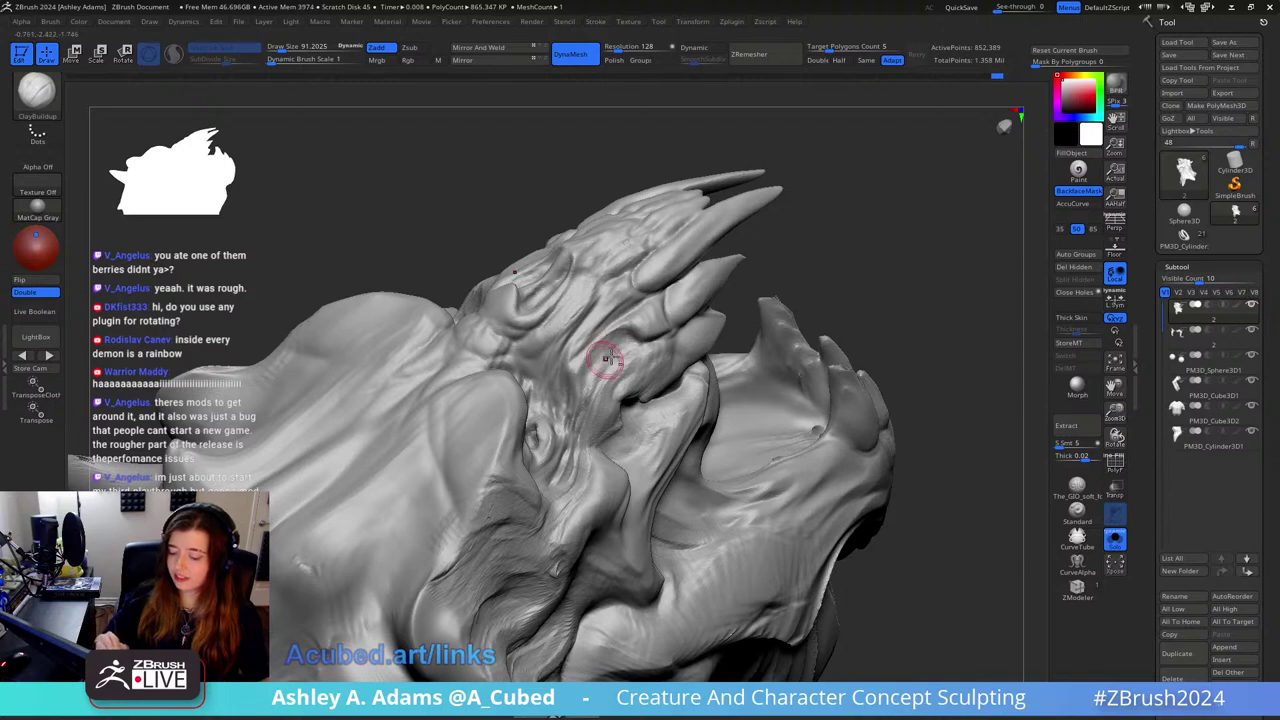
pyautogui.moveTo(634, 333)
pyautogui.mouseDown(button='right')
pyautogui.moveTo(720, 318)
pyautogui.moveTo(640, 330)
pyautogui.moveTo(535, 292)
pyautogui.moveTo(666, 400)
pyautogui.moveTo(550, 260)
pyautogui.moveTo(467, 419)
pyautogui.moveTo(718, 324)
pyautogui.moveTo(590, 330)
pyautogui.moveTo(585, 300)
pyautogui.mouseUp(button='right')
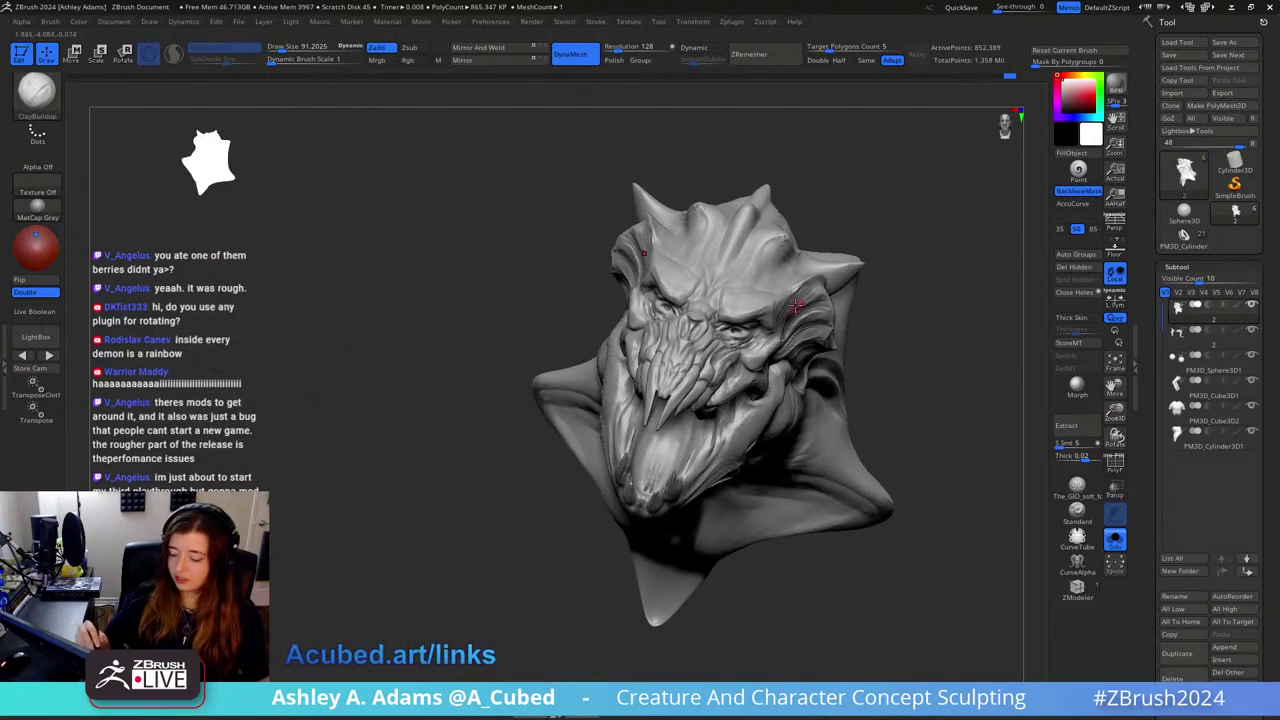
# Step: Cut fine creases into the gum above the rear upper tooth with DamStandard at a draw size of about 64
pyautogui.moveTo(803, 303)
pyautogui.mouseDown(button='right')
pyautogui.moveTo(690, 280)
pyautogui.moveTo(760, 350)
pyautogui.moveTo(740, 340)
pyautogui.mouseUp(button='right')
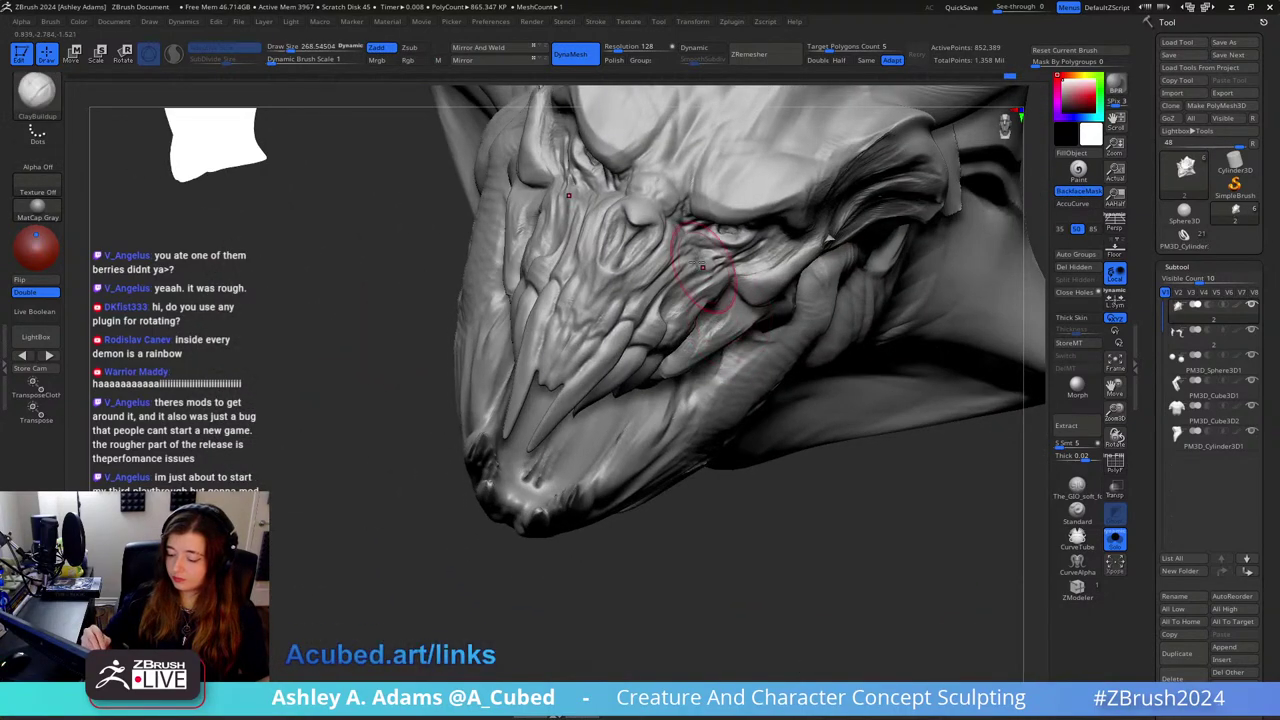
pyautogui.moveTo(700, 294); pyautogui.dragTo(656, 330, button='right')
pyautogui.press('b')
pyautogui.press('d')
pyautogui.press('s')
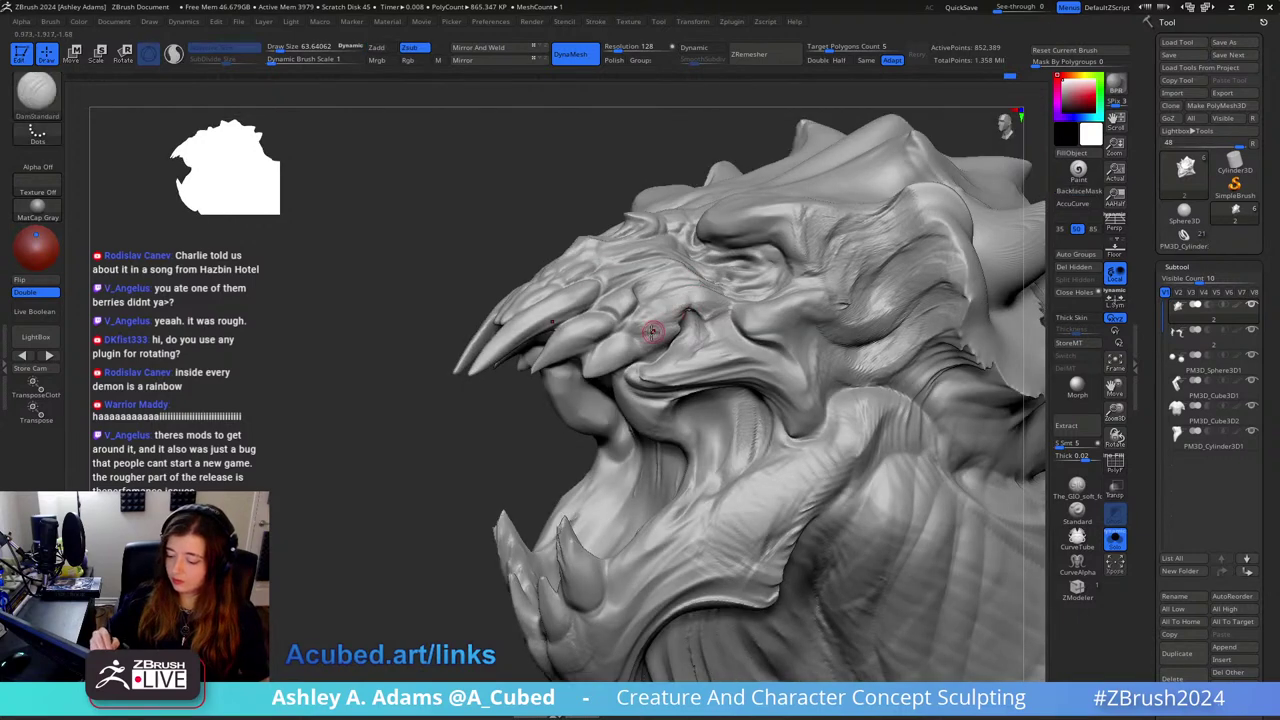
# Step: Build up the gum around the rear upper tooth's root with ClayBuildup at draw sizes of about 148 and 81
pyautogui.press('b')
pyautogui.press('c')
pyautogui.press('b')
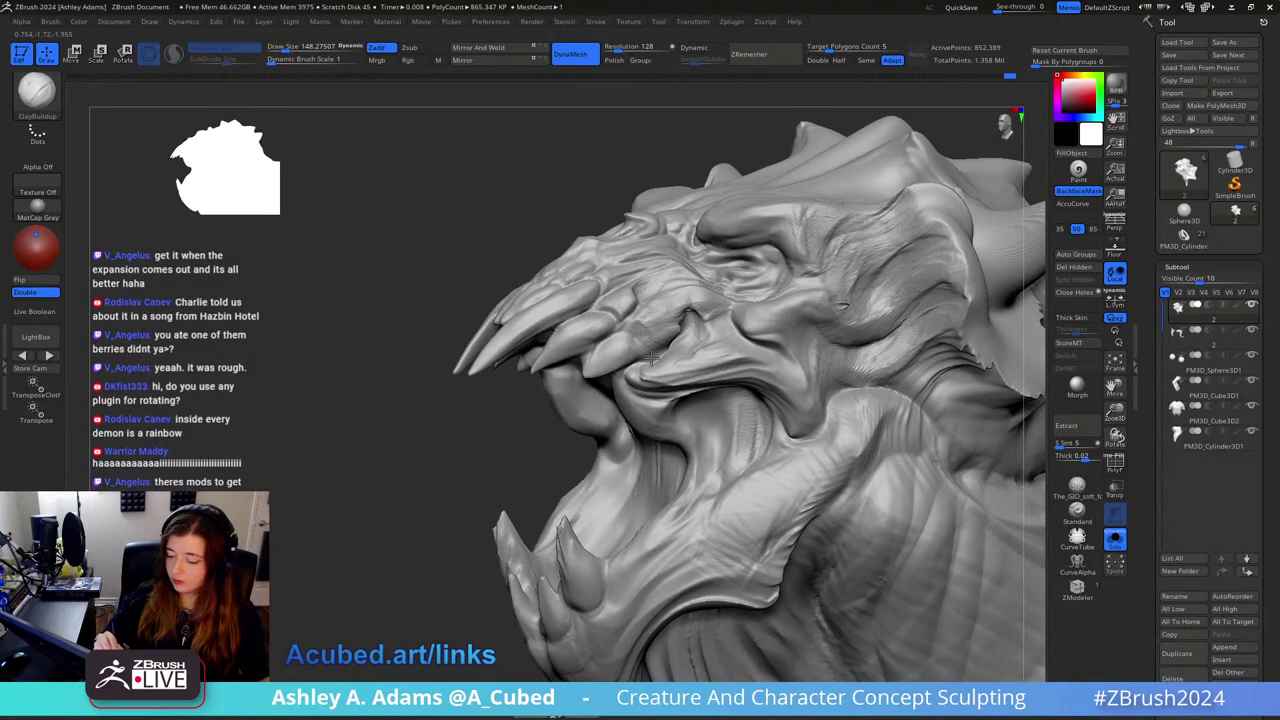
pyautogui.moveTo(644, 331); pyautogui.dragTo(647, 333, button='right')
pyautogui.press('[')
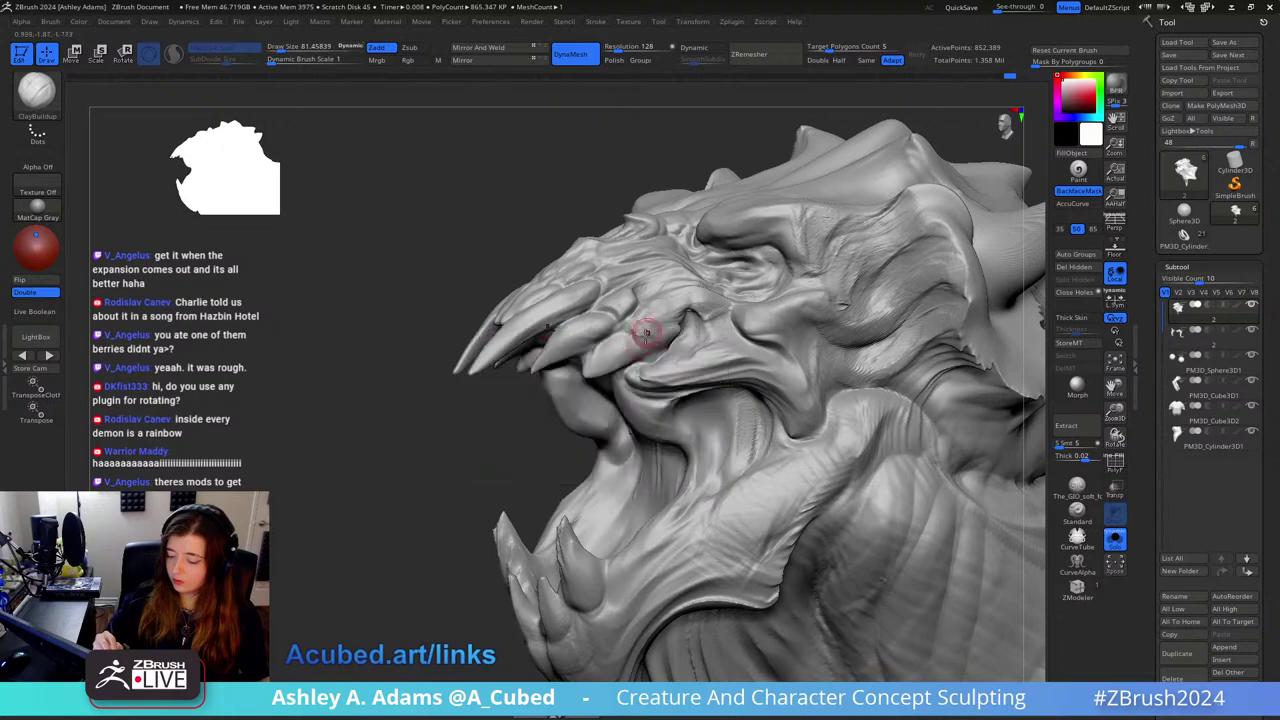
pyautogui.press('space')
pyautogui.moveTo(620, 346); pyautogui.dragTo(638, 346)
pyautogui.moveTo(490, 420)
pyautogui.mouseDown(button='right')
pyautogui.moveTo(598, 348)
pyautogui.moveTo(586, 337)
pyautogui.moveTo(625, 380)
pyautogui.mouseUp(button='right')
# Step: Define the edge between the rear upper tooth and the lip with DamStandard at a draw size of about 48
pyautogui.press('b')
pyautogui.press('d')
pyautogui.press('s')
pyautogui.moveTo(697, 373)
pyautogui.mouseDown()
pyautogui.moveTo(800, 294)
pyautogui.moveTo(749, 294)
pyautogui.moveTo(745, 280)
pyautogui.mouseUp()
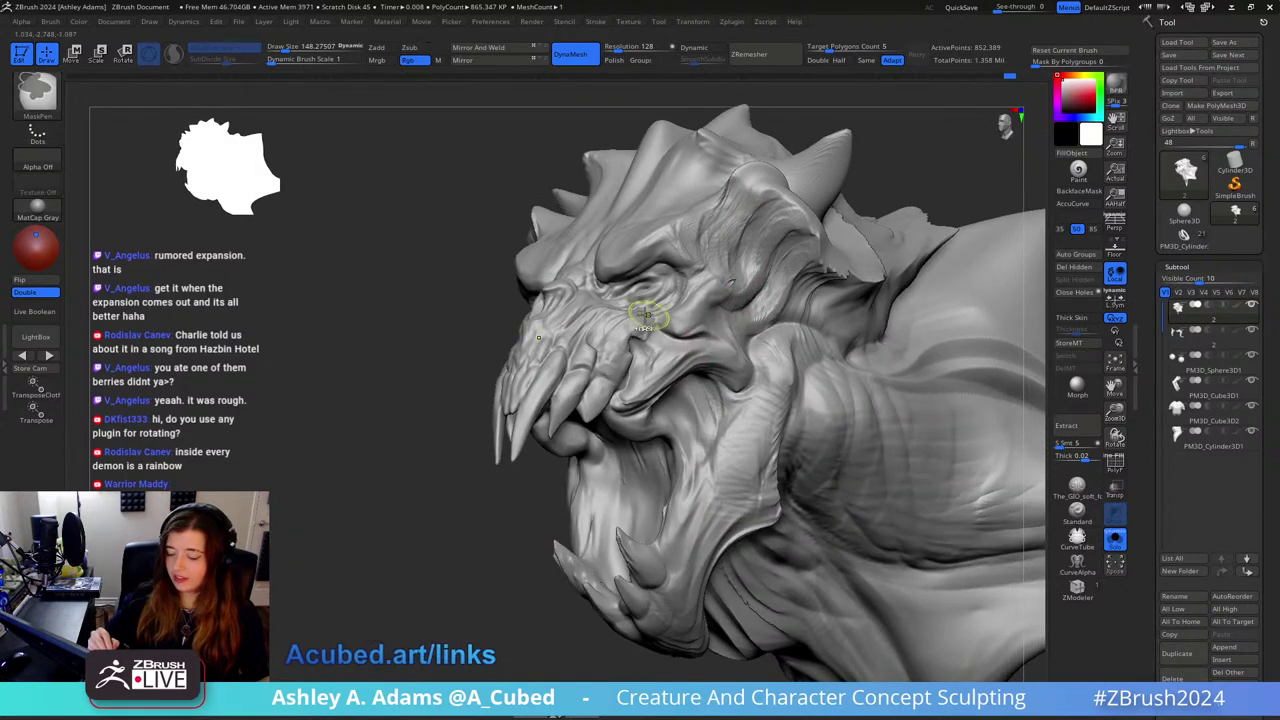
pyautogui.moveTo(651, 314)
pyautogui.keyDown('ctrl'); pyautogui.mouseDown(button='right')
pyautogui.moveTo(774, 249)
pyautogui.moveTo(760, 262)
pyautogui.mouseUp(button='right'); pyautogui.keyUp('ctrl')
pyautogui.press('space')
pyautogui.moveTo(604, 388); pyautogui.dragTo(594, 379)
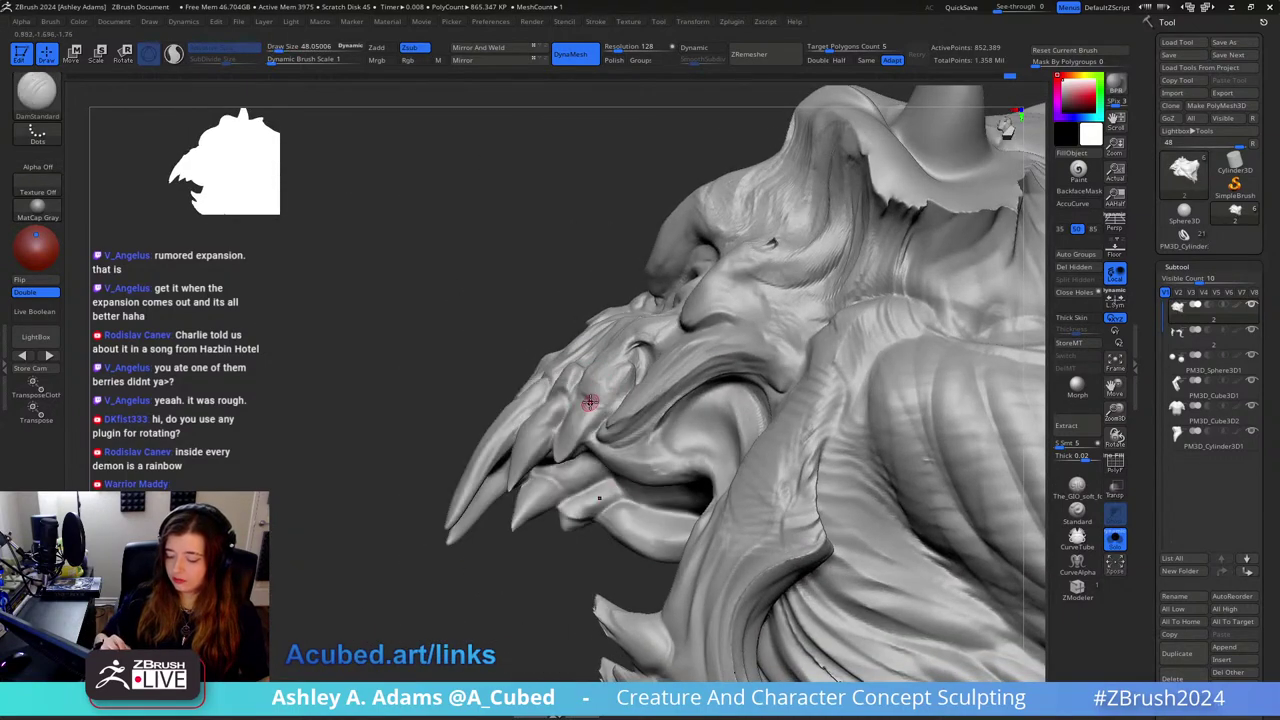
# Step: Deepen the creases between the upper teeth and inner gum with DamStandard at a draw size of about 124
pyautogui.press('space')
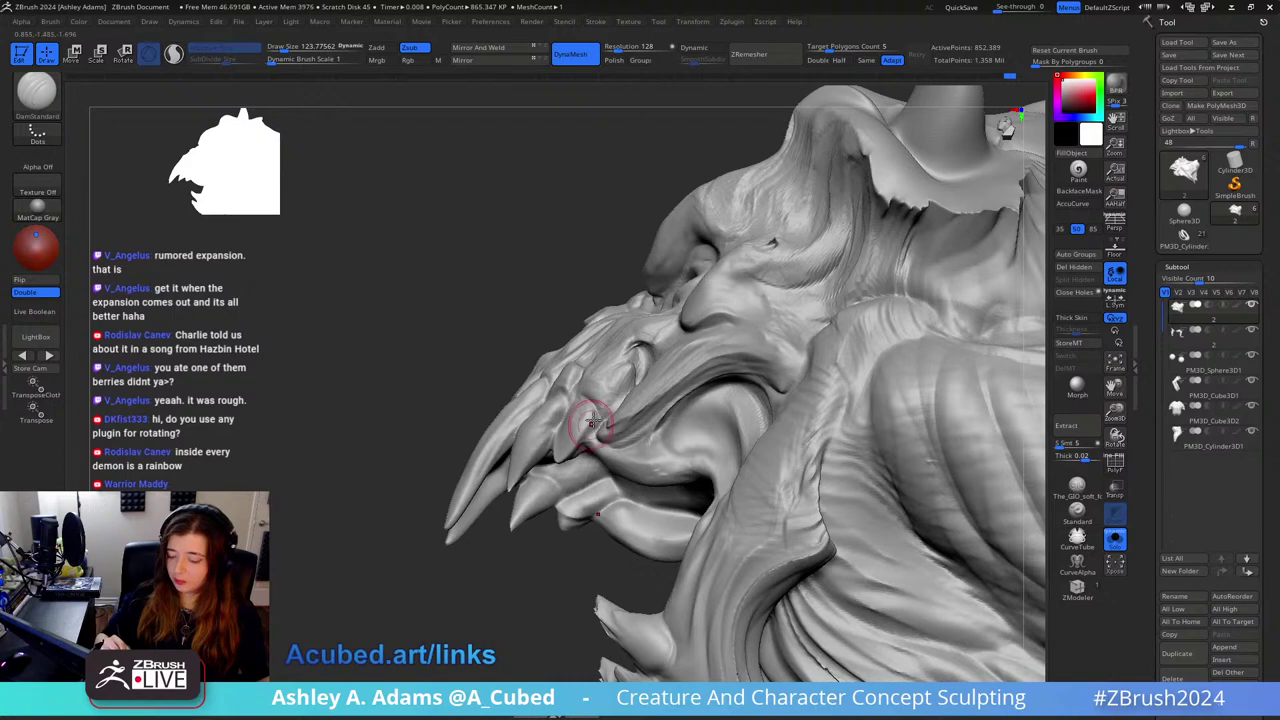
pyautogui.moveTo(593, 431)
pyautogui.mouseDown(button='right')
pyautogui.moveTo(592, 470)
pyautogui.moveTo(591, 439)
pyautogui.mouseUp(button='right')
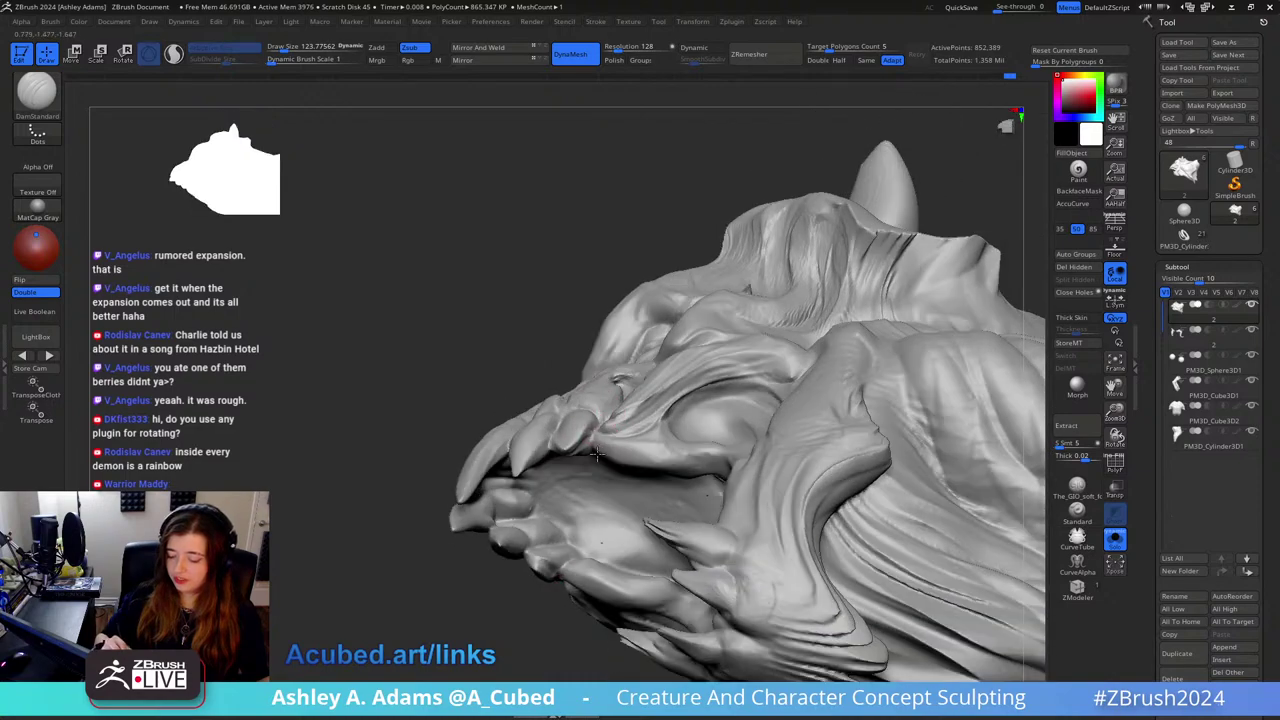
pyautogui.press('space')
pyautogui.moveTo(660, 277); pyautogui.dragTo(620, 397, button='right')
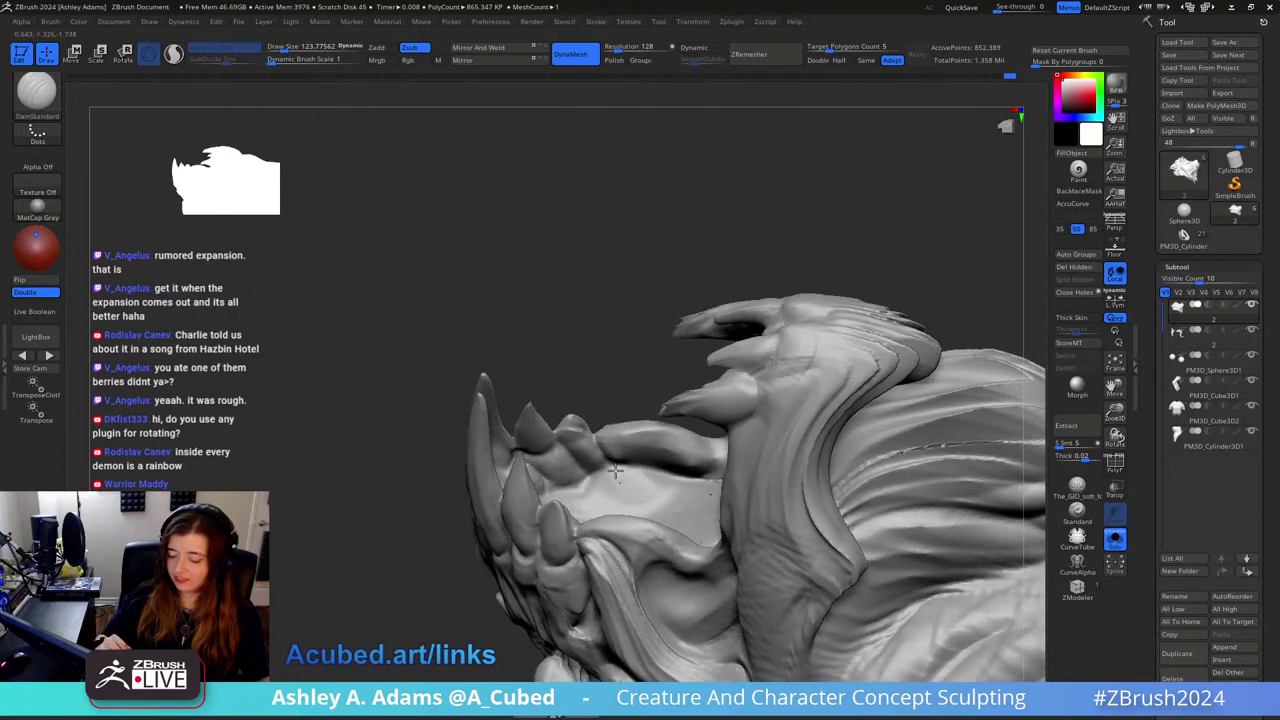
pyautogui.moveTo(586, 443); pyautogui.dragTo(563, 440, button='right')
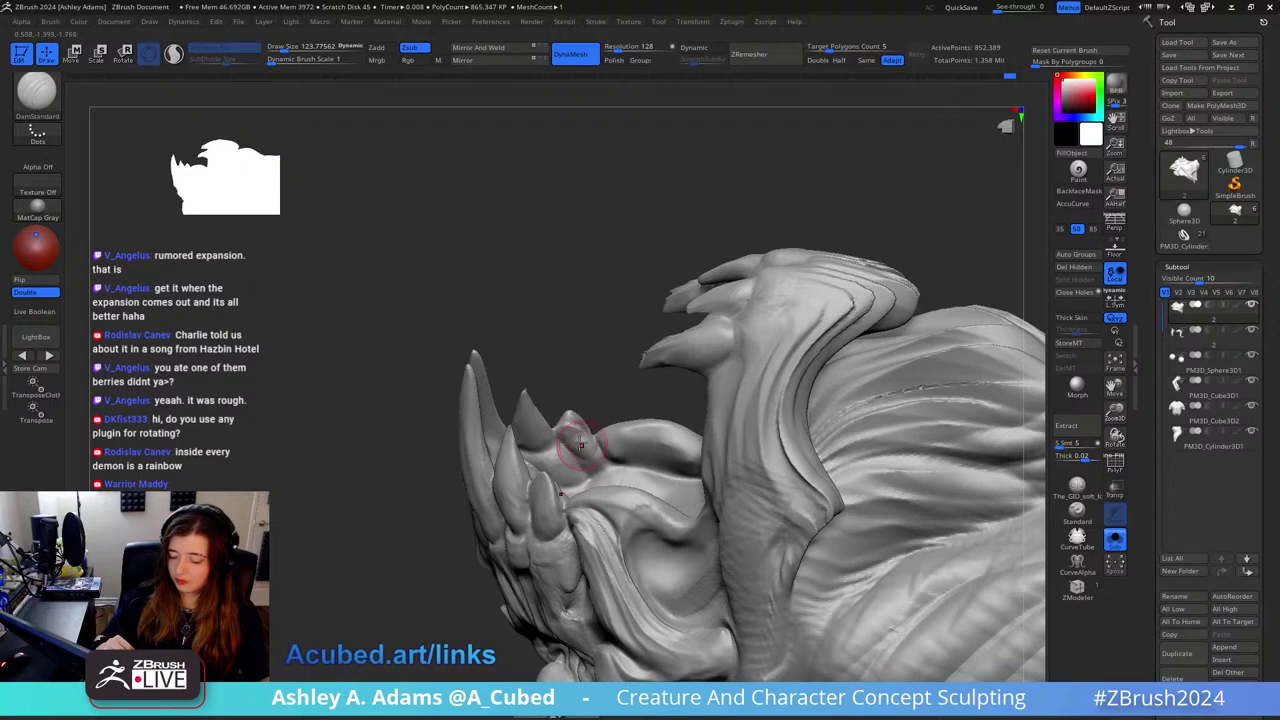
# Step: Build up the inner gum around the rear upper teeth with ClayBuildup at a draw size of about 102
pyautogui.press('space')
pyautogui.moveTo(606, 443); pyautogui.dragTo(592, 443)
pyautogui.press('b')
pyautogui.press('c')
pyautogui.press('b')
pyautogui.moveTo(591, 431); pyautogui.dragTo(570, 408, button='right')
pyautogui.moveTo(580, 290)
pyautogui.mouseDown(button='right')
pyautogui.moveTo(594, 370)
pyautogui.moveTo(556, 412)
pyautogui.mouseUp(button='right')
# Step: Pull the rear upper teeth and gum into shape with SnakeHook at a draw size of about 102, smoothing the transitions
pyautogui.press('b')
pyautogui.press('s')
pyautogui.press('h')
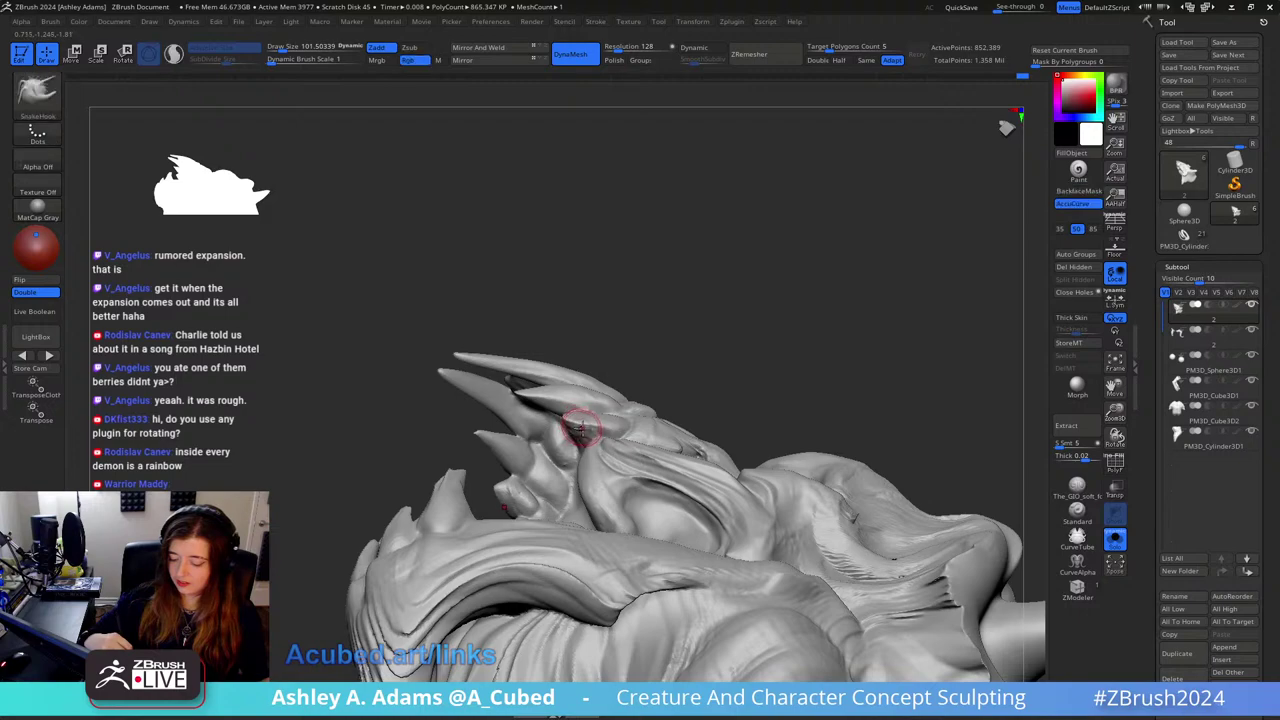
pyautogui.press('shift')
pyautogui.moveTo(565, 413)
pyautogui.mouseDown(button='right')
pyautogui.moveTo(594, 428)
pyautogui.moveTo(663, 291)
pyautogui.moveTo(512, 430)
pyautogui.mouseUp(button='right')
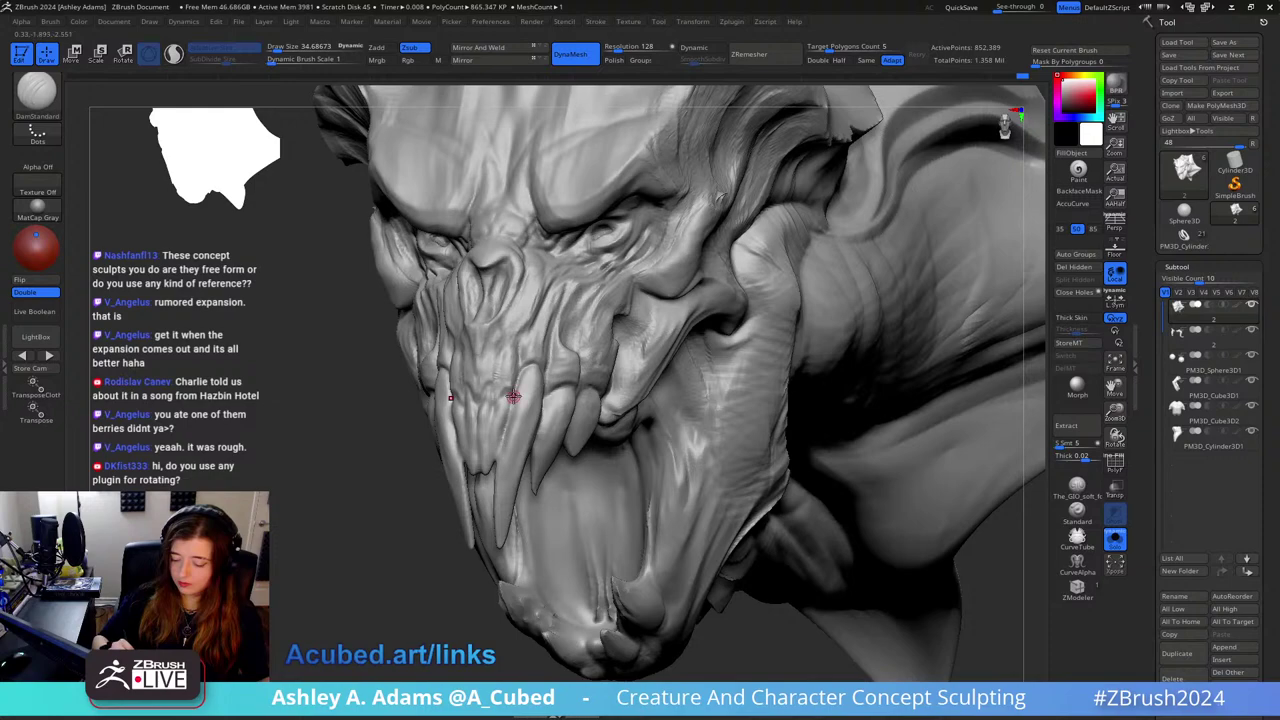
# Step: Refine the gum around the front fangs with ClayBuildup and carve its creases with DamStandard at a draw size of about 81
pyautogui.press('b')
pyautogui.press('c')
pyautogui.press('b')
pyautogui.rightClick(523, 425)
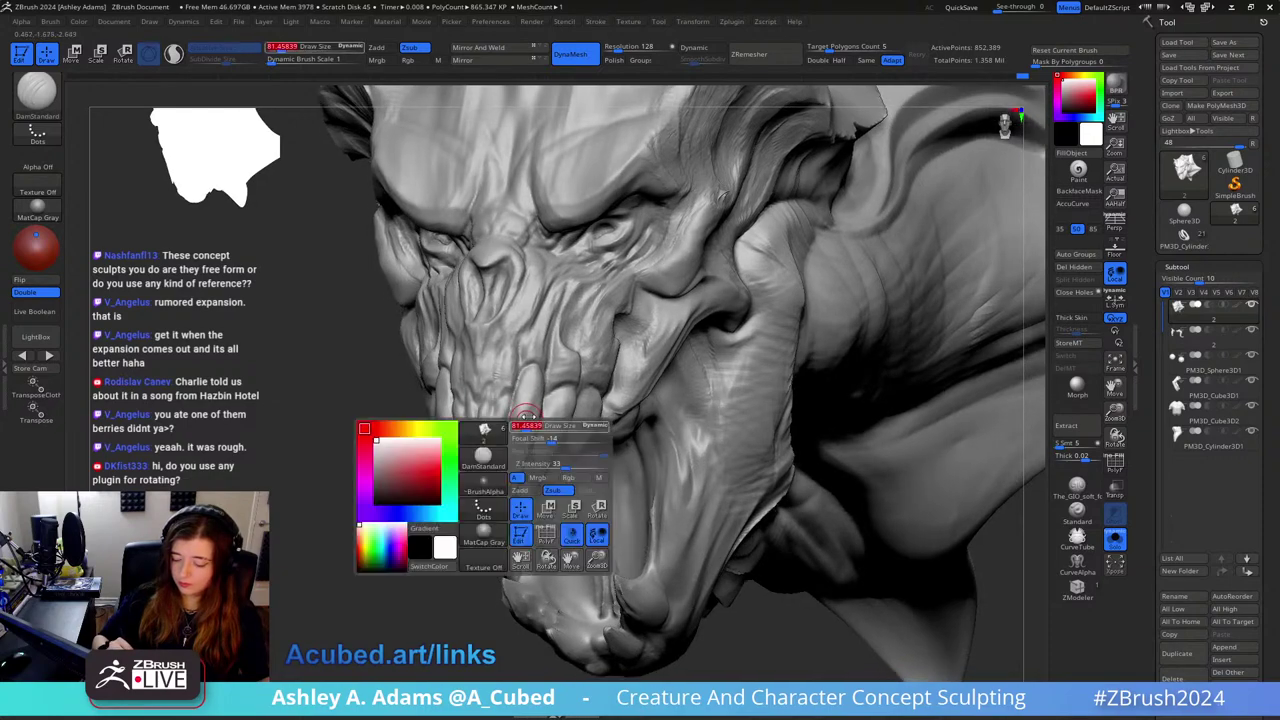
pyautogui.moveTo(523, 425); pyautogui.dragTo(533, 425)
pyautogui.press('b')
pyautogui.press('d')
pyautogui.press('s')
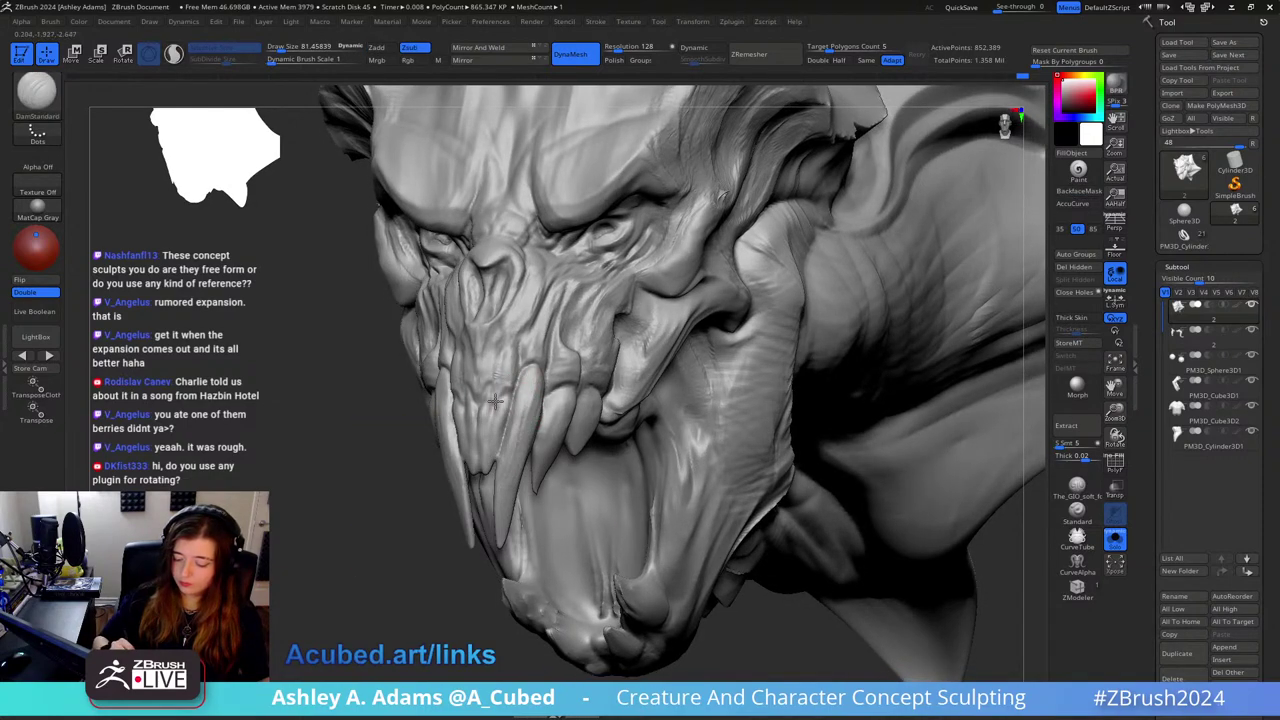
# Step: Thicken the upper parts of the front fangs with the Inflate brush at a draw size of about 81
pyautogui.keyDown('shift'); pyautogui.moveTo(492, 402); pyautogui.dragTo(506, 391, button='right'); pyautogui.keyUp('shift')
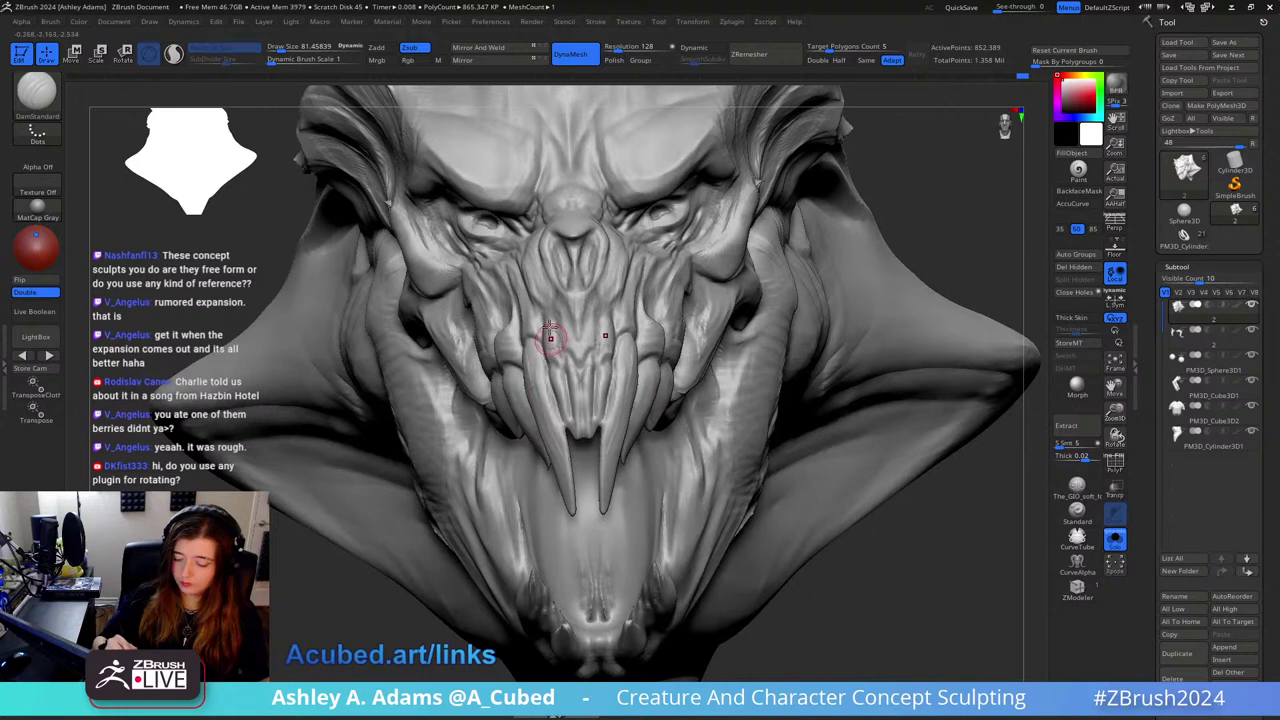
pyautogui.press('b')
pyautogui.press('i')
pyautogui.press('n')
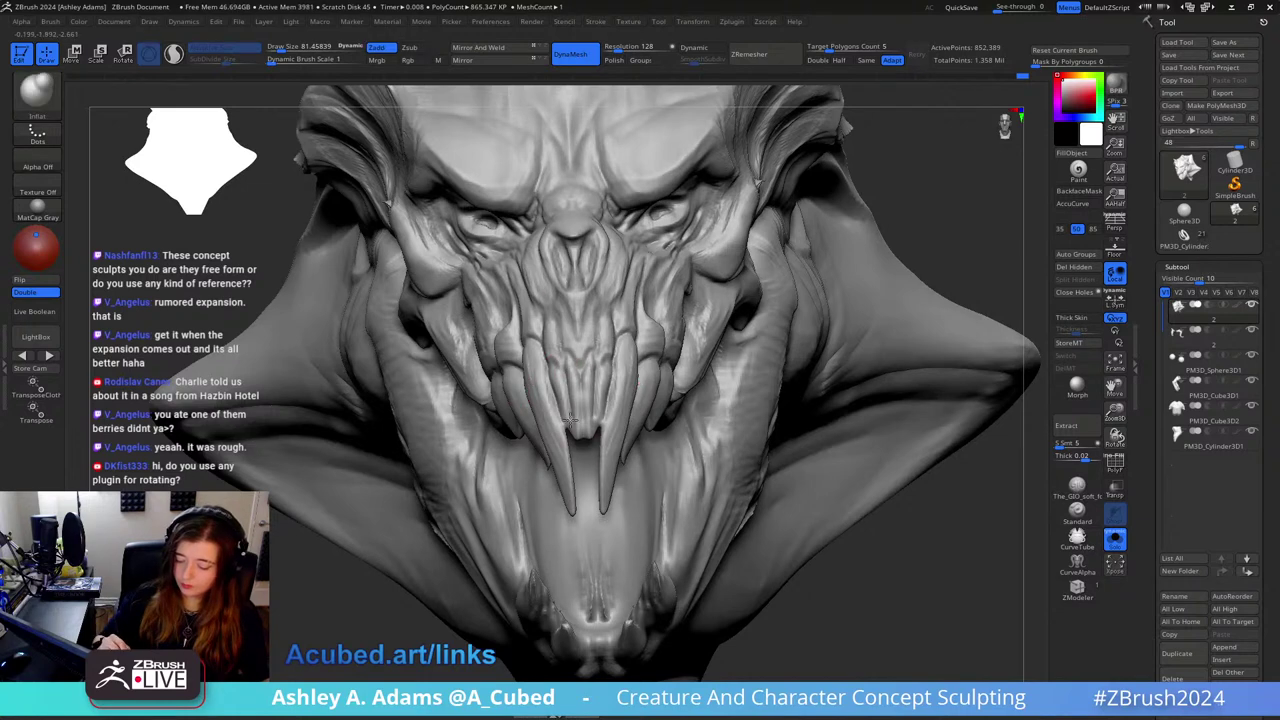
# Step: Define the small teeth between the front fangs with DamStandard and draw out their tips with SnakeHook at a draw size of about 56
pyautogui.press('b')
pyautogui.press('d')
pyautogui.press('s')
pyautogui.press('b')
pyautogui.press('s')
pyautogui.press('h')
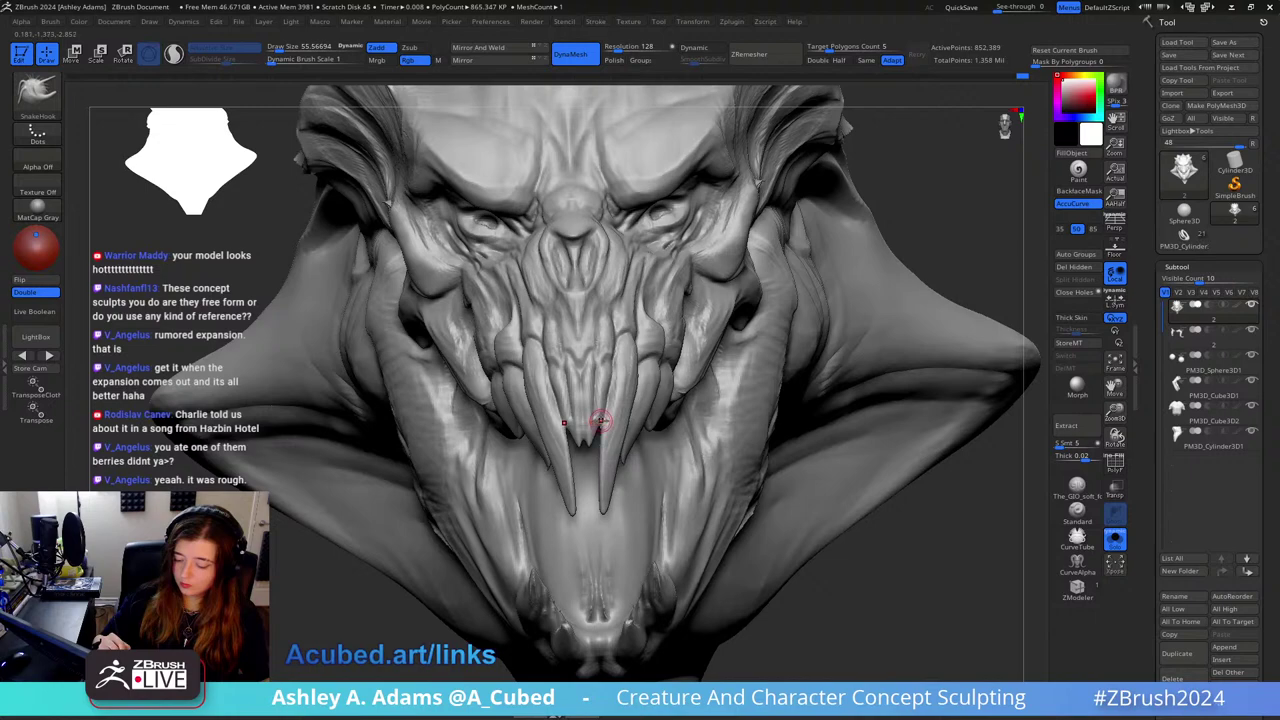
pyautogui.press('f')
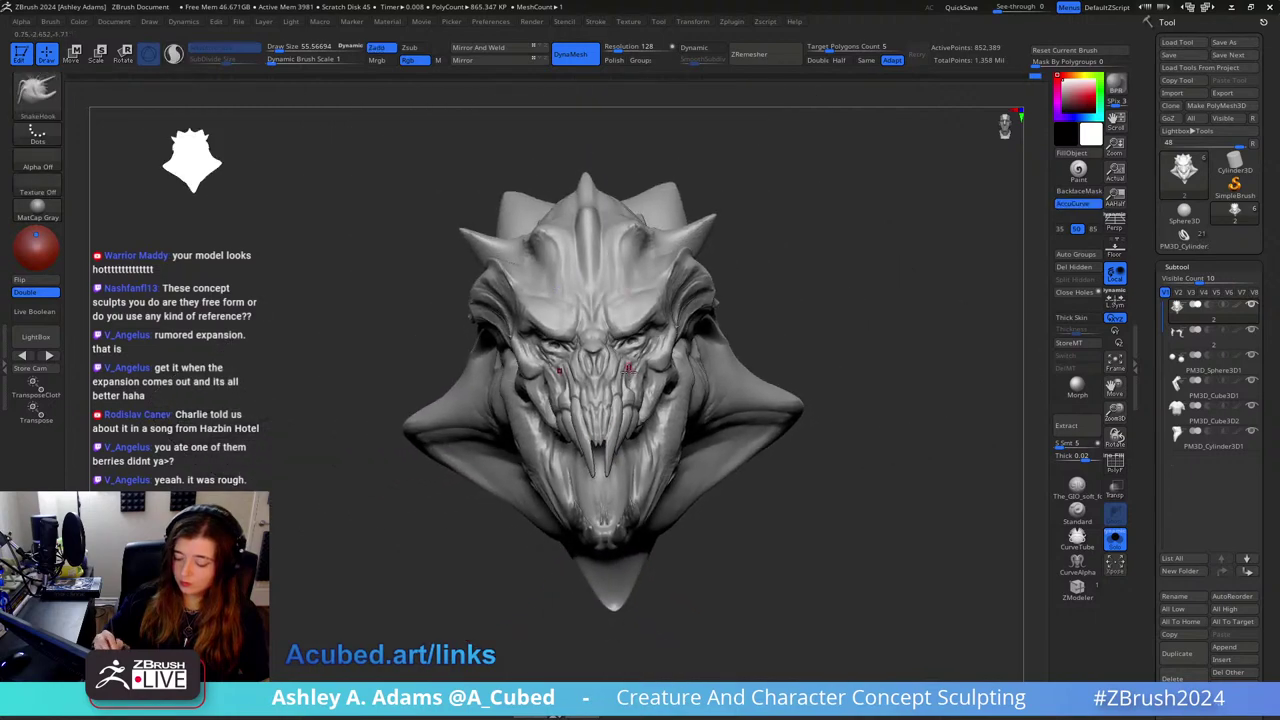
# Step: Turn off AccuCurve for SnakeHook and reshape the front fangs at a draw size of about 252
pyautogui.moveTo(649, 445)
pyautogui.keyDown('ctrl'); pyautogui.mouseDown(button='right')
pyautogui.moveTo(666, 394)
pyautogui.moveTo(629, 391)
pyautogui.moveTo(620, 471)
pyautogui.moveTo(629, 449)
pyautogui.moveTo(578, 374)
pyautogui.mouseUp(button='right'); pyautogui.keyUp('ctrl')
pyautogui.press('s')
pyautogui.click(614, 434)
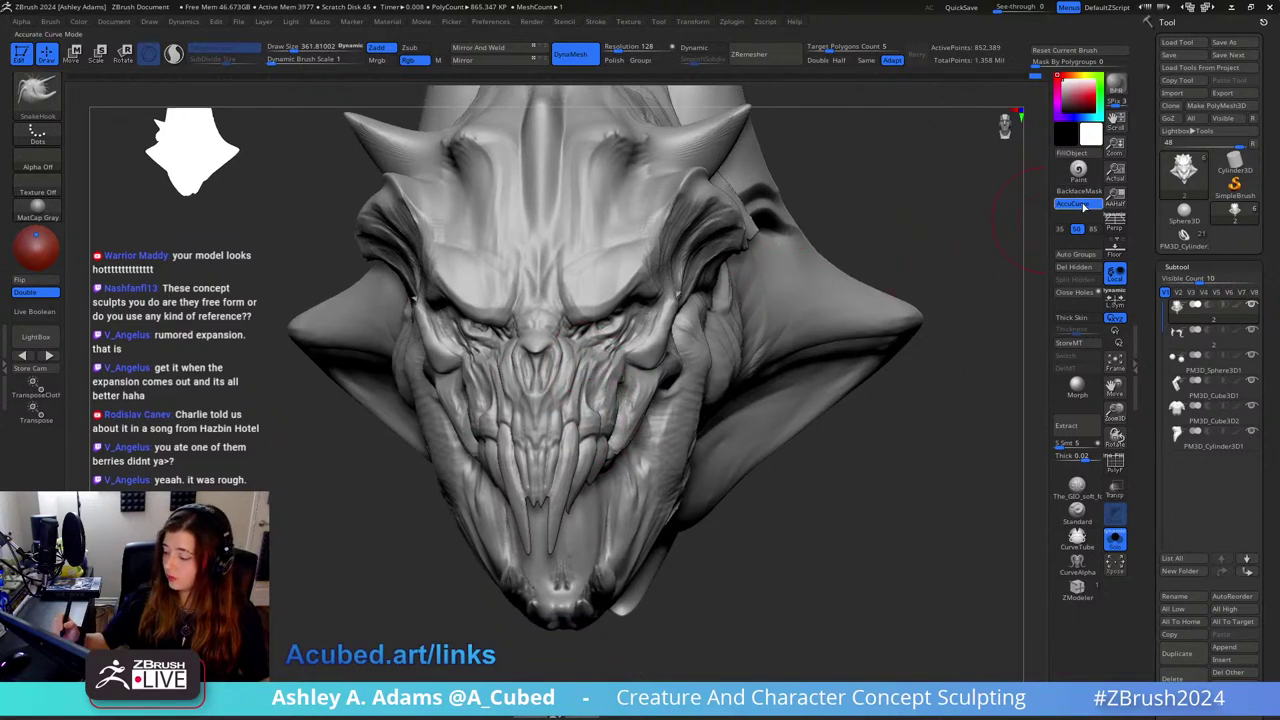
pyautogui.click(1080, 205)
pyautogui.moveTo(525, 408)
pyautogui.mouseDown(button='right')
pyautogui.moveTo(640, 372)
pyautogui.moveTo(634, 386)
pyautogui.moveTo(480, 390)
pyautogui.mouseUp(button='right')
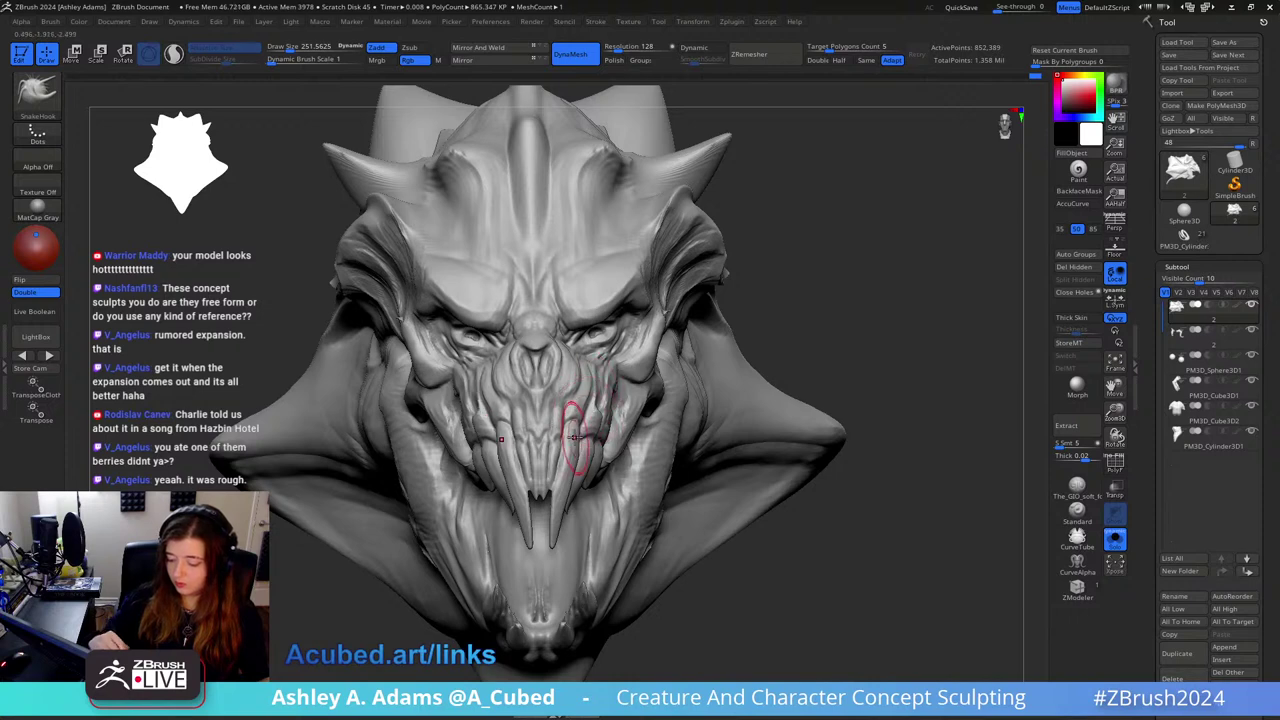
pyautogui.moveTo(569, 463); pyautogui.dragTo(573, 464)
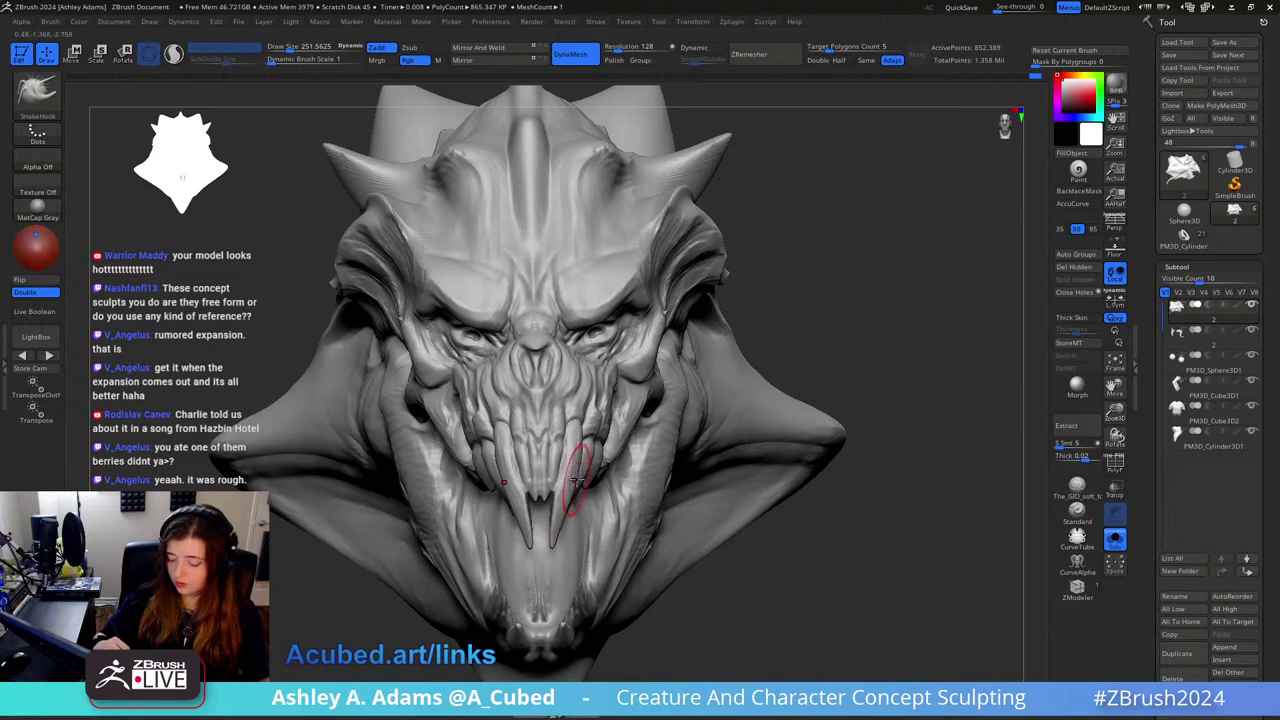
pyautogui.moveTo(574, 468); pyautogui.dragTo(568, 468, button='right')
pyautogui.moveTo(582, 474); pyautogui.dragTo(567, 474)
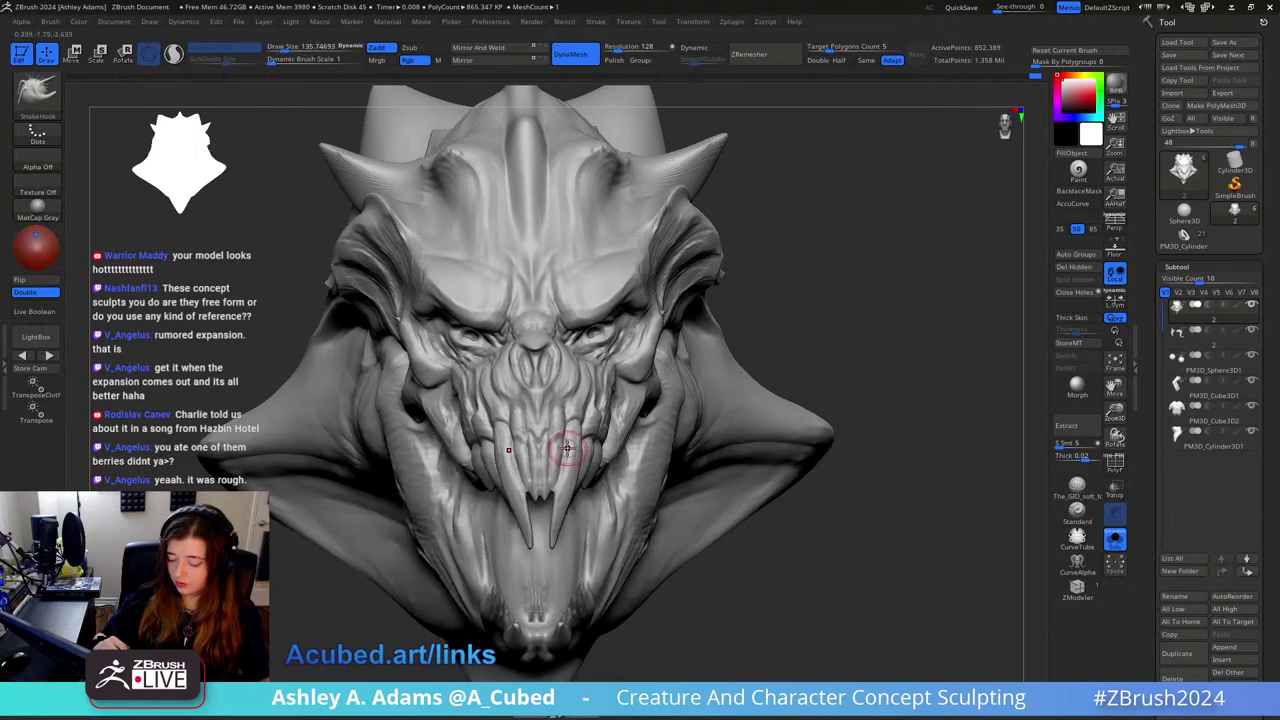
# Step: Adjust the curve of the upper fangs with SnakeHook at draw sizes of about 136, 219 and 323
pyautogui.moveTo(579, 451); pyautogui.dragTo(580, 443, button='right')
pyautogui.moveTo(580, 443); pyautogui.dragTo(590, 443)
pyautogui.moveTo(586, 446); pyautogui.dragTo(577, 467, button='right')
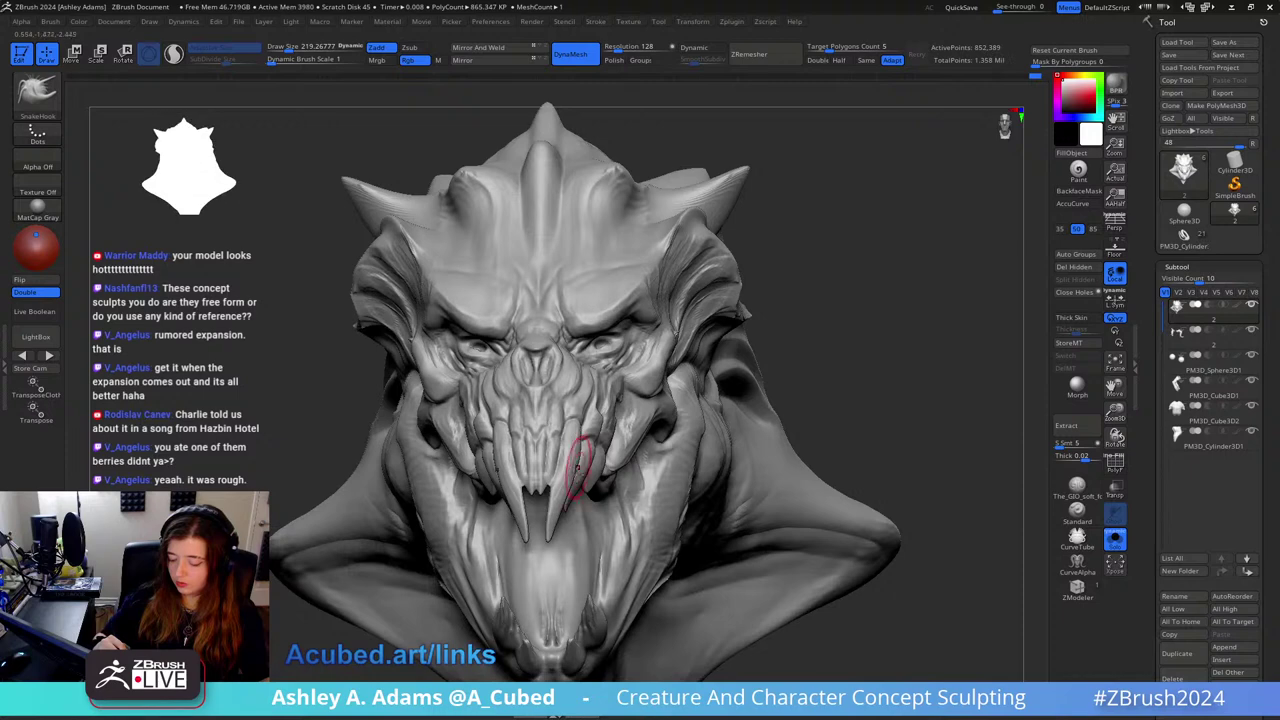
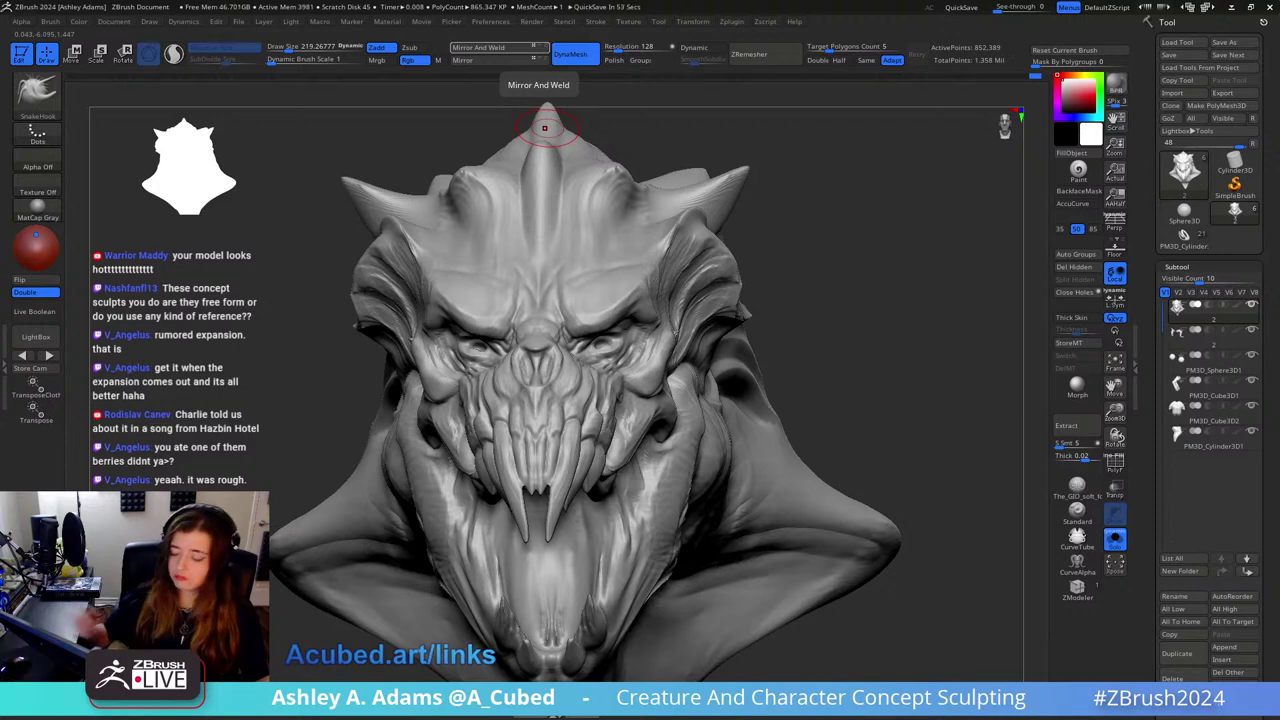
pyautogui.keyDown('alt'); pyautogui.moveTo(600, 366); pyautogui.dragTo(661, 242, button='right'); pyautogui.keyUp('alt')
pyautogui.press('space')
pyautogui.moveTo(631, 372); pyautogui.dragTo(641, 372)
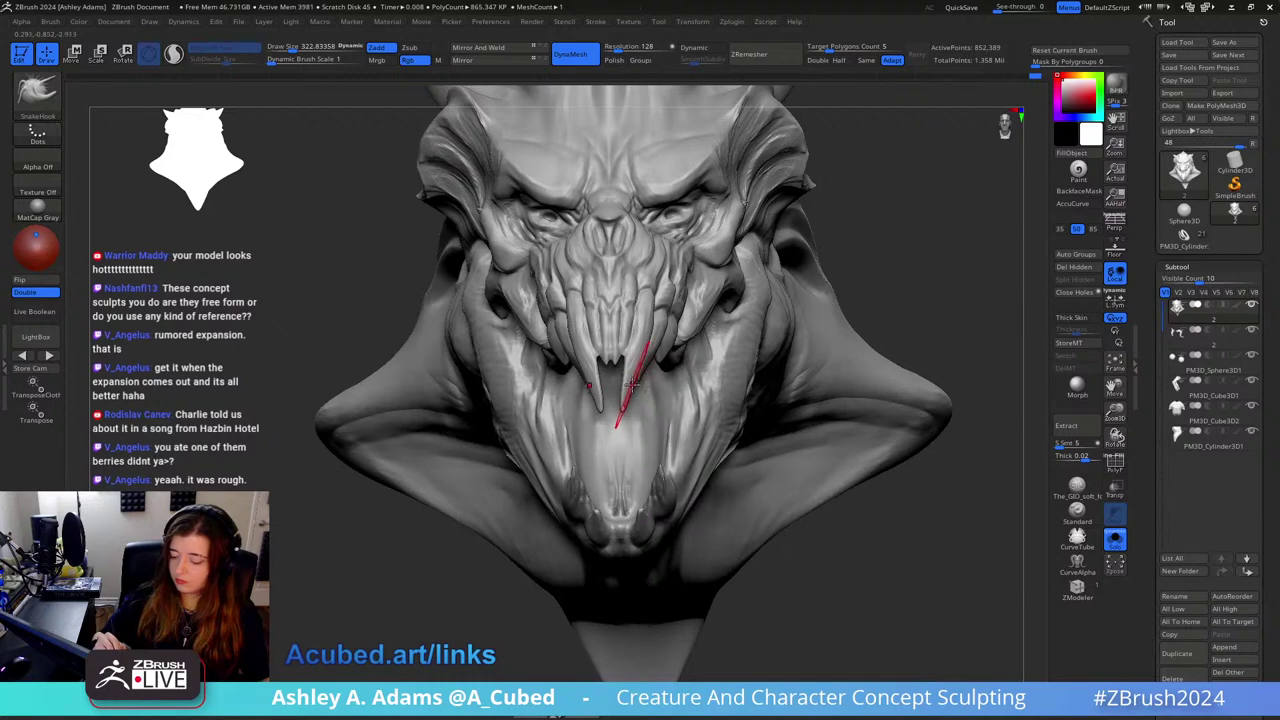
# Step: Reshape the lower jaw in side view with SnakeHook at draw sizes of about 725 and 616
pyautogui.moveTo(632, 383); pyautogui.dragTo(729, 331, button='right')
pyautogui.moveTo(730, 331)
pyautogui.mouseDown()
pyautogui.moveTo(765, 270)
pyautogui.moveTo(693, 261)
pyautogui.mouseUp()
pyautogui.press('s')
pyautogui.moveTo(674, 362); pyautogui.dragTo(680, 354)
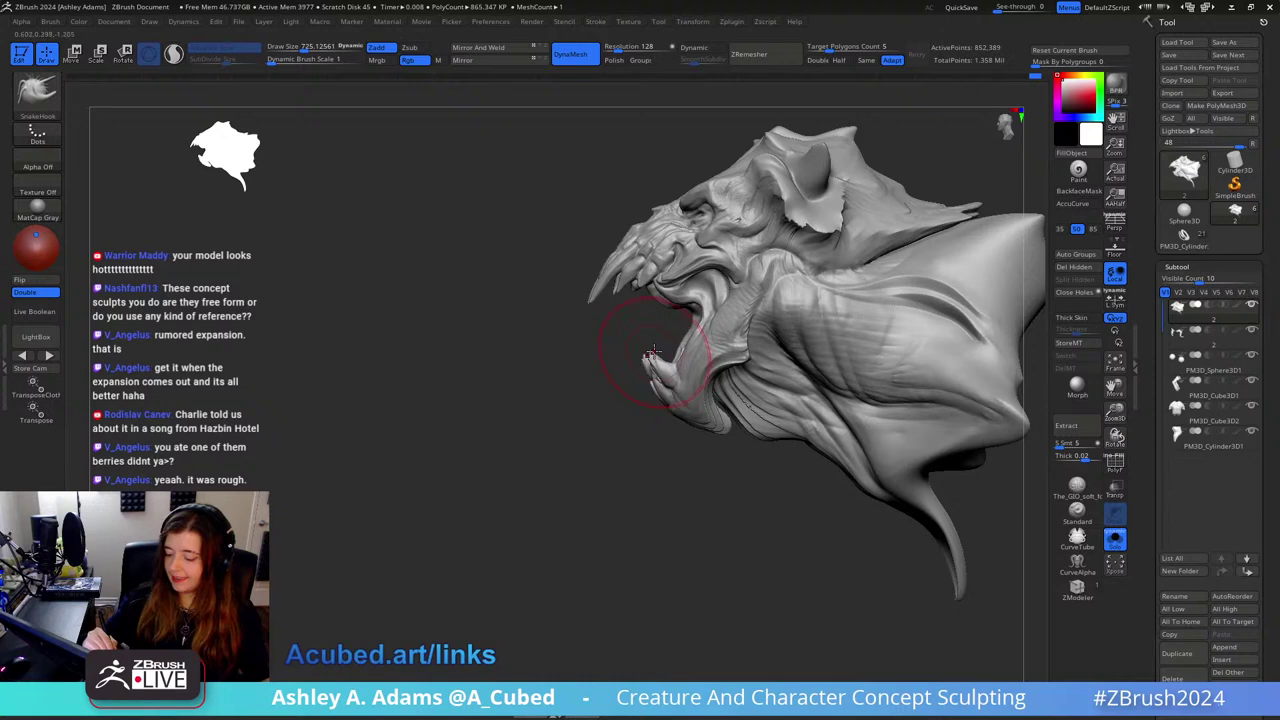
pyautogui.moveTo(736, 290)
pyautogui.mouseDown(button='right')
pyautogui.moveTo(800, 300)
pyautogui.moveTo(706, 326)
pyautogui.mouseUp(button='right')
pyautogui.press('space')
pyautogui.moveTo(716, 348); pyautogui.dragTo(706, 348)
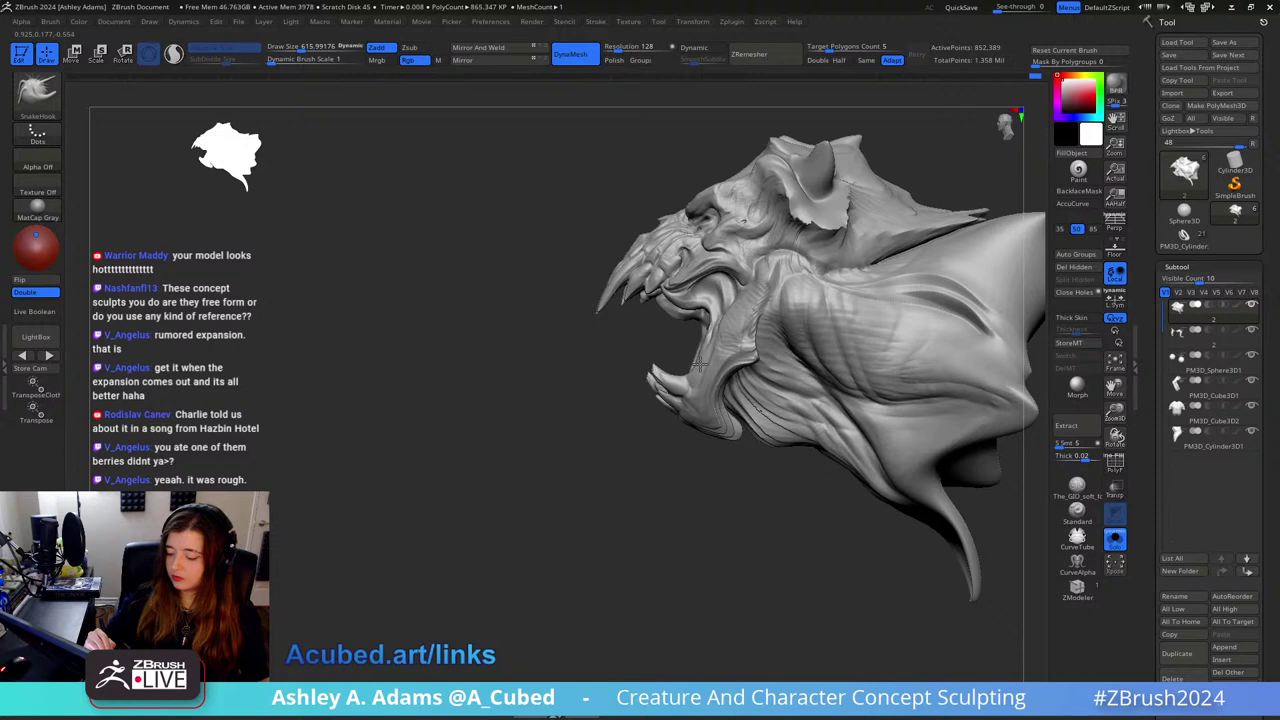
pyautogui.moveTo(703, 372); pyautogui.dragTo(714, 342)
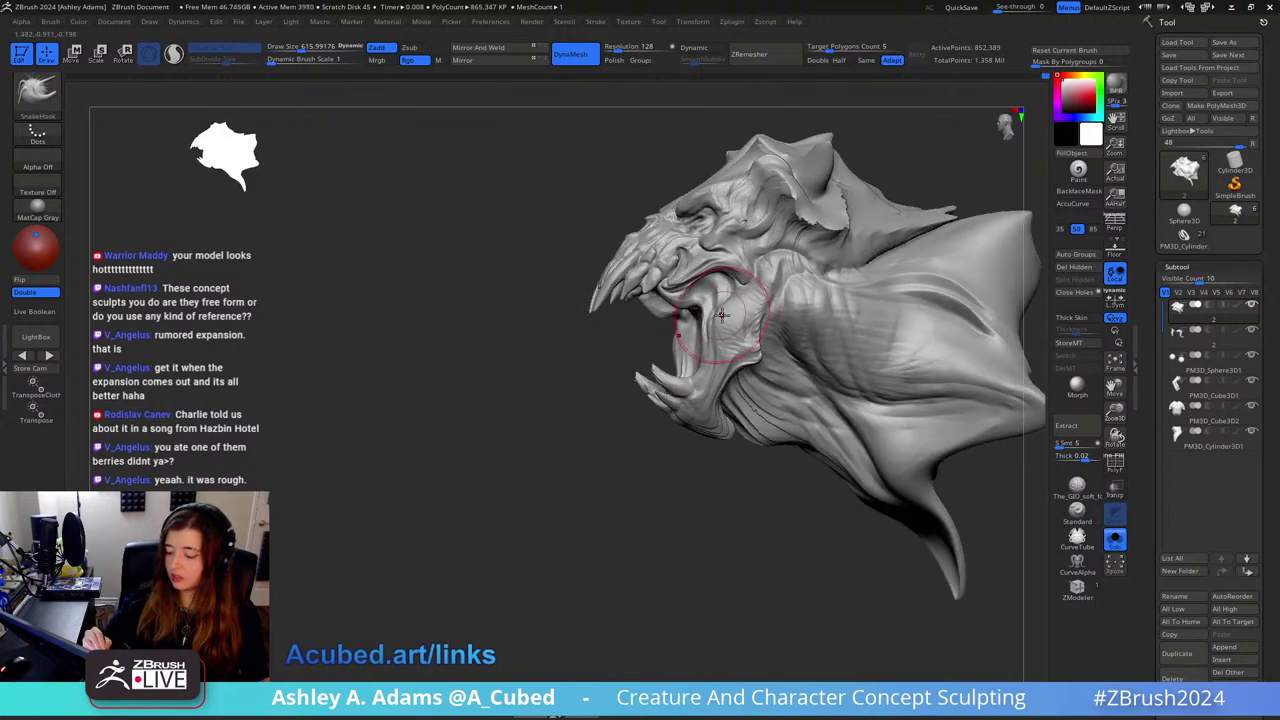
# Step: Shift the skin at the corner of the open mouth with SnakeHook at a draw size of about 469
pyautogui.moveTo(722, 315); pyautogui.dragTo(686, 338, button='right')
pyautogui.press('space')
pyautogui.moveTo(686, 350); pyautogui.dragTo(672, 350)
pyautogui.moveTo(712, 318); pyautogui.dragTo(729, 300, button='right')
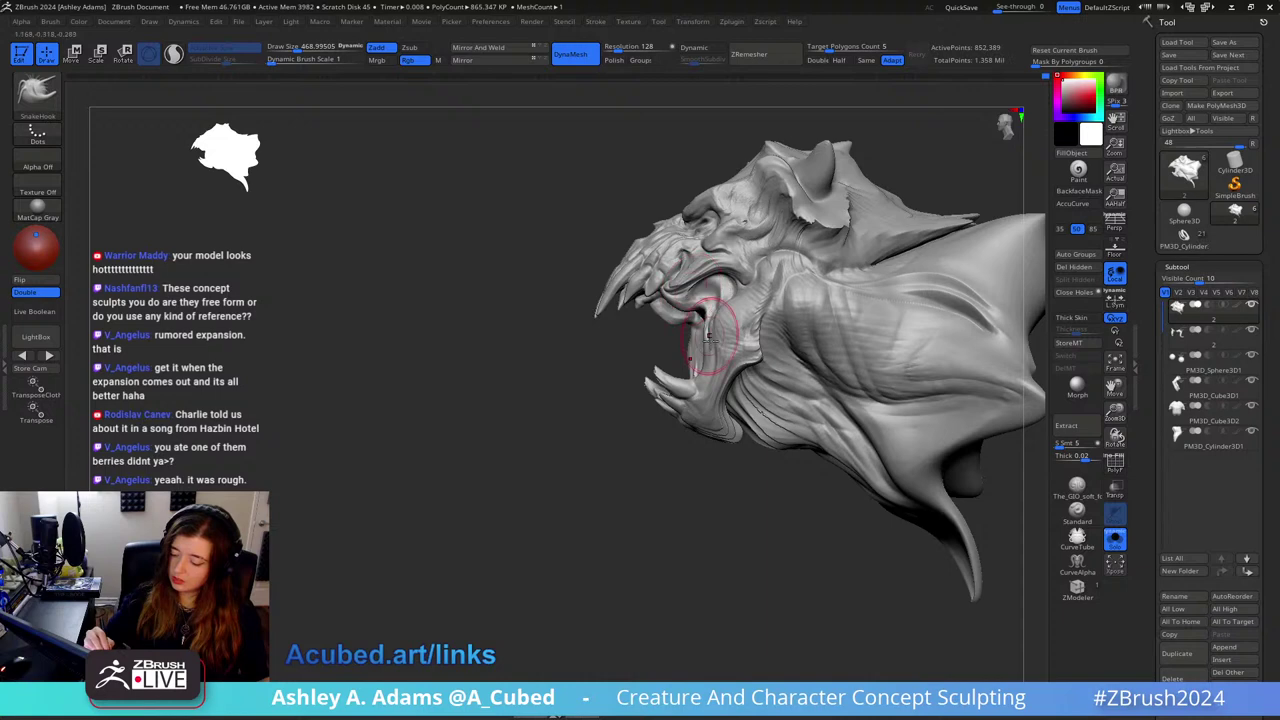
pyautogui.moveTo(705, 365)
pyautogui.mouseDown(button='right')
pyautogui.moveTo(860, 345)
pyautogui.moveTo(720, 325)
pyautogui.mouseUp(button='right')
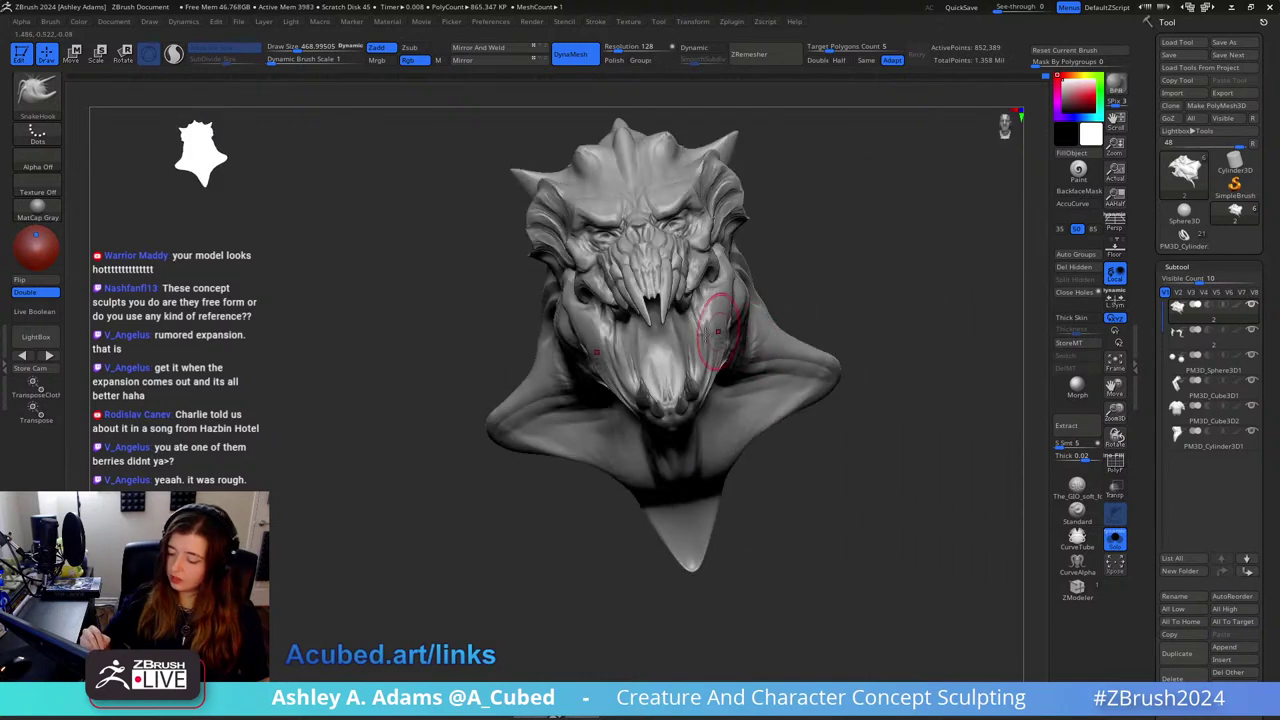
pyautogui.press('space')
pyautogui.moveTo(628, 352); pyautogui.dragTo(636, 352)
# Step: Carve broad creases around the open mouth and lower jaw with DamStandard at draw sizes of about 540 and 590
pyautogui.press('b')
pyautogui.press('d')
pyautogui.press('s')
pyautogui.moveTo(622, 425); pyautogui.dragTo(586, 358, button='right')
pyautogui.press('space')
pyautogui.moveTo(634, 342); pyautogui.dragTo(640, 342)
pyautogui.moveTo(660, 368); pyautogui.dragTo(690, 362, button='right')
pyautogui.press('space')
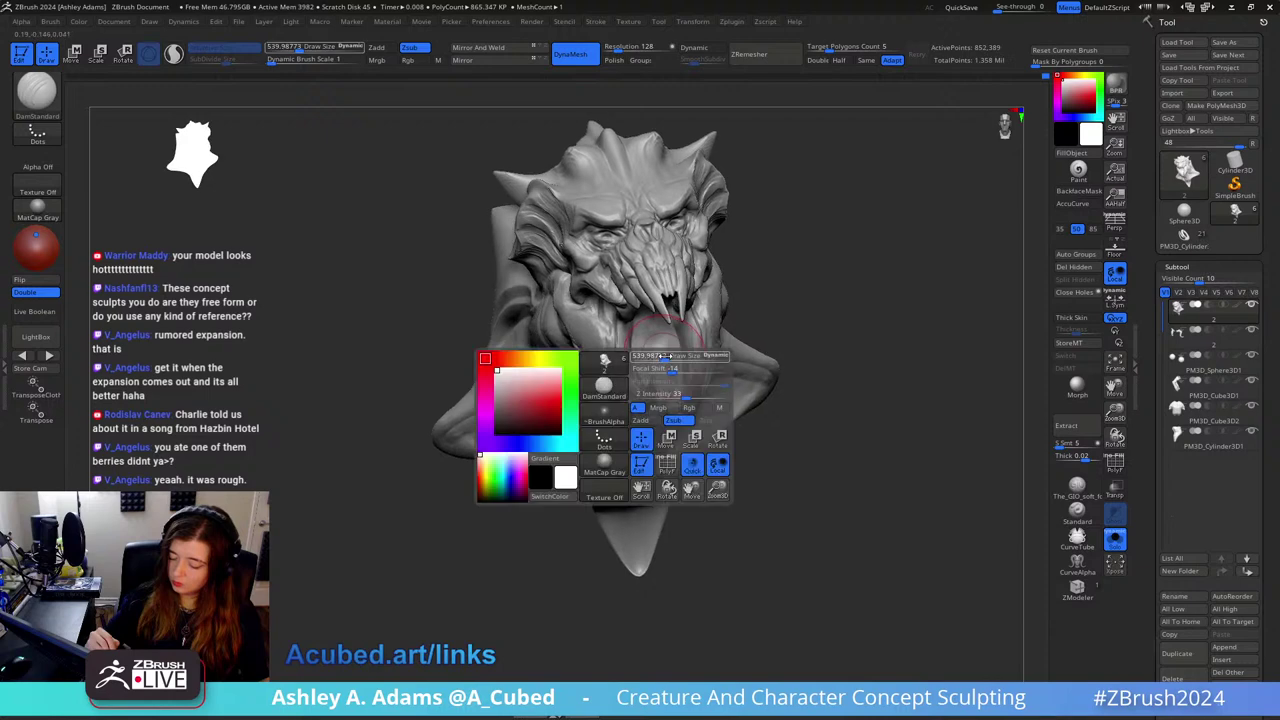
pyautogui.moveTo(636, 366); pyautogui.dragTo(642, 366)
pyautogui.moveTo(642, 366); pyautogui.dragTo(652, 354, button='right')
pyautogui.press('space')
pyautogui.moveTo(640, 360); pyautogui.dragTo(645, 360)
# Step: Pull the lower jaw and the skin beneath it into shape with SnakeHook at draw sizes of about 590 and 424
pyautogui.press('b')
pyautogui.press('s')
pyautogui.press('h')
pyautogui.moveTo(600, 350); pyautogui.dragTo(681, 326, button='right')
pyautogui.moveTo(680, 323); pyautogui.dragTo(740, 225)
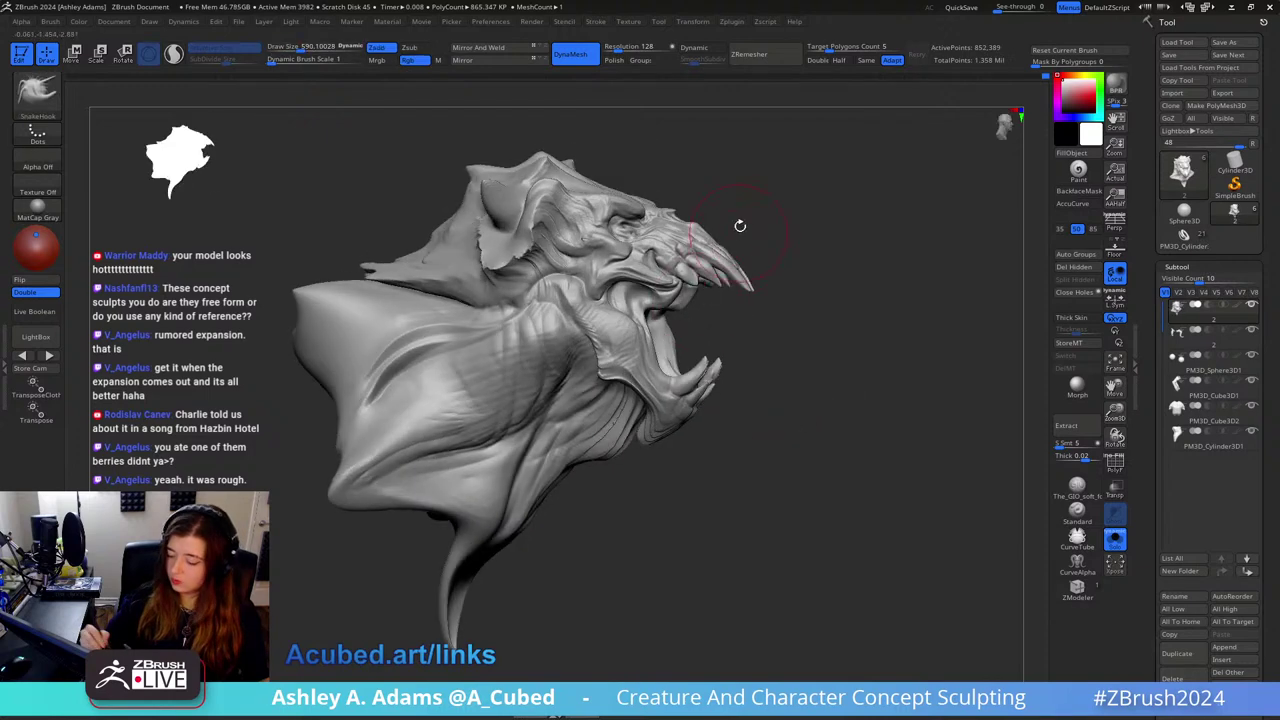
pyautogui.moveTo(779, 355); pyautogui.dragTo(774, 354)
pyautogui.press('space')
pyautogui.moveTo(664, 394); pyautogui.dragTo(648, 394)
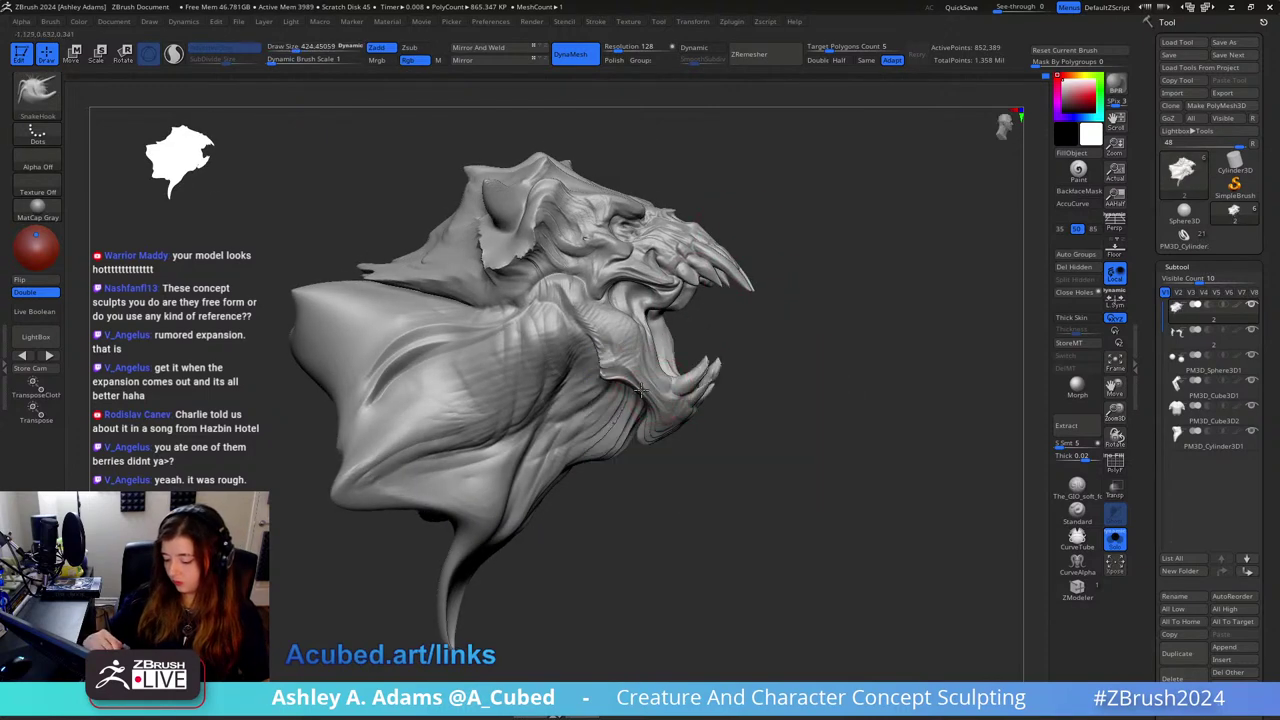
pyautogui.keyDown('ctrl'); pyautogui.moveTo(789, 486); pyautogui.dragTo(965, 427, button='right'); pyautogui.keyUp('ctrl')
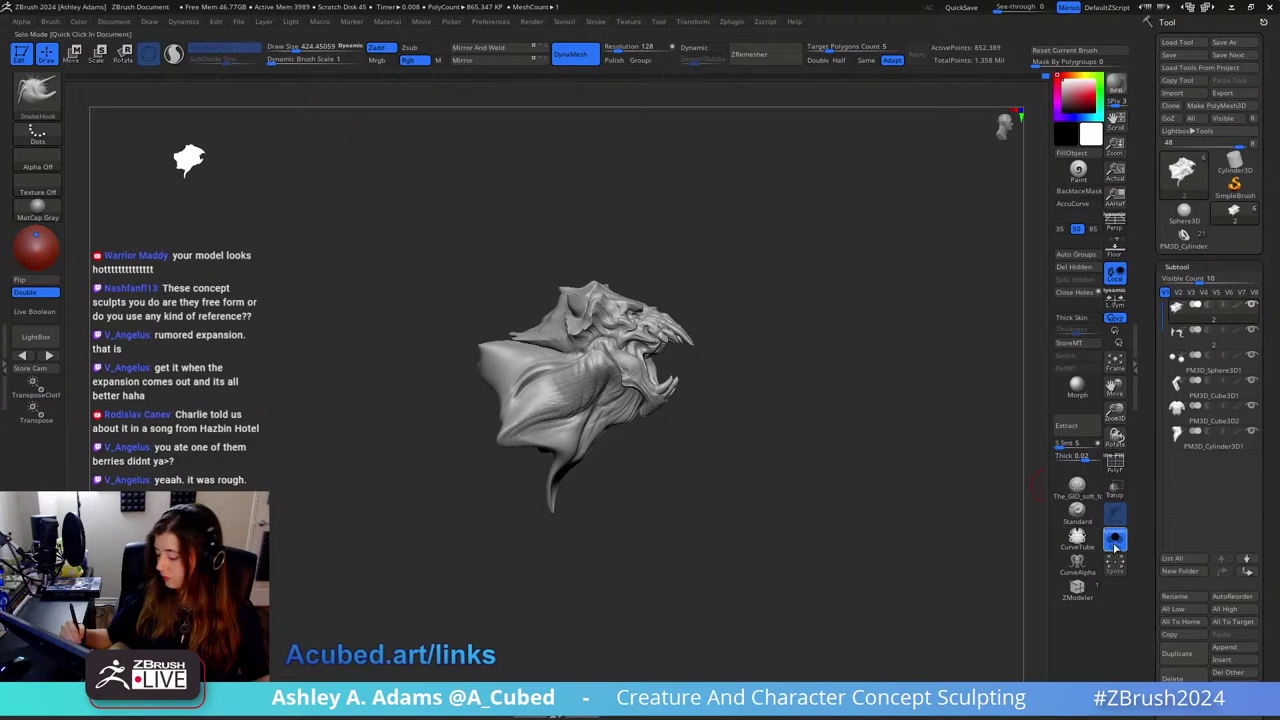
# Step: Turn off Solo mode to show the horns and body, and set the draw size to about 754
pyautogui.click(1115, 540)
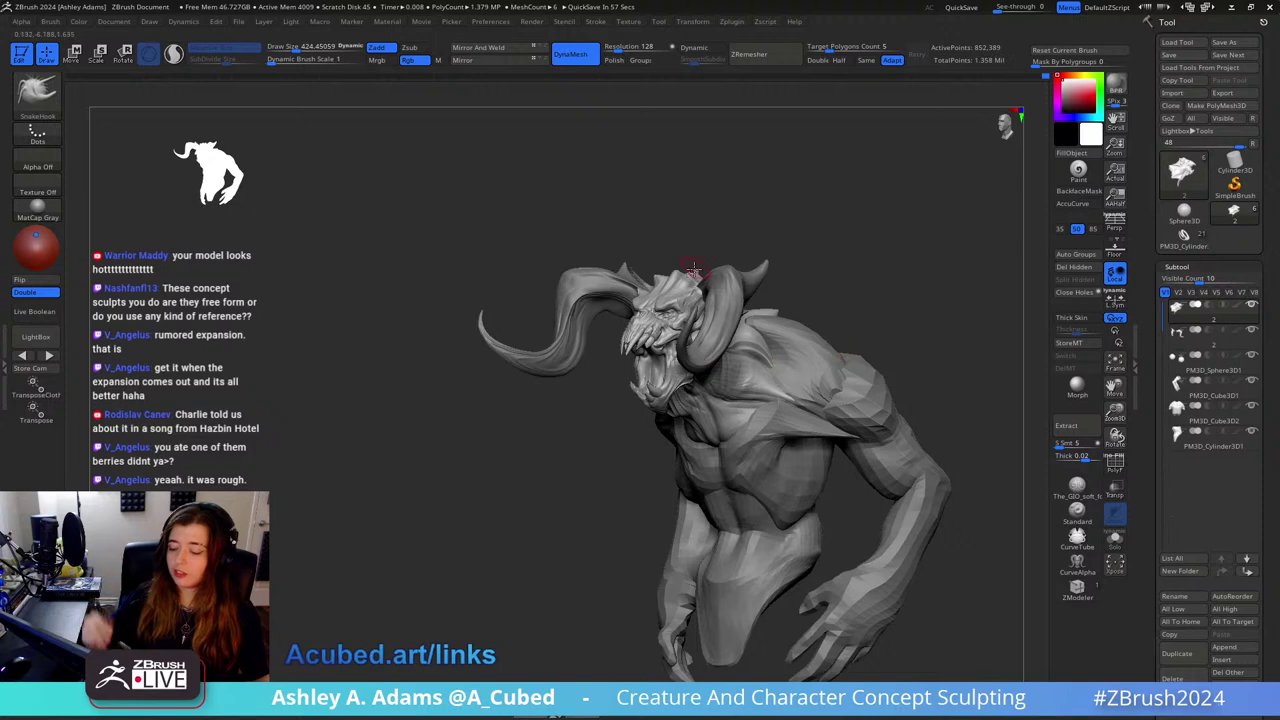
pyautogui.keyDown('shift'); pyautogui.moveTo(694, 272); pyautogui.dragTo(802, 269, button='right'); pyautogui.keyUp('shift')
pyautogui.moveTo(802, 268); pyautogui.dragTo(737, 346)
pyautogui.moveTo(737, 346); pyautogui.dragTo(686, 414, button='right')
pyautogui.press('space')
pyautogui.moveTo(730, 357); pyautogui.dragTo(766, 357)
pyautogui.moveTo(766, 357); pyautogui.dragTo(737, 255, button='right')
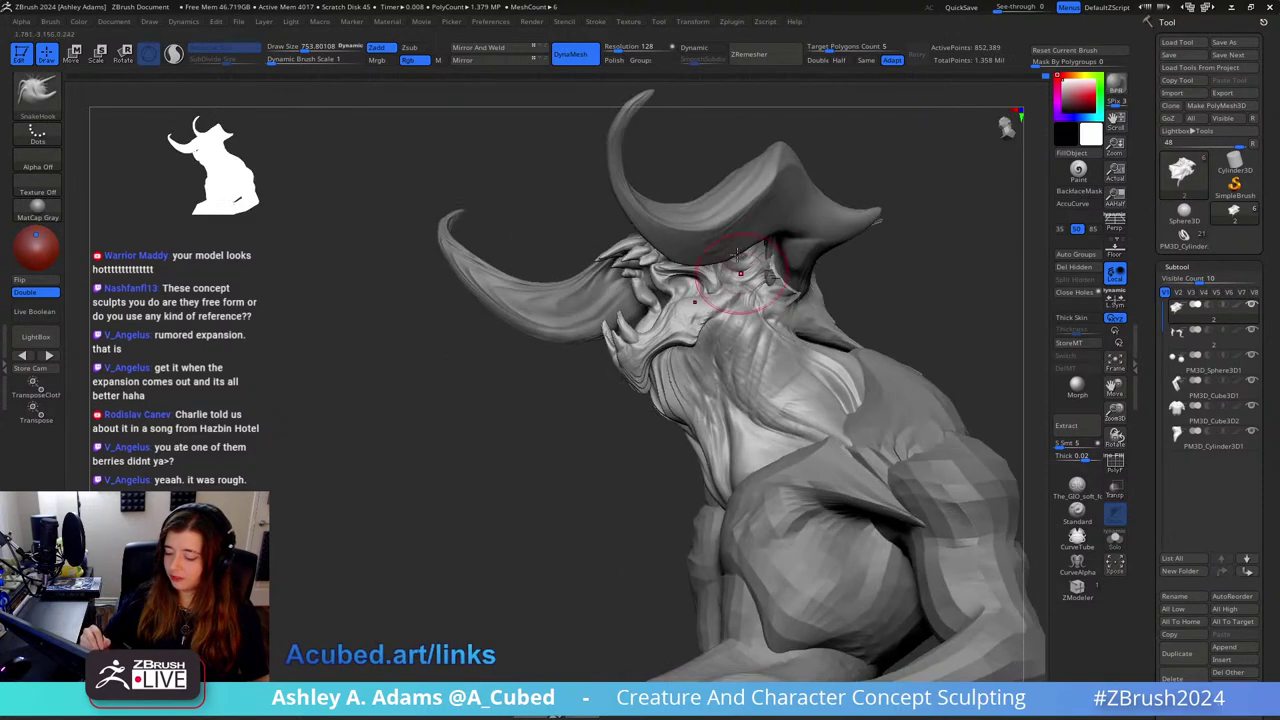
# Step: Cut the large folds along the side of the neck with the MAHcut Mech brush at draw sizes of about 1106 and 783
pyautogui.press('1')
pyautogui.press('space')
pyautogui.moveTo(742, 338); pyautogui.dragTo(762, 338)
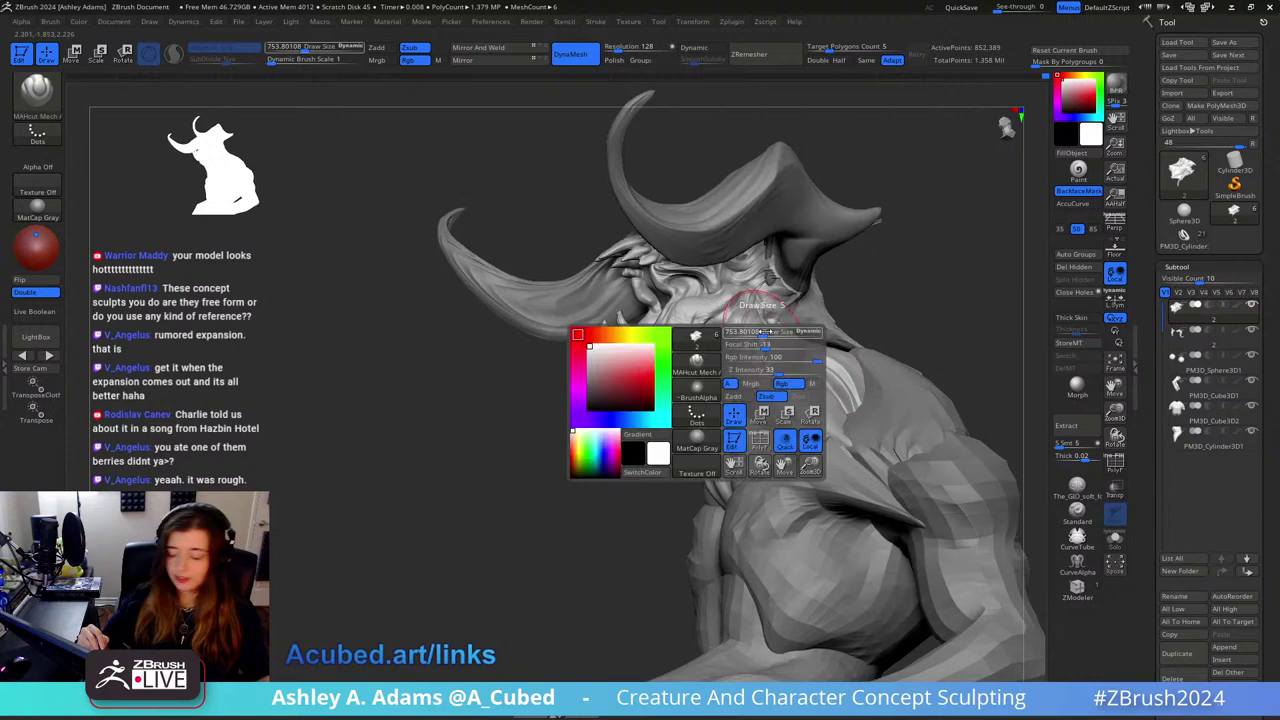
pyautogui.moveTo(829, 352)
pyautogui.mouseDown(button='right')
pyautogui.moveTo(690, 290)
pyautogui.moveTo(675, 253)
pyautogui.mouseUp(button='right')
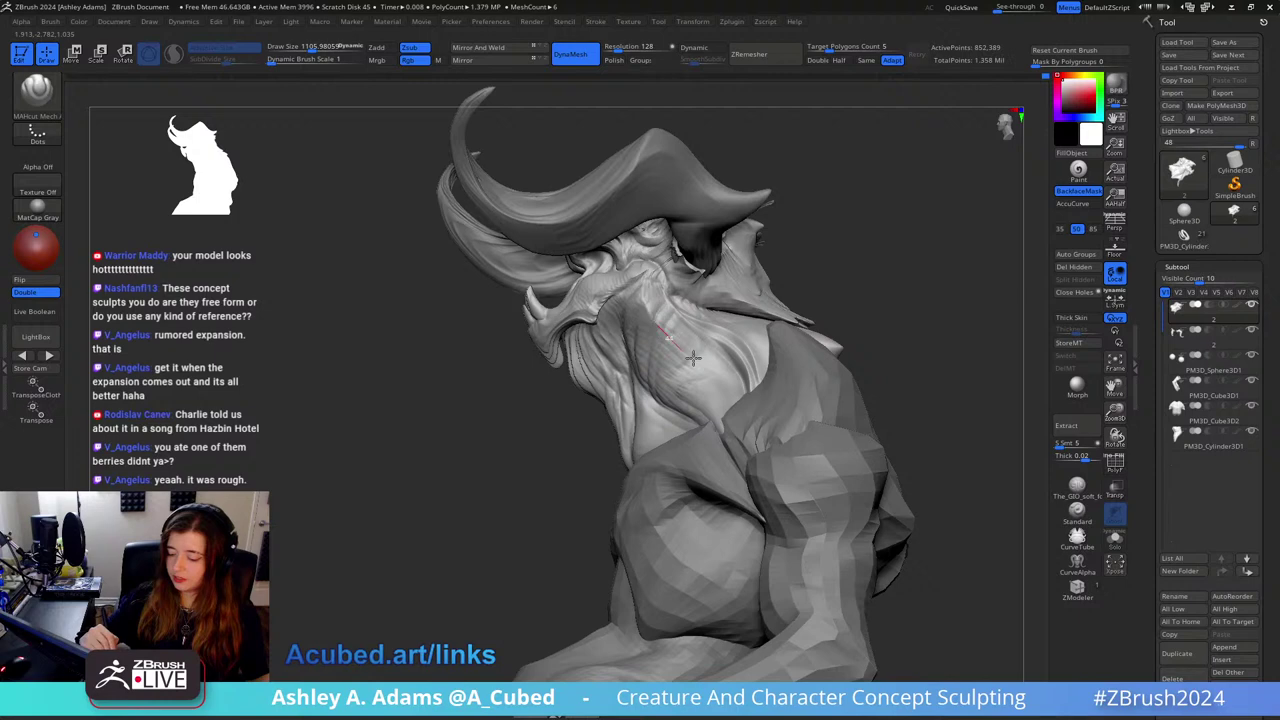
pyautogui.moveTo(746, 468); pyautogui.dragTo(786, 412, button='right')
pyautogui.press('space')
pyautogui.moveTo(736, 372); pyautogui.dragTo(716, 372)
pyautogui.moveTo(716, 372); pyautogui.dragTo(699, 319, button='right')
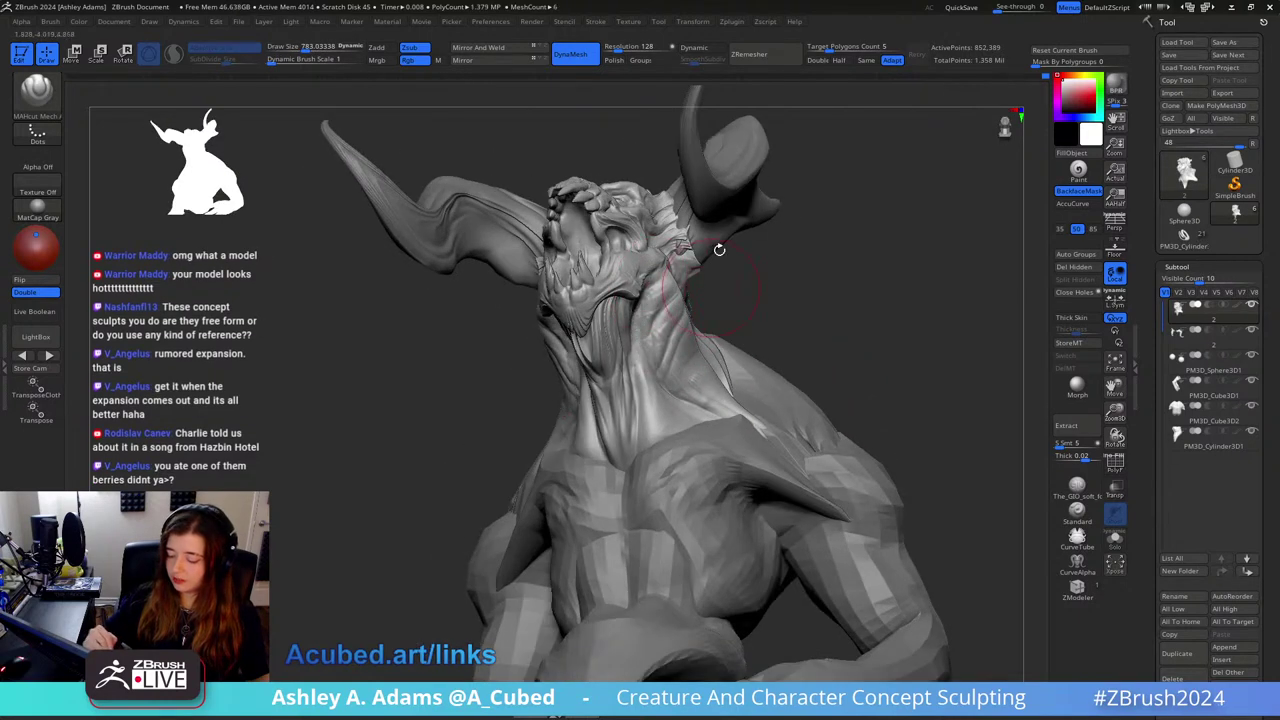
# Step: Soften the neck and back of the head with the The_GIO_soft brush at a draw size of about 1177, undoing an unwanted neck stroke
pyautogui.click(1072, 487)
pyautogui.moveTo(820, 330); pyautogui.dragTo(697, 338, button='right')
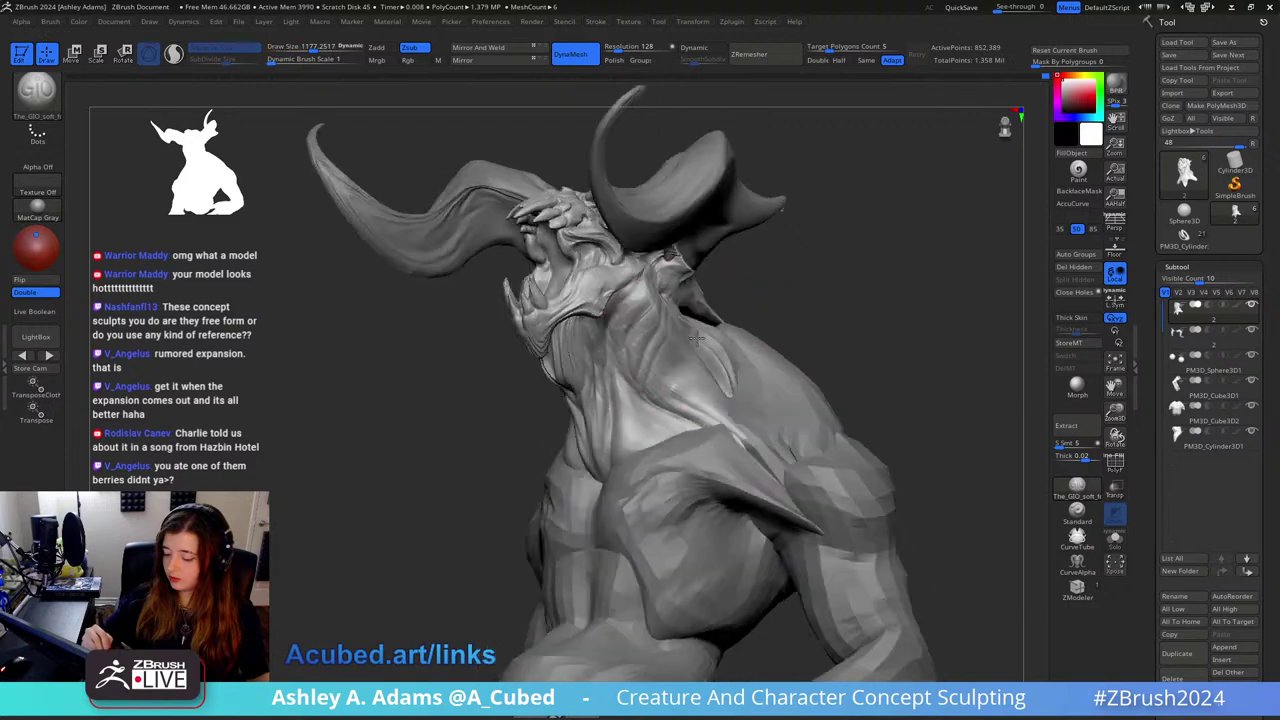
pyautogui.moveTo(697, 340); pyautogui.dragTo(619, 291)
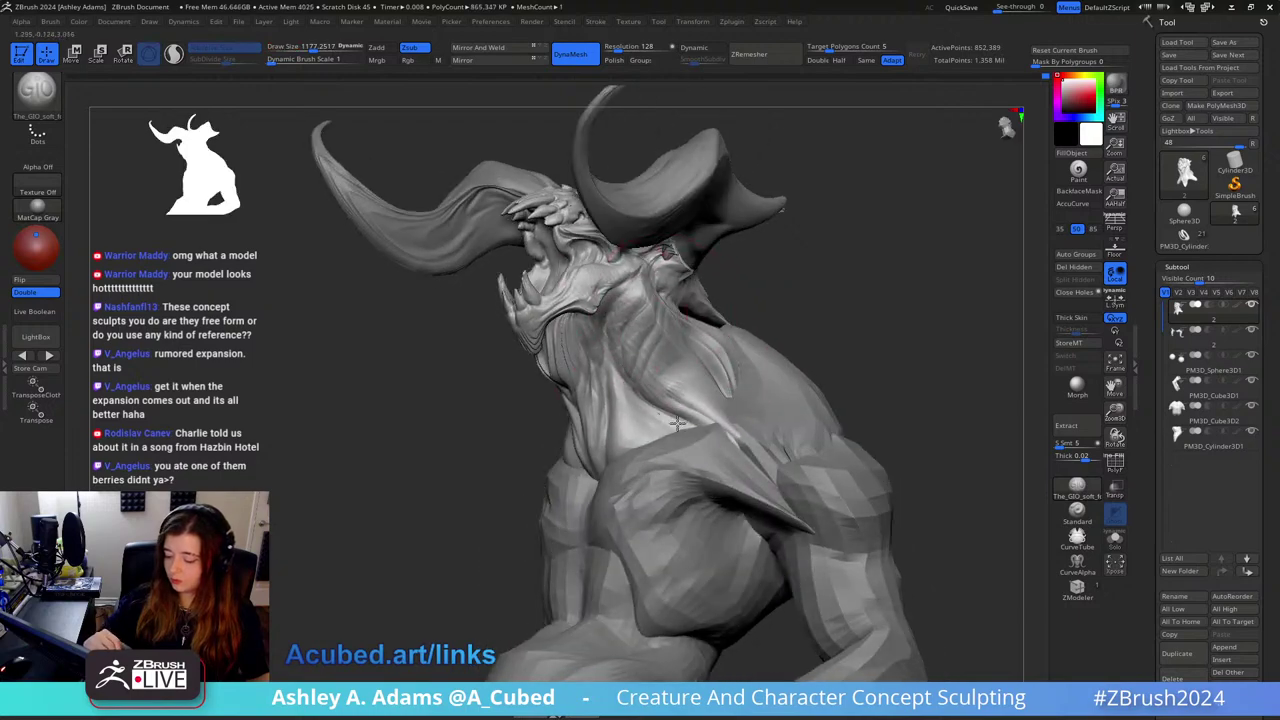
pyautogui.hotkey('ctrl', 'z')
pyautogui.moveTo(630, 288); pyautogui.dragTo(739, 295, button='right')
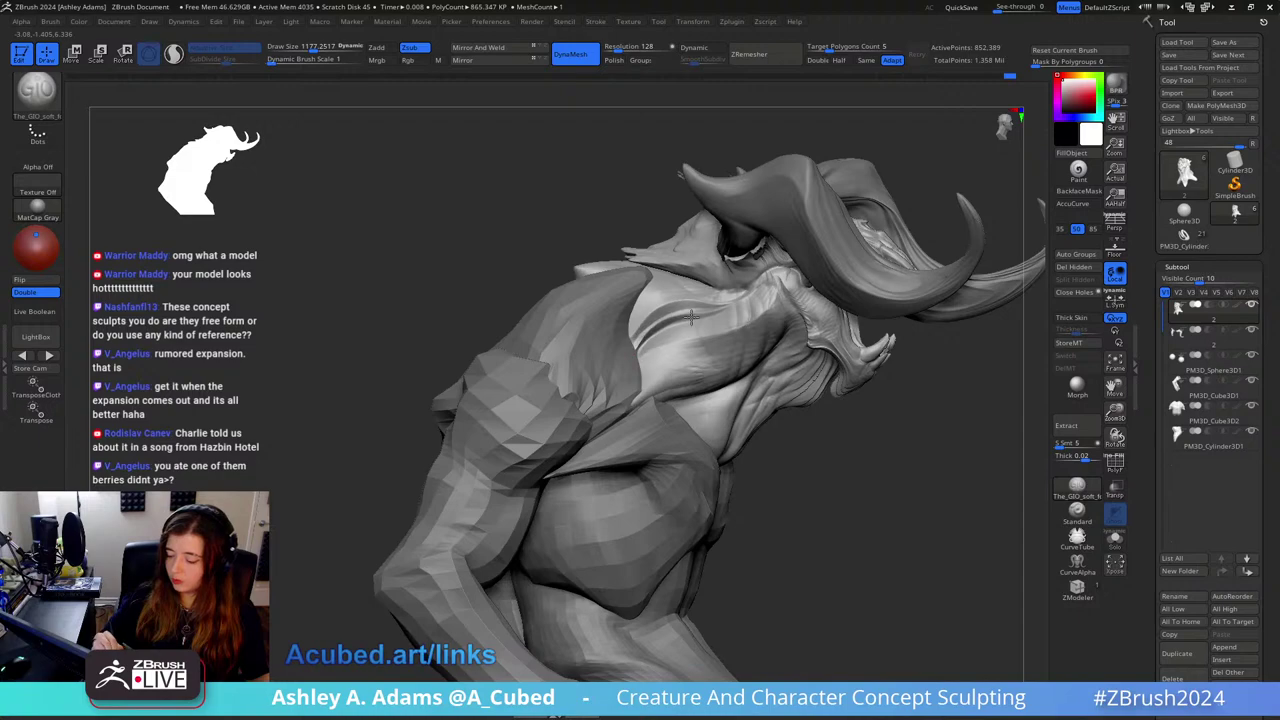
pyautogui.moveTo(691, 316); pyautogui.dragTo(759, 288)
pyautogui.moveTo(703, 222); pyautogui.dragTo(746, 266)
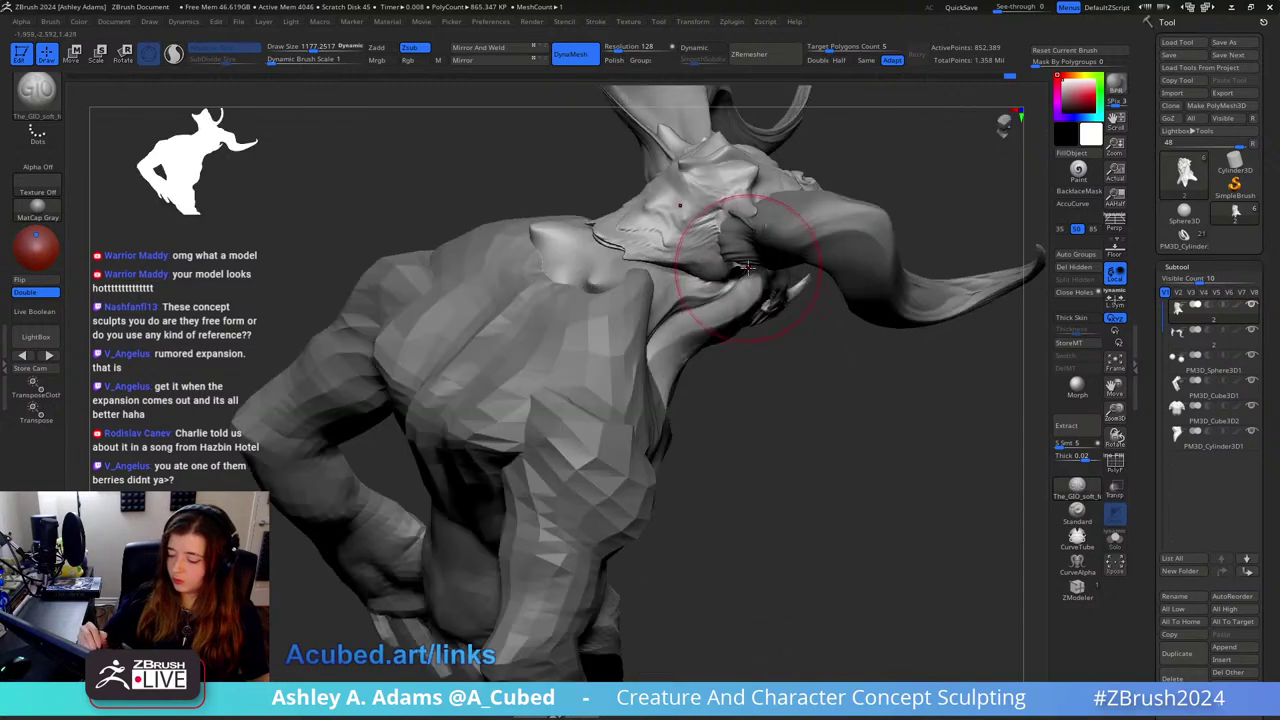
pyautogui.moveTo(679, 229); pyautogui.dragTo(727, 207)
pyautogui.moveTo(690, 260)
pyautogui.mouseDown()
pyautogui.moveTo(742, 242)
pyautogui.moveTo(743, 257)
pyautogui.moveTo(755, 175)
pyautogui.mouseUp()
# Step: Refine the forehead and brow with the The_GIO_soft brush at a draw size of about 252
pyautogui.moveTo(755, 175); pyautogui.dragTo(680, 300, button='right')
pyautogui.rightClick(680, 330)
pyautogui.moveTo(740, 220)
pyautogui.mouseDown(button='right')
pyautogui.moveTo(699, 188)
pyautogui.moveTo(682, 240)
pyautogui.mouseUp(button='right')
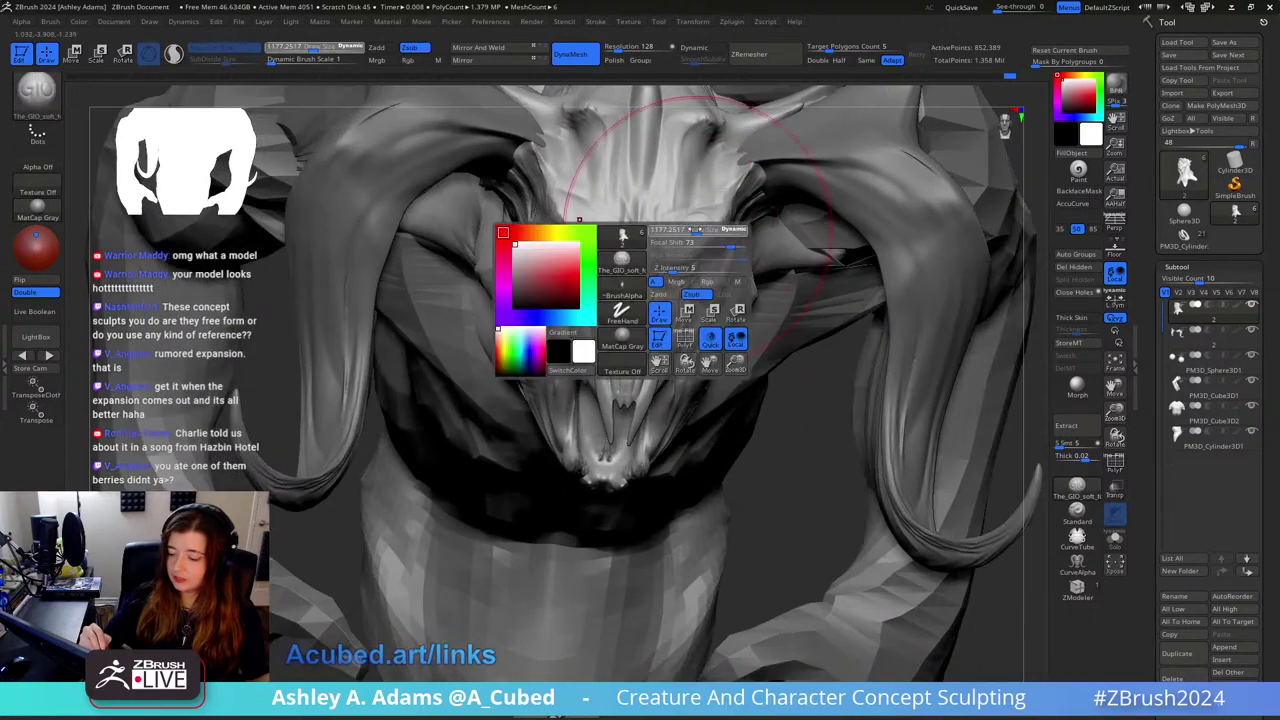
pyautogui.moveTo(680, 300); pyautogui.dragTo(654, 232, button='right')
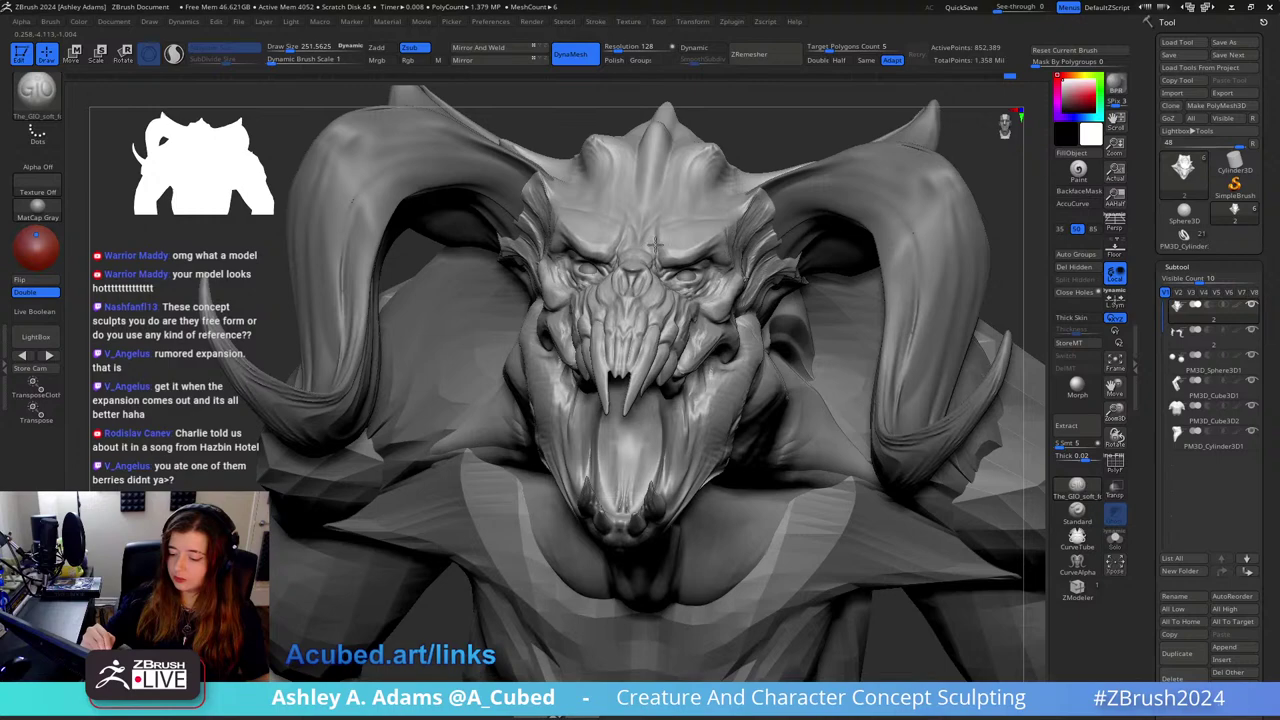
pyautogui.moveTo(658, 266); pyautogui.dragTo(578, 191)
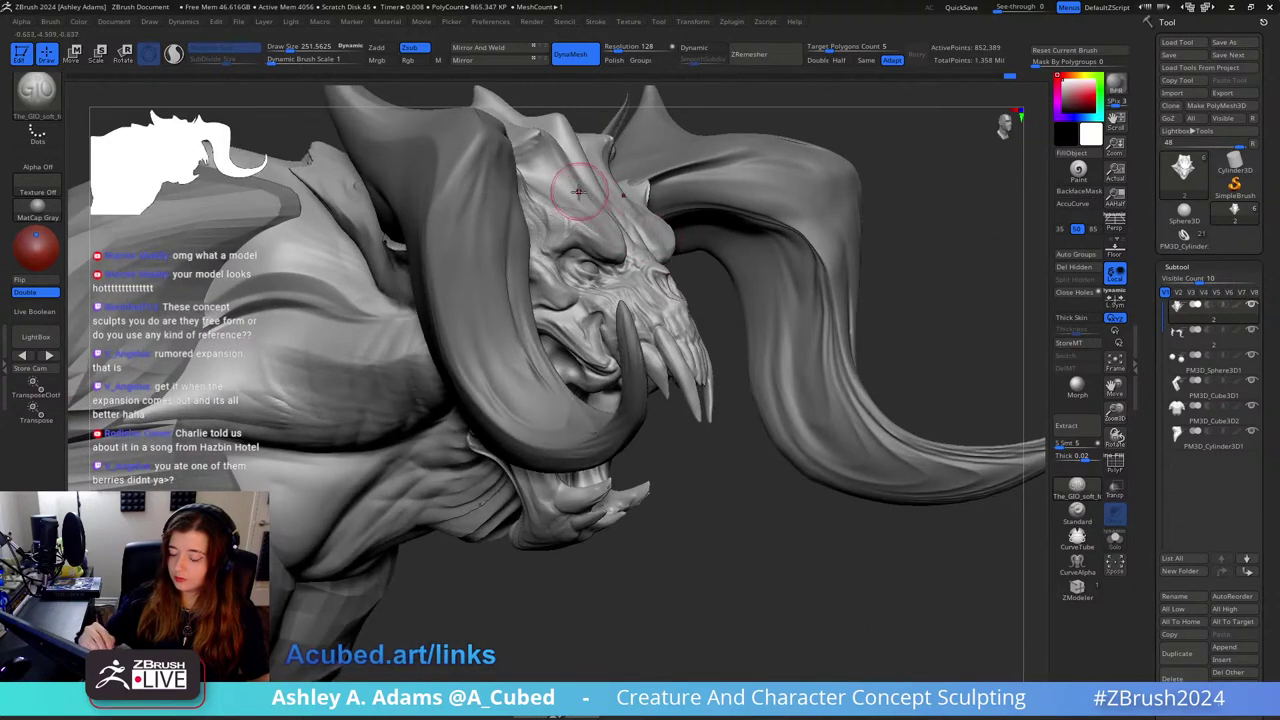
# Step: Pull the brow and nose bridge into shape with SnakeHook at draw sizes of about 252 and 102
pyautogui.press('b')
pyautogui.press('s')
pyautogui.press('h')
pyautogui.moveTo(575, 236); pyautogui.dragTo(597, 242, button='right')
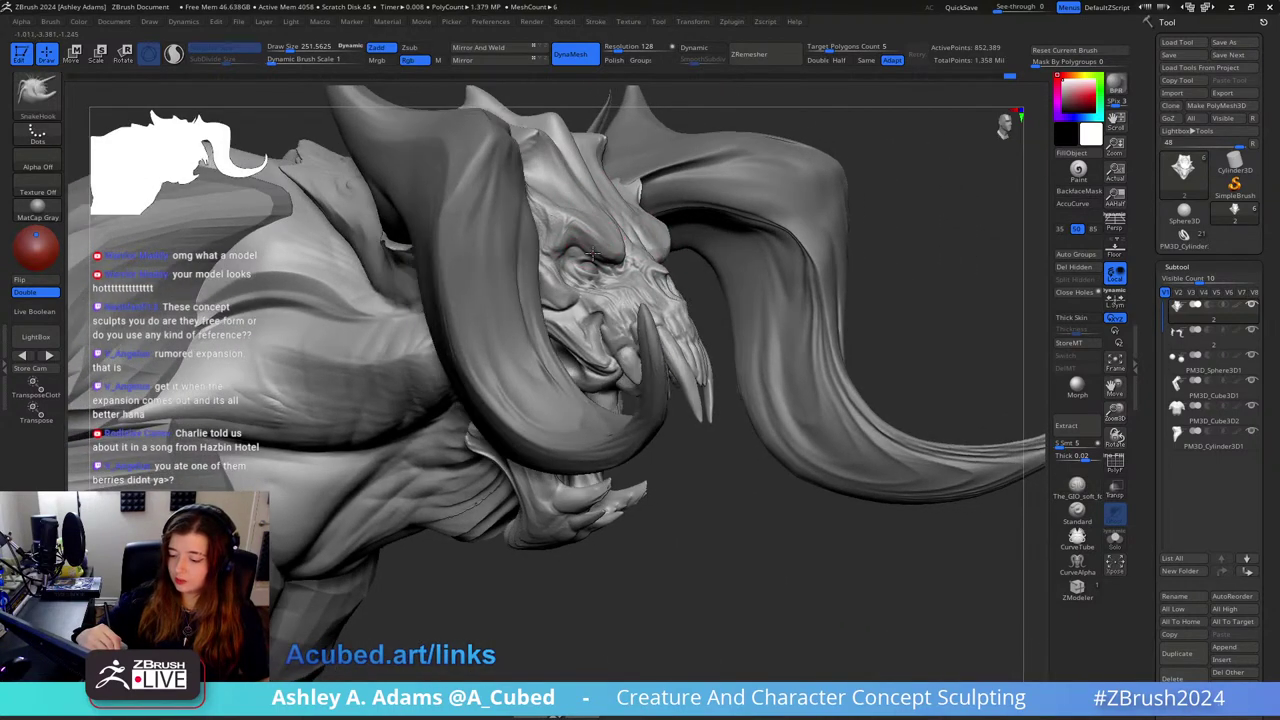
pyautogui.moveTo(599, 243)
pyautogui.mouseDown()
pyautogui.moveTo(714, 288)
pyautogui.moveTo(707, 277)
pyautogui.mouseUp()
pyautogui.moveTo(707, 277); pyautogui.dragTo(723, 311, button='right')
pyautogui.moveTo(722, 312); pyautogui.dragTo(645, 255)
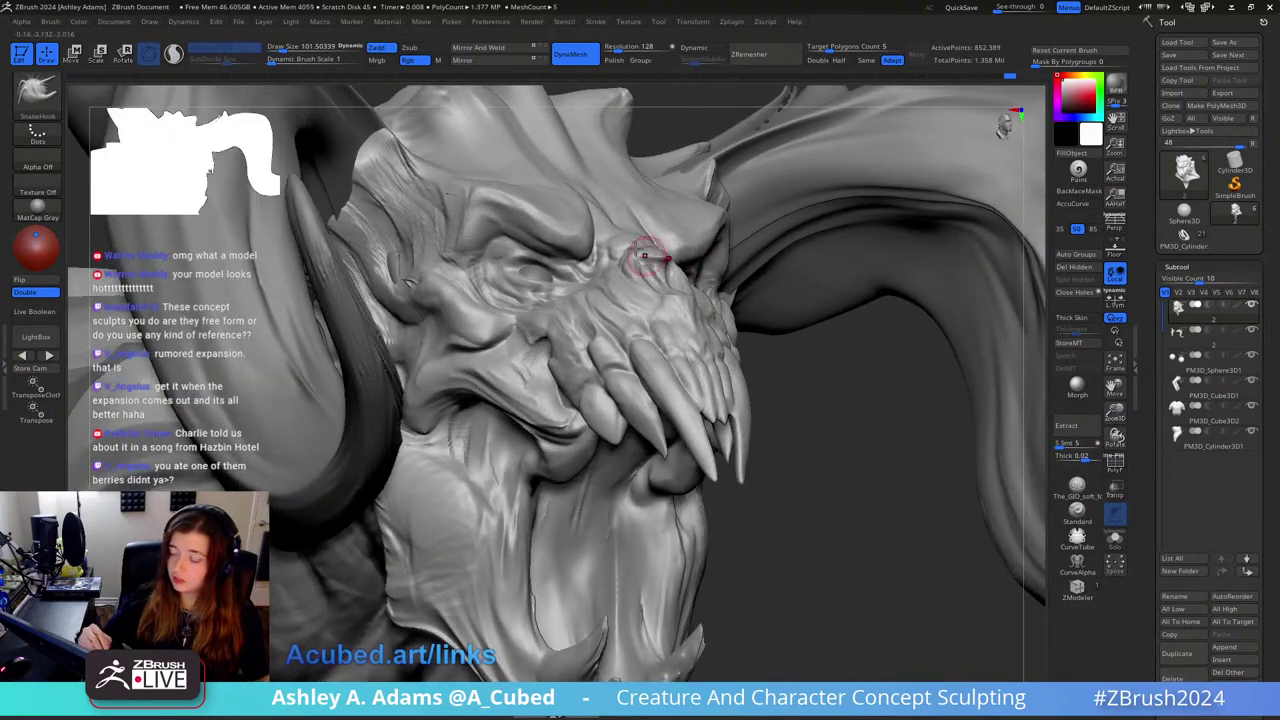
# Step: Refine the nose bridge and the folds around the eye with SnakeHook, switching to DamStandard at a draw size of about 64
pyautogui.moveTo(519, 262); pyautogui.dragTo(530, 261)
pyautogui.press('b')
pyautogui.press('d')
pyautogui.press('s')
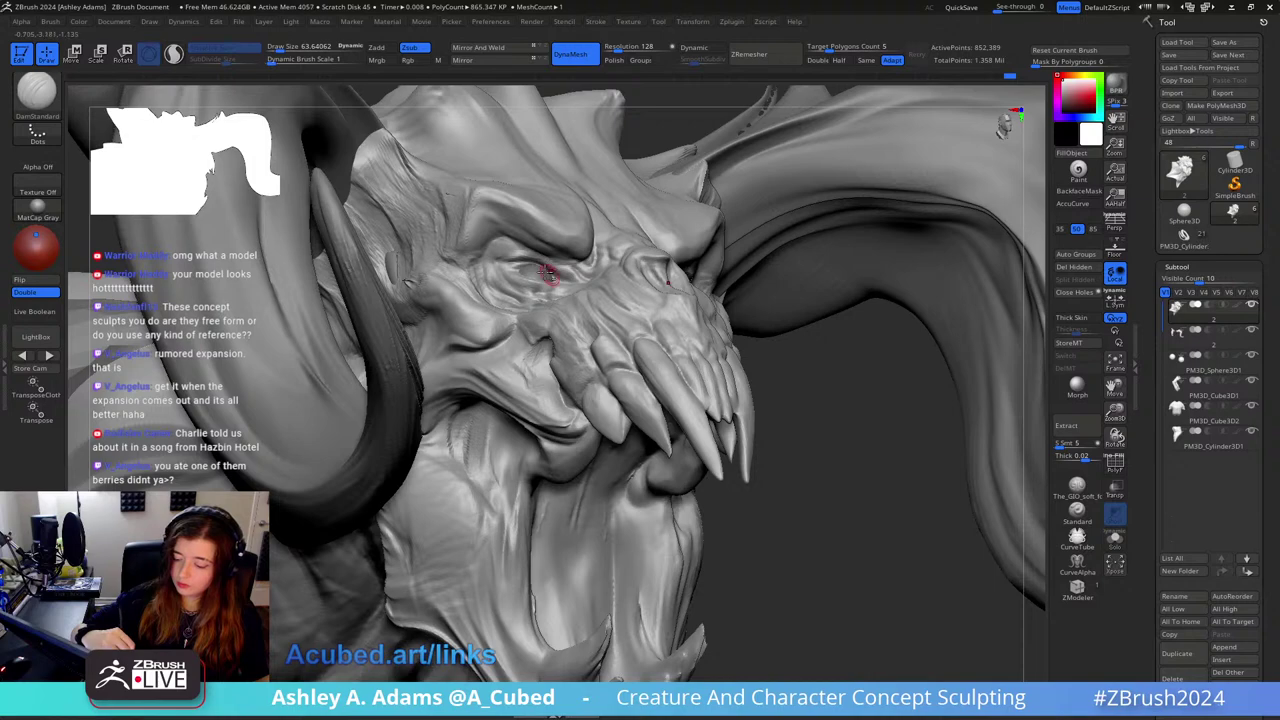
pyautogui.moveTo(505, 265); pyautogui.dragTo(469, 165, button='right')
pyautogui.moveTo(760, 300); pyautogui.dragTo(672, 300, button='right')
# Step: Fill the creature's eye spheres with red and reselect the head subtool
pyautogui.keyDown('alt'); pyautogui.click(686, 249); pyautogui.keyUp('alt')
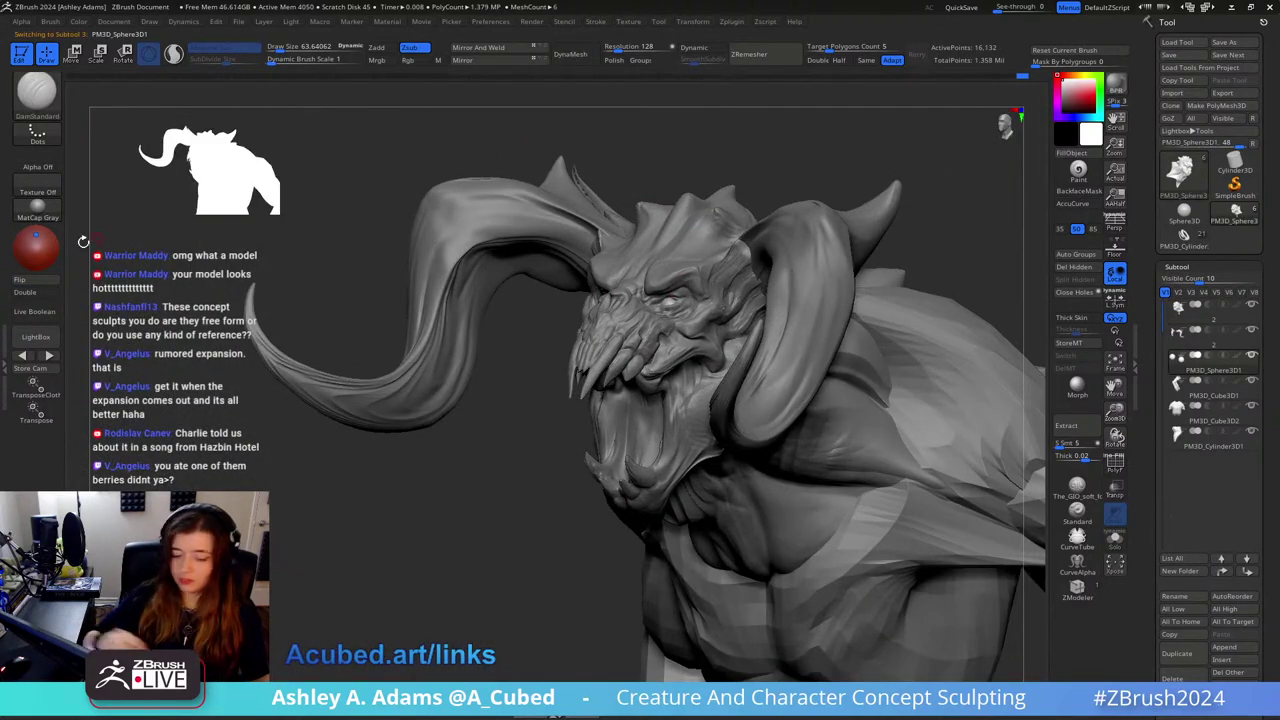
pyautogui.click(1094, 95)
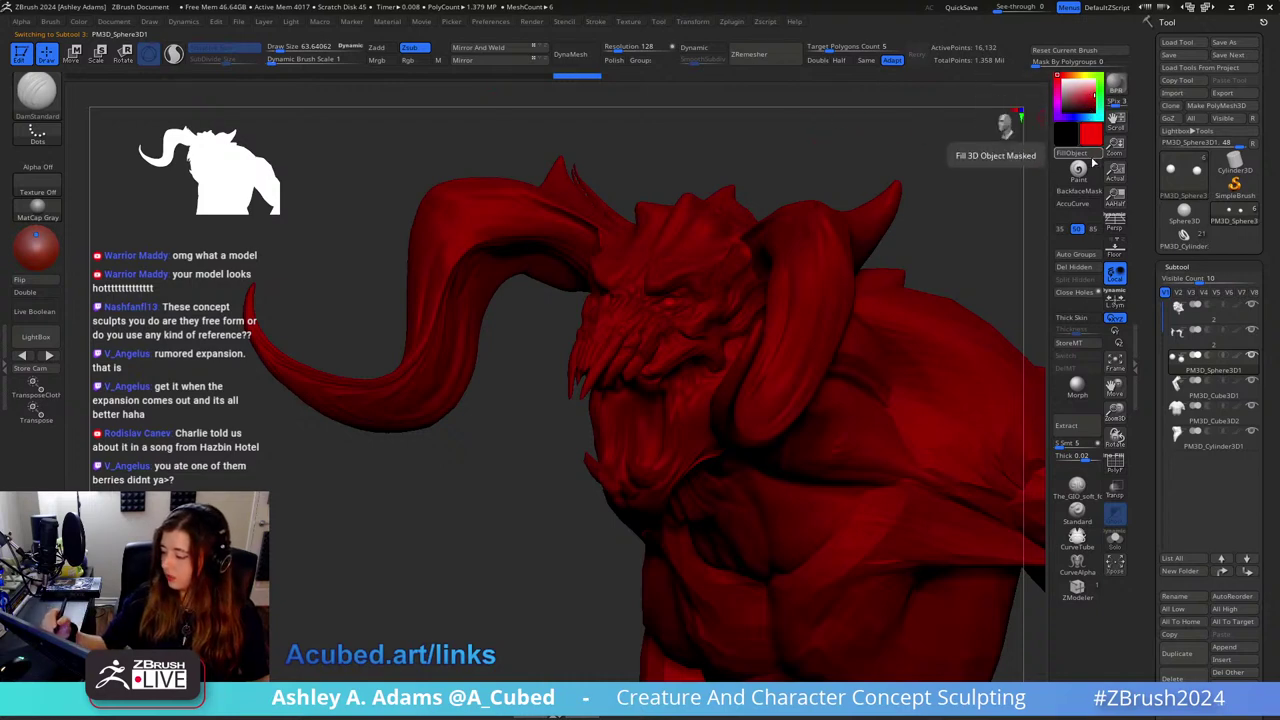
pyautogui.click(1090, 157)
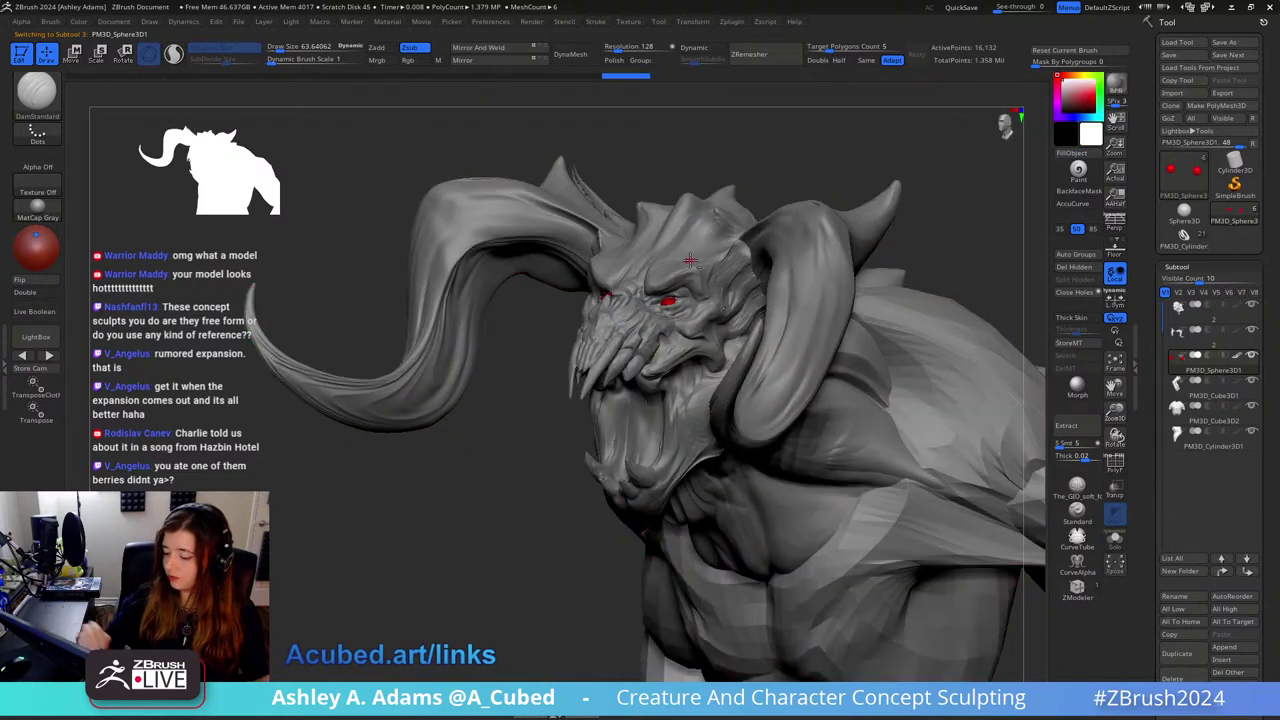
pyautogui.keyDown('alt'); pyautogui.click(690, 260); pyautogui.keyUp('alt')
pyautogui.keyDown('ctrl'); pyautogui.moveTo(690, 260); pyautogui.dragTo(778, 344, button='right'); pyautogui.keyUp('ctrl')
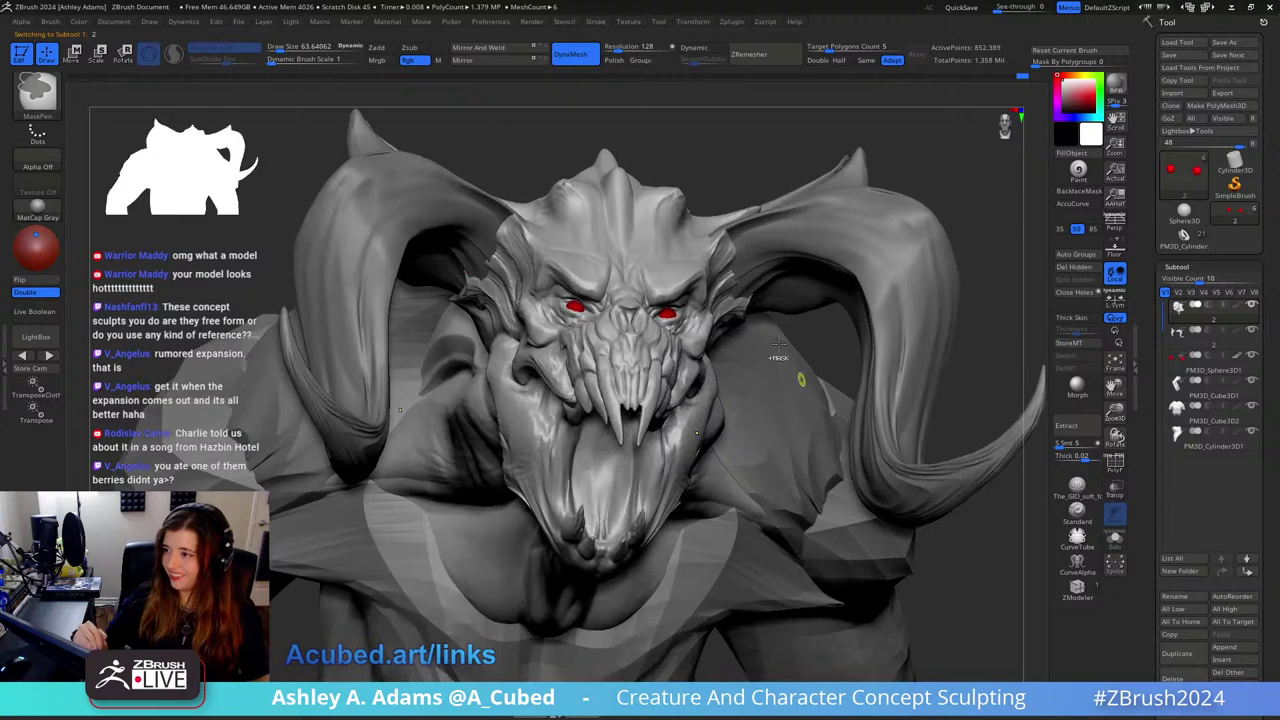
# Step: Fill the eye spheres with orange and reset the active colour to white
pyautogui.keyDown('alt'); pyautogui.click(668, 314); pyautogui.keyUp('alt')
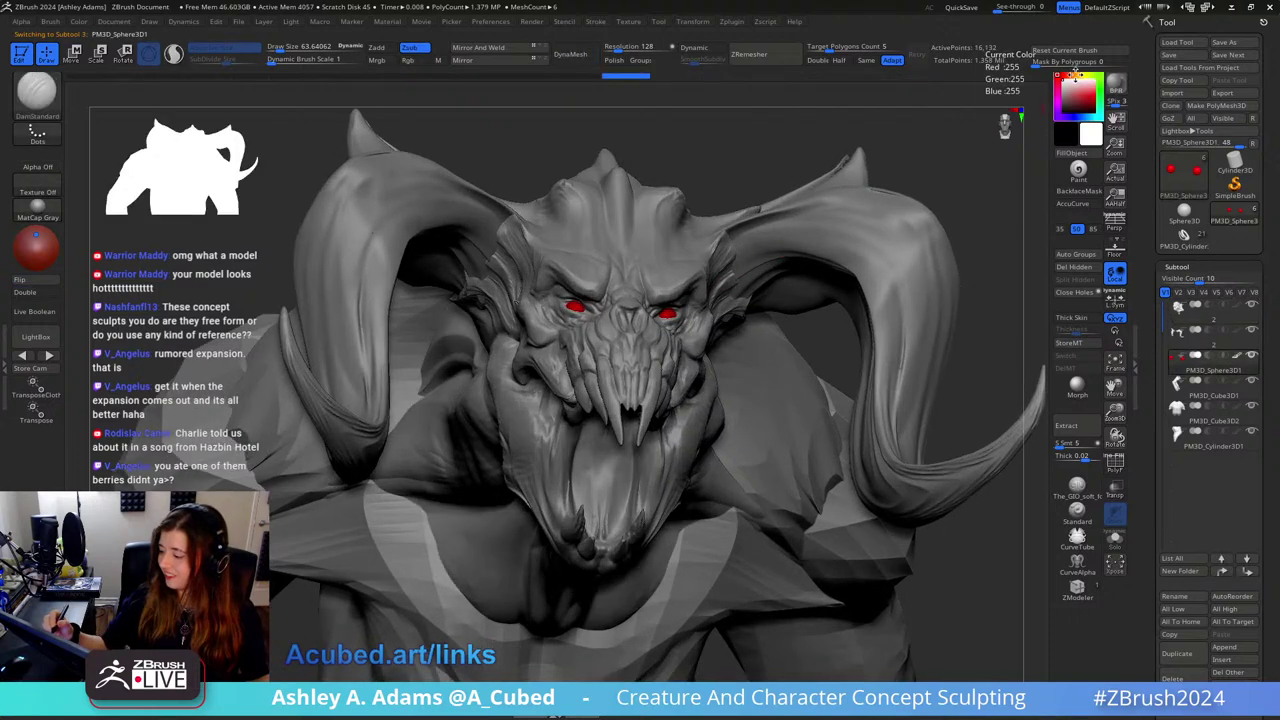
pyautogui.click(1075, 74)
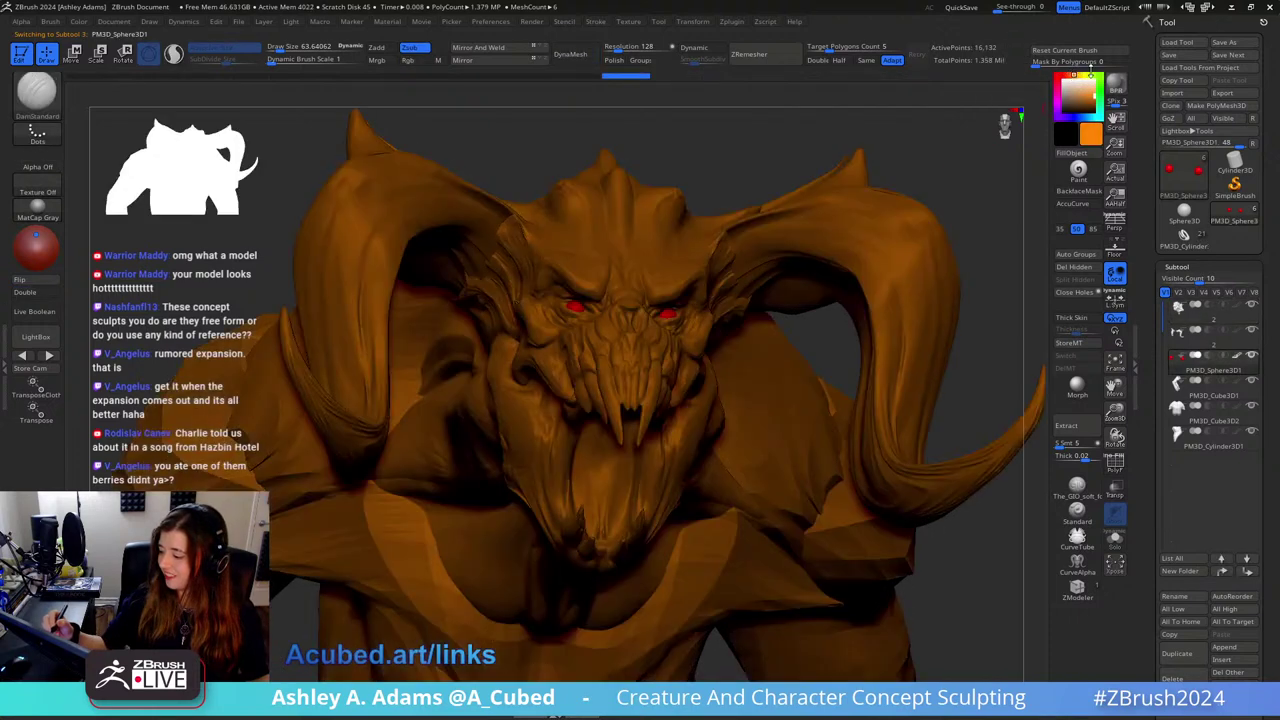
pyautogui.click(1072, 152)
pyautogui.click(1063, 80)
pyautogui.keyDown('ctrl'); pyautogui.moveTo(832, 323); pyautogui.dragTo(820, 240, button='right'); pyautogui.keyUp('ctrl')
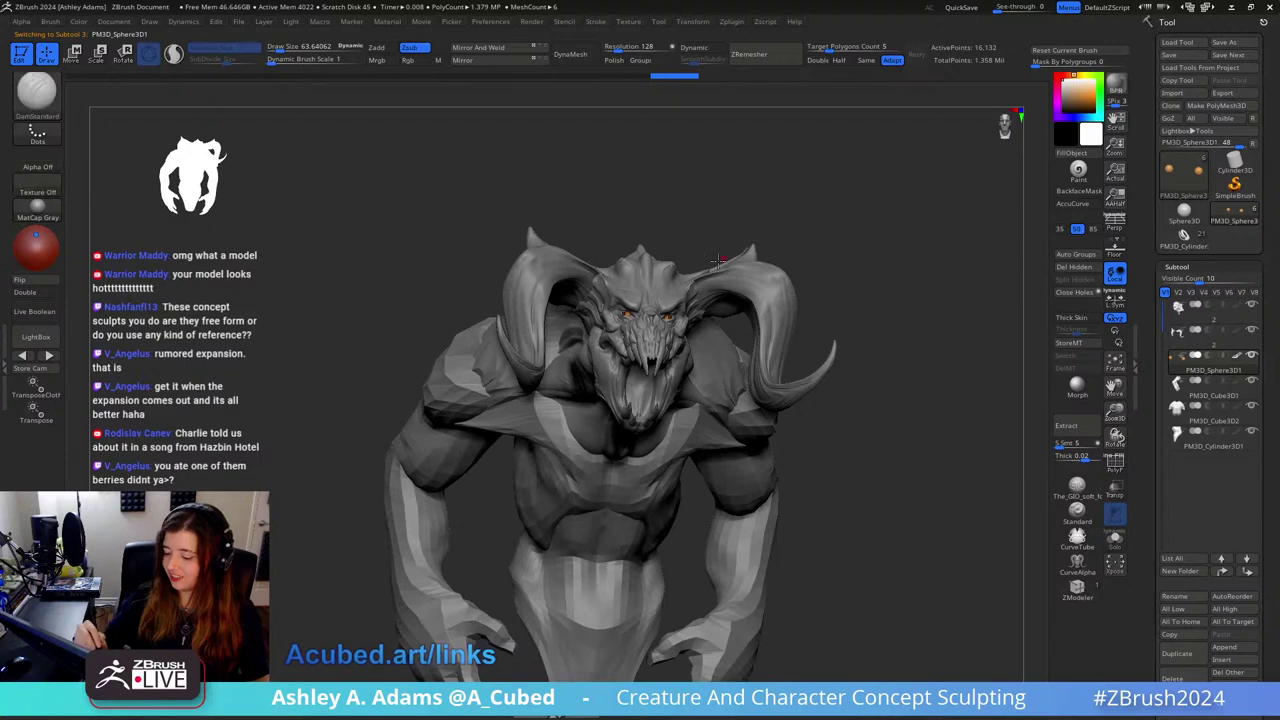
# Step: Mask the interior of the head's open mouth with MaskPen at a draw size of about 403 and invert the mask
pyautogui.keyDown('alt'); pyautogui.click(668, 320); pyautogui.keyUp('alt')
pyautogui.moveTo(860, 226); pyautogui.dragTo(800, 240)
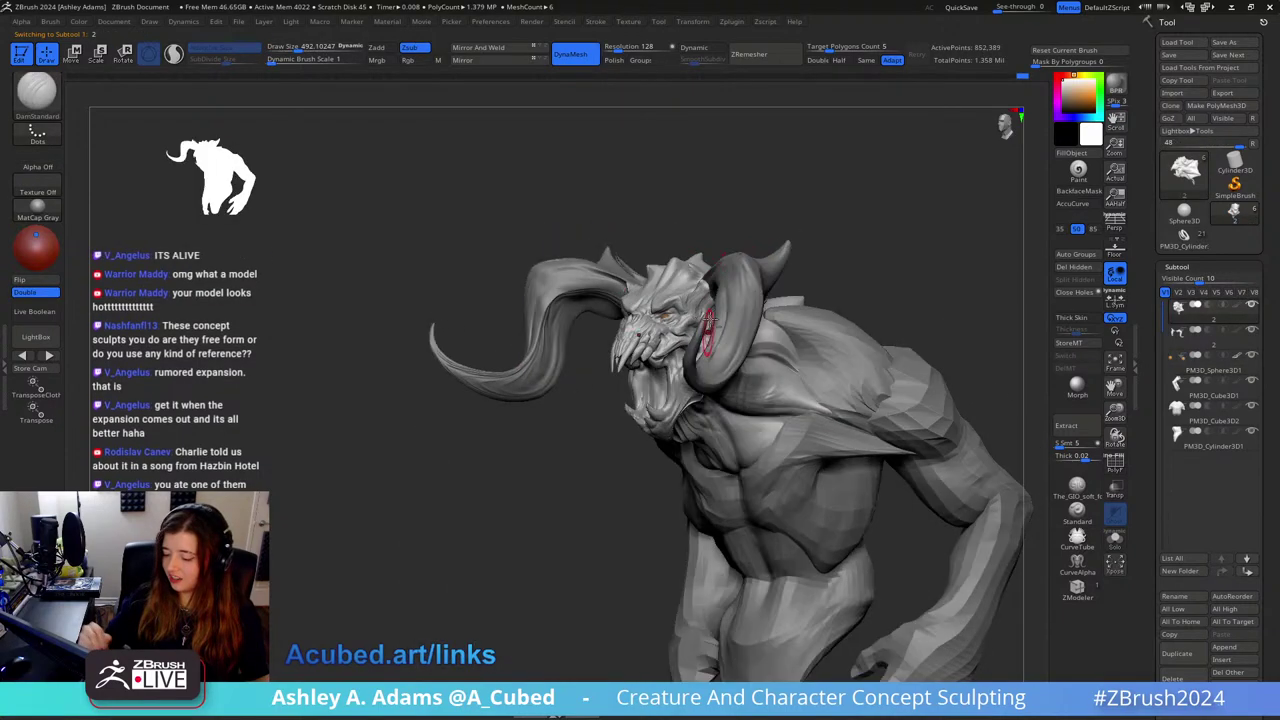
pyautogui.keyDown('ctrl'); pyautogui.moveTo(712, 250); pyautogui.dragTo(709, 310, button='right'); pyautogui.keyUp('ctrl')
pyautogui.moveTo(709, 357); pyautogui.dragTo(701, 273)
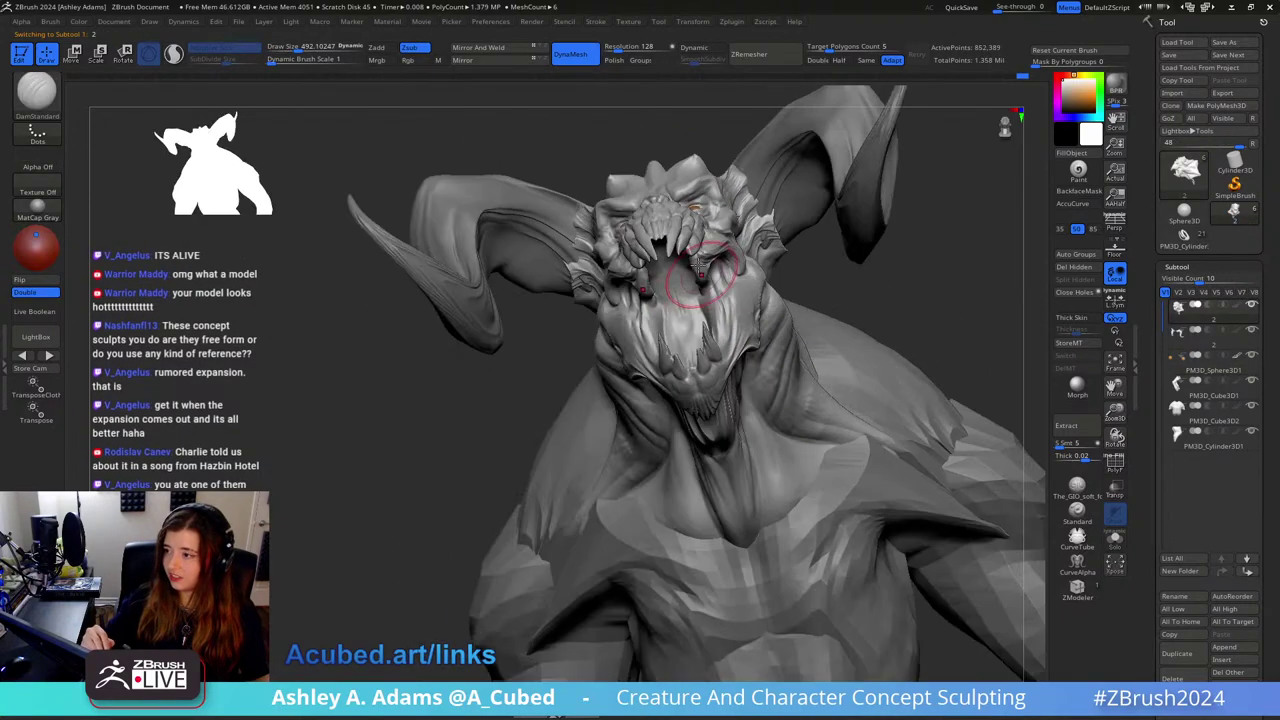
pyautogui.moveTo(676, 286); pyautogui.dragTo(688, 306, button='right')
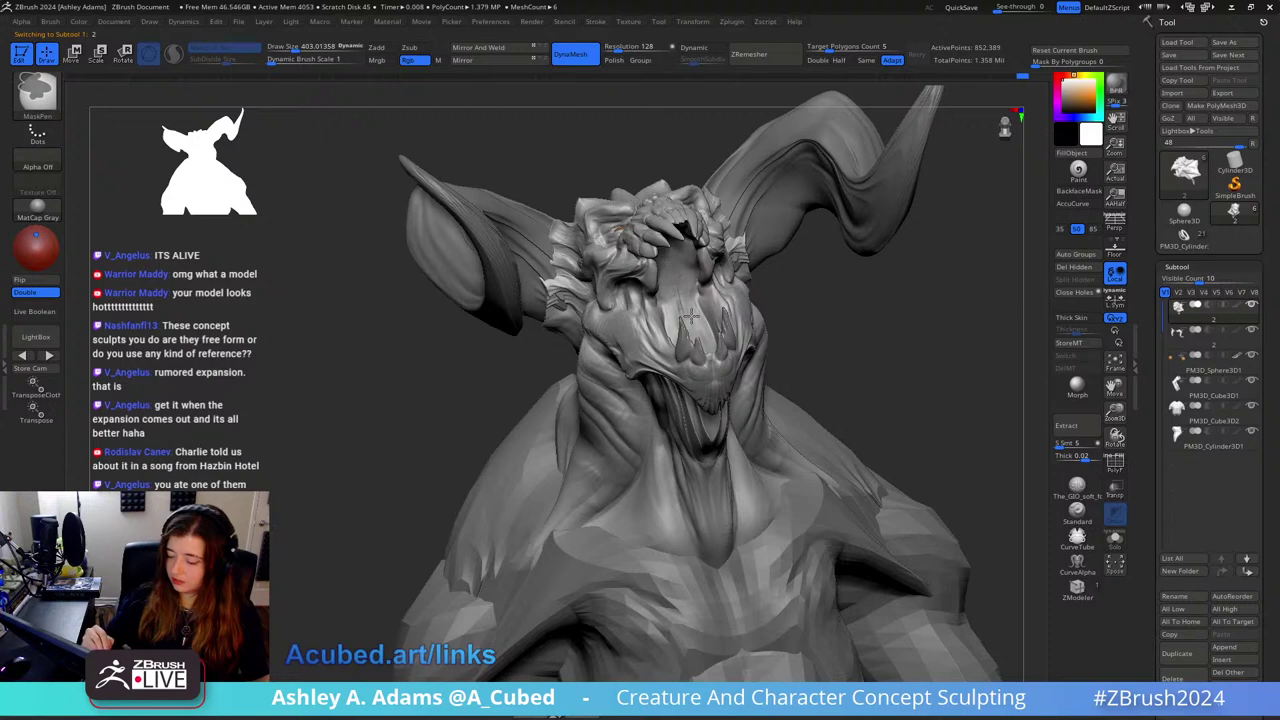
pyautogui.moveTo(700, 253); pyautogui.dragTo(684, 289)
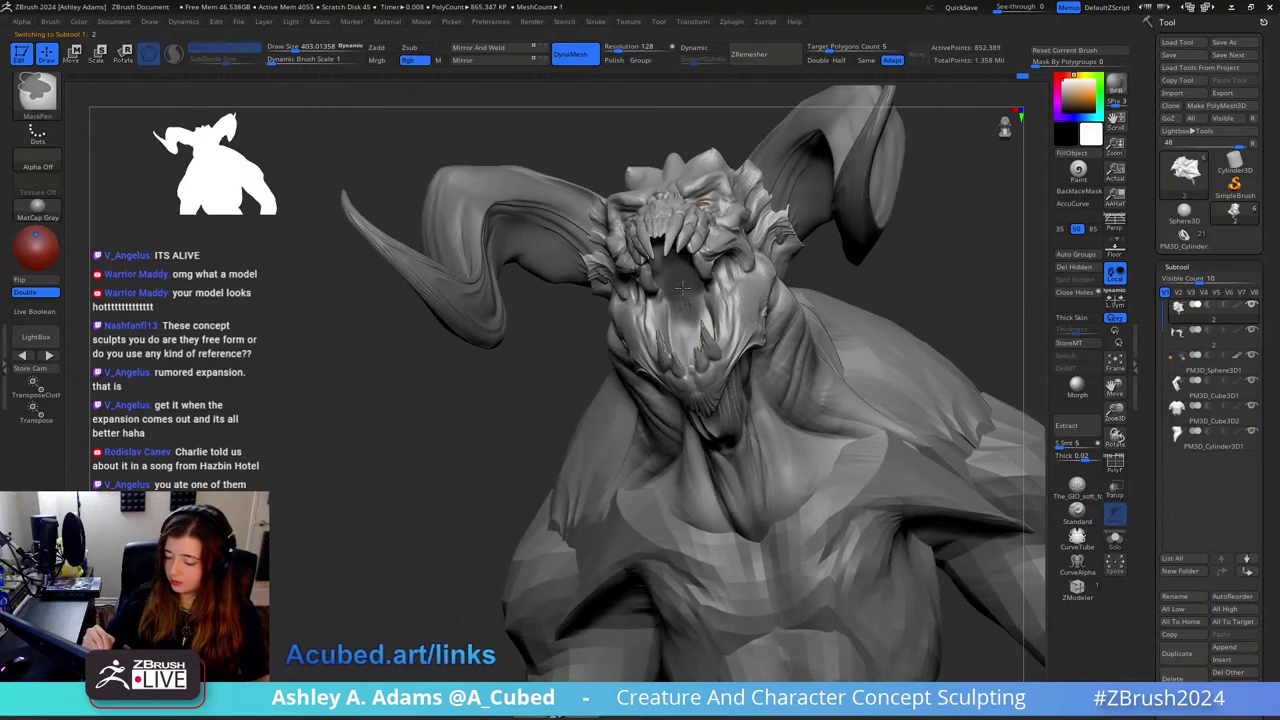
pyautogui.keyDown('ctrl'); pyautogui.click(714, 118); pyautogui.keyUp('ctrl')
# Step: Centre the transform gizmo on the unmasked mouth interior and shift that area within the mouth
pyautogui.press('w')
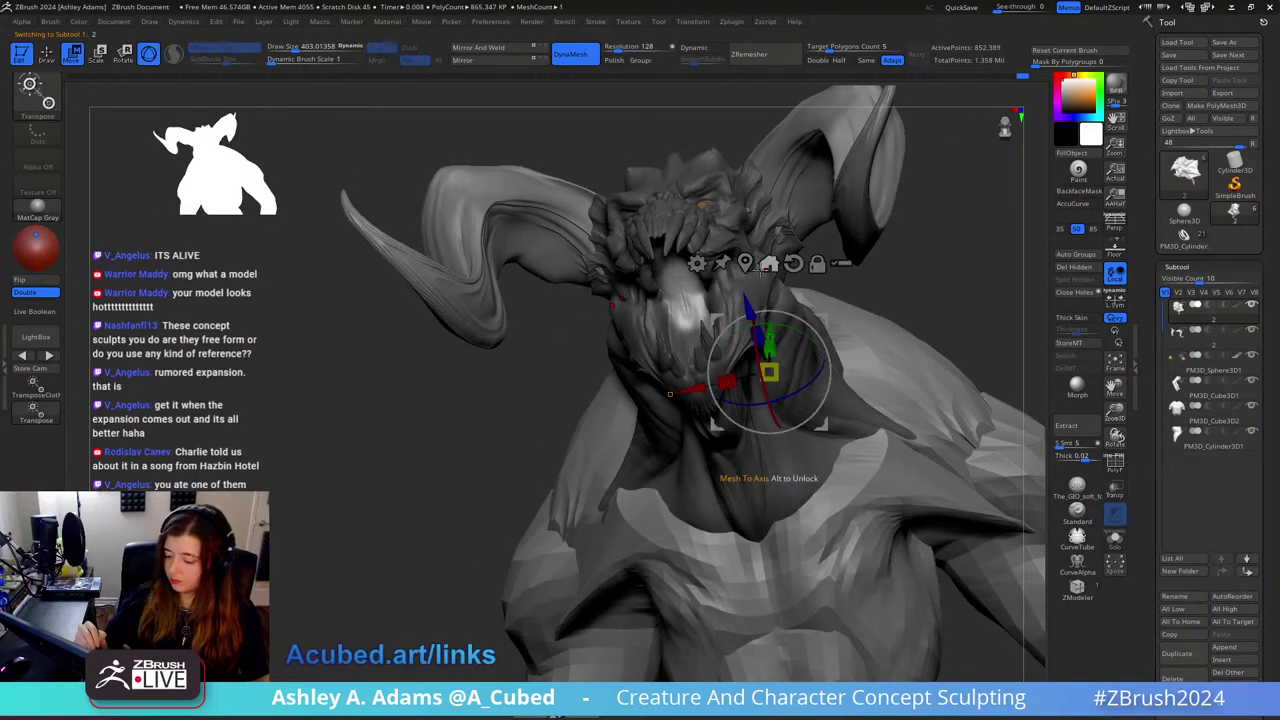
pyautogui.moveTo(756, 266); pyautogui.dragTo(690, 270, button='right')
pyautogui.click(783, 270)
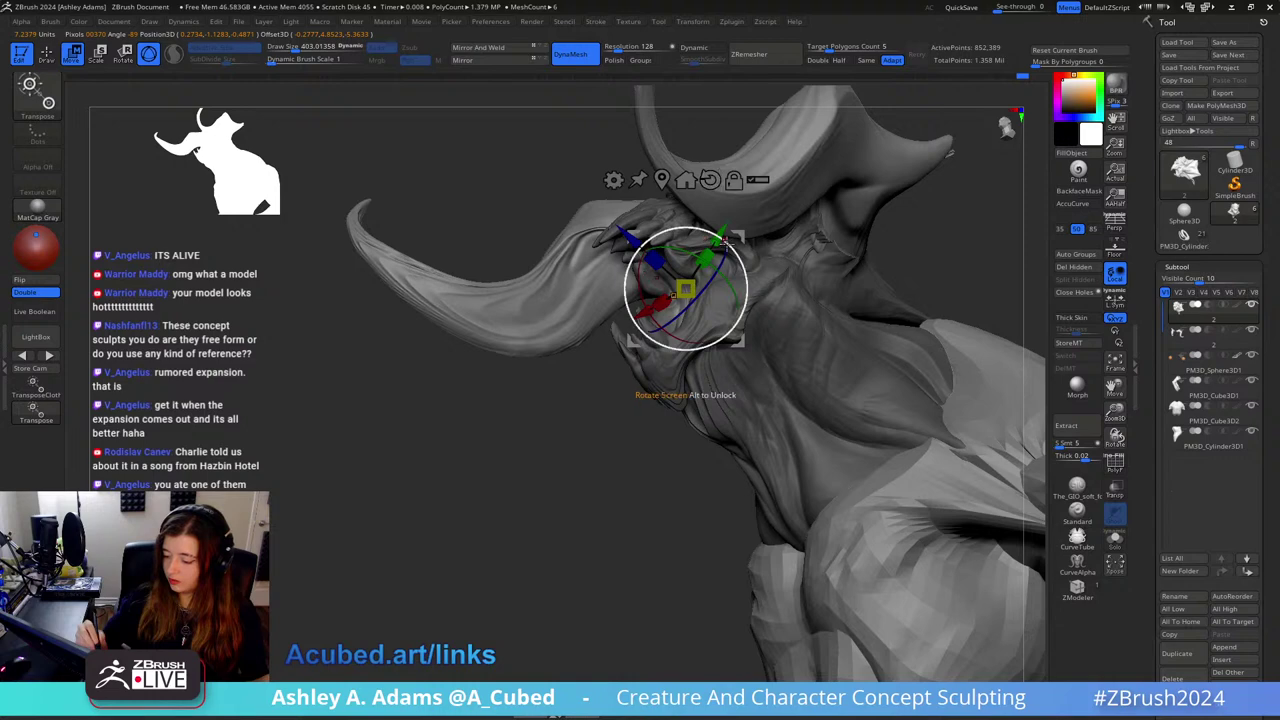
pyautogui.moveTo(739, 234); pyautogui.dragTo(779, 239)
pyautogui.moveTo(796, 236); pyautogui.dragTo(806, 241, button='right')
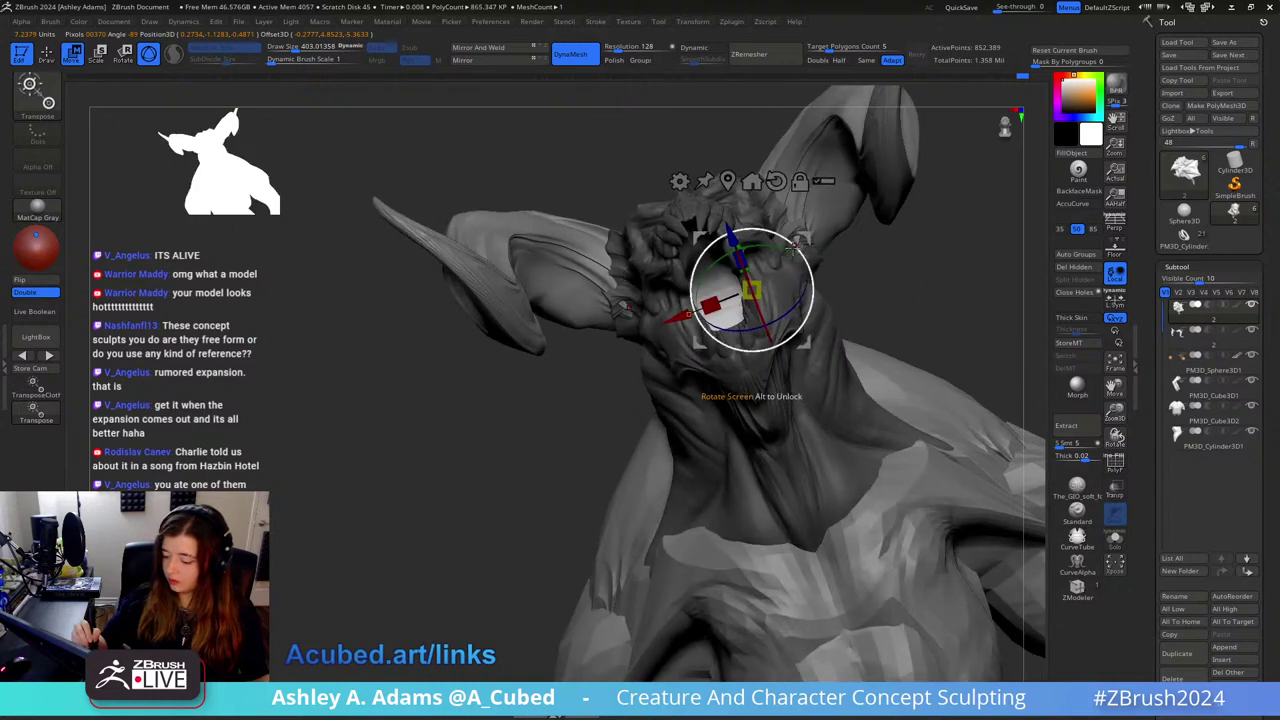
pyautogui.moveTo(801, 240); pyautogui.dragTo(783, 247)
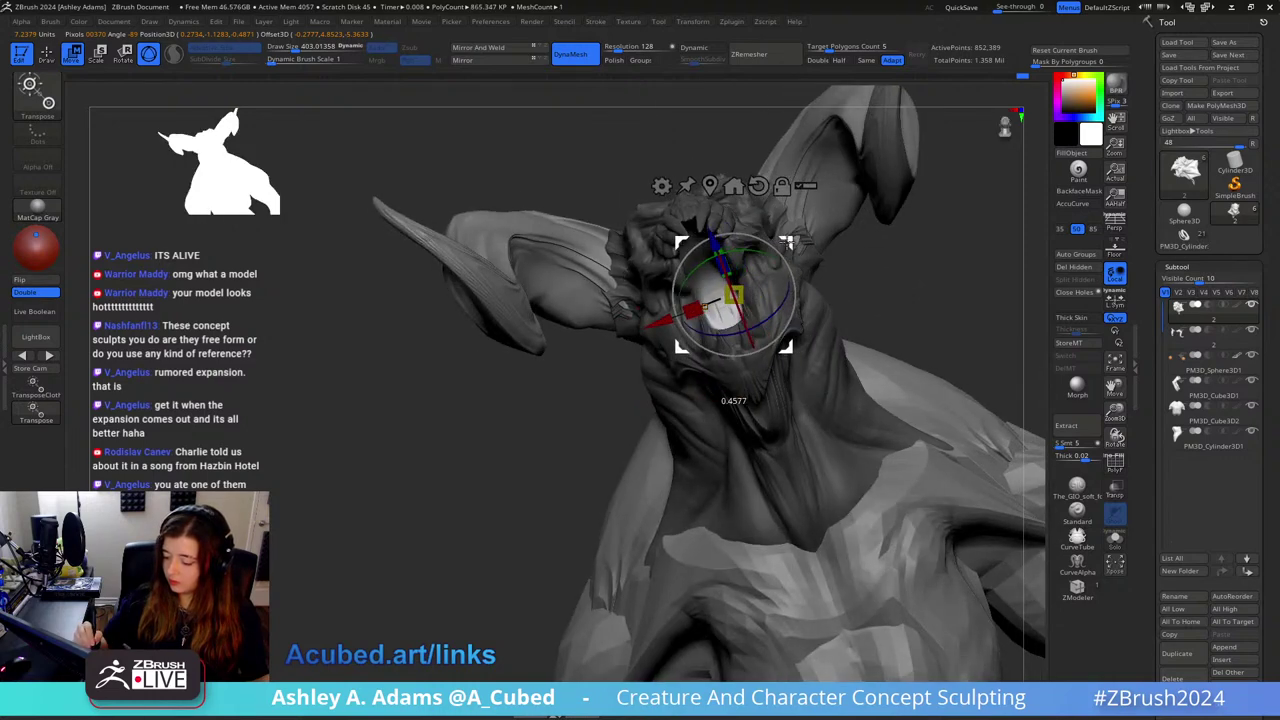
pyautogui.press('q')
# Step: Pull the unmasked mouth interior into shape with SnakeHook at draw sizes of about 616 and 516, smooth it and clear the mask
pyautogui.moveTo(783, 247); pyautogui.dragTo(704, 357, button='right')
pyautogui.press('space')
pyautogui.moveTo(762, 286); pyautogui.dragTo(770, 283)
pyautogui.press('b')
pyautogui.press('s')
pyautogui.press('h')
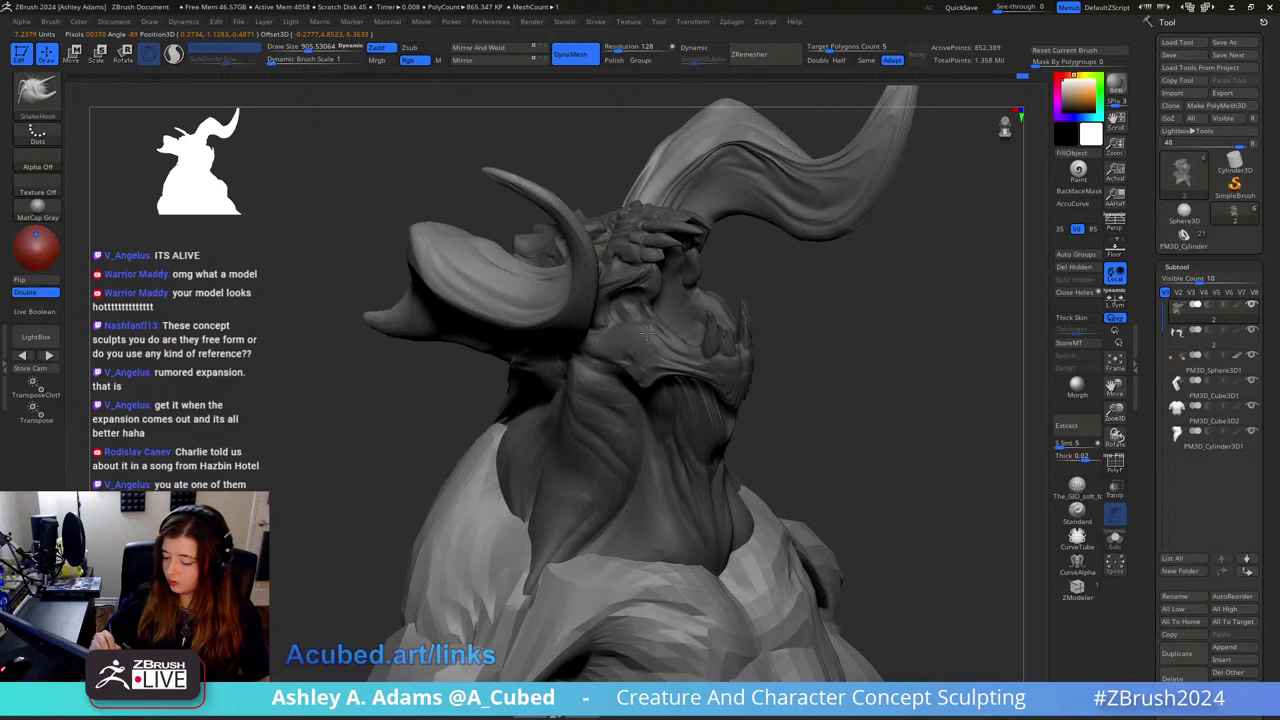
pyautogui.moveTo(647, 333); pyautogui.dragTo(607, 393, button='right')
pyautogui.press('space')
pyautogui.moveTo(689, 320); pyautogui.dragTo(677, 314)
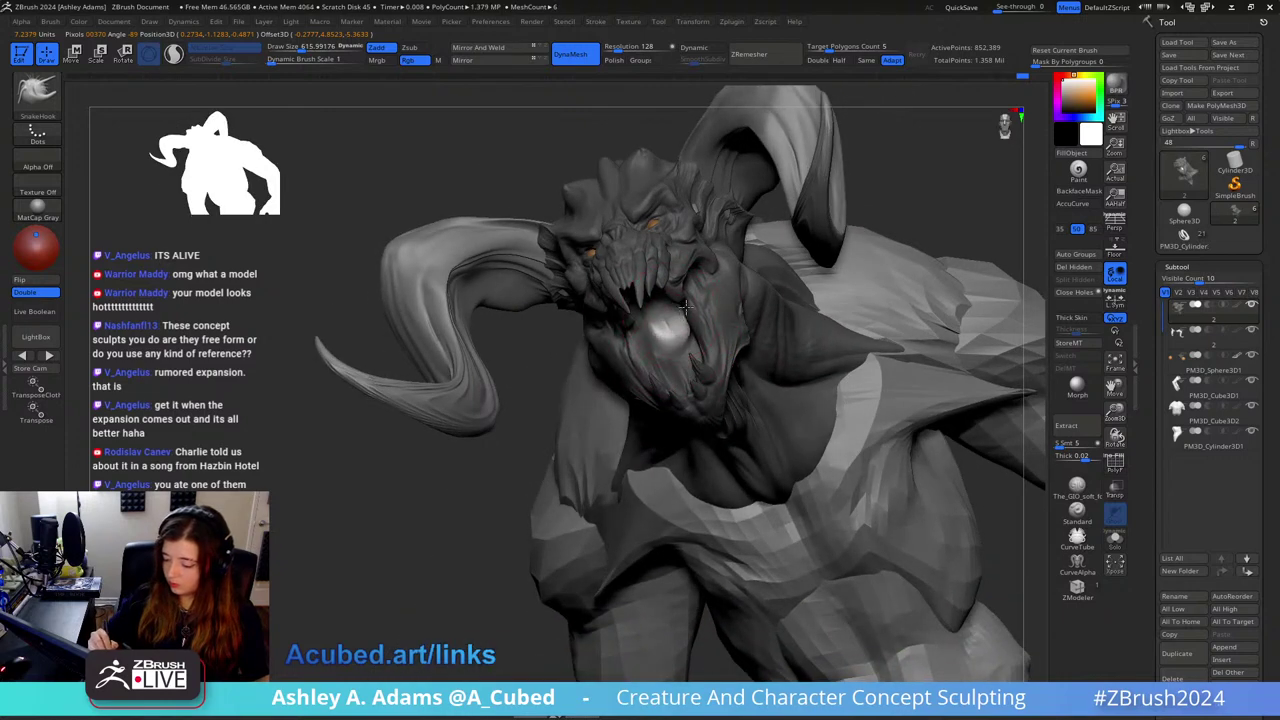
pyautogui.moveTo(686, 307)
pyautogui.mouseDown(button='right')
pyautogui.moveTo(643, 271)
pyautogui.moveTo(657, 286)
pyautogui.mouseUp(button='right')
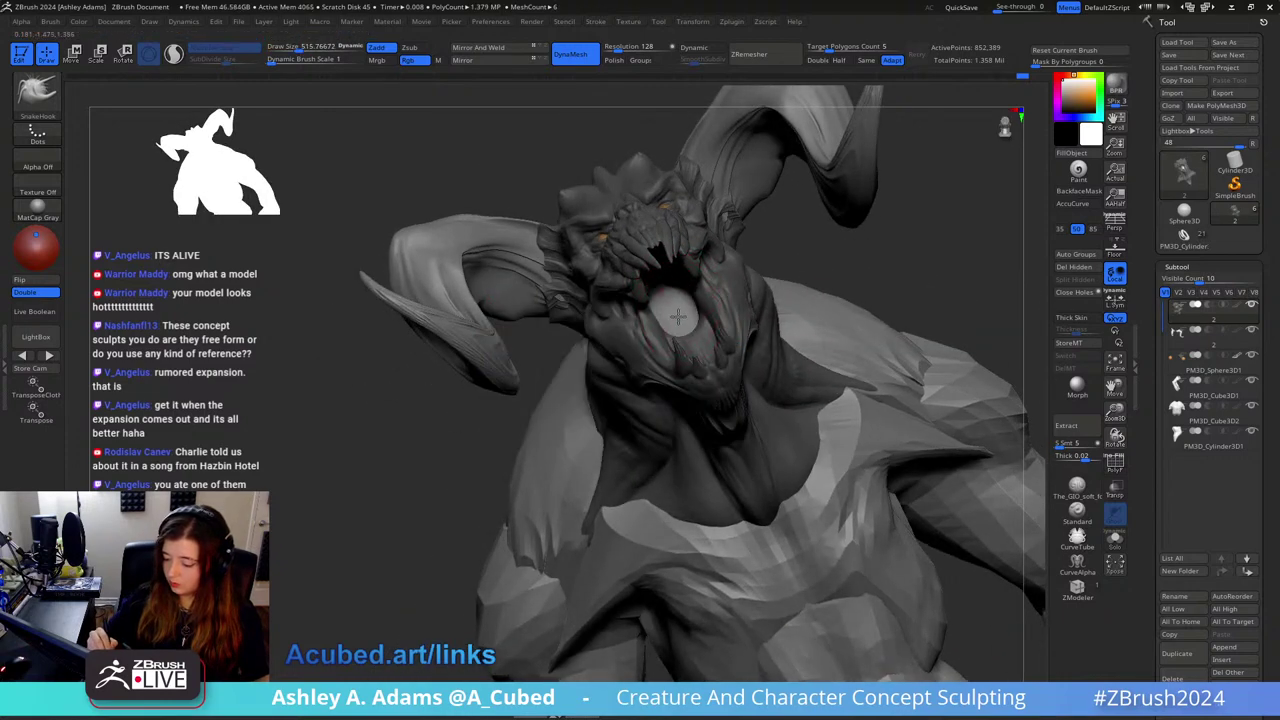
pyautogui.press('shift')
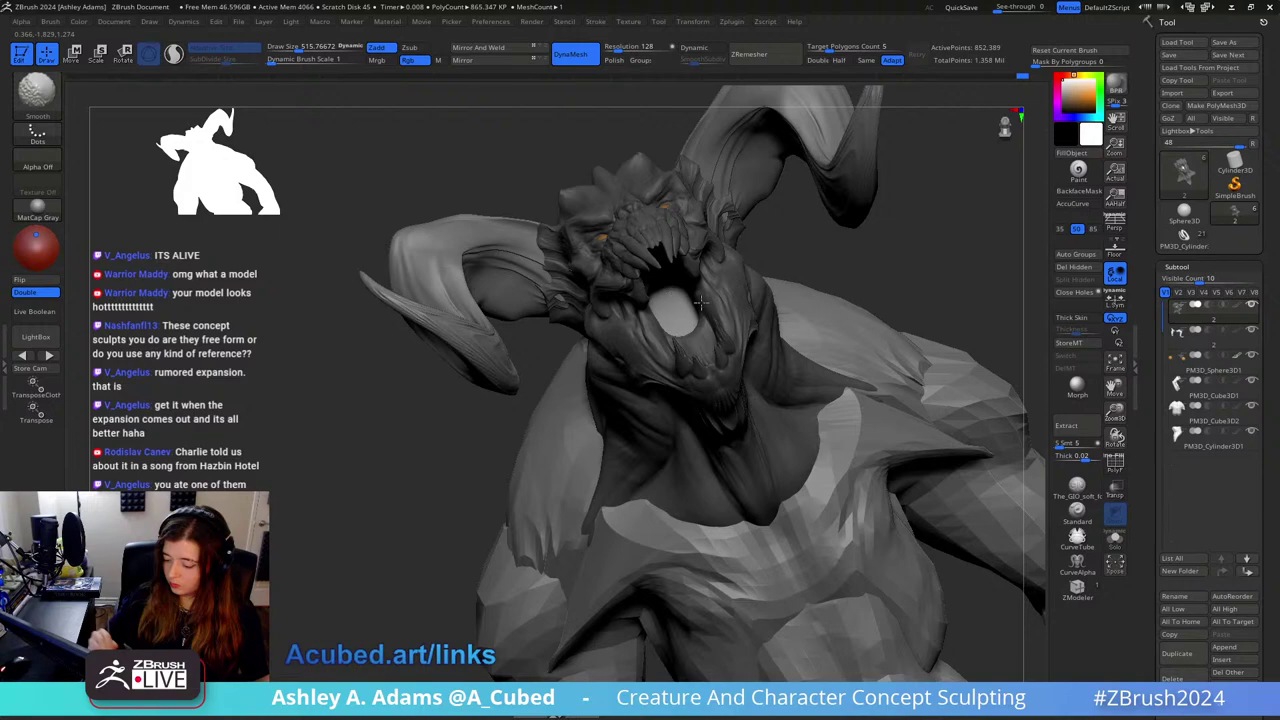
pyautogui.hotkey('ctrl', 'shift', 'a')
# Step: Adjust the inside of the mouth with SnakeHook at a draw size of about 252
pyautogui.moveTo(714, 295); pyautogui.dragTo(686, 284, button='right')
pyautogui.press('space')
pyautogui.moveTo(686, 284); pyautogui.dragTo(670, 273)
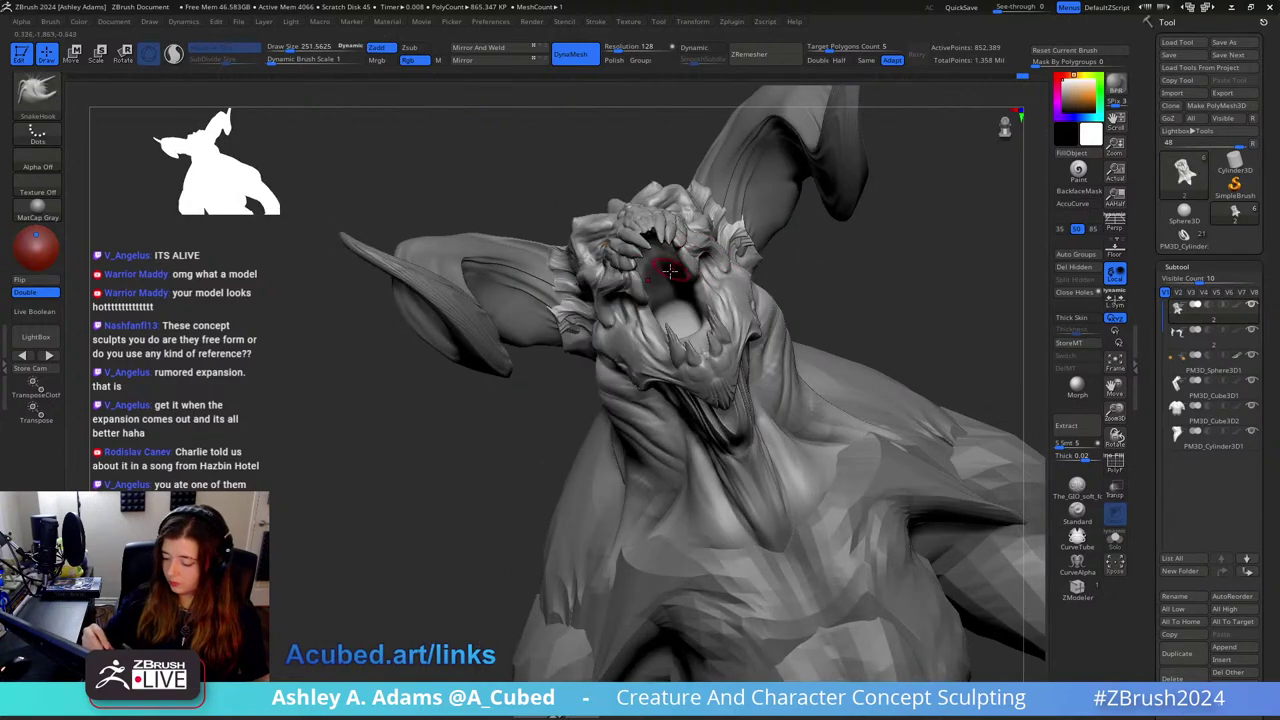
pyautogui.moveTo(669, 270); pyautogui.dragTo(676, 283, button='right')
# Step: Build up the roof and inner walls of the mouth with ClayBuildup at a draw size of about 252
pyautogui.press('b')
pyautogui.press('c')
pyautogui.press('b')
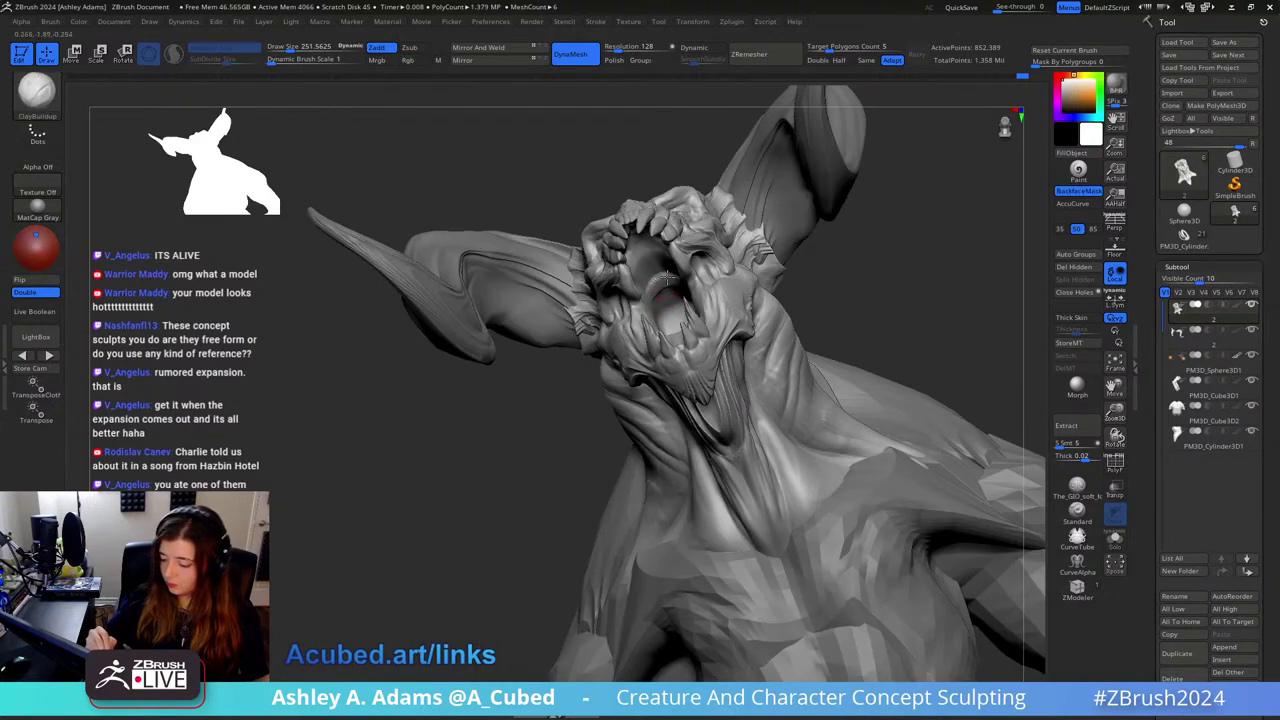
pyautogui.moveTo(660, 253); pyautogui.dragTo(684, 244, button='right')
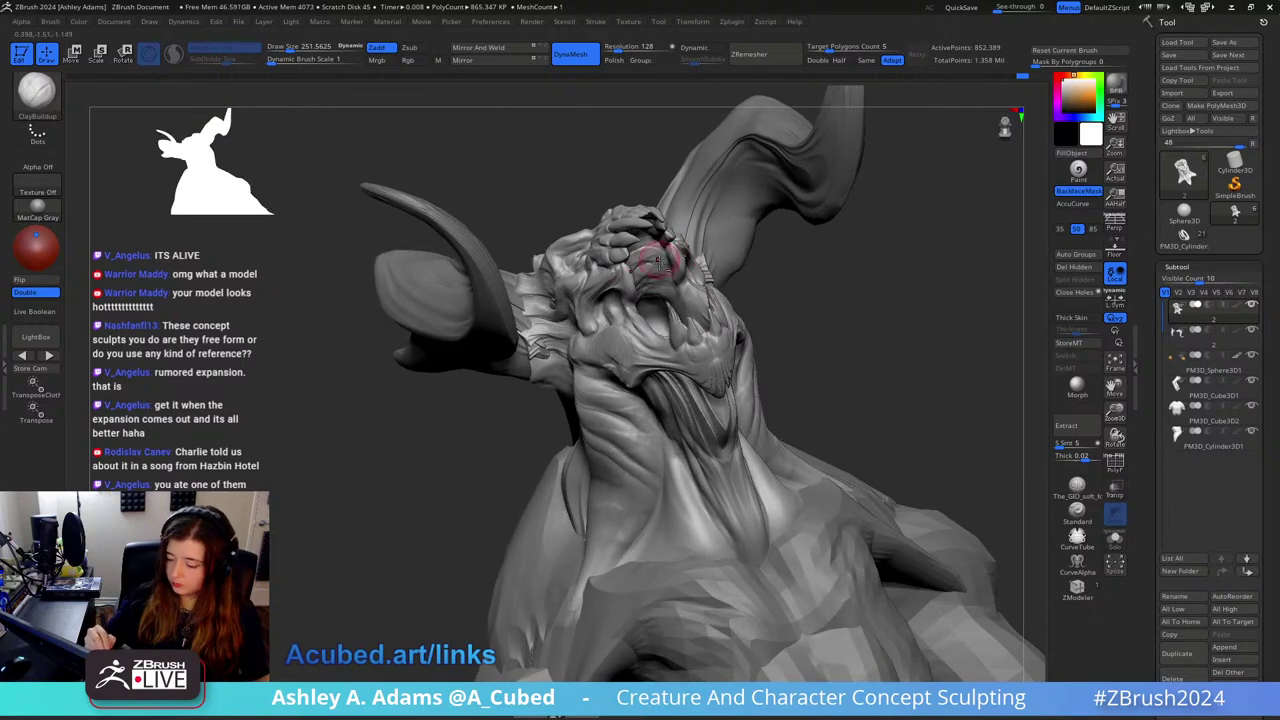
pyautogui.moveTo(650, 292)
pyautogui.mouseDown(button='right')
pyautogui.moveTo(640, 285)
pyautogui.moveTo(648, 298)
pyautogui.mouseUp(button='right')
# Step: Pull the forms inside the mouth with SnakeHook at a draw size of about 189 and smooth them
pyautogui.press('b')
pyautogui.press('s')
pyautogui.press('h')
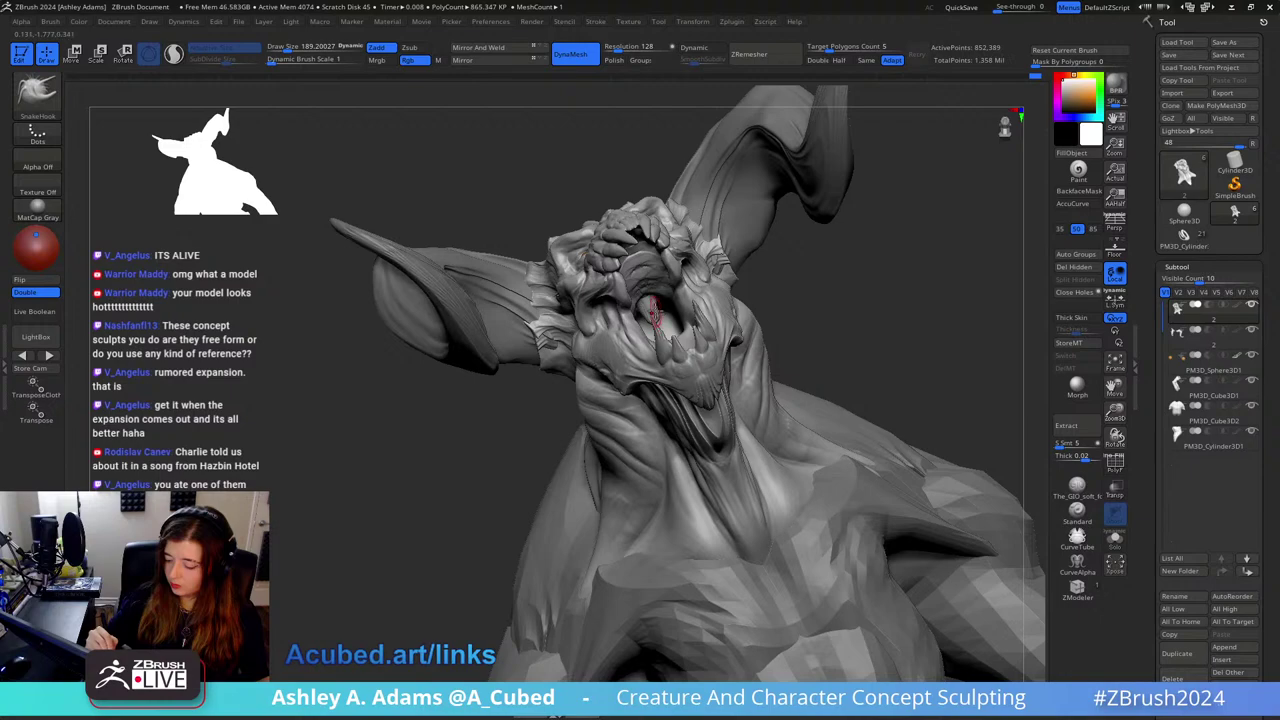
pyautogui.moveTo(652, 316)
pyautogui.mouseDown(button='right')
pyautogui.moveTo(642, 266)
pyautogui.moveTo(666, 300)
pyautogui.moveTo(682, 270)
pyautogui.moveTo(682, 295)
pyautogui.moveTo(714, 323)
pyautogui.moveTo(714, 309)
pyautogui.moveTo(739, 348)
pyautogui.mouseUp(button='right')
pyautogui.press('shift')
# Step: Add volume to the floor of the mouth with ClayBuildup at a draw size of about 286
pyautogui.press('b')
pyautogui.press('c')
pyautogui.press('b')
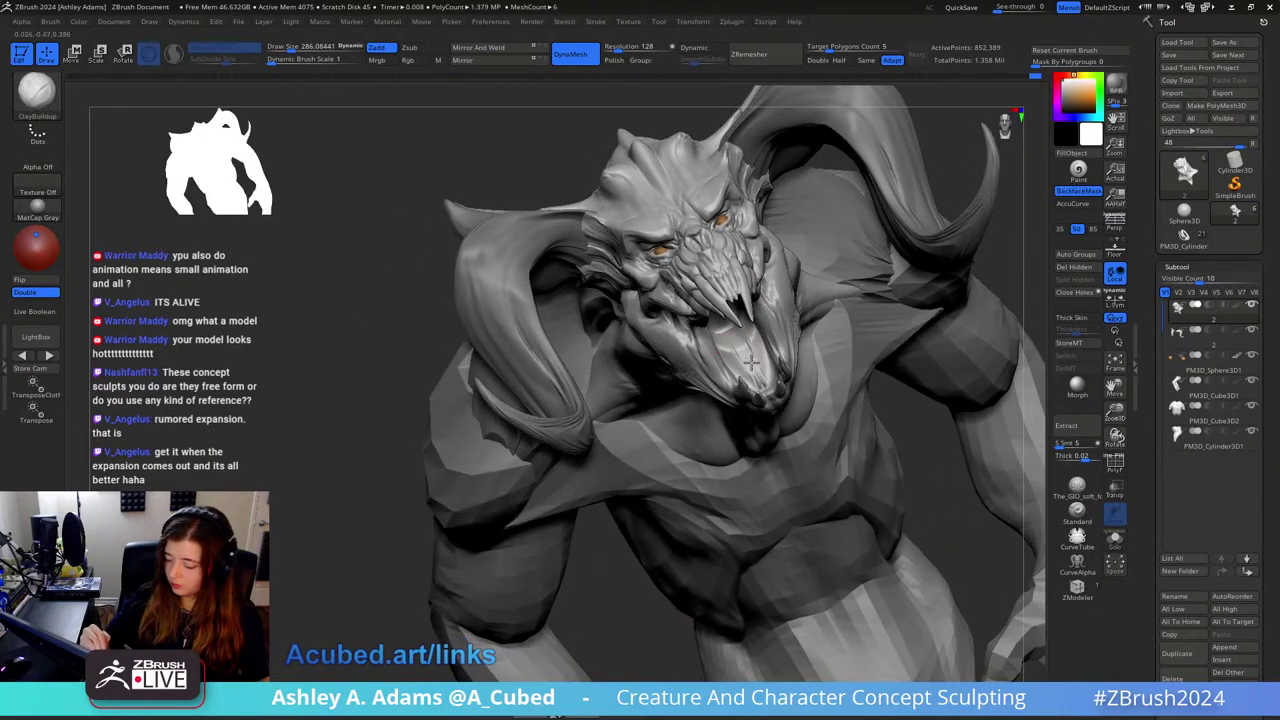
pyautogui.moveTo(758, 352); pyautogui.dragTo(749, 349)
pyautogui.moveTo(741, 340); pyautogui.dragTo(792, 183, button='right')
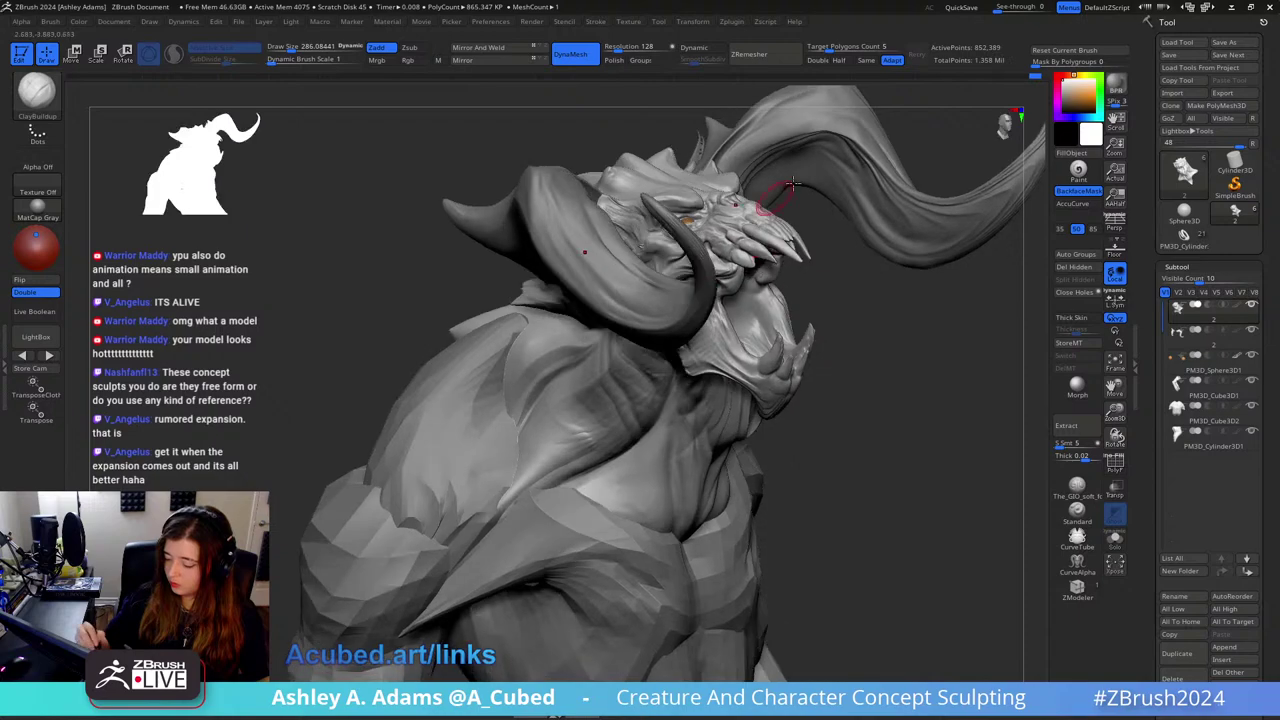
# Step: Isolate the head subtool with Solo in side view and raise the draw size to about 1525
pyautogui.moveTo(820, 405); pyautogui.dragTo(814, 335, button='right')
pyautogui.press('space')
pyautogui.moveTo(856, 326); pyautogui.dragTo(878, 326)
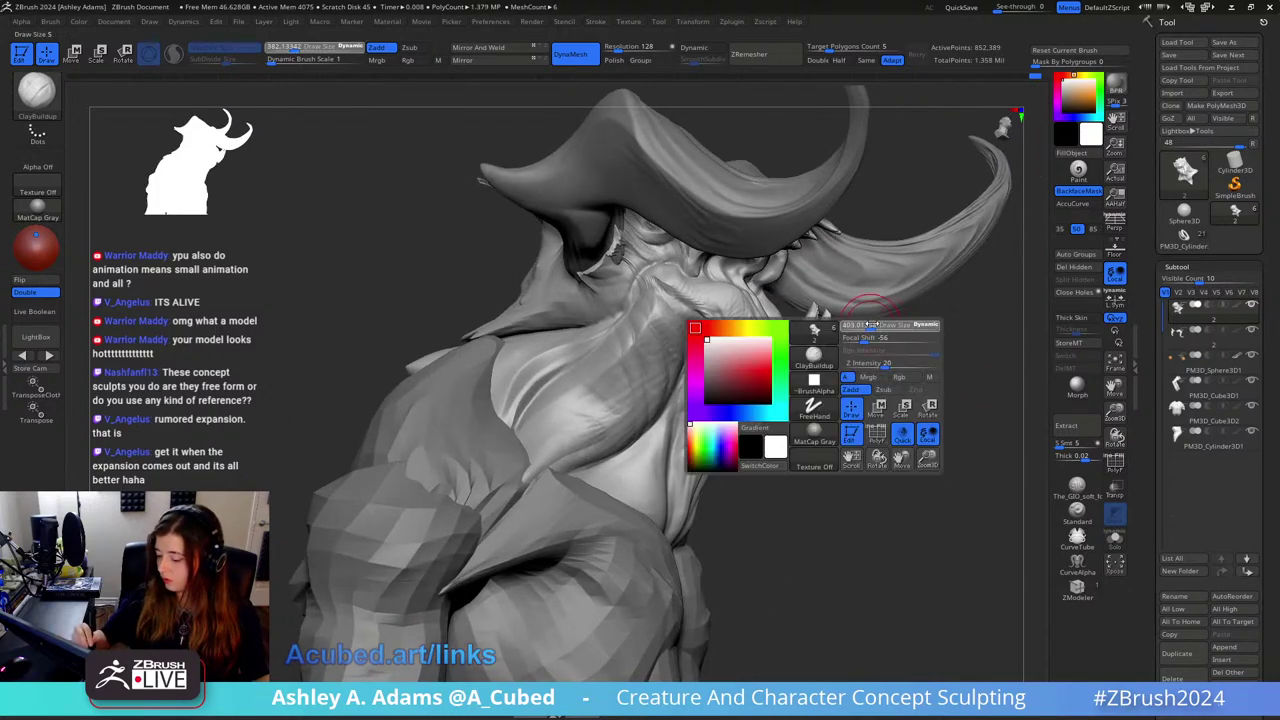
pyautogui.moveTo(842, 409)
pyautogui.mouseDown(button='right')
pyautogui.moveTo(830, 385)
pyautogui.moveTo(857, 300)
pyautogui.moveTo(800, 350)
pyautogui.moveTo(785, 346)
pyautogui.moveTo(843, 329)
pyautogui.moveTo(737, 312)
pyautogui.moveTo(760, 276)
pyautogui.moveTo(741, 180)
pyautogui.mouseUp(button='right')
pyautogui.press('space')
pyautogui.click(1115, 539)
pyautogui.moveTo(752, 228)
pyautogui.keyDown('alt'); pyautogui.mouseDown(button='right')
pyautogui.moveTo(744, 308)
pyautogui.moveTo(766, 348)
pyautogui.mouseUp(button='right'); pyautogui.keyUp('alt')
pyautogui.rightClick(662, 428)
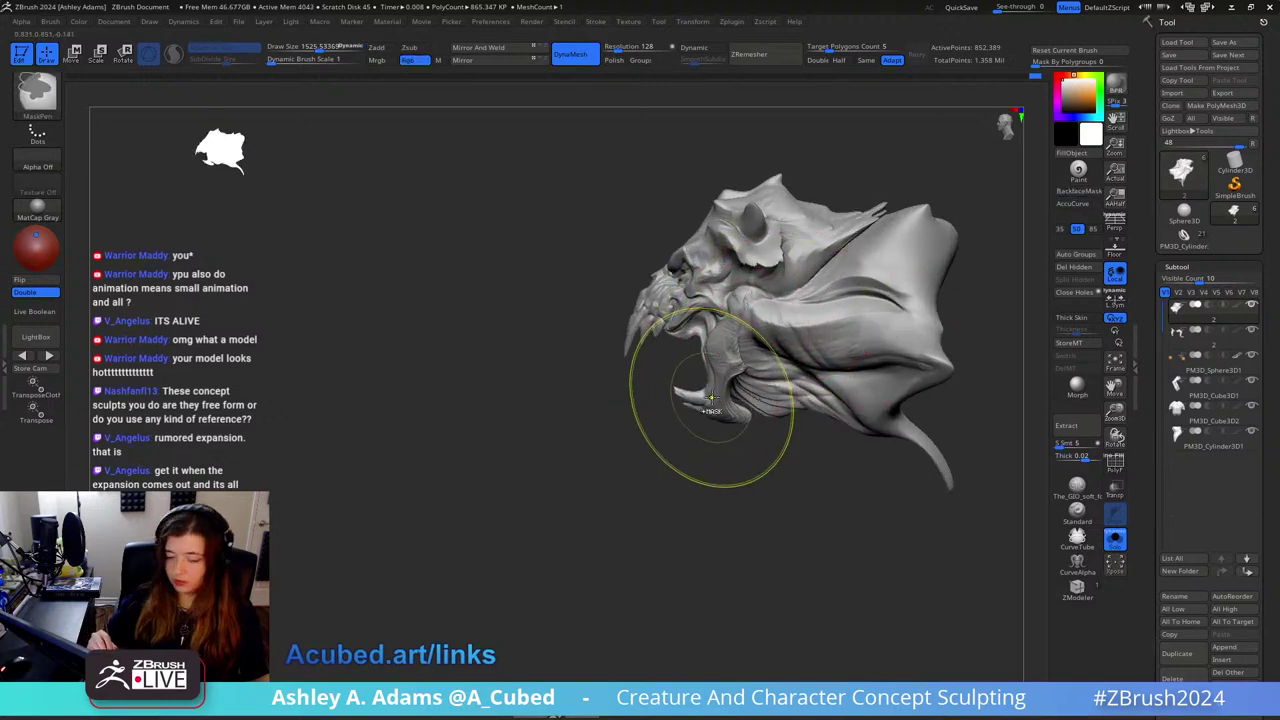
# Step: Mask the lower jaw and mouth corner of the isolated head, leaving MaskPen as the masking brush
pyautogui.press('b')
pyautogui.press('c')
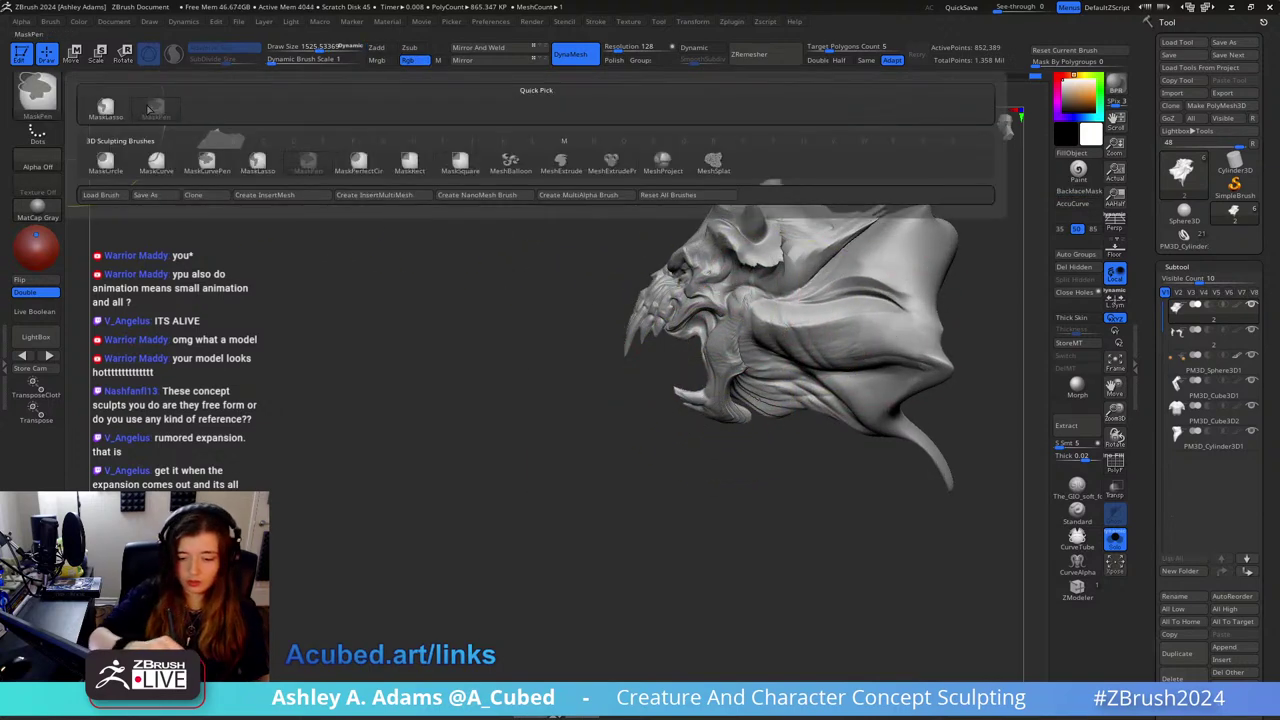
pyautogui.press('b')
pyautogui.moveTo(632, 460)
pyautogui.keyDown('ctrl'); pyautogui.mouseDown()
pyautogui.moveTo(720, 509)
pyautogui.moveTo(777, 429)
pyautogui.moveTo(751, 298)
pyautogui.moveTo(714, 316)
pyautogui.mouseUp(); pyautogui.keyUp('ctrl')
pyautogui.press('b')
pyautogui.keyDown('ctrl'); pyautogui.click(163, 112); pyautogui.keyUp('ctrl')
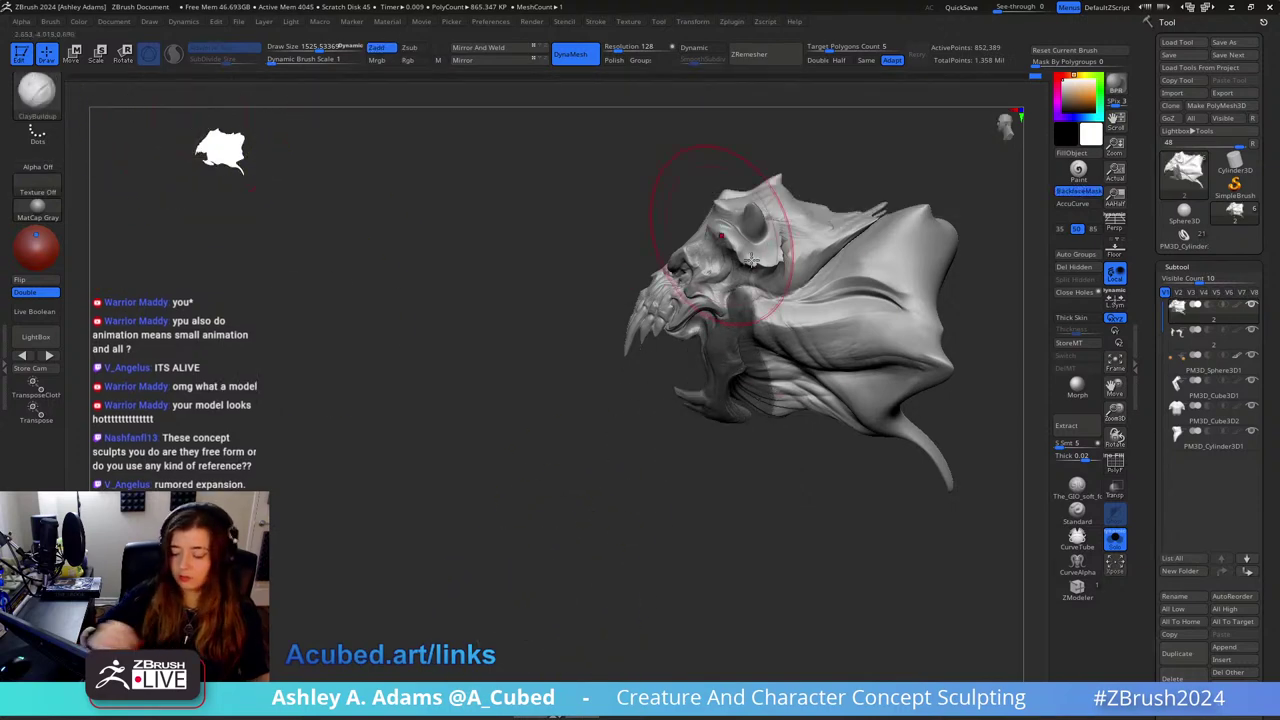
# Step: Refine the lower jaw mask around the cheek and inside the mouth with MaskPen at draw sizes of about 492 and 362
pyautogui.press('space')
pyautogui.moveTo(795, 322); pyautogui.dragTo(772, 322)
pyautogui.moveTo(740, 300); pyautogui.dragTo(766, 300, button='right')
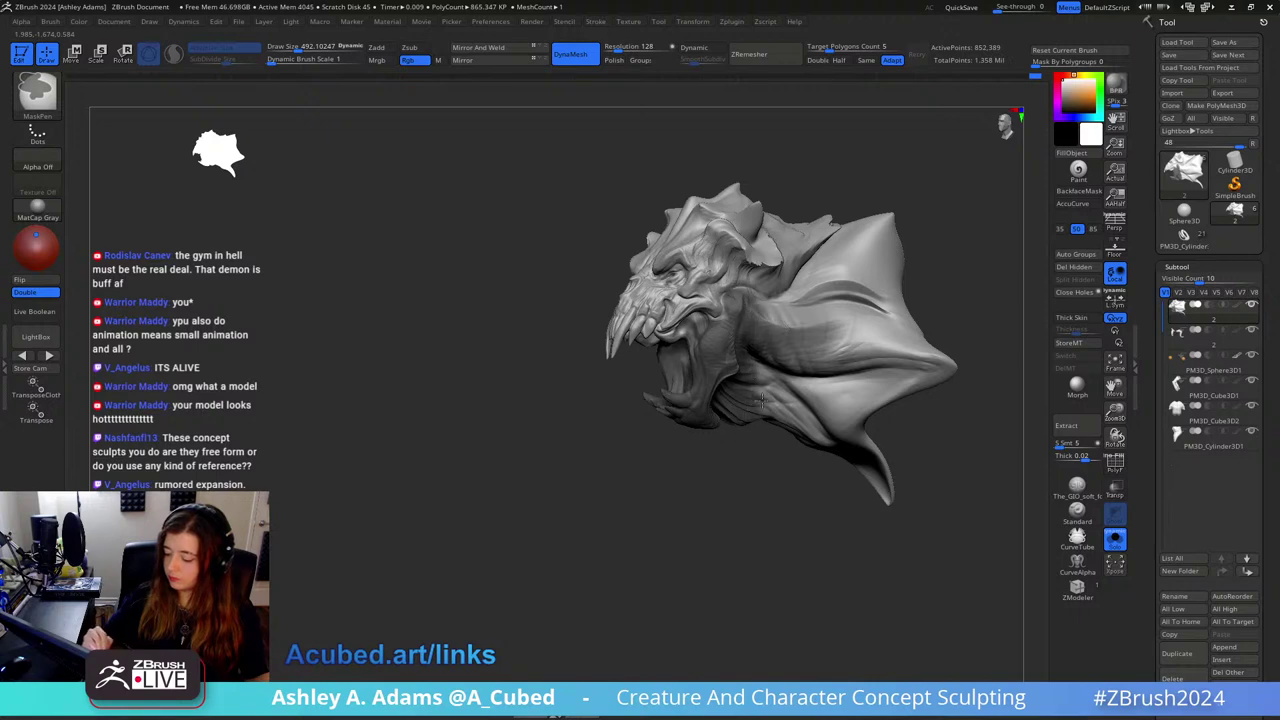
pyautogui.moveTo(765, 374); pyautogui.dragTo(794, 229, button='right')
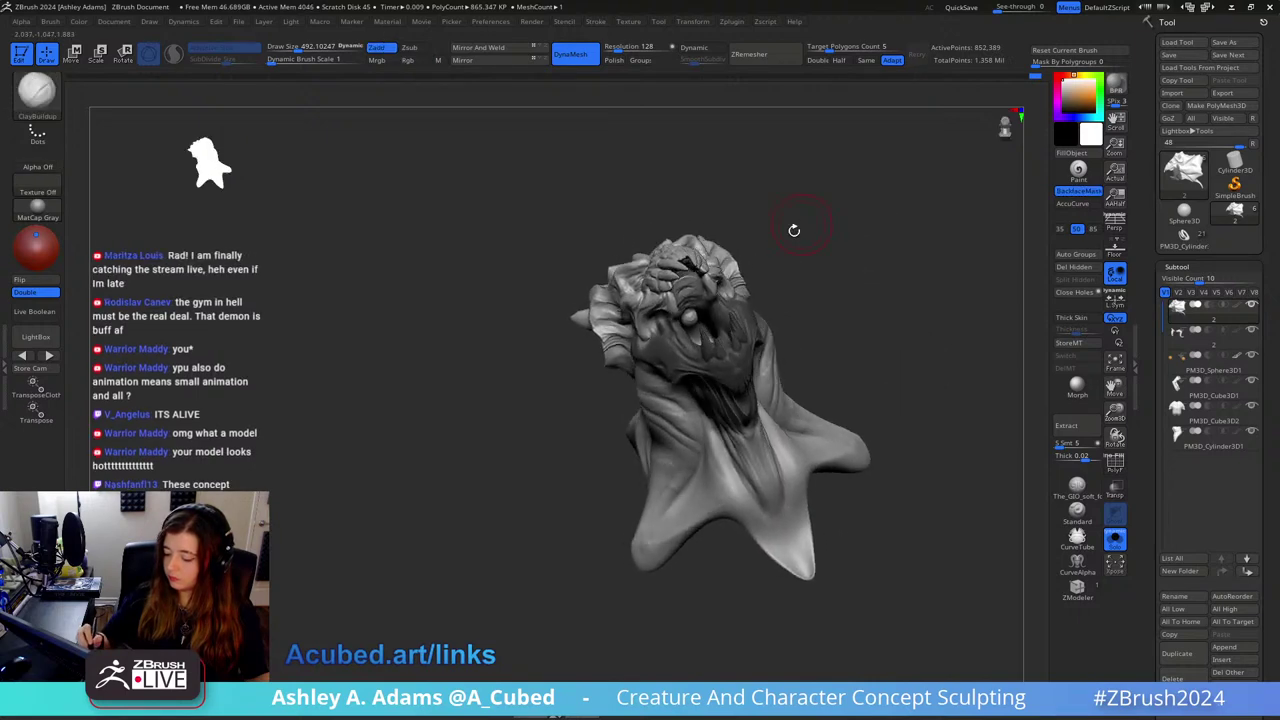
pyautogui.moveTo(697, 299); pyautogui.dragTo(694, 324, button='right')
pyautogui.press('space')
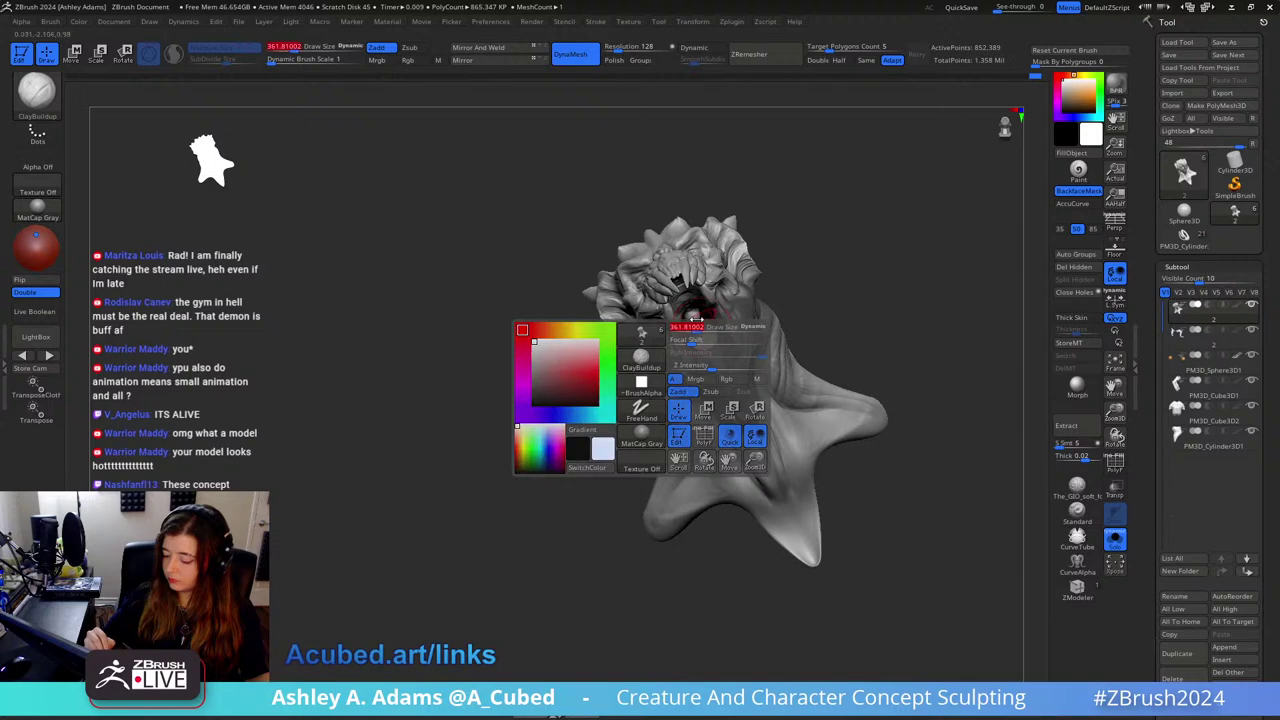
pyautogui.moveTo(703, 325); pyautogui.dragTo(708, 318)
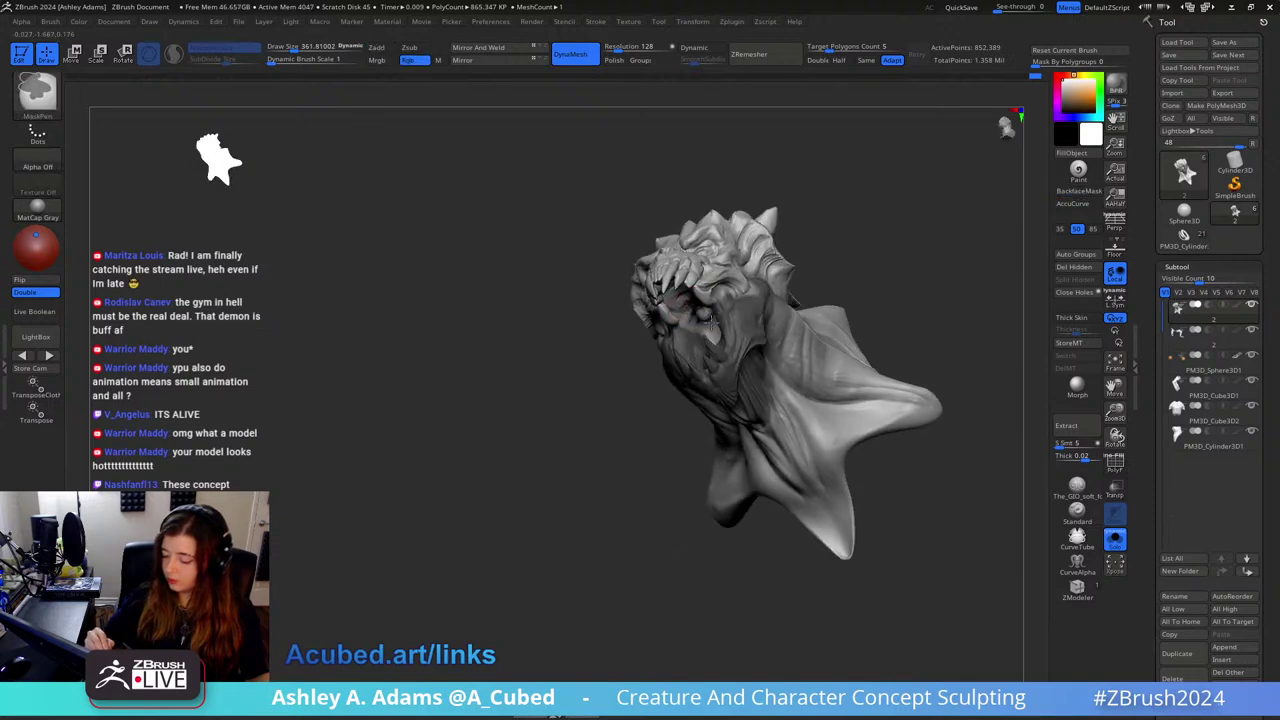
# Step: Invert the mask on the isolated head and rotate the freed lower jaw about 13 degrees with the transform gizmo
pyautogui.moveTo(723, 268); pyautogui.dragTo(749, 405, button='right')
pyautogui.keyDown('ctrl'); pyautogui.click(761, 477); pyautogui.keyUp('ctrl')
pyautogui.press('w')
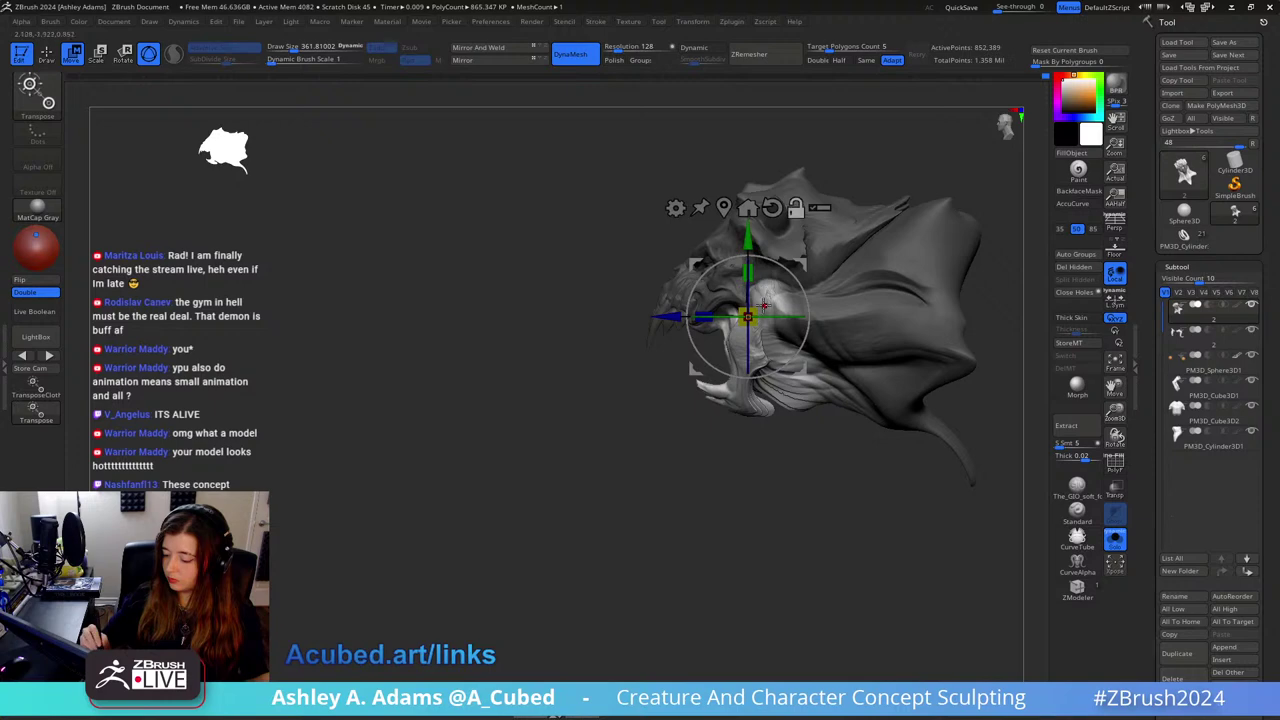
pyautogui.keyDown('alt'); pyautogui.moveTo(899, 247); pyautogui.dragTo(812, 259, button='right'); pyautogui.keyUp('alt')
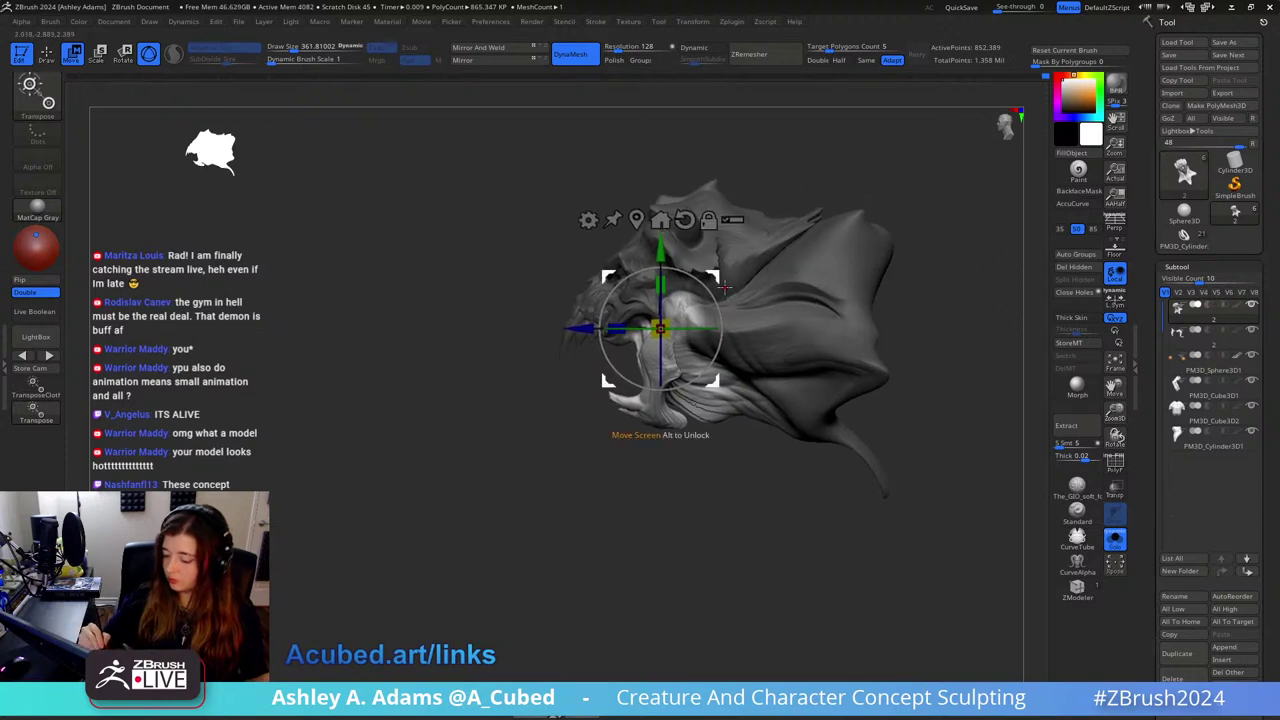
pyautogui.moveTo(724, 292); pyautogui.dragTo(724, 261)
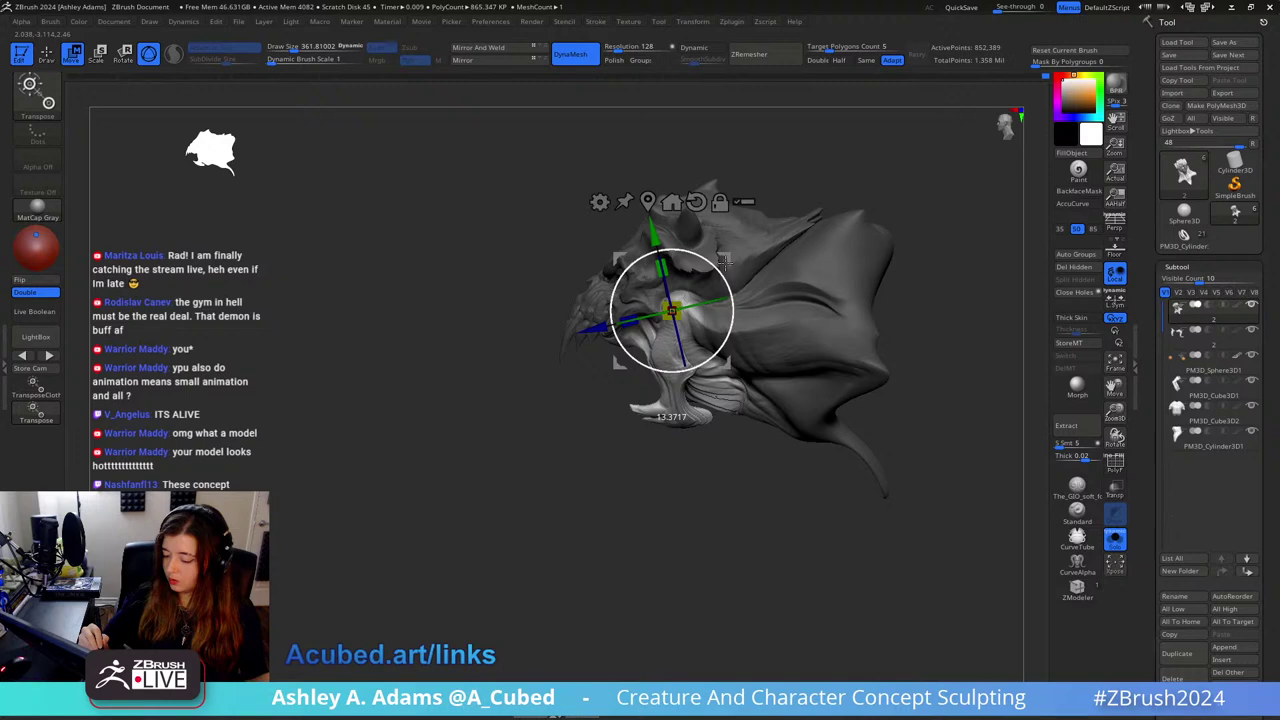
pyautogui.press('q')
pyautogui.moveTo(724, 262)
pyautogui.mouseDown(button='right')
pyautogui.moveTo(775, 296)
pyautogui.moveTo(964, 186)
pyautogui.moveTo(820, 240)
pyautogui.moveTo(840, 262)
pyautogui.moveTo(710, 237)
pyautogui.mouseUp(button='right')
pyautogui.press('w')
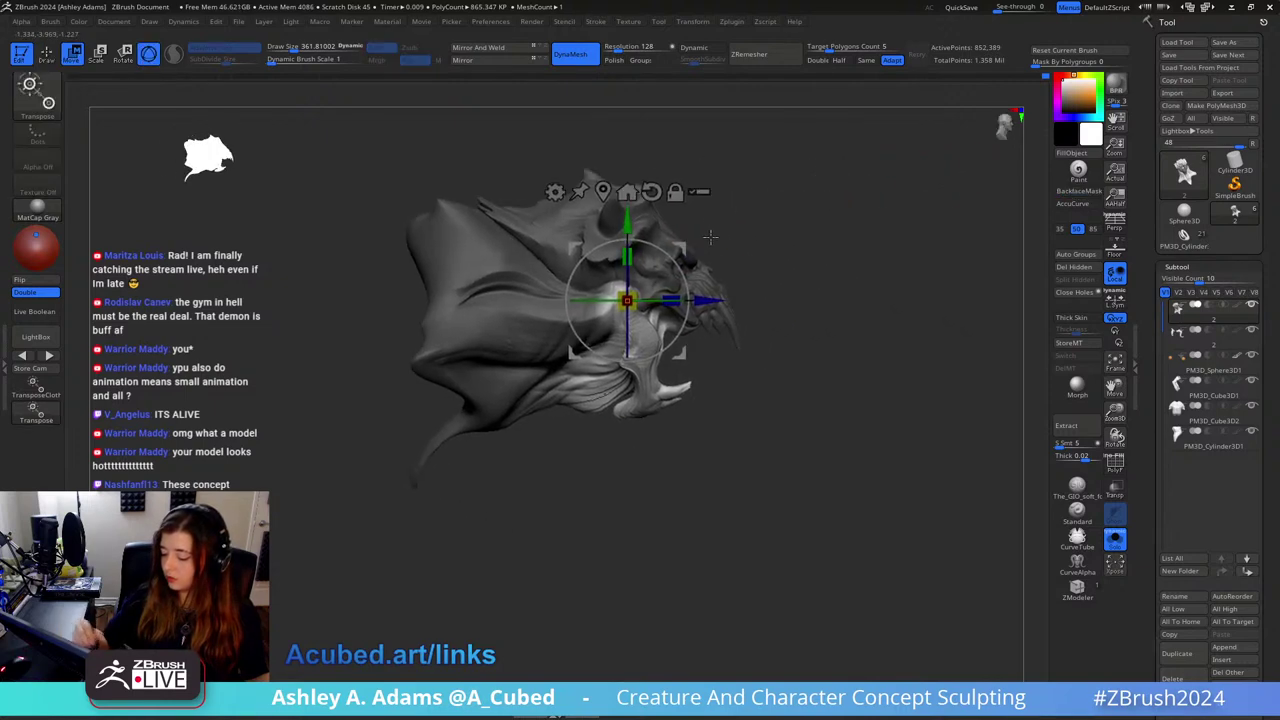
# Step: Raise the draw size to about 1037 and rotate the unmasked lower jaw back towards the neck by about 20.5 degrees
pyautogui.press('q')
pyautogui.press('space')
pyautogui.moveTo(600, 386); pyautogui.dragTo(632, 375)
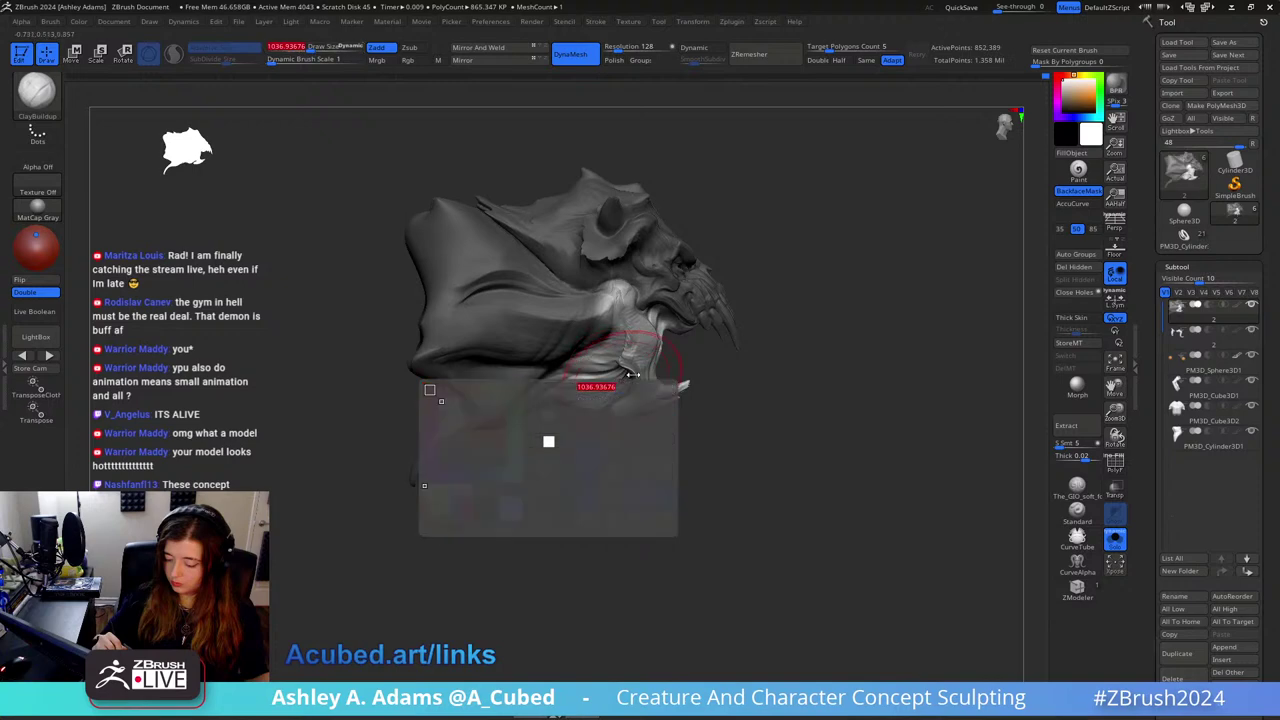
pyautogui.press('ctrl')
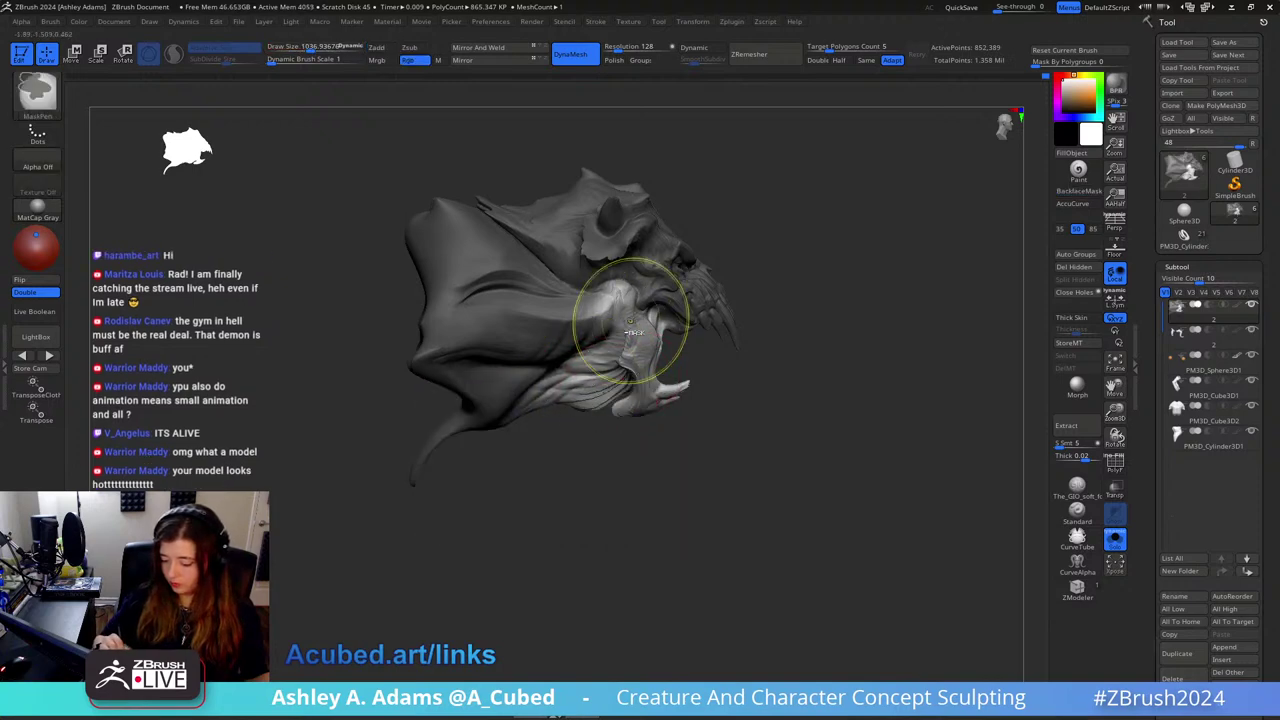
pyautogui.press('w')
pyautogui.moveTo(684, 262); pyautogui.dragTo(690, 287)
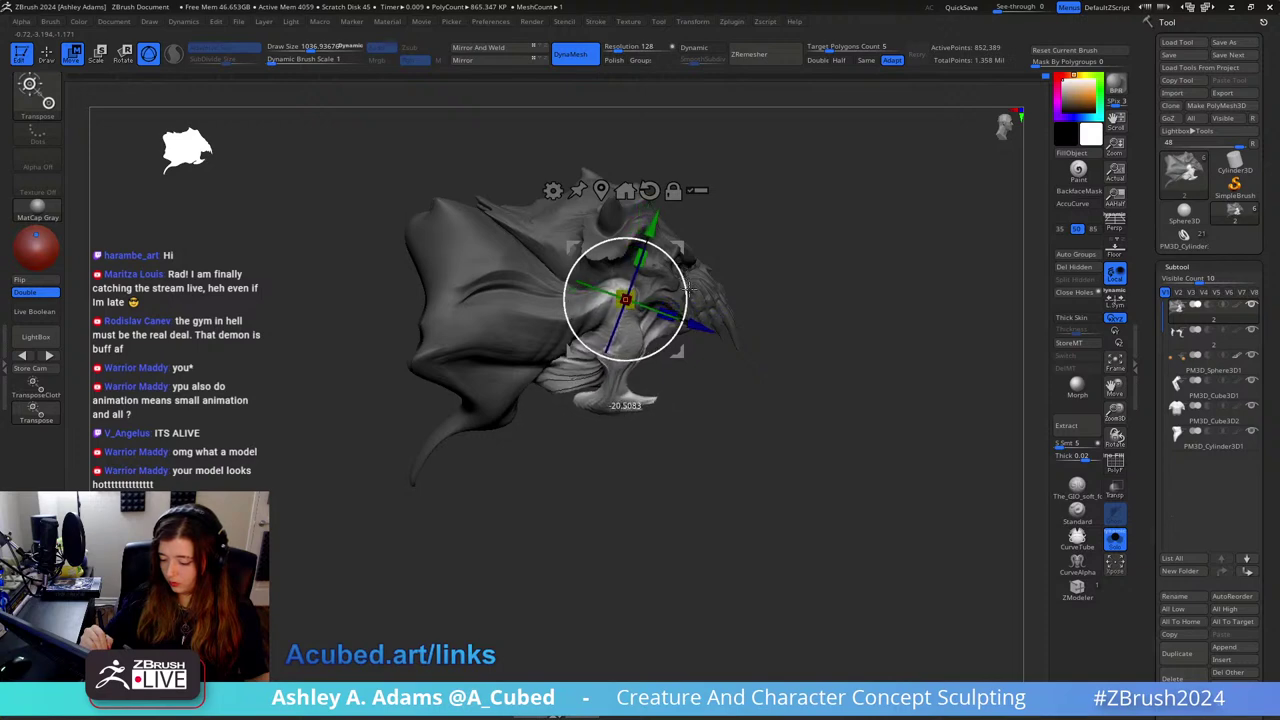
# Step: Reshape the jaw corner and the skin folds beneath it with SnakeHook, reducing the draw size to about 725 and 469
pyautogui.press('q')
pyautogui.moveTo(676, 281)
pyautogui.mouseDown(button='right')
pyautogui.moveTo(520, 366)
pyautogui.moveTo(510, 305)
pyautogui.mouseUp(button='right')
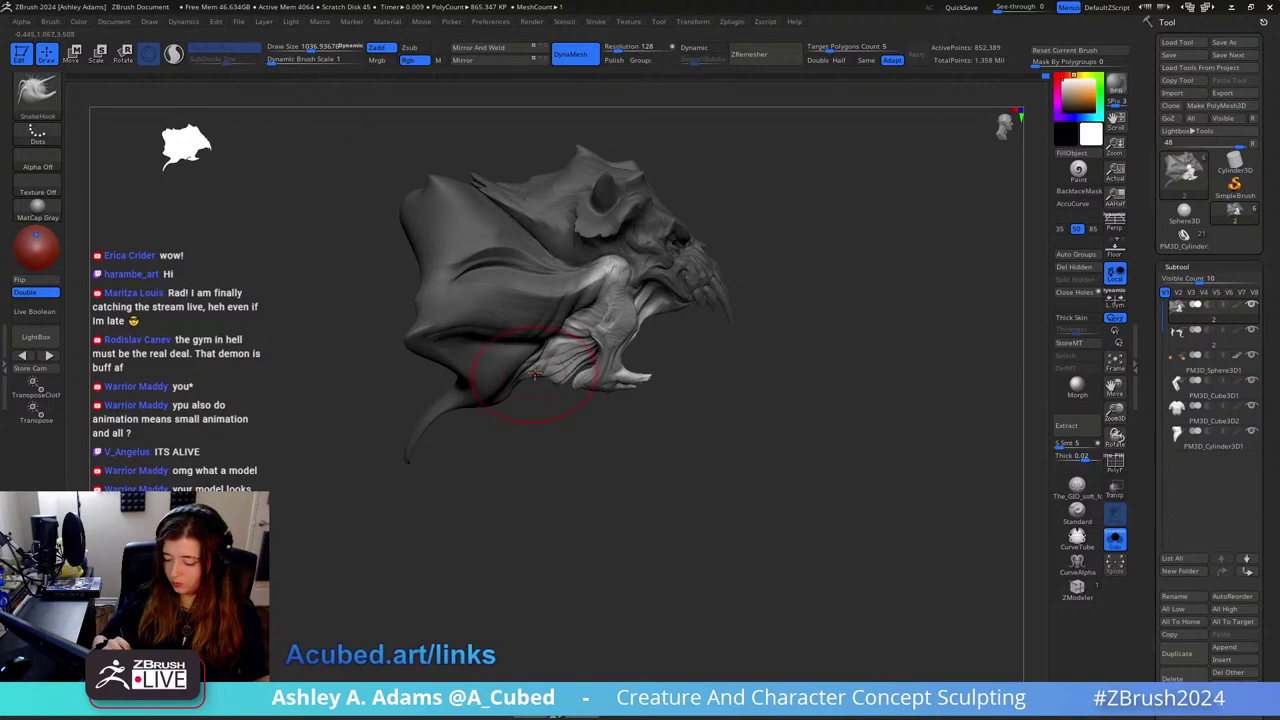
pyautogui.press('[')
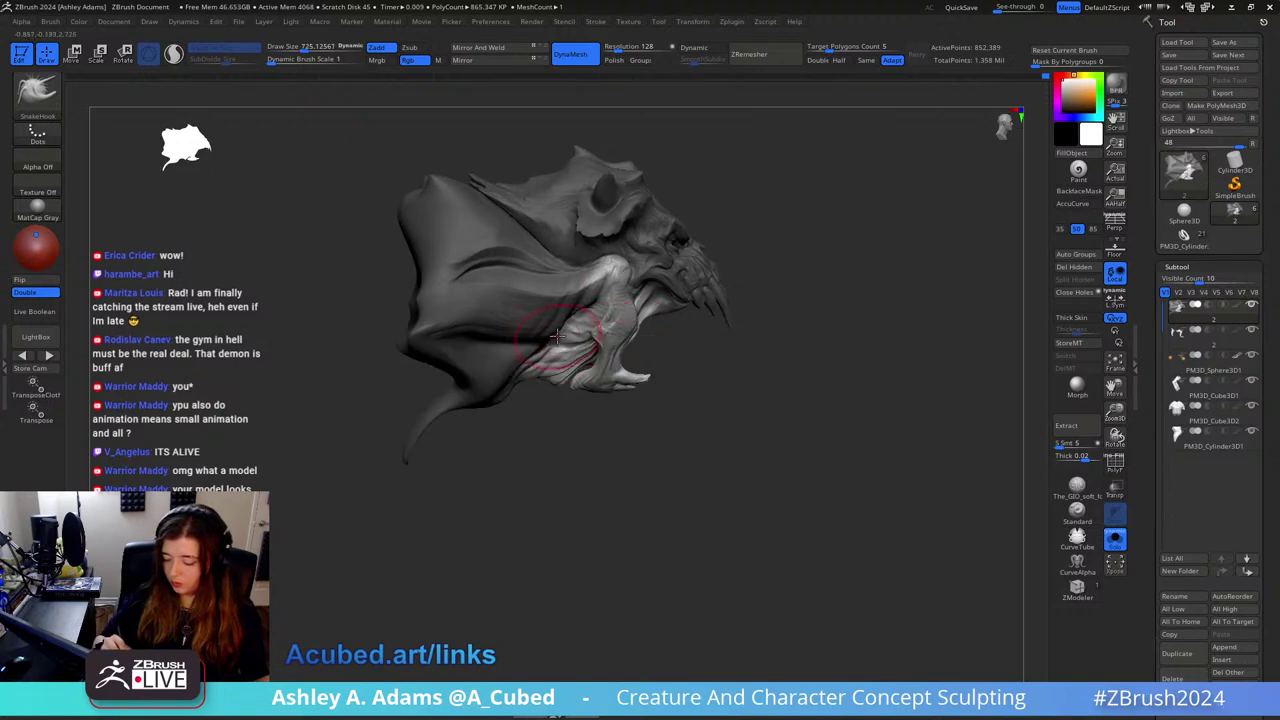
pyautogui.moveTo(560, 340)
pyautogui.mouseDown(button='right')
pyautogui.moveTo(720, 206)
pyautogui.moveTo(745, 292)
pyautogui.moveTo(676, 252)
pyautogui.mouseUp(button='right')
pyautogui.press('[')
pyautogui.moveTo(590, 300); pyautogui.dragTo(604, 345, button='right')
# Step: Define the folds between the jaw and neck with DamStandard at a draw size of about 469 and clear the mask
pyautogui.press('b')
pyautogui.press('d')
pyautogui.press('s')
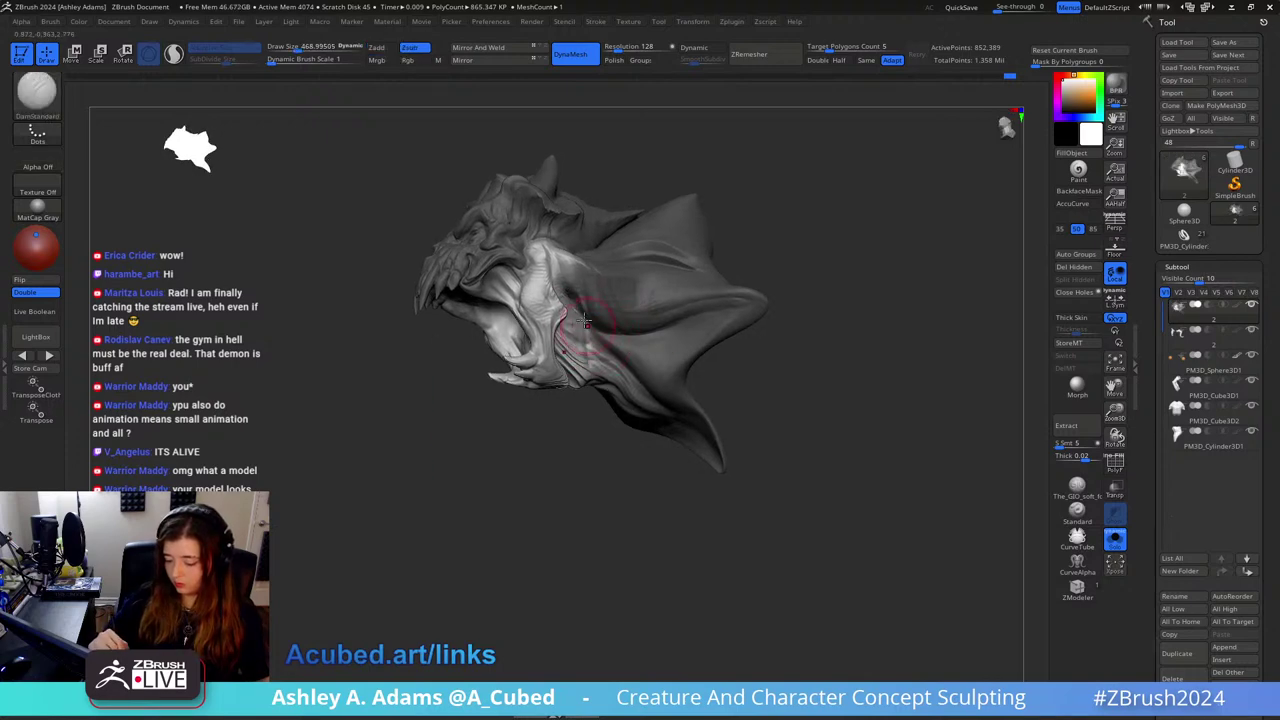
pyautogui.moveTo(592, 383); pyautogui.dragTo(627, 331, button='right')
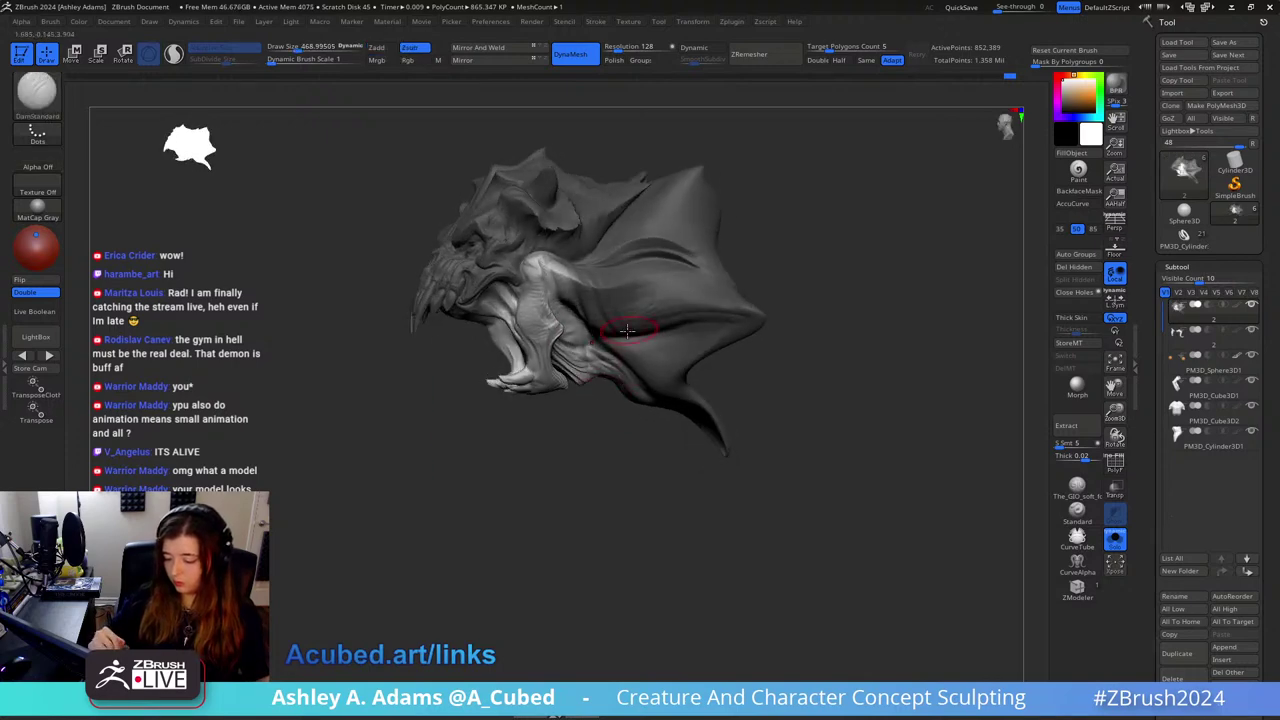
pyautogui.moveTo(630, 398)
pyautogui.mouseDown(button='right')
pyautogui.moveTo(714, 277)
pyautogui.moveTo(698, 232)
pyautogui.moveTo(729, 277)
pyautogui.moveTo(812, 314)
pyautogui.mouseUp(button='right')
pyautogui.moveTo(851, 356)
pyautogui.mouseDown(button='right')
pyautogui.moveTo(878, 250)
pyautogui.moveTo(816, 215)
pyautogui.moveTo(704, 200)
pyautogui.mouseUp(button='right')
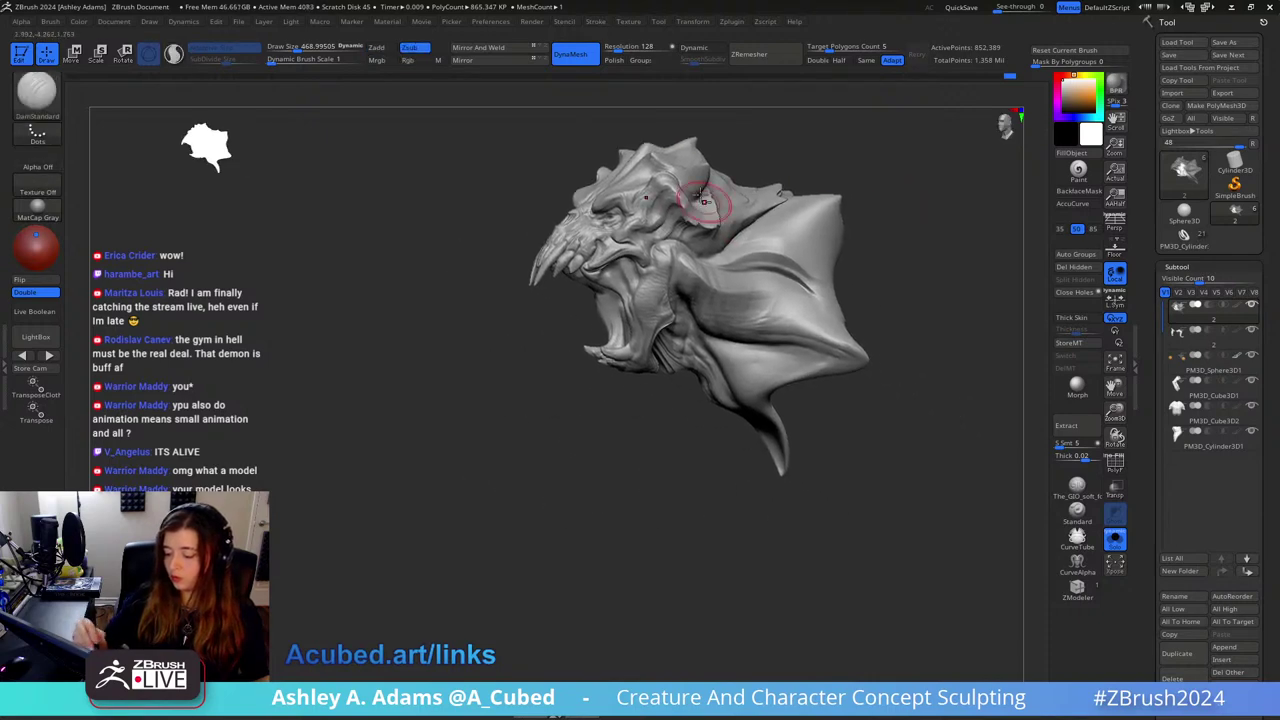
# Step: Show the whole creature again and set up ClayBuildup at a draw size of about 424 for the folds under the jaw
pyautogui.click(1115, 541)
pyautogui.moveTo(781, 326); pyautogui.dragTo(630, 450, button='right')
pyautogui.press('space')
pyautogui.moveTo(692, 388); pyautogui.dragTo(672, 388)
pyautogui.moveTo(672, 400); pyautogui.dragTo(701, 321, button='right')
pyautogui.press('space')
pyautogui.moveTo(668, 376); pyautogui.dragTo(680, 376)
pyautogui.press('b')
pyautogui.press('c')
pyautogui.press('b')
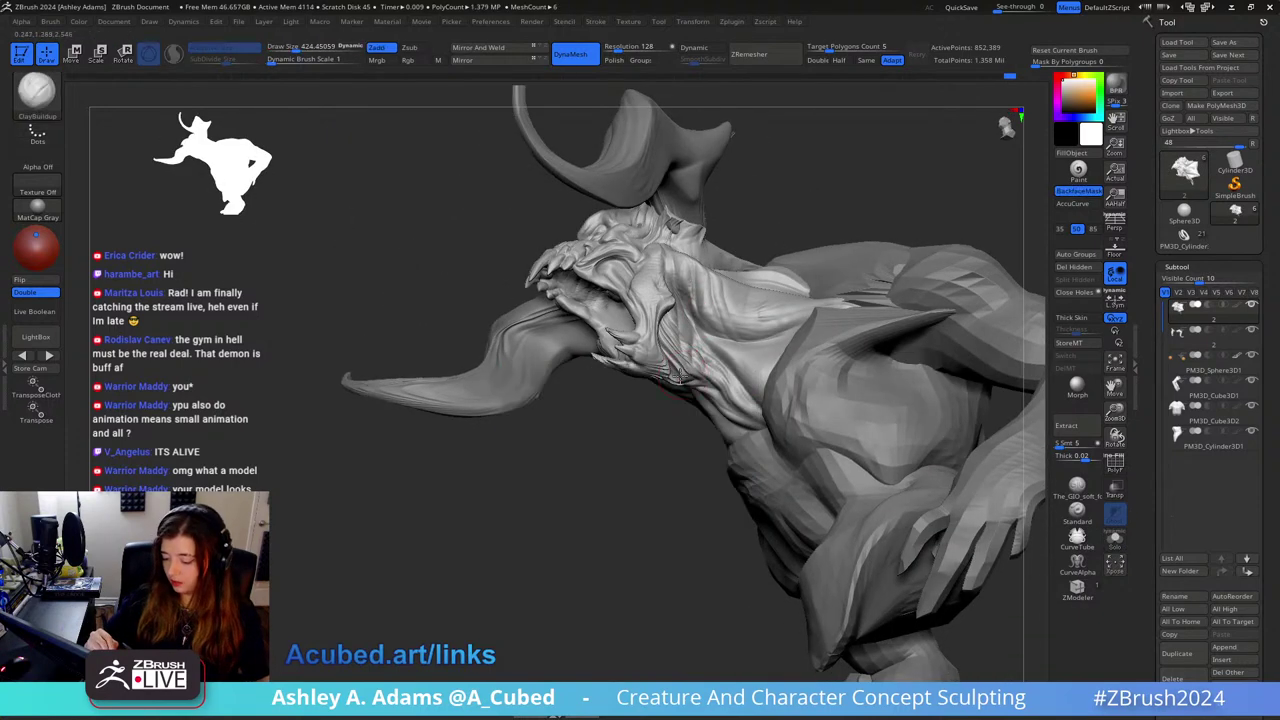
# Step: Pull the throat folds below the jaw into shape with SnakeHook at a draw size of about 616
pyautogui.moveTo(676, 357)
pyautogui.mouseDown(button='right')
pyautogui.moveTo(693, 370)
pyautogui.moveTo(666, 366)
pyautogui.moveTo(672, 325)
pyautogui.mouseUp(button='right')
pyautogui.press('b')
pyautogui.press('s')
pyautogui.press('h')
pyautogui.press('s')
pyautogui.moveTo(660, 366); pyautogui.dragTo(676, 366)
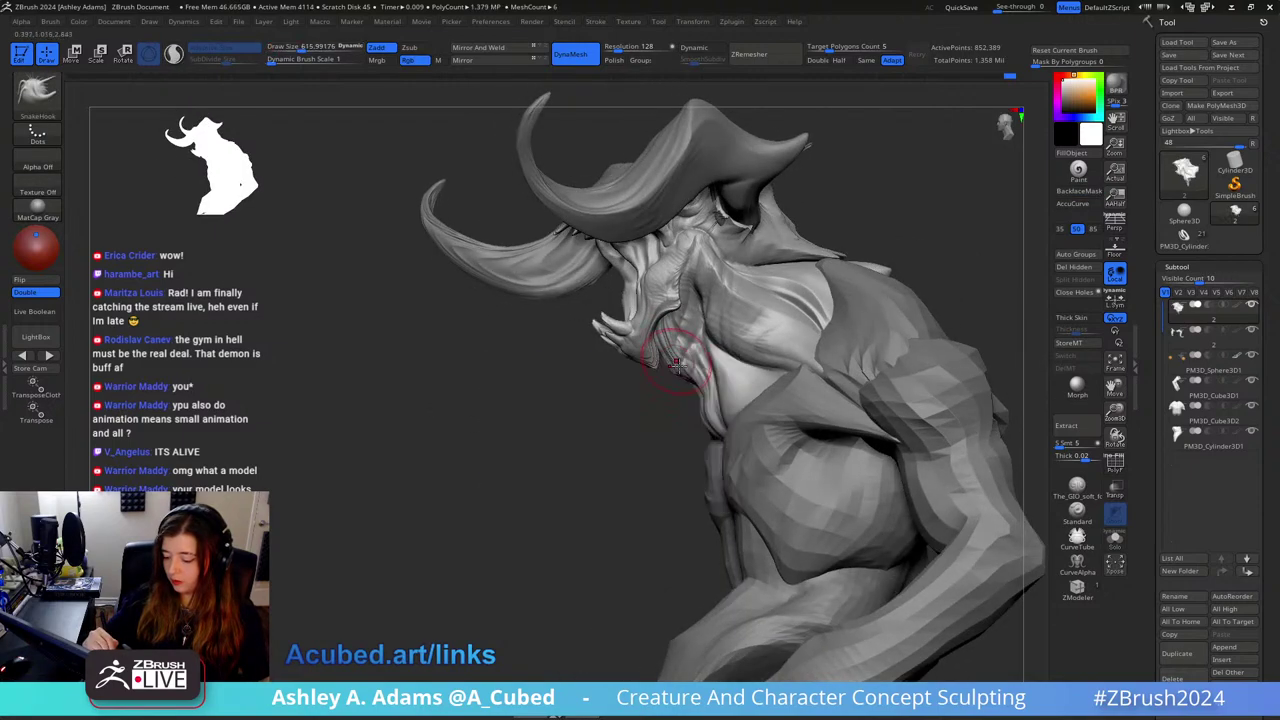
pyautogui.moveTo(682, 383)
pyautogui.mouseDown(button='right')
pyautogui.moveTo(695, 369)
pyautogui.moveTo(652, 388)
pyautogui.mouseUp(button='right')
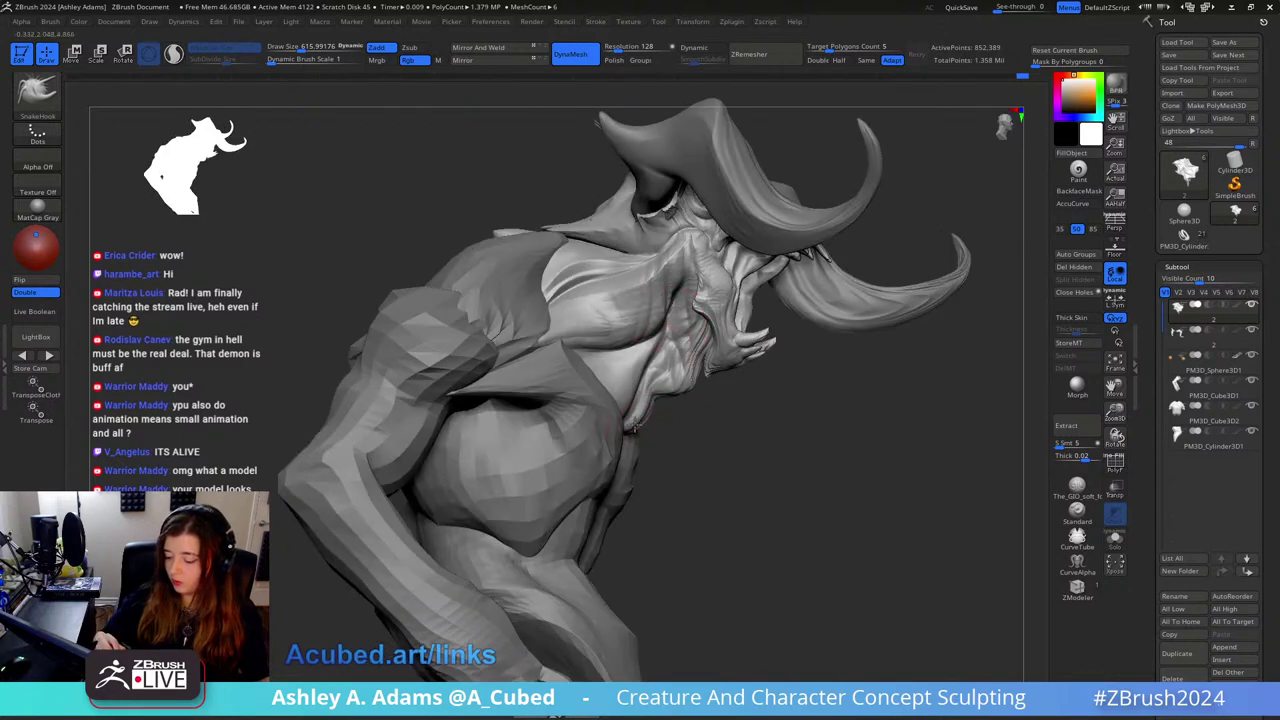
# Step: Carve the creases along the throat folds with DamStandard at draw sizes of about 616 and 843
pyautogui.press('b')
pyautogui.press('d')
pyautogui.press('s')
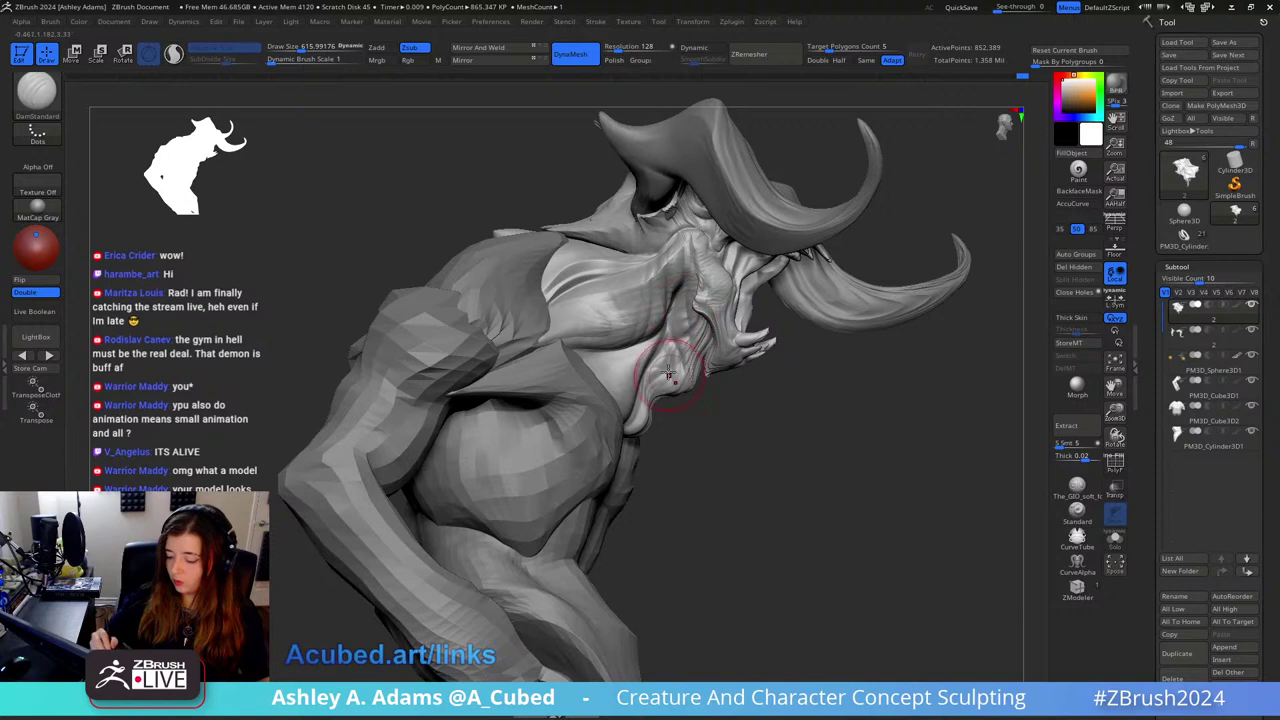
pyautogui.moveTo(668, 372); pyautogui.dragTo(676, 349, button='right')
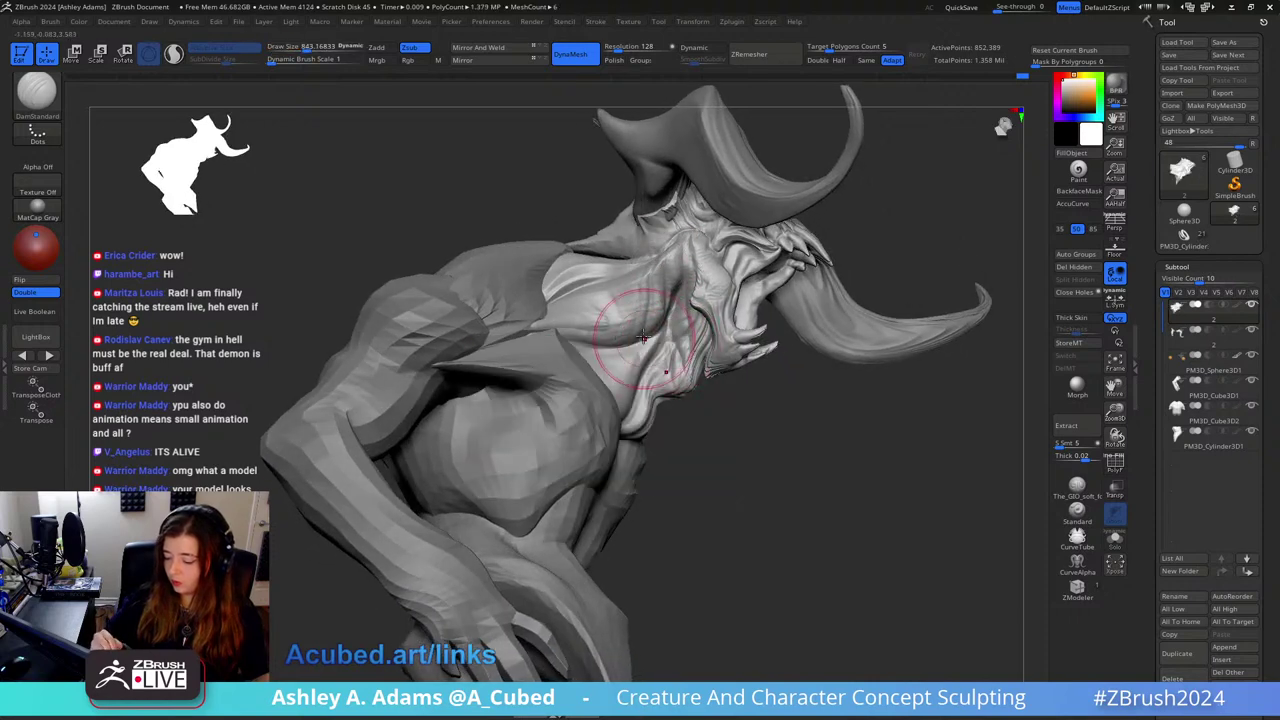
# Step: Shape the neck and throat folds from side and low angles with the The_GIO_soft brush at a draw size of about 1037
pyautogui.click(1077, 487)
pyautogui.moveTo(640, 315); pyautogui.dragTo(586, 378, button='right')
pyautogui.press('space')
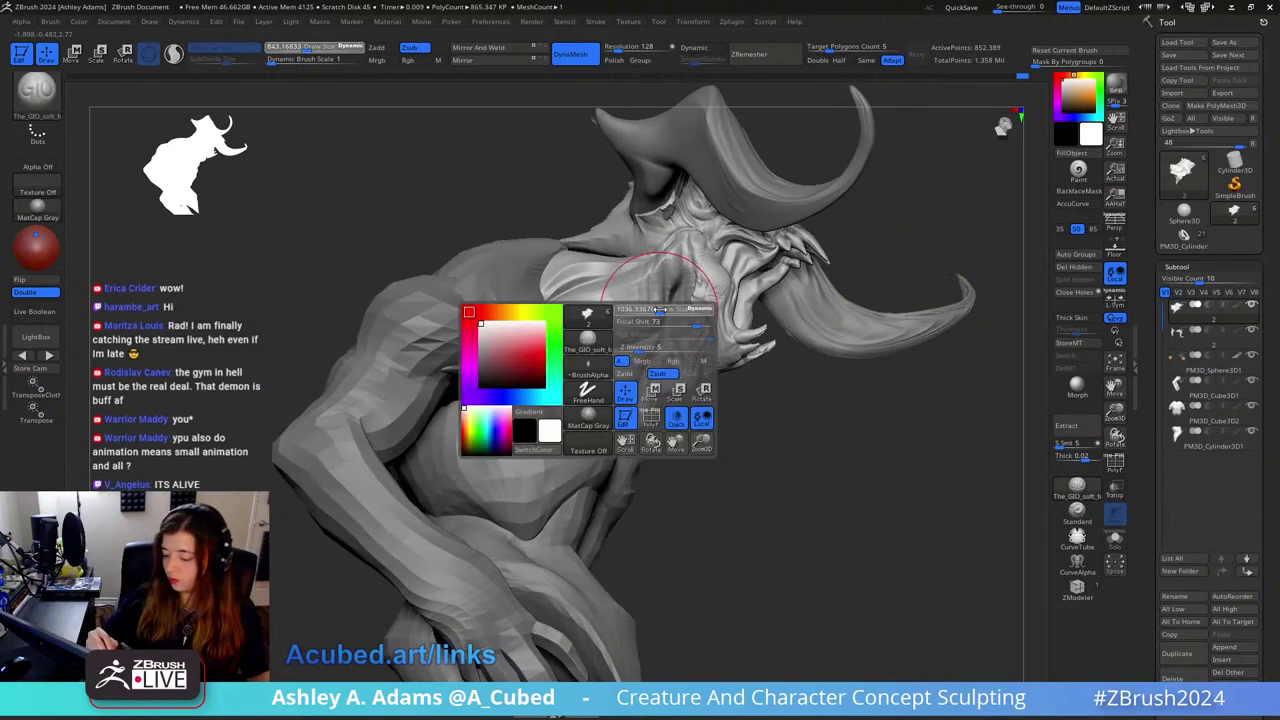
pyautogui.moveTo(645, 311); pyautogui.dragTo(660, 311)
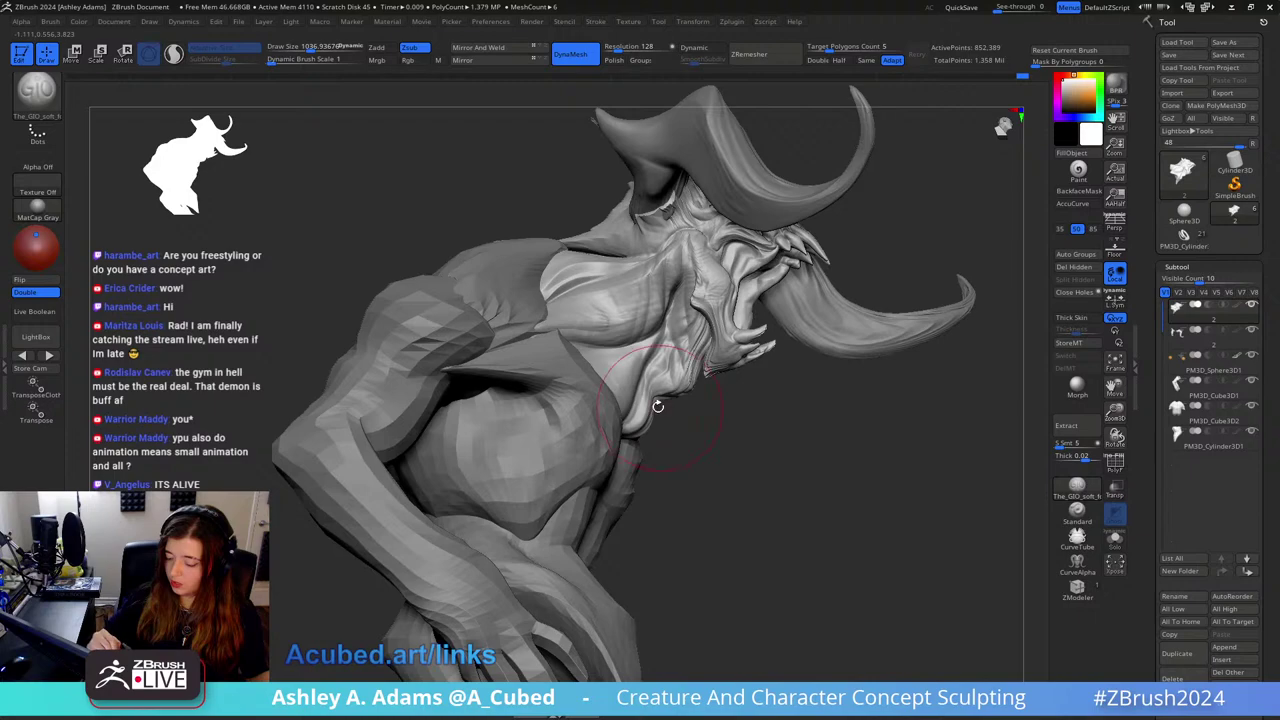
pyautogui.moveTo(657, 405); pyautogui.dragTo(668, 302)
pyautogui.moveTo(669, 379); pyautogui.dragTo(654, 397, button='right')
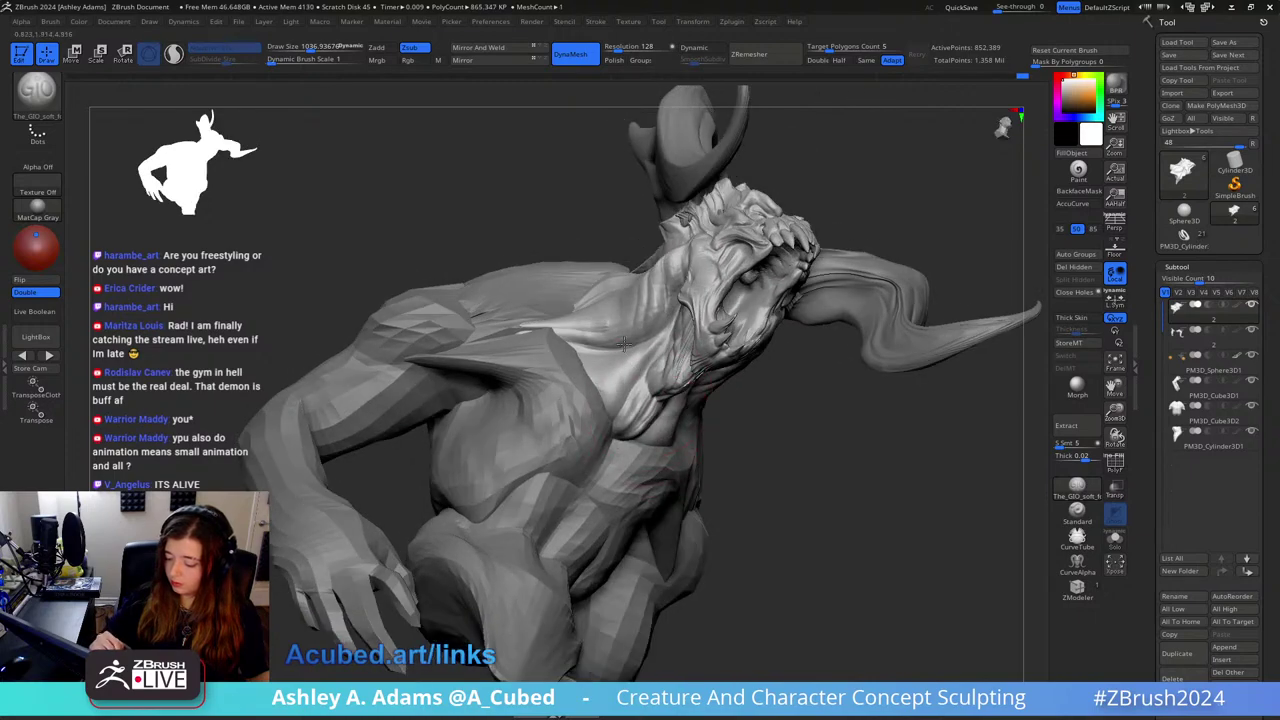
pyautogui.moveTo(656, 443); pyautogui.dragTo(643, 400, button='right')
pyautogui.moveTo(715, 294); pyautogui.dragTo(634, 432, button='right')
# Step: Refine the neck beside the throat with the The_GIO_soft brush, reducing its draw size to about 235
pyautogui.press('space')
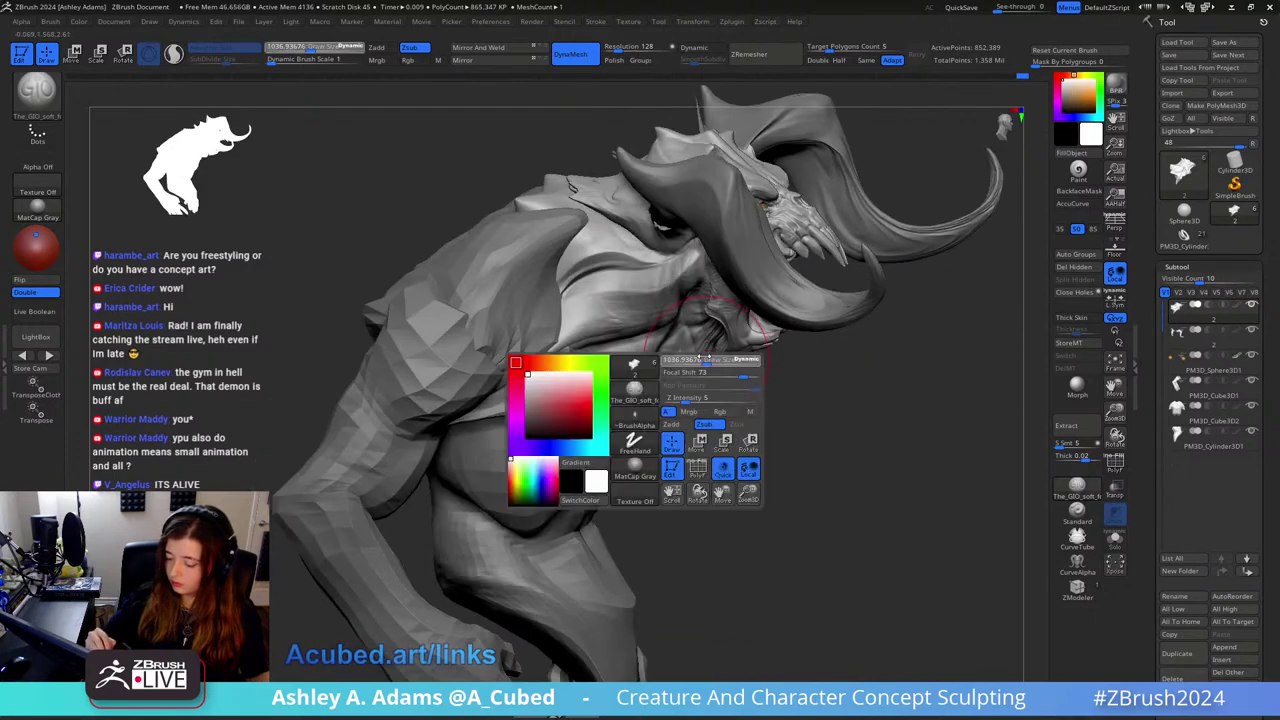
pyautogui.moveTo(700, 362); pyautogui.dragTo(706, 303, button='right')
pyautogui.press('space')
pyautogui.moveTo(708, 327); pyautogui.dragTo(686, 327)
pyautogui.moveTo(714, 350)
pyautogui.mouseDown(button='right')
pyautogui.moveTo(660, 275)
pyautogui.moveTo(788, 343)
pyautogui.moveTo(829, 421)
pyautogui.mouseUp(button='right')
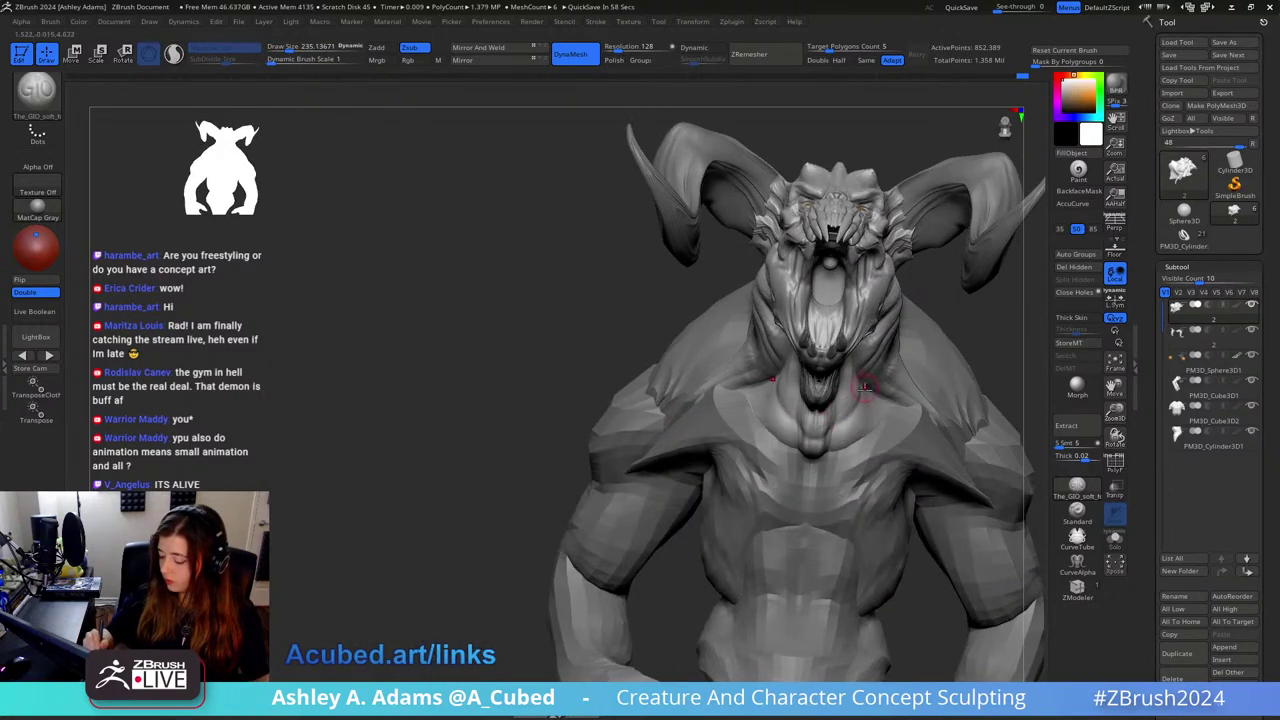
# Step: Adjust the hanging throat bulge below the chin with SnakeHook at a draw size of about 424
pyautogui.press('space')
pyautogui.moveTo(818, 441); pyautogui.dragTo(838, 441)
pyautogui.press('b')
pyautogui.press('s')
pyautogui.press('h')
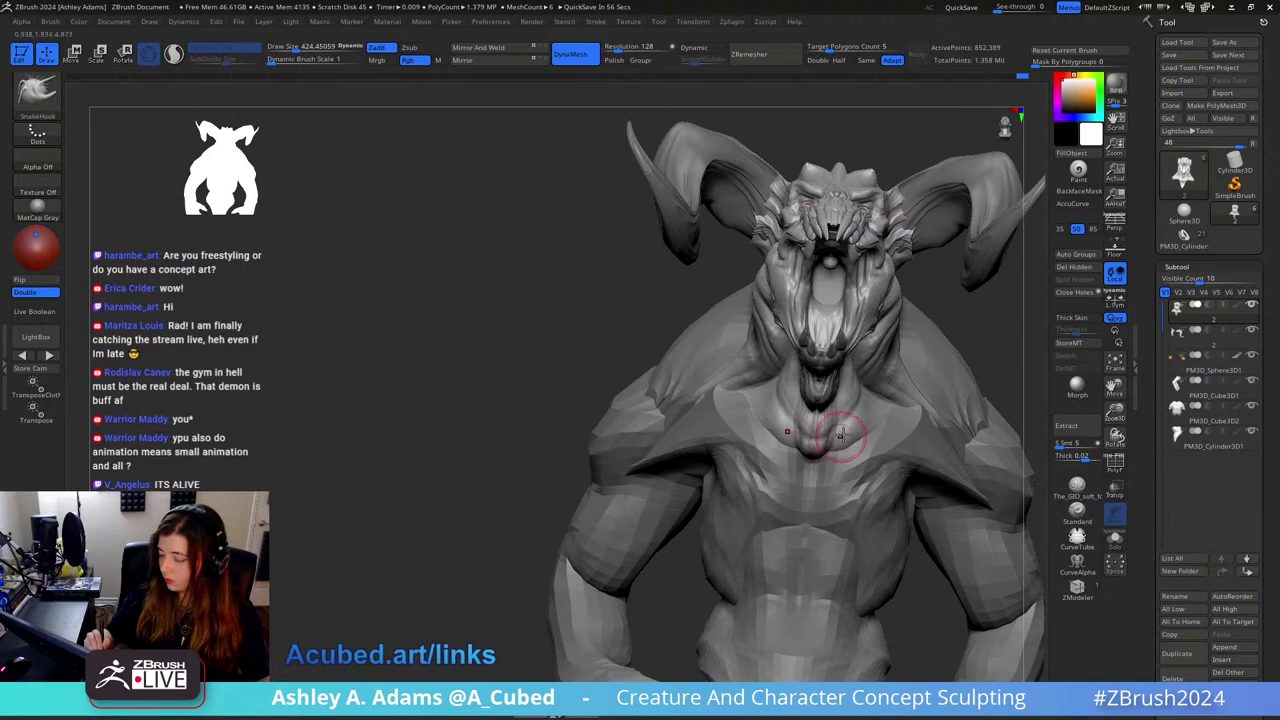
pyautogui.moveTo(840, 435)
pyautogui.mouseDown(button='right')
pyautogui.moveTo(851, 366)
pyautogui.moveTo(749, 343)
pyautogui.moveTo(716, 385)
pyautogui.mouseUp(button='right')
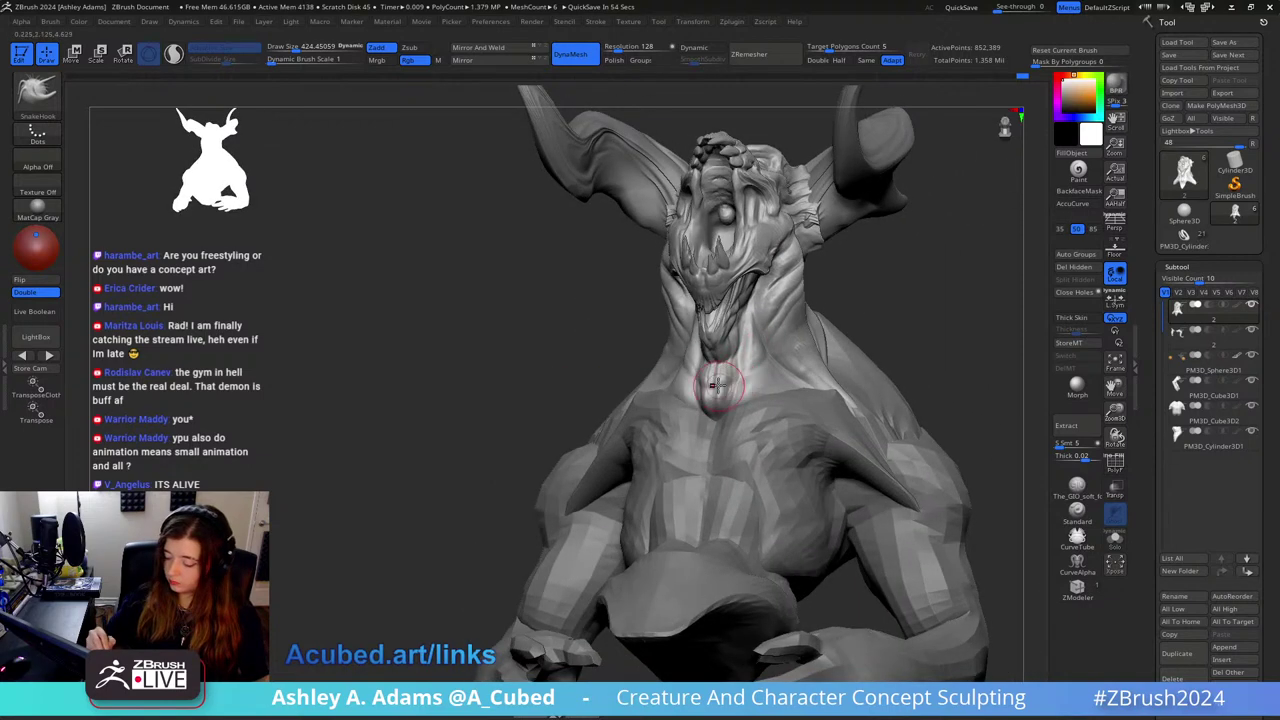
# Step: Build up and smooth the front of the throat above the chest with ClayBuildup at draw sizes of about 424 and 362
pyautogui.press('b')
pyautogui.press('c')
pyautogui.press('b')
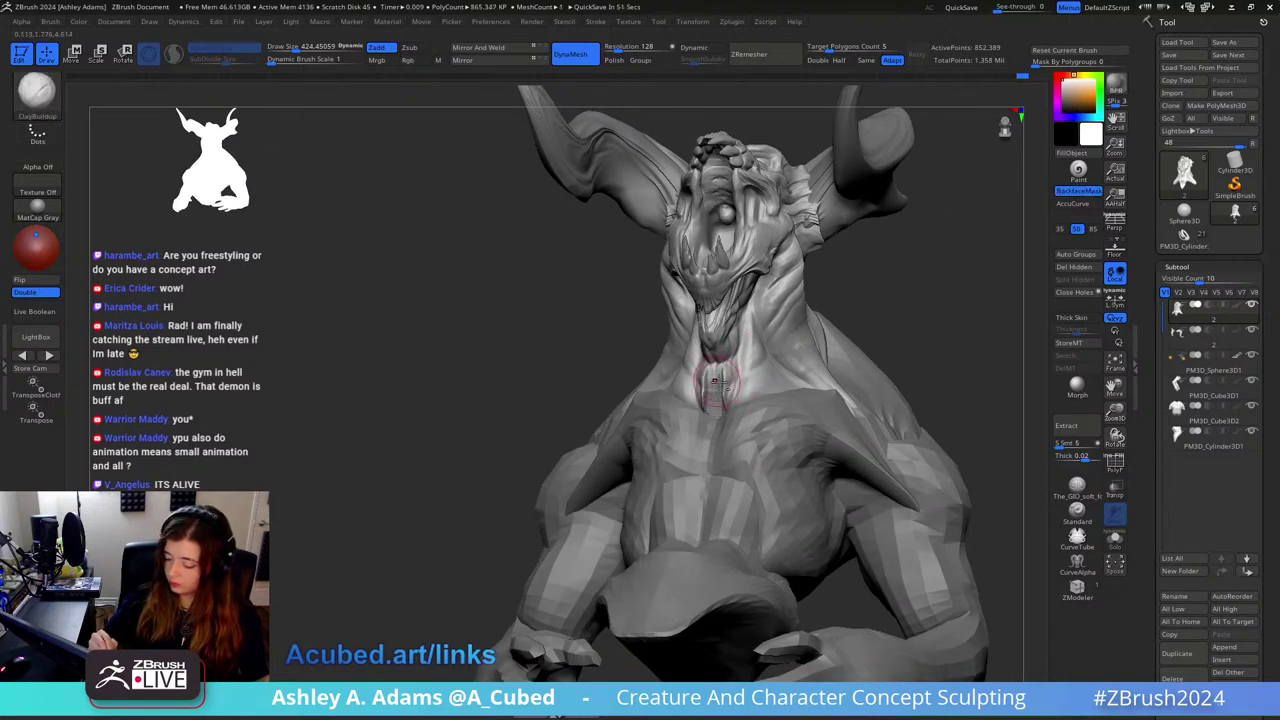
pyautogui.press('shift')
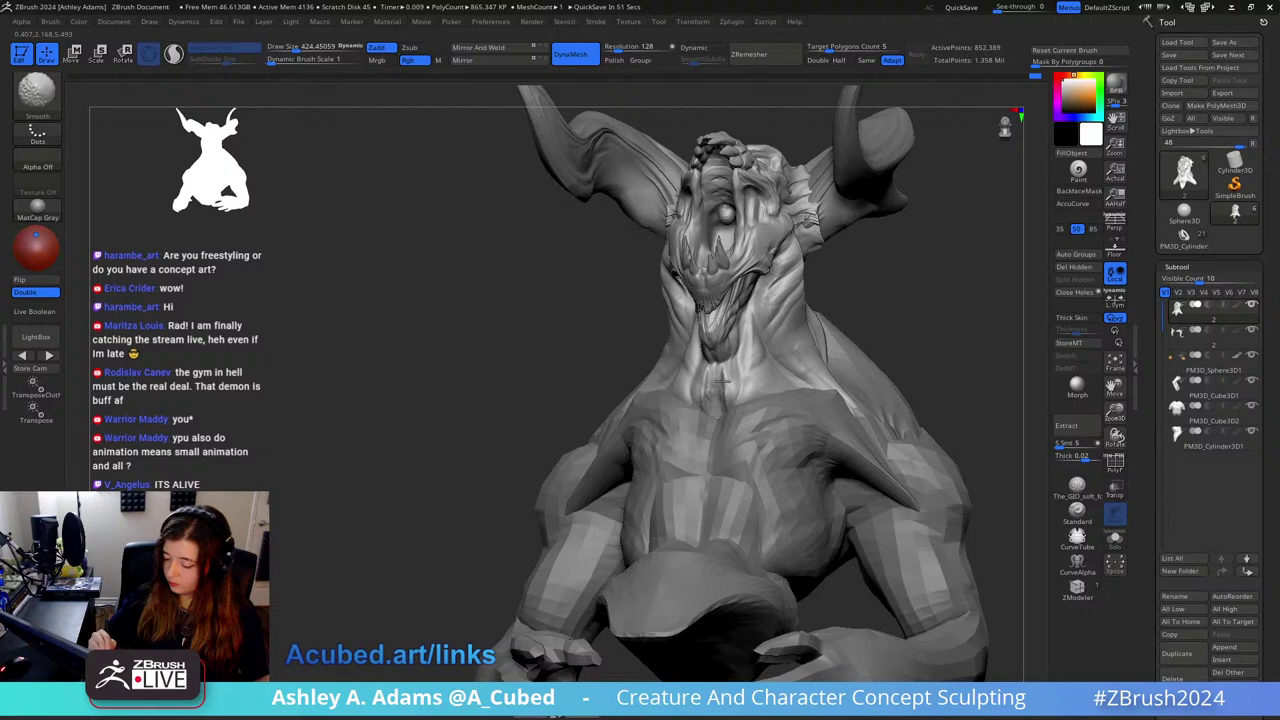
pyautogui.moveTo(754, 321); pyautogui.dragTo(762, 323, button='right')
pyautogui.moveTo(743, 358); pyautogui.dragTo(738, 404)
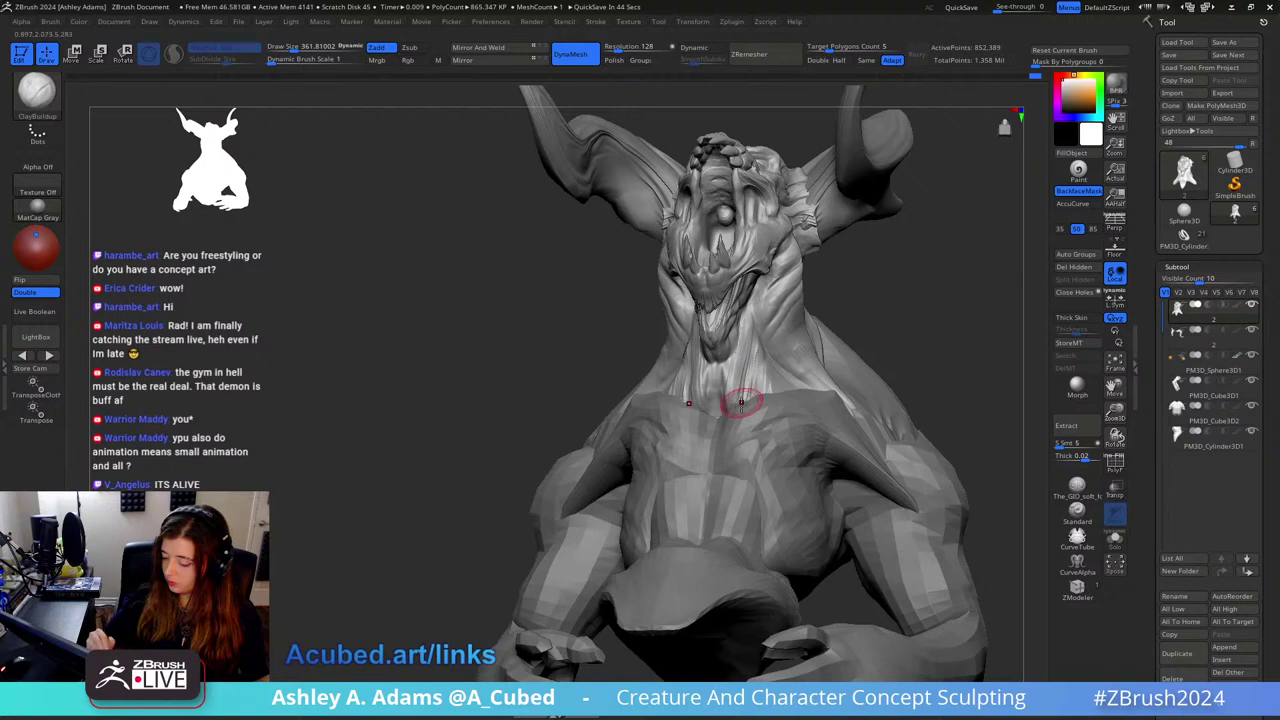
pyautogui.keyDown('shift'); pyautogui.moveTo(741, 402); pyautogui.dragTo(737, 374); pyautogui.keyUp('shift')
# Step: Add volume to the side of the neck beneath the jaw with ClayBuildup at a draw size of about 697
pyautogui.moveTo(772, 355)
pyautogui.mouseDown(button='right')
pyautogui.moveTo(800, 371)
pyautogui.moveTo(765, 410)
pyautogui.mouseUp(button='right')
pyautogui.press('b')
pyautogui.press('c')
pyautogui.press('b')
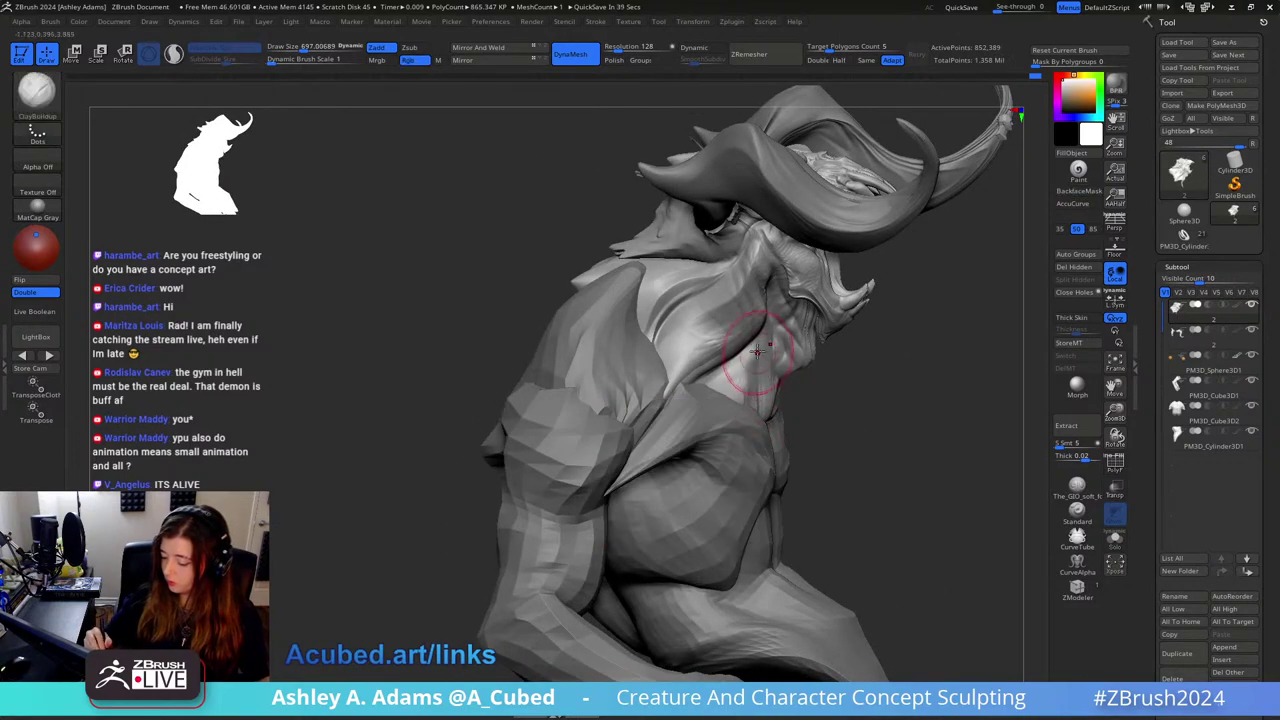
pyautogui.moveTo(846, 368); pyautogui.dragTo(794, 240, button='right')
# Step: Subdivide the torso subtool once and carve the chest muscles and collar area with DamStandard at draw sizes of about 697 and 516
pyautogui.keyDown('alt'); pyautogui.click(837, 443); pyautogui.keyUp('alt')
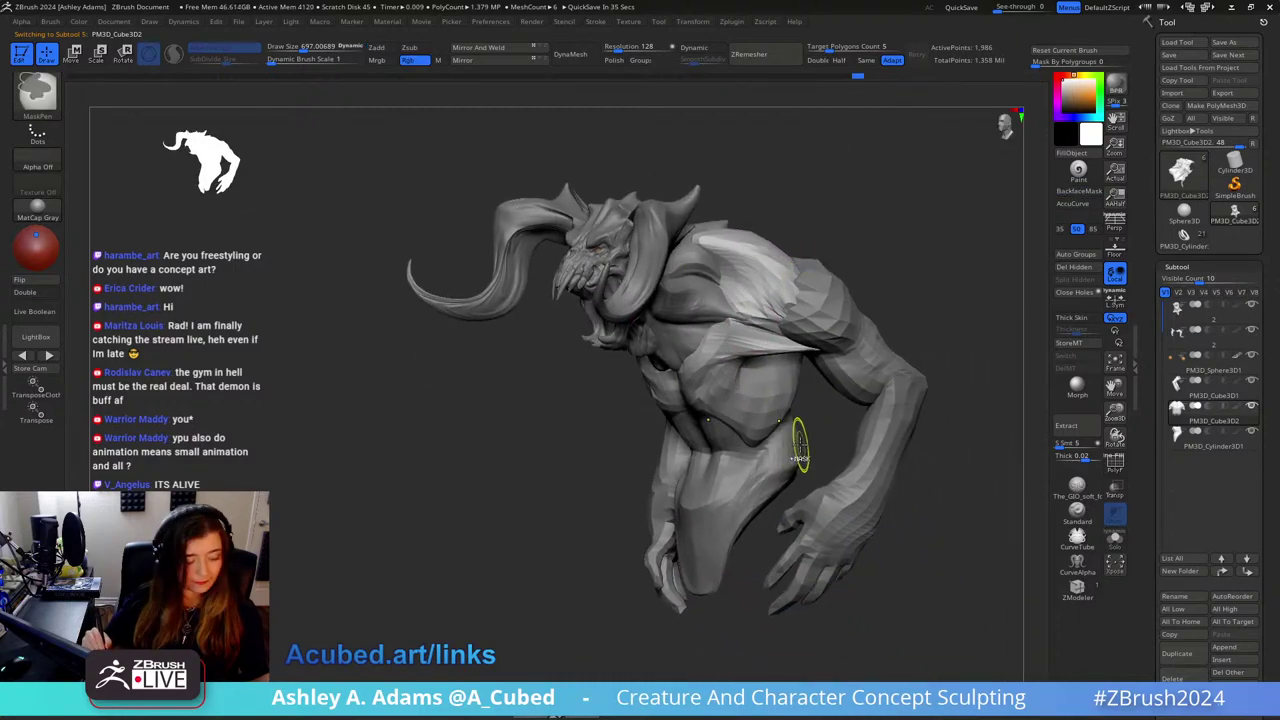
pyautogui.hotkey('ctrl', 'd')
pyautogui.moveTo(783, 369)
pyautogui.keyDown('ctrl'); pyautogui.mouseDown(button='right')
pyautogui.moveTo(650, 400)
pyautogui.moveTo(722, 372)
pyautogui.moveTo(671, 380)
pyautogui.mouseUp(button='right'); pyautogui.keyUp('ctrl')
pyautogui.press('b')
pyautogui.press('d')
pyautogui.press('s')
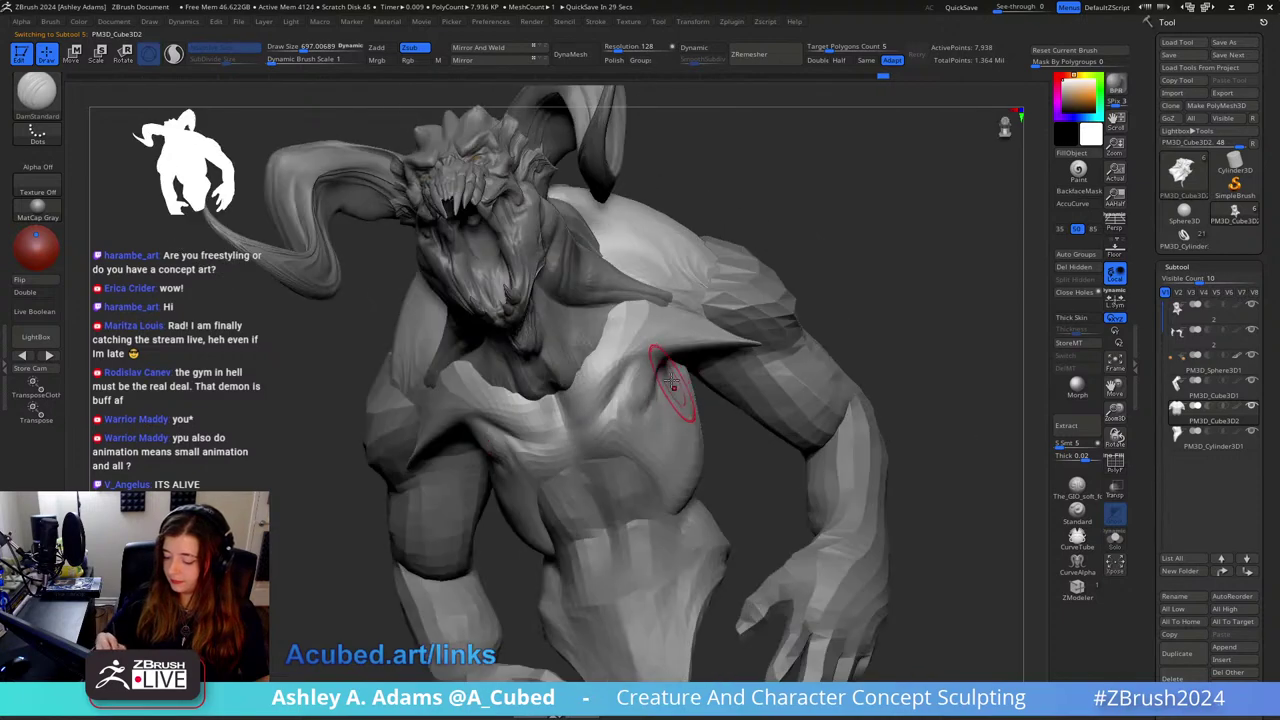
pyautogui.moveTo(615, 429)
pyautogui.mouseDown(button='right')
pyautogui.moveTo(650, 420)
pyautogui.moveTo(614, 406)
pyautogui.moveTo(742, 376)
pyautogui.moveTo(726, 290)
pyautogui.mouseUp(button='right')
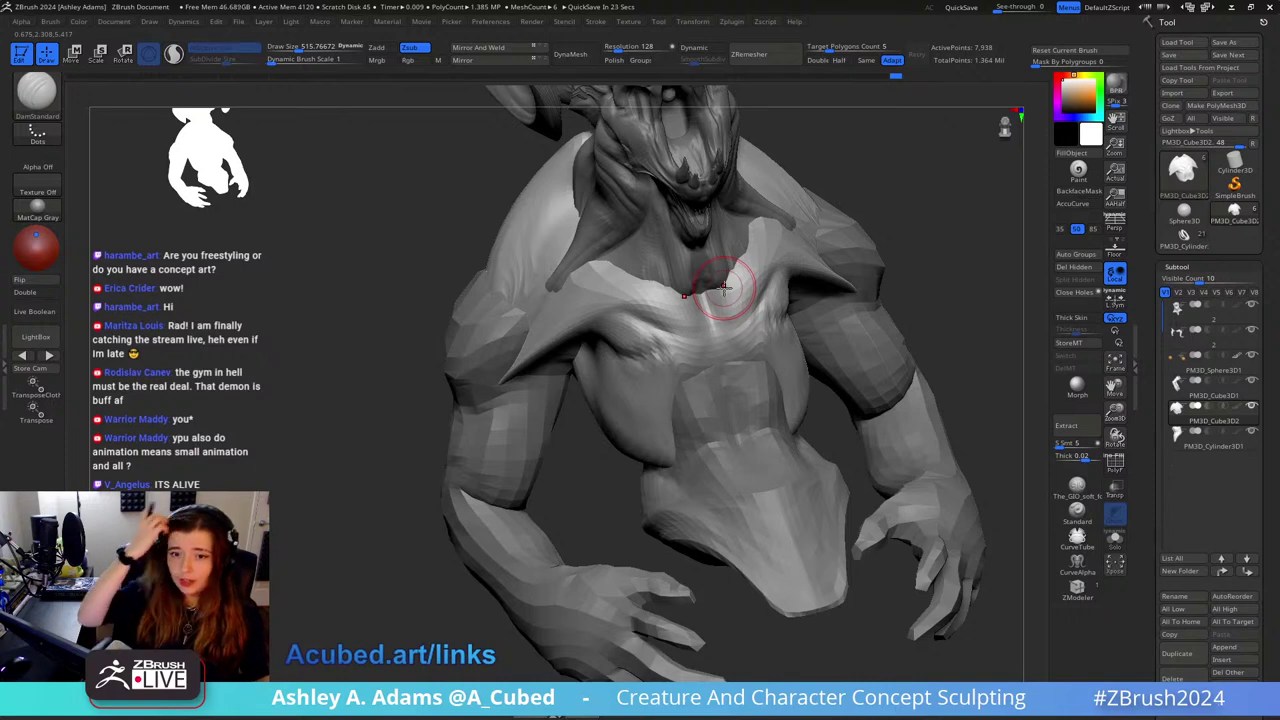
pyautogui.moveTo(726, 290); pyautogui.dragTo(726, 337, button='right')
# Step: Select the head subtool and append a Sphere3D as a new subtool
pyautogui.keyDown('alt'); pyautogui.click(853, 256); pyautogui.keyUp('alt')
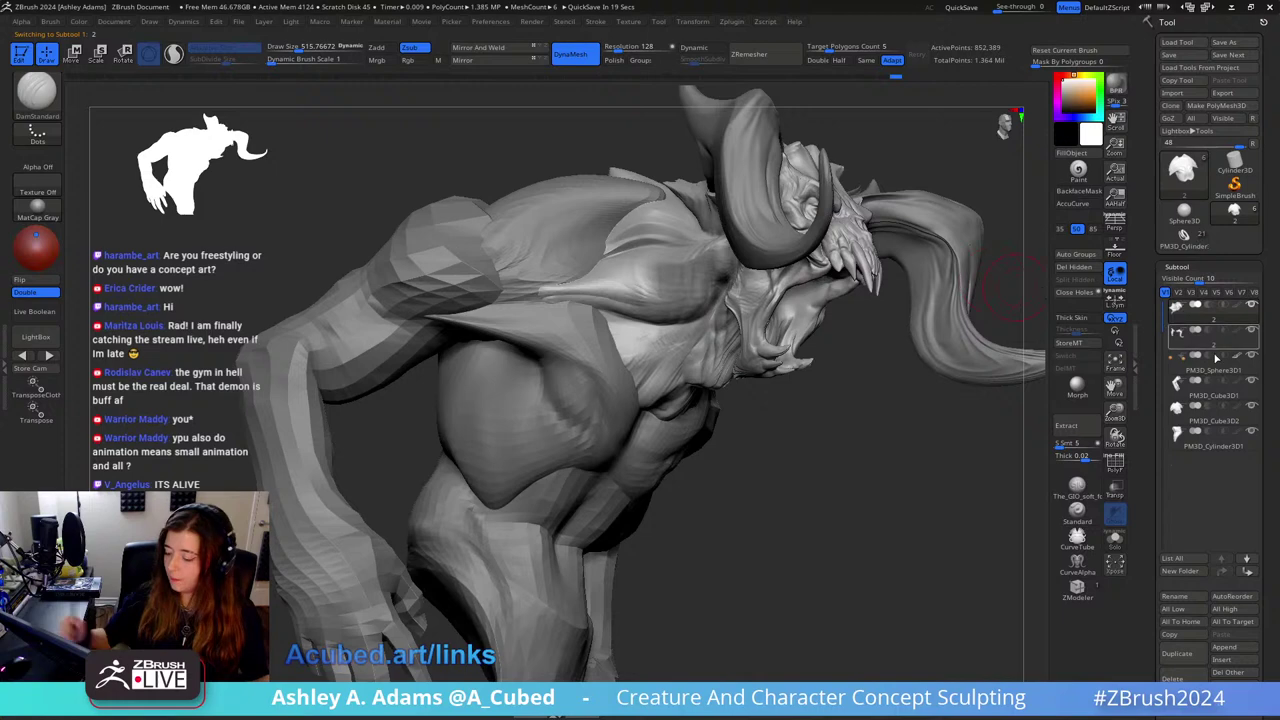
pyautogui.click(1236, 648)
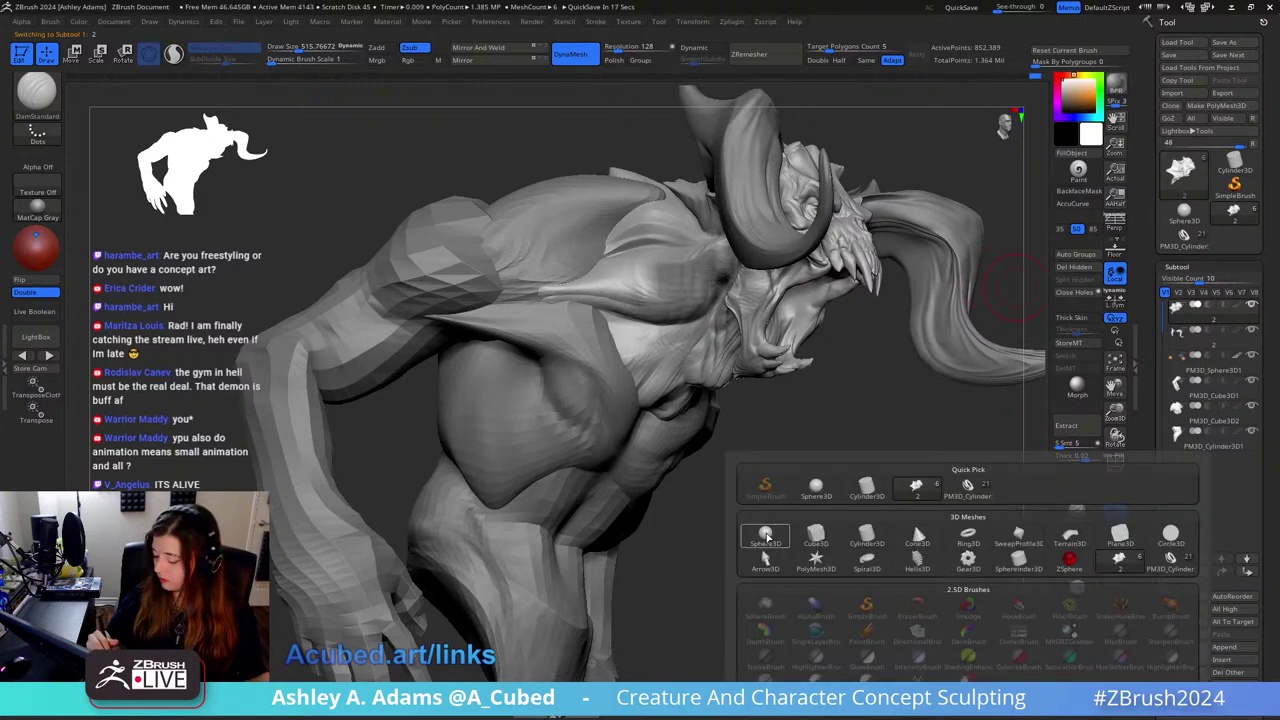
pyautogui.click(766, 537)
# Step: Select the appended sphere, position it inside the open mouth and stretch it into an elongated tongue base
pyautogui.keyDown('ctrl'); pyautogui.moveTo(786, 470); pyautogui.dragTo(700, 370, button='right'); pyautogui.keyUp('ctrl')
pyautogui.keyDown('alt'); pyautogui.click(729, 340); pyautogui.keyUp('alt')
pyautogui.press('w')
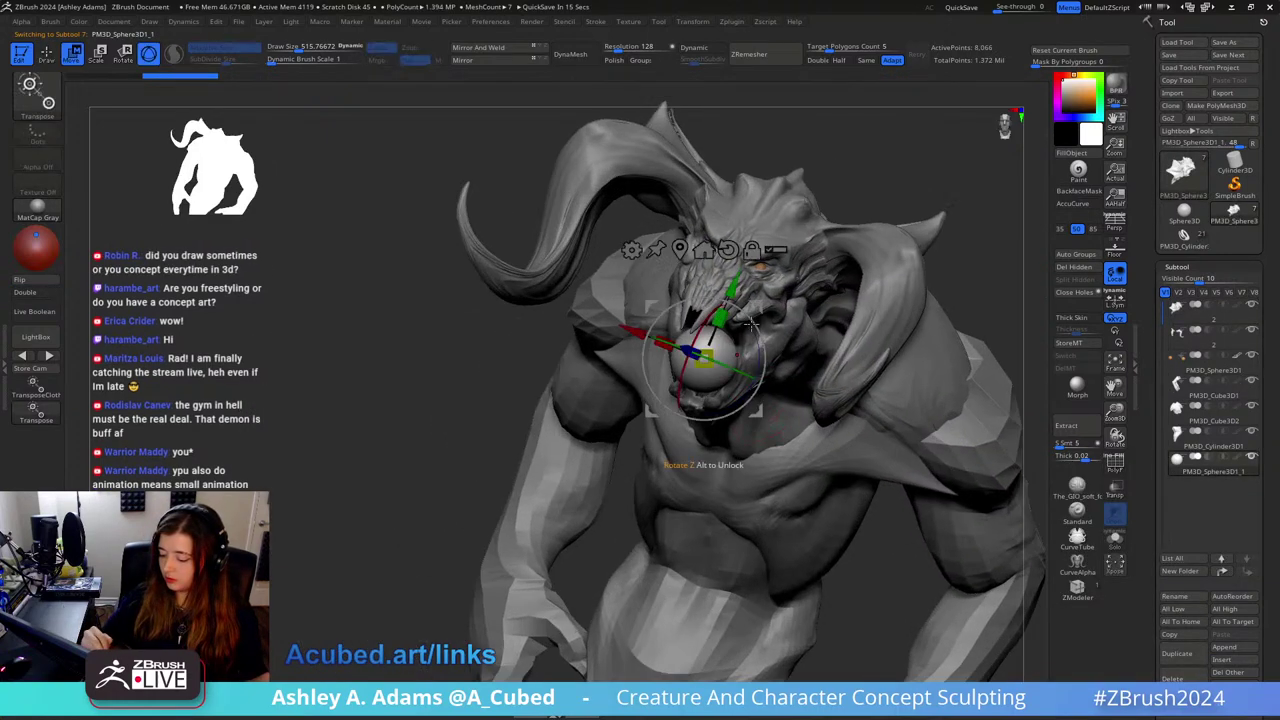
pyautogui.moveTo(788, 200); pyautogui.dragTo(674, 357, button='right')
pyautogui.moveTo(690, 400); pyautogui.dragTo(777, 349, button='right')
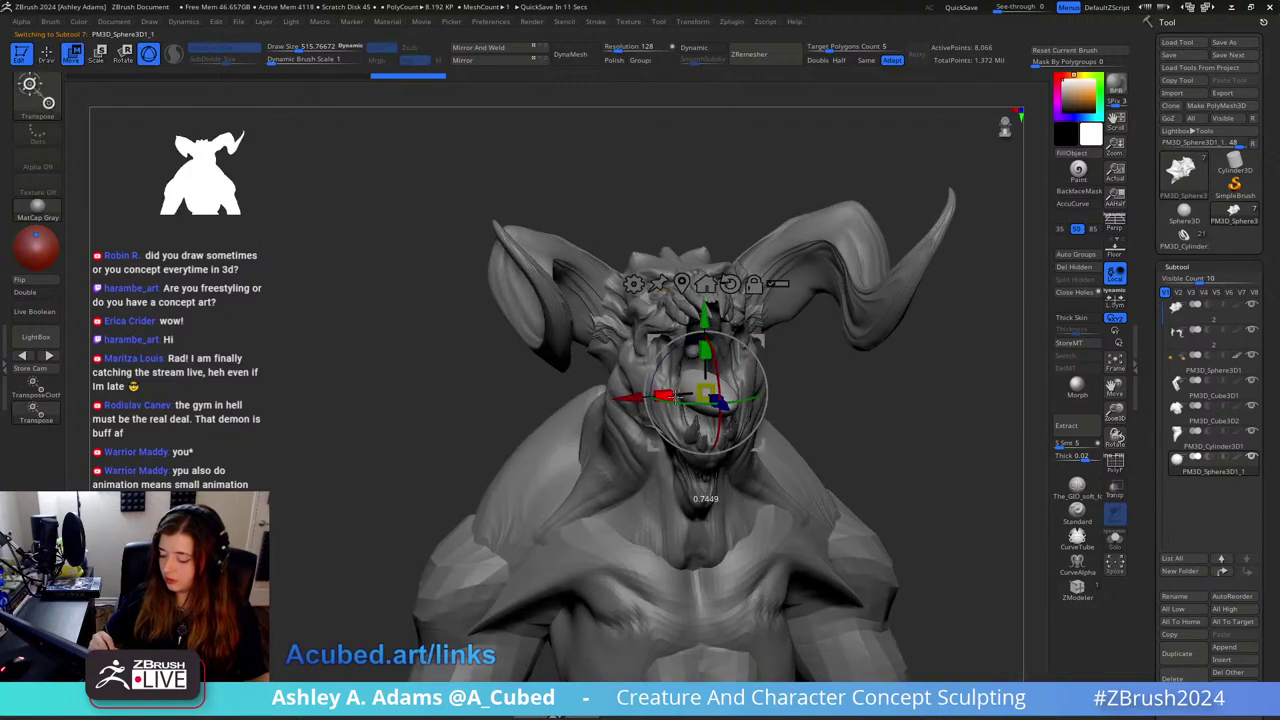
pyautogui.press('q')
pyautogui.moveTo(754, 287); pyautogui.dragTo(763, 375, button='right')
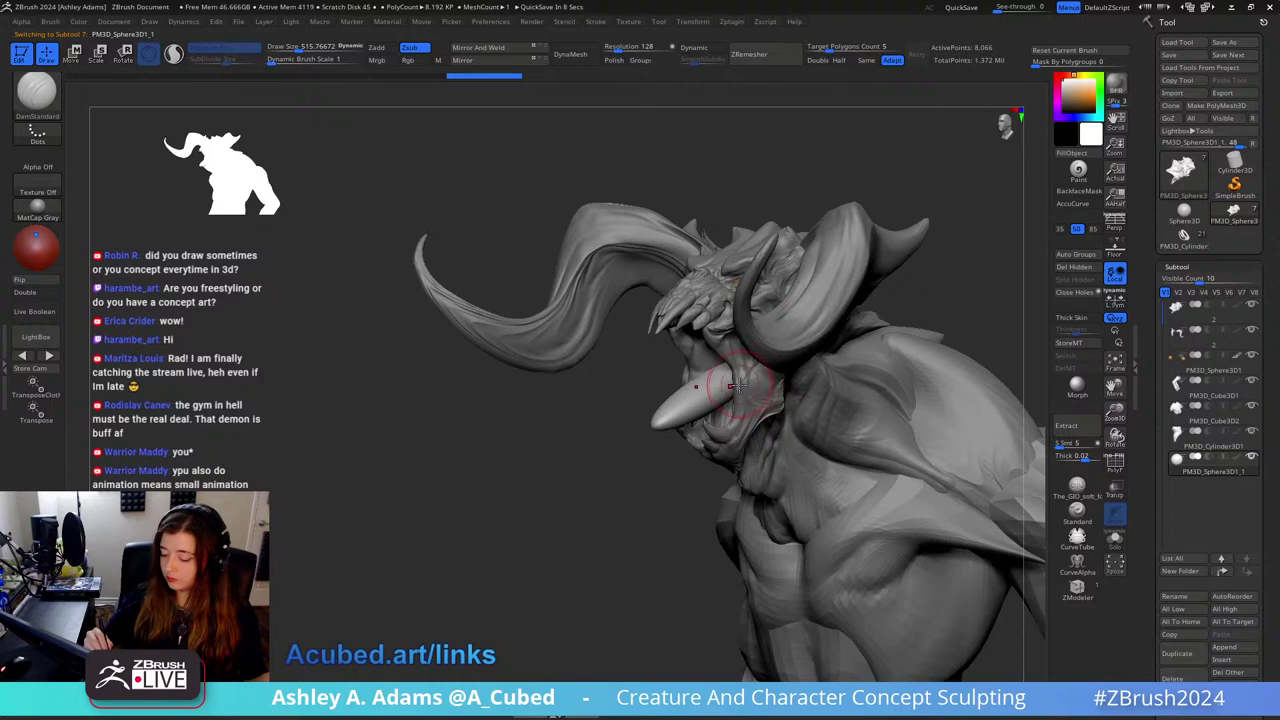
# Step: Bend the elongated tongue shape and draw it forward out of the mouth with SnakeHook at a draw size of about 1484
pyautogui.press('space')
pyautogui.moveTo(738, 392); pyautogui.dragTo(758, 392)
pyautogui.moveTo(752, 392); pyautogui.dragTo(763, 375, button='right')
pyautogui.press('b')
pyautogui.press('s')
pyautogui.press('h')
pyautogui.moveTo(722, 383); pyautogui.dragTo(717, 355)
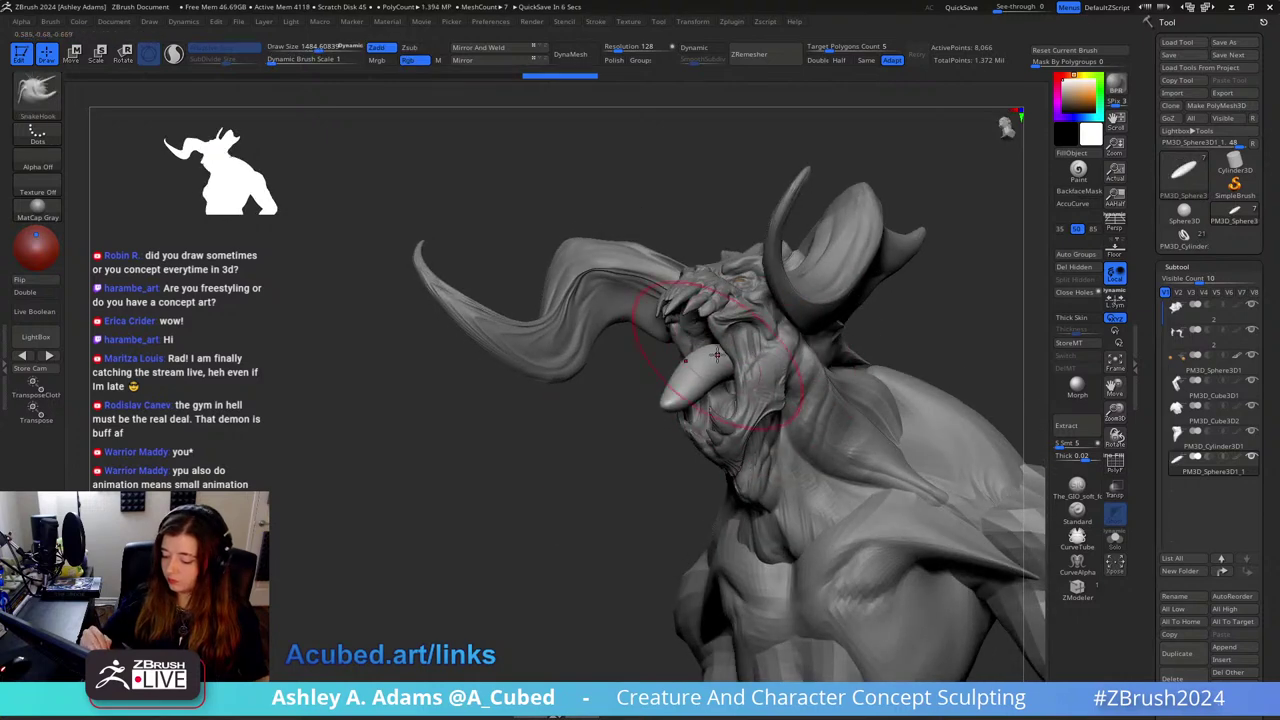
pyautogui.moveTo(695, 398); pyautogui.dragTo(704, 407)
pyautogui.moveTo(734, 392)
pyautogui.mouseDown()
pyautogui.moveTo(650, 400)
pyautogui.moveTo(630, 430)
pyautogui.mouseUp()
pyautogui.moveTo(708, 408); pyautogui.dragTo(723, 410)
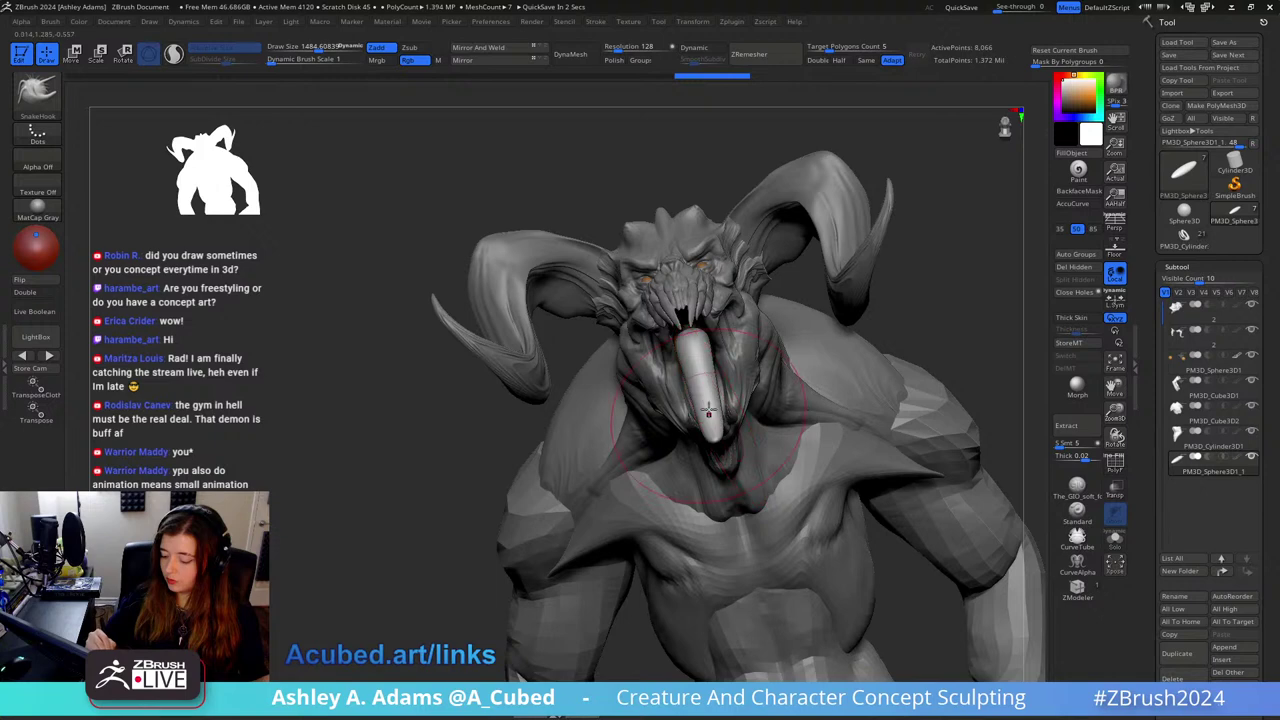
# Step: Pull the tongue into an S-curve with a narrow protruding tip using SnakeHook at draw sizes of about 754, 540 and 446
pyautogui.moveTo(707, 410)
pyautogui.mouseDown(button='right')
pyautogui.moveTo(713, 325)
pyautogui.moveTo(716, 351)
pyautogui.mouseUp(button='right')
pyautogui.press('space')
pyautogui.moveTo(716, 349); pyautogui.dragTo(712, 356)
pyautogui.moveTo(712, 356); pyautogui.dragTo(704, 362, button='right')
pyautogui.press('space')
pyautogui.moveTo(704, 362); pyautogui.dragTo(692, 362)
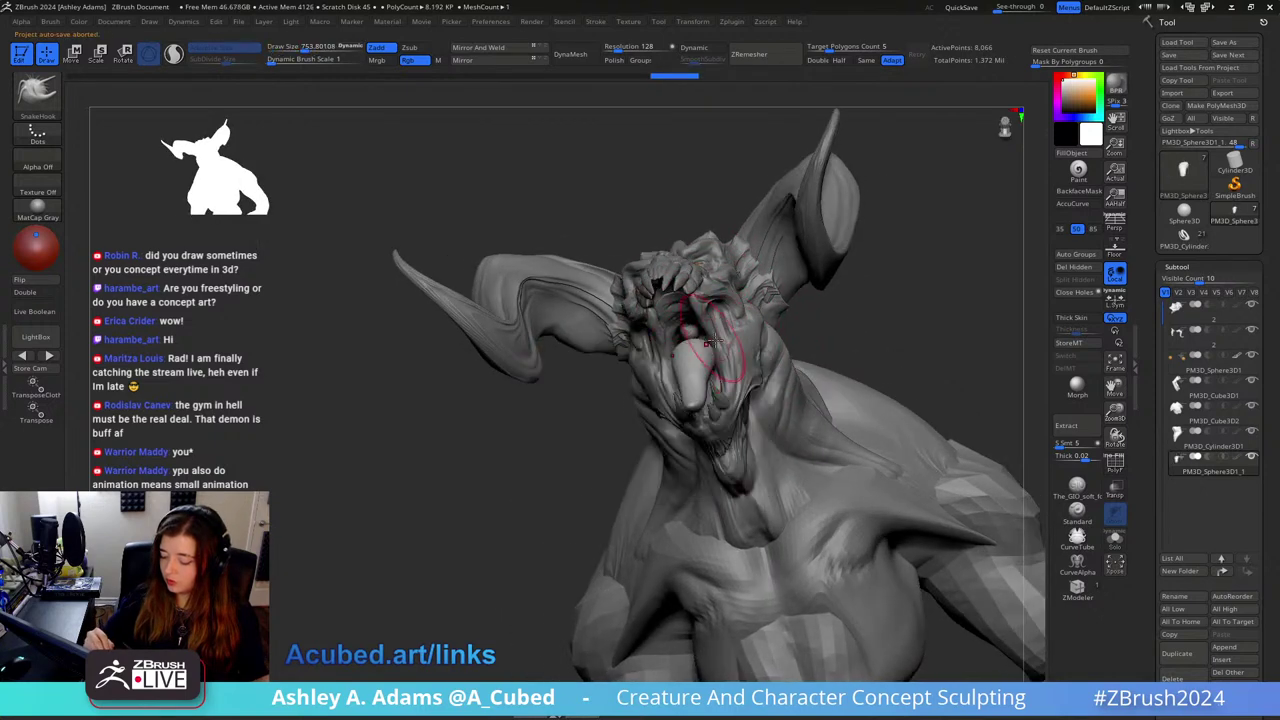
pyautogui.moveTo(692, 362)
pyautogui.mouseDown(button='right')
pyautogui.moveTo(760, 378)
pyautogui.moveTo(705, 375)
pyautogui.moveTo(722, 341)
pyautogui.mouseUp(button='right')
pyautogui.press('space')
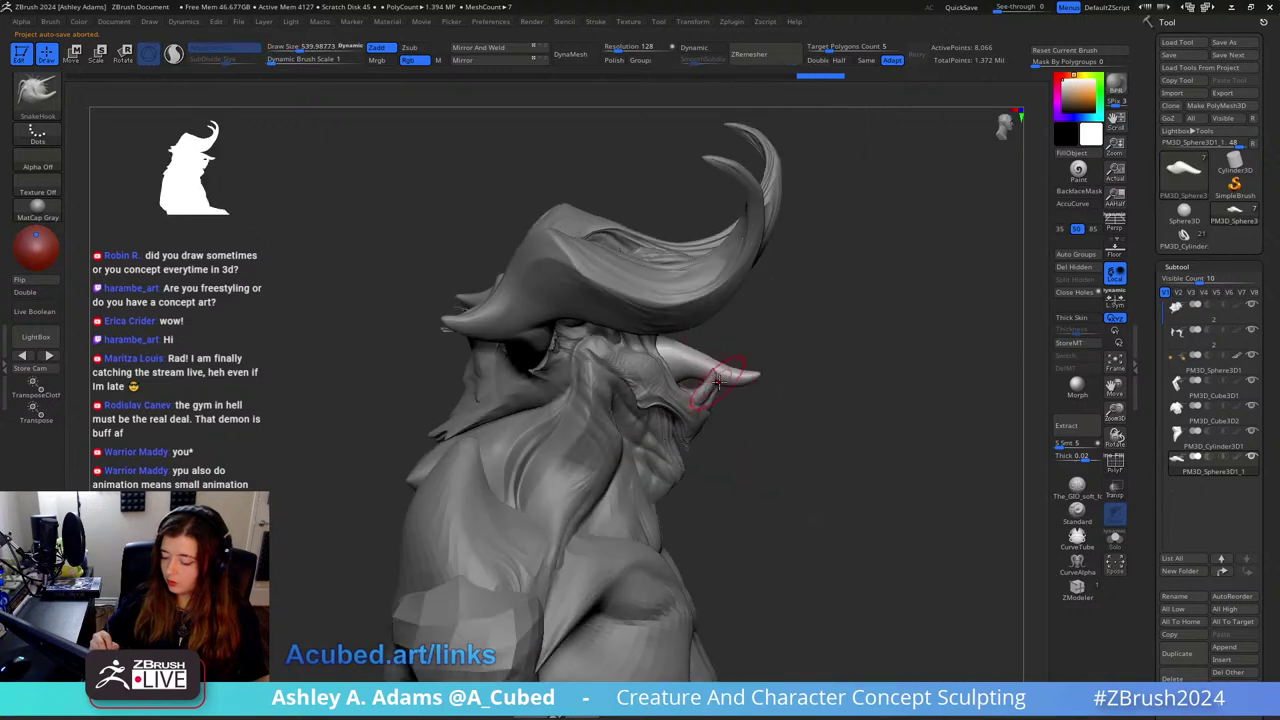
pyautogui.moveTo(710, 390)
pyautogui.mouseDown()
pyautogui.moveTo(724, 382)
pyautogui.moveTo(706, 357)
pyautogui.moveTo(690, 379)
pyautogui.mouseUp()
pyautogui.moveTo(828, 322)
pyautogui.mouseDown()
pyautogui.moveTo(771, 346)
pyautogui.moveTo(794, 369)
pyautogui.moveTo(700, 443)
pyautogui.moveTo(720, 398)
pyautogui.mouseUp()
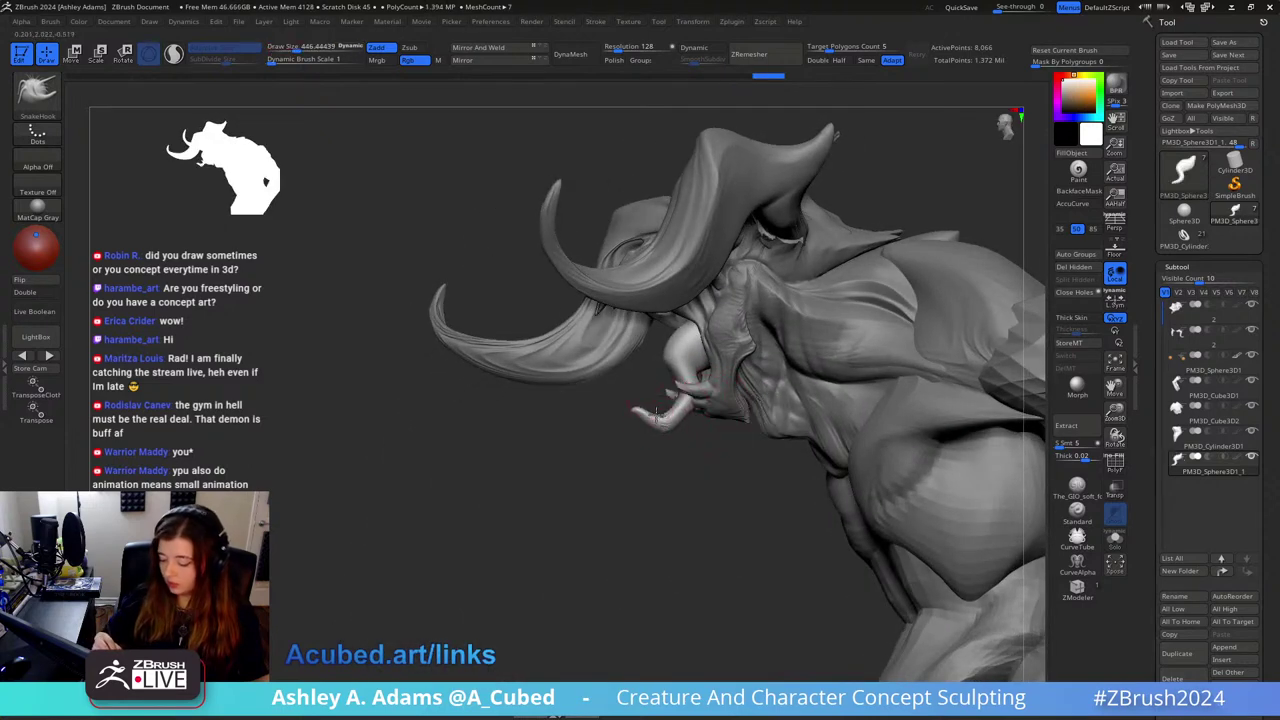
# Step: Smooth the tongue's tip and curl it upward with SnakeHook at a draw size of about 516
pyautogui.press('shift')
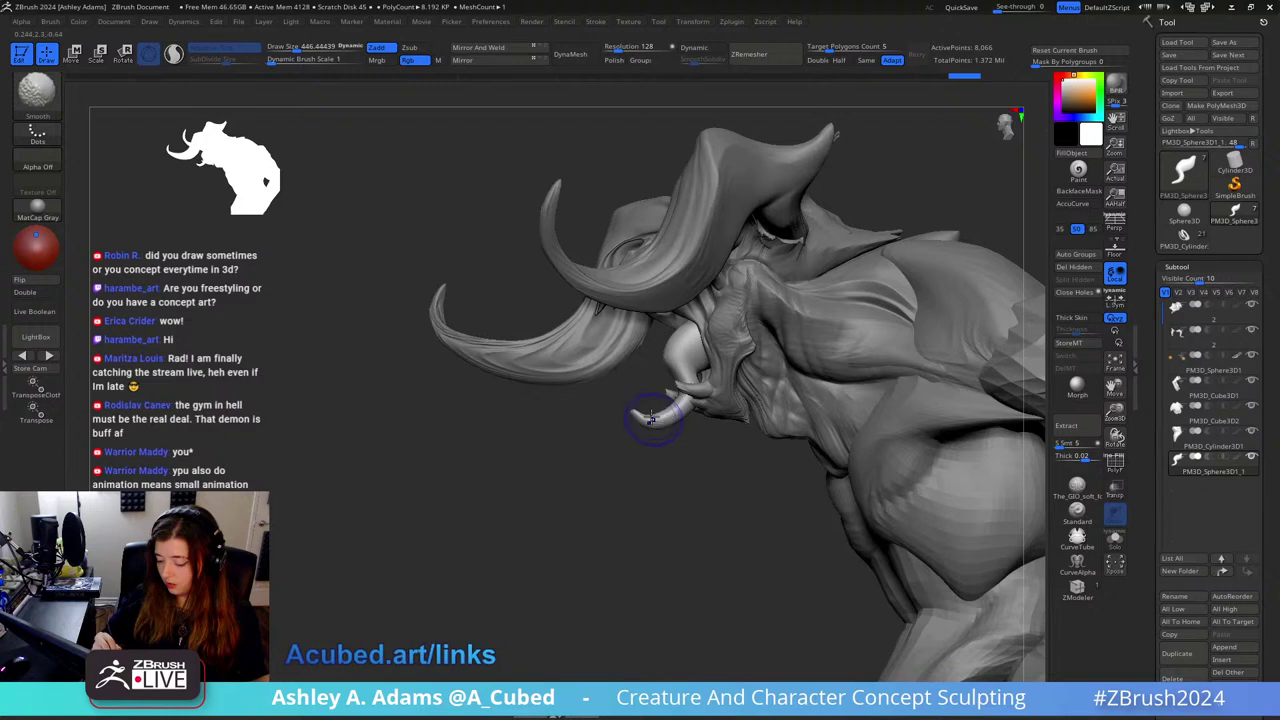
pyautogui.press('space')
pyautogui.moveTo(660, 412); pyautogui.dragTo(770, 368)
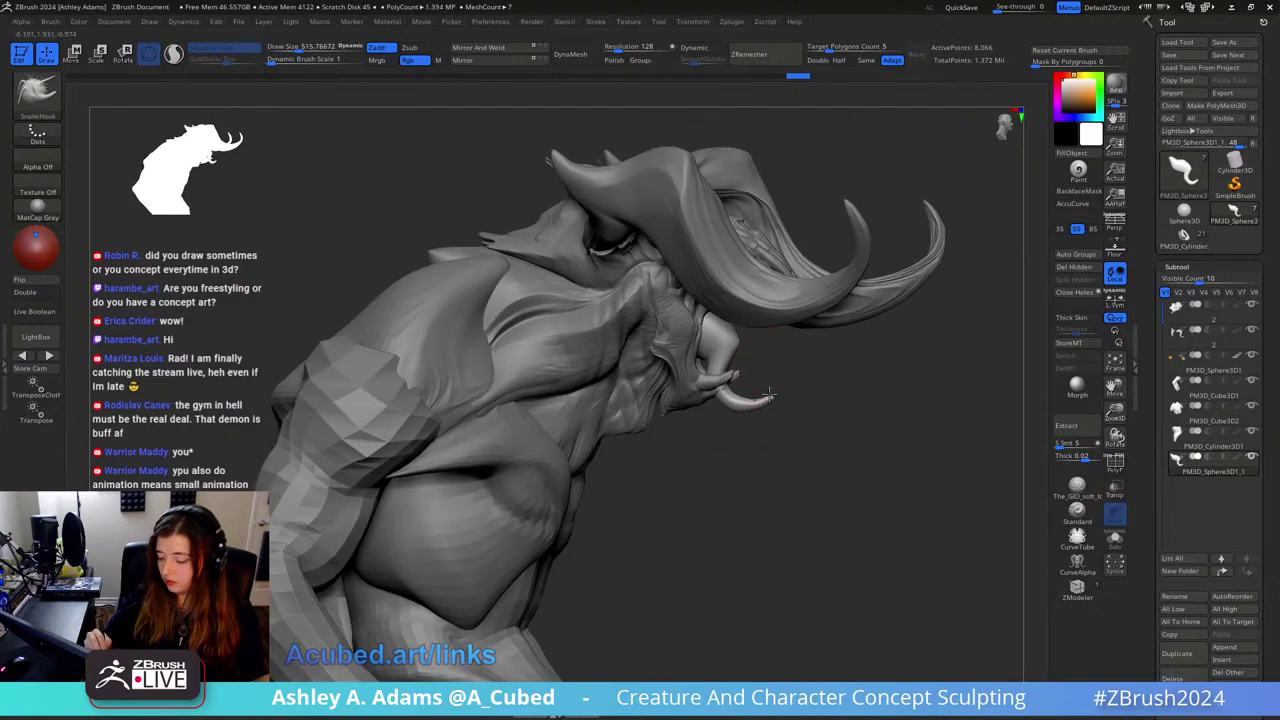
pyautogui.press('shift')
pyautogui.moveTo(844, 340); pyautogui.dragTo(775, 302)
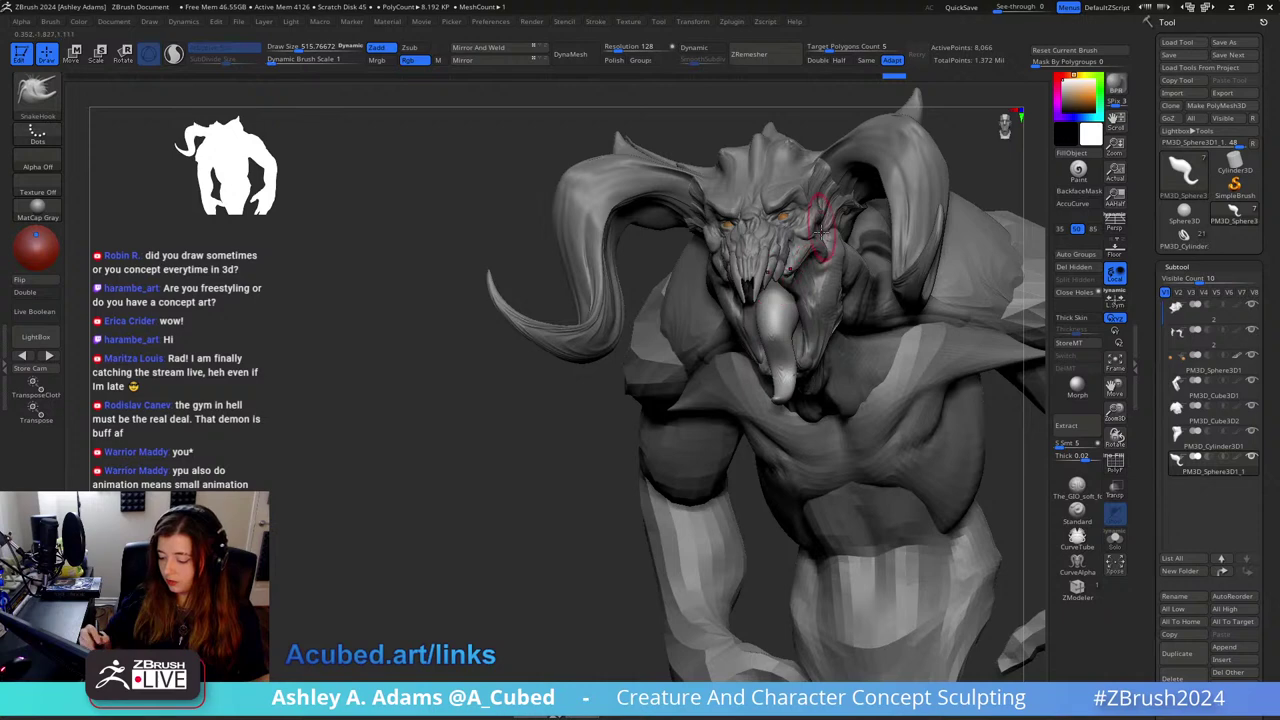
# Step: Refine the tongue's base from the front with DamStandard at a draw size of about 323 and SnakeHook at about 590
pyautogui.keyDown('alt'); pyautogui.moveTo(805, 250); pyautogui.dragTo(755, 280, button='right'); pyautogui.keyUp('alt')
pyautogui.press('b')
pyautogui.press('d')
pyautogui.press('s')
pyautogui.keyDown('shift'); pyautogui.moveTo(716, 330); pyautogui.dragTo(737, 309, button='right'); pyautogui.keyUp('shift')
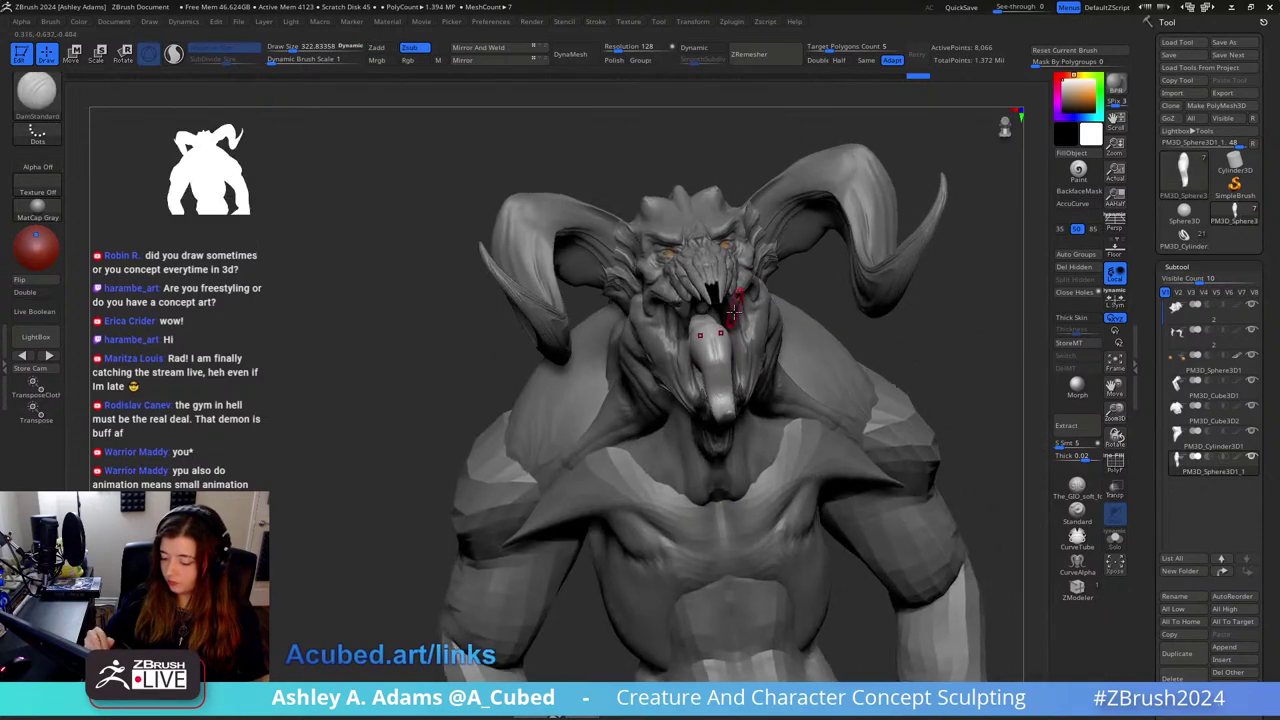
pyautogui.rightClick(722, 334)
pyautogui.press('b')
pyautogui.press('s')
pyautogui.press('h')
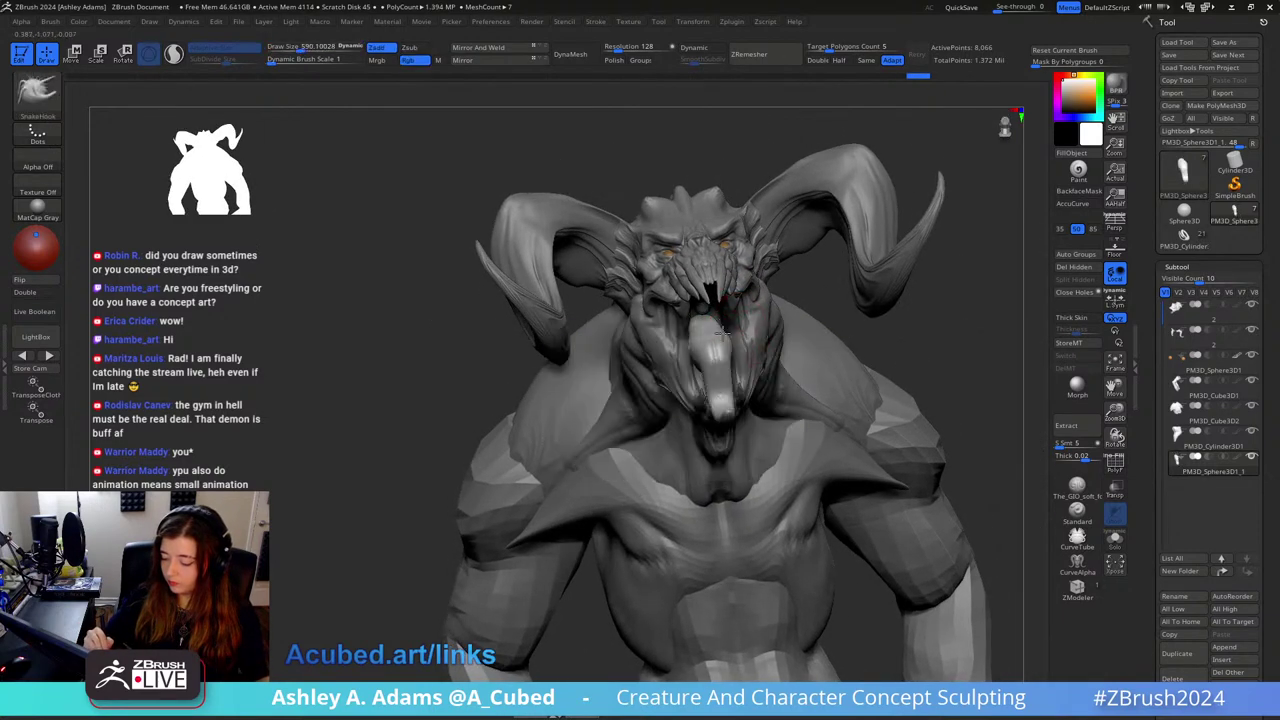
pyautogui.moveTo(726, 318); pyautogui.dragTo(760, 298, button='right')
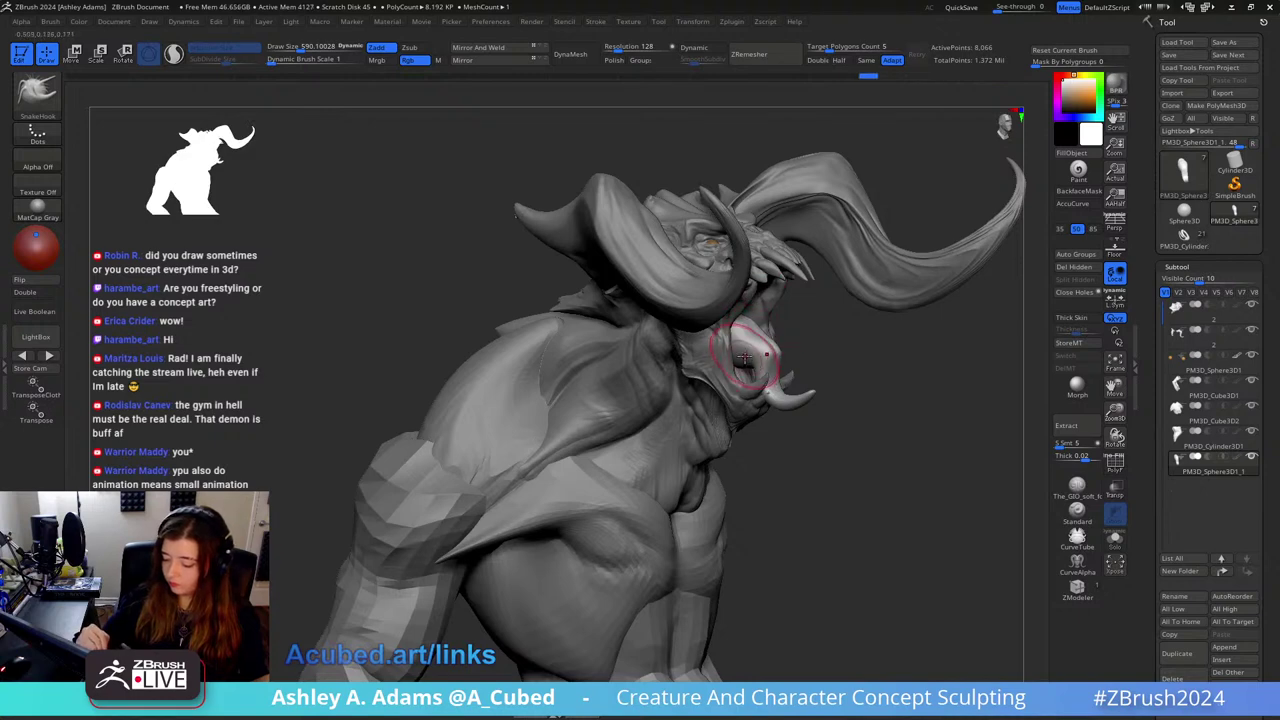
pyautogui.keyDown('shift'); pyautogui.moveTo(745, 357); pyautogui.dragTo(814, 311); pyautogui.keyUp('shift')
pyautogui.hotkey('ctrl', 'z')
pyautogui.hotkey('ctrl', 'z')
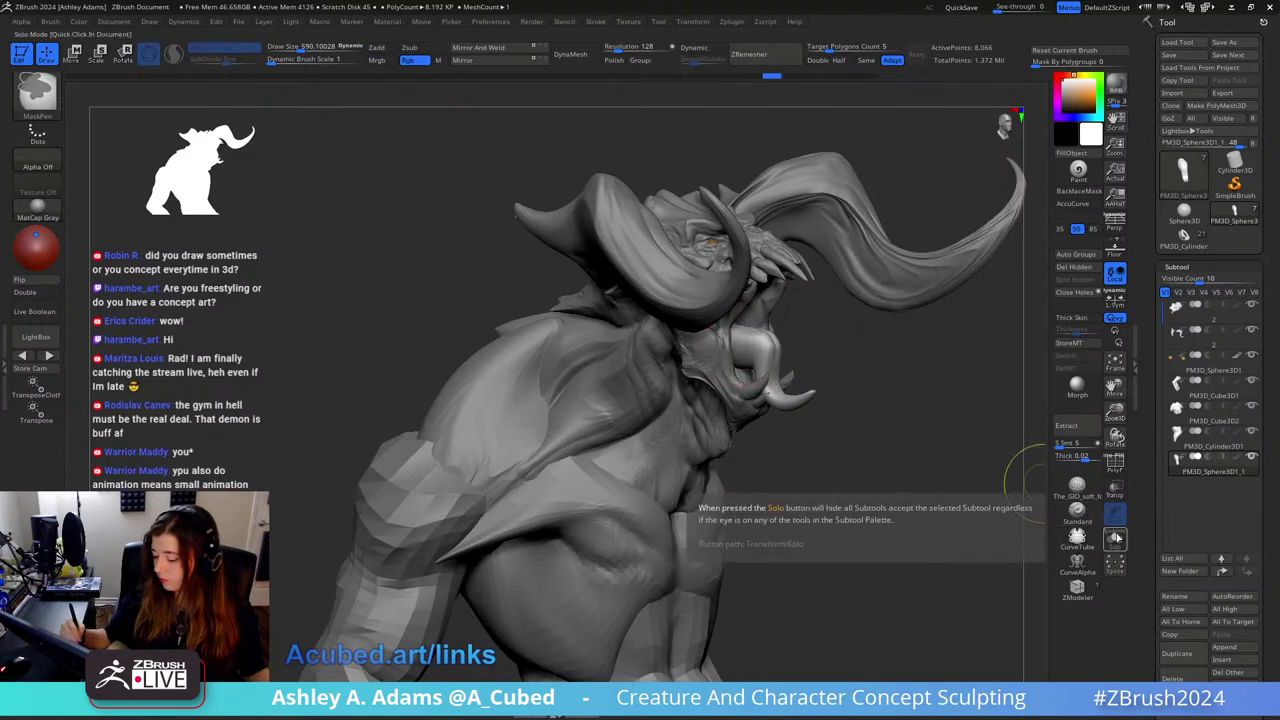
# Step: Isolate the tongue subtool and sculpt the side of its base with ClayBuildup at a draw size of about 269
pyautogui.click(1114, 537)
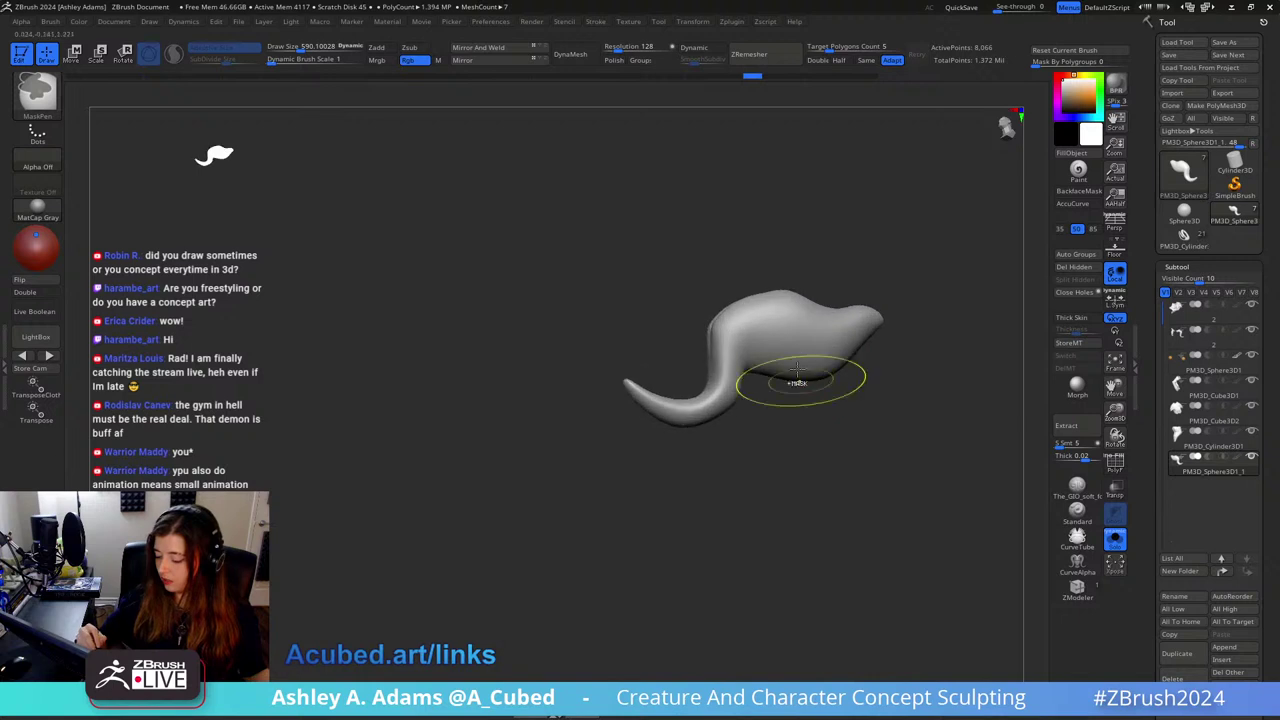
pyautogui.moveTo(739, 354)
pyautogui.mouseDown()
pyautogui.moveTo(903, 314)
pyautogui.moveTo(830, 356)
pyautogui.moveTo(758, 318)
pyautogui.moveTo(708, 408)
pyautogui.mouseUp()
pyautogui.press('b')
pyautogui.press('c')
pyautogui.press('b')
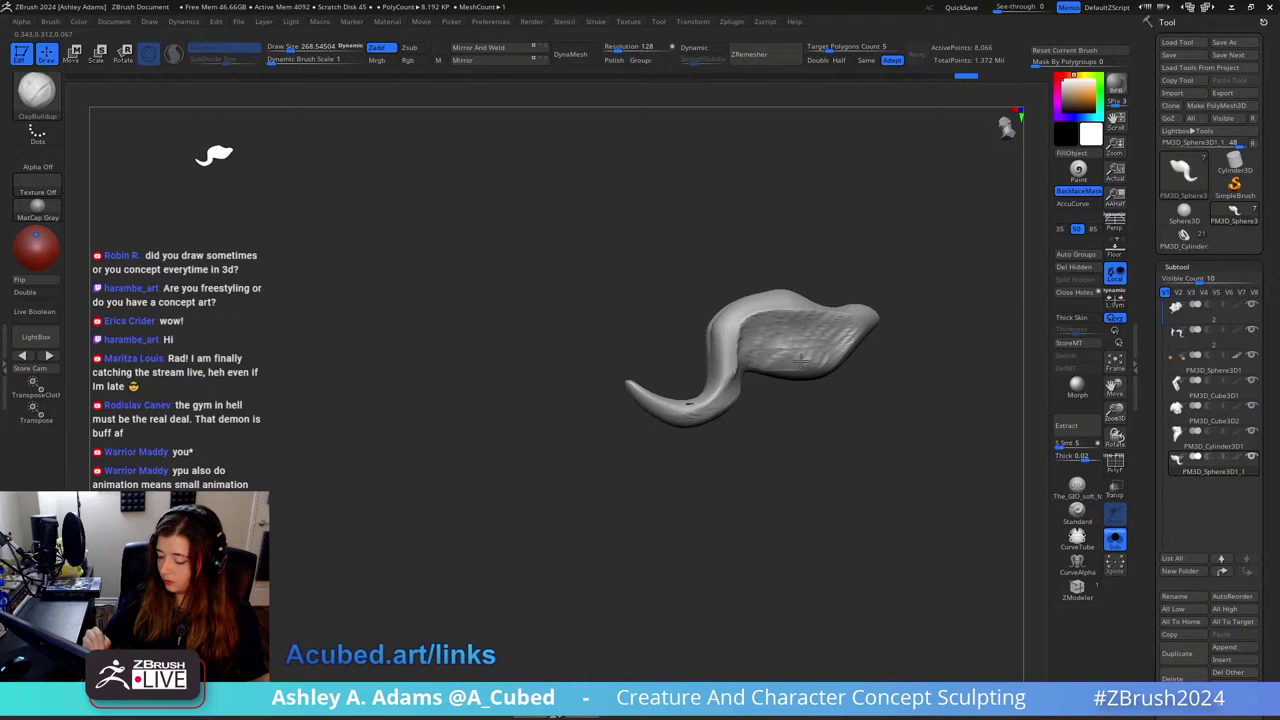
# Step: Pull the underside of the tongue's base down into a pointed flap with SnakeHook and smooth its side
pyautogui.press('b')
pyautogui.press('s')
pyautogui.press('h')
pyautogui.moveTo(790, 365)
pyautogui.mouseDown()
pyautogui.moveTo(771, 398)
pyautogui.moveTo(787, 382)
pyautogui.moveTo(760, 345)
pyautogui.moveTo(813, 367)
pyautogui.moveTo(790, 380)
pyautogui.moveTo(800, 340)
pyautogui.moveTo(825, 325)
pyautogui.mouseUp()
pyautogui.press('b')
pyautogui.press('c')
pyautogui.press('b')
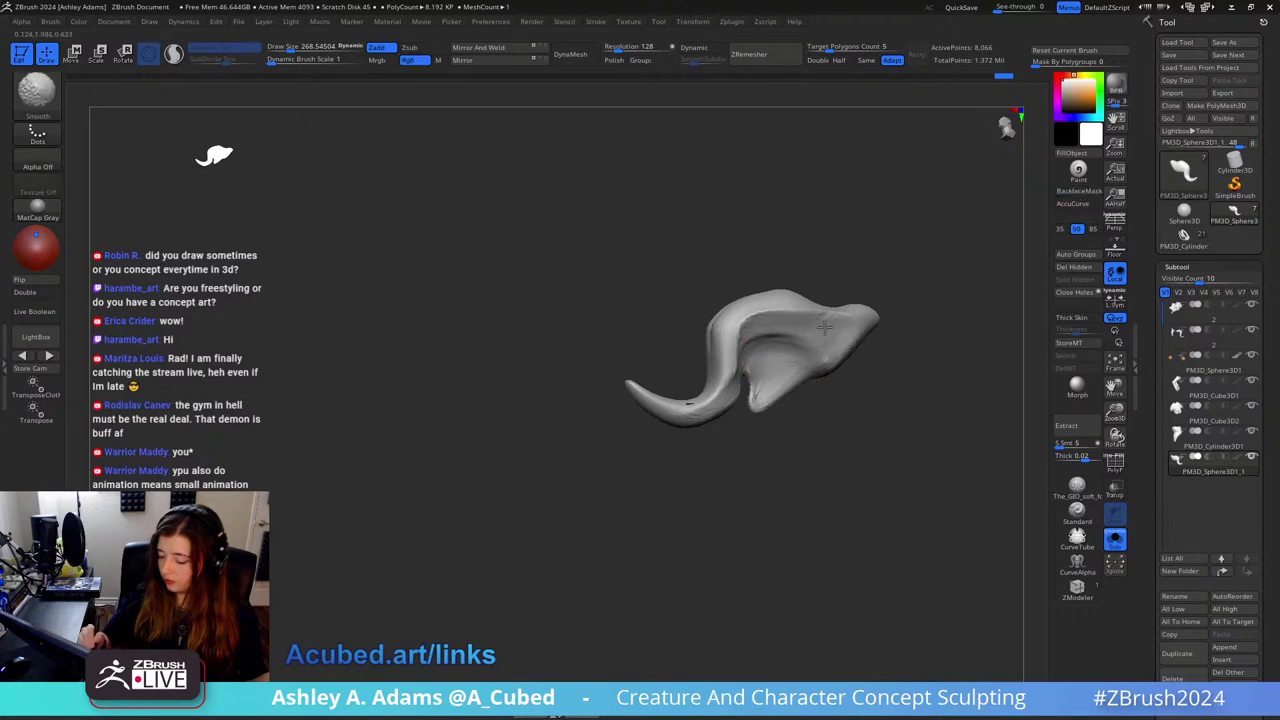
# Step: Smooth the tongue's upper surface and sculpt its lengthwise groove with The_GIO_soft brush at draw sizes of about 565 and 323
pyautogui.moveTo(824, 327)
pyautogui.mouseDown(button='right')
pyautogui.moveTo(797, 397)
pyautogui.moveTo(837, 366)
pyautogui.moveTo(868, 380)
pyautogui.mouseUp(button='right')
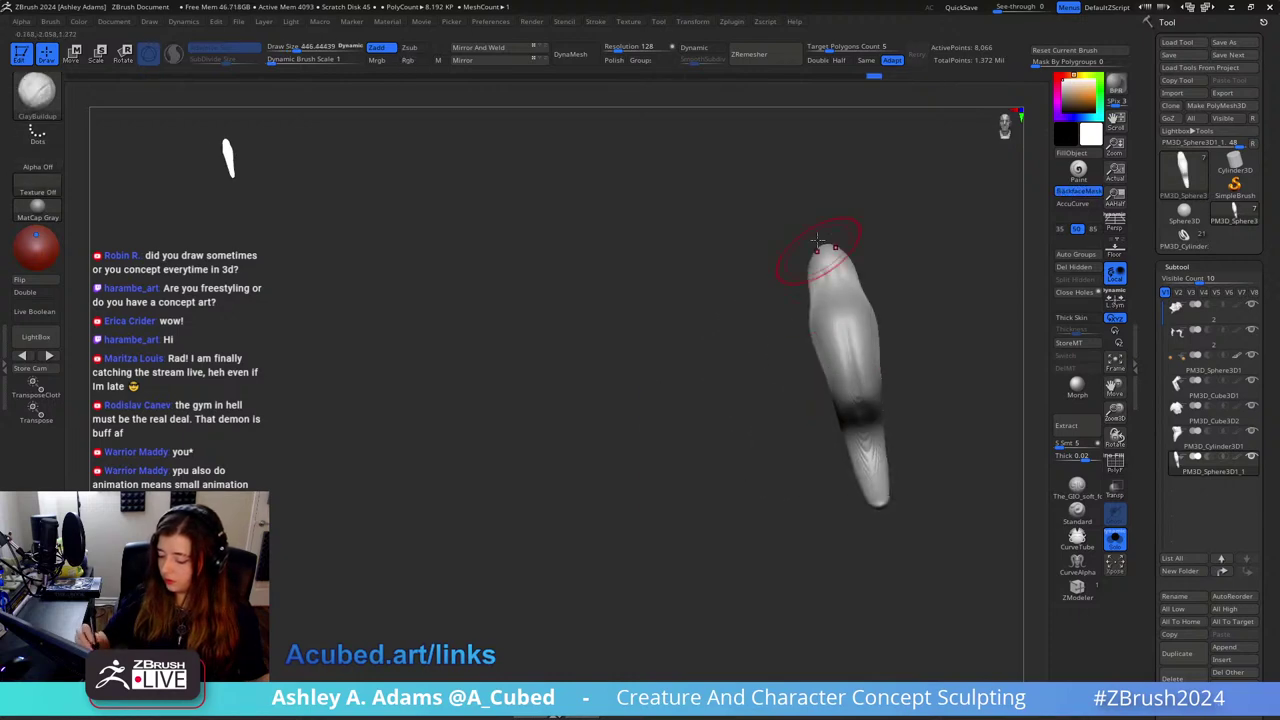
pyautogui.moveTo(830, 262)
pyautogui.keyDown('shift'); pyautogui.mouseDown()
pyautogui.moveTo(817, 285)
pyautogui.moveTo(837, 276)
pyautogui.moveTo(851, 370)
pyautogui.mouseUp(); pyautogui.keyUp('shift')
pyautogui.click(1077, 488)
pyautogui.press('s')
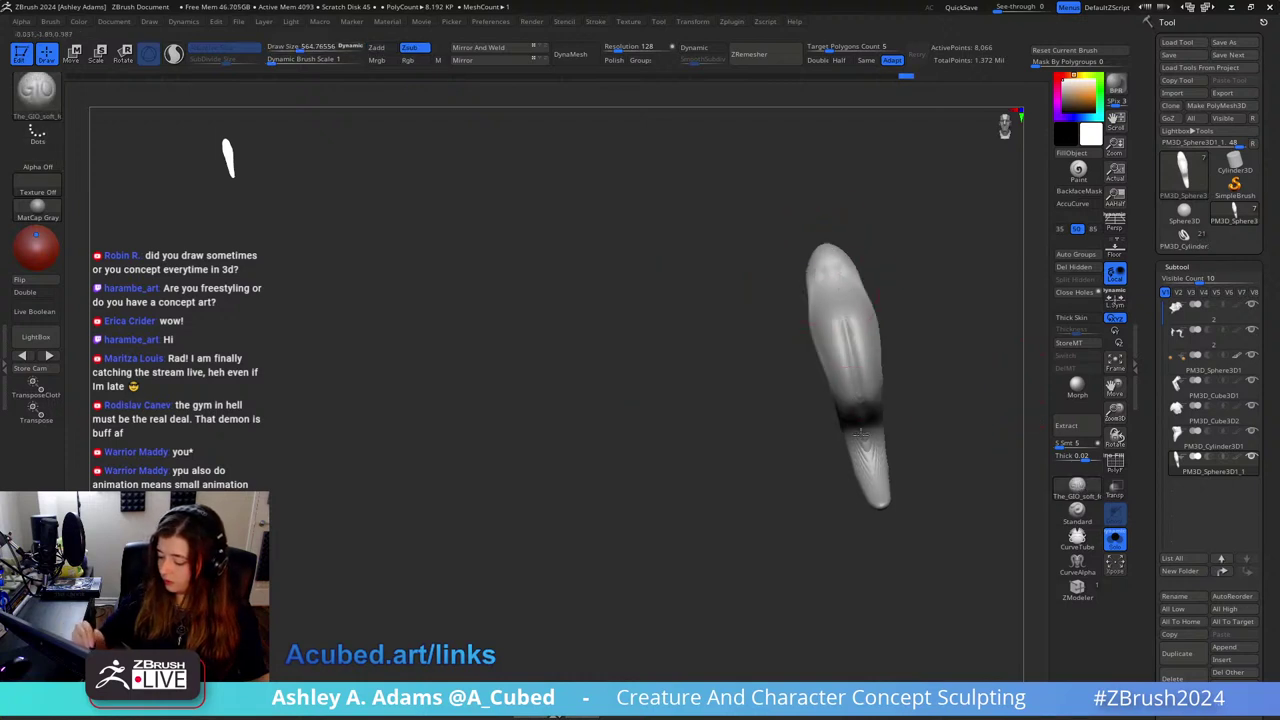
pyautogui.moveTo(852, 385)
pyautogui.mouseDown(button='right')
pyautogui.moveTo(848, 329)
pyautogui.moveTo(892, 322)
pyautogui.mouseUp(button='right')
pyautogui.moveTo(892, 300); pyautogui.dragTo(864, 388)
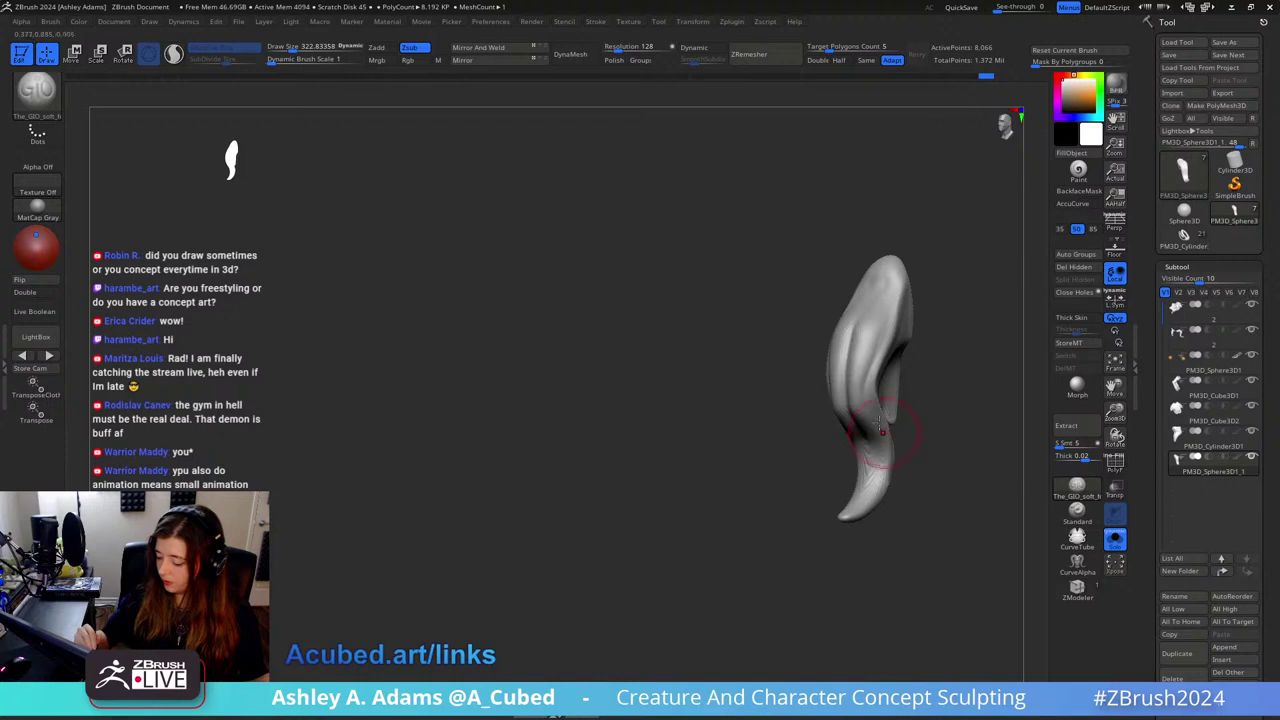
pyautogui.moveTo(900, 260)
pyautogui.mouseDown(button='right')
pyautogui.moveTo(838, 368)
pyautogui.moveTo(816, 376)
pyautogui.mouseUp(button='right')
pyautogui.moveTo(766, 477); pyautogui.dragTo(787, 468, button='right')
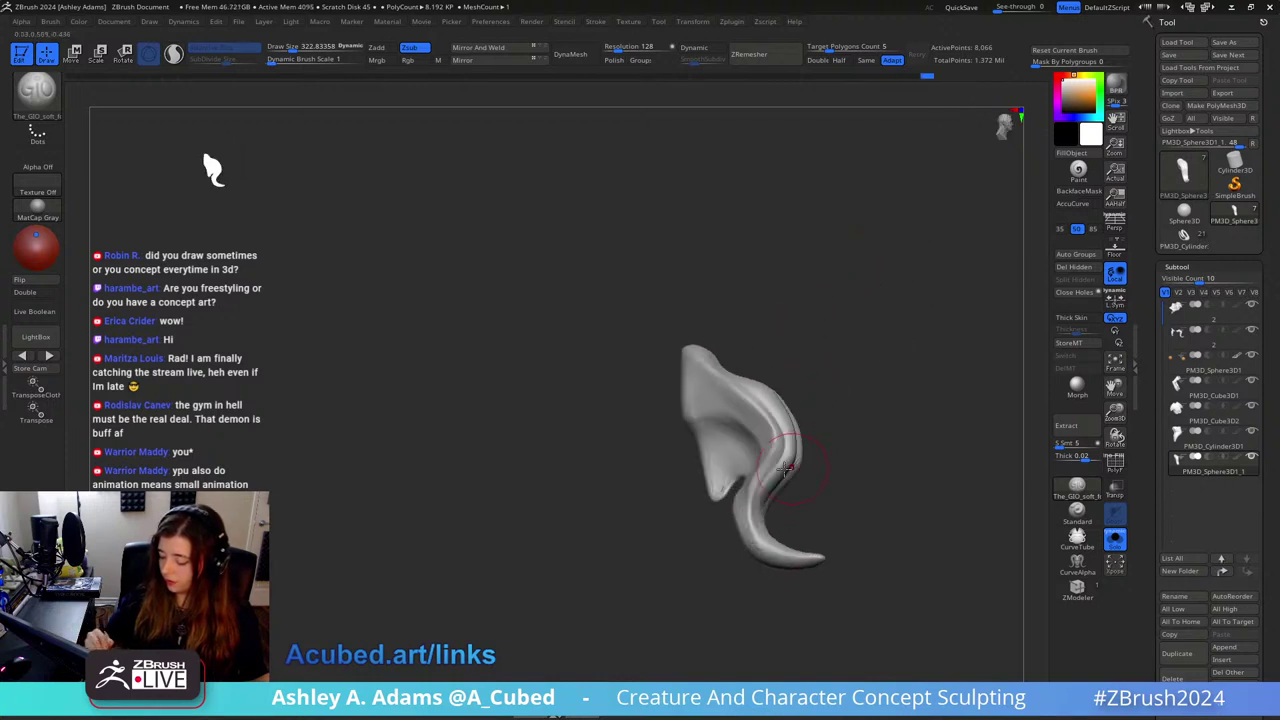
pyautogui.moveTo(762, 545); pyautogui.dragTo(757, 381, button='right')
pyautogui.moveTo(807, 491)
pyautogui.mouseDown(button='right')
pyautogui.moveTo(823, 491)
pyautogui.moveTo(794, 523)
pyautogui.moveTo(788, 494)
pyautogui.mouseUp(button='right')
# Step: Adjust the tongue's outline around the bend with SnakeHook at draw sizes of about 124 and 269
pyautogui.press('space')
pyautogui.moveTo(846, 423); pyautogui.dragTo(839, 423)
pyautogui.moveTo(839, 423); pyautogui.dragTo(846, 366, button='right')
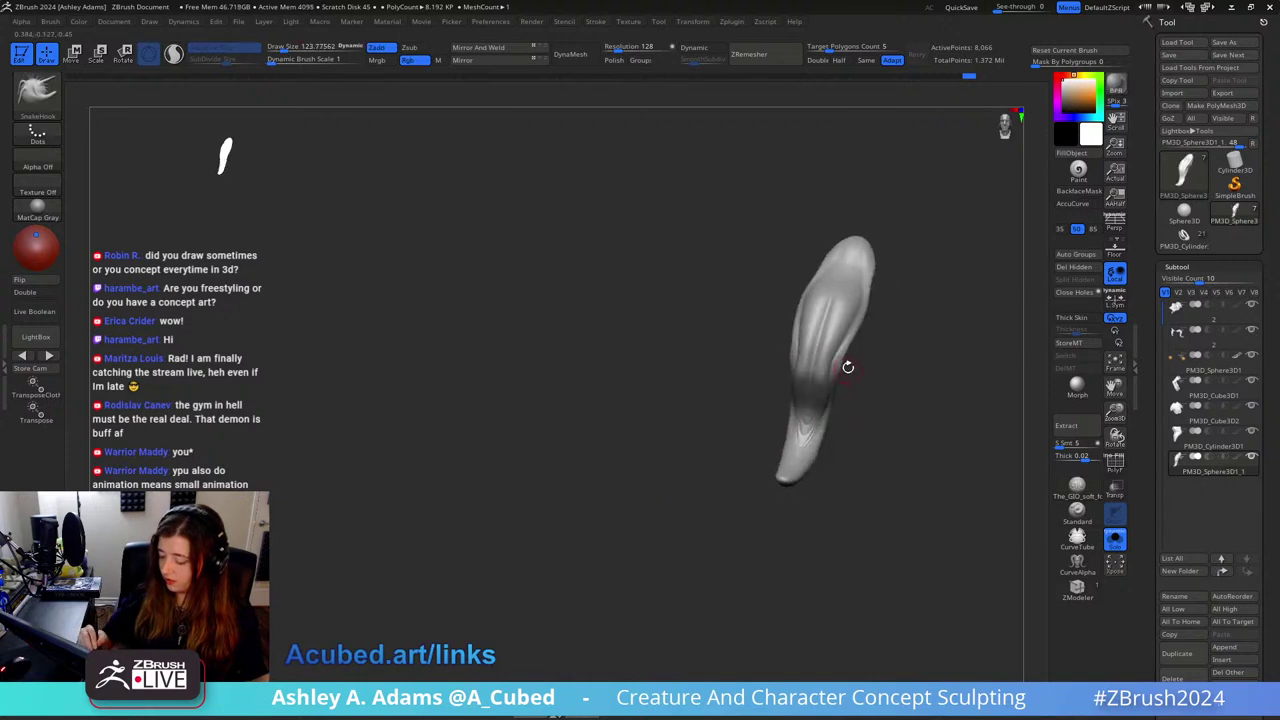
pyautogui.moveTo(800, 420); pyautogui.dragTo(772, 436, button='right')
pyautogui.press('space')
pyautogui.moveTo(822, 365); pyautogui.dragTo(828, 365)
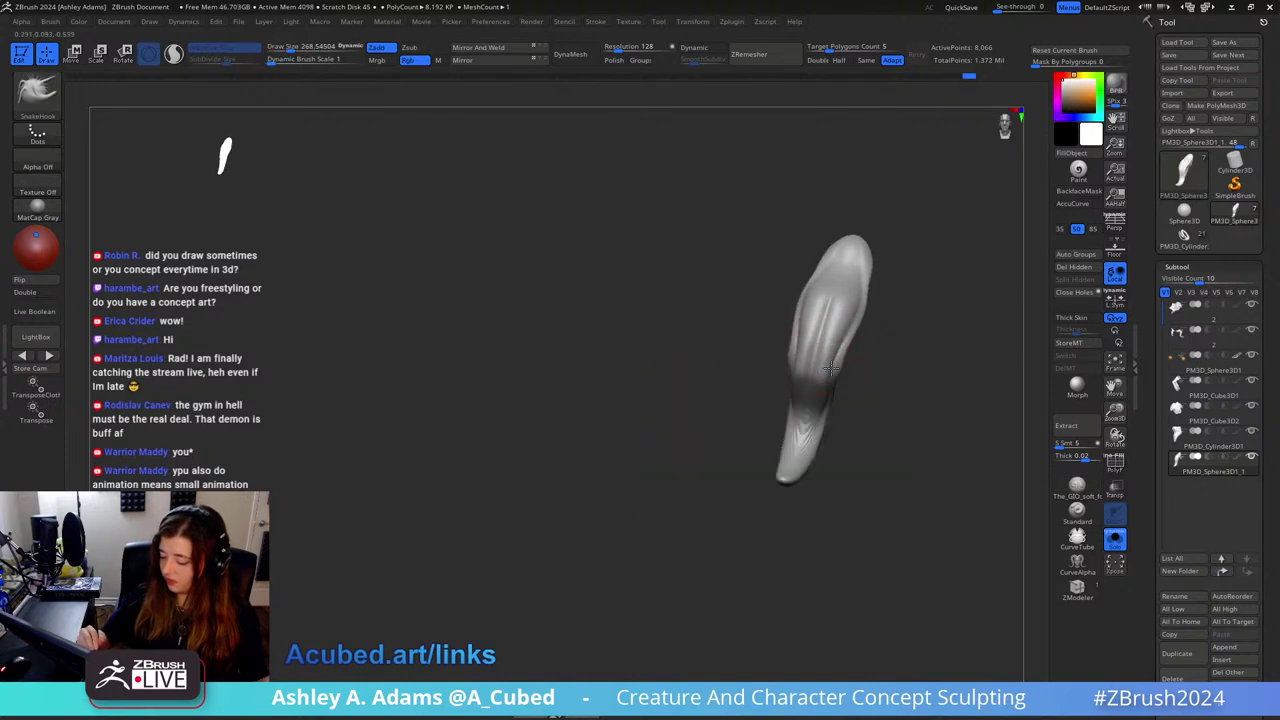
pyautogui.moveTo(845, 338); pyautogui.dragTo(885, 287, button='right')
# Step: Try to carve creases along the tongue's bend with DamStandard at a draw size of about 269
pyautogui.press('b')
pyautogui.press('d')
pyautogui.press('s')
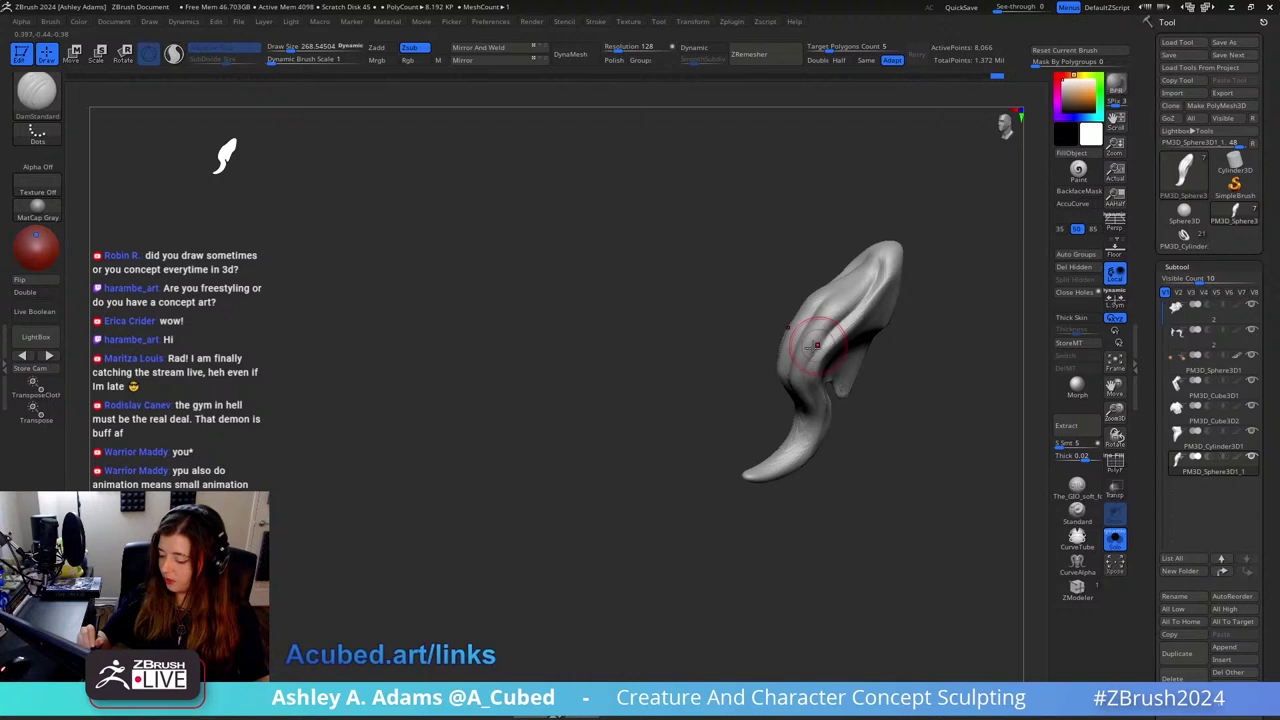
pyautogui.hotkey('ctrl', 'z')
# Step: Soften the forms around the tongue's groove with The_GIO_soft brush at a larger draw size and swell them with Inflat
pyautogui.click(1077, 487)
pyautogui.press('space')
pyautogui.moveTo(872, 311); pyautogui.dragTo(896, 311)
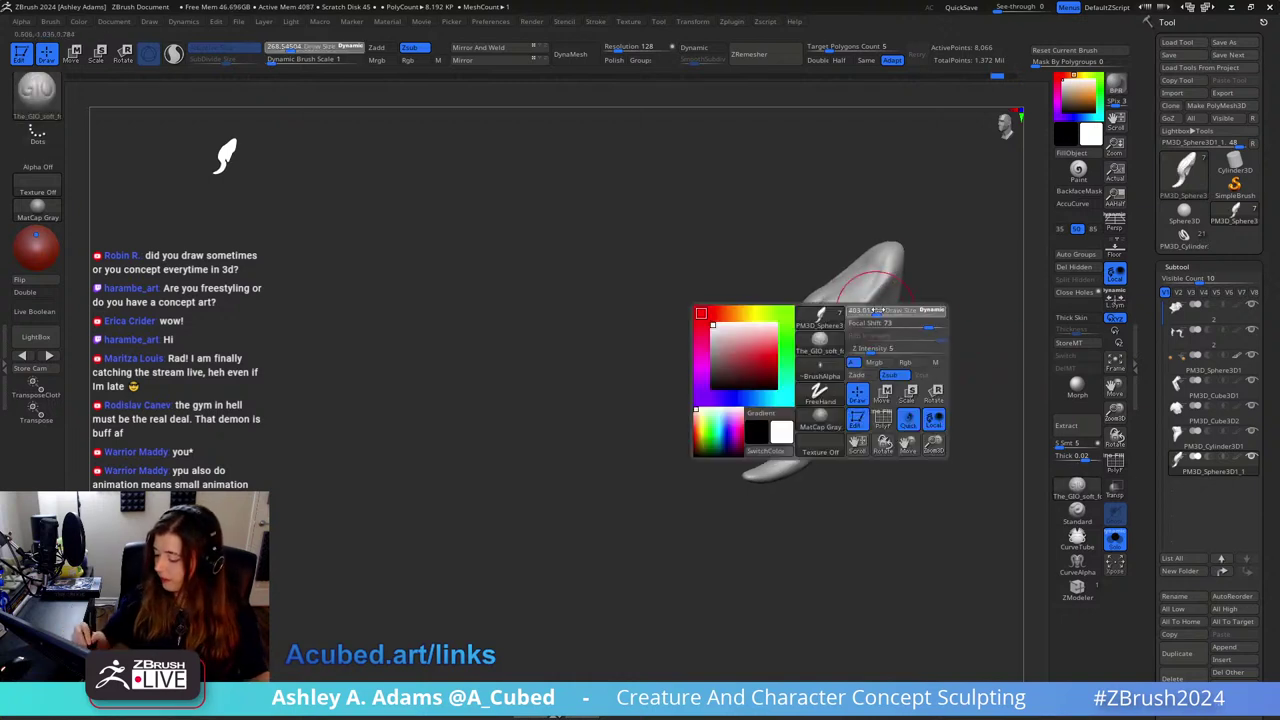
pyautogui.moveTo(820, 342)
pyautogui.mouseDown(button='right')
pyautogui.moveTo(809, 286)
pyautogui.moveTo(851, 371)
pyautogui.moveTo(831, 349)
pyautogui.moveTo(803, 346)
pyautogui.mouseUp(button='right')
pyautogui.press('b')
pyautogui.press('i')
pyautogui.press('n')
pyautogui.press('[')
# Step: Adjust the tongue's contour with SnakeHook and carve along its upper groove with DamStandard, both at a draw size of about 304
pyautogui.press('b')
pyautogui.press('s')
pyautogui.press('h')
pyautogui.moveTo(813, 266); pyautogui.dragTo(801, 348, button='right')
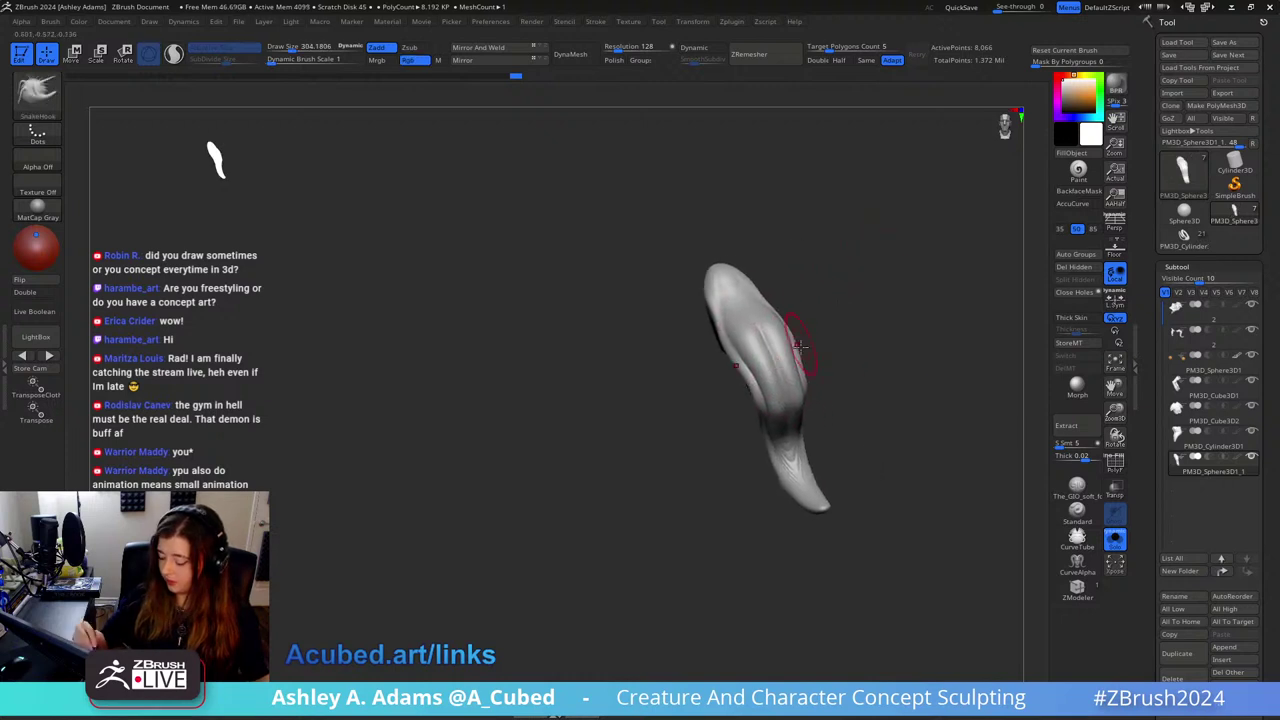
pyautogui.press('b')
pyautogui.press('d')
pyautogui.press('s')
pyautogui.moveTo(738, 295); pyautogui.dragTo(786, 374)
pyautogui.moveTo(786, 374); pyautogui.dragTo(815, 281, button='right')
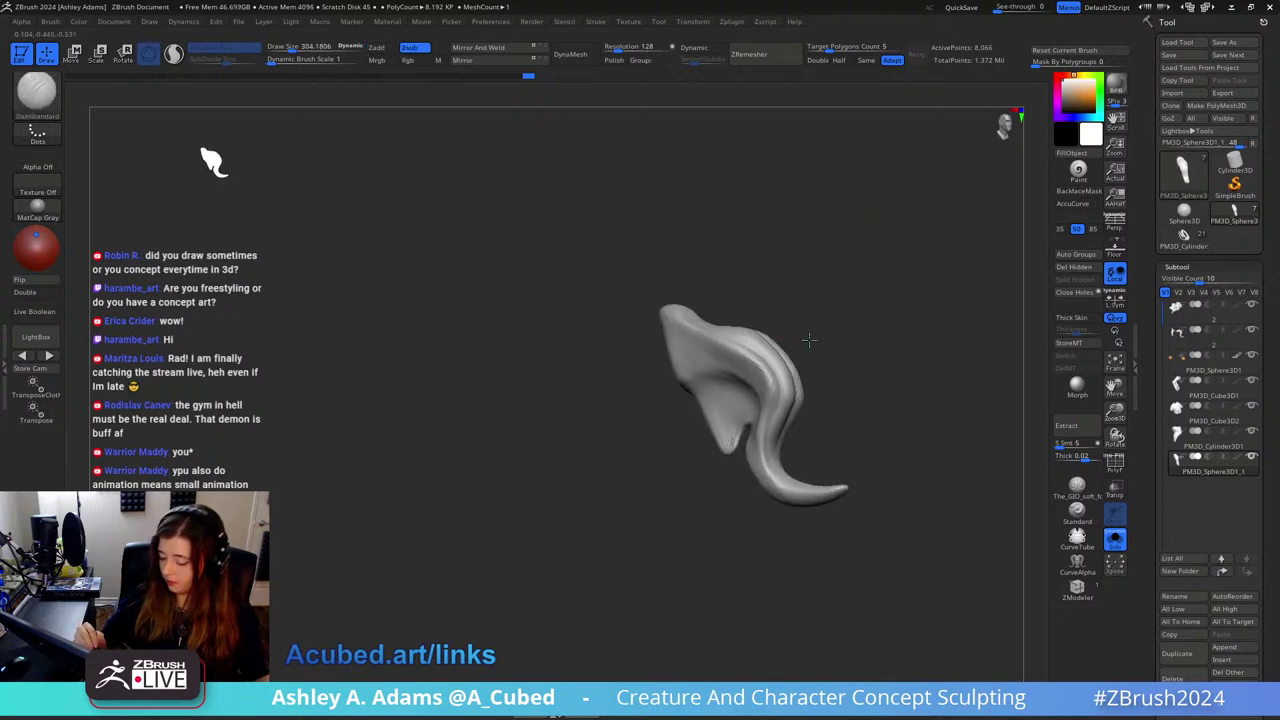
pyautogui.press('b')
pyautogui.press('s')
pyautogui.press('h')
pyautogui.moveTo(808, 337); pyautogui.dragTo(722, 352, button='right')
pyautogui.hotkey('ctrl', 'z')
# Step: Carve a crease along the side of the tongue's base with DamStandard at a draw size of about 304
pyautogui.press('b')
pyautogui.press('d')
pyautogui.press('s')
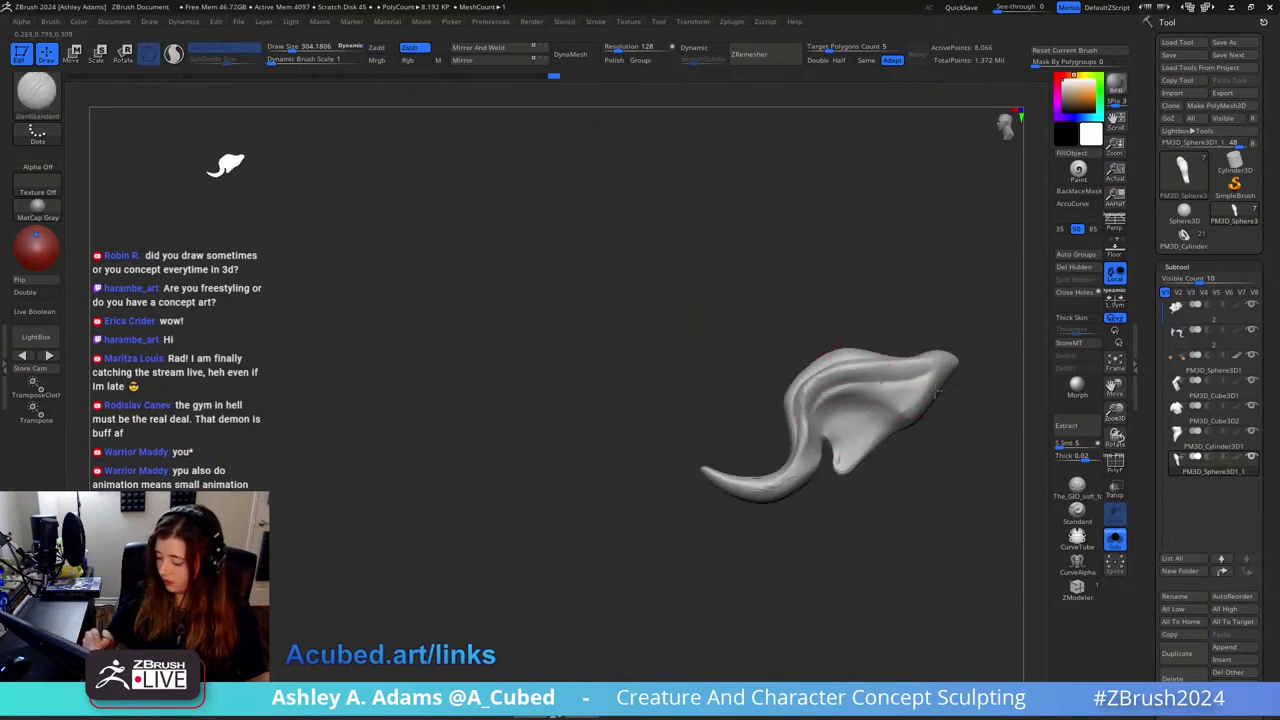
# Step: Build up muscle strands on the tongue's lower flap and narrow stem with ClayBuildup at a draw size of about 175, and smooth them
pyautogui.press('b')
pyautogui.press('c')
pyautogui.press('b')
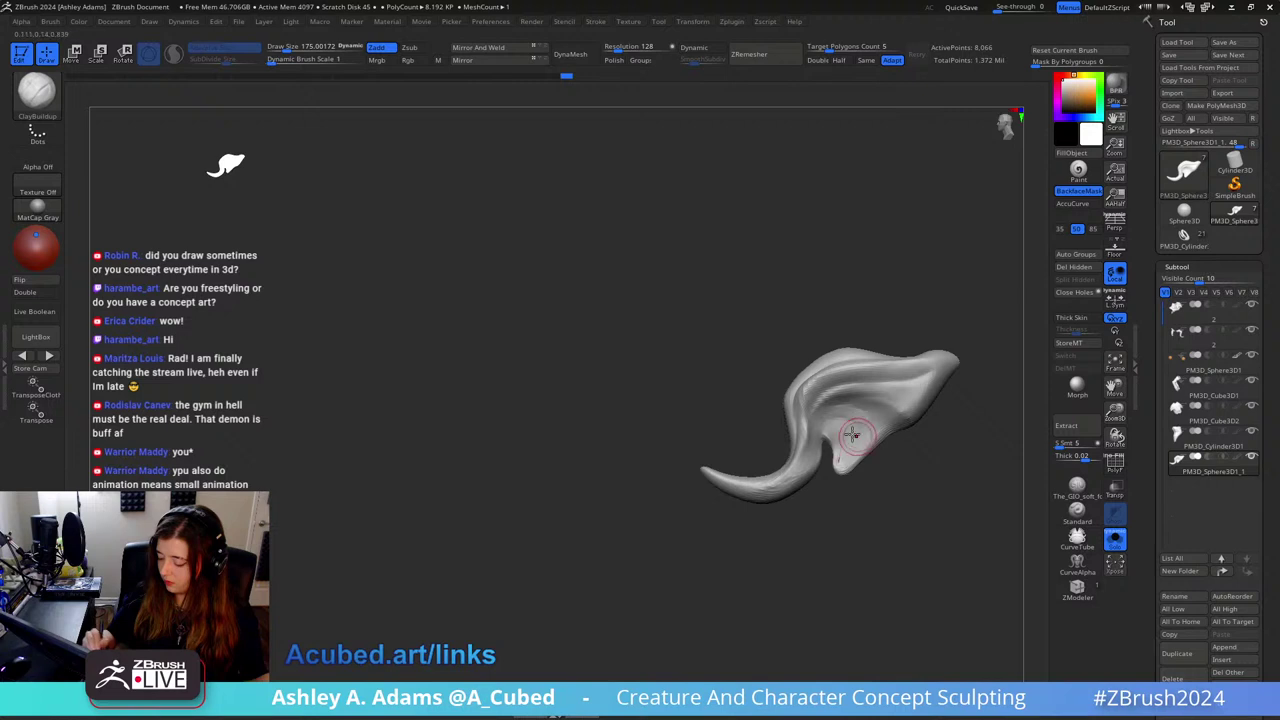
pyautogui.moveTo(838, 428)
pyautogui.mouseDown(button='right')
pyautogui.moveTo(862, 405)
pyautogui.moveTo(840, 397)
pyautogui.moveTo(801, 416)
pyautogui.moveTo(758, 480)
pyautogui.mouseUp(button='right')
pyautogui.press('ctrl')
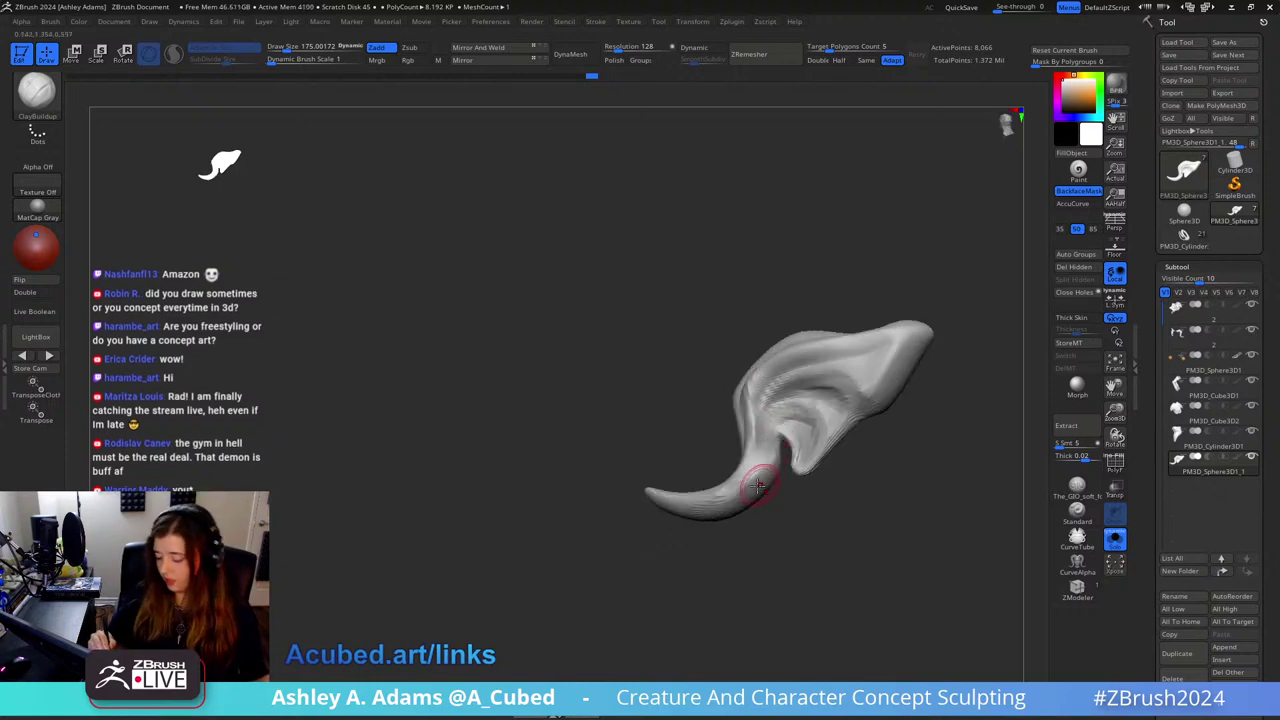
pyautogui.moveTo(773, 446); pyautogui.dragTo(721, 498)
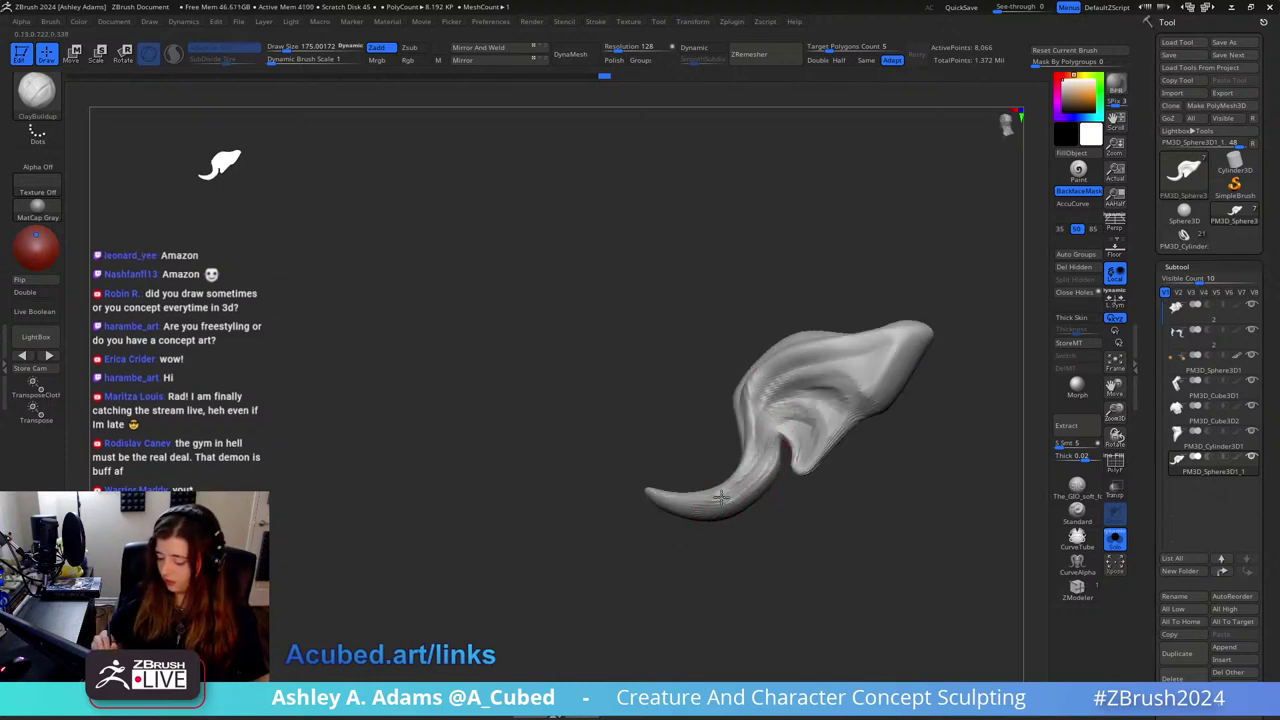
pyautogui.moveTo(770, 455)
pyautogui.mouseDown()
pyautogui.moveTo(766, 423)
pyautogui.moveTo(742, 497)
pyautogui.mouseUp()
pyautogui.press('shift')
pyautogui.moveTo(700, 420)
pyautogui.mouseDown()
pyautogui.moveTo(878, 455)
pyautogui.moveTo(828, 414)
pyautogui.mouseUp()
# Step: Refine the tongue's curved silhouette with SnakeHook at a draw size of about 91 and subdivide the tongue once
pyautogui.press('b')
pyautogui.press('s')
pyautogui.press('h')
pyautogui.press('space')
pyautogui.moveTo(940, 410); pyautogui.dragTo(846, 371)
pyautogui.keyDown('alt'); pyautogui.moveTo(841, 424); pyautogui.dragTo(819, 353, button='right'); pyautogui.keyUp('alt')
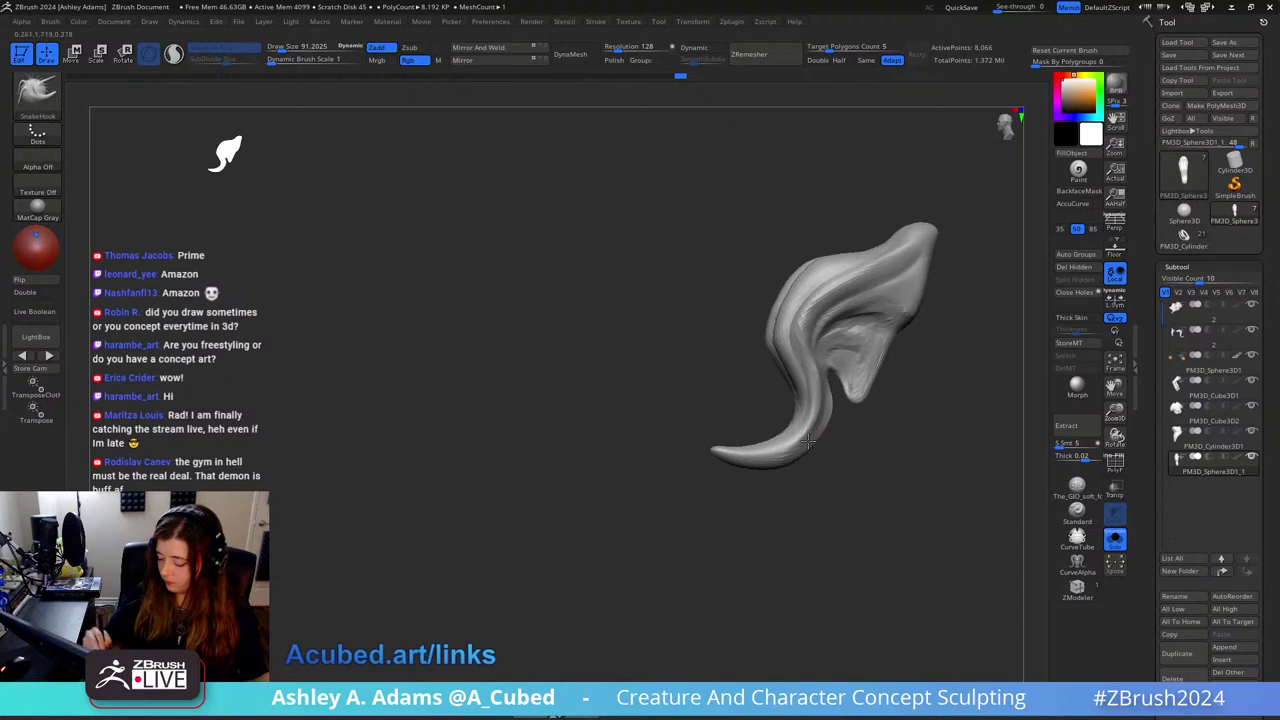
pyautogui.hotkey('ctrl', 'd')
# Step: Mask small spots along both edges of the tongue at a draw size of about 41 and invert the mask
pyautogui.keyDown('alt'); pyautogui.moveTo(898, 335); pyautogui.dragTo(791, 371, button='right'); pyautogui.keyUp('alt')
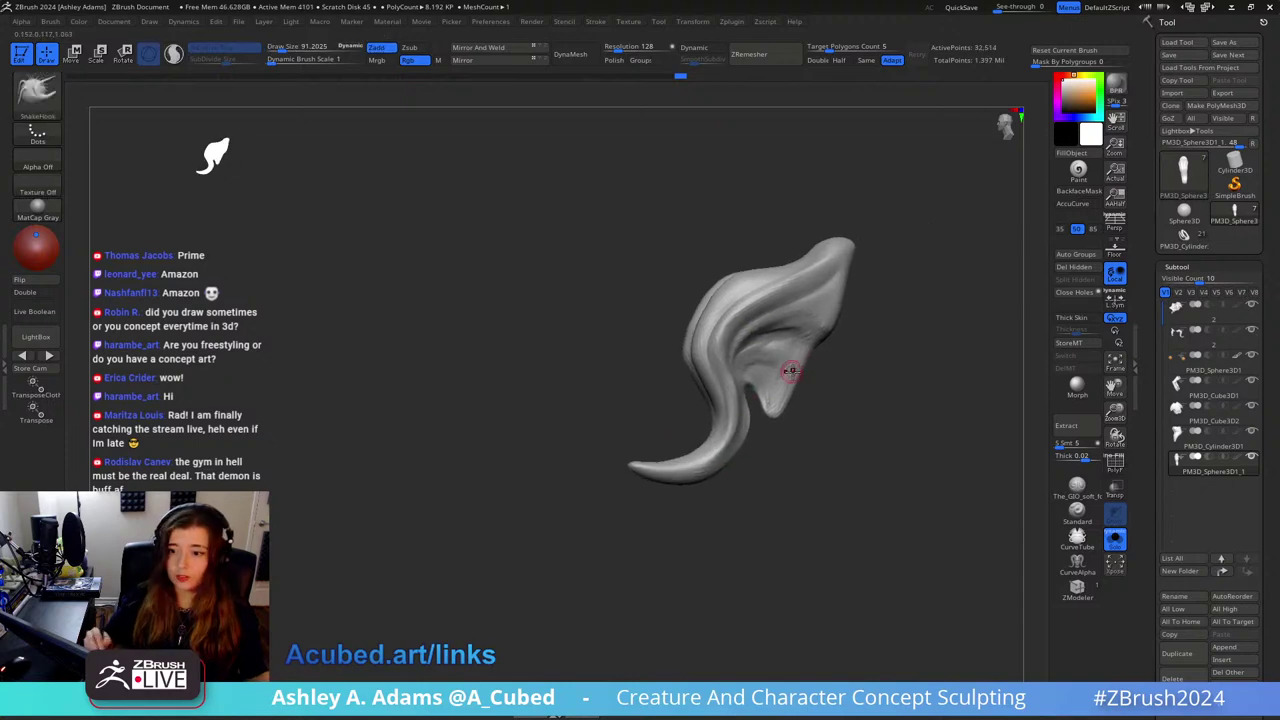
pyautogui.press('space')
pyautogui.moveTo(791, 371); pyautogui.dragTo(771, 371)
pyautogui.moveTo(791, 371); pyautogui.dragTo(714, 429, button='right')
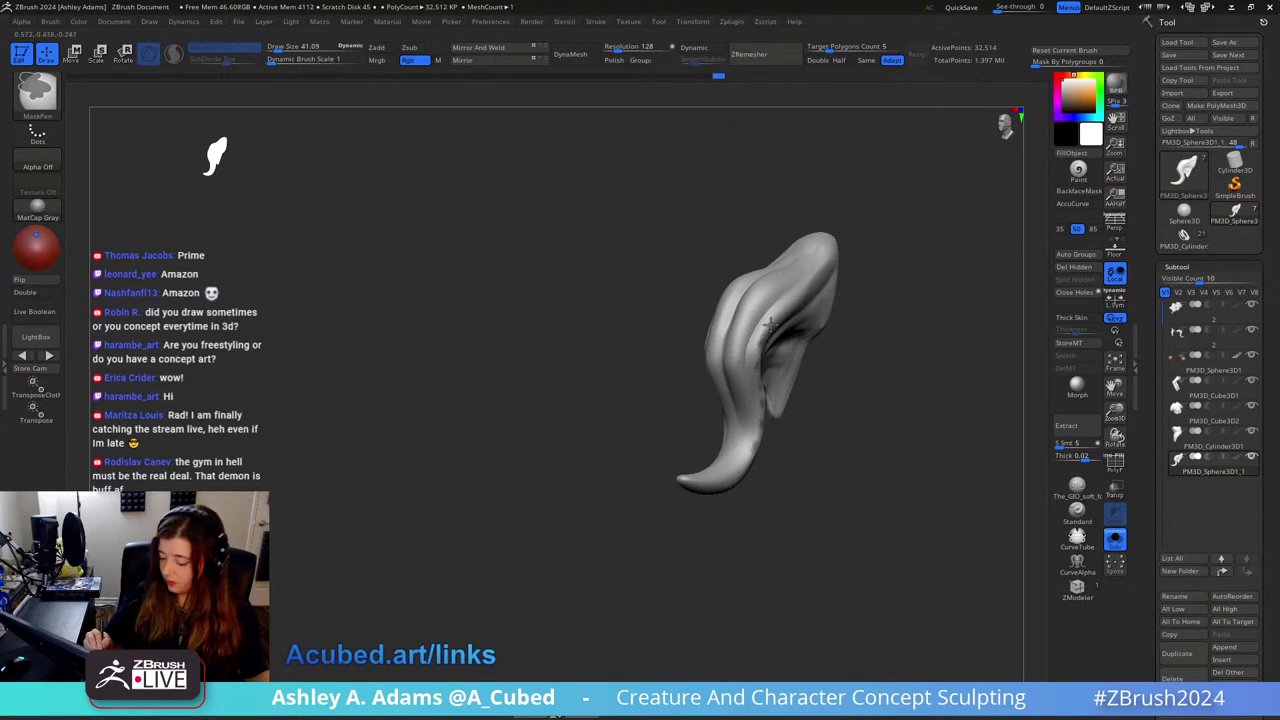
pyautogui.keyDown('ctrl'); pyautogui.click(855, 340); pyautogui.keyUp('ctrl')
# Step: Pull the unmasked spots along the tongue's edges outward into spikes with SnakeHook at draw sizes of about 813 and 323
pyautogui.moveTo(834, 357); pyautogui.dragTo(848, 352)
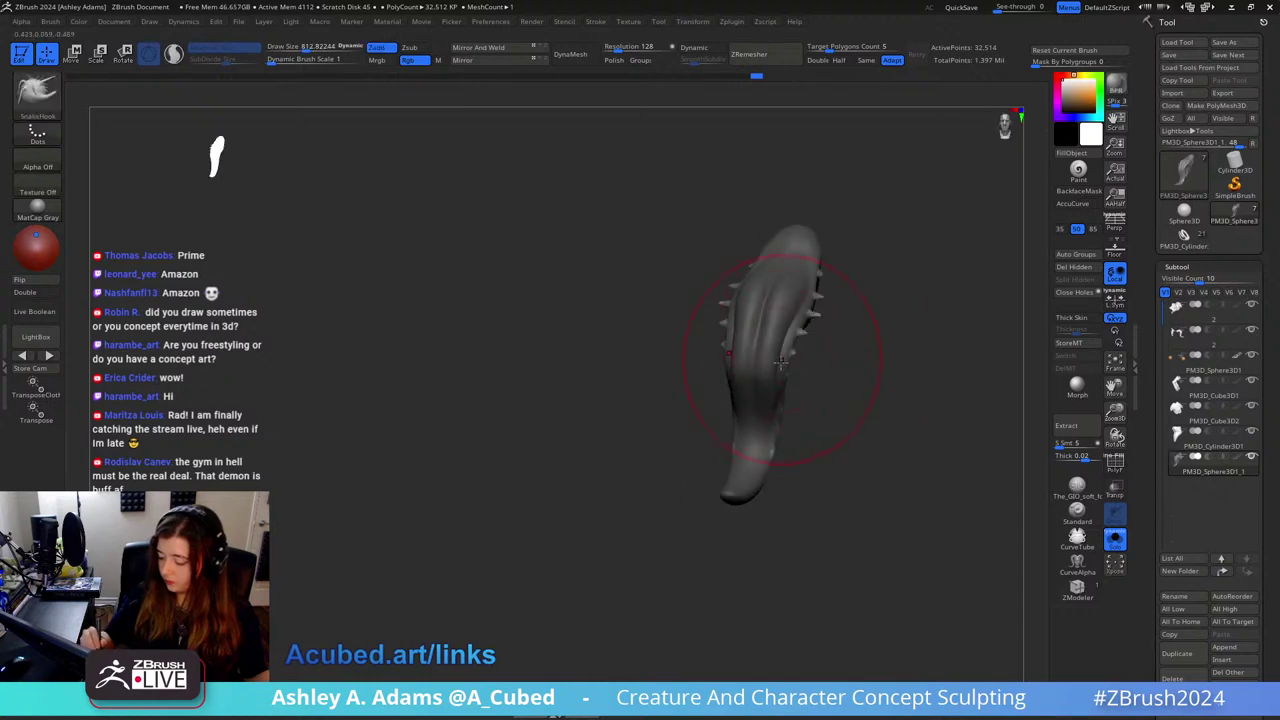
pyautogui.moveTo(785, 432)
pyautogui.mouseDown(button='right')
pyautogui.moveTo(831, 355)
pyautogui.moveTo(816, 360)
pyautogui.mouseUp(button='right')
pyautogui.press('space')
pyautogui.moveTo(818, 352); pyautogui.dragTo(797, 352)
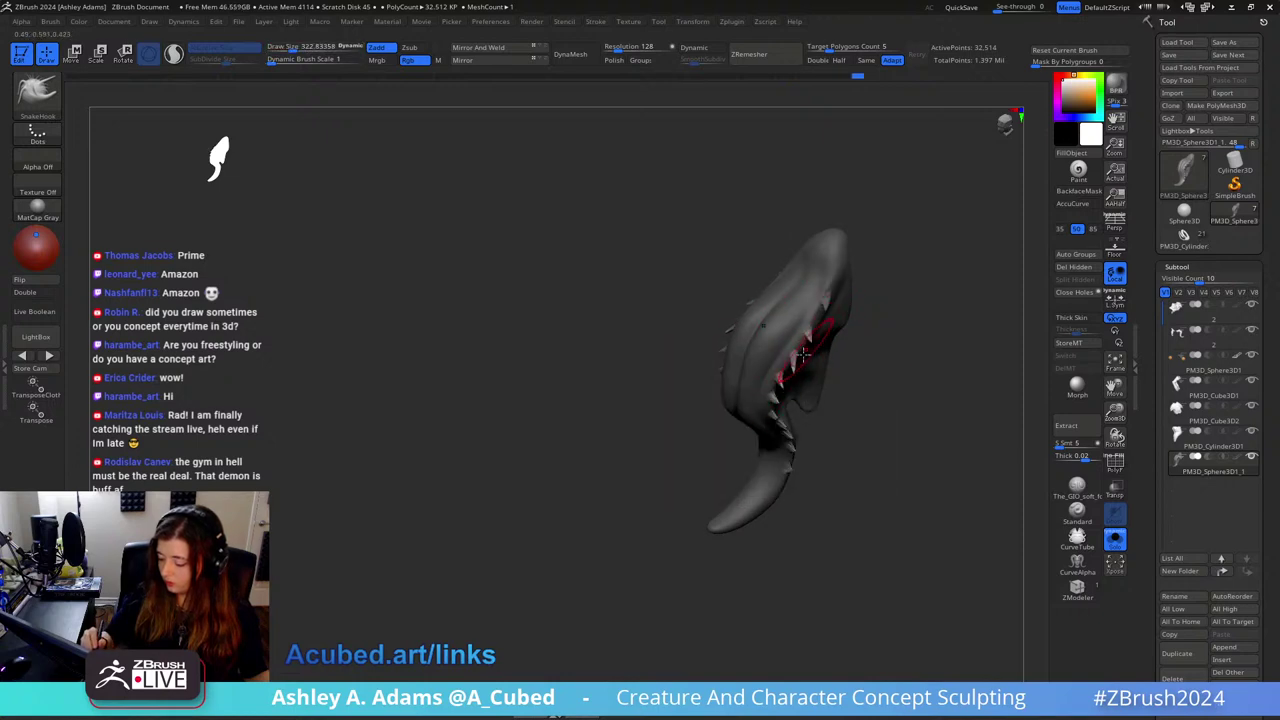
pyautogui.moveTo(802, 356); pyautogui.dragTo(832, 352, button='right')
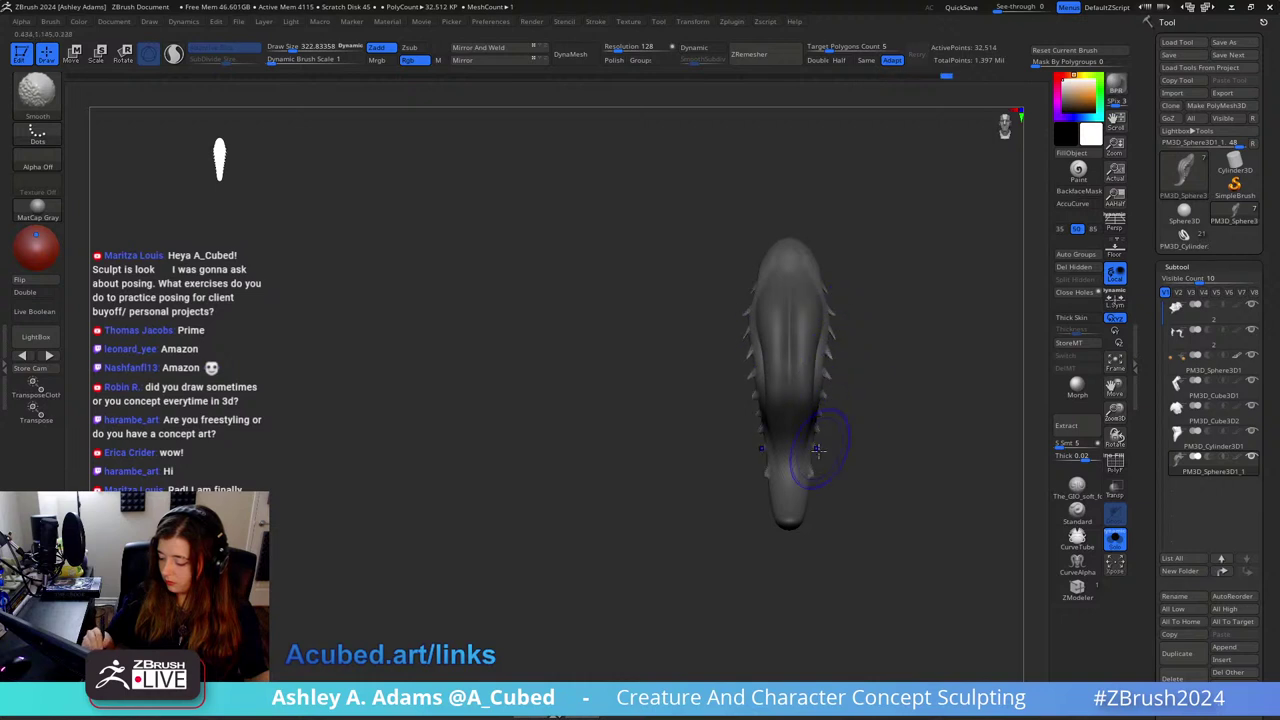
# Step: Smooth the spikes near the tongue's tip and clear the mask
pyautogui.moveTo(818, 450); pyautogui.dragTo(815, 350, button='right')
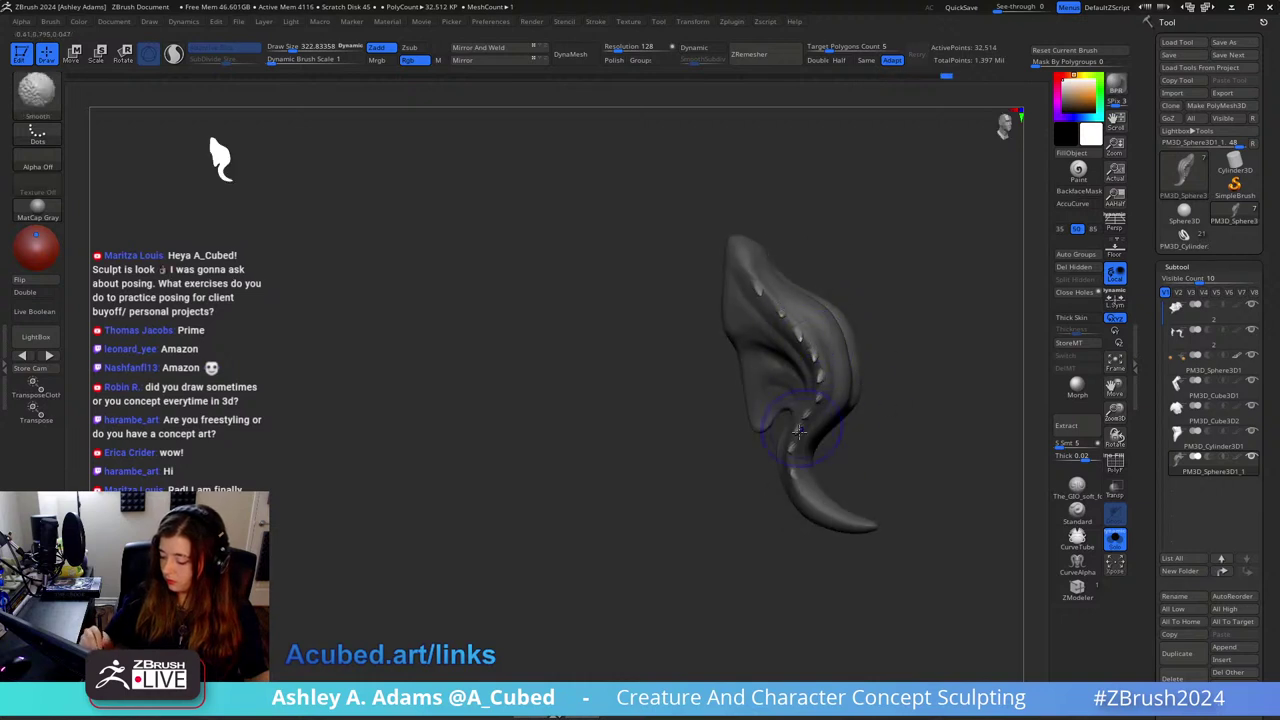
pyautogui.keyDown('ctrl'); pyautogui.moveTo(883, 457); pyautogui.dragTo(897, 470); pyautogui.keyUp('ctrl')
pyautogui.moveTo(883, 445); pyautogui.dragTo(804, 350, button='right')
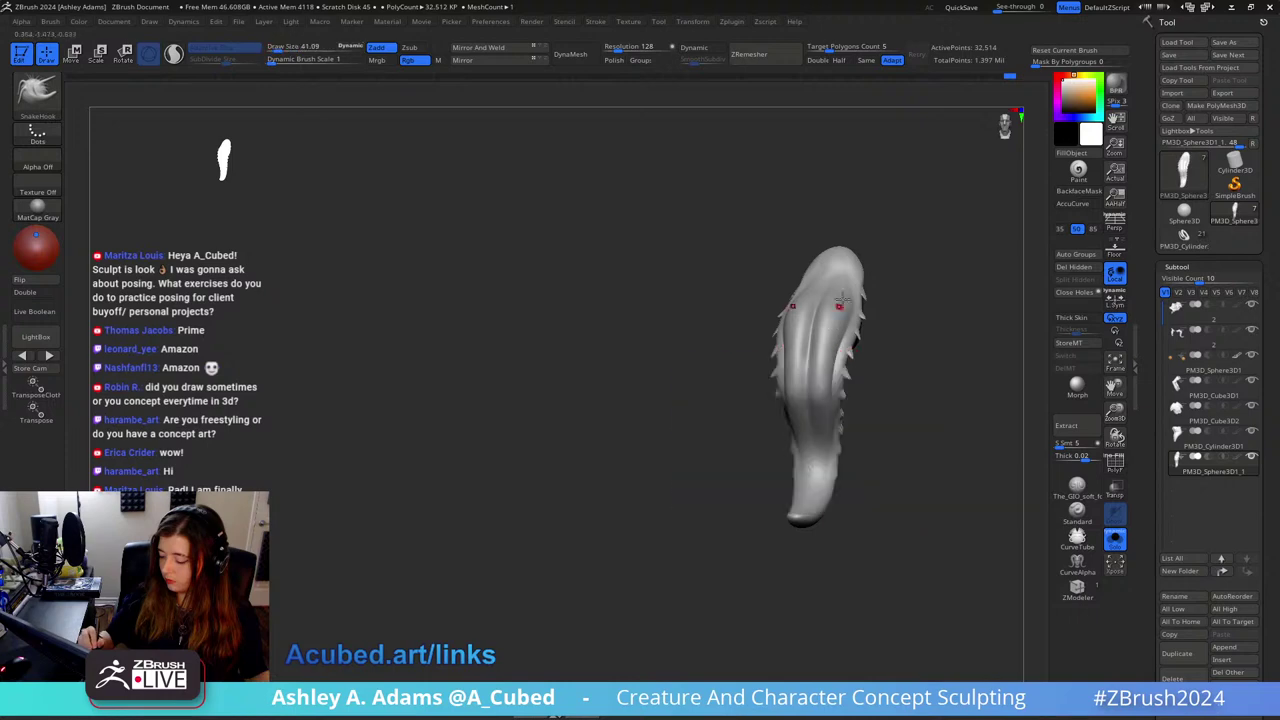
# Step: Carve creases along the isolated tongue's ridged back with the DamStandard brush
pyautogui.moveTo(843, 306)
pyautogui.mouseDown(button='right')
pyautogui.moveTo(856, 364)
pyautogui.moveTo(800, 424)
pyautogui.mouseUp(button='right')
pyautogui.press('space')
pyautogui.moveTo(838, 357); pyautogui.dragTo(848, 357)
pyautogui.press('b')
pyautogui.press('d')
pyautogui.press('s')
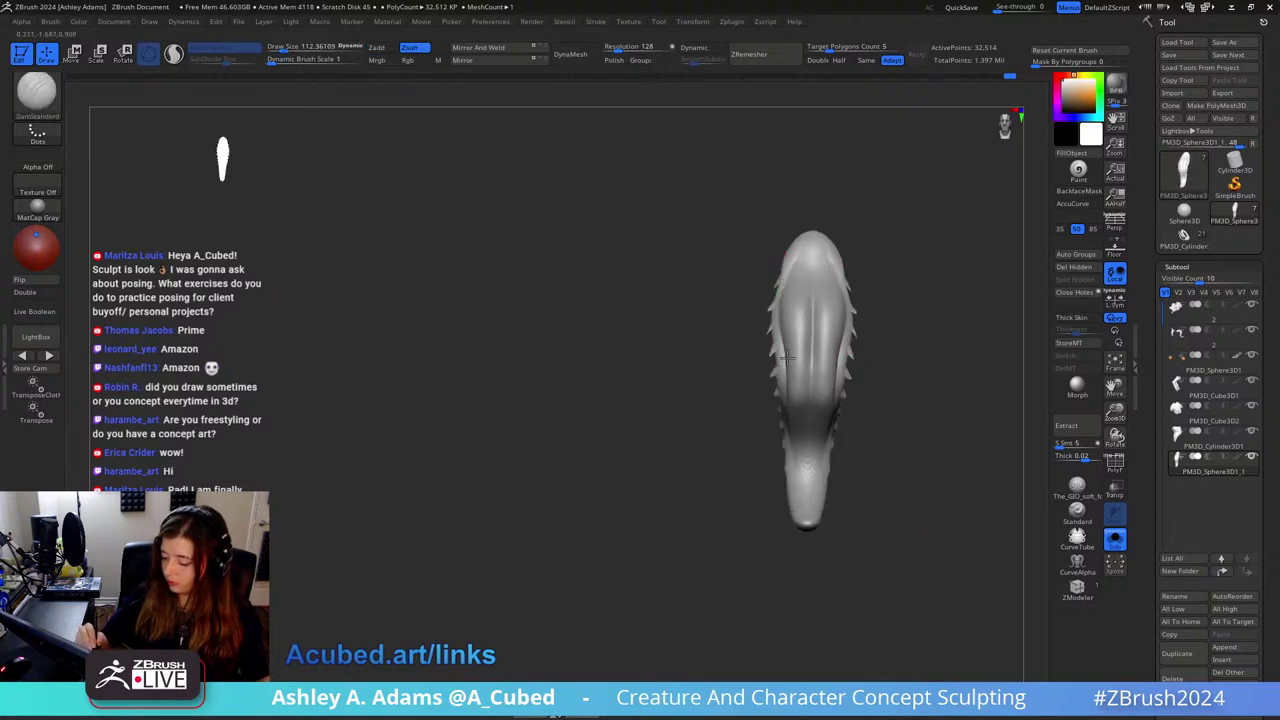
pyautogui.moveTo(786, 410); pyautogui.dragTo(834, 317, button='right')
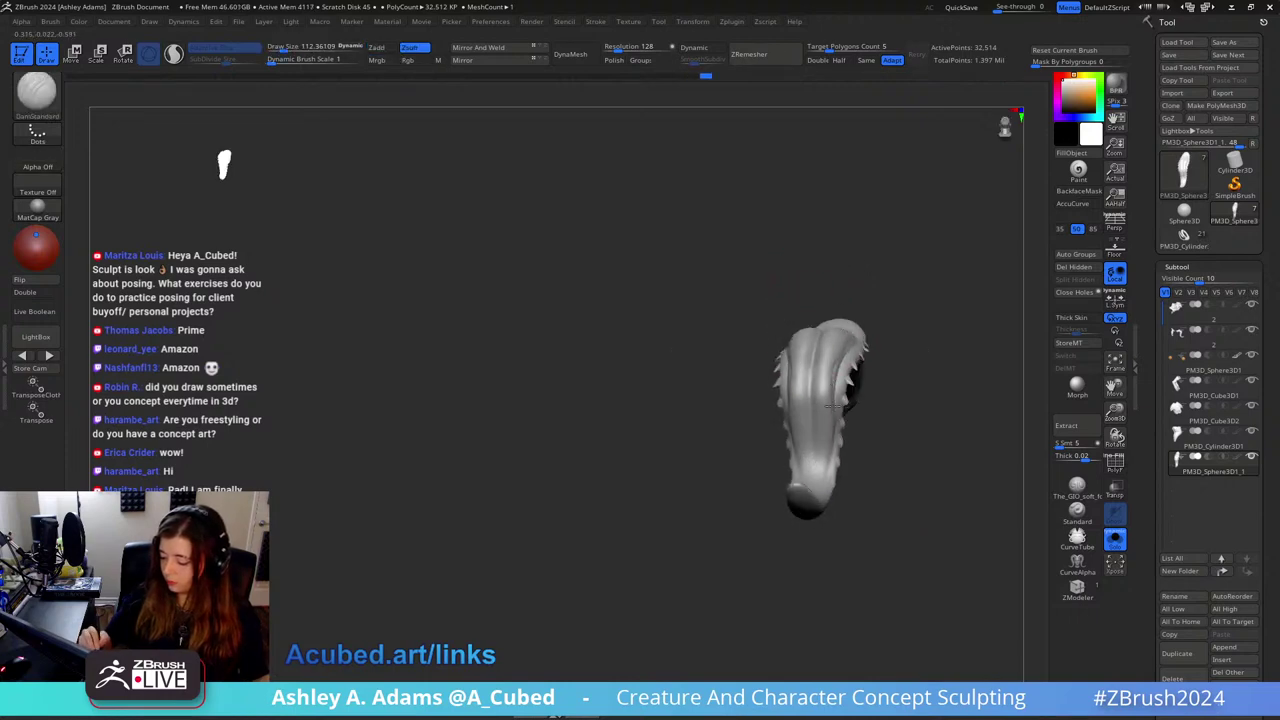
pyautogui.moveTo(818, 485); pyautogui.dragTo(851, 423, button='right')
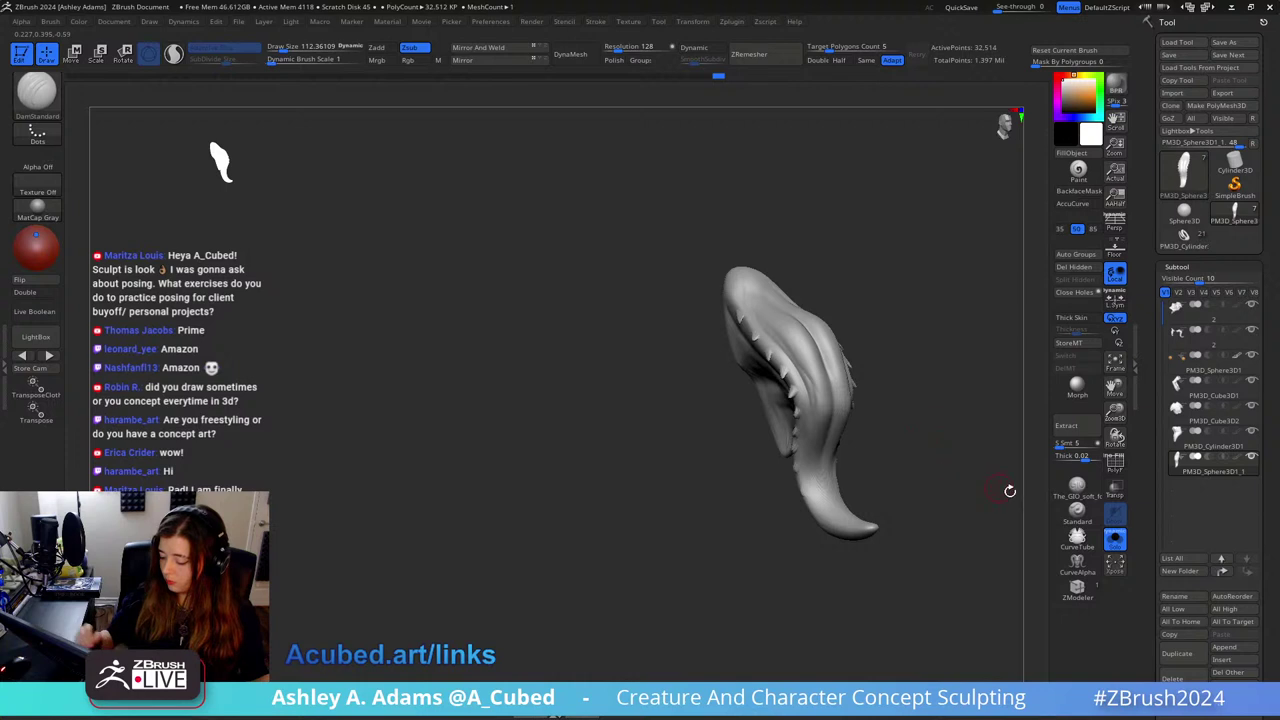
pyautogui.moveTo(831, 488); pyautogui.dragTo(828, 478, button='right')
# Step: Build up volume on the side of the tongue near its curled tip with the ClayBuildup brush
pyautogui.press('b')
pyautogui.press('c')
pyautogui.press('b')
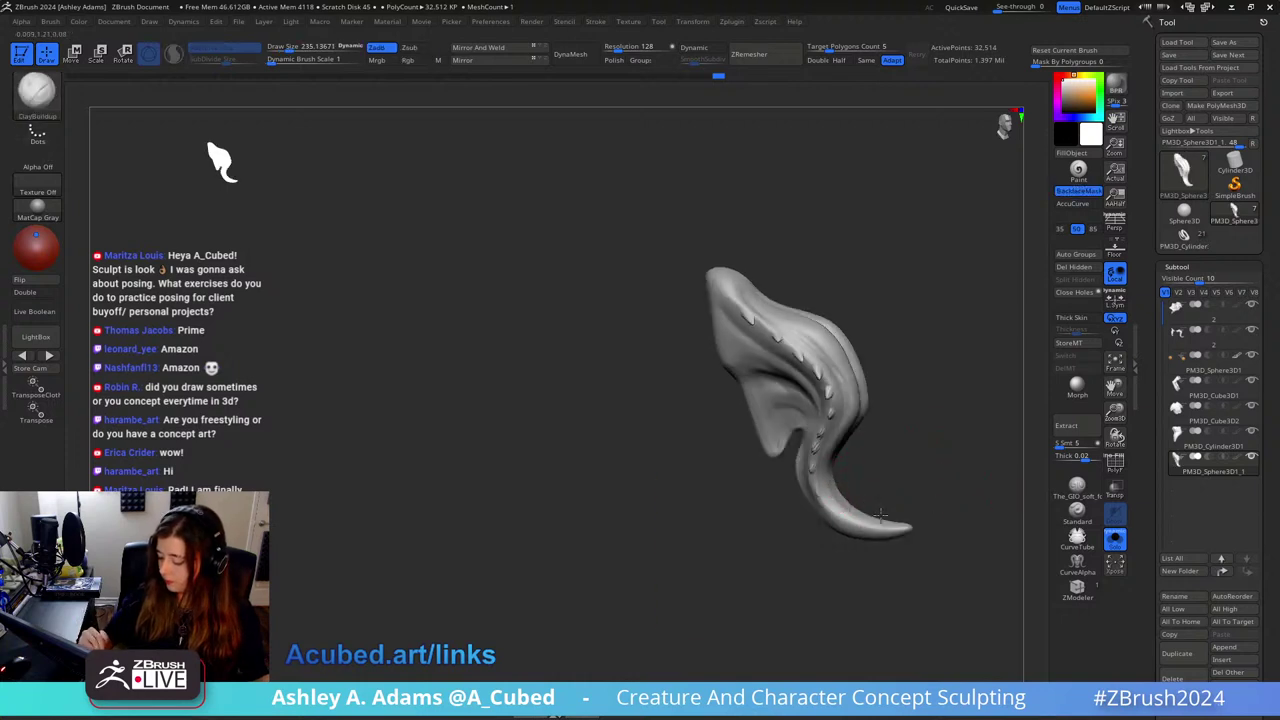
pyautogui.moveTo(855, 468); pyautogui.dragTo(835, 490, button='right')
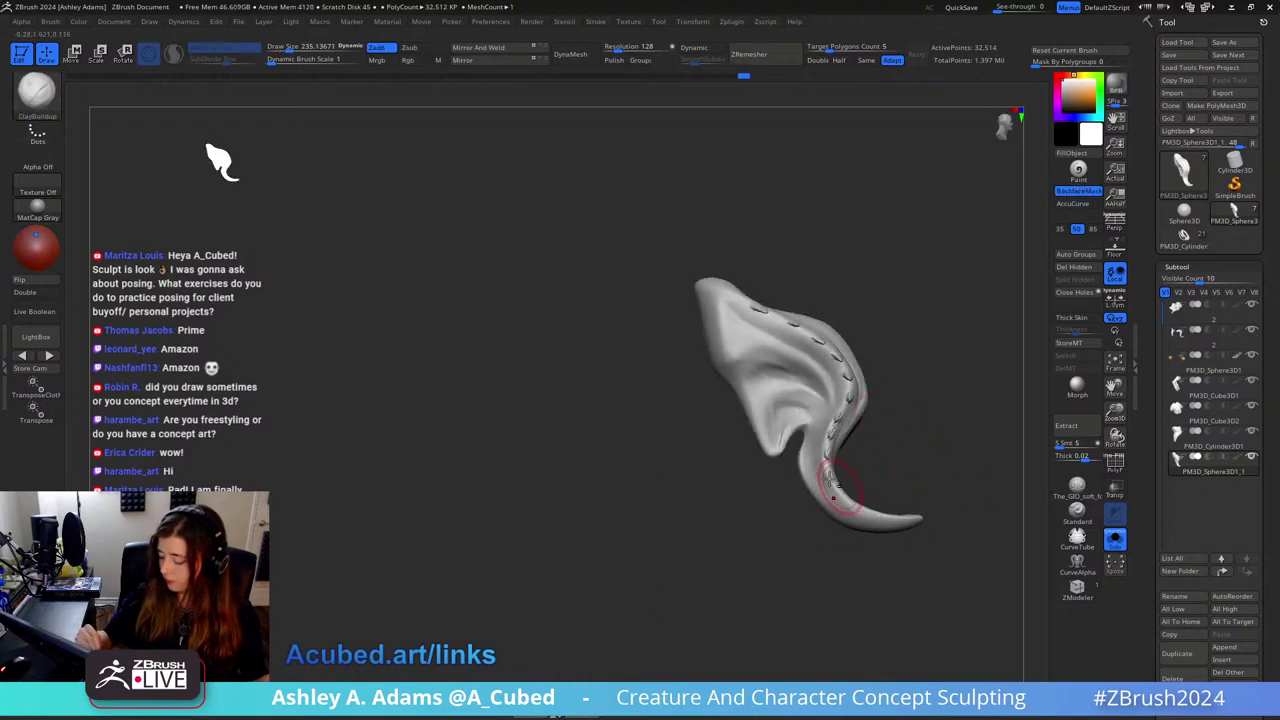
pyautogui.moveTo(817, 465); pyautogui.dragTo(830, 505)
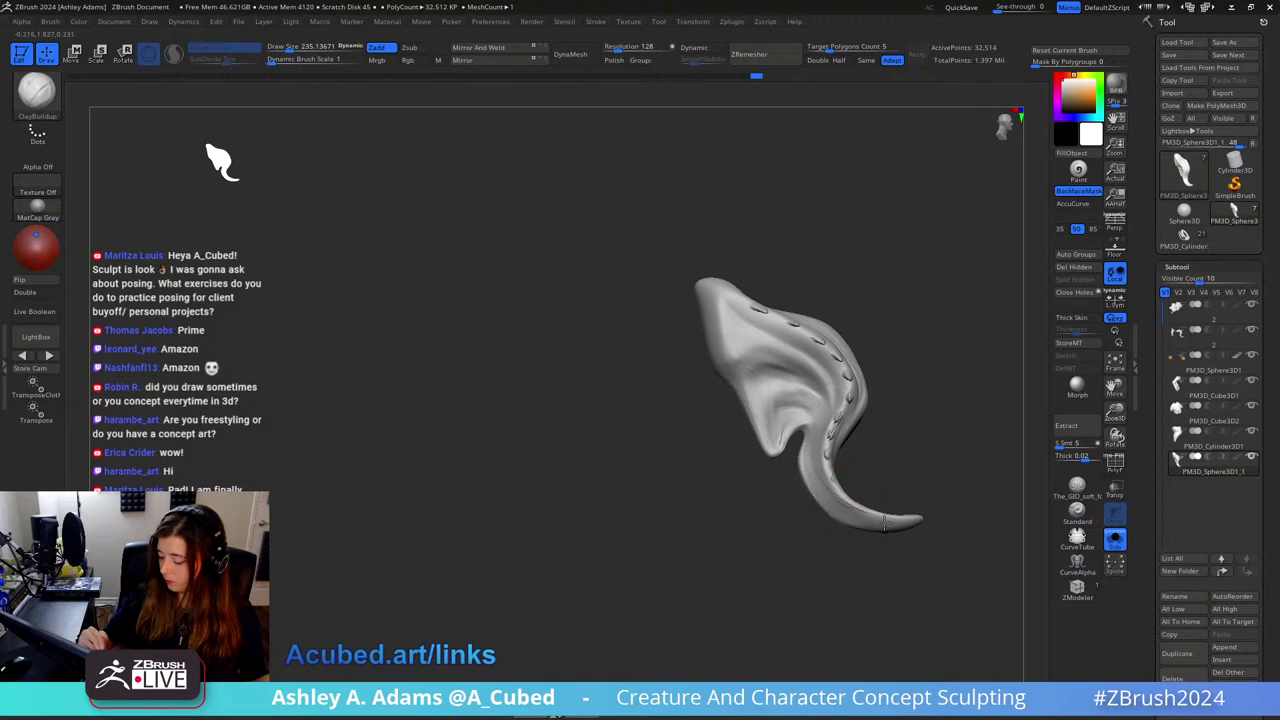
# Step: Turn off solo display to bring back the whole creature and save the tool
pyautogui.click(1115, 540)
pyautogui.moveTo(928, 343)
pyautogui.mouseDown(button='right')
pyautogui.moveTo(908, 337)
pyautogui.moveTo(910, 383)
pyautogui.moveTo(880, 332)
pyautogui.moveTo(857, 340)
pyautogui.moveTo(861, 316)
pyautogui.moveTo(756, 353)
pyautogui.mouseUp(button='right')
pyautogui.rightClick(857, 343)
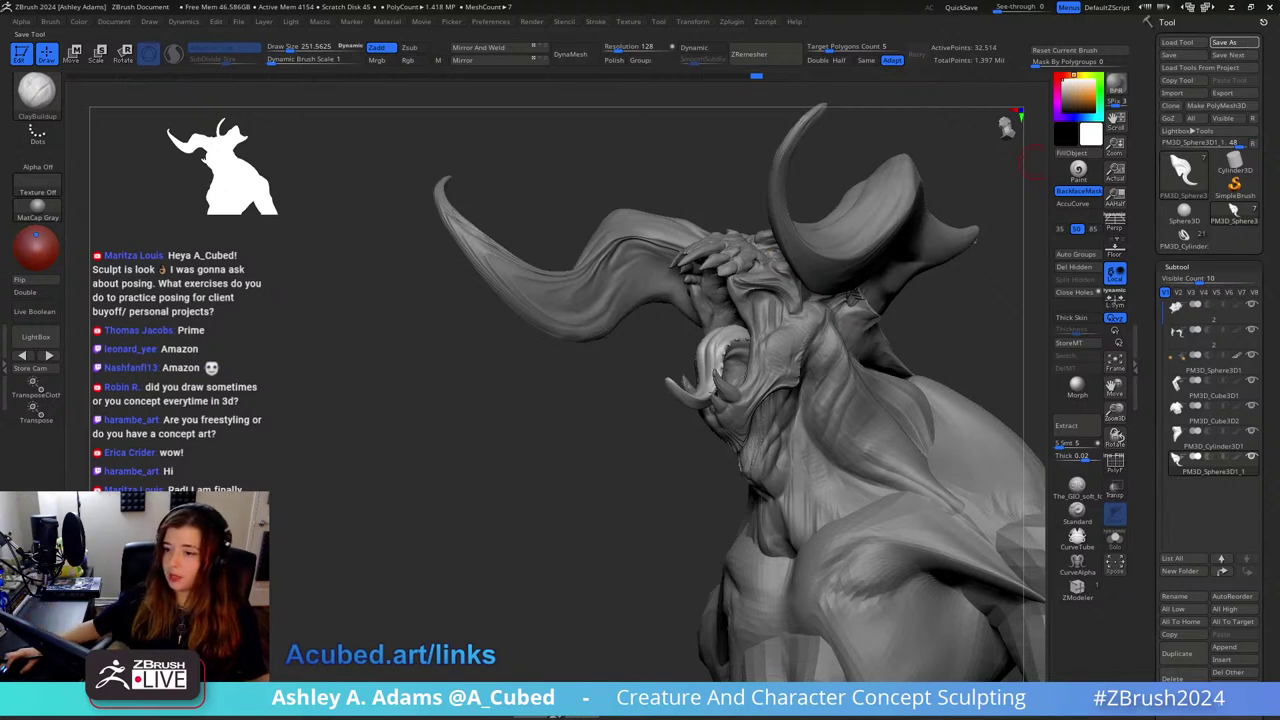
pyautogui.press('Return')
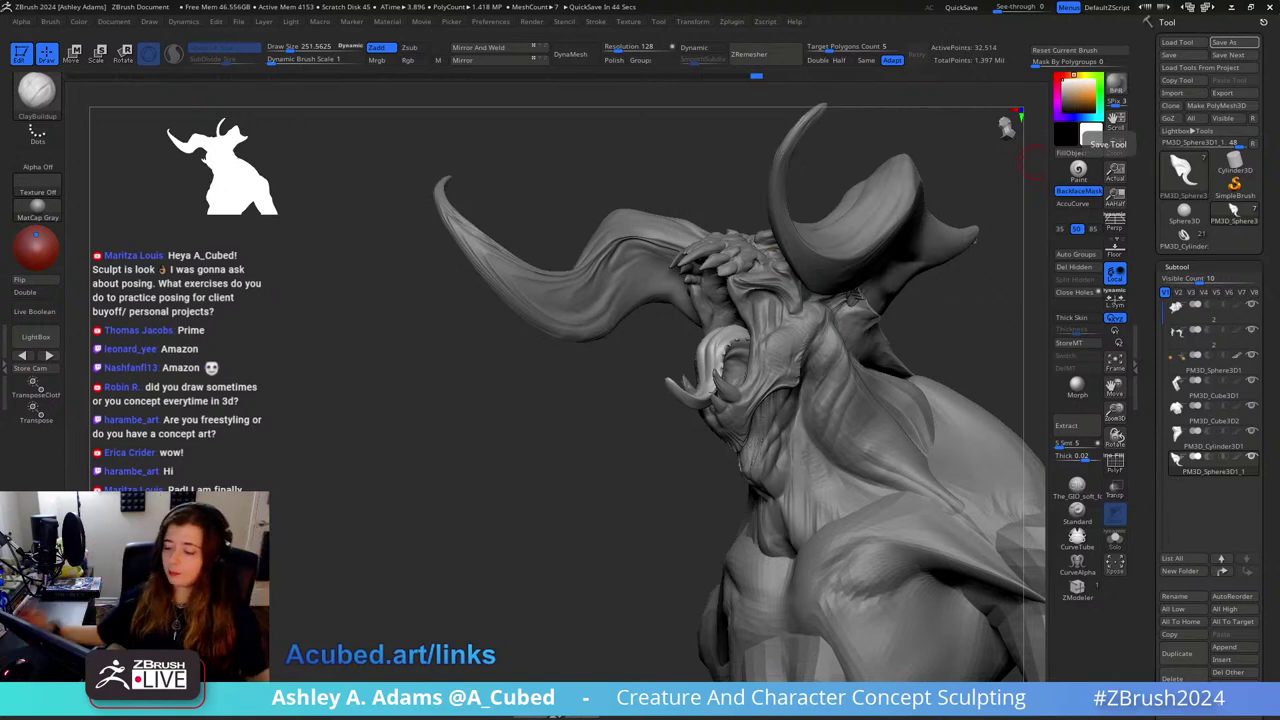
# Step: Make the creature's head the active subtool and set the brush draw size to about 362
pyautogui.moveTo(953, 333)
pyautogui.keyDown('ctrl'); pyautogui.mouseDown(button='right')
pyautogui.moveTo(880, 276)
pyautogui.moveTo(944, 268)
pyautogui.moveTo(806, 243)
pyautogui.moveTo(850, 295)
pyautogui.moveTo(827, 278)
pyautogui.mouseUp(button='right'); pyautogui.keyUp('ctrl')
pyautogui.moveTo(690, 280)
pyautogui.keyDown('ctrl'); pyautogui.mouseDown(button='right')
pyautogui.moveTo(750, 350)
pyautogui.moveTo(714, 288)
pyautogui.mouseUp(button='right'); pyautogui.keyUp('ctrl')
pyautogui.keyDown('alt'); pyautogui.click(732, 320); pyautogui.keyUp('alt')
pyautogui.press('space')
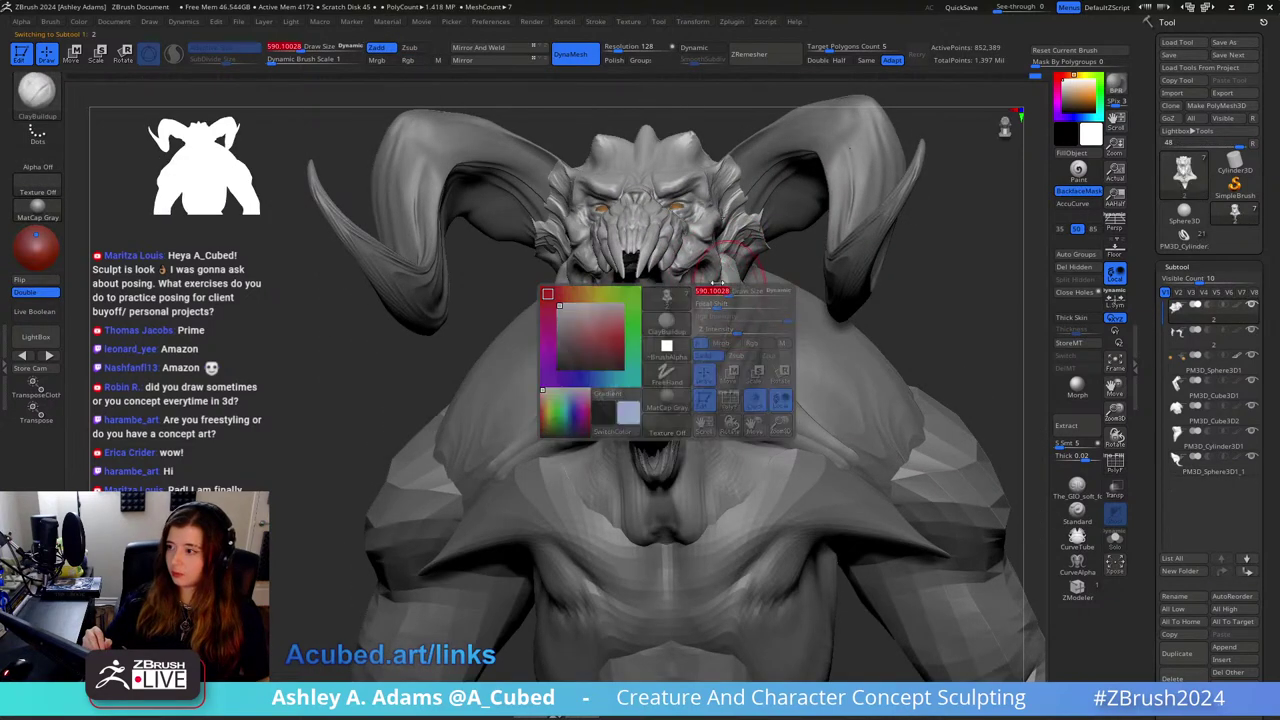
pyautogui.moveTo(742, 291); pyautogui.dragTo(716, 291)
pyautogui.moveTo(760, 254); pyautogui.dragTo(738, 242, button='right')
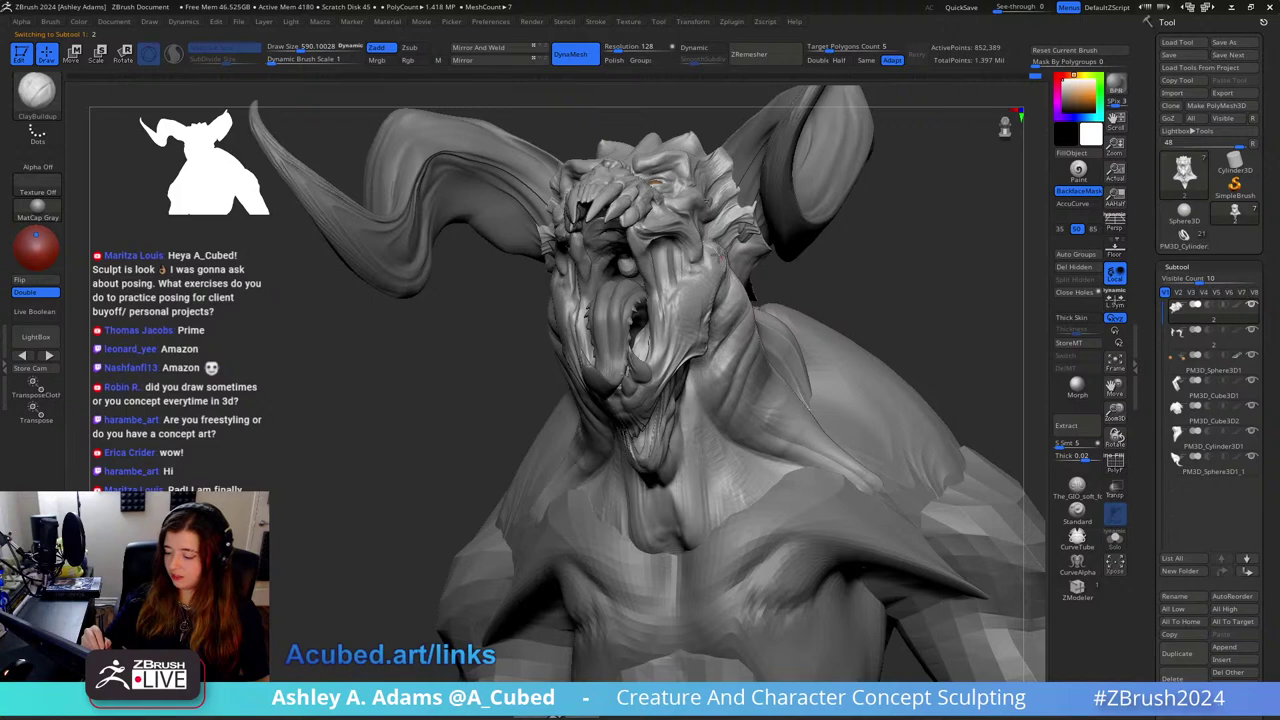
pyautogui.press('space')
pyautogui.moveTo(732, 277); pyautogui.dragTo(714, 277)
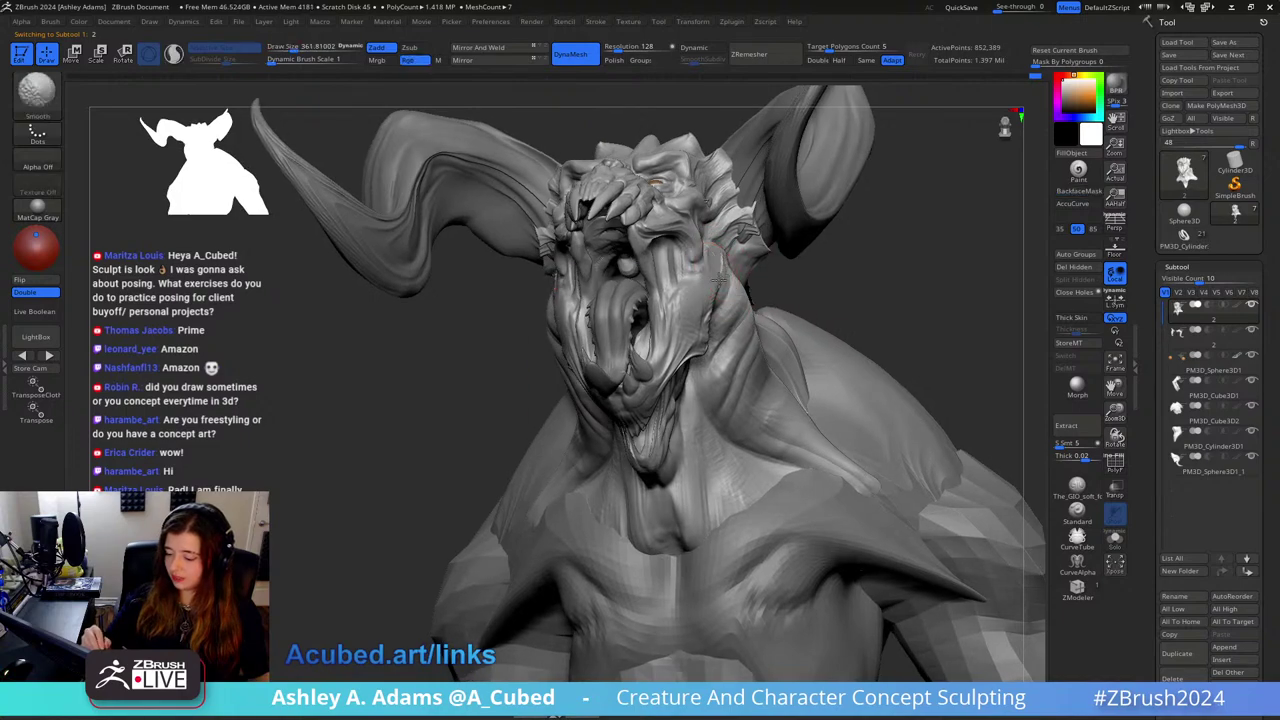
# Step: Flatten the cheek beside the open mouth with the hPolish brush
pyautogui.press('b')
pyautogui.press('h')
pyautogui.press('p')
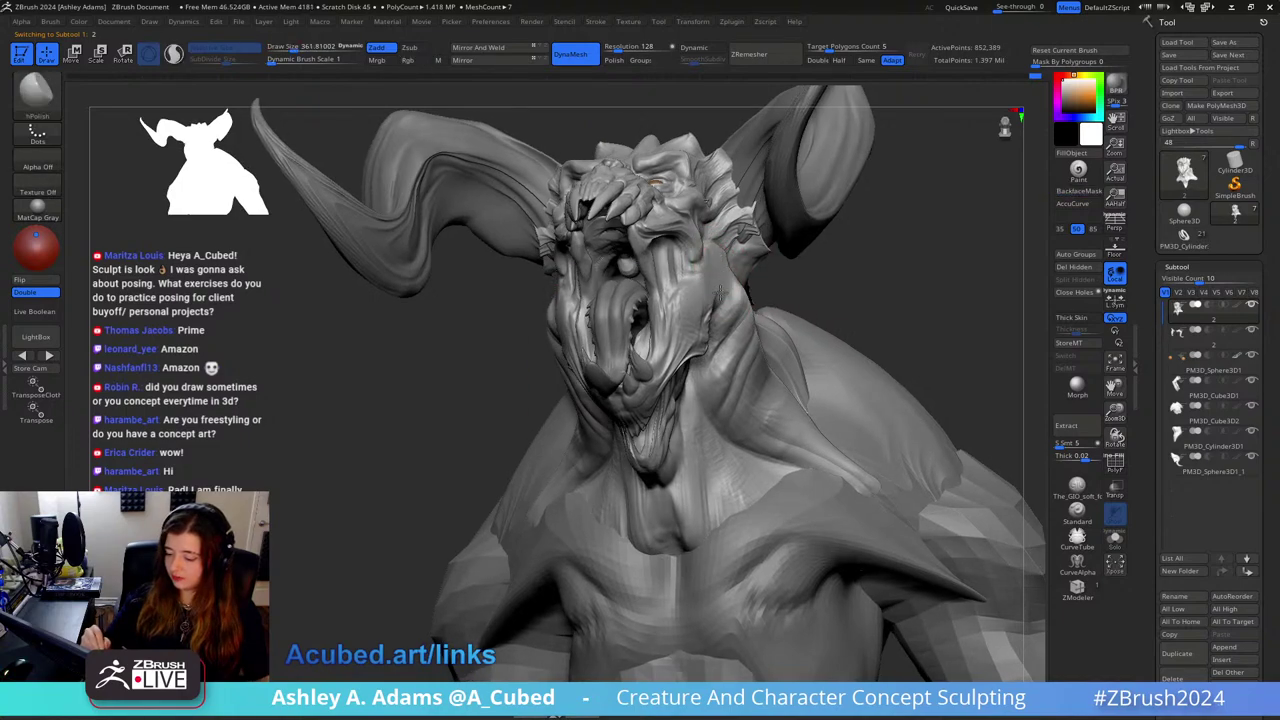
pyautogui.moveTo(720, 293)
pyautogui.mouseDown(button='right')
pyautogui.moveTo(746, 322)
pyautogui.moveTo(735, 271)
pyautogui.moveTo(743, 300)
pyautogui.mouseUp(button='right')
# Step: Pull the form behind the corner of the jaw into shape with the SnakeHook brush at a smaller size
pyautogui.press('b')
pyautogui.press('s')
pyautogui.press('h')
pyautogui.press('[')
pyautogui.press('[')
pyautogui.press('[')
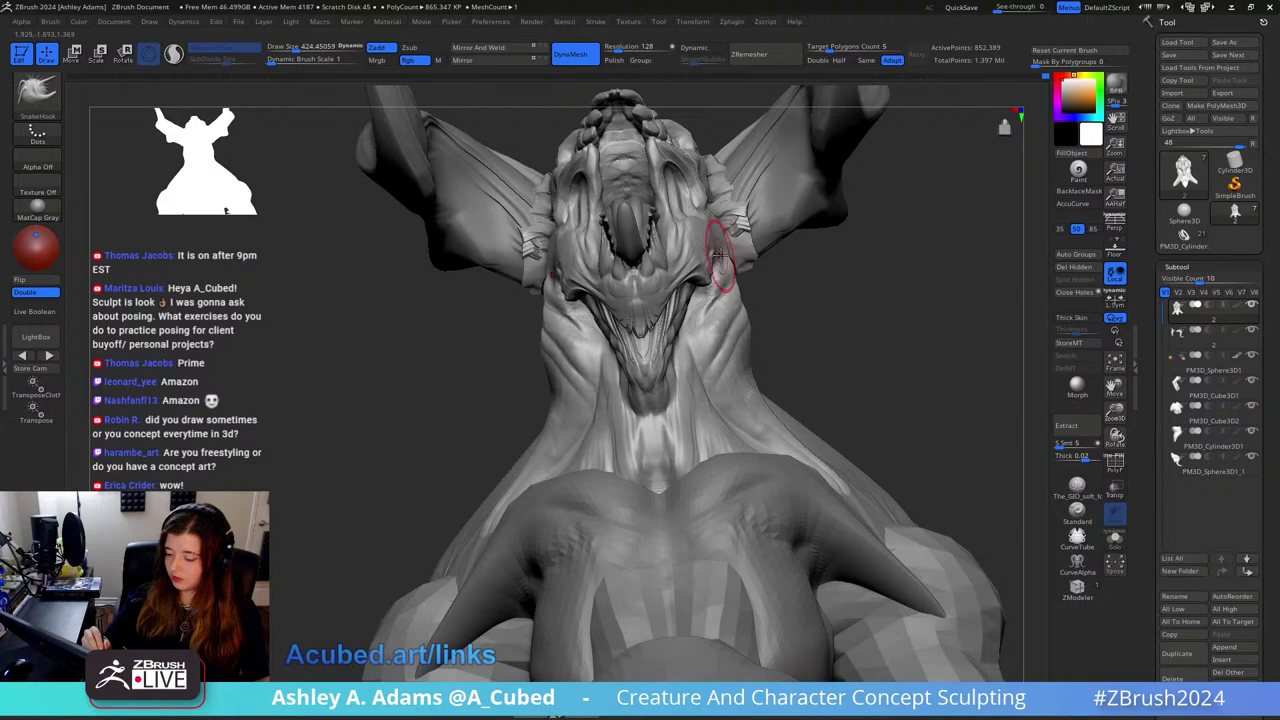
# Step: Carve creases into the cheek behind the jaw with the DamStandard brush
pyautogui.moveTo(722, 250)
pyautogui.mouseDown(button='right')
pyautogui.moveTo(742, 300)
pyautogui.moveTo(788, 274)
pyautogui.moveTo(705, 240)
pyautogui.moveTo(695, 252)
pyautogui.moveTo(718, 228)
pyautogui.mouseUp(button='right')
pyautogui.press('b')
pyautogui.press('d')
pyautogui.press('s')
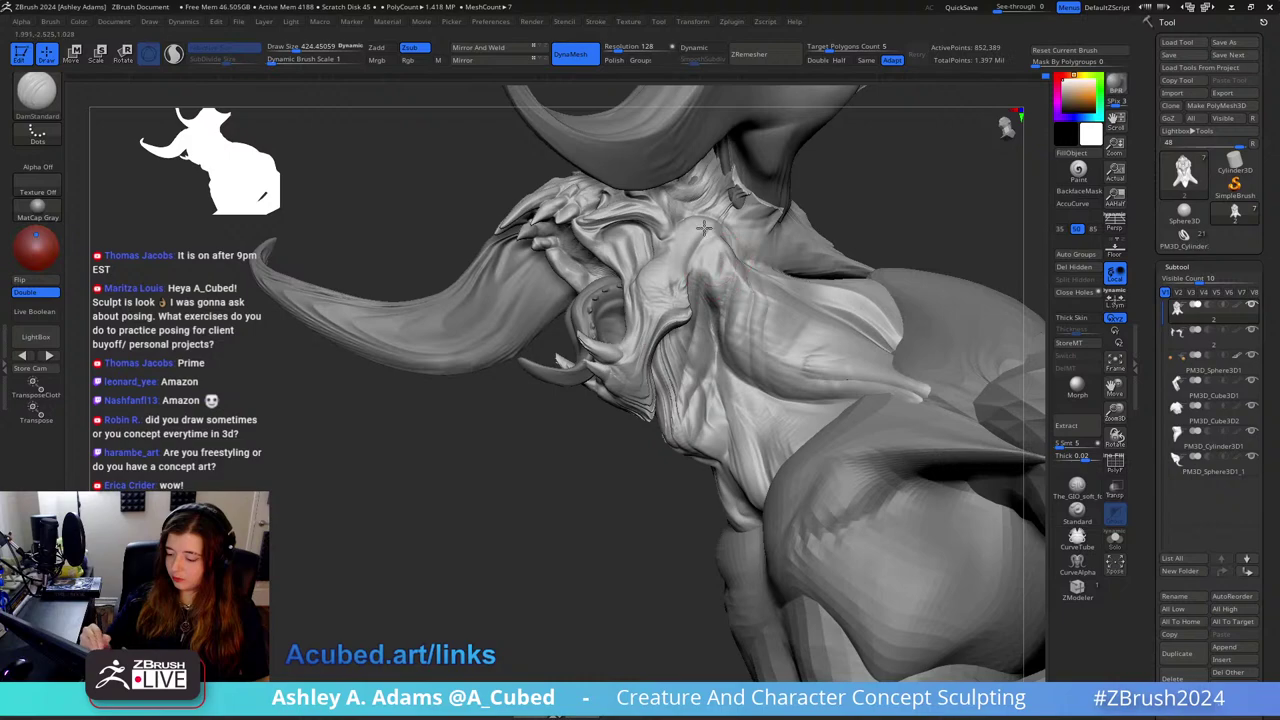
pyautogui.moveTo(700, 290)
pyautogui.mouseDown(button='right')
pyautogui.moveTo(740, 258)
pyautogui.moveTo(737, 286)
pyautogui.moveTo(709, 286)
pyautogui.moveTo(695, 222)
pyautogui.moveTo(712, 287)
pyautogui.mouseUp(button='right')
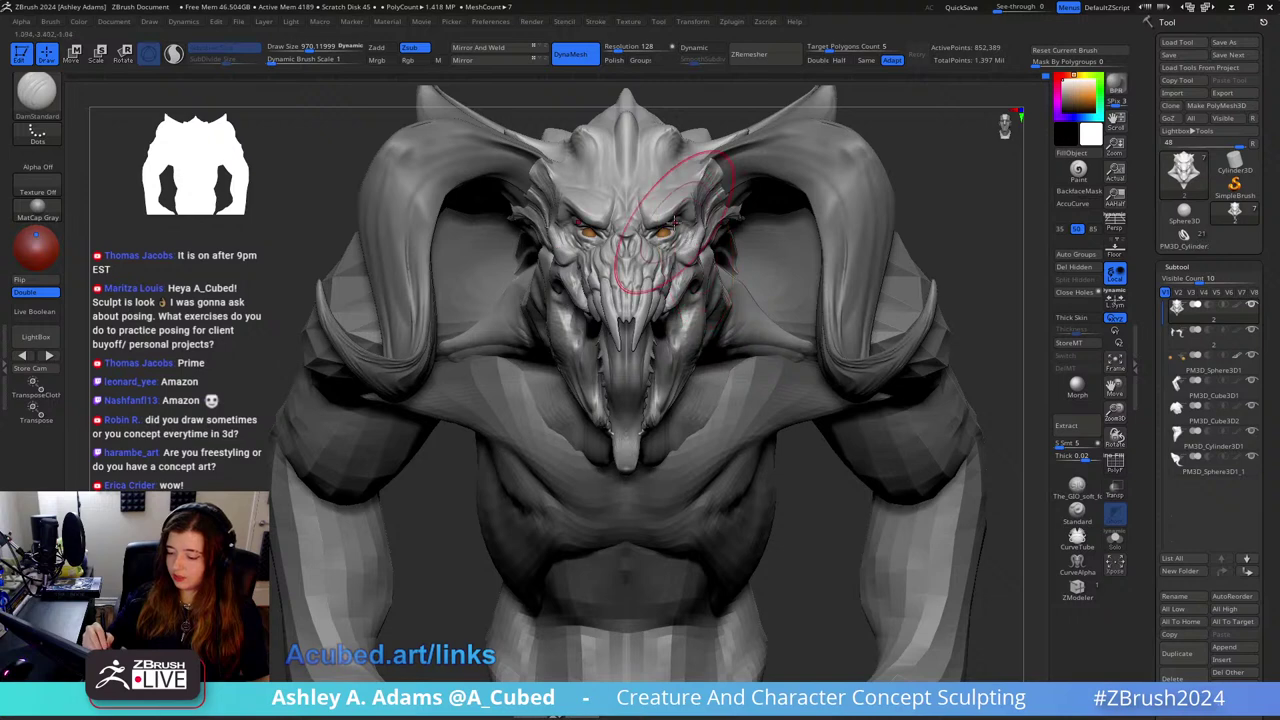
pyautogui.moveTo(672, 228)
pyautogui.keyDown('alt'); pyautogui.mouseDown(button='right')
pyautogui.moveTo(745, 272)
pyautogui.moveTo(700, 270)
pyautogui.moveTo(728, 286)
pyautogui.moveTo(748, 278)
pyautogui.mouseUp(button='right'); pyautogui.keyUp('alt')
# Step: Mask the area around the eyes on the head and invert the mask so only that area stays editable
pyautogui.press('ctrl')
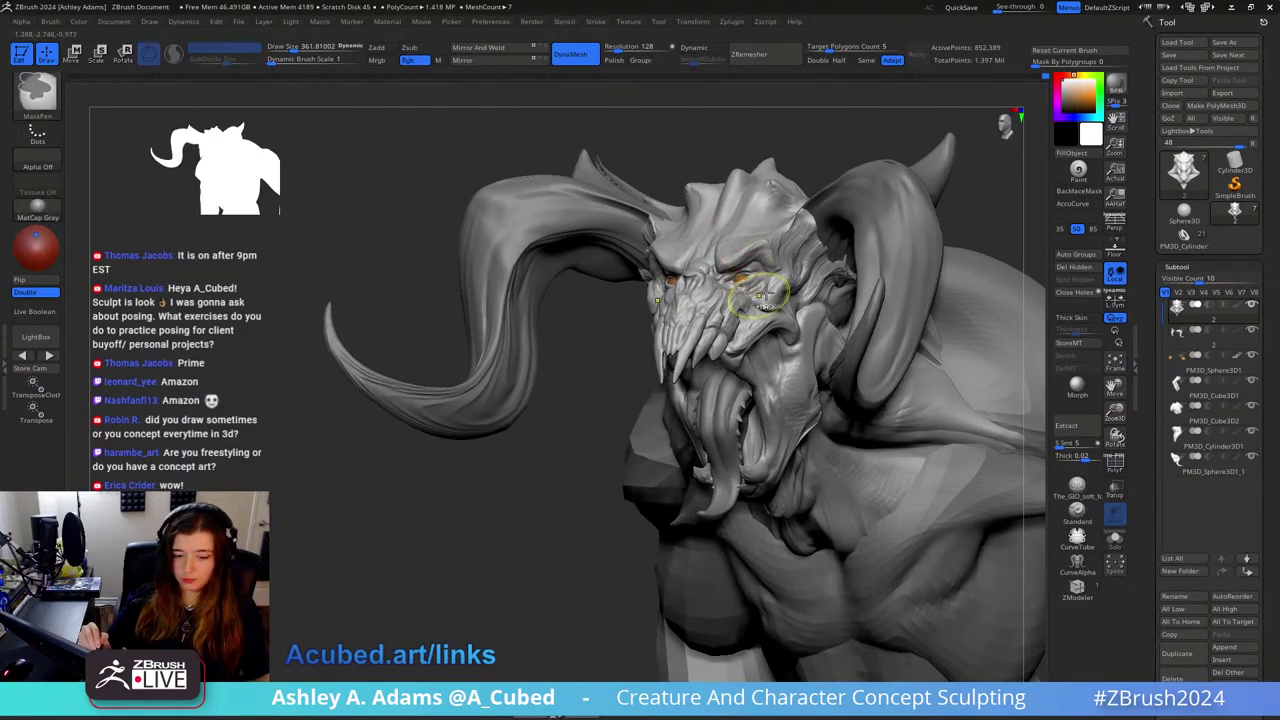
pyautogui.keyDown('ctrl'); pyautogui.moveTo(746, 266); pyautogui.dragTo(760, 258); pyautogui.keyUp('ctrl')
pyautogui.moveTo(734, 258); pyautogui.dragTo(768, 262, button='right')
pyautogui.moveTo(768, 262)
pyautogui.keyDown('ctrl'); pyautogui.mouseDown()
pyautogui.moveTo(746, 256)
pyautogui.moveTo(748, 233)
pyautogui.mouseUp(); pyautogui.keyUp('ctrl')
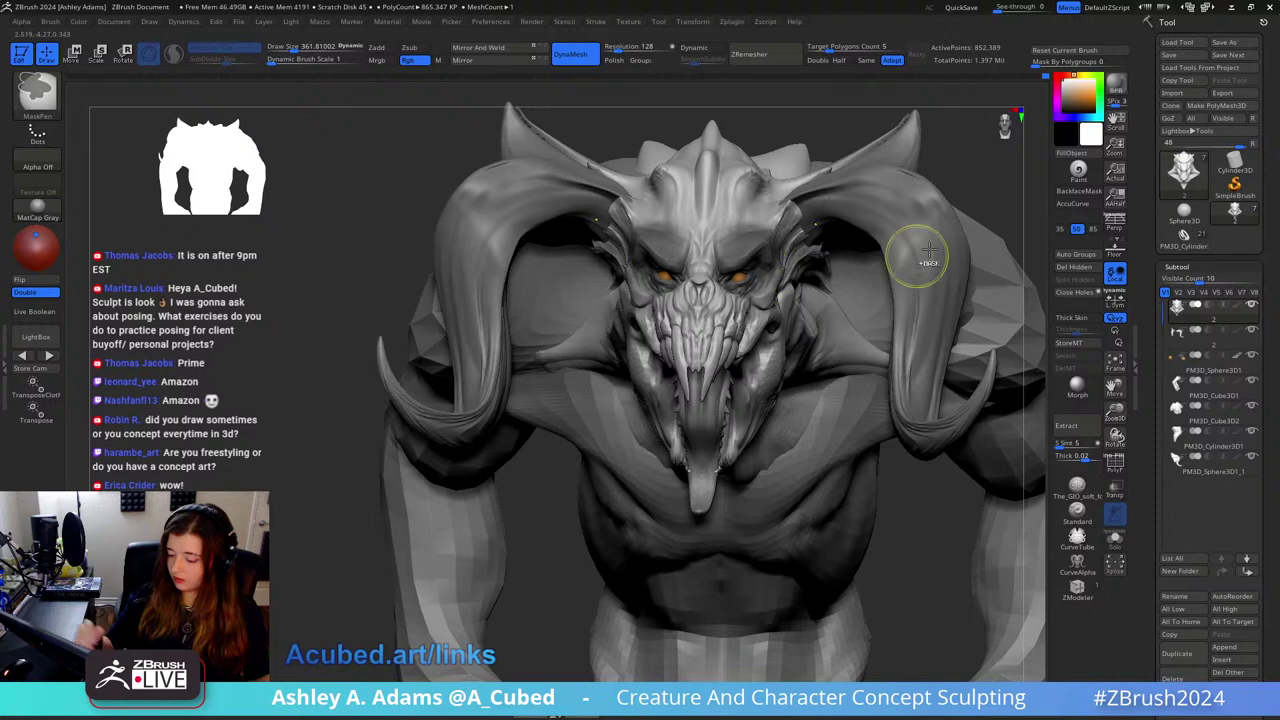
pyautogui.keyDown('ctrl'); pyautogui.click(942, 162); pyautogui.keyUp('ctrl')
# Step: Select the eyes, reset the gizmo orientation and enable transforming the eyes and head subtools together
pyautogui.press('w')
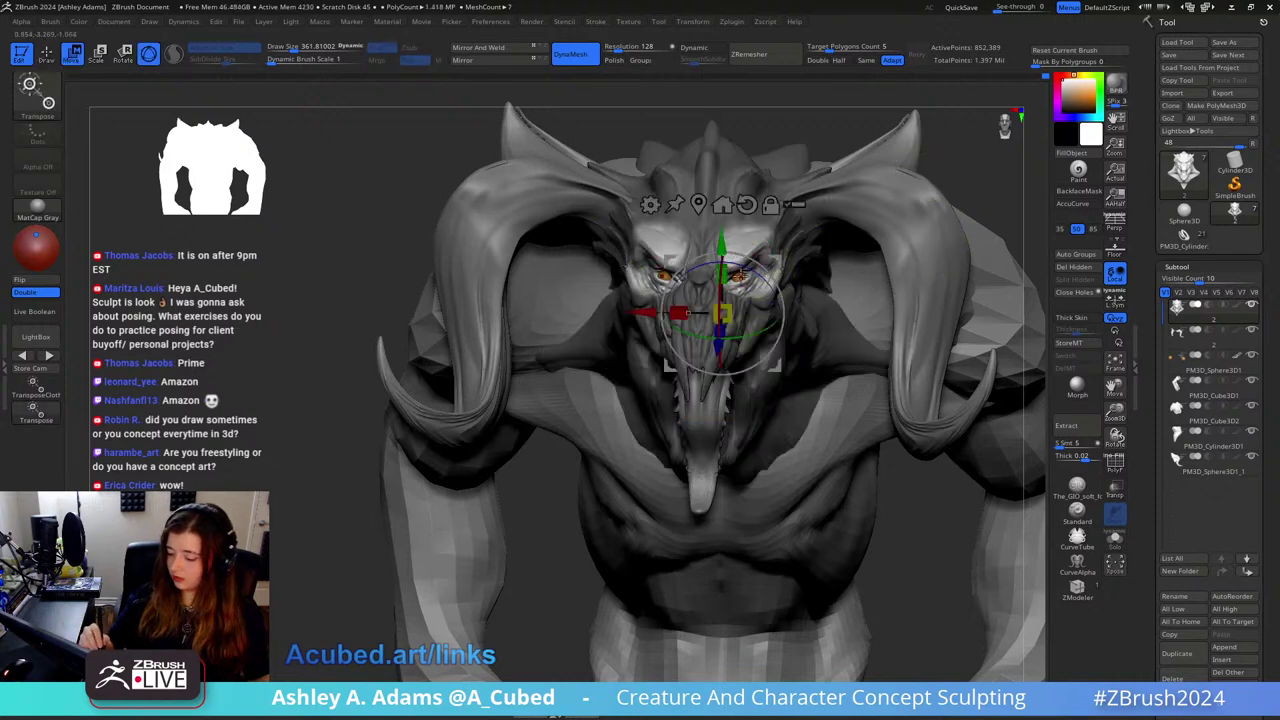
pyautogui.keyDown('alt'); pyautogui.click(740, 277); pyautogui.keyUp('alt')
pyautogui.keyDown('alt'); pyautogui.click(713, 248); pyautogui.keyUp('alt')
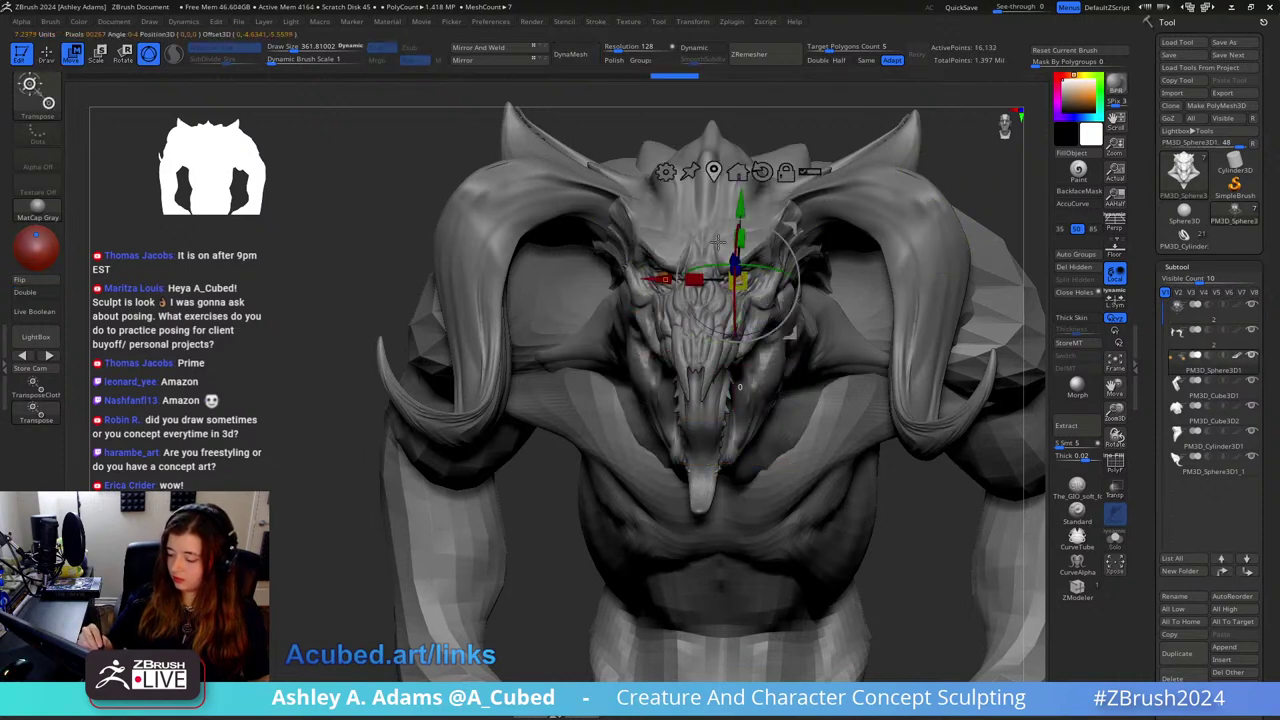
pyautogui.keyDown('alt'); pyautogui.click(762, 172); pyautogui.keyUp('alt')
pyautogui.keyDown('ctrl'); pyautogui.moveTo(826, 146); pyautogui.dragTo(826, 146, button='right'); pyautogui.keyUp('ctrl')
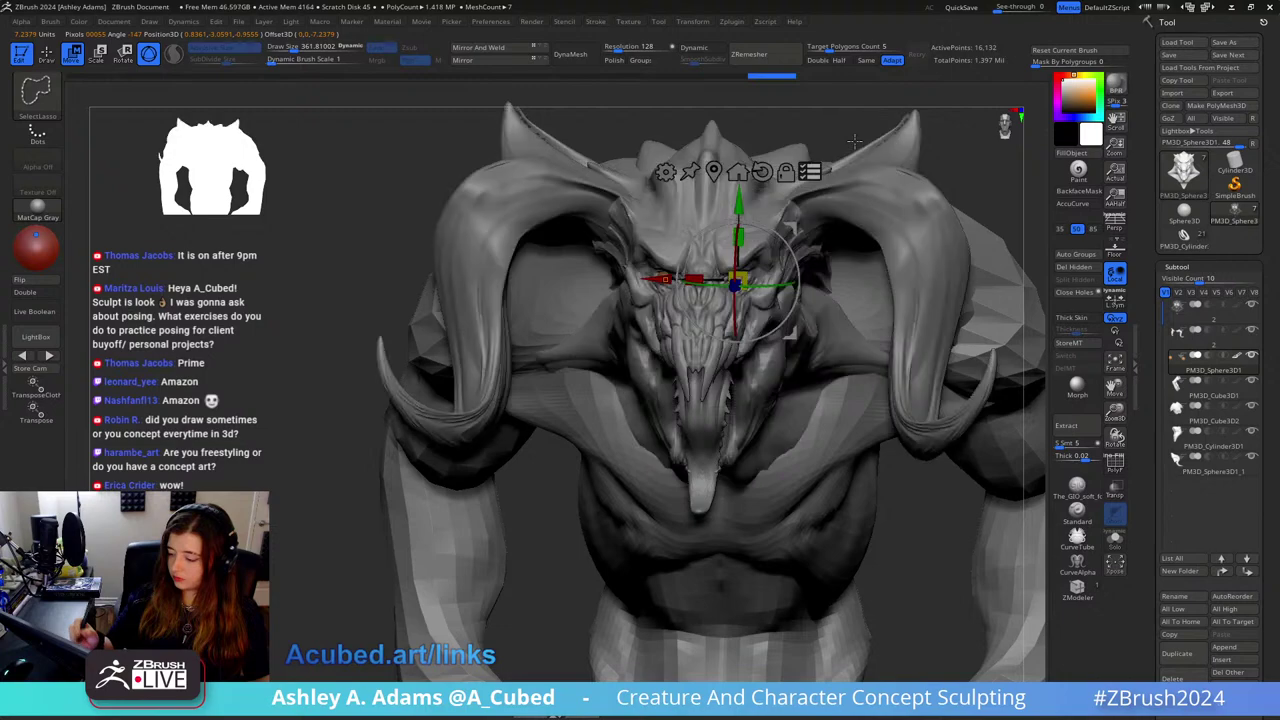
pyautogui.moveTo(738, 264)
pyautogui.keyDown('ctrl'); pyautogui.mouseDown(button='right')
pyautogui.moveTo(757, 271)
pyautogui.moveTo(742, 278)
pyautogui.mouseUp(button='right'); pyautogui.keyUp('ctrl')
# Step: Move the eyes and the unmasked eye sockets sideways by about 0.19
pyautogui.moveTo(674, 286); pyautogui.dragTo(690, 287)
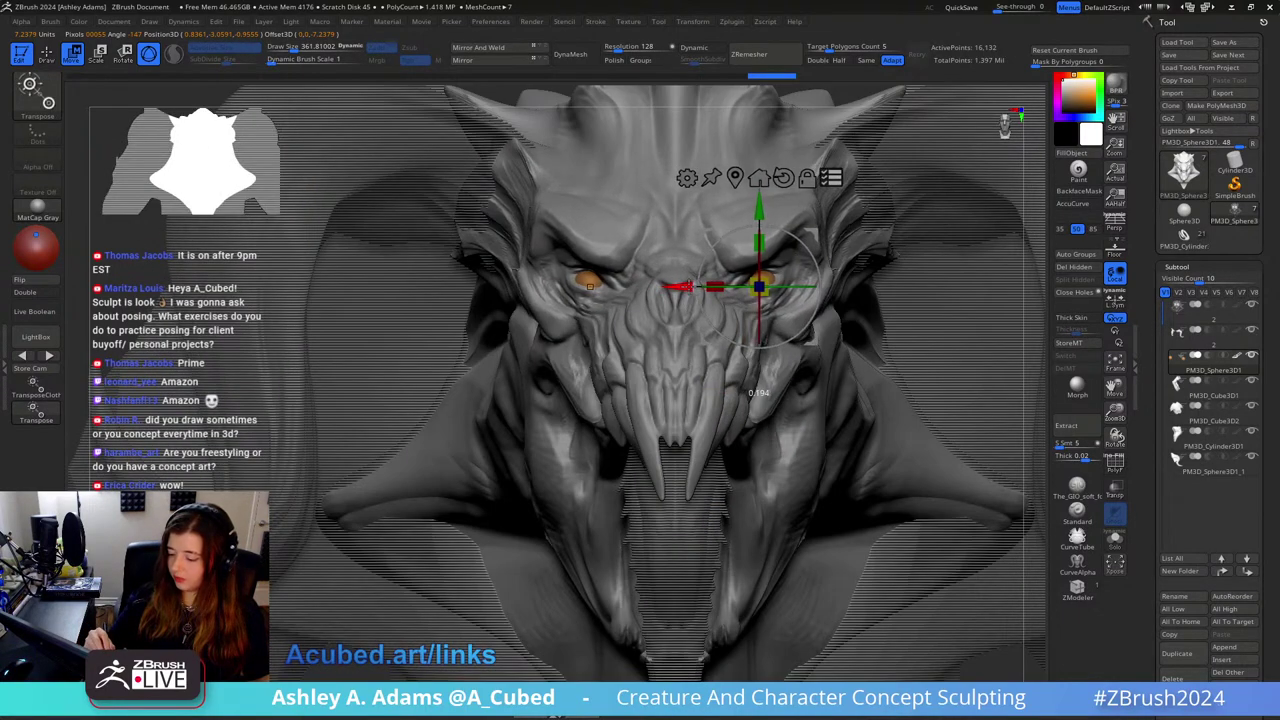
pyautogui.keyDown('ctrl'); pyautogui.moveTo(769, 303); pyautogui.dragTo(760, 290, button='right'); pyautogui.keyUp('ctrl')
pyautogui.press('q')
pyautogui.moveTo(940, 262); pyautogui.dragTo(858, 252, button='right')
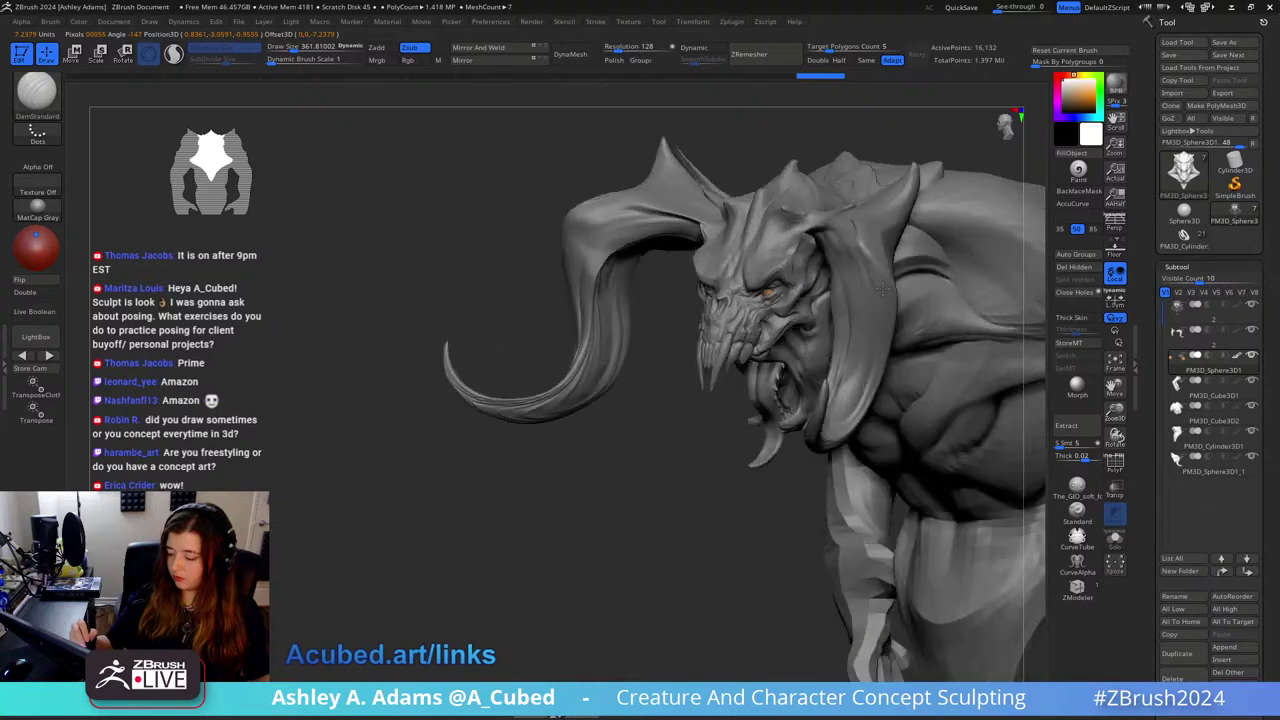
# Step: Rotate the eyes together with their unmasked sockets by about 15 degrees
pyautogui.moveTo(745, 258); pyautogui.dragTo(794, 320, button='right')
pyautogui.press('w')
pyautogui.moveTo(792, 320); pyautogui.dragTo(795, 327)
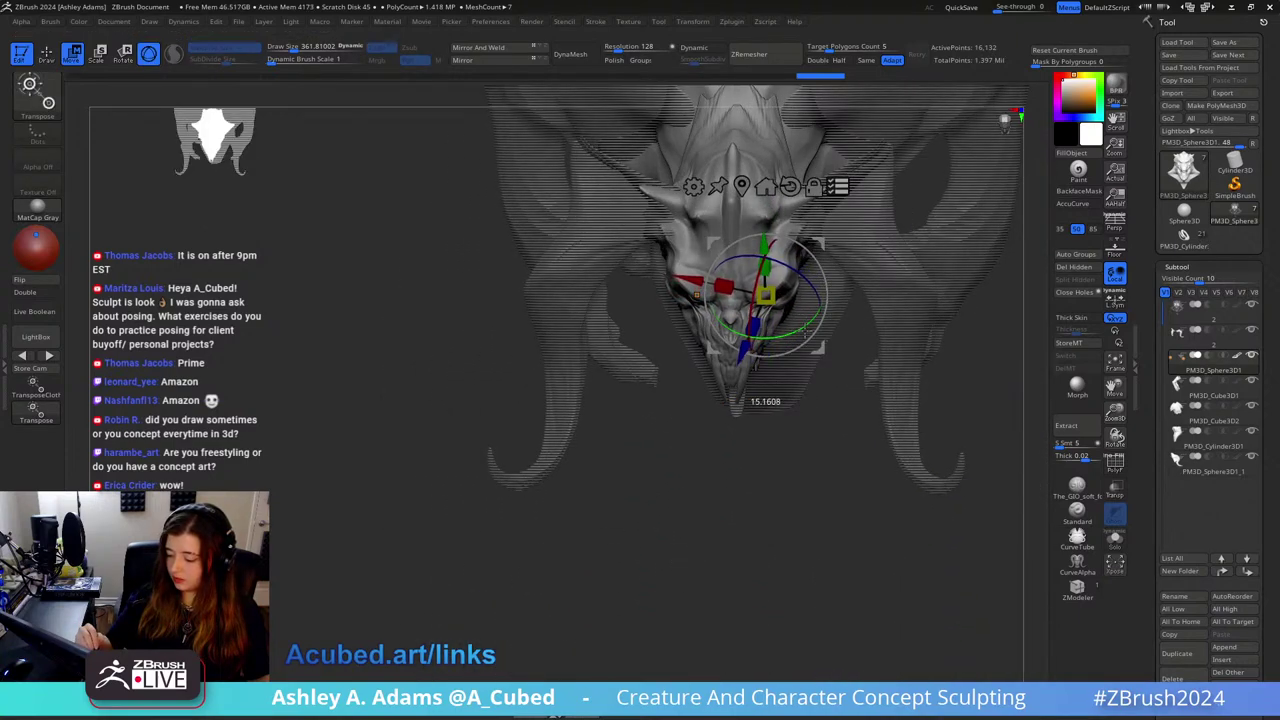
pyautogui.moveTo(805, 330); pyautogui.dragTo(791, 152, button='right')
pyautogui.press('q')
pyautogui.moveTo(806, 271); pyautogui.dragTo(836, 265, button='right')
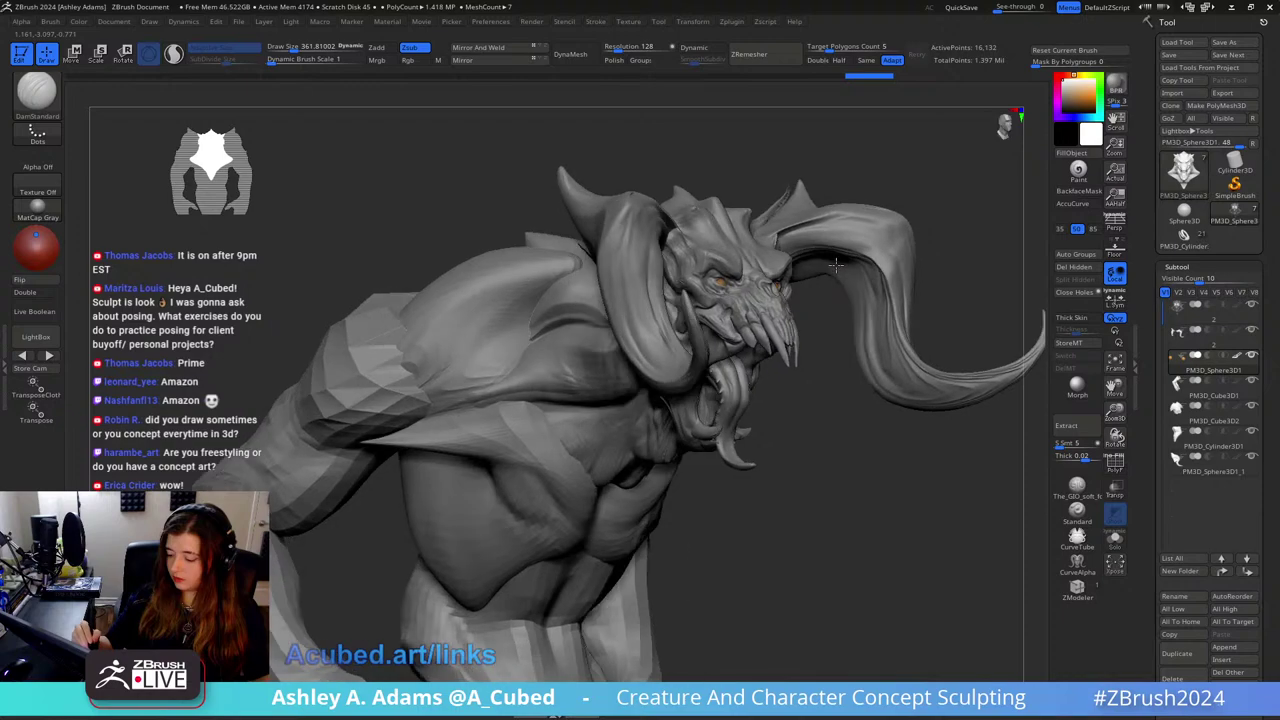
pyautogui.moveTo(835, 263); pyautogui.dragTo(787, 340)
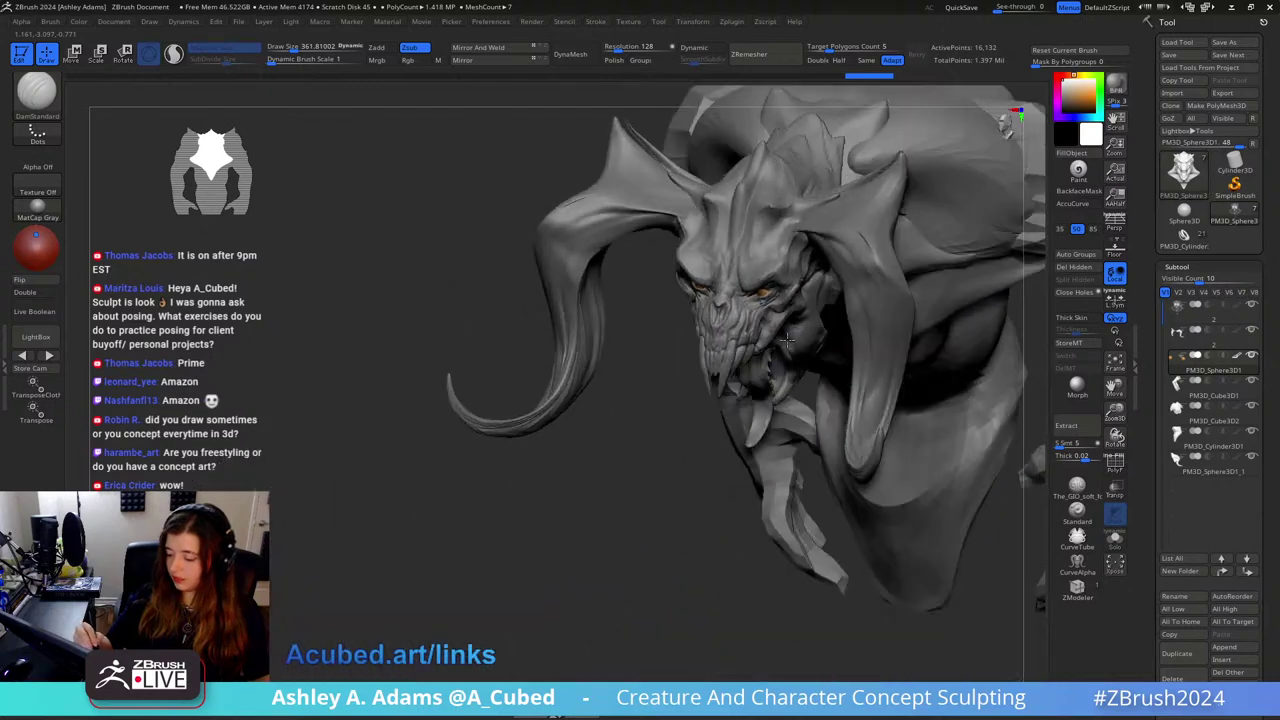
# Step: Try scaling the eyes and their sockets uniformly to about 0.91
pyautogui.press('w')
pyautogui.keyDown('ctrl'); pyautogui.keyDown('shift'); pyautogui.click(787, 340); pyautogui.keyUp('shift'); pyautogui.keyUp('ctrl')
pyautogui.keyDown('shift'); pyautogui.moveTo(787, 330); pyautogui.dragTo(840, 280, button='right'); pyautogui.keyUp('shift')
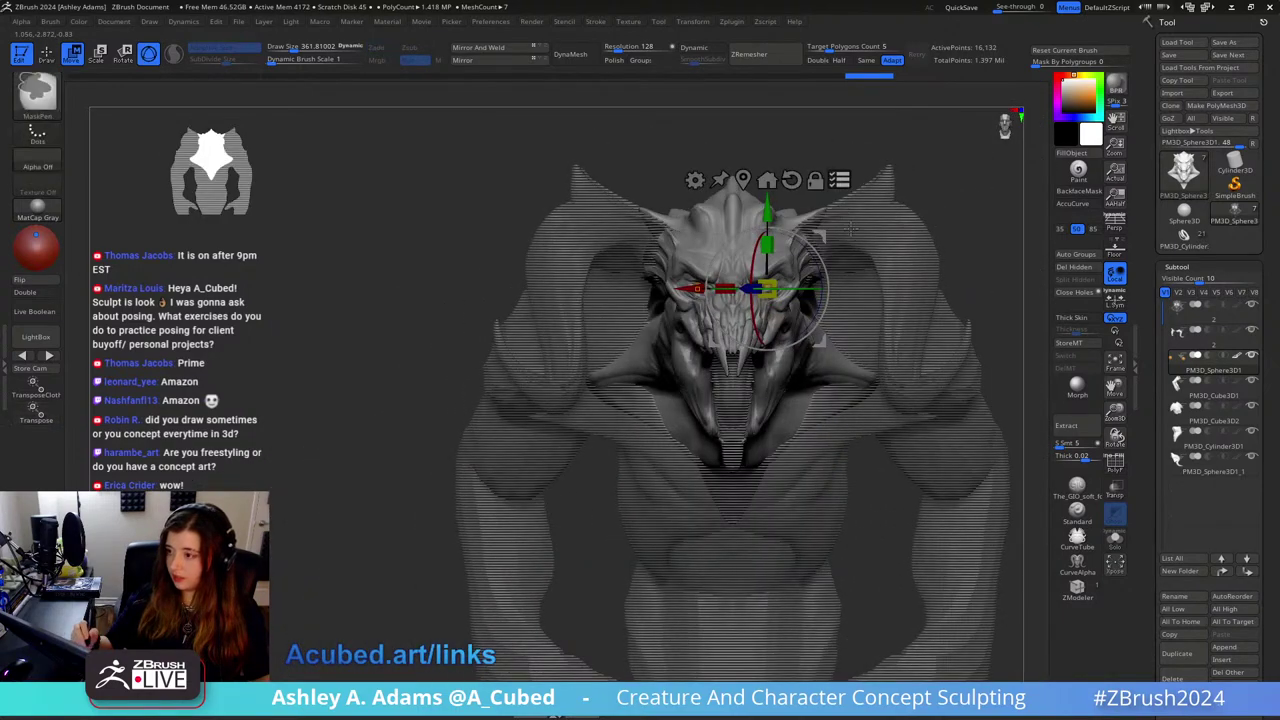
pyautogui.keyDown('ctrl'); pyautogui.moveTo(850, 229); pyautogui.dragTo(732, 269, button='right'); pyautogui.keyUp('ctrl')
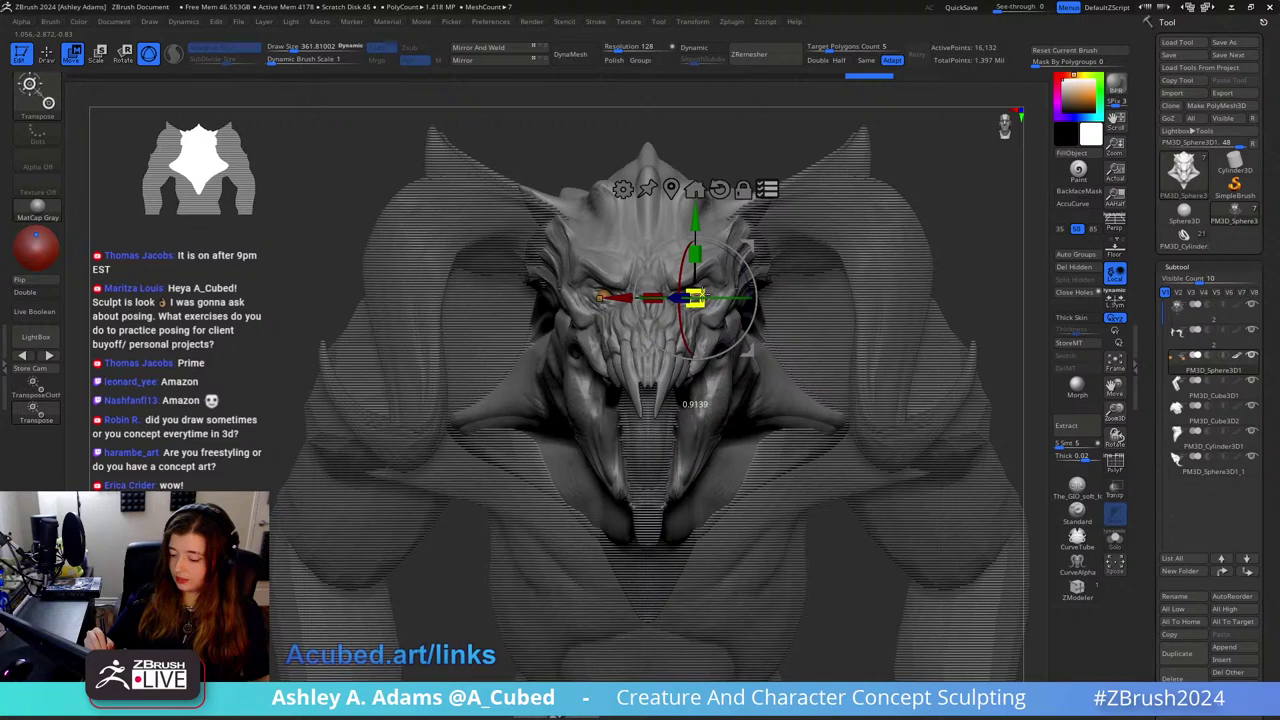
pyautogui.press('q')
pyautogui.press('f')
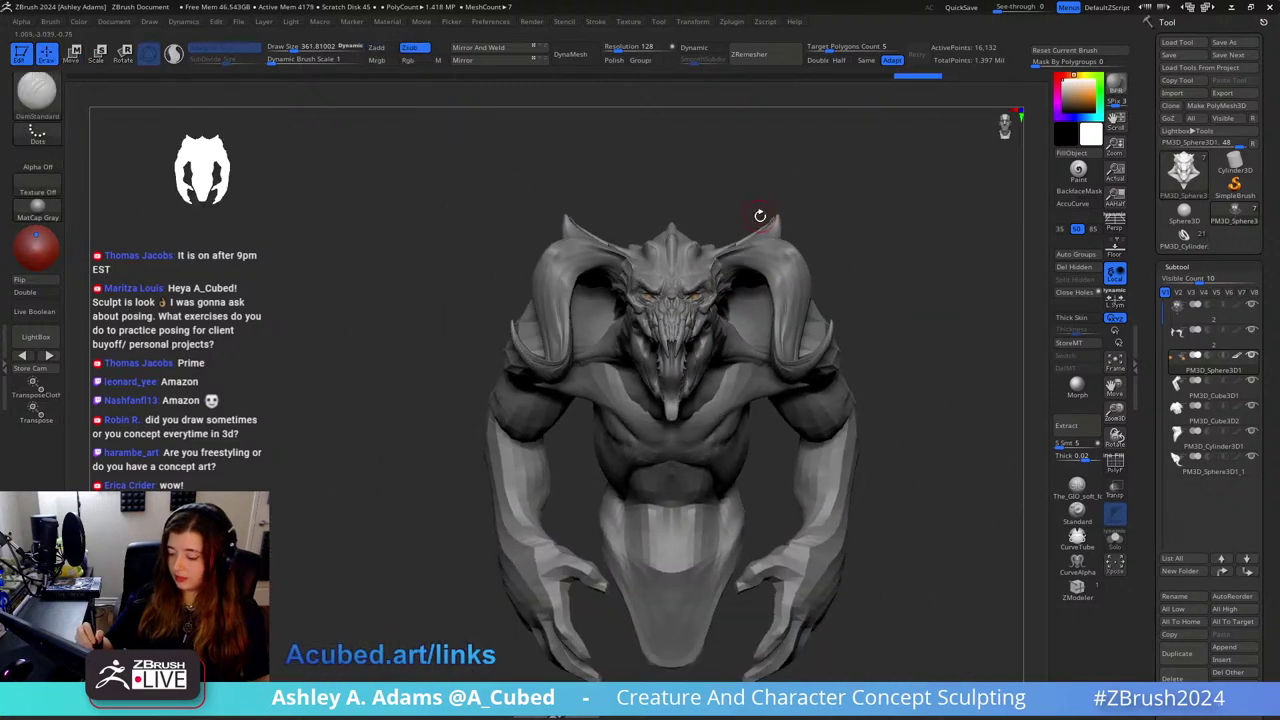
pyautogui.keyDown('ctrl'); pyautogui.moveTo(760, 216); pyautogui.dragTo(749, 256, button='right'); pyautogui.keyUp('ctrl')
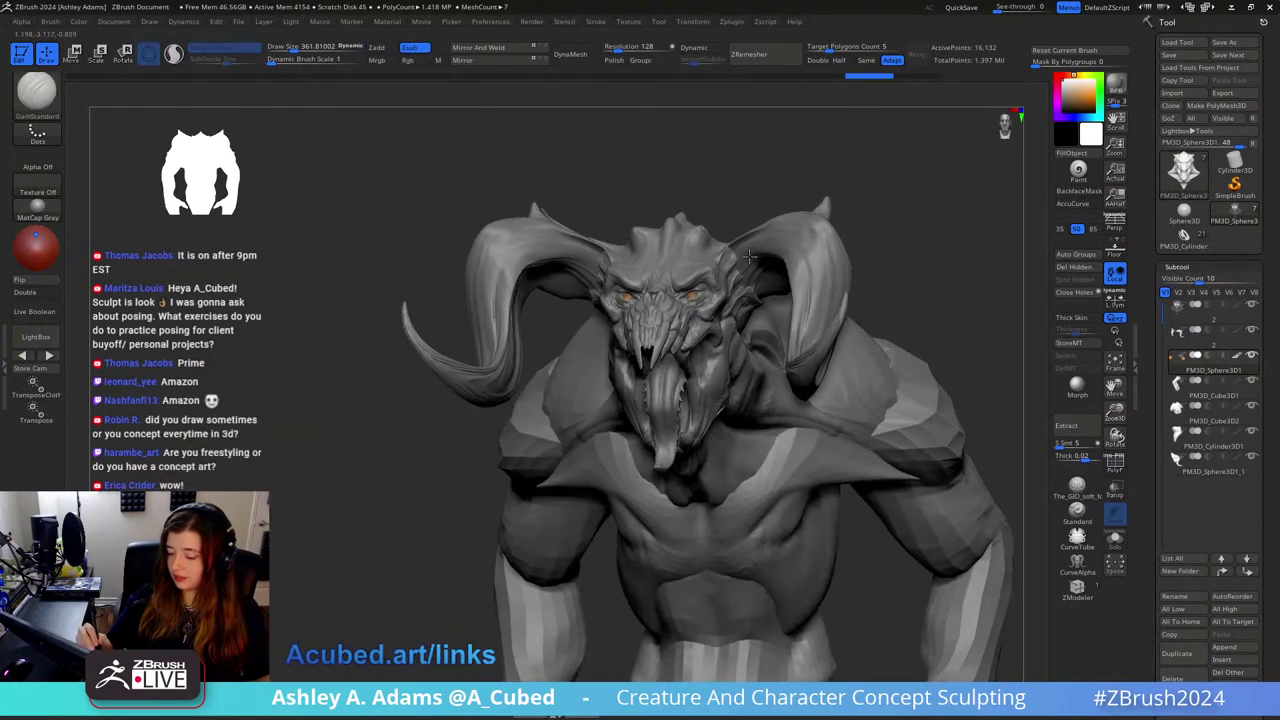
# Step: Move the eyes and their sockets about 0.13 along the gizmo's depth axis
pyautogui.moveTo(749, 257); pyautogui.dragTo(724, 275)
pyautogui.press('w')
pyautogui.moveTo(716, 188); pyautogui.dragTo(849, 242, button='right')
pyautogui.moveTo(636, 345); pyautogui.dragTo(636, 348)
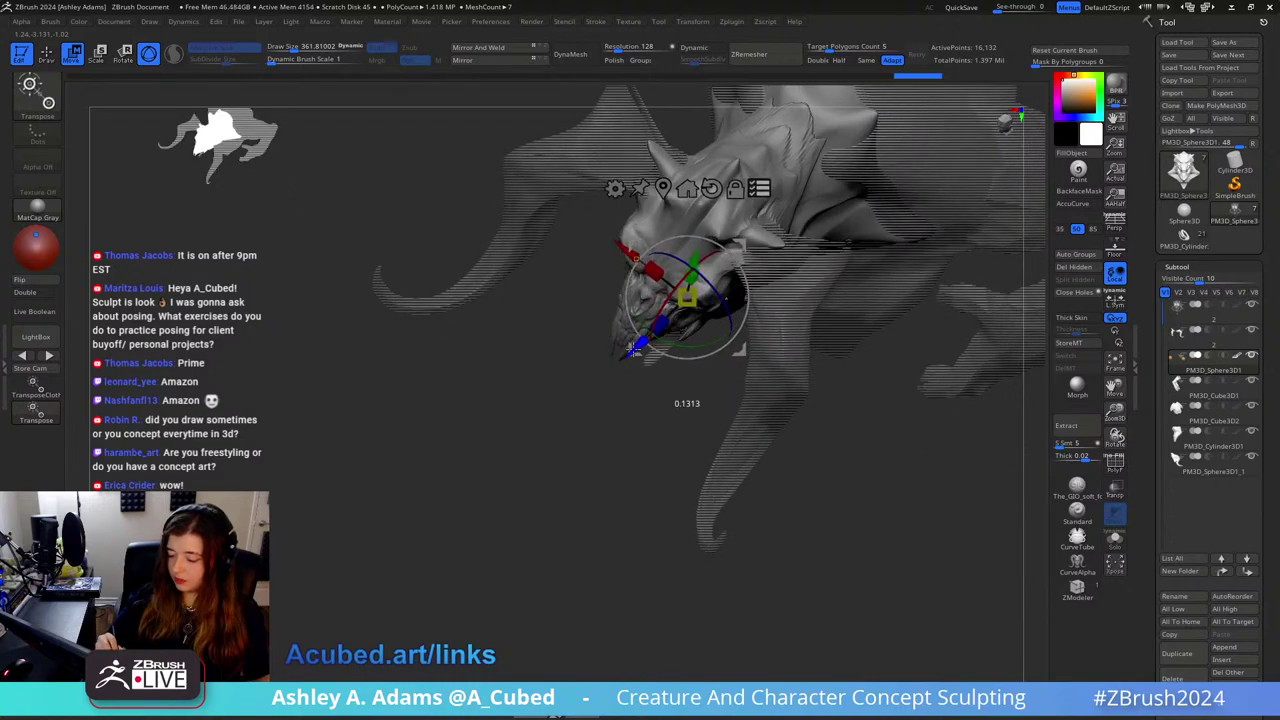
pyautogui.press('q')
pyautogui.moveTo(668, 423)
pyautogui.mouseDown(button='right')
pyautogui.moveTo(669, 354)
pyautogui.moveTo(686, 320)
pyautogui.moveTo(709, 326)
pyautogui.mouseUp(button='right')
# Step: Return to the head subtool and clear its mask
pyautogui.press('b')
pyautogui.press('d')
pyautogui.press('s')
pyautogui.moveTo(706, 244); pyautogui.dragTo(749, 286, button='right')
pyautogui.keyDown('ctrl'); pyautogui.moveTo(815, 491); pyautogui.dragTo(845, 486); pyautogui.keyUp('ctrl')
# Step: Adjust the bridge of the snout between the eyes with the SnakeHook brush at a draw size of about 148
pyautogui.press('b')
pyautogui.press('s')
pyautogui.press('h')
pyautogui.moveTo(648, 290); pyautogui.dragTo(612, 368, button='right')
pyautogui.press('space')
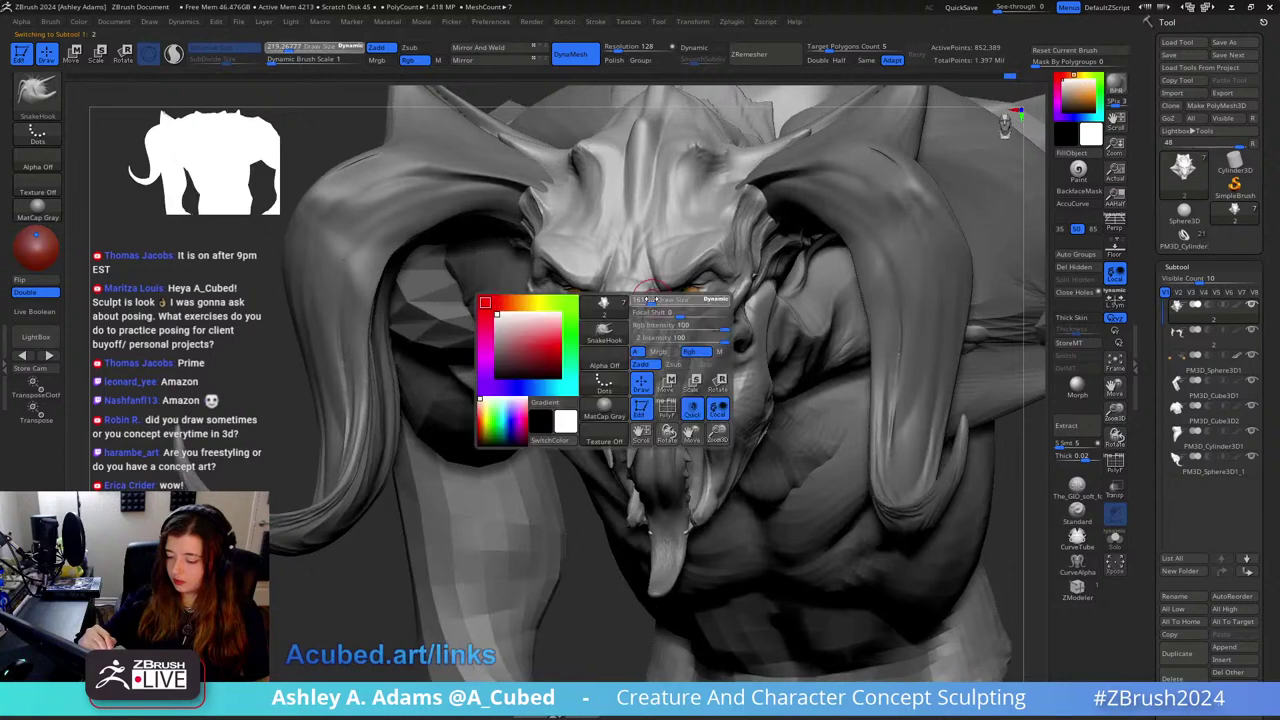
pyautogui.moveTo(666, 300); pyautogui.dragTo(648, 297)
pyautogui.moveTo(648, 297); pyautogui.dragTo(644, 315, button='right')
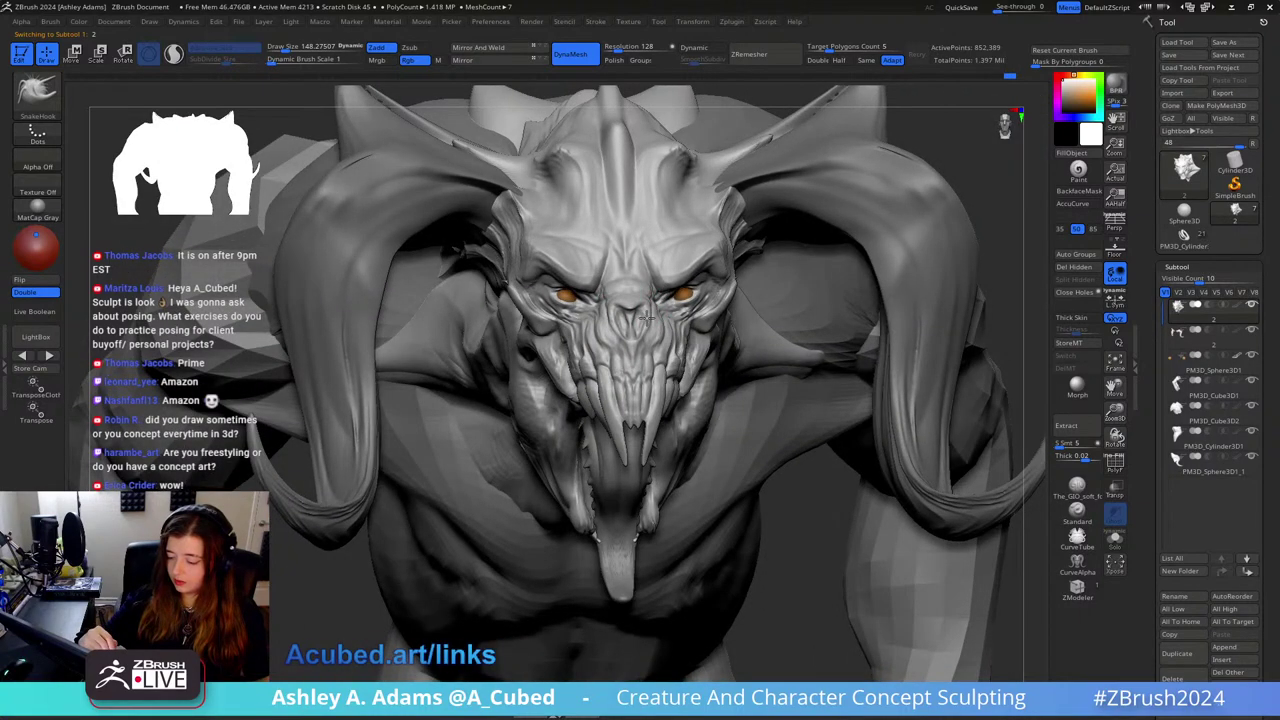
# Step: Pull the spikes at the horn bases out along the horns with the SnakeHook brush at a draw size of about 286
pyautogui.press('space')
pyautogui.moveTo(646, 318); pyautogui.dragTo(672, 318)
pyautogui.moveTo(672, 318)
pyautogui.mouseDown(button='right')
pyautogui.moveTo(690, 226)
pyautogui.moveTo(734, 286)
pyautogui.moveTo(751, 243)
pyautogui.moveTo(686, 251)
pyautogui.moveTo(557, 214)
pyautogui.mouseUp(button='right')
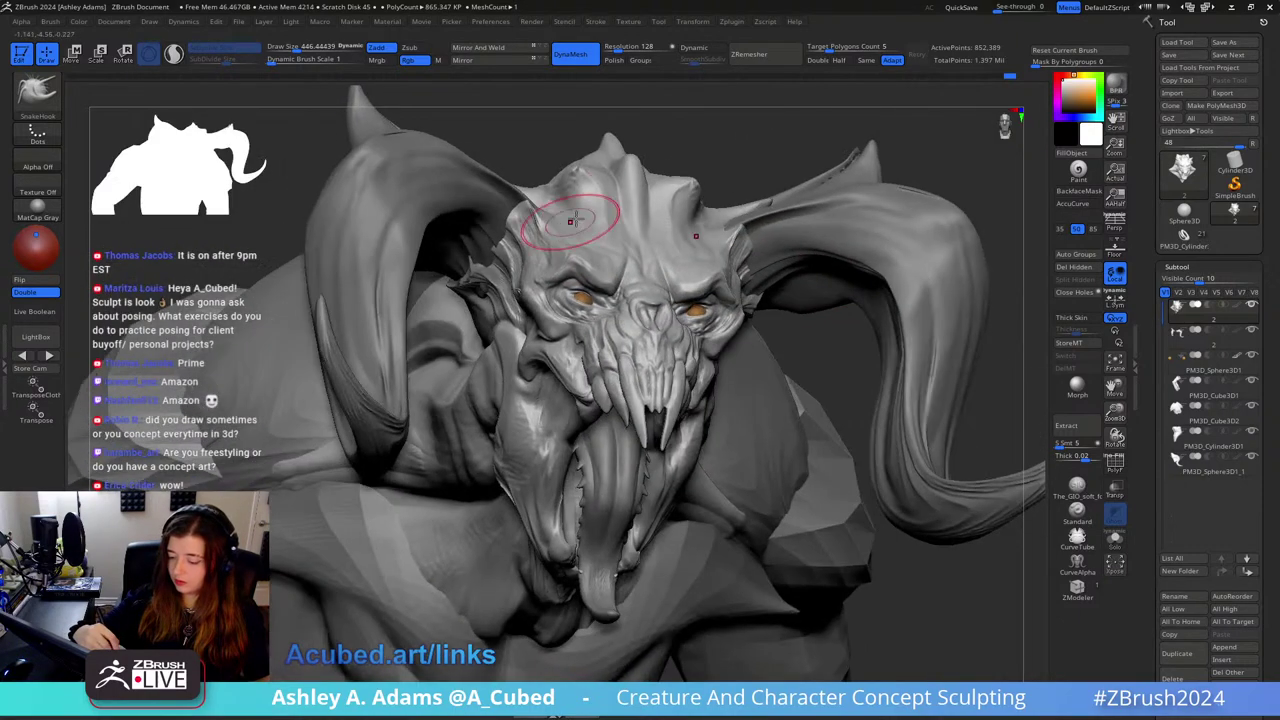
pyautogui.moveTo(729, 194); pyautogui.dragTo(498, 139, button='right')
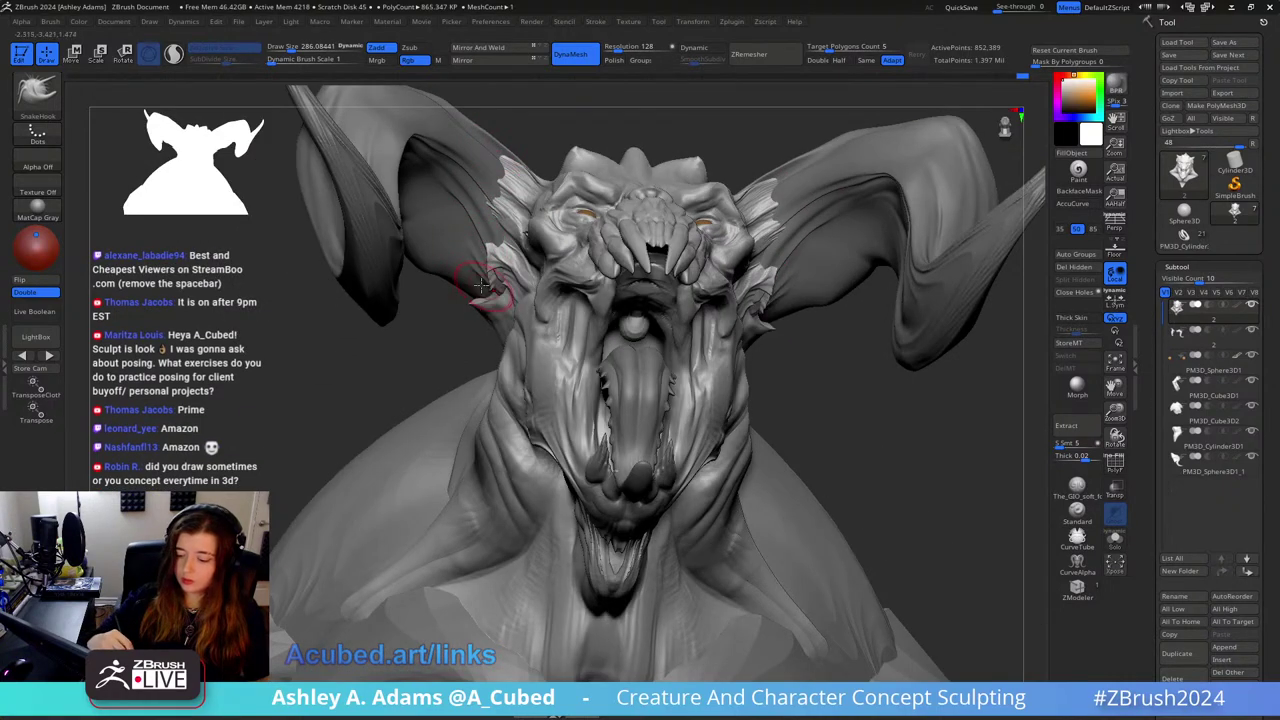
pyautogui.moveTo(481, 284); pyautogui.dragTo(494, 265, button='right')
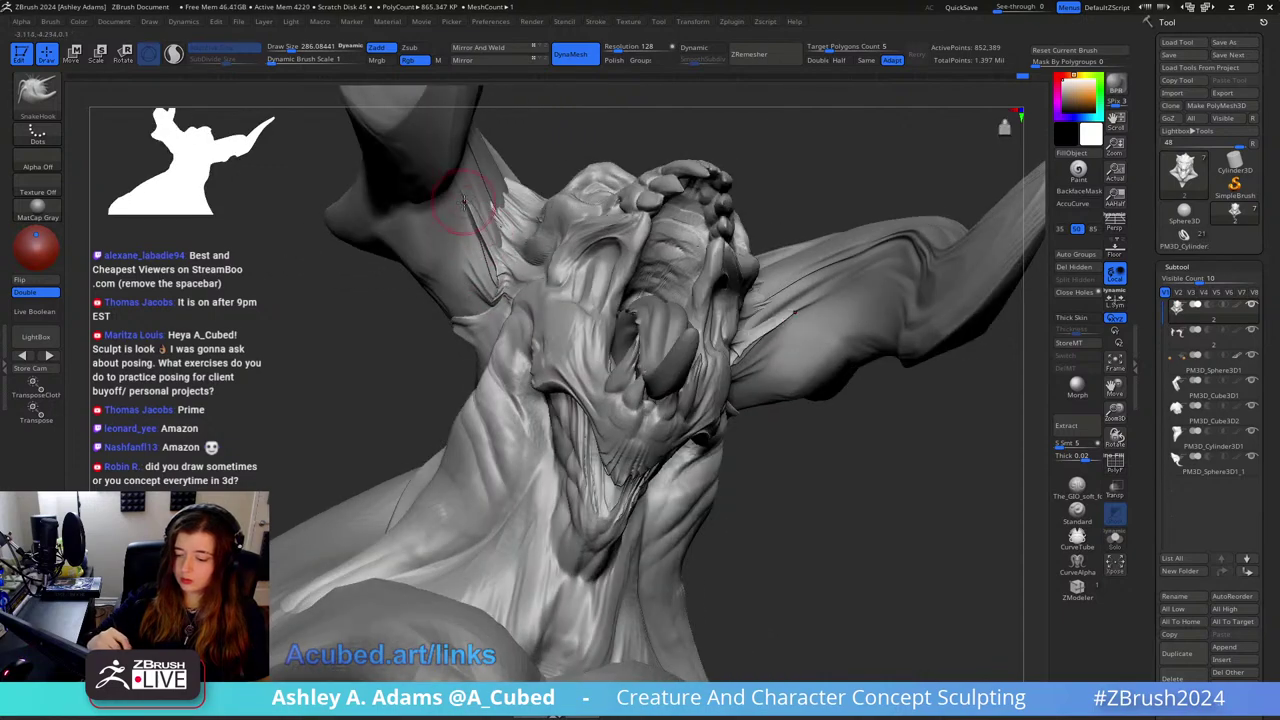
pyautogui.moveTo(470, 215); pyautogui.dragTo(463, 195, button='right')
pyautogui.press('shift')
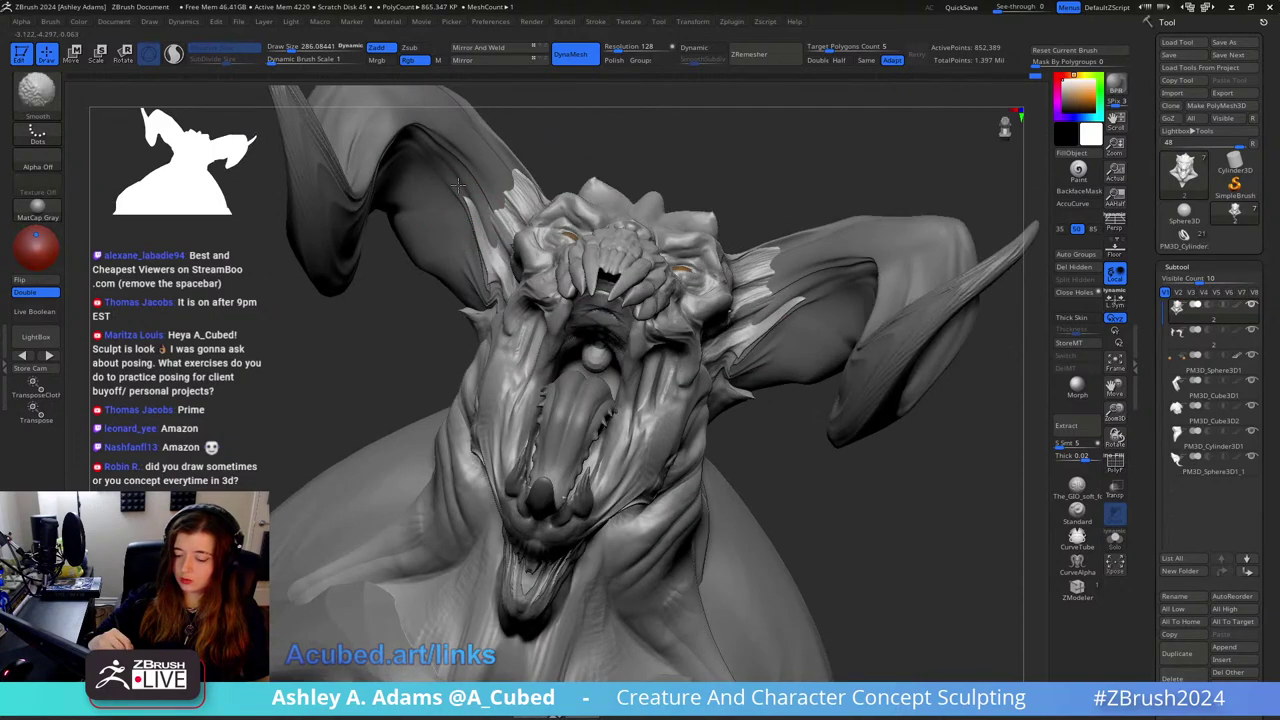
pyautogui.moveTo(760, 300)
pyautogui.mouseDown(button='right')
pyautogui.moveTo(745, 298)
pyautogui.moveTo(758, 276)
pyautogui.moveTo(731, 247)
pyautogui.moveTo(614, 286)
pyautogui.moveTo(700, 277)
pyautogui.moveTo(680, 277)
pyautogui.moveTo(689, 247)
pyautogui.moveTo(630, 330)
pyautogui.mouseUp(button='right')
pyautogui.press('ctrl')
pyautogui.rightClick(630, 330)
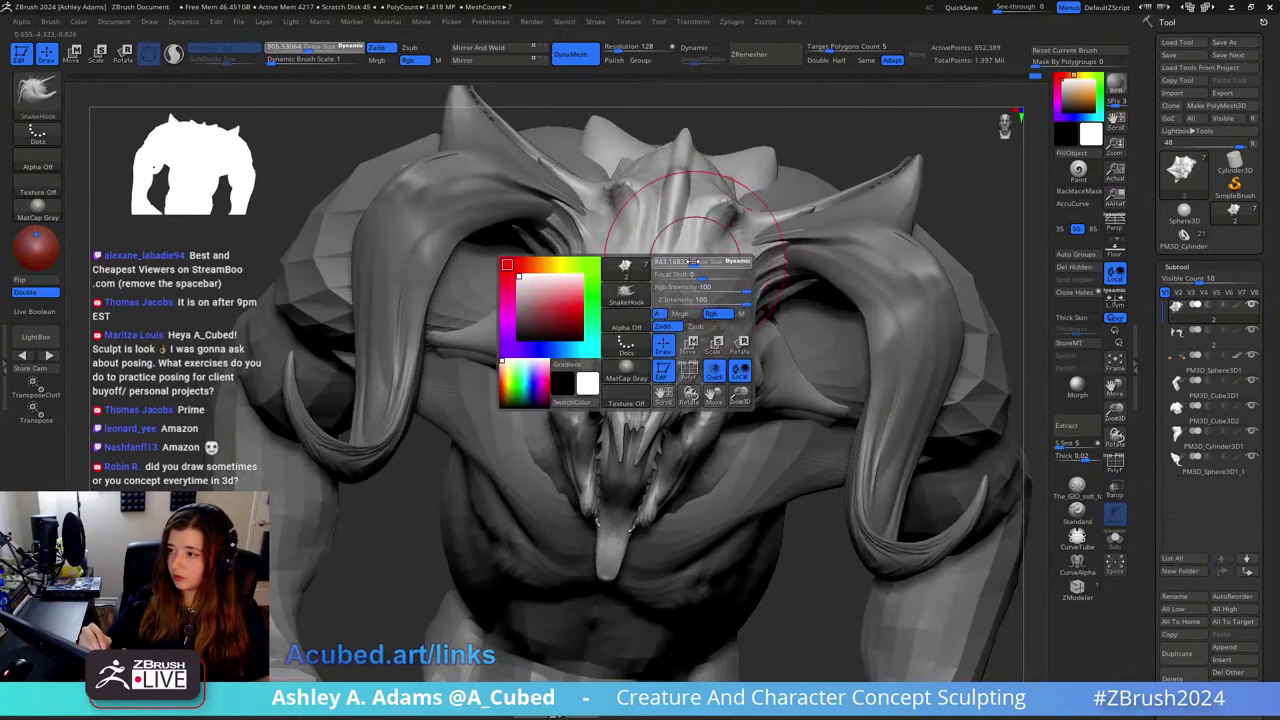
pyautogui.keyDown('alt'); pyautogui.moveTo(692, 214); pyautogui.dragTo(695, 244, button='right'); pyautogui.keyUp('alt')
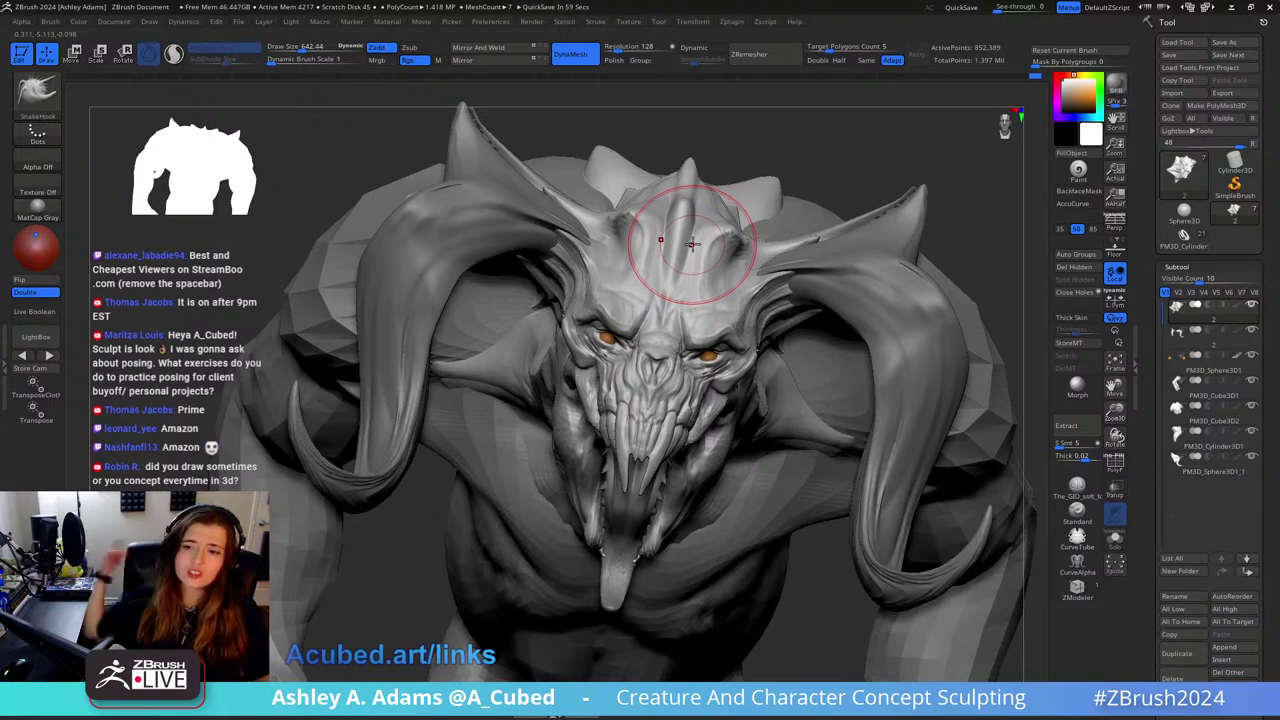
pyautogui.moveTo(690, 243); pyautogui.dragTo(650, 100)
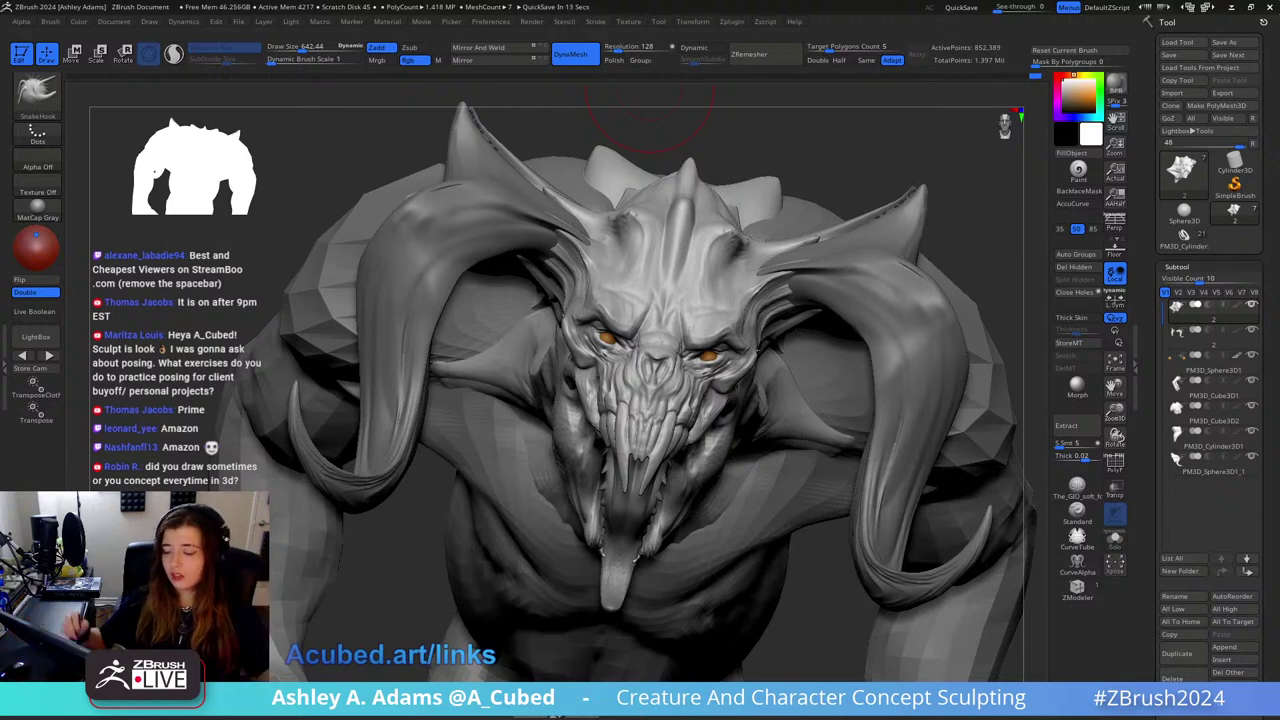
pyautogui.press('ctrl')
pyautogui.moveTo(895, 203)
pyautogui.keyDown('ctrl'); pyautogui.mouseDown(button='right')
pyautogui.moveTo(849, 172)
pyautogui.moveTo(863, 200)
pyautogui.moveTo(869, 189)
pyautogui.moveTo(908, 210)
pyautogui.mouseUp(button='right'); pyautogui.keyUp('ctrl')
pyautogui.press('space')
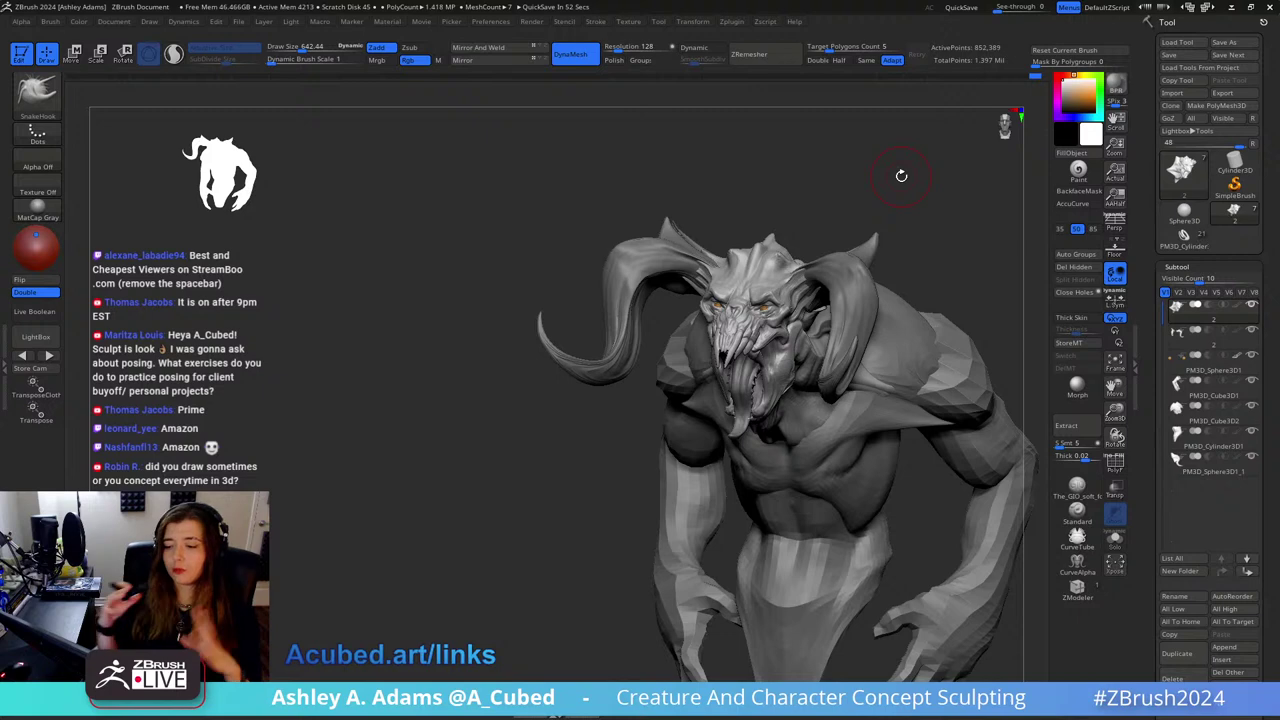
pyautogui.moveTo(901, 175)
pyautogui.keyDown('alt'); pyautogui.mouseDown()
pyautogui.moveTo(791, 151)
pyautogui.moveTo(787, 166)
pyautogui.mouseUp(); pyautogui.keyUp('alt')
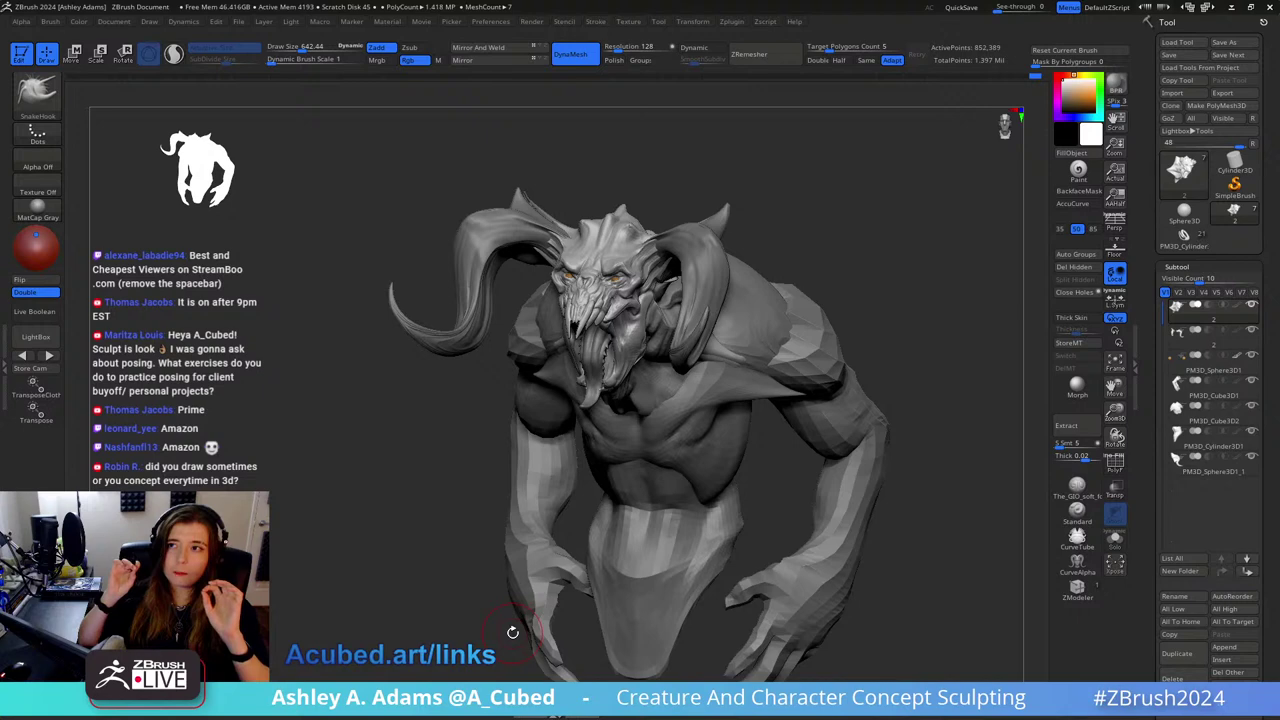
pyautogui.press('s')
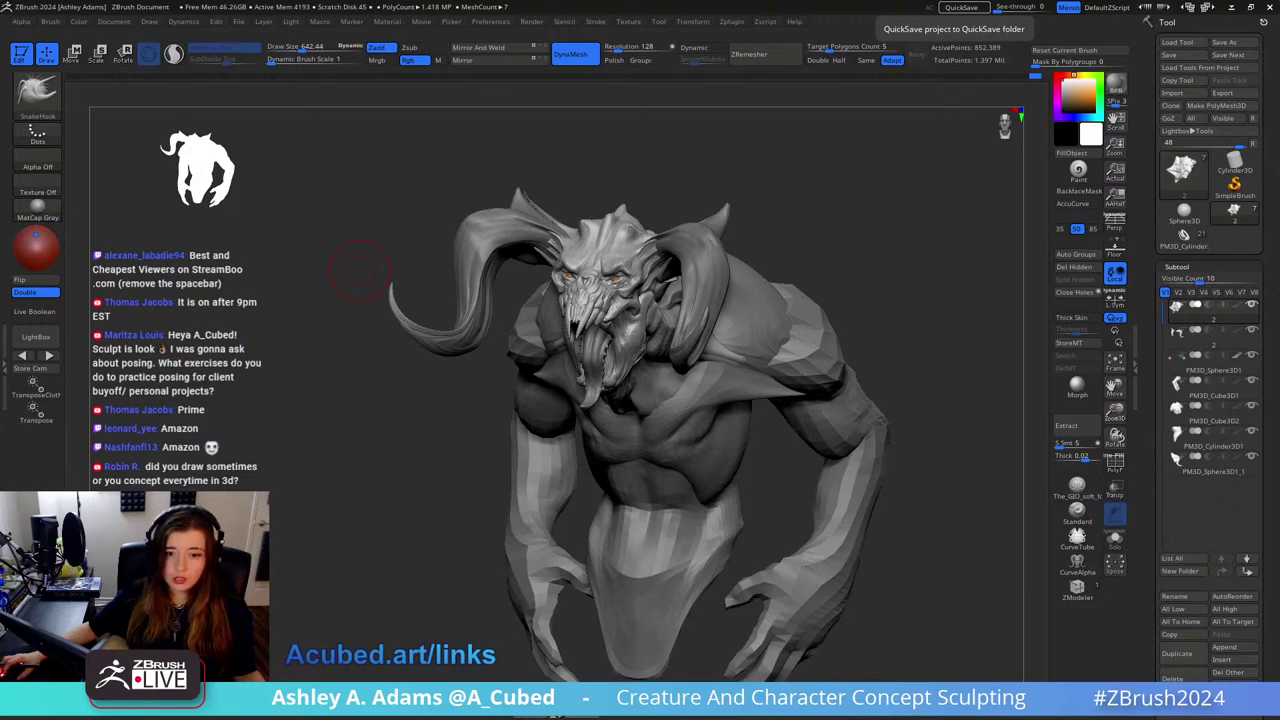
# Step: Switch to the browser, find the turntable video on the 'Marin' stream sculpt page and play it
pyautogui.hotkey('alt', 'Tab')
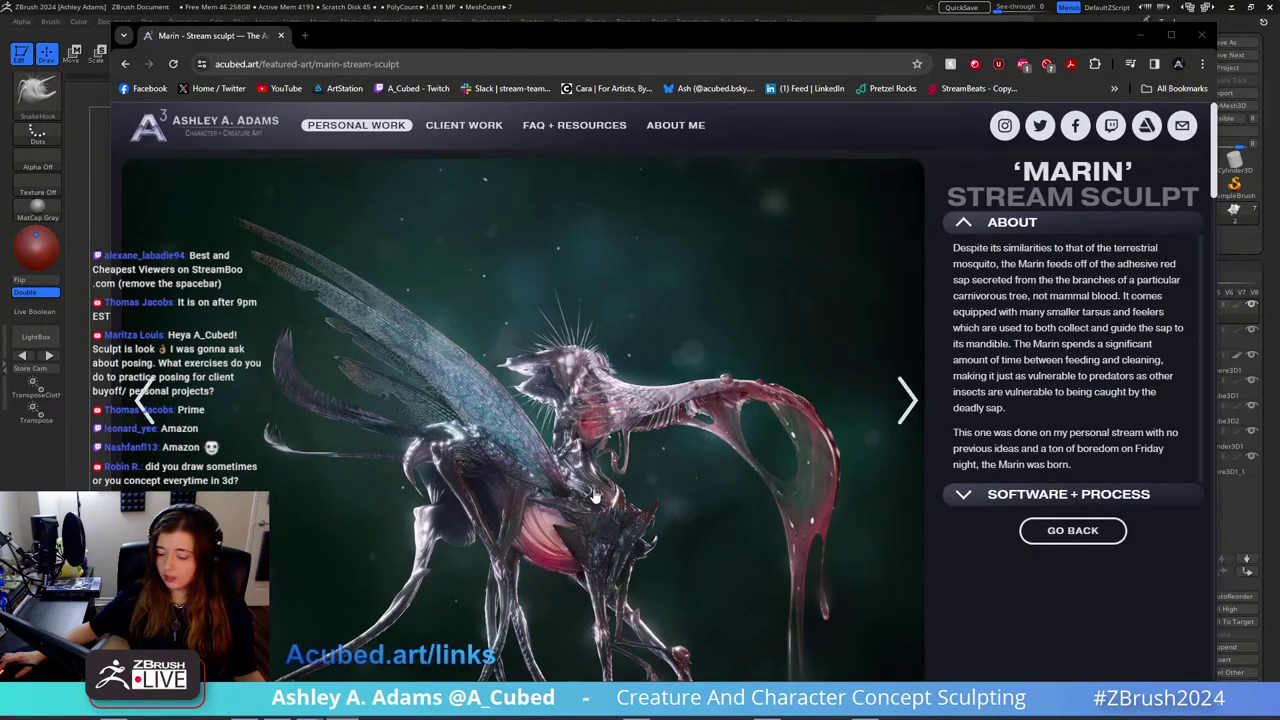
pyautogui.scroll(-3, 633, 439)
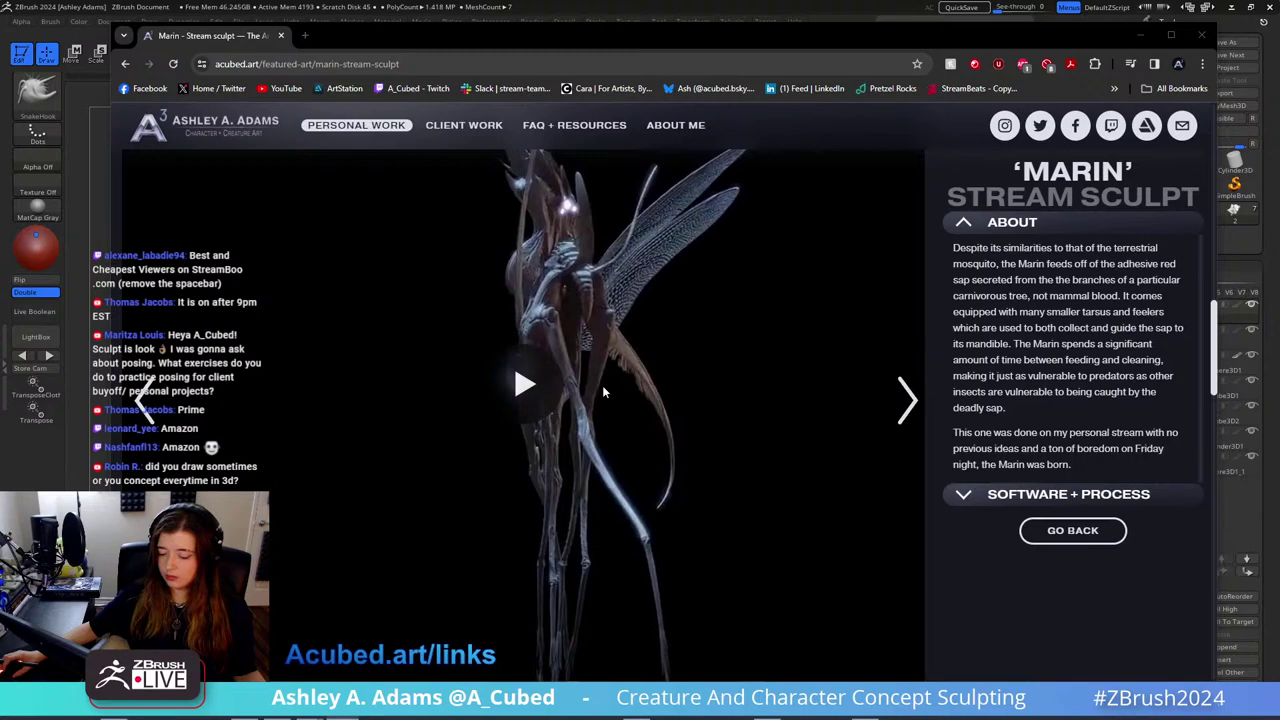
pyautogui.scroll(-6, 764, 393)
pyautogui.scroll(4, 764, 393)
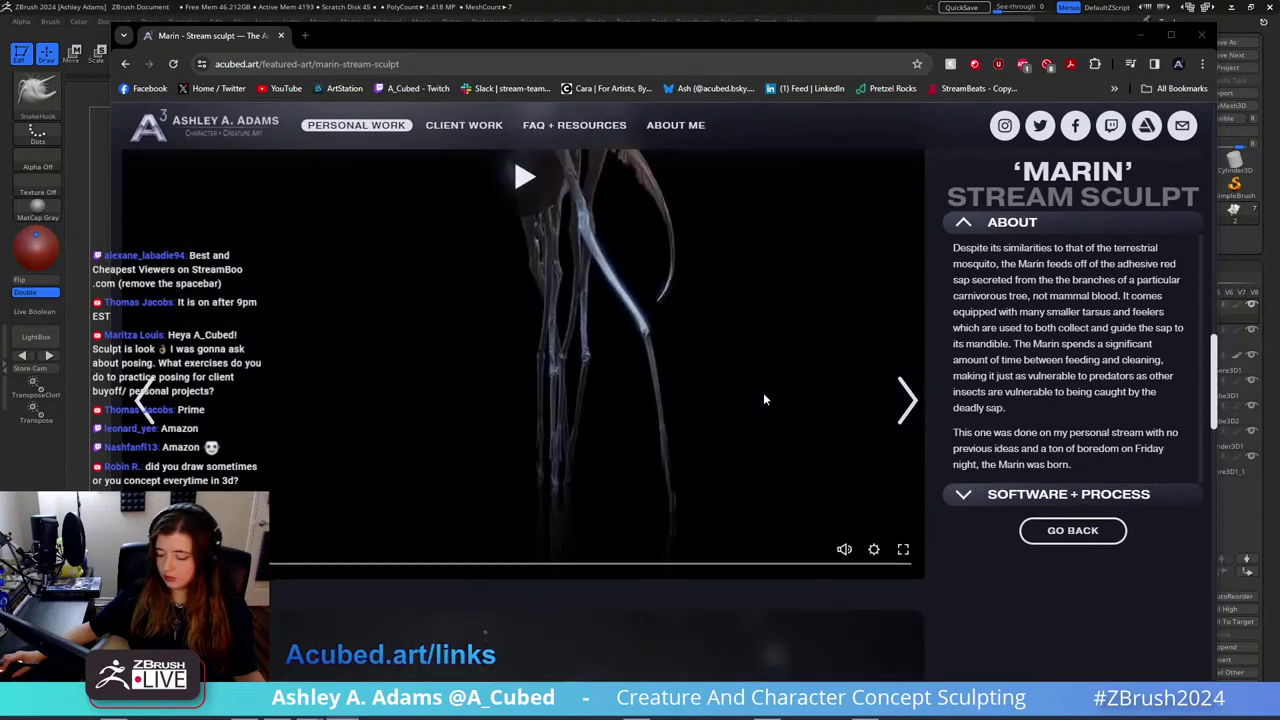
pyautogui.scroll(-5, 764, 393)
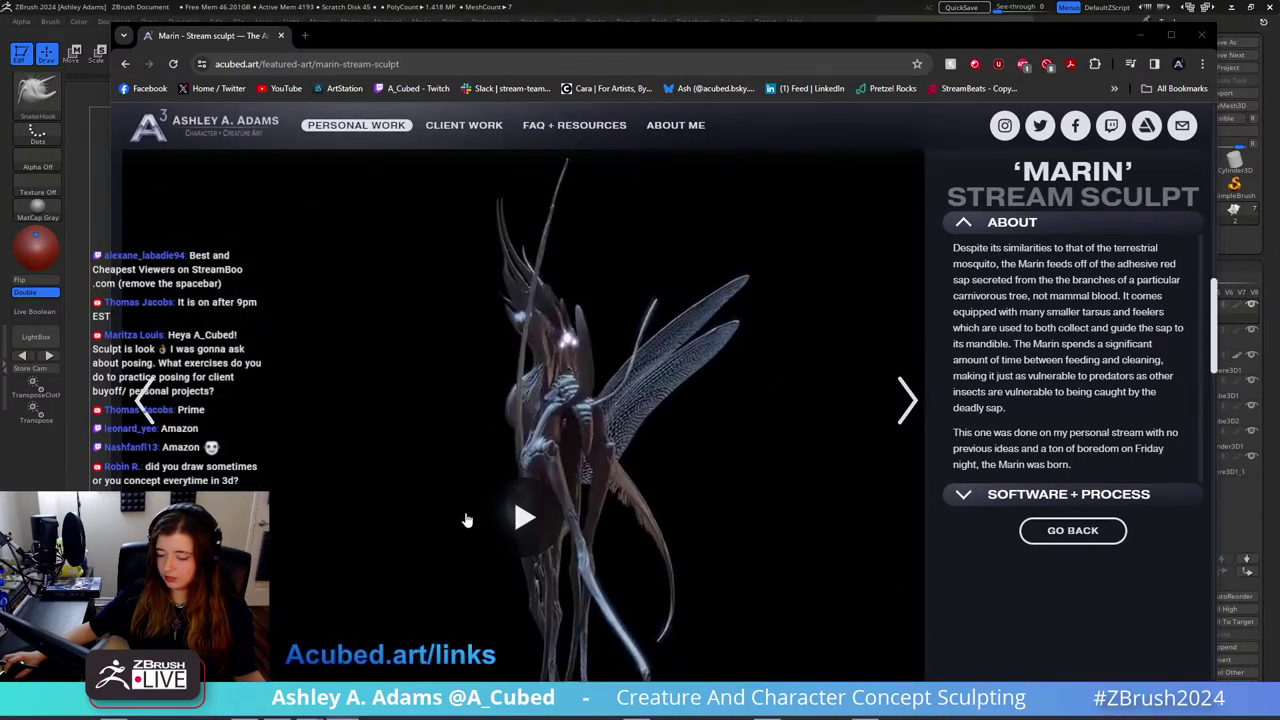
pyautogui.click(522, 515)
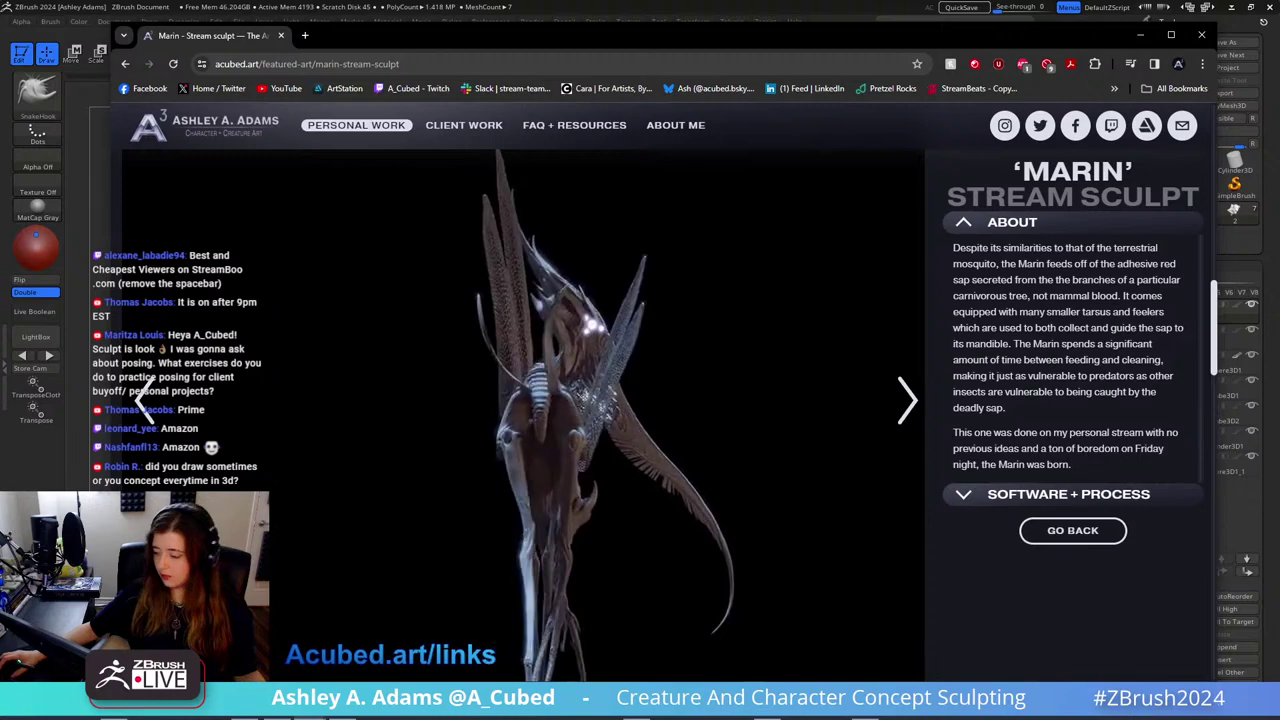
# Step: Watch the Marin turntable in full screen, replay it, and return to ZBrush
pyautogui.click(1171, 35)
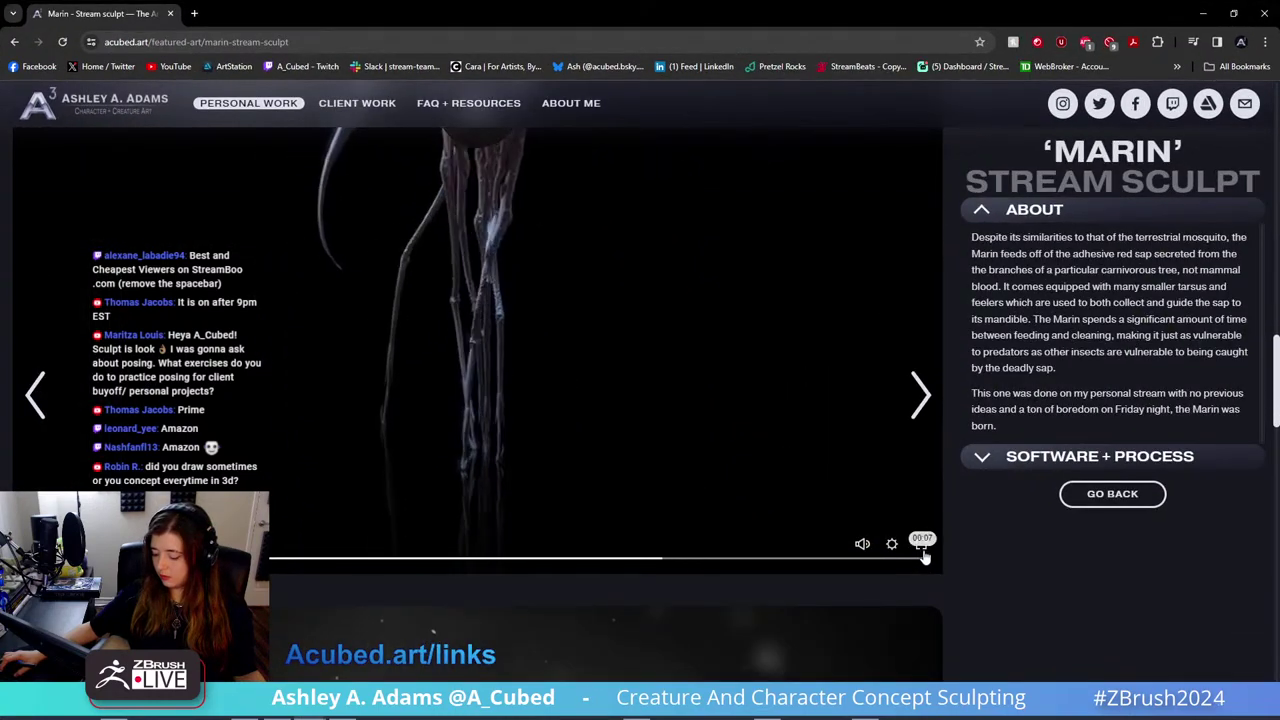
pyautogui.click(912, 540)
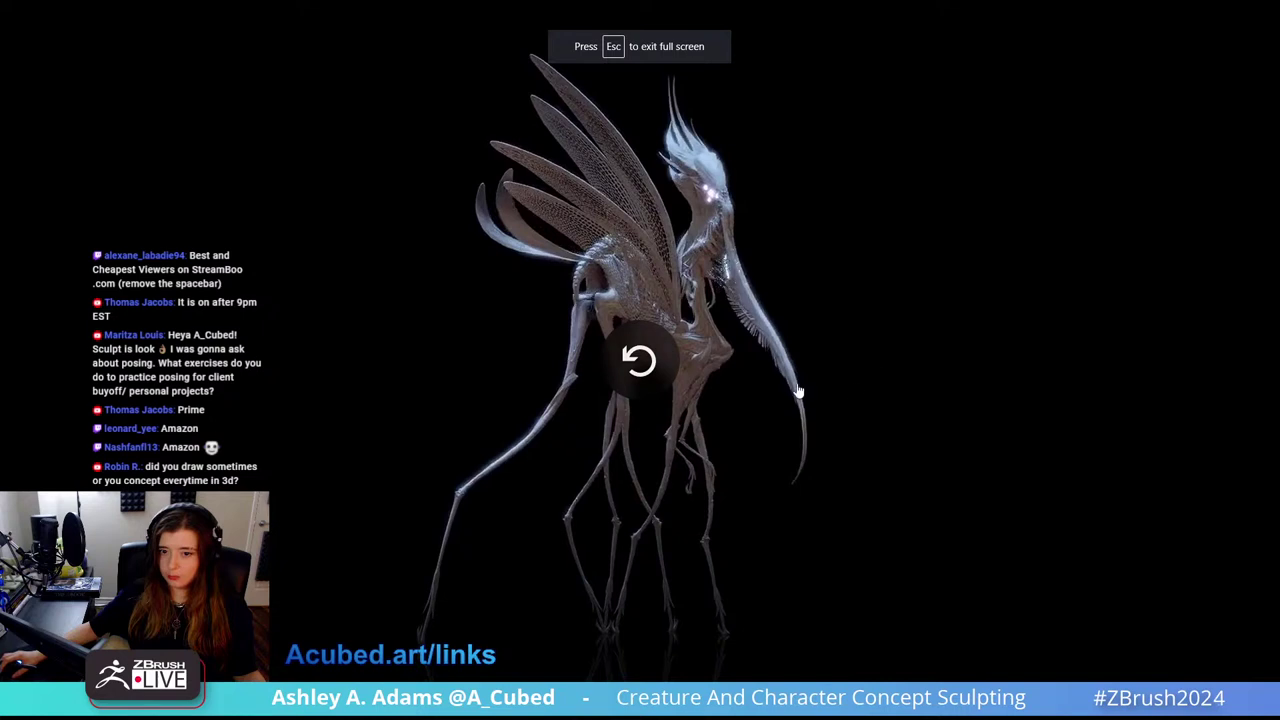
pyautogui.click(803, 393)
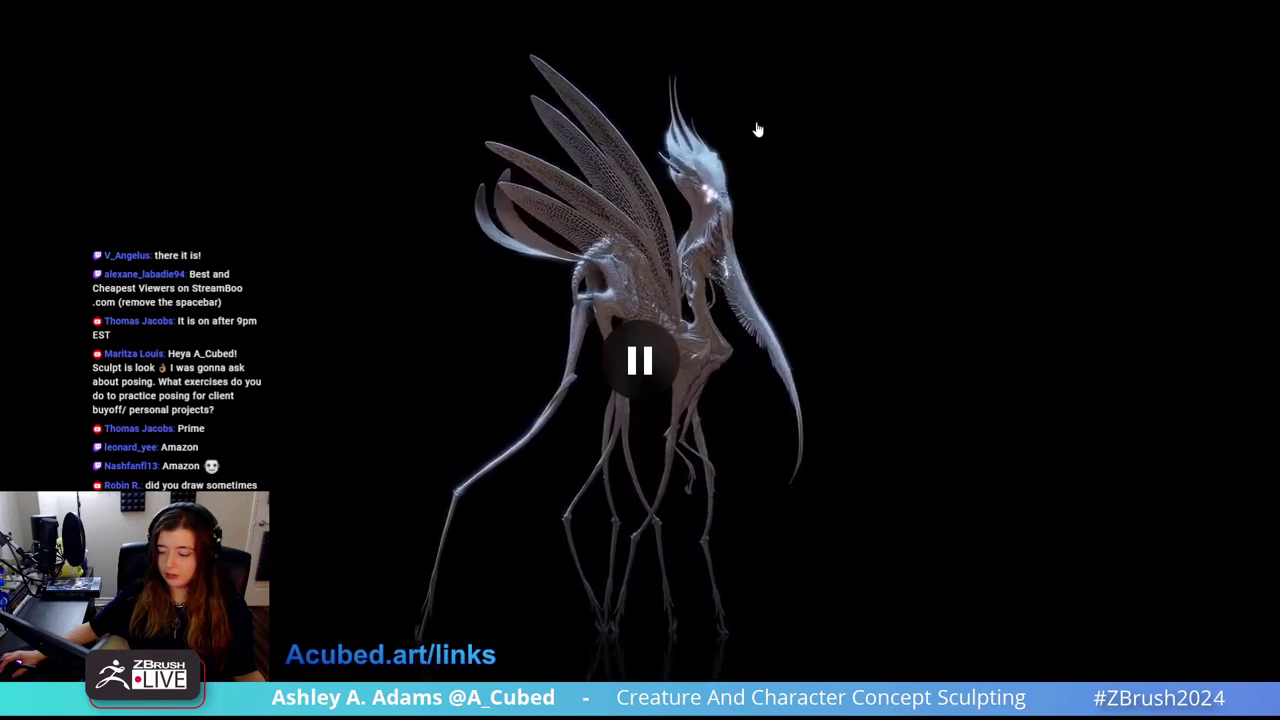
pyautogui.click(704, 384)
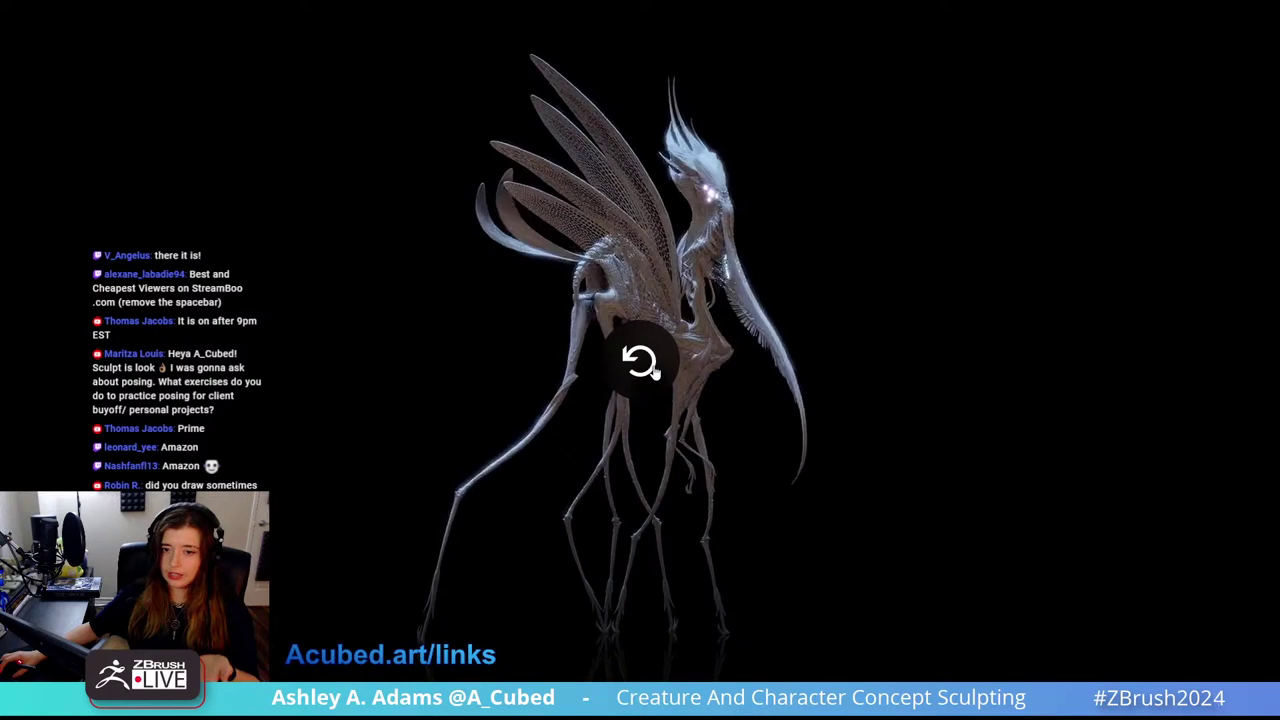
pyautogui.click(645, 365)
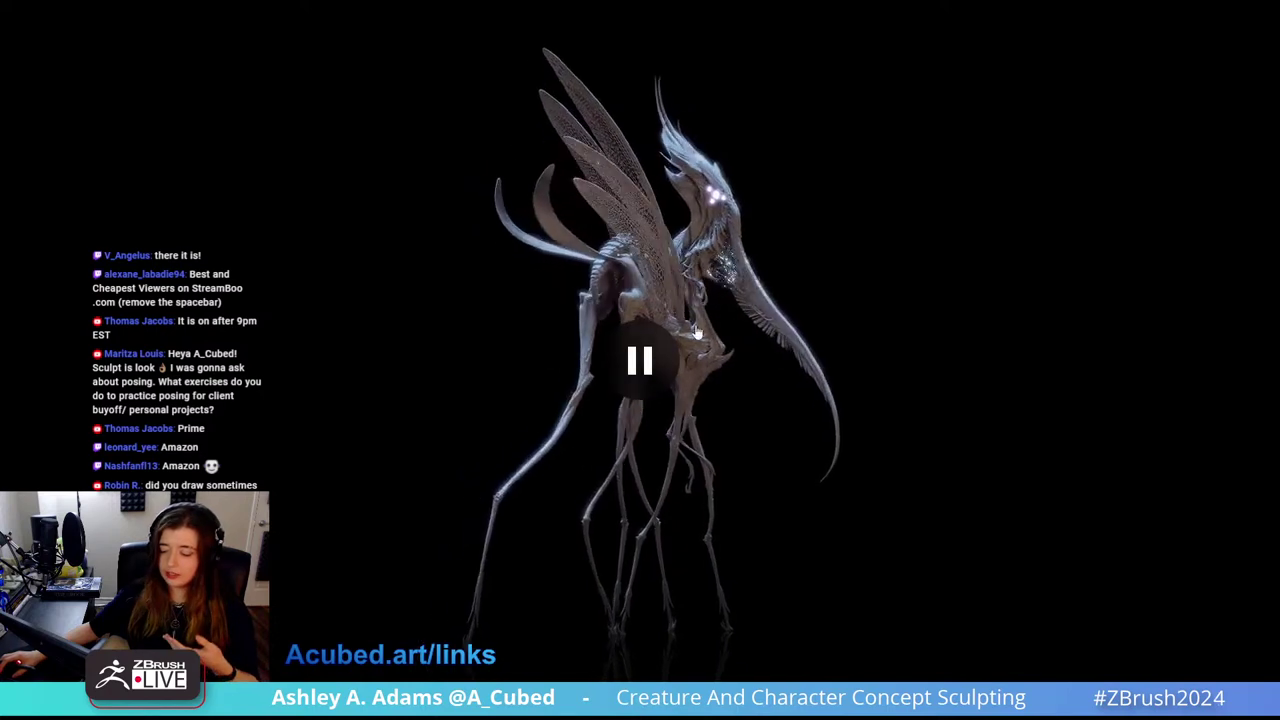
pyautogui.click(645, 360)
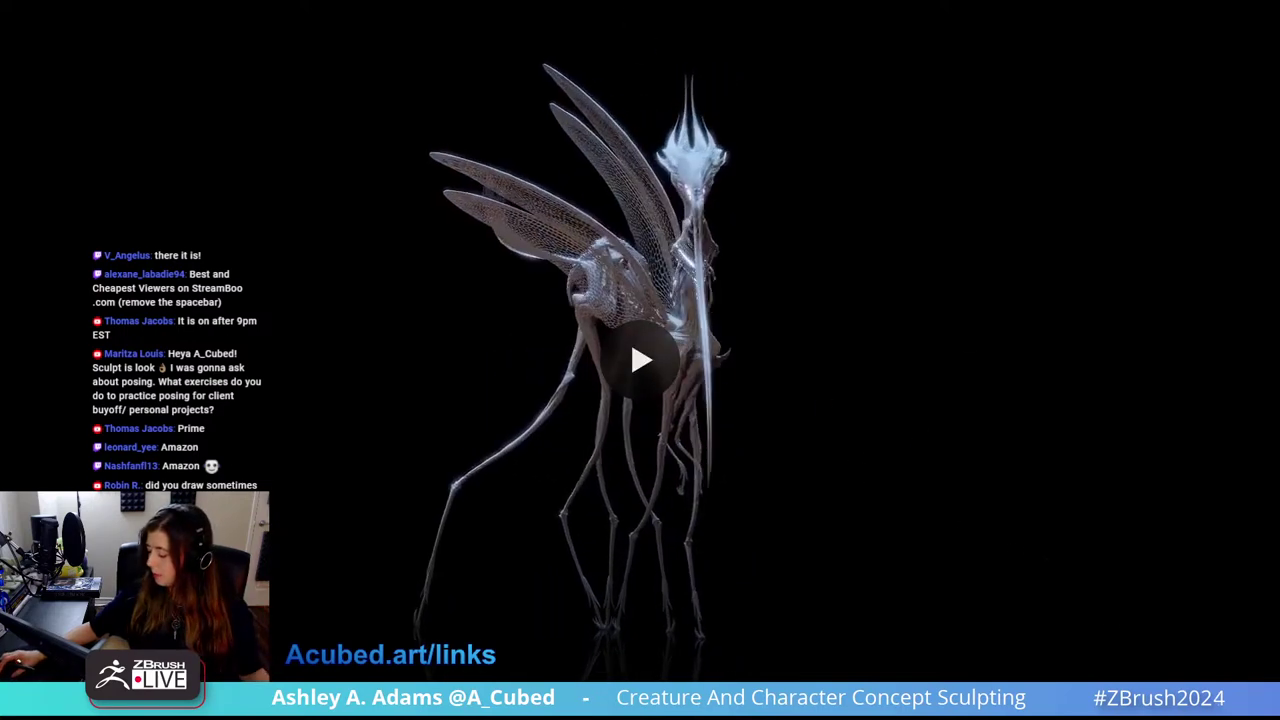
pyautogui.press('Escape')
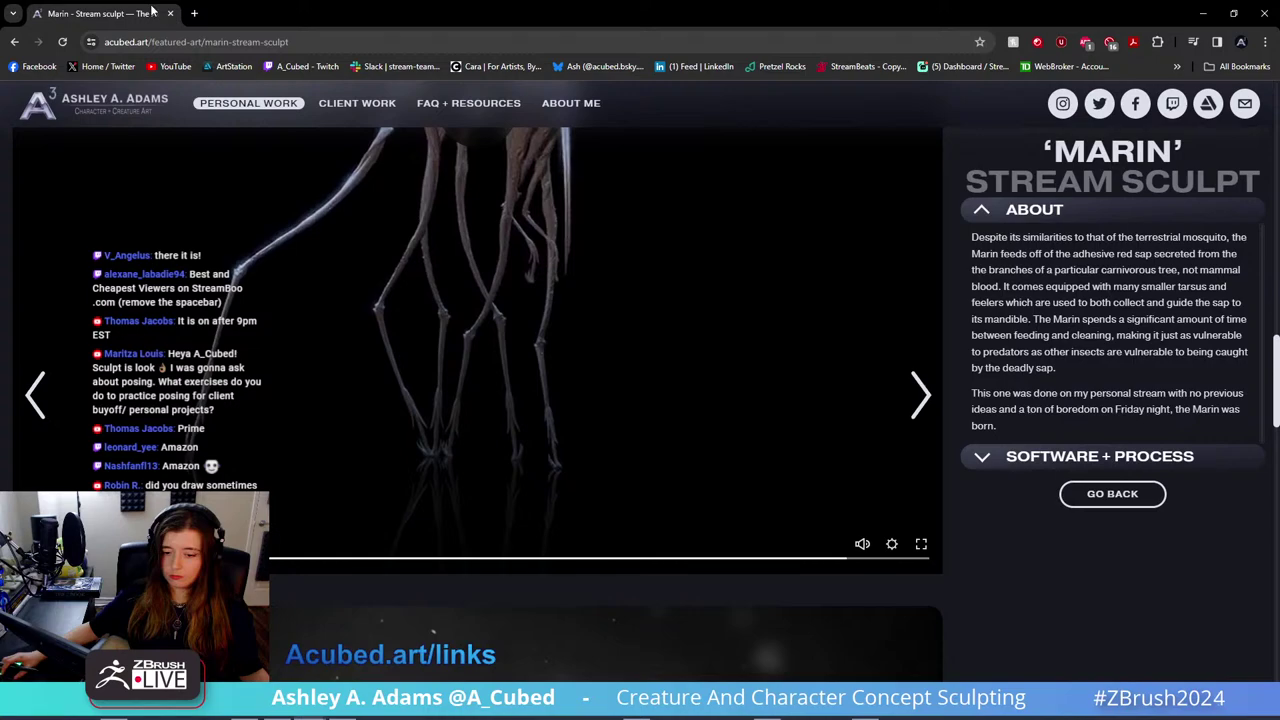
pyautogui.click(1233, 13)
pyautogui.moveTo(489, 37); pyautogui.dragTo(1279, 15)
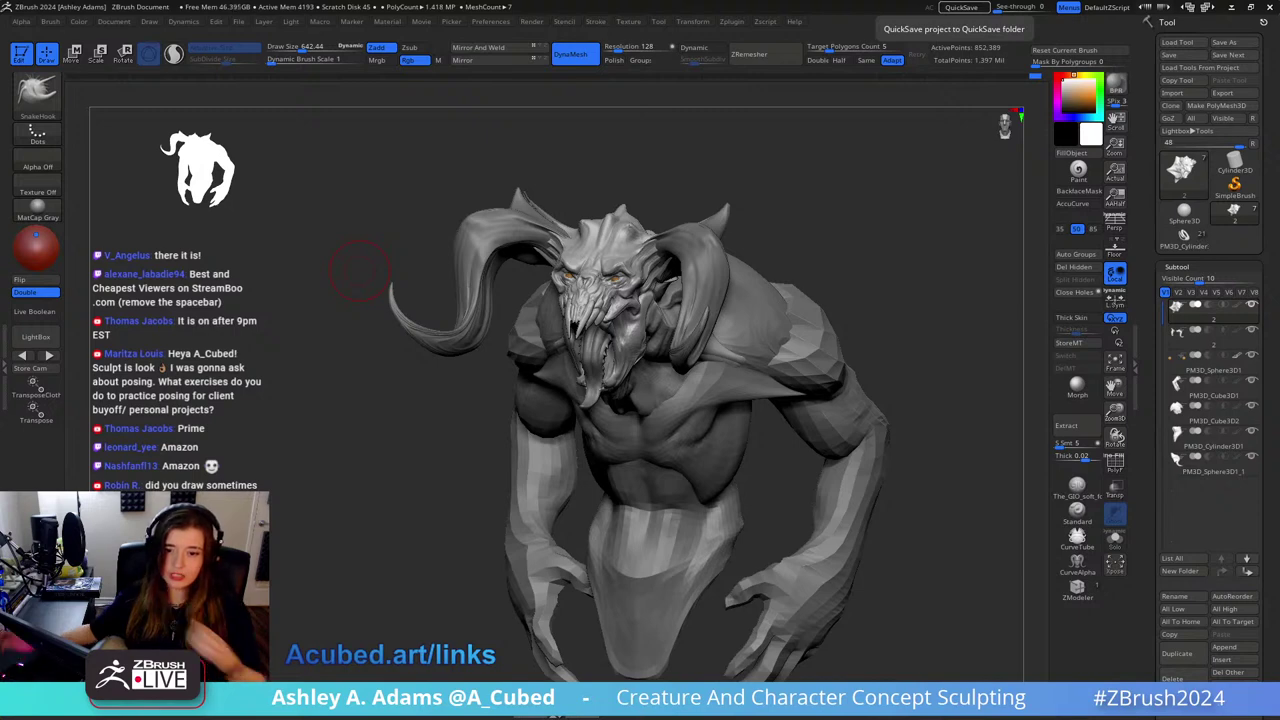
# Step: Set the SnakeHook brush's draw size to about 1214
pyautogui.keyDown('ctrl'); pyautogui.moveTo(849, 343); pyautogui.dragTo(821, 267, button='right'); pyautogui.keyUp('ctrl')
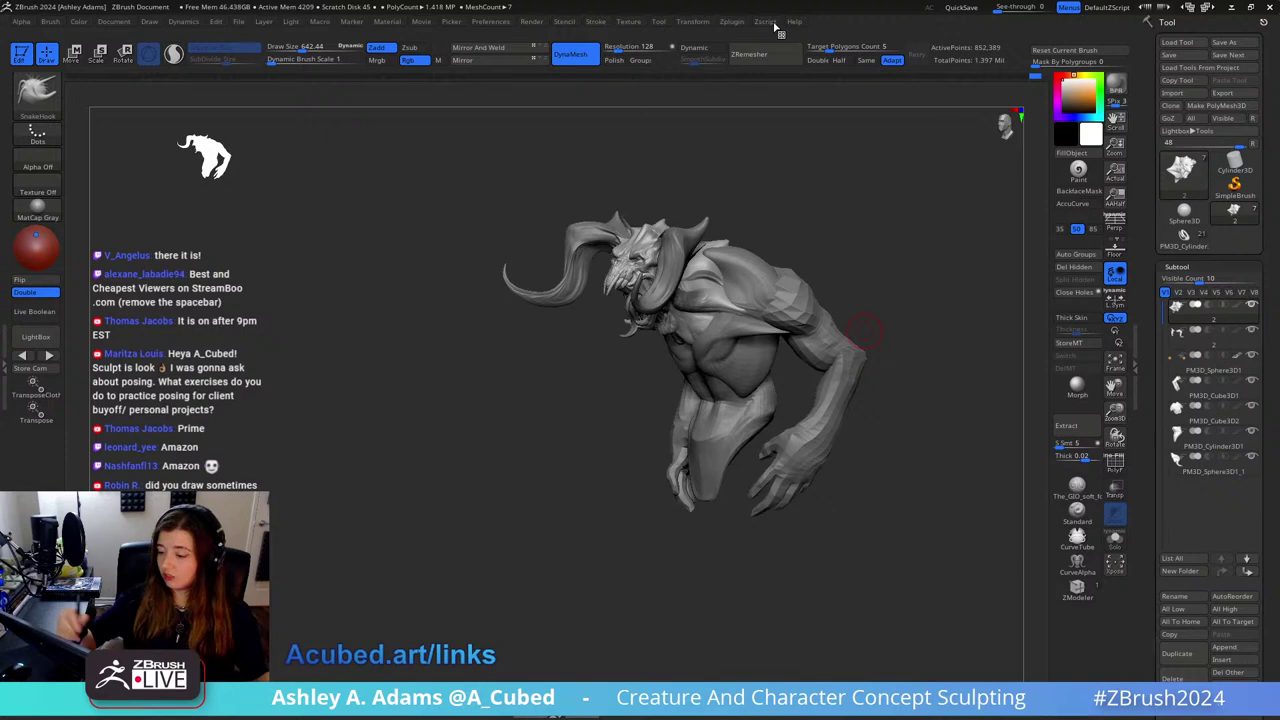
pyautogui.moveTo(732, 223); pyautogui.dragTo(754, 214)
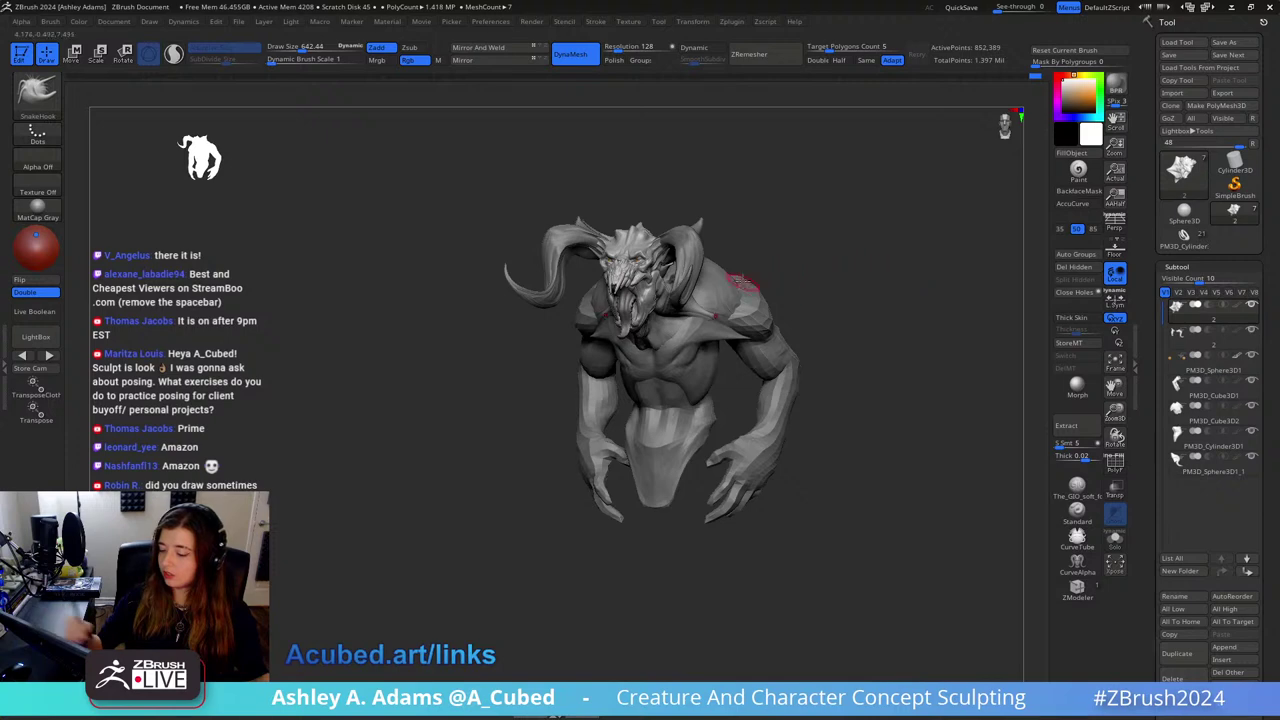
pyautogui.press('space')
pyautogui.moveTo(745, 283); pyautogui.dragTo(762, 269)
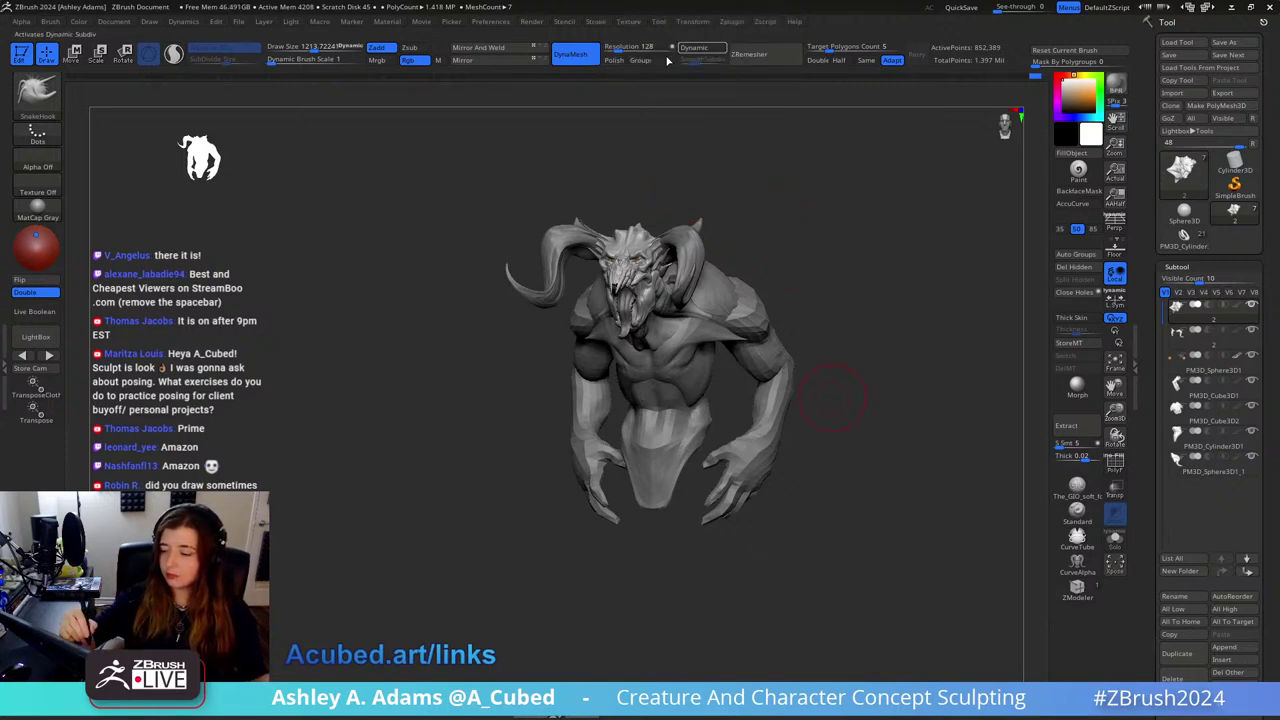
# Step: Combine all subtools into a single posing mesh with Transpose Master's TPoseMesh, with the creature in side profile
pyautogui.keyDown('shift'); pyautogui.moveTo(689, 143); pyautogui.dragTo(826, 209); pyautogui.keyUp('shift')
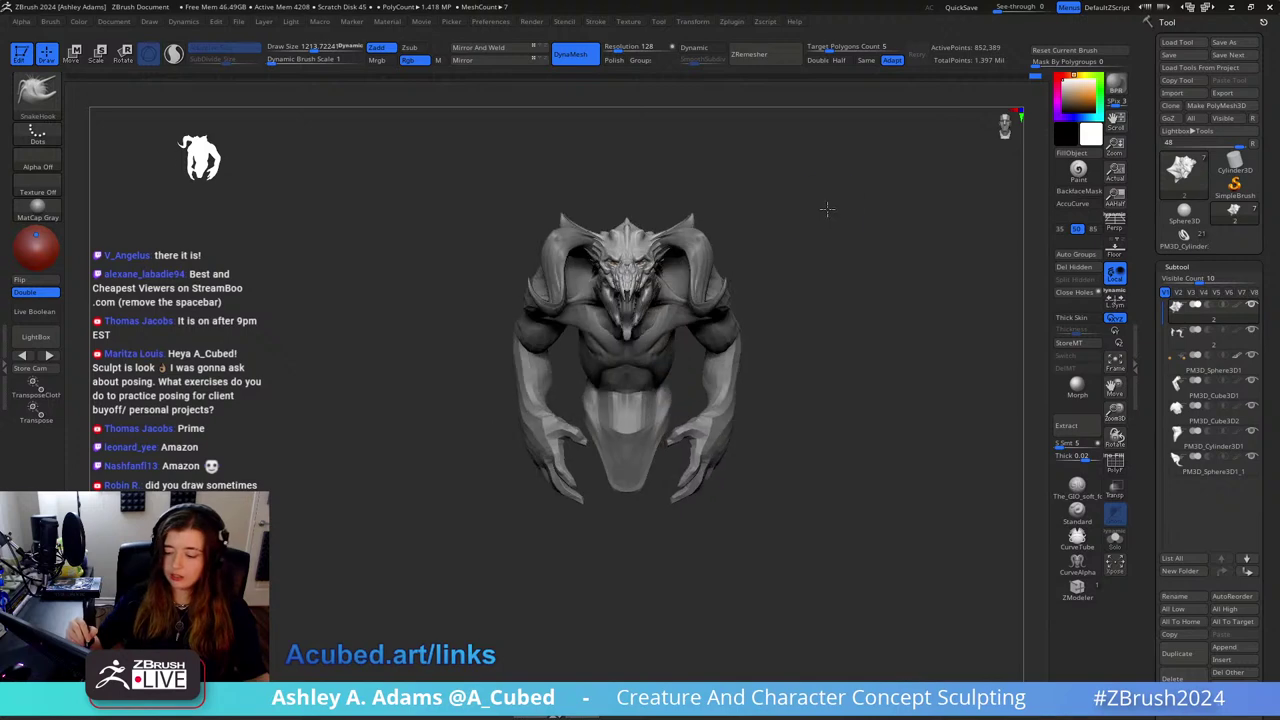
pyautogui.moveTo(603, 164)
pyautogui.mouseDown()
pyautogui.moveTo(880, 196)
pyautogui.moveTo(814, 180)
pyautogui.mouseUp()
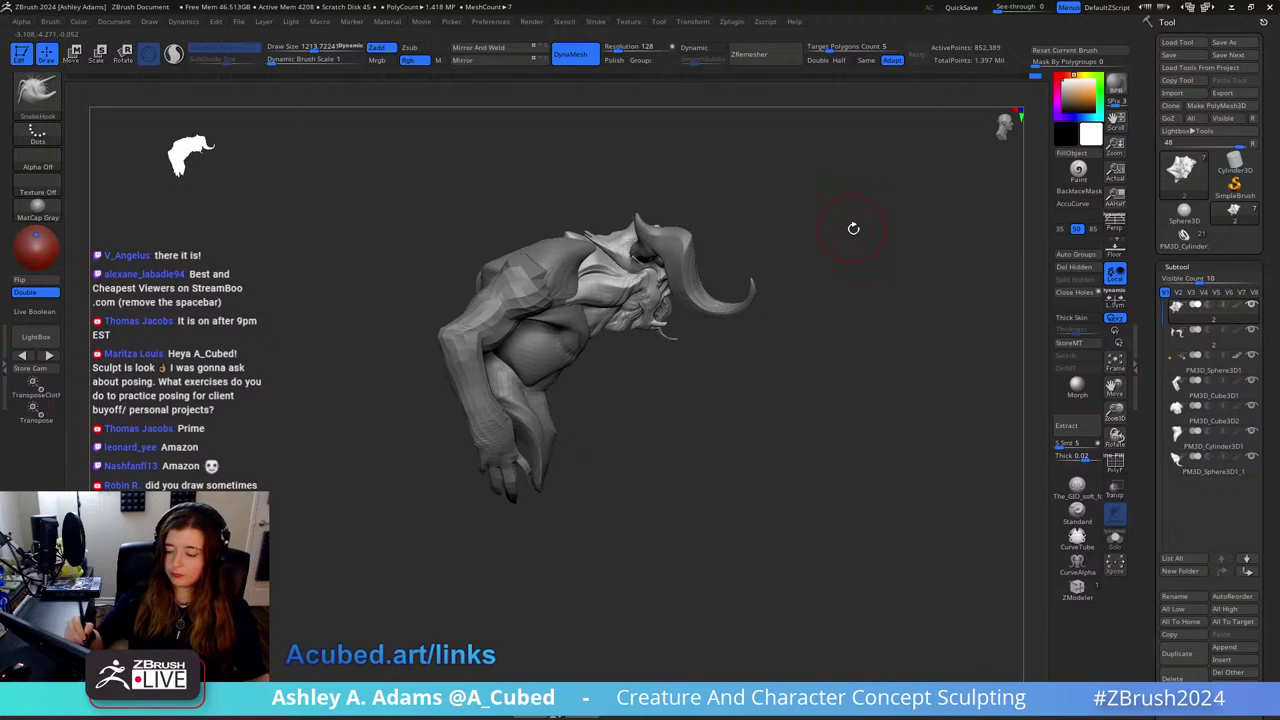
pyautogui.moveTo(845, 218); pyautogui.dragTo(789, 224)
pyautogui.keyDown('shift'); pyautogui.moveTo(837, 216); pyautogui.dragTo(810, 220); pyautogui.keyUp('shift')
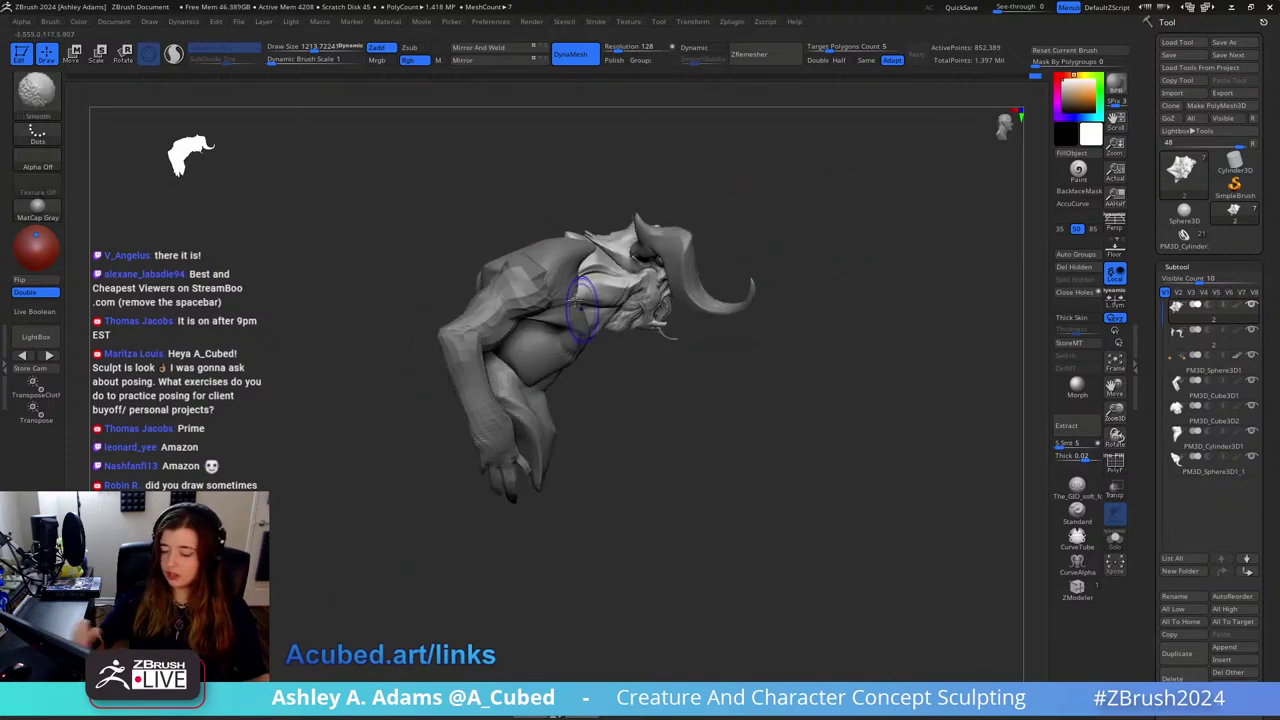
pyautogui.click(696, 22)
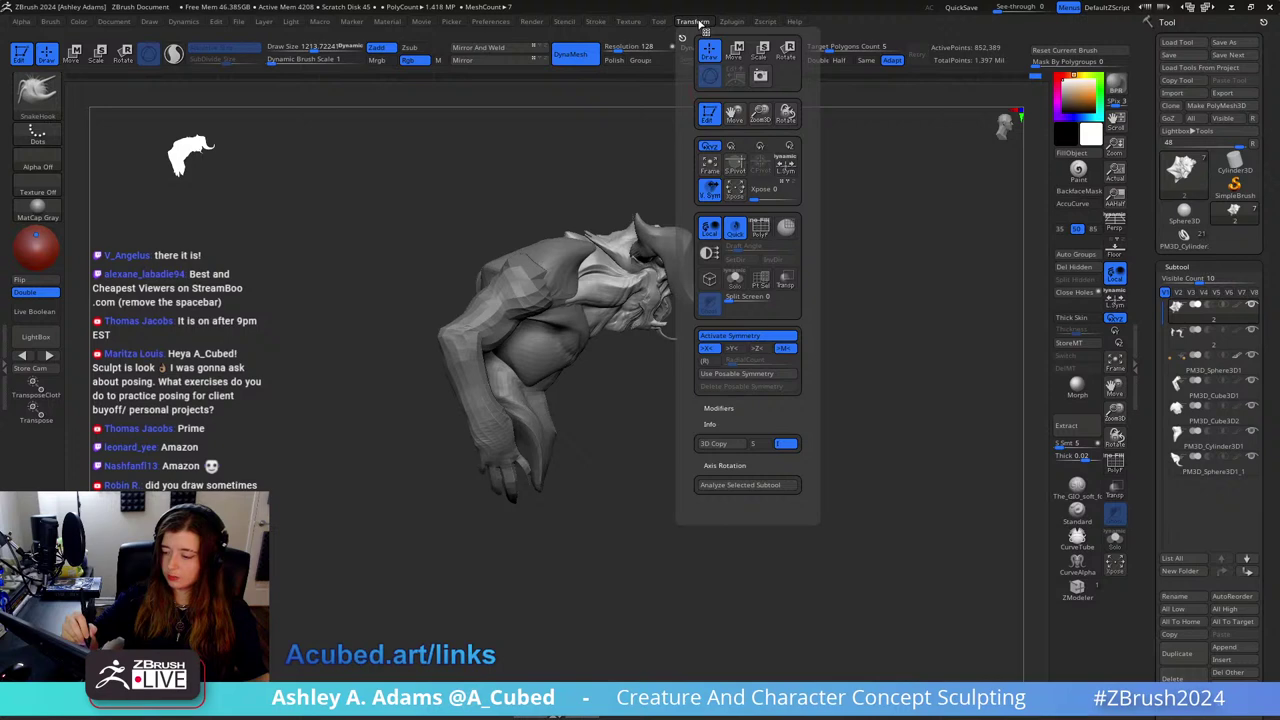
pyautogui.click(733, 22)
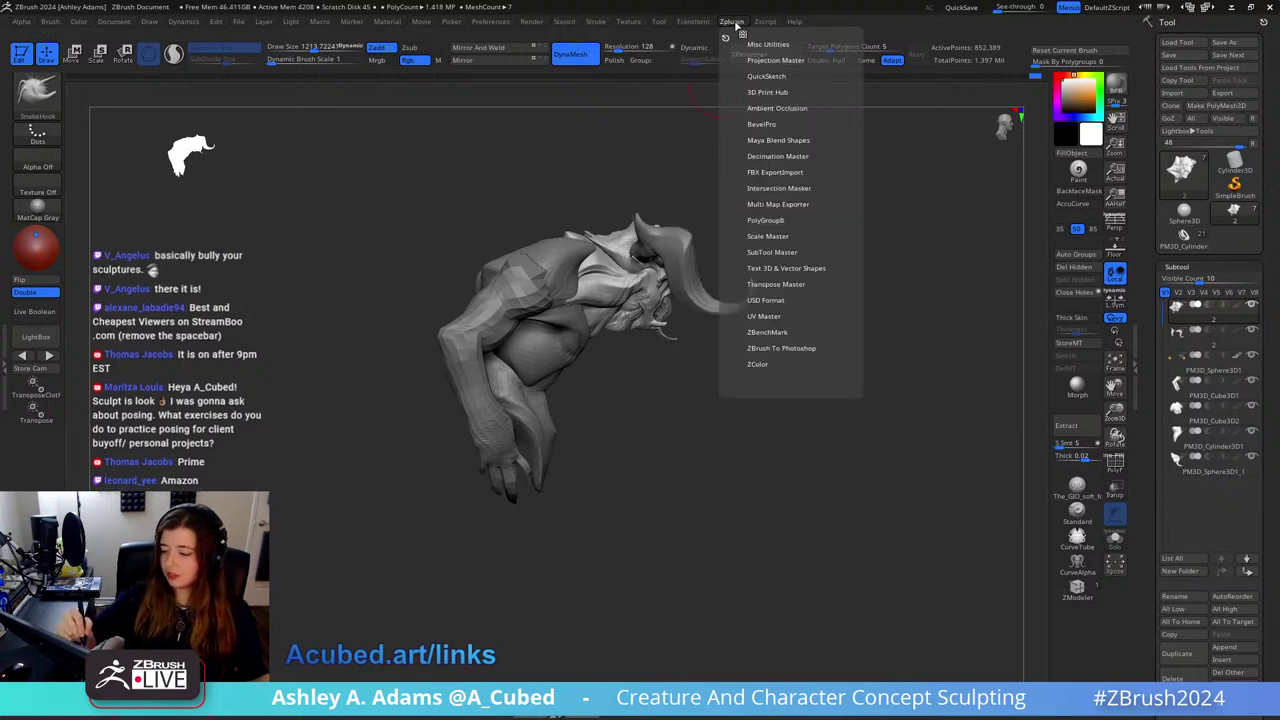
pyautogui.click(806, 285)
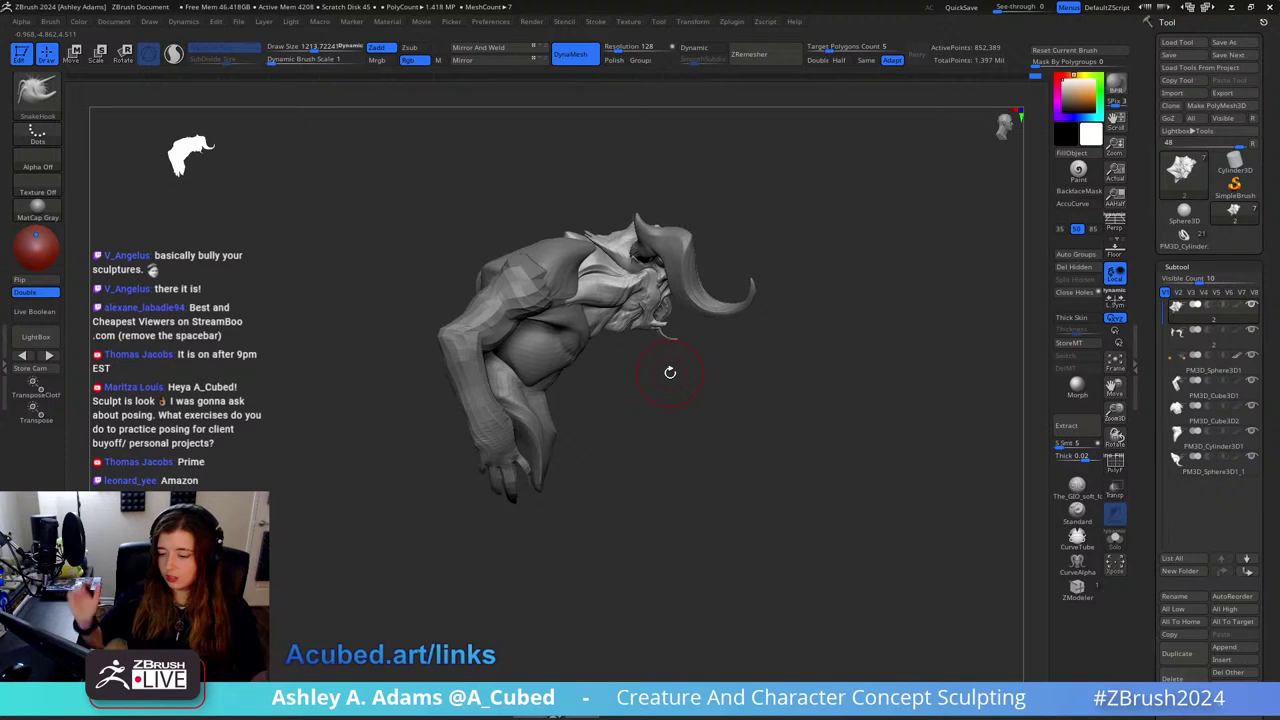
pyautogui.moveTo(830, 248)
pyautogui.mouseDown()
pyautogui.moveTo(785, 248)
pyautogui.moveTo(814, 174)
pyautogui.moveTo(683, 350)
pyautogui.mouseUp()
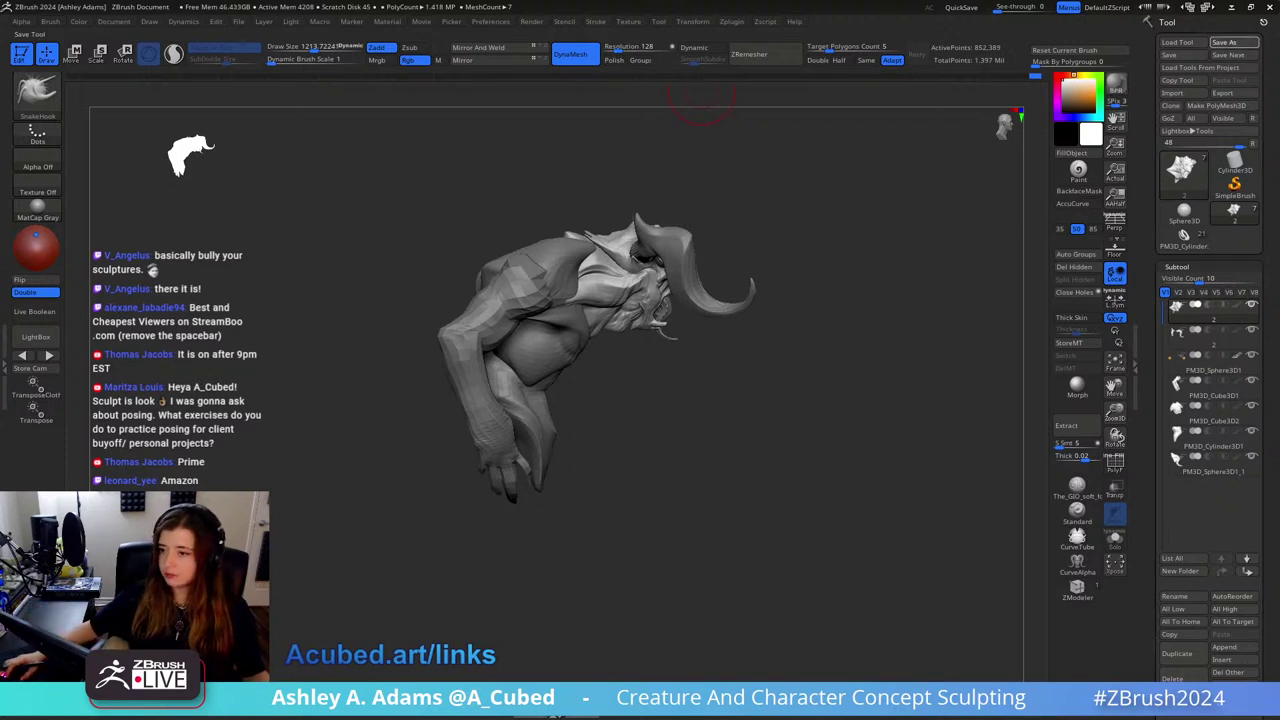
pyautogui.click(733, 20)
pyautogui.click(766, 304)
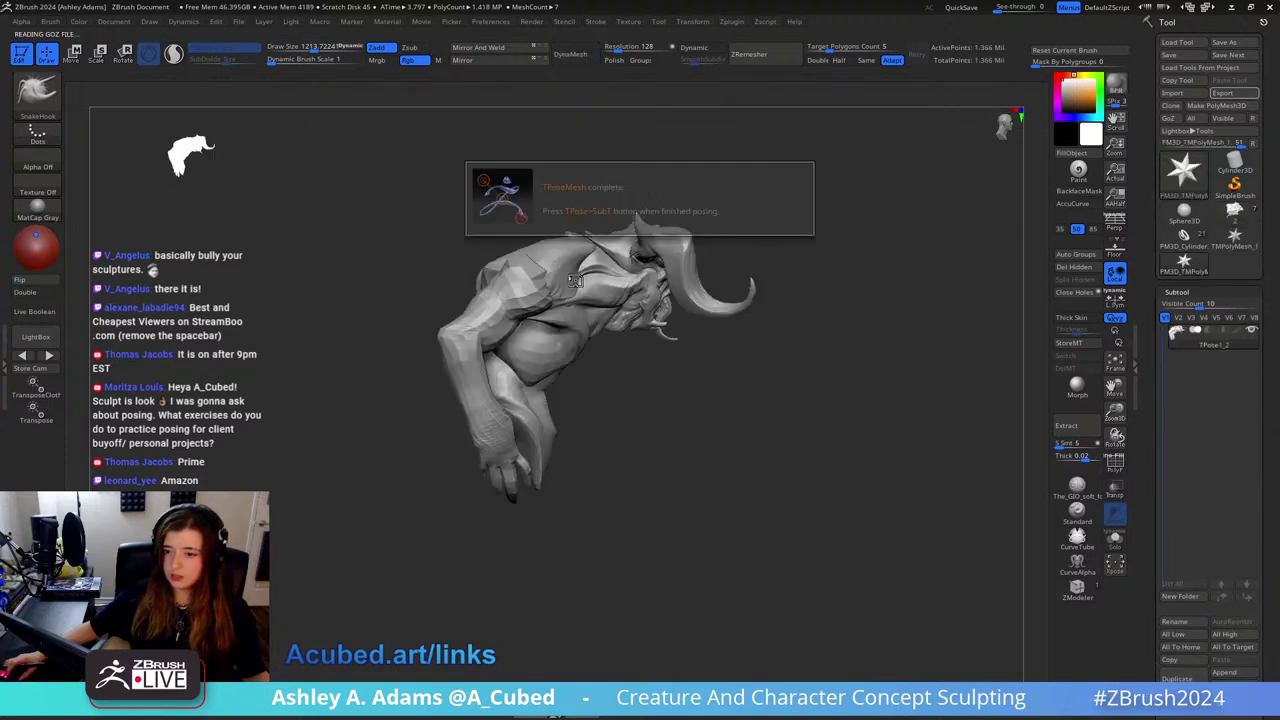
# Step: Set the SnakeHook draw size to about 2256 and hide the polygroup in the creature's face
pyautogui.press('space')
pyautogui.moveTo(657, 291); pyautogui.dragTo(676, 291)
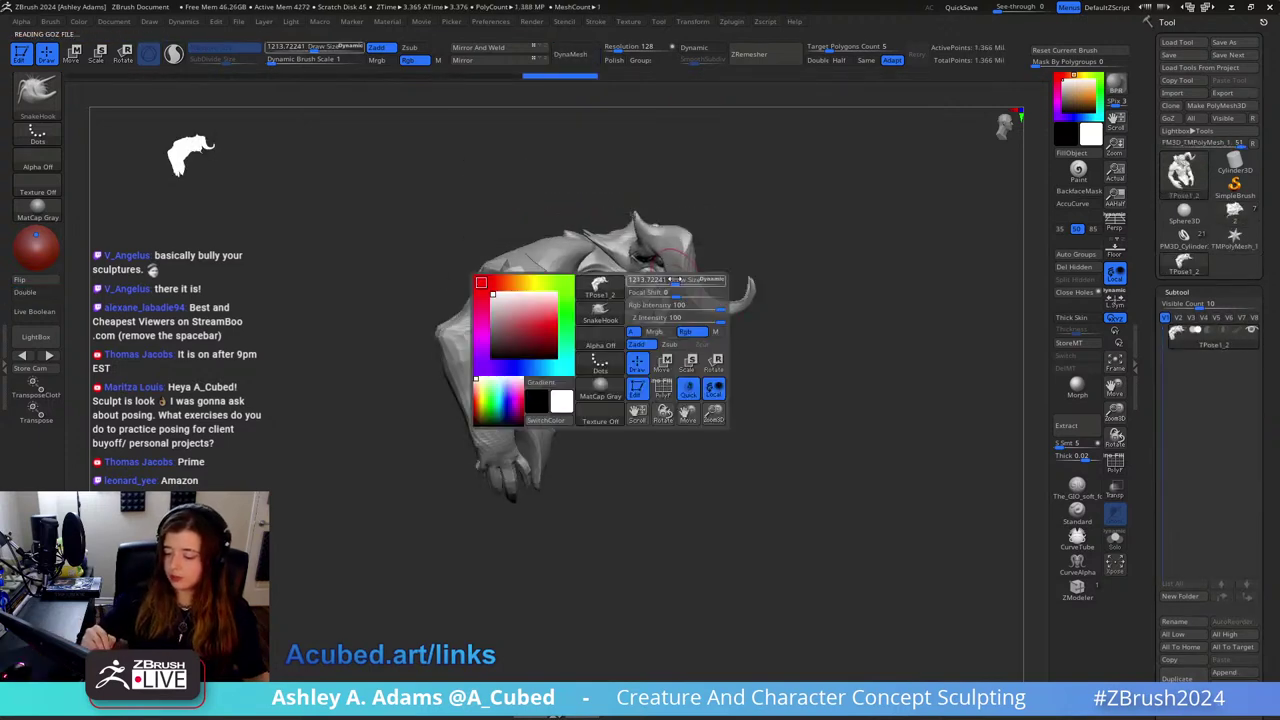
pyautogui.moveTo(846, 228)
pyautogui.mouseDown()
pyautogui.moveTo(780, 226)
pyautogui.moveTo(777, 287)
pyautogui.mouseUp()
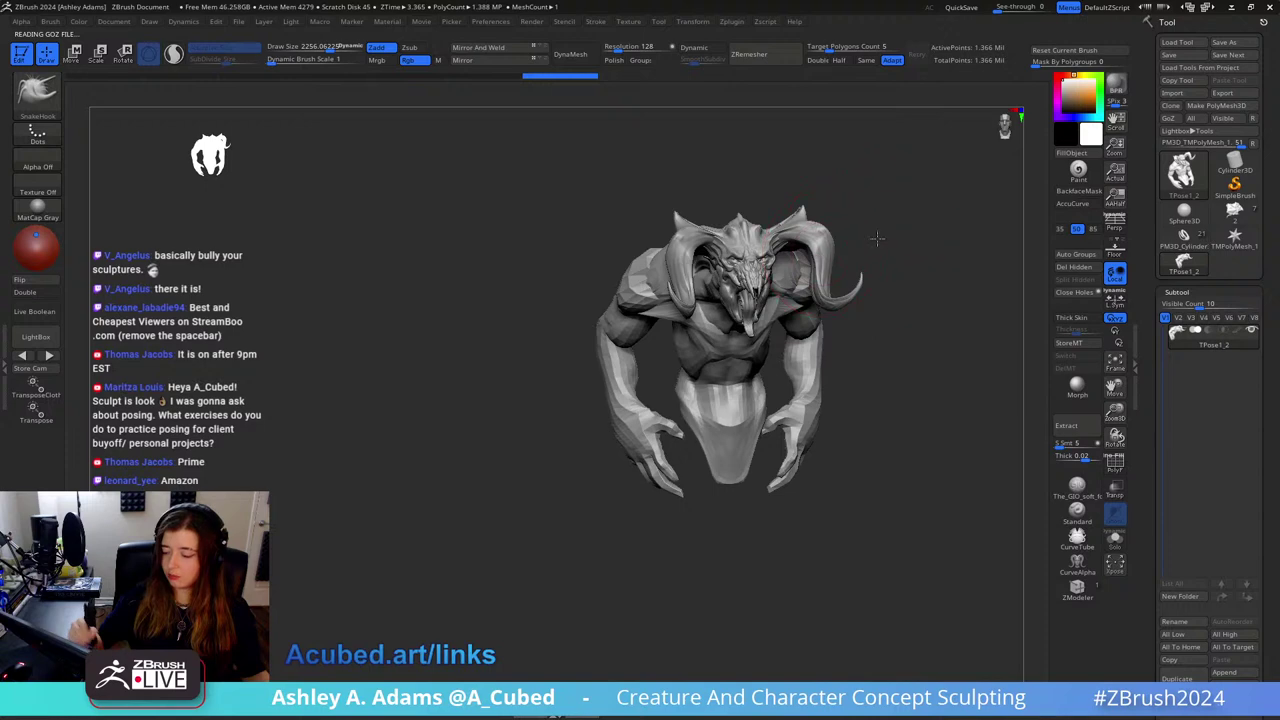
pyautogui.moveTo(877, 239)
pyautogui.mouseDown()
pyautogui.moveTo(793, 233)
pyautogui.moveTo(771, 250)
pyautogui.mouseUp()
pyautogui.keyDown('ctrl'); pyautogui.moveTo(771, 250); pyautogui.dragTo(666, 349, button='right'); pyautogui.keyUp('ctrl')
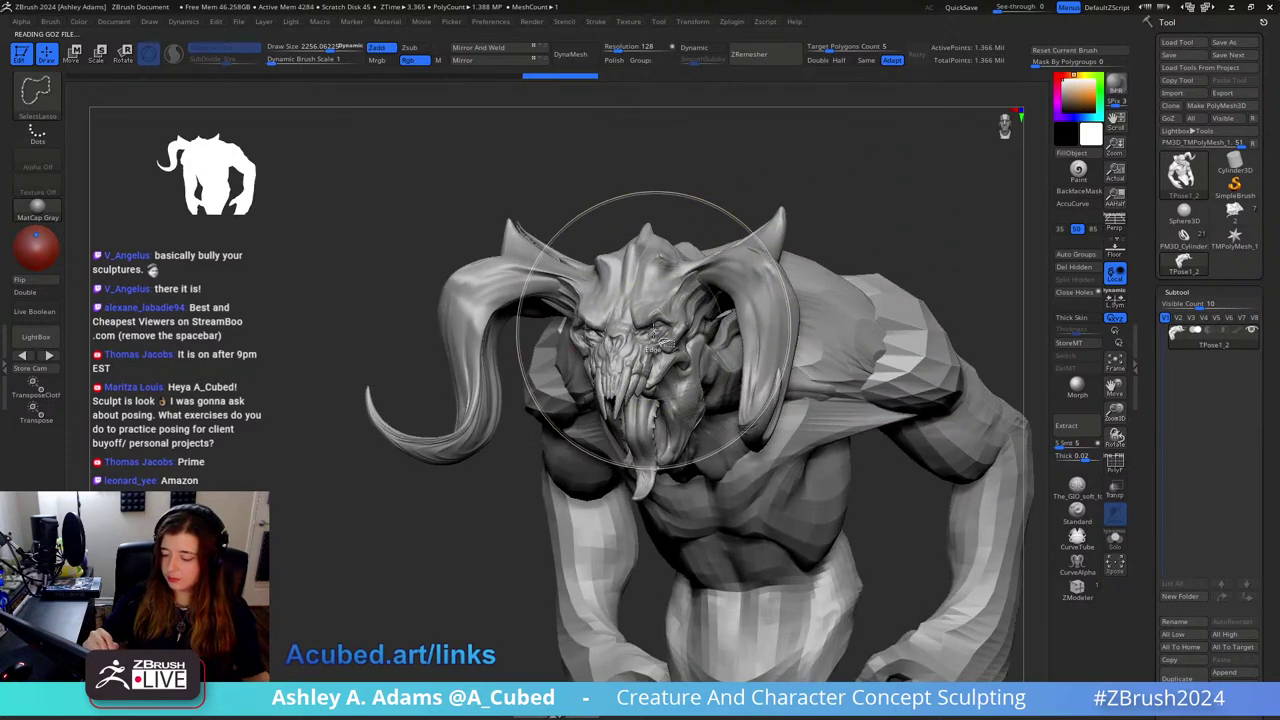
pyautogui.keyDown('ctrl'); pyautogui.keyDown('shift'); pyautogui.click(655, 334); pyautogui.keyUp('shift'); pyautogui.keyUp('ctrl')
pyautogui.keyDown('ctrl'); pyautogui.keyDown('shift'); pyautogui.click(655, 336); pyautogui.keyUp('shift'); pyautogui.keyUp('ctrl')
pyautogui.keyDown('ctrl'); pyautogui.moveTo(760, 296); pyautogui.dragTo(714, 242, button='right'); pyautogui.keyUp('ctrl')
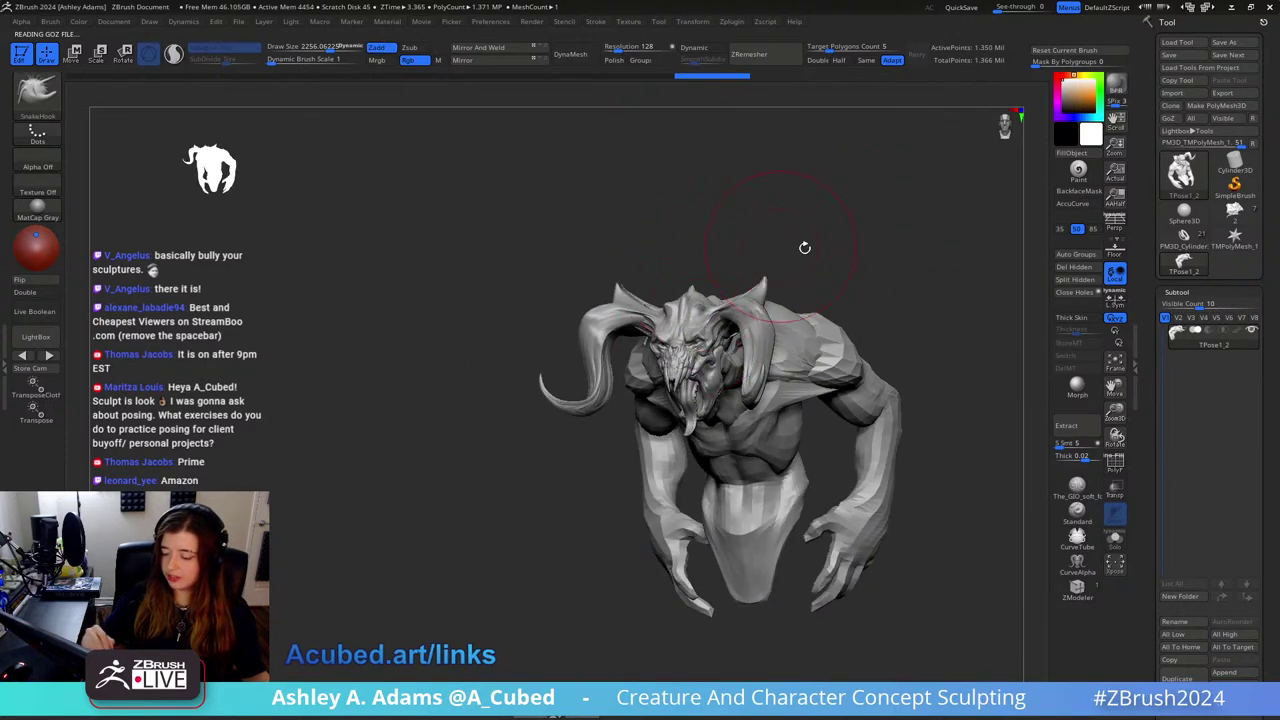
# Step: Raise the Dynamic Brush Scale to 2 and set the SnakeHook draw size to about 4282
pyautogui.moveTo(805, 247); pyautogui.dragTo(614, 191)
pyautogui.press('space')
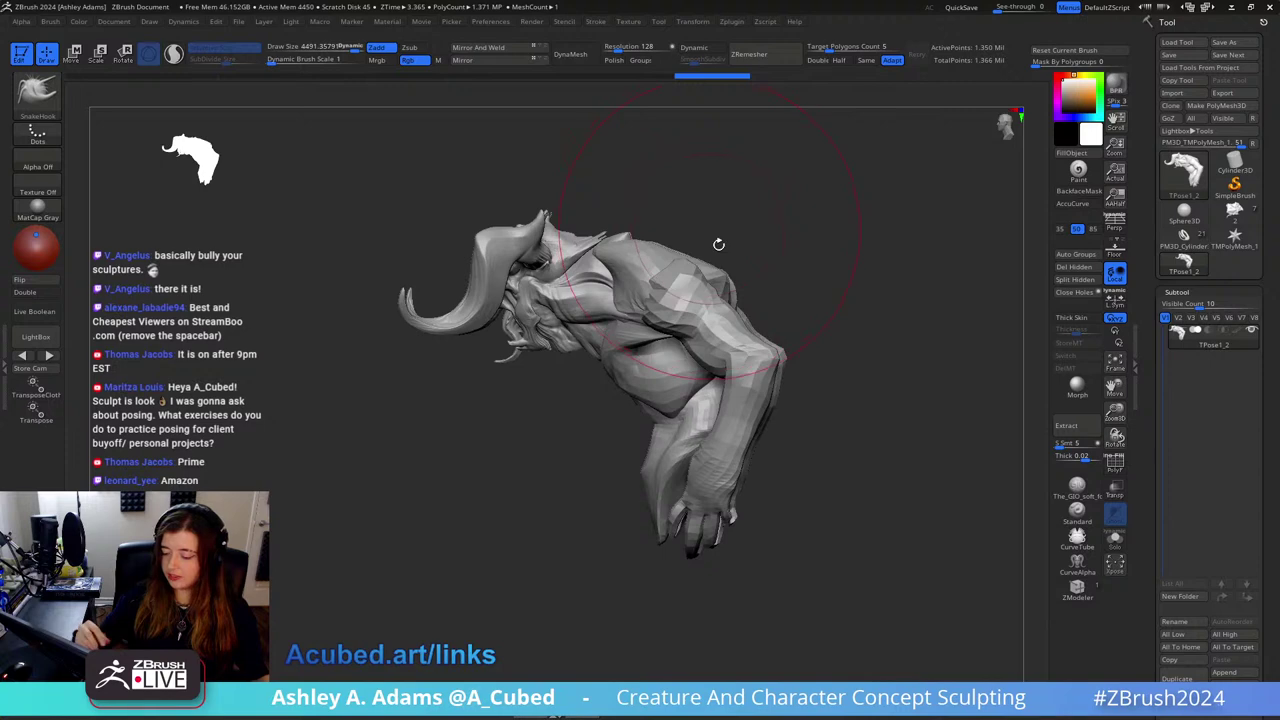
pyautogui.press('space')
pyautogui.click(747, 297)
pyautogui.keyDown('ctrl'); pyautogui.moveTo(763, 326); pyautogui.dragTo(754, 311, button='right'); pyautogui.keyUp('ctrl')
pyautogui.moveTo(754, 311); pyautogui.dragTo(622, 372)
pyautogui.press('space')
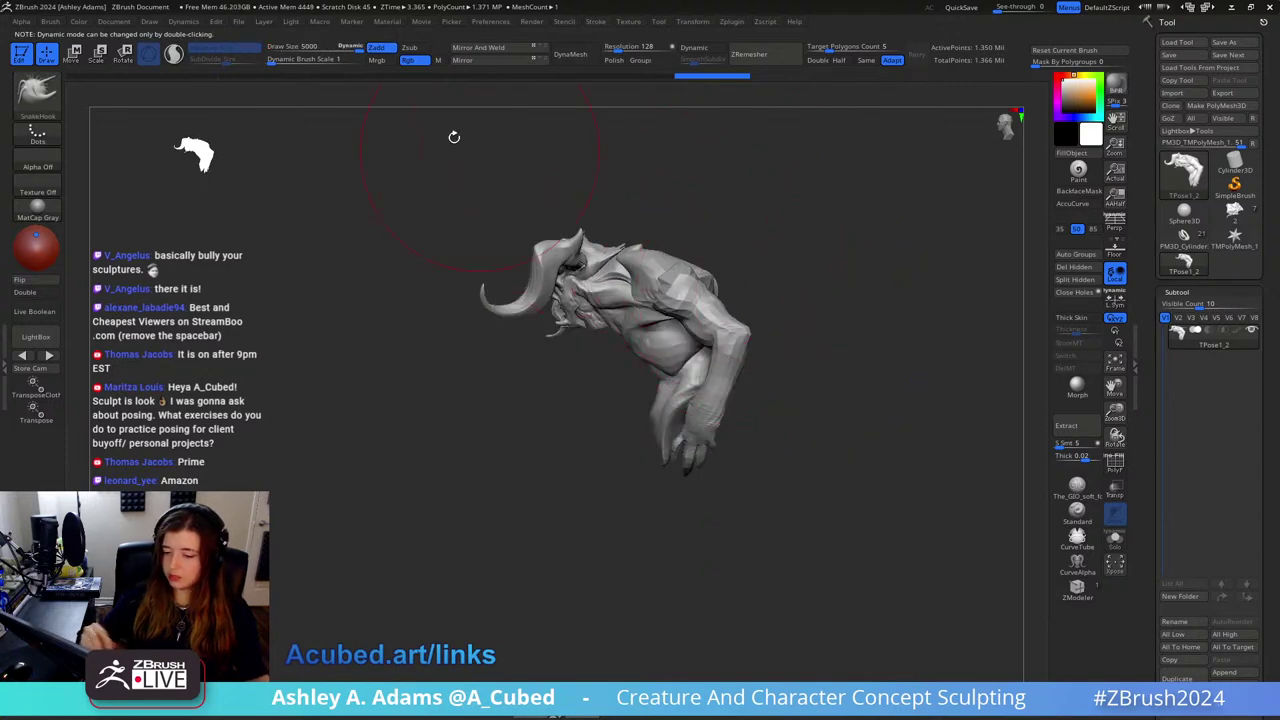
pyautogui.click(283, 58)
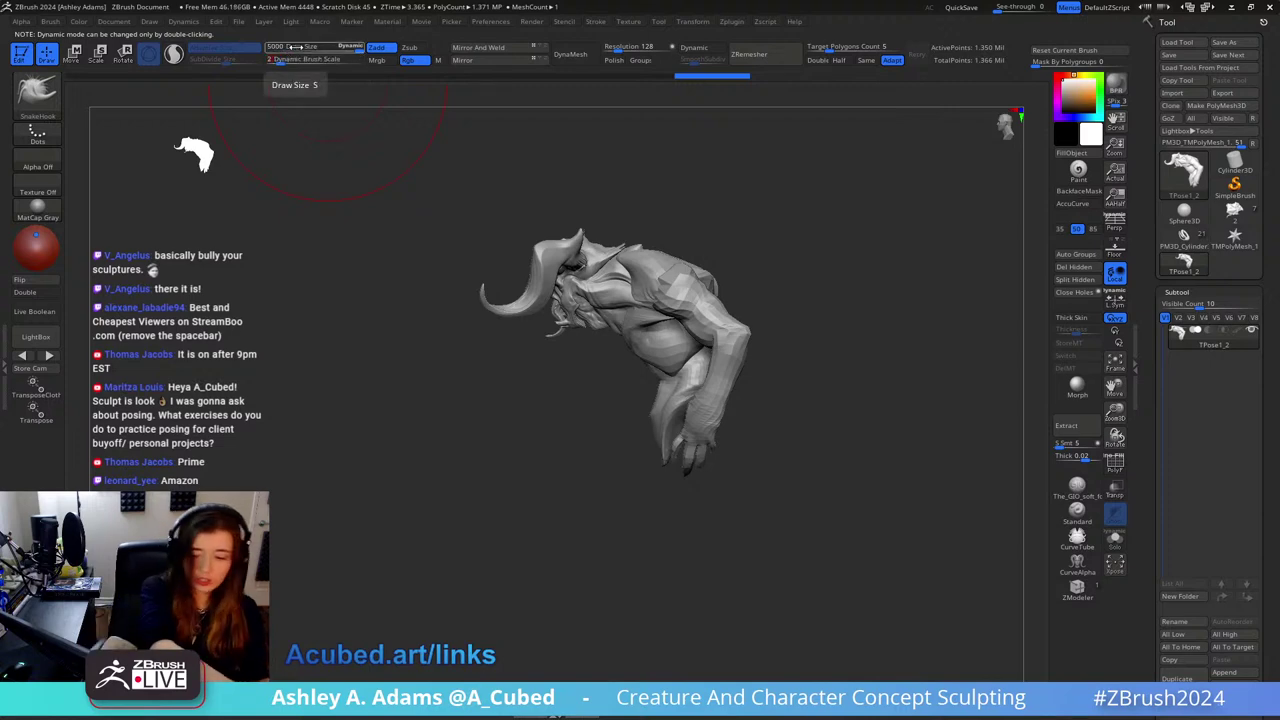
pyautogui.press('Return')
pyautogui.press('space')
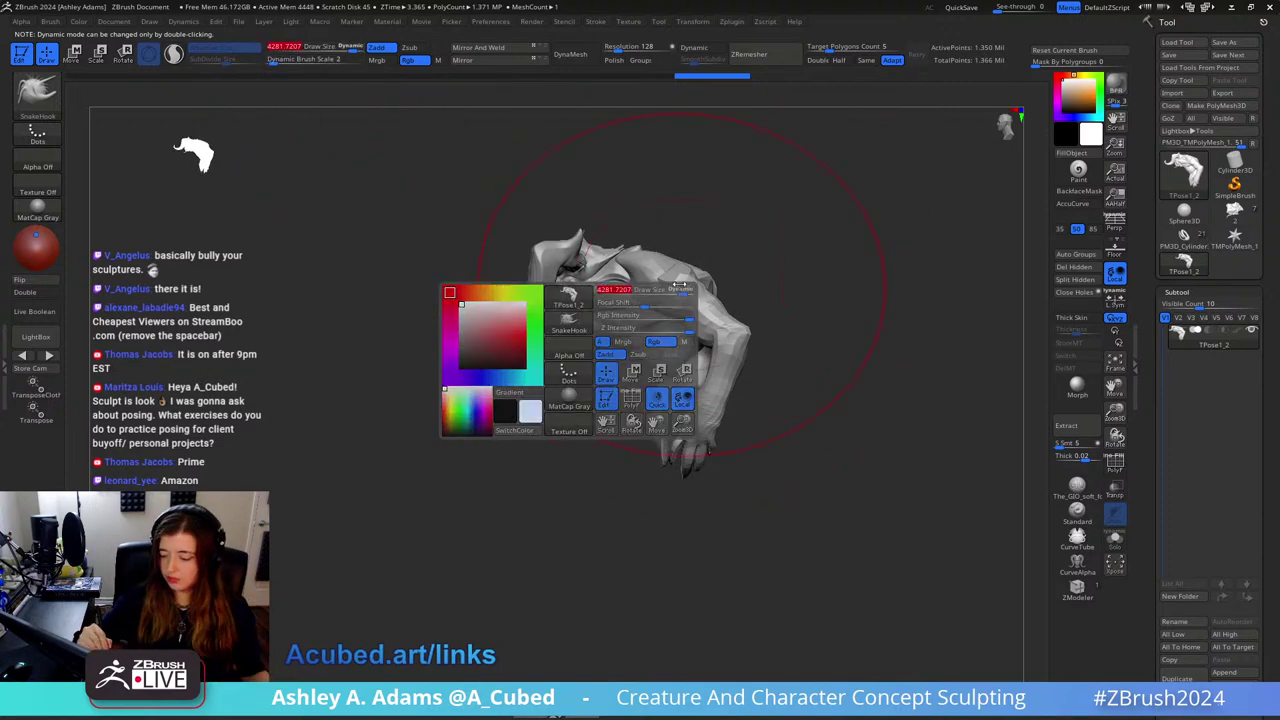
pyautogui.moveTo(694, 301)
pyautogui.mouseDown(button='right')
pyautogui.moveTo(737, 303)
pyautogui.moveTo(690, 302)
pyautogui.mouseUp(button='right')
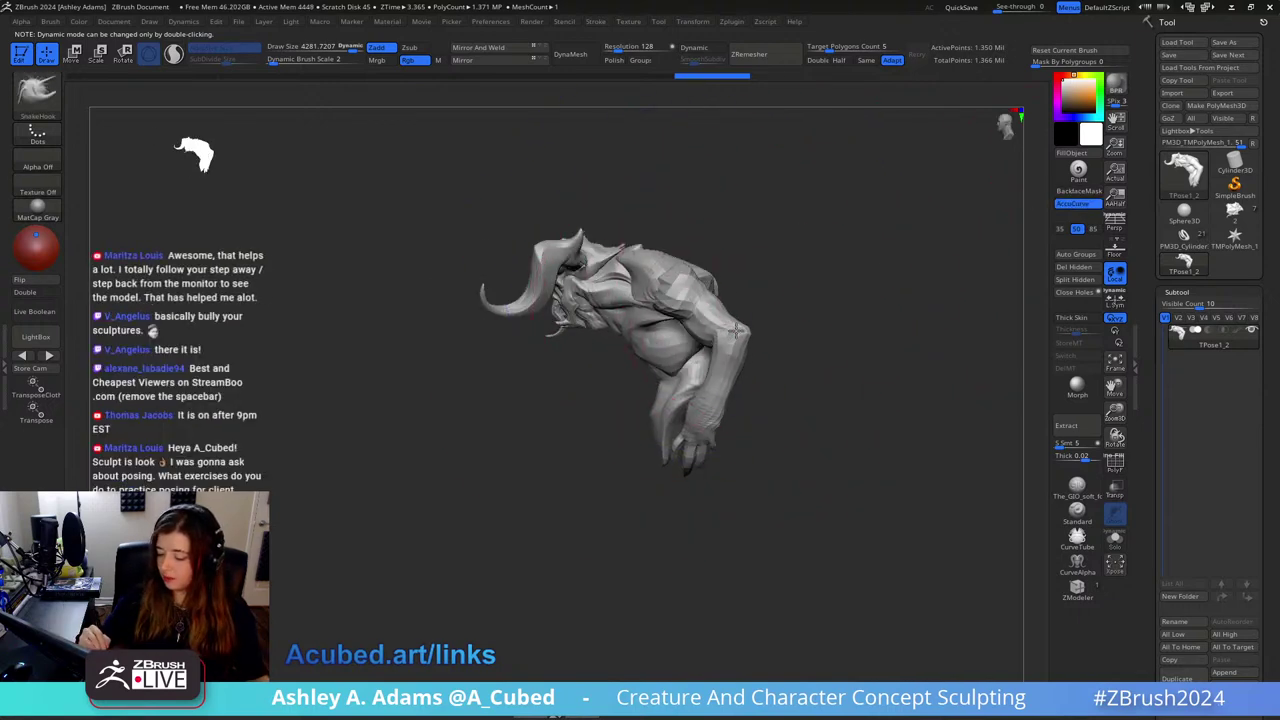
# Step: Adjust the arms and lower torso in side profile with SnakeHook at a draw size of about 3188
pyautogui.moveTo(736, 330); pyautogui.dragTo(750, 316)
pyautogui.press('space')
pyautogui.moveTo(756, 272); pyautogui.dragTo(744, 266)
pyautogui.moveTo(688, 310); pyautogui.dragTo(725, 313, button='right')
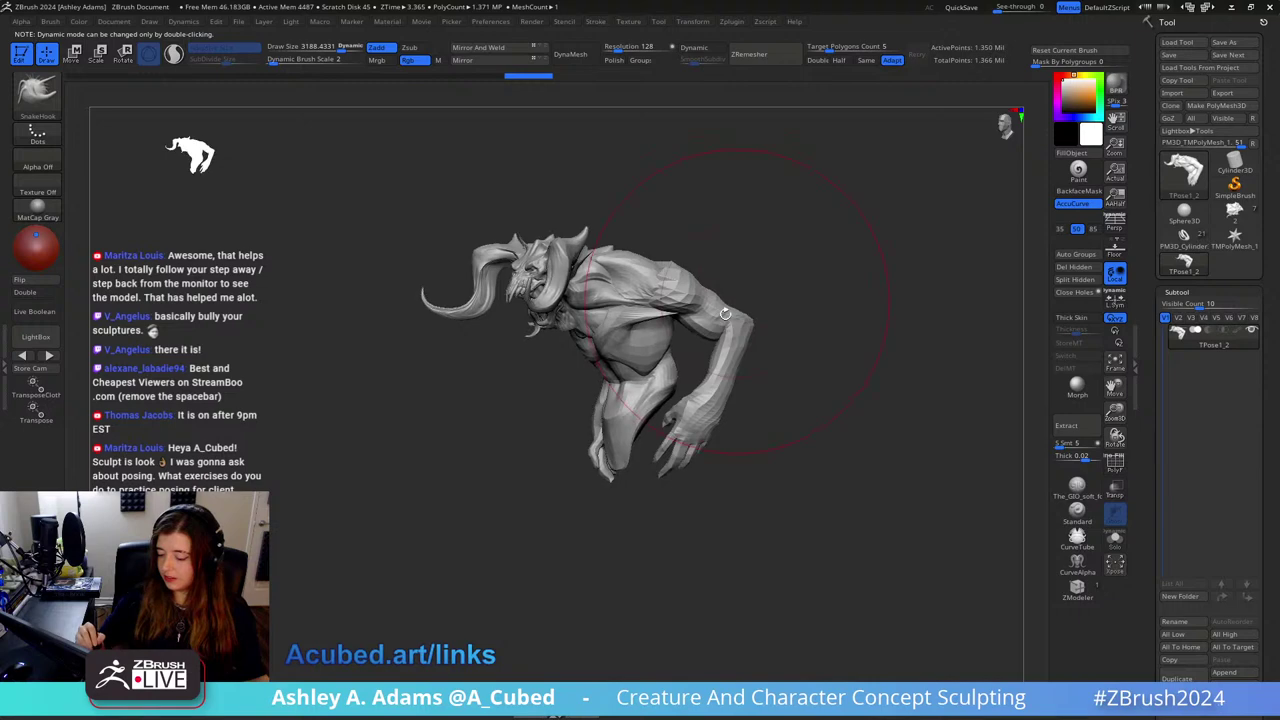
pyautogui.moveTo(675, 355); pyautogui.dragTo(646, 397, button='right')
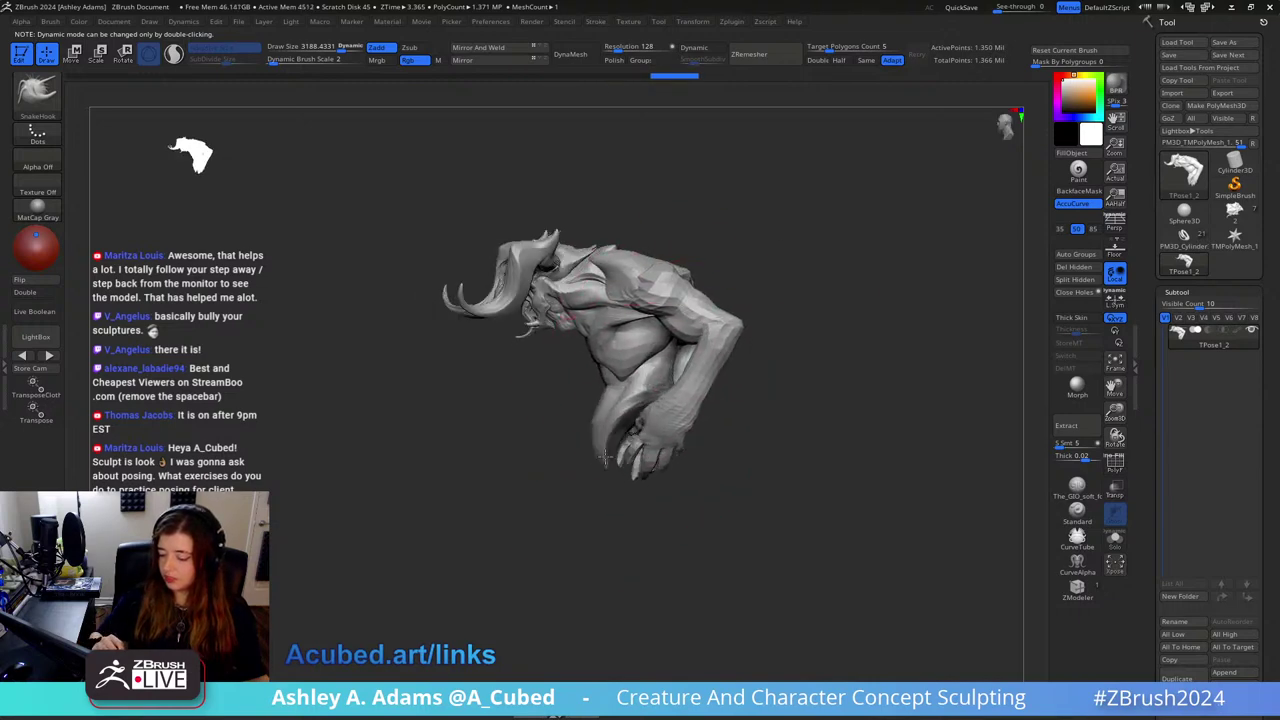
# Step: Adjust the hunched back silhouette with SnakeHook at a draw size of about 2108
pyautogui.moveTo(639, 390)
pyautogui.mouseDown(button='right')
pyautogui.moveTo(816, 363)
pyautogui.moveTo(880, 286)
pyautogui.mouseUp(button='right')
pyautogui.press('space')
pyautogui.moveTo(857, 301); pyautogui.dragTo(866, 301)
pyautogui.keyDown('shift'); pyautogui.moveTo(862, 301); pyautogui.dragTo(880, 290, button='right'); pyautogui.keyUp('shift')
pyautogui.moveTo(520, 310); pyautogui.dragTo(573, 330, button='right')
pyautogui.press('space')
pyautogui.moveTo(672, 268); pyautogui.dragTo(655, 269)
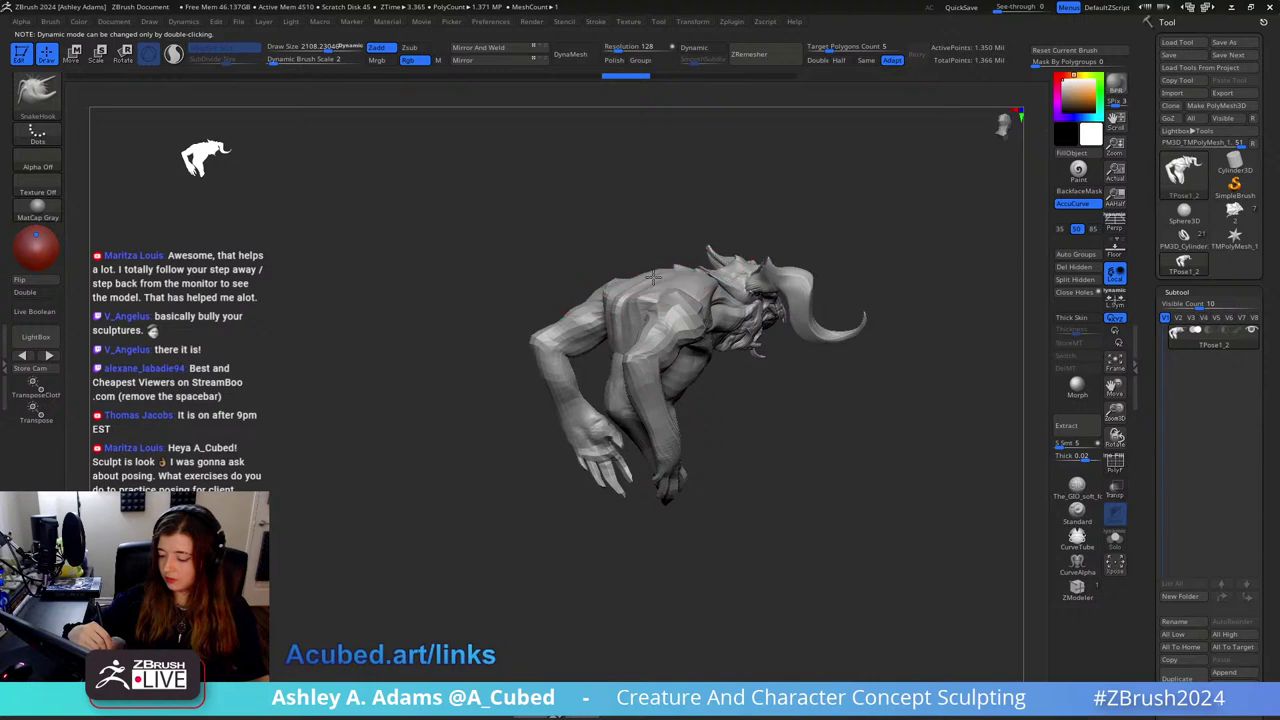
pyautogui.moveTo(655, 273)
pyautogui.mouseDown(button='right')
pyautogui.moveTo(714, 243)
pyautogui.moveTo(780, 257)
pyautogui.moveTo(722, 250)
pyautogui.mouseUp(button='right')
# Step: Adjust the chest and belly profile with SnakeHook at a draw size of about 1525
pyautogui.press('space')
pyautogui.moveTo(646, 341); pyautogui.dragTo(655, 341)
pyautogui.moveTo(655, 342); pyautogui.dragTo(668, 366, button='right')
pyautogui.press('space')
pyautogui.moveTo(671, 368); pyautogui.dragTo(650, 369)
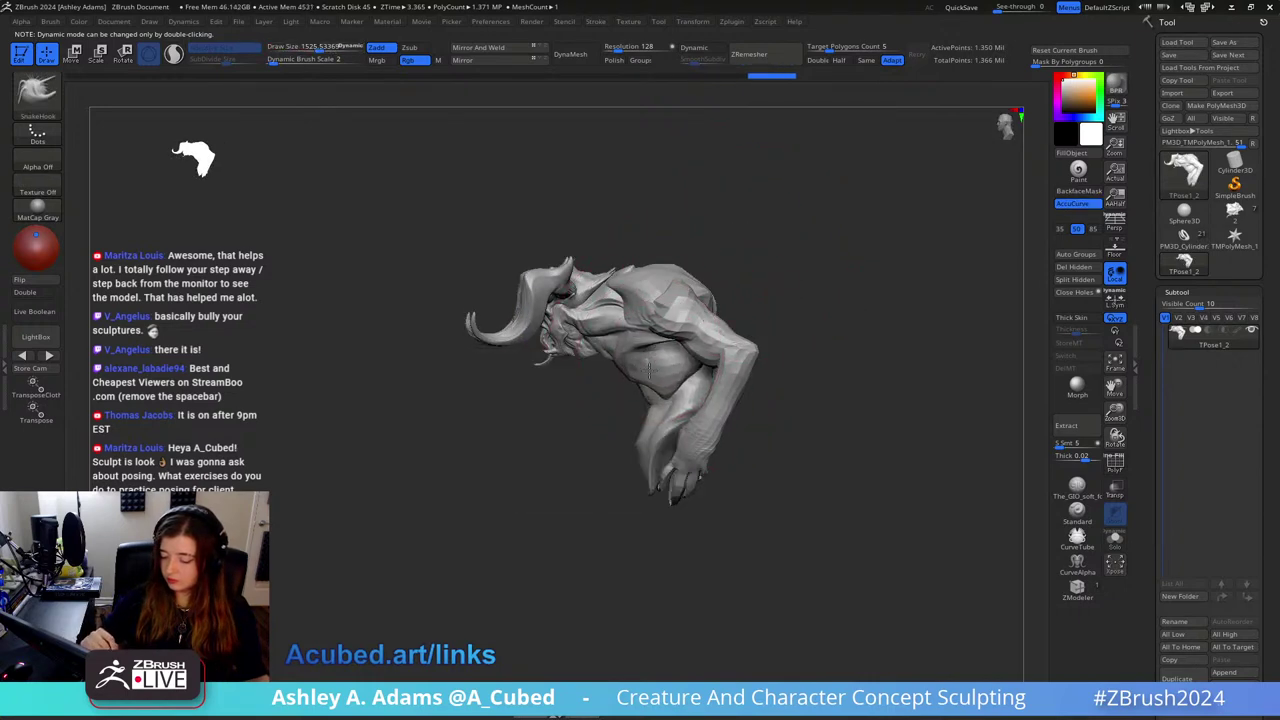
pyautogui.moveTo(646, 369)
pyautogui.mouseDown(button='right')
pyautogui.moveTo(690, 300)
pyautogui.moveTo(686, 271)
pyautogui.moveTo(762, 351)
pyautogui.moveTo(745, 335)
pyautogui.moveTo(760, 306)
pyautogui.mouseUp(button='right')
# Step: Group the arms as their own polygroup using MaskLasso, and mask the whole body except the arms
pyautogui.keyDown('ctrl'); pyautogui.click(43, 100); pyautogui.keyUp('ctrl')
pyautogui.keyDown('ctrl'); pyautogui.click(172, 114); pyautogui.keyUp('ctrl')
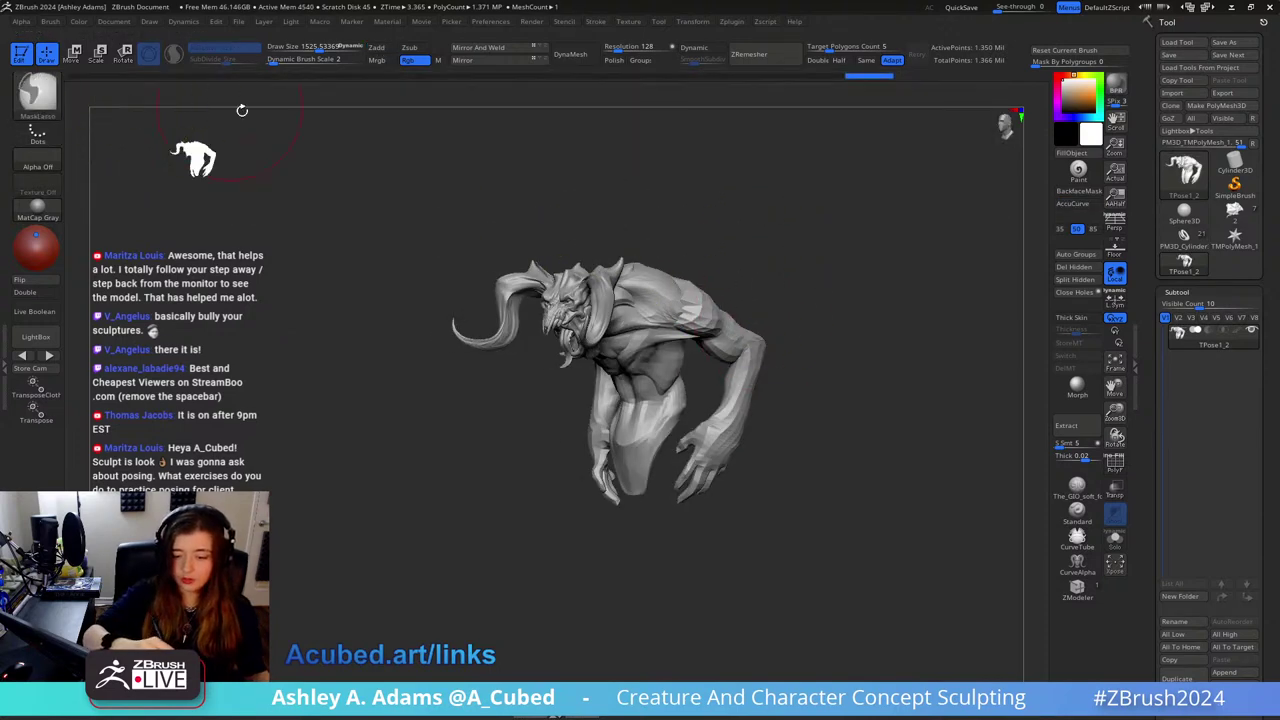
pyautogui.moveTo(729, 495); pyautogui.dragTo(762, 540, button='right')
pyautogui.keyDown('ctrl'); pyautogui.moveTo(762, 556); pyautogui.dragTo(808, 276); pyautogui.keyUp('ctrl')
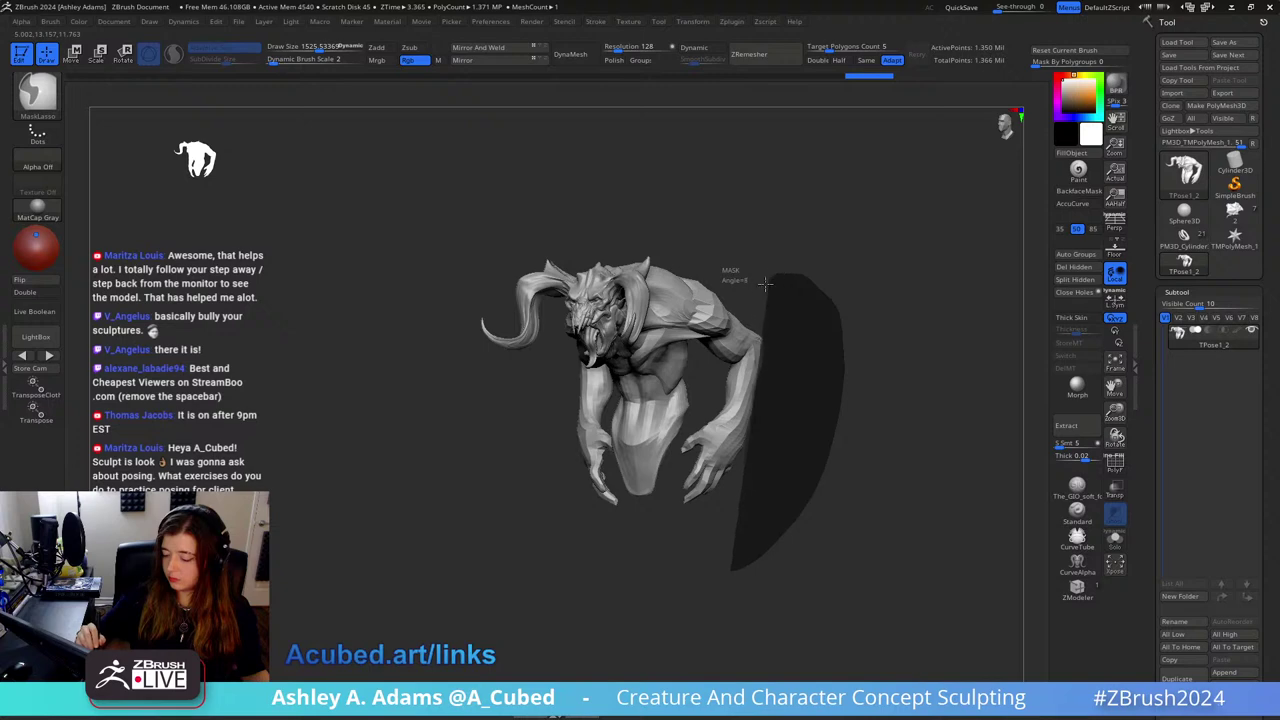
pyautogui.keyDown('ctrl'); pyautogui.moveTo(685, 435); pyautogui.dragTo(690, 520); pyautogui.keyUp('ctrl')
pyautogui.hotkey('ctrl', 'w')
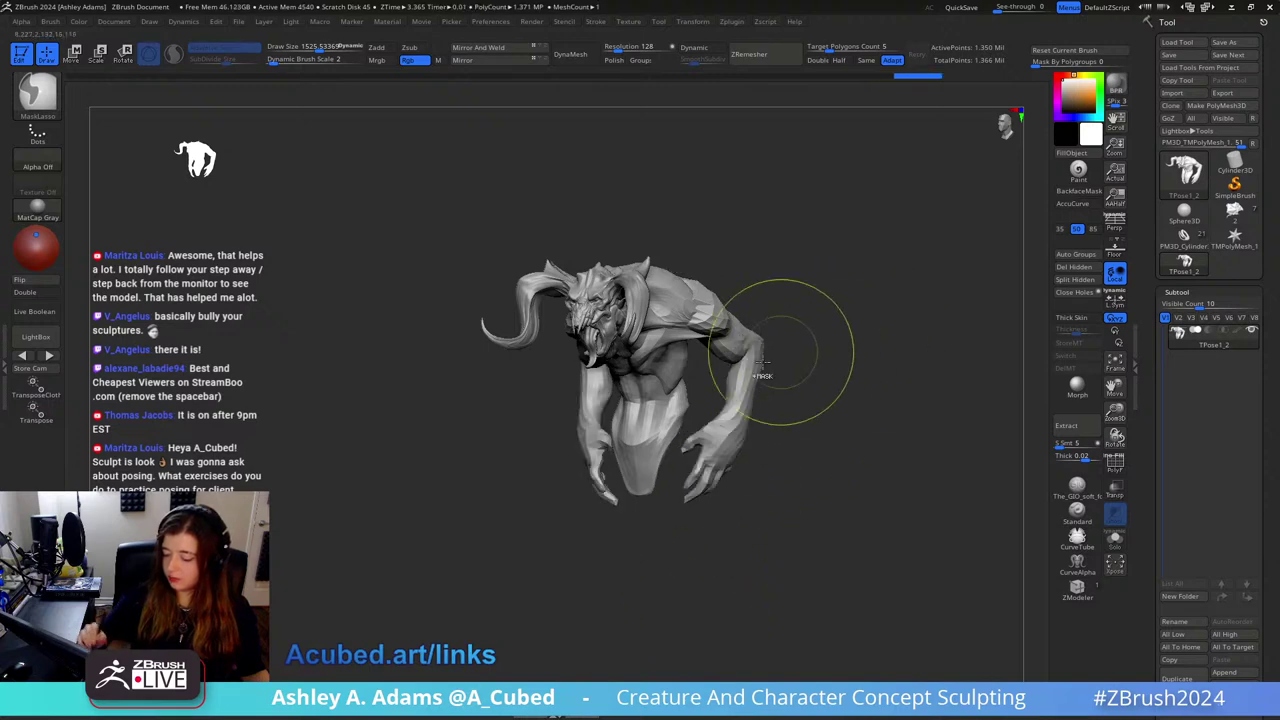
pyautogui.keyDown('ctrl'); pyautogui.keyDown('shift'); pyautogui.click(743, 385); pyautogui.keyUp('shift'); pyautogui.keyUp('ctrl')
pyautogui.keyDown('ctrl'); pyautogui.click(804, 488); pyautogui.keyUp('ctrl')
pyautogui.keyDown('ctrl'); pyautogui.keyDown('shift'); pyautogui.click(804, 488); pyautogui.keyUp('shift'); pyautogui.keyUp('ctrl')
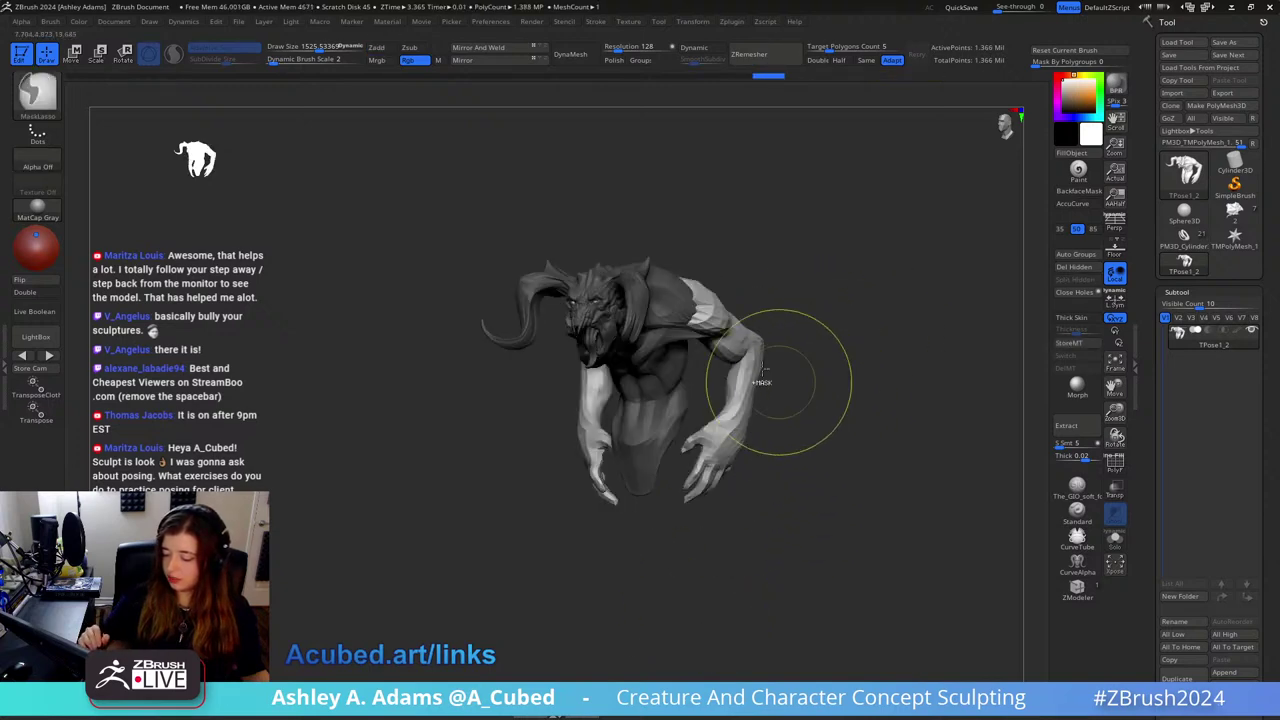
# Step: Switch the masking brush from MaskLasso to MaskPen, with the creature in side profile
pyautogui.press('b')
pyautogui.press('s')
pyautogui.press('h')
pyautogui.press('ctrl')
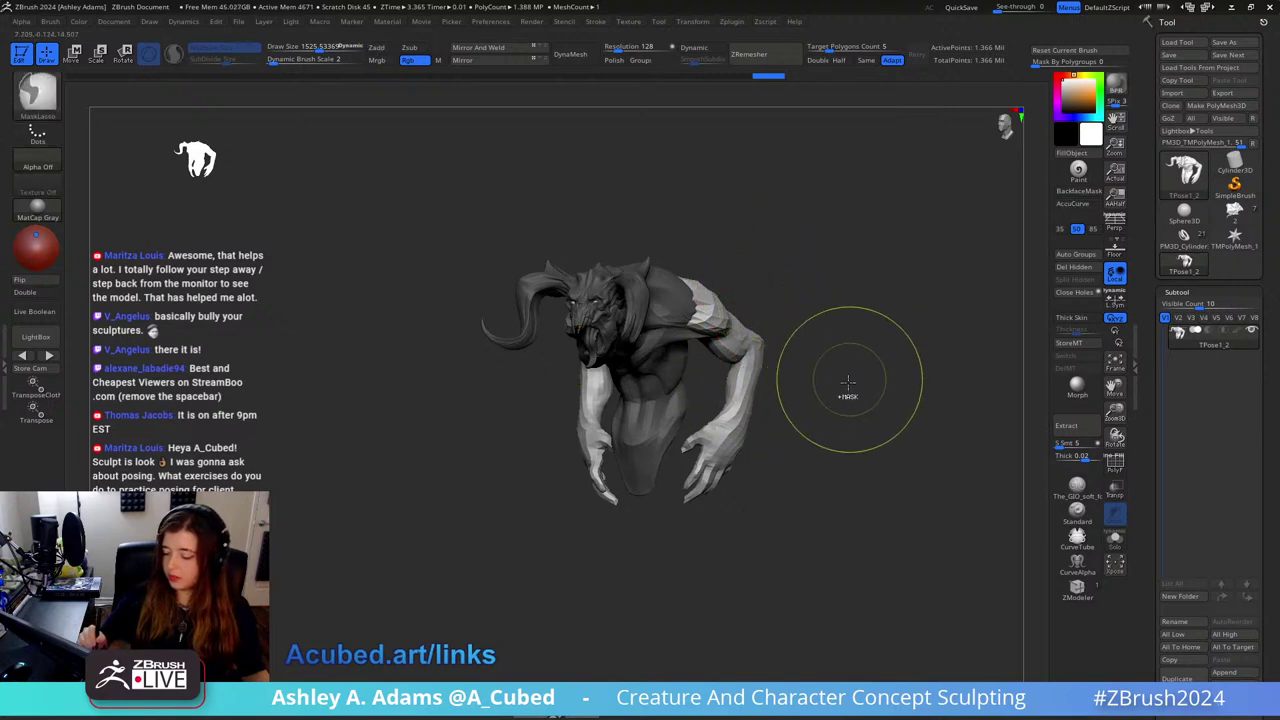
pyautogui.moveTo(851, 380)
pyautogui.mouseDown()
pyautogui.moveTo(800, 368)
pyautogui.moveTo(762, 294)
pyautogui.mouseUp()
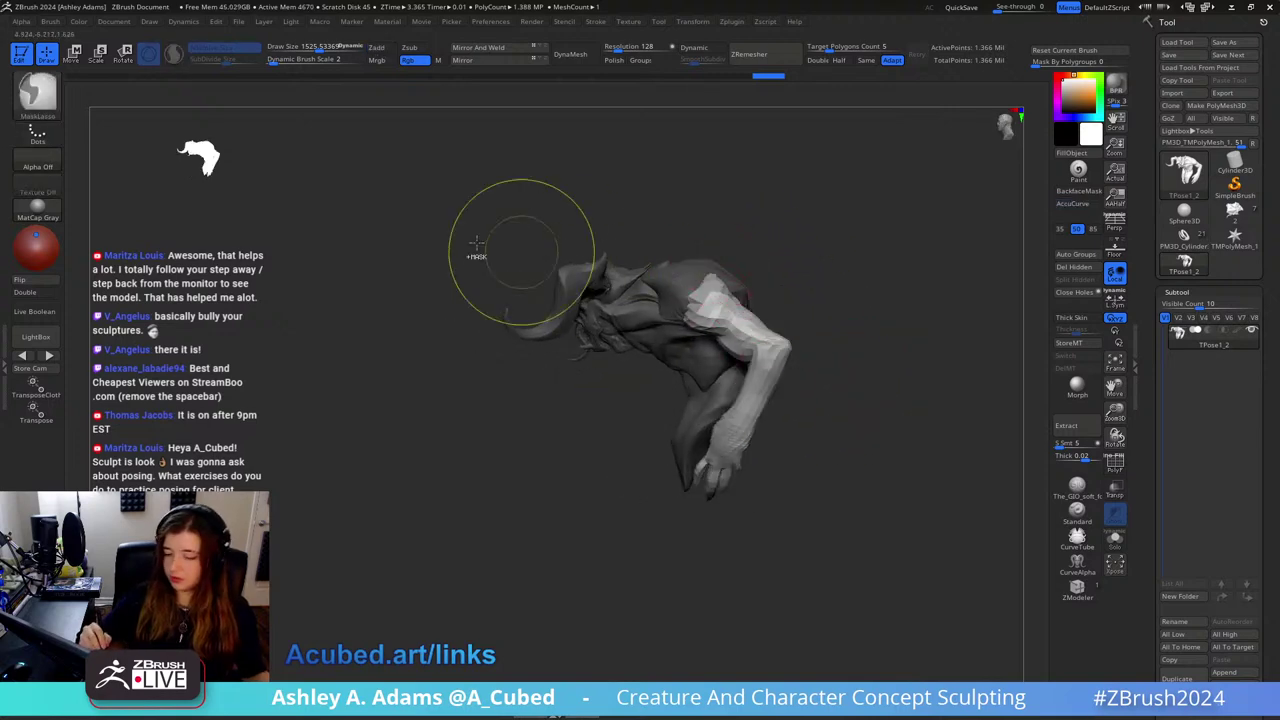
pyautogui.keyDown('ctrl'); pyautogui.click(48, 95); pyautogui.keyUp('ctrl')
pyautogui.keyDown('ctrl'); pyautogui.click(150, 103); pyautogui.keyUp('ctrl')
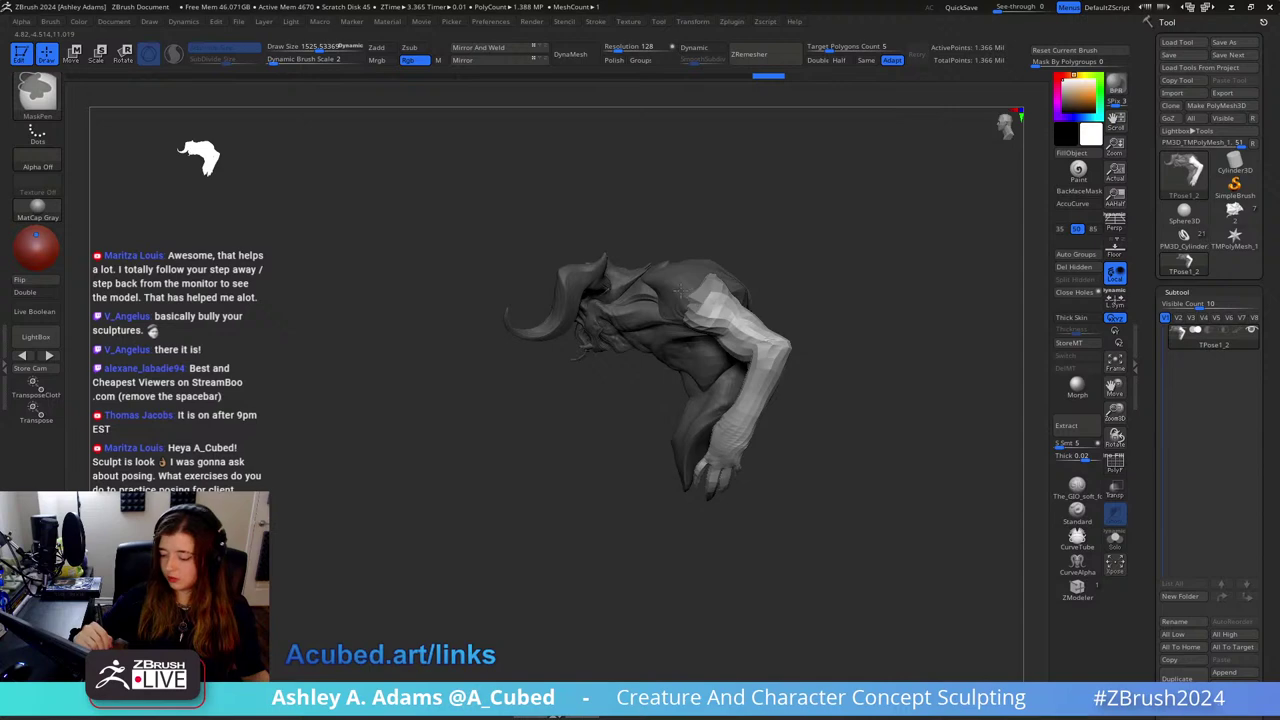
# Step: Paint the mask over the shoulders with MaskPen at a draw size of about 905, leaving the arms free
pyautogui.moveTo(751, 264); pyautogui.dragTo(729, 226, button='right')
pyautogui.press('space')
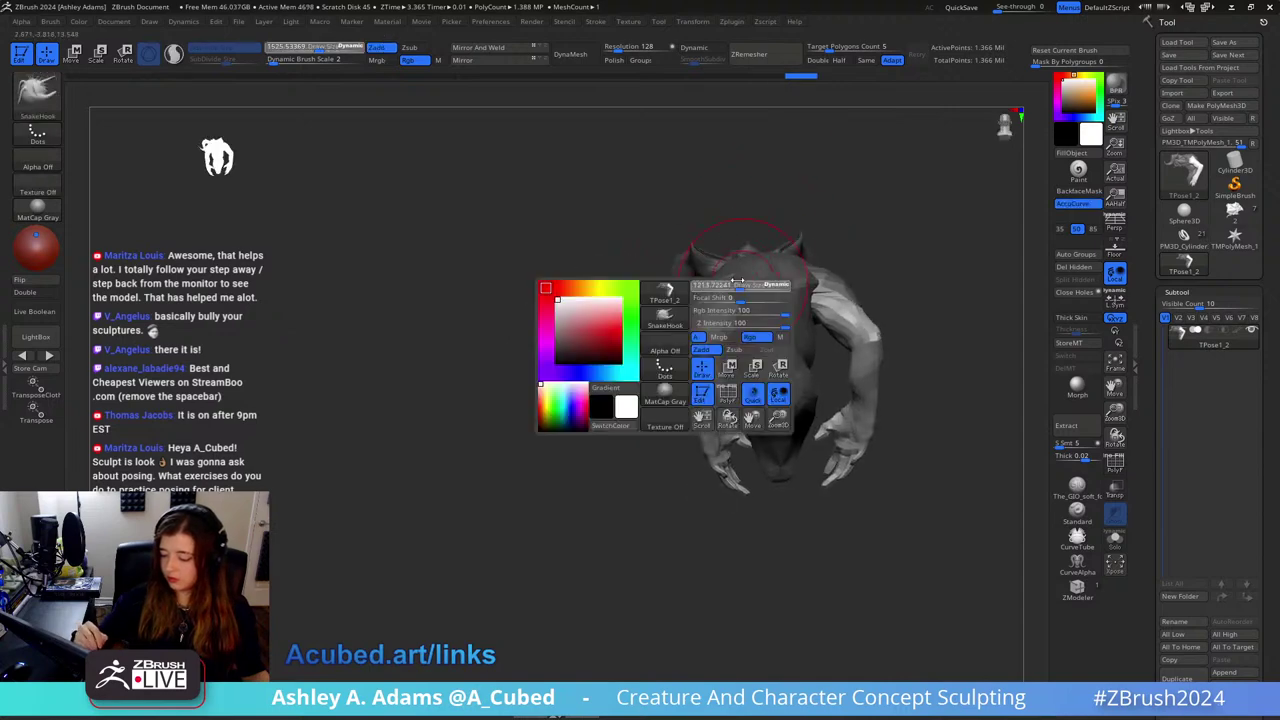
pyautogui.moveTo(762, 287); pyautogui.dragTo(750, 289)
pyautogui.moveTo(824, 307); pyautogui.dragTo(773, 264, button='right')
pyautogui.moveTo(773, 263); pyautogui.dragTo(756, 300)
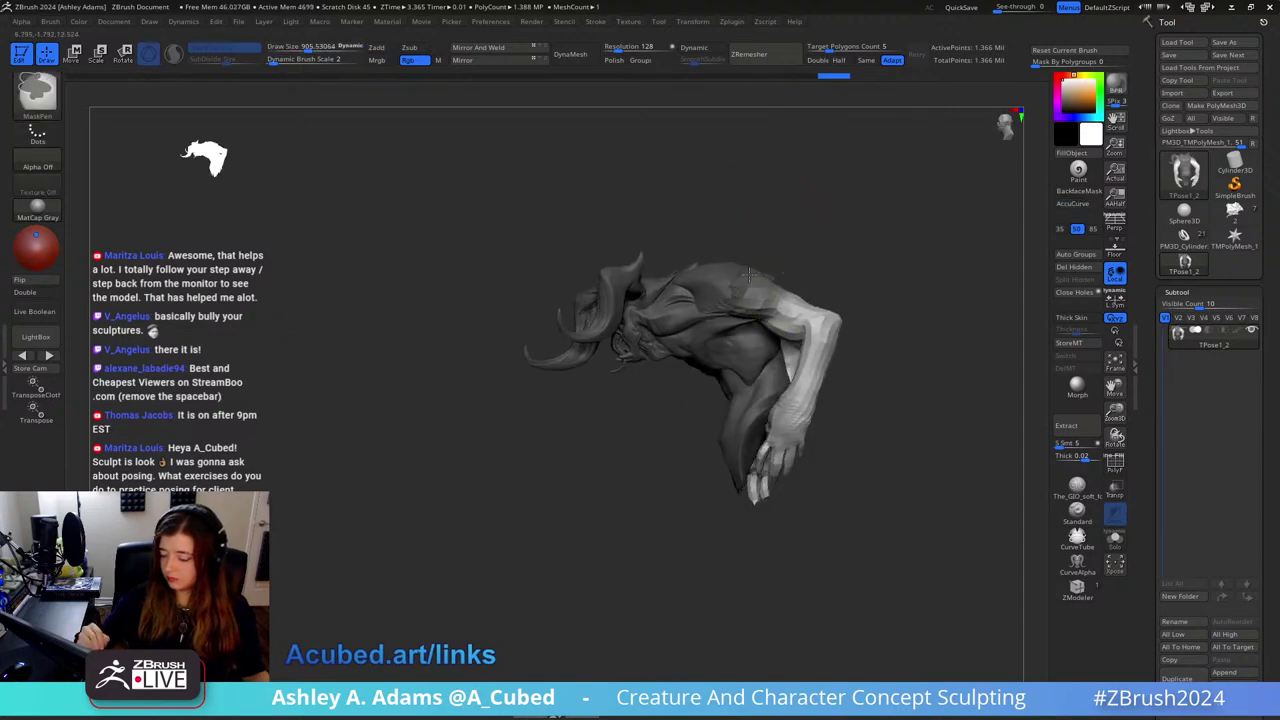
pyautogui.moveTo(840, 215); pyautogui.dragTo(808, 263, button='right')
pyautogui.moveTo(745, 285); pyautogui.dragTo(843, 206)
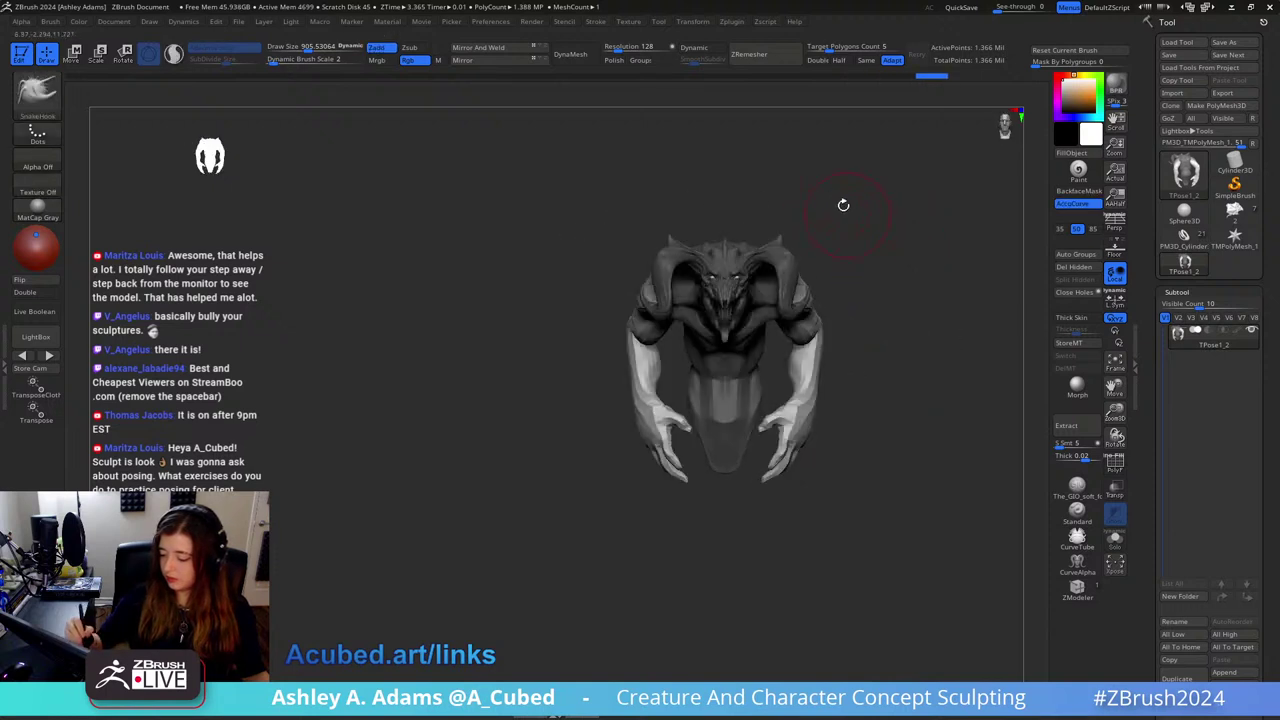
# Step: Place the transpose gizmo at the shoulder joint and try rotating the unmasked arms about it
pyautogui.press('w')
pyautogui.keyDown('alt'); pyautogui.moveTo(777, 252); pyautogui.dragTo(836, 218); pyautogui.keyUp('alt')
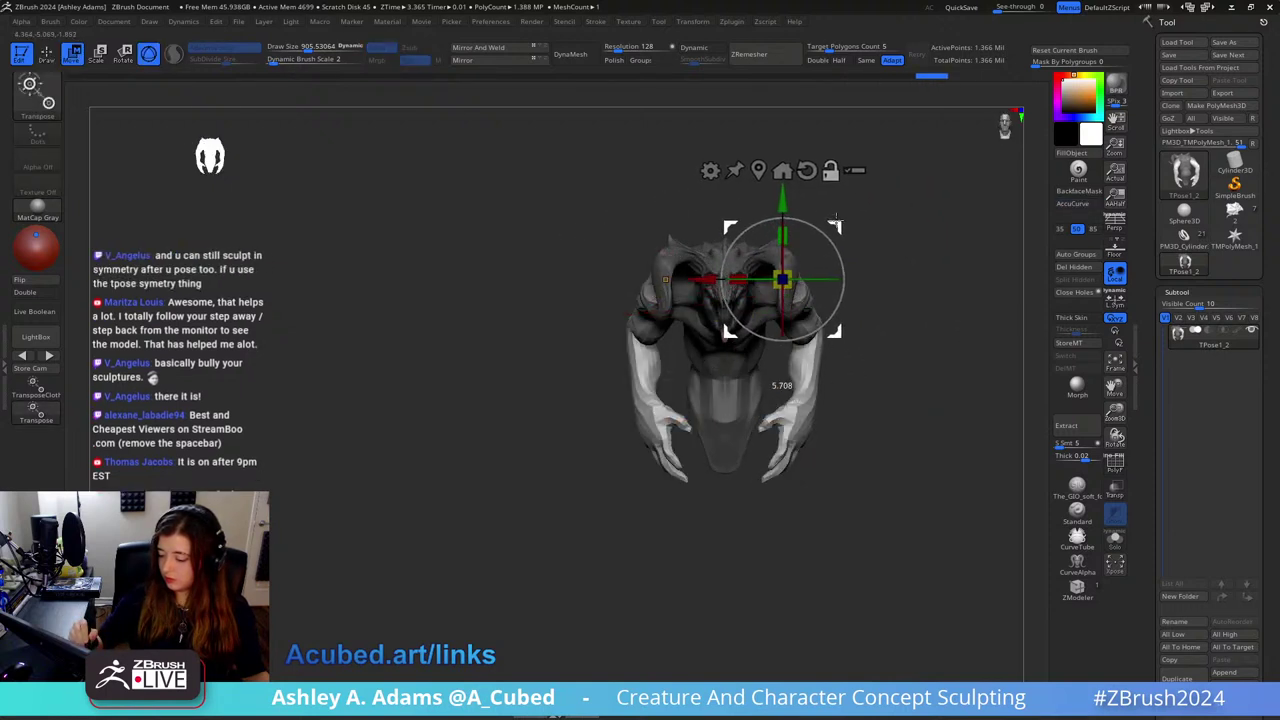
pyautogui.moveTo(790, 279)
pyautogui.mouseDown()
pyautogui.moveTo(832, 275)
pyautogui.moveTo(811, 272)
pyautogui.mouseUp()
pyautogui.moveTo(810, 272); pyautogui.dragTo(715, 260, button='right')
pyautogui.keyDown('alt'); pyautogui.moveTo(916, 232); pyautogui.dragTo(796, 250, button='right'); pyautogui.keyUp('alt')
pyautogui.moveTo(785, 303); pyautogui.dragTo(831, 354)
pyautogui.hotkey('ctrl', 'z')
# Step: Try rotating and moving the unmasked arms outward from the body with the gizmo
pyautogui.moveTo(529, 466)
pyautogui.keyDown('ctrl'); pyautogui.mouseDown()
pyautogui.moveTo(686, 166)
pyautogui.moveTo(704, 164)
pyautogui.mouseUp(); pyautogui.keyUp('ctrl')
pyautogui.moveTo(806, 323); pyautogui.dragTo(820, 325)
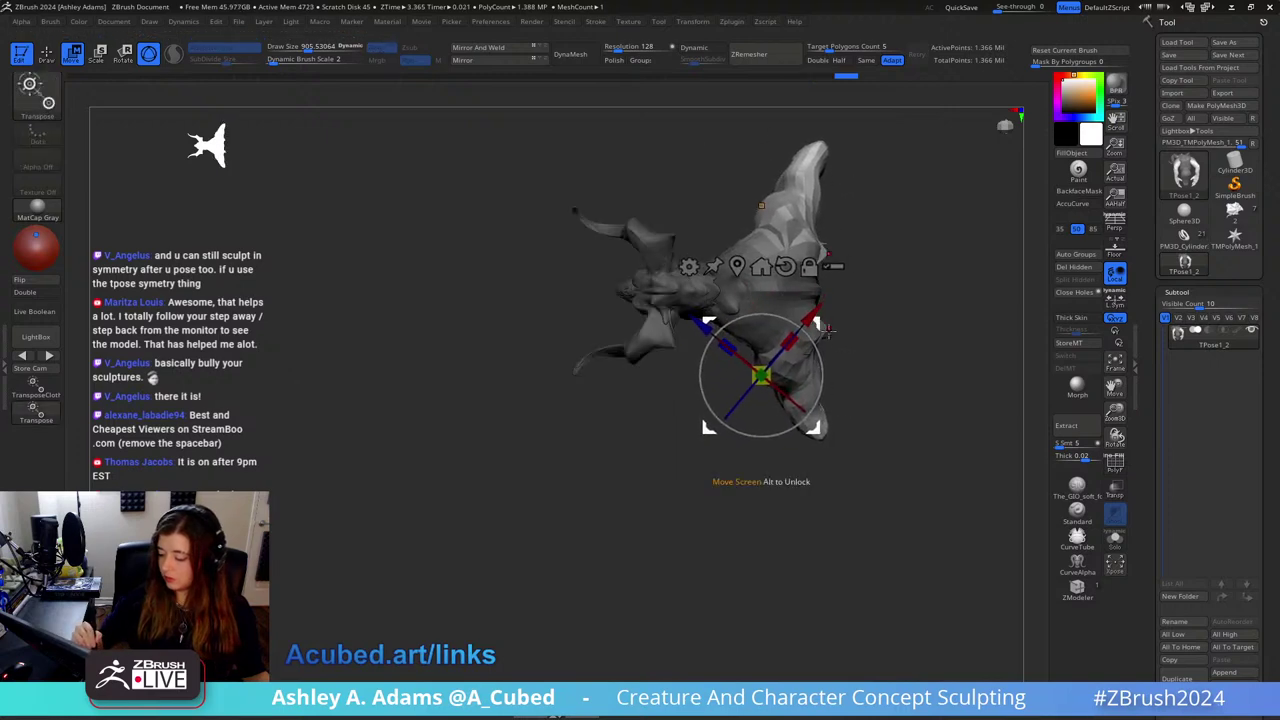
pyautogui.moveTo(846, 380); pyautogui.dragTo(866, 263)
pyautogui.moveTo(831, 319); pyautogui.dragTo(776, 322)
pyautogui.moveTo(780, 263); pyautogui.dragTo(856, 273)
pyautogui.hotkey('ctrl', 'z')
pyautogui.hotkey('ctrl', 'z')
pyautogui.hotkey('ctrl', 'z')
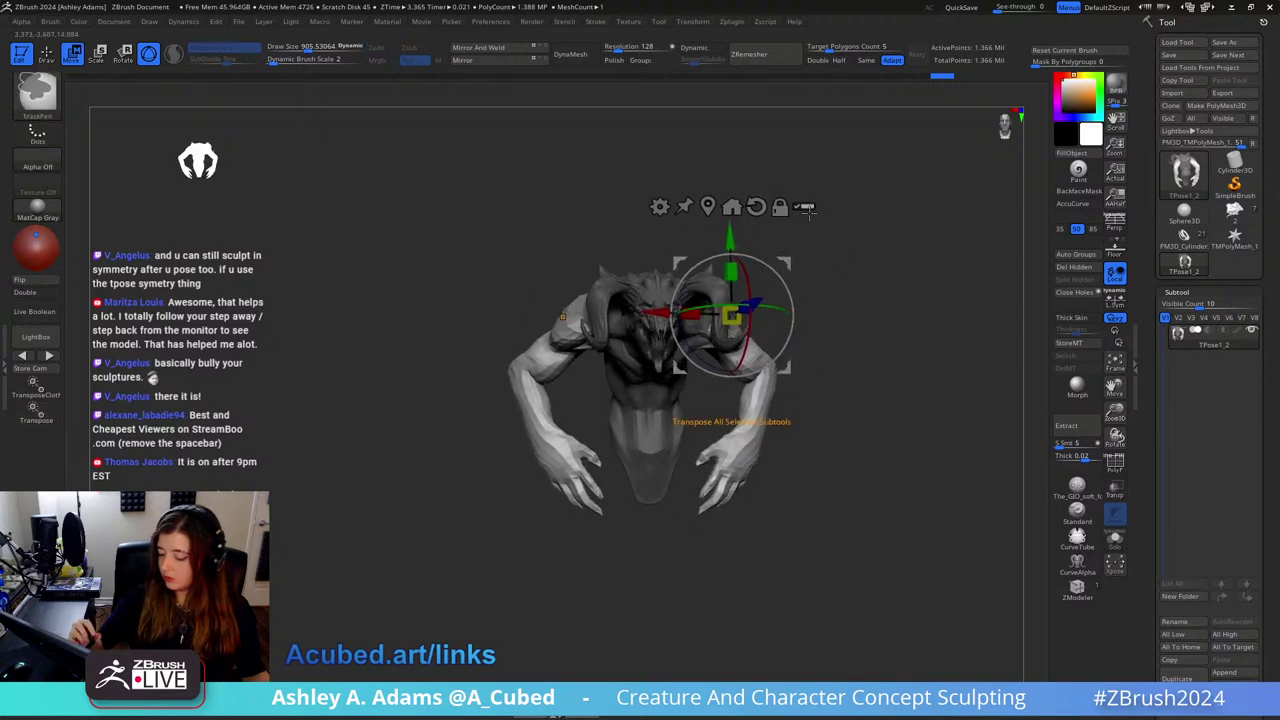
pyautogui.hotkey('ctrl', 'z')
pyautogui.hotkey('ctrl', 'z')
pyautogui.hotkey('ctrl', 'z')
# Step: Try rotating the unmasked arms about the shoulders in side profile
pyautogui.moveTo(690, 426); pyautogui.dragTo(800, 410)
pyautogui.moveTo(785, 298); pyautogui.dragTo(787, 317)
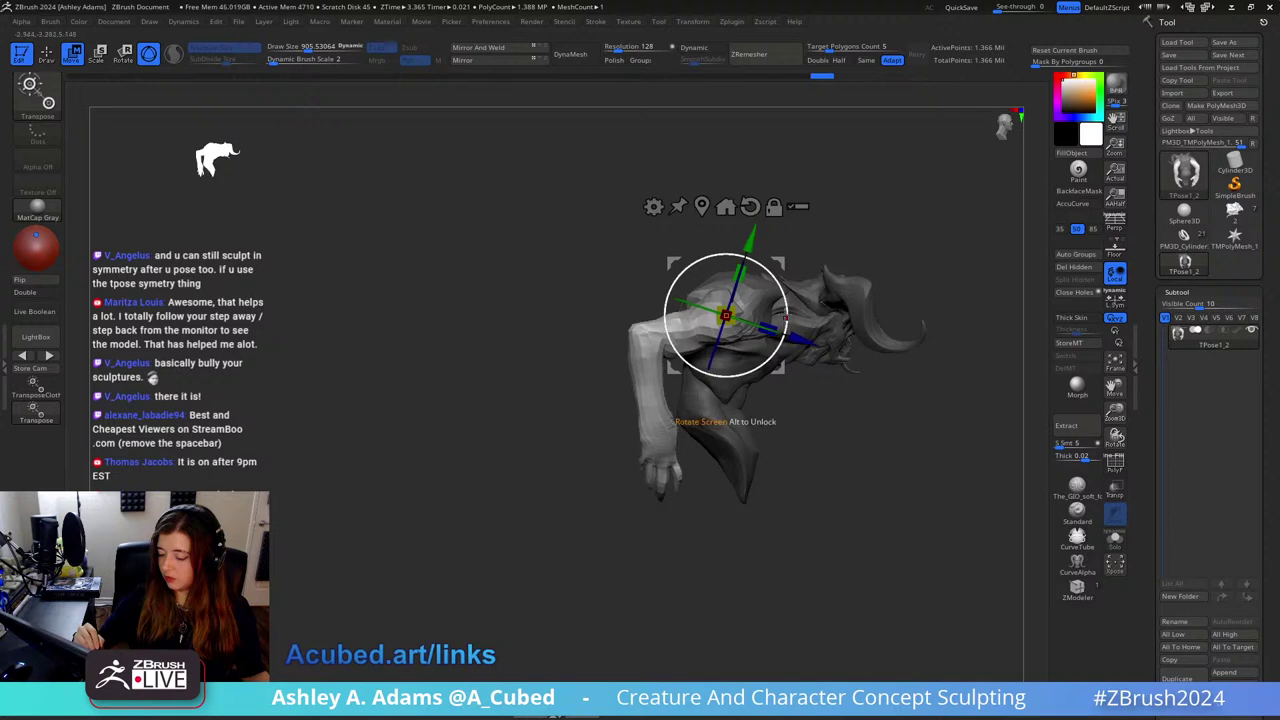
pyautogui.moveTo(786, 257); pyautogui.dragTo(781, 248)
pyautogui.hotkey('ctrl', 'z')
pyautogui.hotkey('ctrl', 'z')
pyautogui.hotkey('ctrl', 'z')
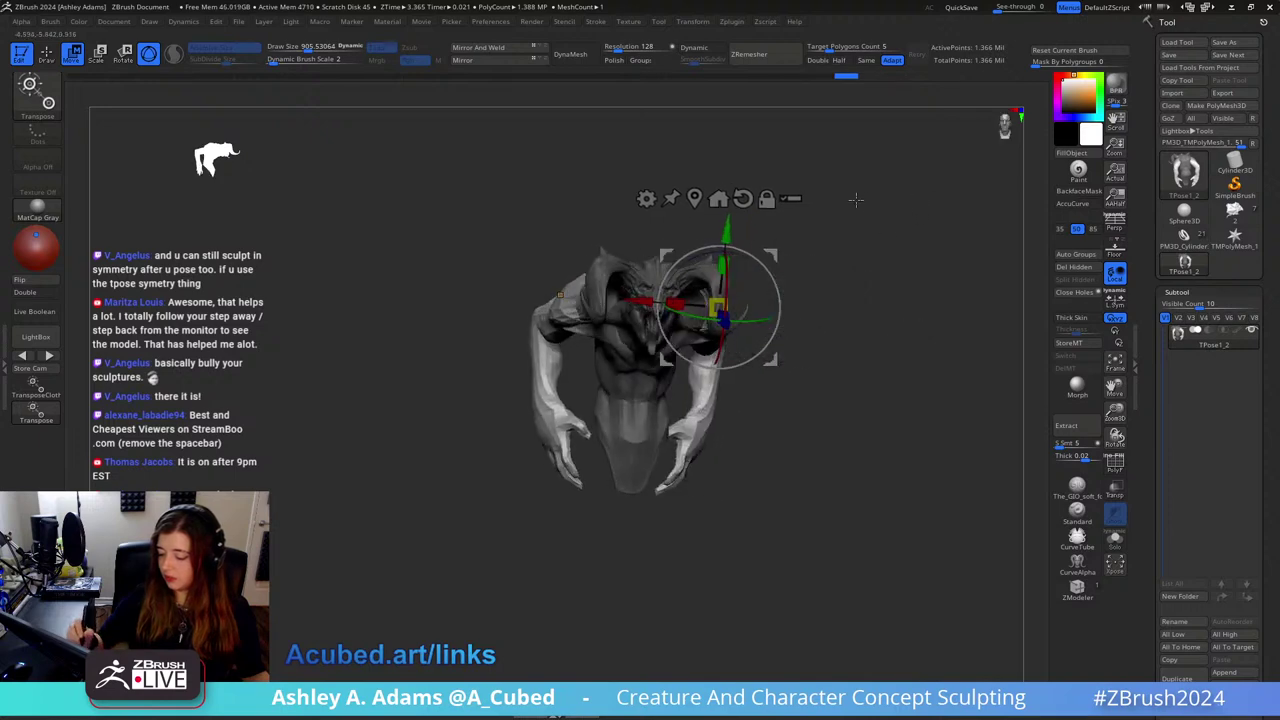
pyautogui.hotkey('ctrl', 'z')
pyautogui.hotkey('ctrl', 'z')
pyautogui.hotkey('ctrl', 'z')
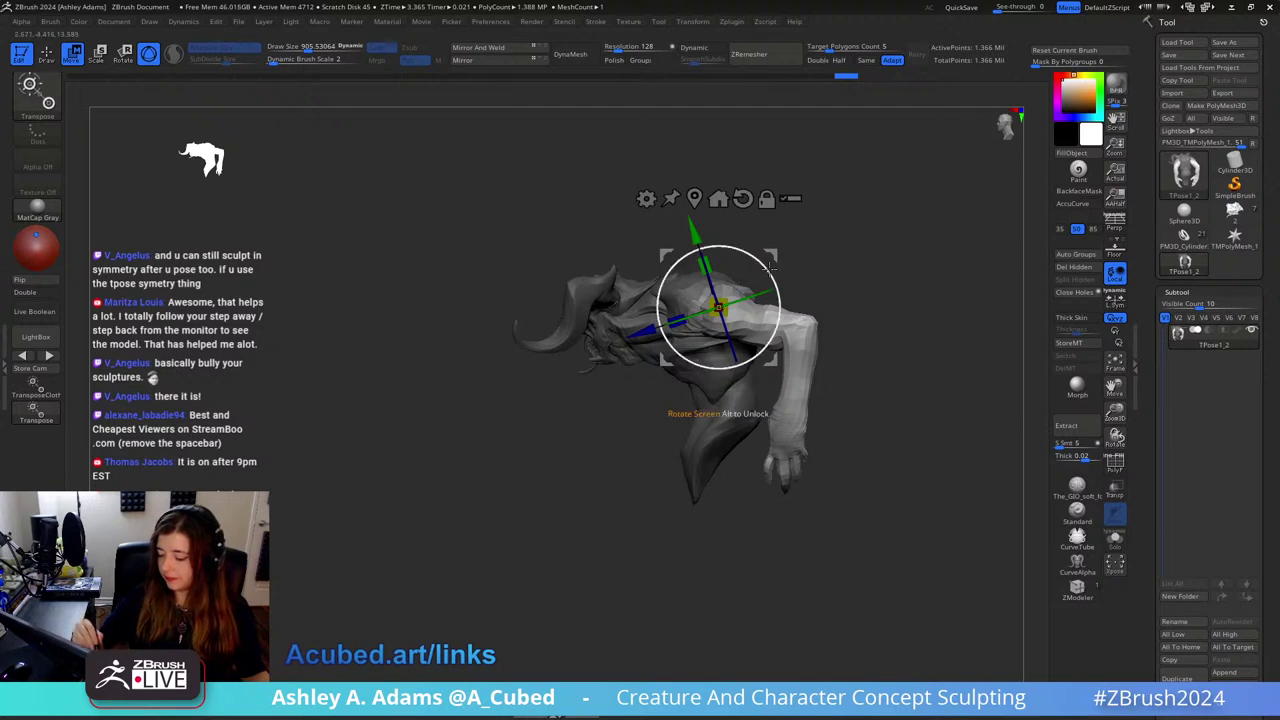
# Step: Rotate the unmasked arms up and back behind the torso with the shoulder gizmo
pyautogui.moveTo(781, 276)
pyautogui.mouseDown()
pyautogui.moveTo(767, 233)
pyautogui.moveTo(786, 277)
pyautogui.moveTo(800, 237)
pyautogui.moveTo(851, 251)
pyautogui.moveTo(798, 255)
pyautogui.moveTo(757, 226)
pyautogui.moveTo(866, 220)
pyautogui.moveTo(801, 330)
pyautogui.moveTo(815, 328)
pyautogui.mouseUp()
pyautogui.press('q')
pyautogui.press('w')
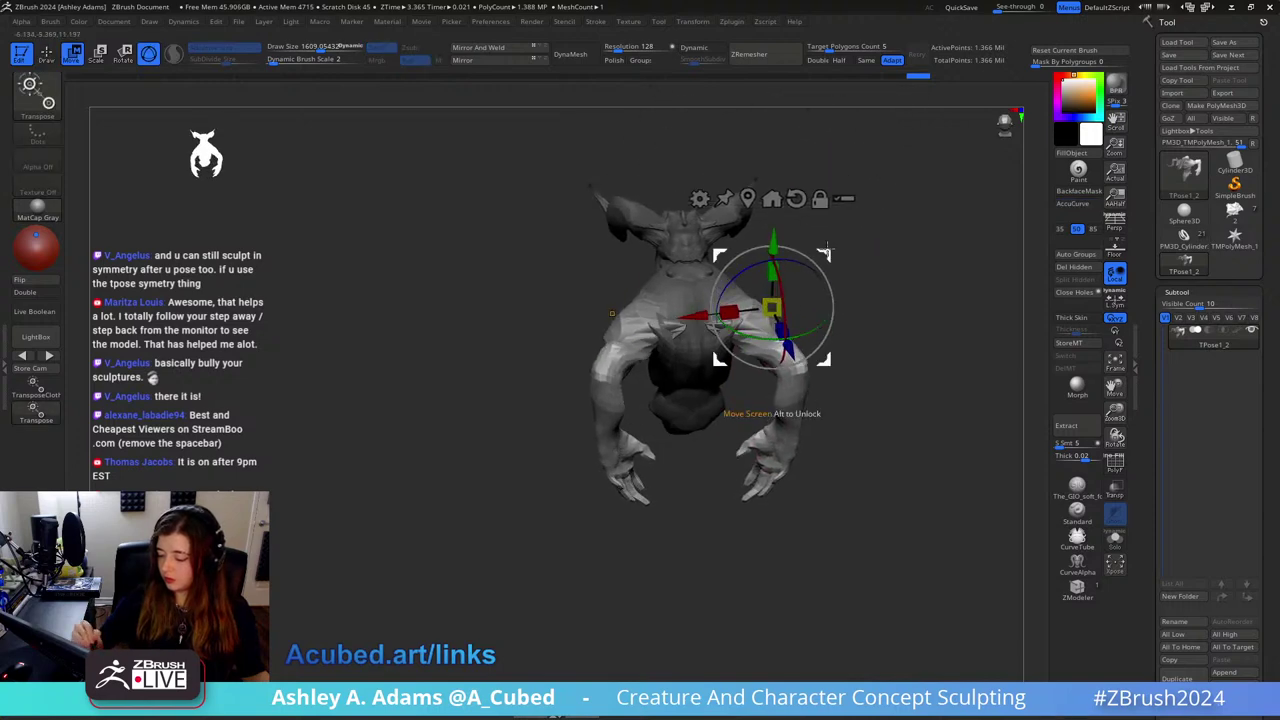
pyautogui.moveTo(827, 245); pyautogui.dragTo(827, 238)
# Step: Return to sculpting, clear the mask and set the draw size to about 469 for smoothing the armpit
pyautogui.press('q')
pyautogui.moveTo(817, 340)
pyautogui.mouseDown()
pyautogui.moveTo(872, 376)
pyautogui.moveTo(768, 300)
pyautogui.mouseUp()
pyautogui.keyDown('ctrl'); pyautogui.moveTo(777, 400); pyautogui.dragTo(861, 339); pyautogui.keyUp('ctrl')
pyautogui.moveTo(766, 331)
pyautogui.mouseDown()
pyautogui.moveTo(770, 266)
pyautogui.moveTo(708, 214)
pyautogui.moveTo(752, 228)
pyautogui.moveTo(686, 240)
pyautogui.mouseUp()
pyautogui.moveTo(674, 245); pyautogui.dragTo(675, 277, button='right')
pyautogui.press('space')
pyautogui.moveTo(682, 290); pyautogui.dragTo(658, 290)
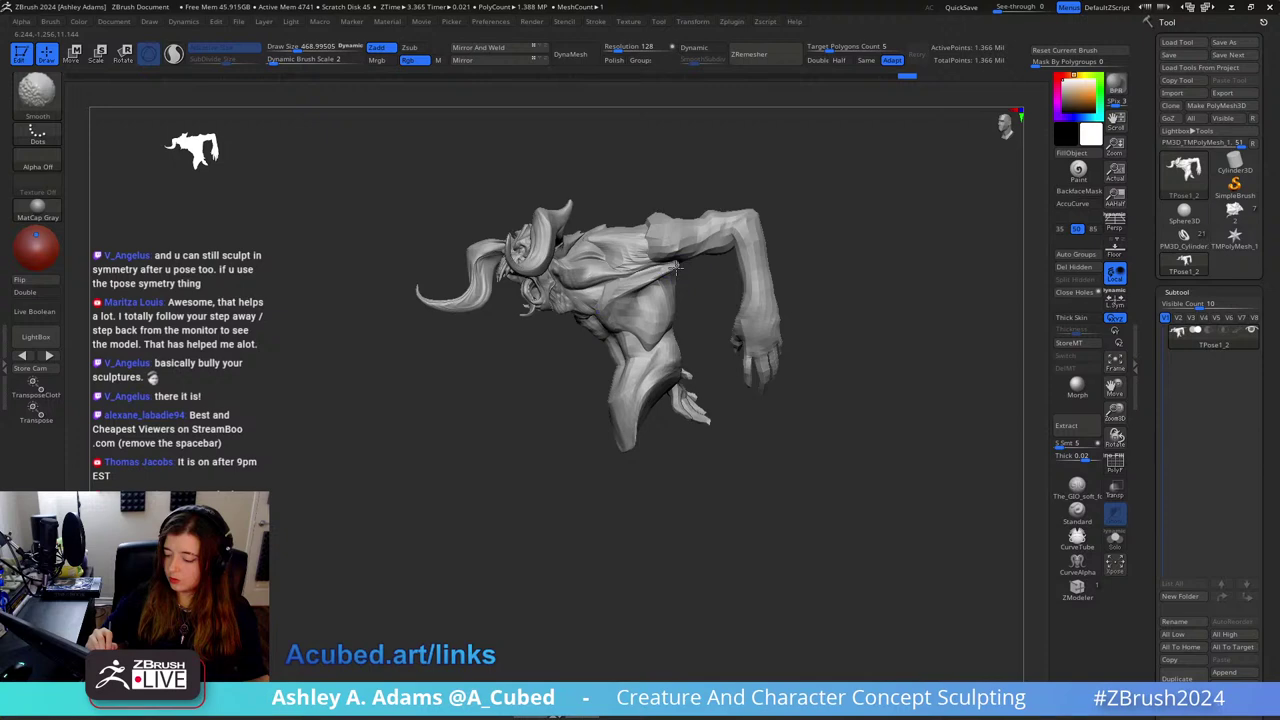
# Step: Isolate the chest polygroup and mask every other part of the creature
pyautogui.keyDown('ctrl'); pyautogui.keyDown('shift'); pyautogui.click(673, 268); pyautogui.keyUp('shift'); pyautogui.keyUp('ctrl')
pyautogui.keyDown('ctrl'); pyautogui.click(826, 272); pyautogui.keyUp('ctrl')
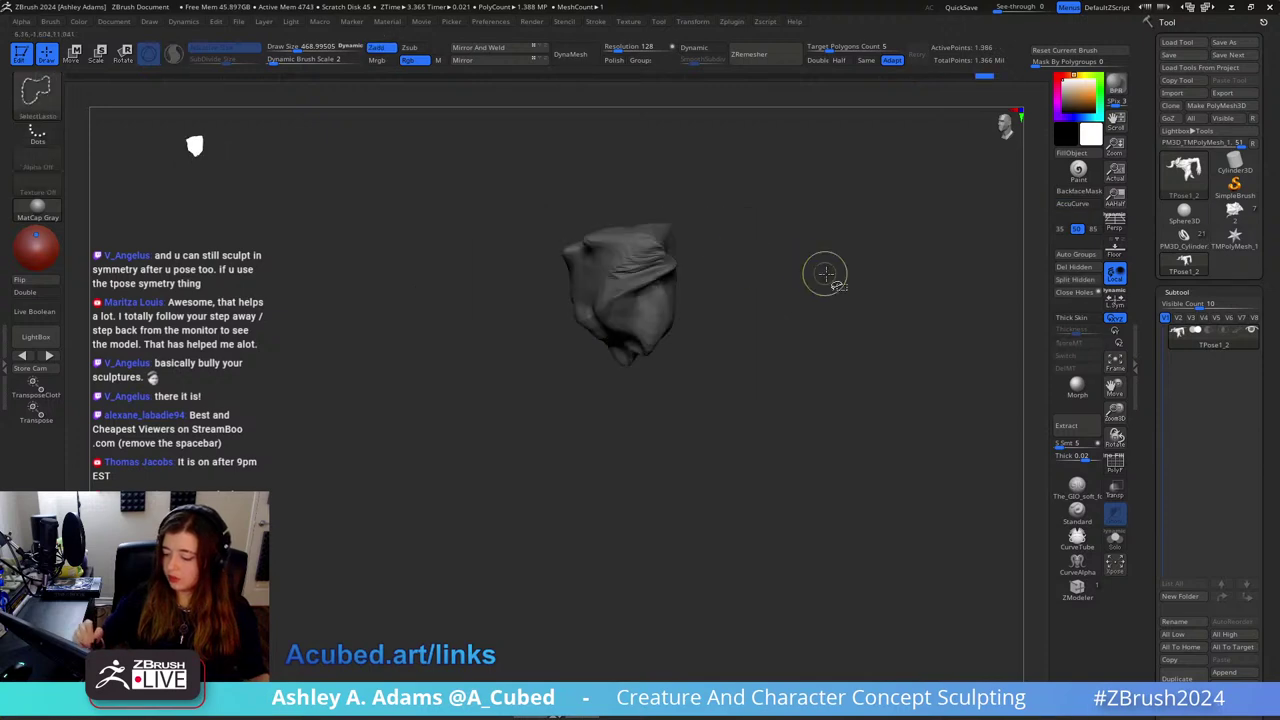
pyautogui.keyDown('ctrl'); pyautogui.keyDown('shift'); pyautogui.click(834, 283); pyautogui.keyUp('shift'); pyautogui.keyUp('ctrl')
pyautogui.keyDown('ctrl'); pyautogui.click(834, 283); pyautogui.keyUp('ctrl')
# Step: Pull the stretched armpit area of the unmasked chest into shape with SnakeHook at a draw size of about 813
pyautogui.moveTo(678, 261)
pyautogui.mouseDown(button='right')
pyautogui.moveTo(660, 177)
pyautogui.moveTo(630, 300)
pyautogui.mouseUp(button='right')
pyautogui.press('space')
pyautogui.moveTo(668, 251); pyautogui.dragTo(686, 251)
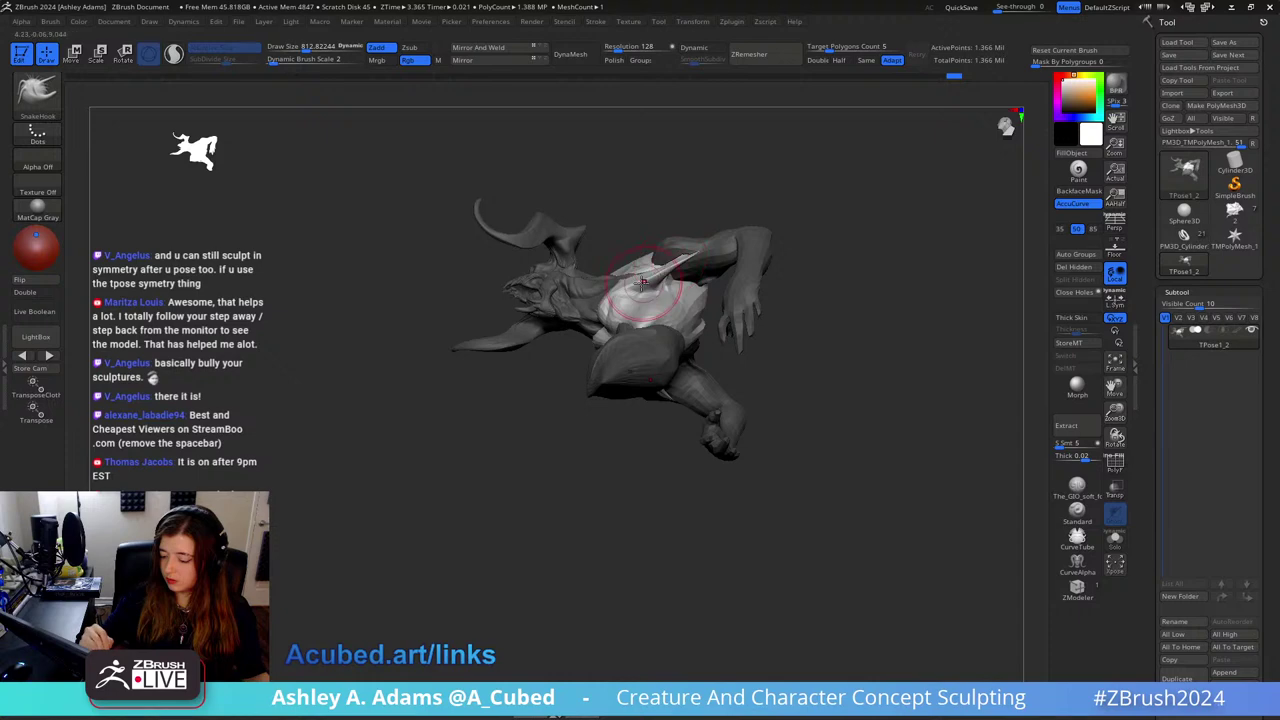
pyautogui.moveTo(626, 287)
pyautogui.mouseDown()
pyautogui.moveTo(770, 300)
pyautogui.moveTo(852, 380)
pyautogui.mouseUp()
# Step: Bend the lower end of the torso forward in side profile with SnakeHook at a draw size of about 2060
pyautogui.moveTo(792, 309); pyautogui.dragTo(742, 268)
pyautogui.press(']')
pyautogui.moveTo(740, 256); pyautogui.dragTo(703, 215, button='right')
pyautogui.press('space')
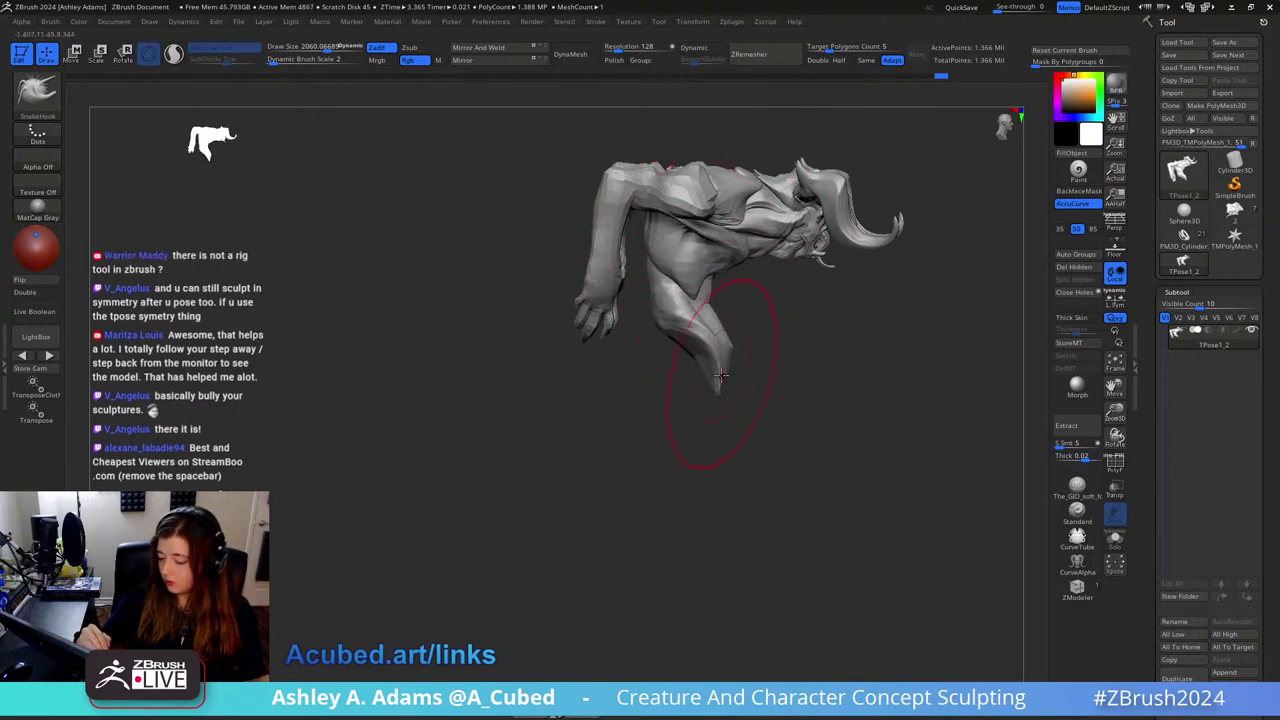
pyautogui.moveTo(720, 375); pyautogui.dragTo(731, 367)
pyautogui.moveTo(660, 327); pyautogui.dragTo(740, 370)
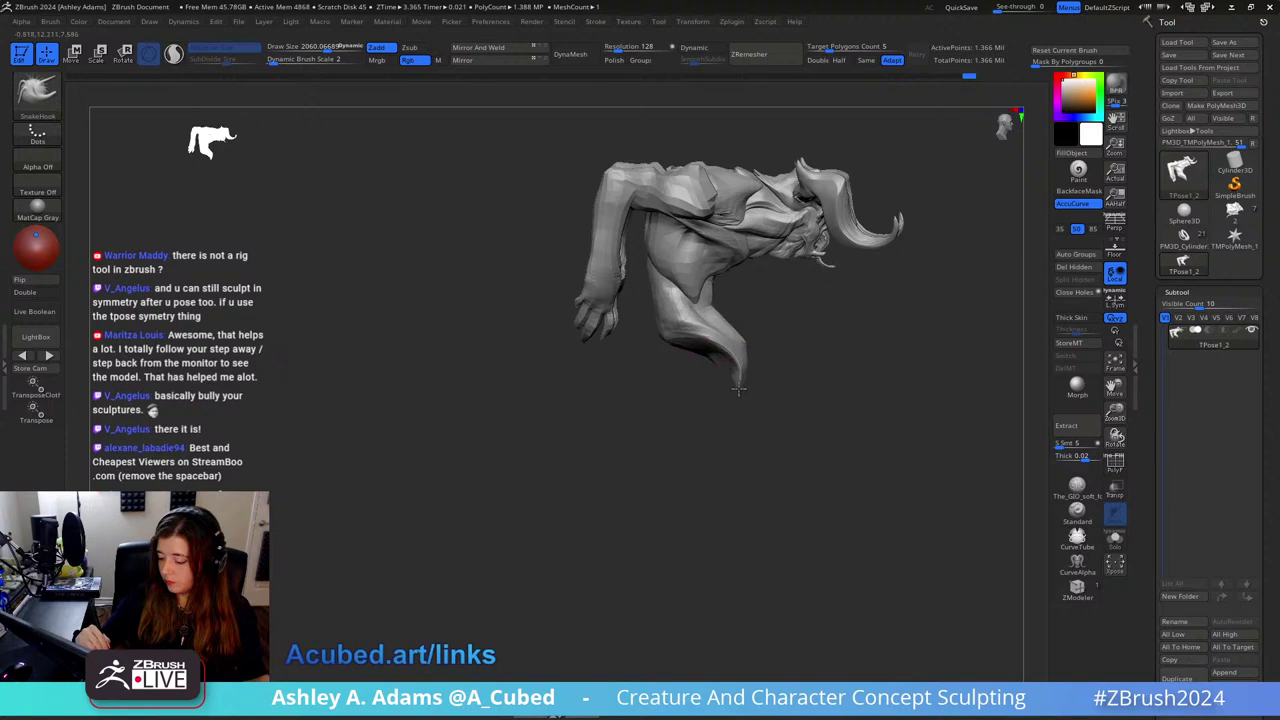
# Step: Choose the MaskLasso brush and mask the creature so only its forearms and hands stay unmasked
pyautogui.moveTo(738, 311); pyautogui.dragTo(716, 151, button='right')
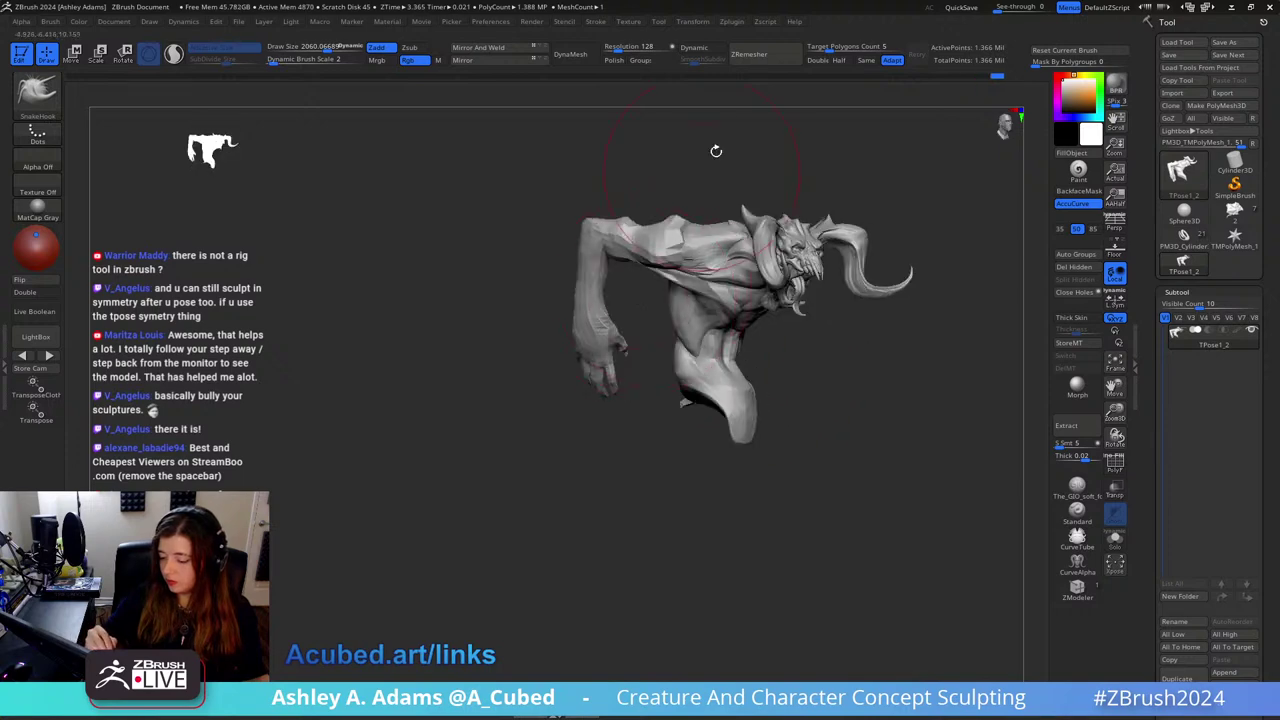
pyautogui.press('ctrl')
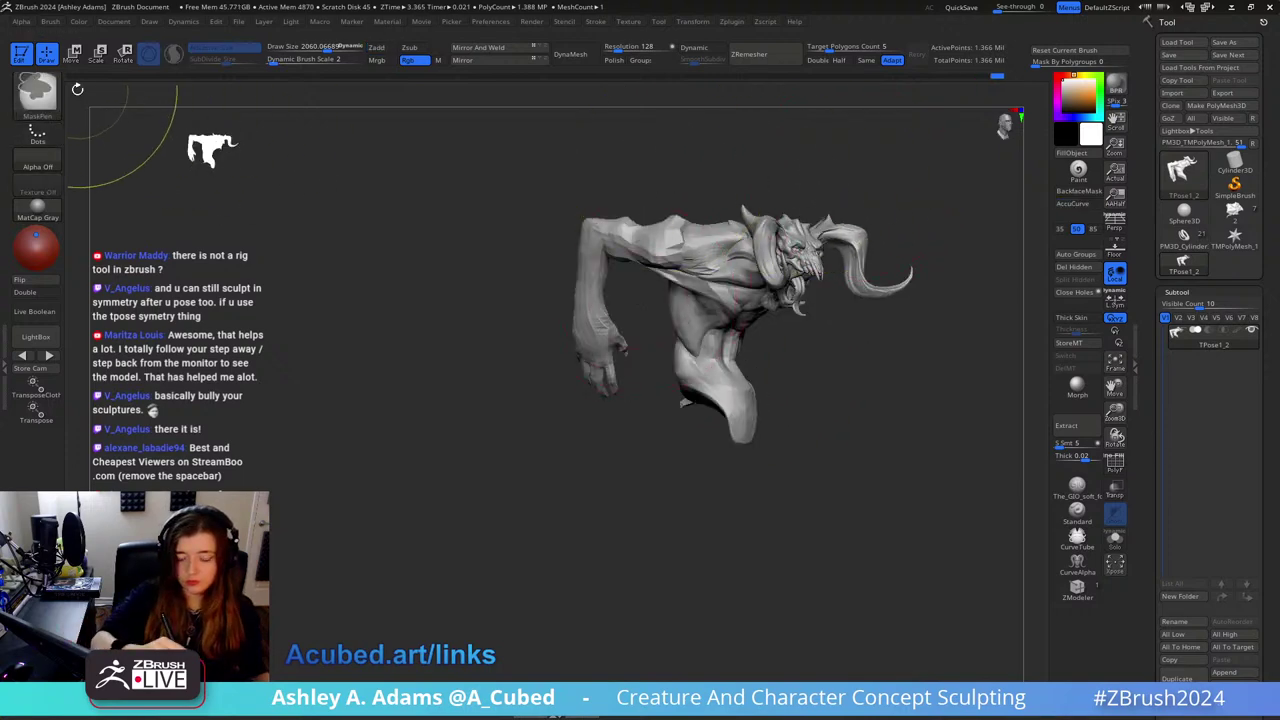
pyautogui.keyDown('ctrl'); pyautogui.click(41, 100); pyautogui.keyUp('ctrl')
pyautogui.keyDown('ctrl'); pyautogui.click(105, 109); pyautogui.keyUp('ctrl')
pyautogui.moveTo(480, 358)
pyautogui.keyDown('ctrl'); pyautogui.mouseDown()
pyautogui.moveTo(611, 466)
pyautogui.moveTo(622, 290)
pyautogui.moveTo(585, 214)
pyautogui.moveTo(560, 204)
pyautogui.mouseUp(); pyautogui.keyUp('ctrl')
pyautogui.moveTo(845, 185); pyautogui.dragTo(771, 229, button='right')
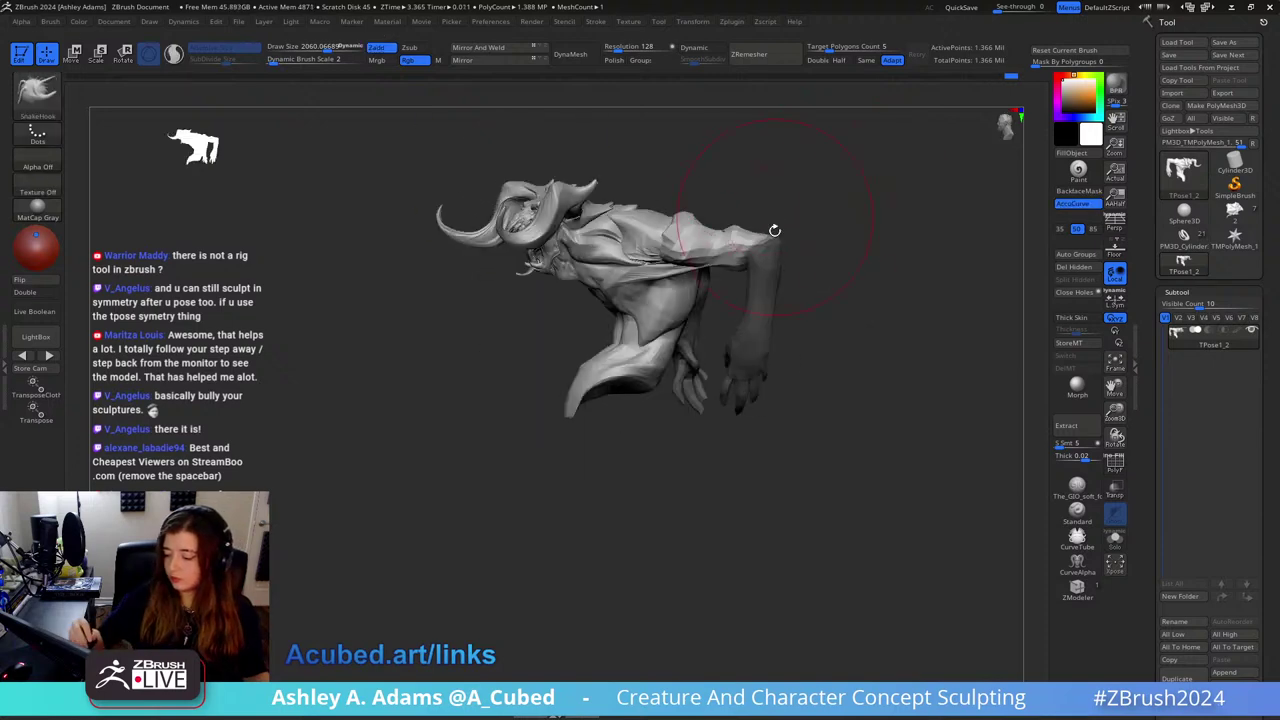
# Step: Centre the transform gizmo on the elbow and rotate the unmasked forearms so they hang nearly straight down
pyautogui.press('w')
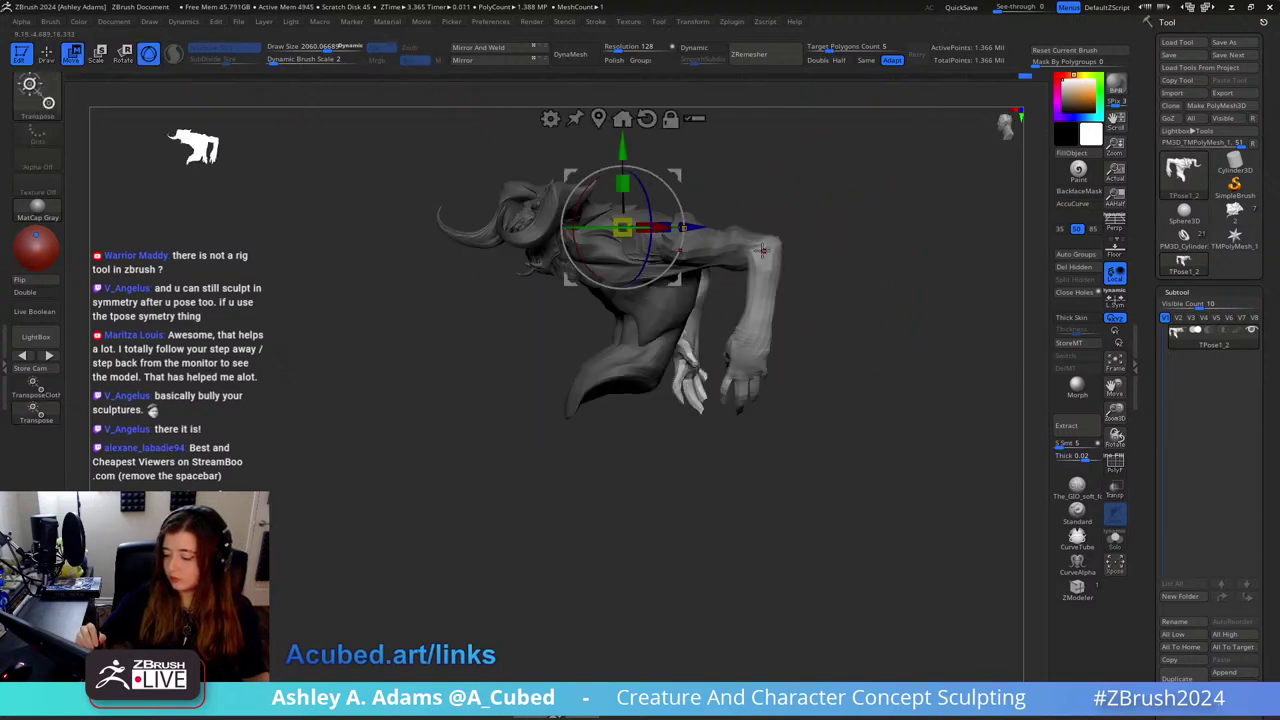
pyautogui.keyDown('alt'); pyautogui.click(787, 142); pyautogui.keyUp('alt')
pyautogui.keyDown('shift'); pyautogui.moveTo(788, 160); pyautogui.dragTo(815, 252, button='right'); pyautogui.keyUp('shift')
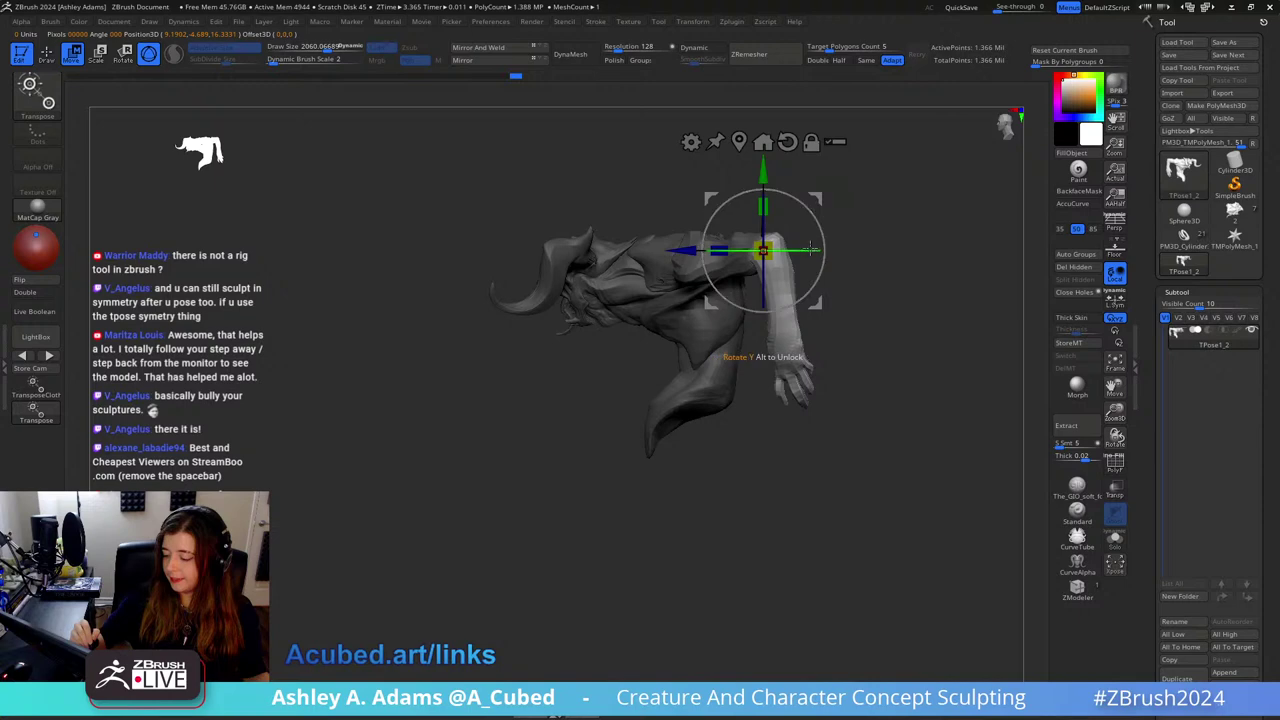
pyautogui.moveTo(812, 249); pyautogui.dragTo(764, 299)
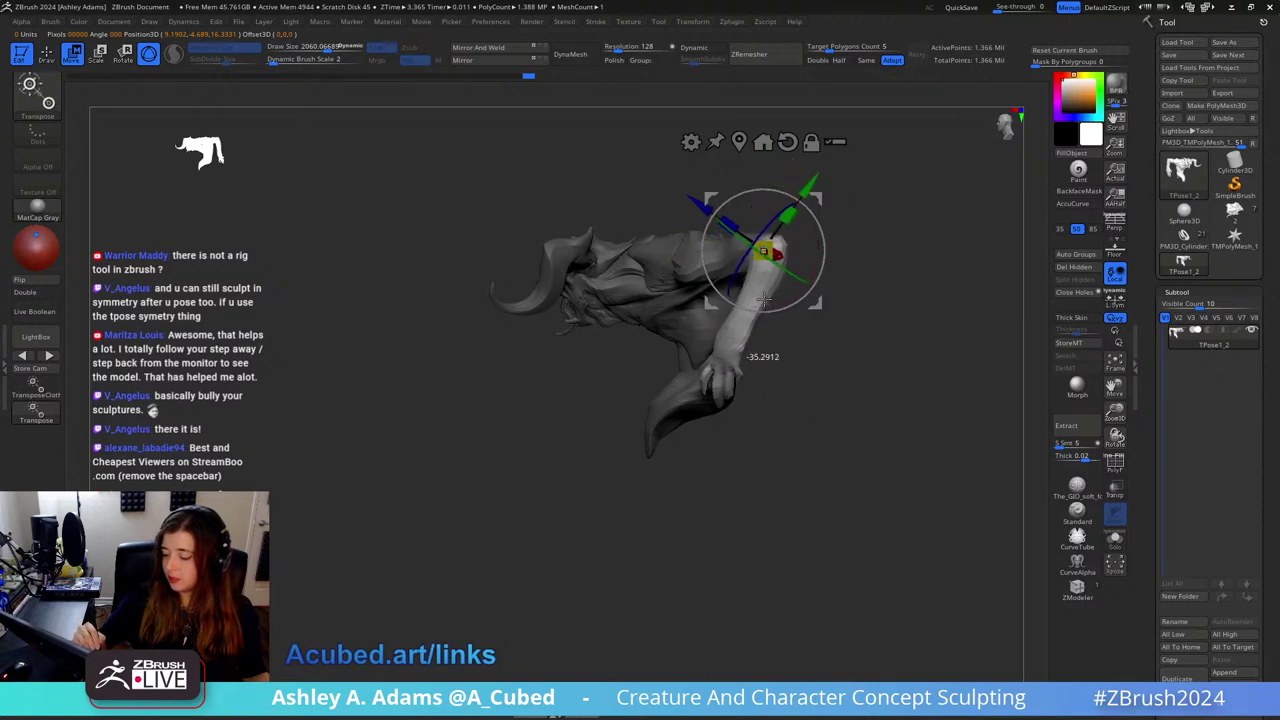
pyautogui.moveTo(810, 240); pyautogui.dragTo(762, 290, button='right')
pyautogui.moveTo(762, 275); pyautogui.dragTo(771, 258)
pyautogui.moveTo(771, 258); pyautogui.dragTo(839, 243, button='right')
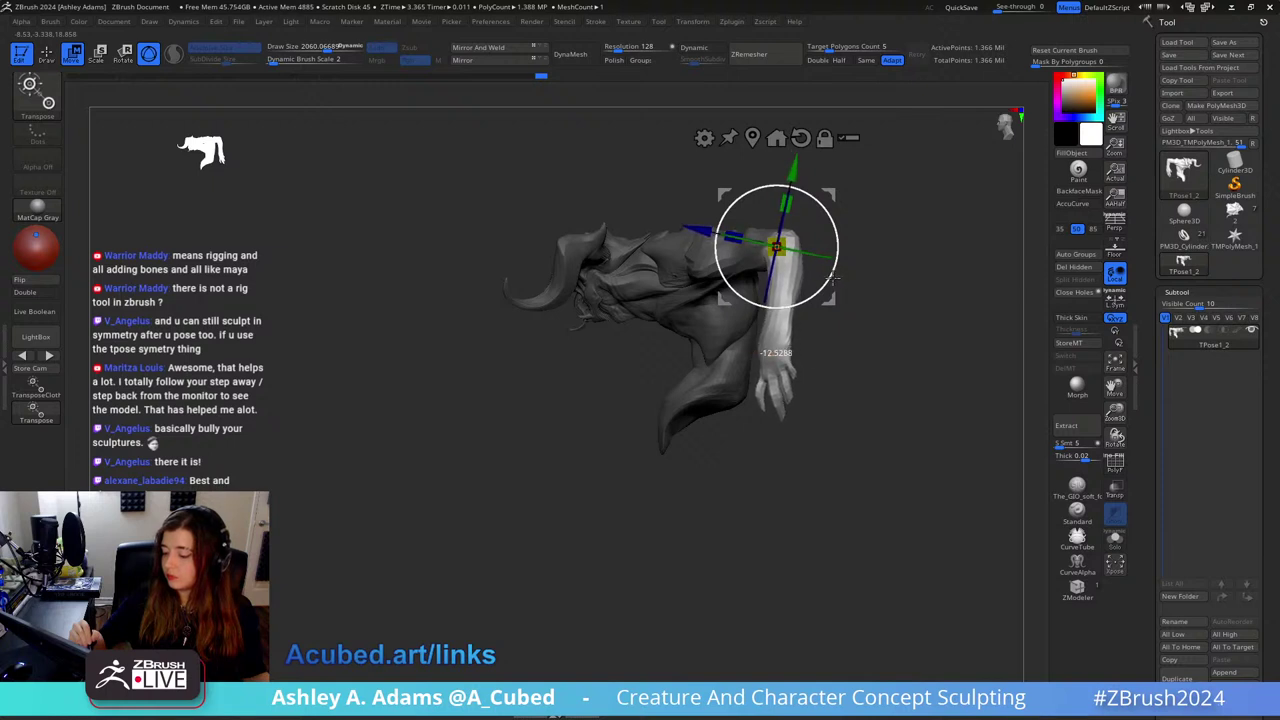
pyautogui.moveTo(832, 278); pyautogui.dragTo(814, 302)
pyautogui.press('q')
# Step: Set the SnakeHook draw size to about 1444 and clear the mask from the creature
pyautogui.moveTo(814, 317); pyautogui.dragTo(733, 374, button='right')
pyautogui.press('space')
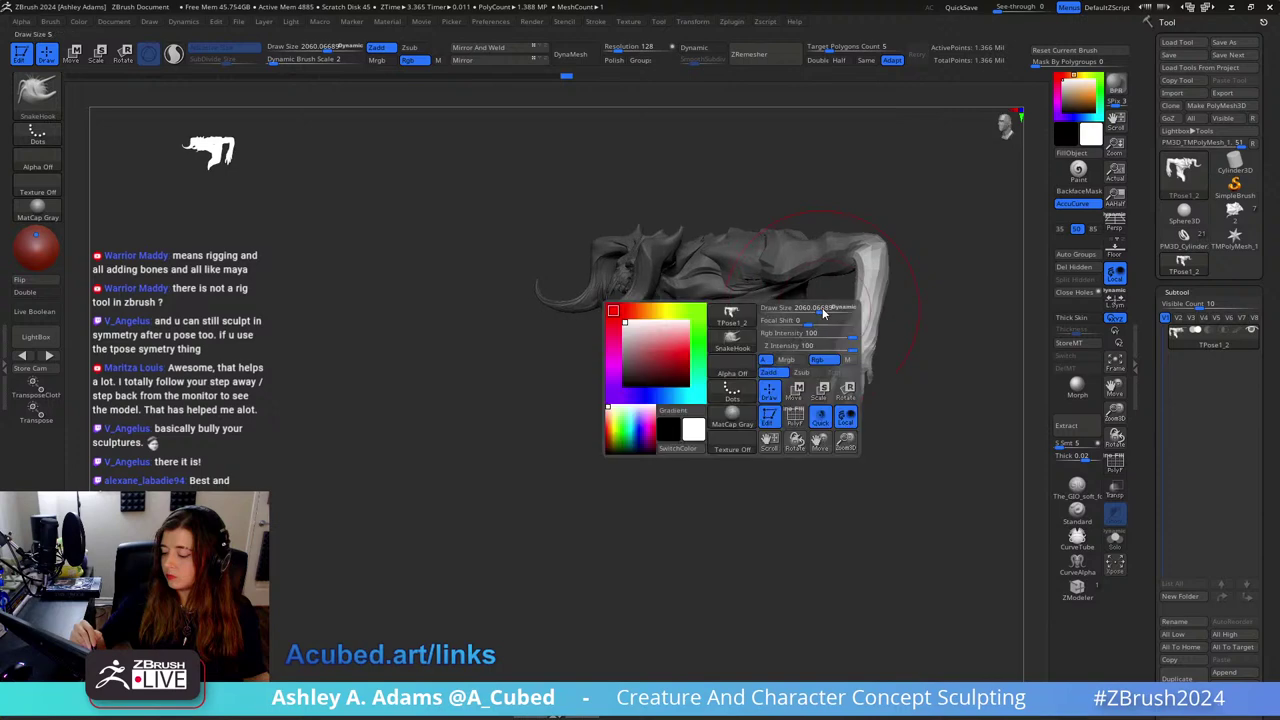
pyautogui.moveTo(823, 311); pyautogui.dragTo(809, 311)
pyautogui.moveTo(851, 250); pyautogui.dragTo(849, 174, button='right')
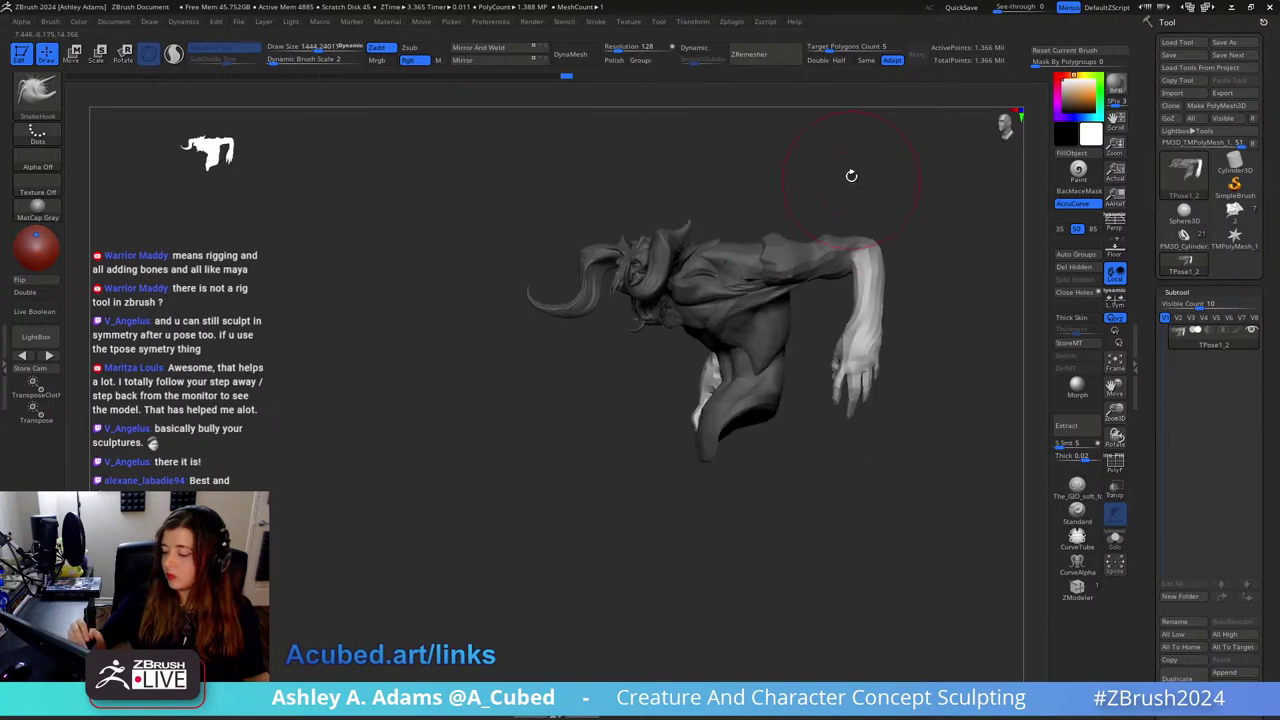
pyautogui.press('ctrl')
pyautogui.keyDown('ctrl'); pyautogui.moveTo(830, 195); pyautogui.dragTo(840, 205); pyautogui.keyUp('ctrl')
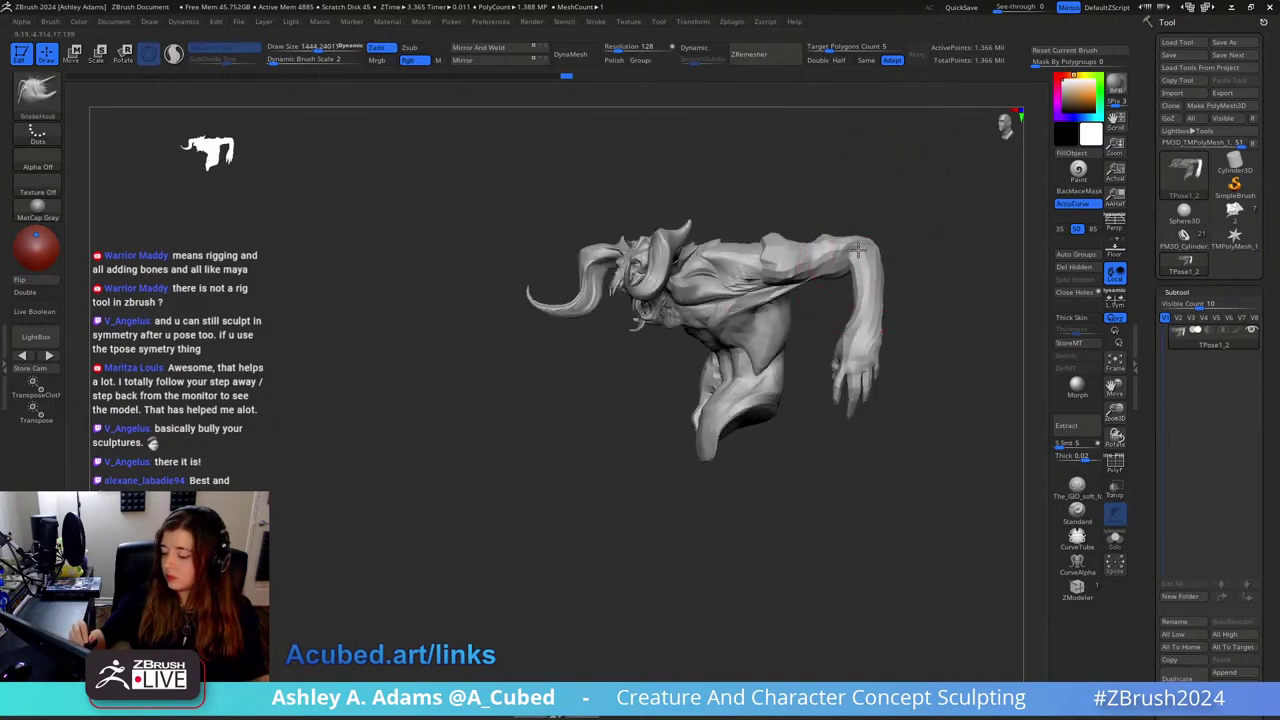
# Step: Reshape the bent elbows and forearms with SnakeHook, reducing the draw size from about 1828 to about 642
pyautogui.moveTo(858, 238); pyautogui.dragTo(876, 297, button='right')
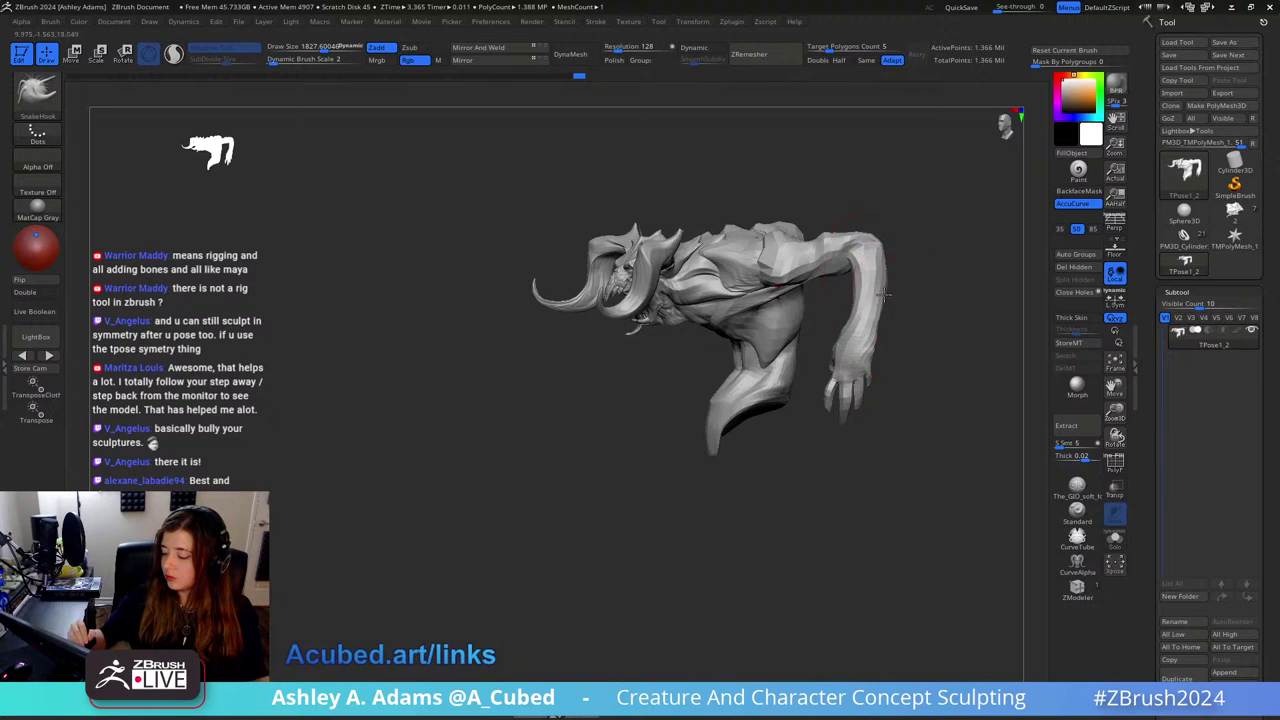
pyautogui.press('s')
pyautogui.moveTo(882, 299); pyautogui.dragTo(856, 283)
pyautogui.moveTo(835, 352)
pyautogui.mouseDown(button='right')
pyautogui.moveTo(920, 326)
pyautogui.moveTo(872, 338)
pyautogui.mouseUp(button='right')
pyautogui.press('s')
pyautogui.moveTo(872, 338); pyautogui.dragTo(857, 338)
pyautogui.press('s')
pyautogui.press('space')
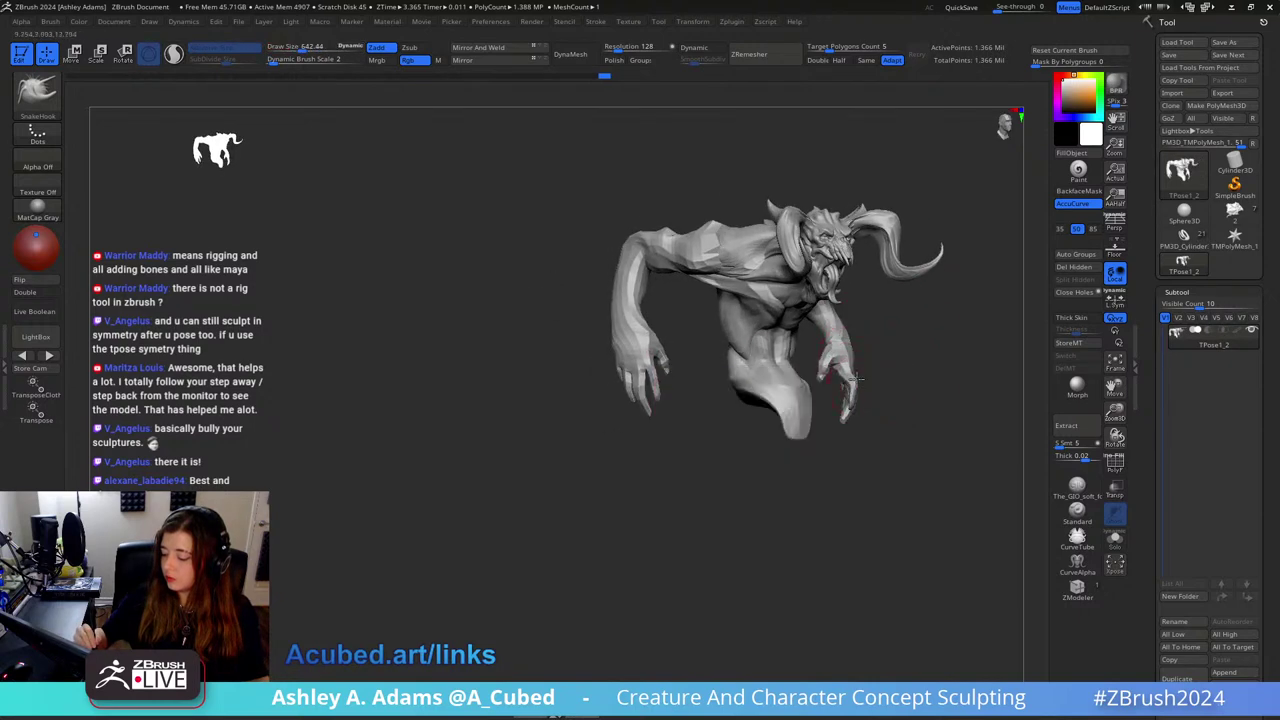
# Step: Mask around the hands and adjust the angle of the fingers with the transform gizmo
pyautogui.moveTo(855, 392)
pyautogui.mouseDown(button='right')
pyautogui.moveTo(886, 371)
pyautogui.moveTo(765, 404)
pyautogui.moveTo(702, 400)
pyautogui.moveTo(705, 380)
pyautogui.moveTo(678, 380)
pyautogui.moveTo(646, 443)
pyautogui.mouseUp(button='right')
pyautogui.press('w')
pyautogui.keyDown('ctrl'); pyautogui.moveTo(668, 345); pyautogui.dragTo(678, 383); pyautogui.keyUp('ctrl')
pyautogui.moveTo(678, 382); pyautogui.dragTo(752, 368, button='right')
pyautogui.moveTo(756, 367); pyautogui.dragTo(742, 388)
pyautogui.moveTo(660, 386)
pyautogui.mouseDown(button='right')
pyautogui.moveTo(712, 375)
pyautogui.moveTo(780, 405)
pyautogui.moveTo(700, 366)
pyautogui.moveTo(776, 284)
pyautogui.moveTo(786, 337)
pyautogui.mouseUp(button='right')
pyautogui.press('q')
# Step: Pull the clawed fingers into longer, inward-curving shapes with SnakeHook at a draw size of about 590
pyautogui.moveTo(696, 226)
pyautogui.mouseDown(button='right')
pyautogui.moveTo(689, 242)
pyautogui.moveTo(704, 260)
pyautogui.moveTo(657, 251)
pyautogui.moveTo(710, 225)
pyautogui.moveTo(674, 229)
pyautogui.moveTo(688, 200)
pyautogui.moveTo(800, 228)
pyautogui.moveTo(770, 240)
pyautogui.moveTo(820, 240)
pyautogui.moveTo(846, 220)
pyautogui.moveTo(871, 299)
pyautogui.mouseUp(button='right')
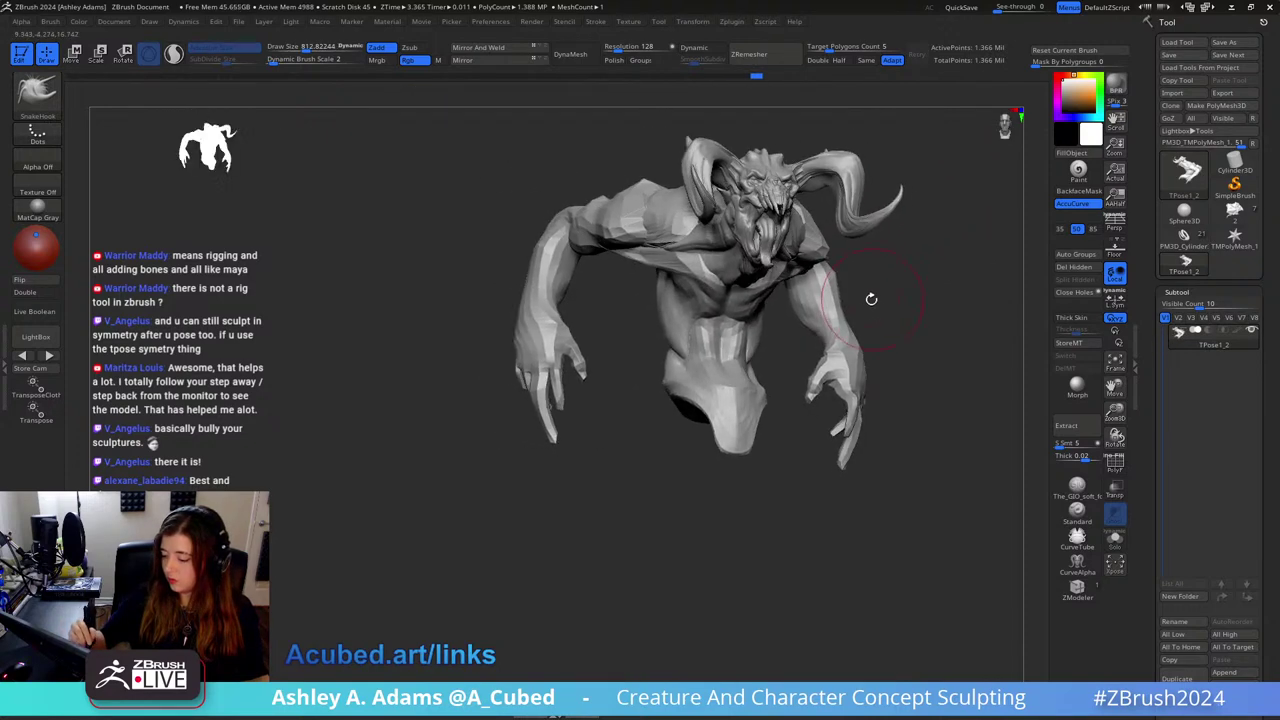
pyautogui.moveTo(842, 468); pyautogui.dragTo(818, 428, button='right')
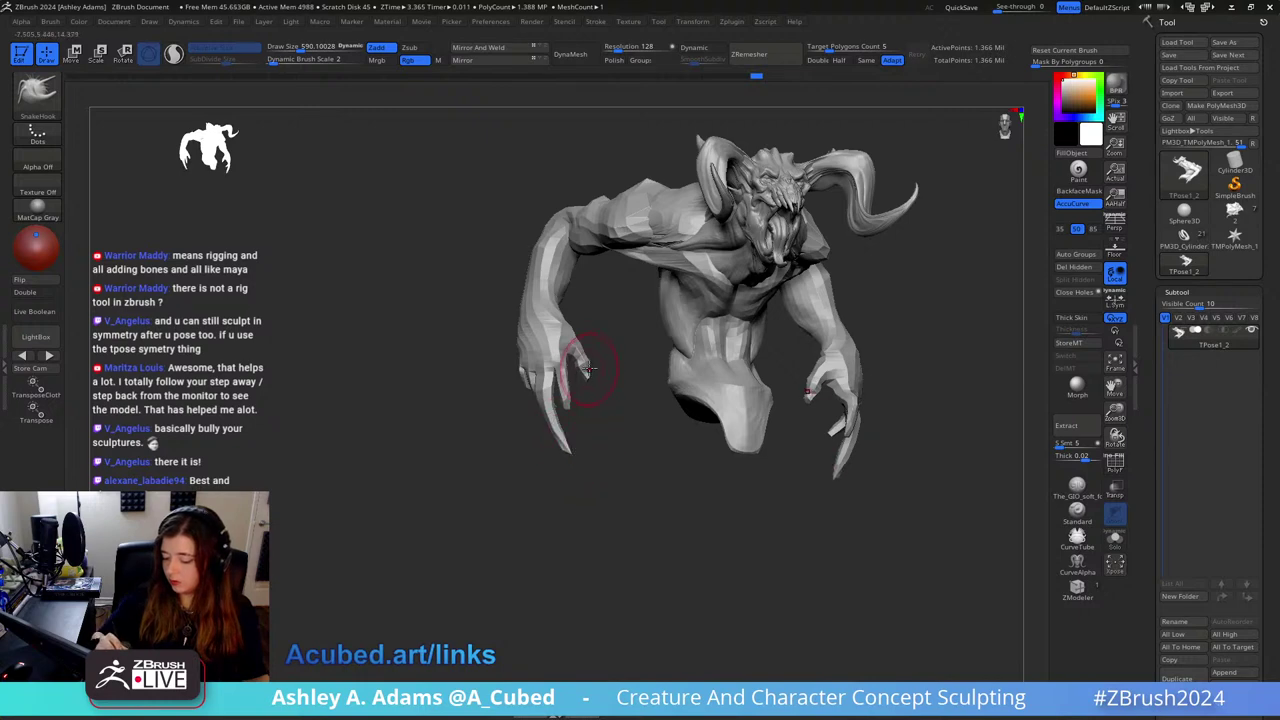
pyautogui.moveTo(588, 370); pyautogui.dragTo(610, 401, button='right')
# Step: Lasso-mask the thumbs, invert the mask and rotate the thumbs inward with the gizmo centred at their base
pyautogui.keyDown('ctrl'); pyautogui.moveTo(576, 322); pyautogui.dragTo(590, 395); pyautogui.keyUp('ctrl')
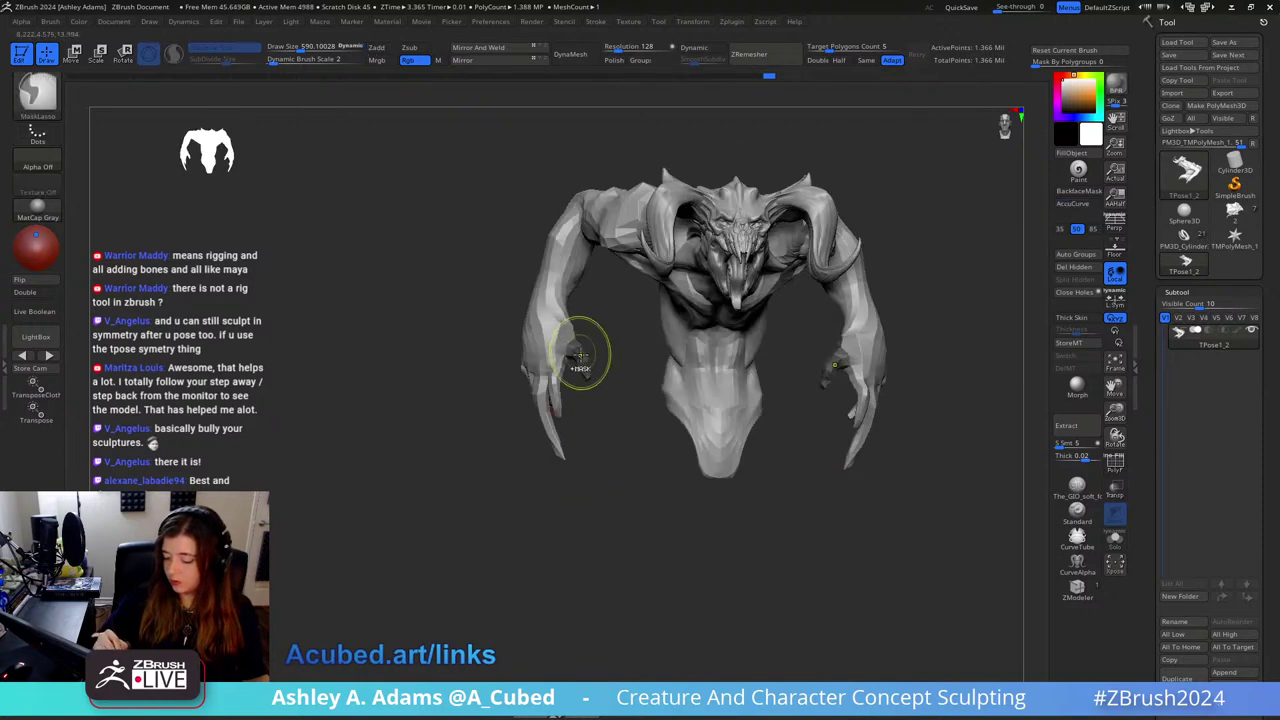
pyautogui.keyDown('ctrl'); pyautogui.click(614, 414); pyautogui.keyUp('ctrl')
pyautogui.press('w')
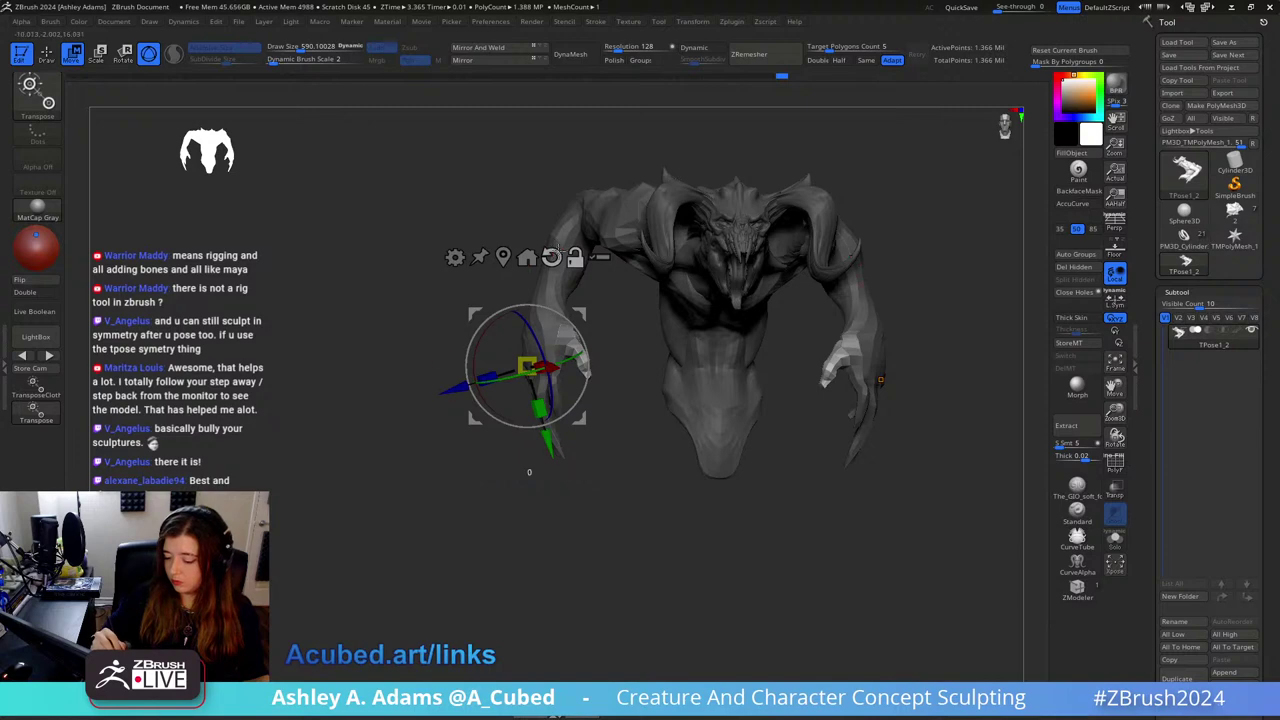
pyautogui.keyDown('alt'); pyautogui.click(554, 254); pyautogui.keyUp('alt')
pyautogui.keyDown('alt'); pyautogui.moveTo(581, 311); pyautogui.dragTo(625, 289); pyautogui.keyUp('alt')
pyautogui.moveTo(625, 312); pyautogui.dragTo(628, 304)
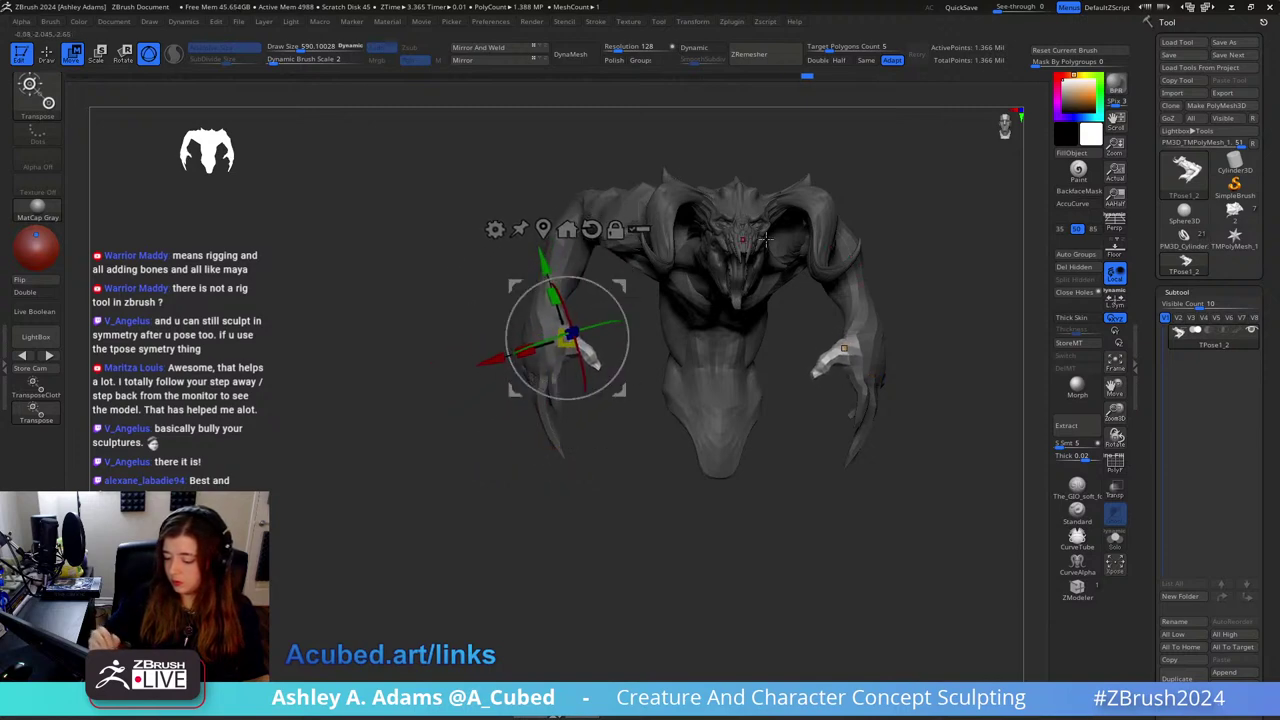
# Step: Refine the thumb shape with SnakeHook at a draw size of about 590 and clear the mask
pyautogui.press('q')
pyautogui.moveTo(922, 220)
pyautogui.mouseDown()
pyautogui.moveTo(874, 226)
pyautogui.moveTo(923, 232)
pyautogui.mouseUp()
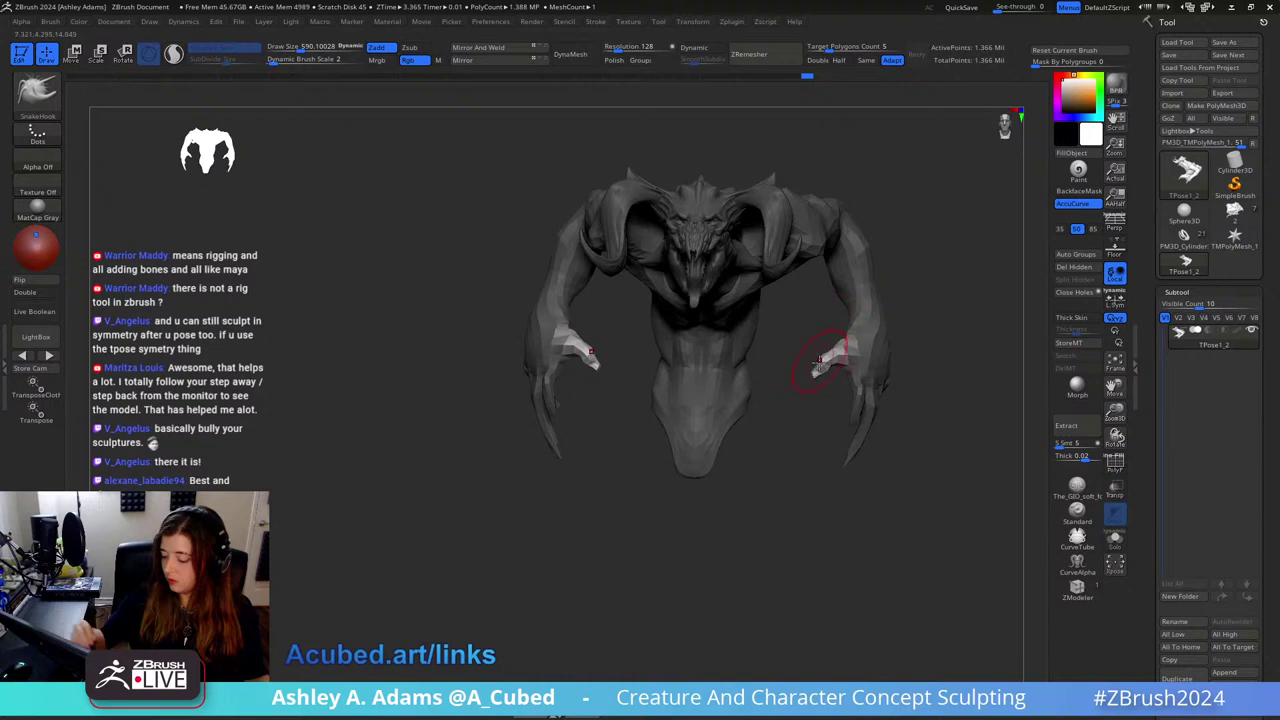
pyautogui.moveTo(820, 360); pyautogui.dragTo(826, 343)
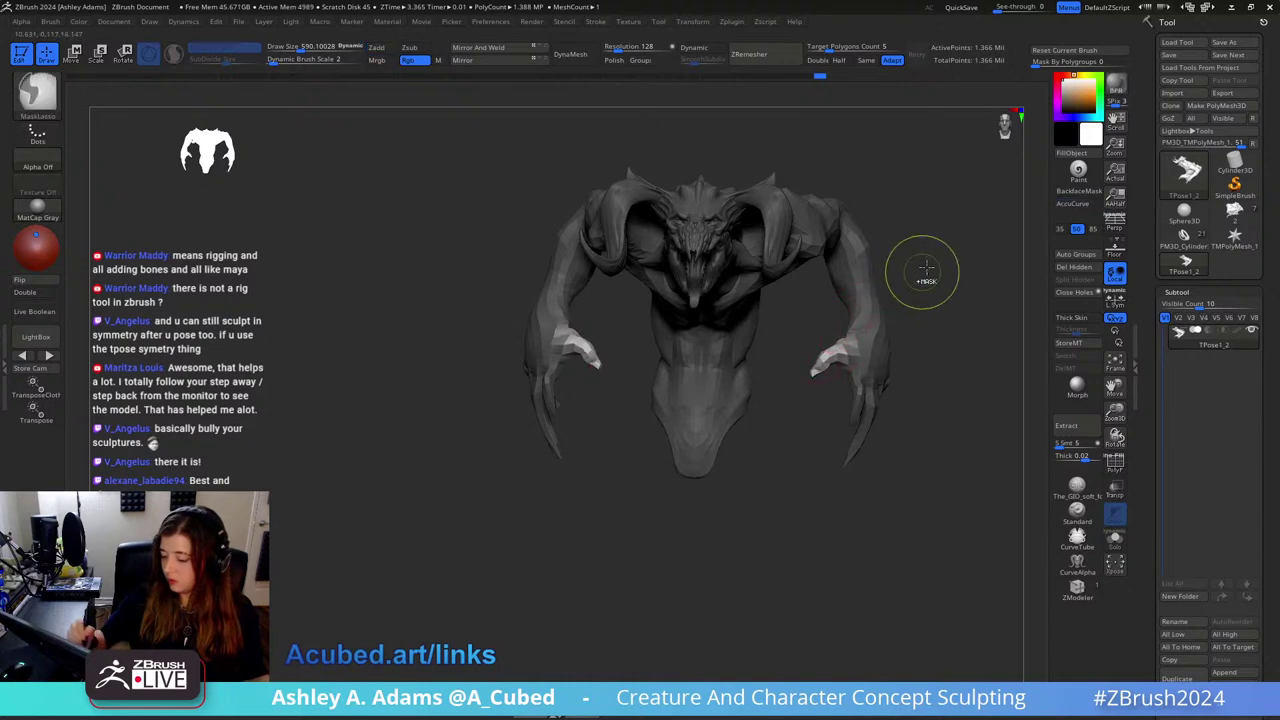
pyautogui.keyDown('ctrl'); pyautogui.click(936, 218); pyautogui.keyUp('ctrl')
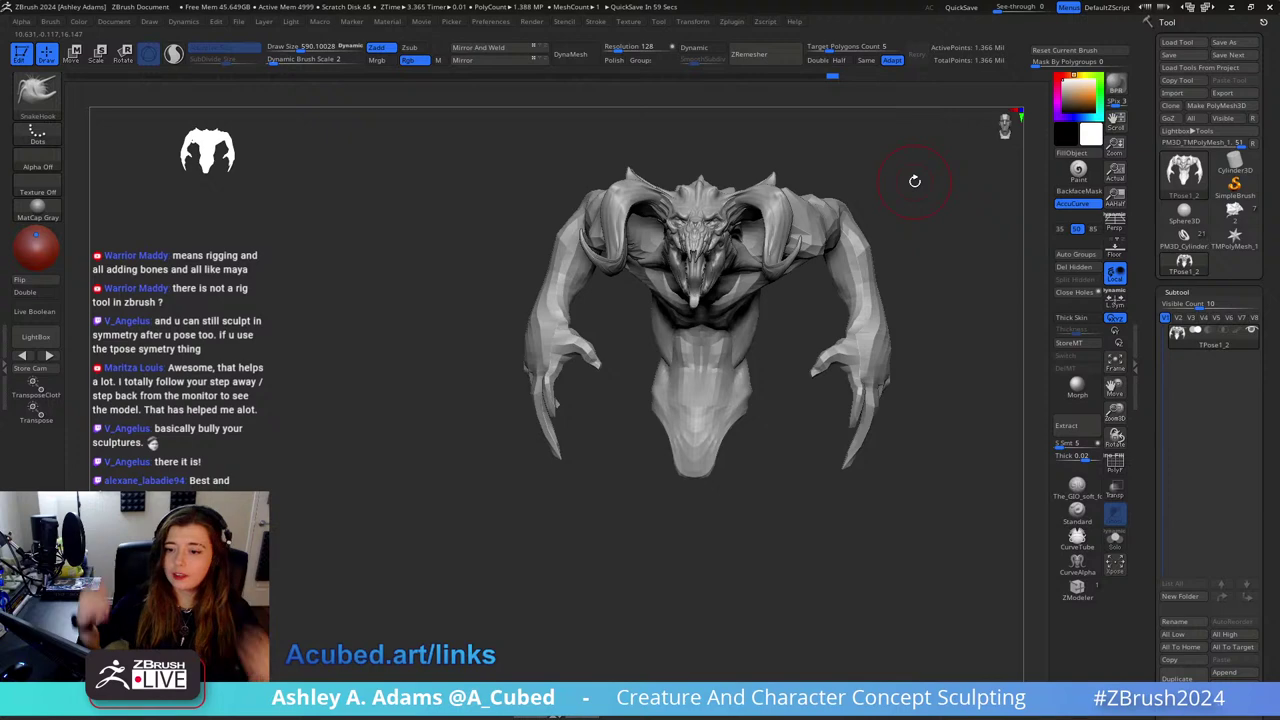
# Step: Reshape the waist and abdomen with SnakeHook, using draw sizes of about 1141 and 669
pyautogui.moveTo(749, 327); pyautogui.dragTo(752, 333, button='right')
pyautogui.press('s')
pyautogui.moveTo(752, 333); pyautogui.dragTo(754, 345)
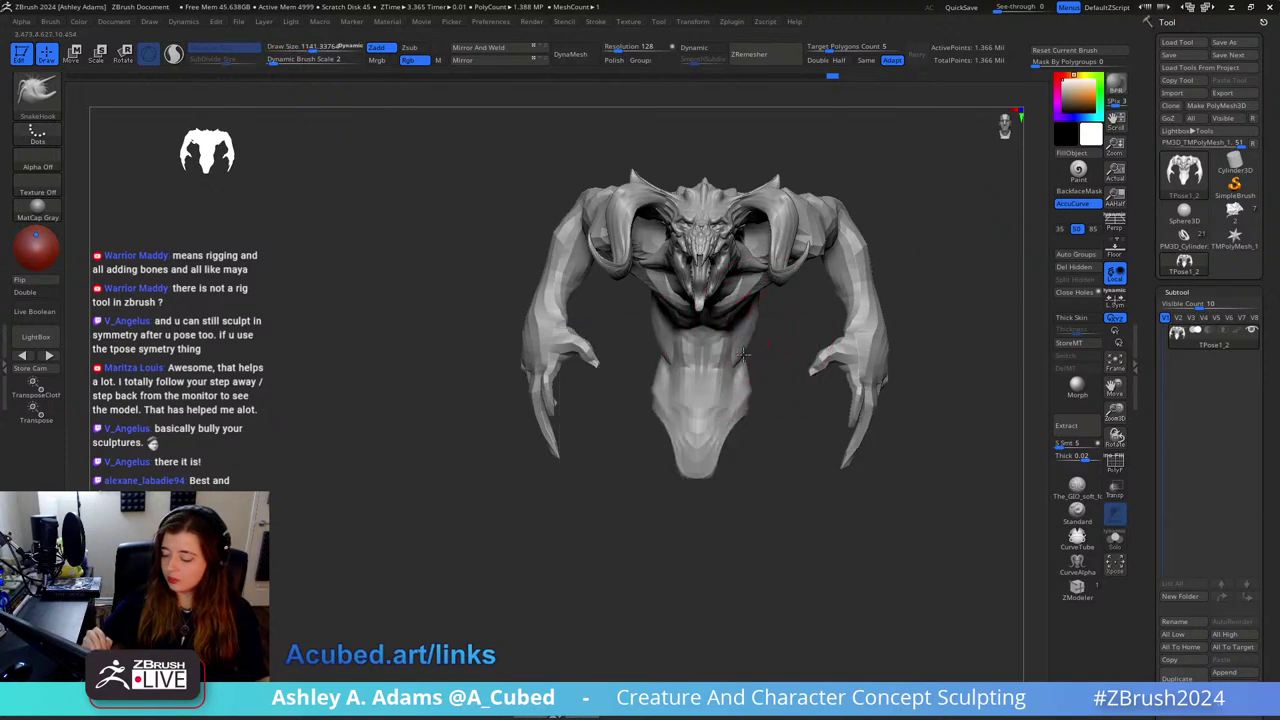
pyautogui.moveTo(741, 355)
pyautogui.mouseDown(button='right')
pyautogui.moveTo(763, 298)
pyautogui.moveTo(758, 330)
pyautogui.moveTo(741, 327)
pyautogui.moveTo(744, 338)
pyautogui.moveTo(753, 318)
pyautogui.moveTo(754, 349)
pyautogui.moveTo(678, 366)
pyautogui.moveTo(690, 340)
pyautogui.moveTo(670, 358)
pyautogui.mouseUp(button='right')
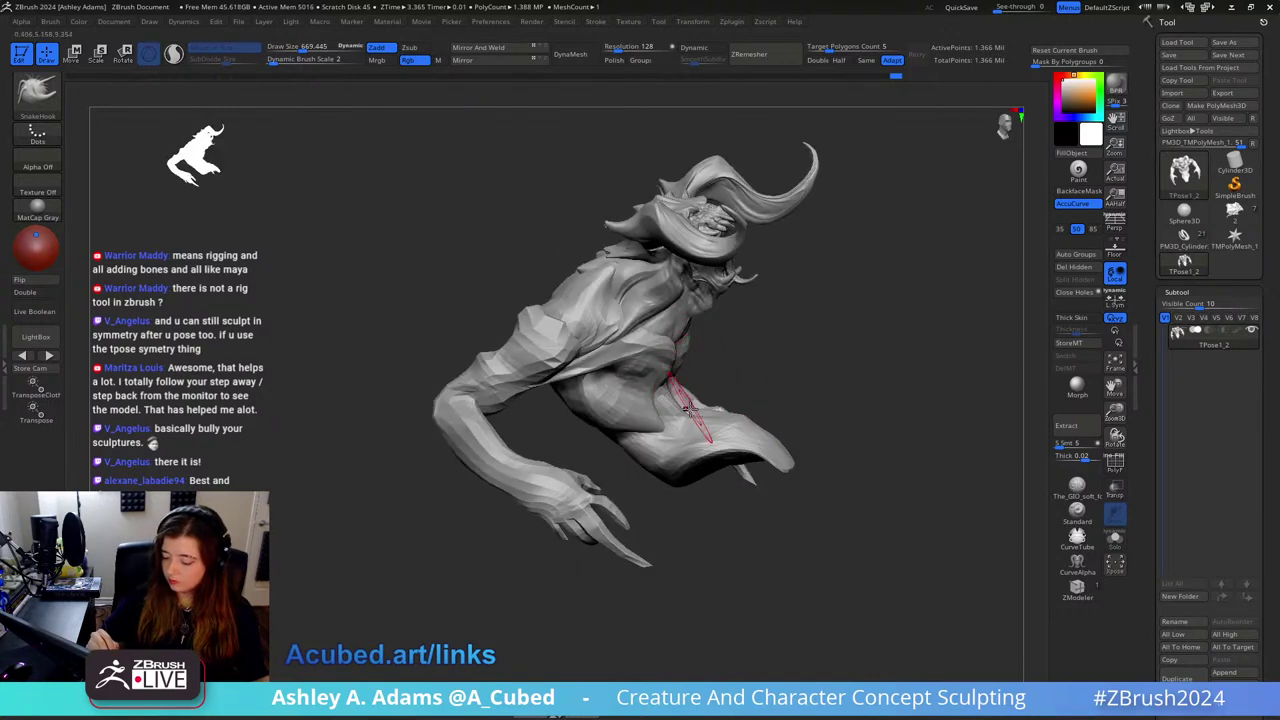
pyautogui.moveTo(687, 404)
pyautogui.mouseDown(button='right')
pyautogui.moveTo(690, 425)
pyautogui.moveTo(729, 380)
pyautogui.moveTo(724, 403)
pyautogui.moveTo(726, 348)
pyautogui.moveTo(700, 355)
pyautogui.moveTo(664, 322)
pyautogui.moveTo(682, 226)
pyautogui.moveTo(697, 236)
pyautogui.moveTo(738, 222)
pyautogui.mouseUp(button='right')
# Step: Switch from ClayBuildup back to SnakeHook and adjust the raised arms at a draw size of about 1828
pyautogui.press('b')
pyautogui.press('c')
pyautogui.press('b')
pyautogui.press('b')
pyautogui.press('s')
pyautogui.press('h')
pyautogui.press('space')
pyautogui.moveTo(738, 214); pyautogui.dragTo(766, 204)
pyautogui.moveTo(767, 200); pyautogui.dragTo(778, 200, button='right')
pyautogui.press('space')
pyautogui.moveTo(766, 200)
pyautogui.mouseDown()
pyautogui.moveTo(755, 200)
pyautogui.moveTo(779, 180)
pyautogui.mouseUp()
pyautogui.press('space')
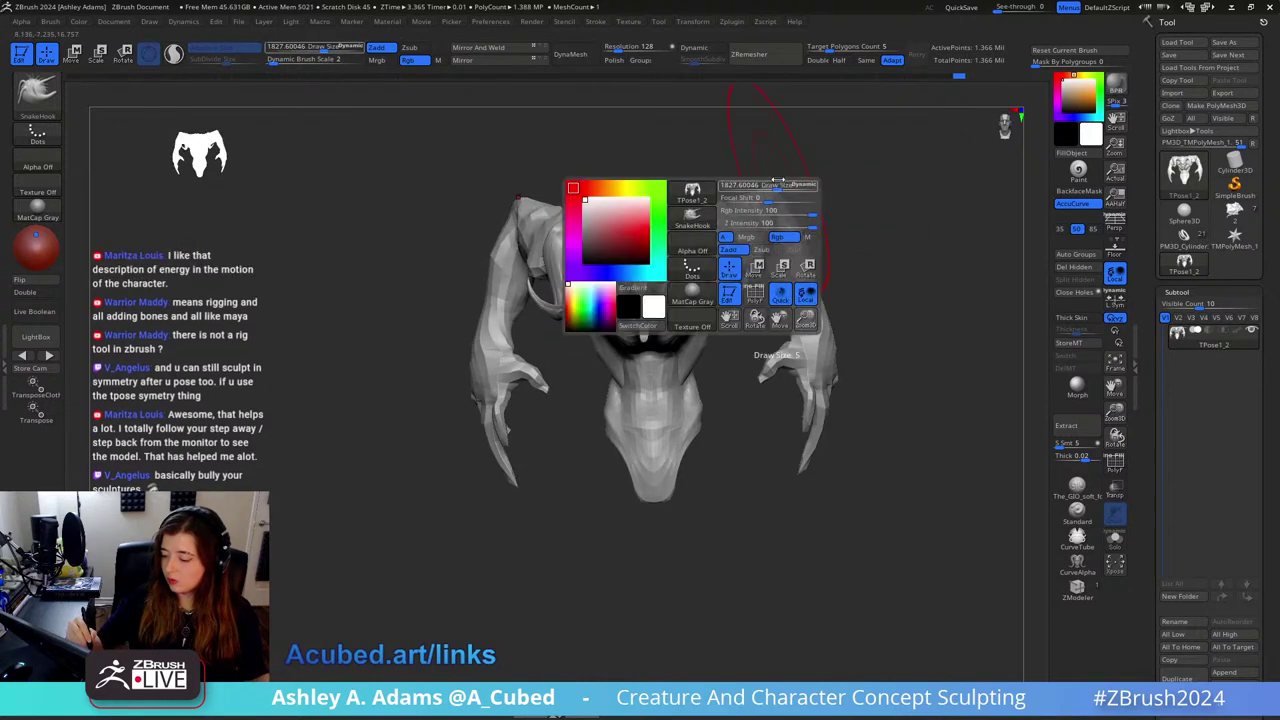
# Step: Increase the SnakeHook draw size to about 2785 and shift the shoulders and elbows into a stronger hunched silhouette
pyautogui.moveTo(779, 184); pyautogui.dragTo(781, 190, button='right')
pyautogui.moveTo(776, 197); pyautogui.dragTo(780, 178)
pyautogui.moveTo(780, 178); pyautogui.dragTo(788, 186, button='right')
pyautogui.press('space')
pyautogui.moveTo(783, 190); pyautogui.dragTo(769, 190)
pyautogui.moveTo(772, 195)
pyautogui.mouseDown(button='right')
pyautogui.moveTo(780, 215)
pyautogui.moveTo(720, 181)
pyautogui.moveTo(751, 217)
pyautogui.mouseUp(button='right')
pyautogui.moveTo(673, 228)
pyautogui.mouseDown(button='right')
pyautogui.moveTo(769, 166)
pyautogui.moveTo(680, 191)
pyautogui.moveTo(797, 276)
pyautogui.moveTo(643, 197)
pyautogui.mouseUp(button='right')
# Step: Lasso-mask the arms from the shoulders down to the hands
pyautogui.keyDown('ctrl'); pyautogui.moveTo(574, 267); pyautogui.dragTo(590, 256); pyautogui.keyUp('ctrl')
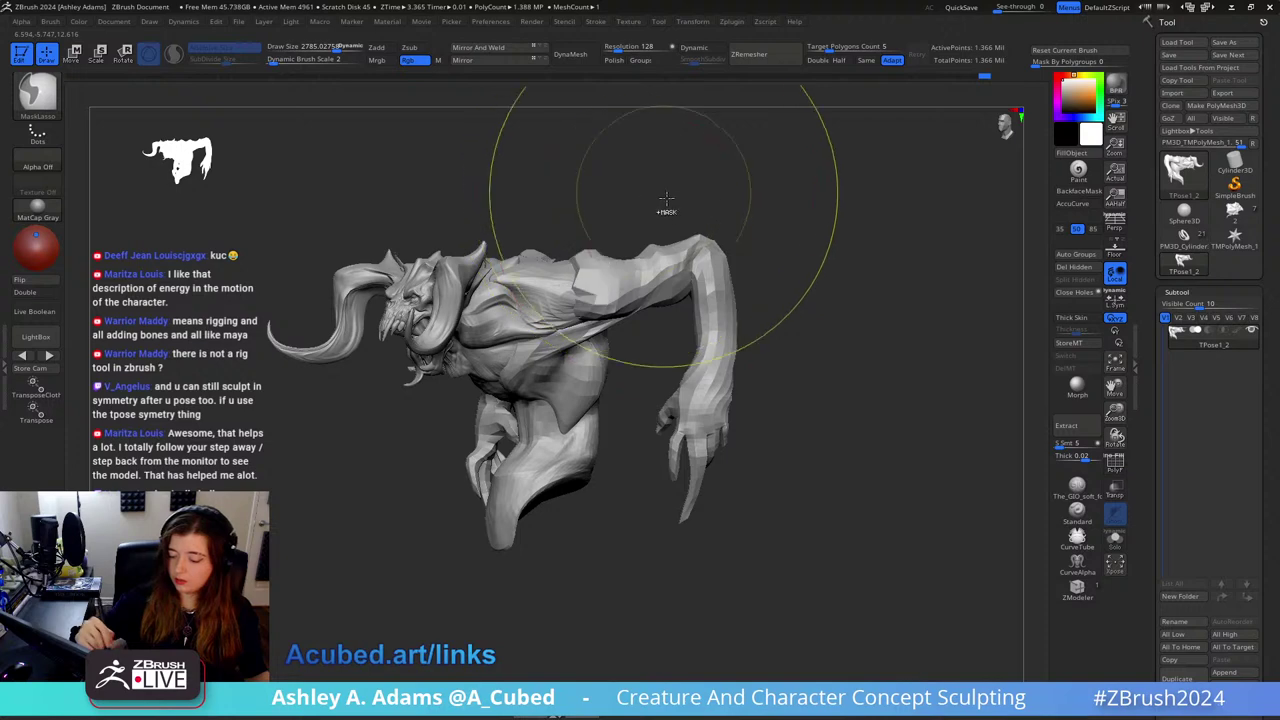
pyautogui.moveTo(666, 206); pyautogui.dragTo(654, 206, button='right')
pyautogui.moveTo(640, 190)
pyautogui.keyDown('ctrl'); pyautogui.mouseDown()
pyautogui.moveTo(522, 206)
pyautogui.moveTo(568, 318)
pyautogui.mouseUp(); pyautogui.keyUp('ctrl')
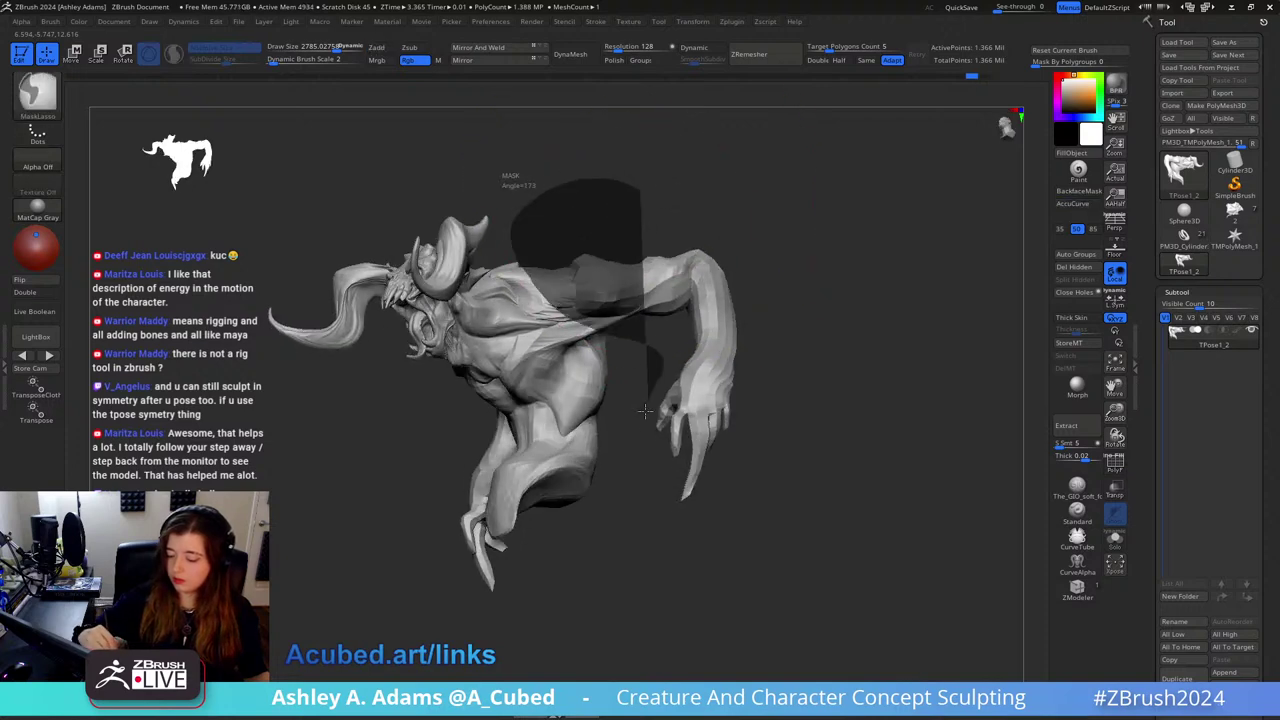
pyautogui.keyDown('ctrl'); pyautogui.moveTo(645, 410); pyautogui.dragTo(840, 560); pyautogui.keyUp('ctrl')
# Step: Refine the shoulder mask with MaskPen at a draw size of about 1738 and invert it to free the arms
pyautogui.press('b')
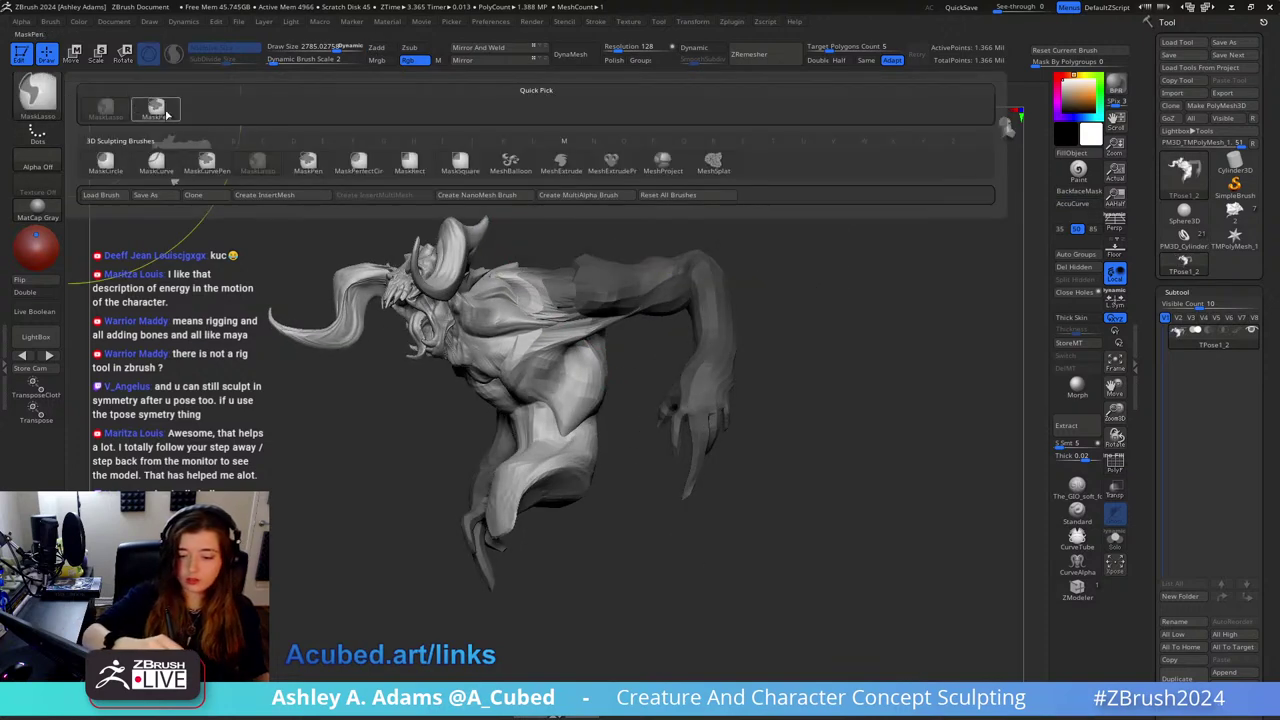
pyautogui.click(155, 108)
pyautogui.moveTo(626, 194)
pyautogui.mouseDown(button='right')
pyautogui.moveTo(545, 250)
pyautogui.moveTo(570, 283)
pyautogui.mouseUp(button='right')
pyautogui.press('space')
pyautogui.moveTo(660, 214); pyautogui.dragTo(636, 214)
pyautogui.moveTo(689, 219)
pyautogui.mouseDown(button='right')
pyautogui.moveTo(728, 142)
pyautogui.moveTo(803, 291)
pyautogui.mouseUp(button='right')
pyautogui.keyDown('ctrl'); pyautogui.click(808, 291); pyautogui.keyUp('ctrl')
# Step: Raise the unmasked arms with the gizmo centred on the shoulder and reshape the shoulders with SnakeHook at a draw size of about 1037
pyautogui.press('w')
pyautogui.keyDown('alt'); pyautogui.click(674, 266); pyautogui.keyUp('alt')
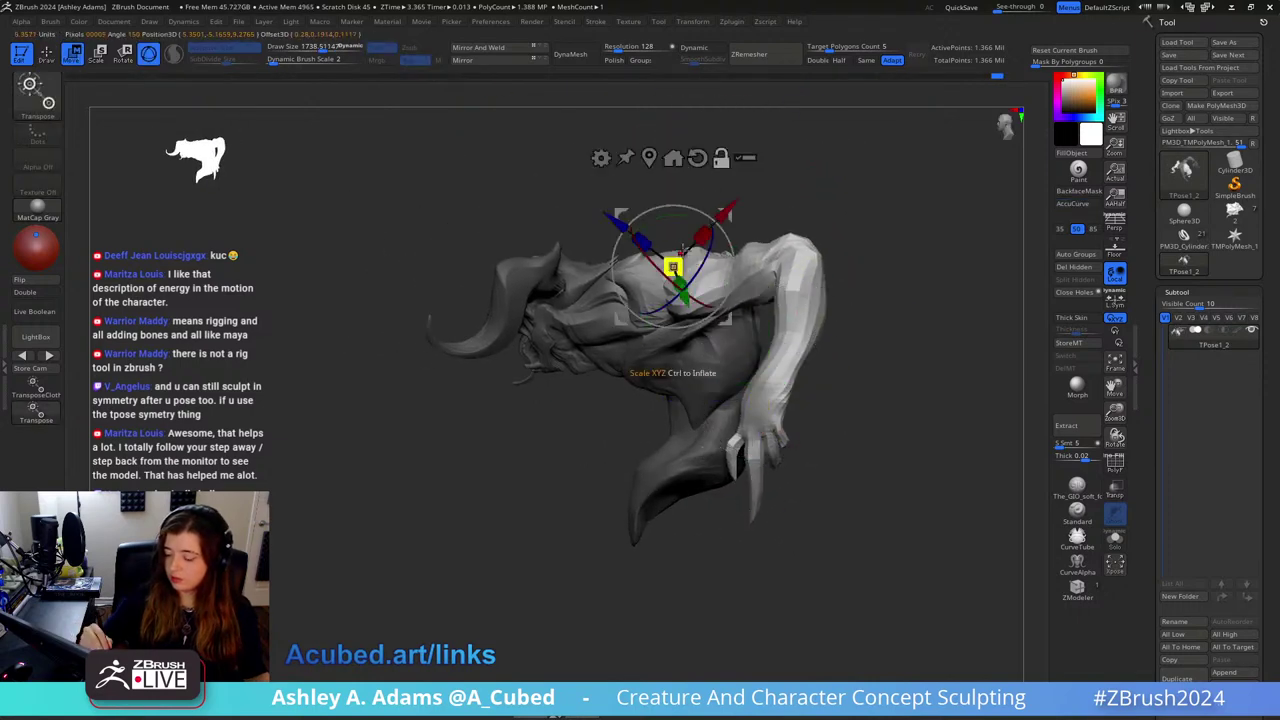
pyautogui.moveTo(721, 175); pyautogui.dragTo(762, 214, button='right')
pyautogui.press('q')
pyautogui.press('space')
pyautogui.moveTo(700, 240); pyautogui.dragTo(678, 240)
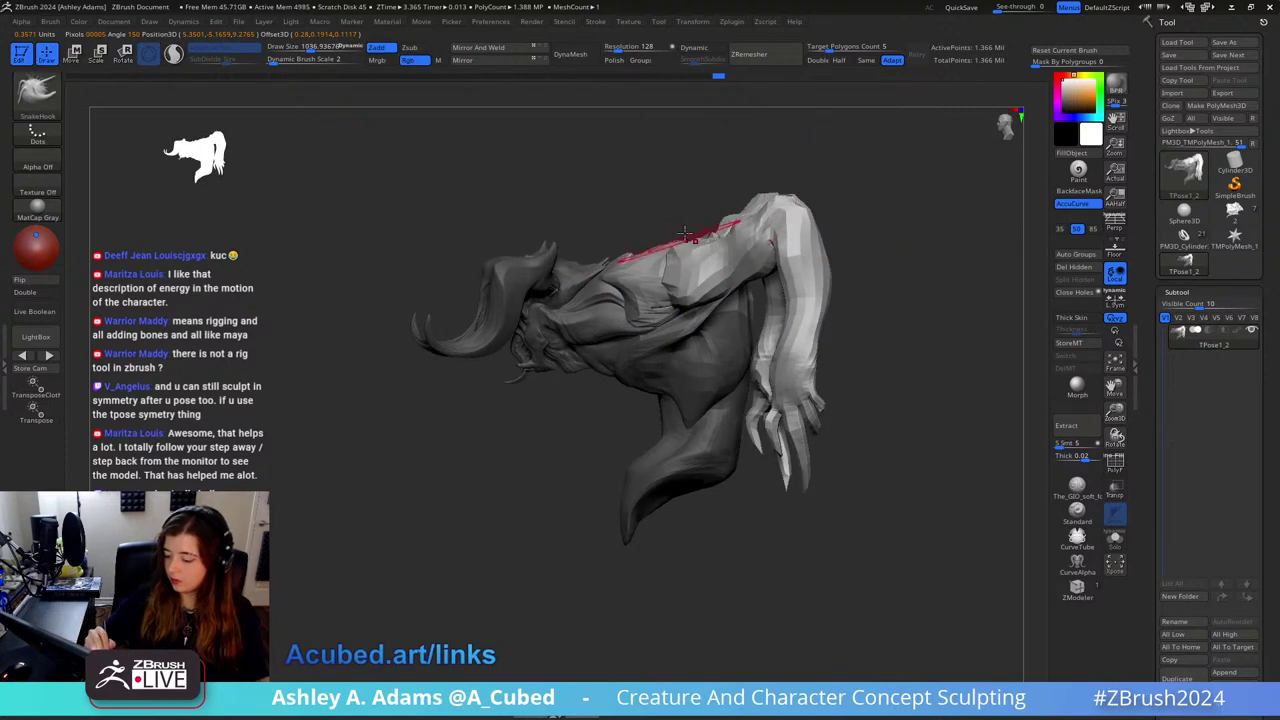
pyautogui.moveTo(731, 230); pyautogui.dragTo(718, 232, button='right')
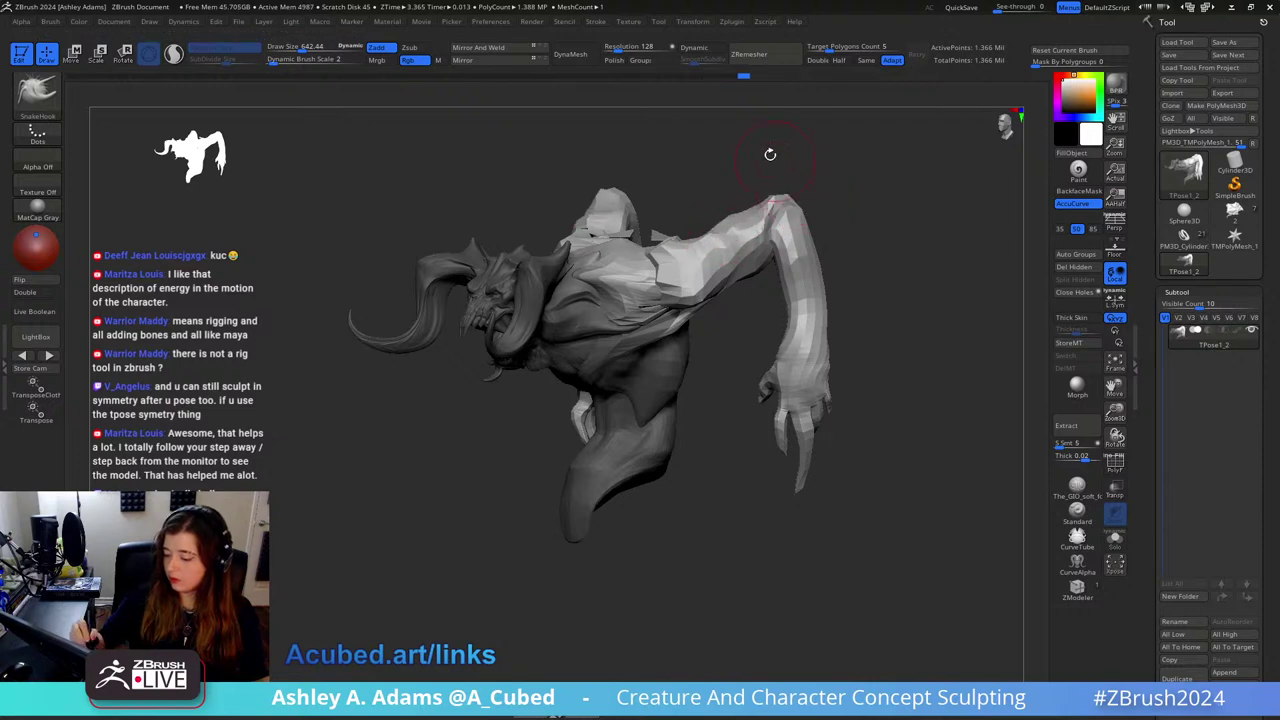
# Step: Reposition the unmasked arms slightly with the transform gizmo and return to sculpting
pyautogui.press('w')
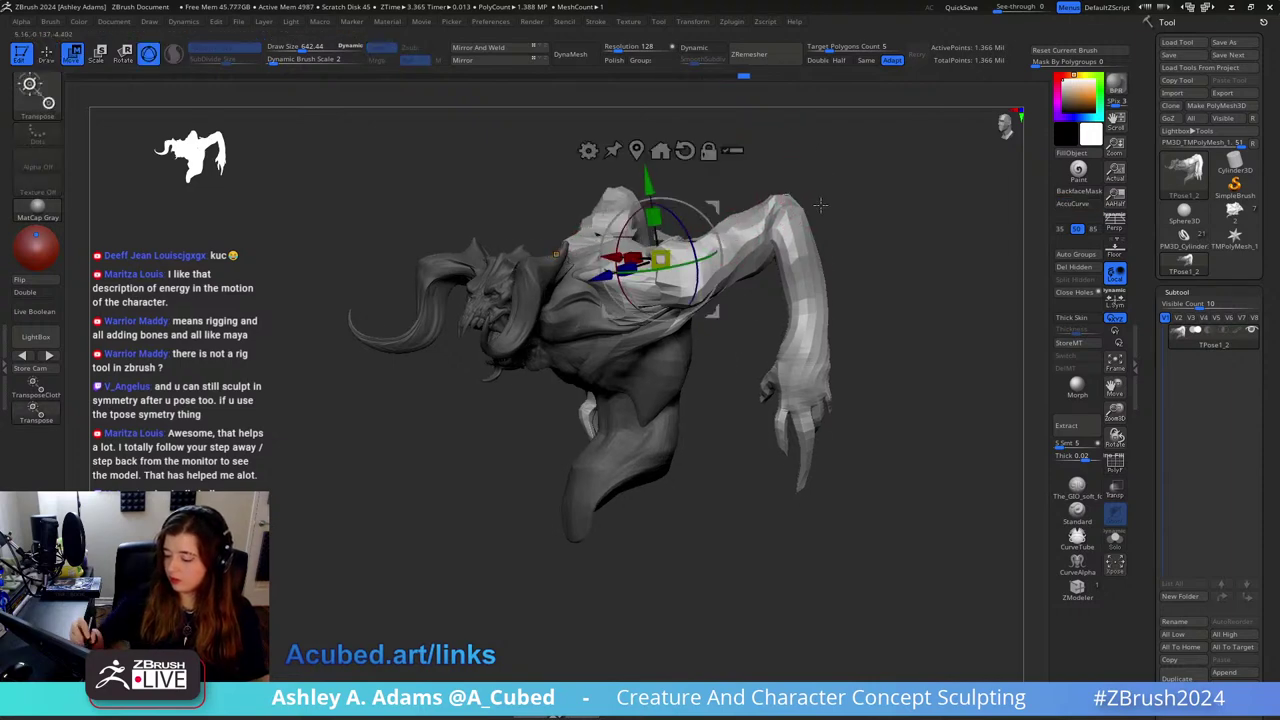
pyautogui.moveTo(821, 179); pyautogui.dragTo(722, 233, button='right')
pyautogui.moveTo(620, 268); pyautogui.dragTo(628, 266)
pyautogui.press('q')
# Step: Adjust the elbows and upper arms with SnakeHook at a draw size of about 642 and clear the mask
pyautogui.moveTo(823, 203); pyautogui.dragTo(740, 215, button='right')
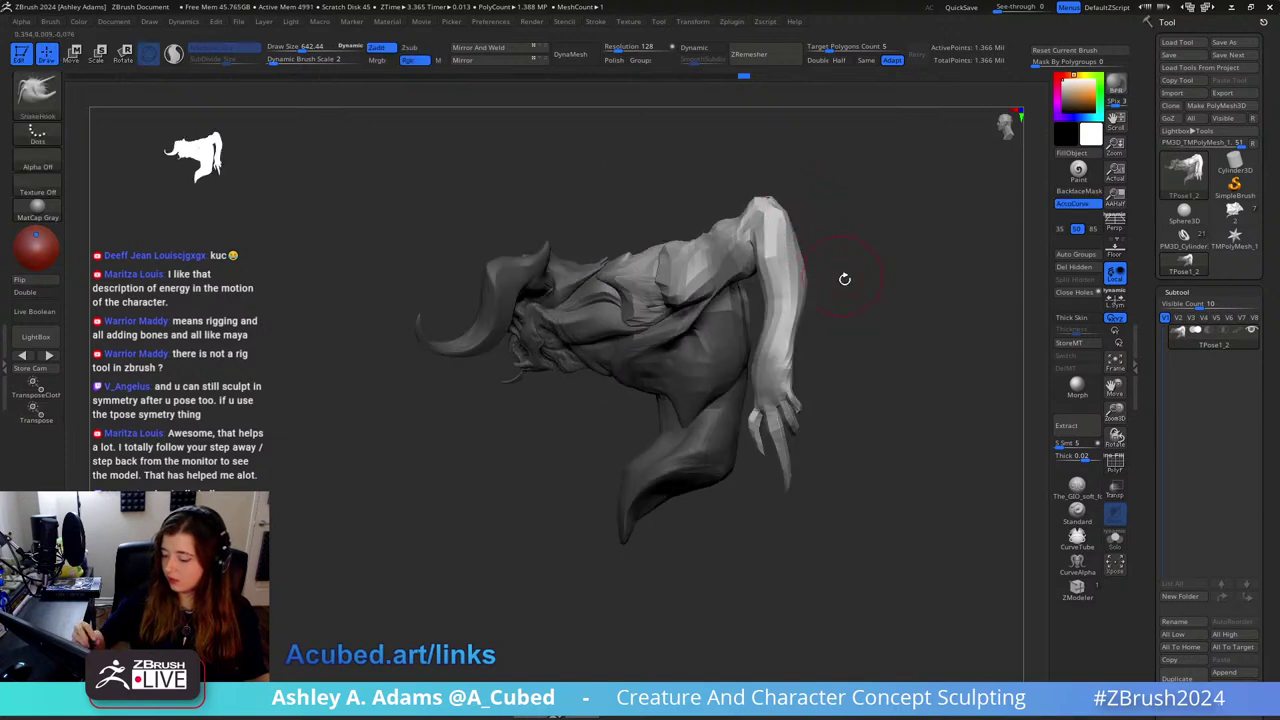
pyautogui.moveTo(843, 277)
pyautogui.mouseDown(button='right')
pyautogui.moveTo(832, 325)
pyautogui.moveTo(684, 212)
pyautogui.moveTo(771, 214)
pyautogui.moveTo(729, 214)
pyautogui.mouseUp(button='right')
pyautogui.keyDown('shift'); pyautogui.moveTo(609, 163); pyautogui.dragTo(608, 180, button='right'); pyautogui.keyUp('shift')
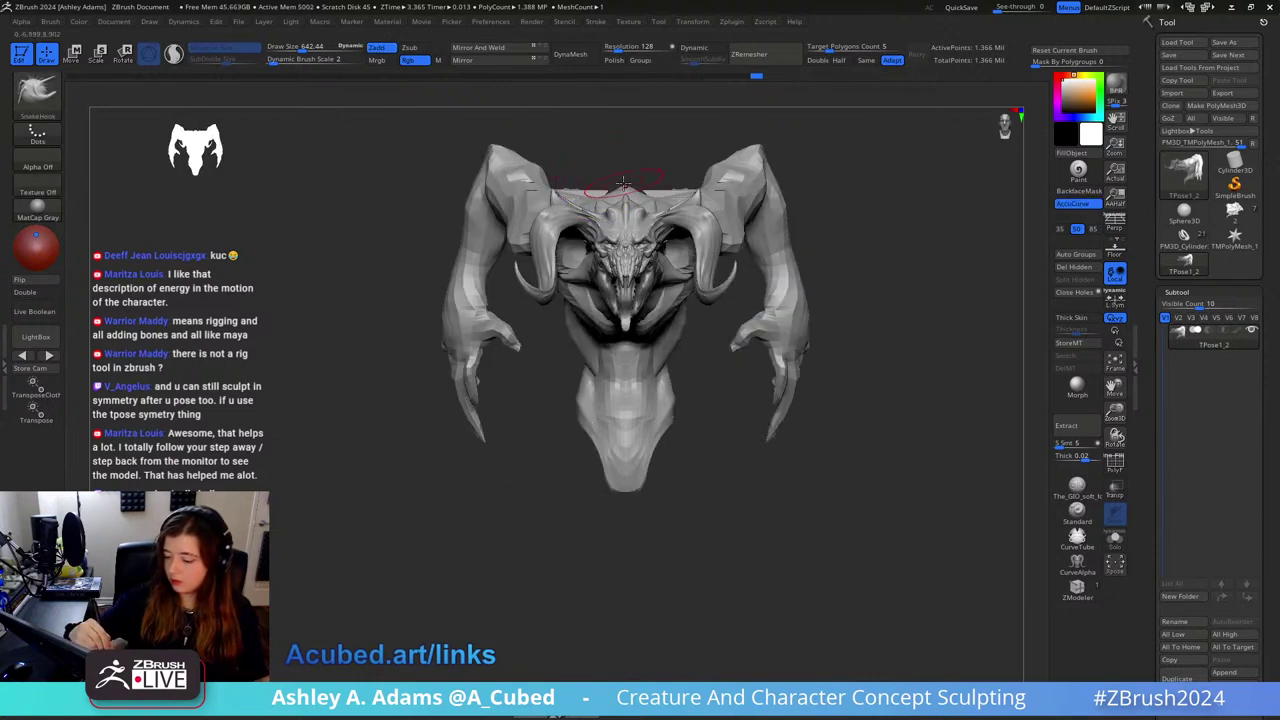
pyautogui.moveTo(638, 139); pyautogui.dragTo(602, 292, button='right')
# Step: Paint a mask along the upper spine with MaskPen at a draw size of about 286 and invert it to isolate the upper back
pyautogui.press('space')
pyautogui.moveTo(666, 222); pyautogui.dragTo(640, 222)
pyautogui.moveTo(640, 222); pyautogui.dragTo(650, 370, button='right')
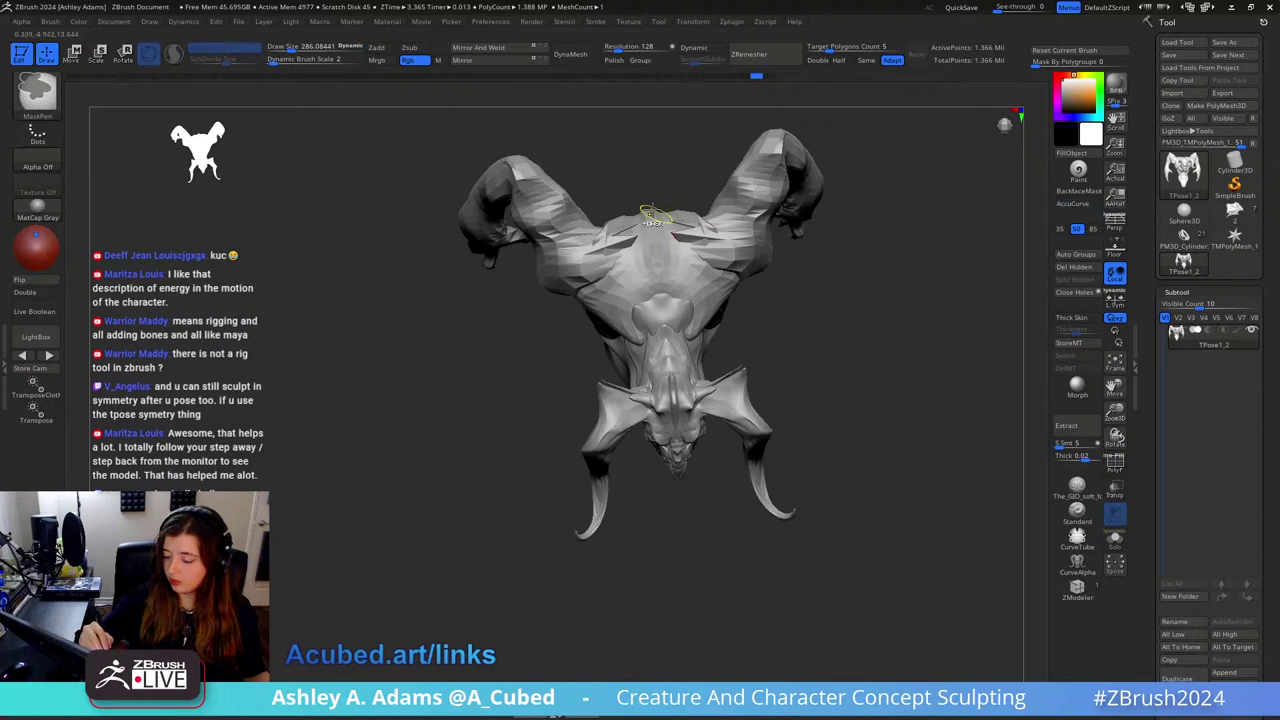
pyautogui.moveTo(680, 178)
pyautogui.mouseDown(button='right')
pyautogui.moveTo(760, 205)
pyautogui.moveTo(660, 200)
pyautogui.moveTo(637, 187)
pyautogui.moveTo(642, 159)
pyautogui.moveTo(640, 178)
pyautogui.mouseUp(button='right')
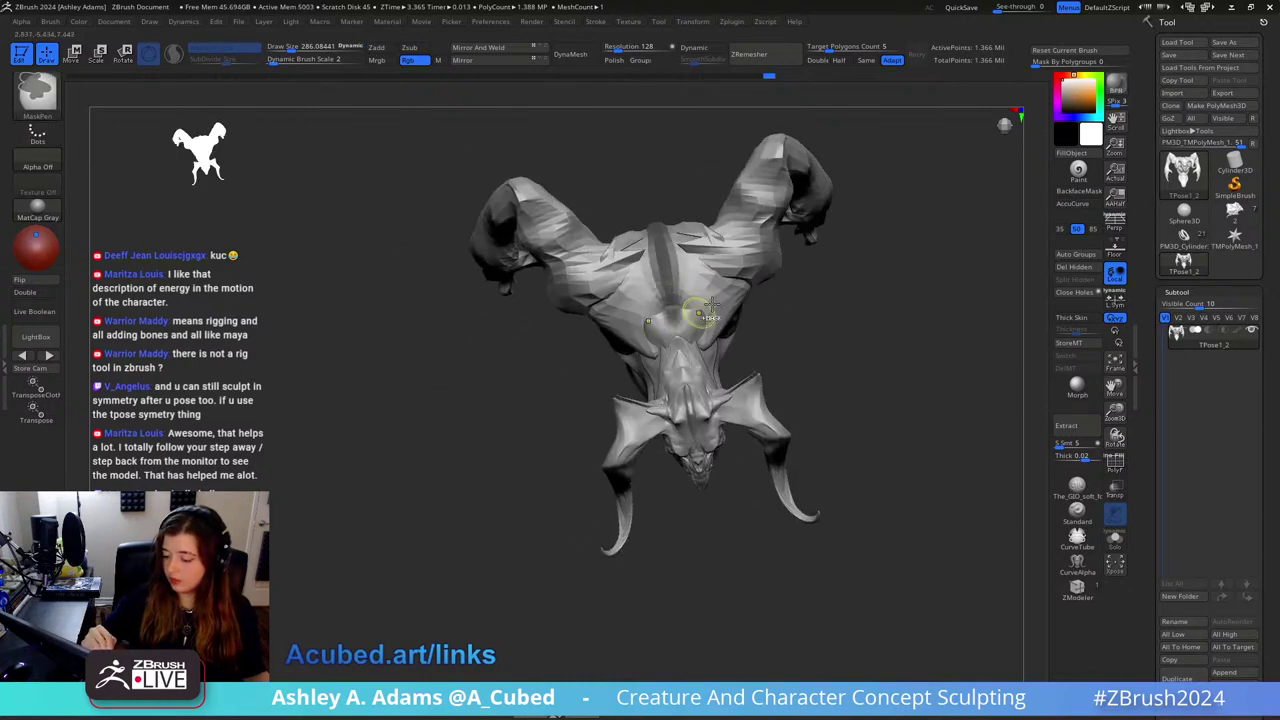
pyautogui.moveTo(707, 313)
pyautogui.mouseDown(button='right')
pyautogui.moveTo(786, 317)
pyautogui.moveTo(703, 285)
pyautogui.moveTo(705, 268)
pyautogui.moveTo(678, 243)
pyautogui.mouseUp(button='right')
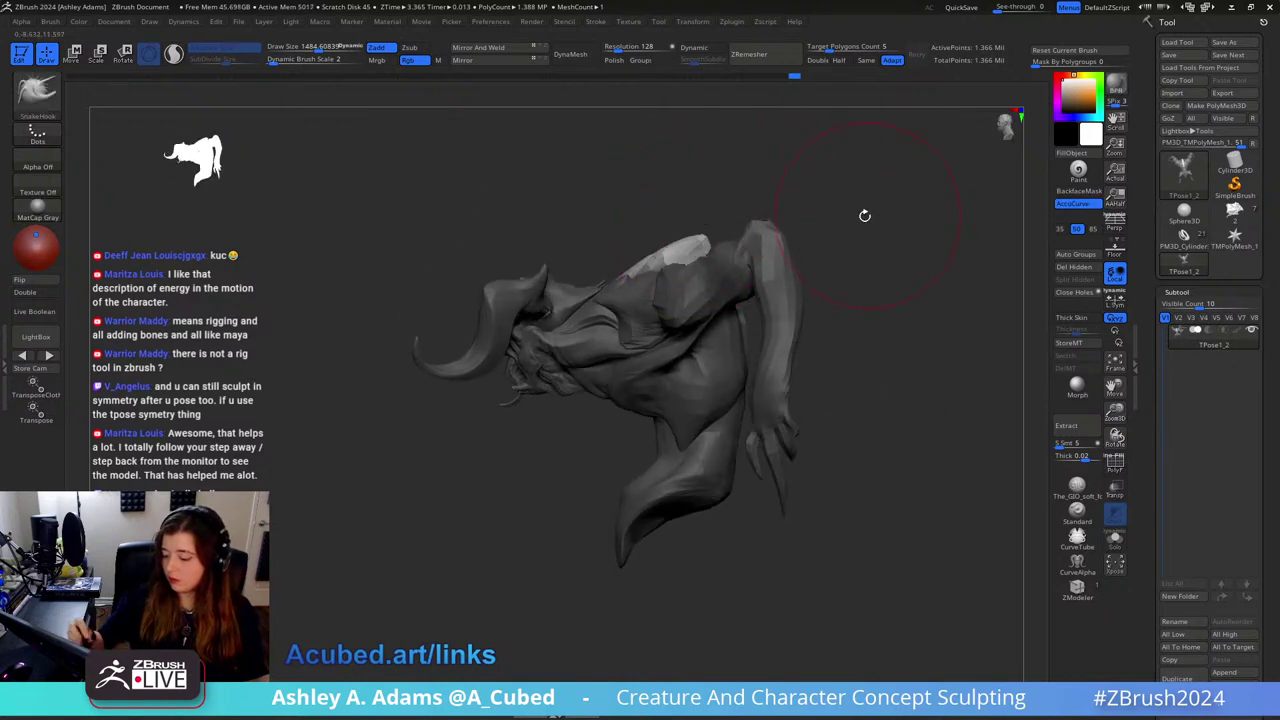
# Step: Reshape the unmasked upper back in profile with SnakeHook at a draw size of about 1037 and clear the mask
pyautogui.moveTo(865, 215)
pyautogui.mouseDown(button='right')
pyautogui.moveTo(843, 200)
pyautogui.moveTo(733, 240)
pyautogui.moveTo(686, 229)
pyautogui.moveTo(829, 271)
pyautogui.mouseUp(button='right')
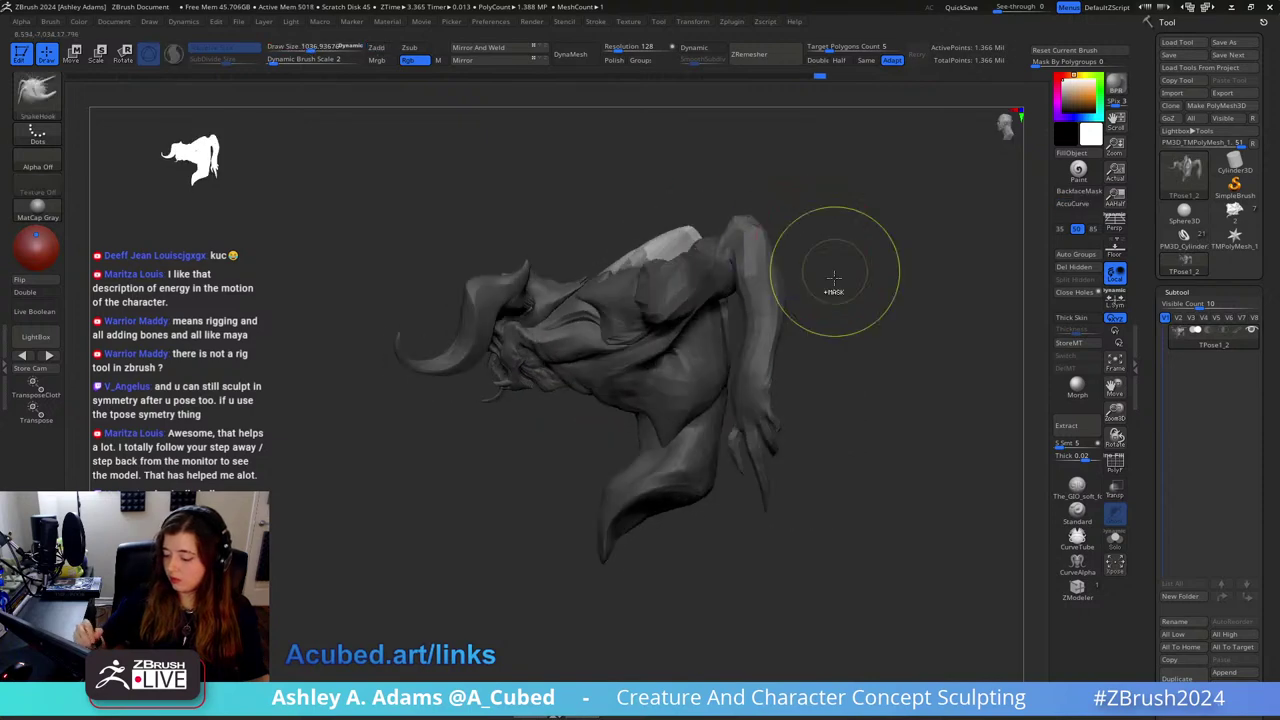
pyautogui.moveTo(633, 258)
pyautogui.mouseDown(button='right')
pyautogui.moveTo(724, 259)
pyautogui.moveTo(863, 191)
pyautogui.mouseUp(button='right')
pyautogui.keyDown('ctrl'); pyautogui.moveTo(863, 191); pyautogui.dragTo(857, 223); pyautogui.keyUp('ctrl')
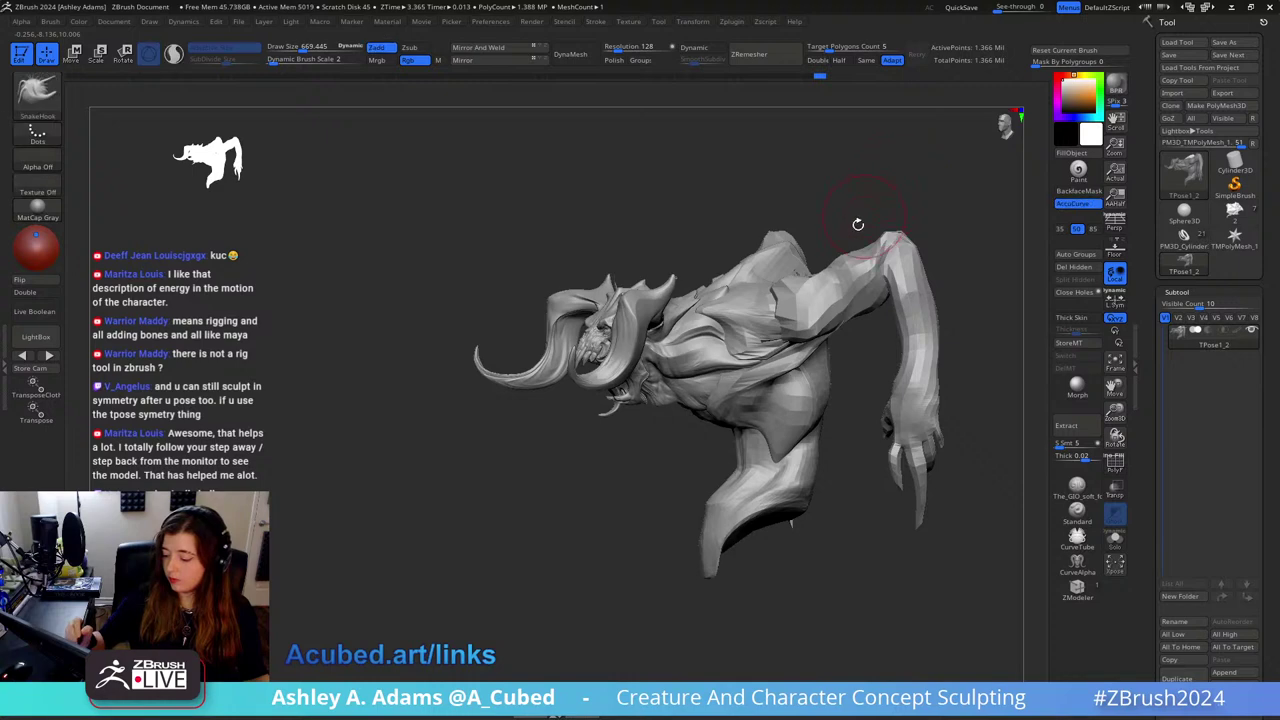
# Step: Reshape the torso and belly profile with SnakeHook at draw sizes of about 1694 and 1288
pyautogui.keyDown('alt'); pyautogui.moveTo(857, 223); pyautogui.dragTo(846, 154, button='right'); pyautogui.keyUp('alt')
pyautogui.moveTo(800, 325); pyautogui.dragTo(760, 340, button='right')
pyautogui.press('space')
pyautogui.moveTo(771, 344); pyautogui.dragTo(822, 344)
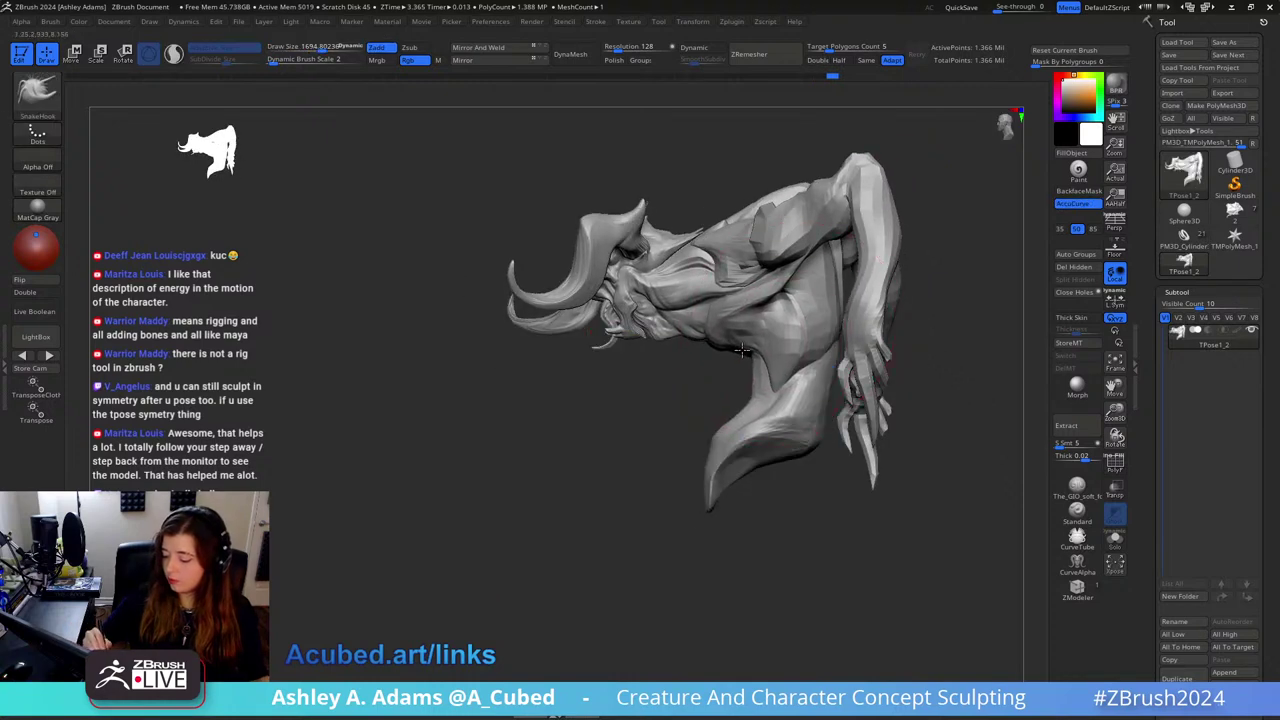
pyautogui.moveTo(742, 349); pyautogui.dragTo(814, 289, button='right')
pyautogui.press('space')
pyautogui.moveTo(806, 291); pyautogui.dragTo(778, 291)
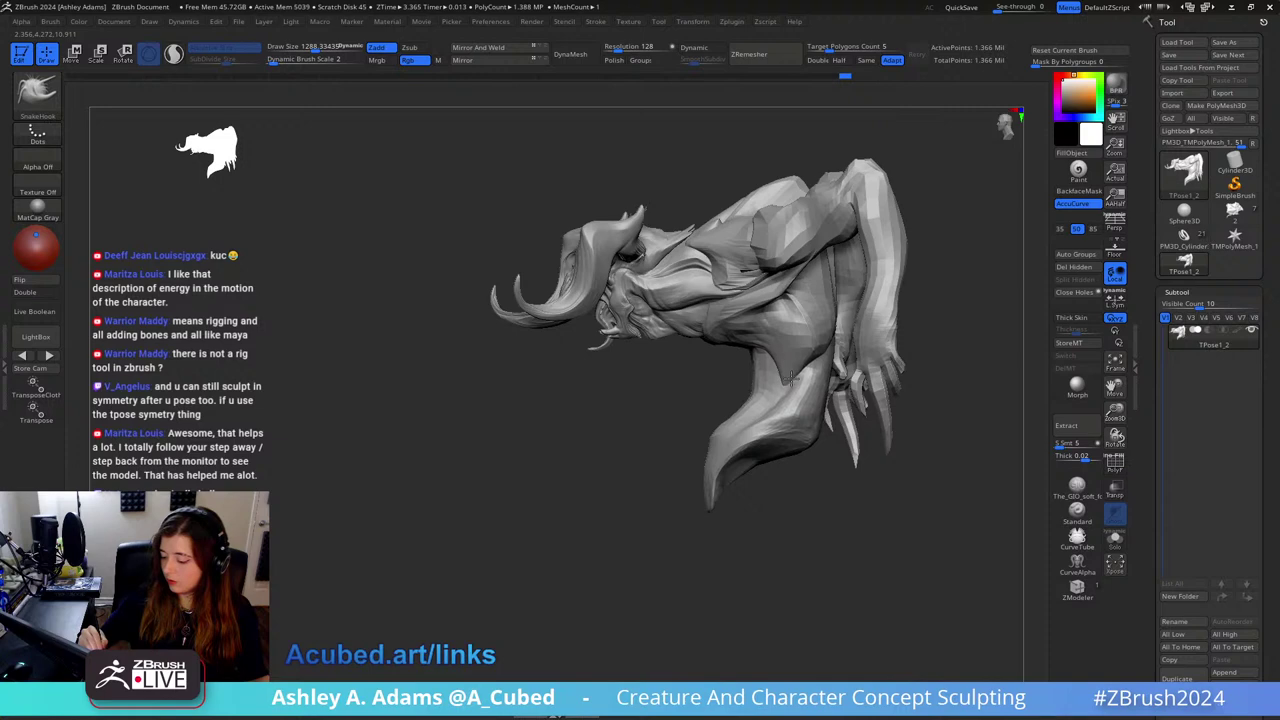
# Step: Refine the ribcage and waist contours with SnakeHook at draw sizes of about 970 and 642
pyautogui.moveTo(790, 378); pyautogui.dragTo(785, 370, button='right')
pyautogui.press('space')
pyautogui.moveTo(817, 277)
pyautogui.mouseDown(button='right')
pyautogui.moveTo(845, 240)
pyautogui.moveTo(833, 224)
pyautogui.moveTo(845, 237)
pyautogui.mouseUp(button='right')
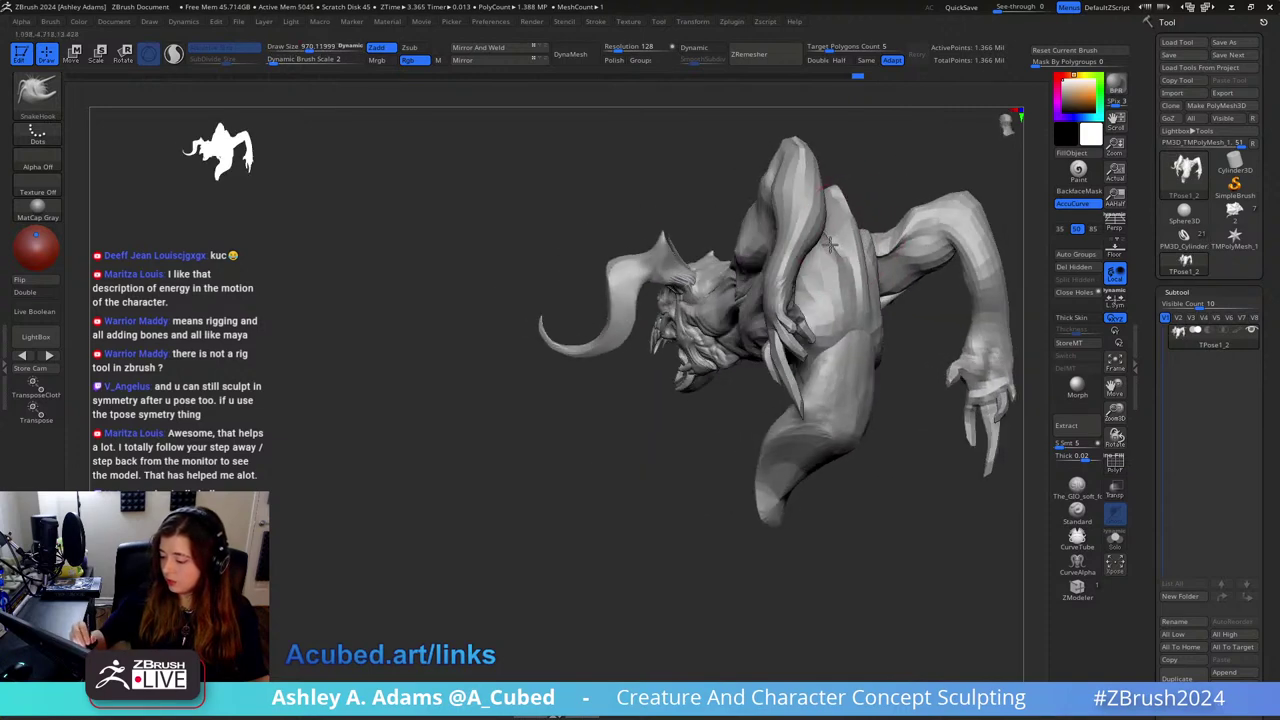
pyautogui.moveTo(853, 325)
pyautogui.mouseDown(button='right')
pyautogui.moveTo(870, 320)
pyautogui.moveTo(859, 328)
pyautogui.mouseUp(button='right')
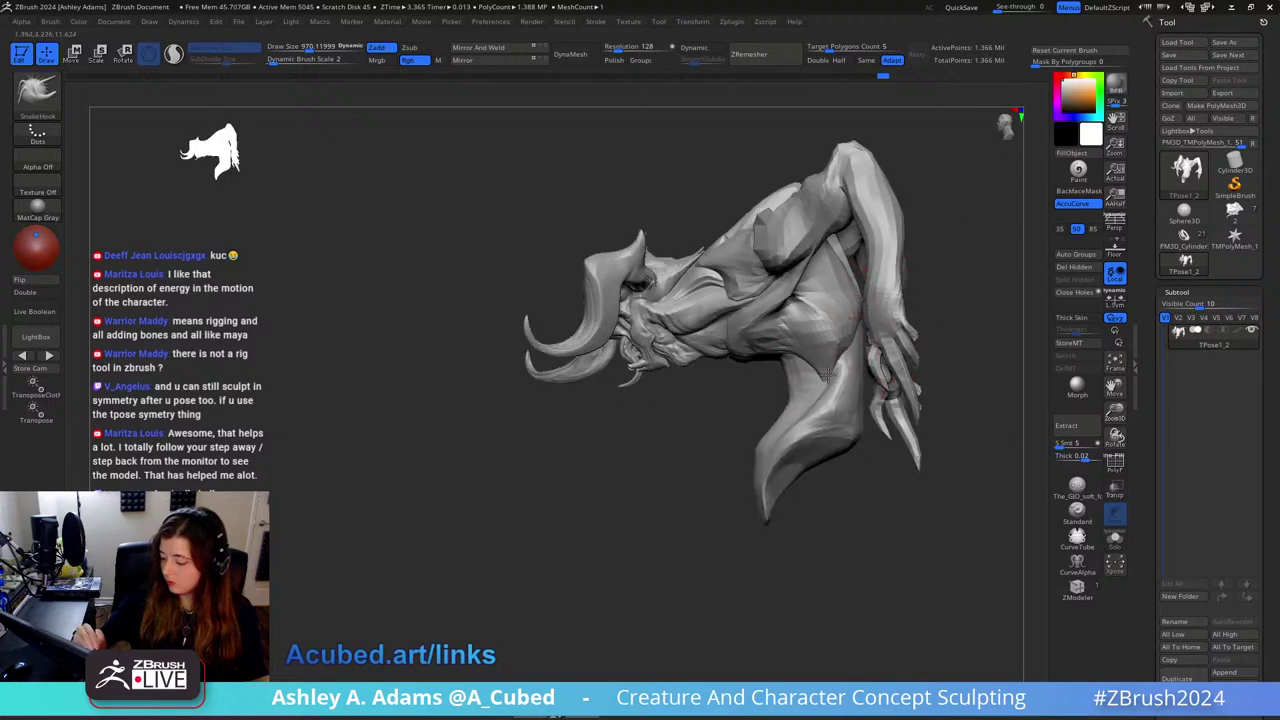
pyautogui.moveTo(826, 374); pyautogui.dragTo(817, 408, button='right')
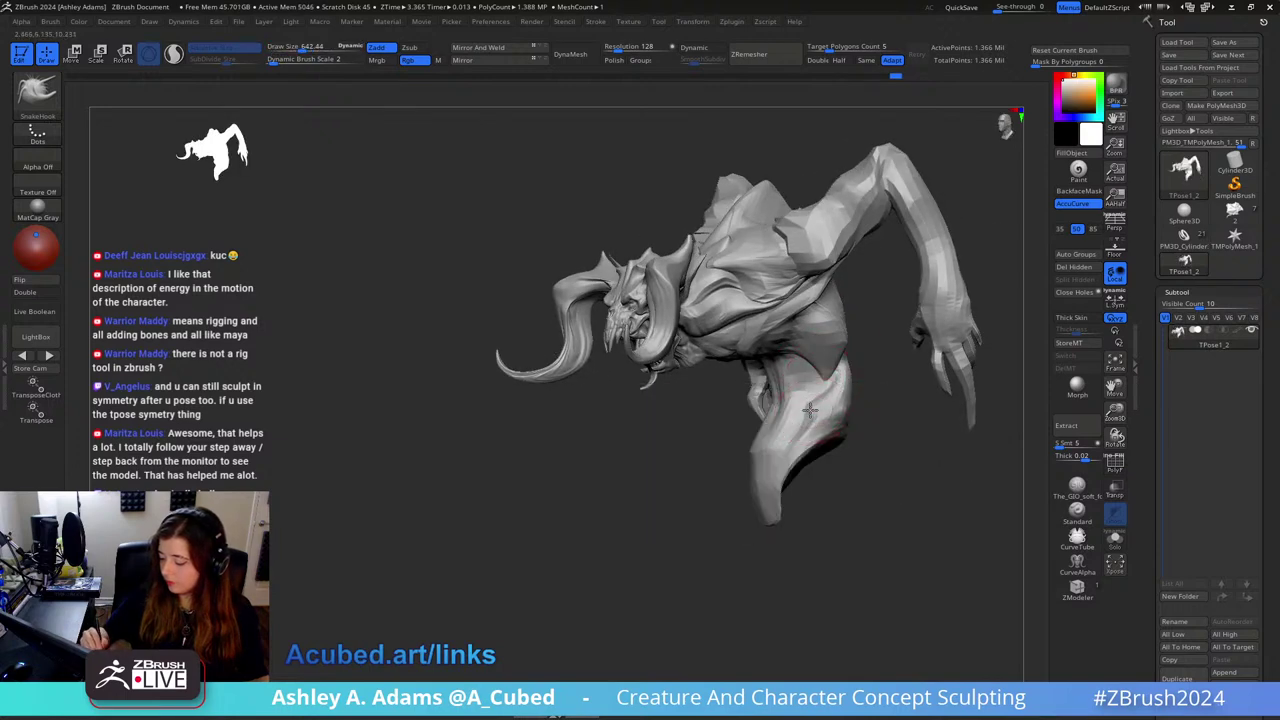
# Step: Paint a mask over the lower torso with MaskPen and invert it to isolate that area
pyautogui.rightClick(738, 493)
pyautogui.moveTo(738, 493)
pyautogui.mouseDown(button='right')
pyautogui.moveTo(774, 491)
pyautogui.moveTo(800, 423)
pyautogui.moveTo(805, 320)
pyautogui.mouseUp(button='right')
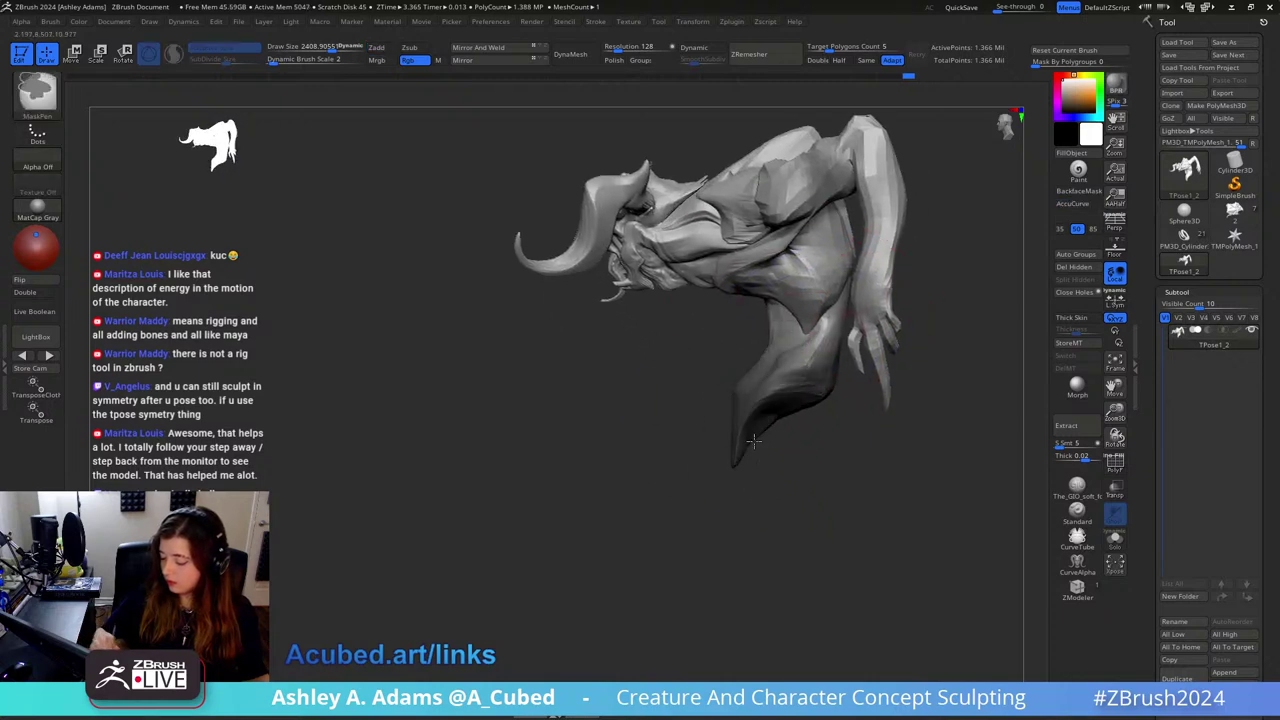
pyautogui.keyDown('ctrl'); pyautogui.click(920, 390); pyautogui.keyUp('ctrl')
# Step: Rotate the isolated lower torso with the gizmo centred on the waist, then clear the mask and return to SnakeHook
pyautogui.press('w')
pyautogui.keyDown('alt'); pyautogui.click(800, 363); pyautogui.keyUp('alt')
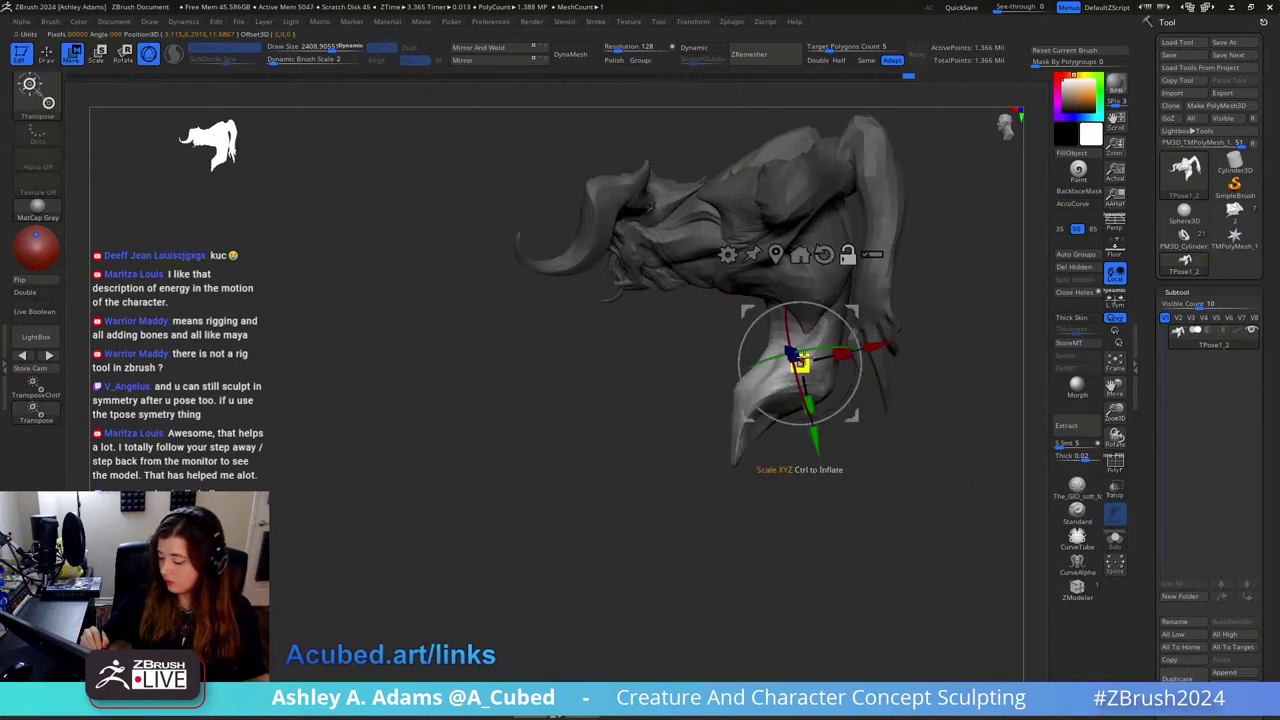
pyautogui.click(824, 254)
pyautogui.moveTo(847, 325); pyautogui.dragTo(857, 340)
pyautogui.press('q')
pyautogui.press('space')
pyautogui.moveTo(856, 289); pyautogui.dragTo(840, 289)
pyautogui.keyDown('ctrl'); pyautogui.moveTo(948, 309); pyautogui.dragTo(962, 328); pyautogui.keyUp('ctrl')
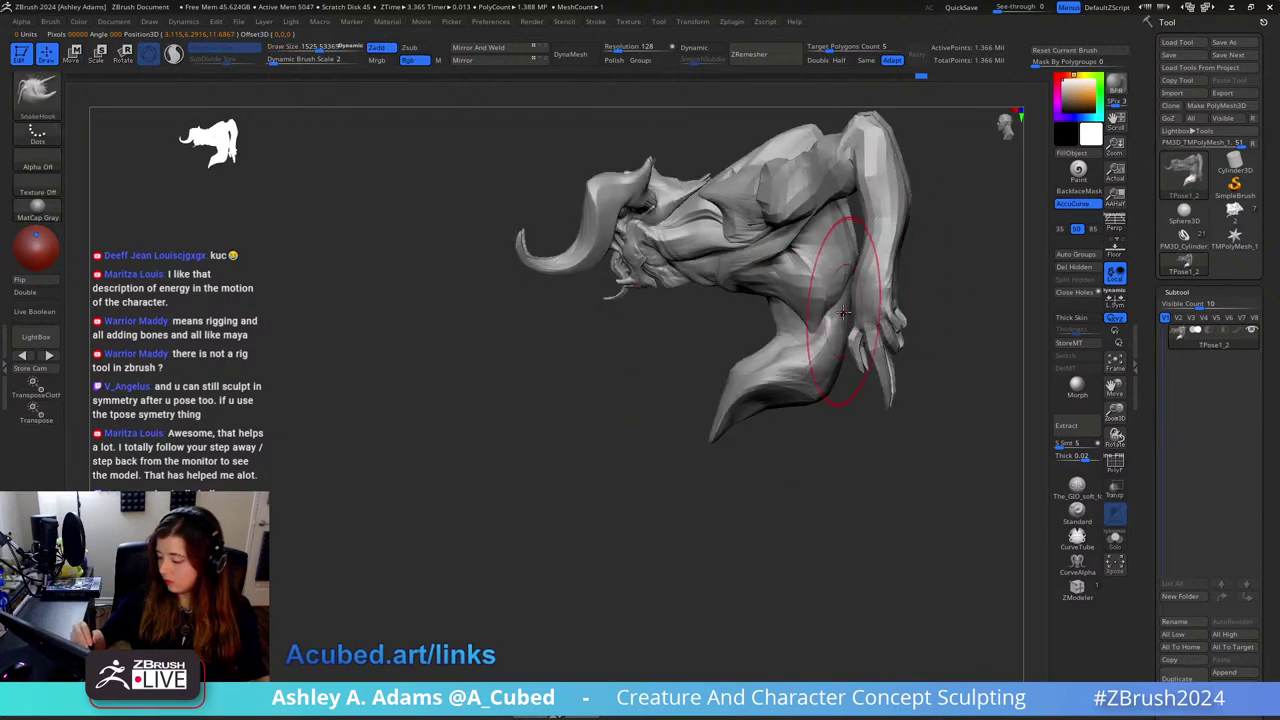
# Step: Push the lower back and waist into a stronger curve with SnakeHook at a draw size of about 1484
pyautogui.moveTo(853, 310)
pyautogui.mouseDown()
pyautogui.moveTo(830, 318)
pyautogui.moveTo(807, 358)
pyautogui.moveTo(840, 385)
pyautogui.moveTo(860, 379)
pyautogui.moveTo(779, 340)
pyautogui.mouseUp()
pyautogui.press('space')
pyautogui.keyDown('shift'); pyautogui.moveTo(780, 340); pyautogui.dragTo(743, 356, button='right'); pyautogui.keyUp('shift')
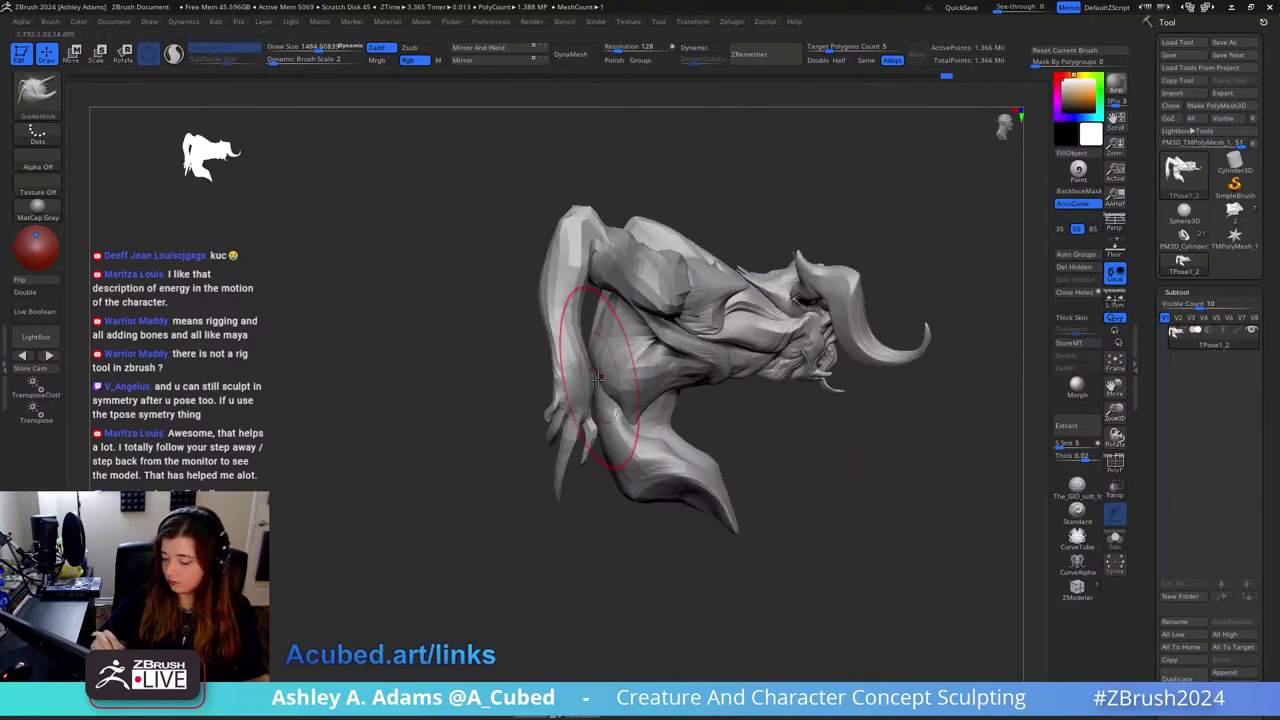
# Step: Mask the forearms and hands with MaskLasso and invert the mask so only they stay editable
pyautogui.moveTo(586, 238); pyautogui.dragTo(561, 264, button='right')
pyautogui.keyDown('ctrl'); pyautogui.moveTo(552, 166); pyautogui.dragTo(602, 328); pyautogui.keyUp('ctrl')
pyautogui.press('b')
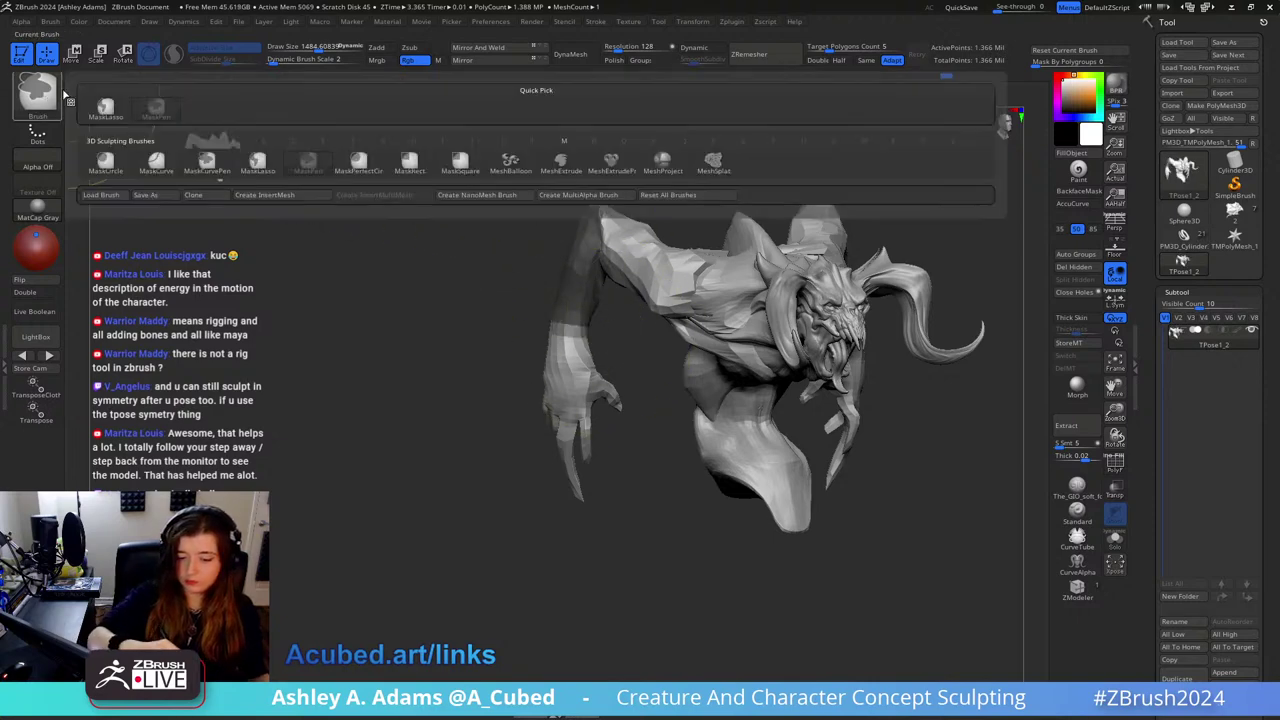
pyautogui.press('s')
pyautogui.press('h')
pyautogui.moveTo(557, 198); pyautogui.dragTo(582, 197, button='right')
pyautogui.moveTo(546, 175)
pyautogui.keyDown('ctrl'); pyautogui.mouseDown()
pyautogui.moveTo(590, 282)
pyautogui.moveTo(606, 536)
pyautogui.moveTo(472, 420)
pyautogui.mouseUp(); pyautogui.keyUp('ctrl')
pyautogui.moveTo(608, 83)
pyautogui.mouseDown()
pyautogui.moveTo(614, 223)
pyautogui.moveTo(814, 214)
pyautogui.mouseUp()
pyautogui.keyDown('ctrl'); pyautogui.click(700, 251); pyautogui.keyUp('ctrl')
# Step: Swing the unmasked forearms with the gizmo centred on the elbow and clear the mask
pyautogui.press('w')
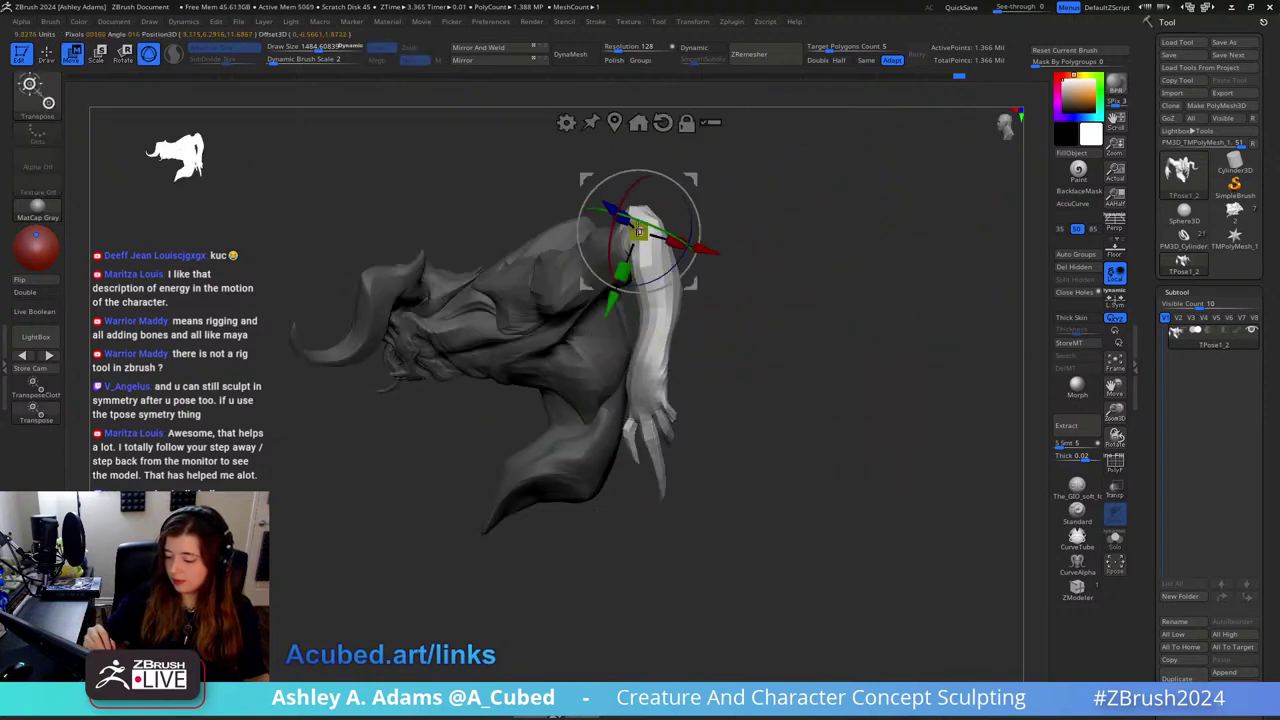
pyautogui.moveTo(682, 283)
pyautogui.mouseDown()
pyautogui.moveTo(686, 318)
pyautogui.moveTo(737, 317)
pyautogui.moveTo(687, 318)
pyautogui.mouseUp()
pyautogui.press('q')
pyautogui.moveTo(687, 317); pyautogui.dragTo(777, 254, button='right')
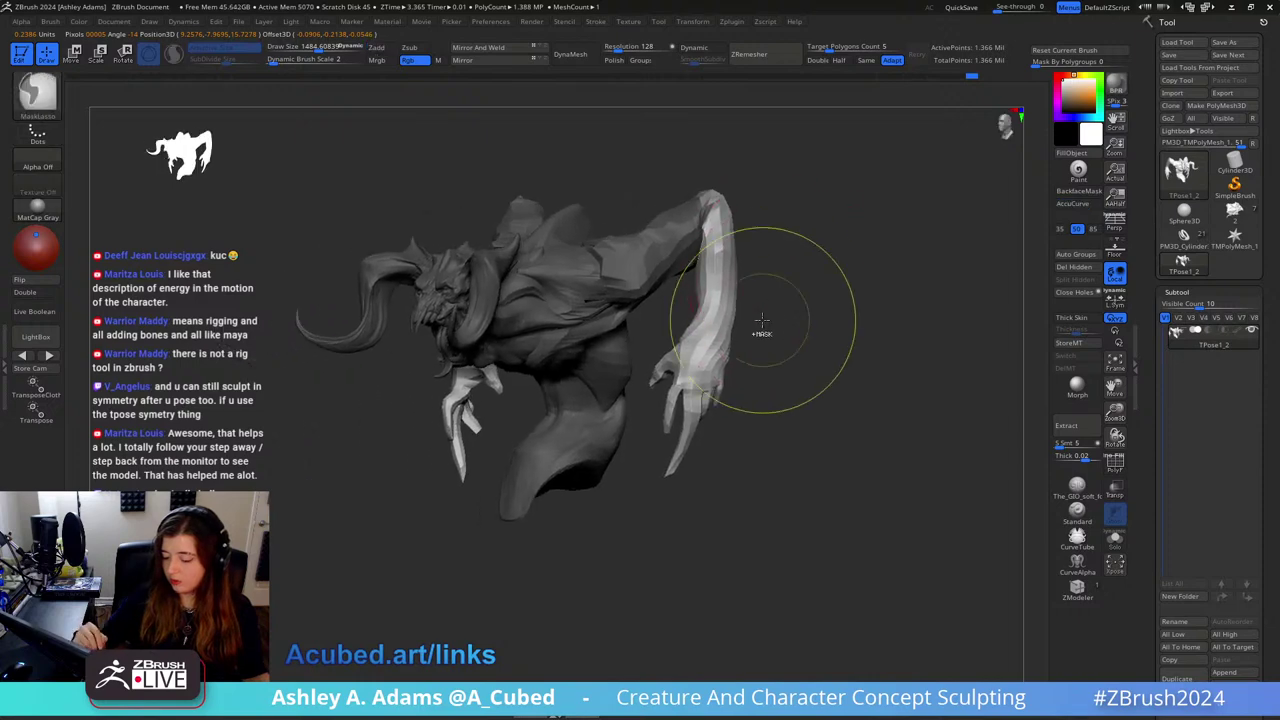
pyautogui.keyDown('ctrl'); pyautogui.moveTo(771, 349); pyautogui.dragTo(715, 293); pyautogui.keyUp('ctrl')
# Step: Adjust the shoulder and upper-back silhouette from the side with SnakeHook at draw sizes of about 1288 and 905
pyautogui.moveTo(715, 293); pyautogui.dragTo(784, 273, button='right')
pyautogui.keyDown('alt'); pyautogui.moveTo(908, 204); pyautogui.dragTo(774, 206, button='right'); pyautogui.keyUp('alt')
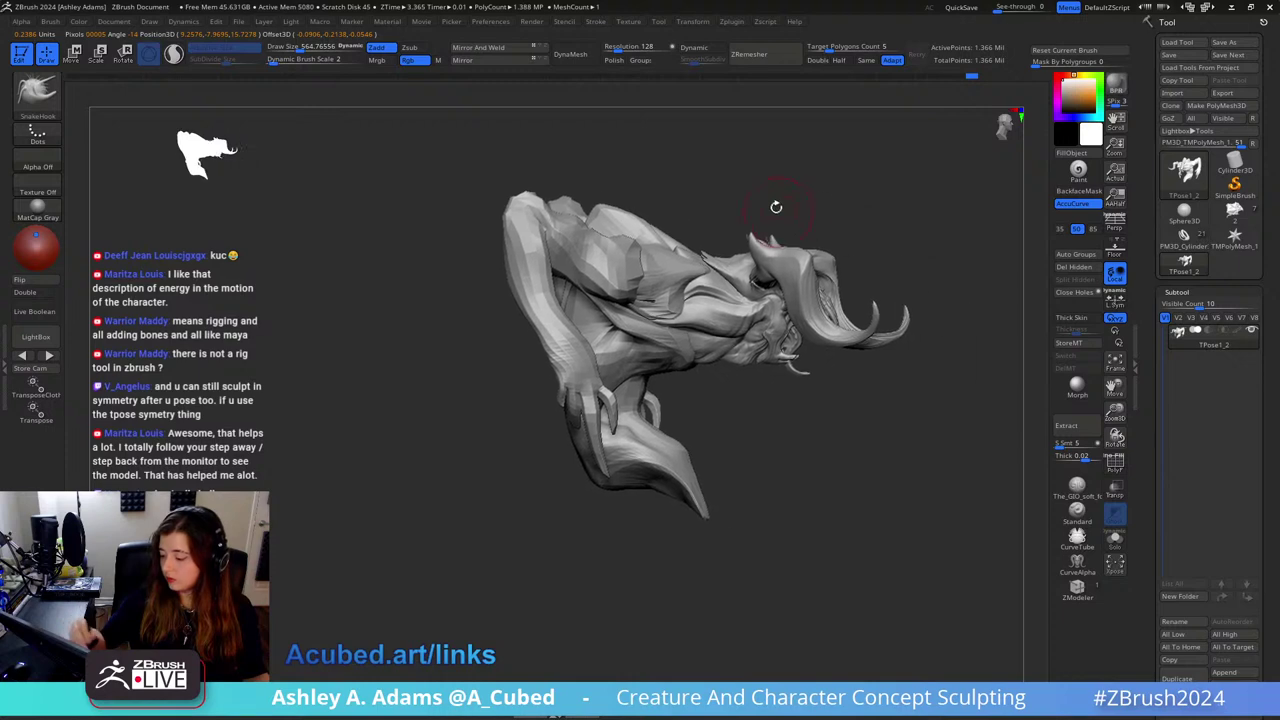
pyautogui.press('space')
pyautogui.moveTo(754, 266); pyautogui.dragTo(775, 266)
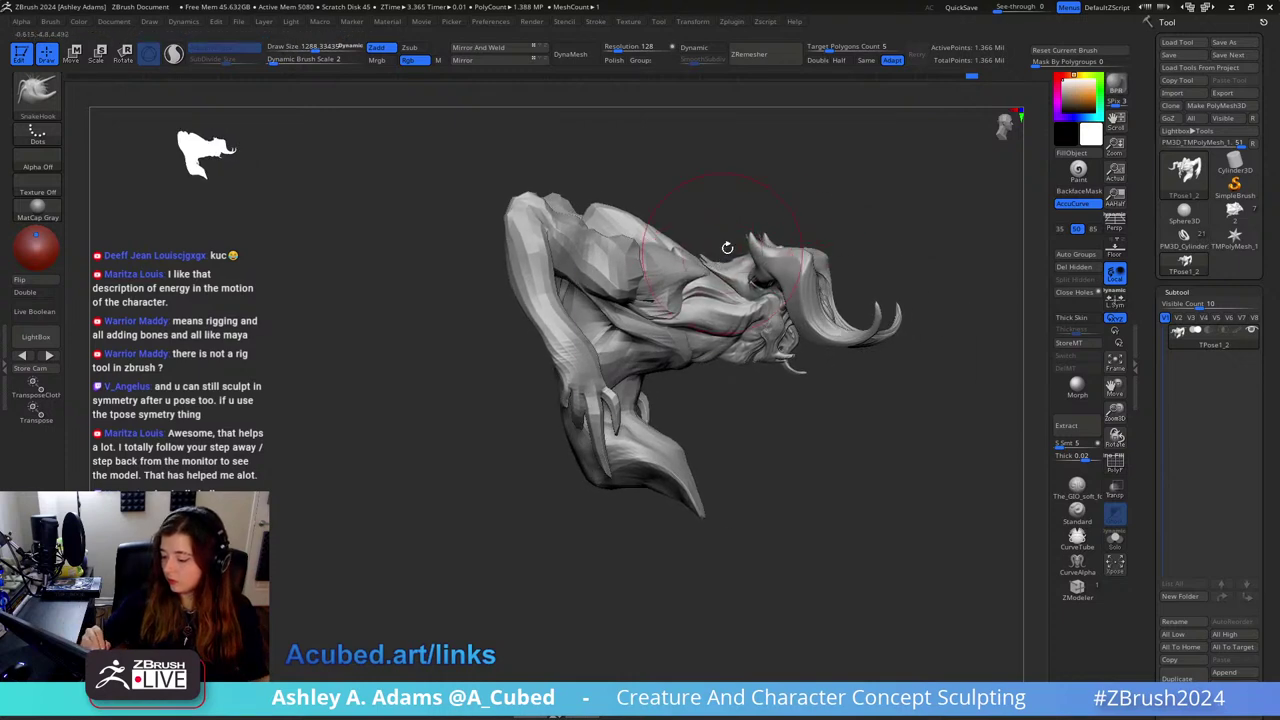
pyautogui.moveTo(727, 247)
pyautogui.mouseDown(button='right')
pyautogui.moveTo(838, 235)
pyautogui.moveTo(846, 209)
pyautogui.mouseUp(button='right')
pyautogui.press('space')
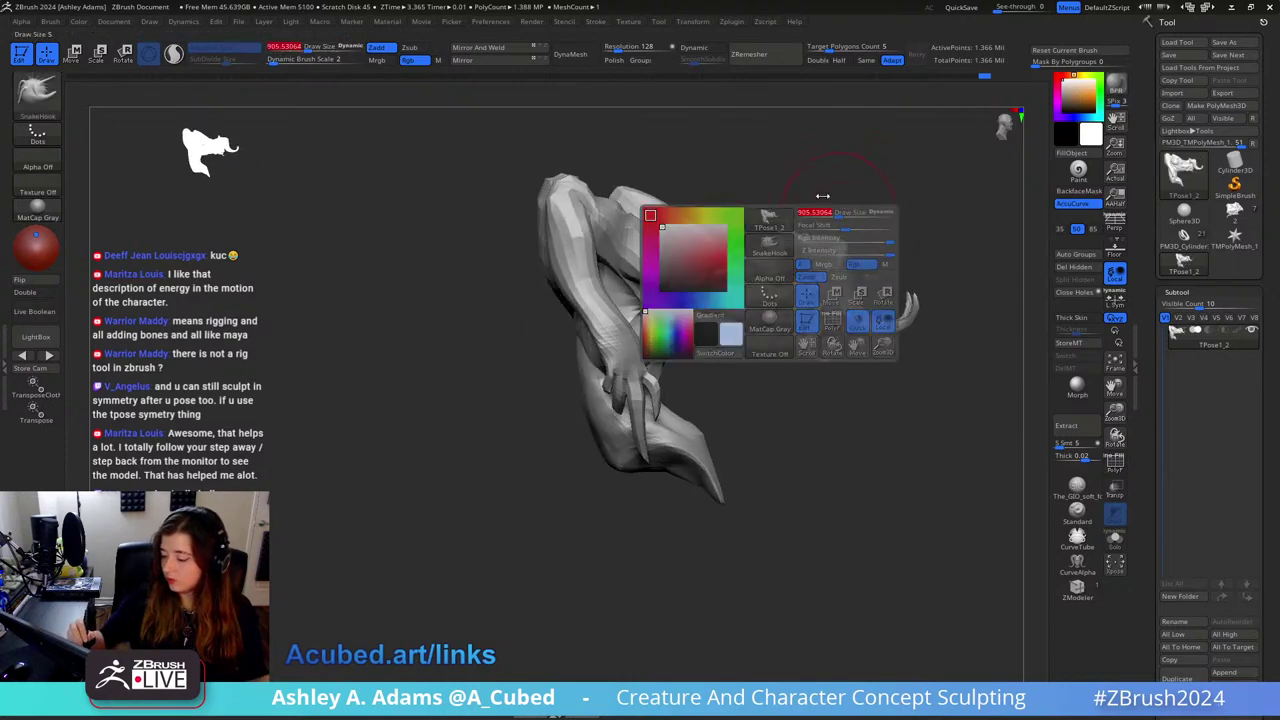
pyautogui.moveTo(830, 205); pyautogui.dragTo(683, 210)
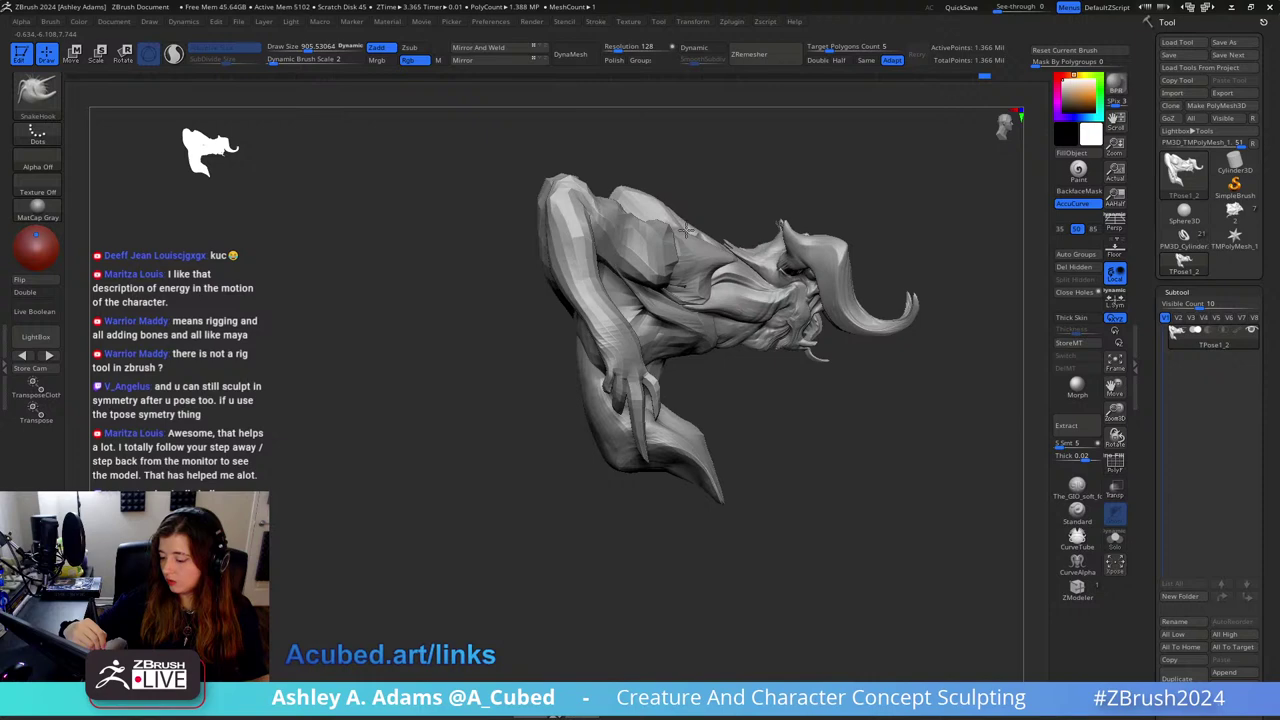
# Step: Reshape the upper back and neck line with SnakeHook at a draw size of about 783
pyautogui.moveTo(684, 155)
pyautogui.mouseDown(button='right')
pyautogui.moveTo(770, 190)
pyautogui.moveTo(871, 206)
pyautogui.moveTo(805, 218)
pyautogui.moveTo(785, 195)
pyautogui.moveTo(829, 145)
pyautogui.moveTo(800, 240)
pyautogui.moveTo(825, 370)
pyautogui.moveTo(801, 356)
pyautogui.moveTo(800, 331)
pyautogui.mouseUp(button='right')
pyautogui.rightClick(812, 350)
pyautogui.rightClick(800, 331)
pyautogui.moveTo(789, 323); pyautogui.dragTo(812, 323)
pyautogui.moveTo(781, 348); pyautogui.dragTo(800, 336, button='right')
pyautogui.rightClick(800, 336)
pyautogui.moveTo(808, 336); pyautogui.dragTo(793, 336)
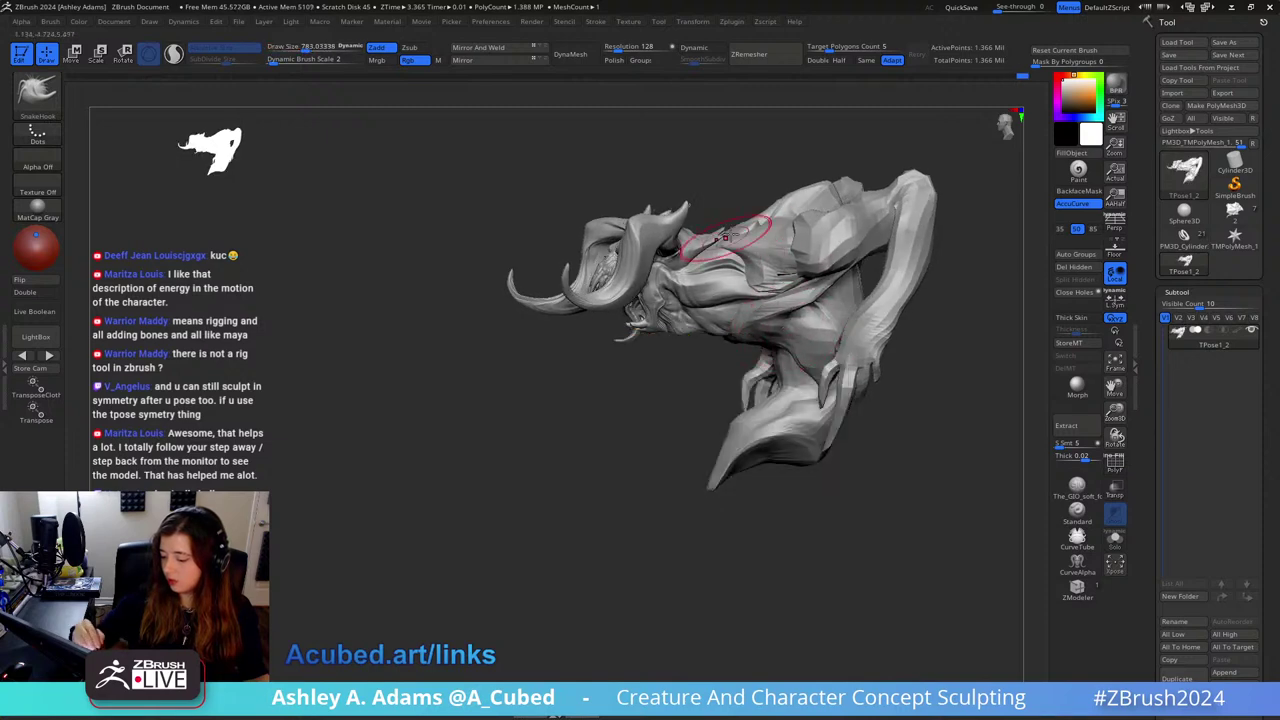
# Step: Push the torso and waist shapes with SnakeHook at draw sizes of about 1404 and 1037
pyautogui.moveTo(797, 326); pyautogui.dragTo(803, 326, button='right')
pyautogui.rightClick(803, 326)
pyautogui.moveTo(803, 325); pyautogui.dragTo(831, 324)
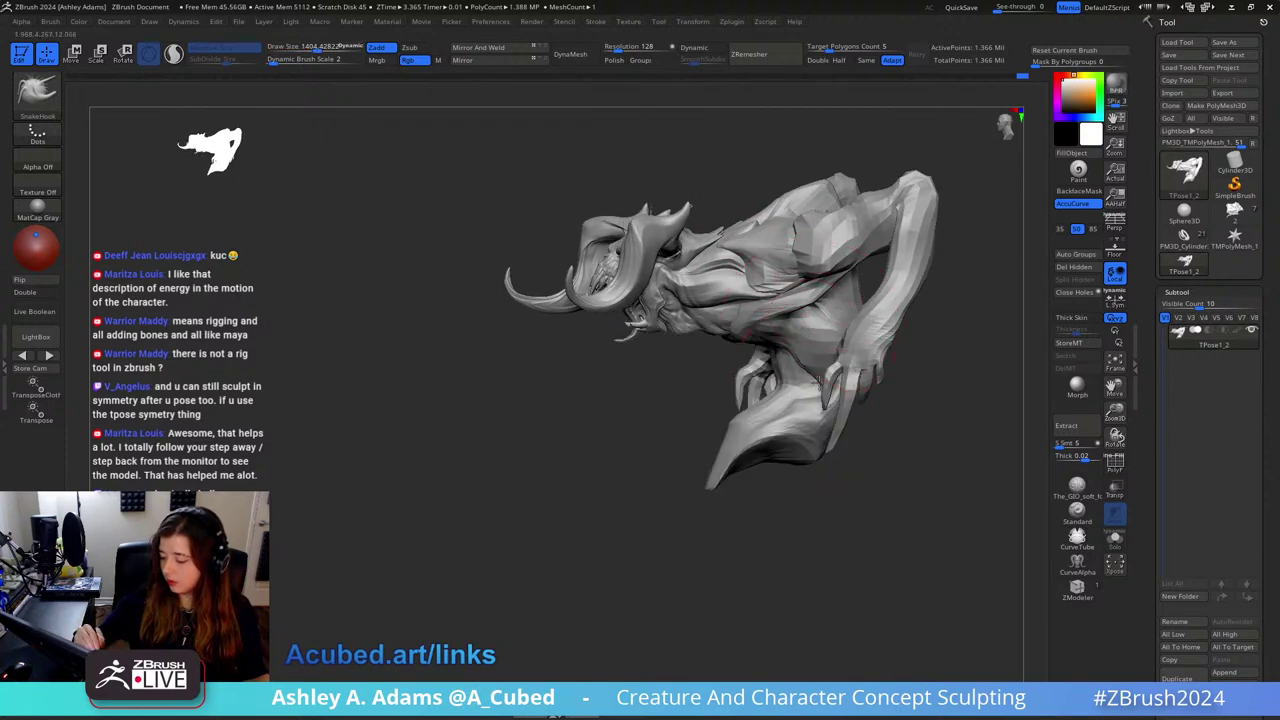
pyautogui.moveTo(805, 326); pyautogui.dragTo(811, 322, button='right')
pyautogui.rightClick(811, 322)
pyautogui.moveTo(811, 321); pyautogui.dragTo(792, 321)
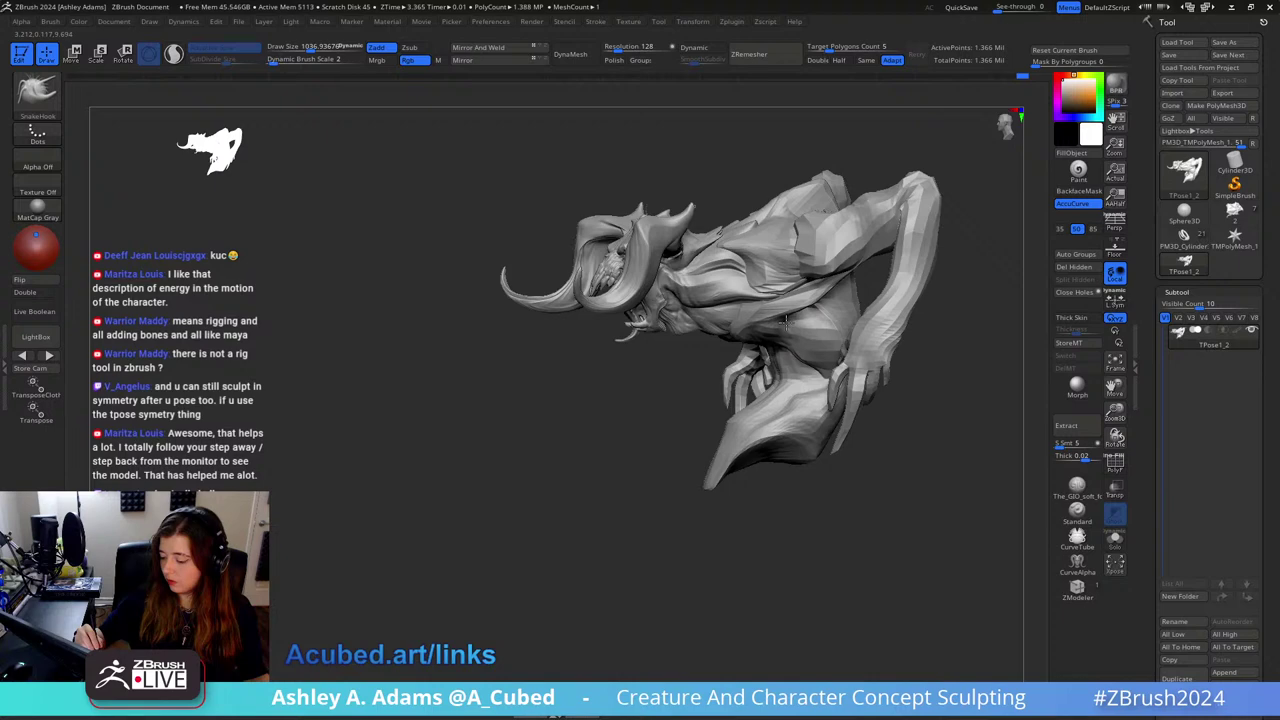
# Step: Adjust the back and the side of the ribcage with SnakeHook at a draw size of about 843
pyautogui.moveTo(840, 237); pyautogui.dragTo(798, 262, button='right')
pyautogui.moveTo(905, 262); pyautogui.dragTo(776, 336, button='right')
pyautogui.rightClick(775, 337)
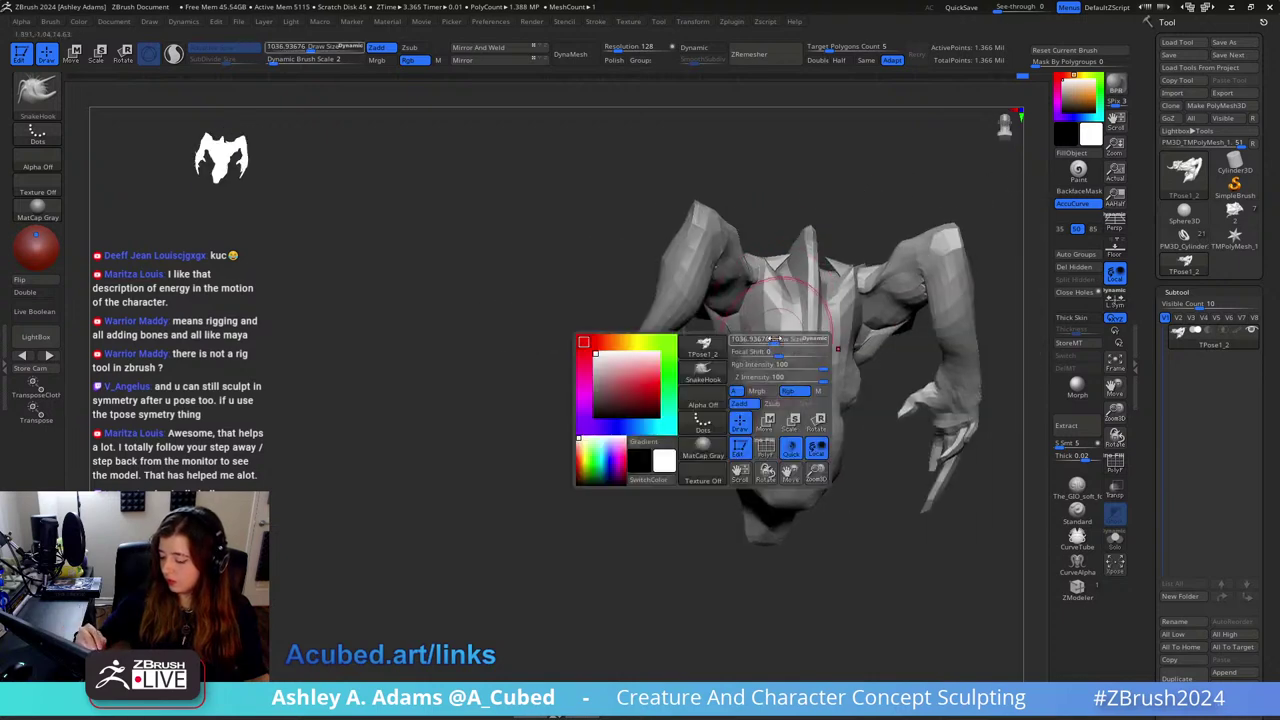
pyautogui.moveTo(773, 340); pyautogui.dragTo(759, 340)
pyautogui.moveTo(781, 336); pyautogui.dragTo(864, 338, button='right')
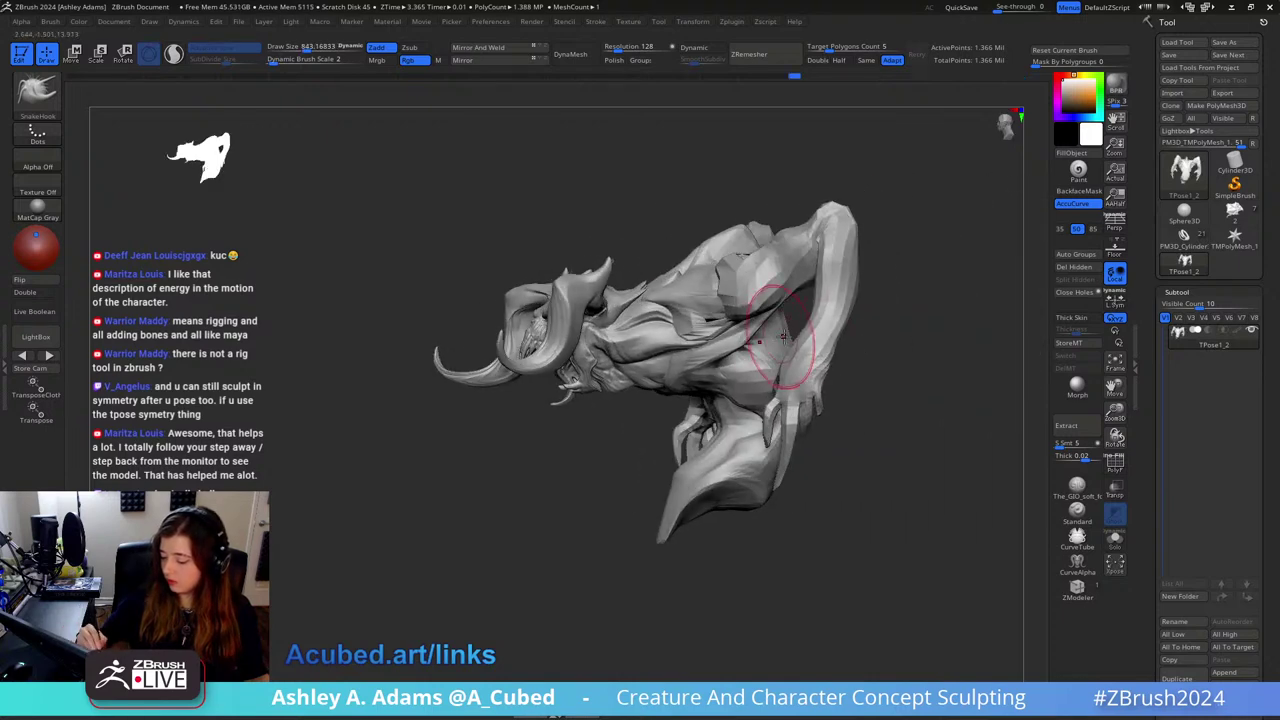
# Step: Build up the side of the lower torso with ClayBuildup
pyautogui.moveTo(783, 337)
pyautogui.mouseDown(button='right')
pyautogui.moveTo(806, 400)
pyautogui.moveTo(787, 421)
pyautogui.mouseUp(button='right')
pyautogui.press('b')
pyautogui.press('c')
pyautogui.press('b')
pyautogui.moveTo(768, 466)
pyautogui.mouseDown(button='right')
pyautogui.moveTo(806, 478)
pyautogui.moveTo(772, 476)
pyautogui.moveTo(880, 320)
pyautogui.mouseUp(button='right')
# Step: Reshape the elbows and forearms with SnakeHook at draw sizes of about 1404 and 843
pyautogui.press('space')
pyautogui.press('b')
pyautogui.press('s')
pyautogui.press('h')
pyautogui.press('space')
pyautogui.moveTo(866, 338); pyautogui.dragTo(886, 338)
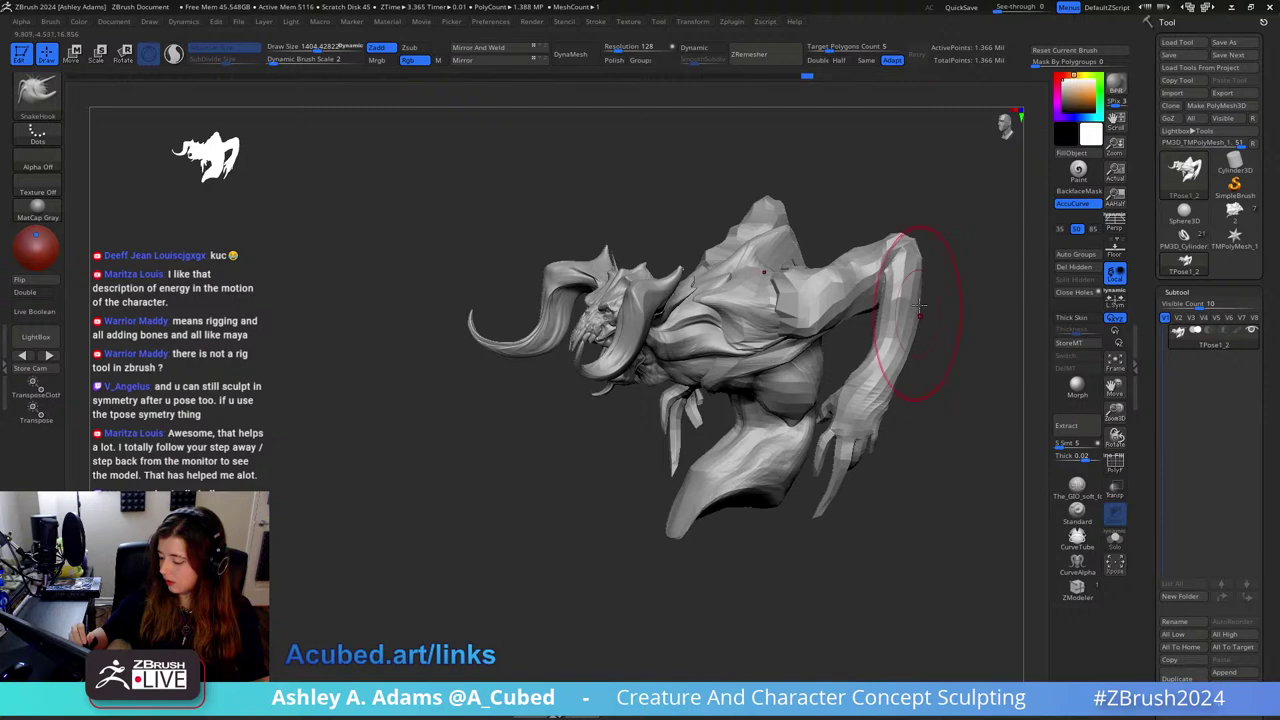
pyautogui.moveTo(910, 325); pyautogui.dragTo(926, 325, button='right')
pyautogui.press('space')
pyautogui.moveTo(906, 308); pyautogui.dragTo(883, 308)
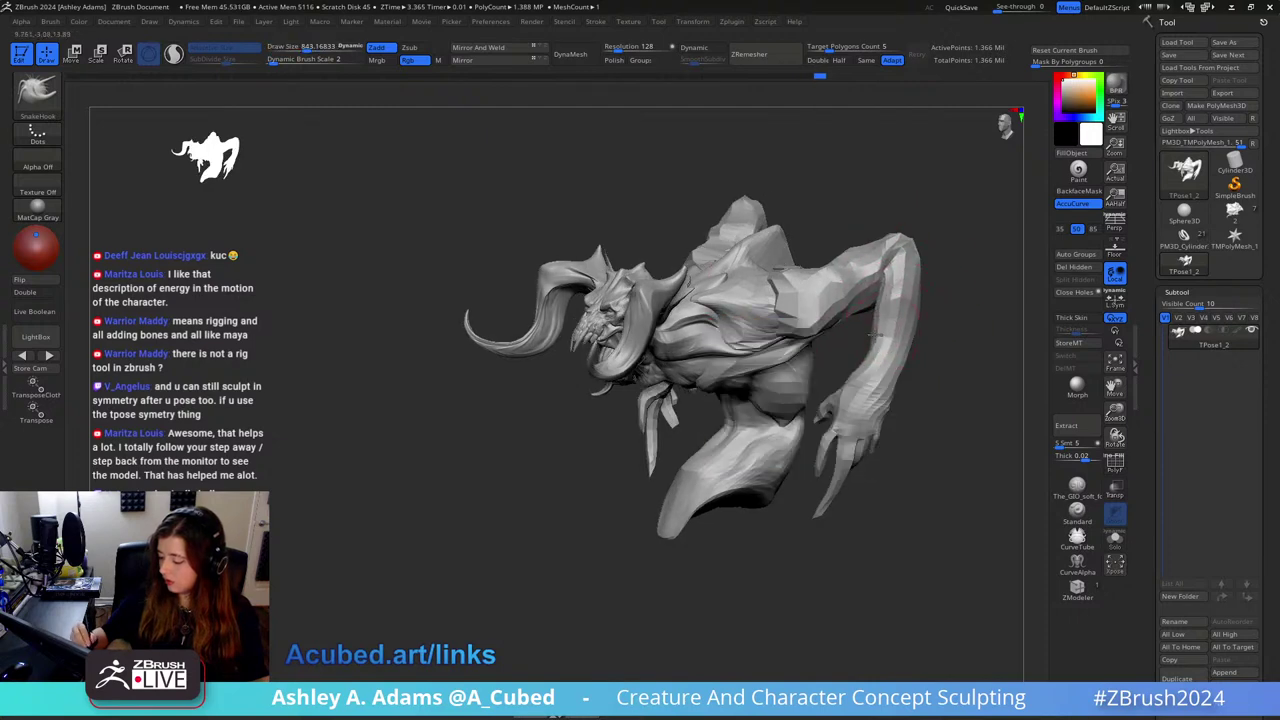
# Step: Refine the wrists and hands with SnakeHook at draw sizes of about 590 and 492
pyautogui.press('space')
pyautogui.moveTo(893, 389); pyautogui.dragTo(869, 414)
pyautogui.press('space')
pyautogui.moveTo(884, 423); pyautogui.dragTo(904, 423, button='right')
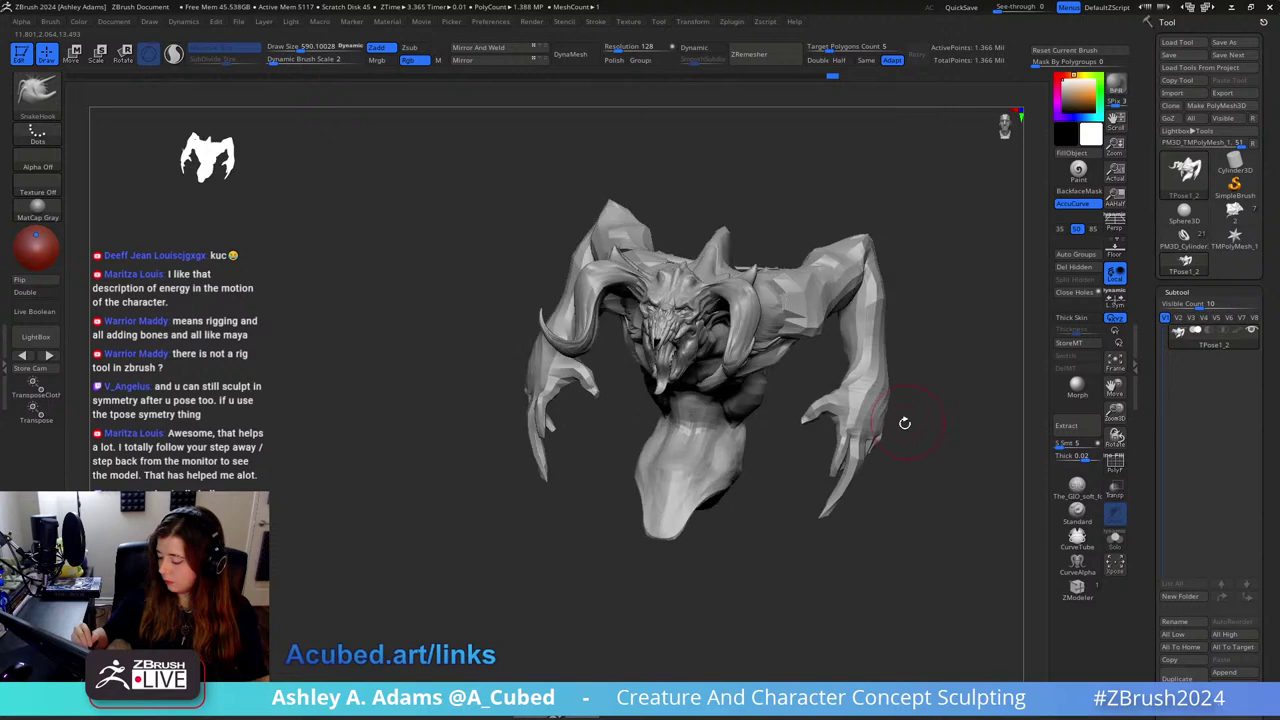
pyautogui.moveTo(855, 470)
pyautogui.mouseDown(button='right')
pyautogui.moveTo(866, 466)
pyautogui.moveTo(857, 480)
pyautogui.moveTo(846, 422)
pyautogui.moveTo(868, 372)
pyautogui.moveTo(845, 430)
pyautogui.mouseUp(button='right')
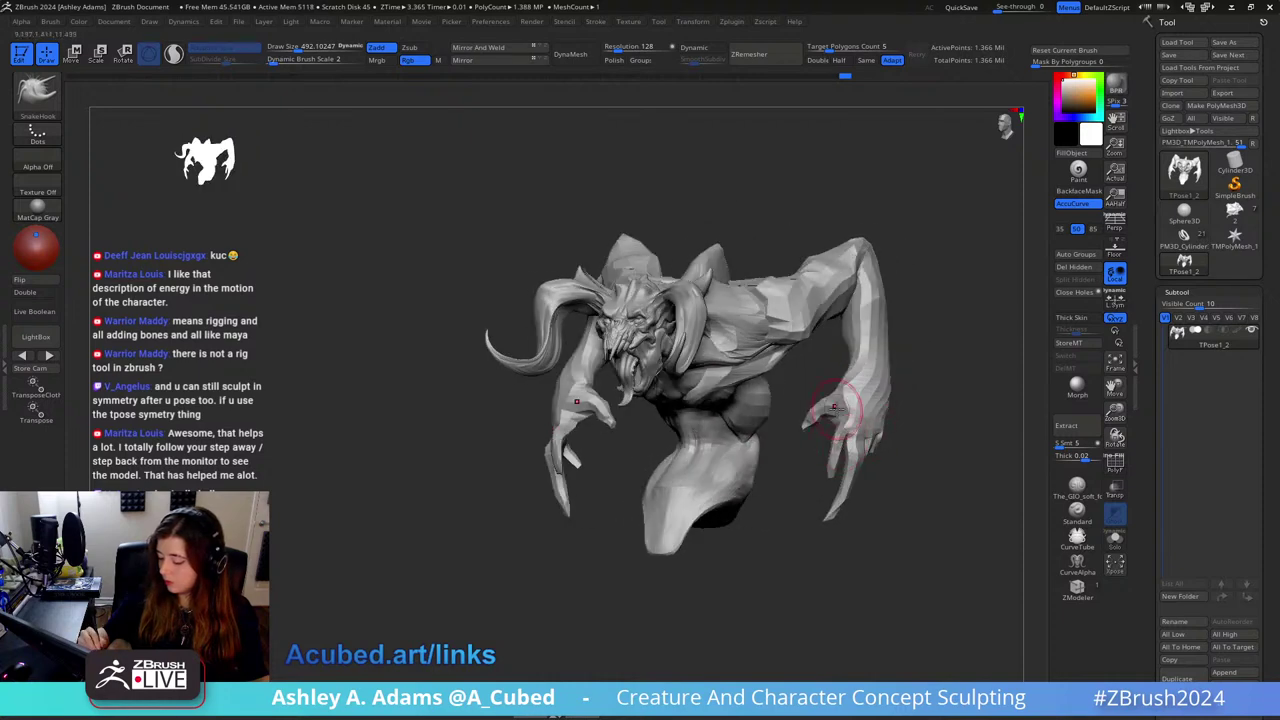
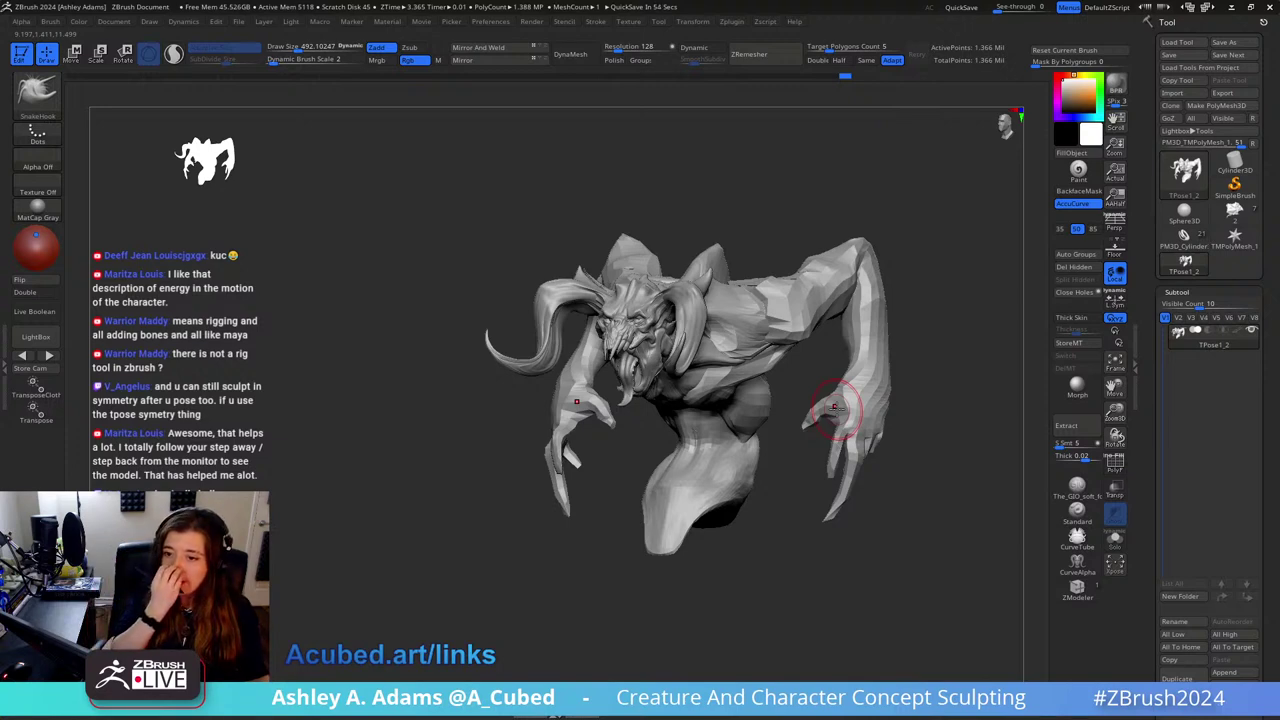
# Step: Check the pose from the front and adjust the side of the chest with SnakeHook at a draw size of about 874
pyautogui.moveTo(883, 286); pyautogui.dragTo(822, 264)
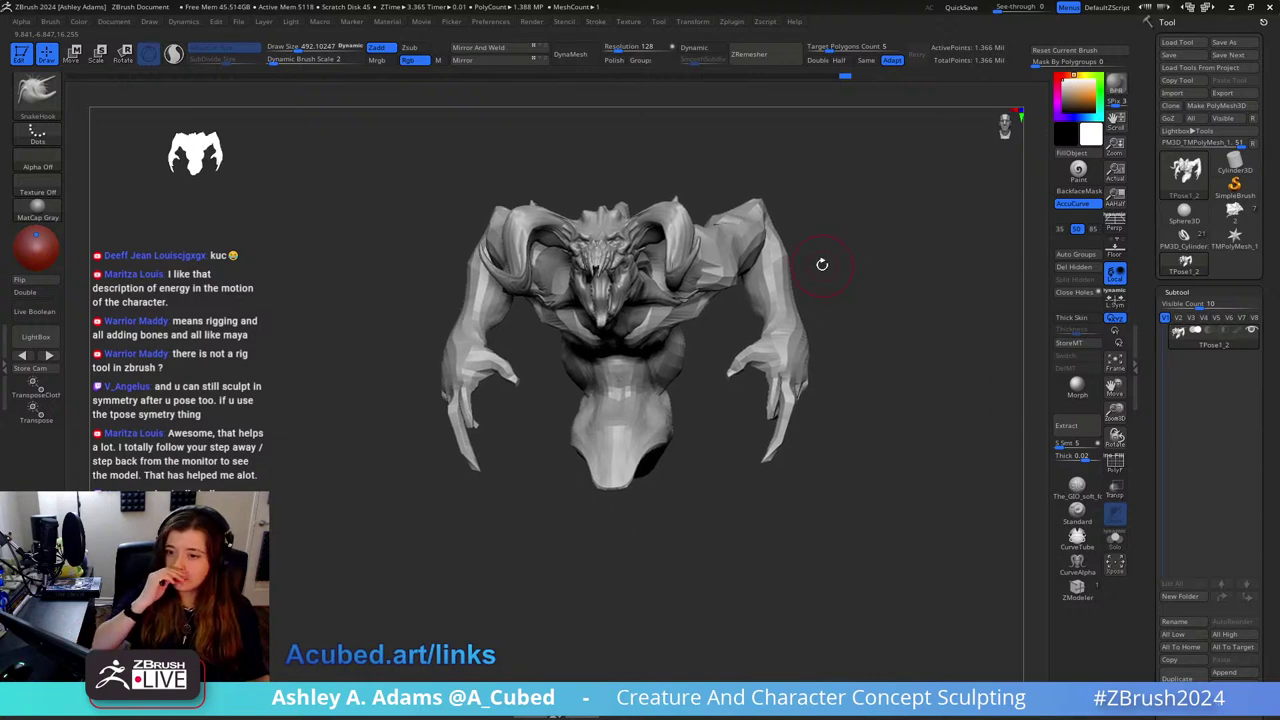
pyautogui.moveTo(838, 233)
pyautogui.mouseDown()
pyautogui.moveTo(860, 272)
pyautogui.moveTo(834, 262)
pyautogui.moveTo(738, 314)
pyautogui.moveTo(766, 296)
pyautogui.mouseUp()
pyautogui.press('shift')
pyautogui.moveTo(766, 296)
pyautogui.mouseDown(button='right')
pyautogui.moveTo(800, 330)
pyautogui.moveTo(760, 357)
pyautogui.moveTo(651, 334)
pyautogui.moveTo(705, 252)
pyautogui.mouseUp(button='right')
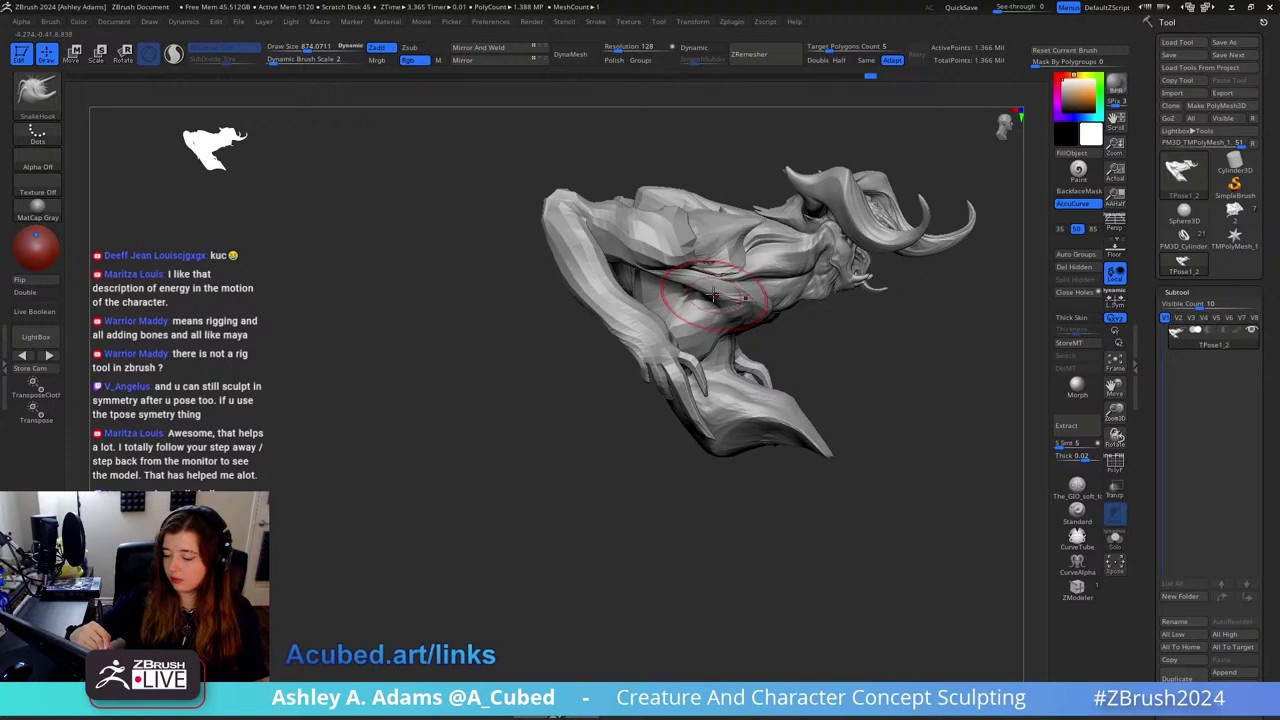
pyautogui.moveTo(713, 294)
pyautogui.mouseDown(button='right')
pyautogui.moveTo(655, 335)
pyautogui.moveTo(681, 349)
pyautogui.mouseUp(button='right')
pyautogui.press('space')
pyautogui.moveTo(738, 279); pyautogui.dragTo(718, 279)
# Step: Carve creases along the chest and armpit with DamStandard at a draw size of about 540
pyautogui.press('b')
pyautogui.press('d')
pyautogui.press('s')
pyautogui.moveTo(660, 320); pyautogui.dragTo(730, 296, button='right')
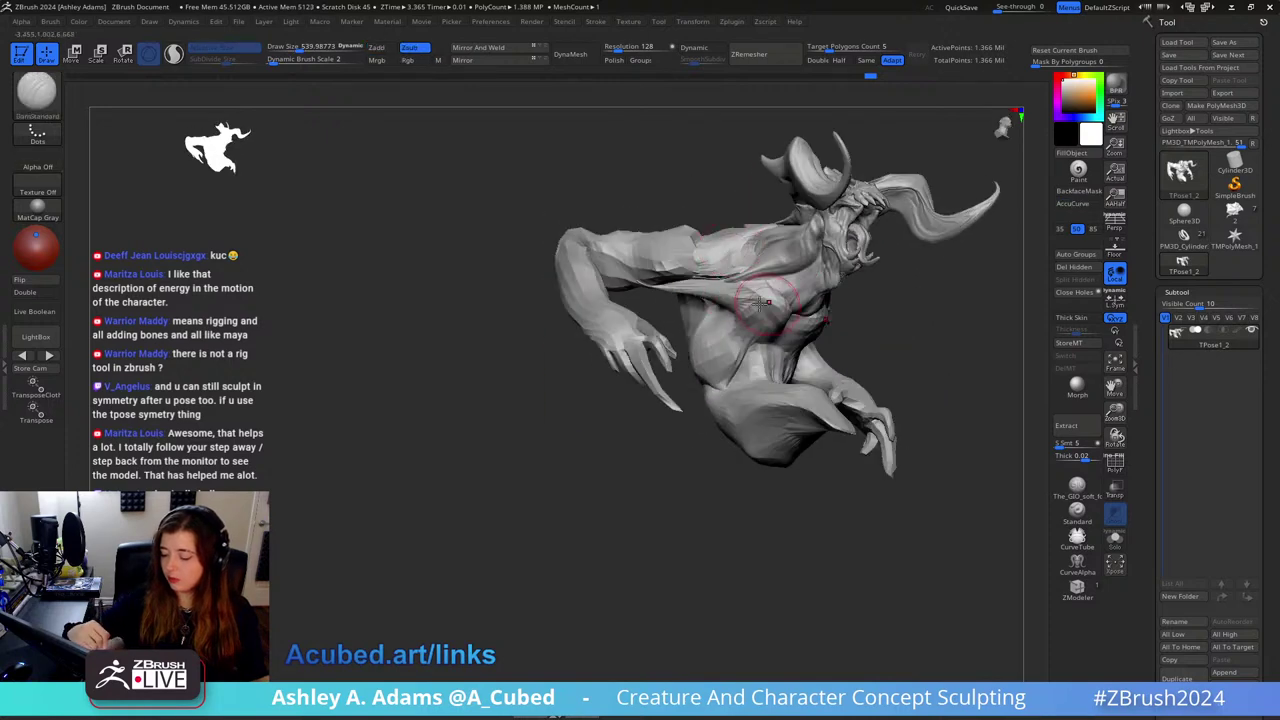
pyautogui.moveTo(745, 292)
pyautogui.mouseDown()
pyautogui.moveTo(760, 300)
pyautogui.moveTo(725, 290)
pyautogui.moveTo(814, 308)
pyautogui.mouseUp()
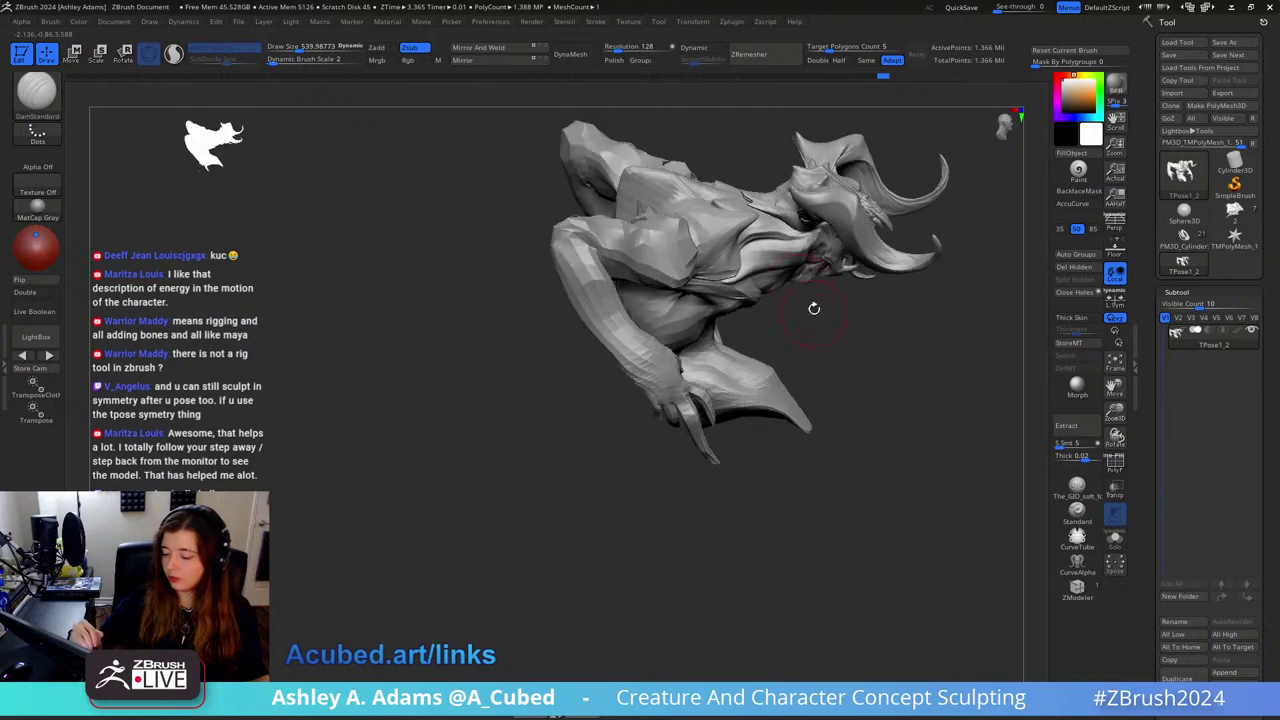
# Step: Build up muscle volume on the upper back and shoulder with ClayBuildup
pyautogui.press('b')
pyautogui.press('c')
pyautogui.press('b')
pyautogui.moveTo(750, 210)
pyautogui.mouseDown(button='right')
pyautogui.moveTo(754, 234)
pyautogui.moveTo(736, 180)
pyautogui.mouseUp(button='right')
# Step: Carve muscle separations into the upper back with DamStandard
pyautogui.press('b')
pyautogui.press('d')
pyautogui.press('s')
pyautogui.moveTo(736, 180); pyautogui.dragTo(703, 213)
# Step: Refine the chest forms and thumbs with SnakeHook at draw sizes of about 382 and 446
pyautogui.moveTo(920, 229)
pyautogui.mouseDown()
pyautogui.moveTo(830, 271)
pyautogui.moveTo(857, 329)
pyautogui.moveTo(800, 300)
pyautogui.mouseUp()
pyautogui.press('b')
pyautogui.press('s')
pyautogui.press('h')
pyautogui.moveTo(802, 300); pyautogui.dragTo(812, 300, button='right')
pyautogui.press('space')
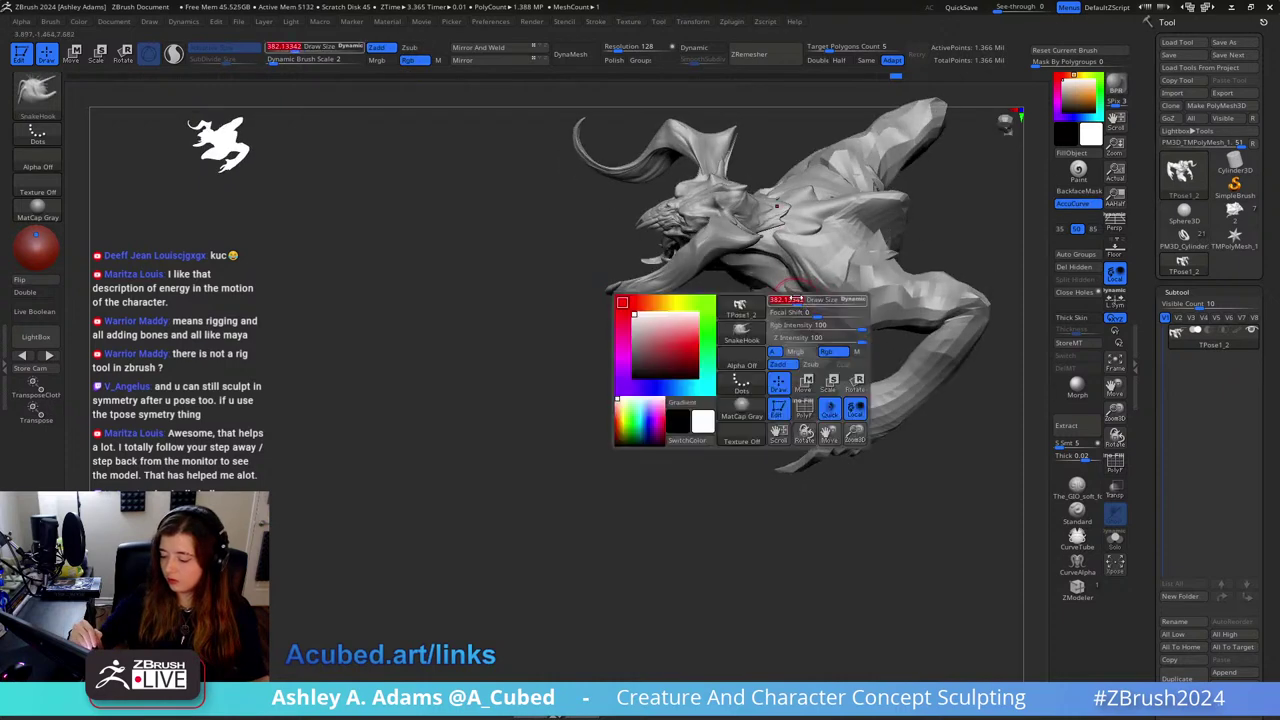
pyautogui.moveTo(814, 300); pyautogui.dragTo(800, 300)
pyautogui.moveTo(801, 297)
pyautogui.mouseDown(button='right')
pyautogui.moveTo(753, 301)
pyautogui.moveTo(769, 180)
pyautogui.moveTo(789, 190)
pyautogui.moveTo(804, 262)
pyautogui.moveTo(809, 229)
pyautogui.moveTo(895, 284)
pyautogui.moveTo(975, 280)
pyautogui.moveTo(794, 151)
pyautogui.mouseUp(button='right')
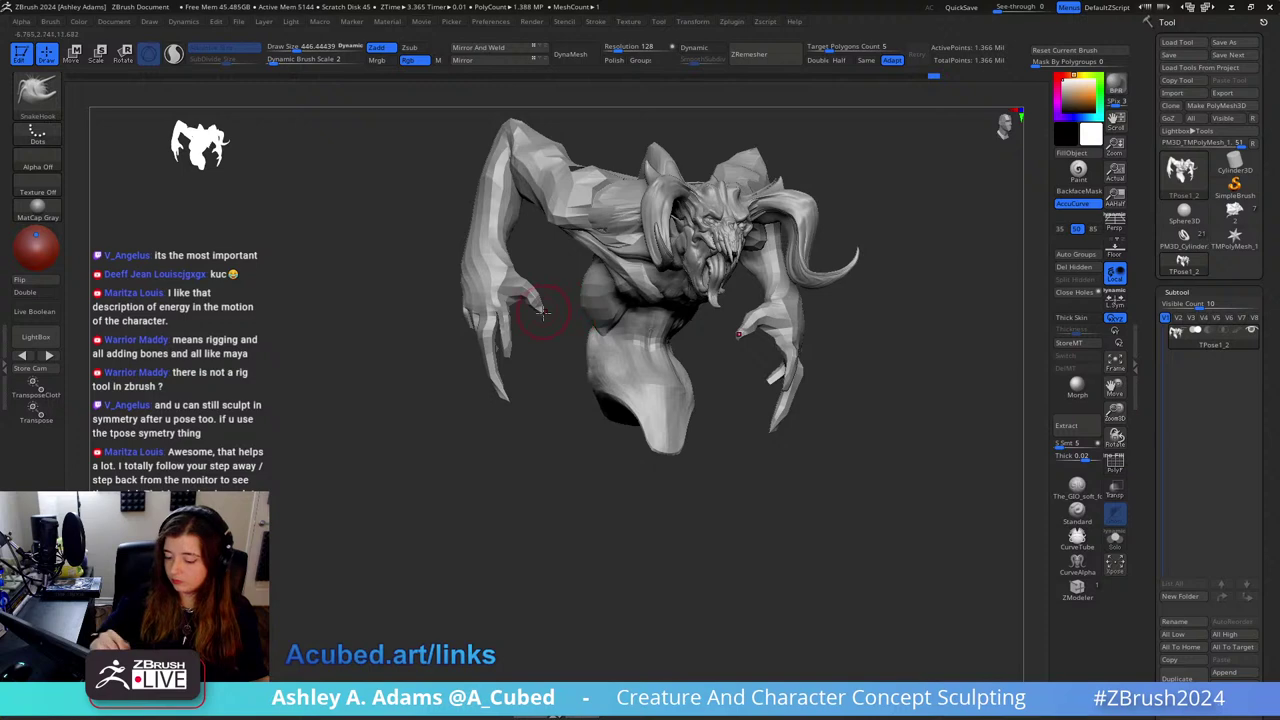
# Step: Adjust the overall arm and torso silhouette with SnakeHook at a draw size of about 874
pyautogui.moveTo(714, 397)
pyautogui.mouseDown(button='right')
pyautogui.moveTo(728, 366)
pyautogui.moveTo(663, 349)
pyautogui.moveTo(853, 408)
pyautogui.mouseUp(button='right')
pyautogui.rightClick(717, 391)
pyautogui.keyDown('ctrl'); pyautogui.moveTo(853, 408); pyautogui.dragTo(836, 325, button='right'); pyautogui.keyUp('ctrl')
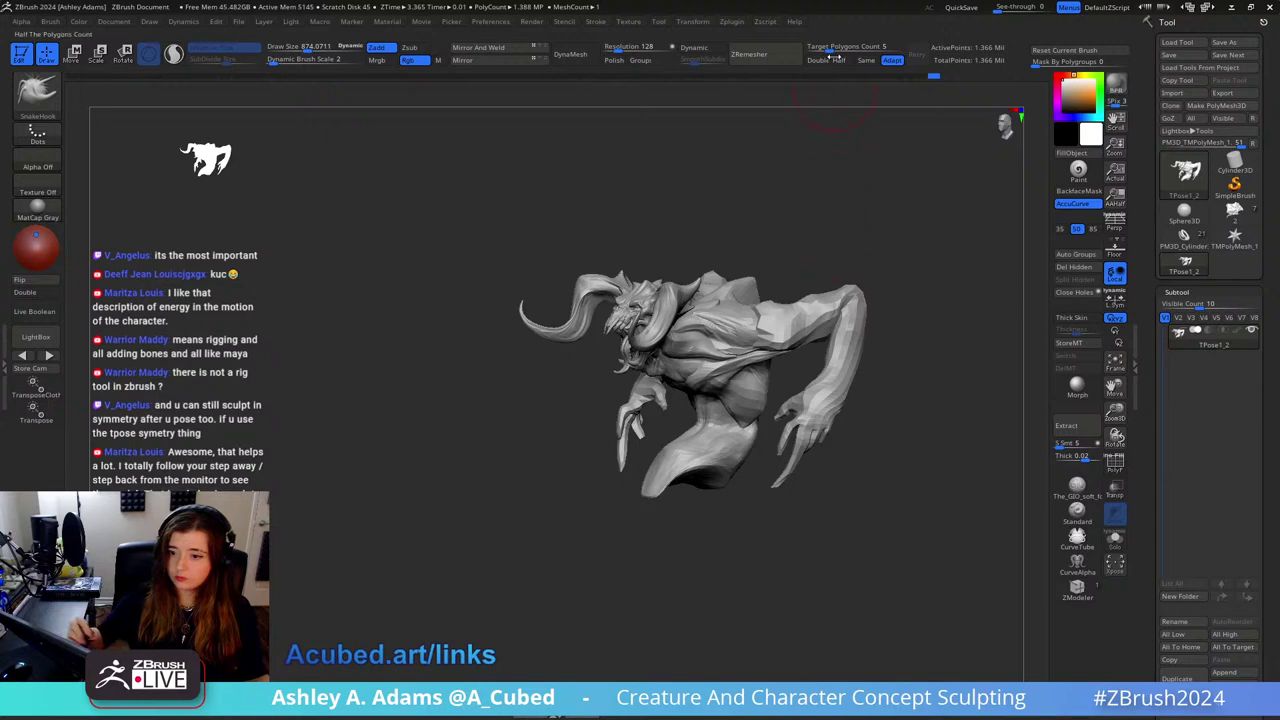
# Step: Transfer the Transpose Master pose back onto the creature's original subtools
pyautogui.click(728, 21)
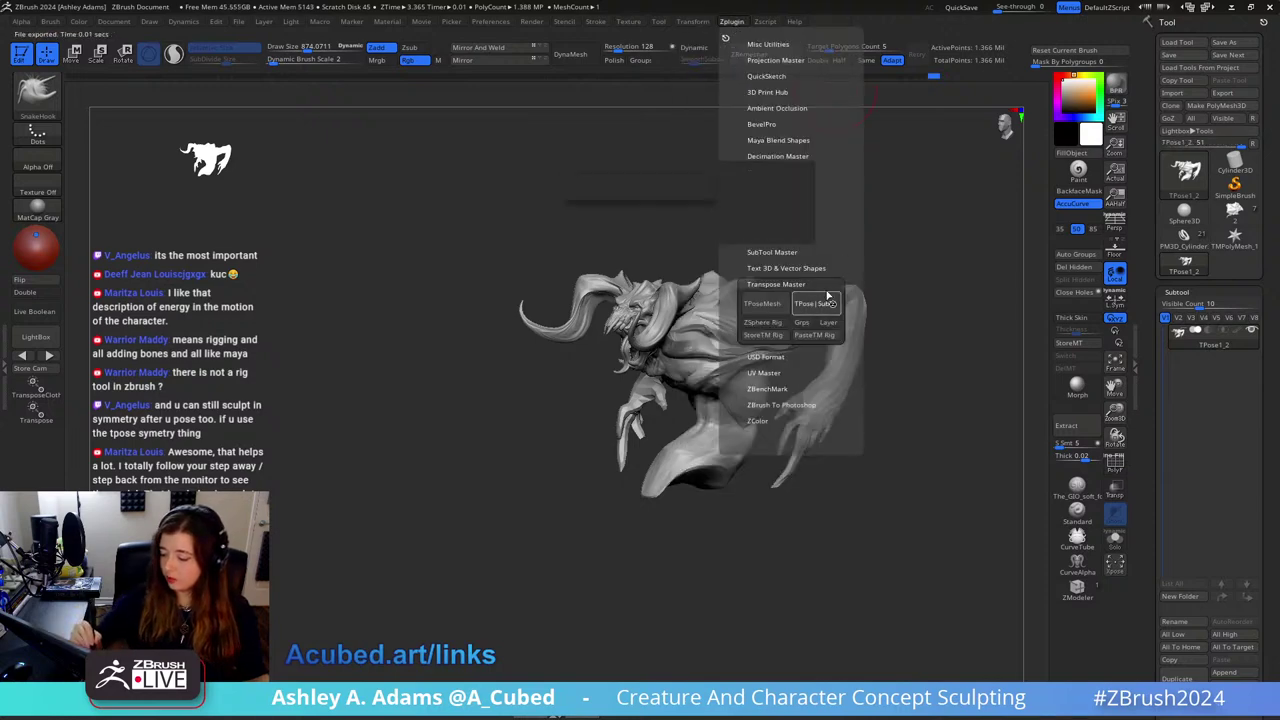
pyautogui.click(814, 303)
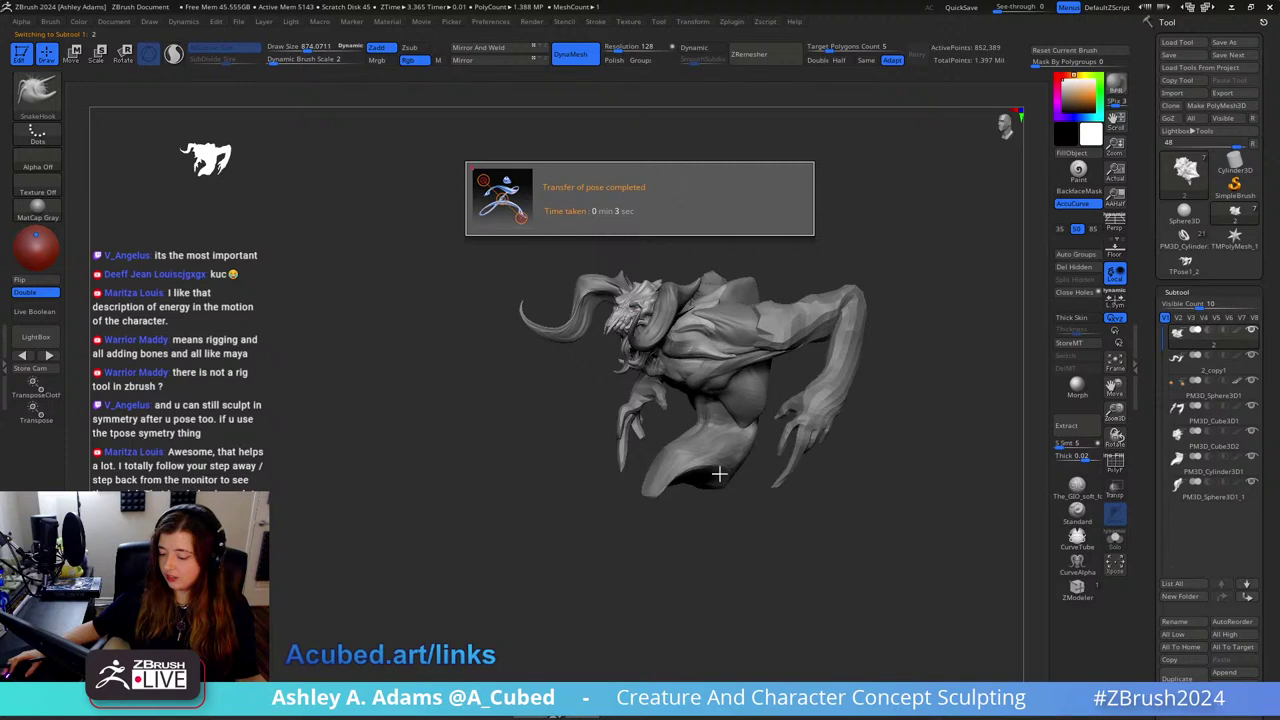
pyautogui.moveTo(711, 523); pyautogui.dragTo(800, 523)
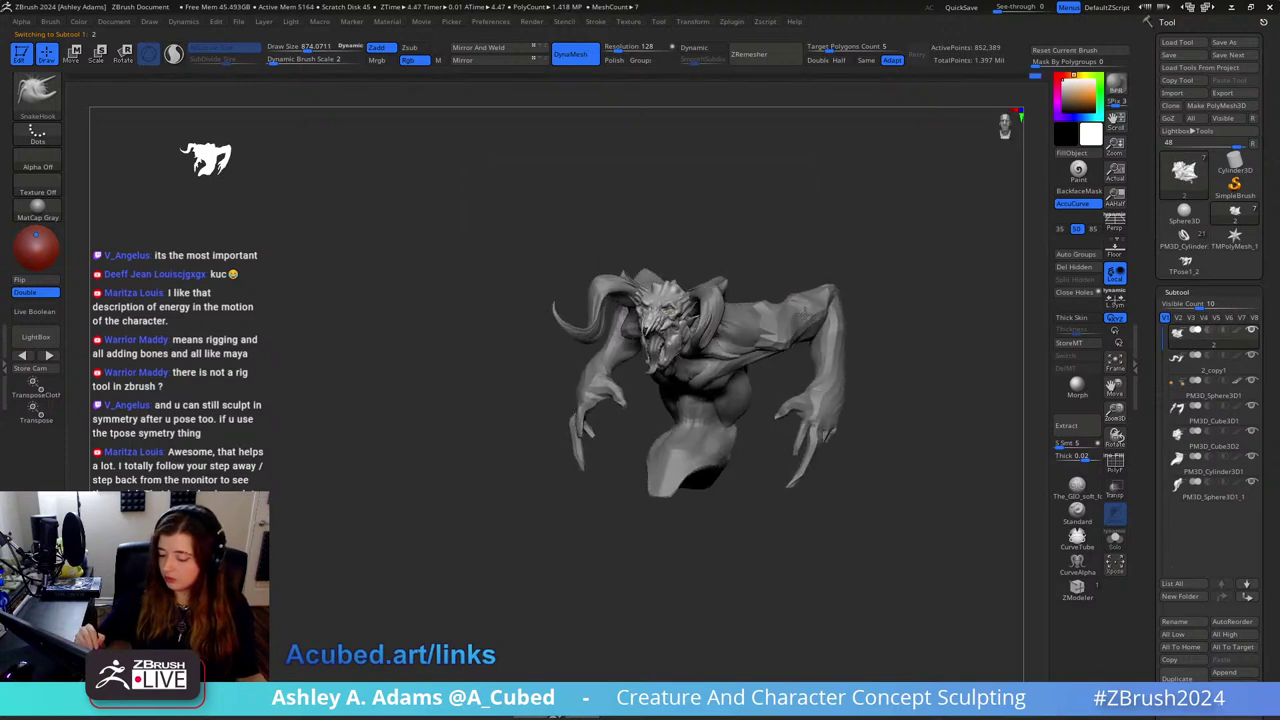
# Step: Save the posed creature tool as a new file named 3
pyautogui.moveTo(858, 303); pyautogui.dragTo(900, 326)
pyautogui.press('s')
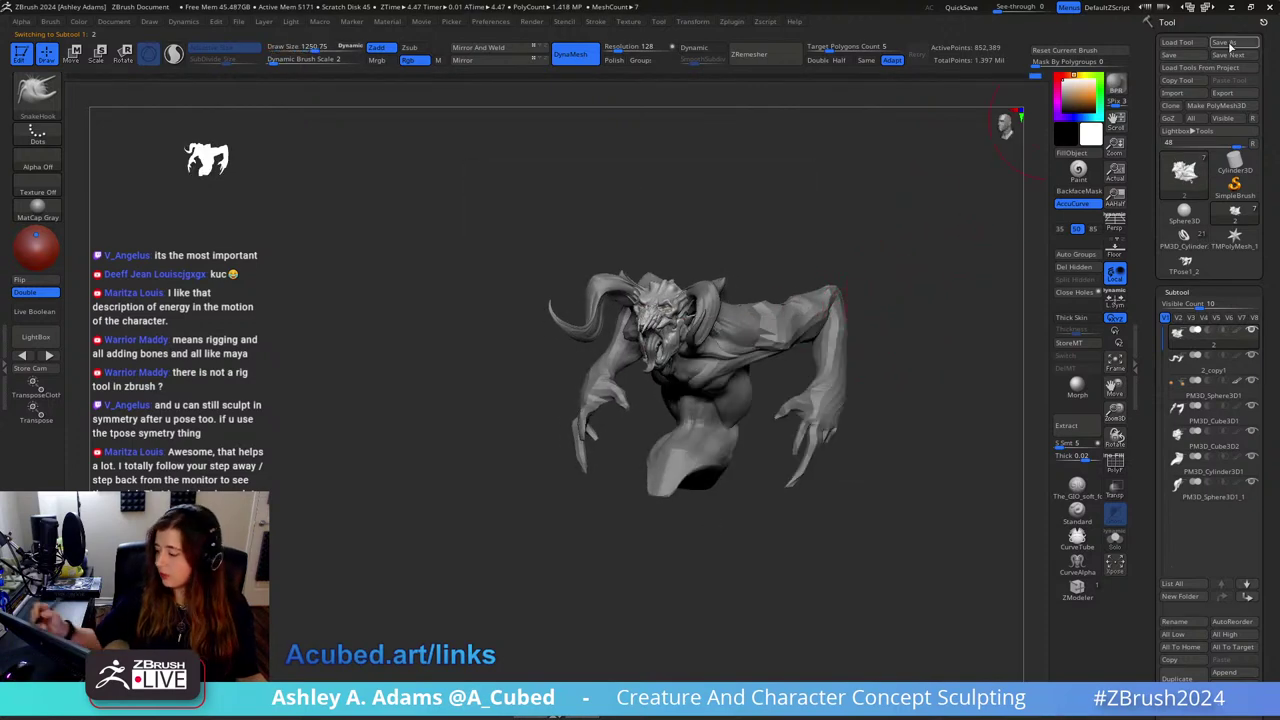
pyautogui.click(1234, 46)
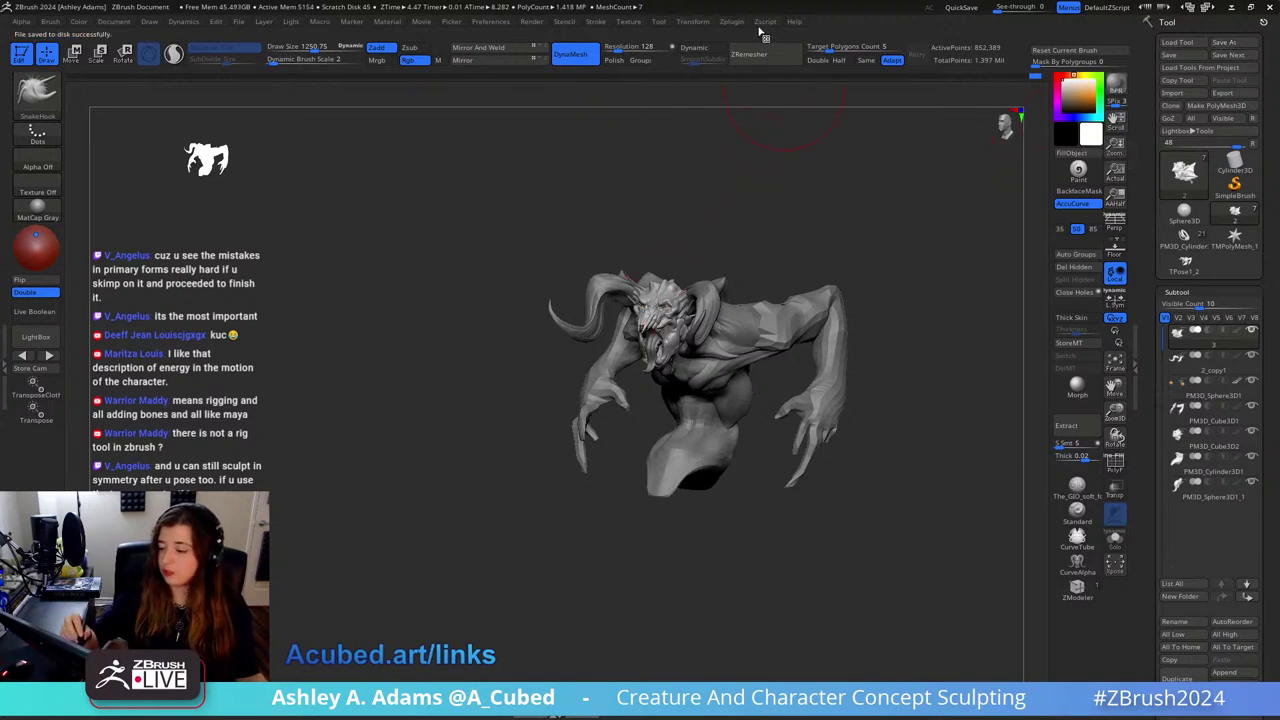
pyautogui.click(733, 21)
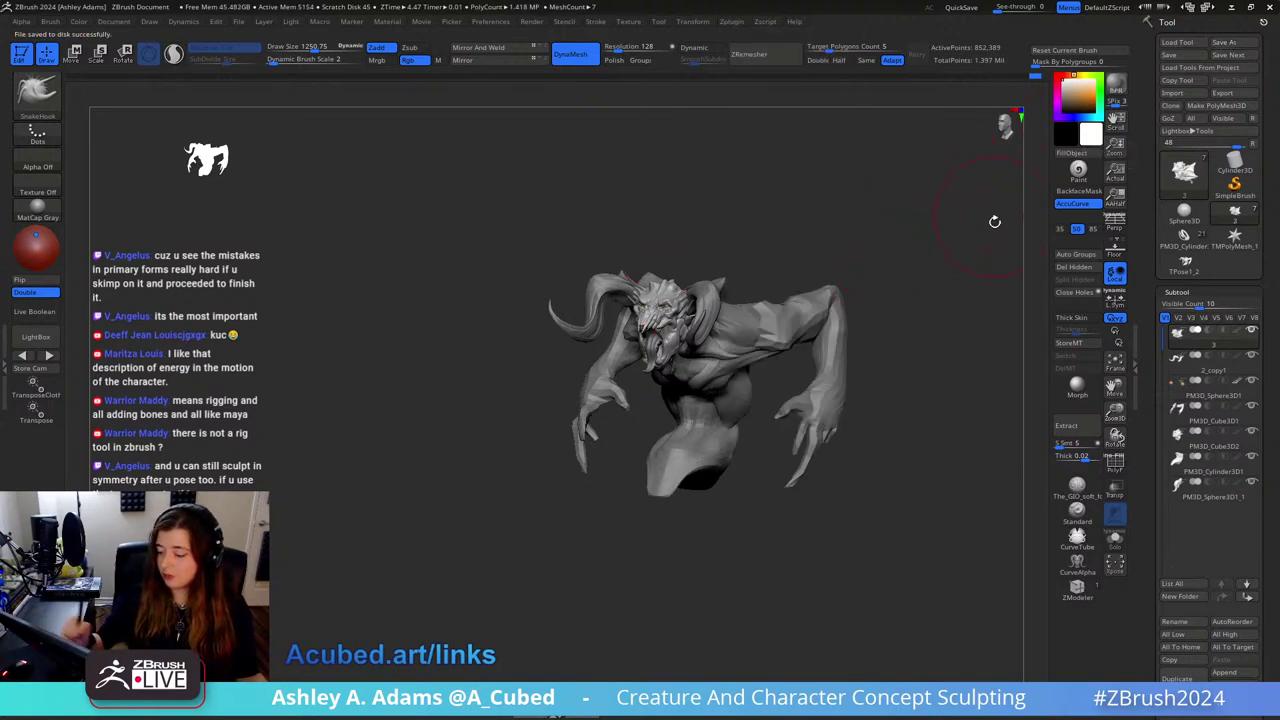
# Step: Select the arms subtool and reshape the elbows with SnakeHook at draw sizes of about 516 and 590
pyautogui.moveTo(852, 246); pyautogui.dragTo(860, 277)
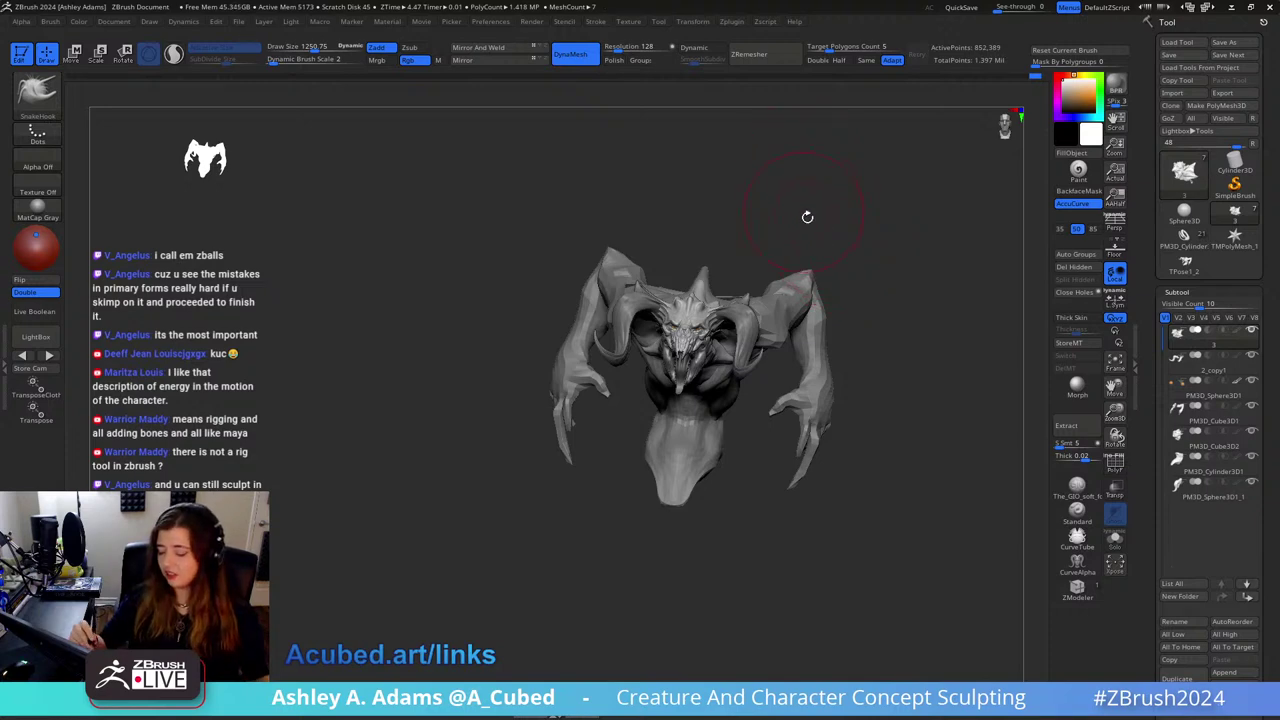
pyautogui.moveTo(807, 217)
pyautogui.mouseDown()
pyautogui.moveTo(835, 300)
pyautogui.moveTo(831, 358)
pyautogui.mouseUp()
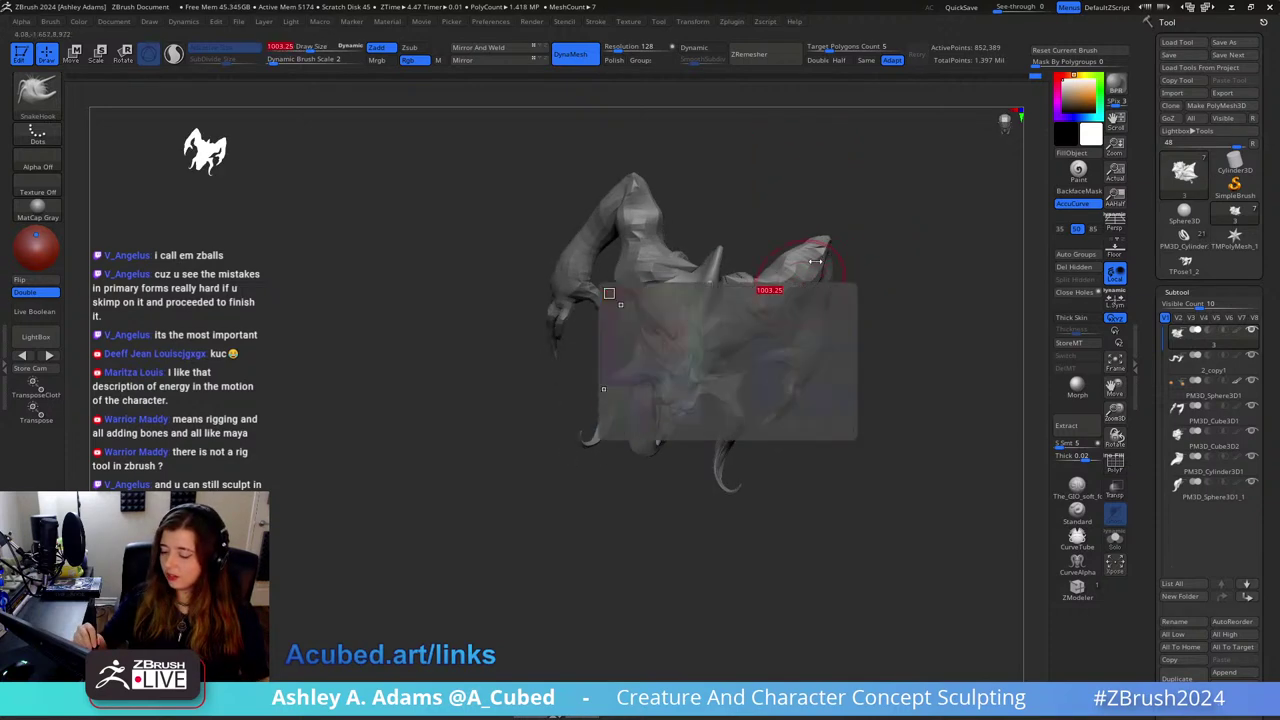
pyautogui.moveTo(817, 263)
pyautogui.mouseDown(button='right')
pyautogui.moveTo(784, 278)
pyautogui.moveTo(832, 272)
pyautogui.moveTo(846, 329)
pyautogui.moveTo(729, 320)
pyautogui.mouseUp(button='right')
pyautogui.keyDown('alt'); pyautogui.click(800, 268); pyautogui.keyUp('alt')
pyautogui.press('b')
pyautogui.press('c')
pyautogui.press('b')
pyautogui.press('space')
pyautogui.moveTo(798, 249); pyautogui.dragTo(784, 235)
pyautogui.press('b')
pyautogui.press('s')
pyautogui.press('h')
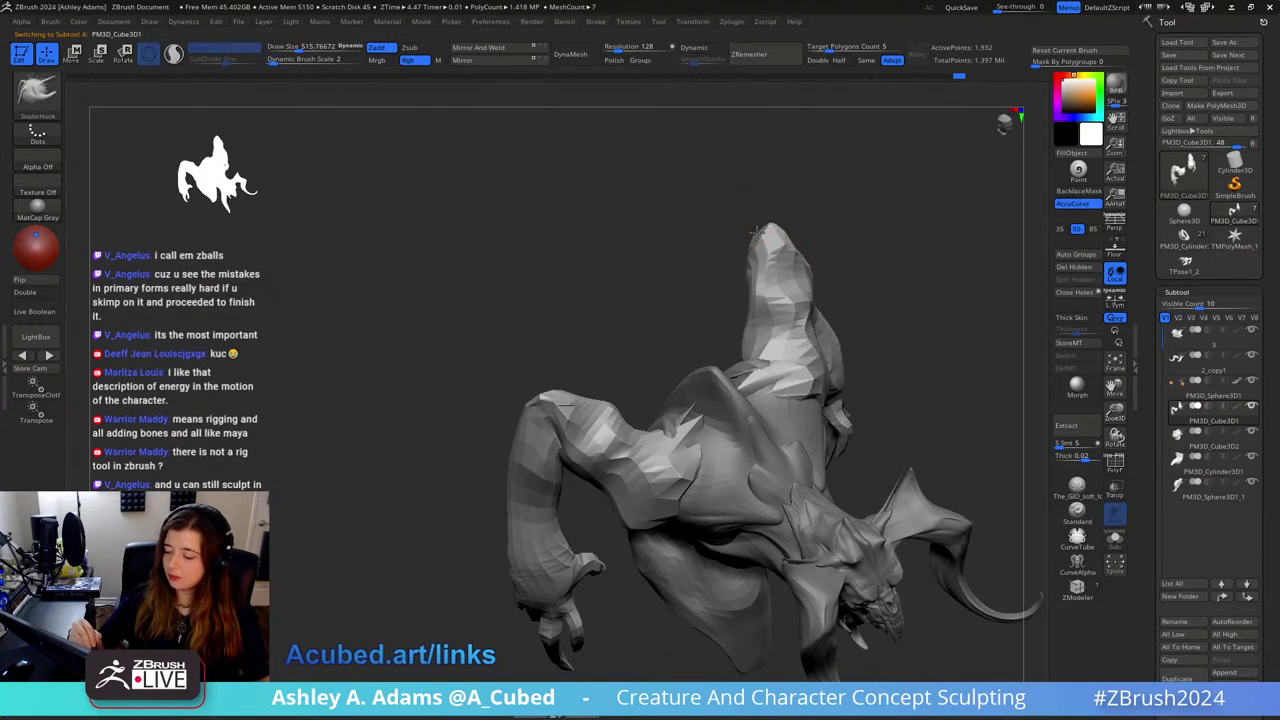
pyautogui.moveTo(748, 241)
pyautogui.mouseDown(button='right')
pyautogui.moveTo(816, 168)
pyautogui.moveTo(662, 192)
pyautogui.moveTo(590, 230)
pyautogui.mouseUp(button='right')
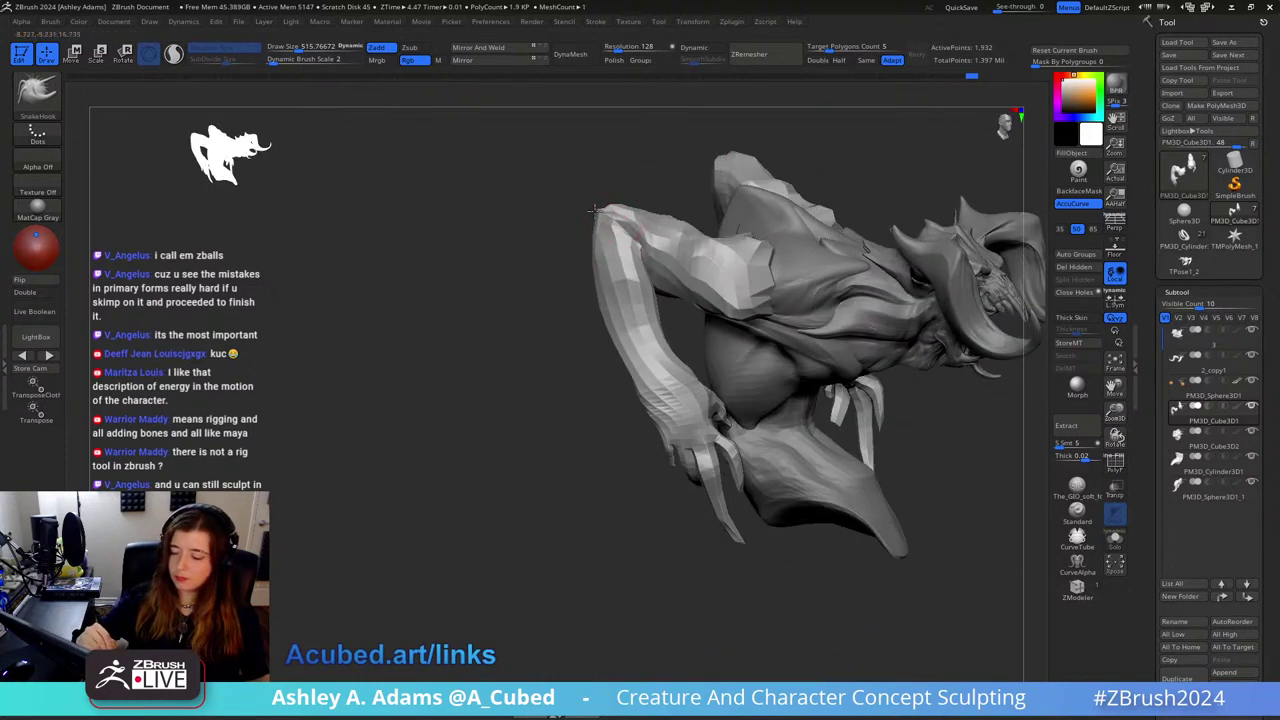
pyautogui.moveTo(626, 210); pyautogui.dragTo(688, 162, button='right')
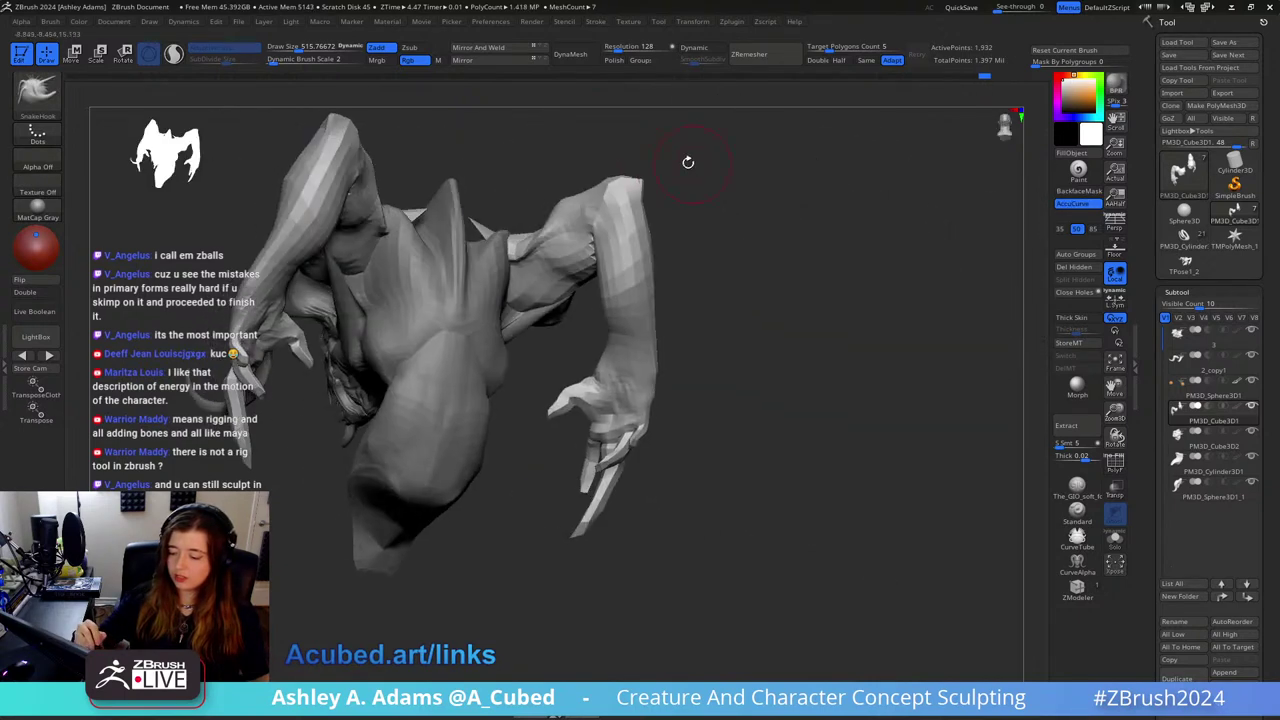
pyautogui.moveTo(606, 186); pyautogui.dragTo(651, 150, button='right')
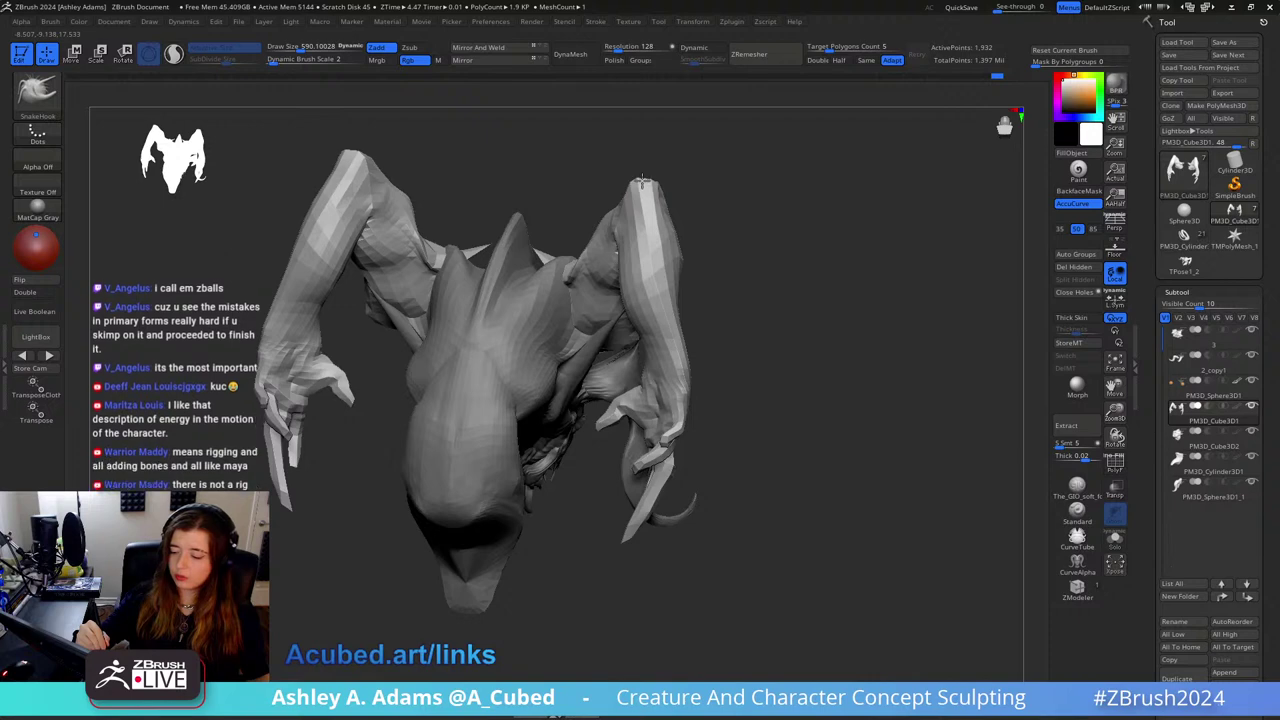
# Step: Refine the upper arm and forearm silhouette with SnakeHook at a draw size of about 615
pyautogui.press('space')
pyautogui.moveTo(678, 263); pyautogui.dragTo(657, 263)
pyautogui.moveTo(664, 250)
pyautogui.mouseDown(button='right')
pyautogui.moveTo(713, 234)
pyautogui.moveTo(628, 275)
pyautogui.moveTo(706, 262)
pyautogui.moveTo(574, 182)
pyautogui.moveTo(810, 184)
pyautogui.mouseUp(button='right')
pyautogui.moveTo(905, 340)
pyautogui.mouseDown(button='right')
pyautogui.moveTo(651, 271)
pyautogui.moveTo(694, 314)
pyautogui.moveTo(680, 294)
pyautogui.moveTo(677, 322)
pyautogui.moveTo(657, 286)
pyautogui.moveTo(676, 240)
pyautogui.moveTo(650, 250)
pyautogui.mouseUp(button='right')
pyautogui.press('space')
pyautogui.moveTo(648, 278); pyautogui.dragTo(688, 278)
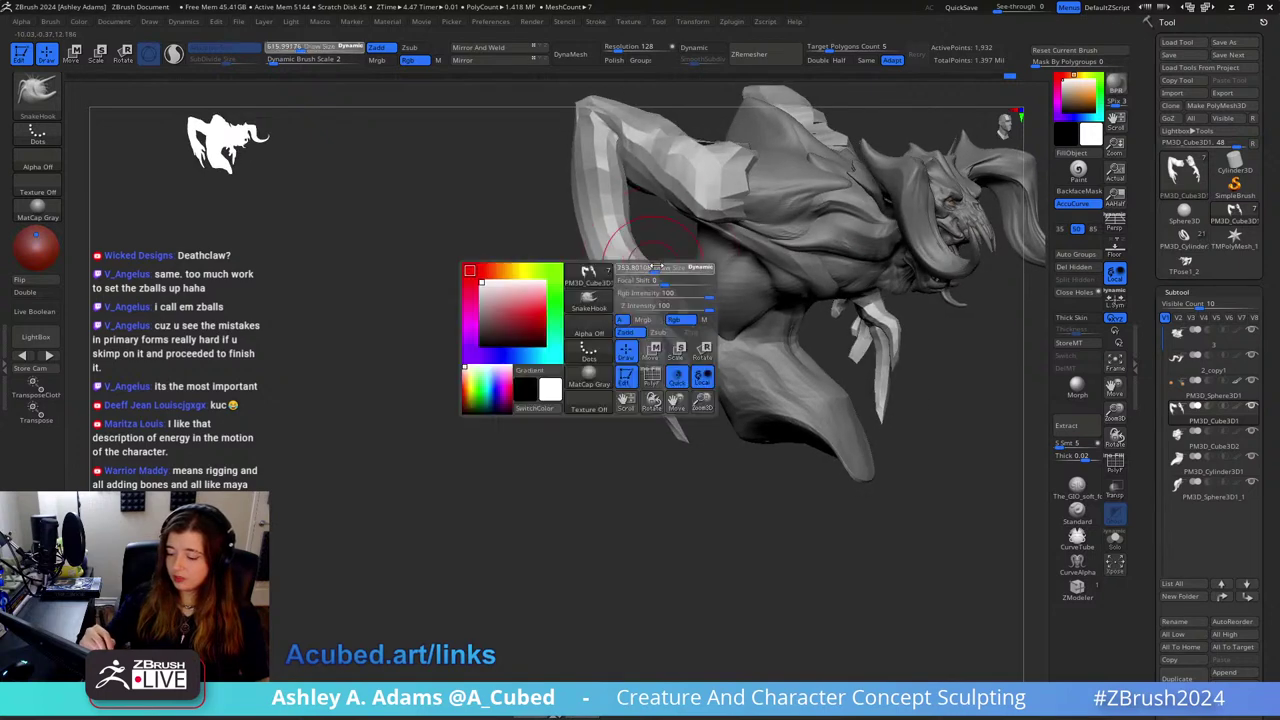
pyautogui.moveTo(606, 229); pyautogui.dragTo(582, 158, button='right')
# Step: Thicken the forearms with the Inflat brush at a draw size of about 1037
pyautogui.press('b')
pyautogui.press('i')
pyautogui.press('n')
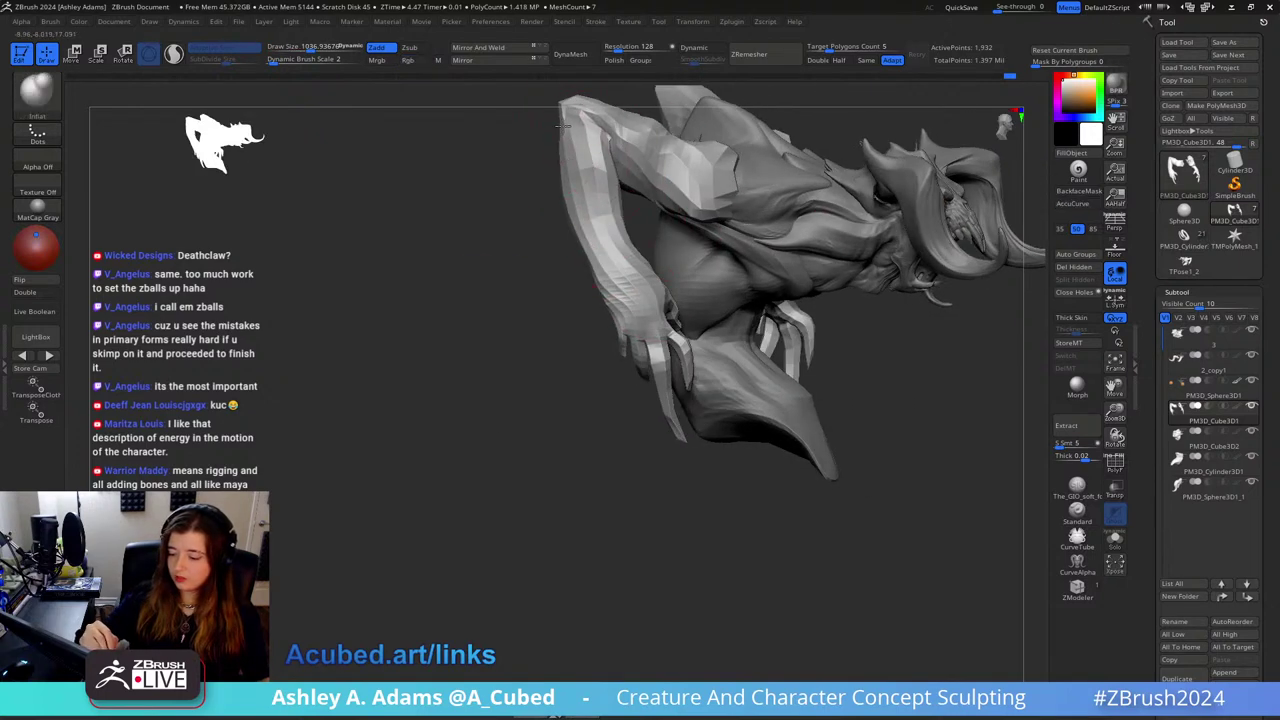
pyautogui.moveTo(646, 251); pyautogui.dragTo(586, 183, button='right')
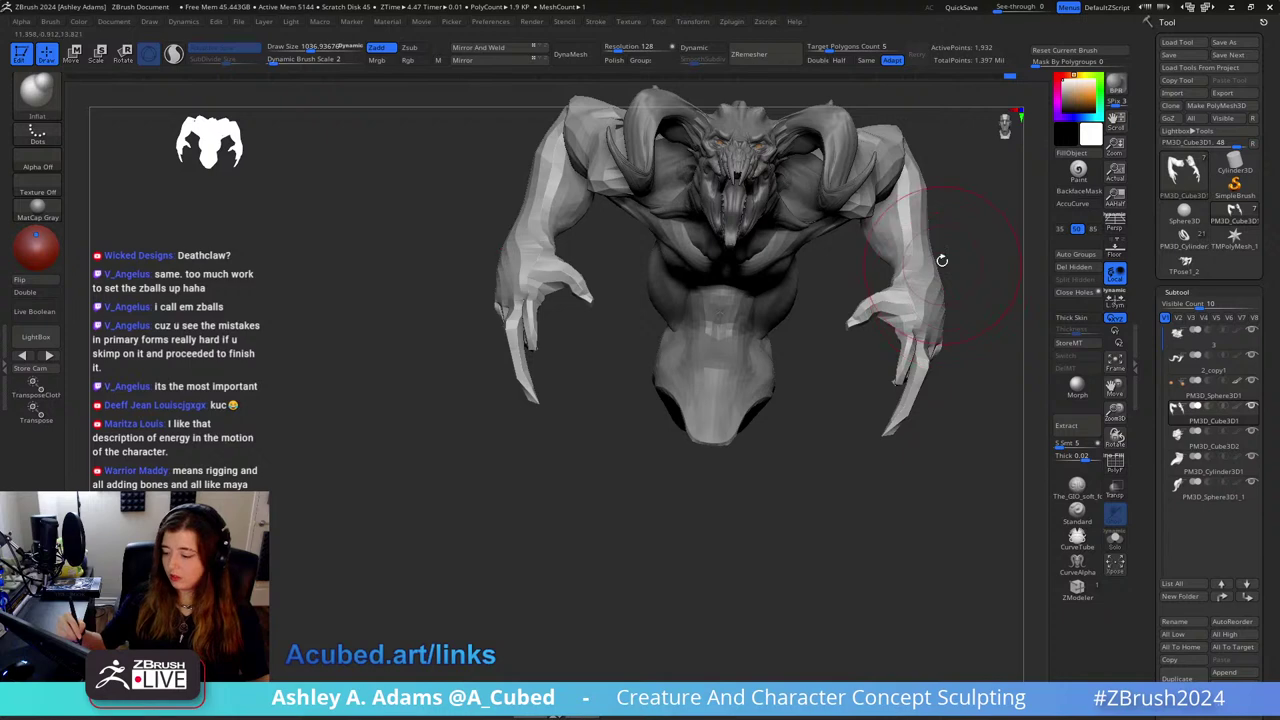
pyautogui.moveTo(946, 254); pyautogui.dragTo(958, 250, button='right')
pyautogui.press('space')
pyautogui.moveTo(956, 252); pyautogui.dragTo(928, 252)
pyautogui.press('space')
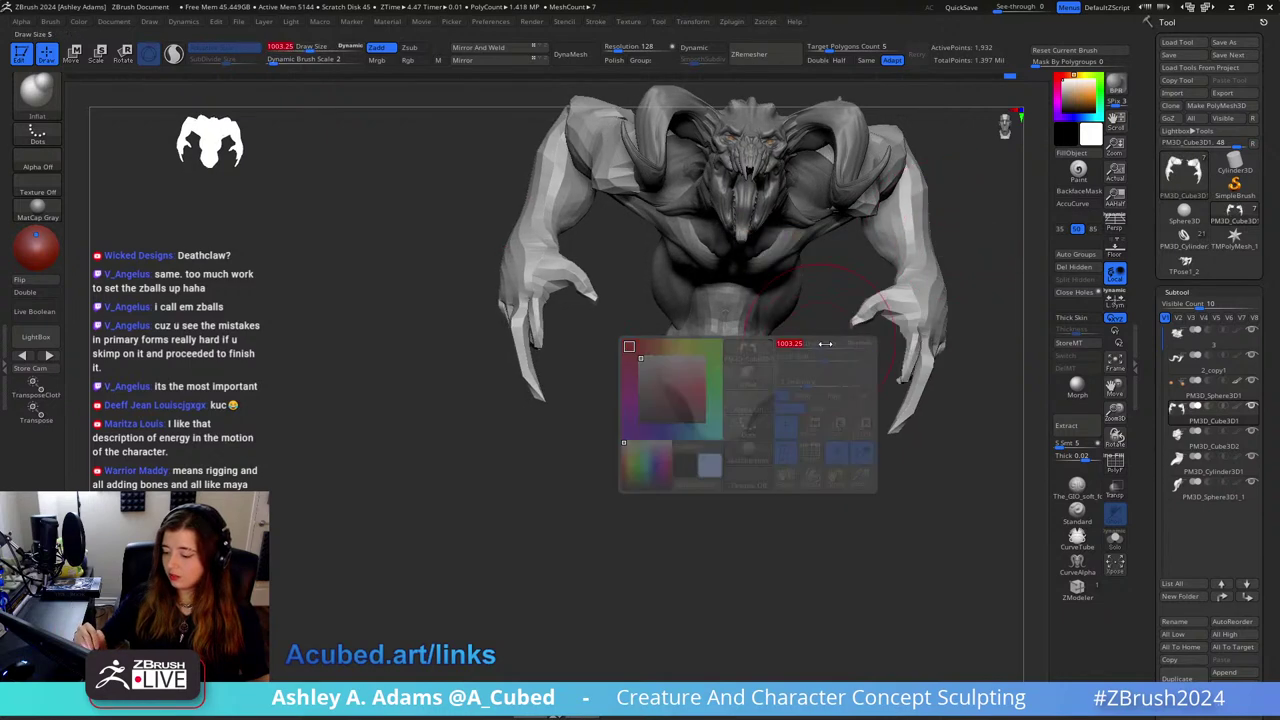
pyautogui.moveTo(794, 343); pyautogui.dragTo(817, 344)
pyautogui.keyDown('ctrl'); pyautogui.moveTo(816, 345); pyautogui.dragTo(851, 257, button='right'); pyautogui.keyUp('ctrl')
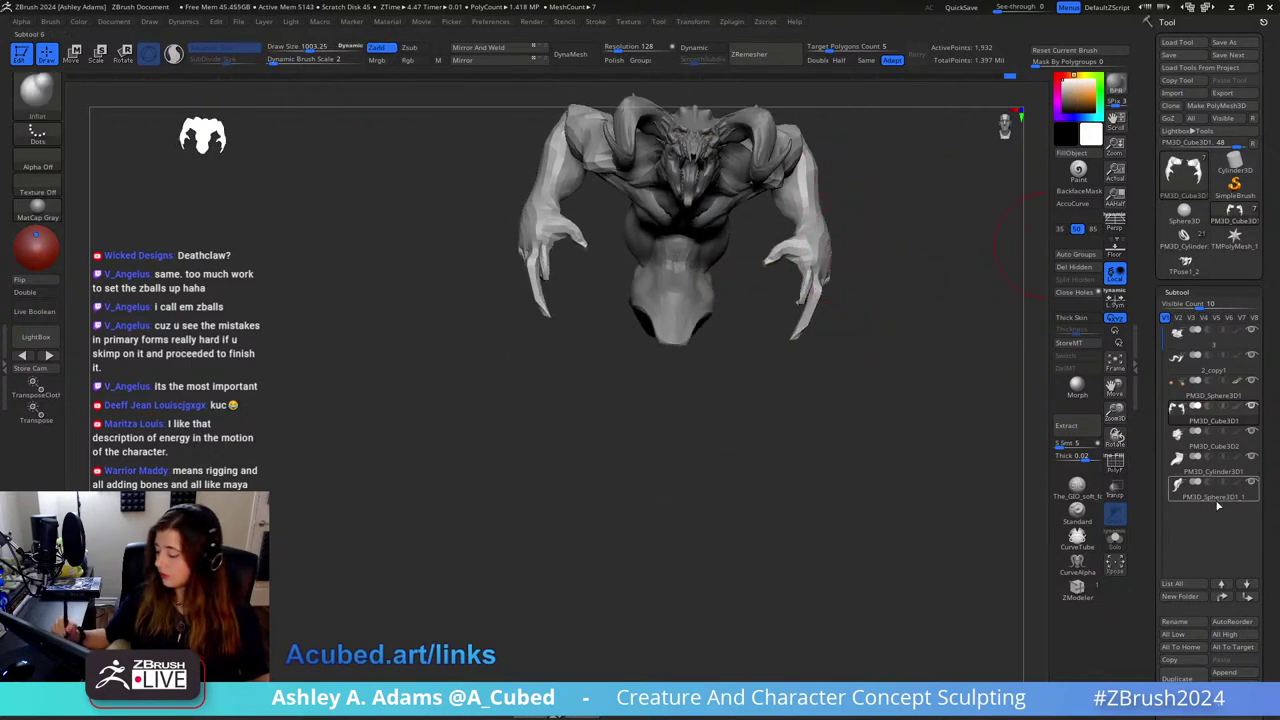
pyautogui.scroll(-5, 1143, 521)
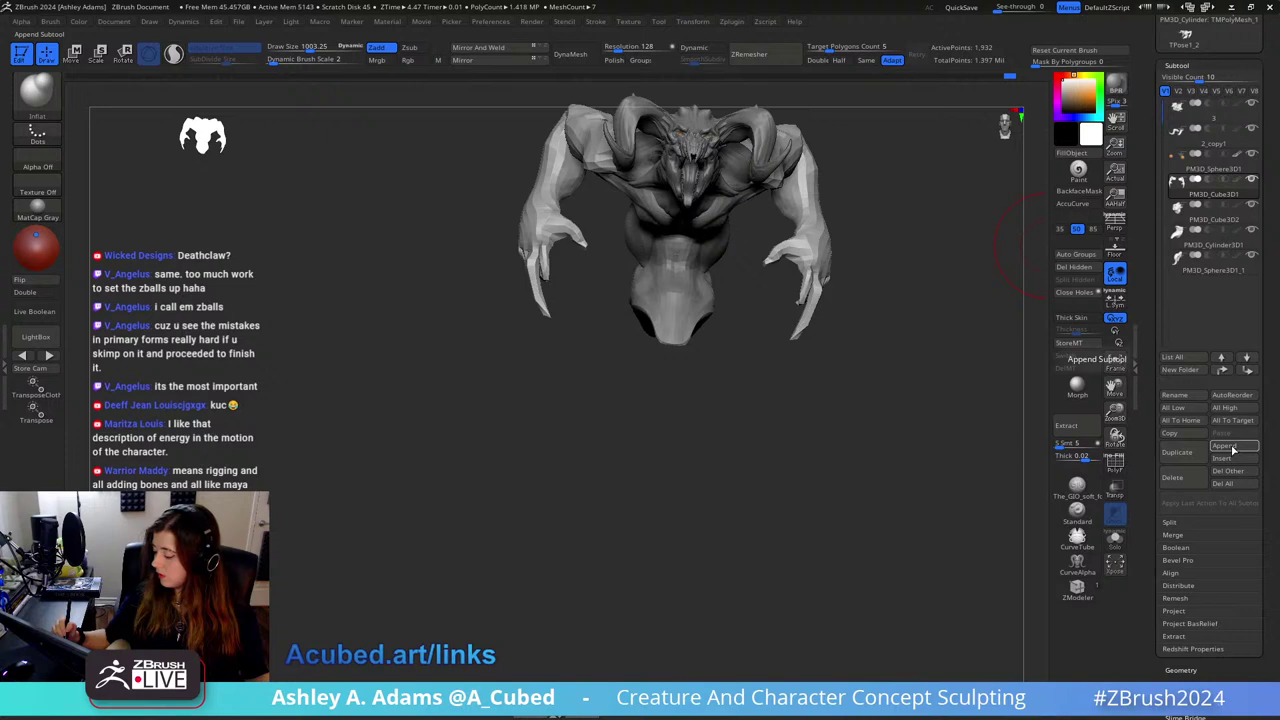
pyautogui.press('b')
pyautogui.press('i')
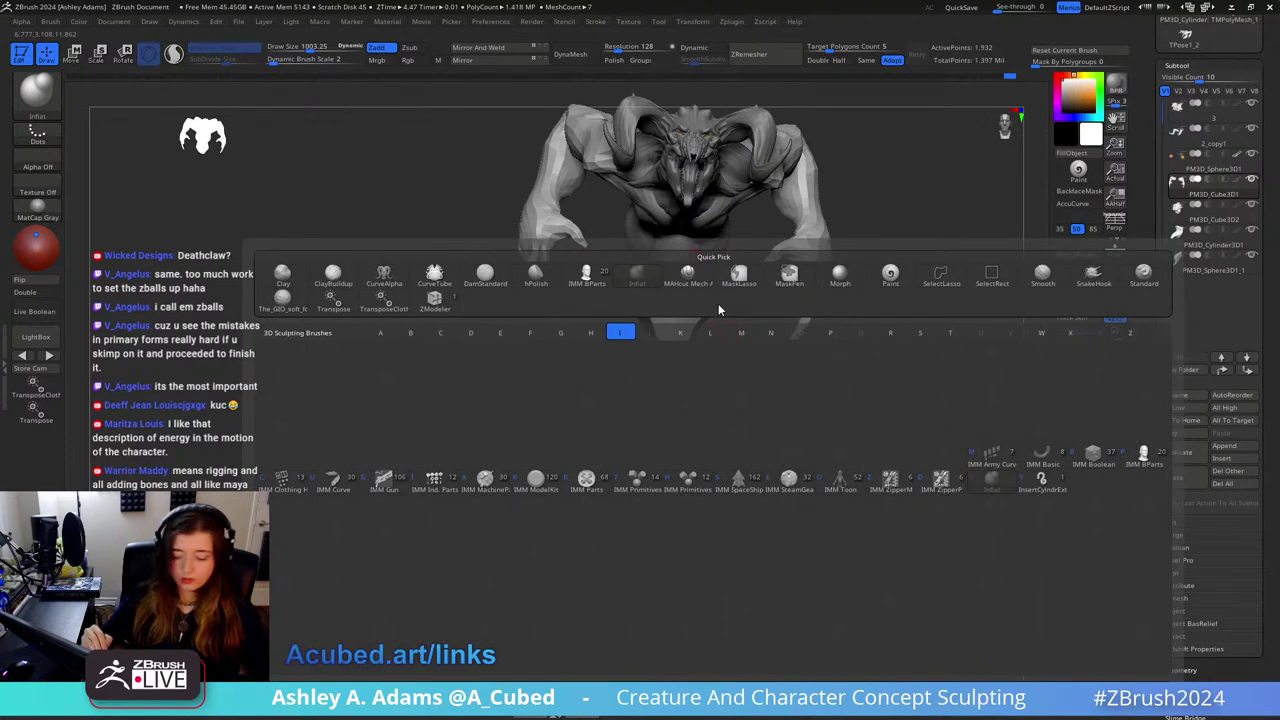
pyautogui.click(1142, 458)
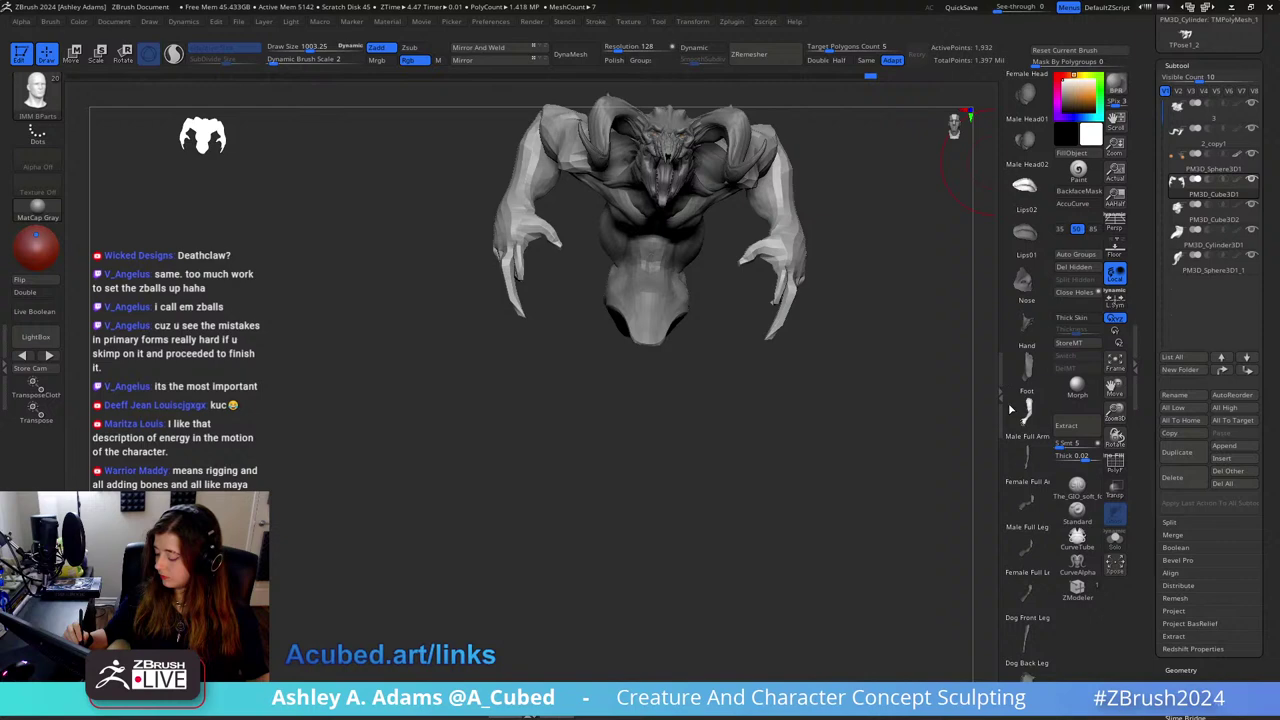
# Step: Append a Cylinder3D subtool for the leg and make it the active subtool
pyautogui.click(1240, 445)
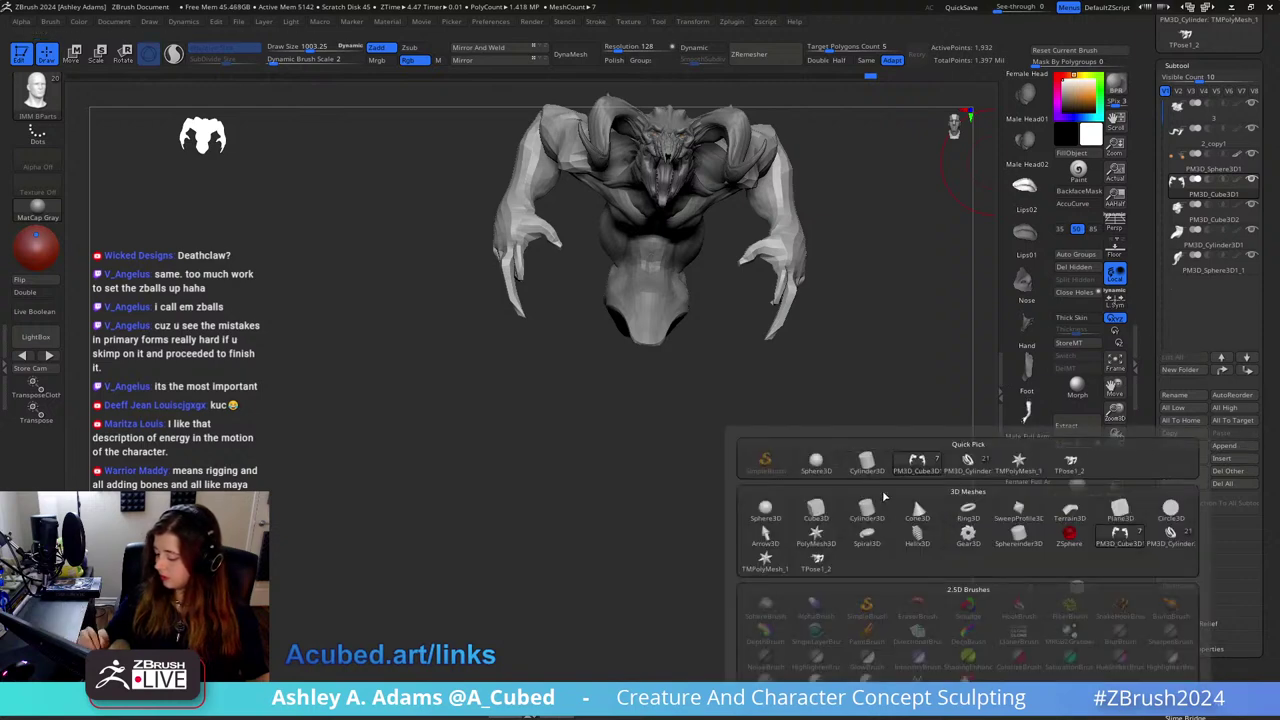
pyautogui.click(866, 508)
pyautogui.keyDown('alt'); pyautogui.click(664, 172); pyautogui.keyUp('alt')
# Step: Scale and lengthen the cylinder, and position it beside the pelvis as a thigh
pyautogui.moveTo(900, 205); pyautogui.dragTo(723, 201)
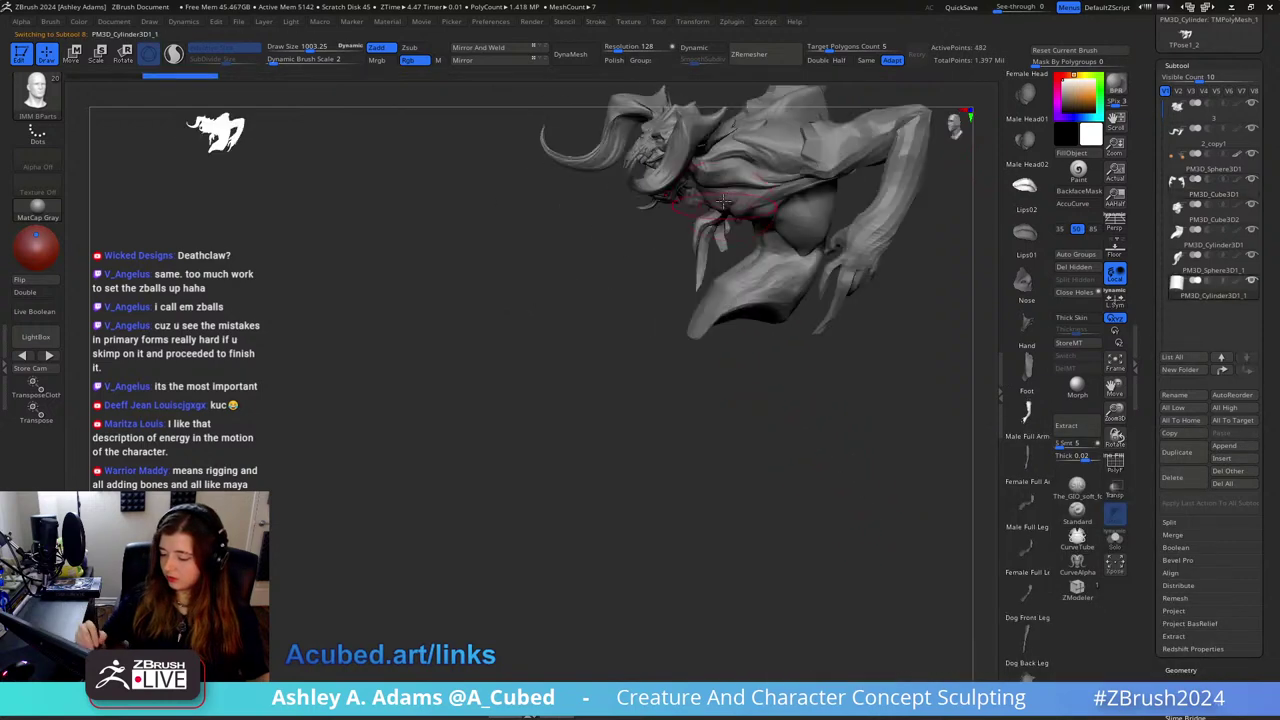
pyautogui.press('w')
pyautogui.keyDown('alt'); pyautogui.moveTo(723, 201); pyautogui.dragTo(719, 285, button='right'); pyautogui.keyUp('alt')
pyautogui.moveTo(666, 190); pyautogui.dragTo(742, 368)
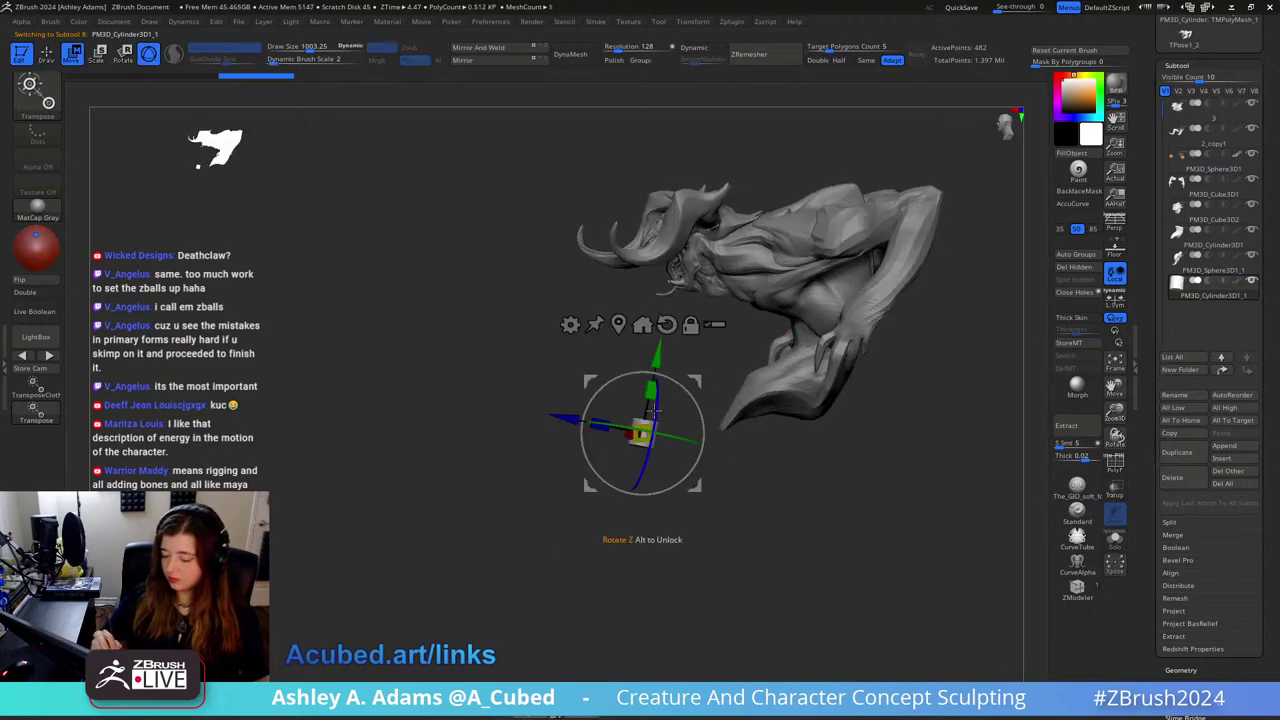
pyautogui.moveTo(652, 394); pyautogui.dragTo(656, 376)
pyautogui.moveTo(693, 383); pyautogui.dragTo(846, 383)
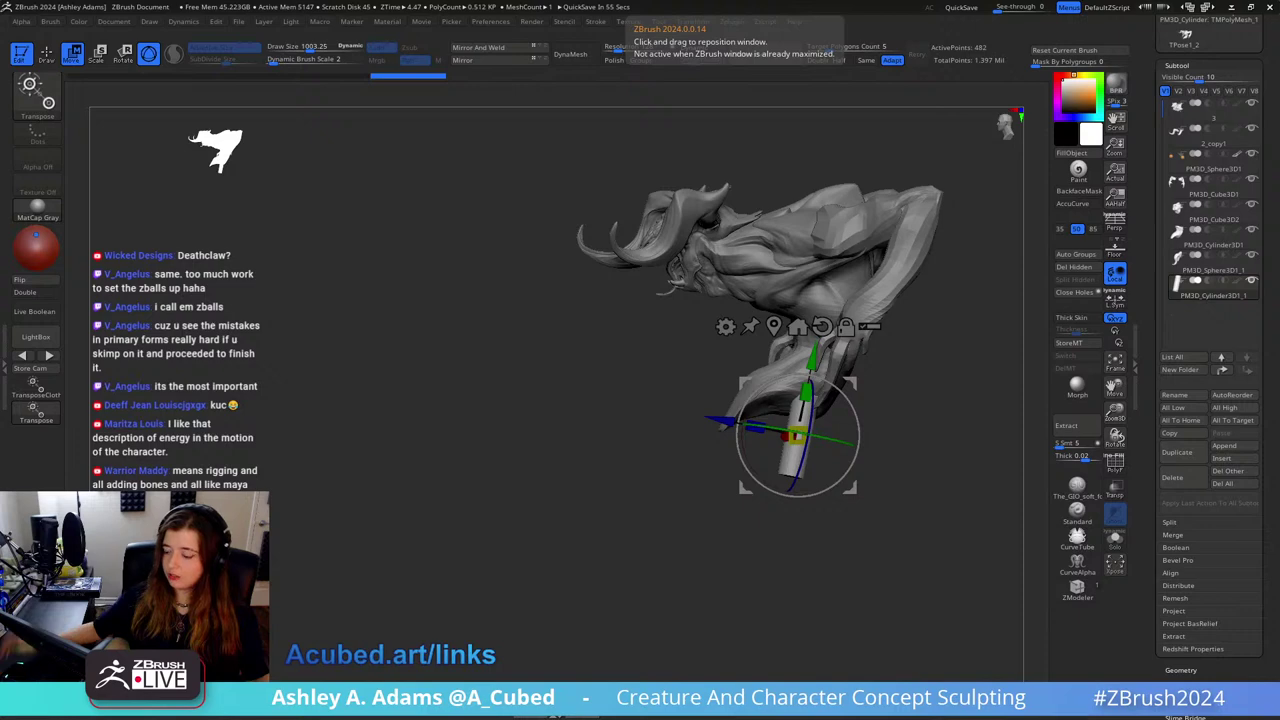
pyautogui.moveTo(740, 432); pyautogui.dragTo(866, 418, button='right')
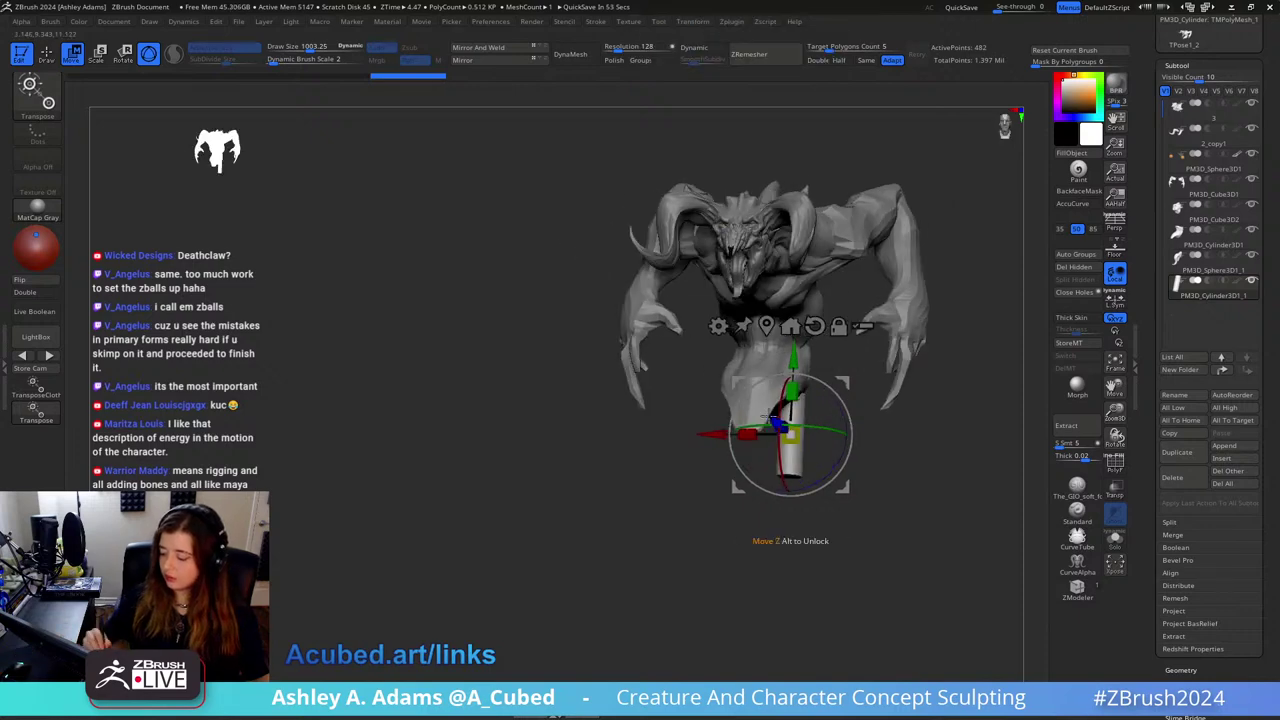
pyautogui.moveTo(797, 428); pyautogui.dragTo(828, 424)
pyautogui.moveTo(940, 410)
pyautogui.mouseDown(button='right')
pyautogui.moveTo(839, 405)
pyautogui.moveTo(821, 427)
pyautogui.moveTo(725, 424)
pyautogui.mouseUp(button='right')
# Step: Curve the thigh cylinder with SnakeHook at a draw size of about 2785, undoing the last stroke
pyautogui.press('q')
pyautogui.press('space')
pyautogui.press('b')
pyautogui.press('s')
pyautogui.press('h')
pyautogui.moveTo(632, 473)
pyautogui.mouseDown()
pyautogui.moveTo(615, 458)
pyautogui.moveTo(628, 408)
pyautogui.mouseUp()
pyautogui.moveTo(680, 375); pyautogui.dragTo(658, 384)
pyautogui.hotkey('ctrl', 'z')
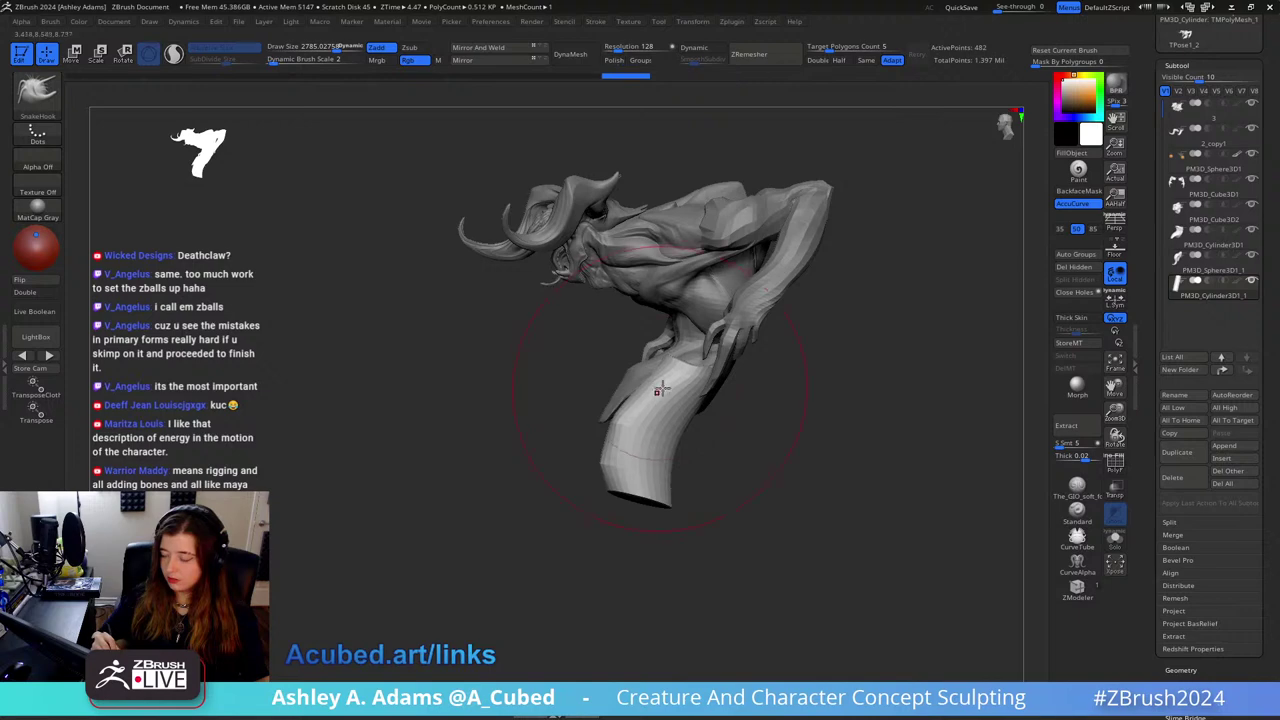
# Step: Shape the lower end of the thigh with SnakeHook at a draw size of about 2157
pyautogui.moveTo(634, 450)
pyautogui.mouseDown(button='right')
pyautogui.moveTo(735, 454)
pyautogui.moveTo(650, 450)
pyautogui.mouseUp(button='right')
pyautogui.press('space')
pyautogui.click(680, 450)
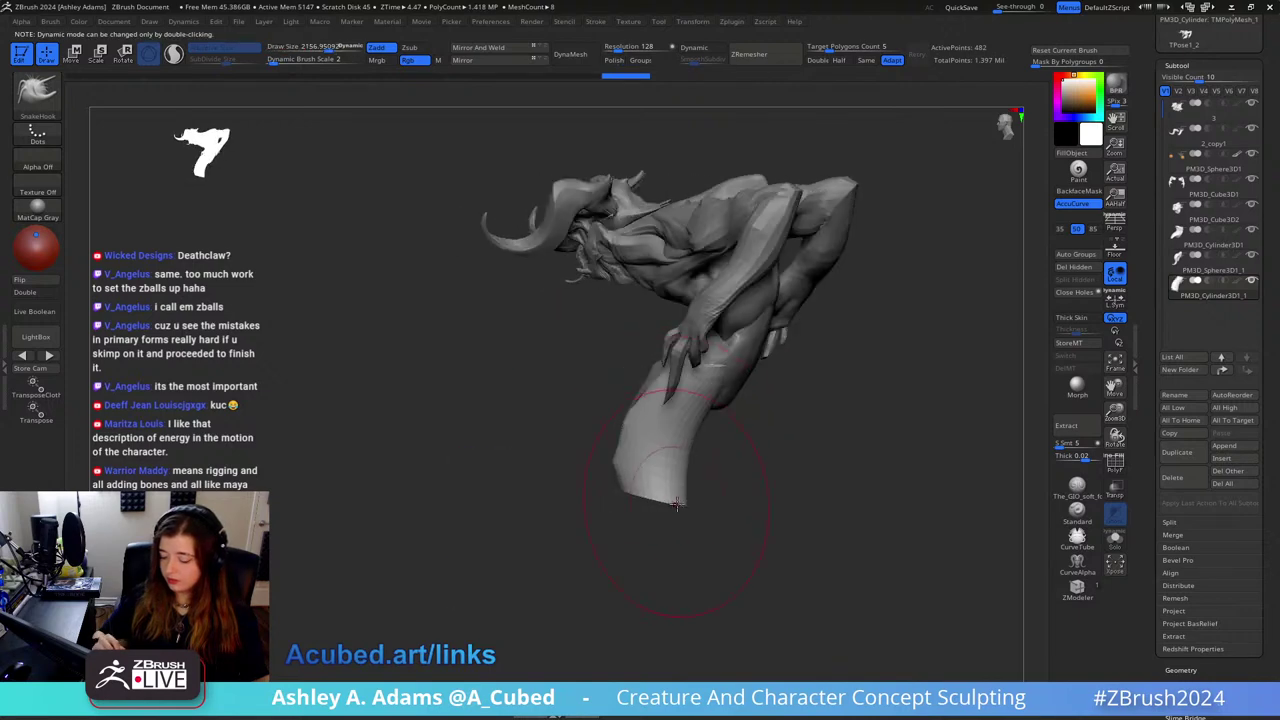
pyautogui.moveTo(650, 472); pyautogui.dragTo(672, 456)
# Step: Pull the cylinder's lower end backward into a bent knee with SnakeHook at a draw size of about 1567
pyautogui.moveTo(672, 440)
pyautogui.mouseDown(button='right')
pyautogui.moveTo(725, 410)
pyautogui.moveTo(771, 408)
pyautogui.moveTo(665, 440)
pyautogui.moveTo(636, 470)
pyautogui.mouseUp(button='right')
pyautogui.press('space')
pyautogui.click(714, 430)
pyautogui.keyDown('alt'); pyautogui.moveTo(714, 451); pyautogui.dragTo(712, 371, button='right'); pyautogui.keyUp('alt')
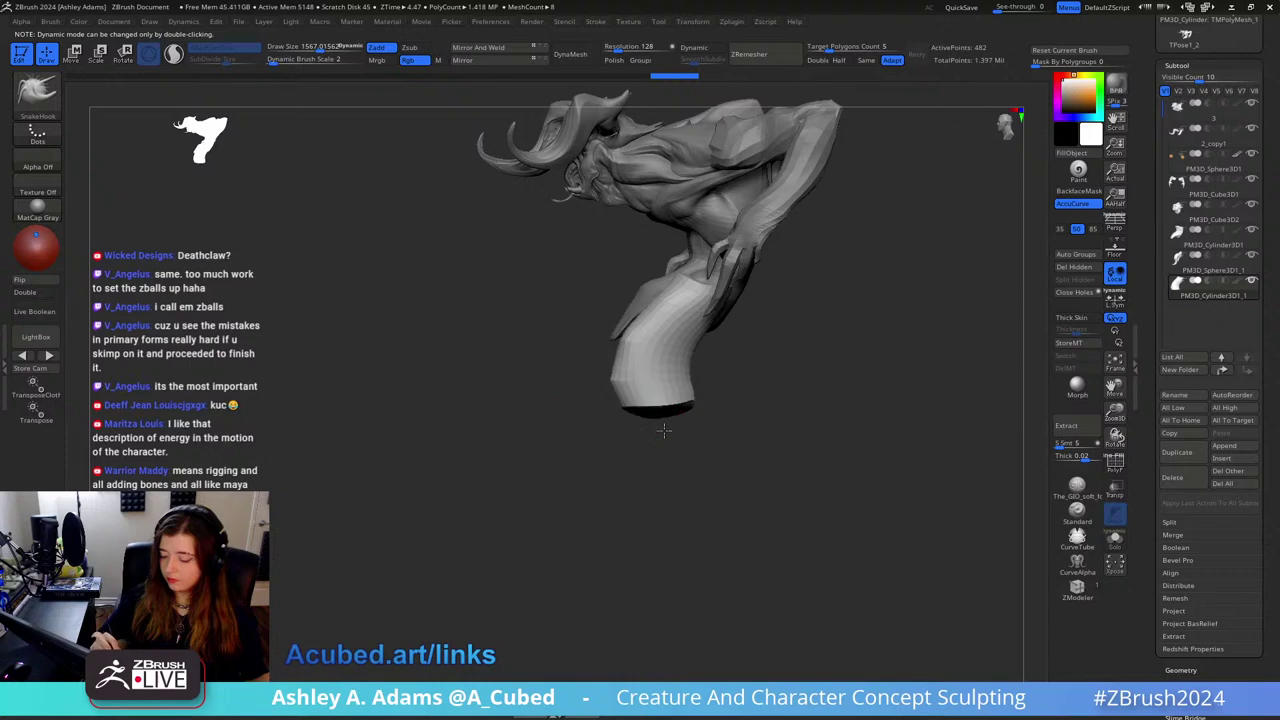
pyautogui.moveTo(704, 427); pyautogui.dragTo(688, 399)
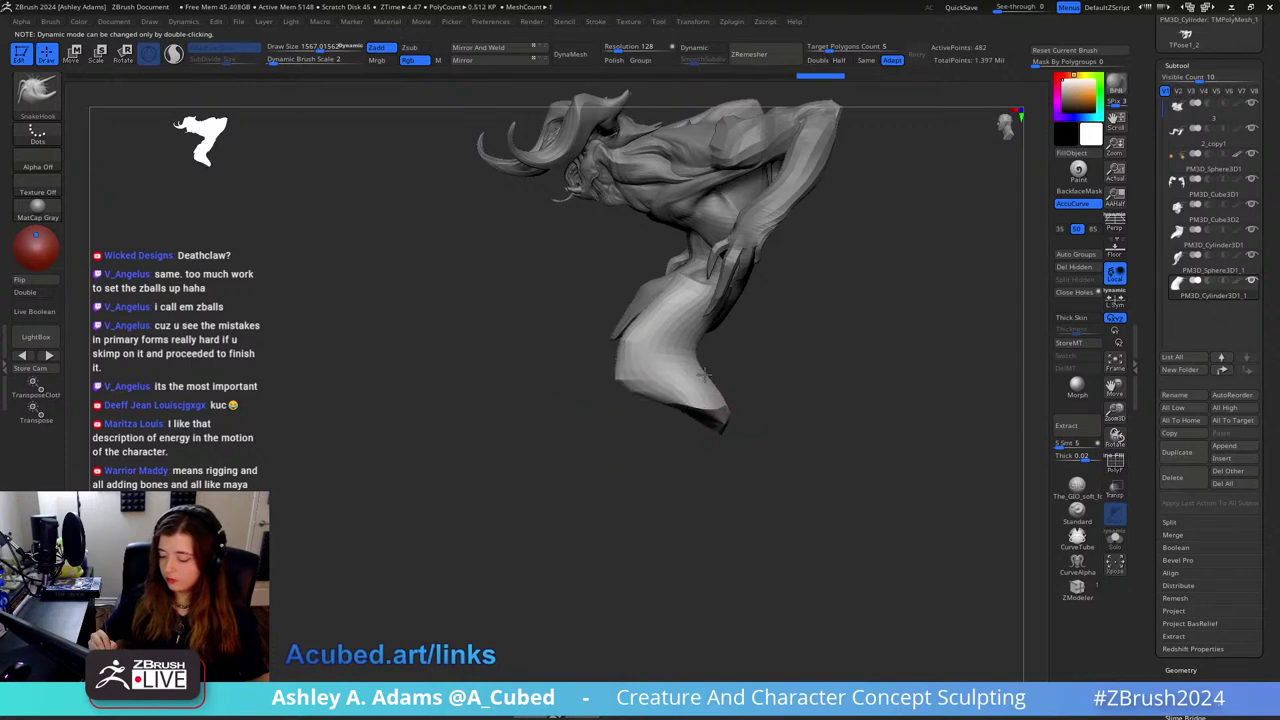
# Step: Adjust the thigh's width and alignment with the hip using SnakeHook at a draw size of about 2357
pyautogui.moveTo(706, 373); pyautogui.dragTo(751, 384, button='right')
pyautogui.press('w')
pyautogui.moveTo(734, 296)
pyautogui.mouseDown(button='right')
pyautogui.moveTo(736, 308)
pyautogui.moveTo(745, 278)
pyautogui.mouseUp(button='right')
pyautogui.press('q')
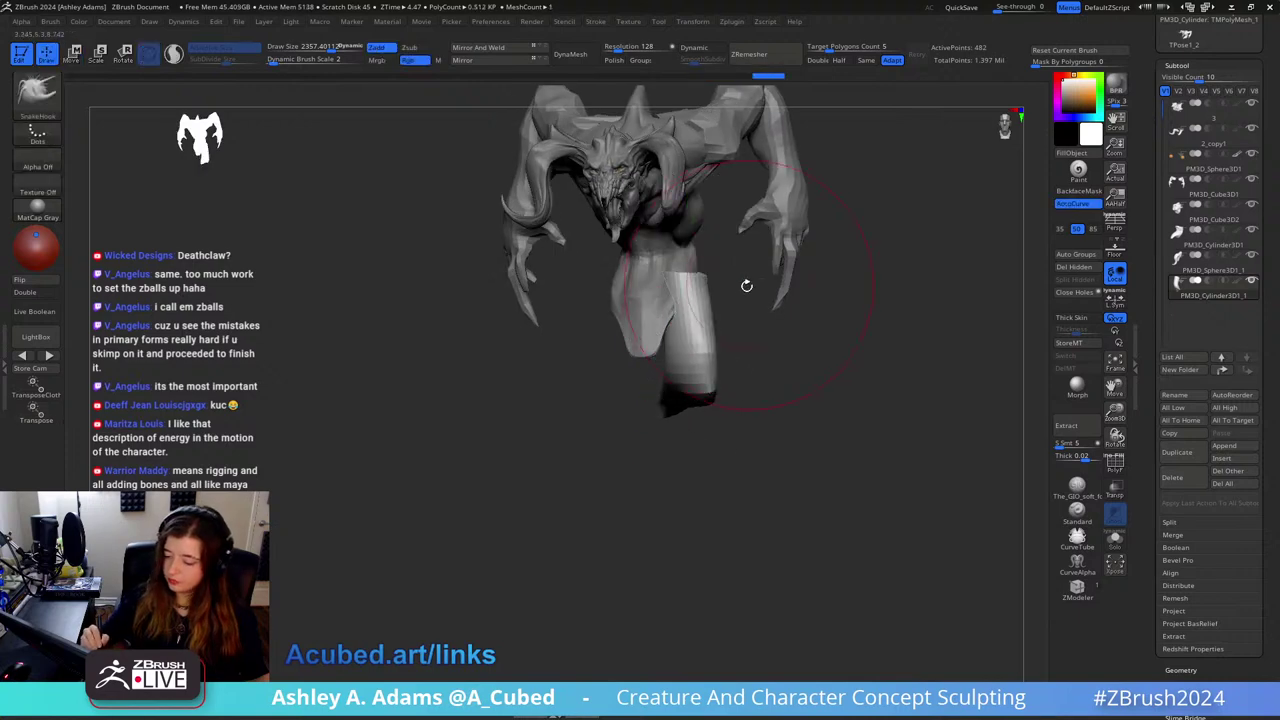
pyautogui.press('s')
pyautogui.moveTo(746, 283); pyautogui.dragTo(729, 266)
pyautogui.moveTo(729, 266)
pyautogui.mouseDown(button='right')
pyautogui.moveTo(663, 275)
pyautogui.moveTo(617, 366)
pyautogui.mouseUp(button='right')
# Step: Refine the thigh and knee contours with SnakeHook at draw sizes of about 843 and 938
pyautogui.press('space')
pyautogui.moveTo(668, 300); pyautogui.dragTo(688, 300)
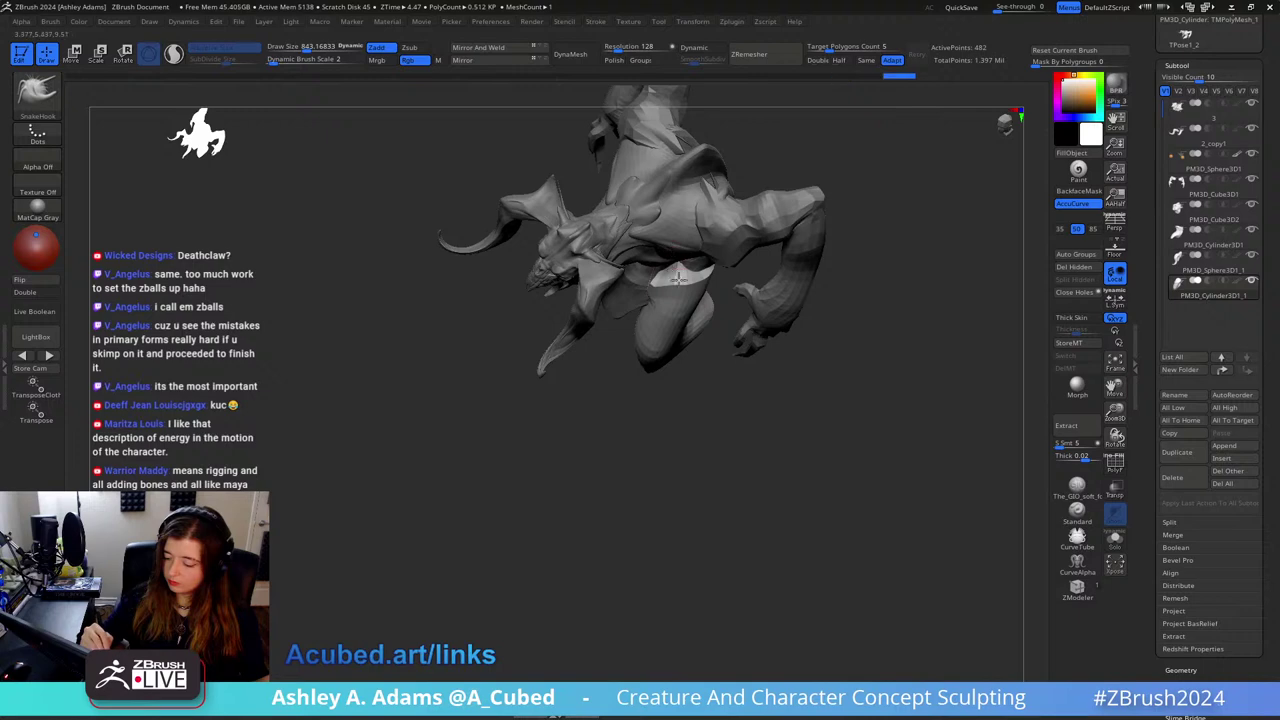
pyautogui.moveTo(678, 280); pyautogui.dragTo(706, 162, button='right')
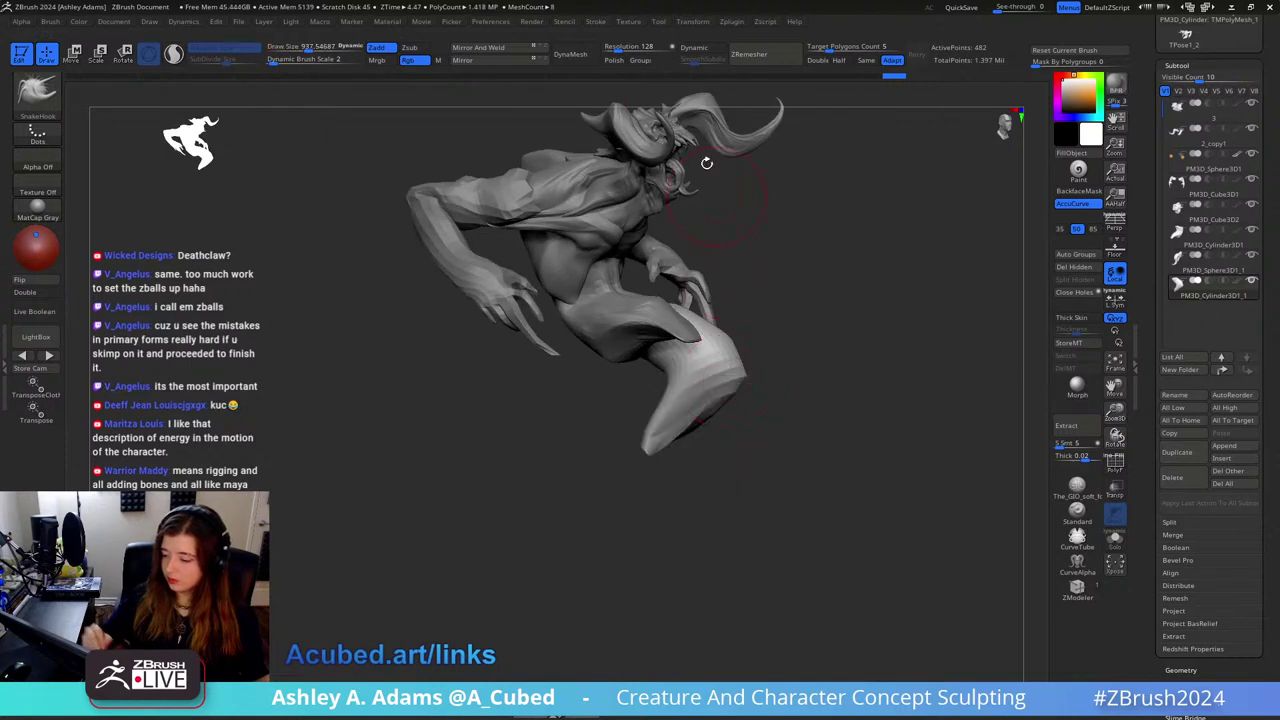
# Step: DynaMesh the leg at resolution 128 and reshape its lower end with SnakeHook at a draw size of about 1783
pyautogui.click(568, 51)
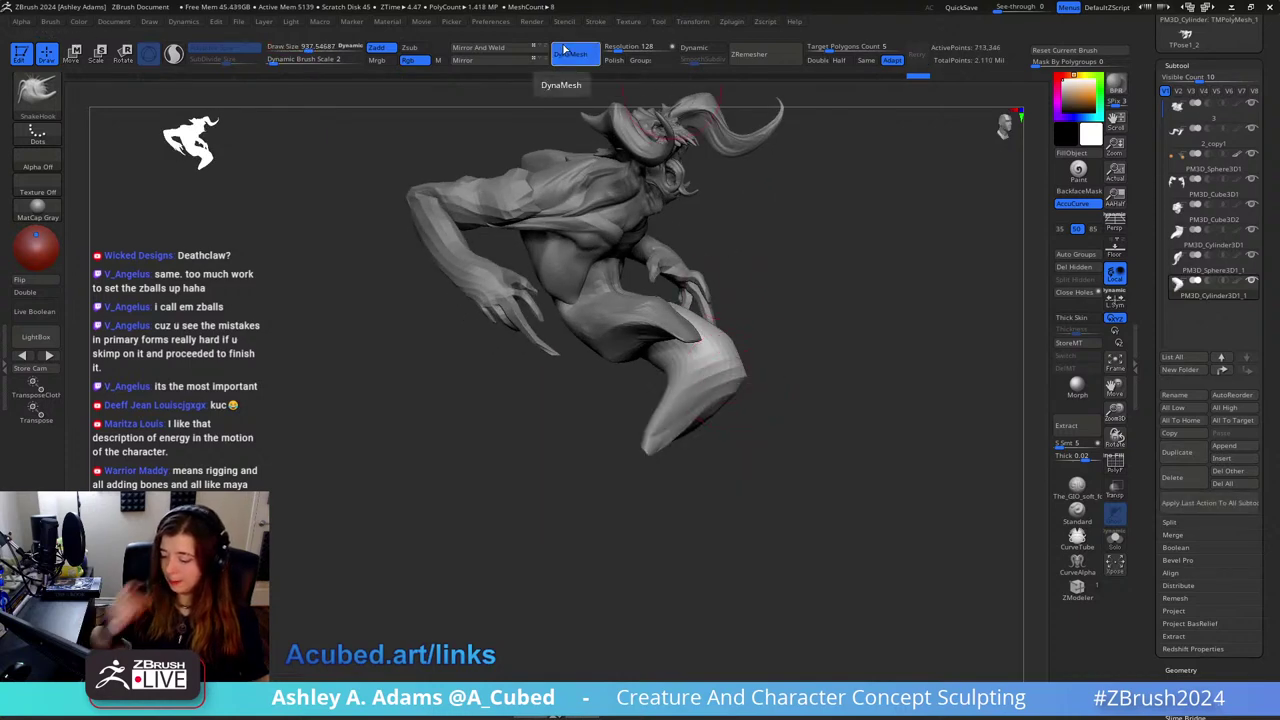
pyautogui.press('ctrl')
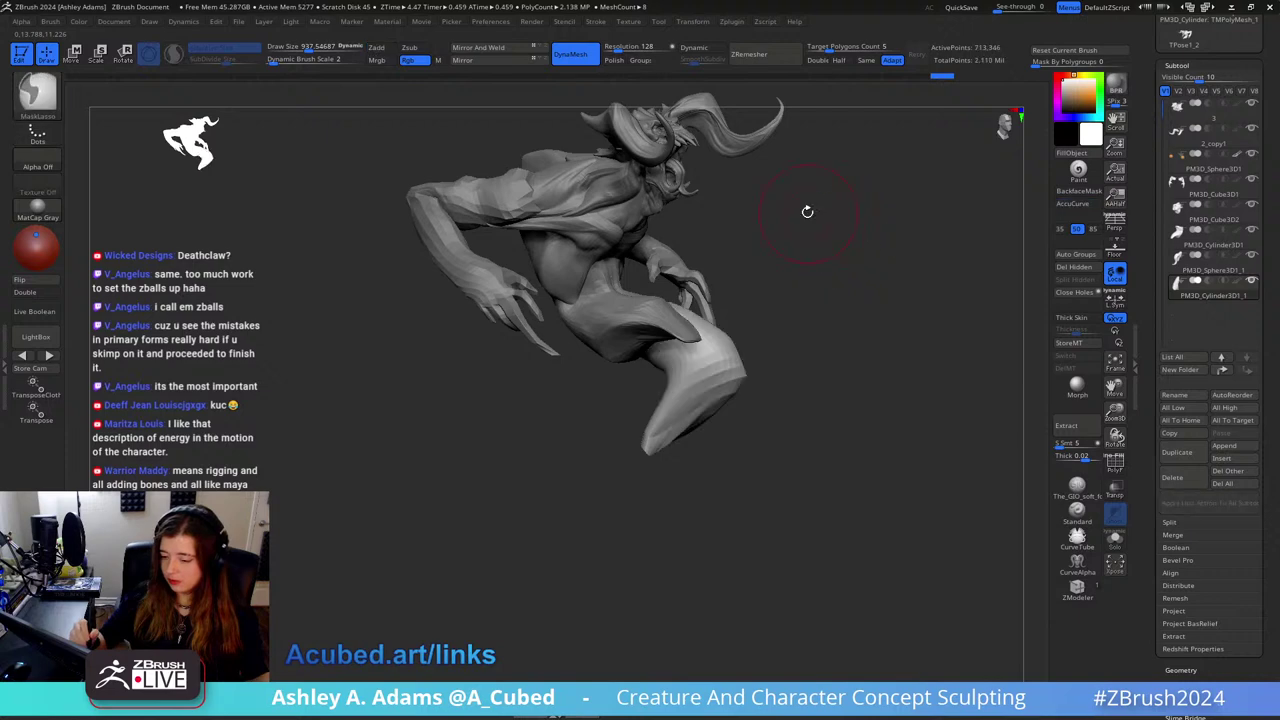
pyautogui.moveTo(807, 211)
pyautogui.mouseDown(button='right')
pyautogui.moveTo(694, 431)
pyautogui.moveTo(709, 425)
pyautogui.moveTo(663, 420)
pyautogui.moveTo(706, 437)
pyautogui.mouseUp(button='right')
pyautogui.moveTo(709, 438)
pyautogui.mouseDown()
pyautogui.moveTo(730, 460)
pyautogui.moveTo(760, 463)
pyautogui.mouseUp()
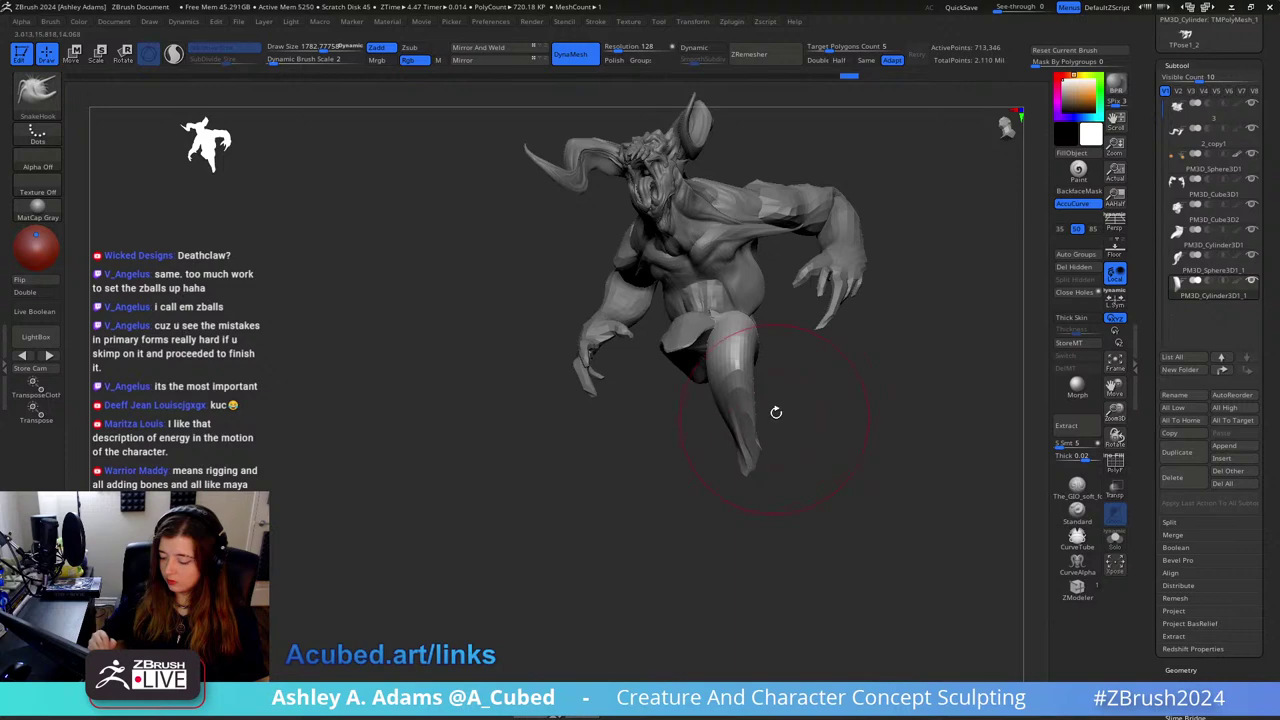
# Step: Refine the knee and lower leg contours with SnakeHook at draw sizes of about 783 and 697
pyautogui.moveTo(771, 411); pyautogui.dragTo(742, 378, button='right')
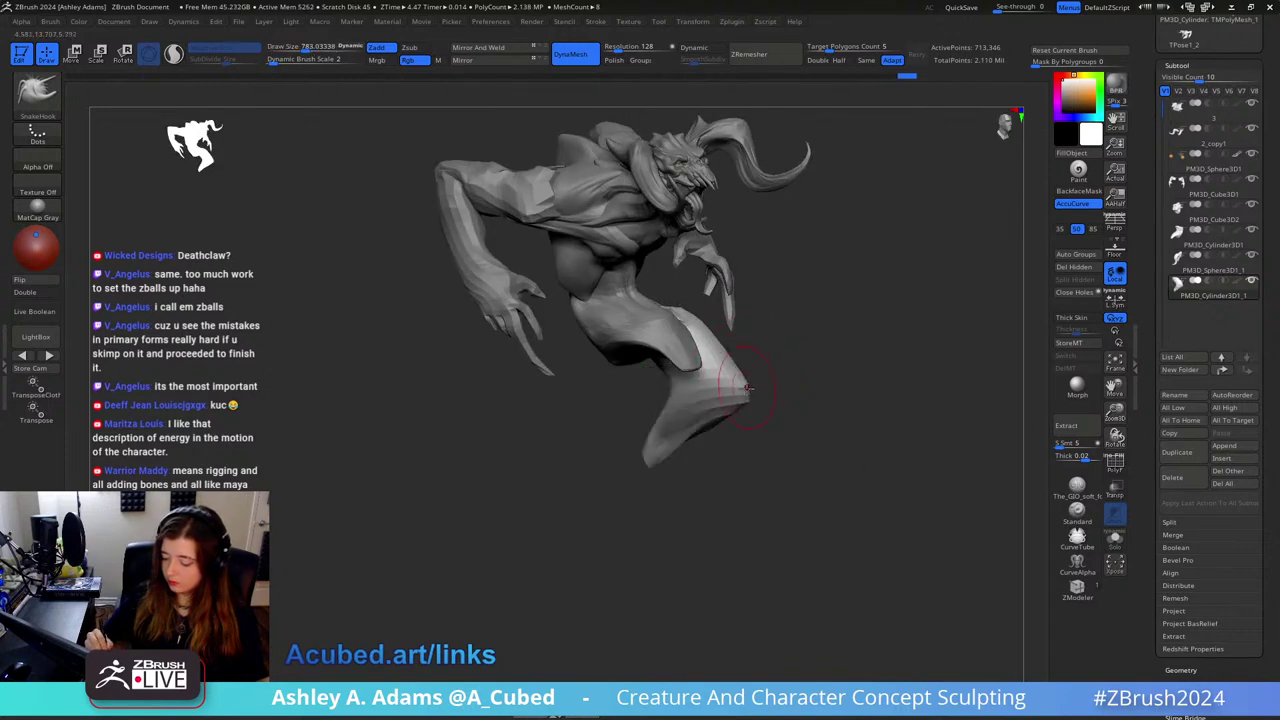
pyautogui.moveTo(742, 402)
pyautogui.mouseDown(button='right')
pyautogui.moveTo(779, 337)
pyautogui.moveTo(735, 405)
pyautogui.moveTo(791, 400)
pyautogui.moveTo(797, 346)
pyautogui.moveTo(721, 435)
pyautogui.mouseUp(button='right')
pyautogui.press('shift')
pyautogui.press('space')
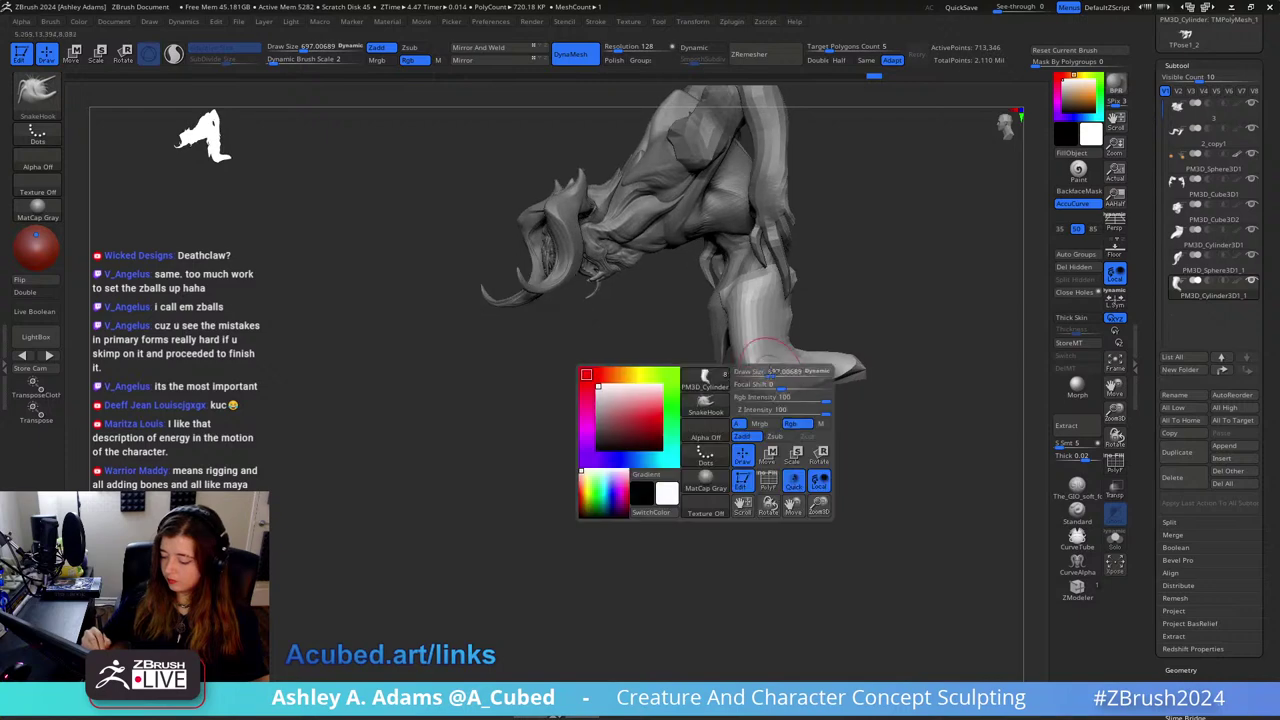
pyautogui.moveTo(770, 374); pyautogui.dragTo(790, 374)
pyautogui.moveTo(790, 395)
pyautogui.mouseDown(button='right')
pyautogui.moveTo(814, 366)
pyautogui.moveTo(808, 340)
pyautogui.mouseUp(button='right')
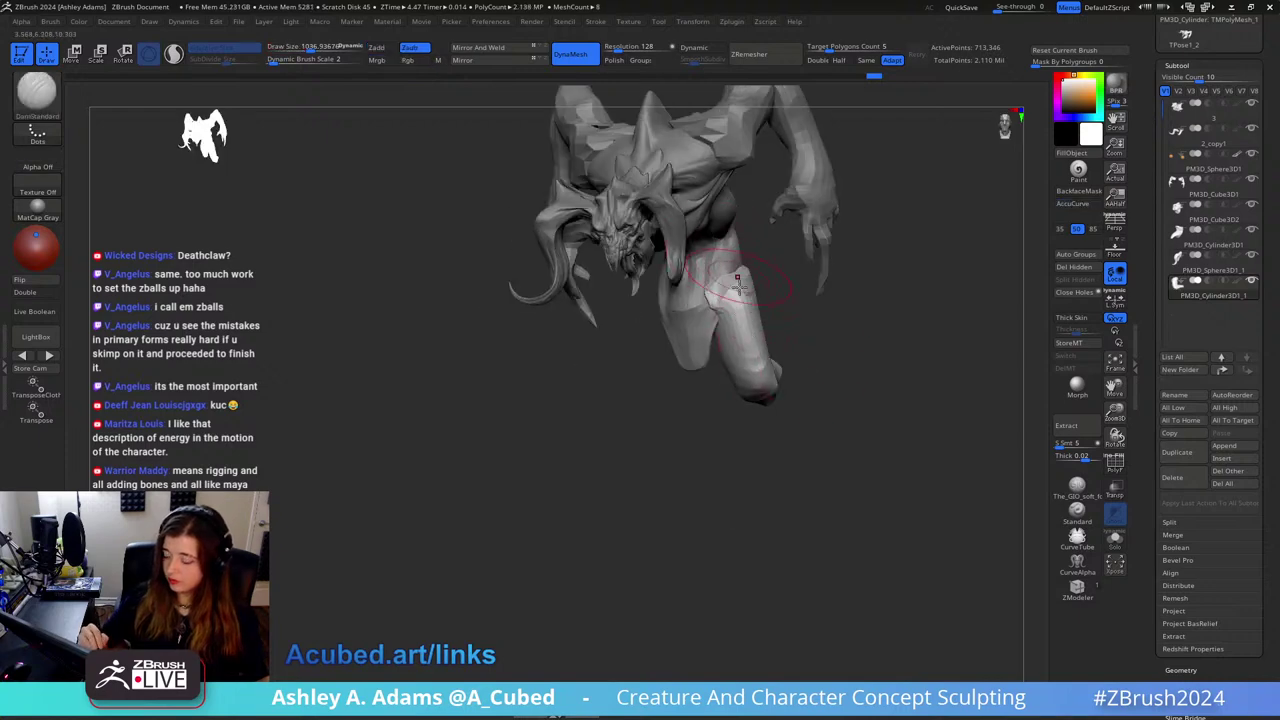
pyautogui.moveTo(731, 273)
pyautogui.mouseDown(button='right')
pyautogui.moveTo(728, 287)
pyautogui.moveTo(764, 284)
pyautogui.mouseUp(button='right')
# Step: Pull the leg's lower end down from the hock into a tapered shin with SnakeHook at draw sizes of about 1695 and 1288
pyautogui.press('space')
pyautogui.moveTo(742, 294); pyautogui.dragTo(758, 291)
pyautogui.moveTo(755, 290); pyautogui.dragTo(790, 330, button='right')
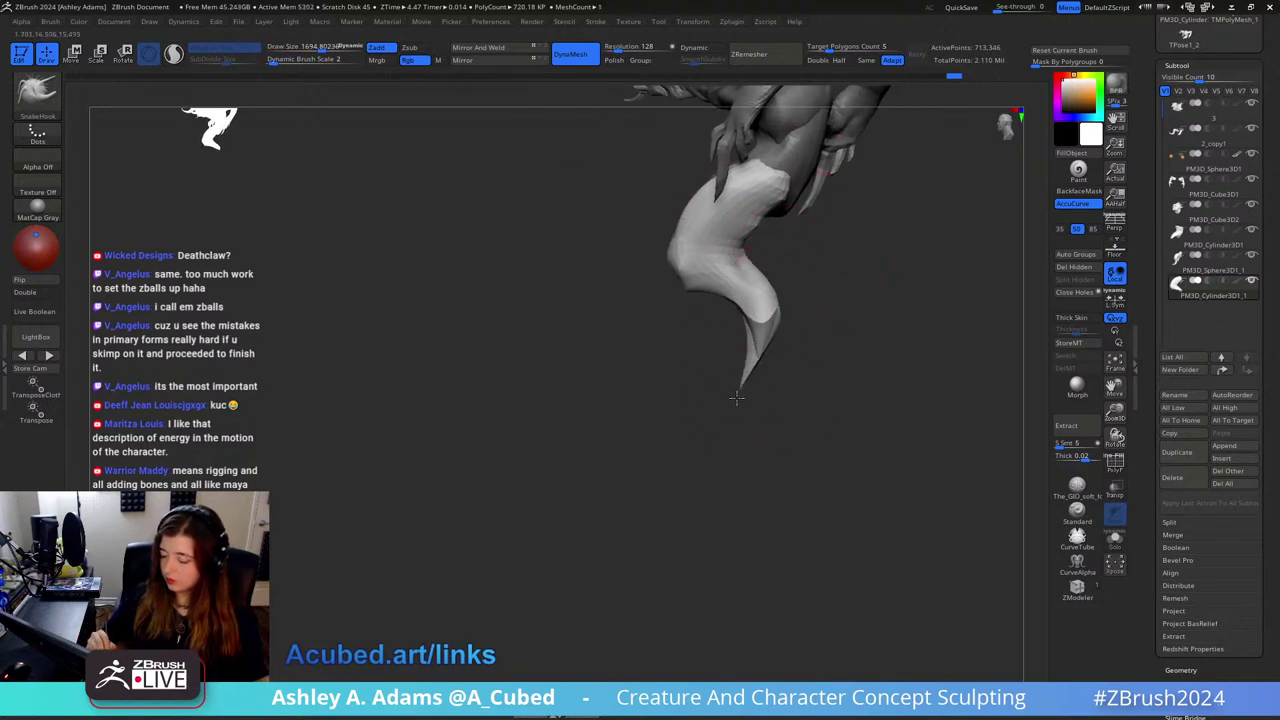
pyautogui.press('space')
pyautogui.moveTo(769, 332); pyautogui.dragTo(759, 331)
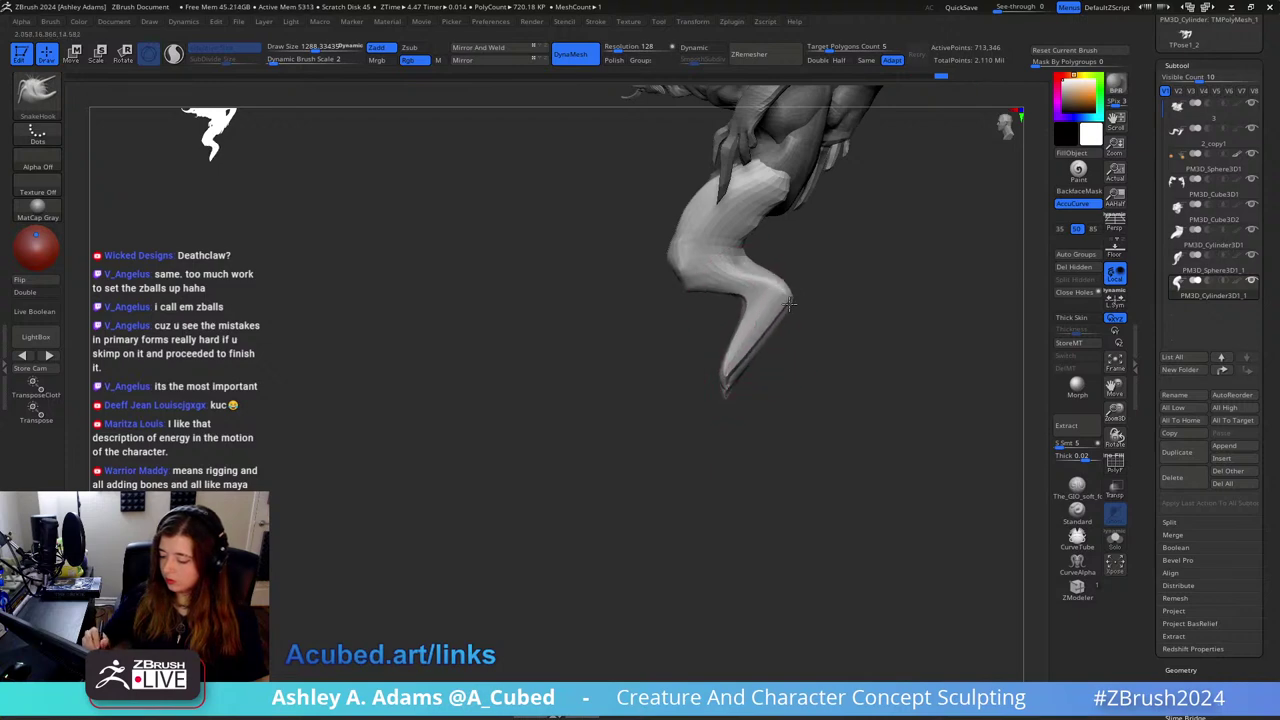
pyautogui.moveTo(789, 303); pyautogui.dragTo(814, 329, button='right')
# Step: Stretch the leg slightly longer downward using the transform gizmo
pyautogui.press('w')
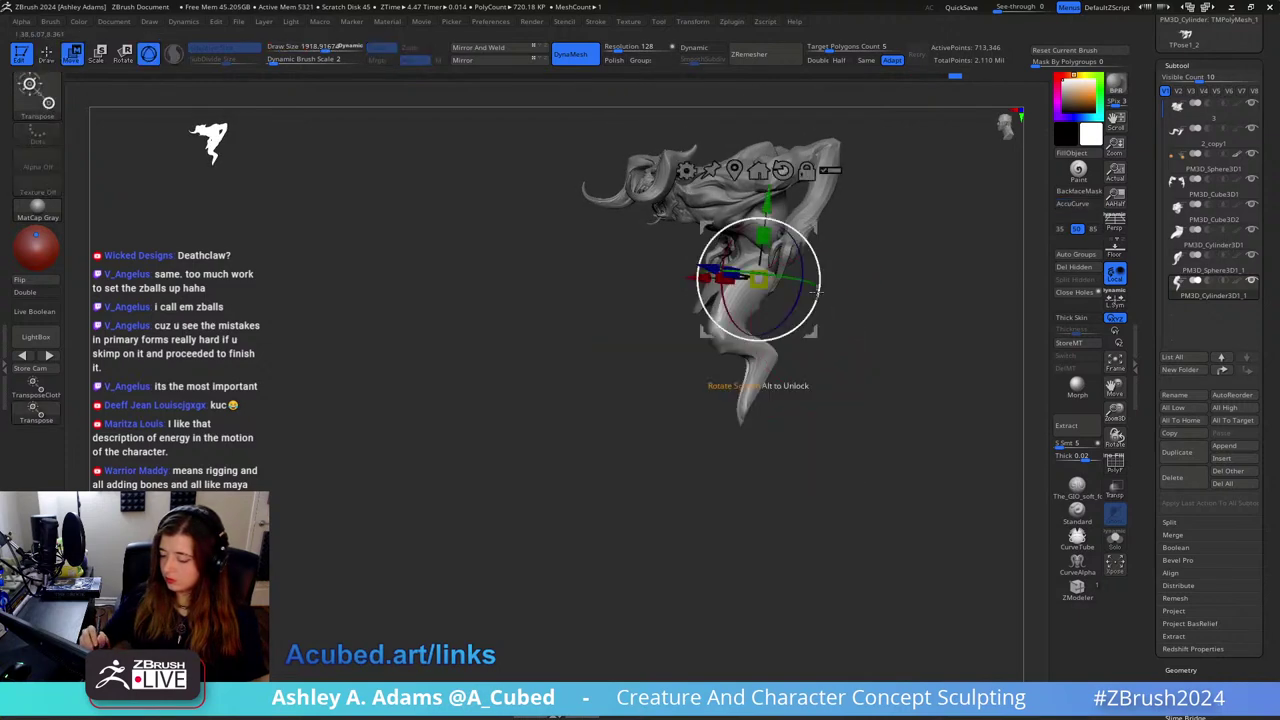
pyautogui.moveTo(768, 222); pyautogui.dragTo(768, 220)
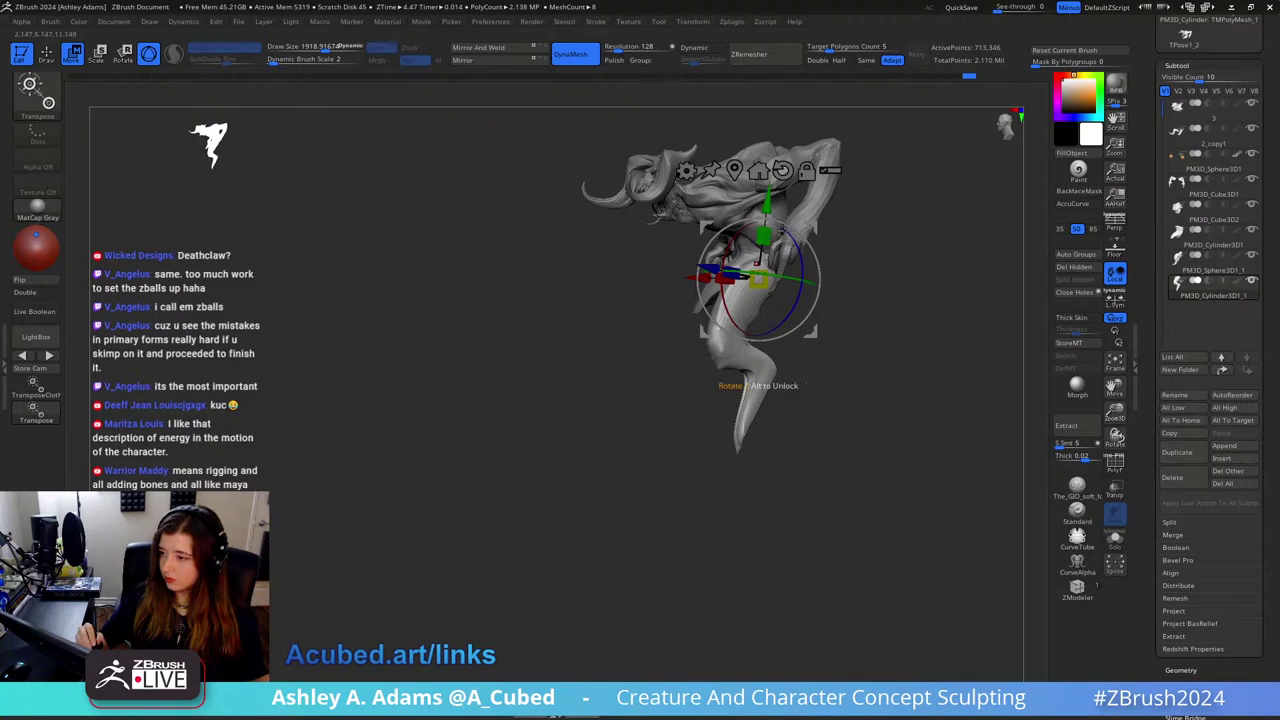
pyautogui.press('q')
# Step: Mirror the leg to the creature's opposite side with Mirror And Weld
pyautogui.moveTo(806, 271)
pyautogui.mouseDown(button='right')
pyautogui.moveTo(800, 291)
pyautogui.moveTo(843, 332)
pyautogui.mouseUp(button='right')
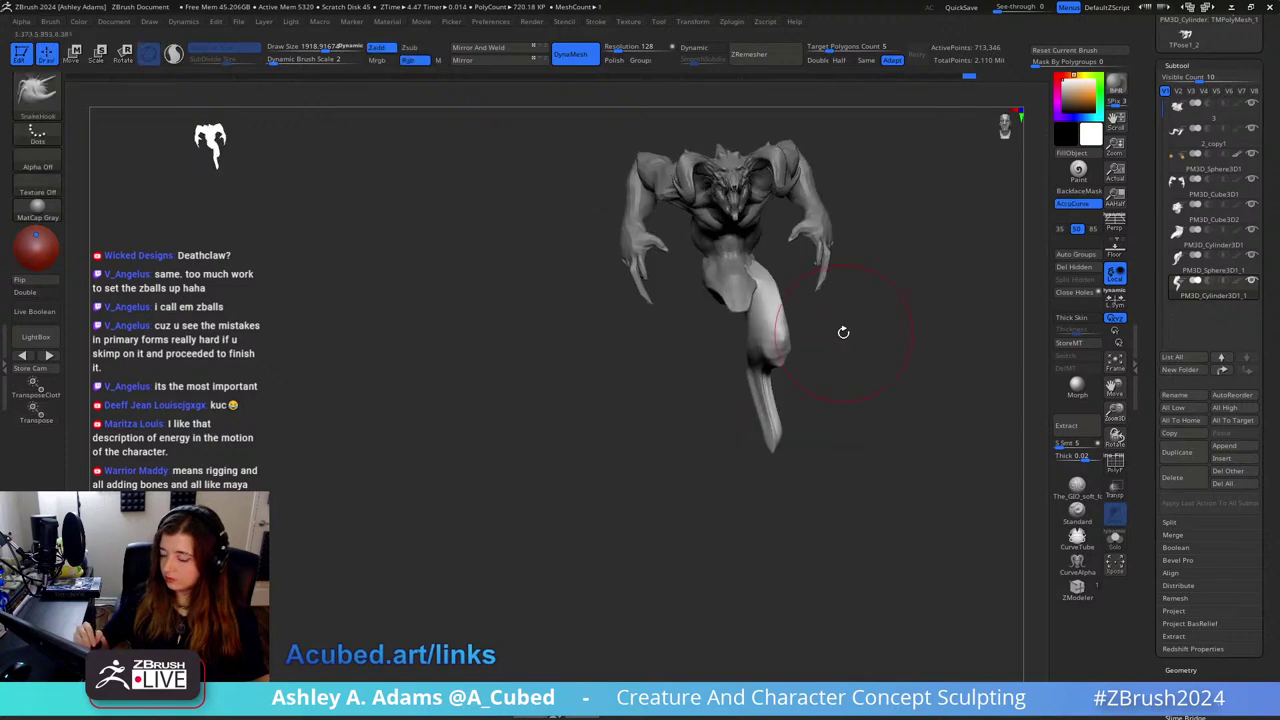
pyautogui.click(500, 48)
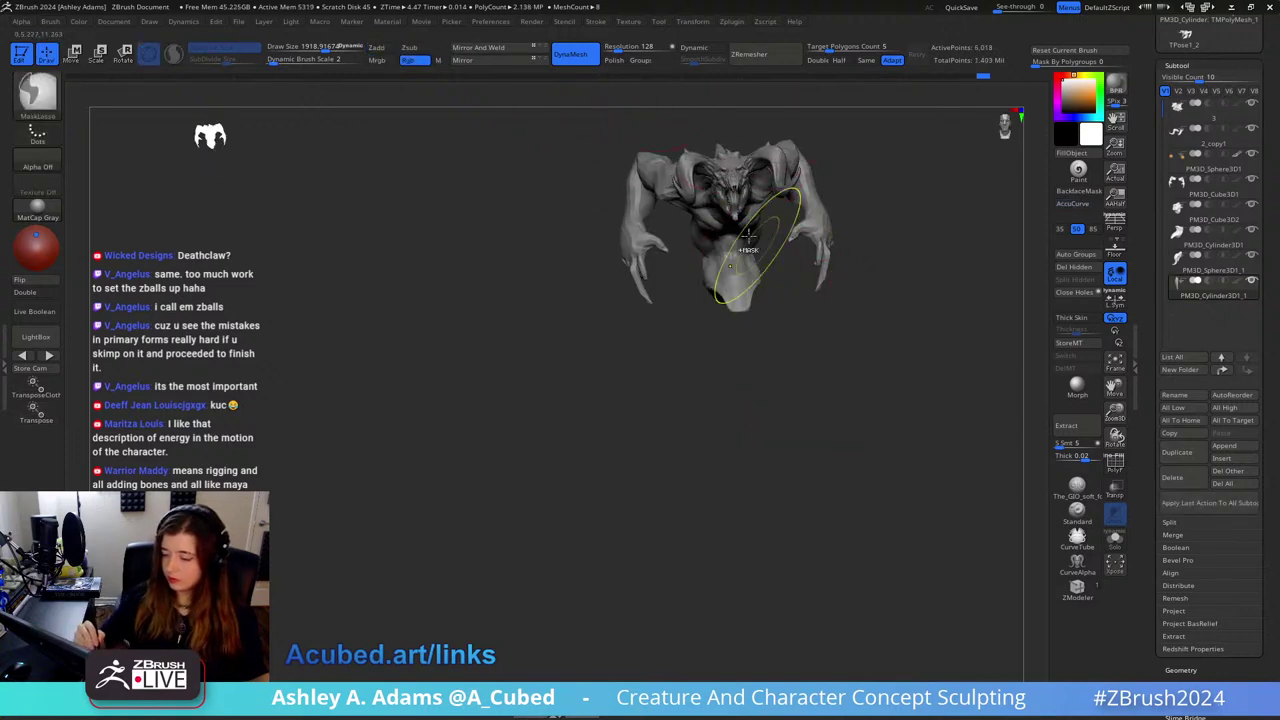
pyautogui.hotkey('ctrl', 'z')
pyautogui.click(485, 50)
# Step: Shape the thighs' outer contours from the front with SnakeHook at draw sizes of about 2409 and 2157
pyautogui.press('space')
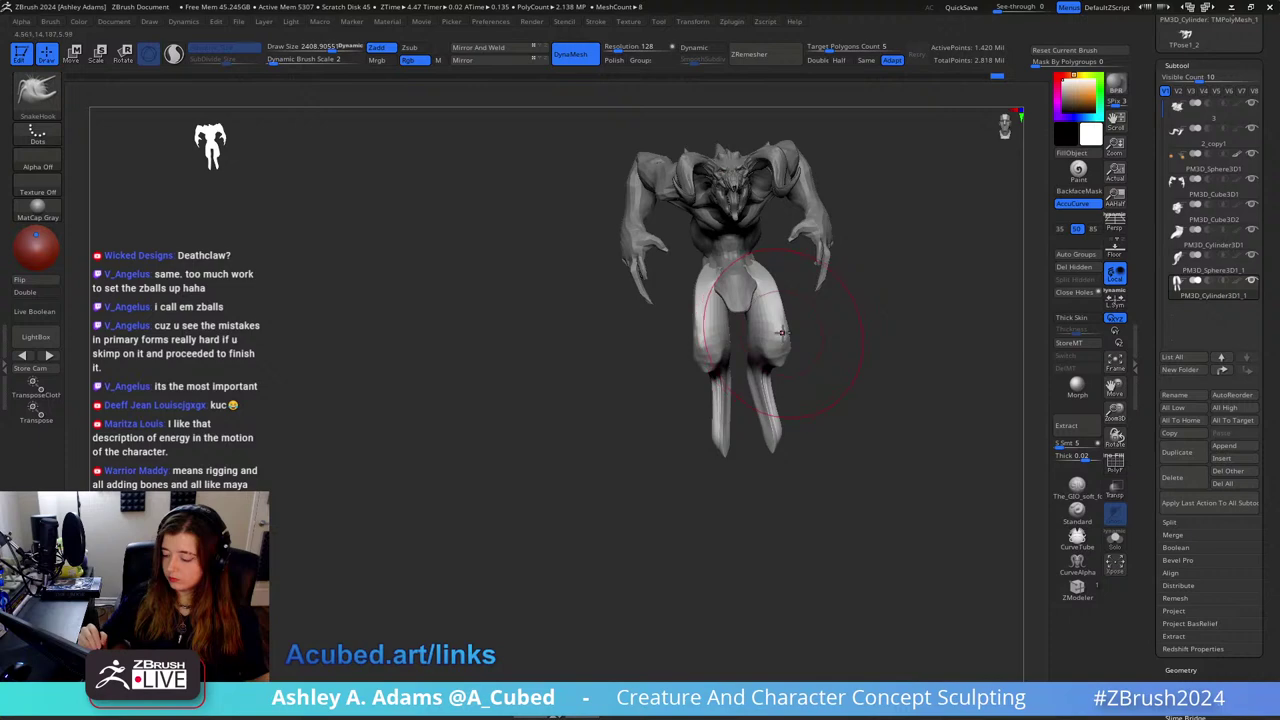
pyautogui.press('space')
pyautogui.keyDown('shift'); pyautogui.moveTo(777, 340); pyautogui.dragTo(794, 357, button='right'); pyautogui.keyUp('shift')
pyautogui.press('space')
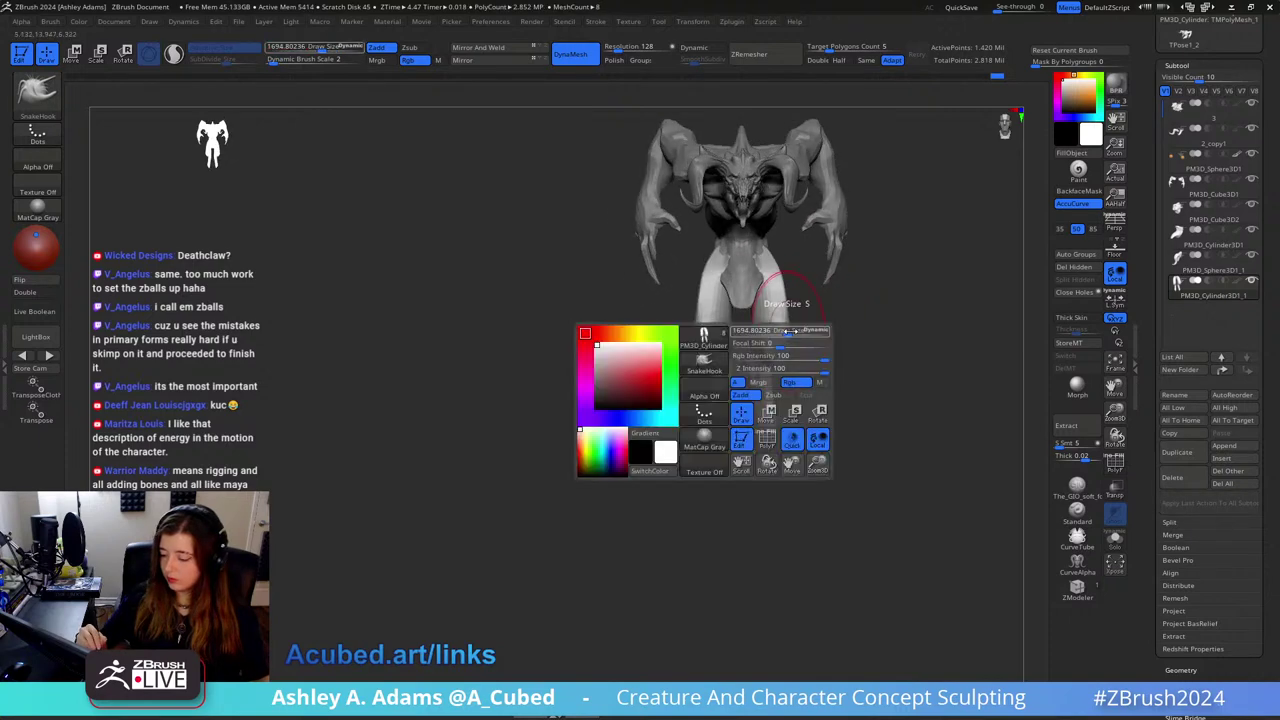
pyautogui.moveTo(786, 334); pyautogui.dragTo(777, 336)
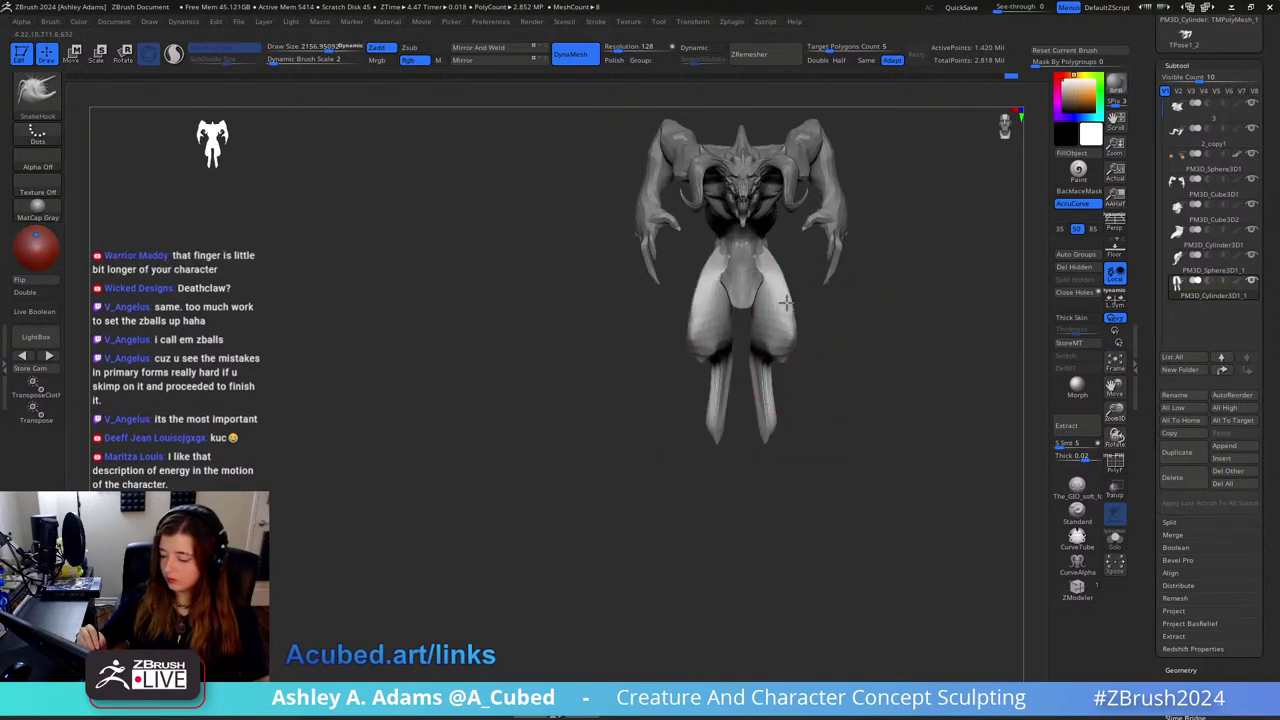
pyautogui.moveTo(777, 341); pyautogui.dragTo(875, 299, button='right')
pyautogui.moveTo(845, 343); pyautogui.dragTo(862, 340, button='right')
# Step: Adjust the side profile of the thighs with SnakeHook at a draw size of about 1651
pyautogui.press('space')
pyautogui.moveTo(808, 366); pyautogui.dragTo(790, 366)
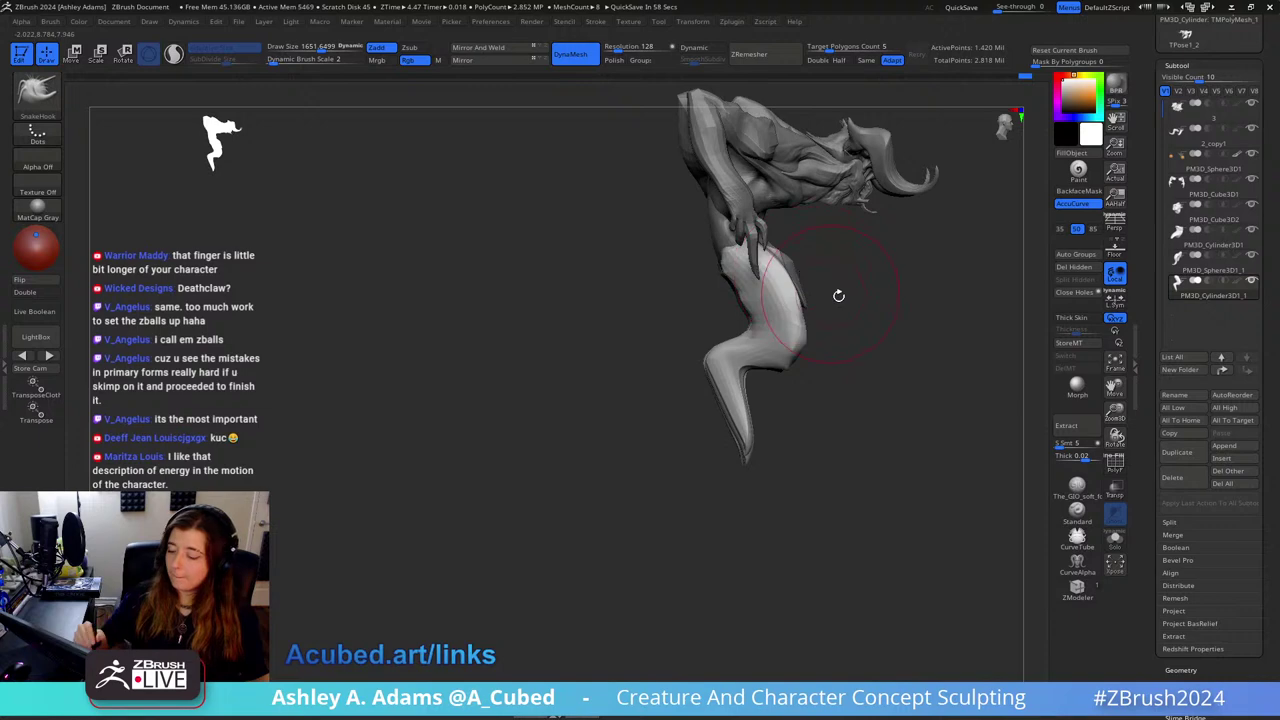
pyautogui.moveTo(838, 296); pyautogui.dragTo(729, 314, button='right')
# Step: Build up volume on the upper back of the thighs with ClayBuildup at a draw size of about 906
pyautogui.press('space')
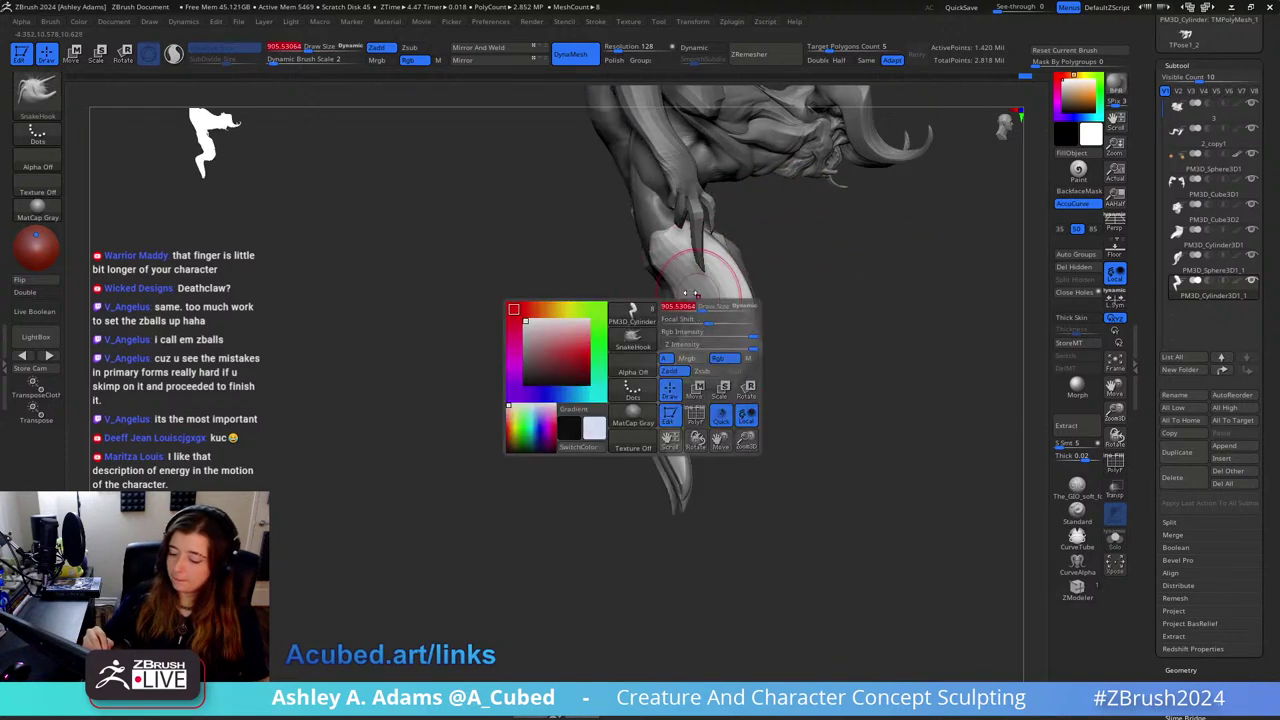
pyautogui.moveTo(800, 290); pyautogui.dragTo(649, 258, button='right')
pyautogui.press('b')
pyautogui.press('c')
pyautogui.press('b')
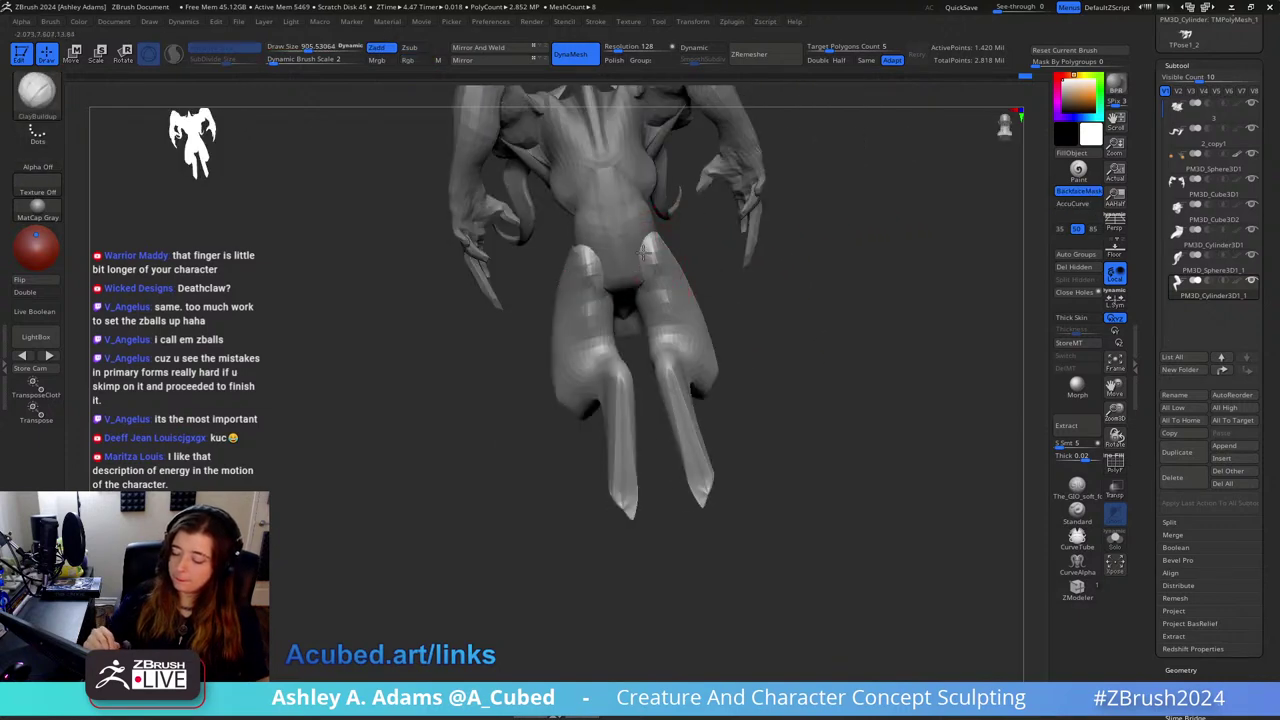
pyautogui.moveTo(643, 253)
pyautogui.mouseDown()
pyautogui.moveTo(632, 276)
pyautogui.moveTo(663, 252)
pyautogui.moveTo(636, 270)
pyautogui.mouseUp()
pyautogui.moveTo(666, 252)
pyautogui.mouseDown(button='right')
pyautogui.moveTo(700, 251)
pyautogui.moveTo(716, 231)
pyautogui.moveTo(698, 251)
pyautogui.moveTo(741, 263)
pyautogui.mouseUp(button='right')
# Step: Reshape the thigh and knee from the side with SnakeHook at a draw size of about 1485
pyautogui.press('b')
pyautogui.press('s')
pyautogui.press('h')
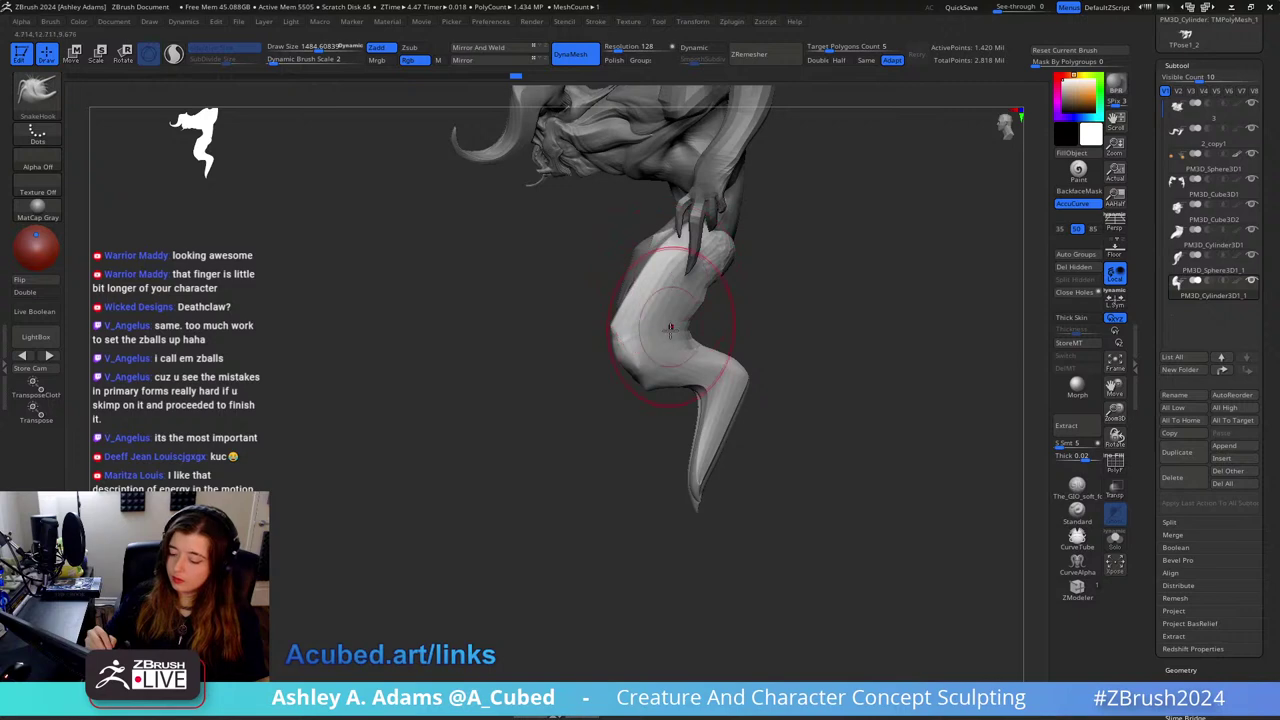
pyautogui.press('space')
pyautogui.press('space')
pyautogui.moveTo(660, 363)
pyautogui.mouseDown()
pyautogui.moveTo(645, 375)
pyautogui.moveTo(695, 336)
pyautogui.mouseUp()
pyautogui.press('space')
# Step: Carve muscle separation lines along the thighs with DamStandard at a draw size of about 754
pyautogui.moveTo(682, 337)
pyautogui.mouseDown(button='right')
pyautogui.moveTo(704, 324)
pyautogui.moveTo(670, 331)
pyautogui.moveTo(738, 322)
pyautogui.moveTo(726, 308)
pyautogui.moveTo(760, 300)
pyautogui.mouseUp(button='right')
pyautogui.press('b')
pyautogui.press('d')
pyautogui.press('s')
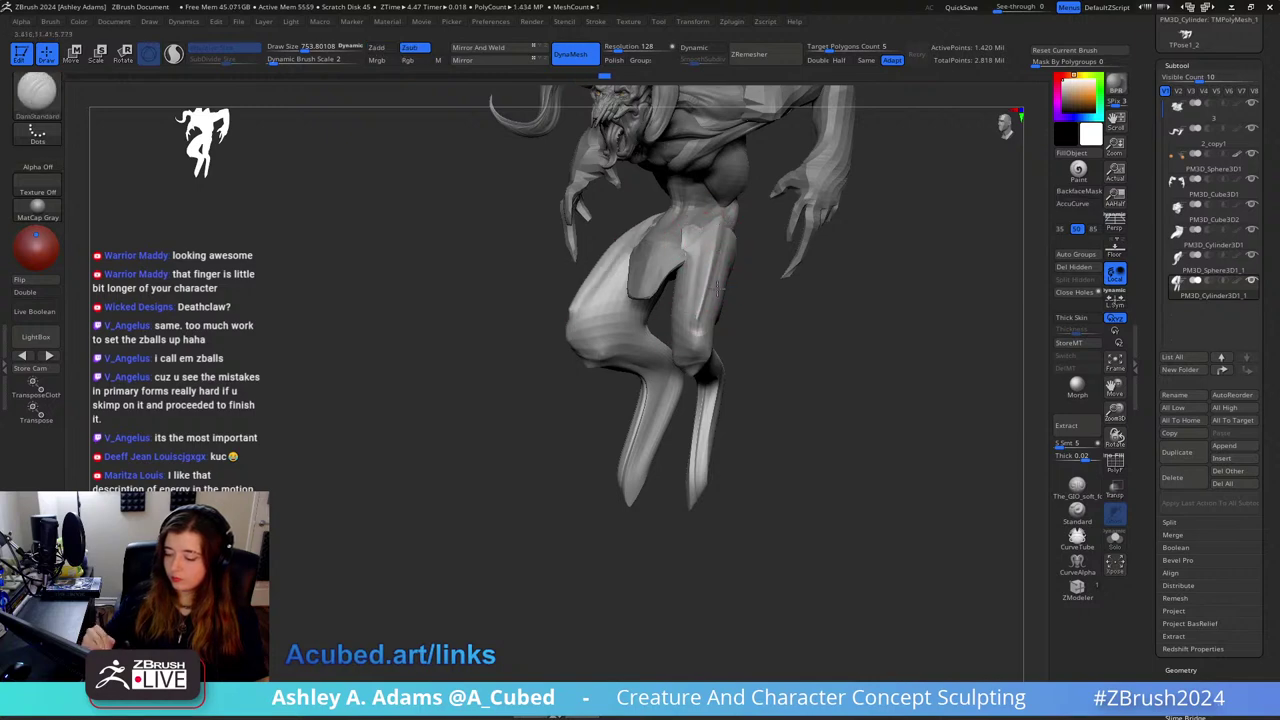
pyautogui.moveTo(716, 288); pyautogui.dragTo(796, 290, button='right')
# Step: Adjust the upper thighs where they meet the hips with SnakeHook at a draw size of about 938
pyautogui.press('b')
pyautogui.press('s')
pyautogui.press('h')
pyautogui.moveTo(540, 290); pyautogui.dragTo(577, 308, button='right')
pyautogui.press('space')
pyautogui.moveTo(640, 236); pyautogui.dragTo(648, 232)
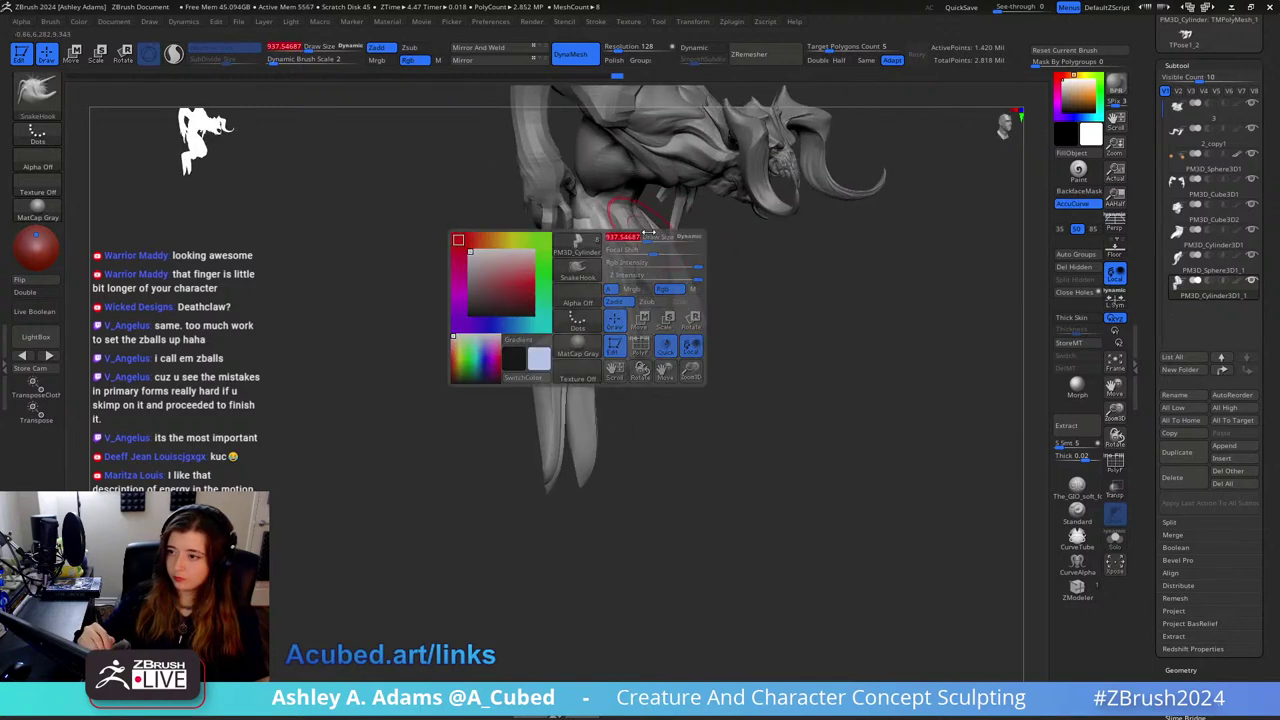
pyautogui.keyDown('alt'); pyautogui.moveTo(650, 200); pyautogui.dragTo(684, 258, button='right'); pyautogui.keyUp('alt')
pyautogui.moveTo(780, 280); pyautogui.dragTo(758, 306, button='right')
# Step: Select the pelvis subtool and pull its front back between the thighs with SnakeHook at draw sizes of about 938 and 1485
pyautogui.keyDown('alt'); pyautogui.click(723, 300); pyautogui.keyUp('alt')
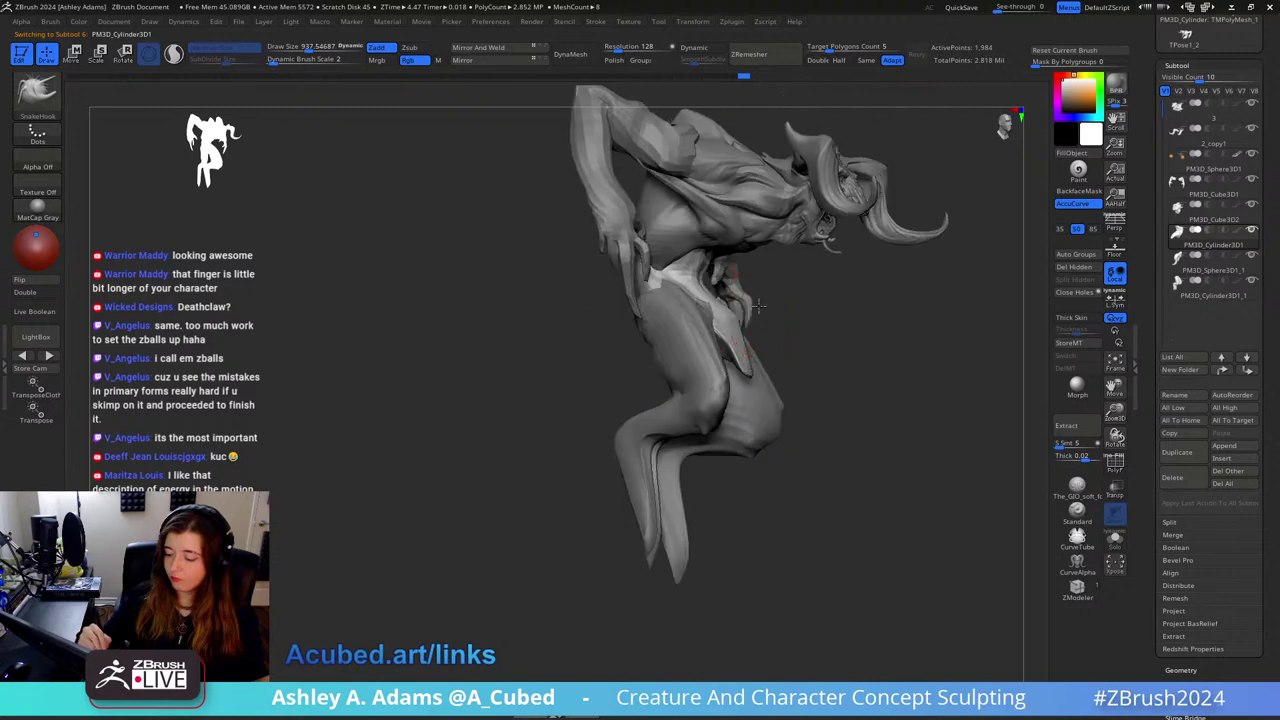
pyautogui.moveTo(758, 305); pyautogui.dragTo(767, 310)
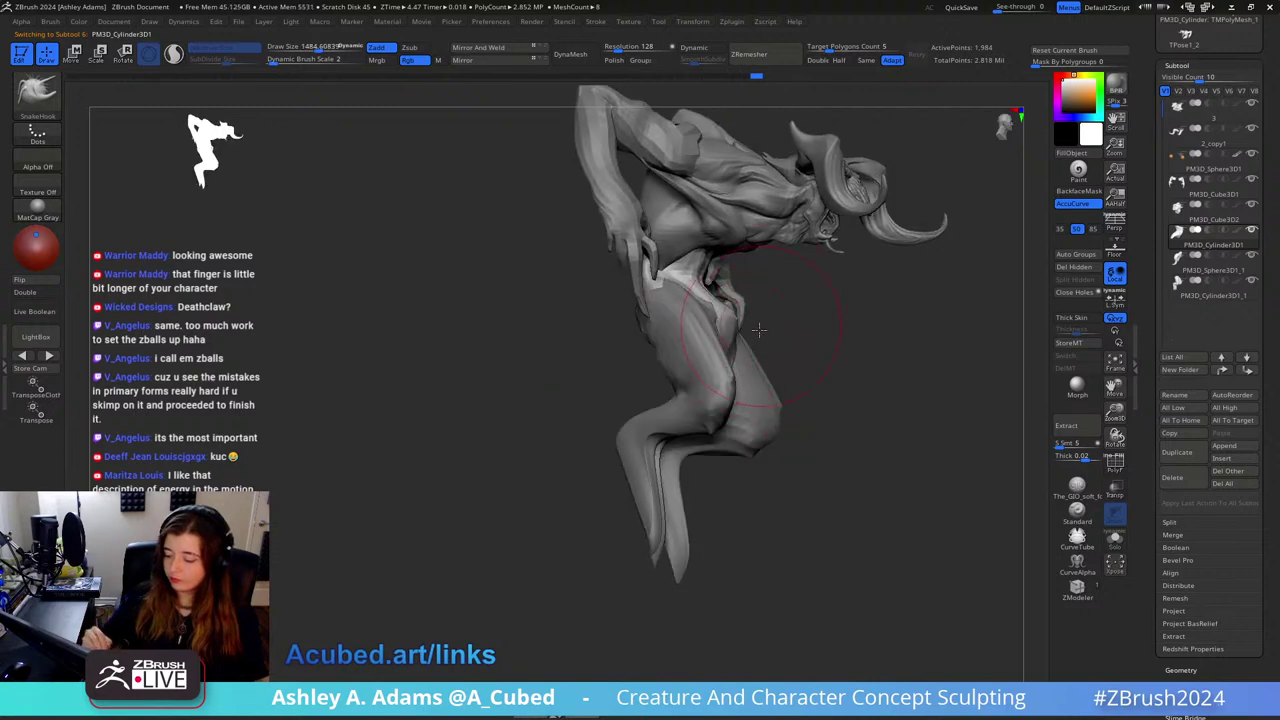
pyautogui.moveTo(759, 330)
pyautogui.mouseDown(button='right')
pyautogui.moveTo(652, 350)
pyautogui.moveTo(743, 408)
pyautogui.mouseUp(button='right')
pyautogui.press('space')
pyautogui.moveTo(826, 337); pyautogui.dragTo(808, 337)
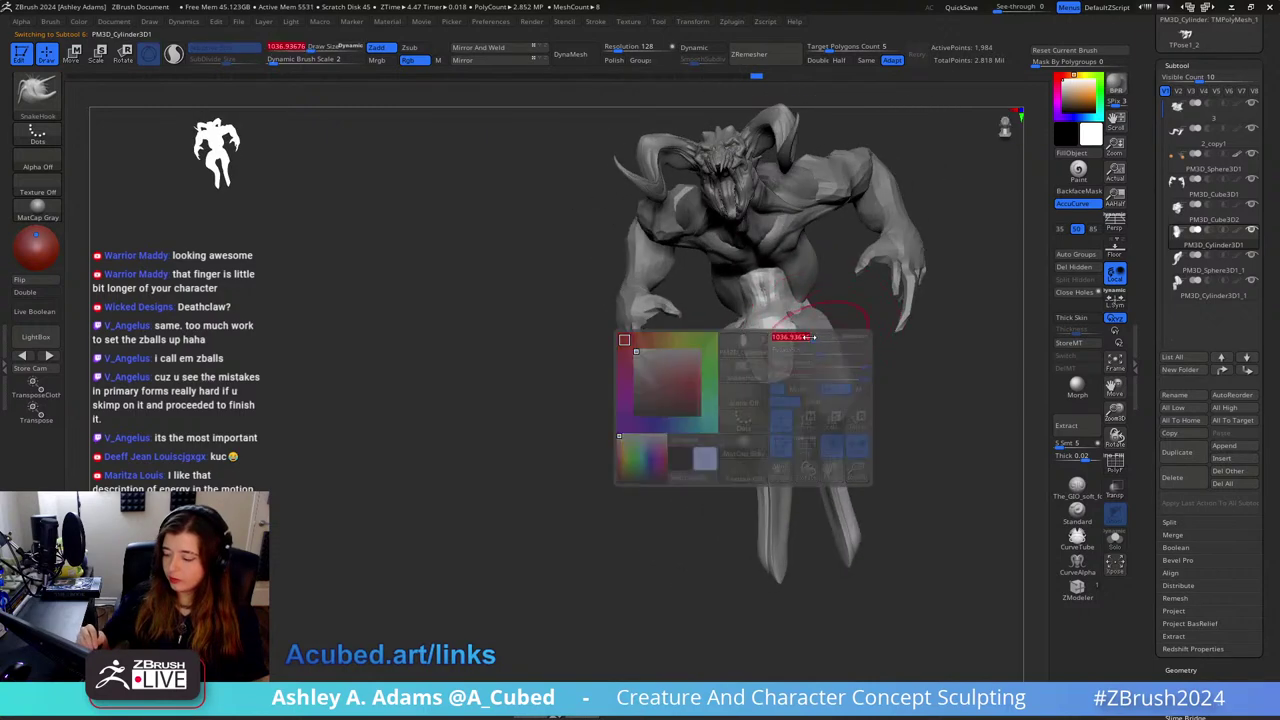
pyautogui.moveTo(788, 368)
pyautogui.mouseDown(button='right')
pyautogui.moveTo(750, 330)
pyautogui.moveTo(720, 388)
pyautogui.mouseUp(button='right')
# Step: Reshape the pelvis's underside between the legs with Inflat and with SnakeHook at a draw size of about 813
pyautogui.press('b')
pyautogui.press('i')
pyautogui.press('n')
pyautogui.press('space')
pyautogui.moveTo(786, 349); pyautogui.dragTo(773, 348)
pyautogui.press('b')
pyautogui.press('s')
pyautogui.press('h')
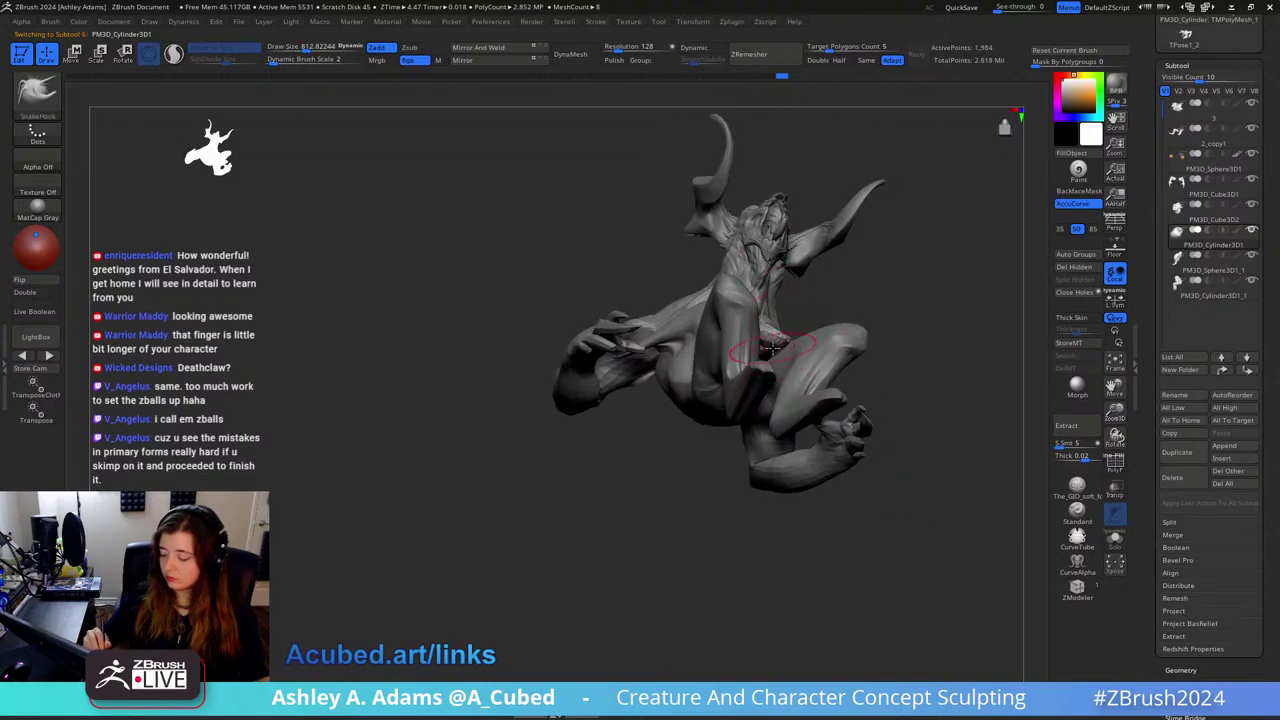
pyautogui.moveTo(764, 362); pyautogui.dragTo(766, 357, button='right')
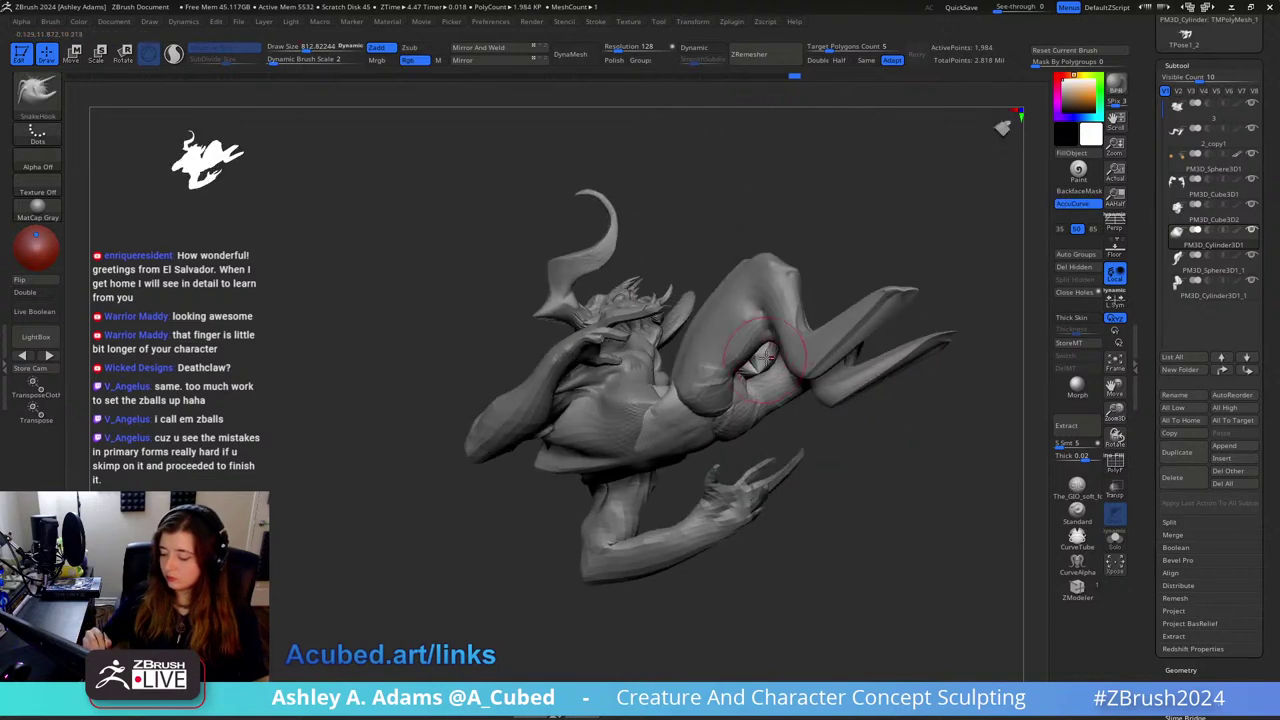
pyautogui.moveTo(765, 358); pyautogui.dragTo(797, 300)
# Step: Select the legs subtool and adjust the overall leg shape with SnakeHook at a draw size of about 2567
pyautogui.keyDown('alt'); pyautogui.click(798, 320); pyautogui.keyUp('alt')
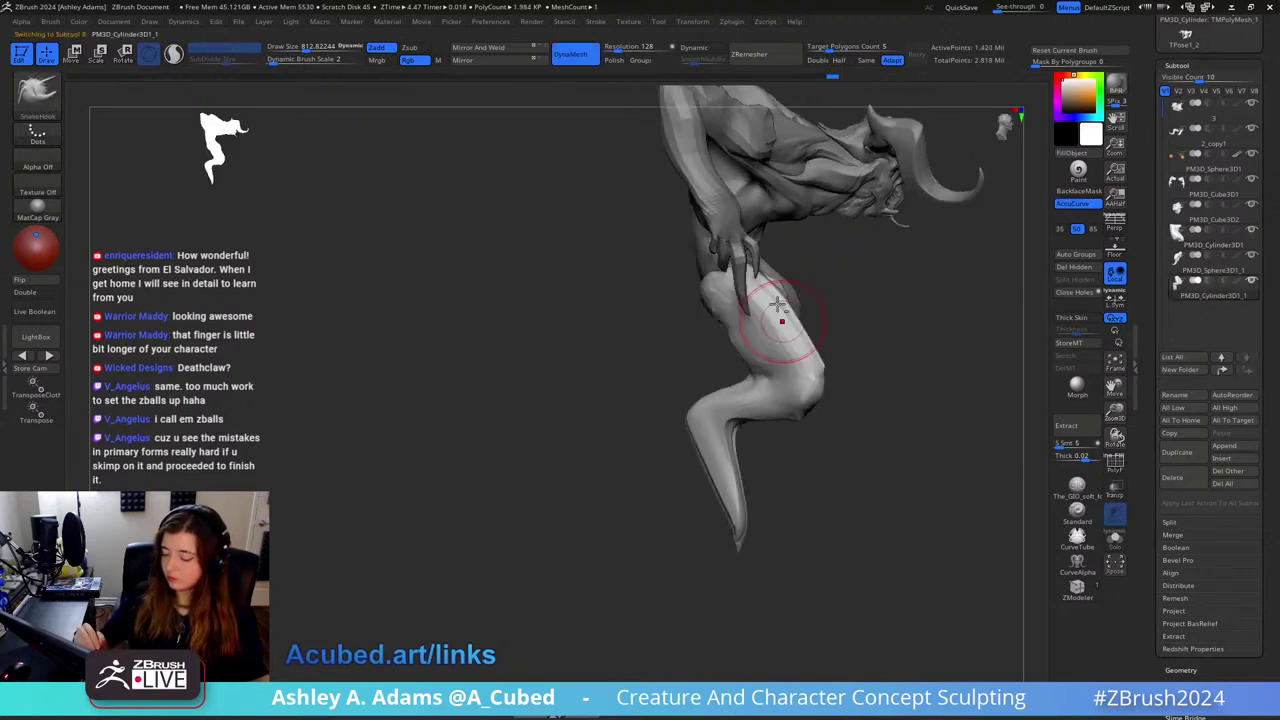
pyautogui.press('w')
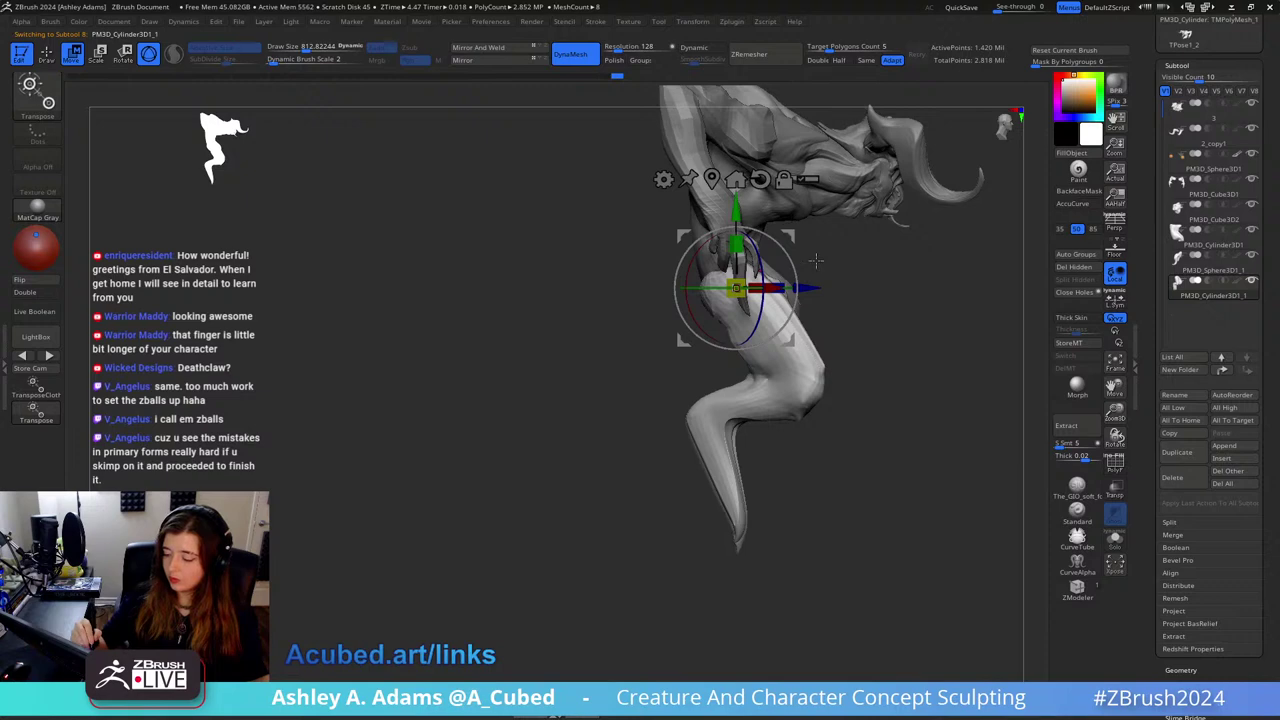
pyautogui.moveTo(816, 260)
pyautogui.mouseDown()
pyautogui.moveTo(789, 243)
pyautogui.moveTo(777, 266)
pyautogui.moveTo(777, 253)
pyautogui.mouseUp()
pyautogui.press('q')
pyautogui.press('w')
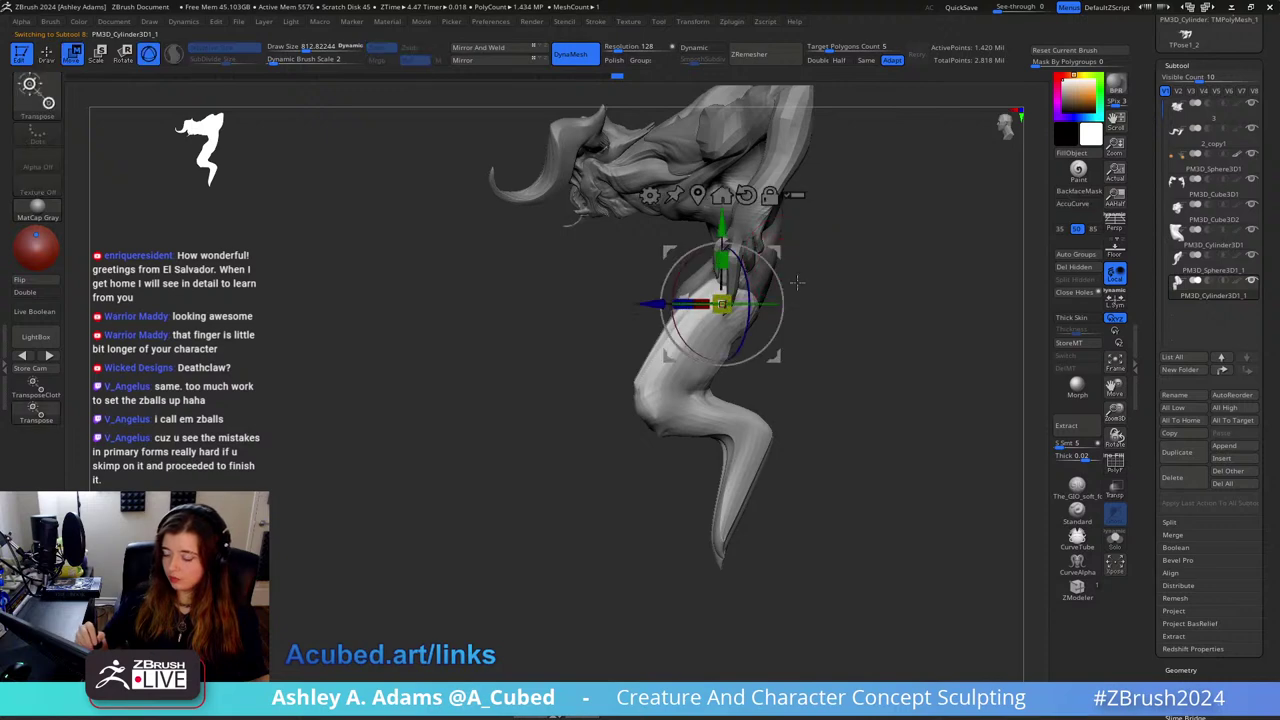
pyautogui.press('q')
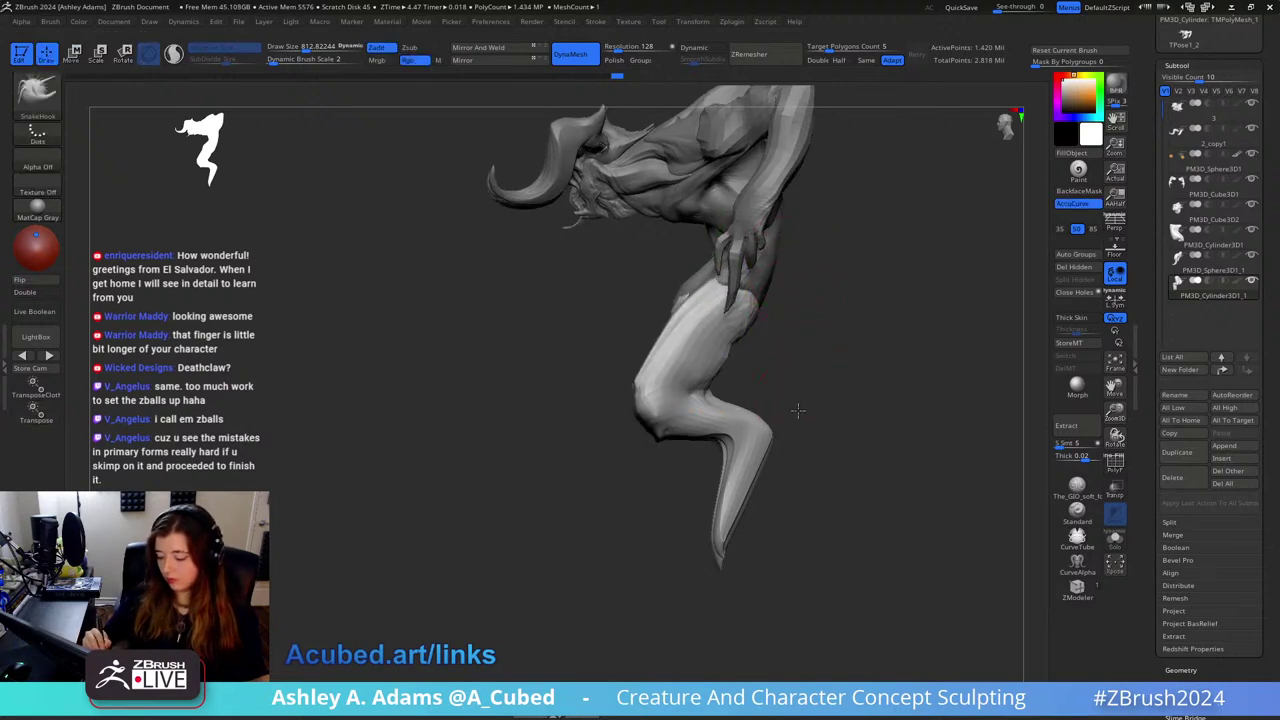
pyautogui.moveTo(800, 414)
pyautogui.keyDown('alt'); pyautogui.mouseDown()
pyautogui.moveTo(809, 423)
pyautogui.moveTo(833, 320)
pyautogui.mouseUp(); pyautogui.keyUp('alt')
pyautogui.press('space')
pyautogui.moveTo(788, 365); pyautogui.dragTo(799, 344)
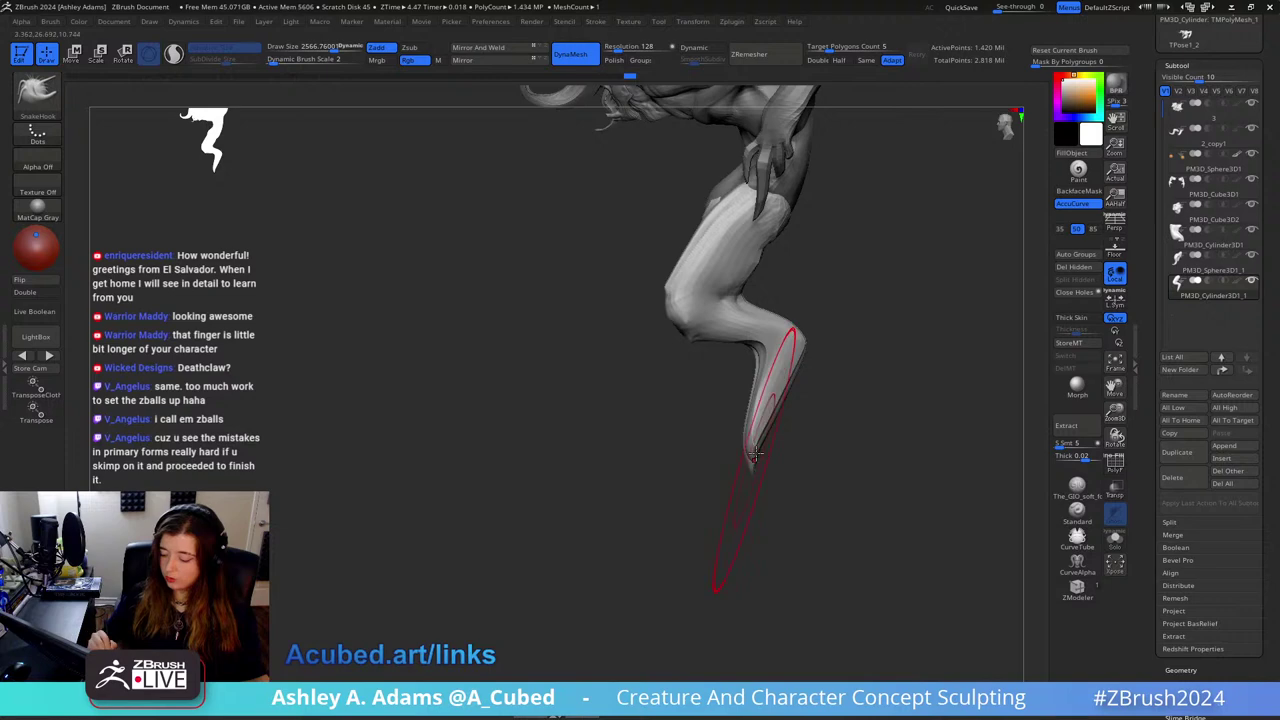
# Step: Pull the tips of the lower legs forward into the start of feet with SnakeHook at a draw size of about 843
pyautogui.press('space')
pyautogui.moveTo(762, 434); pyautogui.dragTo(745, 421)
pyautogui.press('space')
pyautogui.moveTo(745, 421); pyautogui.dragTo(754, 414, button='right')
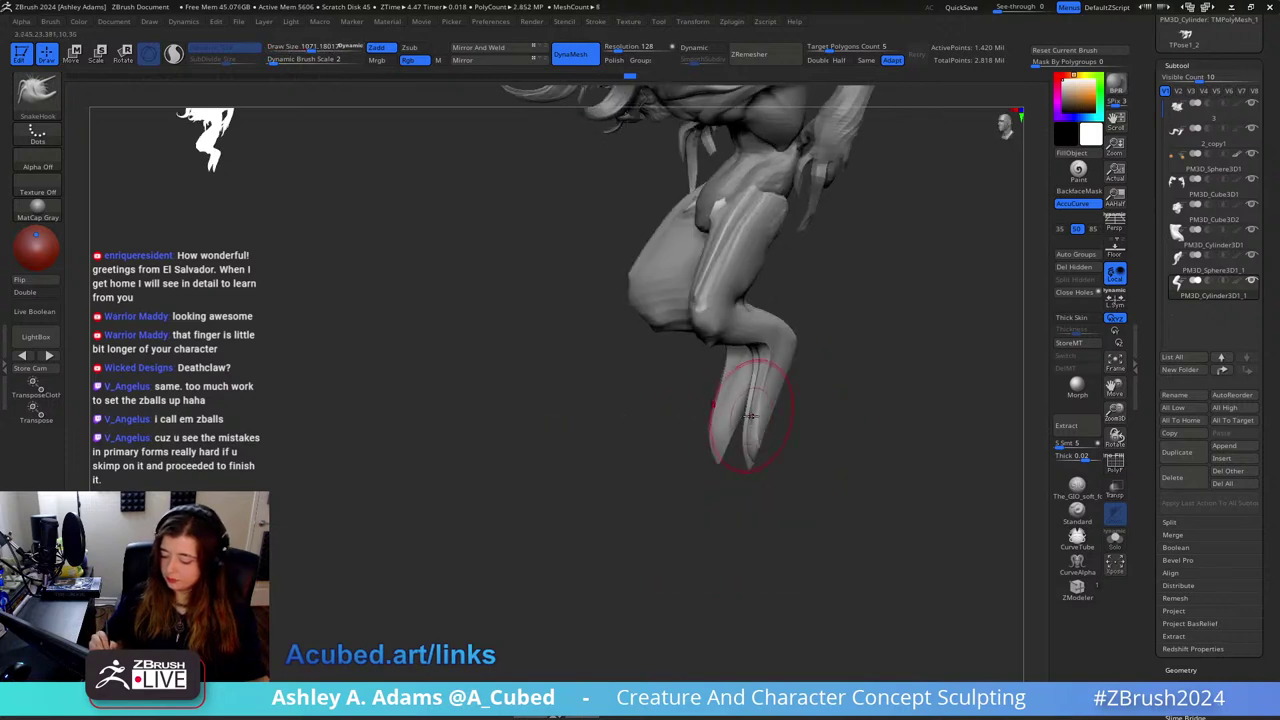
pyautogui.press('space')
pyautogui.moveTo(752, 415)
pyautogui.mouseDown()
pyautogui.moveTo(727, 445)
pyautogui.moveTo(722, 431)
pyautogui.mouseUp()
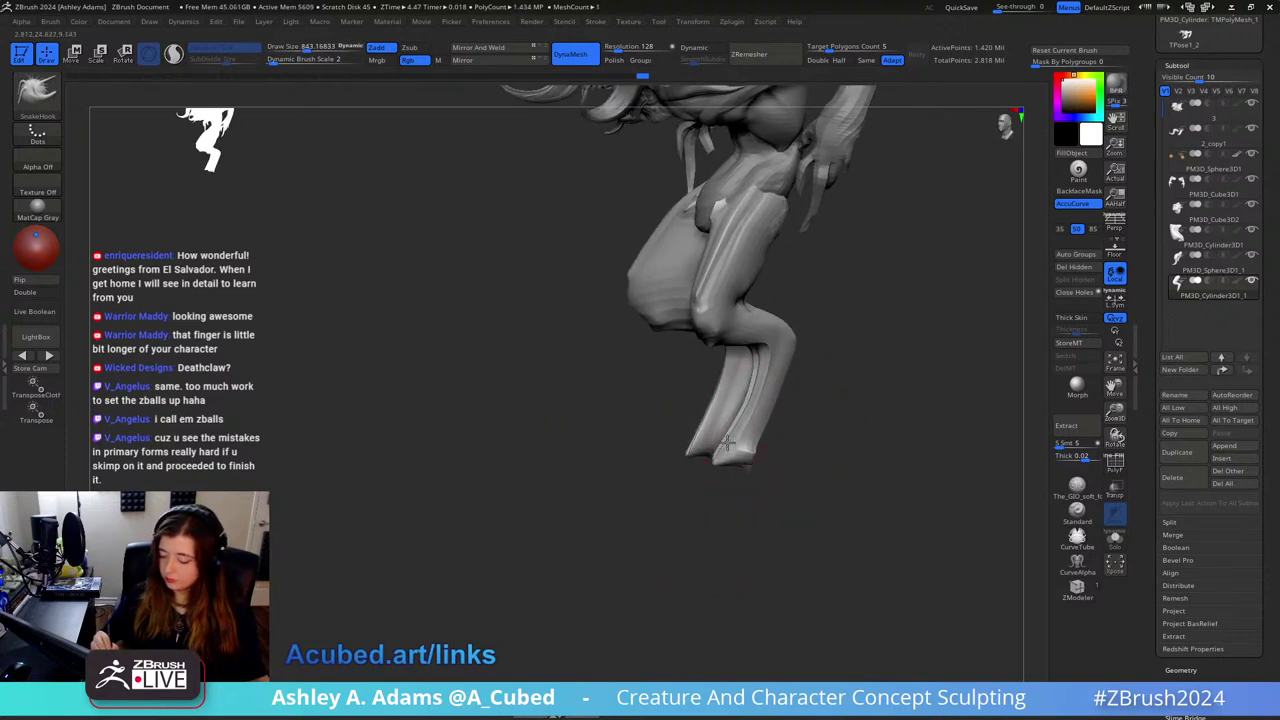
pyautogui.keyDown('shift'); pyautogui.moveTo(722, 431); pyautogui.dragTo(754, 450, button='right'); pyautogui.keyUp('shift')
# Step: Pull out a small heel spur behind each foot with SnakeHook at a draw size of about 1003
pyautogui.press('space')
pyautogui.moveTo(748, 455); pyautogui.dragTo(769, 429)
pyautogui.moveTo(769, 429); pyautogui.dragTo(772, 438, button='right')
pyautogui.press('space')
pyautogui.moveTo(769, 446); pyautogui.dragTo(757, 461)
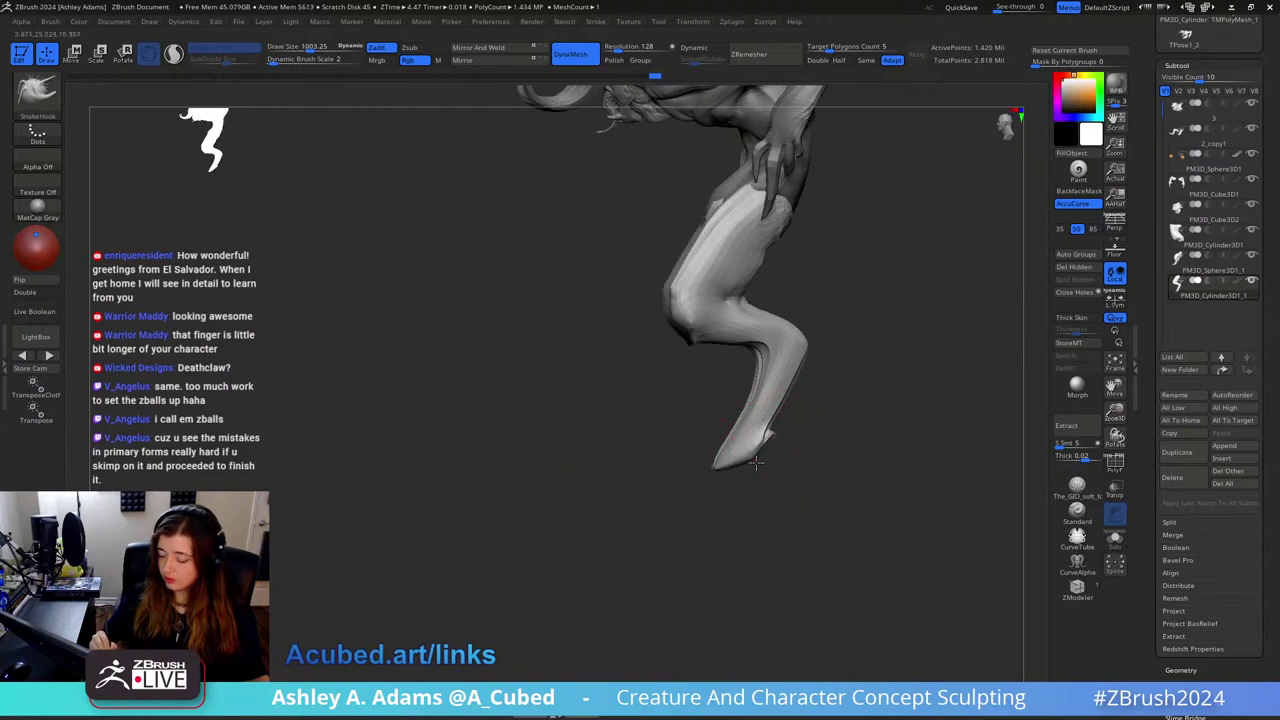
# Step: Refine the ankle and extend the feet forward with SnakeHook at a draw size of about 1003
pyautogui.press('shift')
pyautogui.moveTo(765, 435); pyautogui.dragTo(850, 425, button='right')
pyautogui.press('space')
pyautogui.moveTo(806, 446)
pyautogui.mouseDown()
pyautogui.moveTo(754, 466)
pyautogui.moveTo(780, 450)
pyautogui.moveTo(758, 467)
pyautogui.moveTo(803, 474)
pyautogui.mouseUp()
pyautogui.hotkey('ctrl', 'z')
pyautogui.press('space')
pyautogui.moveTo(731, 411); pyautogui.dragTo(758, 411)
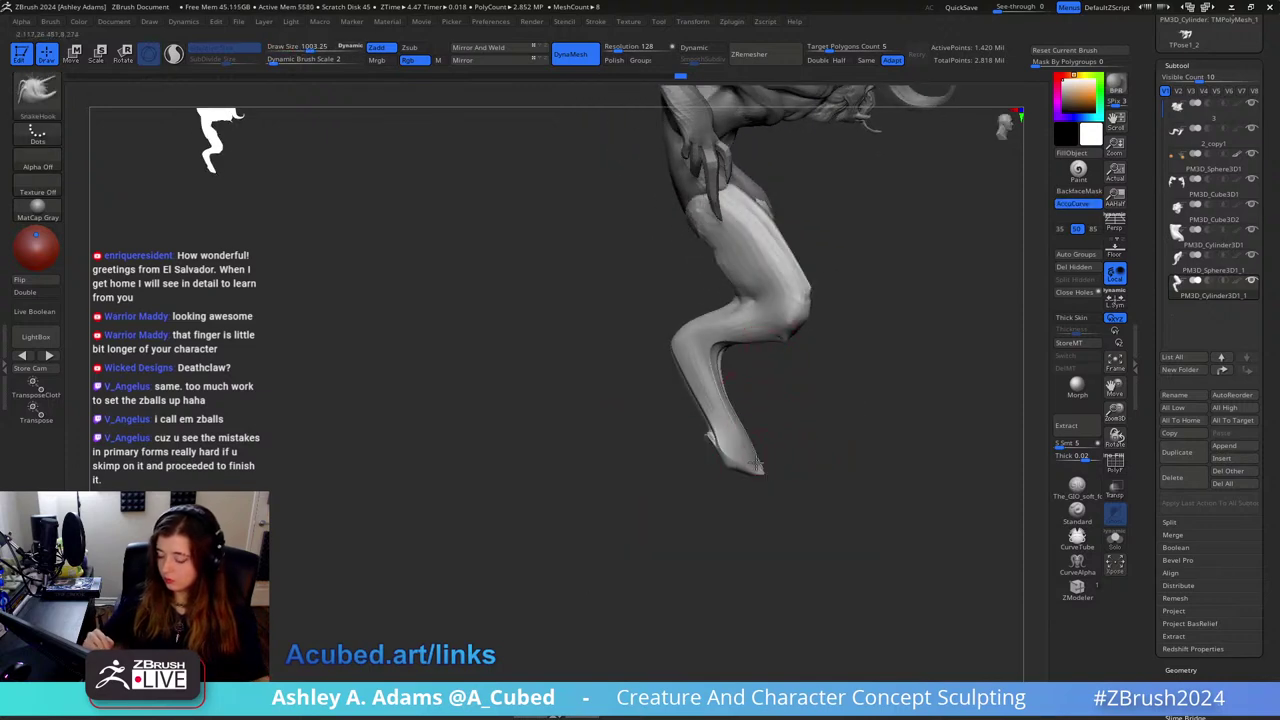
pyautogui.moveTo(757, 463); pyautogui.dragTo(803, 469)
# Step: Lengthen the feet and reshape their heels and front edges with SnakeHook
pyautogui.moveTo(706, 499); pyautogui.dragTo(722, 499, button='right')
pyautogui.press('space')
pyautogui.moveTo(722, 464)
pyautogui.mouseDown()
pyautogui.moveTo(703, 464)
pyautogui.moveTo(727, 455)
pyautogui.mouseUp()
pyautogui.moveTo(814, 371)
pyautogui.keyDown('shift'); pyautogui.mouseDown()
pyautogui.moveTo(766, 432)
pyautogui.moveTo(750, 525)
pyautogui.mouseUp(); pyautogui.keyUp('shift')
pyautogui.press('space')
pyautogui.press('space')
pyautogui.moveTo(736, 463); pyautogui.dragTo(764, 463)
pyautogui.moveTo(734, 472)
pyautogui.mouseDown()
pyautogui.moveTo(748, 466)
pyautogui.moveTo(745, 509)
pyautogui.mouseUp()
pyautogui.moveTo(829, 477)
pyautogui.mouseDown()
pyautogui.moveTo(826, 280)
pyautogui.moveTo(800, 383)
pyautogui.moveTo(776, 384)
pyautogui.moveTo(816, 384)
pyautogui.mouseUp()
# Step: Widen the feet and pull out toes from below with SnakeHook at draw sizes of about 669 and 540
pyautogui.press('space')
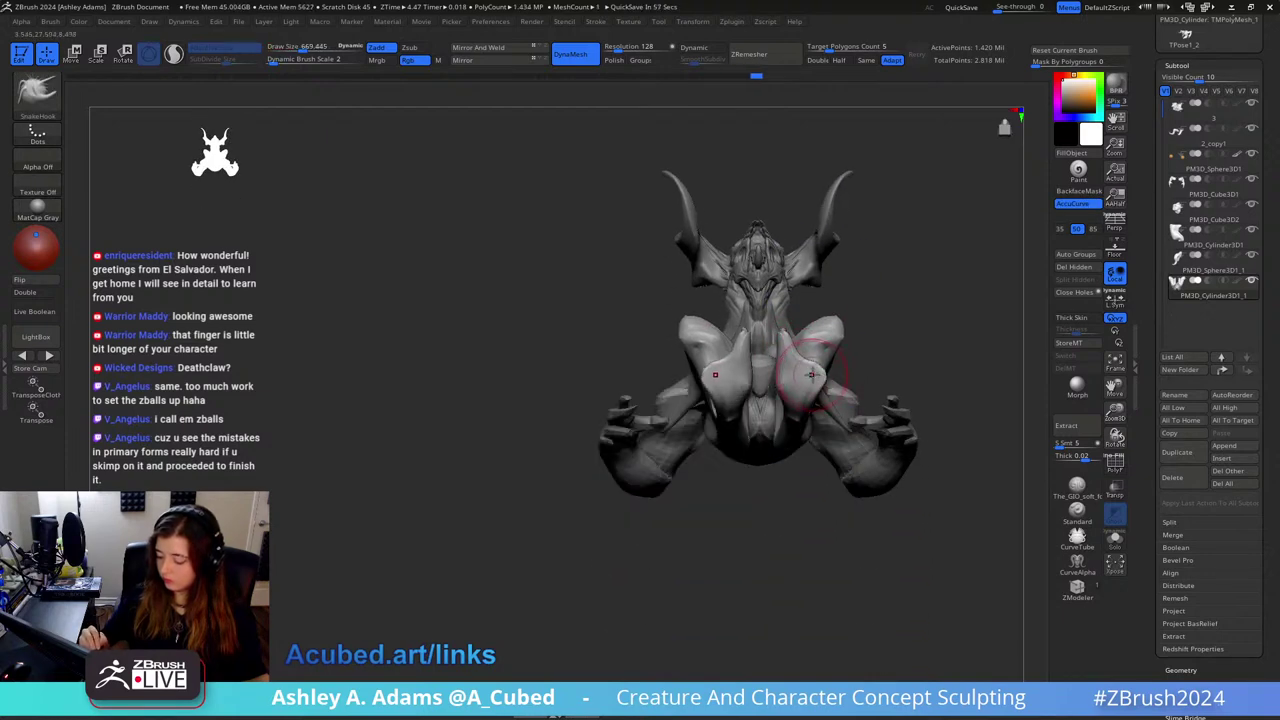
pyautogui.moveTo(811, 375); pyautogui.dragTo(801, 360, button='right')
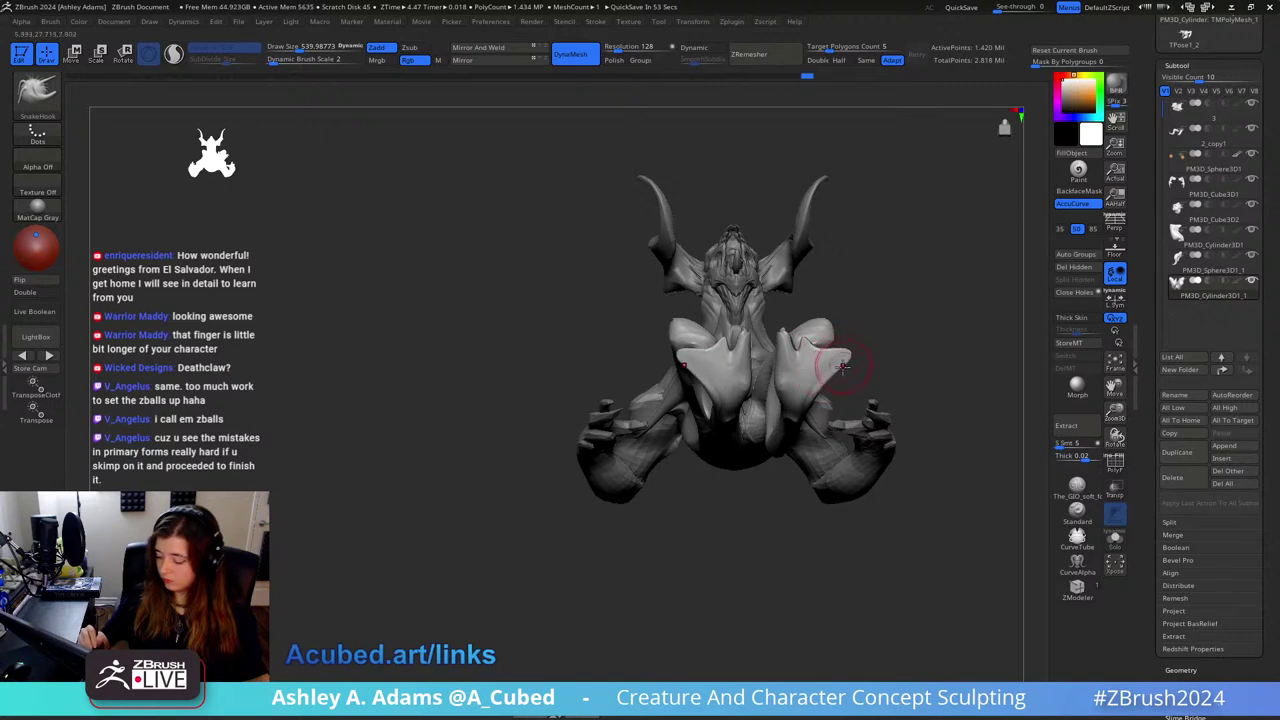
pyautogui.moveTo(848, 345)
pyautogui.mouseDown()
pyautogui.moveTo(819, 321)
pyautogui.moveTo(785, 334)
pyautogui.mouseUp()
pyautogui.press('space')
pyautogui.moveTo(772, 334)
pyautogui.mouseDown()
pyautogui.moveTo(788, 334)
pyautogui.moveTo(802, 294)
pyautogui.moveTo(795, 320)
pyautogui.moveTo(820, 388)
pyautogui.moveTo(805, 371)
pyautogui.mouseUp()
pyautogui.moveTo(822, 368)
pyautogui.mouseDown(button='right')
pyautogui.moveTo(765, 550)
pyautogui.moveTo(783, 334)
pyautogui.mouseUp(button='right')
pyautogui.keyDown('shift'); pyautogui.moveTo(865, 361); pyautogui.dragTo(789, 366, button='right'); pyautogui.keyUp('shift')
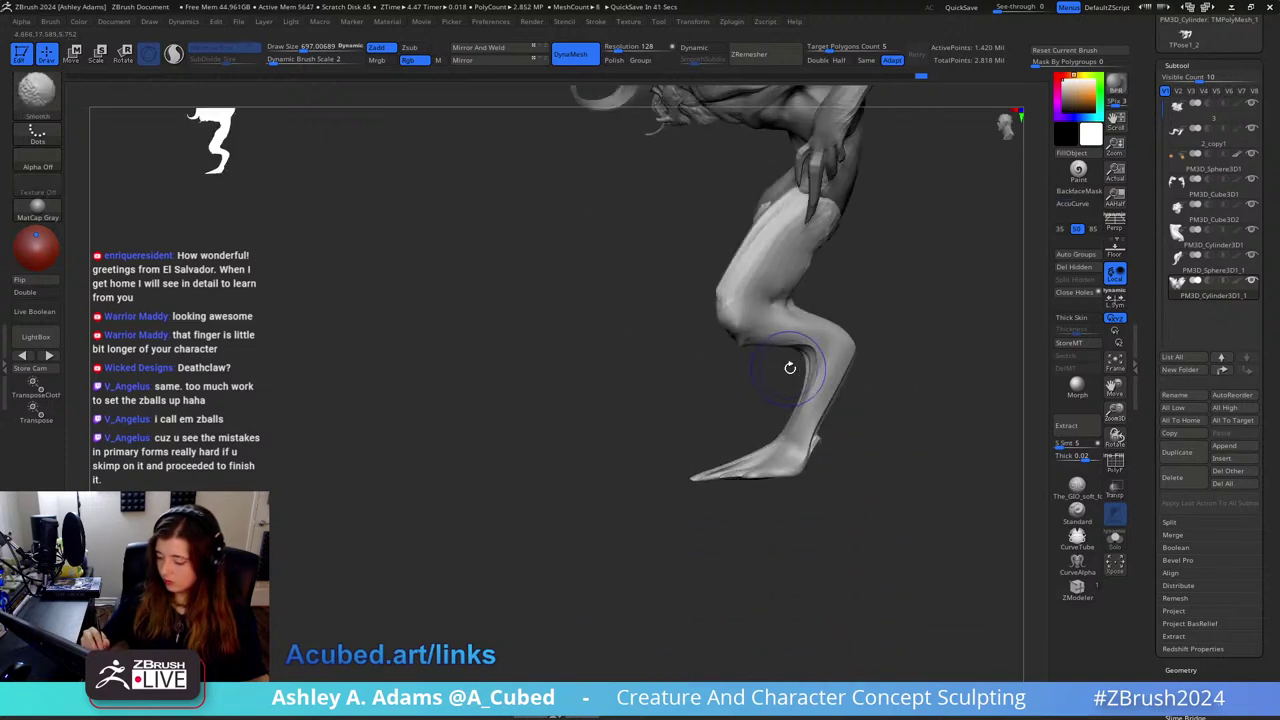
# Step: Undo the last toe edit and reshape the toes with SnakeHook at a draw size of about 874
pyautogui.press('space')
pyautogui.moveTo(779, 386)
pyautogui.mouseDown()
pyautogui.moveTo(782, 427)
pyautogui.moveTo(802, 440)
pyautogui.mouseUp()
pyautogui.press('space')
pyautogui.press('space')
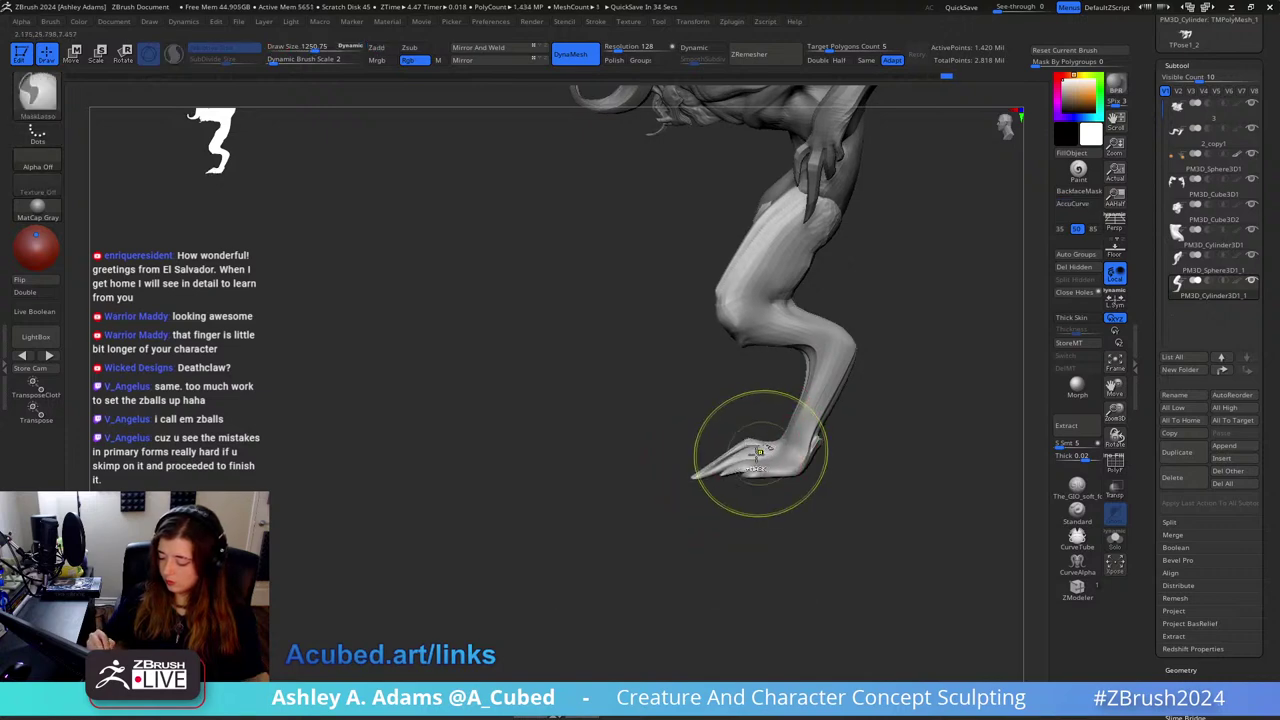
pyautogui.hotkey('ctrl', 'z')
pyautogui.press('space')
pyautogui.moveTo(752, 452); pyautogui.dragTo(737, 452)
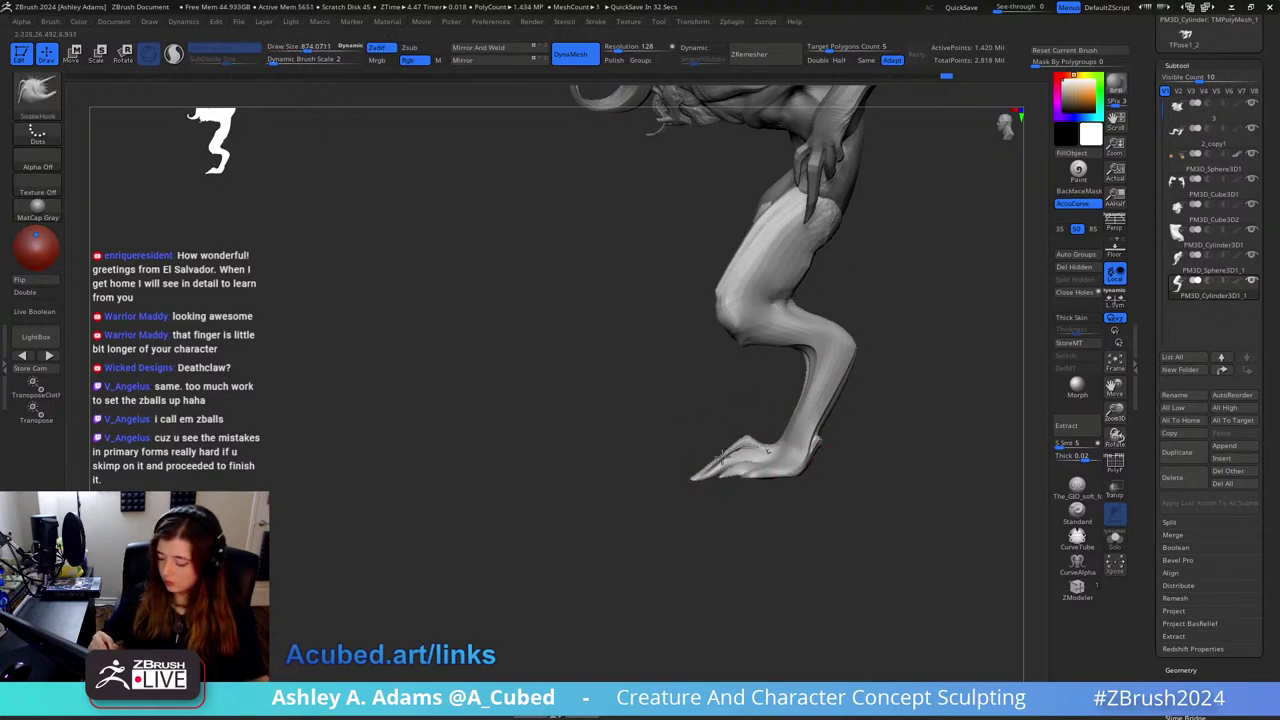
pyautogui.keyDown('shift'); pyautogui.moveTo(750, 441); pyautogui.dragTo(709, 469); pyautogui.keyUp('shift')
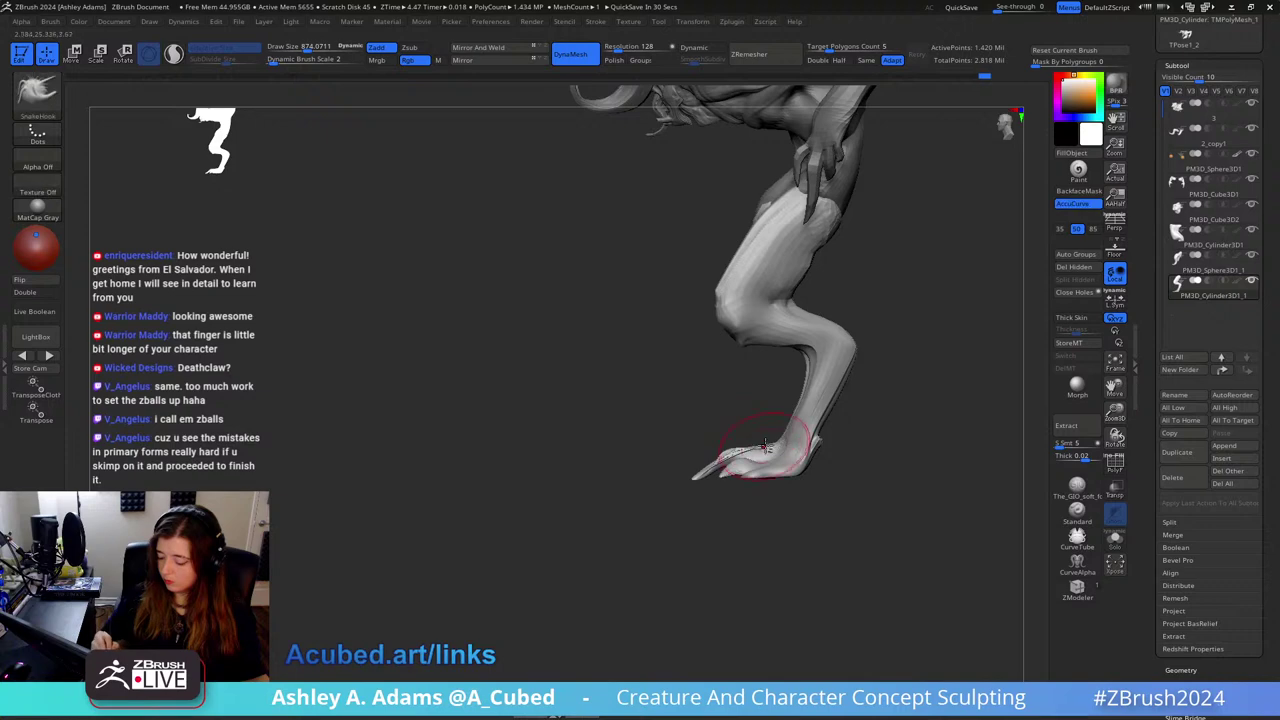
# Step: Remesh the legs at DynaMesh resolution 128 and arch the long toes upward with SnakeHook at a draw size of about 1251
pyautogui.keyDown('ctrl'); pyautogui.moveTo(863, 519); pyautogui.dragTo(749, 427); pyautogui.keyUp('ctrl')
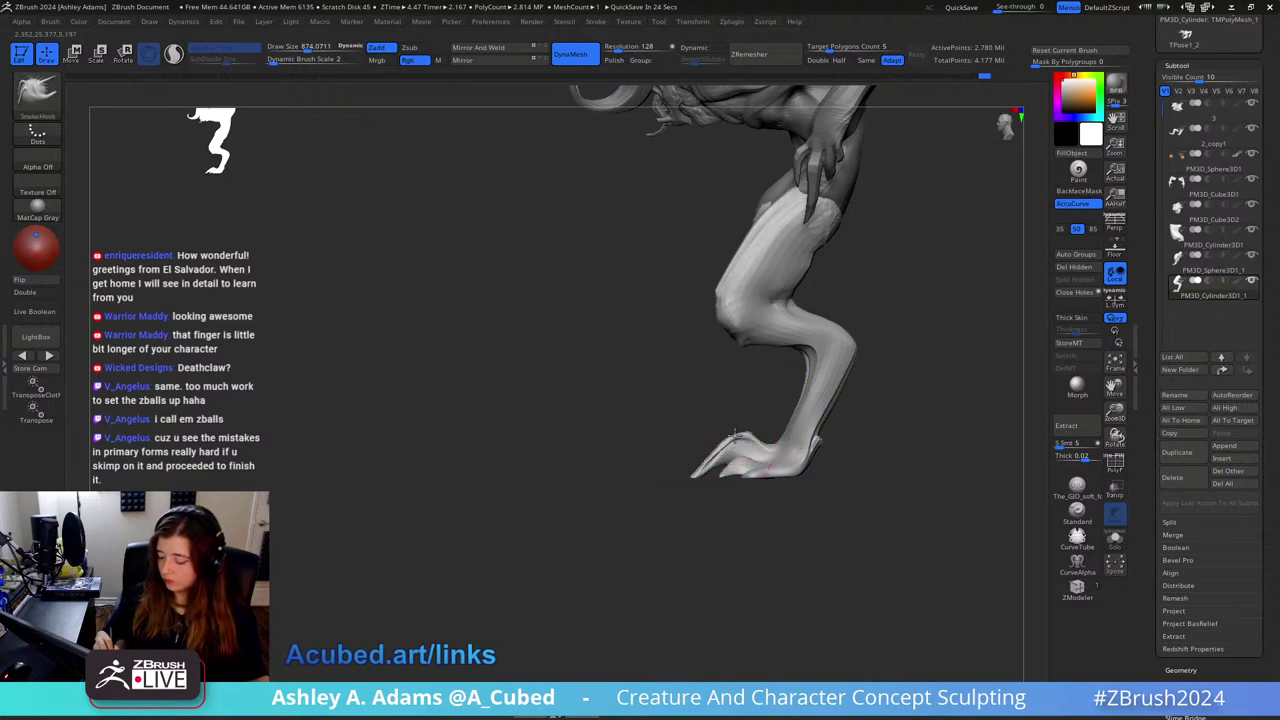
pyautogui.press('space')
pyautogui.moveTo(711, 440); pyautogui.dragTo(754, 436)
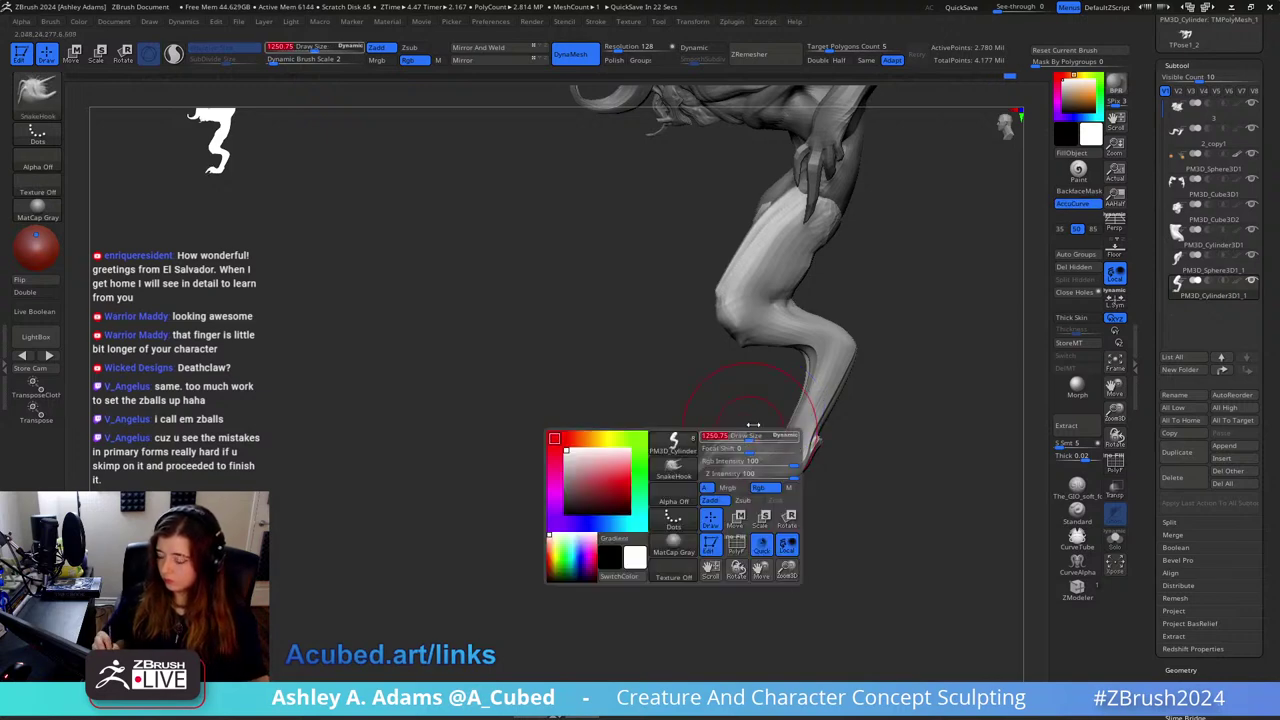
pyautogui.moveTo(751, 434); pyautogui.dragTo(759, 428, button='right')
# Step: Mask the long arched toes with a lasso and invert the mask so only they remain editable
pyautogui.press('ctrl')
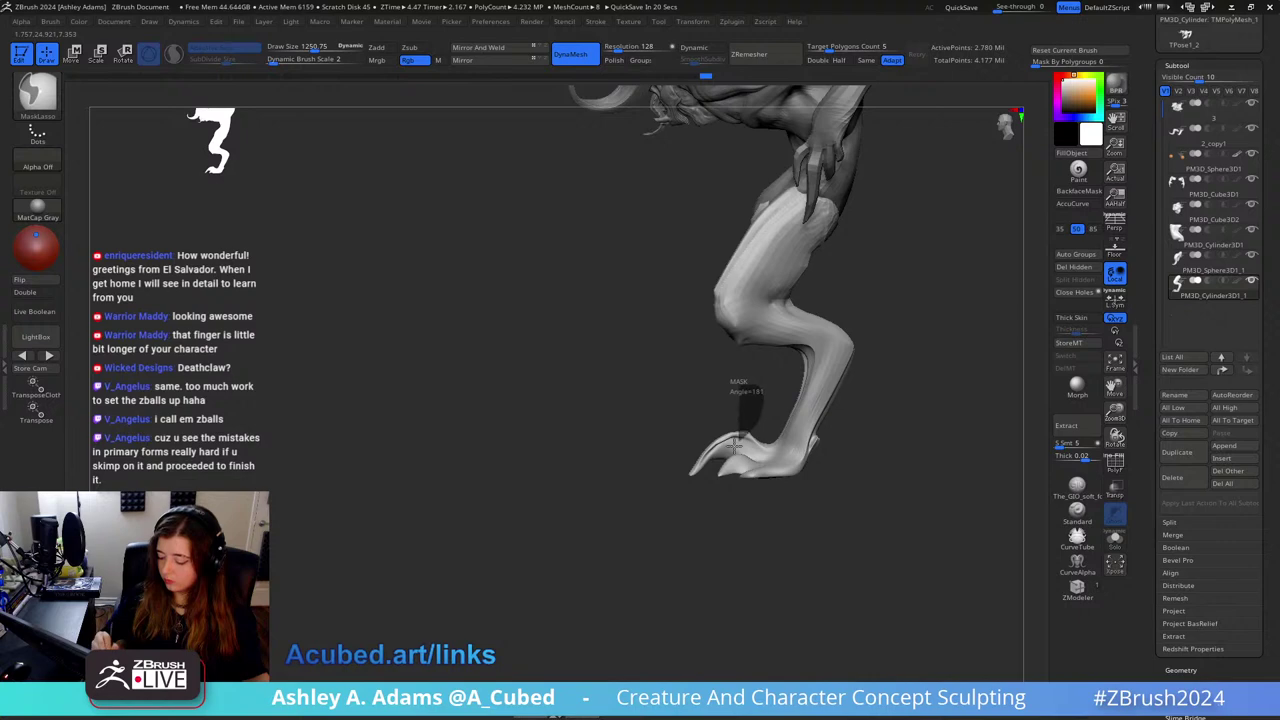
pyautogui.moveTo(641, 492); pyautogui.dragTo(758, 429, button='right')
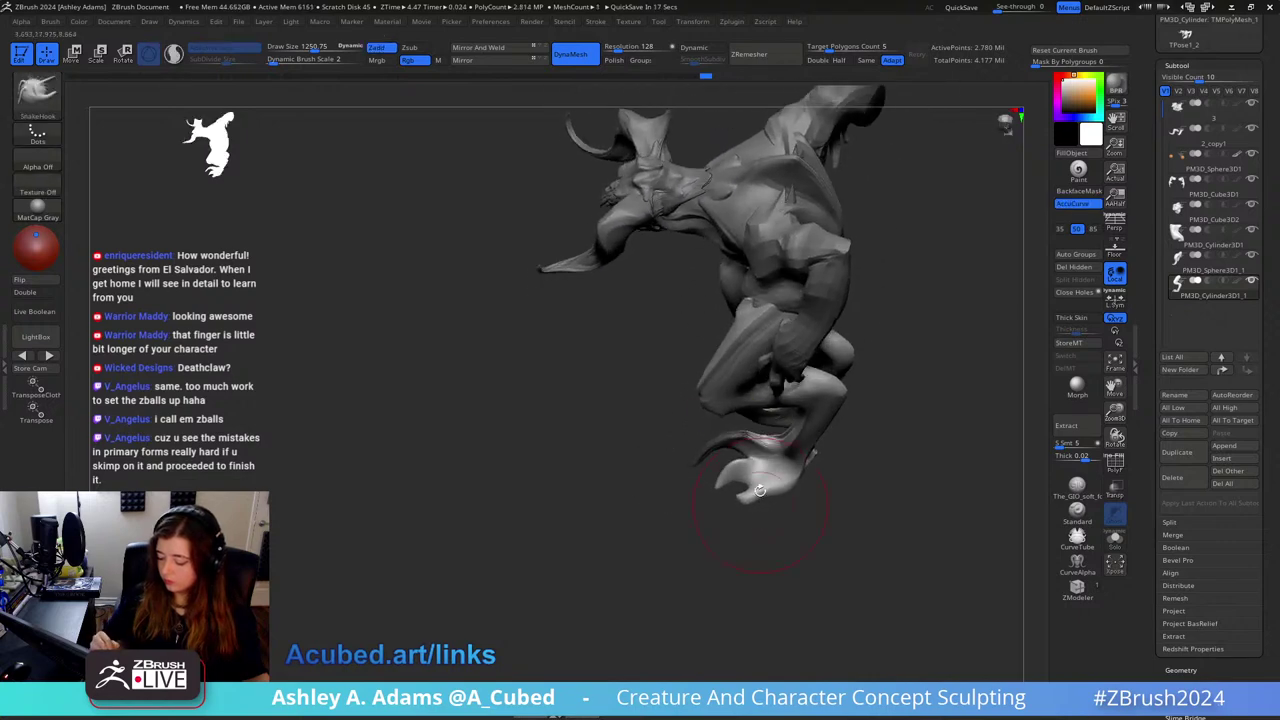
pyautogui.keyDown('ctrl'); pyautogui.moveTo(738, 459); pyautogui.dragTo(686, 456); pyautogui.keyUp('ctrl')
pyautogui.keyDown('shift'); pyautogui.moveTo(800, 454); pyautogui.dragTo(757, 491, button='right'); pyautogui.keyUp('shift')
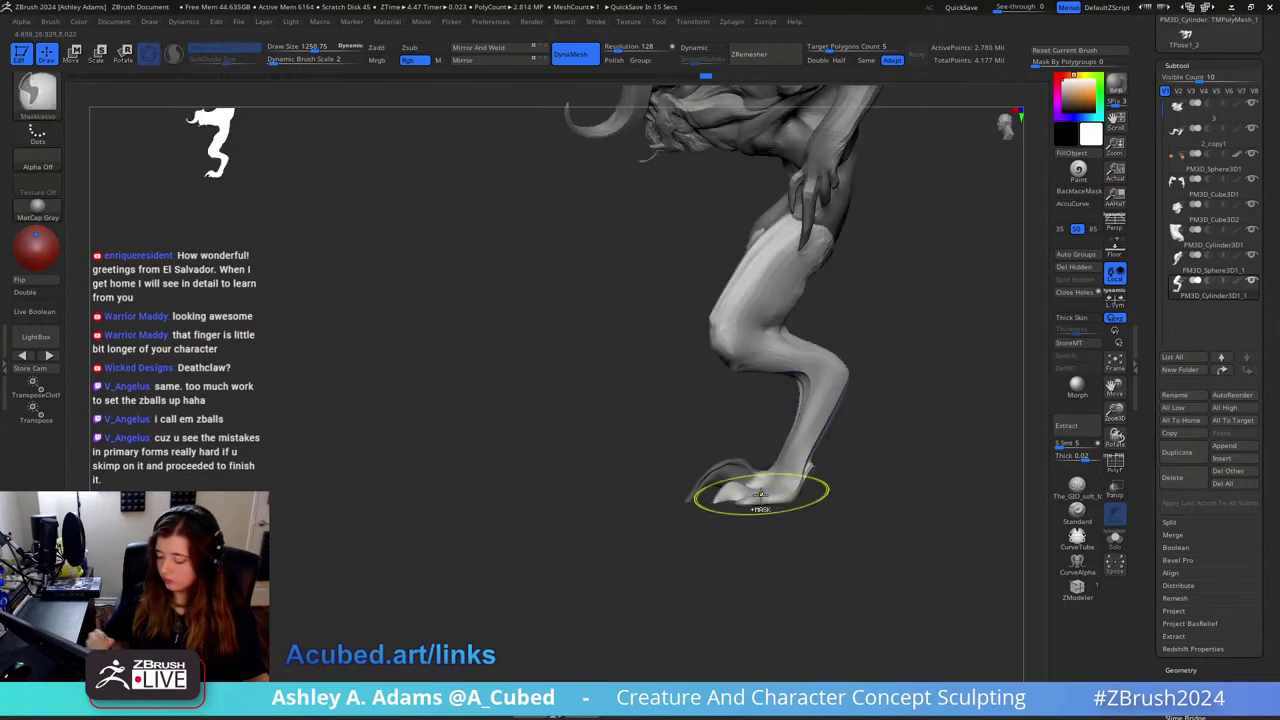
pyautogui.keyDown('ctrl'); pyautogui.click(757, 580); pyautogui.keyUp('ctrl')
# Step: Rotate the unmasked toes upward with the gizmo and curve them into raptor-like hooks with SnakeHook
pyautogui.press('w')
pyautogui.keyDown('alt'); pyautogui.click(750, 474); pyautogui.keyUp('alt')
pyautogui.click(772, 366)
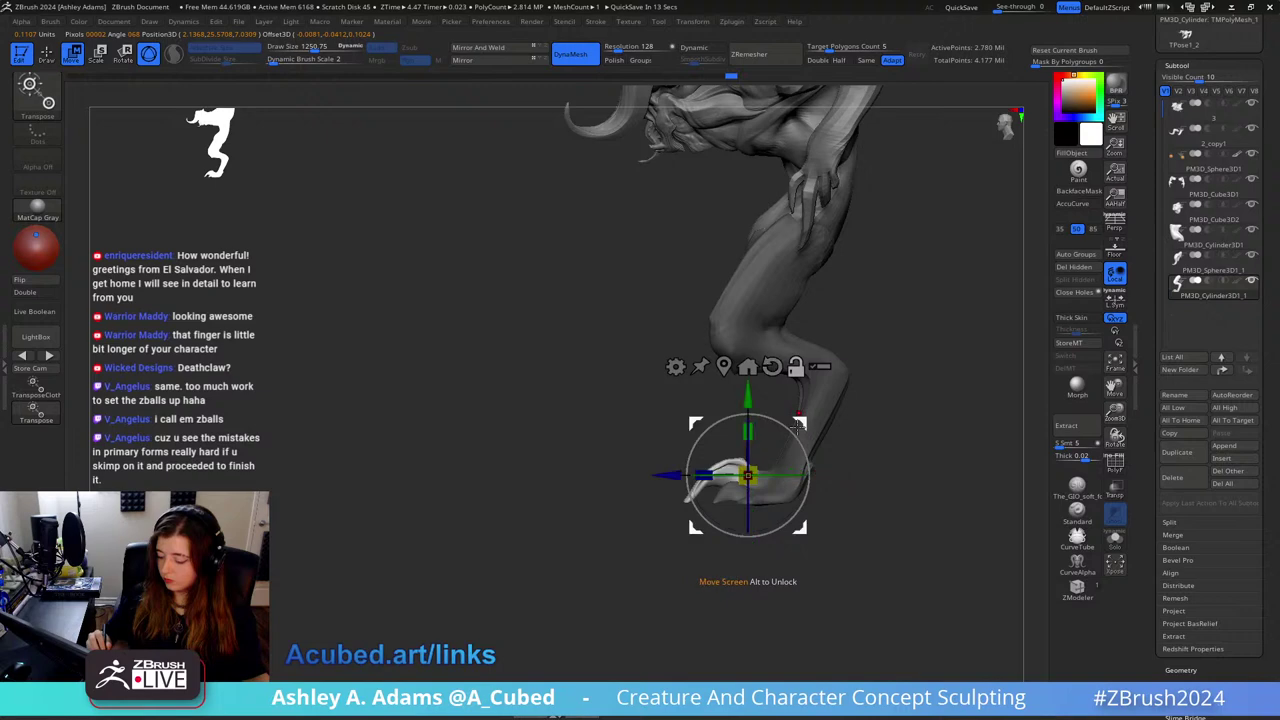
pyautogui.moveTo(800, 441); pyautogui.dragTo(812, 482)
pyautogui.press('q')
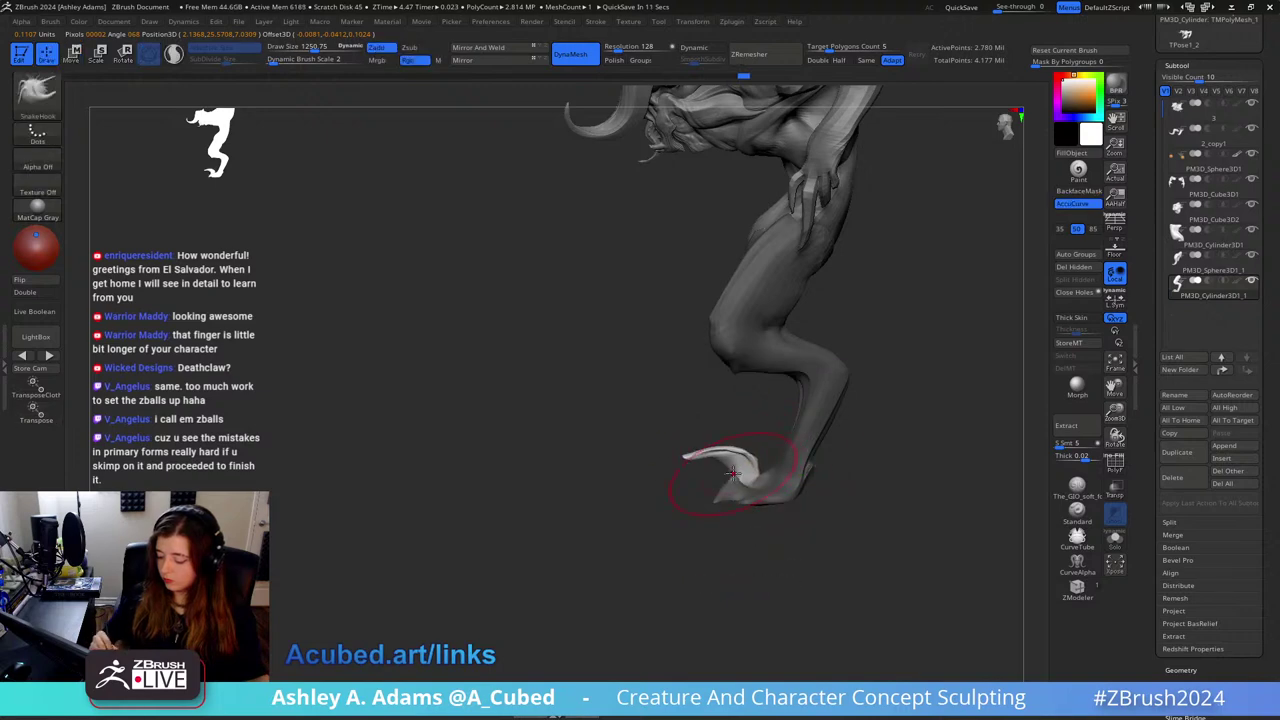
pyautogui.moveTo(709, 443); pyautogui.dragTo(705, 441)
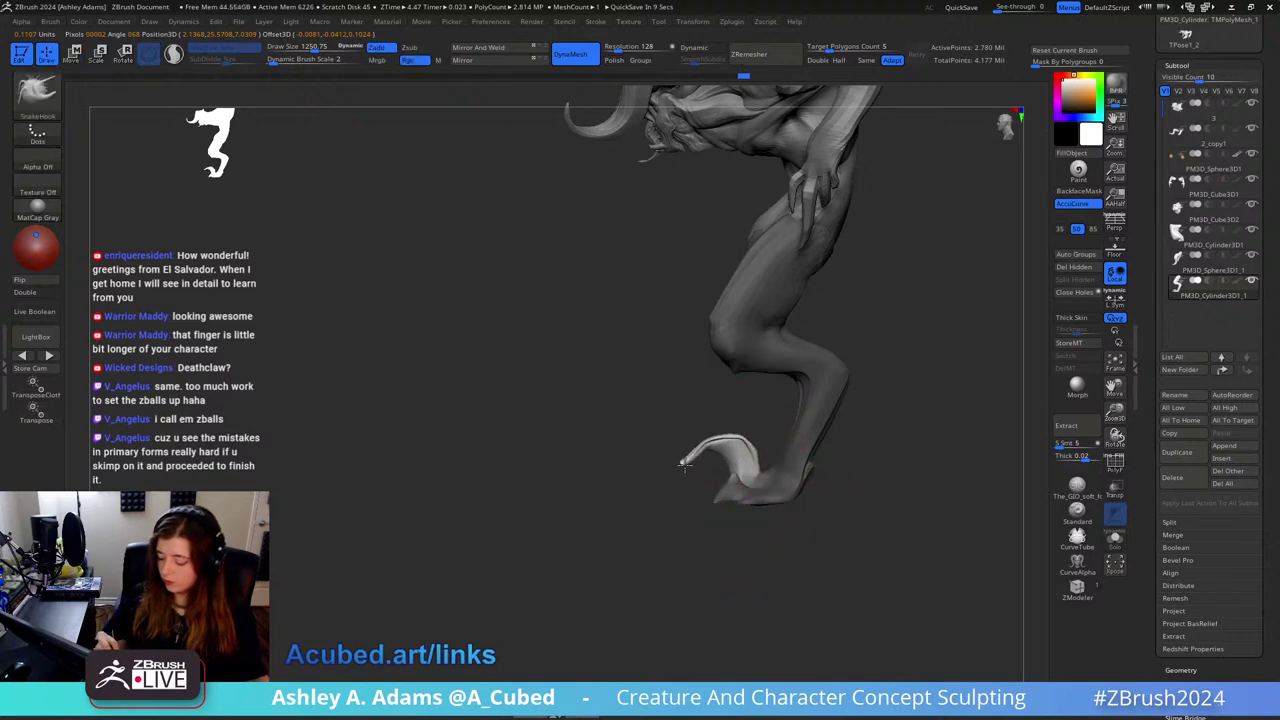
pyautogui.moveTo(704, 455); pyautogui.dragTo(829, 440, button='right')
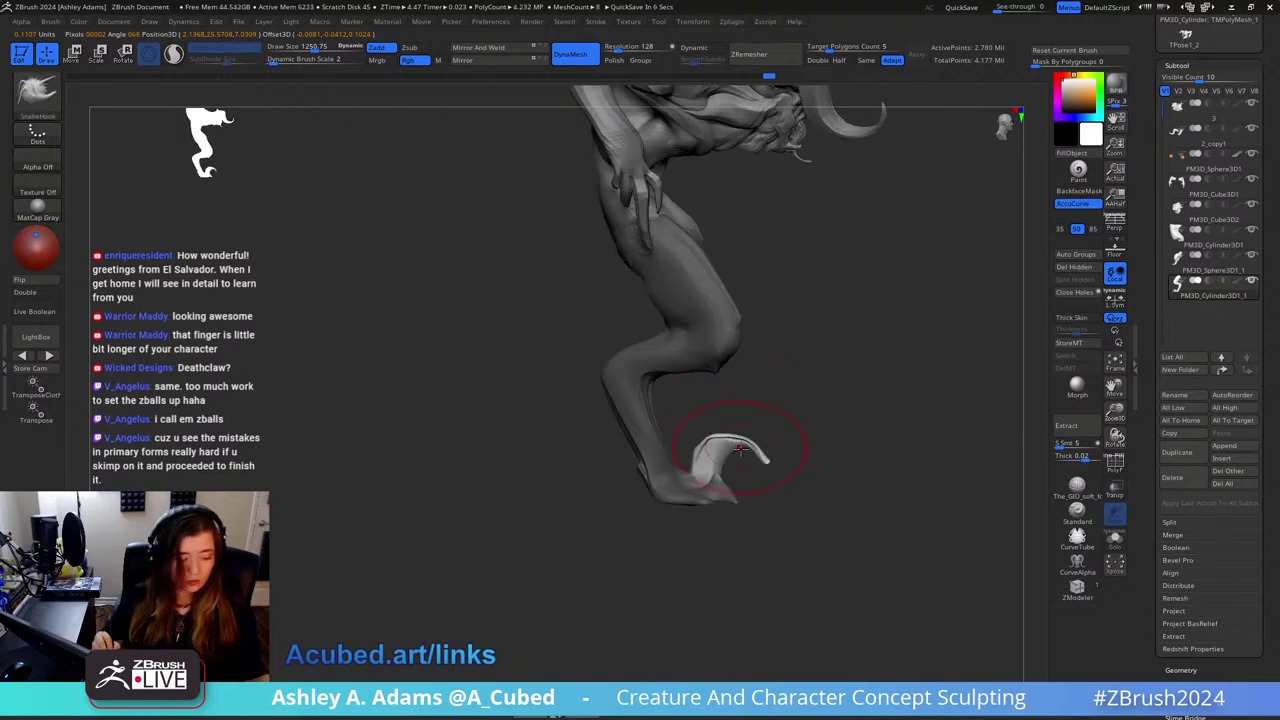
# Step: Thicken the raised toes with the Inflat brush, smooth them and clear the mask
pyautogui.press('b')
pyautogui.press('i')
pyautogui.press('n')
pyautogui.press('shift')
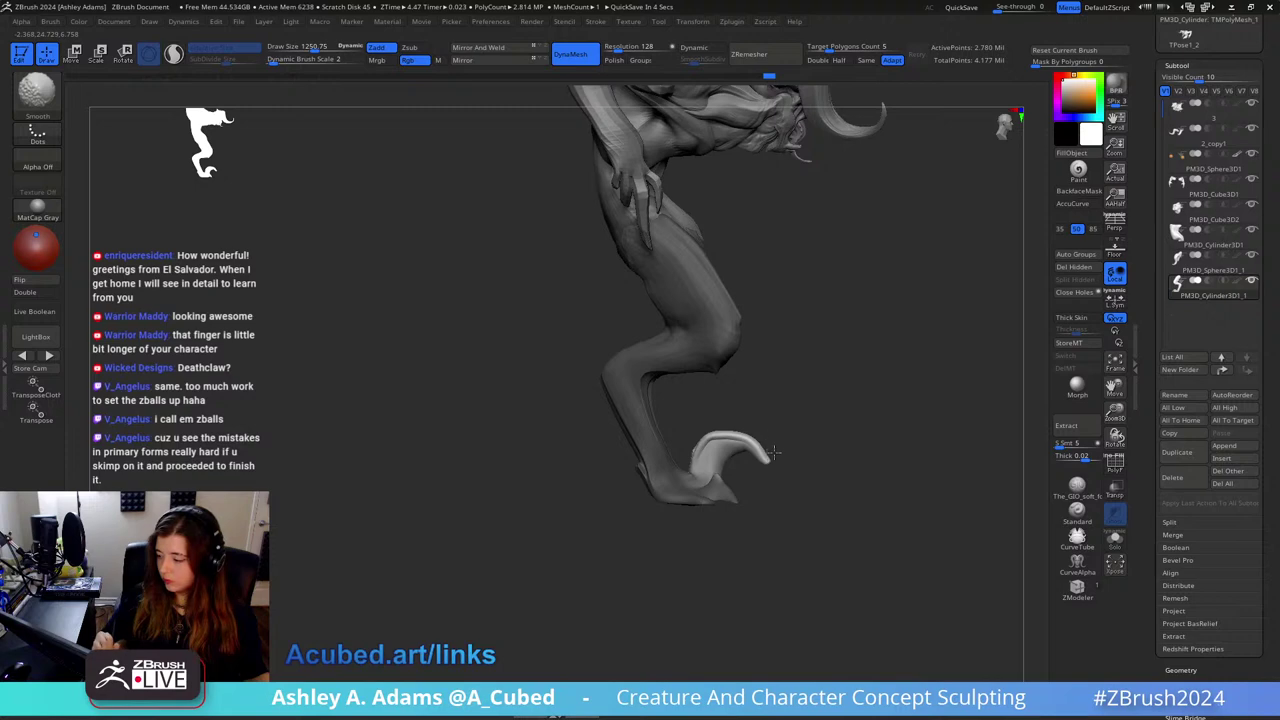
pyautogui.moveTo(791, 532)
pyautogui.keyDown('ctrl'); pyautogui.mouseDown()
pyautogui.moveTo(851, 460)
pyautogui.moveTo(860, 408)
pyautogui.mouseUp(); pyautogui.keyUp('ctrl')
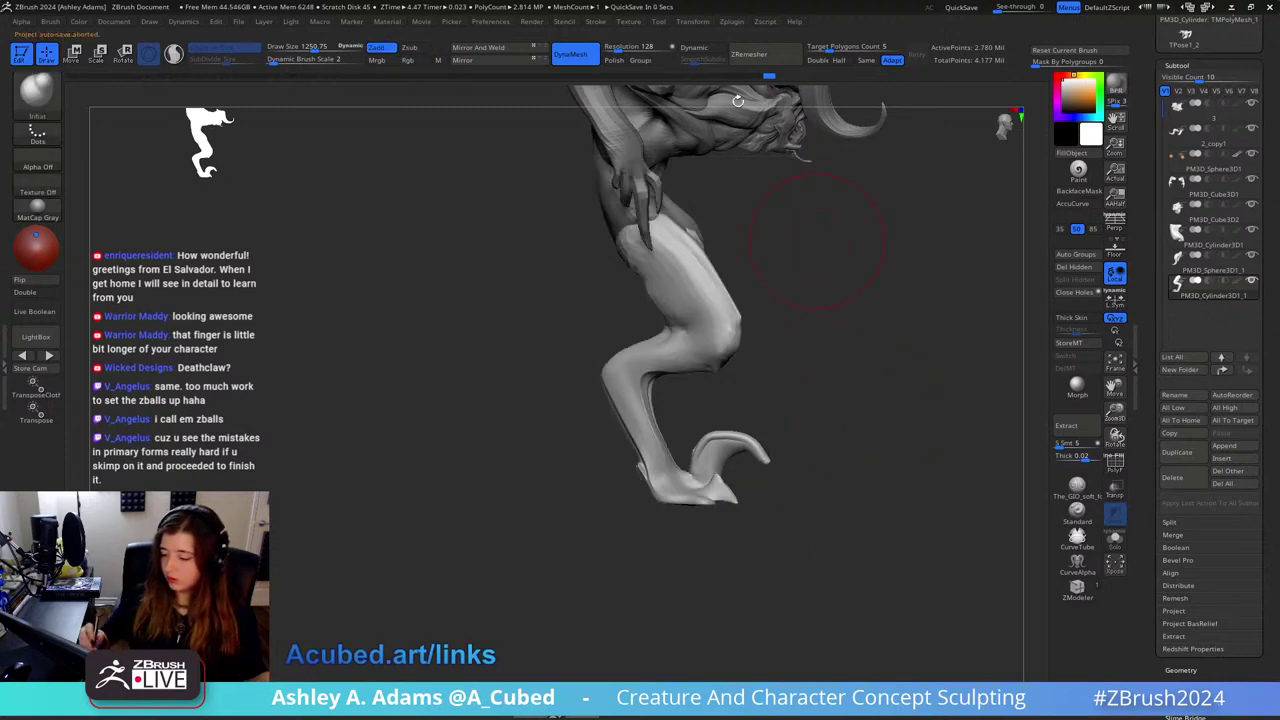
# Step: Remesh the legs at DynaMesh resolution 24 and smooth the raised toes at a draw size of about 906
pyautogui.click(612, 48)
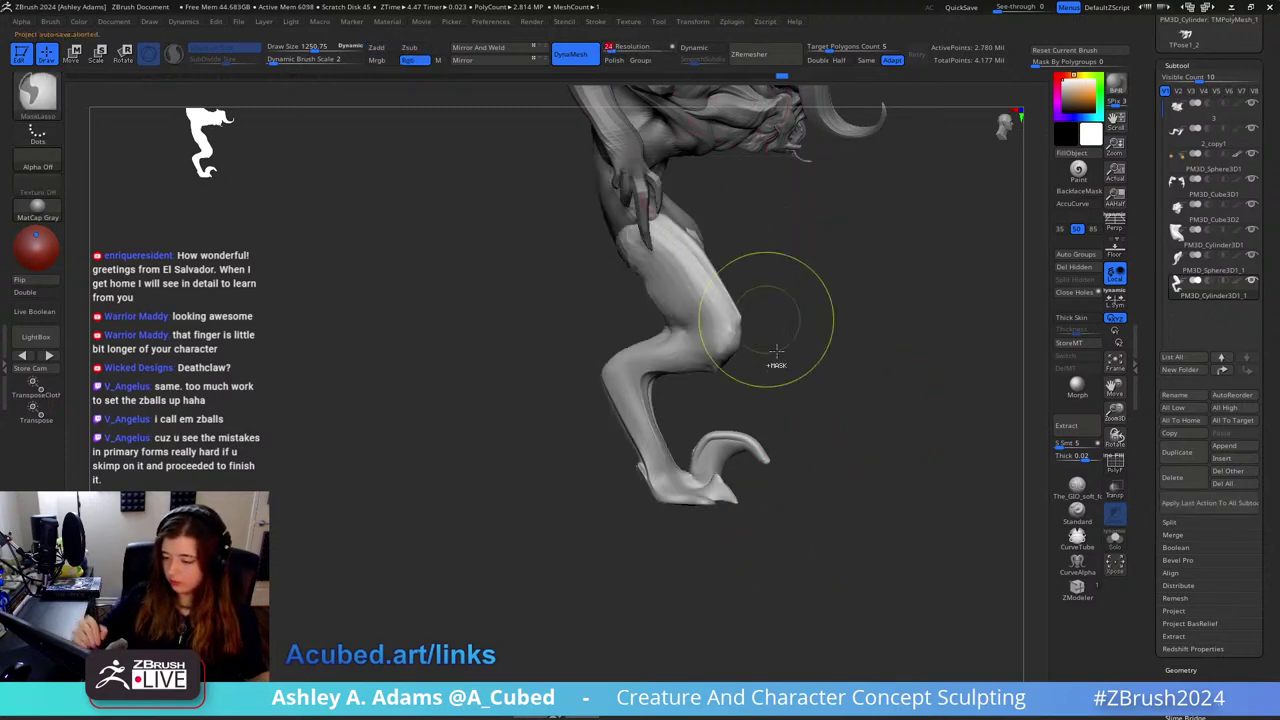
pyautogui.keyDown('ctrl'); pyautogui.moveTo(771, 322); pyautogui.dragTo(905, 339); pyautogui.keyUp('ctrl')
pyautogui.press('space')
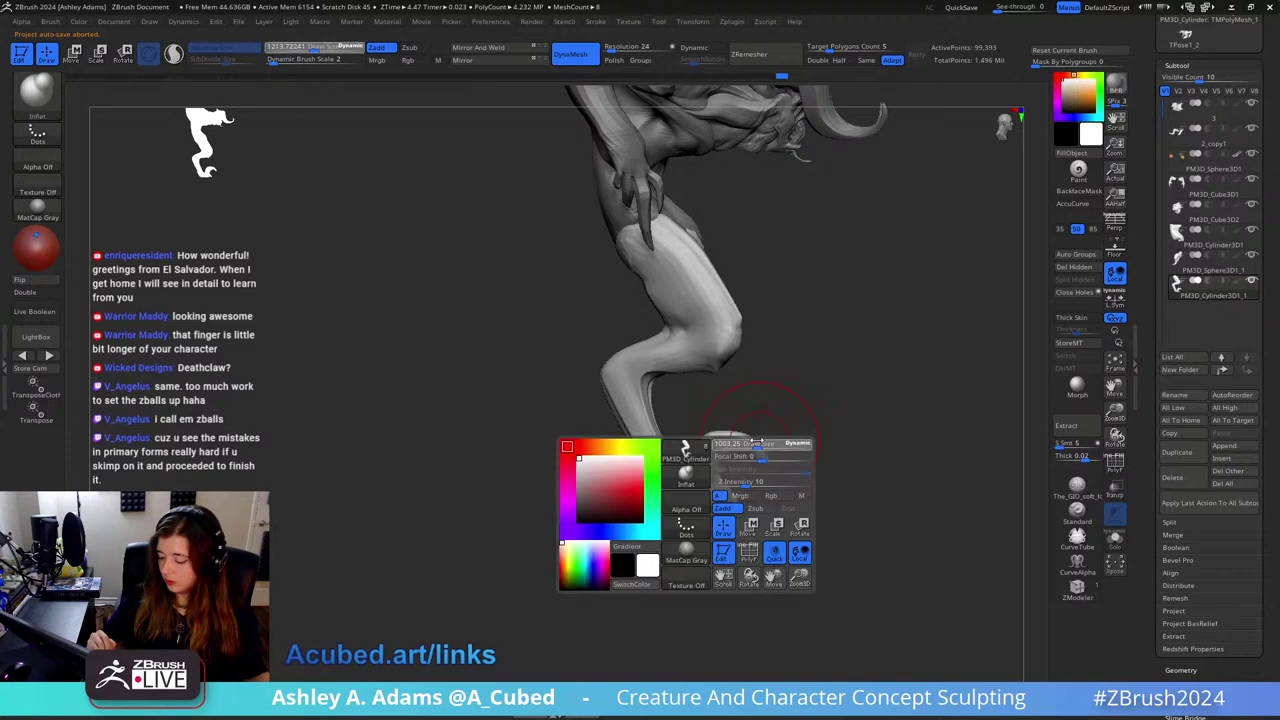
pyautogui.moveTo(757, 445); pyautogui.dragTo(735, 445)
pyautogui.keyDown('shift'); pyautogui.moveTo(716, 452); pyautogui.dragTo(706, 458); pyautogui.keyUp('shift')
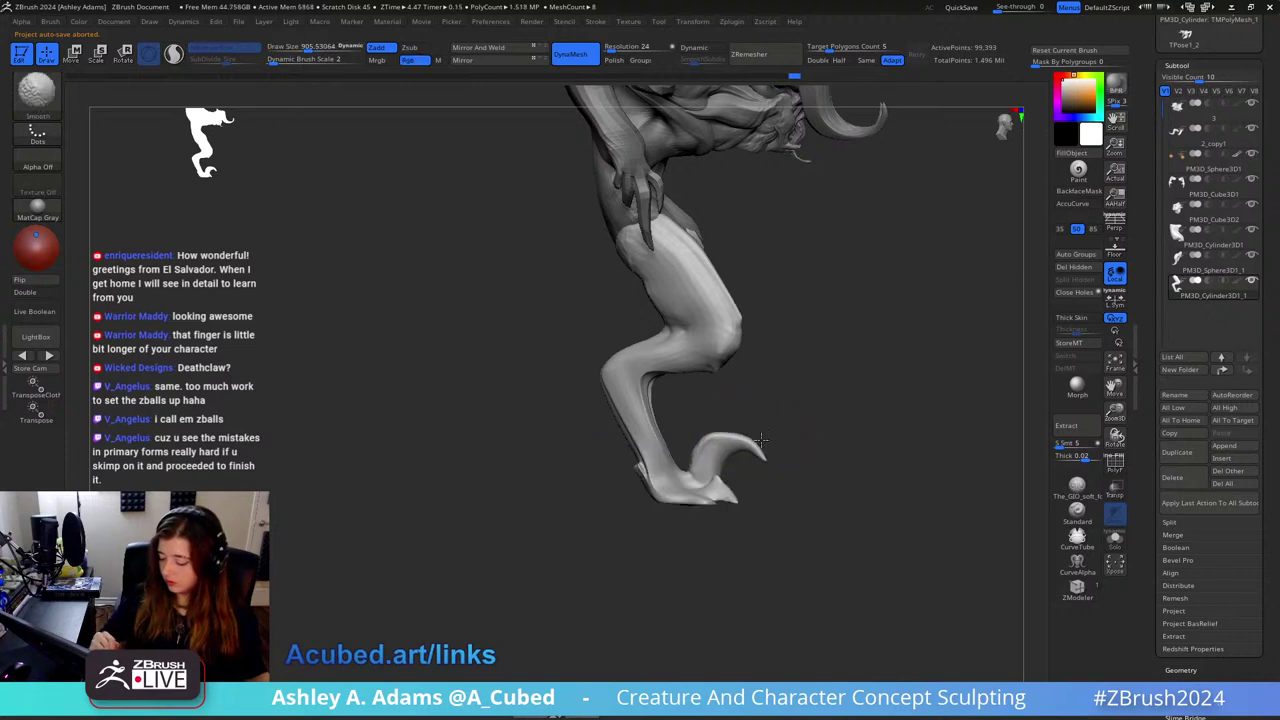
pyautogui.press('space')
pyautogui.moveTo(740, 414)
pyautogui.mouseDown()
pyautogui.moveTo(726, 414)
pyautogui.moveTo(770, 434)
pyautogui.mouseUp()
pyautogui.press('space')
pyautogui.moveTo(757, 436)
pyautogui.mouseDown()
pyautogui.moveTo(708, 466)
pyautogui.moveTo(687, 453)
pyautogui.moveTo(698, 456)
pyautogui.mouseUp()
# Step: Build up the ankles and heel tendons with ClayBuildup at a draw size of about 382
pyautogui.press('space')
pyautogui.press('b')
pyautogui.press('c')
pyautogui.press('b')
pyautogui.moveTo(729, 398); pyautogui.dragTo(800, 402)
pyautogui.moveTo(686, 456); pyautogui.dragTo(691, 485)
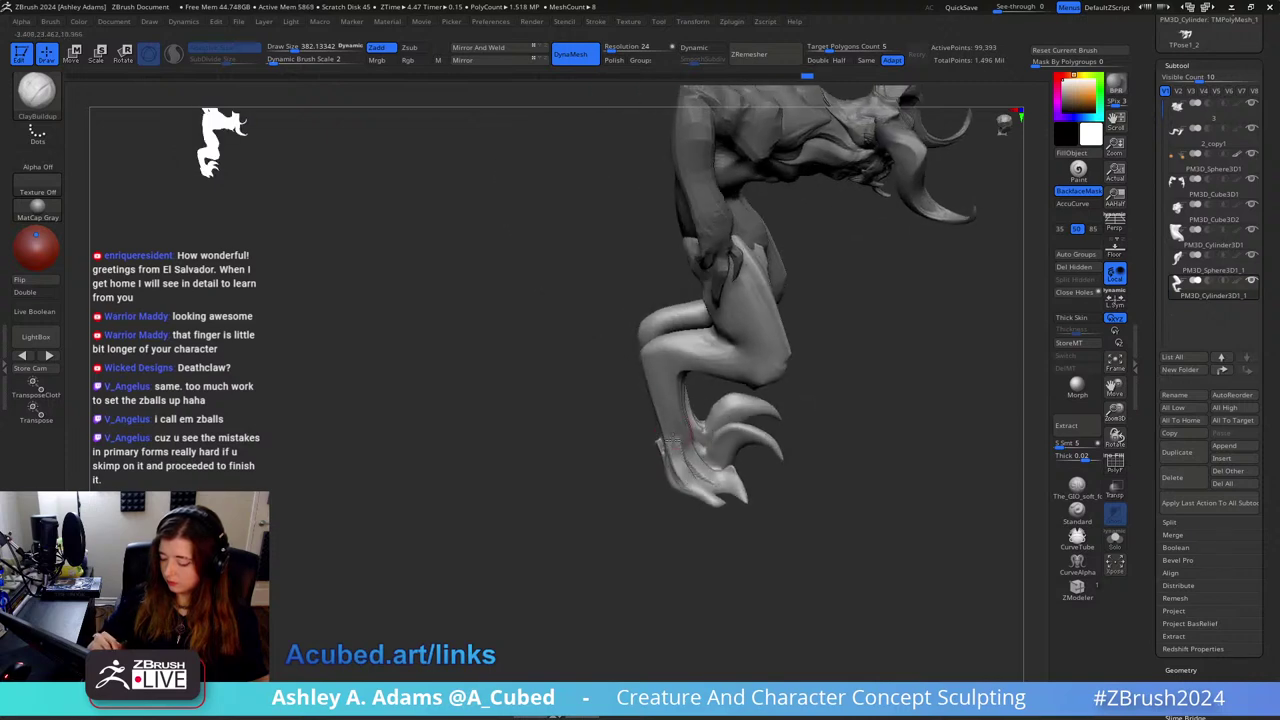
pyautogui.moveTo(708, 487); pyautogui.dragTo(692, 446, button='right')
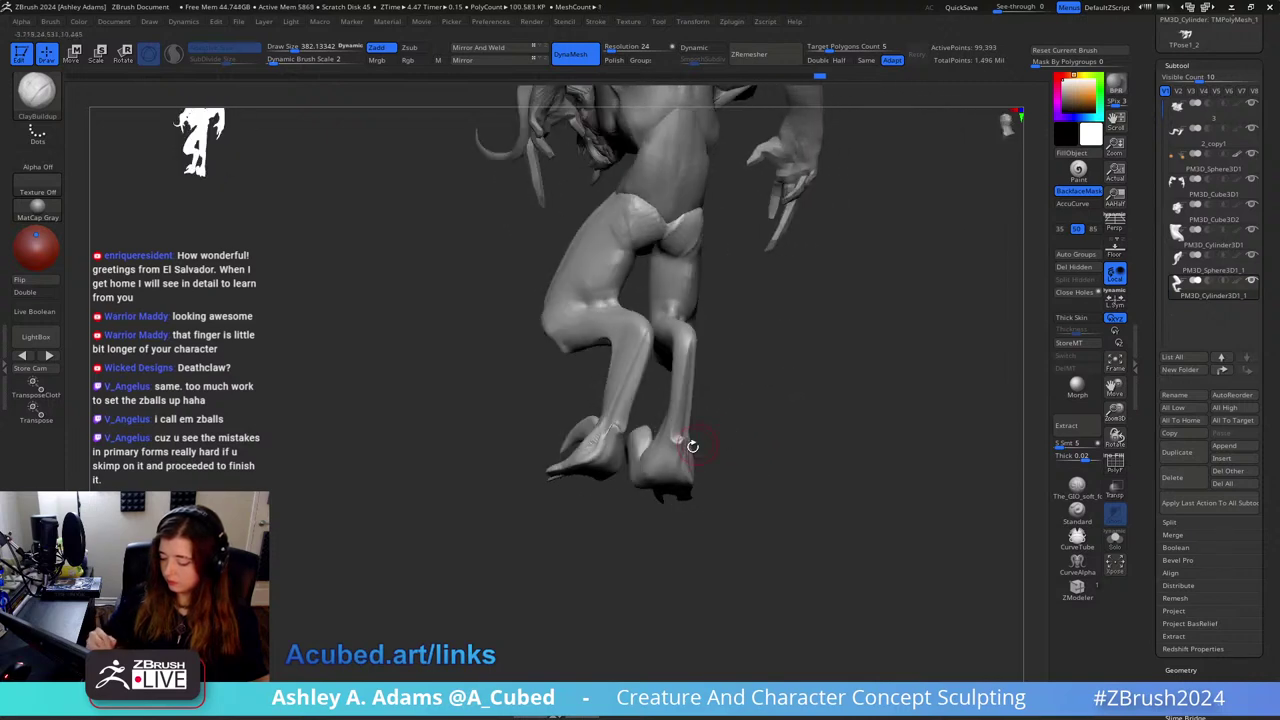
pyautogui.moveTo(686, 442); pyautogui.dragTo(686, 418)
pyautogui.moveTo(686, 418); pyautogui.dragTo(682, 400, button='right')
pyautogui.moveTo(682, 405); pyautogui.dragTo(686, 438)
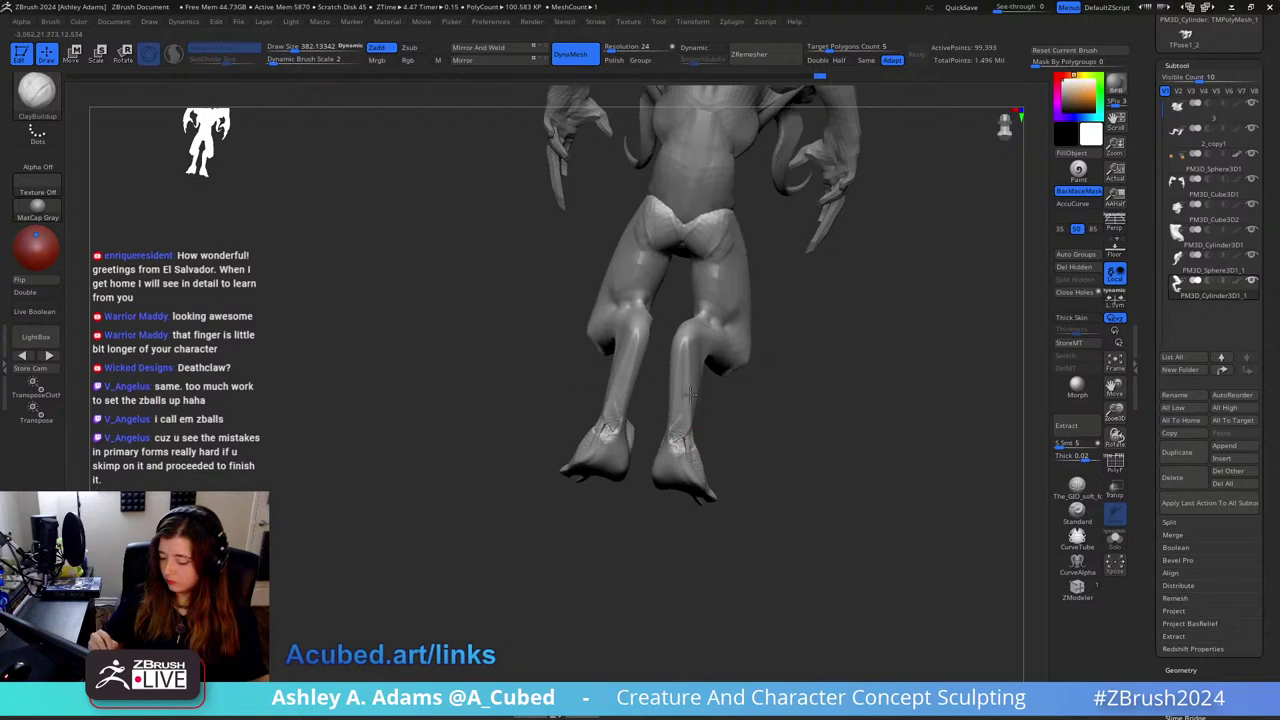
# Step: Push out the calf volumes and adjust the lower-leg silhouette with SnakeHook at a draw size of about 1695
pyautogui.press('b')
pyautogui.press('s')
pyautogui.press('h')
pyautogui.moveTo(692, 358); pyautogui.dragTo(671, 383, button='right')
pyautogui.press('space')
pyautogui.moveTo(600, 328)
pyautogui.mouseDown()
pyautogui.moveTo(634, 325)
pyautogui.moveTo(628, 300)
pyautogui.moveTo(620, 310)
pyautogui.mouseUp()
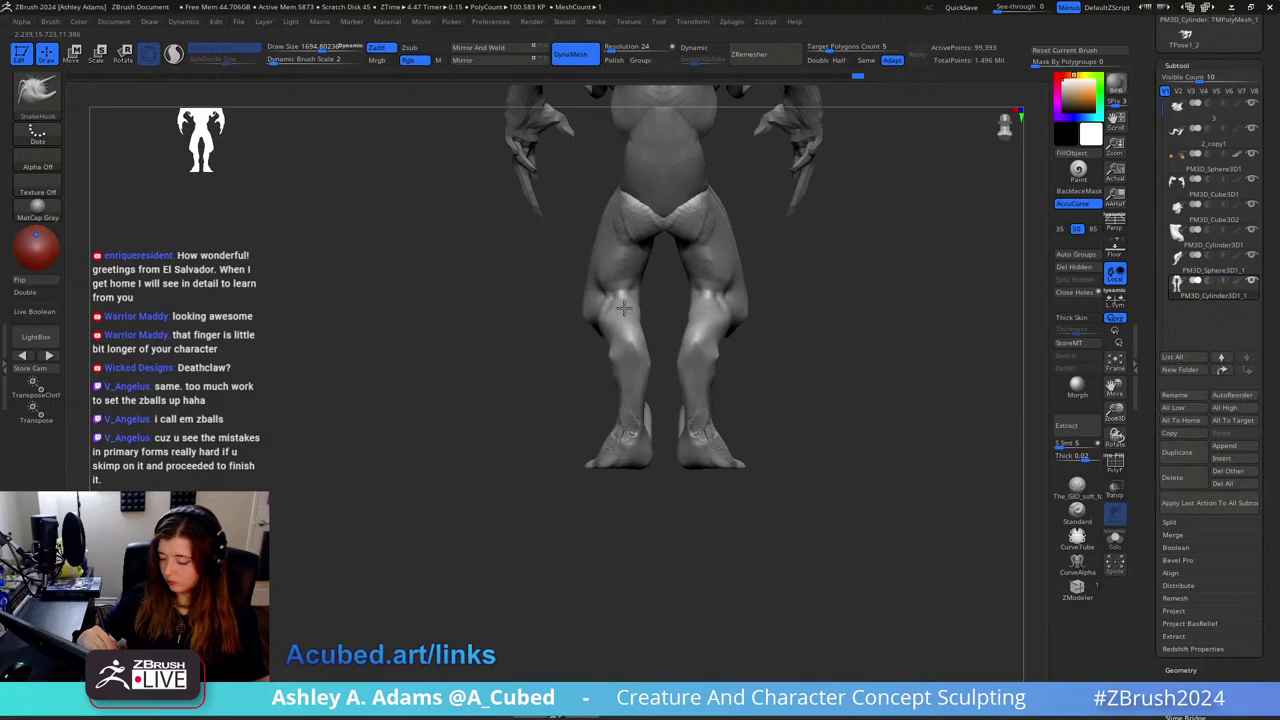
pyautogui.moveTo(632, 387); pyautogui.dragTo(624, 404)
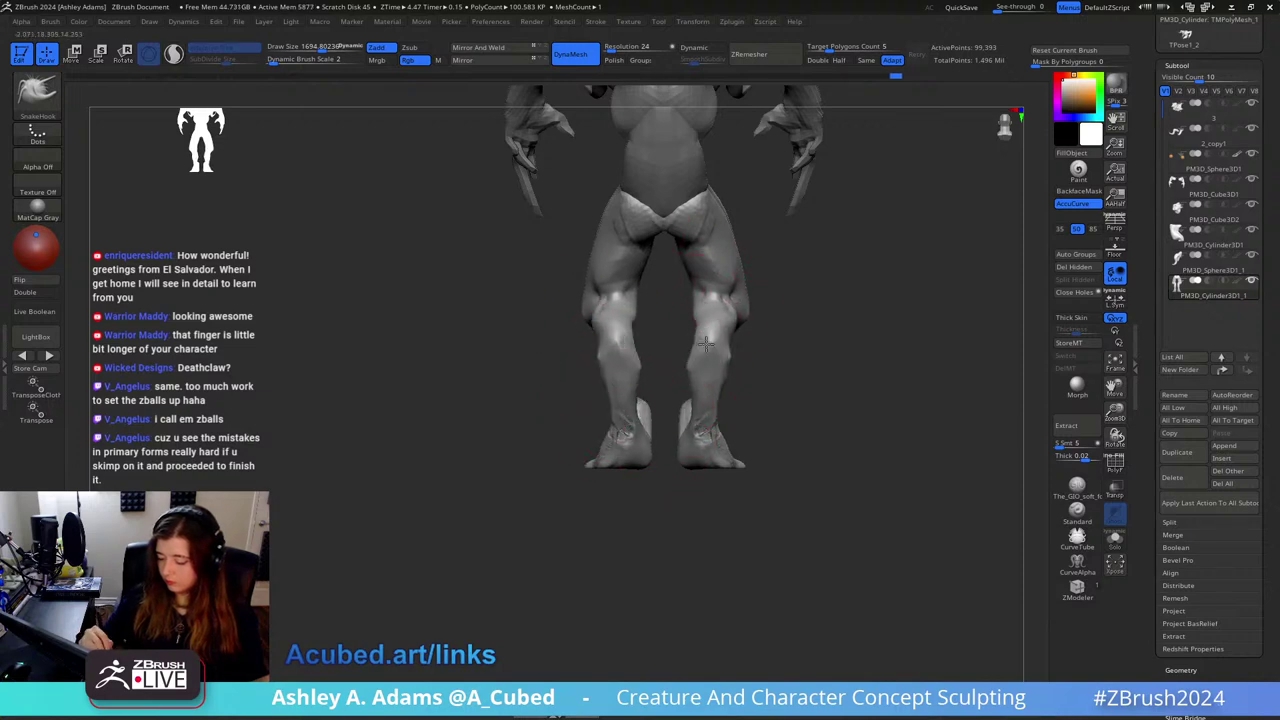
pyautogui.moveTo(900, 312)
pyautogui.mouseDown()
pyautogui.moveTo(780, 310)
pyautogui.moveTo(837, 294)
pyautogui.moveTo(795, 291)
pyautogui.mouseUp()
pyautogui.press('space')
pyautogui.moveTo(822, 307); pyautogui.dragTo(809, 305)
pyautogui.moveTo(764, 392); pyautogui.dragTo(700, 466, button='right')
# Step: Add ClayBuildup forms to the lower legs and carve tendon lines with DamStandard at draw sizes of about 540 and 725
pyautogui.press('space')
pyautogui.moveTo(776, 394); pyautogui.dragTo(750, 394)
pyautogui.moveTo(750, 394)
pyautogui.mouseDown(button='right')
pyautogui.moveTo(772, 356)
pyautogui.moveTo(735, 345)
pyautogui.moveTo(760, 307)
pyautogui.mouseUp(button='right')
pyautogui.press('b')
pyautogui.press('c')
pyautogui.press('b')
pyautogui.press('b')
pyautogui.press('d')
pyautogui.press('s')
pyautogui.moveTo(747, 366); pyautogui.dragTo(735, 323, button='right')
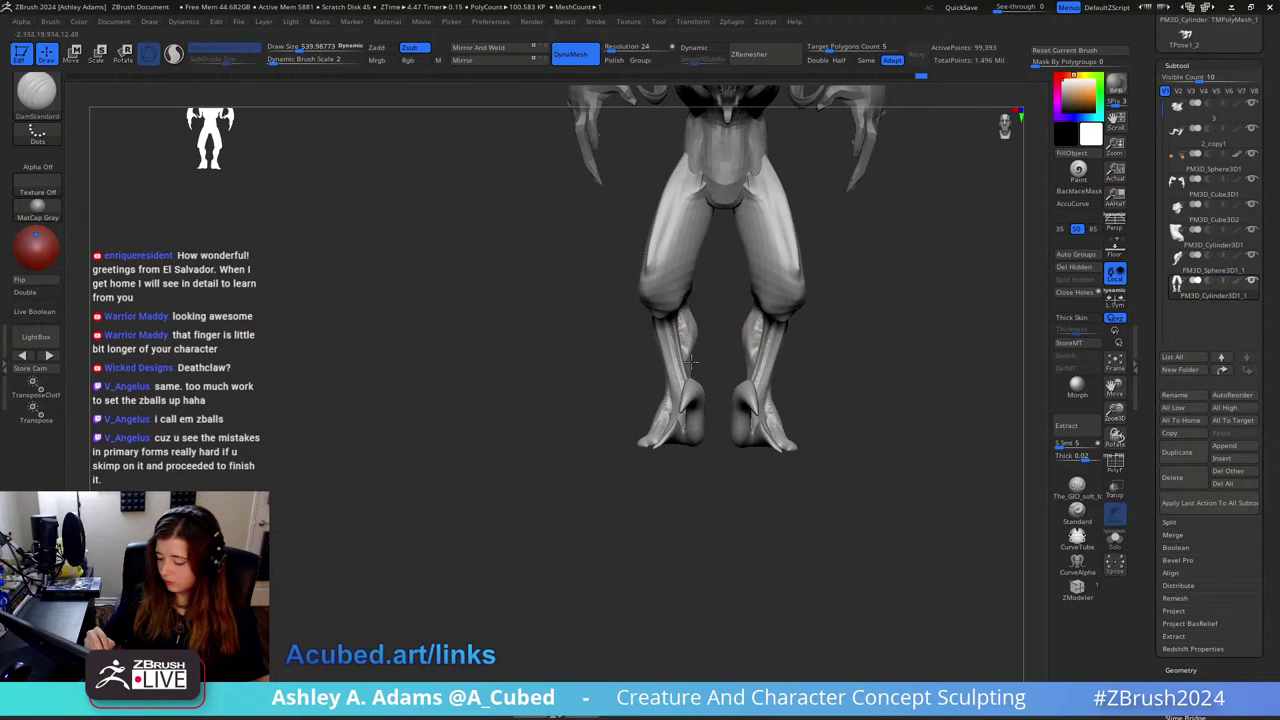
pyautogui.moveTo(691, 362)
pyautogui.mouseDown(button='right')
pyautogui.moveTo(693, 340)
pyautogui.moveTo(723, 329)
pyautogui.moveTo(649, 352)
pyautogui.mouseUp(button='right')
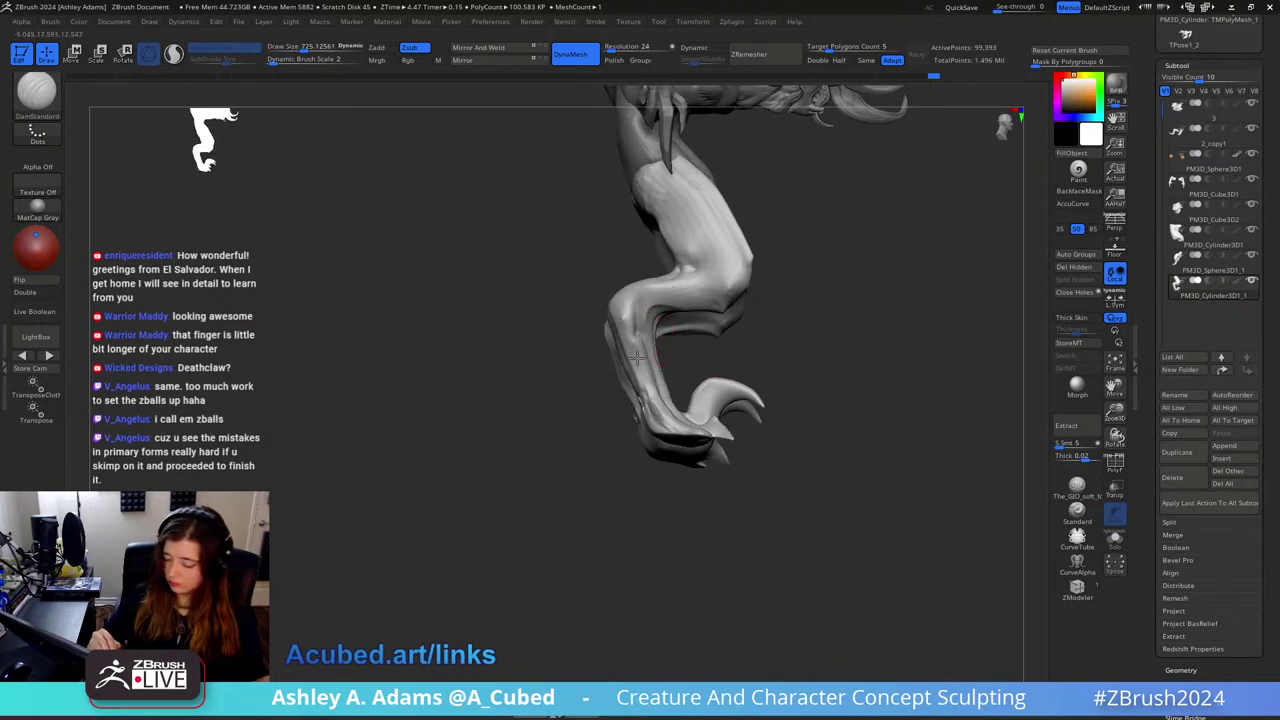
# Step: Build up more muscle volume on the backs of the lower legs with ClayBuildup
pyautogui.press('b')
pyautogui.press('c')
pyautogui.press('b')
pyautogui.moveTo(627, 203)
pyautogui.mouseDown(button='right')
pyautogui.moveTo(660, 317)
pyautogui.moveTo(600, 370)
pyautogui.moveTo(632, 316)
pyautogui.moveTo(686, 334)
pyautogui.mouseUp(button='right')
pyautogui.rightClick(657, 350)
# Step: Refine the calf and ankle contours from behind with SnakeHook at draw sizes of about 970 and 725
pyautogui.press('b')
pyautogui.press('s')
pyautogui.press('h')
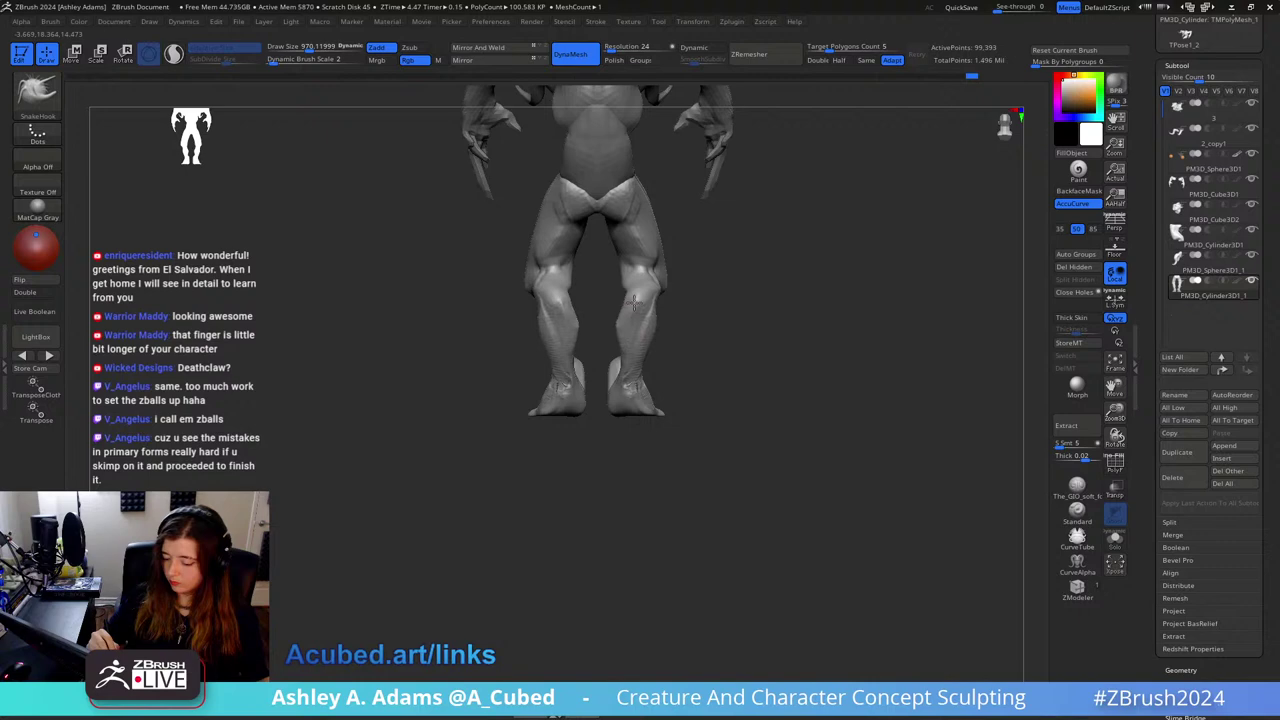
pyautogui.rightClick(630, 378)
pyautogui.moveTo(629, 378); pyautogui.dragTo(614, 375)
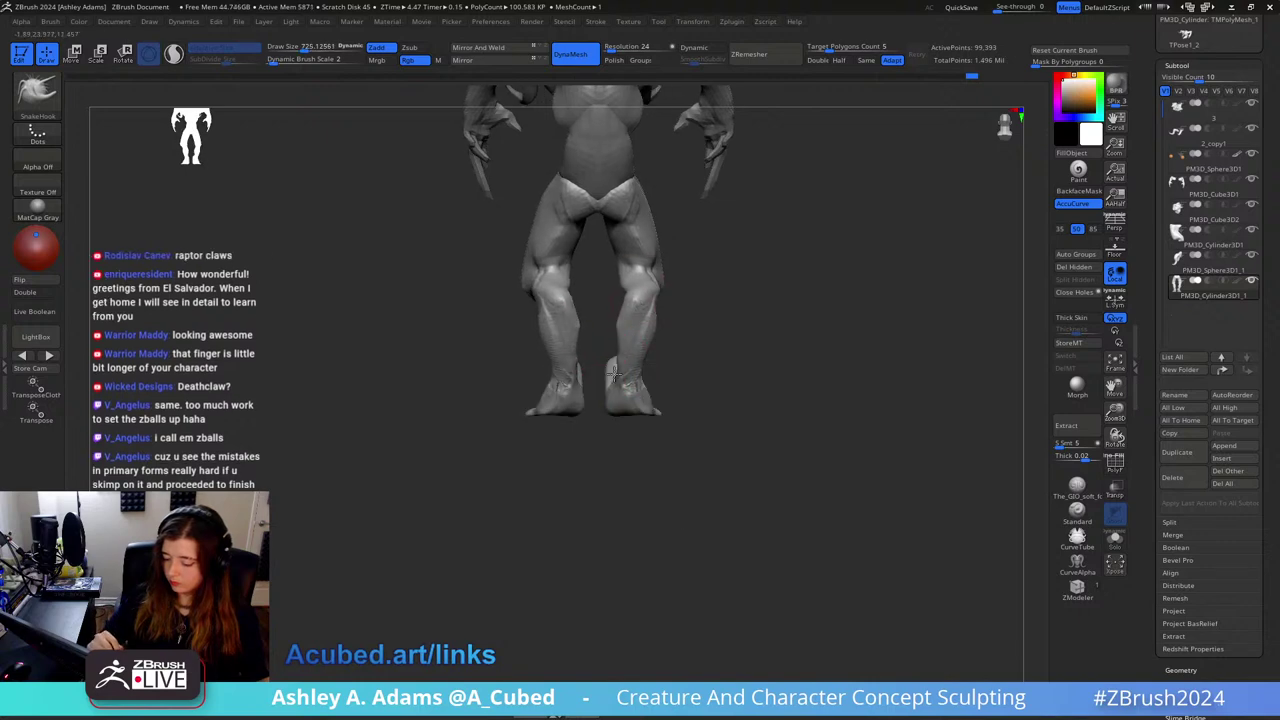
# Step: Reshape the hocks and lower legs in side view with SnakeHook at draw sizes of about 1609, 2108 and 1739
pyautogui.moveTo(610, 385)
pyautogui.mouseDown(button='right')
pyautogui.moveTo(714, 368)
pyautogui.moveTo(657, 385)
pyautogui.mouseUp(button='right')
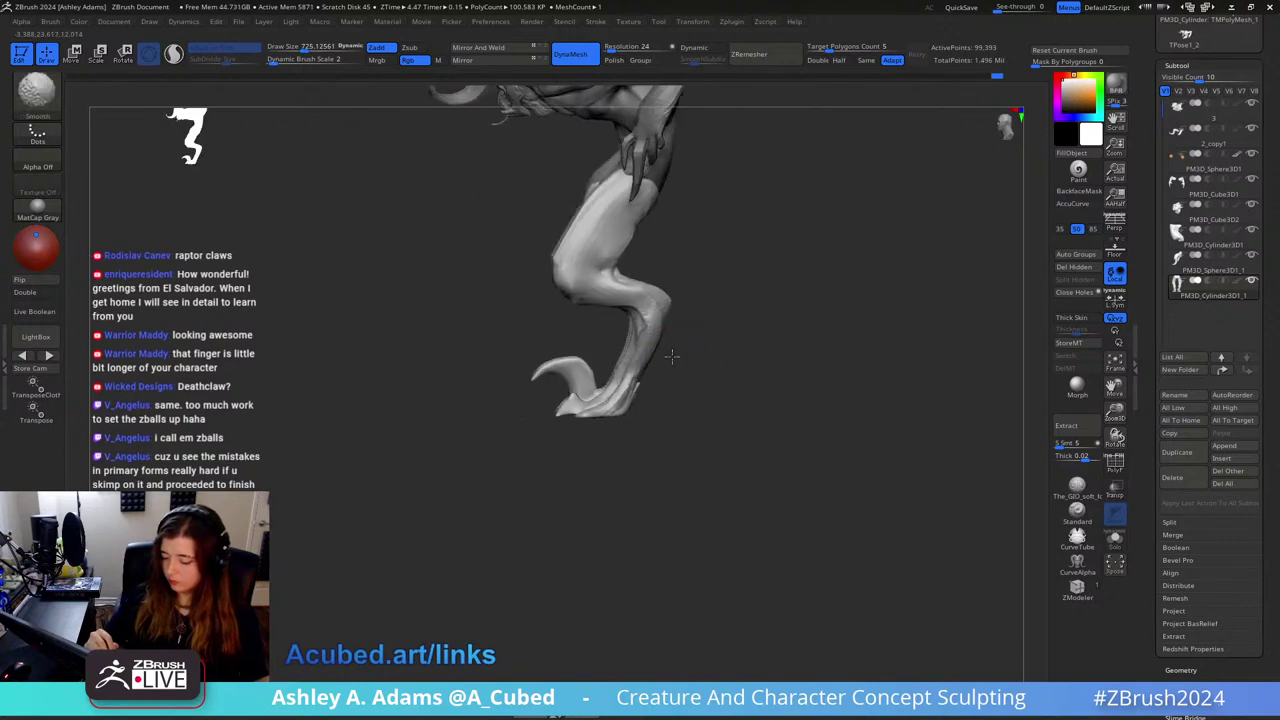
pyautogui.press('space')
pyautogui.moveTo(629, 388); pyautogui.dragTo(624, 377)
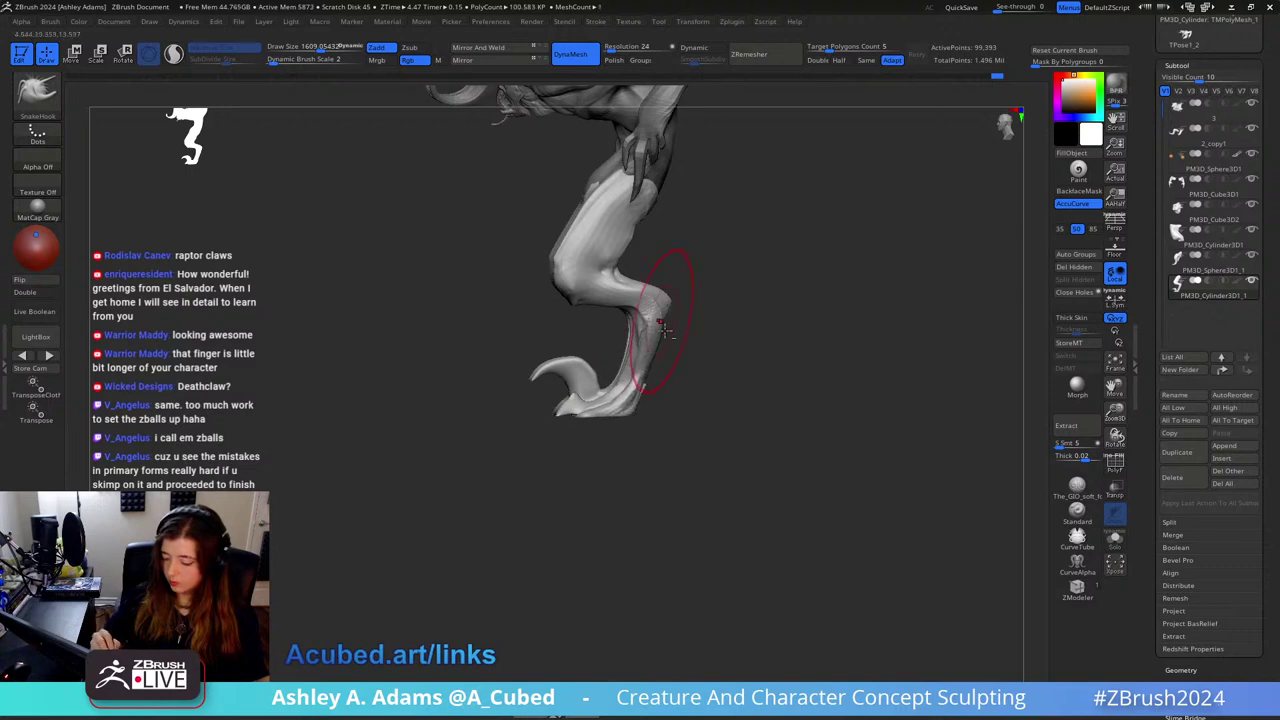
pyautogui.press('space')
pyautogui.moveTo(663, 330); pyautogui.dragTo(620, 345)
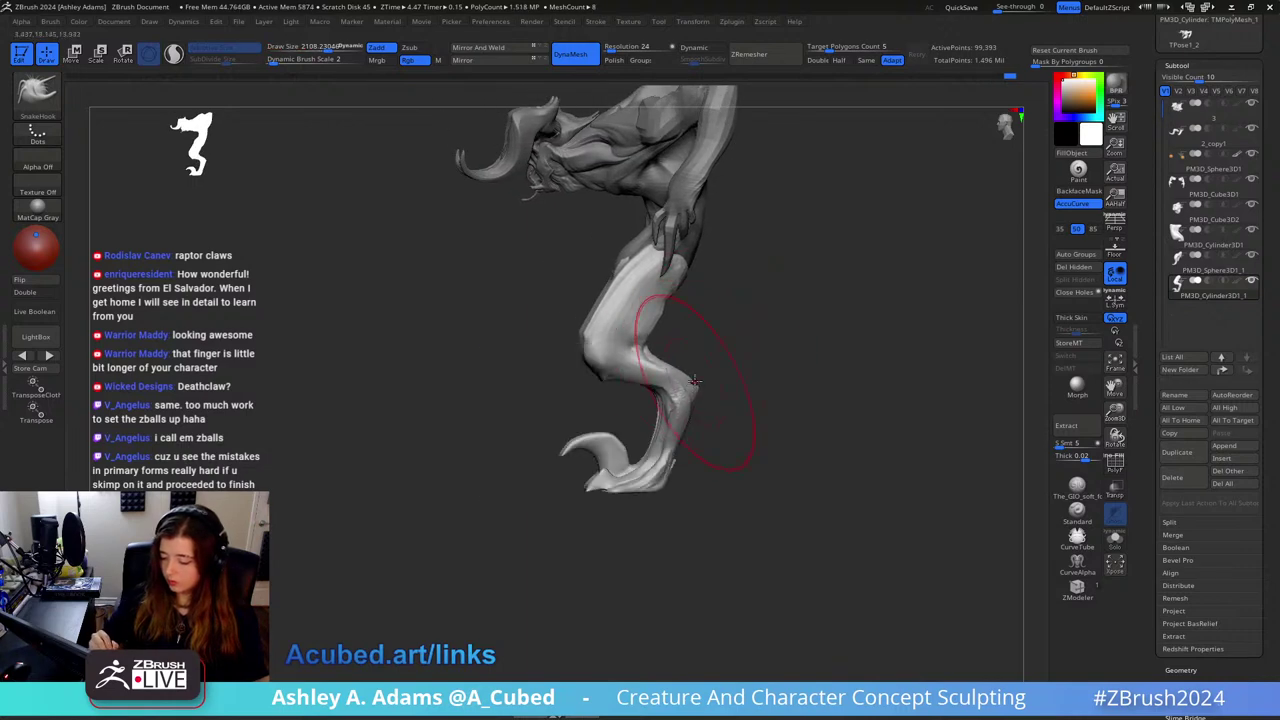
pyautogui.press('space')
pyautogui.moveTo(688, 374)
pyautogui.mouseDown()
pyautogui.moveTo(677, 362)
pyautogui.moveTo(640, 368)
pyautogui.mouseUp()
pyautogui.keyDown('alt'); pyautogui.moveTo(606, 316); pyautogui.dragTo(694, 337, button='right'); pyautogui.keyUp('alt')
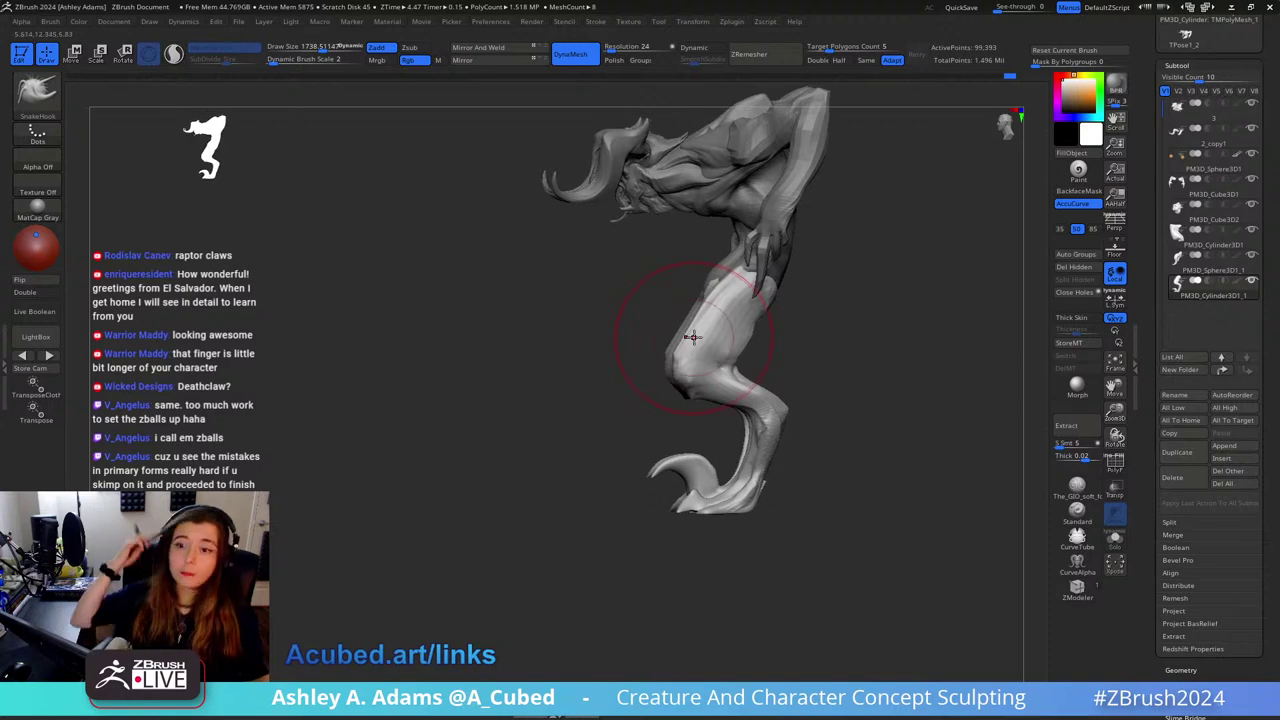
# Step: Build up muscle forms around the thighs and knees with ClayBuildup at a draw size of about 565
pyautogui.moveTo(692, 337)
pyautogui.mouseDown(button='right')
pyautogui.moveTo(775, 335)
pyautogui.moveTo(693, 365)
pyautogui.moveTo(744, 320)
pyautogui.moveTo(710, 362)
pyautogui.moveTo(722, 350)
pyautogui.moveTo(672, 325)
pyautogui.mouseUp(button='right')
pyautogui.press('b')
pyautogui.press('c')
pyautogui.press('b')
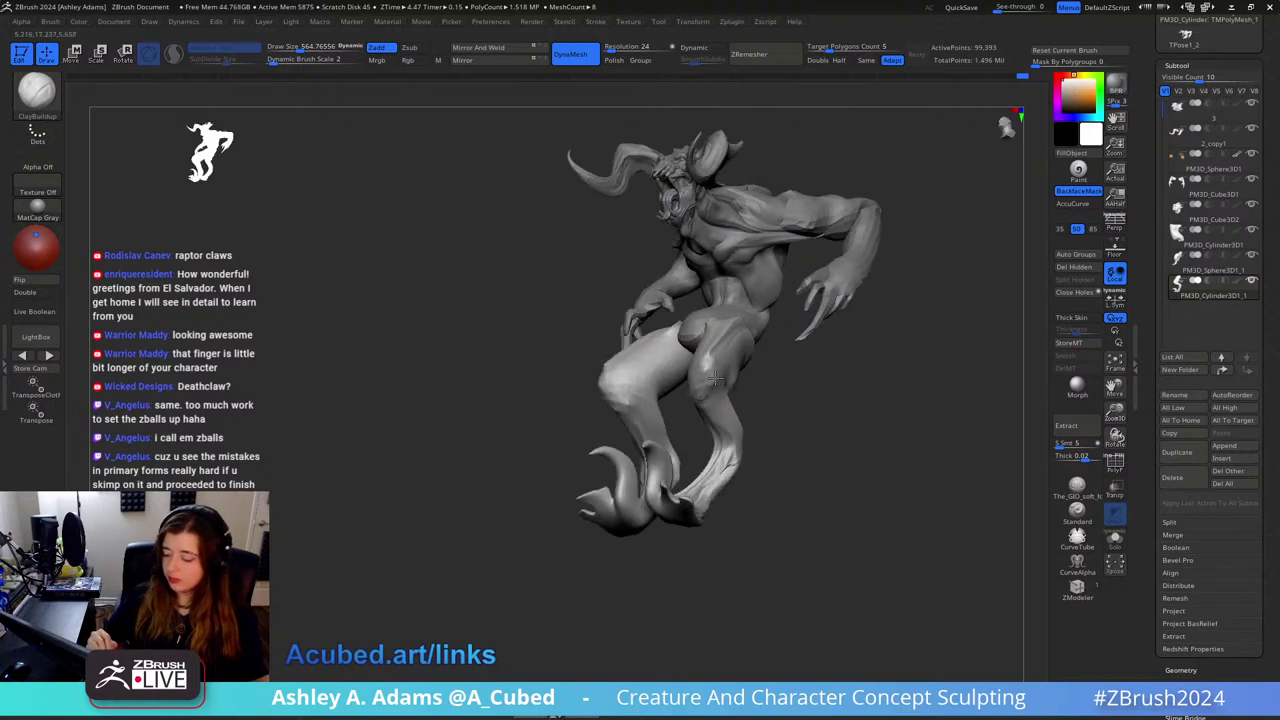
pyautogui.moveTo(715, 378); pyautogui.dragTo(705, 418, button='right')
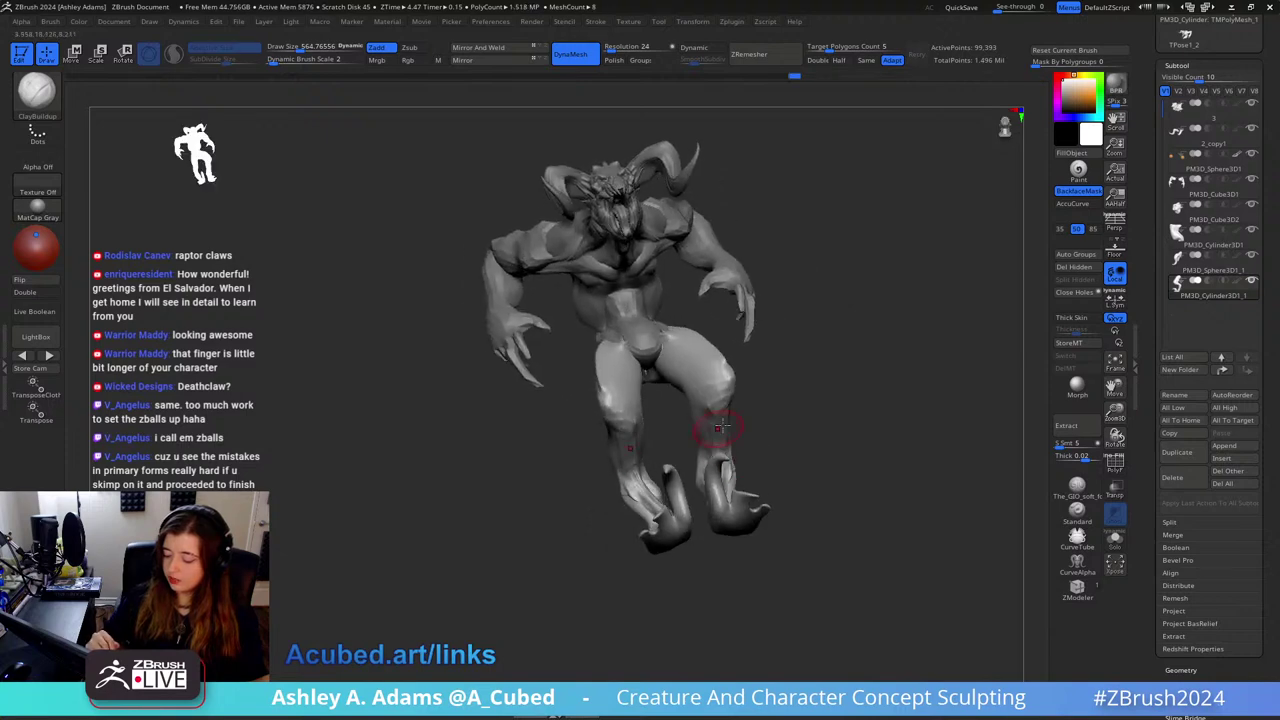
pyautogui.moveTo(722, 426); pyautogui.dragTo(710, 433, button='right')
pyautogui.moveTo(718, 278)
pyautogui.mouseDown(button='right')
pyautogui.moveTo(766, 409)
pyautogui.moveTo(714, 391)
pyautogui.moveTo(720, 453)
pyautogui.moveTo(669, 443)
pyautogui.moveTo(651, 413)
pyautogui.mouseUp(button='right')
# Step: Define the thigh and lower-leg muscles by alternating DamStandard creases with ClayBuildup volume
pyautogui.press('b')
pyautogui.press('d')
pyautogui.press('s')
pyautogui.press('b')
pyautogui.press('c')
pyautogui.press('b')
pyautogui.press('space')
pyautogui.moveTo(662, 398); pyautogui.dragTo(651, 394)
pyautogui.moveTo(651, 394)
pyautogui.mouseDown(button='right')
pyautogui.moveTo(642, 376)
pyautogui.moveTo(649, 385)
pyautogui.moveTo(717, 352)
pyautogui.moveTo(708, 360)
pyautogui.mouseUp(button='right')
pyautogui.press('b')
pyautogui.press('d')
pyautogui.press('s')
pyautogui.press('b')
pyautogui.press('c')
pyautogui.press('b')
# Step: Adjust the overall leg silhouette in side view with SnakeHook at a draw size of about 2061
pyautogui.press('b')
pyautogui.press('s')
pyautogui.press('h')
pyautogui.press('space')
pyautogui.moveTo(710, 361); pyautogui.dragTo(728, 361)
pyautogui.keyDown('shift'); pyautogui.moveTo(728, 361); pyautogui.dragTo(803, 354, button='right'); pyautogui.keyUp('shift')
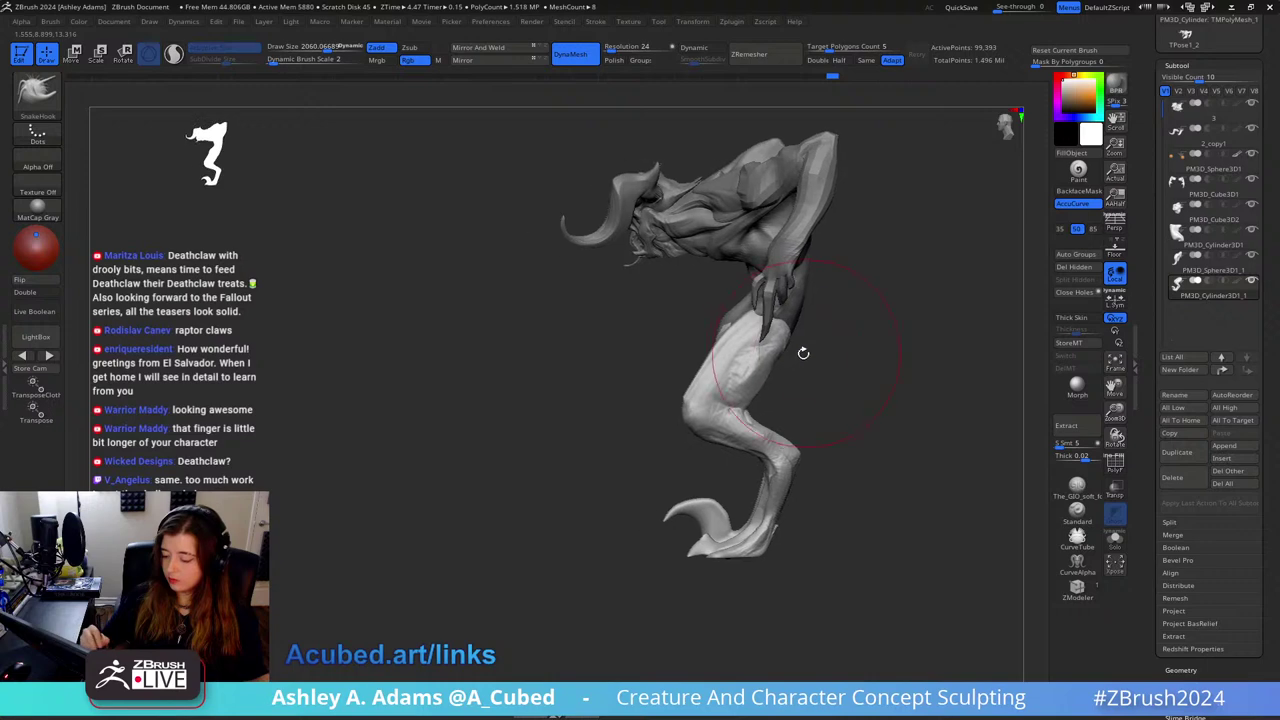
pyautogui.press('w')
pyautogui.press('q')
# Step: Refine the raptor foot and its large claw with SnakeHook, bringing the draw size to about 469
pyautogui.moveTo(718, 491)
pyautogui.keyDown('alt'); pyautogui.mouseDown(button='right')
pyautogui.moveTo(739, 466)
pyautogui.moveTo(728, 428)
pyautogui.mouseUp(button='right'); pyautogui.keyUp('alt')
pyautogui.press('space')
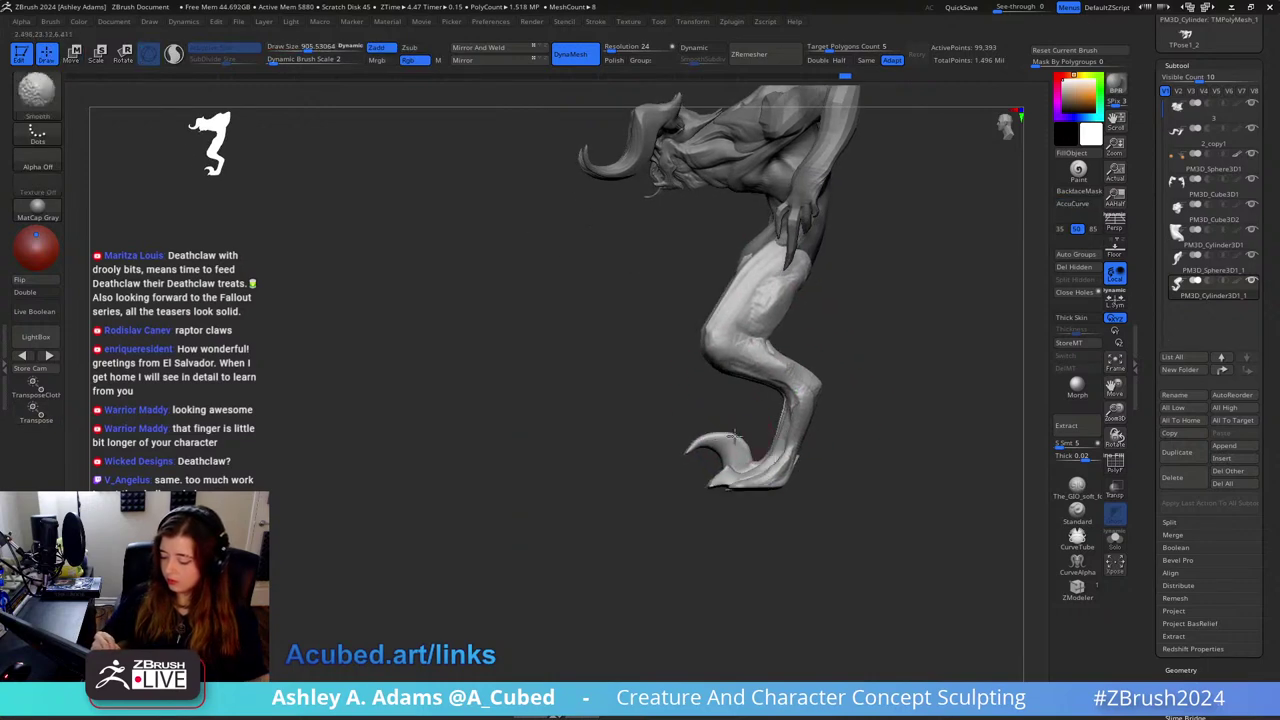
pyautogui.press('space')
pyautogui.moveTo(728, 478); pyautogui.dragTo(706, 478)
pyautogui.moveTo(728, 440)
pyautogui.mouseDown(button='right')
pyautogui.moveTo(803, 434)
pyautogui.moveTo(754, 486)
pyautogui.moveTo(754, 438)
pyautogui.mouseUp(button='right')
pyautogui.moveTo(754, 438)
pyautogui.mouseDown(button='right')
pyautogui.moveTo(791, 438)
pyautogui.moveTo(743, 451)
pyautogui.mouseUp(button='right')
pyautogui.press('space')
pyautogui.press('space')
pyautogui.moveTo(686, 432); pyautogui.dragTo(677, 432)
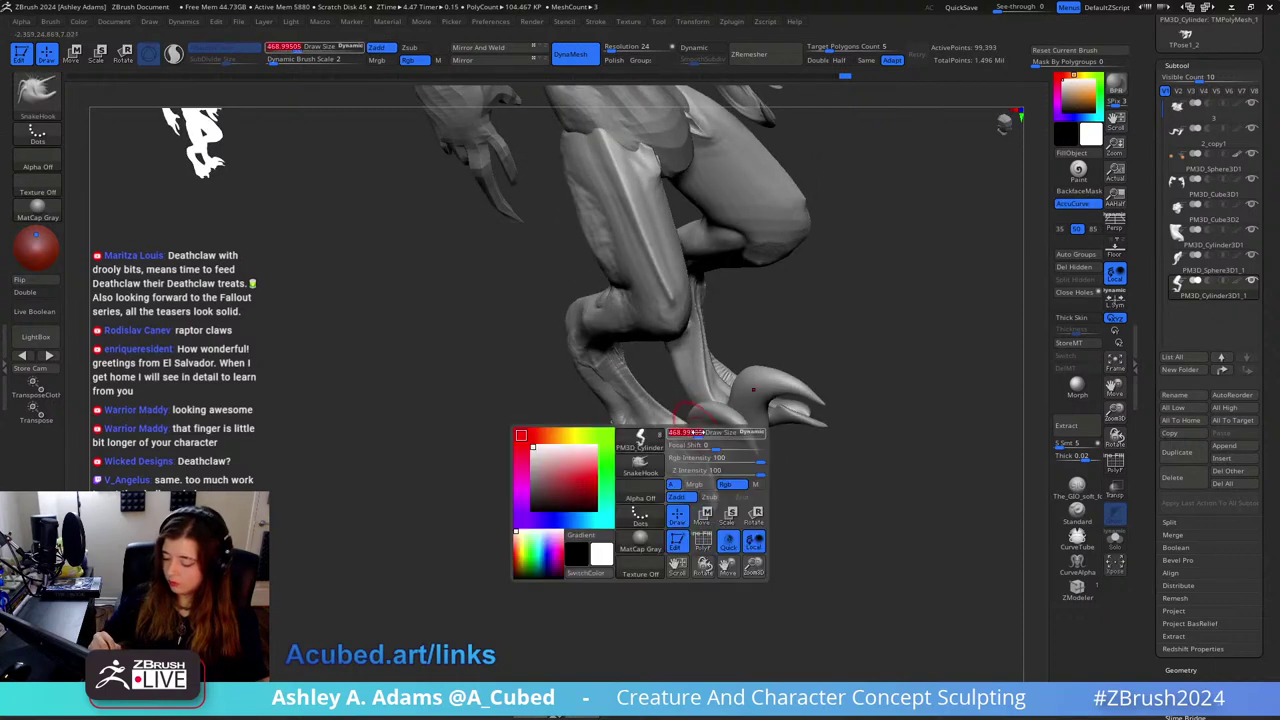
# Step: Choose DamStandard at a draw size of about 1141 and lasso-mask the lower legs and feet in side view
pyautogui.moveTo(677, 432)
pyautogui.mouseDown(button='right')
pyautogui.moveTo(712, 410)
pyautogui.moveTo(720, 450)
pyautogui.moveTo(770, 432)
pyautogui.moveTo(752, 445)
pyautogui.moveTo(777, 380)
pyautogui.moveTo(814, 371)
pyautogui.mouseUp(button='right')
pyautogui.press('b')
pyautogui.press('d')
pyautogui.press('s')
pyautogui.press('space')
pyautogui.moveTo(760, 420); pyautogui.dragTo(800, 420)
pyautogui.moveTo(762, 514)
pyautogui.keyDown('ctrl'); pyautogui.mouseDown()
pyautogui.moveTo(868, 353)
pyautogui.moveTo(710, 352)
pyautogui.mouseUp(); pyautogui.keyUp('ctrl')
pyautogui.moveTo(858, 340); pyautogui.dragTo(785, 365)
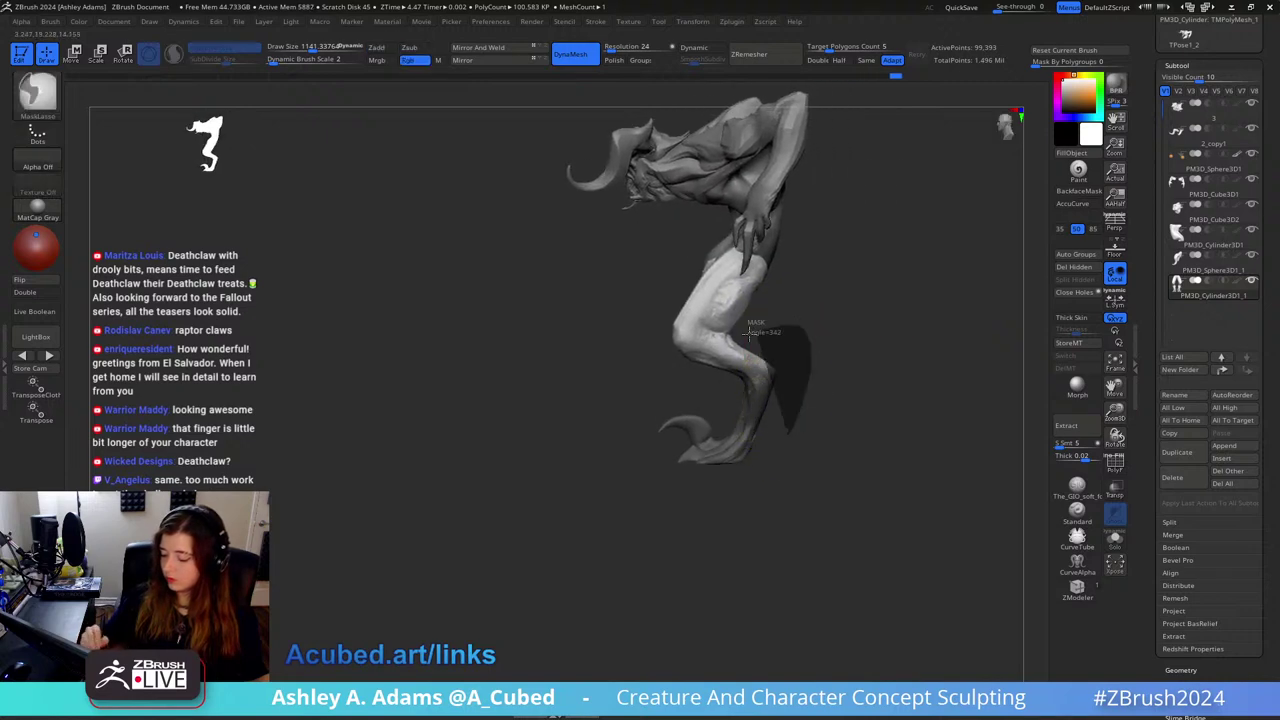
pyautogui.keyDown('ctrl'); pyautogui.moveTo(646, 425); pyautogui.dragTo(703, 503); pyautogui.keyUp('ctrl')
# Step: Invert the leg mask and reposition the lower legs in front and back views with SnakeHook at draw sizes of about 2156 and 1651
pyautogui.press('b')
pyautogui.press('d')
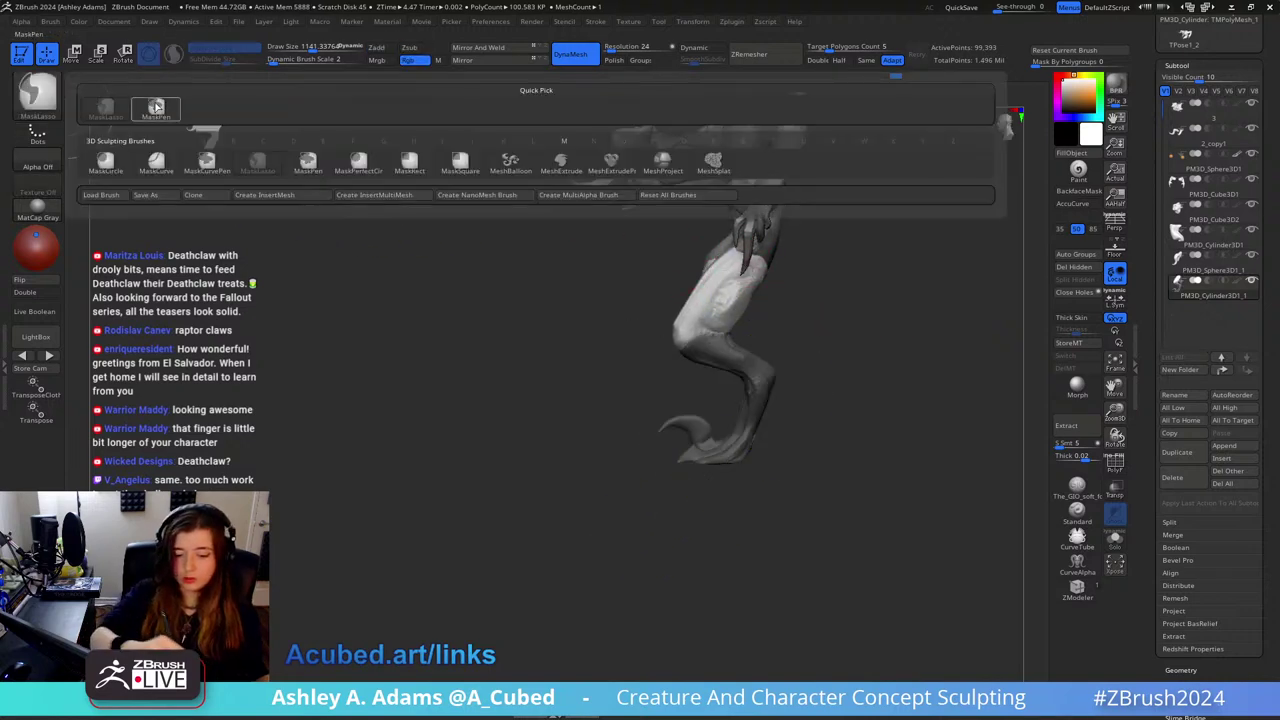
pyautogui.press('s')
pyautogui.press('ctrl')
pyautogui.moveTo(698, 312)
pyautogui.mouseDown(button='right')
pyautogui.moveTo(785, 310)
pyautogui.moveTo(851, 371)
pyautogui.moveTo(823, 337)
pyautogui.mouseUp(button='right')
pyautogui.press('w')
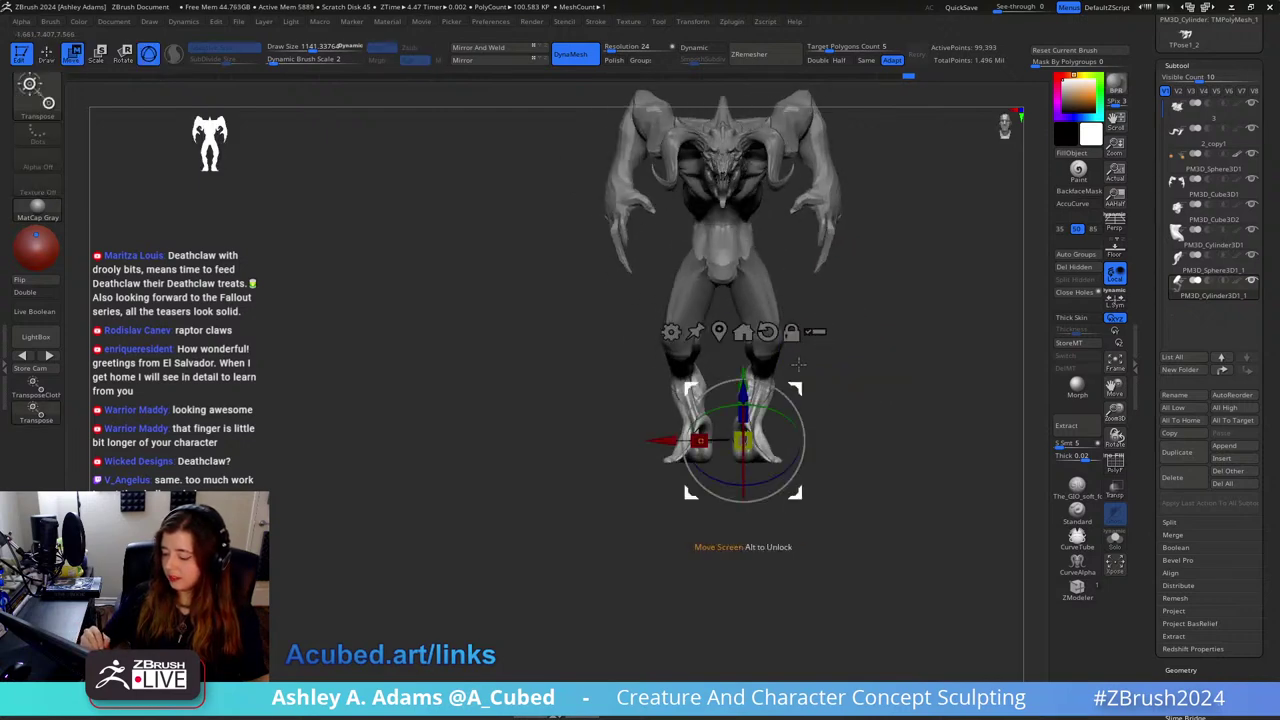
pyautogui.press('q')
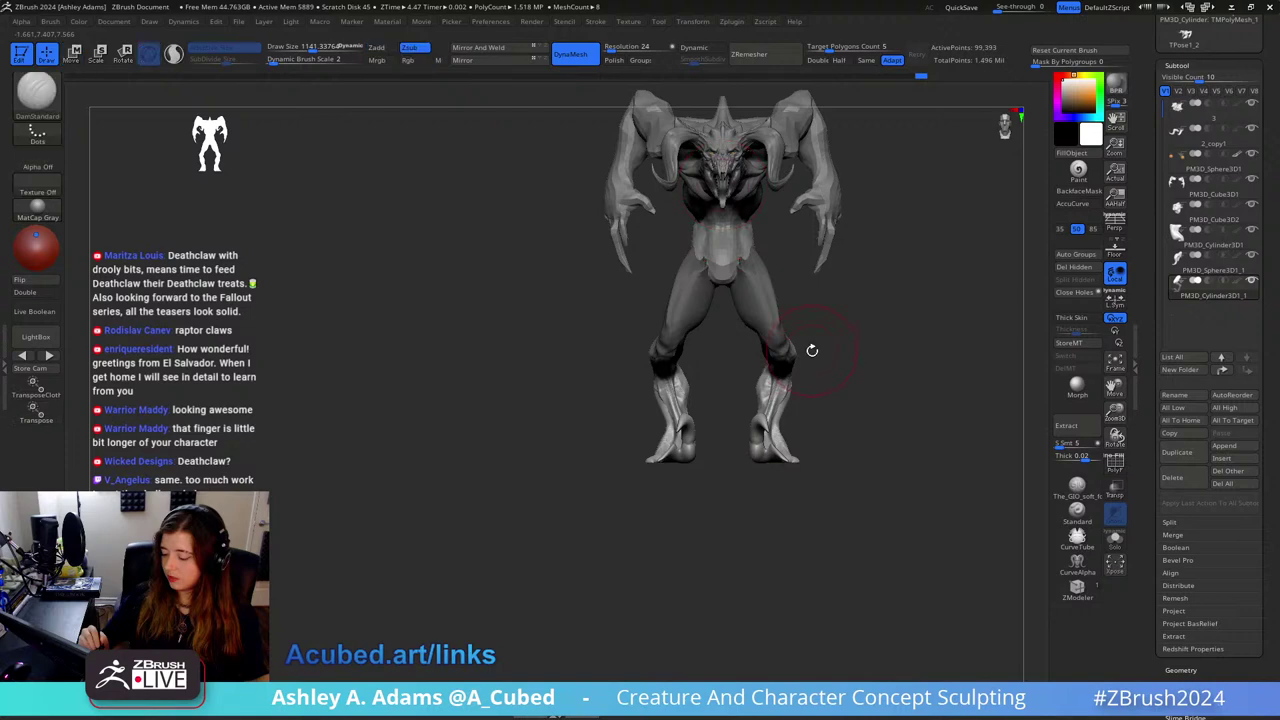
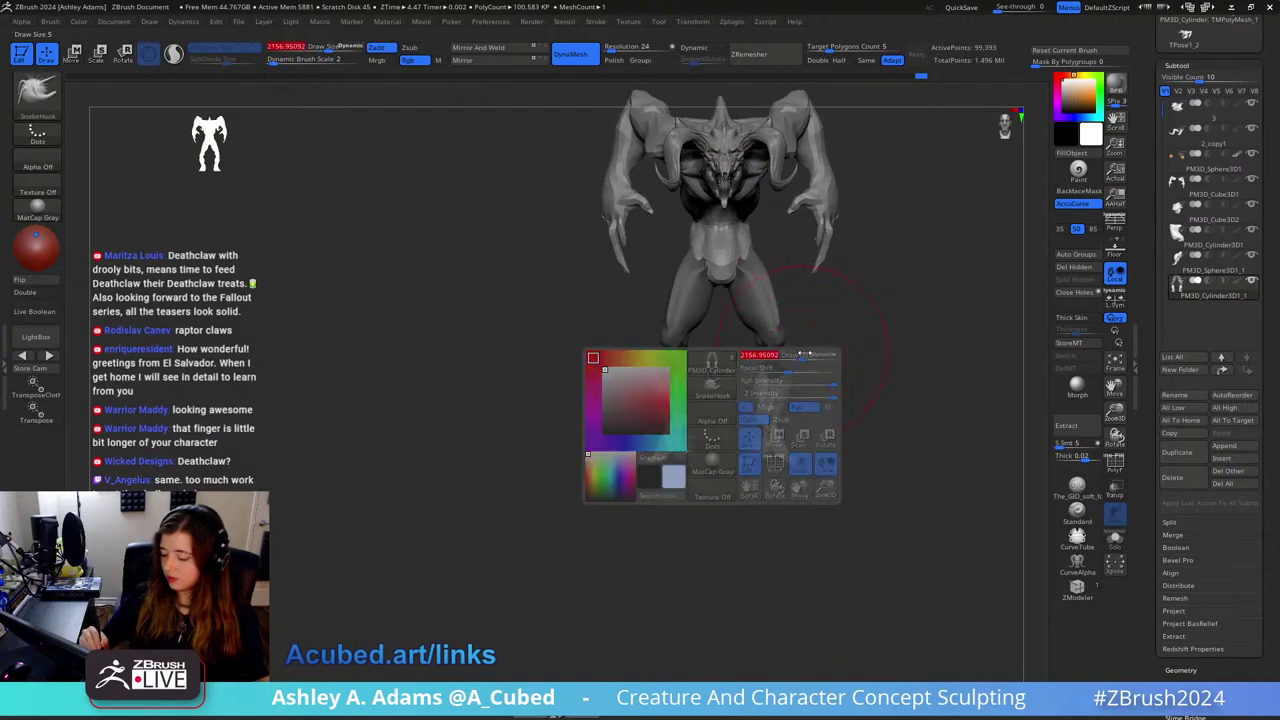
pyautogui.moveTo(783, 368)
pyautogui.mouseDown()
pyautogui.moveTo(767, 370)
pyautogui.moveTo(843, 380)
pyautogui.mouseUp()
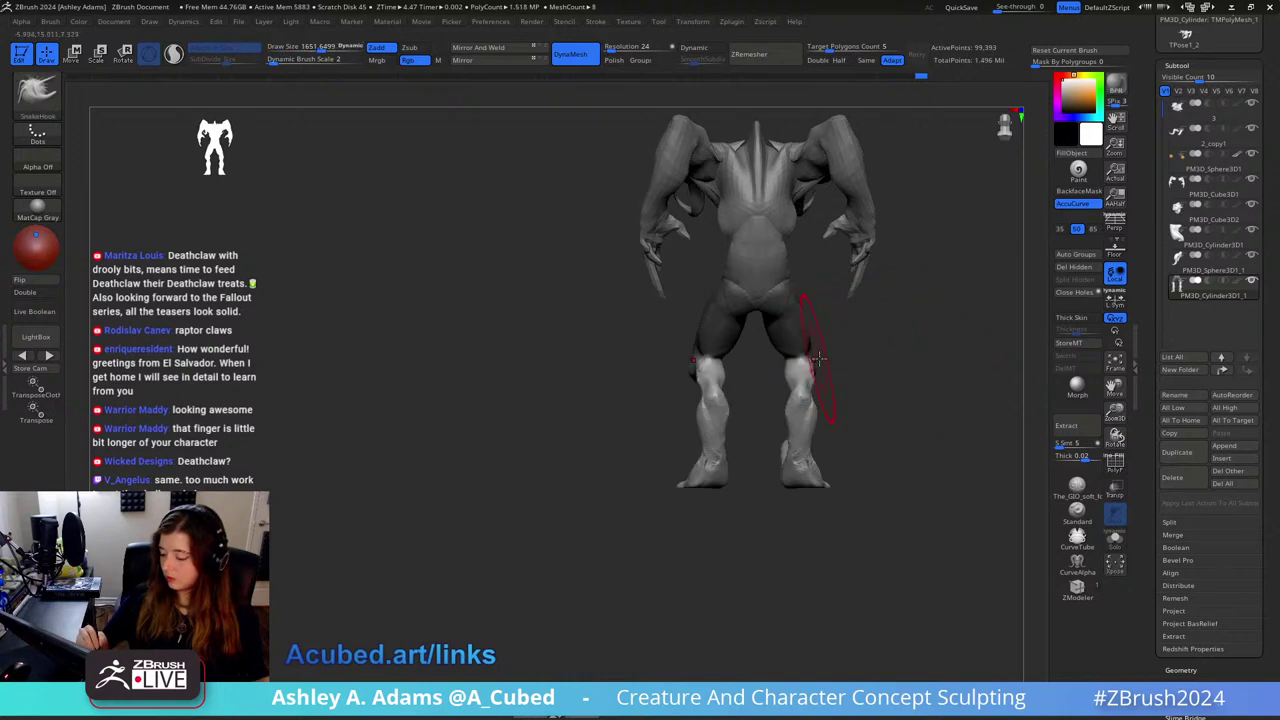
# Step: Append a Cylinder3D as a new subtool and make it active for the tail
pyautogui.click(1218, 446)
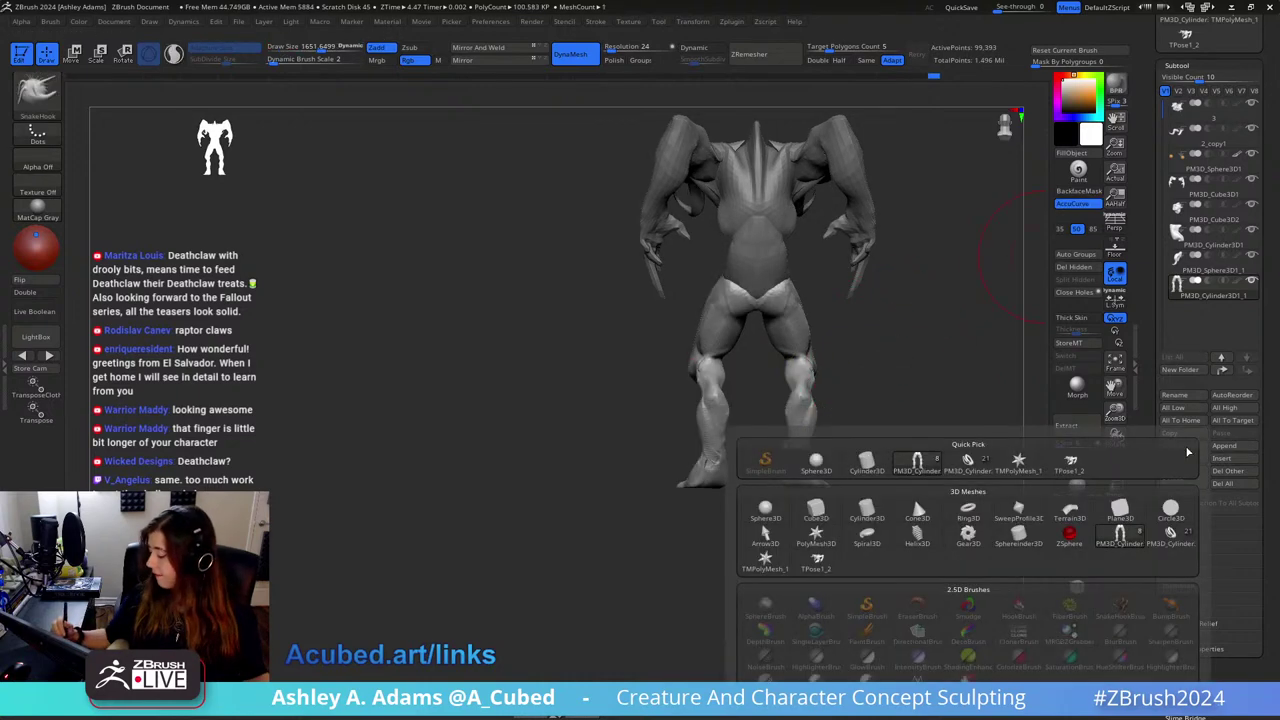
pyautogui.click(855, 471)
pyautogui.click(1176, 316)
pyautogui.press('w')
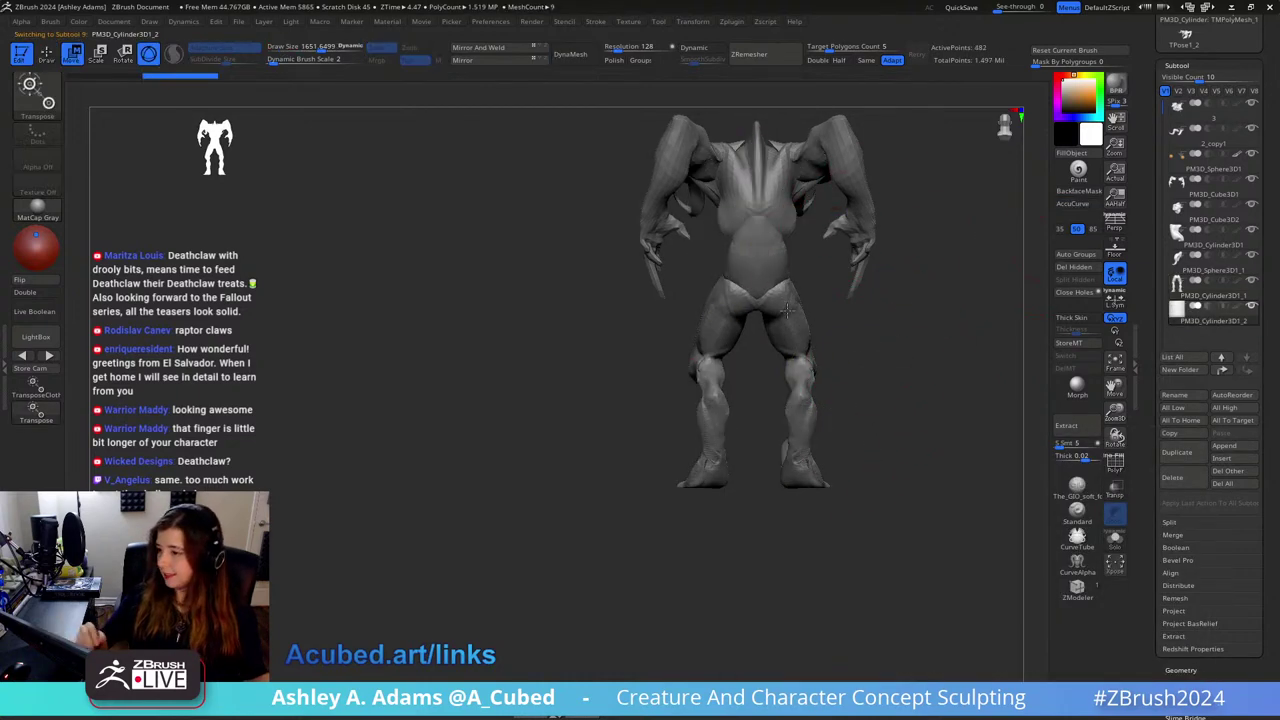
pyautogui.moveTo(880, 300); pyautogui.dragTo(850, 340)
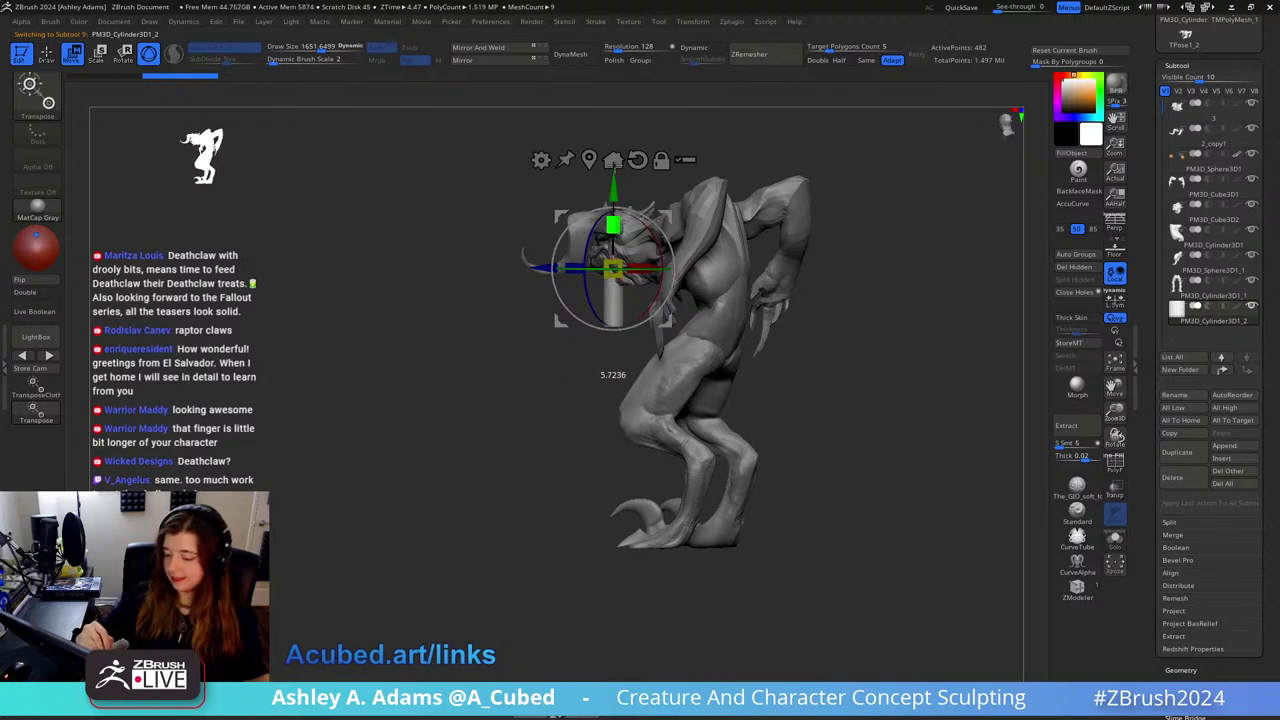
# Step: Lengthen the cylinder, move it behind the pelvis and tilt it downward as a tail base
pyautogui.moveTo(613, 226); pyautogui.dragTo(613, 214)
pyautogui.moveTo(544, 267); pyautogui.dragTo(732, 267)
pyautogui.moveTo(801, 191); pyautogui.dragTo(801, 352)
pyautogui.moveTo(845, 401); pyautogui.dragTo(827, 378)
pyautogui.moveTo(853, 377); pyautogui.dragTo(660, 368)
pyautogui.press('q')
pyautogui.press('w')
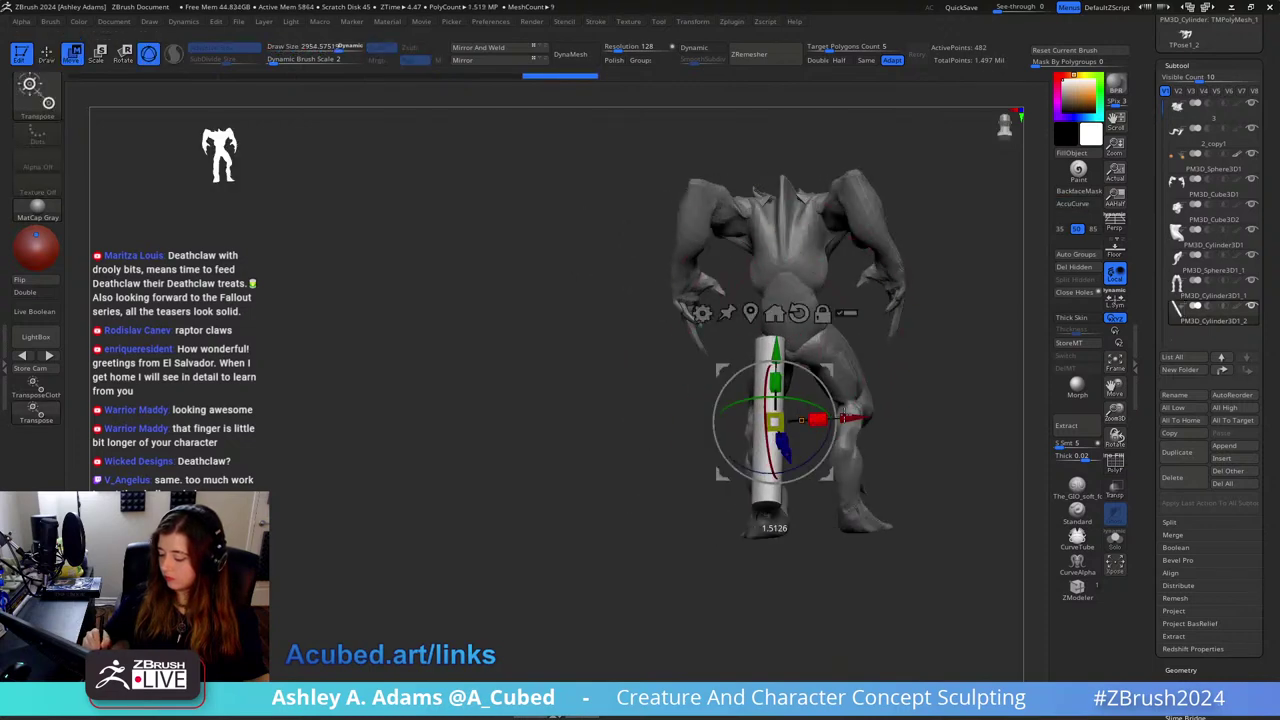
# Step: Adjust the tail cylinder's placement along the body's centreline in back view
pyautogui.moveTo(843, 418); pyautogui.dragTo(846, 418)
pyautogui.keyDown('shift'); pyautogui.moveTo(896, 376); pyautogui.dragTo(881, 374); pyautogui.keyUp('shift')
pyautogui.hotkey('ctrl', 'z')
pyautogui.hotkey('ctrl', 'z')
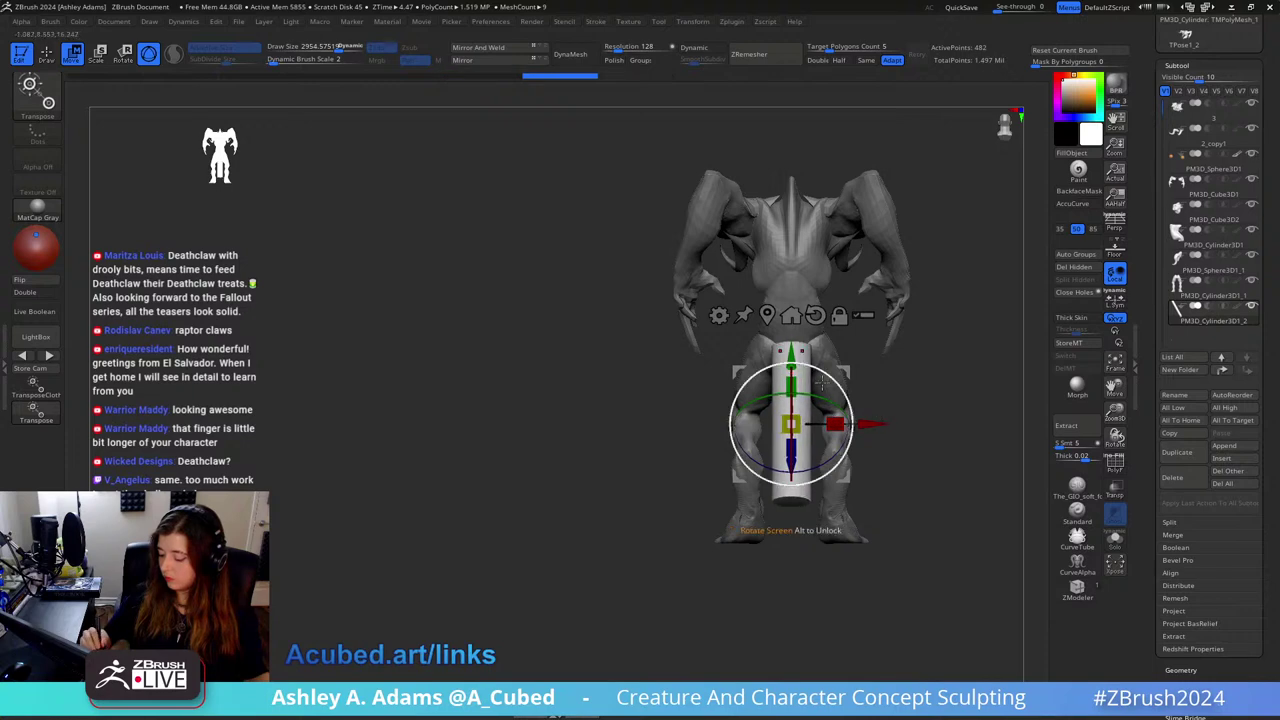
pyautogui.press('q')
pyautogui.hotkey('ctrl', 'shift', 'z')
# Step: Set the SnakeHook draw size to about 3877 and move the tail cylinder against the back of the pelvis
pyautogui.press('space')
pyautogui.click(817, 336)
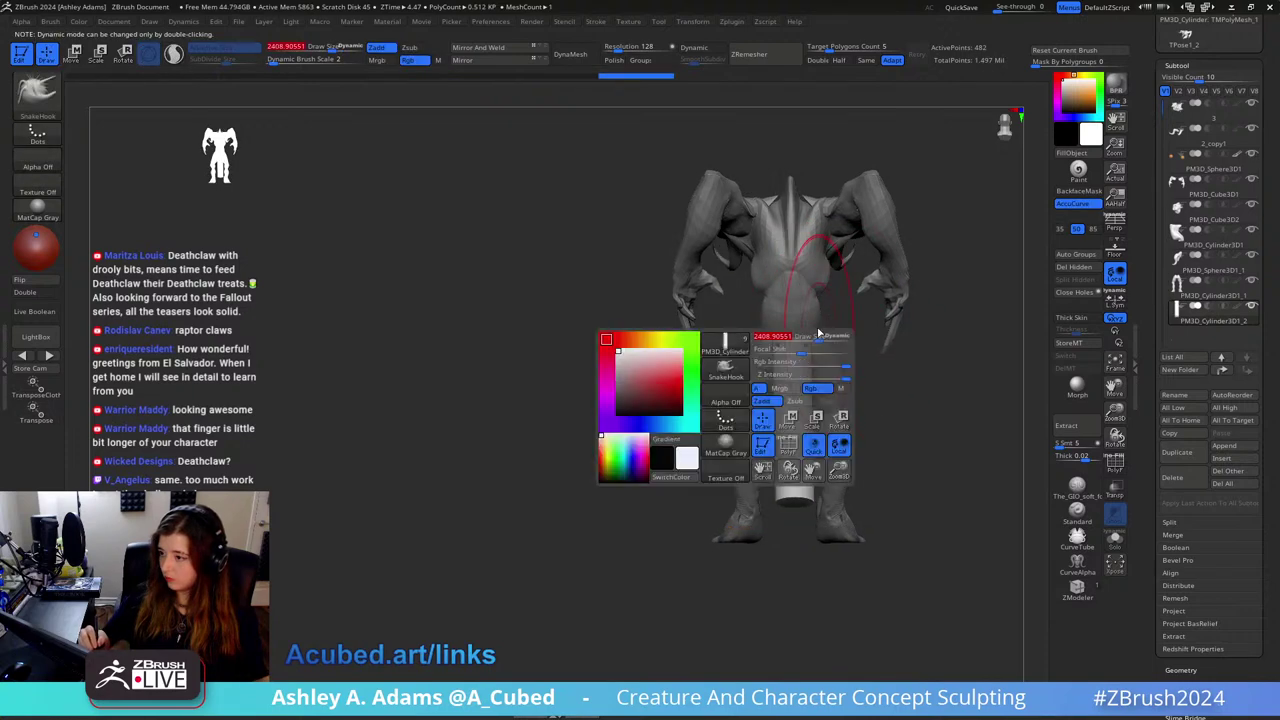
pyautogui.moveTo(955, 305); pyautogui.dragTo(817, 295)
pyautogui.moveTo(676, 421); pyautogui.dragTo(622, 421)
pyautogui.press('w')
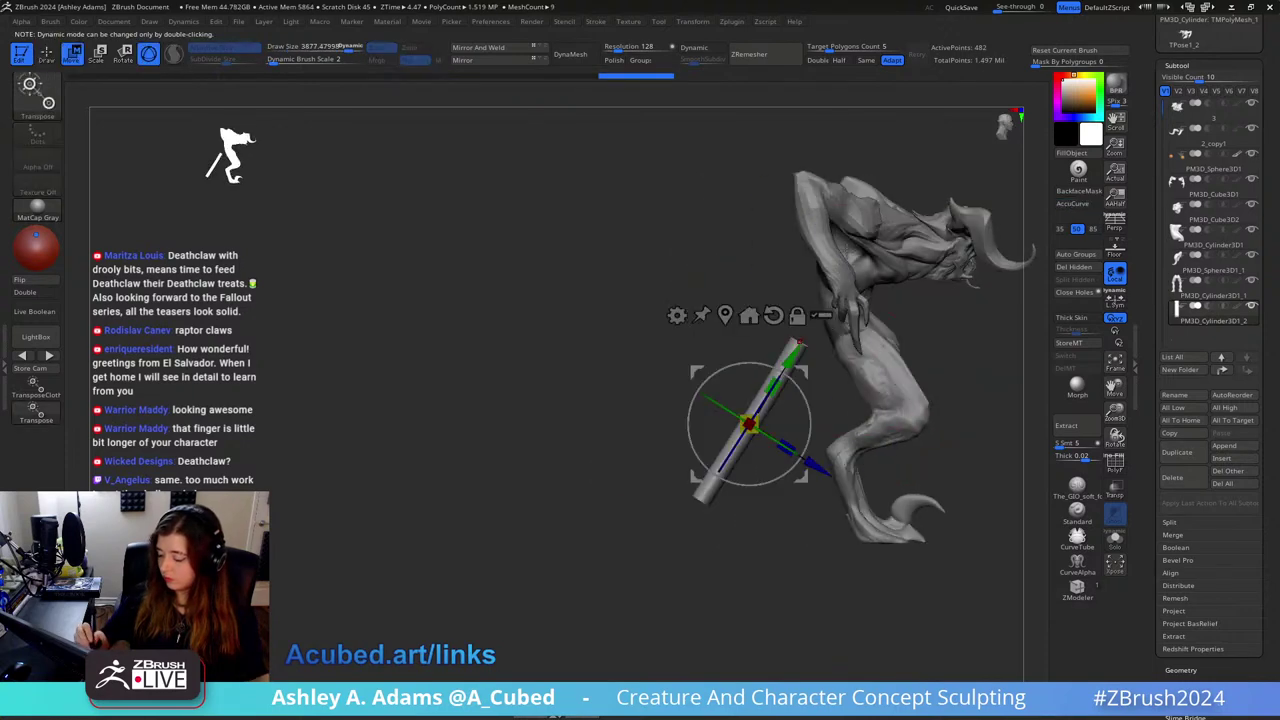
pyautogui.moveTo(807, 361); pyautogui.dragTo(844, 361)
# Step: Bend the cylinder into a curved tail in side view with SnakeHook at draw sizes of about 2674 and 3943
pyautogui.press('q')
pyautogui.press('space')
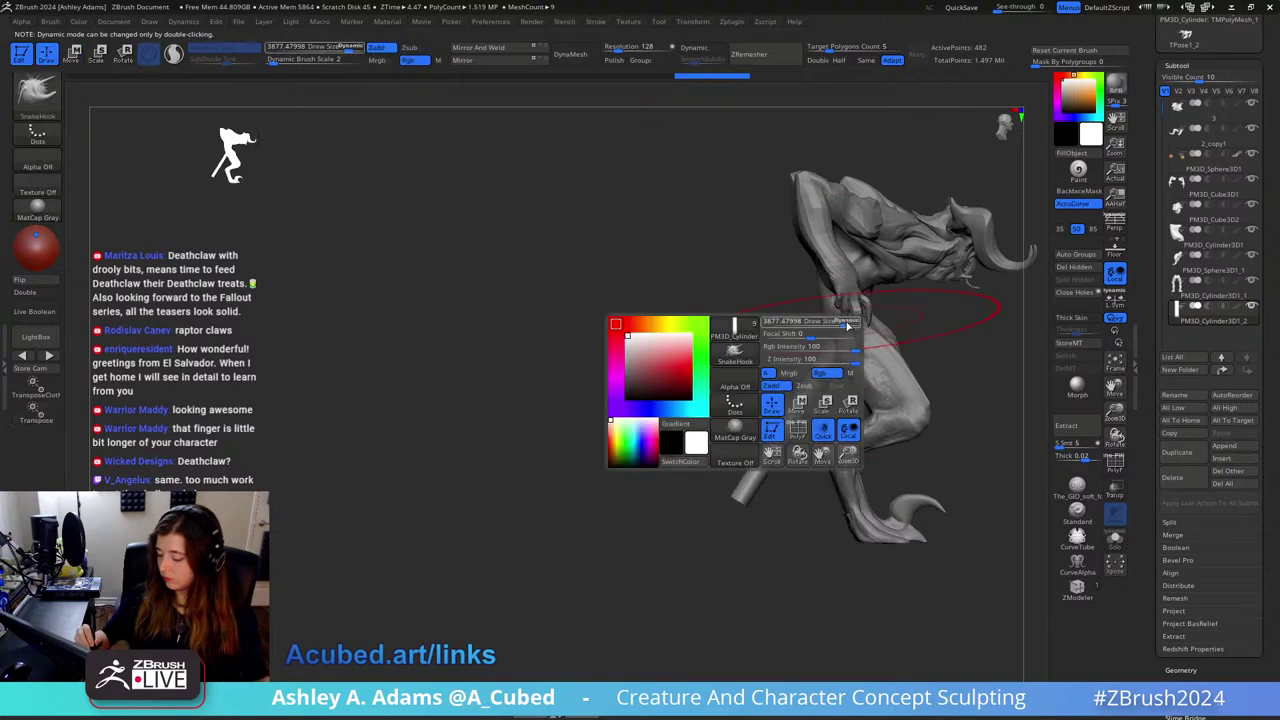
pyautogui.click(846, 326)
pyautogui.moveTo(815, 291); pyautogui.dragTo(841, 330)
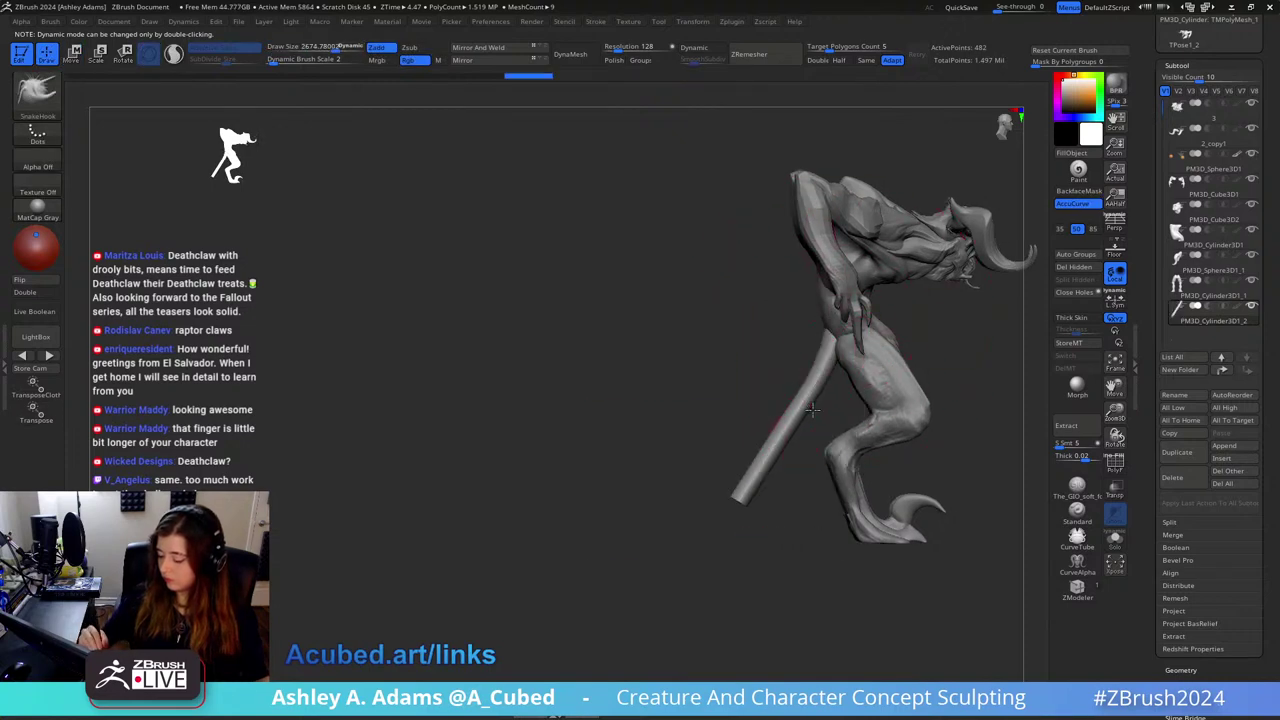
pyautogui.press('space')
pyautogui.click(795, 448)
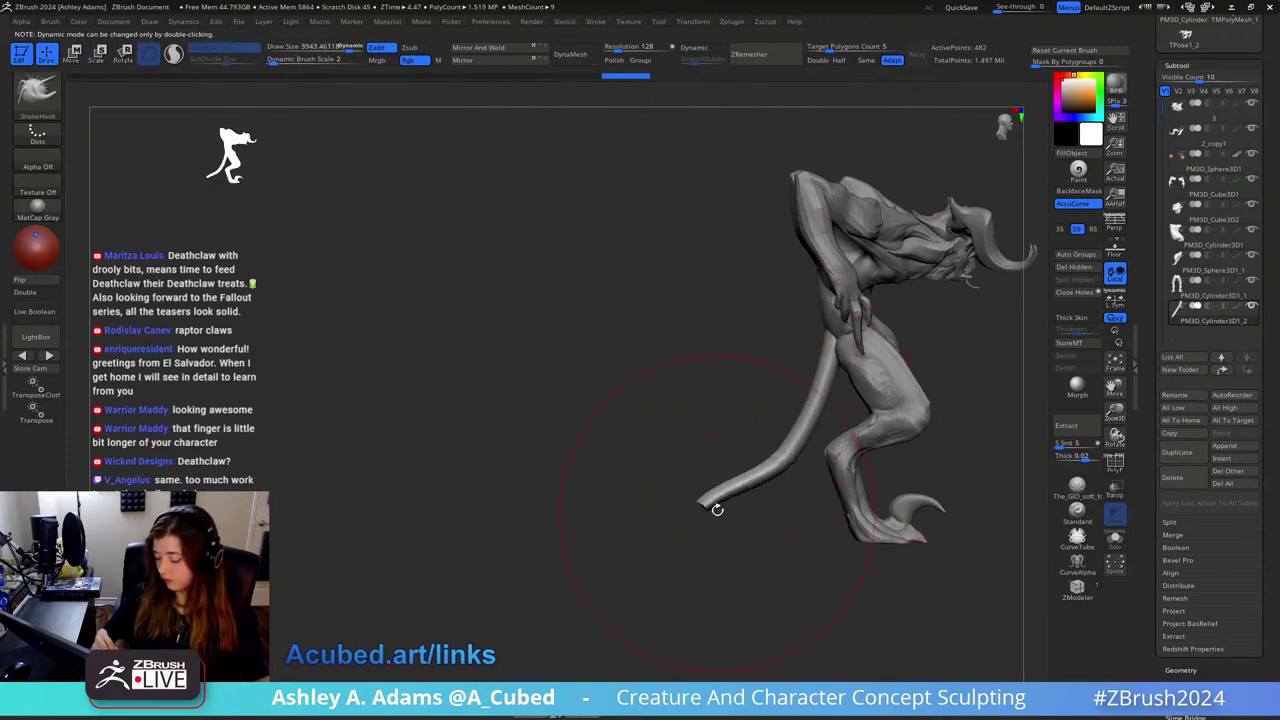
pyautogui.moveTo(717, 509); pyautogui.dragTo(759, 501)
# Step: Smooth out the tail's curve and fit its base to the hips with SnakeHook at draw sizes of about 2730 and 1919
pyautogui.press('space')
pyautogui.click(831, 417)
pyautogui.moveTo(700, 400); pyautogui.dragTo(912, 381)
pyautogui.press('space')
pyautogui.click(800, 440)
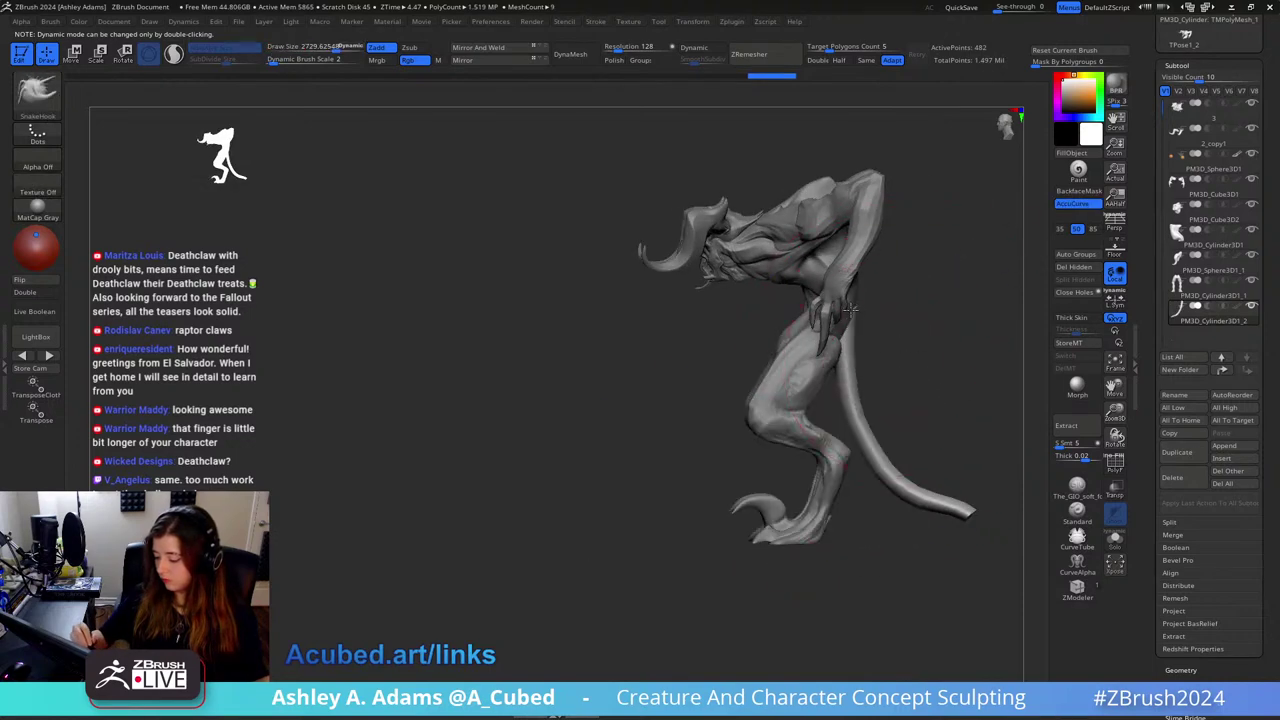
pyautogui.moveTo(860, 463)
pyautogui.mouseDown()
pyautogui.moveTo(906, 417)
pyautogui.moveTo(889, 368)
pyautogui.moveTo(872, 368)
pyautogui.mouseUp()
pyautogui.press('space')
# Step: Select the legs, scale them down slightly from the hips with the gizmo and undo the last rotation
pyautogui.keyDown('alt'); pyautogui.click(829, 386); pyautogui.keyUp('alt')
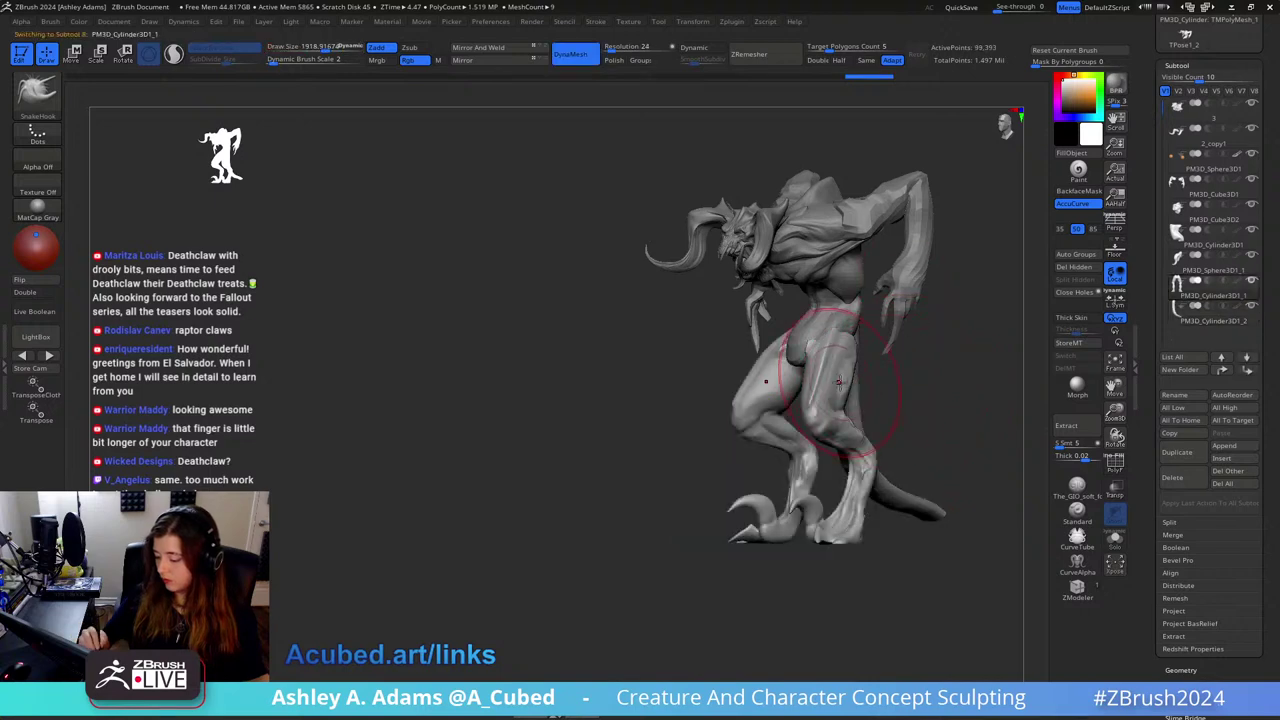
pyautogui.press('w')
pyautogui.keyDown('alt'); pyautogui.click(836, 331); pyautogui.keyUp('alt')
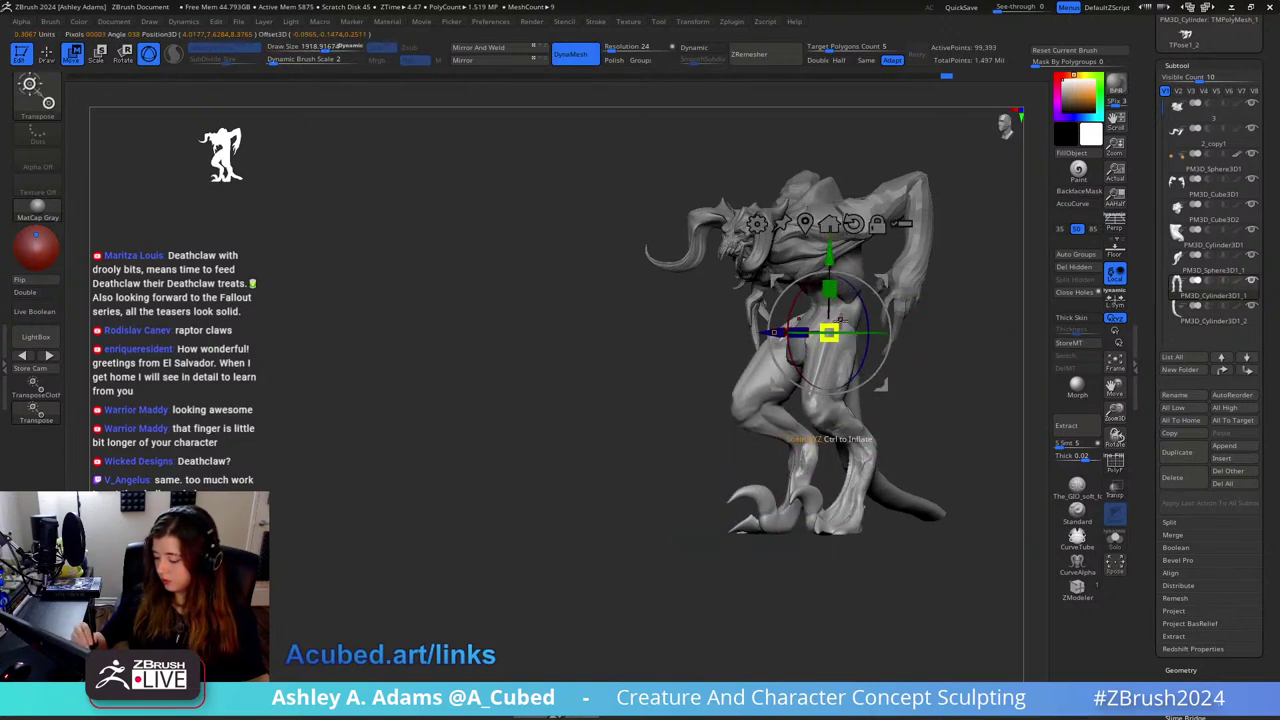
pyautogui.moveTo(902, 274); pyautogui.dragTo(900, 330)
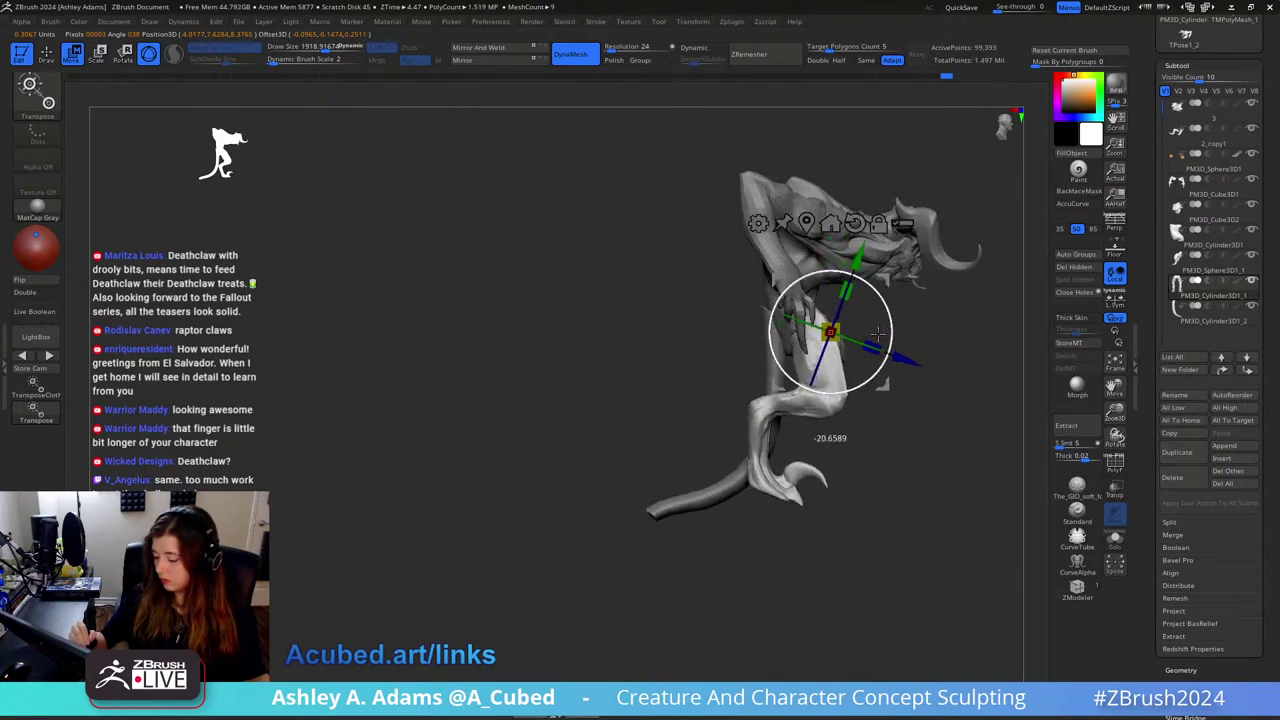
pyautogui.moveTo(884, 322); pyautogui.dragTo(888, 320)
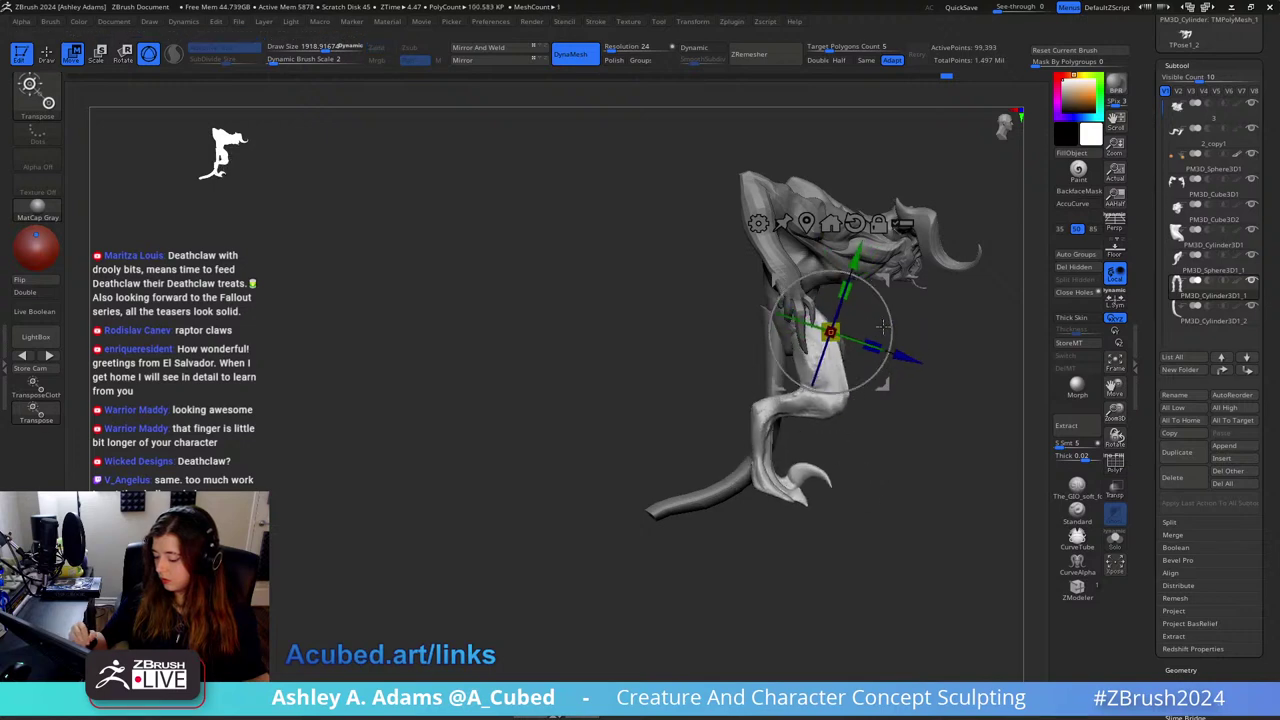
pyautogui.hotkey('ctrl', 'z')
pyautogui.moveTo(985, 300); pyautogui.dragTo(829, 263)
pyautogui.press('q')
pyautogui.keyDown('ctrl'); pyautogui.moveTo(829, 263); pyautogui.dragTo(753, 294, button='right'); pyautogui.keyUp('ctrl')
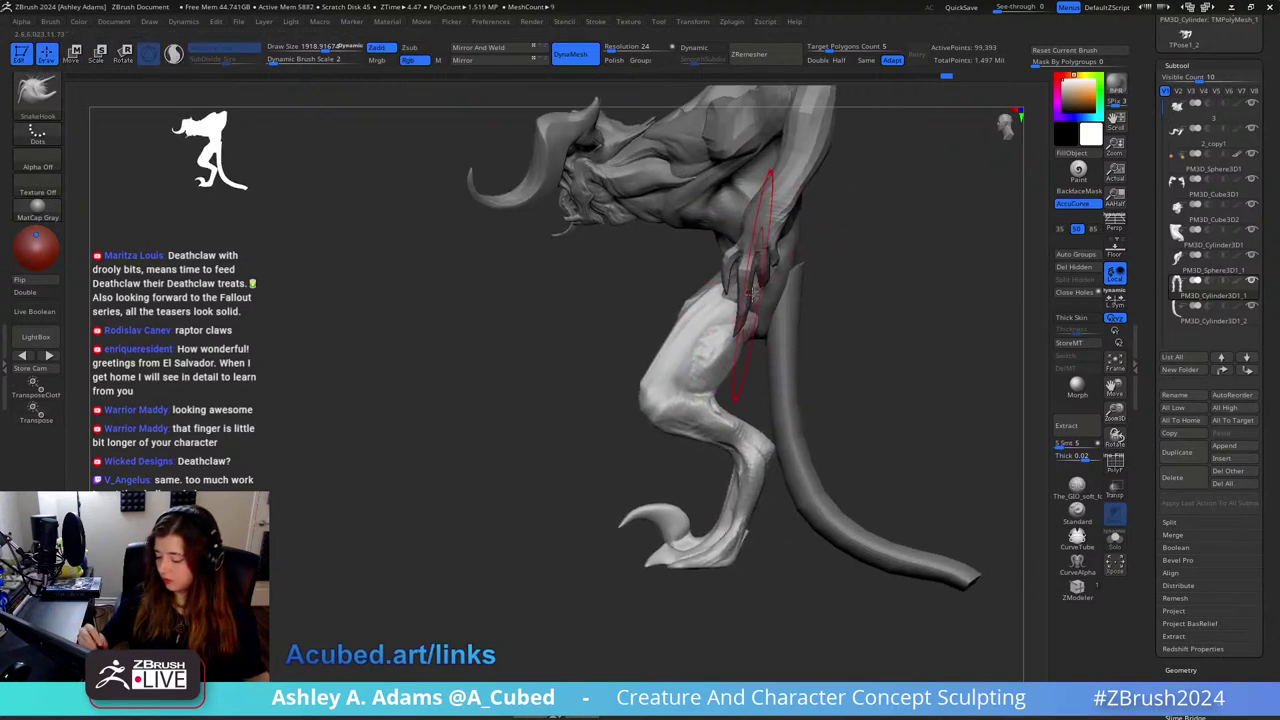
# Step: Select the tail and taper its end by smoothing, with ClayBuildup active at a draw size of about 1326
pyautogui.moveTo(780, 403)
pyautogui.mouseDown(button='right')
pyautogui.moveTo(826, 400)
pyautogui.moveTo(776, 397)
pyautogui.moveTo(775, 335)
pyautogui.moveTo(767, 366)
pyautogui.mouseUp(button='right')
pyautogui.keyDown('alt'); pyautogui.click(778, 397); pyautogui.keyUp('alt')
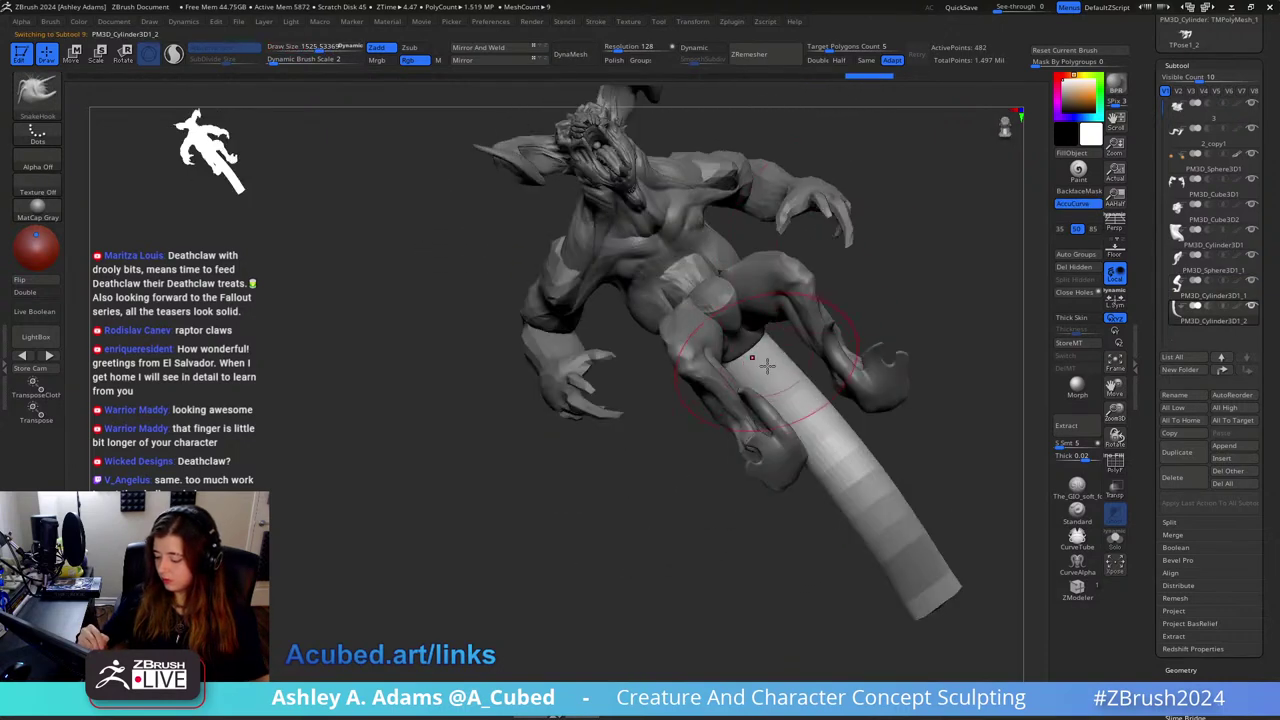
pyautogui.press('b')
pyautogui.press('c')
pyautogui.press('b')
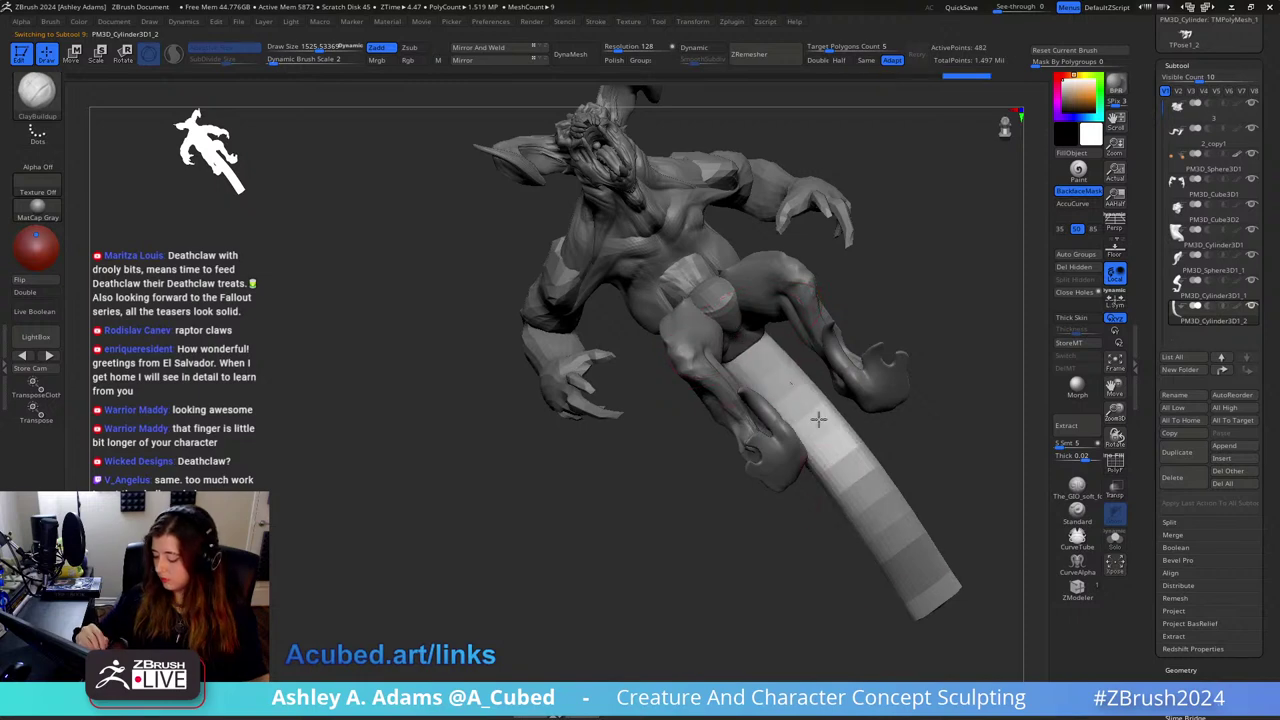
pyautogui.moveTo(818, 419)
pyautogui.mouseDown(button='right')
pyautogui.moveTo(843, 391)
pyautogui.moveTo(763, 436)
pyautogui.moveTo(794, 327)
pyautogui.mouseUp(button='right')
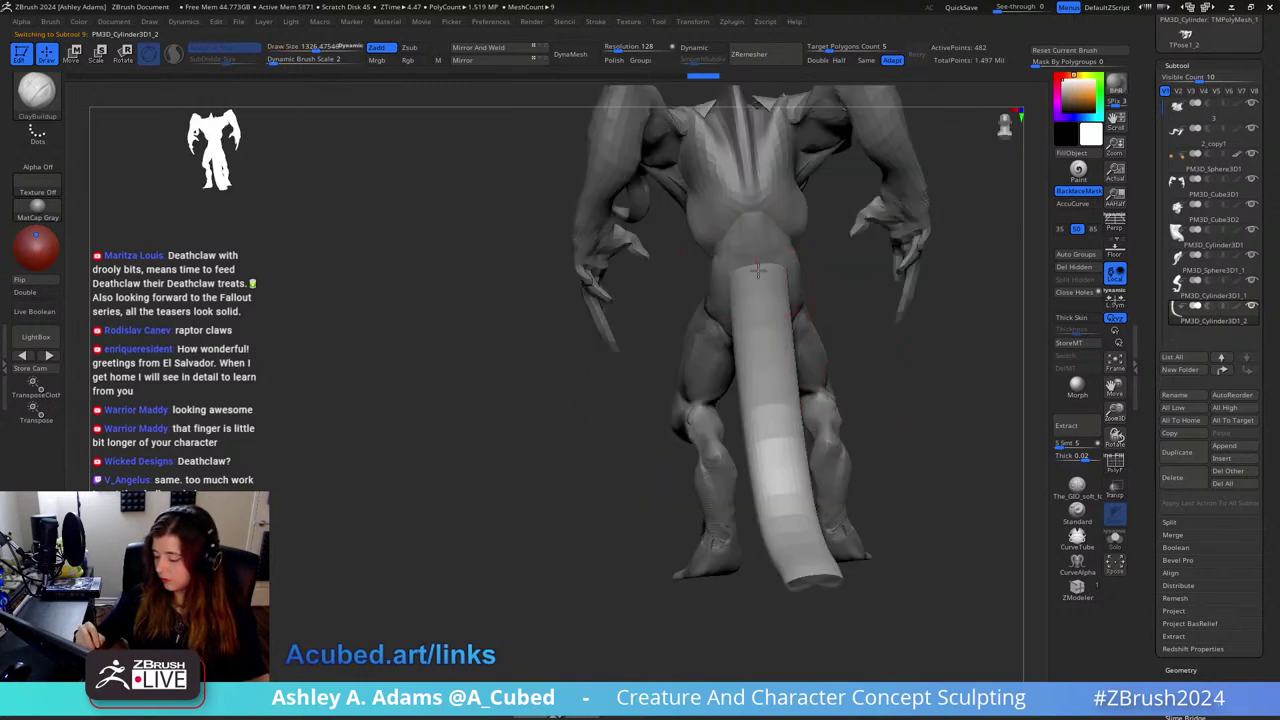
pyautogui.moveTo(791, 436)
pyautogui.mouseDown(button='right')
pyautogui.moveTo(808, 286)
pyautogui.moveTo(749, 377)
pyautogui.moveTo(731, 524)
pyautogui.mouseUp(button='right')
pyautogui.keyDown('shift'); pyautogui.moveTo(744, 503); pyautogui.dragTo(734, 510); pyautogui.keyUp('shift')
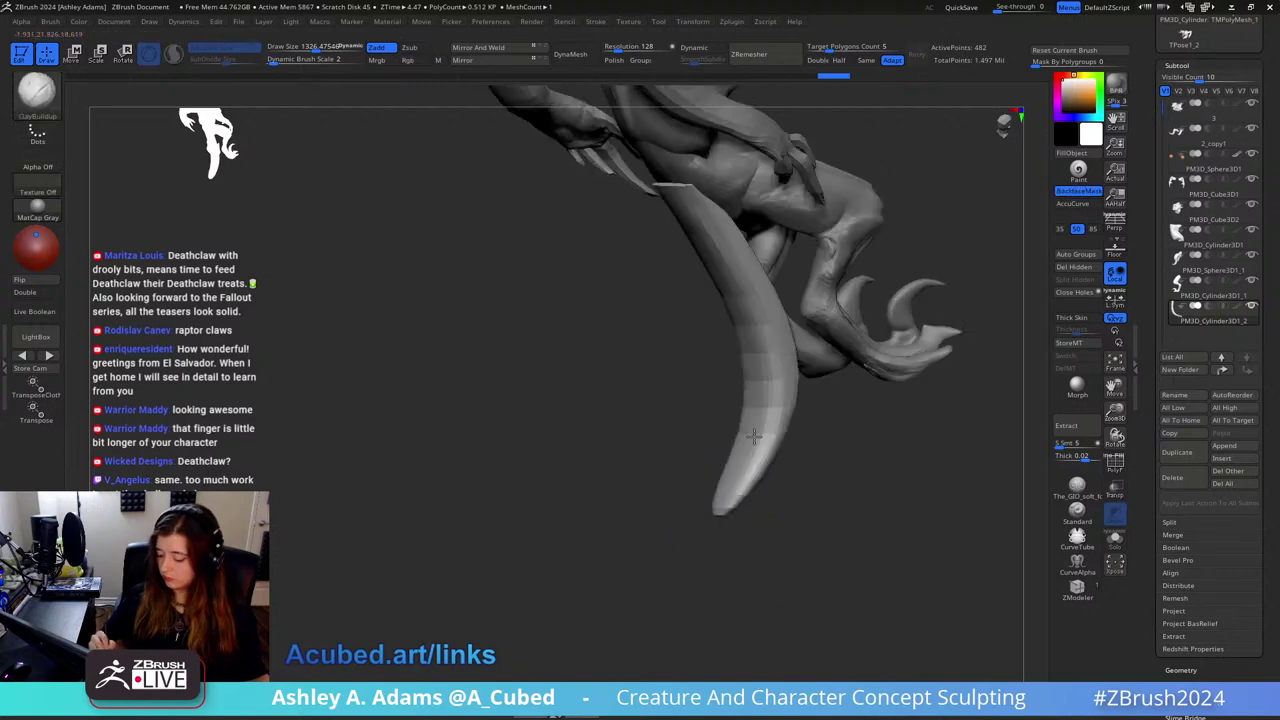
pyautogui.moveTo(740, 508)
pyautogui.keyDown('shift'); pyautogui.mouseDown(button='right')
pyautogui.moveTo(769, 489)
pyautogui.moveTo(754, 394)
pyautogui.mouseUp(button='right'); pyautogui.keyUp('shift')
# Step: Reshape the tail's overall sweep behind the legs with SnakeHook at a draw size of 5000
pyautogui.press('space')
pyautogui.moveTo(754, 394)
pyautogui.mouseDown()
pyautogui.moveTo(797, 374)
pyautogui.moveTo(737, 390)
pyautogui.mouseUp()
pyautogui.moveTo(771, 420)
pyautogui.keyDown('ctrl'); pyautogui.mouseDown(button='right')
pyautogui.moveTo(729, 368)
pyautogui.moveTo(706, 405)
pyautogui.mouseUp(button='right'); pyautogui.keyUp('ctrl')
pyautogui.press('space')
pyautogui.moveTo(760, 345); pyautogui.dragTo(814, 340)
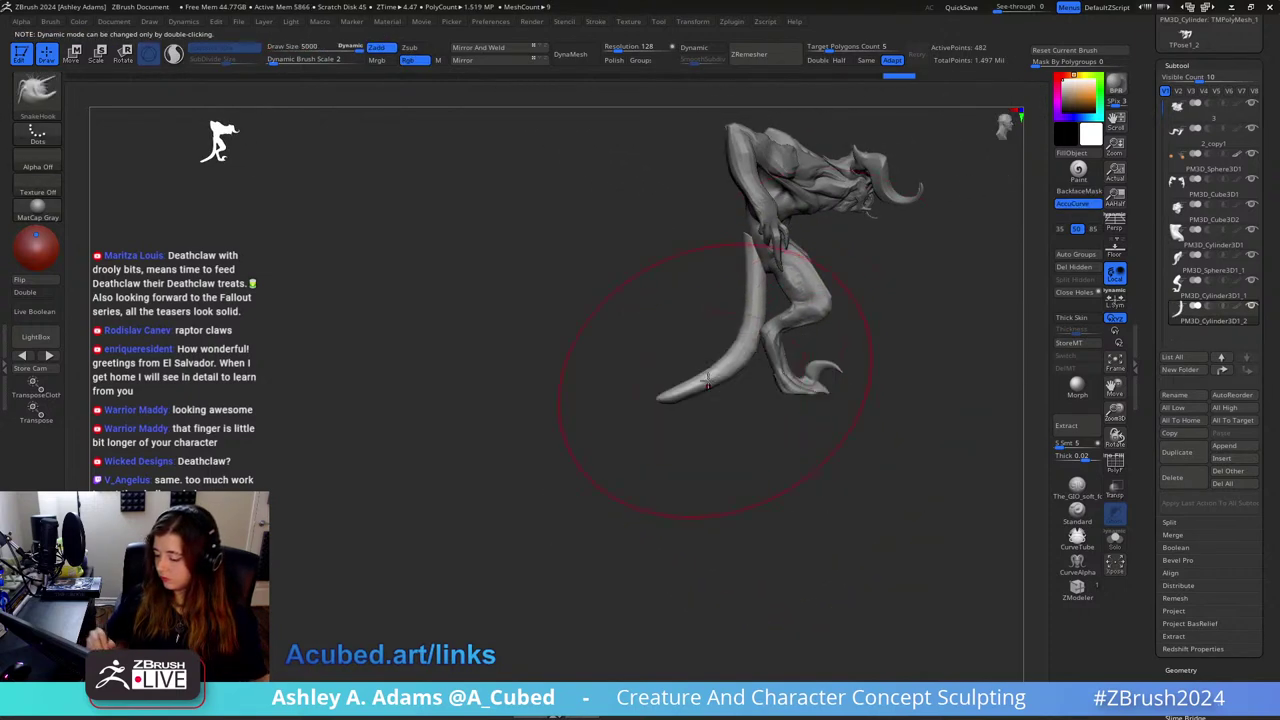
pyautogui.press('space')
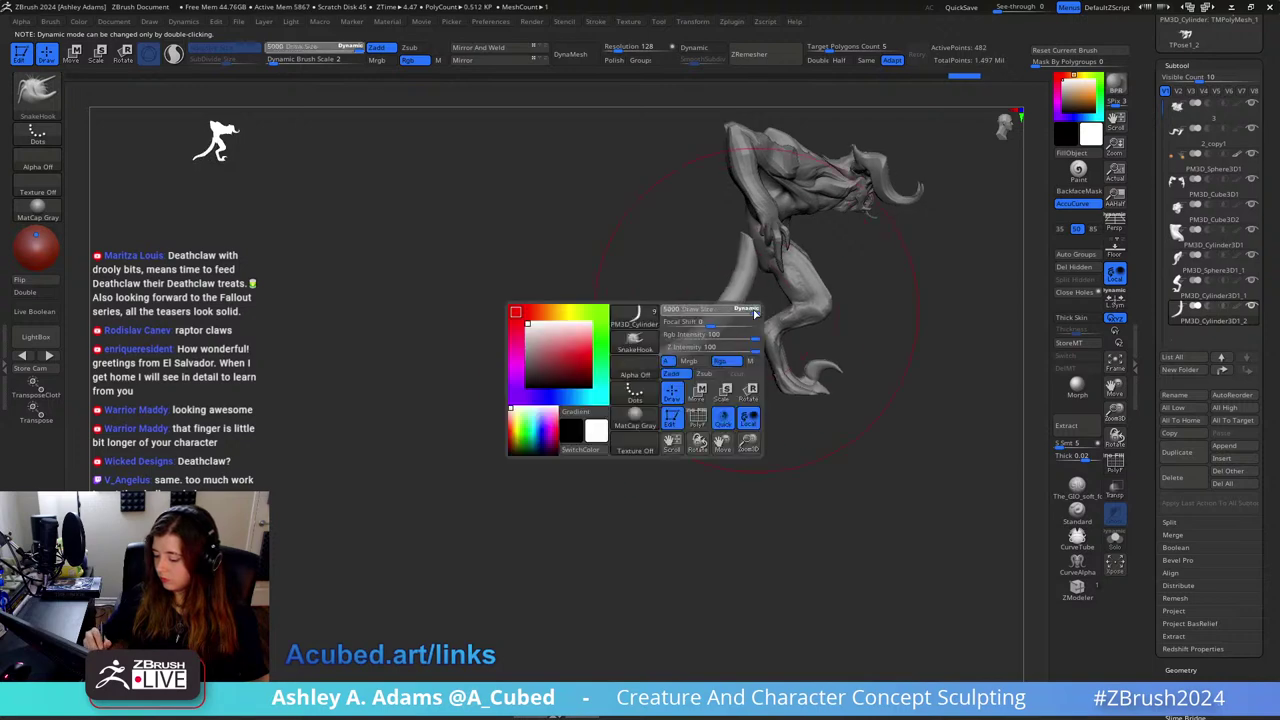
pyautogui.moveTo(755, 314); pyautogui.dragTo(735, 314)
# Step: Select the pelvis and reshape its blend into the tail base with SnakeHook at draw sizes of about 2060 and 783
pyautogui.keyDown('alt'); pyautogui.click(760, 260); pyautogui.keyUp('alt')
pyautogui.press('space')
pyautogui.moveTo(773, 260); pyautogui.dragTo(760, 260)
pyautogui.moveTo(856, 253)
pyautogui.keyDown('alt'); pyautogui.mouseDown(button='right')
pyautogui.moveTo(827, 283)
pyautogui.moveTo(765, 267)
pyautogui.moveTo(764, 278)
pyautogui.mouseUp(button='right'); pyautogui.keyUp('alt')
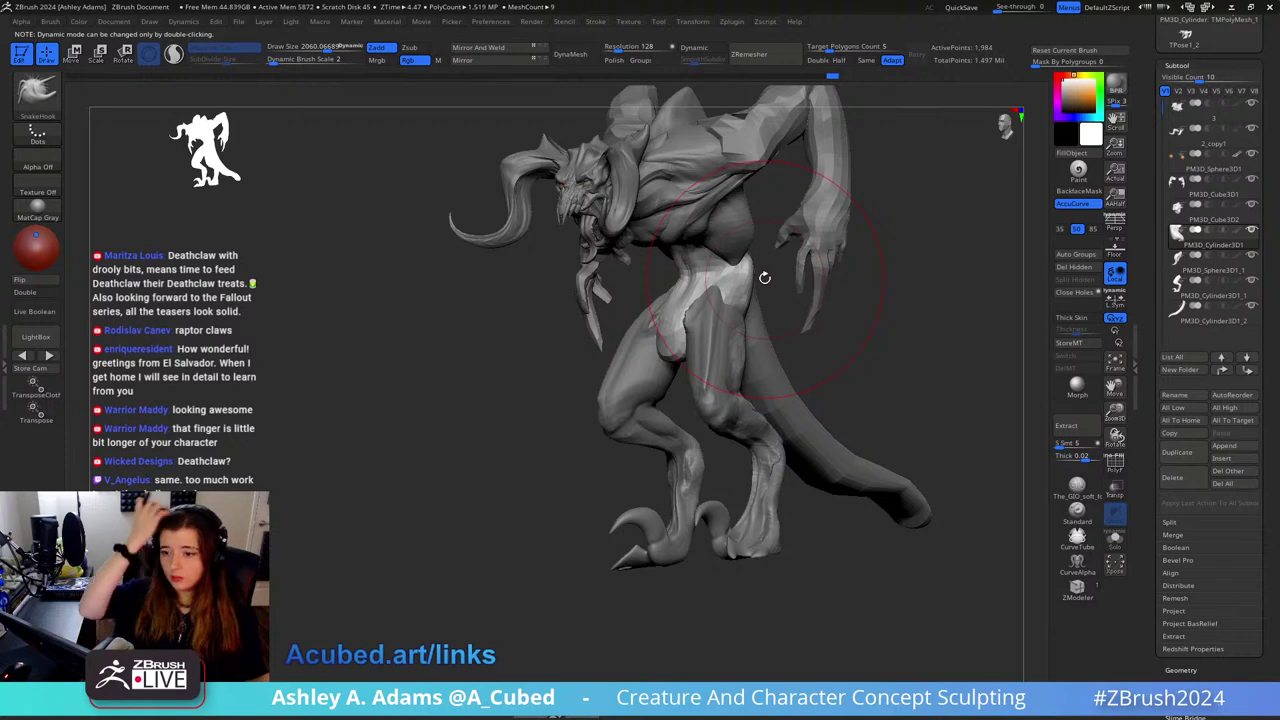
pyautogui.keyDown('ctrl'); pyautogui.moveTo(917, 317); pyautogui.dragTo(868, 242, button='right'); pyautogui.keyUp('ctrl')
pyautogui.press('space')
pyautogui.moveTo(870, 279); pyautogui.dragTo(851, 279)
pyautogui.keyDown('alt'); pyautogui.moveTo(861, 251); pyautogui.dragTo(858, 320, button='right'); pyautogui.keyUp('alt')
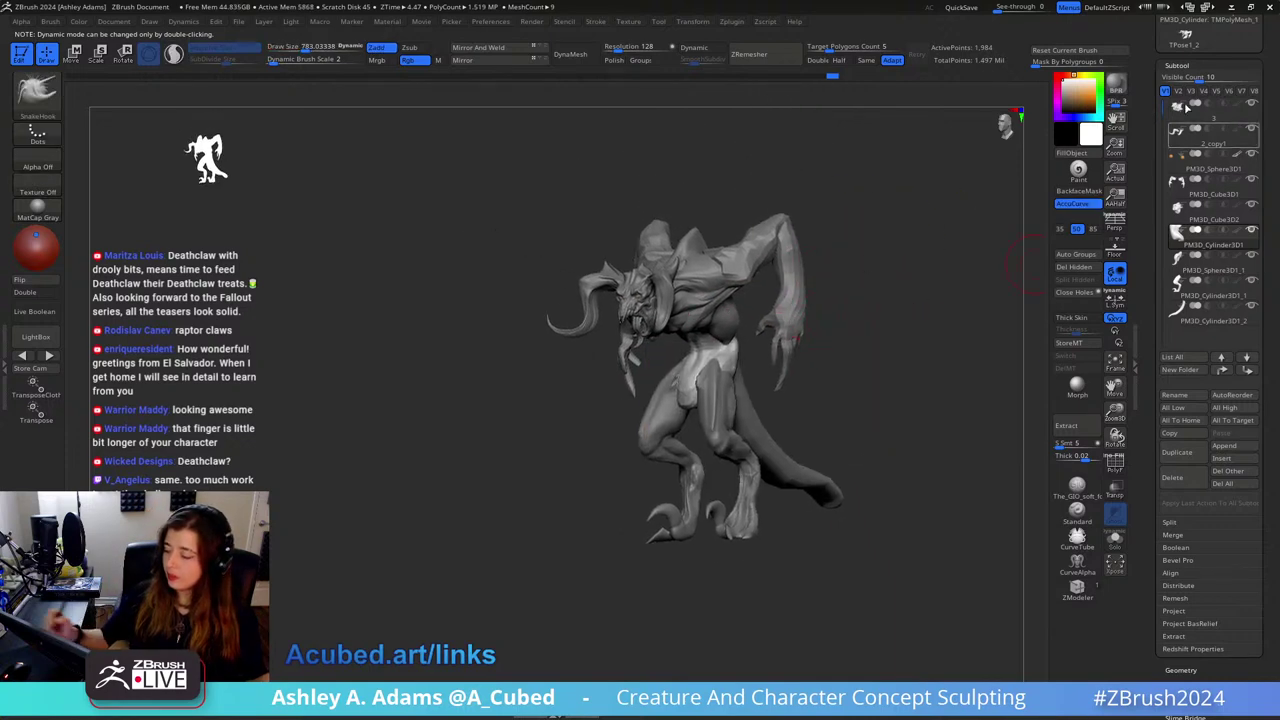
# Step: Save the tool to disk and generate a combined TPoseMesh of the creature with Transpose Master
pyautogui.moveTo(1157, 65); pyautogui.dragTo(1156, 292)
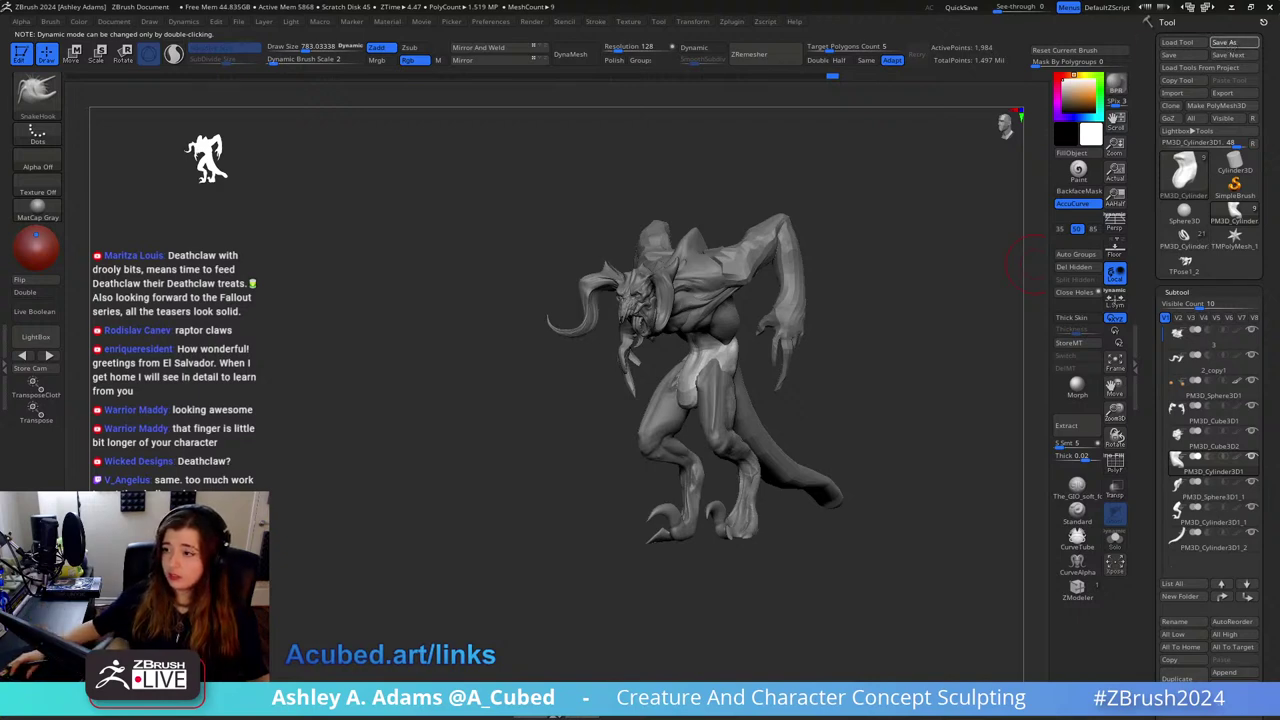
pyautogui.click(733, 21)
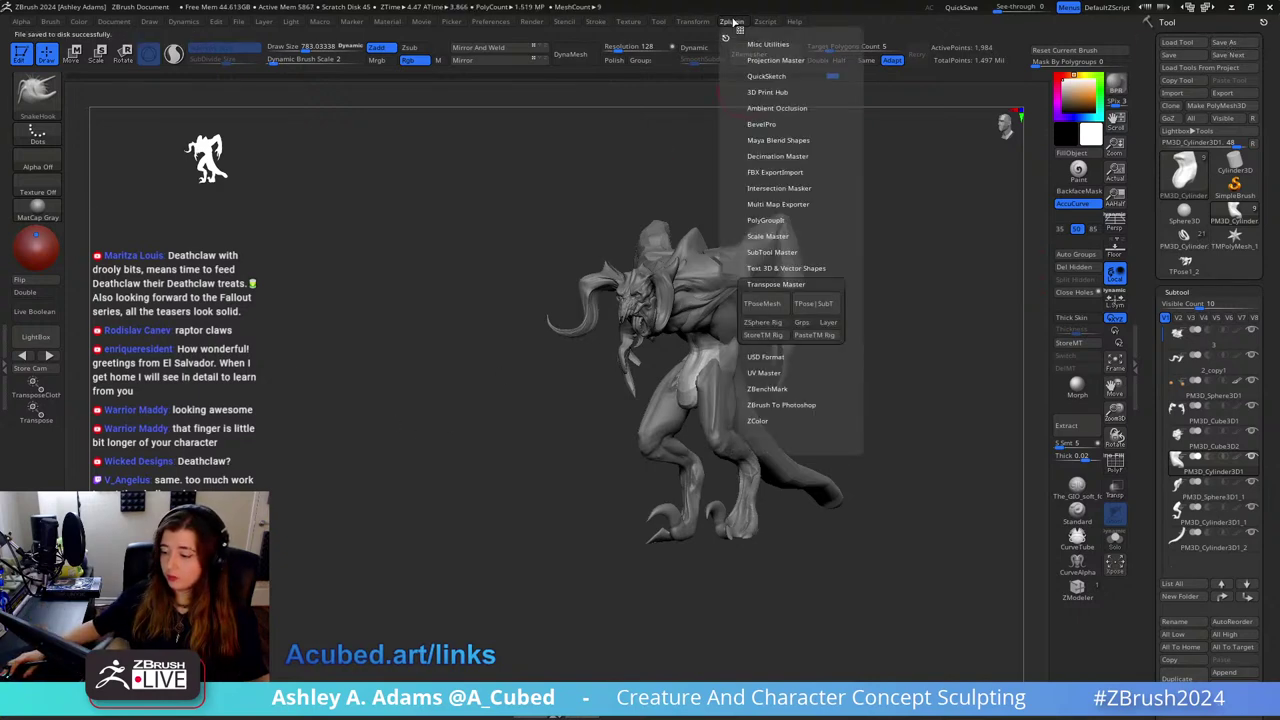
pyautogui.click(763, 304)
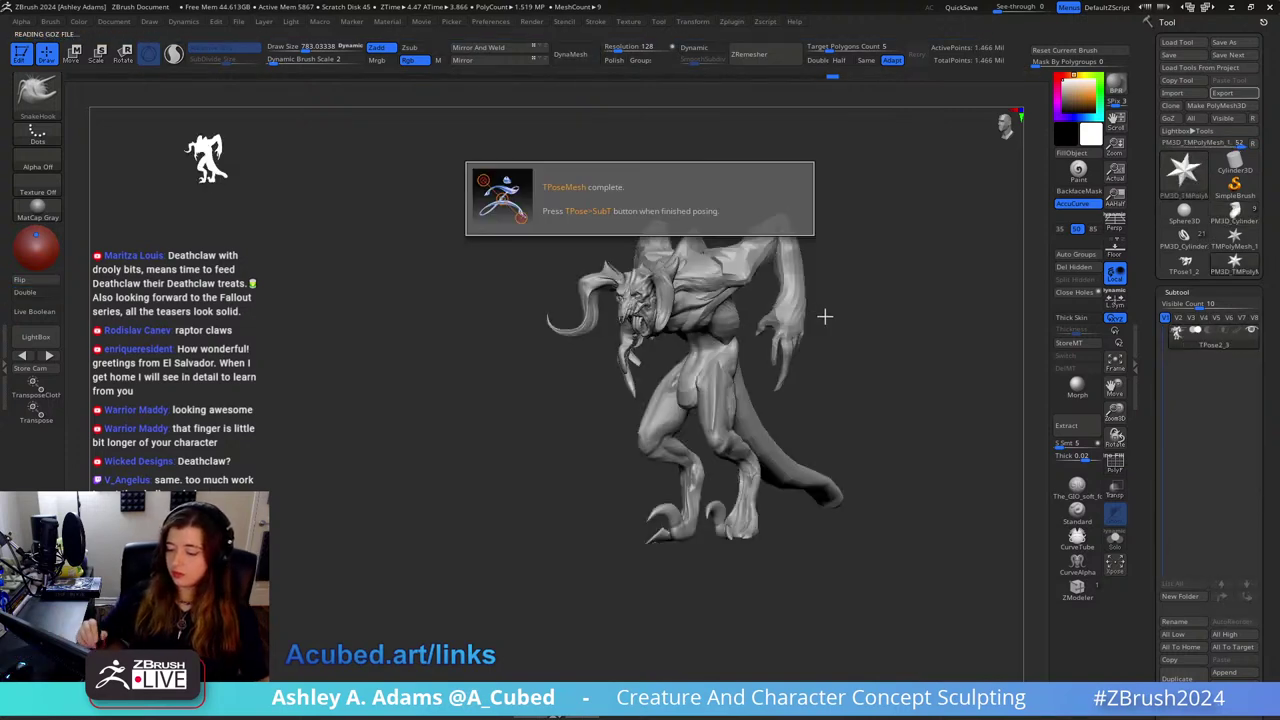
# Step: Mask the creature's head, torso and arms on the TPose mesh, leaving the legs and tail unmasked
pyautogui.moveTo(824, 316)
pyautogui.mouseDown()
pyautogui.moveTo(737, 378)
pyautogui.moveTo(820, 343)
pyautogui.moveTo(774, 323)
pyautogui.mouseUp()
pyautogui.press('space')
pyautogui.moveTo(765, 331); pyautogui.dragTo(791, 331)
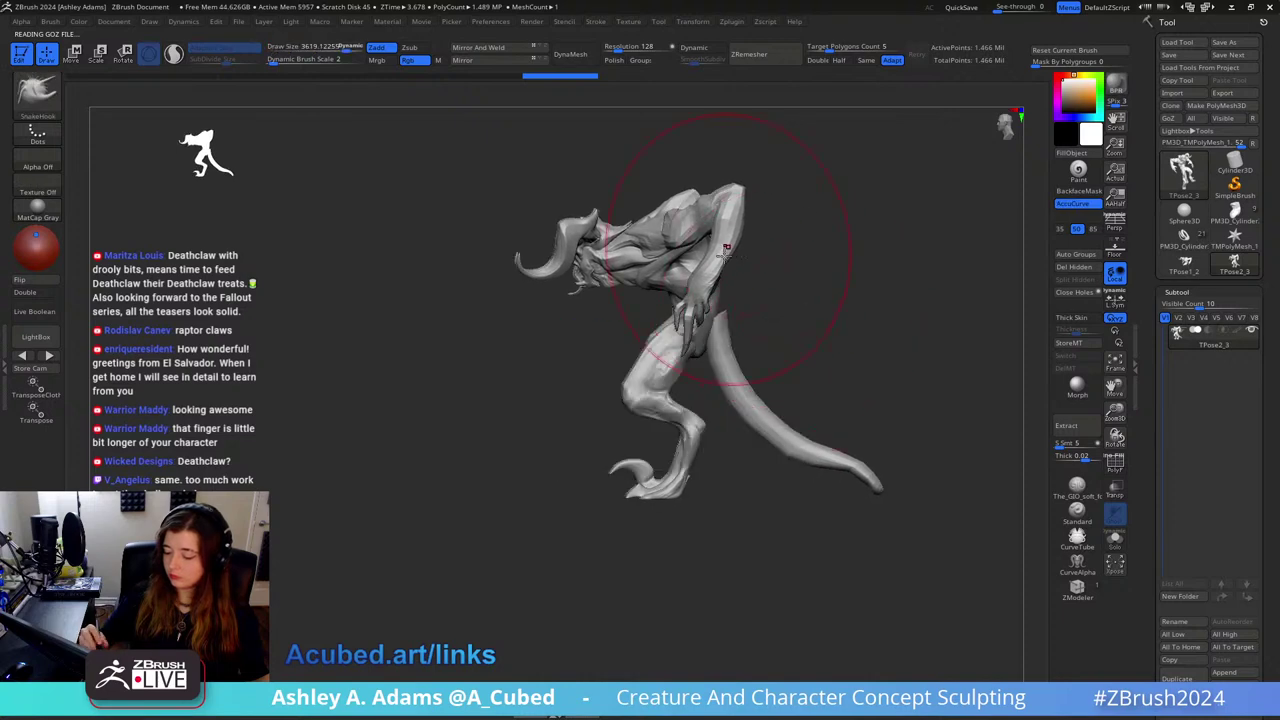
pyautogui.moveTo(736, 262); pyautogui.dragTo(778, 293)
pyautogui.keyDown('ctrl'); pyautogui.keyDown('shift'); pyautogui.click(747, 279); pyautogui.keyUp('shift'); pyautogui.keyUp('ctrl')
pyautogui.keyDown('ctrl'); pyautogui.click(809, 337); pyautogui.keyUp('ctrl')
pyautogui.keyDown('ctrl'); pyautogui.keyDown('shift'); pyautogui.click(862, 325); pyautogui.keyUp('shift'); pyautogui.keyUp('ctrl')
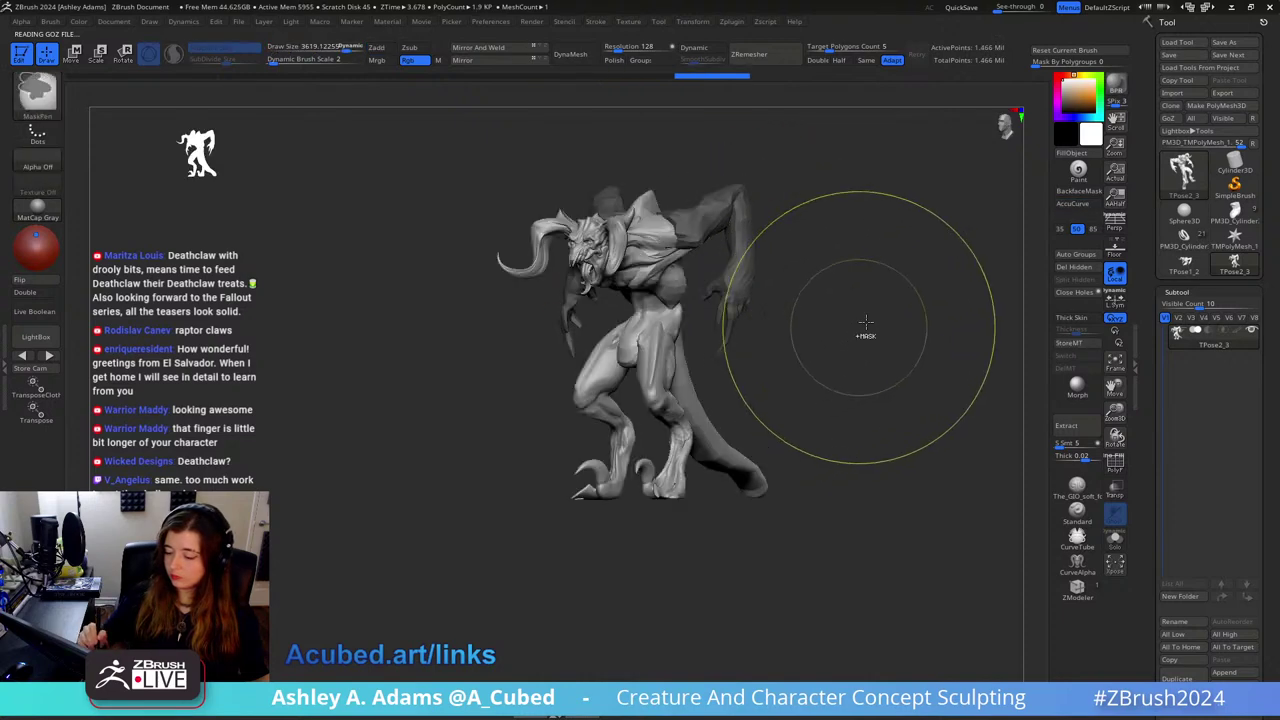
pyautogui.moveTo(866, 322)
pyautogui.keyDown('shift'); pyautogui.mouseDown()
pyautogui.moveTo(820, 306)
pyautogui.moveTo(864, 318)
pyautogui.mouseUp(); pyautogui.keyUp('shift')
pyautogui.moveTo(704, 206)
pyautogui.keyDown('ctrl'); pyautogui.mouseDown()
pyautogui.moveTo(698, 187)
pyautogui.moveTo(711, 177)
pyautogui.moveTo(618, 193)
pyautogui.mouseUp(); pyautogui.keyUp('ctrl')
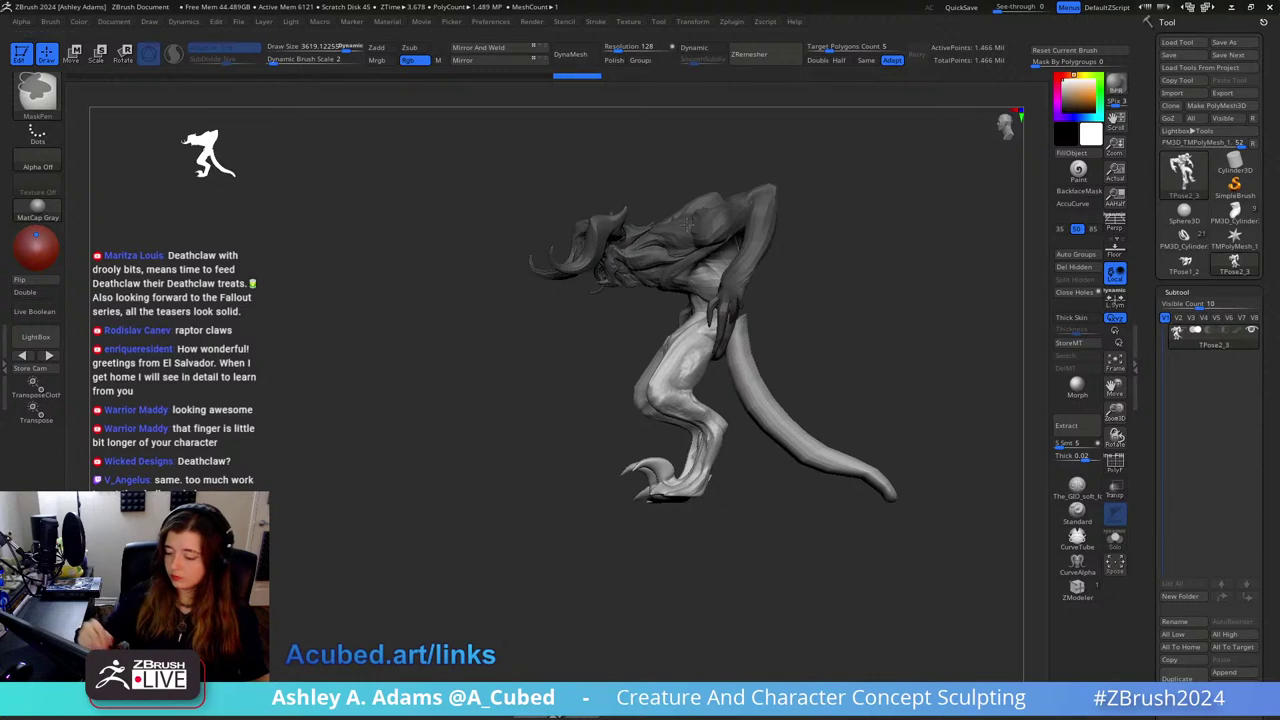
pyautogui.moveTo(725, 170)
pyautogui.mouseDown()
pyautogui.moveTo(737, 143)
pyautogui.moveTo(760, 160)
pyautogui.moveTo(831, 294)
pyautogui.moveTo(786, 277)
pyautogui.moveTo(816, 219)
pyautogui.mouseUp()
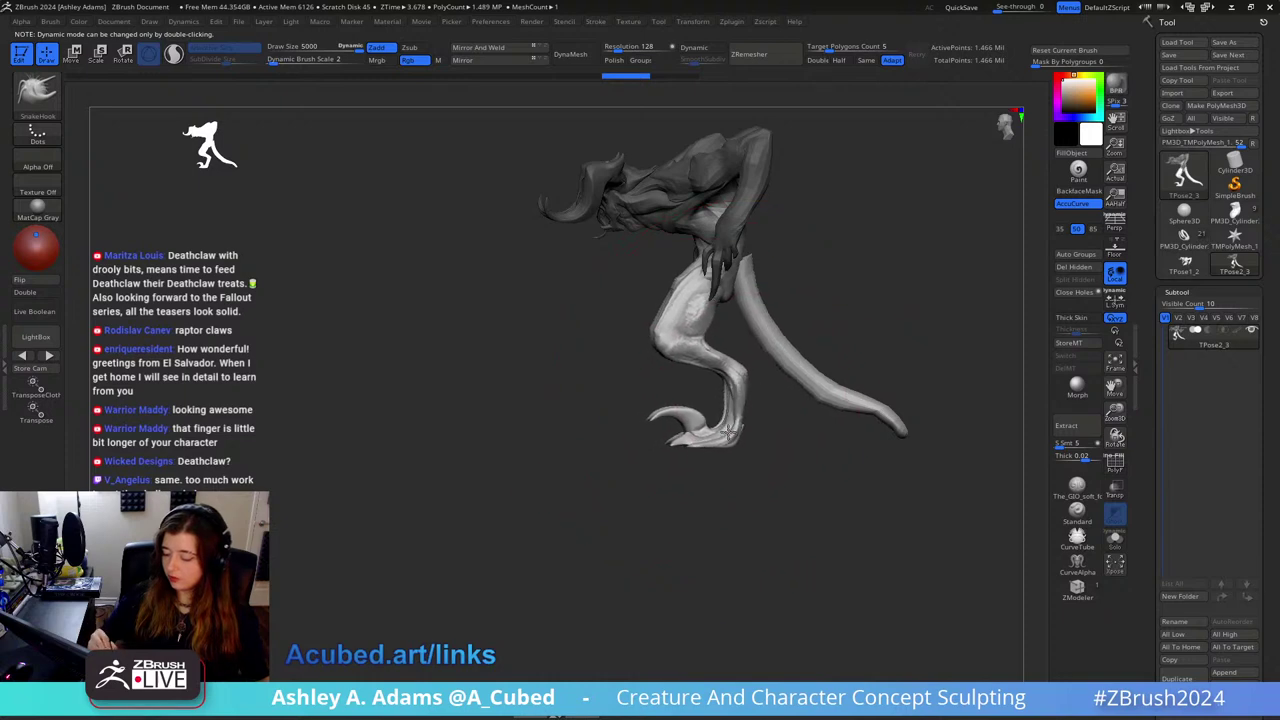
# Step: Set the Dynamic Brush Scale to 3 and pull the lower legs backward under the body with SnakeHook at a draw size of 5000
pyautogui.moveTo(728, 432); pyautogui.dragTo(725, 420)
pyautogui.press('space')
pyautogui.hotkey('ctrl', 'z')
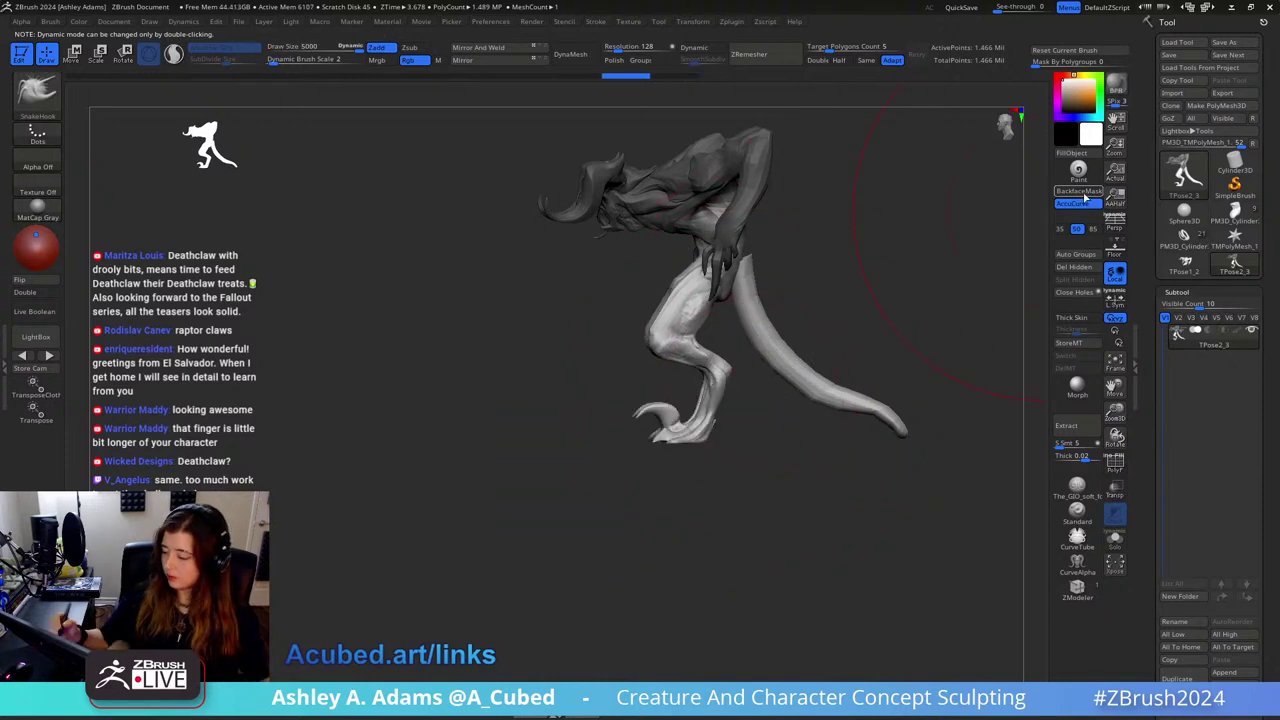
pyautogui.press('space')
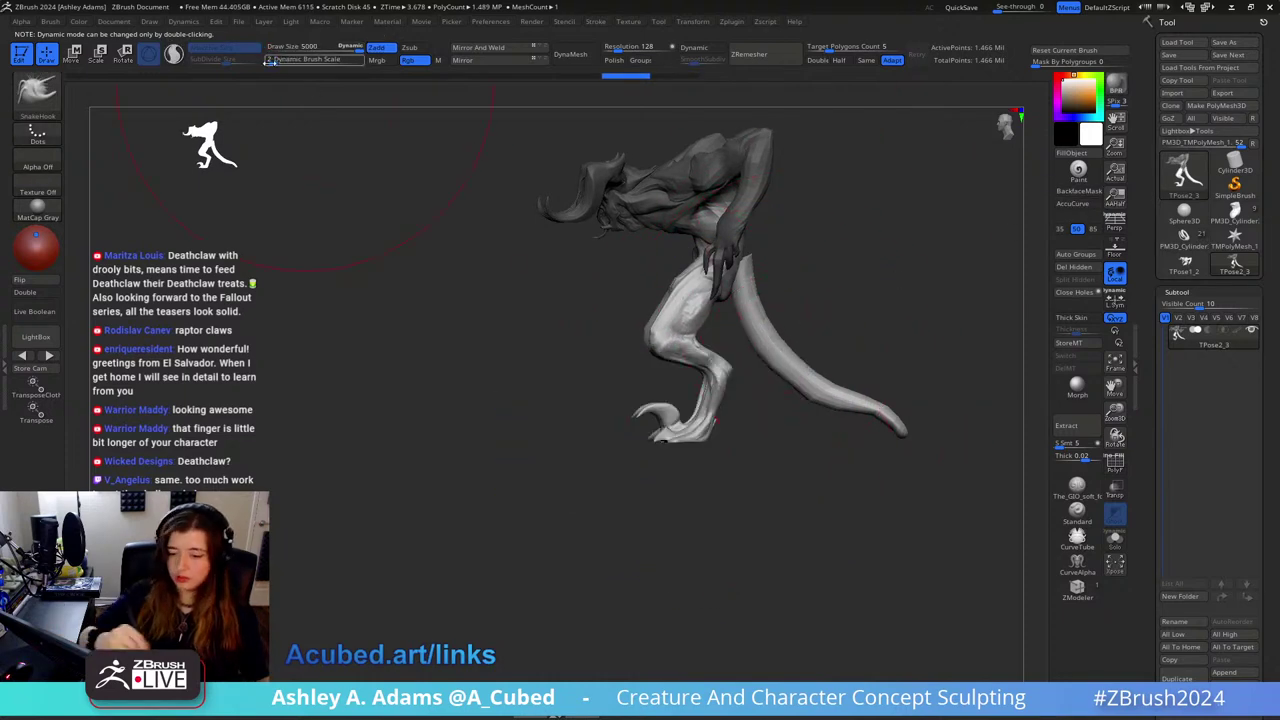
pyautogui.moveTo(269, 61); pyautogui.dragTo(276, 61)
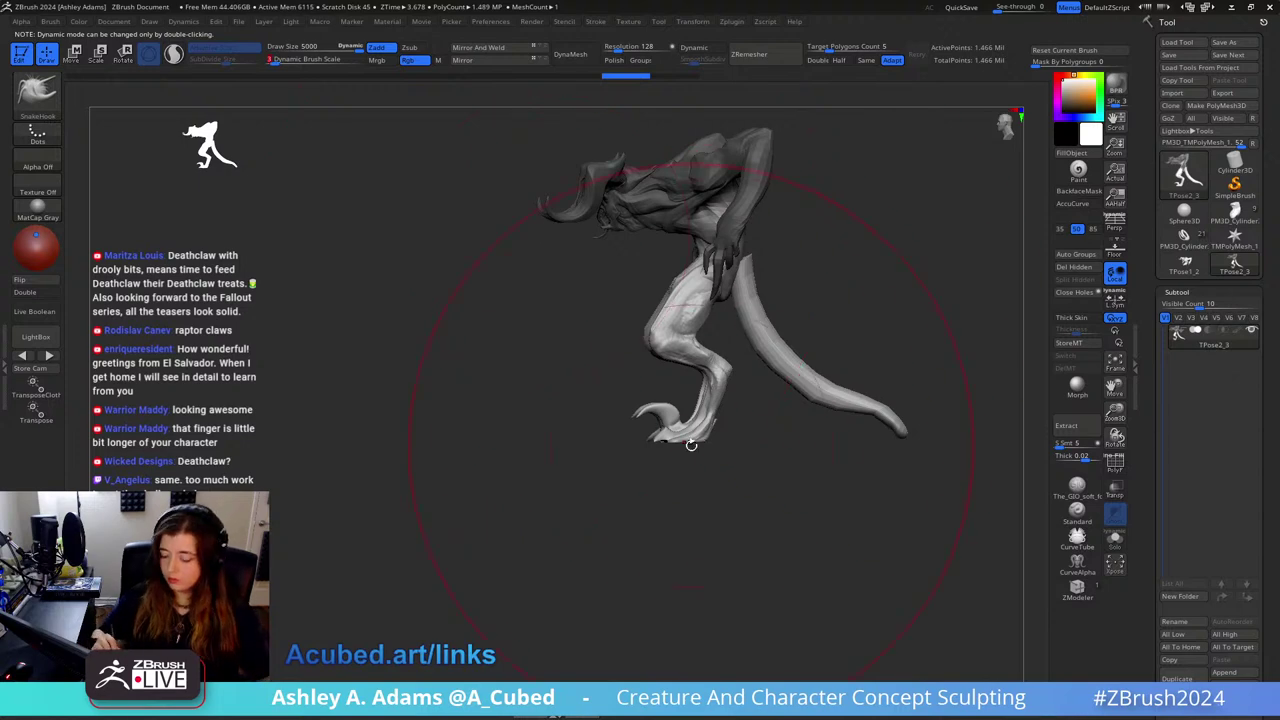
pyautogui.moveTo(707, 448); pyautogui.dragTo(732, 422)
pyautogui.moveTo(762, 380)
pyautogui.mouseDown()
pyautogui.moveTo(814, 311)
pyautogui.moveTo(801, 310)
pyautogui.mouseUp()
# Step: Reshape the thighs and feet to settle the new leg stance with SnakeHook at a draw size of about 2206
pyautogui.press('space')
pyautogui.moveTo(870, 310); pyautogui.dragTo(801, 297)
pyautogui.moveTo(677, 426); pyautogui.dragTo(714, 448)
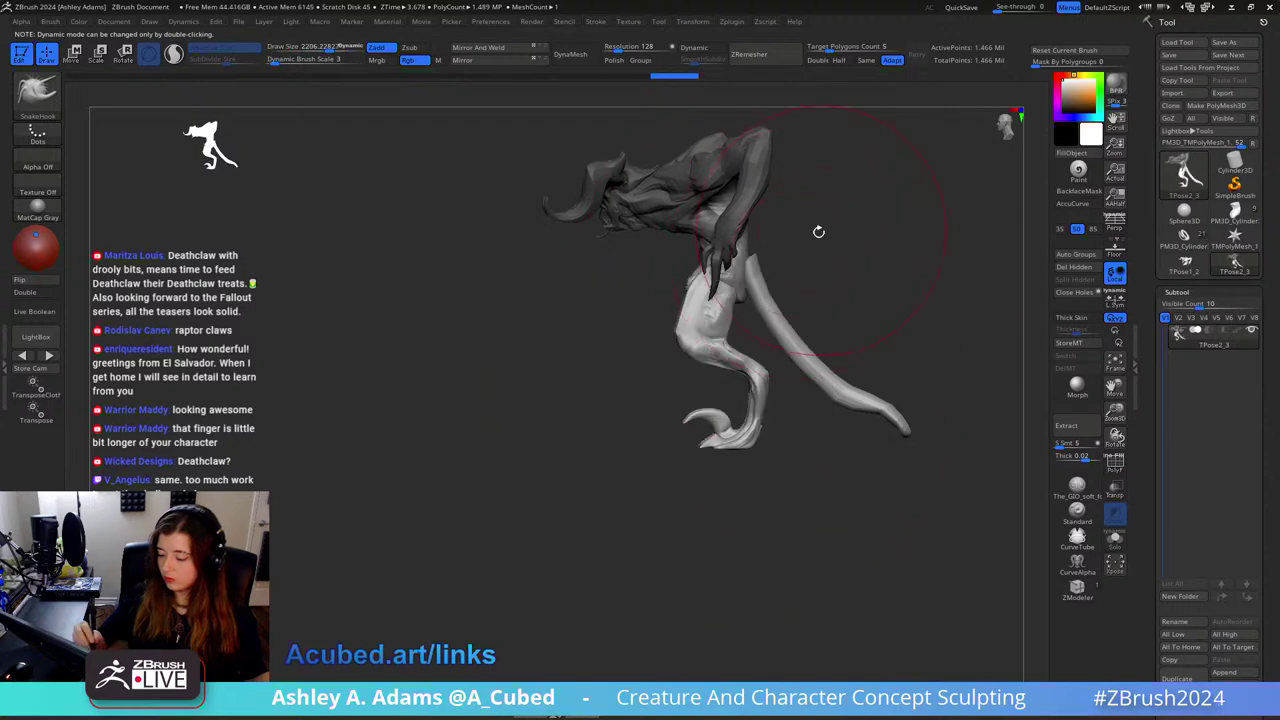
pyautogui.moveTo(817, 231); pyautogui.dragTo(763, 170)
pyautogui.moveTo(774, 231); pyautogui.dragTo(789, 229, button='right')
pyautogui.moveTo(777, 224); pyautogui.dragTo(788, 226)
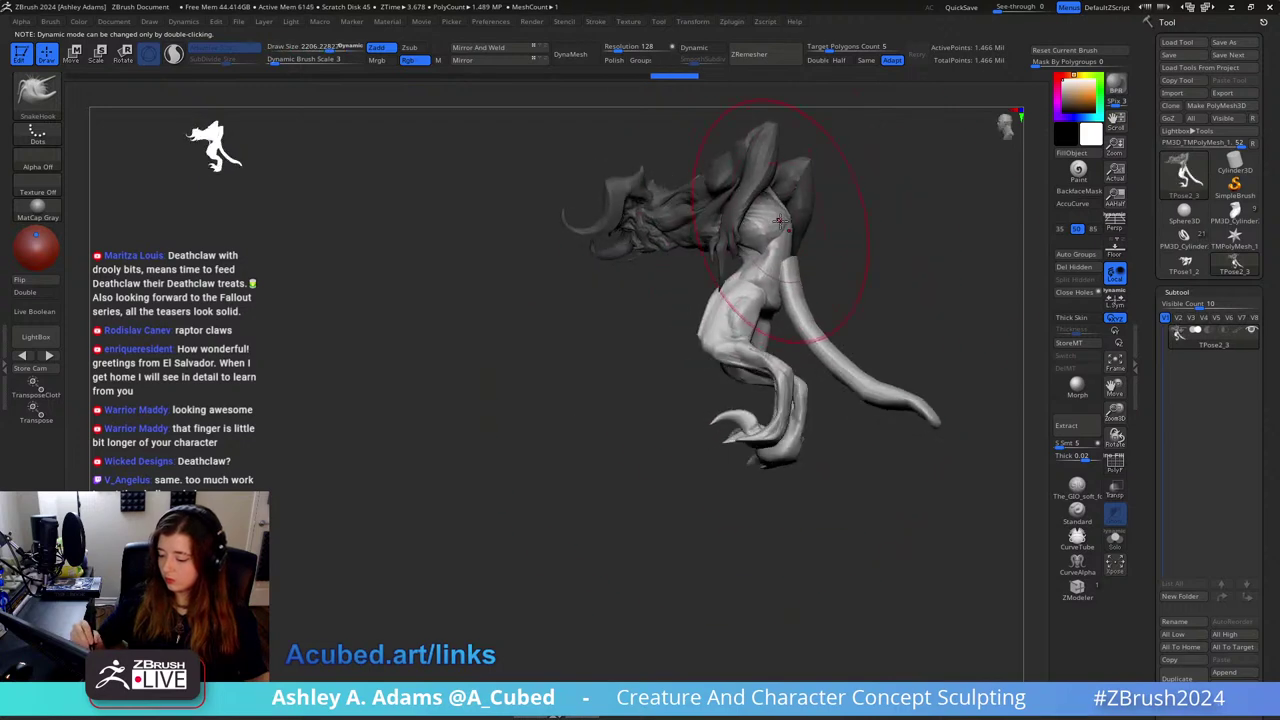
pyautogui.moveTo(788, 226)
pyautogui.mouseDown(button='right')
pyautogui.moveTo(820, 234)
pyautogui.moveTo(886, 206)
pyautogui.moveTo(973, 289)
pyautogui.moveTo(811, 282)
pyautogui.mouseUp(button='right')
# Step: Refine the hips, thighs and hocks with SnakeHook at draw sizes of about 469 and 843
pyautogui.press('s')
pyautogui.moveTo(755, 330); pyautogui.dragTo(655, 330)
pyautogui.press('space')
pyautogui.moveTo(664, 279); pyautogui.dragTo(650, 284, button='right')
pyautogui.press('space')
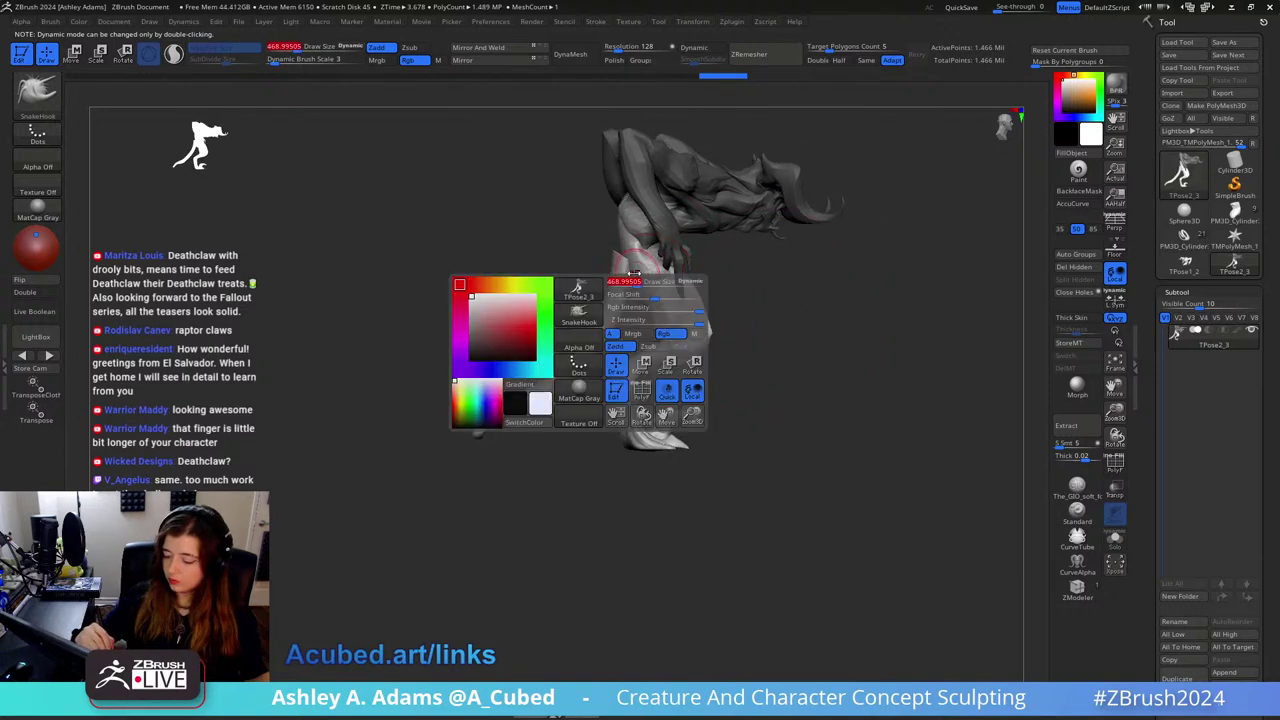
pyautogui.moveTo(662, 284)
pyautogui.mouseDown()
pyautogui.moveTo(630, 284)
pyautogui.moveTo(672, 298)
pyautogui.mouseUp()
pyautogui.press('space')
pyautogui.moveTo(672, 298); pyautogui.dragTo(607, 365, button='right')
pyautogui.press('space')
pyautogui.moveTo(607, 370); pyautogui.dragTo(624, 370)
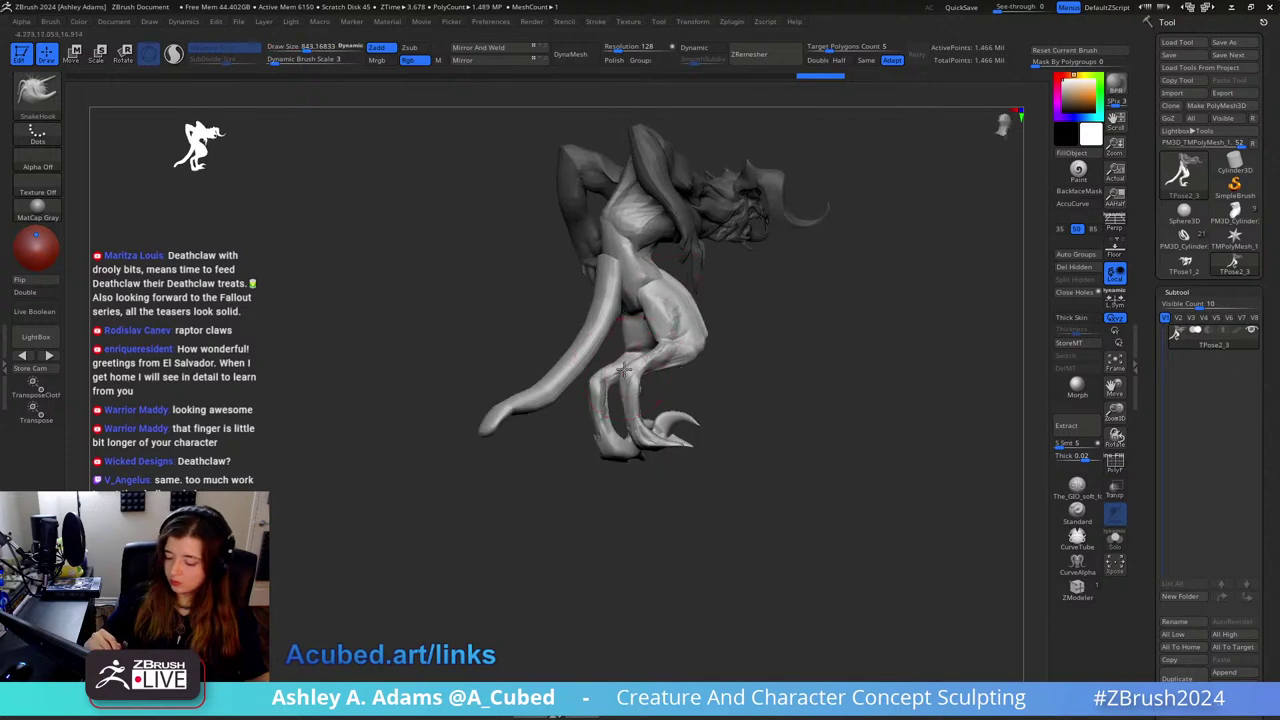
# Step: Adjust the hock bend with SnakeHook at a draw size of about 938 and shift the feet at about 2206
pyautogui.moveTo(623, 370); pyautogui.dragTo(643, 372, button='right')
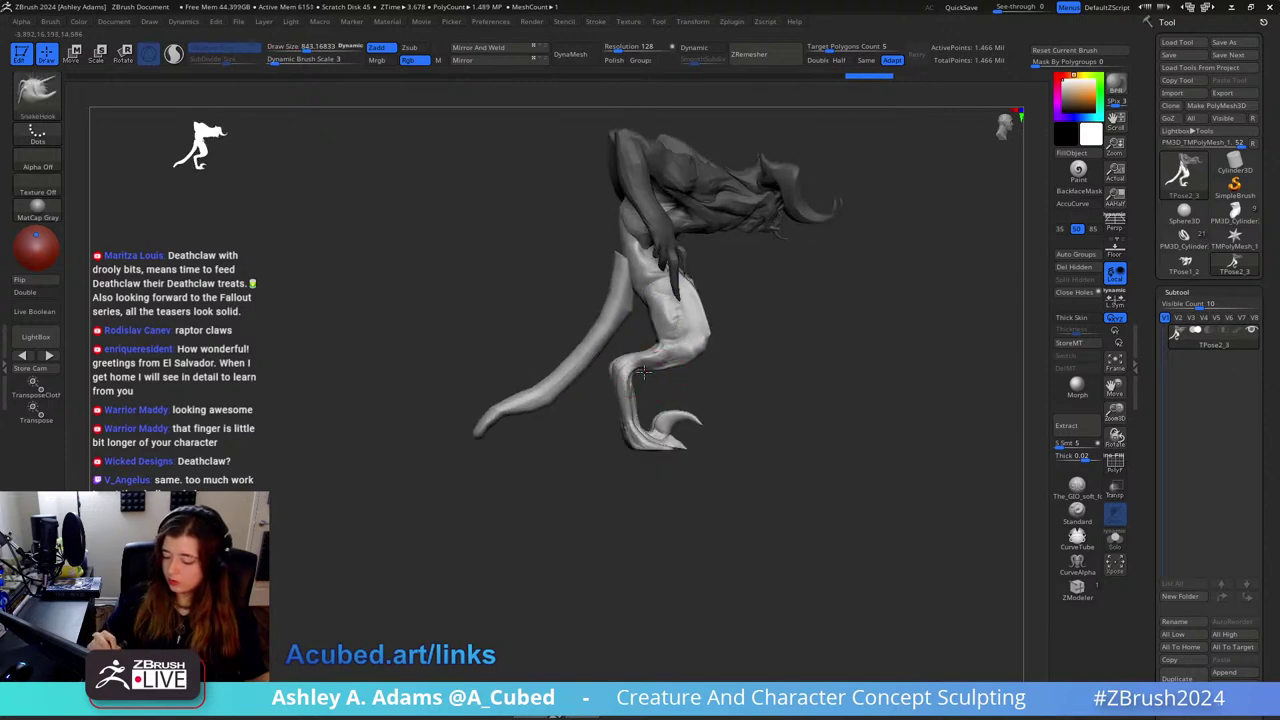
pyautogui.press('space')
pyautogui.moveTo(644, 372); pyautogui.dragTo(626, 371)
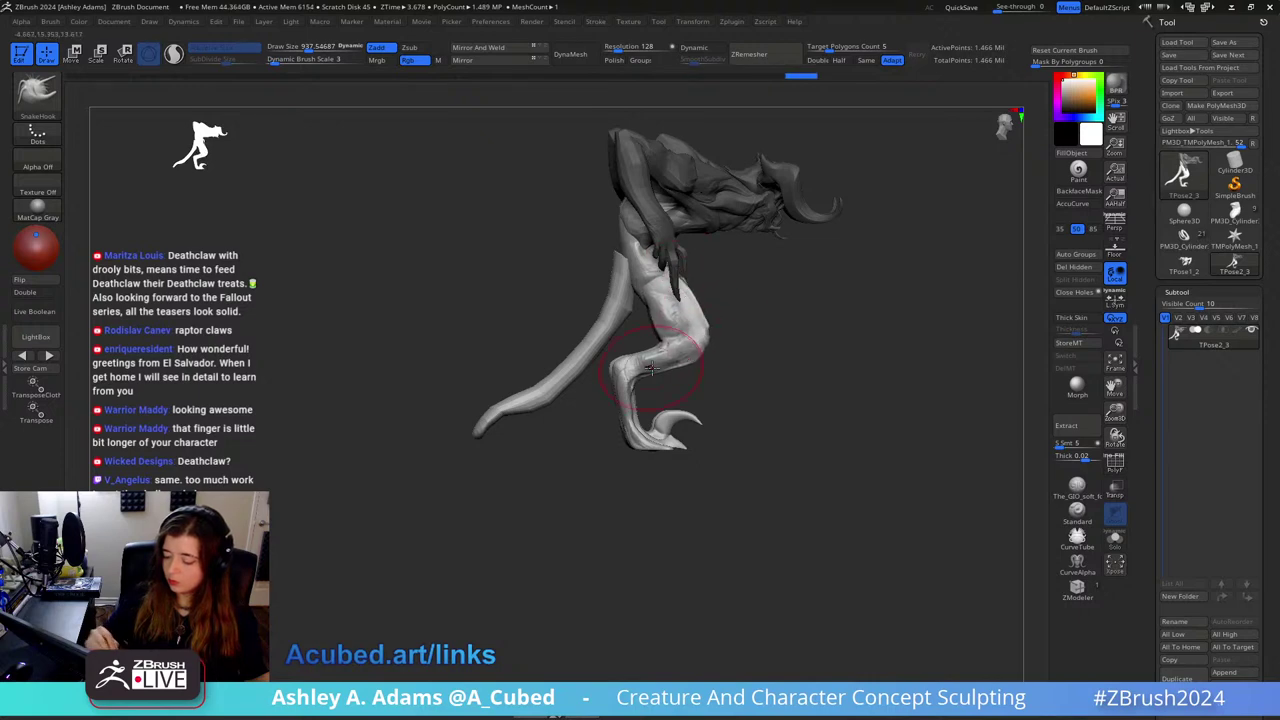
pyautogui.press('space')
pyautogui.moveTo(652, 368)
pyautogui.mouseDown()
pyautogui.moveTo(664, 367)
pyautogui.moveTo(650, 404)
pyautogui.mouseUp()
pyautogui.press('space')
pyautogui.moveTo(676, 528); pyautogui.dragTo(664, 528, button='right')
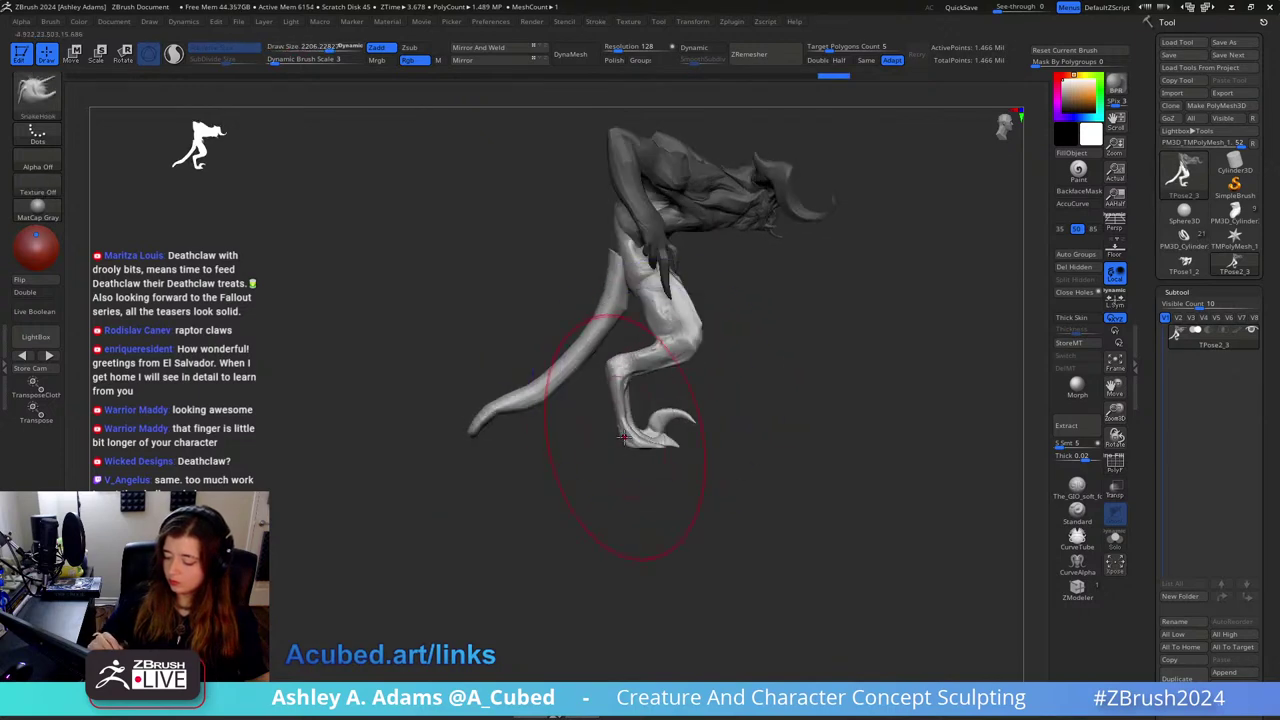
pyautogui.moveTo(624, 436); pyautogui.dragTo(638, 434)
# Step: Reshape the lower back and hips above the tail with SnakeHook at draw sizes of about 1141 and 783
pyautogui.moveTo(883, 324); pyautogui.dragTo(744, 321)
pyautogui.press('space')
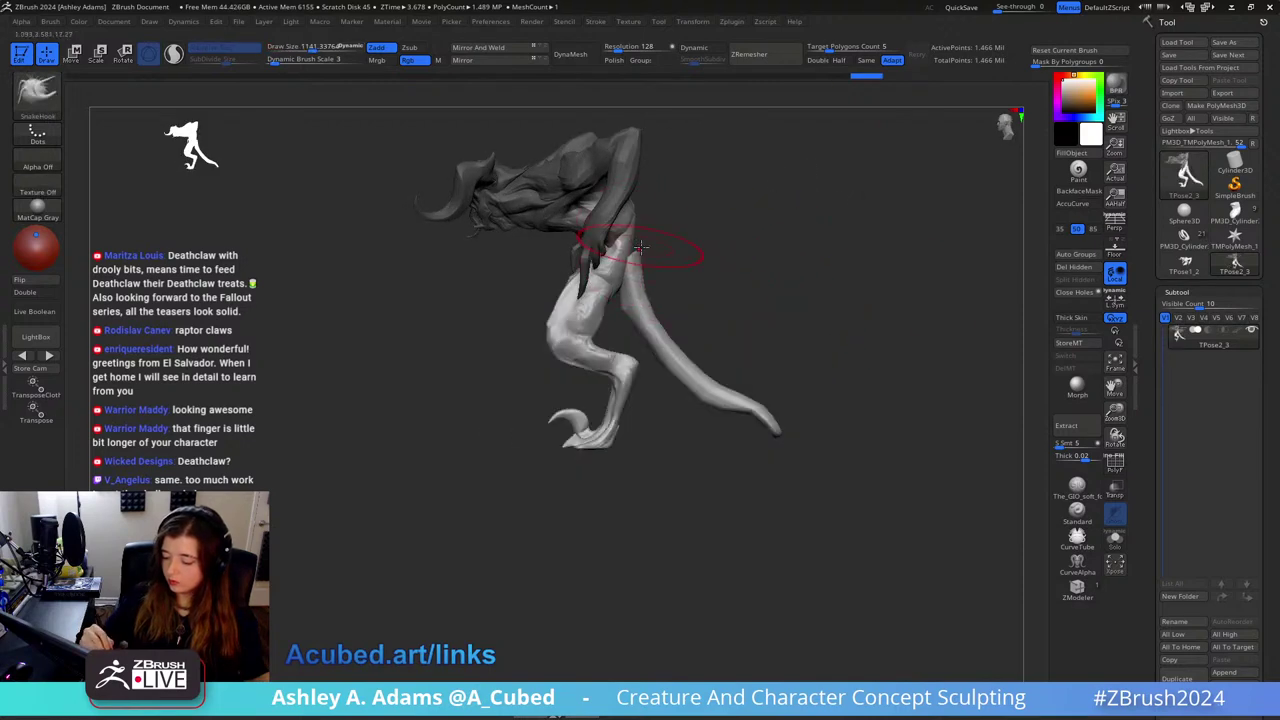
pyautogui.moveTo(630, 260)
pyautogui.mouseDown(button='right')
pyautogui.moveTo(660, 240)
pyautogui.moveTo(768, 270)
pyautogui.mouseUp(button='right')
pyautogui.press('space')
pyautogui.moveTo(769, 276); pyautogui.dragTo(759, 276)
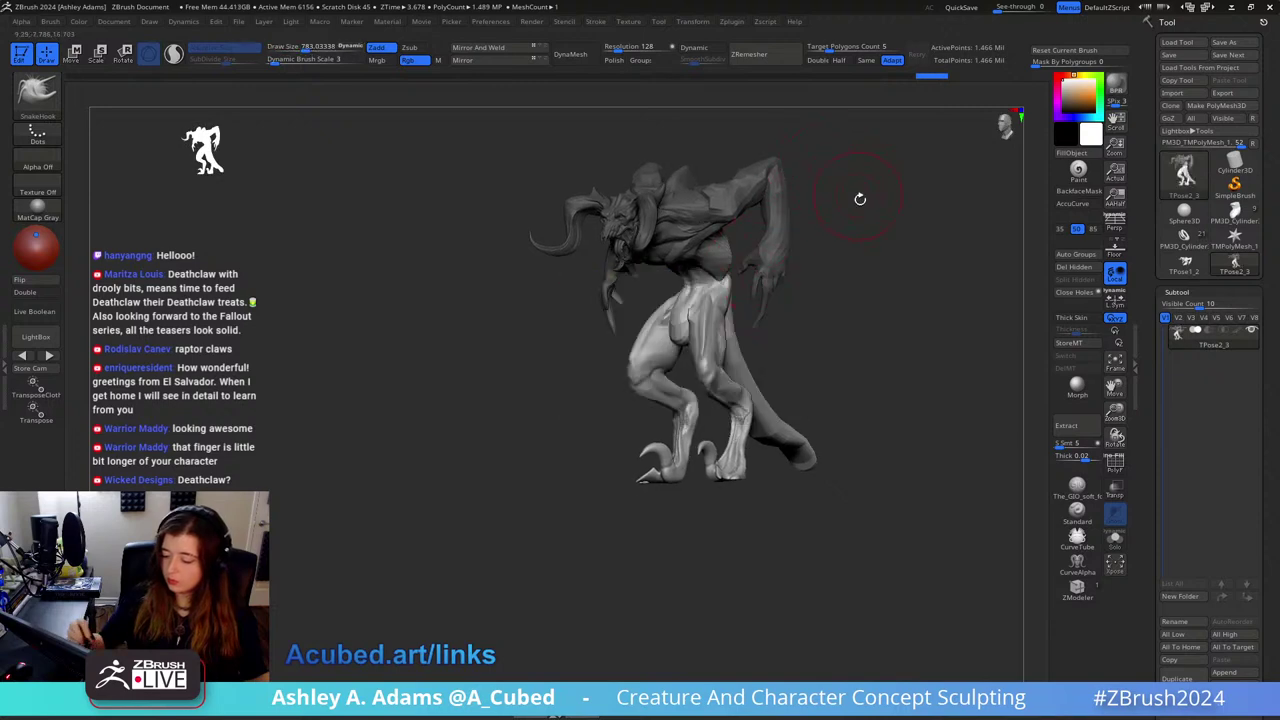
pyautogui.moveTo(757, 286)
pyautogui.mouseDown(button='right')
pyautogui.moveTo(742, 292)
pyautogui.moveTo(749, 308)
pyautogui.moveTo(660, 330)
pyautogui.mouseUp(button='right')
# Step: Refine the pelvis and upper thighs with ClayBuildup, then with SnakeHook at a draw size of about 590
pyautogui.press('b')
pyautogui.press('c')
pyautogui.press('b')
pyautogui.press('b')
pyautogui.press('s')
pyautogui.press('h')
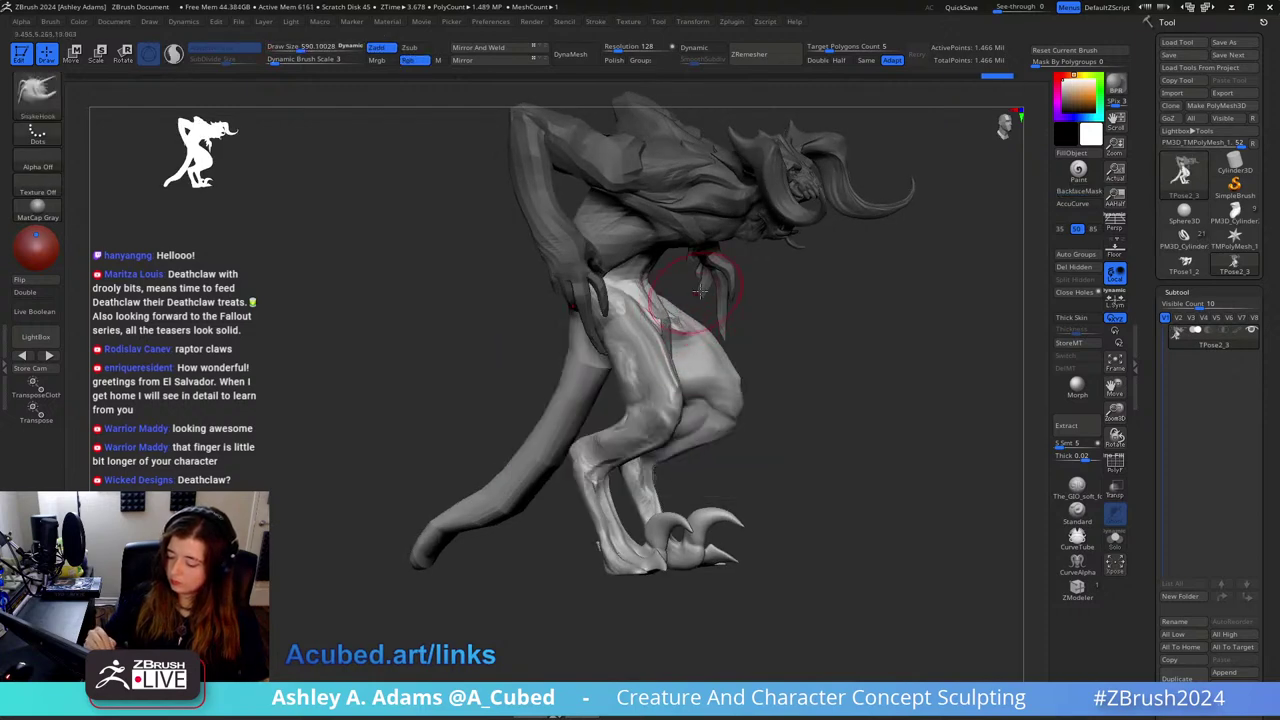
pyautogui.moveTo(700, 290)
pyautogui.mouseDown(button='right')
pyautogui.moveTo(614, 286)
pyautogui.moveTo(634, 288)
pyautogui.moveTo(600, 310)
pyautogui.moveTo(612, 333)
pyautogui.moveTo(590, 268)
pyautogui.mouseUp(button='right')
# Step: Refine the knees and lower legs with DamStandard at a draw size of about 161, and undo the last change
pyautogui.keyDown('alt'); pyautogui.moveTo(654, 400); pyautogui.dragTo(668, 300, button='right'); pyautogui.keyUp('alt')
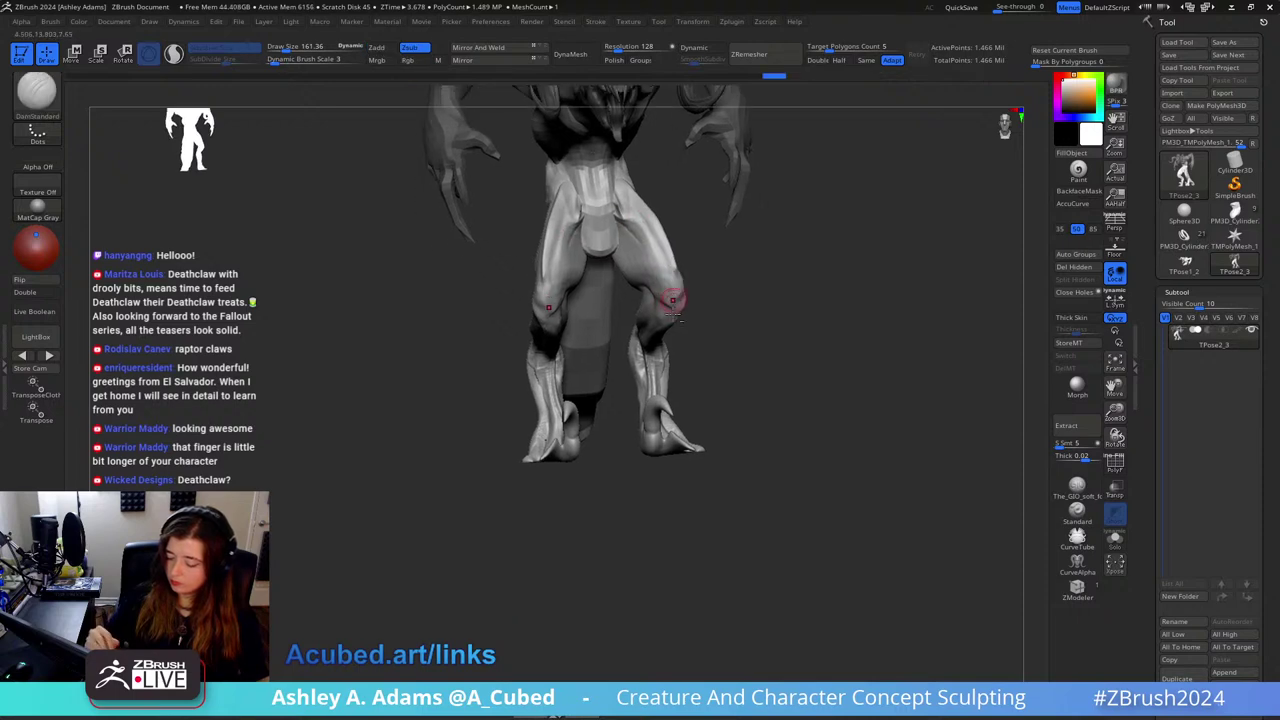
pyautogui.rightClick(686, 343)
pyautogui.keyDown('shift'); pyautogui.moveTo(694, 346); pyautogui.dragTo(696, 354, button='right'); pyautogui.keyUp('shift')
pyautogui.rightClick(654, 398)
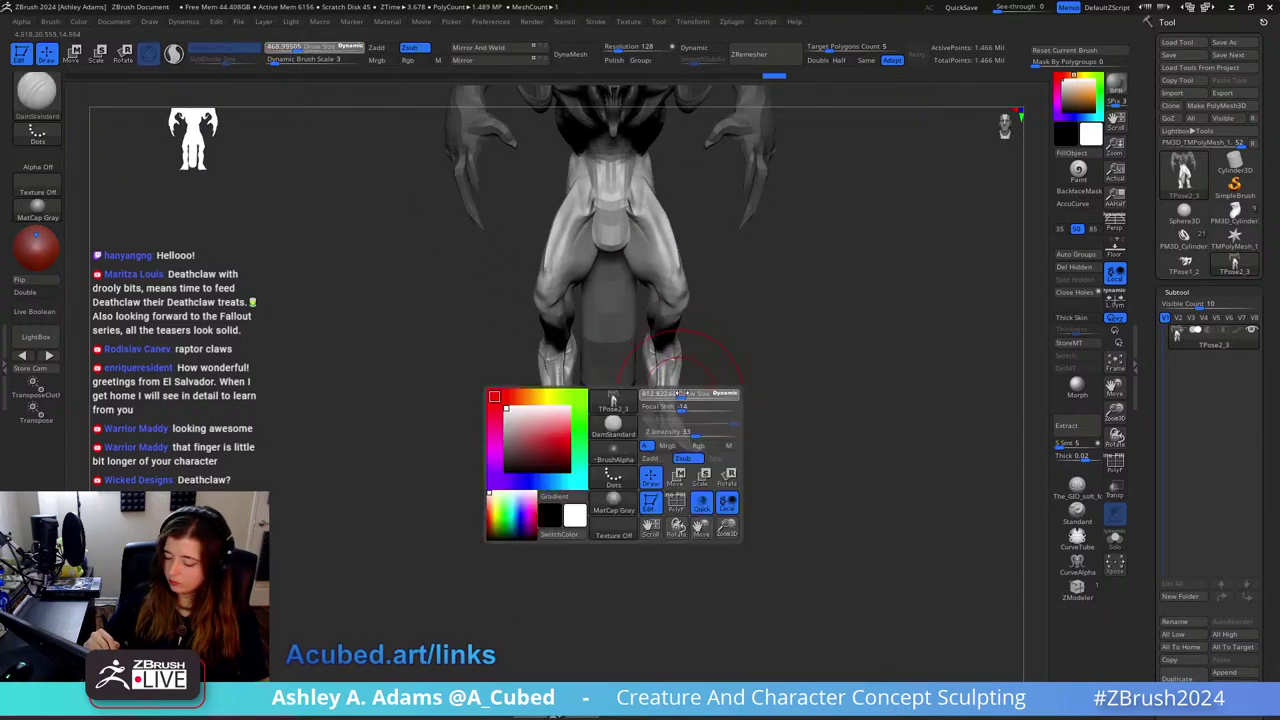
pyautogui.moveTo(662, 383); pyautogui.dragTo(673, 391)
pyautogui.hotkey('ctrl', 'z')
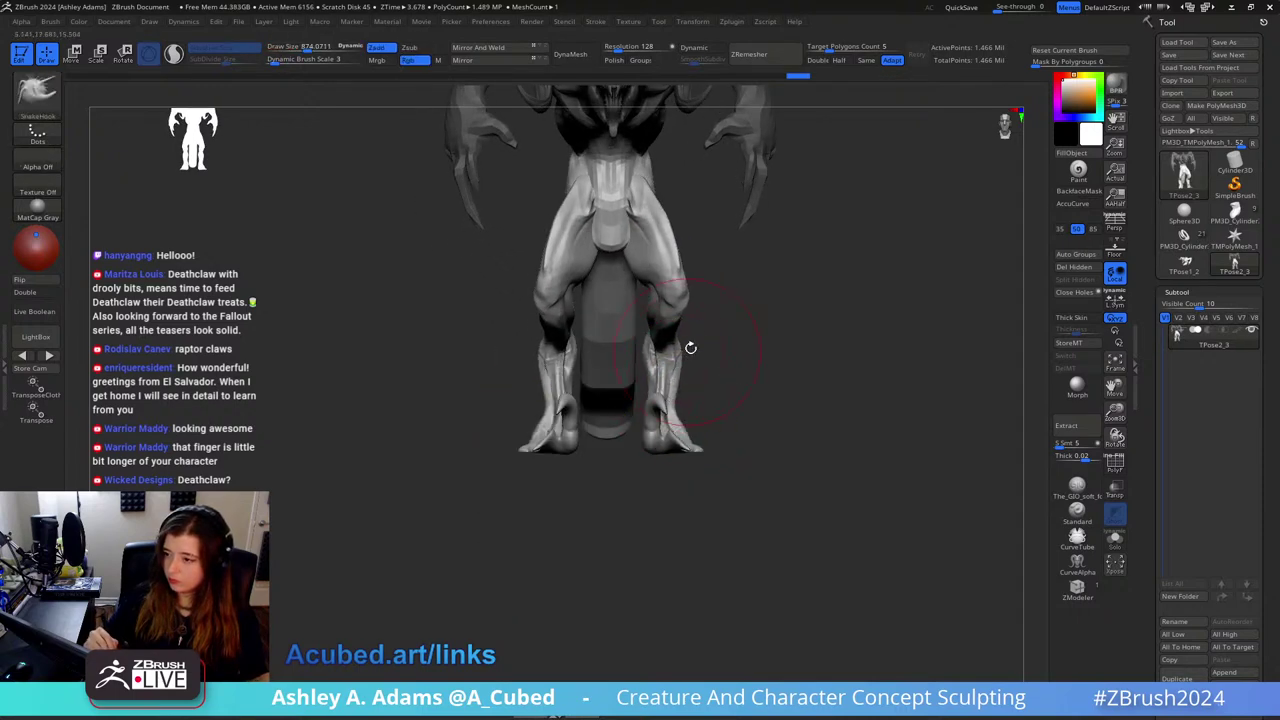
# Step: Mask everything except the lower legs and feet and rotate them outward by about 15 degrees from the hocks
pyautogui.moveTo(691, 346)
pyautogui.mouseDown(button='right')
pyautogui.moveTo(760, 400)
pyautogui.moveTo(750, 480)
pyautogui.moveTo(720, 520)
pyautogui.mouseUp(button='right')
pyautogui.keyDown('ctrl'); pyautogui.moveTo(740, 556); pyautogui.dragTo(786, 511); pyautogui.keyUp('ctrl')
pyautogui.keyDown('ctrl'); pyautogui.moveTo(626, 549); pyautogui.dragTo(747, 398); pyautogui.keyUp('ctrl')
pyautogui.moveTo(731, 406); pyautogui.dragTo(681, 431, button='right')
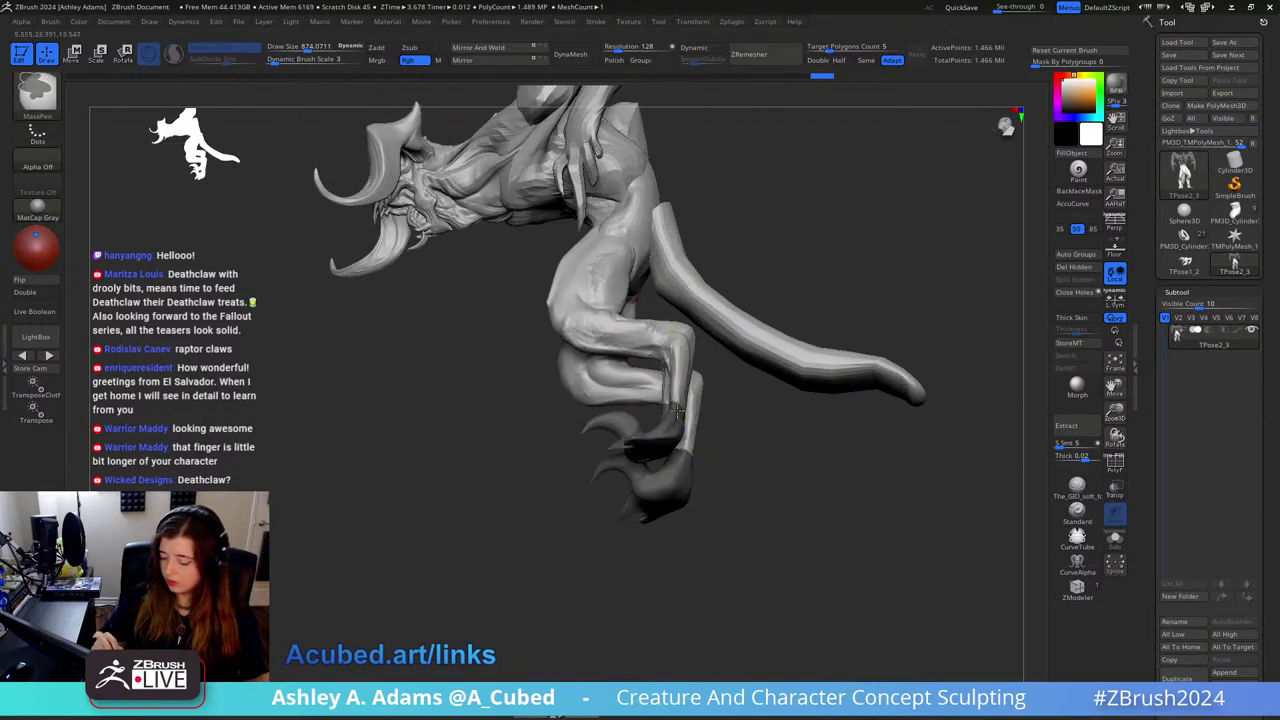
pyautogui.moveTo(691, 344); pyautogui.dragTo(722, 290, button='right')
pyautogui.keyDown('ctrl'); pyautogui.click(714, 356); pyautogui.keyUp('ctrl')
pyautogui.press('w')
pyautogui.click(664, 226)
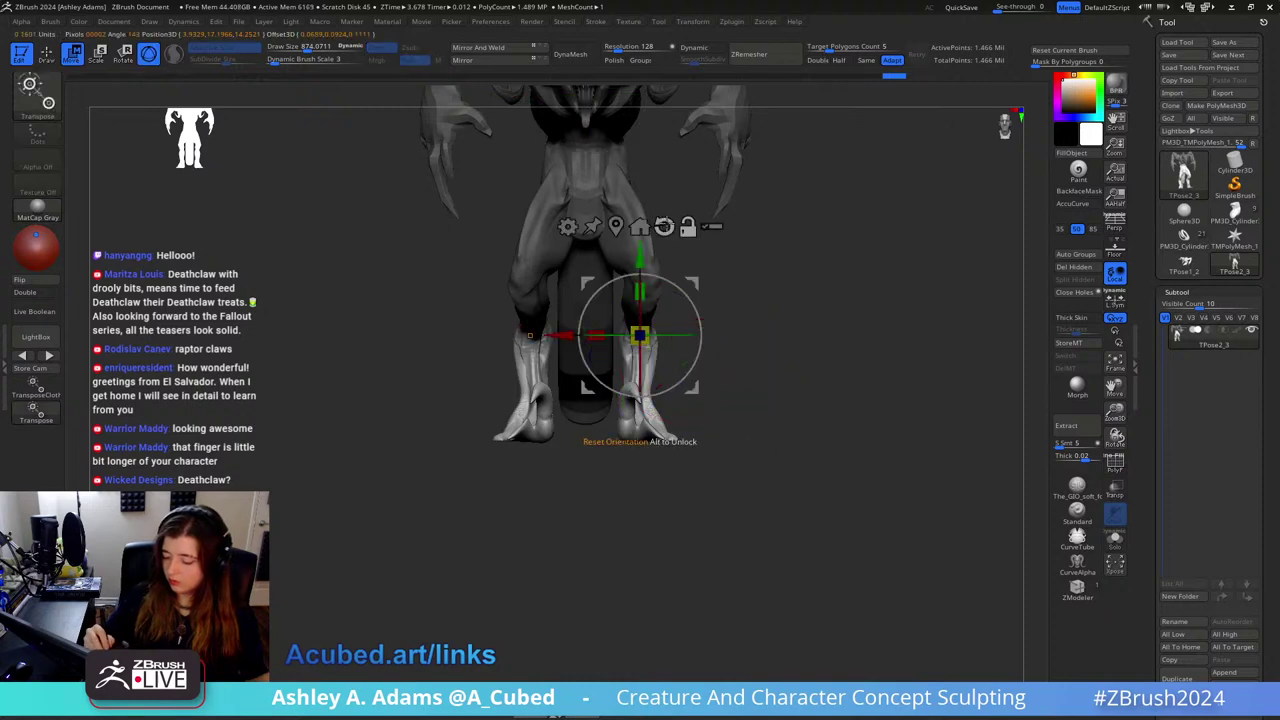
pyautogui.moveTo(665, 334); pyautogui.dragTo(682, 336)
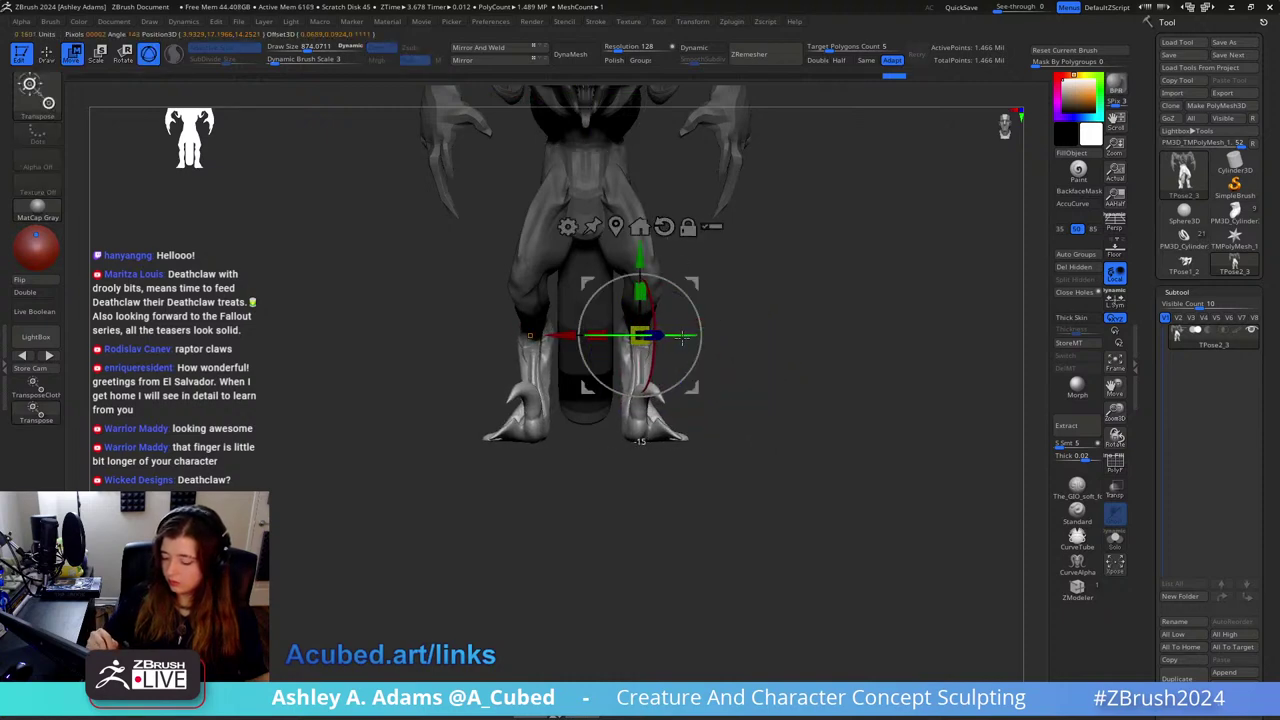
# Step: Pull and smooth the front toe claws into curved points with SnakeHook at a draw size of about 161
pyautogui.press('q')
pyautogui.keyDown('ctrl'); pyautogui.moveTo(754, 556); pyautogui.dragTo(492, 446); pyautogui.keyUp('ctrl')
pyautogui.keyDown('ctrl'); pyautogui.moveTo(699, 400); pyautogui.dragTo(701, 321, button='right'); pyautogui.keyUp('ctrl')
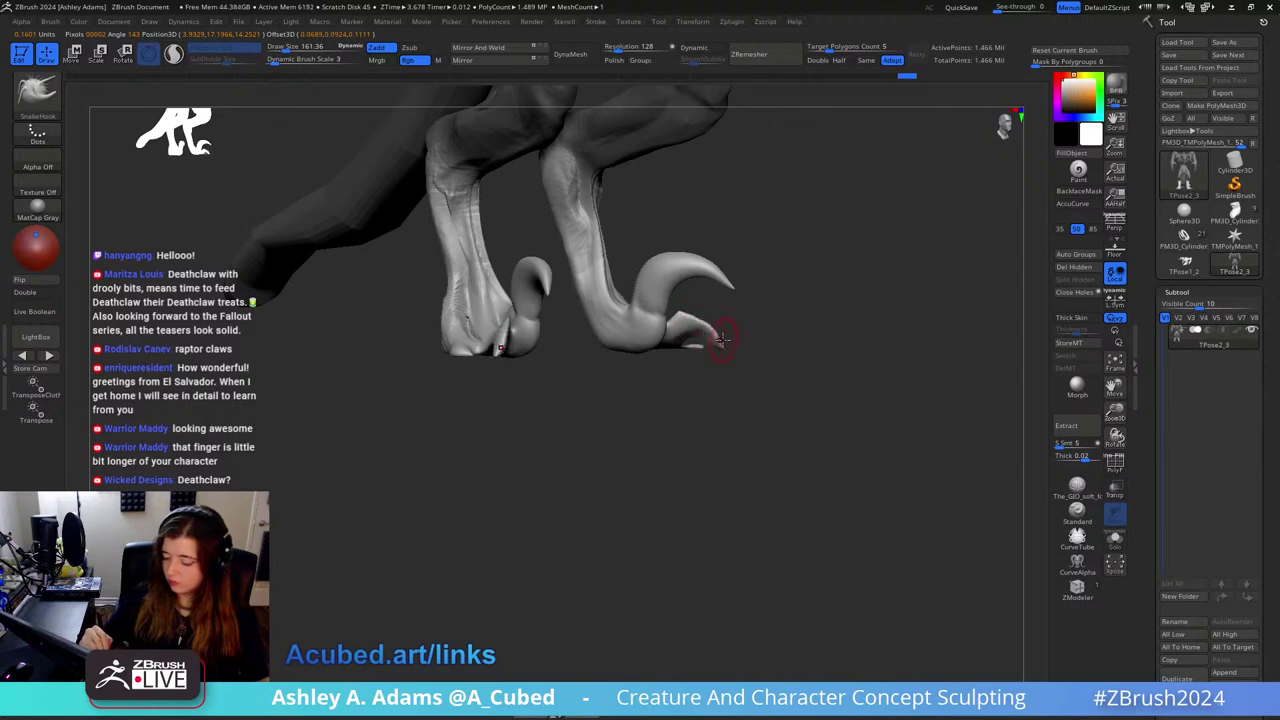
pyautogui.keyDown('shift'); pyautogui.moveTo(711, 343); pyautogui.dragTo(697, 318); pyautogui.keyUp('shift')
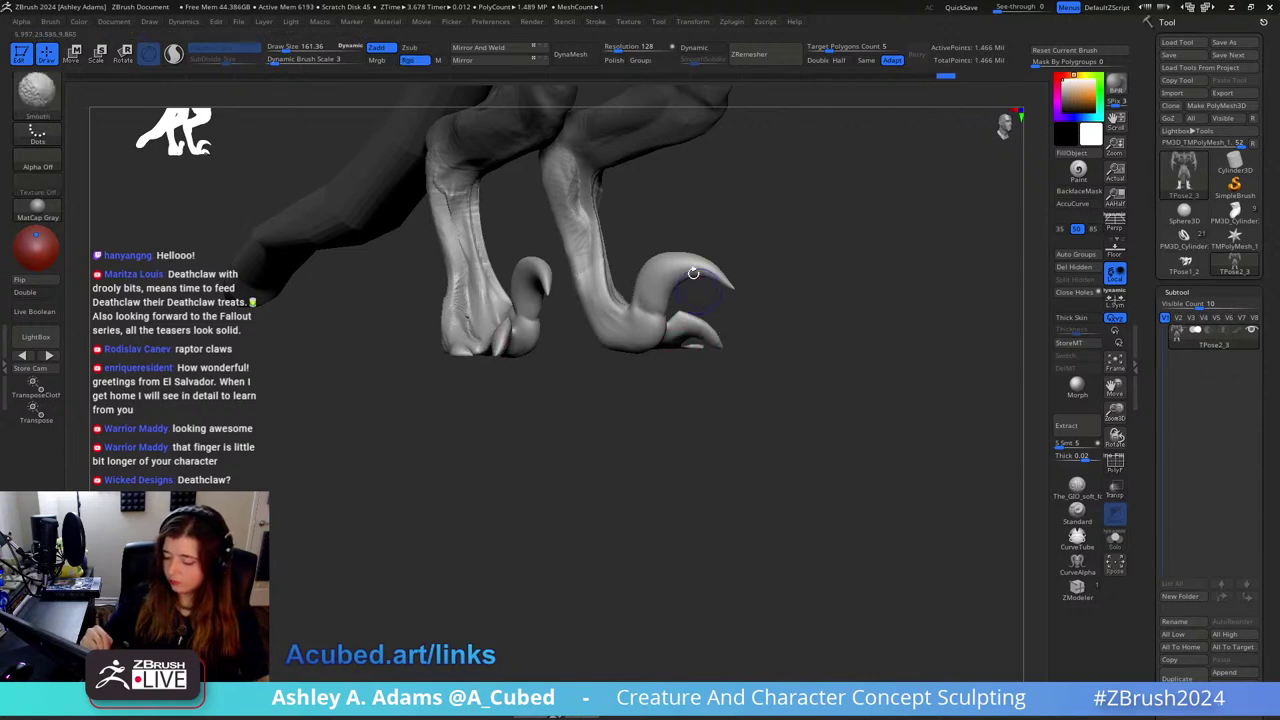
pyautogui.press('b')
pyautogui.press('s')
pyautogui.press('h')
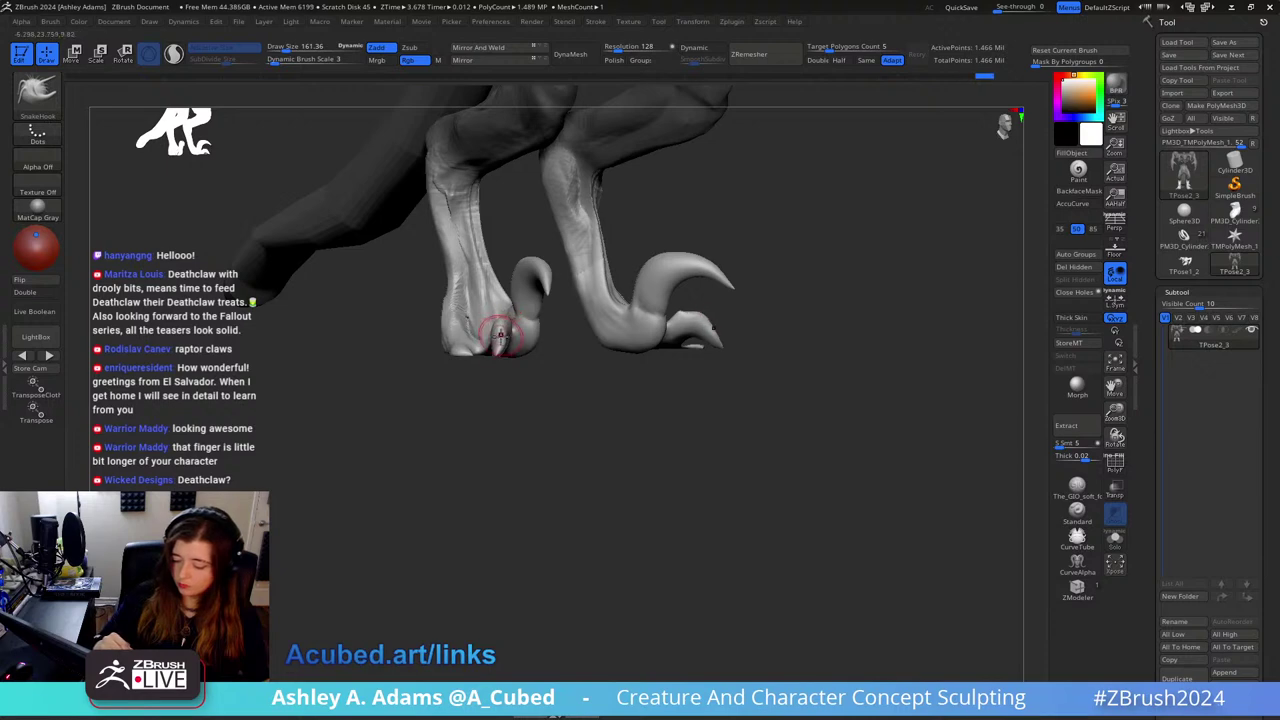
# Step: Define the base of the middle toe claw with DamStandard and adjust its form with SnakeHook
pyautogui.moveTo(500, 335)
pyautogui.mouseDown(button='right')
pyautogui.moveTo(623, 306)
pyautogui.moveTo(590, 330)
pyautogui.moveTo(620, 335)
pyautogui.moveTo(636, 289)
pyautogui.mouseUp(button='right')
pyautogui.press('b')
pyautogui.press('d')
pyautogui.press('s')
pyautogui.press('b')
pyautogui.press('s')
pyautogui.press('h')
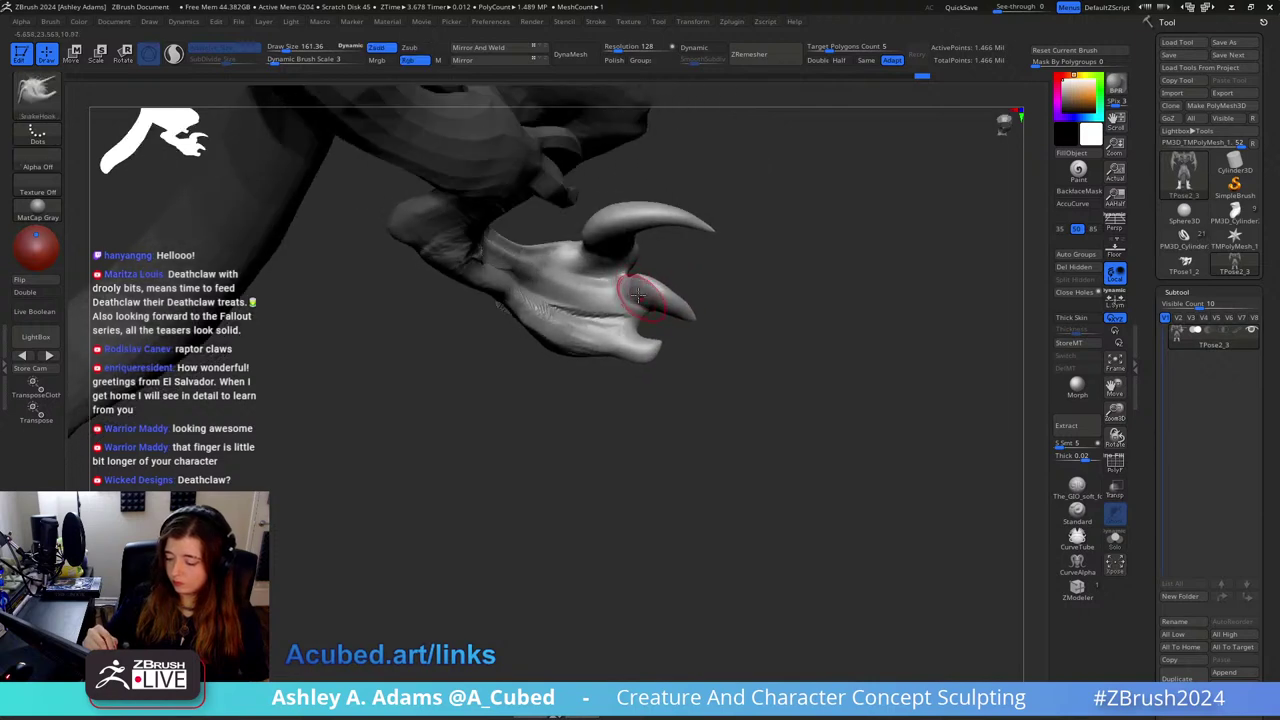
# Step: Build up the tops of the toes with ClayBuildup and refine the large raised claw with SnakeHook at a draw size of about 161
pyautogui.press('b')
pyautogui.press('c')
pyautogui.press('b')
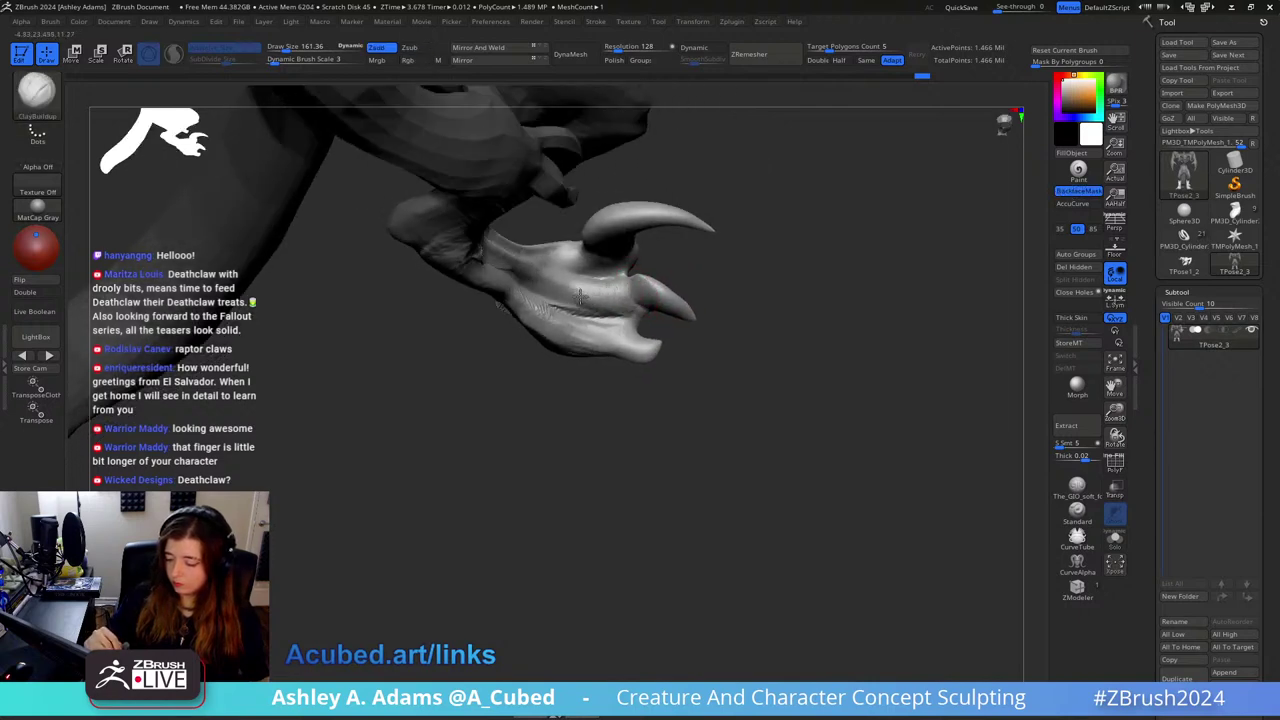
pyautogui.moveTo(580, 295); pyautogui.dragTo(625, 315, button='right')
pyautogui.moveTo(610, 319); pyautogui.dragTo(586, 305)
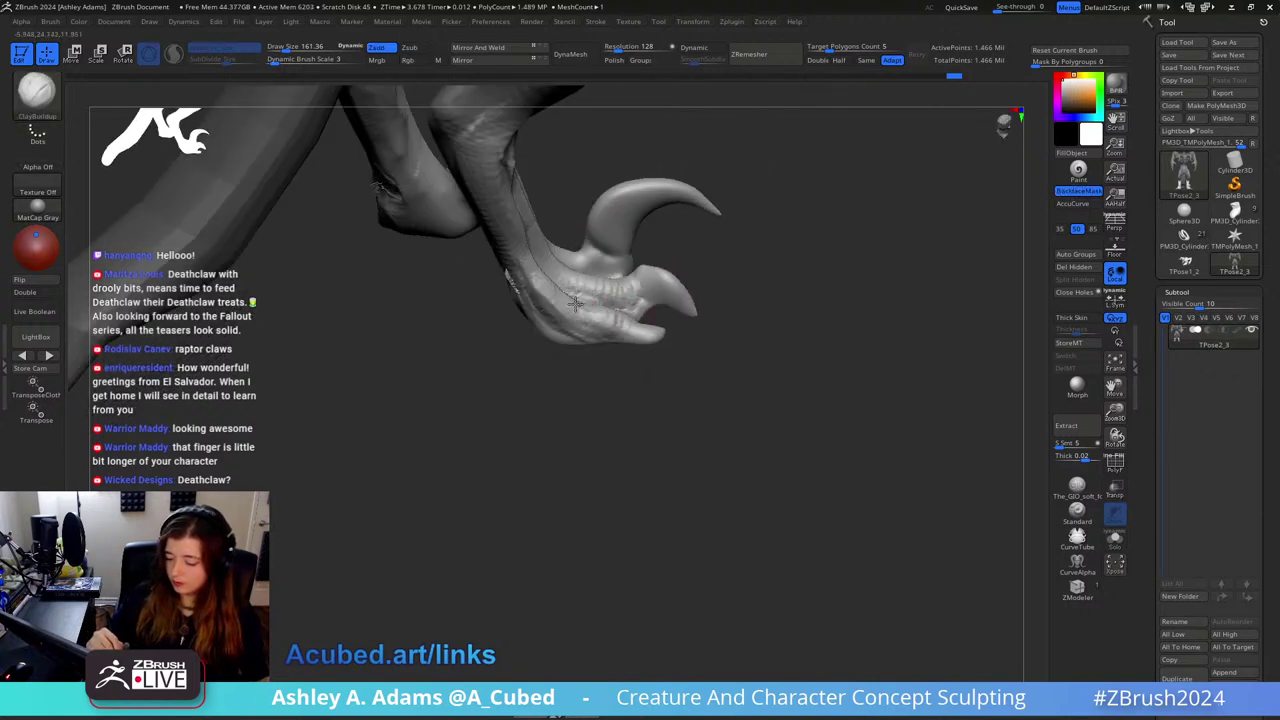
pyautogui.moveTo(590, 310); pyautogui.dragTo(643, 240, button='right')
pyautogui.press('b')
pyautogui.press('s')
pyautogui.press('h')
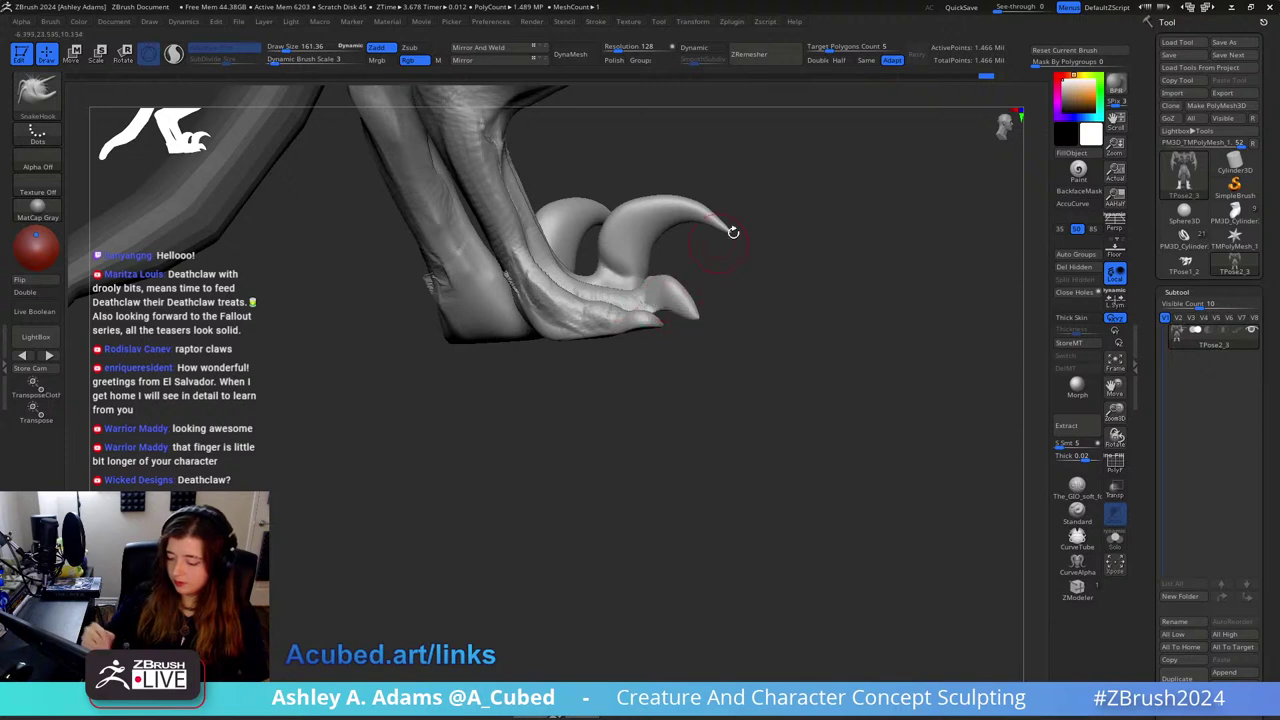
# Step: Separate the outer toe and its claw with DamStandard and reshape the neighbouring toes with SnakeHook
pyautogui.moveTo(733, 232)
pyautogui.mouseDown(button='right')
pyautogui.moveTo(672, 262)
pyautogui.moveTo(655, 327)
pyautogui.mouseUp(button='right')
pyautogui.press('b')
pyautogui.press('d')
pyautogui.press('s')
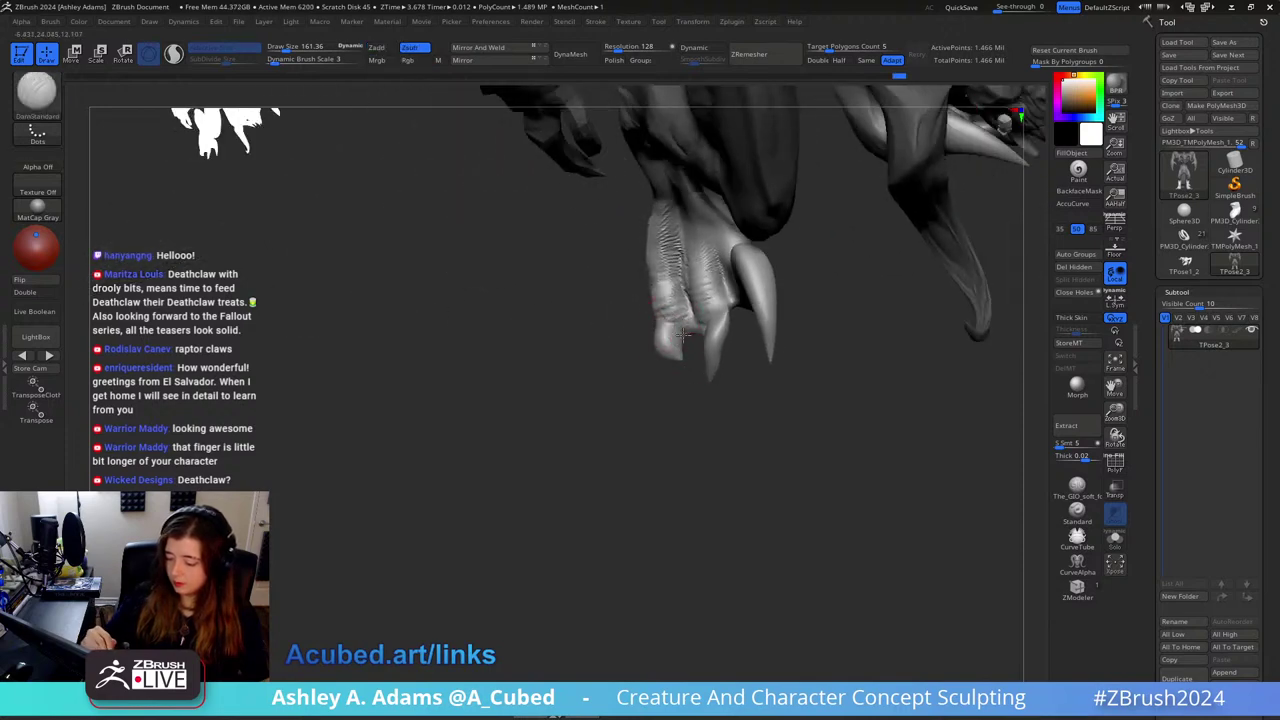
pyautogui.press('b')
pyautogui.press('s')
pyautogui.press('h')
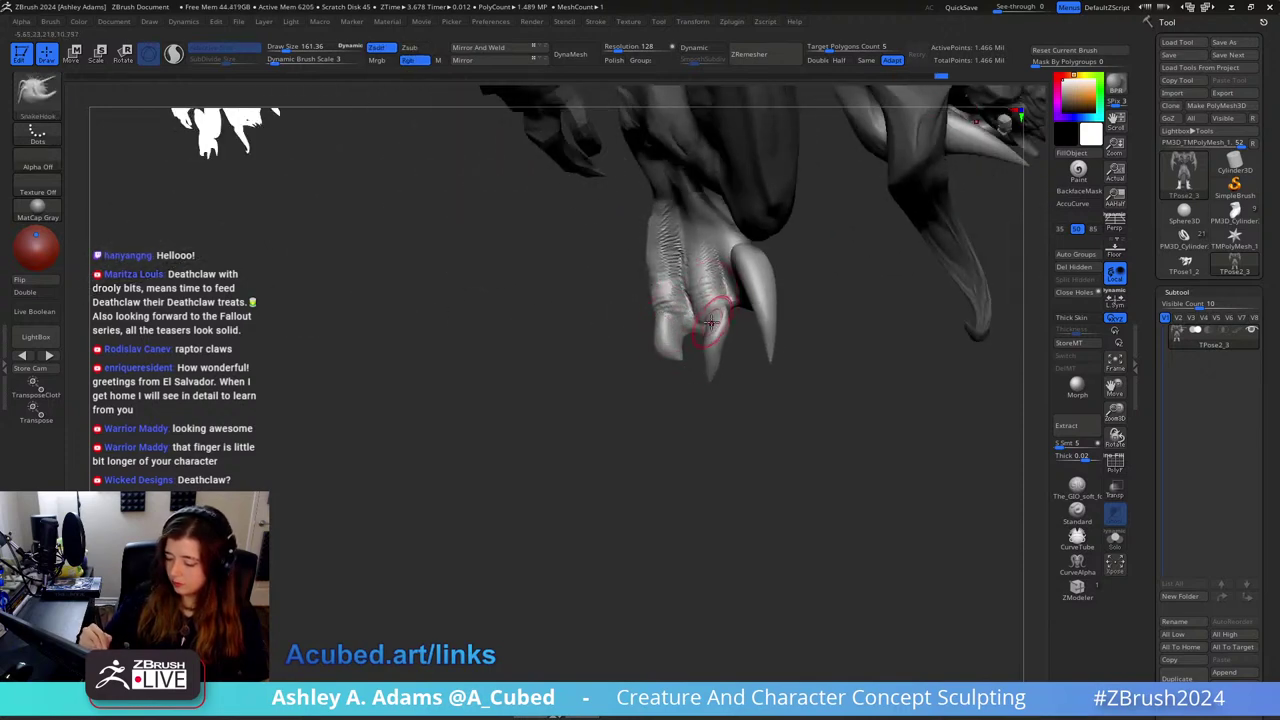
pyautogui.hotkey('ctrl', 'shift', 'z')
# Step: Add volume along the front of the shins with ClayBuildup at a draw size of about 469
pyautogui.moveTo(728, 305)
pyautogui.mouseDown(button='right')
pyautogui.moveTo(678, 262)
pyautogui.moveTo(651, 206)
pyautogui.mouseUp(button='right')
pyautogui.press('b')
pyautogui.press('c')
pyautogui.press('b')
pyautogui.press(']')
pyautogui.moveTo(660, 125); pyautogui.dragTo(661, 172)
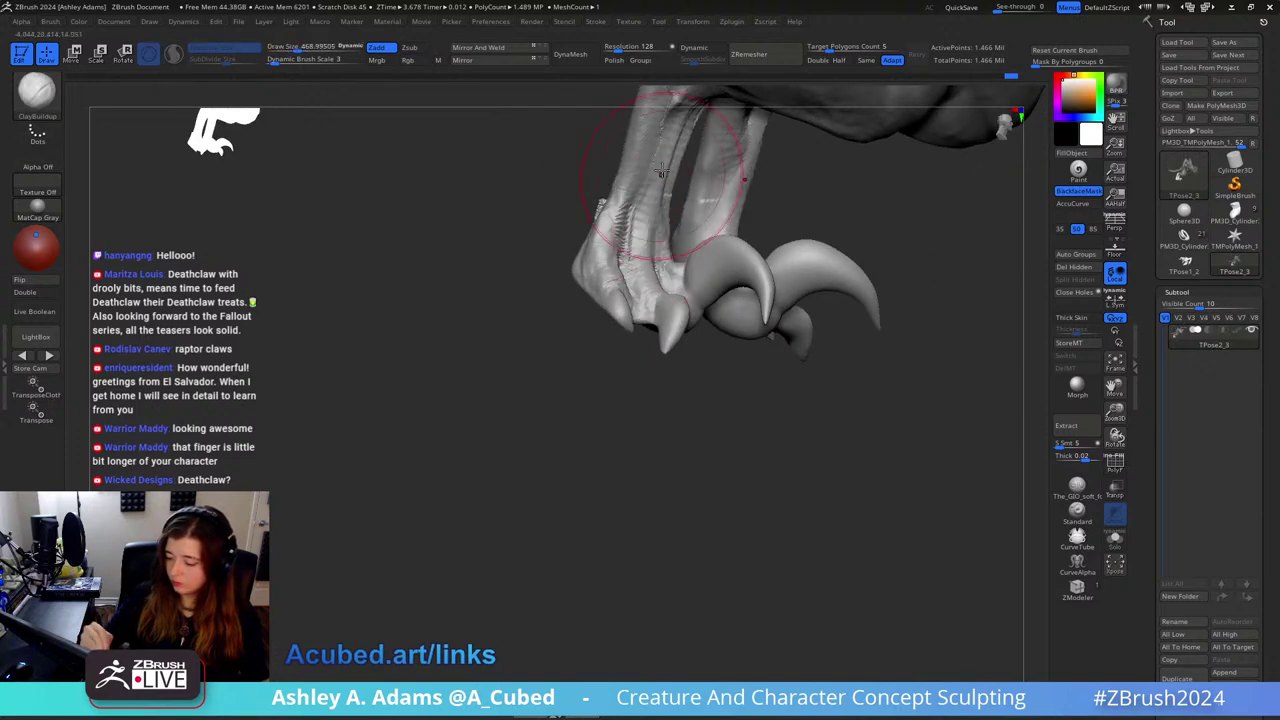
# Step: Refine the lower legs and ankles with SnakeHook at draw sizes of about 323 and 565
pyautogui.moveTo(661, 172); pyautogui.dragTo(679, 290, button='right')
pyautogui.press('space')
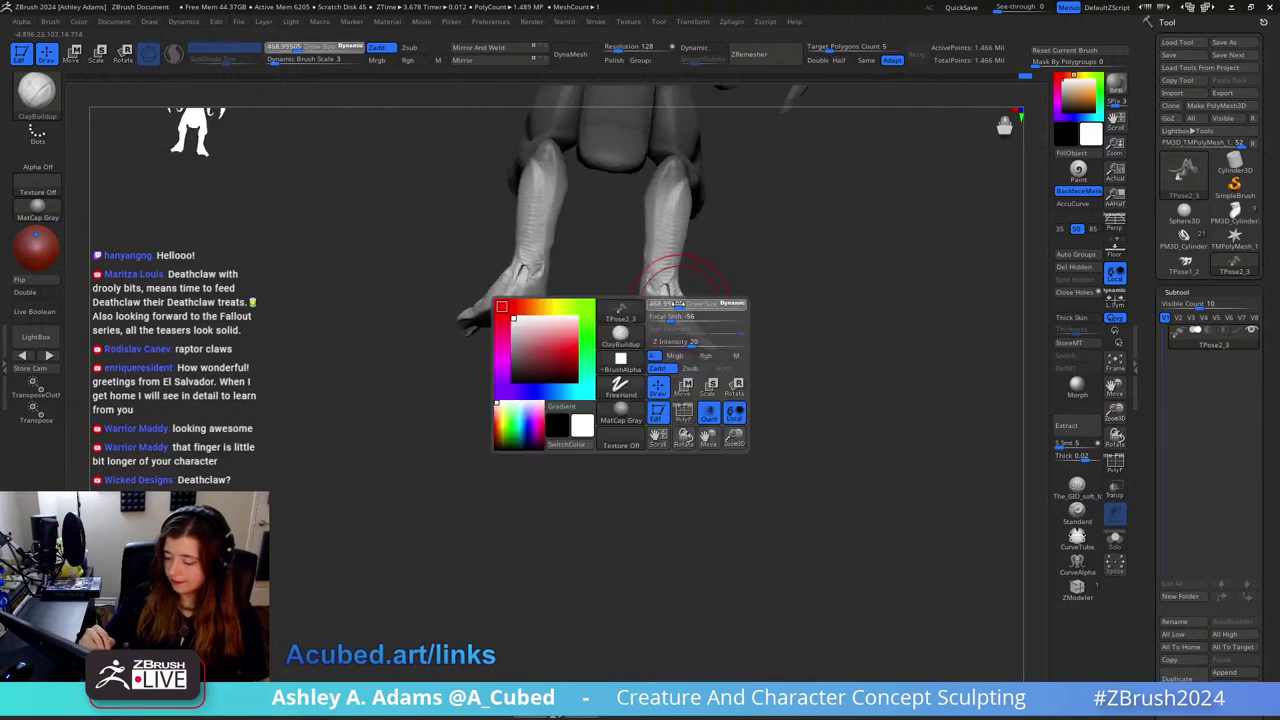
pyautogui.moveTo(678, 304); pyautogui.dragTo(664, 304)
pyautogui.moveTo(660, 288); pyautogui.dragTo(660, 270, button='right')
pyautogui.press('b')
pyautogui.press('s')
pyautogui.press('h')
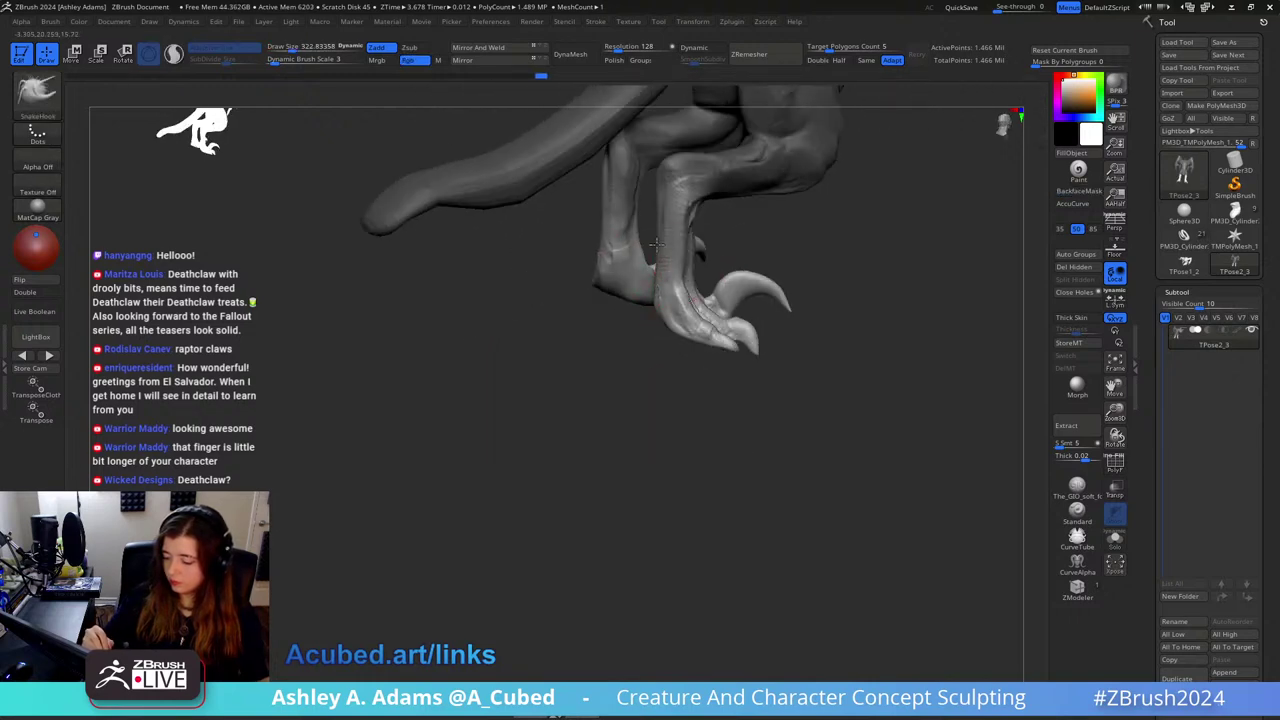
pyautogui.moveTo(659, 210)
pyautogui.mouseDown(button='right')
pyautogui.moveTo(702, 226)
pyautogui.moveTo(754, 289)
pyautogui.moveTo(786, 284)
pyautogui.mouseUp(button='right')
pyautogui.press('space')
pyautogui.moveTo(756, 305); pyautogui.dragTo(780, 305)
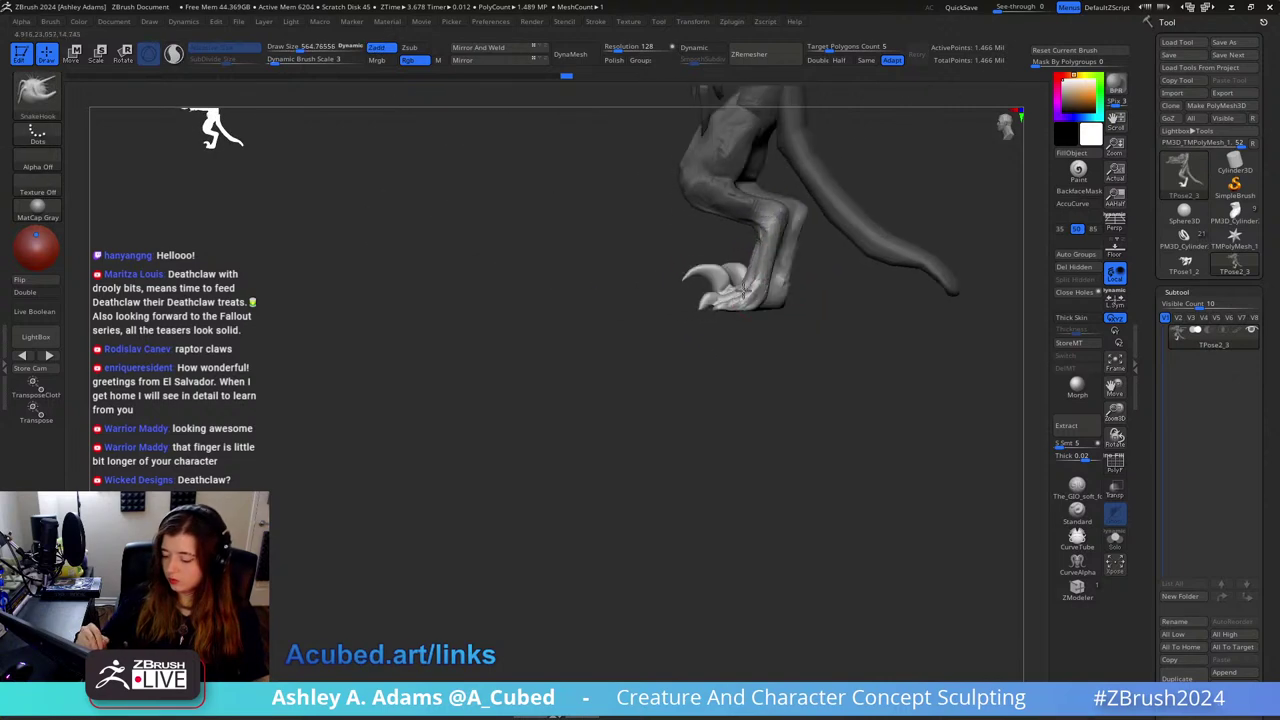
# Step: Lasso-mask the raptor-clawed feet with MaskLasso and invert the mask so only the feet stay editable
pyautogui.keyDown('ctrl'); pyautogui.moveTo(763, 372); pyautogui.dragTo(780, 360); pyautogui.keyUp('ctrl')
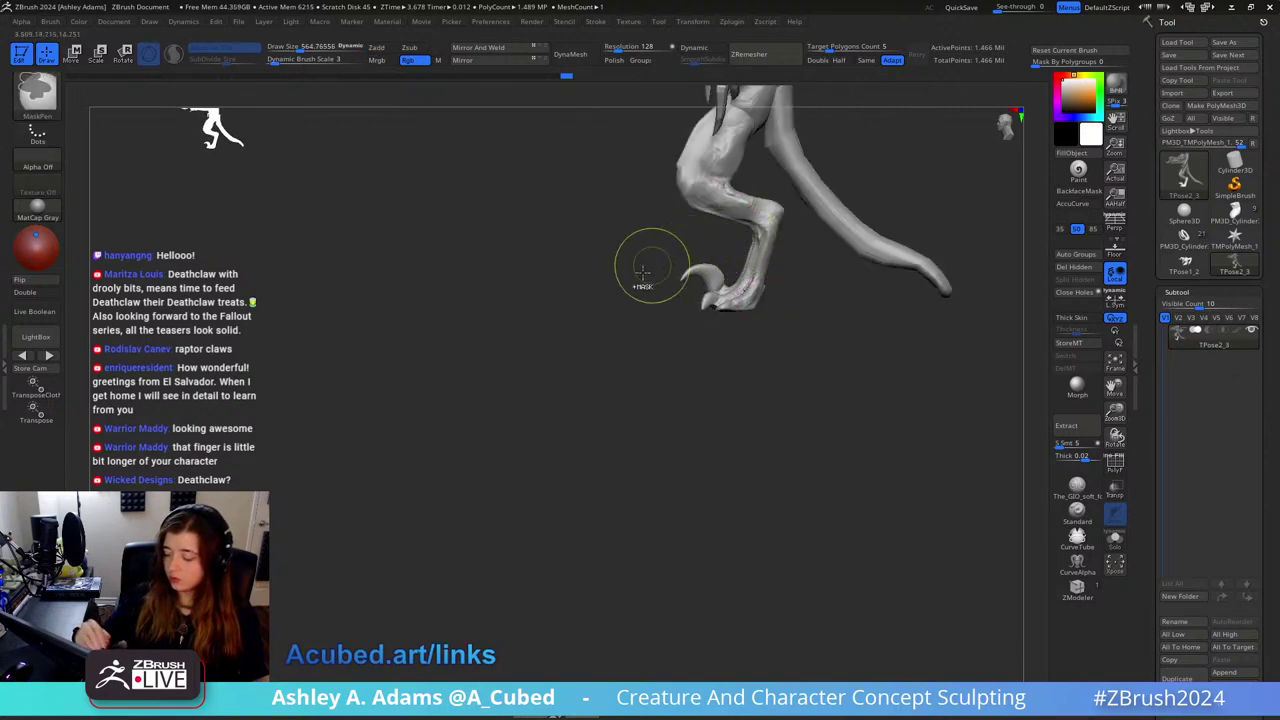
pyautogui.keyDown('ctrl'); pyautogui.moveTo(624, 291); pyautogui.dragTo(723, 252); pyautogui.keyUp('ctrl')
pyautogui.press('b')
pyautogui.press('s')
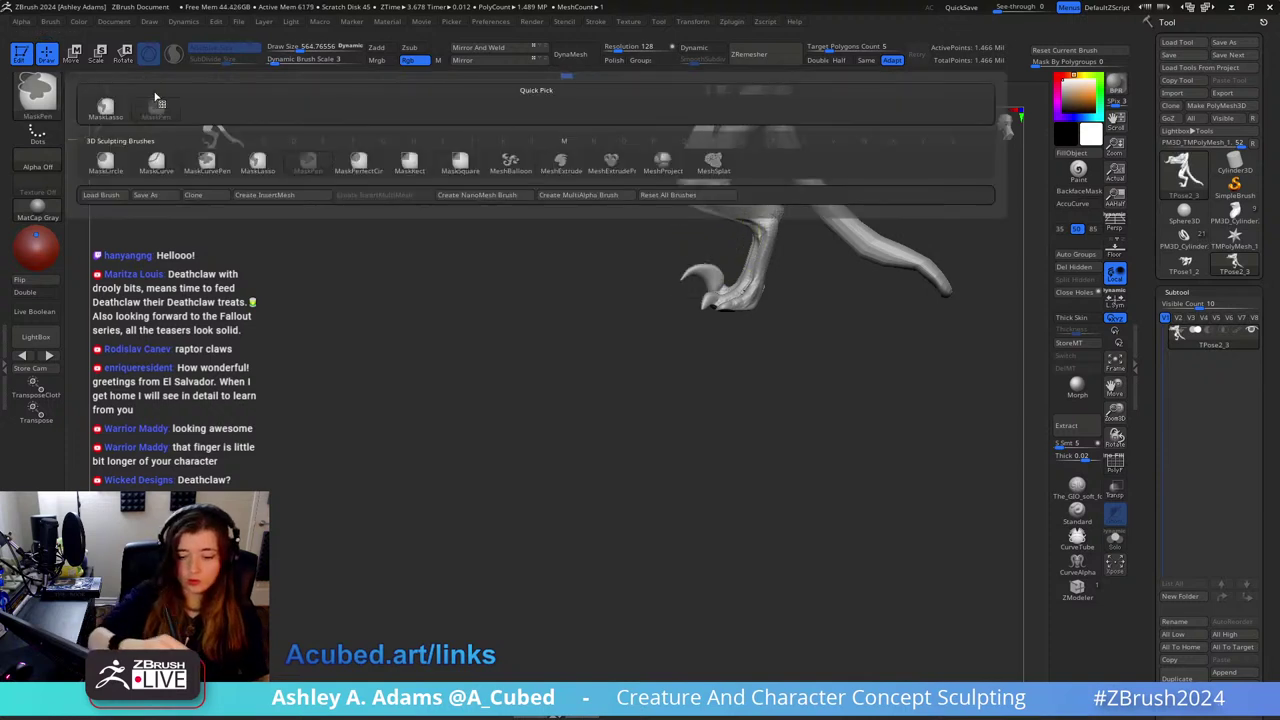
pyautogui.press('h')
pyautogui.moveTo(606, 246)
pyautogui.keyDown('ctrl'); pyautogui.mouseDown()
pyautogui.moveTo(736, 328)
pyautogui.moveTo(674, 365)
pyautogui.mouseUp(); pyautogui.keyUp('ctrl')
pyautogui.hotkey('ctrl', 'i')
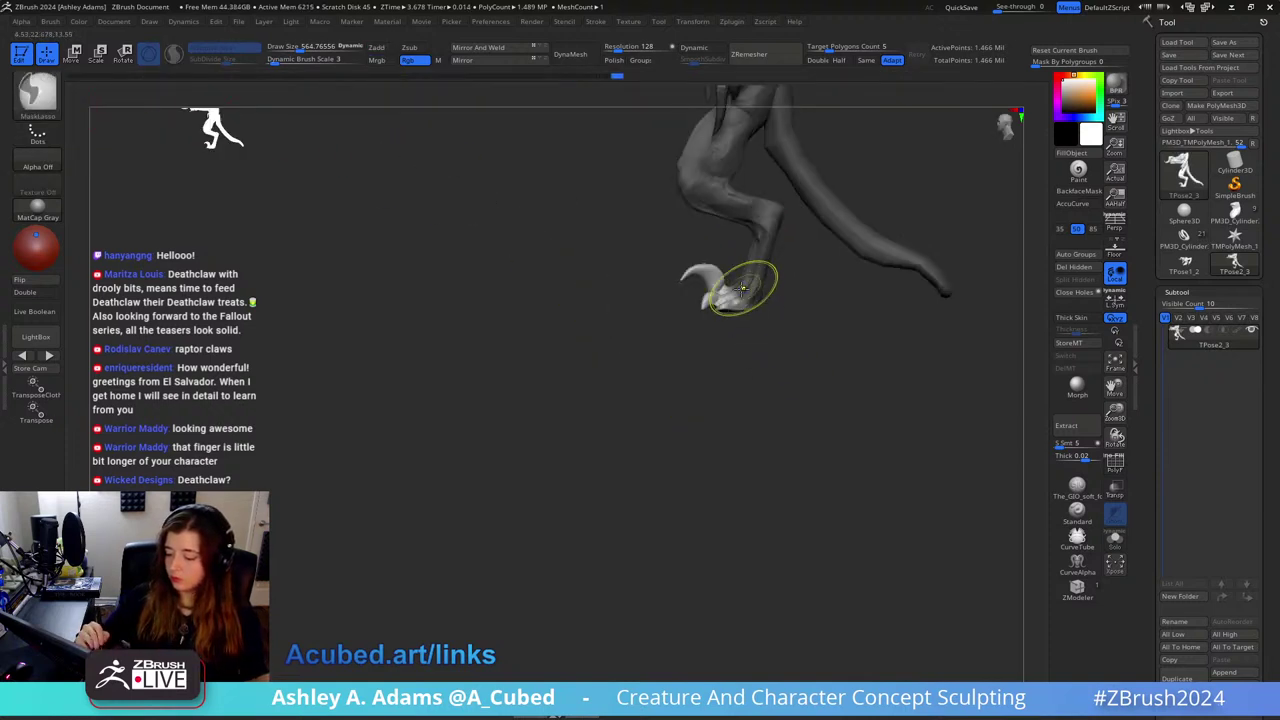
# Step: Shift the unmasked feet slightly forward with the Move gizmo and clear the mask
pyautogui.press('w')
pyautogui.click(751, 118)
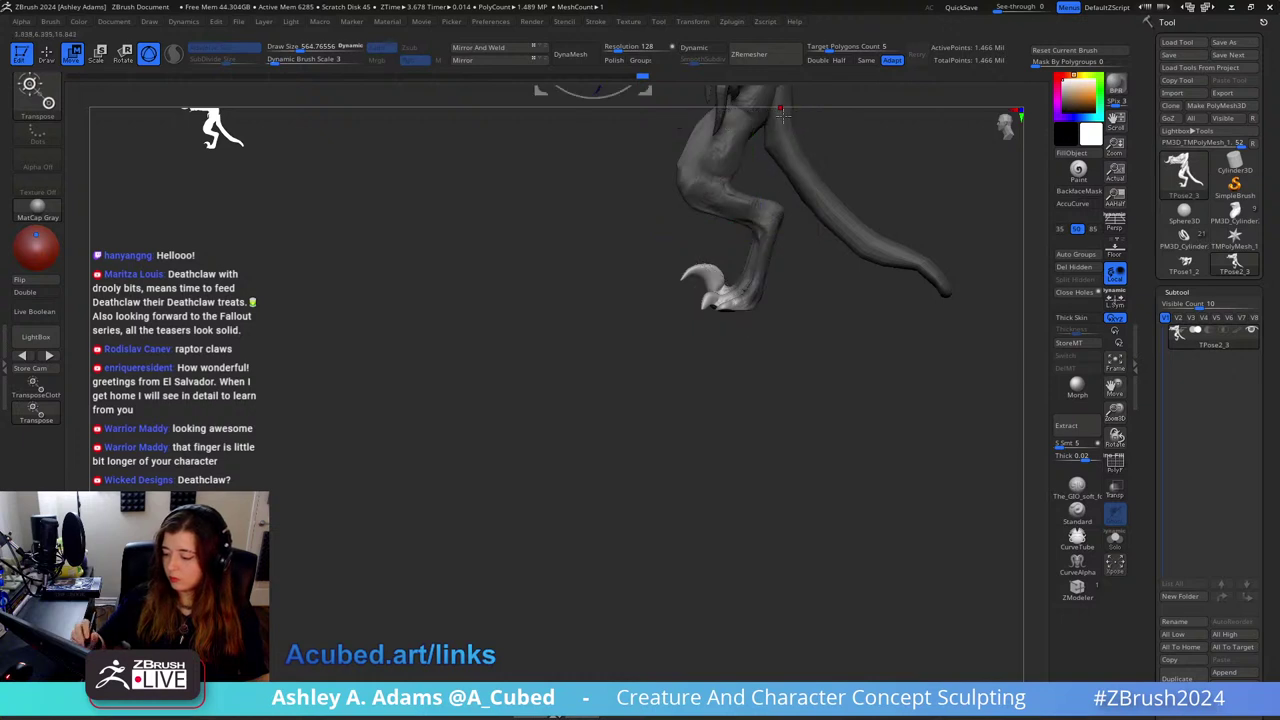
pyautogui.keyDown('alt'); pyautogui.click(738, 300); pyautogui.keyUp('alt')
pyautogui.click(762, 192)
pyautogui.moveTo(658, 300); pyautogui.dragTo(651, 300)
pyautogui.press('q')
pyautogui.keyDown('ctrl'); pyautogui.moveTo(746, 416); pyautogui.dragTo(776, 436); pyautogui.keyUp('ctrl')
# Step: Reshape the ankles and heels with SnakeHook at draw sizes of about 269 and 616
pyautogui.moveTo(775, 325)
pyautogui.keyDown('alt'); pyautogui.mouseDown()
pyautogui.moveTo(769, 399)
pyautogui.moveTo(748, 346)
pyautogui.moveTo(707, 369)
pyautogui.mouseUp(); pyautogui.keyUp('alt')
pyautogui.press('space')
pyautogui.press('space')
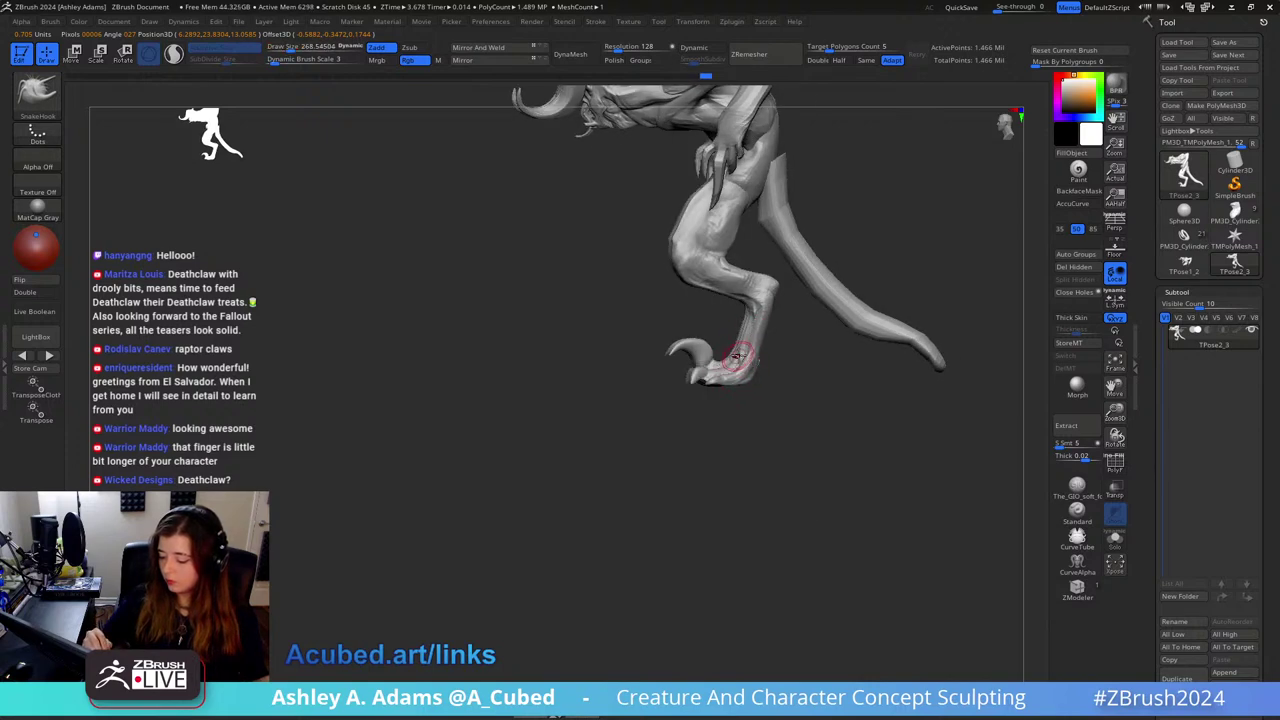
pyautogui.moveTo(736, 356); pyautogui.dragTo(771, 326)
pyautogui.press('space')
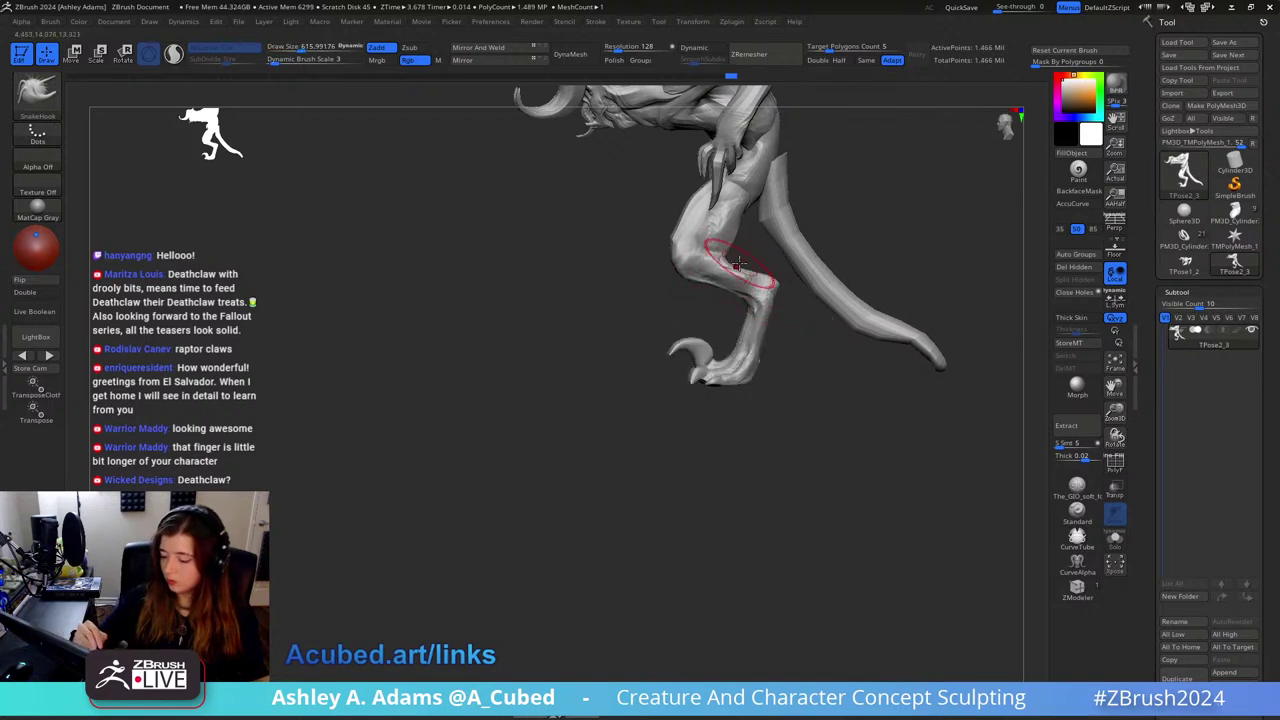
pyautogui.moveTo(738, 263)
pyautogui.mouseDown(button='right')
pyautogui.moveTo(800, 271)
pyautogui.moveTo(757, 249)
pyautogui.moveTo(830, 249)
pyautogui.moveTo(729, 226)
pyautogui.moveTo(744, 253)
pyautogui.mouseUp(button='right')
# Step: Add volume around the knees and thighs with Inflat at a draw size of about 616, adjusting their shape with SnakeHook
pyautogui.press('b')
pyautogui.press('i')
pyautogui.press('n')
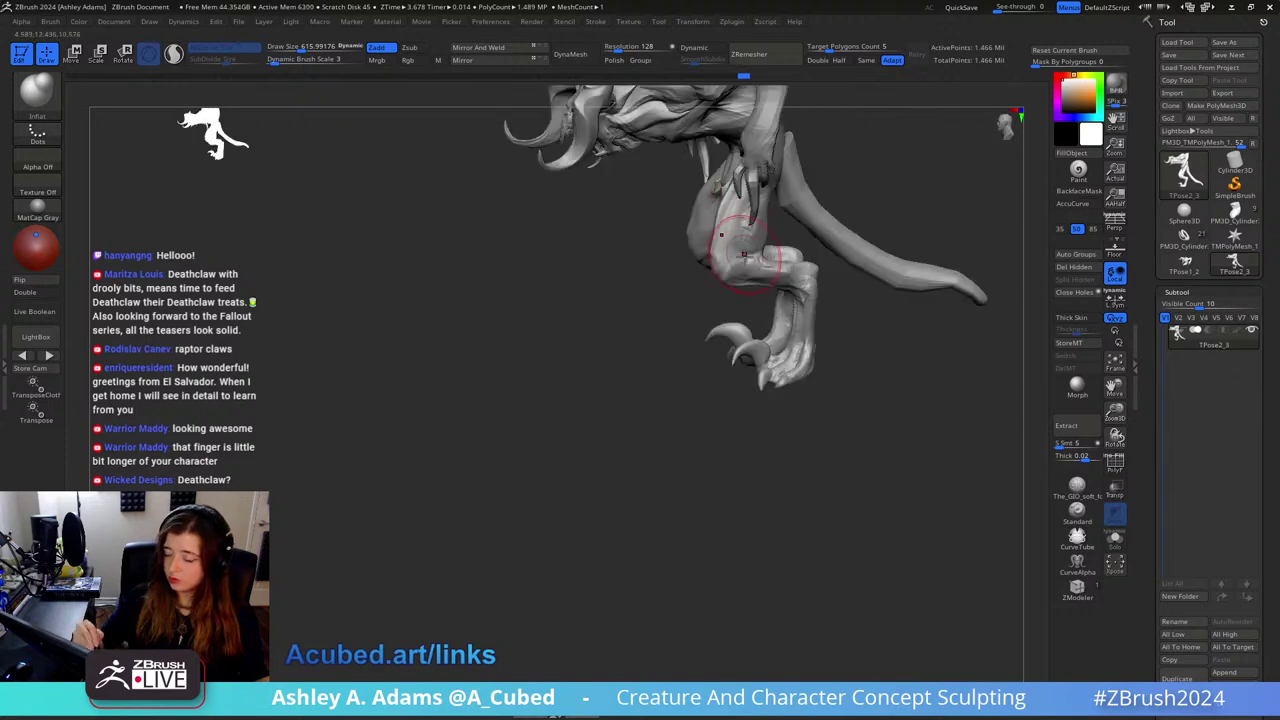
pyautogui.moveTo(782, 203)
pyautogui.mouseDown(button='right')
pyautogui.moveTo(731, 234)
pyautogui.moveTo(749, 229)
pyautogui.moveTo(703, 179)
pyautogui.mouseUp(button='right')
pyautogui.press('b')
pyautogui.press('s')
pyautogui.press('h')
# Step: Define the hip and pelvis forms with DamStandard and build them up with ClayBuildup at a draw size of about 252
pyautogui.press('b')
pyautogui.press('d')
pyautogui.press('s')
pyautogui.press('b')
pyautogui.press('c')
pyautogui.press('b')
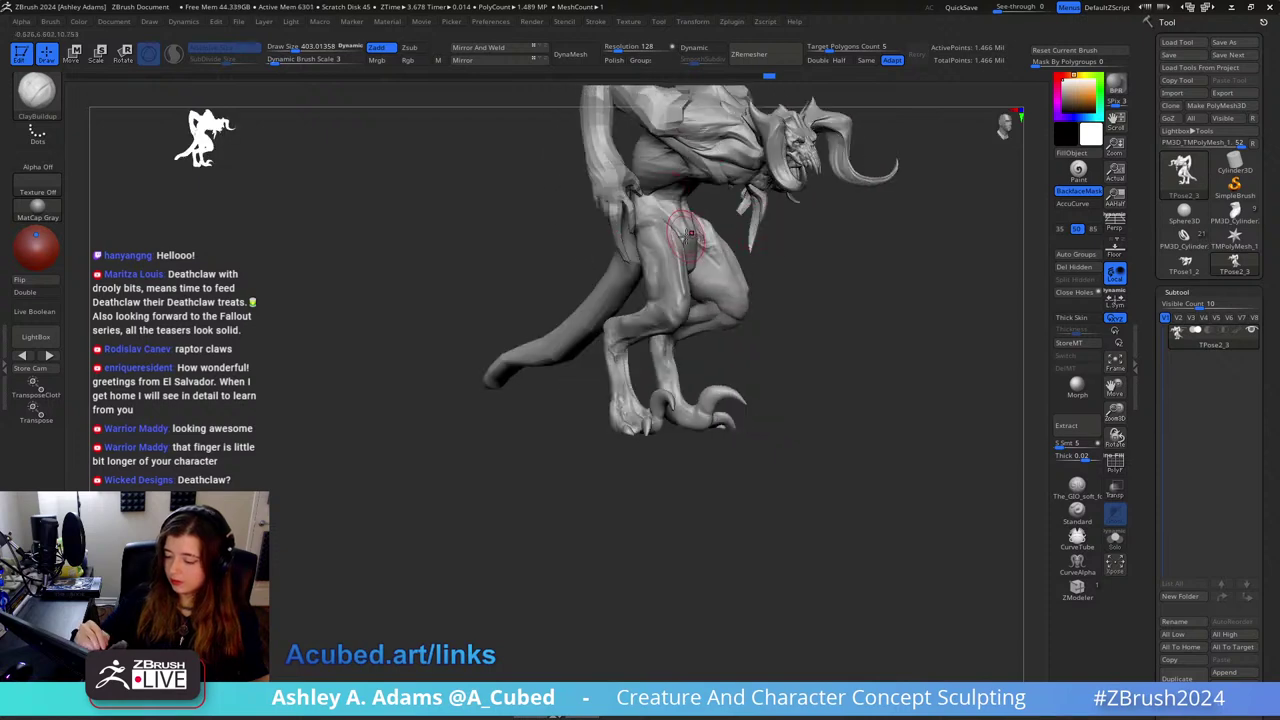
pyautogui.moveTo(686, 226); pyautogui.dragTo(624, 300, button='right')
pyautogui.press('space')
pyautogui.click(679, 238)
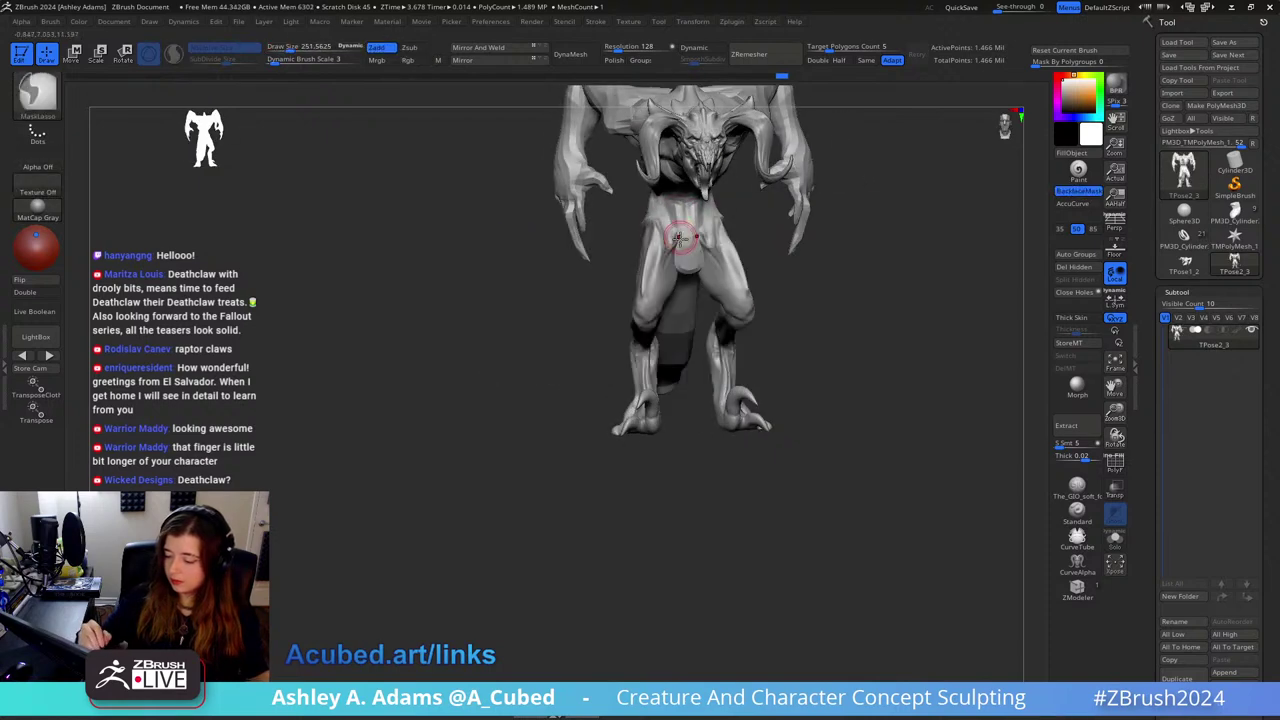
pyautogui.moveTo(679, 238); pyautogui.dragTo(673, 232)
pyautogui.moveTo(672, 237)
pyautogui.mouseDown(button='right')
pyautogui.moveTo(684, 224)
pyautogui.moveTo(711, 234)
pyautogui.moveTo(643, 171)
pyautogui.moveTo(676, 240)
pyautogui.mouseUp(button='right')
# Step: Reshape the hips and thighs with SnakeHook at a draw size of about 403 and add volume with ClayBuildup
pyautogui.press('space')
pyautogui.moveTo(727, 258); pyautogui.dragTo(743, 258)
pyautogui.press('b')
pyautogui.press('s')
pyautogui.press('h')
pyautogui.moveTo(722, 258)
pyautogui.mouseDown(button='right')
pyautogui.moveTo(742, 264)
pyautogui.moveTo(820, 205)
pyautogui.moveTo(908, 194)
pyautogui.moveTo(789, 258)
pyautogui.mouseUp(button='right')
pyautogui.press('b')
pyautogui.press('c')
pyautogui.press('b')
pyautogui.press('b')
pyautogui.press('s')
pyautogui.press('h')
# Step: Isolate the tail's polygroup and mask the rest of the body so only the tail stays editable
pyautogui.keyDown('ctrl'); pyautogui.keyDown('shift'); pyautogui.click(791, 263); pyautogui.keyUp('shift'); pyautogui.keyUp('ctrl')
pyautogui.keyDown('ctrl'); pyautogui.click(866, 277); pyautogui.keyUp('ctrl')
pyautogui.keyDown('ctrl'); pyautogui.keyDown('shift'); pyautogui.click(869, 255); pyautogui.keyUp('shift'); pyautogui.keyUp('ctrl')
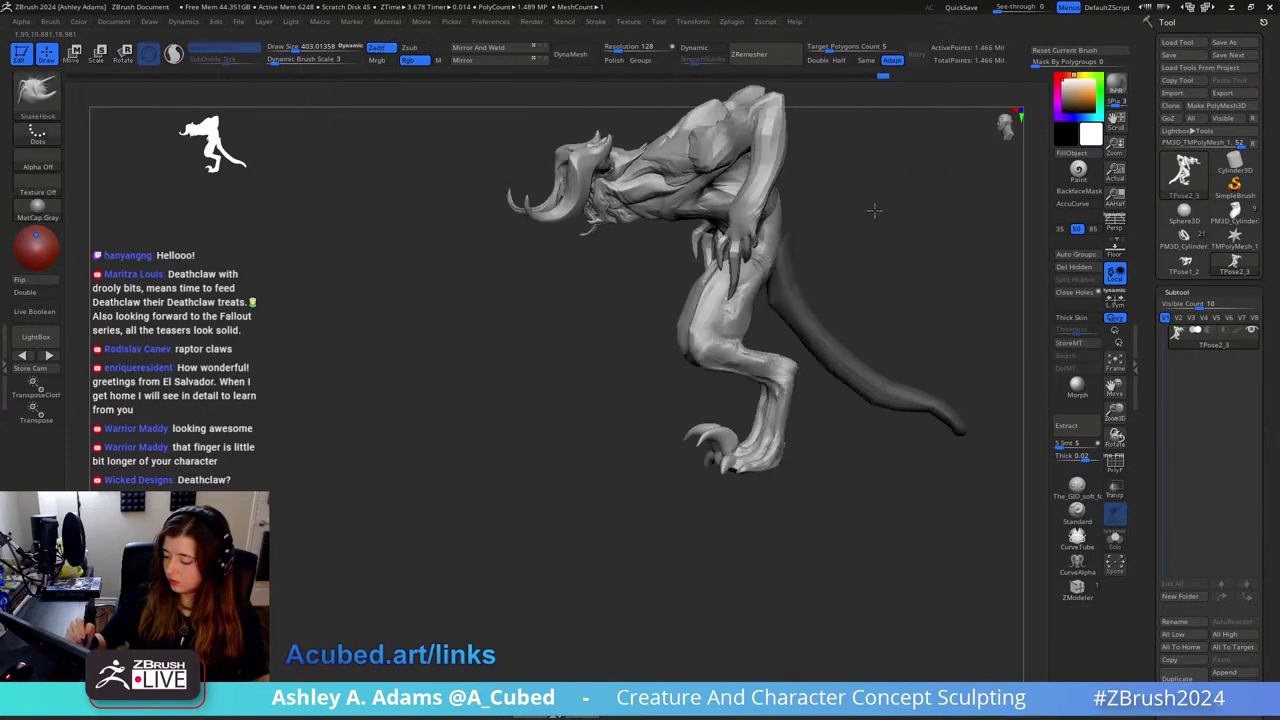
pyautogui.moveTo(874, 209); pyautogui.dragTo(772, 242, button='right')
pyautogui.keyDown('ctrl'); pyautogui.click(751, 288); pyautogui.keyUp('ctrl')
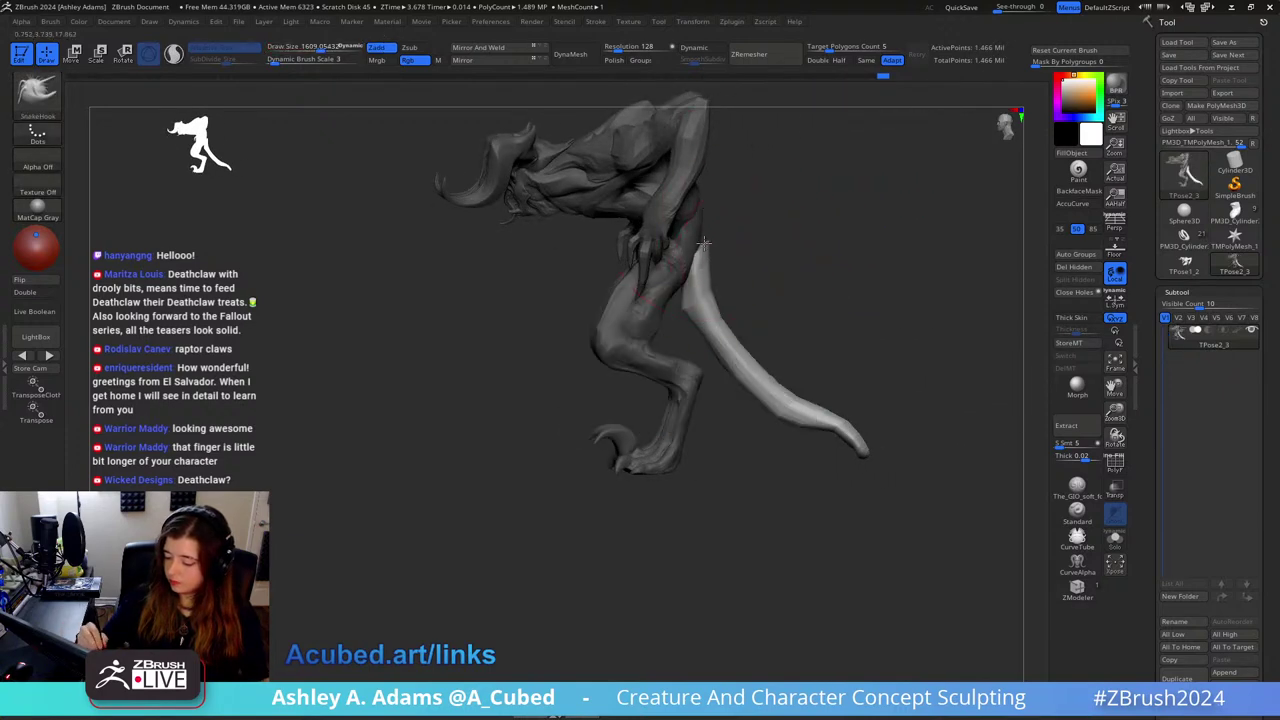
# Step: Reshape the overall curve of the tail with SnakeHook at draw sizes of about 2357 and 1485
pyautogui.press('space')
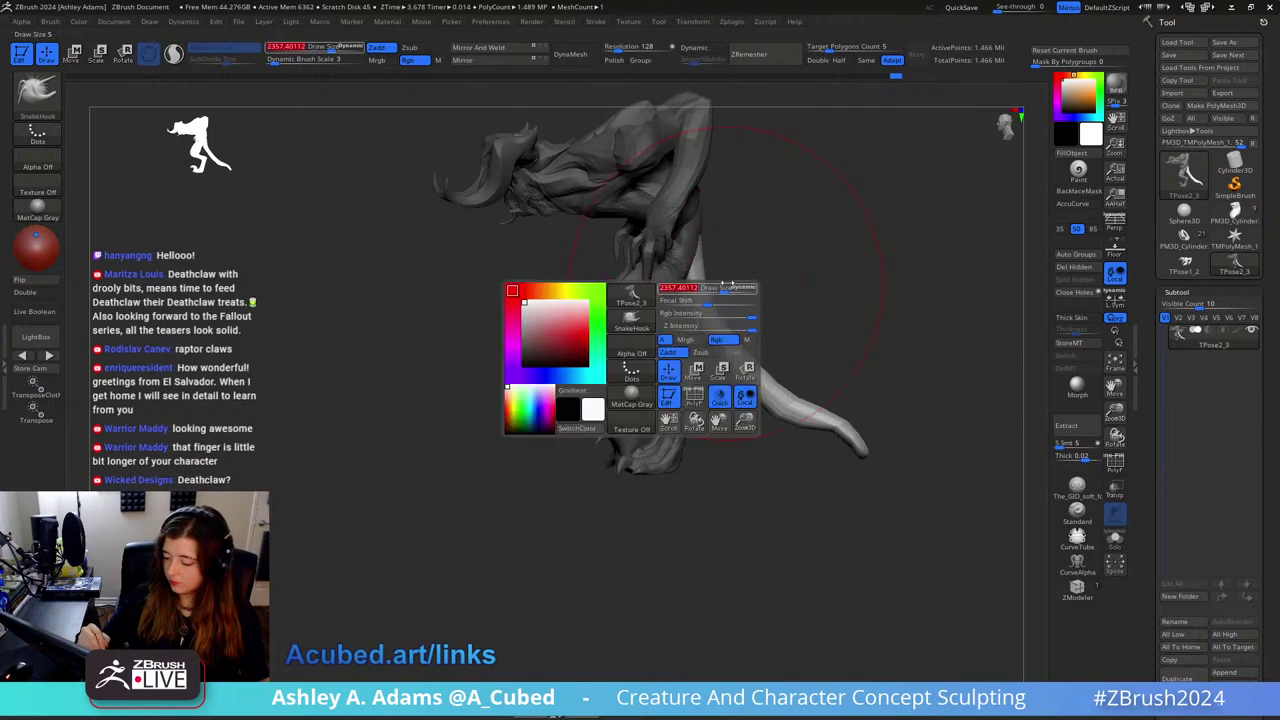
pyautogui.moveTo(683, 290)
pyautogui.mouseDown()
pyautogui.moveTo(714, 292)
pyautogui.moveTo(700, 285)
pyautogui.moveTo(731, 263)
pyautogui.moveTo(722, 302)
pyautogui.mouseUp()
pyautogui.press('space')
pyautogui.press('space')
pyautogui.moveTo(800, 283); pyautogui.dragTo(632, 289, button='right')
pyautogui.moveTo(750, 287); pyautogui.dragTo(708, 315, button='right')
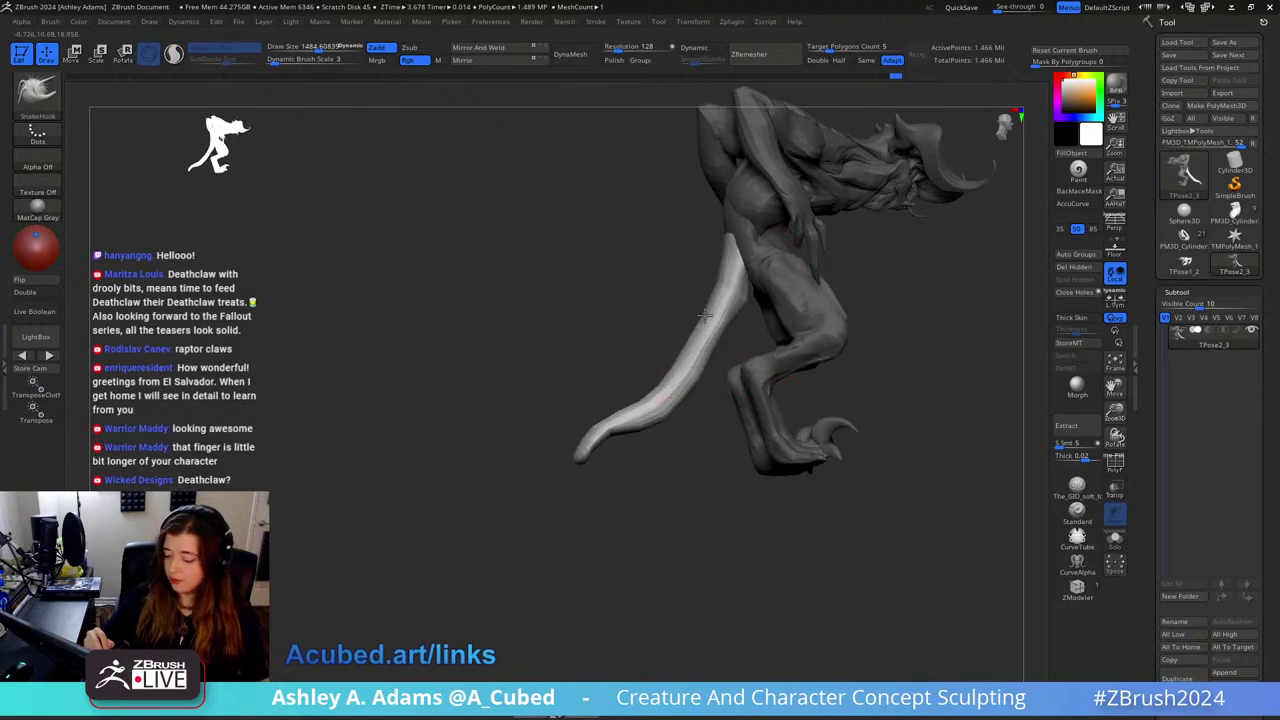
# Step: Thicken the base and middle of the tail with SnakeHook at a draw size of about 1037
pyautogui.press('space')
pyautogui.moveTo(741, 271); pyautogui.dragTo(727, 271)
pyautogui.moveTo(757, 290); pyautogui.dragTo(728, 295, button='right')
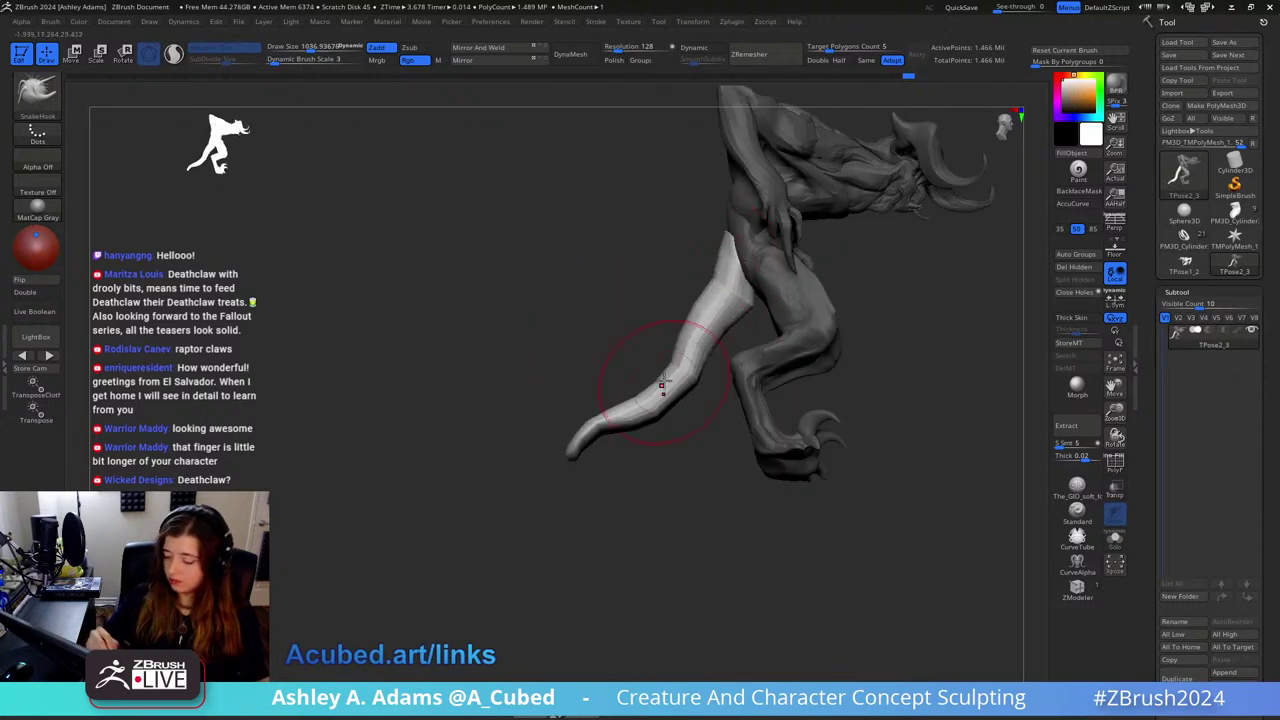
pyautogui.moveTo(670, 330); pyautogui.dragTo(823, 316, button='right')
pyautogui.moveTo(785, 378); pyautogui.dragTo(796, 405, button='right')
# Step: Smooth the tail and bend it into a gentler curve with SnakeHook at draw sizes of about 1828 and 1106
pyautogui.press('shift')
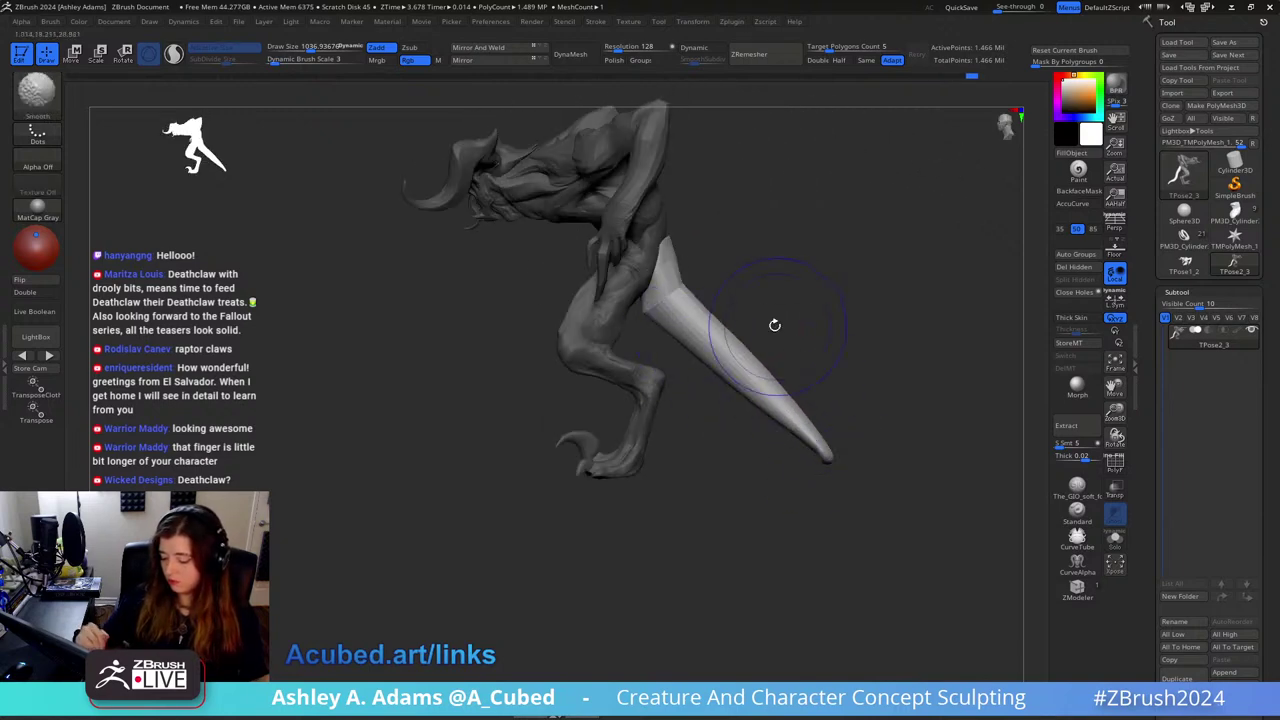
pyautogui.keyDown('shift'); pyautogui.moveTo(775, 325); pyautogui.dragTo(775, 322, button='right'); pyautogui.keyUp('shift')
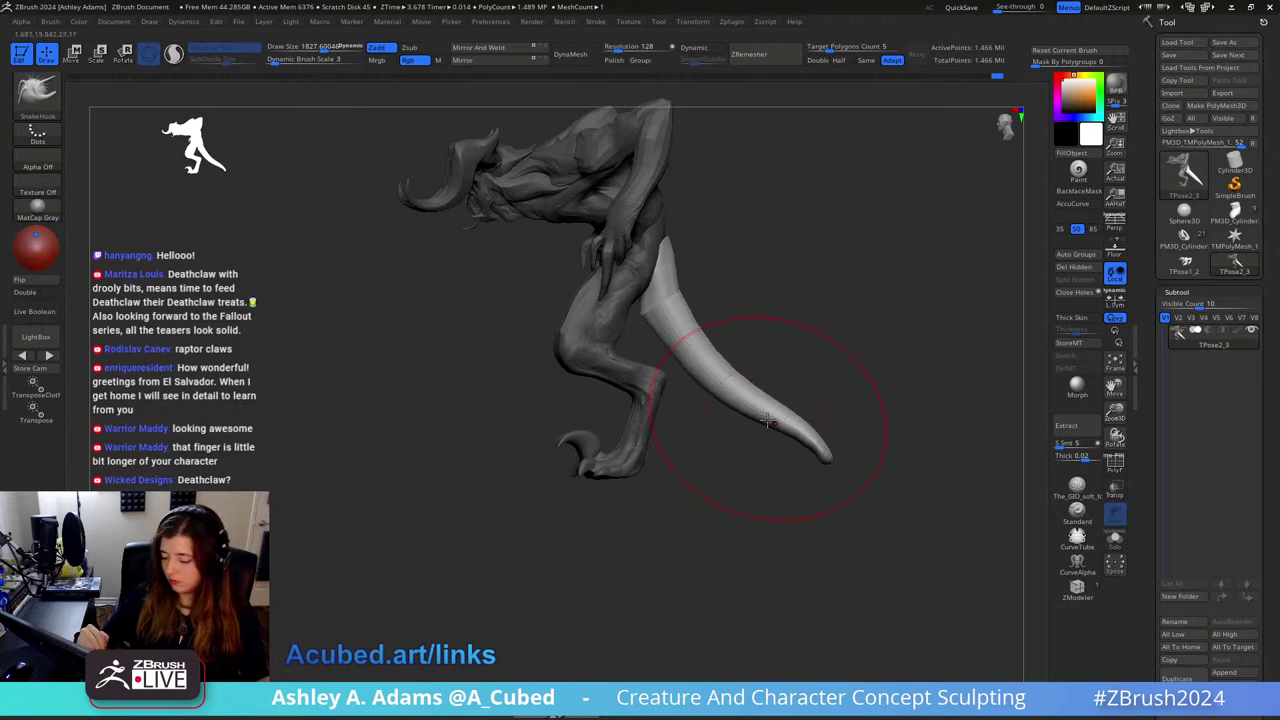
pyautogui.moveTo(776, 405)
pyautogui.mouseDown(button='right')
pyautogui.moveTo(794, 346)
pyautogui.moveTo(775, 305)
pyautogui.mouseUp(button='right')
pyautogui.press('space')
pyautogui.moveTo(788, 330); pyautogui.dragTo(771, 330)
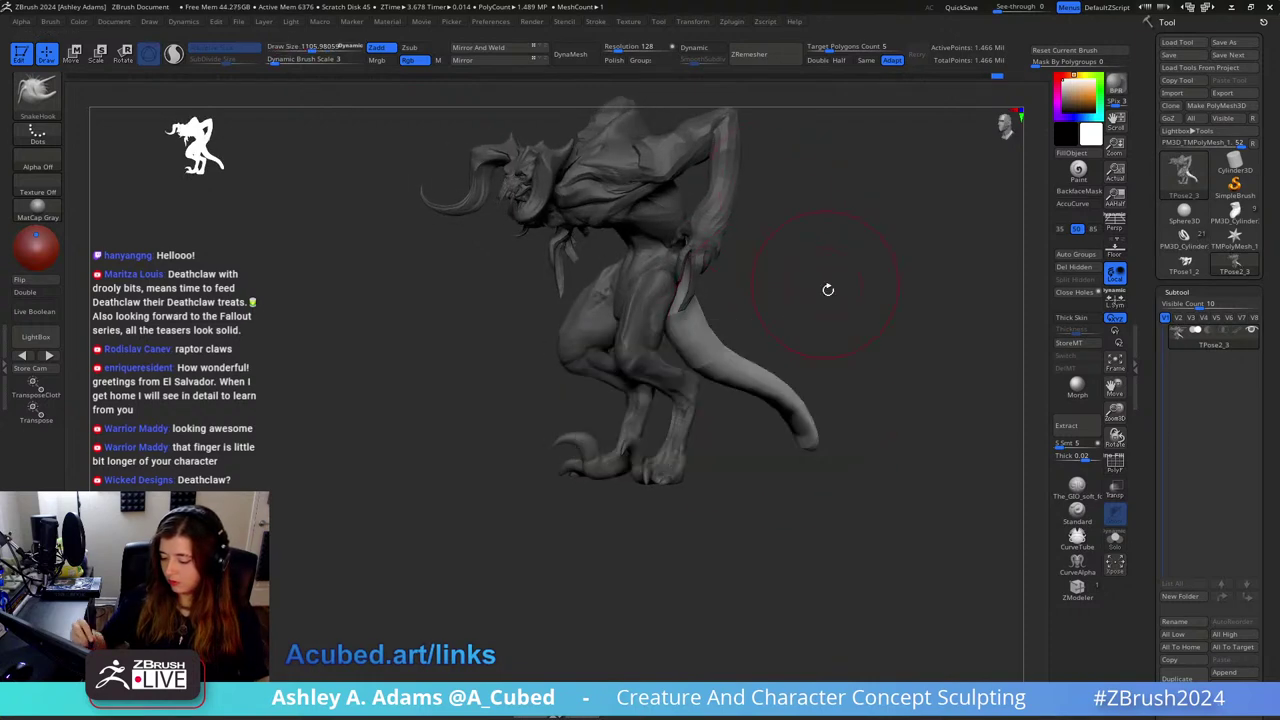
# Step: Taper the tail tip with SnakeHook at a draw size of about 669, smooth it and curve the end downward
pyautogui.moveTo(829, 289)
pyautogui.mouseDown(button='right')
pyautogui.moveTo(808, 463)
pyautogui.moveTo(838, 389)
pyautogui.moveTo(812, 458)
pyautogui.mouseUp(button='right')
pyautogui.press('space')
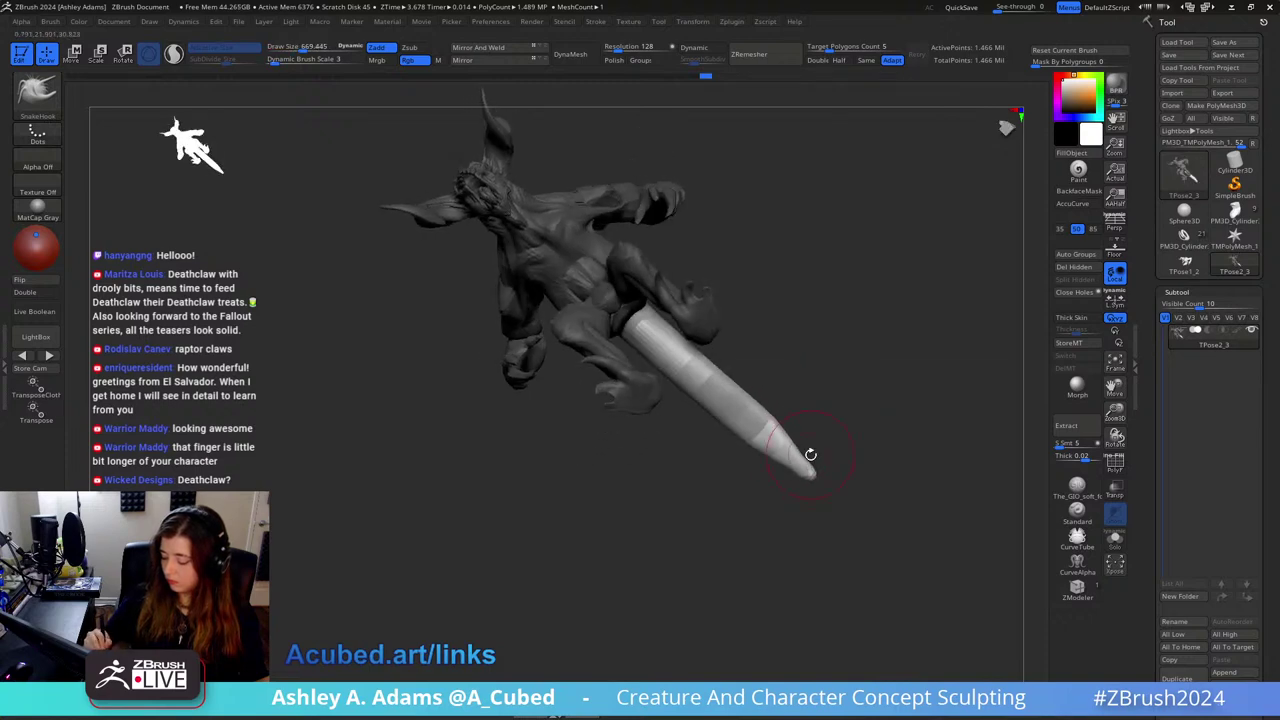
pyautogui.press('shift')
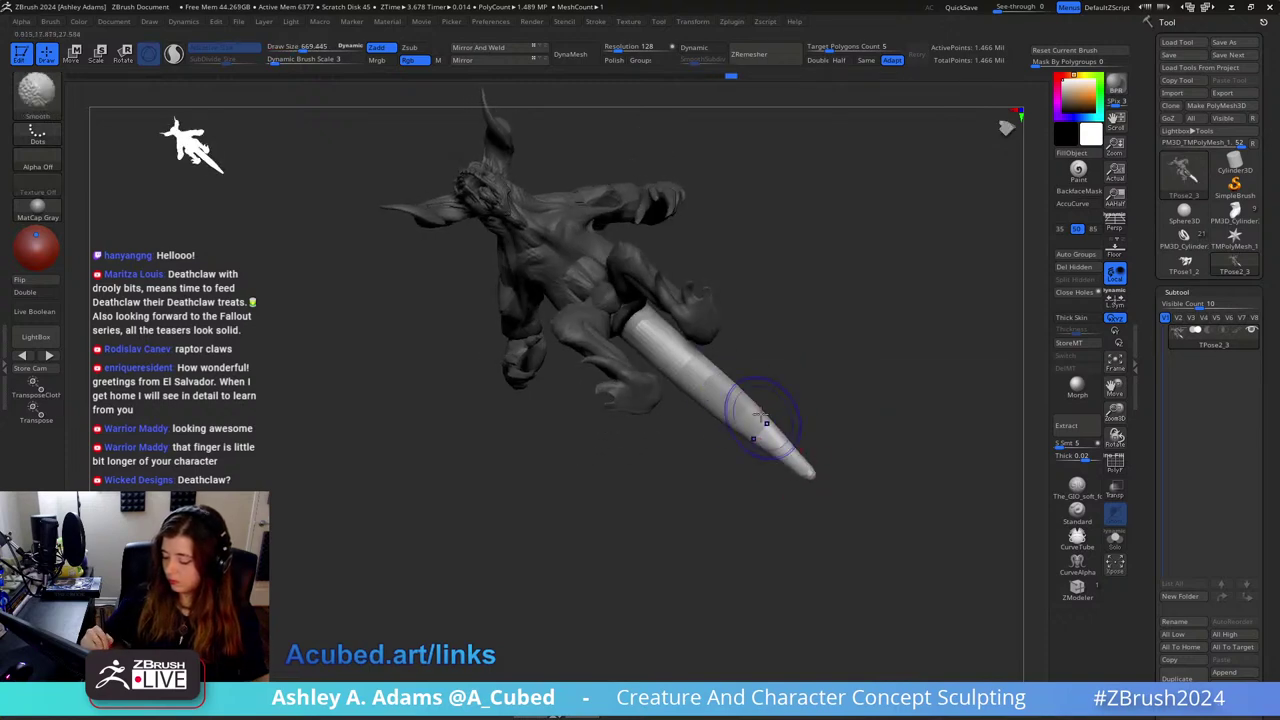
pyautogui.moveTo(760, 415)
pyautogui.mouseDown(button='right')
pyautogui.moveTo(805, 409)
pyautogui.moveTo(808, 426)
pyautogui.mouseUp(button='right')
pyautogui.press('space')
pyautogui.moveTo(808, 426); pyautogui.dragTo(826, 426)
pyautogui.moveTo(826, 426)
pyautogui.mouseDown(button='right')
pyautogui.moveTo(786, 433)
pyautogui.moveTo(814, 311)
pyautogui.mouseUp(button='right')
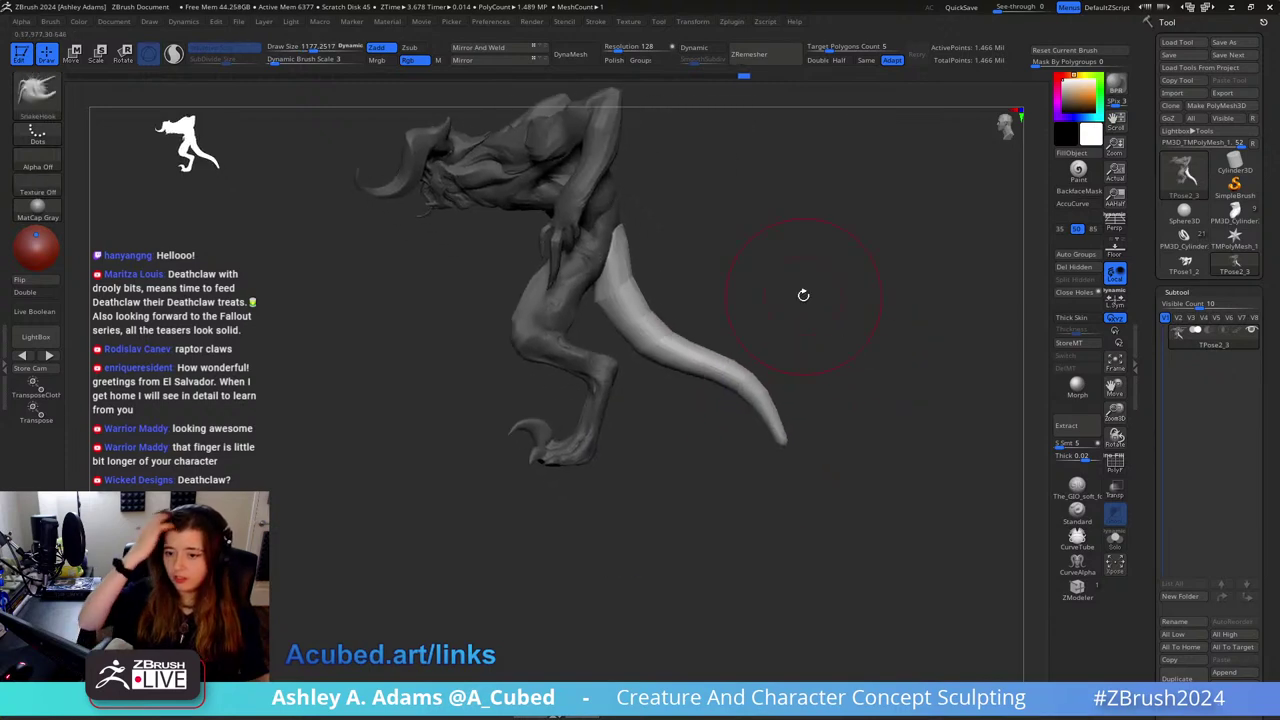
# Step: Carve lengthwise grooves along the top of the tail base with DamStandard at draw sizes of about 754 and 616
pyautogui.press('space')
pyautogui.moveTo(731, 266)
pyautogui.mouseDown(button='right')
pyautogui.moveTo(661, 204)
pyautogui.moveTo(766, 349)
pyautogui.moveTo(726, 369)
pyautogui.mouseUp(button='right')
pyautogui.press('space')
pyautogui.moveTo(752, 324); pyautogui.dragTo(766, 324)
pyautogui.moveTo(766, 324)
pyautogui.mouseDown(button='right')
pyautogui.moveTo(716, 320)
pyautogui.moveTo(751, 289)
pyautogui.moveTo(688, 252)
pyautogui.mouseUp(button='right')
pyautogui.press('b')
pyautogui.press('d')
pyautogui.press('s')
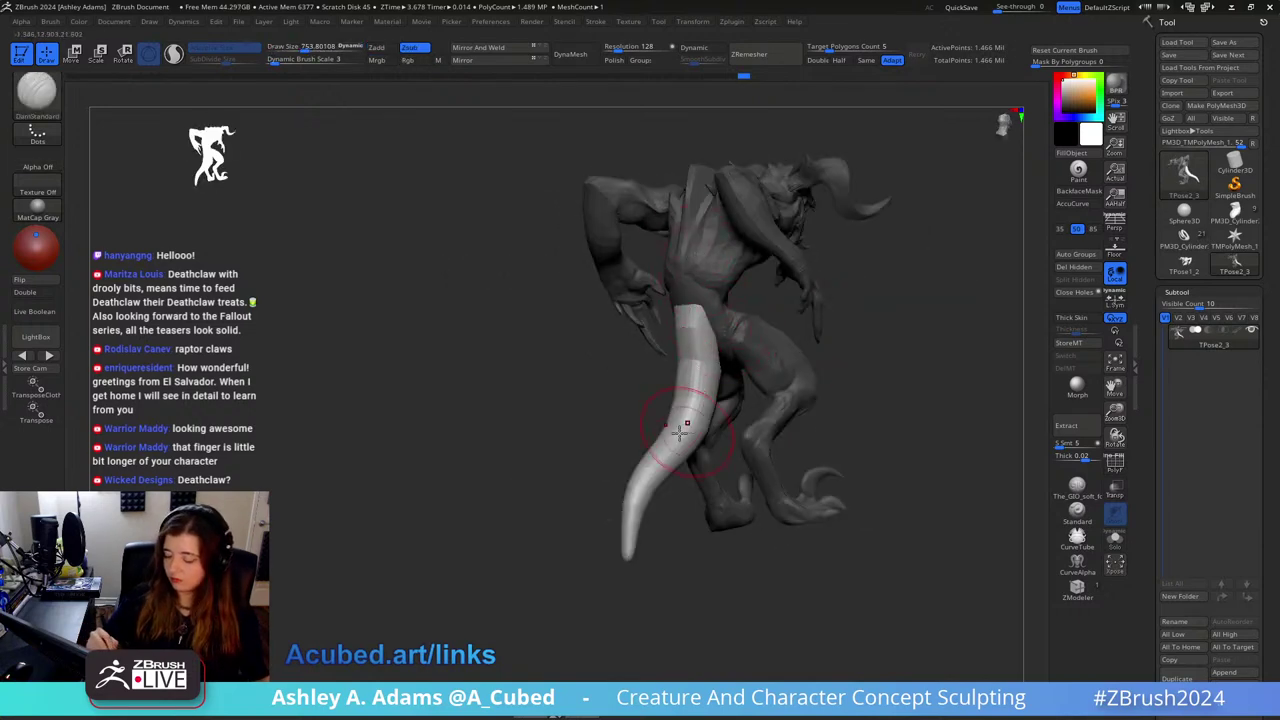
pyautogui.moveTo(695, 368); pyautogui.dragTo(722, 328, button='right')
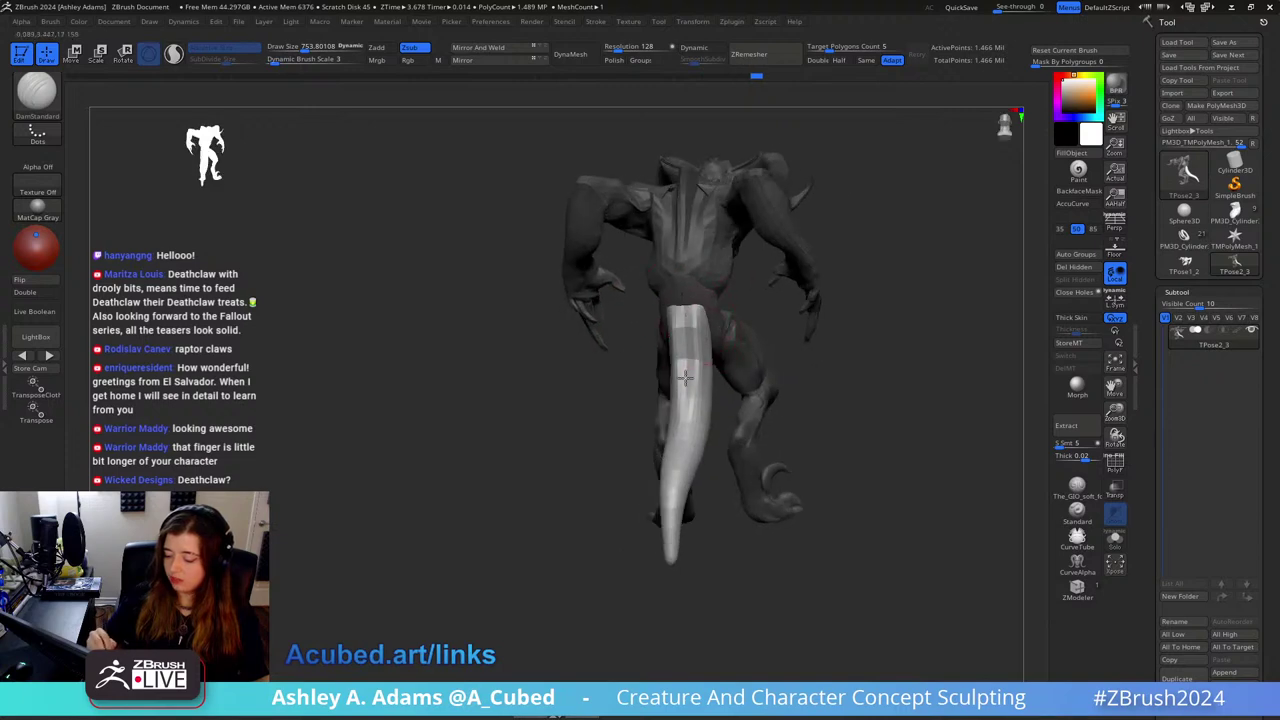
pyautogui.moveTo(685, 376)
pyautogui.keyDown('shift'); pyautogui.mouseDown(button='right')
pyautogui.moveTo(681, 478)
pyautogui.moveTo(666, 380)
pyautogui.moveTo(710, 268)
pyautogui.moveTo(640, 430)
pyautogui.mouseUp(button='right'); pyautogui.keyUp('shift')
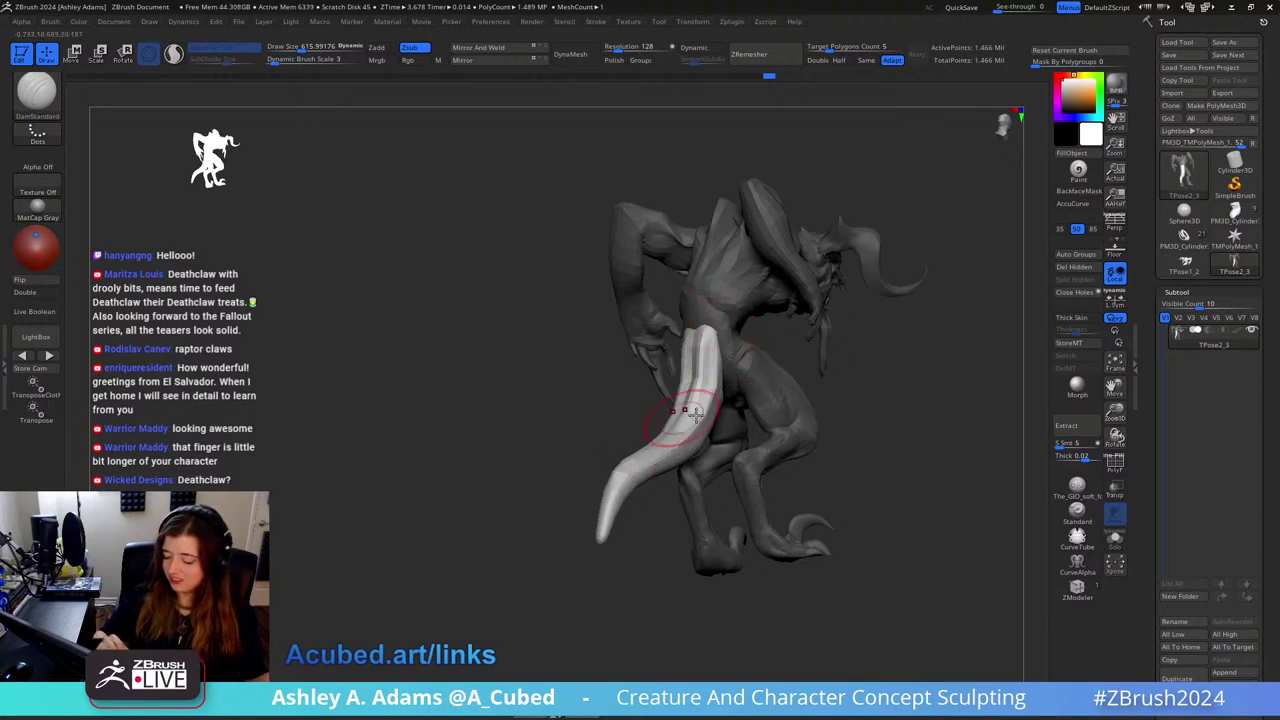
# Step: Refine the tail's width and taper from behind and below with SnakeHook at a draw size of about 616
pyautogui.moveTo(693, 412)
pyautogui.mouseDown(button='right')
pyautogui.moveTo(777, 374)
pyautogui.moveTo(710, 348)
pyautogui.mouseUp(button='right')
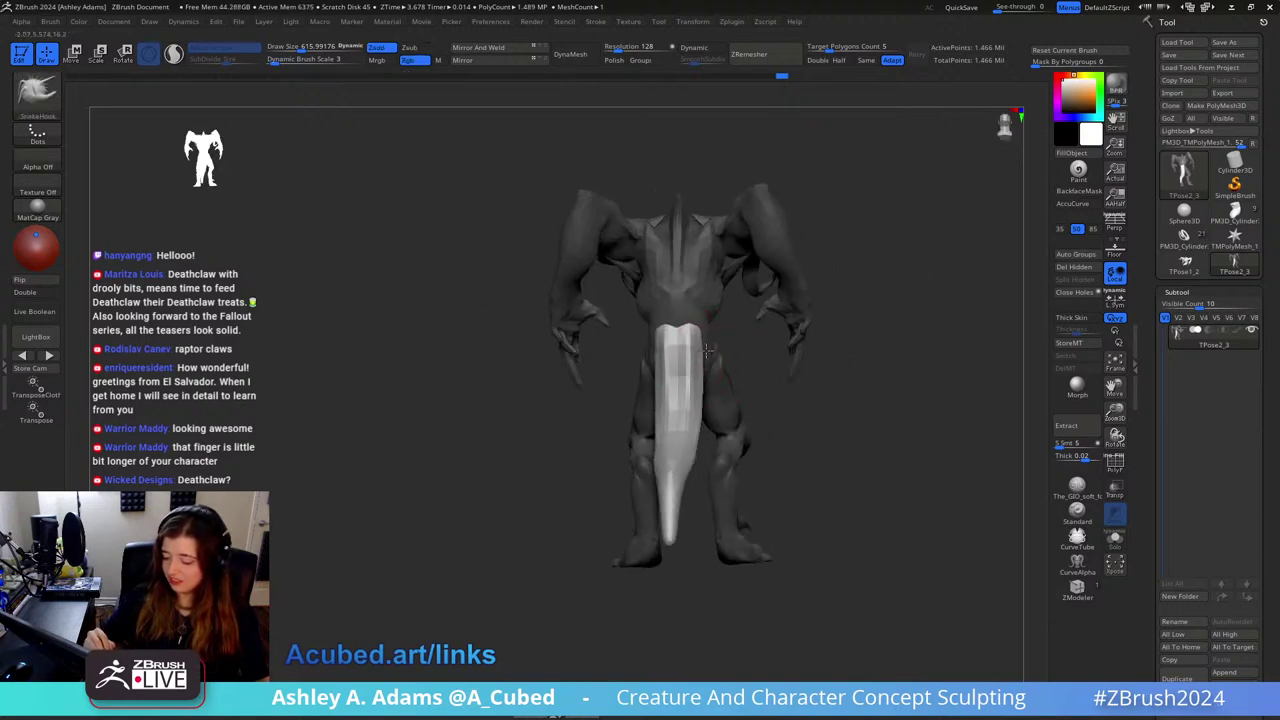
pyautogui.moveTo(695, 452); pyautogui.dragTo(708, 398, button='right')
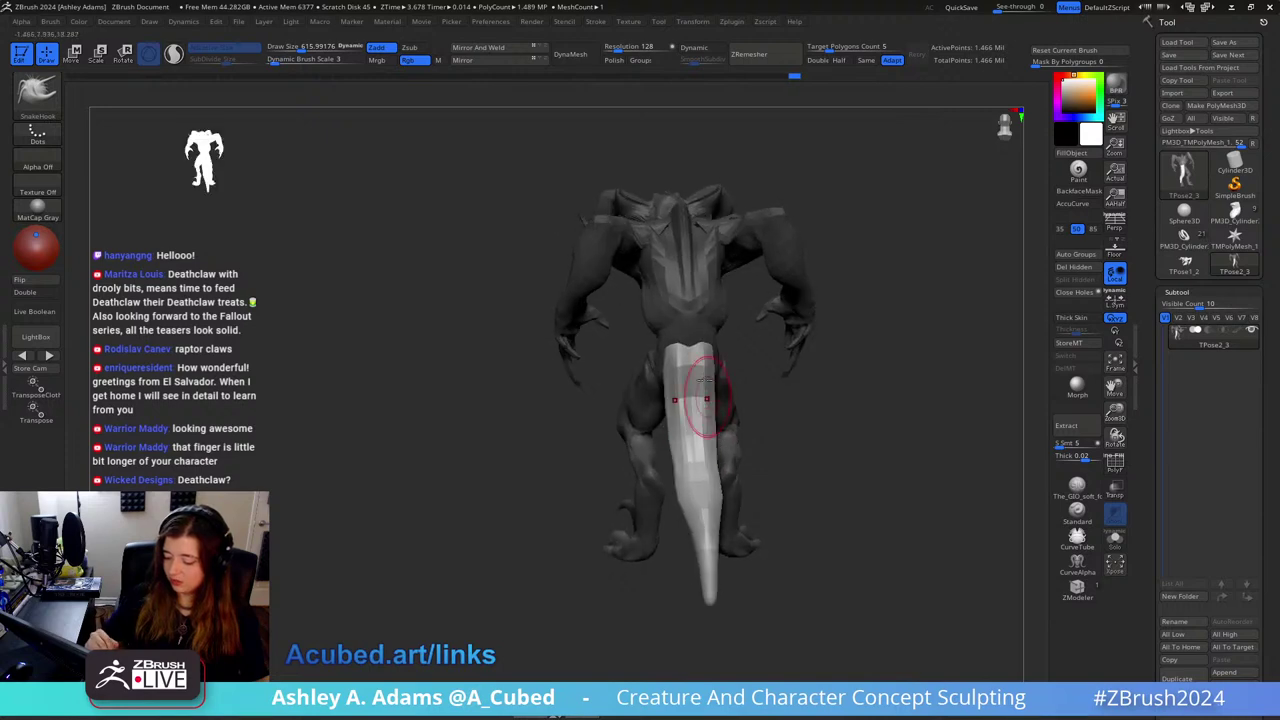
pyautogui.moveTo(708, 348); pyautogui.dragTo(798, 316, button='right')
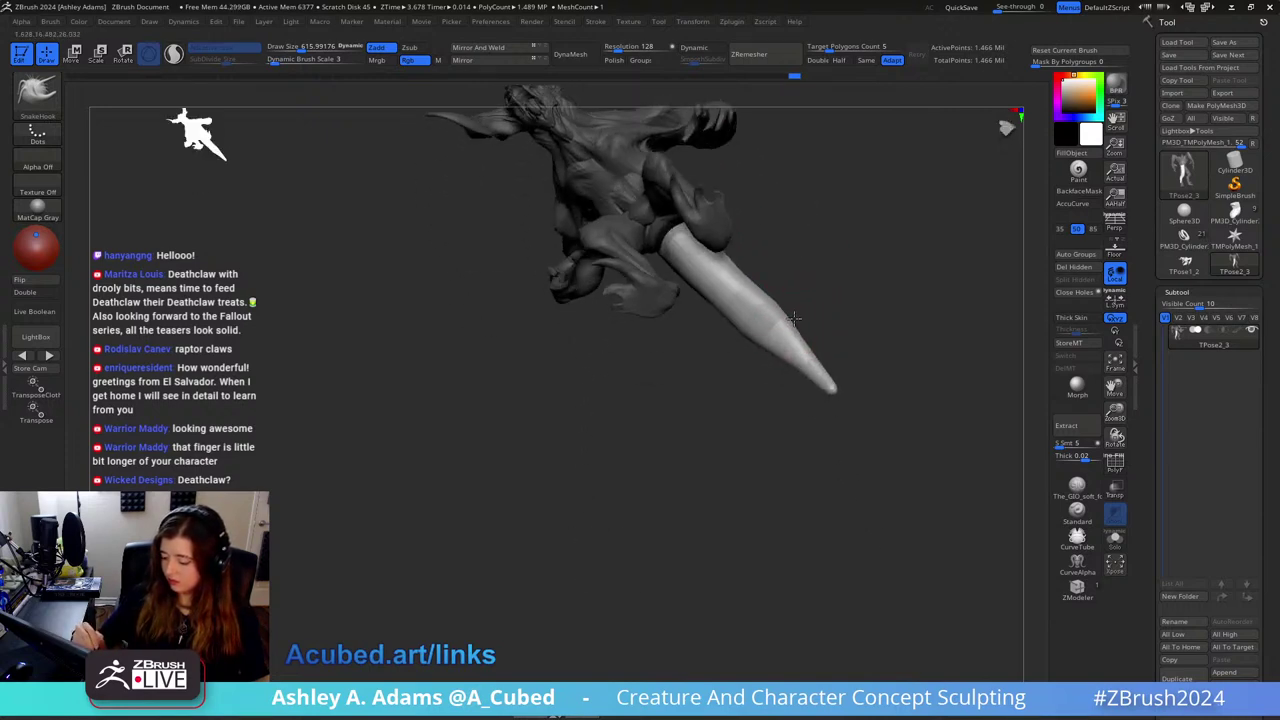
pyautogui.moveTo(788, 322)
pyautogui.mouseDown()
pyautogui.moveTo(780, 299)
pyautogui.moveTo(768, 322)
pyautogui.mouseUp()
pyautogui.moveTo(768, 322); pyautogui.dragTo(731, 343, button='right')
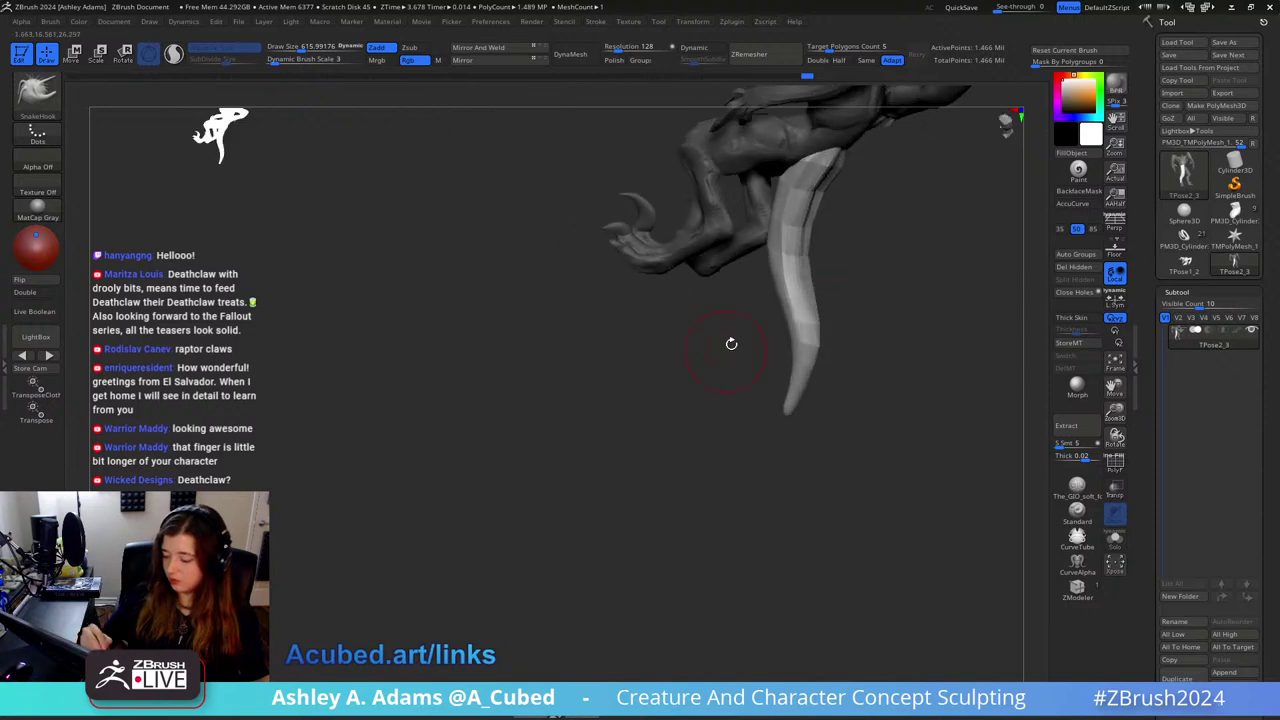
pyautogui.press('space')
pyautogui.moveTo(832, 263); pyautogui.dragTo(812, 263)
pyautogui.moveTo(812, 263)
pyautogui.mouseDown(button='right')
pyautogui.moveTo(754, 276)
pyautogui.moveTo(766, 314)
pyautogui.moveTo(749, 191)
pyautogui.mouseUp(button='right')
# Step: Build up the tail's upper surface with ClayBuildup at a draw size of about 754 and clear the body mask
pyautogui.press('b')
pyautogui.press('c')
pyautogui.press('b')
pyautogui.moveTo(763, 172)
pyautogui.mouseDown()
pyautogui.moveTo(751, 303)
pyautogui.moveTo(742, 298)
pyautogui.moveTo(762, 330)
pyautogui.mouseUp()
pyautogui.moveTo(763, 308)
pyautogui.mouseDown(button='right')
pyautogui.moveTo(820, 390)
pyautogui.moveTo(786, 337)
pyautogui.moveTo(768, 372)
pyautogui.mouseUp(button='right')
pyautogui.press('space')
pyautogui.moveTo(808, 303); pyautogui.dragTo(836, 303)
pyautogui.moveTo(836, 306)
pyautogui.mouseDown(button='right')
pyautogui.moveTo(808, 411)
pyautogui.moveTo(877, 352)
pyautogui.moveTo(906, 284)
pyautogui.mouseUp(button='right')
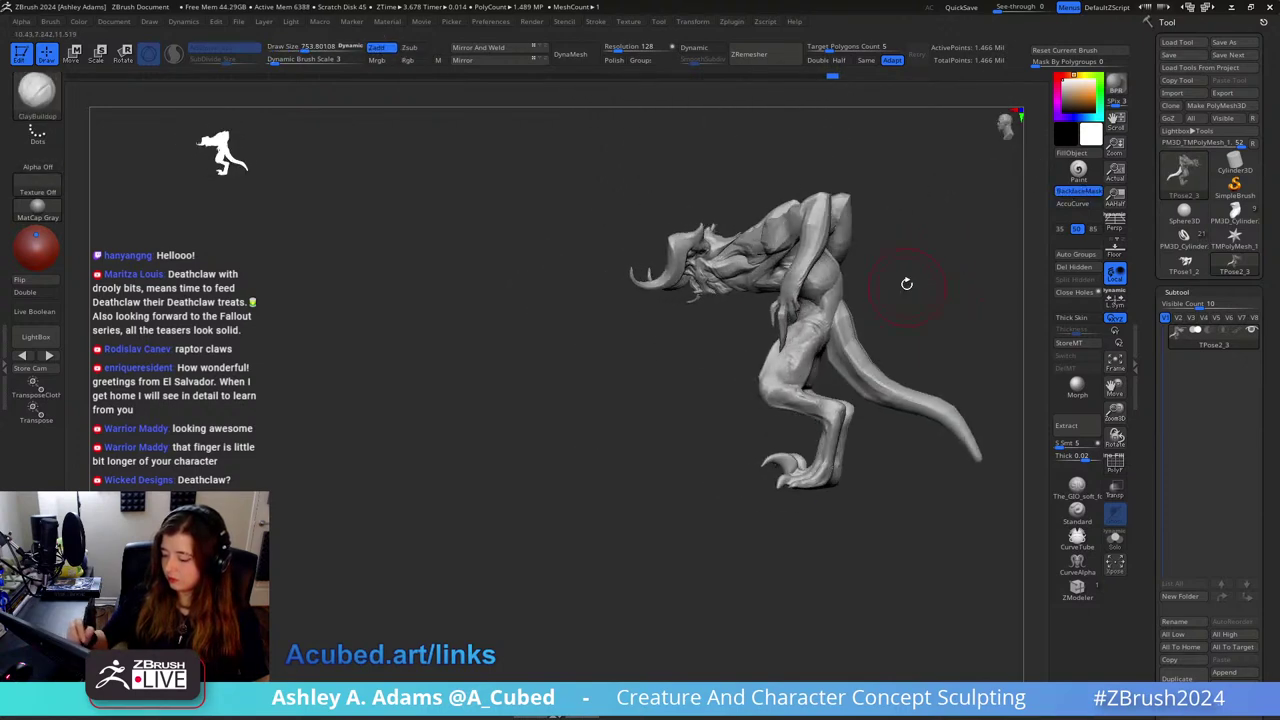
# Step: Transfer the edited Transpose Master mesh back to the original subtools with TPose|SubT and view the creature from the front three-quarter angle
pyautogui.click(765, 21)
pyautogui.click(731, 21)
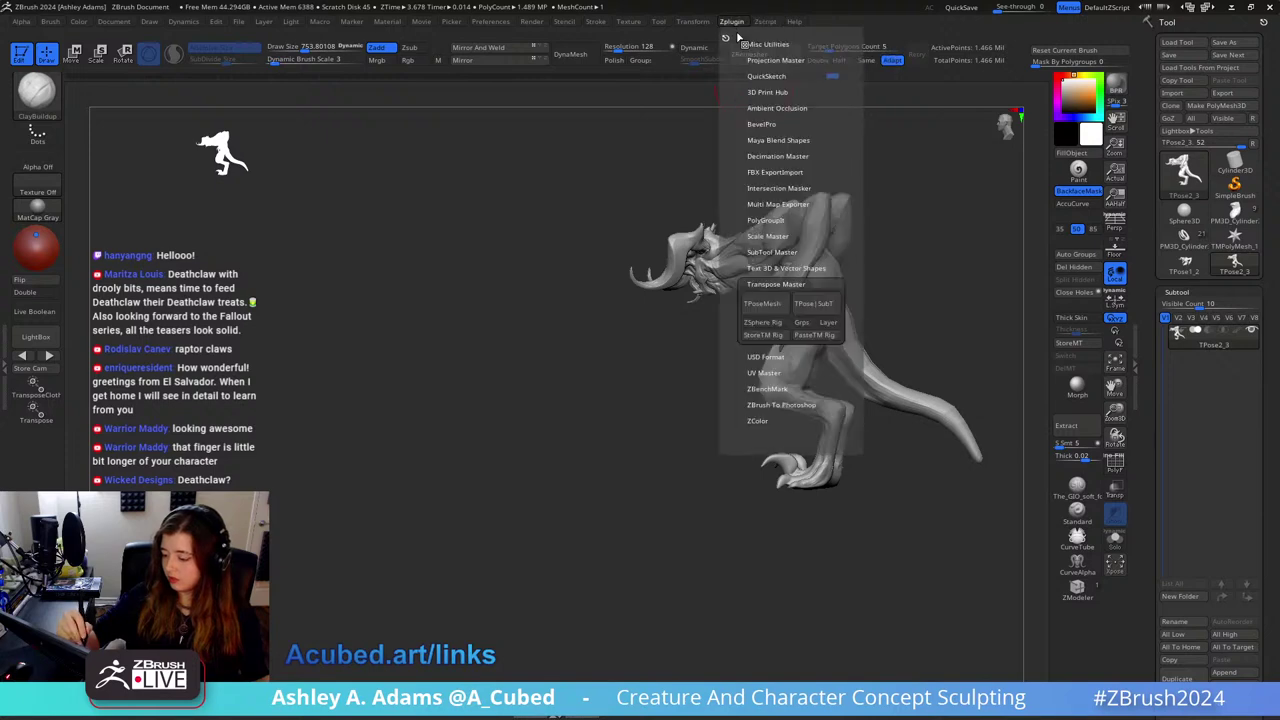
pyautogui.click(820, 307)
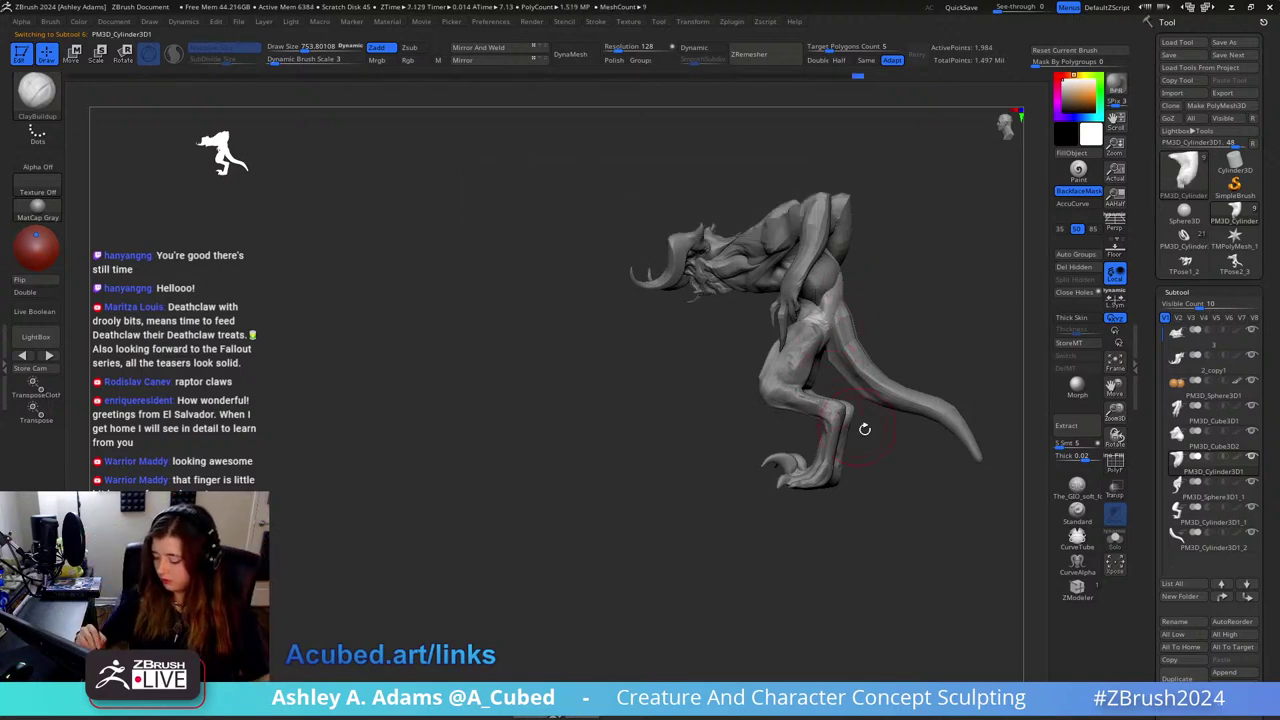
pyautogui.moveTo(865, 430); pyautogui.dragTo(854, 264)
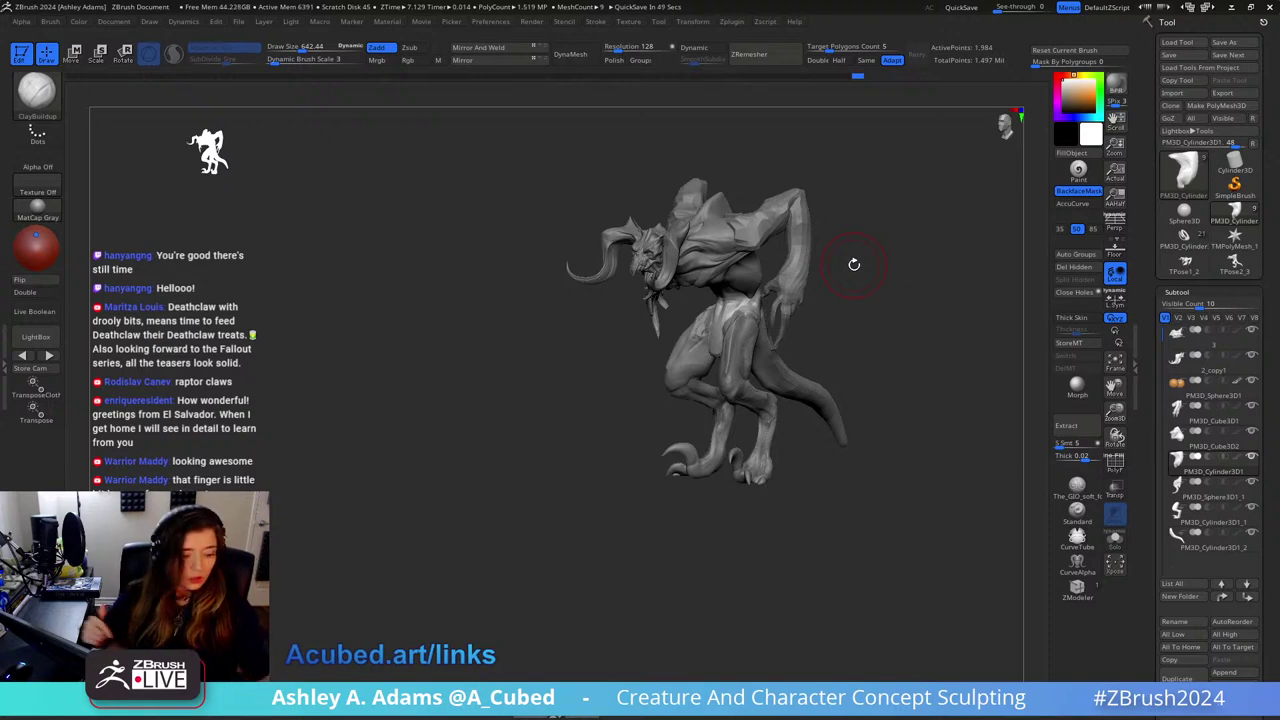
# Step: Select the arms subtool and reduce the brush draw size to about 424
pyautogui.moveTo(850, 229); pyautogui.dragTo(809, 326, button='right')
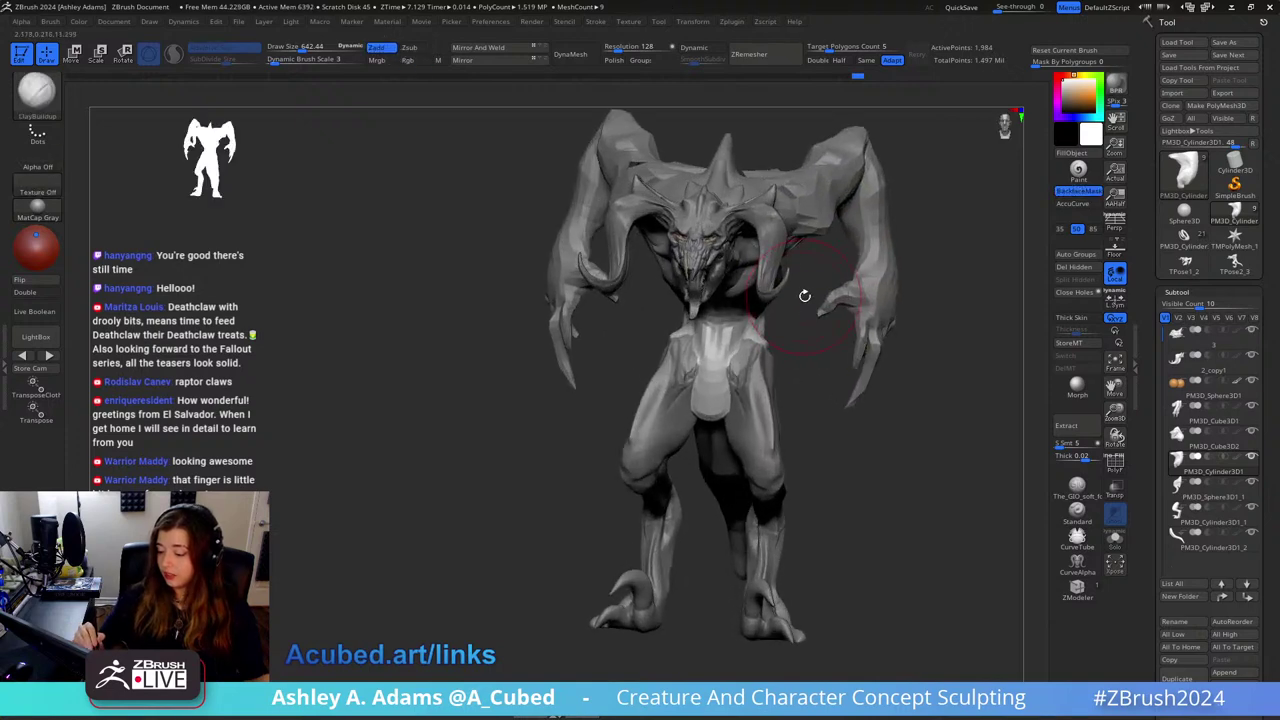
pyautogui.moveTo(932, 240); pyautogui.dragTo(851, 246, button='right')
pyautogui.keyDown('alt'); pyautogui.click(851, 300); pyautogui.keyUp('alt')
pyautogui.moveTo(915, 288); pyautogui.dragTo(854, 281, button='right')
pyautogui.press('s')
pyautogui.moveTo(854, 281); pyautogui.dragTo(800, 281)
pyautogui.moveTo(915, 278); pyautogui.dragTo(863, 255, button='right')
pyautogui.moveTo(863, 255); pyautogui.dragTo(864, 207)
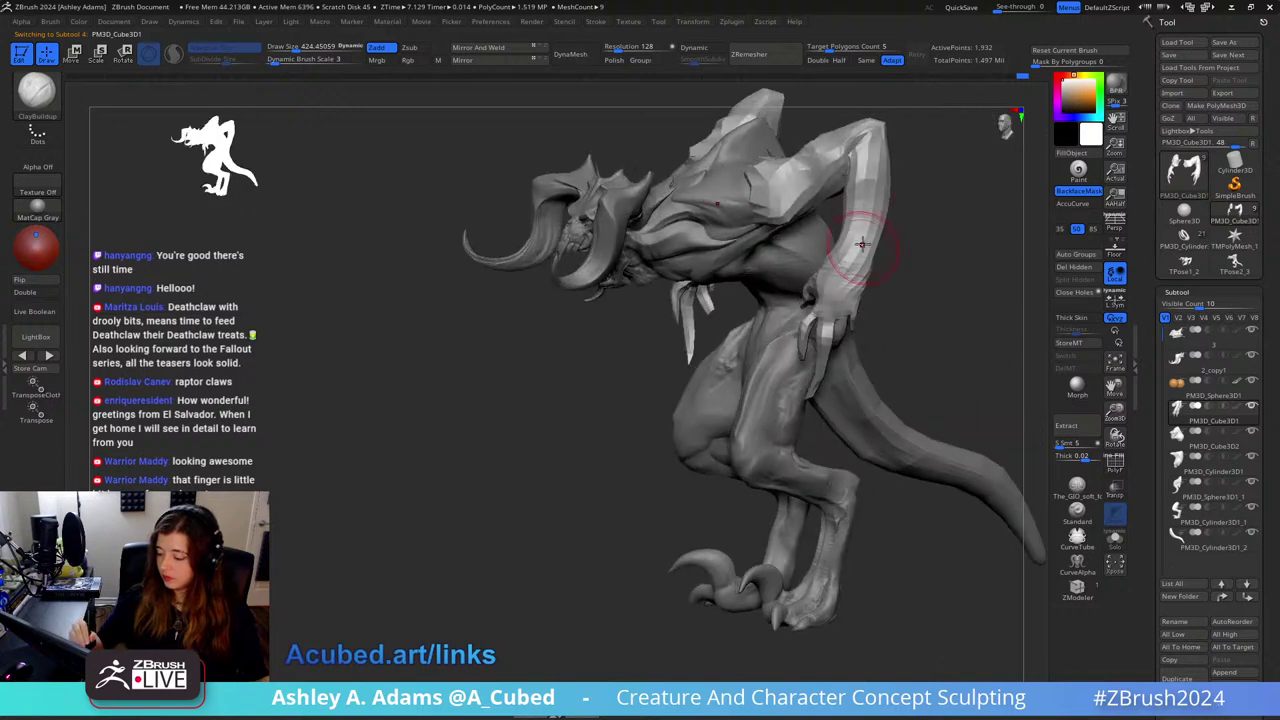
pyautogui.press('b')
pyautogui.press('d')
pyautogui.press('s')
pyautogui.moveTo(852, 230); pyautogui.dragTo(873, 244, button='right')
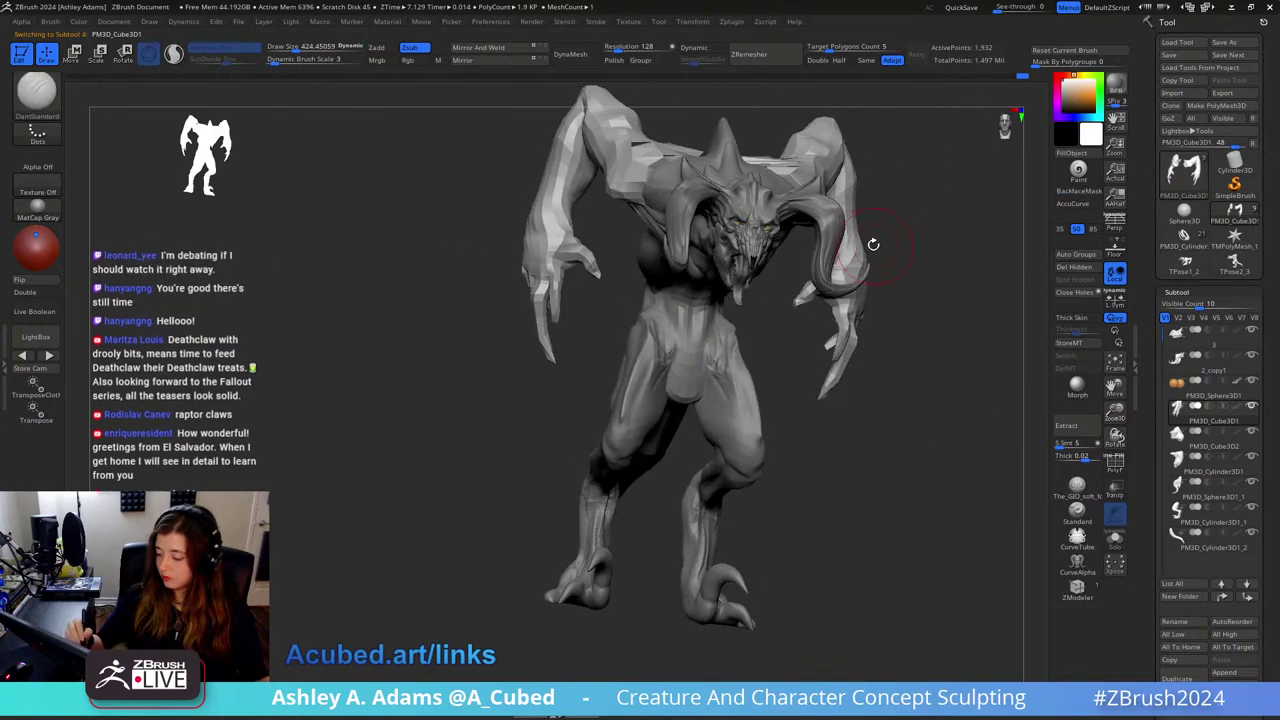
# Step: Adjust the silhouette of both arms with the SnakeHook brush, starting at a draw size of about 813
pyautogui.press('b')
pyautogui.press('s')
pyautogui.press('h')
pyautogui.press('space')
pyautogui.moveTo(842, 222); pyautogui.dragTo(880, 222)
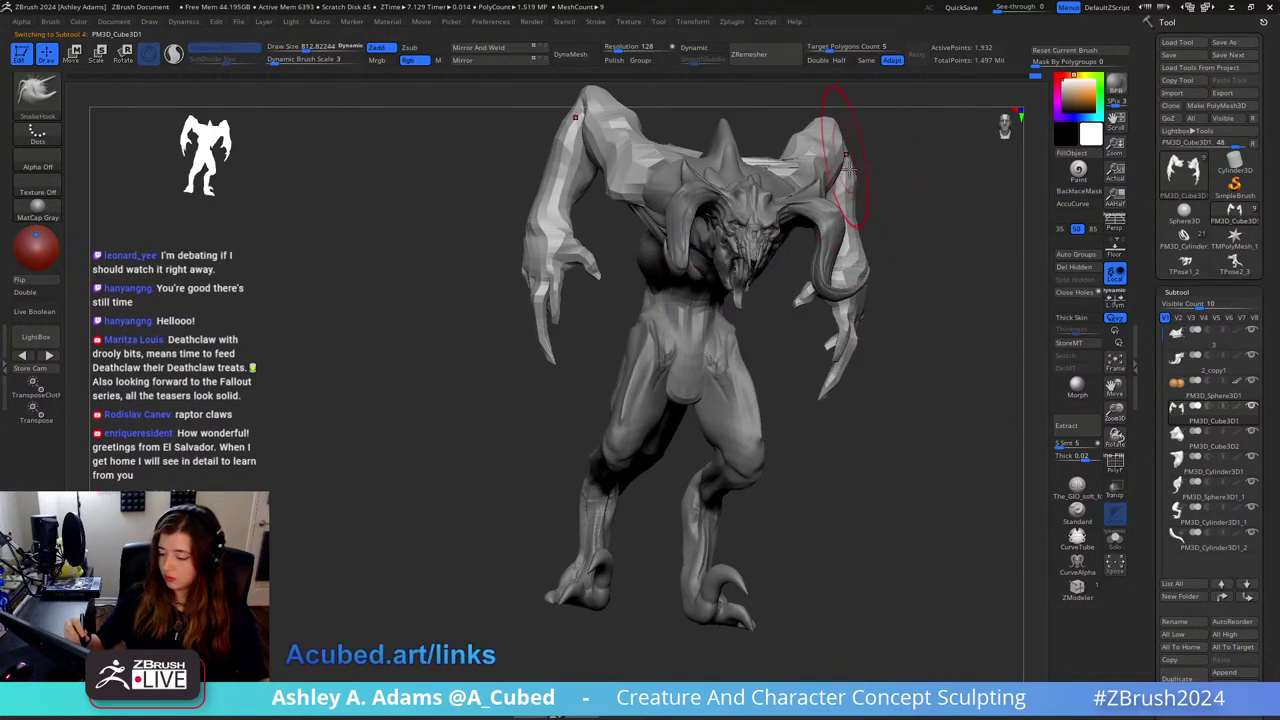
pyautogui.moveTo(938, 175); pyautogui.dragTo(860, 180)
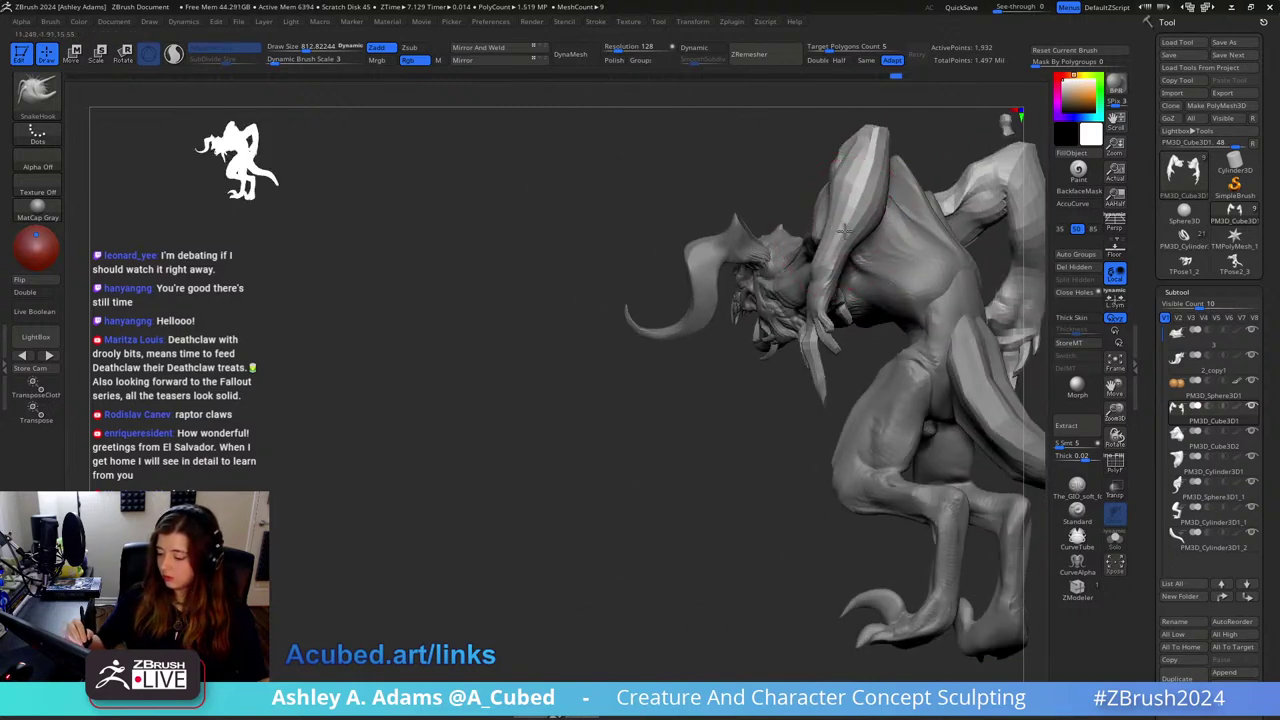
pyautogui.moveTo(833, 222)
pyautogui.keyDown('shift'); pyautogui.mouseDown()
pyautogui.moveTo(958, 220)
pyautogui.moveTo(897, 251)
pyautogui.mouseUp(); pyautogui.keyUp('shift')
pyautogui.press('space')
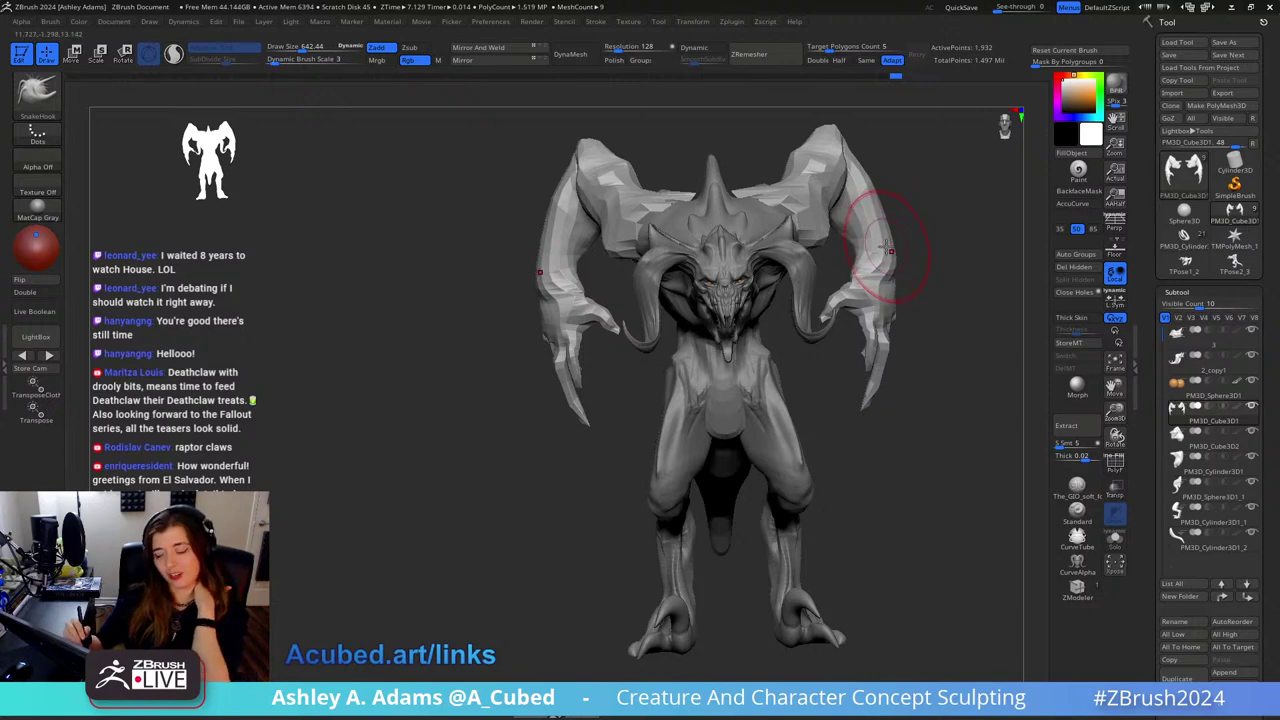
# Step: Select the horns subtool and reshape the curved horns beside the face with SnakeHook at a draw size of about 161
pyautogui.moveTo(914, 214)
pyautogui.mouseDown()
pyautogui.moveTo(922, 203)
pyautogui.moveTo(740, 255)
pyautogui.mouseUp()
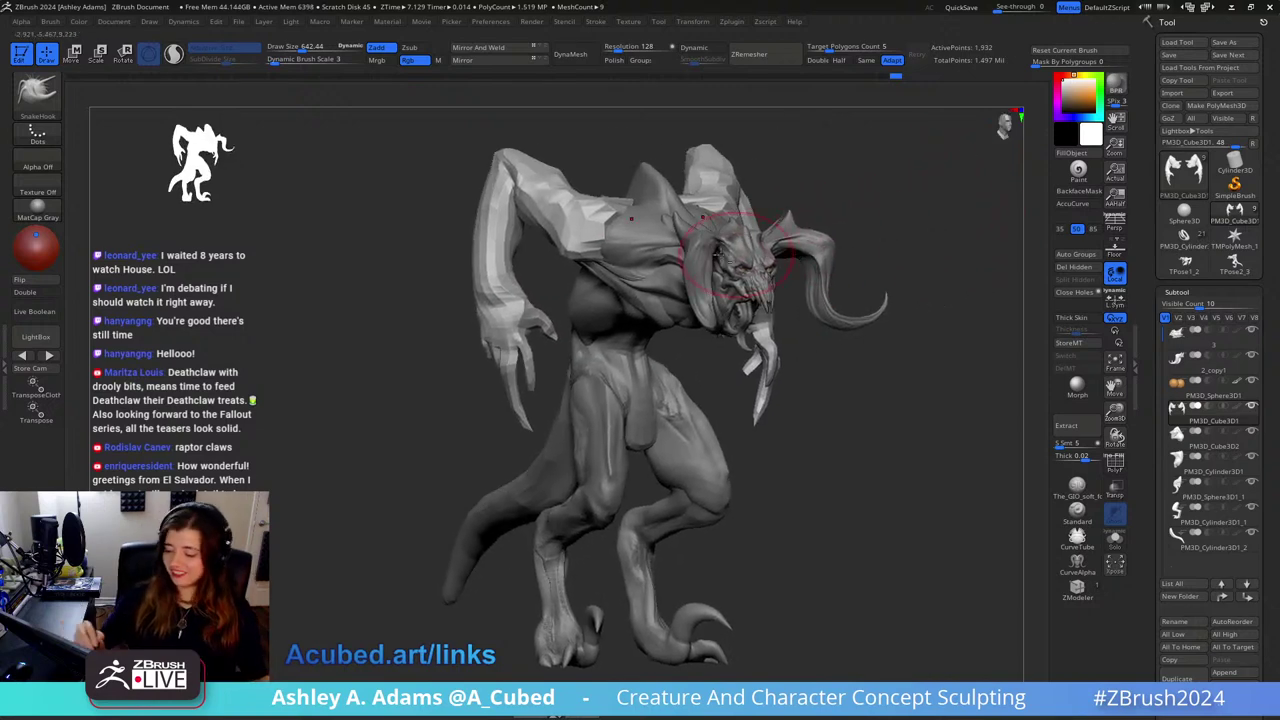
pyautogui.keyDown('alt'); pyautogui.click(699, 254); pyautogui.keyUp('alt')
pyautogui.moveTo(699, 254)
pyautogui.keyDown('ctrl'); pyautogui.mouseDown(button='right')
pyautogui.moveTo(709, 329)
pyautogui.moveTo(660, 290)
pyautogui.moveTo(724, 264)
pyautogui.moveTo(777, 303)
pyautogui.mouseUp(button='right'); pyautogui.keyUp('ctrl')
pyautogui.rightClick(650, 329)
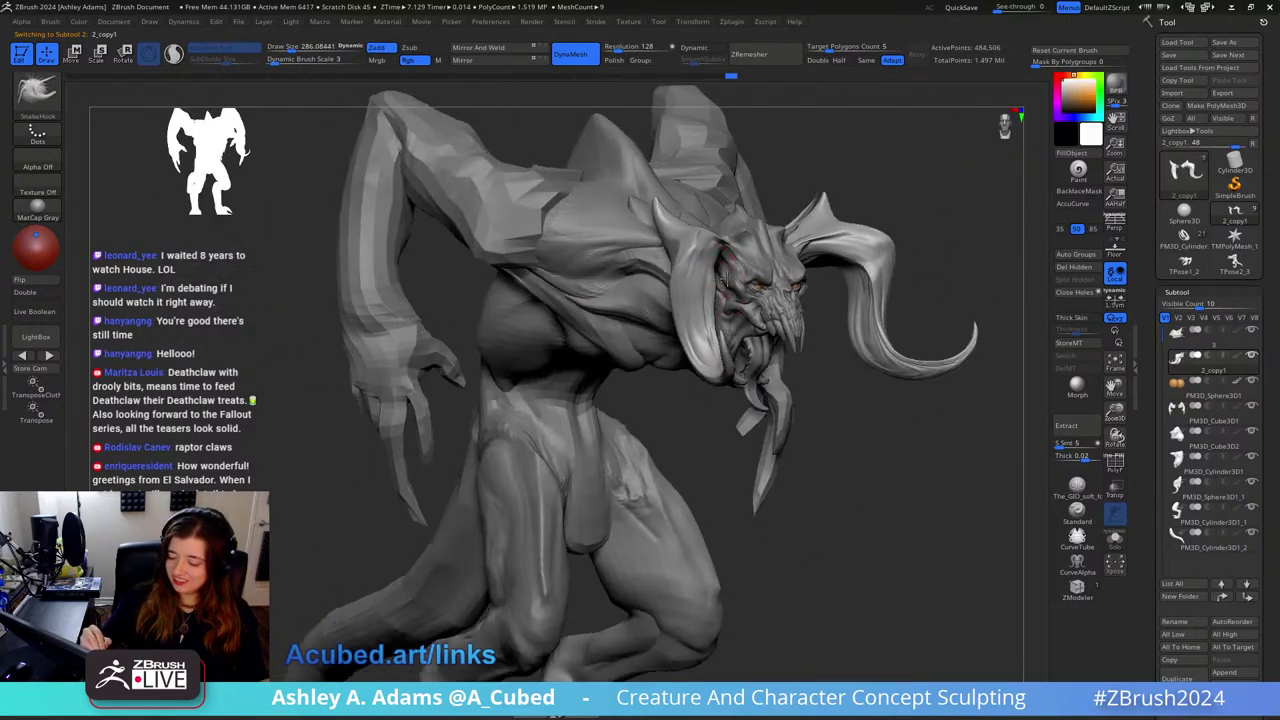
pyautogui.rightClick(671, 349)
pyautogui.moveTo(740, 298); pyautogui.dragTo(714, 298)
pyautogui.moveTo(760, 290); pyautogui.dragTo(706, 273, button='right')
pyautogui.moveTo(678, 312); pyautogui.dragTo(708, 272)
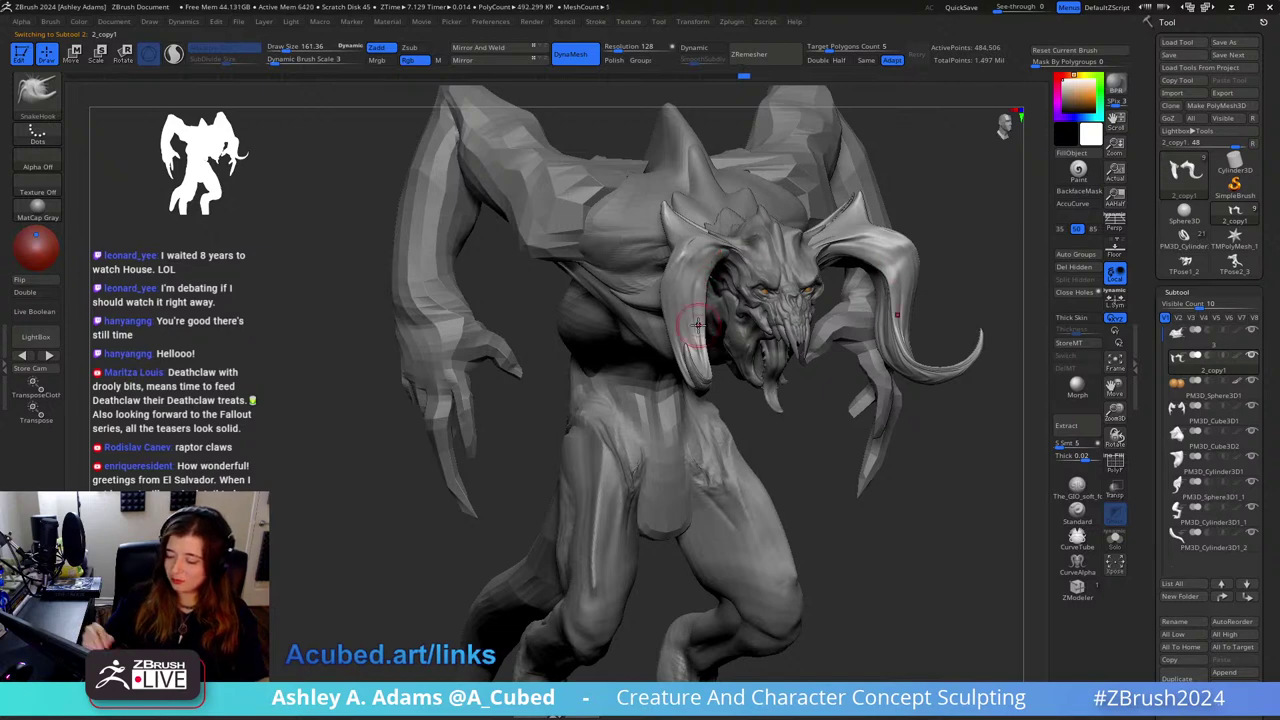
# Step: Refine the sweep of the horns with SnakeHook, varying the draw size between about 219 and 565
pyautogui.moveTo(696, 329); pyautogui.dragTo(682, 327, button='right')
pyautogui.rightClick(652, 392)
pyautogui.moveTo(700, 330); pyautogui.dragTo(737, 330)
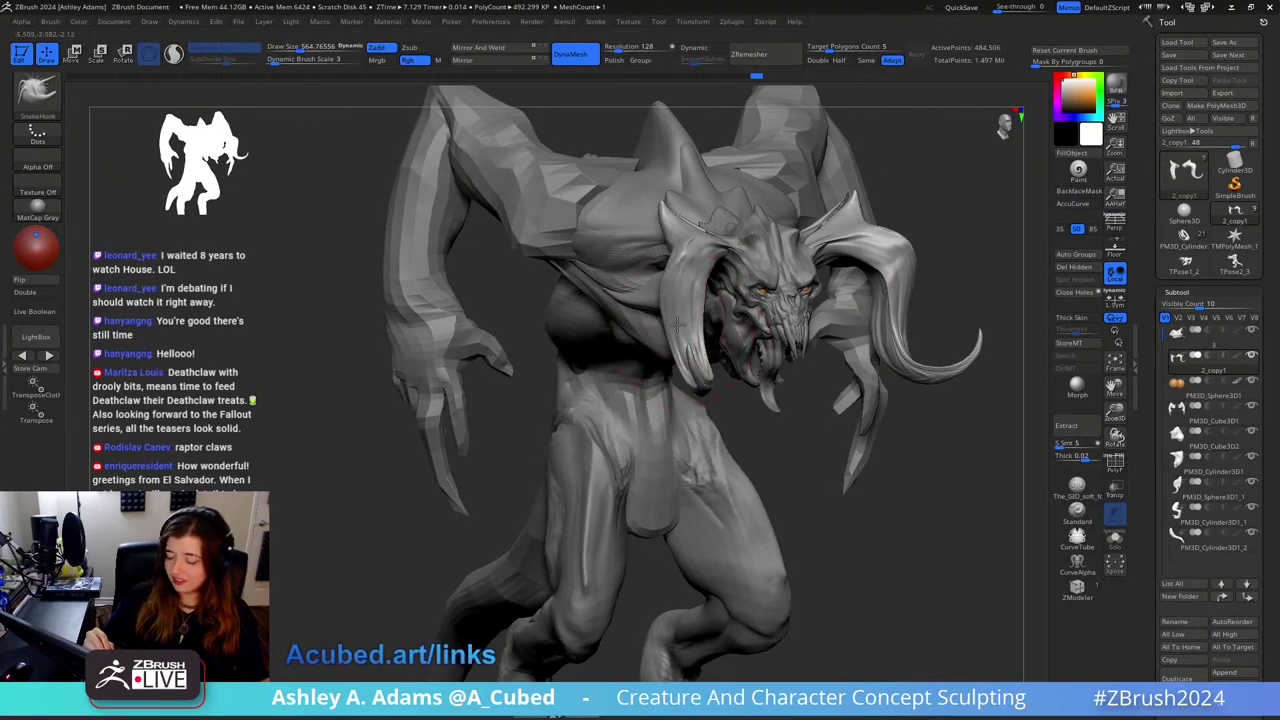
pyautogui.moveTo(678, 319); pyautogui.dragTo(668, 319, button='right')
pyautogui.rightClick(621, 388)
pyautogui.moveTo(702, 317); pyautogui.dragTo(672, 317)
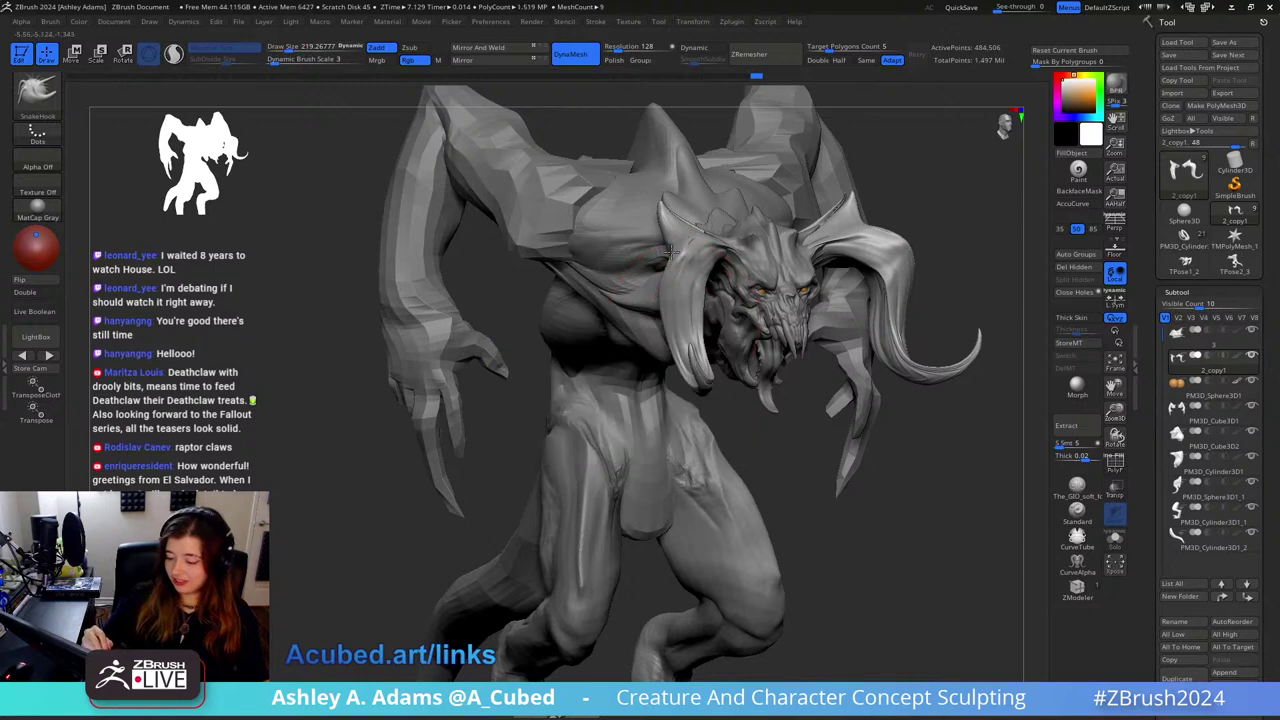
pyautogui.moveTo(952, 224); pyautogui.dragTo(939, 229, button='right')
pyautogui.rightClick(939, 229)
pyautogui.moveTo(939, 229); pyautogui.dragTo(968, 229)
pyautogui.keyDown('alt'); pyautogui.moveTo(966, 262); pyautogui.dragTo(831, 251, button='right'); pyautogui.keyUp('alt')
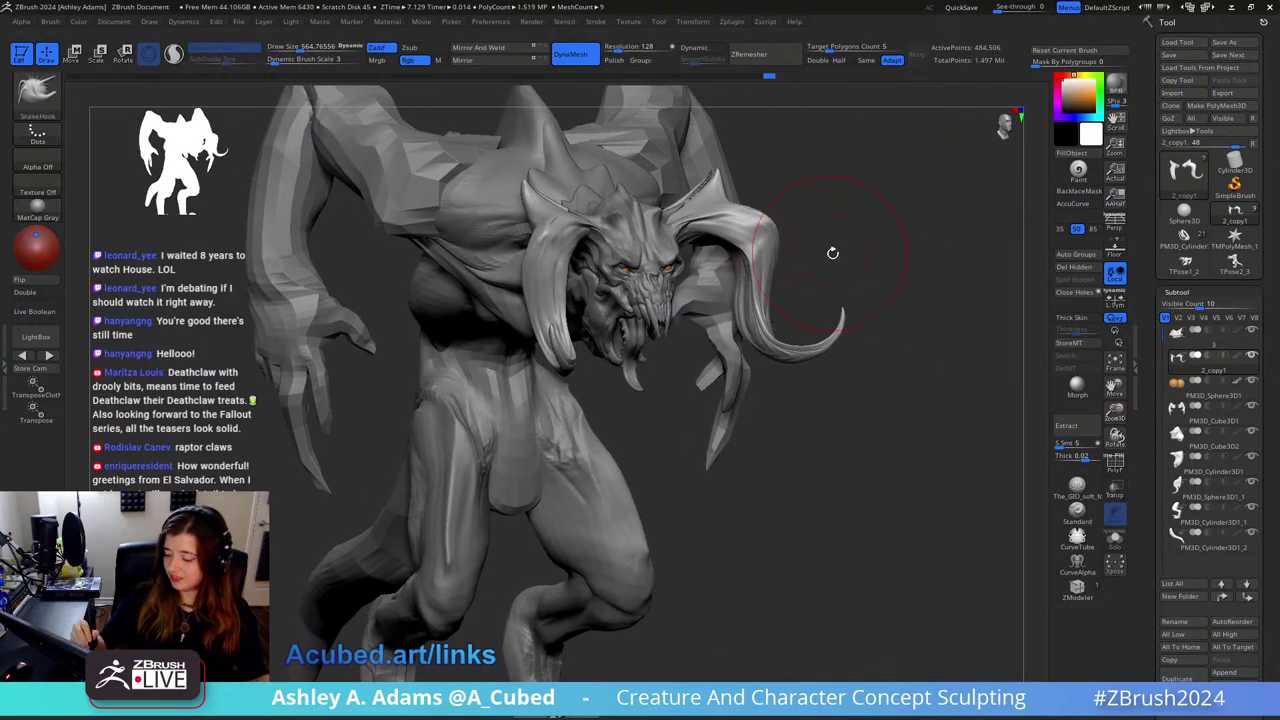
pyautogui.moveTo(864, 348); pyautogui.dragTo(851, 281)
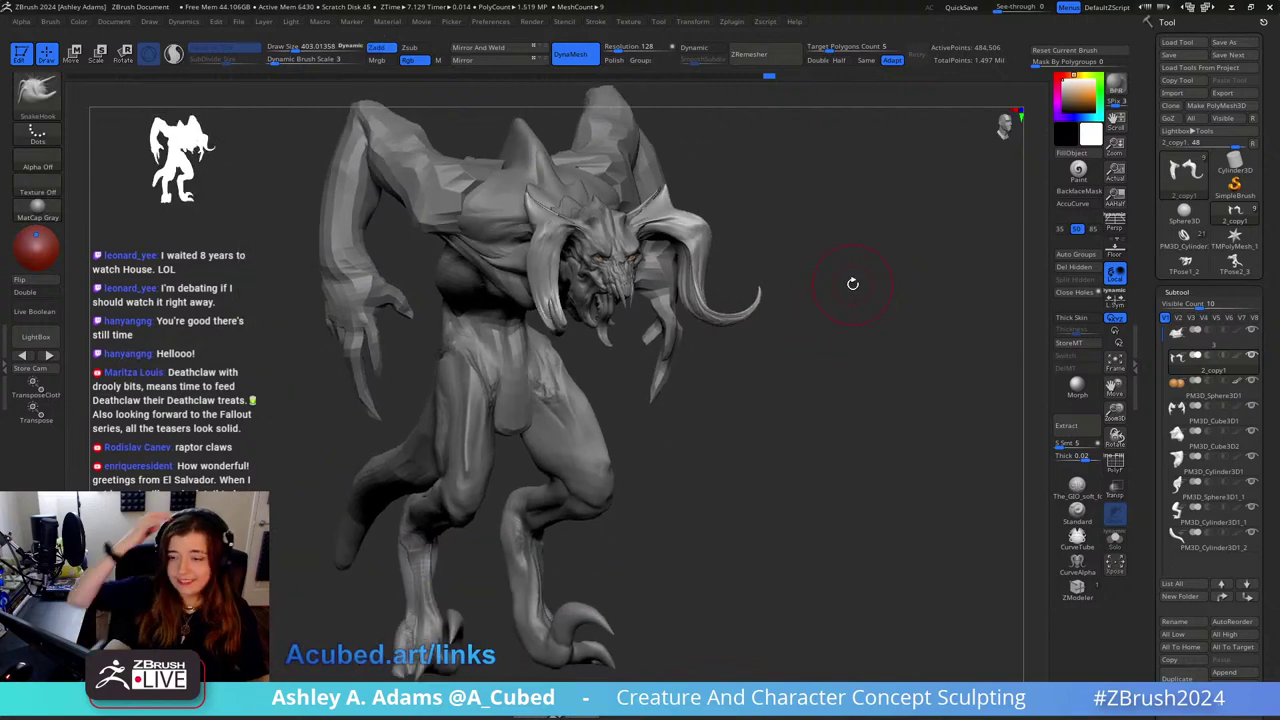
# Step: Select the head subtool and draw a thin strand across the open mouth with the CurveTube brush at a draw size of about 24
pyautogui.keyDown('alt'); pyautogui.click(622, 276); pyautogui.keyUp('alt')
pyautogui.moveTo(622, 276); pyautogui.dragTo(658, 341, button='right')
pyautogui.rightClick(593, 405)
pyautogui.moveTo(593, 405)
pyautogui.mouseDown(button='right')
pyautogui.moveTo(600, 318)
pyautogui.moveTo(623, 340)
pyautogui.moveTo(697, 273)
pyautogui.mouseUp(button='right')
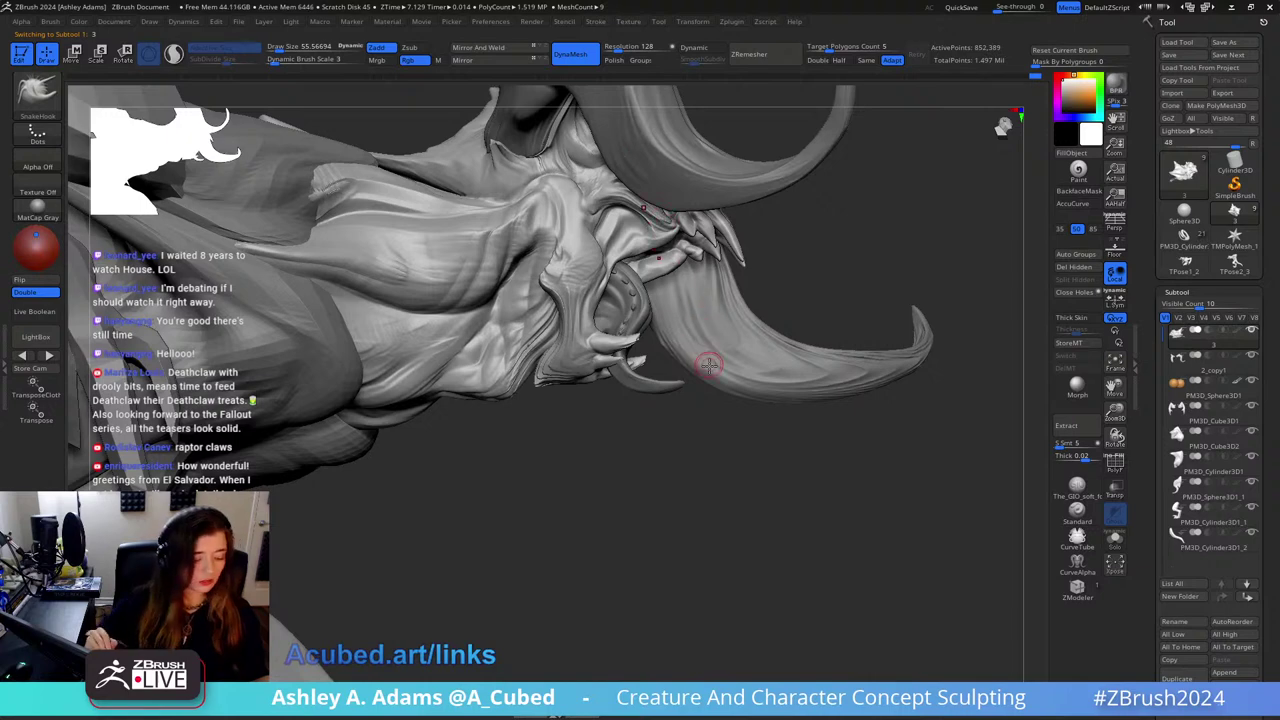
pyautogui.press('b')
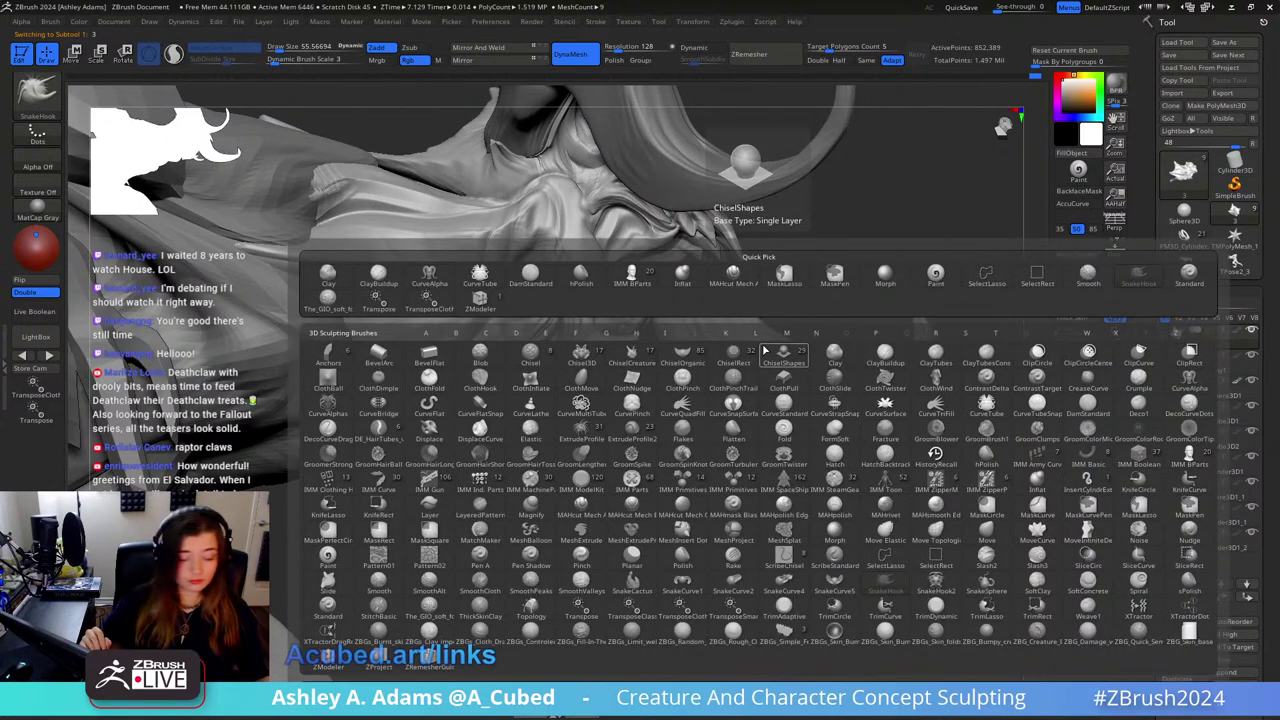
pyautogui.press('c')
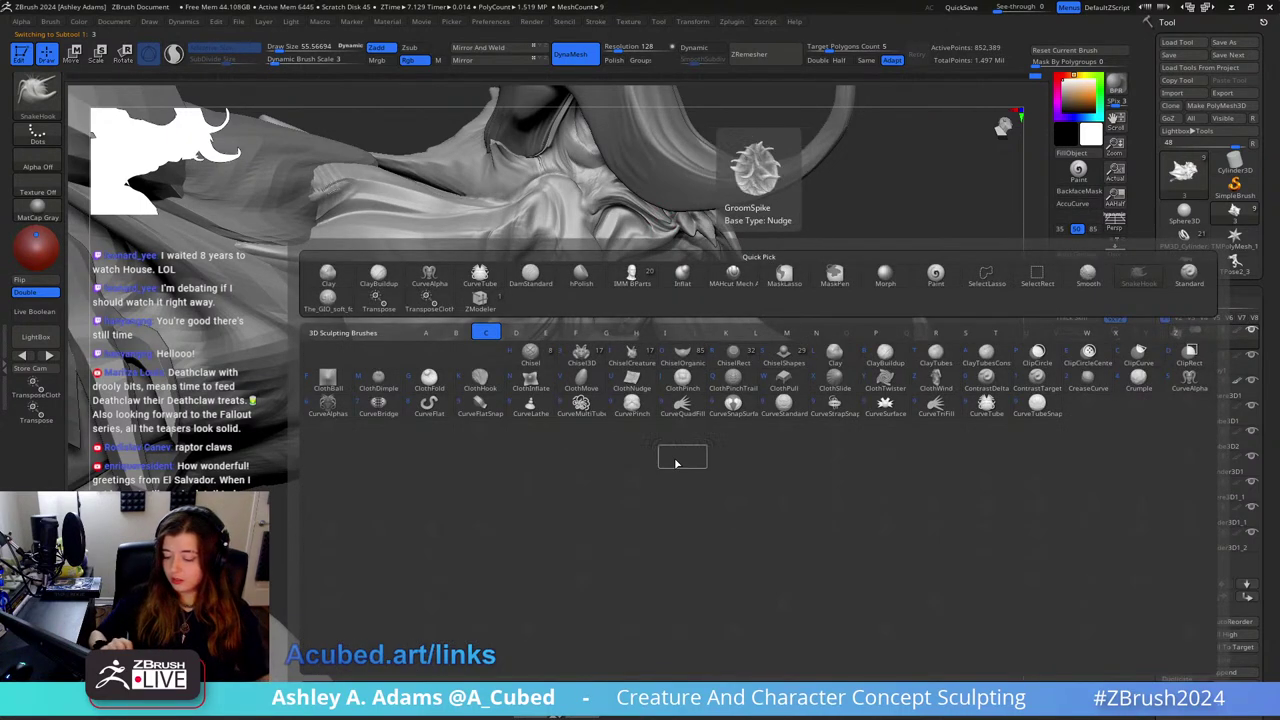
pyautogui.press('t')
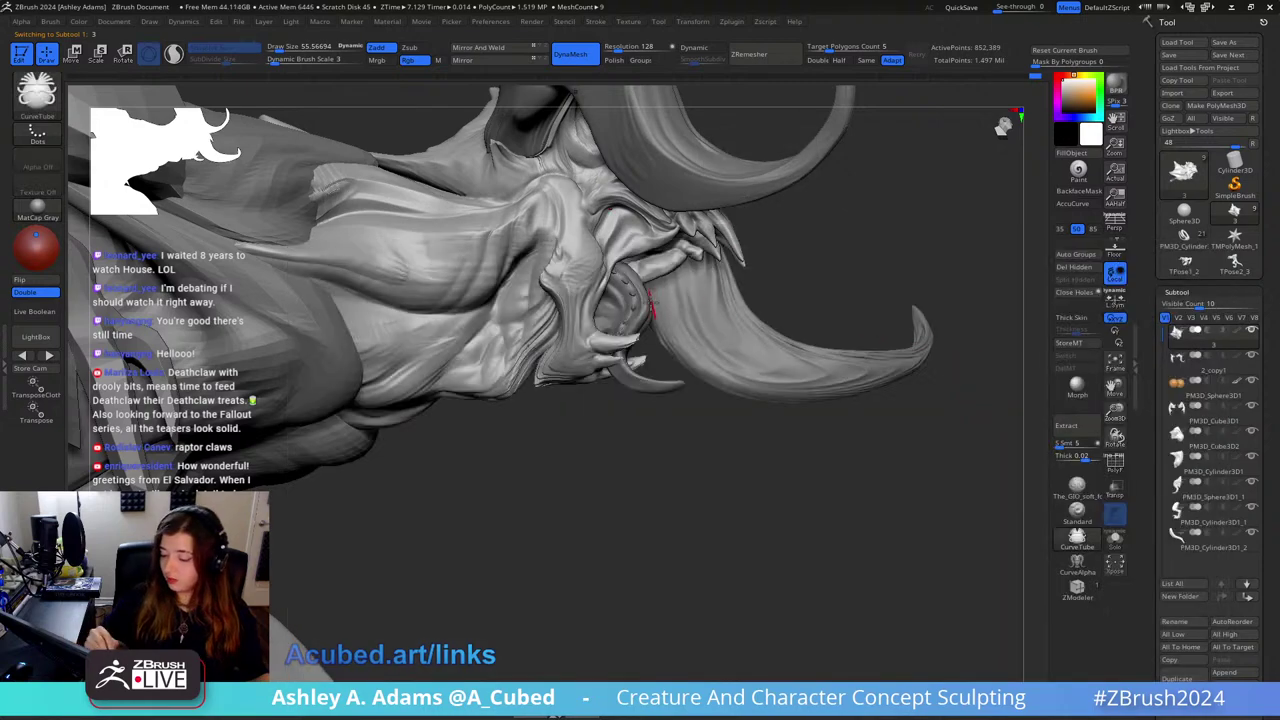
pyautogui.moveTo(650, 303); pyautogui.dragTo(716, 230, button='right')
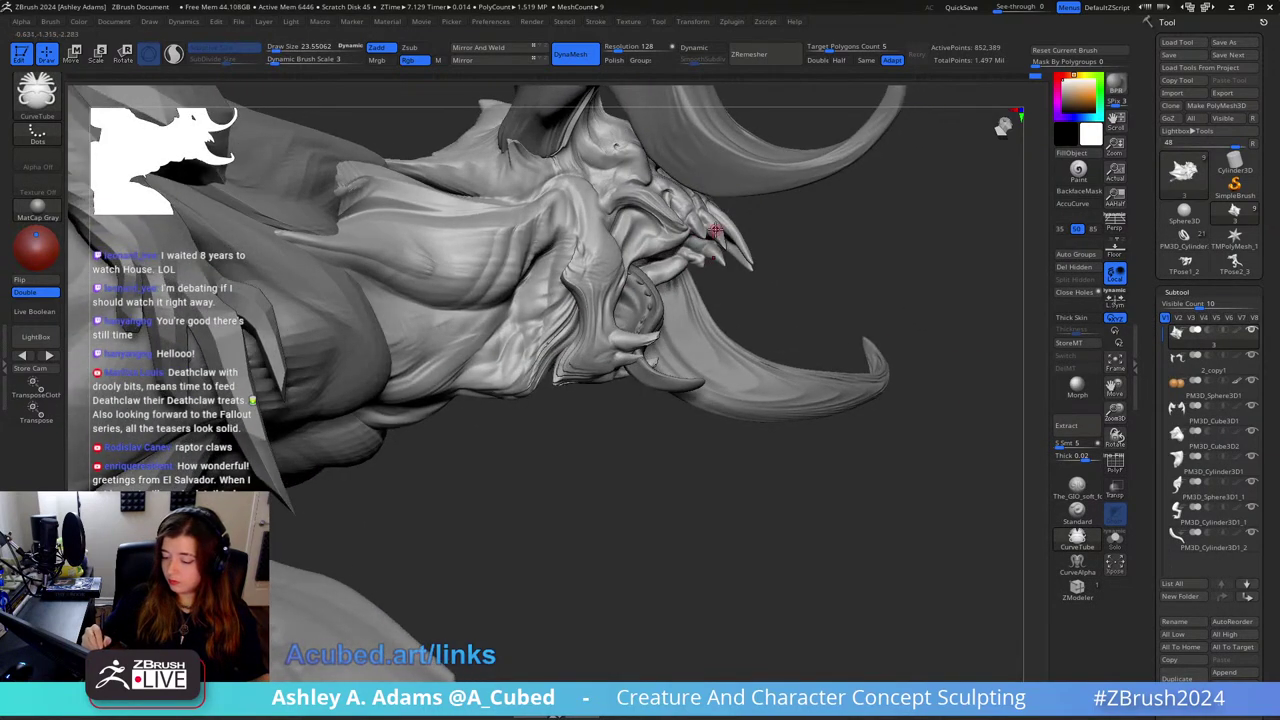
pyautogui.moveTo(638, 345); pyautogui.dragTo(630, 360)
# Step: Bend the new mouth strands with the SnakeHook brush and isolate the head, reducing the draw size to about 161
pyautogui.moveTo(900, 228)
pyautogui.mouseDown(button='right')
pyautogui.moveTo(854, 229)
pyautogui.moveTo(840, 262)
pyautogui.moveTo(826, 171)
pyautogui.mouseUp(button='right')
pyautogui.moveTo(826, 172)
pyautogui.mouseDown()
pyautogui.moveTo(773, 148)
pyautogui.moveTo(846, 243)
pyautogui.moveTo(808, 255)
pyautogui.moveTo(832, 264)
pyautogui.mouseUp()
pyautogui.press('space')
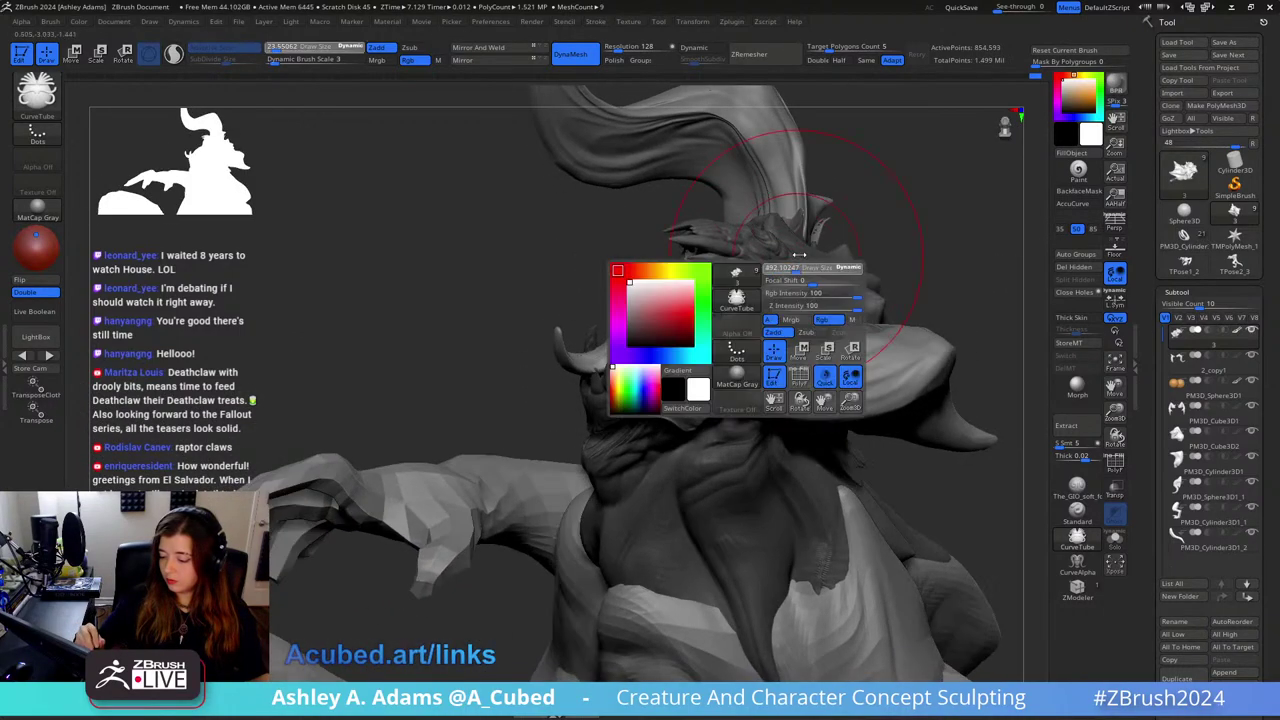
pyautogui.moveTo(832, 264); pyautogui.dragTo(685, 349, button='right')
pyautogui.press('b')
pyautogui.press('s')
pyautogui.press('h')
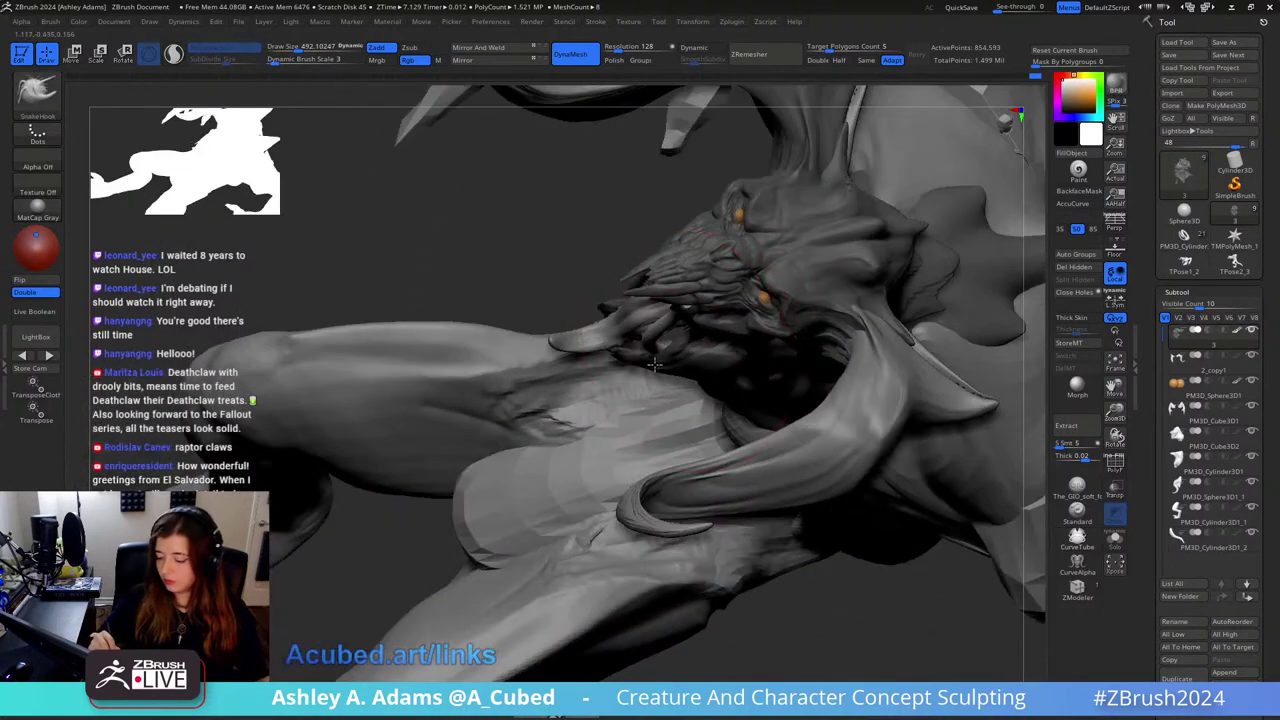
pyautogui.moveTo(654, 365)
pyautogui.mouseDown()
pyautogui.moveTo(818, 352)
pyautogui.moveTo(831, 397)
pyautogui.moveTo(756, 330)
pyautogui.mouseUp()
pyautogui.press('space')
pyautogui.moveTo(708, 331); pyautogui.dragTo(684, 331)
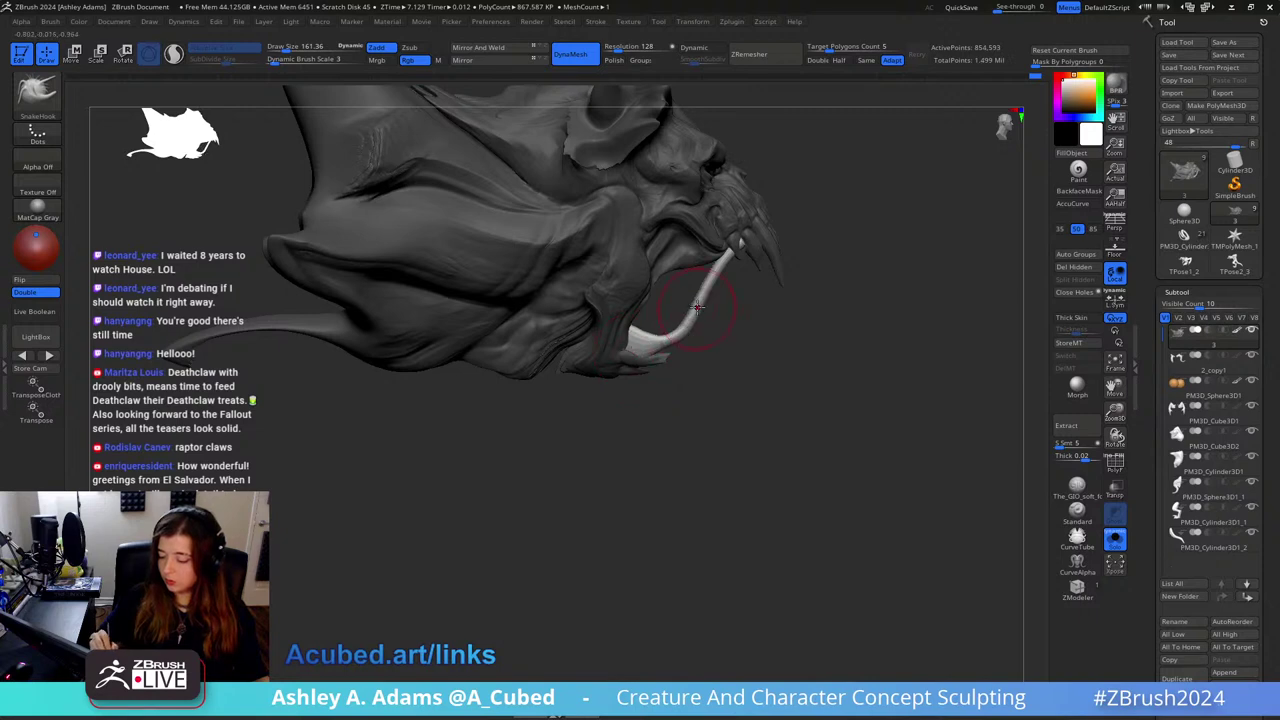
# Step: Pull the upper ends of the strands into the upper jaw with SnakeHook, reducing the draw size to about 81
pyautogui.press(']')
pyautogui.press('space')
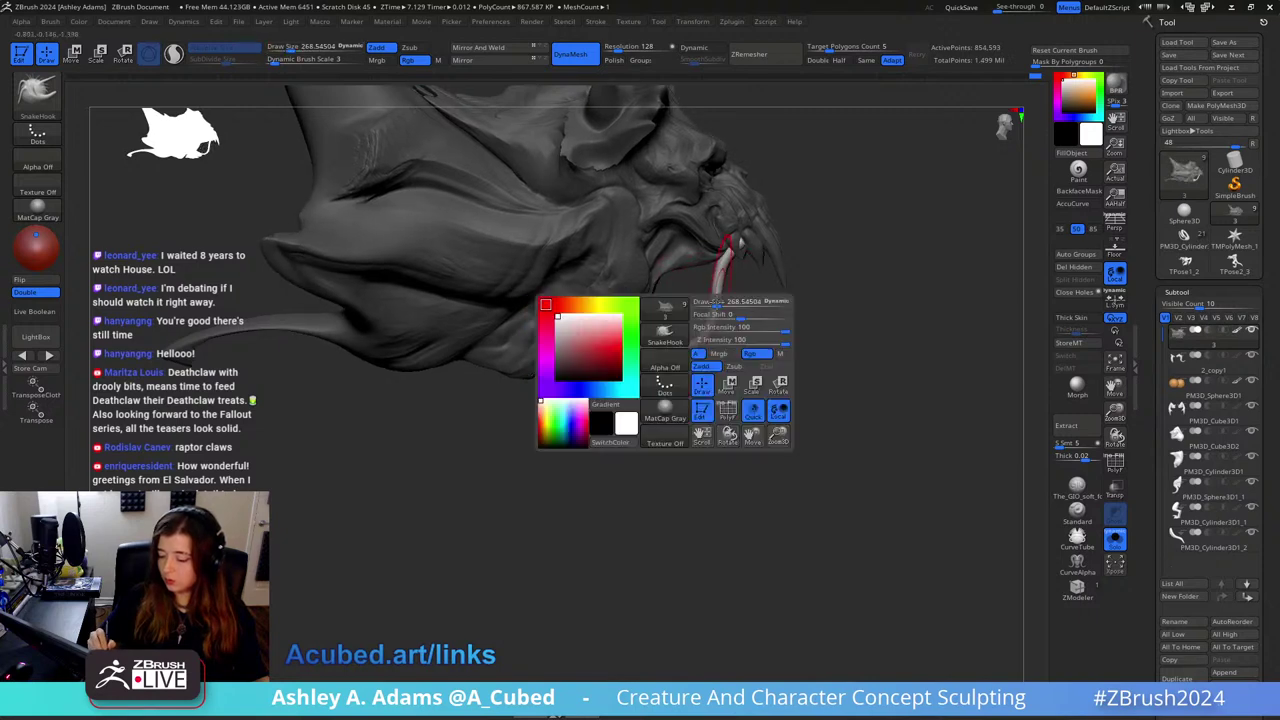
pyautogui.moveTo(712, 304); pyautogui.dragTo(694, 304)
pyautogui.moveTo(733, 256); pyautogui.dragTo(741, 250)
pyautogui.moveTo(850, 290); pyautogui.dragTo(737, 286)
pyautogui.press('space')
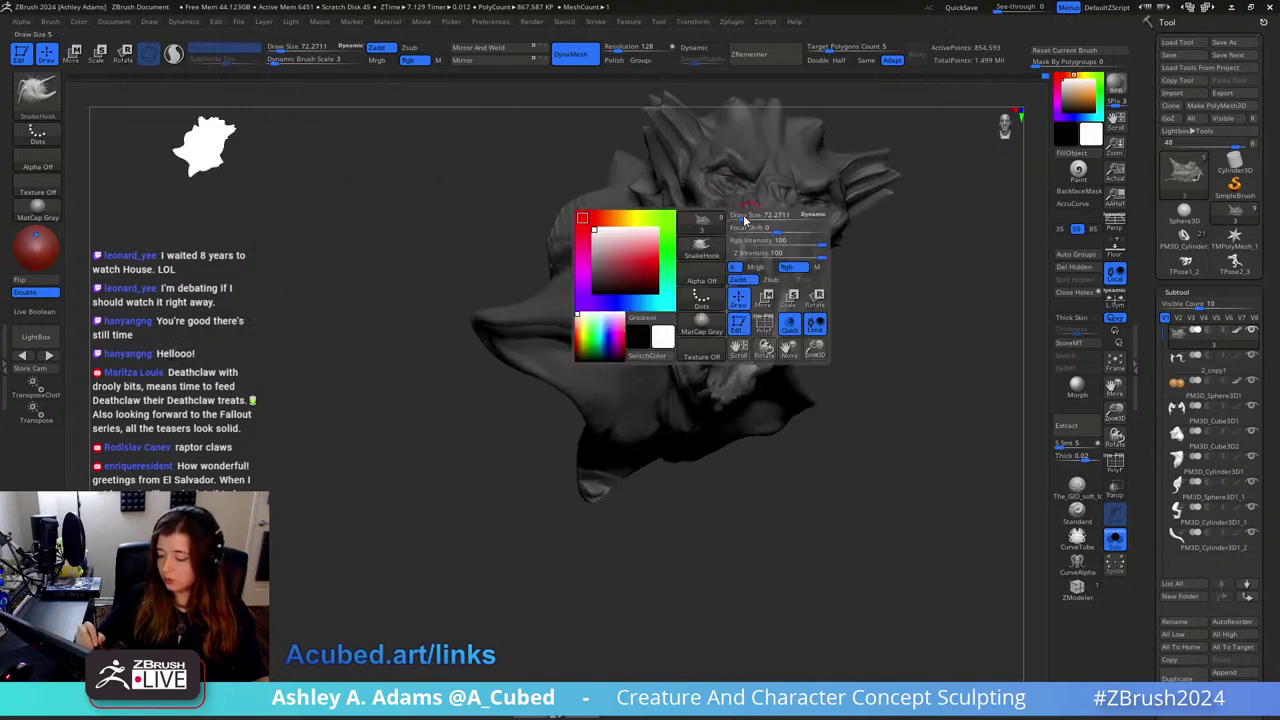
pyautogui.moveTo(743, 217); pyautogui.dragTo(761, 217)
pyautogui.moveTo(860, 260); pyautogui.dragTo(940, 260)
pyautogui.moveTo(728, 240); pyautogui.dragTo(718, 222)
pyautogui.moveTo(880, 290); pyautogui.dragTo(760, 280)
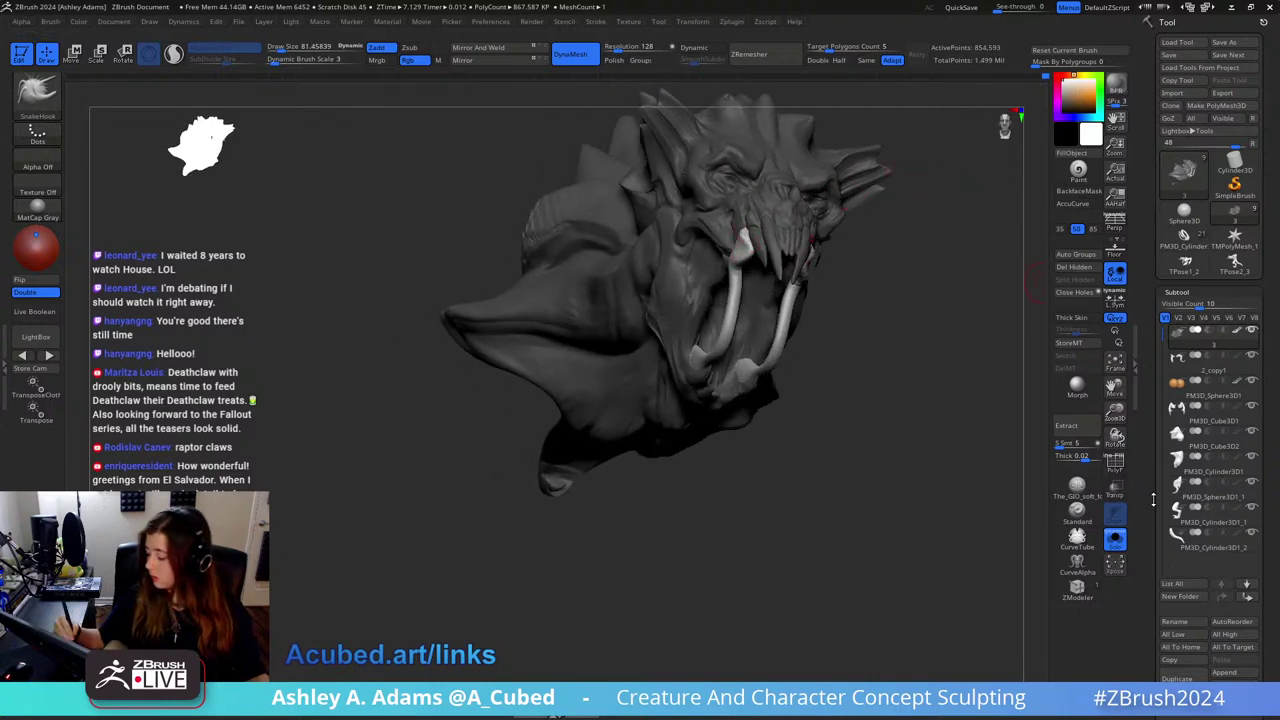
# Step: Split the unmasked mouth strands and the masked head into separate subtools
pyautogui.moveTo(1153, 500); pyautogui.dragTo(1132, 345)
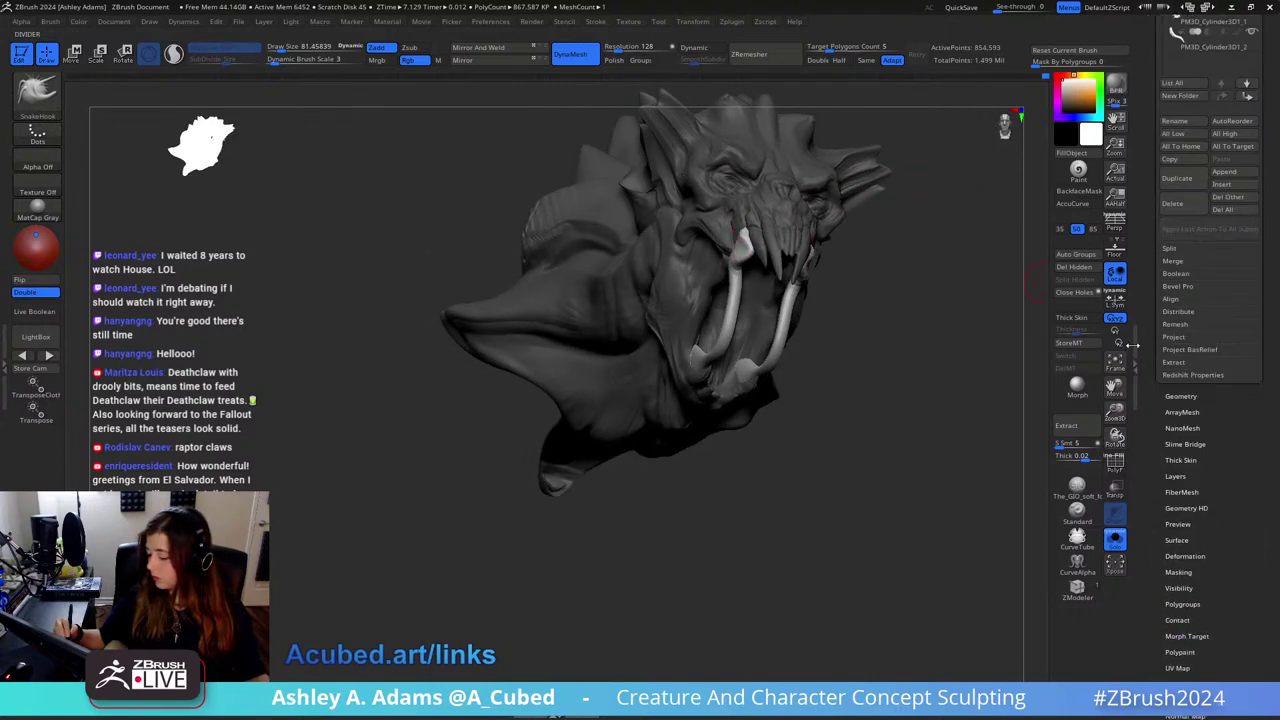
pyautogui.click(1183, 250)
pyautogui.click(1198, 311)
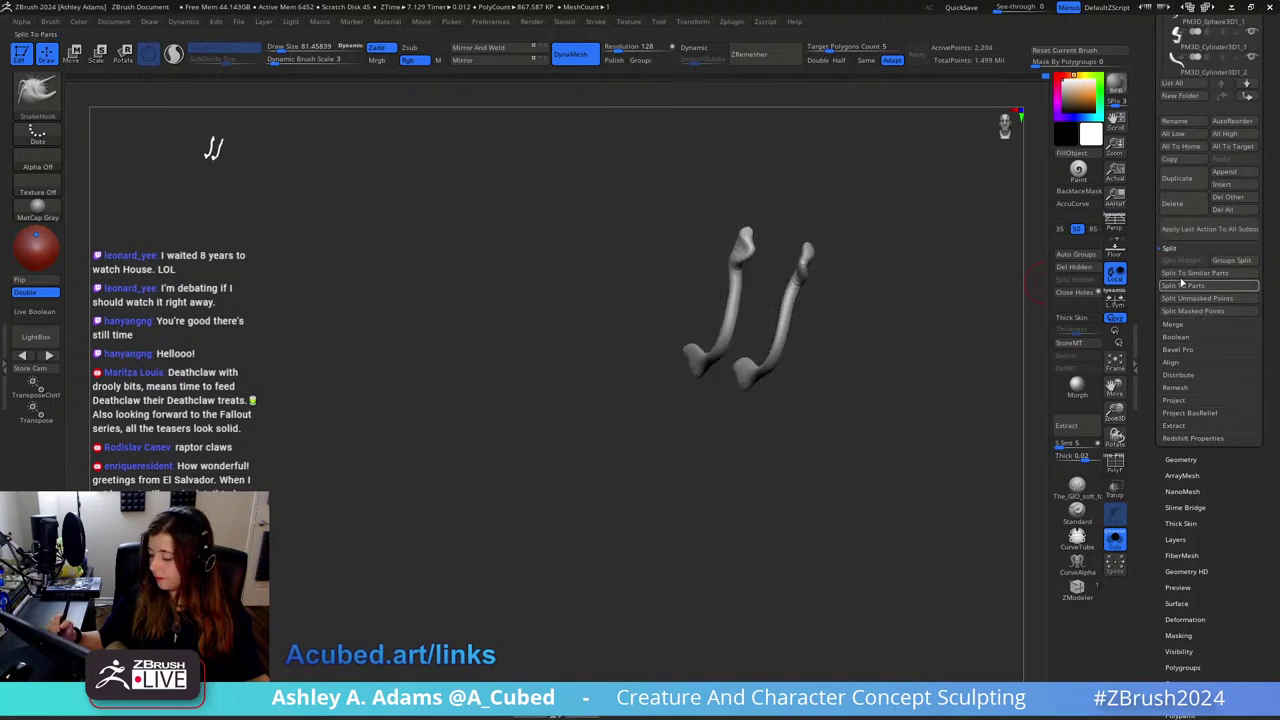
# Step: Show the whole creature again and split the pair of mouth strands into separate parts
pyautogui.press('space')
pyautogui.moveTo(890, 274)
pyautogui.mouseDown()
pyautogui.moveTo(836, 290)
pyautogui.moveTo(902, 288)
pyautogui.mouseUp()
pyautogui.click(1115, 540)
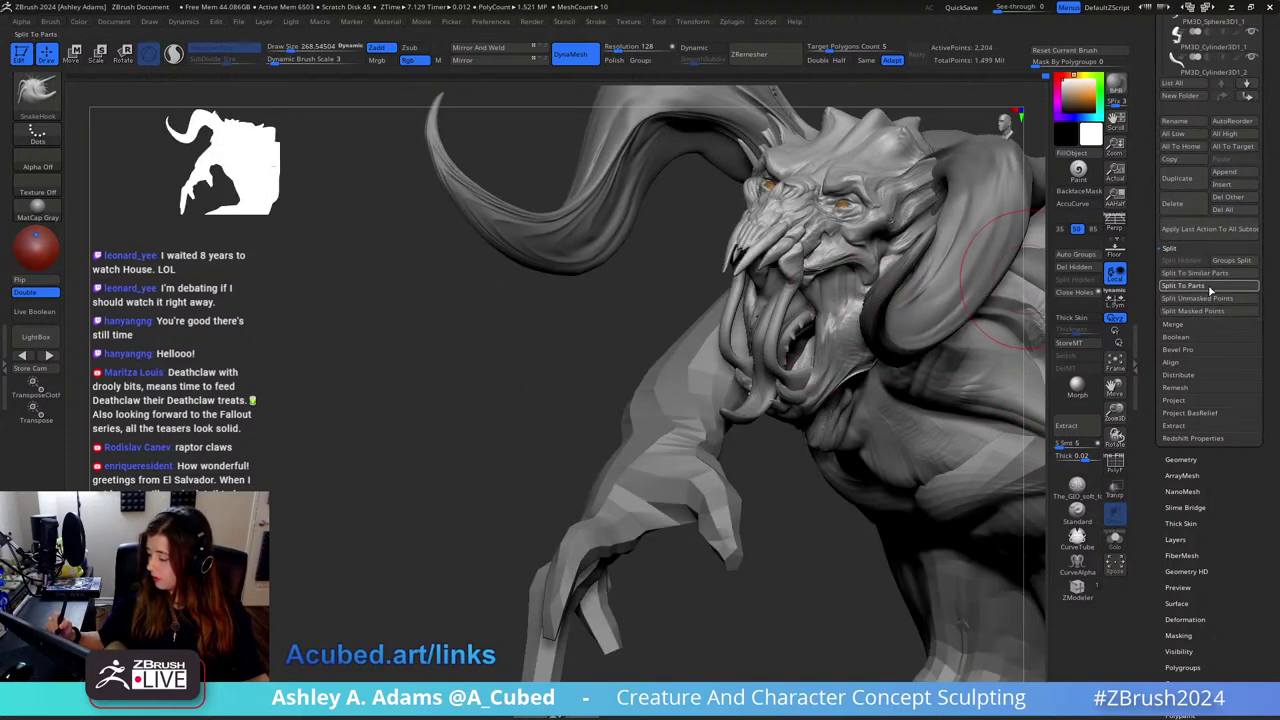
pyautogui.click(1183, 285)
pyautogui.click(1057, 315)
# Step: Bend one mouth strand outward with SnakeHook and thin its length by smoothing at a draw size of about 189
pyautogui.moveTo(800, 318); pyautogui.dragTo(794, 255, button='right')
pyautogui.keyDown('shift'); pyautogui.moveTo(793, 254); pyautogui.dragTo(769, 341); pyautogui.keyUp('shift')
pyautogui.moveTo(744, 249)
pyautogui.mouseDown(button='right')
pyautogui.moveTo(850, 235)
pyautogui.moveTo(750, 282)
pyautogui.moveTo(814, 240)
pyautogui.mouseUp(button='right')
pyautogui.press('[')
pyautogui.moveTo(813, 240)
pyautogui.mouseDown()
pyautogui.moveTo(790, 340)
pyautogui.moveTo(800, 370)
pyautogui.mouseUp()
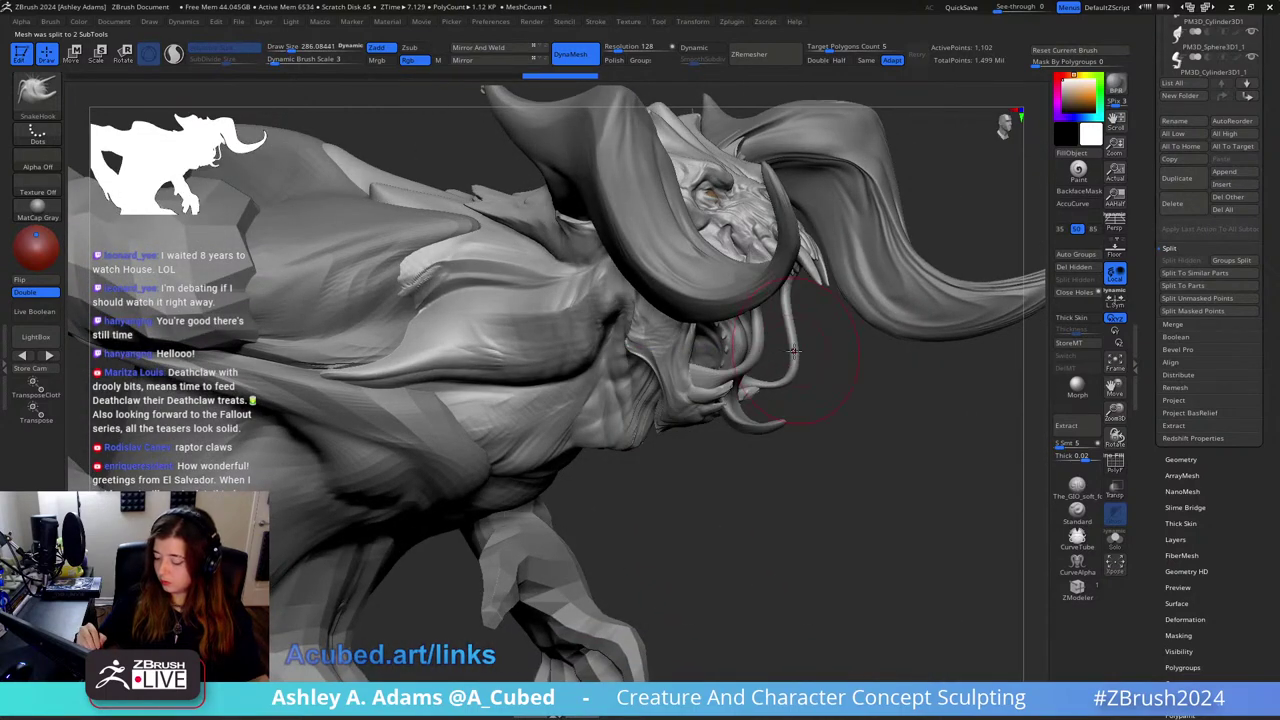
pyautogui.moveTo(800, 370); pyautogui.dragTo(792, 345, button='right')
pyautogui.keyDown('shift'); pyautogui.moveTo(792, 335); pyautogui.dragTo(787, 310); pyautogui.keyUp('shift')
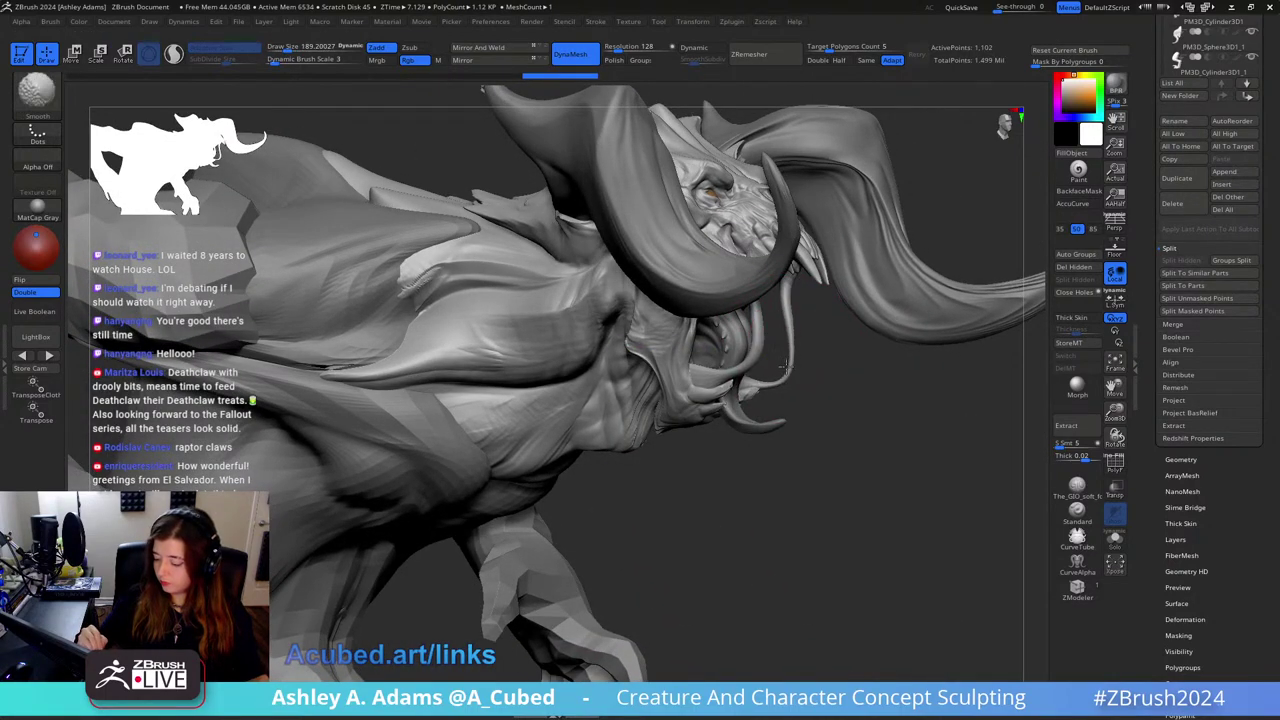
pyautogui.keyDown('shift'); pyautogui.moveTo(778, 386); pyautogui.dragTo(791, 312); pyautogui.keyUp('shift')
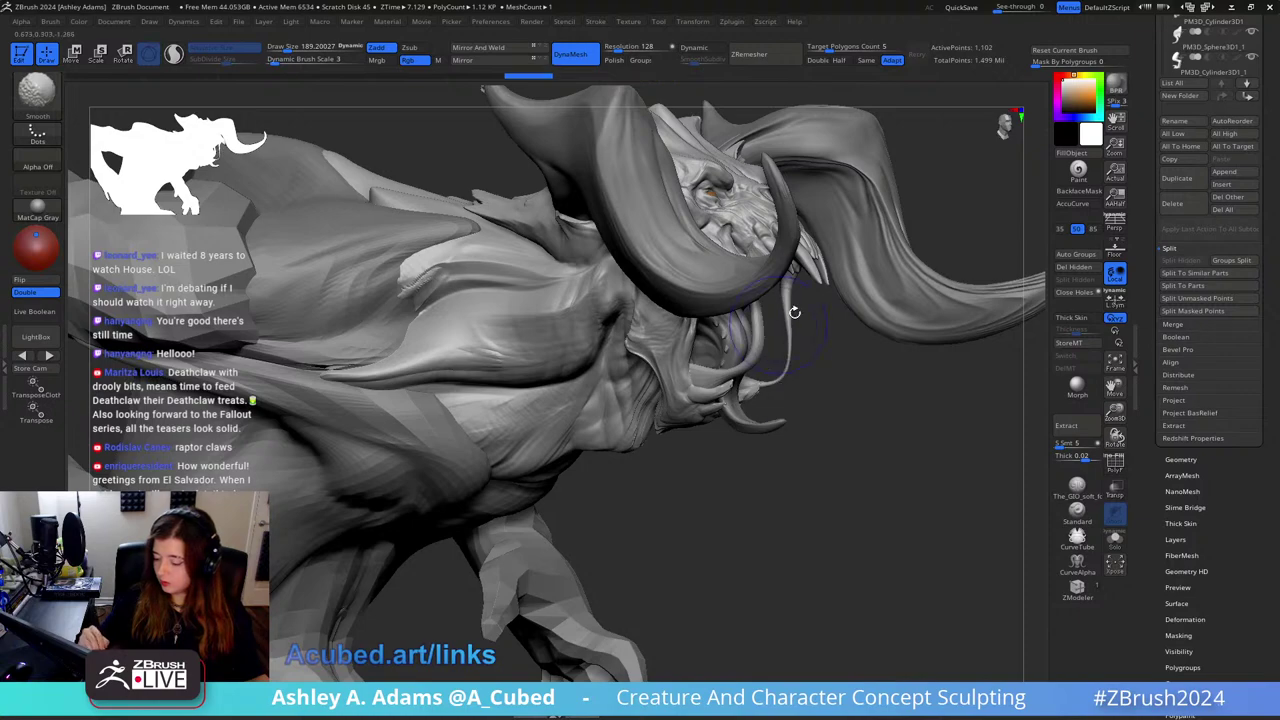
# Step: Adjust the curve and ends of the strand with SnakeHook at a draw size of about 136
pyautogui.moveTo(791, 312)
pyautogui.mouseDown(button='right')
pyautogui.moveTo(700, 390)
pyautogui.moveTo(753, 422)
pyautogui.mouseUp(button='right')
pyautogui.press('space')
pyautogui.moveTo(838, 357); pyautogui.dragTo(823, 357)
pyautogui.moveTo(850, 370)
pyautogui.mouseDown(button='right')
pyautogui.moveTo(816, 380)
pyautogui.moveTo(814, 422)
pyautogui.moveTo(838, 370)
pyautogui.moveTo(828, 373)
pyautogui.moveTo(853, 371)
pyautogui.mouseUp(button='right')
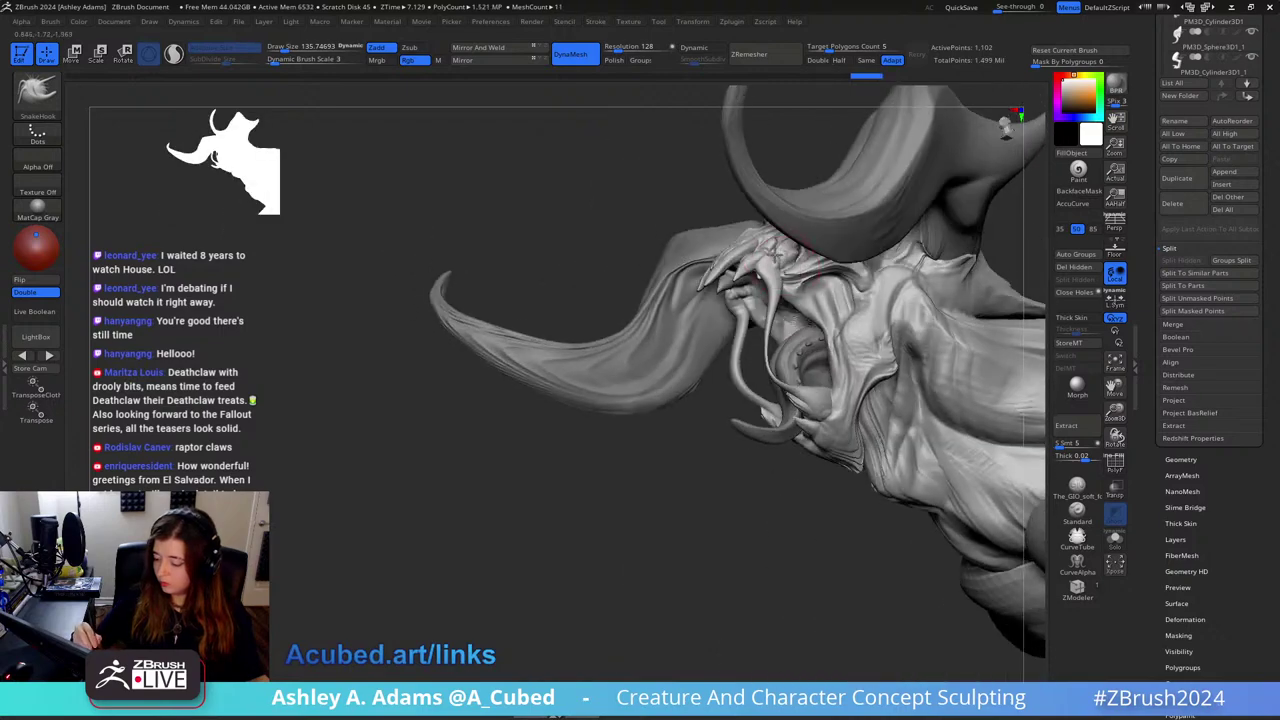
pyautogui.moveTo(789, 257)
pyautogui.mouseDown(button='right')
pyautogui.moveTo(782, 270)
pyautogui.moveTo(788, 250)
pyautogui.moveTo(770, 257)
pyautogui.moveTo(785, 250)
pyautogui.moveTo(788, 272)
pyautogui.moveTo(797, 262)
pyautogui.mouseUp(button='right')
# Step: Try smoothing the strand's upper part at a draw size of about 64 and undo the last changes
pyautogui.press('shift')
pyautogui.press('shift')
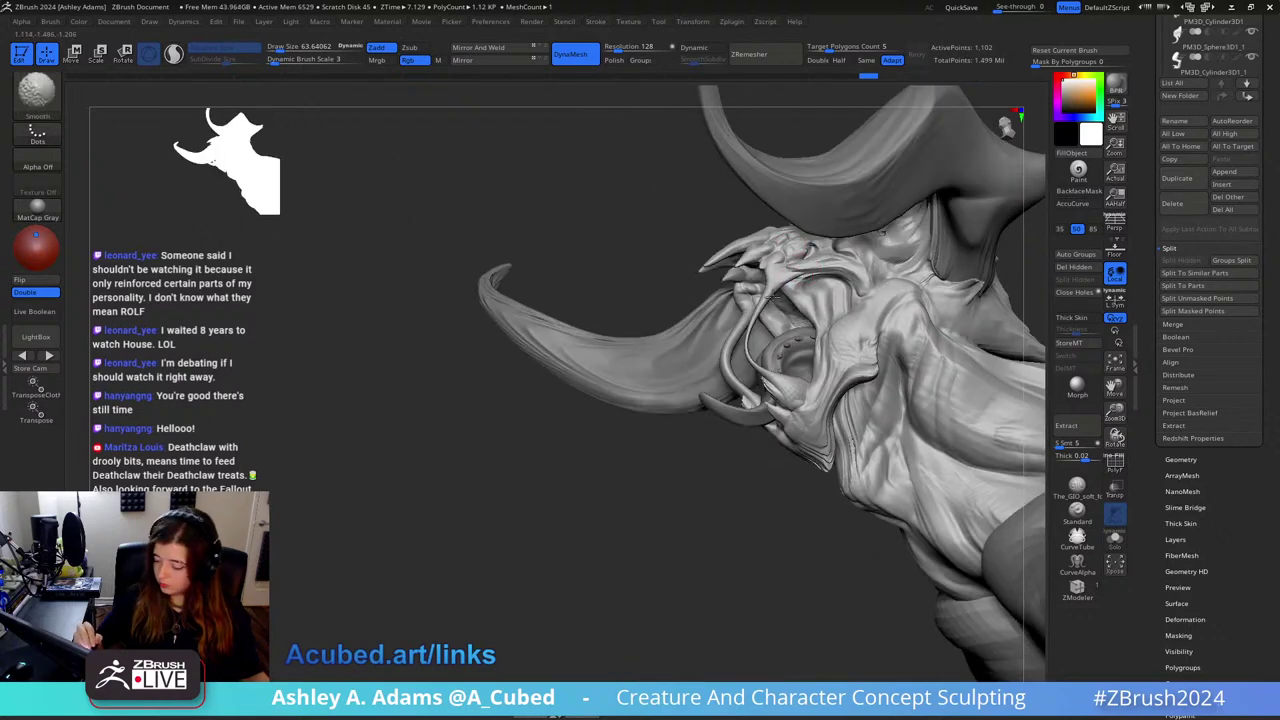
pyautogui.keyDown('shift'); pyautogui.moveTo(800, 270); pyautogui.dragTo(770, 285); pyautogui.keyUp('shift')
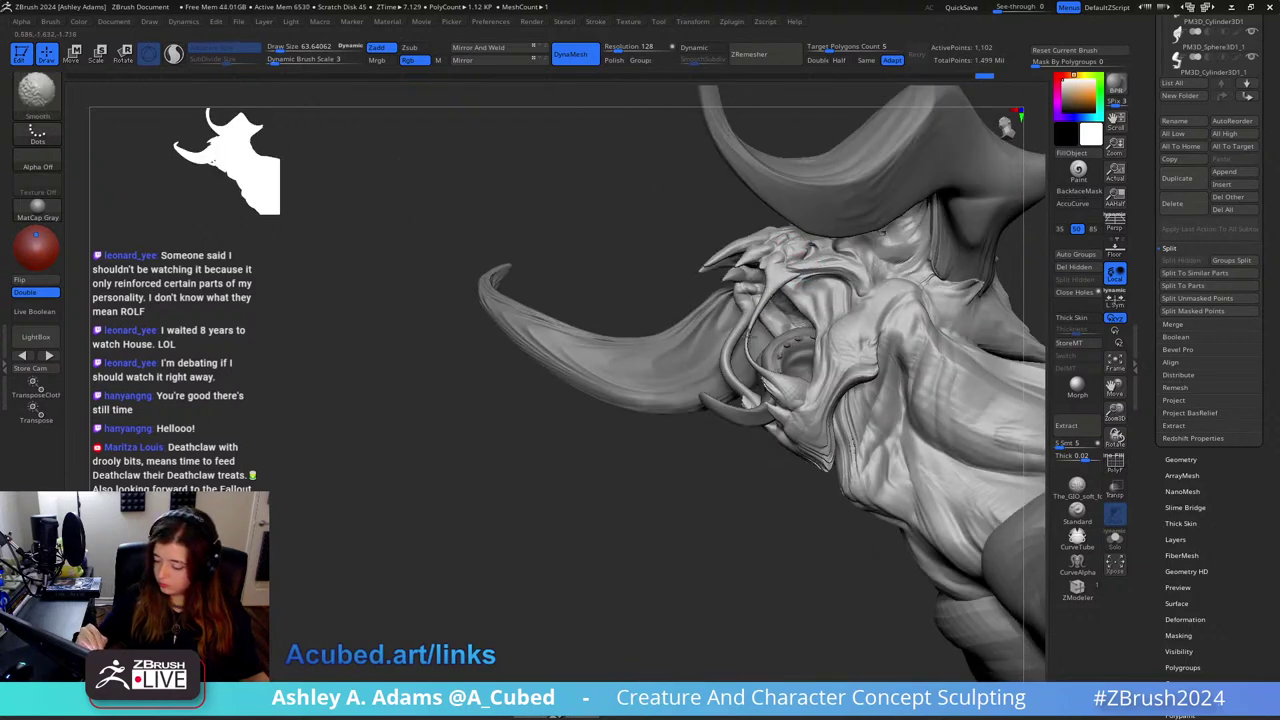
pyautogui.hotkey('ctrl', 'z')
pyautogui.hotkey('ctrl', 'z')
# Step: Select the horns subtool and hide it to clear the view of the mouth
pyautogui.moveTo(774, 329)
pyautogui.mouseDown(button='right')
pyautogui.moveTo(928, 329)
pyautogui.moveTo(854, 257)
pyautogui.mouseUp(button='right')
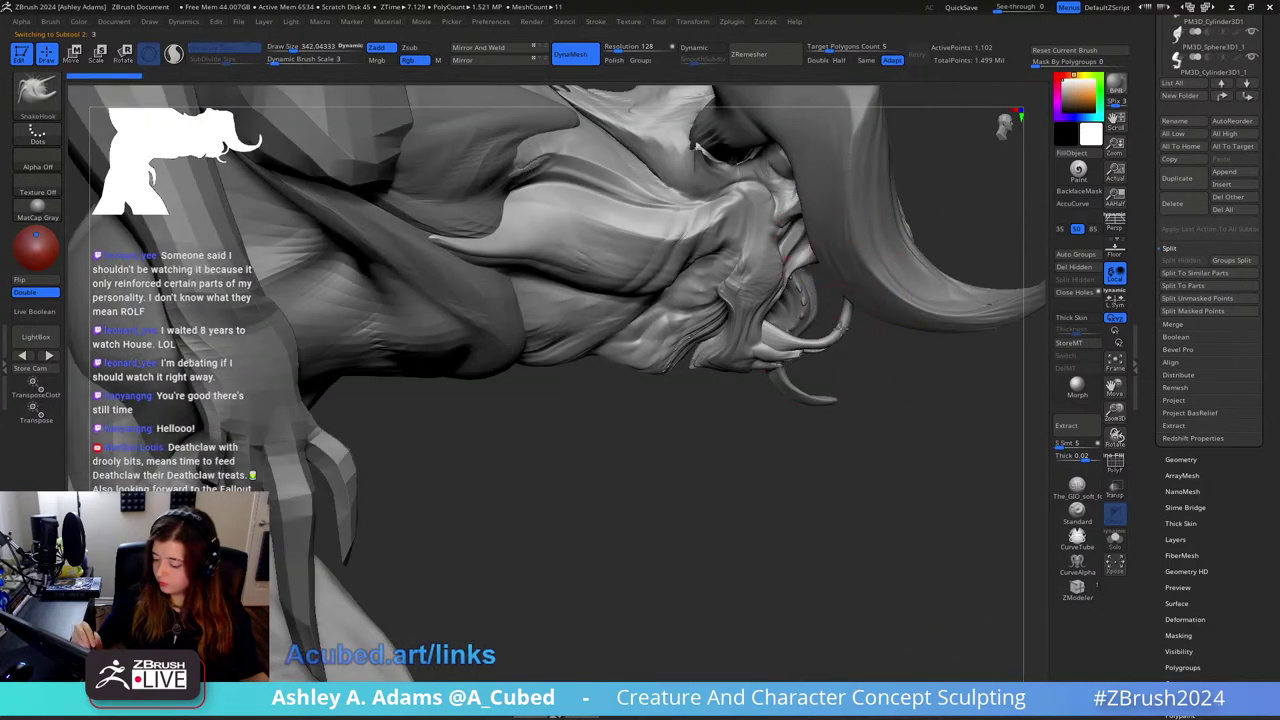
pyautogui.keyDown('alt'); pyautogui.click(865, 332); pyautogui.keyUp('alt')
pyautogui.keyDown('alt'); pyautogui.moveTo(865, 332); pyautogui.dragTo(775, 381, button='right'); pyautogui.keyUp('alt')
pyautogui.keyDown('alt'); pyautogui.click(822, 300); pyautogui.keyUp('alt')
pyautogui.moveTo(1140, 80); pyautogui.dragTo(1145, 225)
pyautogui.click(1251, 192)
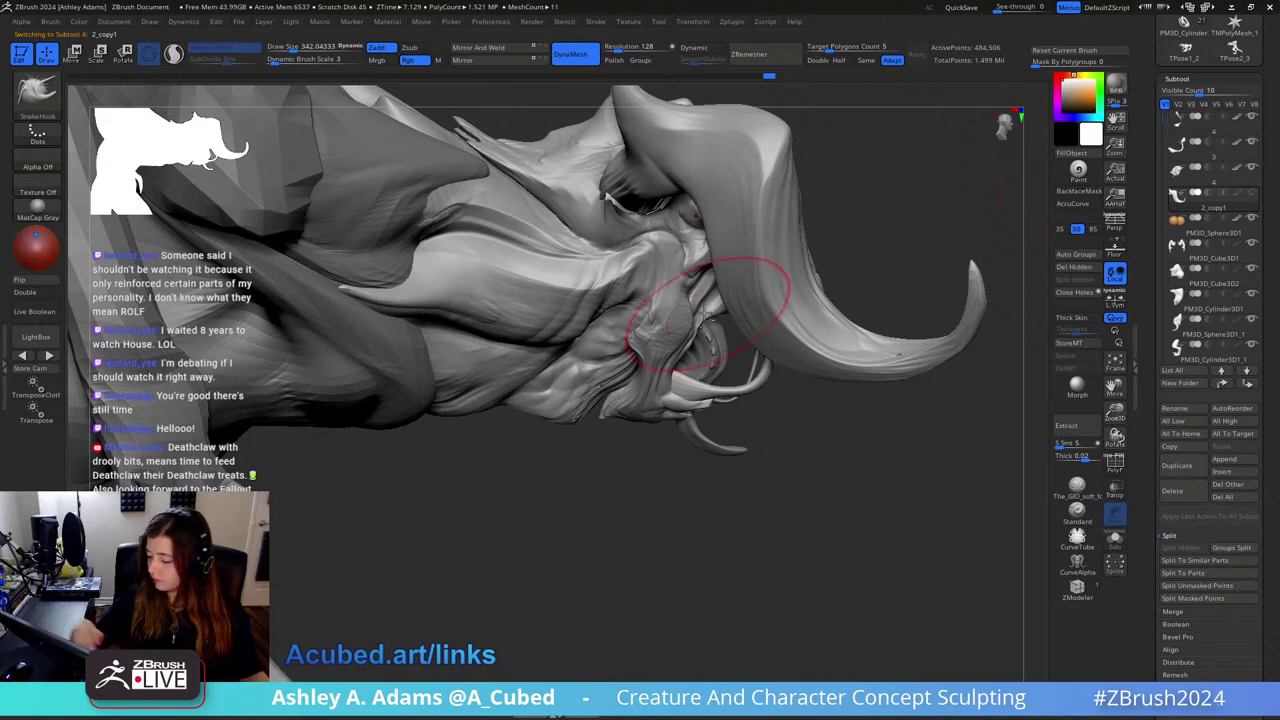
# Step: Select the strand subtool 3 between the jaws and adjust its curve with SnakeHook at a draw size of about 175
pyautogui.keyDown('alt'); pyautogui.click(714, 316); pyautogui.keyUp('alt')
pyautogui.keyDown('alt'); pyautogui.click(764, 348); pyautogui.keyUp('alt')
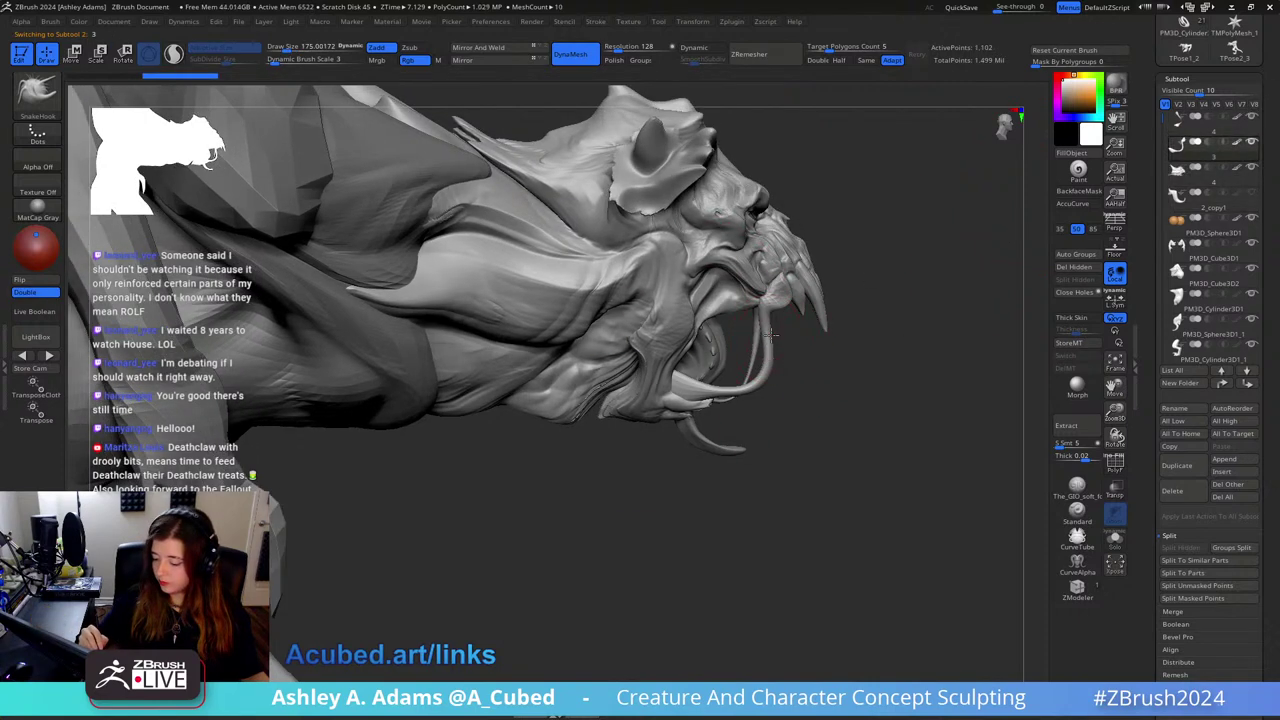
pyautogui.moveTo(749, 346); pyautogui.dragTo(757, 374, button='right')
pyautogui.moveTo(757, 374); pyautogui.dragTo(738, 392)
pyautogui.moveTo(738, 392); pyautogui.dragTo(729, 432, button='right')
# Step: Pull the strand's upper end into the upper jaw with SnakeHook at a draw size of about 64
pyautogui.press('space')
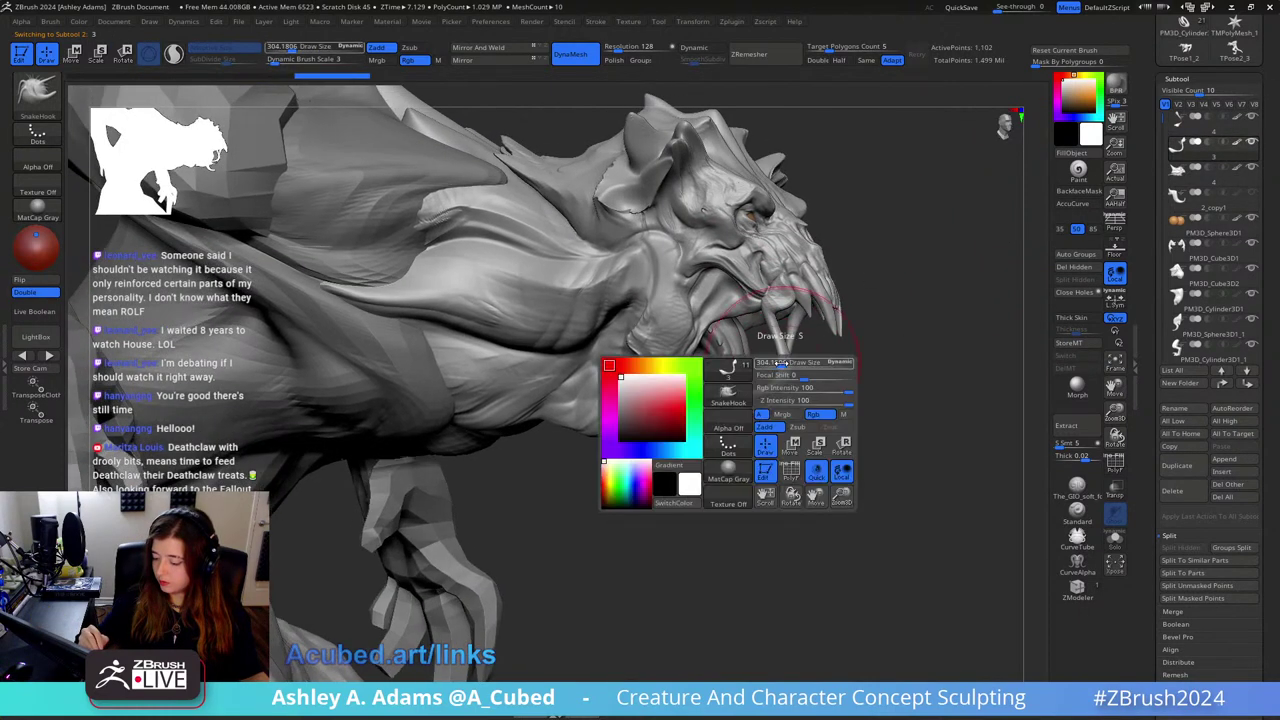
pyautogui.moveTo(783, 365); pyautogui.dragTo(758, 365)
pyautogui.moveTo(793, 317); pyautogui.dragTo(732, 376, button='right')
pyautogui.press('space')
pyautogui.moveTo(783, 358)
pyautogui.mouseDown()
pyautogui.moveTo(762, 358)
pyautogui.moveTo(777, 358)
pyautogui.mouseUp()
pyautogui.press('space')
pyautogui.moveTo(762, 309); pyautogui.dragTo(786, 301)
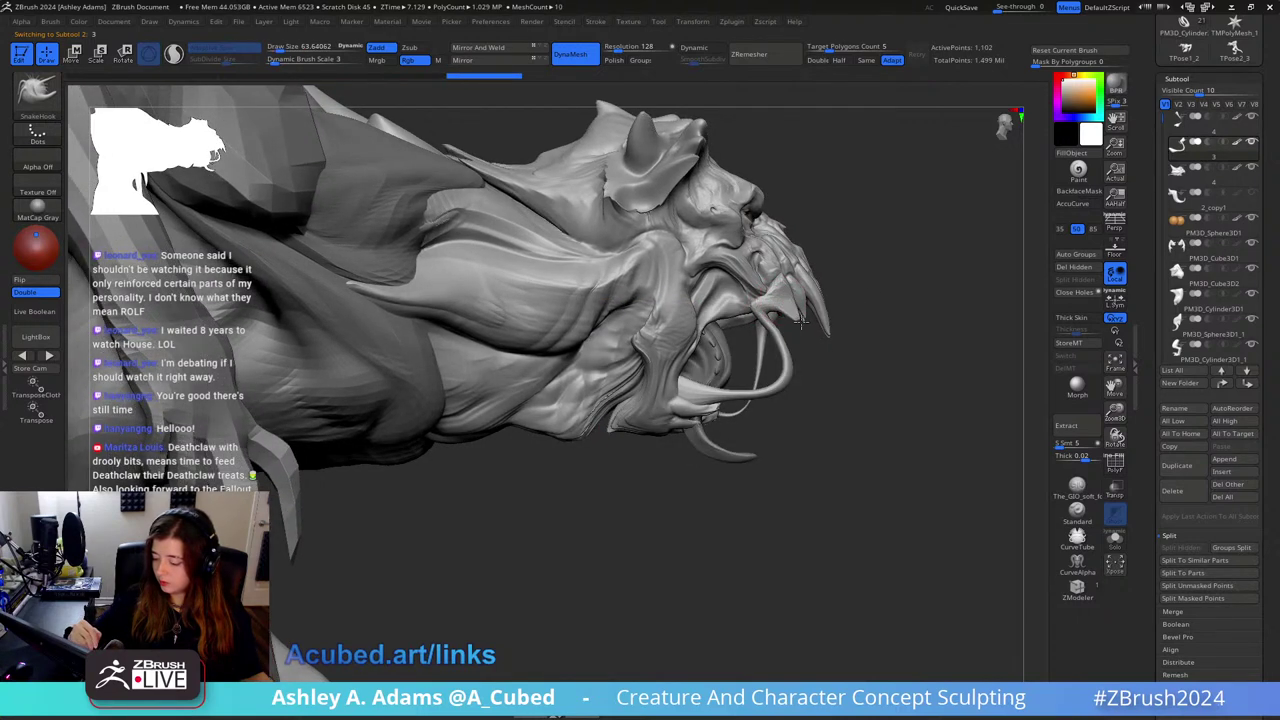
# Step: Smooth and thin the lower length of the strand at draw sizes of about 269 and 204
pyautogui.press(']')
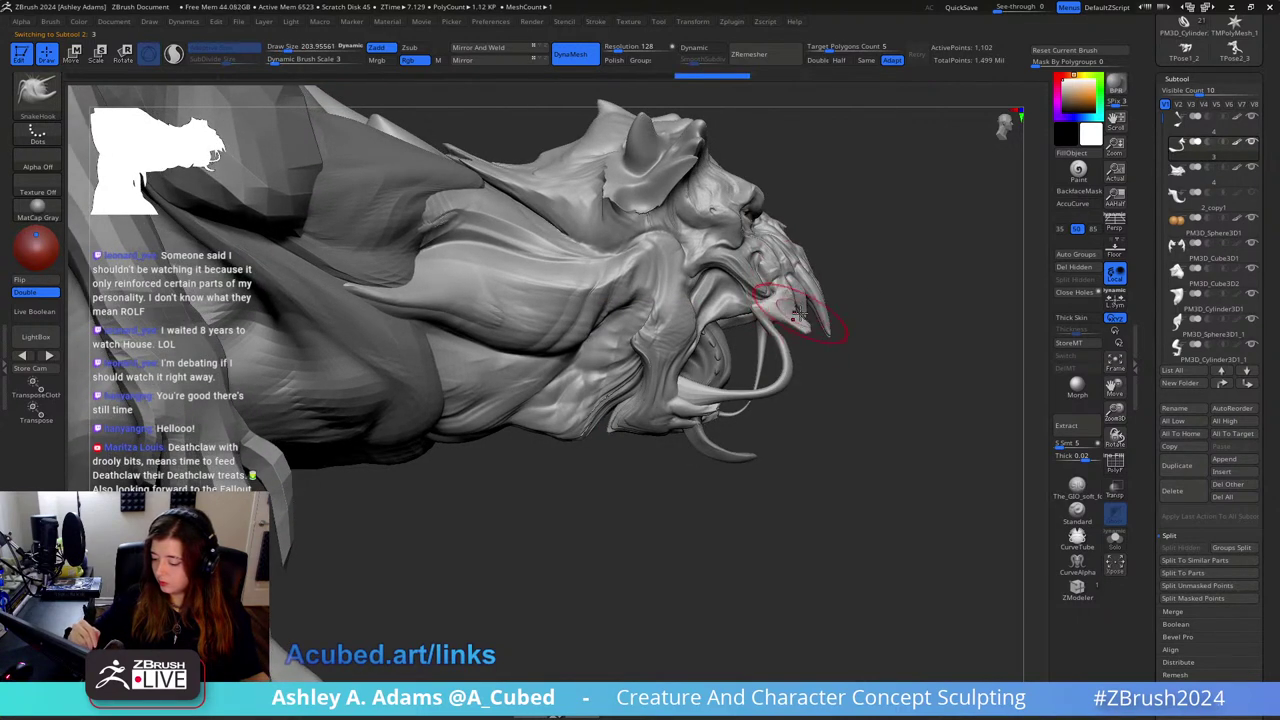
pyautogui.press('[')
pyautogui.moveTo(900, 290); pyautogui.dragTo(830, 275)
pyautogui.moveTo(950, 260); pyautogui.dragTo(800, 365)
pyautogui.press(']')
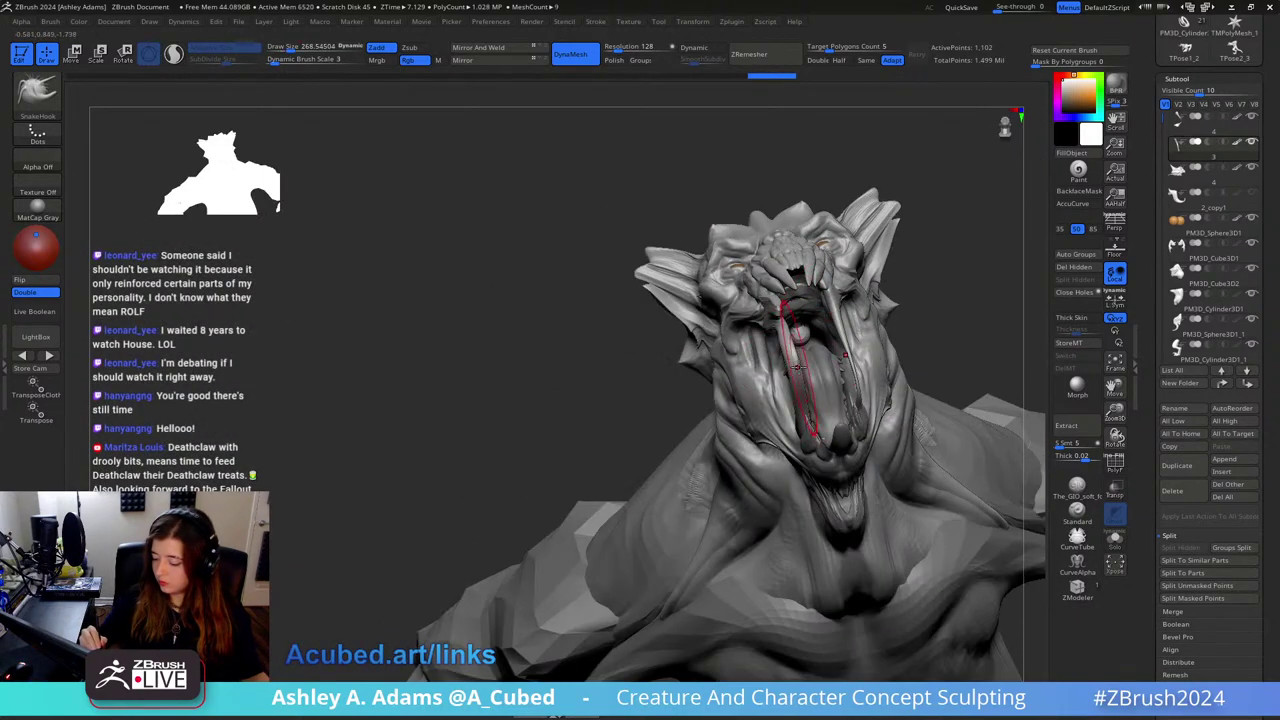
pyautogui.press('shift')
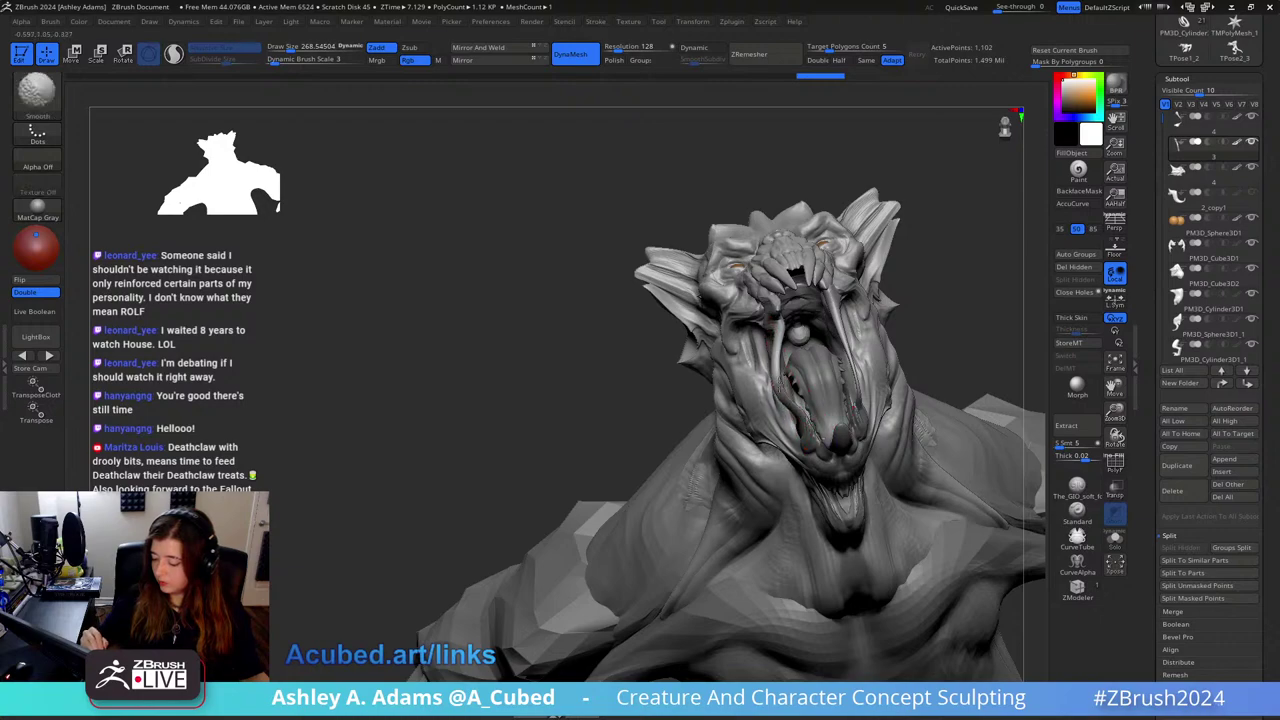
pyautogui.keyDown('shift'); pyautogui.moveTo(777, 389); pyautogui.dragTo(757, 380); pyautogui.keyUp('shift')
pyautogui.moveTo(757, 380)
pyautogui.mouseDown(button='right')
pyautogui.moveTo(845, 400)
pyautogui.moveTo(871, 366)
pyautogui.mouseUp(button='right')
pyautogui.press('[')
pyautogui.keyDown('shift'); pyautogui.moveTo(850, 390); pyautogui.dragTo(780, 400); pyautogui.keyUp('shift')
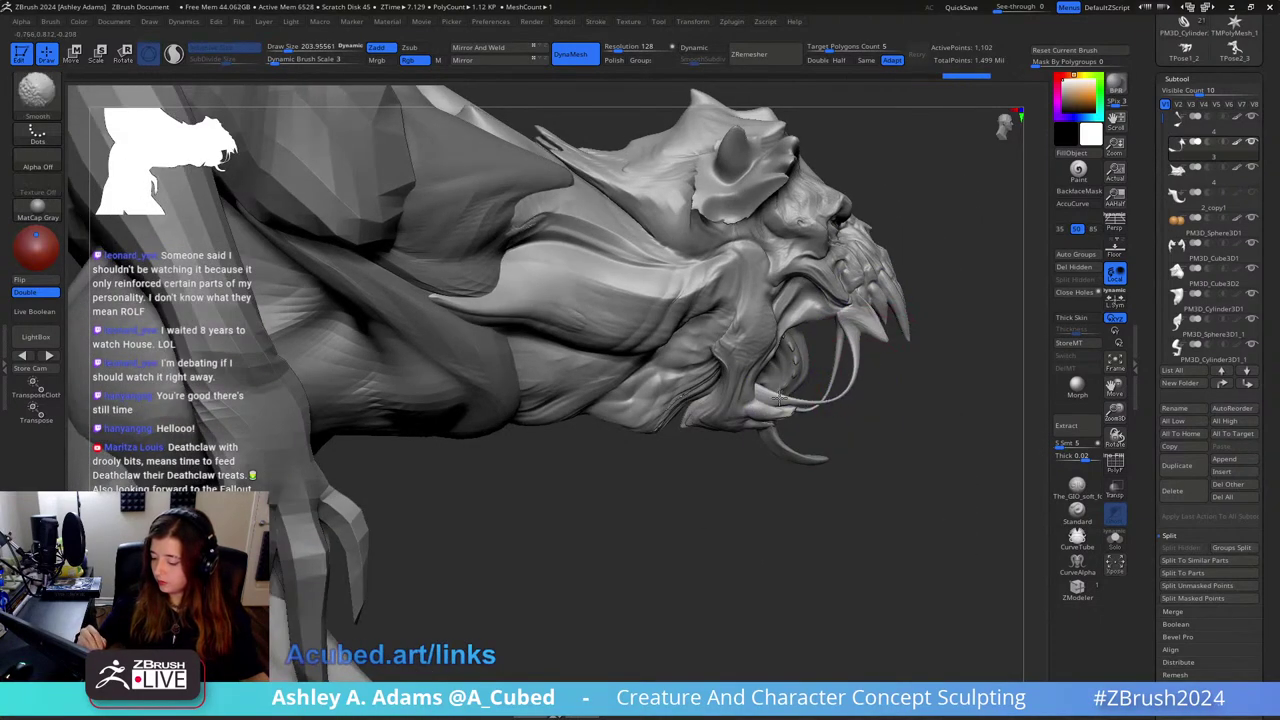
# Step: Reshape the strand's attachment beneath the upper teeth with SnakeHook, reducing the draw size to about 72
pyautogui.moveTo(930, 390); pyautogui.dragTo(878, 330, button='right')
pyautogui.moveTo(873, 313); pyautogui.dragTo(856, 291)
pyautogui.moveTo(853, 298); pyautogui.dragTo(800, 312, button='right')
pyautogui.press('space')
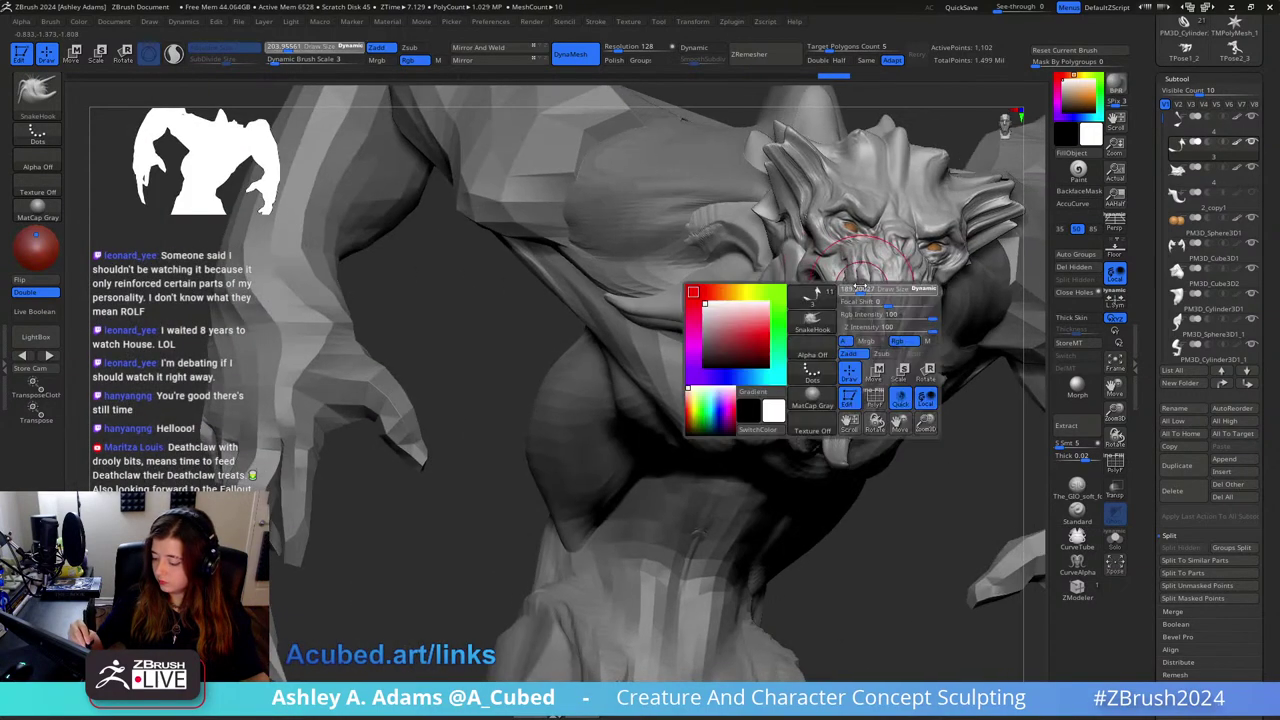
pyautogui.moveTo(868, 298); pyautogui.dragTo(850, 298)
pyautogui.moveTo(830, 300); pyautogui.dragTo(848, 300, button='right')
pyautogui.moveTo(858, 300)
pyautogui.mouseDown()
pyautogui.moveTo(872, 308)
pyautogui.moveTo(860, 298)
pyautogui.mouseUp()
pyautogui.moveTo(868, 270); pyautogui.dragTo(833, 303, button='right')
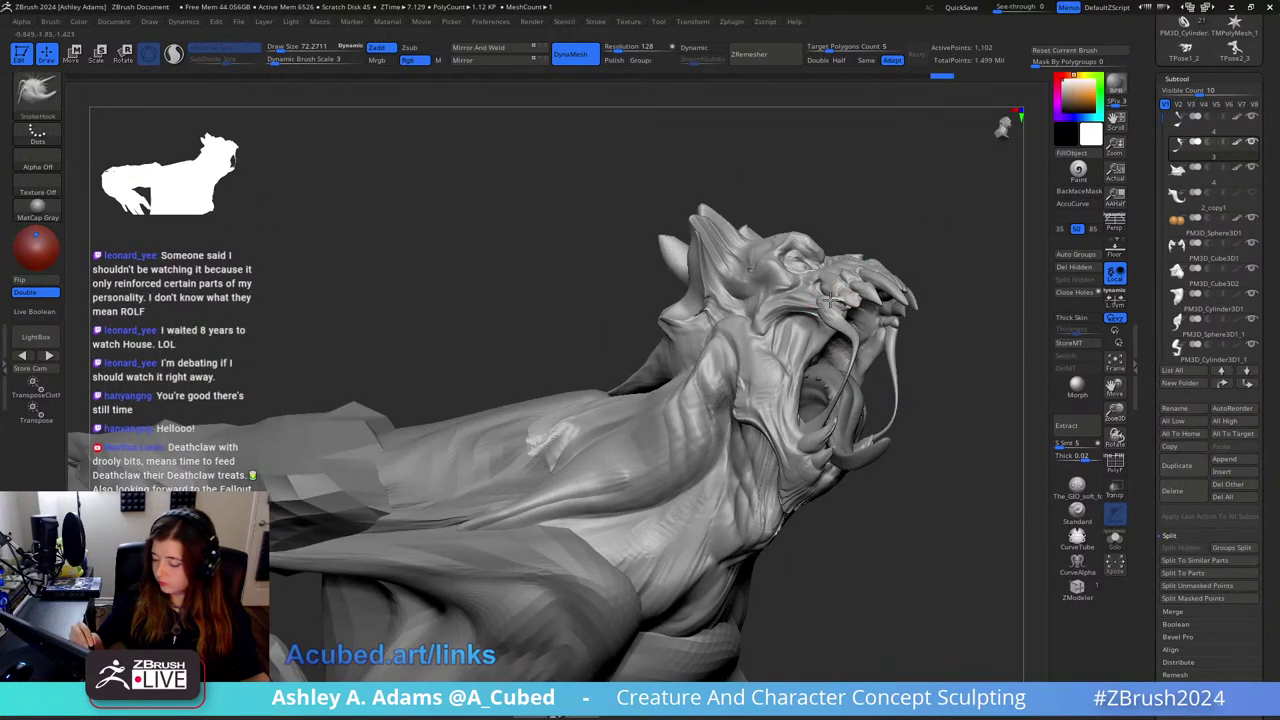
# Step: Blend the strand's upper end into the upper lip by smoothing and pulling its root
pyautogui.moveTo(829, 306); pyautogui.dragTo(866, 300, button='right')
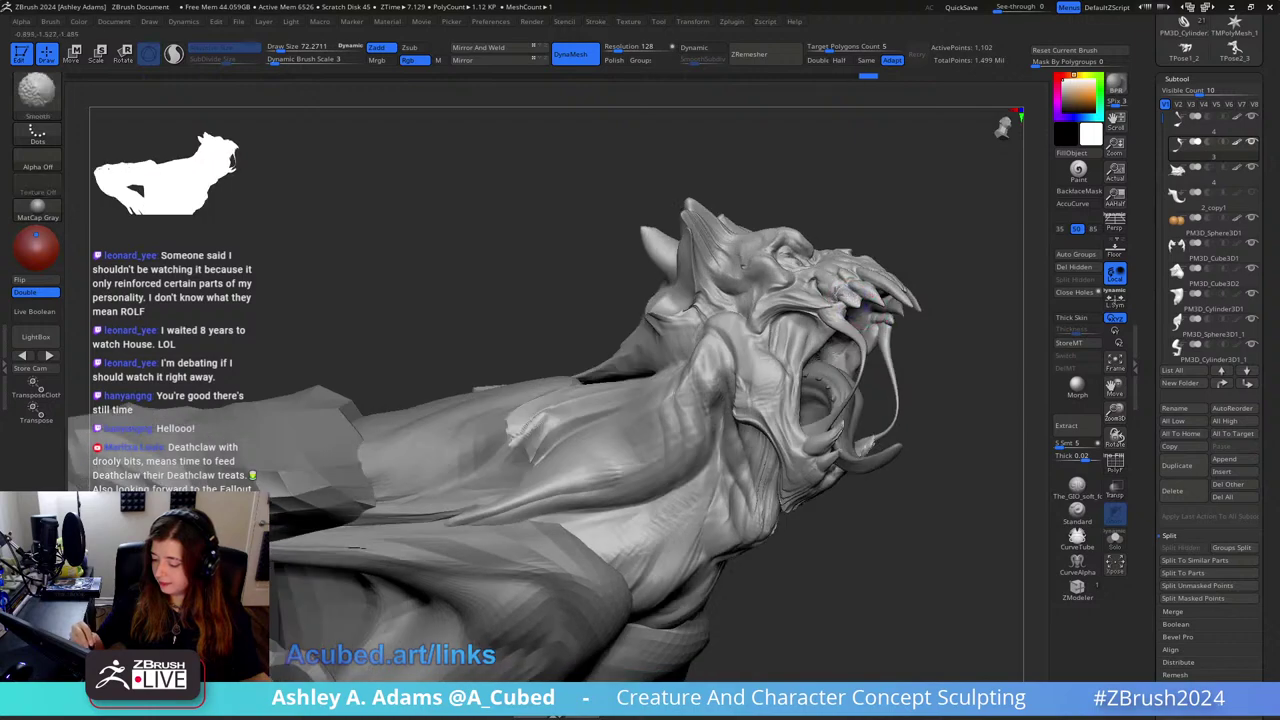
pyautogui.moveTo(818, 300); pyautogui.dragTo(802, 313)
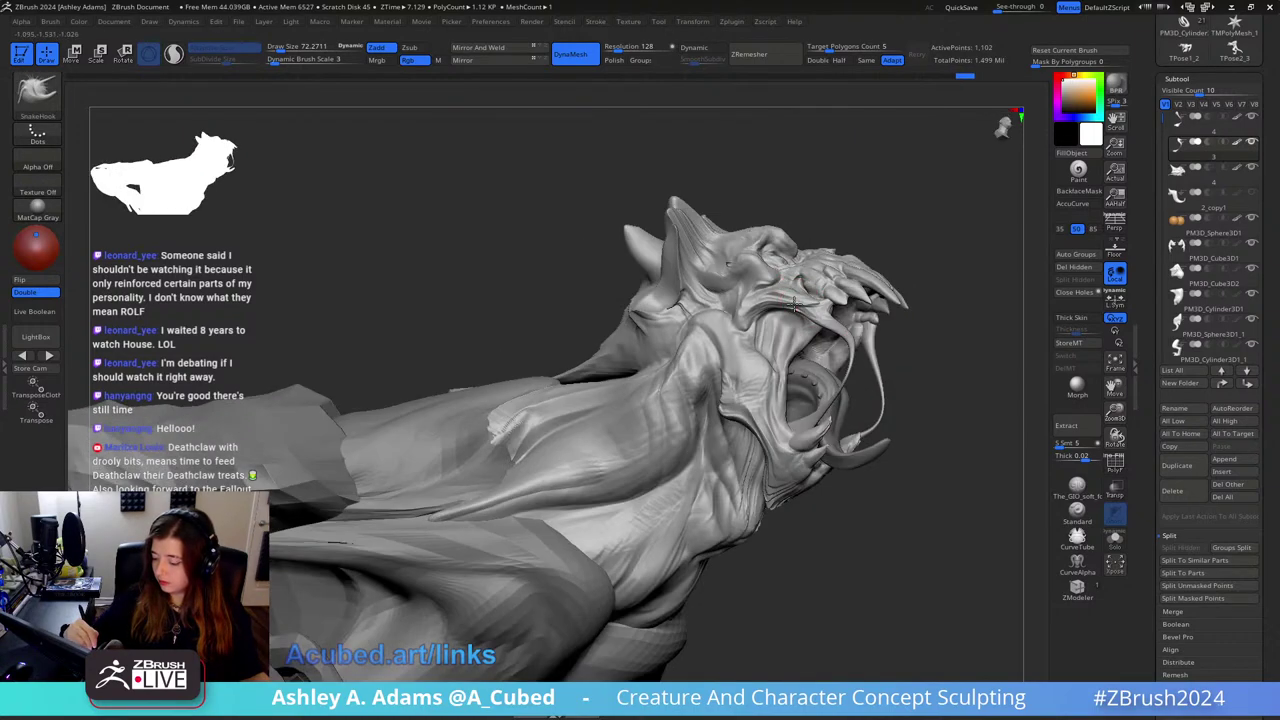
pyautogui.moveTo(808, 303)
pyautogui.mouseDown(button='right')
pyautogui.moveTo(821, 319)
pyautogui.moveTo(620, 355)
pyautogui.mouseUp(button='right')
pyautogui.moveTo(900, 355); pyautogui.dragTo(908, 287, button='right')
pyautogui.moveTo(905, 285)
pyautogui.mouseDown()
pyautogui.moveTo(870, 258)
pyautogui.moveTo(845, 263)
pyautogui.moveTo(907, 321)
pyautogui.moveTo(858, 390)
pyautogui.moveTo(870, 304)
pyautogui.mouseUp()
pyautogui.press('shift')
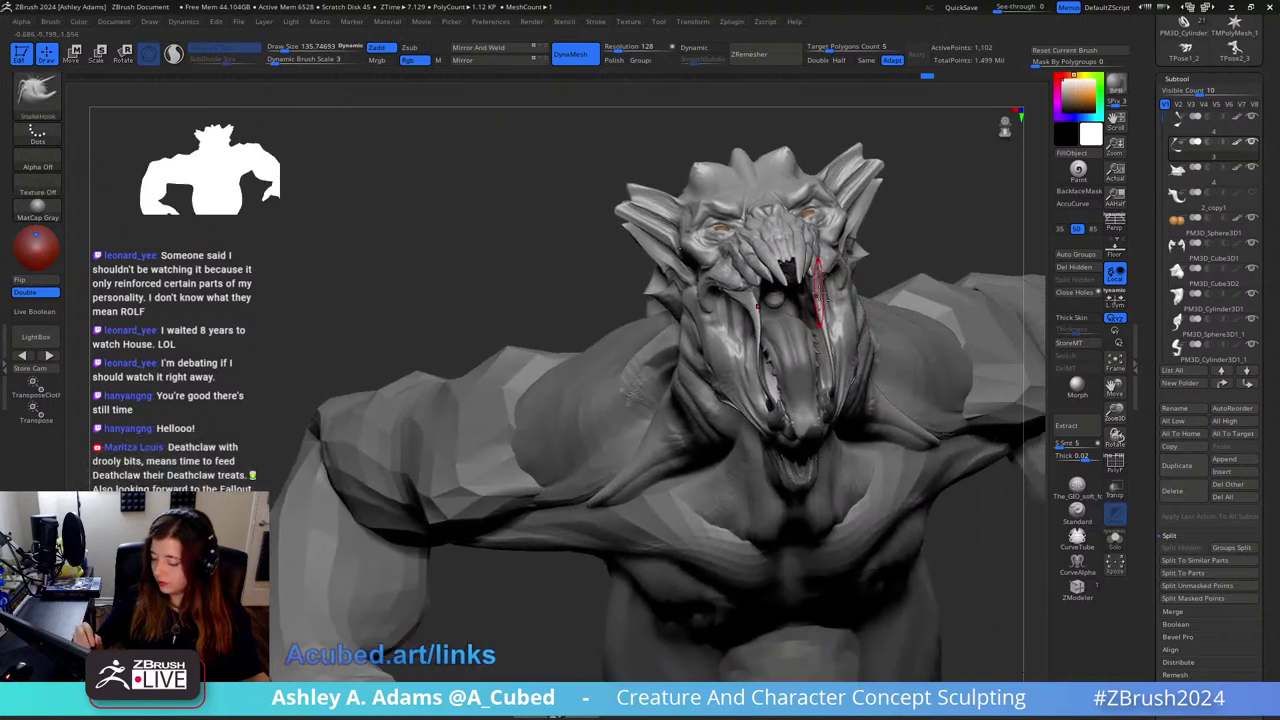
# Step: Select the strand on the opposite side of the mouth and adjust its curve at draw sizes of about 382 and 286
pyautogui.keyDown('alt'); pyautogui.click(817, 298); pyautogui.keyUp('alt')
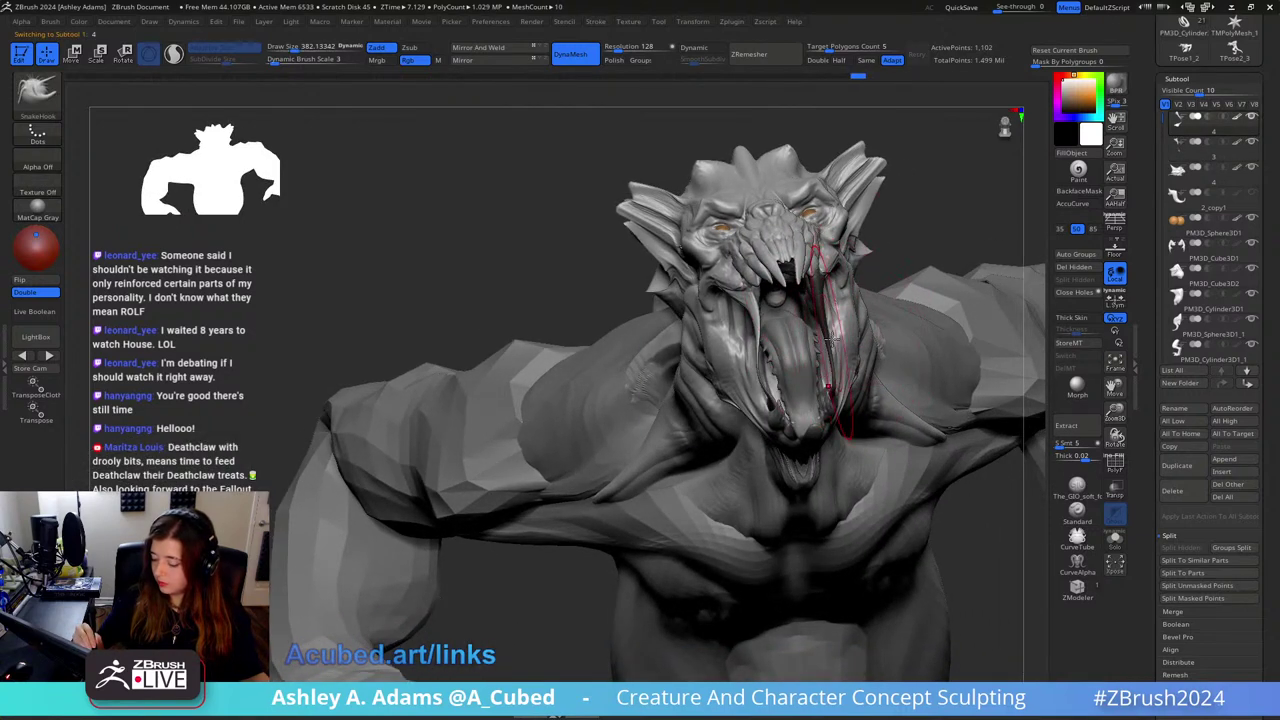
pyautogui.moveTo(830, 349); pyautogui.dragTo(828, 334)
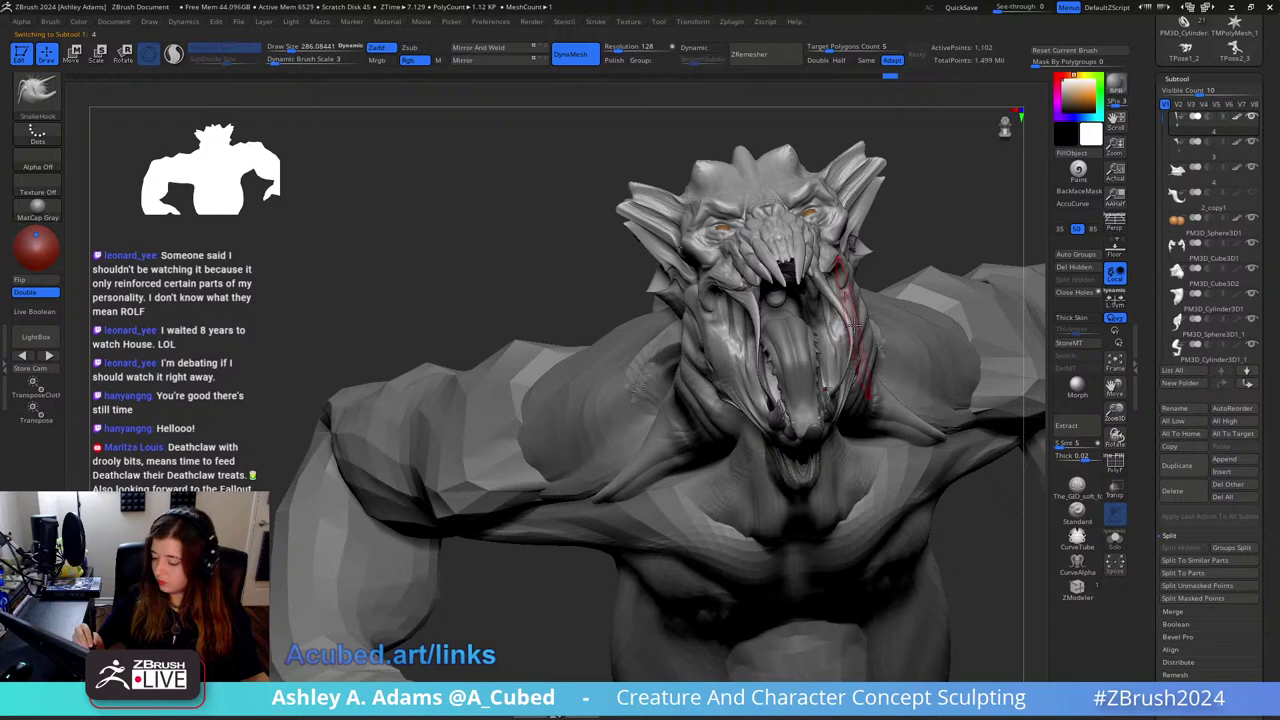
pyautogui.moveTo(902, 292)
pyautogui.mouseDown()
pyautogui.moveTo(780, 315)
pyautogui.moveTo(729, 372)
pyautogui.mouseUp()
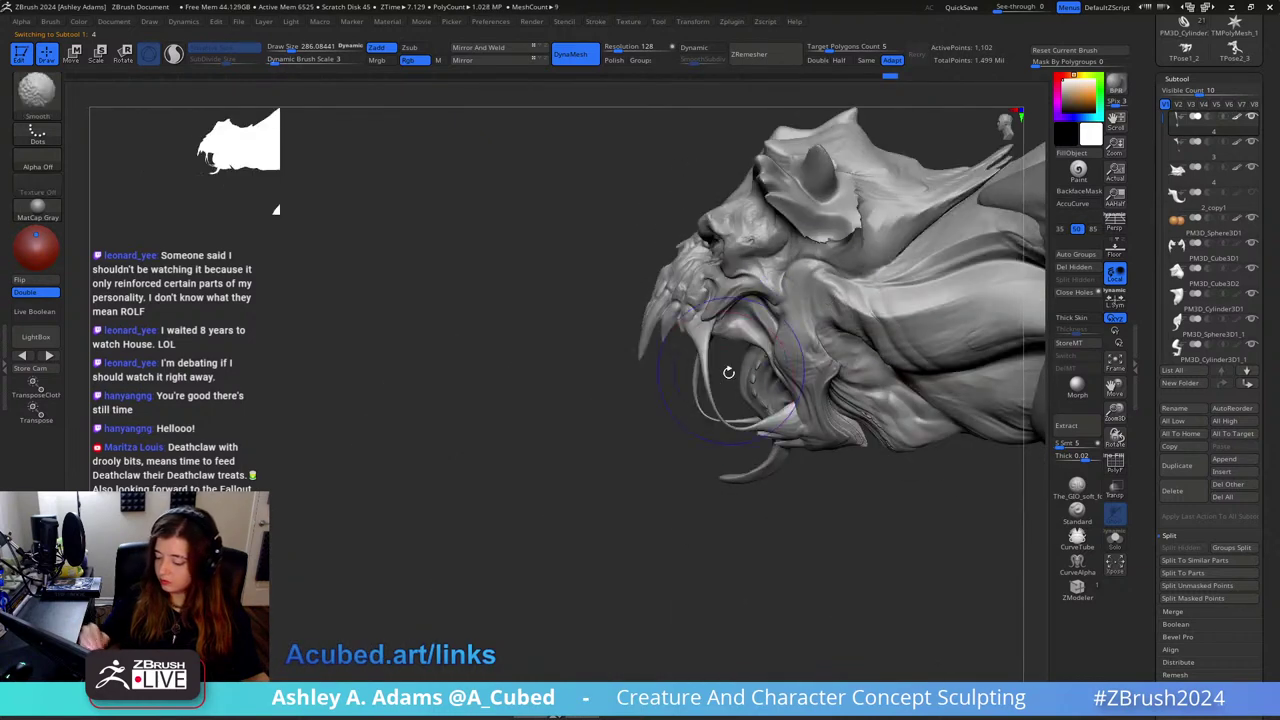
pyautogui.press('shift')
pyautogui.press('[')
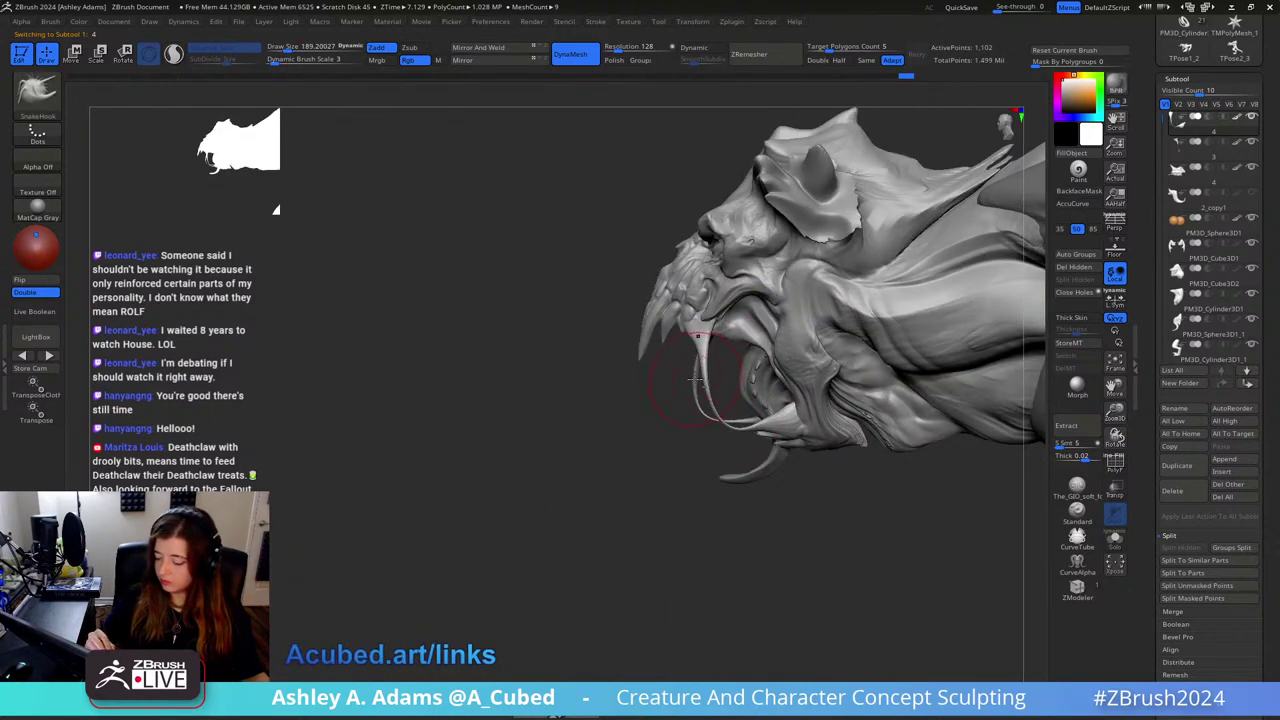
# Step: Select strand subtool 3 again, duplicate it, and move the copy forward in the mouth with the gizmo
pyautogui.keyDown('alt'); pyautogui.click(695, 382); pyautogui.keyUp('alt')
pyautogui.press('space')
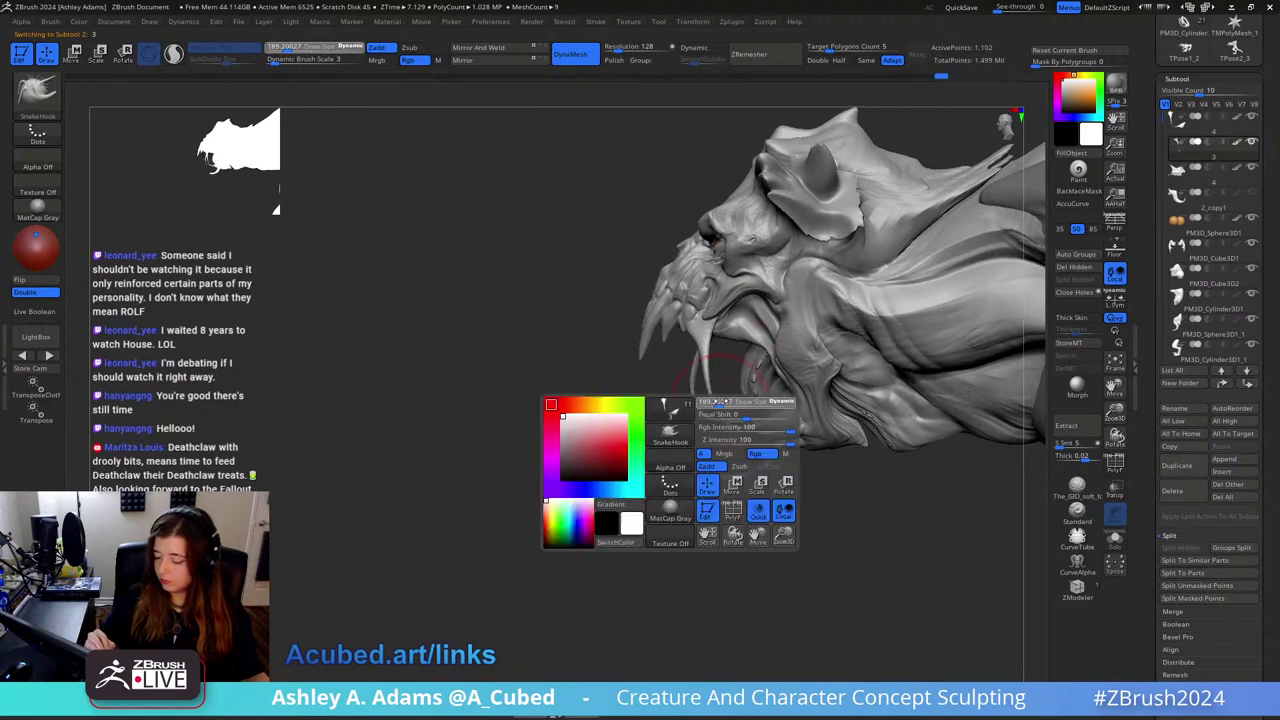
pyautogui.moveTo(727, 404); pyautogui.dragTo(754, 404)
pyautogui.moveTo(714, 380)
pyautogui.keyDown('ctrl'); pyautogui.mouseDown(button='right')
pyautogui.moveTo(674, 470)
pyautogui.moveTo(900, 304)
pyautogui.moveTo(829, 406)
pyautogui.mouseUp(button='right'); pyautogui.keyUp('ctrl')
pyautogui.press('space')
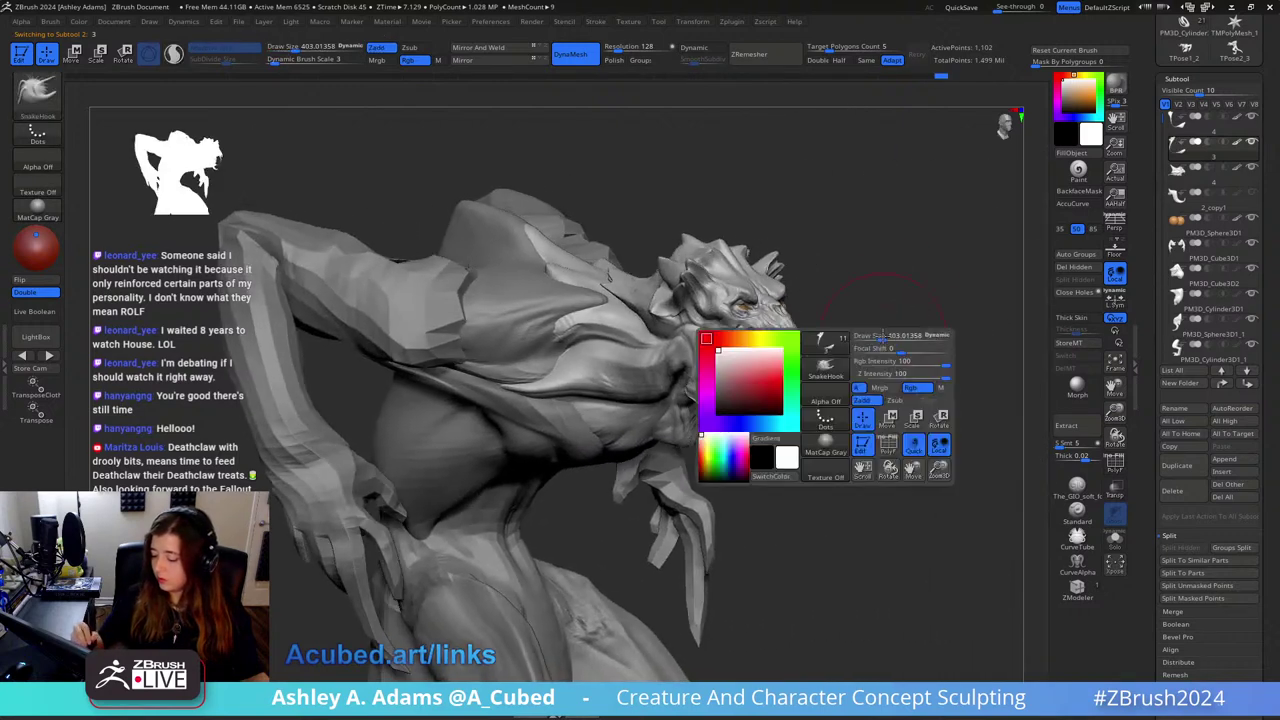
pyautogui.moveTo(899, 354); pyautogui.dragTo(866, 354)
pyautogui.moveTo(866, 354)
pyautogui.mouseDown(button='right')
pyautogui.moveTo(851, 306)
pyautogui.moveTo(874, 340)
pyautogui.moveTo(916, 227)
pyautogui.mouseUp(button='right')
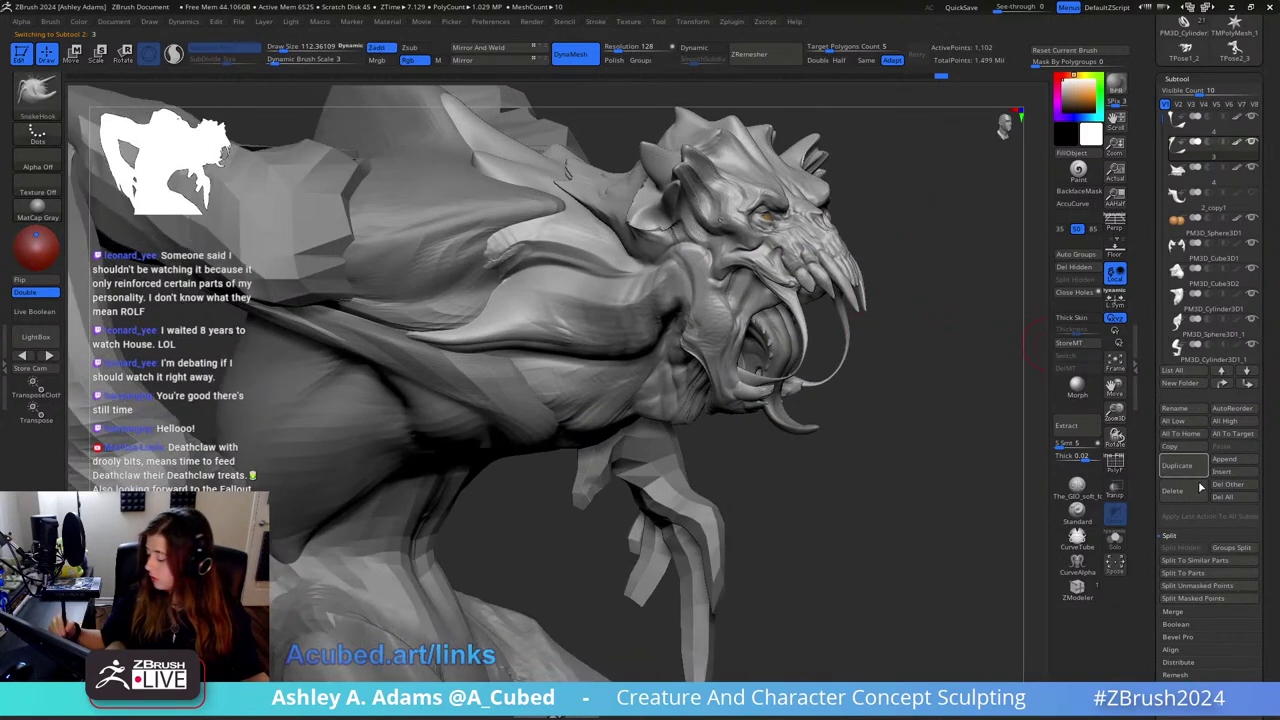
pyautogui.press('w')
pyautogui.moveTo(840, 372)
pyautogui.mouseDown(button='right')
pyautogui.moveTo(906, 363)
pyautogui.moveTo(908, 350)
pyautogui.mouseUp(button='right')
pyautogui.moveTo(857, 332)
pyautogui.mouseDown()
pyautogui.moveTo(885, 329)
pyautogui.moveTo(840, 375)
pyautogui.moveTo(786, 385)
pyautogui.mouseUp()
# Step: Bend the copied strand into a wider curve with SnakeHook at a draw size of about 616
pyautogui.press('q')
pyautogui.press('space')
pyautogui.keyDown('alt'); pyautogui.moveTo(926, 384); pyautogui.dragTo(894, 349, button='right'); pyautogui.keyUp('alt')
pyautogui.moveTo(893, 348); pyautogui.dragTo(881, 316)
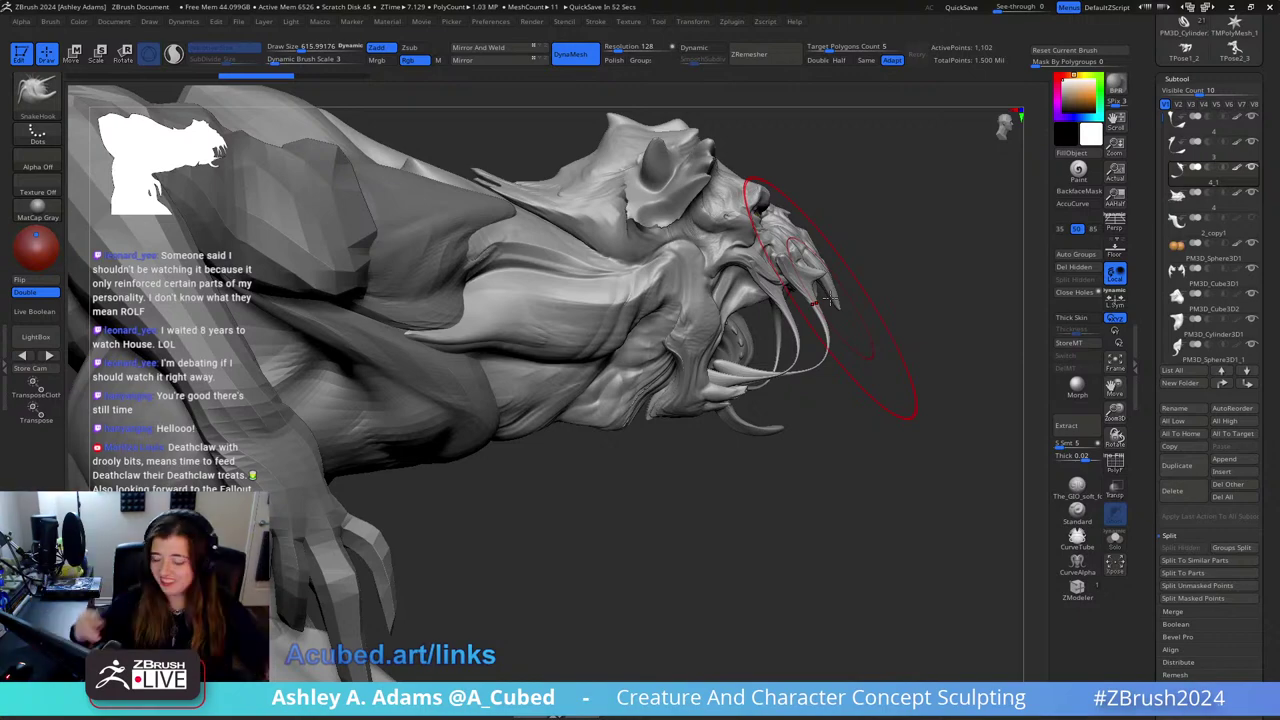
pyautogui.moveTo(889, 273)
pyautogui.mouseDown()
pyautogui.moveTo(854, 297)
pyautogui.moveTo(818, 263)
pyautogui.mouseUp()
# Step: Reposition the copied strand at the front teeth and pull its lower part with SnakeHook at a draw size of about 382
pyautogui.press('w')
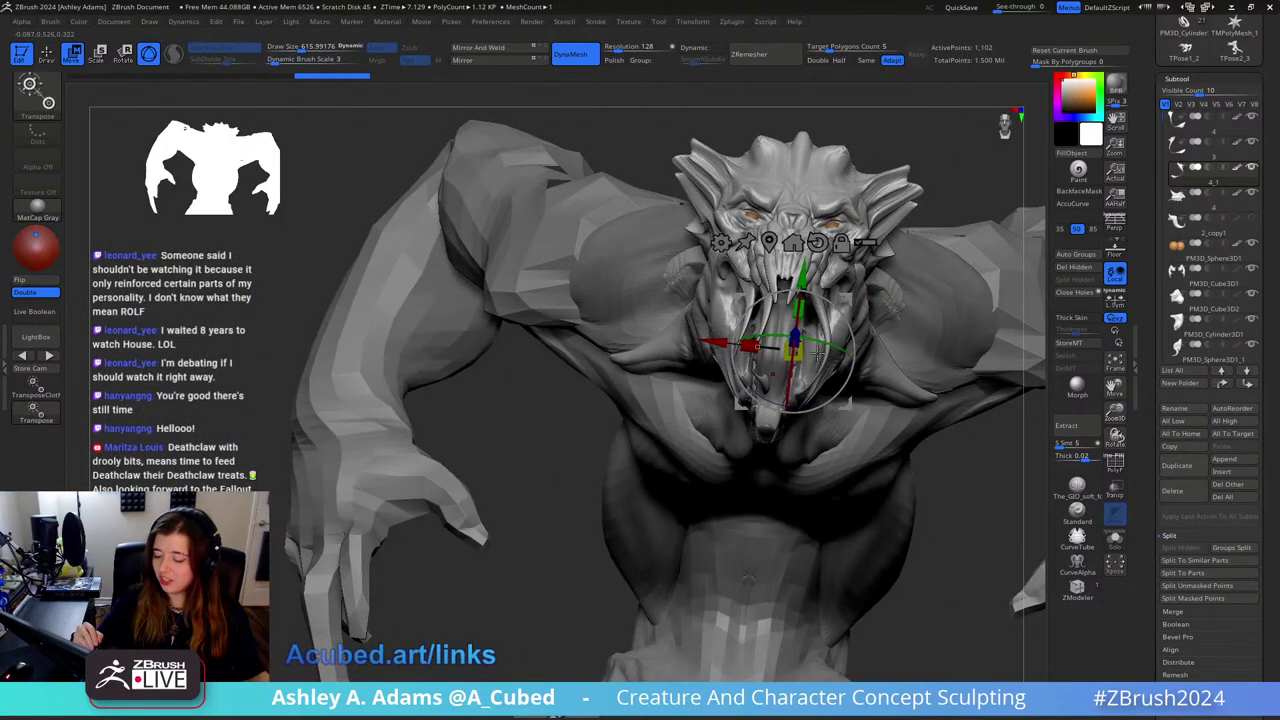
pyautogui.press('q')
pyautogui.moveTo(851, 293); pyautogui.dragTo(866, 313)
pyautogui.moveTo(866, 312)
pyautogui.mouseDown(button='right')
pyautogui.moveTo(846, 274)
pyautogui.moveTo(880, 300)
pyautogui.moveTo(846, 280)
pyautogui.mouseUp(button='right')
pyautogui.moveTo(826, 316); pyautogui.dragTo(818, 326)
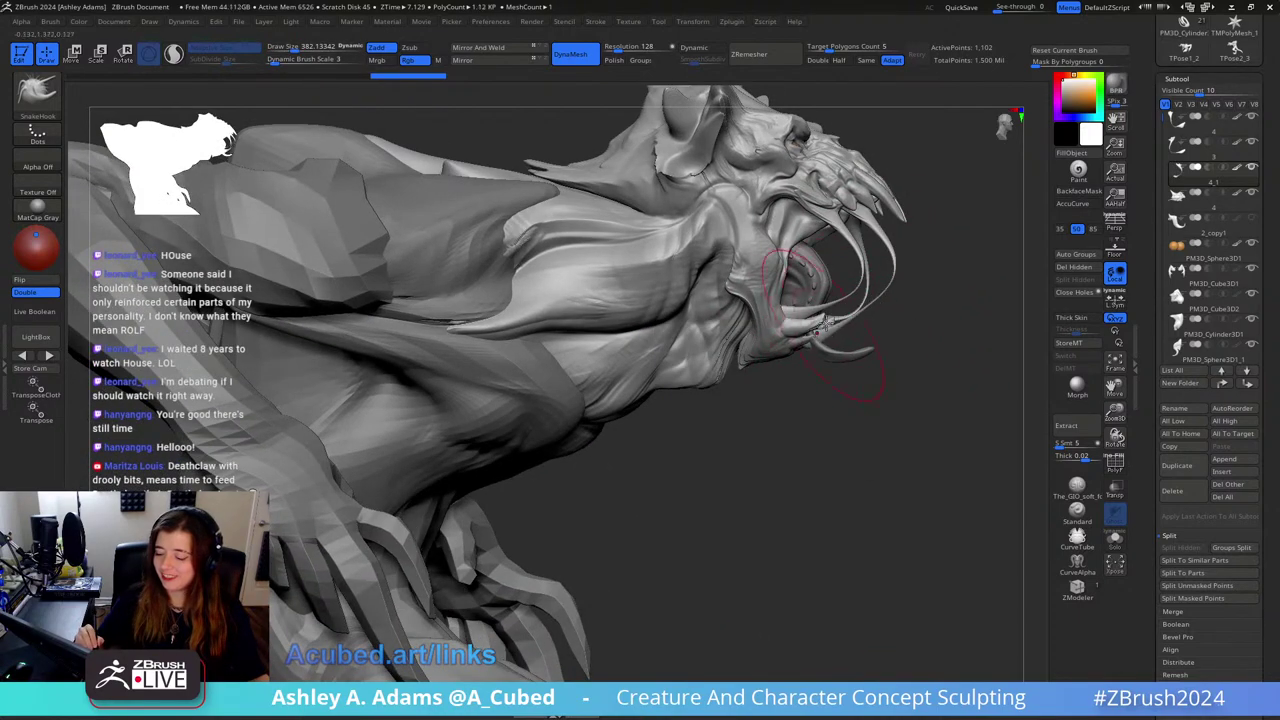
pyautogui.moveTo(818, 326); pyautogui.dragTo(888, 280, button='right')
pyautogui.moveTo(885, 282)
pyautogui.mouseDown()
pyautogui.moveTo(910, 333)
pyautogui.moveTo(882, 353)
pyautogui.moveTo(930, 352)
pyautogui.moveTo(905, 336)
pyautogui.moveTo(920, 321)
pyautogui.moveTo(870, 310)
pyautogui.moveTo(922, 336)
pyautogui.moveTo(860, 311)
pyautogui.moveTo(832, 201)
pyautogui.mouseUp()
# Step: Smooth the copied strand into a thin dangling line at a draw size of about 424
pyautogui.press('space')
pyautogui.press('space')
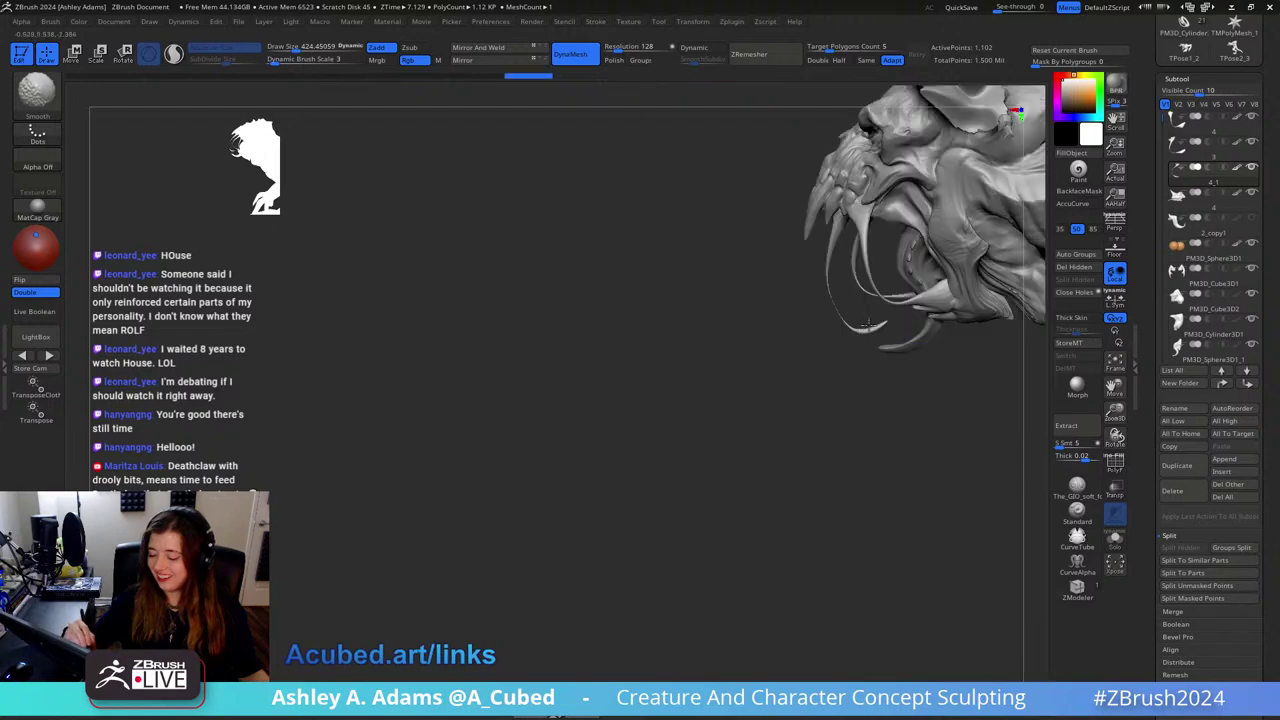
pyautogui.moveTo(780, 235)
pyautogui.mouseDown()
pyautogui.moveTo(960, 245)
pyautogui.moveTo(900, 255)
pyautogui.moveTo(903, 225)
pyautogui.moveTo(893, 268)
pyautogui.mouseUp()
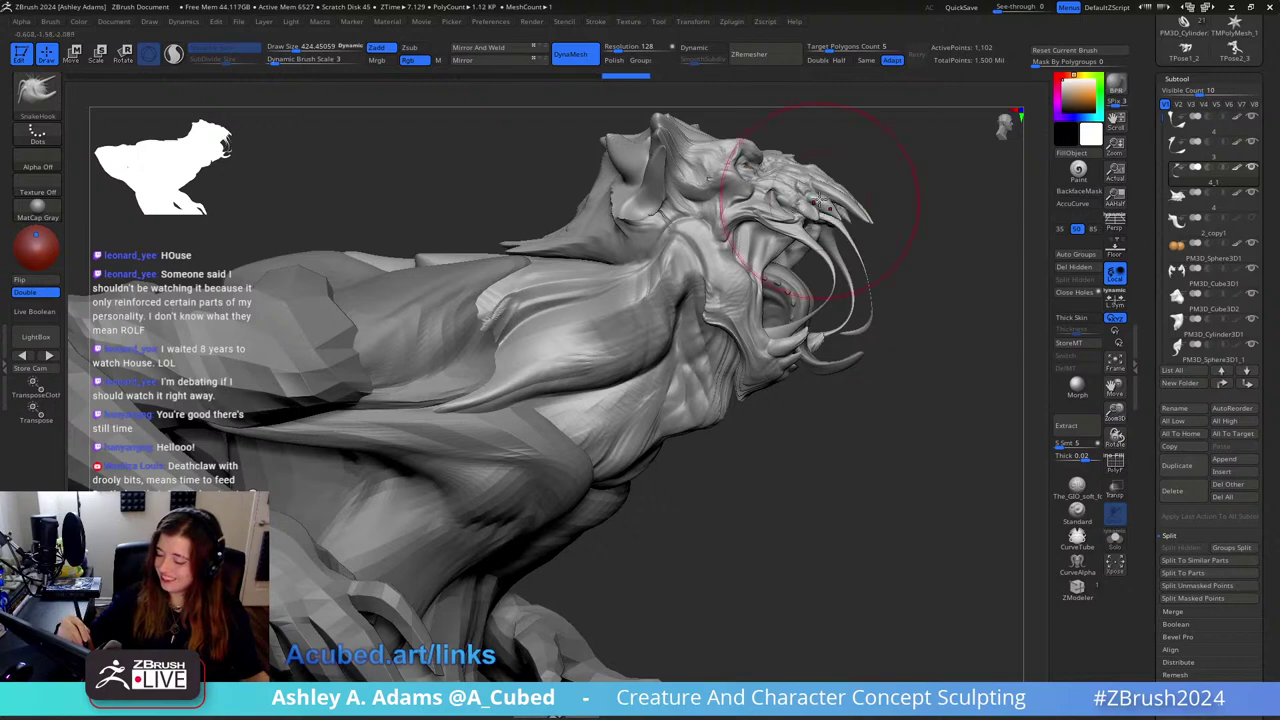
pyautogui.press('shift')
pyautogui.moveTo(923, 222)
pyautogui.mouseDown()
pyautogui.moveTo(760, 222)
pyautogui.moveTo(897, 224)
pyautogui.mouseUp()
# Step: Shift the dangling strand with the gizmo in front view and pull its lower end with SnakeHook at a draw size of about 424
pyautogui.press('w')
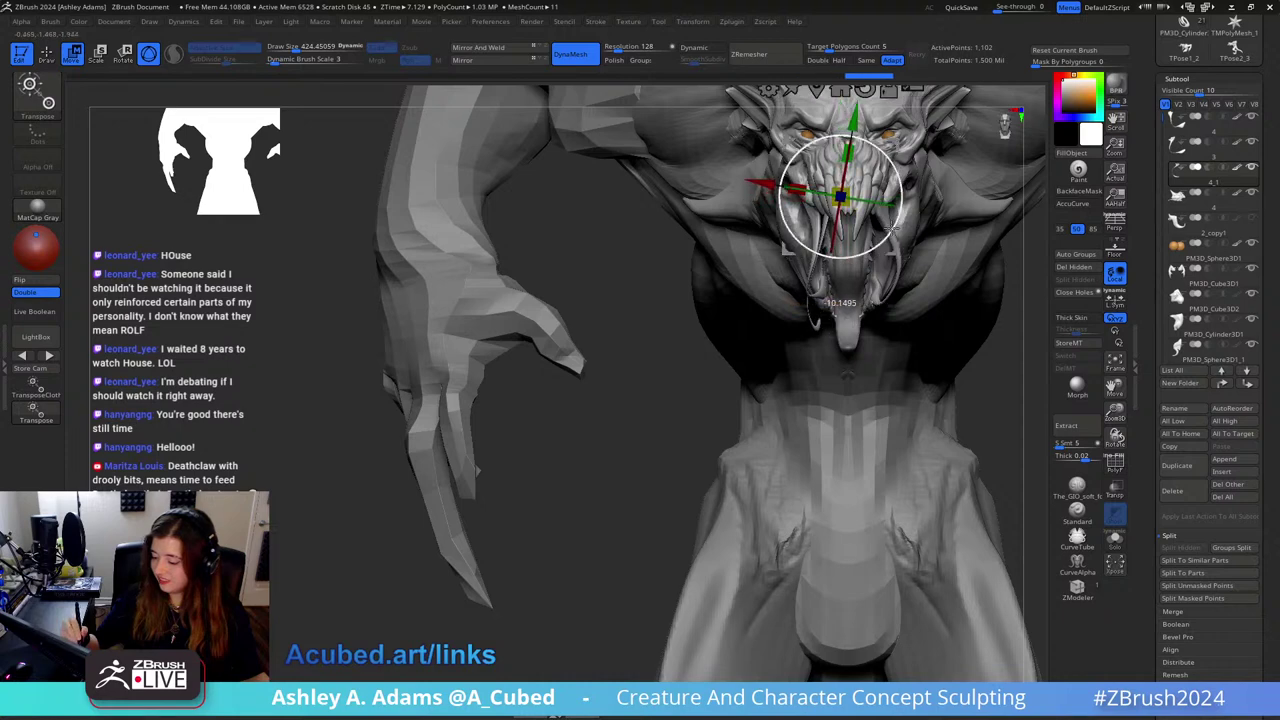
pyautogui.press('q')
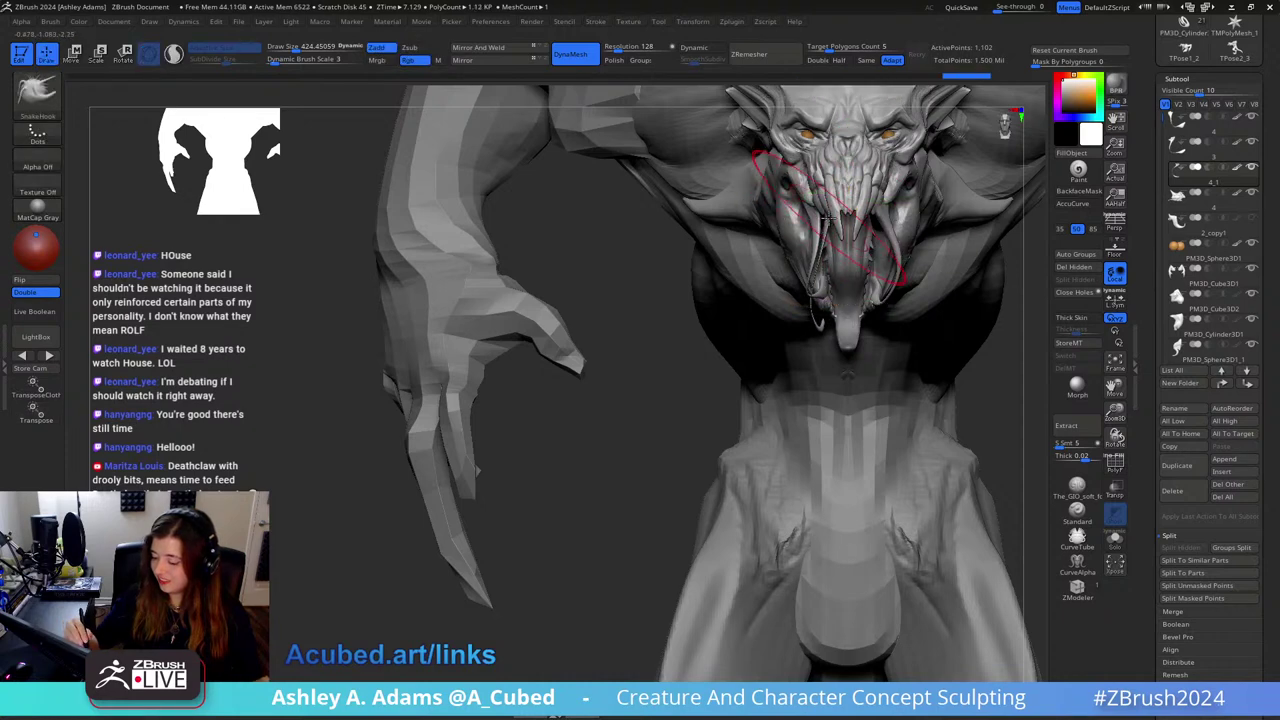
pyautogui.moveTo(826, 265); pyautogui.dragTo(822, 328)
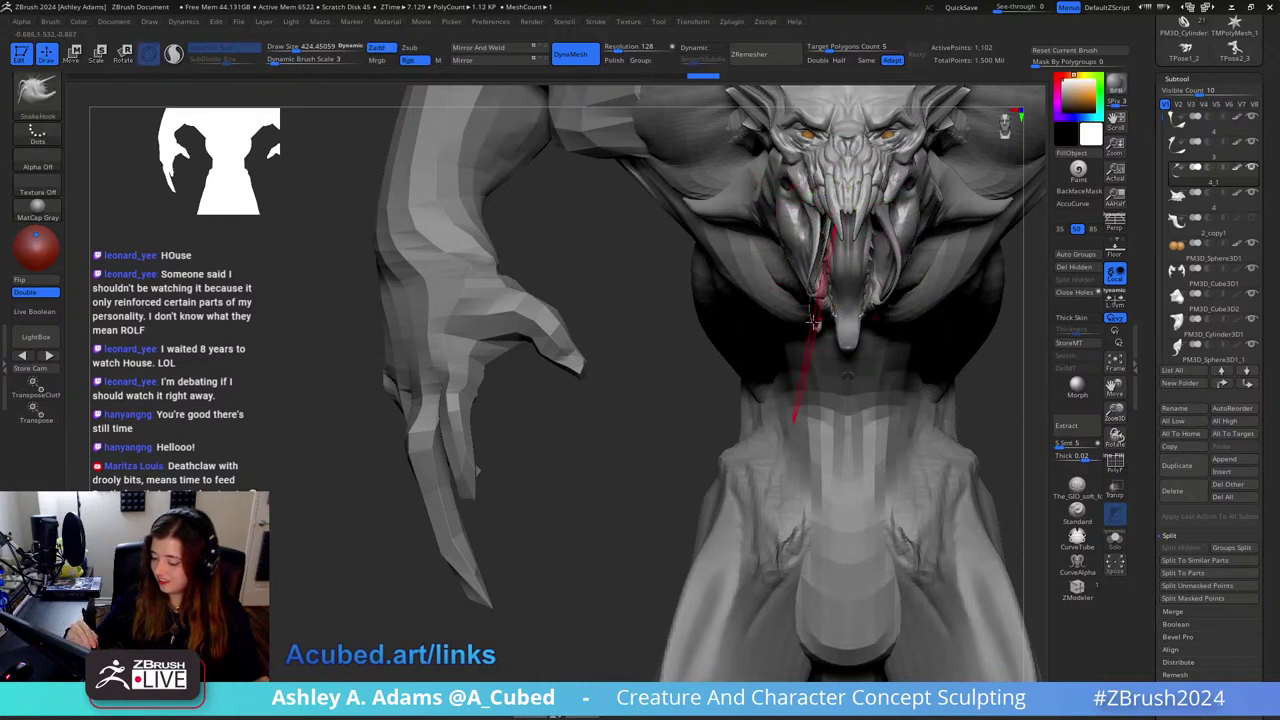
pyautogui.moveTo(812, 307)
pyautogui.mouseDown(button='right')
pyautogui.moveTo(914, 257)
pyautogui.moveTo(840, 355)
pyautogui.mouseUp(button='right')
# Step: Thicken the dangling strand's lower tip with the Inflat brush at a draw size of about 175
pyautogui.press('space')
pyautogui.moveTo(906, 283); pyautogui.dragTo(882, 283)
pyautogui.moveTo(882, 290); pyautogui.dragTo(833, 318, button='right')
pyautogui.press('b')
pyautogui.press('i')
pyautogui.press('n')
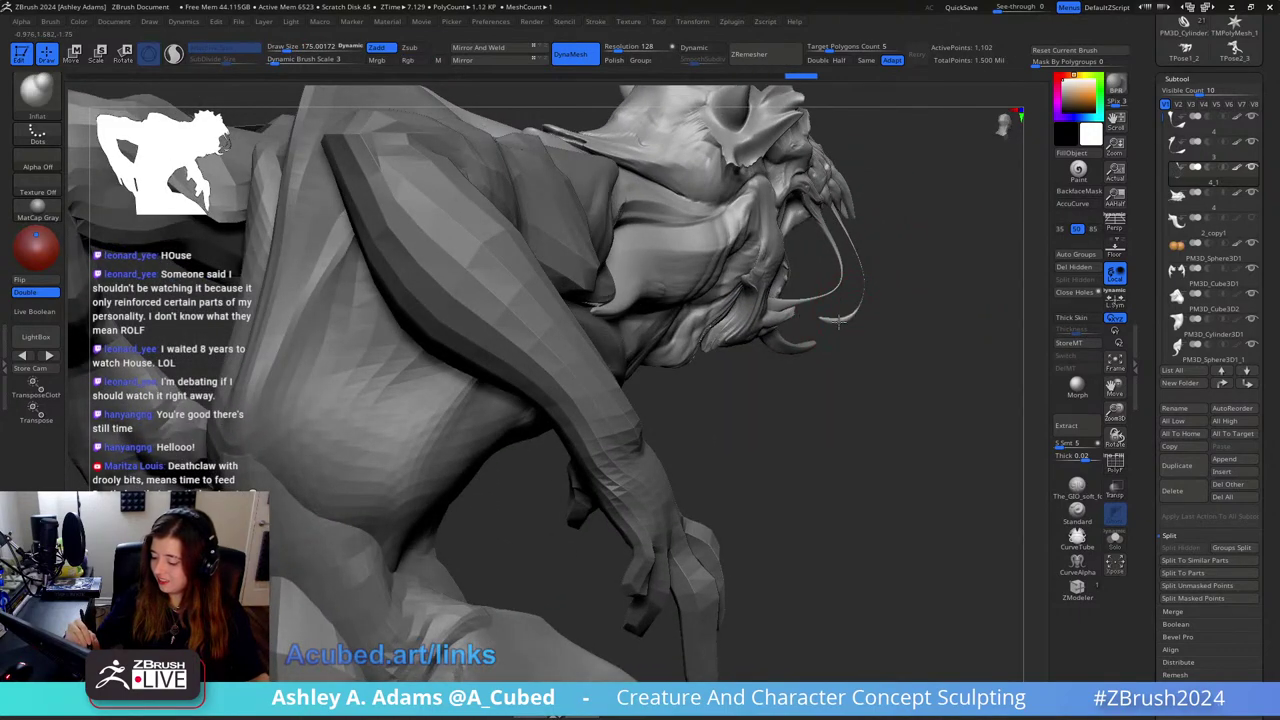
pyautogui.press('shift')
pyautogui.moveTo(879, 231); pyautogui.dragTo(866, 195, button='right')
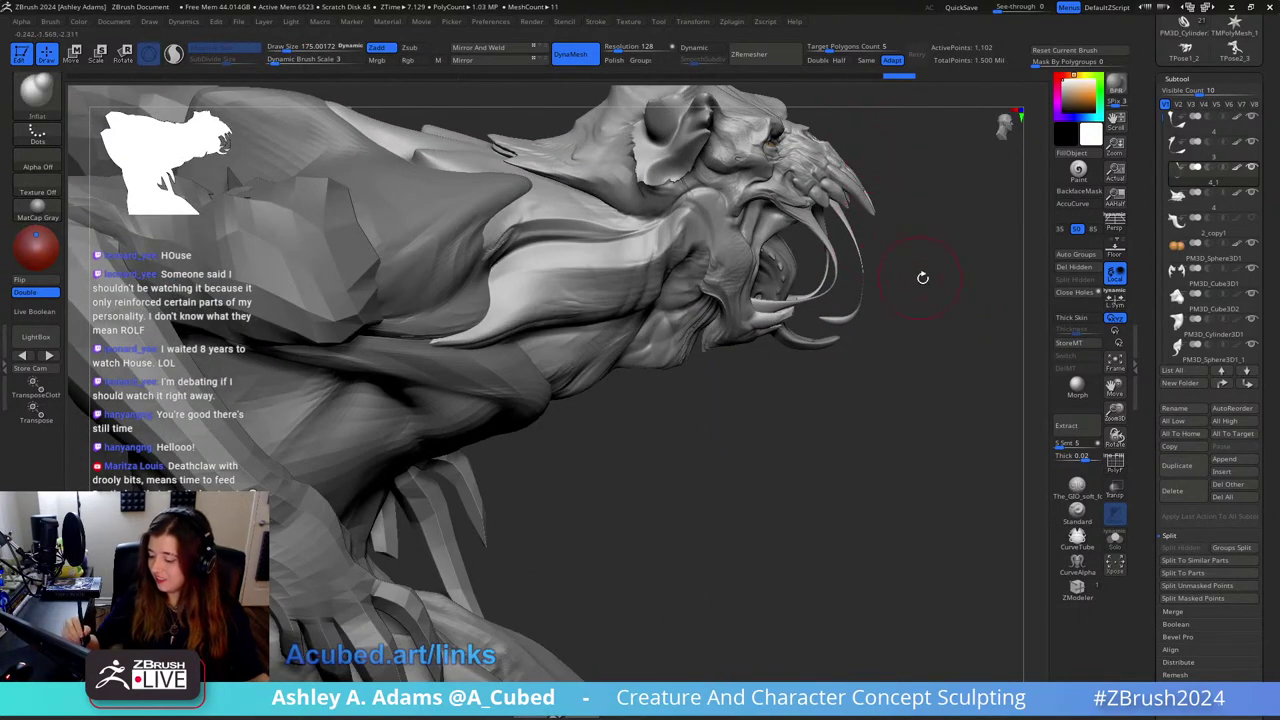
# Step: Bow the dangling strand outward with SnakeHook at a draw size of about 304
pyautogui.press('b')
pyautogui.press('s')
pyautogui.press('h')
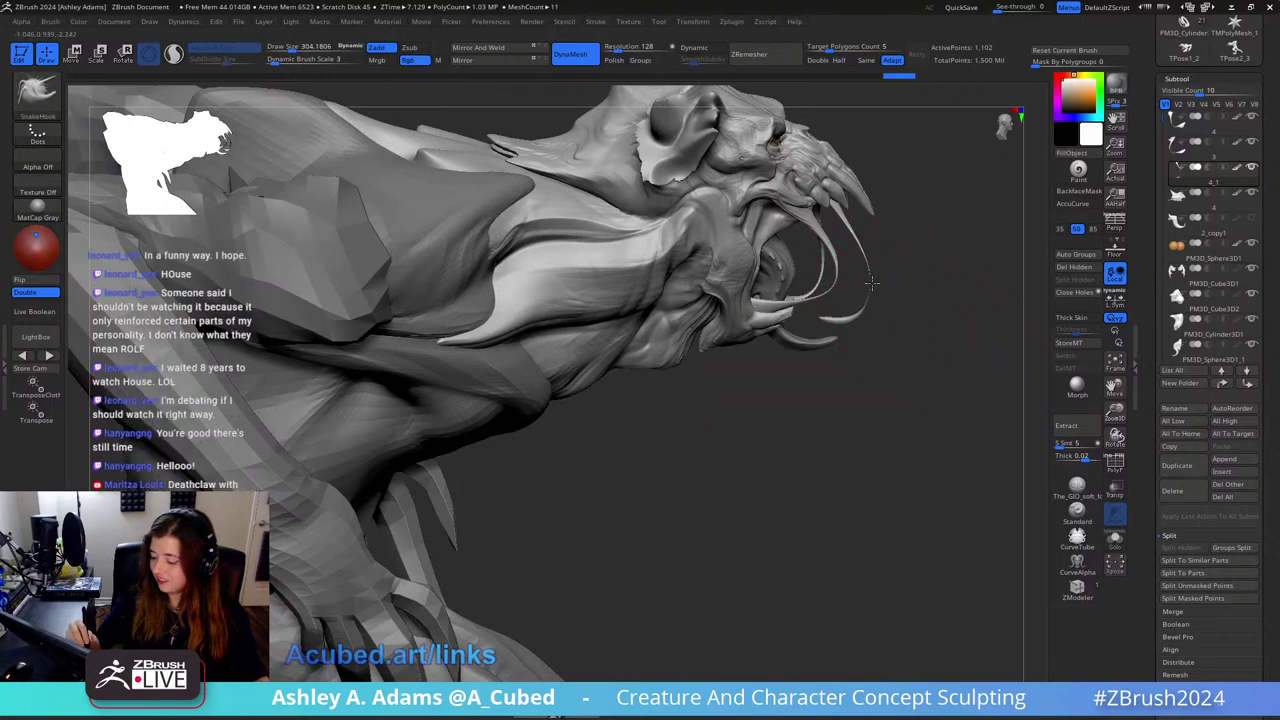
pyautogui.keyDown('ctrl'); pyautogui.moveTo(880, 293); pyautogui.dragTo(832, 192, button='right'); pyautogui.keyUp('ctrl')
pyautogui.moveTo(1025, 196); pyautogui.dragTo(962, 170, button='right')
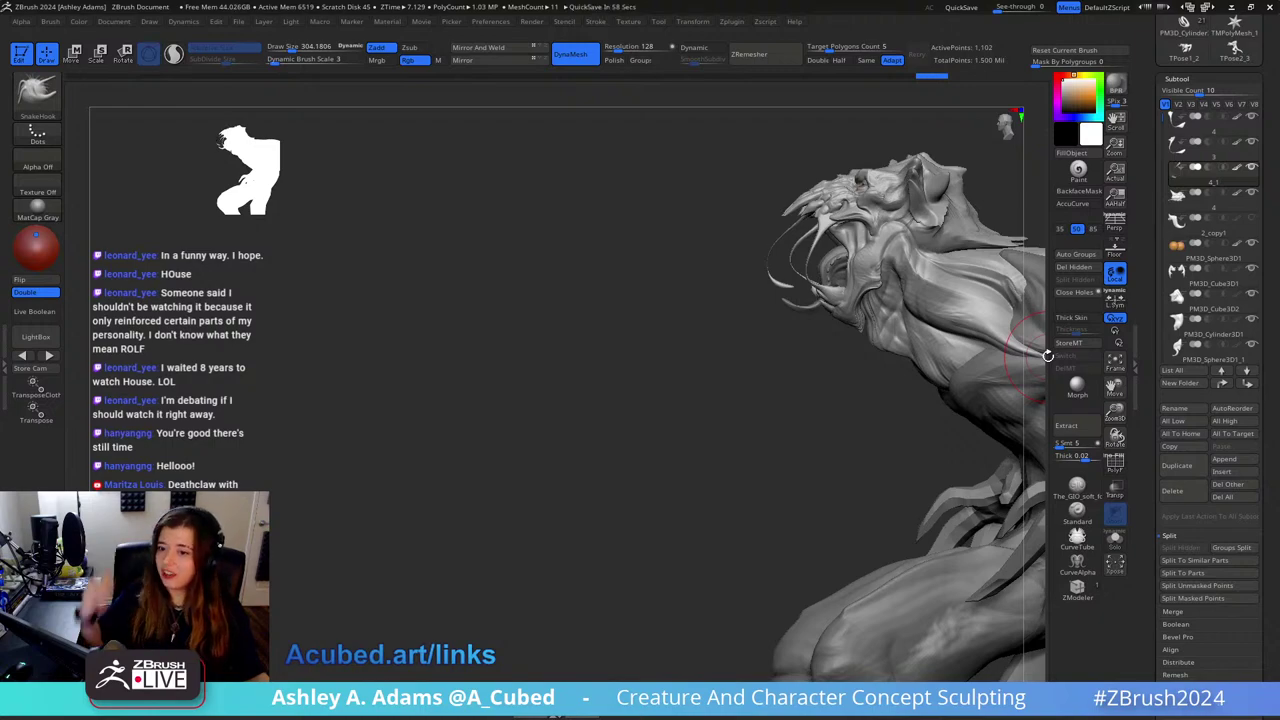
# Step: Inflate the dangling strand's upper end where it meets the teeth with the Inflat brush
pyautogui.moveTo(1047, 355)
pyautogui.mouseDown(button='right')
pyautogui.moveTo(894, 286)
pyautogui.moveTo(774, 206)
pyautogui.mouseUp(button='right')
pyautogui.press('b')
pyautogui.press('i')
pyautogui.press('n')
pyautogui.moveTo(774, 206); pyautogui.dragTo(794, 229)
pyautogui.moveTo(794, 229); pyautogui.dragTo(808, 194, button='right')
# Step: Try hPolish on the strand's upper end at a draw size of about 91 and undo the last change
pyautogui.press('b')
pyautogui.press('h')
pyautogui.press('p')
pyautogui.hotkey('ctrl', 'z')
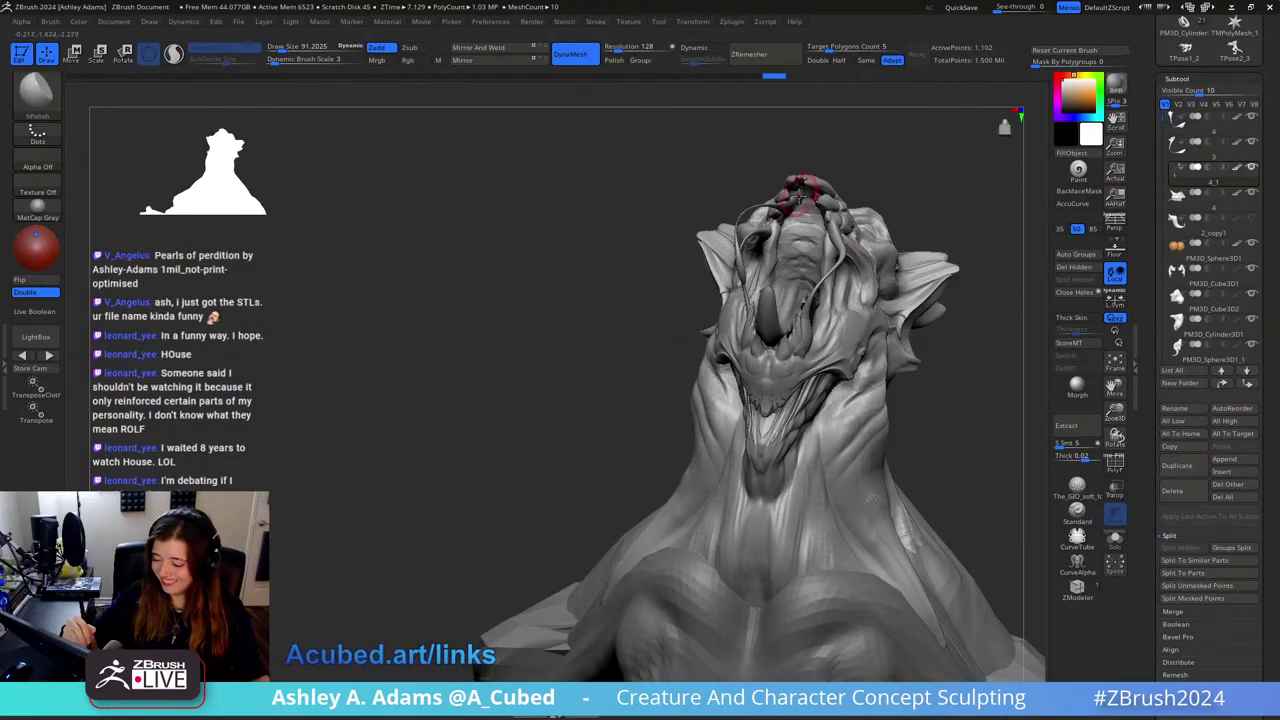
# Step: Adjust the strand's root at the upper teeth with SnakeHook, reducing the draw size to about 64
pyautogui.press('b')
pyautogui.press('s')
pyautogui.press('h')
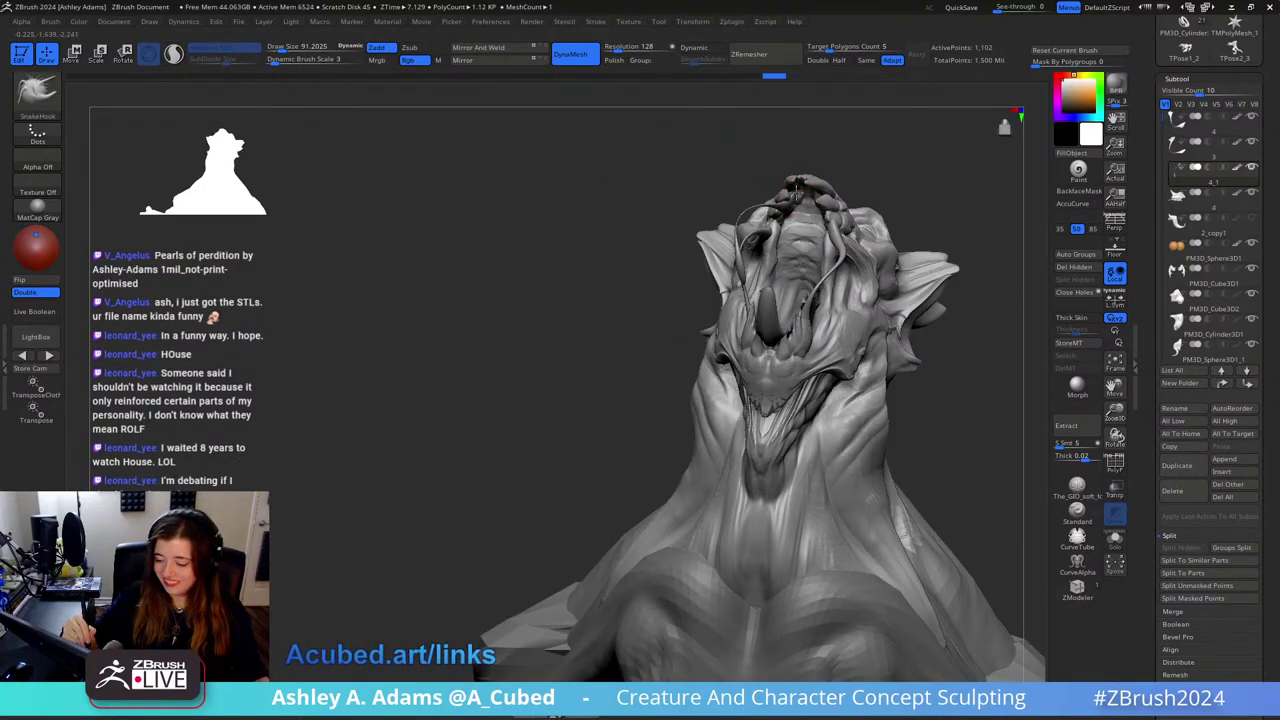
pyautogui.moveTo(790, 198)
pyautogui.mouseDown(button='right')
pyautogui.moveTo(802, 214)
pyautogui.moveTo(780, 190)
pyautogui.moveTo(777, 208)
pyautogui.mouseUp(button='right')
pyautogui.press('space')
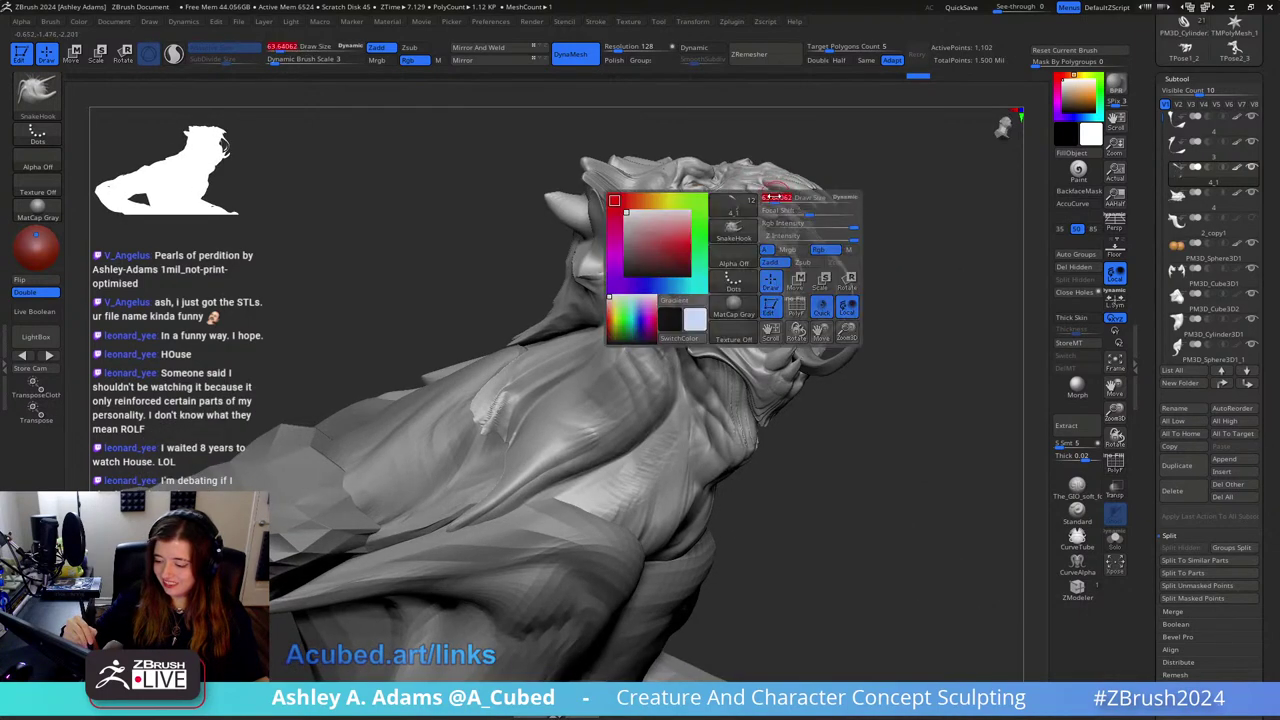
pyautogui.moveTo(783, 196); pyautogui.dragTo(771, 193)
pyautogui.moveTo(771, 195)
pyautogui.mouseDown(button='right')
pyautogui.moveTo(814, 214)
pyautogui.moveTo(742, 190)
pyautogui.moveTo(870, 190)
pyautogui.mouseUp(button='right')
# Step: Polish and crease the dangling strand's root at the upper teeth with the hPolish and DamStandard brushes
pyautogui.press('b')
pyautogui.press('h')
pyautogui.press('p')
pyautogui.press('b')
pyautogui.press('d')
pyautogui.press('s')
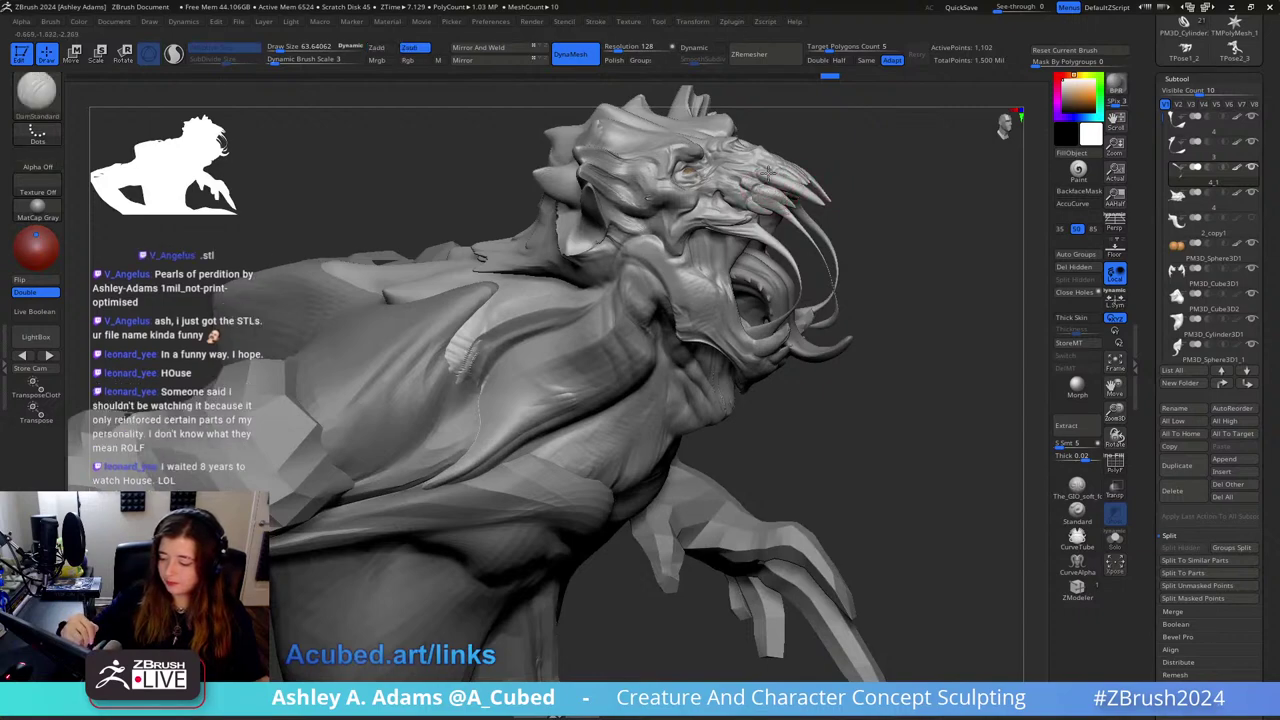
# Step: Adjust the strand's root with SnakeHook, reducing the draw size to about 35
pyautogui.moveTo(766, 172)
pyautogui.mouseDown(button='right')
pyautogui.moveTo(874, 160)
pyautogui.moveTo(849, 154)
pyautogui.moveTo(790, 200)
pyautogui.mouseUp(button='right')
pyautogui.press('b')
pyautogui.press('s')
pyautogui.press('h')
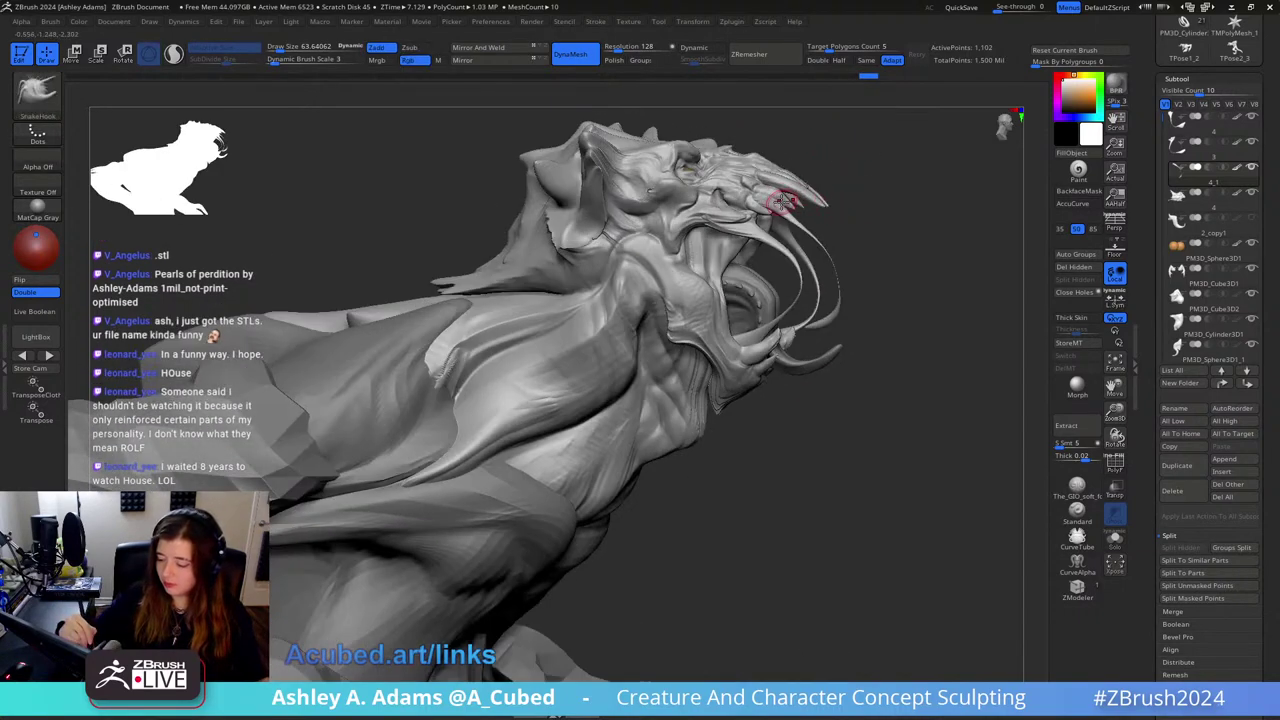
pyautogui.press('space')
pyautogui.click(789, 201)
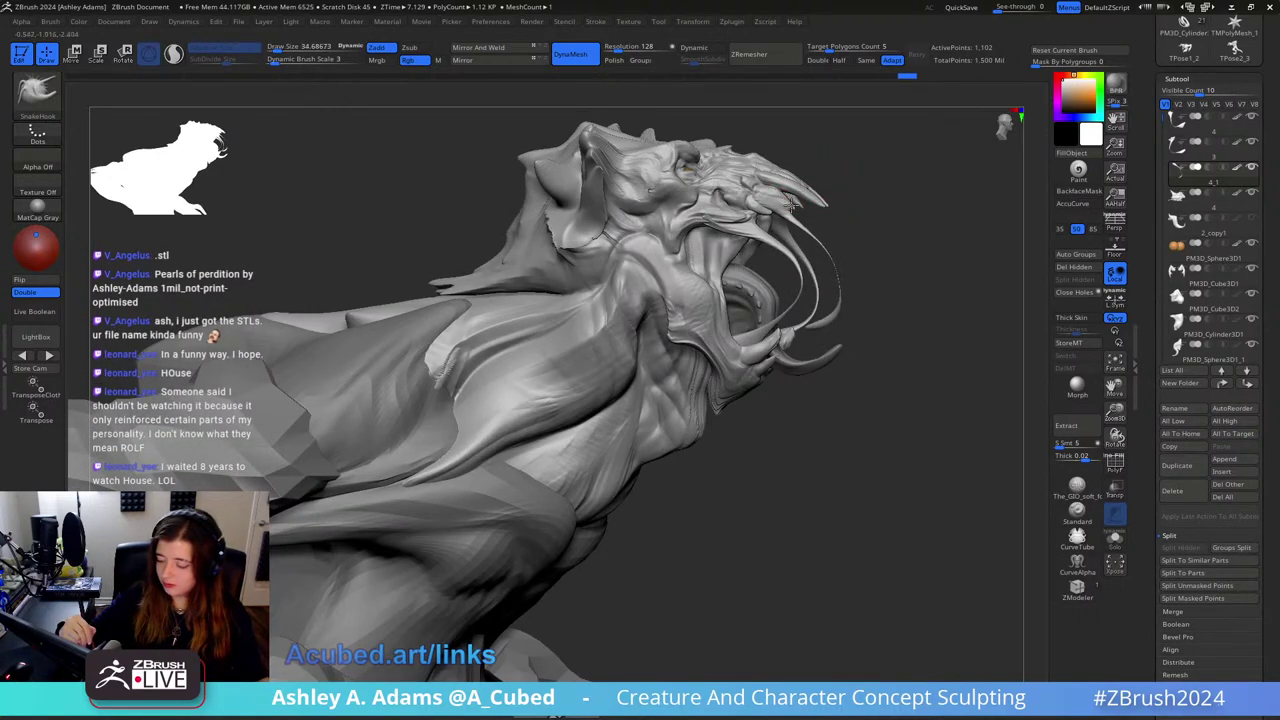
# Step: Flatten the strand's upper end with hPolish and raise the draw size to about 269
pyautogui.press('b')
pyautogui.press('h')
pyautogui.press('p')
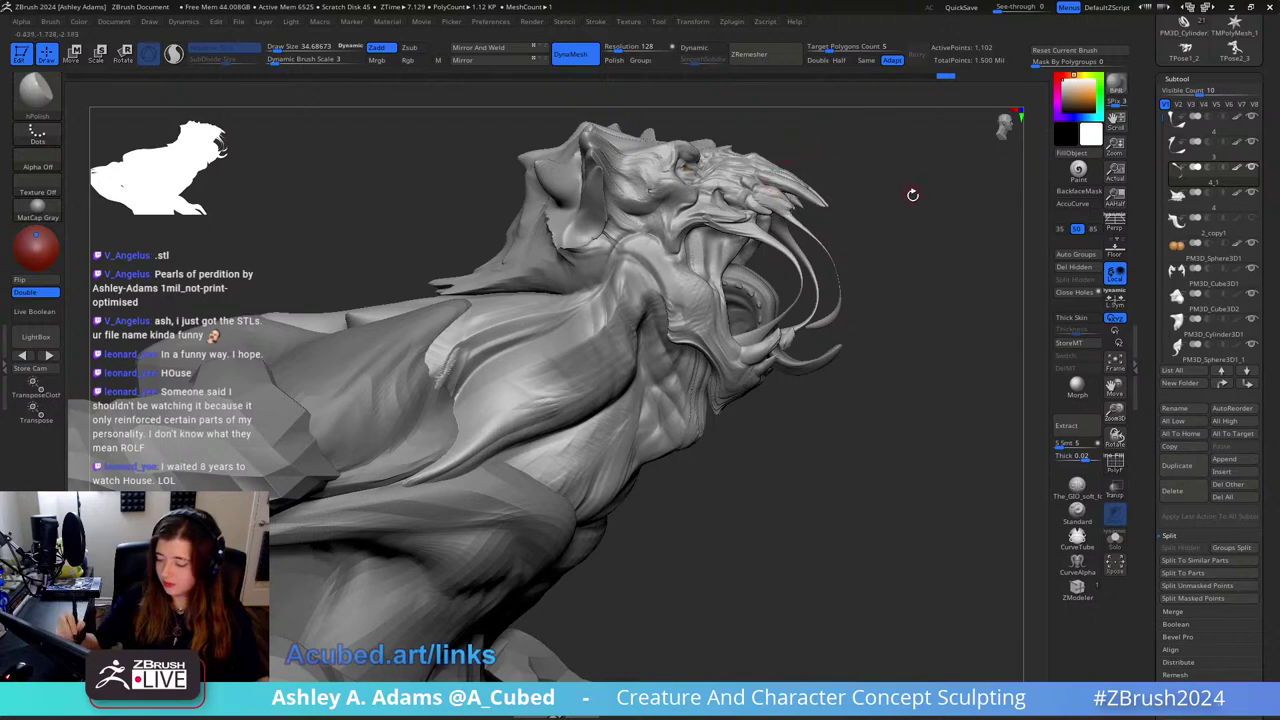
pyautogui.moveTo(912, 195)
pyautogui.mouseDown(button='right')
pyautogui.moveTo(820, 225)
pyautogui.moveTo(759, 305)
pyautogui.mouseUp(button='right')
pyautogui.press('space')
pyautogui.click(780, 258)
pyautogui.moveTo(785, 262)
pyautogui.mouseDown(button='right')
pyautogui.moveTo(768, 256)
pyautogui.moveTo(884, 209)
pyautogui.mouseUp(button='right')
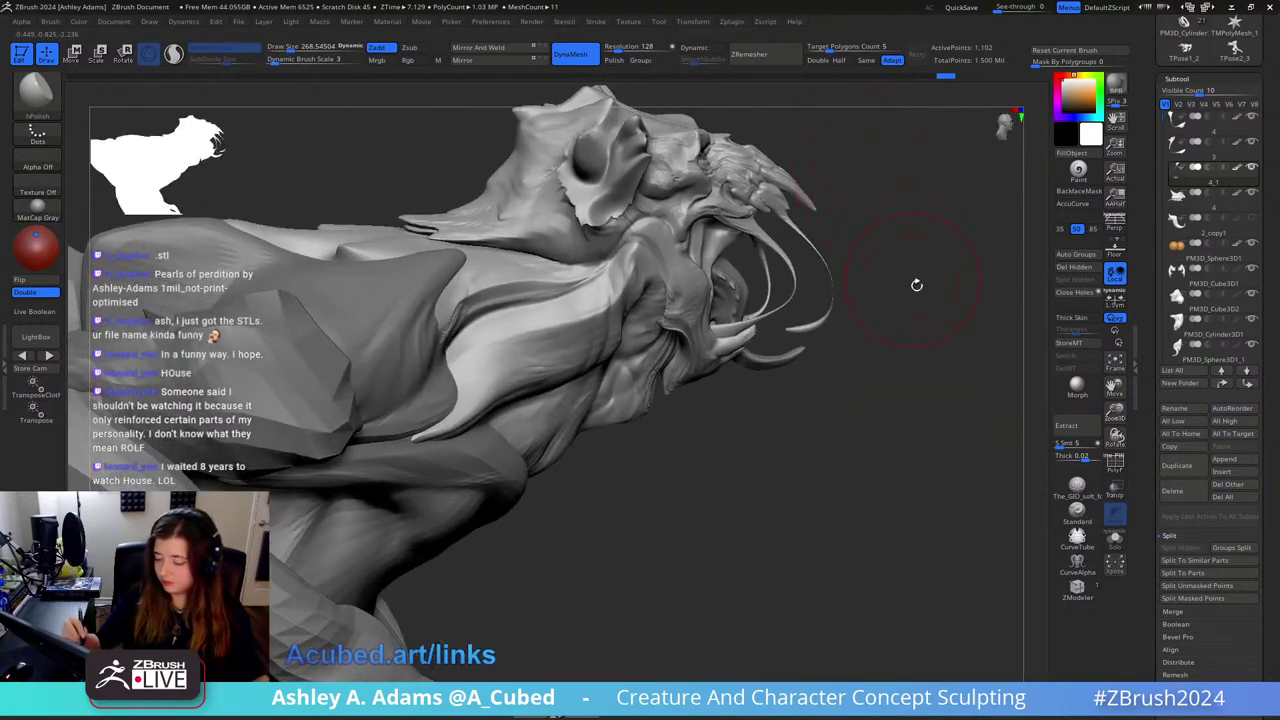
pyautogui.moveTo(916, 285); pyautogui.dragTo(810, 286, button='right')
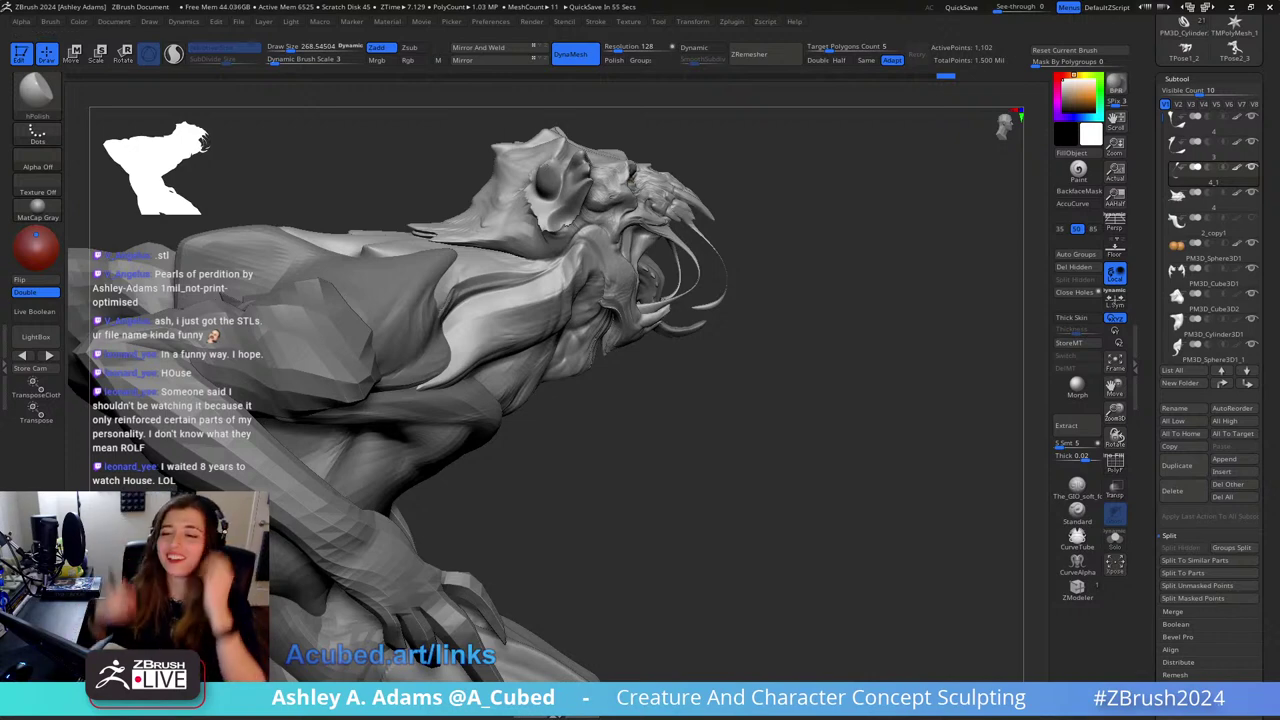
pyautogui.moveTo(780, 168)
pyautogui.mouseDown()
pyautogui.moveTo(734, 154)
pyautogui.moveTo(761, 182)
pyautogui.mouseUp()
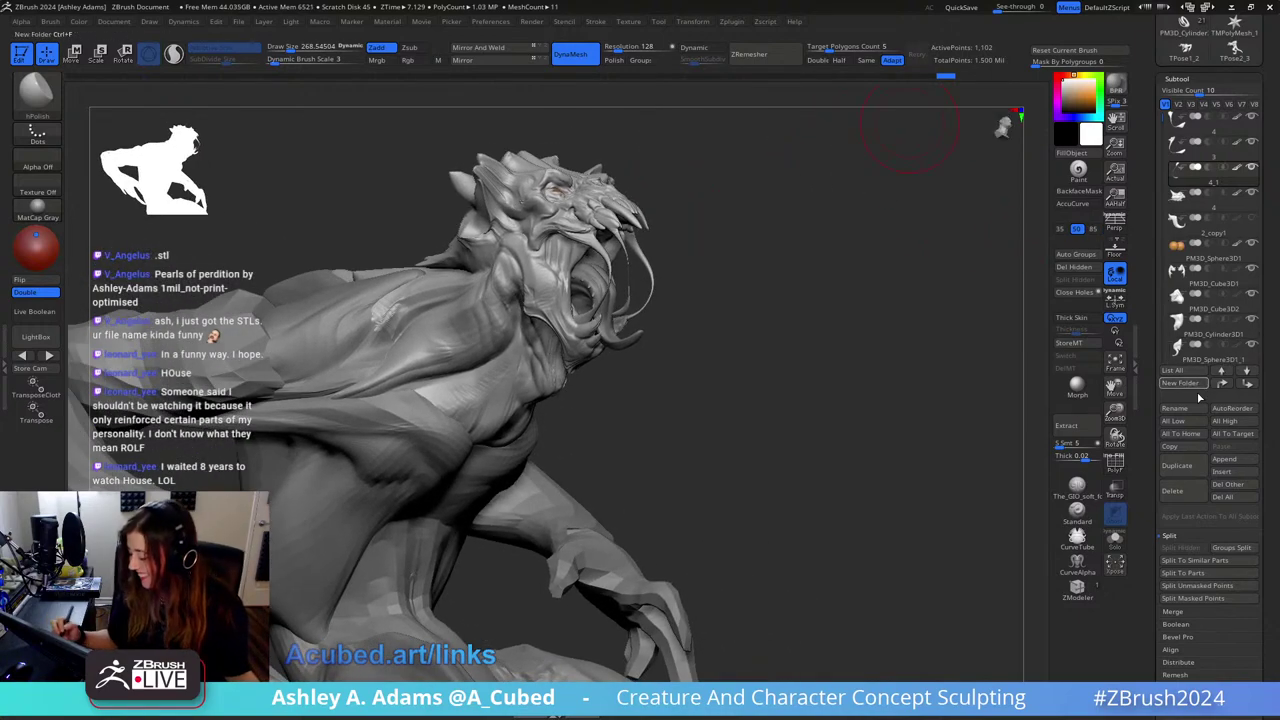
# Step: Duplicate the dangling strand, then move, rotate and scale the copy so it hangs from the tip of the upper teeth
pyautogui.click(1196, 478)
pyautogui.keyDown('alt'); pyautogui.moveTo(712, 208); pyautogui.dragTo(757, 311); pyautogui.keyUp('alt')
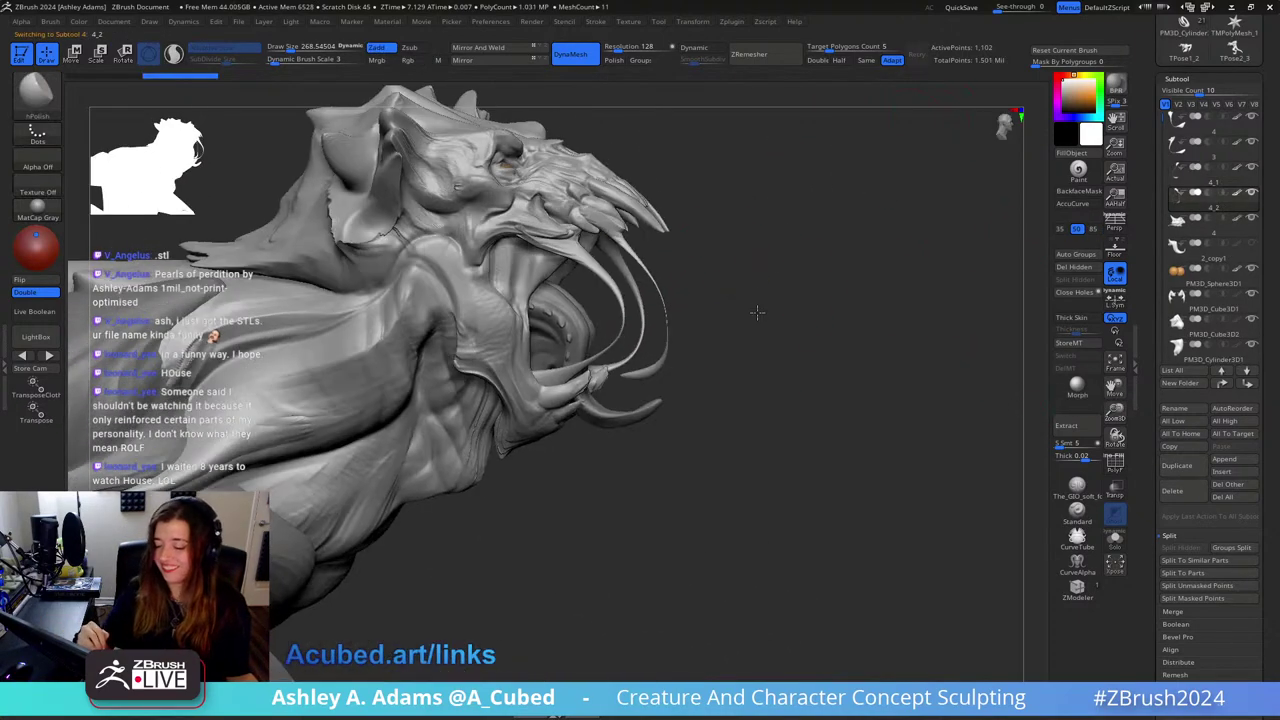
pyautogui.press('w')
pyautogui.moveTo(679, 130); pyautogui.dragTo(635, 198)
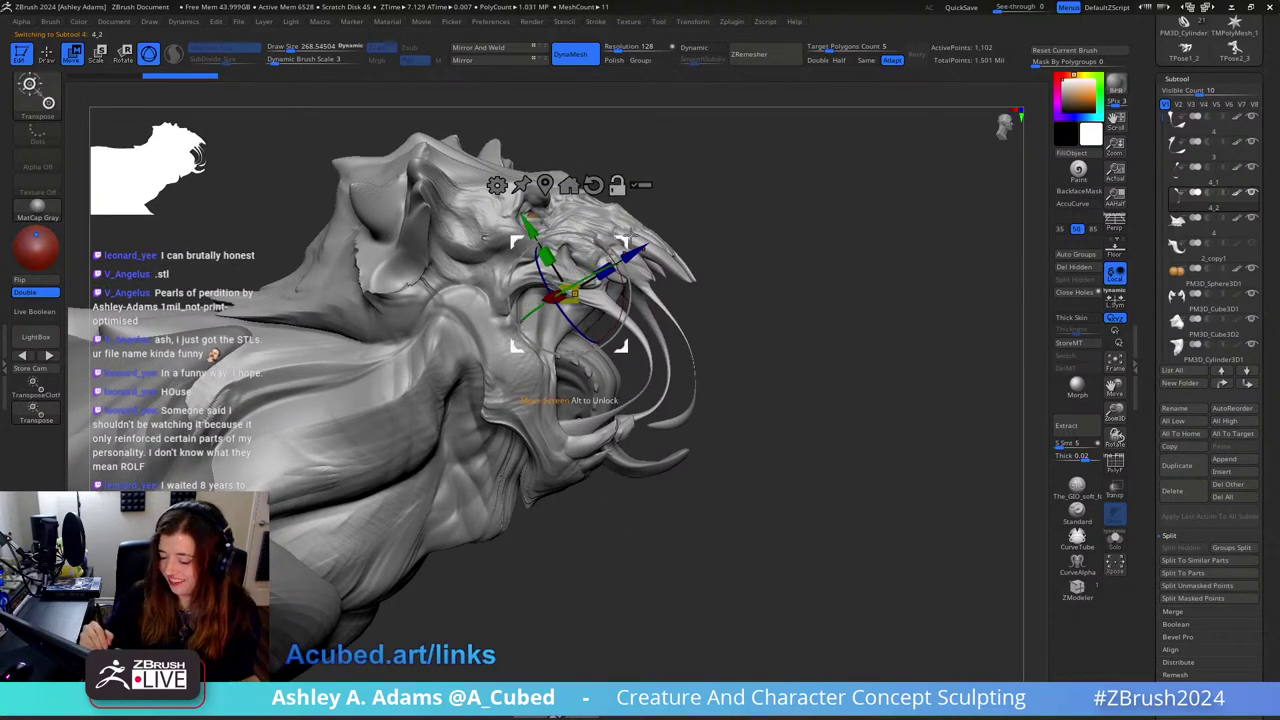
pyautogui.moveTo(565, 294)
pyautogui.keyDown('alt'); pyautogui.mouseDown()
pyautogui.moveTo(650, 265)
pyautogui.moveTo(636, 283)
pyautogui.mouseUp(); pyautogui.keyUp('alt')
pyautogui.moveTo(732, 204)
pyautogui.mouseDown()
pyautogui.moveTo(560, 214)
pyautogui.moveTo(768, 224)
pyautogui.moveTo(737, 207)
pyautogui.mouseUp()
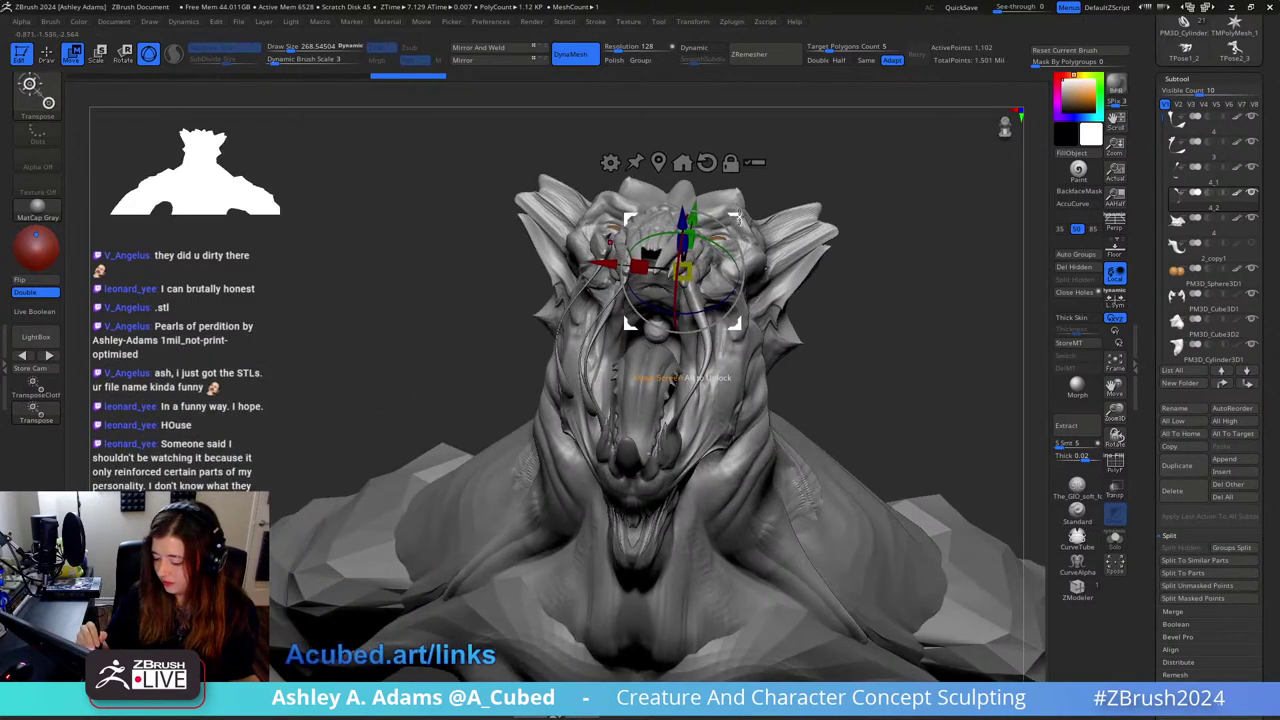
pyautogui.keyDown('alt'); pyautogui.click(660, 160); pyautogui.keyUp('alt')
pyautogui.moveTo(637, 258); pyautogui.dragTo(681, 264)
pyautogui.moveTo(676, 285); pyautogui.dragTo(737, 314, button='right')
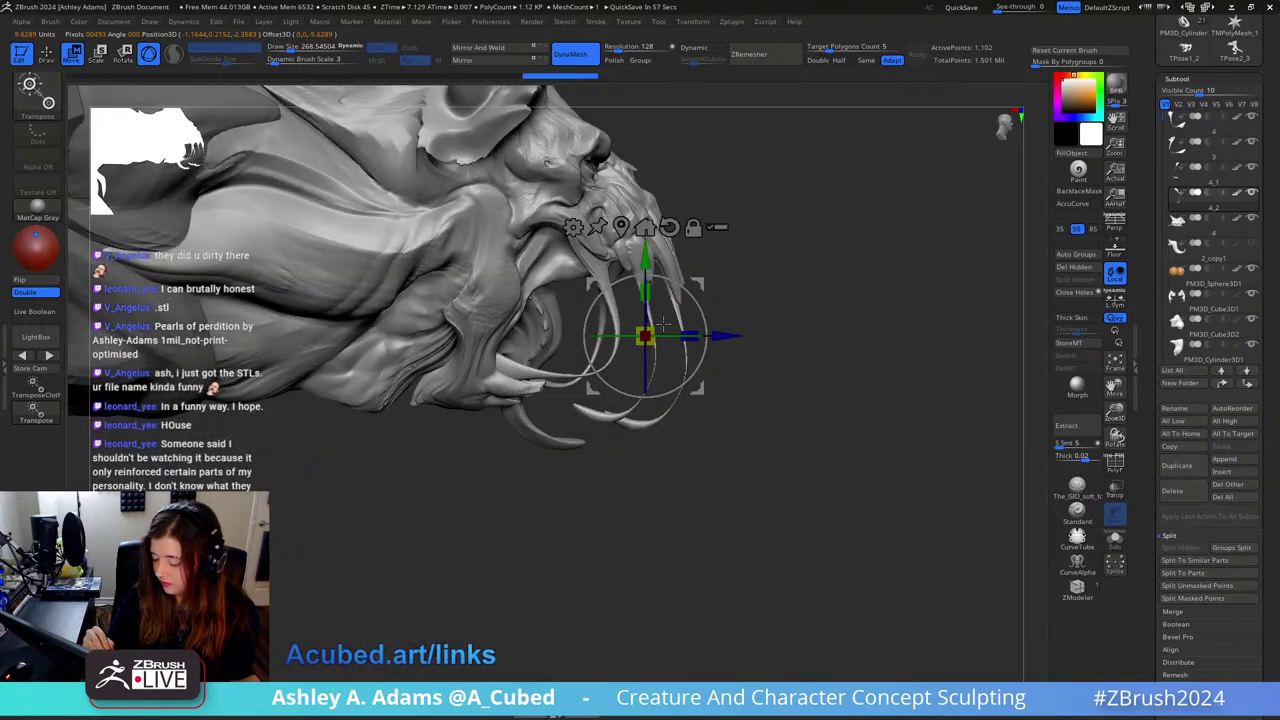
pyautogui.moveTo(645, 335)
pyautogui.mouseDown()
pyautogui.moveTo(655, 356)
pyautogui.moveTo(705, 325)
pyautogui.moveTo(698, 306)
pyautogui.moveTo(740, 230)
pyautogui.mouseUp()
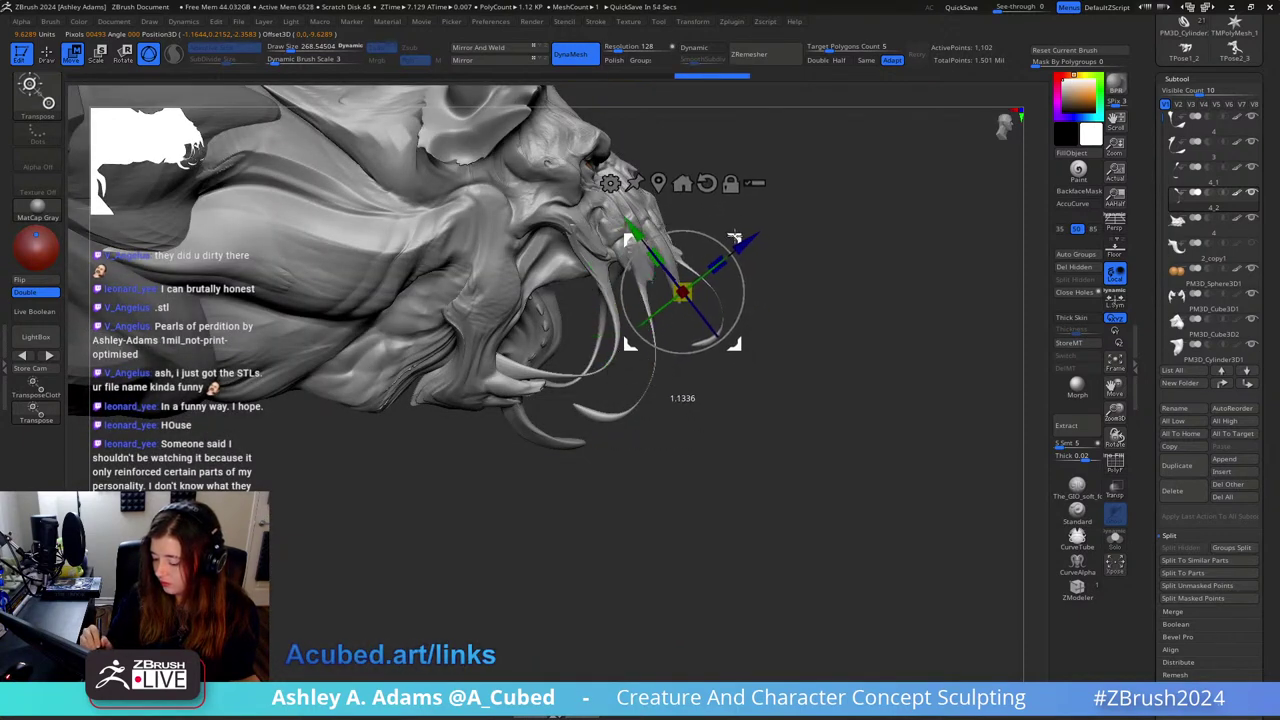
# Step: Isolate the lower part of the duplicated strand with SelectLasso and delete the hidden upper part
pyautogui.press('q')
pyautogui.press('b')
pyautogui.press('s')
pyautogui.press('h')
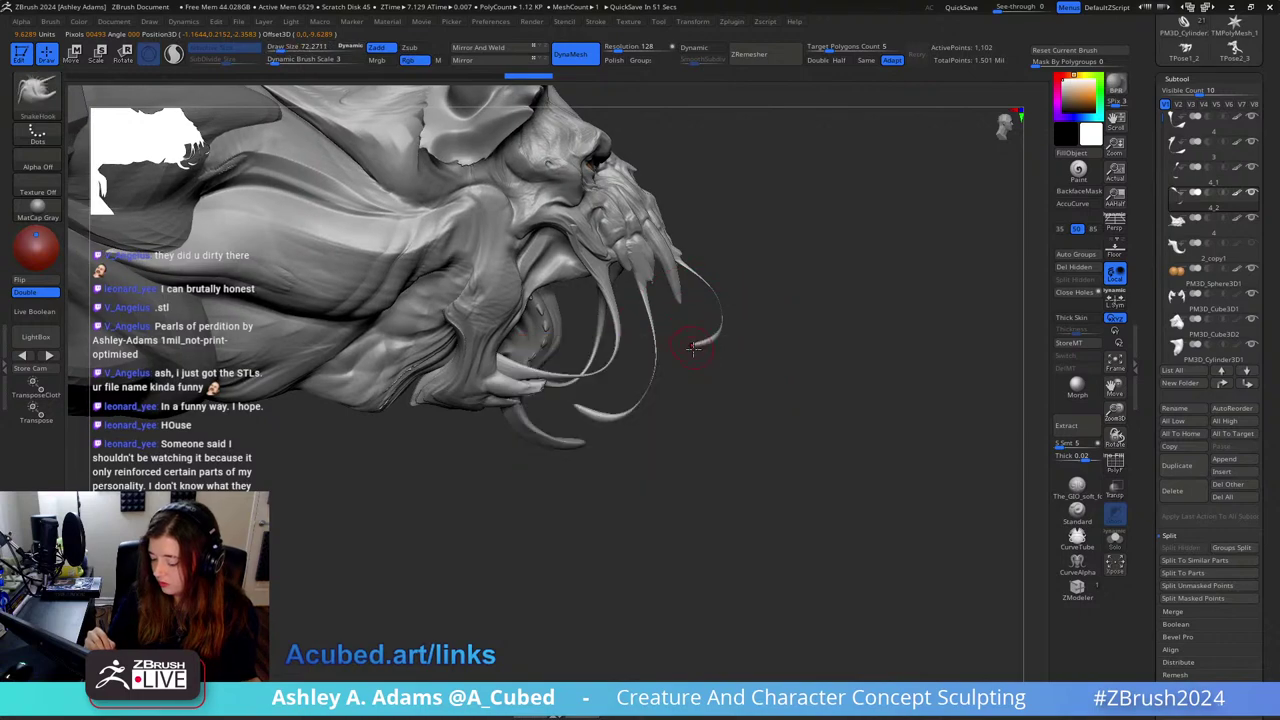
pyautogui.press('space')
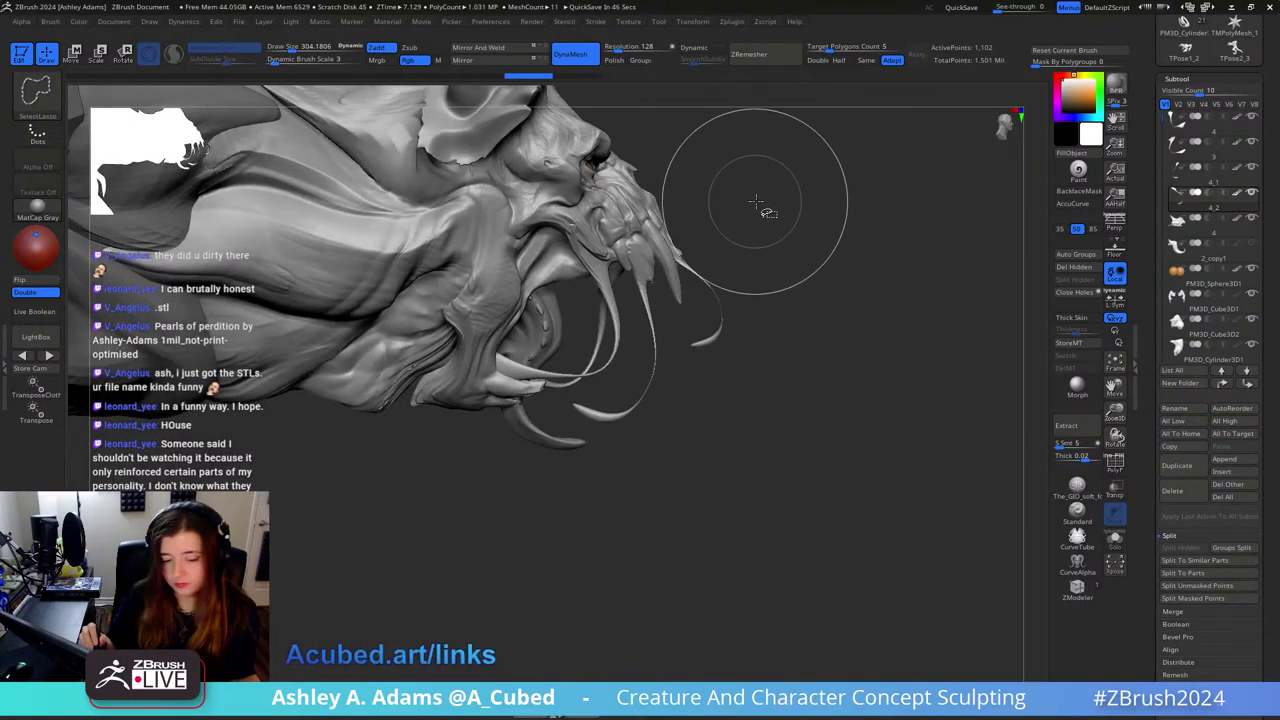
pyautogui.moveTo(780, 197)
pyautogui.keyDown('ctrl'); pyautogui.keyDown('shift'); pyautogui.mouseDown()
pyautogui.moveTo(729, 243)
pyautogui.moveTo(604, 192)
pyautogui.mouseUp(); pyautogui.keyUp('shift'); pyautogui.keyUp('ctrl')
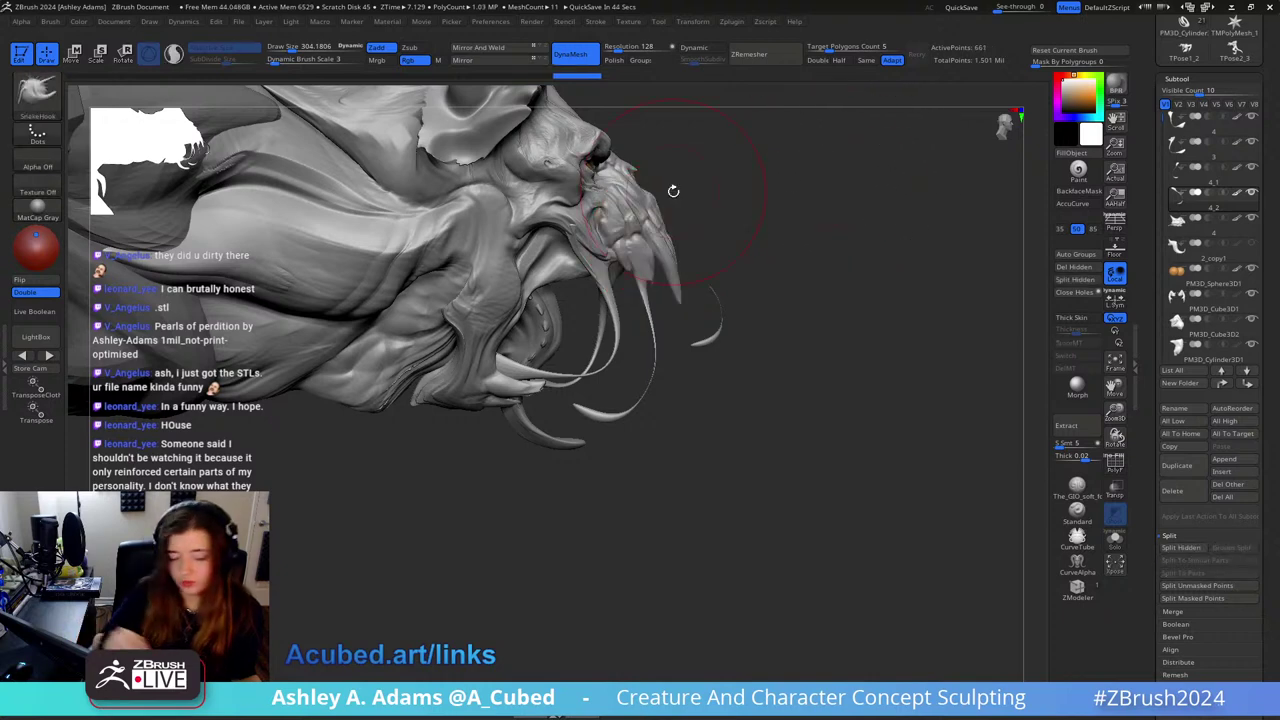
pyautogui.click(1074, 267)
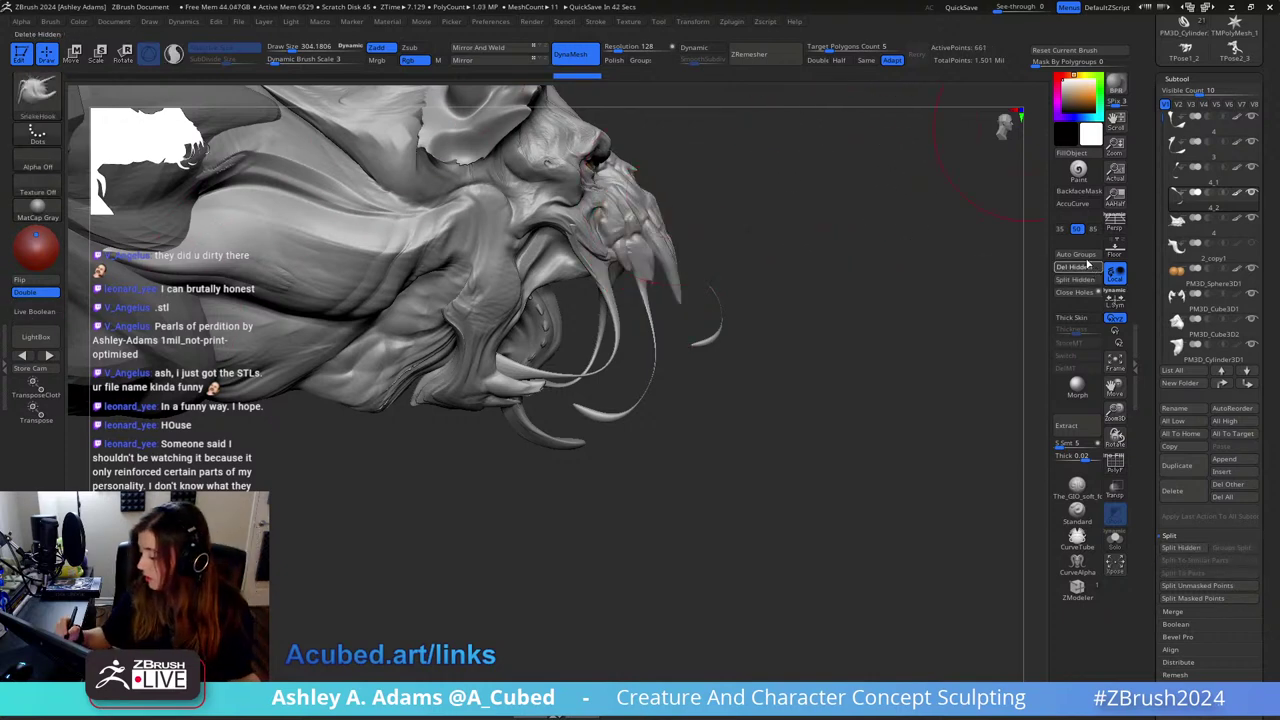
# Step: Reposition the shortened strand with the transform gizmo so it floats in front of the upper teeth
pyautogui.press('w')
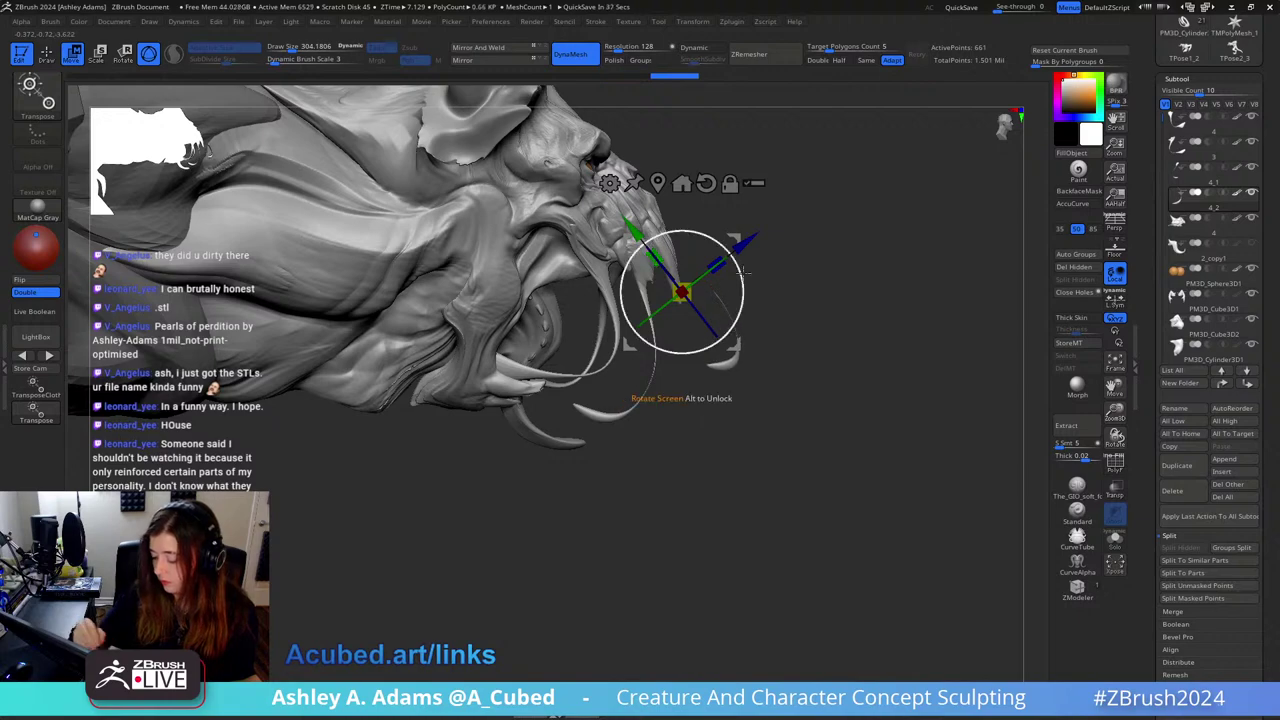
pyautogui.moveTo(652, 238)
pyautogui.mouseDown()
pyautogui.moveTo(634, 252)
pyautogui.moveTo(654, 236)
pyautogui.mouseUp()
pyautogui.moveTo(736, 237); pyautogui.dragTo(710, 283)
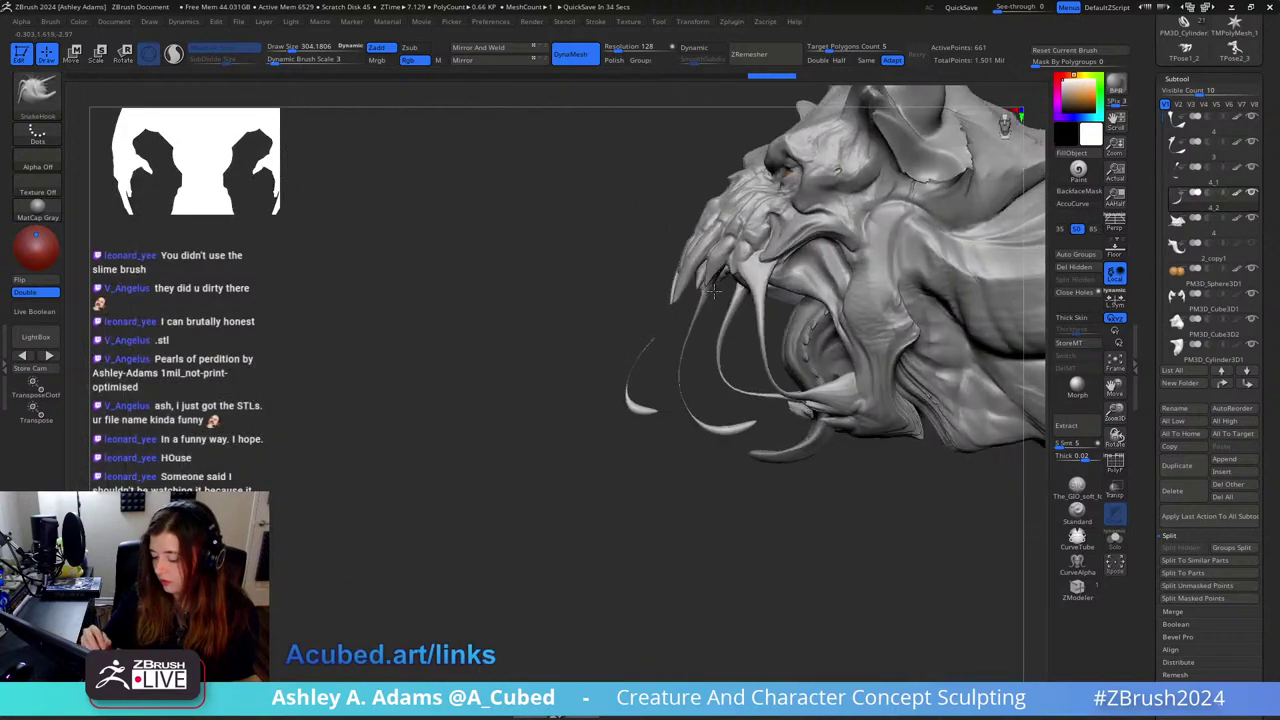
pyautogui.moveTo(714, 291); pyautogui.dragTo(744, 270)
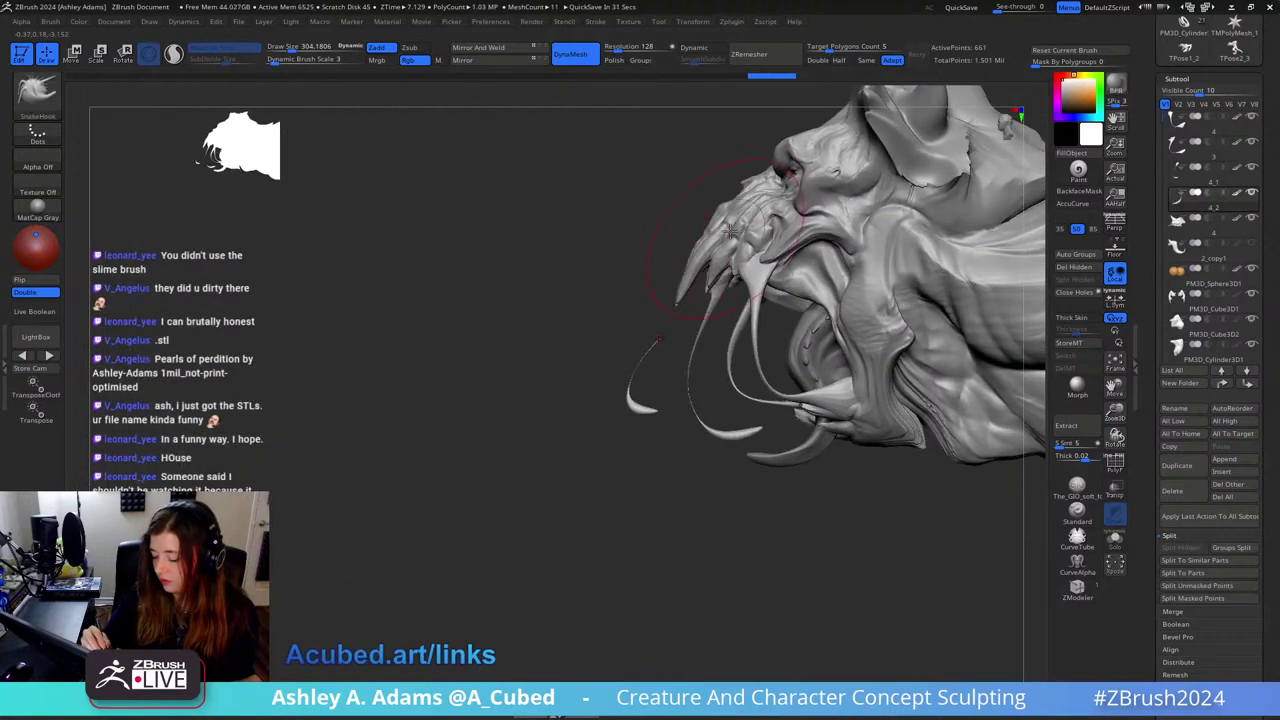
# Step: Thicken the short floating strand with Inflat at a draw size of about 112 and smooth its ends
pyautogui.press('s')
pyautogui.moveTo(680, 392); pyautogui.dragTo(631, 390)
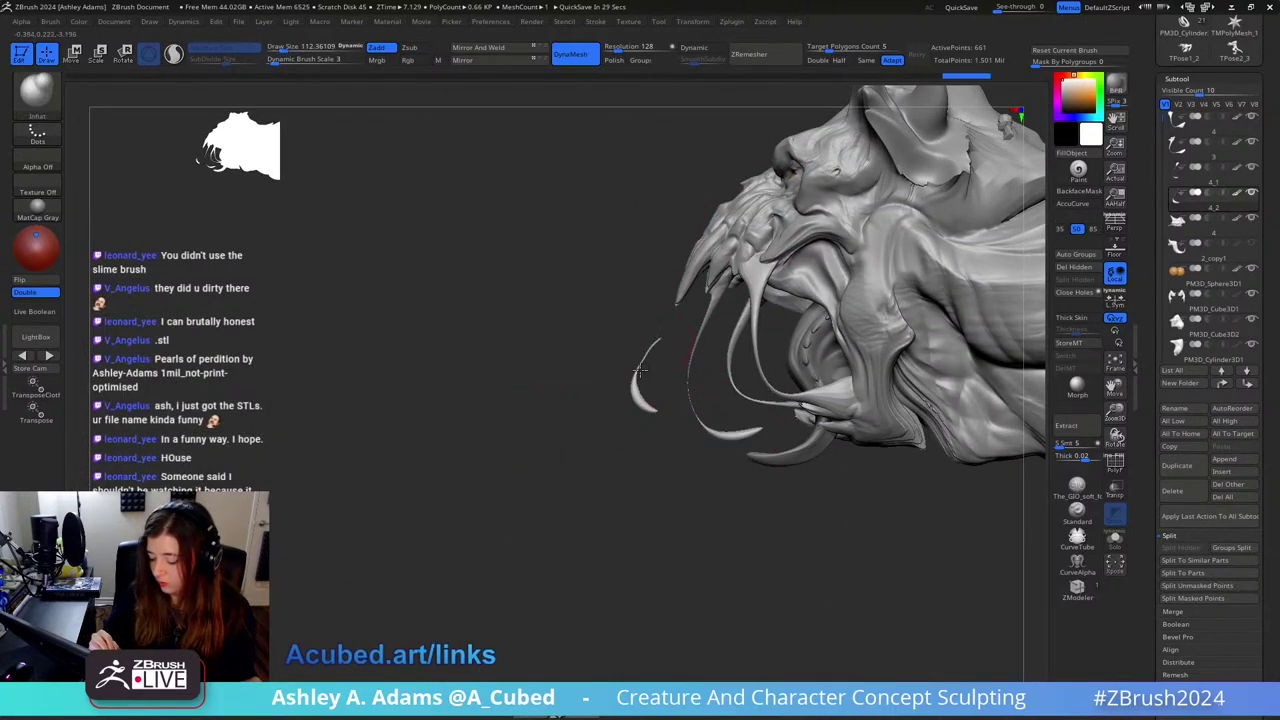
pyautogui.press('shift')
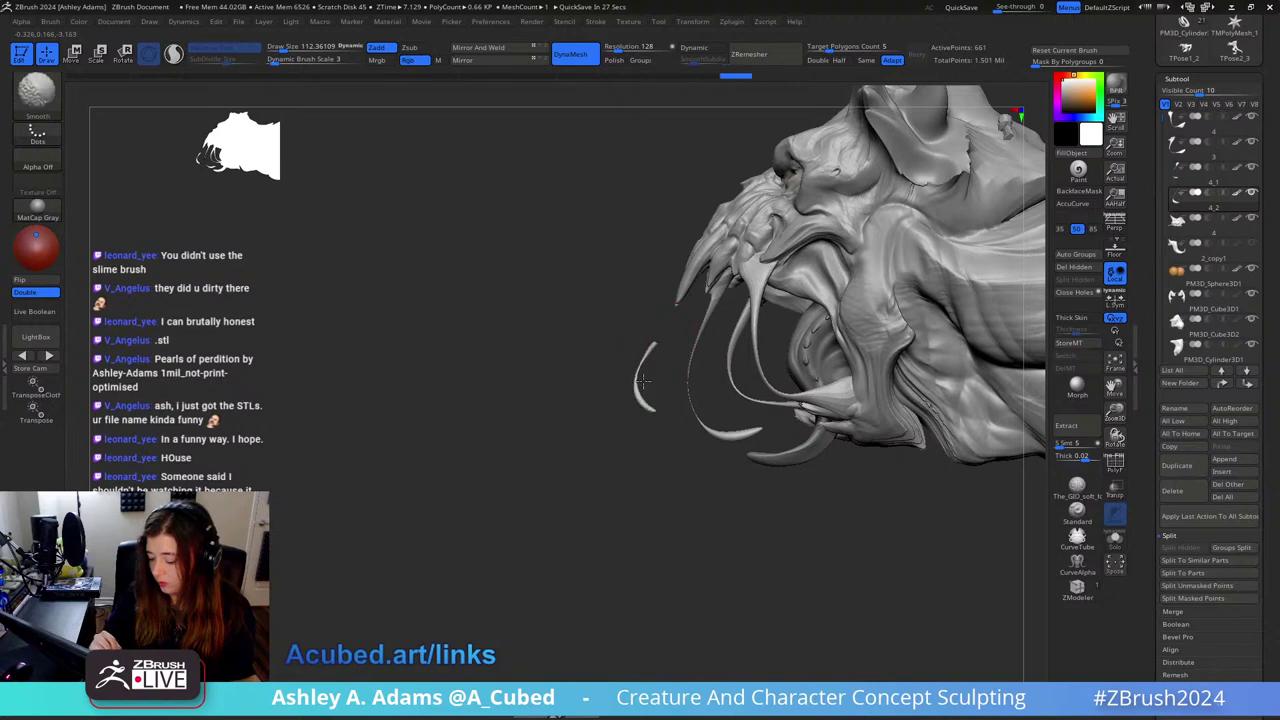
pyautogui.keyDown('shift'); pyautogui.moveTo(643, 381); pyautogui.dragTo(658, 342); pyautogui.keyUp('shift')
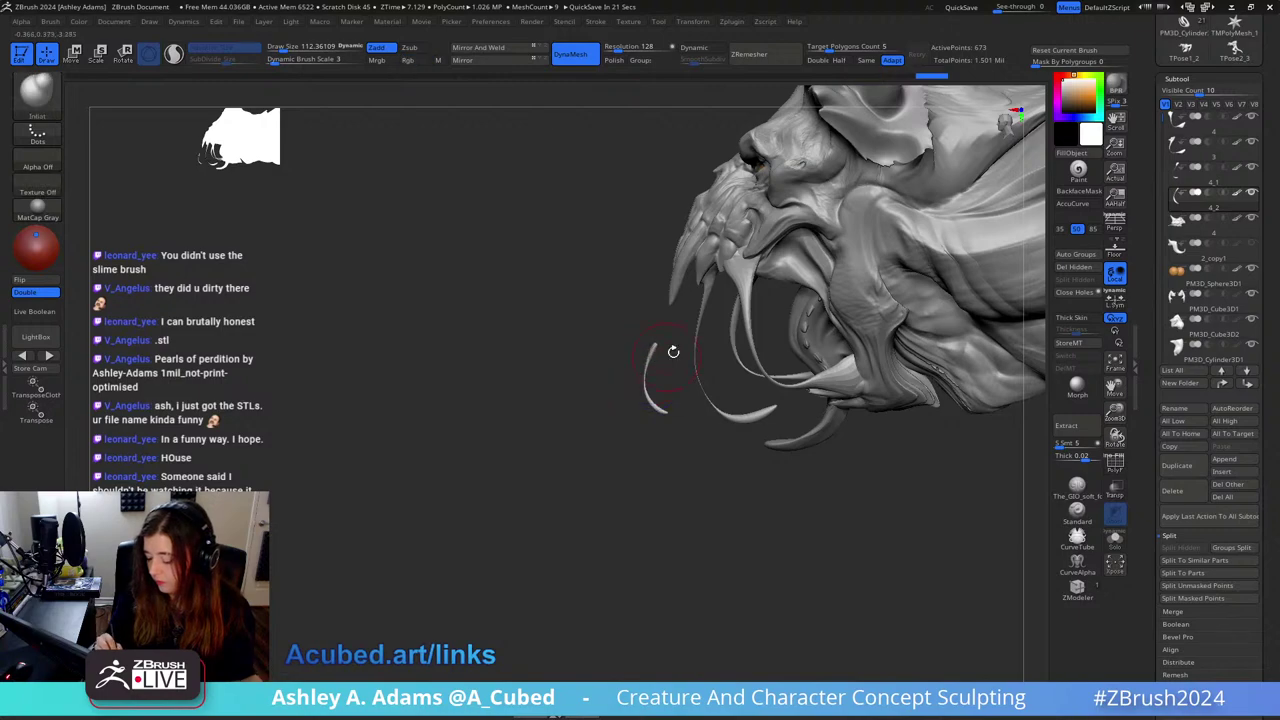
pyautogui.keyDown('shift'); pyautogui.moveTo(673, 352); pyautogui.dragTo(780, 360); pyautogui.keyUp('shift')
pyautogui.press('space')
pyautogui.moveTo(651, 401); pyautogui.dragTo(666, 373)
# Step: Try reshaping the short floating strand with SnakeHook and undo the last two changes
pyautogui.press('b')
pyautogui.press('s')
pyautogui.press('h')
pyautogui.hotkey('ctrl', 'shift', 'z')
pyautogui.hotkey('ctrl', 'shift', 'z')
pyautogui.press('space')
pyautogui.hotkey('ctrl', 'z')
pyautogui.hotkey('ctrl', 'z')
# Step: Smooth and inflate the short floating strand, raising the Inflat draw size to about 362
pyautogui.moveTo(686, 430); pyautogui.dragTo(763, 359, button='right')
pyautogui.press('b')
pyautogui.press('i')
pyautogui.press('n')
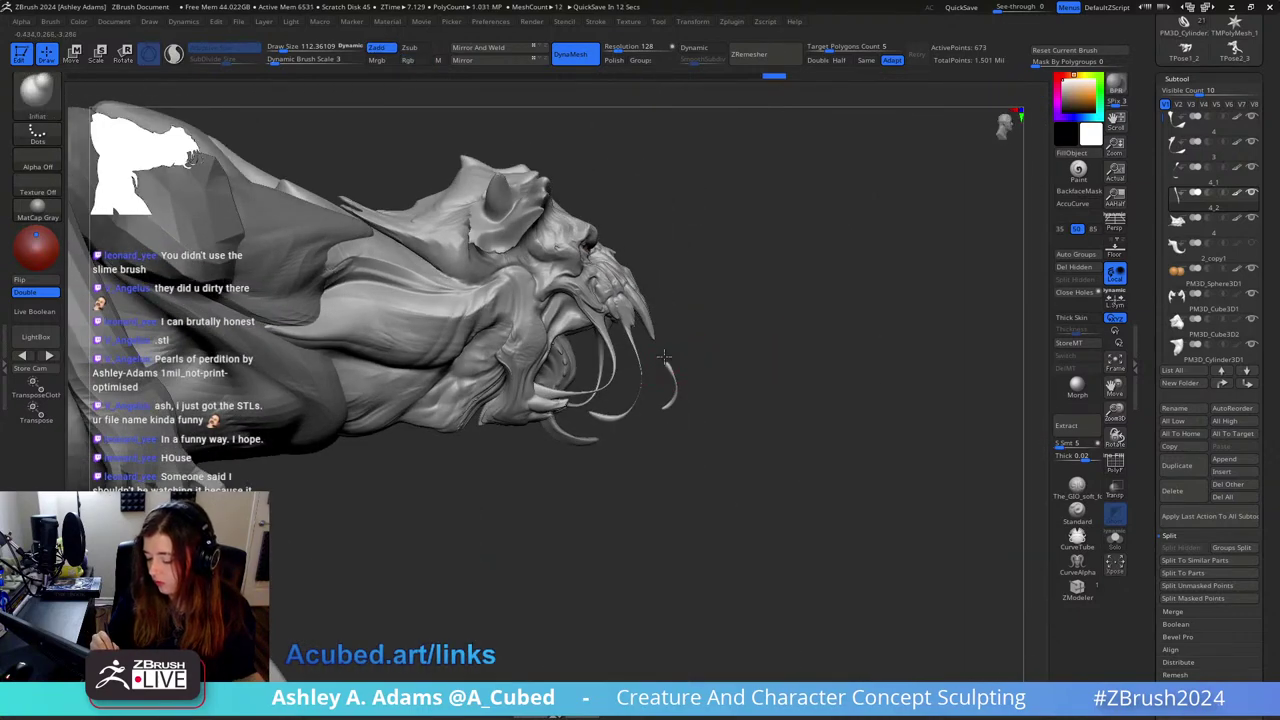
pyautogui.press('shift')
pyautogui.moveTo(668, 404)
pyautogui.mouseDown(button='right')
pyautogui.moveTo(812, 207)
pyautogui.moveTo(786, 266)
pyautogui.moveTo(858, 334)
pyautogui.moveTo(788, 408)
pyautogui.moveTo(781, 314)
pyautogui.moveTo(724, 382)
pyautogui.mouseUp(button='right')
pyautogui.rightClick(724, 382)
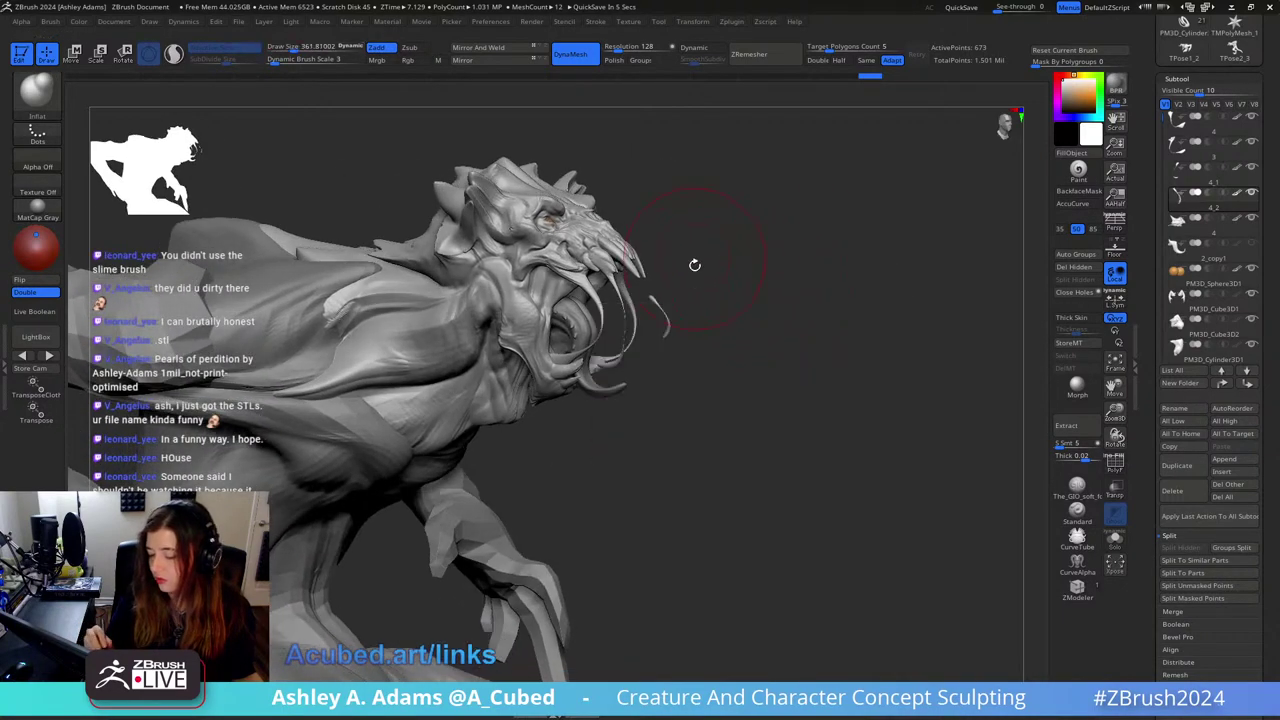
pyautogui.keyDown('alt'); pyautogui.moveTo(694, 266); pyautogui.dragTo(777, 268, button='right'); pyautogui.keyUp('alt')
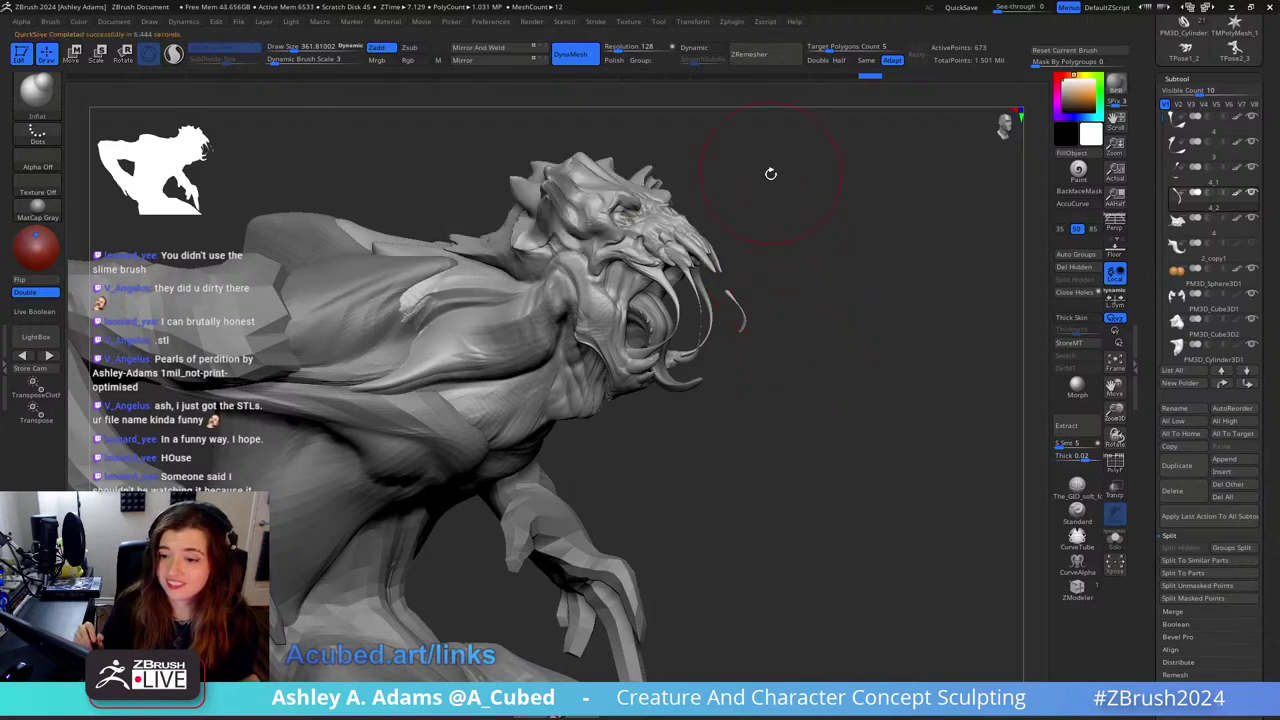
pyautogui.moveTo(771, 174); pyautogui.dragTo(783, 234)
# Step: Bend the short strand from the front with SnakeHook at a draw size of about 175
pyautogui.moveTo(878, 208)
pyautogui.mouseDown()
pyautogui.moveTo(786, 274)
pyautogui.moveTo(915, 262)
pyautogui.moveTo(743, 343)
pyautogui.moveTo(738, 297)
pyautogui.moveTo(723, 293)
pyautogui.mouseUp()
pyautogui.press('[')
pyautogui.press('b')
pyautogui.press('s')
pyautogui.press('h')
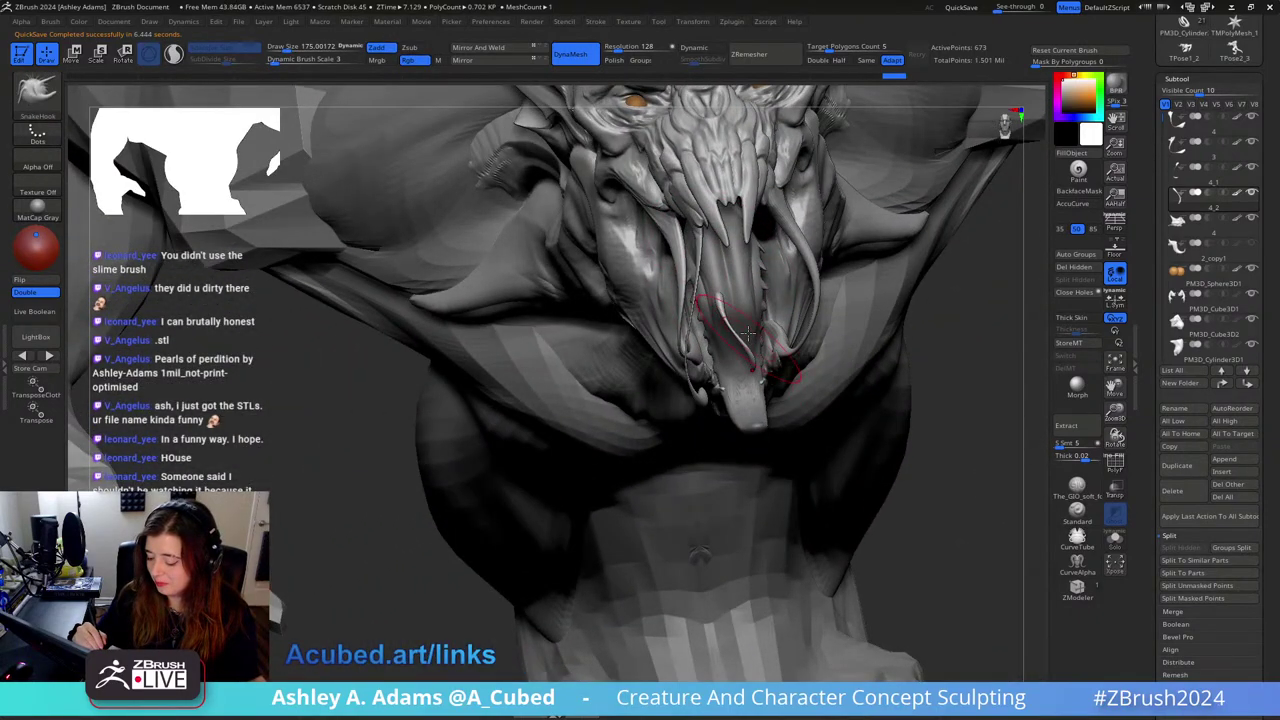
pyautogui.moveTo(722, 298); pyautogui.dragTo(757, 345, button='right')
# Step: Inflate the short strand's body in front of the open mouth with the Inflat brush
pyautogui.press('b')
pyautogui.press('i')
pyautogui.press('n')
pyautogui.moveTo(779, 341)
pyautogui.mouseDown()
pyautogui.moveTo(788, 369)
pyautogui.moveTo(752, 349)
pyautogui.mouseUp()
# Step: Try pulling the short strand's upper end with SnakeHook at a draw size of about 81 and undo it
pyautogui.press('b')
pyautogui.press('s')
pyautogui.press('h')
pyautogui.press('s')
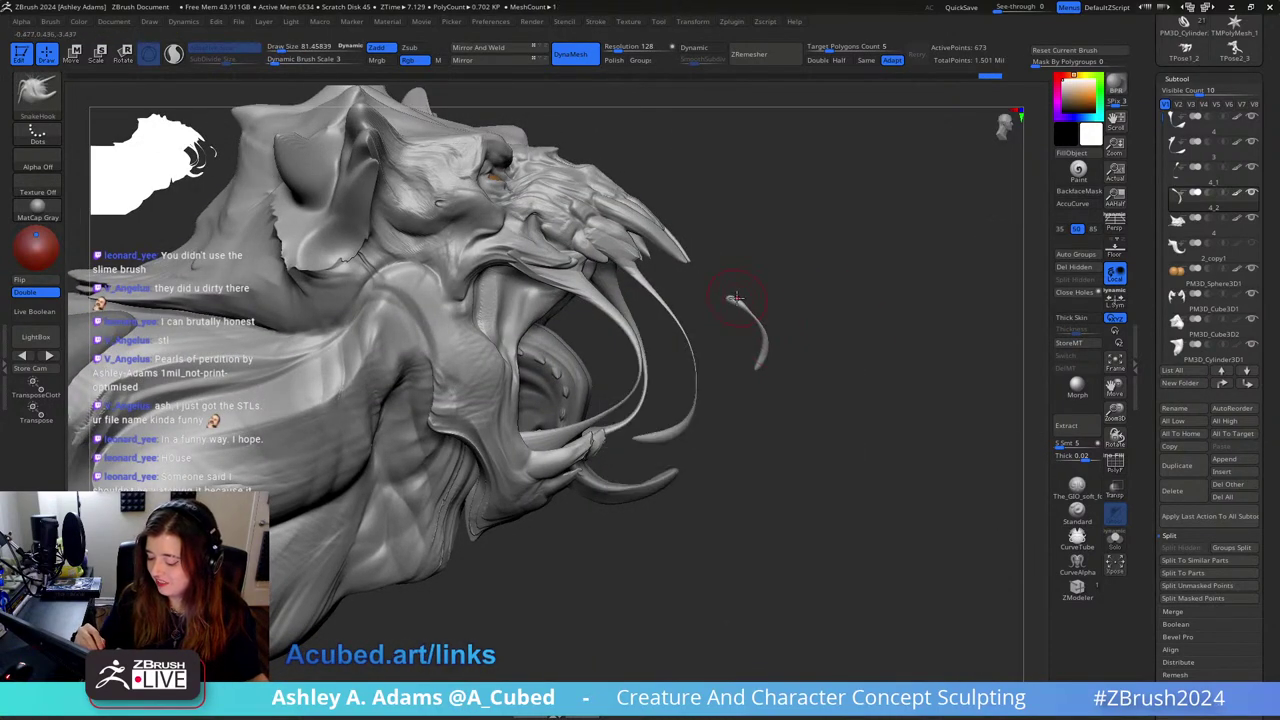
pyautogui.hotkey('ctrl', 'z')
# Step: Inflate the short strand from its upper end downward and smooth it into an even droplet shape
pyautogui.press('b')
pyautogui.press('i')
pyautogui.press('n')
pyautogui.moveTo(737, 300)
pyautogui.mouseDown()
pyautogui.moveTo(766, 334)
pyautogui.moveTo(760, 356)
pyautogui.mouseUp()
pyautogui.press('shift')
# Step: Select the strand hanging from the upper teeth and bow its curve outward with SnakeHook at a draw size of about 235
pyautogui.keyDown('alt'); pyautogui.click(690, 340); pyautogui.keyUp('alt')
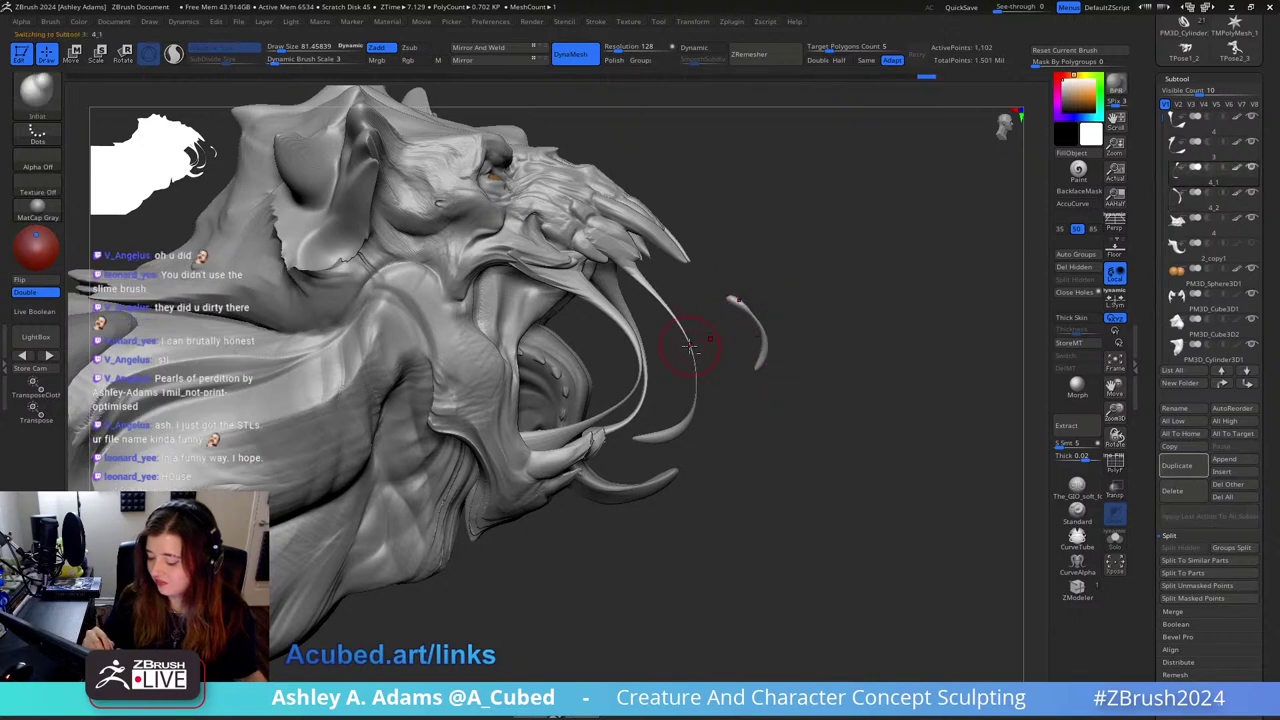
pyautogui.press('space')
pyautogui.click(701, 342)
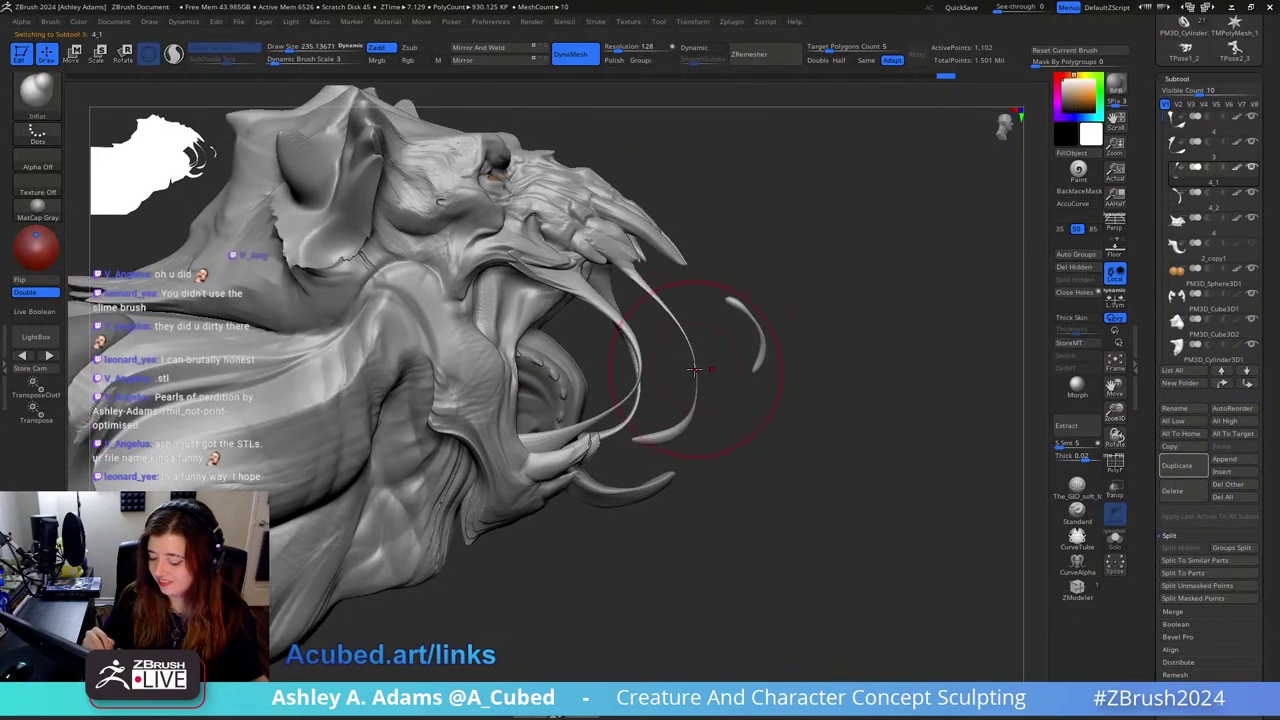
pyautogui.press('b')
pyautogui.press('s')
pyautogui.press('h')
pyautogui.moveTo(697, 359); pyautogui.dragTo(706, 360)
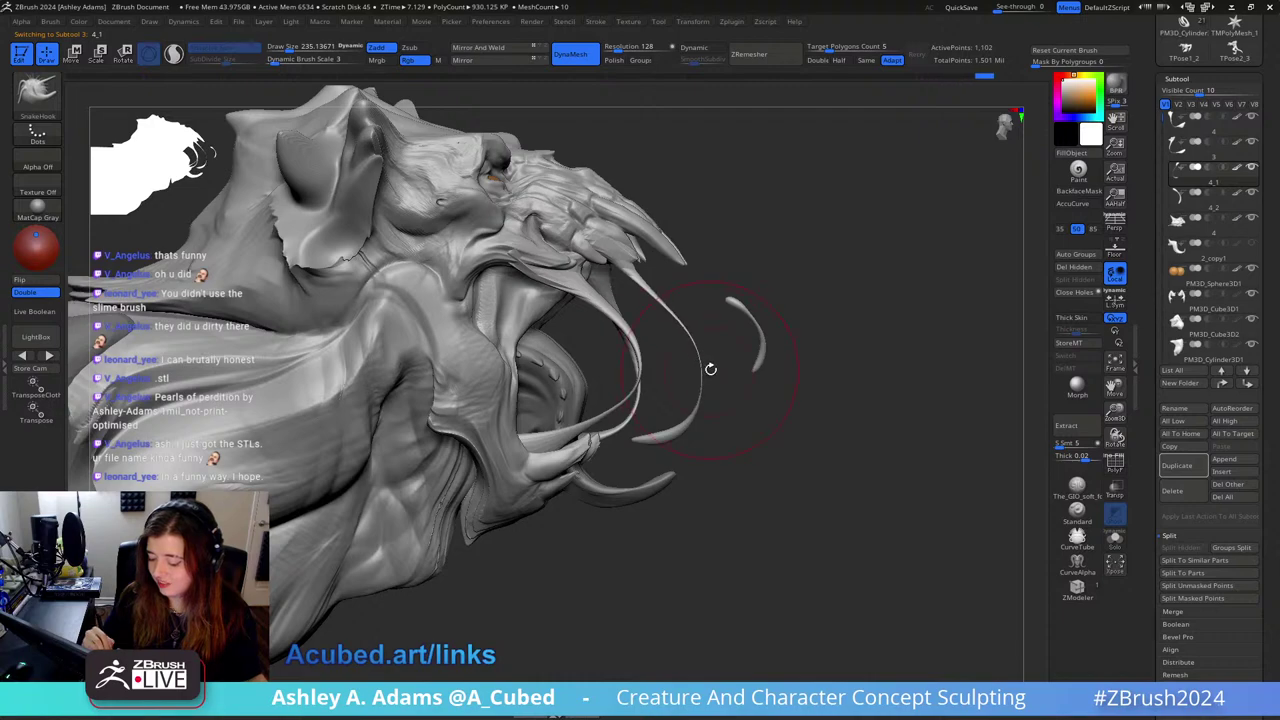
pyautogui.moveTo(701, 423); pyautogui.dragTo(697, 423)
pyautogui.moveTo(756, 445)
pyautogui.keyDown('ctrl'); pyautogui.mouseDown(button='right')
pyautogui.moveTo(817, 251)
pyautogui.moveTo(700, 290)
pyautogui.moveTo(640, 330)
pyautogui.mouseUp(button='right'); pyautogui.keyUp('ctrl')
pyautogui.moveTo(762, 376); pyautogui.dragTo(857, 325)
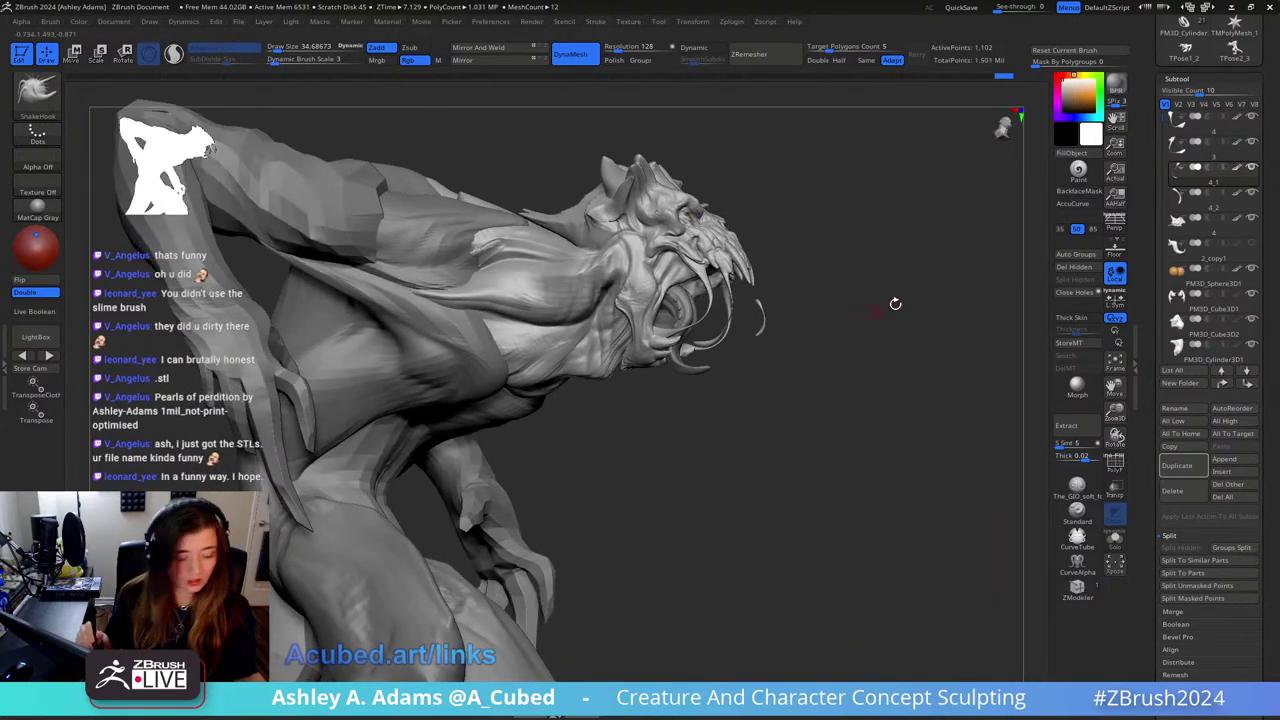
# Step: Save the sculpt with the tool's Save As command and make the hidden horns subtool visible again
pyautogui.moveTo(1268, 170); pyautogui.dragTo(1268, 385)
pyautogui.click(1229, 41)
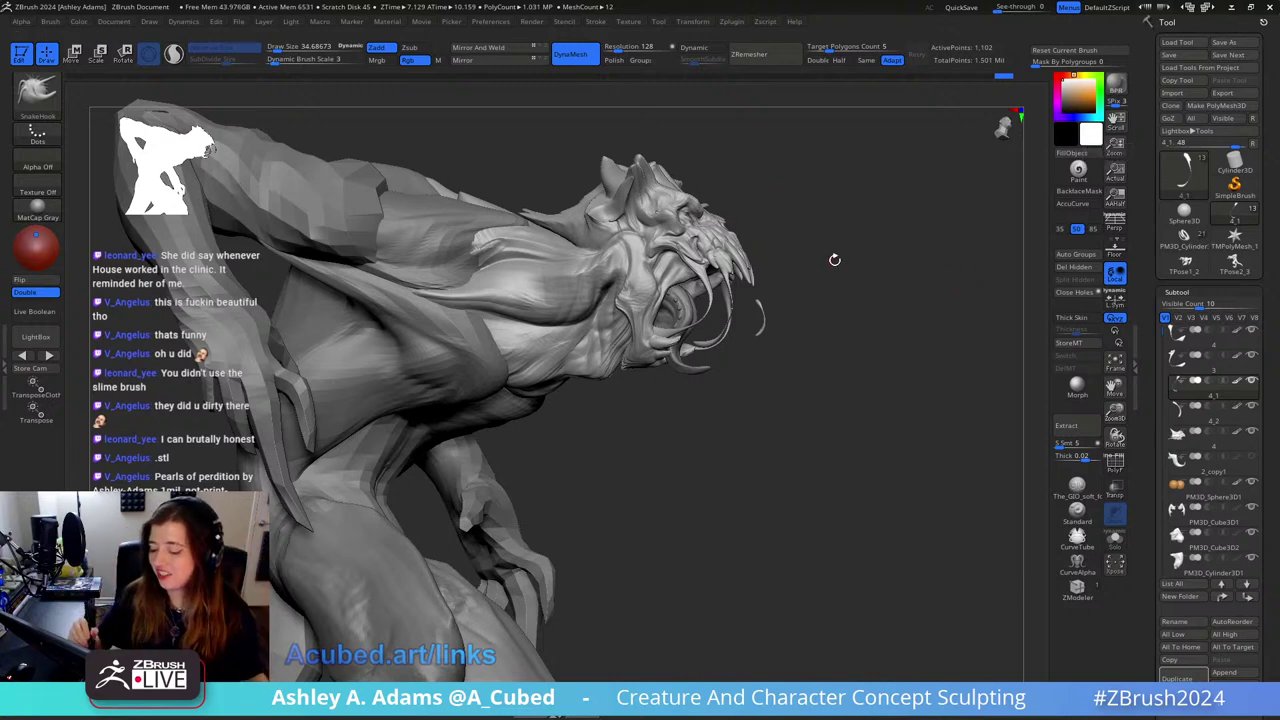
pyautogui.moveTo(805, 247); pyautogui.dragTo(831, 241)
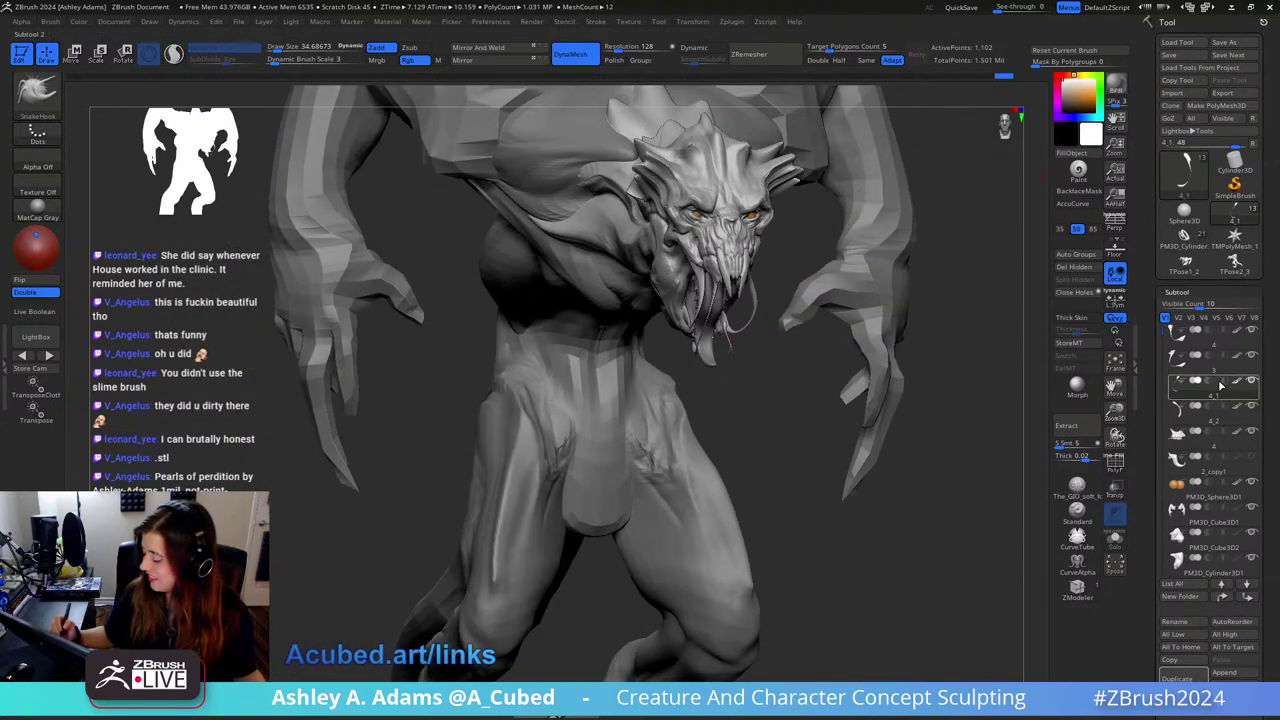
pyautogui.click(1250, 457)
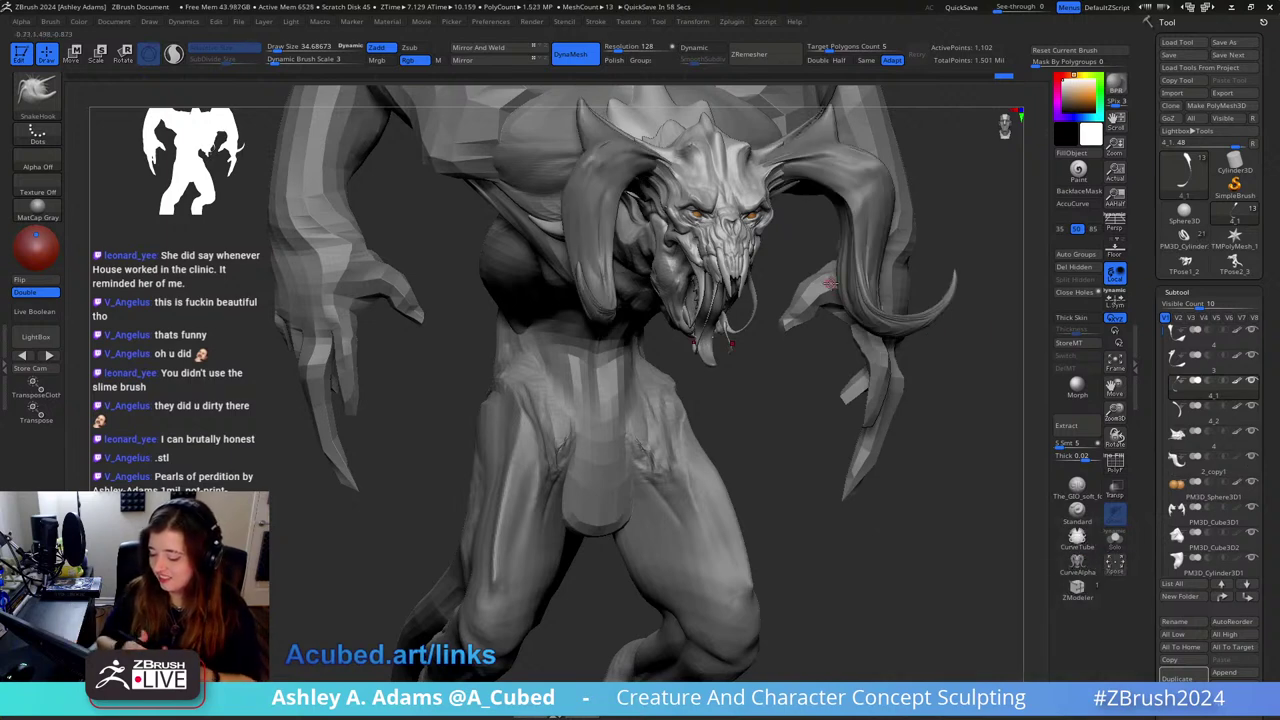
# Step: Select the arms subtool, set the draw size to about 590 and choose the Splash Brush
pyautogui.moveTo(910, 353)
pyautogui.mouseDown()
pyautogui.moveTo(900, 324)
pyautogui.moveTo(818, 311)
pyautogui.moveTo(862, 337)
pyautogui.mouseUp()
pyautogui.keyDown('alt'); pyautogui.click(817, 310); pyautogui.keyUp('alt')
pyautogui.press('space')
pyautogui.moveTo(905, 335); pyautogui.dragTo(688, 244)
pyautogui.keyDown('ctrl'); pyautogui.moveTo(688, 244); pyautogui.dragTo(652, 276, button='right'); pyautogui.keyUp('ctrl')
pyautogui.press('b')
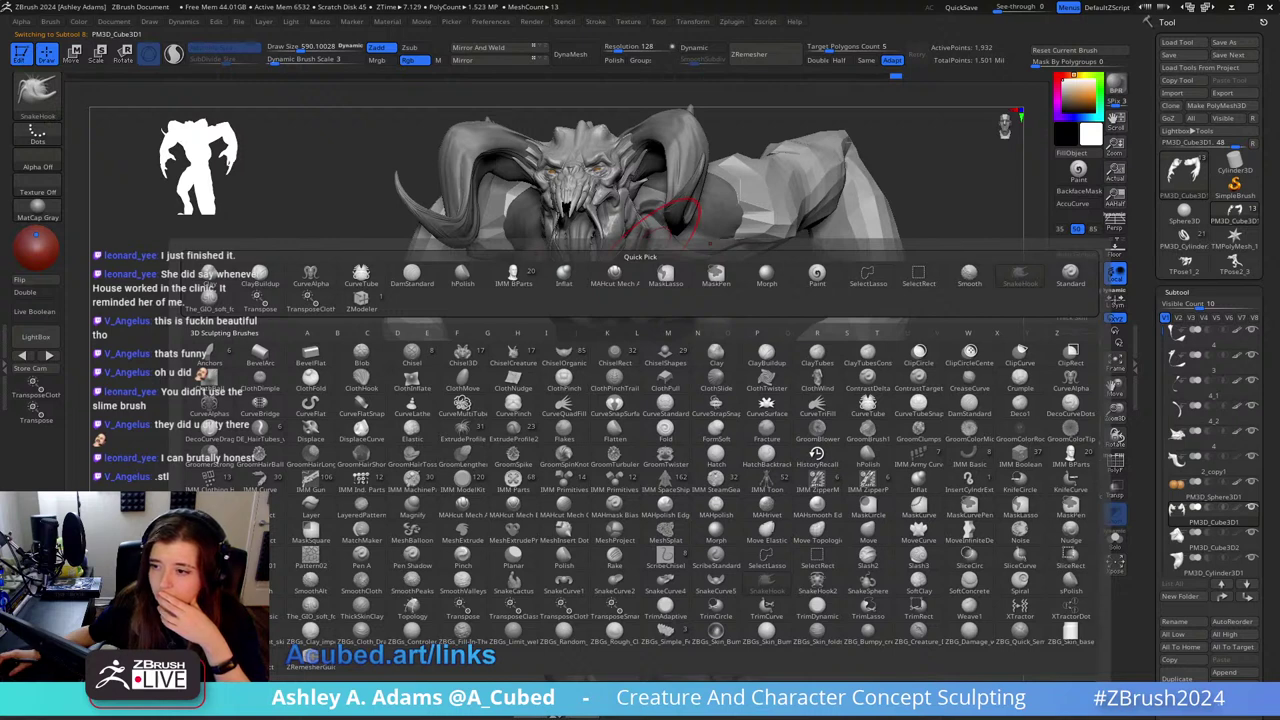
pyautogui.press('s')
pyautogui.press('p')
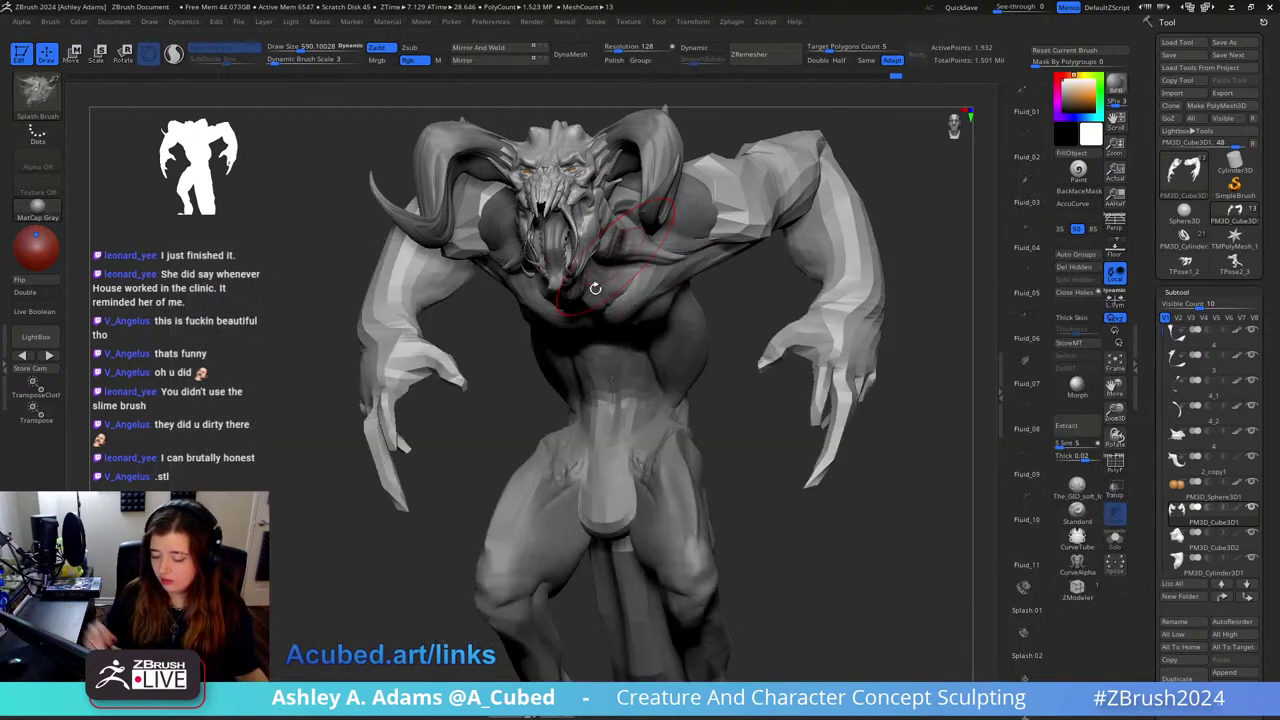
# Step: Try drawing a splash insert in front of the creature's mouth and undo it
pyautogui.moveTo(745, 252)
pyautogui.mouseDown(button='right')
pyautogui.moveTo(687, 277)
pyautogui.moveTo(745, 287)
pyautogui.mouseUp(button='right')
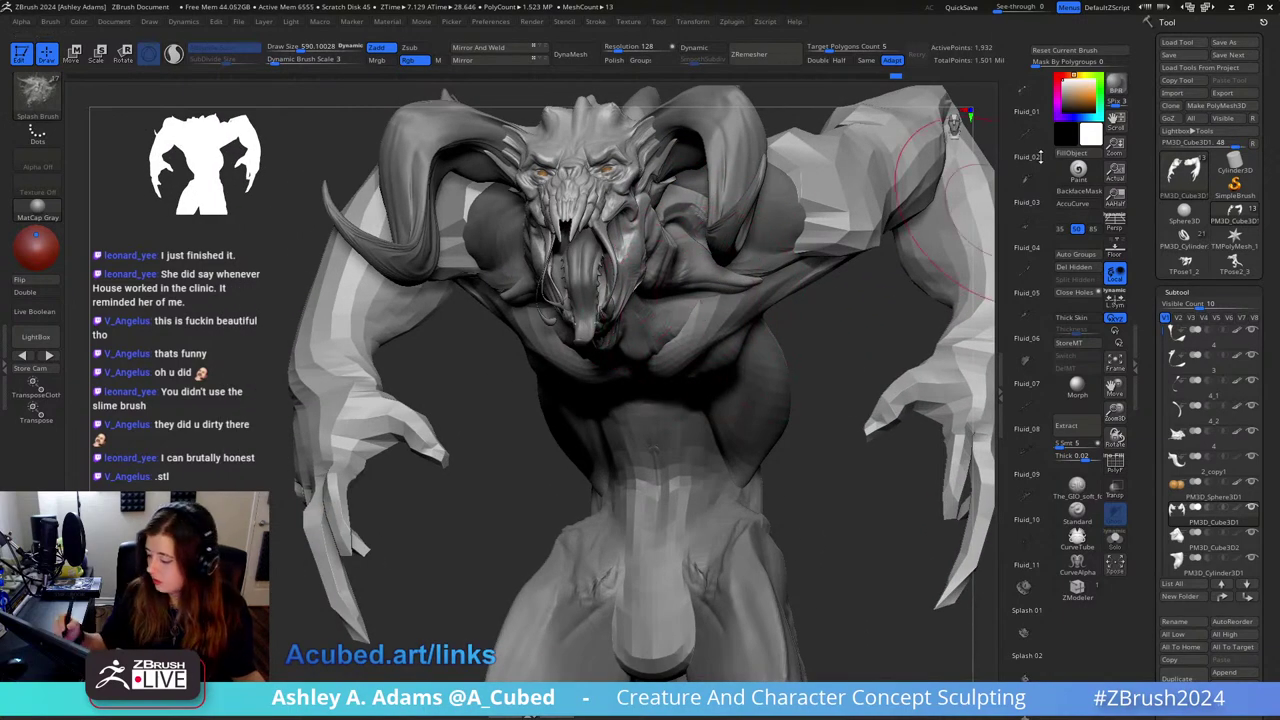
pyautogui.moveTo(700, 230); pyautogui.dragTo(743, 300, button='right')
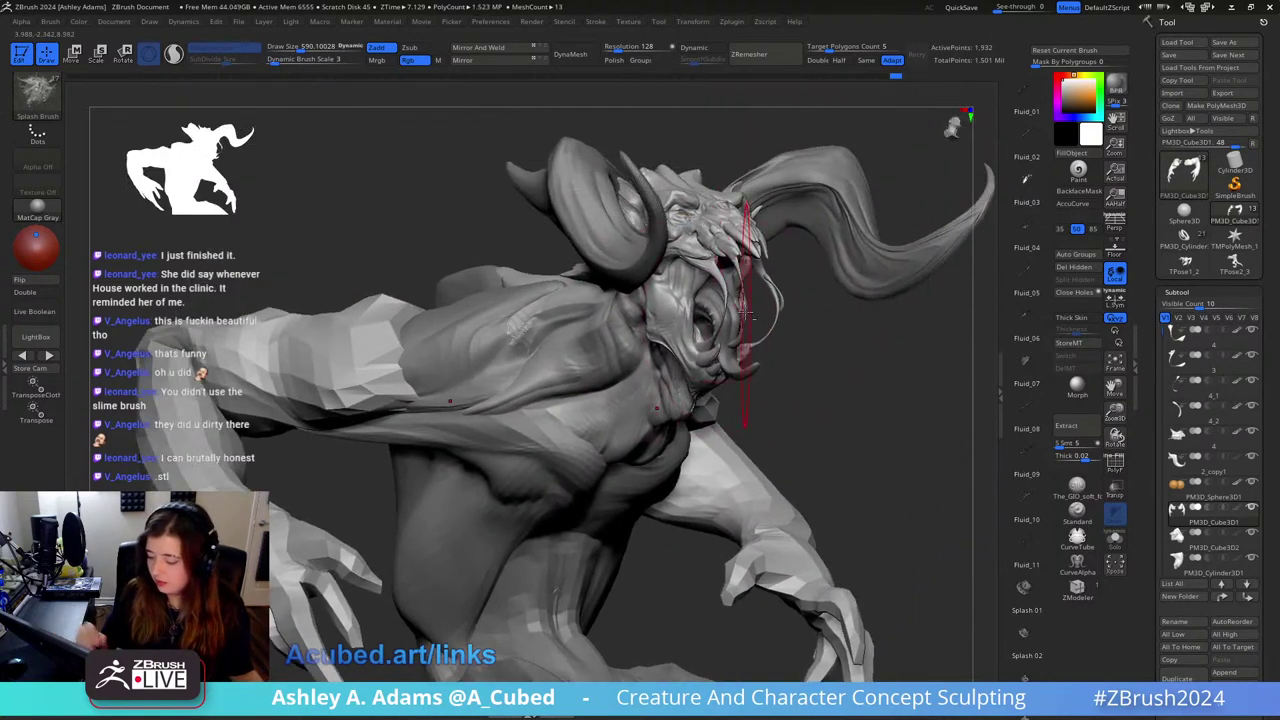
pyautogui.moveTo(743, 250)
pyautogui.keyDown('ctrl'); pyautogui.mouseDown(button='right')
pyautogui.moveTo(732, 283)
pyautogui.moveTo(752, 287)
pyautogui.mouseUp(button='right'); pyautogui.keyUp('ctrl')
pyautogui.moveTo(760, 272); pyautogui.dragTo(790, 335)
pyautogui.hotkey('ctrl', 'z')
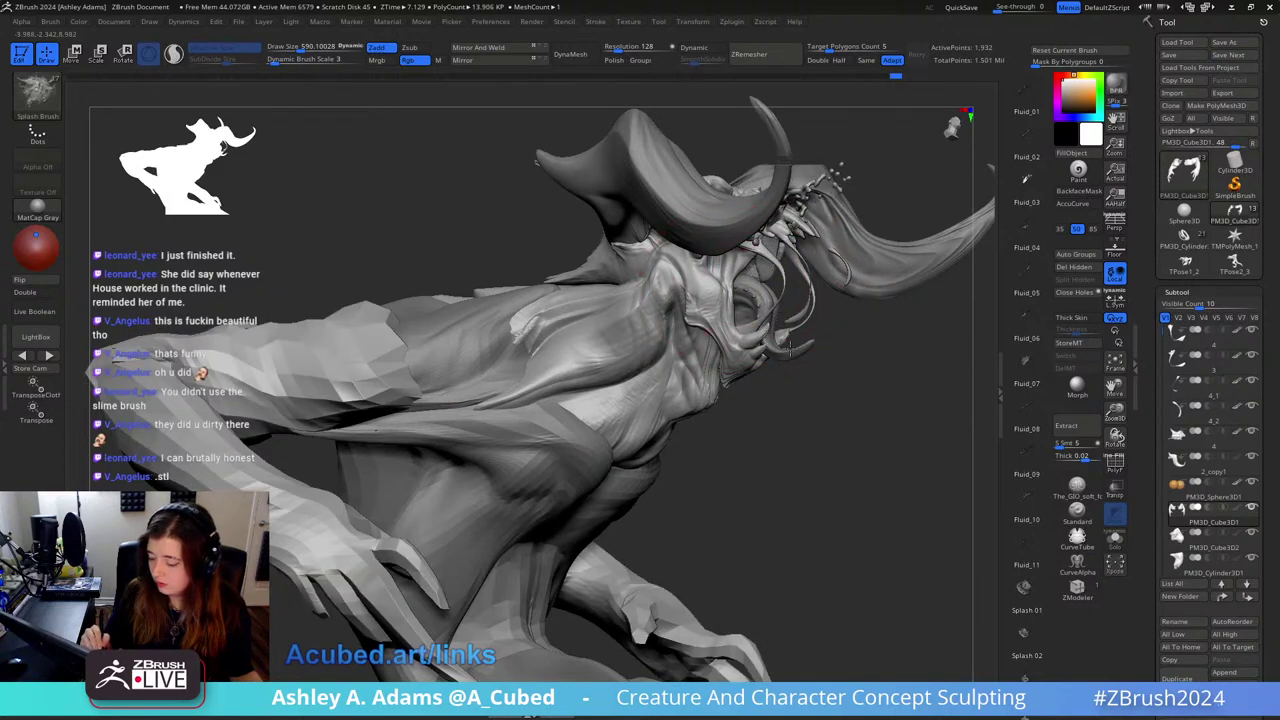
pyautogui.moveTo(890, 340); pyautogui.dragTo(735, 345, button='right')
pyautogui.hotkey('ctrl', 'z')
# Step: Add a splash mesh across the open mouth and reposition it with the Move gizmo so it sprays outward between the strands
pyautogui.keyDown('alt'); pyautogui.moveTo(878, 253); pyautogui.dragTo(677, 209, button='right'); pyautogui.keyUp('alt')
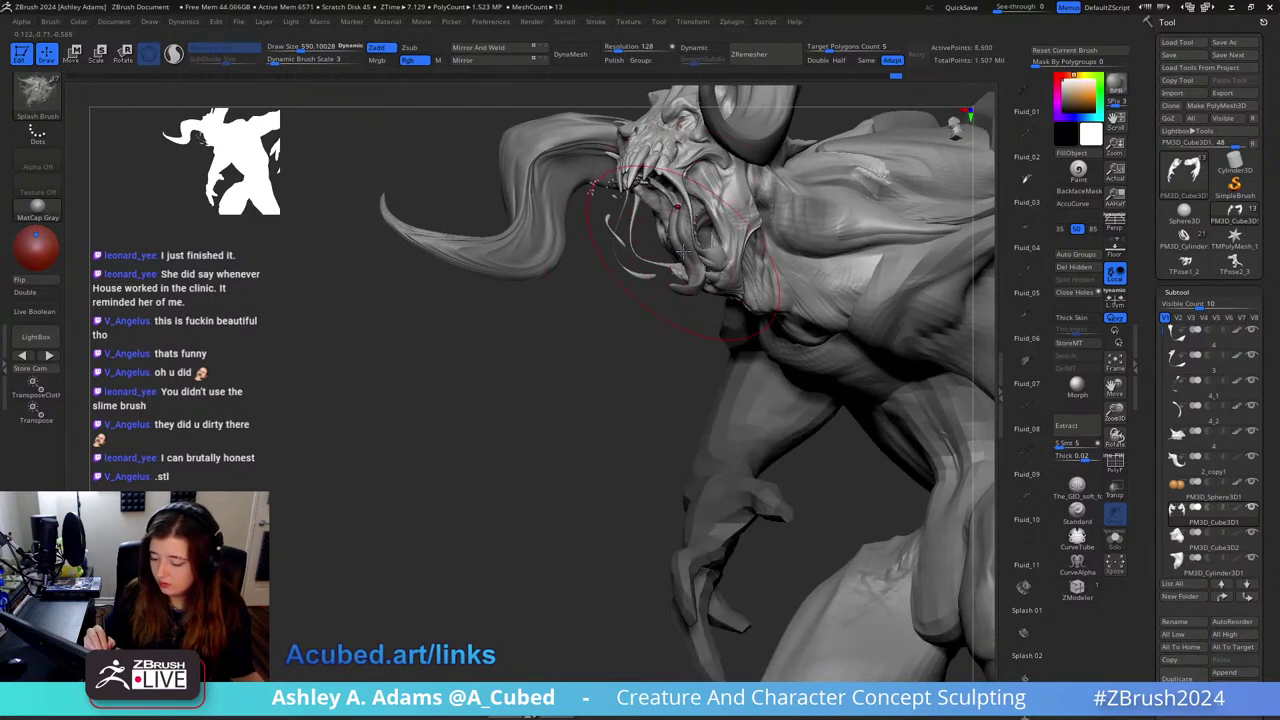
pyautogui.press('w')
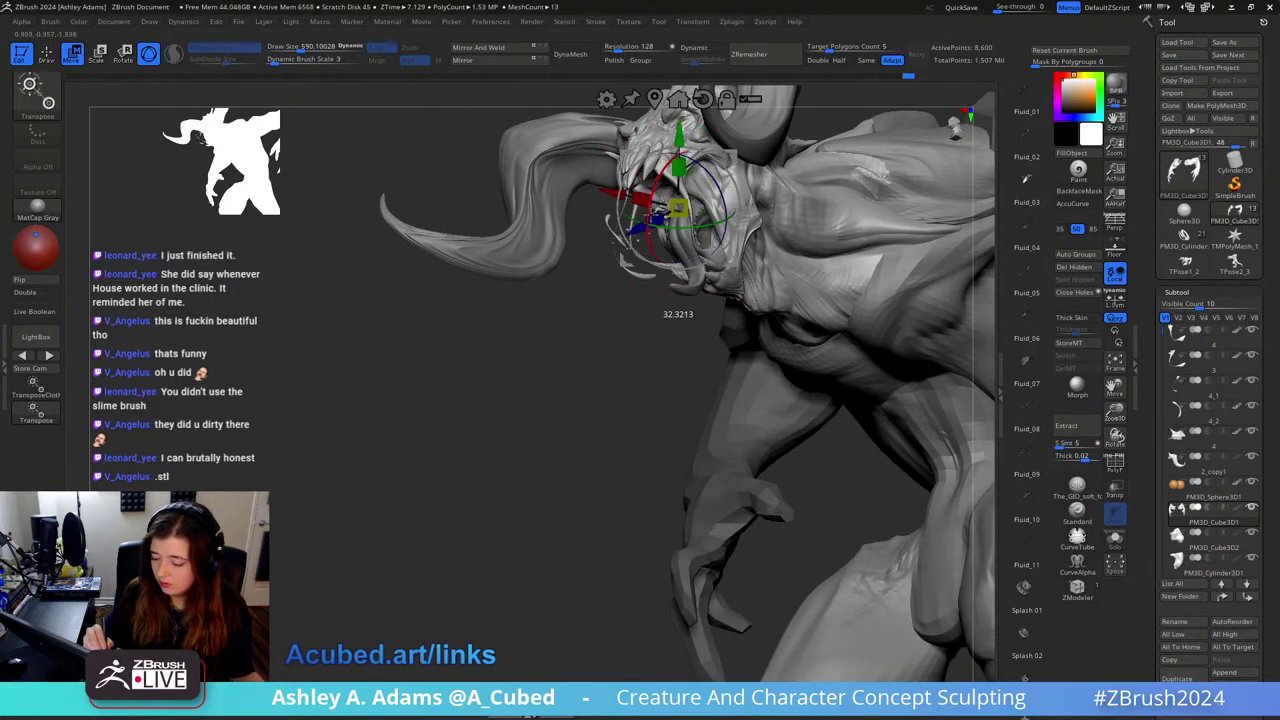
pyautogui.moveTo(673, 247); pyautogui.dragTo(693, 184, button='right')
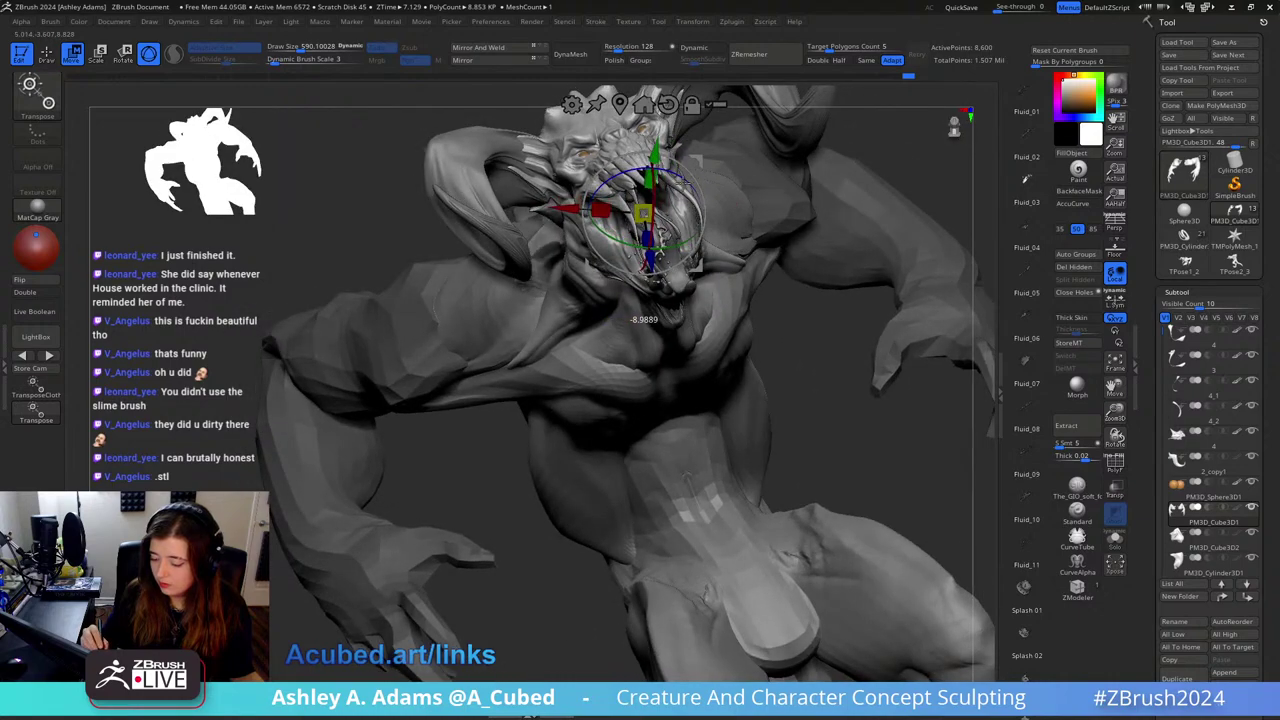
pyautogui.moveTo(668, 228); pyautogui.dragTo(648, 176)
pyautogui.moveTo(700, 190); pyautogui.dragTo(737, 268, button='right')
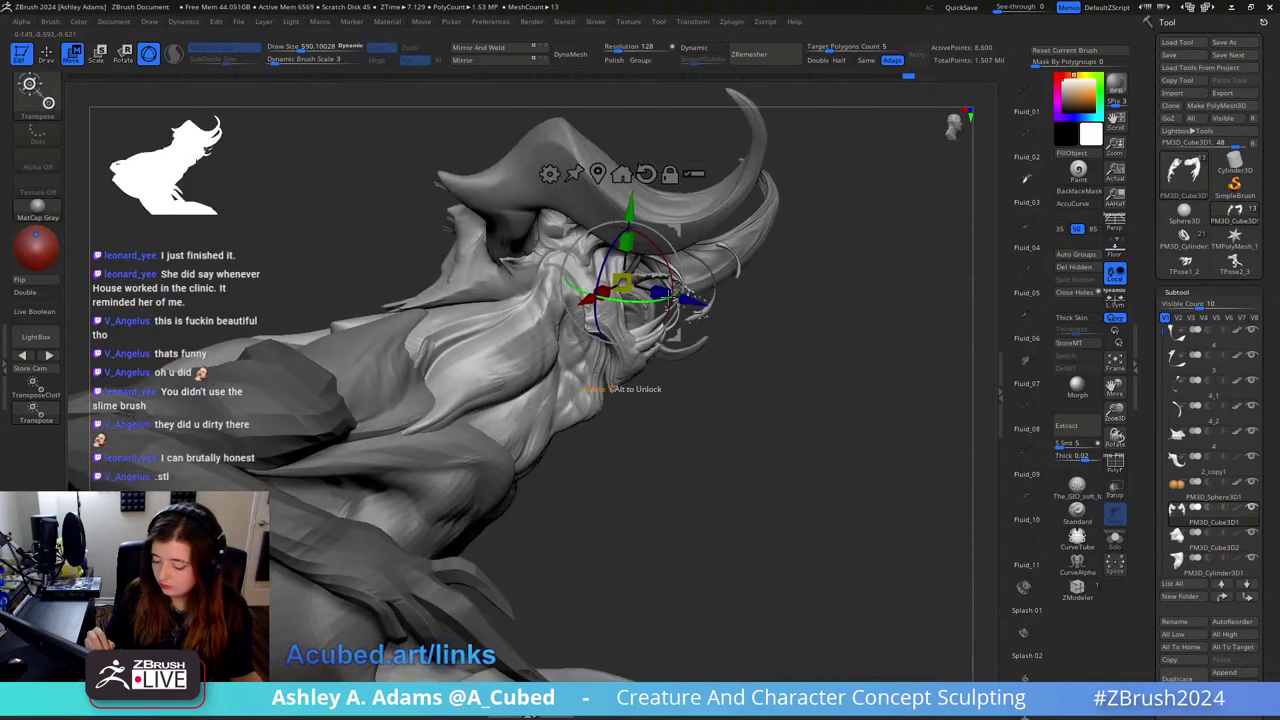
pyautogui.moveTo(661, 300); pyautogui.dragTo(655, 300)
pyautogui.moveTo(615, 388)
pyautogui.mouseDown(button='right')
pyautogui.moveTo(700, 316)
pyautogui.moveTo(640, 382)
pyautogui.moveTo(786, 246)
pyautogui.moveTo(834, 243)
pyautogui.mouseUp(button='right')
pyautogui.press('q')
# Step: Select the small stray strand 4_2 floating in front of the mouth and delete its subtool
pyautogui.keyDown('alt'); pyautogui.moveTo(934, 197); pyautogui.dragTo(756, 193, button='right'); pyautogui.keyUp('alt')
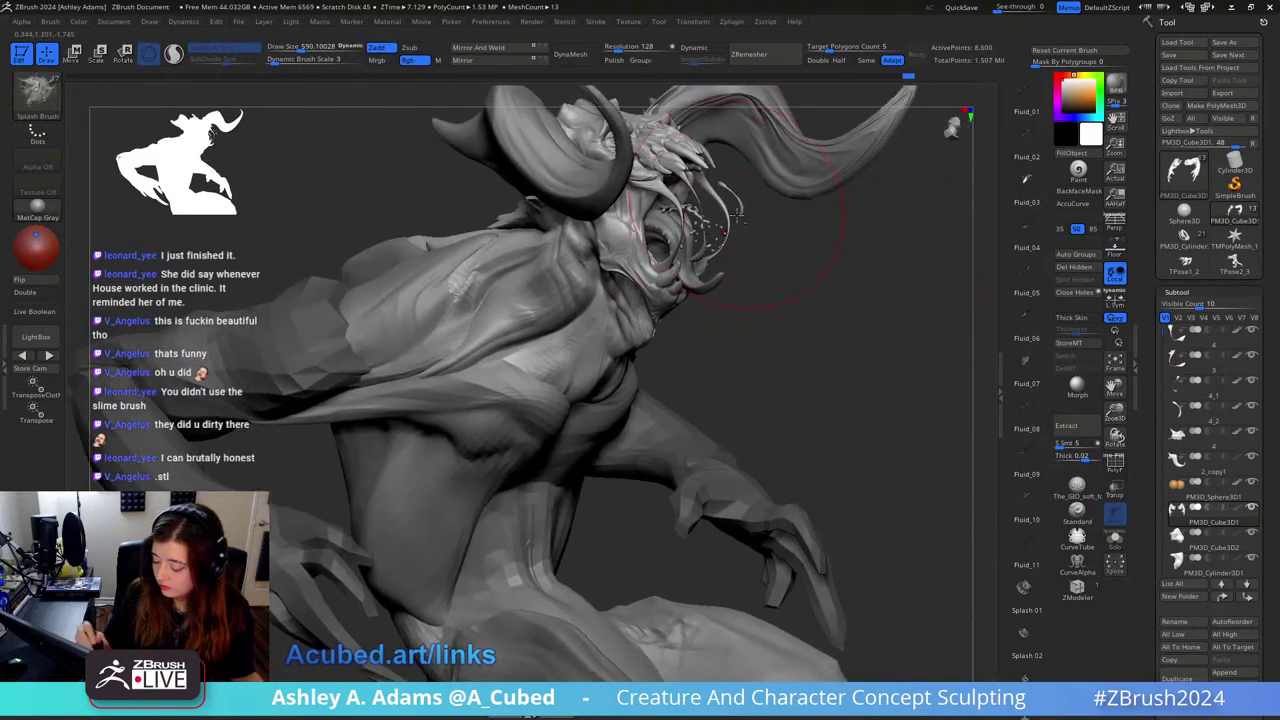
pyautogui.press('space')
pyautogui.moveTo(752, 240); pyautogui.dragTo(720, 240)
pyautogui.keyDown('alt'); pyautogui.click(736, 186); pyautogui.keyUp('alt')
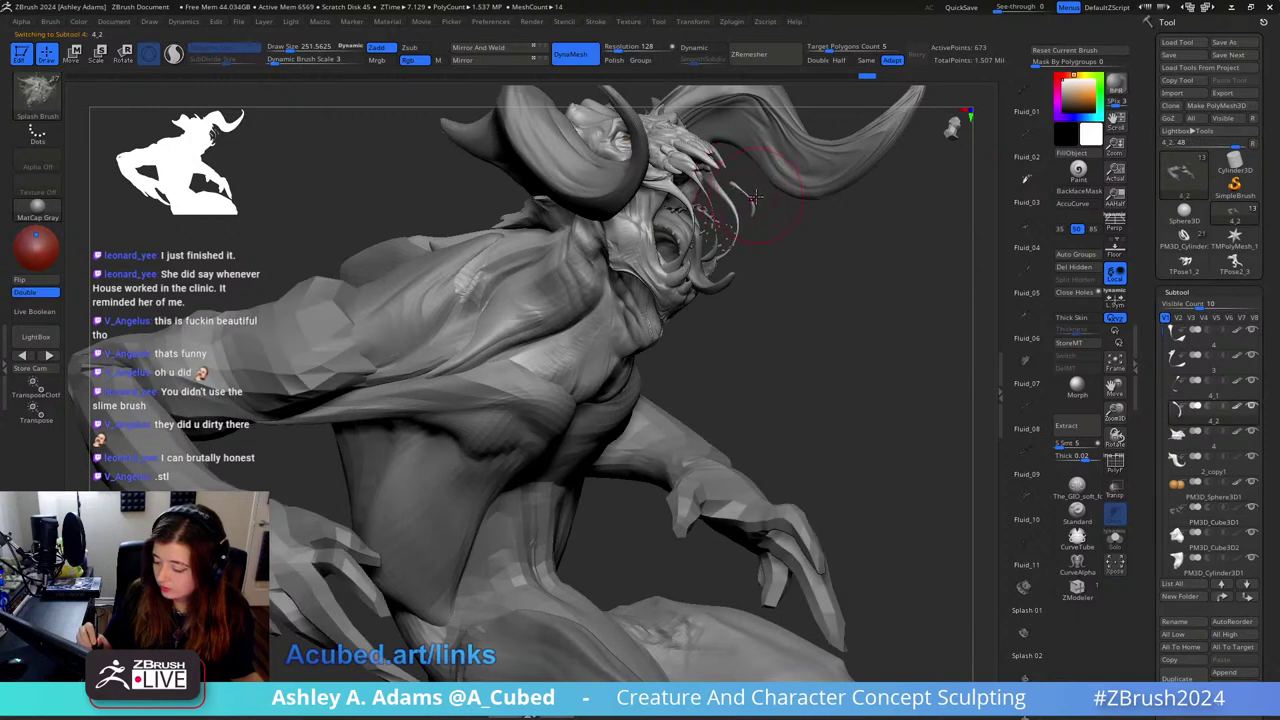
pyautogui.moveTo(755, 197); pyautogui.dragTo(763, 196, button='right')
pyautogui.moveTo(808, 236)
pyautogui.keyDown('ctrl'); pyautogui.keyDown('shift'); pyautogui.mouseDown()
pyautogui.moveTo(781, 168)
pyautogui.moveTo(724, 152)
pyautogui.mouseUp(); pyautogui.keyUp('shift'); pyautogui.keyUp('ctrl')
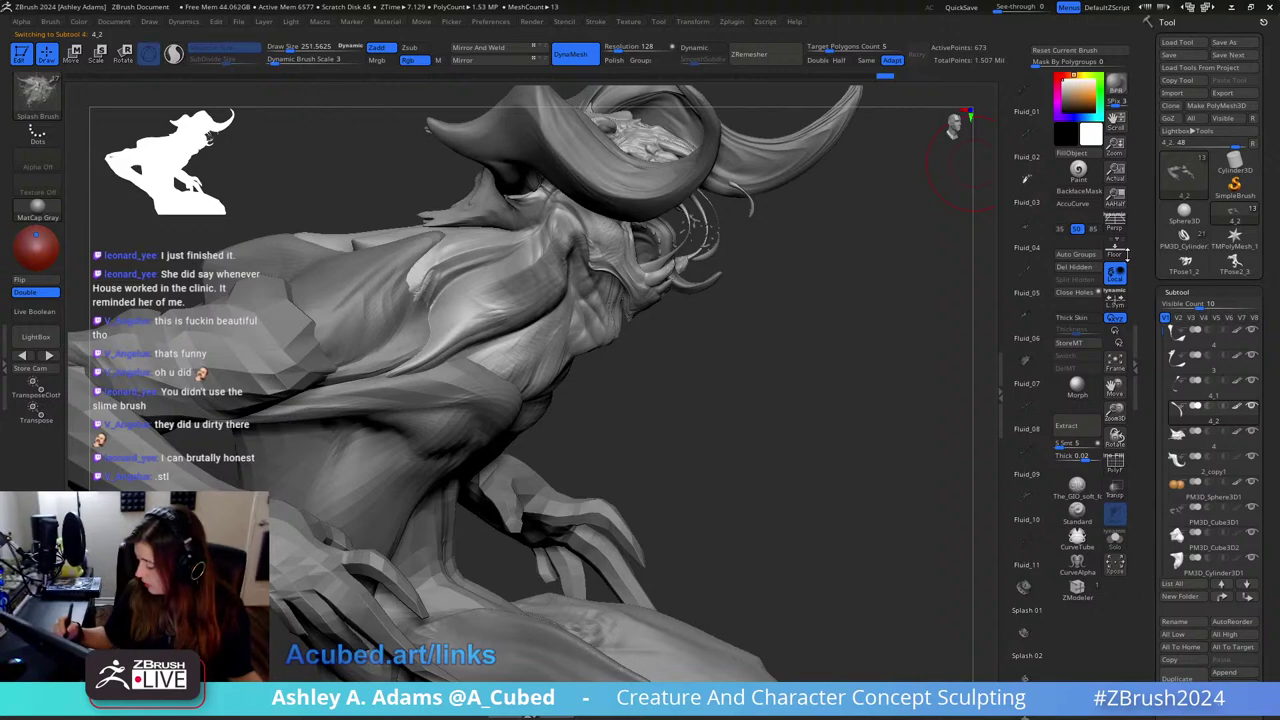
pyautogui.moveTo(1147, 393); pyautogui.dragTo(1147, 217)
pyautogui.click(1185, 528)
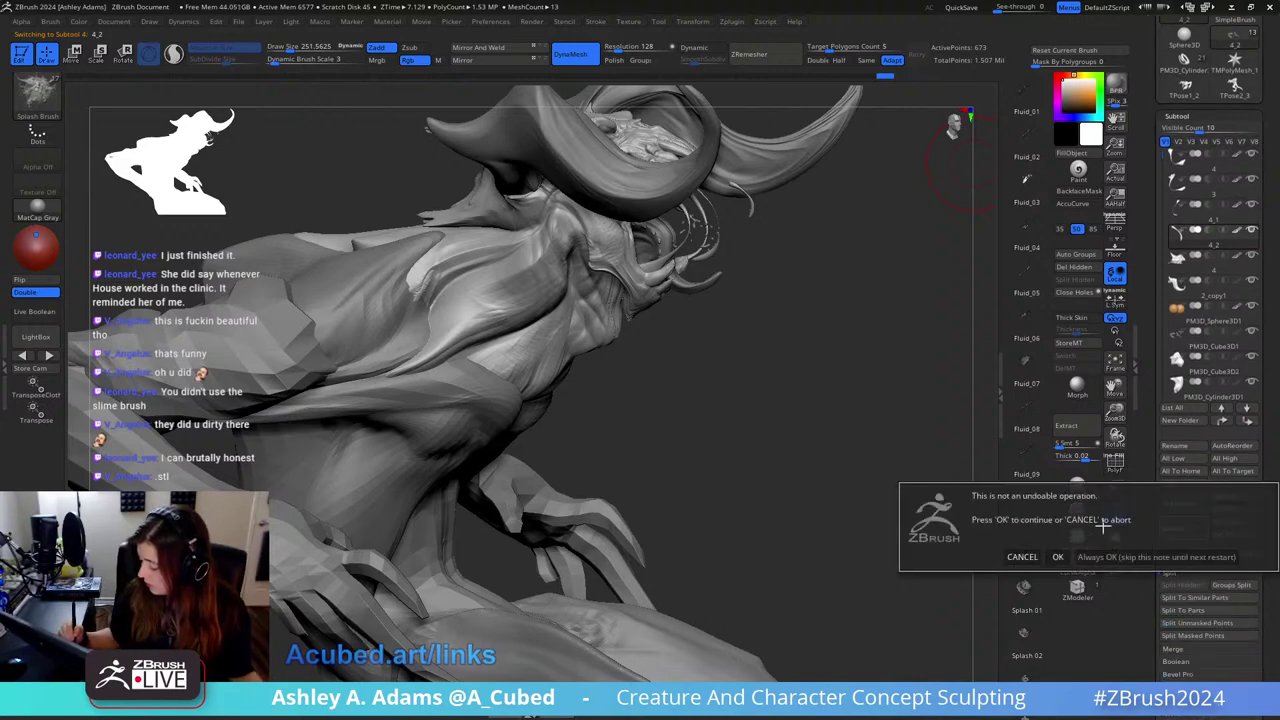
pyautogui.click(1057, 556)
# Step: Reselect the subtool holding the splash and pull the splash's upper end toward the roof of the mouth with SnakeHook at a draw size of about 136
pyautogui.moveTo(883, 300); pyautogui.dragTo(670, 205)
pyautogui.keyDown('alt'); pyautogui.moveTo(840, 204); pyautogui.dragTo(815, 228, button='right'); pyautogui.keyUp('alt')
pyautogui.keyDown('alt'); pyautogui.click(692, 203); pyautogui.keyUp('alt')
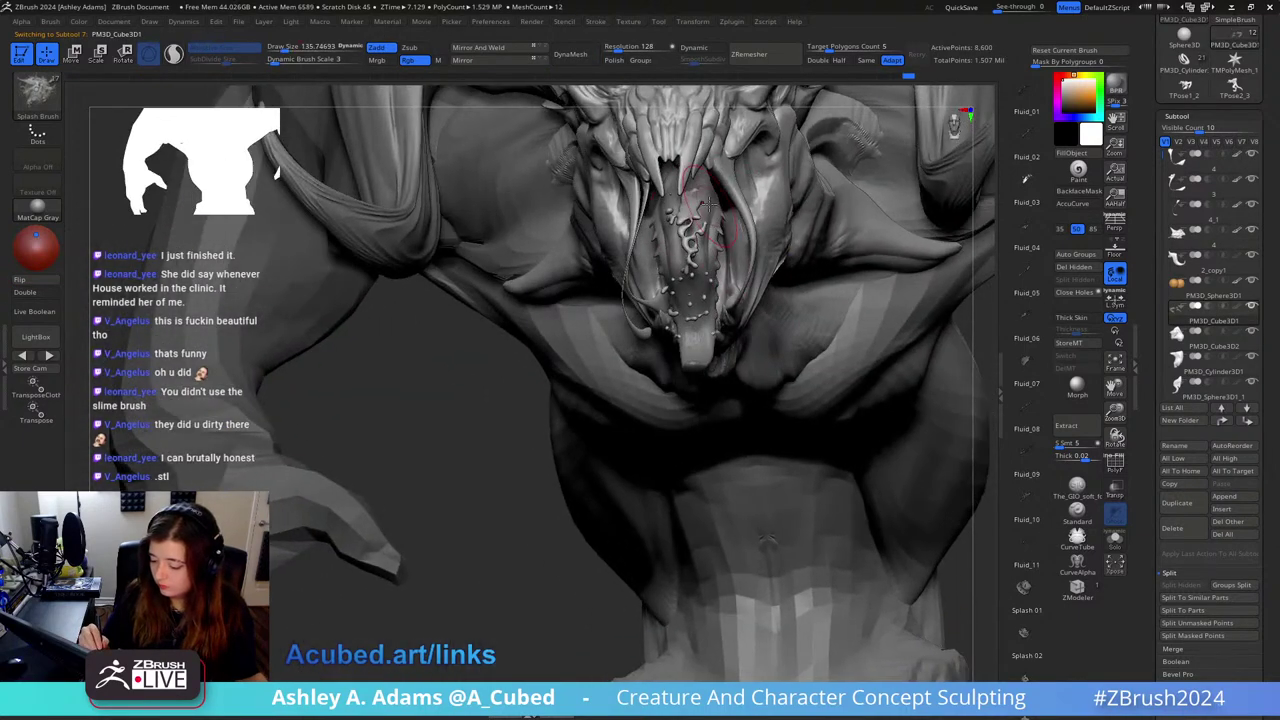
pyautogui.press('b')
pyautogui.press('s')
pyautogui.press('h')
pyautogui.moveTo(729, 200); pyautogui.dragTo(745, 190)
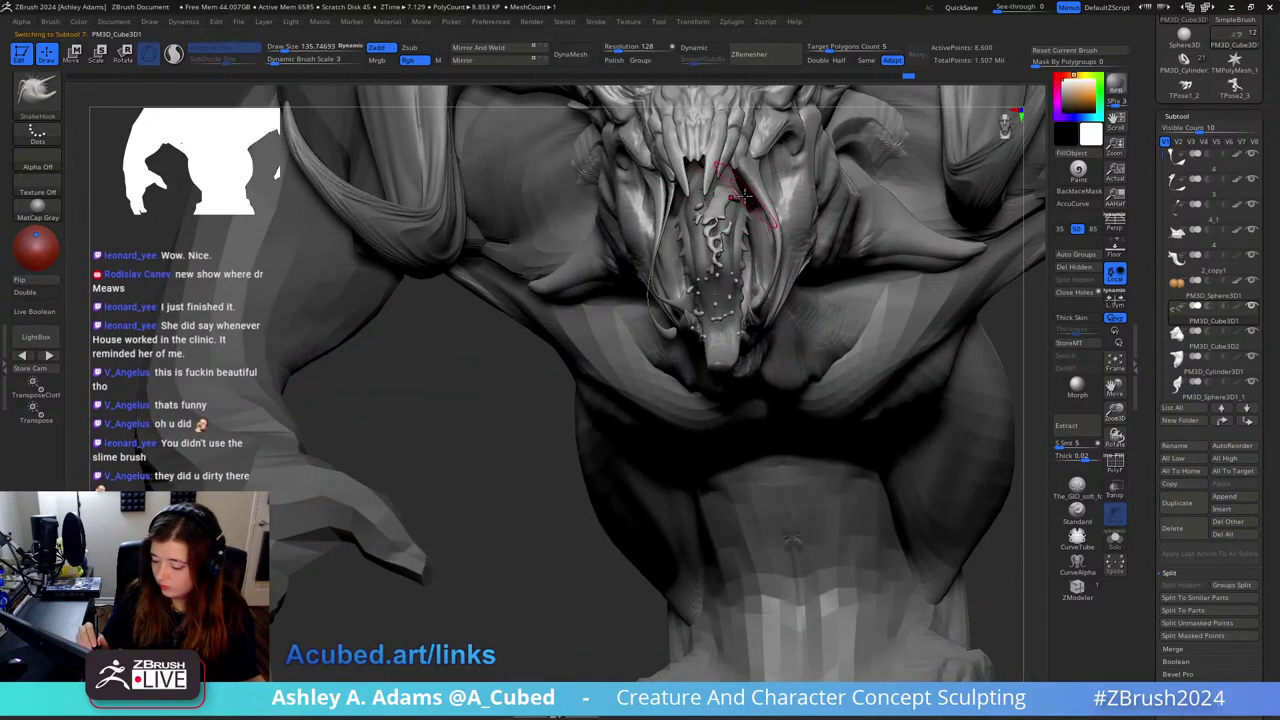
pyautogui.moveTo(744, 196)
pyautogui.mouseDown(button='right')
pyautogui.moveTo(660, 180)
pyautogui.moveTo(762, 195)
pyautogui.mouseUp(button='right')
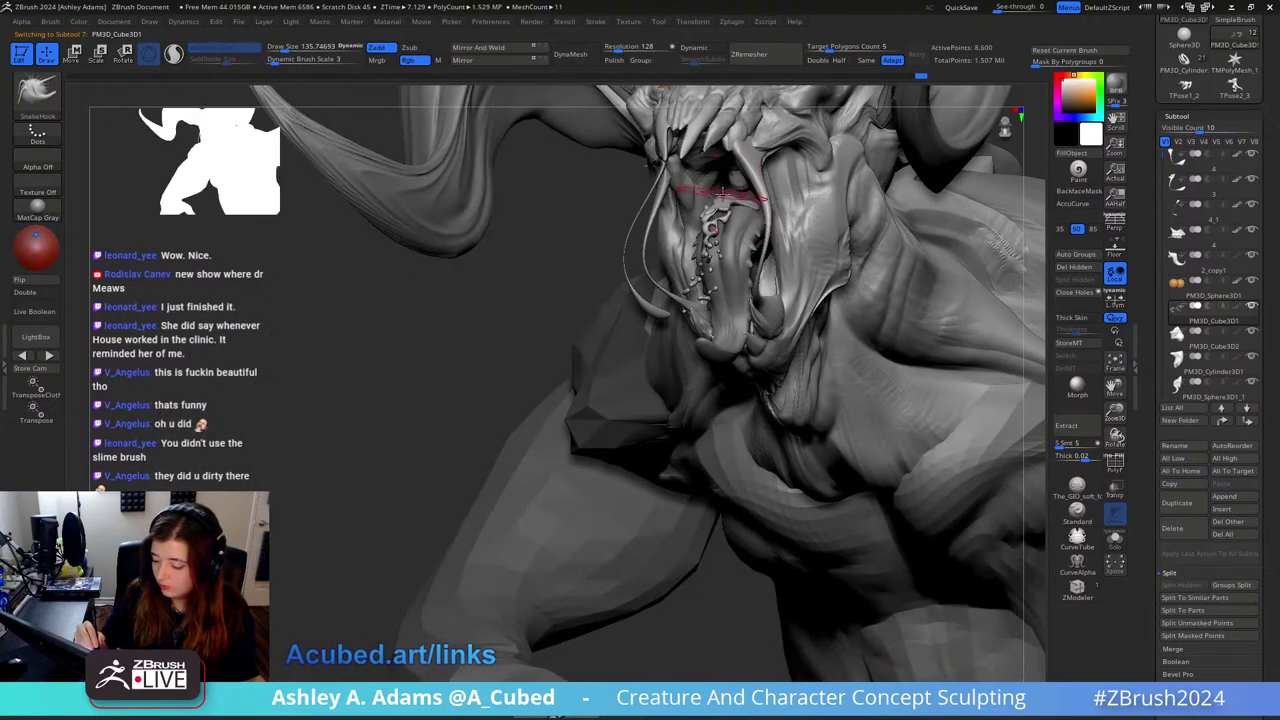
pyautogui.moveTo(746, 162); pyautogui.dragTo(736, 194)
# Step: Stretch the splash's upper tip toward the upper teeth with SnakeHook at a draw size of about 56
pyautogui.press('space')
pyautogui.moveTo(700, 178)
pyautogui.mouseDown(button='right')
pyautogui.moveTo(724, 166)
pyautogui.moveTo(700, 170)
pyautogui.moveTo(686, 200)
pyautogui.mouseUp(button='right')
pyautogui.press('space')
pyautogui.moveTo(738, 188); pyautogui.dragTo(724, 188)
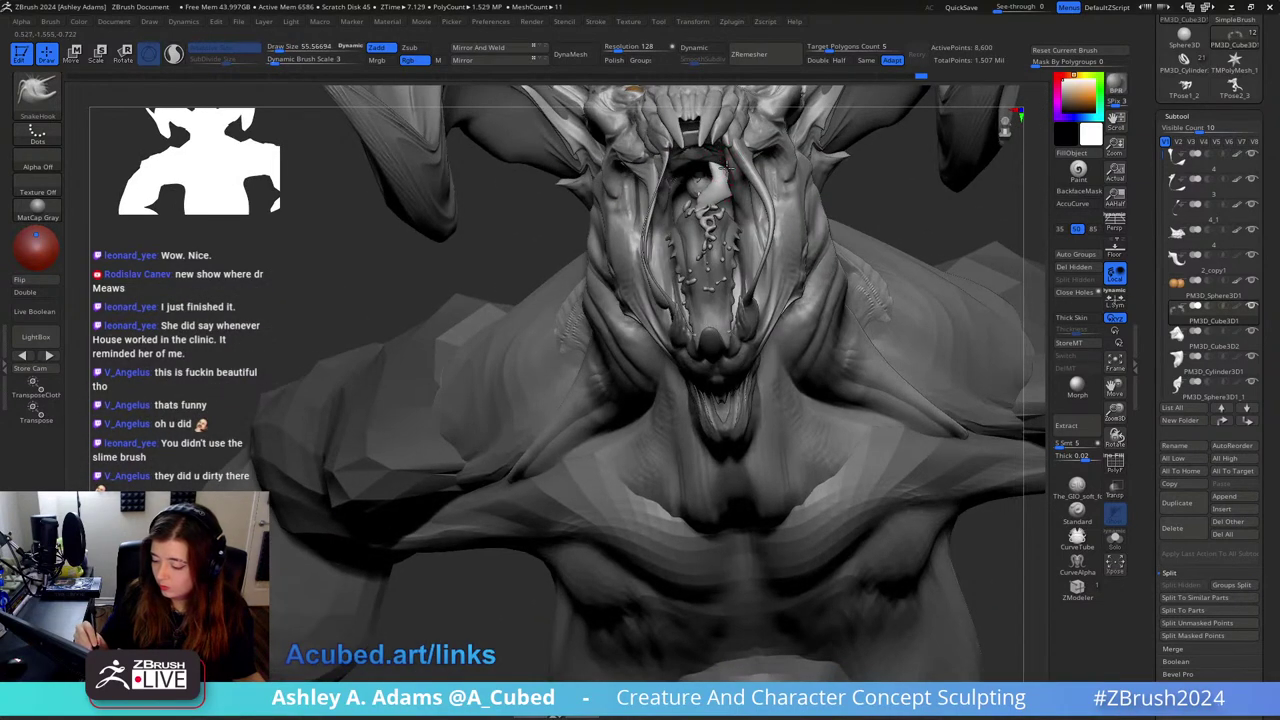
pyautogui.moveTo(728, 171); pyautogui.dragTo(721, 175, button='right')
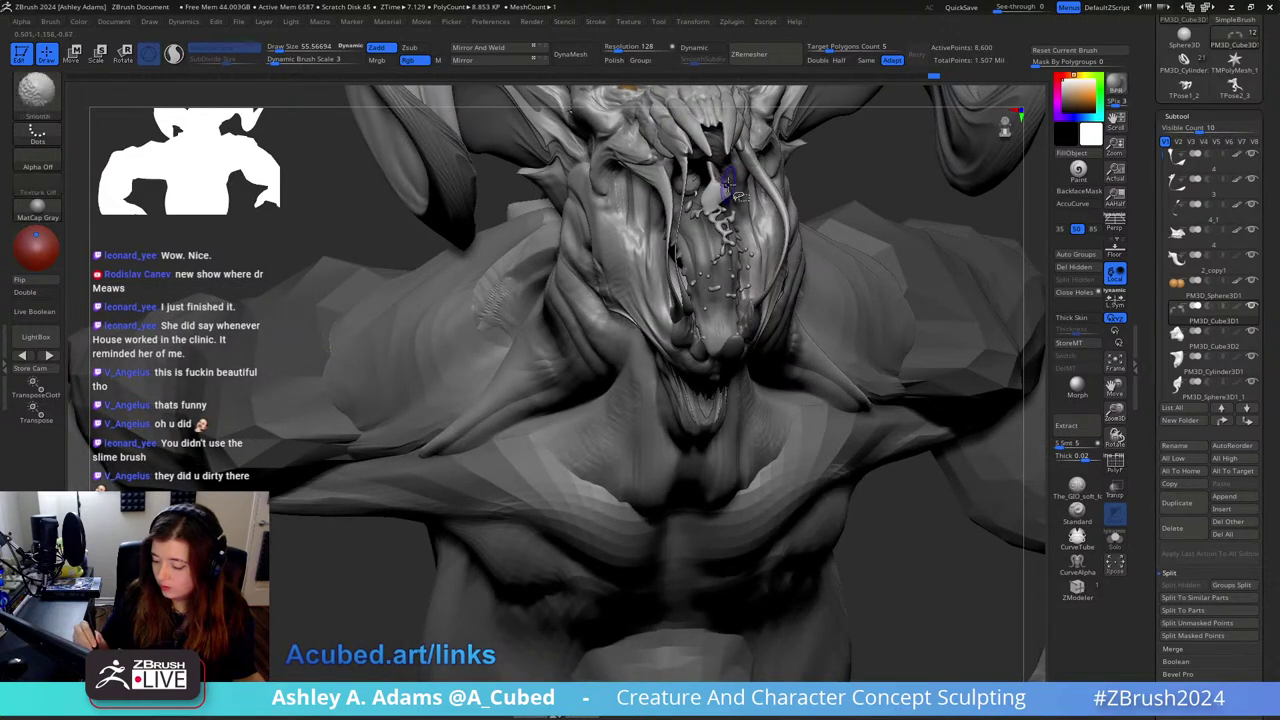
pyautogui.keyDown('ctrl'); pyautogui.keyDown('shift'); pyautogui.click(728, 182); pyautogui.keyUp('shift'); pyautogui.keyUp('ctrl')
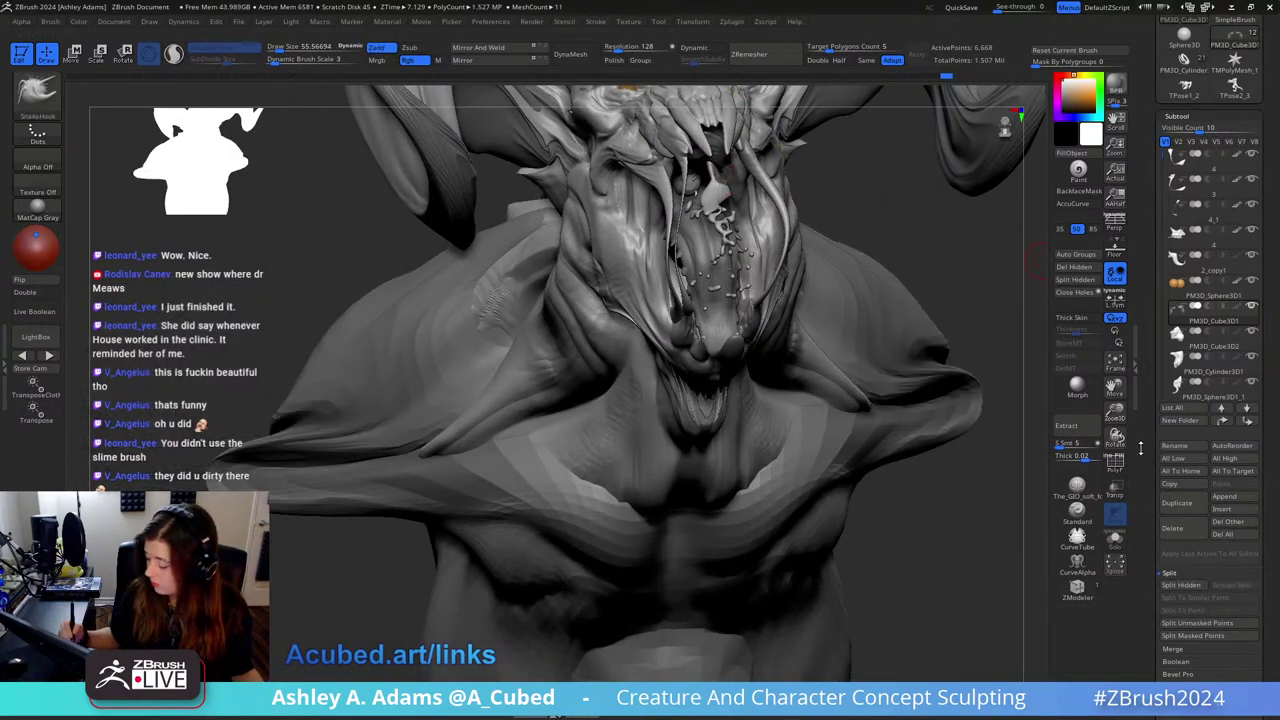
pyautogui.keyDown('ctrl'); pyautogui.keyDown('shift'); pyautogui.click(934, 284); pyautogui.keyUp('shift'); pyautogui.keyUp('ctrl')
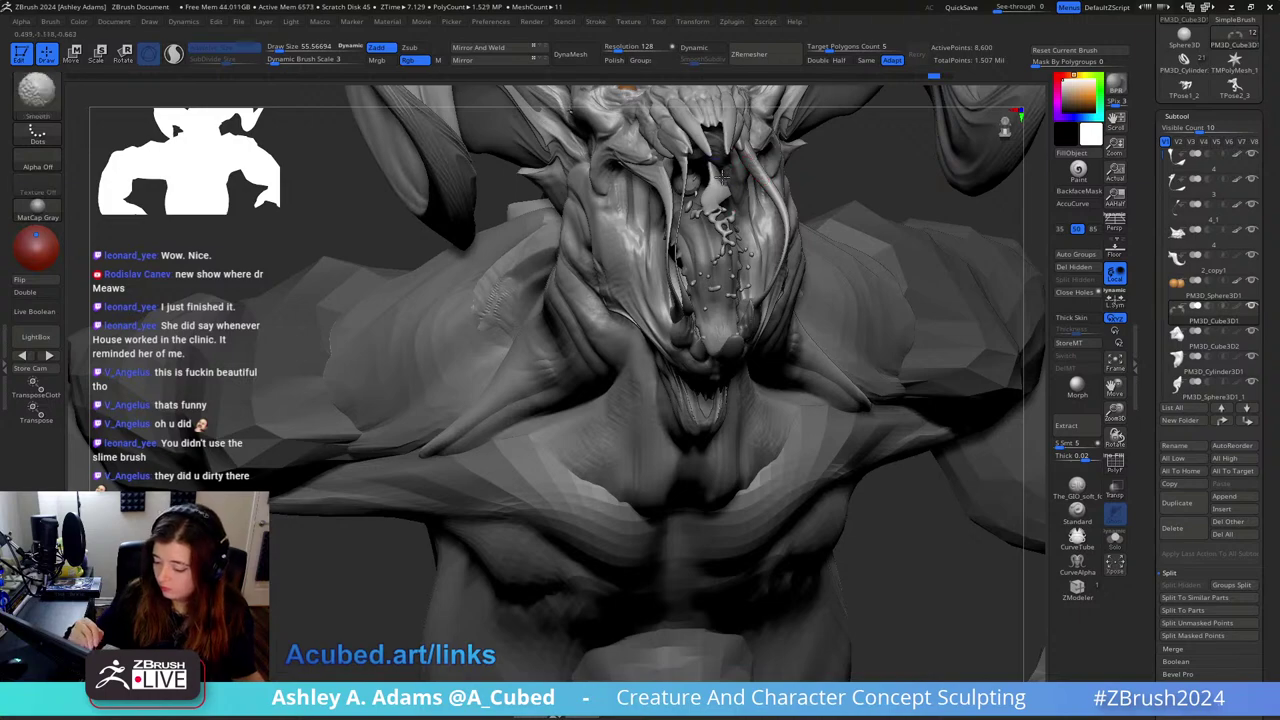
pyautogui.moveTo(722, 174)
pyautogui.mouseDown()
pyautogui.moveTo(706, 185)
pyautogui.moveTo(738, 165)
pyautogui.mouseUp()
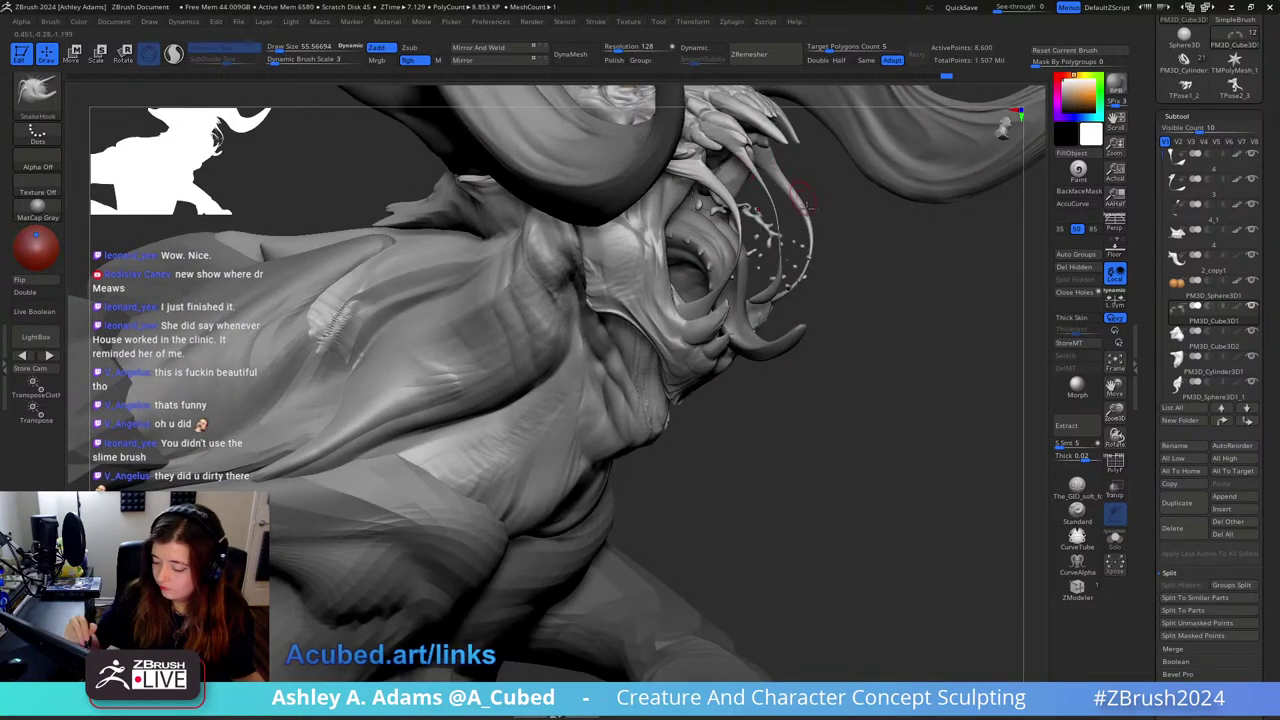
# Step: Bend the whole splash into an arc from the side, using SnakeHook at draw sizes of about 492 and 403
pyautogui.keyDown('ctrl'); pyautogui.moveTo(806, 206); pyautogui.dragTo(860, 214, button='right'); pyautogui.keyUp('ctrl')
pyautogui.press('space')
pyautogui.moveTo(808, 234); pyautogui.dragTo(831, 234)
pyautogui.moveTo(840, 234); pyautogui.dragTo(806, 217, button='right')
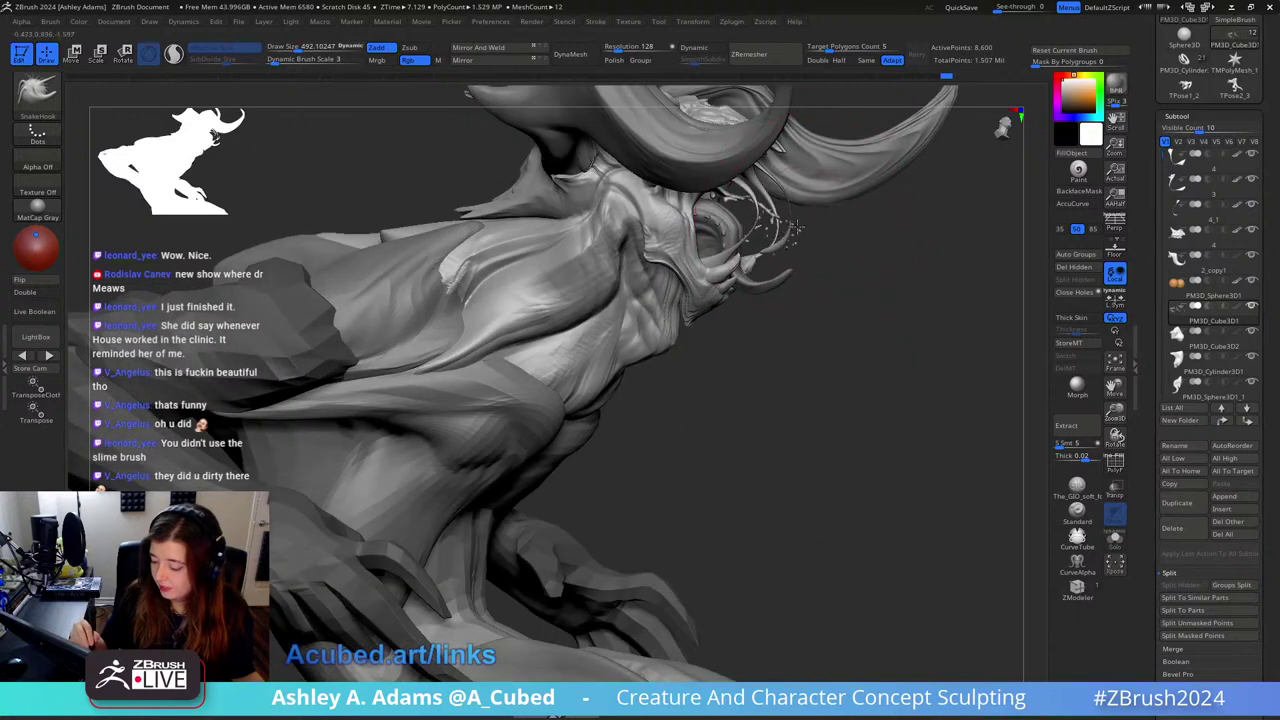
pyautogui.moveTo(797, 227)
pyautogui.mouseDown()
pyautogui.moveTo(815, 231)
pyautogui.moveTo(807, 278)
pyautogui.moveTo(805, 245)
pyautogui.mouseUp()
pyautogui.moveTo(800, 235)
pyautogui.mouseDown(button='right')
pyautogui.moveTo(823, 209)
pyautogui.moveTo(814, 223)
pyautogui.mouseUp(button='right')
pyautogui.moveTo(810, 225); pyautogui.dragTo(812, 204)
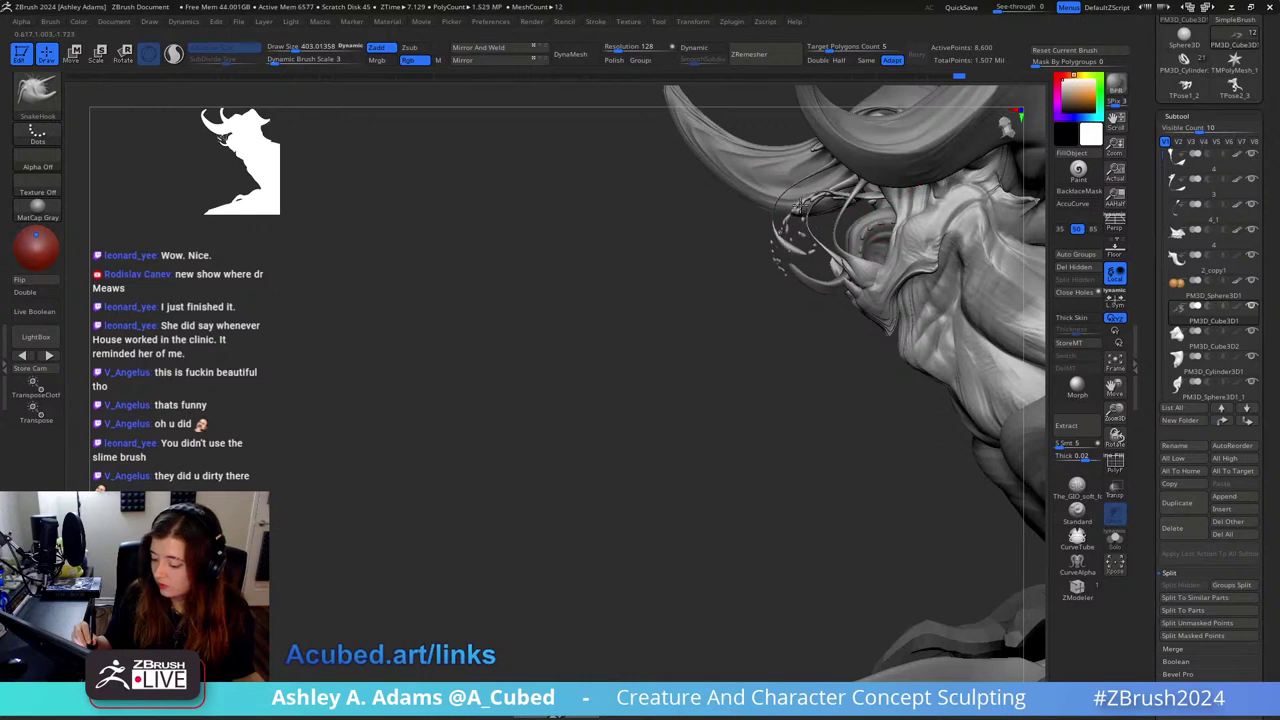
# Step: Adjust the splash's upper part near the teeth with SnakeHook at draw sizes of about 269 and 204
pyautogui.moveTo(812, 204); pyautogui.dragTo(806, 210, button='right')
pyautogui.press('s')
pyautogui.moveTo(804, 215); pyautogui.dragTo(780, 215)
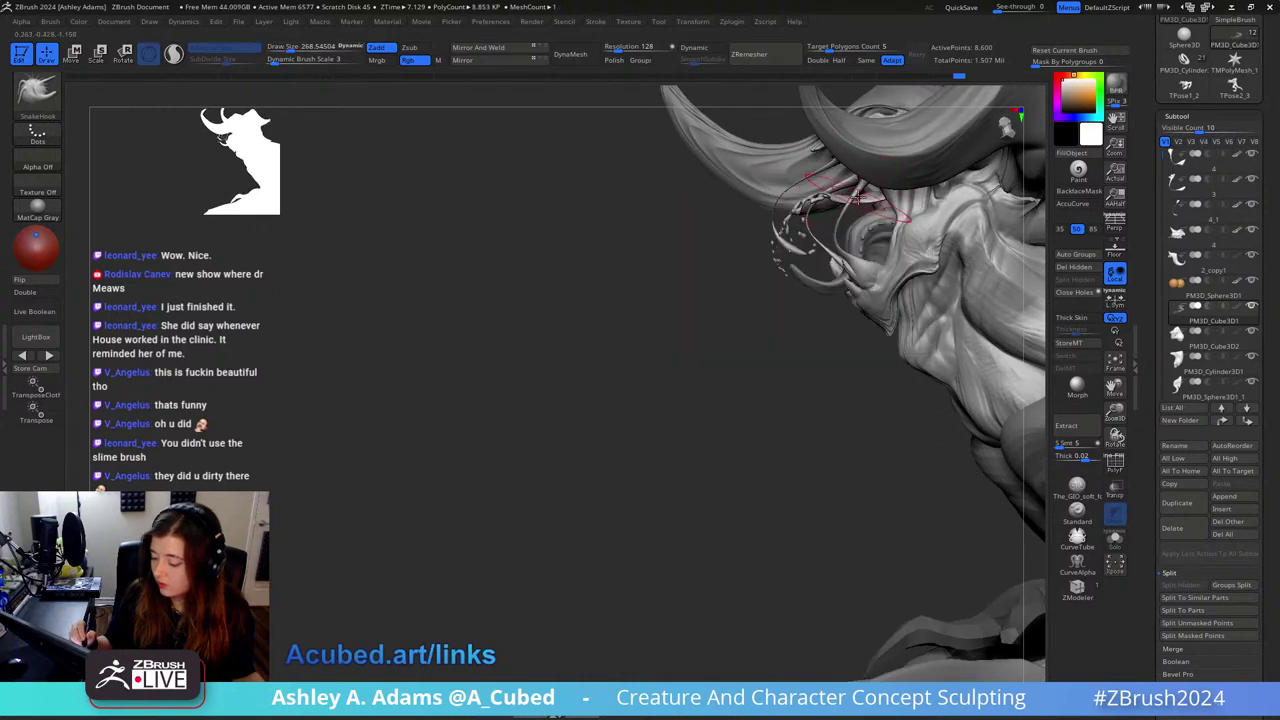
pyautogui.press('space')
pyautogui.moveTo(868, 212); pyautogui.dragTo(852, 210)
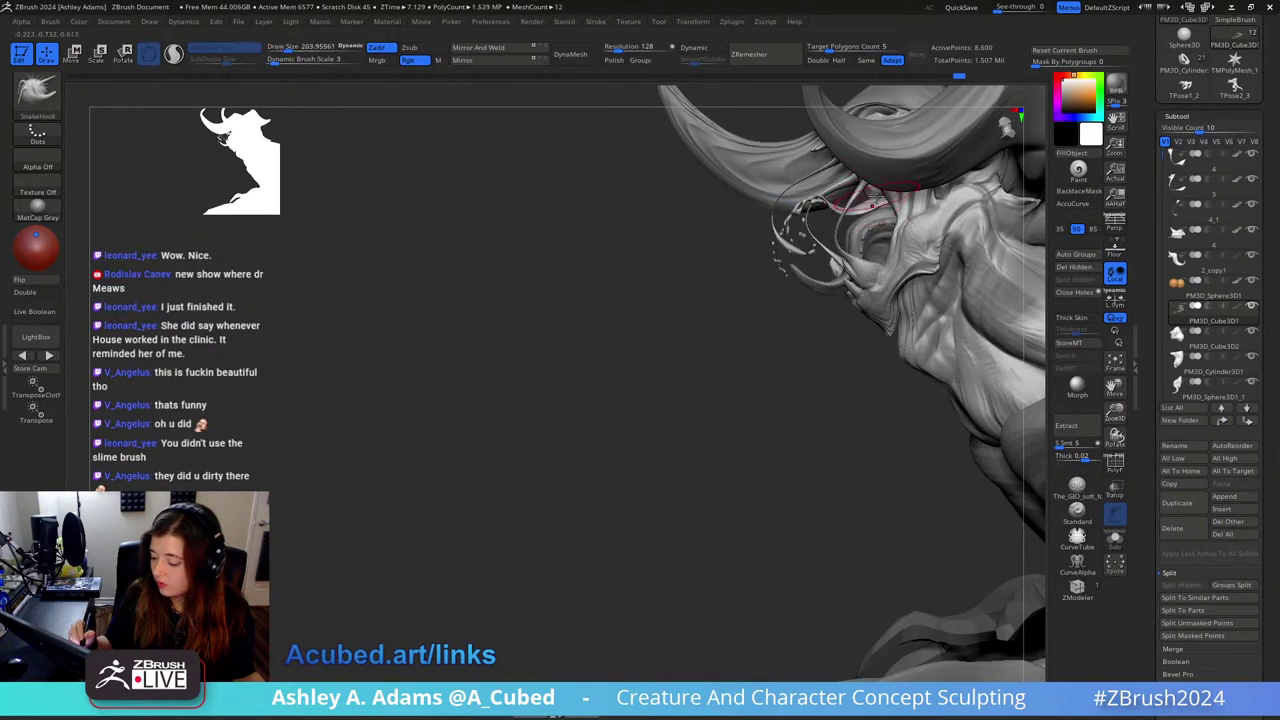
pyautogui.moveTo(857, 206)
pyautogui.mouseDown(button='right')
pyautogui.moveTo(871, 232)
pyautogui.moveTo(869, 205)
pyautogui.mouseUp(button='right')
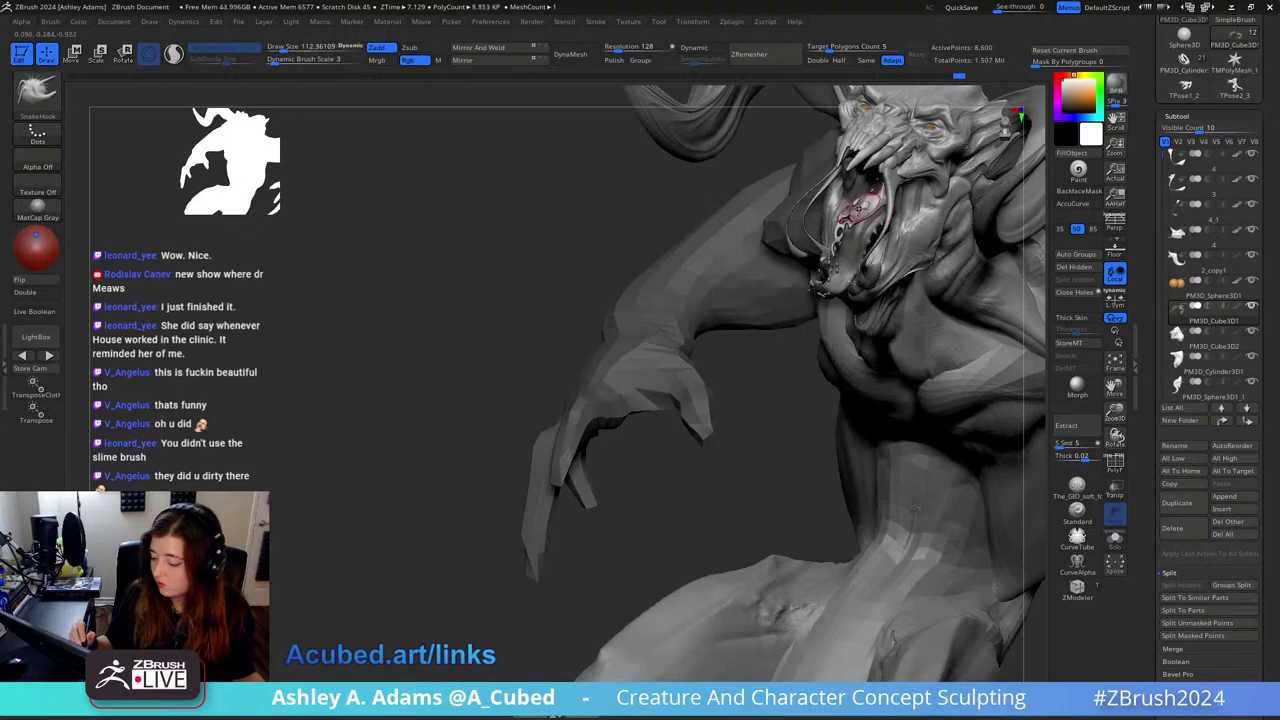
# Step: Work the splash's upper end with Pinch, and pull its side strand with SnakeHook at a draw size of about 112
pyautogui.press('b')
pyautogui.press('p')
pyautogui.press('i')
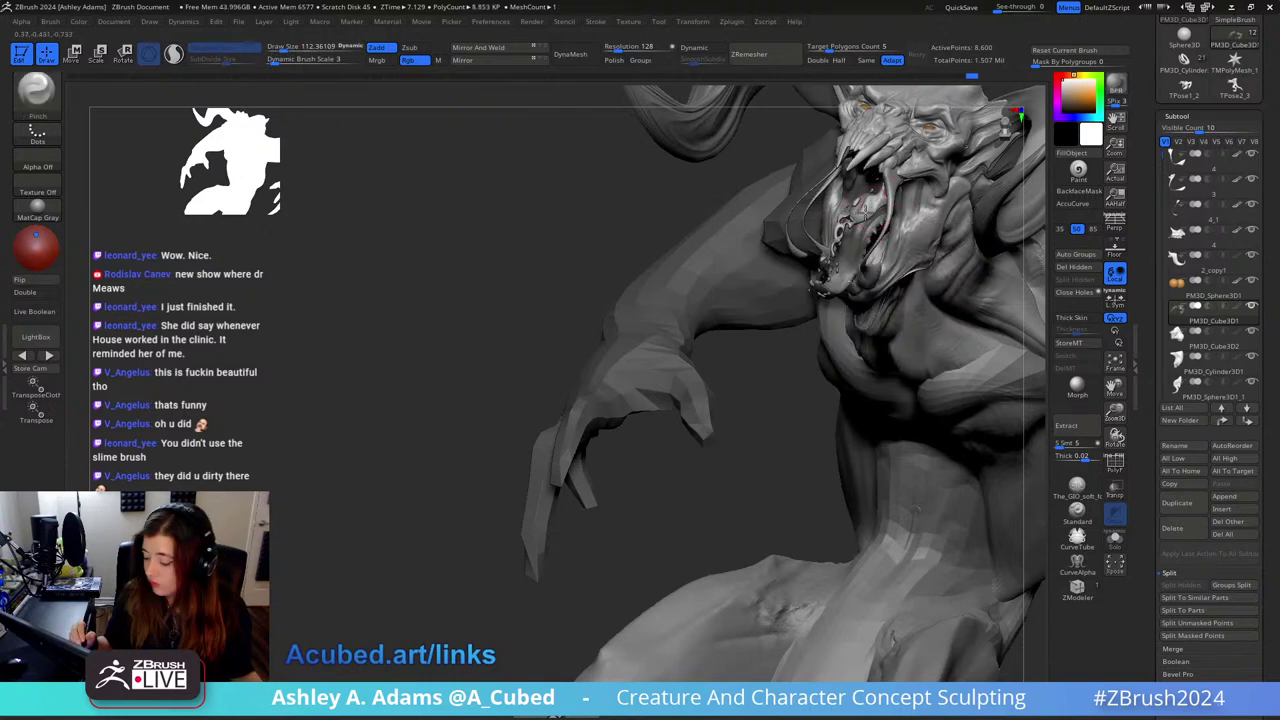
pyautogui.moveTo(868, 208)
pyautogui.mouseDown(button='right')
pyautogui.moveTo(893, 195)
pyautogui.moveTo(871, 194)
pyautogui.mouseUp(button='right')
pyautogui.press('b')
pyautogui.press('s')
pyautogui.press('h')
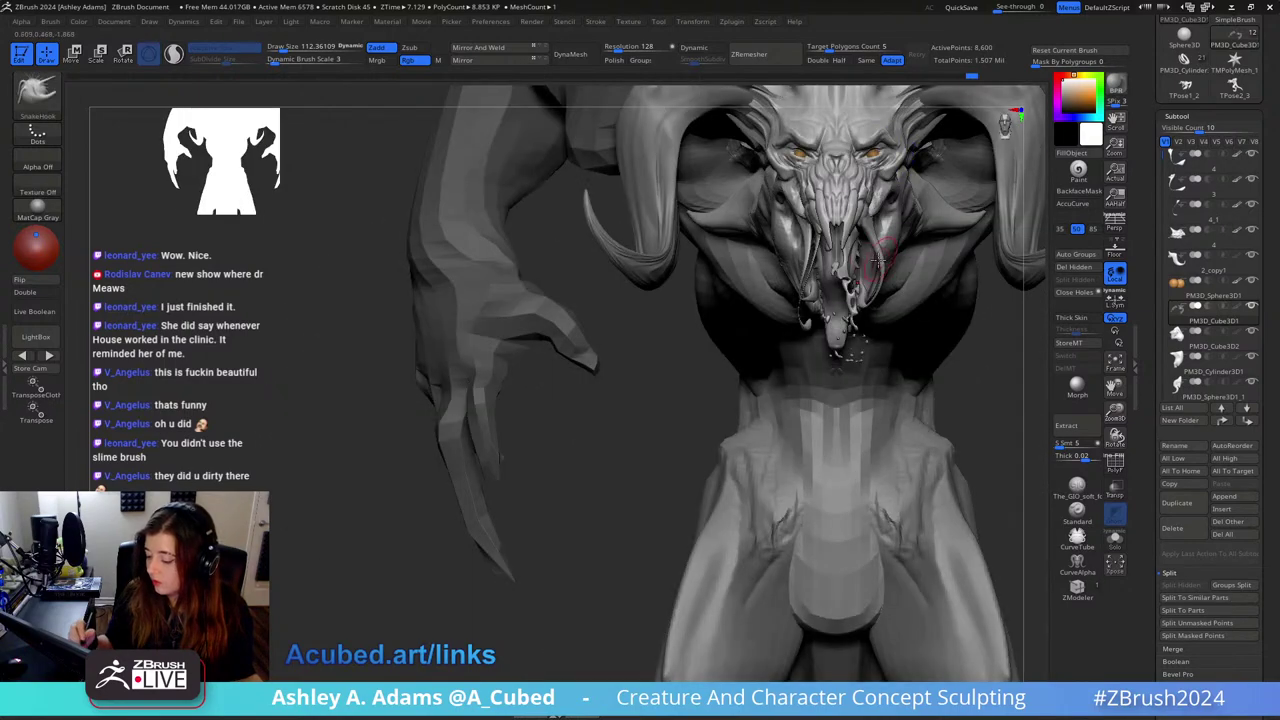
pyautogui.moveTo(878, 260); pyautogui.dragTo(886, 246)
# Step: Push the splash's side strands in toward the tongue from the front with SnakeHook at a draw size of about 219
pyautogui.press(']')
pyautogui.press(']')
pyautogui.moveTo(886, 246)
pyautogui.mouseDown(button='right')
pyautogui.moveTo(868, 188)
pyautogui.moveTo(846, 199)
pyautogui.moveTo(853, 229)
pyautogui.mouseUp(button='right')
pyautogui.press('space')
pyautogui.moveTo(846, 229); pyautogui.dragTo(862, 229)
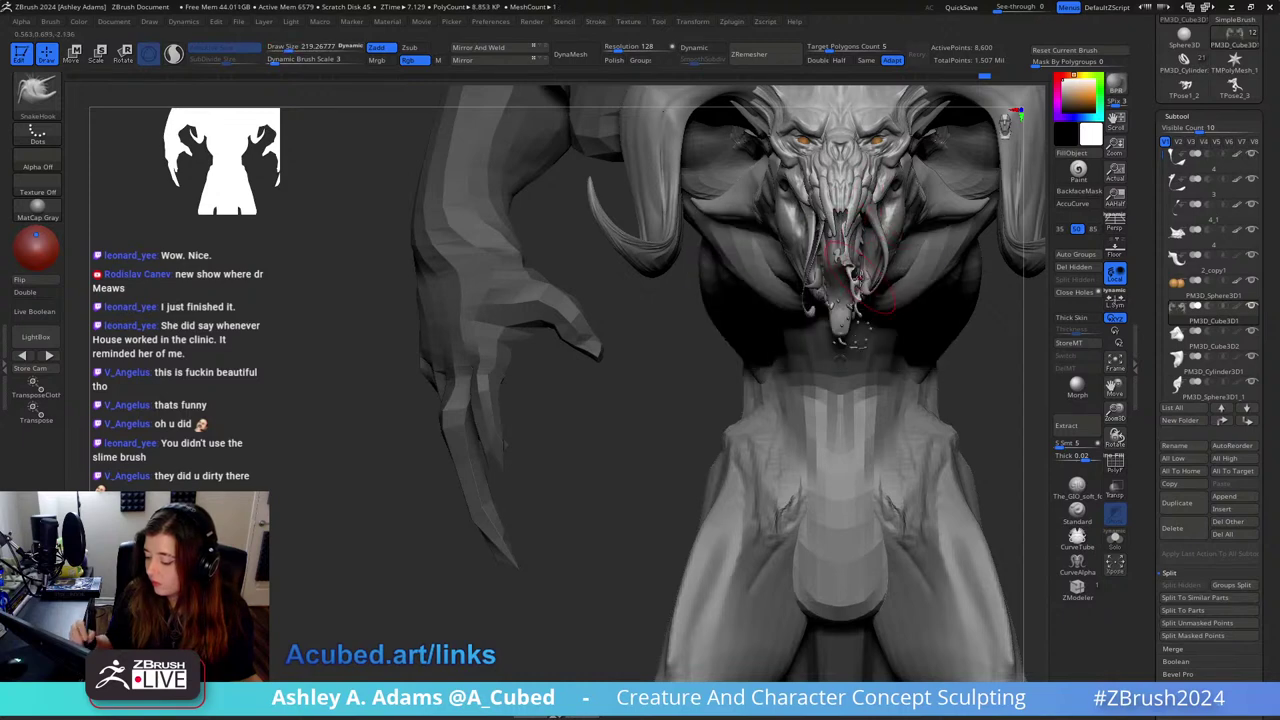
pyautogui.moveTo(868, 277); pyautogui.dragTo(857, 284)
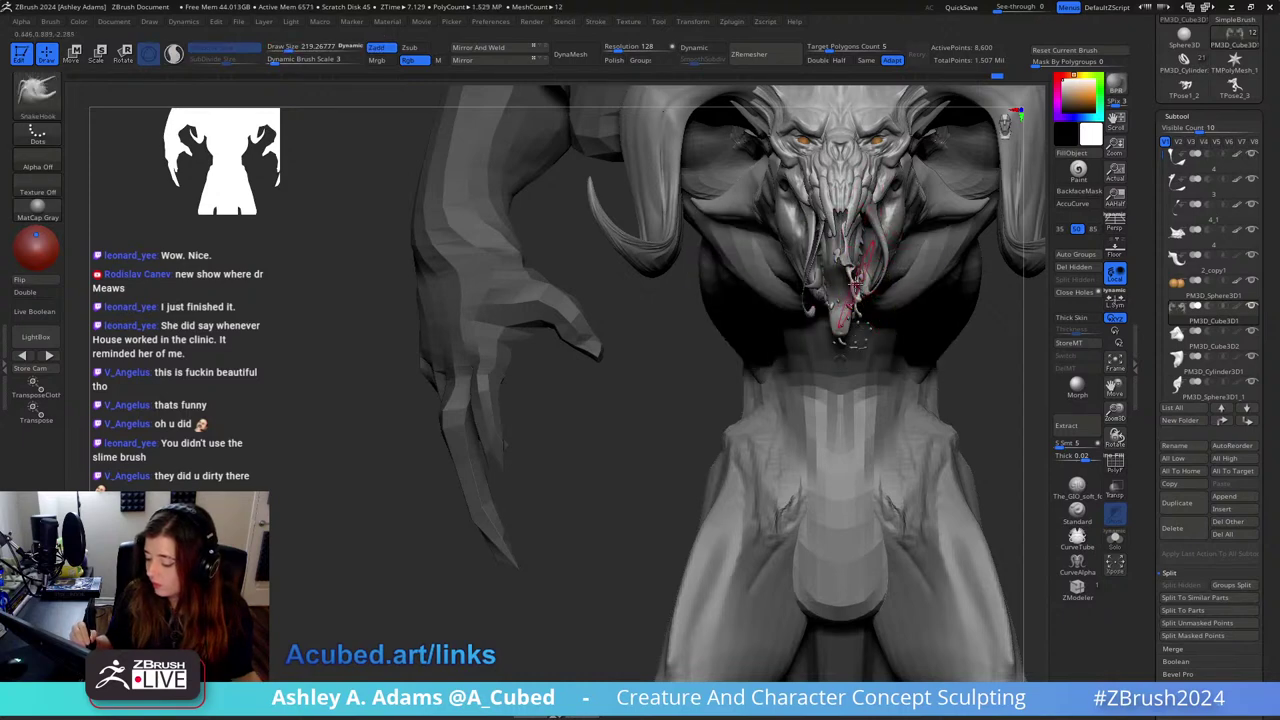
# Step: Examine the splash's shape and placement around the mouth from the front and both sides
pyautogui.press('ctrl')
pyautogui.moveTo(916, 265)
pyautogui.mouseDown(button='right')
pyautogui.moveTo(929, 300)
pyautogui.moveTo(883, 260)
pyautogui.moveTo(897, 286)
pyautogui.mouseUp(button='right')
pyautogui.press('s')
pyautogui.moveTo(848, 357); pyautogui.dragTo(800, 357)
pyautogui.moveTo(938, 245)
pyautogui.mouseDown()
pyautogui.moveTo(884, 224)
pyautogui.moveTo(878, 195)
pyautogui.mouseUp()
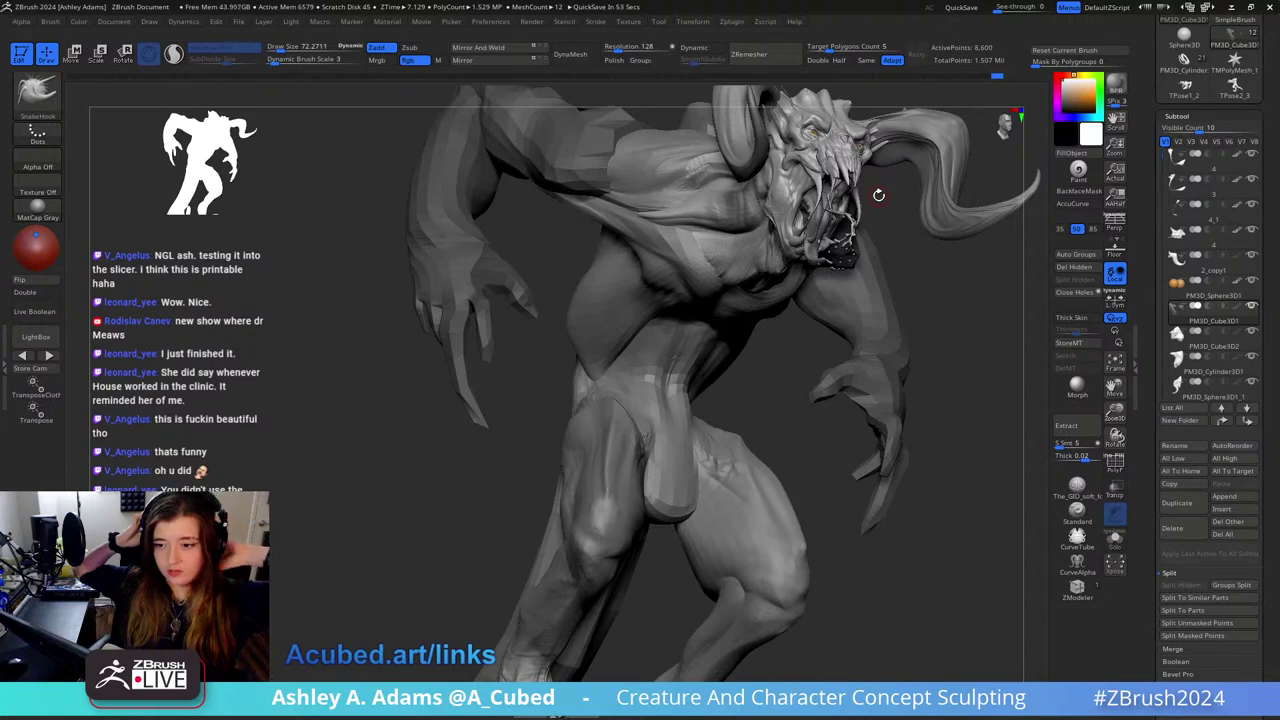
pyautogui.keyDown('ctrl'); pyautogui.moveTo(878, 195); pyautogui.dragTo(733, 263, button='right'); pyautogui.keyUp('ctrl')
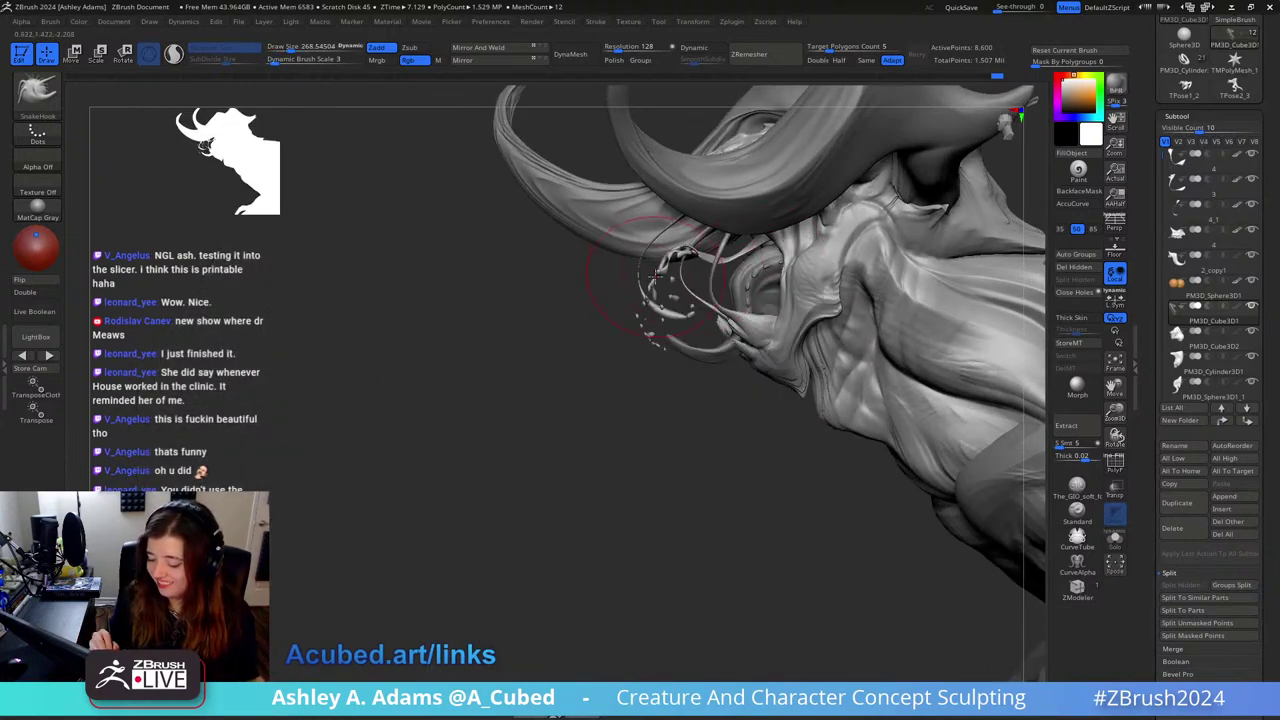
pyautogui.press('[')
pyautogui.moveTo(652, 275)
pyautogui.mouseDown(button='right')
pyautogui.moveTo(746, 309)
pyautogui.moveTo(741, 341)
pyautogui.moveTo(751, 337)
pyautogui.moveTo(731, 331)
pyautogui.moveTo(759, 340)
pyautogui.moveTo(795, 286)
pyautogui.mouseUp(button='right')
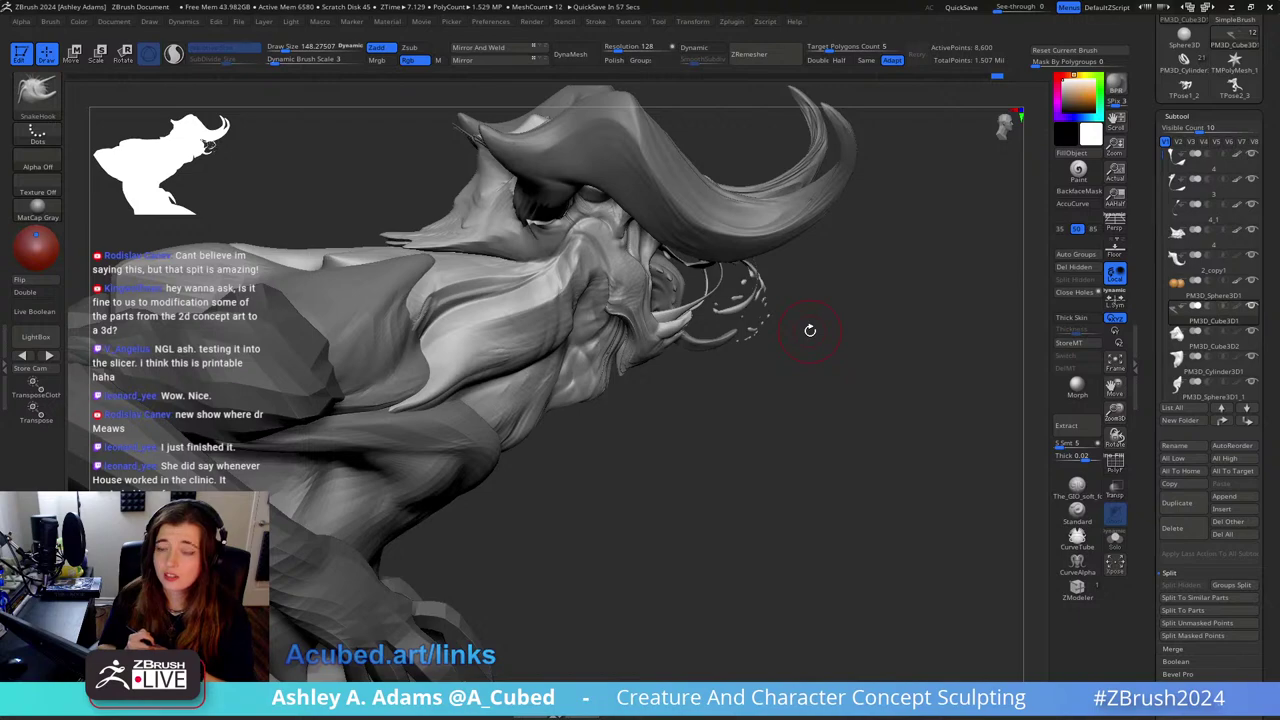
# Step: Switch to the Splash Brush for adding another splash to the creature's open mouth
pyautogui.moveTo(810, 330)
pyautogui.mouseDown()
pyautogui.moveTo(790, 235)
pyautogui.moveTo(973, 250)
pyautogui.mouseUp()
pyautogui.press('b')
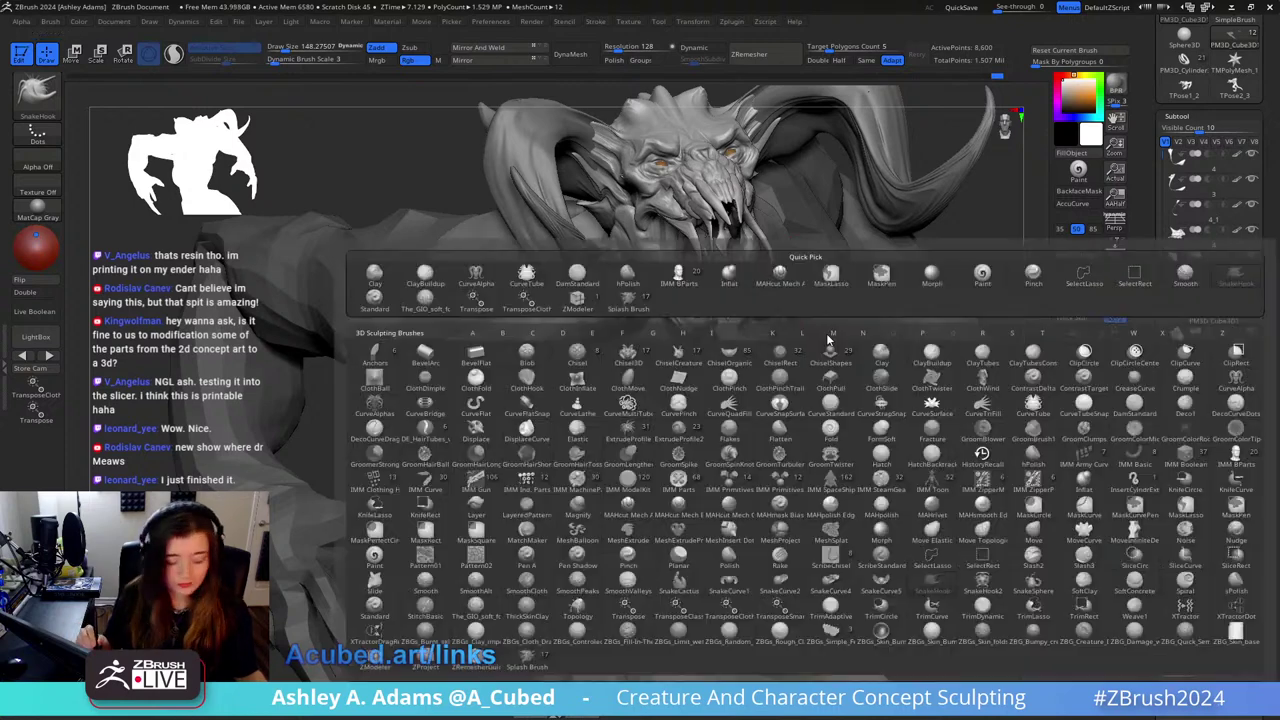
pyautogui.click(550, 308)
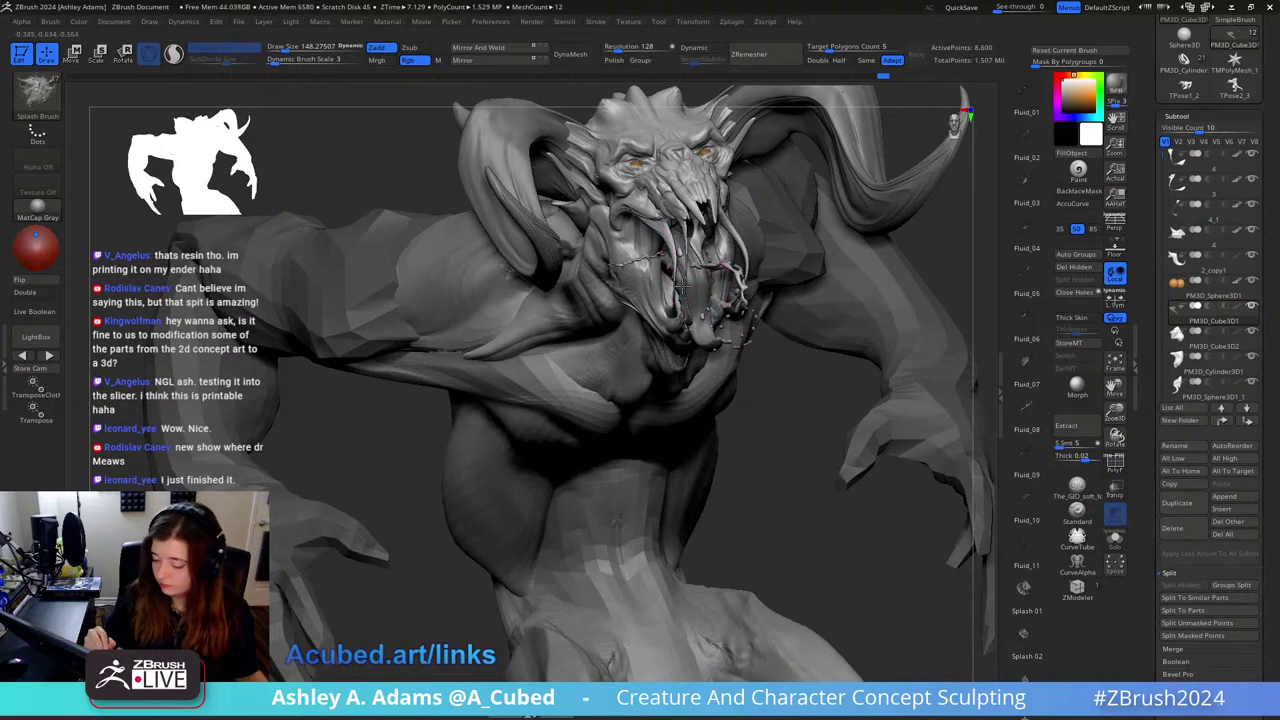
# Step: Try out different fluid meshes across the open mouth, reposition the last one, and undo the insertions
pyautogui.moveTo(681, 287); pyautogui.dragTo(700, 314)
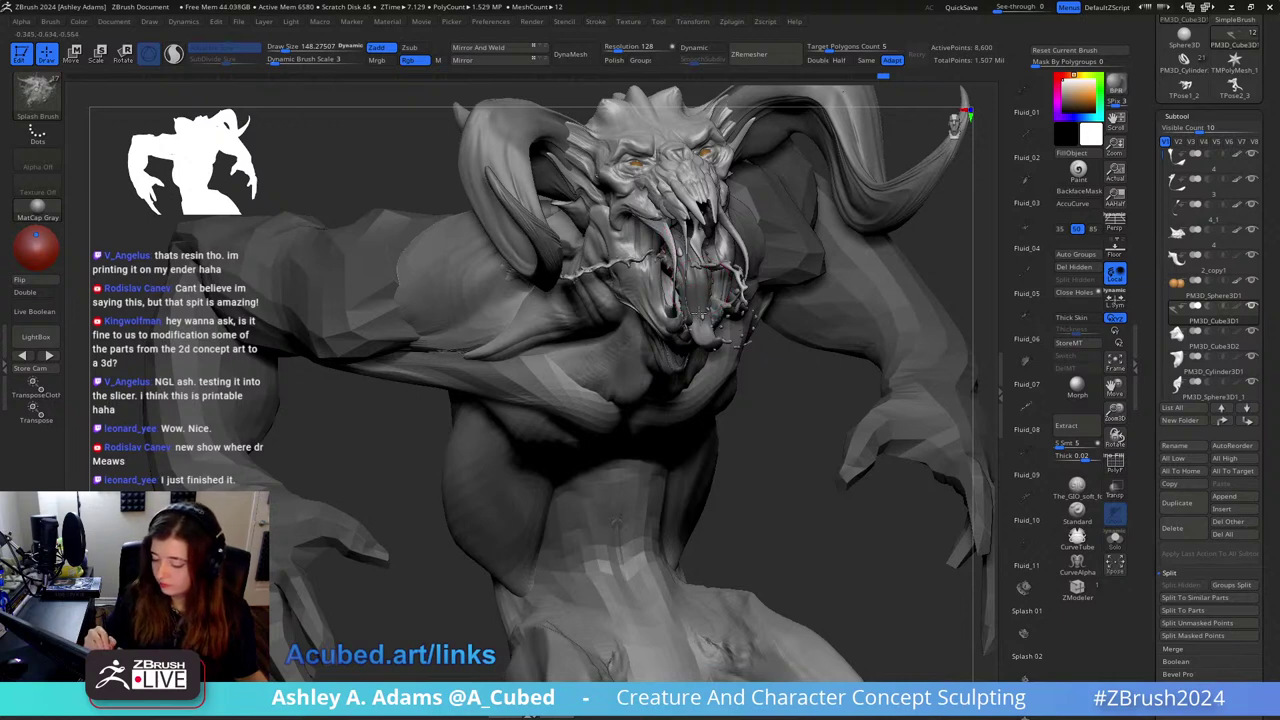
pyautogui.click(1028, 458)
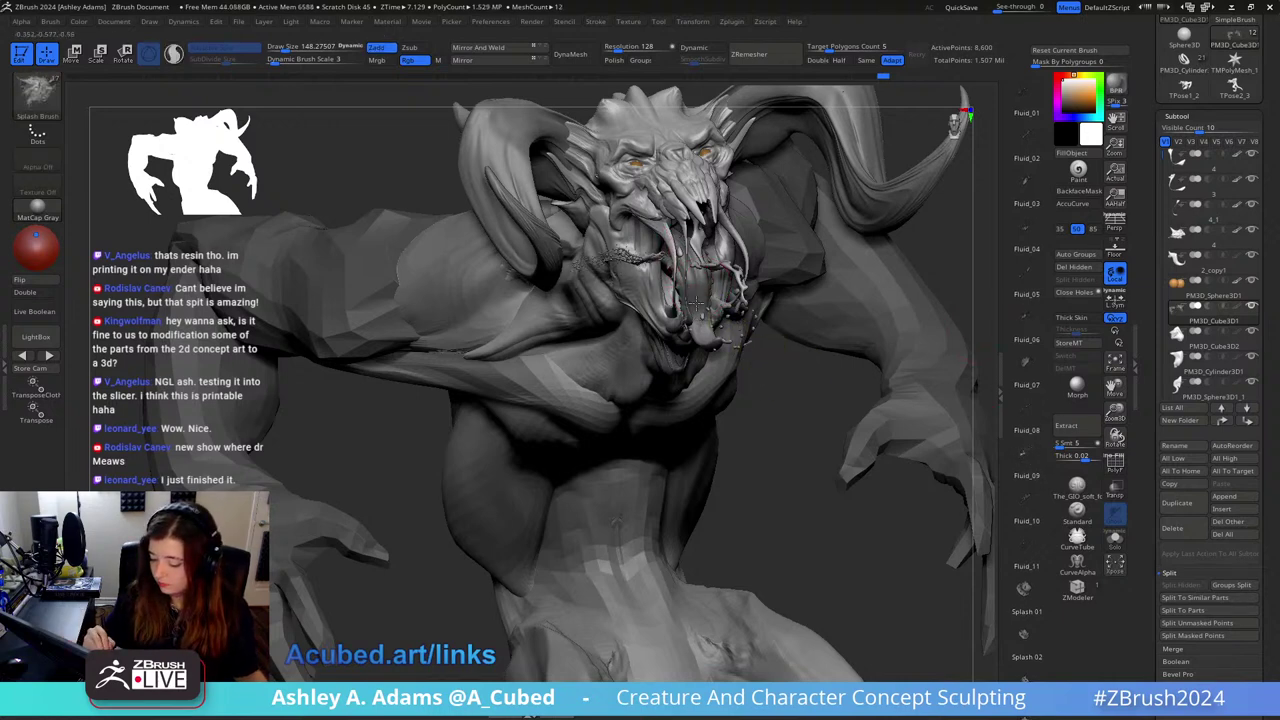
pyautogui.moveTo(697, 303); pyautogui.dragTo(736, 345)
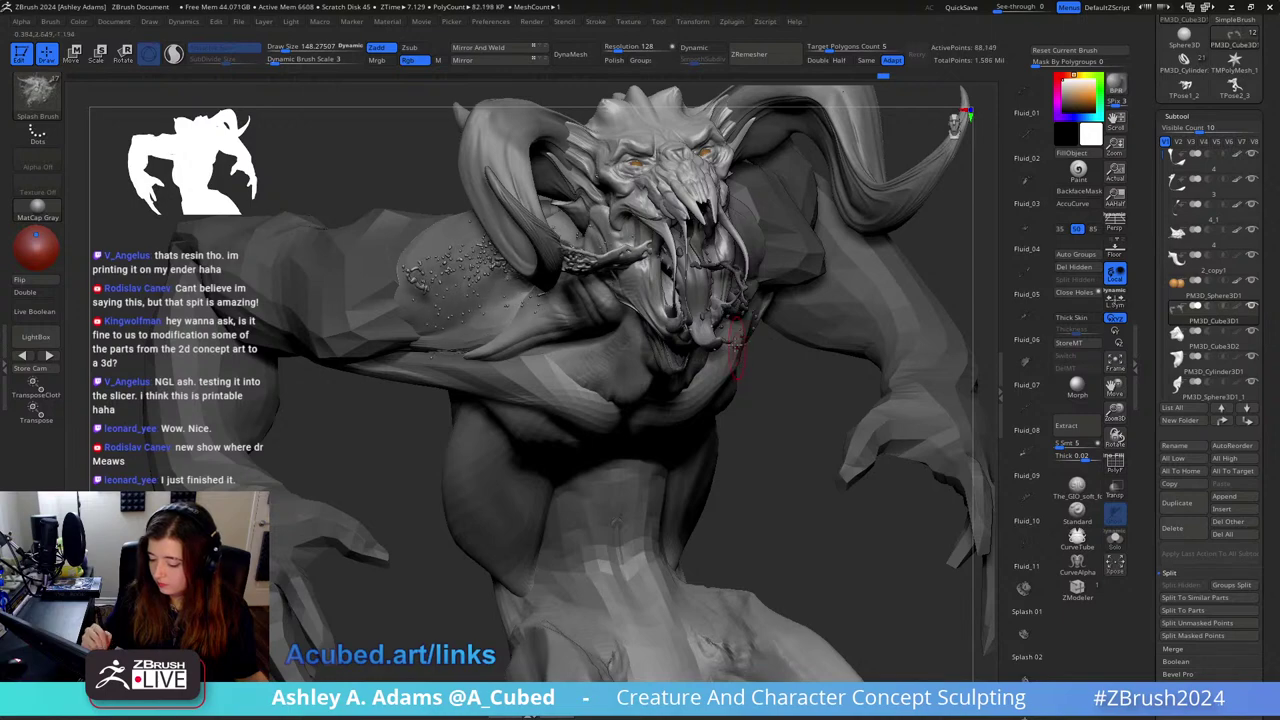
pyautogui.press('w')
pyautogui.moveTo(686, 254); pyautogui.dragTo(778, 250)
pyautogui.moveTo(780, 250)
pyautogui.mouseDown(button='right')
pyautogui.moveTo(915, 190)
pyautogui.moveTo(747, 313)
pyautogui.moveTo(812, 298)
pyautogui.moveTo(900, 333)
pyautogui.moveTo(901, 346)
pyautogui.moveTo(820, 337)
pyautogui.moveTo(780, 310)
pyautogui.moveTo(822, 355)
pyautogui.moveTo(845, 330)
pyautogui.mouseUp(button='right')
pyautogui.press('q')
pyautogui.moveTo(857, 272); pyautogui.dragTo(897, 335, button='right')
pyautogui.press('ctrl')
pyautogui.hotkey('ctrl', 'z')
pyautogui.hotkey('ctrl', 'z')
pyautogui.hotkey('ctrl', 'z')
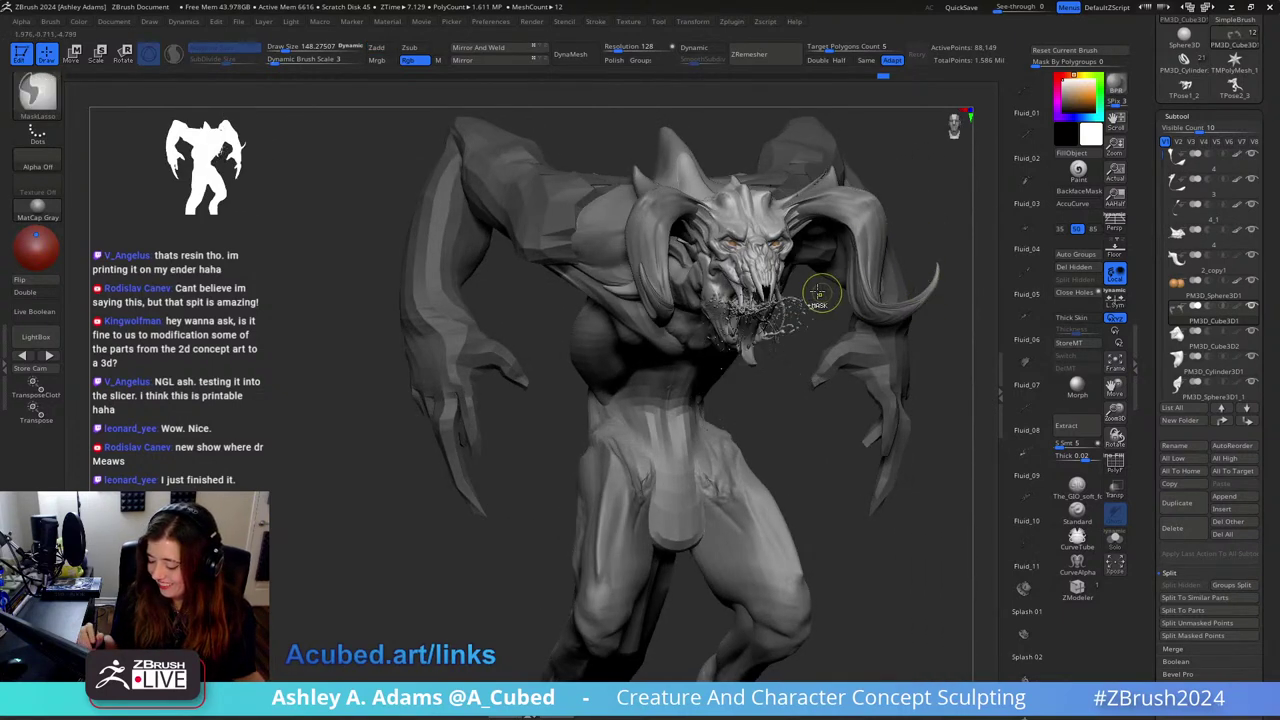
# Step: Try other Splash Brush fluid meshes over the mouth and beside the teeth, and undo the last insertion
pyautogui.moveTo(799, 287)
pyautogui.keyDown('ctrl'); pyautogui.mouseDown(button='right')
pyautogui.moveTo(784, 389)
pyautogui.moveTo(760, 385)
pyautogui.moveTo(785, 345)
pyautogui.mouseUp(button='right'); pyautogui.keyUp('ctrl')
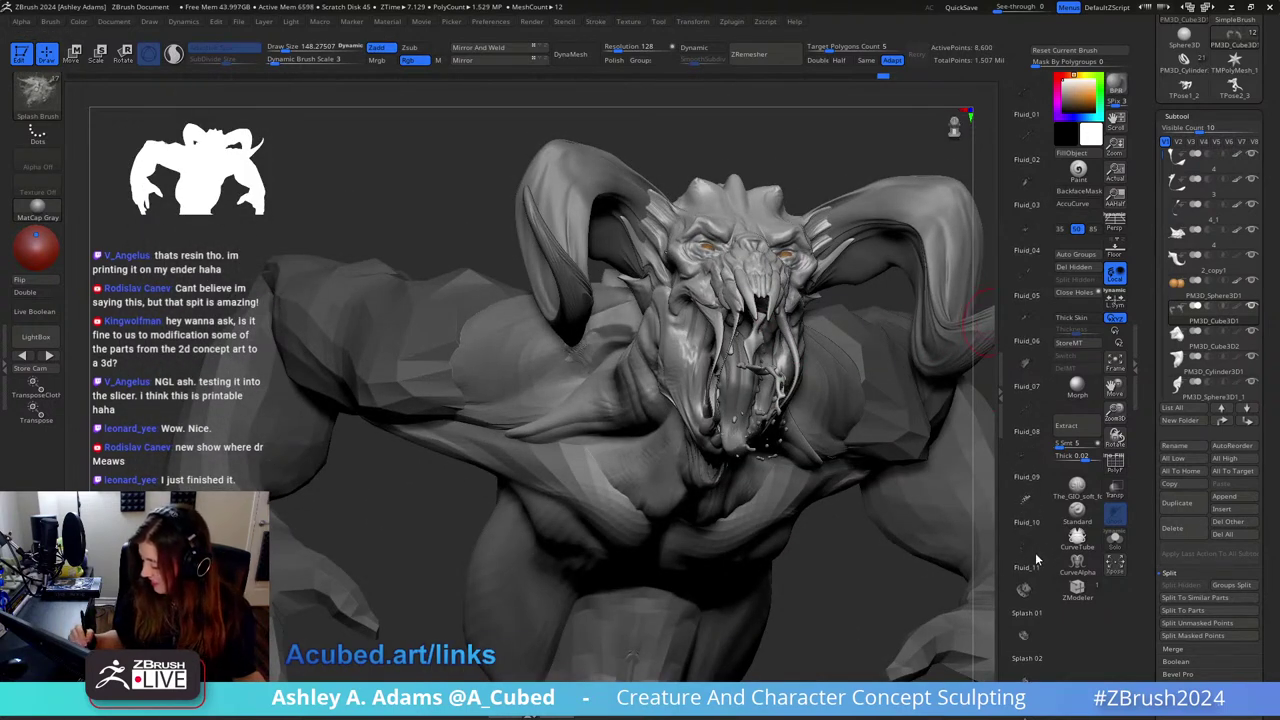
pyautogui.scroll(-4, 1035, 552)
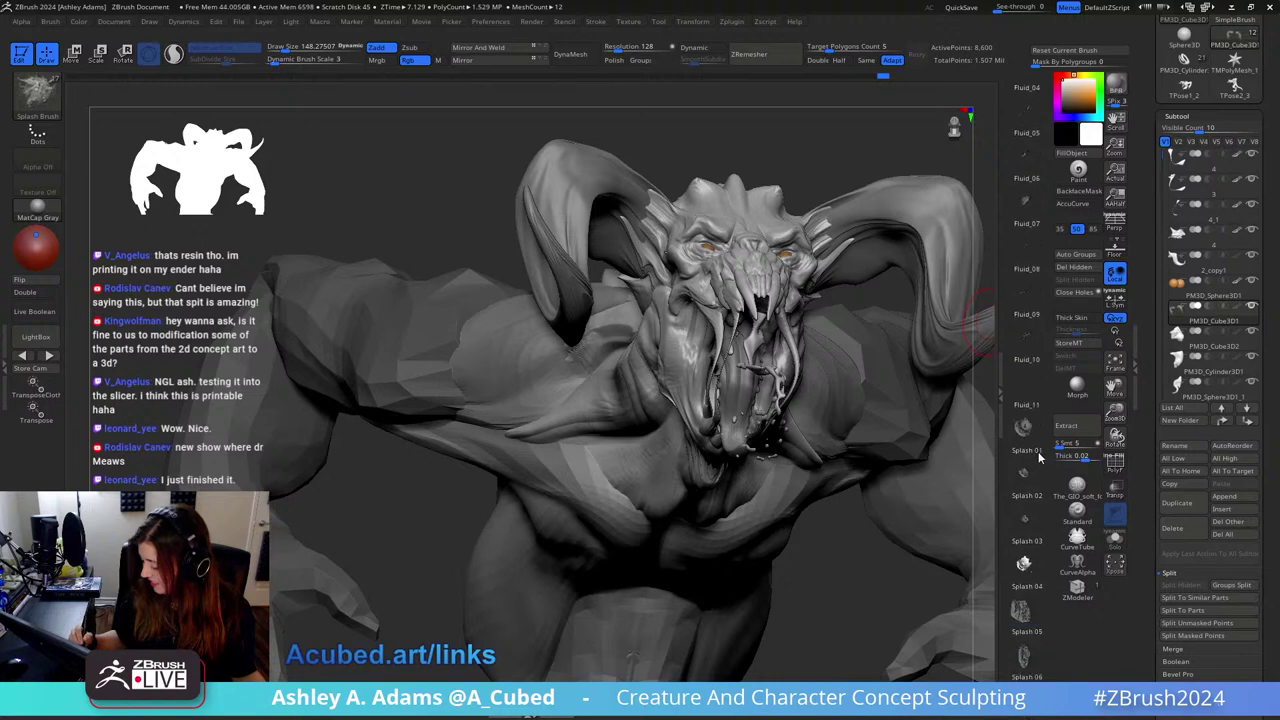
pyautogui.scroll(4, 1036, 470)
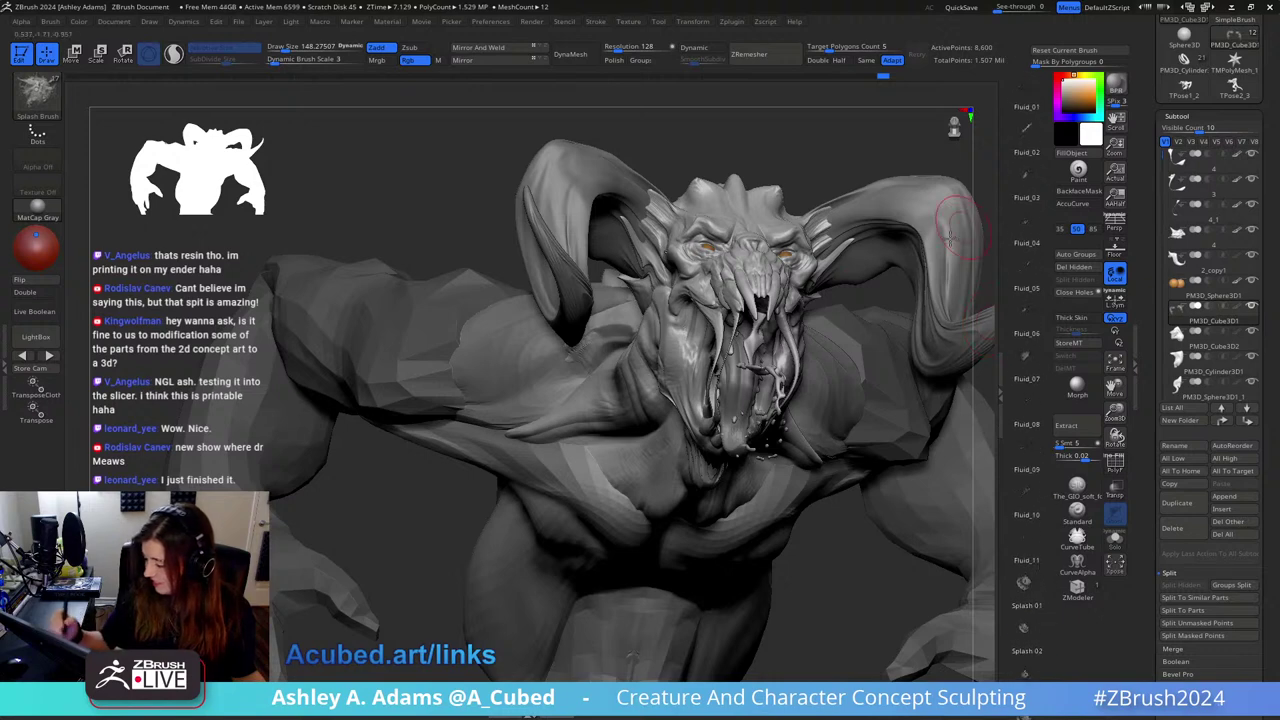
pyautogui.moveTo(744, 342)
pyautogui.mouseDown()
pyautogui.moveTo(733, 372)
pyautogui.moveTo(745, 443)
pyautogui.moveTo(737, 434)
pyautogui.mouseUp()
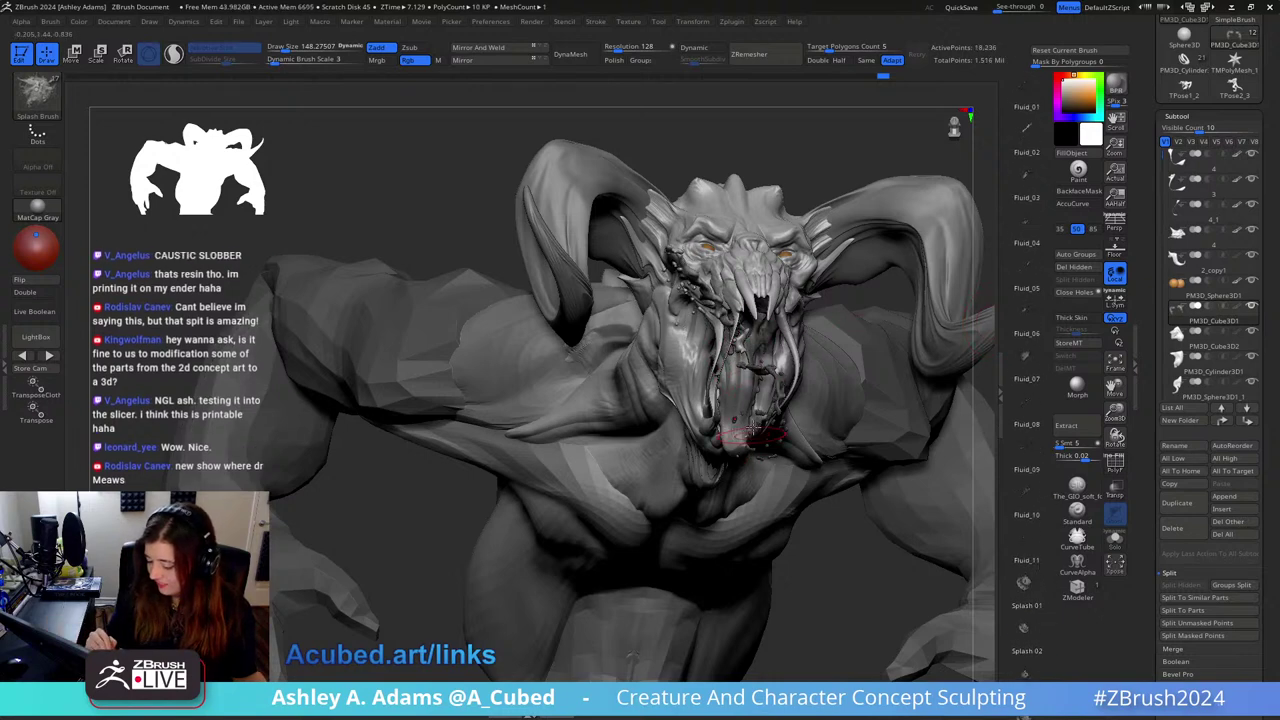
pyautogui.moveTo(737, 434)
pyautogui.mouseDown(button='right')
pyautogui.moveTo(740, 340)
pyautogui.moveTo(791, 376)
pyautogui.mouseUp(button='right')
pyautogui.press('w')
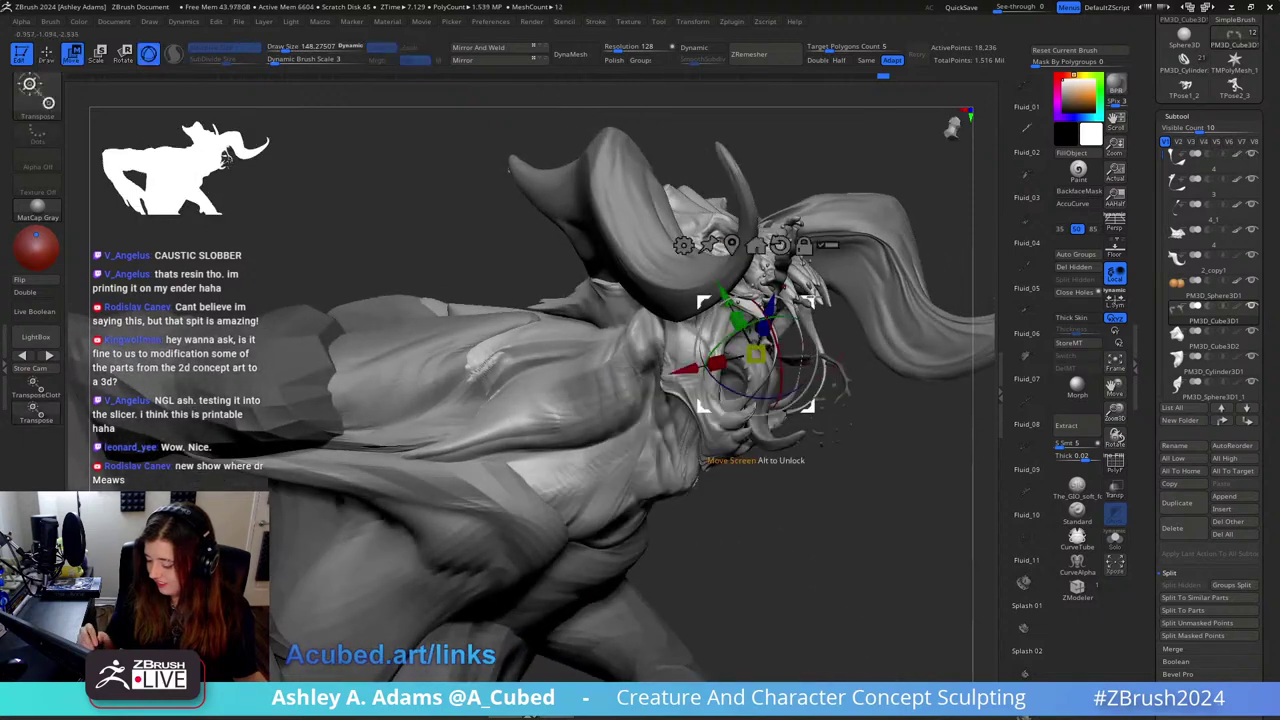
pyautogui.click(1030, 88)
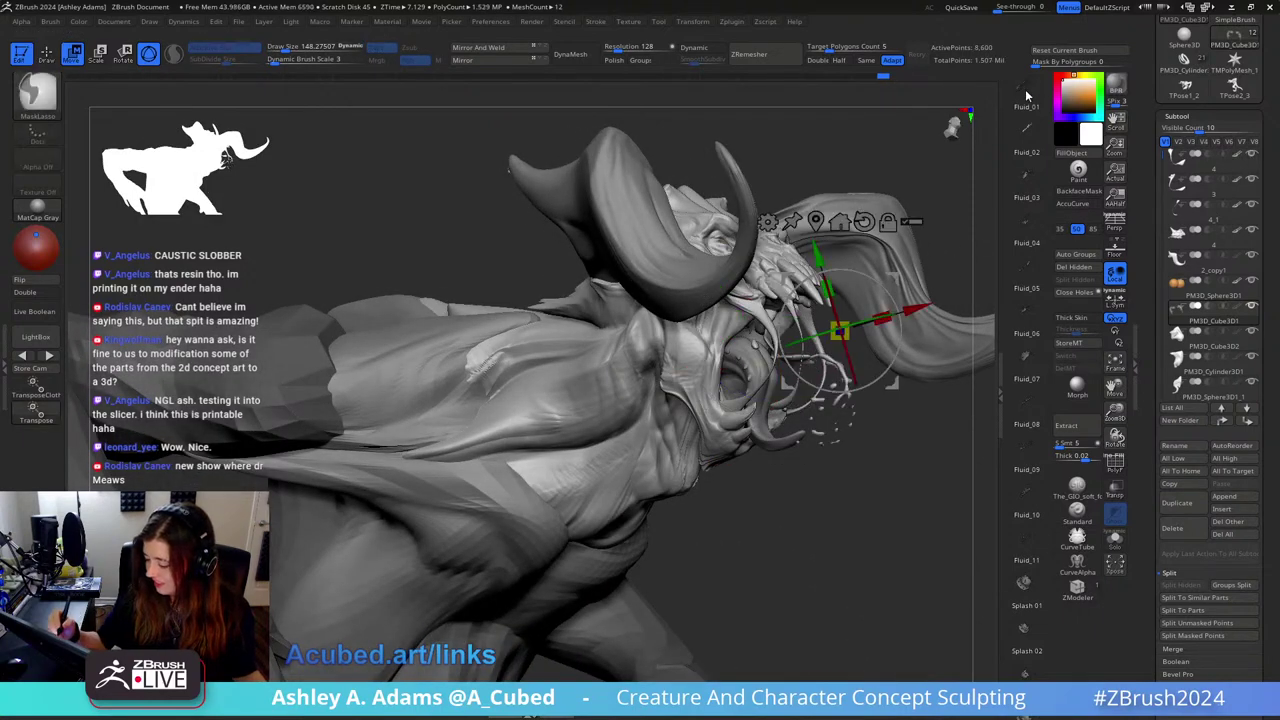
pyautogui.click(1027, 122)
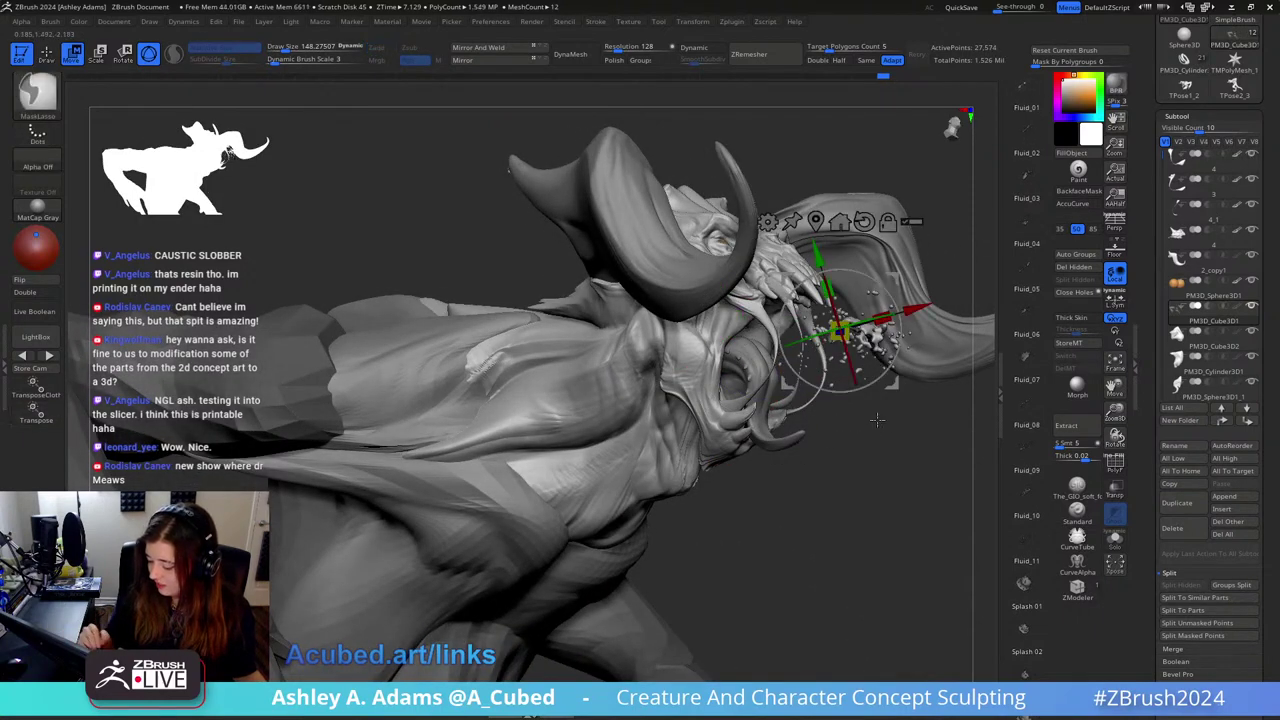
pyautogui.hotkey('ctrl', 'z')
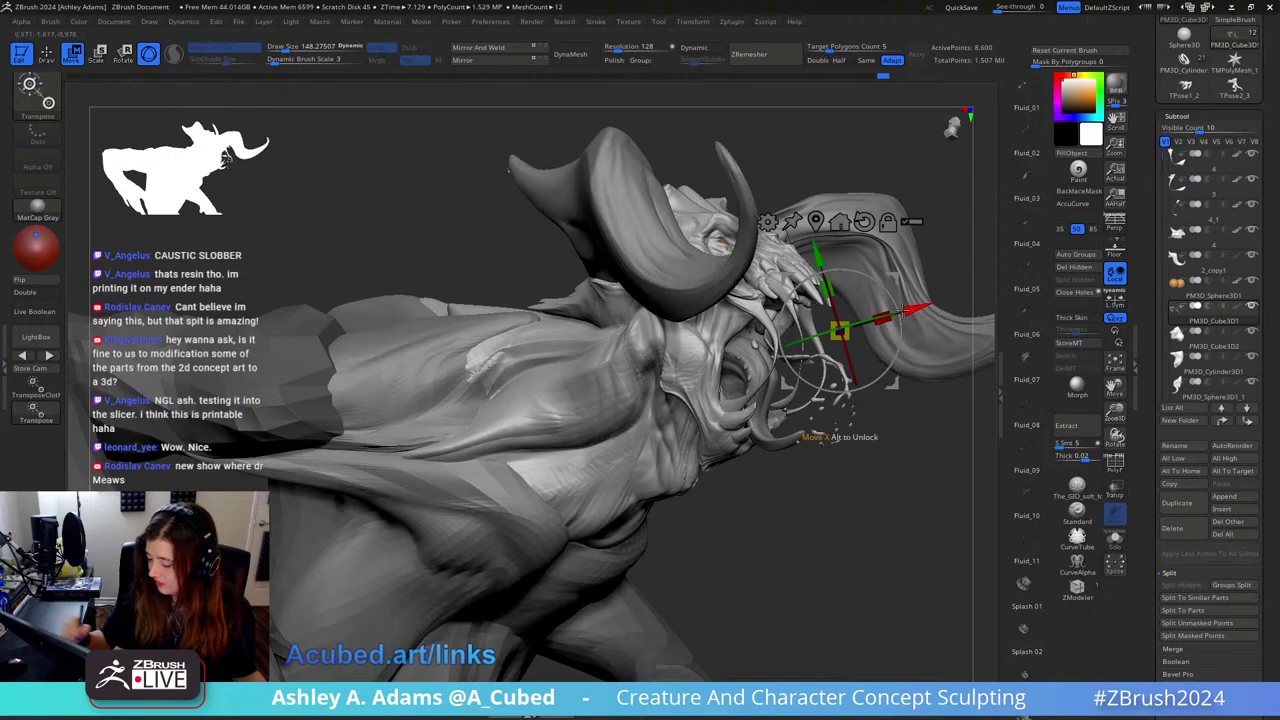
# Step: Insert a fluid splash mesh at the open mouth, and turn and raise it toward the upper teeth
pyautogui.moveTo(985, 250); pyautogui.dragTo(906, 280)
pyautogui.press('q')
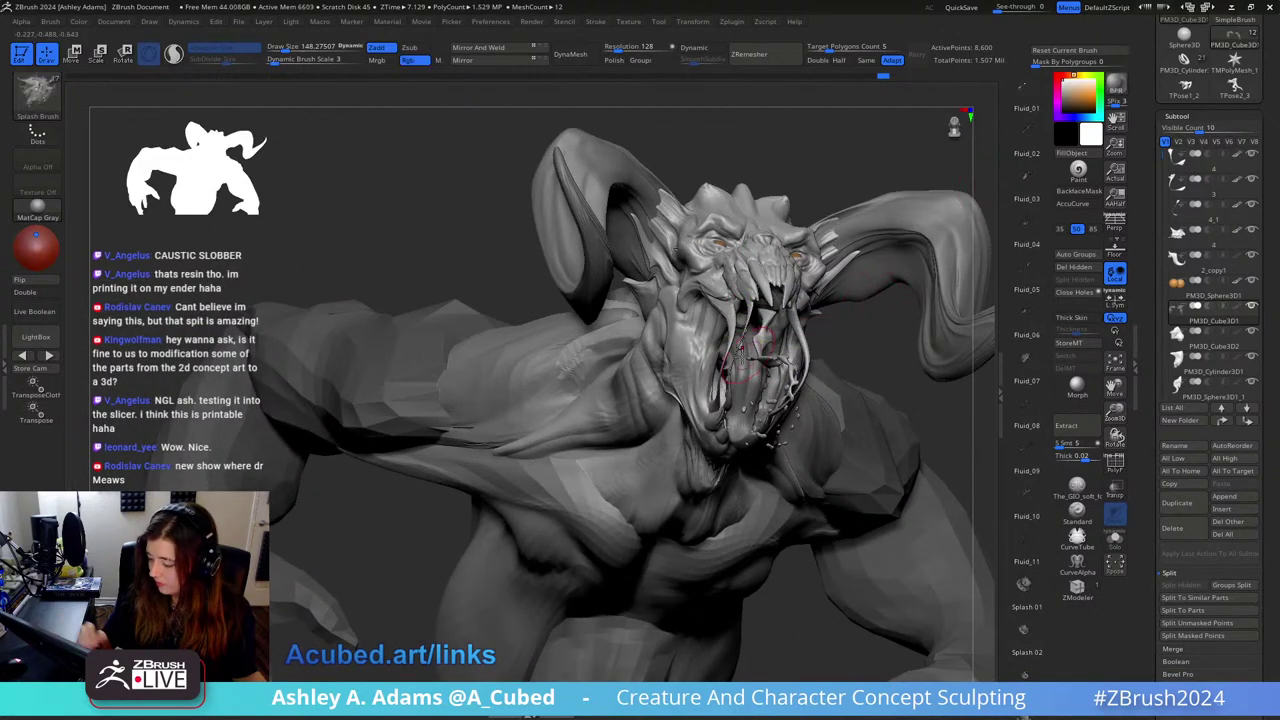
pyautogui.moveTo(760, 437); pyautogui.dragTo(762, 428)
pyautogui.press('w')
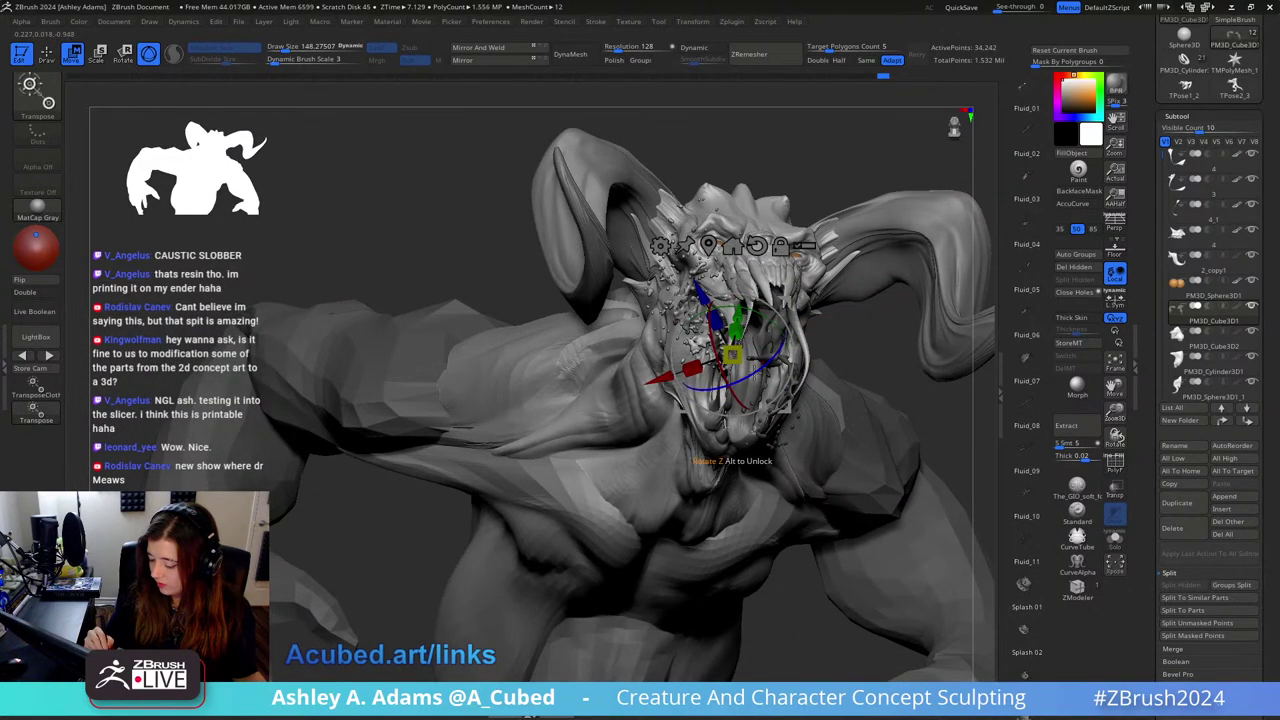
pyautogui.moveTo(762, 428); pyautogui.dragTo(779, 333, button='right')
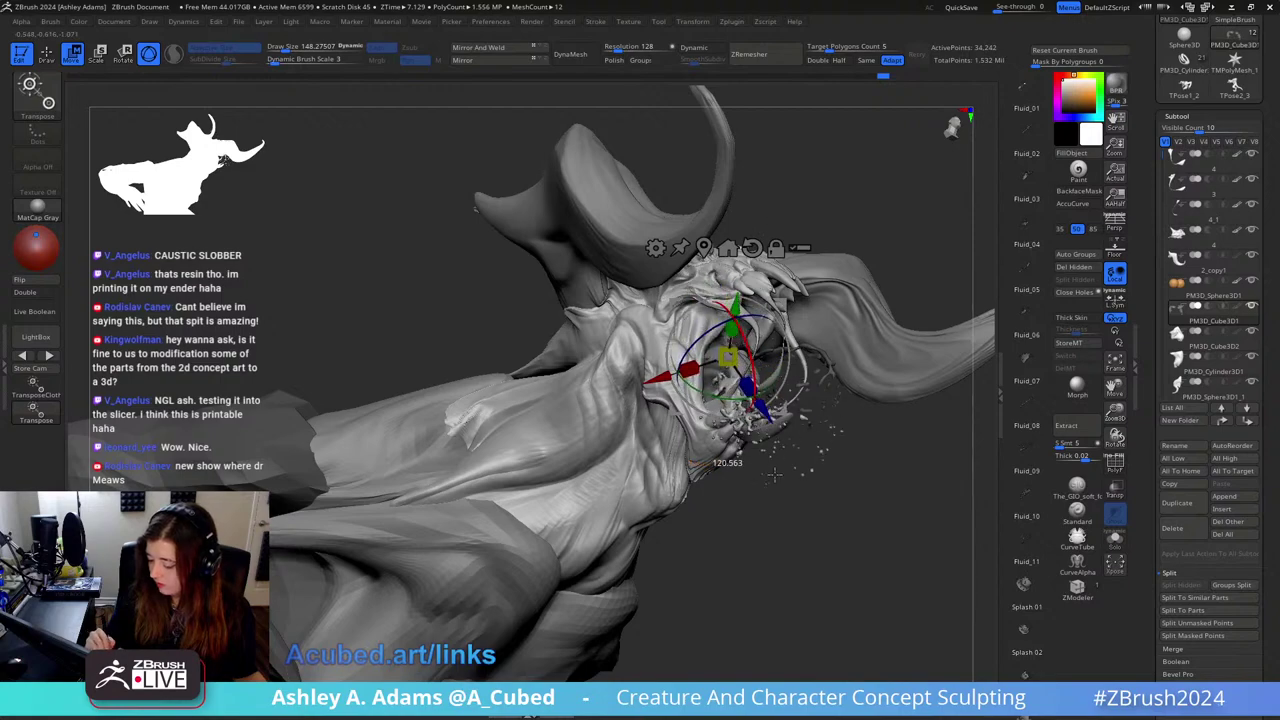
pyautogui.moveTo(781, 305); pyautogui.dragTo(781, 251)
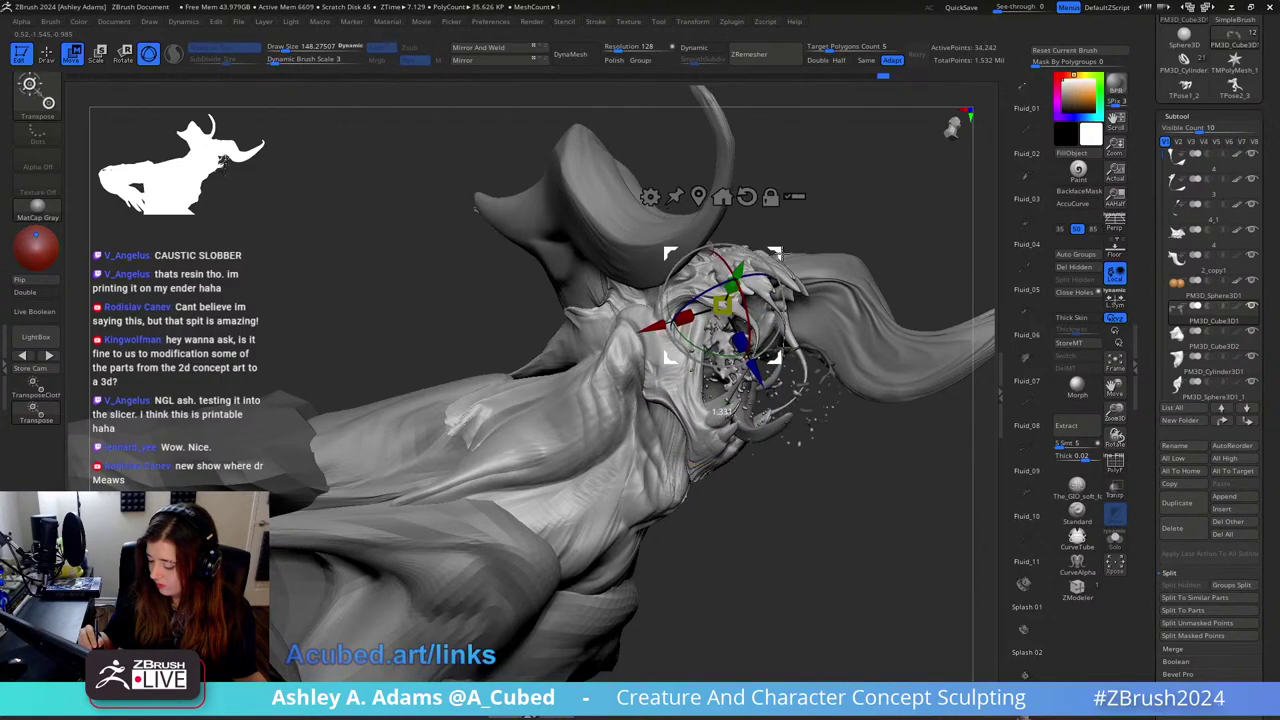
# Step: Reposition the new splash between the jaws from the side and rotate it to follow the mouth's opening
pyautogui.moveTo(781, 251); pyautogui.dragTo(816, 285, button='right')
pyautogui.moveTo(741, 285); pyautogui.dragTo(772, 254)
pyautogui.moveTo(772, 254); pyautogui.dragTo(850, 325, button='right')
pyautogui.moveTo(740, 420); pyautogui.dragTo(822, 316)
pyautogui.click(771, 203)
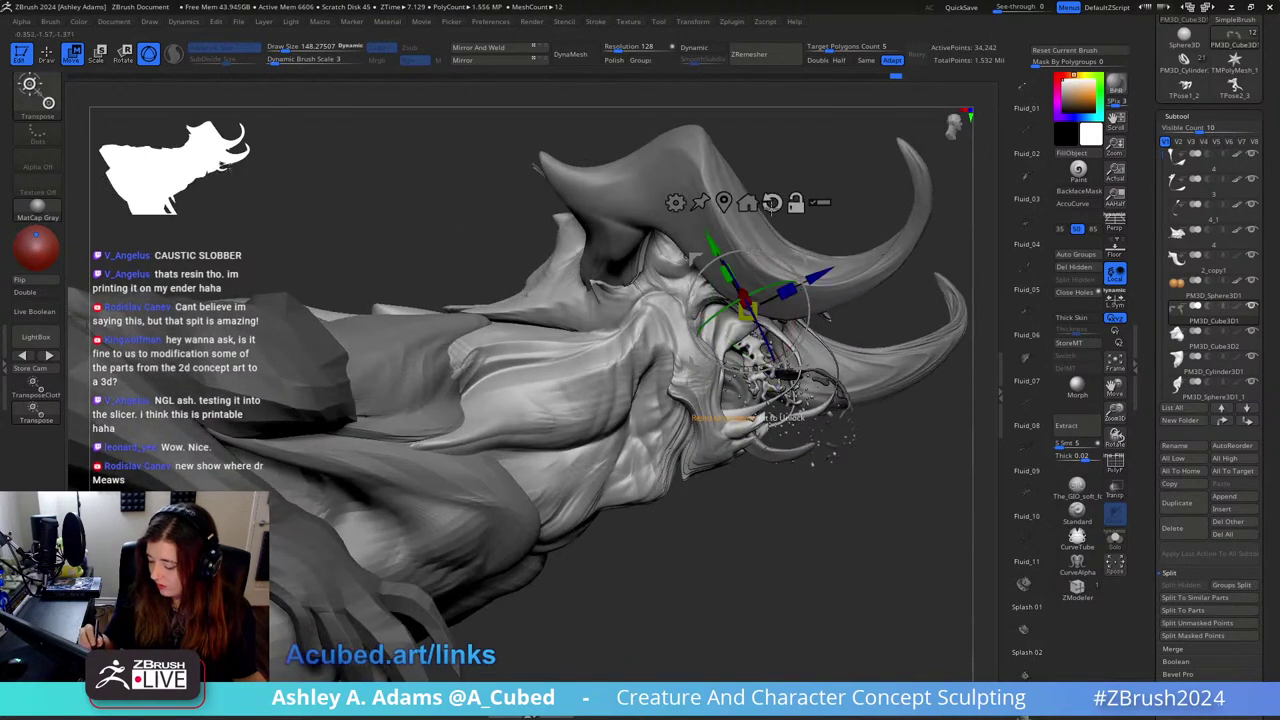
pyautogui.moveTo(801, 257); pyautogui.dragTo(789, 278)
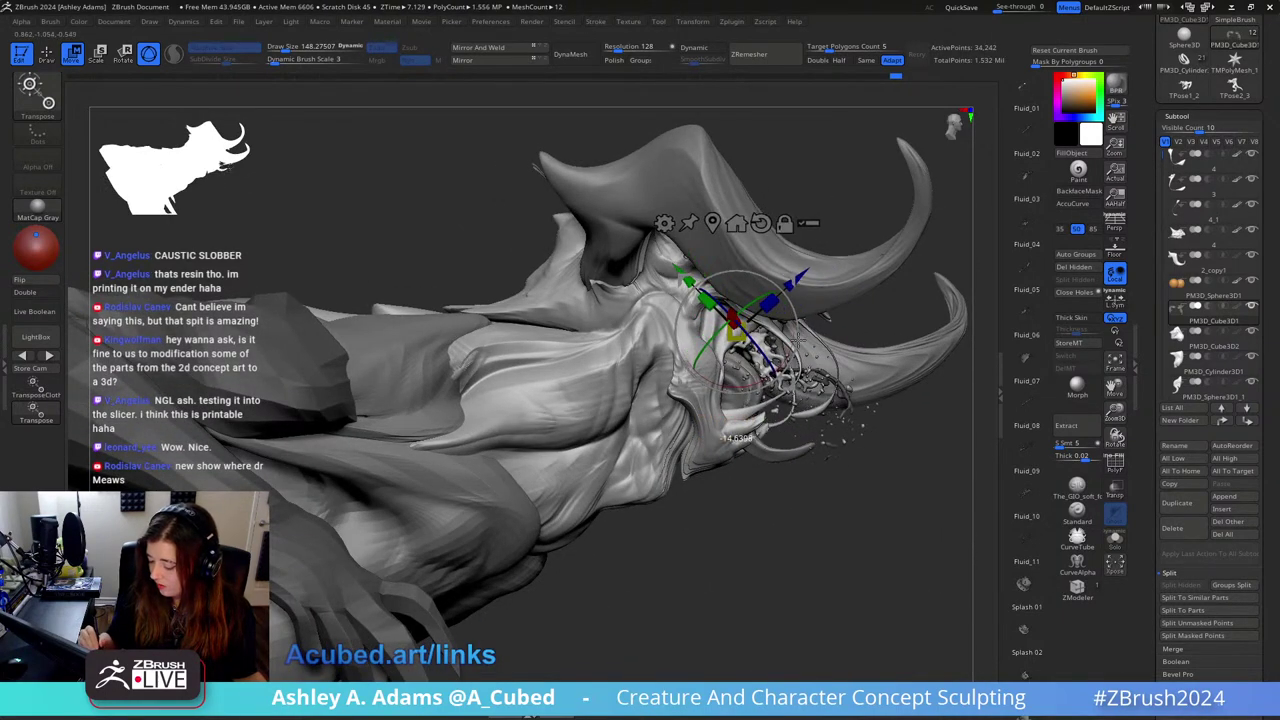
# Step: Rotate the new splash to line up with the mouth as seen from the front
pyautogui.press('q')
pyautogui.moveTo(911, 289)
pyautogui.mouseDown()
pyautogui.moveTo(838, 264)
pyautogui.moveTo(880, 285)
pyautogui.mouseUp()
pyautogui.press('w')
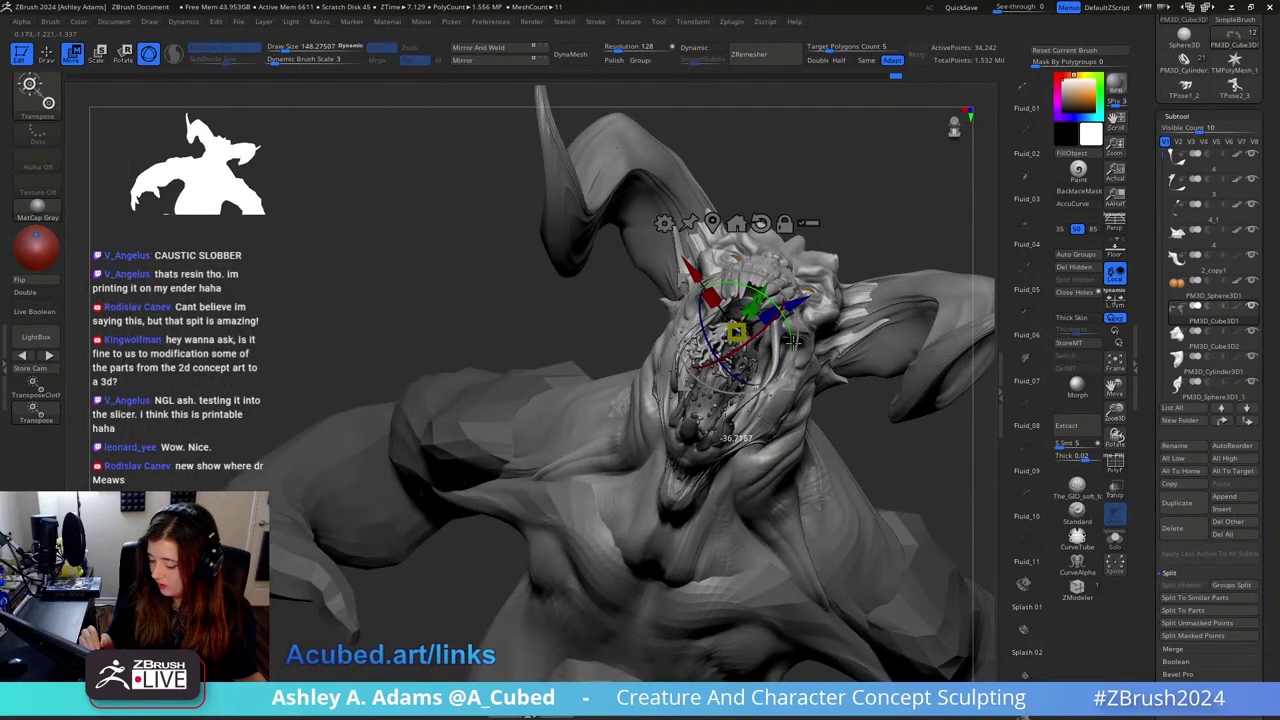
pyautogui.moveTo(793, 342); pyautogui.dragTo(792, 347)
pyautogui.moveTo(792, 347); pyautogui.dragTo(705, 345, button='right')
# Step: Pull the new splash into shape in front of the mouth with SnakeHook at a draw size of about 492
pyautogui.press('q')
pyautogui.press('space')
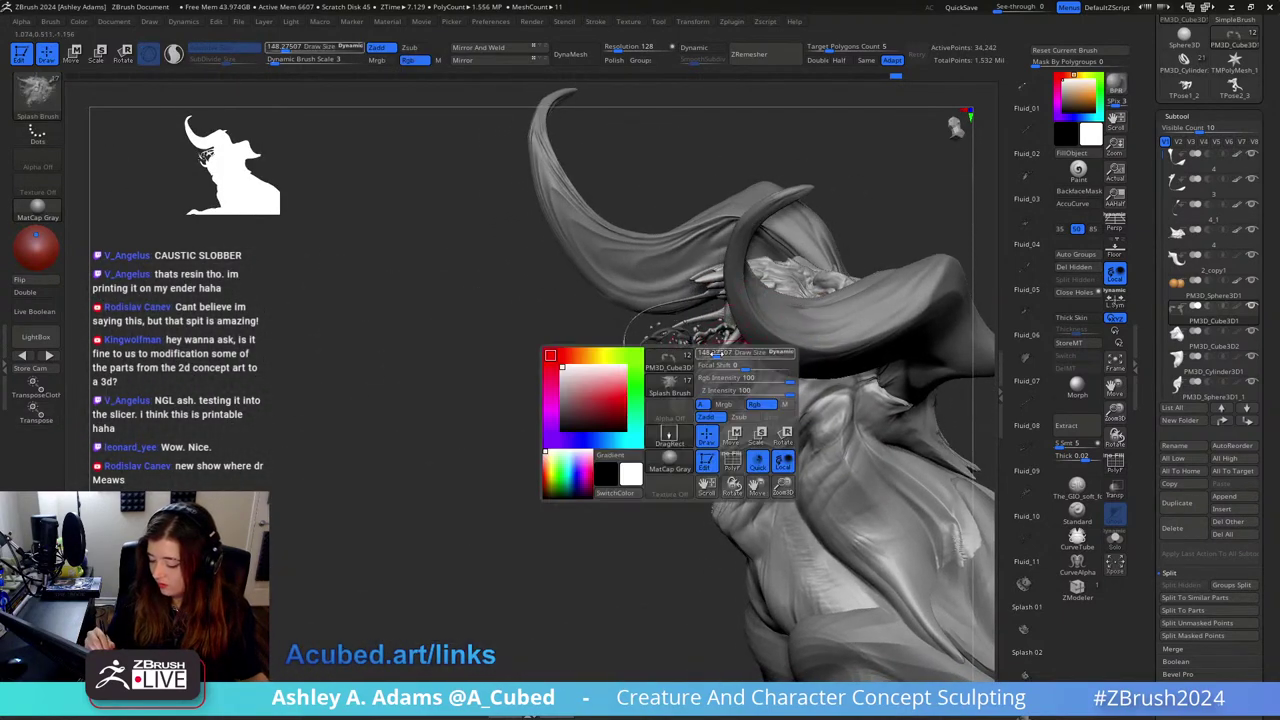
pyautogui.moveTo(716, 353); pyautogui.dragTo(746, 353)
pyautogui.press('b')
pyautogui.press('s')
pyautogui.press('h')
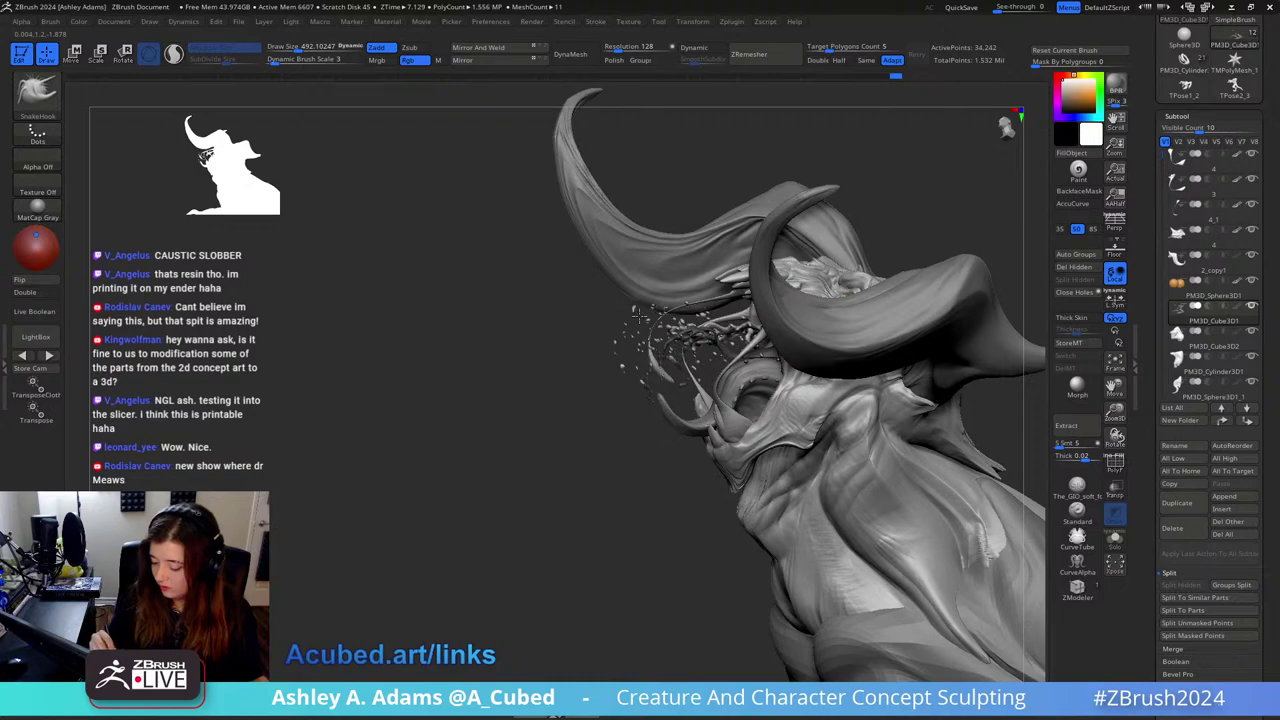
pyautogui.moveTo(651, 305)
pyautogui.mouseDown()
pyautogui.moveTo(888, 359)
pyautogui.moveTo(780, 280)
pyautogui.moveTo(762, 347)
pyautogui.moveTo(665, 272)
pyautogui.mouseUp()
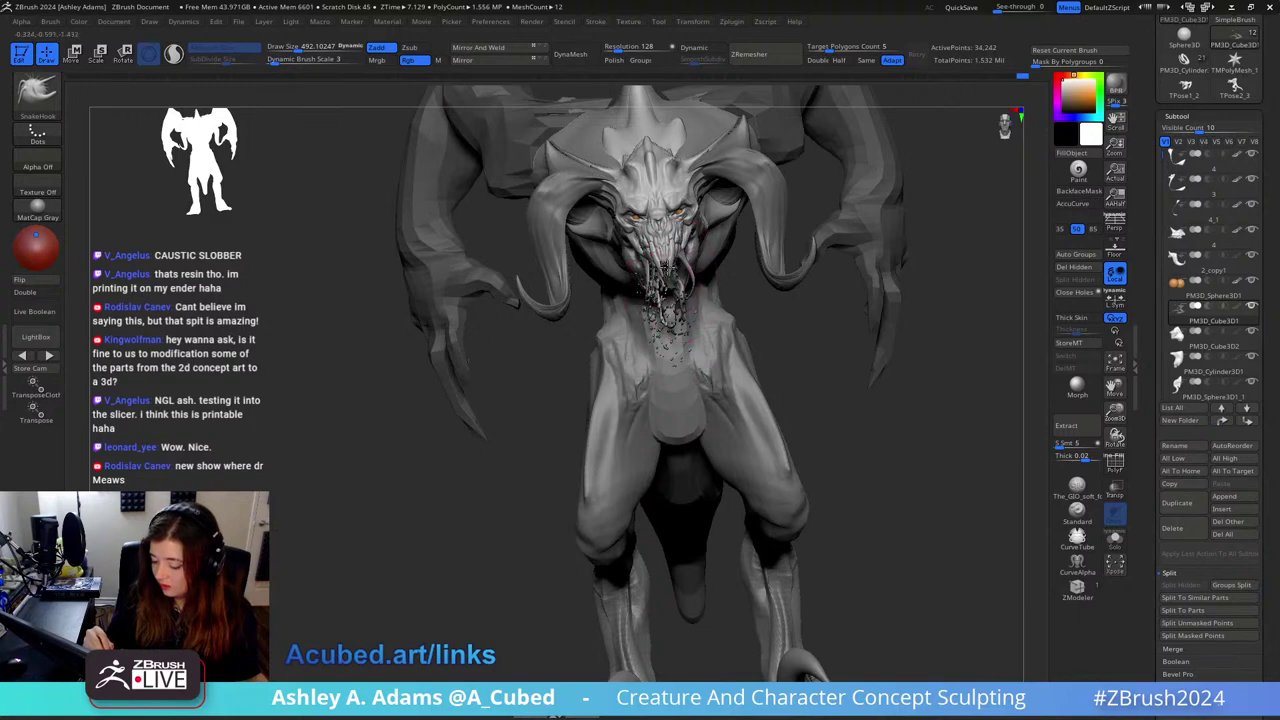
# Step: Reshape the splash strands inside the mouth with SnakeHook at draw sizes of about 362 and 219
pyautogui.moveTo(670, 267); pyautogui.dragTo(685, 209, button='right')
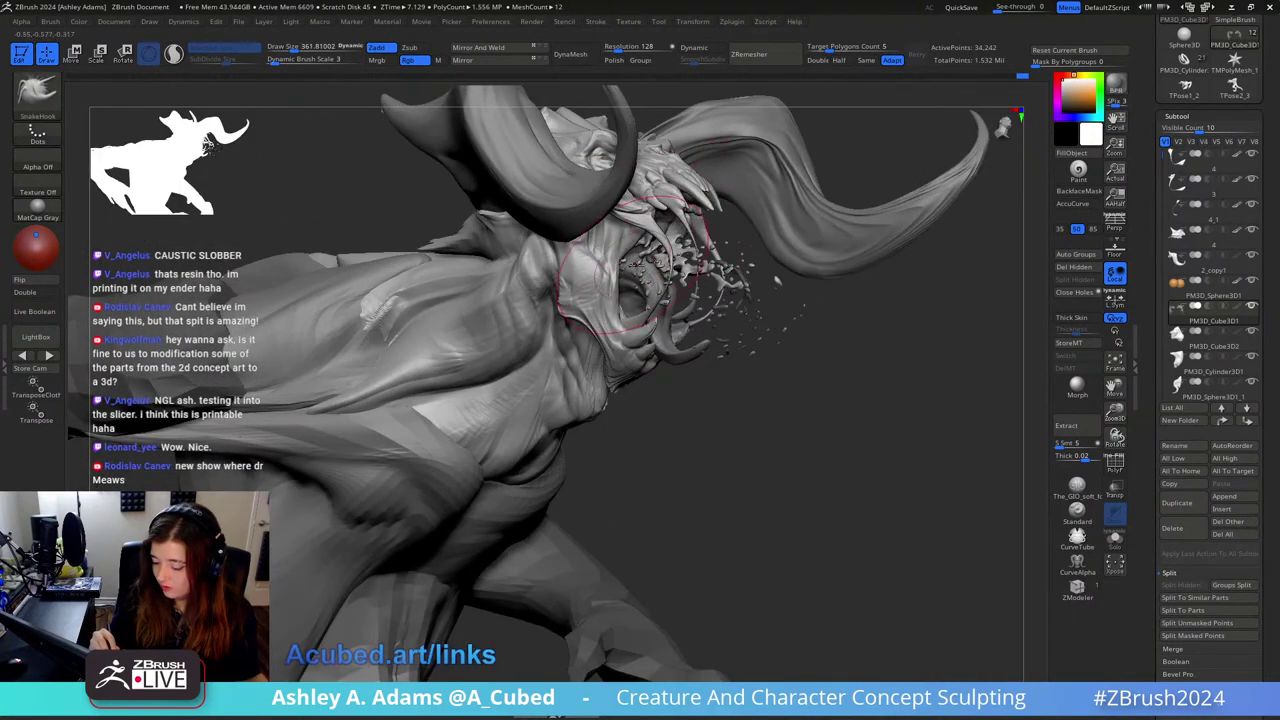
pyautogui.moveTo(634, 264); pyautogui.dragTo(605, 328, button='right')
pyautogui.press('space')
pyautogui.moveTo(672, 257); pyautogui.dragTo(646, 255)
pyautogui.moveTo(760, 280); pyautogui.dragTo(665, 233, button='right')
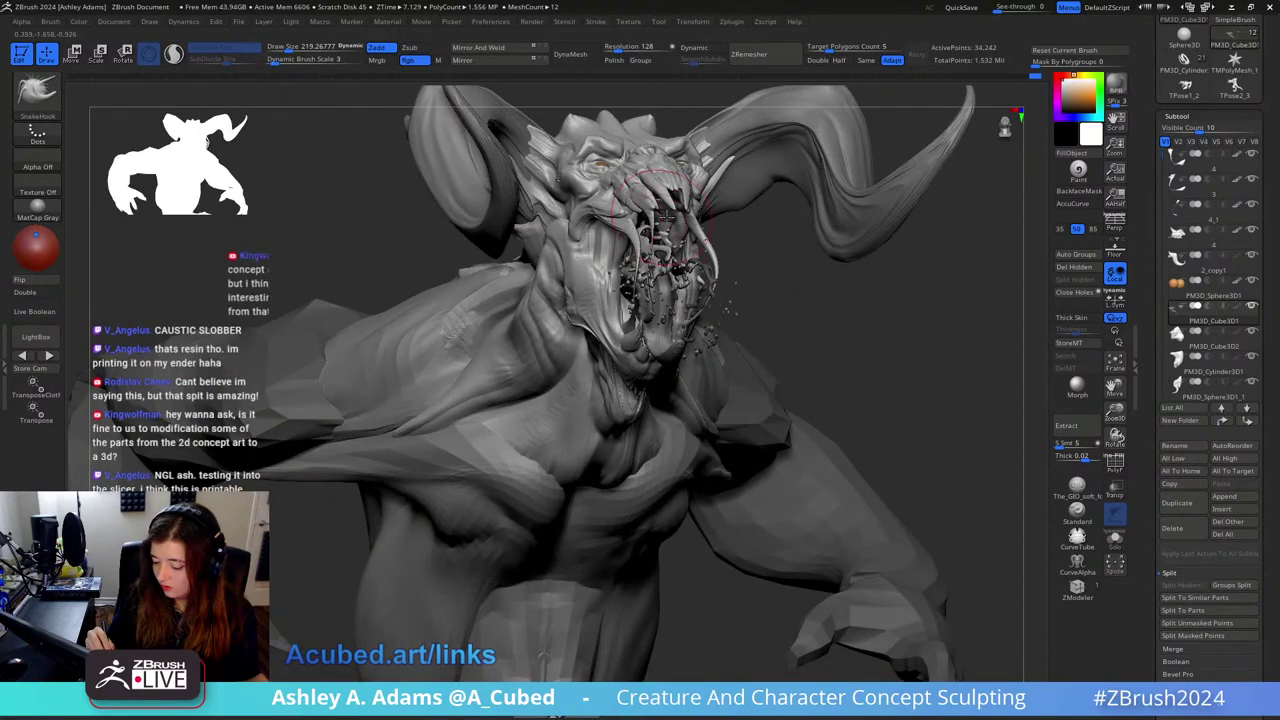
# Step: Adjust the splash strands below the upper teeth from several angles with SnakeHook at draw sizes of about 124 and 403
pyautogui.moveTo(800, 185)
pyautogui.mouseDown(button='right')
pyautogui.moveTo(680, 170)
pyautogui.moveTo(668, 158)
pyautogui.moveTo(687, 150)
pyautogui.mouseUp(button='right')
pyautogui.moveTo(685, 148); pyautogui.dragTo(722, 280)
pyautogui.moveTo(722, 279); pyautogui.dragTo(717, 268, button='right')
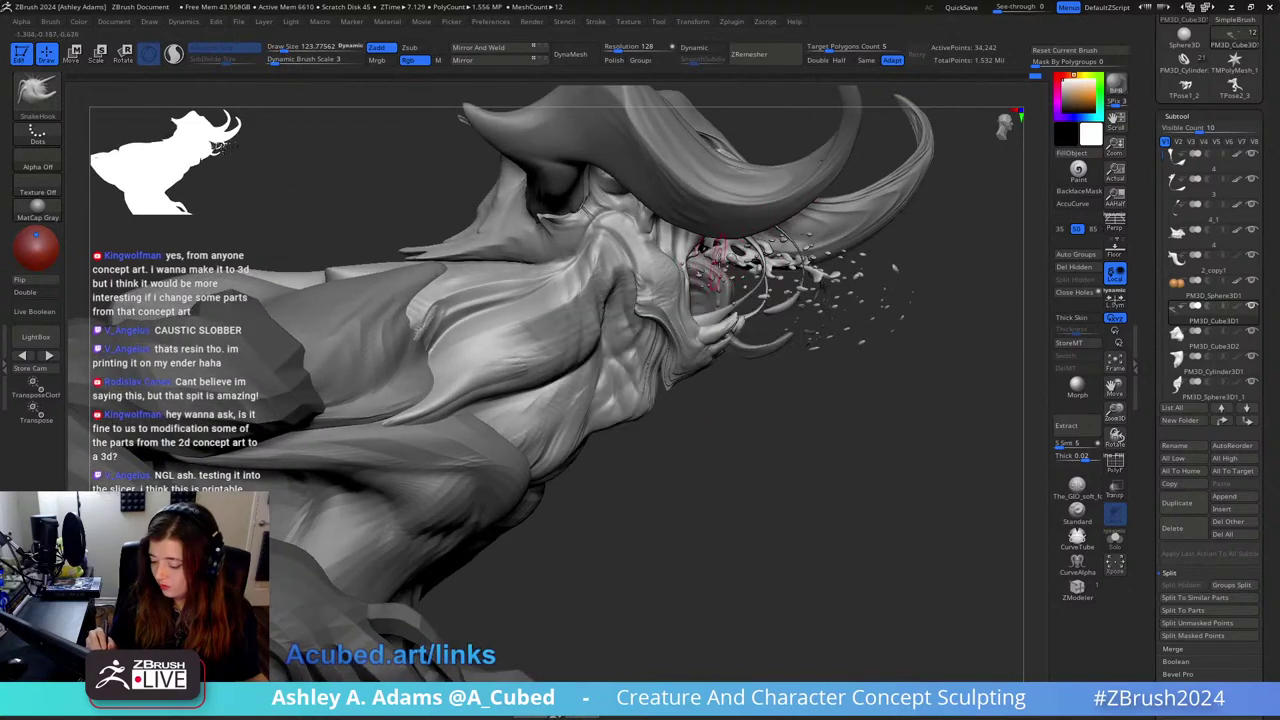
pyautogui.moveTo(721, 261); pyautogui.dragTo(790, 280)
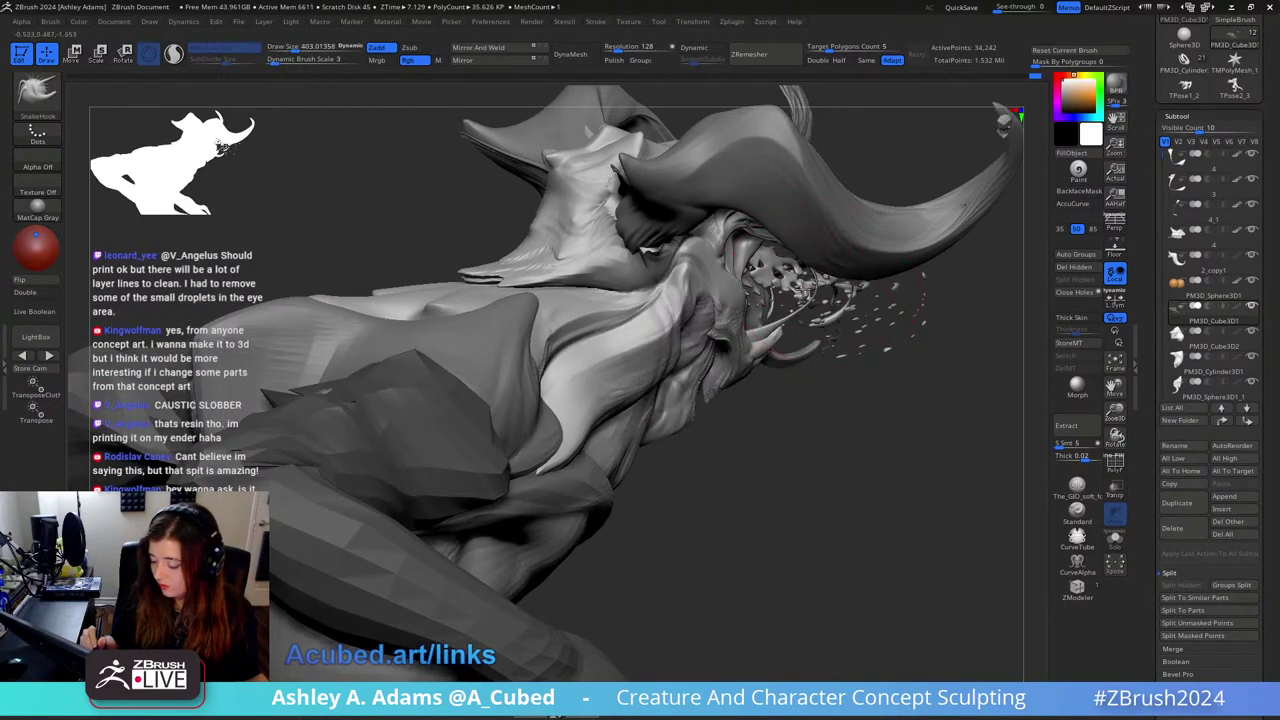
pyautogui.moveTo(803, 290); pyautogui.dragTo(858, 310, button='right')
pyautogui.rightClick(860, 312)
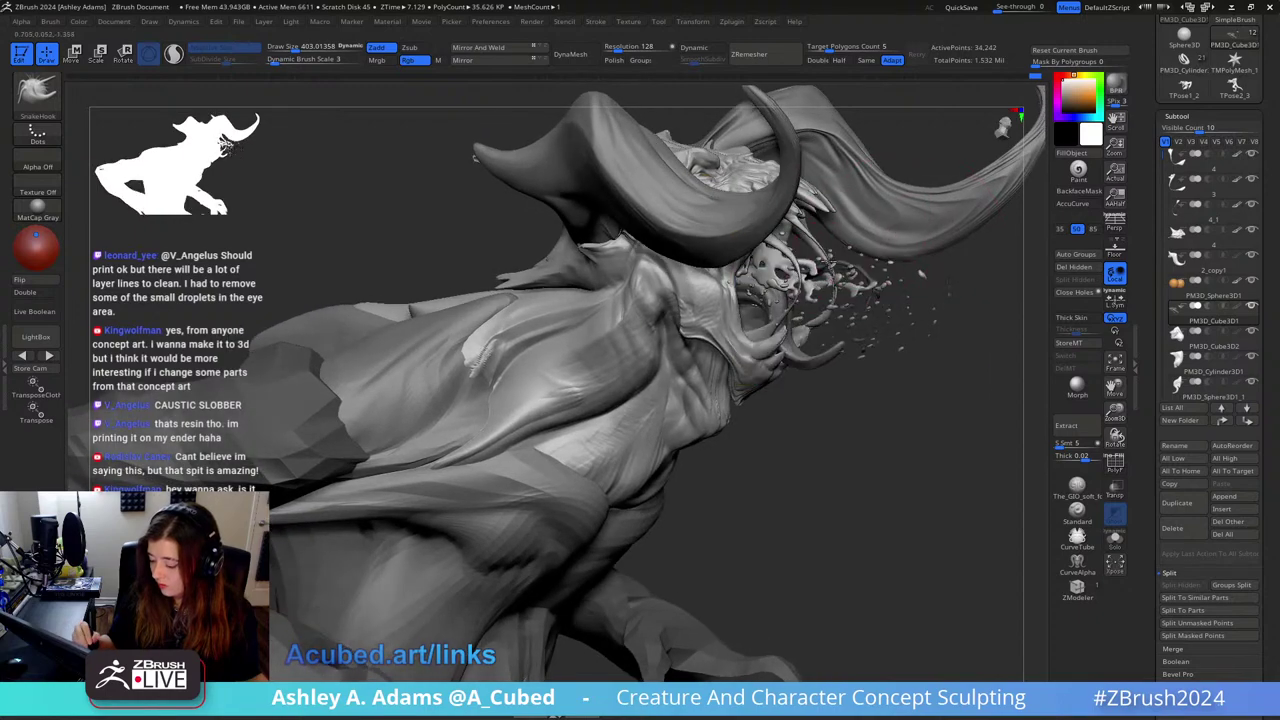
# Step: Work the splash strands in front of the mouth with Inflat and Pinch at a draw size of about 102
pyautogui.press('[')
pyautogui.press('[')
pyautogui.press('[')
pyautogui.press('[')
pyautogui.press('[')
pyautogui.moveTo(928, 264)
pyautogui.mouseDown(button='right')
pyautogui.moveTo(795, 252)
pyautogui.moveTo(836, 272)
pyautogui.mouseUp(button='right')
pyautogui.press('b')
pyautogui.press('i')
pyautogui.press('n')
pyautogui.press('[')
pyautogui.press('[')
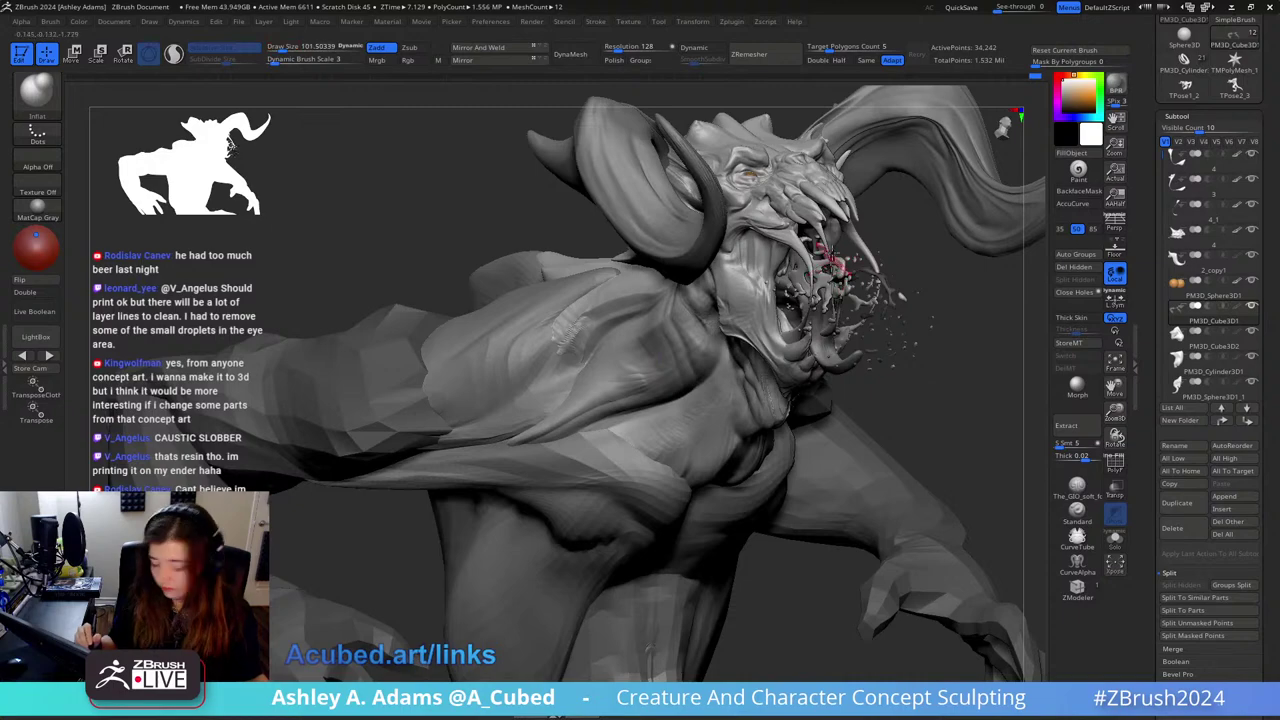
pyautogui.press('b')
pyautogui.press('p')
pyautogui.press('i')
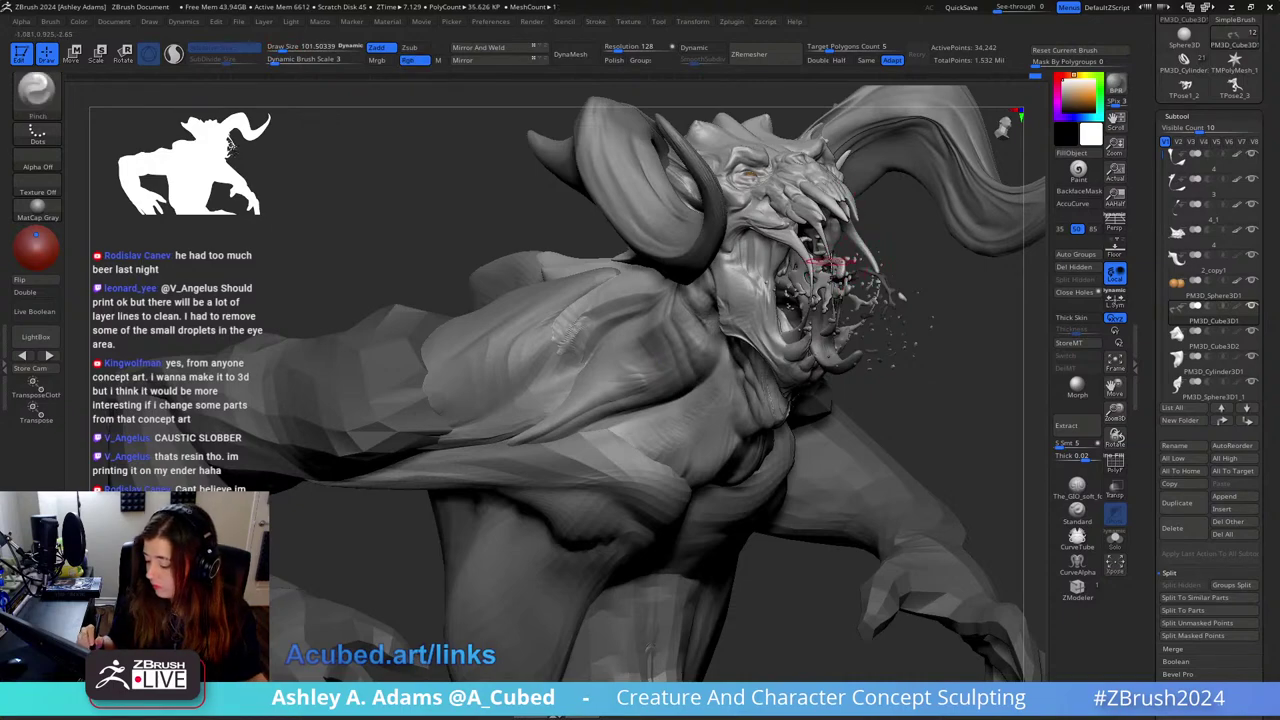
# Step: Pull the splash's central strands up toward the upper teeth with SnakeHook at a draw size of about 102
pyautogui.moveTo(862, 248)
pyautogui.mouseDown(button='right')
pyautogui.moveTo(828, 262)
pyautogui.moveTo(838, 268)
pyautogui.mouseUp(button='right')
pyautogui.press('b')
pyautogui.press('s')
pyautogui.press('h')
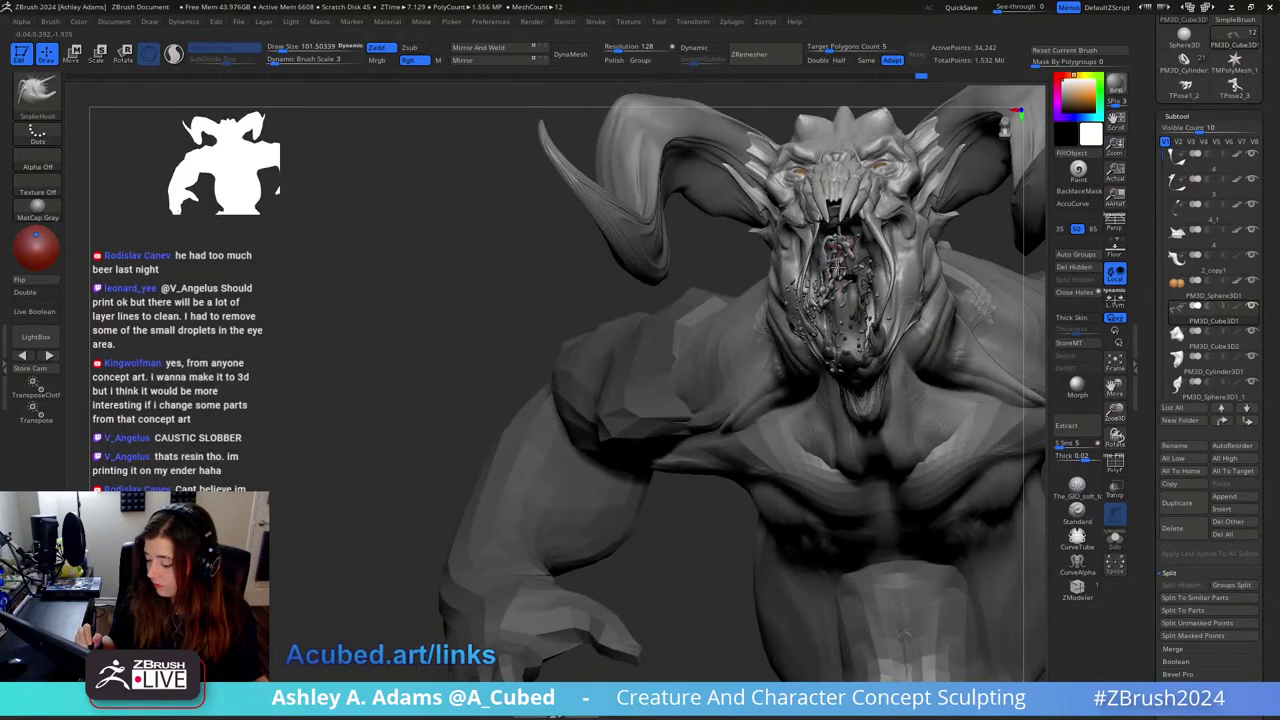
pyautogui.moveTo(824, 262)
pyautogui.mouseDown()
pyautogui.moveTo(908, 238)
pyautogui.moveTo(828, 237)
pyautogui.mouseUp()
pyautogui.moveTo(828, 237); pyautogui.dragTo(819, 273, button='right')
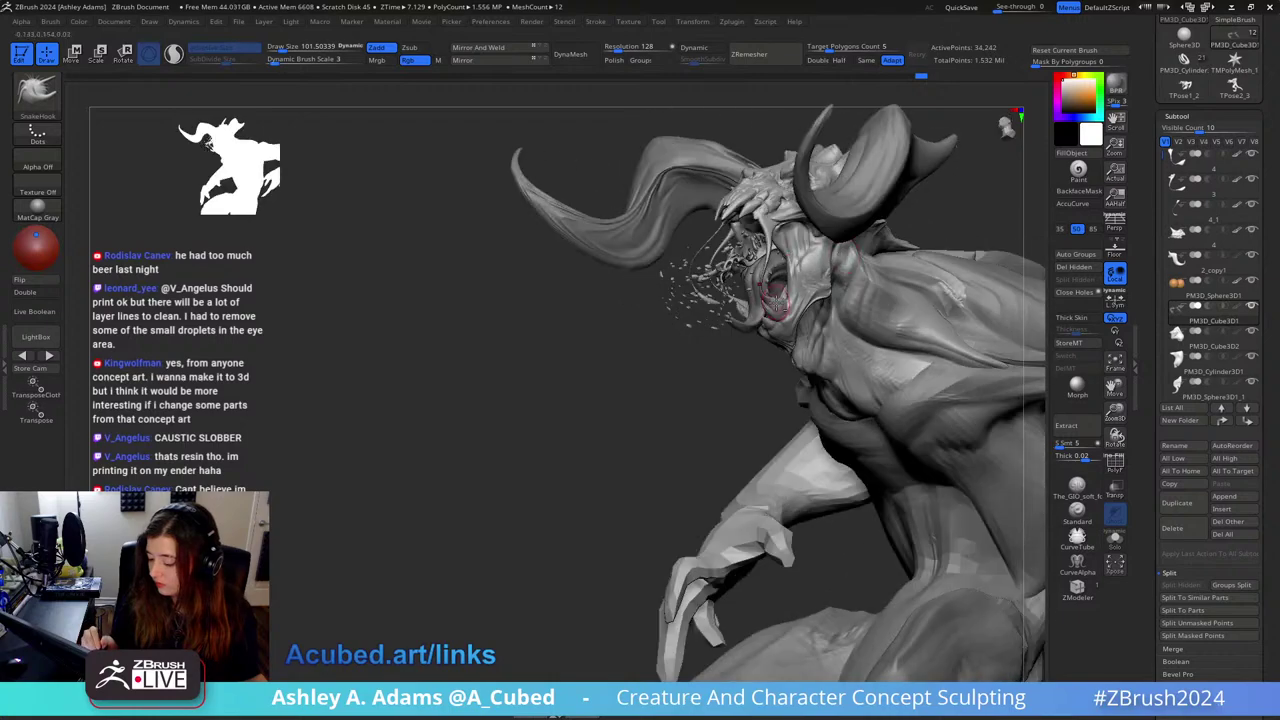
# Step: Pull the splash near the lower jaw outward with SnakeHook at a draw size of about 204
pyautogui.press('space')
pyautogui.moveTo(782, 303); pyautogui.dragTo(766, 294)
pyautogui.moveTo(766, 294)
pyautogui.mouseDown(button='right')
pyautogui.moveTo(826, 291)
pyautogui.moveTo(803, 263)
pyautogui.moveTo(820, 195)
pyautogui.moveTo(720, 250)
pyautogui.moveTo(710, 300)
pyautogui.moveTo(890, 328)
pyautogui.moveTo(900, 307)
pyautogui.moveTo(840, 222)
pyautogui.mouseUp(button='right')
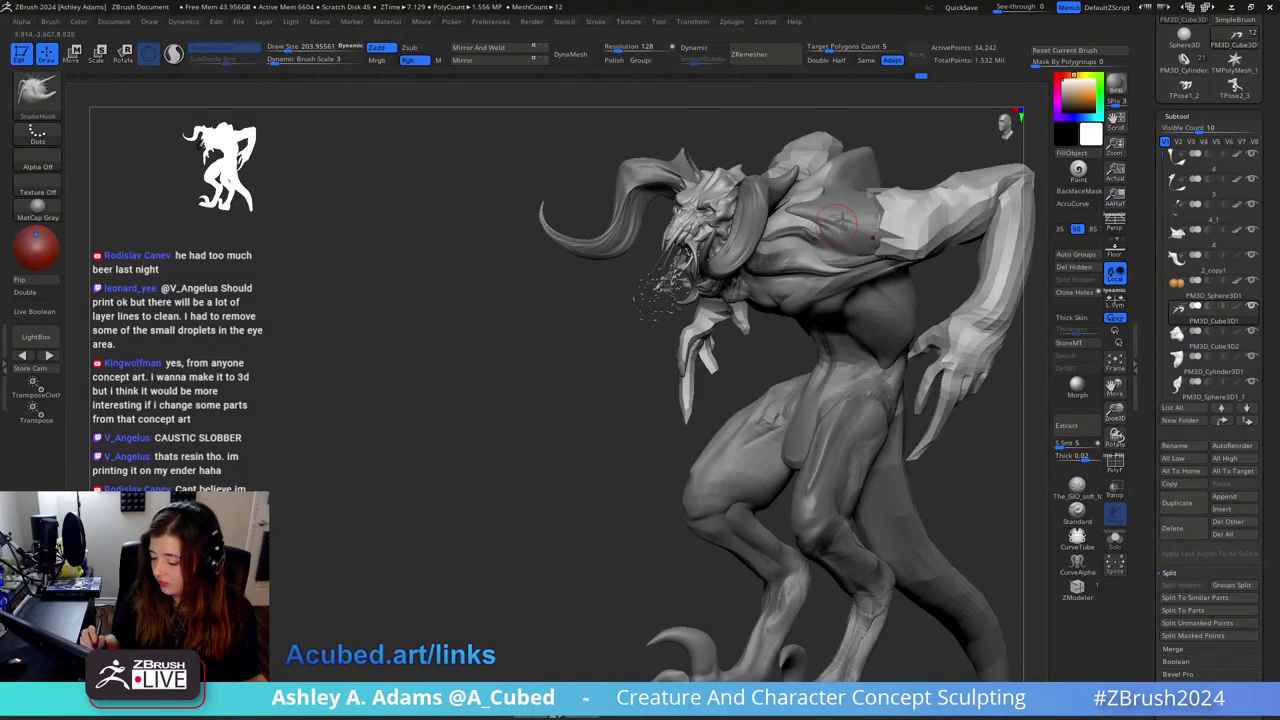
pyautogui.keyDown('alt'); pyautogui.moveTo(862, 328); pyautogui.dragTo(750, 287, button='right'); pyautogui.keyUp('alt')
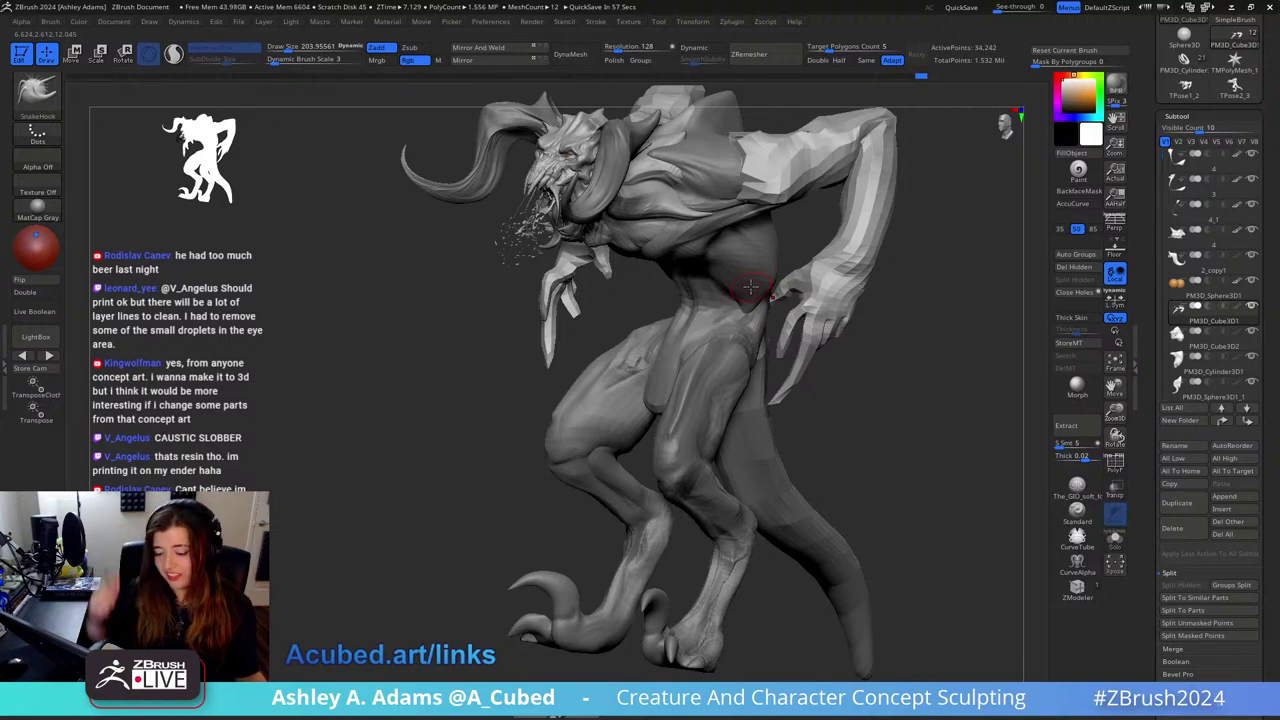
# Step: Select the head subtool and reshape the throat behind the lower jaw with SnakeHook at a draw size of about 382
pyautogui.moveTo(750, 287); pyautogui.dragTo(702, 203, button='right')
pyautogui.moveTo(739, 191); pyautogui.dragTo(865, 235)
pyautogui.keyDown('alt'); pyautogui.click(700, 225); pyautogui.keyUp('alt')
pyautogui.press('space')
pyautogui.moveTo(730, 252); pyautogui.dragTo(743, 252)
pyautogui.moveTo(743, 252); pyautogui.dragTo(729, 254, button='right')
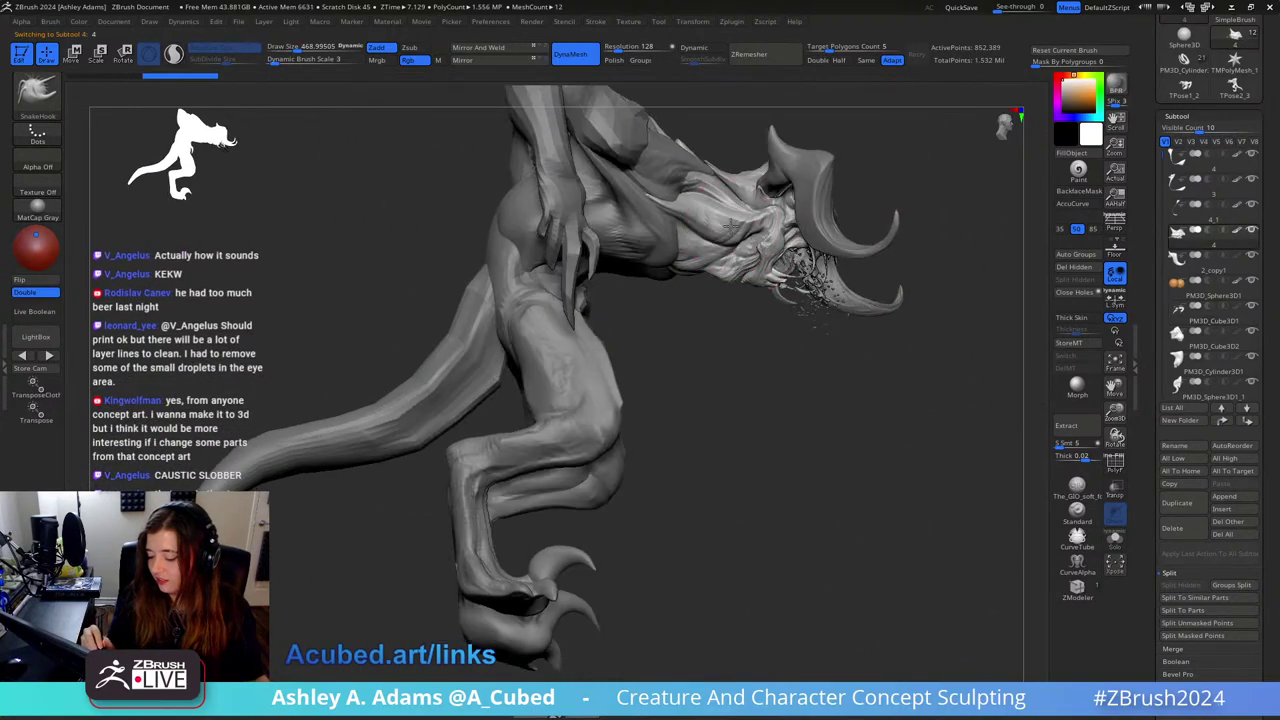
pyautogui.press('[')
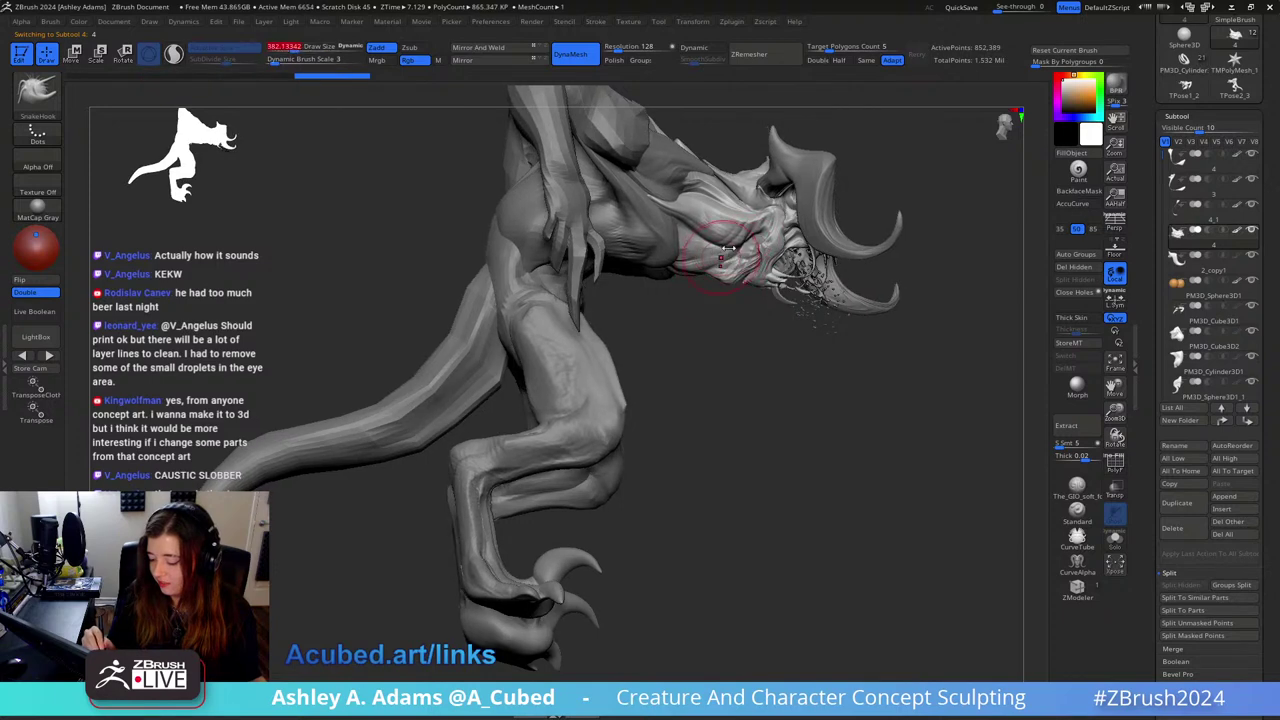
pyautogui.moveTo(693, 268); pyautogui.dragTo(740, 222)
pyautogui.moveTo(740, 222)
pyautogui.mouseDown(button='right')
pyautogui.moveTo(703, 262)
pyautogui.moveTo(730, 262)
pyautogui.moveTo(716, 268)
pyautogui.mouseUp(button='right')
pyautogui.moveTo(714, 272); pyautogui.dragTo(730, 258)
# Step: Pull the neck folds behind the cheek with SnakeHook at a draw size of about 342
pyautogui.moveTo(730, 258); pyautogui.dragTo(728, 240, button='right')
pyautogui.press('[')
pyautogui.press('[')
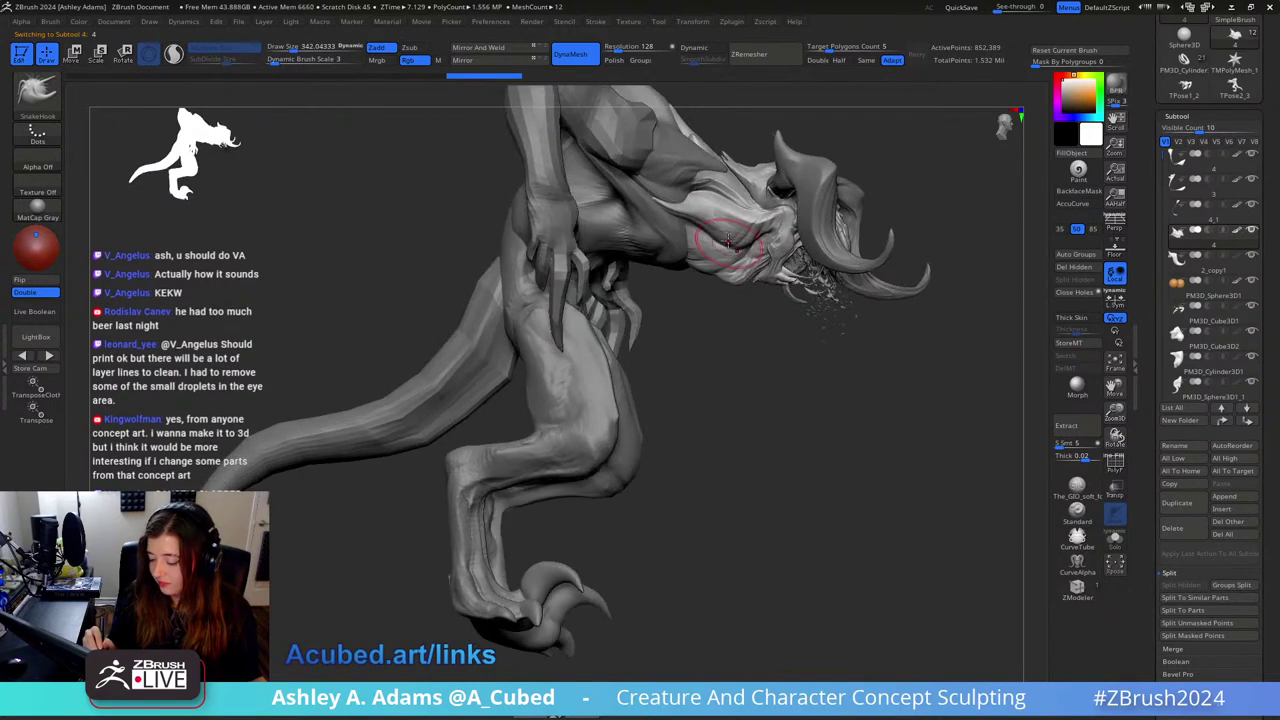
pyautogui.moveTo(705, 230); pyautogui.dragTo(700, 223)
pyautogui.press(']')
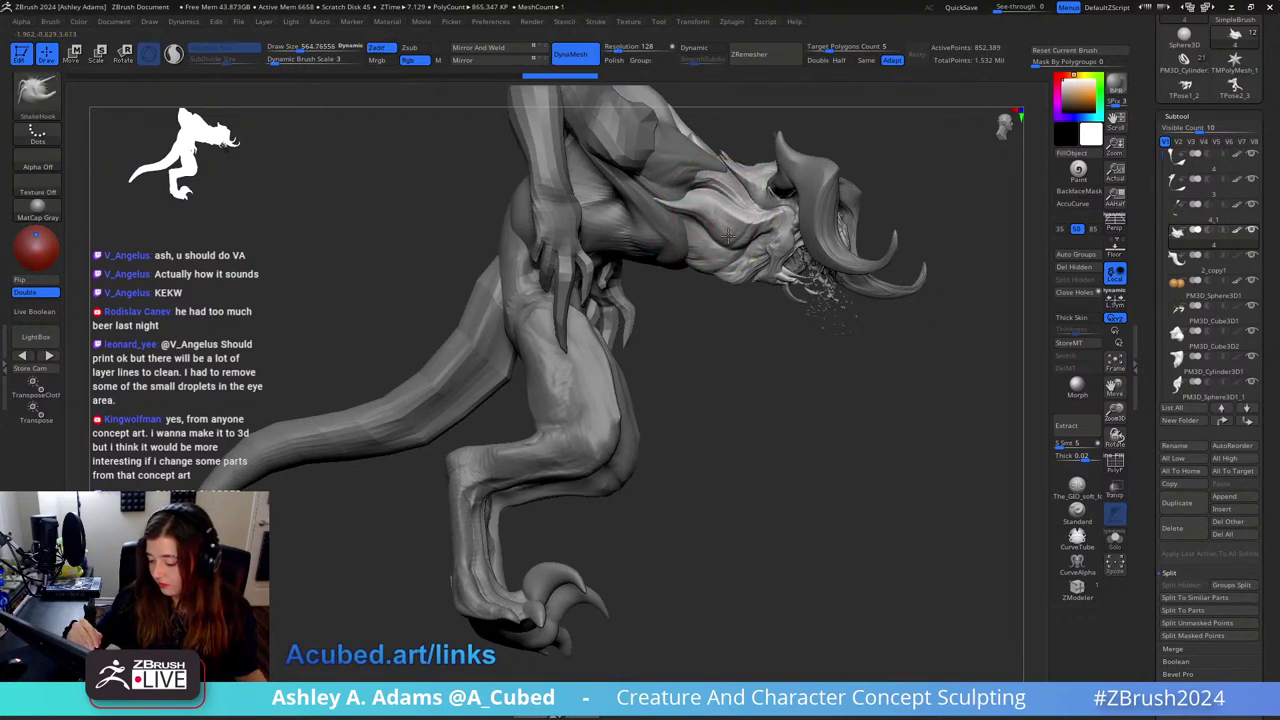
# Step: Adjust the upper neck and cheek behind the horn with SnakeHook at a draw size of about 382
pyautogui.moveTo(728, 236)
pyautogui.mouseDown(button='right')
pyautogui.moveTo(676, 244)
pyautogui.moveTo(690, 258)
pyautogui.mouseUp(button='right')
pyautogui.press('space')
pyautogui.moveTo(768, 206); pyautogui.dragTo(749, 206)
pyautogui.moveTo(735, 214); pyautogui.dragTo(772, 216, button='right')
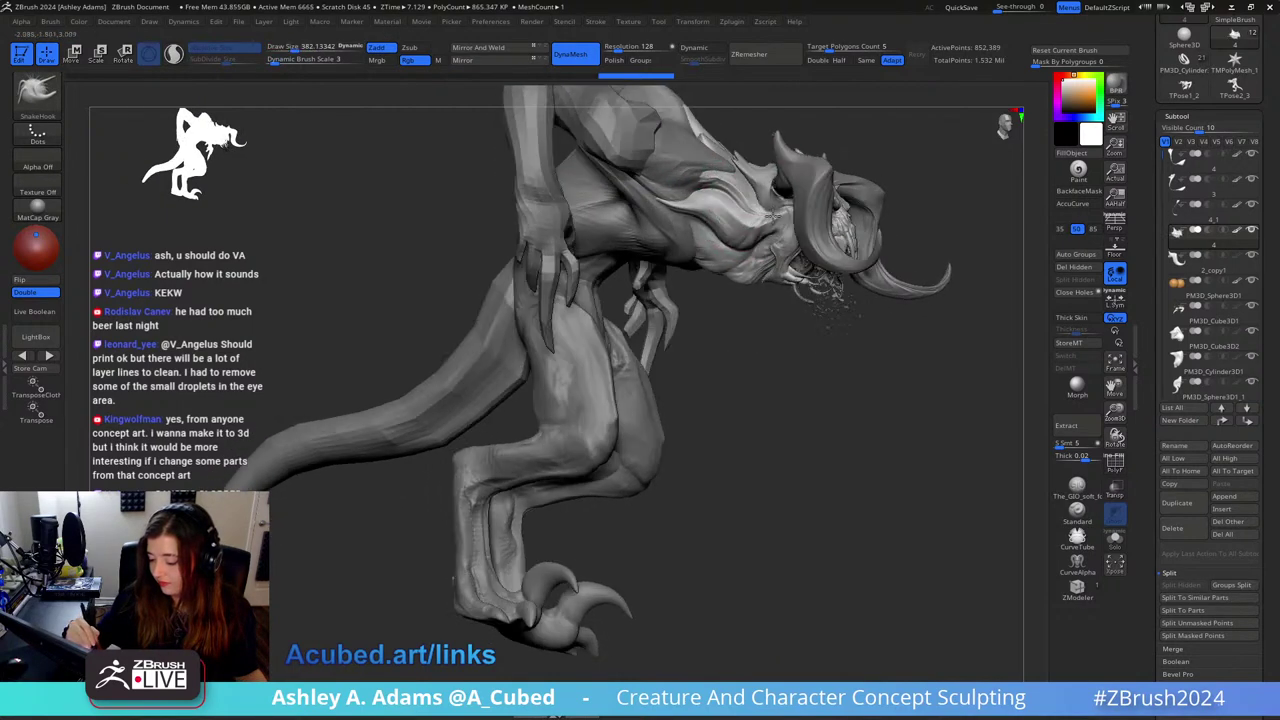
pyautogui.moveTo(772, 214); pyautogui.dragTo(748, 208)
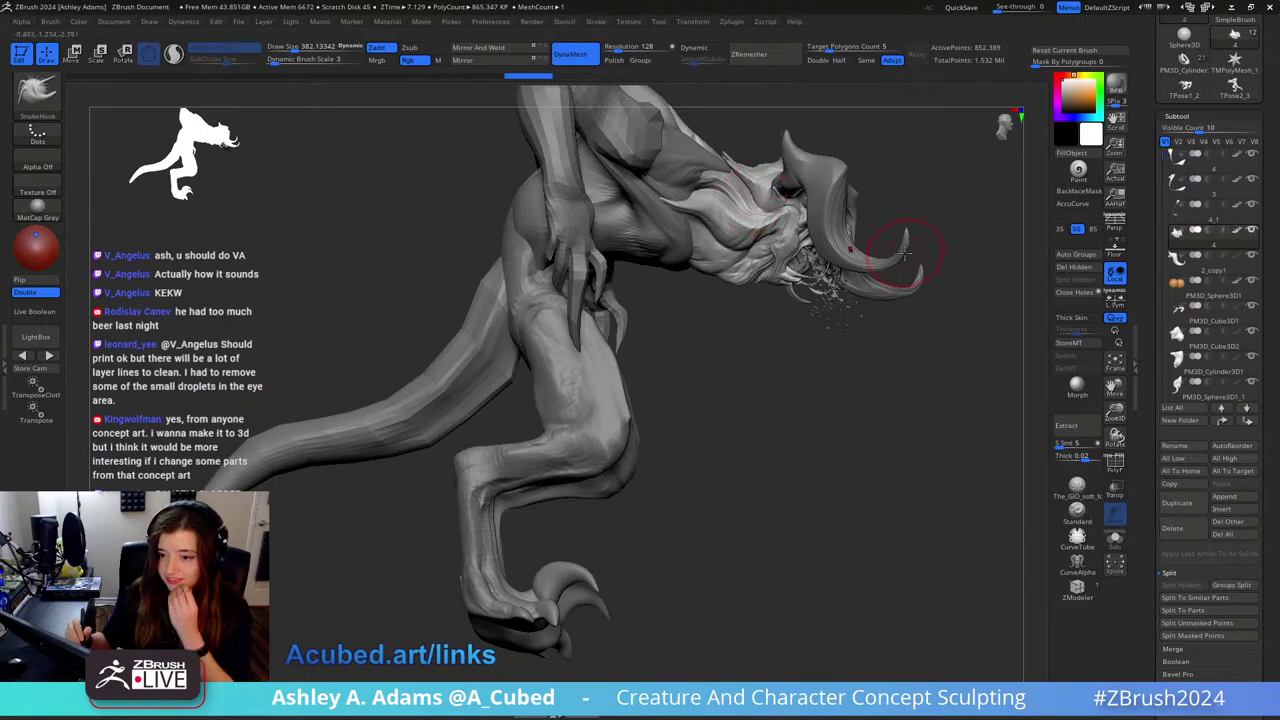
pyautogui.moveTo(904, 258); pyautogui.dragTo(847, 190)
# Step: Shape the crown of the head near the horn bases from above with SnakeHook at a draw size of about 204
pyautogui.moveTo(847, 192); pyautogui.dragTo(660, 325, button='right')
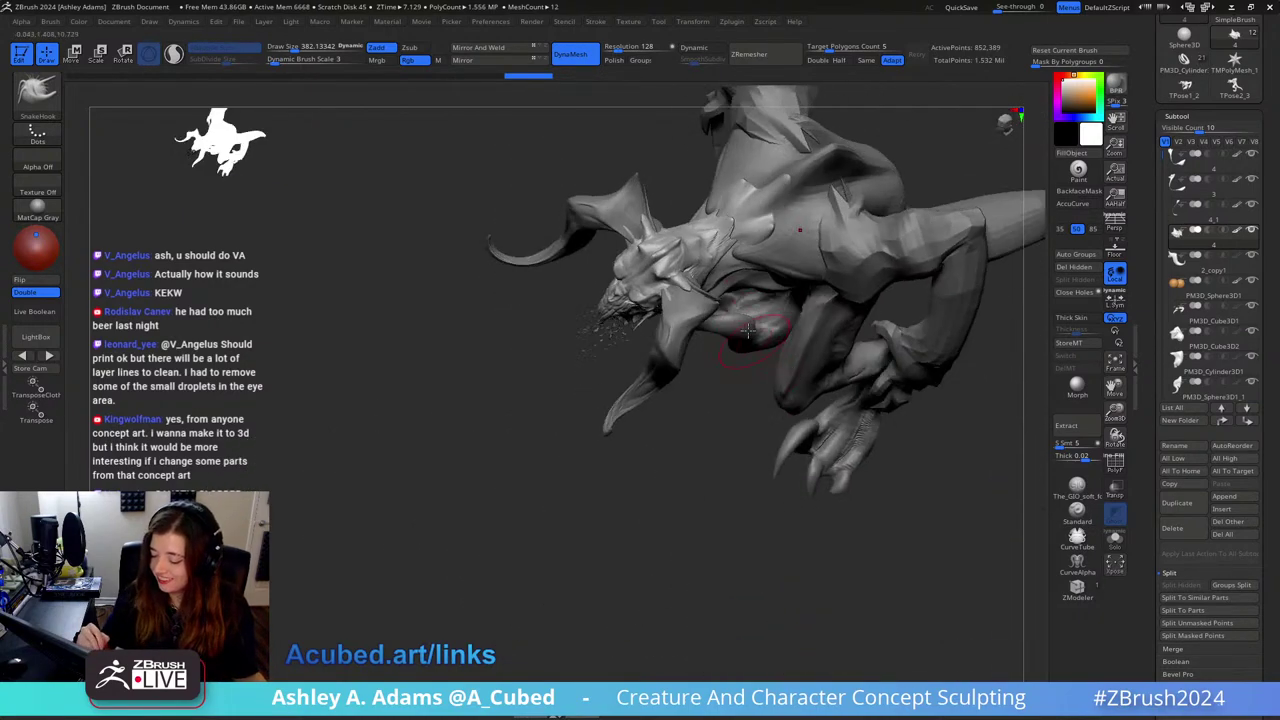
pyautogui.press('space')
pyautogui.moveTo(700, 288); pyautogui.dragTo(686, 288)
pyautogui.keyDown('ctrl'); pyautogui.moveTo(686, 270); pyautogui.dragTo(688, 291, button='right'); pyautogui.keyUp('ctrl')
pyautogui.moveTo(688, 292); pyautogui.dragTo(678, 286)
pyautogui.press('space')
pyautogui.moveTo(654, 234); pyautogui.dragTo(636, 186, button='right')
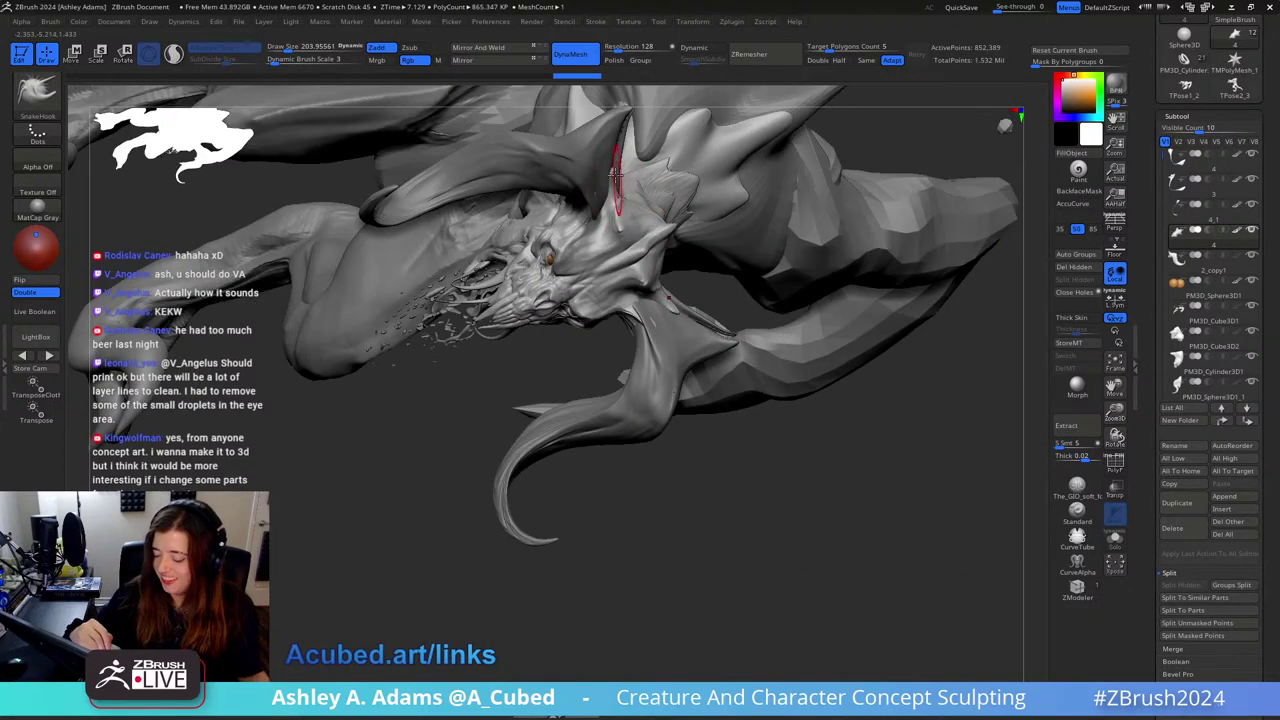
# Step: Pull the spike at the back of the head beside the horn base with SnakeHook at a draw size of about 269
pyautogui.press('space')
pyautogui.moveTo(628, 188); pyautogui.dragTo(642, 188)
pyautogui.moveTo(626, 194)
pyautogui.mouseDown(button='right')
pyautogui.moveTo(614, 182)
pyautogui.moveTo(634, 188)
pyautogui.mouseUp(button='right')
pyautogui.press('space')
pyautogui.moveTo(646, 187); pyautogui.dragTo(608, 190)
pyautogui.moveTo(606, 190); pyautogui.dragTo(588, 195, button='right')
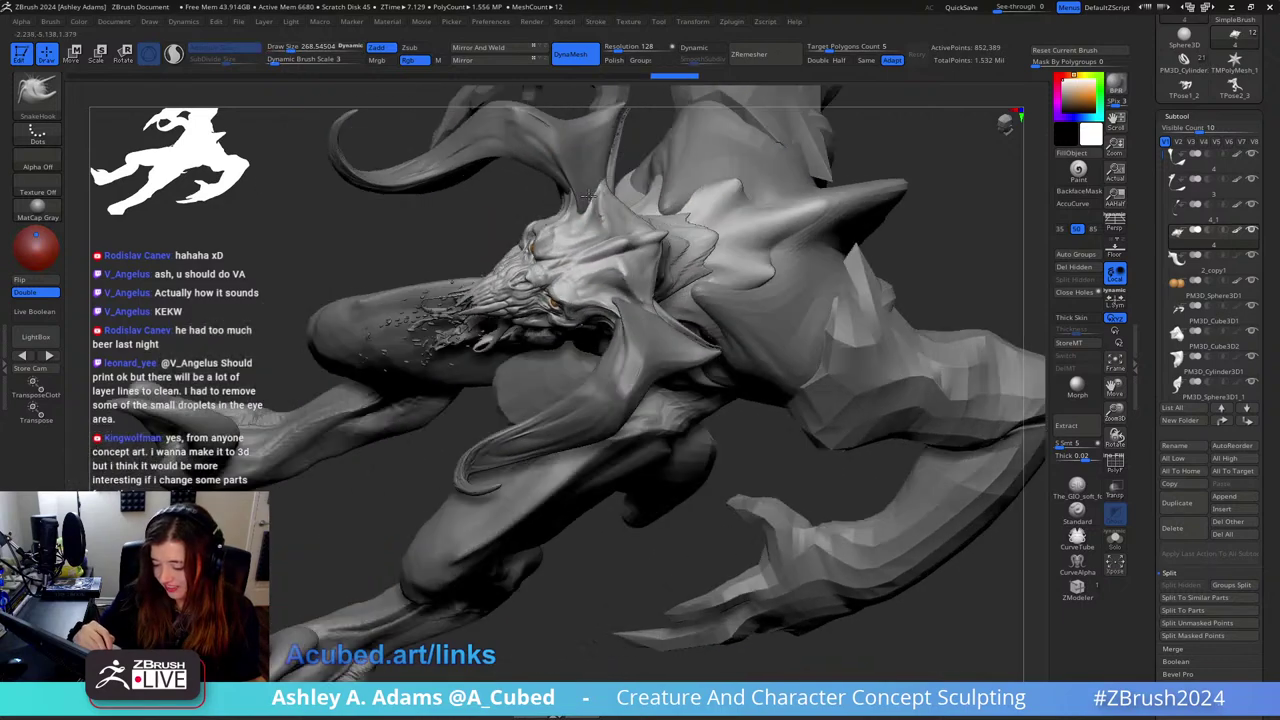
pyautogui.moveTo(588, 197)
pyautogui.mouseDown()
pyautogui.moveTo(610, 140)
pyautogui.moveTo(620, 158)
pyautogui.mouseUp()
# Step: Draw out the spike beside the horn base with SnakeHook at a draw size of about 204
pyautogui.moveTo(620, 158); pyautogui.dragTo(627, 173, button='right')
pyautogui.press('[')
pyautogui.moveTo(621, 175); pyautogui.dragTo(620, 135)
pyautogui.moveTo(622, 136)
pyautogui.mouseDown(button='right')
pyautogui.moveTo(642, 169)
pyautogui.moveTo(628, 164)
pyautogui.mouseUp(button='right')
pyautogui.rightClick(628, 164)
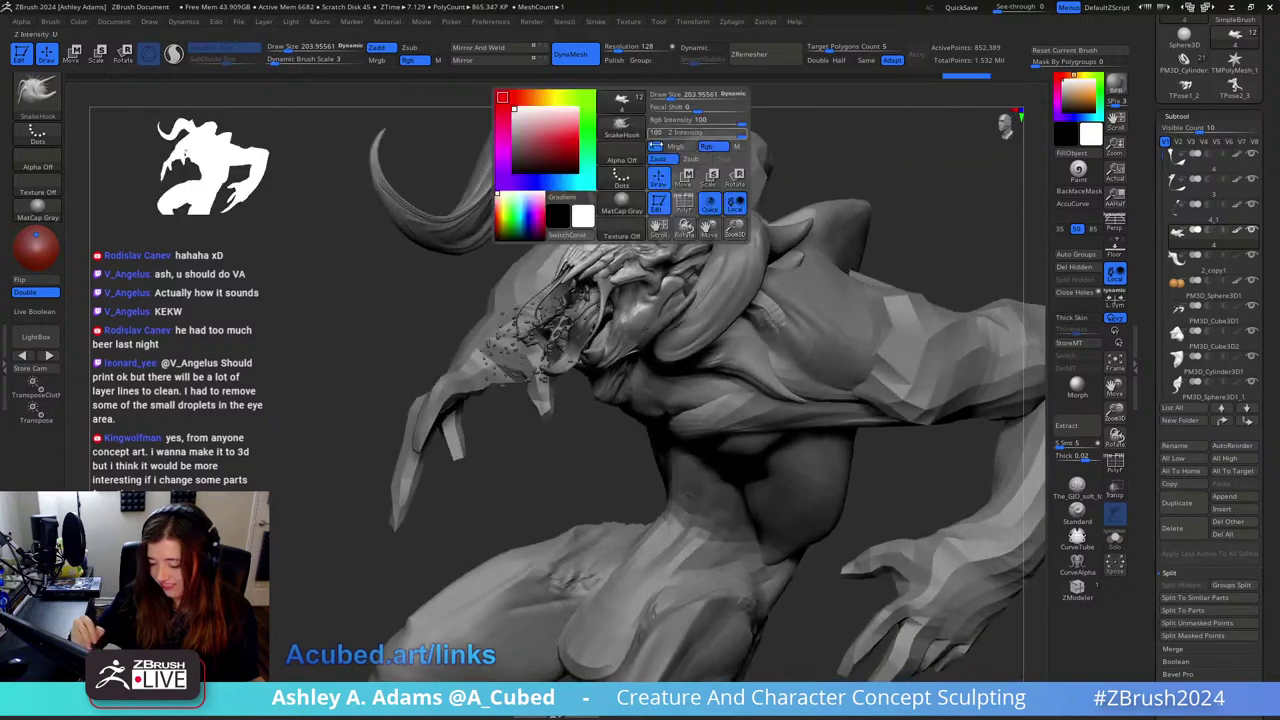
# Step: Adjust the head's crest between the horns from the front with SnakeHook at a draw size of about 204
pyautogui.moveTo(735, 205)
pyautogui.mouseDown(button='right')
pyautogui.moveTo(771, 212)
pyautogui.moveTo(871, 315)
pyautogui.mouseUp(button='right')
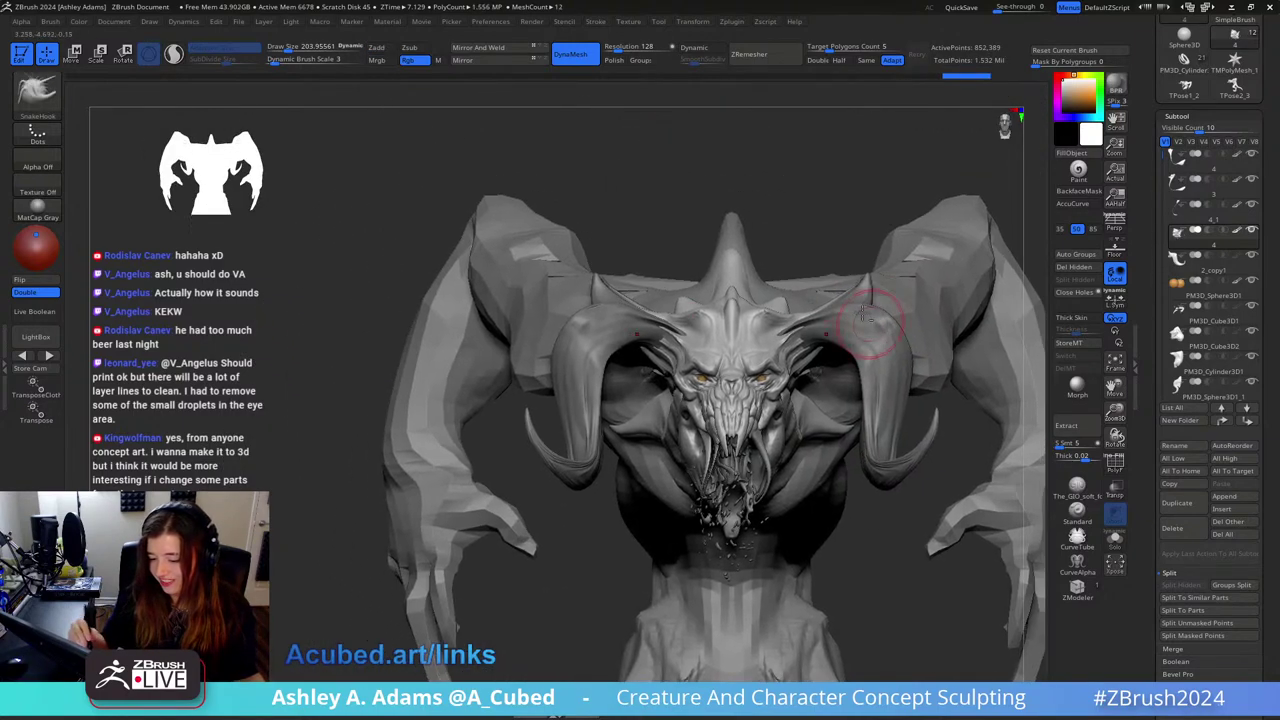
pyautogui.rightClick(801, 233)
pyautogui.moveTo(802, 290); pyautogui.dragTo(806, 287, button='right')
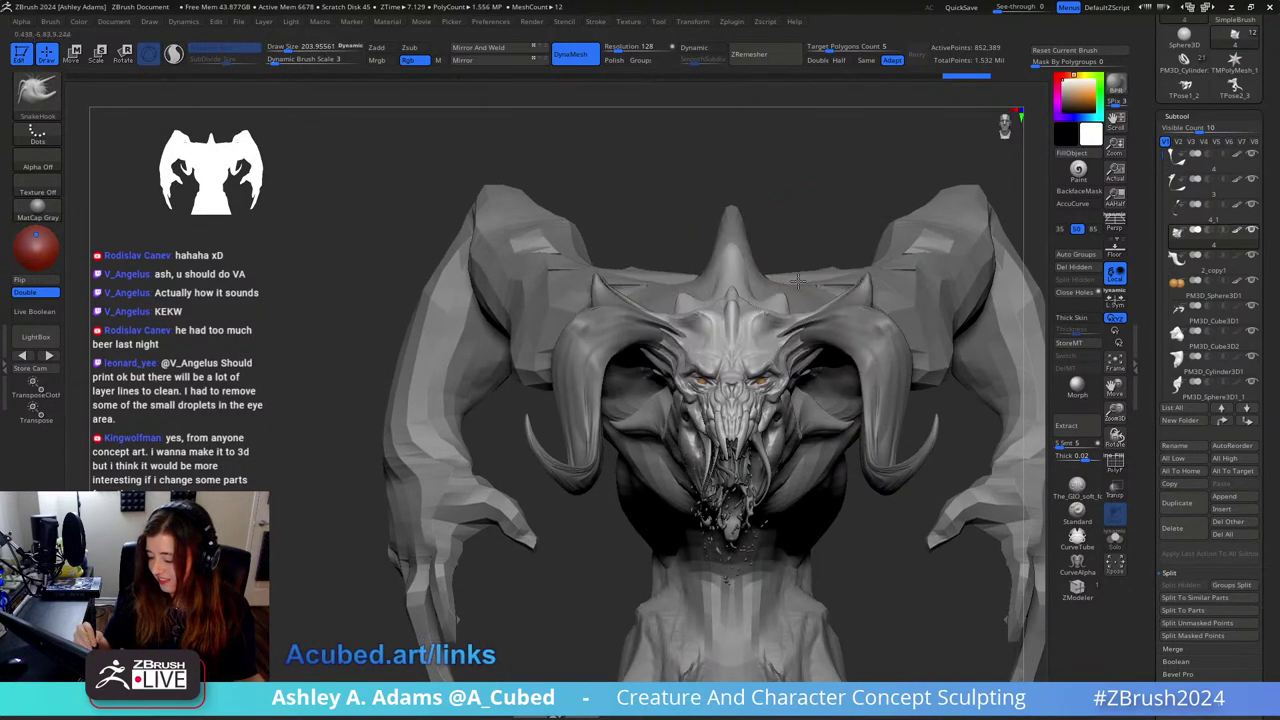
pyautogui.rightClick(806, 287)
pyautogui.click(804, 336)
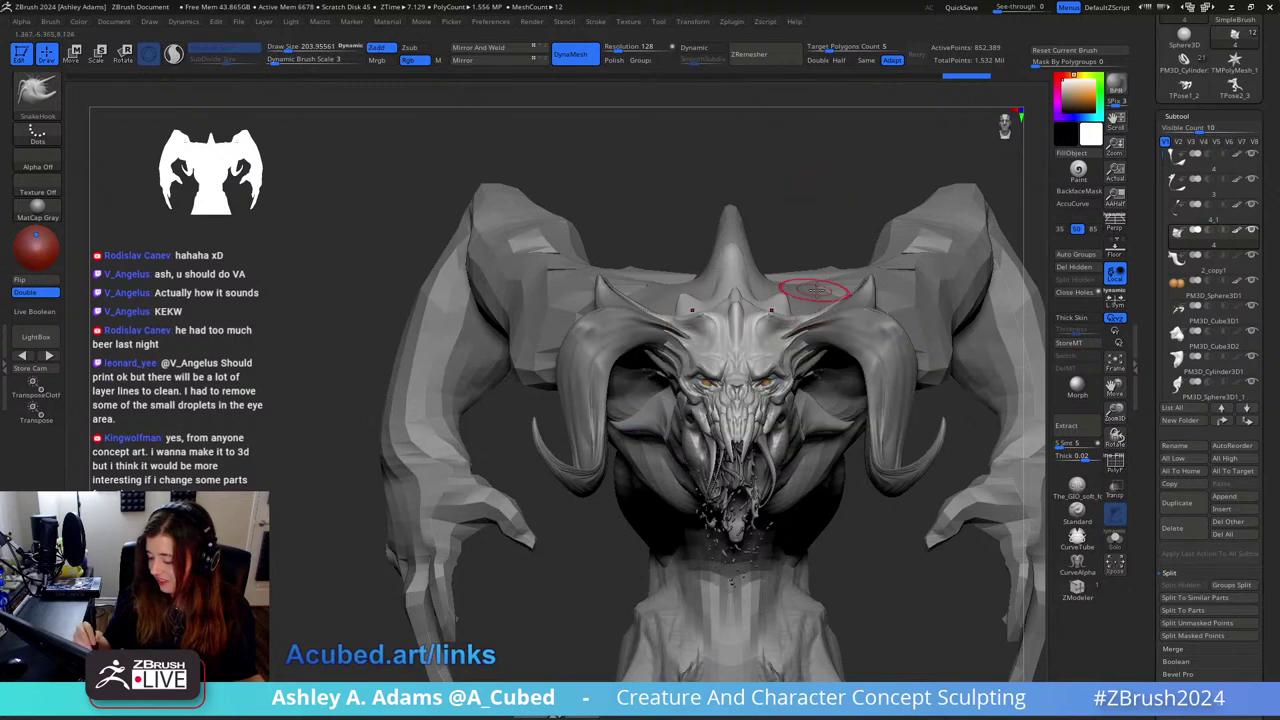
pyautogui.moveTo(802, 319); pyautogui.dragTo(798, 322)
pyautogui.keyDown('ctrl'); pyautogui.moveTo(834, 378); pyautogui.dragTo(829, 294, button='right'); pyautogui.keyUp('ctrl')
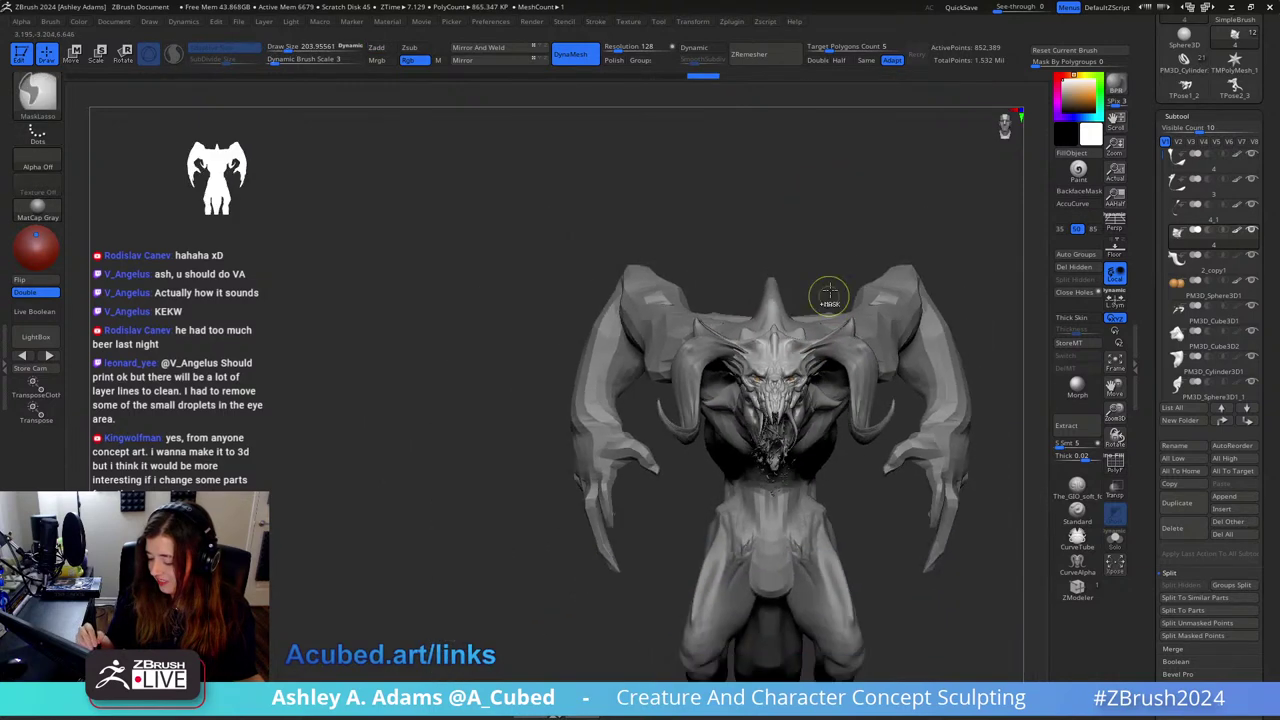
pyautogui.keyDown('alt'); pyautogui.moveTo(865, 415); pyautogui.dragTo(805, 262, button='right'); pyautogui.keyUp('alt')
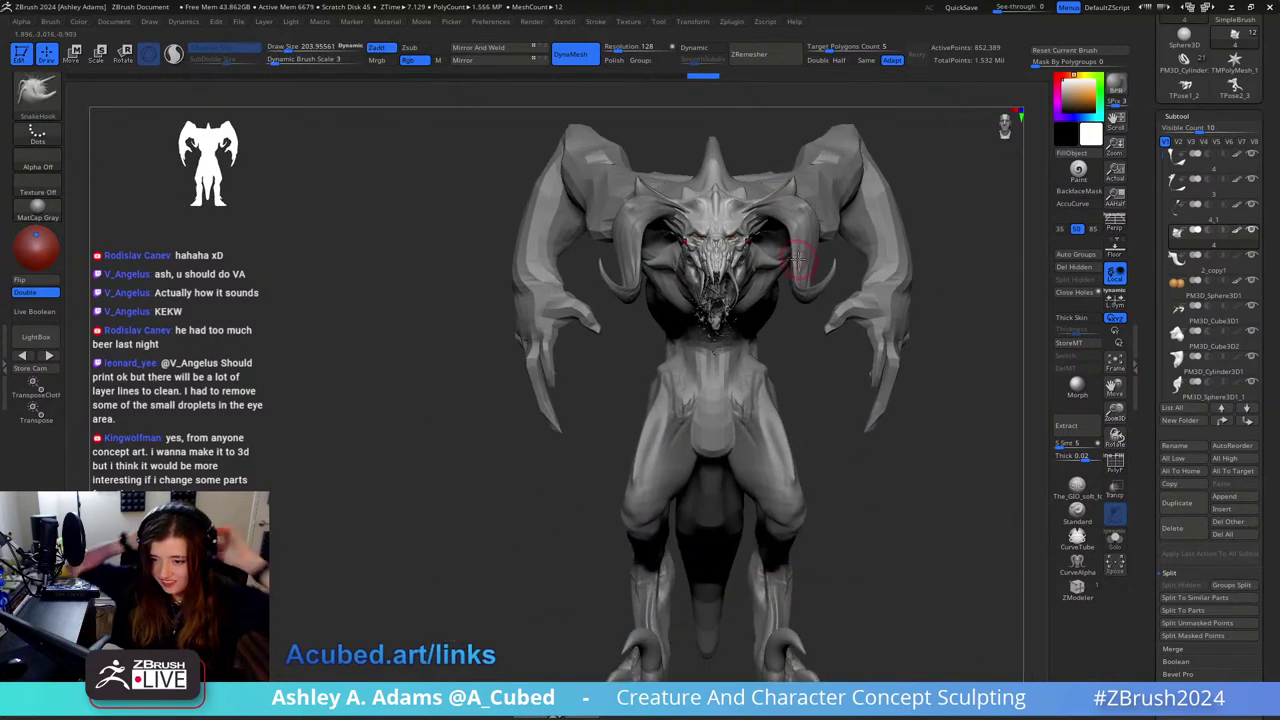
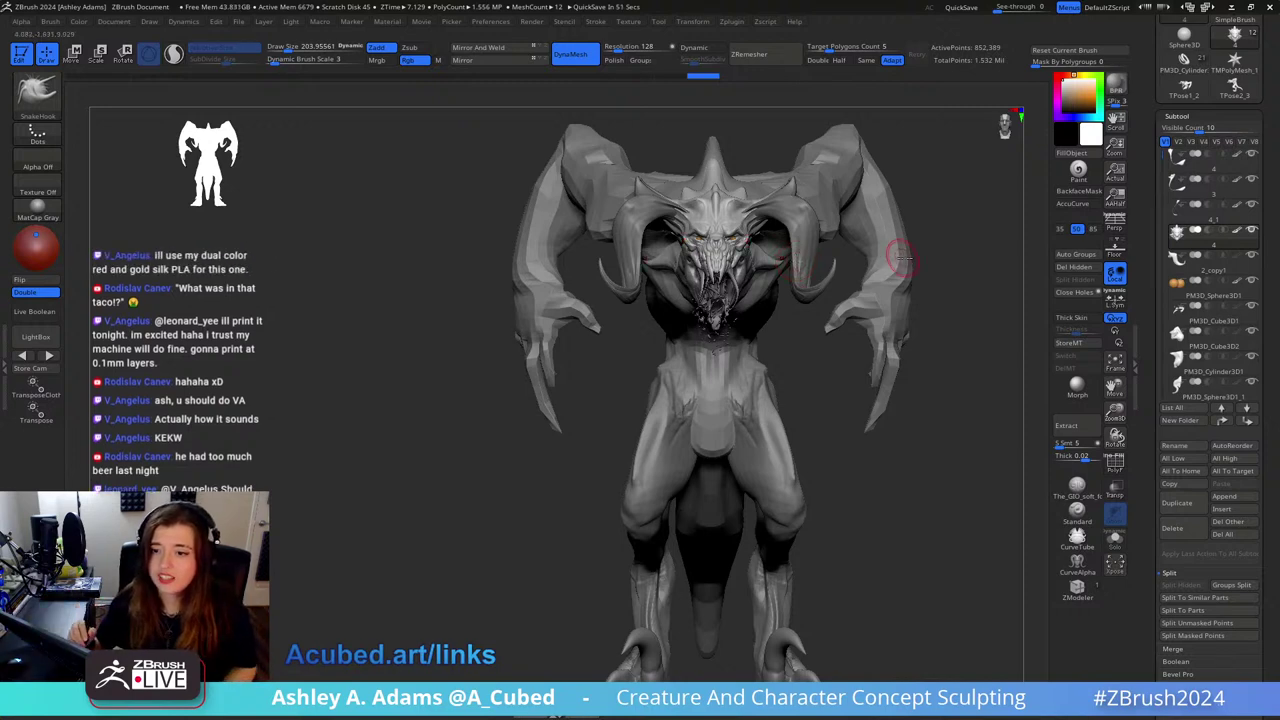
# Step: Select the horns subtool and shift the horns slightly backward on the head with the move gizmo
pyautogui.moveTo(796, 262)
pyautogui.mouseDown(button='right')
pyautogui.moveTo(930, 280)
pyautogui.moveTo(883, 290)
pyautogui.moveTo(931, 249)
pyautogui.moveTo(808, 252)
pyautogui.moveTo(819, 284)
pyautogui.mouseUp(button='right')
pyautogui.press('space')
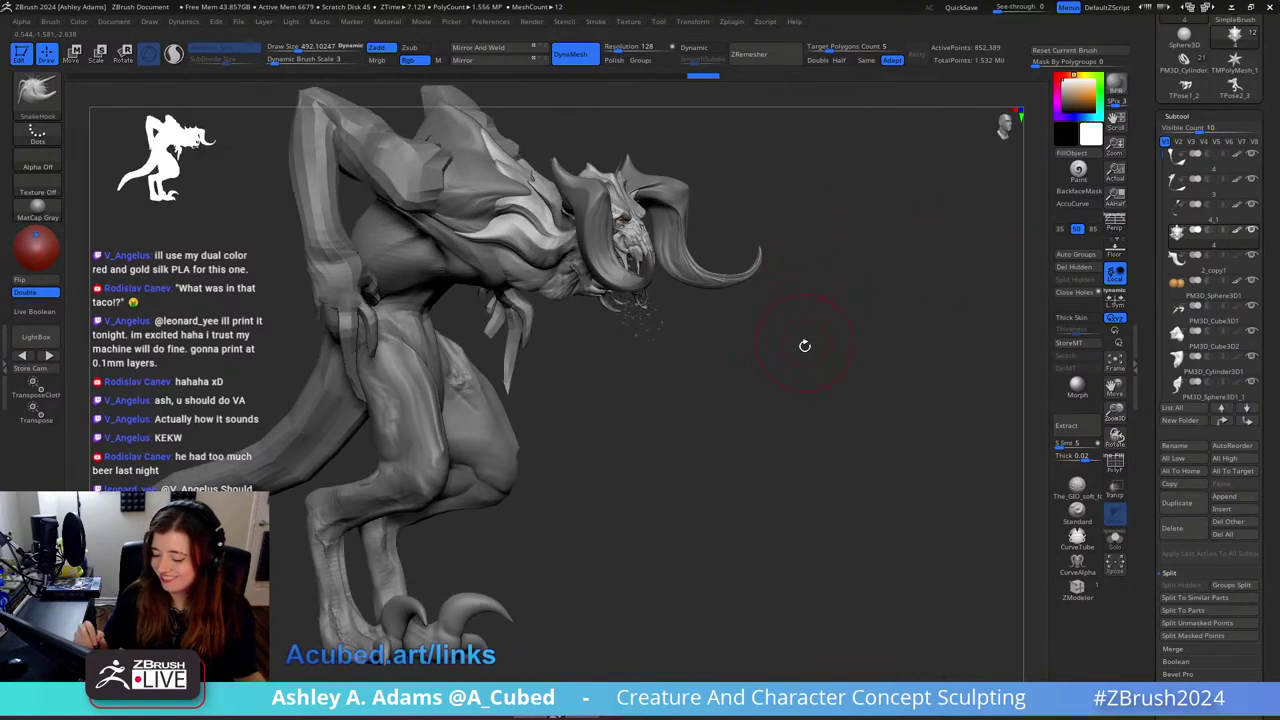
pyautogui.keyDown('ctrl'); pyautogui.moveTo(805, 346); pyautogui.dragTo(866, 306, button='right'); pyautogui.keyUp('ctrl')
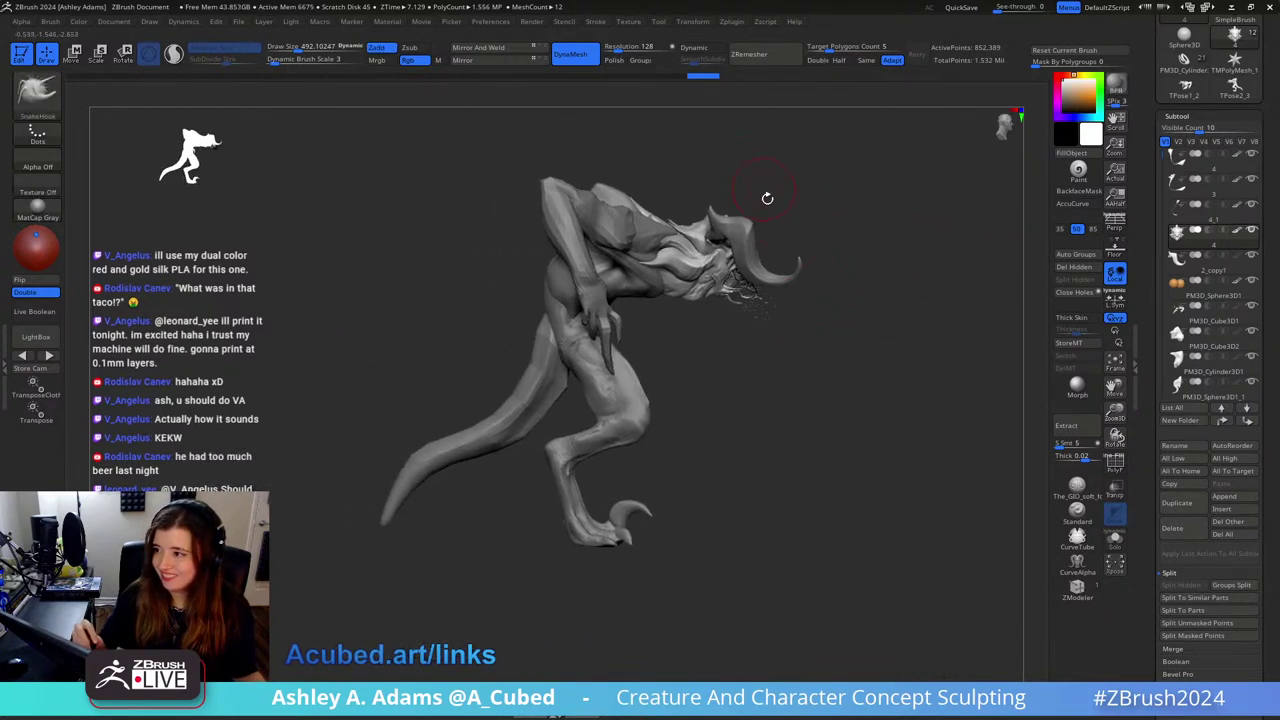
pyautogui.moveTo(766, 197)
pyautogui.keyDown('ctrl'); pyautogui.mouseDown(button='right')
pyautogui.moveTo(794, 266)
pyautogui.moveTo(807, 245)
pyautogui.moveTo(800, 254)
pyautogui.mouseUp(button='right'); pyautogui.keyUp('ctrl')
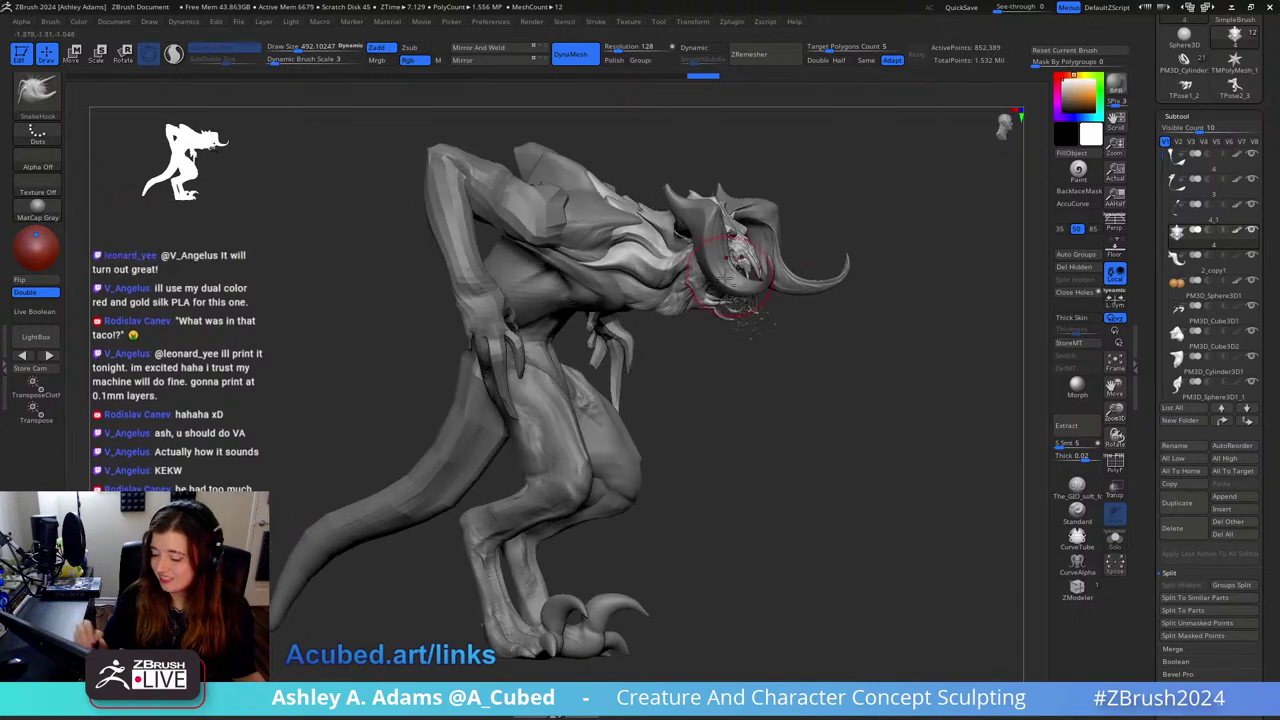
pyautogui.keyDown('alt'); pyautogui.click(729, 279); pyautogui.keyUp('alt')
pyautogui.keyDown('shift'); pyautogui.moveTo(729, 279); pyautogui.dragTo(690, 328, button='right'); pyautogui.keyUp('shift')
pyautogui.press('space')
pyautogui.moveTo(738, 261); pyautogui.dragTo(770, 252)
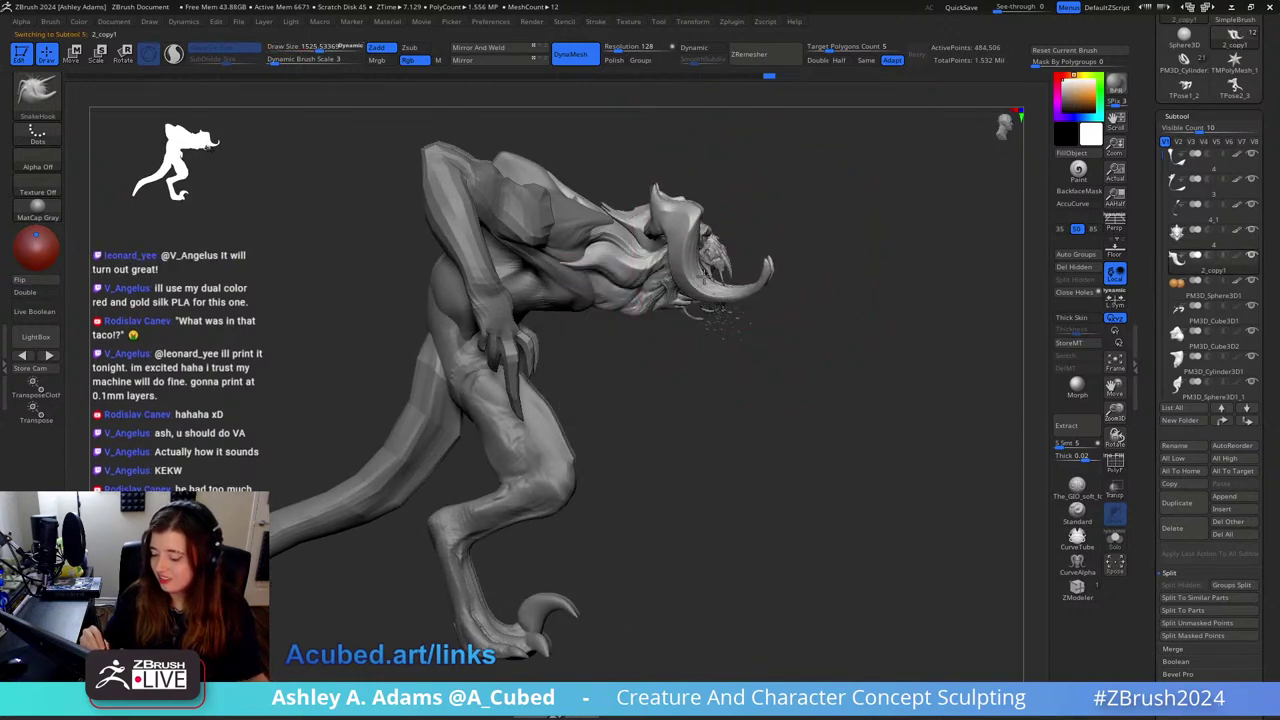
pyautogui.moveTo(920, 208); pyautogui.dragTo(760, 220, button='right')
pyautogui.moveTo(885, 222); pyautogui.dragTo(780, 200, button='right')
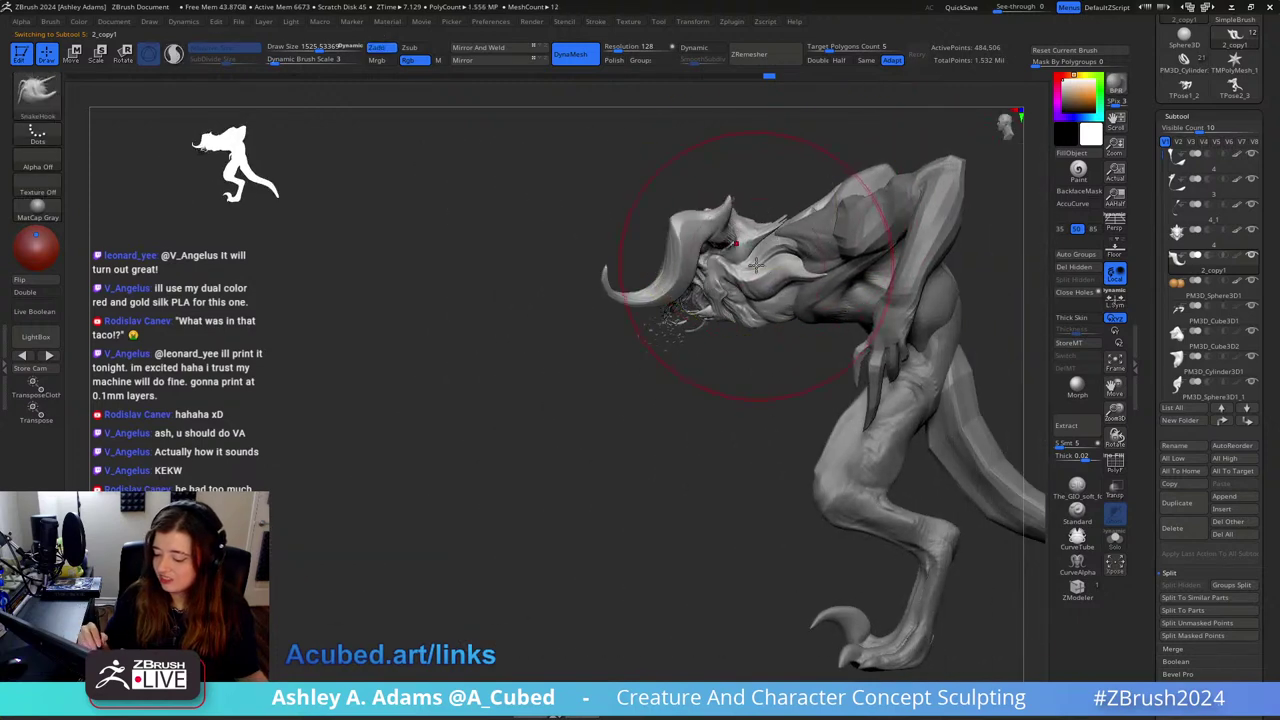
pyautogui.press('w')
pyautogui.moveTo(761, 175); pyautogui.dragTo(781, 172)
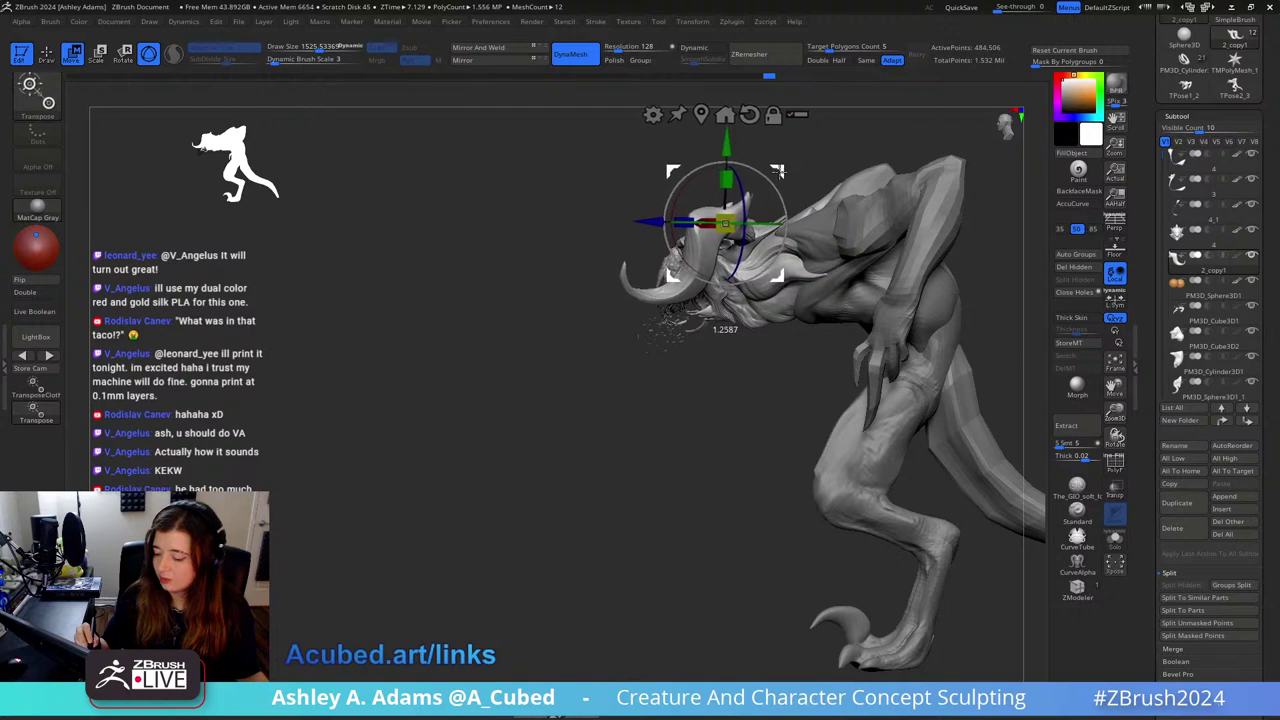
# Step: Reshape the upper curve of the horns with SnakeHook at draw sizes of about 590 and 342
pyautogui.press('q')
pyautogui.moveTo(742, 245); pyautogui.dragTo(696, 260, button='right')
pyautogui.press('s')
pyautogui.moveTo(696, 260); pyautogui.dragTo(681, 254)
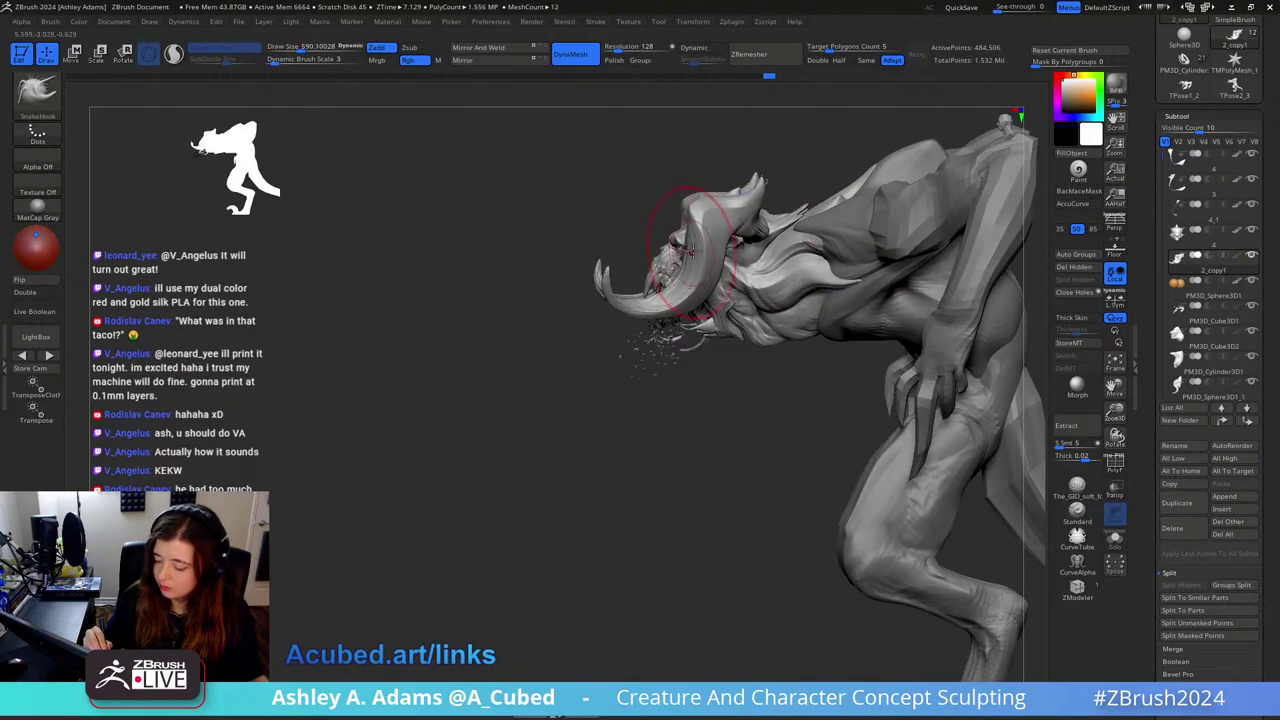
pyautogui.moveTo(690, 250); pyautogui.dragTo(686, 214, button='right')
pyautogui.press('space')
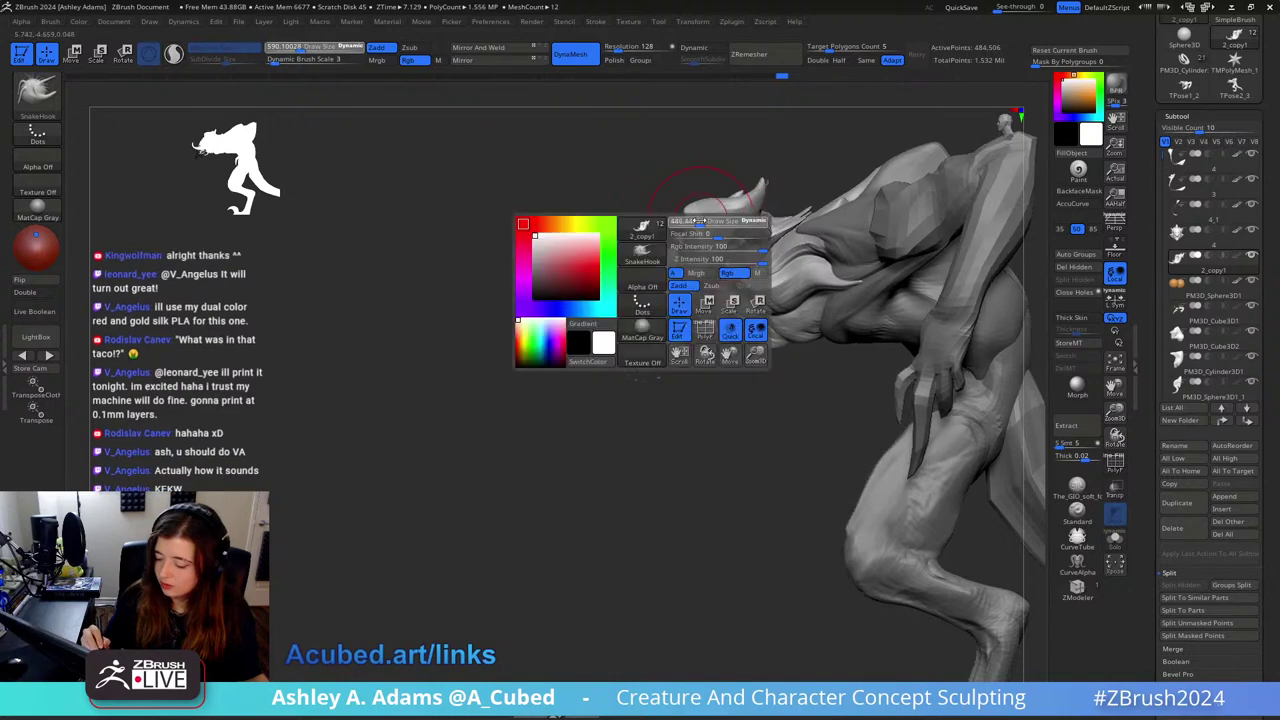
pyautogui.moveTo(692, 222); pyautogui.dragTo(678, 222)
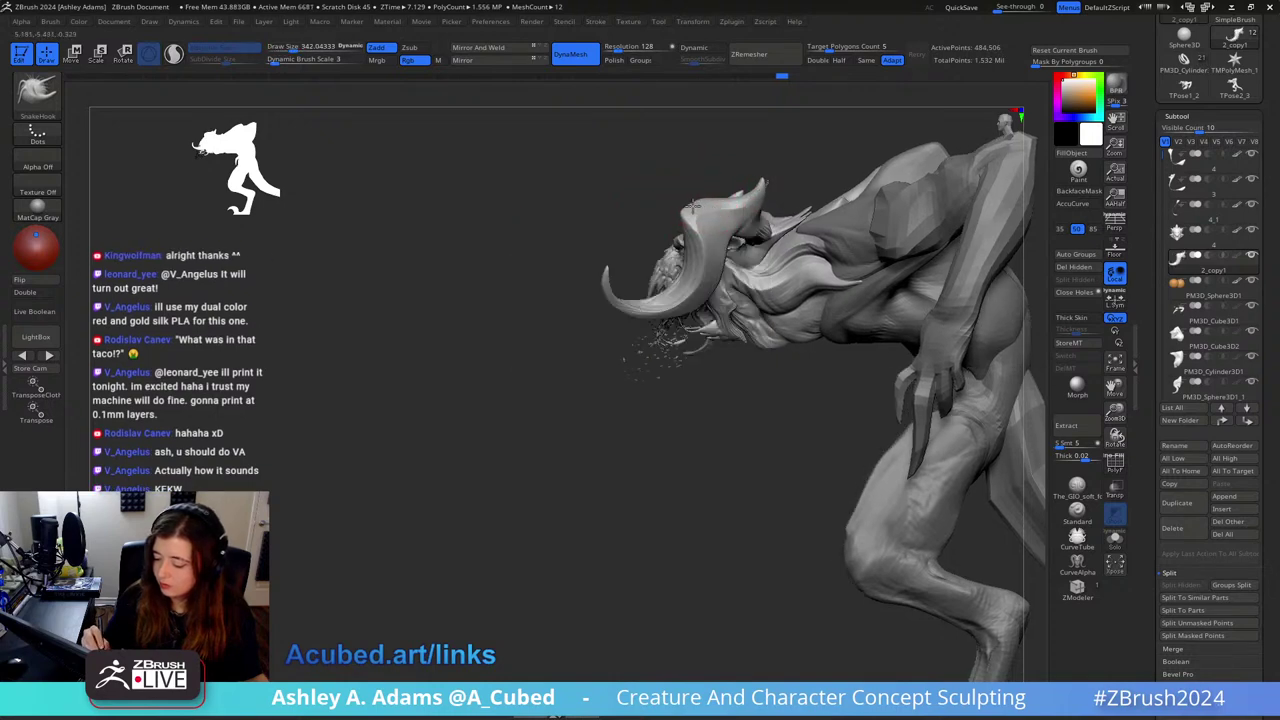
pyautogui.moveTo(760, 183); pyautogui.dragTo(770, 215, button='right')
# Step: Select the head subtool and fit its surface around the horn bases with SnakeHook at draw sizes of about 342 and 286
pyautogui.keyDown('alt'); pyautogui.click(766, 226); pyautogui.keyUp('alt')
pyautogui.moveTo(770, 215); pyautogui.dragTo(789, 204)
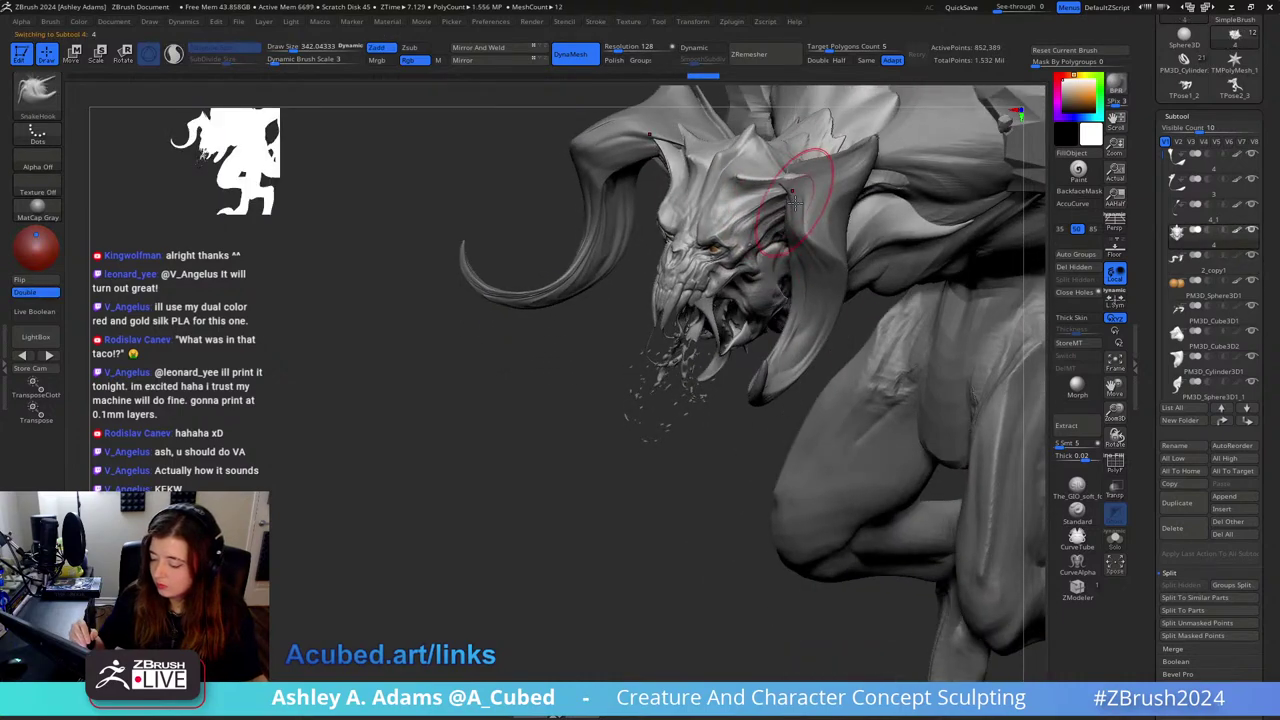
pyautogui.moveTo(795, 203)
pyautogui.mouseDown(button='right')
pyautogui.moveTo(830, 200)
pyautogui.moveTo(880, 150)
pyautogui.mouseUp(button='right')
pyautogui.press('space')
pyautogui.moveTo(807, 173); pyautogui.dragTo(787, 149)
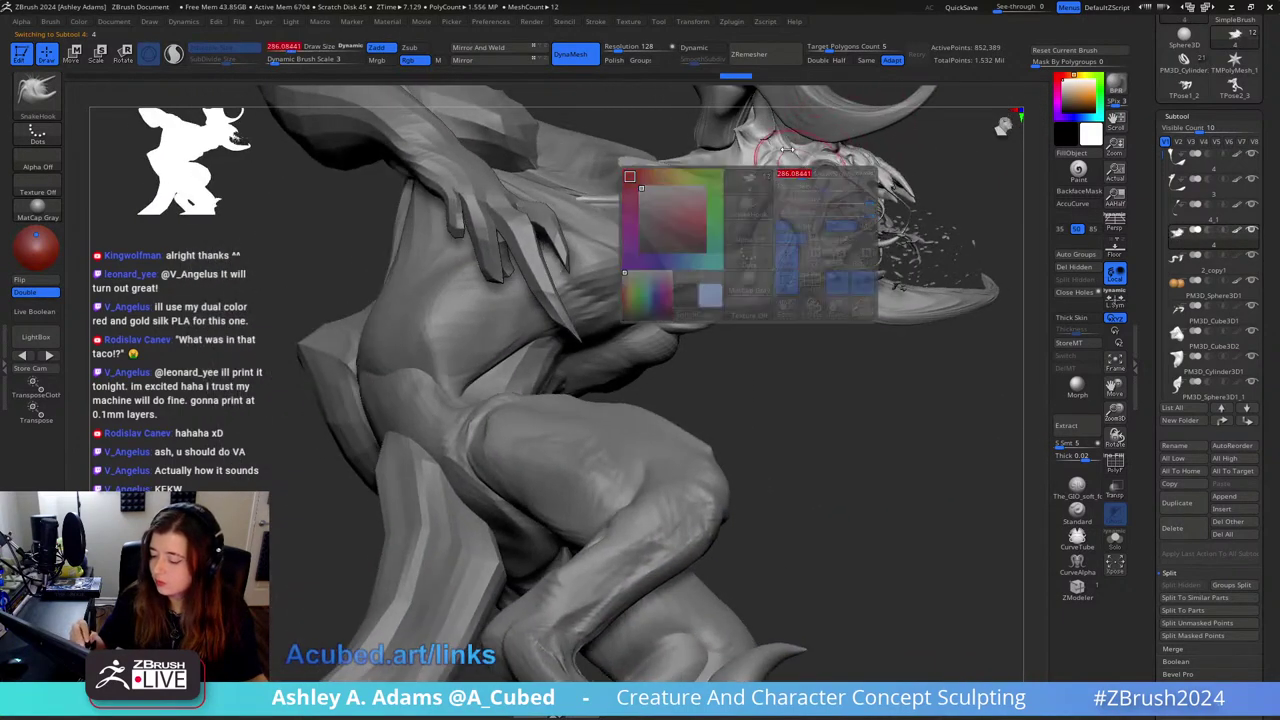
pyautogui.moveTo(787, 149); pyautogui.dragTo(781, 199, button='right')
pyautogui.moveTo(763, 203); pyautogui.dragTo(754, 208)
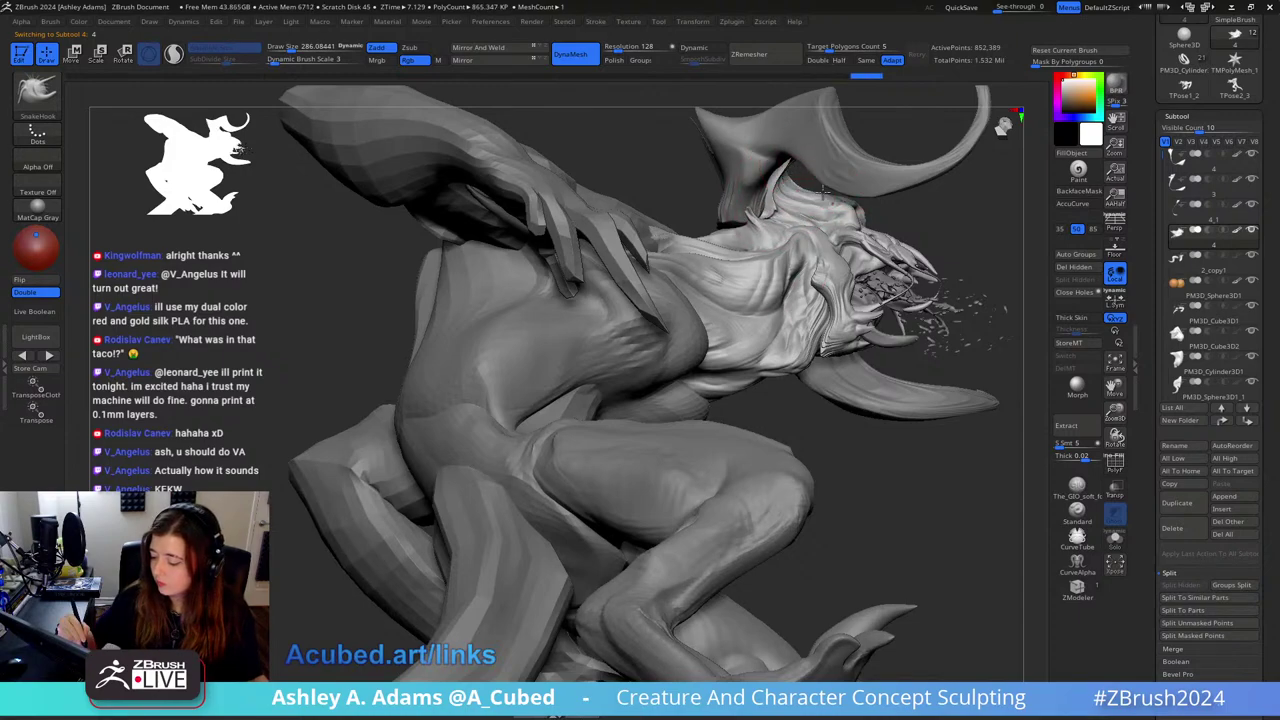
# Step: Redo the last undone stroke and refine the back of the head around the horn base with SnakeHook
pyautogui.hotkey('ctrl', 'shift', 'z')
pyautogui.moveTo(802, 193)
pyautogui.mouseDown(button='right')
pyautogui.moveTo(905, 225)
pyautogui.moveTo(812, 243)
pyautogui.mouseUp(button='right')
pyautogui.moveTo(812, 243); pyautogui.dragTo(832, 258)
pyautogui.moveTo(806, 254)
pyautogui.mouseDown(button='right')
pyautogui.moveTo(837, 265)
pyautogui.moveTo(845, 290)
pyautogui.moveTo(731, 313)
pyautogui.moveTo(721, 328)
pyautogui.moveTo(705, 320)
pyautogui.moveTo(741, 254)
pyautogui.moveTo(770, 250)
pyautogui.moveTo(787, 282)
pyautogui.mouseUp(button='right')
# Step: Work the back of the head beside the horn bases with ClayBuildup and hPolish at a draw size of about 269
pyautogui.press('b')
pyautogui.press('d')
pyautogui.press('s')
pyautogui.press('b')
pyautogui.press('c')
pyautogui.press('b')
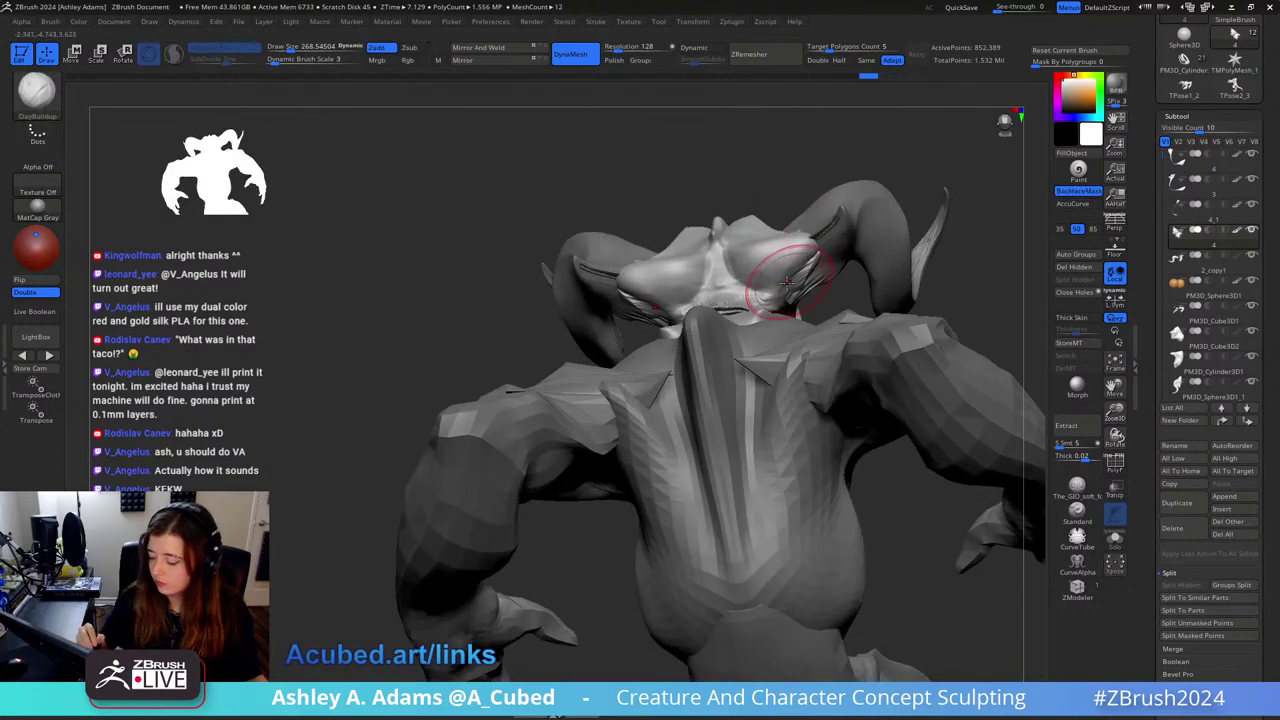
pyautogui.moveTo(821, 247); pyautogui.dragTo(817, 259)
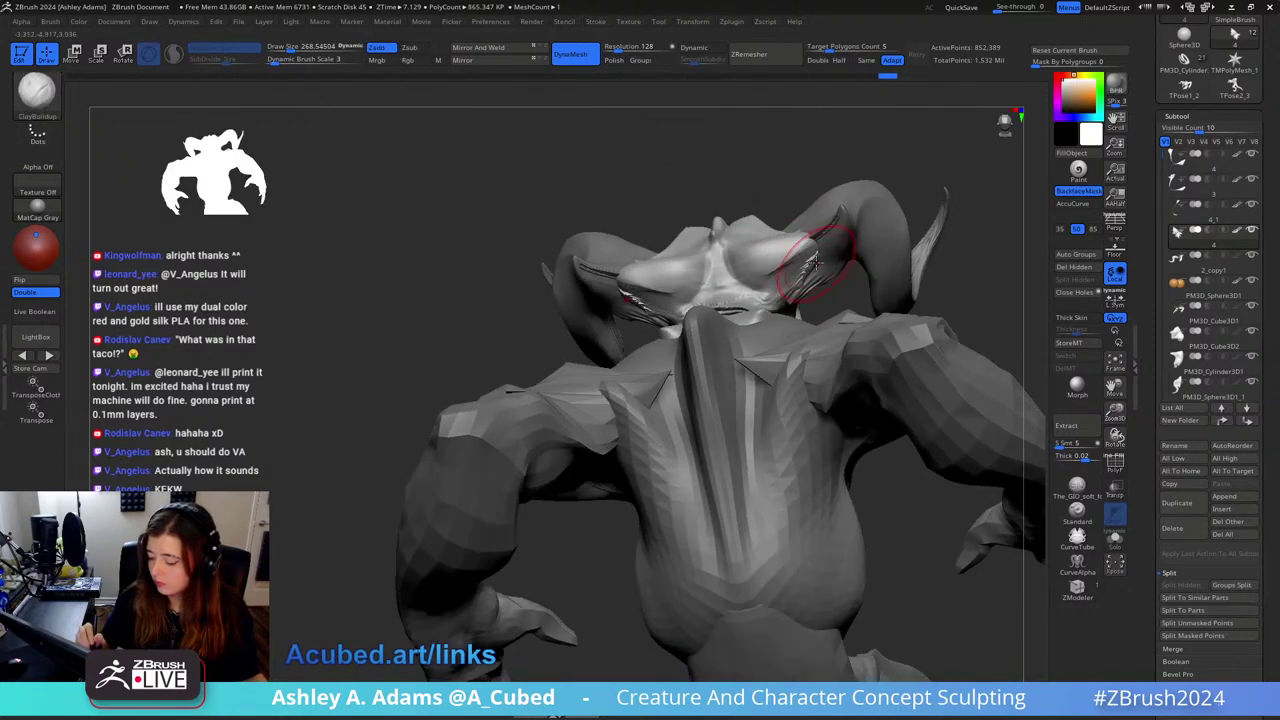
pyautogui.press('b')
pyautogui.press('h')
pyautogui.press('p')
pyautogui.moveTo(820, 266); pyautogui.dragTo(893, 217, button='right')
# Step: Select the PM3D_Cube3D2 subtool and merge it down with PM3D_Cylinder3D1
pyautogui.keyDown('alt'); pyautogui.click(746, 355); pyautogui.keyUp('alt')
pyautogui.moveTo(746, 355); pyautogui.dragTo(757, 314, button='right')
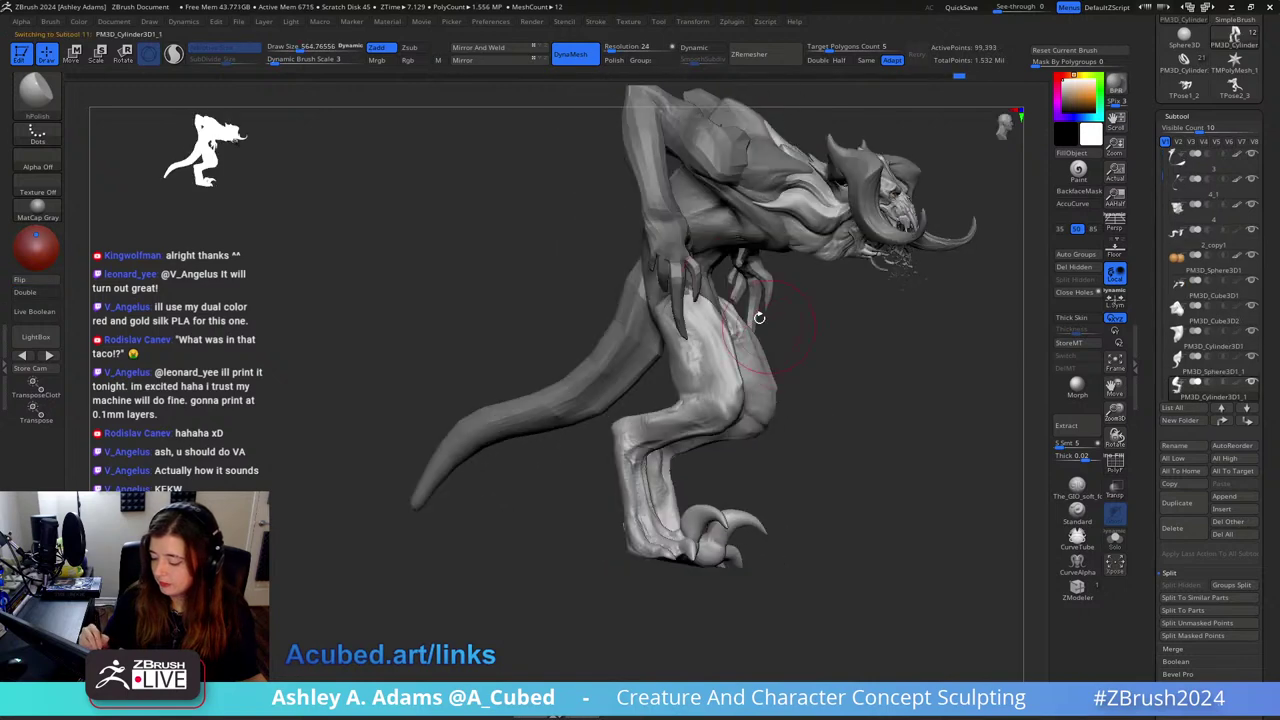
pyautogui.keyDown('alt'); pyautogui.click(746, 225); pyautogui.keyUp('alt')
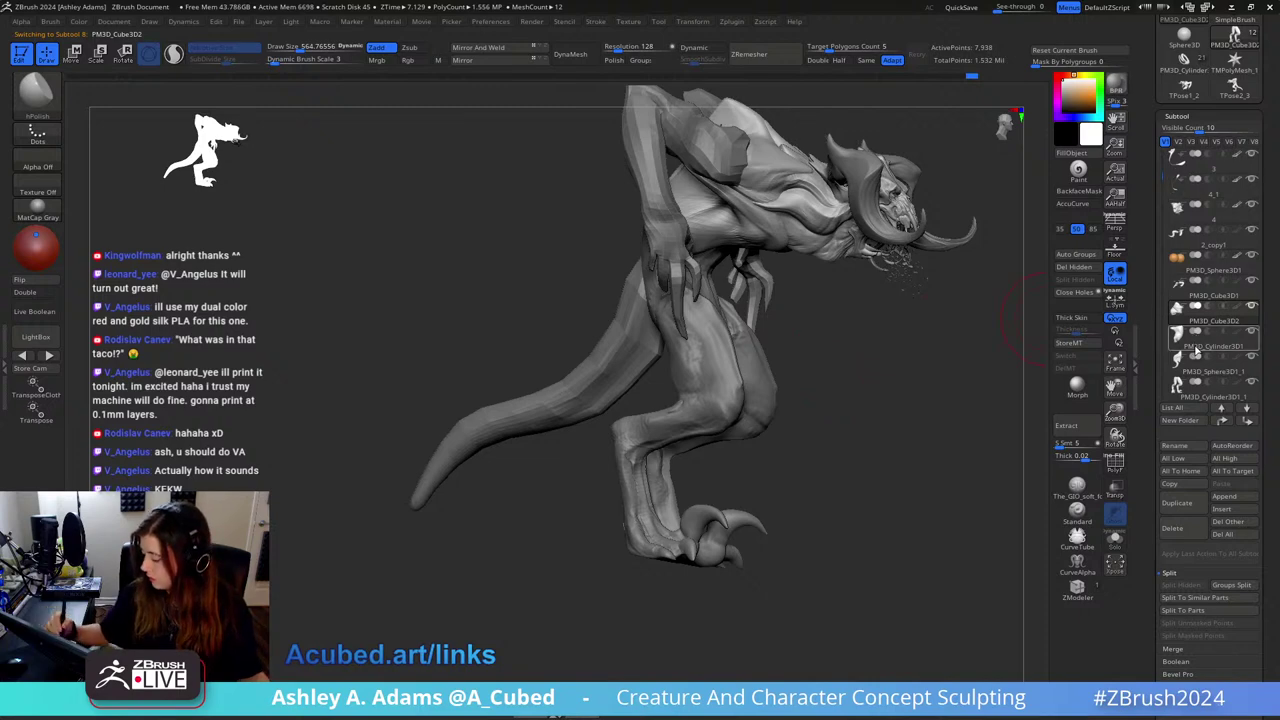
pyautogui.moveTo(1196, 348)
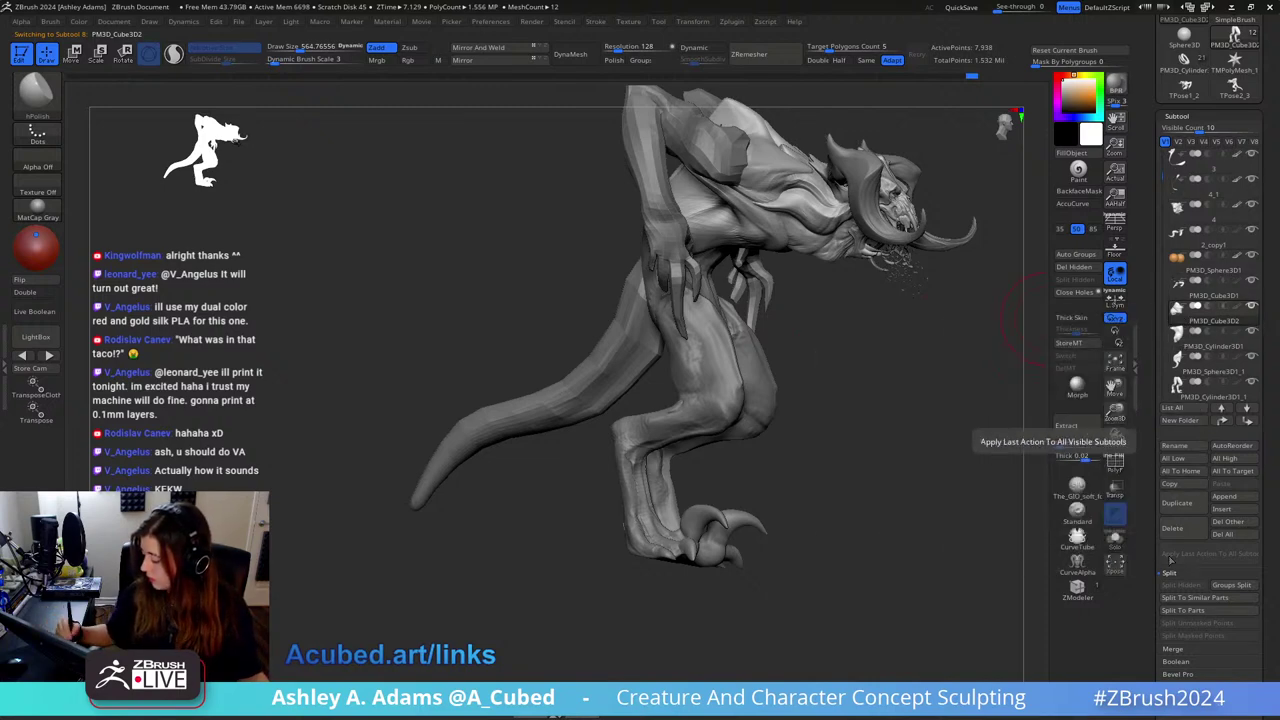
pyautogui.scroll(-2, 1172, 584)
pyautogui.scroll(-1, 1173, 580)
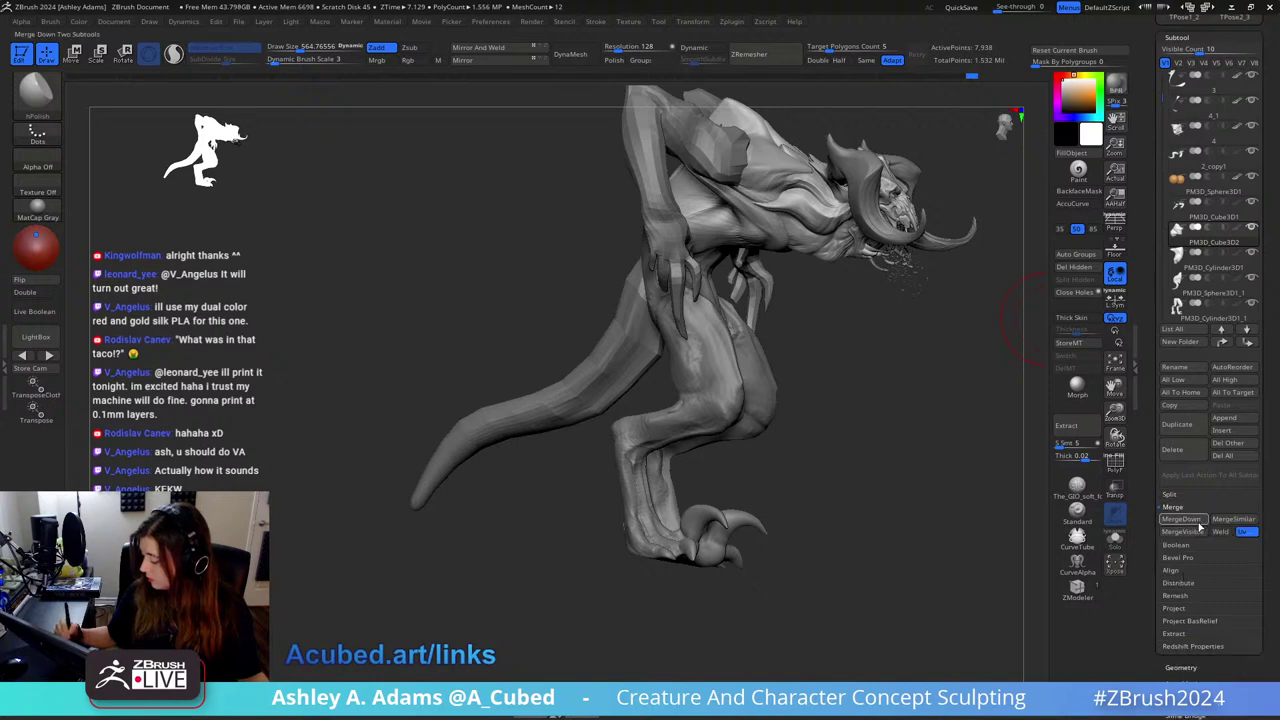
pyautogui.click(1180, 569)
pyautogui.click(1055, 550)
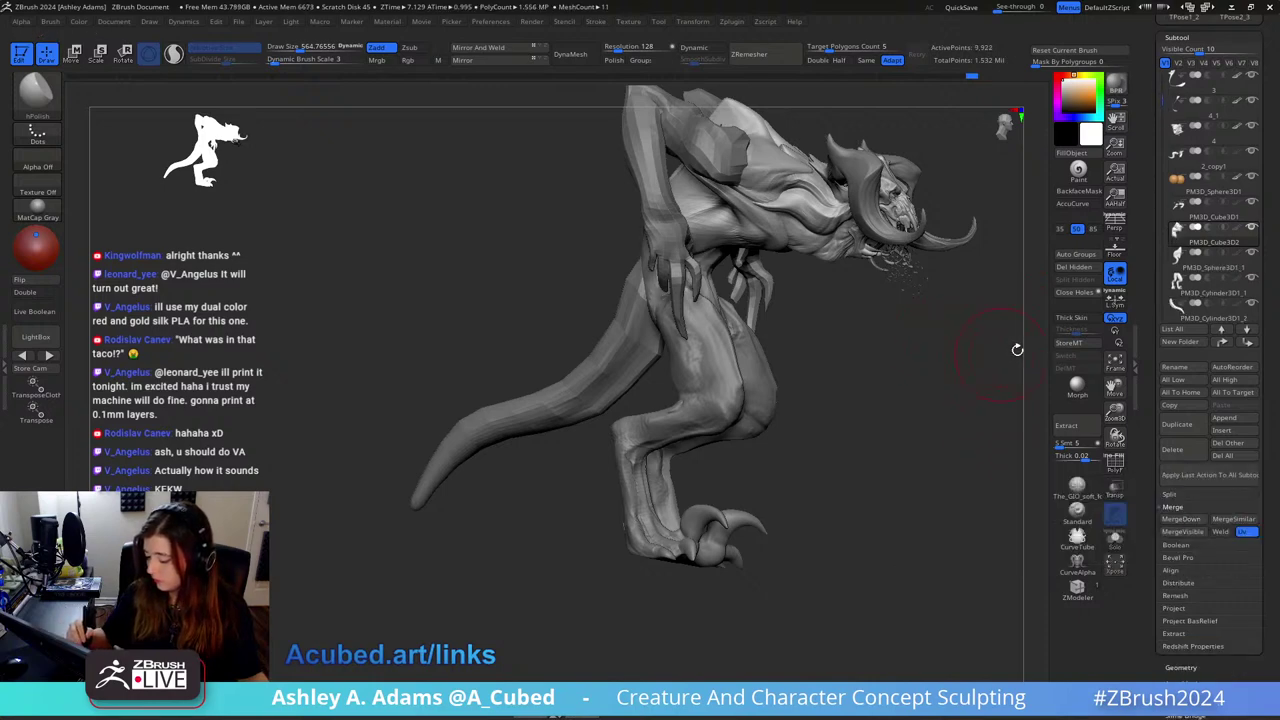
# Step: Move the PM3D_Cylinder3D1_1 leg subtool directly below PM3D_Cube3D2 and merge the torso down into it
pyautogui.moveTo(1186, 287)
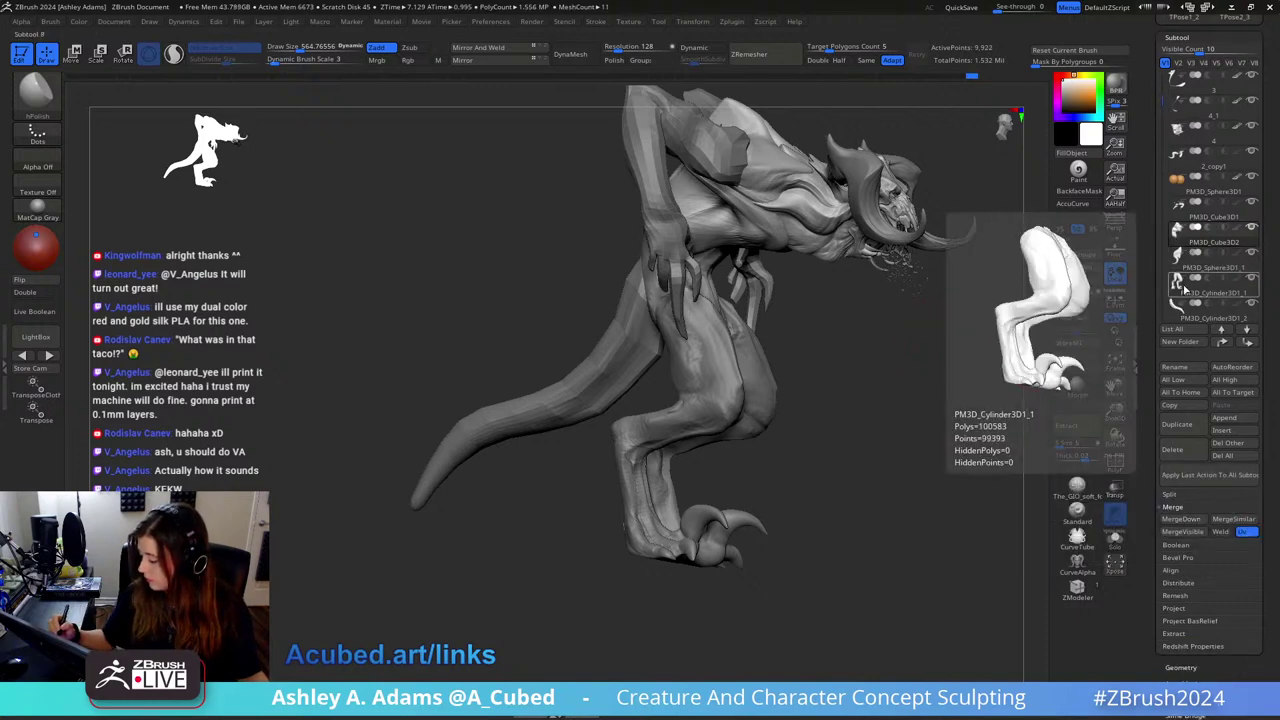
pyautogui.moveTo(1182, 293); pyautogui.dragTo(1185, 245)
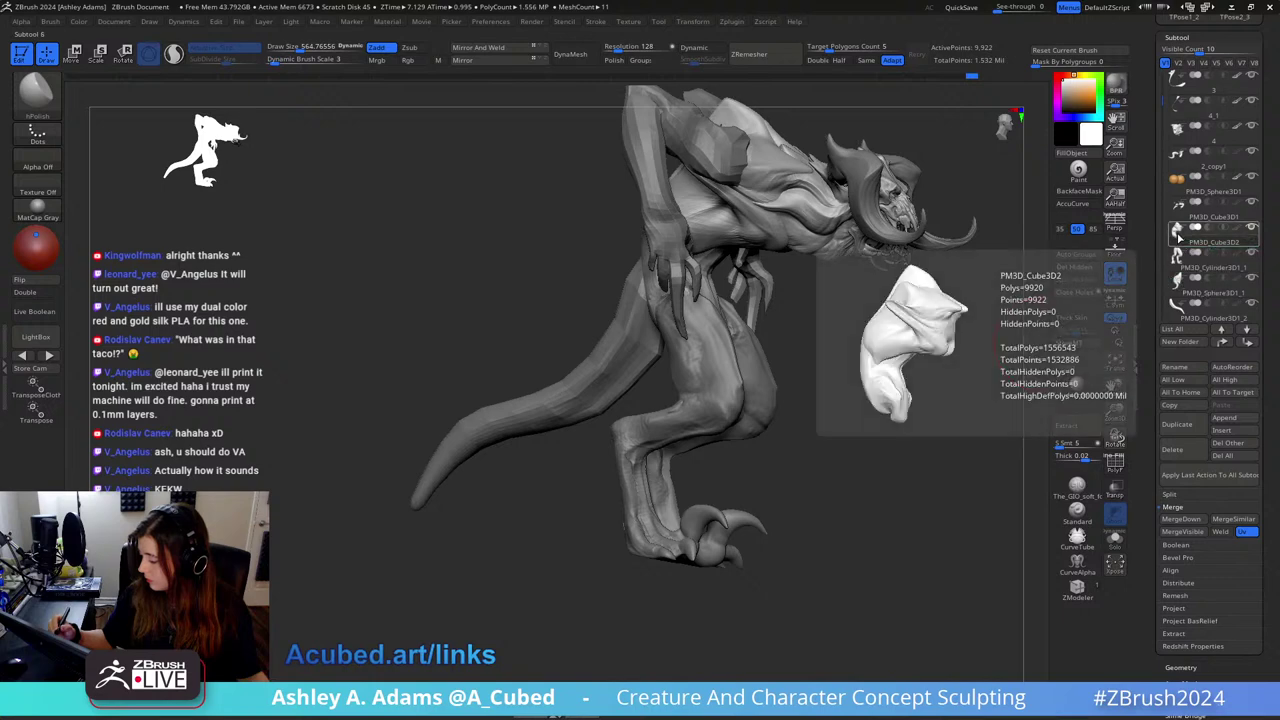
pyautogui.click(1181, 519)
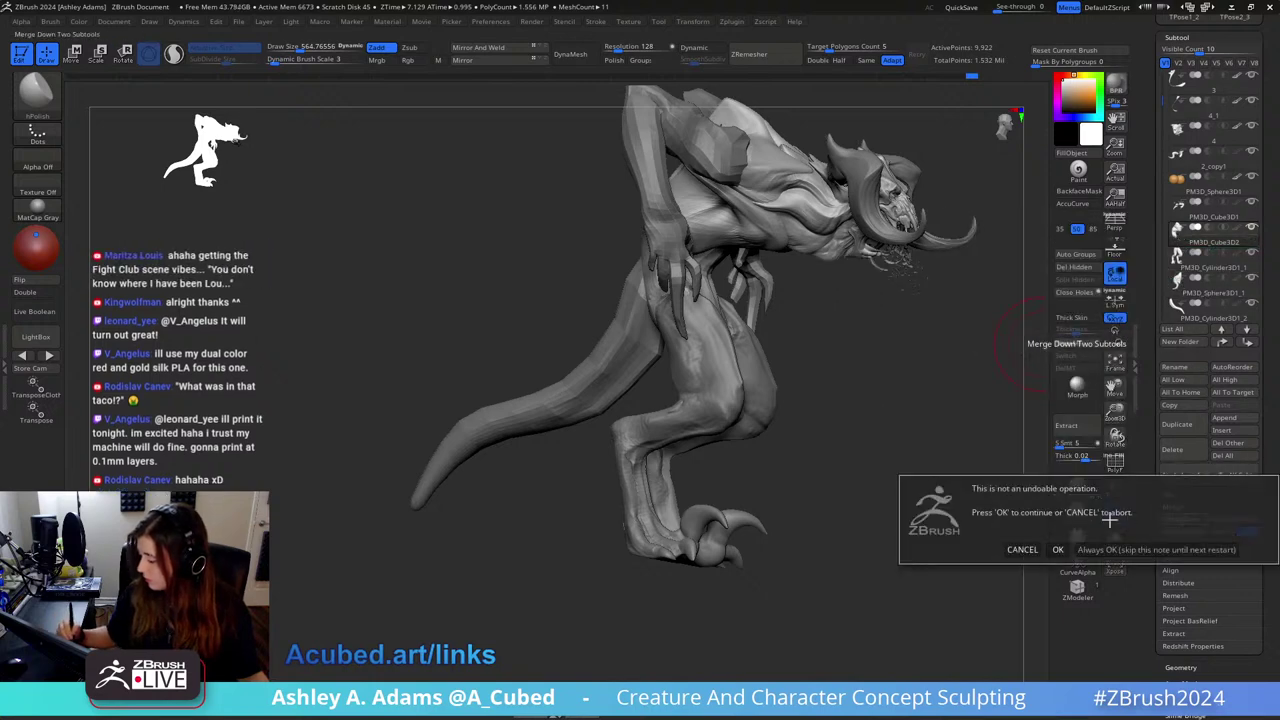
pyautogui.click(1054, 550)
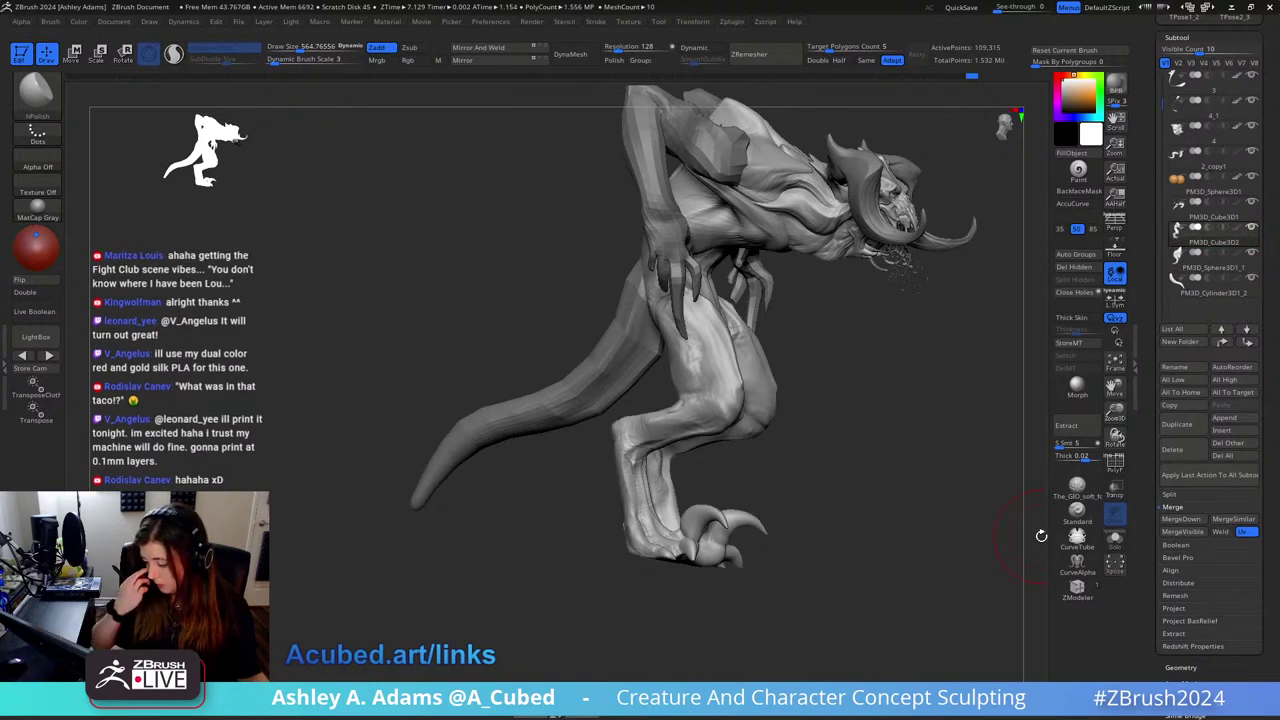
# Step: Check the merged torso and legs in isolation, then fuse them with DynaMesh at resolution 56
pyautogui.click(1115, 540)
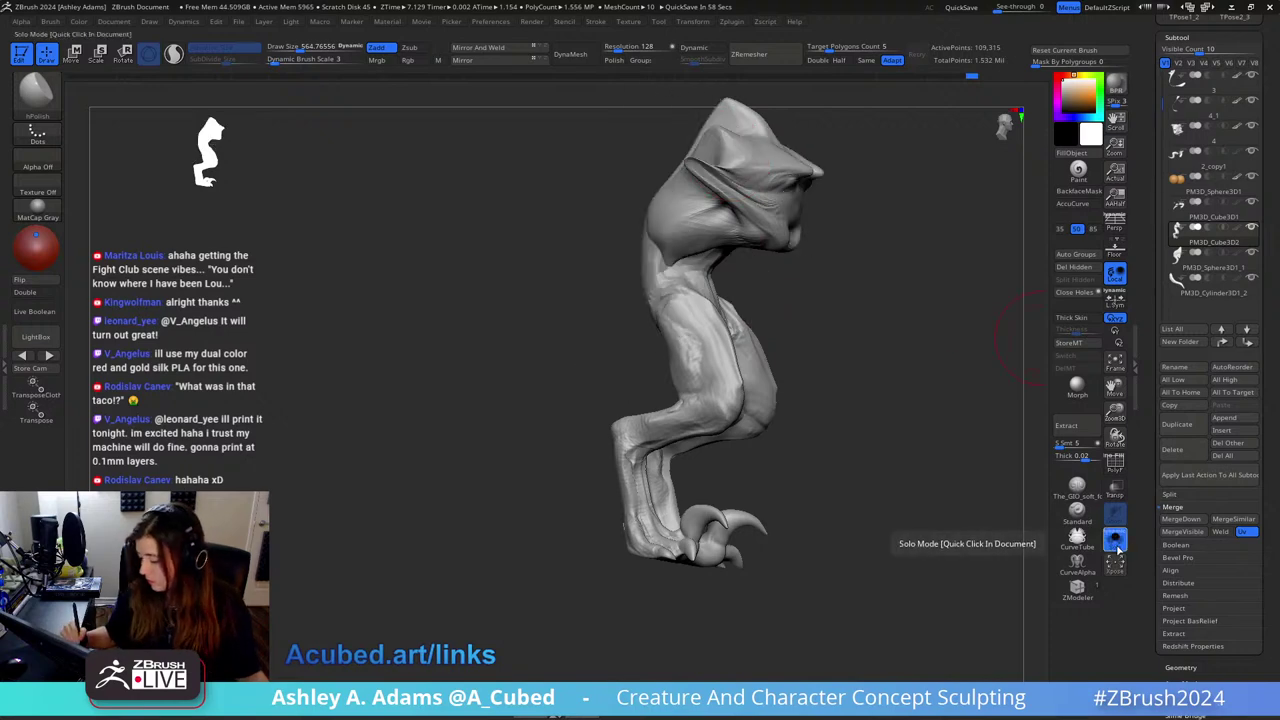
pyautogui.click(1117, 549)
pyautogui.moveTo(540, 305); pyautogui.dragTo(826, 297)
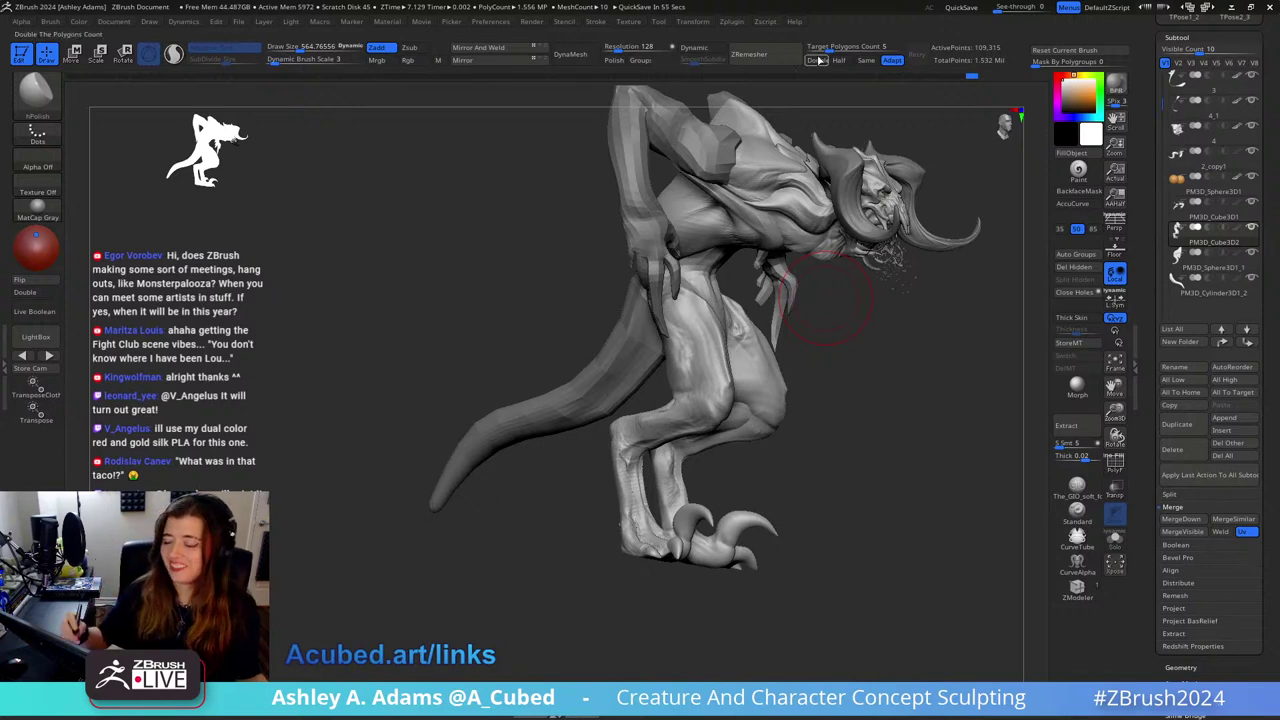
pyautogui.click(590, 54)
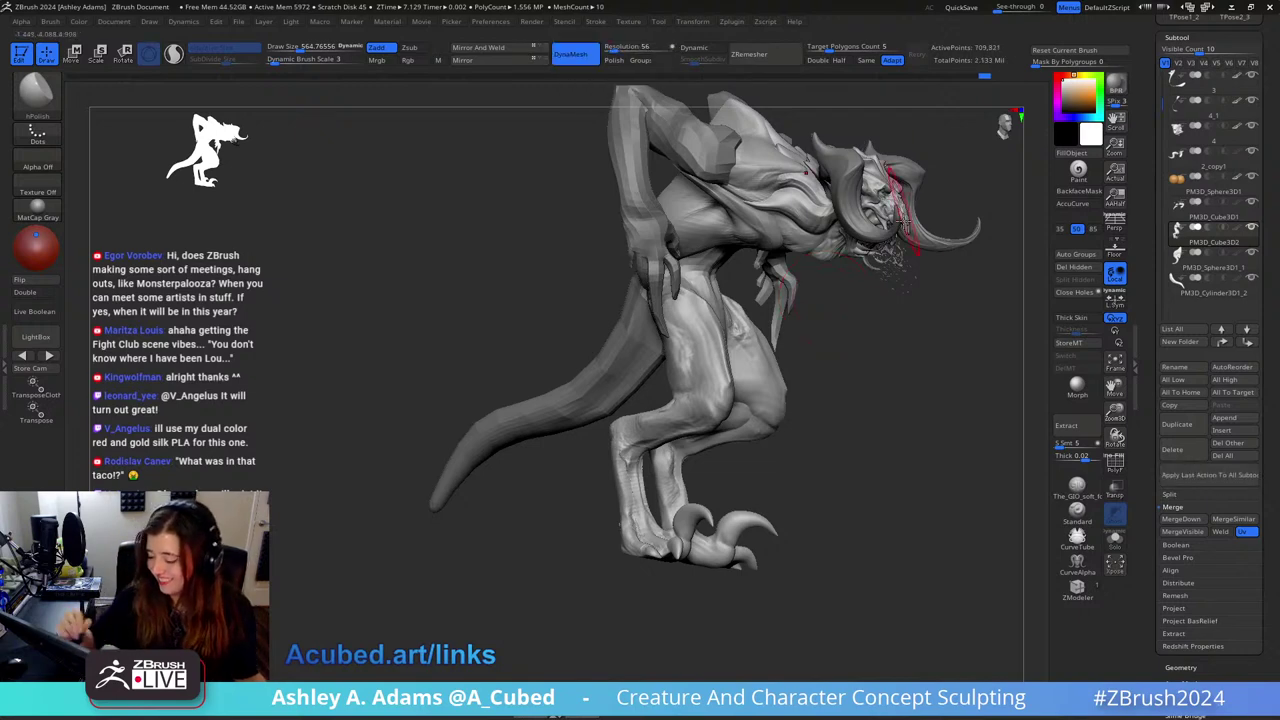
# Step: Sculpt the front of the pelvis where it joins the legs using ClayBuildup and DamStandard at a draw size of about 252
pyautogui.moveTo(876, 282); pyautogui.dragTo(734, 249, button='right')
pyautogui.press('space')
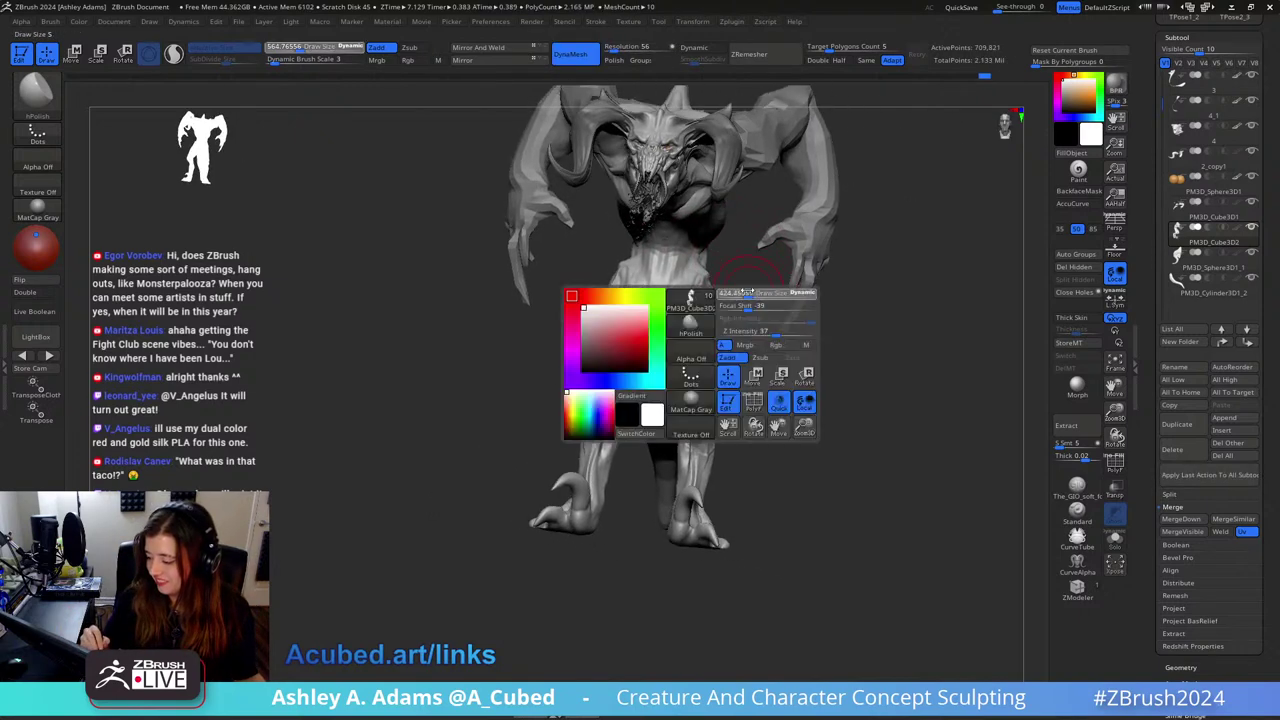
pyautogui.moveTo(754, 303); pyautogui.dragTo(736, 303)
pyautogui.moveTo(770, 290)
pyautogui.mouseDown(button='right')
pyautogui.moveTo(722, 269)
pyautogui.moveTo(734, 306)
pyautogui.moveTo(730, 289)
pyautogui.moveTo(688, 288)
pyautogui.moveTo(670, 345)
pyautogui.moveTo(689, 320)
pyautogui.moveTo(674, 318)
pyautogui.mouseUp(button='right')
pyautogui.press('b')
pyautogui.press('c')
pyautogui.press('b')
pyautogui.press('b')
pyautogui.press('d')
pyautogui.press('s')
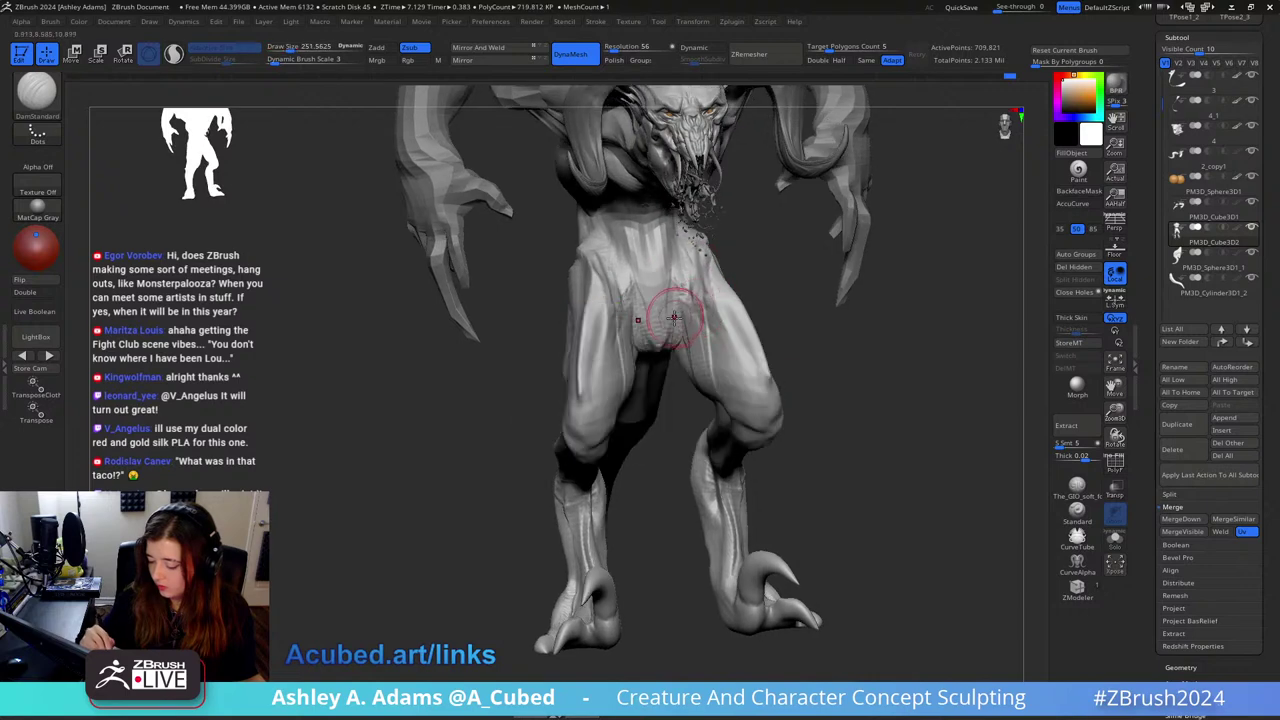
# Step: Continue building up the lower abdomen with ClayBuildup and undo the last stroke
pyautogui.press('b')
pyautogui.press('c')
pyautogui.press('b')
pyautogui.press('space')
pyautogui.moveTo(697, 301); pyautogui.dragTo(687, 301)
pyautogui.moveTo(692, 300)
pyautogui.keyDown('alt'); pyautogui.mouseDown(button='right')
pyautogui.moveTo(765, 290)
pyautogui.moveTo(744, 273)
pyautogui.moveTo(704, 295)
pyautogui.moveTo(734, 320)
pyautogui.moveTo(729, 303)
pyautogui.mouseUp(button='right'); pyautogui.keyUp('alt')
pyautogui.press('space')
pyautogui.hotkey('ctrl', 'z')
# Step: Carve muscle creases into the lower abdomen and pelvis with DamStandard at a draw size of about 362
pyautogui.press('b')
pyautogui.press('d')
pyautogui.press('s')
pyautogui.press('alt')
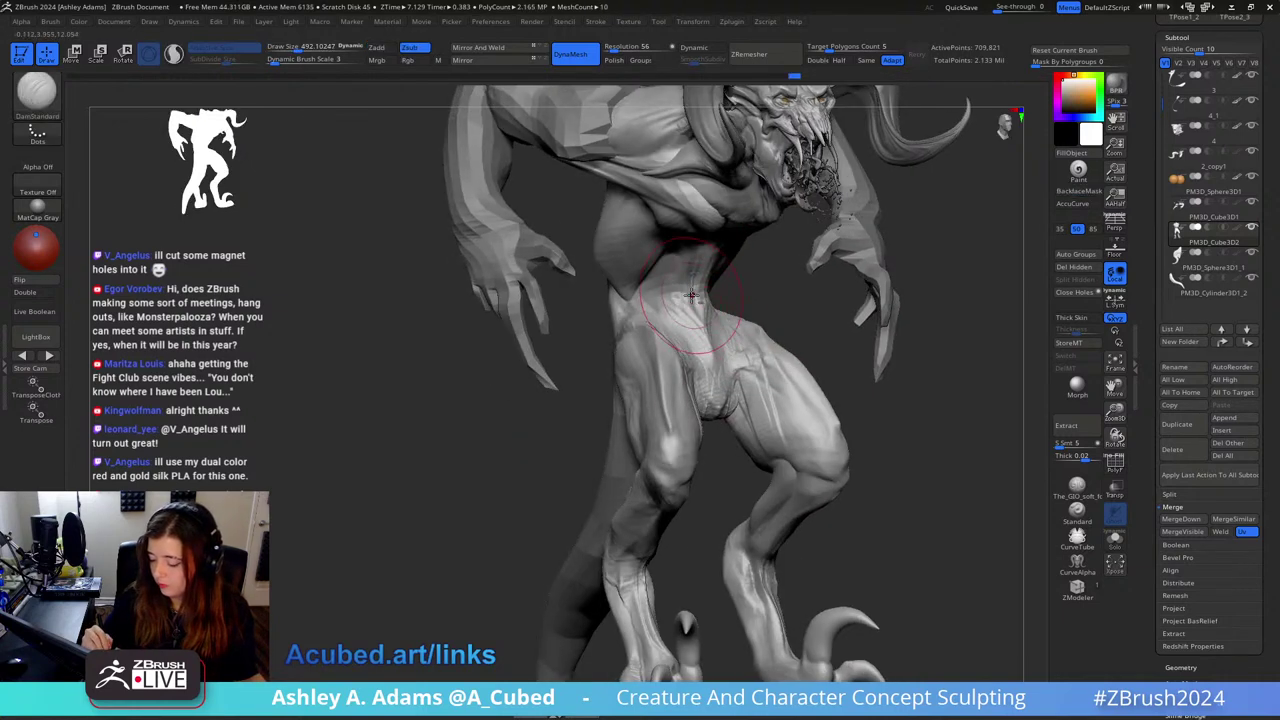
pyautogui.moveTo(718, 396); pyautogui.dragTo(737, 305, button='right')
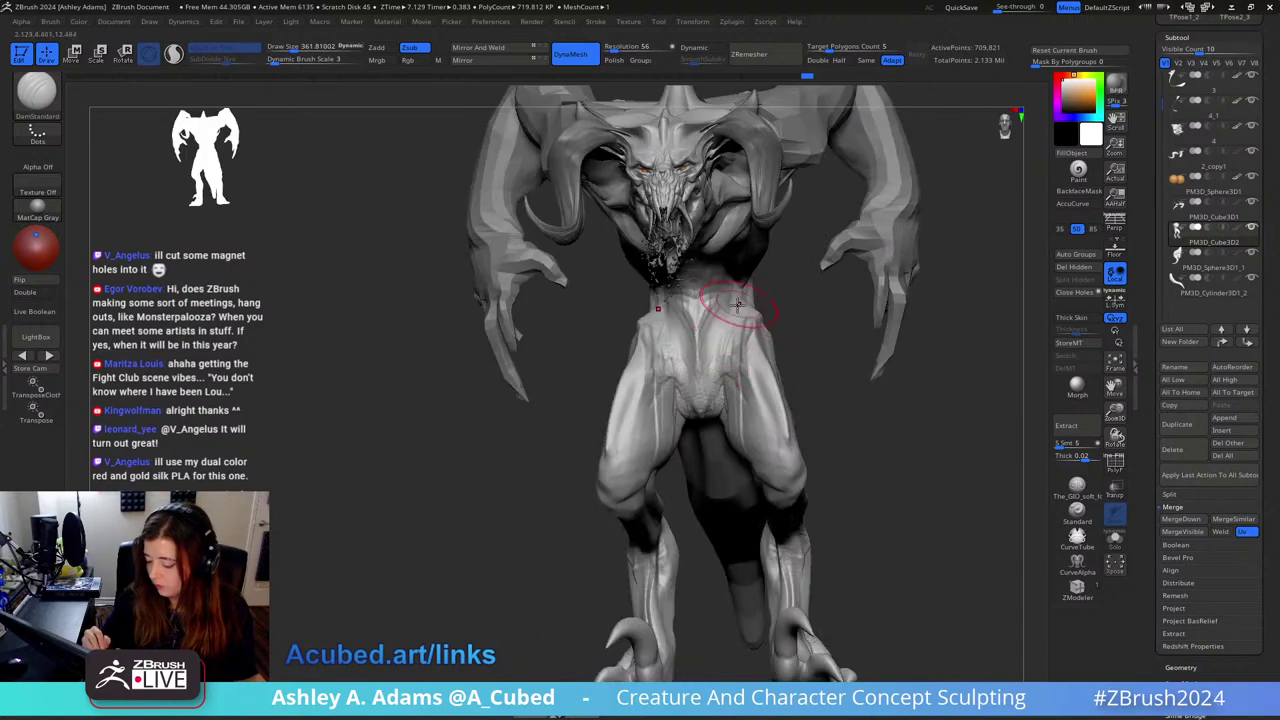
# Step: Reshape the underside of the groin with SnakeHook at a draw size of about 362
pyautogui.press('b')
pyautogui.press('s')
pyautogui.press('h')
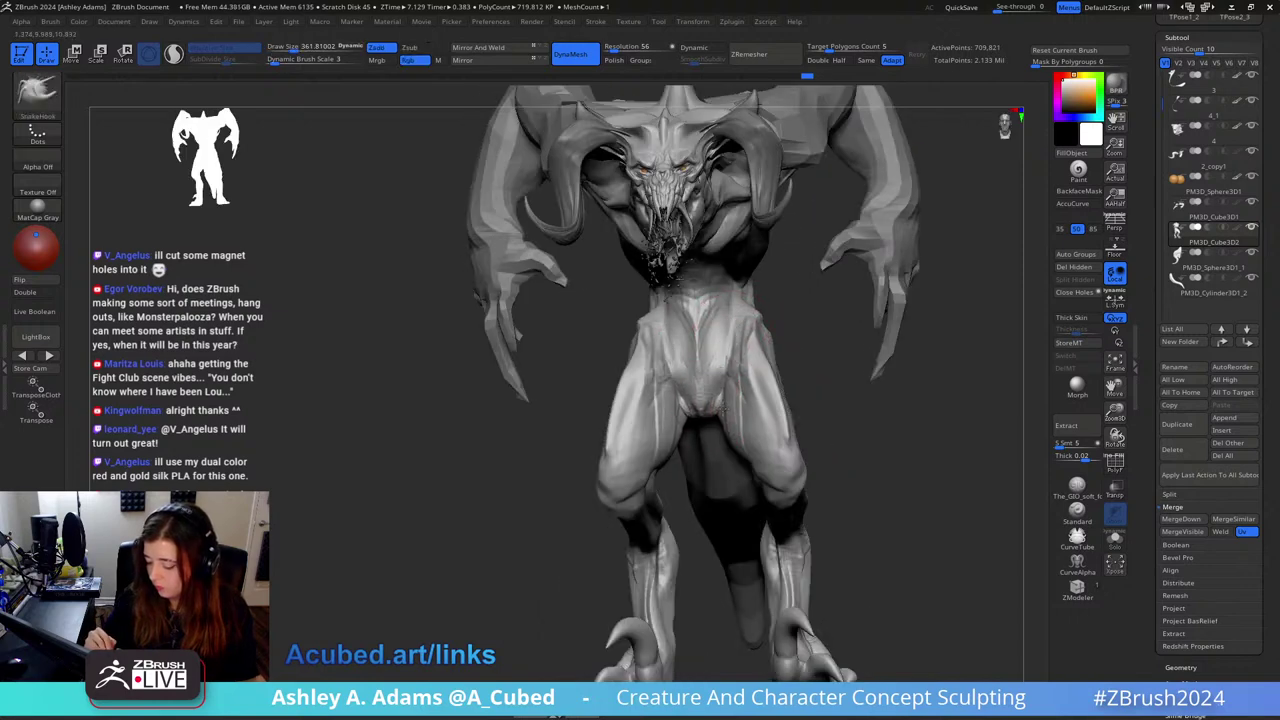
pyautogui.moveTo(726, 408); pyautogui.dragTo(718, 398)
pyautogui.moveTo(718, 380)
pyautogui.mouseDown(button='right')
pyautogui.moveTo(721, 411)
pyautogui.moveTo(729, 371)
pyautogui.moveTo(703, 356)
pyautogui.moveTo(674, 371)
pyautogui.mouseUp(button='right')
# Step: Build up the abdomen beside the inner thigh with ClayBuildup at a draw size of about 269
pyautogui.press('b')
pyautogui.press('c')
pyautogui.press('b')
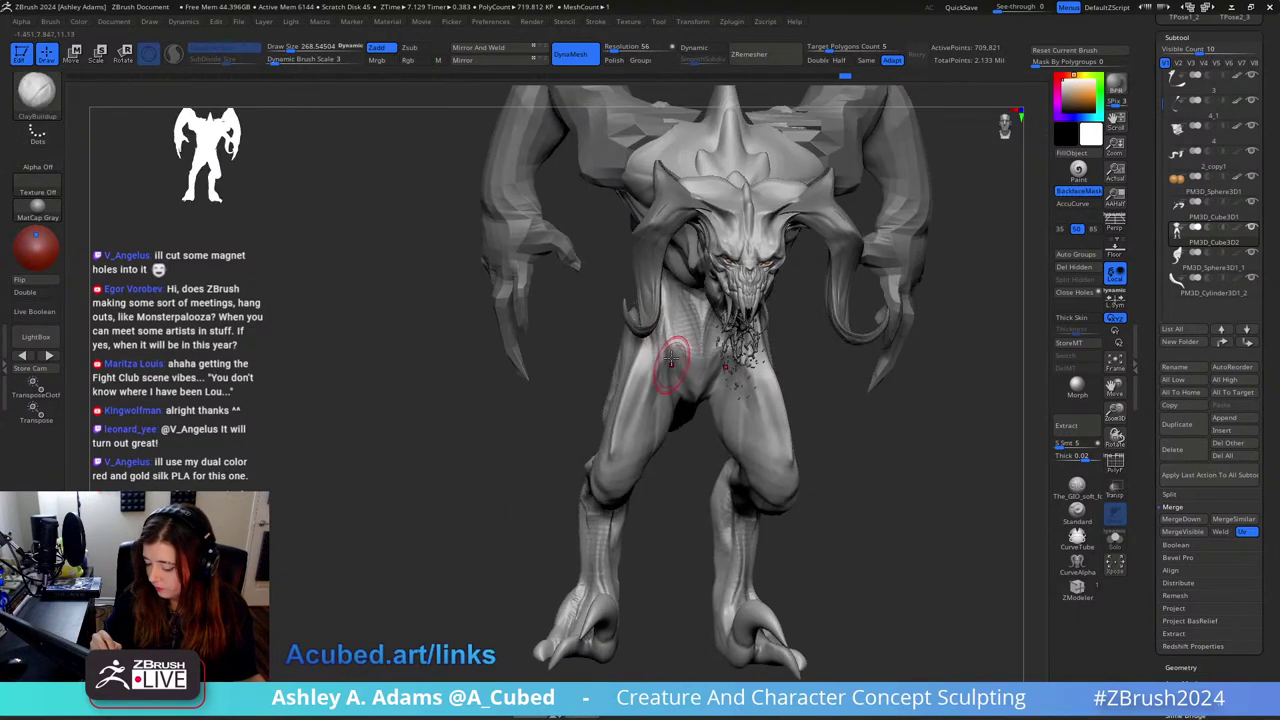
pyautogui.press('space')
pyautogui.moveTo(660, 333); pyautogui.dragTo(673, 333)
pyautogui.moveTo(655, 316); pyautogui.dragTo(730, 318, button='right')
# Step: Add volume around the hip with ClayBuildup at a draw size of about 286 and smooth the thigh
pyautogui.press('b')
pyautogui.press('c')
pyautogui.press('b')
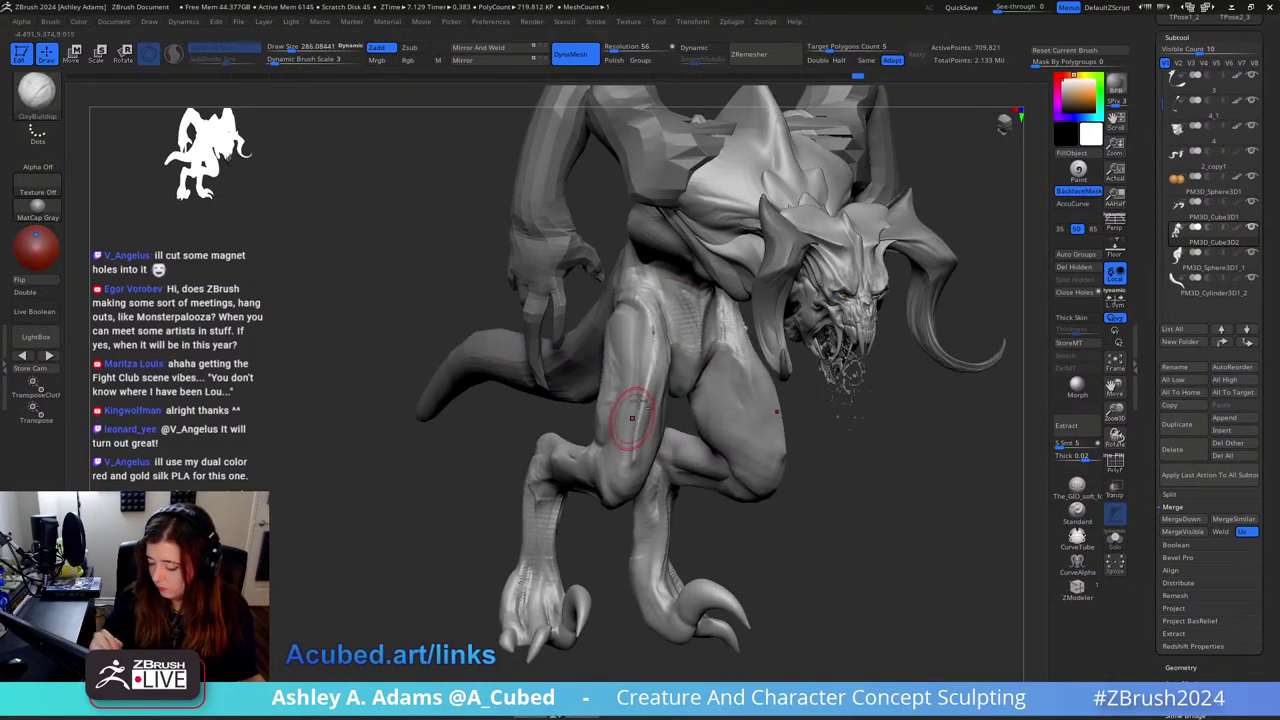
pyautogui.keyDown('shift'); pyautogui.moveTo(632, 418); pyautogui.dragTo(638, 416); pyautogui.keyUp('shift')
pyautogui.moveTo(642, 376)
pyautogui.mouseDown(button='right')
pyautogui.moveTo(700, 275)
pyautogui.moveTo(745, 320)
pyautogui.moveTo(727, 287)
pyautogui.moveTo(745, 333)
pyautogui.moveTo(690, 332)
pyautogui.moveTo(674, 391)
pyautogui.mouseUp(button='right')
# Step: Cut creases between the groin and thighs with DamStandard at a draw size of about 304
pyautogui.press('b')
pyautogui.press('d')
pyautogui.press('s')
pyautogui.rightClick(674, 391)
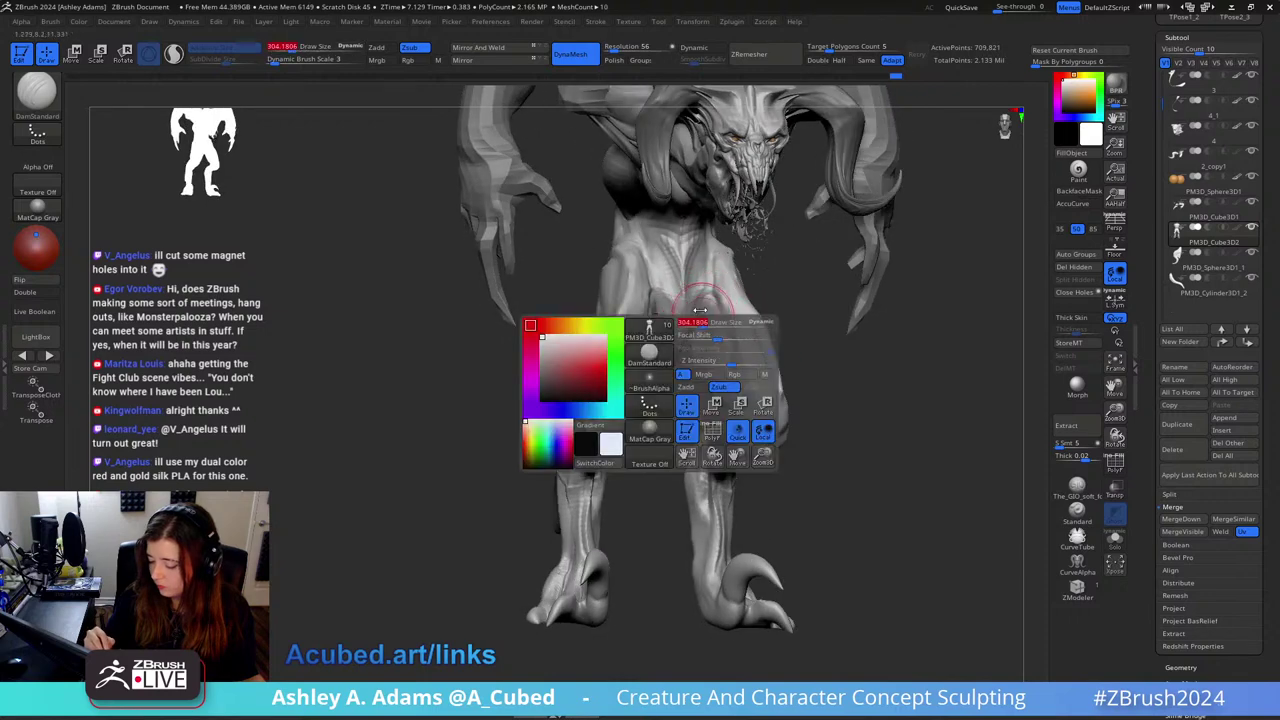
# Step: Build up the central groin form and hip edges with ClayBuildup at a draw size of about 219
pyautogui.press('b')
pyautogui.press('c')
pyautogui.press('b')
pyautogui.moveTo(714, 300)
pyautogui.mouseDown(button='right')
pyautogui.moveTo(617, 324)
pyautogui.moveTo(650, 312)
pyautogui.moveTo(634, 330)
pyautogui.mouseUp(button='right')
pyautogui.rightClick(635, 341)
pyautogui.moveTo(705, 270); pyautogui.dragTo(682, 260)
pyautogui.moveTo(681, 260); pyautogui.dragTo(684, 238, button='right')
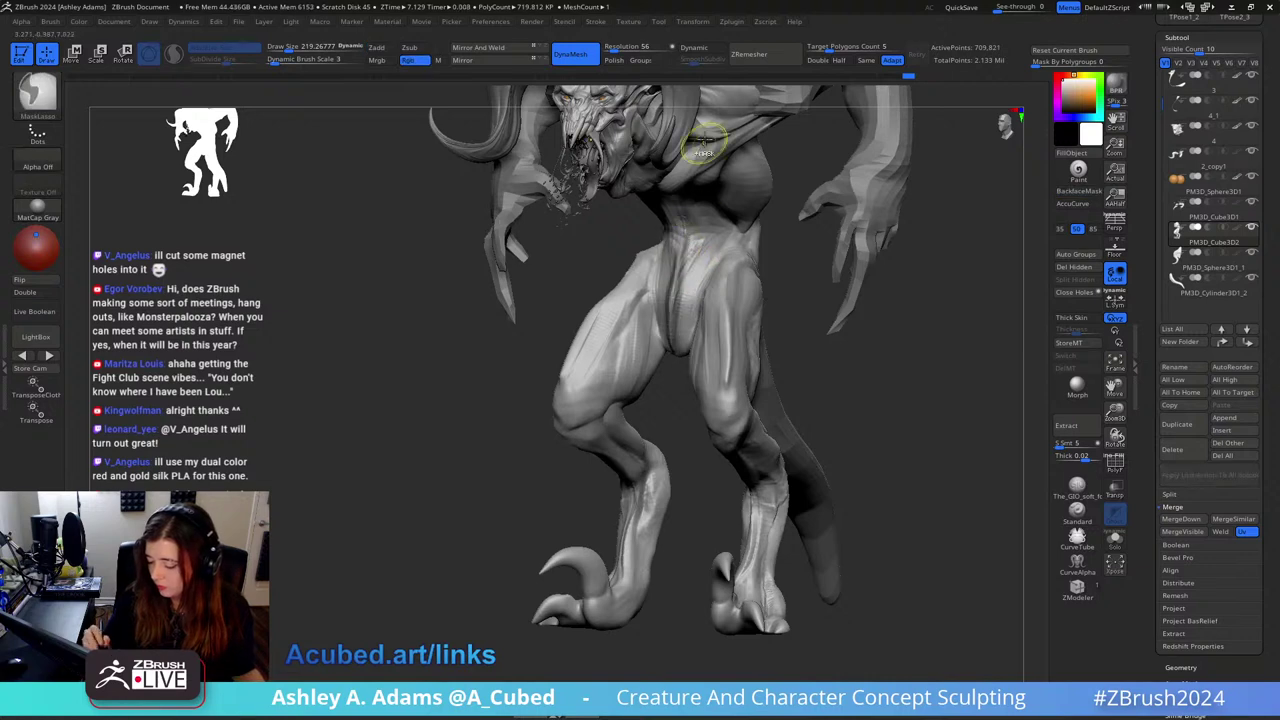
pyautogui.press('b')
pyautogui.press('c')
pyautogui.press('b')
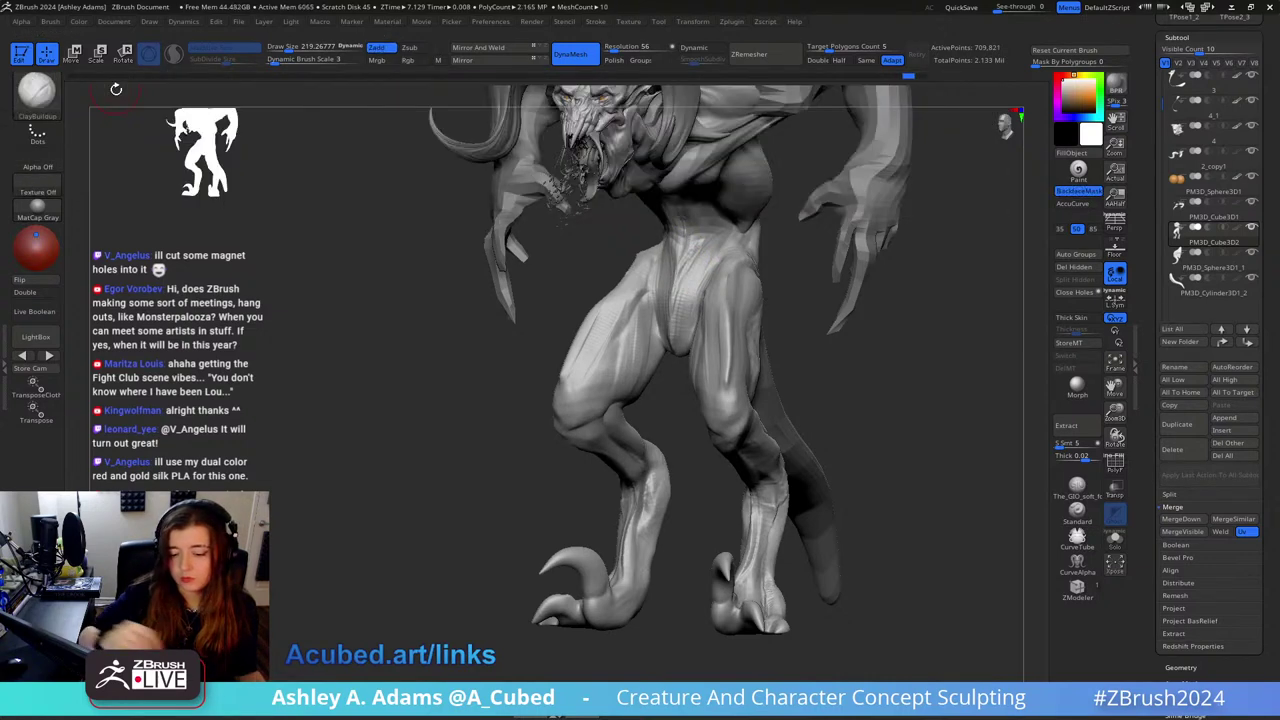
# Step: Mask the body around the central groin form with MaskPen at a draw size of about 124
pyautogui.press('space')
pyautogui.press('ctrl')
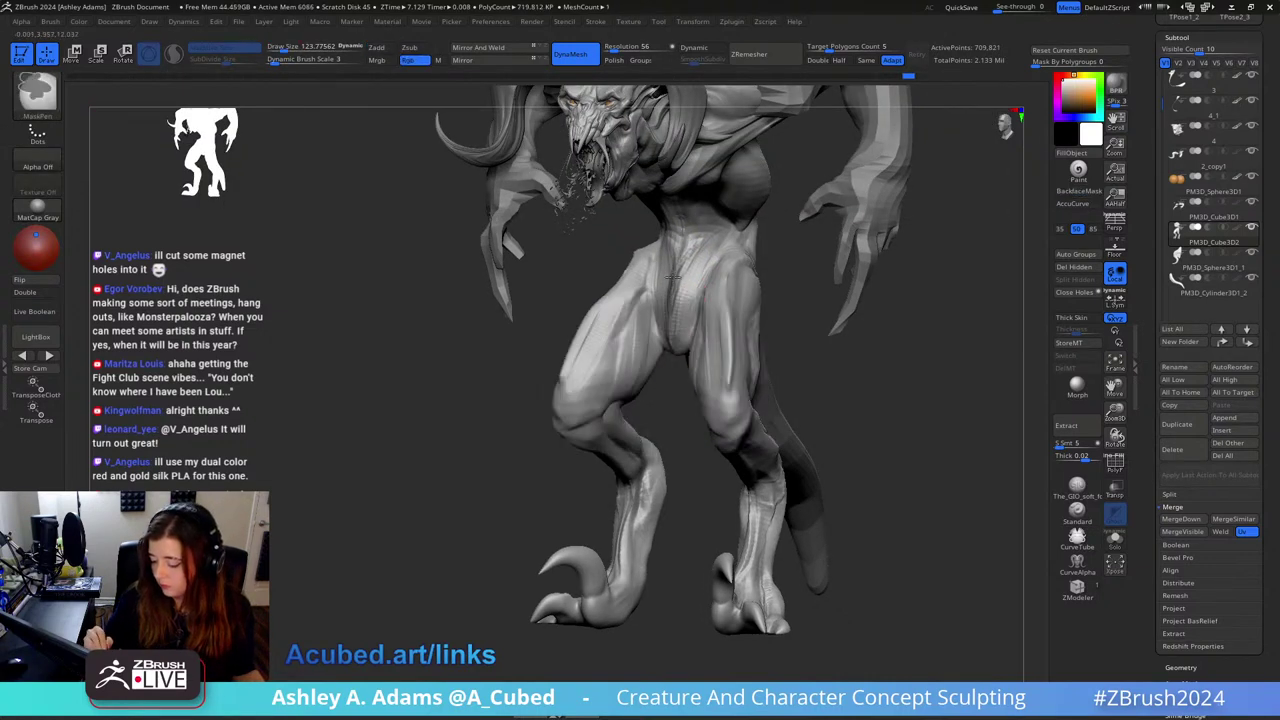
pyautogui.moveTo(672, 277)
pyautogui.mouseDown(button='right')
pyautogui.moveTo(706, 294)
pyautogui.moveTo(766, 283)
pyautogui.moveTo(771, 296)
pyautogui.moveTo(766, 257)
pyautogui.mouseUp(button='right')
# Step: Reshape the unmasked groin form with SnakeHook at a draw size of about 424, smooth it and clear the mask
pyautogui.press('b')
pyautogui.press('s')
pyautogui.press('h')
pyautogui.press('shift')
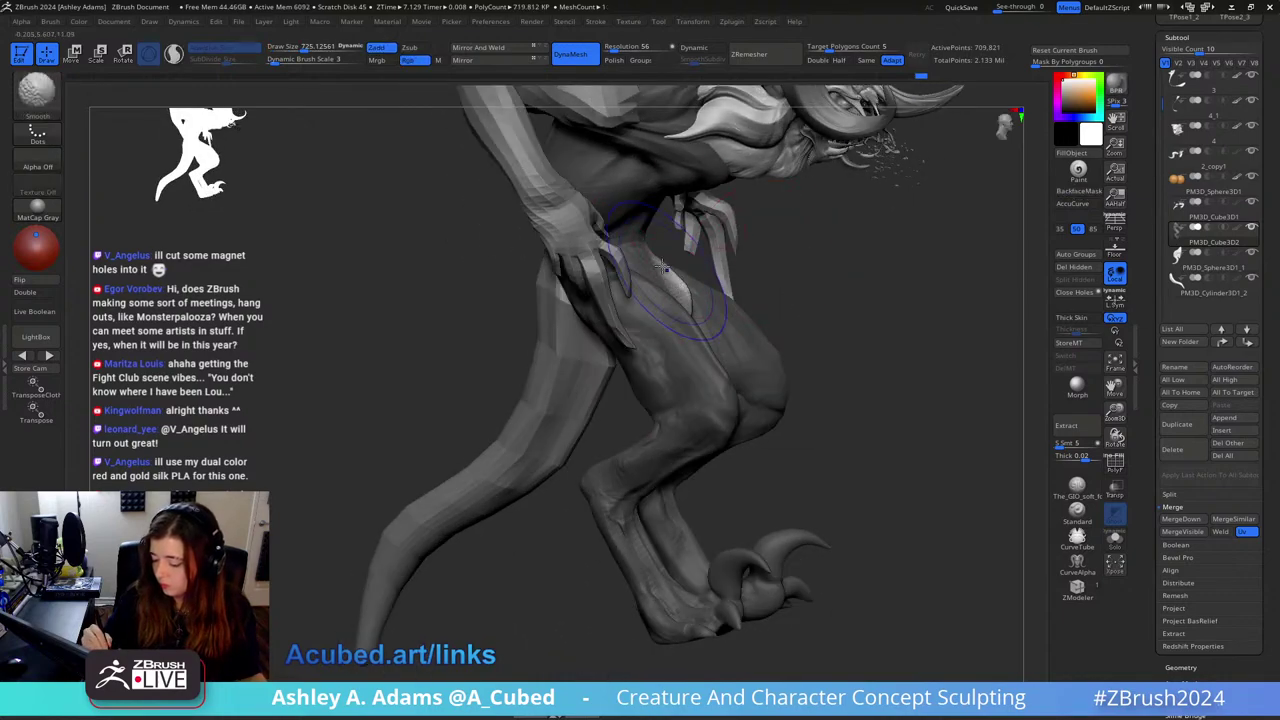
pyautogui.moveTo(684, 295)
pyautogui.mouseDown(button='right')
pyautogui.moveTo(803, 277)
pyautogui.moveTo(737, 314)
pyautogui.moveTo(649, 286)
pyautogui.moveTo(665, 270)
pyautogui.moveTo(663, 197)
pyautogui.mouseUp(button='right')
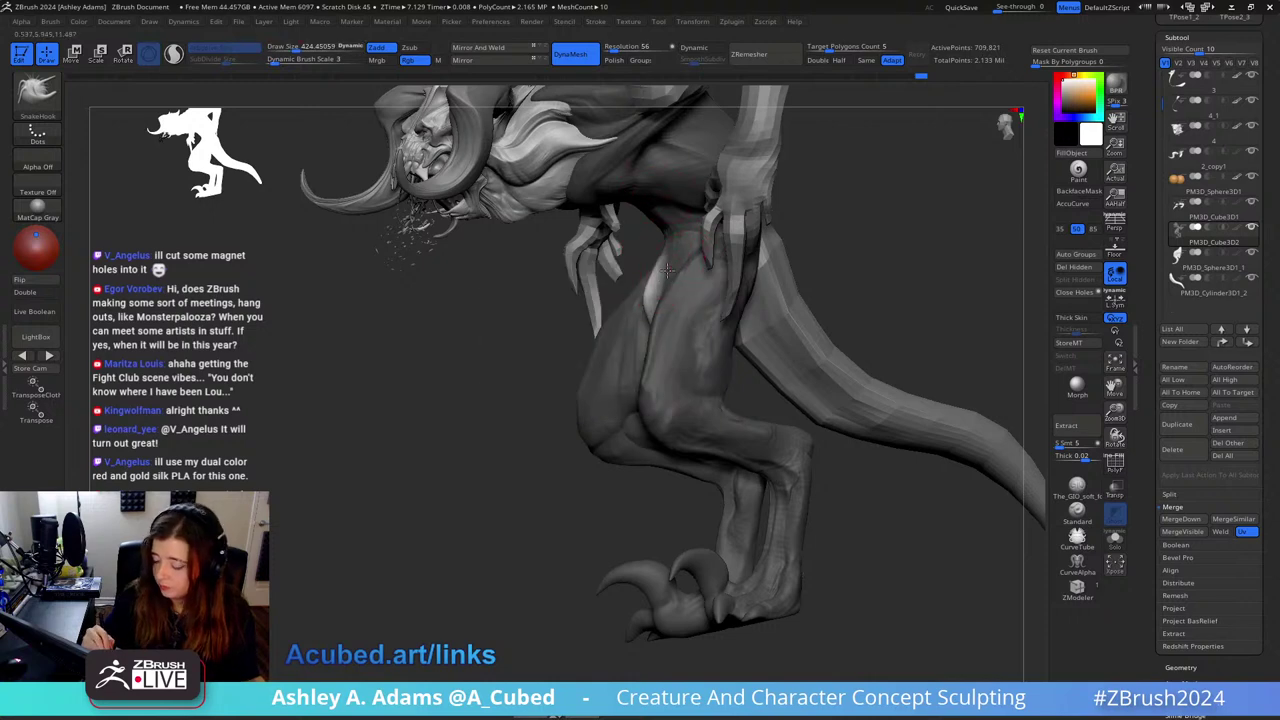
pyautogui.keyDown('ctrl'); pyautogui.moveTo(532, 381); pyautogui.dragTo(548, 398); pyautogui.keyUp('ctrl')
# Step: Build up the groin form with ClayBuildup at a draw size of about 252 and flatten its planes with hPolish
pyautogui.moveTo(548, 390)
pyautogui.mouseDown(button='right')
pyautogui.moveTo(694, 251)
pyautogui.moveTo(667, 280)
pyautogui.moveTo(669, 262)
pyautogui.mouseUp(button='right')
pyautogui.press('b')
pyautogui.press('c')
pyautogui.press('b')
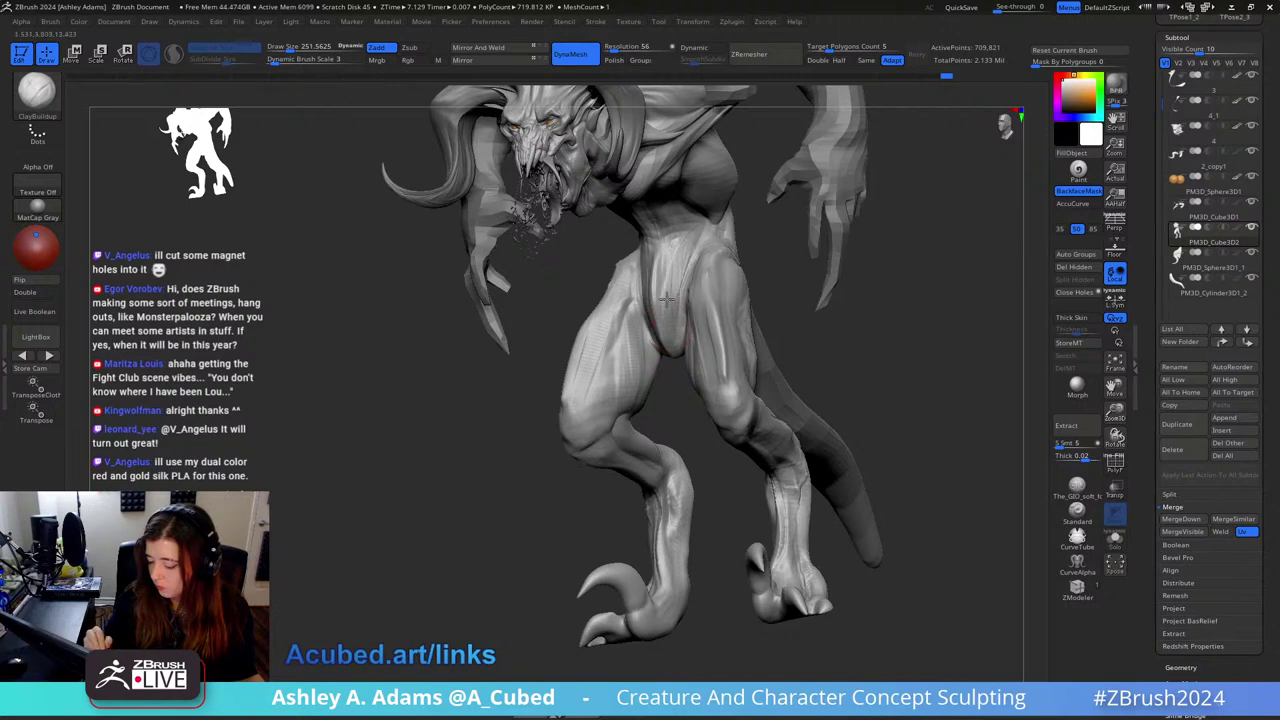
pyautogui.press('b')
pyautogui.press('h')
pyautogui.press('p')
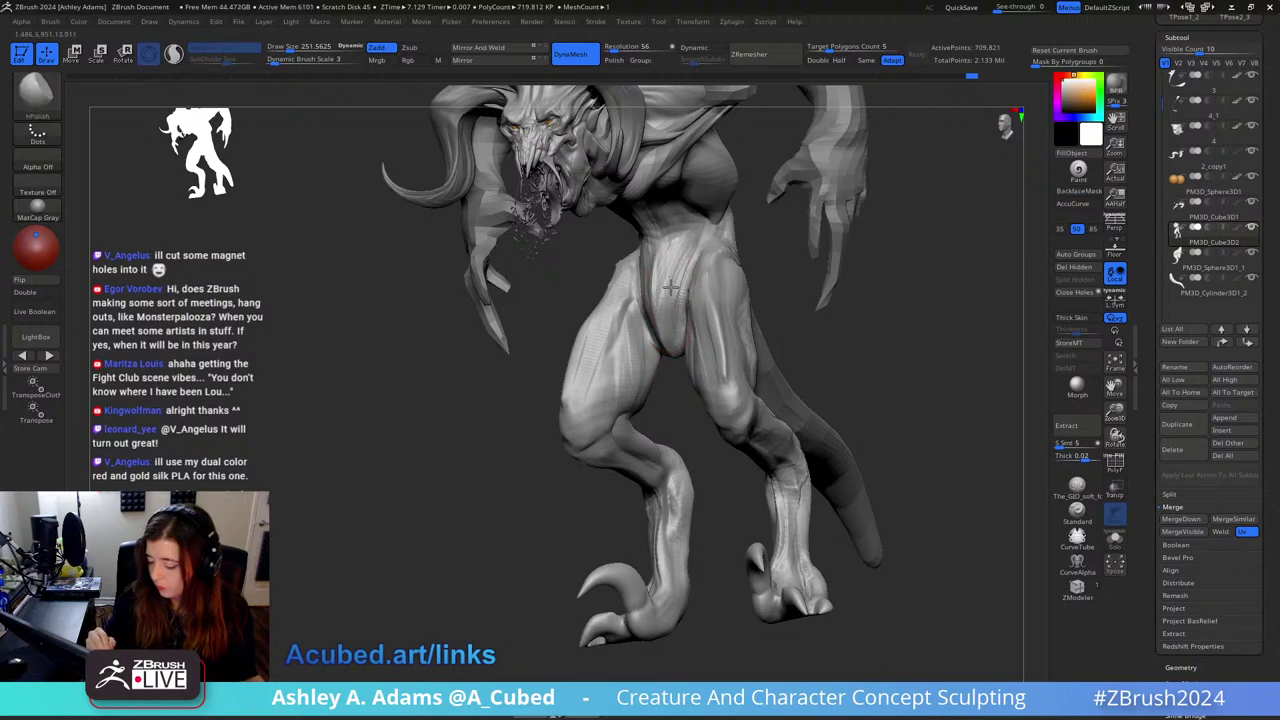
pyautogui.moveTo(673, 268); pyautogui.dragTo(775, 300, button='right')
pyautogui.press('space')
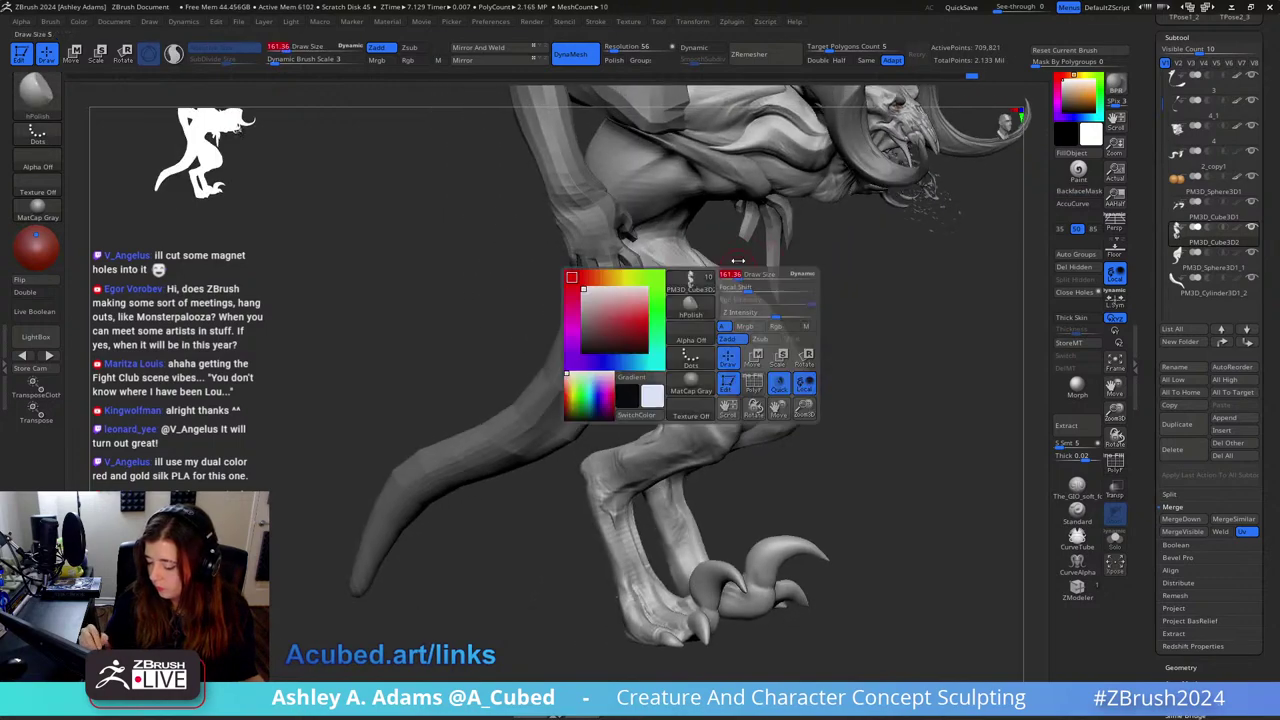
pyautogui.moveTo(752, 272); pyautogui.dragTo(736, 272)
pyautogui.moveTo(736, 272); pyautogui.dragTo(597, 344, button='right')
# Step: Carve creases along the hips and waist with DamStandard, raising the draw size to about 342
pyautogui.press('b')
pyautogui.press('d')
pyautogui.press('s')
pyautogui.moveTo(638, 295)
pyautogui.mouseDown(button='right')
pyautogui.moveTo(620, 306)
pyautogui.moveTo(606, 370)
pyautogui.moveTo(630, 350)
pyautogui.moveTo(612, 374)
pyautogui.mouseUp(button='right')
pyautogui.press('space')
pyautogui.press('space')
pyautogui.moveTo(652, 306); pyautogui.dragTo(672, 306)
pyautogui.moveTo(672, 306)
pyautogui.mouseDown(button='right')
pyautogui.moveTo(636, 239)
pyautogui.moveTo(537, 300)
pyautogui.moveTo(700, 346)
pyautogui.mouseUp(button='right')
# Step: Isolate the merged body and soften the side of the ribcage with The_GIO_soft_forms brush at a draw size of about 725
pyautogui.click(1080, 493)
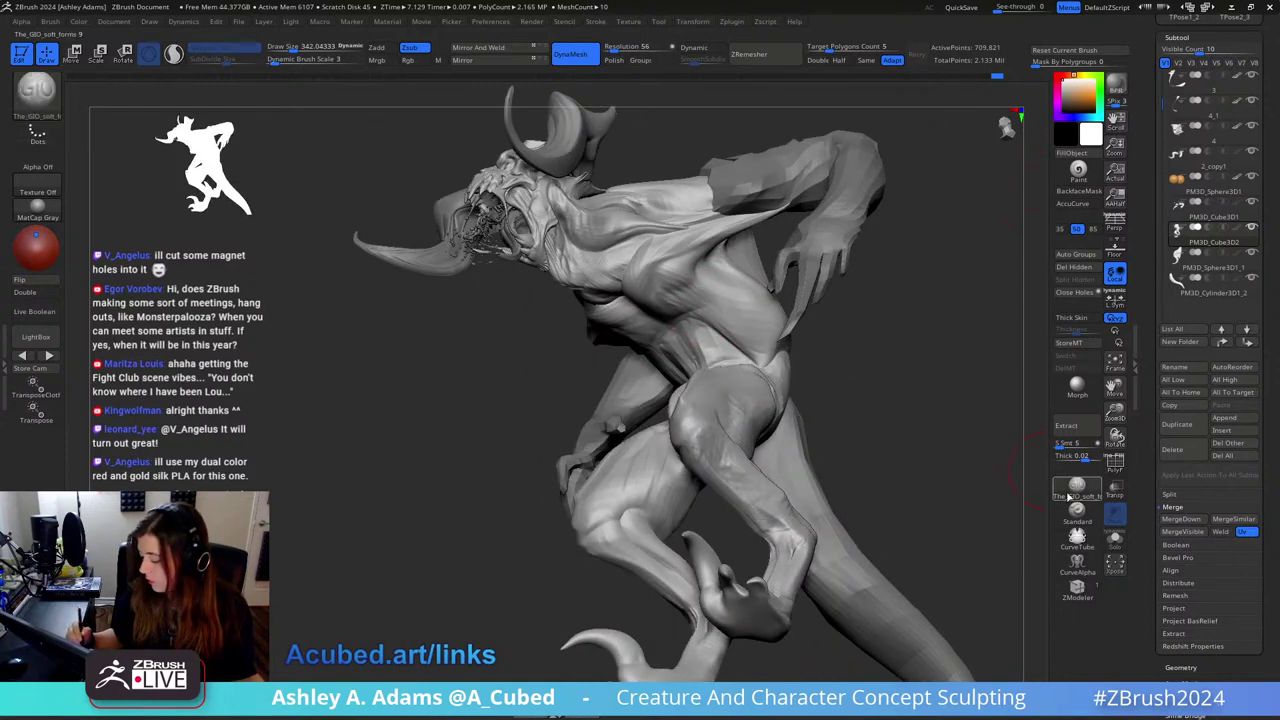
pyautogui.click(1115, 540)
pyautogui.moveTo(791, 251); pyautogui.dragTo(714, 260, button='right')
pyautogui.press('space')
pyautogui.moveTo(722, 291); pyautogui.dragTo(755, 291)
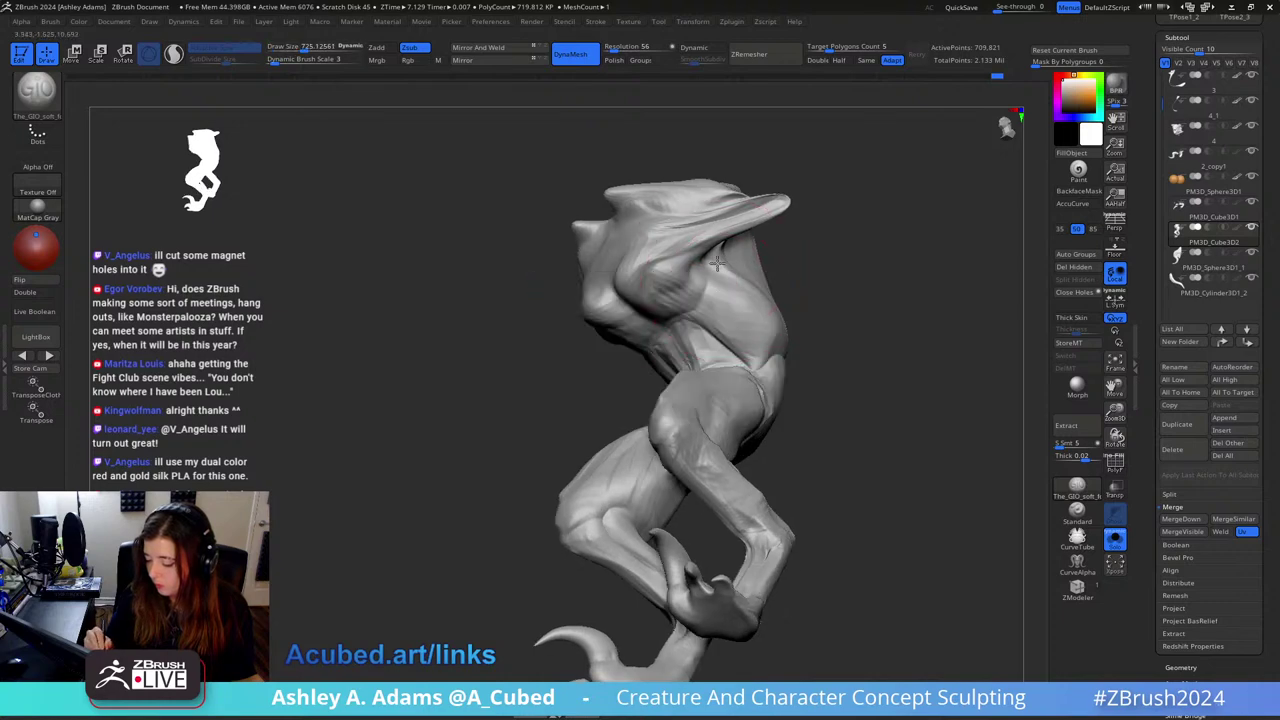
pyautogui.moveTo(708, 268)
pyautogui.mouseDown(button='right')
pyautogui.moveTo(732, 301)
pyautogui.moveTo(700, 311)
pyautogui.moveTo(714, 334)
pyautogui.moveTo(709, 320)
pyautogui.mouseUp(button='right')
# Step: Build up the flank between the ribcage and hip with ClayBuildup at a draw size of about 304
pyautogui.press('space')
pyautogui.press('space')
pyautogui.moveTo(709, 320); pyautogui.dragTo(690, 320)
pyautogui.press('b')
pyautogui.press('c')
pyautogui.press('b')
pyautogui.moveTo(690, 320); pyautogui.dragTo(711, 341, button='right')
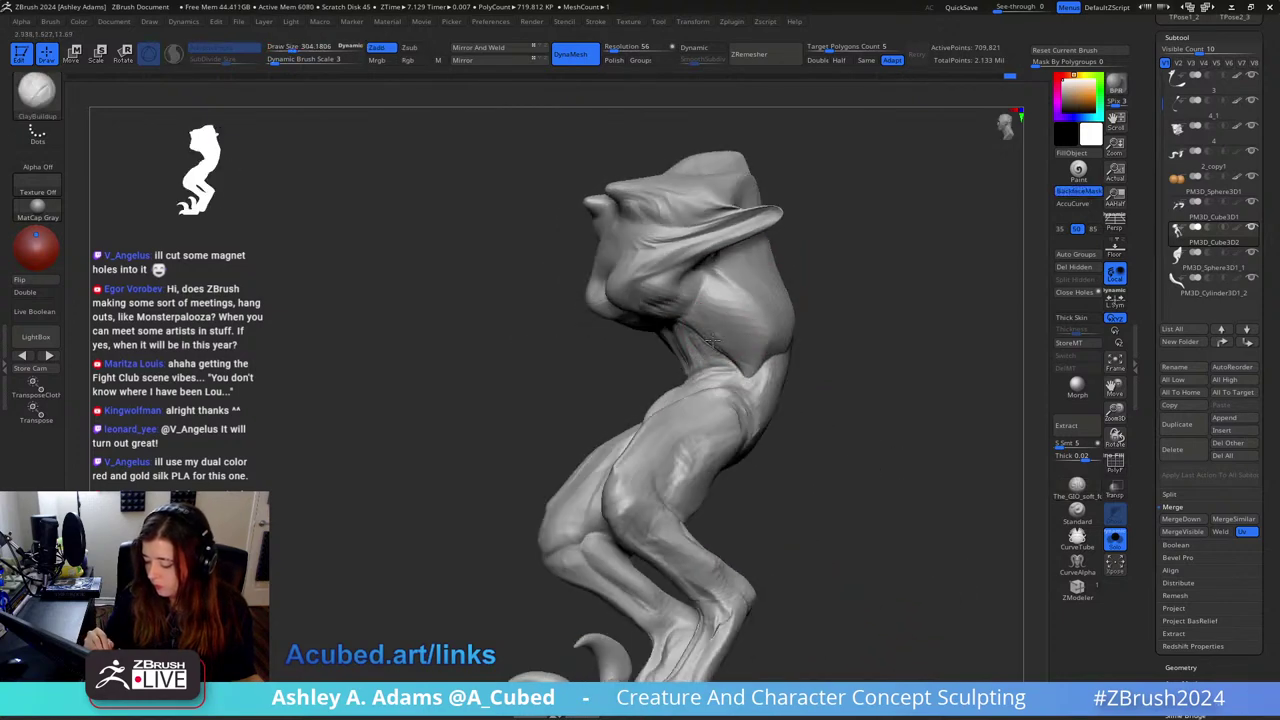
# Step: Add muscle volume across the side of the ribcage and upper back with ClayBuildup at a draw size of about 540
pyautogui.press('space')
pyautogui.moveTo(721, 328); pyautogui.dragTo(738, 328)
pyautogui.moveTo(738, 328); pyautogui.dragTo(749, 297, button='right')
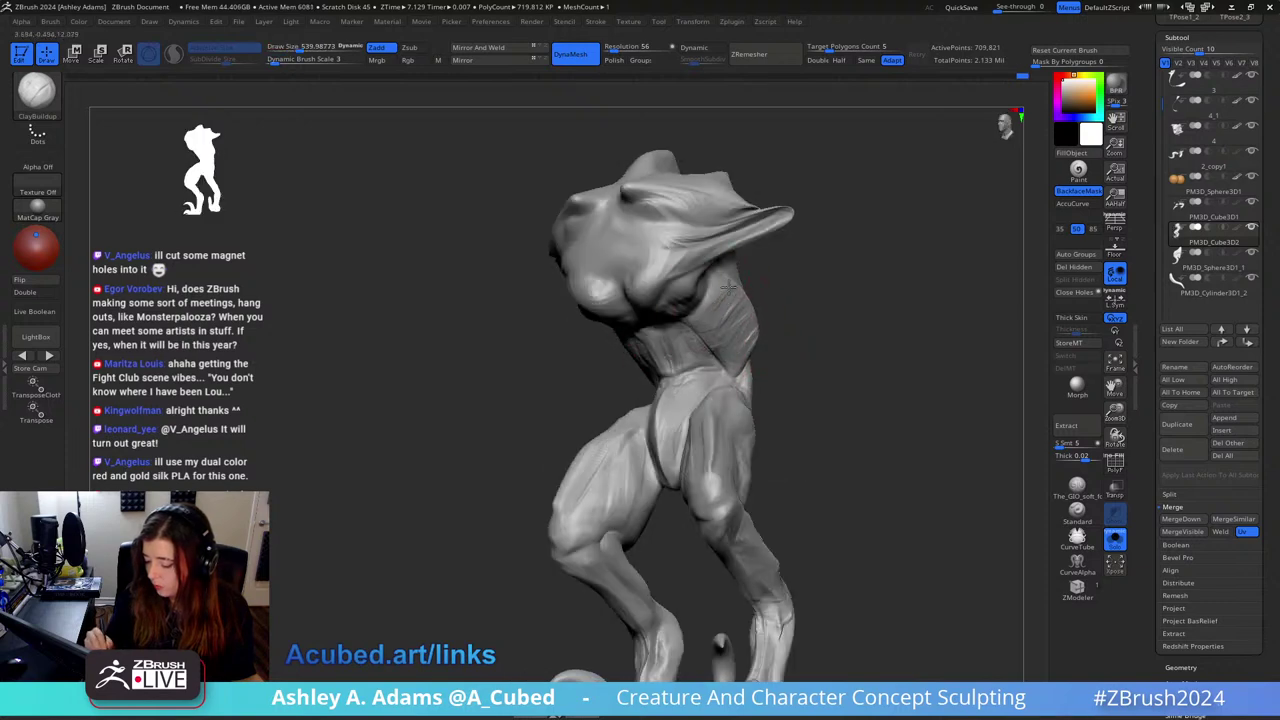
pyautogui.moveTo(728, 286)
pyautogui.mouseDown(button='right')
pyautogui.moveTo(745, 308)
pyautogui.moveTo(749, 280)
pyautogui.moveTo(766, 286)
pyautogui.mouseUp(button='right')
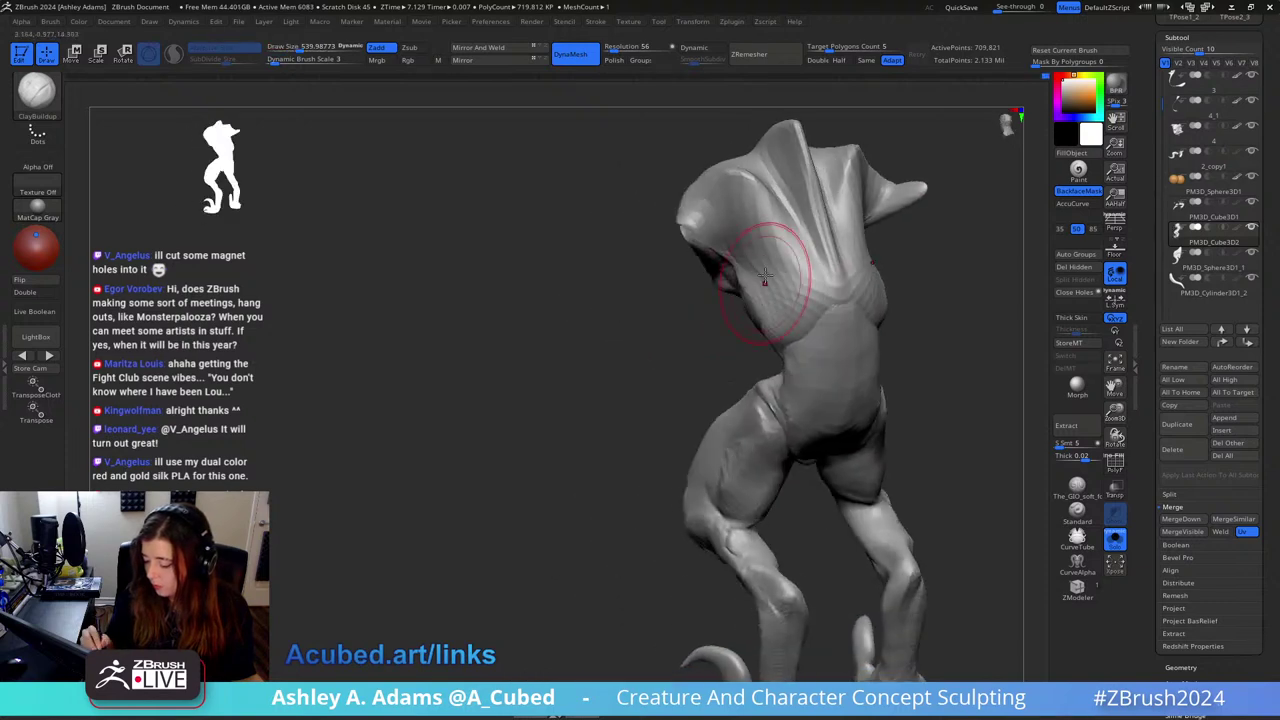
# Step: Shape the back muscles and spine with The_GIO_soft_forms brush, raising the draw size to about 970
pyautogui.click(1072, 493)
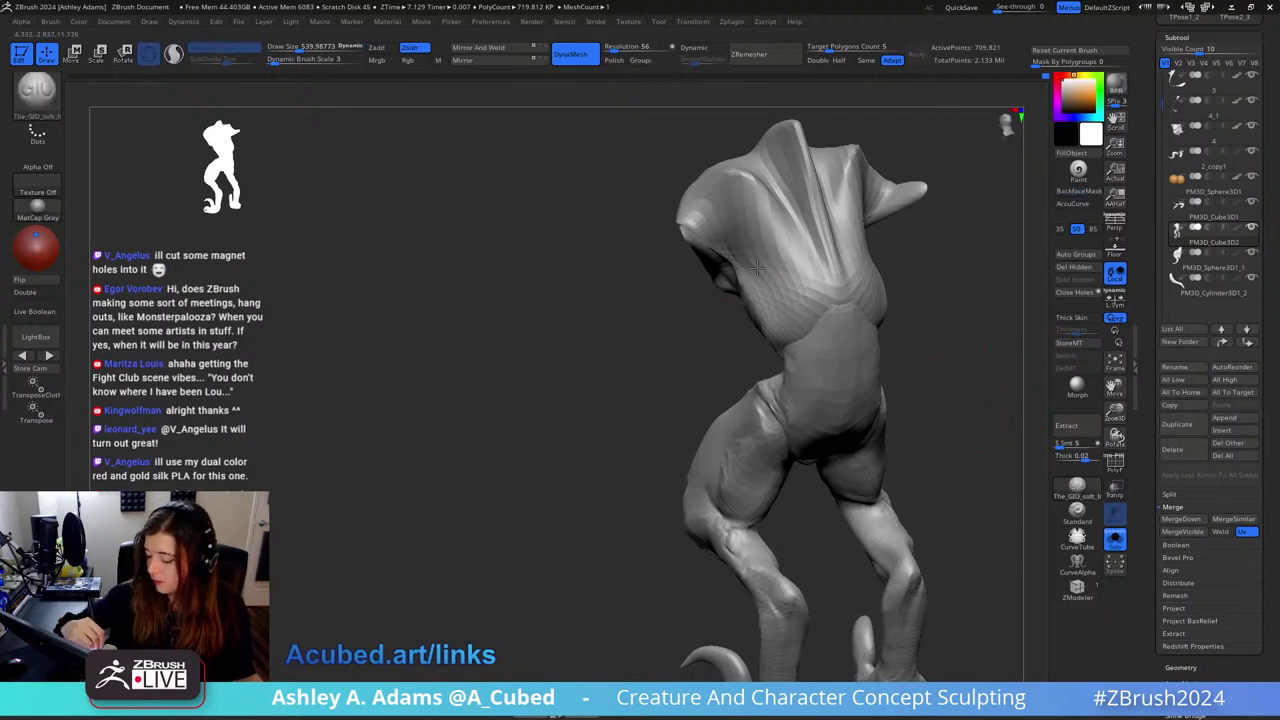
pyautogui.moveTo(829, 250)
pyautogui.mouseDown(button='right')
pyautogui.moveTo(833, 200)
pyautogui.moveTo(892, 206)
pyautogui.mouseUp(button='right')
pyautogui.moveTo(852, 264)
pyautogui.mouseDown()
pyautogui.moveTo(886, 202)
pyautogui.moveTo(903, 222)
pyautogui.mouseUp()
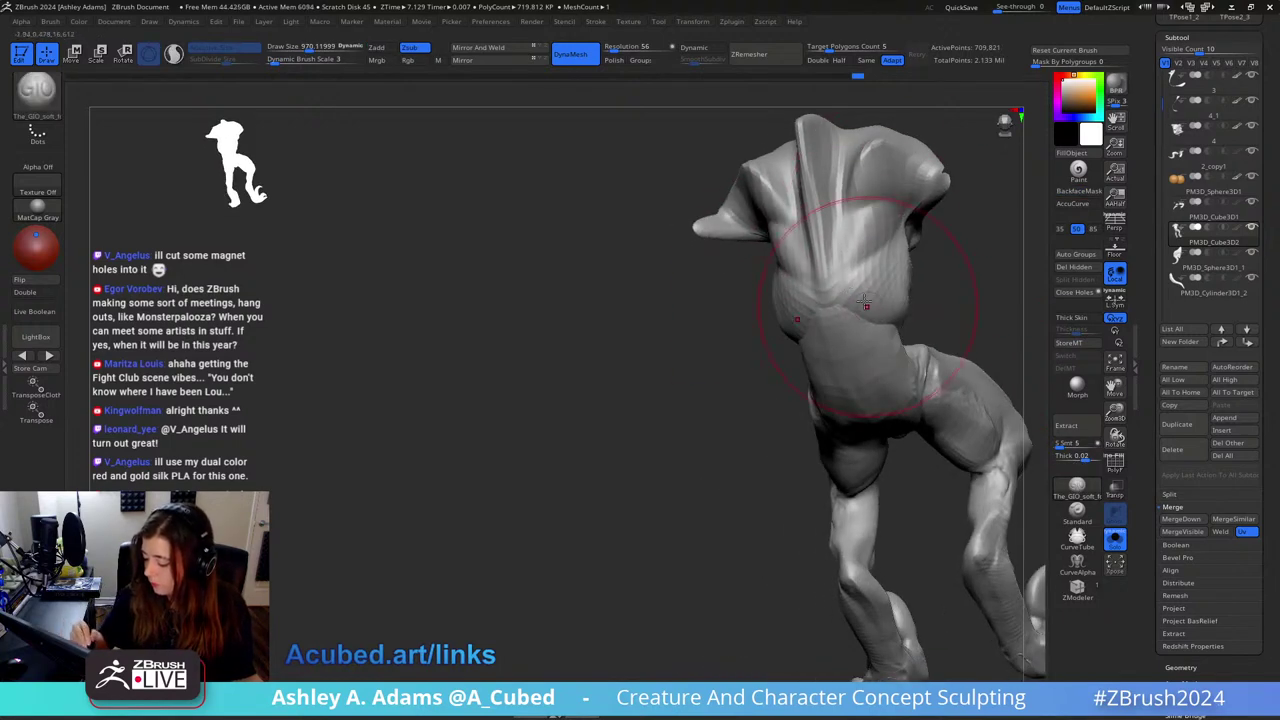
pyautogui.moveTo(855, 286); pyautogui.dragTo(826, 262, button='right')
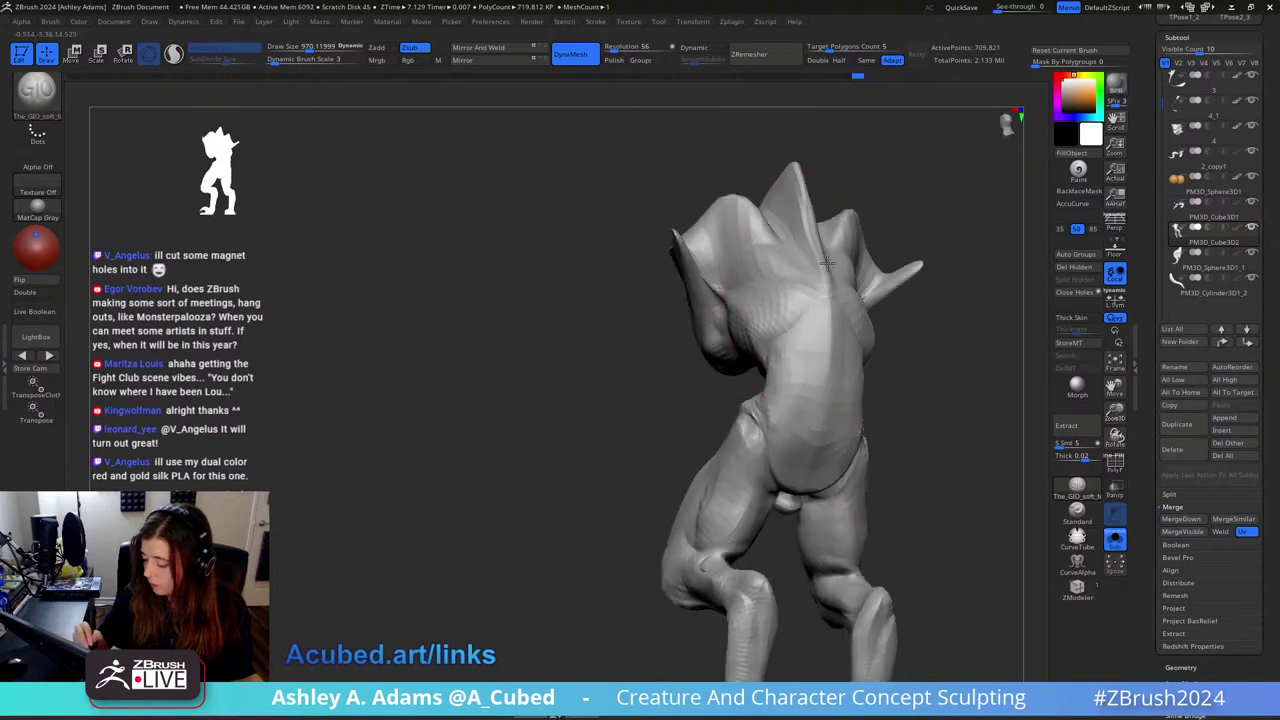
pyautogui.moveTo(820, 443); pyautogui.dragTo(838, 461, button='right')
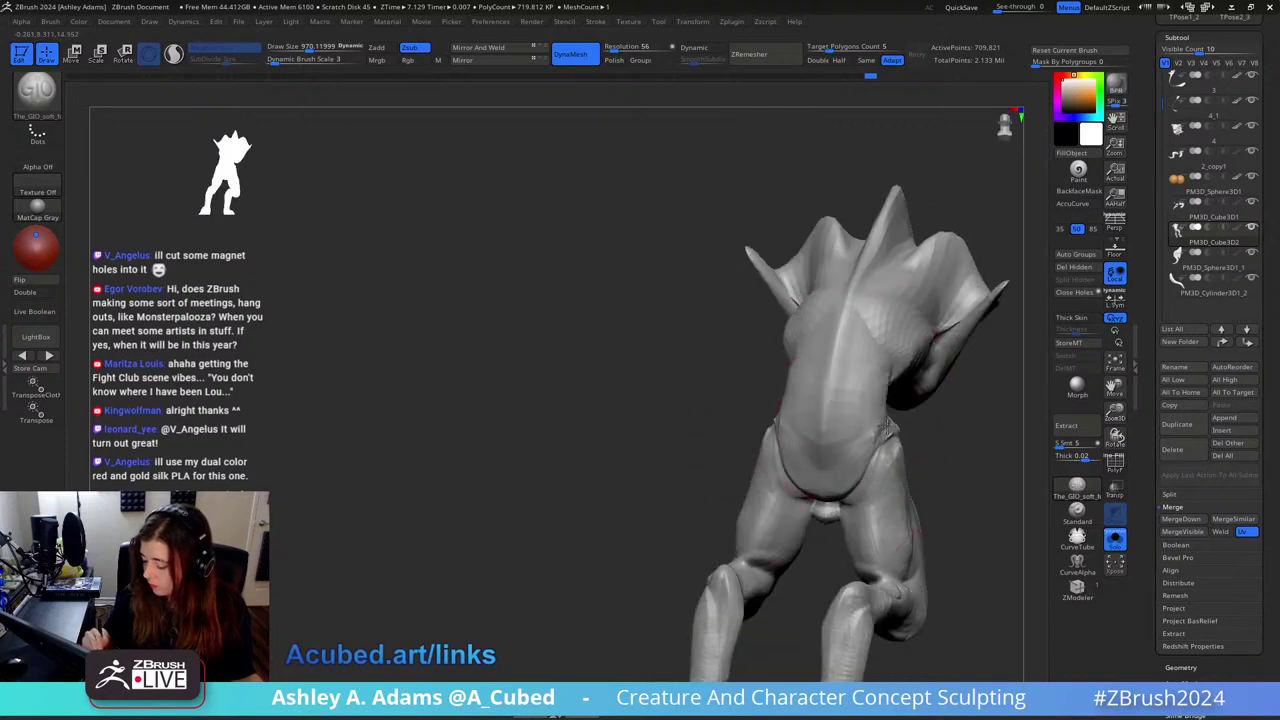
# Step: Refine the lower back and reshape its edge above the rear of the thighs with SnakeHook at a draw size of about 540
pyautogui.press('space')
pyautogui.moveTo(857, 462); pyautogui.dragTo(841, 462)
pyautogui.moveTo(900, 420)
pyautogui.mouseDown(button='right')
pyautogui.moveTo(846, 389)
pyautogui.moveTo(892, 388)
pyautogui.moveTo(880, 346)
pyautogui.mouseUp(button='right')
pyautogui.press('space')
pyautogui.moveTo(857, 405); pyautogui.dragTo(819, 405)
pyautogui.press('b')
pyautogui.press('s')
pyautogui.press('h')
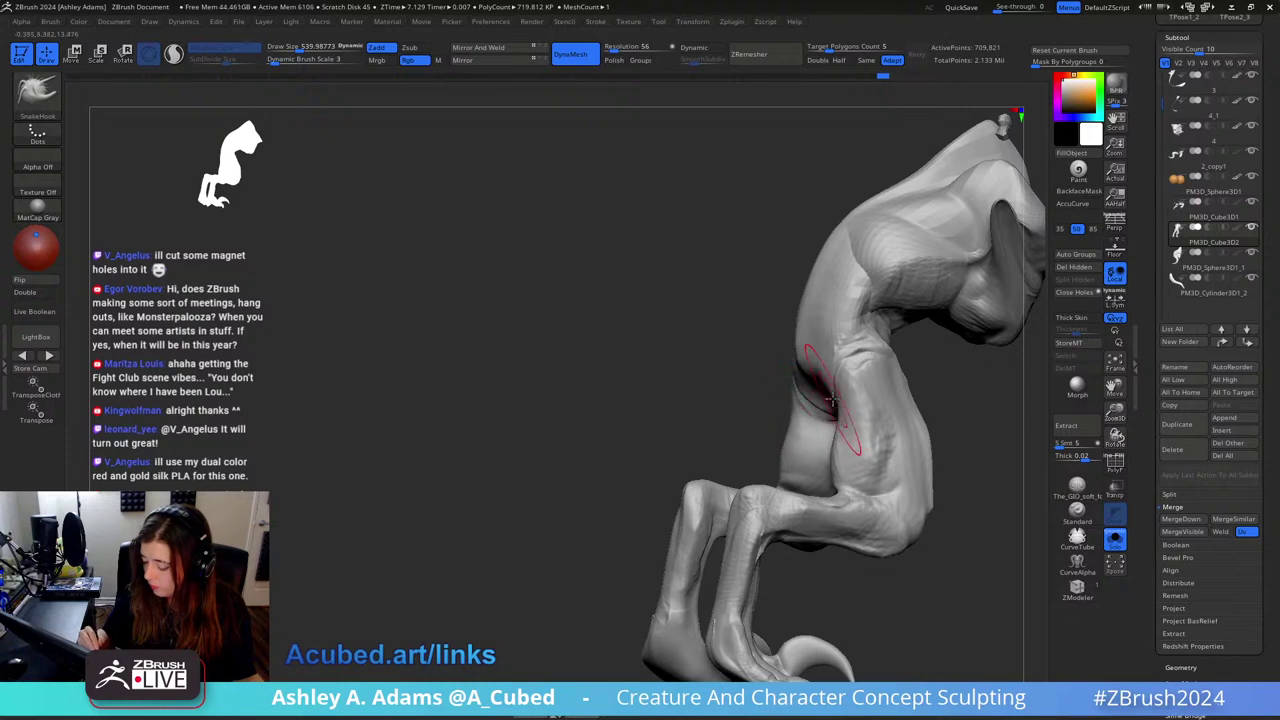
pyautogui.moveTo(830, 400)
pyautogui.mouseDown(button='right')
pyautogui.moveTo(775, 395)
pyautogui.moveTo(843, 414)
pyautogui.moveTo(819, 378)
pyautogui.moveTo(817, 389)
pyautogui.mouseUp(button='right')
# Step: Build up the buttocks and rear pelvis with ClayBuildup, reducing the draw size to about 322
pyautogui.press('b')
pyautogui.press('c')
pyautogui.press('b')
pyautogui.press('space')
pyautogui.click(817, 389)
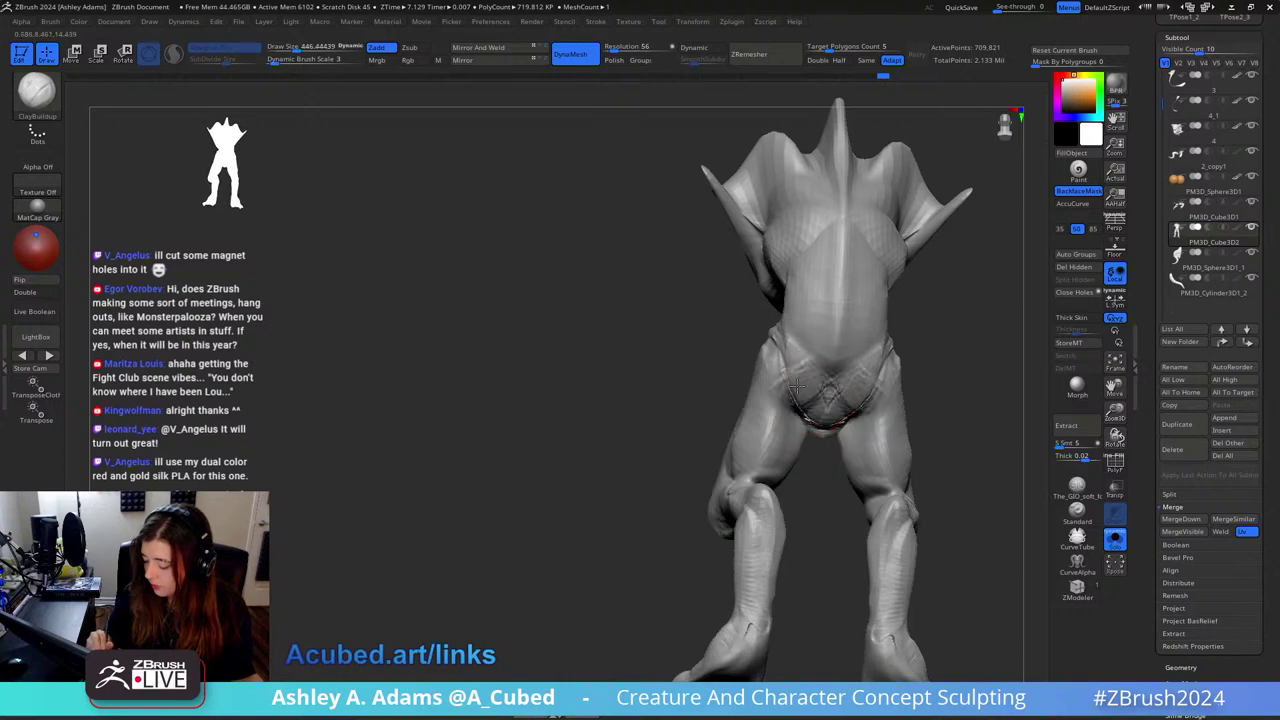
pyautogui.moveTo(787, 367); pyautogui.dragTo(805, 392)
pyautogui.moveTo(805, 392); pyautogui.dragTo(800, 388, button='right')
pyautogui.press('space')
pyautogui.click(791, 378)
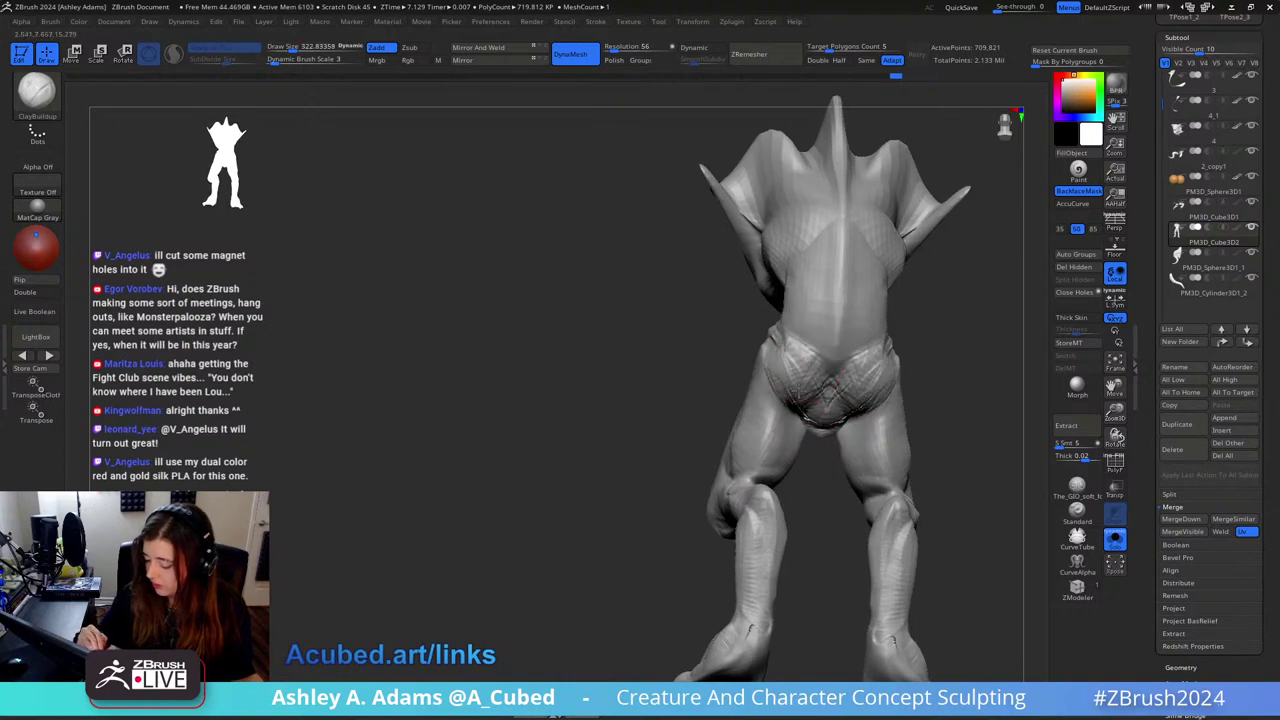
# Step: Smooth the buttocks and the area below them between the legs
pyautogui.keyDown('shift'); pyautogui.moveTo(818, 383); pyautogui.dragTo(848, 405); pyautogui.keyUp('shift')
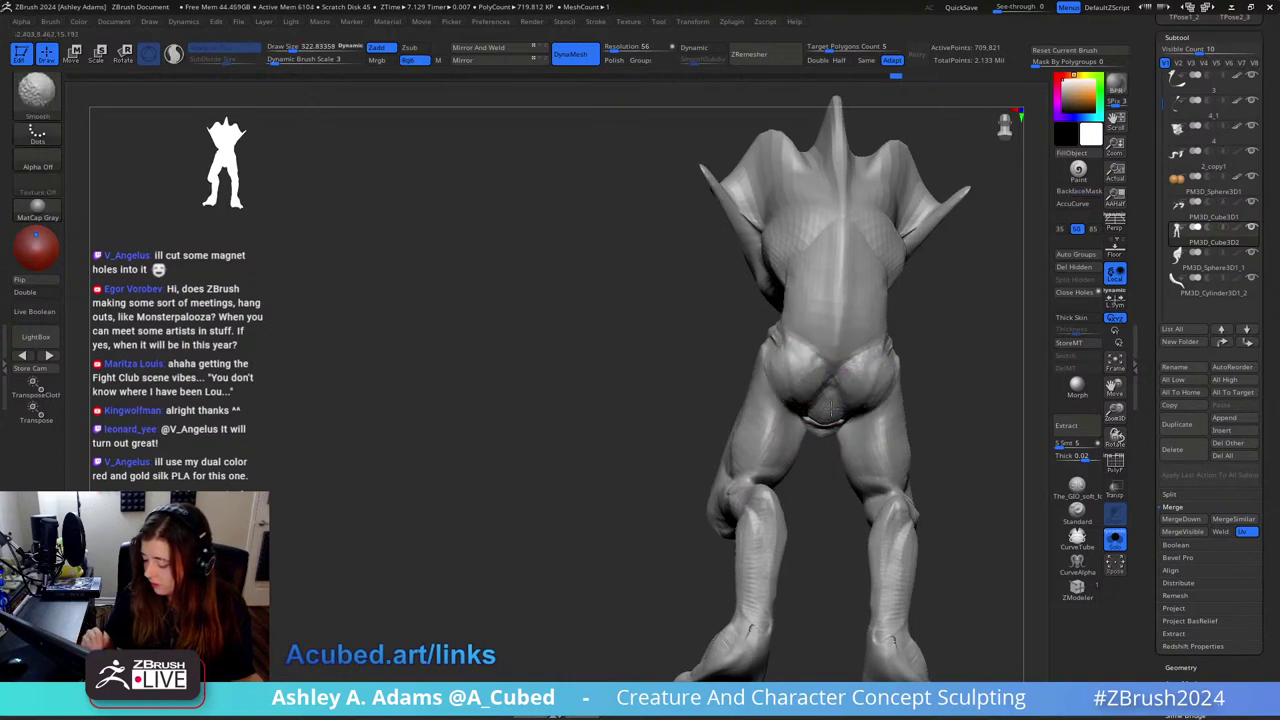
pyautogui.moveTo(831, 408); pyautogui.dragTo(847, 293, button='right')
pyautogui.keyDown('shift'); pyautogui.moveTo(840, 420); pyautogui.dragTo(834, 426, button='right'); pyautogui.keyUp('shift')
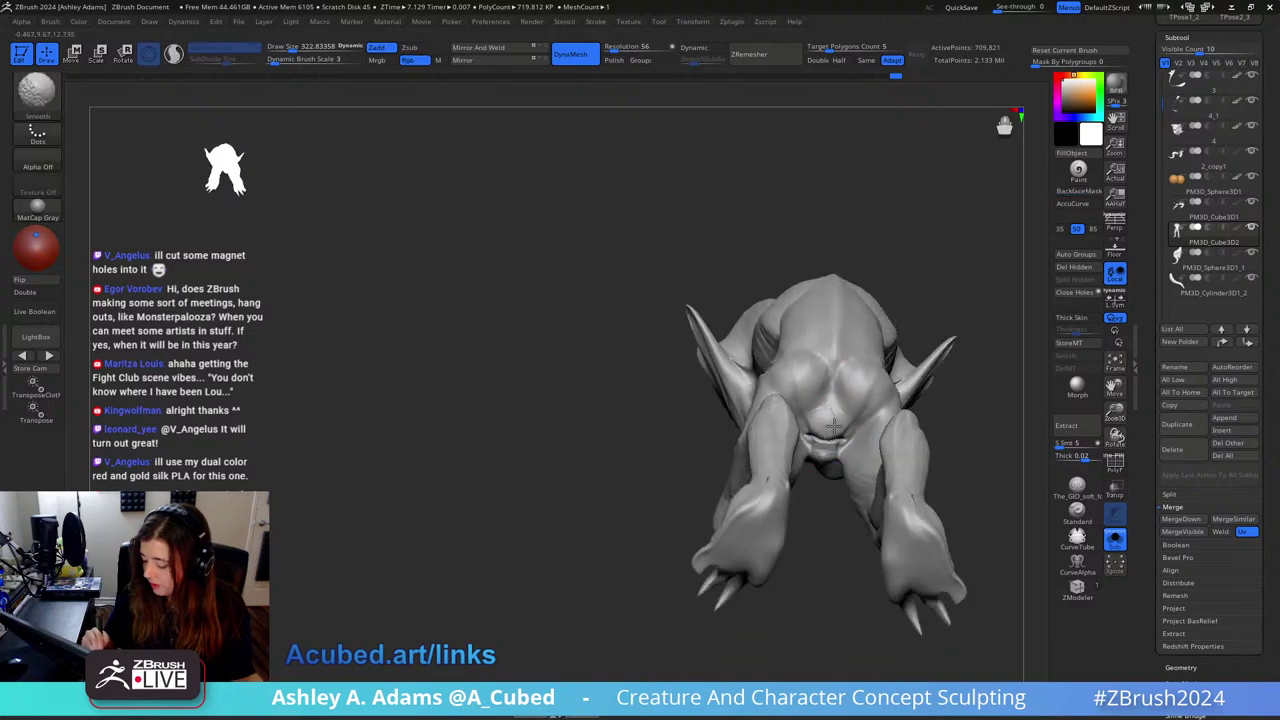
pyautogui.keyDown('shift'); pyautogui.moveTo(836, 437); pyautogui.dragTo(841, 422); pyautogui.keyUp('shift')
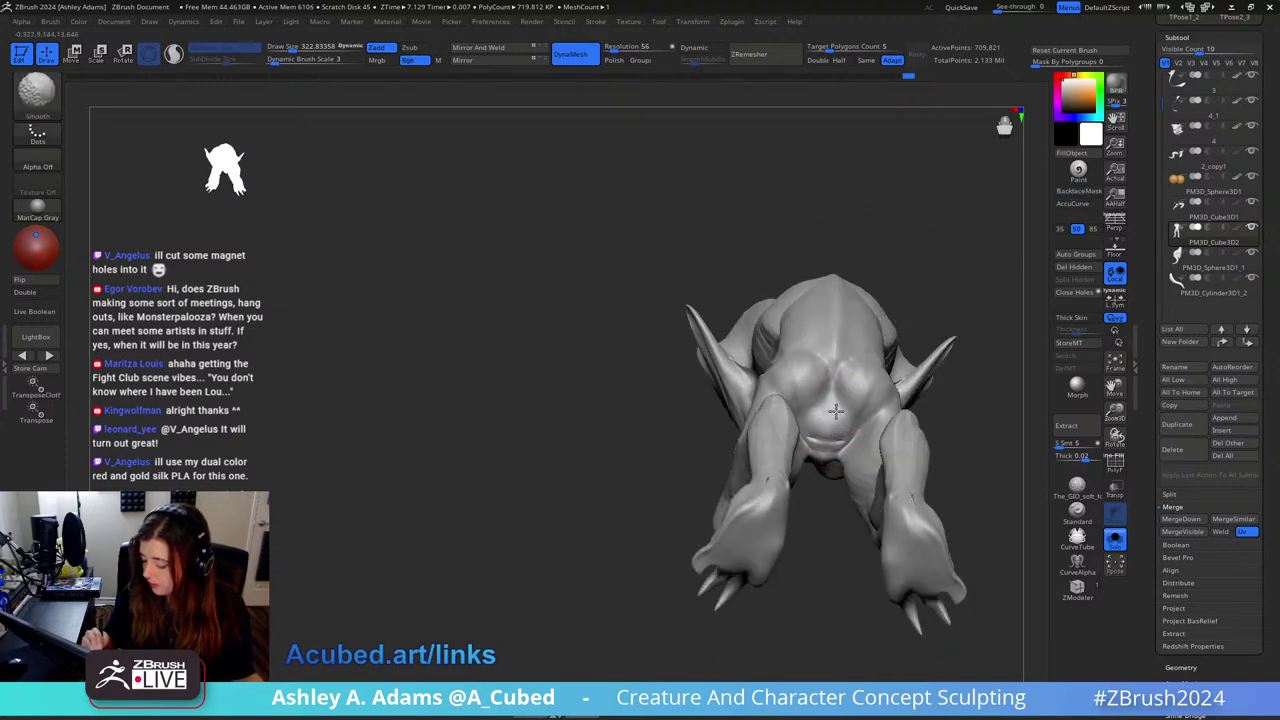
# Step: Reshape the buttocks and the upper back of the thighs with SnakeHook at a draw size of about 322
pyautogui.moveTo(836, 411)
pyautogui.mouseDown(button='right')
pyautogui.moveTo(840, 494)
pyautogui.moveTo(955, 480)
pyautogui.mouseUp(button='right')
pyautogui.press('b')
pyautogui.press('s')
pyautogui.press('h')
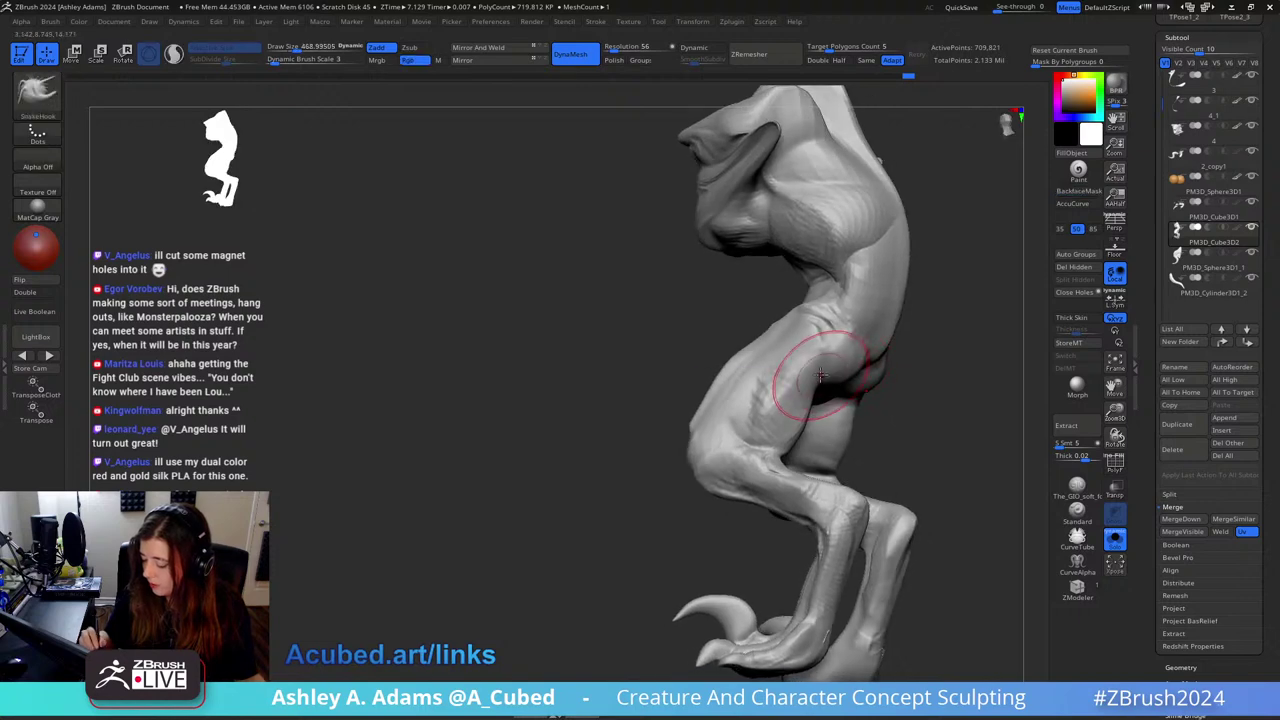
pyautogui.moveTo(820, 375); pyautogui.dragTo(858, 360, button='right')
pyautogui.press('space')
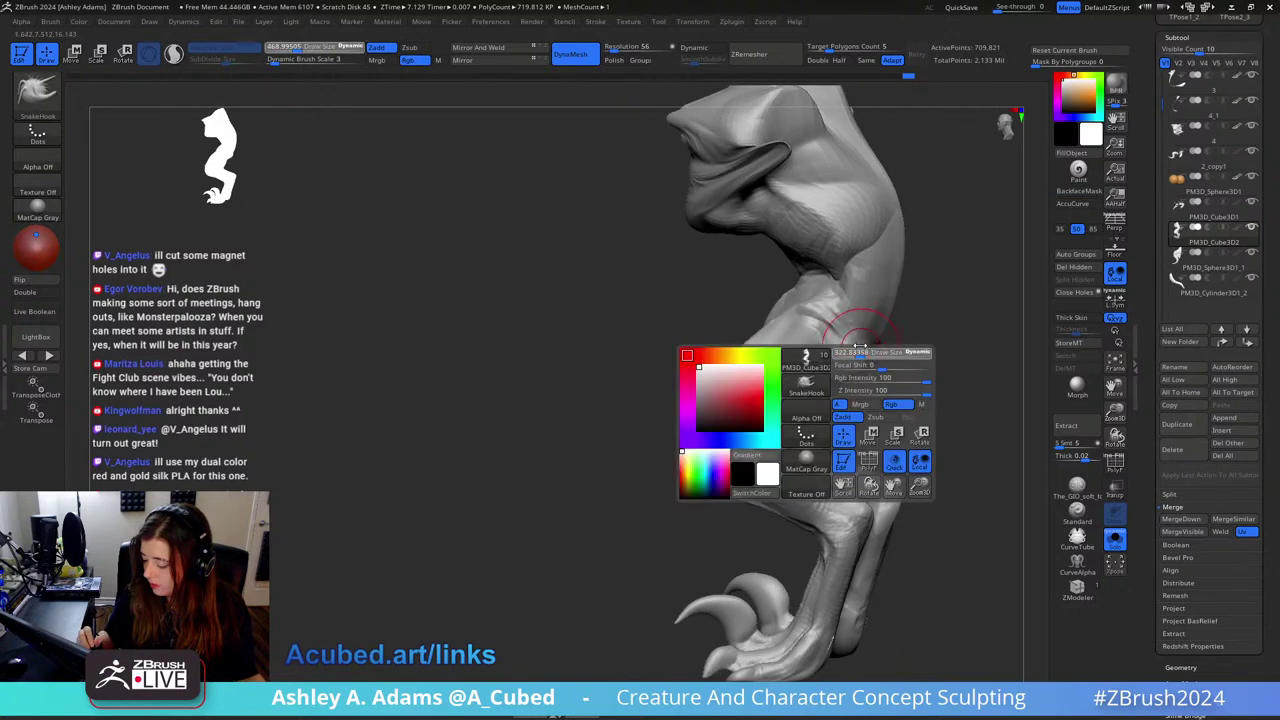
pyautogui.moveTo(866, 388); pyautogui.dragTo(848, 388)
pyautogui.moveTo(845, 378); pyautogui.dragTo(867, 390, button='right')
pyautogui.moveTo(868, 388); pyautogui.dragTo(857, 383)
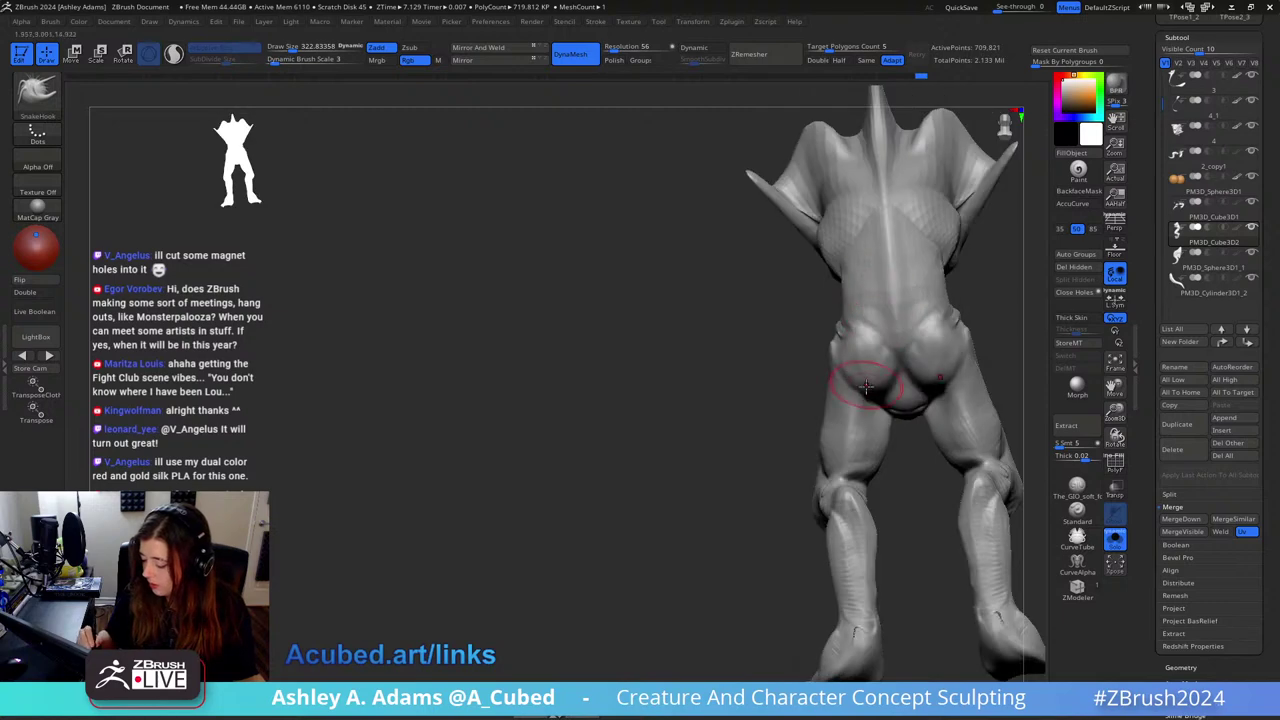
pyautogui.moveTo(857, 383); pyautogui.dragTo(834, 374, button='right')
# Step: Smooth the underside of the buttocks and crease the side of the thigh with DamStandard at a draw size of about 322
pyautogui.keyDown('shift'); pyautogui.moveTo(848, 372); pyautogui.dragTo(857, 414); pyautogui.keyUp('shift')
pyautogui.press('b')
pyautogui.press('d')
pyautogui.press('s')
pyautogui.moveTo(857, 414)
pyautogui.mouseDown(button='right')
pyautogui.moveTo(860, 396)
pyautogui.moveTo(830, 362)
pyautogui.moveTo(845, 412)
pyautogui.moveTo(866, 403)
pyautogui.moveTo(846, 451)
pyautogui.moveTo(902, 388)
pyautogui.mouseUp(button='right')
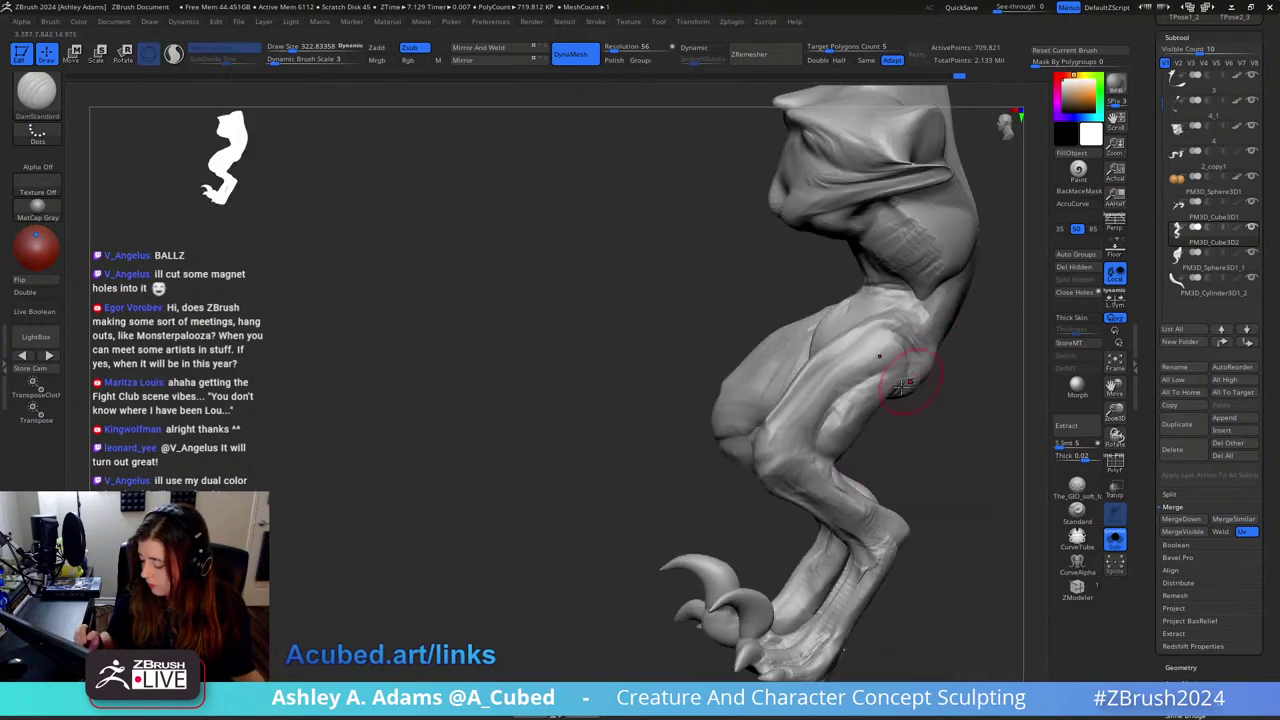
# Step: Adjust the outer thigh muscles with ClayBuildup and SnakeHook, using a SnakeHook draw size of about 615, then about 286
pyautogui.press('b')
pyautogui.press('c')
pyautogui.press('b')
pyautogui.press('b')
pyautogui.press('s')
pyautogui.press('h')
pyautogui.press('space')
pyautogui.moveTo(866, 414); pyautogui.dragTo(880, 413)
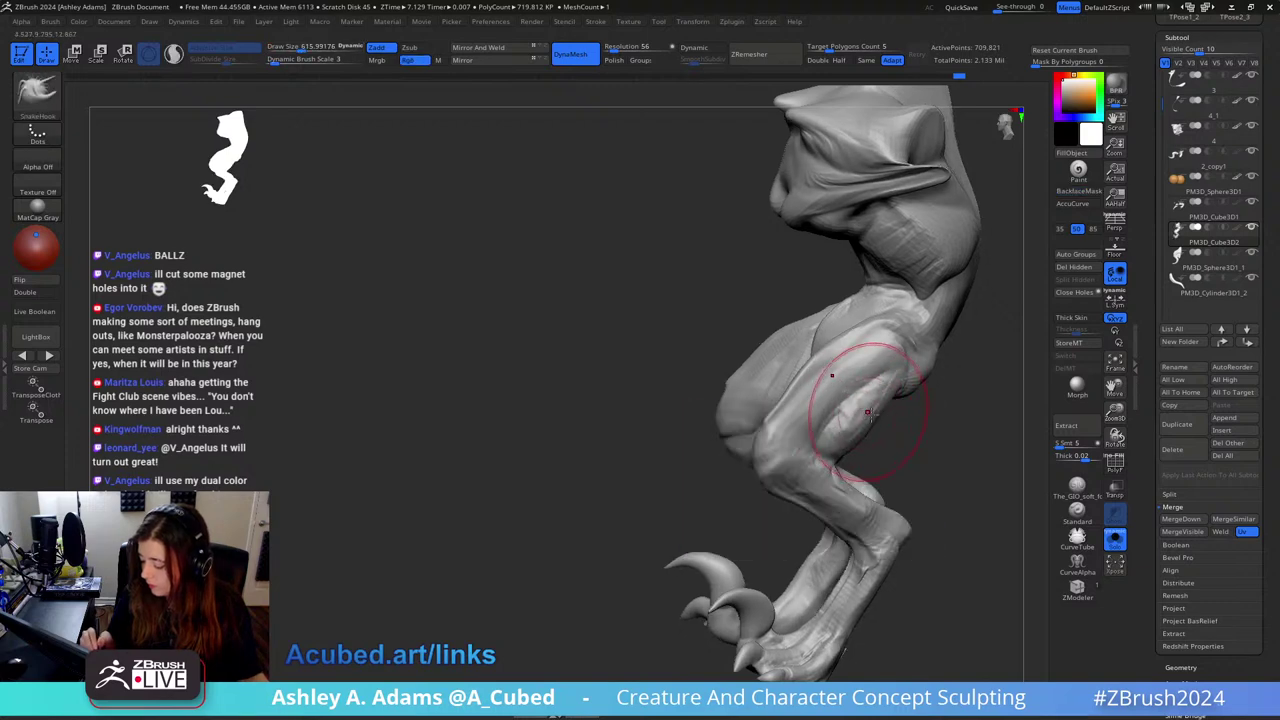
pyautogui.moveTo(880, 410); pyautogui.dragTo(875, 428, button='right')
pyautogui.press('space')
pyautogui.moveTo(886, 418); pyautogui.dragTo(898, 418)
pyautogui.moveTo(898, 418)
pyautogui.mouseDown(button='right')
pyautogui.moveTo(863, 417)
pyautogui.moveTo(857, 394)
pyautogui.mouseUp(button='right')
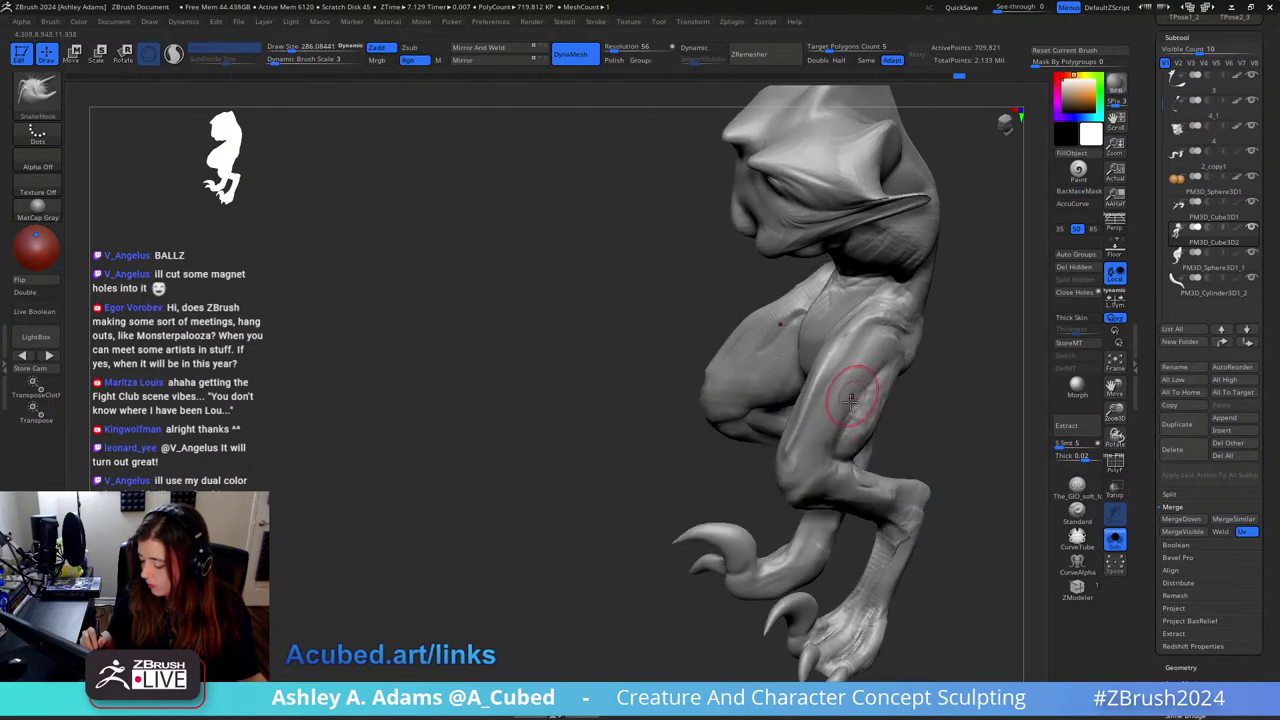
# Step: Define muscle strands along the outer thigh by alternating ClayBuildup and DamStandard at a draw size of about 286
pyautogui.press('b')
pyautogui.press('c')
pyautogui.press('b')
pyautogui.press('b')
pyautogui.press('d')
pyautogui.press('s')
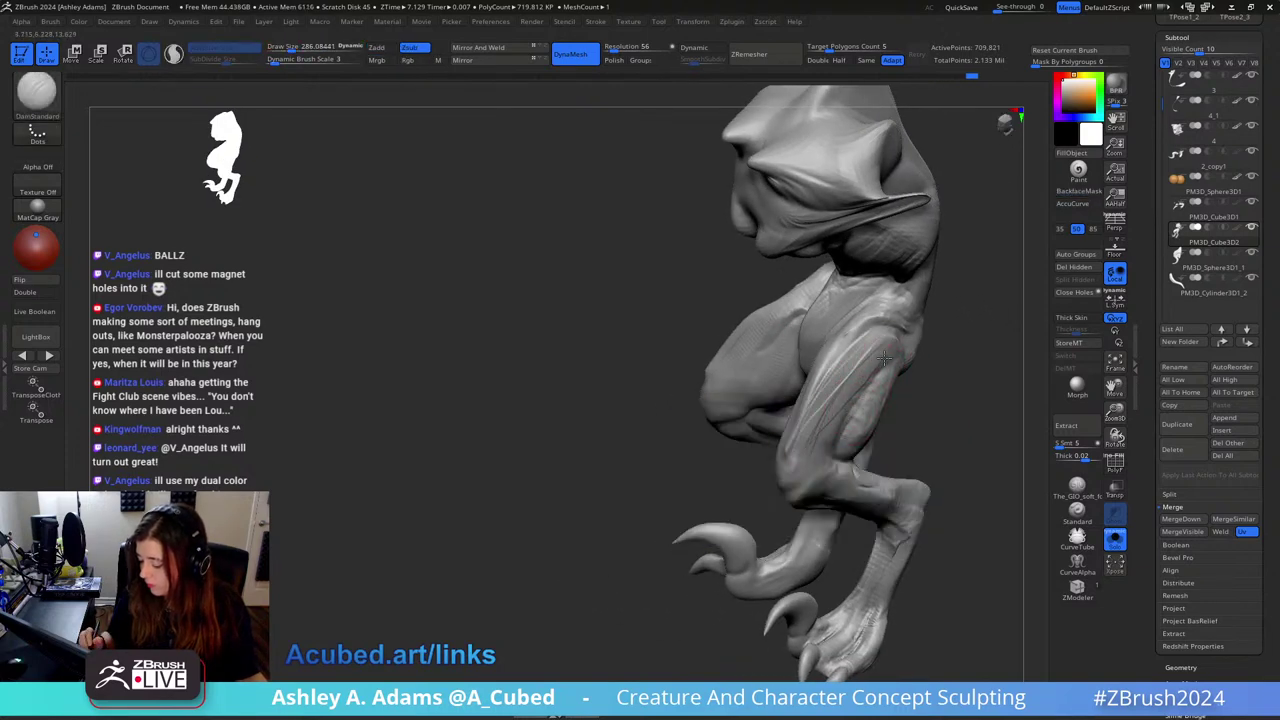
pyautogui.moveTo(829, 414)
pyautogui.mouseDown(button='right')
pyautogui.moveTo(894, 363)
pyautogui.moveTo(829, 460)
pyautogui.moveTo(820, 446)
pyautogui.moveTo(771, 443)
pyautogui.moveTo(871, 457)
pyautogui.mouseUp(button='right')
pyautogui.press('b')
pyautogui.press('c')
pyautogui.press('b')
pyautogui.press('b')
pyautogui.press('d')
pyautogui.press('s')
pyautogui.moveTo(829, 386); pyautogui.dragTo(817, 376, button='right')
# Step: Add volume to the back of the thigh with ClayBuildup at a draw size of about 565
pyautogui.press('b')
pyautogui.press('c')
pyautogui.press('b')
pyautogui.moveTo(808, 403); pyautogui.dragTo(795, 347)
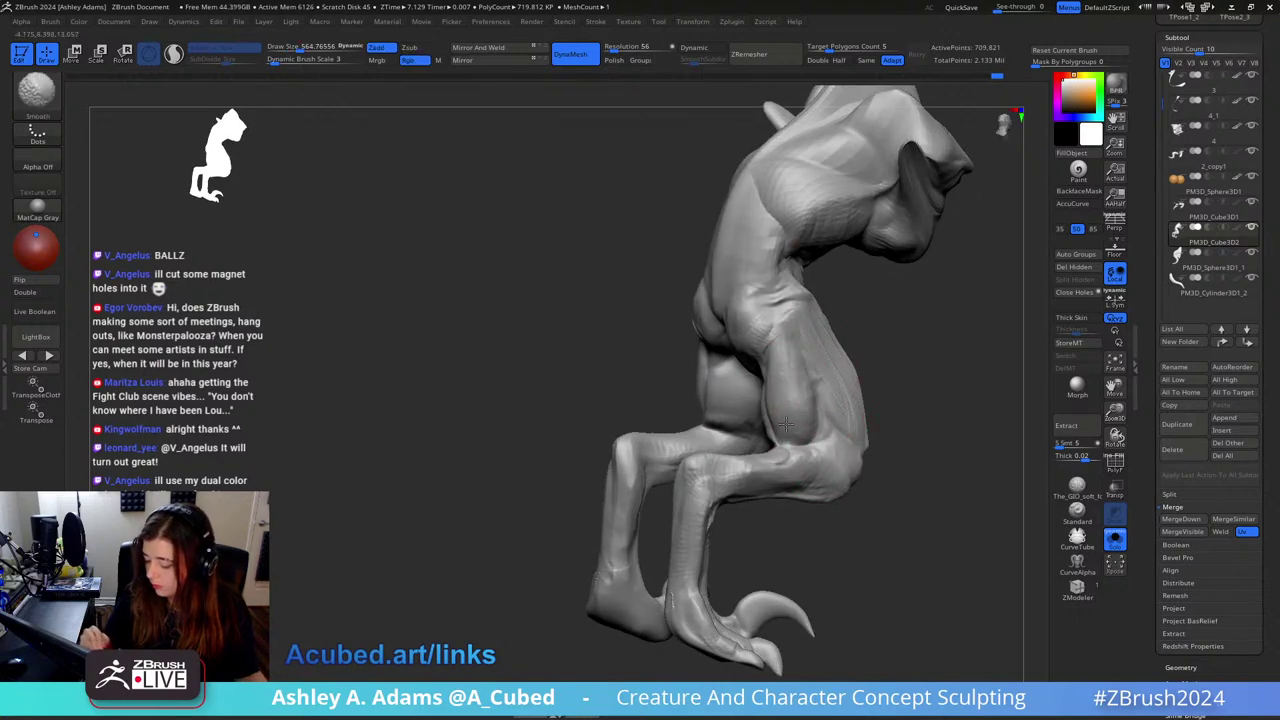
# Step: Reshape the hip and upper thigh contour with SnakeHook, lowering the draw size from about 565 to about 362
pyautogui.moveTo(787, 425); pyautogui.dragTo(800, 410, button='right')
pyautogui.press('b')
pyautogui.press('s')
pyautogui.press('h')
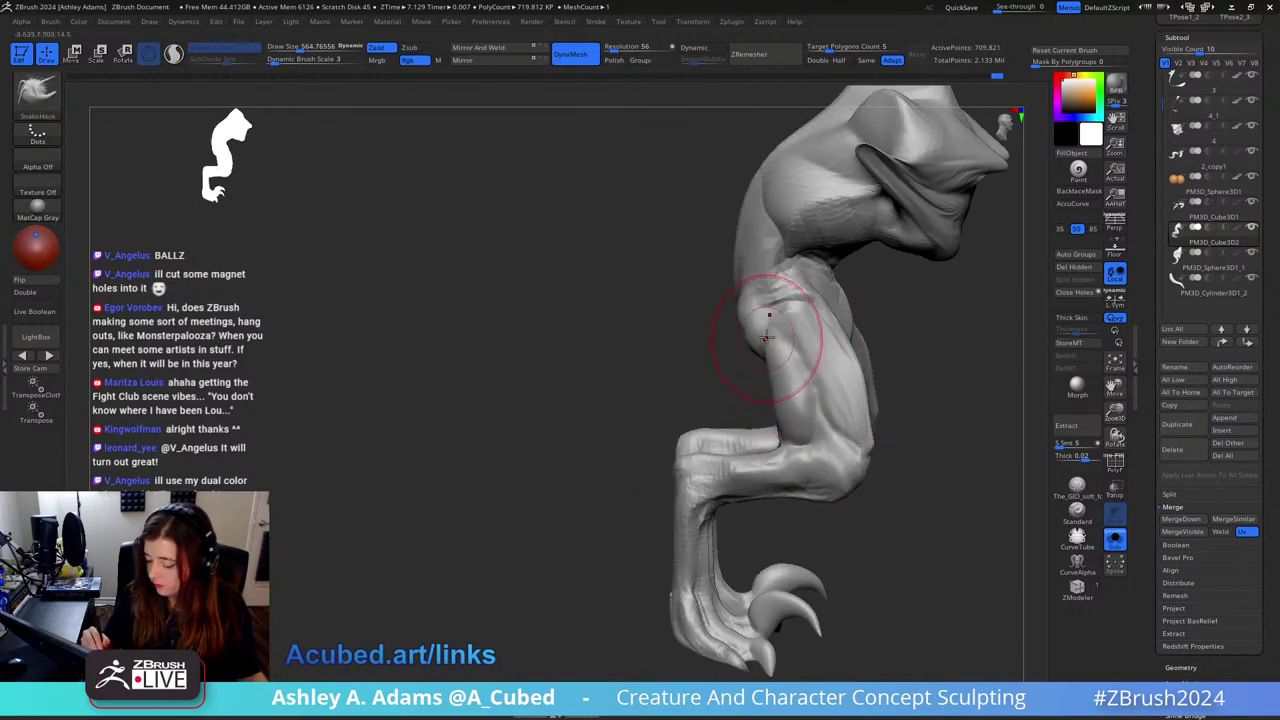
pyautogui.moveTo(766, 338); pyautogui.dragTo(766, 320)
pyautogui.moveTo(766, 320); pyautogui.dragTo(743, 346, button='right')
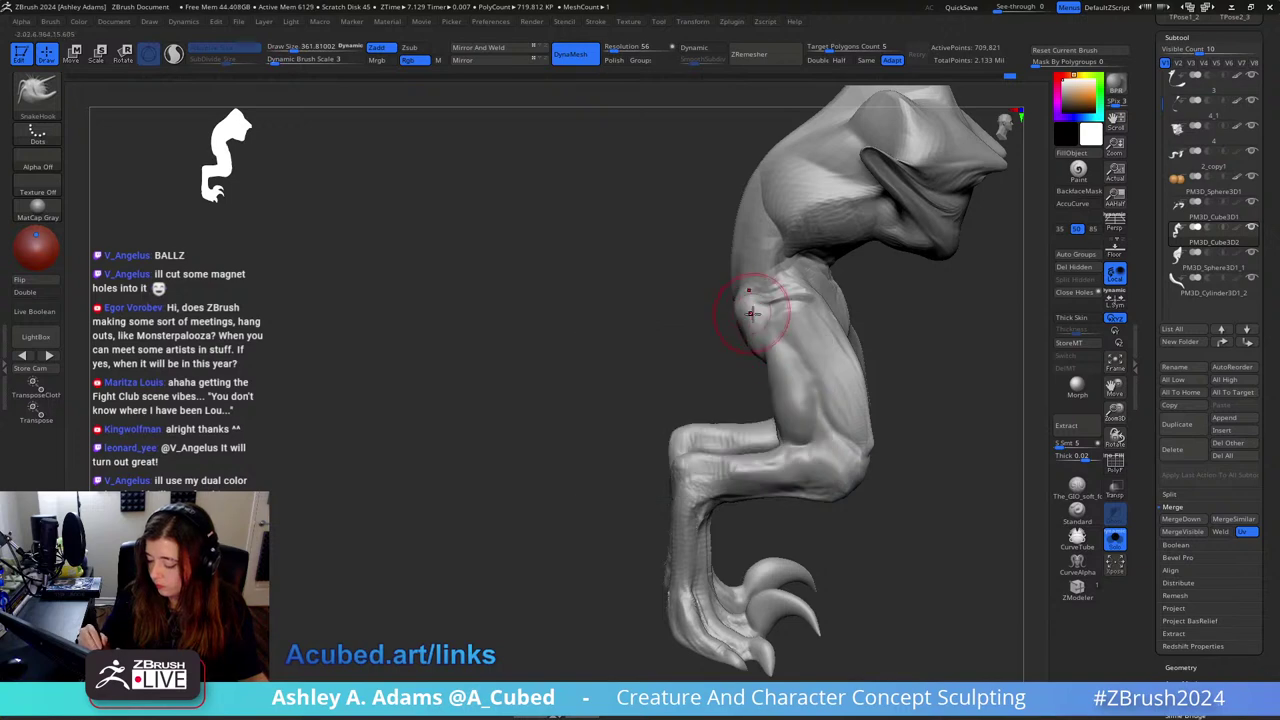
# Step: Work on the hip with ClayBuildup and turn off Solo to show the whole creature
pyautogui.press('b')
pyautogui.press('c')
pyautogui.press('b')
pyautogui.moveTo(757, 291)
pyautogui.mouseDown(button='right')
pyautogui.moveTo(732, 318)
pyautogui.moveTo(843, 414)
pyautogui.moveTo(1056, 417)
pyautogui.mouseUp(button='right')
pyautogui.click(1112, 538)
pyautogui.moveTo(820, 384); pyautogui.dragTo(901, 367, button='right')
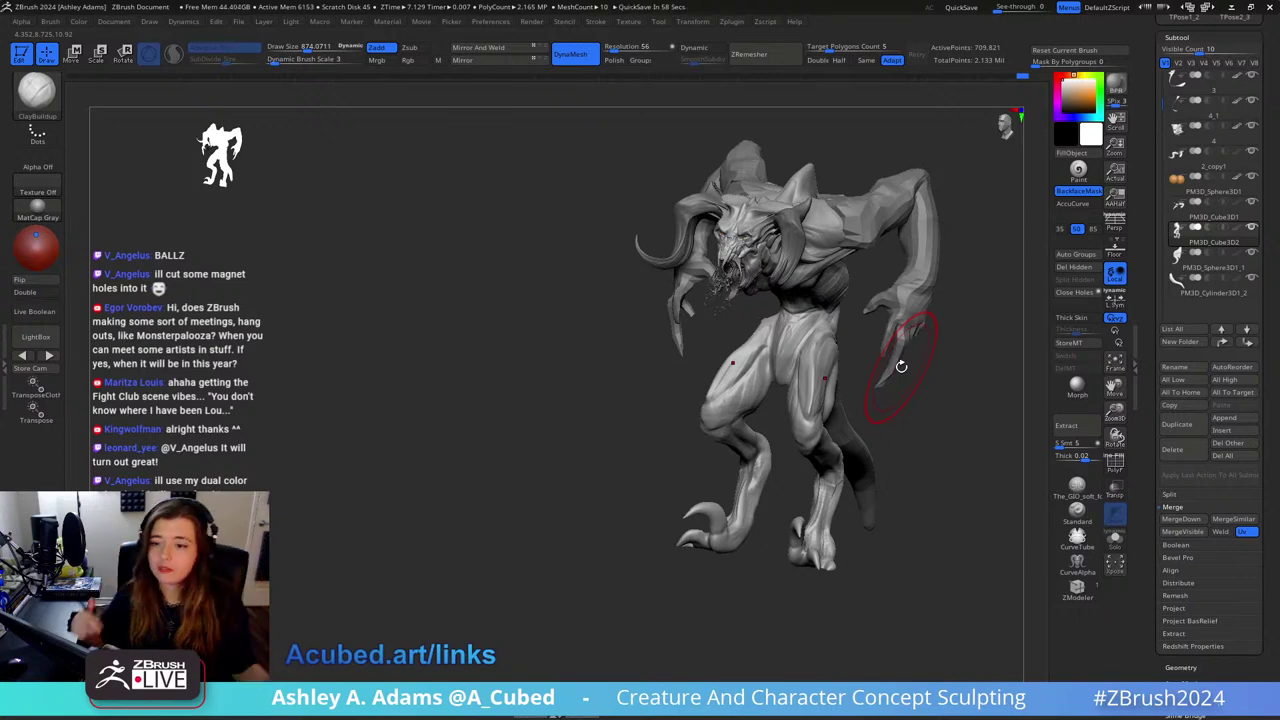
pyautogui.moveTo(900, 205); pyautogui.dragTo(774, 280, button='right')
# Step: Carve grooves along the pelvis and front of the thighs with the MAHcut Mech brush, reducing the draw size to about 112
pyautogui.press('space')
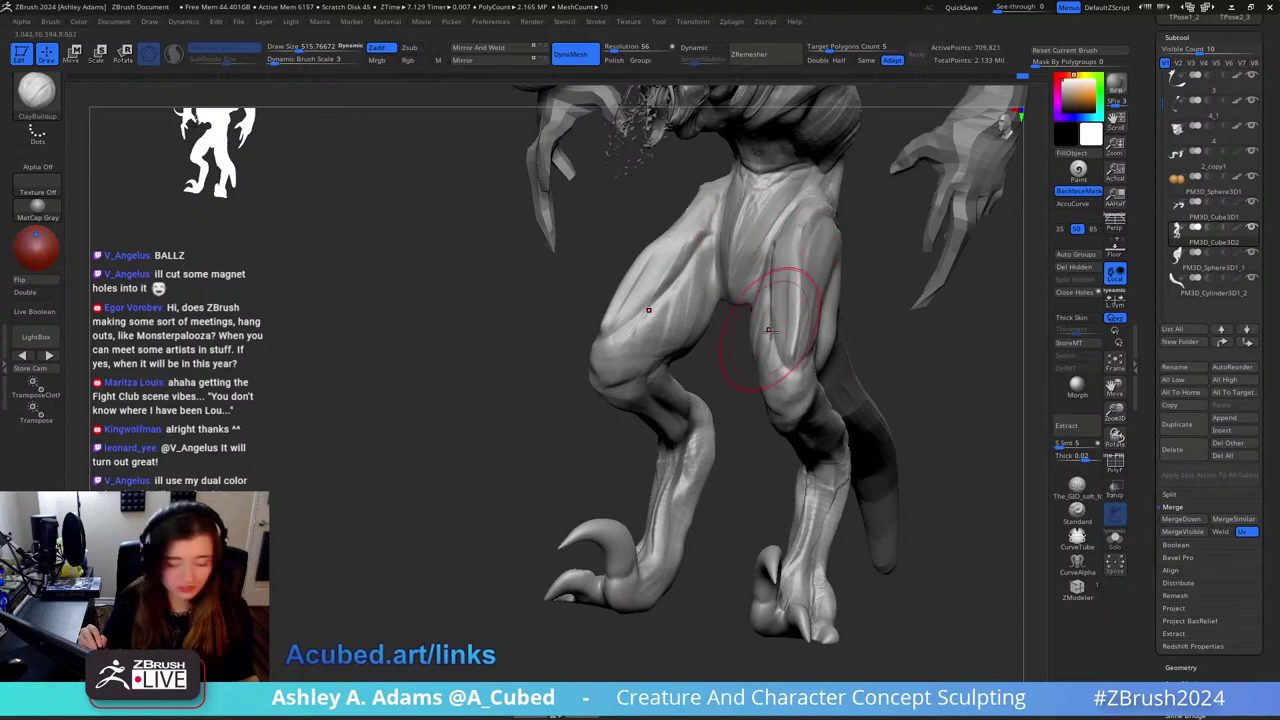
pyautogui.press('2')
pyautogui.moveTo(772, 335); pyautogui.dragTo(862, 340, button='right')
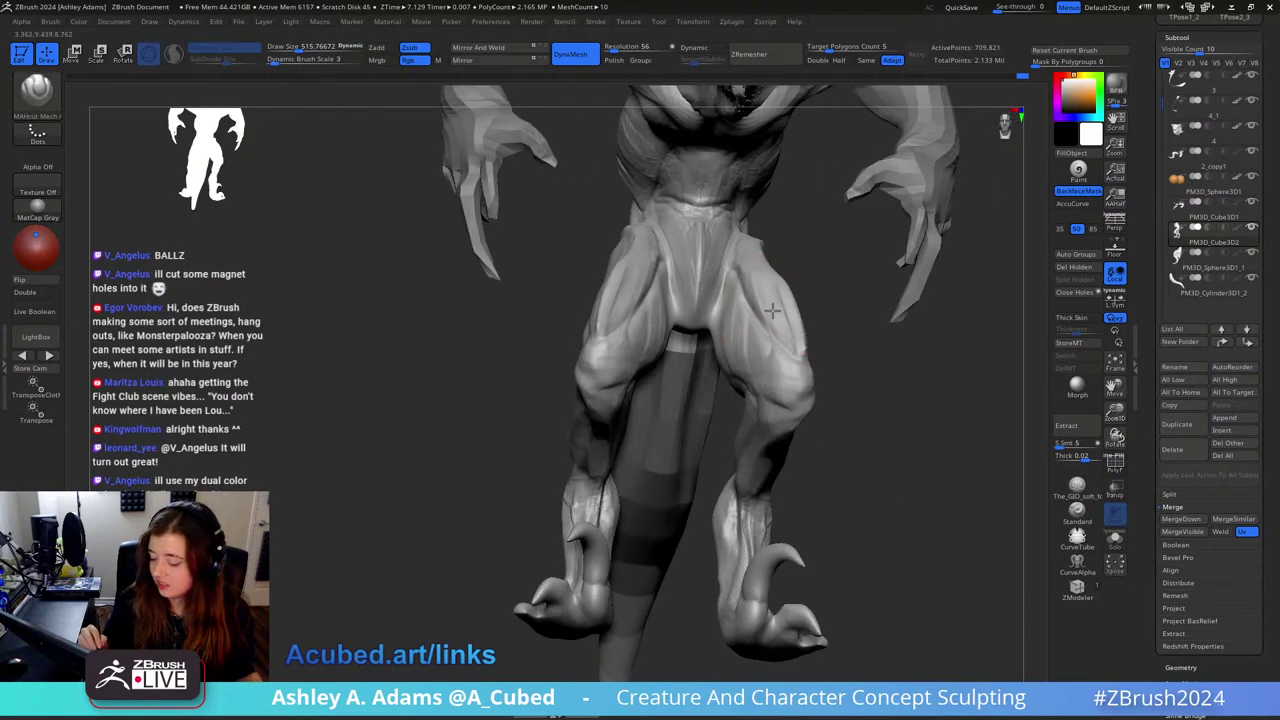
pyautogui.press('space')
pyautogui.click(740, 323)
pyautogui.moveTo(745, 372)
pyautogui.mouseDown(button='right')
pyautogui.moveTo(710, 319)
pyautogui.moveTo(713, 300)
pyautogui.mouseUp(button='right')
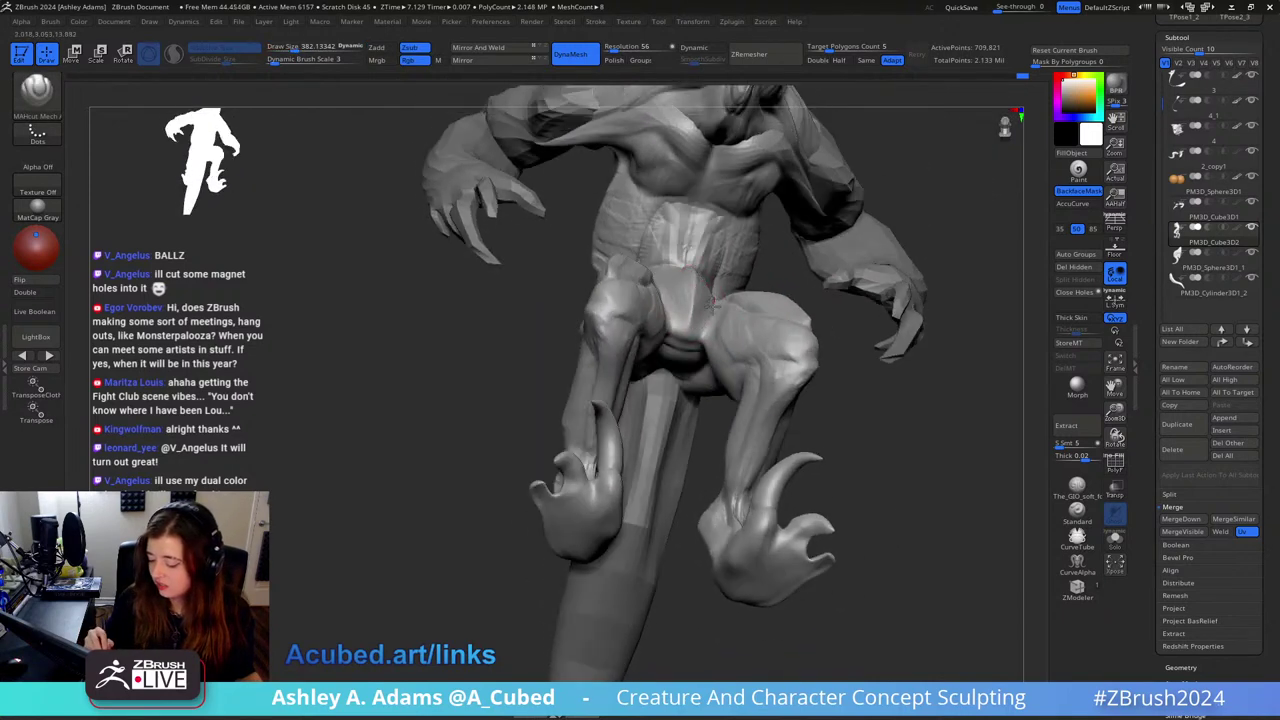
pyautogui.moveTo(695, 370); pyautogui.dragTo(704, 315, button='right')
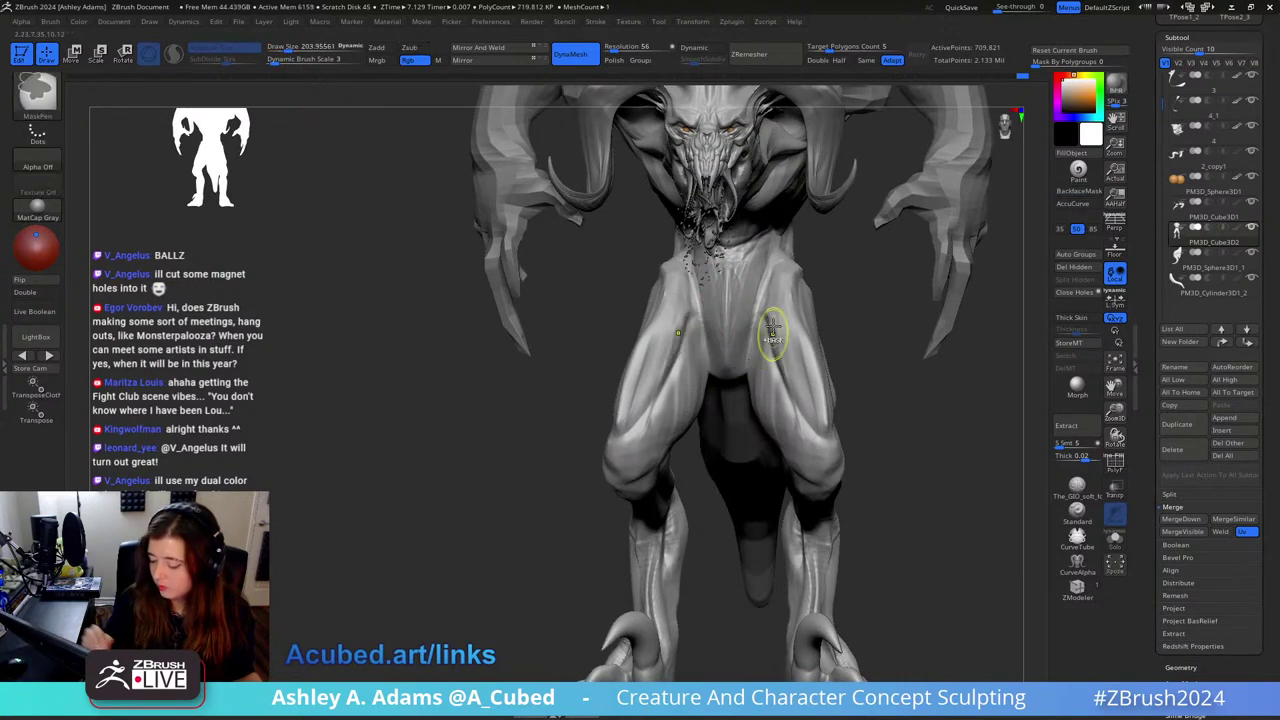
pyautogui.moveTo(766, 334); pyautogui.dragTo(764, 318, button='right')
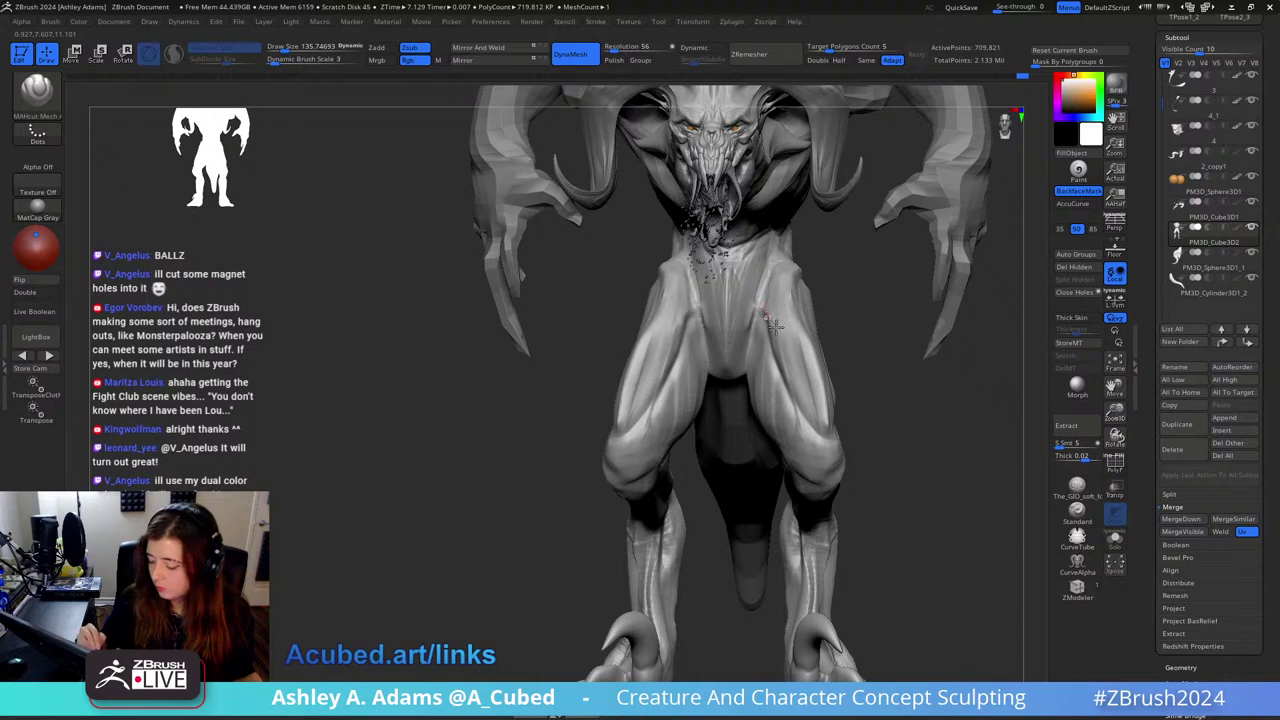
pyautogui.moveTo(794, 336); pyautogui.dragTo(771, 248, button='right')
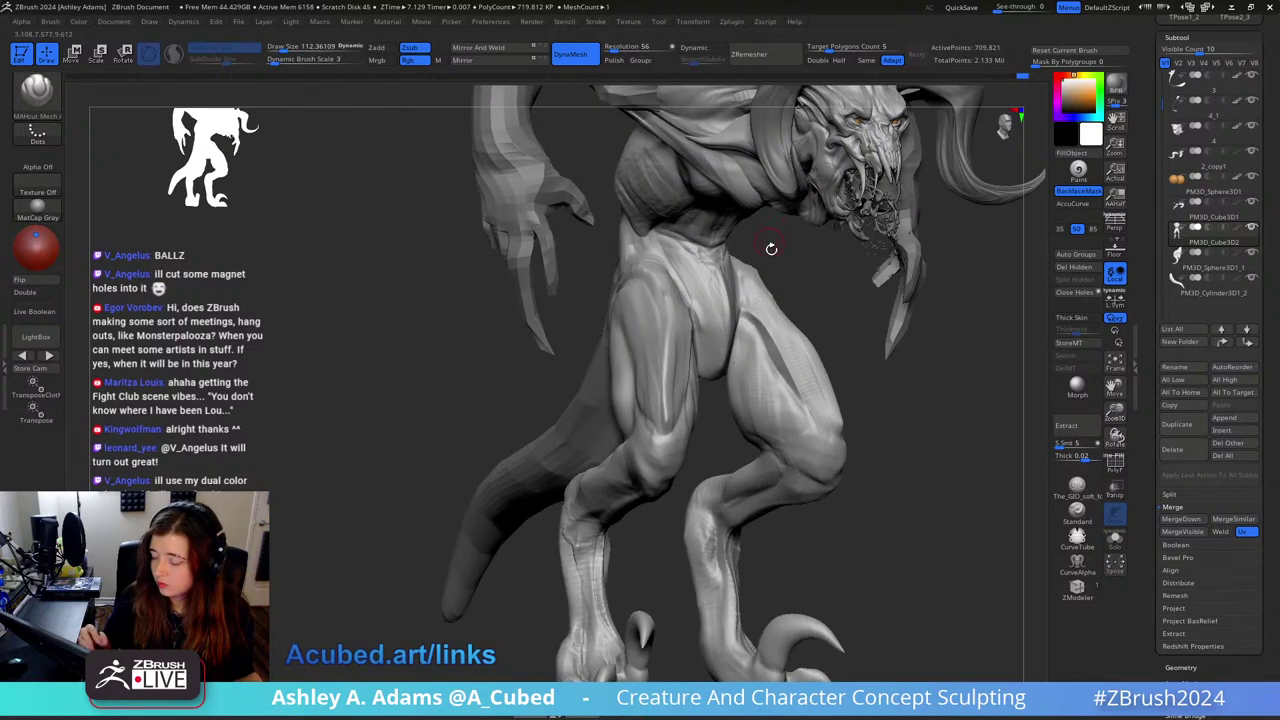
# Step: Cut fine muscle lines across the front and sides of the thighs with DamStandard at a draw size of about 112
pyautogui.press('b')
pyautogui.press('d')
pyautogui.press('s')
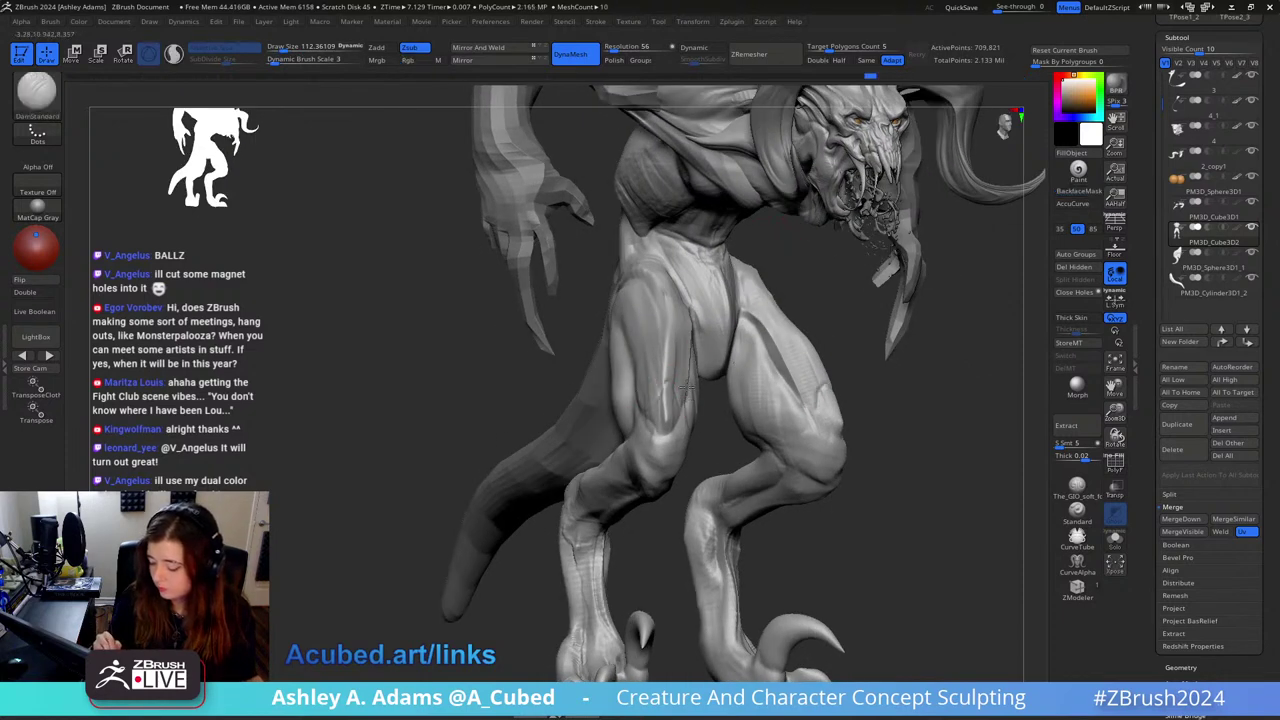
pyautogui.keyDown('shift'); pyautogui.moveTo(709, 323); pyautogui.dragTo(886, 277, button='right'); pyautogui.keyUp('shift')
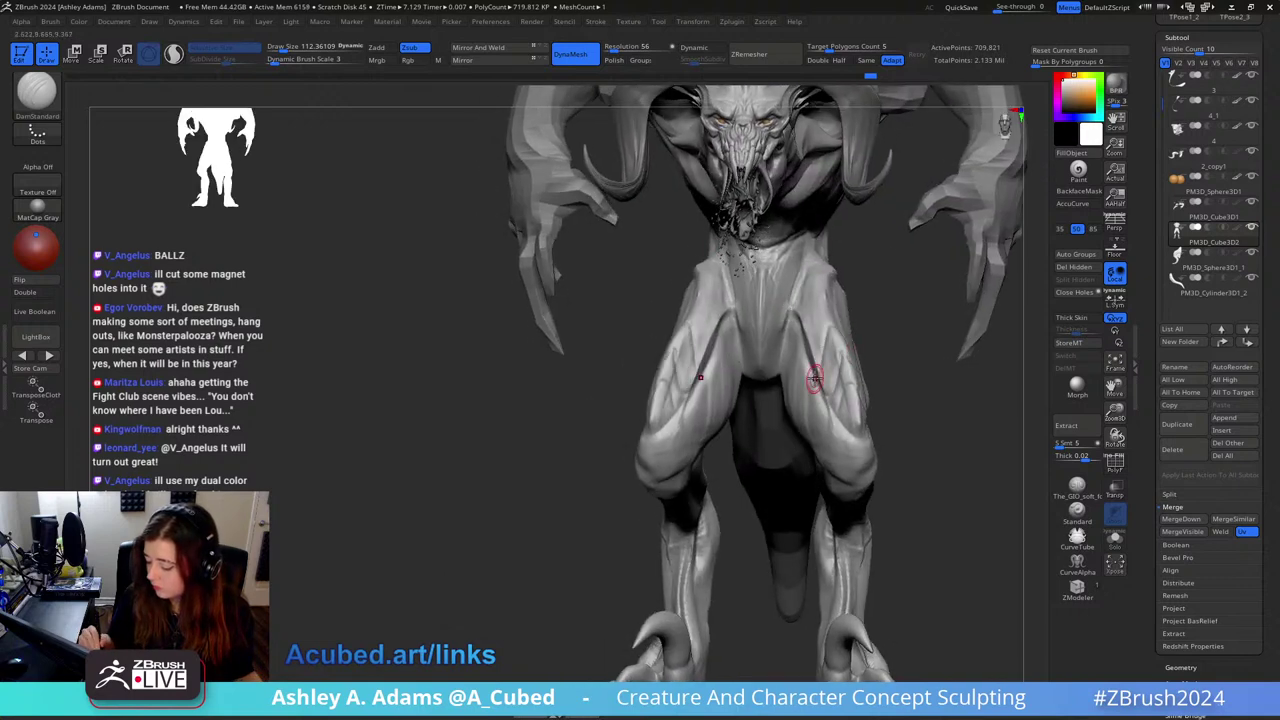
pyautogui.moveTo(820, 300)
pyautogui.mouseDown(button='right')
pyautogui.moveTo(843, 290)
pyautogui.moveTo(841, 307)
pyautogui.mouseUp(button='right')
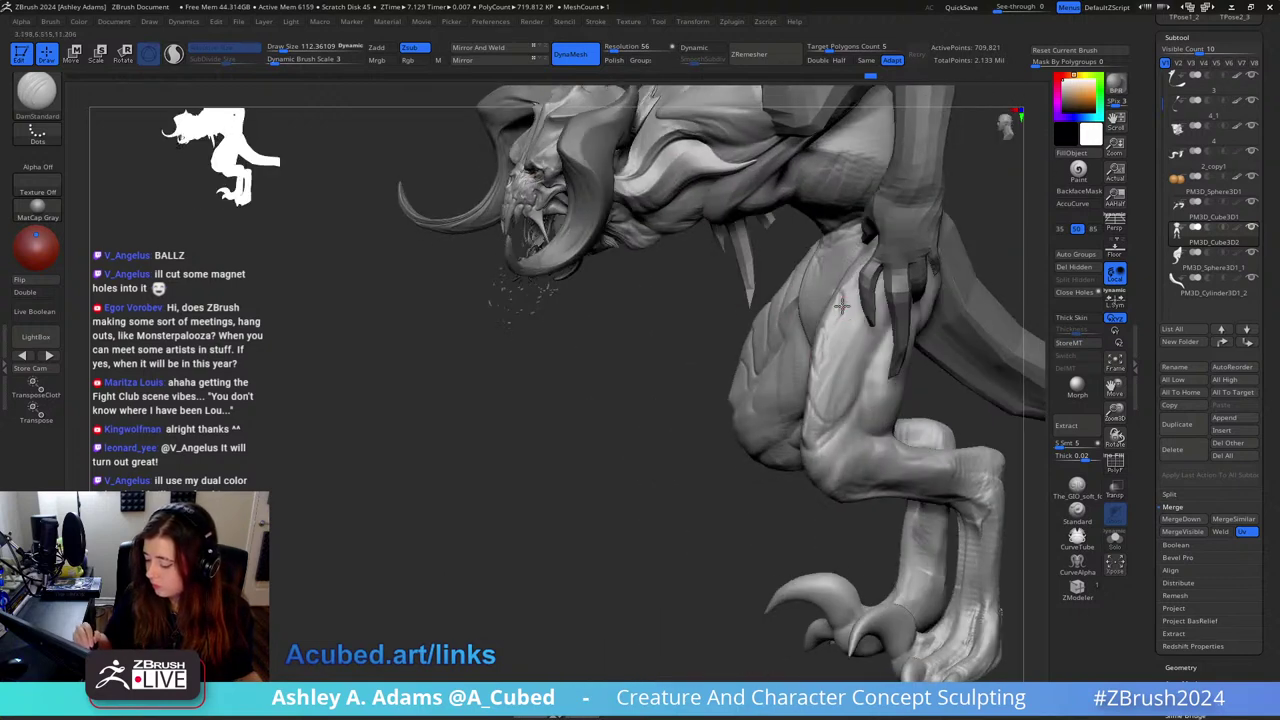
pyautogui.moveTo(842, 306)
pyautogui.mouseDown()
pyautogui.moveTo(860, 322)
pyautogui.moveTo(834, 362)
pyautogui.moveTo(855, 386)
pyautogui.mouseUp()
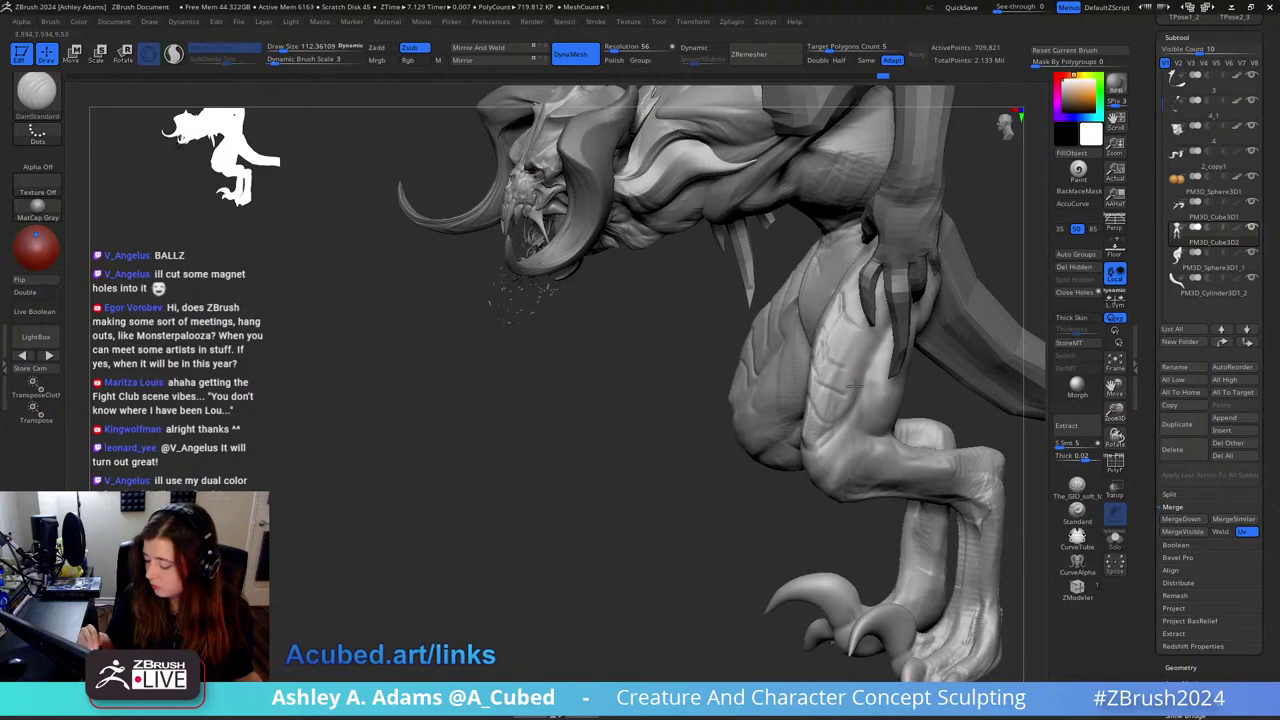
# Step: Reshape the hip and back of the thigh below the tail base with SnakeHook at draw sizes of about 382 and 565
pyautogui.moveTo(859, 366)
pyautogui.mouseDown(button='right')
pyautogui.moveTo(881, 346)
pyautogui.moveTo(901, 422)
pyautogui.moveTo(880, 345)
pyautogui.moveTo(834, 300)
pyautogui.moveTo(800, 340)
pyautogui.moveTo(775, 440)
pyautogui.mouseUp(button='right')
pyautogui.press('space')
pyautogui.moveTo(814, 381); pyautogui.dragTo(829, 381)
pyautogui.moveTo(829, 381); pyautogui.dragTo(763, 251, button='right')
pyautogui.moveTo(746, 254)
pyautogui.mouseDown()
pyautogui.moveTo(772, 258)
pyautogui.moveTo(750, 265)
pyautogui.moveTo(774, 283)
pyautogui.moveTo(752, 257)
pyautogui.moveTo(712, 260)
pyautogui.moveTo(711, 277)
pyautogui.mouseUp()
pyautogui.press('b')
pyautogui.press('s')
pyautogui.press('h')
pyautogui.rightClick(700, 331)
pyautogui.hotkey('ctrl', 'z')
pyautogui.rightClick(726, 349)
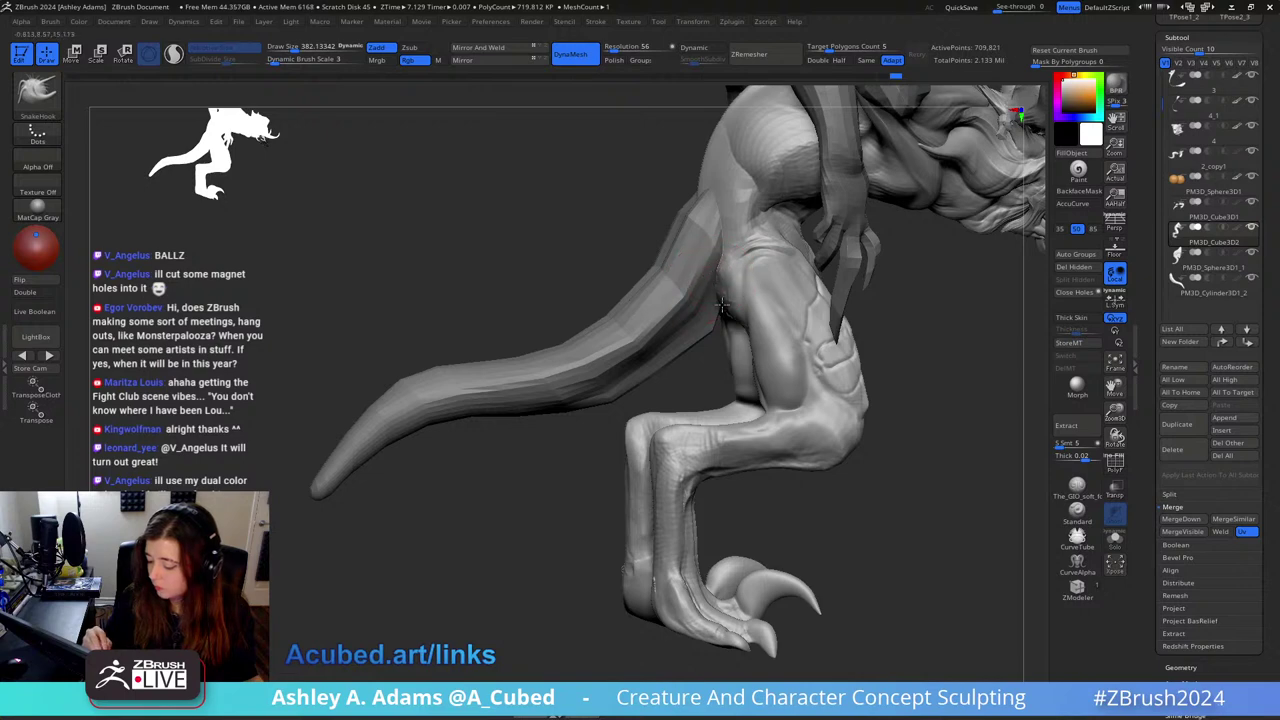
pyautogui.press('space')
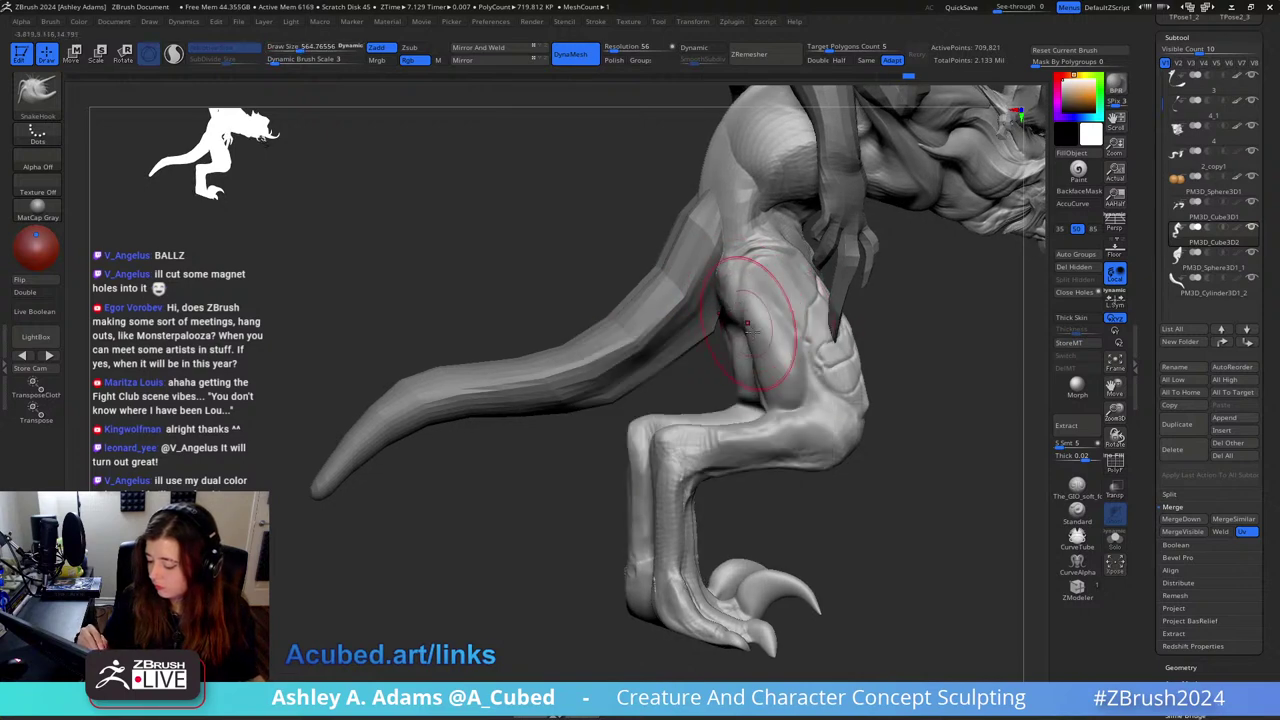
pyautogui.moveTo(762, 398); pyautogui.dragTo(771, 385)
# Step: Swell the muscle behind the knee with the Inflat brush at a draw size of about 565
pyautogui.moveTo(810, 348)
pyautogui.keyDown('ctrl'); pyautogui.mouseDown(button='right')
pyautogui.moveTo(812, 327)
pyautogui.moveTo(880, 350)
pyautogui.mouseUp(button='right'); pyautogui.keyUp('ctrl')
pyautogui.press('b')
pyautogui.press('i')
pyautogui.press('n')
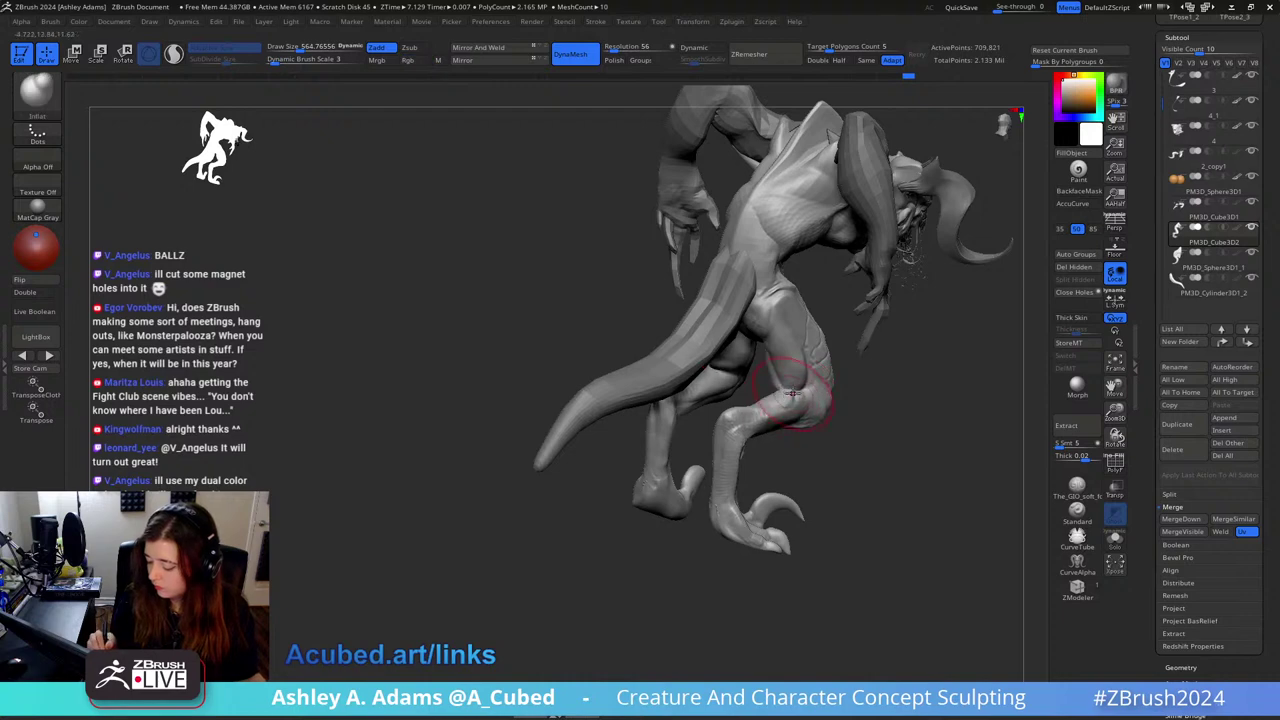
pyautogui.moveTo(791, 393)
pyautogui.mouseDown(button='right')
pyautogui.moveTo(784, 447)
pyautogui.moveTo(766, 423)
pyautogui.mouseUp(button='right')
# Step: Adjust the outer thigh silhouette from above with SnakeHook, raising the draw size to about 516
pyautogui.press('b')
pyautogui.press('s')
pyautogui.press('h')
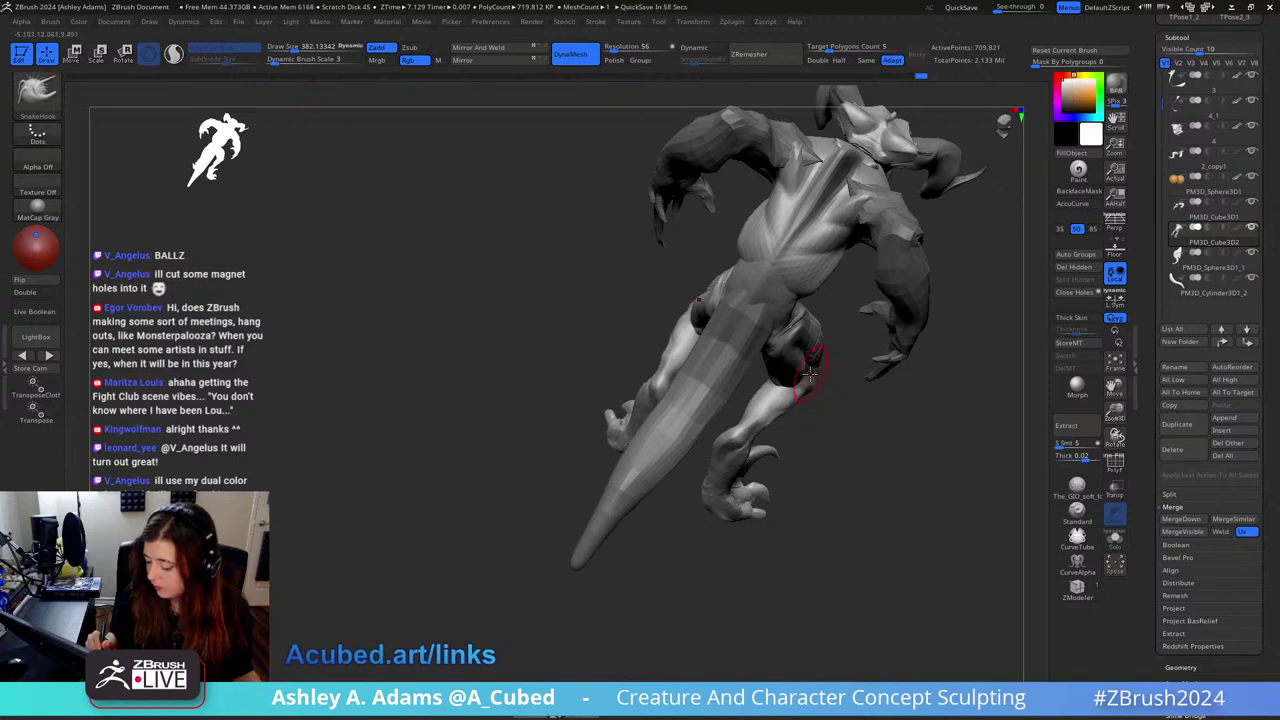
pyautogui.press('space')
pyautogui.click(808, 360)
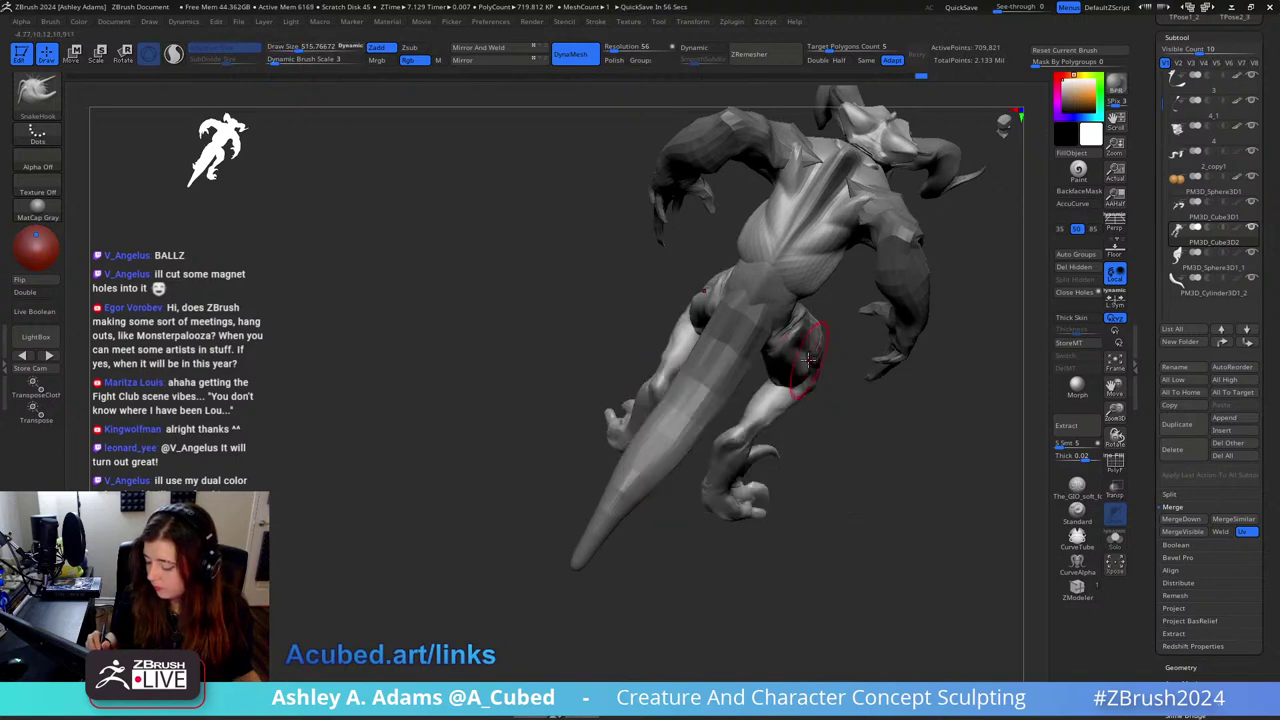
pyautogui.moveTo(804, 356); pyautogui.dragTo(843, 243, button='right')
pyautogui.moveTo(800, 337)
pyautogui.mouseDown(button='right')
pyautogui.moveTo(829, 337)
pyautogui.moveTo(794, 351)
pyautogui.moveTo(778, 330)
pyautogui.mouseUp(button='right')
# Step: Build up the back of the thigh beneath the tail with ClayBuildup at a draw size of about 235
pyautogui.press('b')
pyautogui.press('c')
pyautogui.press('b')
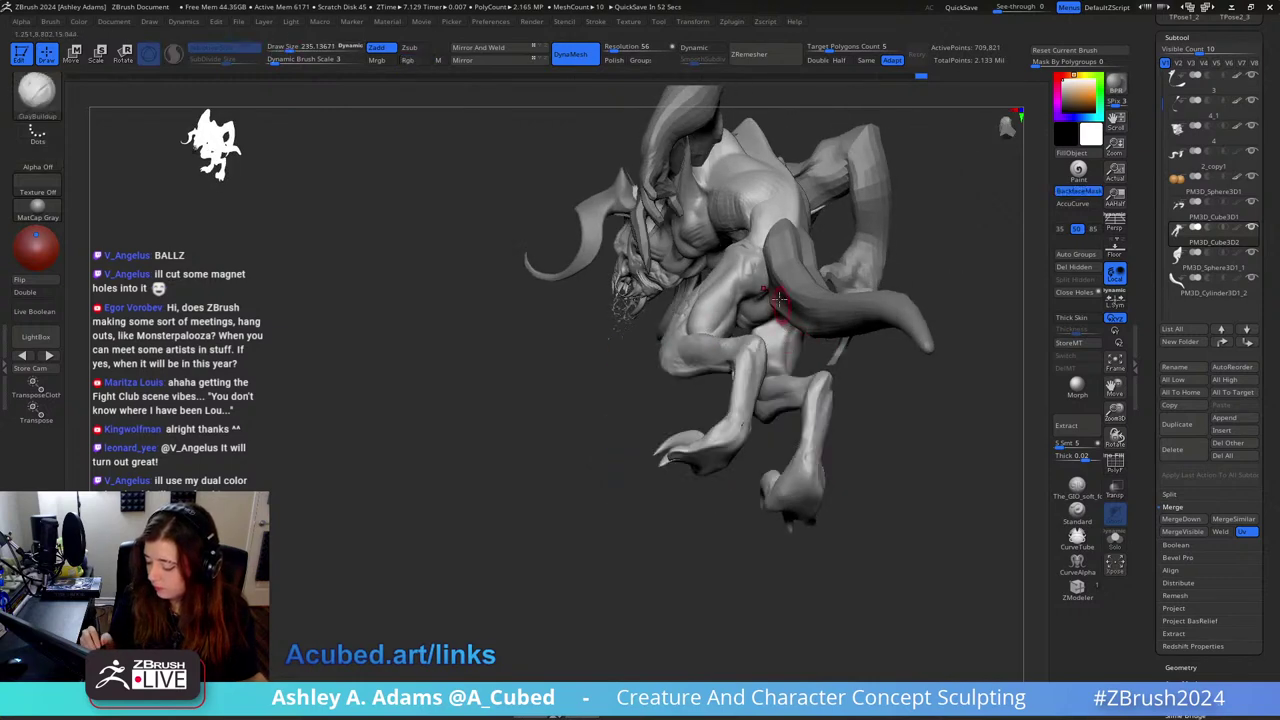
pyautogui.moveTo(786, 360)
pyautogui.mouseDown(button='right')
pyautogui.moveTo(790, 370)
pyautogui.moveTo(681, 377)
pyautogui.moveTo(672, 371)
pyautogui.moveTo(700, 372)
pyautogui.moveTo(690, 353)
pyautogui.moveTo(652, 384)
pyautogui.moveTo(672, 388)
pyautogui.moveTo(665, 414)
pyautogui.moveTo(690, 452)
pyautogui.moveTo(679, 380)
pyautogui.moveTo(695, 425)
pyautogui.mouseUp(button='right')
# Step: Define muscle and tendon lines on the lower leg with DamStandard at a draw size of about 235
pyautogui.press('b')
pyautogui.press('d')
pyautogui.press('s')
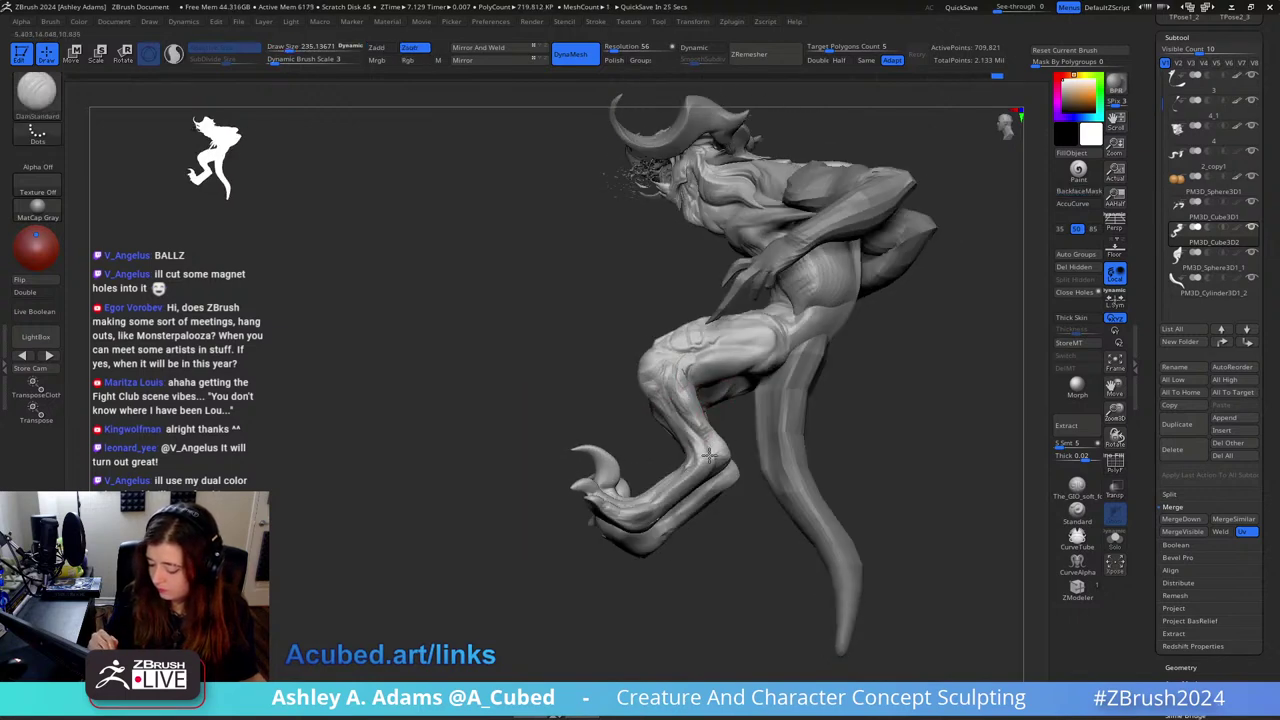
pyautogui.moveTo(724, 342)
pyautogui.mouseDown(button='right')
pyautogui.moveTo(810, 430)
pyautogui.moveTo(843, 334)
pyautogui.moveTo(915, 285)
pyautogui.moveTo(817, 322)
pyautogui.moveTo(829, 306)
pyautogui.moveTo(812, 330)
pyautogui.moveTo(878, 344)
pyautogui.mouseUp(button='right')
# Step: Add form to the shins with ClayBuildup at a draw size of about 235
pyautogui.press('b')
pyautogui.press('c')
pyautogui.press('b')
pyautogui.moveTo(802, 345); pyautogui.dragTo(802, 331)
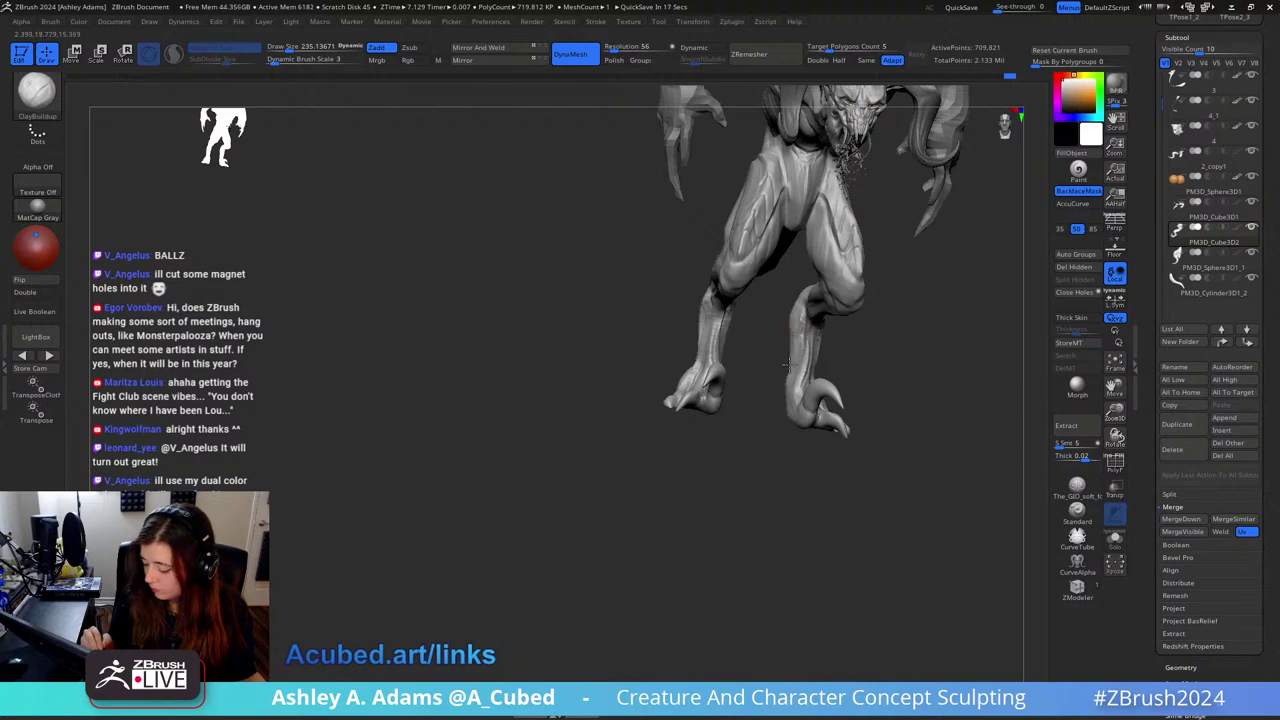
# Step: Refine the ankles and heels from behind with SnakeHook, then with ClayBuildup at a draw size of about 235
pyautogui.moveTo(787, 364)
pyautogui.mouseDown(button='right')
pyautogui.moveTo(686, 371)
pyautogui.moveTo(817, 431)
pyautogui.mouseUp(button='right')
pyautogui.press('b')
pyautogui.press('s')
pyautogui.press('h')
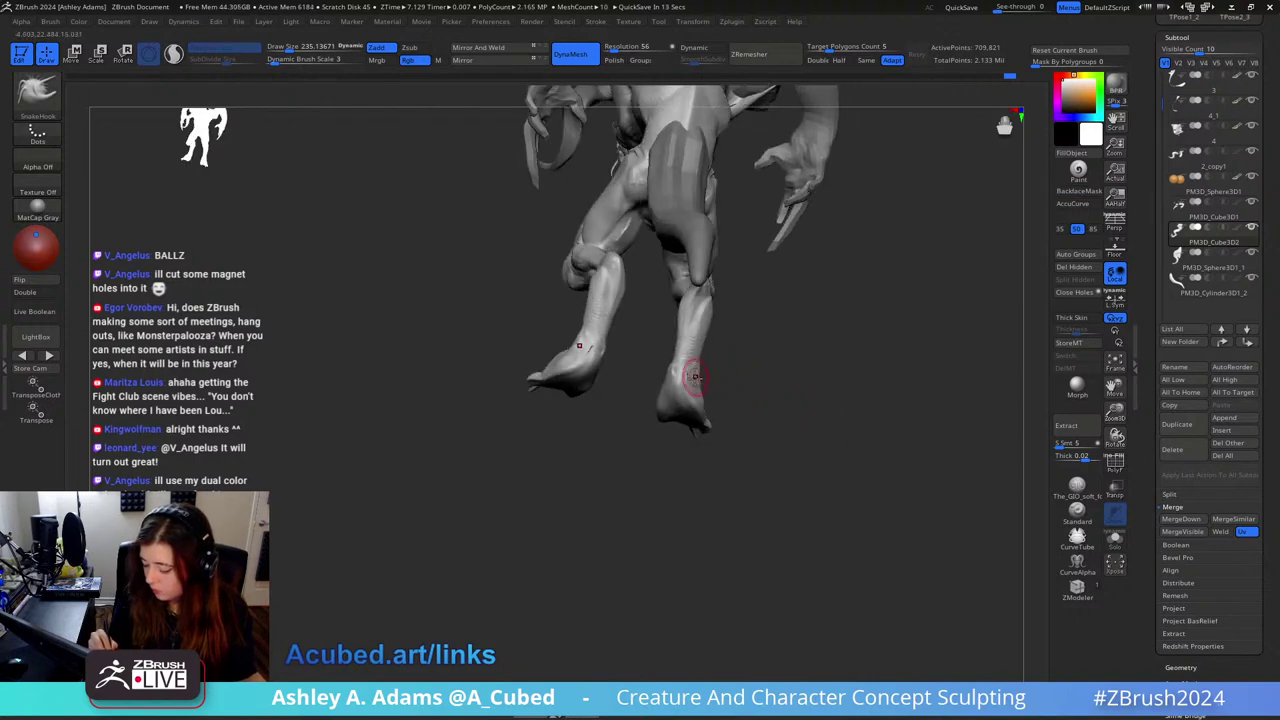
pyautogui.moveTo(696, 406); pyautogui.dragTo(750, 398, button='right')
pyautogui.press('b')
pyautogui.press('c')
pyautogui.press('b')
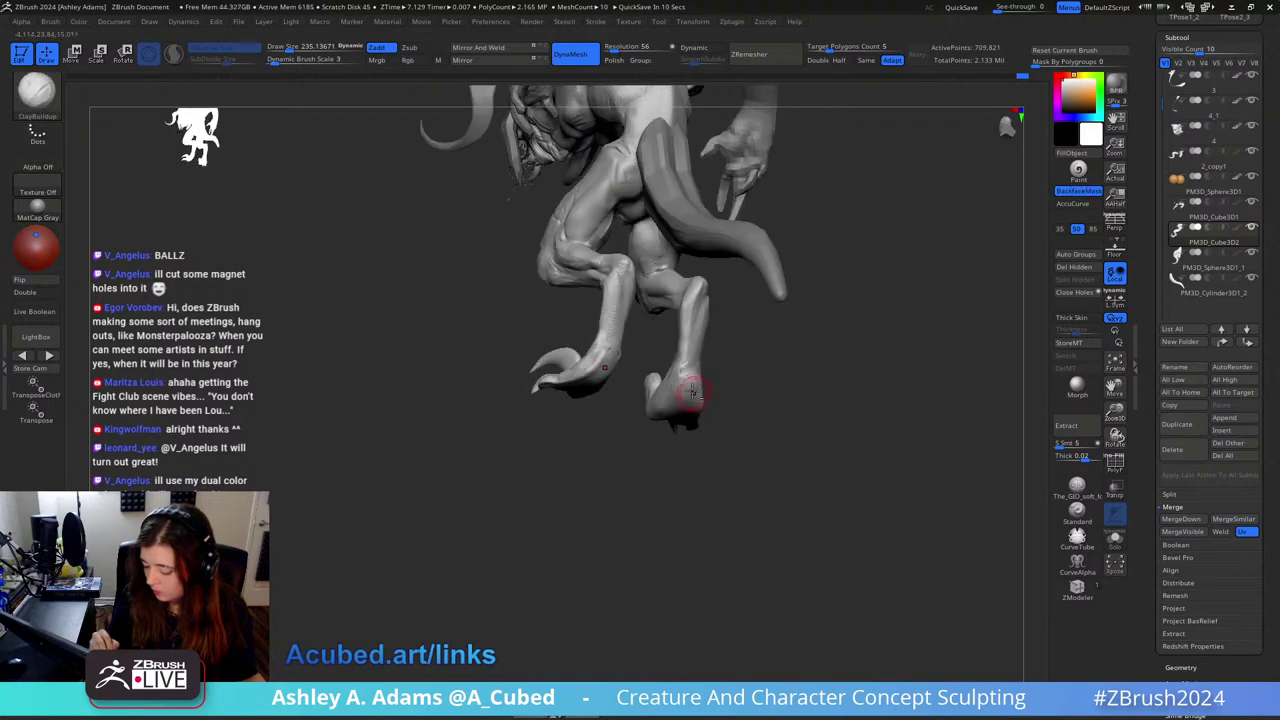
pyautogui.moveTo(667, 393); pyautogui.dragTo(732, 330, button='right')
# Step: Adjust the shape of the lower legs with SnakeHook at changing draw sizes, undoing the last stroke
pyautogui.press('b')
pyautogui.press('s')
pyautogui.press('h')
pyautogui.moveTo(680, 386); pyautogui.dragTo(705, 389, button='right')
pyautogui.press('space')
pyautogui.moveTo(757, 331); pyautogui.dragTo(772, 331)
pyautogui.moveTo(730, 322); pyautogui.dragTo(791, 298, button='right')
pyautogui.press('space')
pyautogui.moveTo(766, 307); pyautogui.dragTo(752, 310)
pyautogui.hotkey('ctrl', 'z')
# Step: Reshape the ankles and feet from the front with SnakeHook at a draw size of about 251
pyautogui.moveTo(753, 299)
pyautogui.mouseDown(button='right')
pyautogui.moveTo(807, 323)
pyautogui.moveTo(823, 294)
pyautogui.moveTo(824, 308)
pyautogui.mouseUp(button='right')
pyautogui.press('space')
pyautogui.press('space')
pyautogui.moveTo(824, 308); pyautogui.dragTo(805, 308)
pyautogui.moveTo(805, 308); pyautogui.dragTo(781, 313, button='right')
pyautogui.press('space')
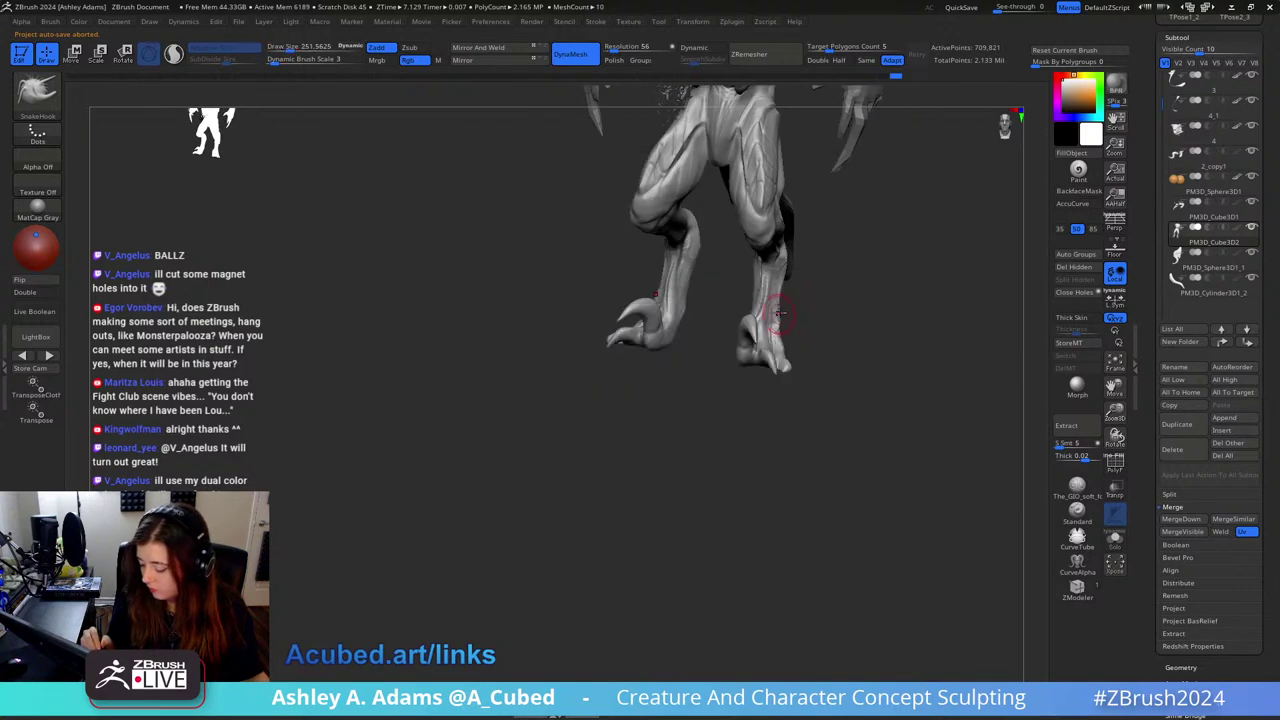
pyautogui.moveTo(779, 334); pyautogui.dragTo(763, 328)
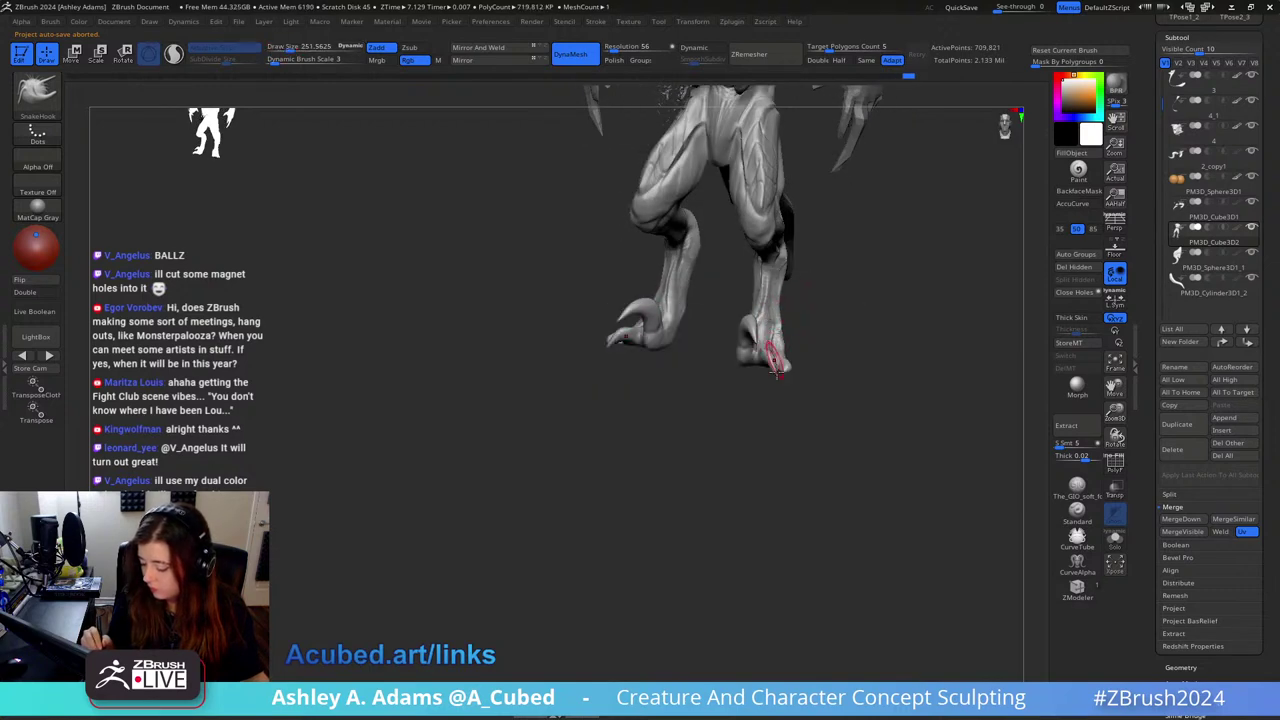
pyautogui.keyDown('ctrl'); pyautogui.moveTo(773, 354); pyautogui.dragTo(803, 268, button='right'); pyautogui.keyUp('ctrl')
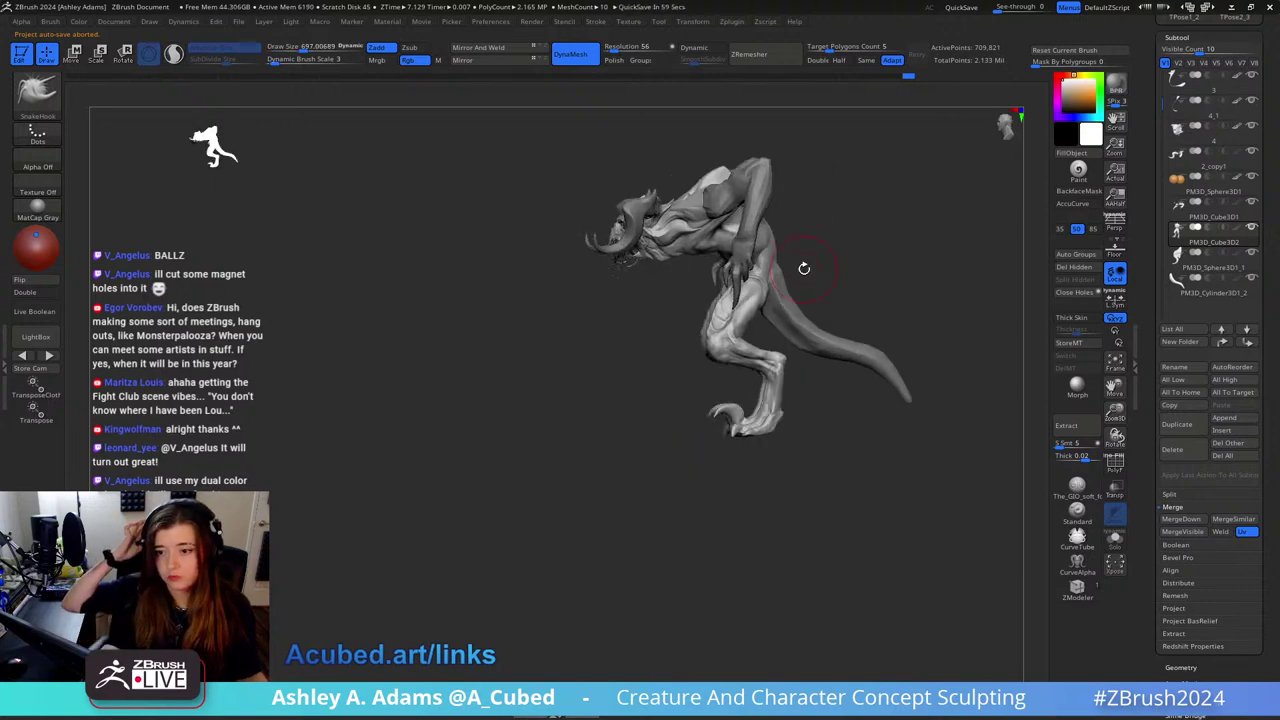
# Step: Adjust the leg silhouette from the side with SnakeHook, reducing the draw size from about 697 to 469
pyautogui.keyDown('ctrl'); pyautogui.moveTo(803, 274); pyautogui.dragTo(718, 356, button='right'); pyautogui.keyUp('ctrl')
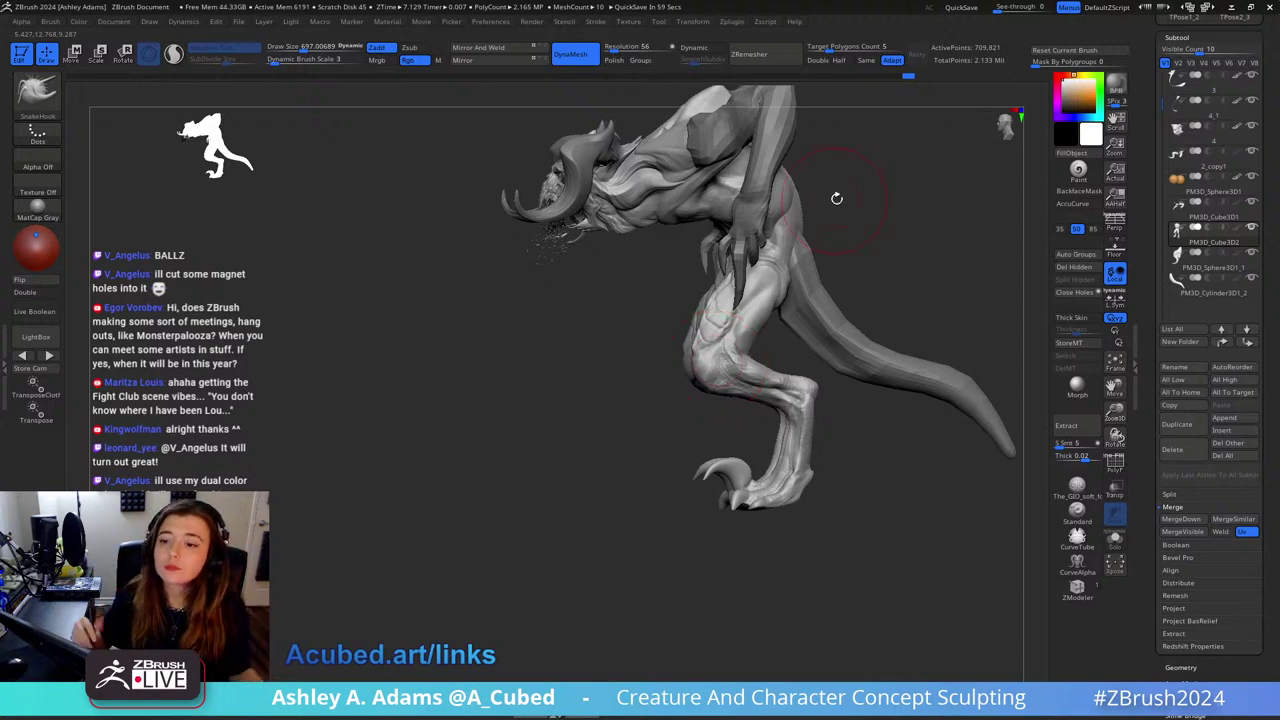
pyautogui.moveTo(877, 296); pyautogui.dragTo(745, 290, button='right')
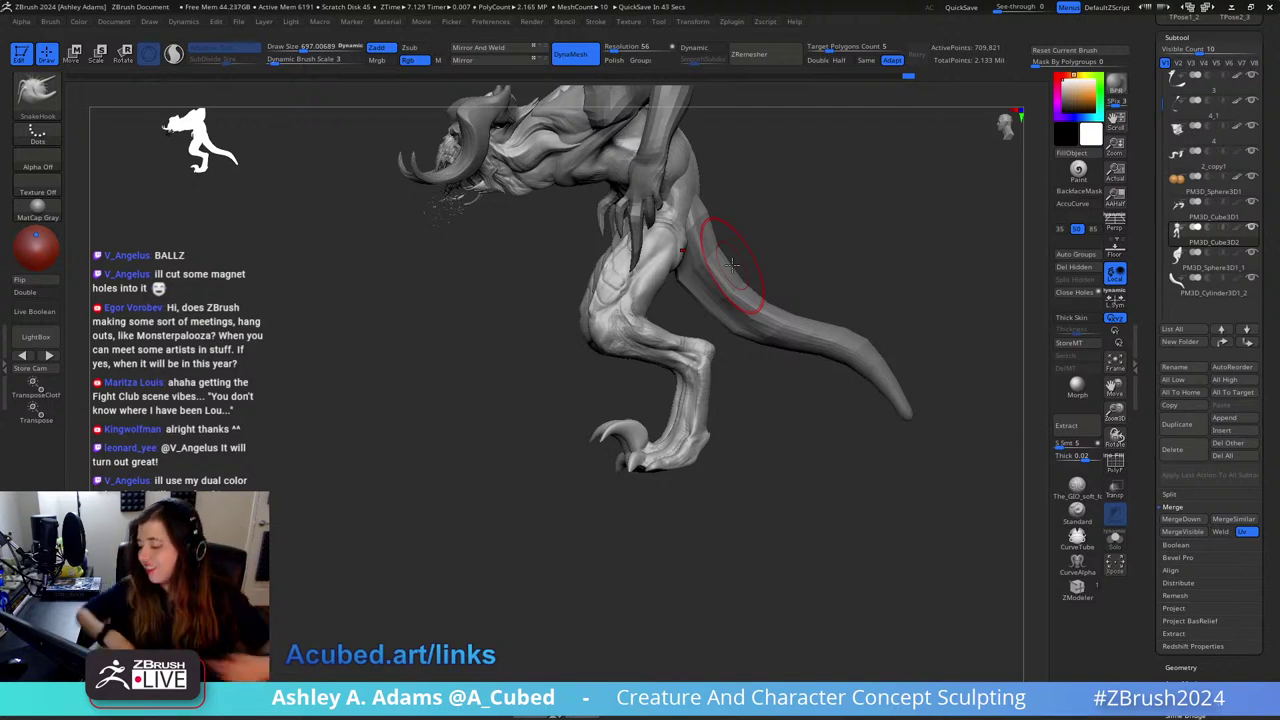
pyautogui.moveTo(760, 215)
pyautogui.mouseDown()
pyautogui.moveTo(660, 226)
pyautogui.moveTo(740, 286)
pyautogui.moveTo(675, 276)
pyautogui.mouseUp()
pyautogui.press('space')
pyautogui.press('space')
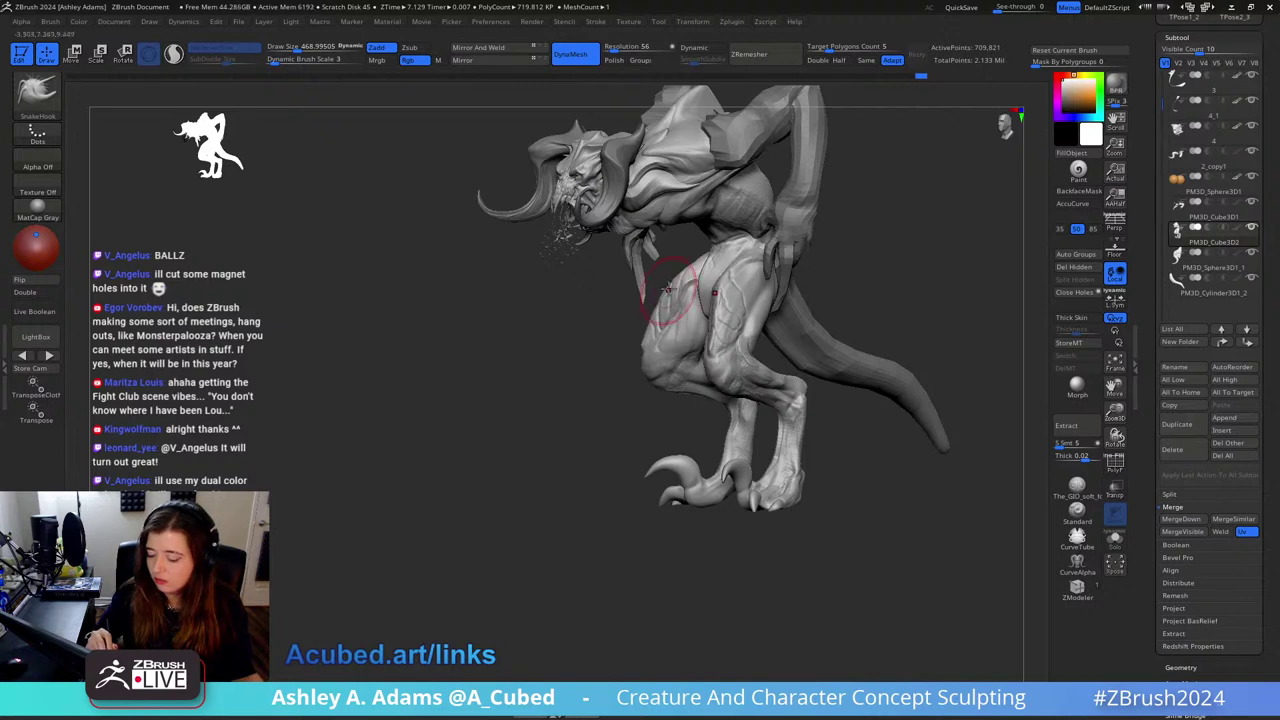
# Step: Reshape the upper thighs and hips from the side with SnakeHook at draw sizes of about 342 and 590
pyautogui.press('space')
pyautogui.moveTo(749, 259); pyautogui.dragTo(746, 253)
pyautogui.moveTo(615, 374)
pyautogui.mouseDown()
pyautogui.moveTo(571, 374)
pyautogui.moveTo(592, 374)
pyautogui.mouseUp()
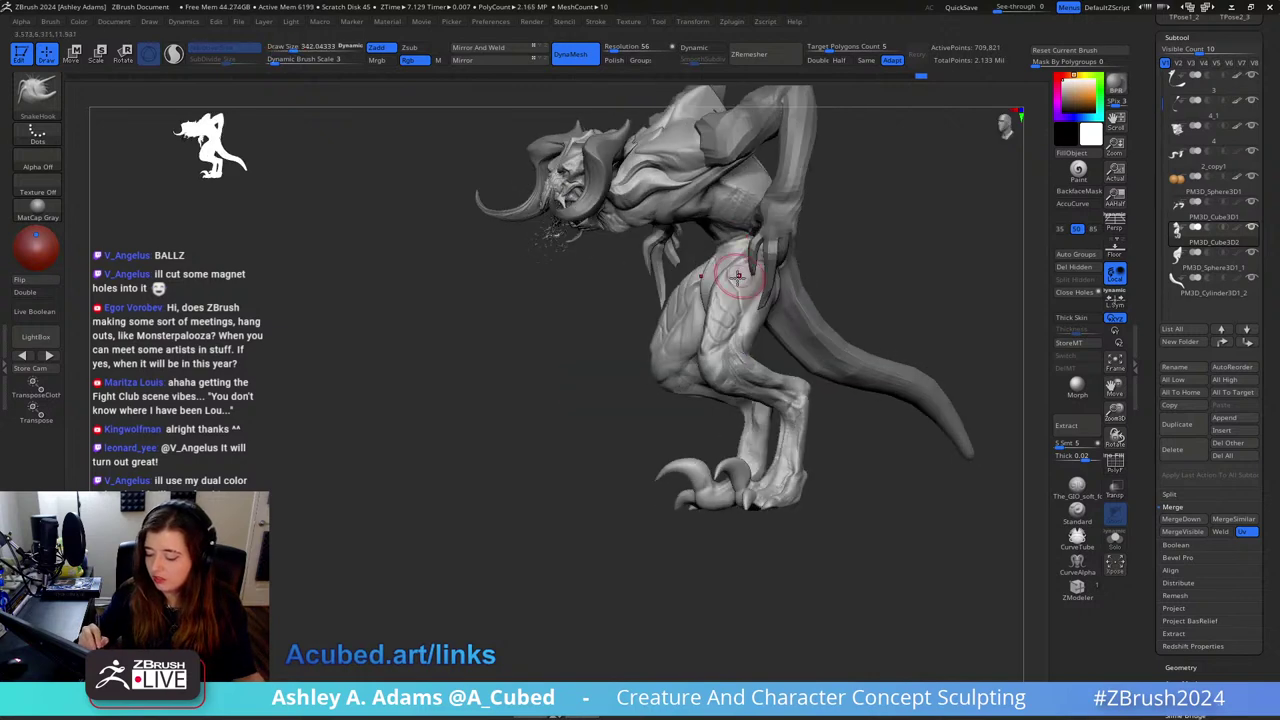
pyautogui.press('space')
pyautogui.moveTo(726, 277); pyautogui.dragTo(734, 277)
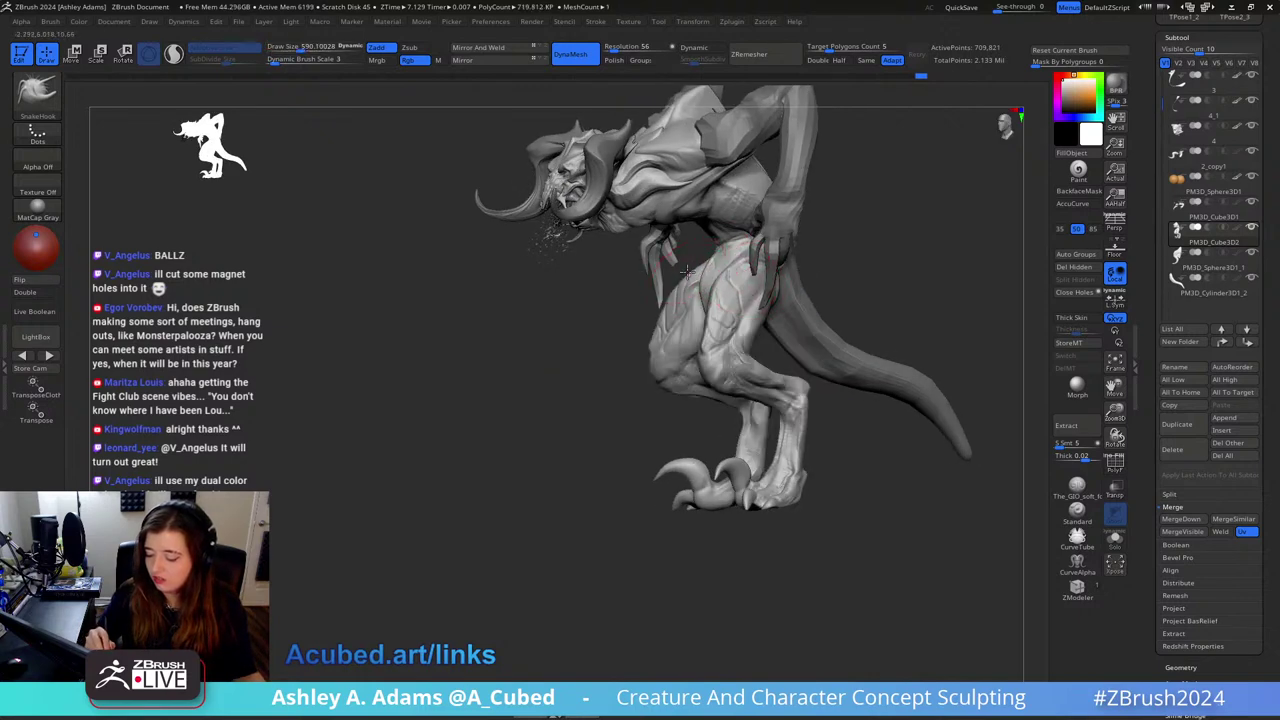
pyautogui.moveTo(705, 268)
pyautogui.mouseDown(button='right')
pyautogui.moveTo(783, 286)
pyautogui.moveTo(771, 288)
pyautogui.moveTo(773, 311)
pyautogui.moveTo(714, 331)
pyautogui.moveTo(762, 315)
pyautogui.moveTo(738, 323)
pyautogui.moveTo(746, 296)
pyautogui.moveTo(786, 330)
pyautogui.moveTo(854, 329)
pyautogui.moveTo(830, 356)
pyautogui.mouseUp(button='right')
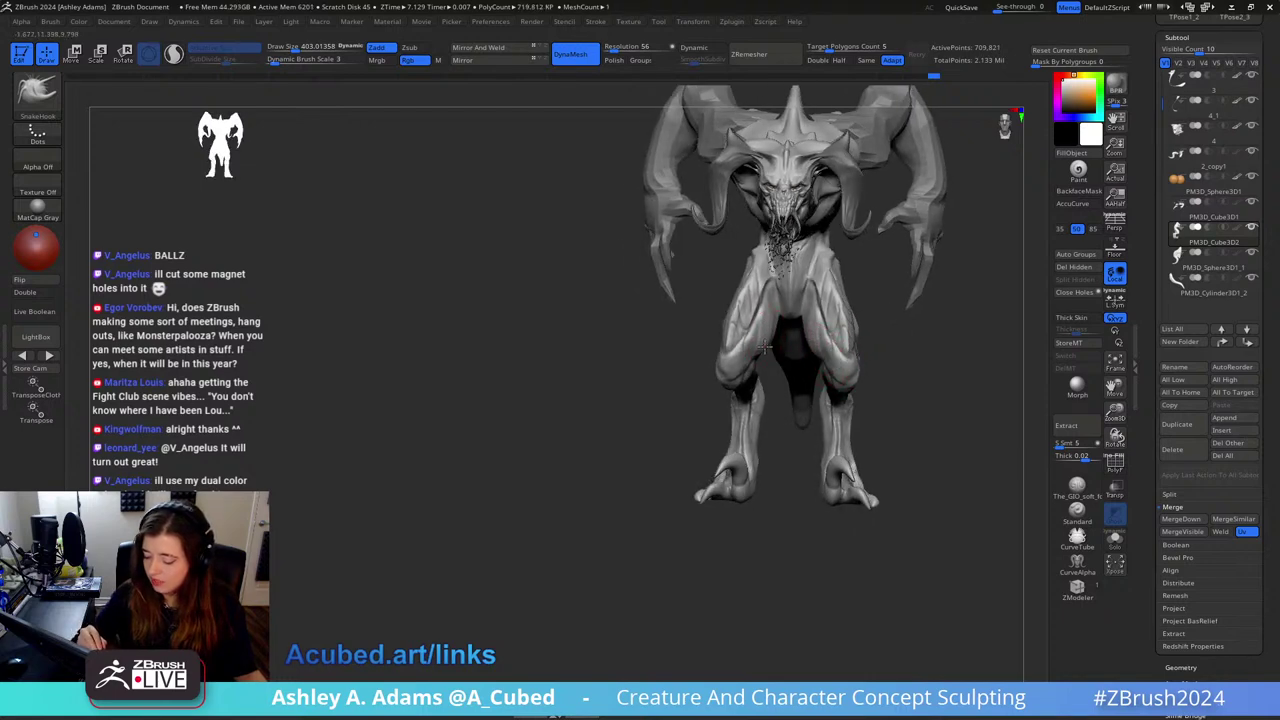
# Step: Shape the inner thighs and pelvis from the front with SnakeHook at draw sizes of about 403 and 590
pyautogui.moveTo(763, 346); pyautogui.dragTo(801, 302, button='right')
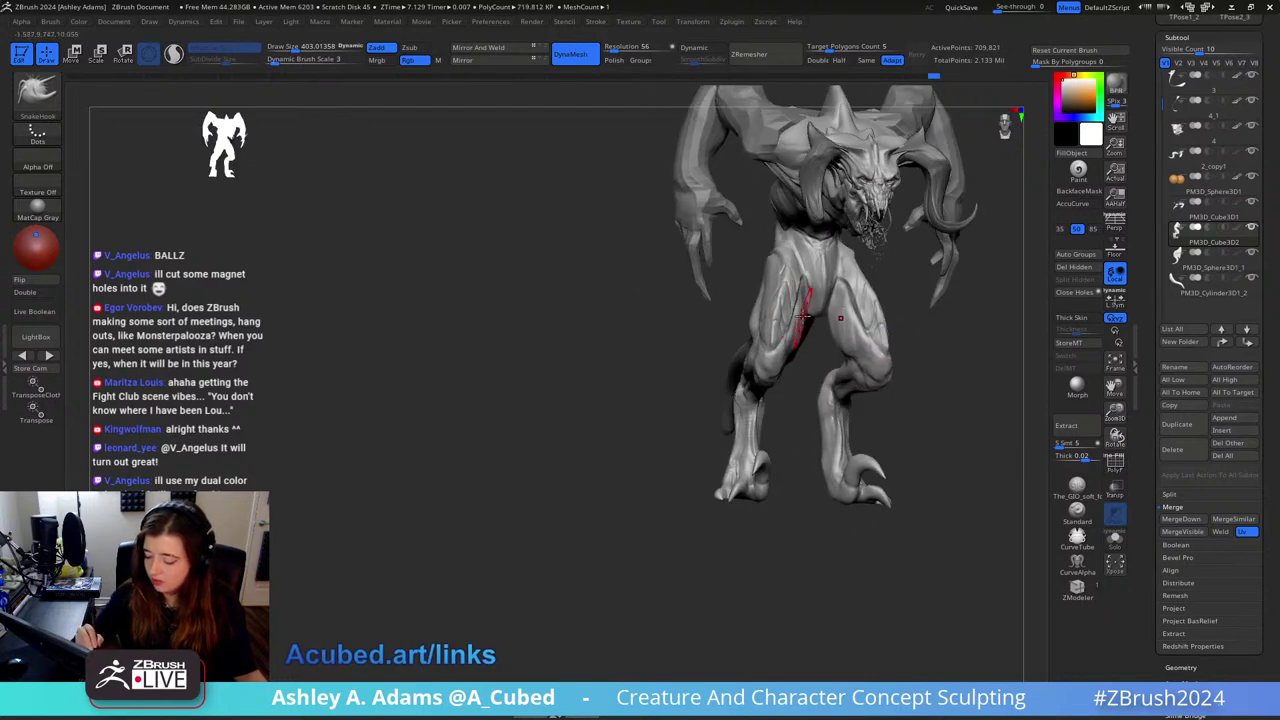
pyautogui.press('space')
pyautogui.moveTo(790, 322); pyautogui.dragTo(810, 322)
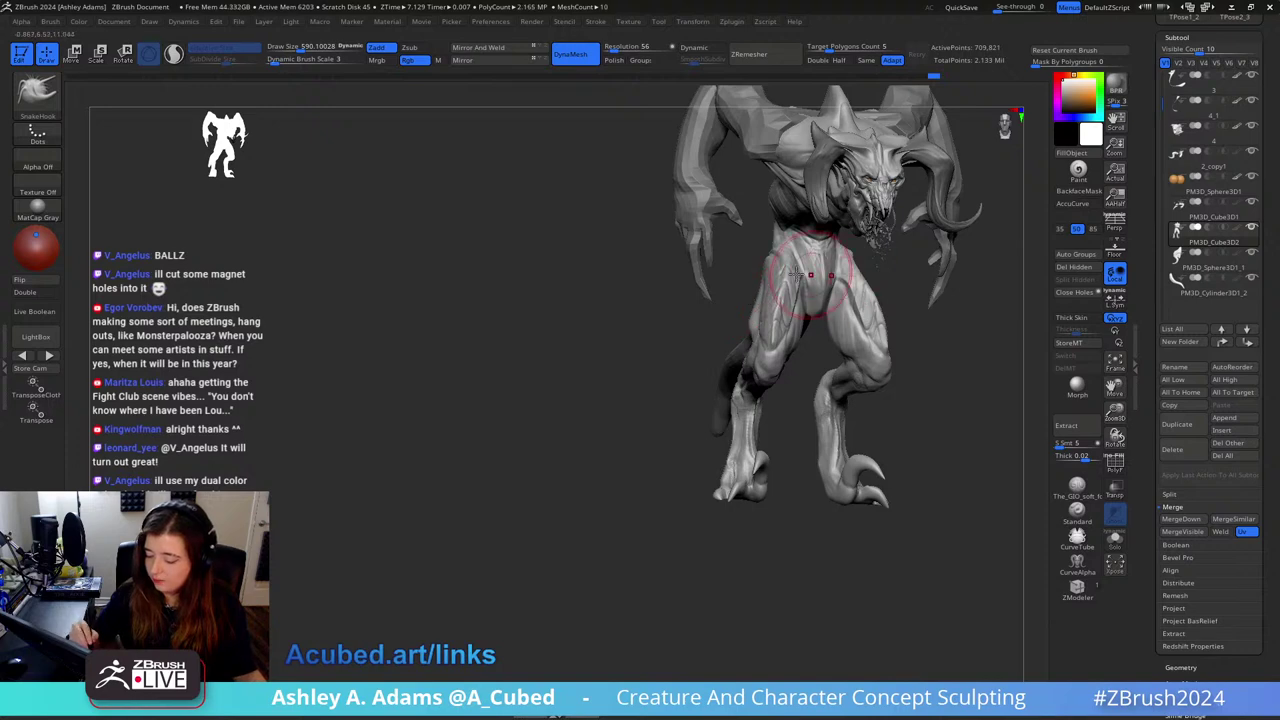
pyautogui.moveTo(767, 262); pyautogui.dragTo(744, 226, button='right')
# Step: Build up the flank and lower back above the tail with ClayBuildup at a draw size of about 382
pyautogui.press('b')
pyautogui.press('c')
pyautogui.press('b')
pyautogui.moveTo(757, 178); pyautogui.dragTo(757, 193, button='right')
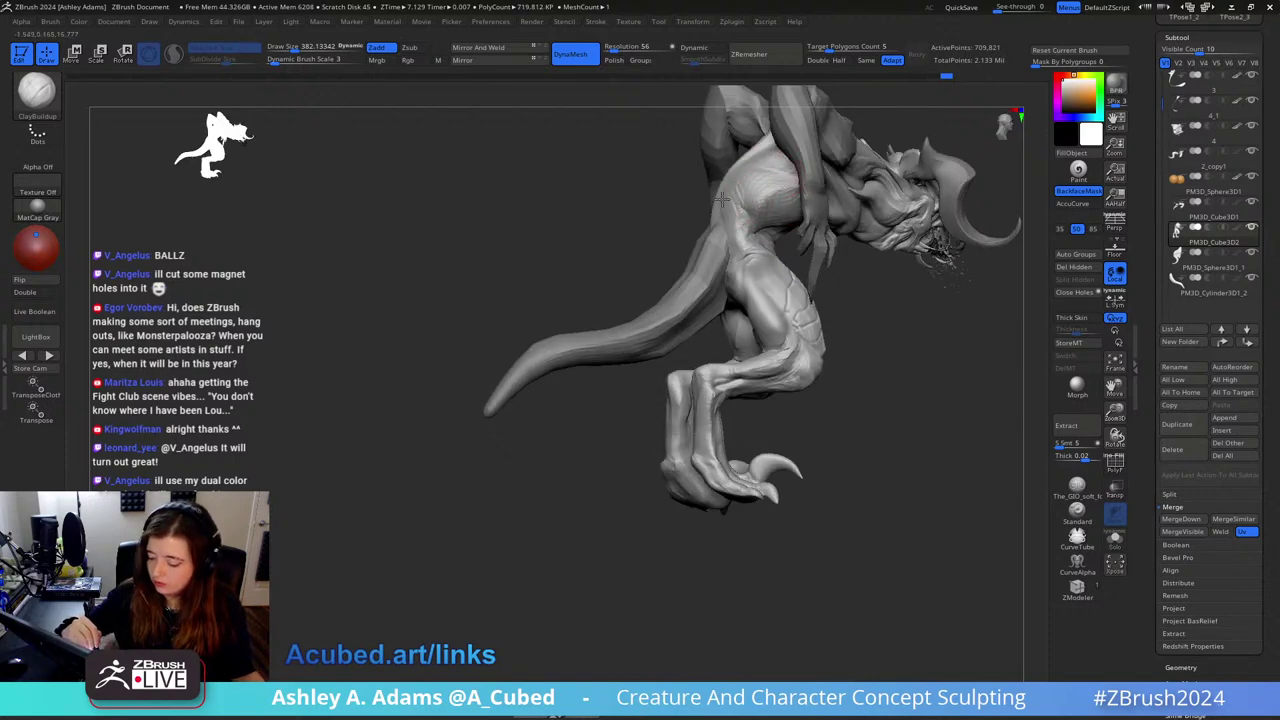
pyautogui.moveTo(757, 193)
pyautogui.mouseDown(button='right')
pyautogui.moveTo(743, 243)
pyautogui.moveTo(709, 205)
pyautogui.moveTo(731, 243)
pyautogui.moveTo(749, 120)
pyautogui.mouseUp(button='right')
# Step: Adjust the hip silhouette from the front with SnakeHook, raising the draw size from about 403 to 1177
pyautogui.press('b')
pyautogui.press('d')
pyautogui.press('s')
pyautogui.press('b')
pyautogui.press('s')
pyautogui.press('h')
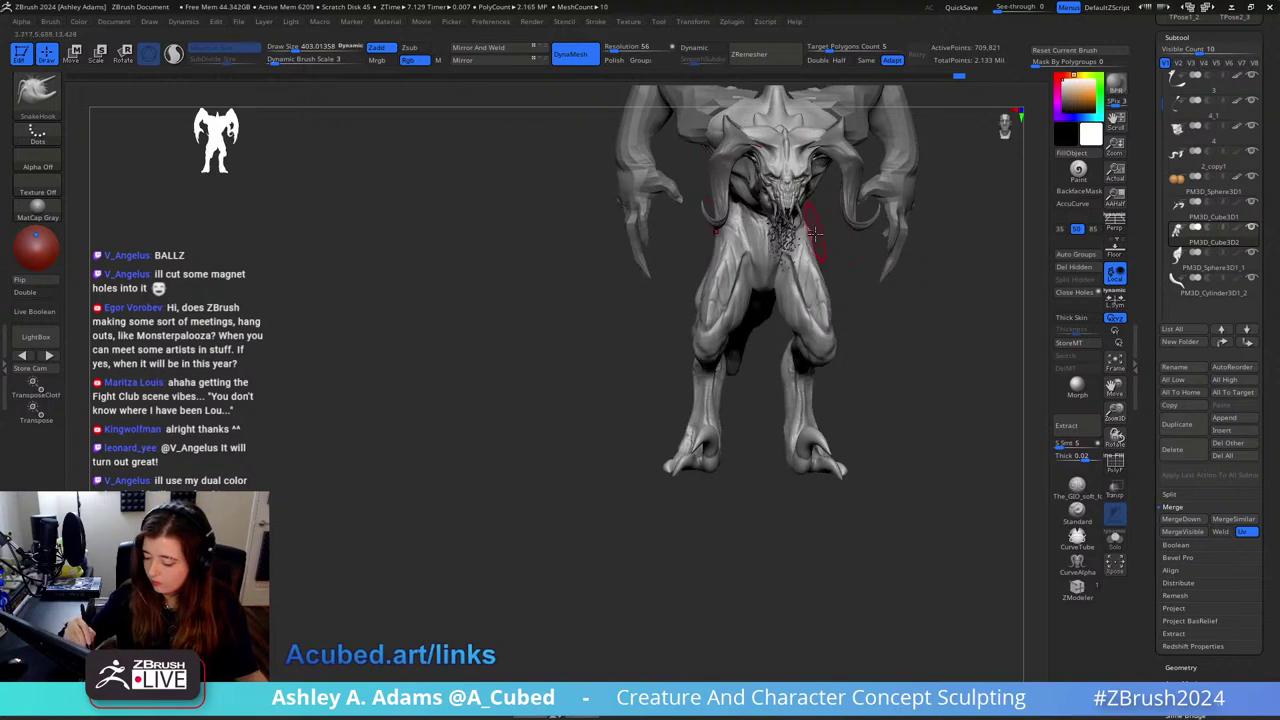
pyautogui.moveTo(820, 291)
pyautogui.mouseDown(button='right')
pyautogui.moveTo(813, 212)
pyautogui.moveTo(760, 300)
pyautogui.mouseUp(button='right')
pyautogui.press('space')
pyautogui.moveTo(788, 243); pyautogui.dragTo(812, 244)
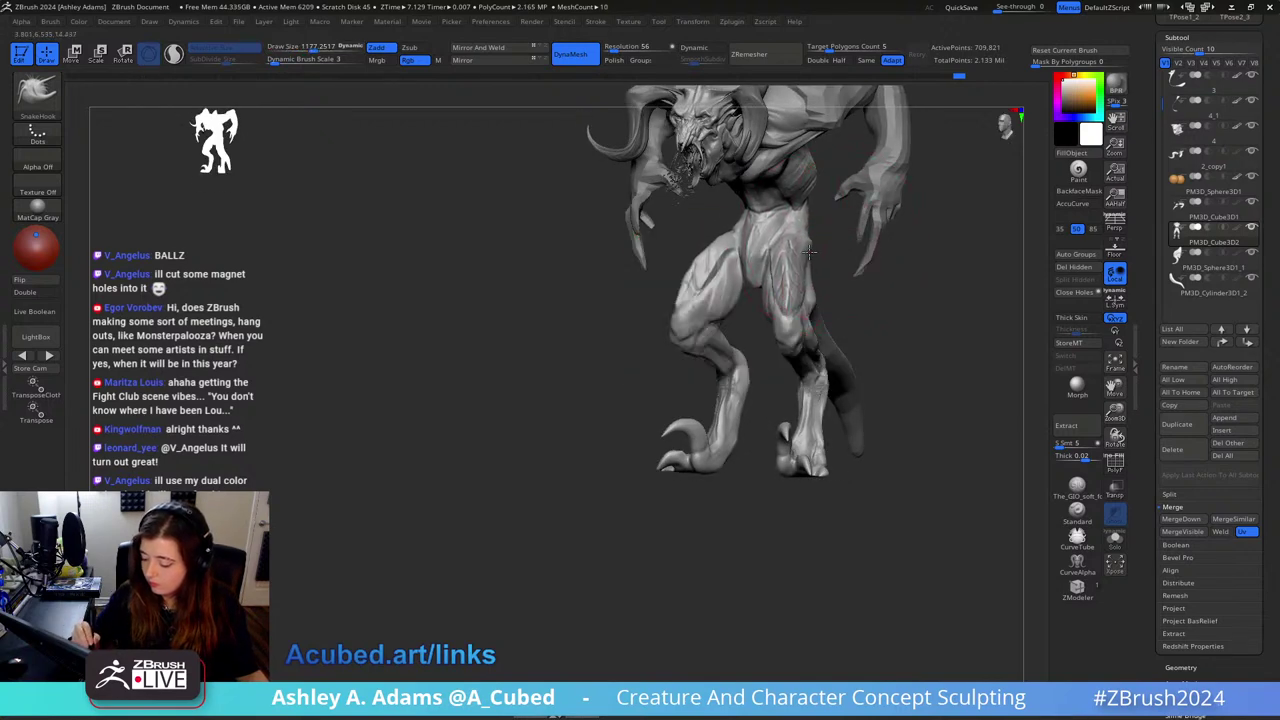
pyautogui.moveTo(808, 252); pyautogui.dragTo(829, 237, button='right')
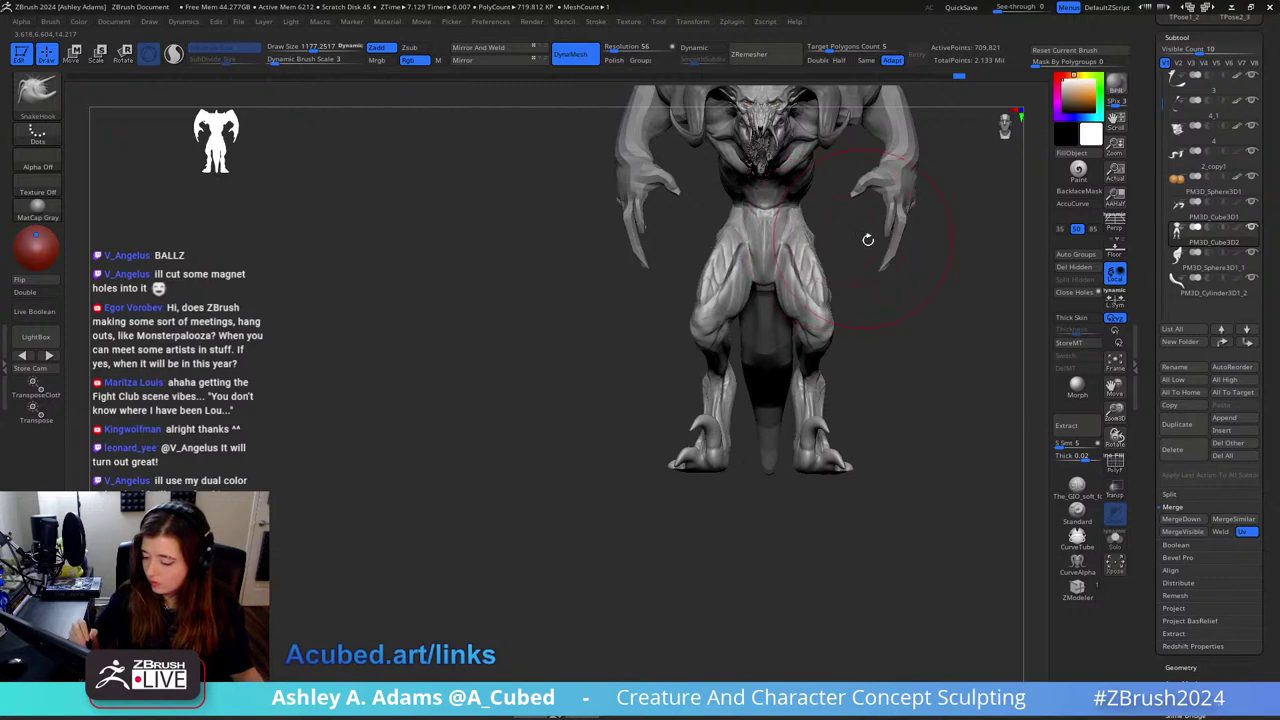
# Step: Pull the waist and rib cage contours into shape with SnakeHook, lowering the draw size from about 938 to 424
pyautogui.moveTo(978, 203)
pyautogui.mouseDown(button='right')
pyautogui.moveTo(810, 250)
pyautogui.moveTo(788, 274)
pyautogui.mouseUp(button='right')
pyautogui.press('space')
pyautogui.moveTo(856, 208)
pyautogui.mouseDown()
pyautogui.moveTo(839, 183)
pyautogui.moveTo(815, 184)
pyautogui.mouseUp()
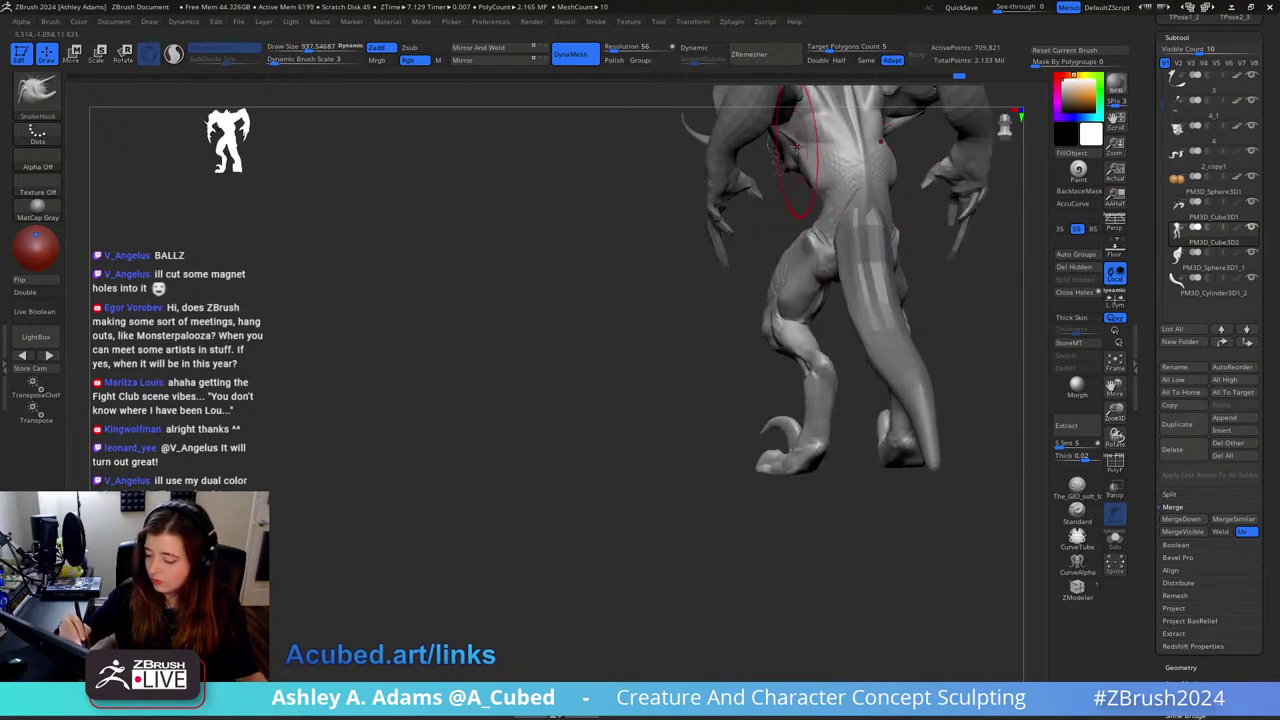
pyautogui.moveTo(800, 147)
pyautogui.mouseDown(button='right')
pyautogui.moveTo(871, 171)
pyautogui.moveTo(794, 150)
pyautogui.mouseUp(button='right')
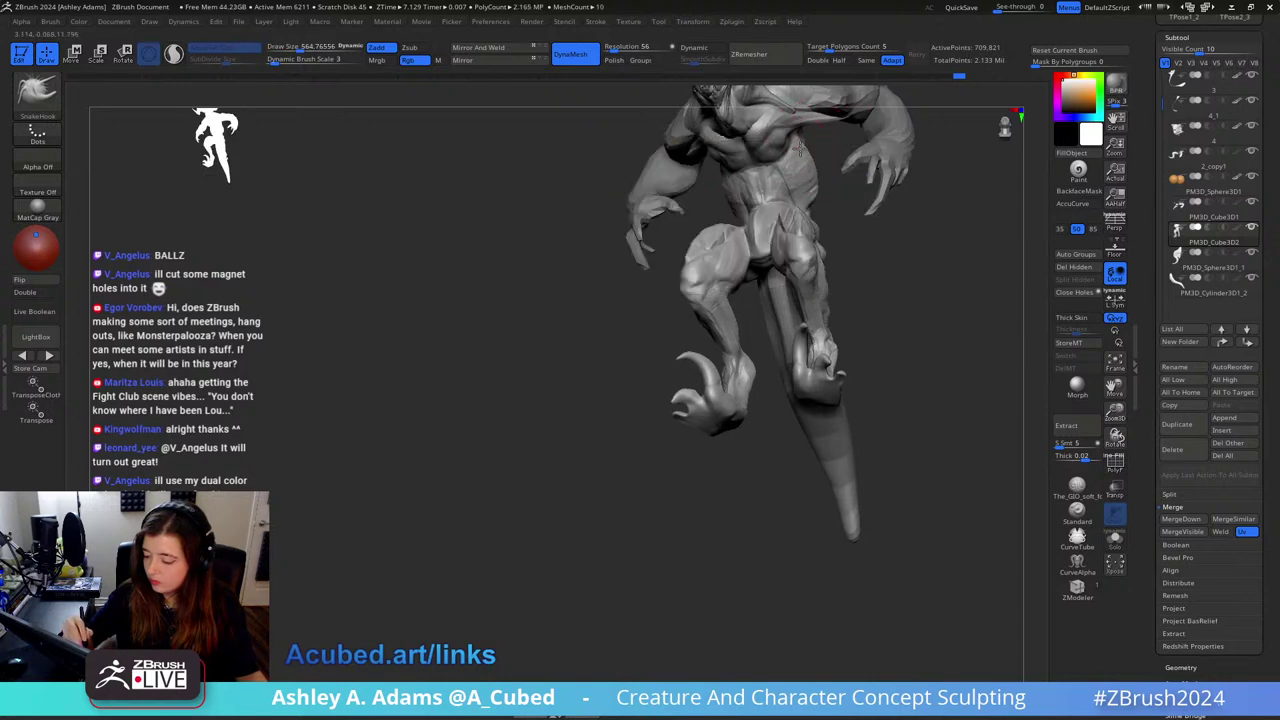
pyautogui.press('[')
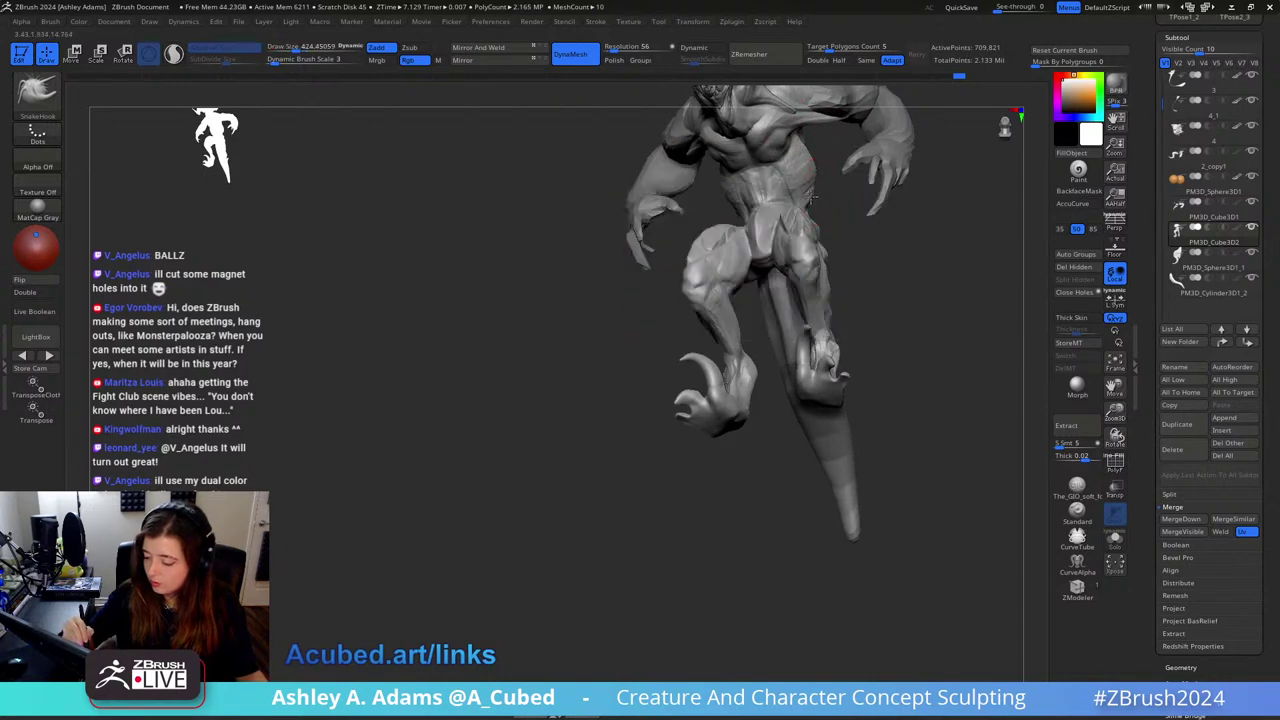
# Step: Refine the side of the waist above the hip with SnakeHook at a draw size of about 382
pyautogui.moveTo(814, 199)
pyautogui.mouseDown(button='right')
pyautogui.moveTo(786, 214)
pyautogui.moveTo(816, 203)
pyautogui.moveTo(805, 195)
pyautogui.mouseUp(button='right')
pyautogui.press('space')
pyautogui.moveTo(805, 195); pyautogui.dragTo(791, 195)
pyautogui.moveTo(800, 190); pyautogui.dragTo(783, 175, button='right')
pyautogui.press('[')
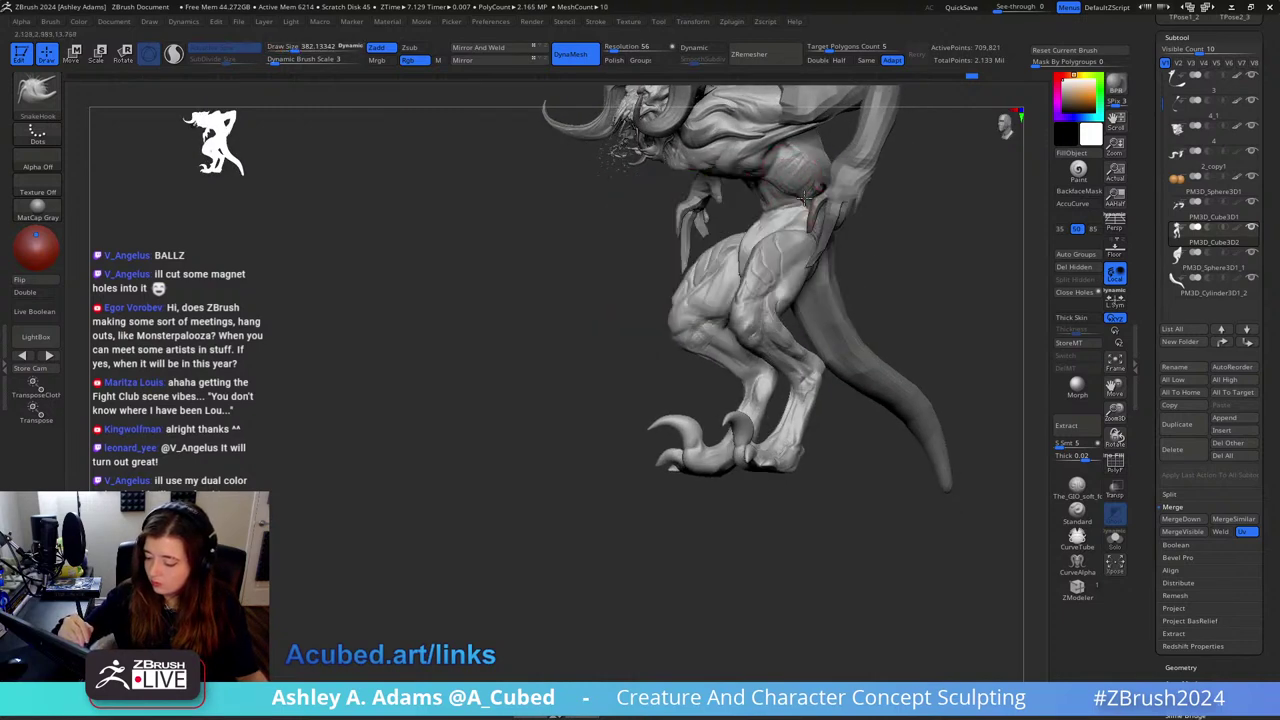
pyautogui.moveTo(802, 188)
pyautogui.mouseDown(button='right')
pyautogui.moveTo(856, 204)
pyautogui.moveTo(808, 200)
pyautogui.moveTo(813, 188)
pyautogui.moveTo(800, 189)
pyautogui.moveTo(826, 176)
pyautogui.moveTo(782, 172)
pyautogui.moveTo(800, 135)
pyautogui.mouseUp(button='right')
# Step: Adjust the abdomen with SnakeHook and carve muscle lines into it with DamStandard at a draw size of about 268
pyautogui.press('b')
pyautogui.press('d')
pyautogui.press('s')
pyautogui.press('b')
pyautogui.press('s')
pyautogui.press('h')
pyautogui.rightClick(758, 214)
pyautogui.press('b')
pyautogui.press('d')
pyautogui.press('s')
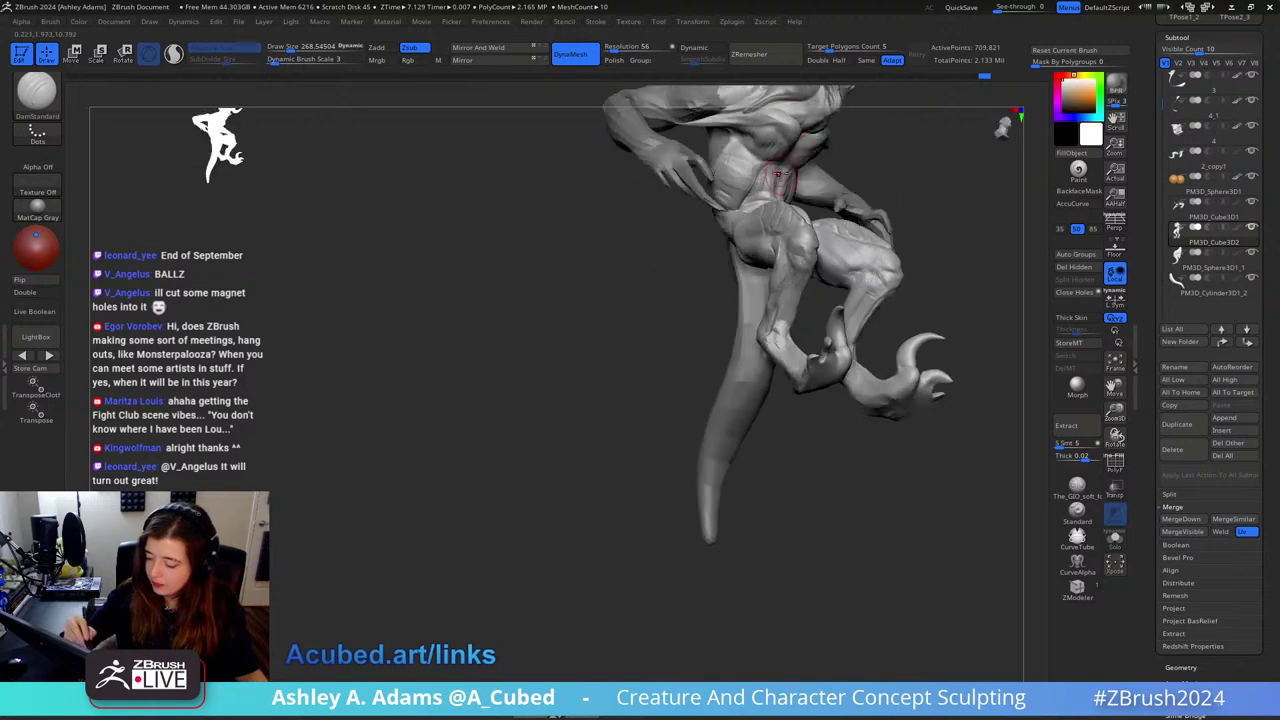
pyautogui.moveTo(749, 190); pyautogui.dragTo(750, 232)
# Step: Build up the abdomen and lower chest with ClayBuildup at draw sizes of about 204 and 304
pyautogui.press('b')
pyautogui.press('c')
pyautogui.press('b')
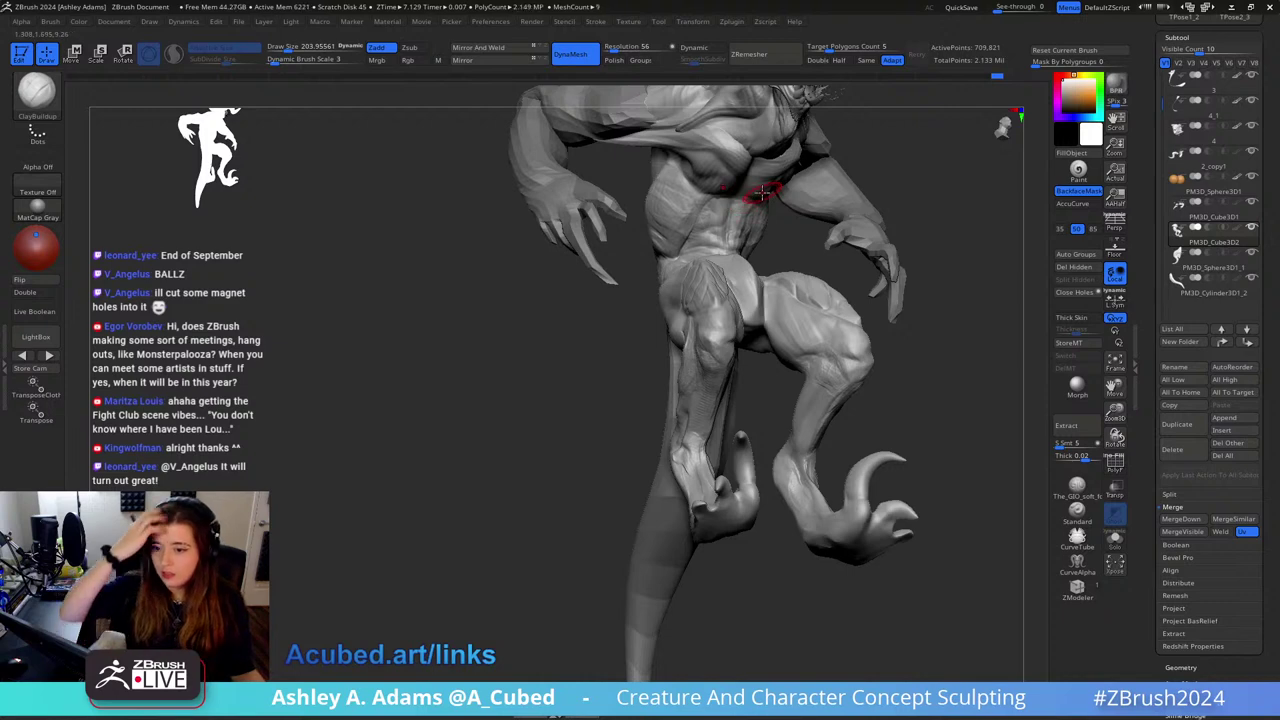
pyautogui.moveTo(762, 193)
pyautogui.mouseDown()
pyautogui.moveTo(866, 229)
pyautogui.moveTo(845, 265)
pyautogui.moveTo(834, 232)
pyautogui.mouseUp()
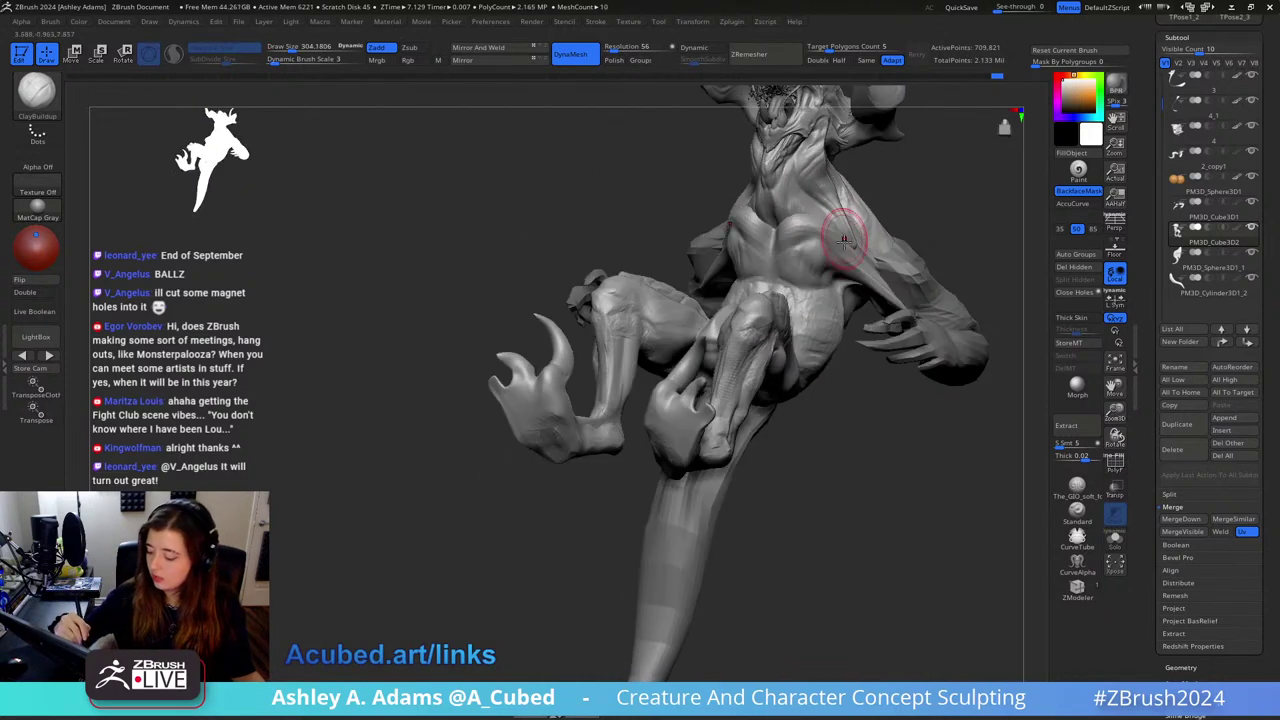
# Step: Carve definition along the chest and ribs from below with DamStandard at a draw size of about 304
pyautogui.press('b')
pyautogui.press('d')
pyautogui.press('s')
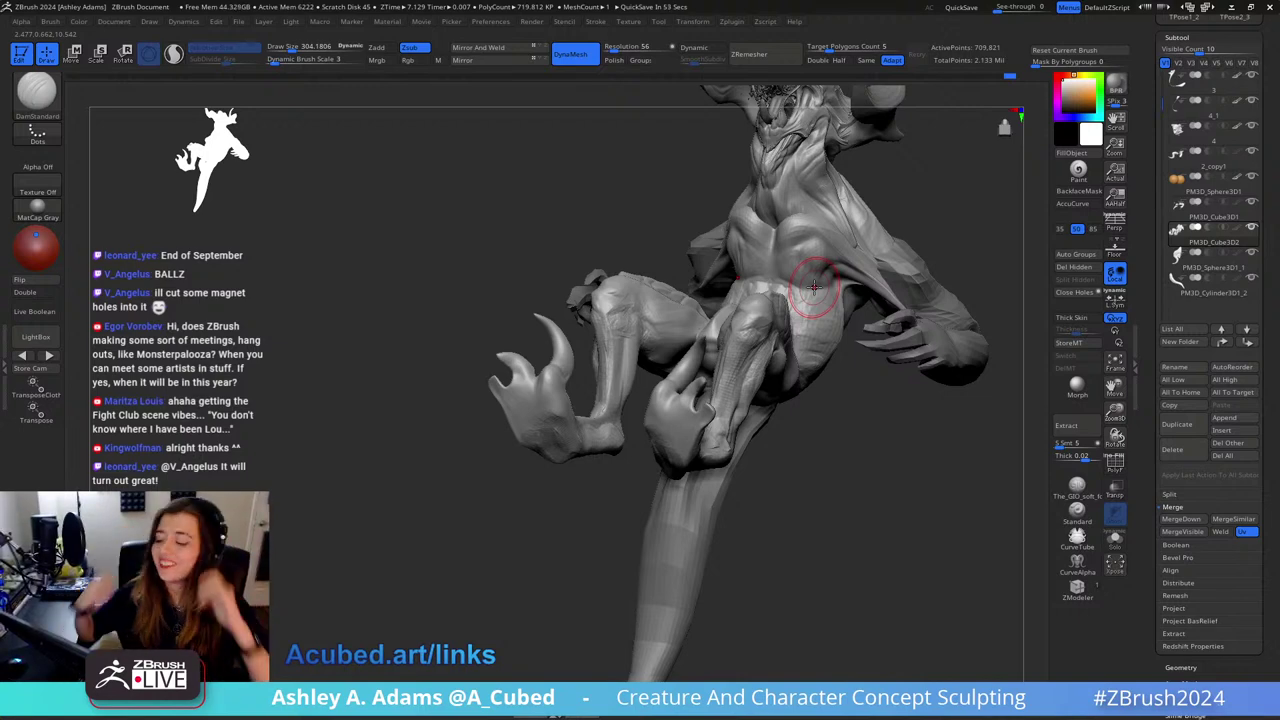
pyautogui.moveTo(824, 216)
pyautogui.mouseDown(button='right')
pyautogui.moveTo(788, 203)
pyautogui.moveTo(808, 217)
pyautogui.mouseUp(button='right')
# Step: Adjust the chest and neck forms from below with SnakeHook at a draw size of about 323
pyautogui.press('b')
pyautogui.press('s')
pyautogui.press('h')
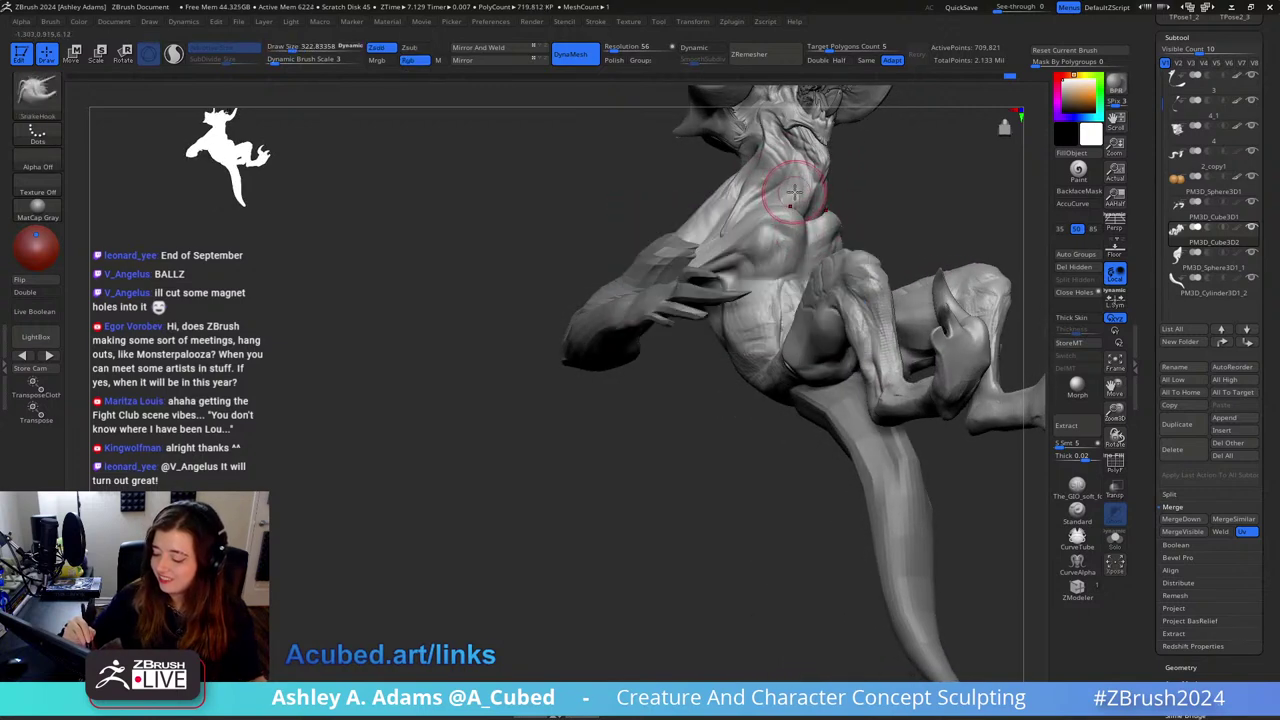
pyautogui.moveTo(795, 211)
pyautogui.mouseDown(button='right')
pyautogui.moveTo(797, 234)
pyautogui.moveTo(766, 205)
pyautogui.mouseUp(button='right')
# Step: Build up the chest and shoulder muscles with ClayBuildup at a draw size of about 268
pyautogui.press('b')
pyautogui.press('c')
pyautogui.press('b')
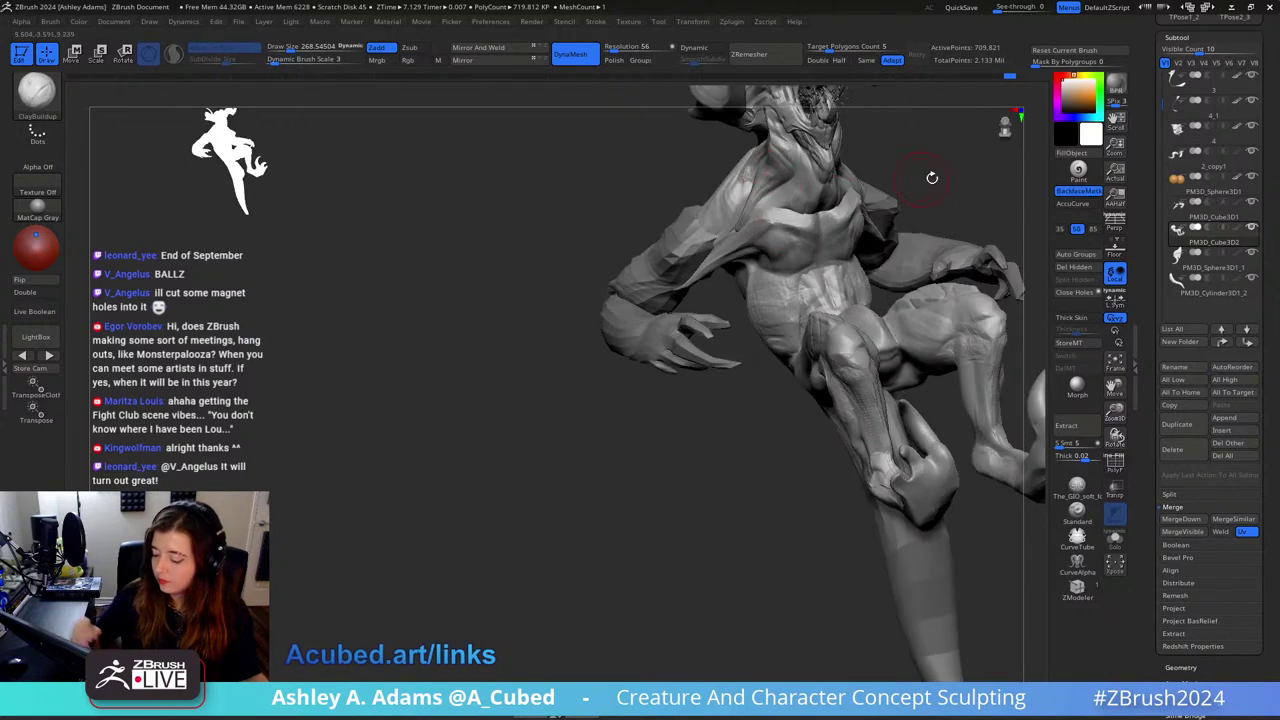
pyautogui.moveTo(931, 177)
pyautogui.mouseDown(button='right')
pyautogui.moveTo(910, 219)
pyautogui.moveTo(972, 202)
pyautogui.mouseUp(button='right')
# Step: Adjust the chest with SnakeHook, then add pectoral volume with ClayBuildup at draw sizes of about 403 and 286
pyautogui.press('b')
pyautogui.press('s')
pyautogui.press('h')
pyautogui.moveTo(972, 204); pyautogui.dragTo(950, 204)
pyautogui.press('b')
pyautogui.press('c')
pyautogui.press('b')
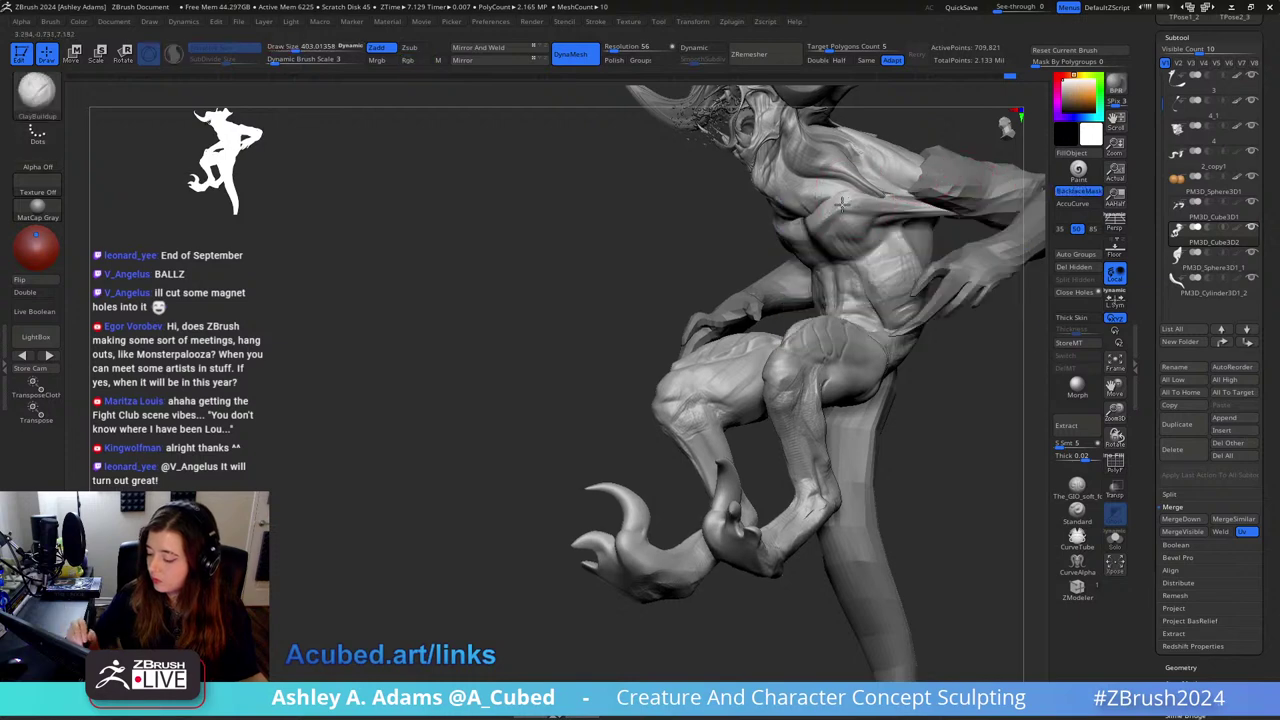
pyautogui.moveTo(857, 177)
pyautogui.mouseDown(button='right')
pyautogui.moveTo(848, 223)
pyautogui.moveTo(850, 199)
pyautogui.mouseUp(button='right')
pyautogui.moveTo(850, 199)
pyautogui.mouseDown()
pyautogui.moveTo(822, 222)
pyautogui.moveTo(836, 220)
pyautogui.mouseUp()
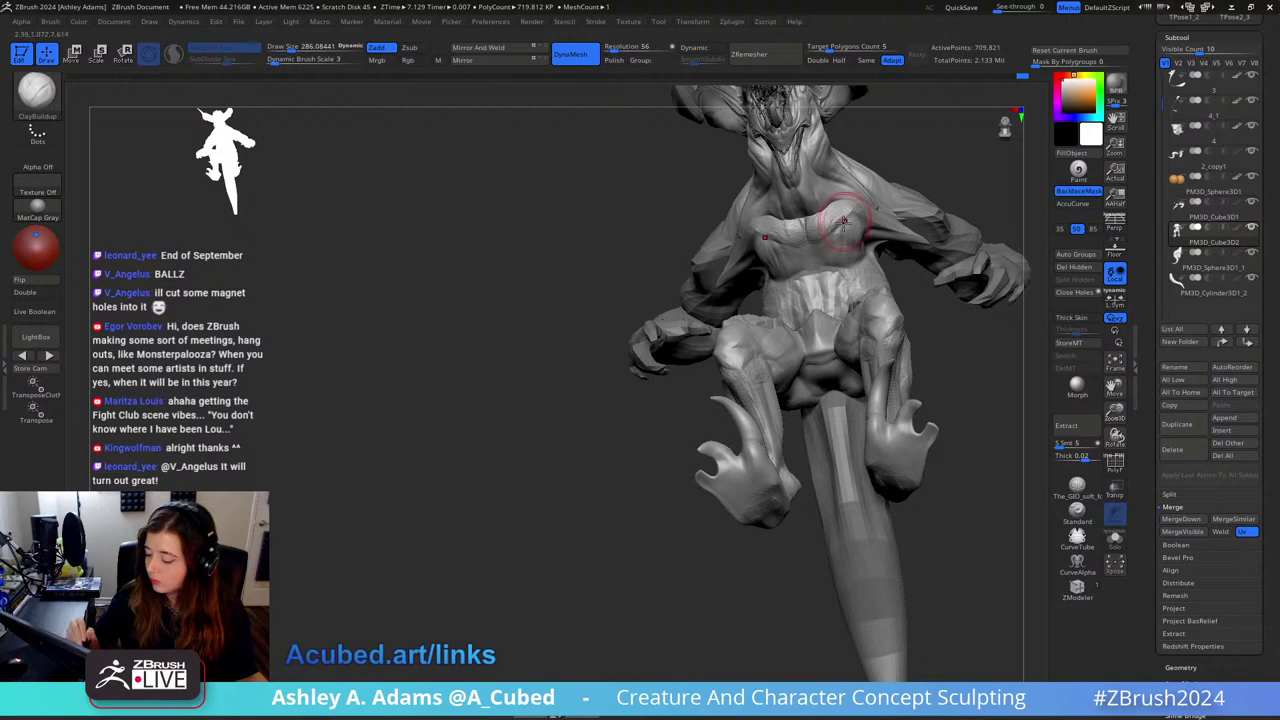
# Step: Build up the muscle fibres of the pectorals with ClayBuildup at a draw size of about 175
pyautogui.moveTo(840, 223); pyautogui.dragTo(782, 294, button='right')
pyautogui.press('space')
pyautogui.moveTo(850, 231); pyautogui.dragTo(836, 231)
pyautogui.moveTo(840, 196)
pyautogui.mouseDown(button='right')
pyautogui.moveTo(821, 205)
pyautogui.moveTo(834, 177)
pyautogui.mouseUp(button='right')
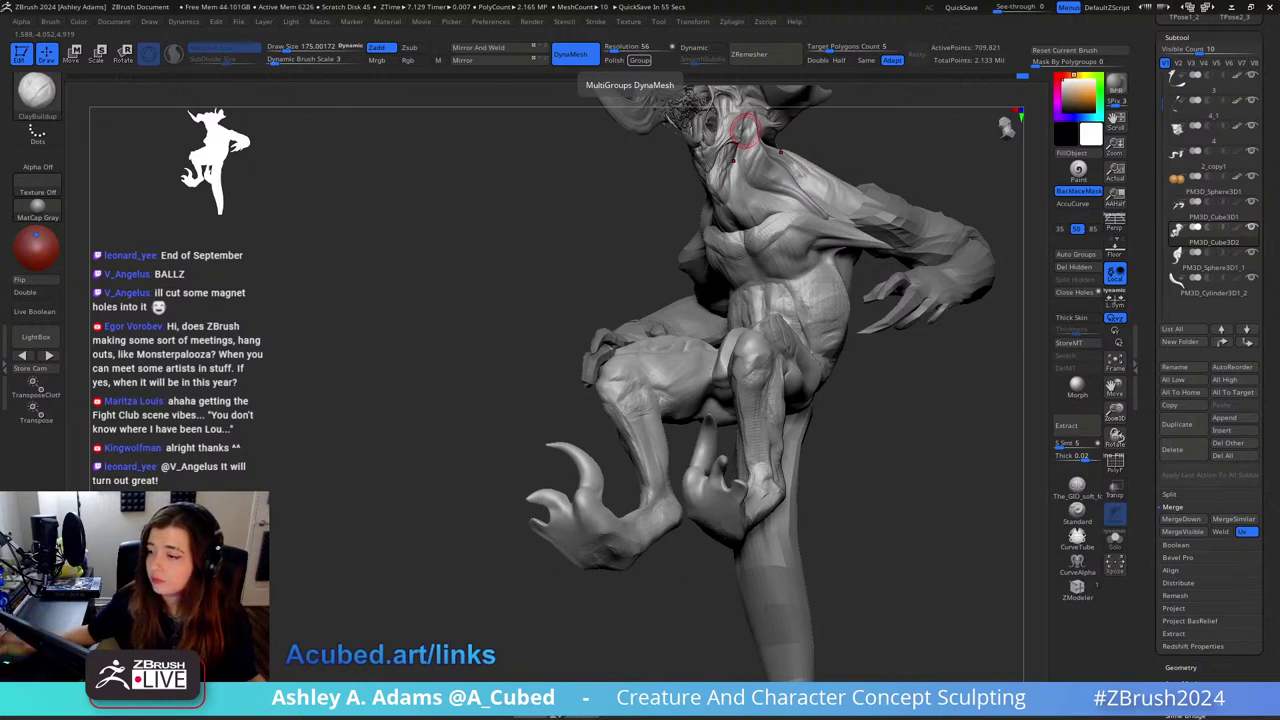
pyautogui.moveTo(786, 294)
pyautogui.mouseDown(button='right')
pyautogui.moveTo(768, 240)
pyautogui.moveTo(740, 258)
pyautogui.mouseUp(button='right')
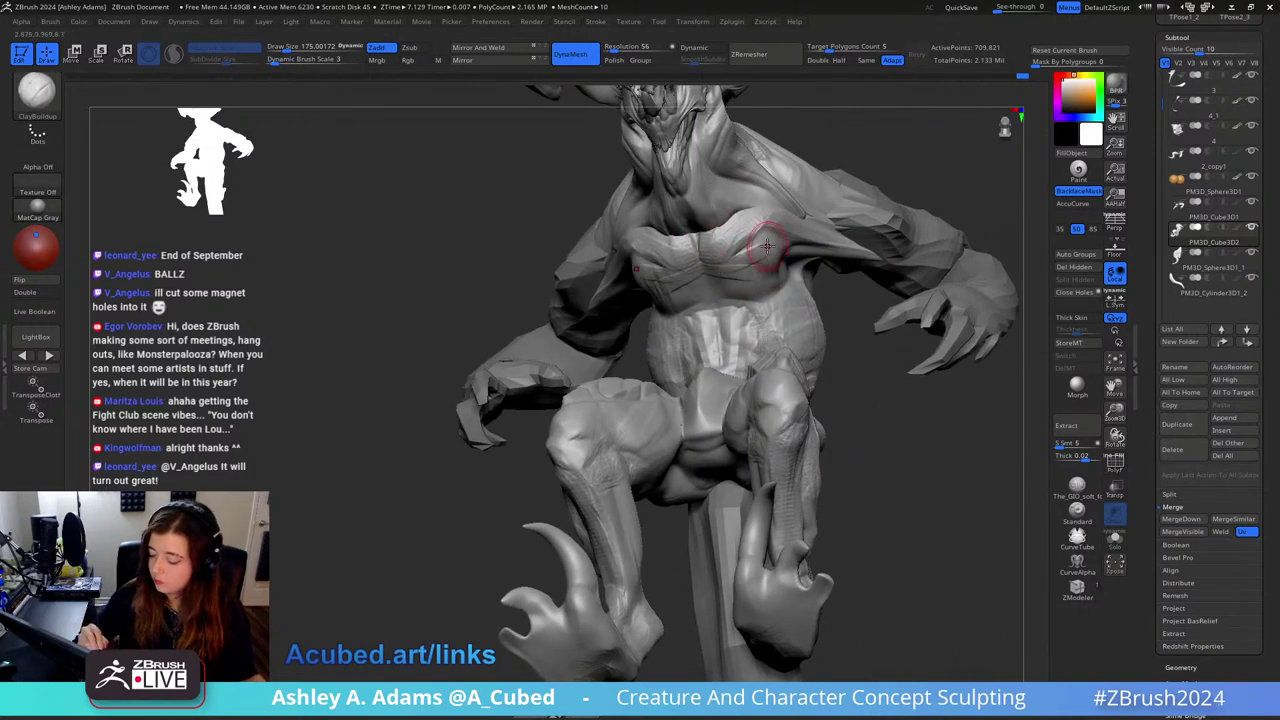
pyautogui.moveTo(732, 269); pyautogui.dragTo(730, 283)
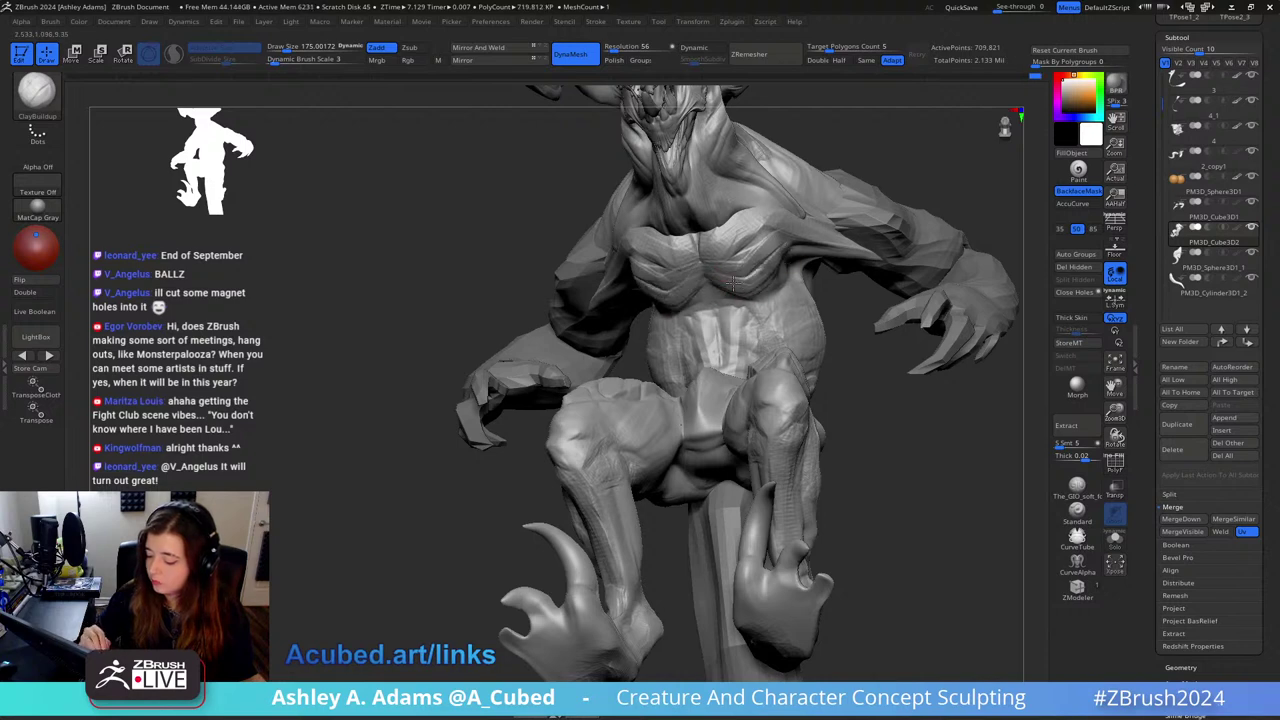
# Step: Carve separation lines between the pectoral muscle strands with DamStandard
pyautogui.press('b')
pyautogui.press('d')
pyautogui.press('s')
pyautogui.moveTo(706, 262); pyautogui.dragTo(777, 223)
pyautogui.moveTo(500, 262); pyautogui.dragTo(794, 268)
pyautogui.moveTo(793, 268)
pyautogui.mouseDown(button='right')
pyautogui.moveTo(700, 208)
pyautogui.moveTo(674, 288)
pyautogui.mouseUp(button='right')
# Step: Build up the outer pectoral and armpit area with ClayBuildup at a draw size of about 161
pyautogui.press('b')
pyautogui.press('c')
pyautogui.press('b')
pyautogui.press('space')
pyautogui.moveTo(740, 214); pyautogui.dragTo(722, 214)
pyautogui.moveTo(766, 234); pyautogui.dragTo(800, 236, button='right')
pyautogui.press('space')
pyautogui.moveTo(744, 219); pyautogui.dragTo(728, 219)
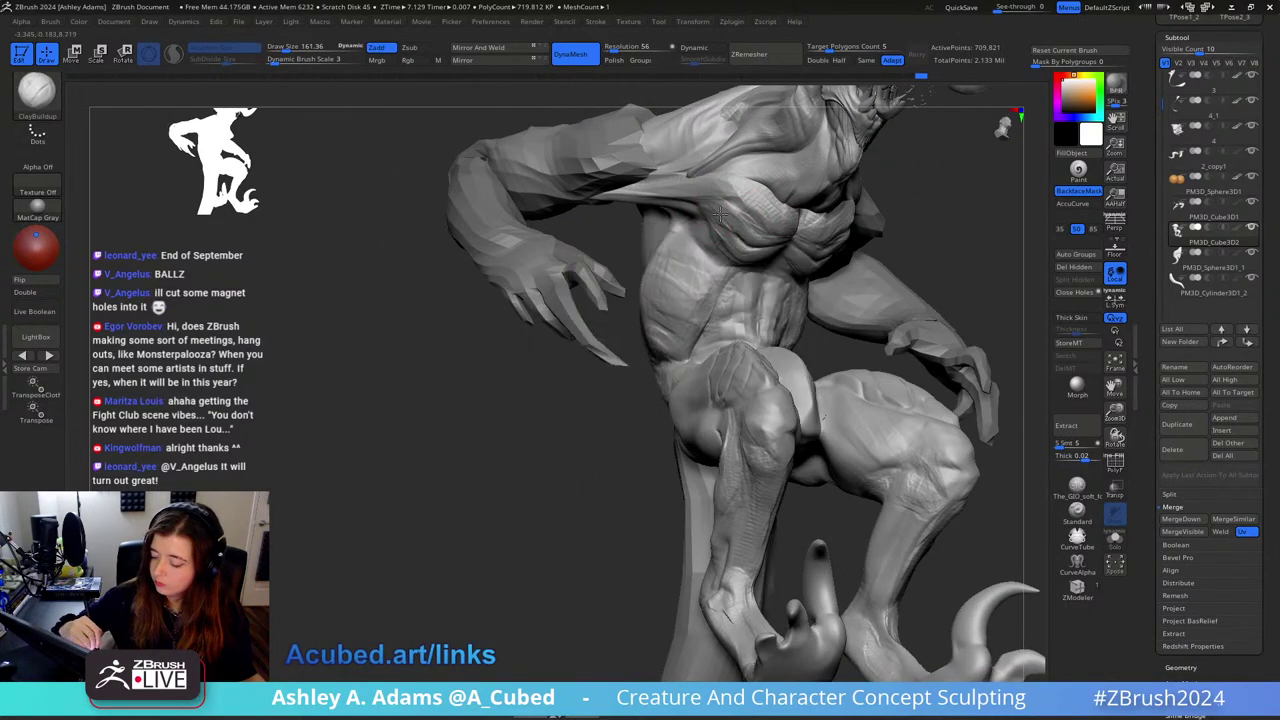
pyautogui.moveTo(729, 206)
pyautogui.mouseDown(button='right')
pyautogui.moveTo(758, 215)
pyautogui.moveTo(757, 200)
pyautogui.moveTo(669, 197)
pyautogui.moveTo(697, 194)
pyautogui.mouseUp(button='right')
# Step: Cut fine muscle lines into the outer chest and pectorals with DamStandard at draw sizes of about 112 and 91
pyautogui.press('b')
pyautogui.press('d')
pyautogui.press('s')
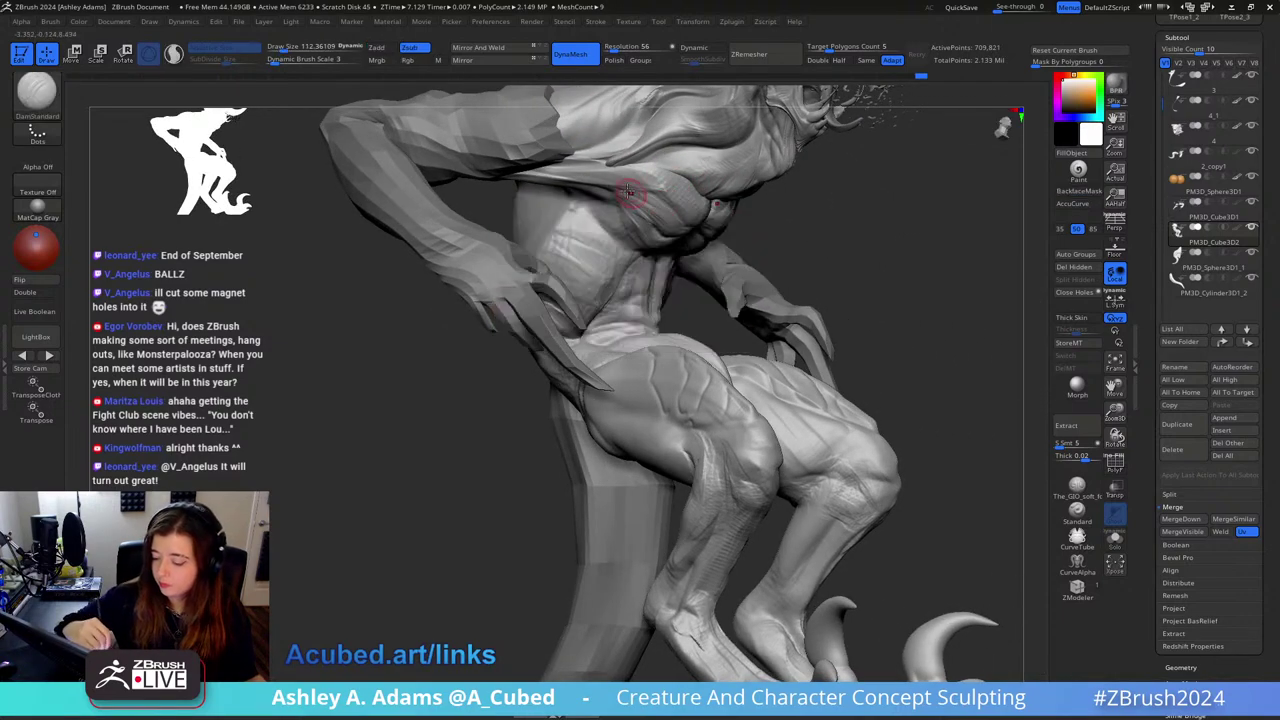
pyautogui.moveTo(620, 188)
pyautogui.keyDown('shift'); pyautogui.mouseDown(button='right')
pyautogui.moveTo(692, 210)
pyautogui.moveTo(603, 131)
pyautogui.mouseUp(button='right'); pyautogui.keyUp('shift')
pyautogui.moveTo(625, 195); pyautogui.dragTo(709, 229)
pyautogui.moveTo(650, 205)
pyautogui.mouseDown(button='right')
pyautogui.moveTo(700, 206)
pyautogui.moveTo(716, 177)
pyautogui.moveTo(845, 235)
pyautogui.mouseUp(button='right')
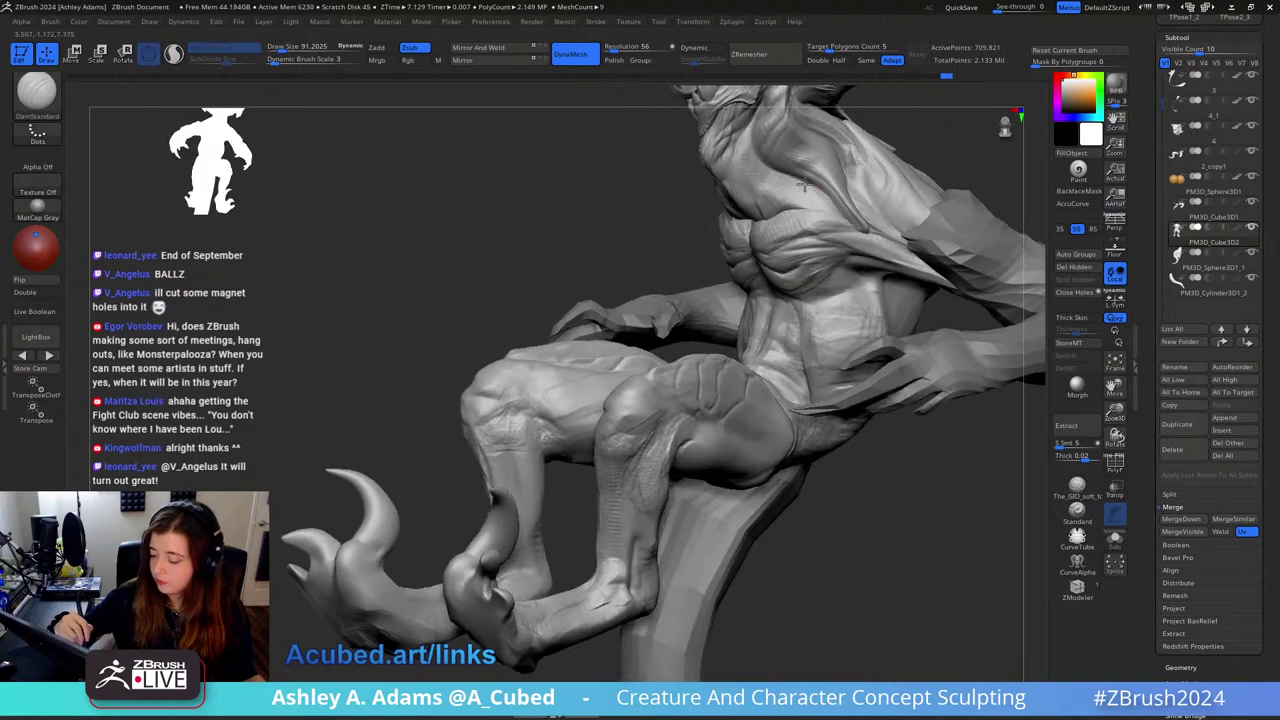
# Step: Refine the folded muscle strands beneath the pectorals with ClayBuildup and DamStandard at a draw size of about 91
pyautogui.press('b')
pyautogui.press('c')
pyautogui.press('b')
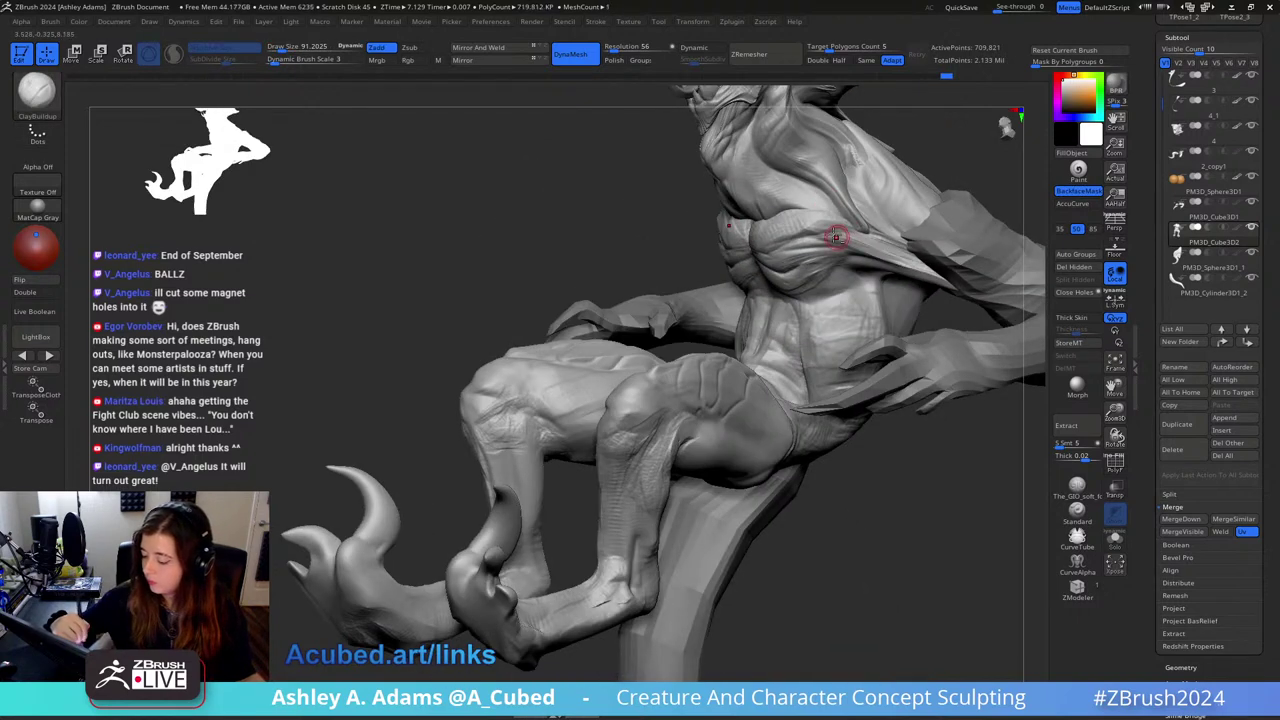
pyautogui.press('b')
pyautogui.press('d')
pyautogui.press('s')
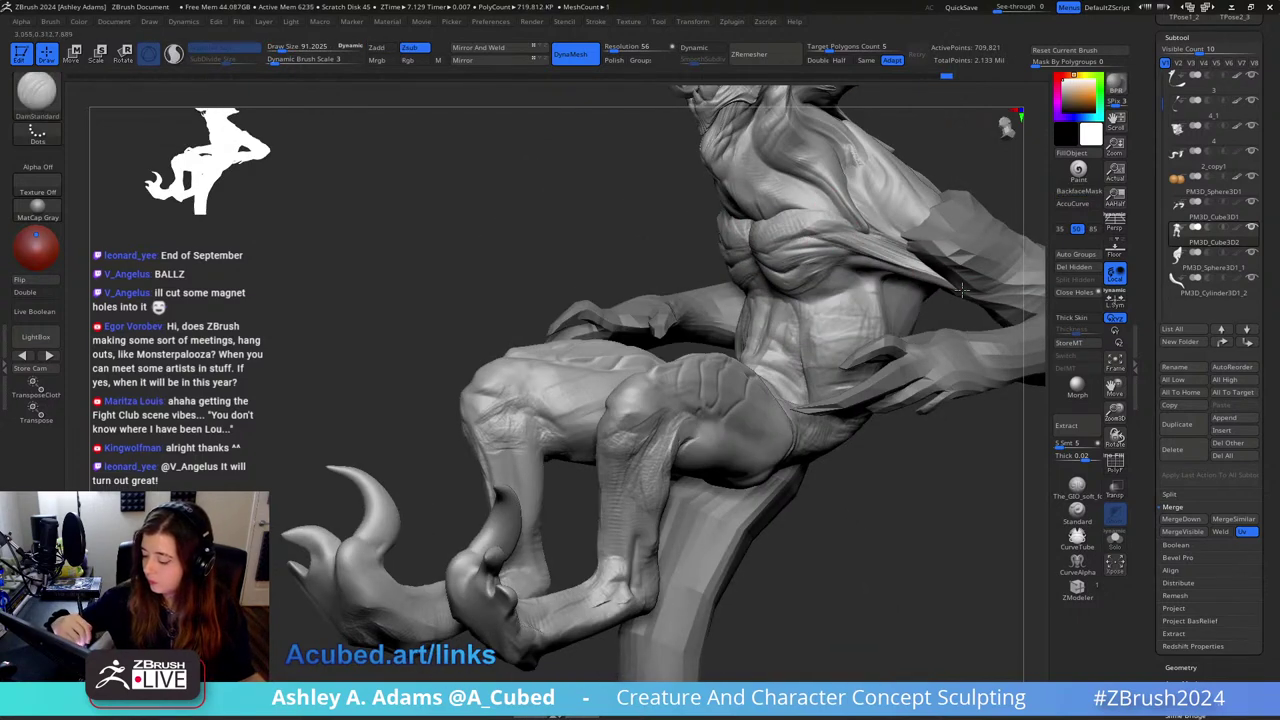
pyautogui.moveTo(857, 231); pyautogui.dragTo(857, 184, button='right')
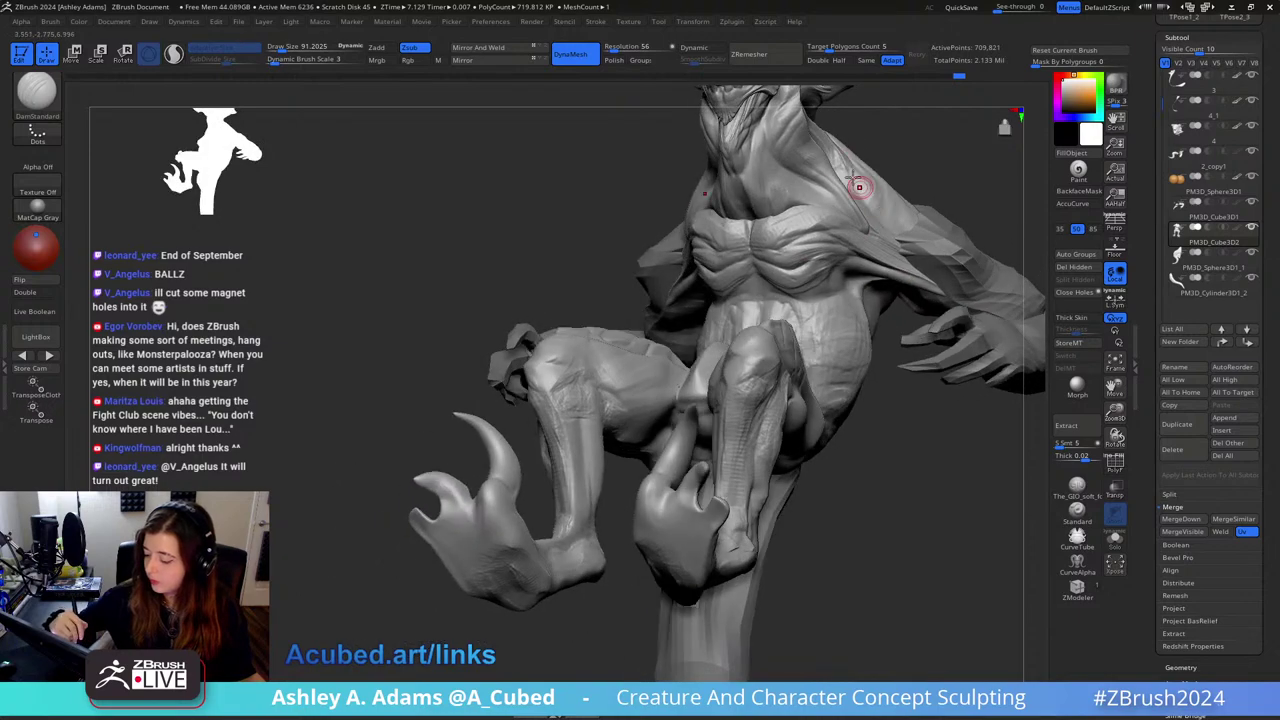
# Step: Build up the chest and upper side muscles with ClayBuildup at a draw size of about 219, and carve their edges with DamStandard
pyautogui.press('space')
pyautogui.moveTo(844, 263); pyautogui.dragTo(870, 263)
pyautogui.moveTo(870, 250); pyautogui.dragTo(833, 219, button='right')
pyautogui.press('b')
pyautogui.press('c')
pyautogui.press('b')
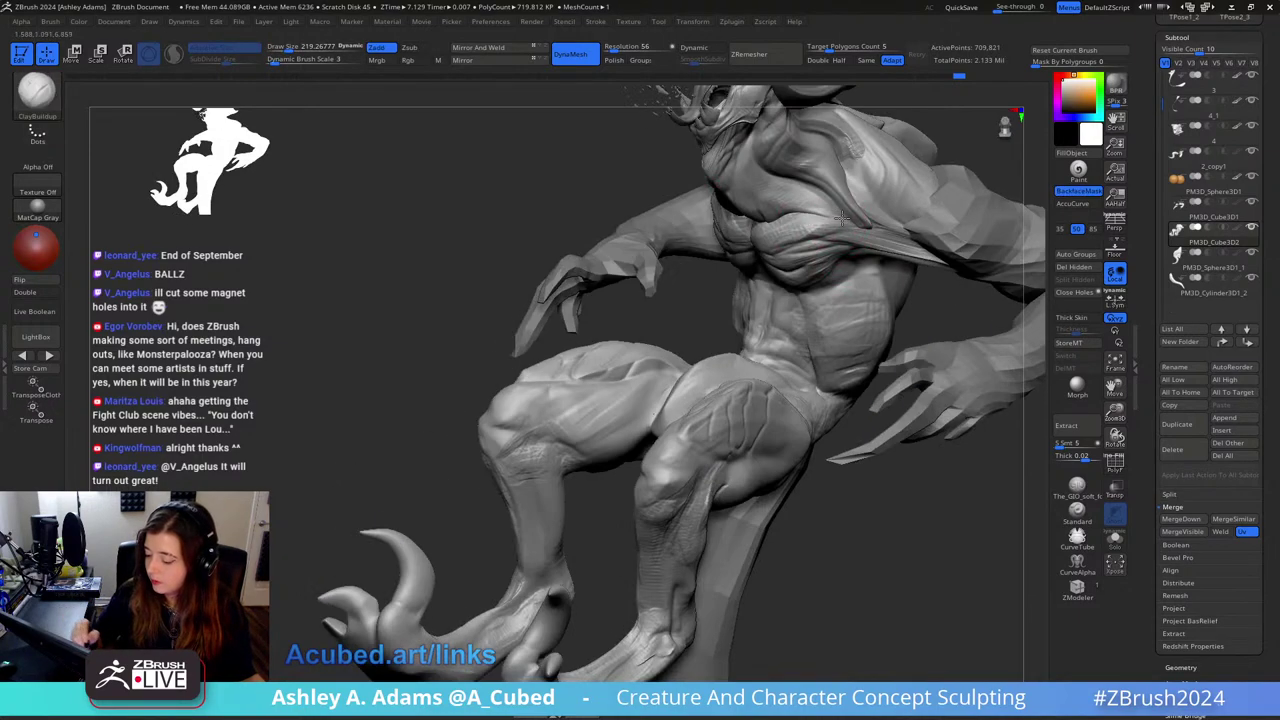
pyautogui.moveTo(817, 222)
pyautogui.mouseDown()
pyautogui.moveTo(840, 228)
pyautogui.moveTo(805, 200)
pyautogui.mouseUp()
pyautogui.press('b')
pyautogui.press('d')
pyautogui.press('s')
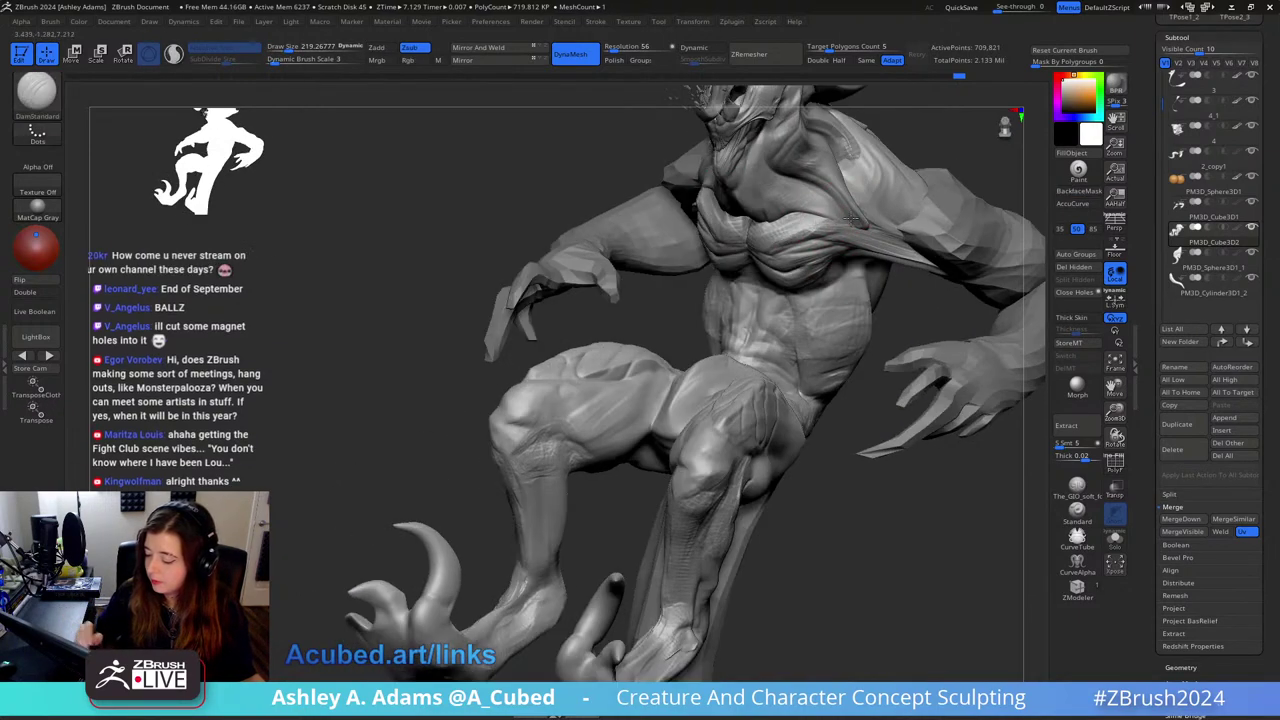
# Step: Flatten the side of the ribcage with hPolish and add volume there with ClayBuildup
pyautogui.moveTo(805, 208)
pyautogui.mouseDown(button='right')
pyautogui.moveTo(836, 247)
pyautogui.moveTo(742, 248)
pyautogui.moveTo(819, 249)
pyautogui.moveTo(752, 292)
pyautogui.moveTo(765, 237)
pyautogui.moveTo(745, 208)
pyautogui.moveTo(789, 237)
pyautogui.mouseUp(button='right')
pyautogui.press('b')
pyautogui.press('h')
pyautogui.press('p')
pyautogui.press('b')
pyautogui.press('c')
pyautogui.press('b')
# Step: Pull the muscle edges beside the abdomen into hooked folds using SnakeHook with AccuCurve enabled at a draw size of about 219
pyautogui.press('b')
pyautogui.press('s')
pyautogui.press('h')
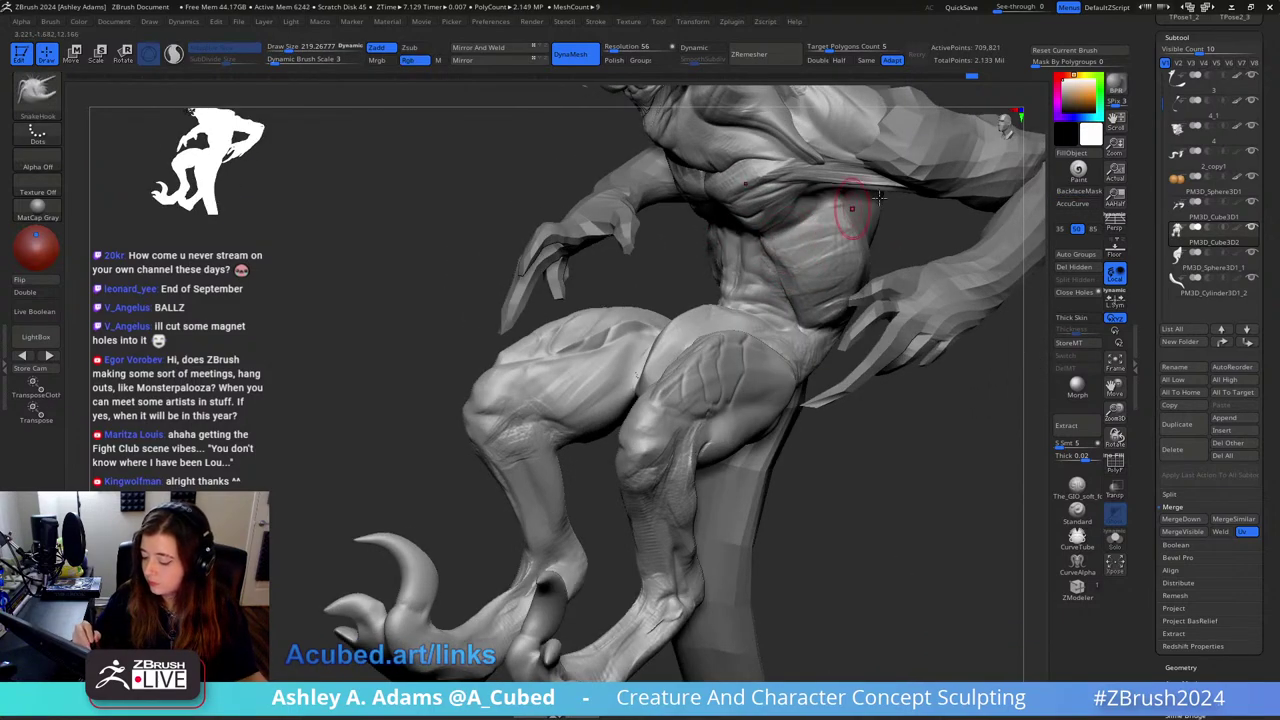
pyautogui.click(1072, 203)
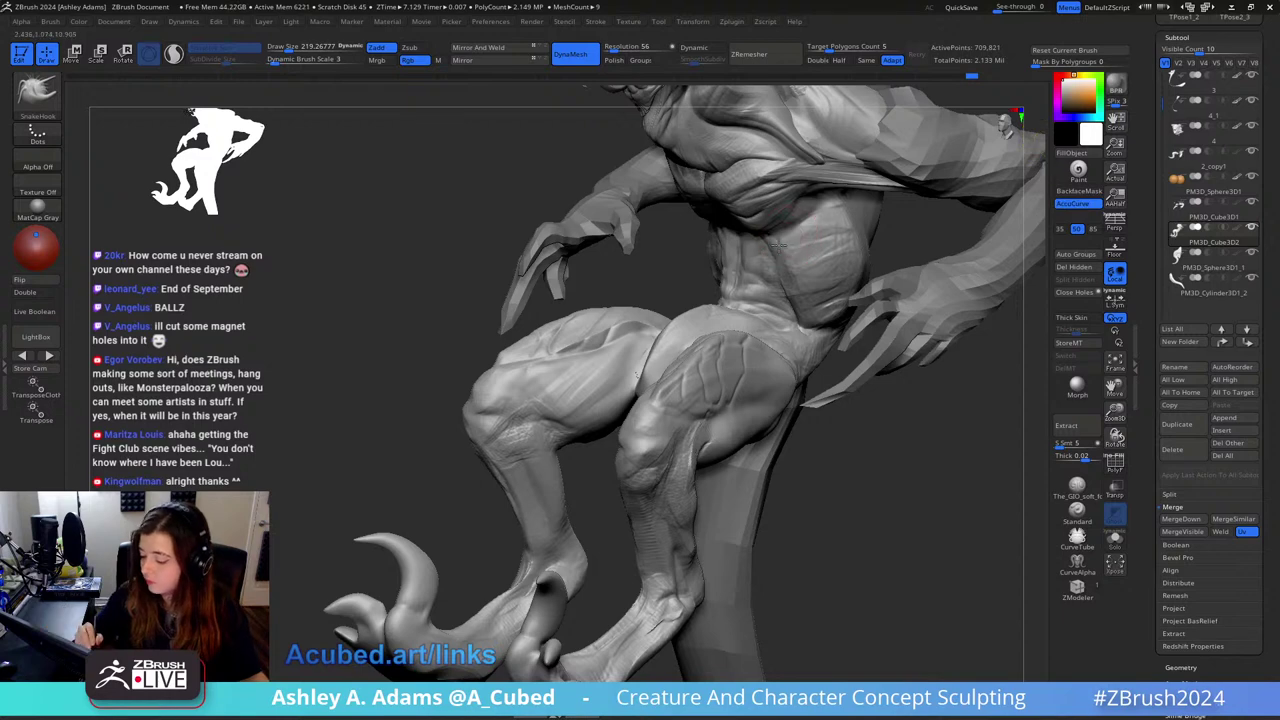
pyautogui.moveTo(780, 244); pyautogui.dragTo(798, 261)
pyautogui.moveTo(780, 272)
pyautogui.mouseDown(button='right')
pyautogui.moveTo(806, 266)
pyautogui.moveTo(778, 256)
pyautogui.mouseUp(button='right')
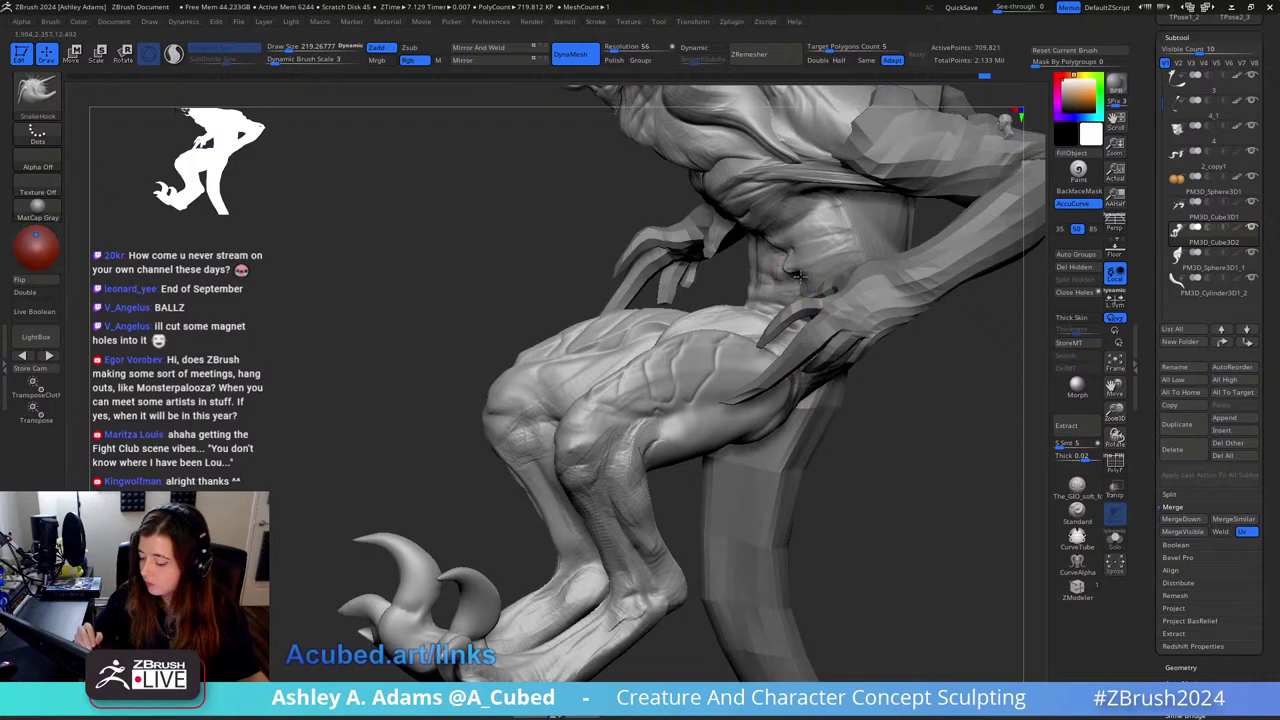
pyautogui.moveTo(815, 284)
pyautogui.mouseDown(button='right')
pyautogui.moveTo(800, 280)
pyautogui.moveTo(817, 270)
pyautogui.moveTo(694, 234)
pyautogui.mouseUp(button='right')
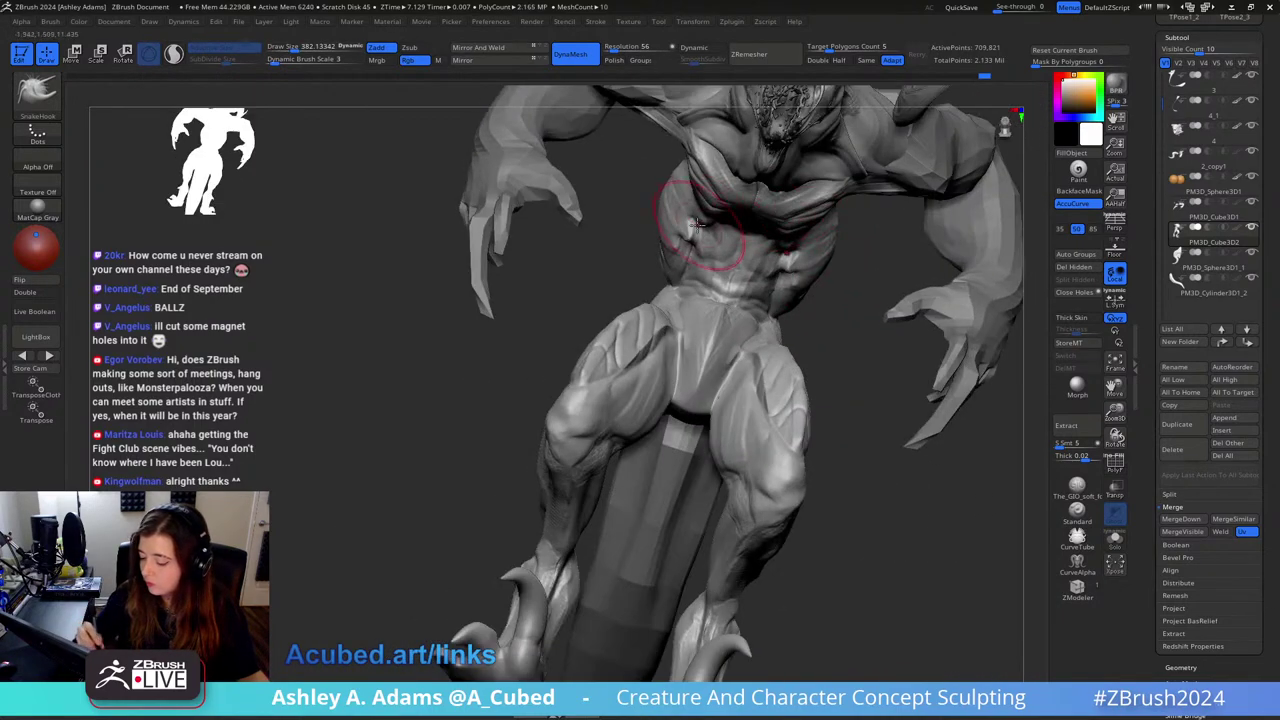
# Step: Reshape the flanks and side abdominal muscles with SnakeHook at a draw size of about 323
pyautogui.press('space')
pyautogui.moveTo(694, 240); pyautogui.dragTo(712, 240)
pyautogui.keyDown('alt'); pyautogui.moveTo(712, 236); pyautogui.dragTo(795, 268, button='right'); pyautogui.keyUp('alt')
pyautogui.press('space')
pyautogui.moveTo(800, 272); pyautogui.dragTo(772, 272)
pyautogui.moveTo(772, 272); pyautogui.dragTo(890, 337, button='right')
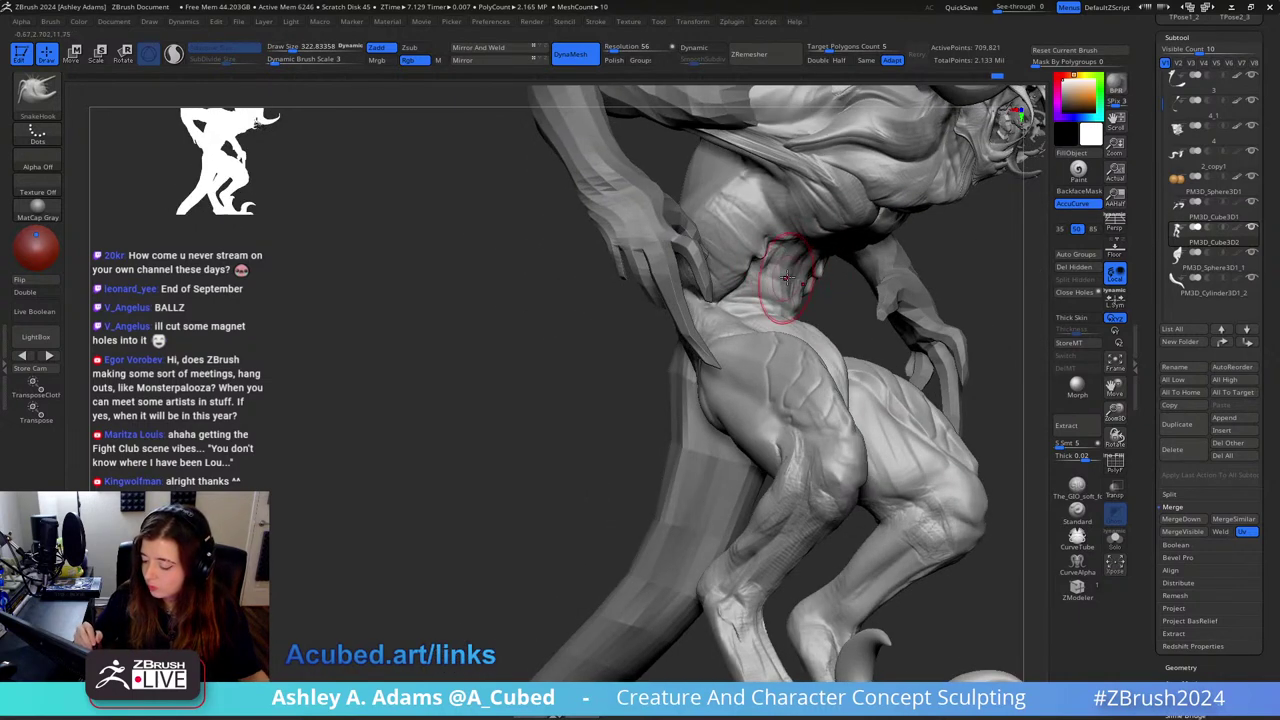
pyautogui.moveTo(770, 287); pyautogui.dragTo(801, 286, button='right')
pyautogui.press('space')
pyautogui.moveTo(801, 286); pyautogui.dragTo(786, 286)
pyautogui.moveTo(786, 286)
pyautogui.mouseDown(button='right')
pyautogui.moveTo(808, 288)
pyautogui.moveTo(735, 296)
pyautogui.mouseUp(button='right')
# Step: Define the oblique edges beside the abdomen with DamStandard and ClayBuildup at draw sizes of about 189 and 64
pyautogui.press('b')
pyautogui.press('d')
pyautogui.press('s')
pyautogui.press('space')
pyautogui.moveTo(826, 298); pyautogui.dragTo(817, 298)
pyautogui.press('b')
pyautogui.press('c')
pyautogui.press('b')
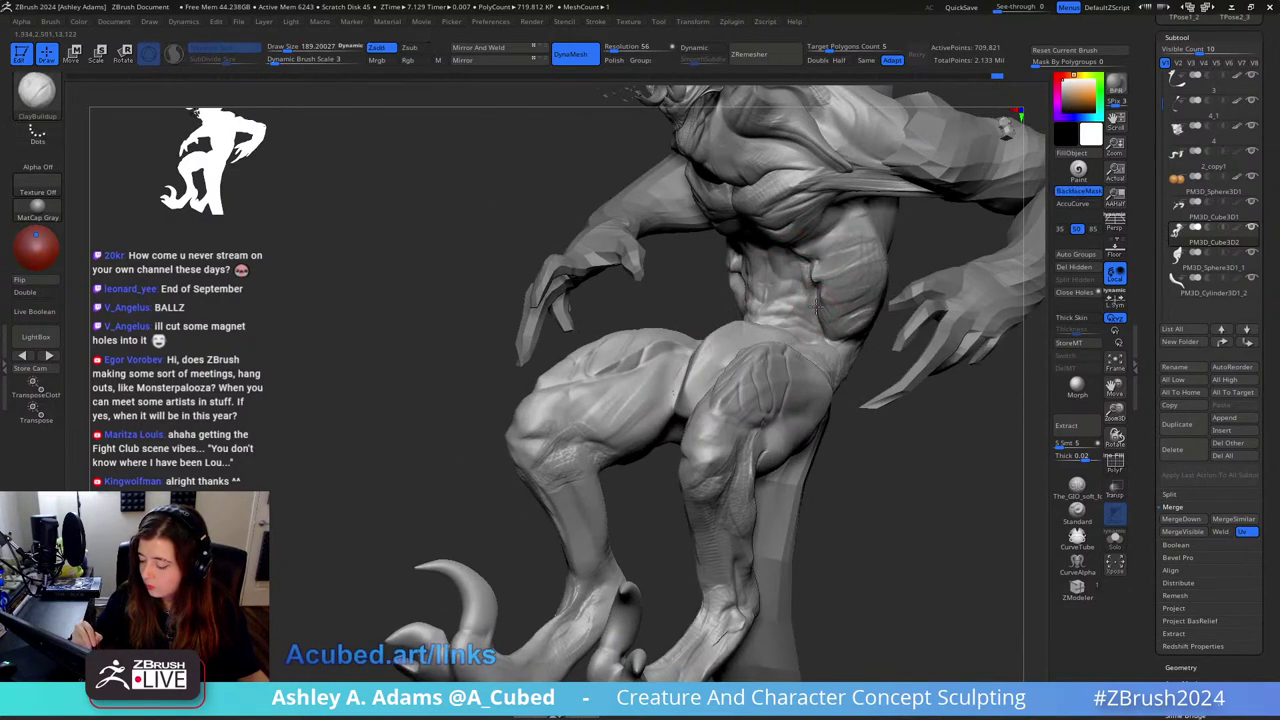
pyautogui.moveTo(817, 298); pyautogui.dragTo(824, 306, button='right')
pyautogui.press('space')
pyautogui.moveTo(823, 303); pyautogui.dragTo(818, 305)
pyautogui.keyDown('shift'); pyautogui.moveTo(812, 308); pyautogui.dragTo(815, 299, button='right'); pyautogui.keyUp('shift')
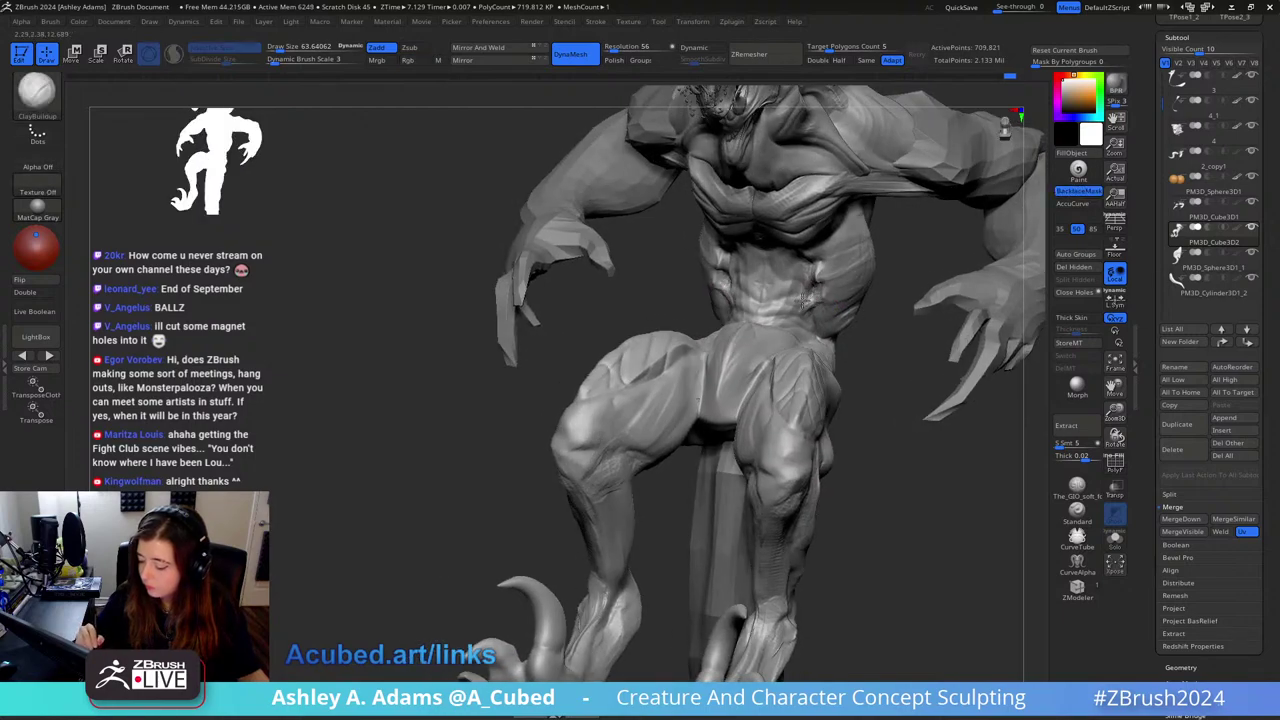
# Step: Build up the muscle tips along both sides of the abdomen with ClayBuildup at a draw size of about 112
pyautogui.moveTo(817, 283); pyautogui.dragTo(793, 232, button='right')
pyautogui.press('space')
pyautogui.moveTo(762, 262); pyautogui.dragTo(770, 262)
pyautogui.moveTo(640, 276)
pyautogui.mouseDown(button='right')
pyautogui.moveTo(736, 273)
pyautogui.moveTo(730, 257)
pyautogui.moveTo(746, 254)
pyautogui.mouseUp(button='right')
pyautogui.press('space')
pyautogui.moveTo(746, 254); pyautogui.dragTo(729, 271)
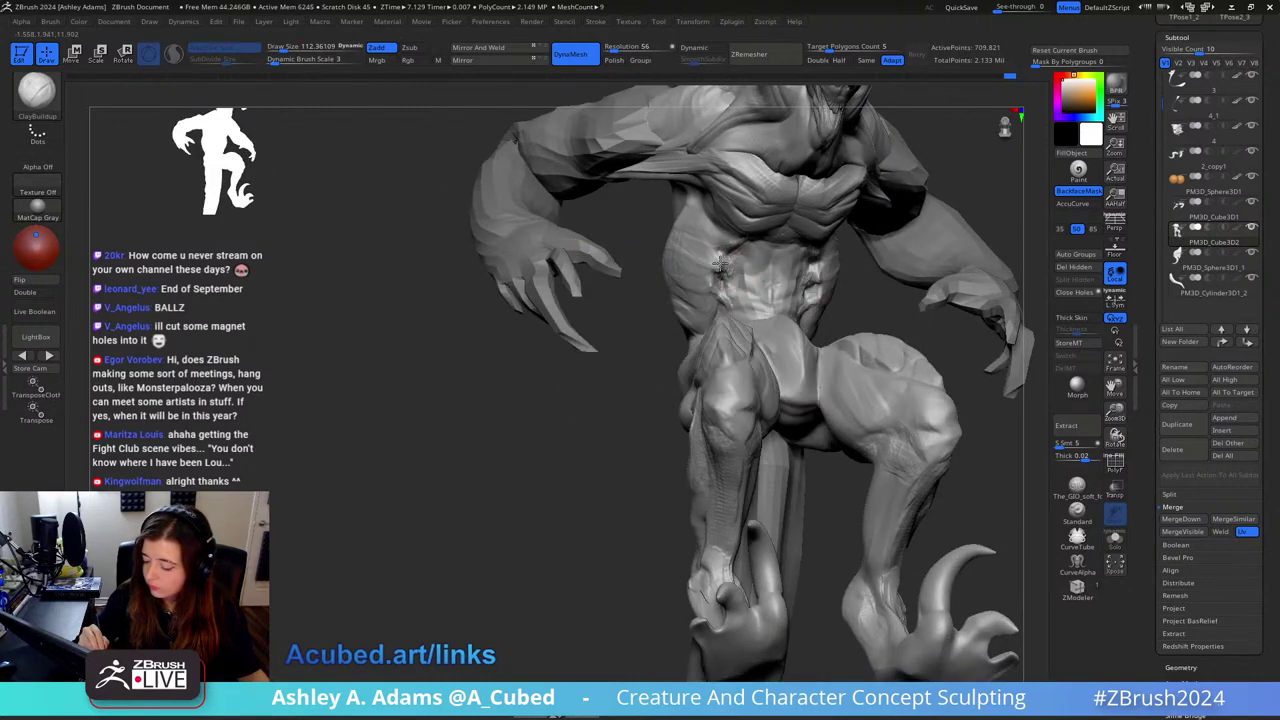
pyautogui.moveTo(720, 265); pyautogui.dragTo(694, 220, button='right')
pyautogui.moveTo(691, 266)
pyautogui.mouseDown(button='right')
pyautogui.moveTo(691, 220)
pyautogui.moveTo(657, 232)
pyautogui.moveTo(698, 244)
pyautogui.mouseUp(button='right')
# Step: Carve grooves between the rib muscles on the flank with DamStandard at draw sizes of about 124 and 269, undoing the last stroke
pyautogui.press('space')
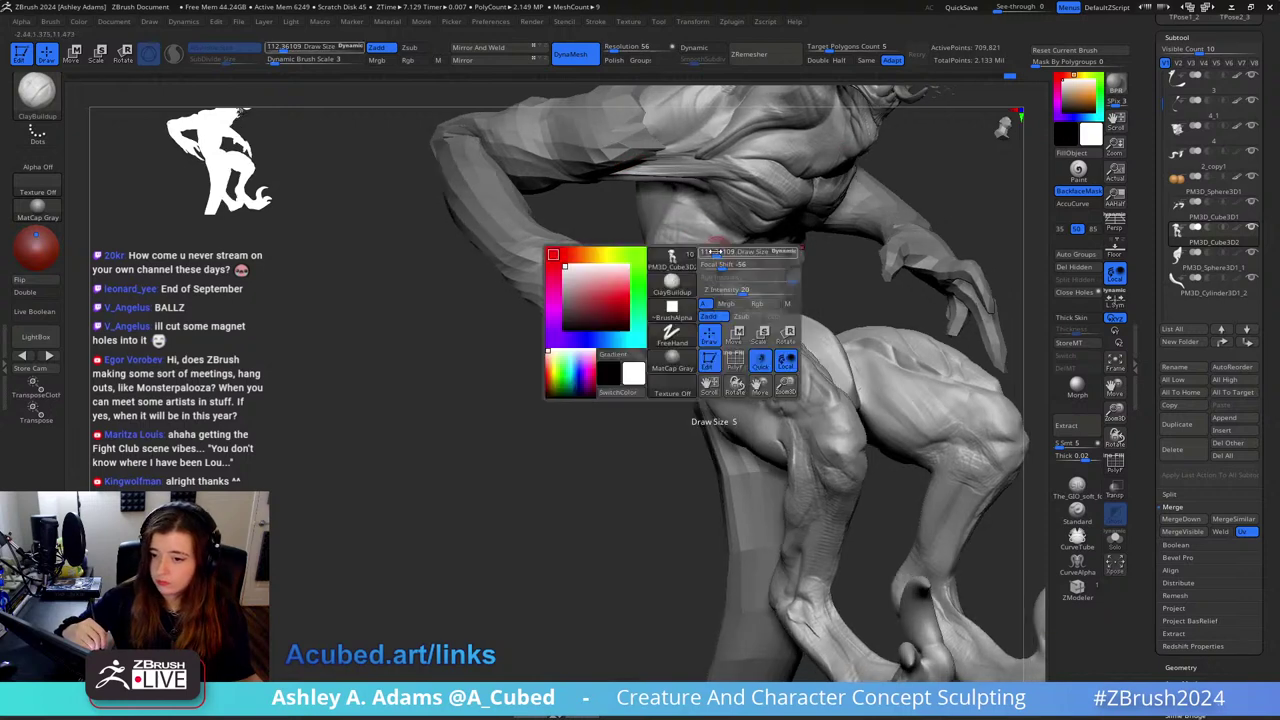
pyautogui.moveTo(697, 244); pyautogui.dragTo(701, 244)
pyautogui.press('b')
pyautogui.press('d')
pyautogui.press('s')
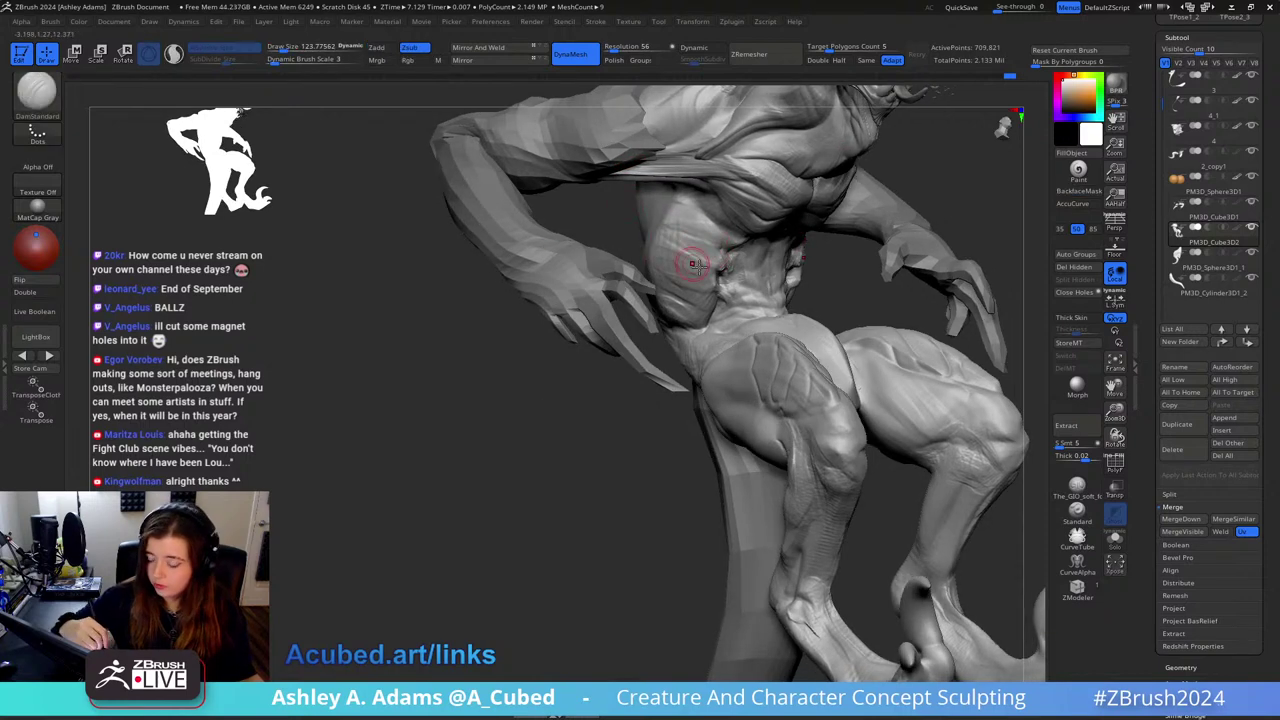
pyautogui.moveTo(656, 250); pyautogui.dragTo(667, 250, button='right')
pyautogui.press('space')
pyautogui.moveTo(676, 292); pyautogui.dragTo(691, 292)
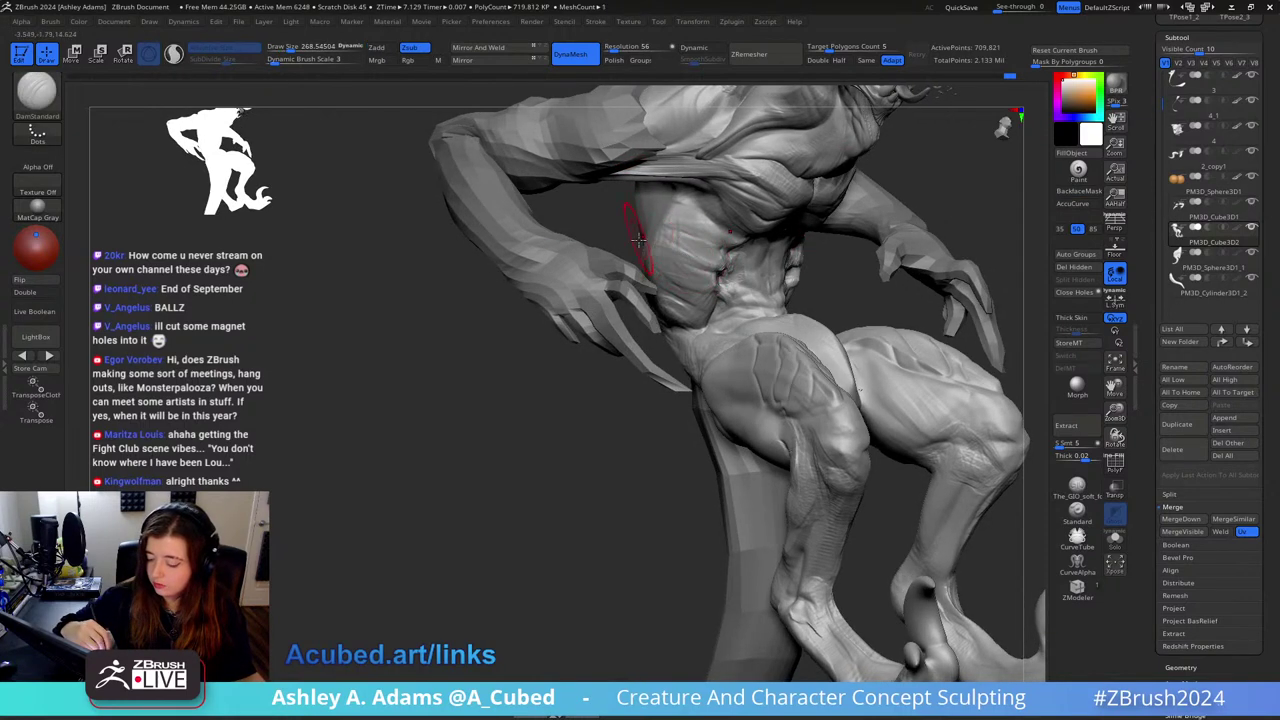
pyautogui.moveTo(652, 247)
pyautogui.mouseDown()
pyautogui.moveTo(714, 273)
pyautogui.moveTo(672, 222)
pyautogui.mouseUp()
pyautogui.hotkey('ctrl', 'z')
# Step: Adjust the flank rib forms with SnakeHook and deepen their grooves with DamStandard at a draw size of about 269
pyautogui.moveTo(960, 180); pyautogui.dragTo(845, 185, button='right')
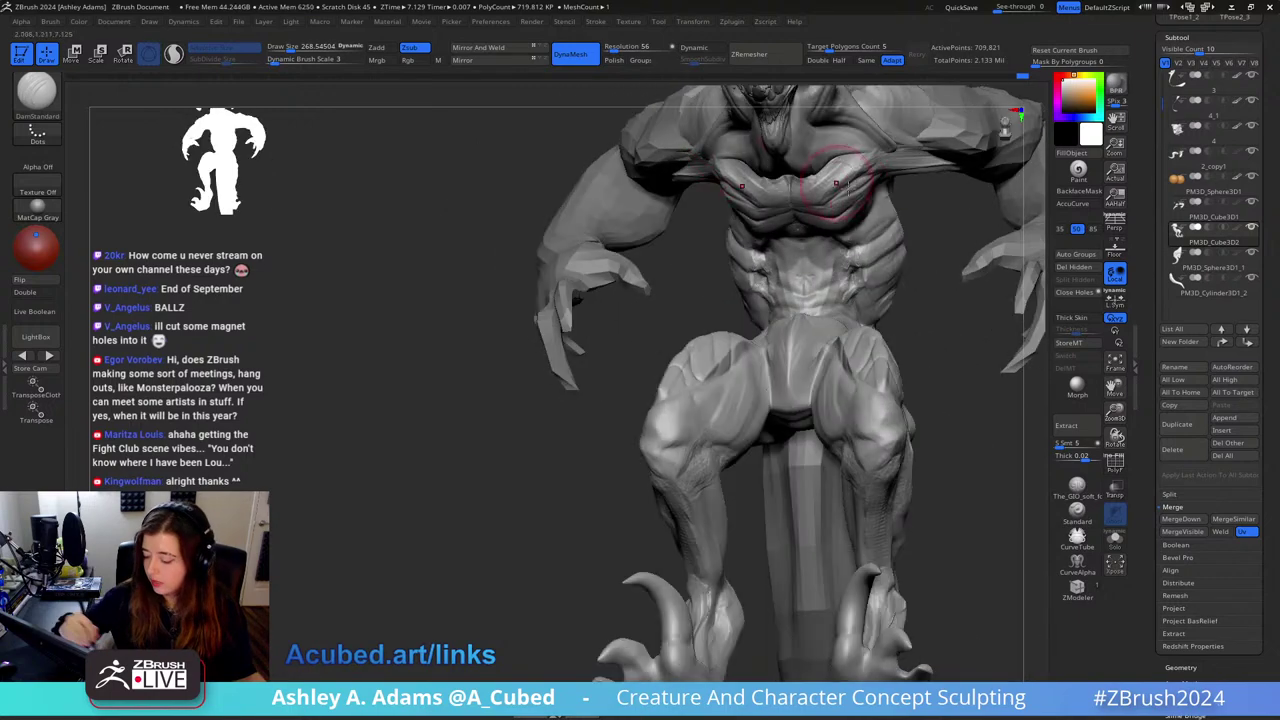
pyautogui.moveTo(975, 225)
pyautogui.mouseDown(button='right')
pyautogui.moveTo(886, 226)
pyautogui.moveTo(880, 276)
pyautogui.moveTo(886, 214)
pyautogui.moveTo(905, 232)
pyautogui.moveTo(920, 221)
pyautogui.mouseUp(button='right')
pyautogui.press('b')
pyautogui.press('s')
pyautogui.press('h')
pyautogui.press('b')
pyautogui.press('d')
pyautogui.press('s')
# Step: Build up the rib muscles and the abdominal segments with ClayBuildup at a draw size of about 112
pyautogui.press('b')
pyautogui.press('c')
pyautogui.press('b')
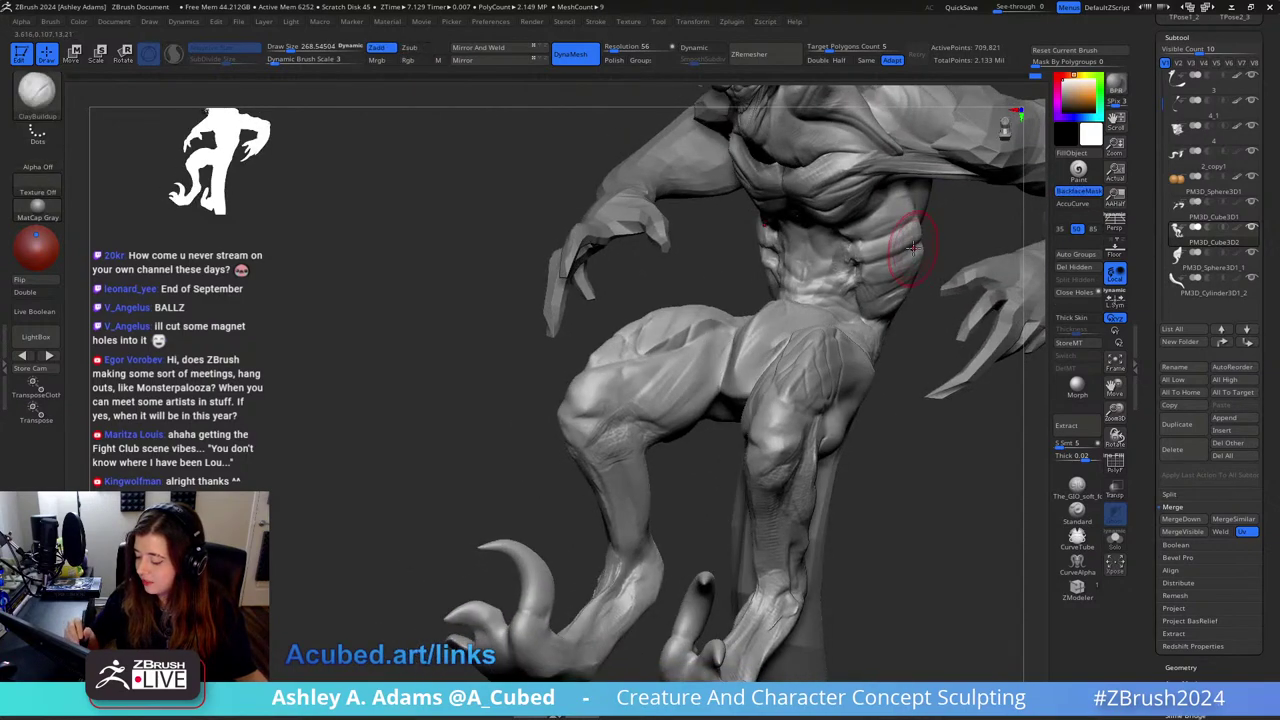
pyautogui.press('space')
pyautogui.moveTo(935, 247); pyautogui.dragTo(911, 239)
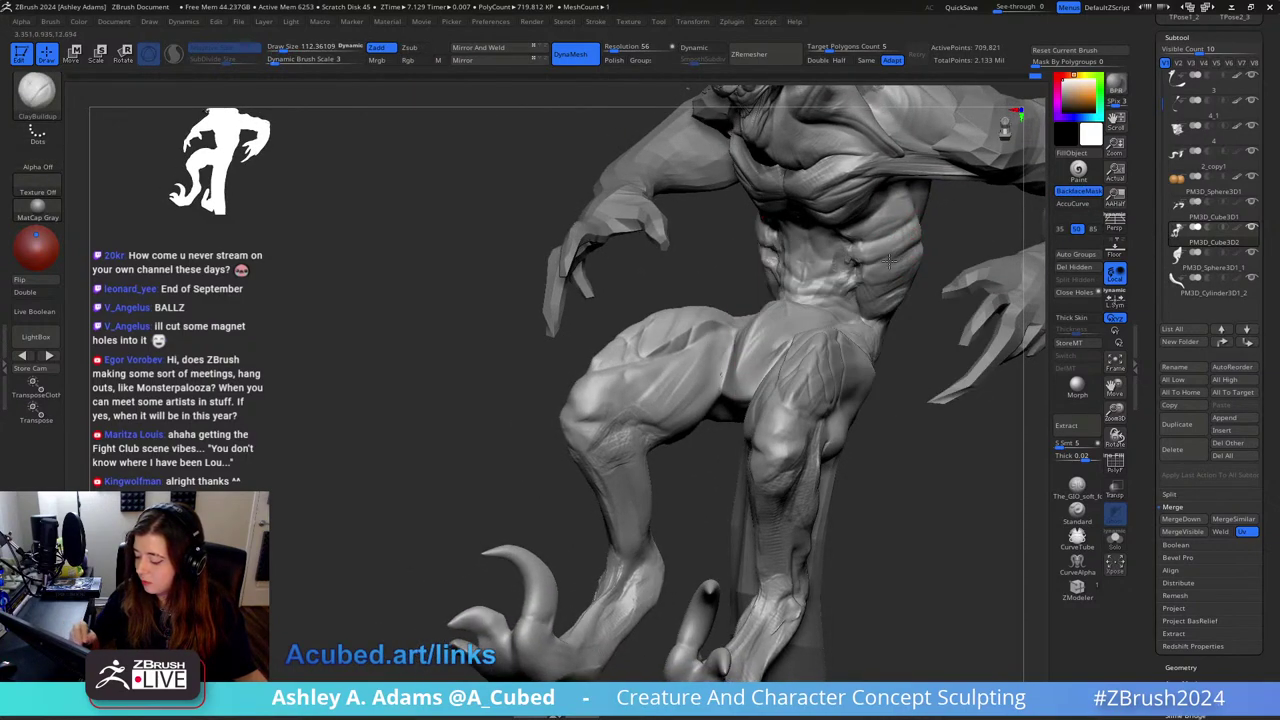
pyautogui.moveTo(889, 262)
pyautogui.mouseDown(button='right')
pyautogui.moveTo(908, 248)
pyautogui.moveTo(836, 254)
pyautogui.moveTo(829, 269)
pyautogui.moveTo(832, 201)
pyautogui.mouseUp(button='right')
pyautogui.moveTo(840, 245); pyautogui.dragTo(847, 223, button='right')
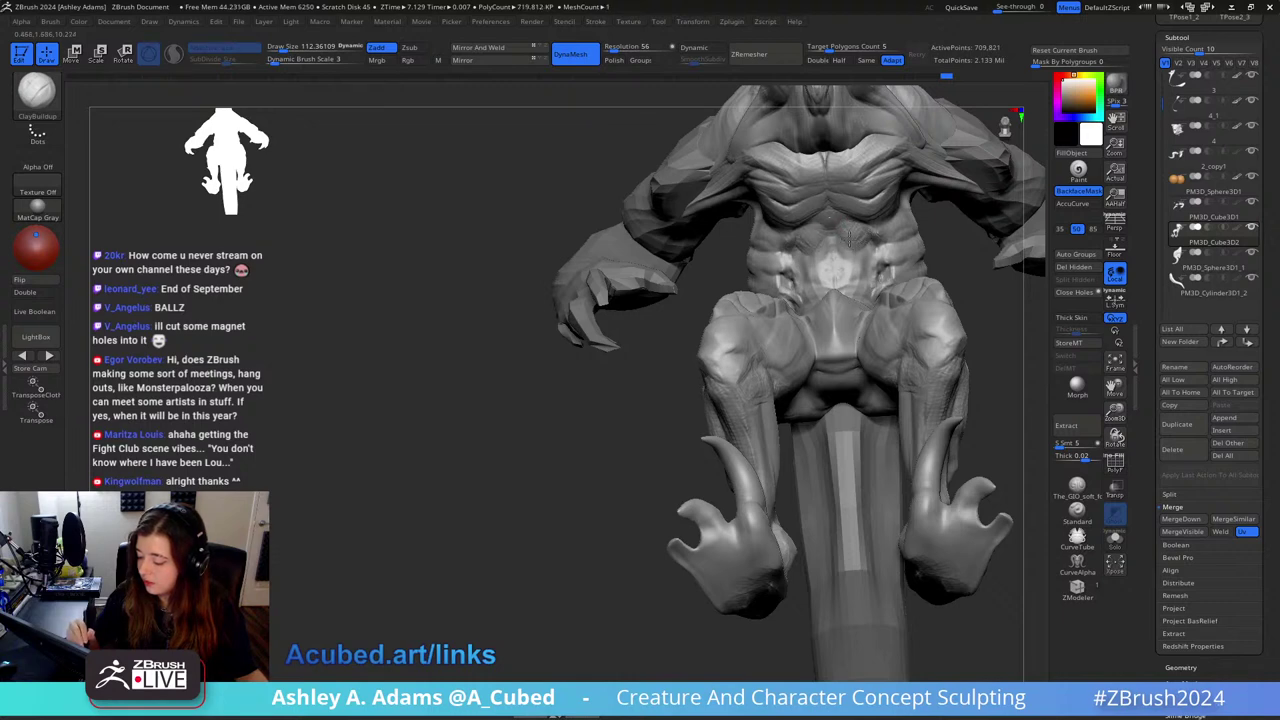
pyautogui.moveTo(866, 233); pyautogui.dragTo(841, 262, button='right')
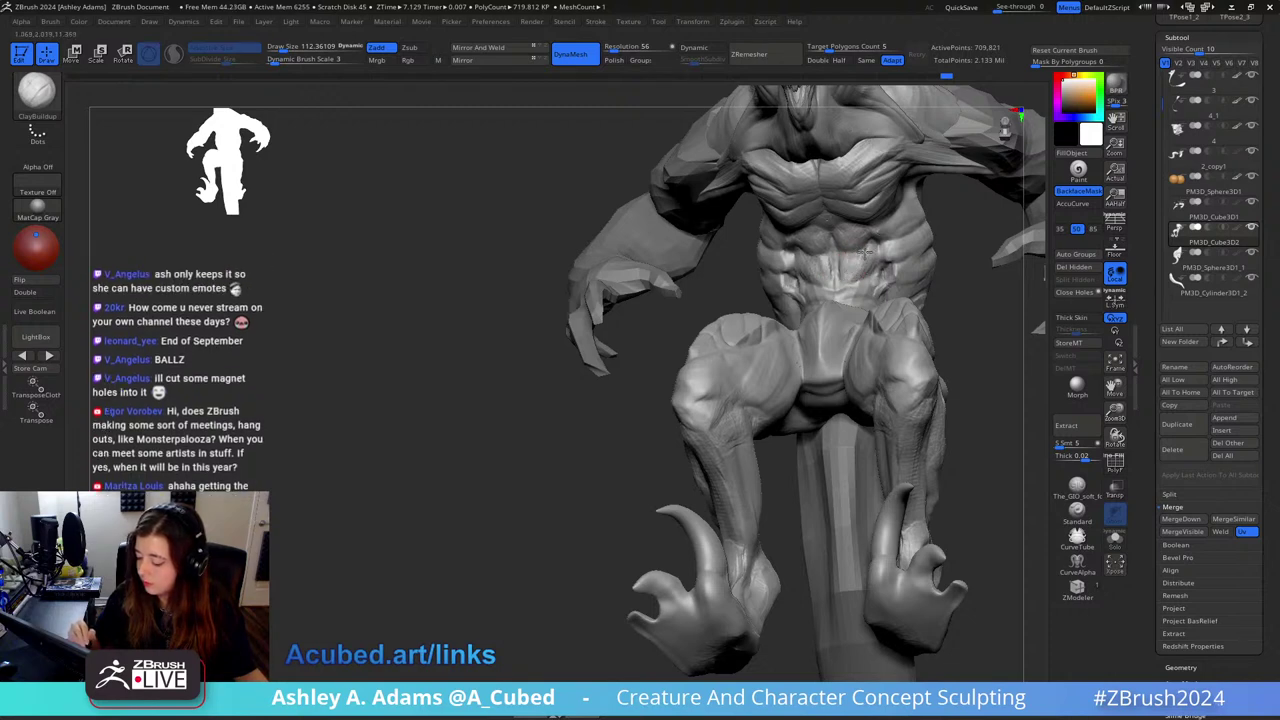
pyautogui.moveTo(879, 249)
pyautogui.mouseDown(button='right')
pyautogui.moveTo(835, 288)
pyautogui.moveTo(875, 306)
pyautogui.moveTo(816, 273)
pyautogui.mouseUp(button='right')
# Step: Define the lower abdomen and oblique muscles by alternating ClayBuildup and DamStandard at a draw size of about 112
pyautogui.press('b')
pyautogui.press('c')
pyautogui.press('b')
pyautogui.press('b')
pyautogui.press('d')
pyautogui.press('s')
pyautogui.press('b')
pyautogui.press('c')
pyautogui.press('b')
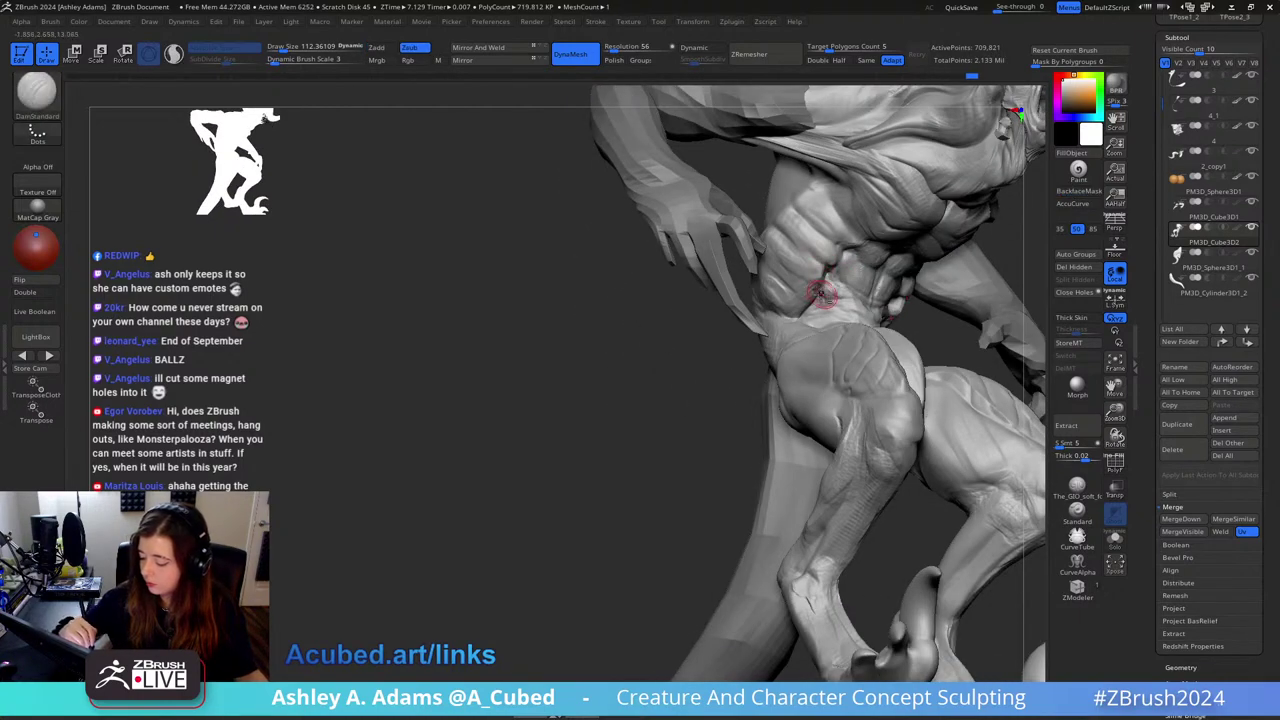
pyautogui.press('b')
pyautogui.press('c')
pyautogui.press('b')
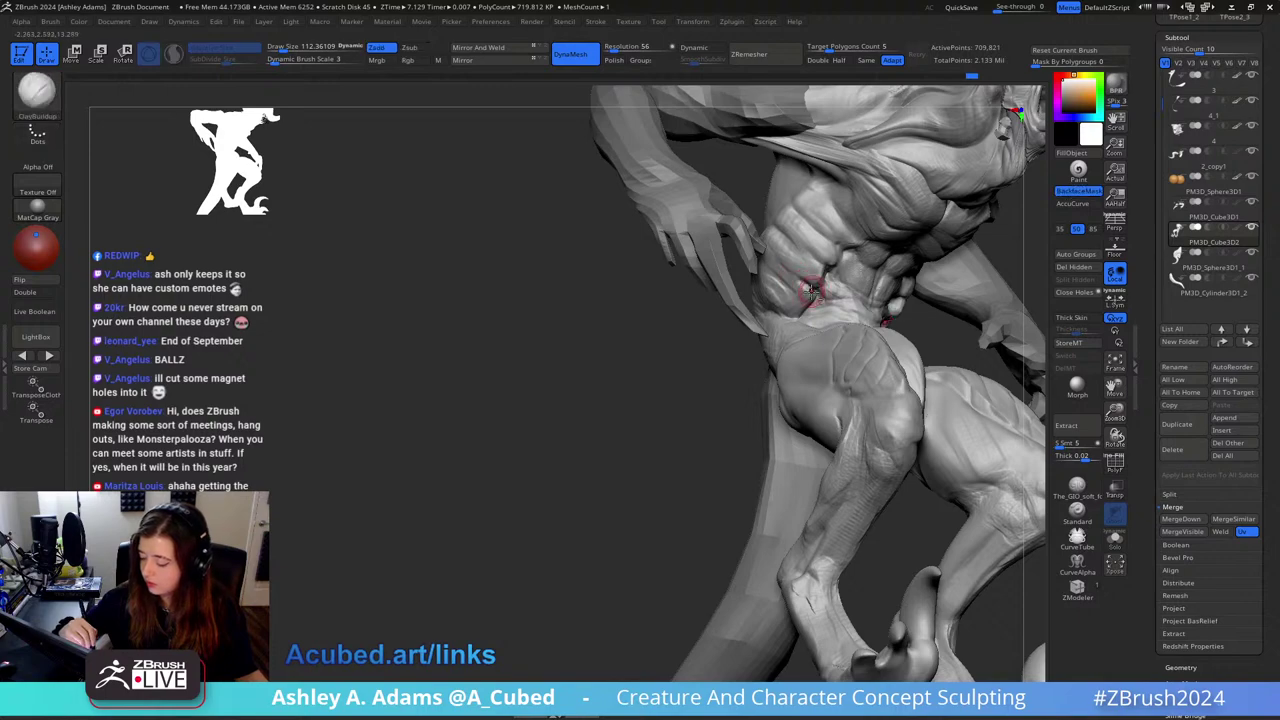
# Step: Cut the crease between the waist and hip with DamStandard, and swell the nearby muscles with the Inflate brush
pyautogui.moveTo(890, 197)
pyautogui.mouseDown(button='right')
pyautogui.moveTo(837, 286)
pyautogui.moveTo(941, 249)
pyautogui.moveTo(871, 286)
pyautogui.moveTo(843, 363)
pyautogui.moveTo(813, 303)
pyautogui.moveTo(890, 276)
pyautogui.moveTo(894, 300)
pyautogui.moveTo(850, 330)
pyautogui.moveTo(920, 343)
pyautogui.moveTo(875, 328)
pyautogui.moveTo(800, 251)
pyautogui.moveTo(811, 243)
pyautogui.moveTo(842, 290)
pyautogui.moveTo(790, 274)
pyautogui.moveTo(818, 309)
pyautogui.mouseUp(button='right')
pyautogui.press('b')
pyautogui.press('d')
pyautogui.press('s')
pyautogui.press('b')
pyautogui.press('i')
pyautogui.press('n')
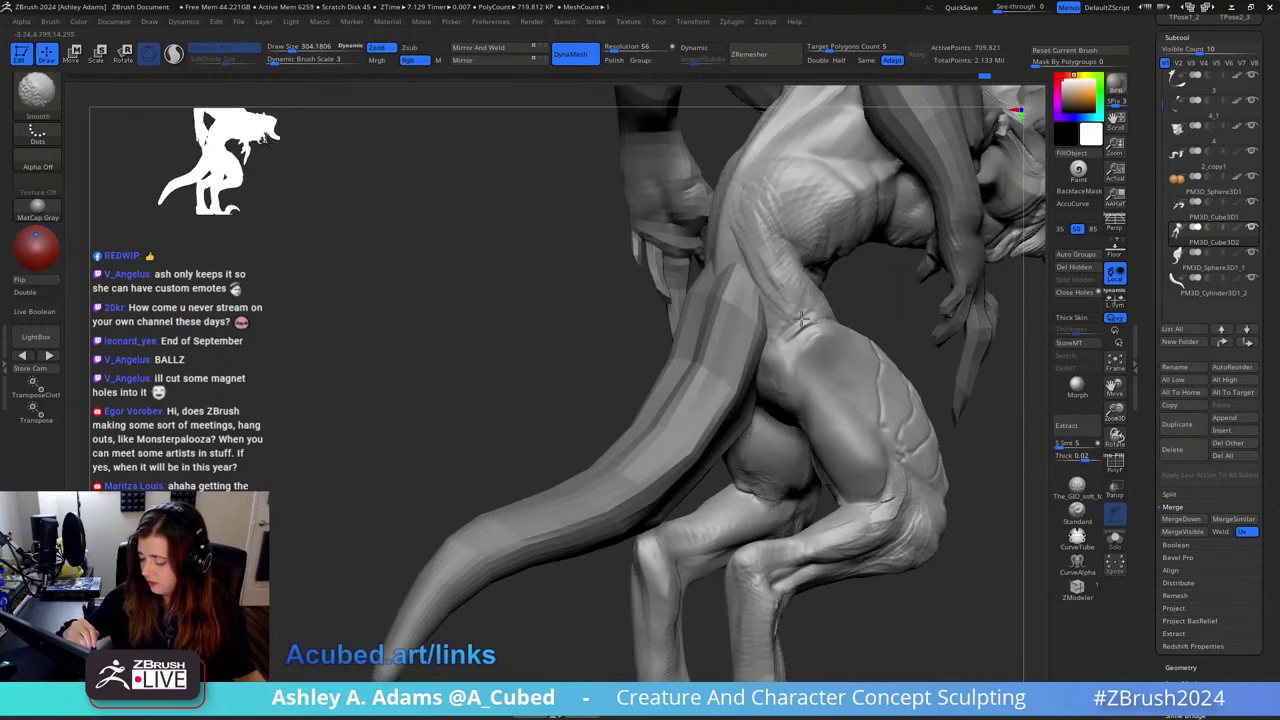
# Step: Reshape the waist and lower back around the tail base with SnakeHook at draw sizes of about 304 and 424
pyautogui.moveTo(820, 264)
pyautogui.mouseDown(button='right')
pyautogui.moveTo(820, 296)
pyautogui.moveTo(838, 300)
pyautogui.moveTo(840, 275)
pyautogui.moveTo(879, 272)
pyautogui.mouseUp(button='right')
pyautogui.press('b')
pyautogui.press('s')
pyautogui.press('h')
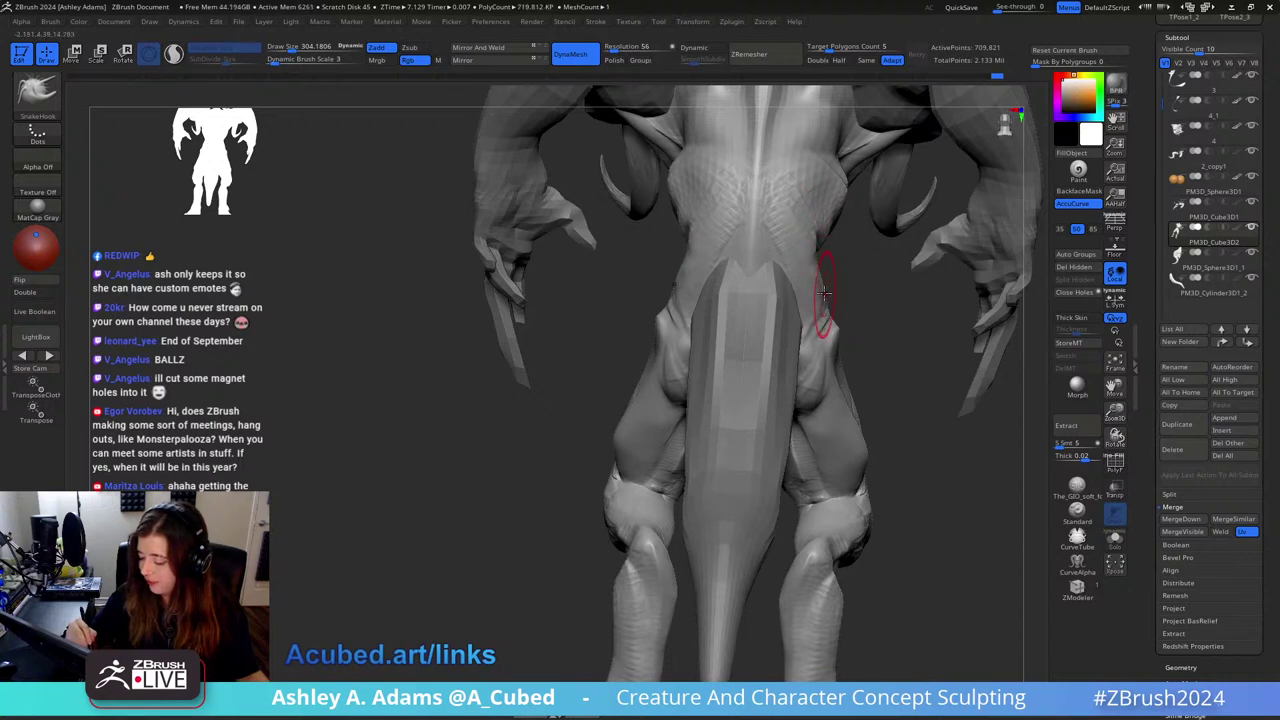
pyautogui.moveTo(833, 303); pyautogui.dragTo(831, 290, button='right')
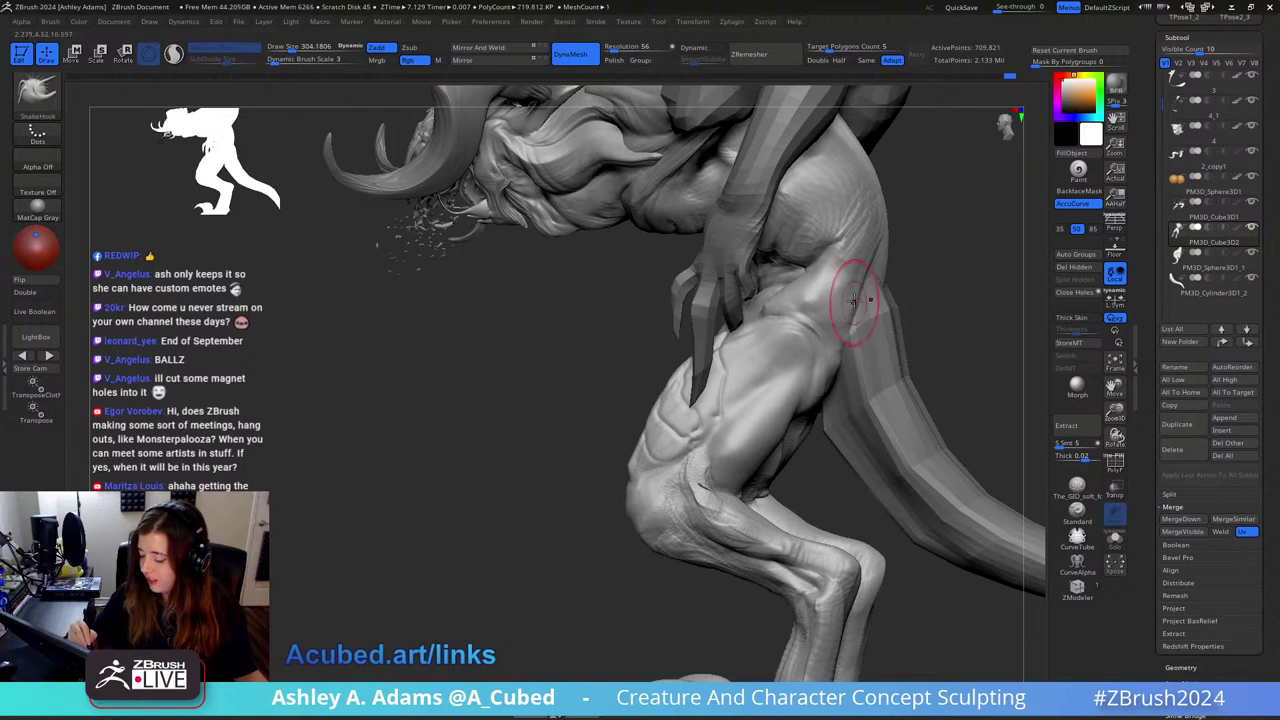
pyautogui.press('s')
pyautogui.moveTo(846, 292); pyautogui.dragTo(859, 292)
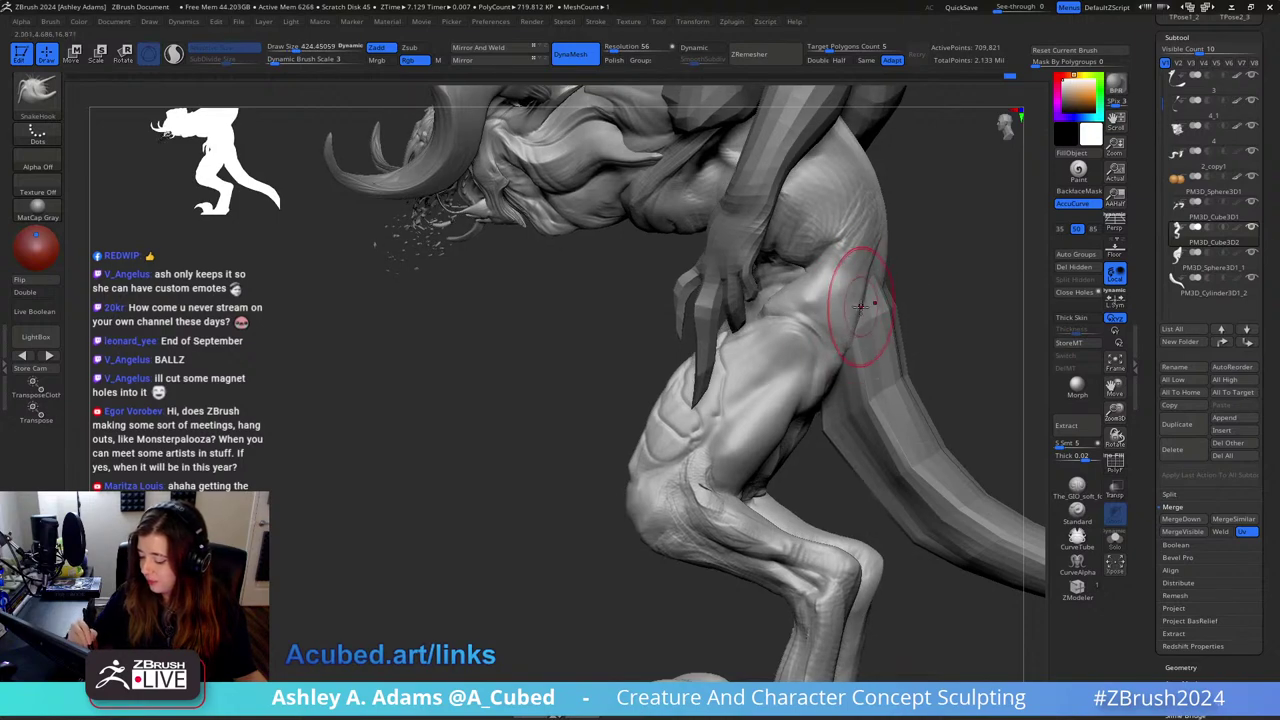
pyautogui.moveTo(860, 305)
pyautogui.mouseDown(button='right')
pyautogui.moveTo(741, 303)
pyautogui.moveTo(726, 326)
pyautogui.moveTo(783, 288)
pyautogui.moveTo(713, 358)
pyautogui.moveTo(697, 410)
pyautogui.mouseUp(button='right')
# Step: Reshape the hip and rear waist with SnakeHook, and sharpen the creases there with DamStandard
pyautogui.press('space')
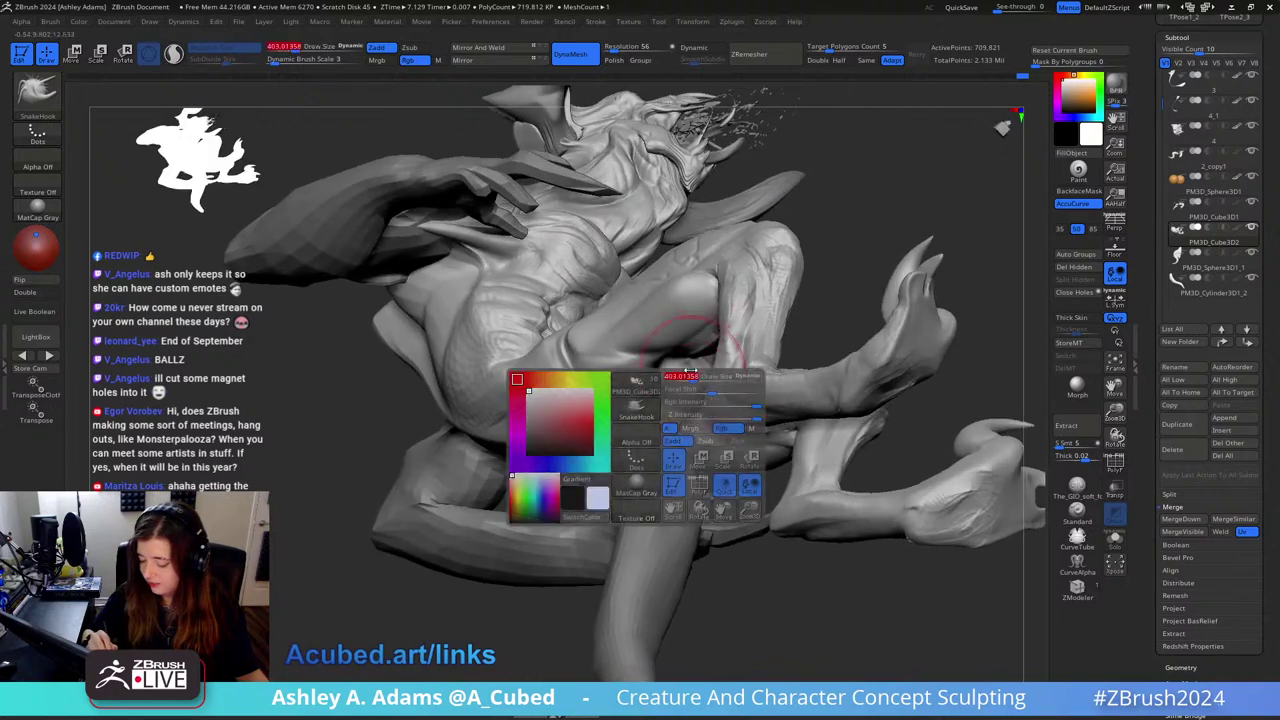
pyautogui.moveTo(700, 377); pyautogui.dragTo(678, 377)
pyautogui.moveTo(678, 385)
pyautogui.mouseDown(button='right')
pyautogui.moveTo(656, 425)
pyautogui.moveTo(660, 285)
pyautogui.moveTo(698, 397)
pyautogui.moveTo(757, 286)
pyautogui.moveTo(733, 340)
pyautogui.moveTo(760, 355)
pyautogui.moveTo(754, 366)
pyautogui.moveTo(760, 285)
pyautogui.moveTo(745, 300)
pyautogui.mouseUp(button='right')
pyautogui.press('b')
pyautogui.press('d')
pyautogui.press('s')
pyautogui.press('b')
pyautogui.press('s')
pyautogui.press('h')
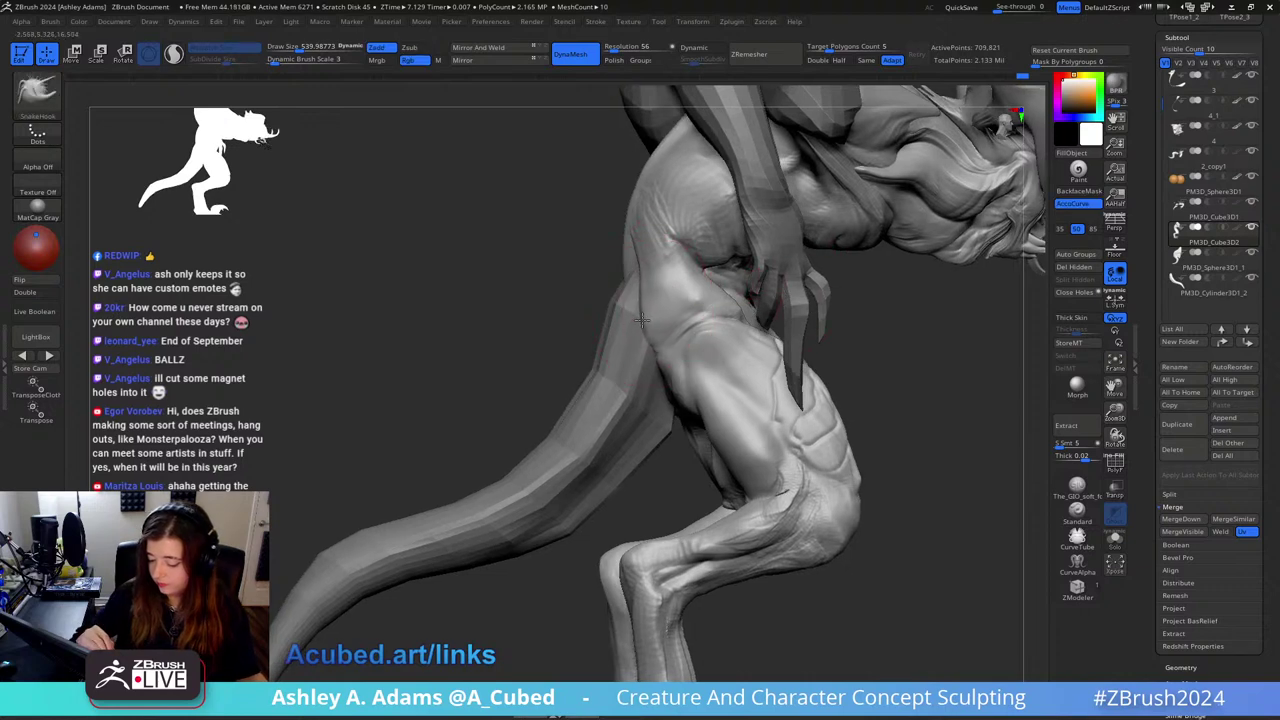
# Step: Adjust the torso and back silhouette with SnakeHook, starting at a draw size of about 540
pyautogui.keyDown('ctrl'); pyautogui.moveTo(652, 234); pyautogui.dragTo(700, 268, button='right'); pyautogui.keyUp('ctrl')
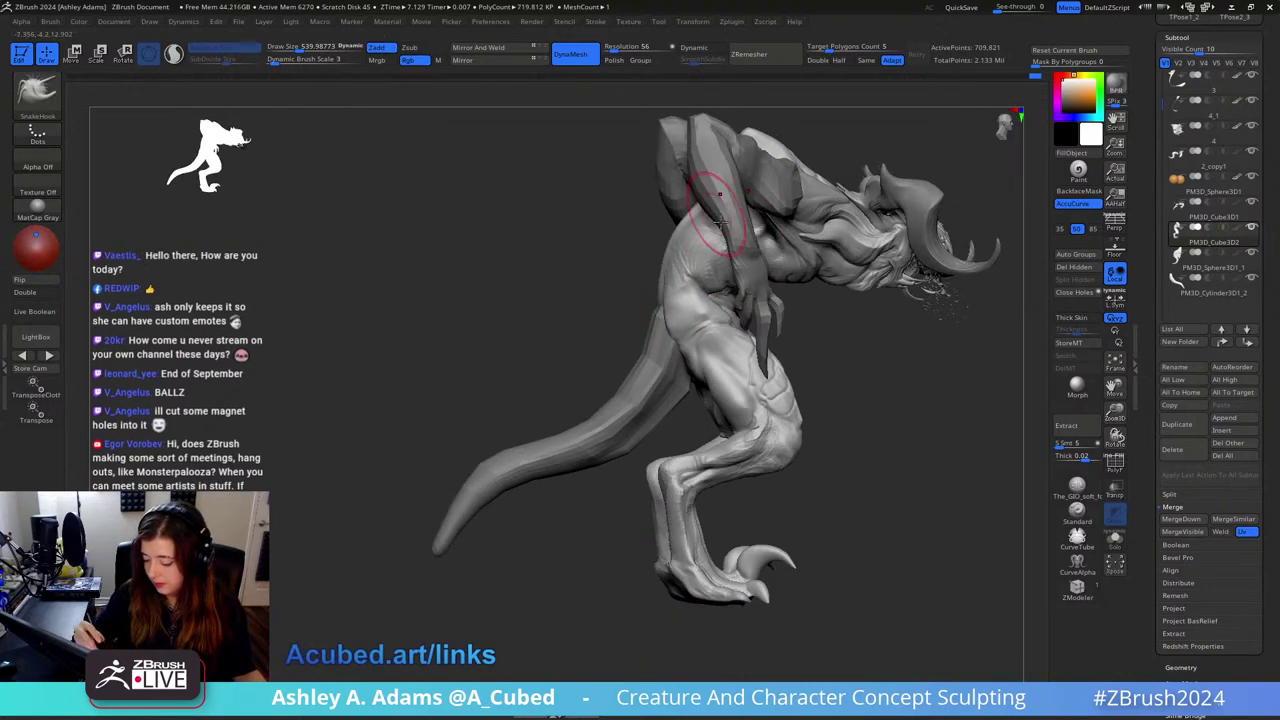
pyautogui.moveTo(720, 224)
pyautogui.mouseDown(button='right')
pyautogui.moveTo(866, 243)
pyautogui.moveTo(885, 285)
pyautogui.mouseUp(button='right')
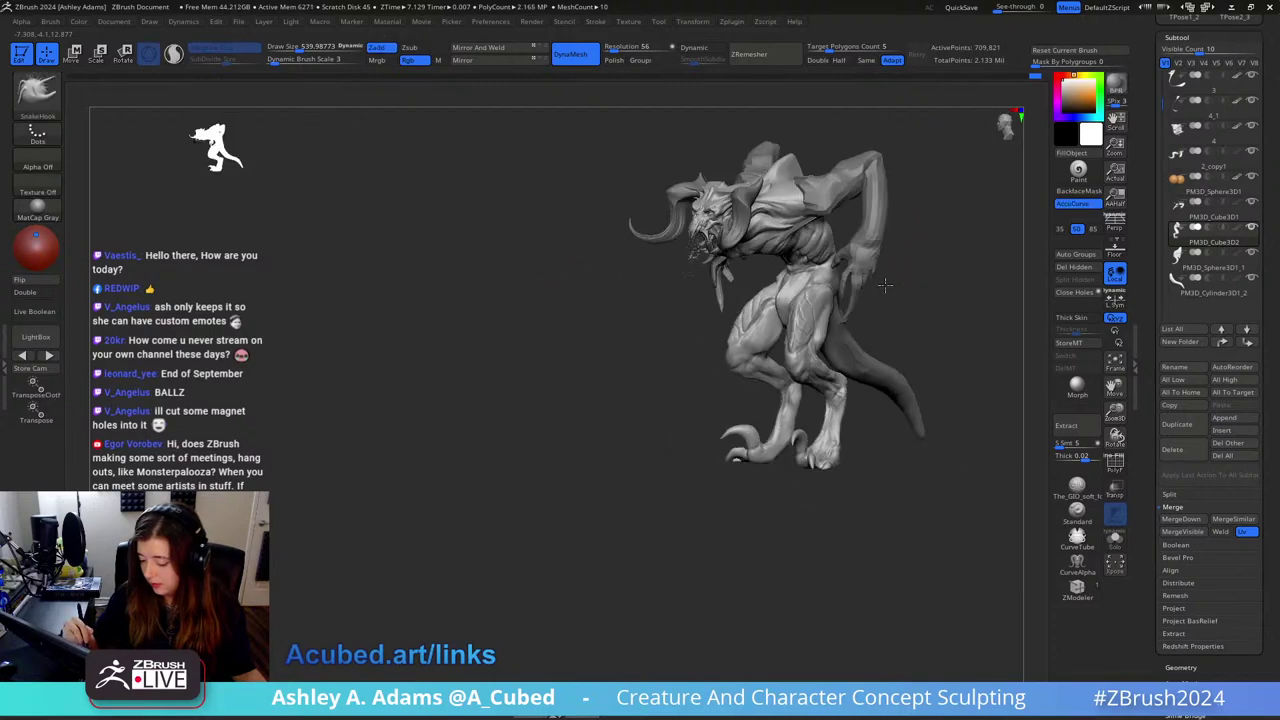
pyautogui.press('space')
pyautogui.moveTo(885, 285); pyautogui.dragTo(862, 286)
pyautogui.moveTo(862, 286)
pyautogui.keyDown('ctrl'); pyautogui.mouseDown(button='right')
pyautogui.moveTo(866, 309)
pyautogui.moveTo(804, 260)
pyautogui.moveTo(763, 303)
pyautogui.mouseUp(button='right'); pyautogui.keyUp('ctrl')
pyautogui.press('space')
pyautogui.moveTo(763, 303); pyautogui.dragTo(751, 303)
pyautogui.moveTo(751, 303)
pyautogui.mouseDown(button='right')
pyautogui.moveTo(800, 229)
pyautogui.moveTo(776, 237)
pyautogui.moveTo(777, 303)
pyautogui.mouseUp(button='right')
# Step: Carve muscle lines into the back with DamStandard at a draw size of about 323
pyautogui.press('b')
pyautogui.press('d')
pyautogui.press('s')
pyautogui.press('space')
pyautogui.moveTo(777, 303); pyautogui.dragTo(788, 303)
pyautogui.moveTo(788, 303)
pyautogui.mouseDown(button='right')
pyautogui.moveTo(857, 240)
pyautogui.moveTo(823, 232)
pyautogui.mouseUp(button='right')
# Step: Build up the back muscles with ClayBuildup at draw sizes of about 323 and 286, undoing one stroke along the way
pyautogui.press('b')
pyautogui.press('c')
pyautogui.press('b')
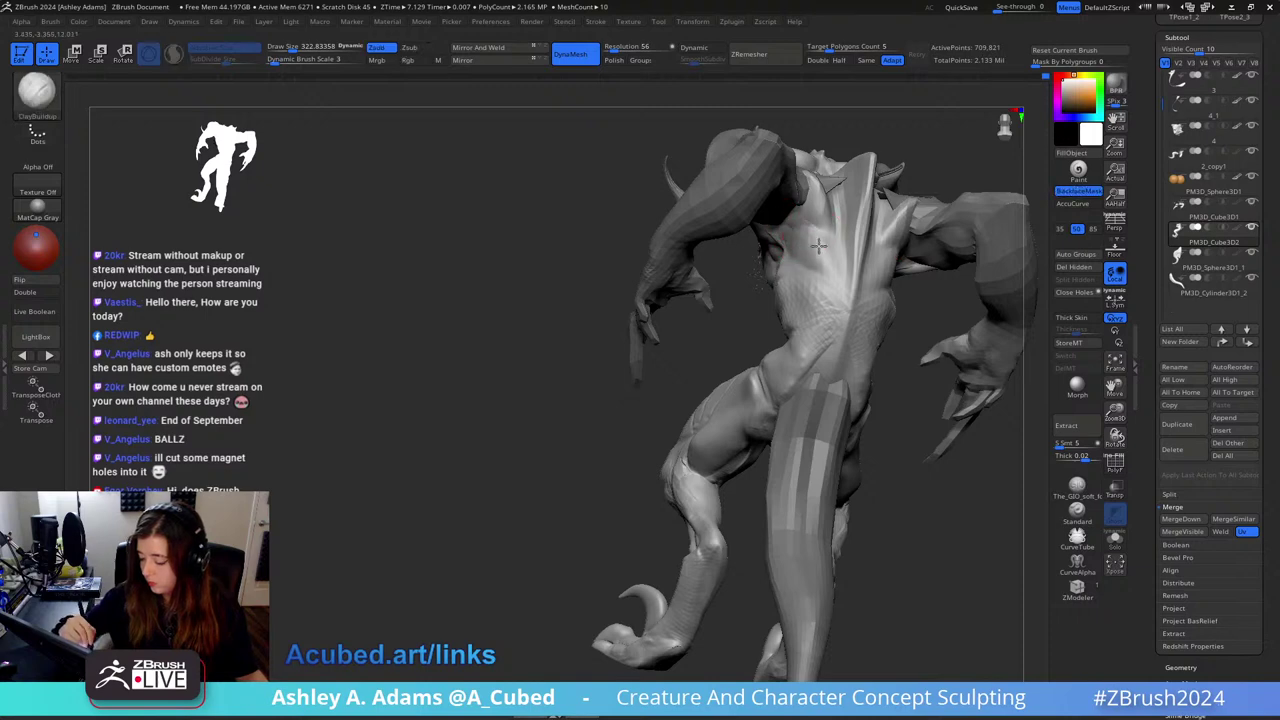
pyautogui.hotkey('ctrl', 'z')
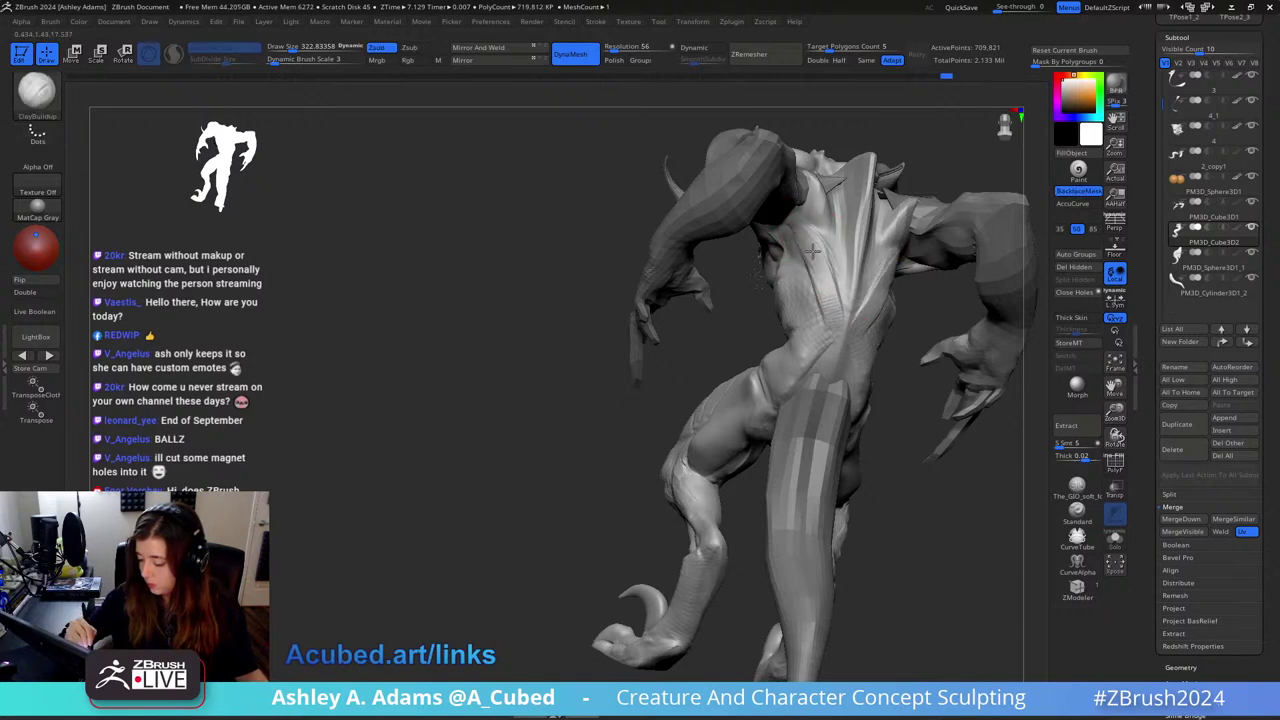
pyautogui.moveTo(786, 212)
pyautogui.mouseDown(button='right')
pyautogui.moveTo(814, 200)
pyautogui.moveTo(790, 197)
pyautogui.mouseUp(button='right')
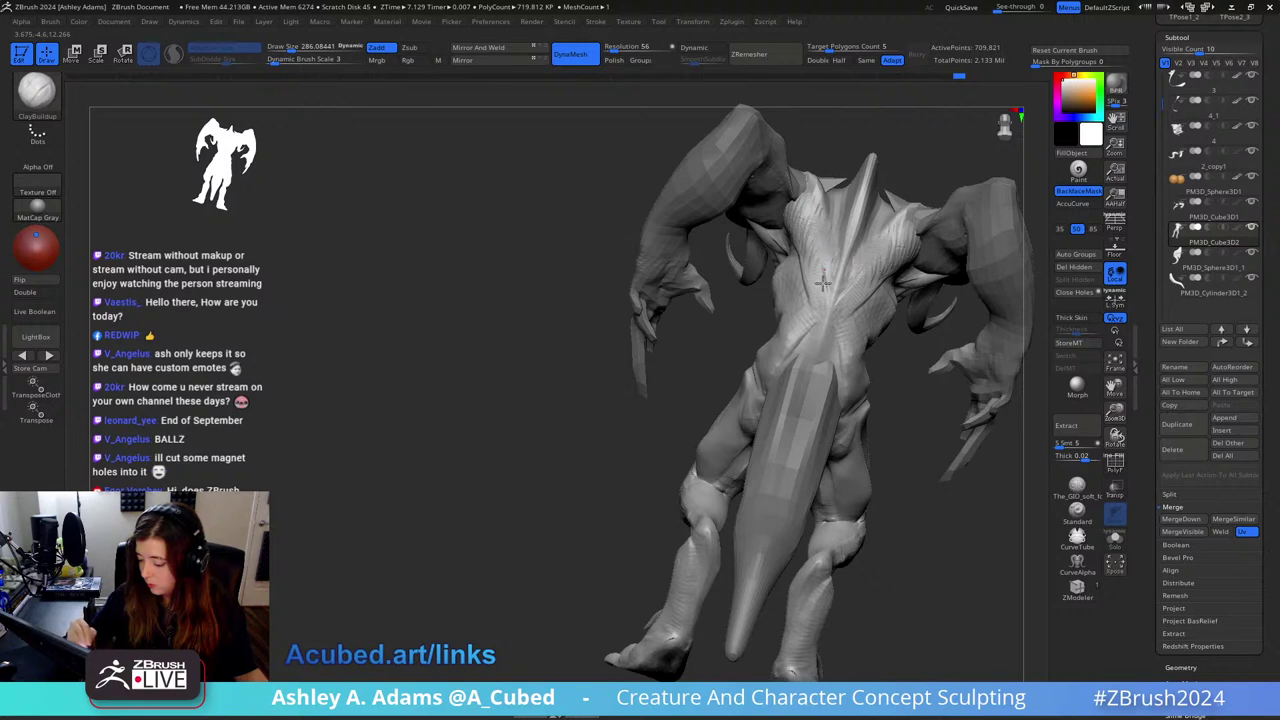
# Step: Reshape the upper back and shoulder-blade area with SnakeHook at draw sizes of about 616 and 492
pyautogui.moveTo(823, 283)
pyautogui.mouseDown(button='right')
pyautogui.moveTo(799, 192)
pyautogui.moveTo(775, 186)
pyautogui.mouseUp(button='right')
pyautogui.press('b')
pyautogui.press('s')
pyautogui.press('h')
pyautogui.press('space')
pyautogui.moveTo(773, 183); pyautogui.dragTo(787, 182)
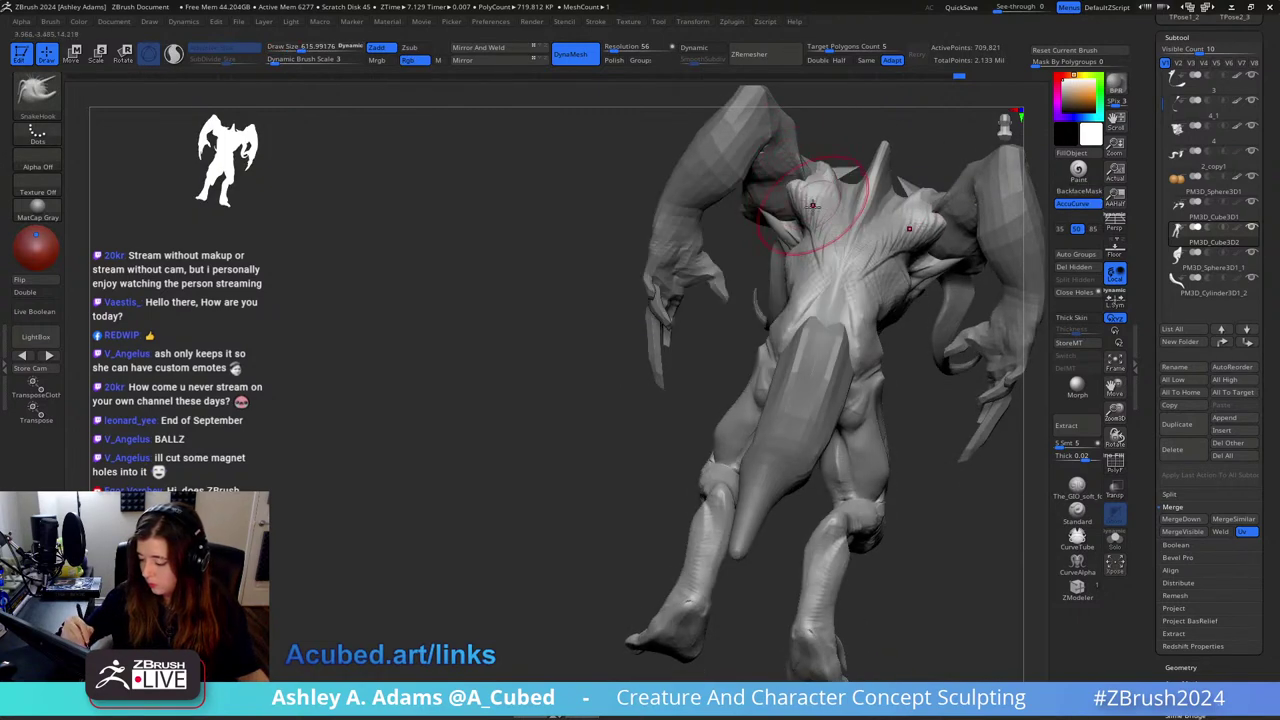
pyautogui.moveTo(812, 205); pyautogui.dragTo(784, 204, button='right')
pyautogui.press('space')
pyautogui.moveTo(812, 207); pyautogui.dragTo(801, 206)
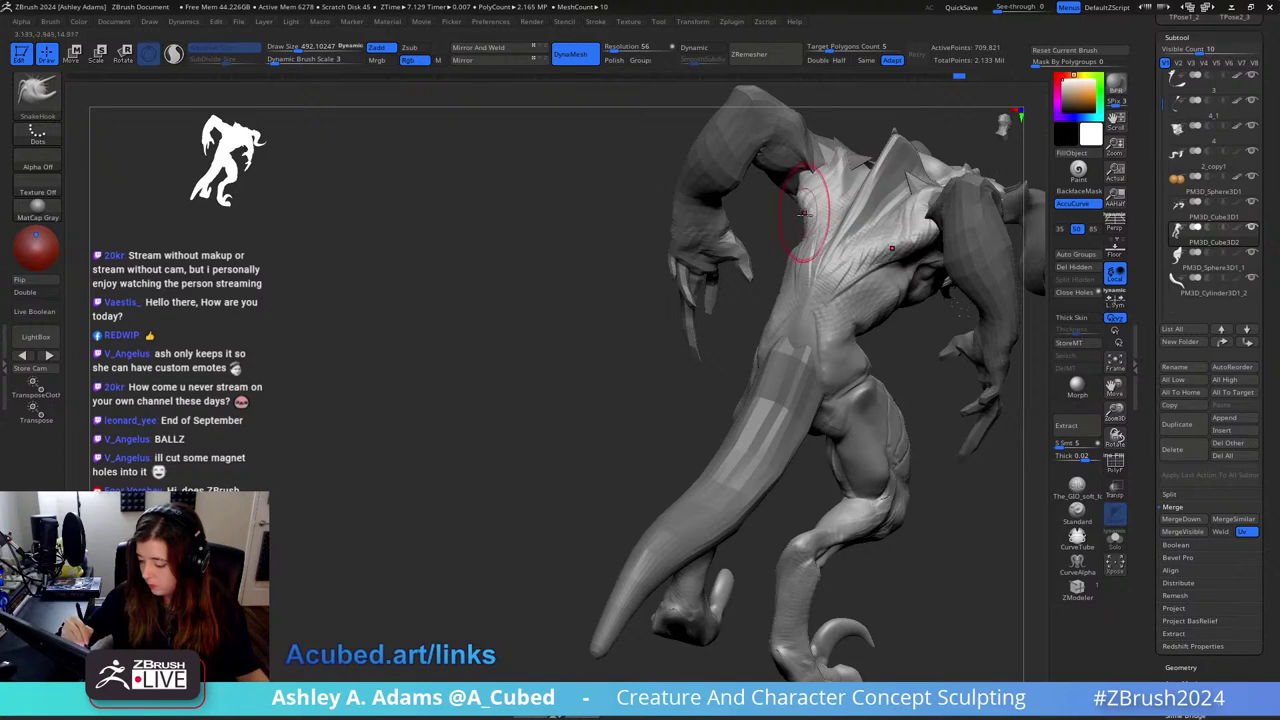
pyautogui.moveTo(804, 213); pyautogui.dragTo(798, 205, button='right')
pyautogui.moveTo(878, 262)
pyautogui.mouseDown(button='right')
pyautogui.moveTo(925, 225)
pyautogui.moveTo(932, 197)
pyautogui.moveTo(927, 208)
pyautogui.moveTo(866, 195)
pyautogui.moveTo(848, 158)
pyautogui.moveTo(809, 164)
pyautogui.mouseUp(button='right')
# Step: Build up the upper back muscles beside the spine with ClayBuildup at a draw size of about 304
pyautogui.press('b')
pyautogui.press('c')
pyautogui.press('b')
pyautogui.press('space')
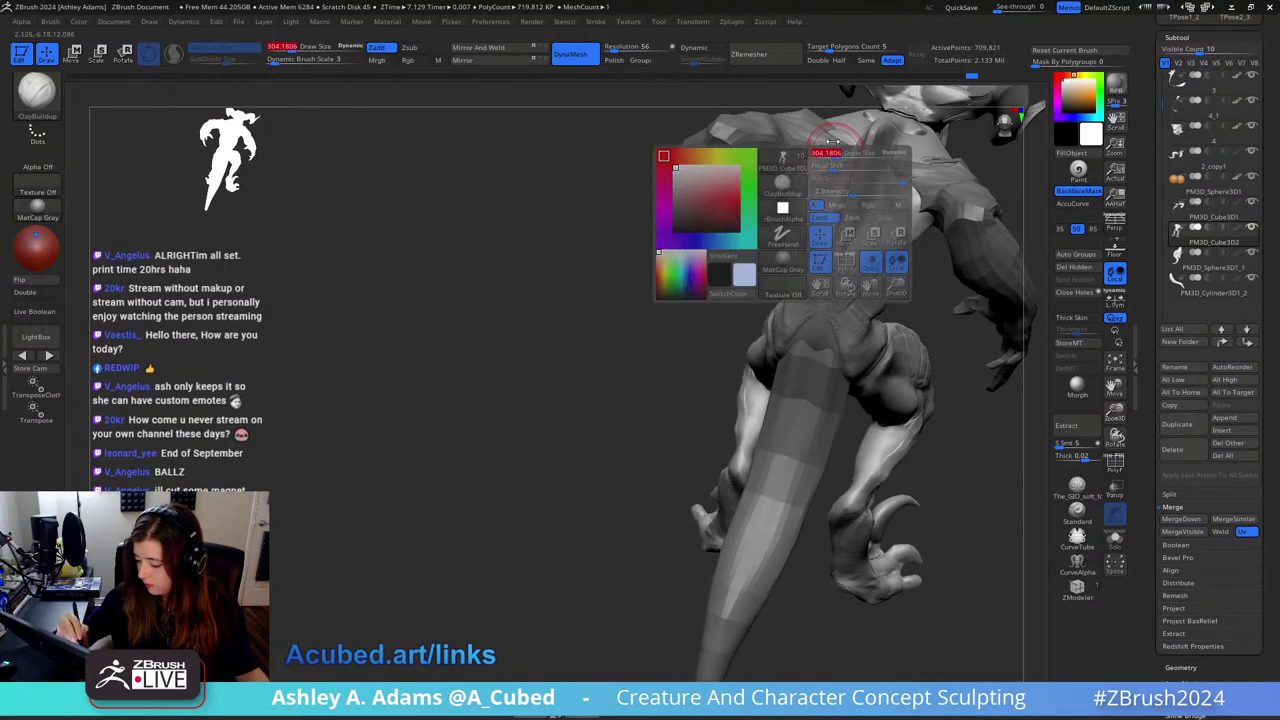
pyautogui.moveTo(831, 139); pyautogui.dragTo(828, 168)
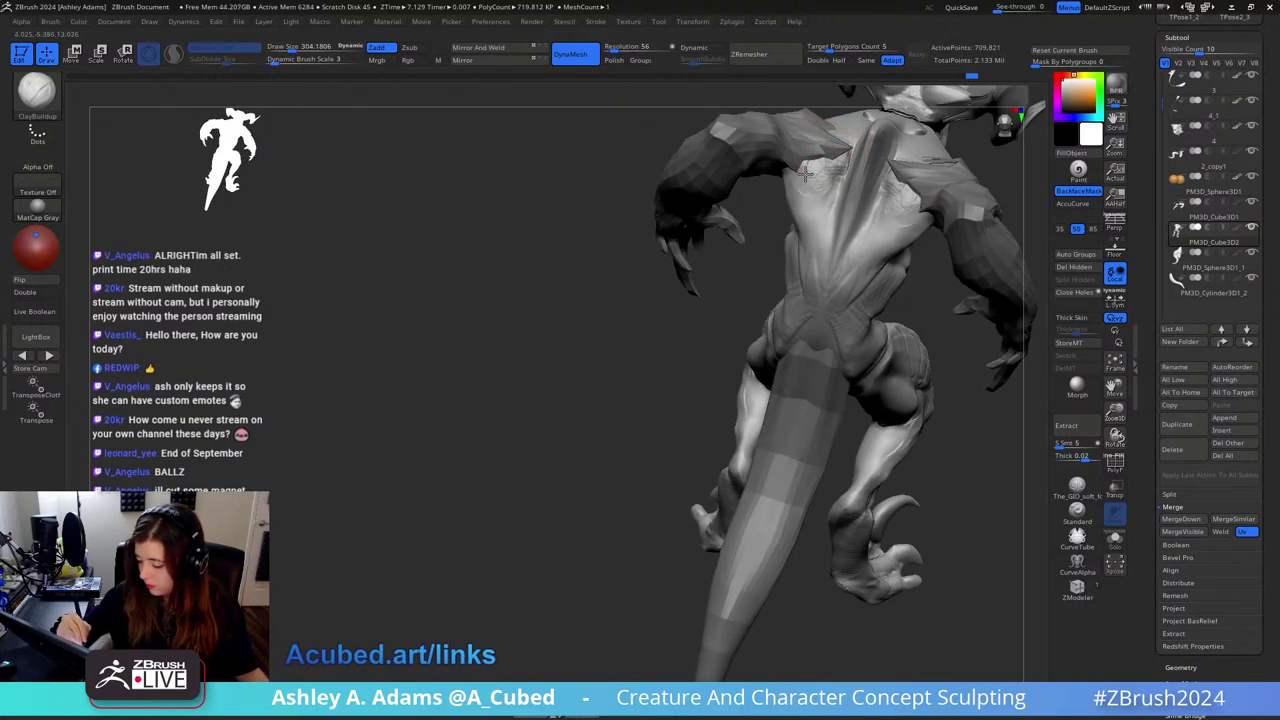
pyautogui.press('b')
pyautogui.press('d')
pyautogui.press('s')
pyautogui.press('b')
pyautogui.press('c')
pyautogui.press('b')
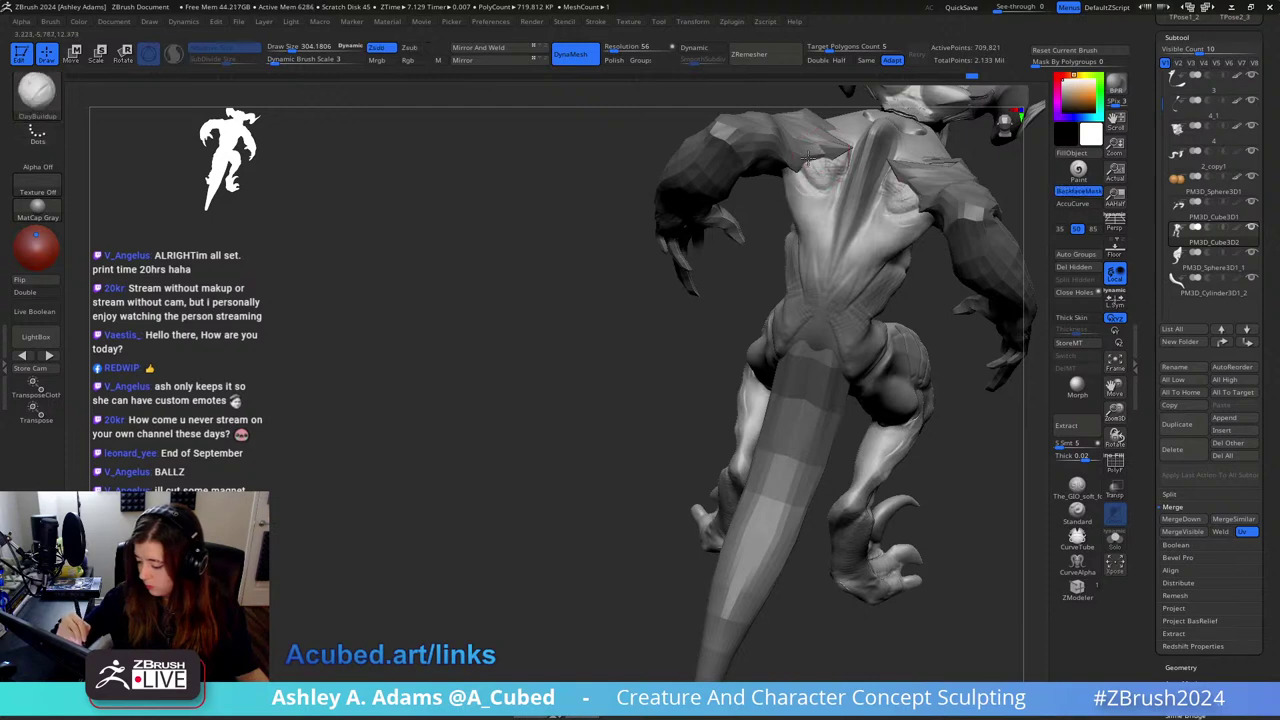
# Step: Carve a muscle line down the back beside the spine with DamStandard at a draw size of about 304
pyautogui.moveTo(820, 151); pyautogui.dragTo(877, 109, button='right')
pyautogui.moveTo(909, 211); pyautogui.dragTo(881, 193, button='right')
pyautogui.press('b')
pyautogui.press('d')
pyautogui.press('s')
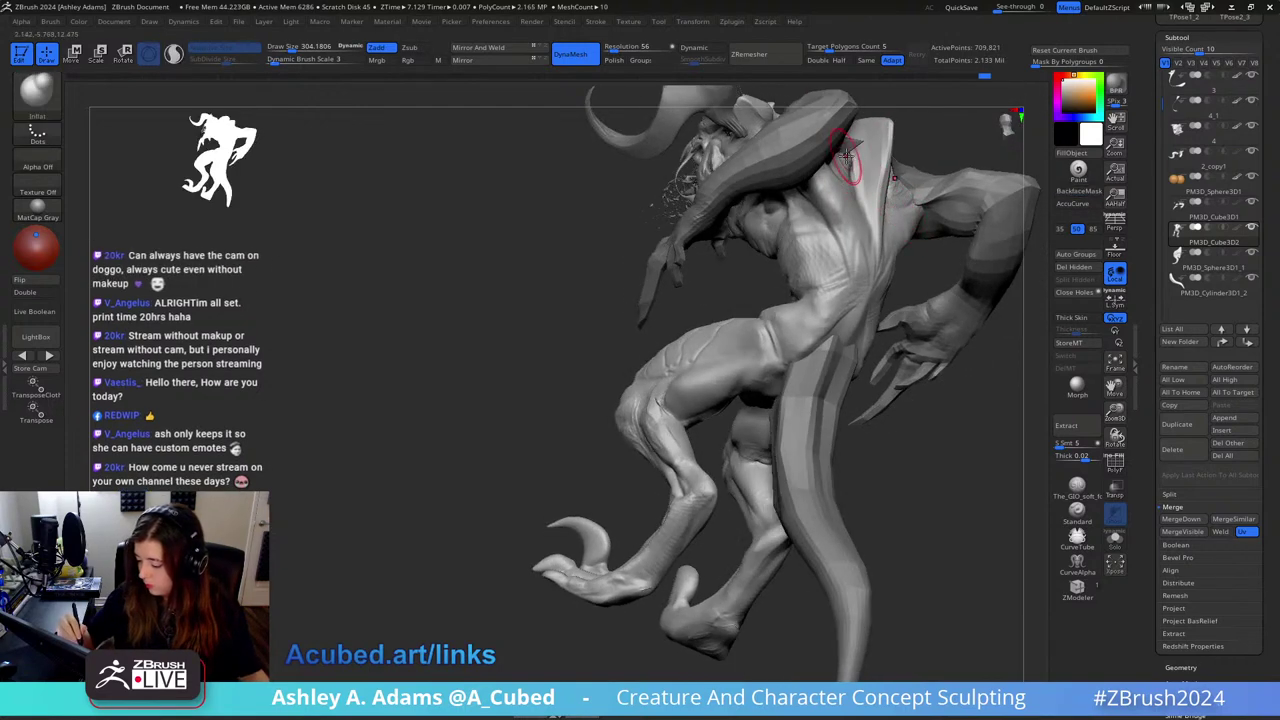
pyautogui.moveTo(852, 188); pyautogui.dragTo(863, 240)
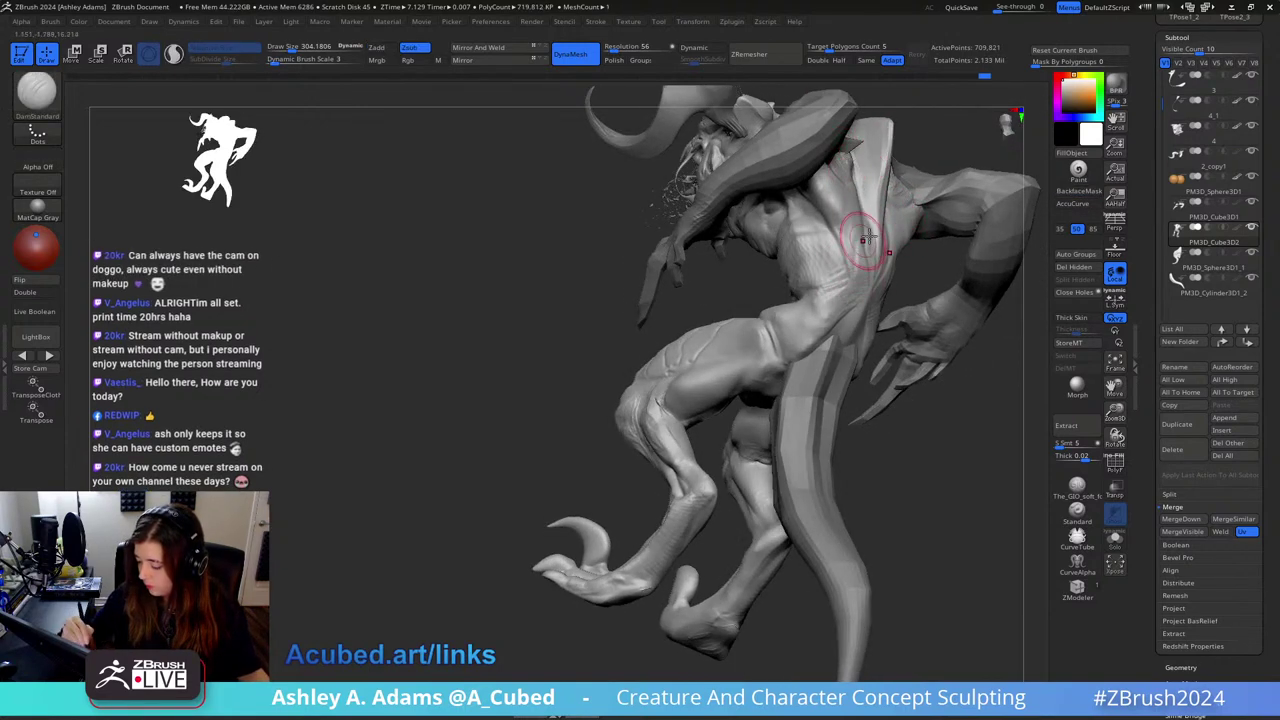
pyautogui.moveTo(863, 240); pyautogui.dragTo(871, 187, button='right')
pyautogui.moveTo(877, 129); pyautogui.dragTo(905, 215, button='right')
# Step: Adjust the back silhouette in side view with SnakeHook at draw sizes of about 590 and 424
pyautogui.press('space')
pyautogui.moveTo(868, 247); pyautogui.dragTo(882, 247)
pyautogui.press('b')
pyautogui.press('s')
pyautogui.press('h')
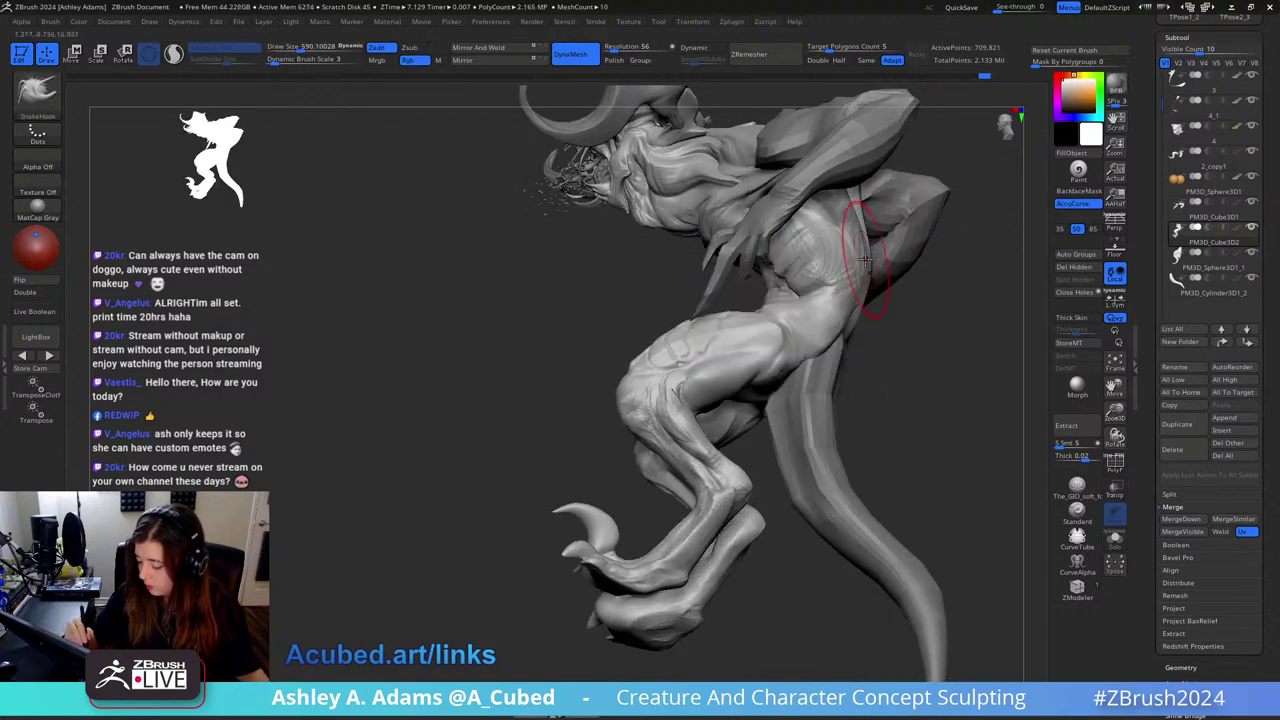
pyautogui.keyDown('shift'); pyautogui.moveTo(862, 254); pyautogui.dragTo(855, 286, button='right'); pyautogui.keyUp('shift')
pyautogui.press('space')
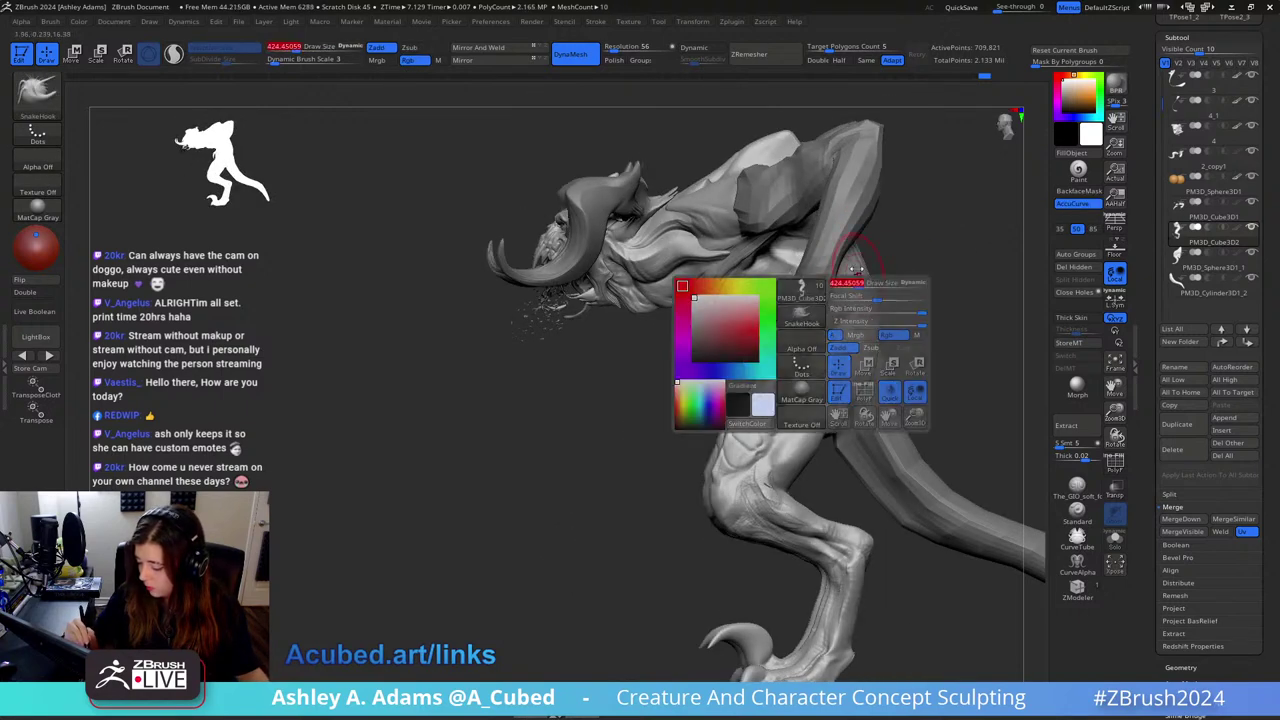
pyautogui.moveTo(867, 284)
pyautogui.mouseDown()
pyautogui.moveTo(852, 284)
pyautogui.moveTo(874, 286)
pyautogui.mouseUp()
pyautogui.press('space')
pyautogui.keyDown('ctrl'); pyautogui.moveTo(868, 264); pyautogui.dragTo(906, 278, button='right'); pyautogui.keyUp('ctrl')
pyautogui.press('space')
pyautogui.moveTo(900, 282); pyautogui.dragTo(848, 282)
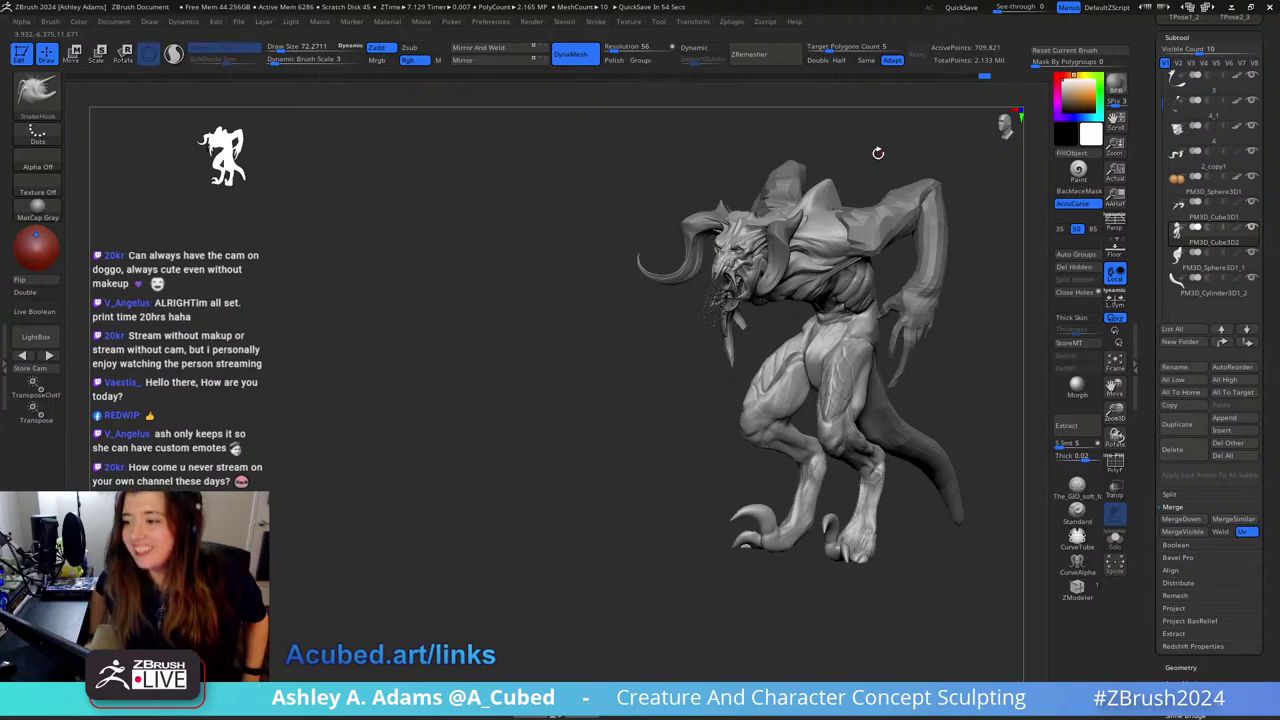
# Step: Make the head and neck subtool active and reshape the rear corner of the jaw with SnakeHook at a draw size of about 175
pyautogui.moveTo(878, 153); pyautogui.dragTo(787, 178)
pyautogui.moveTo(787, 178)
pyautogui.keyDown('ctrl'); pyautogui.mouseDown(button='right')
pyautogui.moveTo(783, 277)
pyautogui.moveTo(771, 223)
pyautogui.moveTo(760, 275)
pyautogui.moveTo(700, 249)
pyautogui.moveTo(748, 237)
pyautogui.mouseUp(button='right'); pyautogui.keyUp('ctrl')
pyautogui.moveTo(748, 237); pyautogui.dragTo(716, 215)
pyautogui.moveTo(716, 217); pyautogui.dragTo(762, 149, button='right')
pyautogui.keyDown('alt'); pyautogui.click(757, 155); pyautogui.keyUp('alt')
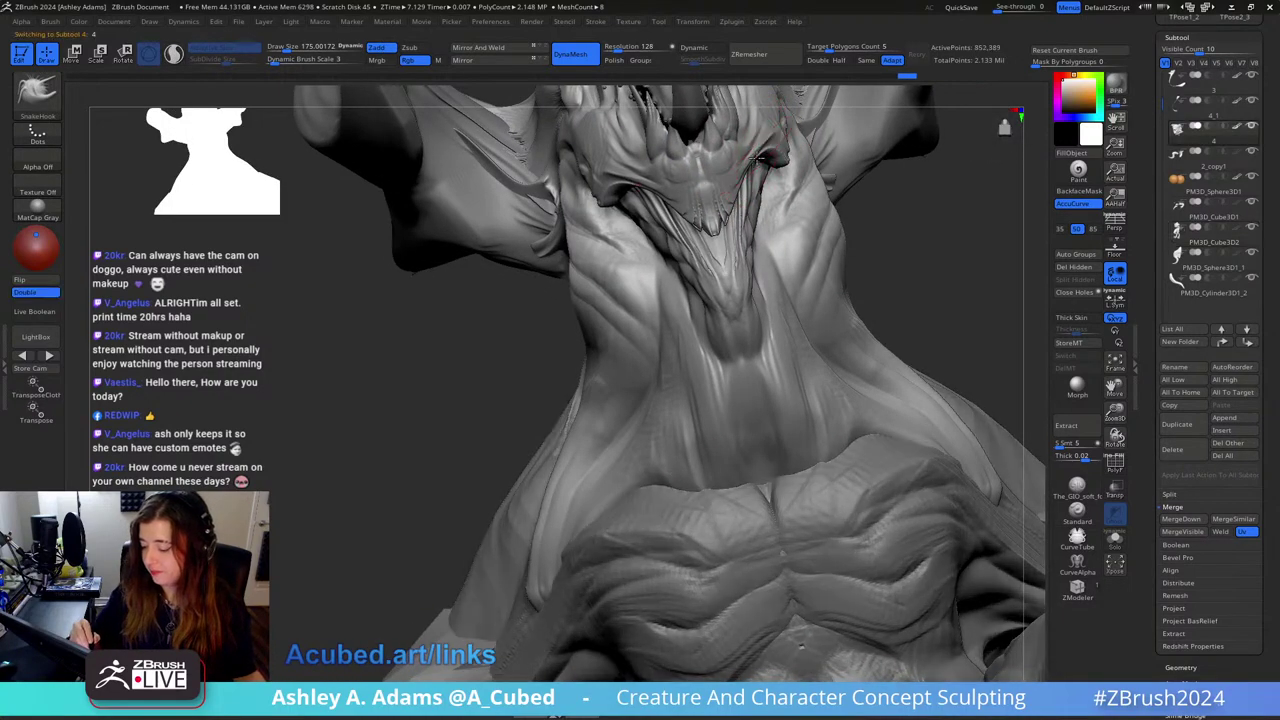
pyautogui.moveTo(760, 160)
pyautogui.mouseDown()
pyautogui.moveTo(845, 177)
pyautogui.moveTo(753, 173)
pyautogui.moveTo(764, 204)
pyautogui.mouseUp()
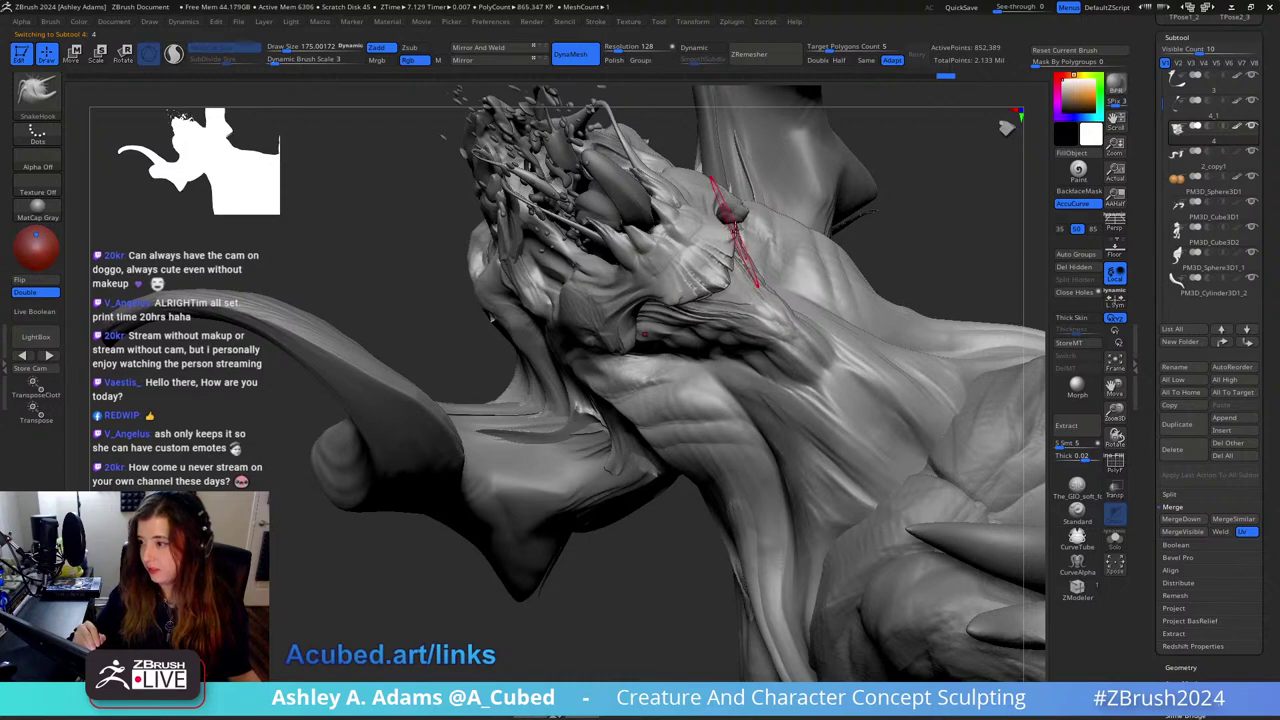
pyautogui.moveTo(748, 222); pyautogui.dragTo(727, 280)
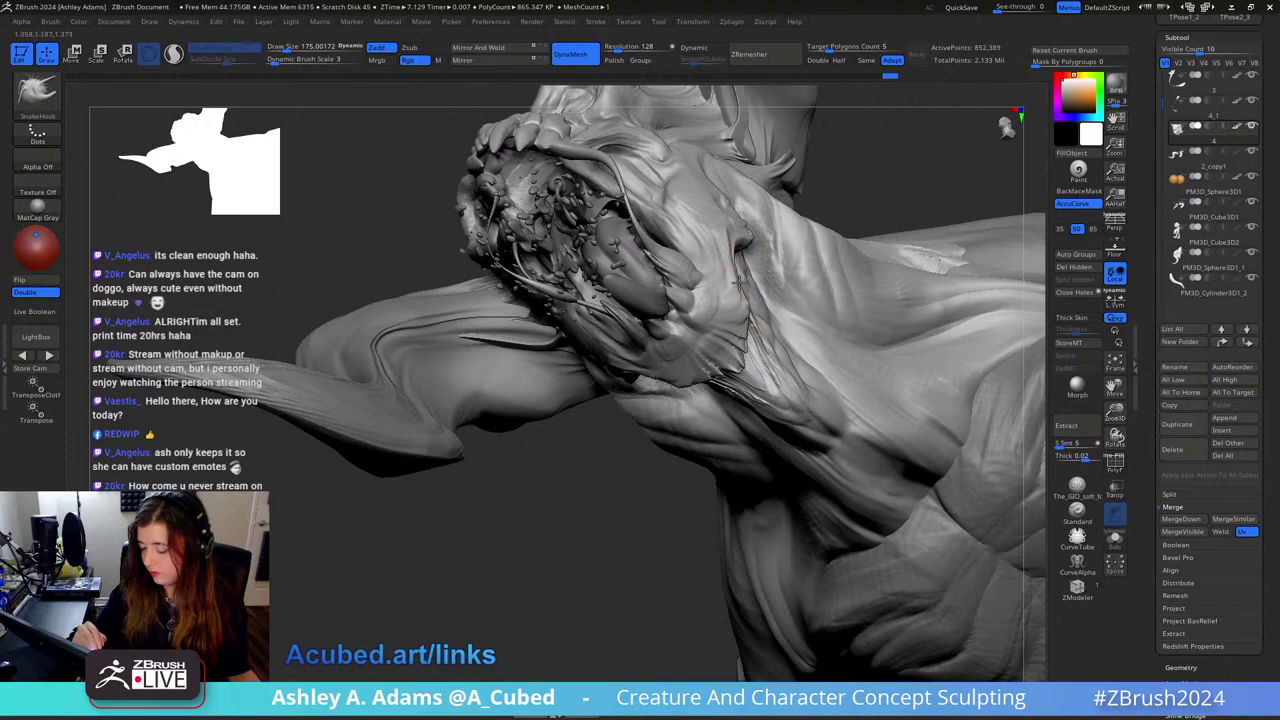
# Step: Refine the chin profile, cheeks and jaw sides with SnakeHook at a draw size of about 175
pyautogui.moveTo(766, 358); pyautogui.dragTo(900, 158, button='right')
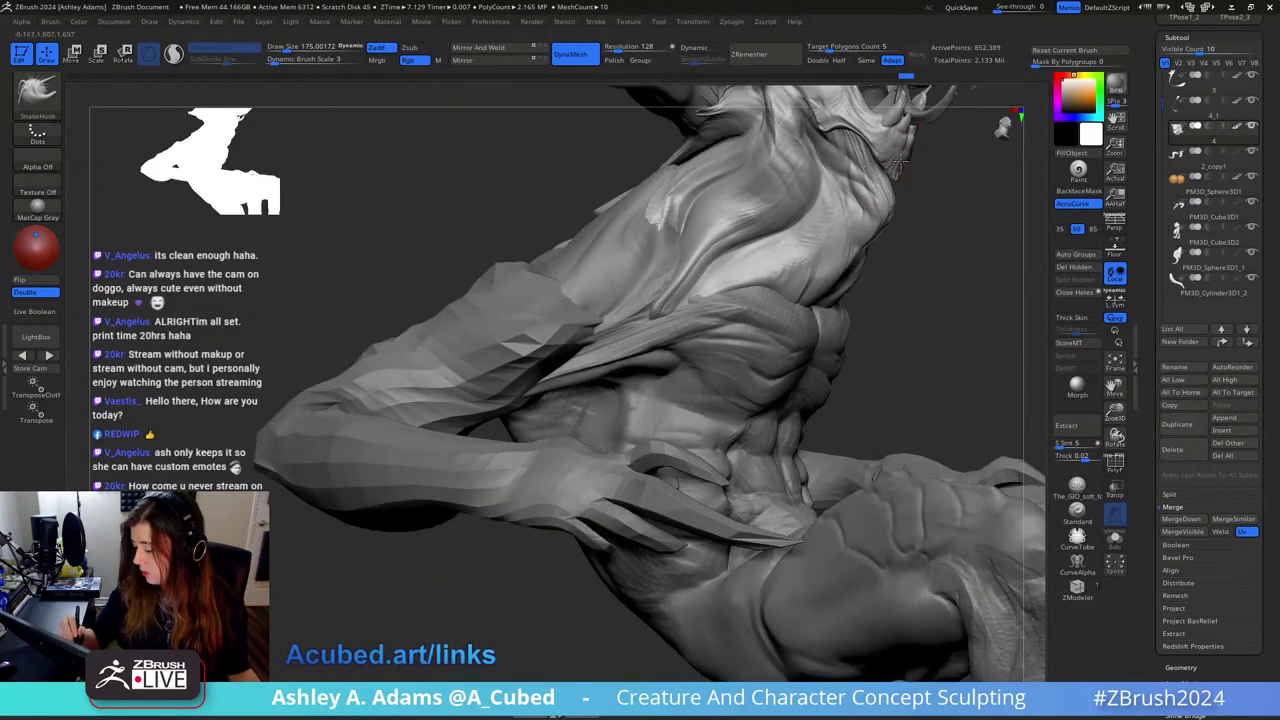
pyautogui.moveTo(898, 150); pyautogui.dragTo(900, 143)
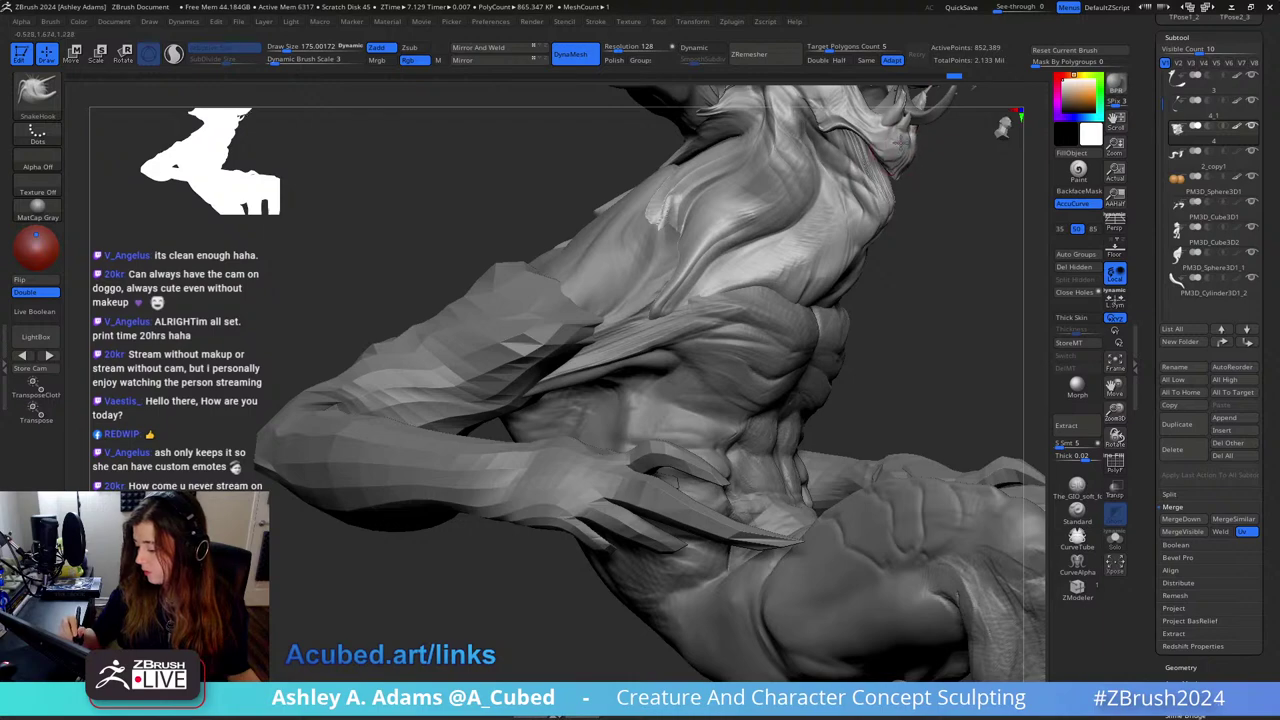
pyautogui.moveTo(938, 120); pyautogui.dragTo(913, 287, button='right')
pyautogui.moveTo(913, 286); pyautogui.dragTo(900, 199)
pyautogui.moveTo(901, 188)
pyautogui.keyDown('ctrl'); pyautogui.mouseDown(button='right')
pyautogui.moveTo(891, 249)
pyautogui.moveTo(825, 259)
pyautogui.mouseUp(button='right'); pyautogui.keyUp('ctrl')
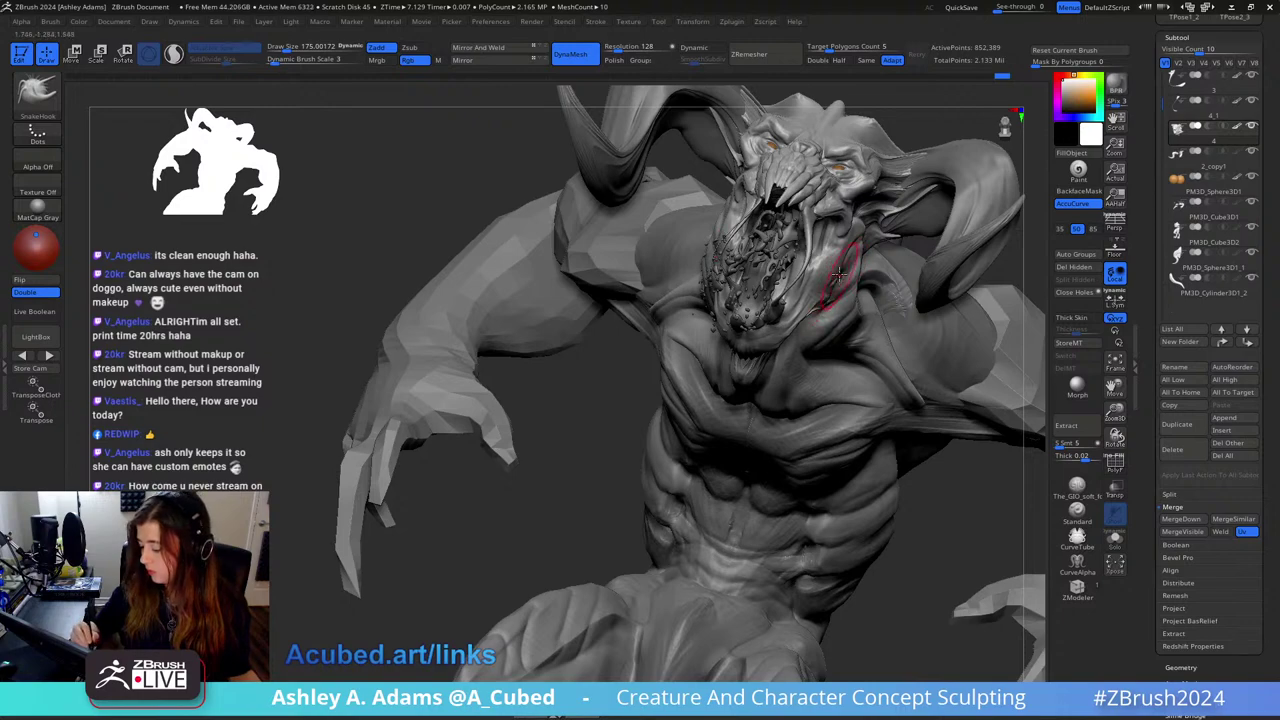
pyautogui.moveTo(843, 284); pyautogui.dragTo(848, 226)
pyautogui.moveTo(821, 239)
pyautogui.mouseDown(button='right')
pyautogui.moveTo(834, 275)
pyautogui.moveTo(833, 239)
pyautogui.mouseUp(button='right')
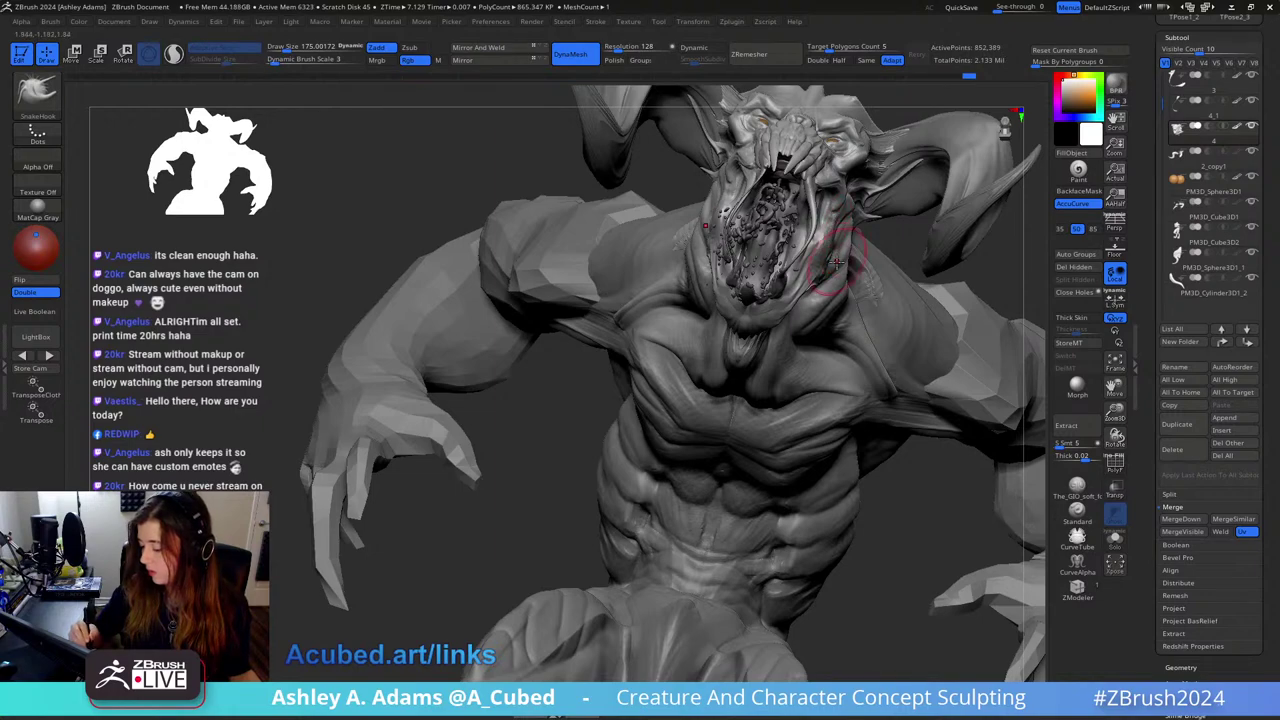
pyautogui.moveTo(836, 259); pyautogui.dragTo(825, 239)
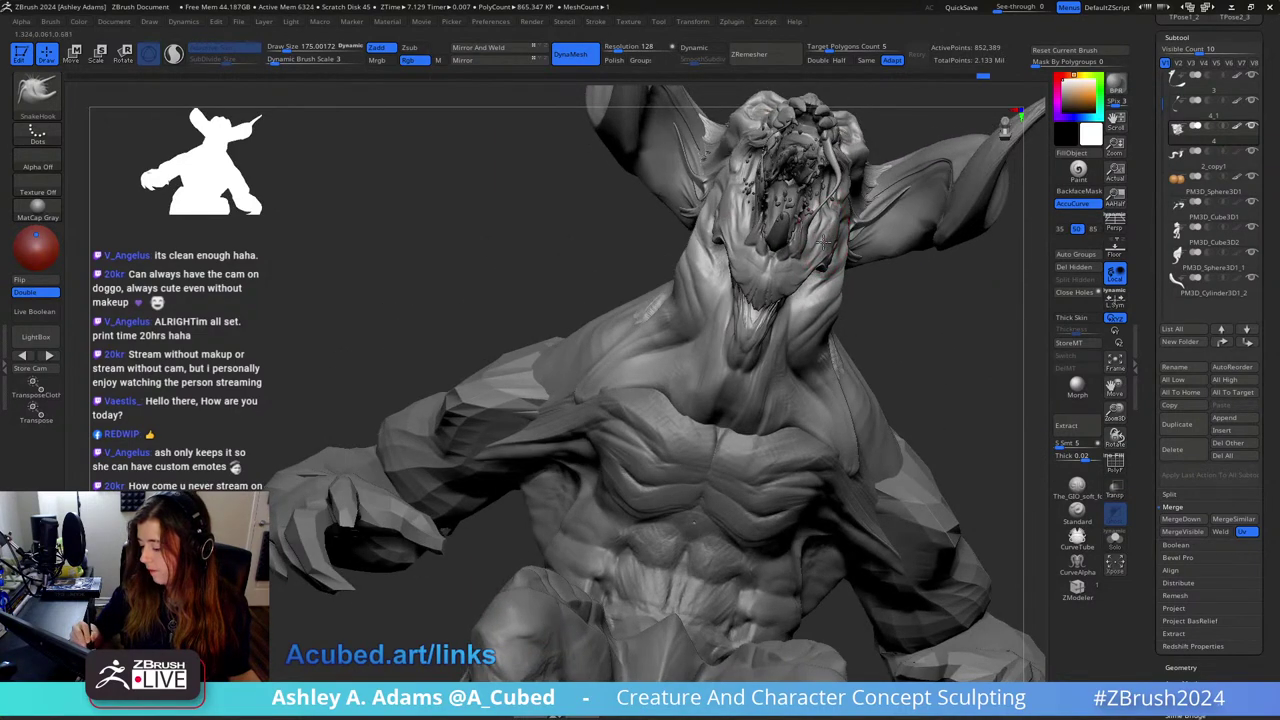
pyautogui.keyDown('ctrl'); pyautogui.moveTo(823, 242); pyautogui.dragTo(848, 368, button='right'); pyautogui.keyUp('ctrl')
pyautogui.moveTo(900, 437); pyautogui.dragTo(848, 217)
pyautogui.moveTo(849, 217)
pyautogui.mouseDown(button='right')
pyautogui.moveTo(750, 262)
pyautogui.moveTo(877, 126)
pyautogui.mouseUp(button='right')
# Step: Add volume to the neck with Inflat and ClayBuildup, setting the draw size to about 219 for ClayBuildup
pyautogui.press('space')
pyautogui.moveTo(762, 208)
pyautogui.mouseDown()
pyautogui.moveTo(779, 208)
pyautogui.moveTo(750, 222)
pyautogui.moveTo(770, 250)
pyautogui.mouseUp()
pyautogui.press('b')
pyautogui.press('i')
pyautogui.press('n')
pyautogui.moveTo(780, 250); pyautogui.dragTo(800, 198, button='right')
pyautogui.press('space')
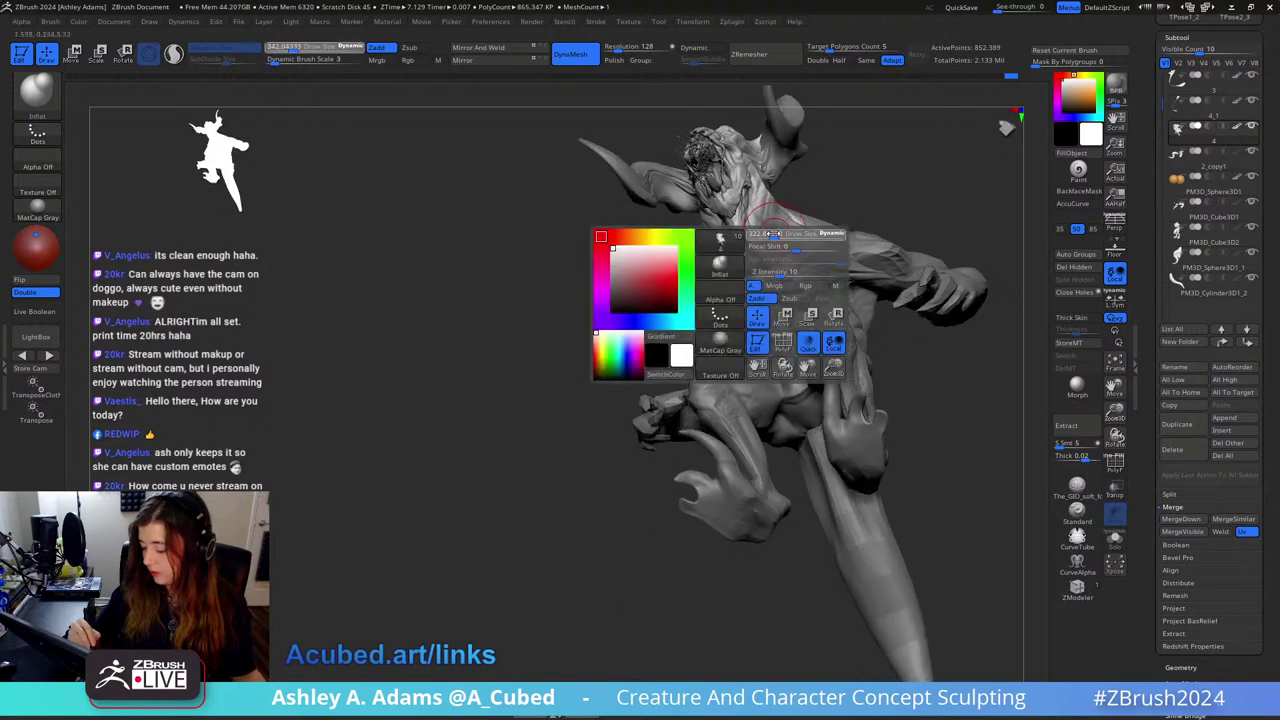
pyautogui.press('b')
pyautogui.press('c')
pyautogui.press('b')
pyautogui.moveTo(785, 236)
pyautogui.mouseDown()
pyautogui.moveTo(767, 236)
pyautogui.moveTo(797, 240)
pyautogui.mouseUp()
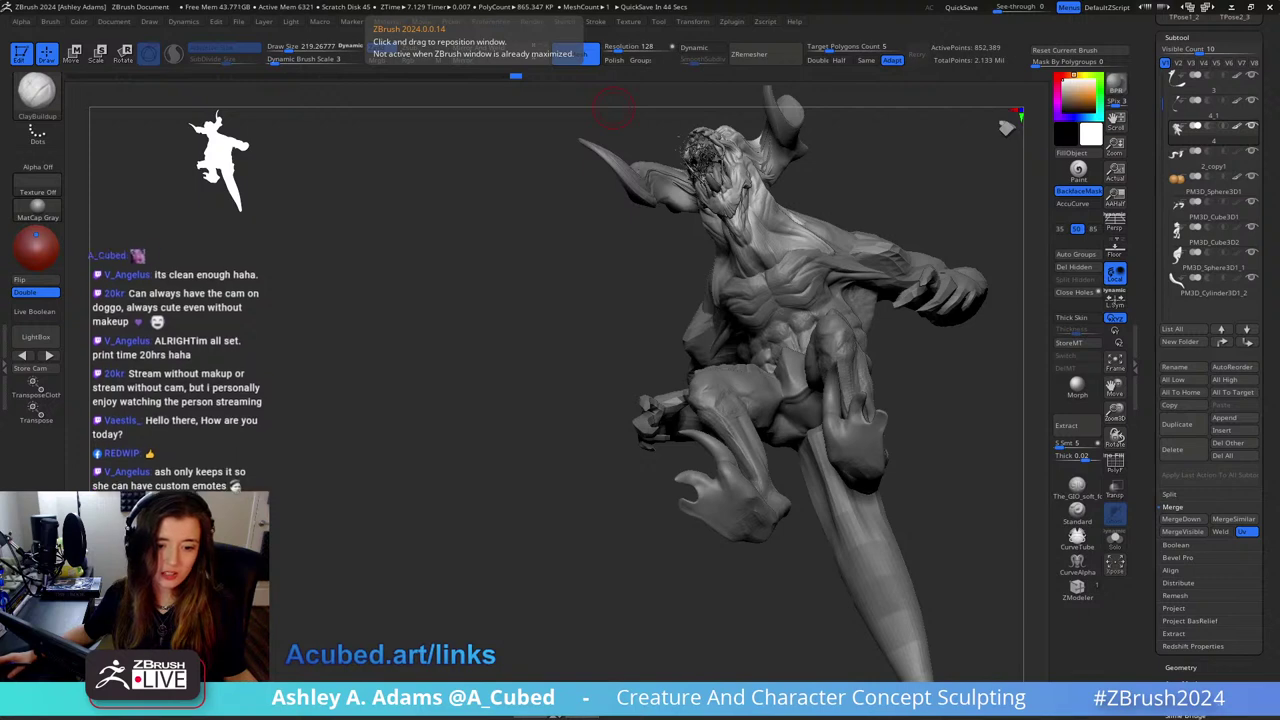
# Step: Pull the side contour of the neck into shape with SnakeHook at draw sizes of about 322 and 204
pyautogui.moveTo(811, 197)
pyautogui.mouseDown(button='right')
pyautogui.moveTo(811, 178)
pyautogui.moveTo(794, 198)
pyautogui.mouseUp(button='right')
pyautogui.press('b')
pyautogui.press('s')
pyautogui.press('h')
pyautogui.press(']')
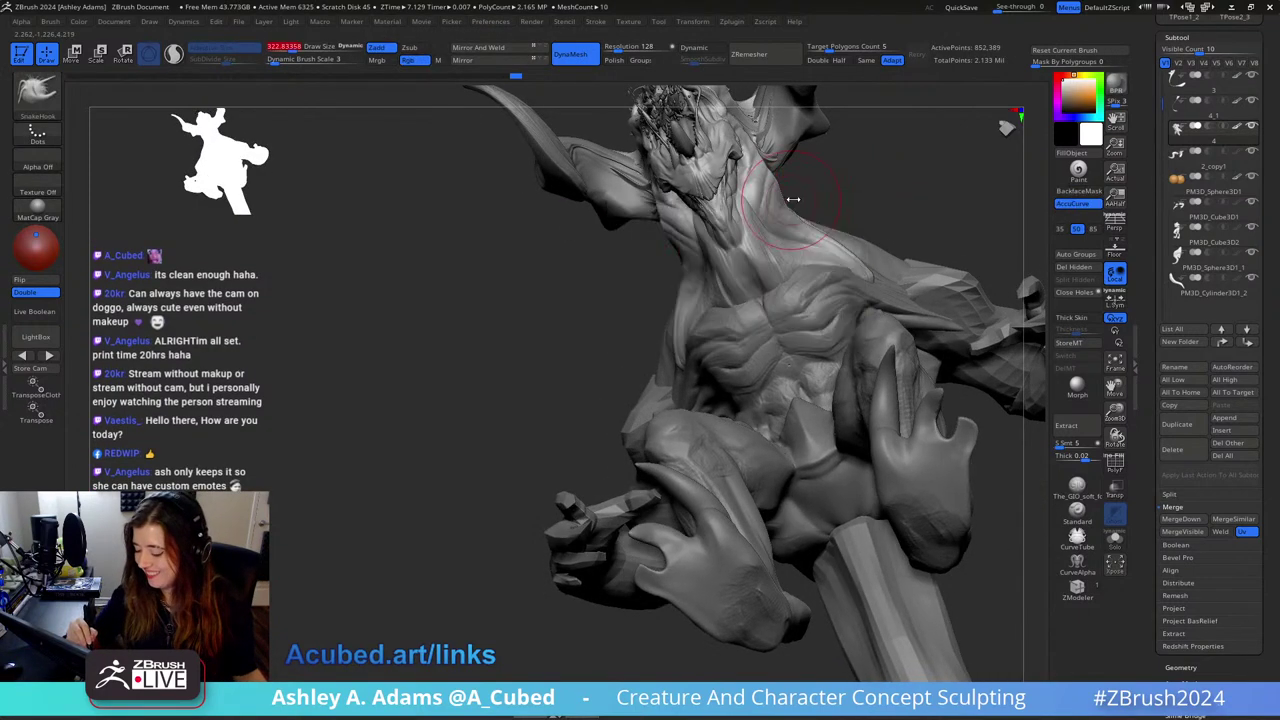
pyautogui.moveTo(792, 204); pyautogui.dragTo(838, 185)
pyautogui.press('space')
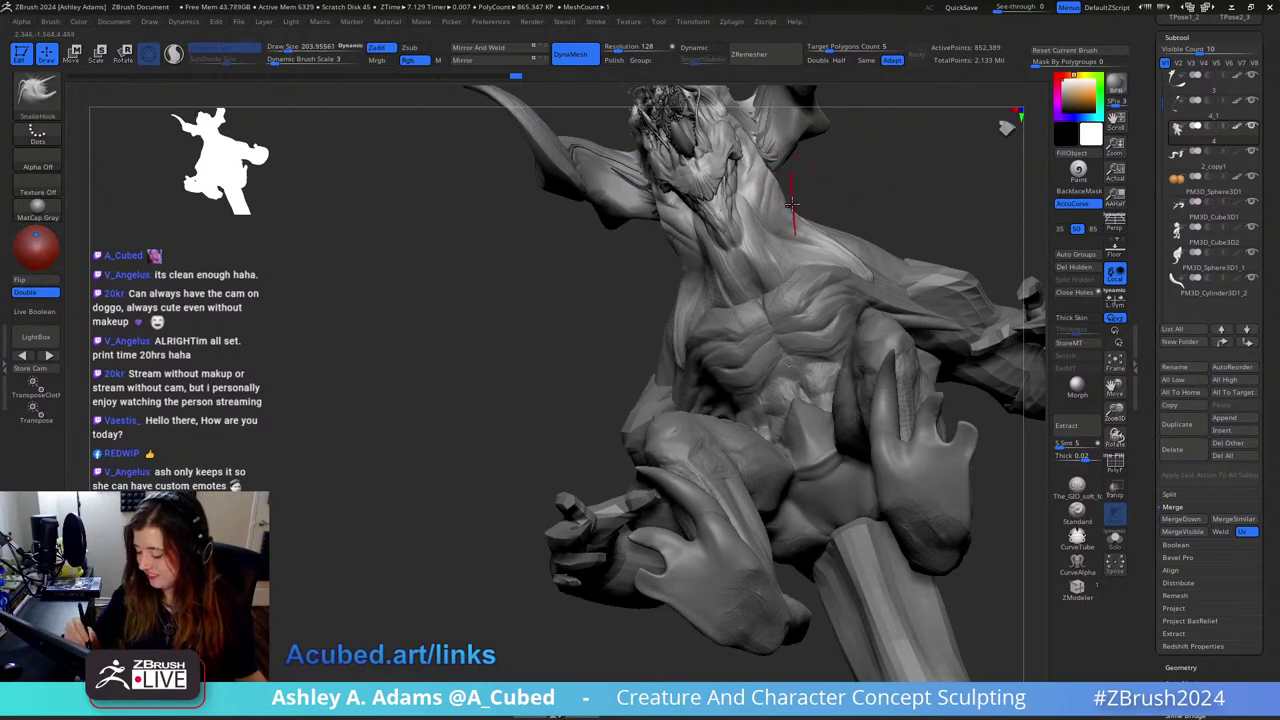
# Step: Deepen the creases between the side neck muscles with DamStandard at a draw size of about 161
pyautogui.moveTo(809, 191)
pyautogui.mouseDown(button='right')
pyautogui.moveTo(790, 205)
pyautogui.moveTo(892, 236)
pyautogui.moveTo(886, 214)
pyautogui.moveTo(882, 240)
pyautogui.mouseUp(button='right')
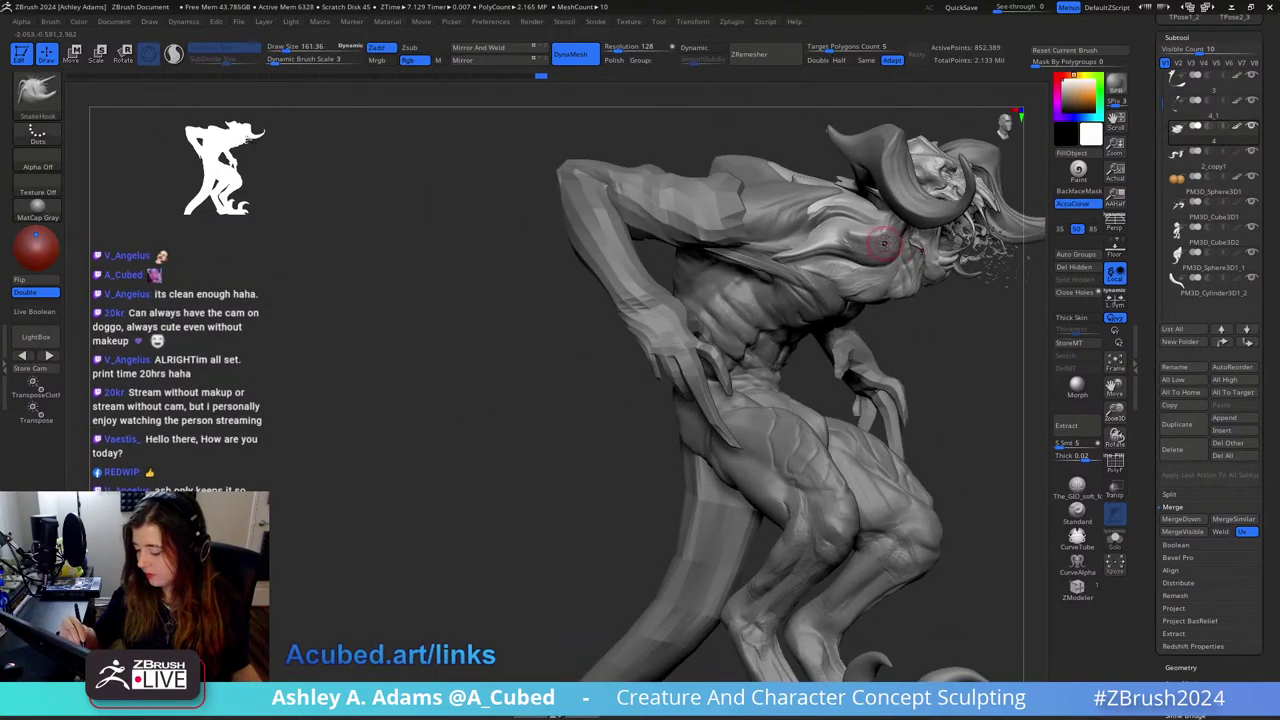
pyautogui.moveTo(731, 215)
pyautogui.mouseDown(button='right')
pyautogui.moveTo(688, 136)
pyautogui.moveTo(699, 199)
pyautogui.mouseUp(button='right')
pyautogui.press('b')
pyautogui.press('d')
pyautogui.press('s')
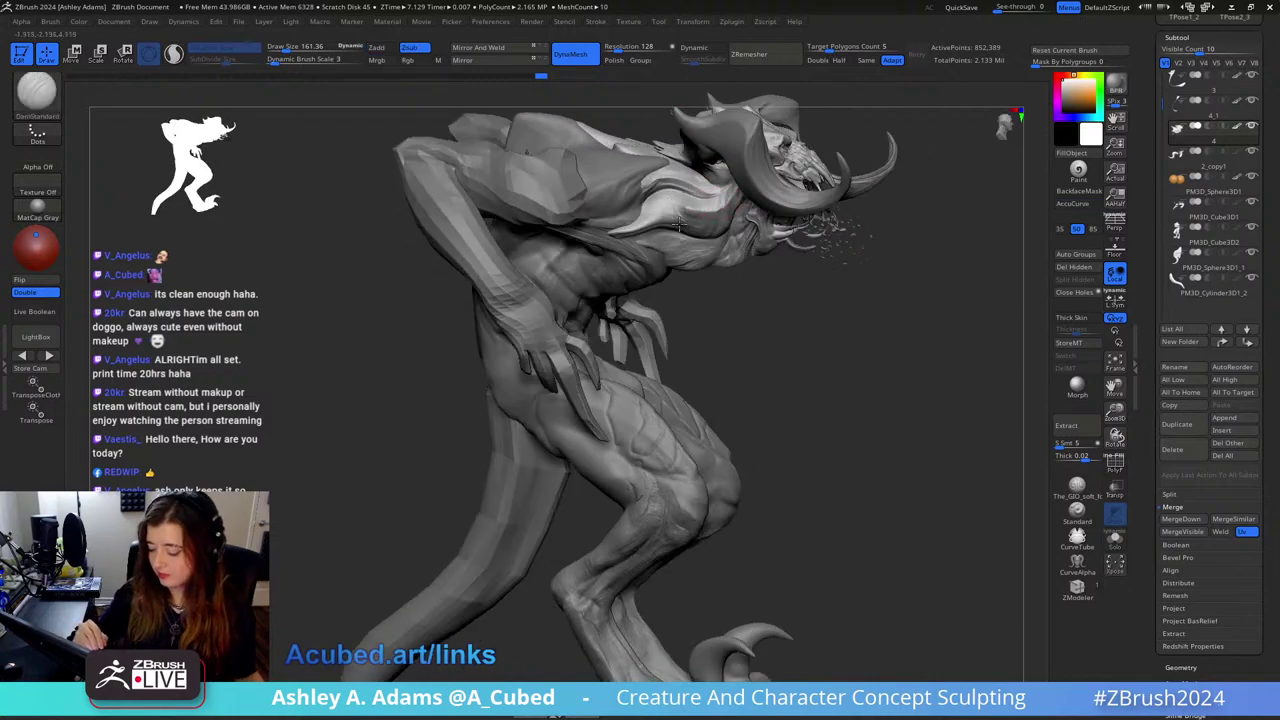
pyautogui.moveTo(712, 220); pyautogui.dragTo(673, 217)
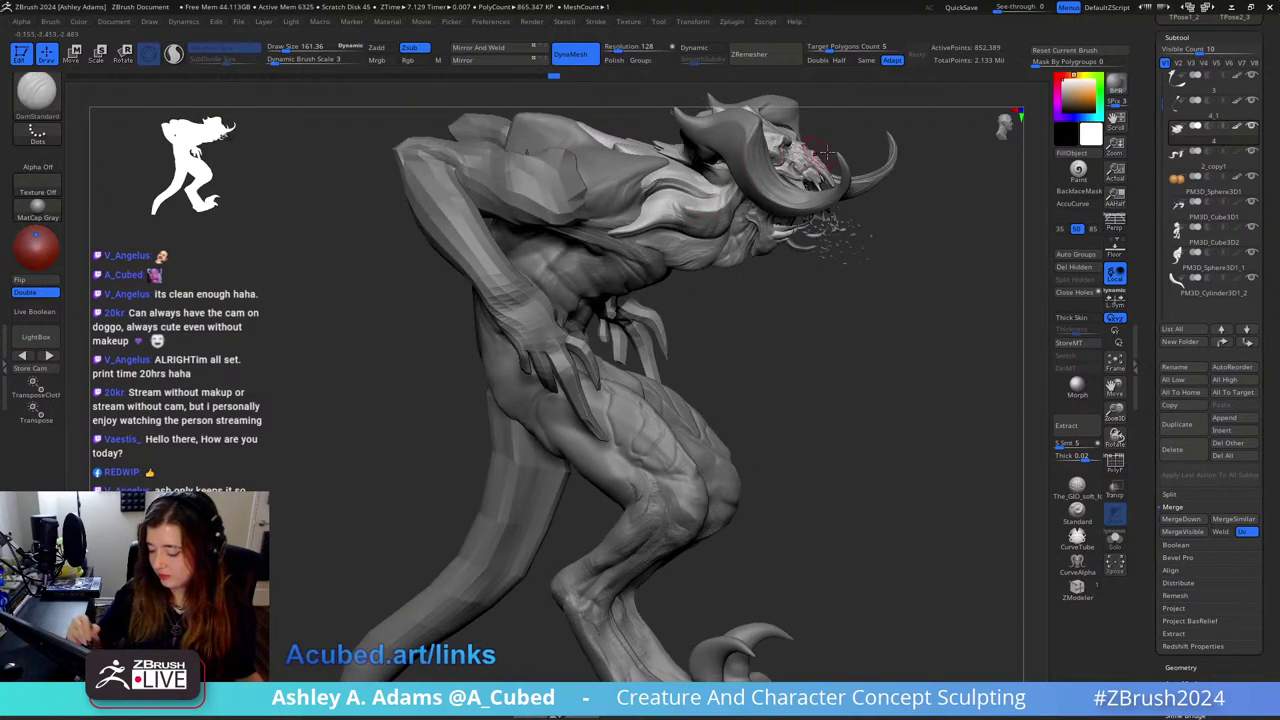
pyautogui.moveTo(827, 152); pyautogui.dragTo(840, 162)
pyautogui.moveTo(900, 175)
pyautogui.mouseDown(button='right')
pyautogui.moveTo(738, 215)
pyautogui.moveTo(775, 210)
pyautogui.moveTo(827, 261)
pyautogui.moveTo(925, 220)
pyautogui.moveTo(789, 237)
pyautogui.moveTo(814, 257)
pyautogui.mouseUp(button='right')
# Step: Make the arms subtool active and subdivide it twice
pyautogui.keyDown('alt'); pyautogui.click(813, 229); pyautogui.keyUp('alt')
pyautogui.hotkey('ctrl', 'd')
pyautogui.hotkey('ctrl', 'd')
# Step: Thicken the hands and fingers with Inflat at draw sizes of about 286 and 204
pyautogui.press('space')
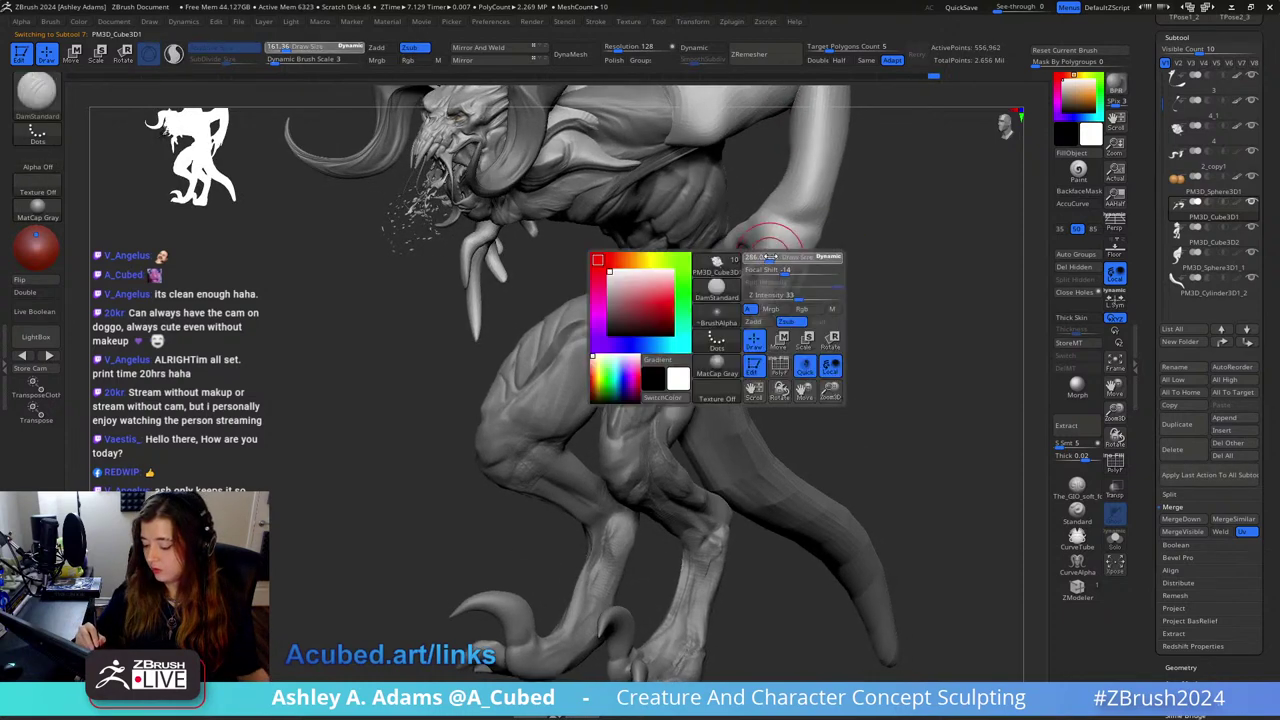
pyautogui.press('b')
pyautogui.press('i')
pyautogui.press('n')
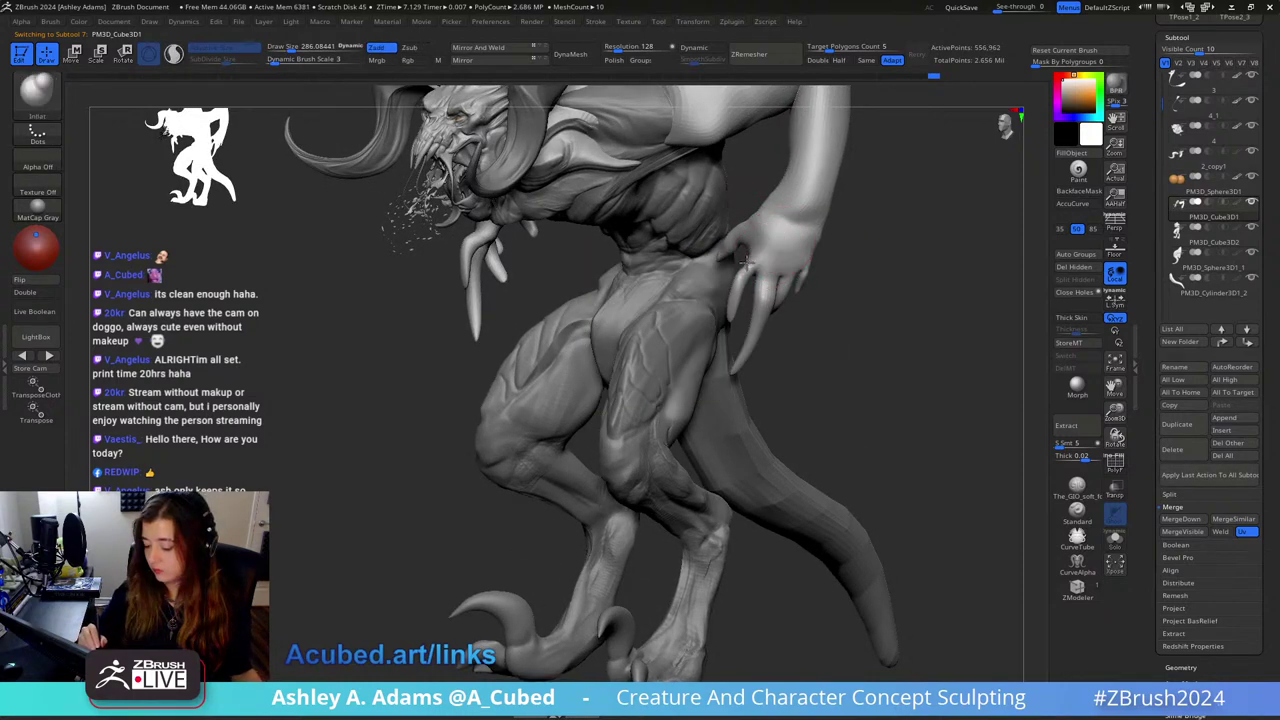
pyautogui.moveTo(763, 262)
pyautogui.mouseDown(button='right')
pyautogui.moveTo(814, 271)
pyautogui.moveTo(842, 203)
pyautogui.mouseUp(button='right')
pyautogui.press('space')
pyautogui.moveTo(820, 230); pyautogui.dragTo(808, 230)
pyautogui.moveTo(770, 234); pyautogui.dragTo(817, 234, button='right')
# Step: Reshape the fingers with SnakeHook at draw sizes of about 204 and 161, then switch to DamStandard for their creases
pyautogui.press('b')
pyautogui.press('s')
pyautogui.press('h')
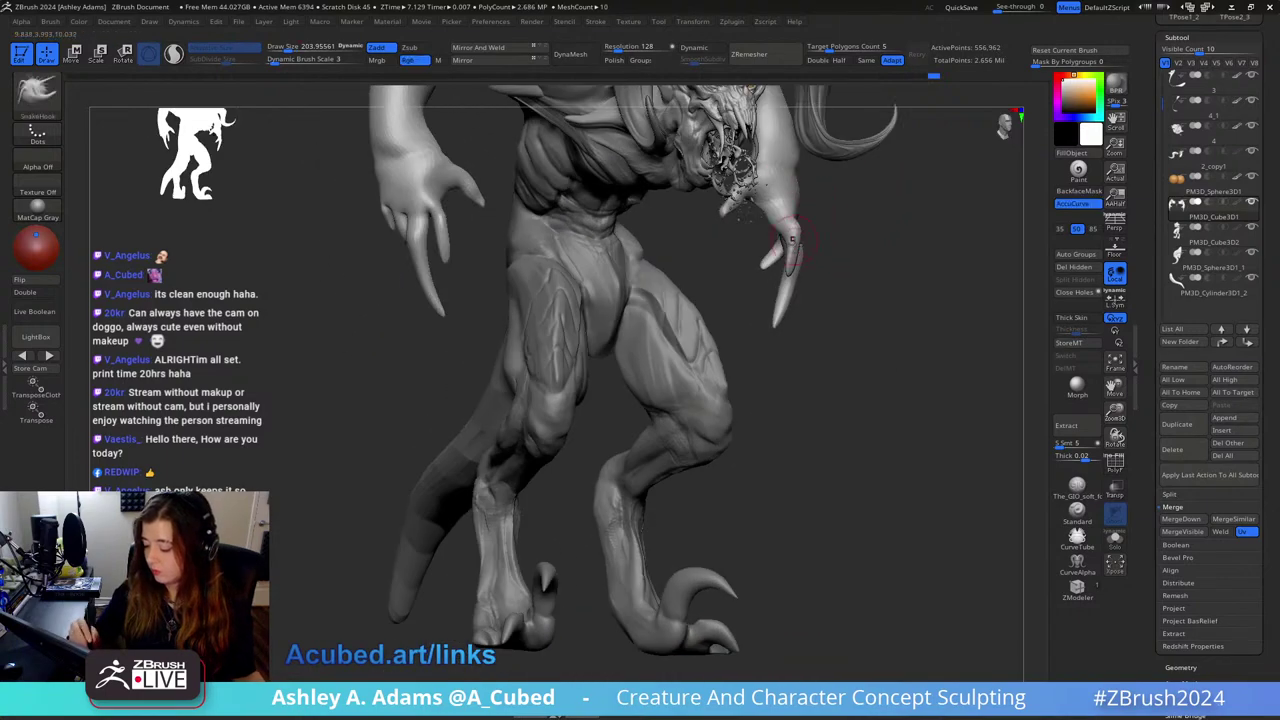
pyautogui.press('space')
pyautogui.moveTo(808, 247); pyautogui.dragTo(800, 237)
pyautogui.moveTo(798, 237); pyautogui.dragTo(788, 258, button='right')
pyautogui.press('b')
pyautogui.press('d')
pyautogui.press('s')
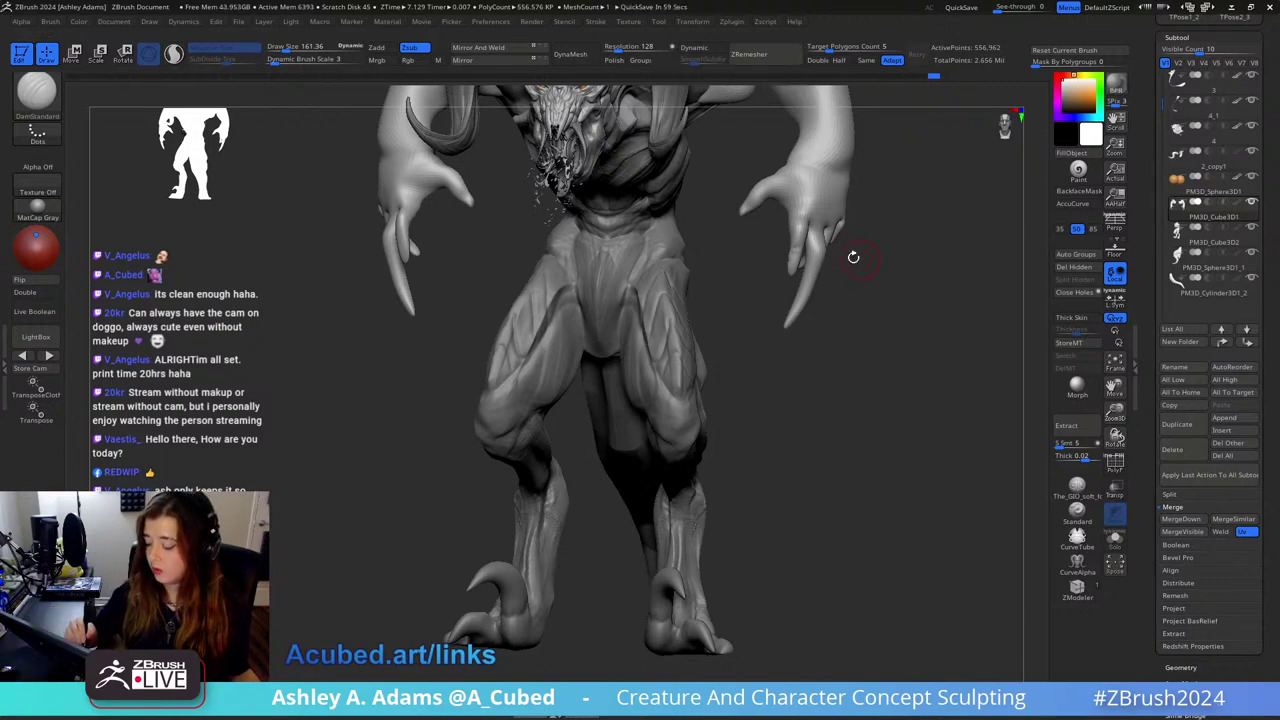
# Step: Pull the fingertips into thin, pointed claws with SnakeHook at a draw size of about 101
pyautogui.moveTo(849, 251)
pyautogui.mouseDown(button='right')
pyautogui.moveTo(790, 210)
pyautogui.moveTo(787, 262)
pyautogui.moveTo(850, 265)
pyautogui.moveTo(822, 260)
pyautogui.moveTo(820, 240)
pyautogui.mouseUp(button='right')
pyautogui.press('b')
pyautogui.press('s')
pyautogui.press('h')
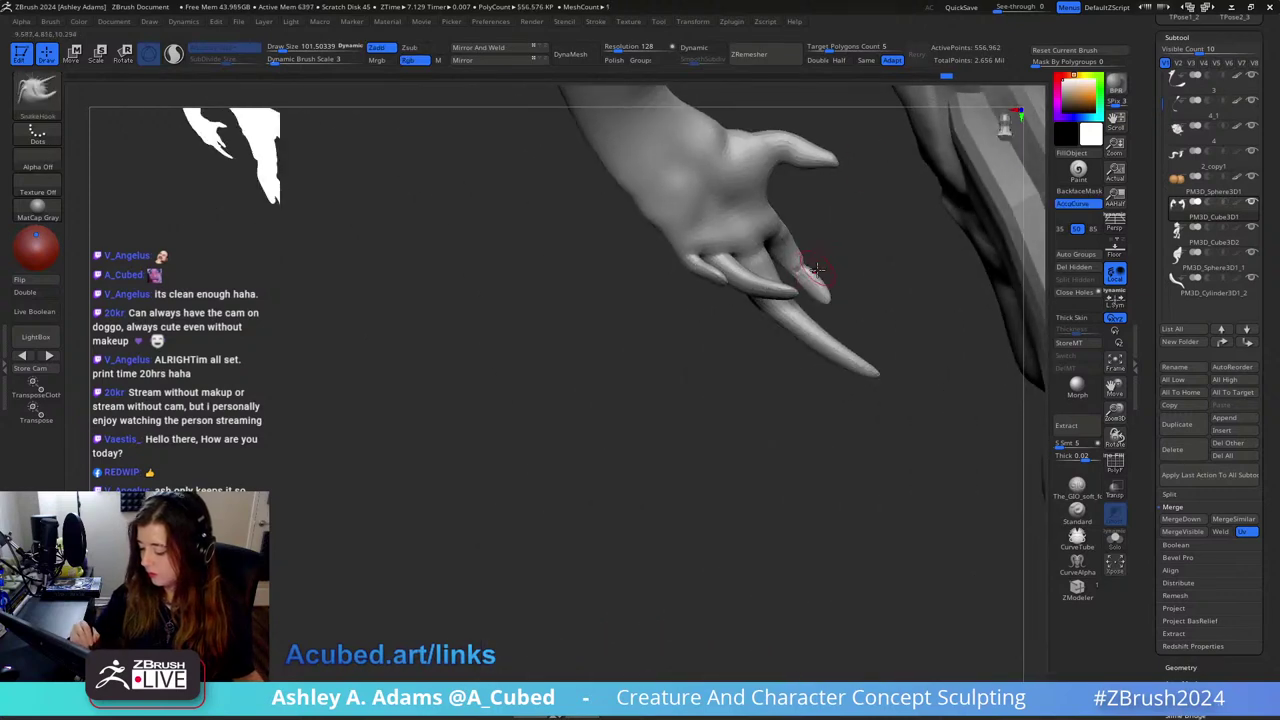
pyautogui.press('shift')
pyautogui.press('shift')
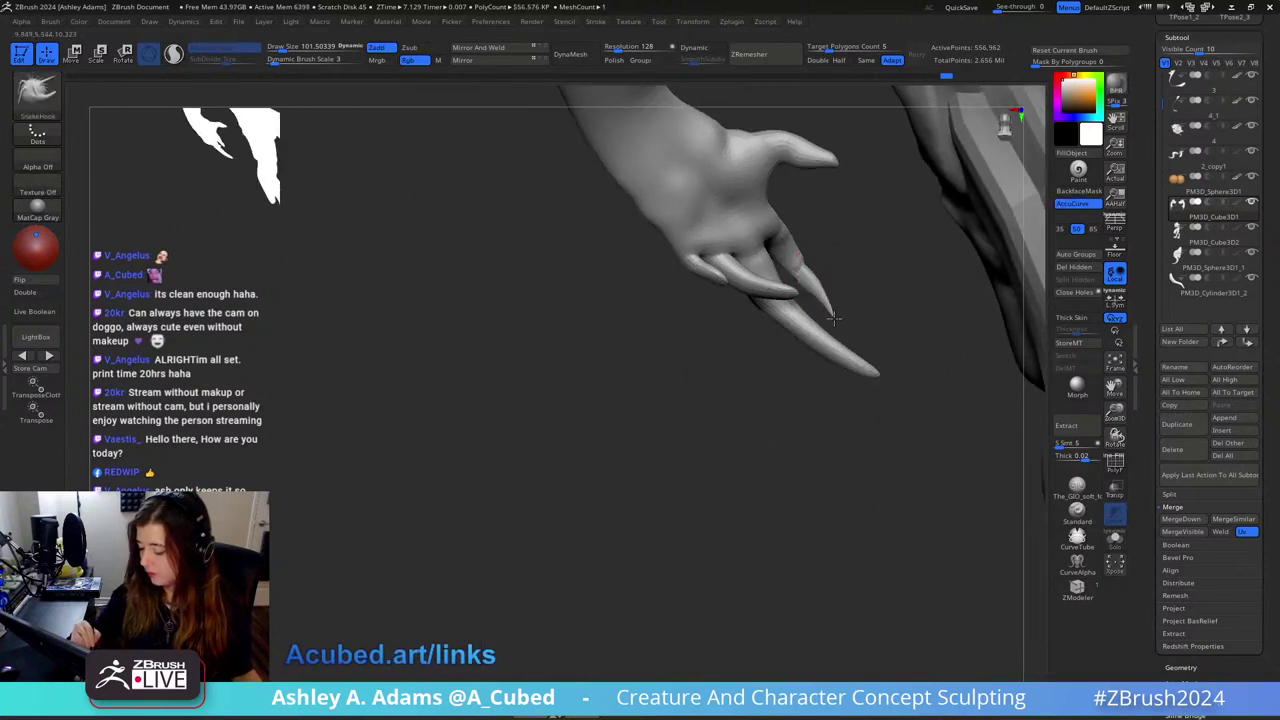
pyautogui.moveTo(836, 306); pyautogui.dragTo(971, 225)
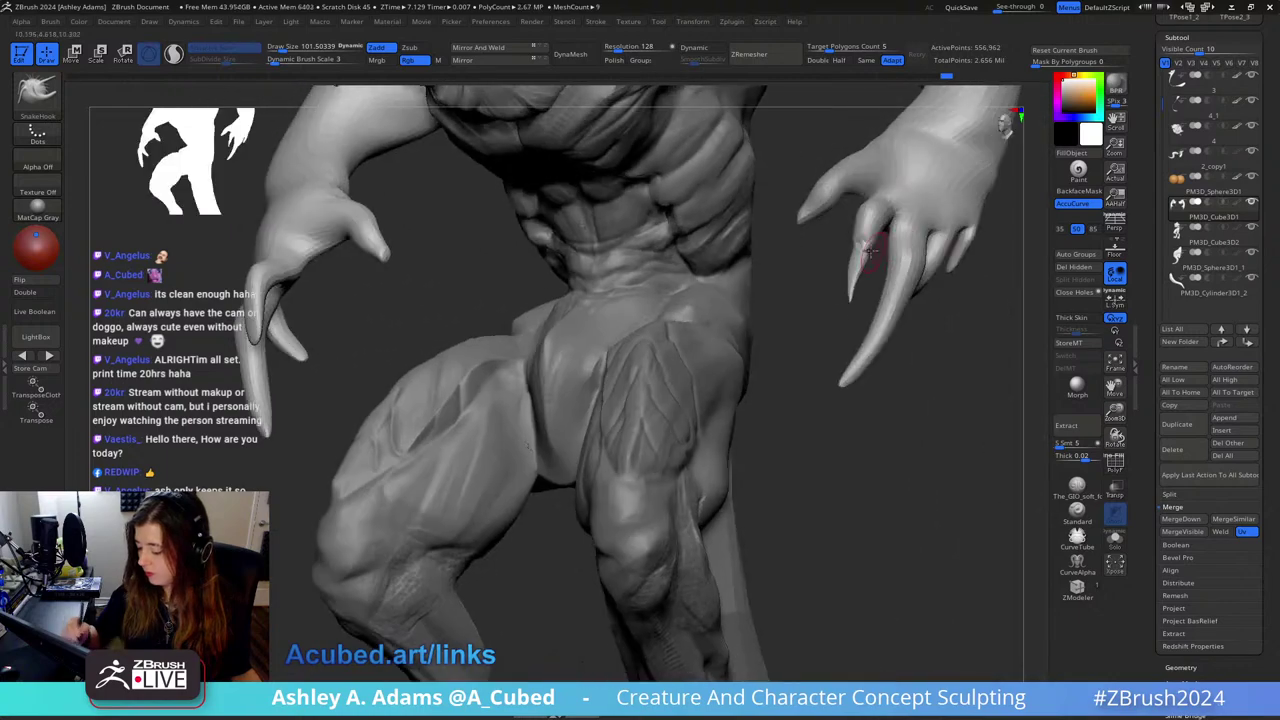
pyautogui.moveTo(869, 252); pyautogui.dragTo(870, 208, button='right')
pyautogui.rightClick(801, 270)
pyautogui.moveTo(935, 240)
pyautogui.mouseDown(button='right')
pyautogui.moveTo(895, 229)
pyautogui.moveTo(814, 271)
pyautogui.moveTo(846, 251)
pyautogui.moveTo(849, 166)
pyautogui.moveTo(882, 244)
pyautogui.mouseUp(button='right')
# Step: Carve definition into the fingers and knuckles with DamStandard at draw sizes of about 101 and 148
pyautogui.press('b')
pyautogui.press('d')
pyautogui.press('s')
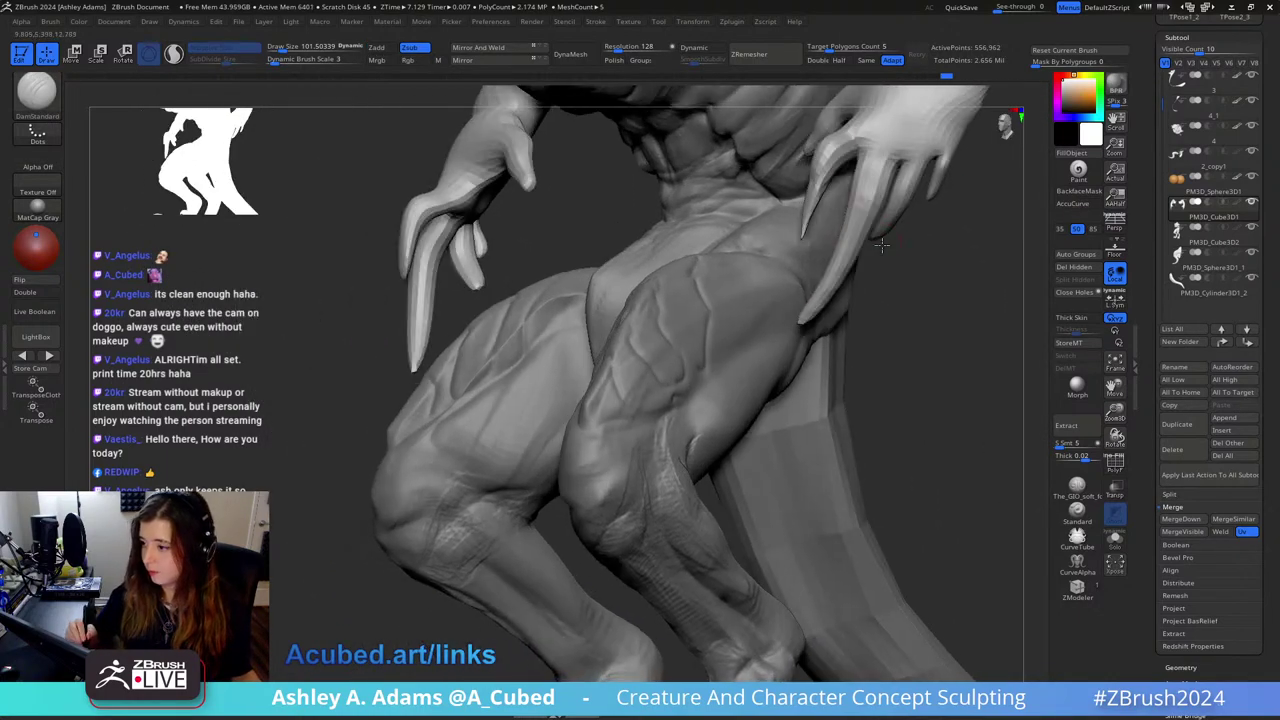
pyautogui.moveTo(890, 260); pyautogui.dragTo(878, 165)
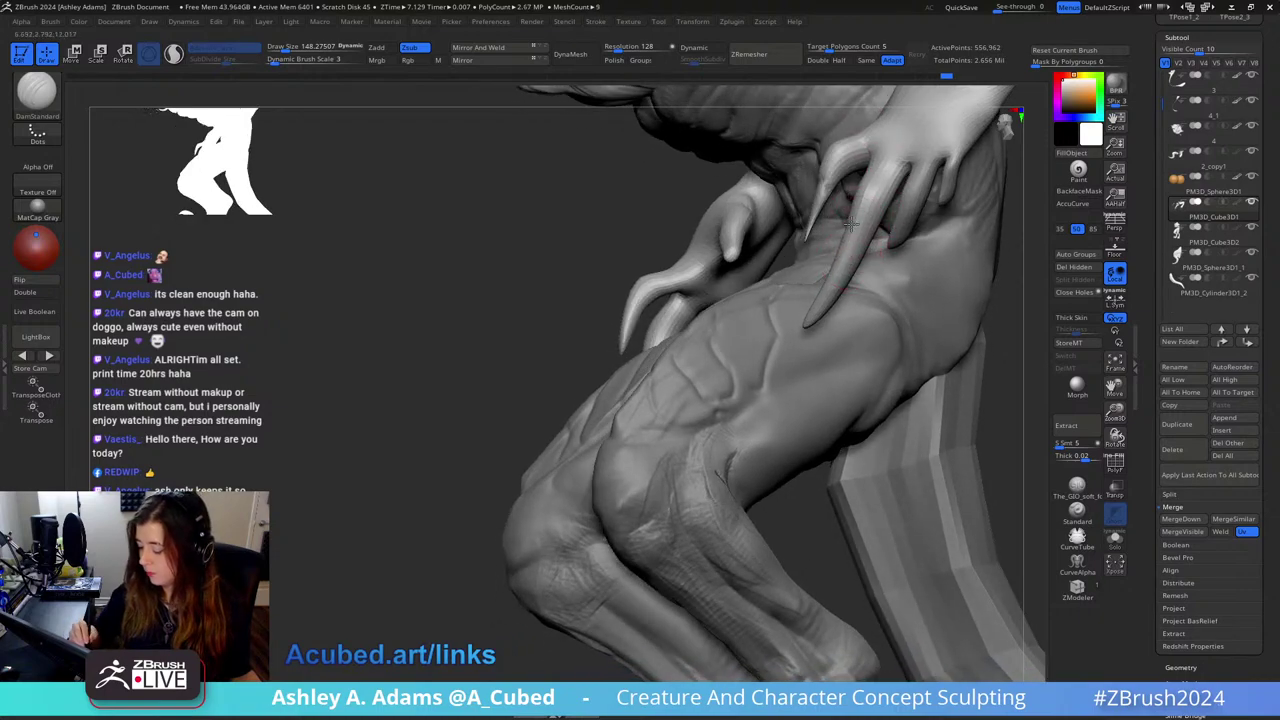
pyautogui.moveTo(857, 223); pyautogui.dragTo(783, 217)
pyautogui.moveTo(866, 181); pyautogui.dragTo(818, 228)
# Step: Adjust the overall shape of the clawed fingers with SnakeHook at a draw size of about 590
pyautogui.moveTo(826, 236)
pyautogui.mouseDown(button='right')
pyautogui.moveTo(812, 233)
pyautogui.moveTo(820, 240)
pyautogui.mouseUp(button='right')
pyautogui.press('b')
pyautogui.press('s')
pyautogui.press('h')
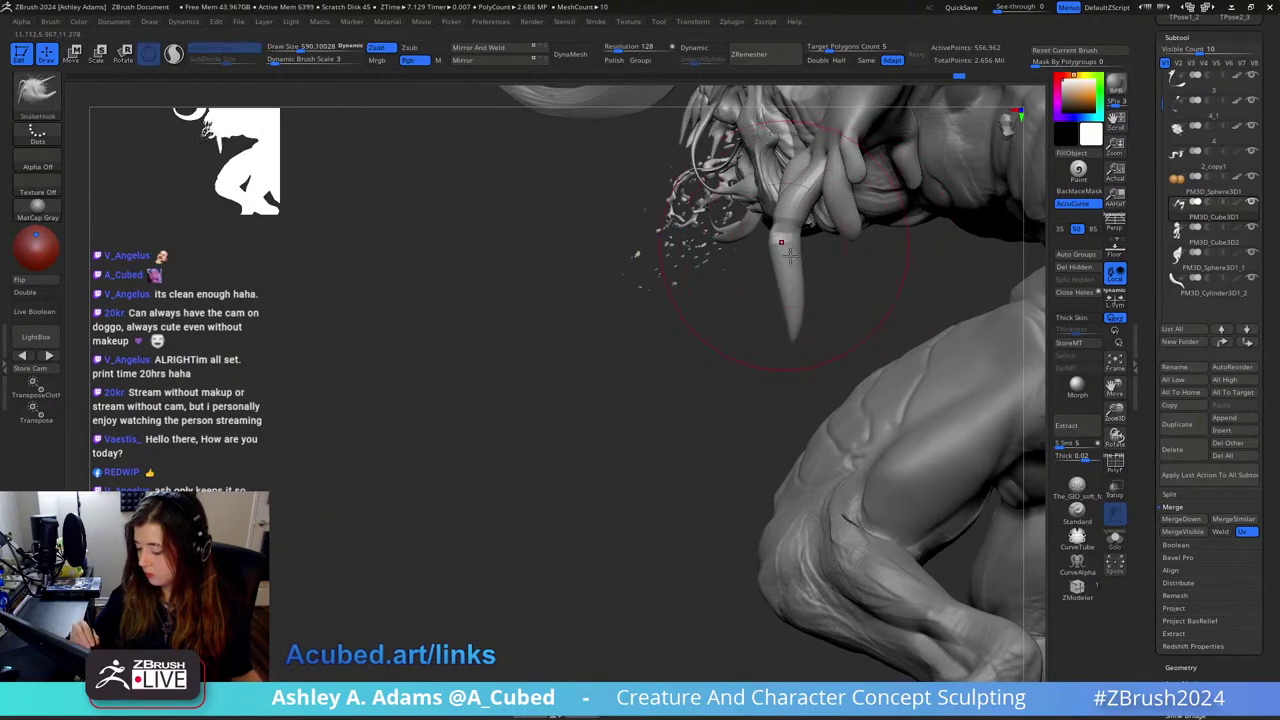
# Step: Bend the creature's long left-hand claw into shape with the SnakeHook brush, reducing the draw size to about 492 and on to about 424
pyautogui.moveTo(785, 273)
pyautogui.mouseDown(button='right')
pyautogui.moveTo(869, 266)
pyautogui.moveTo(800, 290)
pyautogui.mouseUp(button='right')
pyautogui.press('space')
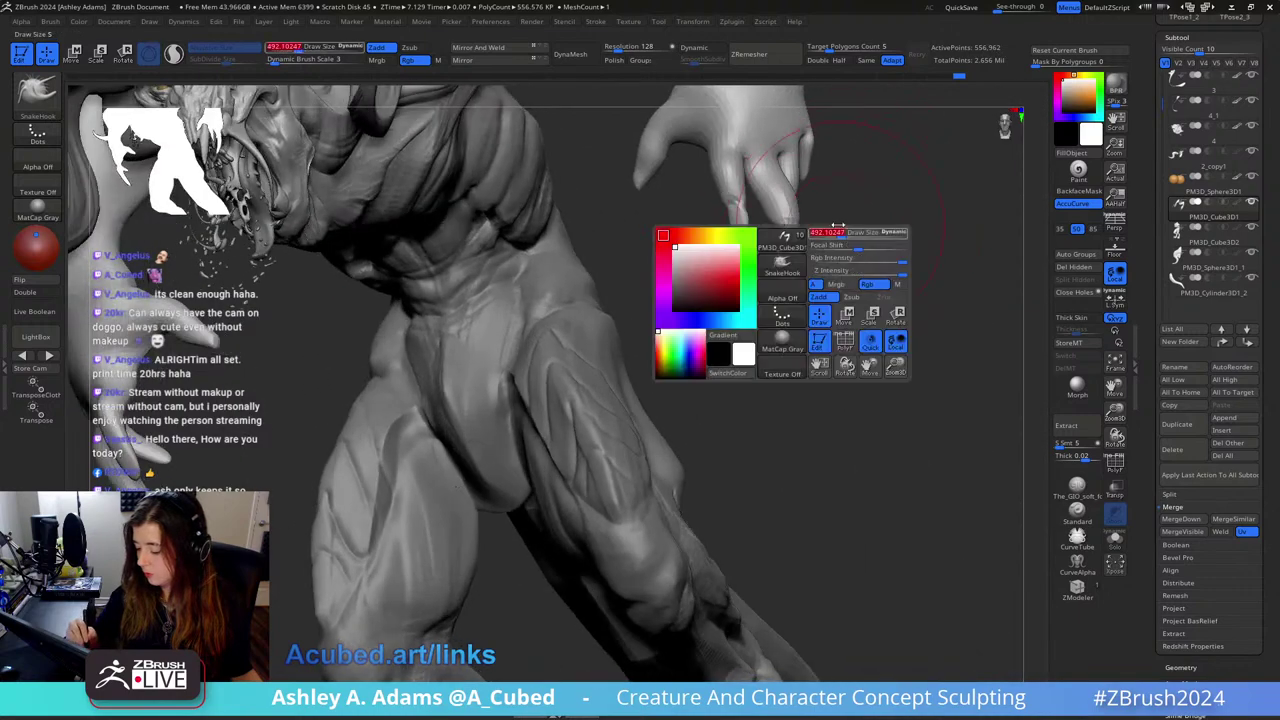
pyautogui.moveTo(837, 228); pyautogui.dragTo(827, 228)
pyautogui.moveTo(827, 226); pyautogui.dragTo(834, 218, button='right')
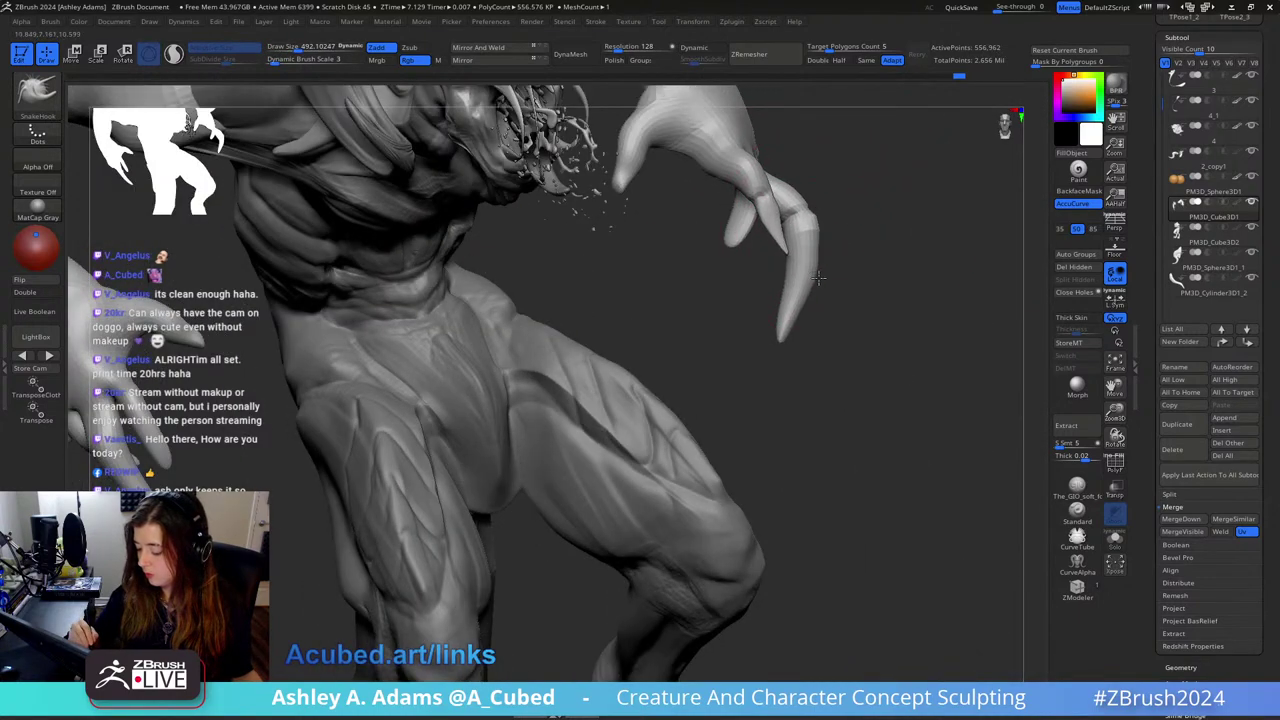
pyautogui.press('space')
pyautogui.moveTo(840, 234); pyautogui.dragTo(828, 234)
pyautogui.moveTo(792, 228); pyautogui.dragTo(835, 222, button='right')
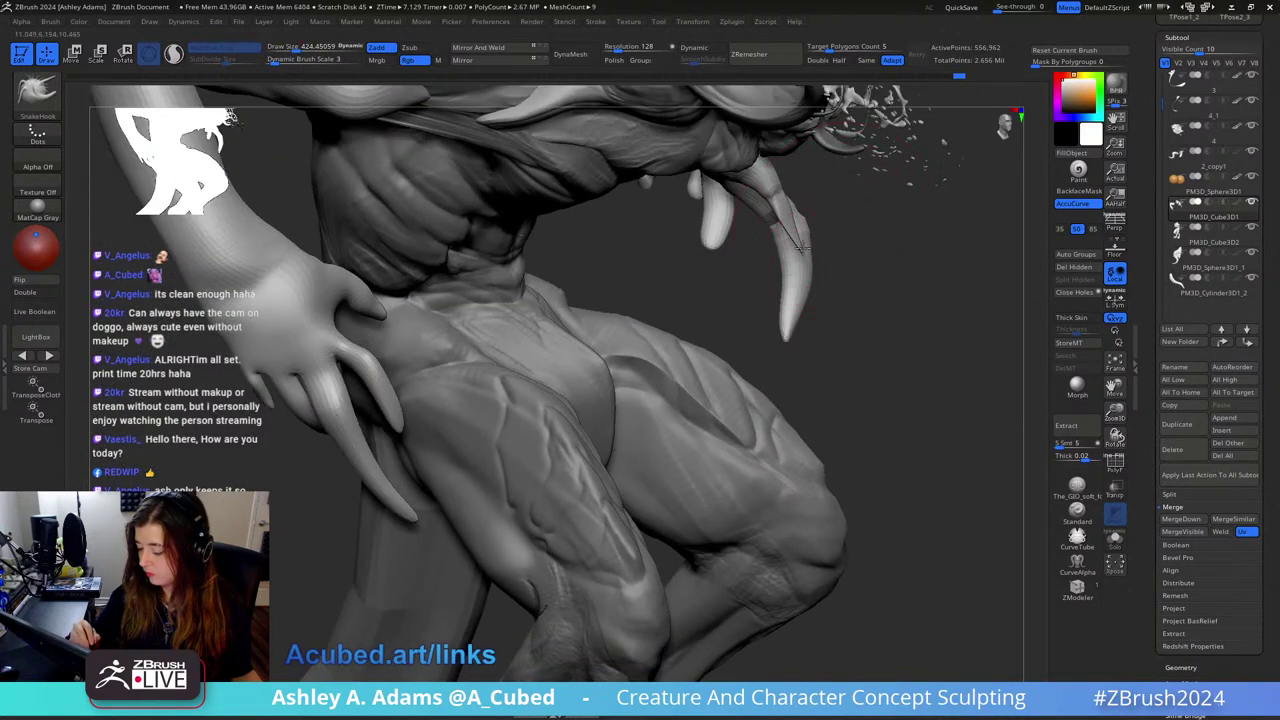
pyautogui.press('space')
pyautogui.moveTo(822, 249)
pyautogui.mouseDown()
pyautogui.moveTo(778, 255)
pyautogui.moveTo(810, 235)
pyautogui.moveTo(806, 205)
pyautogui.moveTo(817, 211)
pyautogui.mouseUp()
# Step: Thicken the left hand's fingers with the Inflat brush and build up their form with ClayBuildup at draw size about 175
pyautogui.press('b')
pyautogui.press('i')
pyautogui.press('n')
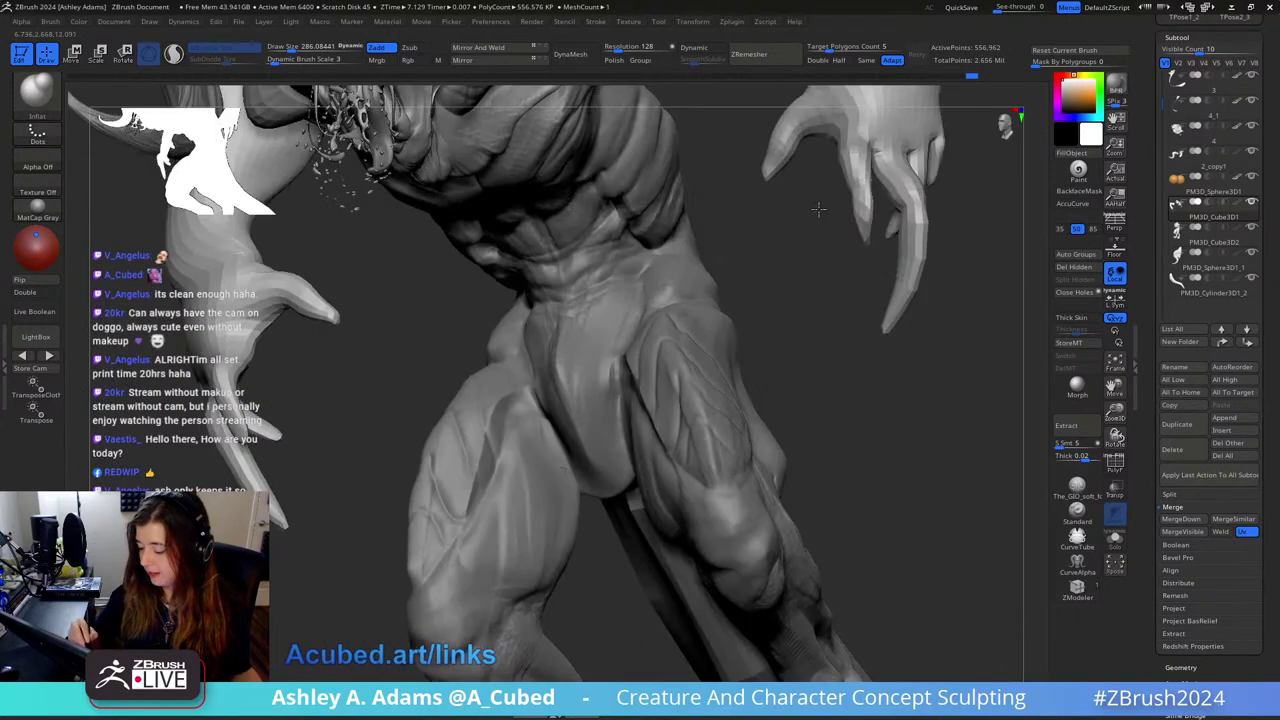
pyautogui.press('b')
pyautogui.press('c')
pyautogui.press('b')
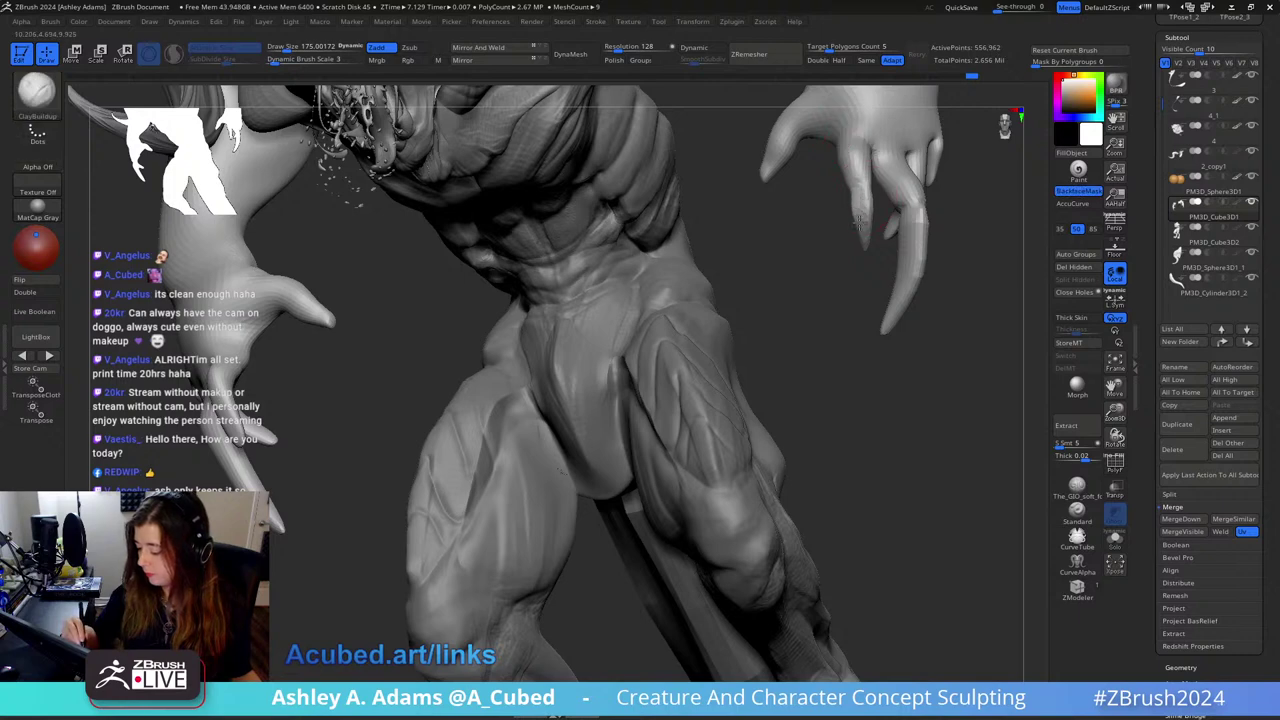
pyautogui.moveTo(900, 225); pyautogui.dragTo(873, 218)
# Step: Adjust the long finger's joints and silhouette with the SnakeHook brush at draw size about 175
pyautogui.press('b')
pyautogui.press('s')
pyautogui.press('h')
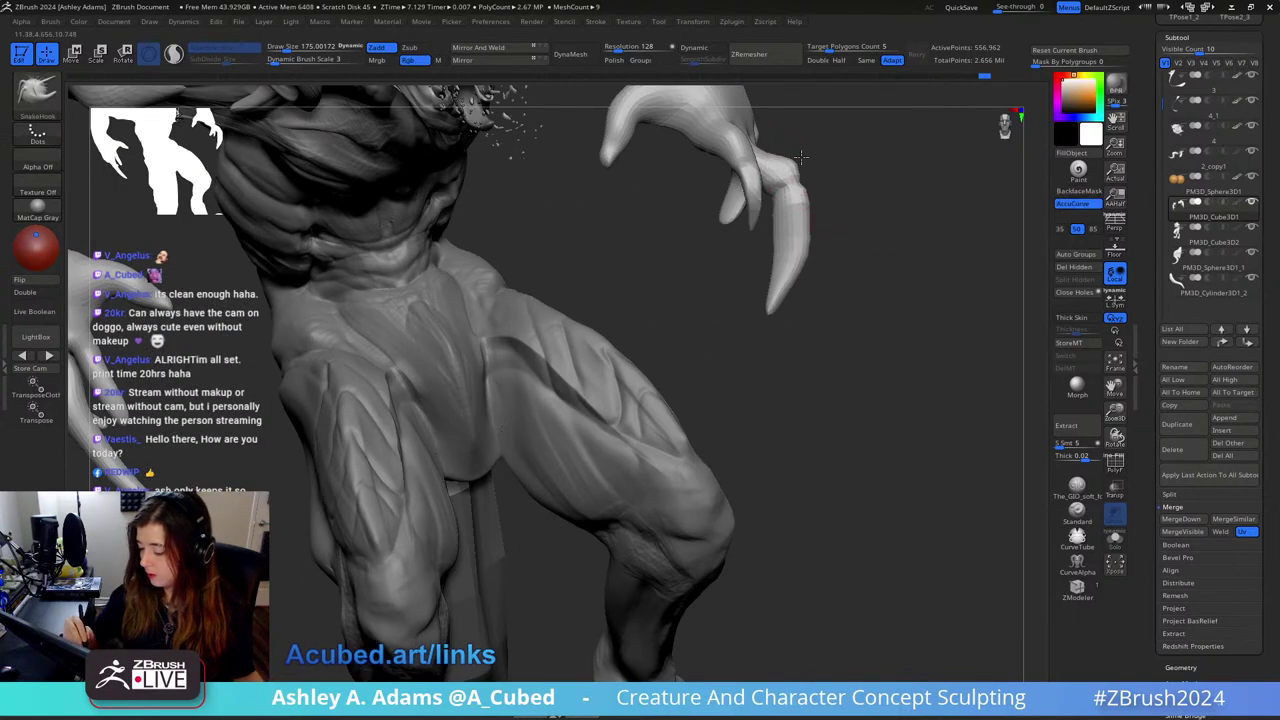
pyautogui.moveTo(879, 178)
pyautogui.mouseDown()
pyautogui.moveTo(800, 172)
pyautogui.moveTo(703, 141)
pyautogui.mouseUp()
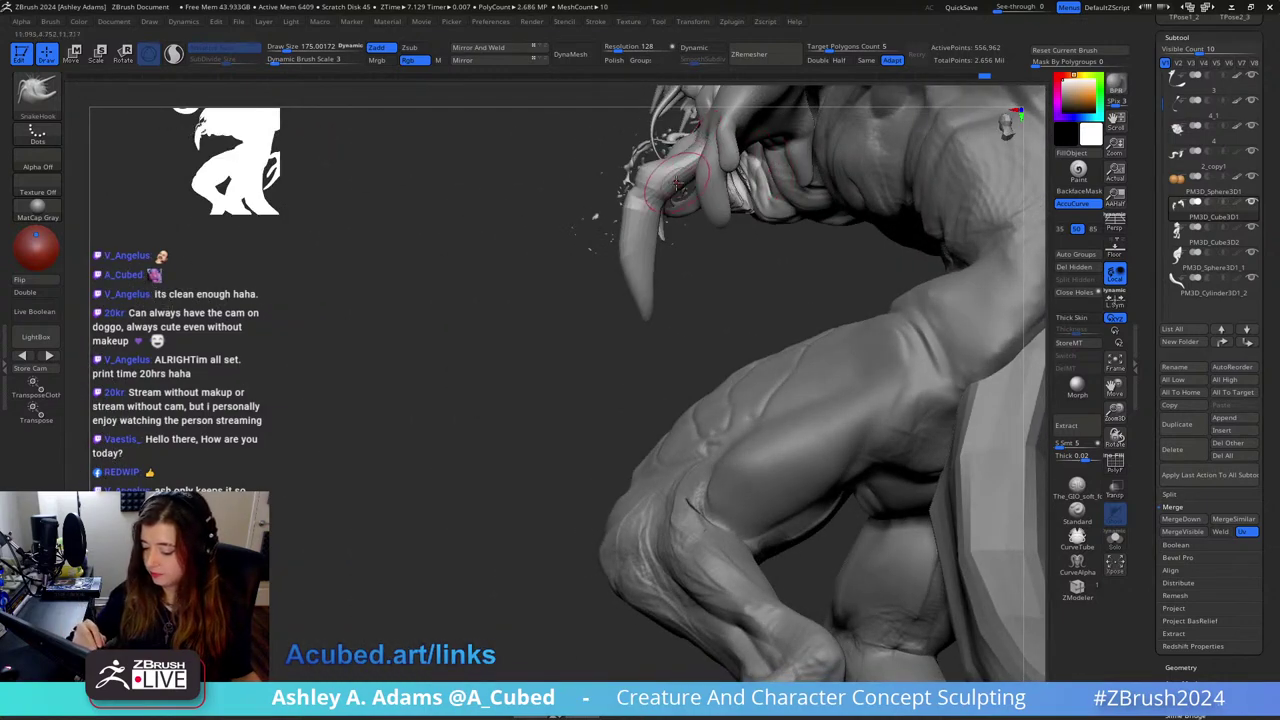
# Step: Reposition the left hand's fingers with broad SnakeHook strokes at draw size about 590
pyautogui.moveTo(708, 234)
pyautogui.keyDown('ctrl'); pyautogui.mouseDown(button='right')
pyautogui.moveTo(628, 218)
pyautogui.moveTo(680, 236)
pyautogui.moveTo(770, 201)
pyautogui.moveTo(750, 196)
pyautogui.mouseUp(button='right'); pyautogui.keyUp('ctrl')
pyautogui.press('space')
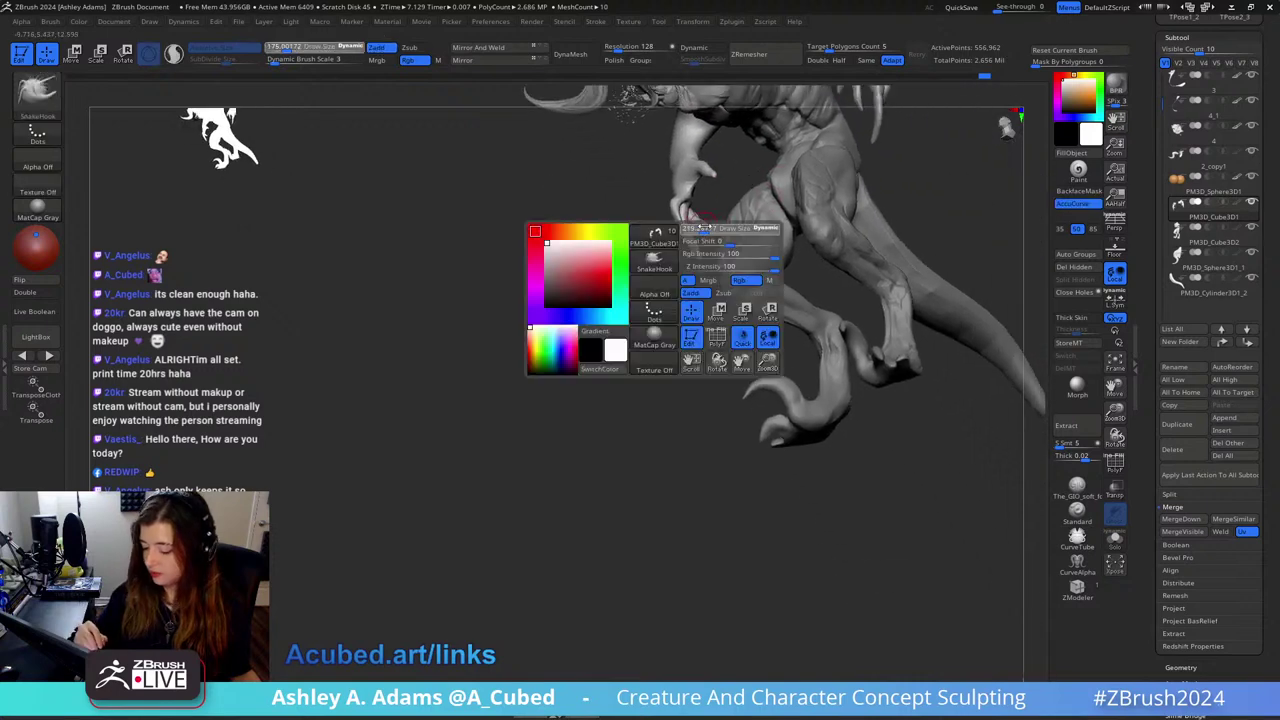
pyautogui.moveTo(700, 231); pyautogui.dragTo(742, 231)
pyautogui.moveTo(699, 257); pyautogui.dragTo(830, 209, button='right')
pyautogui.moveTo(830, 208); pyautogui.dragTo(828, 198)
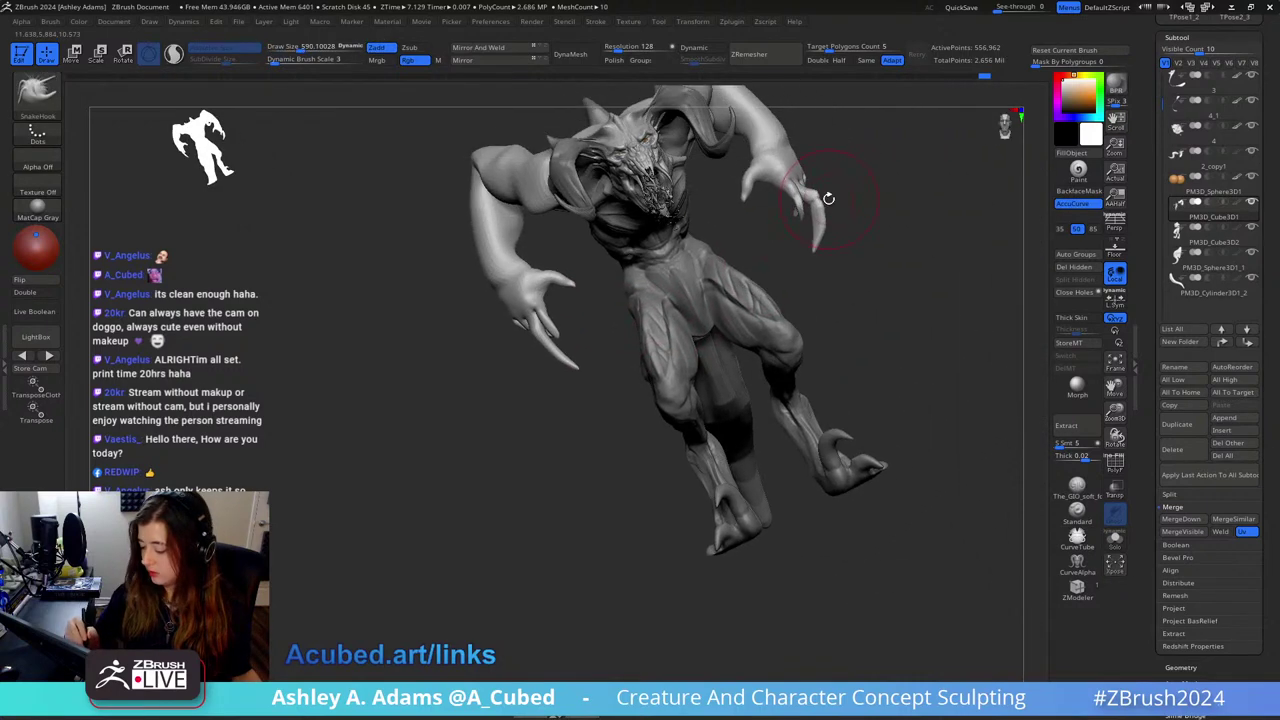
pyautogui.moveTo(864, 173)
pyautogui.mouseDown(button='right')
pyautogui.moveTo(791, 234)
pyautogui.moveTo(688, 236)
pyautogui.moveTo(778, 266)
pyautogui.moveTo(754, 214)
pyautogui.moveTo(749, 251)
pyautogui.mouseUp(button='right')
# Step: Add volume to the left hand's long finger with the Inflat brush
pyautogui.press('b')
pyautogui.press('i')
pyautogui.press('n')
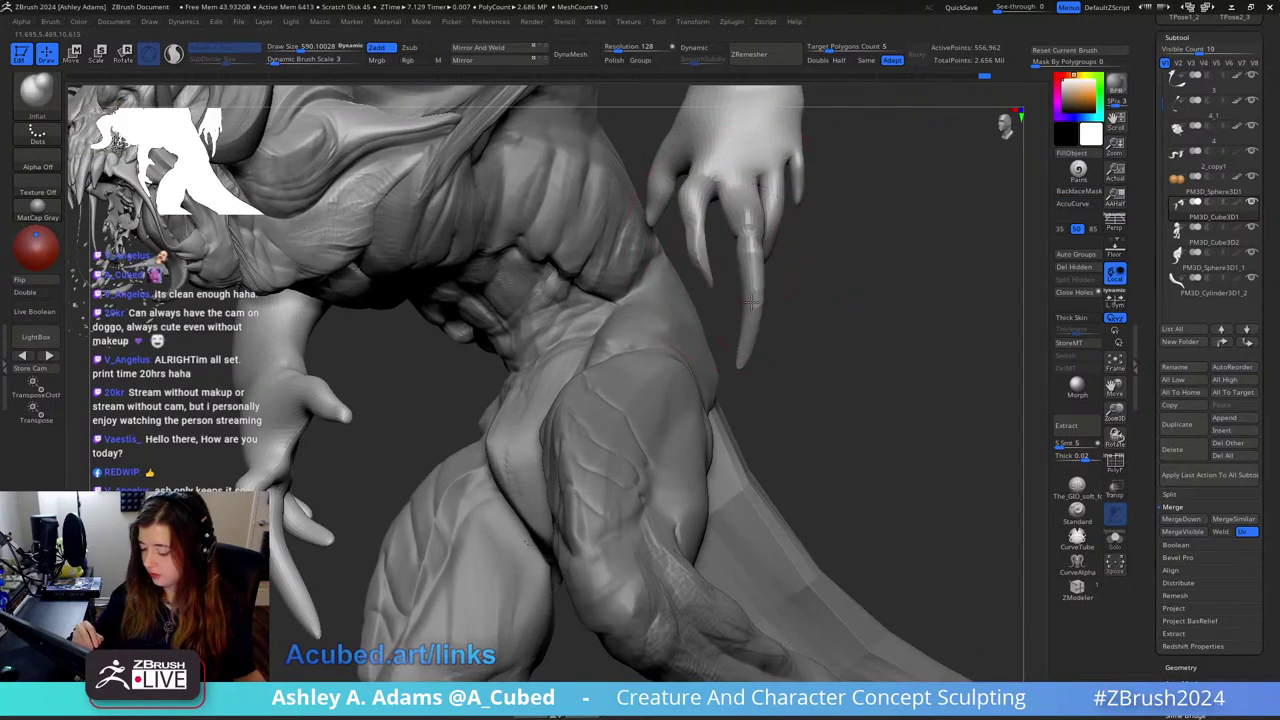
pyautogui.moveTo(754, 302)
pyautogui.mouseDown()
pyautogui.moveTo(745, 330)
pyautogui.moveTo(723, 190)
pyautogui.mouseUp()
# Step: Shape the base of the long finger and its neighbour with the SnakeHook brush at draw size about 189
pyautogui.press('b')
pyautogui.press('s')
pyautogui.press('h')
pyautogui.moveTo(724, 192); pyautogui.dragTo(716, 200, button='right')
pyautogui.press('space')
pyautogui.moveTo(729, 200); pyautogui.dragTo(717, 200)
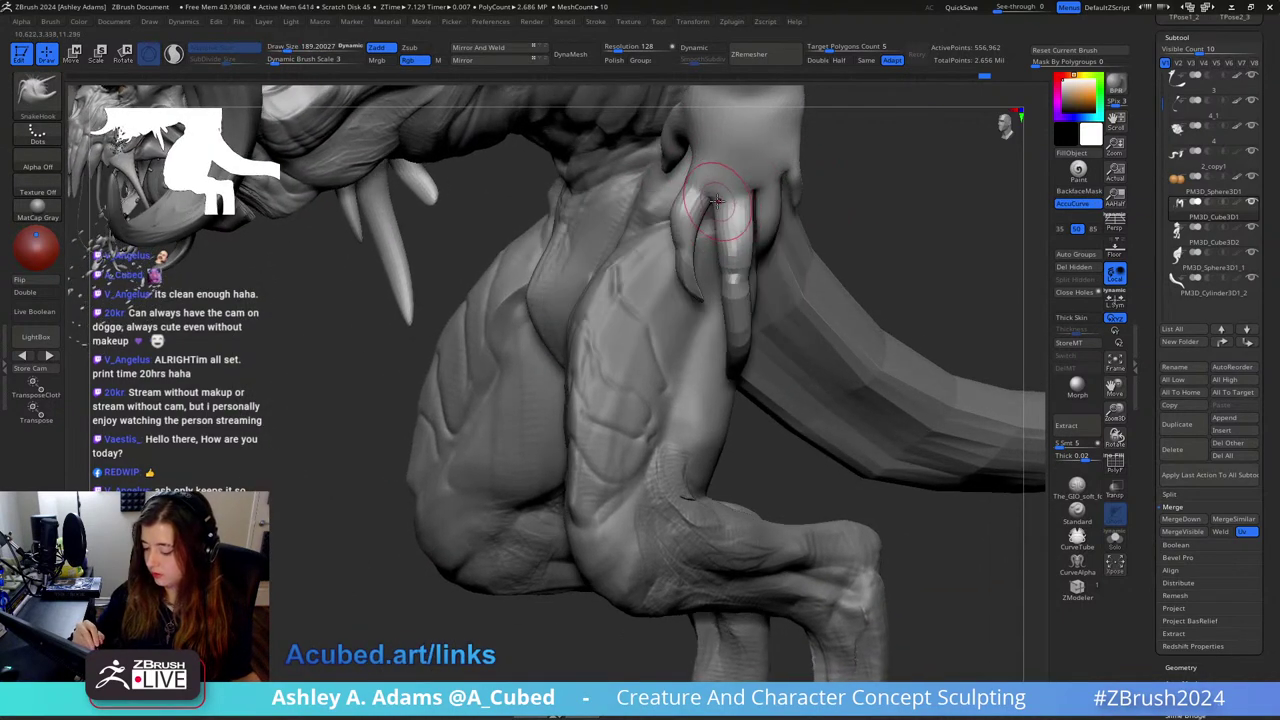
pyautogui.keyDown('alt'); pyautogui.moveTo(728, 214); pyautogui.dragTo(746, 153, button='right'); pyautogui.keyUp('alt')
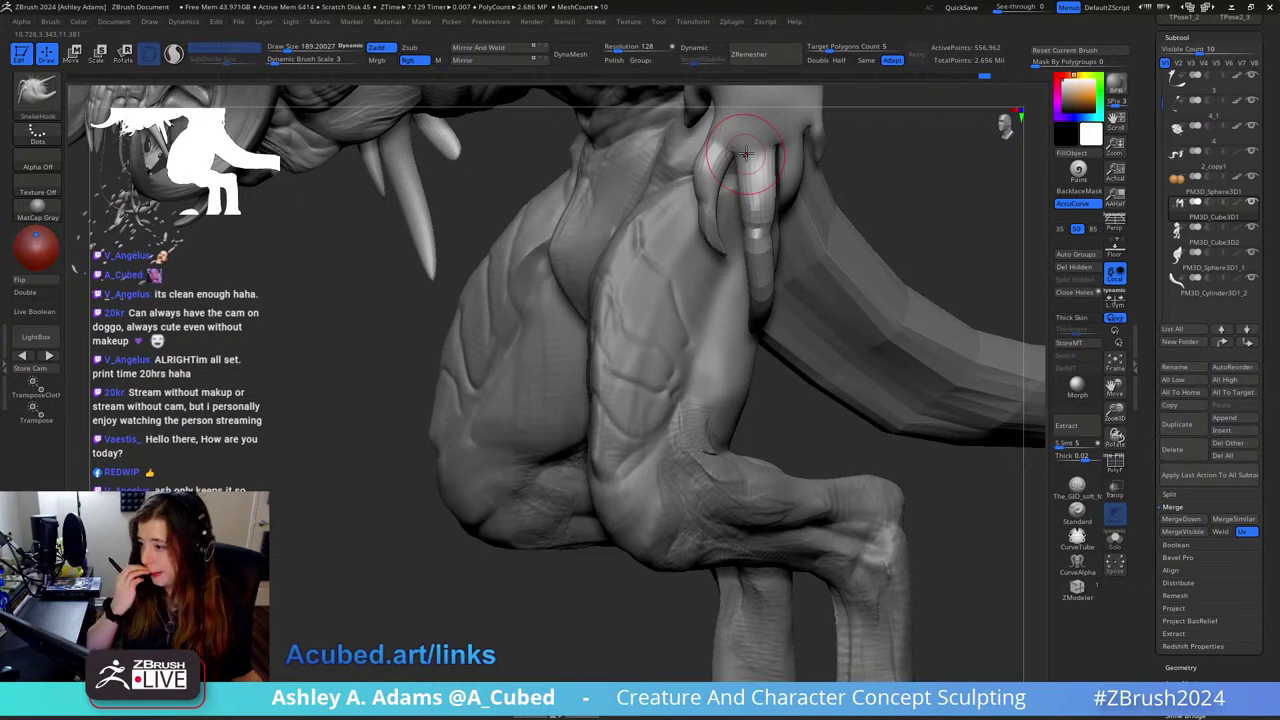
# Step: Build up the top of the long finger down to its middle joint with the ClayBuildup brush
pyautogui.press('b')
pyautogui.press('c')
pyautogui.press('b')
pyautogui.moveTo(755, 142); pyautogui.dragTo(757, 220)
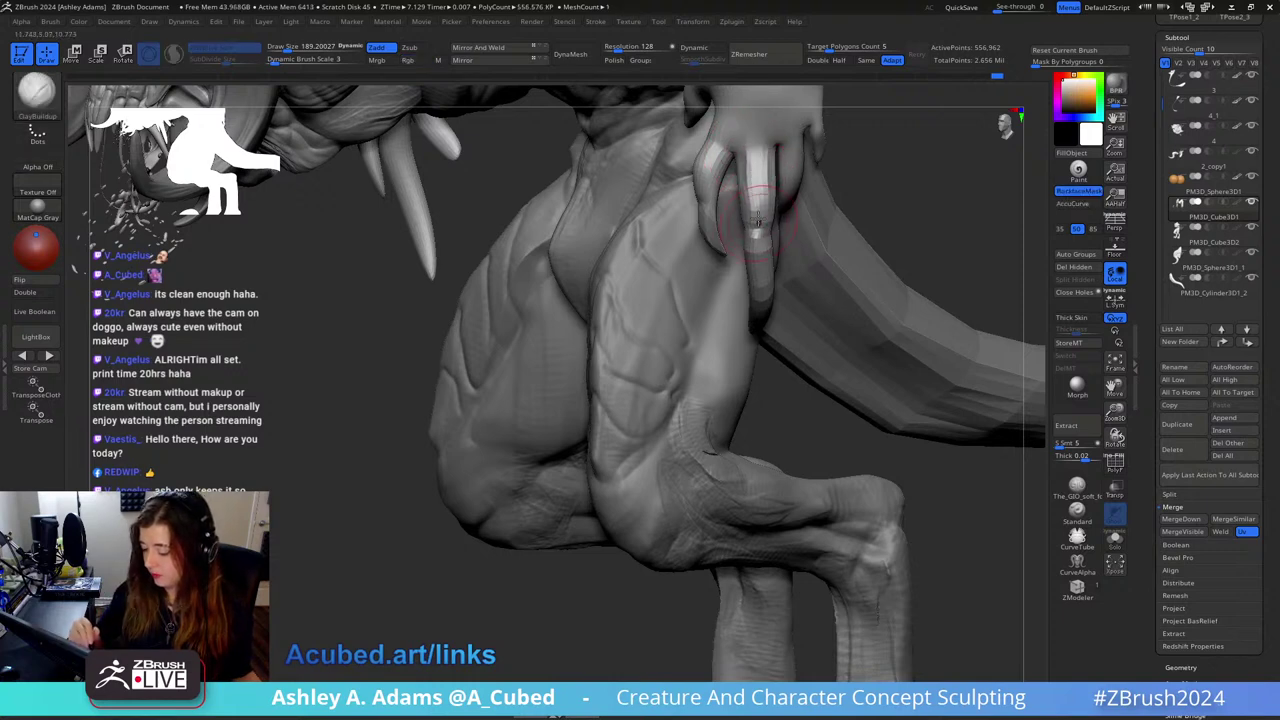
# Step: Work the finger creases with DamStandard and pull a short finger's tip out into a curved point with SnakeHook
pyautogui.moveTo(732, 122)
pyautogui.keyDown('alt'); pyautogui.mouseDown(button='right')
pyautogui.moveTo(731, 200)
pyautogui.moveTo(744, 160)
pyautogui.moveTo(755, 213)
pyautogui.moveTo(788, 208)
pyautogui.moveTo(814, 314)
pyautogui.mouseUp(button='right'); pyautogui.keyUp('alt')
pyautogui.press('b')
pyautogui.press('d')
pyautogui.press('s')
pyautogui.press('b')
pyautogui.press('s')
pyautogui.press('h')
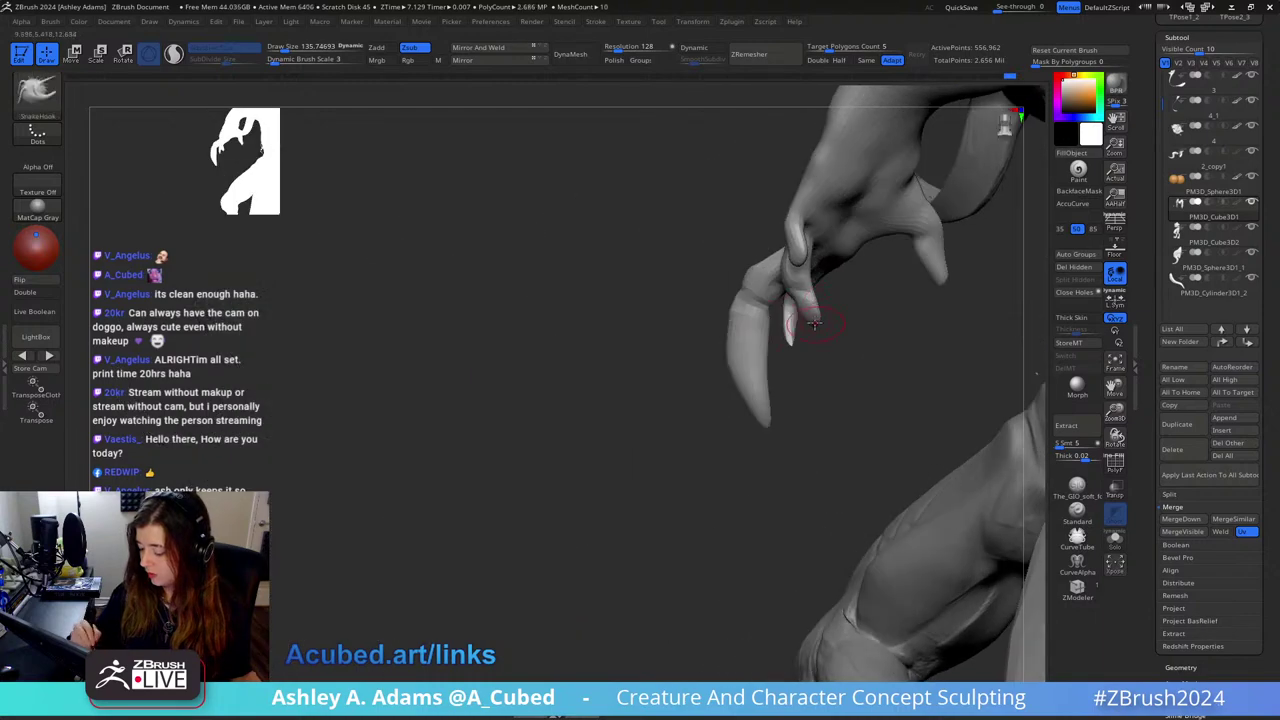
pyautogui.moveTo(816, 323)
pyautogui.mouseDown()
pyautogui.moveTo(842, 334)
pyautogui.moveTo(808, 300)
pyautogui.moveTo(804, 315)
pyautogui.mouseUp()
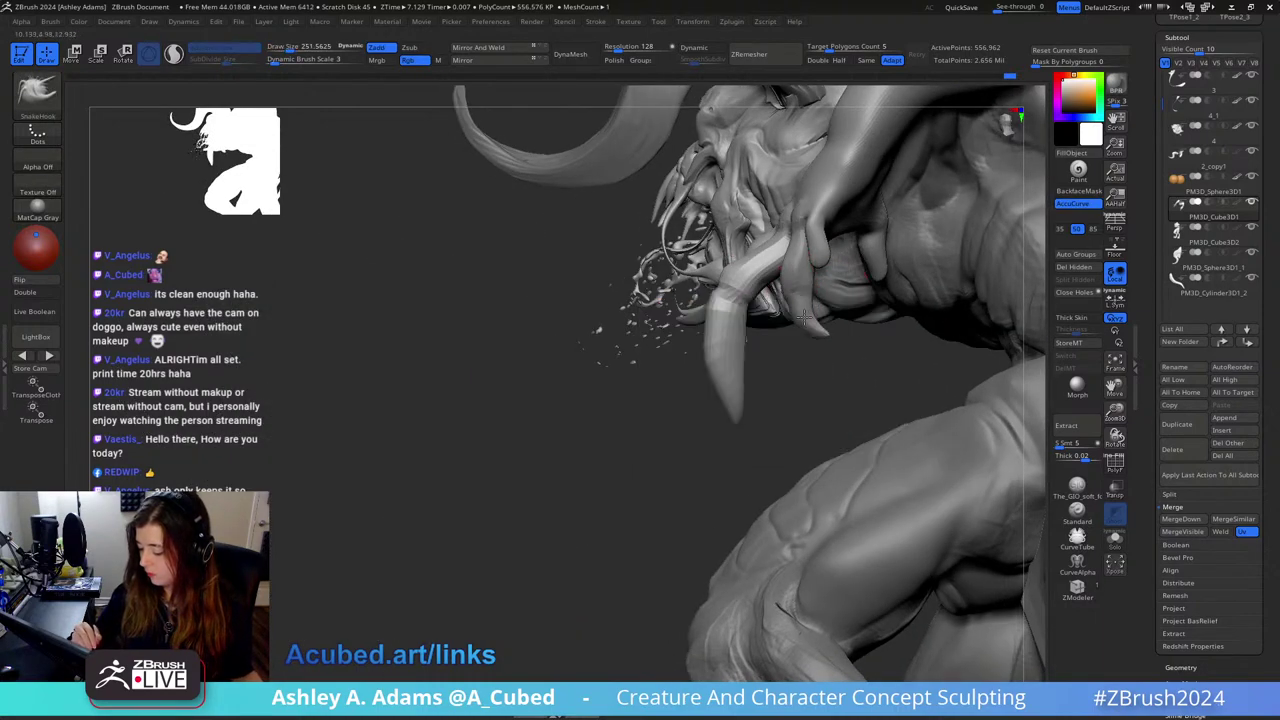
# Step: Refine the shorter fingers and their tips with the SnakeHook brush at a smaller draw size
pyautogui.keyDown('ctrl'); pyautogui.moveTo(820, 349); pyautogui.dragTo(822, 312, button='right'); pyautogui.keyUp('ctrl')
pyautogui.moveTo(822, 312)
pyautogui.mouseDown(button='right')
pyautogui.moveTo(857, 311)
pyautogui.moveTo(739, 256)
pyautogui.moveTo(884, 224)
pyautogui.moveTo(634, 300)
pyautogui.mouseUp(button='right')
pyautogui.press('space')
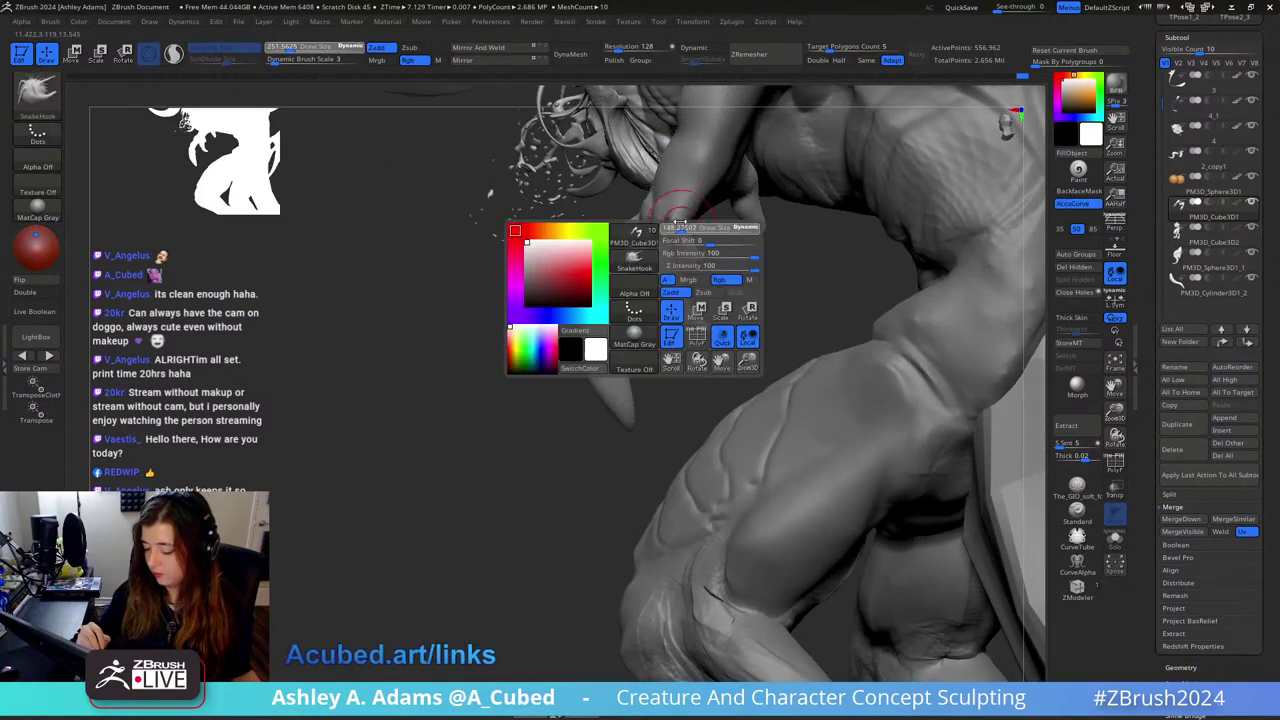
pyautogui.moveTo(703, 229); pyautogui.dragTo(683, 229)
pyautogui.moveTo(683, 229)
pyautogui.keyDown('ctrl'); pyautogui.mouseDown(button='right')
pyautogui.moveTo(692, 264)
pyautogui.moveTo(720, 250)
pyautogui.moveTo(692, 265)
pyautogui.moveTo(720, 258)
pyautogui.moveTo(655, 268)
pyautogui.moveTo(717, 271)
pyautogui.moveTo(696, 268)
pyautogui.moveTo(837, 160)
pyautogui.mouseUp(button='right'); pyautogui.keyUp('ctrl')
pyautogui.press('b')
pyautogui.press('s')
pyautogui.press('h')
# Step: Define the finger details with DamStandard and thicken the little finger with Inflat at draw size about 102
pyautogui.press('b')
pyautogui.press('d')
pyautogui.press('s')
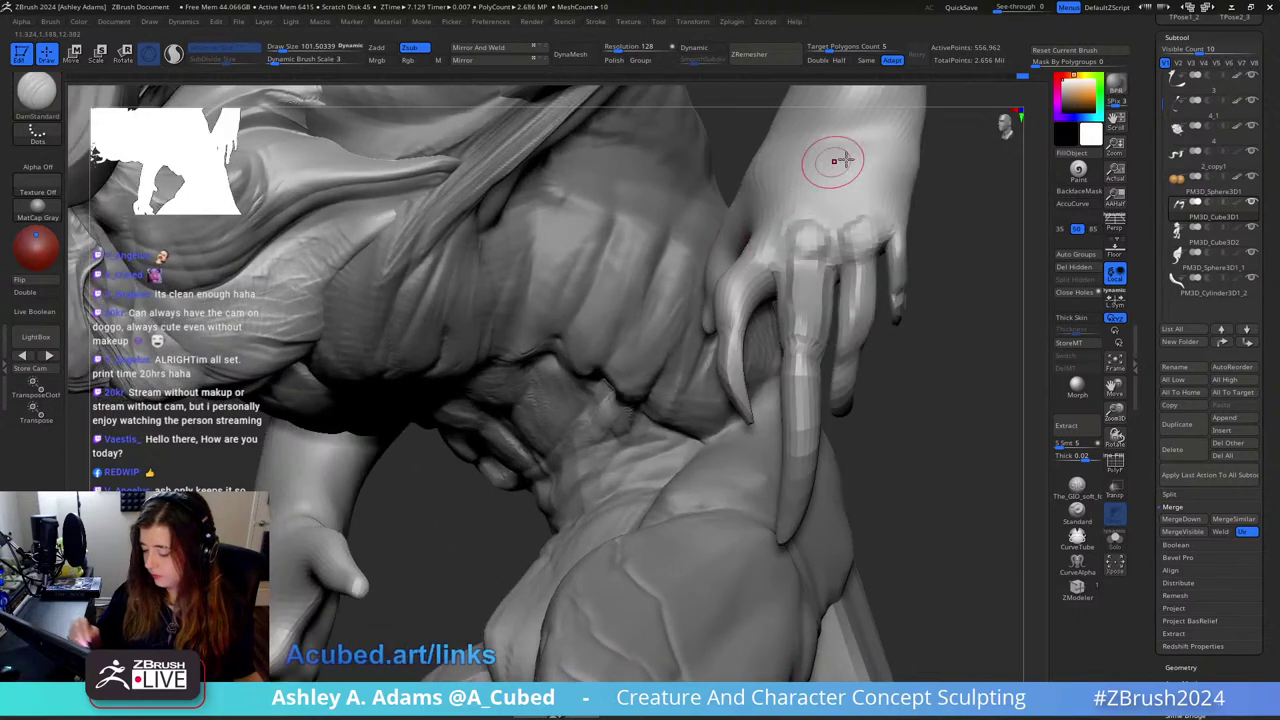
pyautogui.press('b')
pyautogui.press('i')
pyautogui.press('n')
pyautogui.moveTo(906, 281)
pyautogui.mouseDown()
pyautogui.moveTo(897, 292)
pyautogui.moveTo(893, 276)
pyautogui.mouseUp()
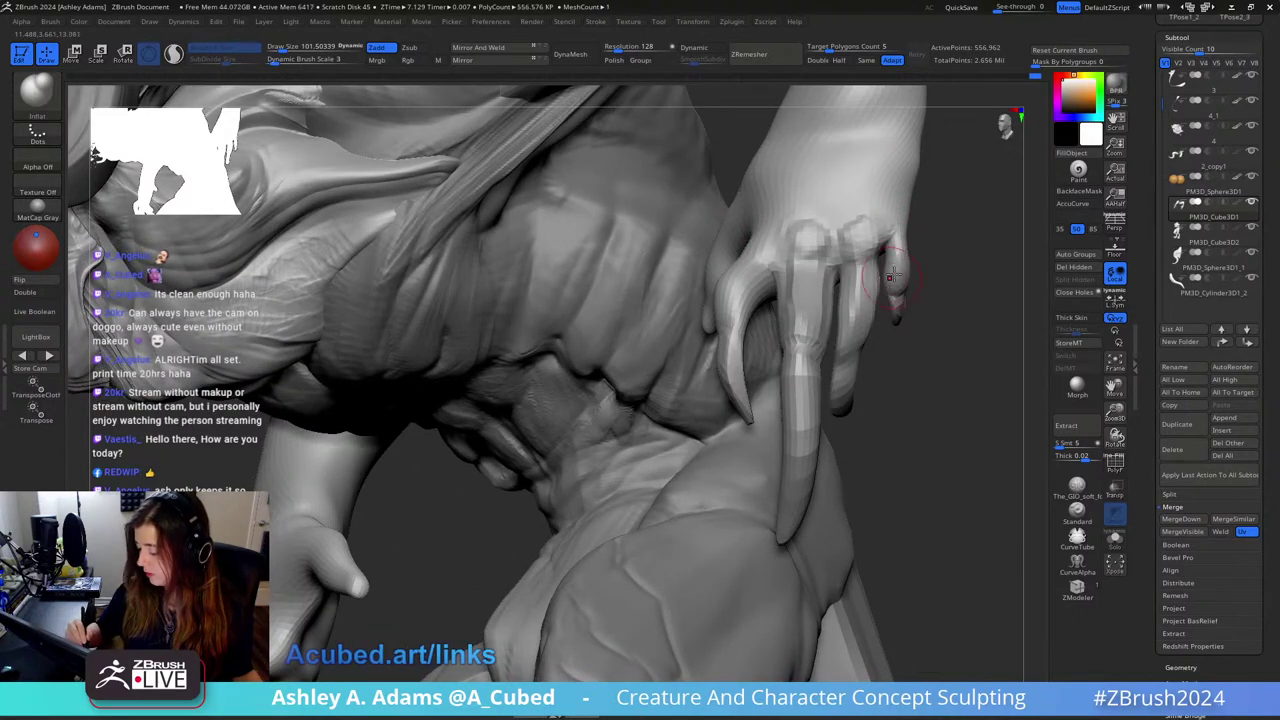
pyautogui.moveTo(898, 270); pyautogui.dragTo(896, 262, button='right')
# Step: Build up the little finger around its joint and claw with the ClayBuildup brush
pyautogui.moveTo(888, 207)
pyautogui.mouseDown(button='right')
pyautogui.moveTo(900, 217)
pyautogui.moveTo(894, 300)
pyautogui.moveTo(902, 226)
pyautogui.moveTo(829, 217)
pyautogui.moveTo(720, 265)
pyautogui.moveTo(643, 272)
pyautogui.mouseUp(button='right')
pyautogui.press('b')
pyautogui.press('c')
pyautogui.press('b')
# Step: Reshape the left hand and curl of the fingers with the SnakeHook brush at draw size about 342
pyautogui.press('b')
pyautogui.press('s')
pyautogui.press('h')
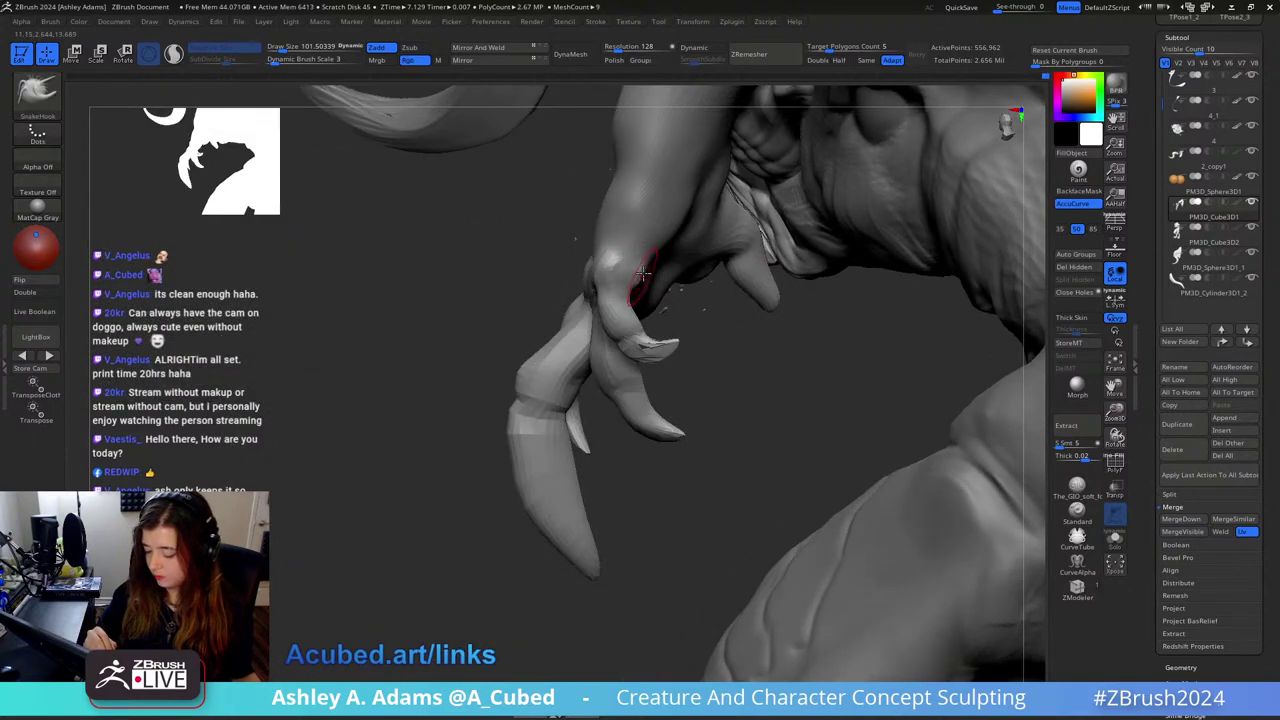
pyautogui.press('space')
pyautogui.moveTo(649, 262); pyautogui.dragTo(671, 229)
pyautogui.moveTo(678, 211)
pyautogui.mouseDown(button='right')
pyautogui.moveTo(729, 171)
pyautogui.moveTo(845, 165)
pyautogui.mouseUp(button='right')
pyautogui.moveTo(869, 205)
pyautogui.mouseDown()
pyautogui.moveTo(871, 216)
pyautogui.moveTo(814, 184)
pyautogui.moveTo(800, 233)
pyautogui.mouseUp()
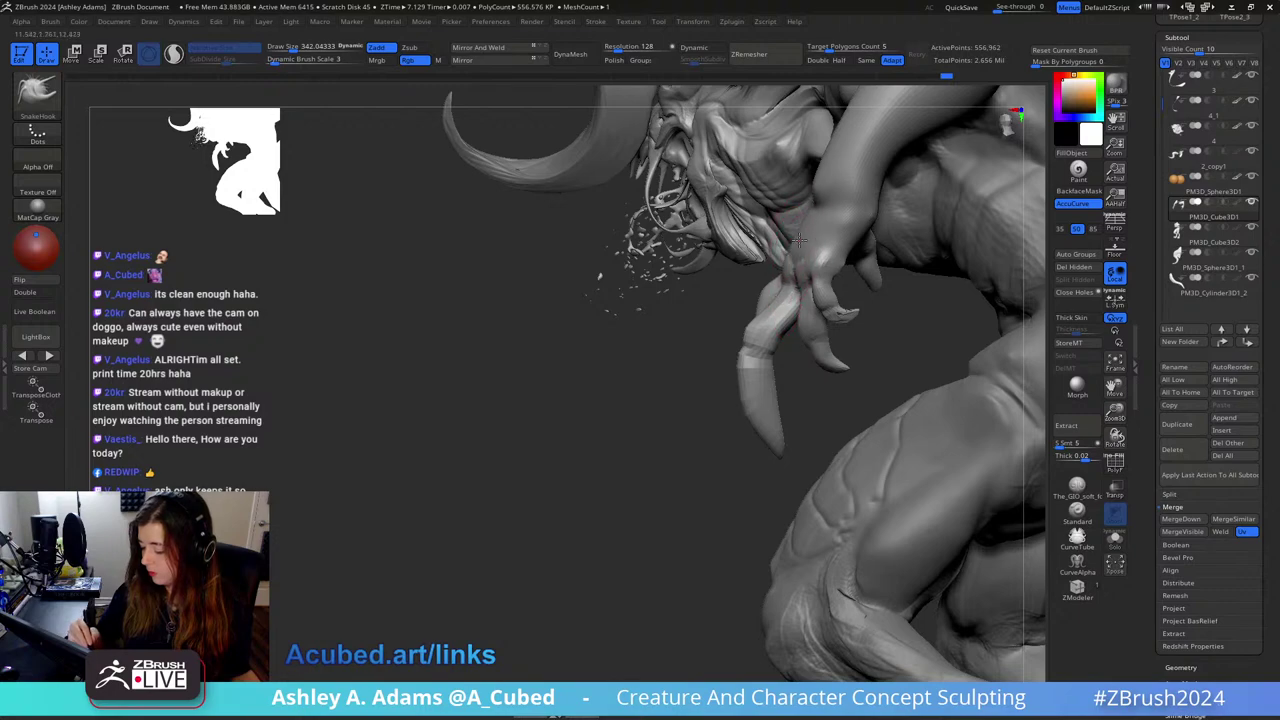
# Step: Adjust the spacing and curve of the left hand's fingers with SnakeHook at draw size about 269
pyautogui.press('s')
pyautogui.moveTo(786, 285); pyautogui.dragTo(760, 285)
pyautogui.moveTo(828, 188); pyautogui.dragTo(929, 239, button='right')
pyautogui.moveTo(929, 238); pyautogui.dragTo(810, 268)
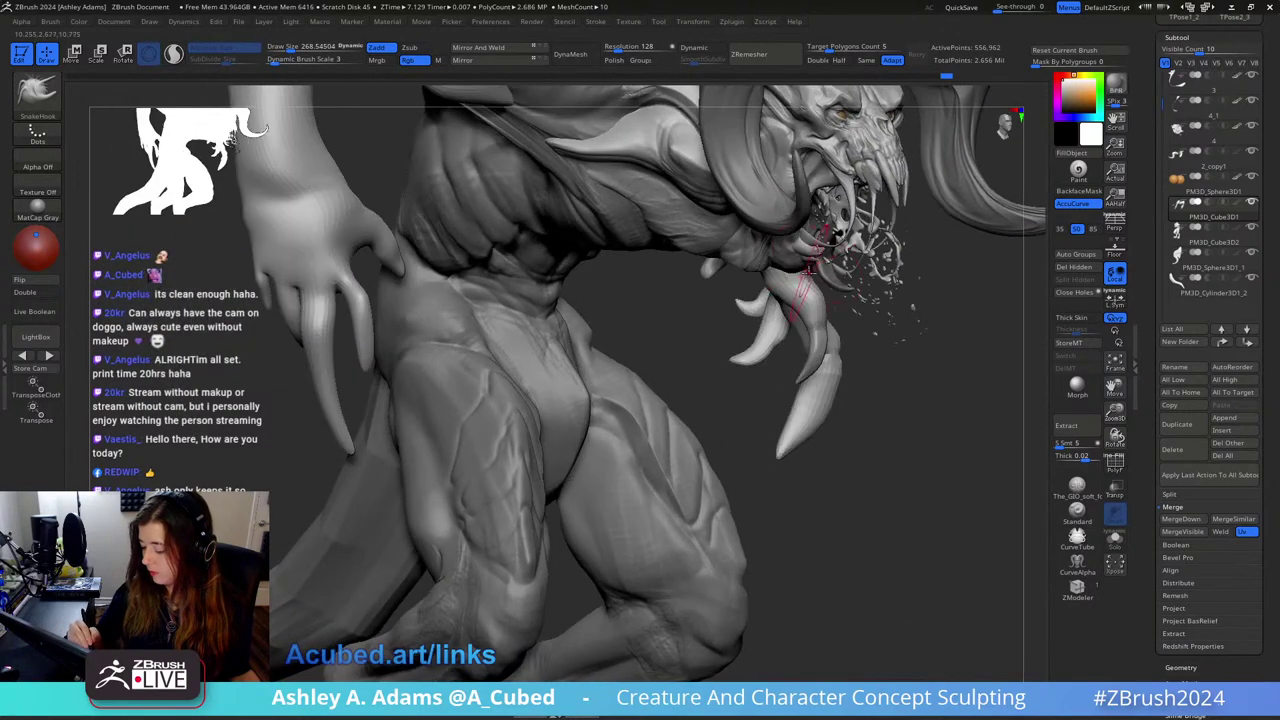
pyautogui.moveTo(829, 312); pyautogui.dragTo(822, 356)
# Step: Correct the overall hand and claw silhouette with SnakeHook at draw size about 446
pyautogui.keyDown('ctrl'); pyautogui.moveTo(835, 371); pyautogui.dragTo(851, 295, button='right'); pyautogui.keyUp('ctrl')
pyautogui.moveTo(851, 285); pyautogui.dragTo(818, 268)
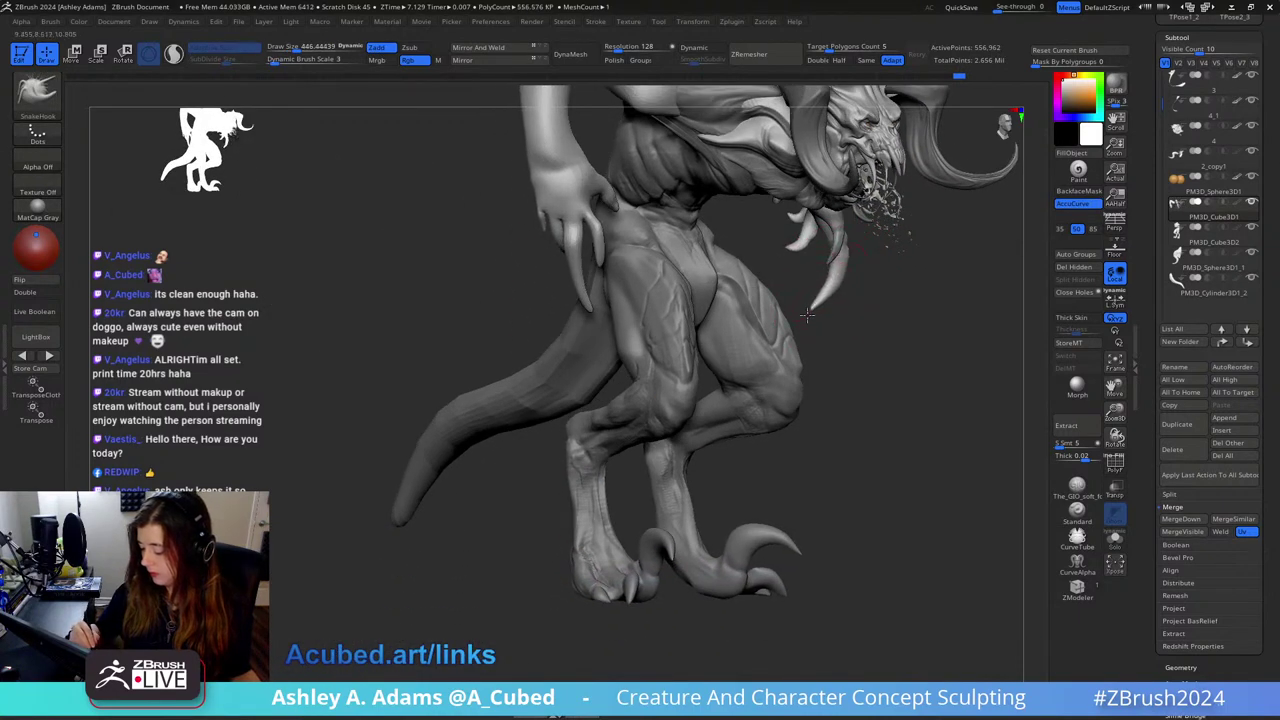
pyautogui.moveTo(929, 259)
pyautogui.mouseDown()
pyautogui.moveTo(776, 240)
pyautogui.moveTo(805, 258)
pyautogui.moveTo(837, 257)
pyautogui.moveTo(749, 200)
pyautogui.moveTo(823, 194)
pyautogui.moveTo(826, 226)
pyautogui.moveTo(789, 240)
pyautogui.mouseUp()
# Step: Stretch the left thumb into a long curved claw with SnakeHook, undoing one stroke and setting the draw size to about 362
pyautogui.press('space')
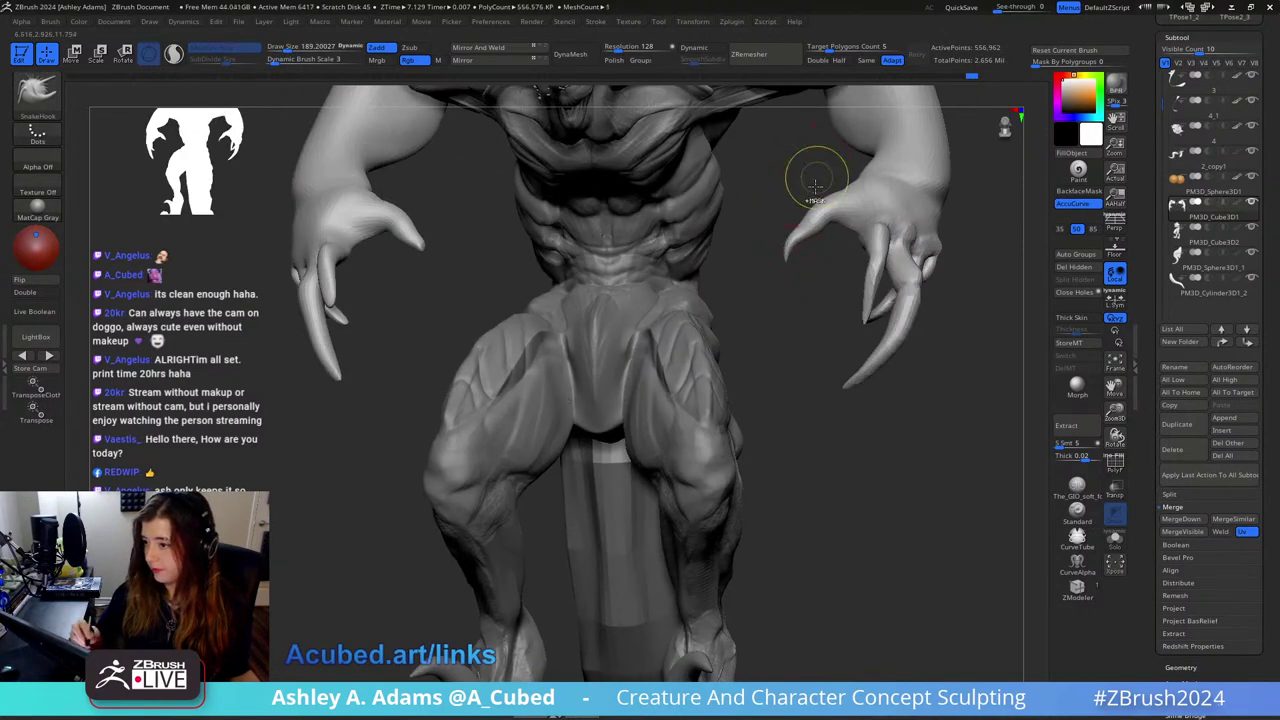
pyautogui.moveTo(823, 177)
pyautogui.keyDown('alt'); pyautogui.mouseDown()
pyautogui.moveTo(814, 220)
pyautogui.moveTo(826, 222)
pyautogui.mouseUp(); pyautogui.keyUp('alt')
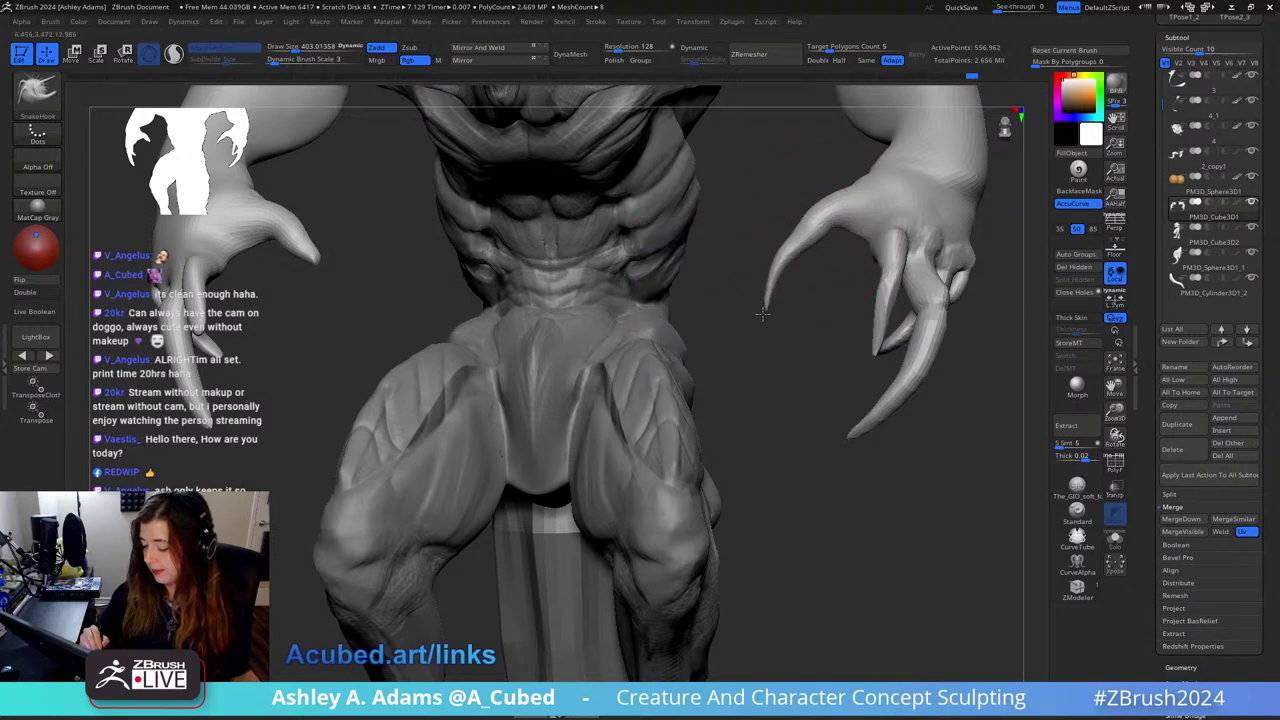
pyautogui.hotkey('ctrl', 'z')
pyautogui.press('s')
pyautogui.moveTo(738, 336); pyautogui.dragTo(696, 336)
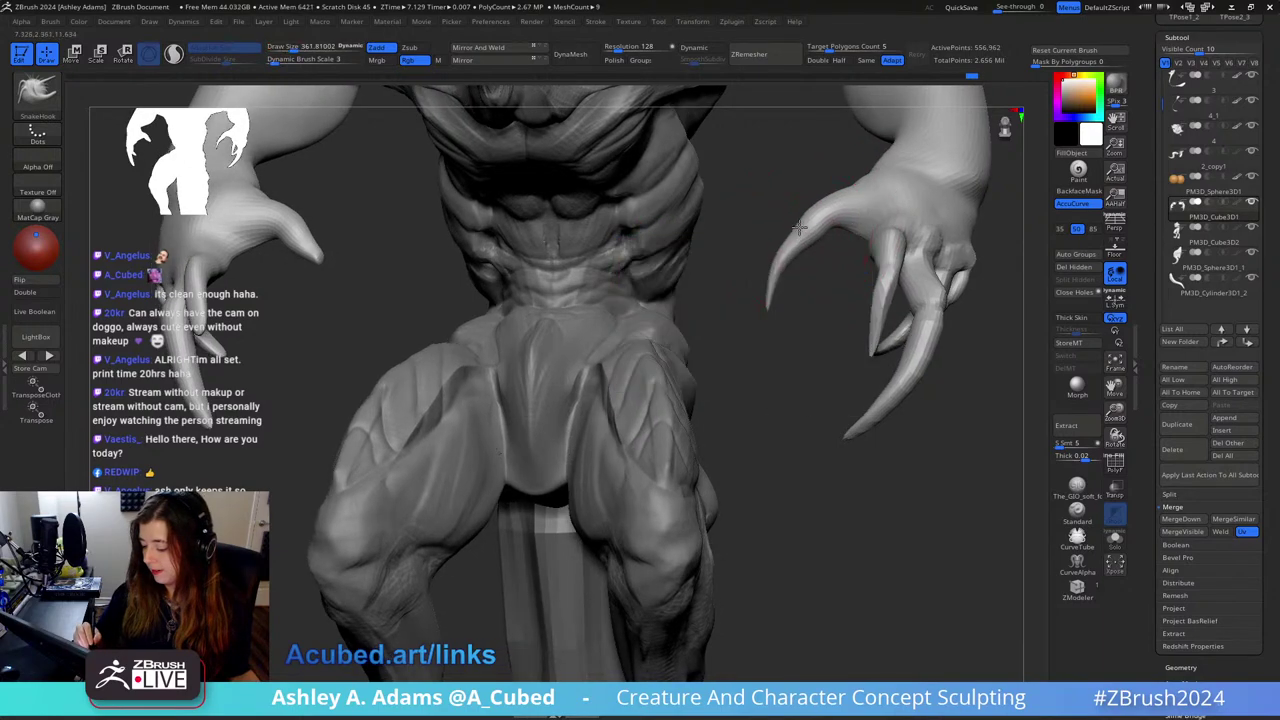
# Step: Form the left thumb's knuckle and bend with SnakeHook, using draw sizes of about 204 and about 492
pyautogui.press('s')
pyautogui.moveTo(867, 214); pyautogui.dragTo(830, 214)
pyautogui.moveTo(871, 194); pyautogui.dragTo(891, 223, button='right')
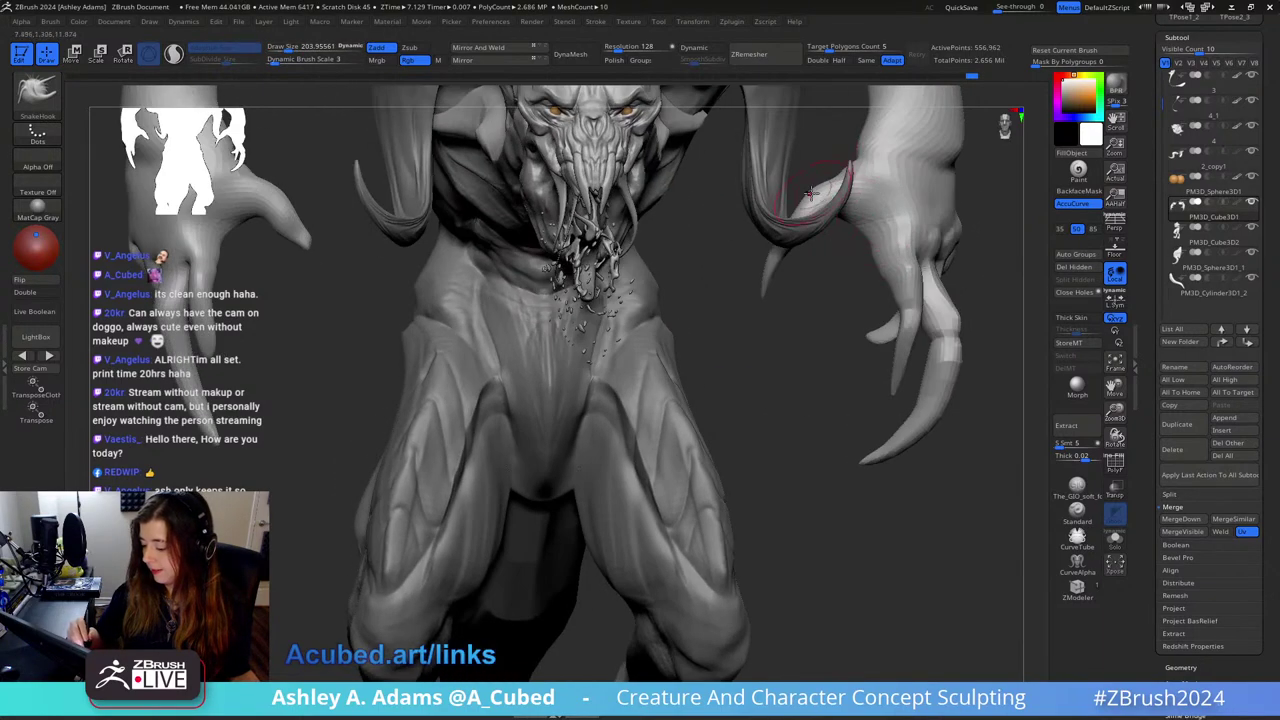
pyautogui.moveTo(905, 147)
pyautogui.mouseDown(button='right')
pyautogui.moveTo(891, 137)
pyautogui.moveTo(900, 165)
pyautogui.moveTo(815, 205)
pyautogui.mouseUp(button='right')
pyautogui.press('s')
pyautogui.moveTo(728, 232); pyautogui.dragTo(793, 232)
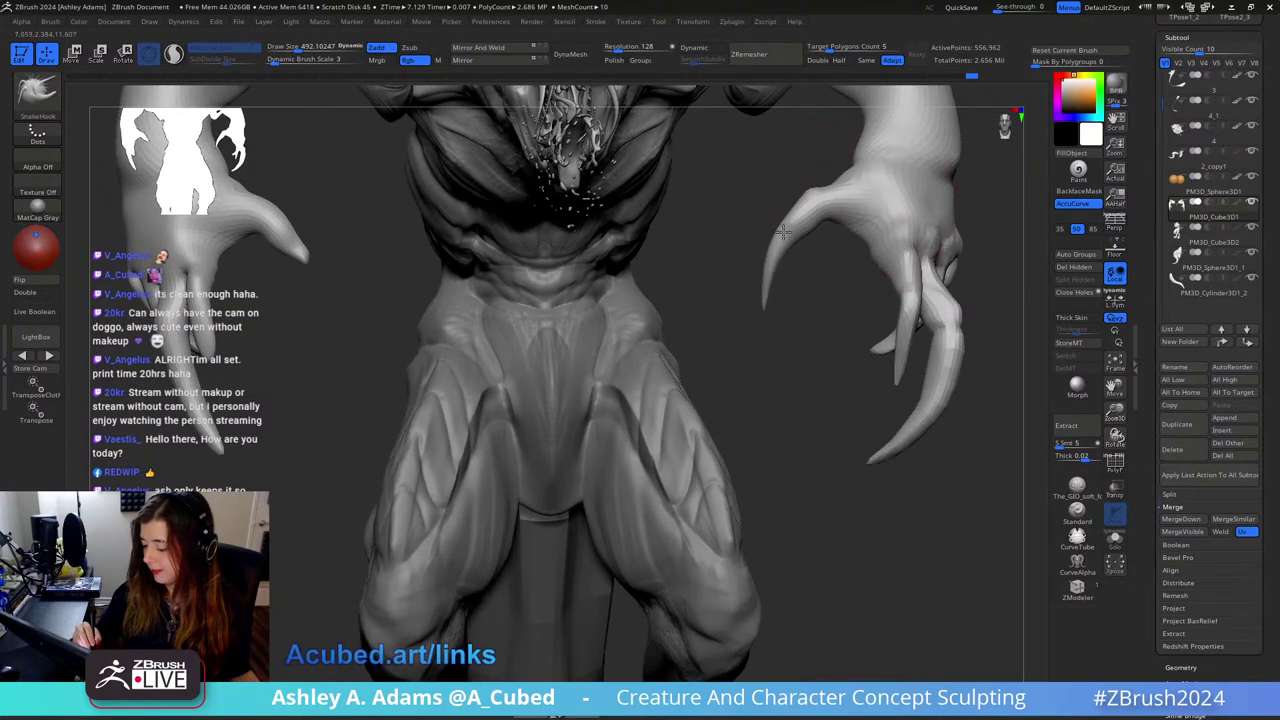
pyautogui.moveTo(783, 232)
pyautogui.mouseDown(button='right')
pyautogui.moveTo(889, 234)
pyautogui.moveTo(870, 250)
pyautogui.moveTo(881, 264)
pyautogui.mouseUp(button='right')
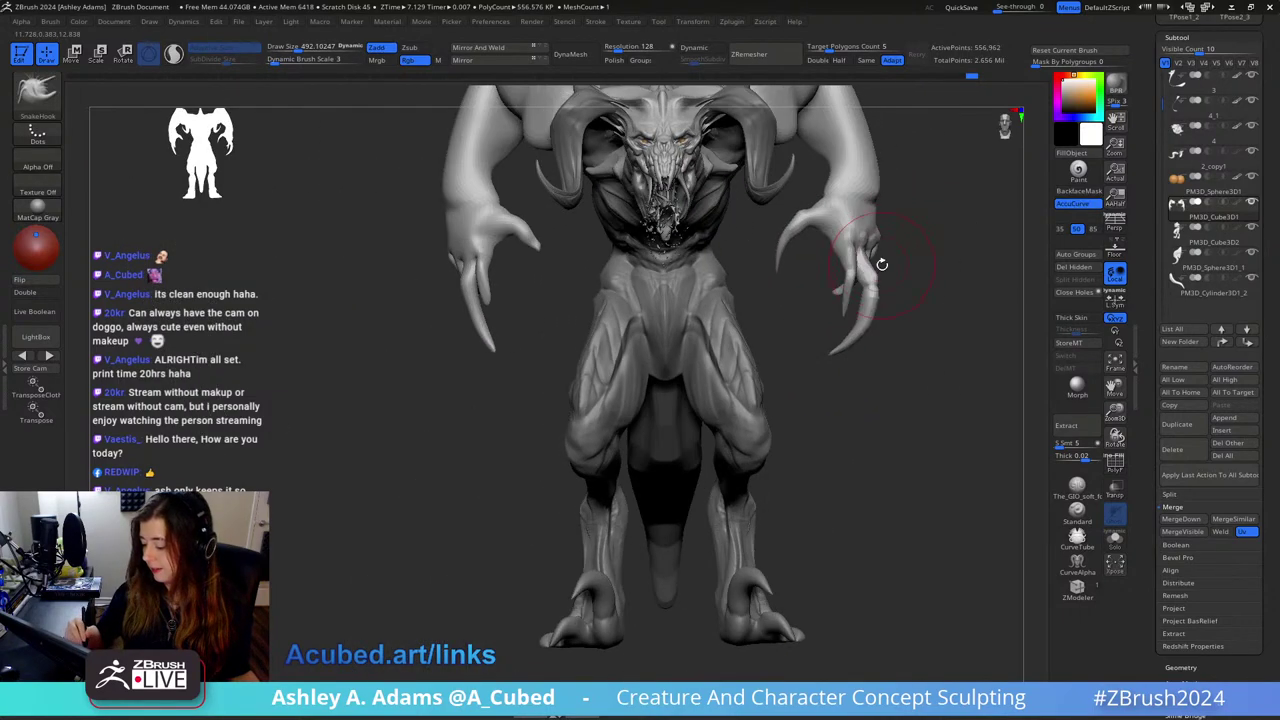
# Step: Refine the left hand's long claw with the Pinch and Inflat brushes at draw size about 382
pyautogui.press('space')
pyautogui.moveTo(880, 266); pyautogui.dragTo(862, 266)
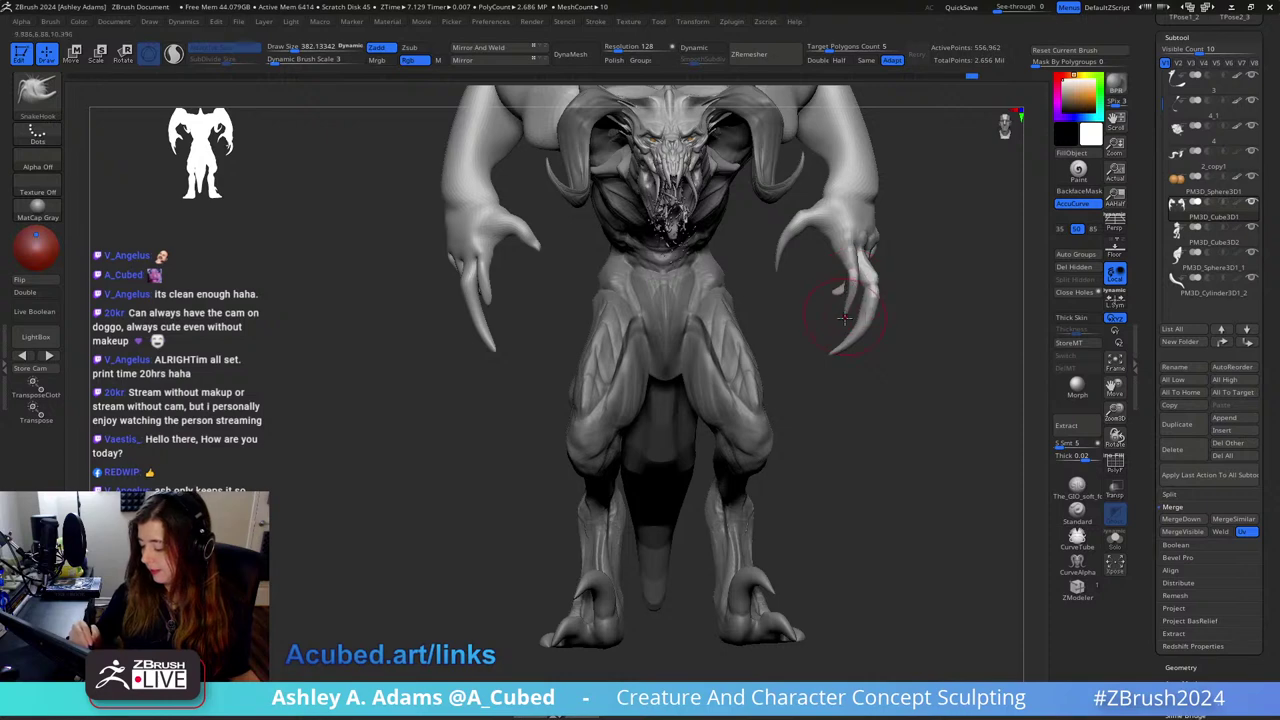
pyautogui.moveTo(870, 318)
pyautogui.mouseDown(button='right')
pyautogui.moveTo(846, 314)
pyautogui.moveTo(877, 254)
pyautogui.moveTo(832, 240)
pyautogui.moveTo(870, 243)
pyautogui.moveTo(871, 263)
pyautogui.mouseUp(button='right')
pyautogui.press('b')
pyautogui.press('p')
pyautogui.press('i')
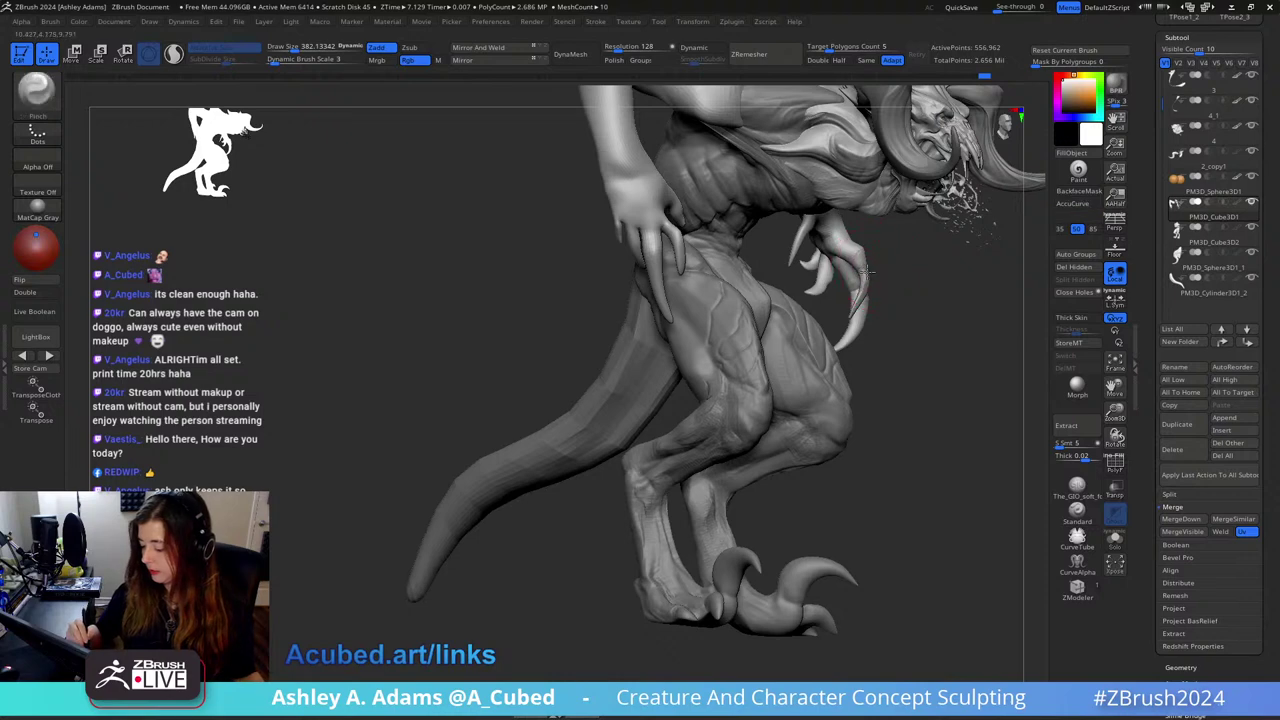
pyautogui.press('b')
pyautogui.press('i')
pyautogui.press('n')
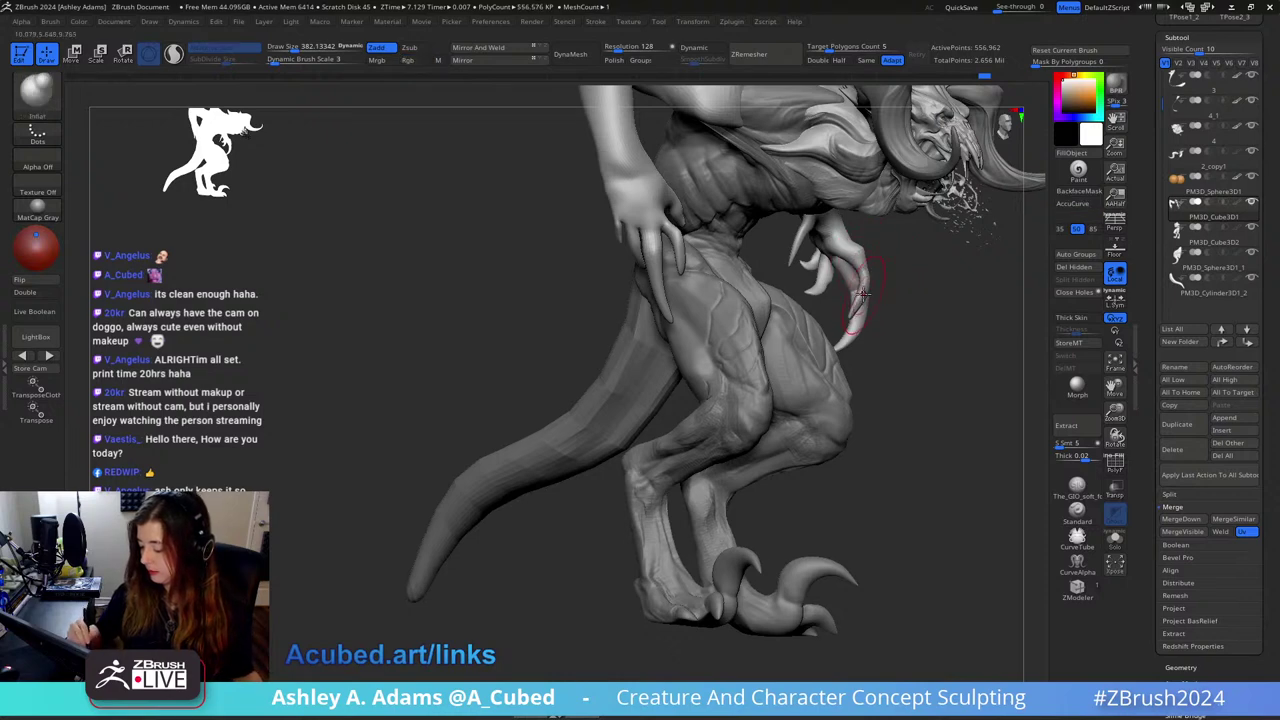
pyautogui.moveTo(862, 293); pyautogui.dragTo(859, 290, button='right')
pyautogui.press('shift')
# Step: Fine-tune the long claw's curve with the SnakeHook brush at draw size about 304
pyautogui.press('b')
pyautogui.press('s')
pyautogui.press('h')
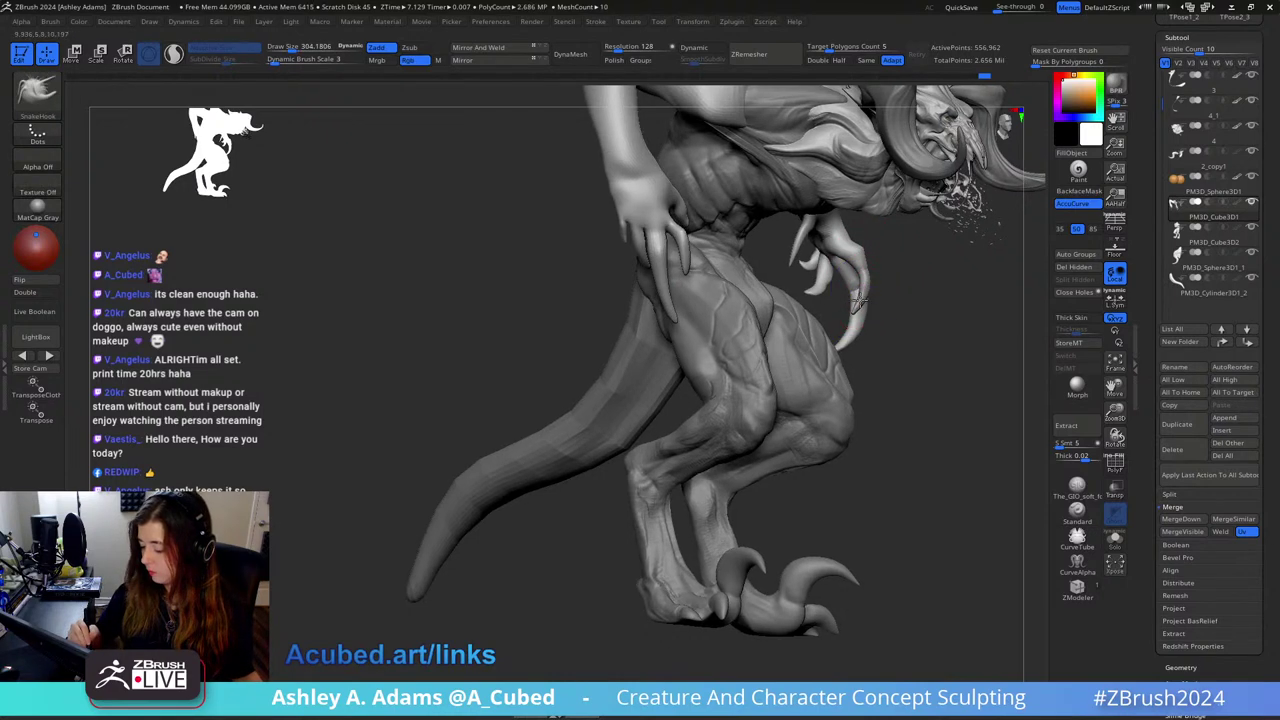
pyautogui.moveTo(873, 285)
pyautogui.mouseDown(button='right')
pyautogui.moveTo(837, 217)
pyautogui.moveTo(856, 231)
pyautogui.moveTo(834, 217)
pyautogui.moveTo(812, 276)
pyautogui.moveTo(818, 232)
pyautogui.mouseUp(button='right')
pyautogui.rightClick(840, 229)
# Step: Sculpt the wrist and back of the left hand with the The_GIO_soft_h brush, enlarging its draw size to about 342
pyautogui.click(1076, 487)
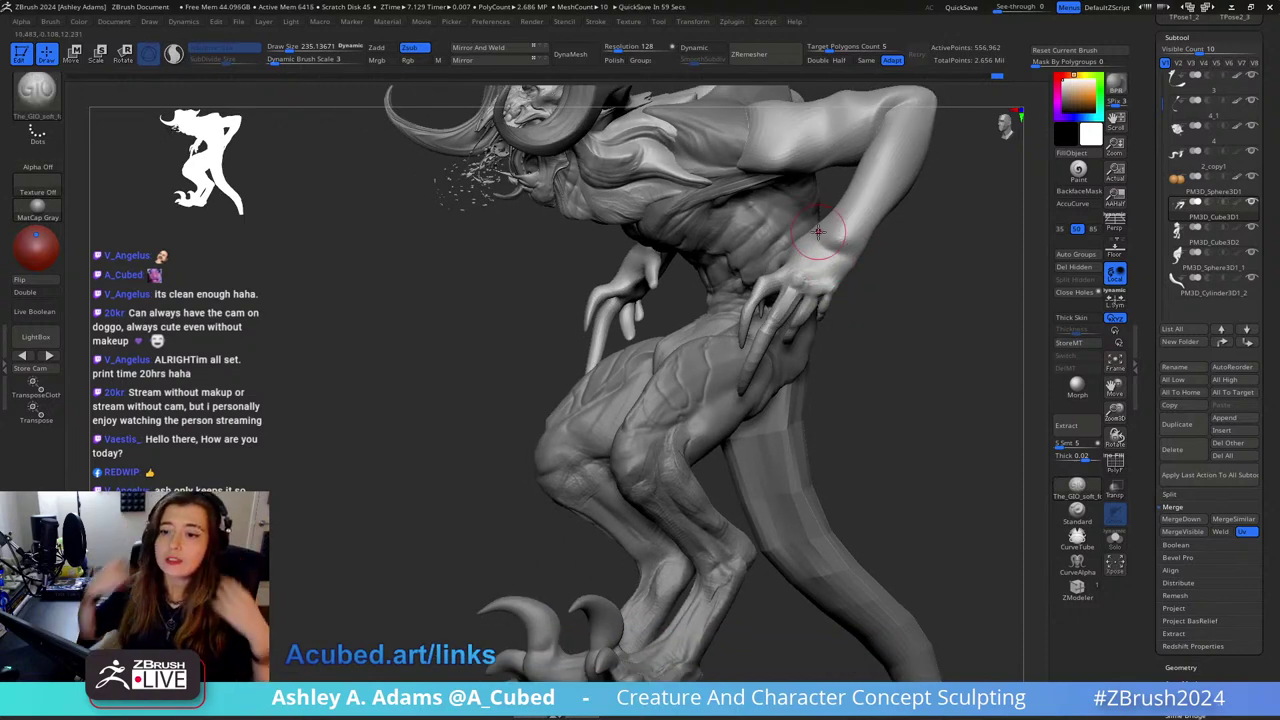
pyautogui.moveTo(842, 234)
pyautogui.mouseDown(button='right')
pyautogui.moveTo(815, 238)
pyautogui.moveTo(824, 186)
pyautogui.moveTo(792, 226)
pyautogui.moveTo(842, 225)
pyautogui.moveTo(841, 243)
pyautogui.moveTo(868, 212)
pyautogui.moveTo(870, 238)
pyautogui.moveTo(851, 220)
pyautogui.mouseUp(button='right')
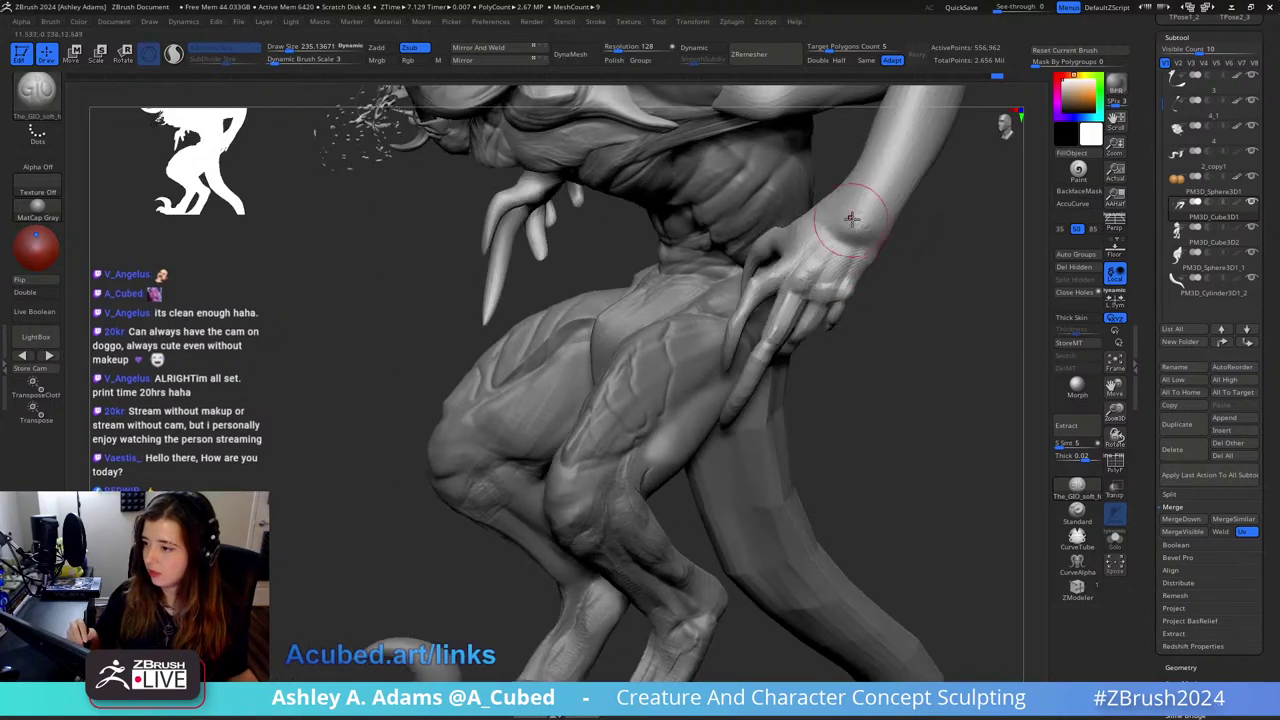
pyautogui.press('space')
pyautogui.moveTo(848, 234); pyautogui.dragTo(868, 234)
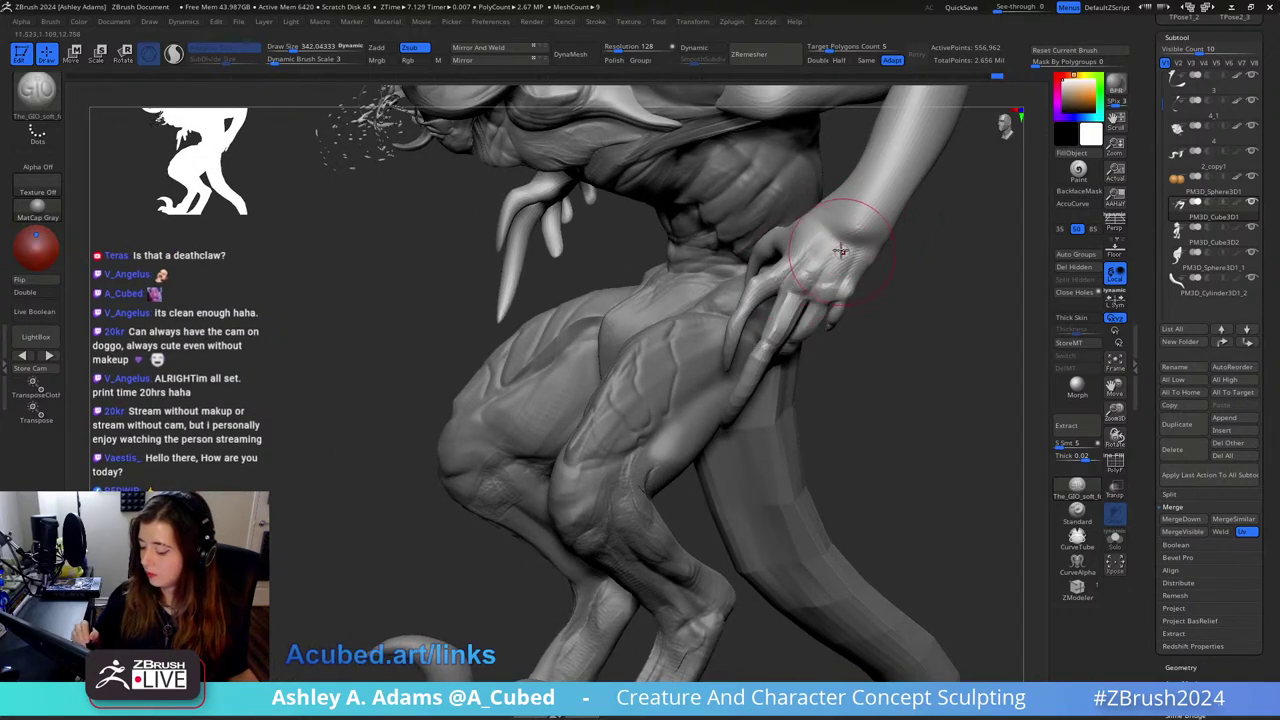
# Step: Build up the tendons and knuckles on the back of the left hand with the ClayBuildup brush at draw size about 175, smoothing them
pyautogui.moveTo(836, 237)
pyautogui.mouseDown(button='right')
pyautogui.moveTo(863, 260)
pyautogui.moveTo(808, 245)
pyautogui.moveTo(802, 220)
pyautogui.moveTo(787, 228)
pyautogui.mouseUp(button='right')
pyautogui.press('b')
pyautogui.press('c')
pyautogui.press('b')
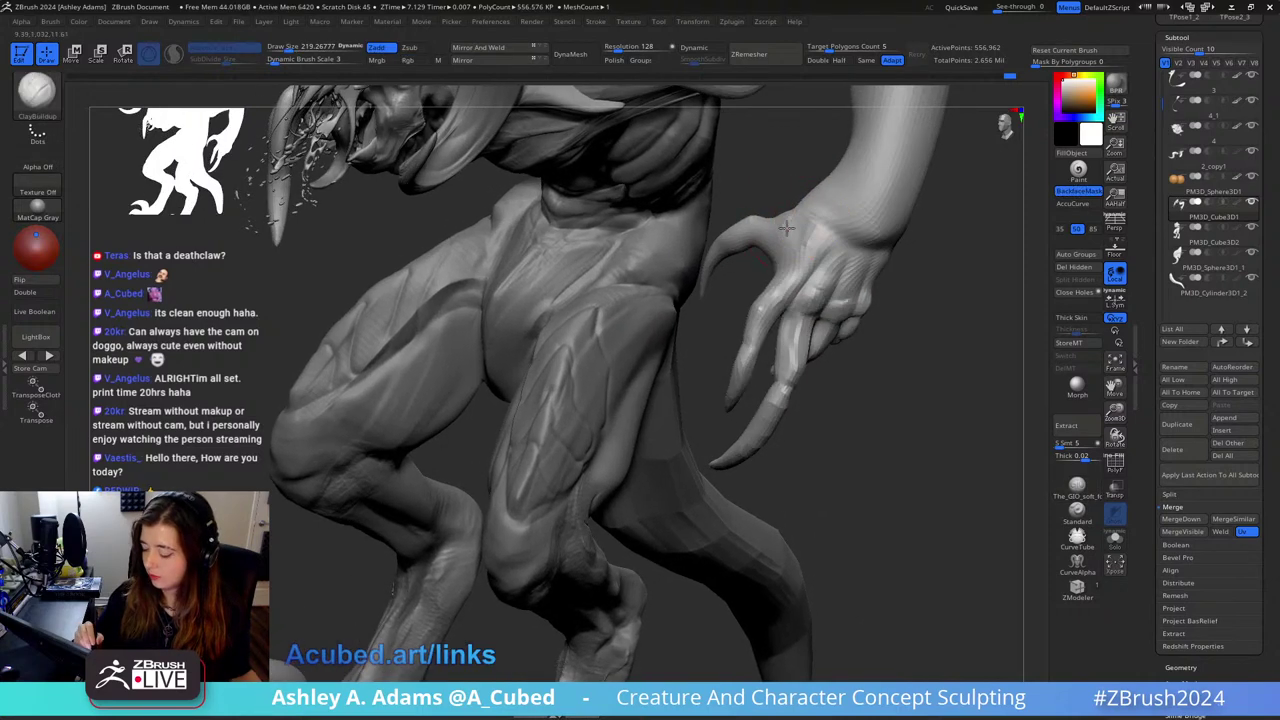
pyautogui.press('space')
pyautogui.moveTo(790, 275); pyautogui.dragTo(783, 275)
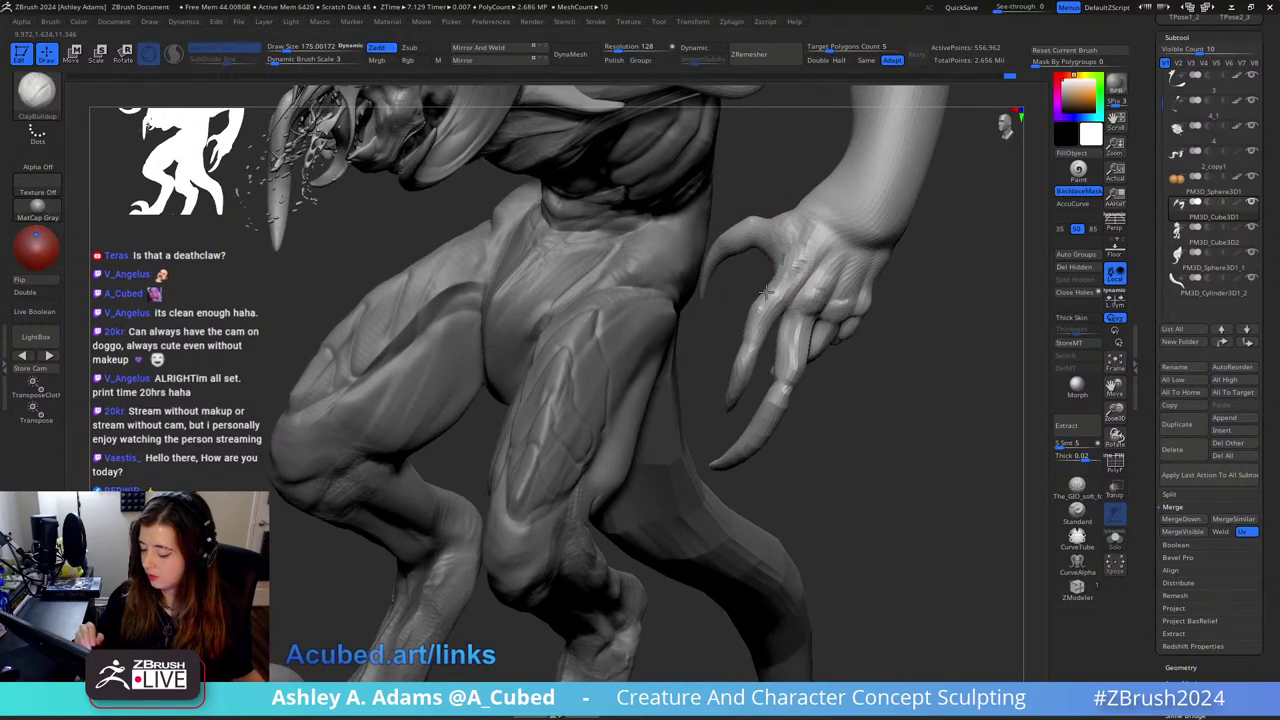
pyautogui.moveTo(765, 291); pyautogui.dragTo(814, 229, button='right')
pyautogui.press('shift')
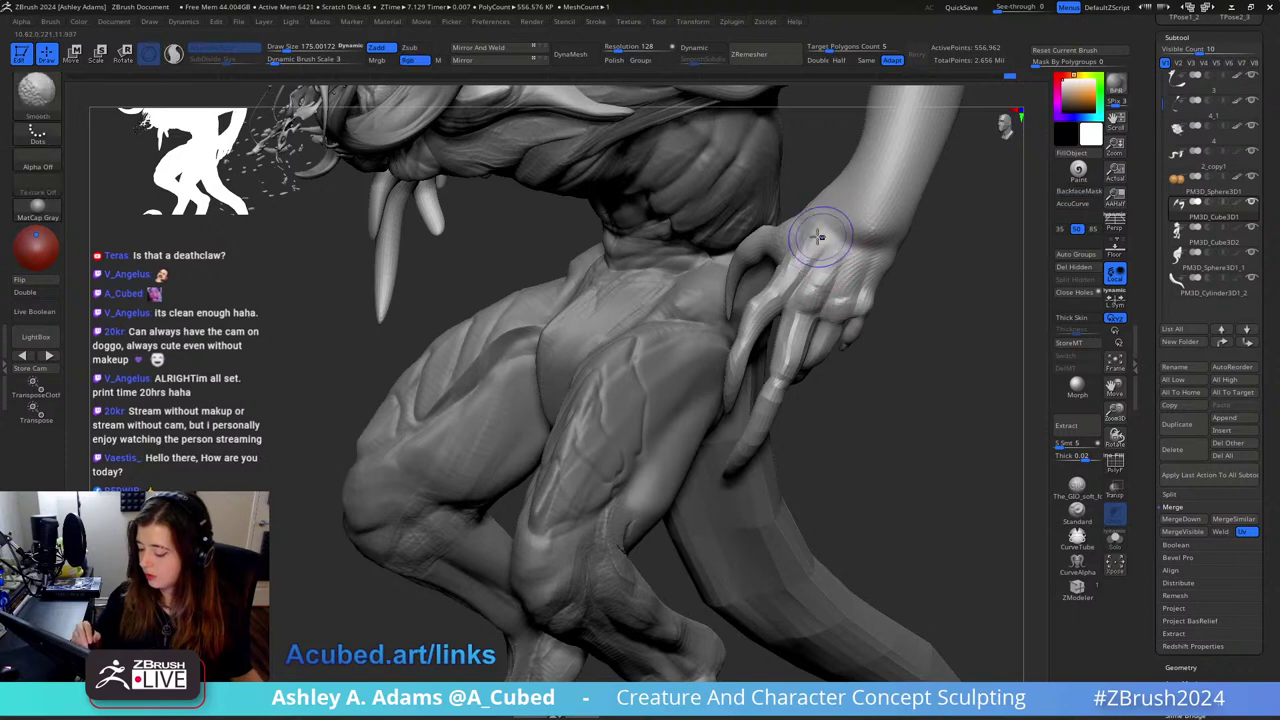
# Step: Reshape the left hand's outer finger with the SnakeHook brush at draw size about 124
pyautogui.moveTo(831, 222)
pyautogui.mouseDown(button='right')
pyautogui.moveTo(869, 229)
pyautogui.moveTo(809, 257)
pyautogui.moveTo(820, 227)
pyautogui.moveTo(845, 255)
pyautogui.moveTo(820, 303)
pyautogui.moveTo(707, 203)
pyautogui.mouseUp(button='right')
pyautogui.press('b')
pyautogui.press('s')
pyautogui.press('h')
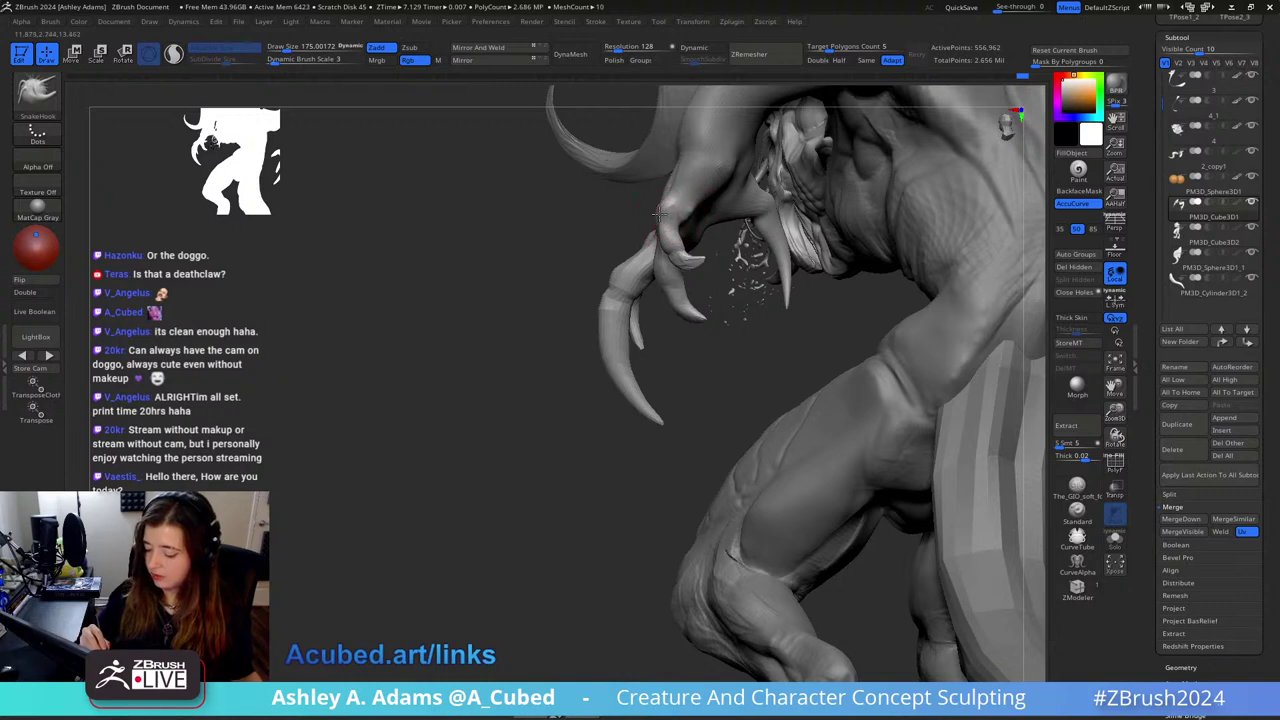
pyautogui.rightClick(667, 244)
pyautogui.moveTo(667, 243); pyautogui.dragTo(663, 242)
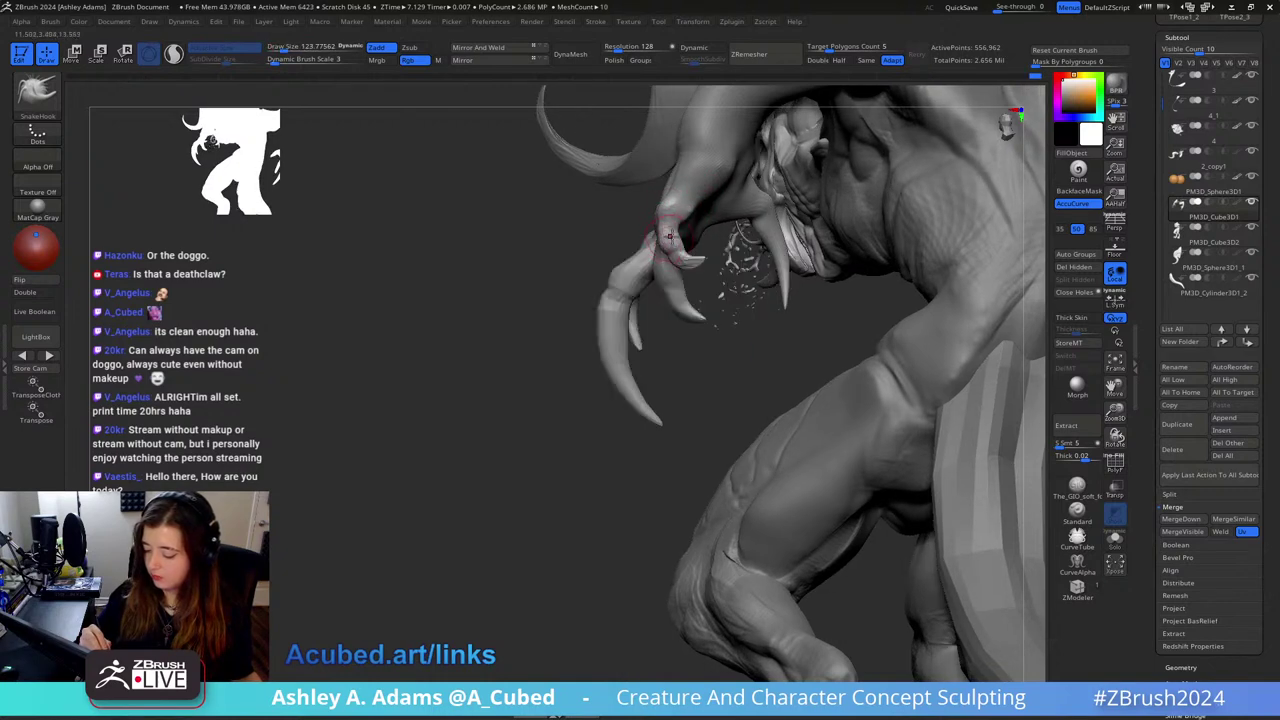
pyautogui.moveTo(677, 240); pyautogui.dragTo(702, 204, button='right')
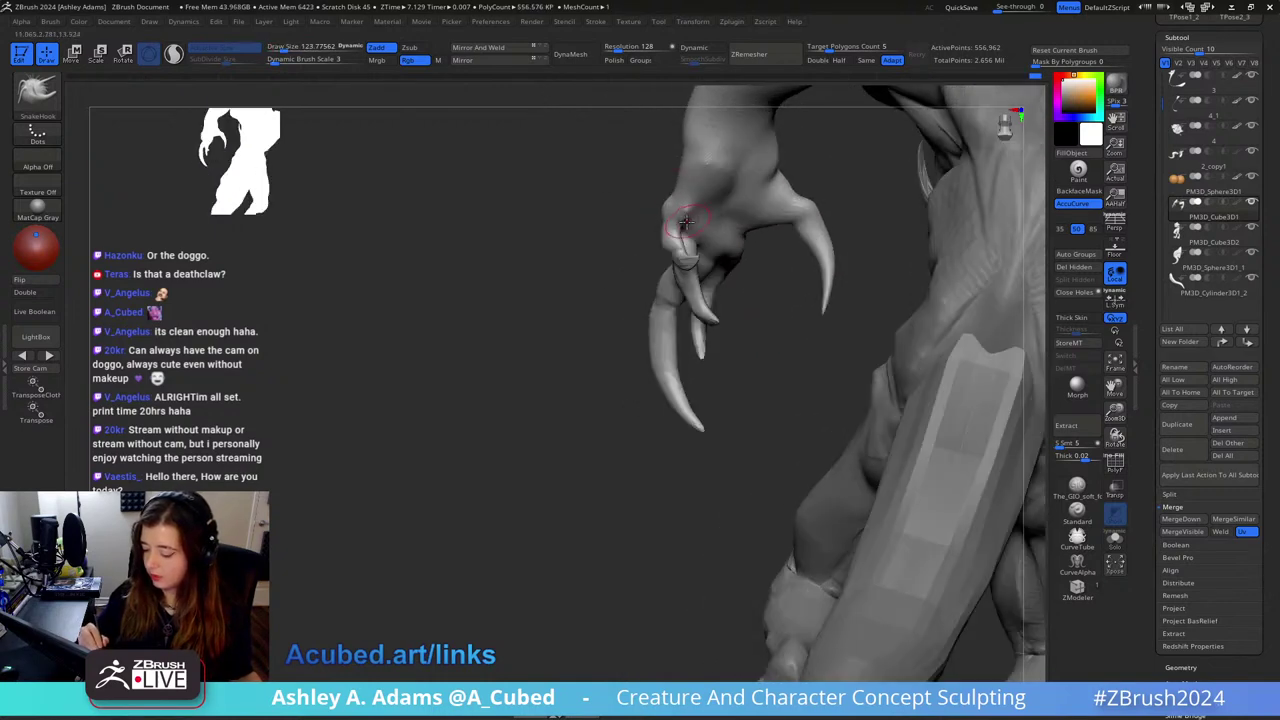
# Step: Define the crease where the left palm meets the fingers with the ClayBuildup and DamStandard brushes at draw size about 124
pyautogui.press('b')
pyautogui.press('c')
pyautogui.press('b')
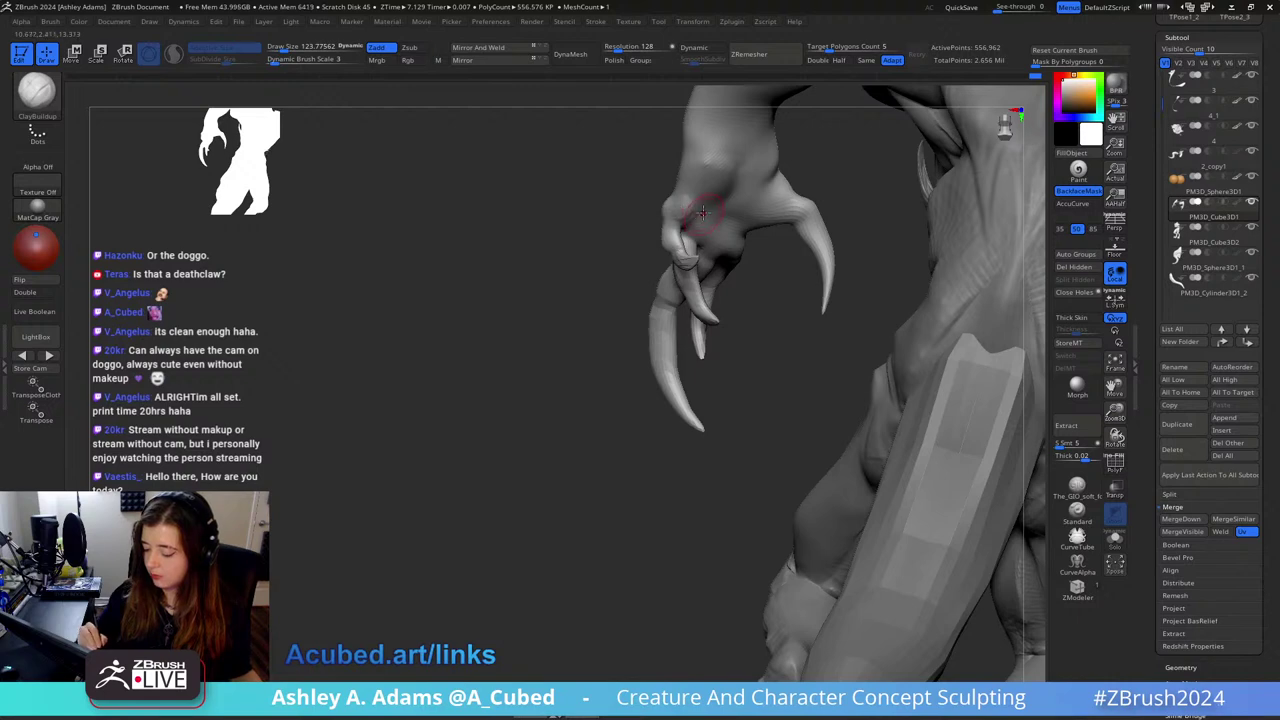
pyautogui.press('b')
pyautogui.press('d')
pyautogui.press('s')
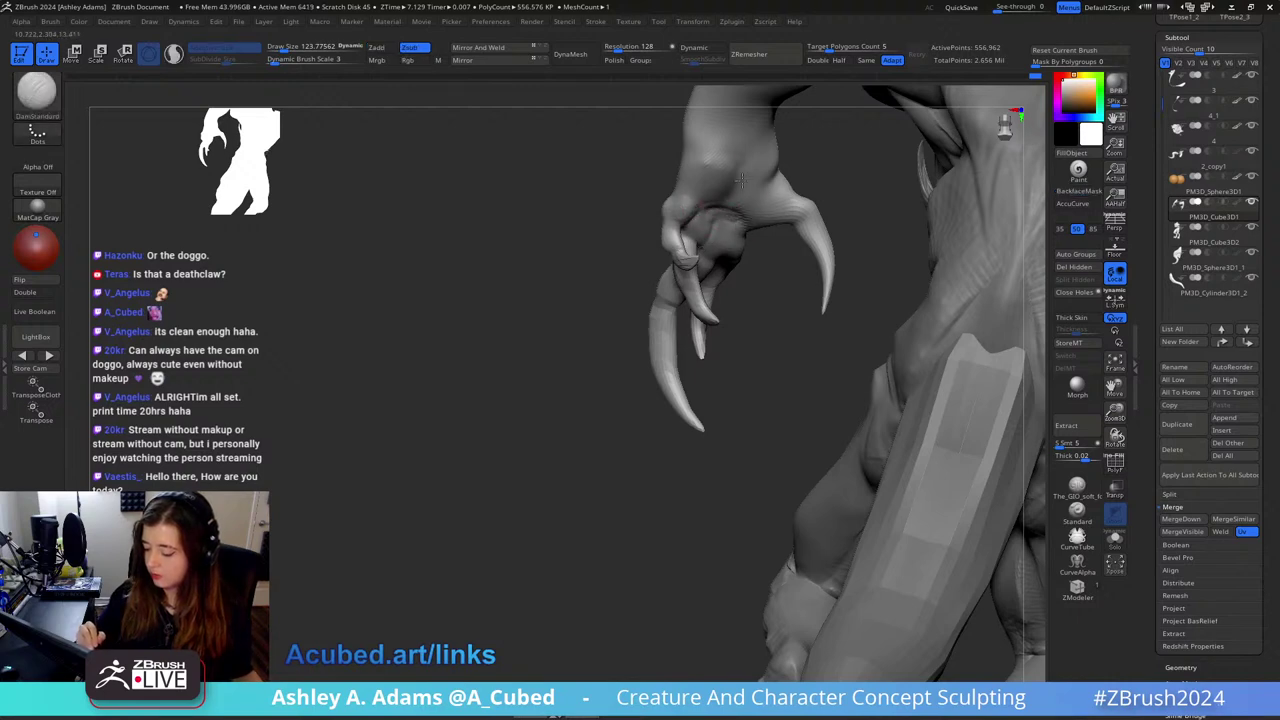
# Step: Build up the left palm and thumb base with ClayBuildup at draw sizes of about 124 and 161, adjusting the form with SnakeHook
pyautogui.moveTo(756, 215); pyautogui.dragTo(776, 180, button='right')
pyautogui.press('b')
pyautogui.press('c')
pyautogui.press('b')
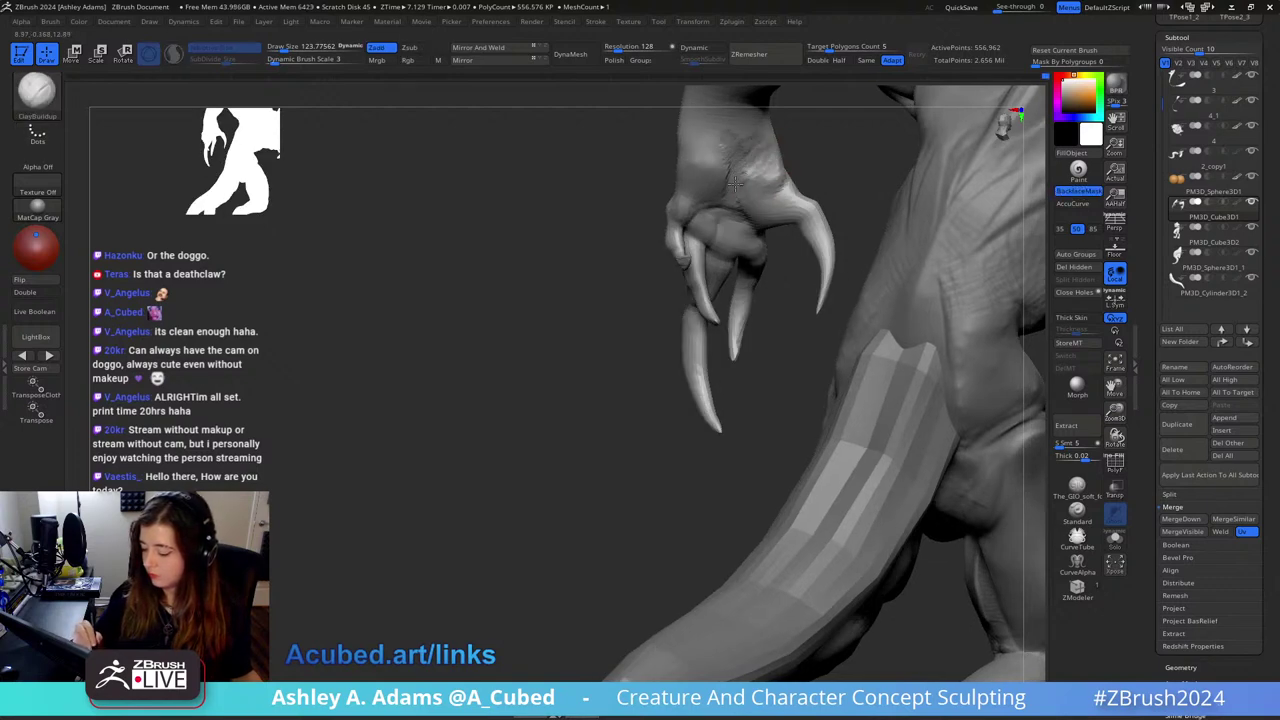
pyautogui.moveTo(736, 183)
pyautogui.mouseDown(button='right')
pyautogui.moveTo(772, 186)
pyautogui.moveTo(728, 176)
pyautogui.moveTo(705, 217)
pyautogui.mouseUp(button='right')
pyautogui.press('b')
pyautogui.press('s')
pyautogui.press('h')
pyautogui.press('b')
pyautogui.press('c')
pyautogui.press('b')
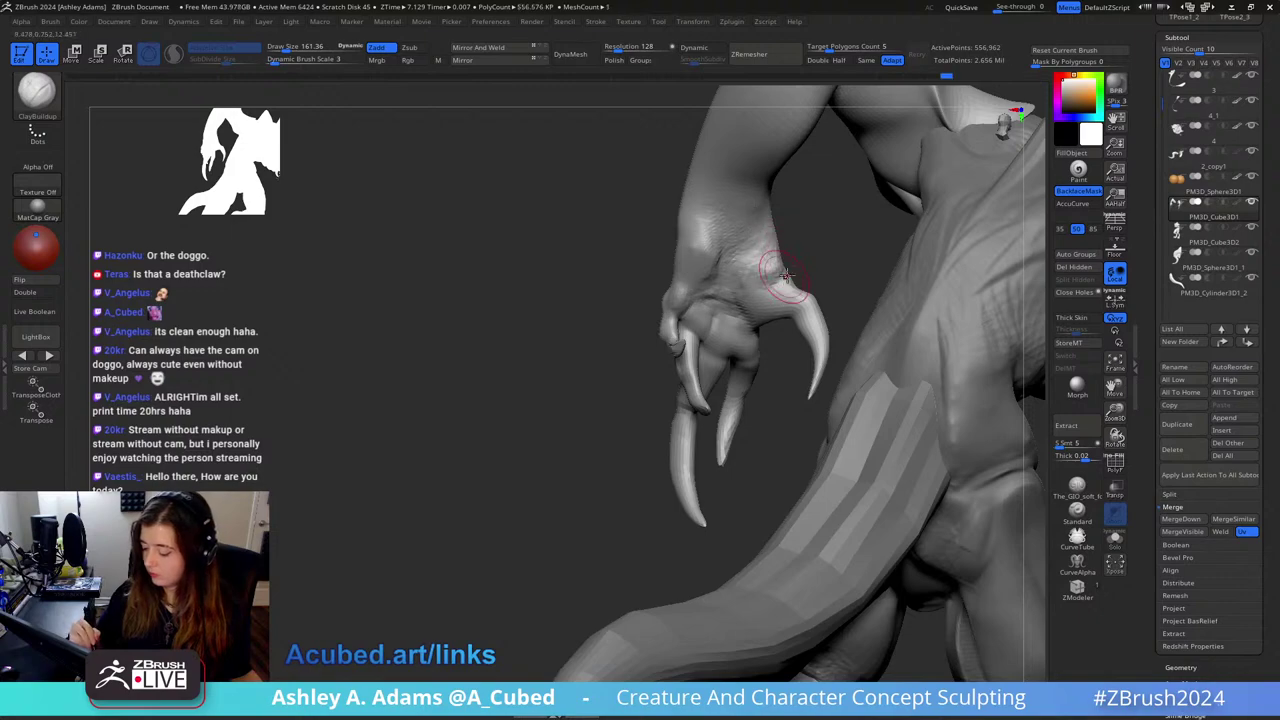
# Step: Fill out the webbing between the left thumb and index finger with ClayBuildup and SnakeHook at draw size about 136
pyautogui.moveTo(778, 284)
pyautogui.mouseDown(button='right')
pyautogui.moveTo(796, 298)
pyautogui.moveTo(850, 269)
pyautogui.moveTo(902, 270)
pyautogui.moveTo(791, 286)
pyautogui.moveTo(779, 338)
pyautogui.moveTo(782, 328)
pyautogui.mouseUp(button='right')
pyautogui.press('b')
pyautogui.press('s')
pyautogui.press('h')
pyautogui.press('b')
pyautogui.press('c')
pyautogui.press('b')
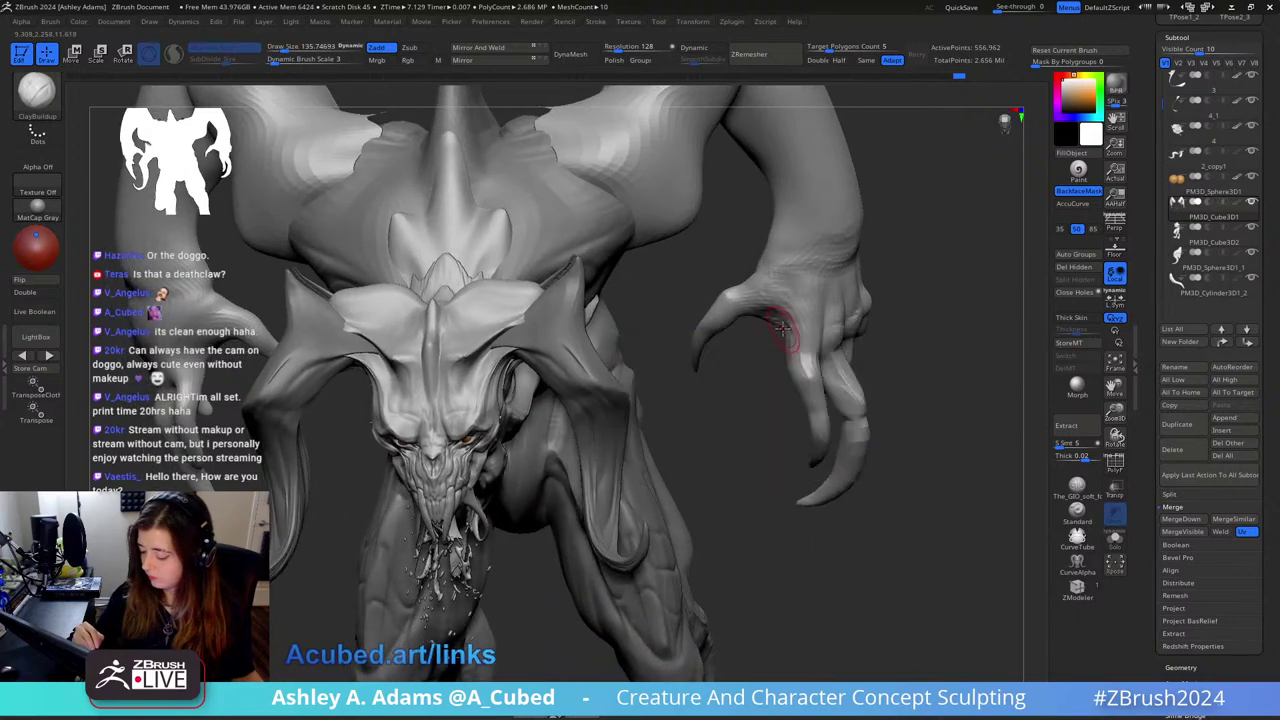
pyautogui.press('b')
pyautogui.press('s')
pyautogui.press('h')
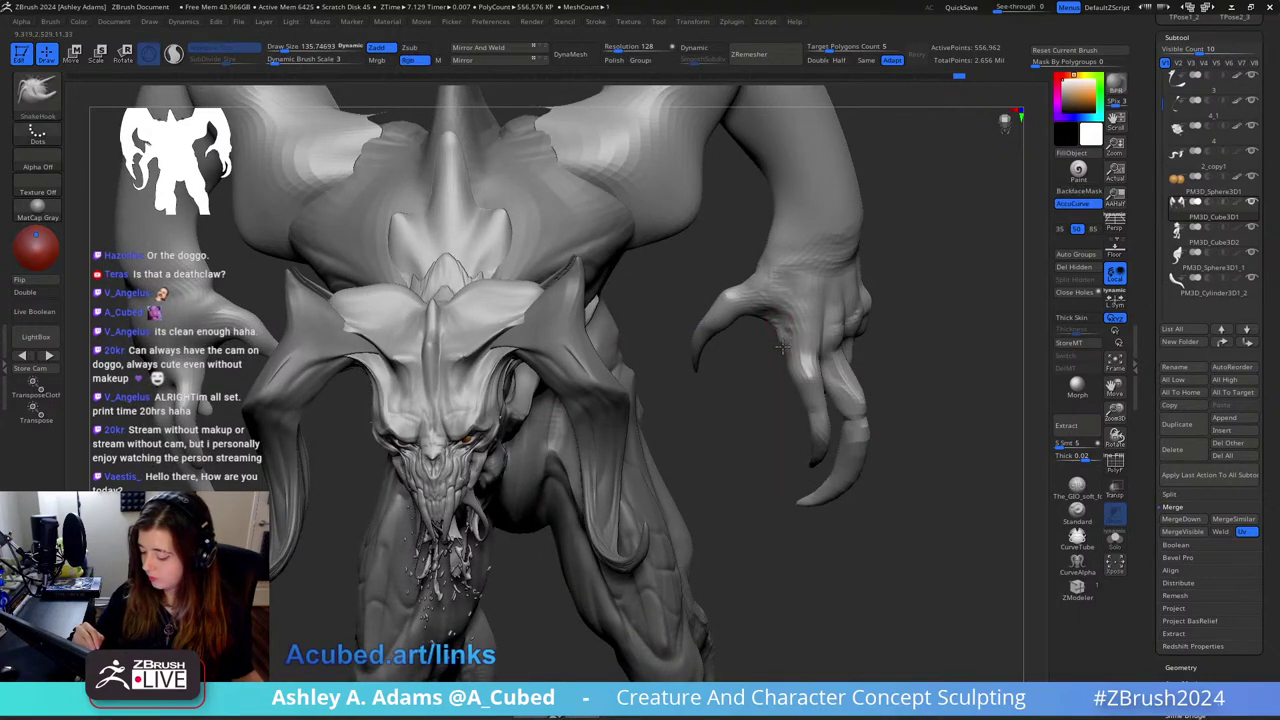
# Step: Refine the left thumb webbing with ClayBuildup and SnakeHook, enlarging the SnakeHook draw size to about 219
pyautogui.moveTo(775, 290)
pyautogui.mouseDown(button='right')
pyautogui.moveTo(790, 380)
pyautogui.moveTo(787, 330)
pyautogui.mouseUp(button='right')
pyautogui.press('b')
pyautogui.press('c')
pyautogui.press('b')
pyautogui.press('b')
pyautogui.press('s')
pyautogui.press('h')
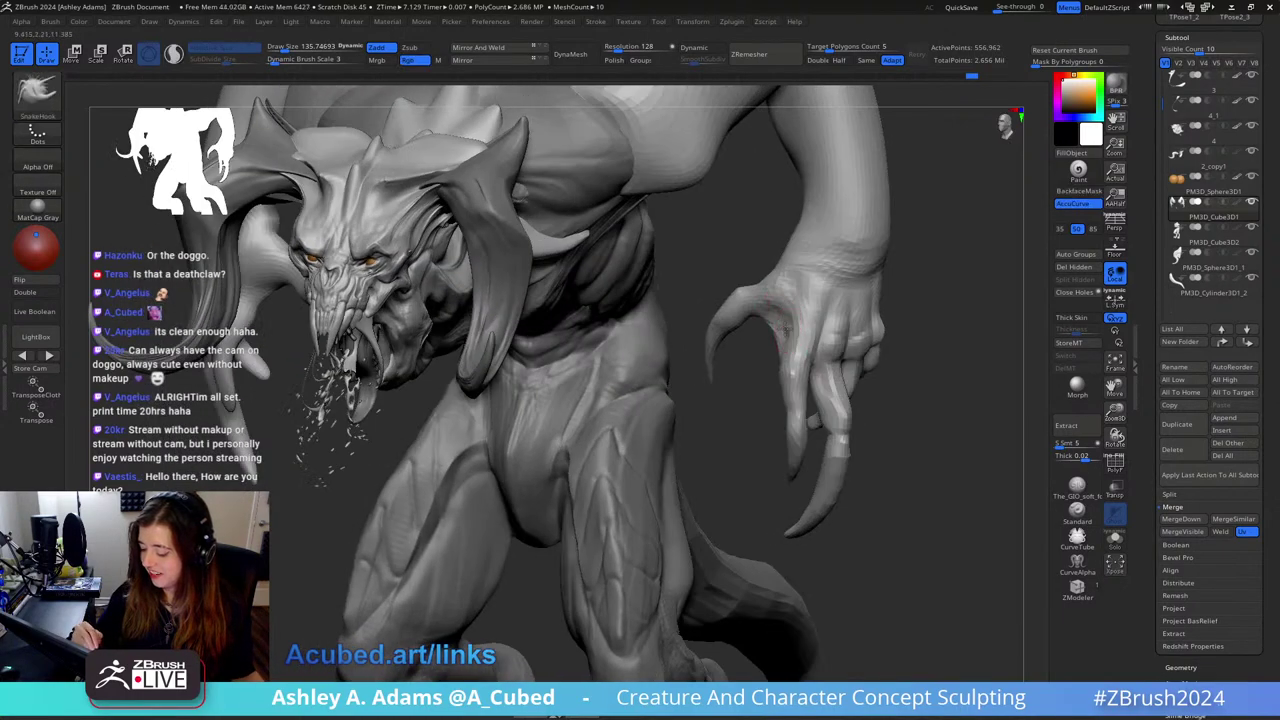
pyautogui.press('space')
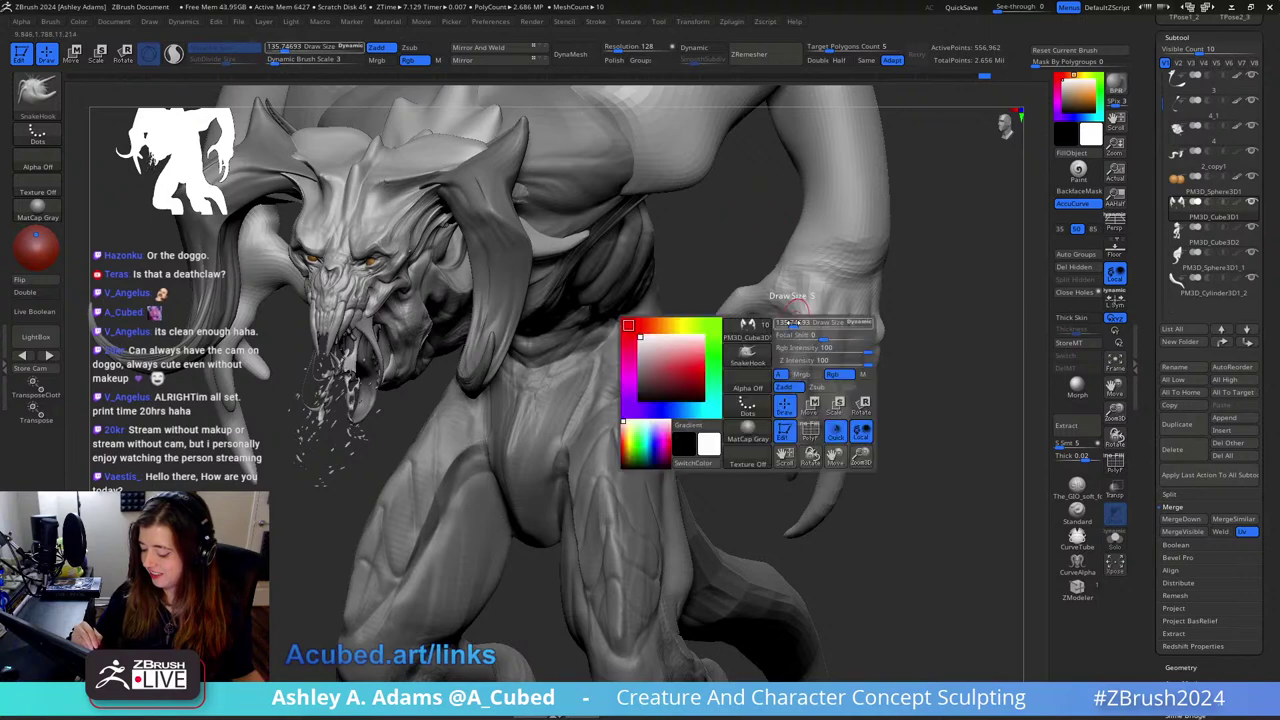
pyautogui.moveTo(780, 340); pyautogui.dragTo(788, 339)
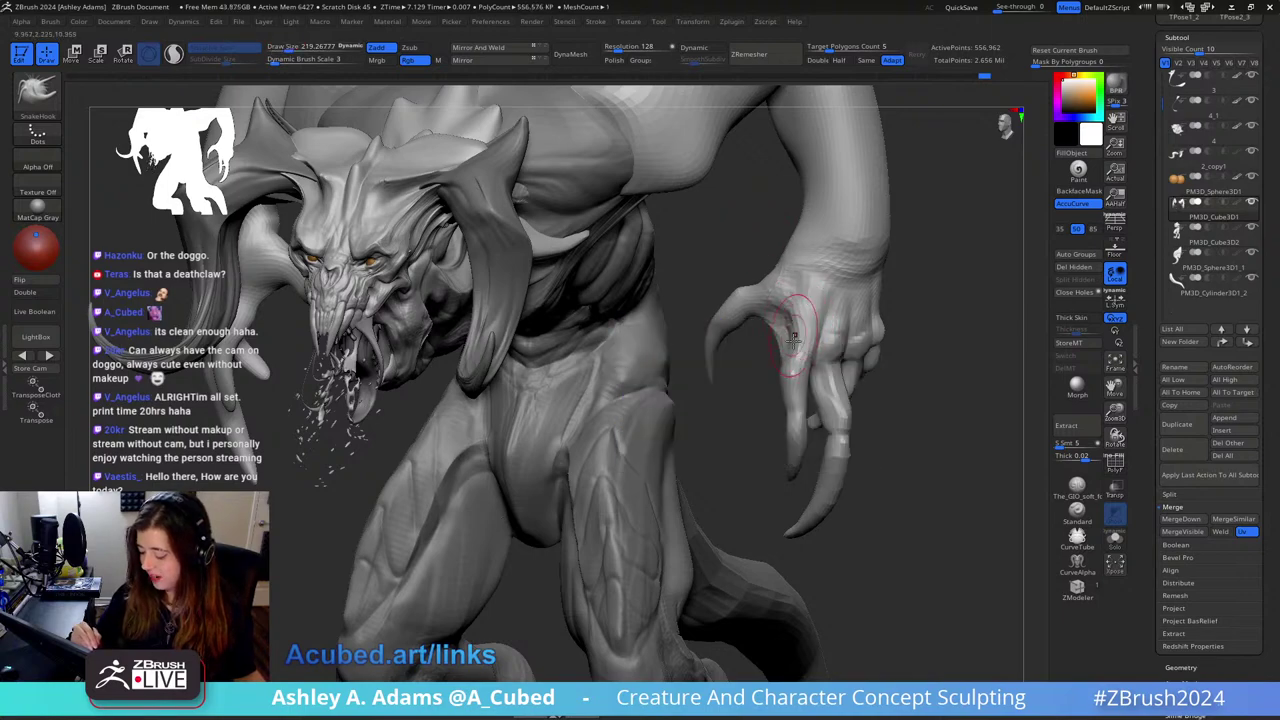
# Step: Carve creases into the left hand with the DamStandard brush at an enlarged draw size
pyautogui.moveTo(810, 293)
pyautogui.mouseDown(button='right')
pyautogui.moveTo(828, 247)
pyautogui.moveTo(880, 285)
pyautogui.moveTo(903, 280)
pyautogui.moveTo(858, 322)
pyautogui.moveTo(850, 306)
pyautogui.moveTo(828, 320)
pyautogui.moveTo(897, 240)
pyautogui.moveTo(829, 229)
pyautogui.moveTo(857, 214)
pyautogui.moveTo(840, 213)
pyautogui.mouseUp(button='right')
pyautogui.press('b')
pyautogui.press('d')
pyautogui.press('s')
pyautogui.press('space')
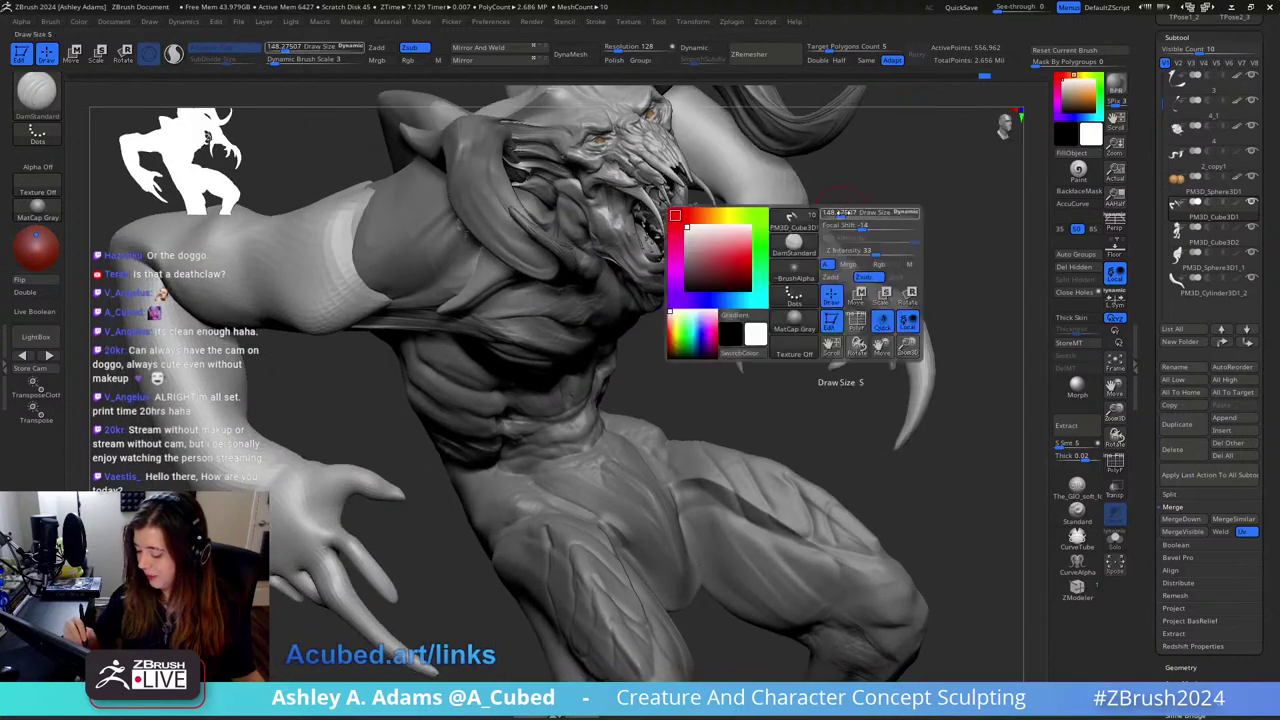
pyautogui.moveTo(840, 213); pyautogui.dragTo(851, 213)
# Step: Adjust the knuckles and outer contour of the left hand with the SnakeHook brush at draw sizes of about 204 and 161
pyautogui.press('b')
pyautogui.press('s')
pyautogui.press('h')
pyautogui.moveTo(860, 211)
pyautogui.mouseDown(button='right')
pyautogui.moveTo(908, 217)
pyautogui.moveTo(775, 230)
pyautogui.moveTo(800, 215)
pyautogui.moveTo(823, 252)
pyautogui.mouseUp(button='right')
pyautogui.press('space')
pyautogui.moveTo(823, 252); pyautogui.dragTo(810, 252)
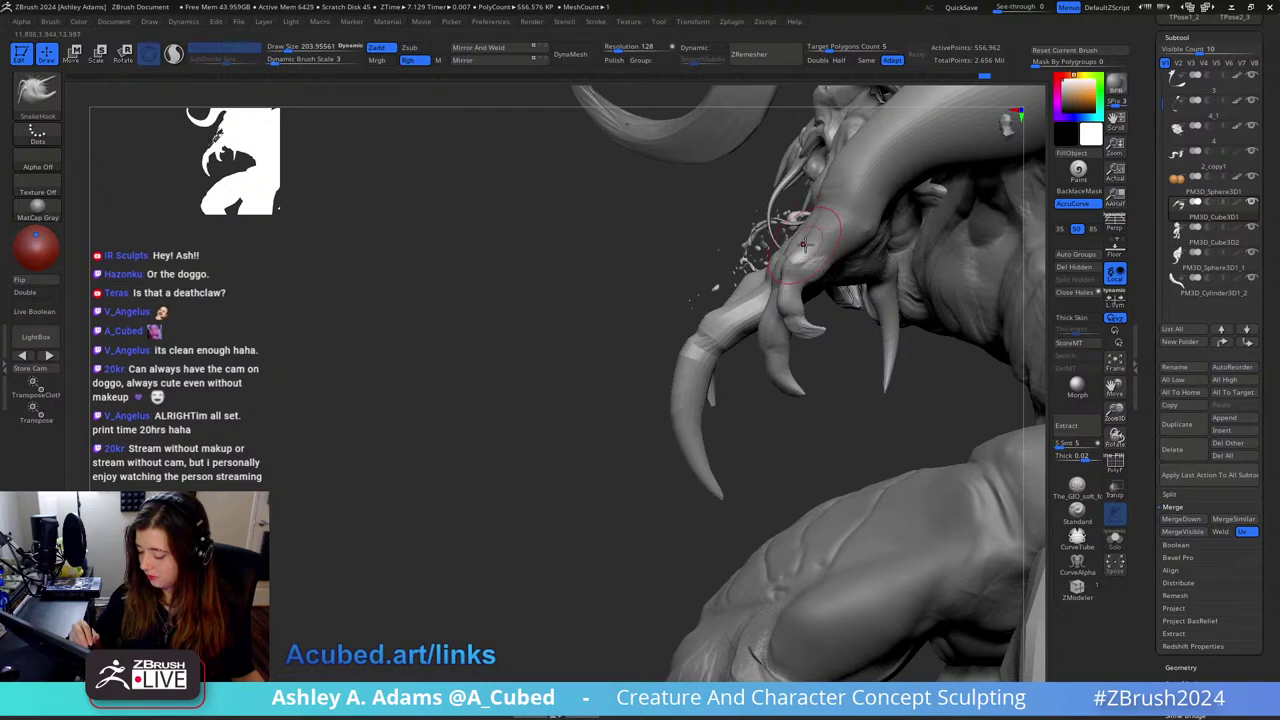
pyautogui.moveTo(803, 243); pyautogui.dragTo(787, 250, button='right')
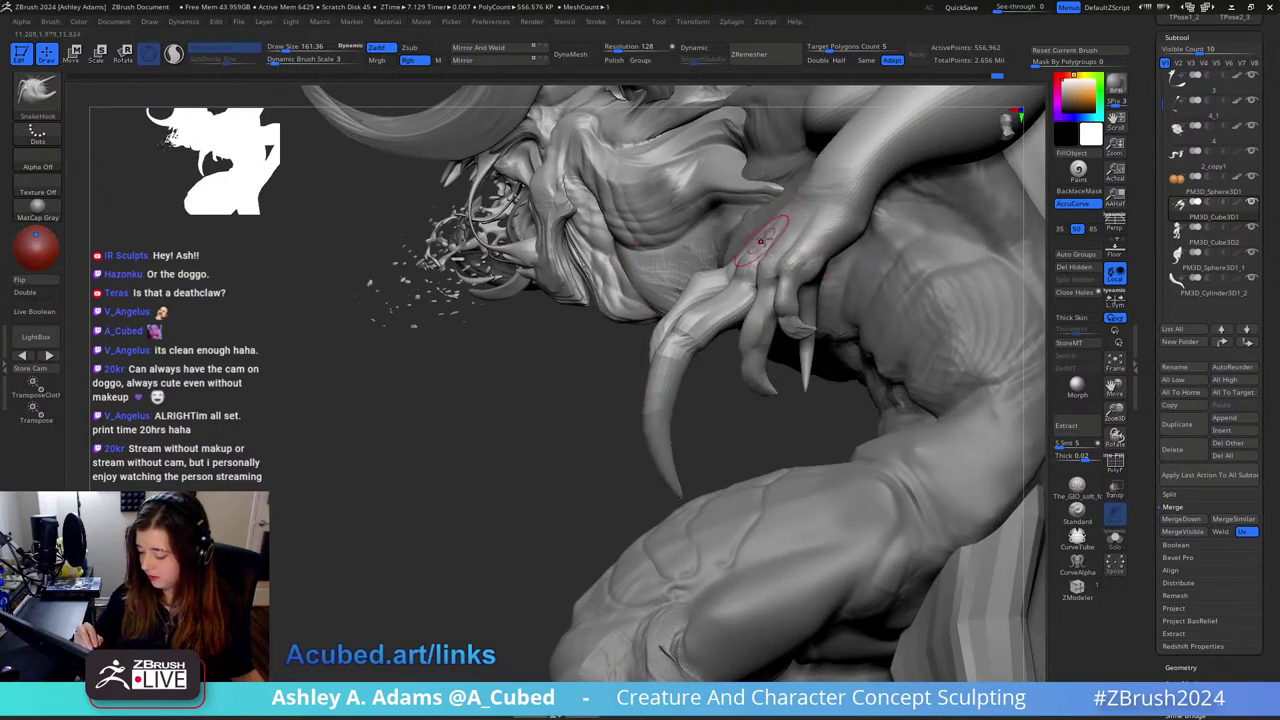
# Step: Thicken the left hand's fingers using the ClayBuildup brush and the Inflat brush at draw size about 112
pyautogui.moveTo(793, 289)
pyautogui.keyDown('alt'); pyautogui.mouseDown(button='right')
pyautogui.moveTo(805, 234)
pyautogui.moveTo(820, 266)
pyautogui.moveTo(814, 240)
pyautogui.moveTo(786, 235)
pyautogui.moveTo(752, 300)
pyautogui.mouseUp(button='right'); pyautogui.keyUp('alt')
pyautogui.press('b')
pyautogui.press('c')
pyautogui.press('b')
pyautogui.press('b')
pyautogui.press('i')
pyautogui.press('n')
pyautogui.moveTo(745, 352); pyautogui.dragTo(749, 309, button='right')
pyautogui.press('space')
pyautogui.moveTo(755, 311); pyautogui.dragTo(746, 311)
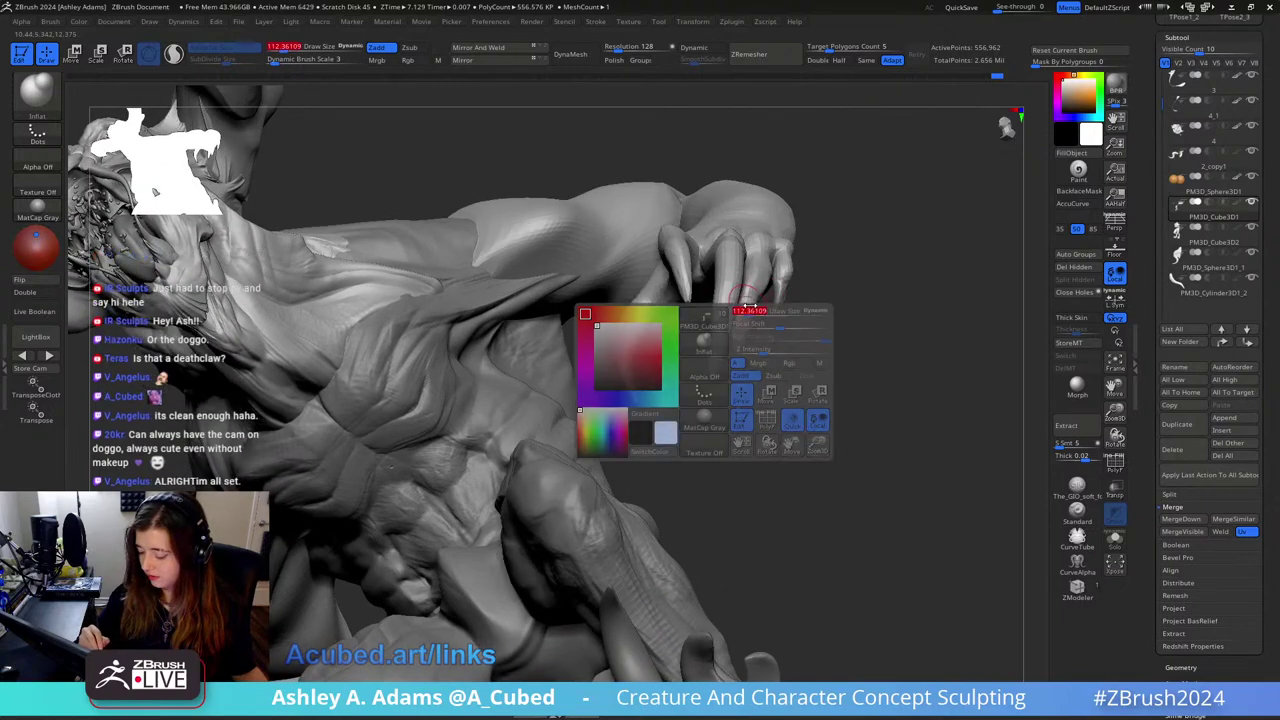
# Step: Sharpen and build up the undersides of the left fingers with the DamStandard and ClayBuildup brushes
pyautogui.press('b')
pyautogui.press('d')
pyautogui.press('s')
pyautogui.moveTo(763, 309)
pyautogui.mouseDown(button='right')
pyautogui.moveTo(748, 316)
pyautogui.moveTo(766, 287)
pyautogui.moveTo(756, 334)
pyautogui.mouseUp(button='right')
pyautogui.press('b')
pyautogui.press('c')
pyautogui.press('b')
# Step: Bend the left hand's shorter claws into shape with the SnakeHook brush at draw size about 112
pyautogui.press('b')
pyautogui.press('s')
pyautogui.press('h')
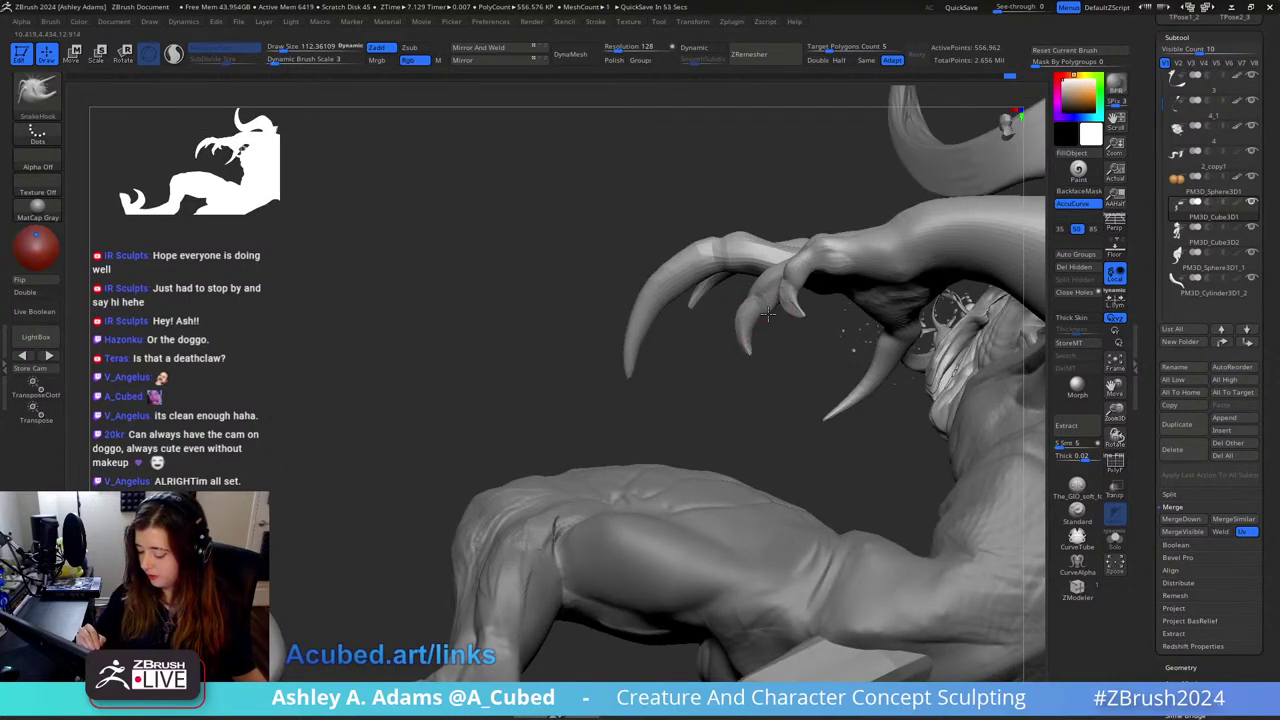
pyautogui.moveTo(768, 314)
pyautogui.mouseDown(button='right')
pyautogui.moveTo(803, 277)
pyautogui.moveTo(846, 312)
pyautogui.mouseUp(button='right')
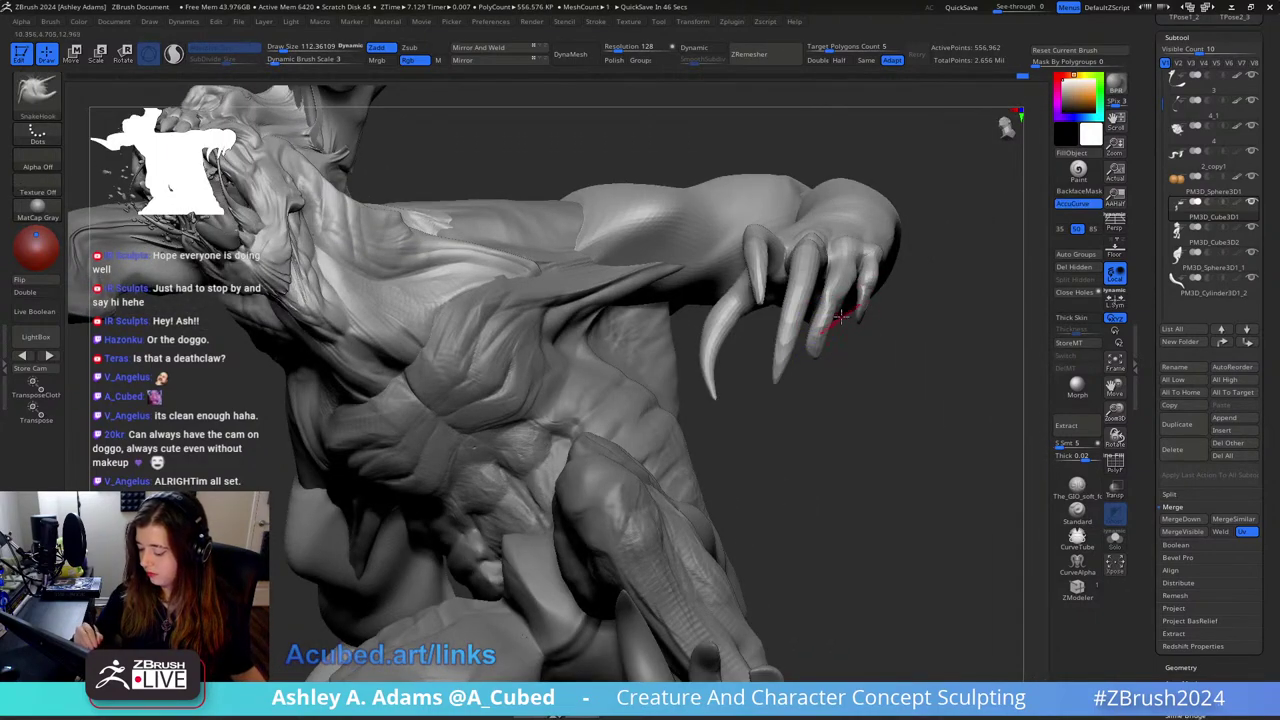
# Step: Adjust the left fingers with SnakeHook and swell them with the Inflat brush at draw size about 219
pyautogui.moveTo(825, 289)
pyautogui.mouseDown(button='right')
pyautogui.moveTo(800, 300)
pyautogui.moveTo(860, 262)
pyautogui.moveTo(792, 250)
pyautogui.mouseUp(button='right')
pyautogui.press('1')
pyautogui.press('b')
pyautogui.press('s')
pyautogui.press('h')
pyautogui.press('b')
pyautogui.press('i')
pyautogui.press('n')
pyautogui.press('space')
pyautogui.moveTo(788, 253); pyautogui.dragTo(799, 255)
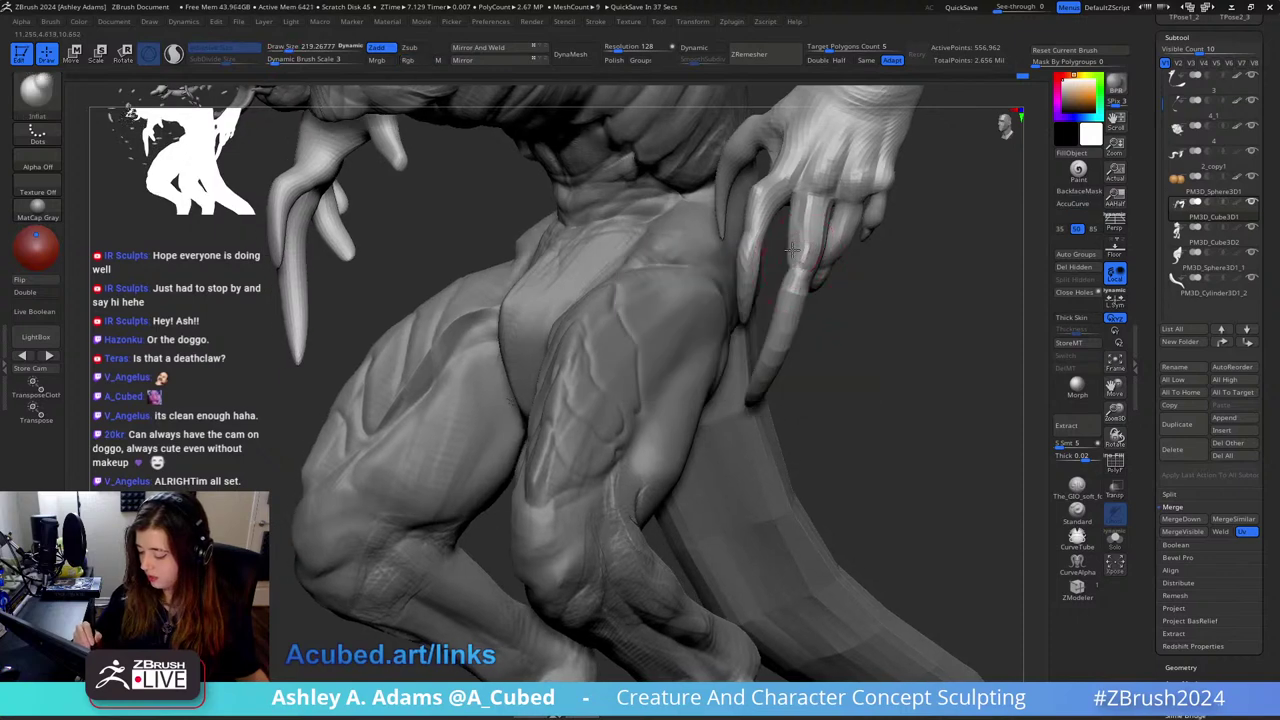
# Step: Cut creases between the left hand's knuckles and fingers with the DamStandard brush at draw size about 102
pyautogui.press('space')
pyautogui.press('b')
pyautogui.press('d')
pyautogui.press('s')
pyautogui.moveTo(800, 215); pyautogui.dragTo(797, 195, button='right')
pyautogui.moveTo(796, 183); pyautogui.dragTo(799, 193)
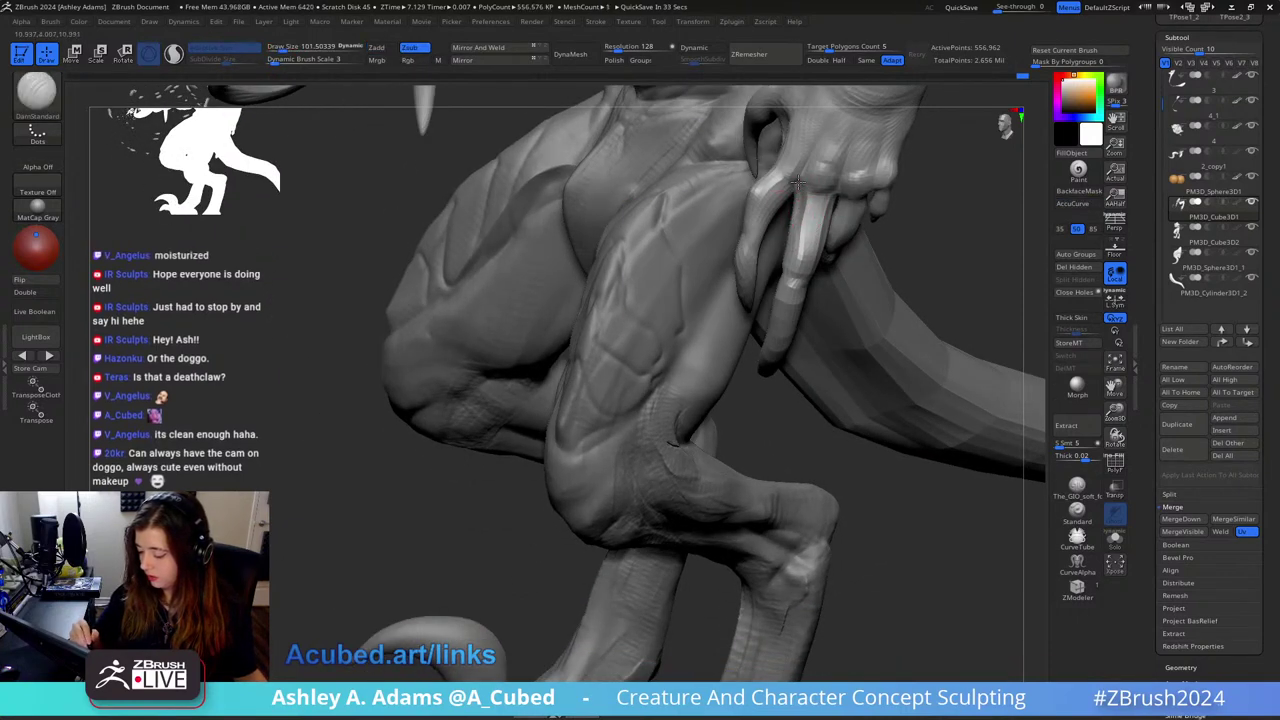
# Step: Refine the left hand's long clawed finger with the Inflat brush and the SnakeHook brush at draw size about 161
pyautogui.moveTo(790, 180)
pyautogui.mouseDown(button='right')
pyautogui.moveTo(826, 178)
pyautogui.moveTo(803, 214)
pyautogui.moveTo(717, 184)
pyautogui.moveTo(909, 214)
pyautogui.moveTo(932, 240)
pyautogui.mouseUp(button='right')
pyautogui.press('b')
pyautogui.press('s')
pyautogui.press('h')
pyautogui.press('b')
pyautogui.press('i')
pyautogui.press('n')
pyautogui.press(']')
pyautogui.press('b')
pyautogui.press('s')
pyautogui.press('h')
pyautogui.moveTo(931, 240); pyautogui.dragTo(932, 236)
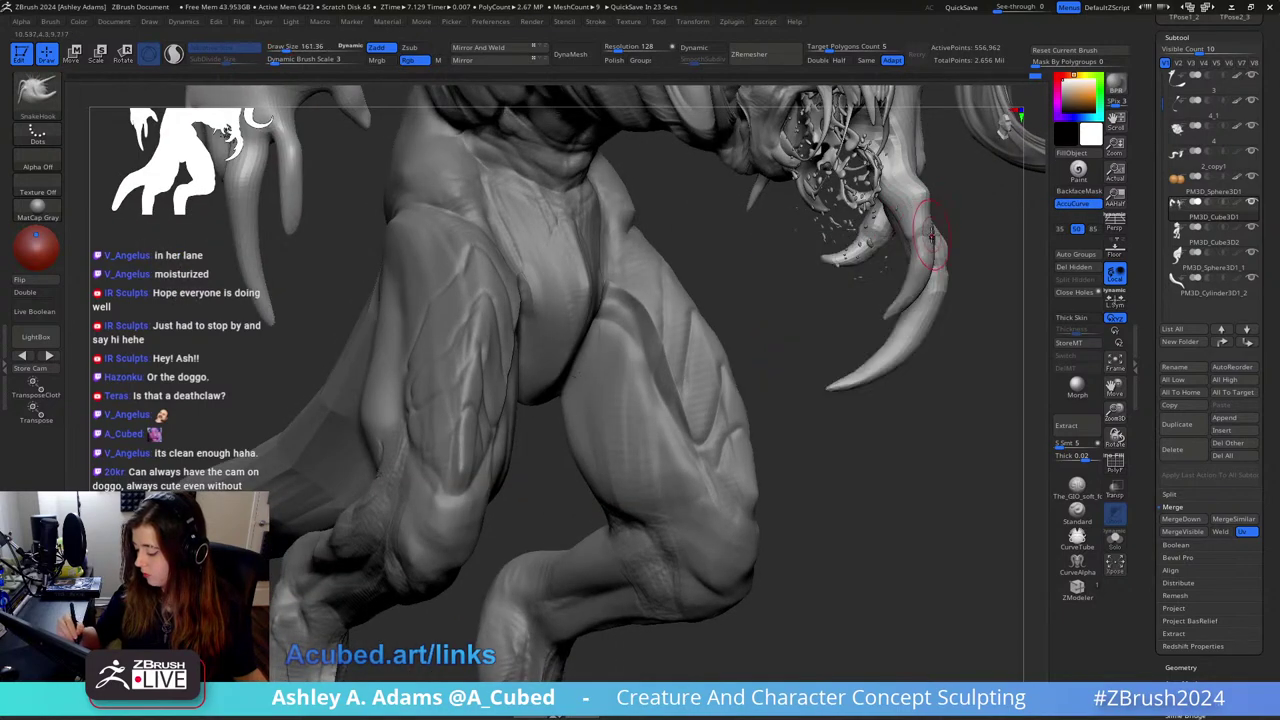
# Step: Carve muscle lines along the left forearm with the DamStandard brush at draw size about 342
pyautogui.moveTo(931, 235)
pyautogui.keyDown('ctrl'); pyautogui.mouseDown(button='right')
pyautogui.moveTo(940, 175)
pyautogui.moveTo(1040, 125)
pyautogui.moveTo(802, 128)
pyautogui.moveTo(837, 191)
pyautogui.moveTo(797, 272)
pyautogui.moveTo(831, 257)
pyautogui.moveTo(804, 290)
pyautogui.moveTo(825, 242)
pyautogui.moveTo(843, 251)
pyautogui.moveTo(817, 249)
pyautogui.moveTo(813, 288)
pyautogui.mouseUp(button='right'); pyautogui.keyUp('ctrl')
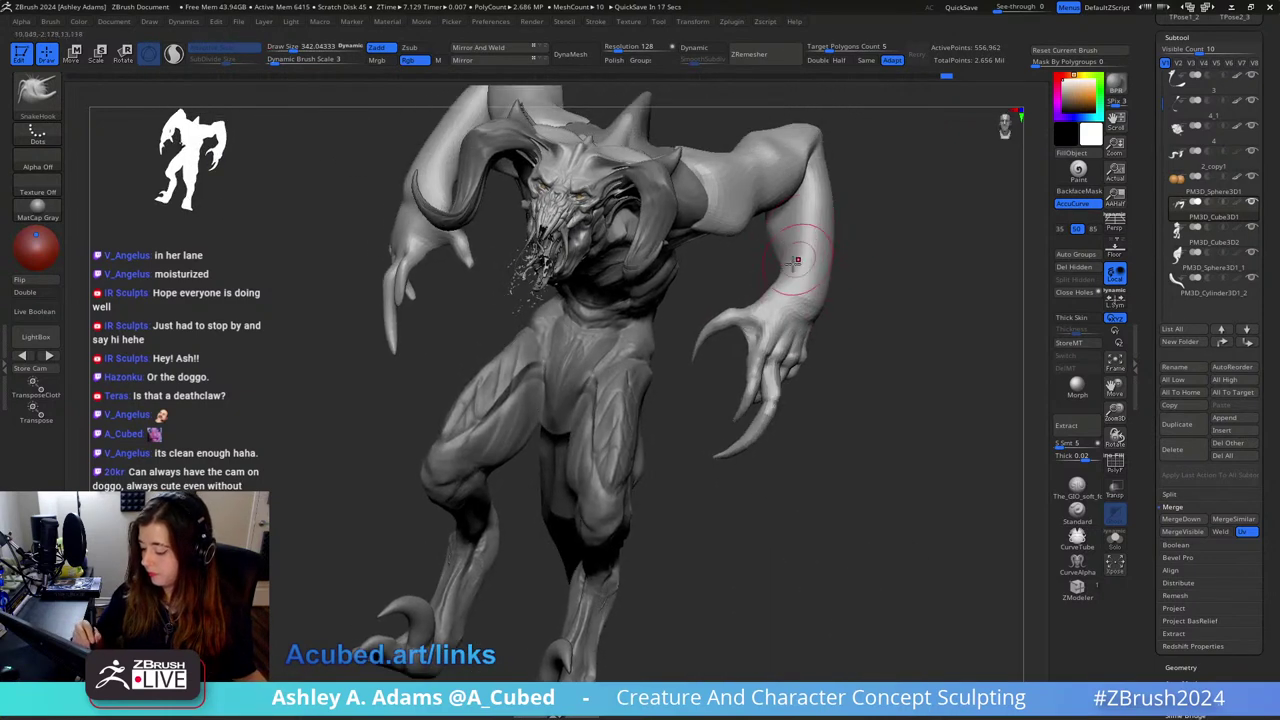
pyautogui.press('b')
pyautogui.press('d')
pyautogui.press('s')
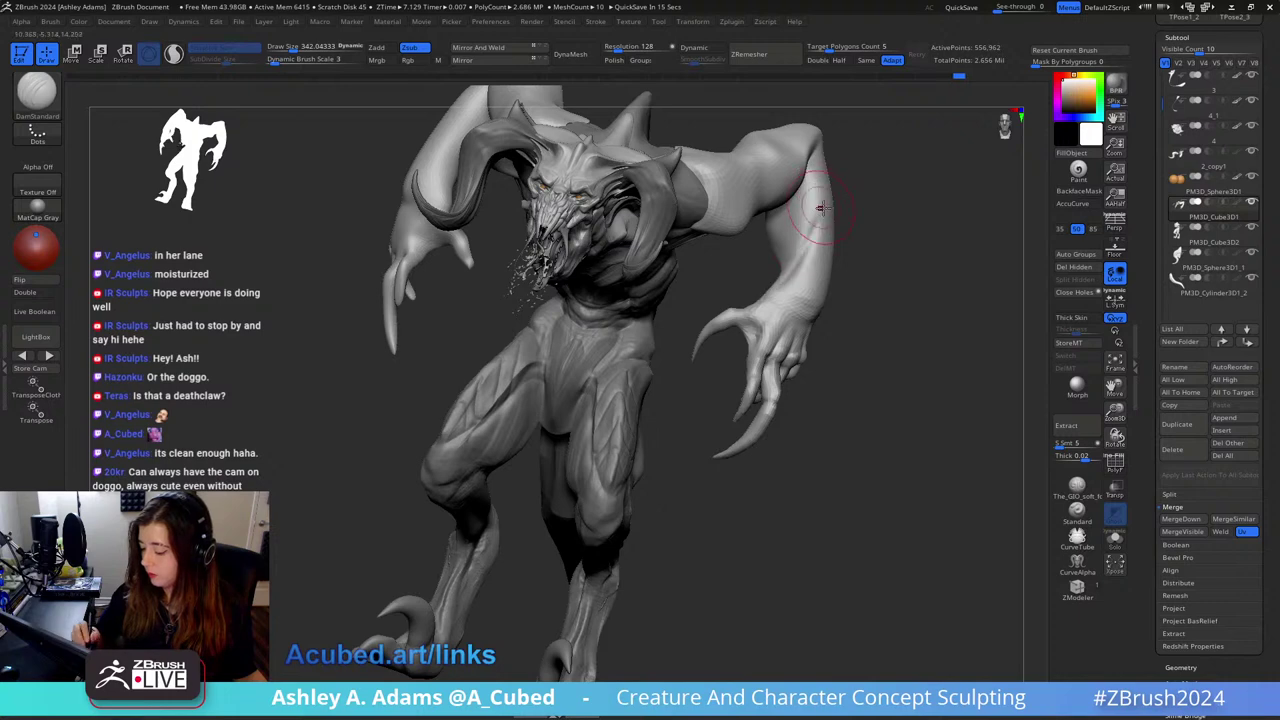
pyautogui.moveTo(857, 203)
pyautogui.mouseDown(button='right')
pyautogui.moveTo(862, 222)
pyautogui.moveTo(820, 268)
pyautogui.moveTo(823, 283)
pyautogui.mouseUp(button='right')
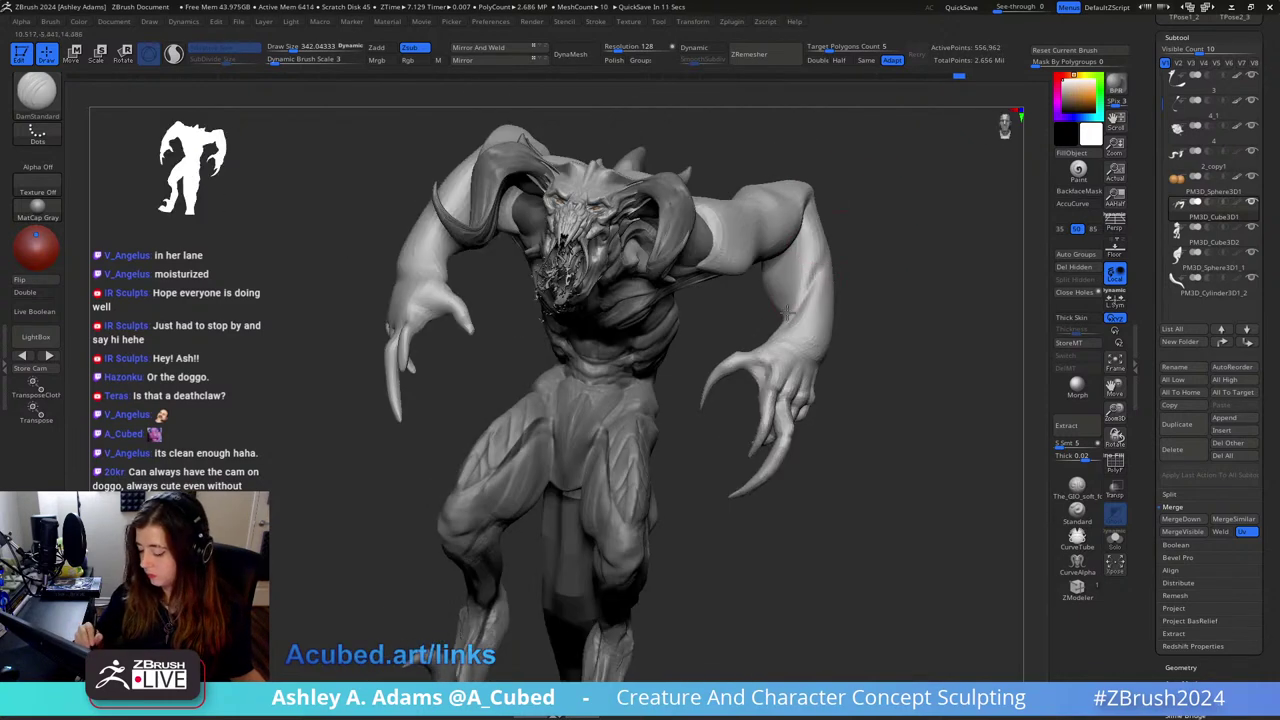
pyautogui.moveTo(851, 211); pyautogui.dragTo(816, 237, button='right')
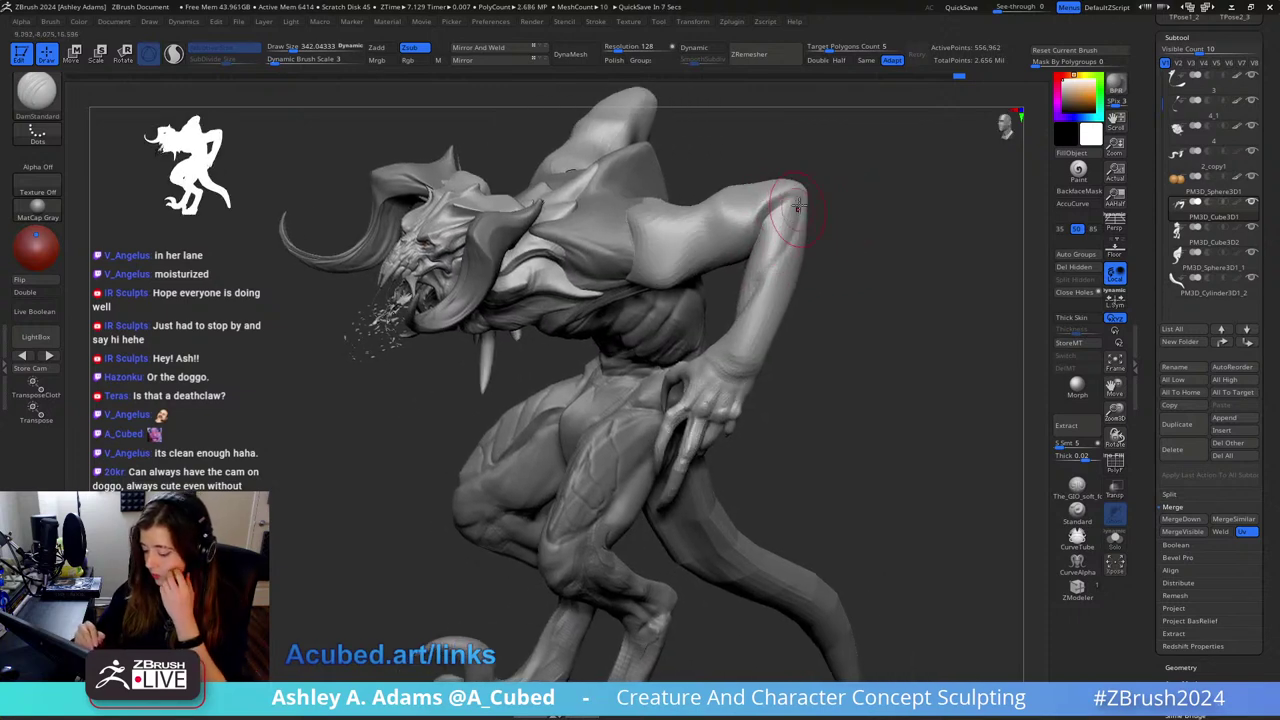
# Step: Build up the left elbow and upper forearm muscles with the ClayBuildup brush at draw size about 252
pyautogui.moveTo(783, 214); pyautogui.dragTo(776, 214, button='right')
pyautogui.moveTo(786, 212); pyautogui.dragTo(775, 212)
pyautogui.press('b')
pyautogui.press('c')
pyautogui.press('b')
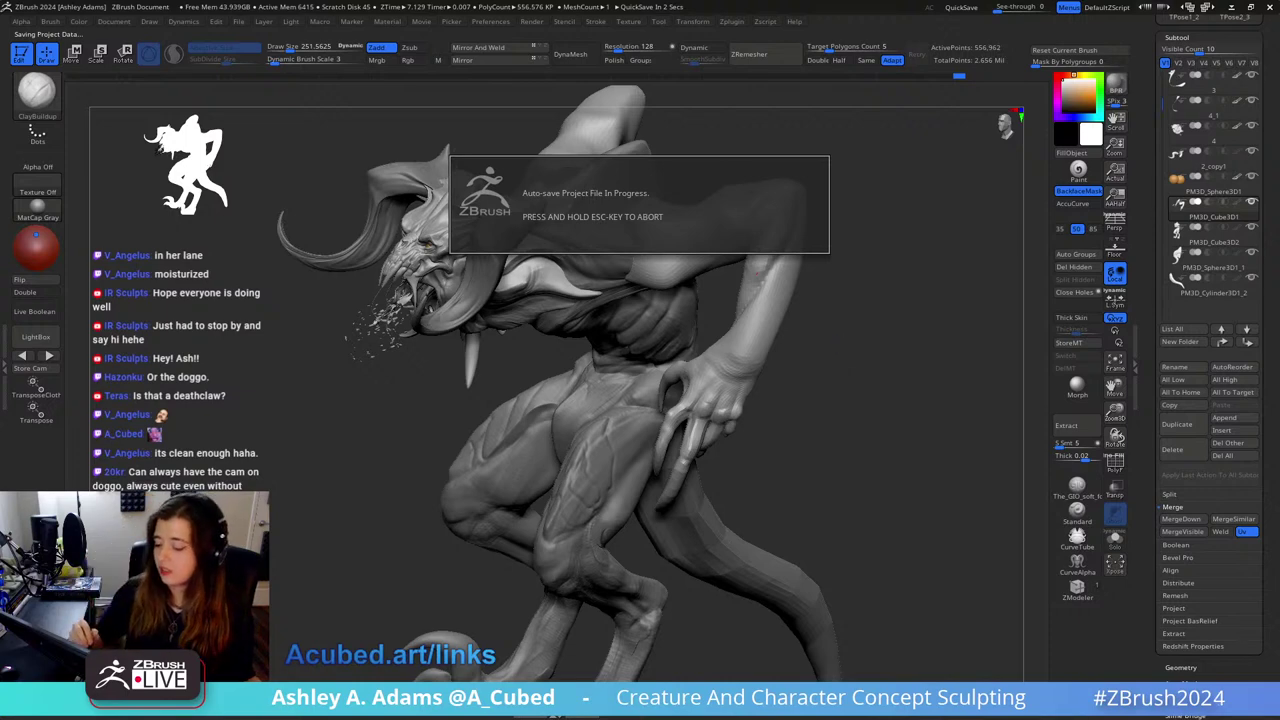
pyautogui.moveTo(759, 274); pyautogui.dragTo(857, 268, button='right')
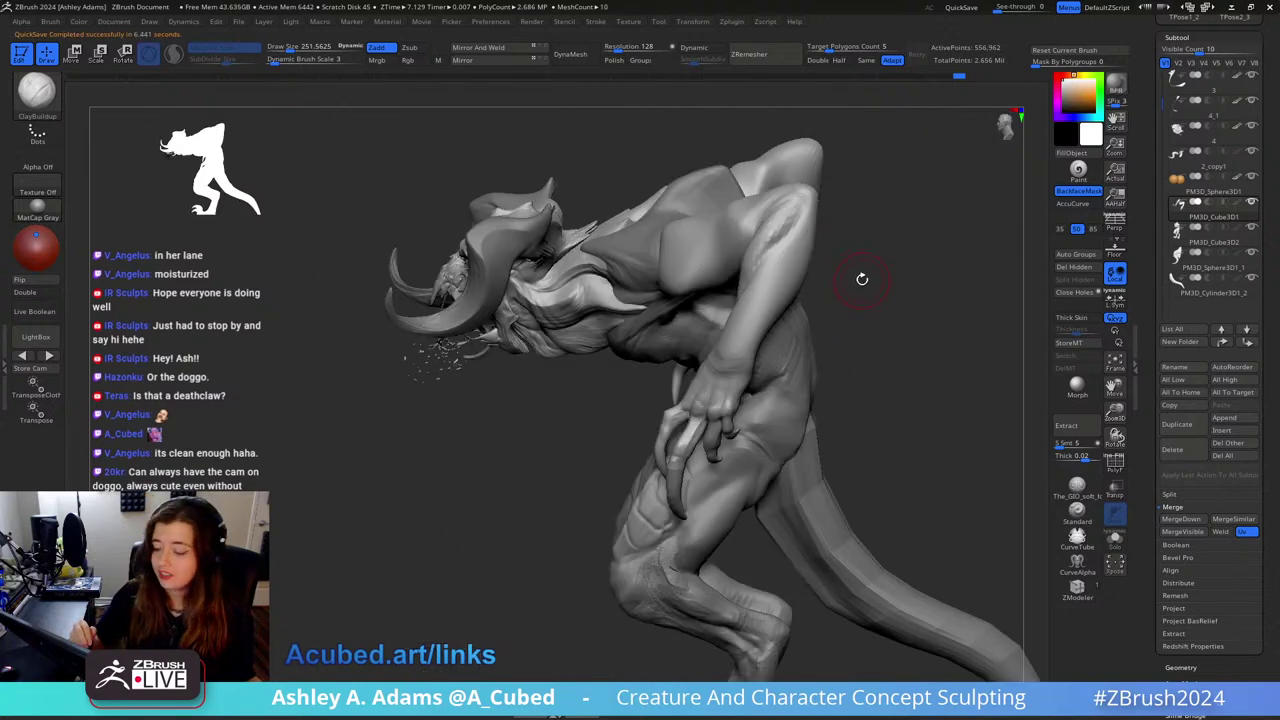
# Step: Mirror and weld the arm subtool to copy the sculpted left arm and hand to the opposite side
pyautogui.moveTo(826, 213); pyautogui.dragTo(904, 280)
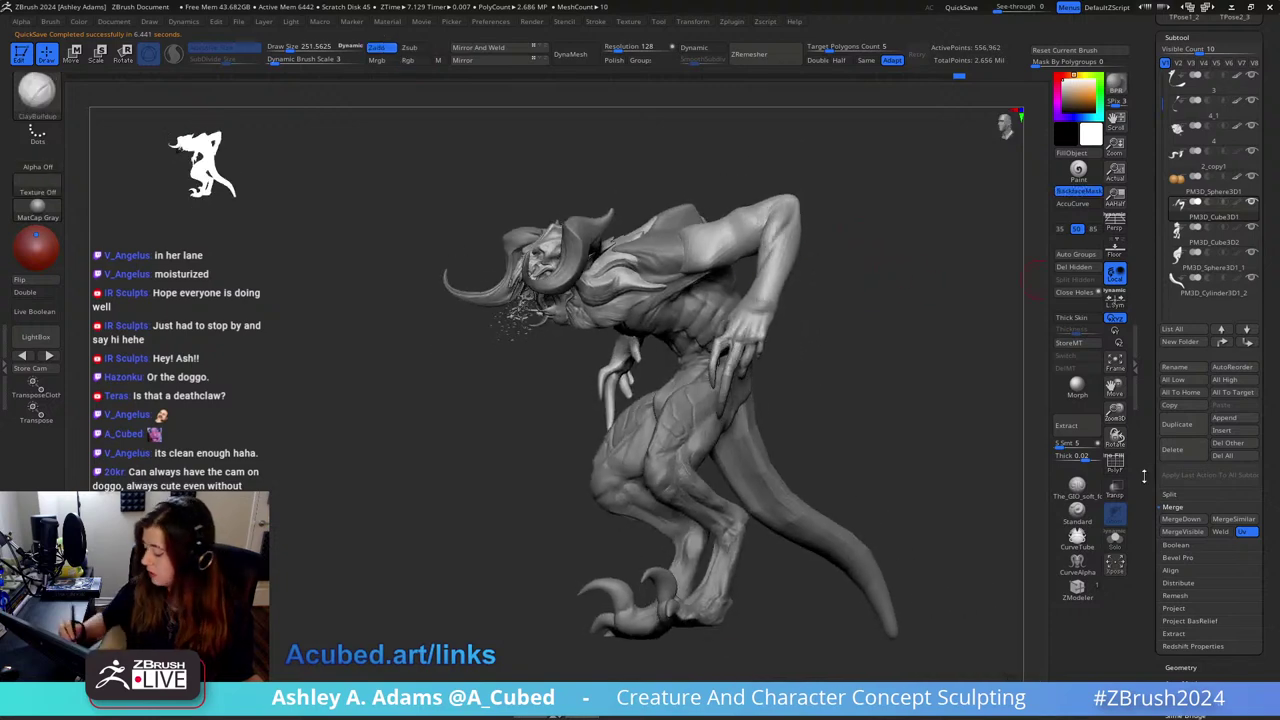
pyautogui.moveTo(1144, 476); pyautogui.dragTo(1150, 366)
pyautogui.click(1181, 443)
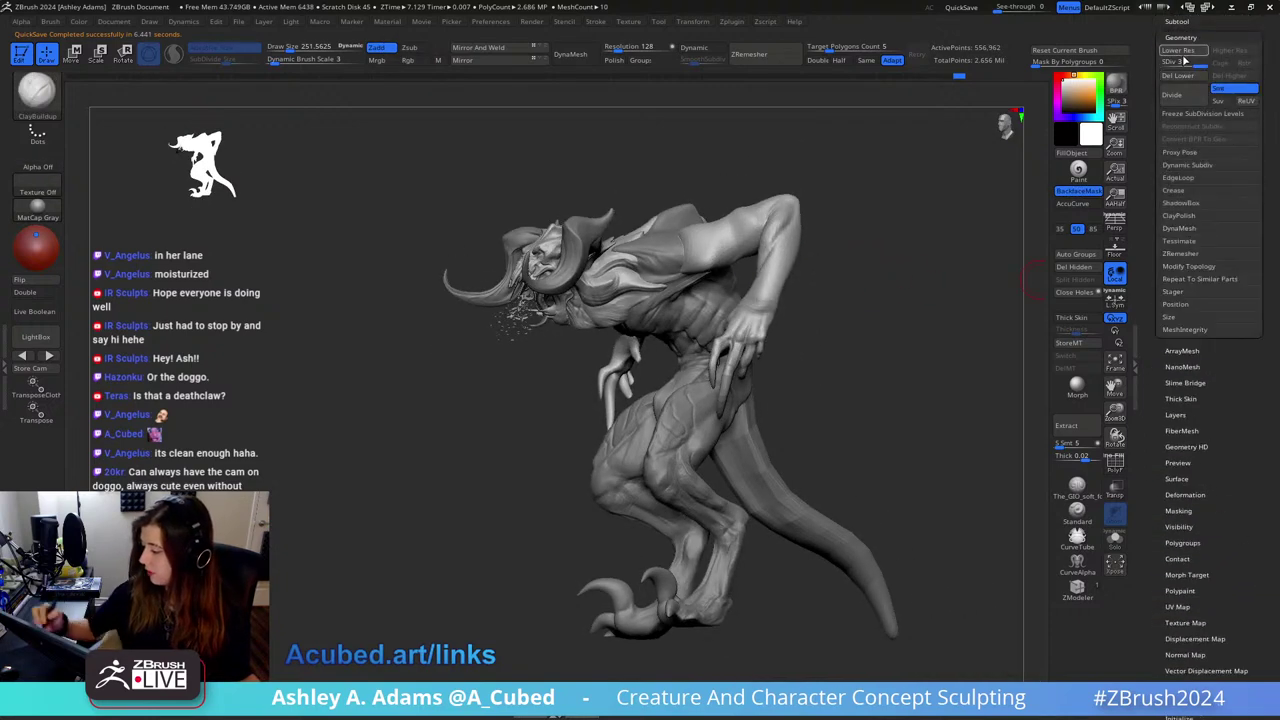
pyautogui.click(1176, 21)
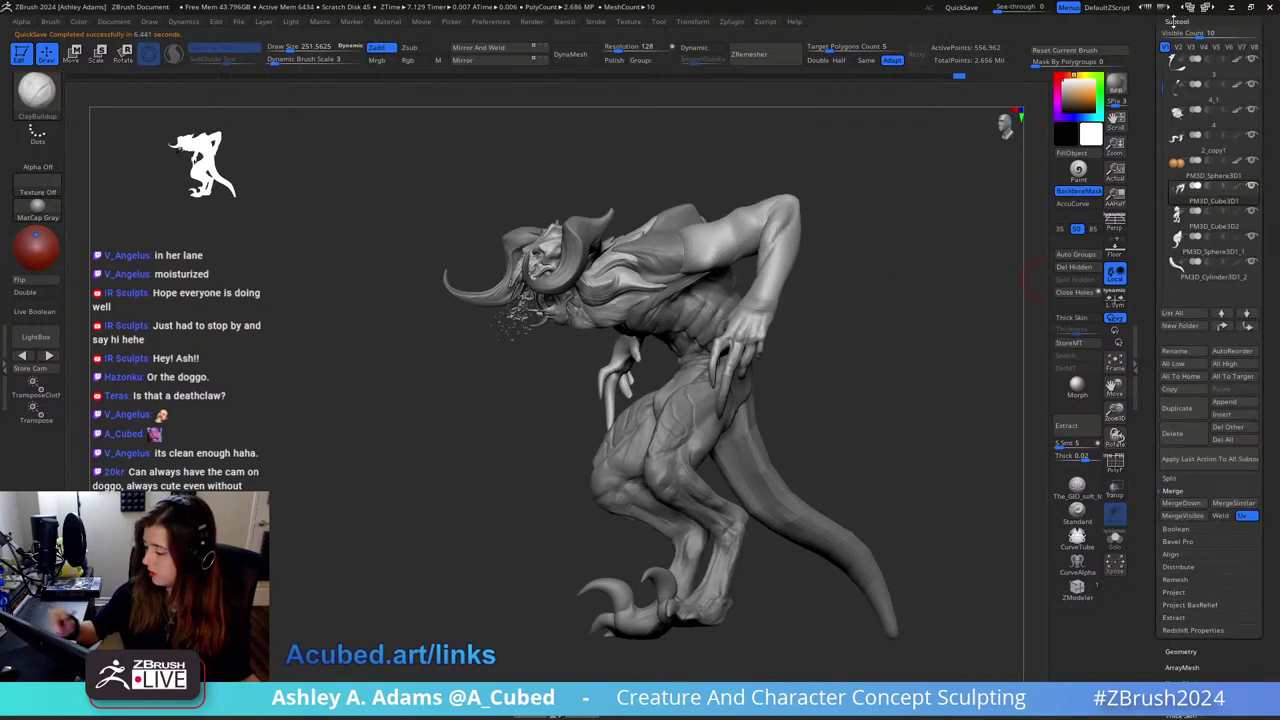
pyautogui.moveTo(790, 106)
pyautogui.mouseDown()
pyautogui.moveTo(840, 140)
pyautogui.moveTo(739, 122)
pyautogui.mouseUp()
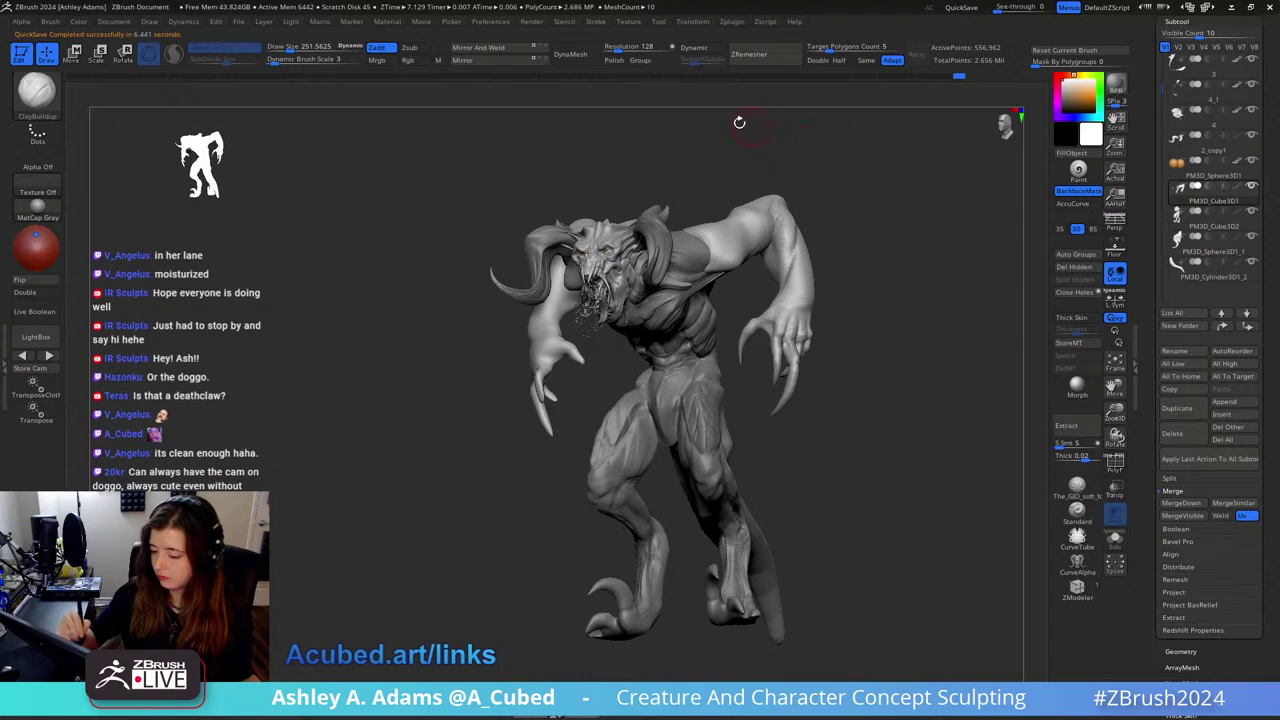
pyautogui.click(494, 48)
pyautogui.press('ctrl')
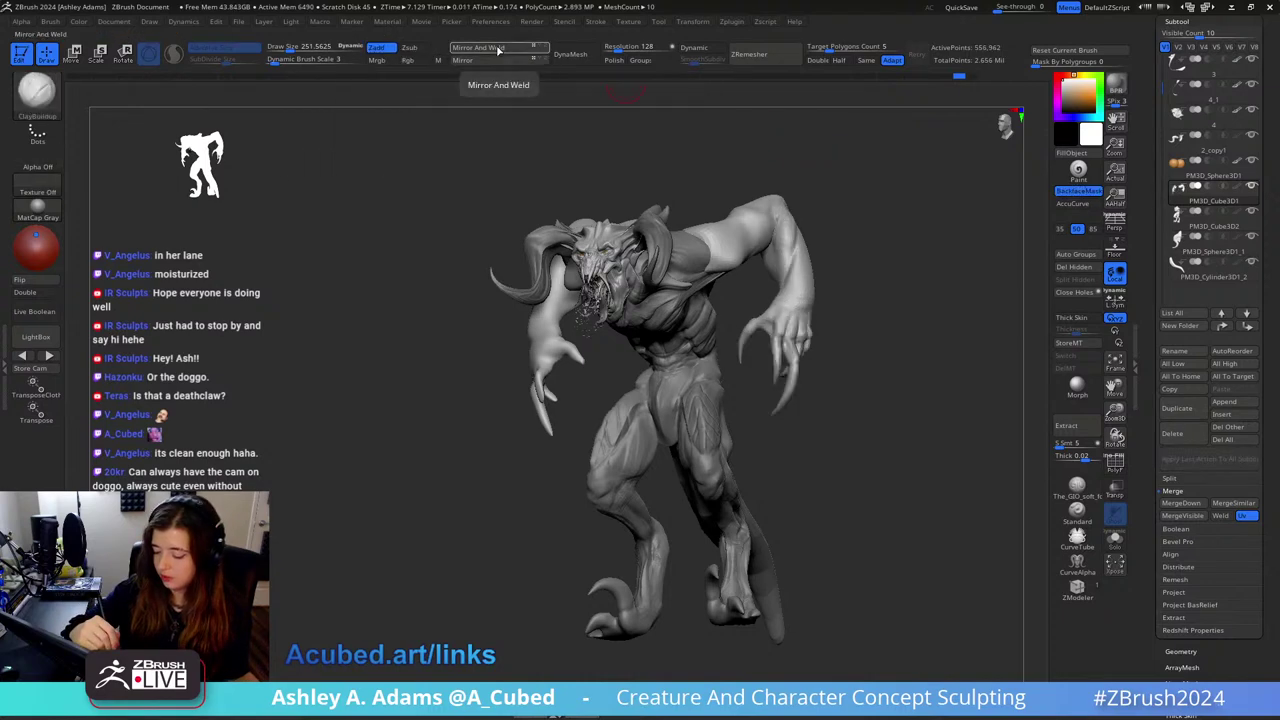
# Step: Isolate the arms subtool, hide the stray drool geometry, and split the hidden part into its own subtool
pyautogui.click(499, 48)
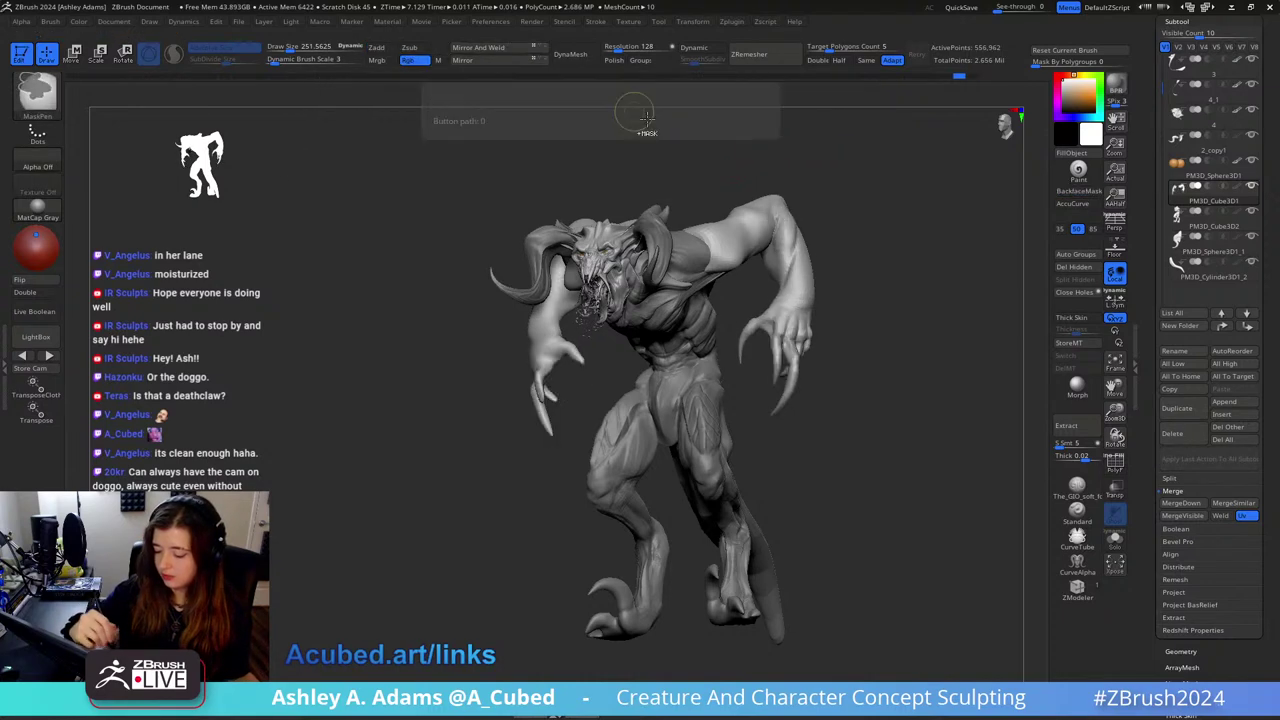
pyautogui.click(1115, 540)
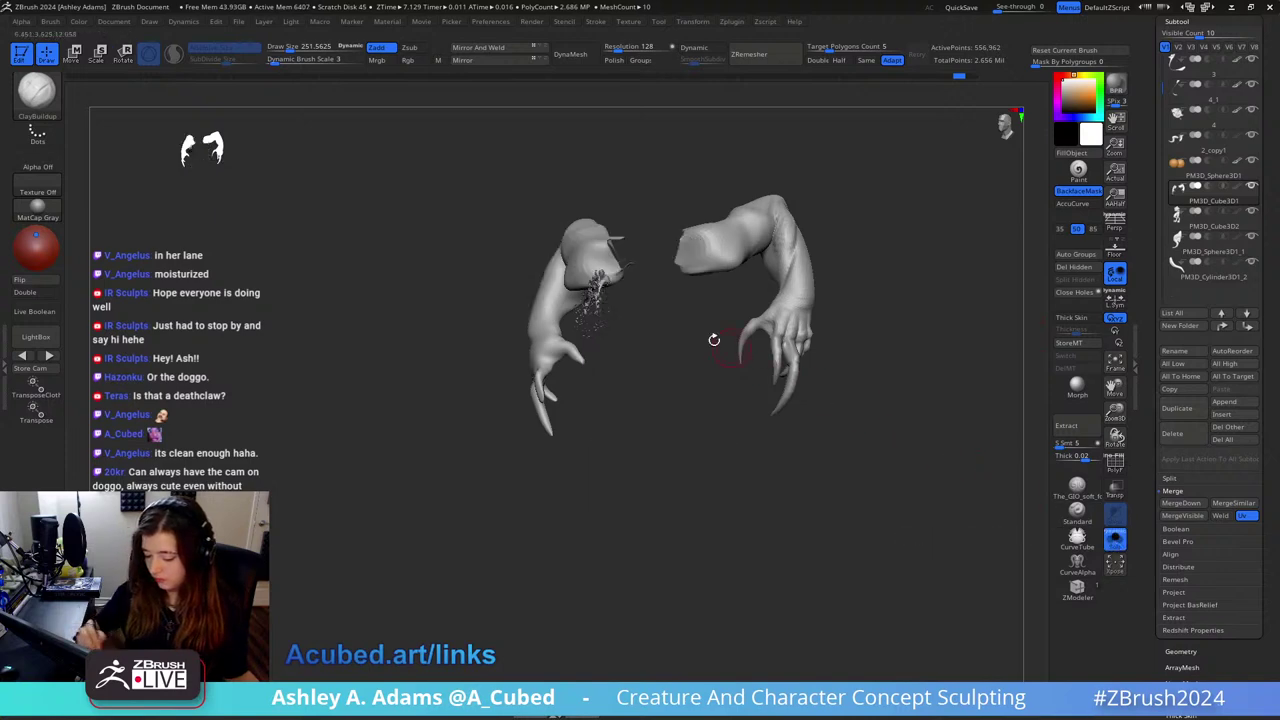
pyautogui.moveTo(714, 340)
pyautogui.mouseDown()
pyautogui.moveTo(700, 306)
pyautogui.moveTo(871, 357)
pyautogui.moveTo(940, 266)
pyautogui.moveTo(697, 254)
pyautogui.mouseUp()
pyautogui.moveTo(888, 400)
pyautogui.keyDown('ctrl'); pyautogui.keyDown('alt'); pyautogui.keyDown('shift'); pyautogui.mouseDown()
pyautogui.moveTo(919, 355)
pyautogui.moveTo(660, 218)
pyautogui.moveTo(880, 470)
pyautogui.mouseUp(); pyautogui.keyUp('shift'); pyautogui.keyUp('alt'); pyautogui.keyUp('ctrl')
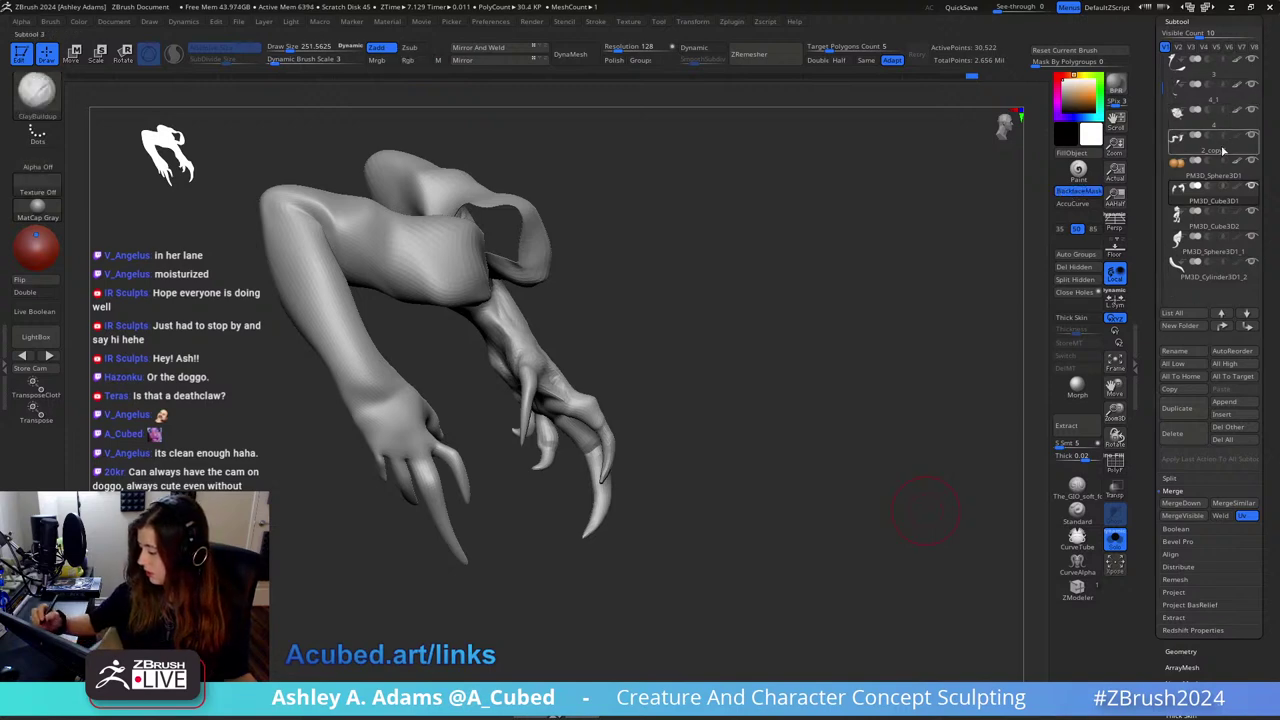
pyautogui.click(1170, 479)
pyautogui.click(1205, 541)
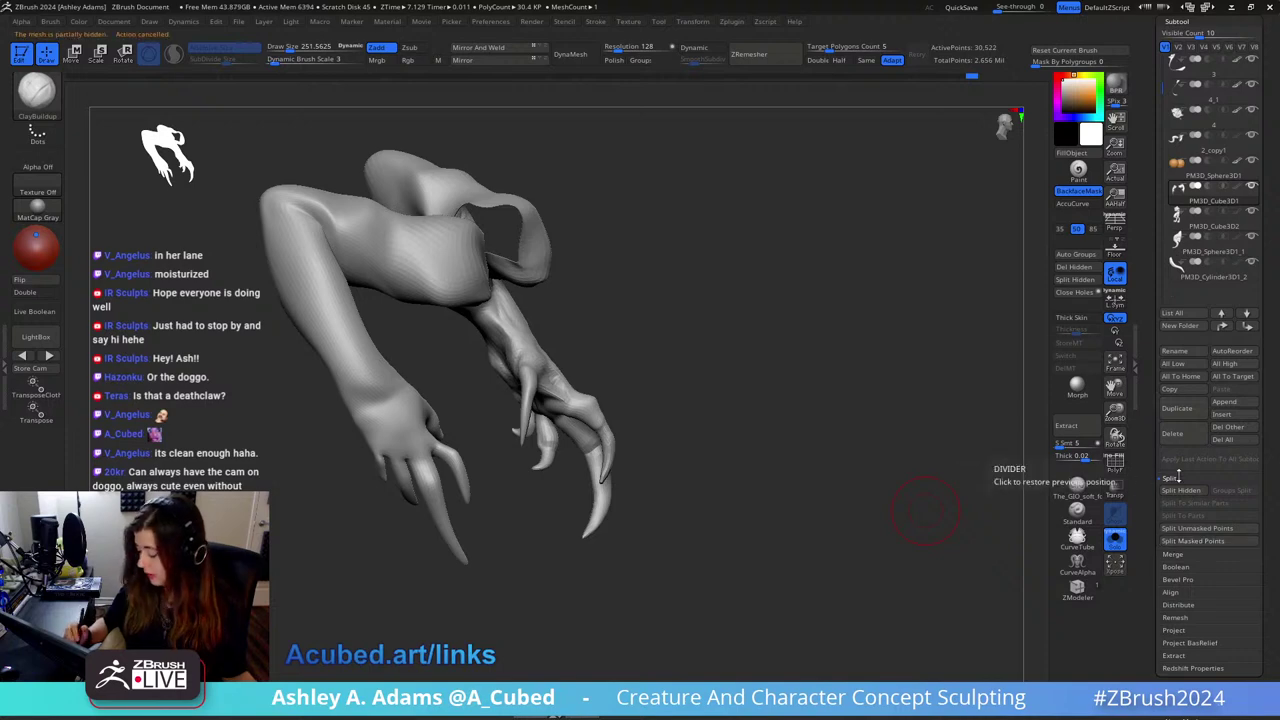
pyautogui.click(1115, 540)
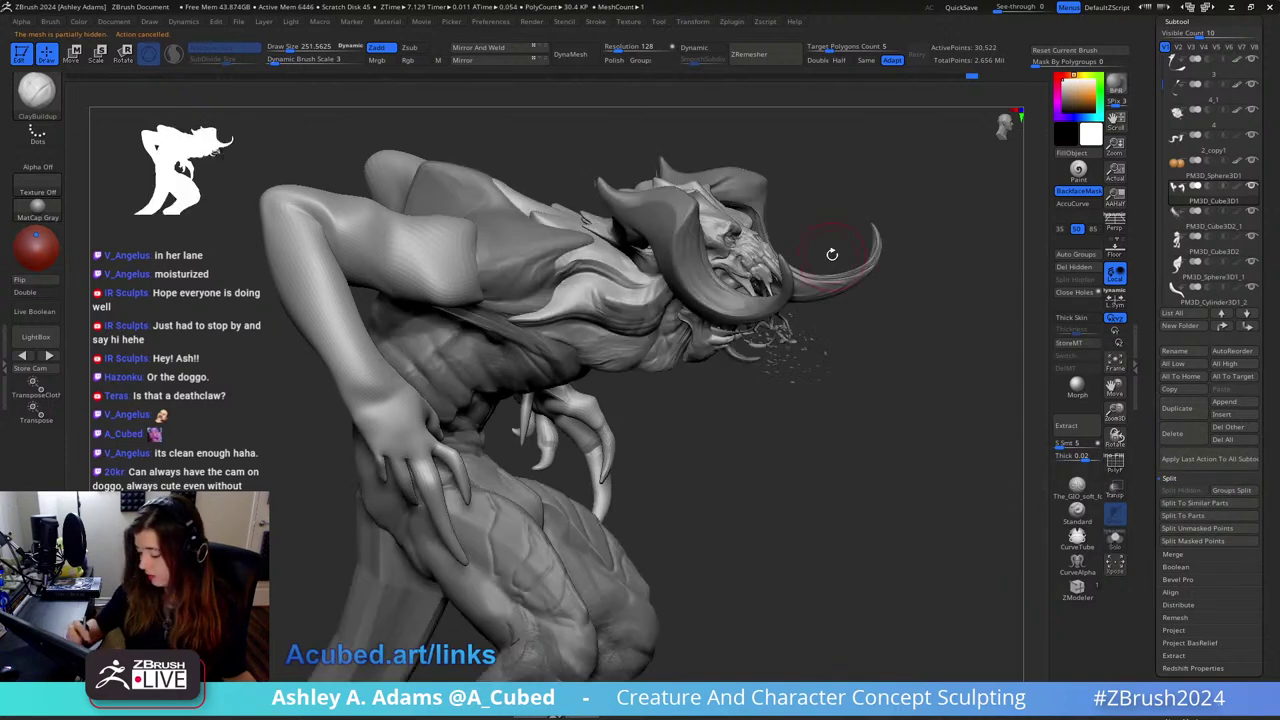
# Step: Mirror the cleaned-up arms subtool so the sculpted left forearm and clawed hand replace the smooth ones opposite
pyautogui.moveTo(851, 248); pyautogui.dragTo(748, 85)
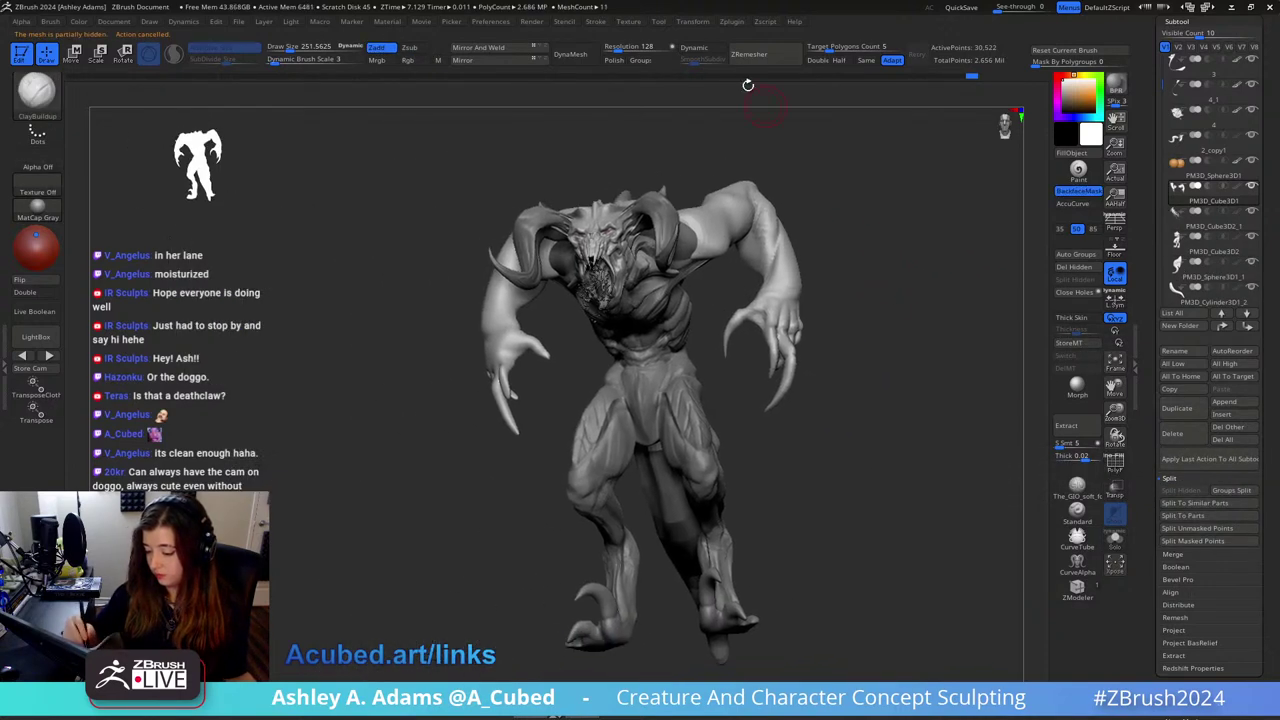
pyautogui.click(510, 62)
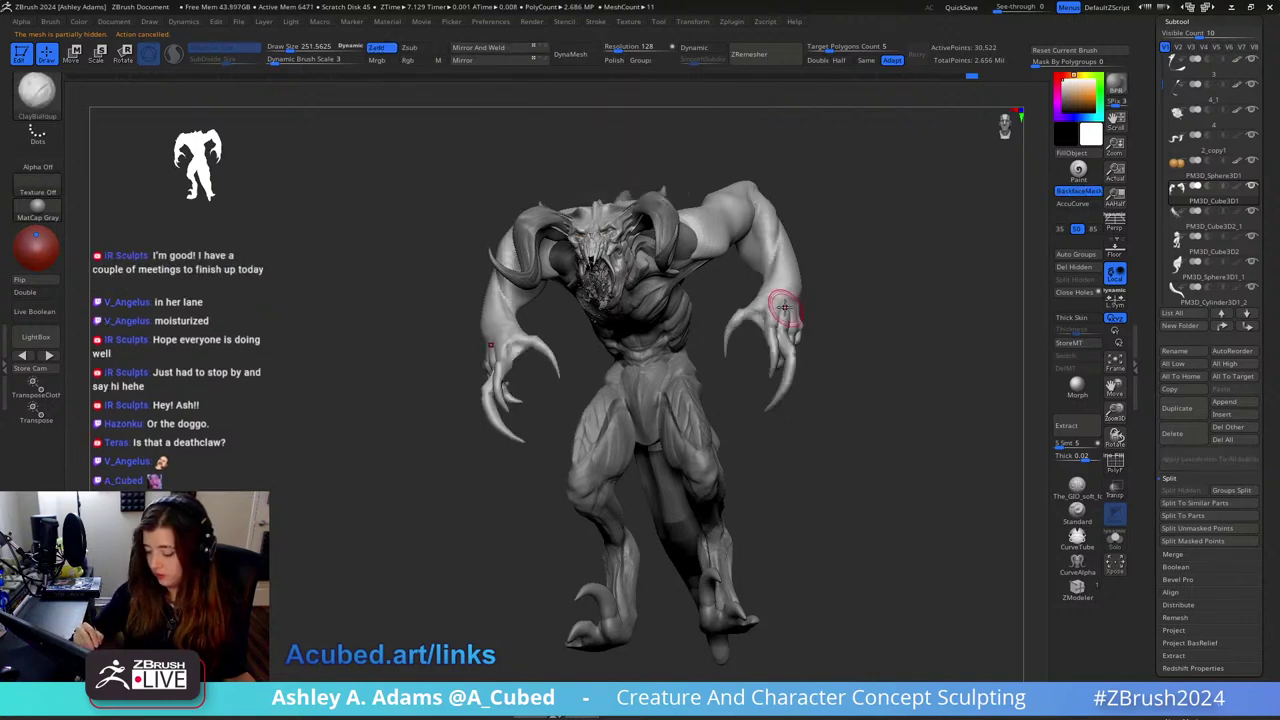
pyautogui.moveTo(859, 268); pyautogui.dragTo(823, 286)
# Step: Build up the left elbow and upper forearm muscles with the ClayBuildup brush at draw size about 616
pyautogui.press('space')
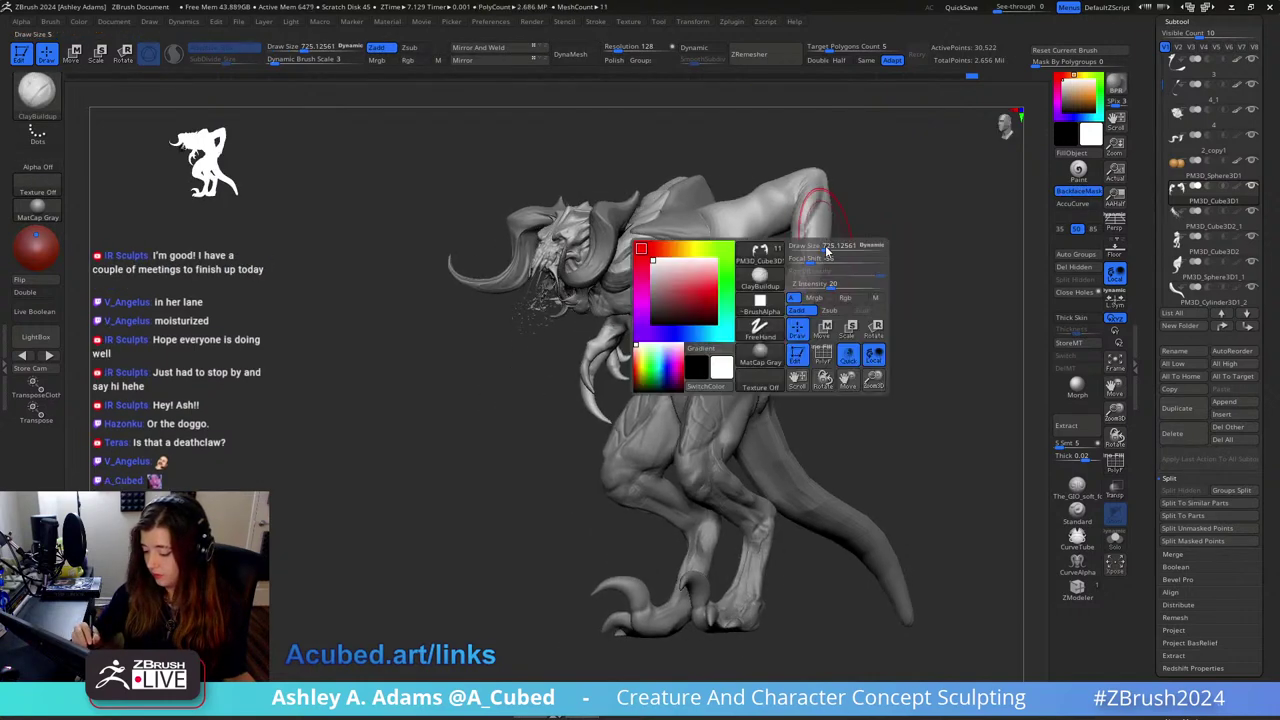
pyautogui.moveTo(842, 222); pyautogui.dragTo(831, 216)
pyautogui.moveTo(830, 272)
pyautogui.mouseDown()
pyautogui.moveTo(843, 260)
pyautogui.moveTo(834, 274)
pyautogui.mouseUp()
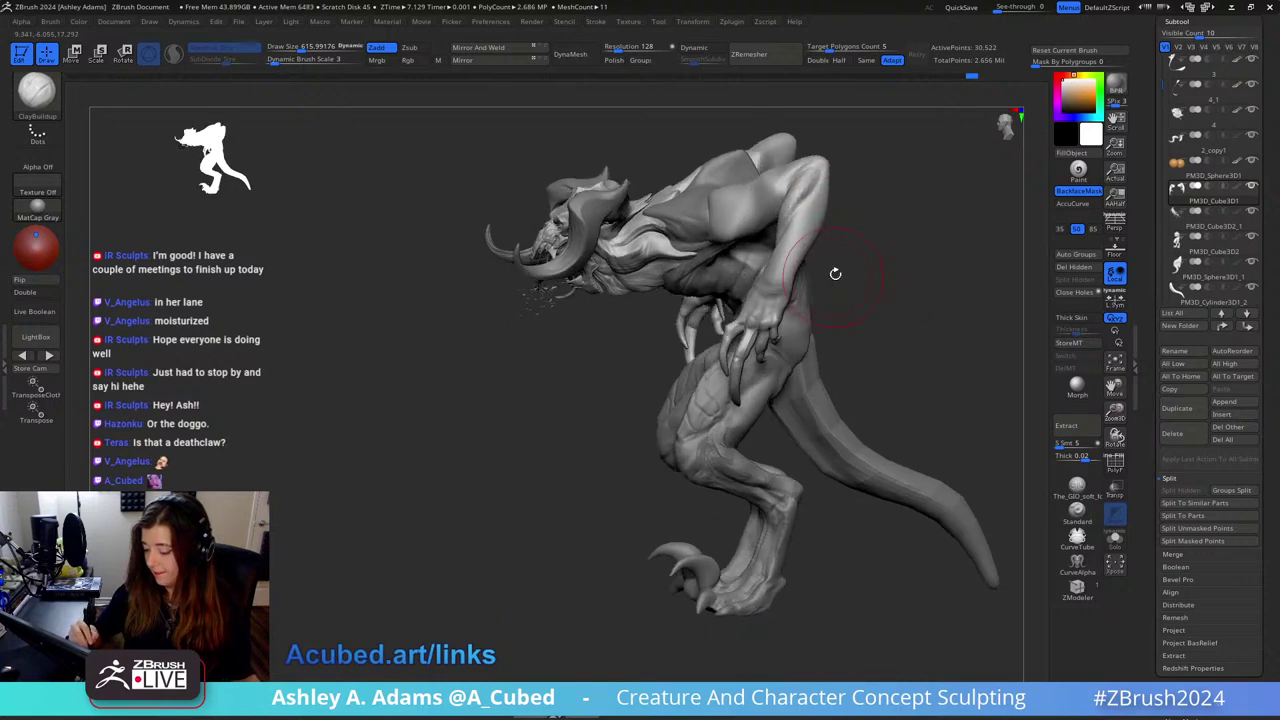
pyautogui.keyDown('ctrl'); pyautogui.moveTo(811, 211); pyautogui.dragTo(806, 251, button='right'); pyautogui.keyUp('ctrl')
pyautogui.press('space')
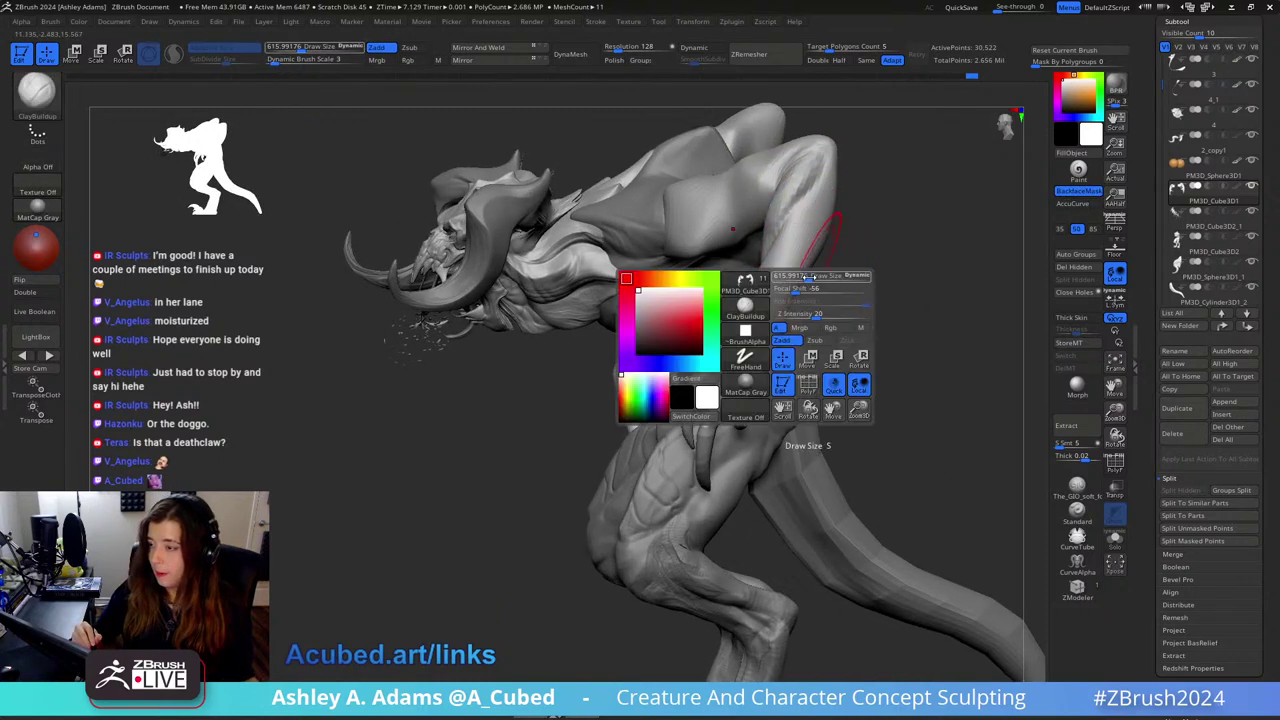
pyautogui.moveTo(820, 294); pyautogui.dragTo(805, 294)
pyautogui.moveTo(850, 262); pyautogui.dragTo(817, 252)
# Step: Reshape the elbow and inner forearm volumes with the SnakeHook and Inflat brushes at draw size about 446
pyautogui.press('b')
pyautogui.press('i')
pyautogui.press('n')
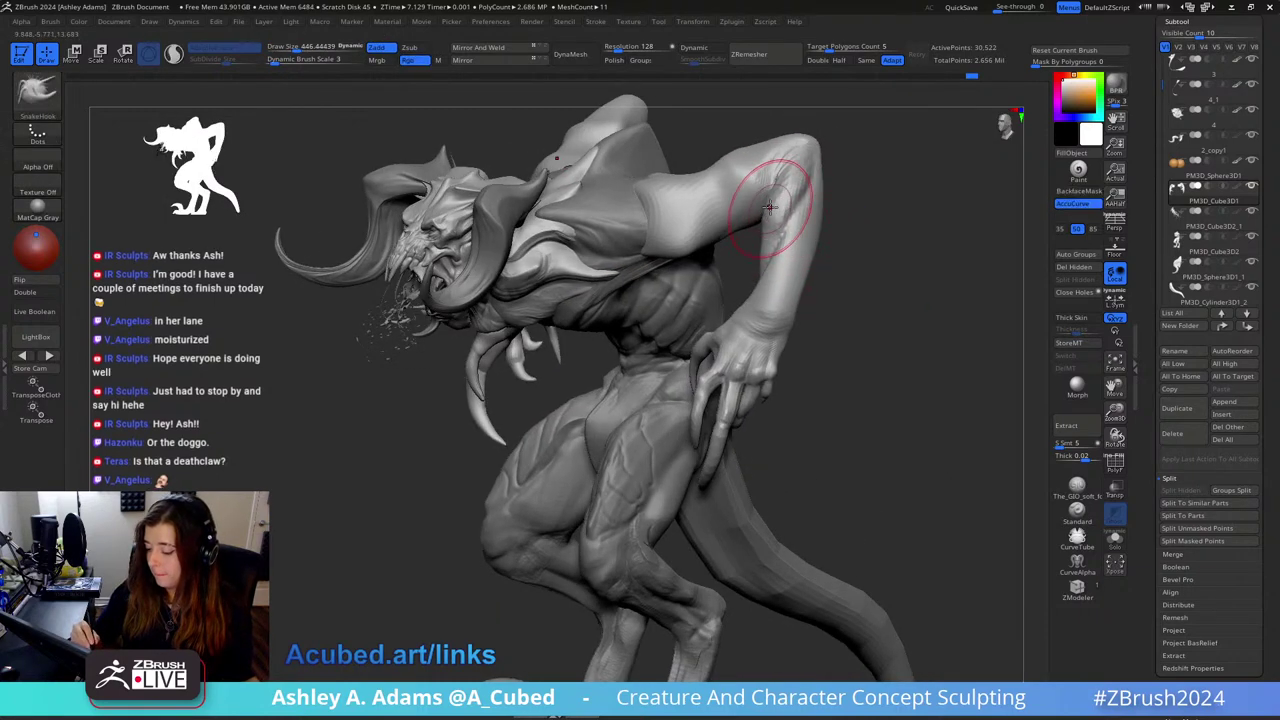
pyautogui.moveTo(777, 180); pyautogui.dragTo(768, 210)
pyautogui.moveTo(817, 253)
pyautogui.mouseDown(button='right')
pyautogui.moveTo(809, 214)
pyautogui.moveTo(883, 224)
pyautogui.mouseUp(button='right')
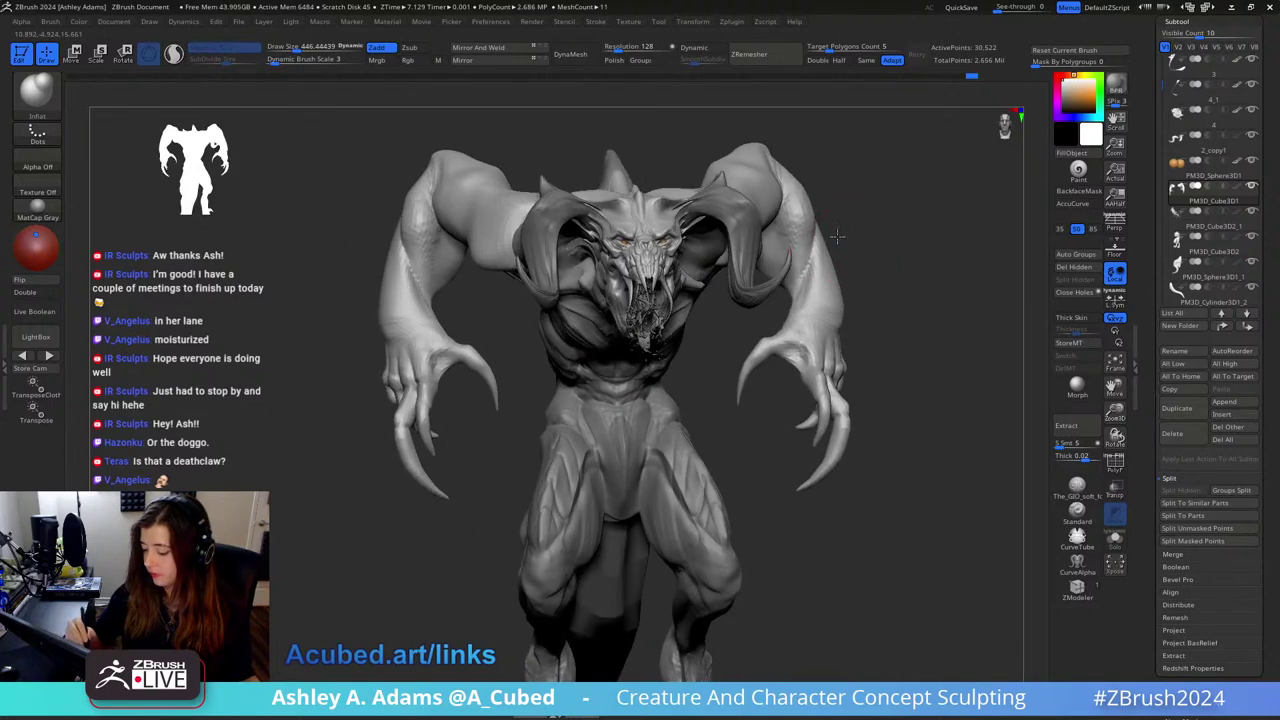
# Step: Pull the elbow and upper-arm silhouette into shape with the SnakeHook brush at draw size about 492
pyautogui.press('b')
pyautogui.press('s')
pyautogui.press('h')
pyautogui.press('space')
pyautogui.moveTo(838, 229); pyautogui.dragTo(818, 229)
pyautogui.moveTo(818, 229); pyautogui.dragTo(900, 285, button='right')
pyautogui.moveTo(742, 135); pyautogui.dragTo(757, 167)
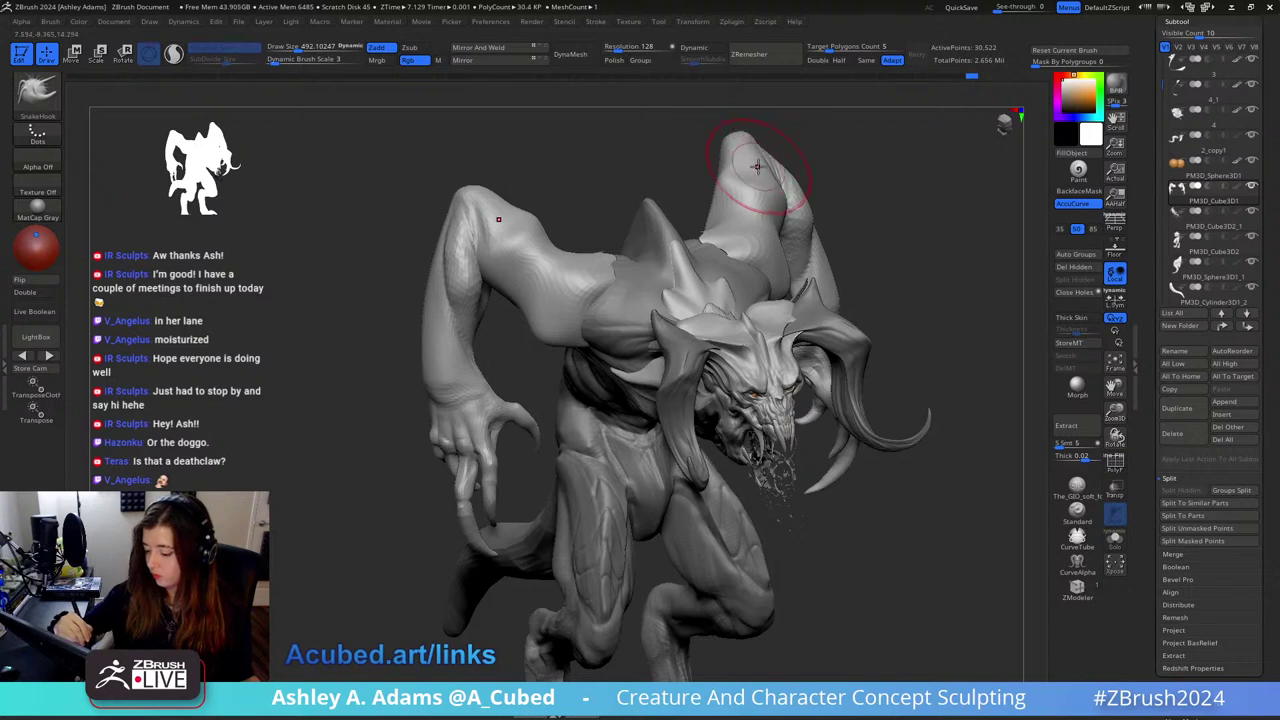
pyautogui.keyDown('shift'); pyautogui.moveTo(760, 170); pyautogui.dragTo(753, 129, button='right'); pyautogui.keyUp('shift')
# Step: Adjust the outer forearm and wrist contours with the SnakeHook brush at draw sizes between about 382 and 697
pyautogui.keyDown('alt'); pyautogui.moveTo(817, 252); pyautogui.dragTo(850, 210, button='right'); pyautogui.keyUp('alt')
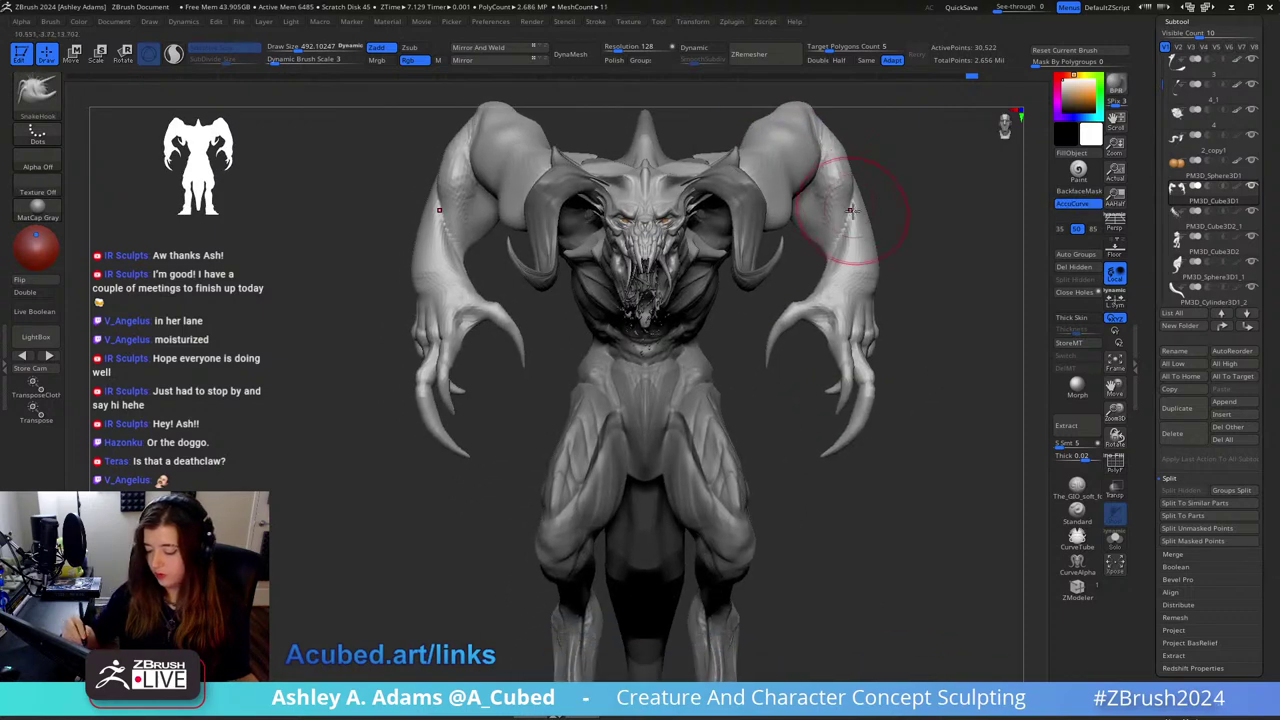
pyautogui.press('space')
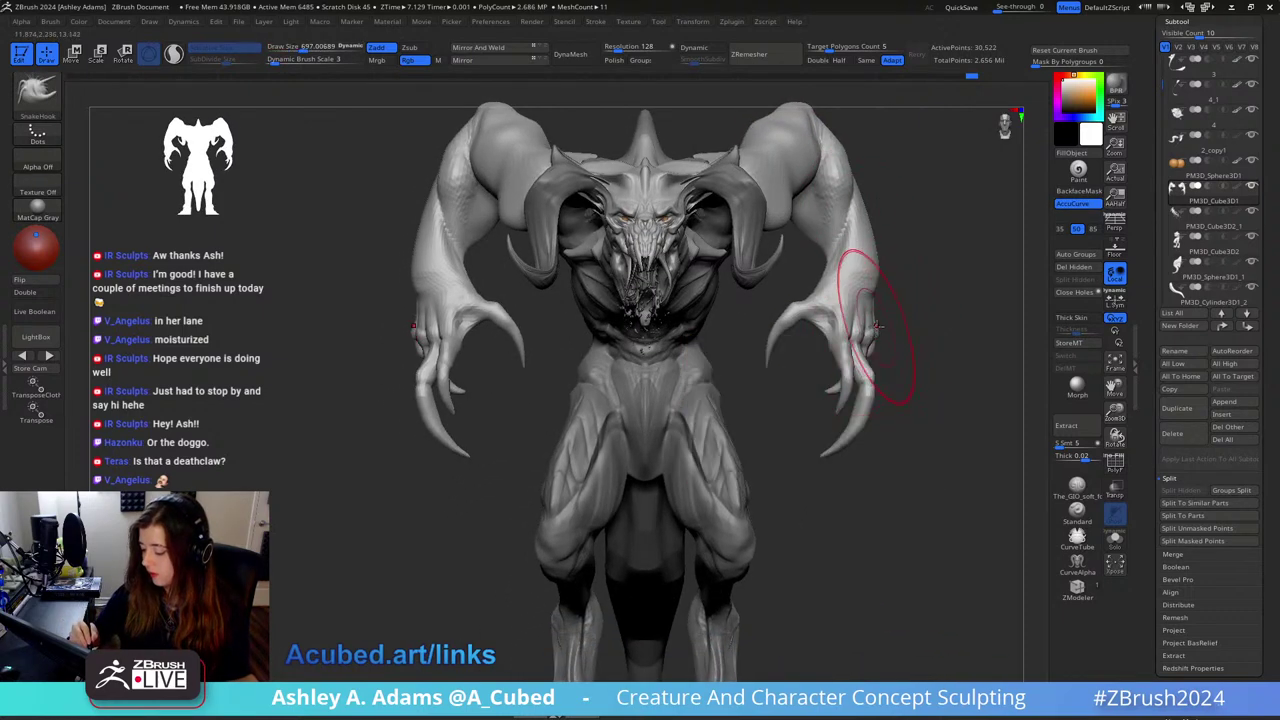
pyautogui.press('space')
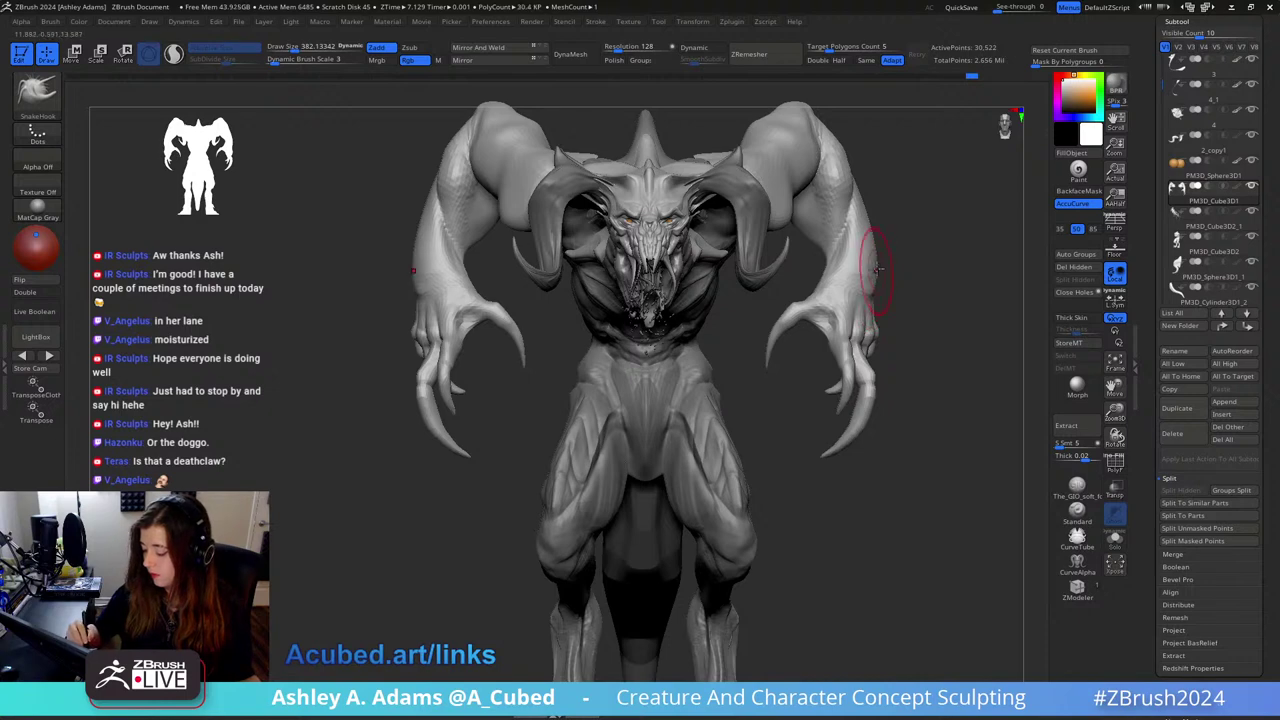
pyautogui.press('space')
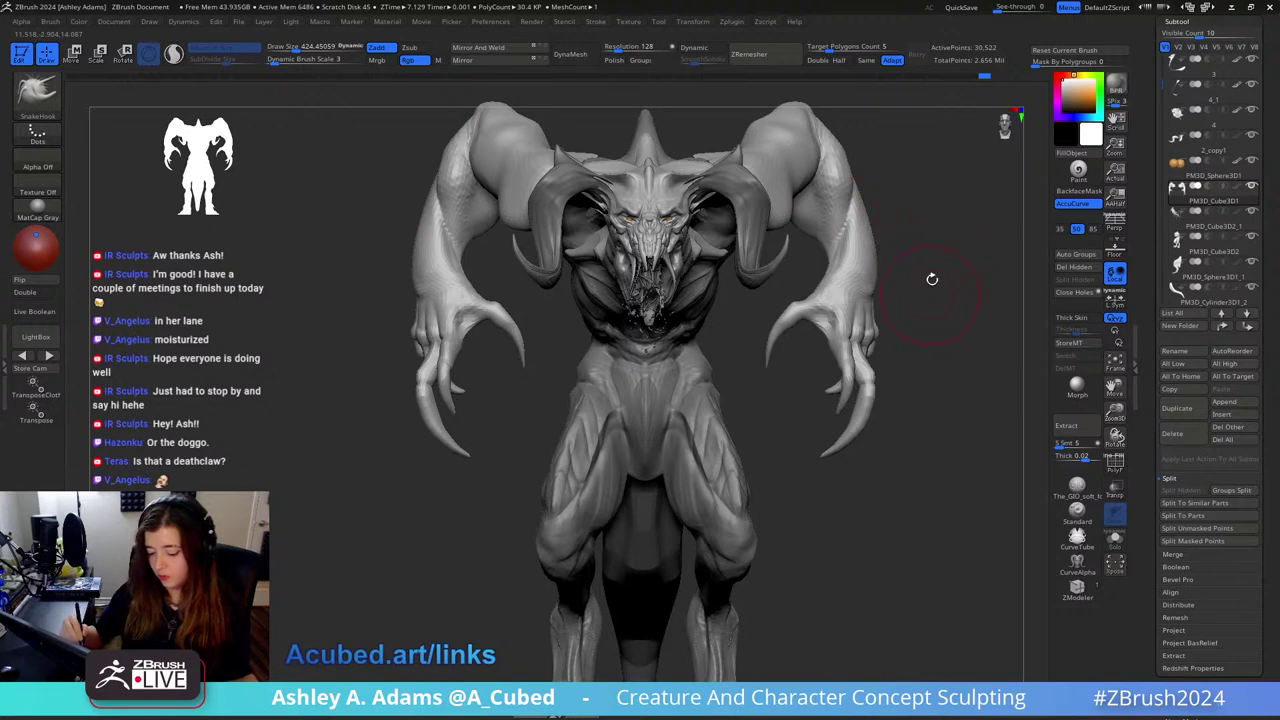
# Step: Adjust the curved thumbs and claws with the SnakeHook brush at draw sizes of about 590 and 469
pyautogui.keyDown('alt'); pyautogui.moveTo(932, 279); pyautogui.dragTo(934, 221); pyautogui.keyUp('alt')
pyautogui.press('s')
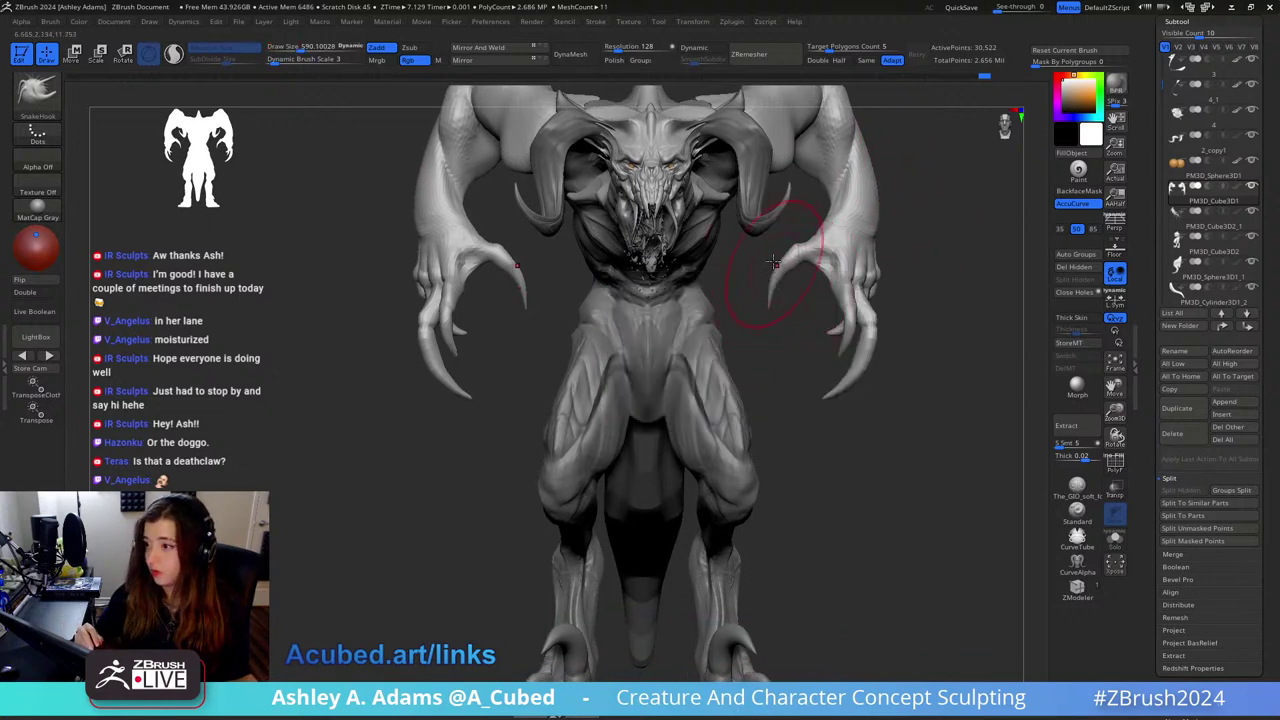
pyautogui.press('s')
pyautogui.moveTo(795, 288)
pyautogui.mouseDown()
pyautogui.moveTo(850, 240)
pyautogui.moveTo(903, 229)
pyautogui.moveTo(859, 216)
pyautogui.moveTo(787, 281)
pyautogui.mouseUp()
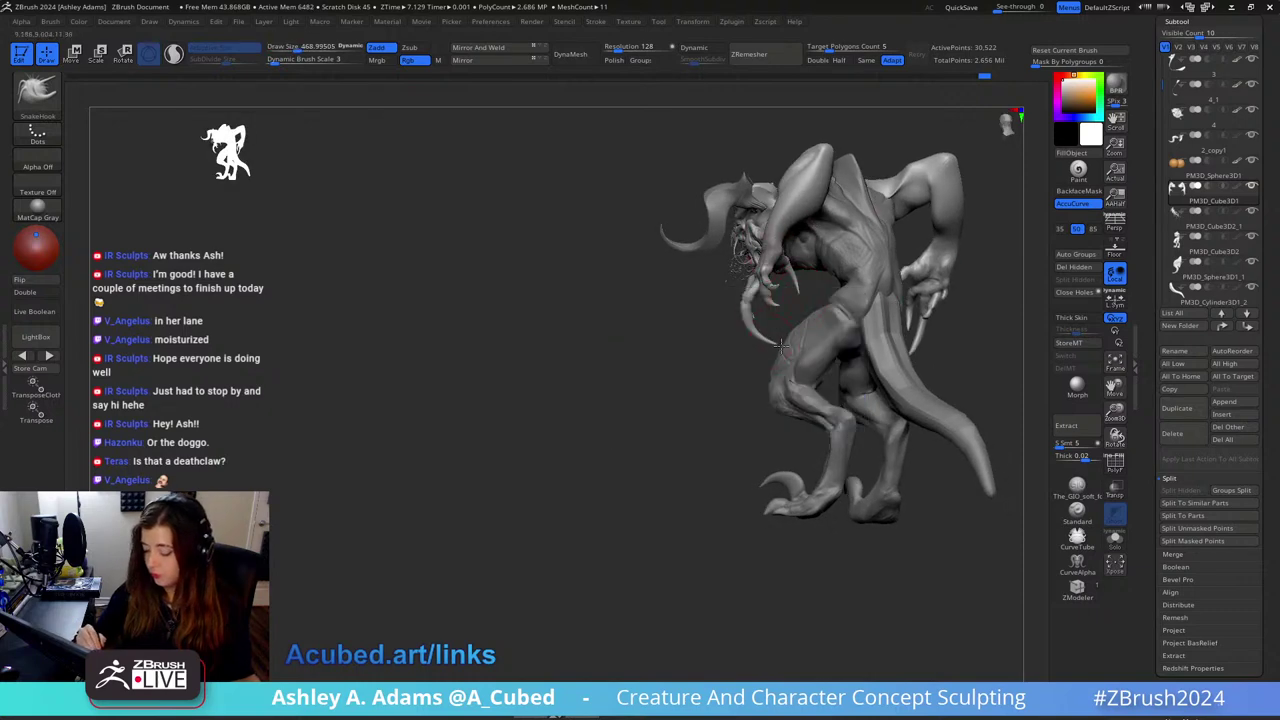
pyautogui.moveTo(790, 323)
pyautogui.mouseDown()
pyautogui.moveTo(881, 310)
pyautogui.moveTo(930, 268)
pyautogui.moveTo(886, 277)
pyautogui.mouseUp()
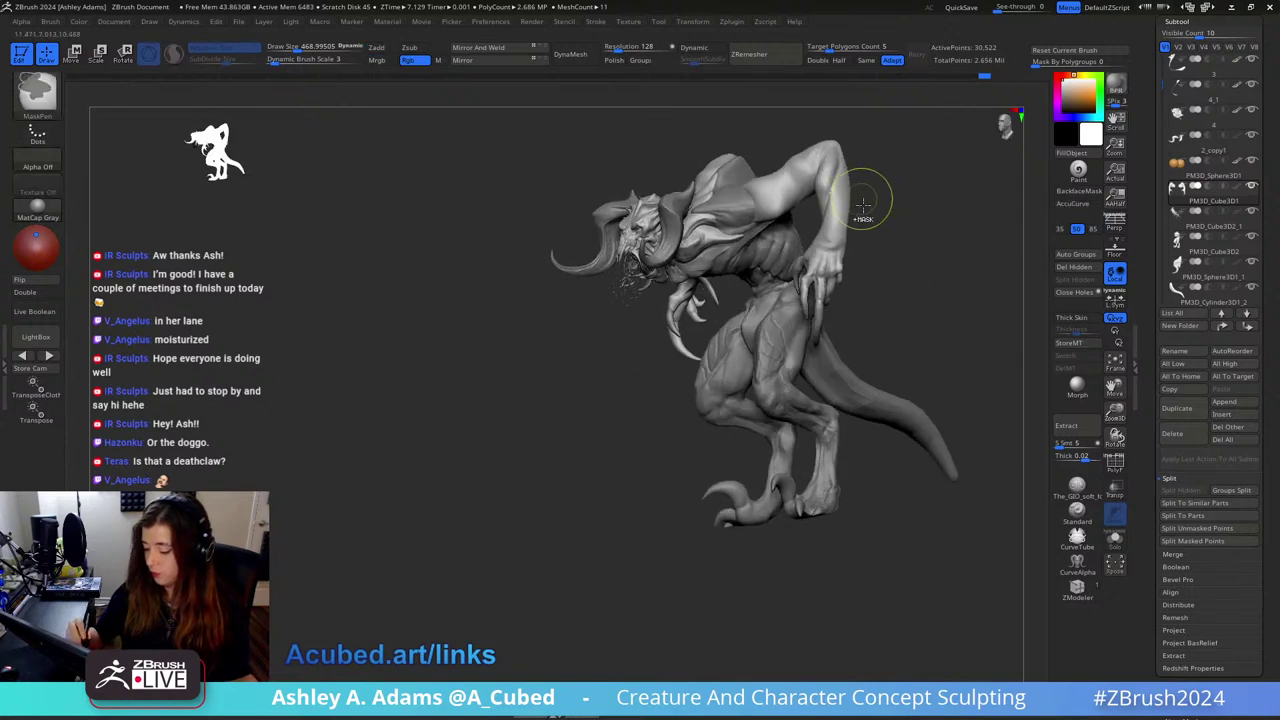
pyautogui.moveTo(863, 205)
pyautogui.keyDown('ctrl'); pyautogui.mouseDown(button='right')
pyautogui.moveTo(857, 262)
pyautogui.moveTo(797, 318)
pyautogui.mouseUp(button='right'); pyautogui.keyUp('ctrl')
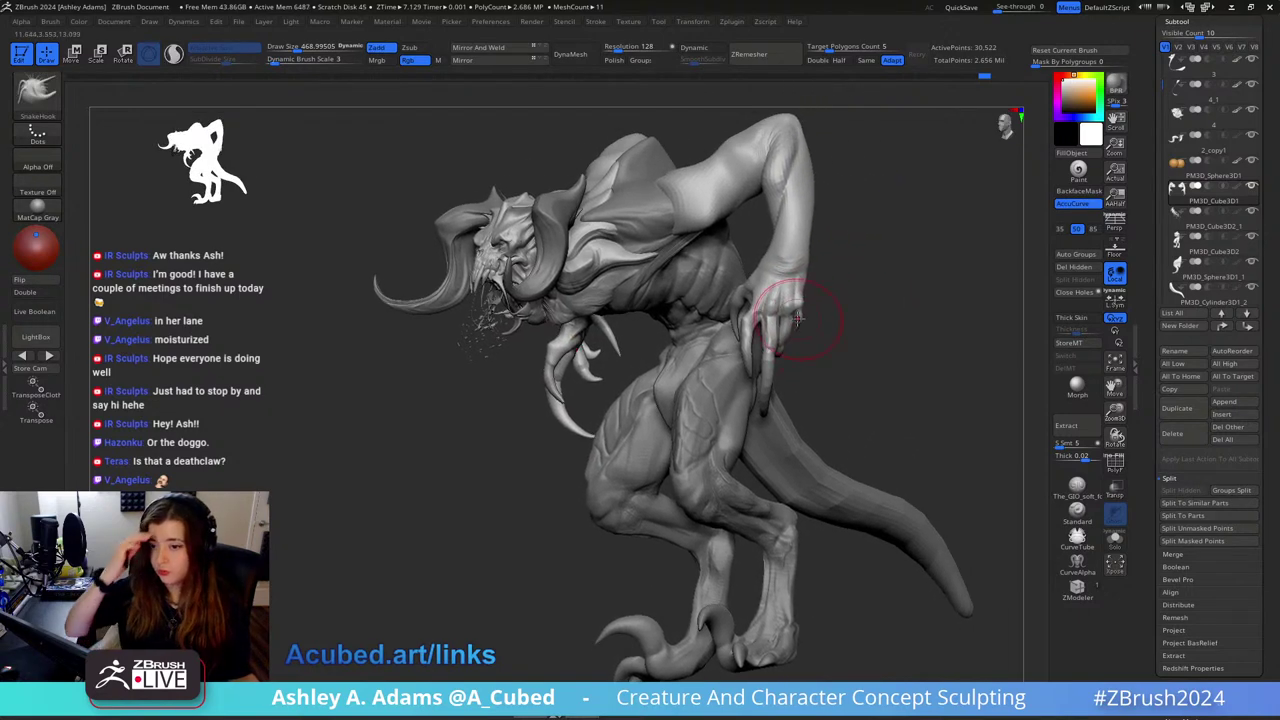
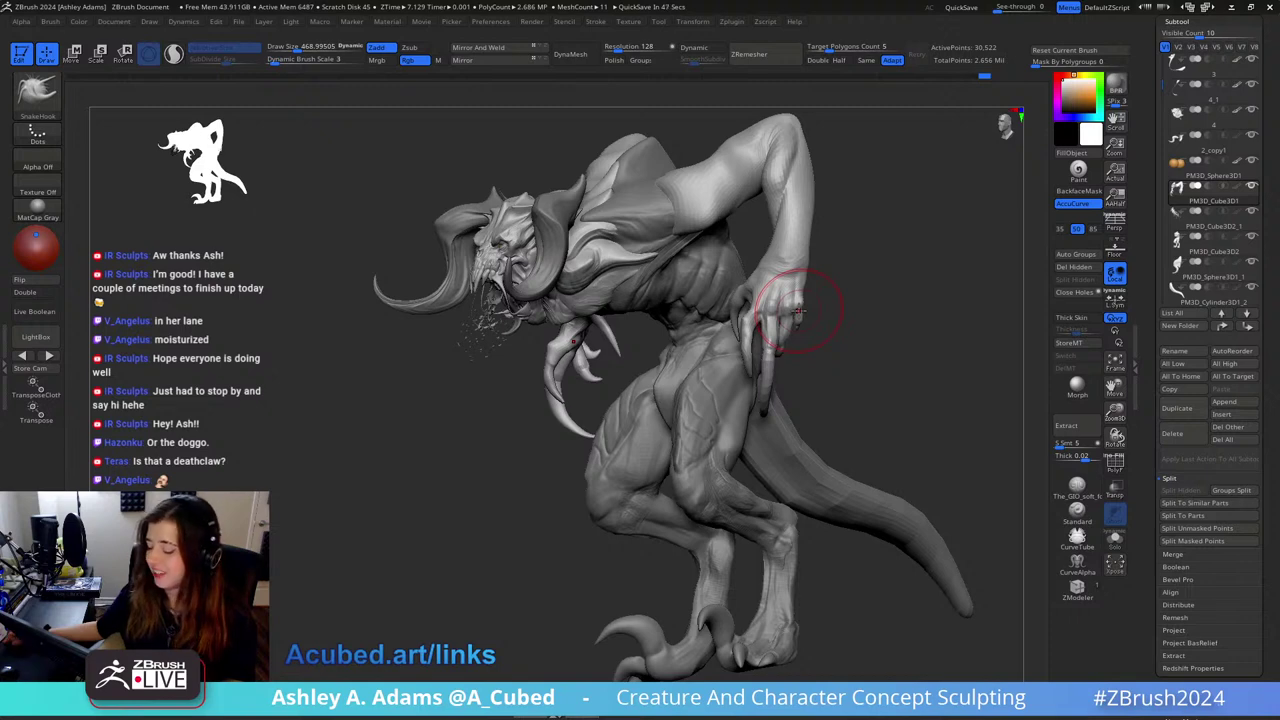
# Step: Carve muscle separations into the upper arms with the DamStandard brush at draw size about 469
pyautogui.moveTo(799, 310); pyautogui.dragTo(775, 300, button='right')
pyautogui.moveTo(694, 194)
pyautogui.mouseDown(button='right')
pyautogui.moveTo(620, 202)
pyautogui.moveTo(690, 200)
pyautogui.moveTo(686, 229)
pyautogui.moveTo(742, 270)
pyautogui.moveTo(748, 335)
pyautogui.mouseUp(button='right')
pyautogui.press('b')
pyautogui.press('d')
pyautogui.press('s')
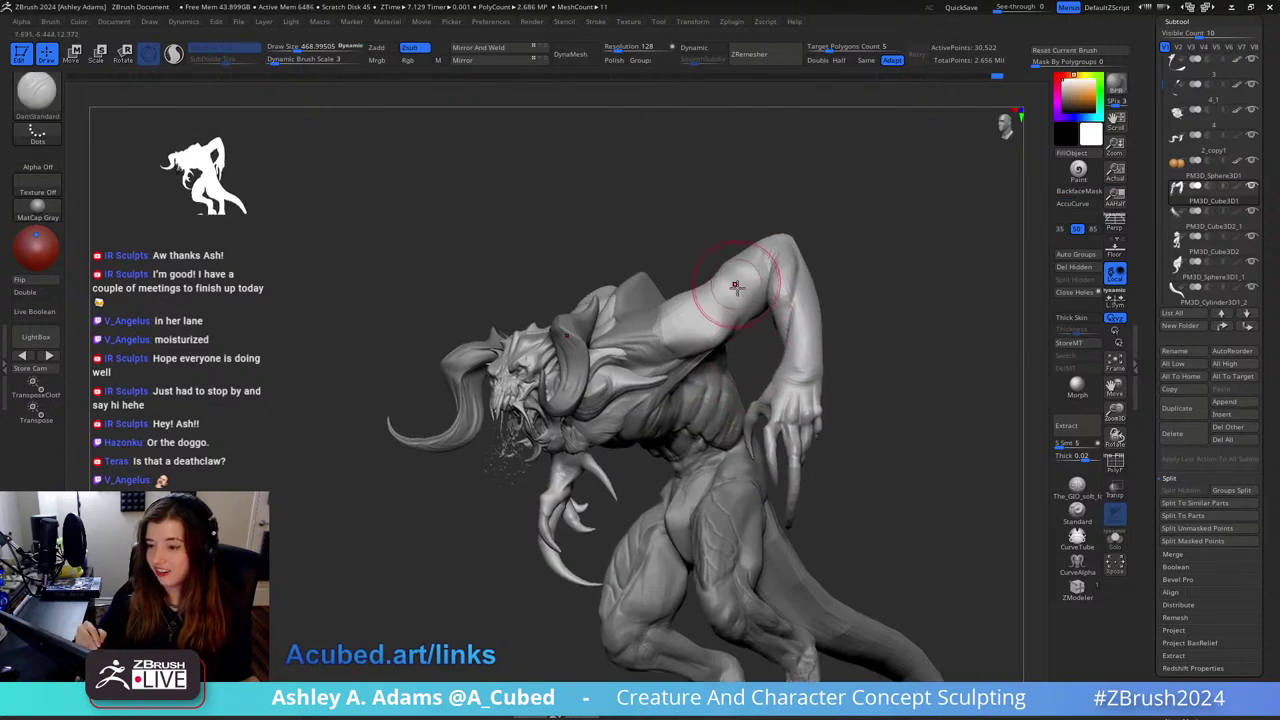
pyautogui.moveTo(746, 203)
pyautogui.mouseDown(button='right')
pyautogui.moveTo(550, 217)
pyautogui.moveTo(588, 256)
pyautogui.moveTo(530, 224)
pyautogui.mouseUp(button='right')
# Step: Build up the upper-arm muscles with ClayBuildup and cut creases between them with DamStandard at draw size about 323
pyautogui.press('b')
pyautogui.press('c')
pyautogui.press('b')
pyautogui.press('b')
pyautogui.press('d')
pyautogui.press('s')
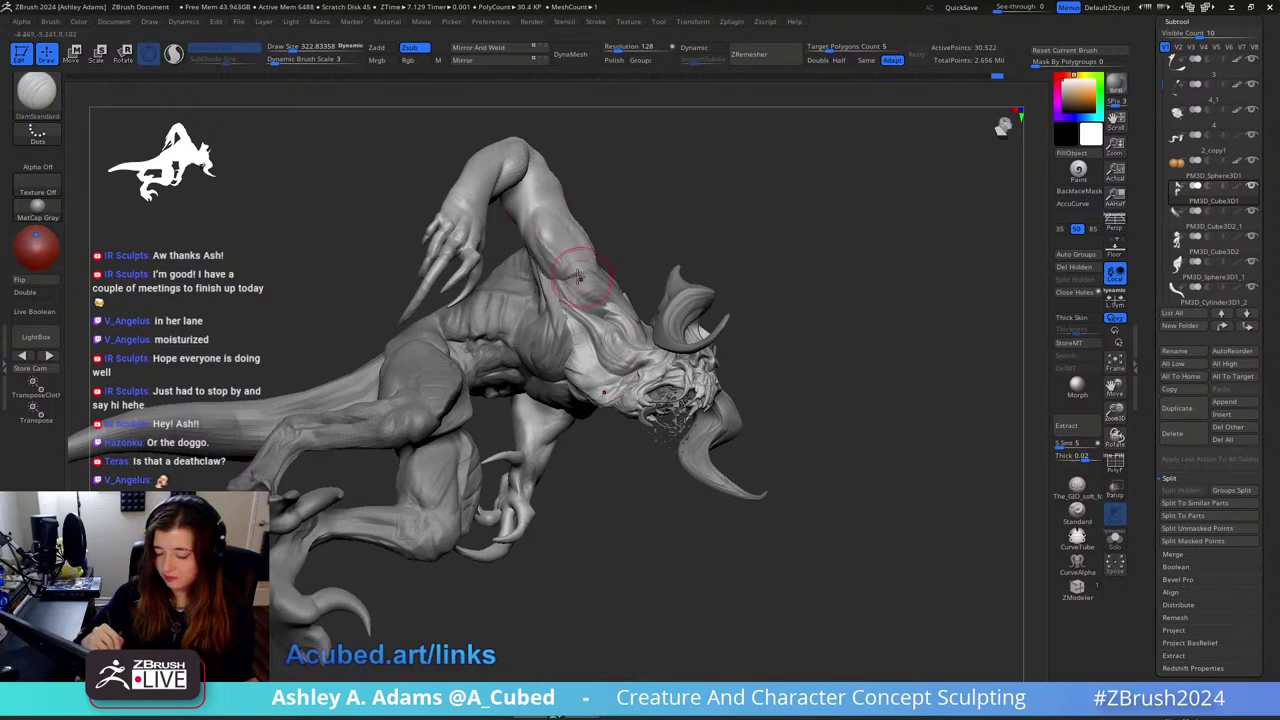
pyautogui.moveTo(578, 277); pyautogui.dragTo(583, 217, button='right')
pyautogui.moveTo(594, 289); pyautogui.dragTo(543, 156, button='right')
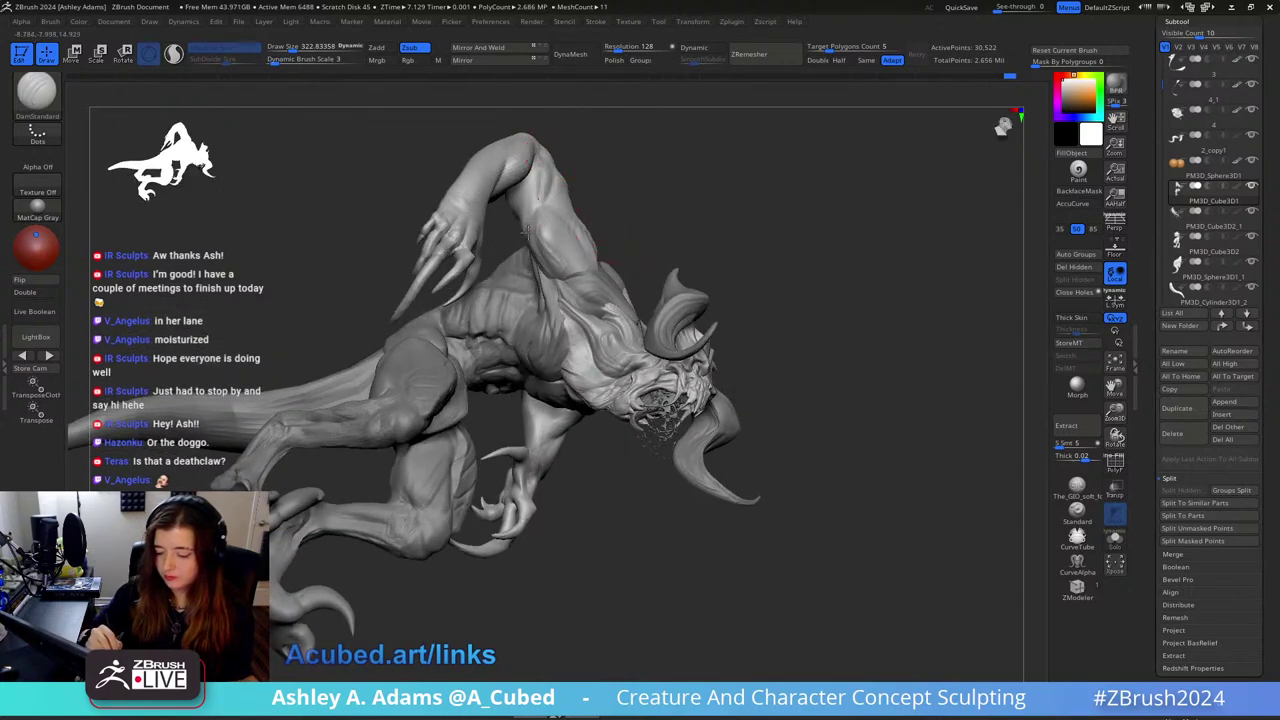
# Step: Fill out the shoulder and upper-arm masses with the ClayBuildup brush, enlarging its draw size to about 725
pyautogui.moveTo(527, 230)
pyautogui.mouseDown(button='right')
pyautogui.moveTo(551, 129)
pyautogui.moveTo(633, 153)
pyautogui.moveTo(570, 218)
pyautogui.moveTo(593, 221)
pyautogui.moveTo(622, 187)
pyautogui.moveTo(596, 189)
pyautogui.moveTo(677, 229)
pyautogui.moveTo(757, 223)
pyautogui.mouseUp(button='right')
pyautogui.press('b')
pyautogui.press('c')
pyautogui.press('b')
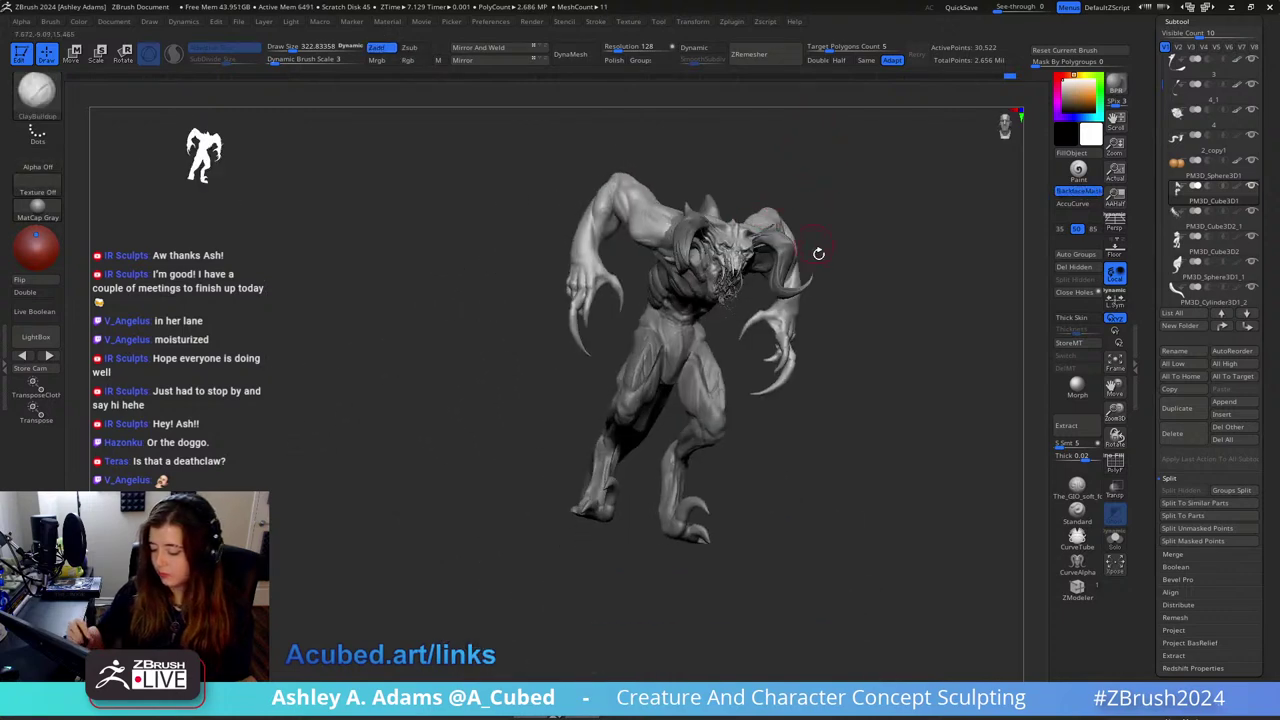
pyautogui.rightClick(835, 266)
pyautogui.moveTo(837, 266); pyautogui.dragTo(880, 266)
pyautogui.moveTo(890, 215)
pyautogui.mouseDown(button='right')
pyautogui.moveTo(874, 203)
pyautogui.moveTo(800, 206)
pyautogui.moveTo(788, 247)
pyautogui.moveTo(763, 240)
pyautogui.mouseUp(button='right')
# Step: Select the body subtool and blend its shoulders into the arms with the SnakeHook and Inflat brushes at draw size about 424
pyautogui.keyDown('alt'); pyautogui.click(598, 222); pyautogui.keyUp('alt')
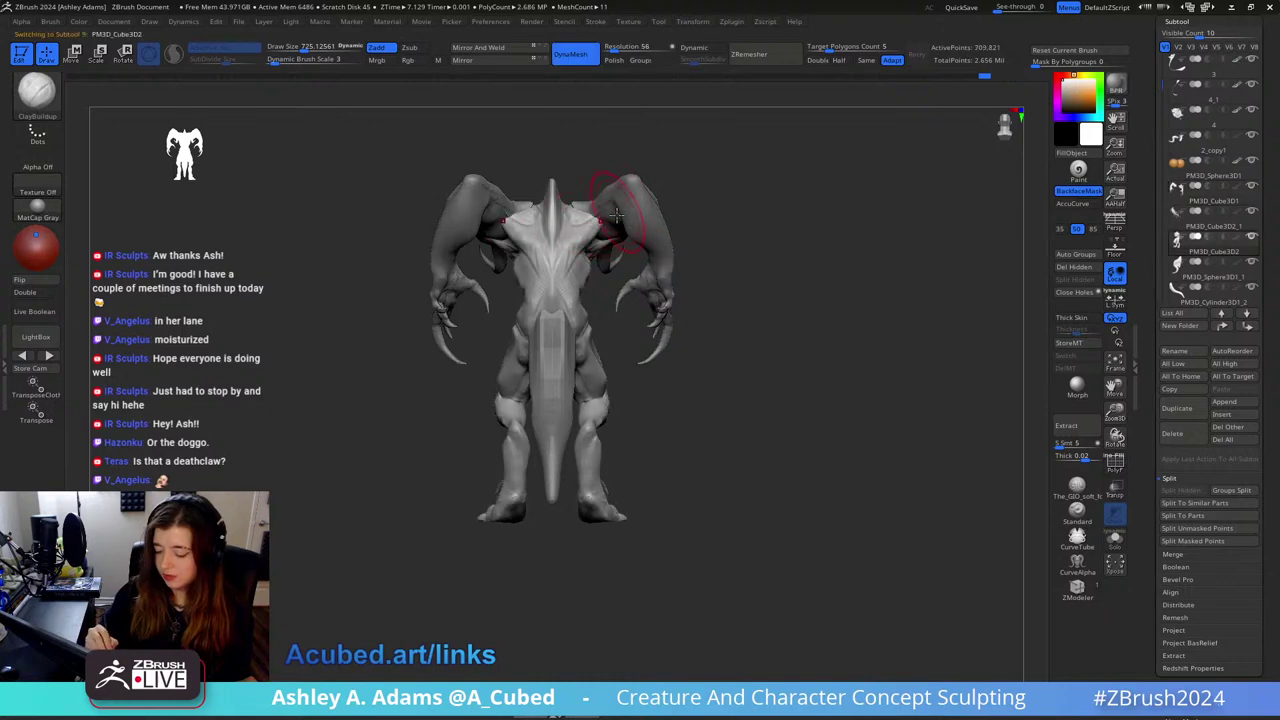
pyautogui.moveTo(614, 213)
pyautogui.mouseDown(button='right')
pyautogui.moveTo(606, 287)
pyautogui.moveTo(626, 282)
pyautogui.moveTo(596, 212)
pyautogui.moveTo(547, 203)
pyautogui.moveTo(575, 232)
pyautogui.moveTo(662, 142)
pyautogui.moveTo(678, 105)
pyautogui.mouseUp(button='right')
pyautogui.press('b')
pyautogui.press('s')
pyautogui.press('h')
pyautogui.press('b')
pyautogui.press('i')
pyautogui.press('n')
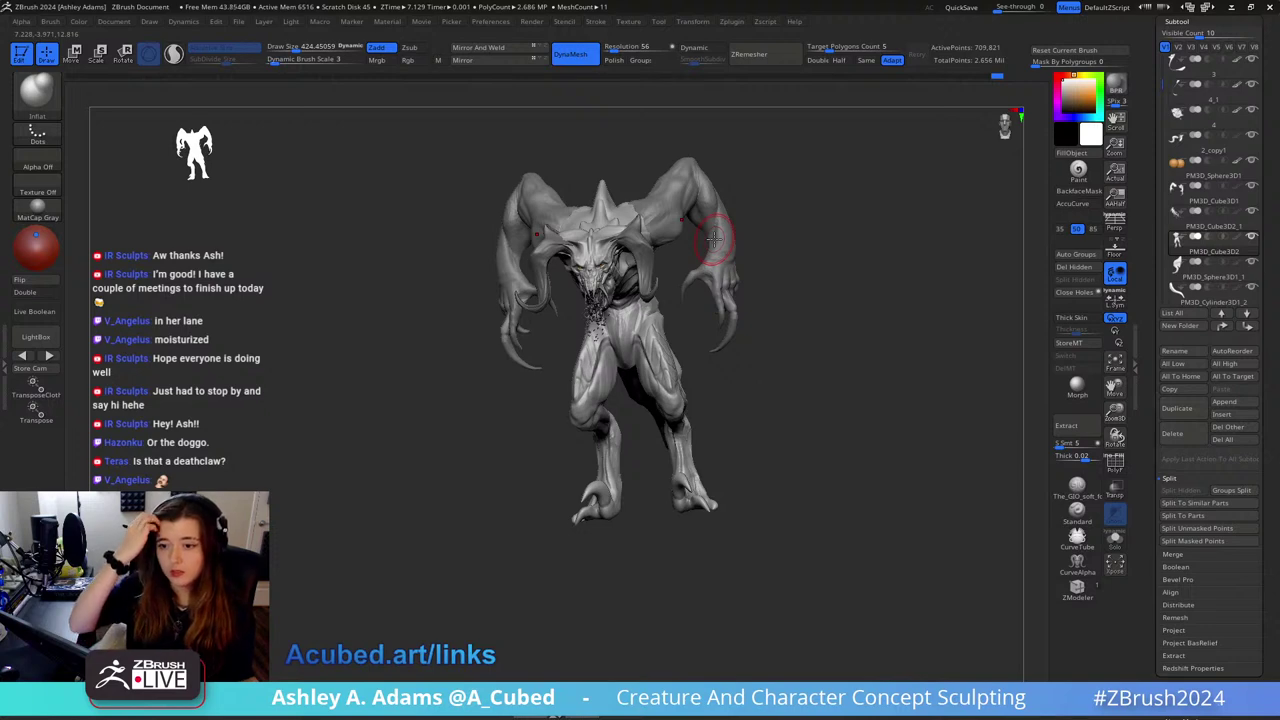
pyautogui.keyDown('ctrl'); pyautogui.moveTo(657, 200); pyautogui.dragTo(610, 157, button='right'); pyautogui.keyUp('ctrl')
pyautogui.moveTo(598, 234); pyautogui.dragTo(634, 229, button='right')
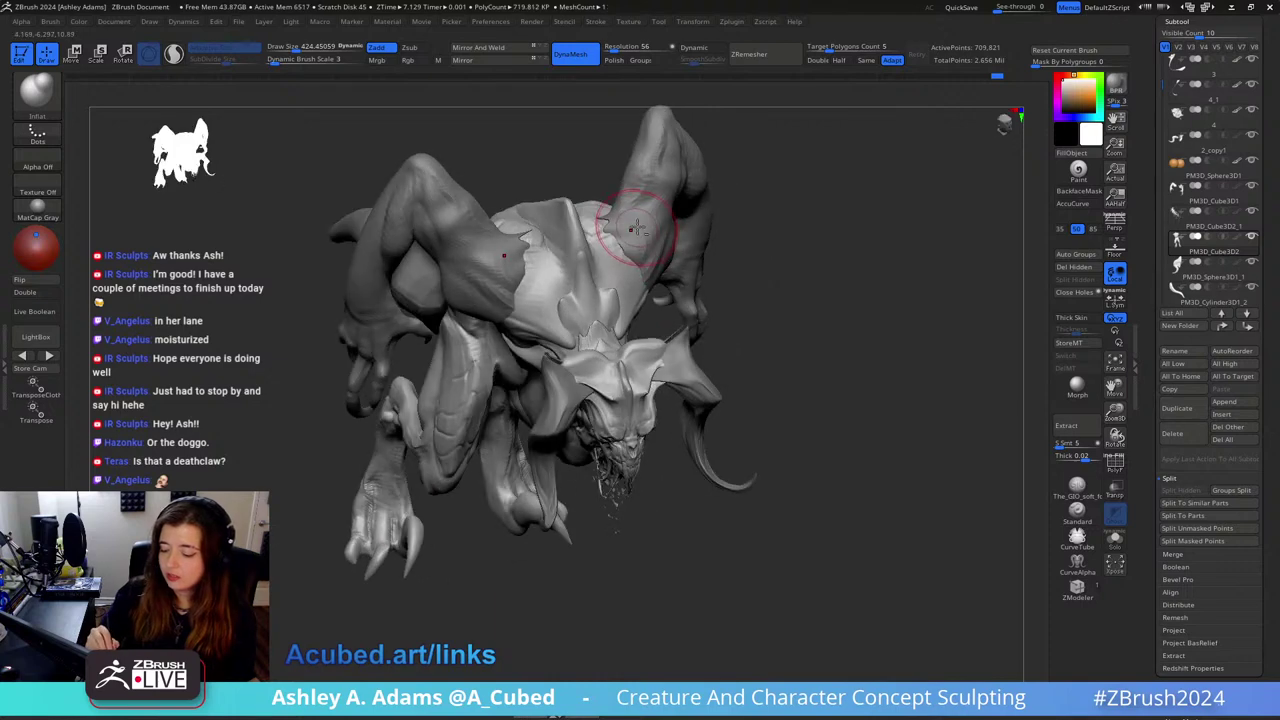
# Step: Select the arms subtool and carve muscle lines where the upper arms meet the shoulders with the DamStandard brush
pyautogui.keyDown('alt'); pyautogui.click(637, 218); pyautogui.keyUp('alt')
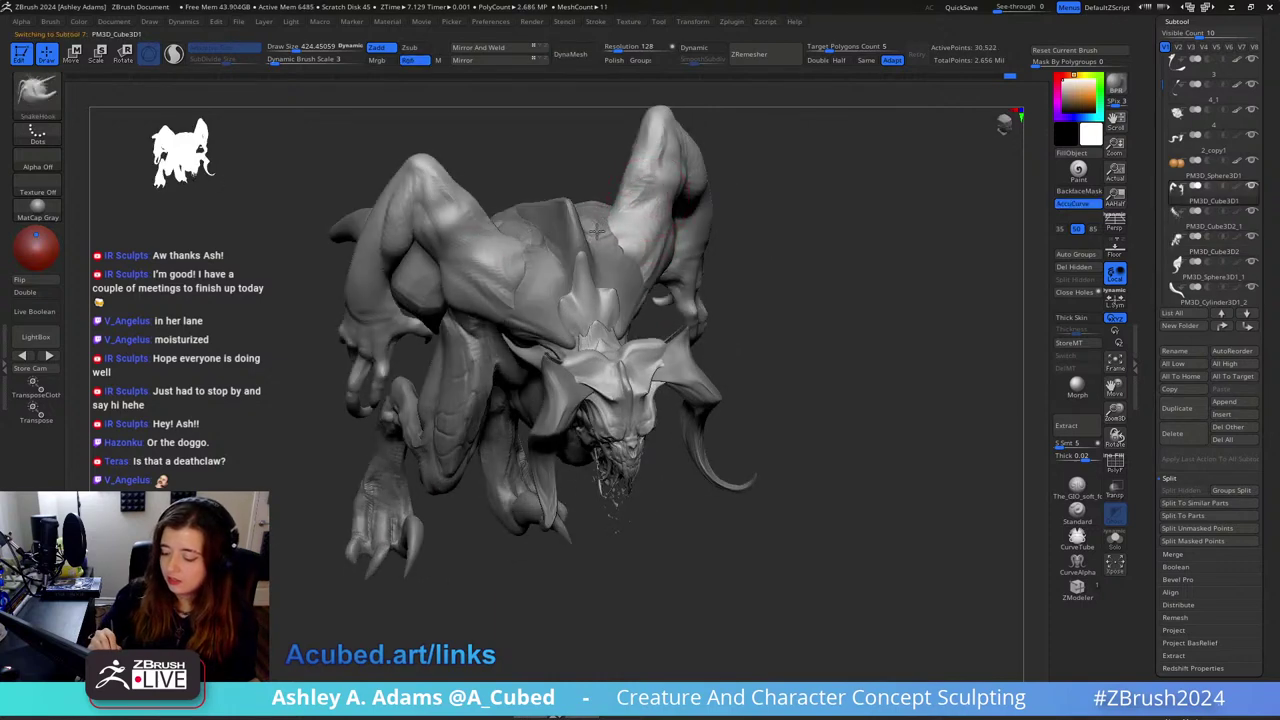
pyautogui.moveTo(628, 233); pyautogui.dragTo(470, 215, button='right')
pyautogui.press('b')
pyautogui.press('d')
pyautogui.press('s')
pyautogui.moveTo(598, 290)
pyautogui.mouseDown(button='right')
pyautogui.moveTo(611, 254)
pyautogui.moveTo(651, 223)
pyautogui.moveTo(686, 246)
pyautogui.moveTo(667, 256)
pyautogui.mouseUp(button='right')
# Step: Select the body subtool and pull a row of tall spikes out of the upper back with SnakeHook at draw size about 382
pyautogui.keyDown('alt'); pyautogui.click(607, 265); pyautogui.keyUp('alt')
pyautogui.press('b')
pyautogui.press('s')
pyautogui.press('h')
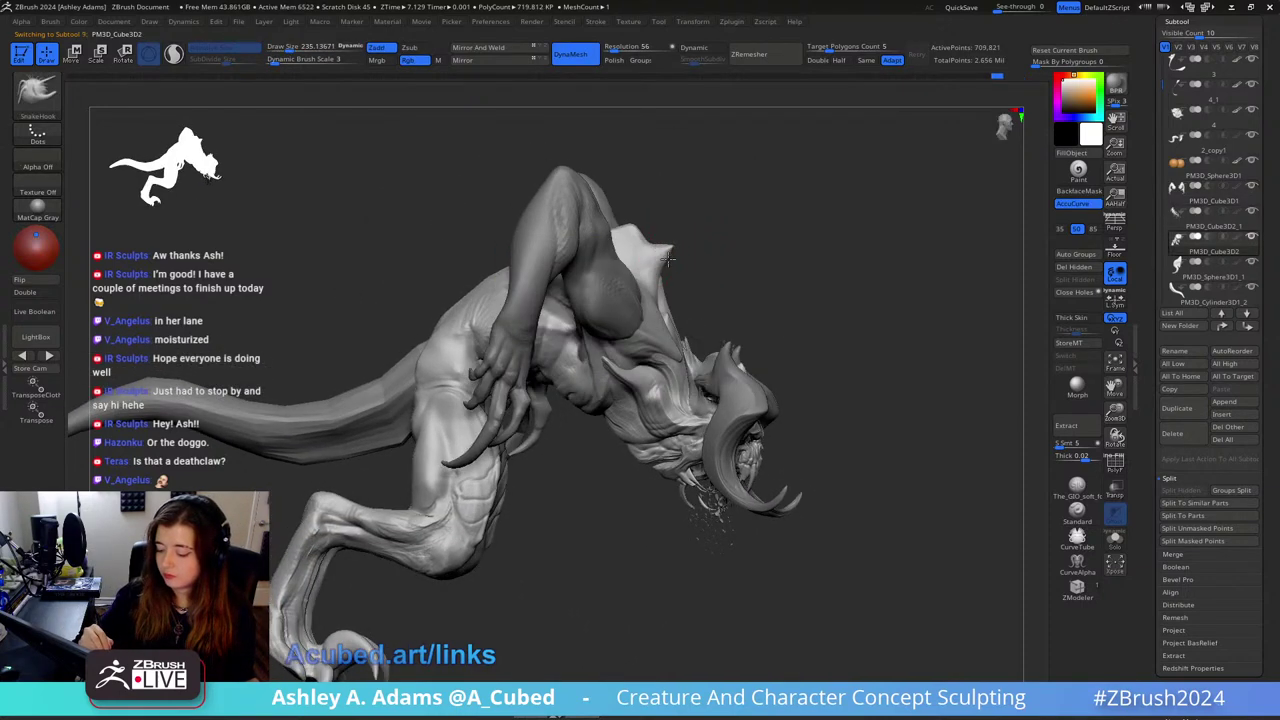
pyautogui.moveTo(676, 243); pyautogui.dragTo(682, 249, button='right')
pyautogui.press('space')
pyautogui.moveTo(645, 254); pyautogui.dragTo(662, 254)
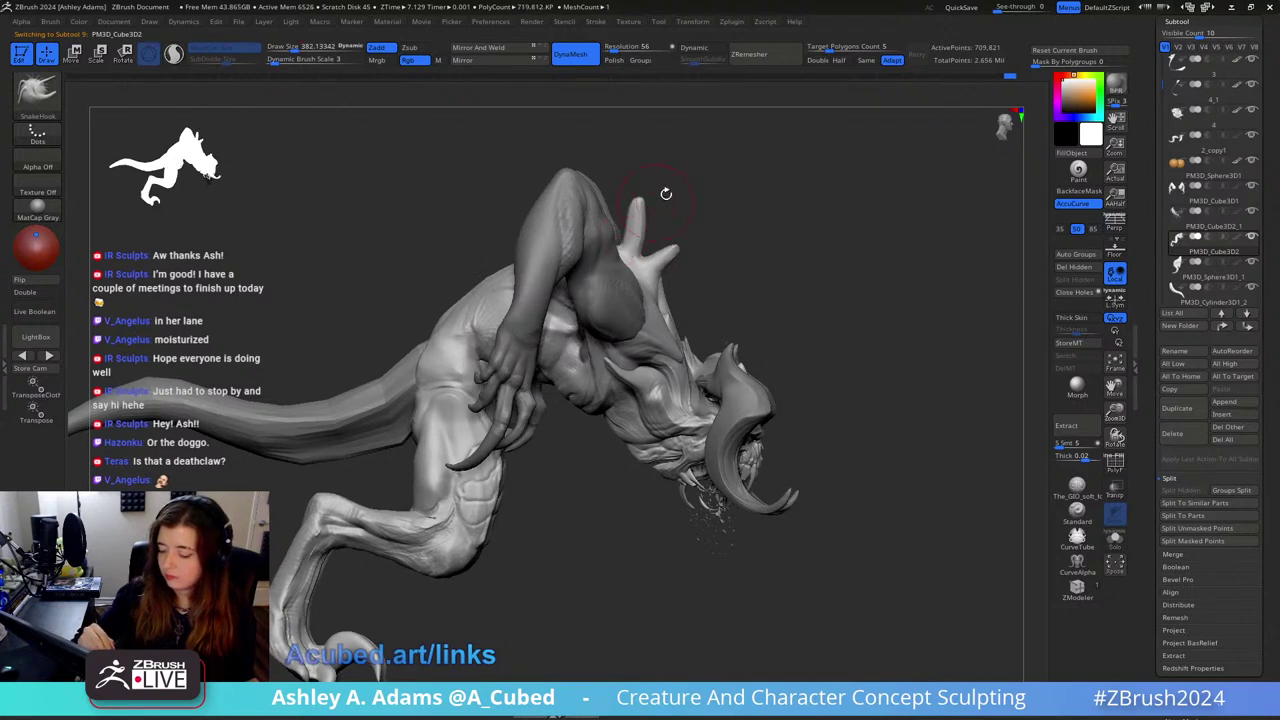
pyautogui.moveTo(666, 193)
pyautogui.mouseDown(button='right')
pyautogui.moveTo(642, 209)
pyautogui.moveTo(725, 177)
pyautogui.moveTo(706, 232)
pyautogui.mouseUp(button='right')
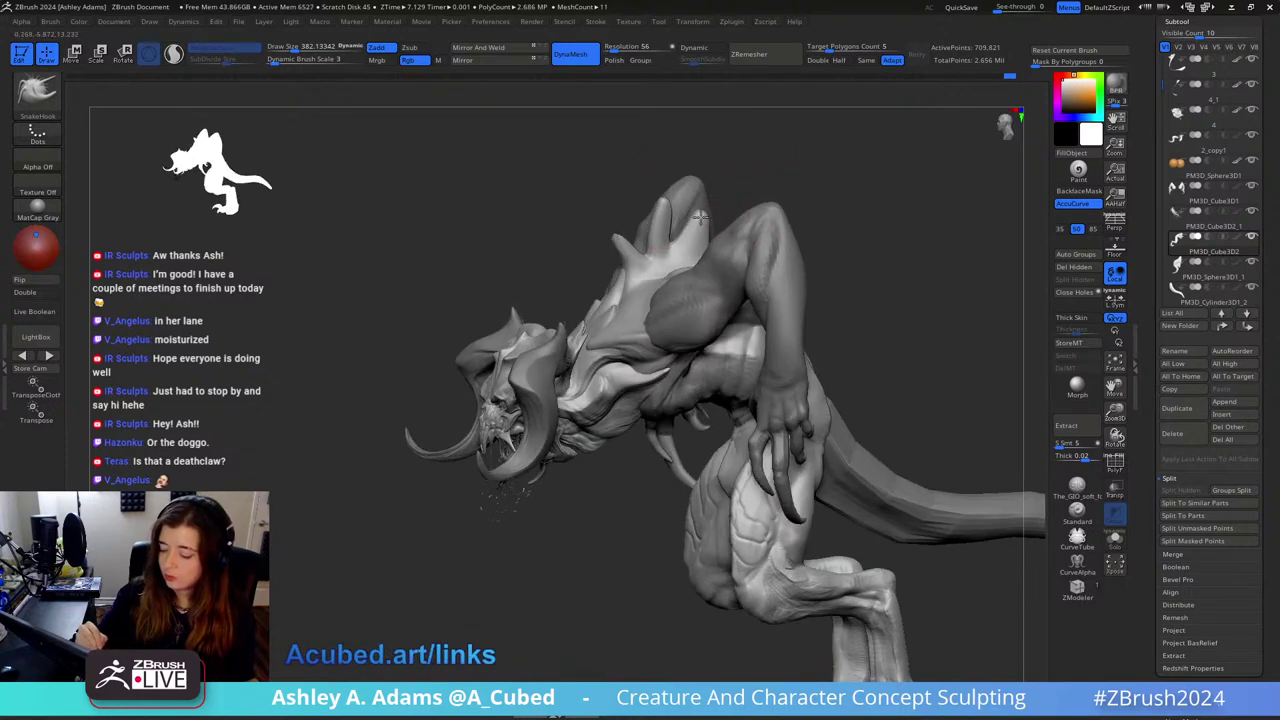
pyautogui.moveTo(700, 217); pyautogui.dragTo(718, 205)
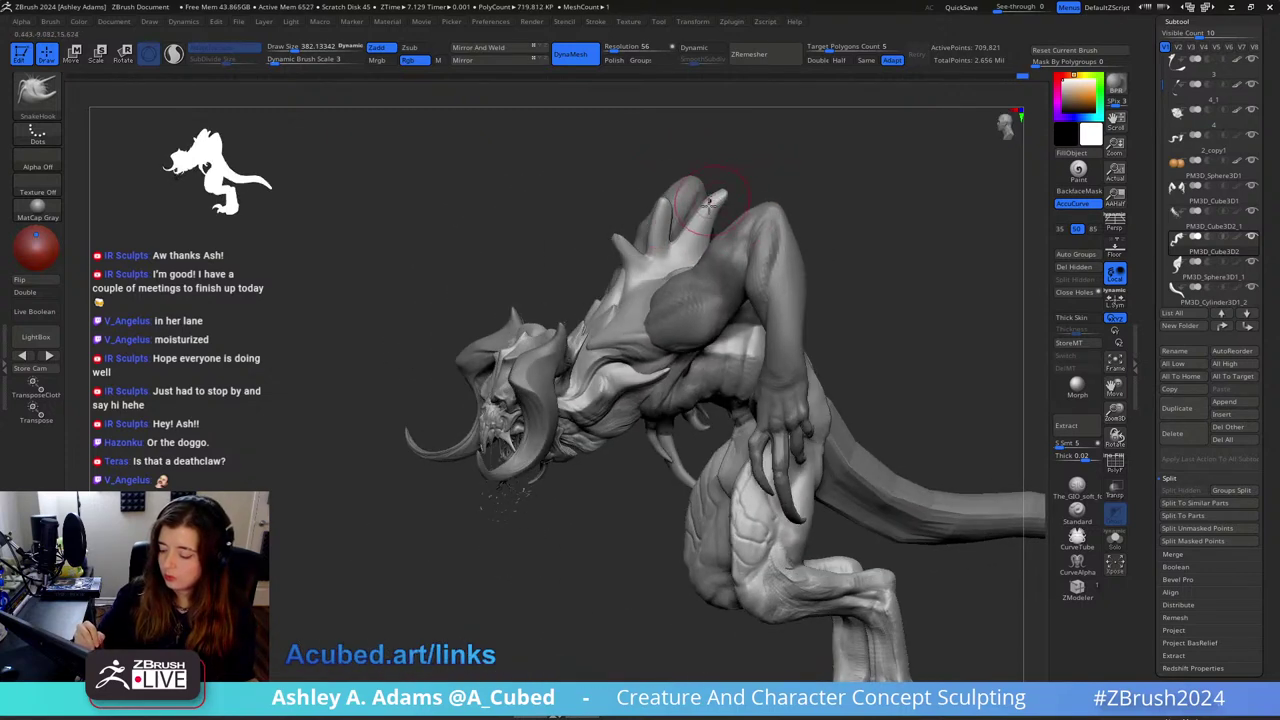
# Step: Build up volume around the upper-back spikes with the ClayBuildup brush at draw size about 252
pyautogui.moveTo(711, 237)
pyautogui.mouseDown(button='right')
pyautogui.moveTo(697, 247)
pyautogui.moveTo(738, 214)
pyautogui.mouseUp(button='right')
pyautogui.press('space')
pyautogui.moveTo(703, 234); pyautogui.dragTo(689, 233)
pyautogui.press('b')
pyautogui.press('c')
pyautogui.press('b')
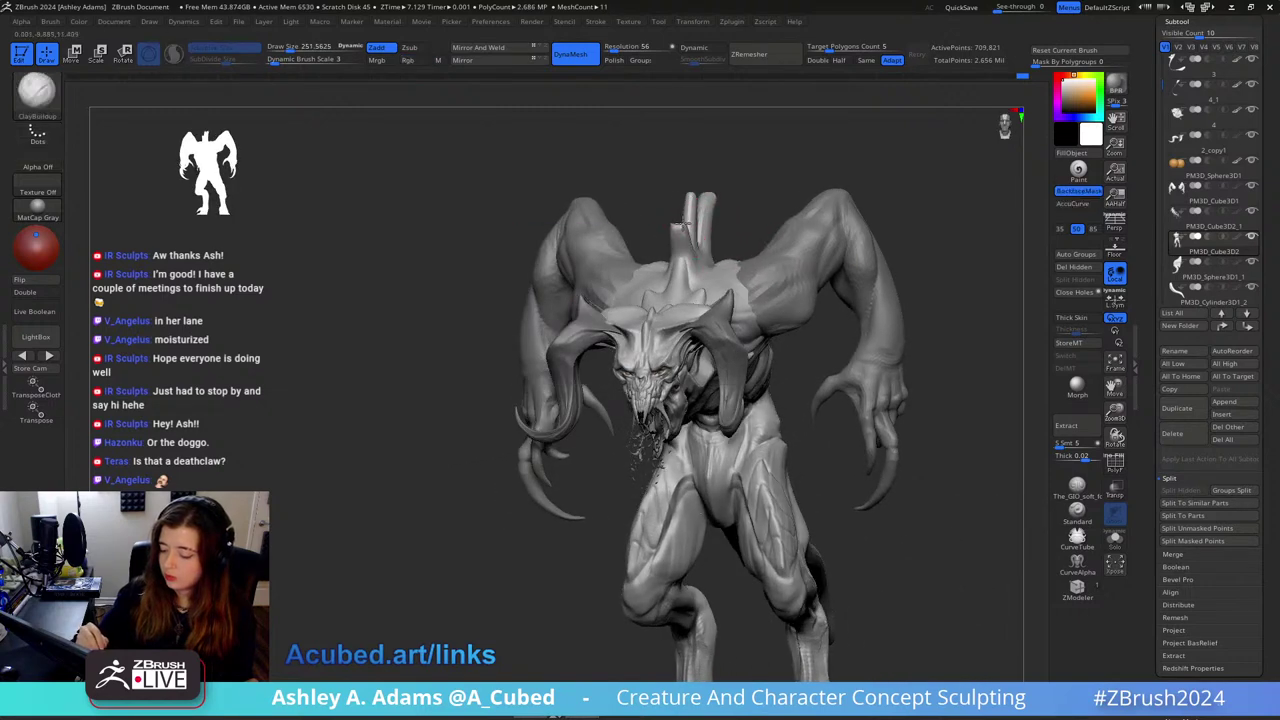
pyautogui.moveTo(690, 256)
pyautogui.mouseDown(button='right')
pyautogui.moveTo(665, 262)
pyautogui.moveTo(640, 300)
pyautogui.mouseUp(button='right')
# Step: Carve creases around the bases of the back spikes with the DamStandard brush at draw size about 189
pyautogui.press('space')
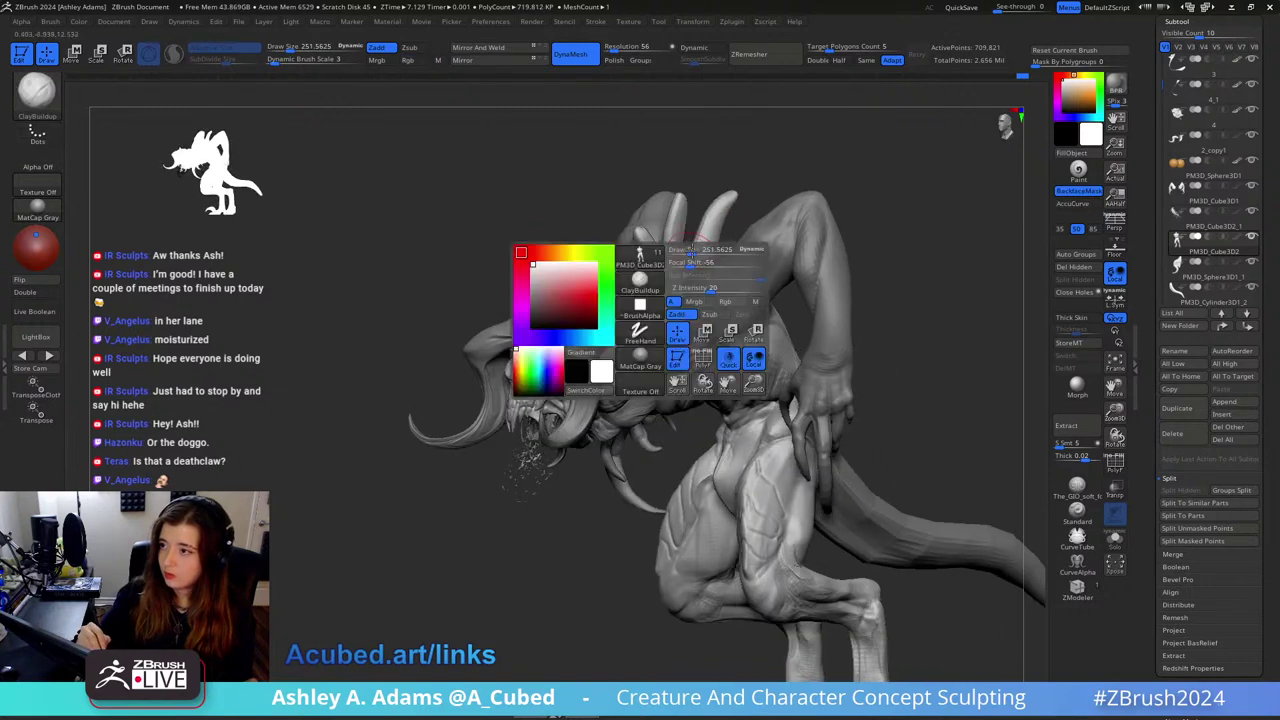
pyautogui.moveTo(700, 254); pyautogui.dragTo(688, 254)
pyautogui.press('b')
pyautogui.press('d')
pyautogui.press('s')
pyautogui.moveTo(680, 214)
pyautogui.mouseDown(button='right')
pyautogui.moveTo(662, 230)
pyautogui.moveTo(673, 260)
pyautogui.mouseUp(button='right')
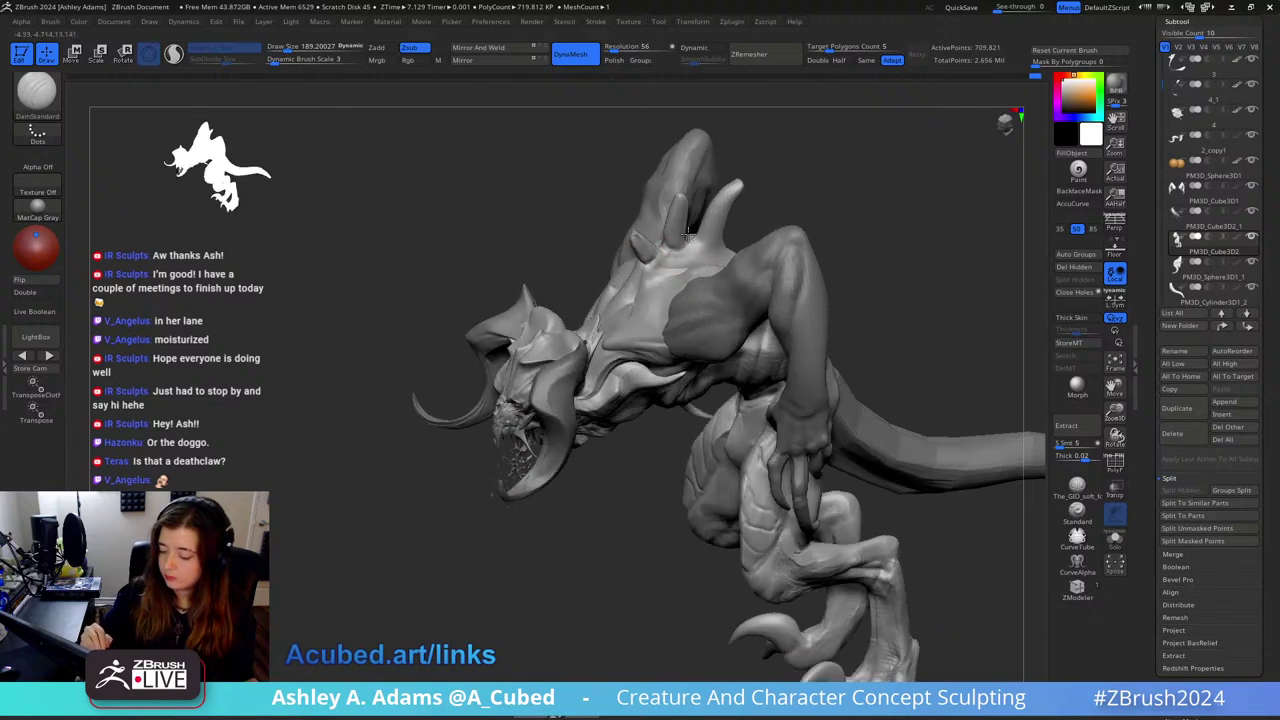
# Step: Pull the upper-back spikes into longer, curved shapes with the SnakeHook brush at draw size about 269
pyautogui.moveTo(729, 222)
pyautogui.mouseDown(button='right')
pyautogui.moveTo(691, 241)
pyautogui.moveTo(692, 259)
pyautogui.moveTo(727, 237)
pyautogui.mouseUp(button='right')
pyautogui.press('b')
pyautogui.press('s')
pyautogui.press('h')
pyautogui.press('space')
pyautogui.press(']')
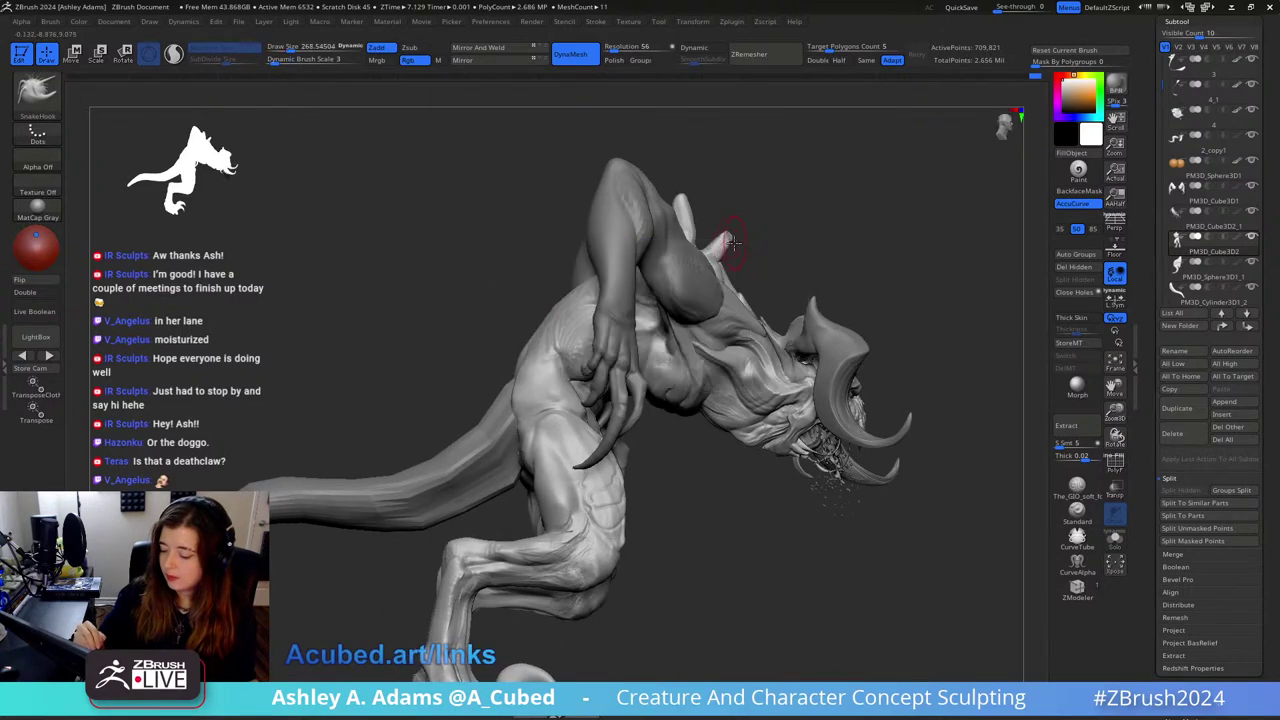
pyautogui.moveTo(769, 207)
pyautogui.mouseDown()
pyautogui.moveTo(809, 240)
pyautogui.moveTo(880, 225)
pyautogui.mouseUp()
# Step: Thicken the back spikes from behind and the sides with ClayBuildup, reducing the draw size from about 269 to 148
pyautogui.press('b')
pyautogui.press('c')
pyautogui.press('b')
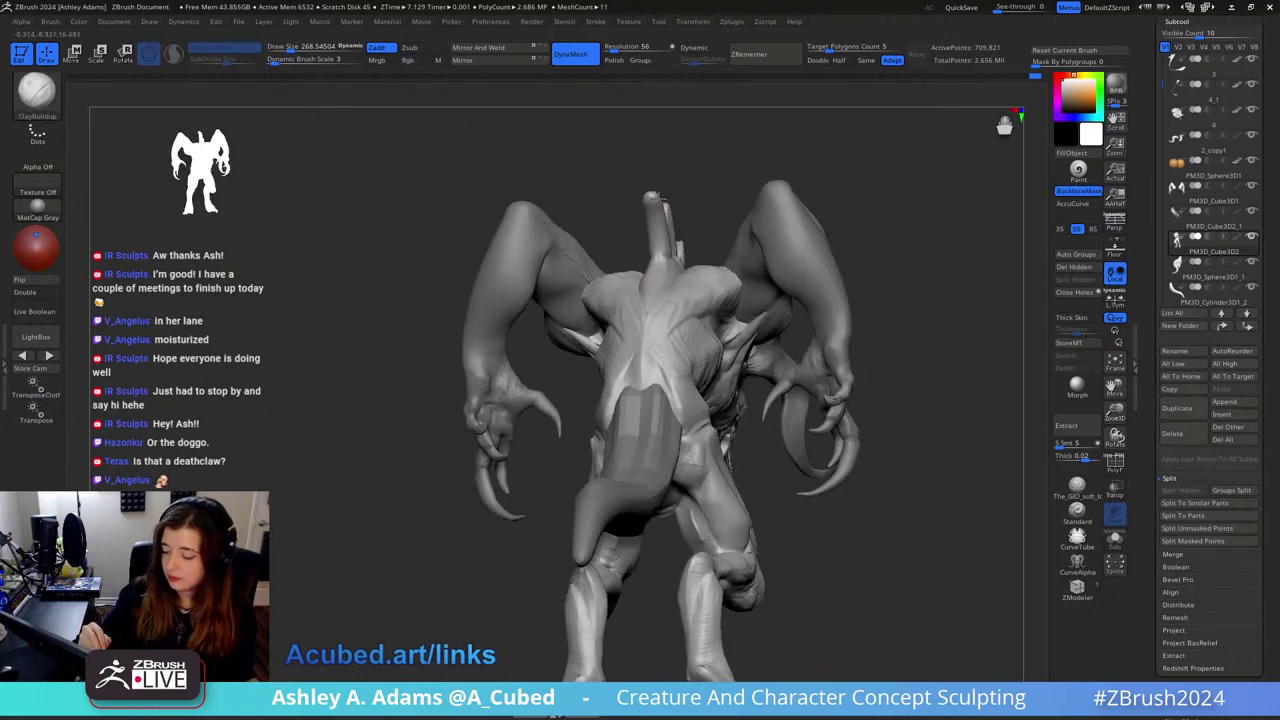
pyautogui.moveTo(659, 193)
pyautogui.mouseDown()
pyautogui.moveTo(640, 200)
pyautogui.moveTo(690, 190)
pyautogui.mouseUp()
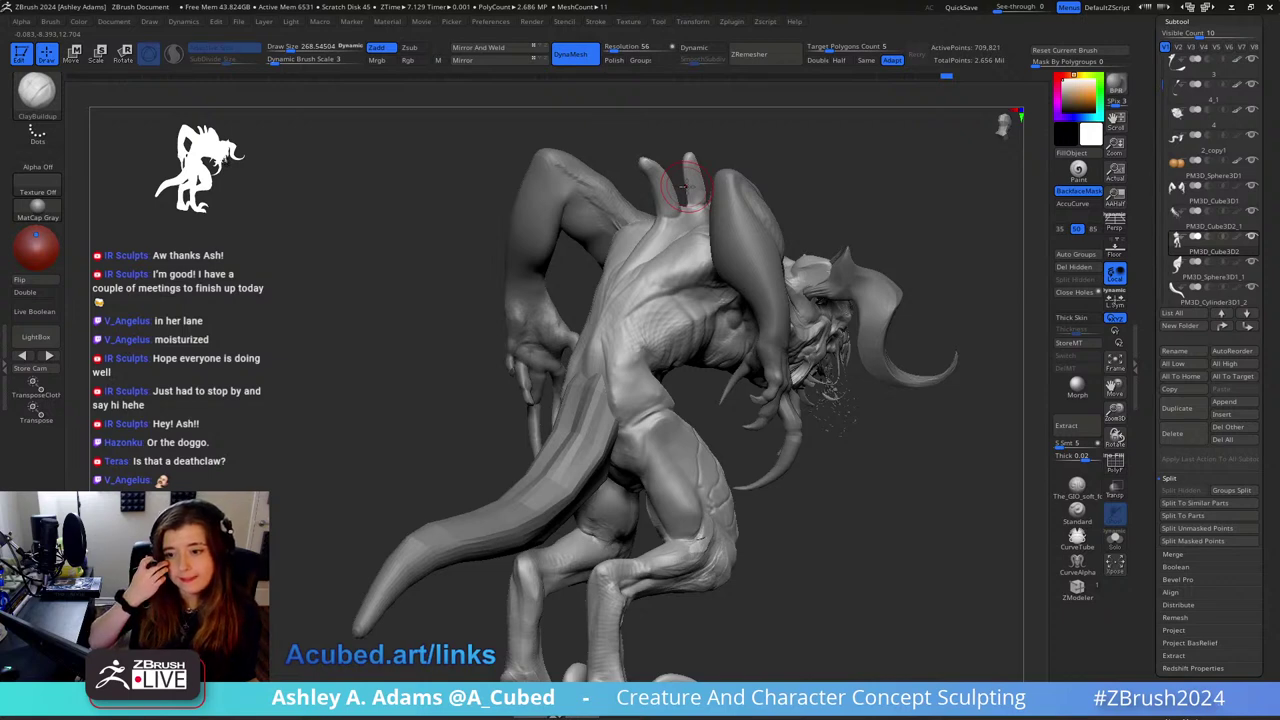
pyautogui.moveTo(684, 184)
pyautogui.mouseDown()
pyautogui.moveTo(851, 251)
pyautogui.moveTo(826, 171)
pyautogui.moveTo(749, 223)
pyautogui.moveTo(766, 217)
pyautogui.moveTo(776, 236)
pyautogui.moveTo(749, 214)
pyautogui.moveTo(714, 371)
pyautogui.moveTo(666, 200)
pyautogui.mouseUp()
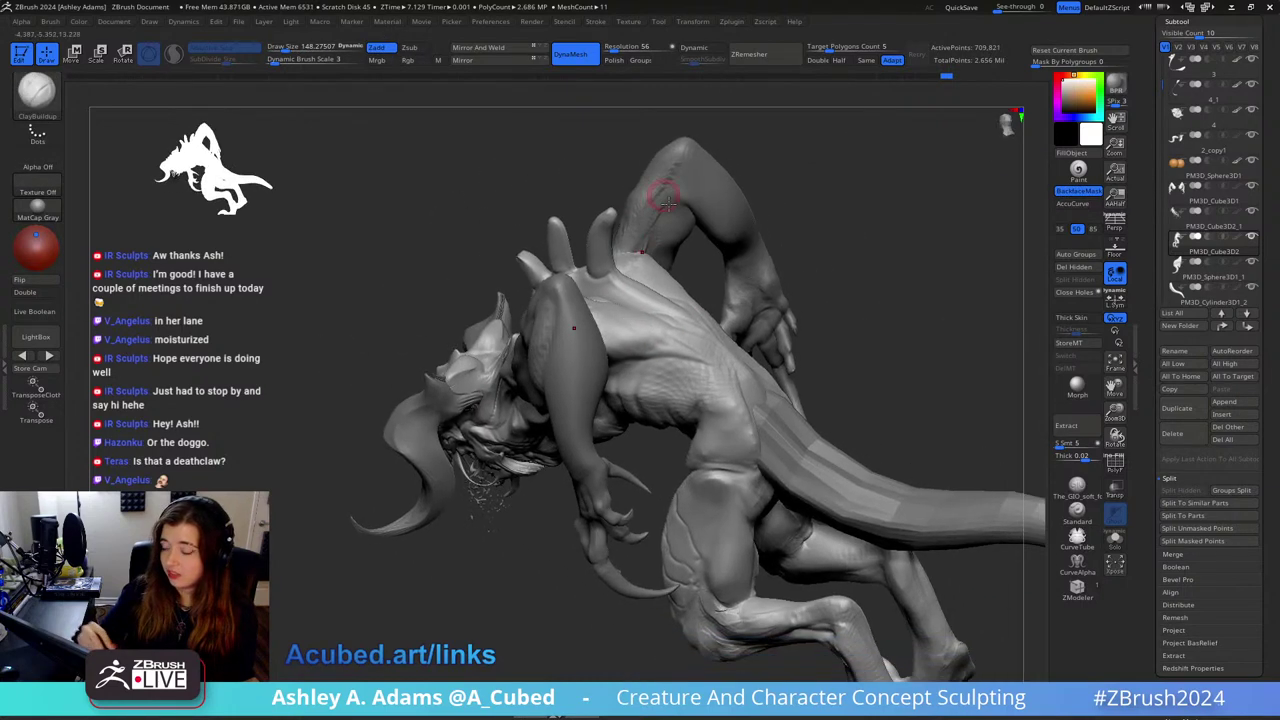
# Step: Mask a spot behind the existing spikes, invert the mask, and pull out another spike with SnakeHook at draw size about 725
pyautogui.press('ctrl')
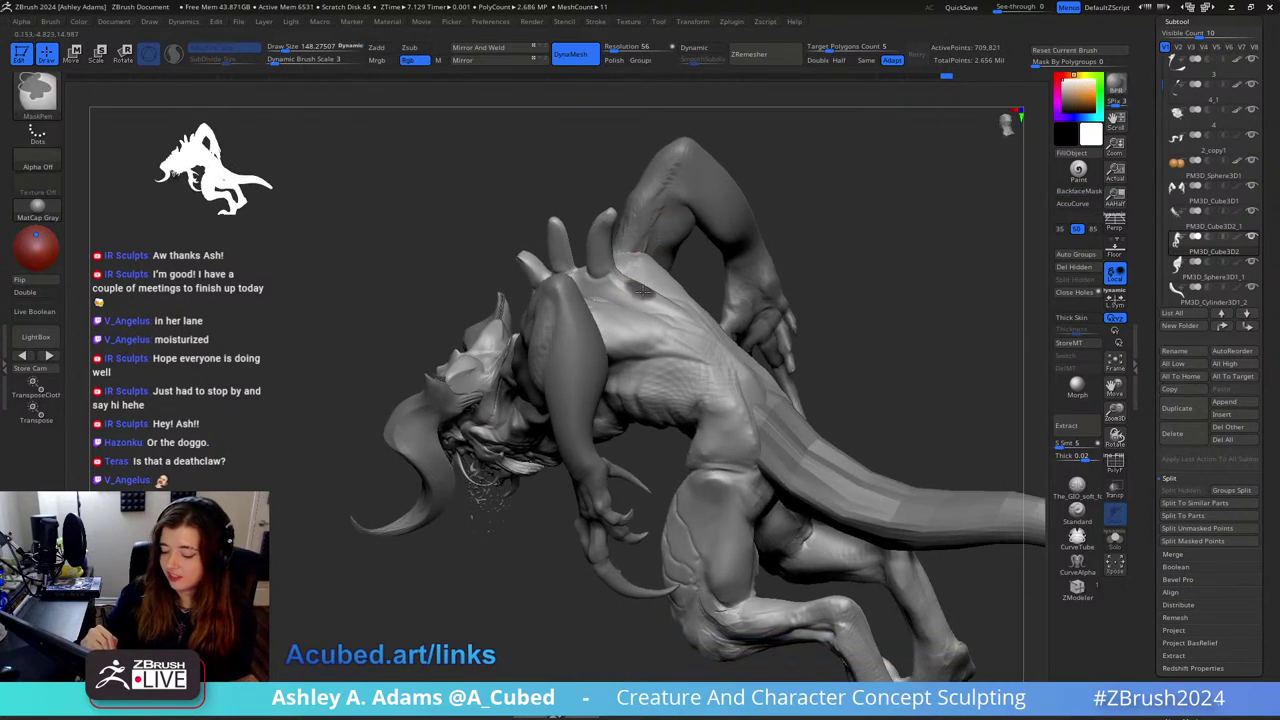
pyautogui.keyDown('ctrl'); pyautogui.click(809, 160); pyautogui.keyUp('ctrl')
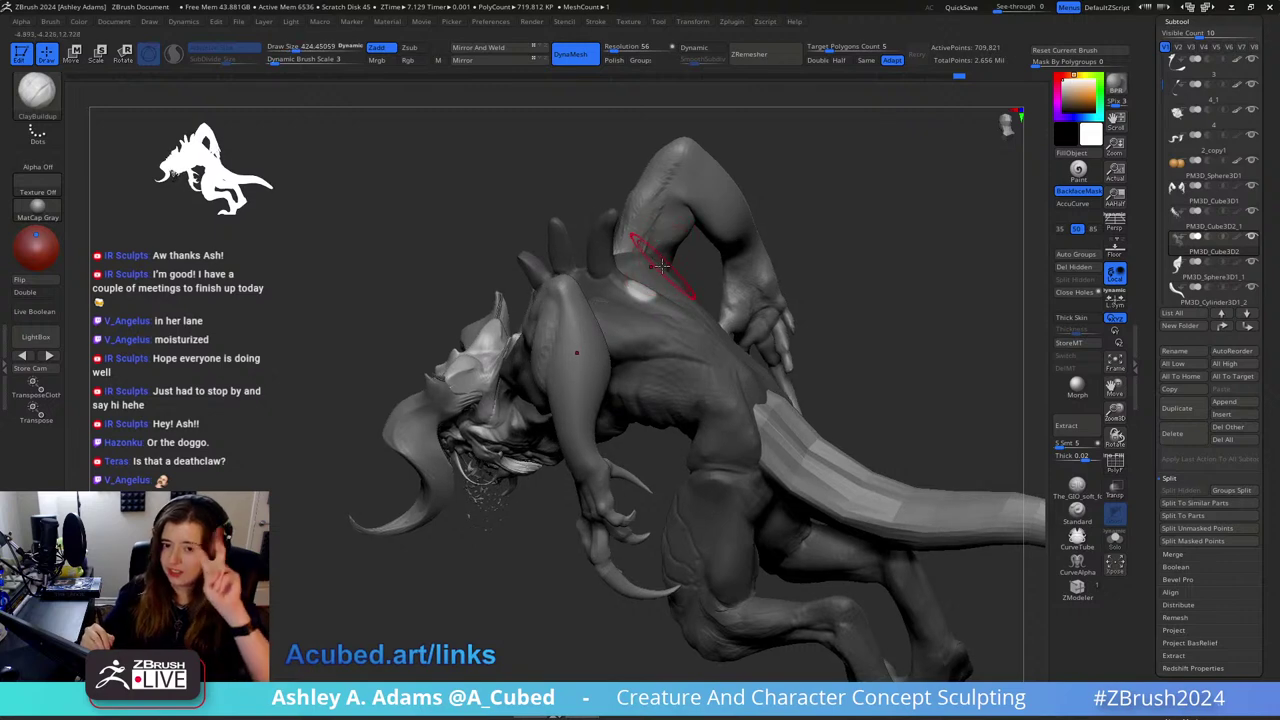
pyautogui.moveTo(649, 264); pyautogui.dragTo(628, 238, button='right')
pyautogui.press('b')
pyautogui.press('s')
pyautogui.press('h')
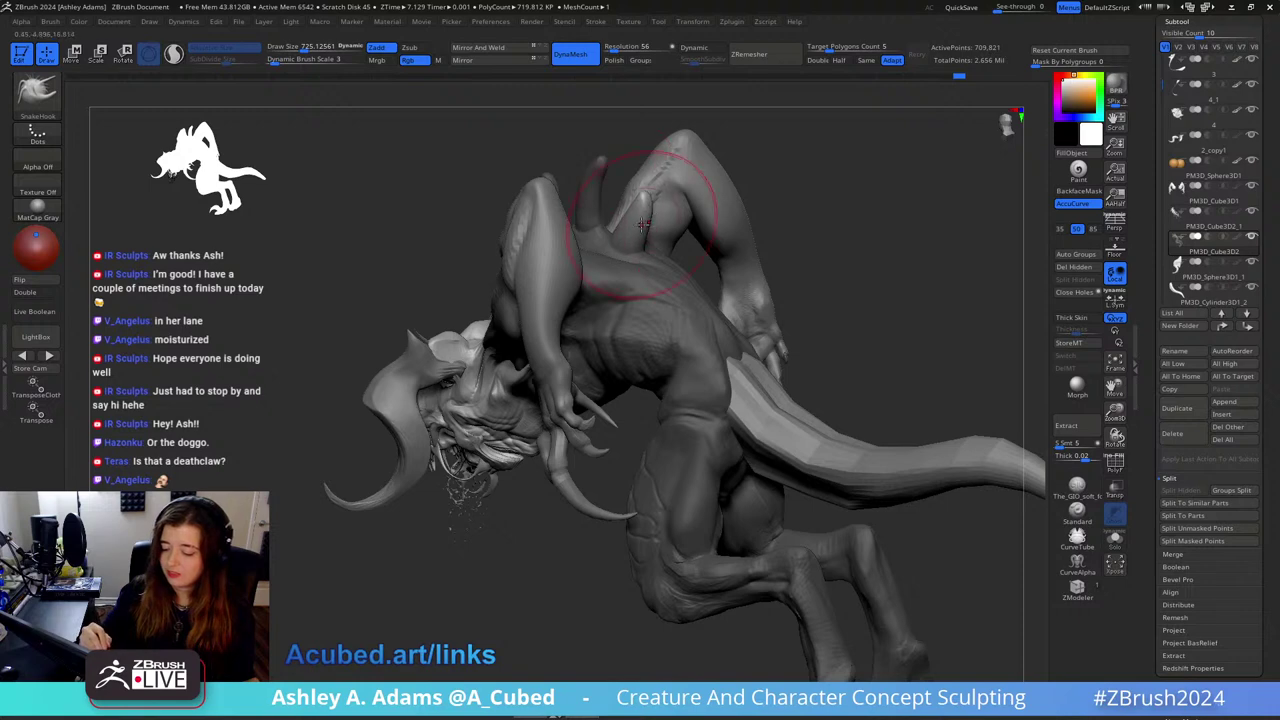
pyautogui.moveTo(643, 224)
pyautogui.mouseDown(button='right')
pyautogui.moveTo(669, 190)
pyautogui.moveTo(648, 204)
pyautogui.mouseUp(button='right')
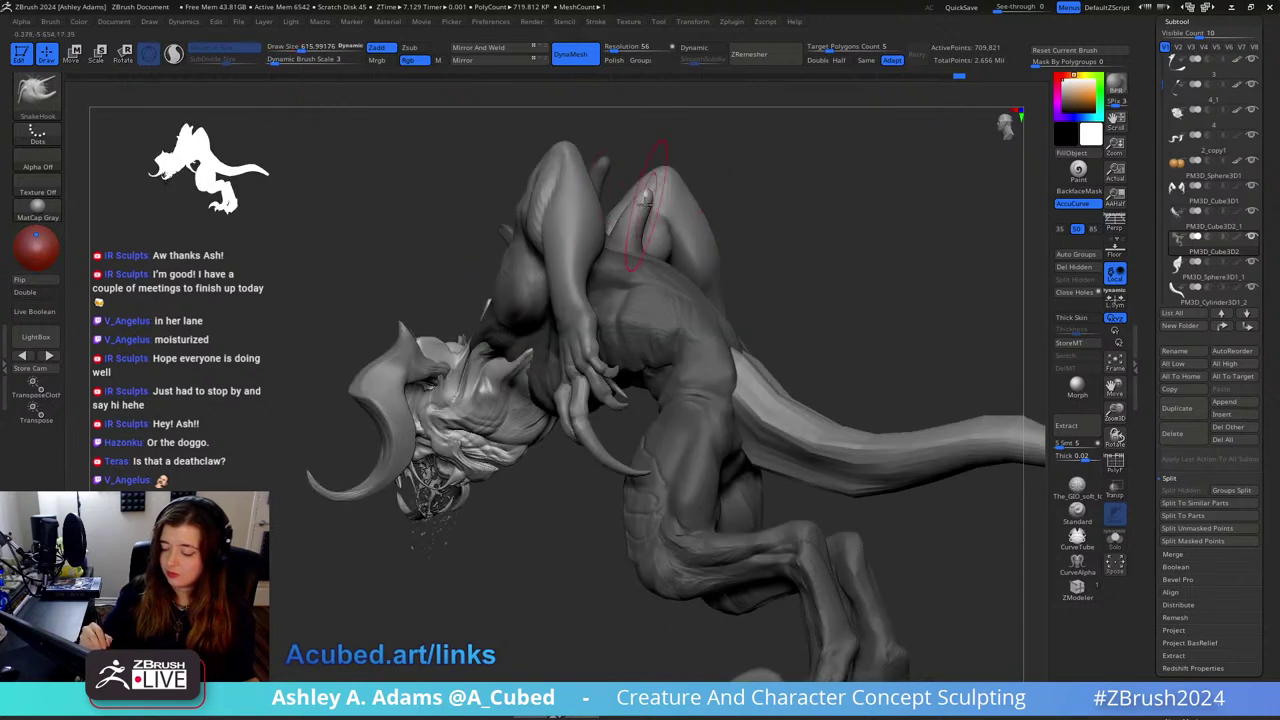
# Step: Define the newly pulled back spike with the DamStandard brush
pyautogui.press('b')
pyautogui.press('d')
pyautogui.press('s')
pyautogui.moveTo(742, 168)
pyautogui.mouseDown(button='right')
pyautogui.moveTo(769, 166)
pyautogui.moveTo(753, 234)
pyautogui.moveTo(659, 224)
pyautogui.moveTo(606, 254)
pyautogui.mouseUp(button='right')
# Step: Blend the spike bases into the upper back with ClayBuildup at draw sizes of about 124 and 102
pyautogui.press('space')
pyautogui.press('b')
pyautogui.press('c')
pyautogui.press('b')
pyautogui.moveTo(663, 229)
pyautogui.mouseDown()
pyautogui.moveTo(650, 229)
pyautogui.moveTo(681, 200)
pyautogui.moveTo(677, 185)
pyautogui.mouseUp()
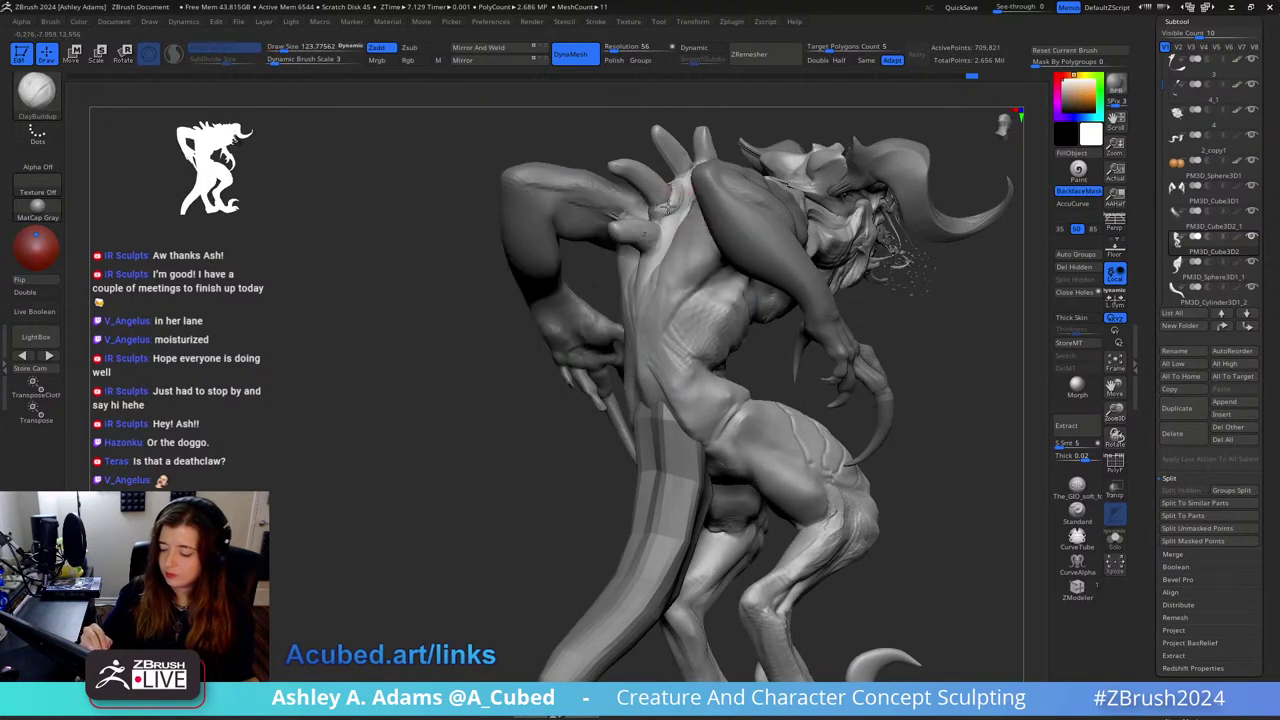
pyautogui.moveTo(647, 256)
pyautogui.mouseDown()
pyautogui.moveTo(642, 238)
pyautogui.moveTo(650, 264)
pyautogui.mouseUp()
pyautogui.moveTo(647, 268)
pyautogui.mouseDown(button='right')
pyautogui.moveTo(730, 204)
pyautogui.moveTo(672, 212)
pyautogui.moveTo(731, 266)
pyautogui.moveTo(737, 246)
pyautogui.moveTo(783, 266)
pyautogui.mouseUp(button='right')
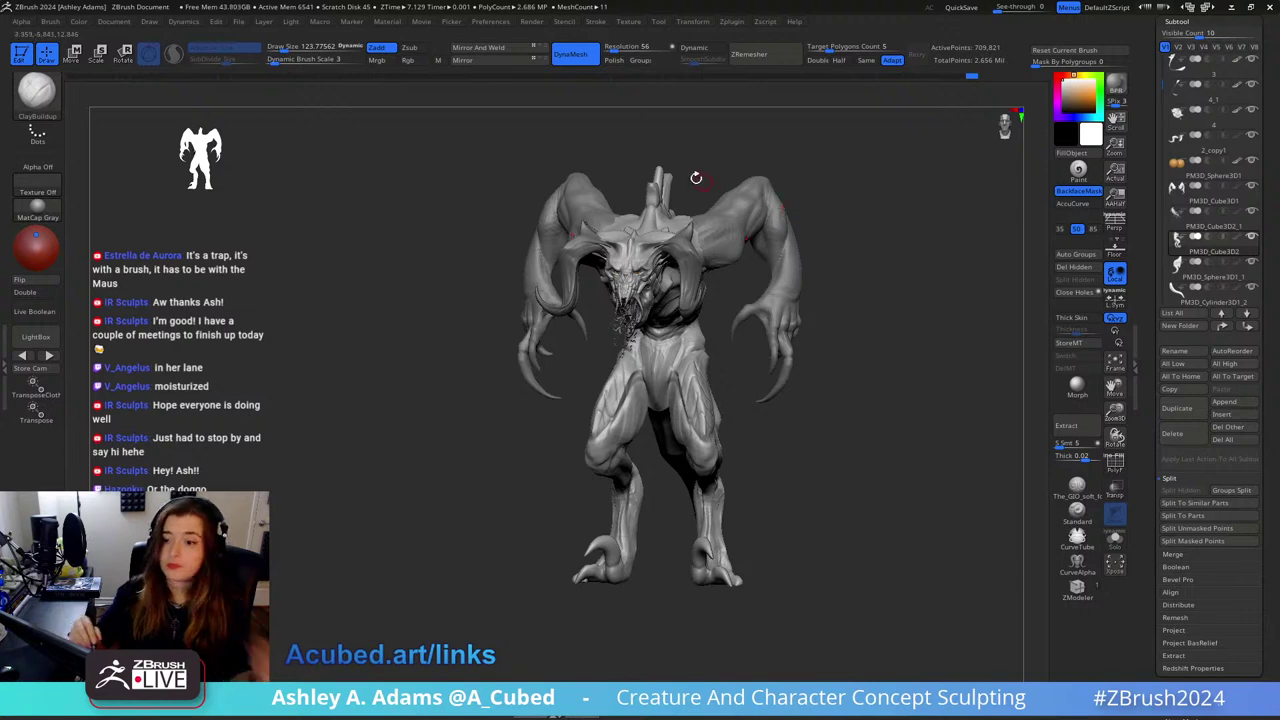
pyautogui.keyDown('ctrl'); pyautogui.moveTo(669, 160); pyautogui.dragTo(745, 184, button='right'); pyautogui.keyUp('ctrl')
pyautogui.press('space')
pyautogui.moveTo(732, 192); pyautogui.dragTo(760, 192)
pyautogui.moveTo(700, 190)
pyautogui.mouseDown(button='right')
pyautogui.moveTo(785, 180)
pyautogui.moveTo(752, 176)
pyautogui.mouseUp(button='right')
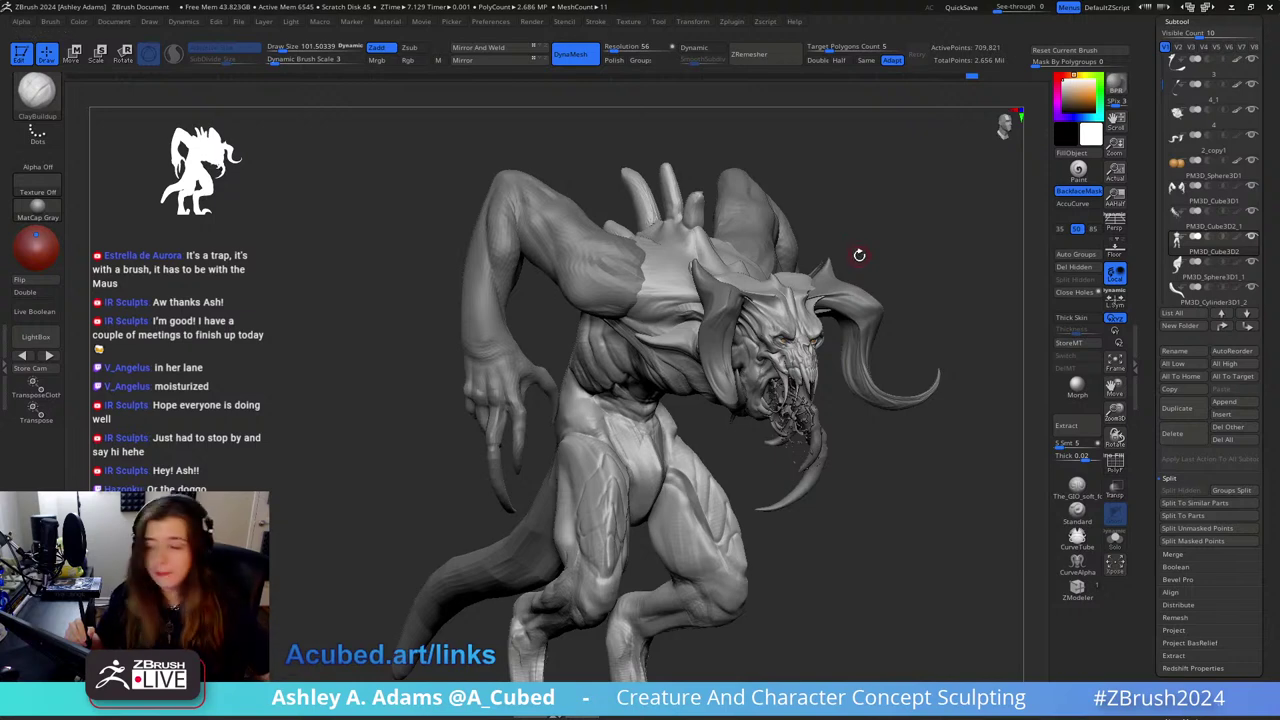
# Step: Select the arms subtool and carve muscle lines from the elbows down the forearms with DamStandard at draw size about 189
pyautogui.keyDown('ctrl'); pyautogui.moveTo(869, 274); pyautogui.dragTo(840, 189, button='right'); pyautogui.keyUp('ctrl')
pyautogui.moveTo(840, 189); pyautogui.dragTo(800, 193)
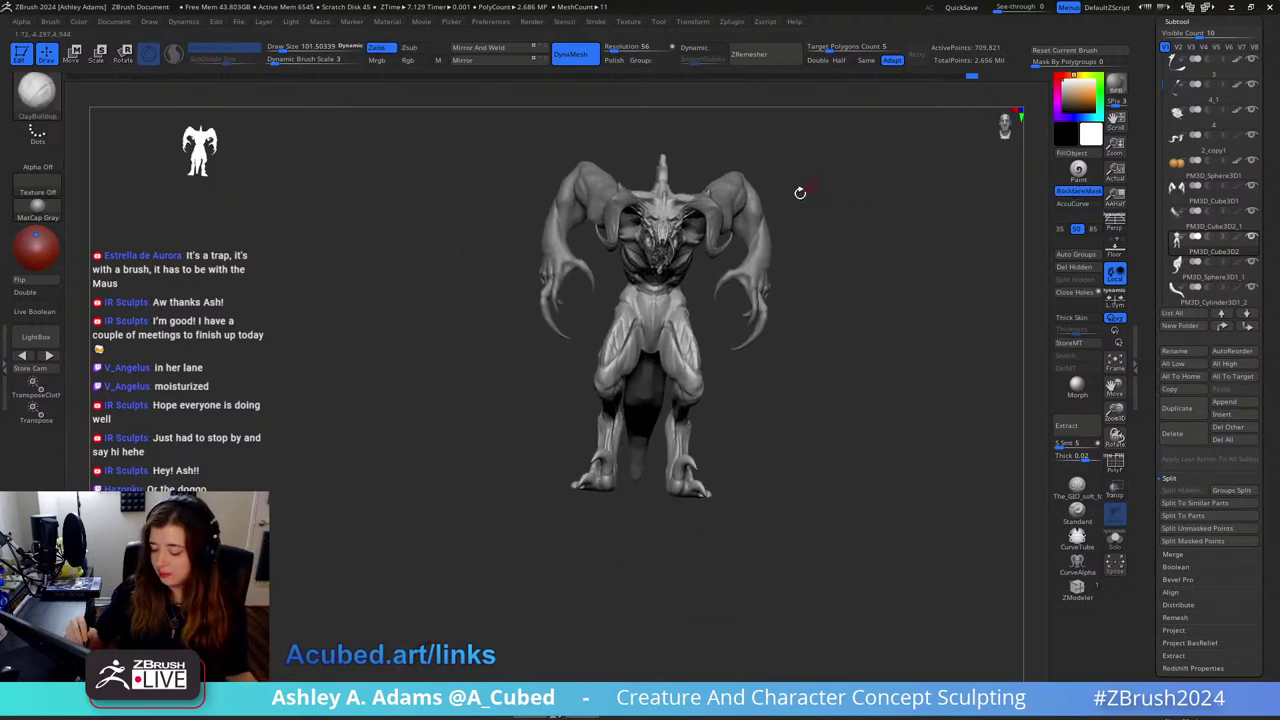
pyautogui.keyDown('alt'); pyautogui.click(710, 212); pyautogui.keyUp('alt')
pyautogui.keyDown('alt'); pyautogui.click(764, 279); pyautogui.keyUp('alt')
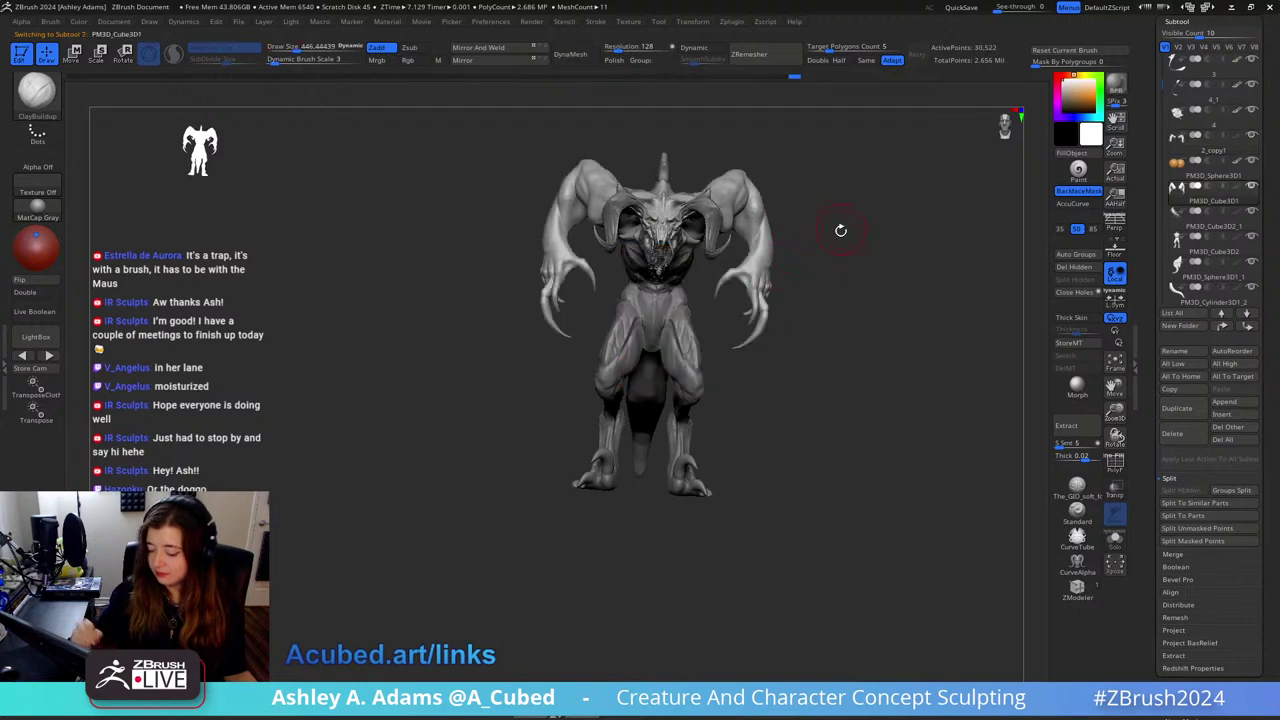
pyautogui.moveTo(837, 231); pyautogui.dragTo(816, 191)
pyautogui.moveTo(816, 191)
pyautogui.keyDown('ctrl'); pyautogui.mouseDown(button='right')
pyautogui.moveTo(874, 251)
pyautogui.moveTo(714, 214)
pyautogui.mouseUp(button='right'); pyautogui.keyUp('ctrl')
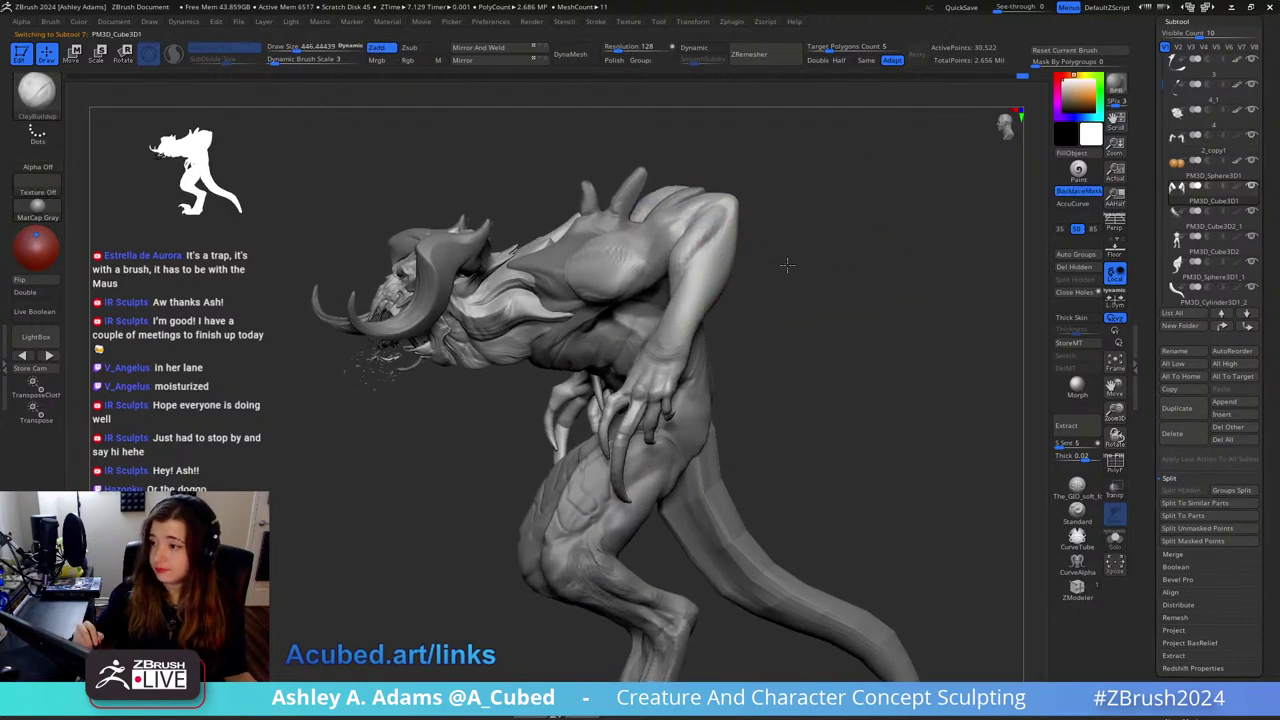
pyautogui.press('s')
pyautogui.moveTo(786, 263); pyautogui.dragTo(740, 263)
pyautogui.press('b')
pyautogui.press('d')
pyautogui.press('s')
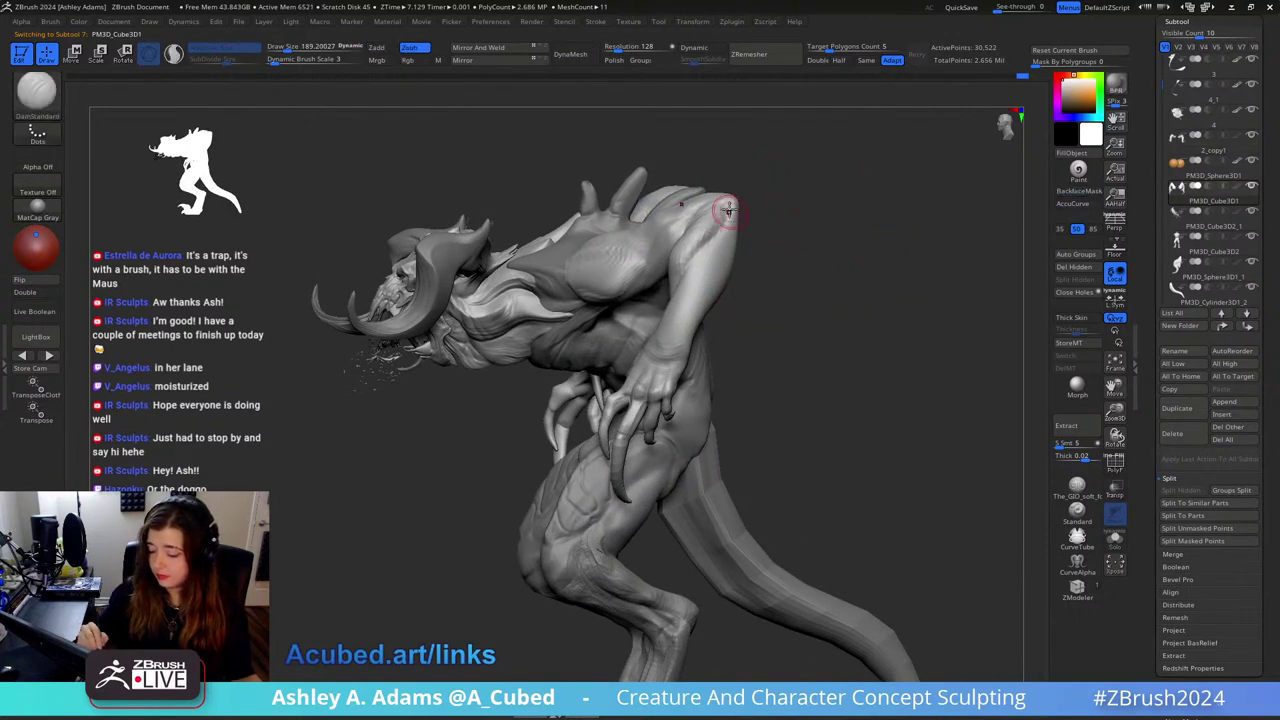
pyautogui.moveTo(735, 275); pyautogui.dragTo(715, 282)
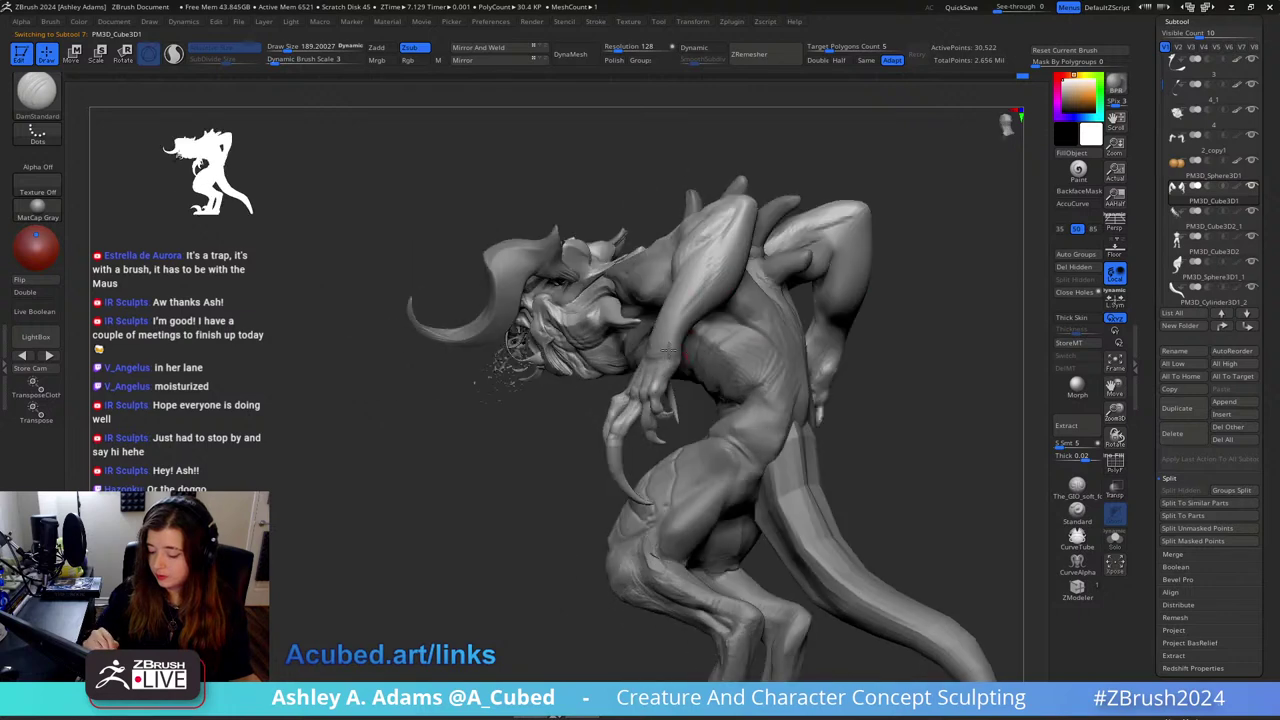
pyautogui.moveTo(687, 327); pyautogui.dragTo(685, 345)
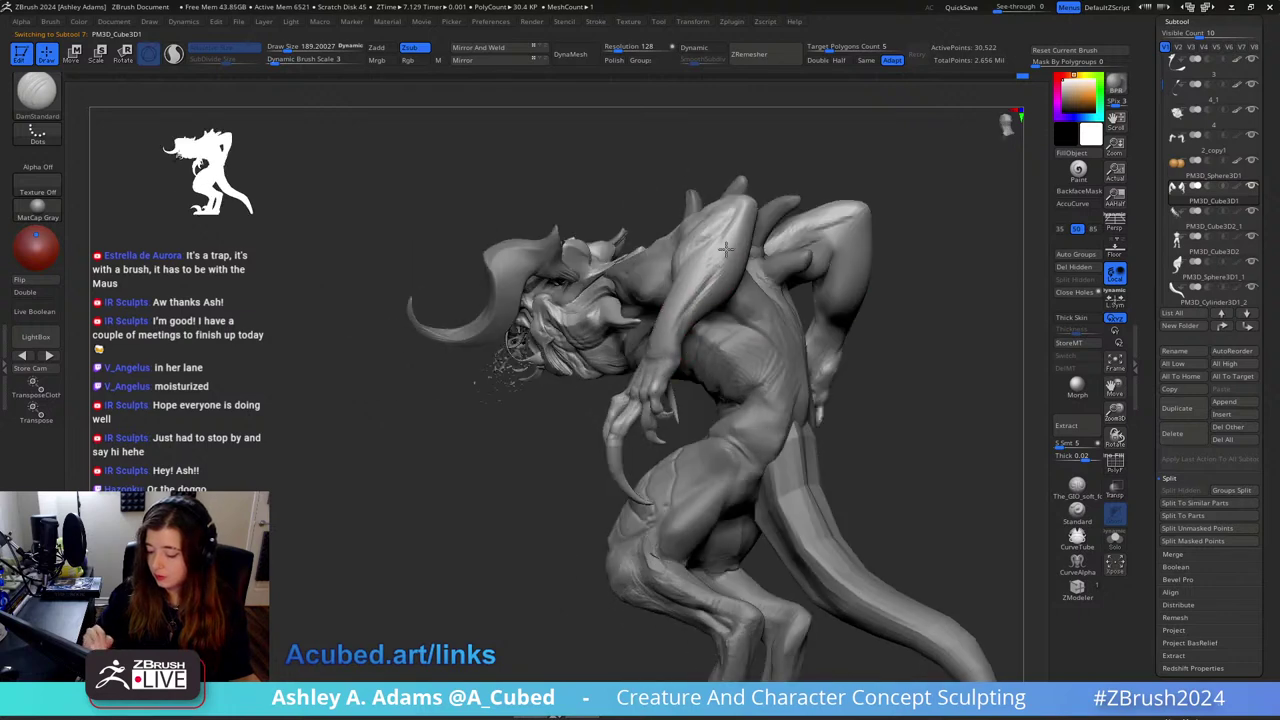
pyautogui.moveTo(719, 248); pyautogui.dragTo(745, 240)
# Step: Swell the elbow and forearm muscles with the Inflat brush at draw size about 161
pyautogui.moveTo(640, 282); pyautogui.dragTo(823, 129, button='right')
pyautogui.press('space')
pyautogui.moveTo(801, 279)
pyautogui.mouseDown()
pyautogui.moveTo(806, 314)
pyautogui.moveTo(819, 244)
pyautogui.mouseUp()
pyautogui.press('b')
pyautogui.press('i')
pyautogui.press('n')
pyautogui.press('space')
pyautogui.moveTo(818, 244)
pyautogui.mouseDown(button='right')
pyautogui.moveTo(737, 283)
pyautogui.moveTo(785, 288)
pyautogui.moveTo(760, 277)
pyautogui.moveTo(774, 263)
pyautogui.moveTo(754, 194)
pyautogui.mouseUp(button='right')
pyautogui.press('space')
pyautogui.moveTo(777, 256); pyautogui.dragTo(771, 256)
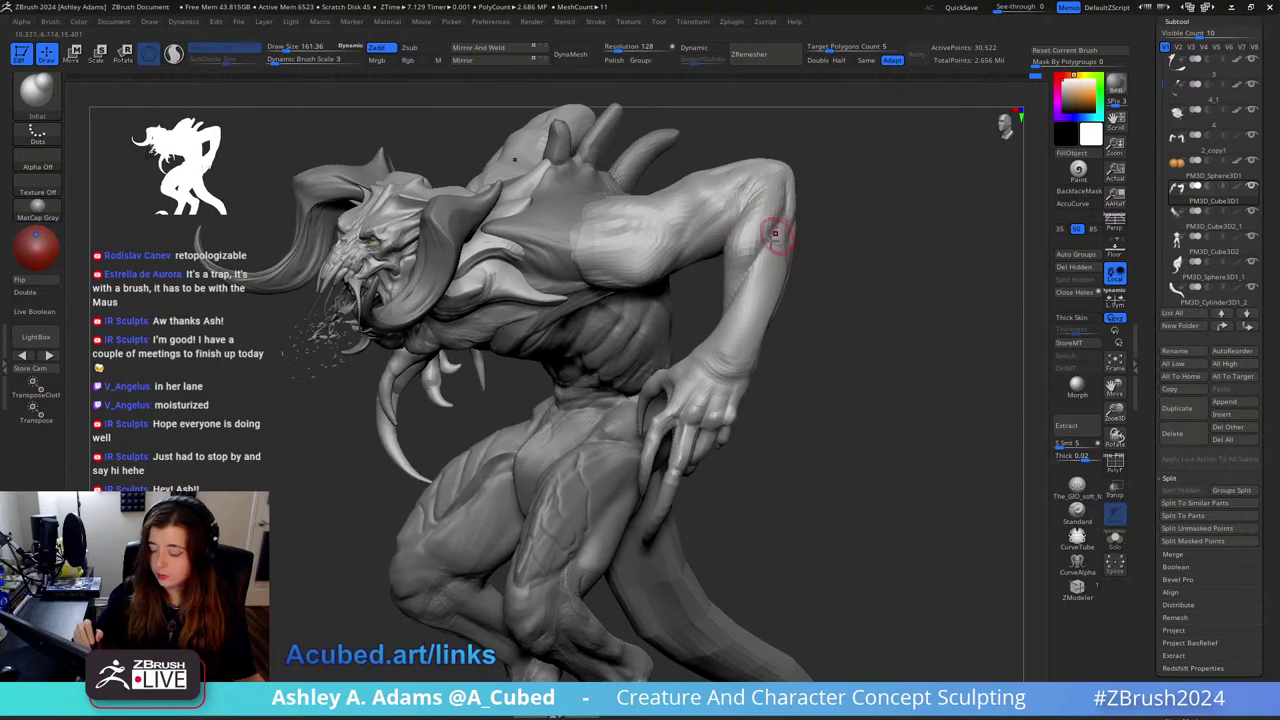
# Step: Cut deeper muscle separations along the forearms down to the wrists with DamStandard at draw size about 161
pyautogui.press('b')
pyautogui.press('d')
pyautogui.press('s')
pyautogui.moveTo(755, 264); pyautogui.dragTo(767, 260, button='right')
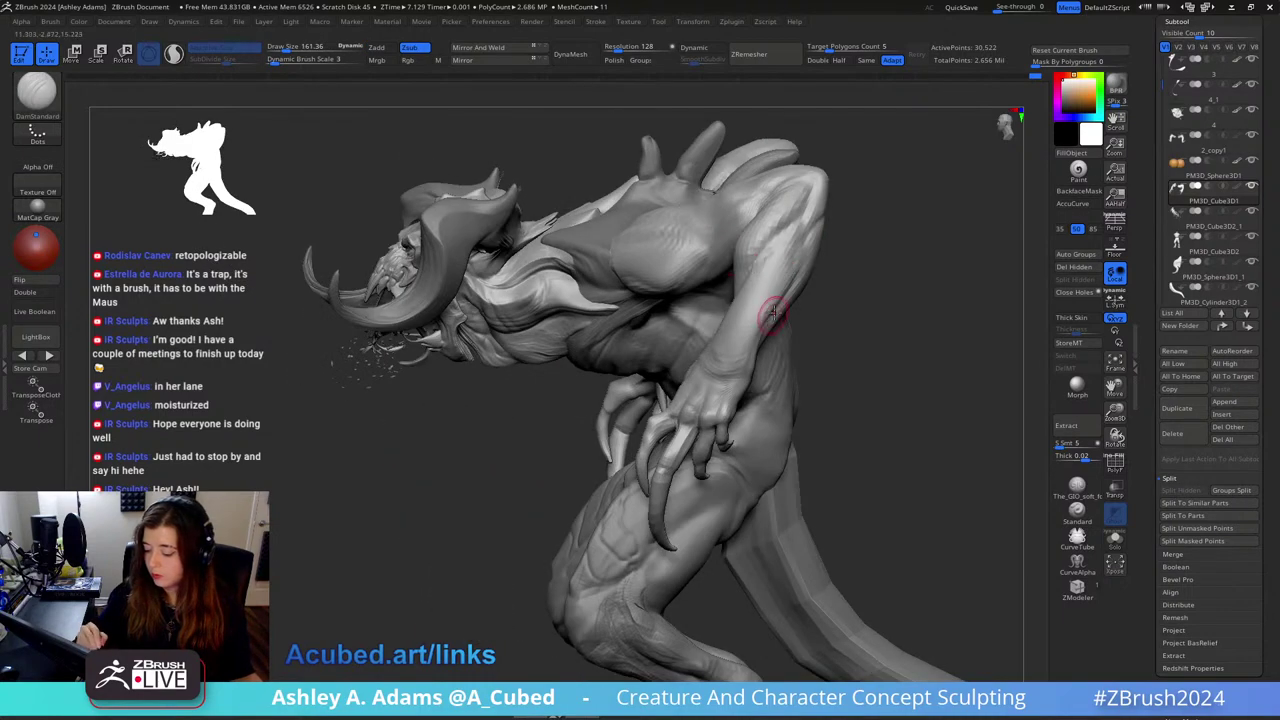
pyautogui.moveTo(769, 307); pyautogui.dragTo(737, 297, button='right')
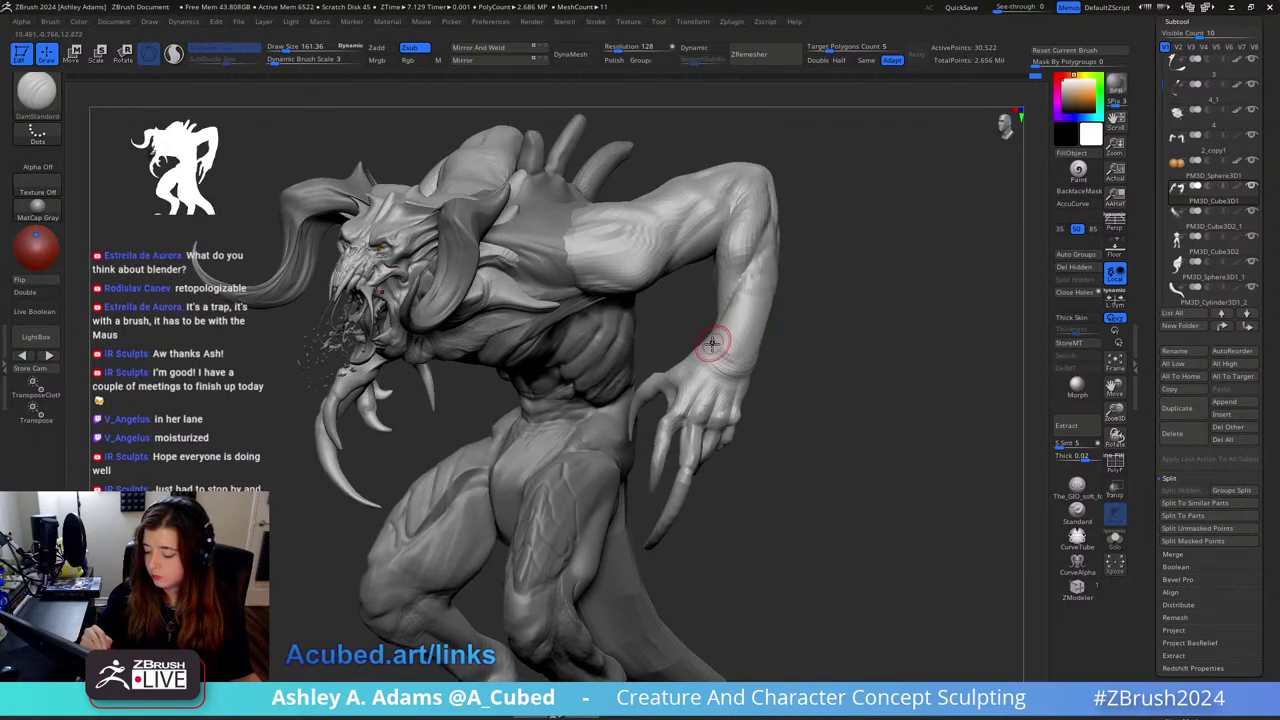
pyautogui.moveTo(757, 341)
pyautogui.mouseDown(button='right')
pyautogui.moveTo(717, 360)
pyautogui.moveTo(769, 343)
pyautogui.moveTo(786, 272)
pyautogui.mouseUp(button='right')
# Step: Reshape the arms' silhouette with the SnakeHook brush, enlarging the draw size to about 642 and on to about 970
pyautogui.press('space')
pyautogui.click(766, 306)
pyautogui.press('space')
pyautogui.click(737, 306)
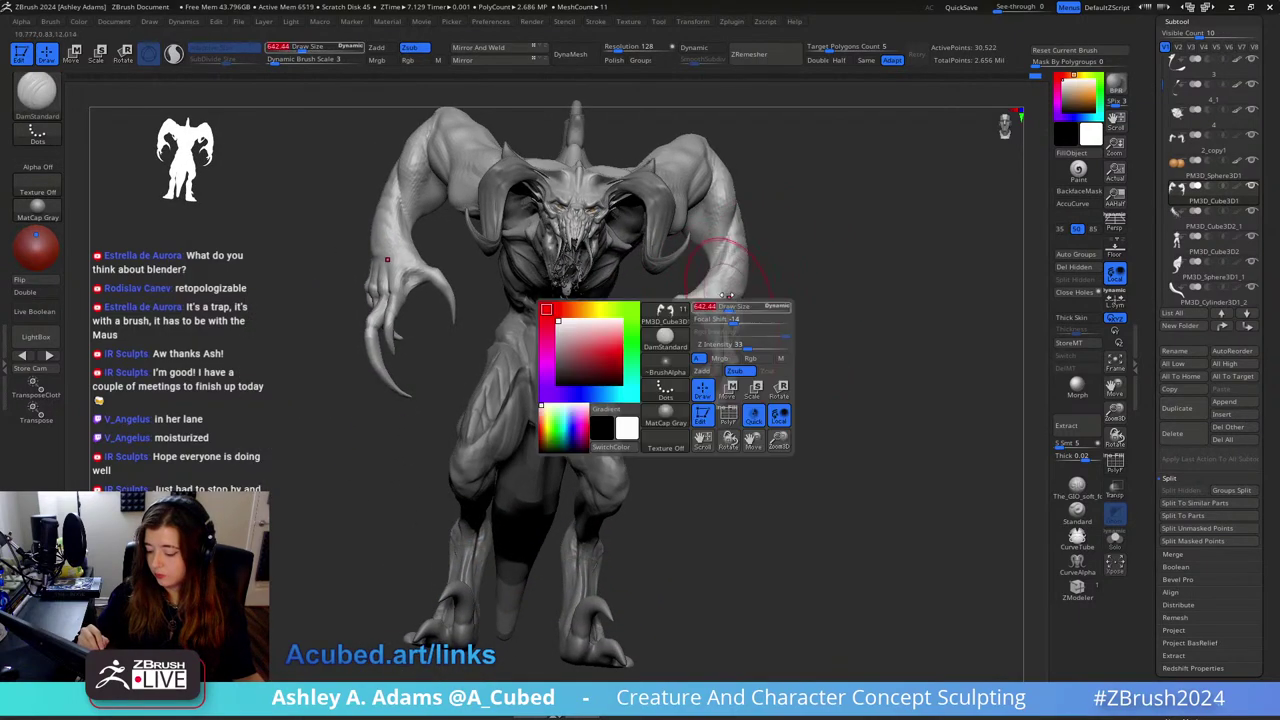
pyautogui.moveTo(722, 303); pyautogui.dragTo(757, 306, button='right')
pyautogui.press('b')
pyautogui.press('s')
pyautogui.press('h')
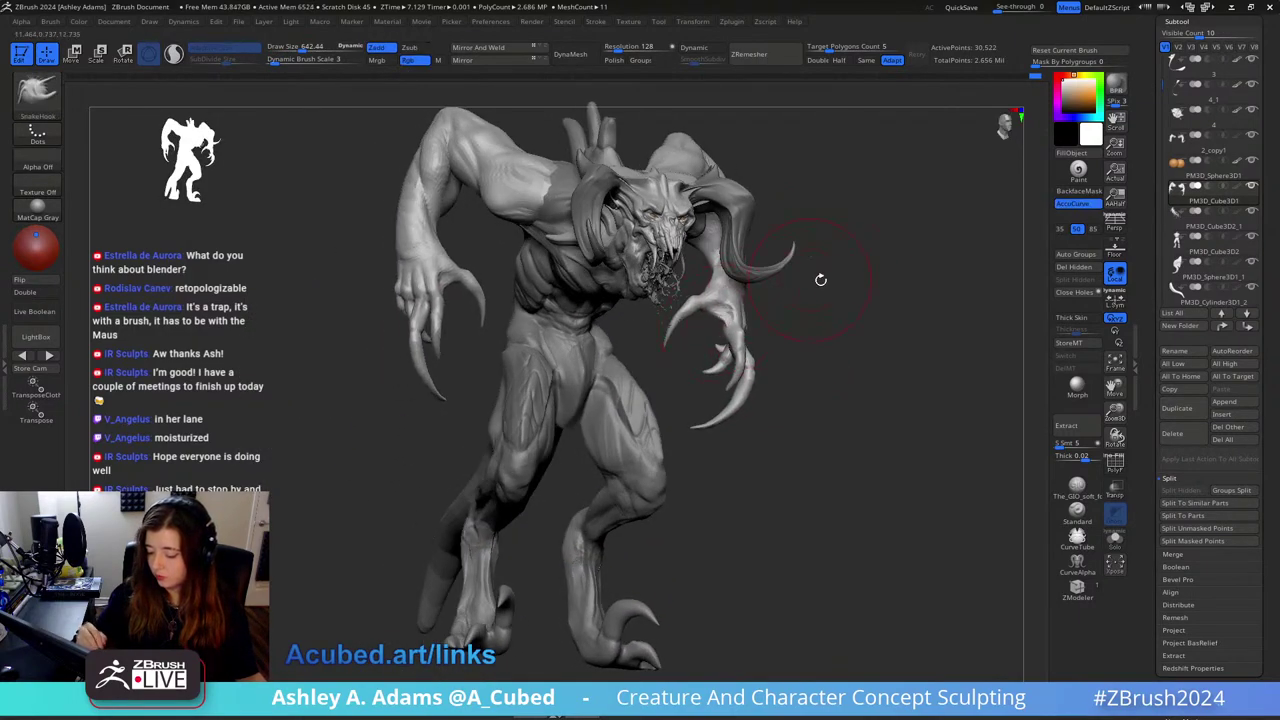
pyautogui.moveTo(820, 280)
pyautogui.mouseDown(button='right')
pyautogui.moveTo(755, 325)
pyautogui.moveTo(842, 290)
pyautogui.mouseUp(button='right')
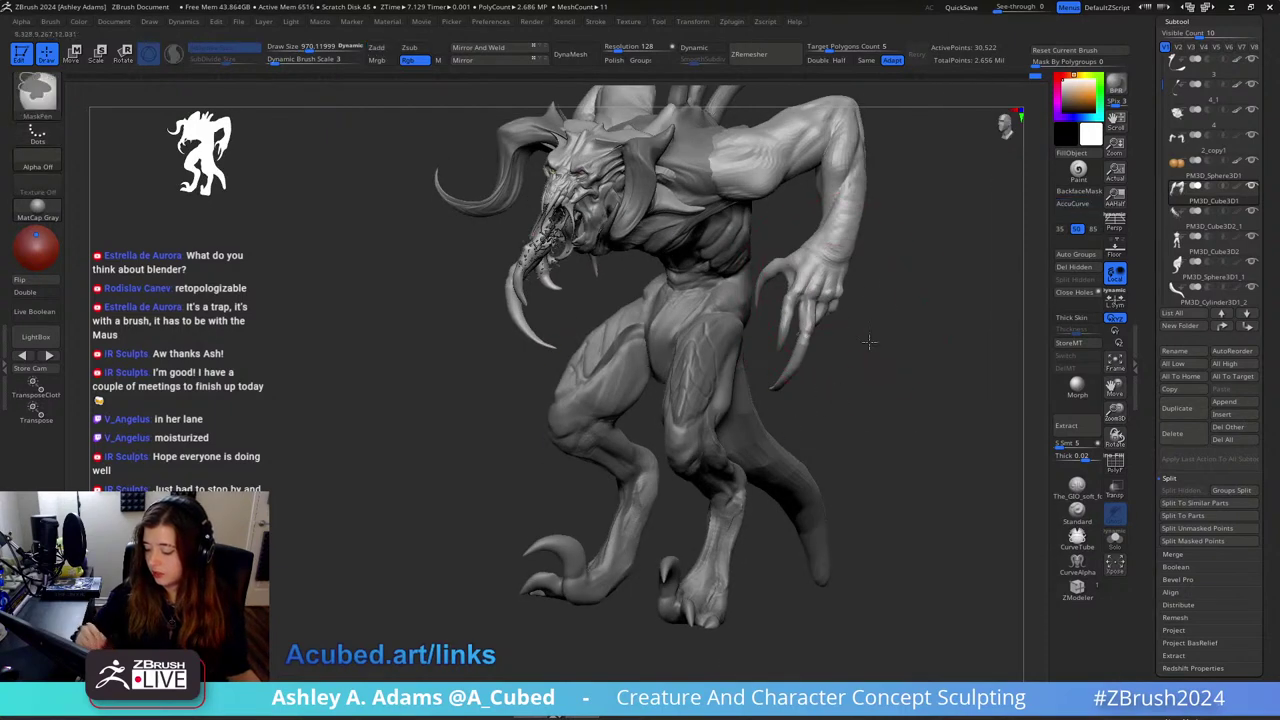
# Step: Mask the hands with MaskLasso and invert the mask so only the hands can be transformed with the gizmo
pyautogui.keyDown('ctrl'); pyautogui.click(37, 93); pyautogui.keyUp('ctrl')
pyautogui.keyDown('ctrl'); pyautogui.click(128, 101); pyautogui.keyUp('ctrl')
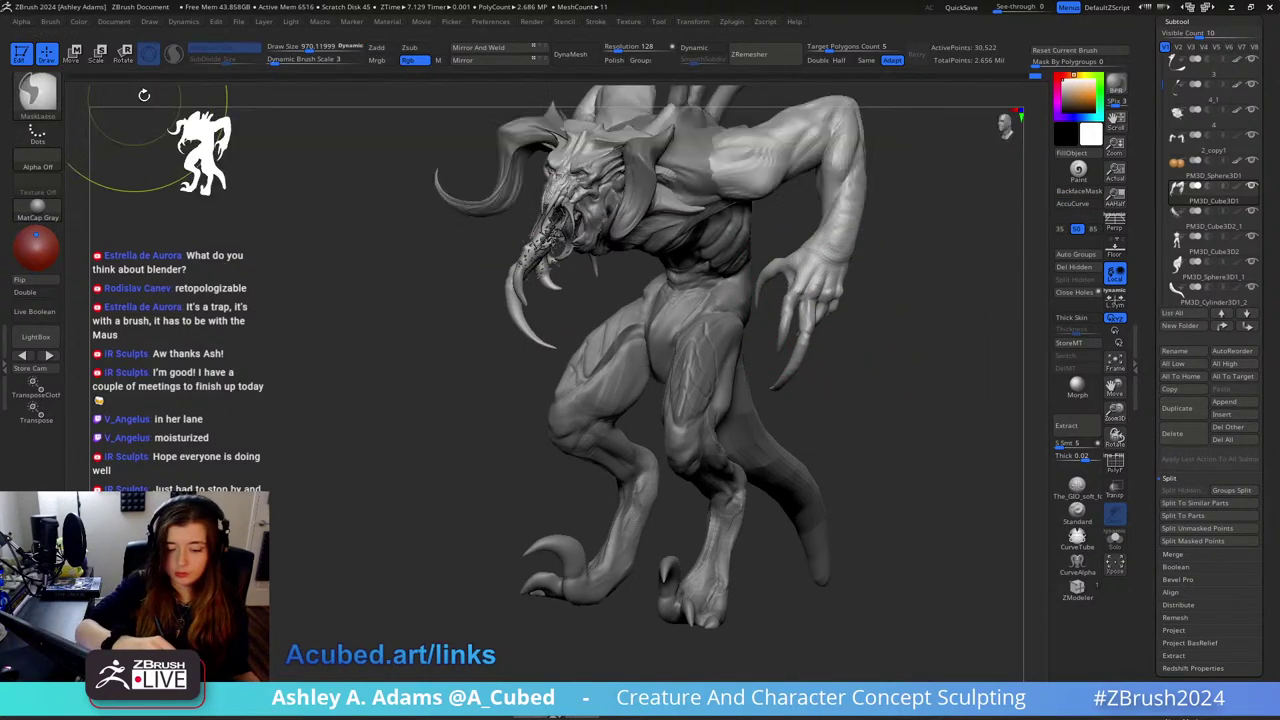
pyautogui.moveTo(850, 190)
pyautogui.keyDown('ctrl'); pyautogui.mouseDown()
pyautogui.moveTo(725, 292)
pyautogui.moveTo(745, 400)
pyautogui.moveTo(795, 455)
pyautogui.moveTo(862, 271)
pyautogui.moveTo(808, 262)
pyautogui.mouseUp(); pyautogui.keyUp('ctrl')
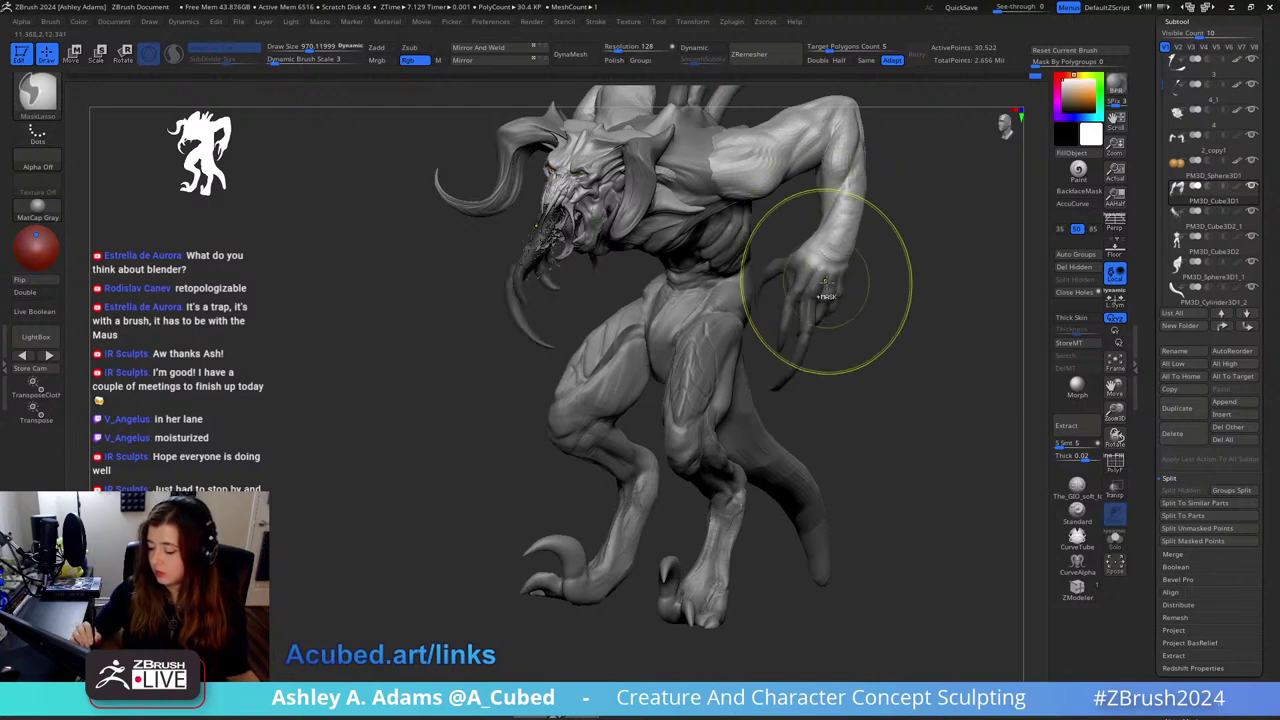
pyautogui.keyDown('ctrl'); pyautogui.click(888, 286); pyautogui.keyUp('ctrl')
pyautogui.press('w')
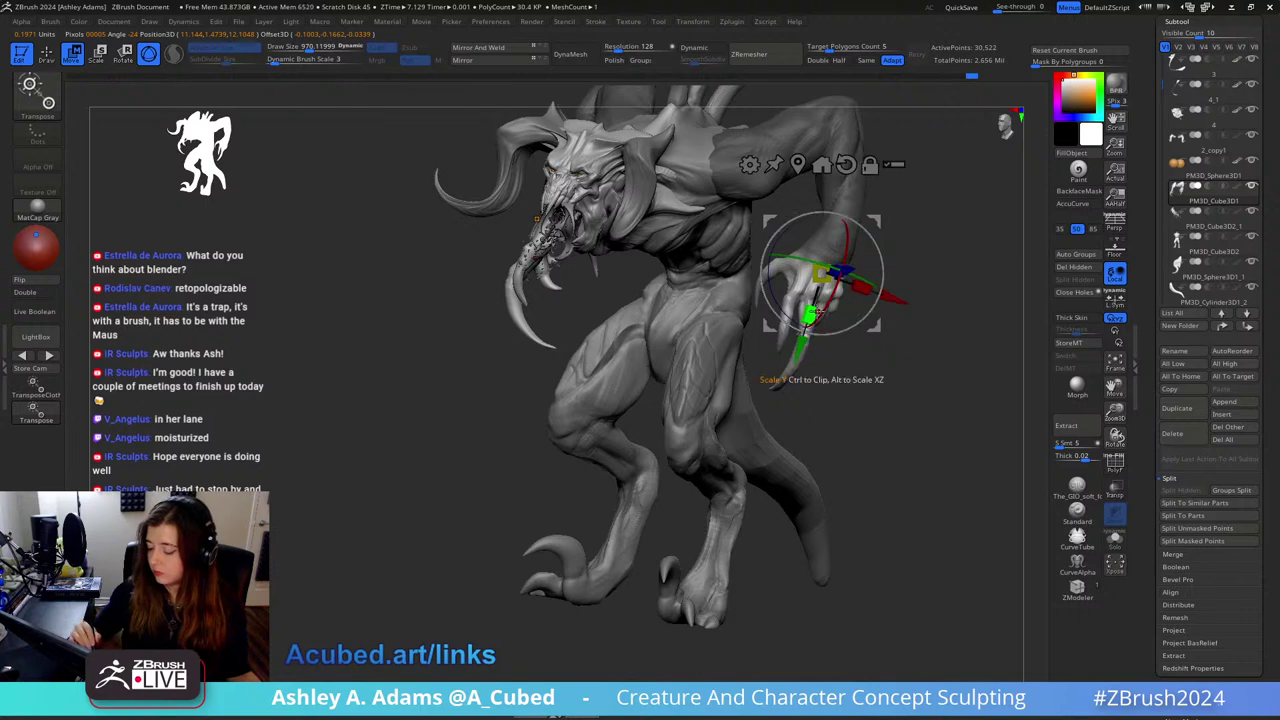
# Step: Scale the unmasked hands along the Y axis and adjust their placement at the wrists with the transform gizmo
pyautogui.moveTo(812, 314)
pyautogui.mouseDown()
pyautogui.moveTo(803, 345)
pyautogui.moveTo(925, 334)
pyautogui.moveTo(854, 310)
pyautogui.moveTo(872, 318)
pyautogui.moveTo(897, 300)
pyautogui.moveTo(806, 296)
pyautogui.mouseUp()
pyautogui.press('q')
pyautogui.moveTo(927, 253)
pyautogui.keyDown('alt'); pyautogui.mouseDown()
pyautogui.moveTo(818, 297)
pyautogui.moveTo(837, 307)
pyautogui.mouseUp(); pyautogui.keyUp('alt')
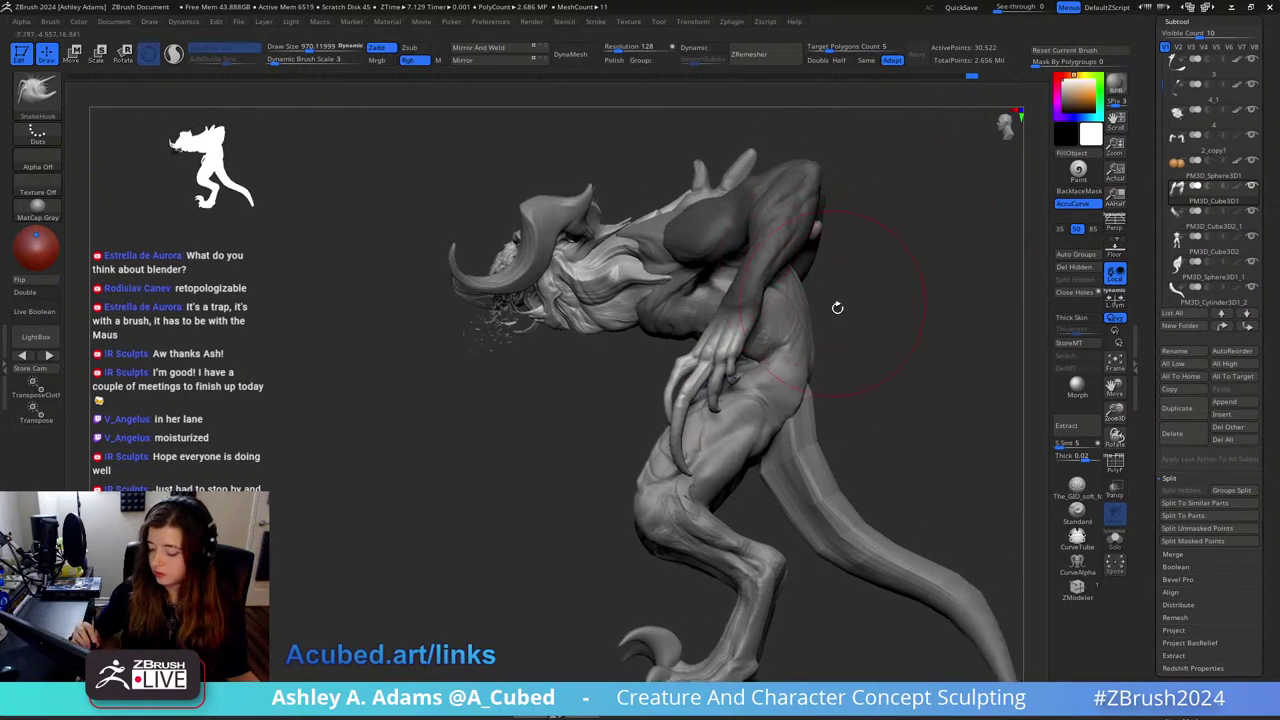
pyautogui.press('w')
pyautogui.moveTo(737, 332)
pyautogui.mouseDown()
pyautogui.moveTo(766, 344)
pyautogui.moveTo(911, 326)
pyautogui.mouseUp()
pyautogui.press('q')
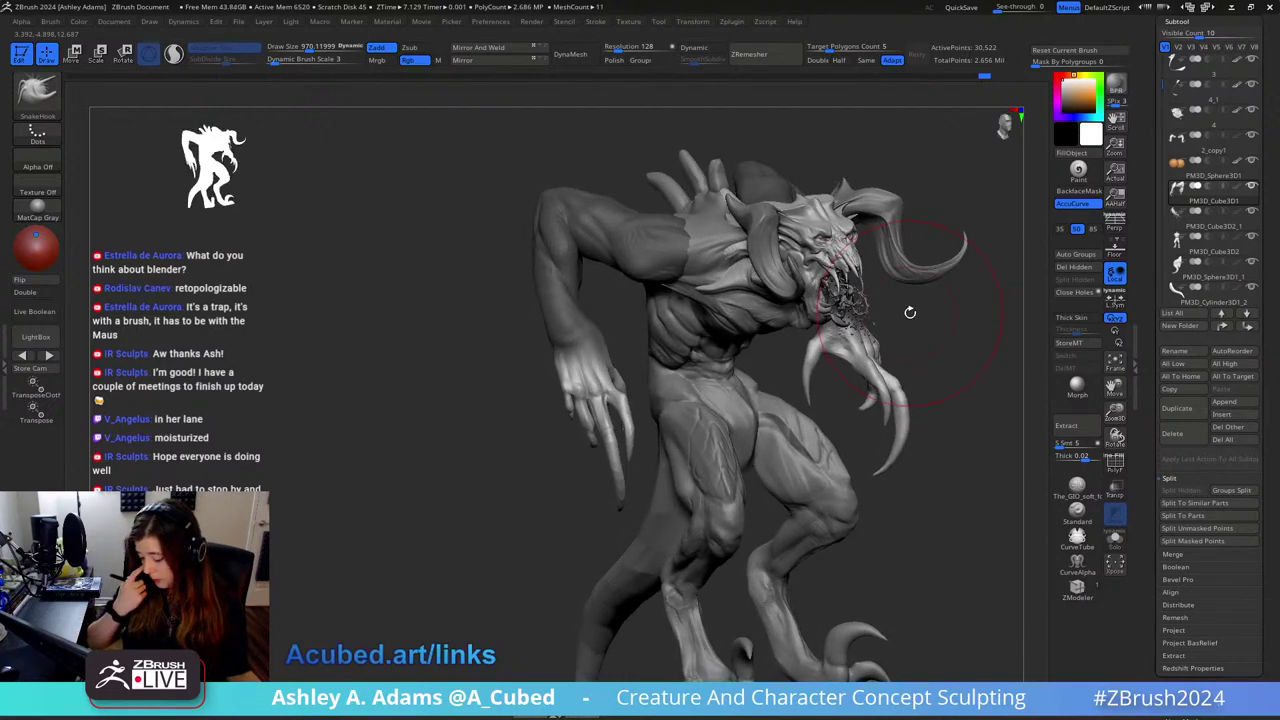
# Step: Reshape the hands and fingers with the SnakeHook brush, reducing the draw size to about 697, 565 and finally 252
pyautogui.moveTo(657, 486); pyautogui.dragTo(614, 414)
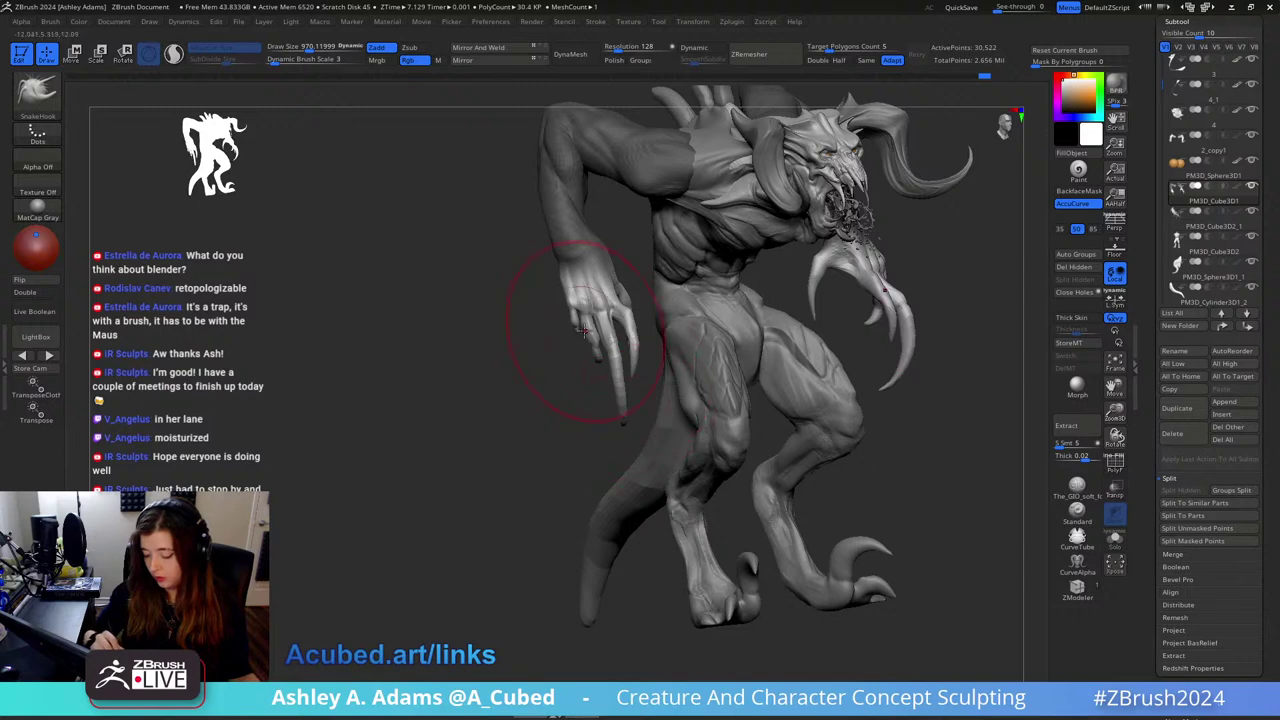
pyautogui.press('space')
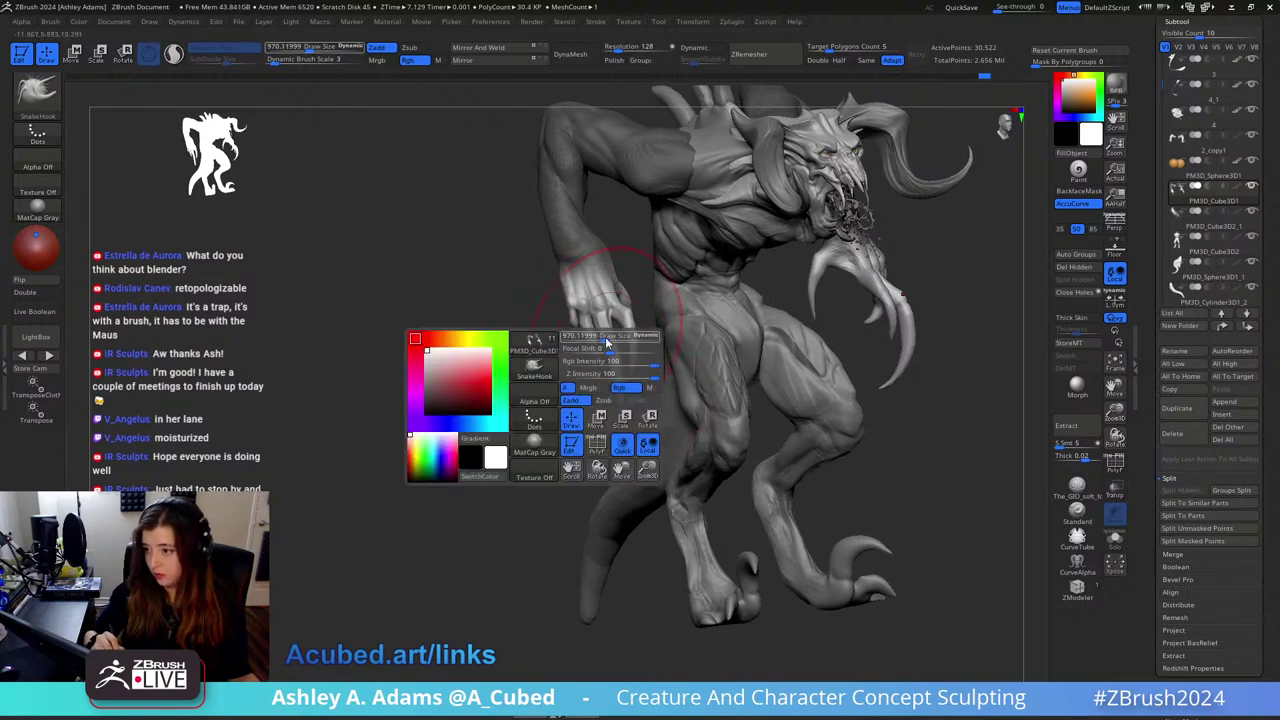
pyautogui.moveTo(605, 336); pyautogui.dragTo(585, 336)
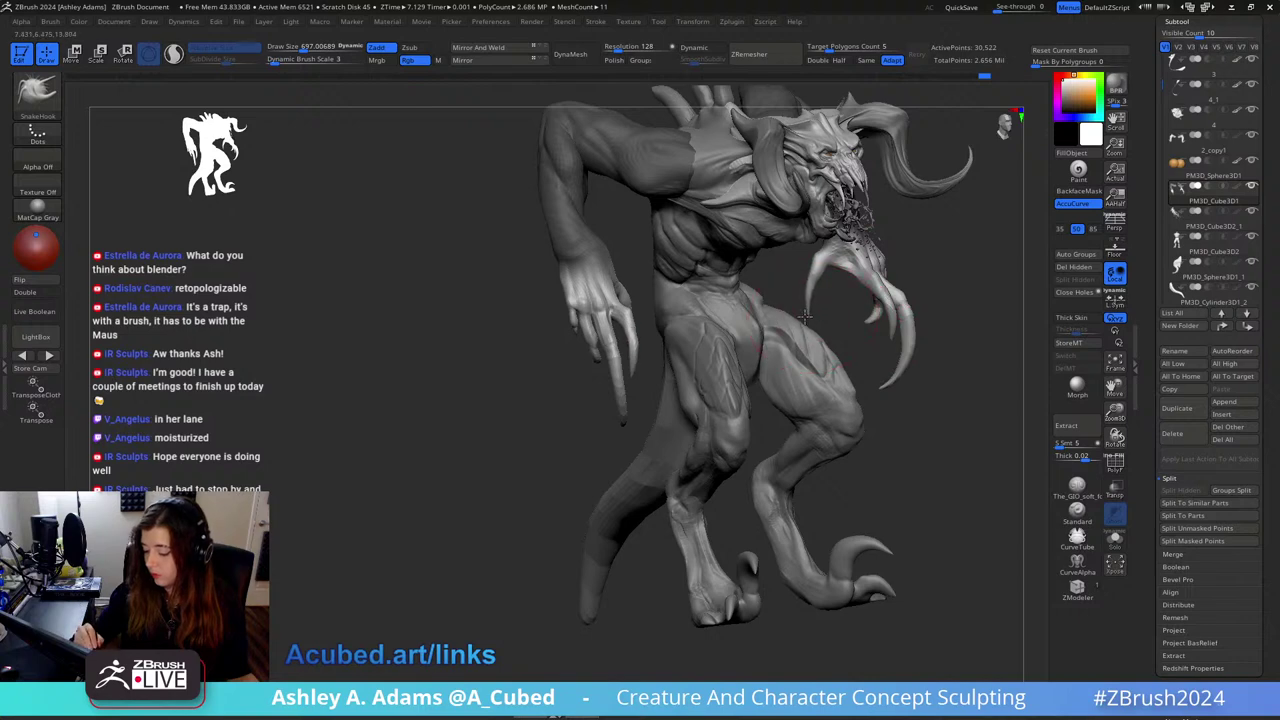
pyautogui.press('space')
pyautogui.moveTo(817, 299); pyautogui.dragTo(807, 299)
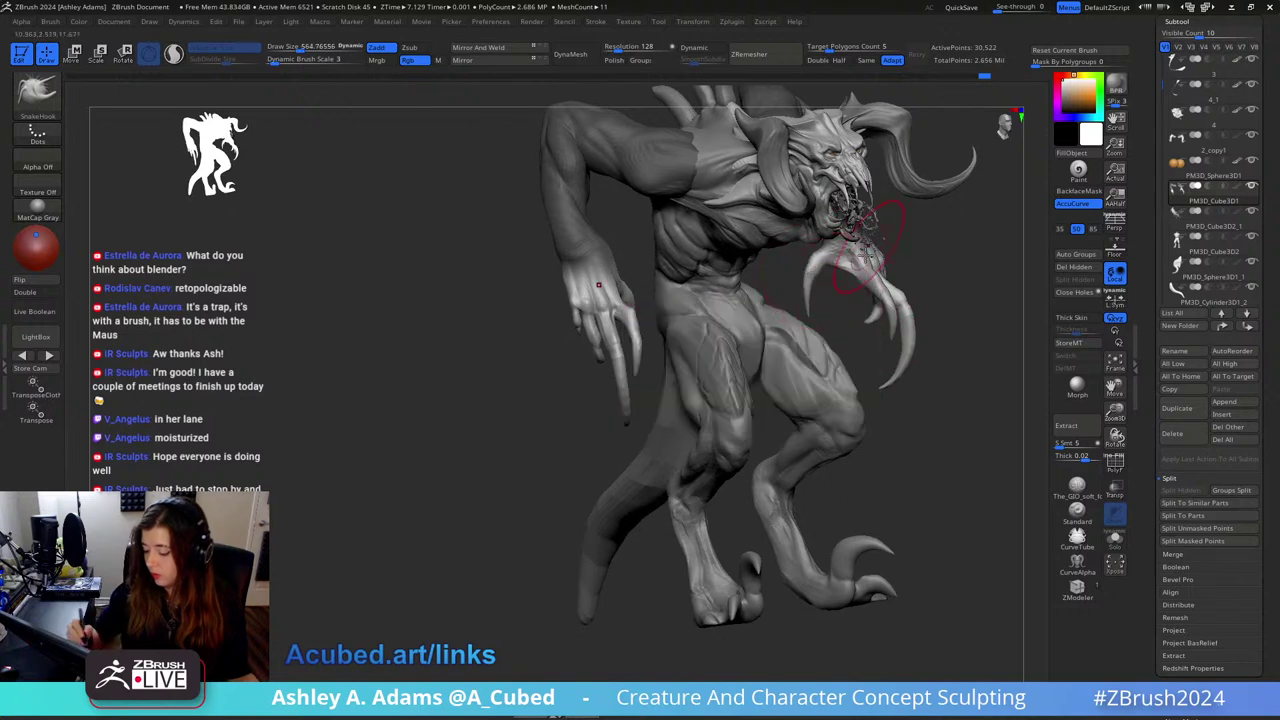
pyautogui.moveTo(812, 312); pyautogui.dragTo(817, 311, button='right')
pyautogui.press('space')
pyautogui.moveTo(817, 311); pyautogui.dragTo(813, 305)
pyautogui.press('space')
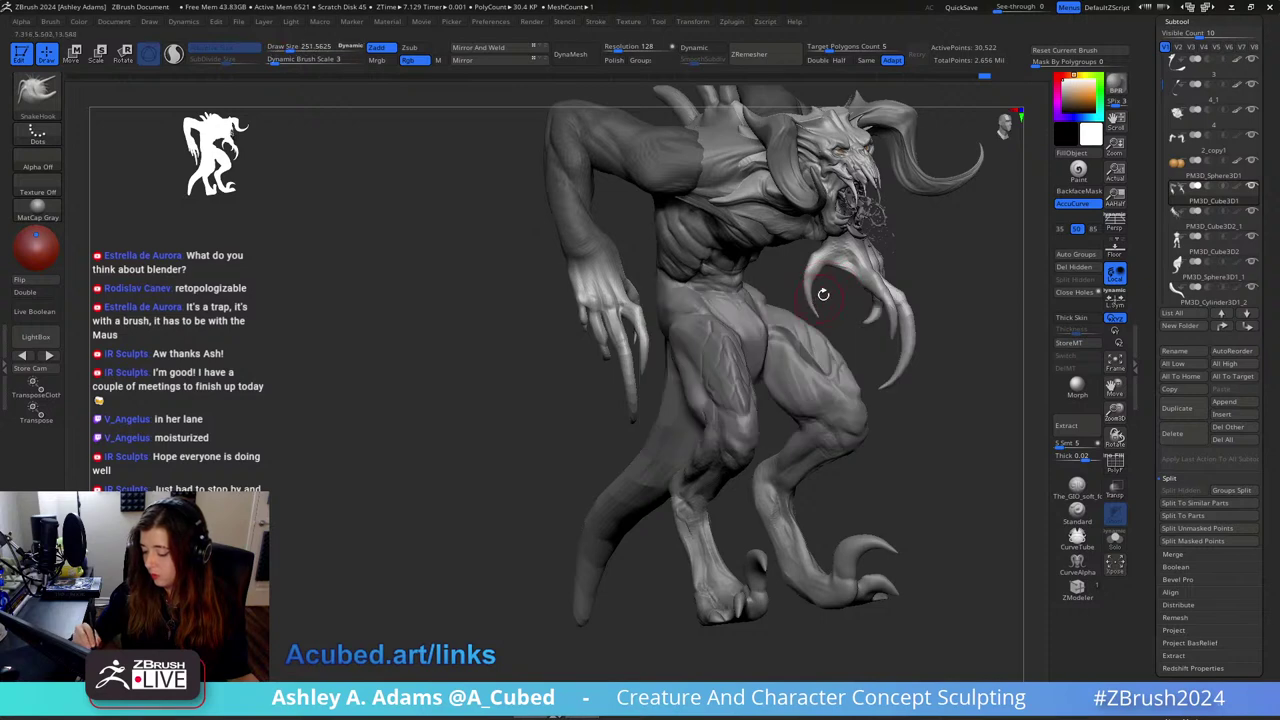
# Step: Clear the mask from the arms and adjust their shape with SnakeHook at draw size about 424
pyautogui.keyDown('ctrl'); pyautogui.moveTo(943, 314); pyautogui.dragTo(946, 305, button='right'); pyautogui.keyUp('ctrl')
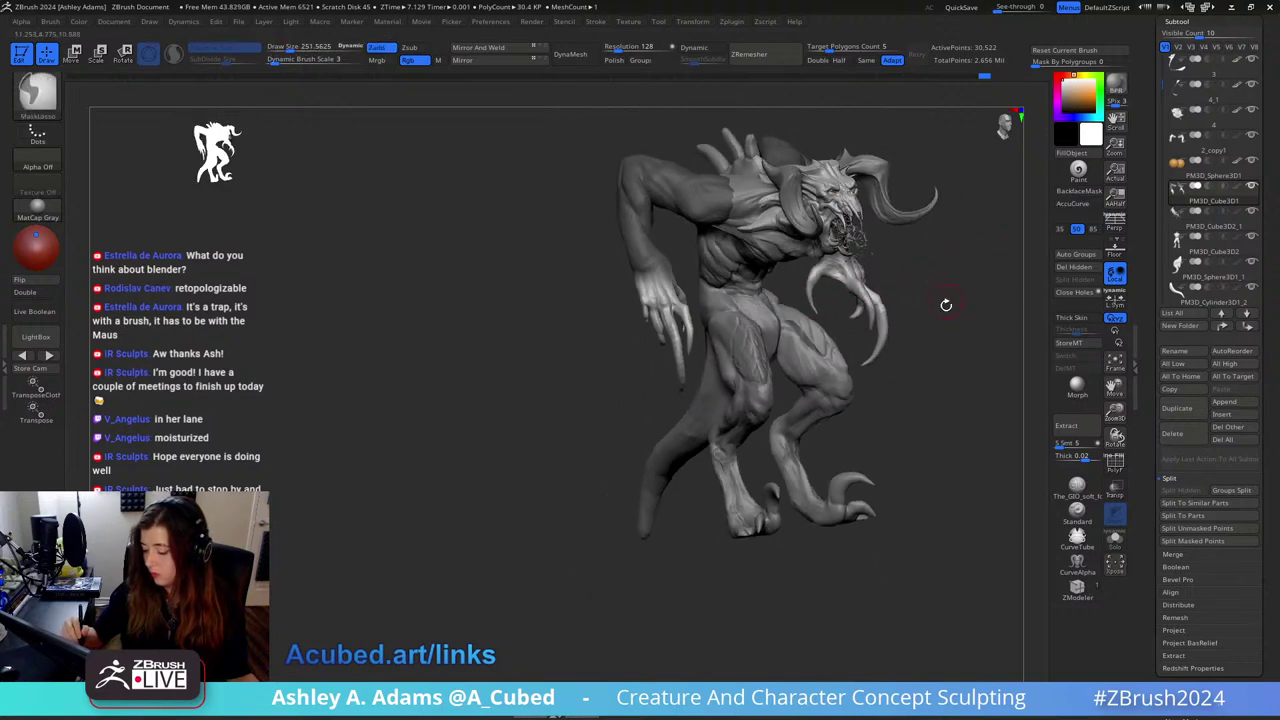
pyautogui.keyDown('ctrl'); pyautogui.moveTo(926, 351); pyautogui.dragTo(950, 310); pyautogui.keyUp('ctrl')
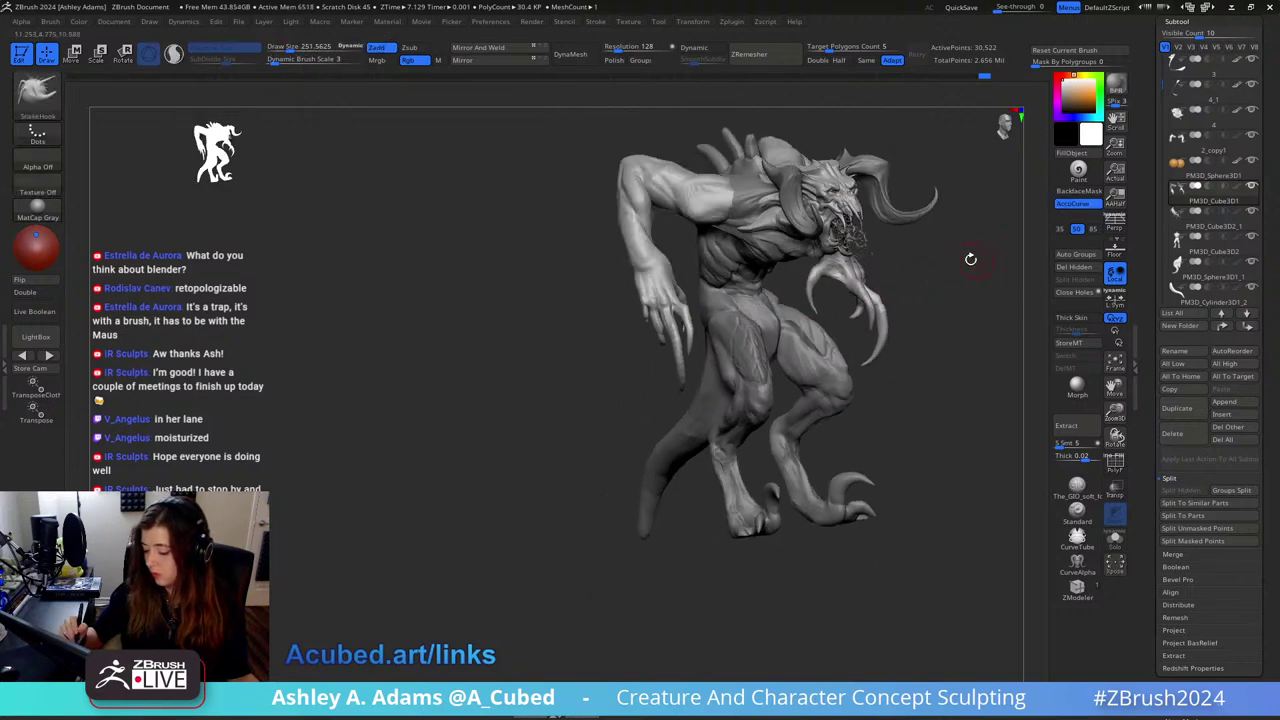
pyautogui.moveTo(970, 259)
pyautogui.mouseDown()
pyautogui.moveTo(845, 277)
pyautogui.moveTo(951, 271)
pyautogui.moveTo(943, 280)
pyautogui.moveTo(843, 231)
pyautogui.moveTo(859, 231)
pyautogui.mouseUp()
pyautogui.press('space')
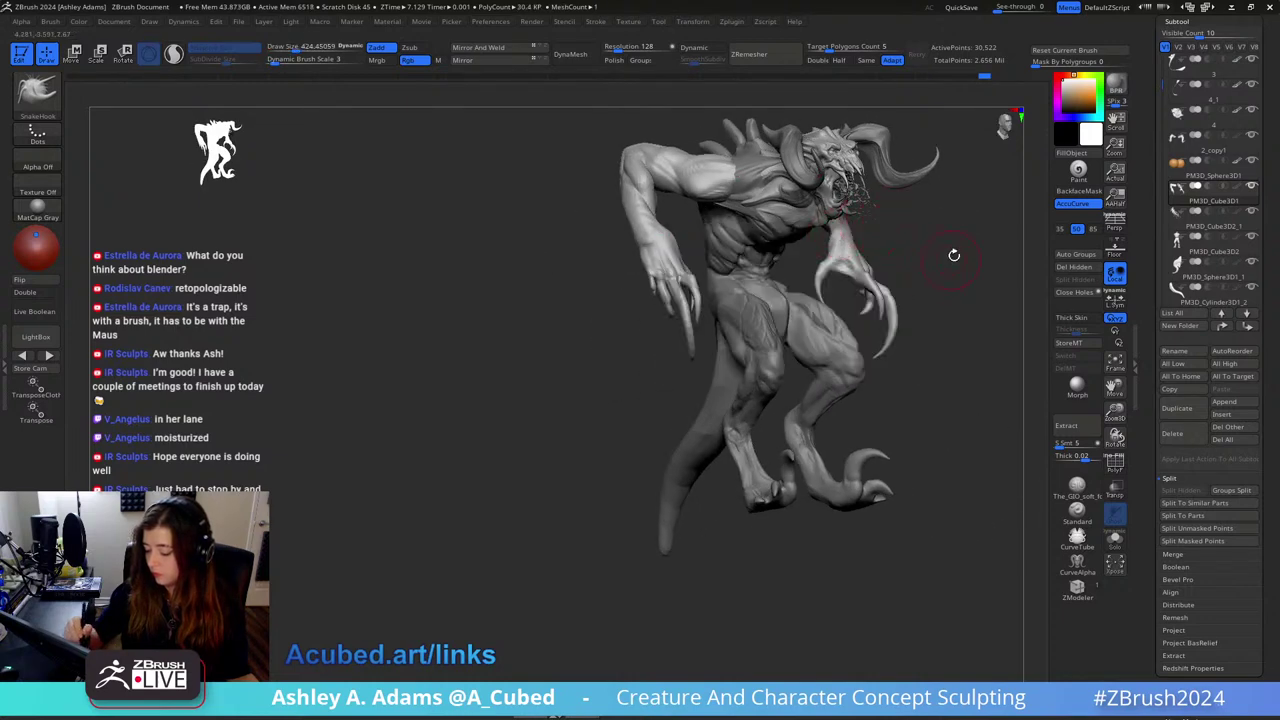
pyautogui.moveTo(940, 249); pyautogui.dragTo(915, 230)
# Step: Isolate the little fingers with a topological mask and rotate them about 20 degrees at the knuckle with the gizmo
pyautogui.keyDown('ctrl'); pyautogui.moveTo(646, 223); pyautogui.dragTo(660, 297, button='right'); pyautogui.keyUp('ctrl')
pyautogui.press('w')
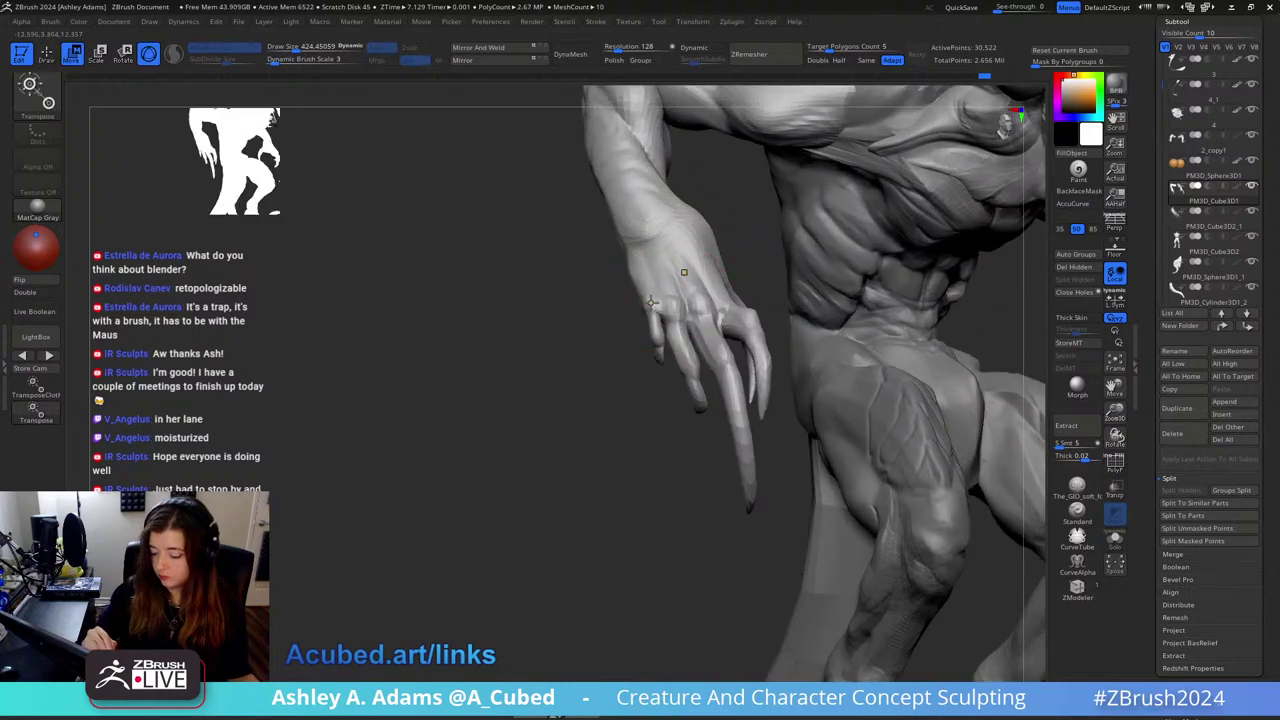
pyautogui.keyDown('ctrl'); pyautogui.click(651, 302); pyautogui.keyUp('ctrl')
pyautogui.moveTo(683, 296); pyautogui.dragTo(688, 332)
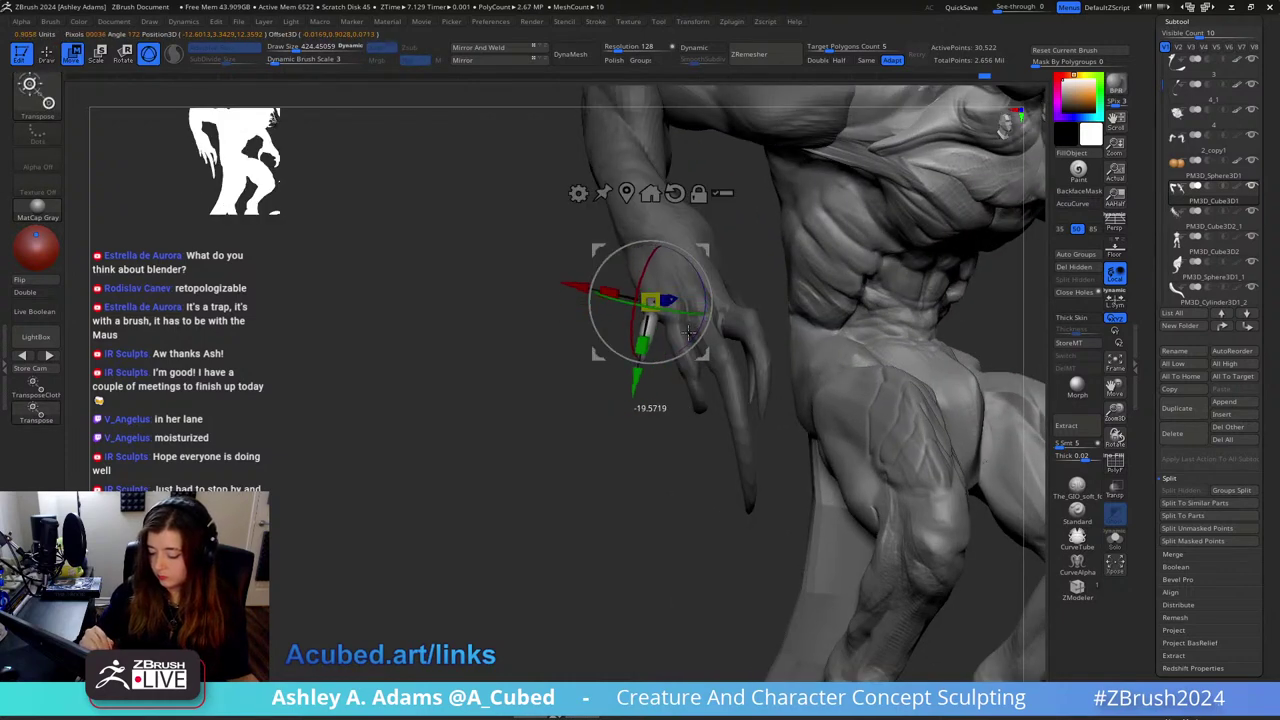
pyautogui.press('q')
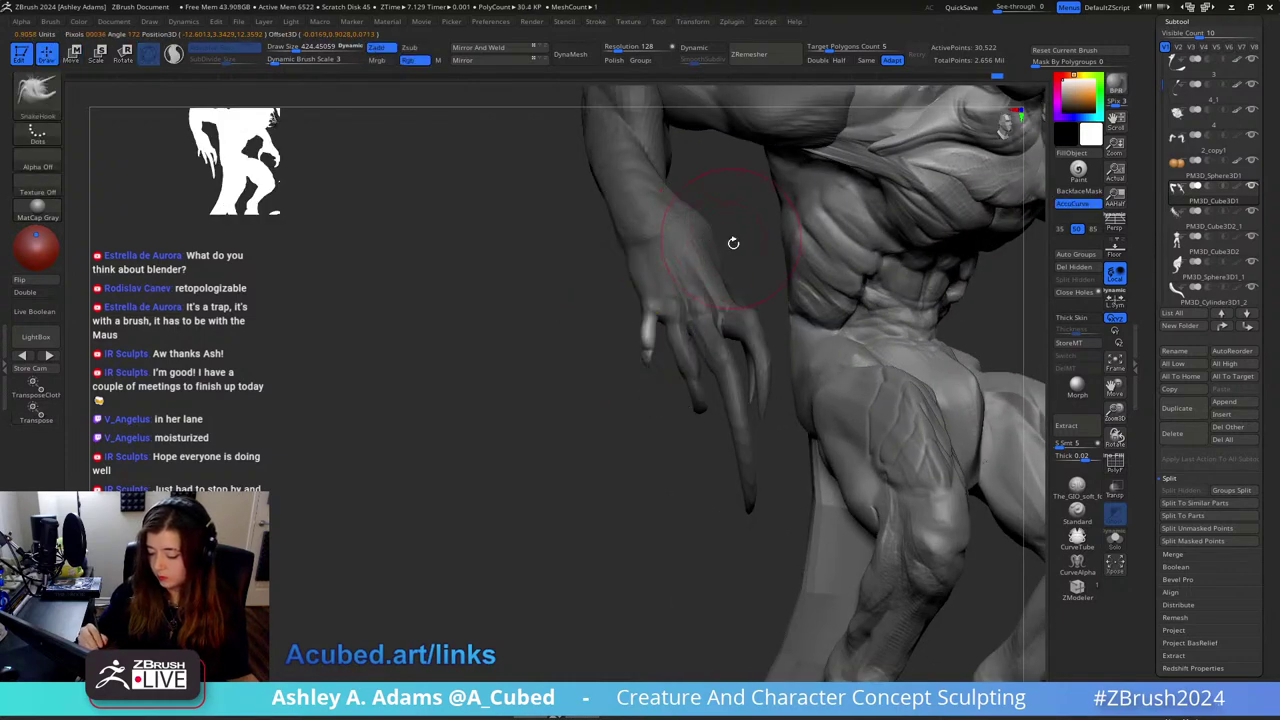
# Step: Refine the curve of the unmasked little fingers and smooth their tips at draw size about 219
pyautogui.moveTo(716, 302)
pyautogui.mouseDown(button='right')
pyautogui.moveTo(806, 294)
pyautogui.moveTo(834, 274)
pyautogui.moveTo(822, 330)
pyautogui.moveTo(846, 286)
pyautogui.moveTo(740, 300)
pyautogui.moveTo(806, 320)
pyautogui.moveTo(777, 316)
pyautogui.mouseUp(button='right')
pyautogui.press('w')
pyautogui.press('q')
pyautogui.press('shift')
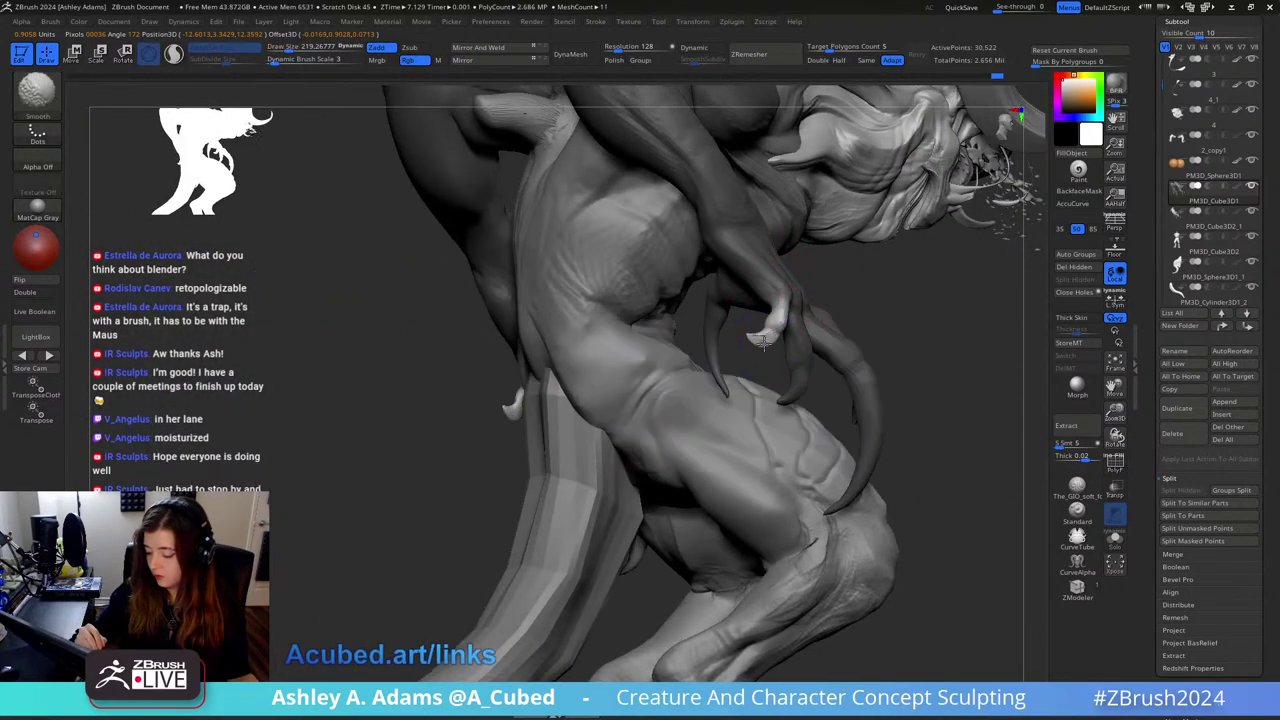
pyautogui.keyDown('shift'); pyautogui.moveTo(770, 346); pyautogui.dragTo(763, 338); pyautogui.keyUp('shift')
pyautogui.moveTo(763, 338); pyautogui.dragTo(705, 334, button='right')
# Step: Thicken the little fingers with the Inflat brush at draw size about 219 and clear the mask from the arms
pyautogui.press('b')
pyautogui.press('i')
pyautogui.press('n')
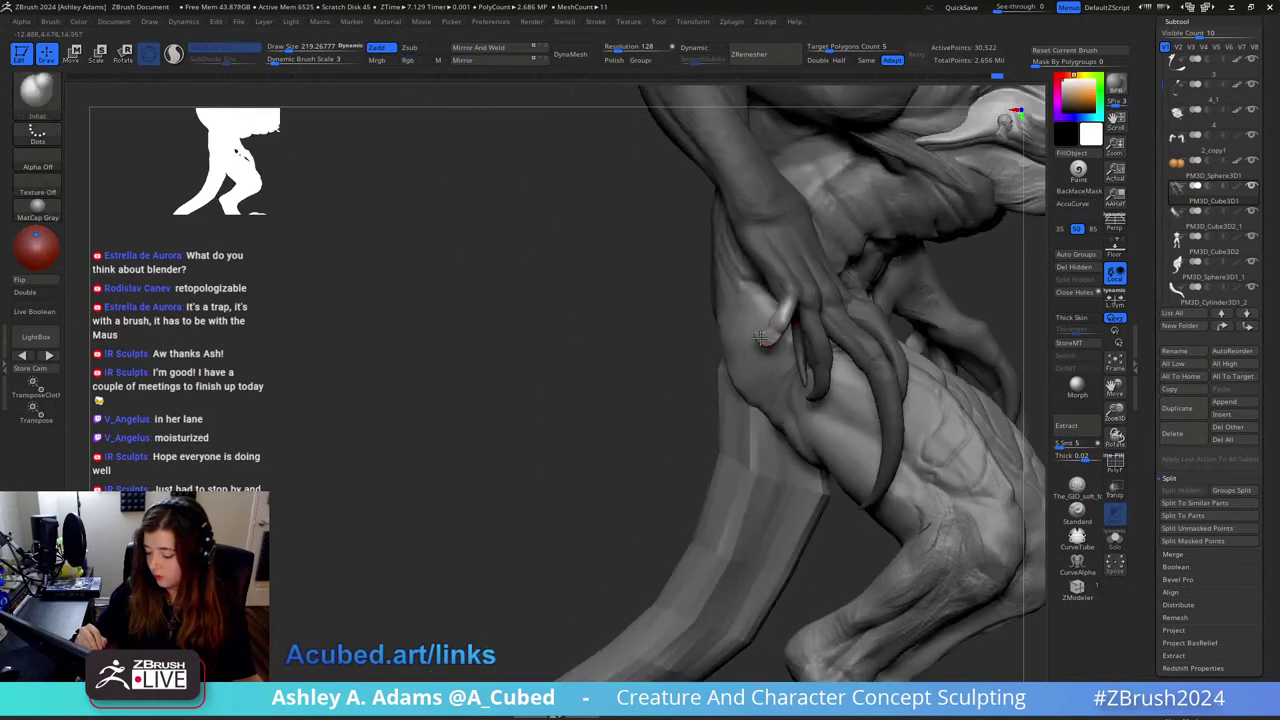
pyautogui.moveTo(793, 296); pyautogui.dragTo(795, 266, button='right')
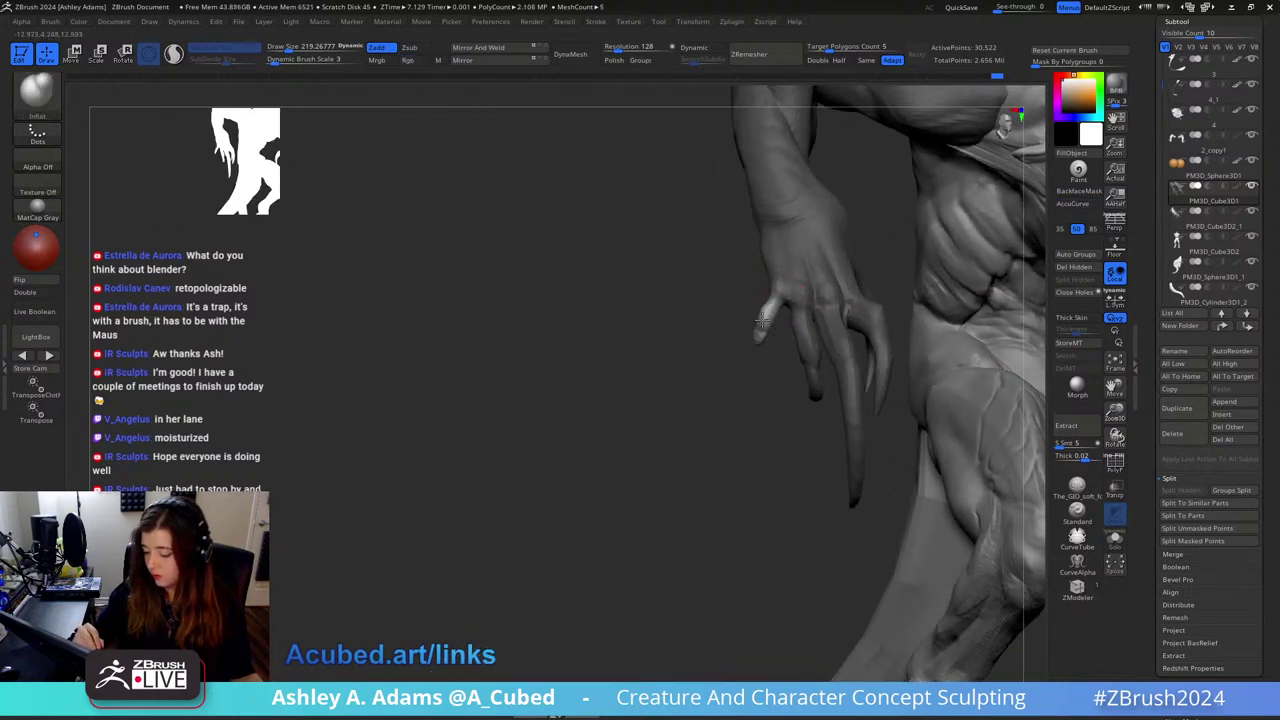
pyautogui.moveTo(740, 420)
pyautogui.mouseDown(button='right')
pyautogui.moveTo(780, 363)
pyautogui.moveTo(784, 320)
pyautogui.mouseUp(button='right')
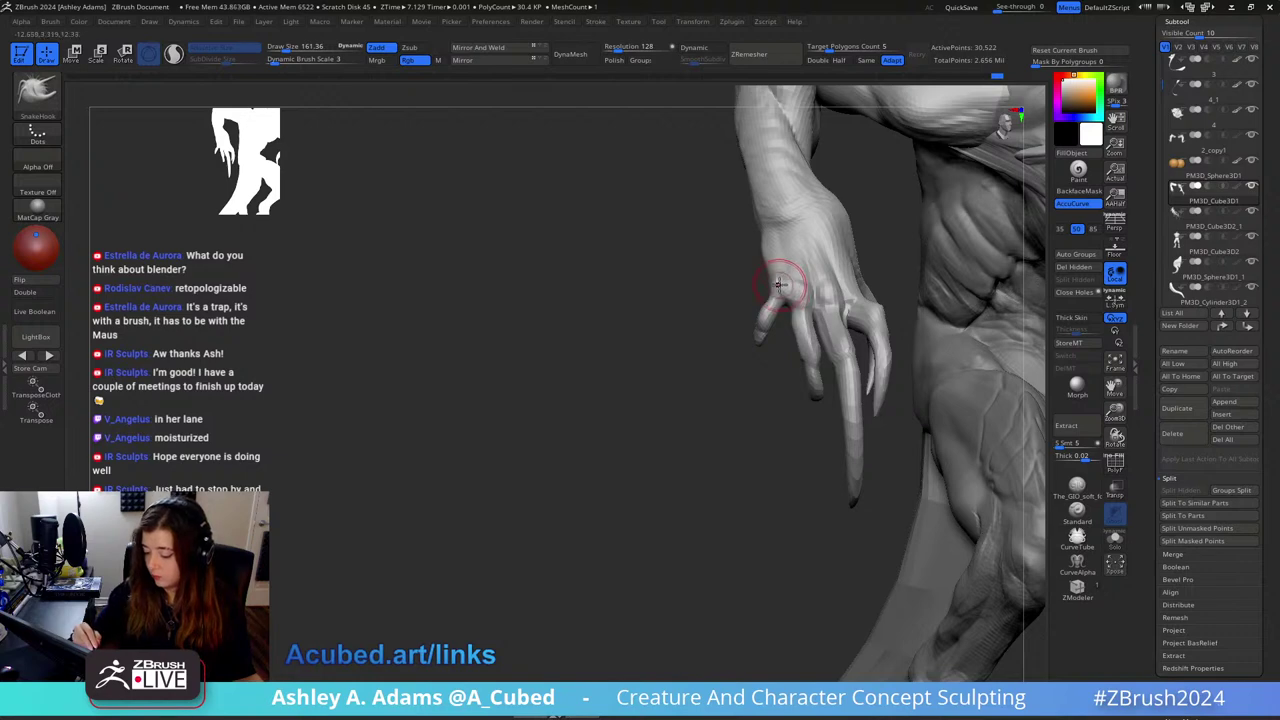
# Step: Shape the little-finger knuckles with SnakeHook and define the creases between the fingers with DamStandard at draw size about 102
pyautogui.press('space')
pyautogui.click(783, 284)
pyautogui.press('space')
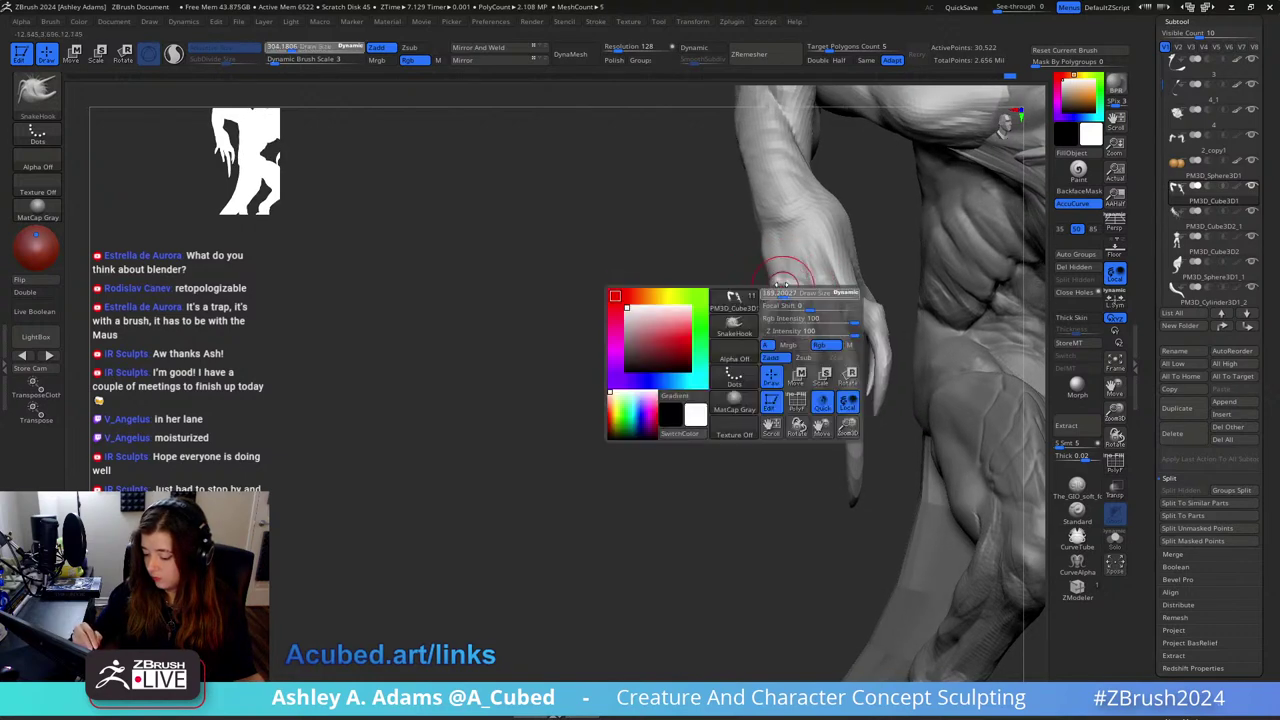
pyautogui.press('space')
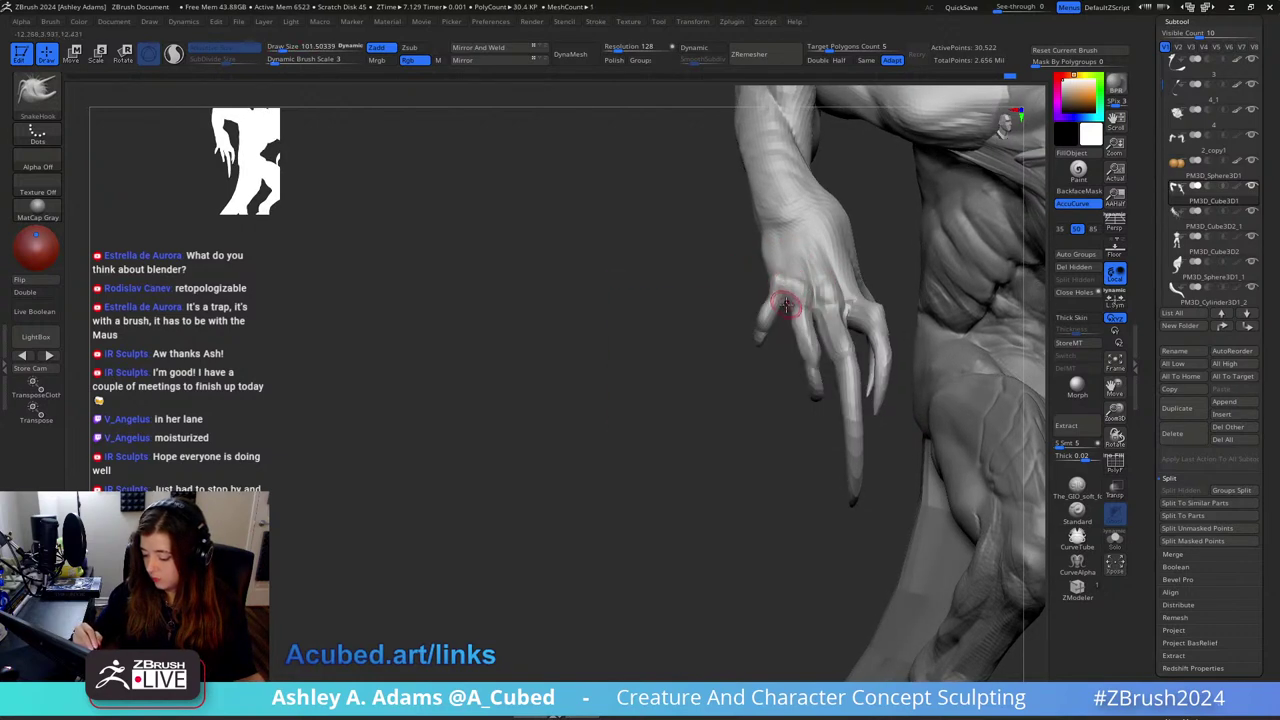
pyautogui.press('b')
pyautogui.press('d')
pyautogui.press('s')
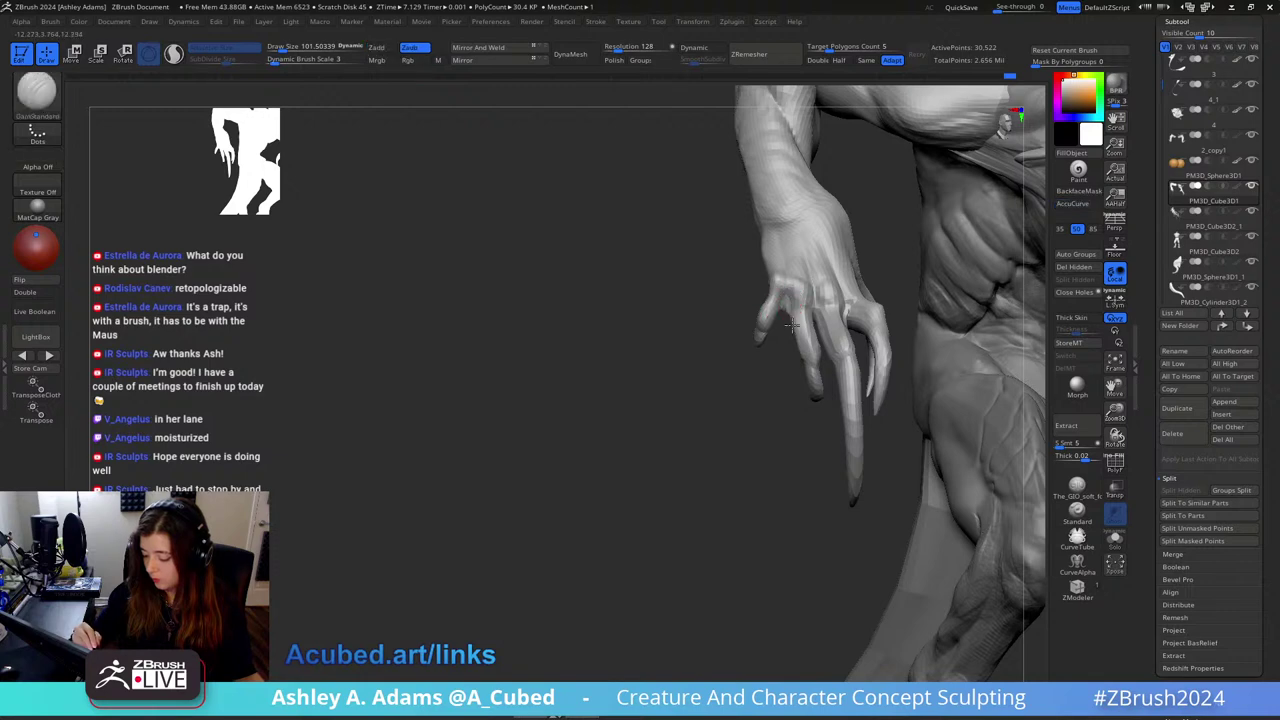
pyautogui.moveTo(792, 325); pyautogui.dragTo(820, 280, button='right')
# Step: Isolate the ring fingers with a topological mask and adjust their angle with the transform gizmo
pyautogui.press('w')
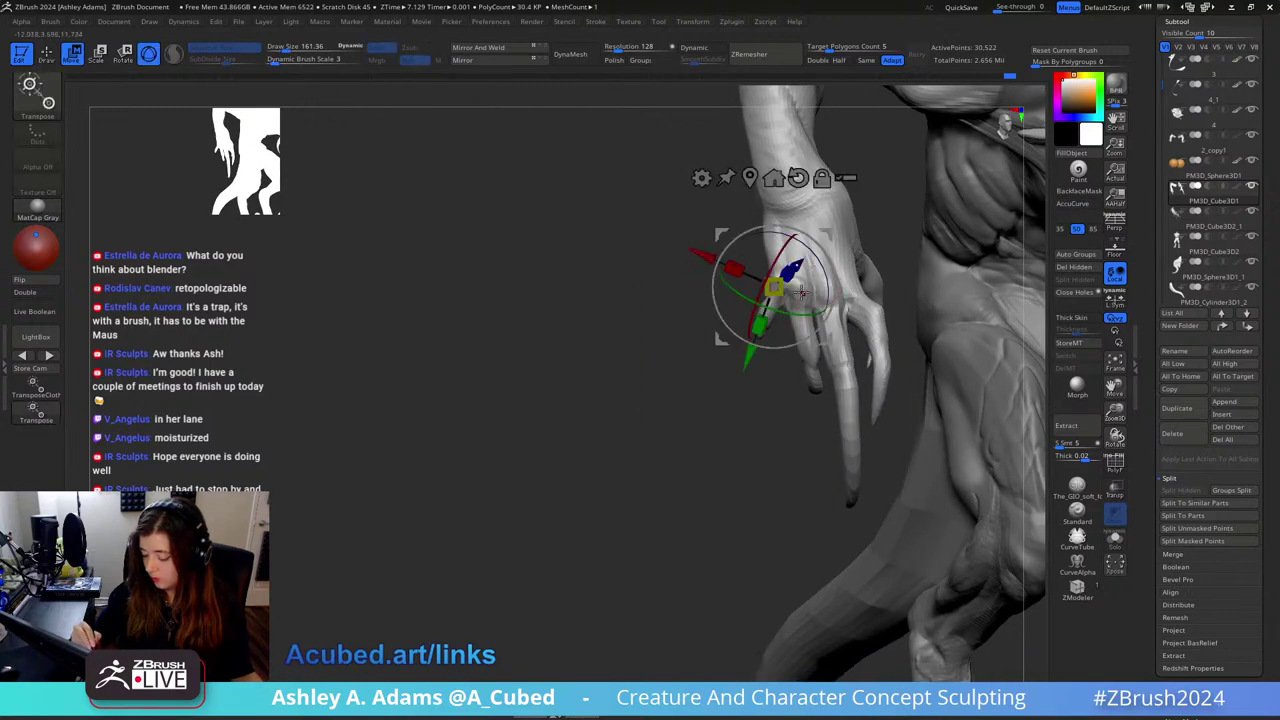
pyautogui.click(801, 290)
pyautogui.keyDown('ctrl'); pyautogui.moveTo(805, 332); pyautogui.dragTo(804, 330); pyautogui.keyUp('ctrl')
pyautogui.moveTo(849, 260)
pyautogui.mouseDown()
pyautogui.moveTo(857, 275)
pyautogui.moveTo(858, 241)
pyautogui.mouseUp()
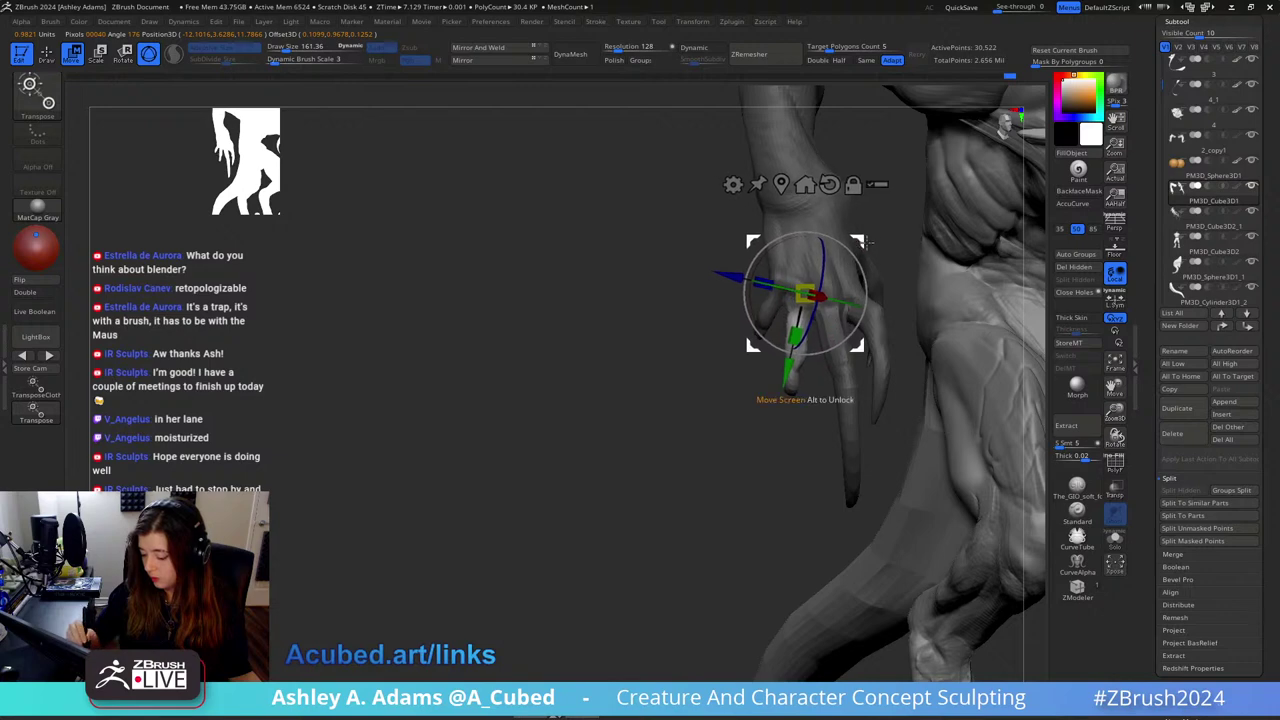
pyautogui.press('q')
# Step: Bend the ring fingers into a clawed curve with SnakeHook at draw size about 252 and clear the mask
pyautogui.moveTo(903, 356)
pyautogui.keyDown('ctrl'); pyautogui.mouseDown(button='right')
pyautogui.moveTo(894, 318)
pyautogui.moveTo(1005, 305)
pyautogui.moveTo(884, 289)
pyautogui.mouseUp(button='right'); pyautogui.keyUp('ctrl')
pyautogui.press('b')
pyautogui.press('s')
pyautogui.press('h')
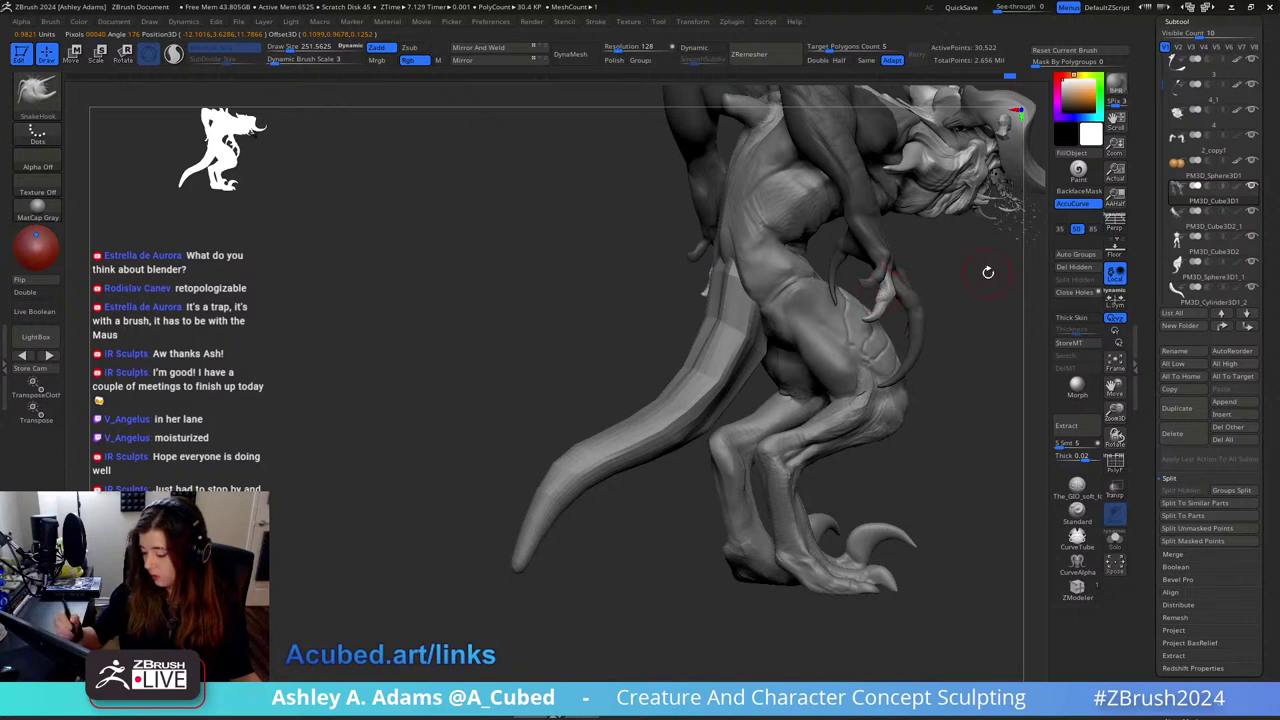
pyautogui.moveTo(986, 277); pyautogui.dragTo(910, 289, button='right')
pyautogui.moveTo(944, 274); pyautogui.dragTo(877, 275)
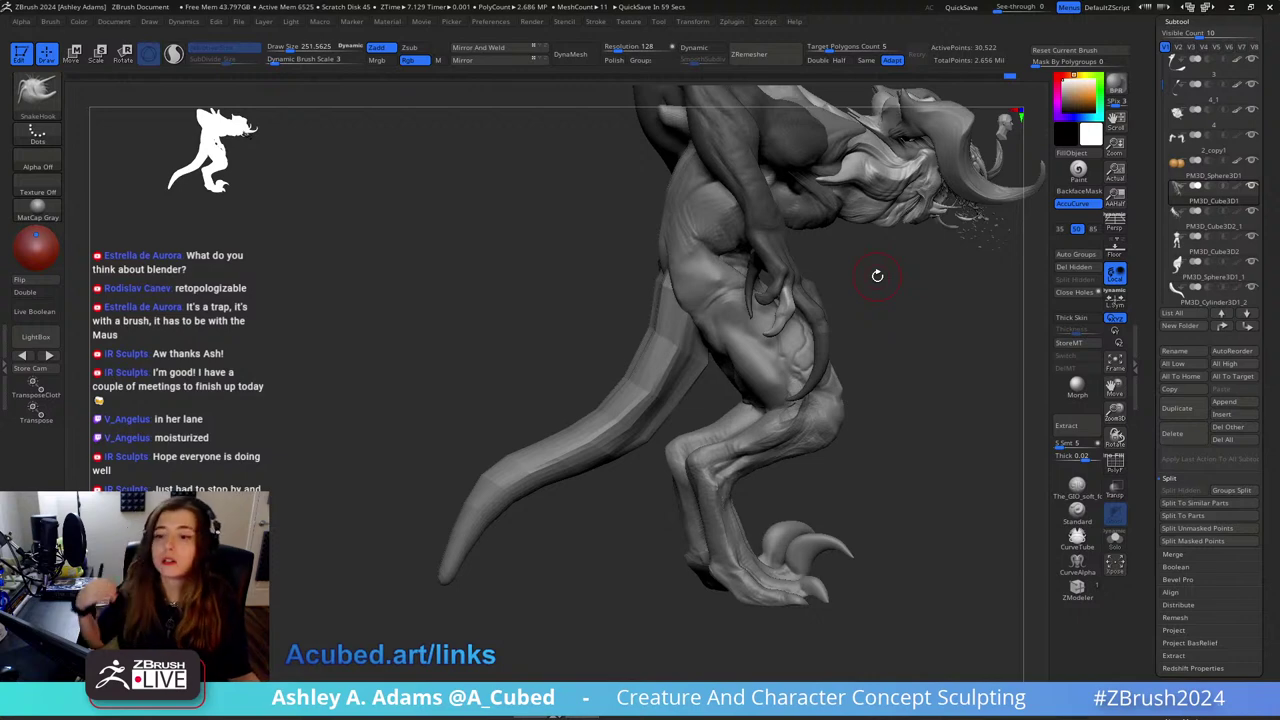
pyautogui.keyDown('ctrl'); pyautogui.moveTo(849, 271); pyautogui.dragTo(893, 303, button='right'); pyautogui.keyUp('ctrl')
pyautogui.keyDown('alt'); pyautogui.moveTo(893, 303); pyautogui.dragTo(795, 241); pyautogui.keyUp('alt')
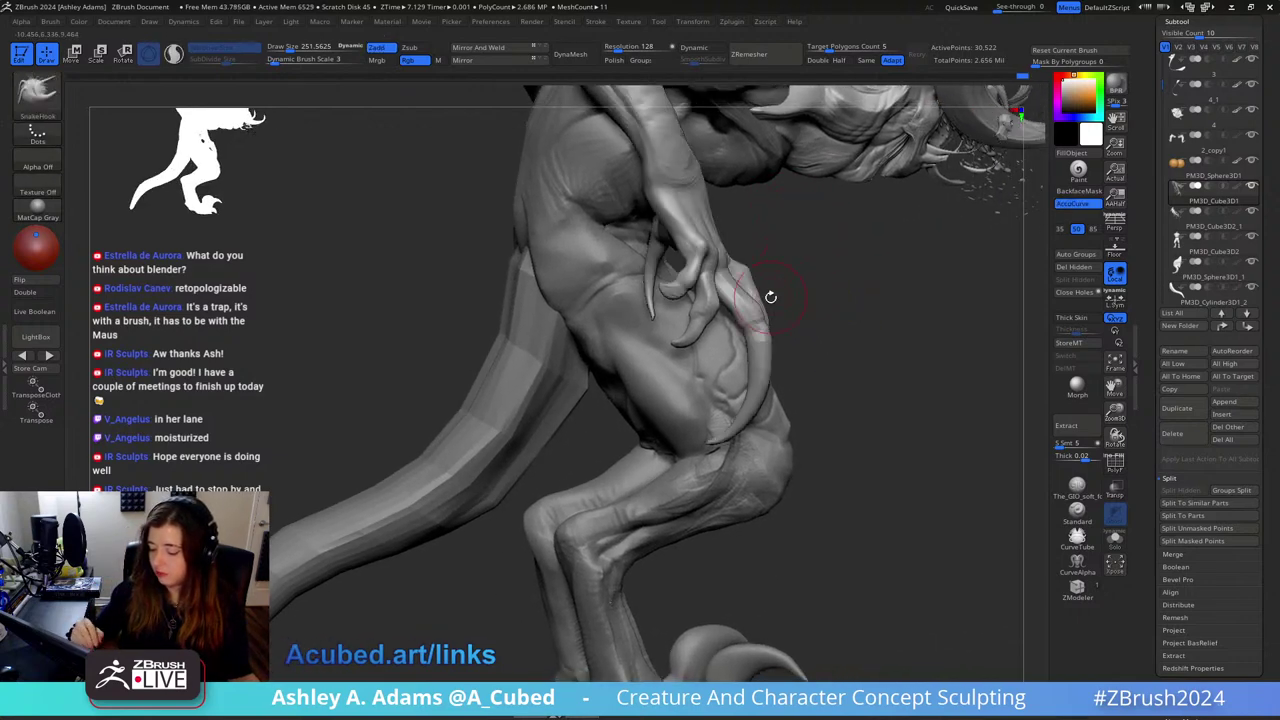
pyautogui.moveTo(771, 297); pyautogui.dragTo(752, 340)
# Step: Isolate the long middle fingers with a topological mask and rotate them at the knuckle with the gizmo
pyautogui.press('w')
pyautogui.keyDown('alt'); pyautogui.moveTo(762, 205); pyautogui.dragTo(747, 445); pyautogui.keyUp('alt')
pyautogui.keyDown('ctrl'); pyautogui.moveTo(726, 241); pyautogui.dragTo(747, 301); pyautogui.keyUp('ctrl')
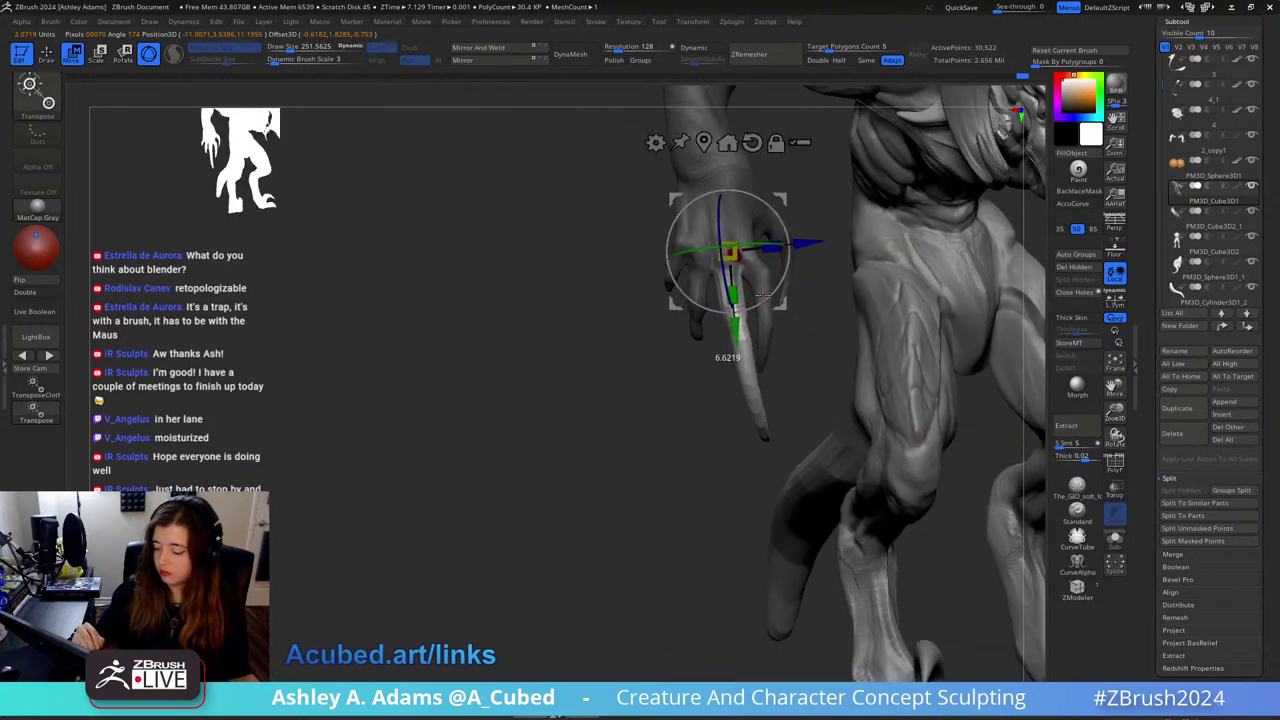
pyautogui.keyDown('ctrl'); pyautogui.moveTo(760, 240); pyautogui.dragTo(829, 203, button='right'); pyautogui.keyUp('ctrl')
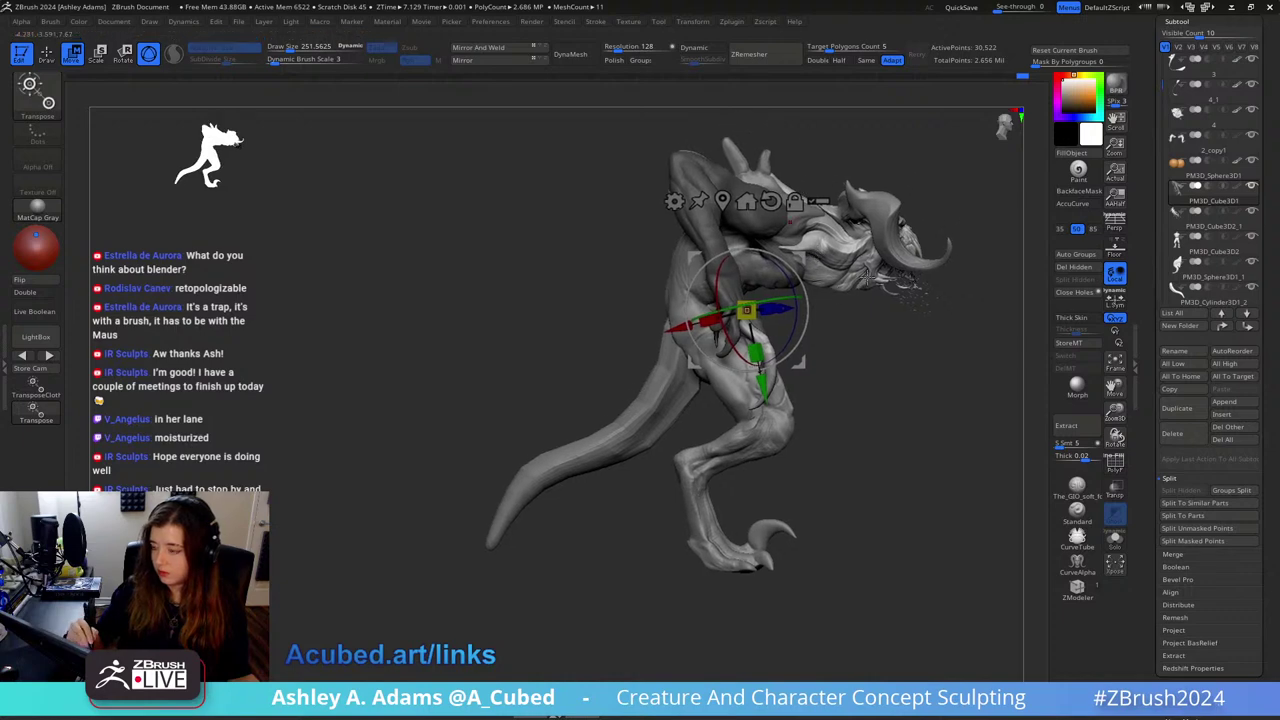
pyautogui.moveTo(762, 304); pyautogui.dragTo(814, 322, button='right')
pyautogui.moveTo(806, 326)
pyautogui.mouseDown()
pyautogui.moveTo(779, 356)
pyautogui.moveTo(806, 316)
pyautogui.mouseUp()
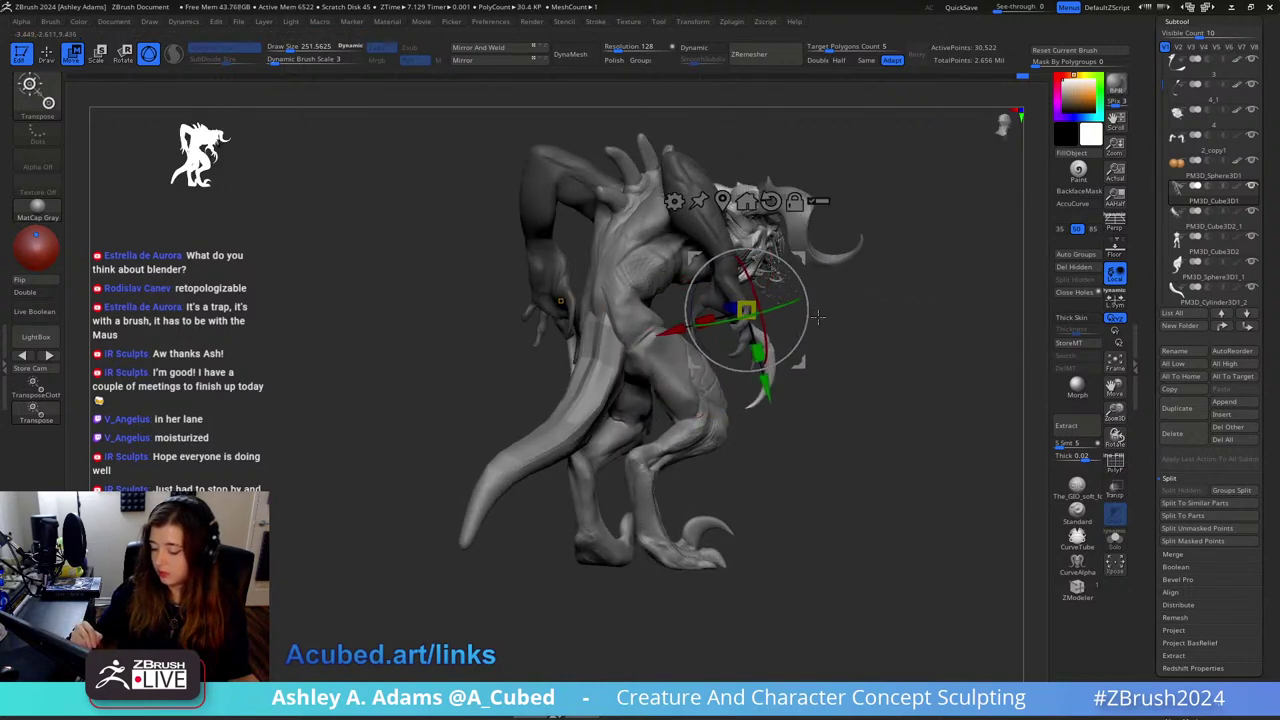
# Step: Raise and bend the middle fingers' joints with SnakeHook at draw size about 175, smoothing the inner side
pyautogui.press('q')
pyautogui.moveTo(926, 300)
pyautogui.mouseDown(button='right')
pyautogui.moveTo(874, 289)
pyautogui.moveTo(736, 298)
pyautogui.moveTo(722, 306)
pyautogui.moveTo(872, 302)
pyautogui.moveTo(766, 331)
pyautogui.moveTo(777, 354)
pyautogui.moveTo(737, 401)
pyautogui.moveTo(746, 276)
pyautogui.moveTo(786, 266)
pyautogui.mouseUp(button='right')
pyautogui.press('w')
pyautogui.moveTo(781, 182); pyautogui.dragTo(788, 178)
pyautogui.press('q')
pyautogui.press('space')
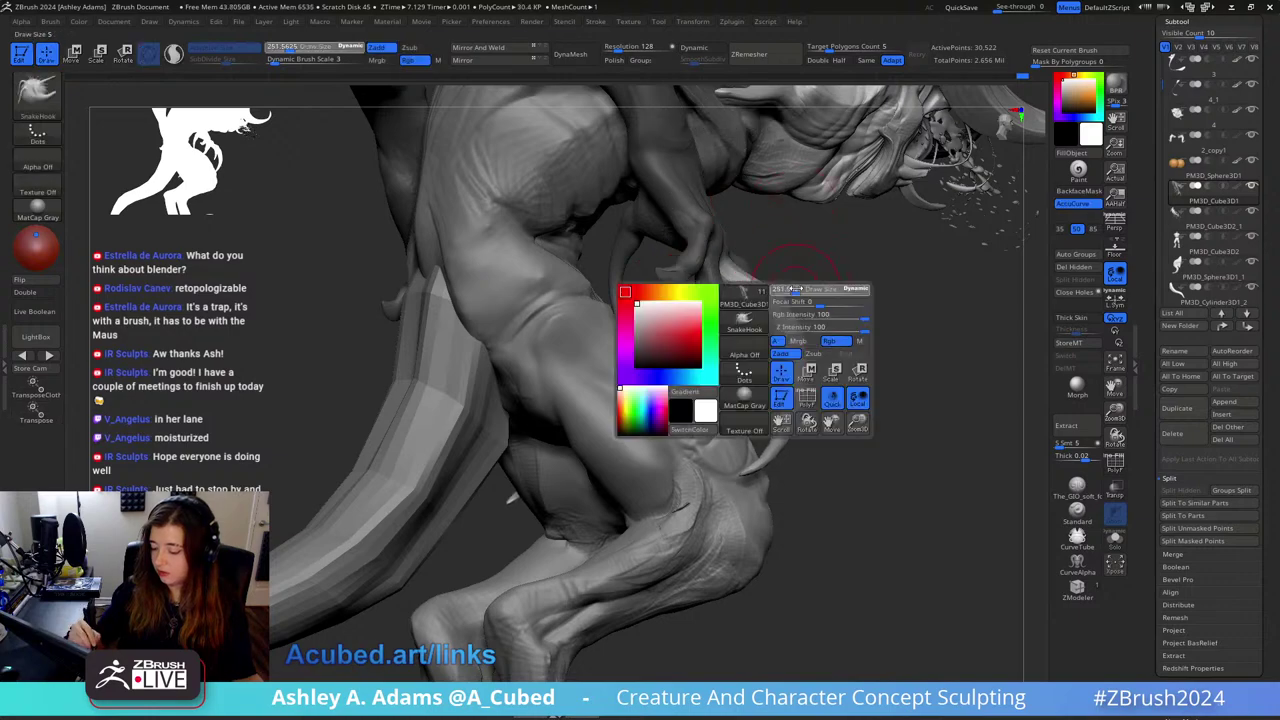
pyautogui.moveTo(782, 281)
pyautogui.mouseDown(button='right')
pyautogui.moveTo(786, 270)
pyautogui.moveTo(744, 293)
pyautogui.moveTo(762, 318)
pyautogui.mouseUp(button='right')
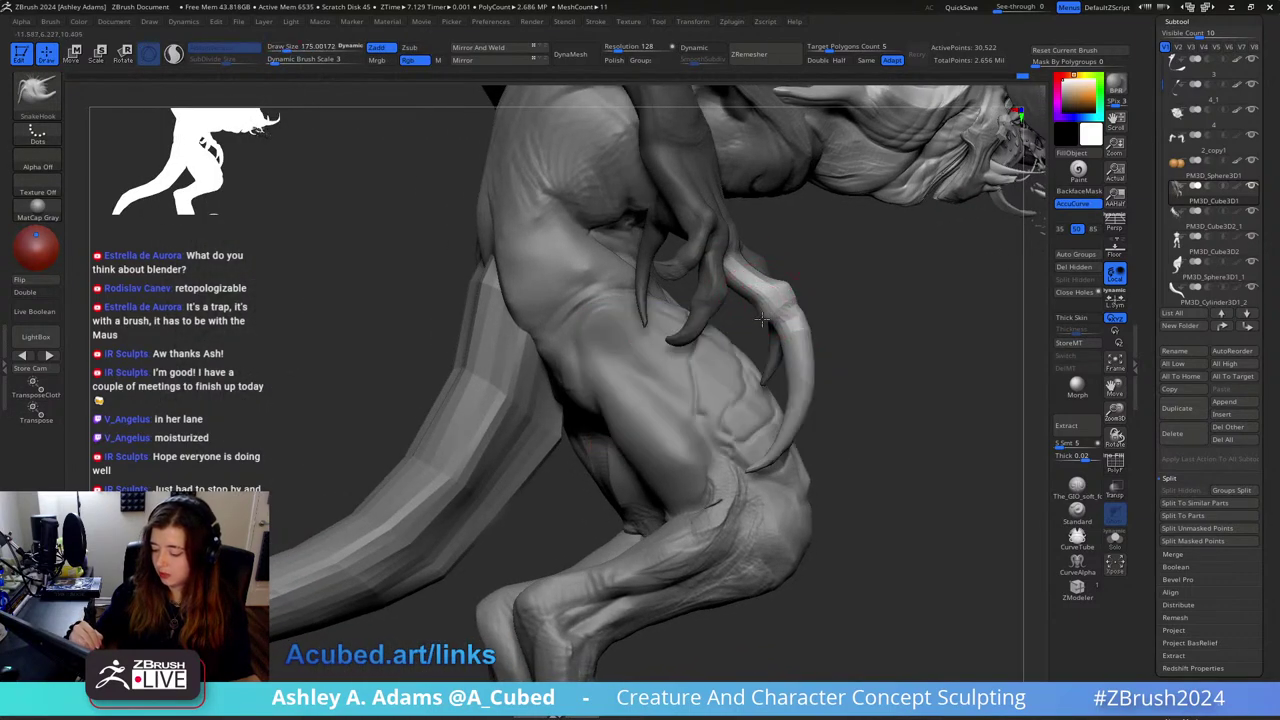
pyautogui.keyDown('shift'); pyautogui.moveTo(786, 288); pyautogui.dragTo(765, 301); pyautogui.keyUp('shift')
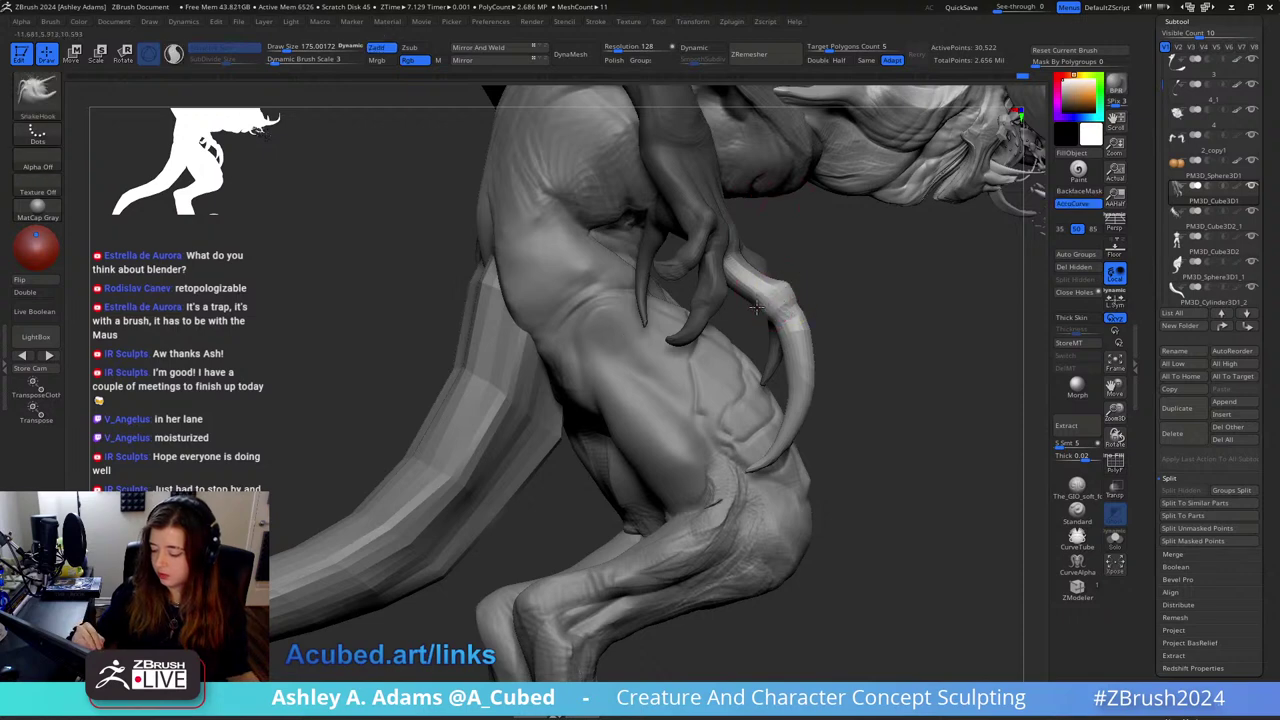
pyautogui.moveTo(797, 256)
pyautogui.mouseDown(button='right')
pyautogui.moveTo(802, 303)
pyautogui.moveTo(776, 300)
pyautogui.mouseUp(button='right')
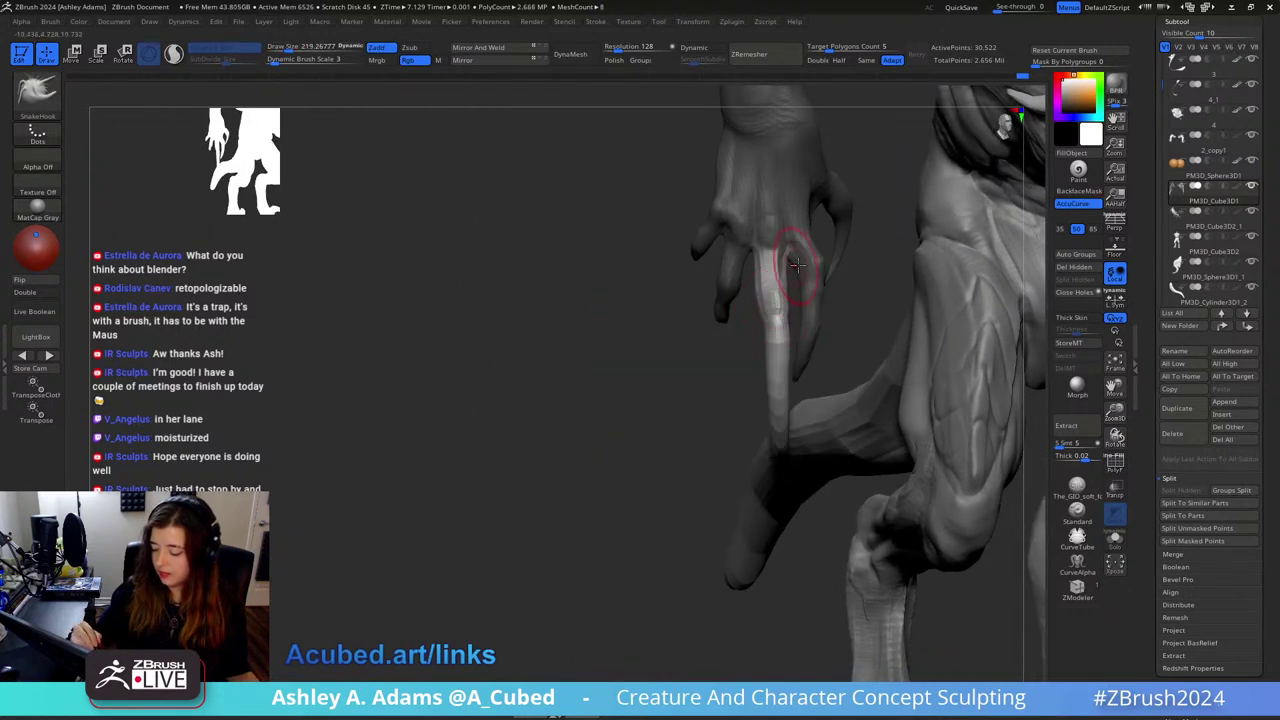
# Step: Nudge the middle fingers sideways with the gizmo and even out their segments with SnakeHook and Smooth at draw size about 219
pyautogui.press('w')
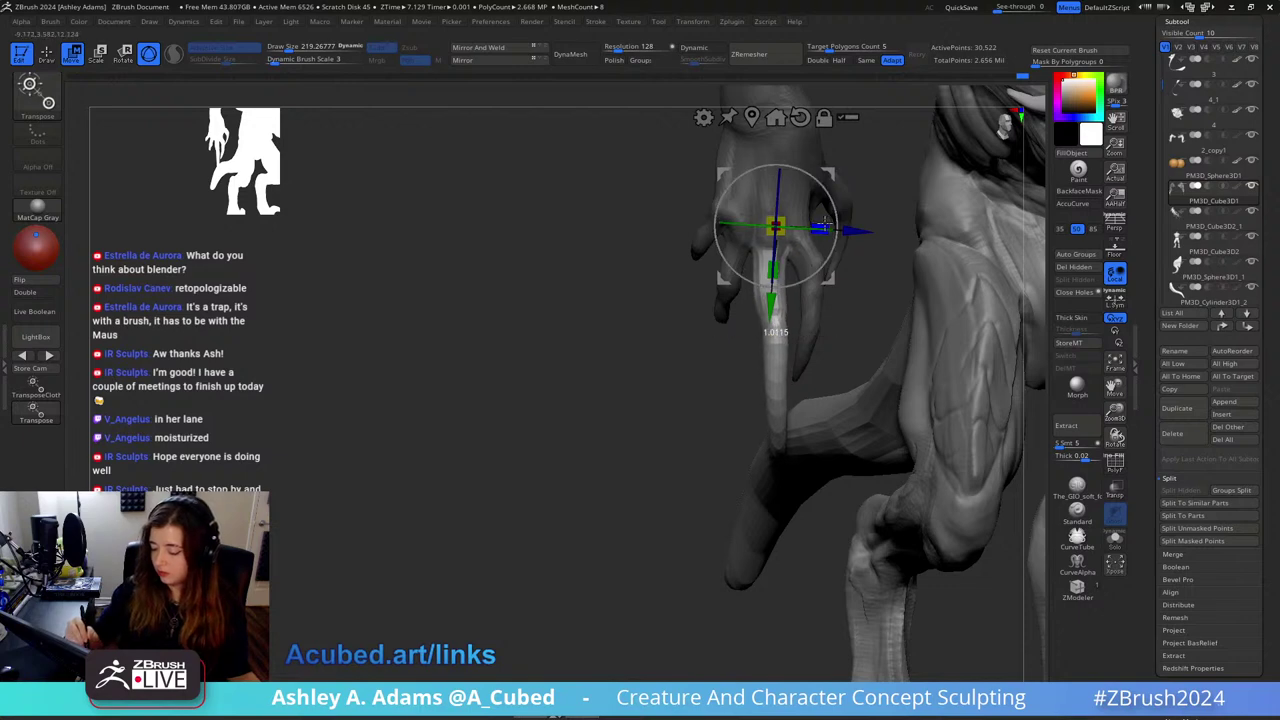
pyautogui.press('q')
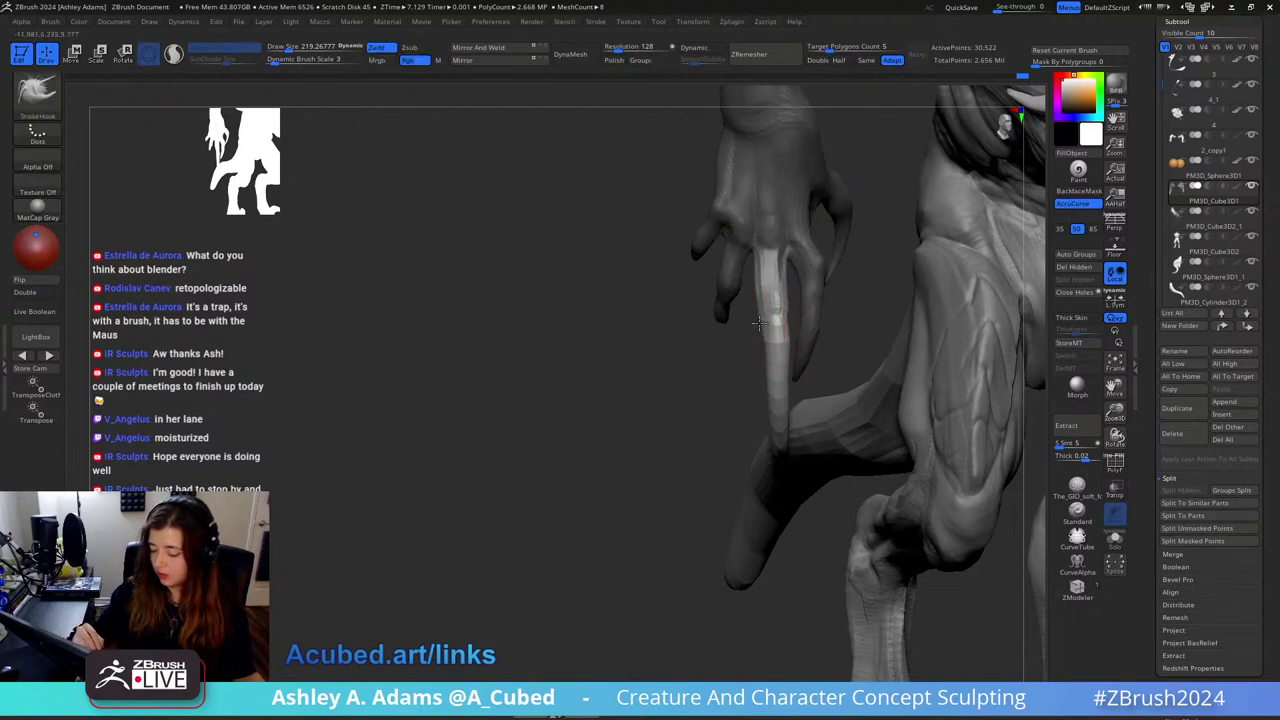
pyautogui.moveTo(774, 320)
pyautogui.mouseDown()
pyautogui.moveTo(763, 349)
pyautogui.moveTo(769, 254)
pyautogui.mouseUp()
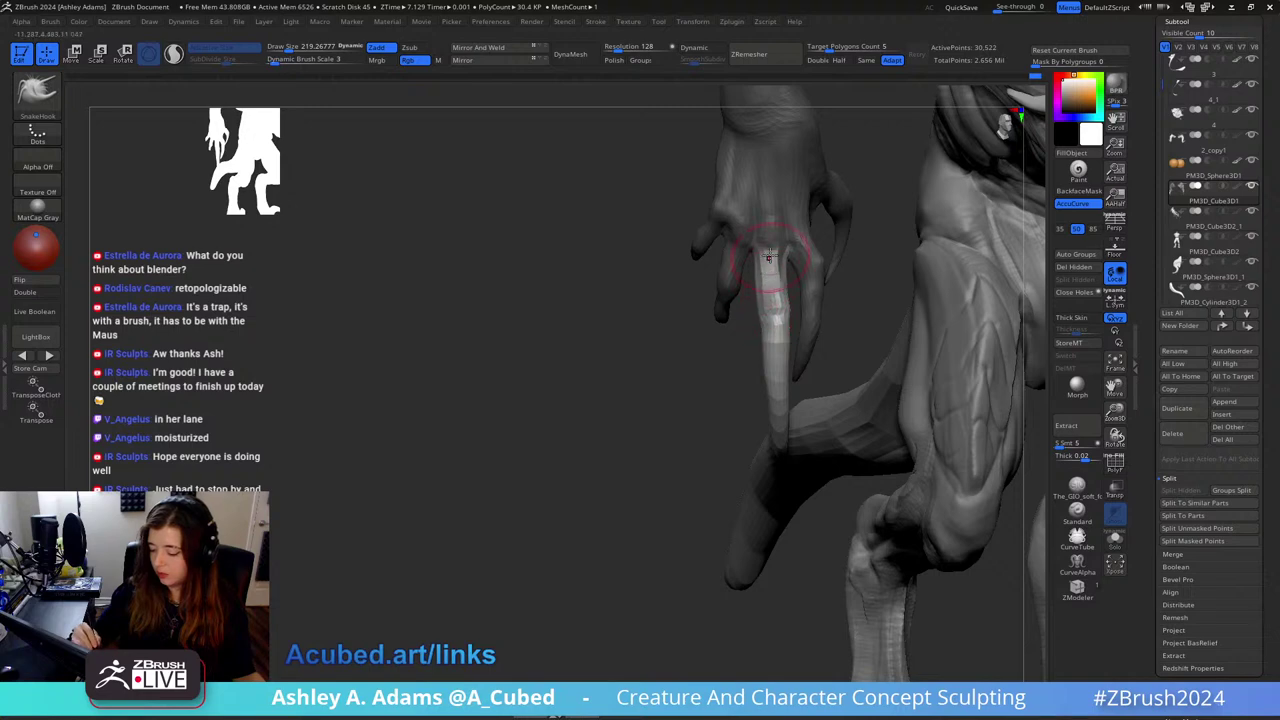
pyautogui.keyDown('shift'); pyautogui.moveTo(772, 380); pyautogui.dragTo(766, 354); pyautogui.keyUp('shift')
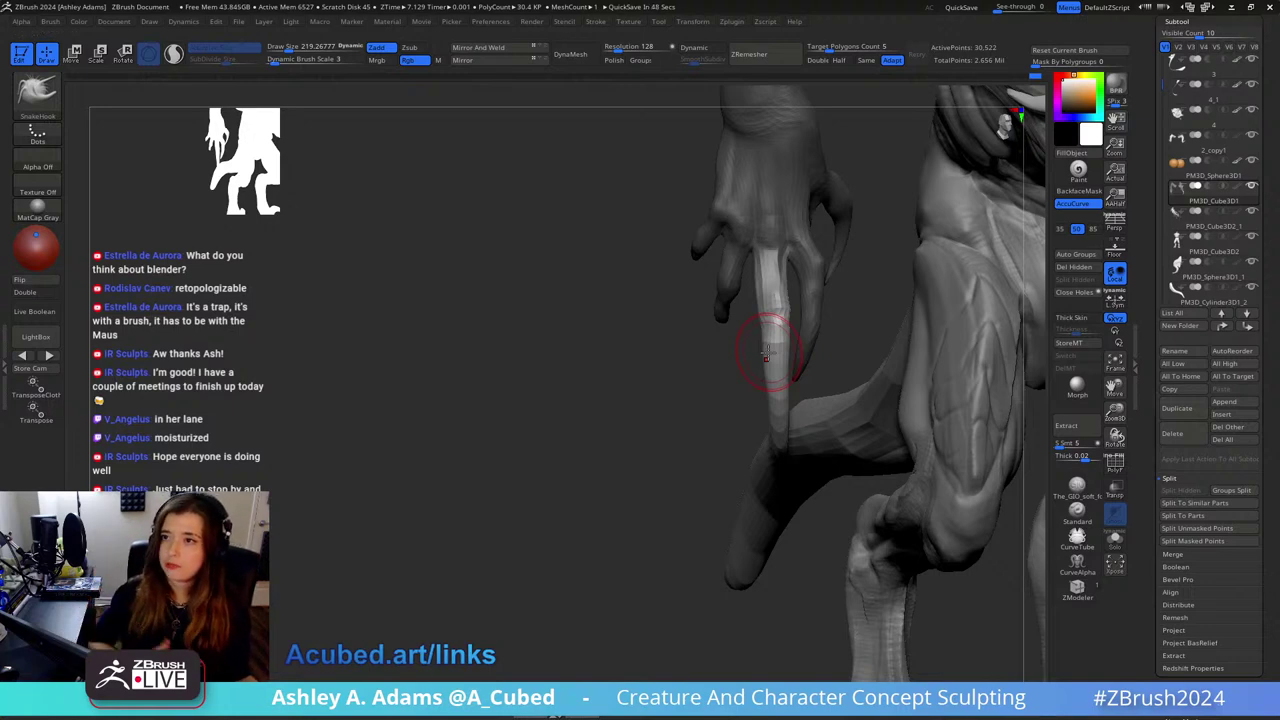
pyautogui.keyDown('alt'); pyautogui.moveTo(883, 234); pyautogui.dragTo(813, 237); pyautogui.keyUp('alt')
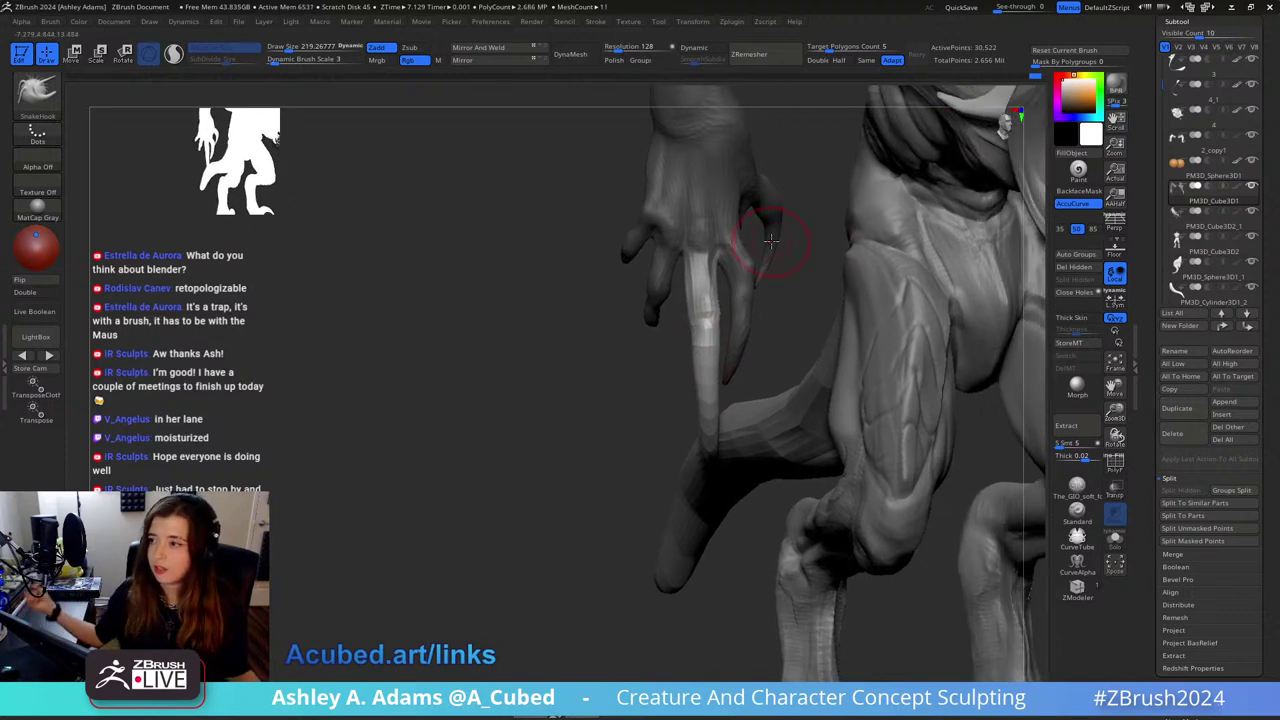
# Step: Refine the finger beside the thumb with SnakeHook at draw size about 124
pyautogui.press('s')
pyautogui.moveTo(744, 252); pyautogui.dragTo(731, 246)
pyautogui.moveTo(731, 246)
pyautogui.mouseDown(button='right')
pyautogui.moveTo(780, 250)
pyautogui.moveTo(743, 263)
pyautogui.mouseUp(button='right')
pyautogui.moveTo(744, 490); pyautogui.dragTo(731, 263, button='right')
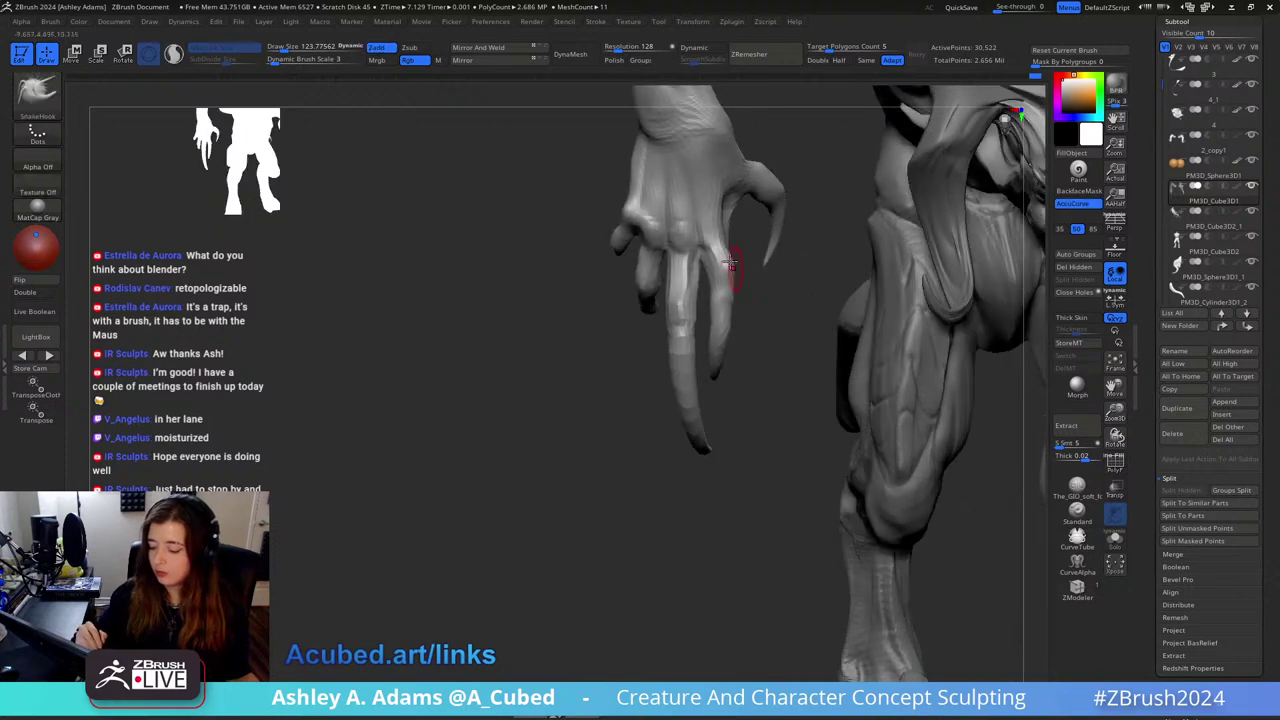
# Step: Isolate the index fingers with a topological mask and rotate them at the knuckle with the gizmo
pyautogui.press('w')
pyautogui.press('q')
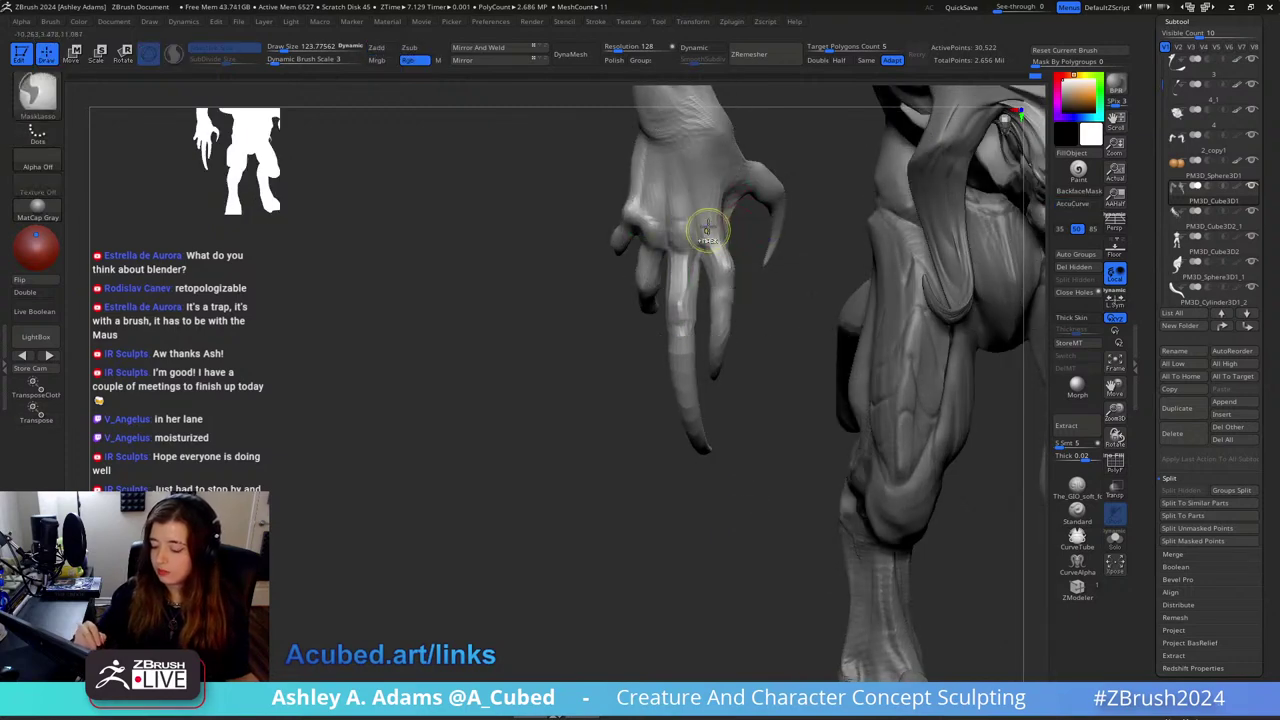
pyautogui.keyDown('ctrl'); pyautogui.click(706, 229); pyautogui.keyUp('ctrl')
pyautogui.press('w')
pyautogui.moveTo(736, 188)
pyautogui.keyDown('alt'); pyautogui.mouseDown()
pyautogui.moveTo(694, 322)
pyautogui.moveTo(698, 455)
pyautogui.mouseUp(); pyautogui.keyUp('alt')
pyautogui.keyDown('ctrl'); pyautogui.moveTo(712, 230); pyautogui.dragTo(718, 277); pyautogui.keyUp('ctrl')
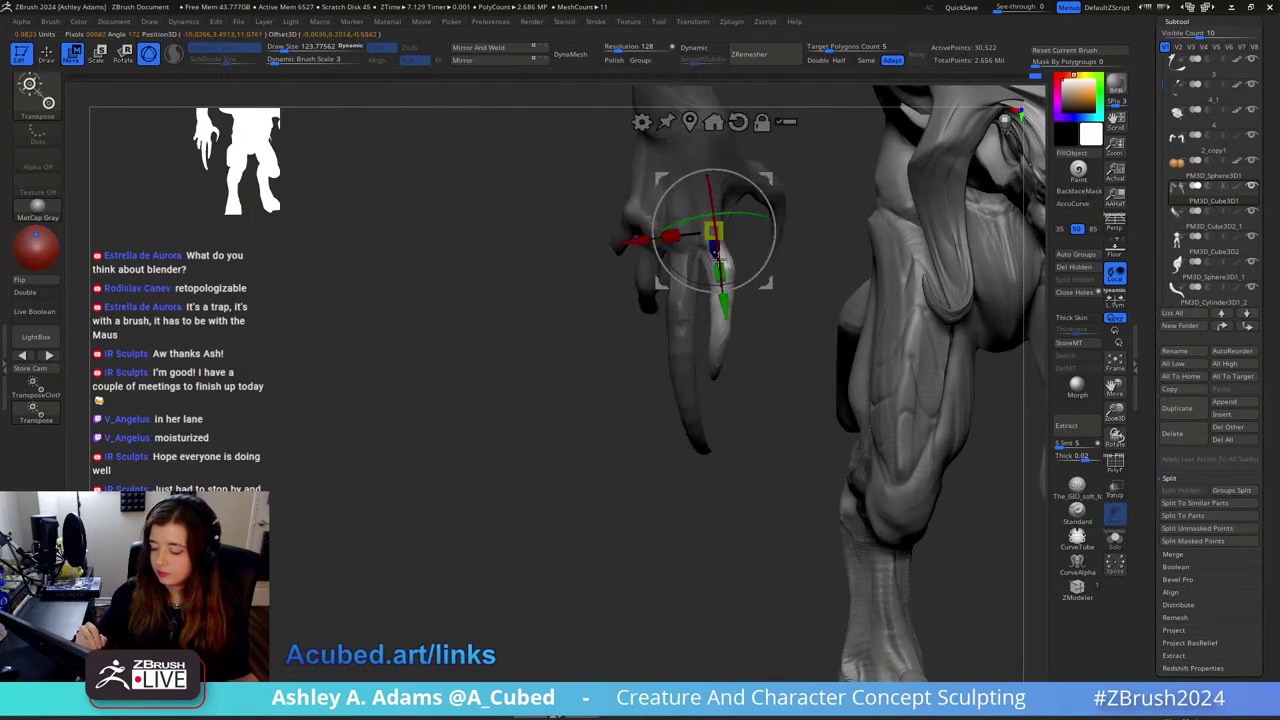
pyautogui.moveTo(769, 179); pyautogui.dragTo(794, 198)
pyautogui.press('q')
# Step: Clear the finger mask and adjust the arm silhouettes with SnakeHook at draw sizes about 424 and 565
pyautogui.press('f')
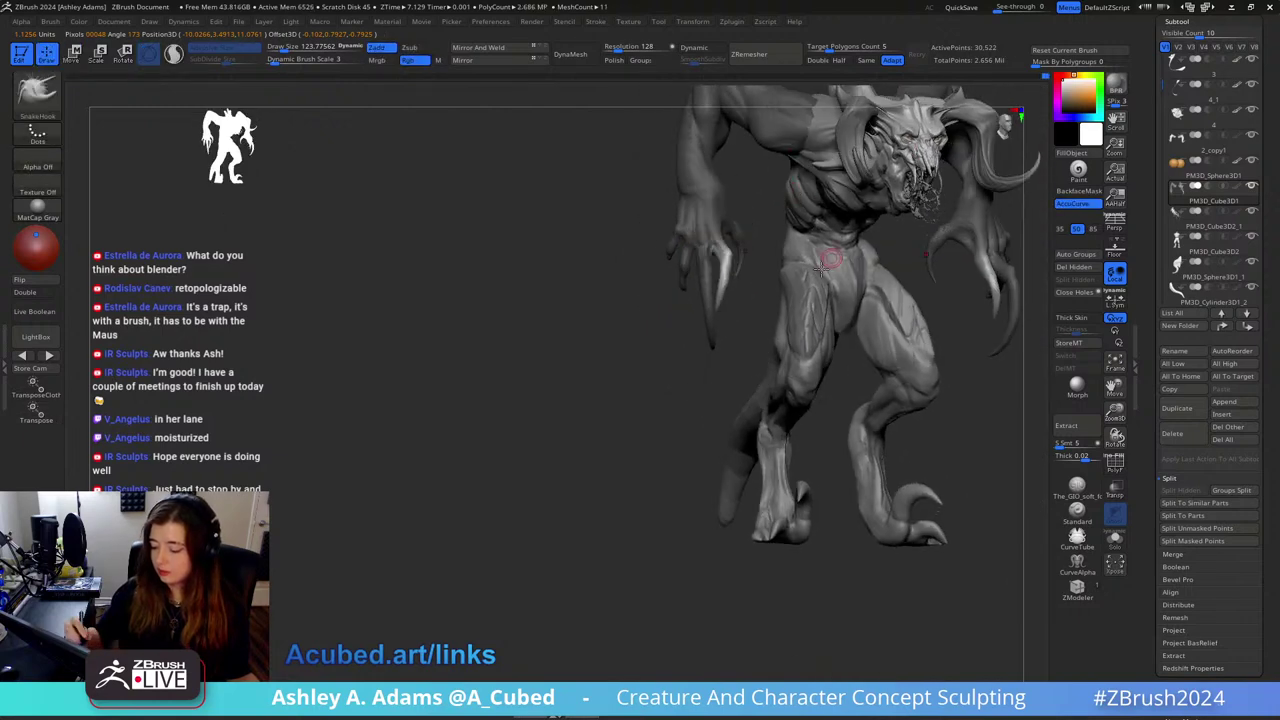
pyautogui.press('space')
pyautogui.keyDown('ctrl'); pyautogui.moveTo(746, 262); pyautogui.dragTo(740, 300, button='right'); pyautogui.keyUp('ctrl')
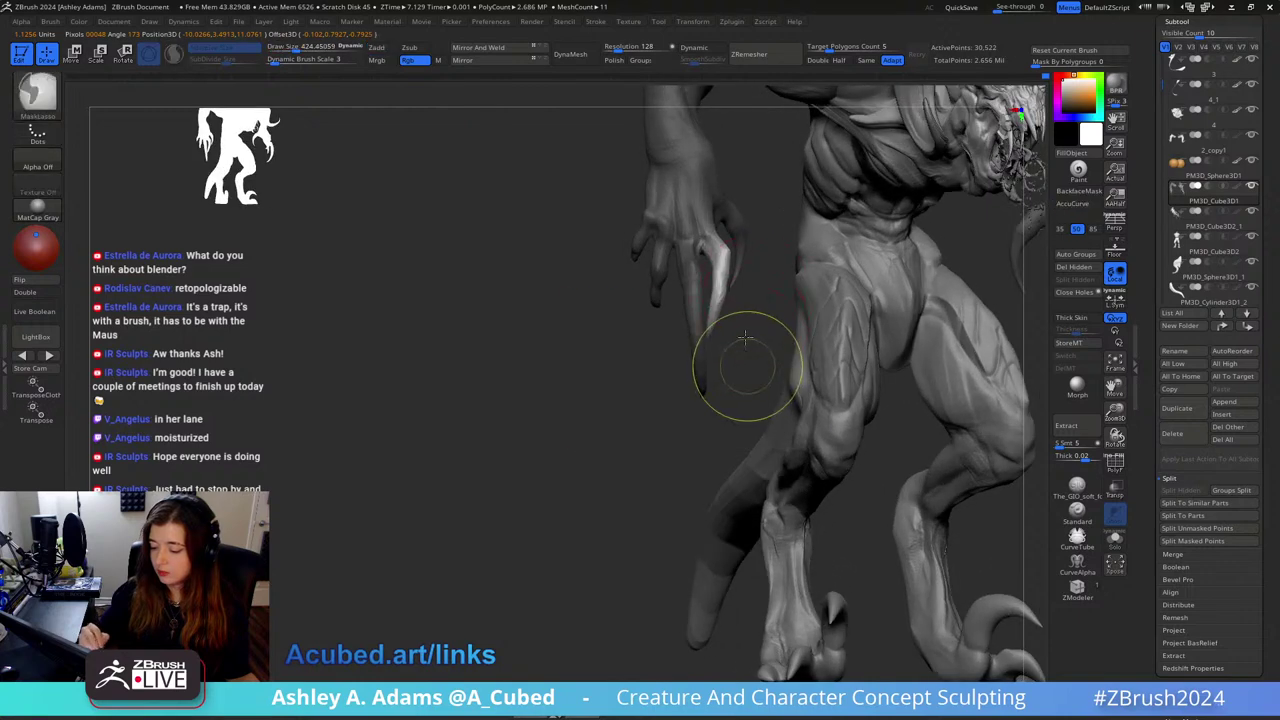
pyautogui.moveTo(746, 371)
pyautogui.keyDown('ctrl'); pyautogui.mouseDown(button='right')
pyautogui.moveTo(674, 382)
pyautogui.moveTo(612, 430)
pyautogui.moveTo(676, 262)
pyautogui.moveTo(625, 271)
pyautogui.mouseUp(button='right'); pyautogui.keyUp('ctrl')
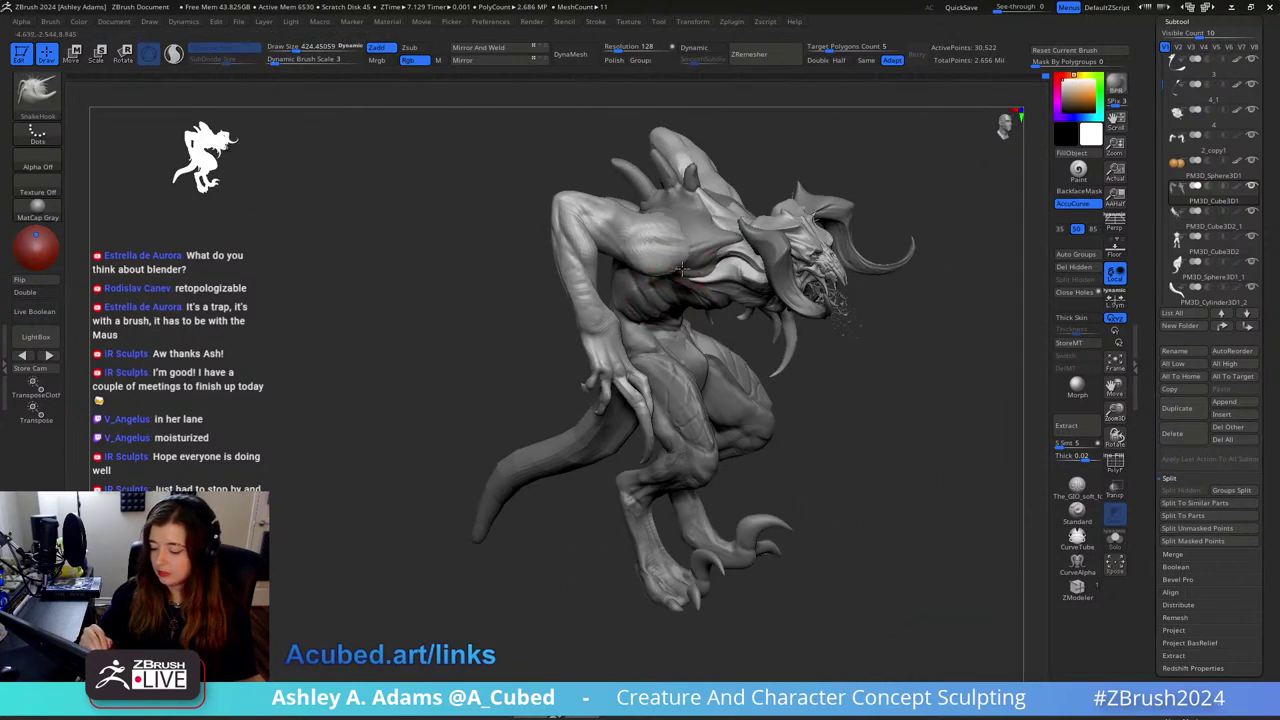
pyautogui.press('space')
pyautogui.moveTo(625, 271); pyautogui.dragTo(657, 271)
pyautogui.moveTo(697, 263)
pyautogui.mouseDown(button='right')
pyautogui.moveTo(891, 209)
pyautogui.moveTo(880, 238)
pyautogui.mouseUp(button='right')
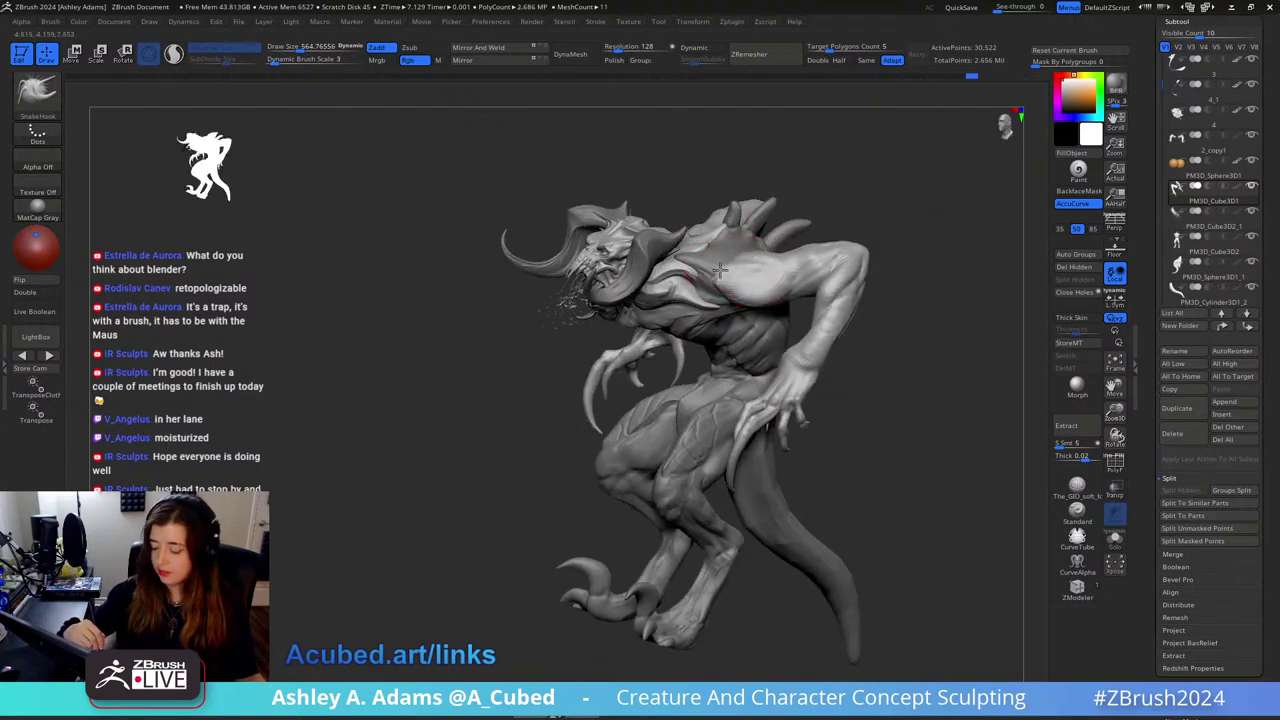
pyautogui.moveTo(706, 268)
pyautogui.mouseDown(button='right')
pyautogui.moveTo(748, 247)
pyautogui.moveTo(748, 288)
pyautogui.moveTo(773, 298)
pyautogui.moveTo(773, 313)
pyautogui.moveTo(762, 294)
pyautogui.moveTo(747, 299)
pyautogui.moveTo(860, 190)
pyautogui.moveTo(845, 222)
pyautogui.moveTo(885, 200)
pyautogui.moveTo(836, 274)
pyautogui.moveTo(814, 257)
pyautogui.moveTo(868, 258)
pyautogui.moveTo(773, 187)
pyautogui.moveTo(705, 188)
pyautogui.moveTo(762, 187)
pyautogui.moveTo(699, 303)
pyautogui.moveTo(720, 290)
pyautogui.moveTo(708, 292)
pyautogui.mouseUp(button='right')
# Step: Define the arm forms by alternating DamStandard with SnakeHook, using a draw size of about 382 for the elbow area
pyautogui.press('b')
pyautogui.press('d')
pyautogui.press('s')
pyautogui.press('b')
pyautogui.press('s')
pyautogui.press('h')
pyautogui.press('b')
pyautogui.press('d')
pyautogui.press('s')
pyautogui.press('b')
pyautogui.press('s')
pyautogui.press('h')
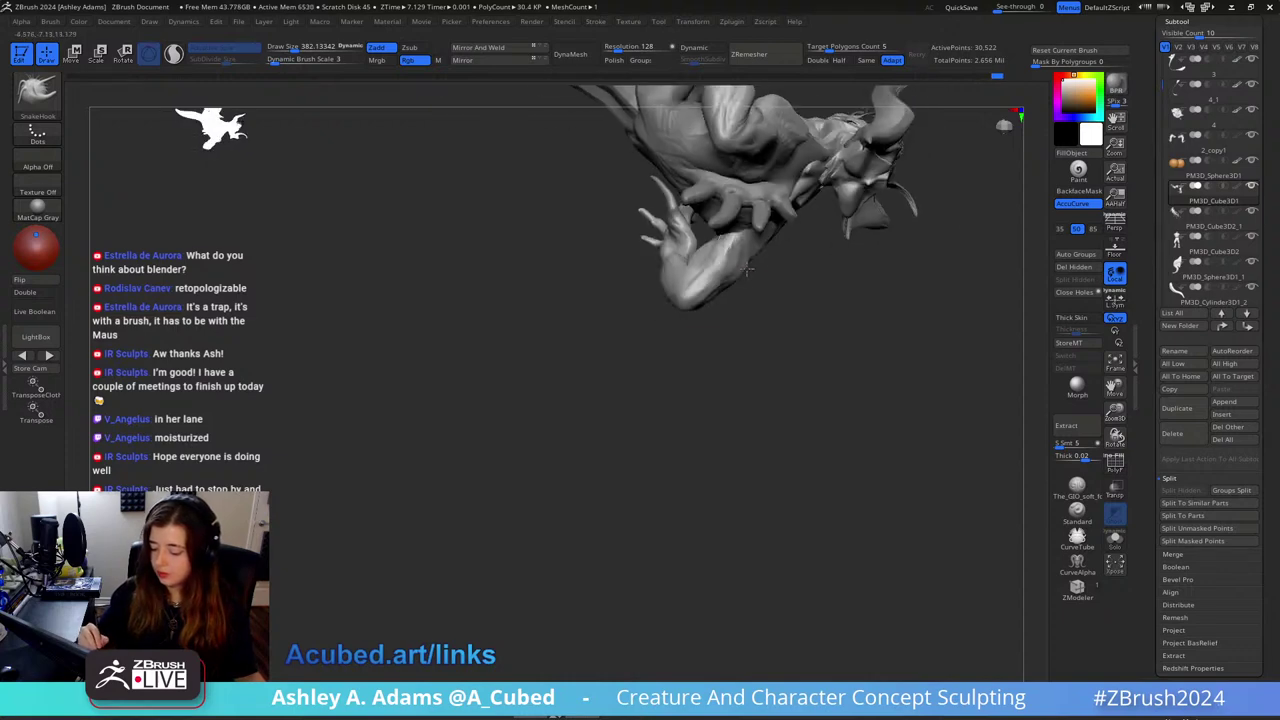
pyautogui.moveTo(742, 250); pyautogui.dragTo(731, 218, button='right')
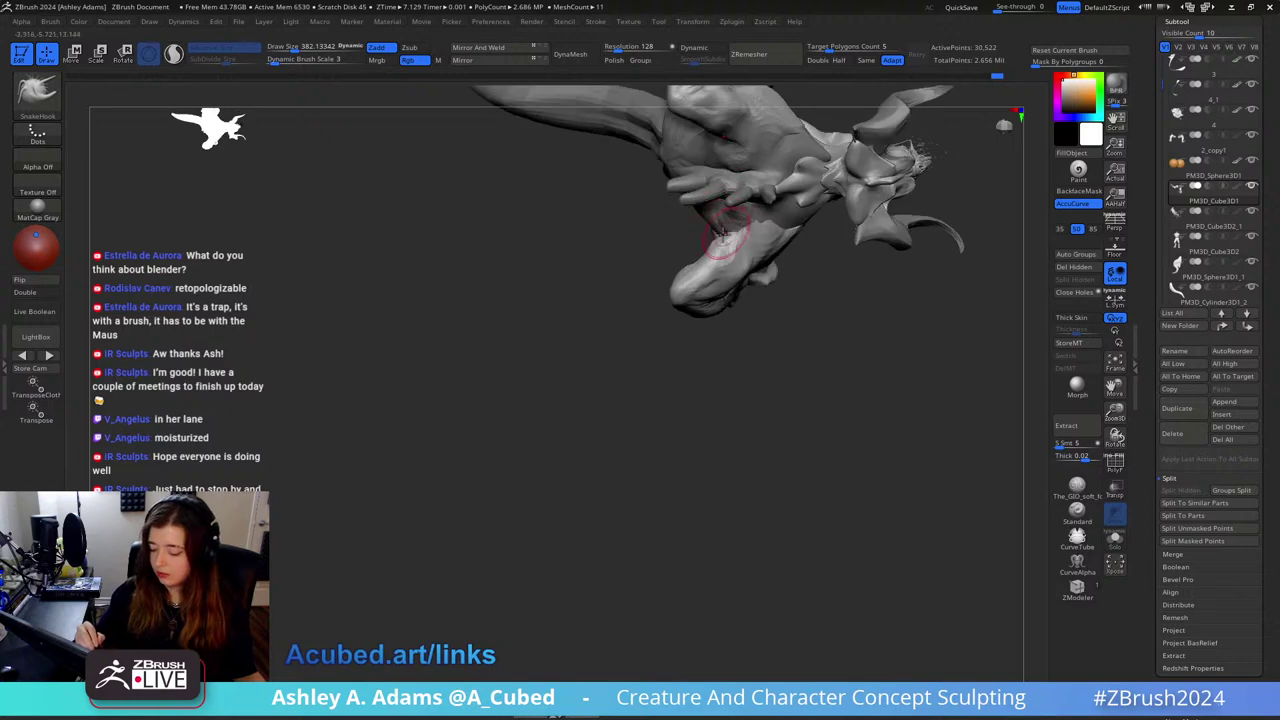
pyautogui.moveTo(854, 286); pyautogui.dragTo(894, 240, button='right')
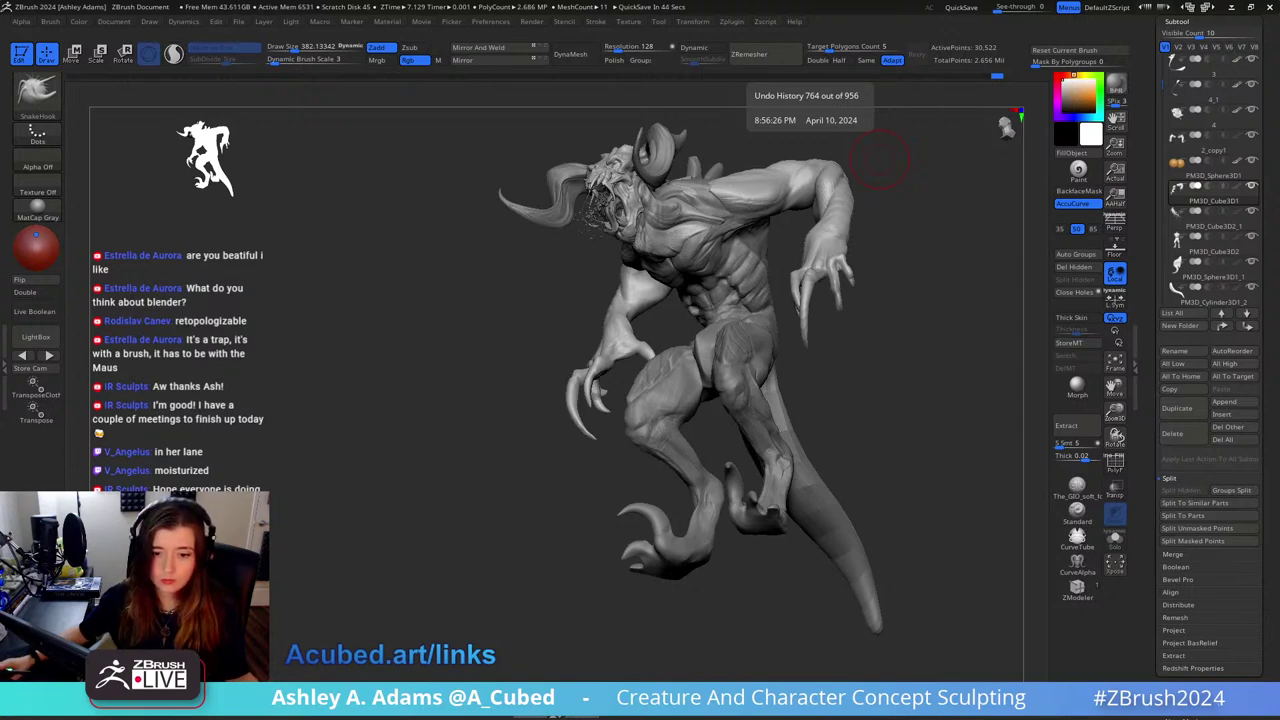
# Step: Switch to the Photos image viewer, examine the spiral staircase screenshots including the green-lit version, and close the image windows
pyautogui.hotkey('alt', 'Tab')
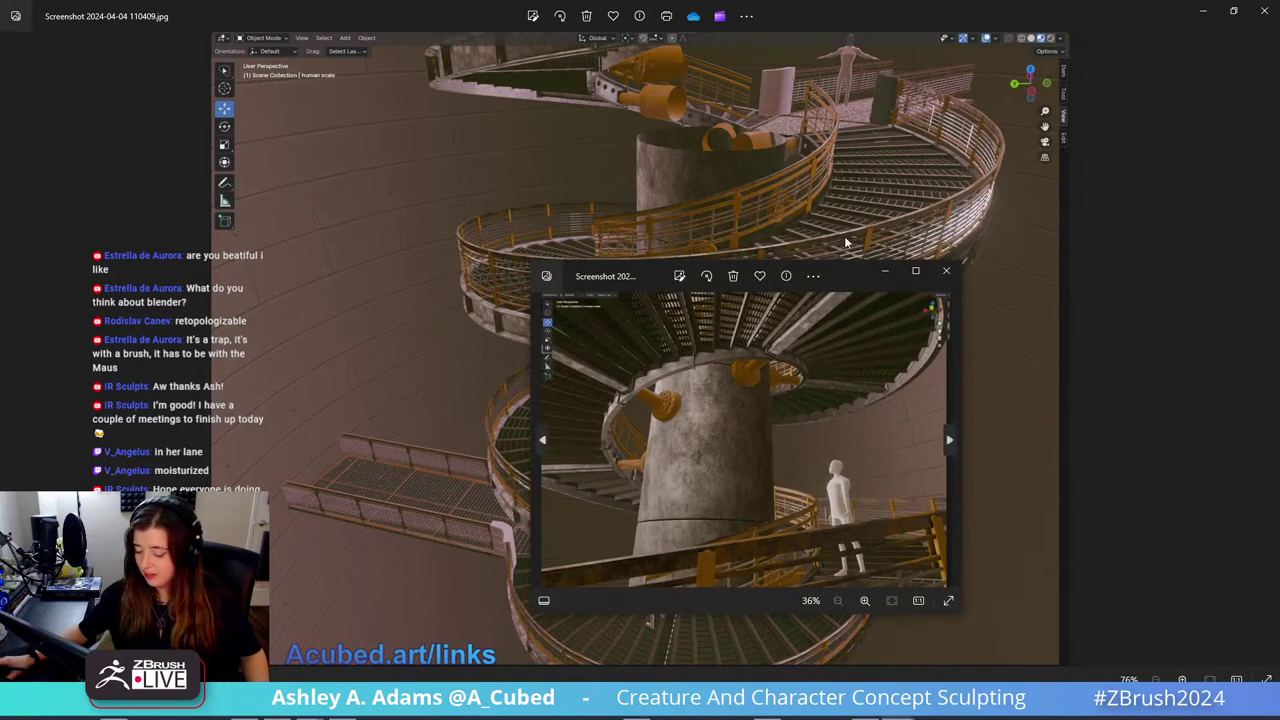
pyautogui.moveTo(855, 277); pyautogui.dragTo(811, 183)
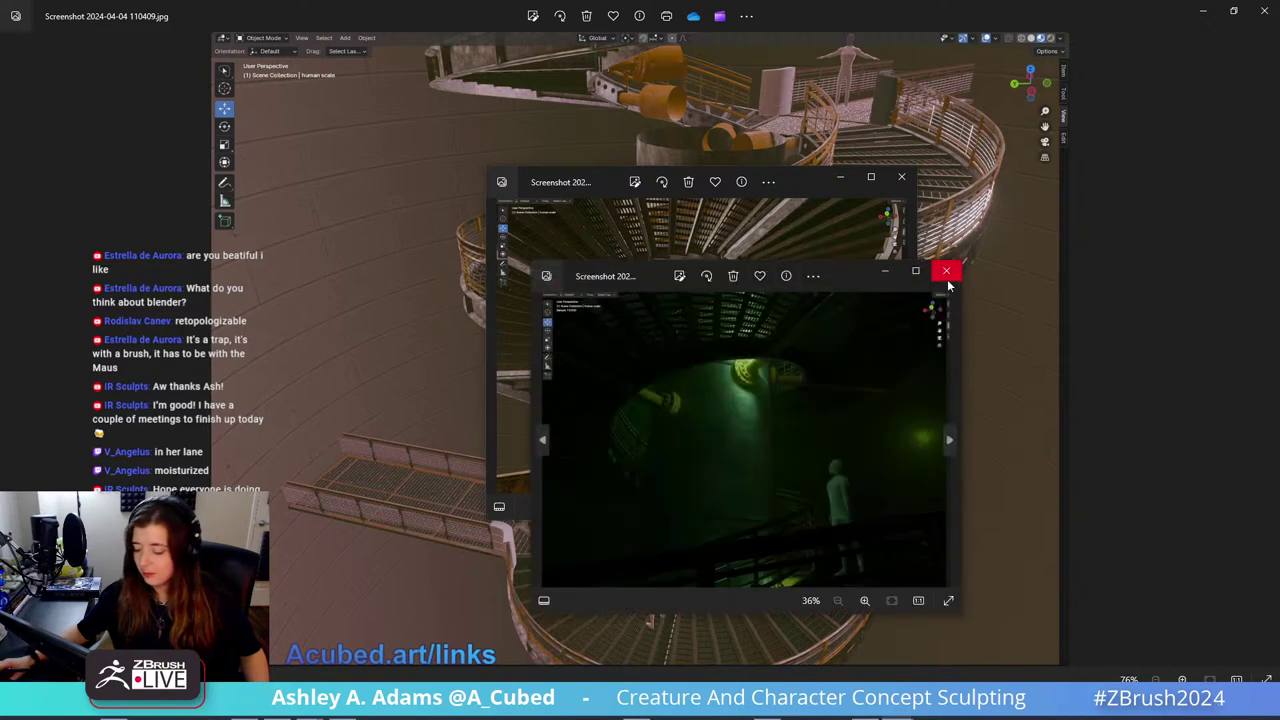
pyautogui.click(914, 272)
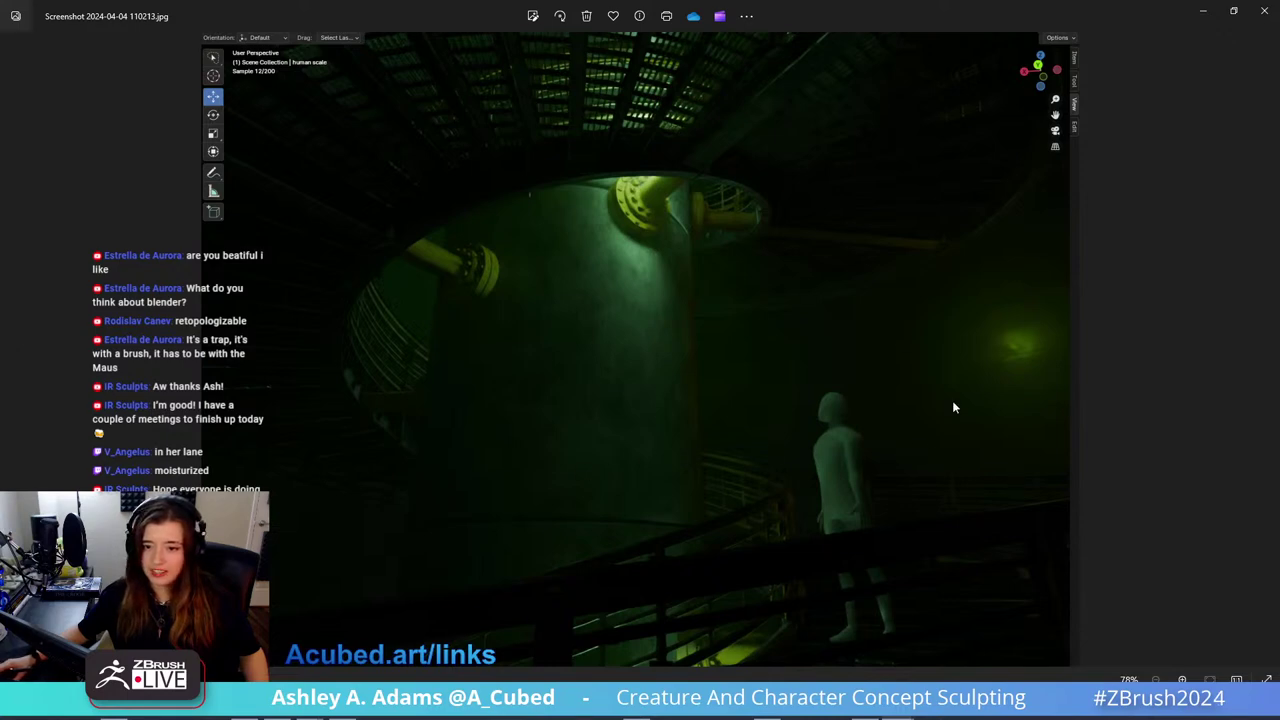
pyautogui.click(1263, 15)
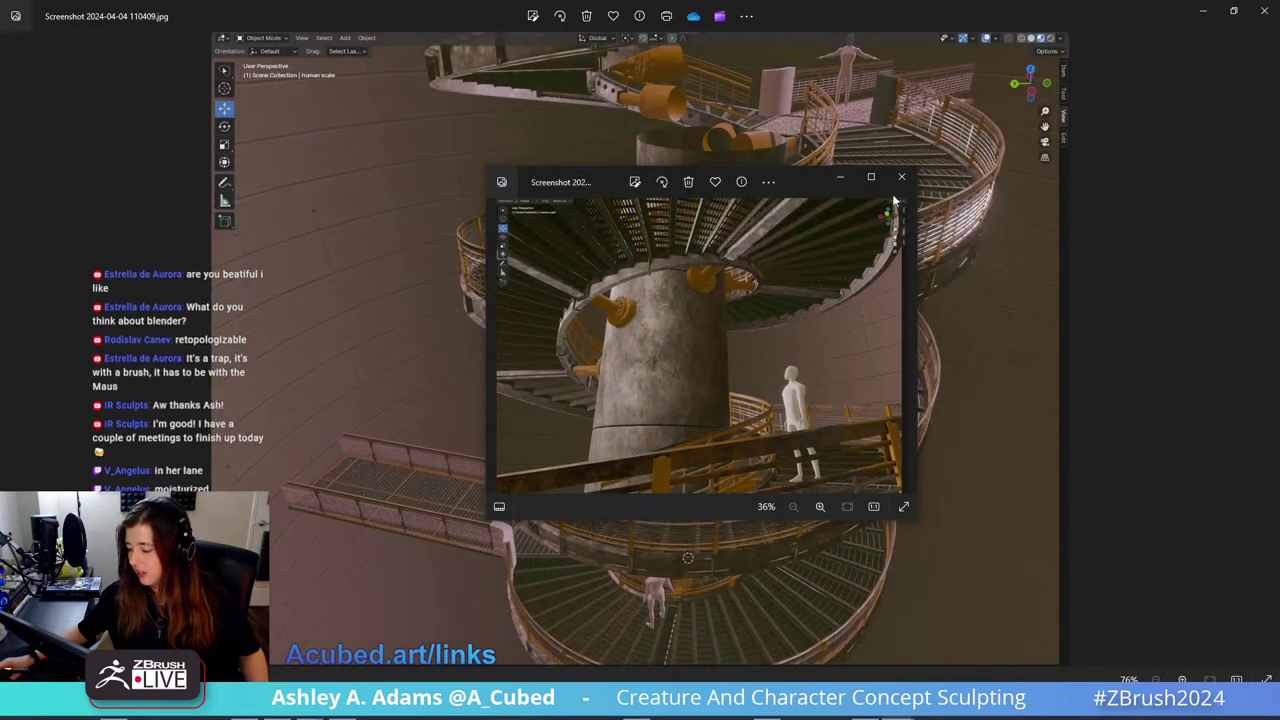
pyautogui.click(903, 180)
pyautogui.click(1264, 14)
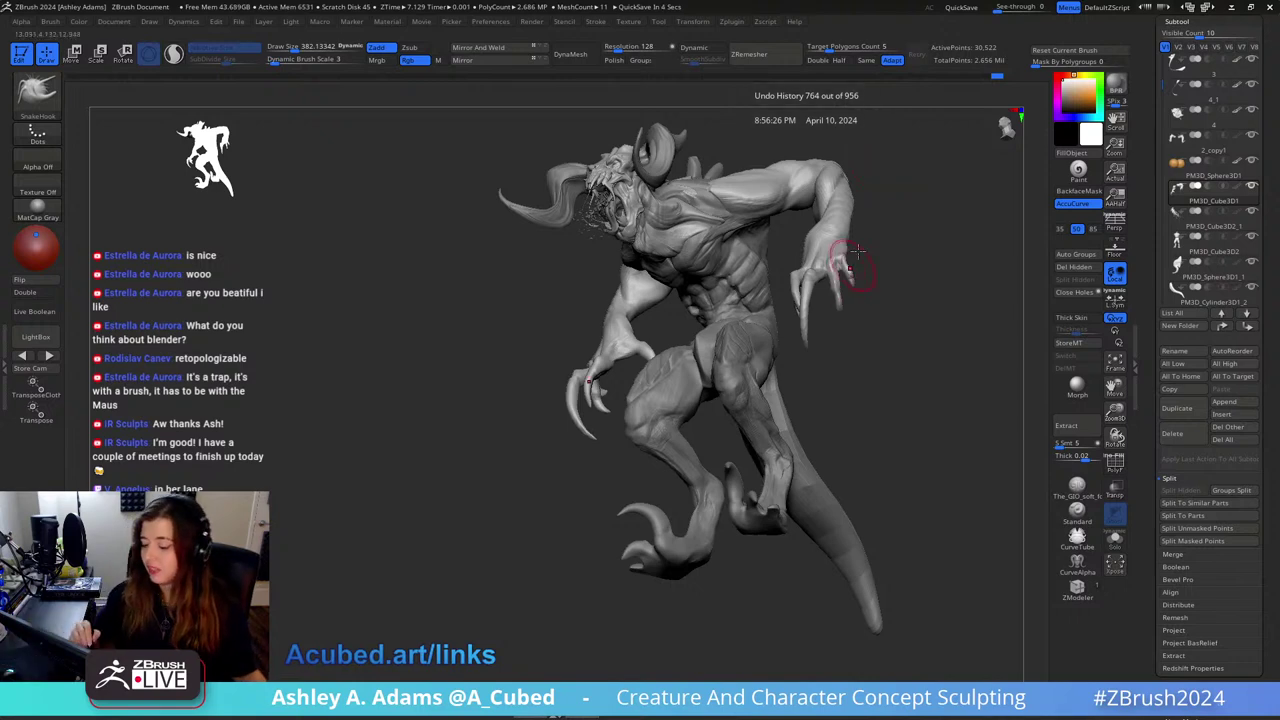
# Step: Pull the arms' overall silhouette into shape with SnakeHook at draw size about 642
pyautogui.moveTo(874, 220)
pyautogui.mouseDown()
pyautogui.moveTo(900, 283)
pyautogui.moveTo(880, 320)
pyautogui.moveTo(890, 310)
pyautogui.mouseUp()
pyautogui.press('space')
pyautogui.moveTo(900, 320)
pyautogui.mouseDown()
pyautogui.moveTo(815, 329)
pyautogui.moveTo(840, 290)
pyautogui.moveTo(800, 294)
pyautogui.moveTo(815, 300)
pyautogui.mouseUp()
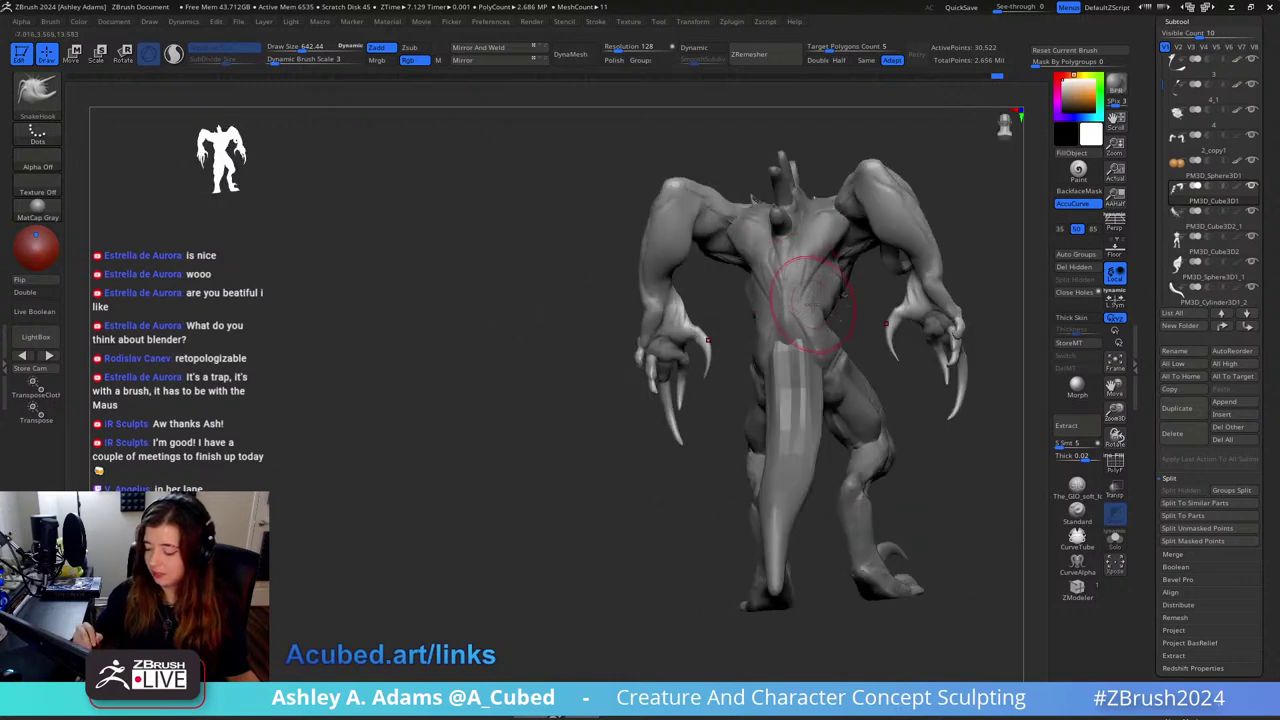
# Step: Make the torso subtool active and adjust its back with SnakeHook at draw size about 424
pyautogui.keyDown('alt'); pyautogui.click(813, 305); pyautogui.keyUp('alt')
pyautogui.moveTo(813, 305)
pyautogui.keyDown('ctrl'); pyautogui.mouseDown(button='right')
pyautogui.moveTo(815, 335)
pyautogui.moveTo(820, 300)
pyautogui.mouseUp(button='right'); pyautogui.keyUp('ctrl')
pyautogui.press('space')
pyautogui.moveTo(860, 288); pyautogui.dragTo(835, 288)
pyautogui.moveTo(880, 310)
pyautogui.mouseDown(button='right')
pyautogui.moveTo(834, 316)
pyautogui.moveTo(860, 280)
pyautogui.moveTo(830, 220)
pyautogui.mouseUp(button='right')
# Step: Build up the upper back around the shoulder blade with ClayBuildup at draw size about 219 and smooth the strokes
pyautogui.press('b')
pyautogui.press('c')
pyautogui.press('b')
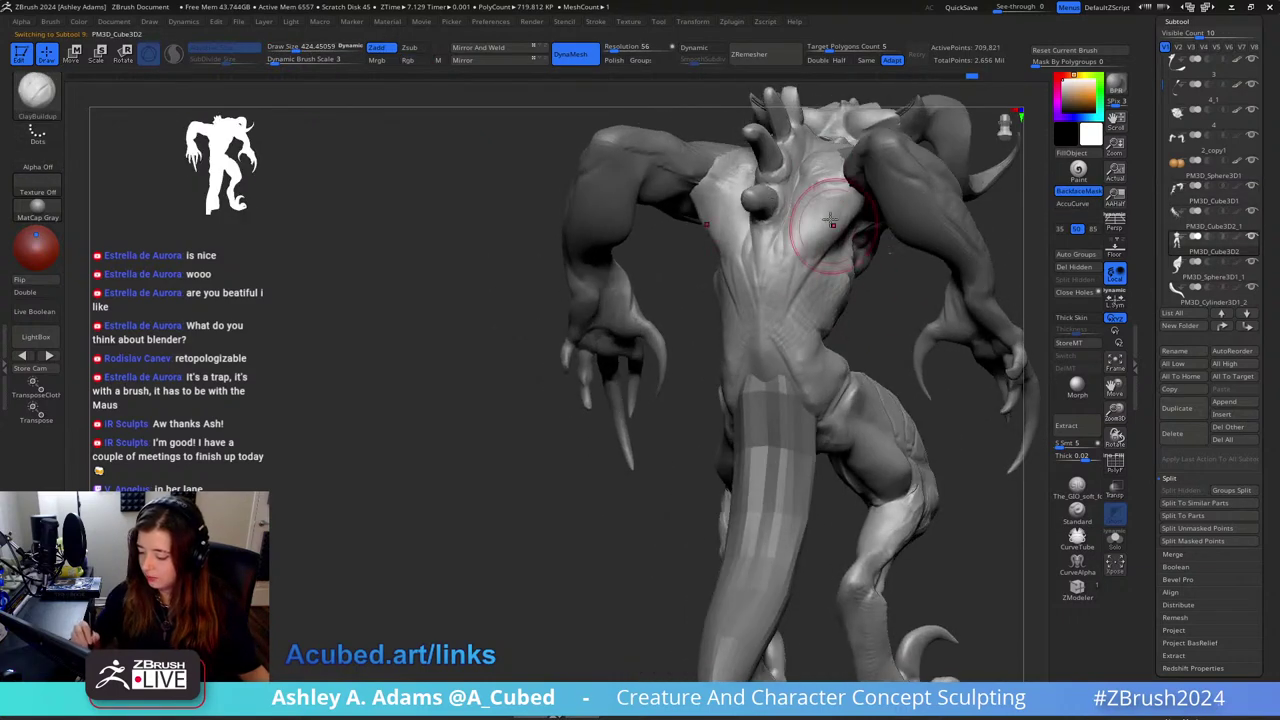
pyautogui.press('space')
pyautogui.moveTo(785, 216); pyautogui.dragTo(758, 216)
pyautogui.moveTo(823, 143); pyautogui.dragTo(776, 254, button='right')
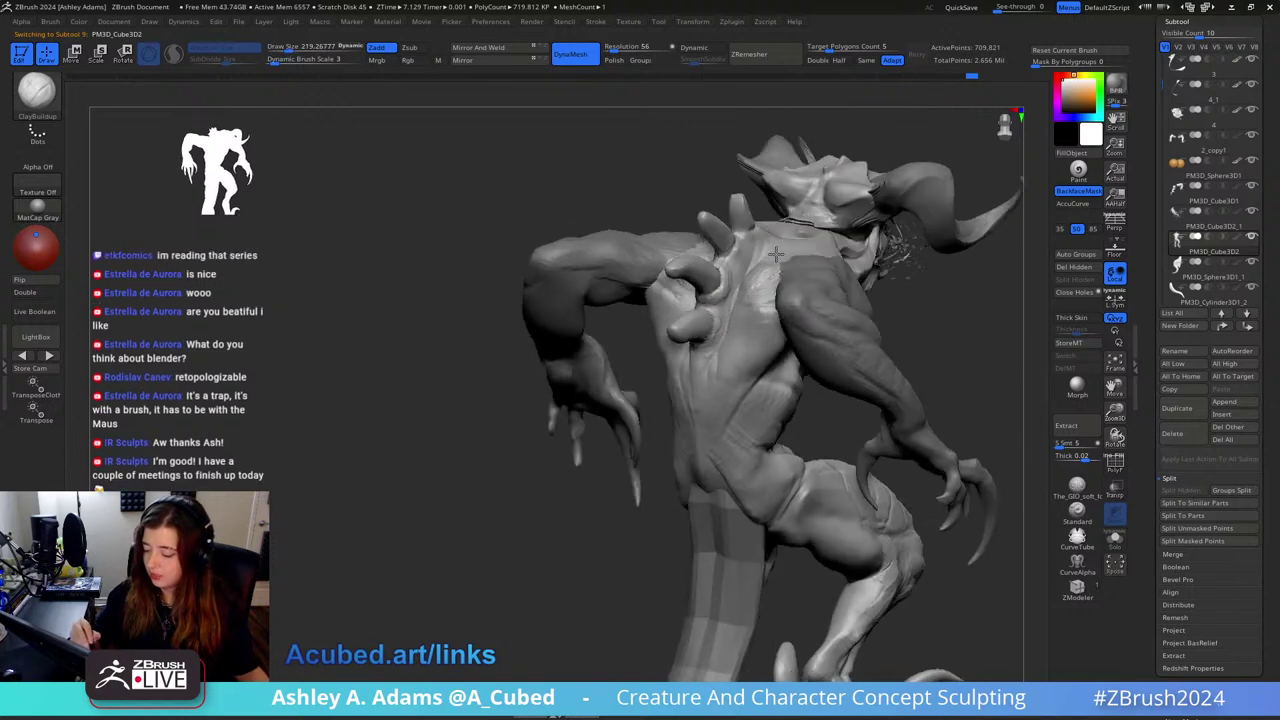
pyautogui.moveTo(776, 256); pyautogui.dragTo(728, 278)
pyautogui.moveTo(722, 303); pyautogui.dragTo(716, 350, button='right')
pyautogui.press('shift')
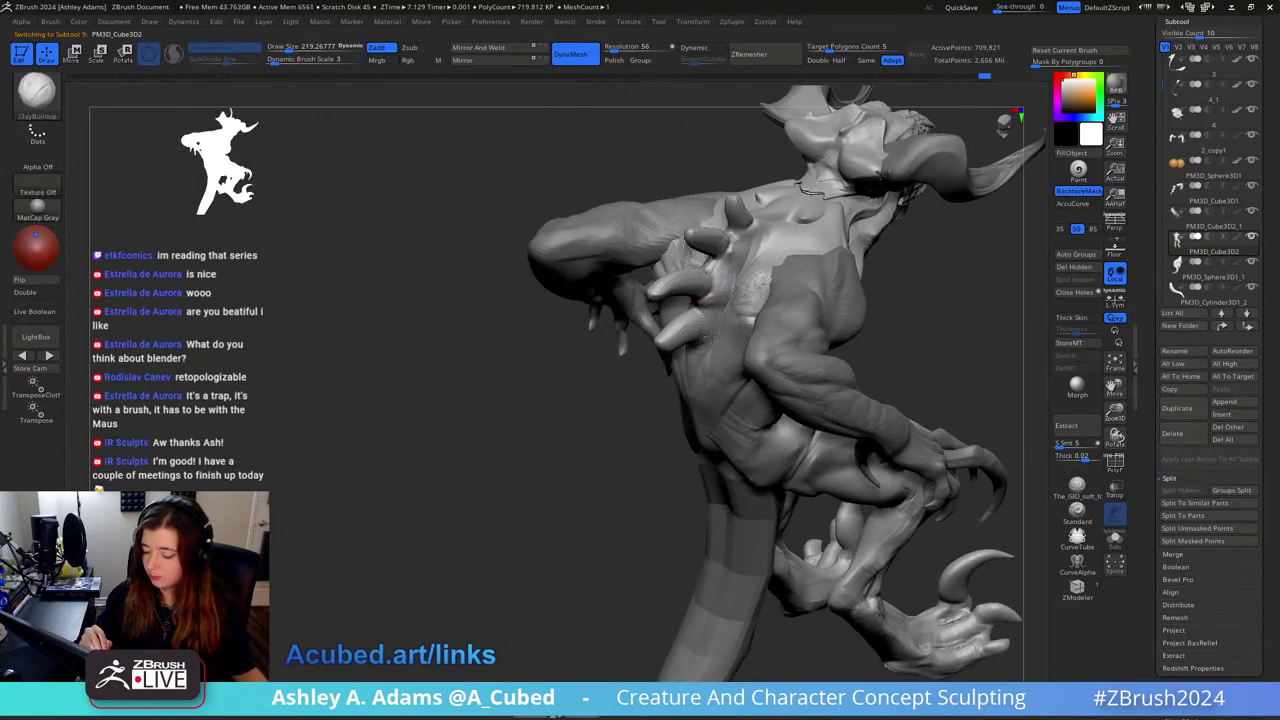
pyautogui.moveTo(709, 335)
pyautogui.mouseDown(button='right')
pyautogui.moveTo(755, 260)
pyautogui.moveTo(741, 254)
pyautogui.moveTo(790, 290)
pyautogui.moveTo(828, 285)
pyautogui.moveTo(830, 312)
pyautogui.mouseUp(button='right')
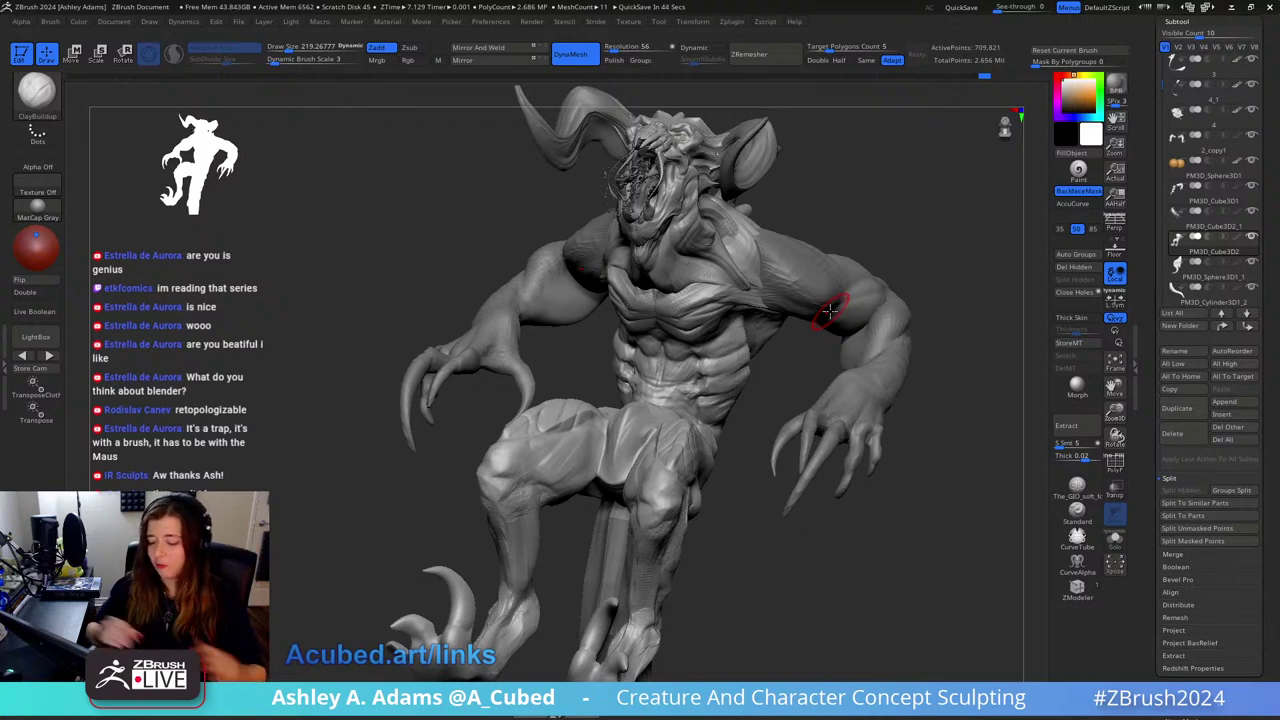
# Step: Add clay to the side of the rib cage beneath the armpit with ClayBuildup at draw size about 219
pyautogui.moveTo(867, 207); pyautogui.dragTo(995, 265)
pyautogui.moveTo(806, 375); pyautogui.dragTo(817, 401)
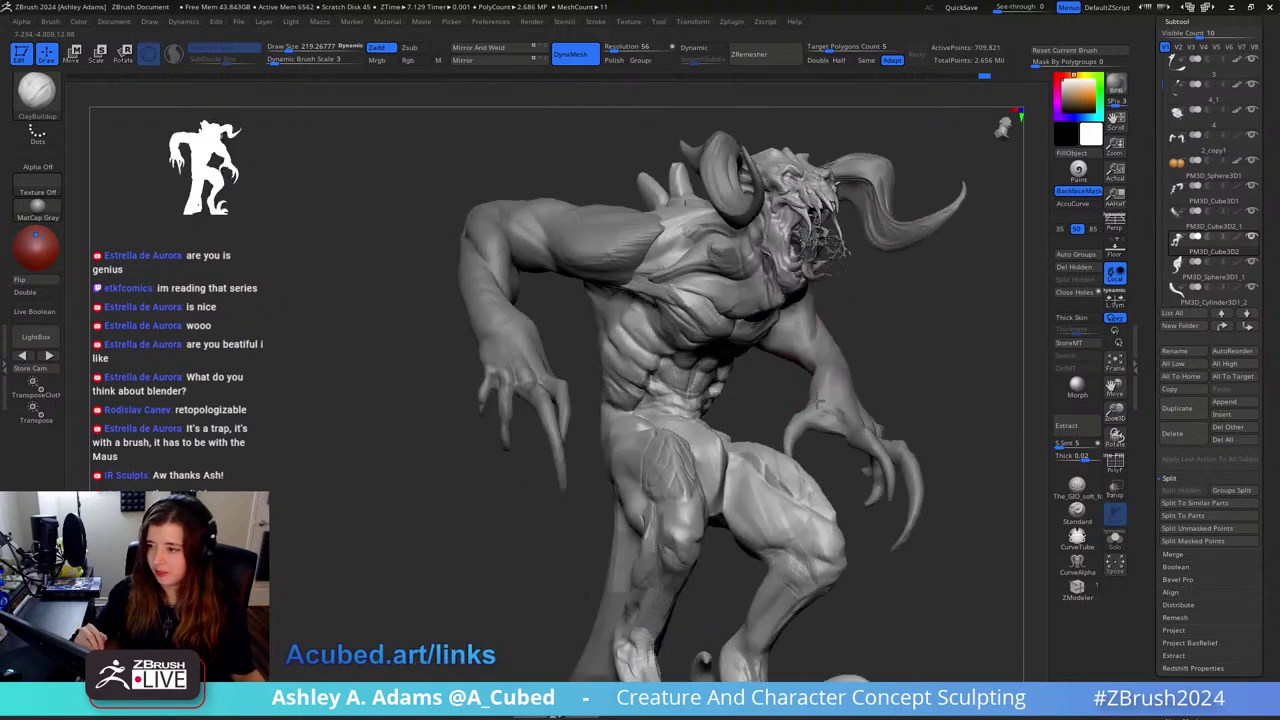
pyautogui.moveTo(817, 401); pyautogui.dragTo(796, 385, button='right')
pyautogui.moveTo(674, 329); pyautogui.dragTo(645, 317, button='right')
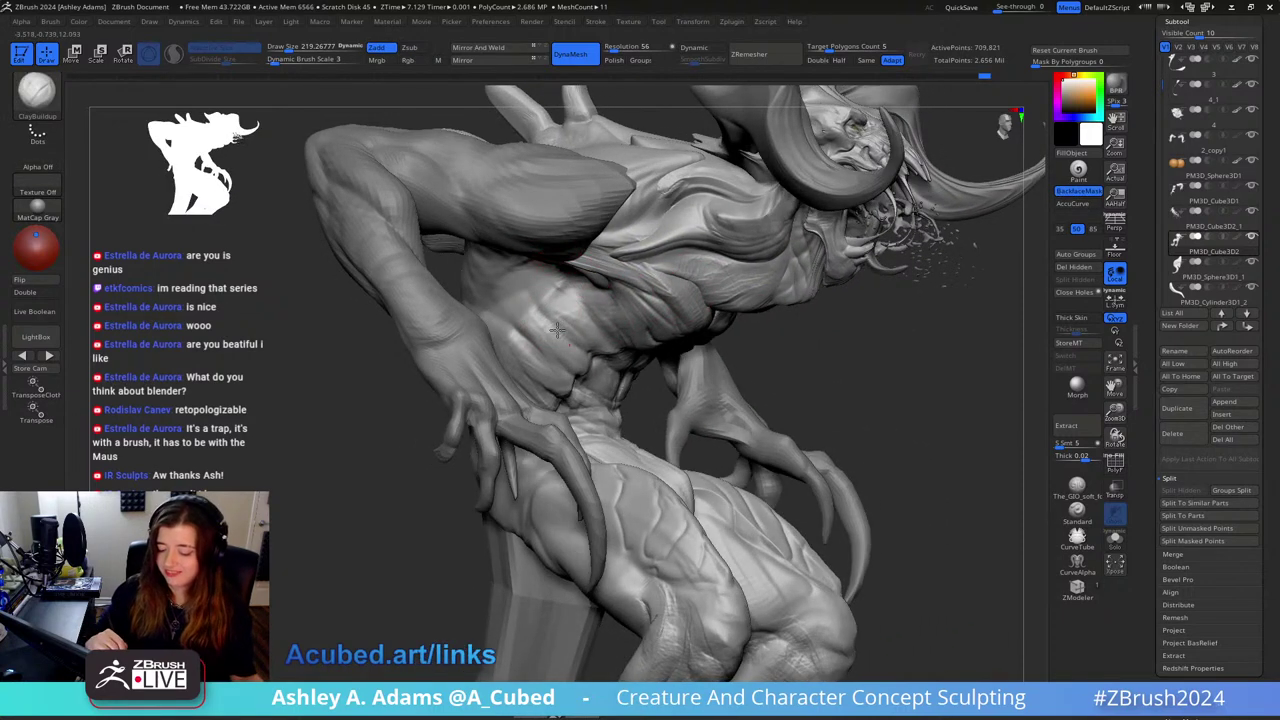
pyautogui.moveTo(557, 330)
pyautogui.mouseDown()
pyautogui.moveTo(571, 346)
pyautogui.moveTo(541, 343)
pyautogui.mouseUp()
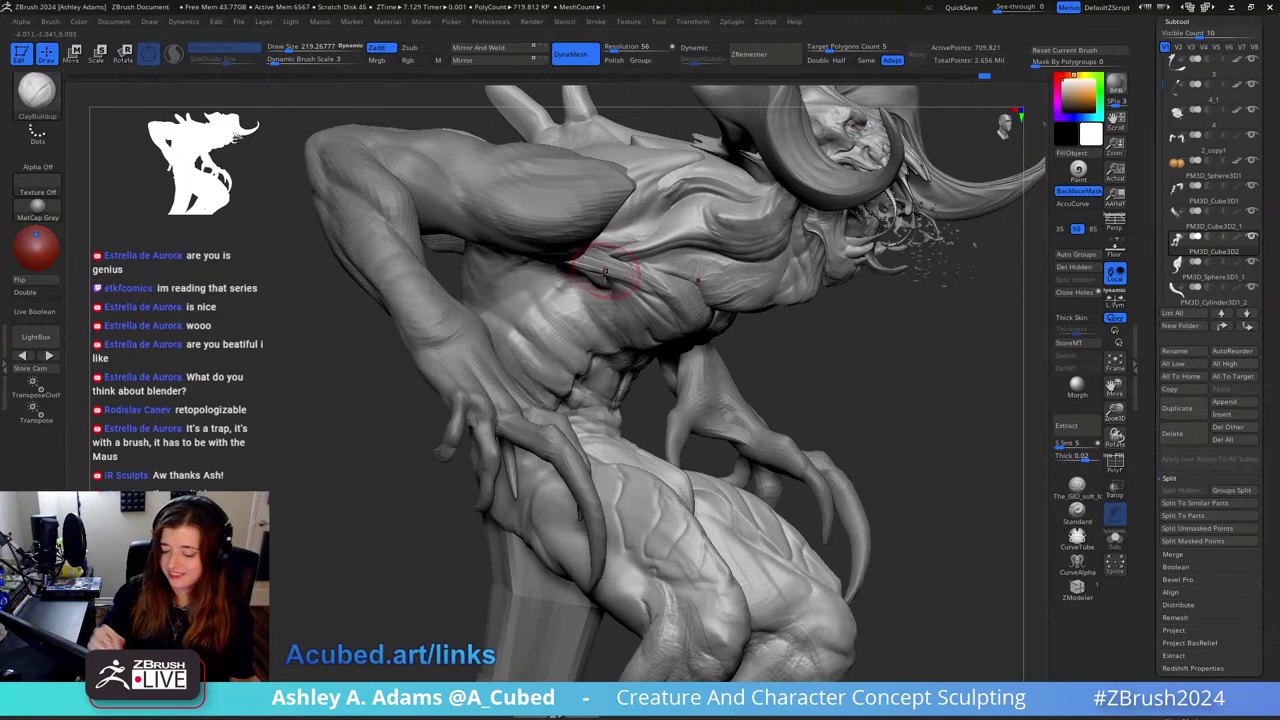
# Step: Refine the muscle strands between the armpit and the ribs with ClayBuildup at draw size about 136
pyautogui.moveTo(605, 271); pyautogui.dragTo(542, 300, button='right')
pyautogui.press('space')
pyautogui.moveTo(600, 294); pyautogui.dragTo(583, 294)
pyautogui.moveTo(583, 294); pyautogui.dragTo(623, 280, button='right')
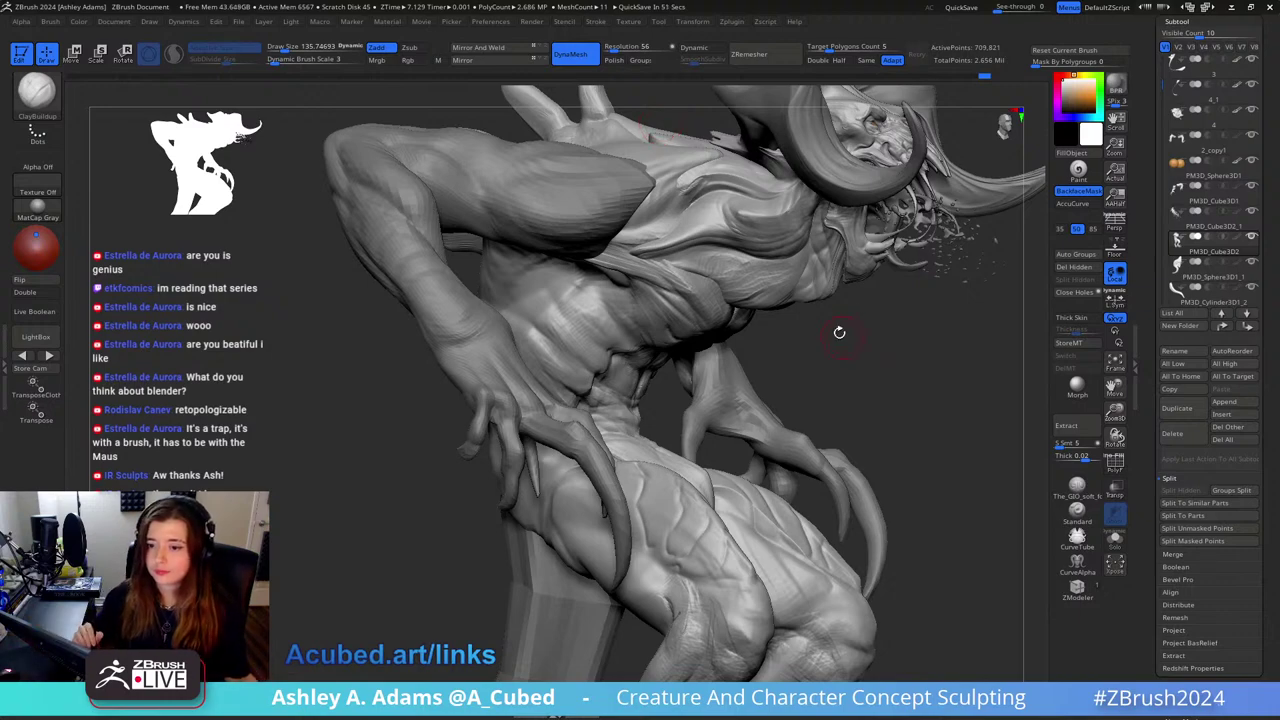
pyautogui.moveTo(839, 332)
pyautogui.mouseDown()
pyautogui.moveTo(850, 290)
pyautogui.moveTo(840, 234)
pyautogui.moveTo(683, 202)
pyautogui.mouseUp()
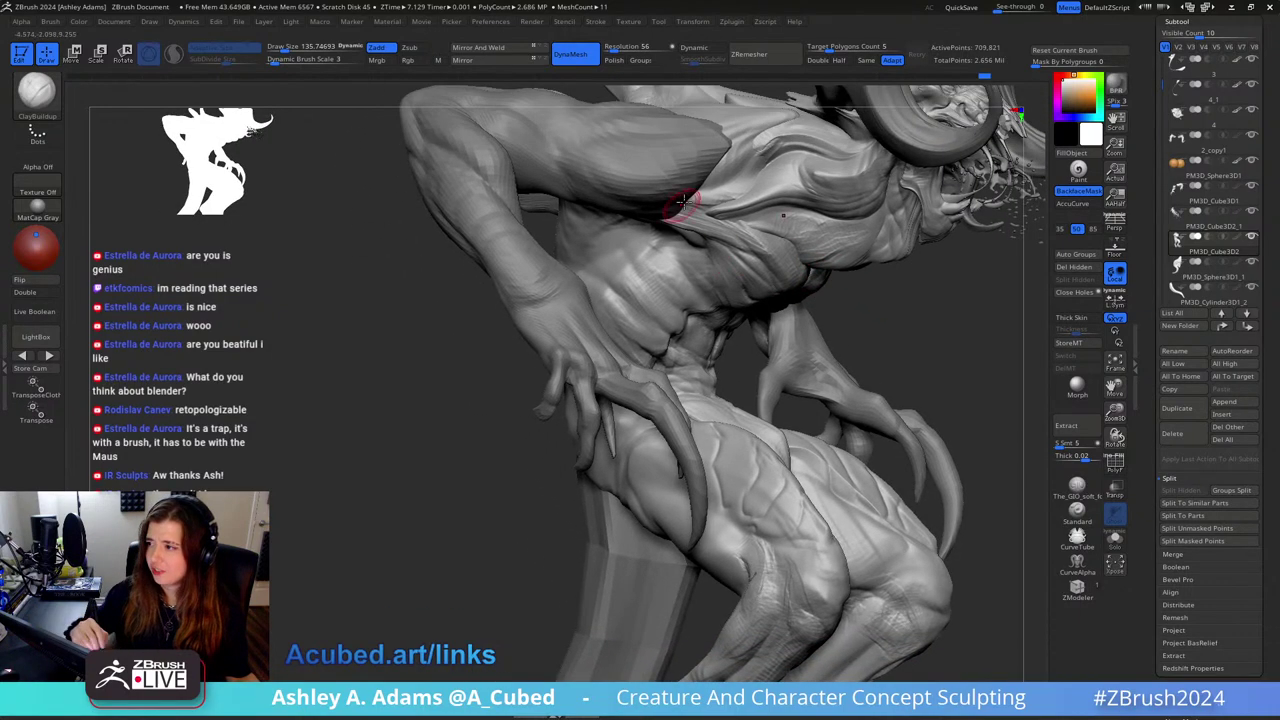
pyautogui.moveTo(836, 223); pyautogui.dragTo(540, 240, button='right')
pyautogui.moveTo(933, 230); pyautogui.dragTo(854, 220, button='right')
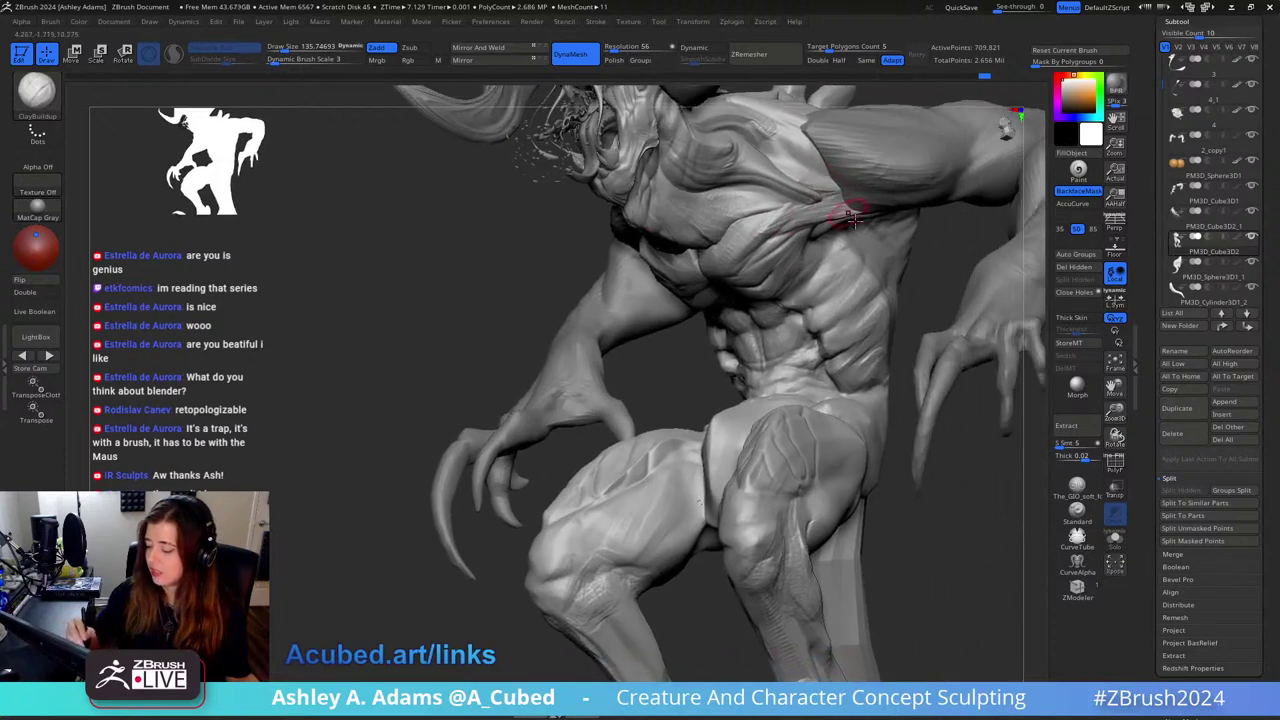
pyautogui.moveTo(850, 220)
pyautogui.mouseDown()
pyautogui.moveTo(855, 245)
pyautogui.moveTo(800, 165)
pyautogui.mouseUp()
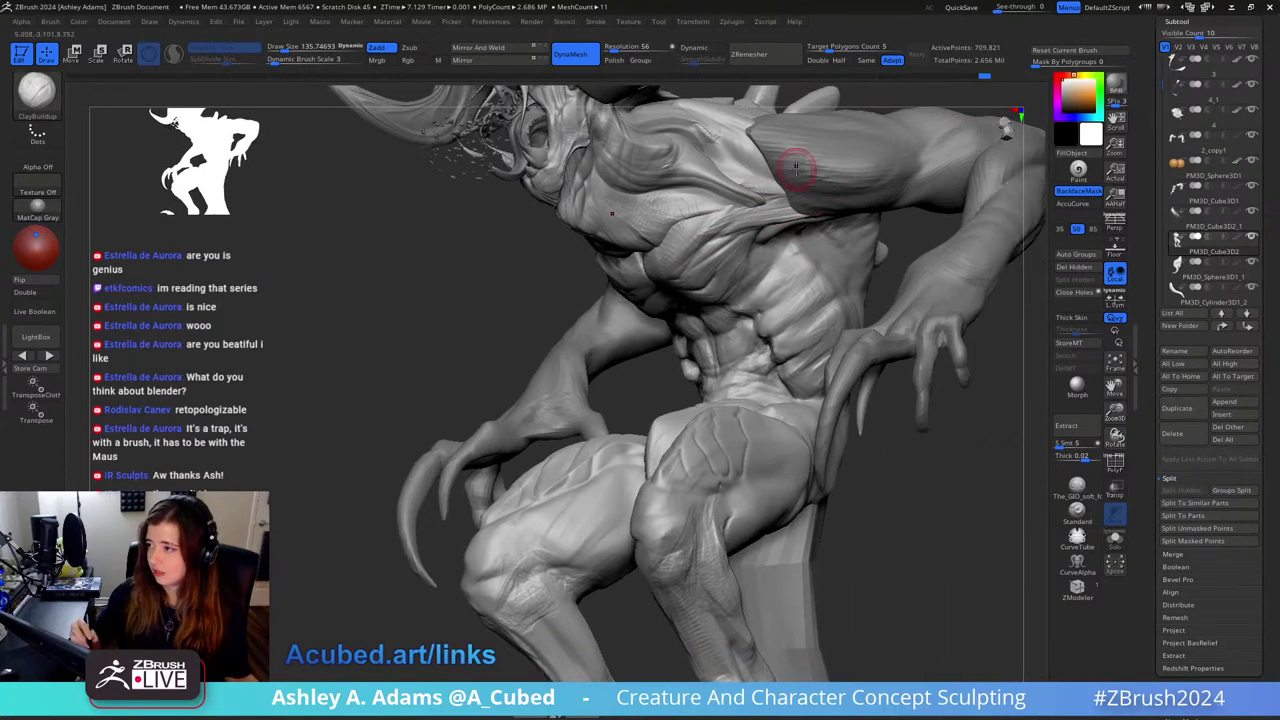
pyautogui.moveTo(781, 252); pyautogui.dragTo(743, 251, button='right')
pyautogui.rightClick(792, 251)
pyautogui.moveTo(806, 222)
pyautogui.mouseDown(button='right')
pyautogui.moveTo(806, 248)
pyautogui.moveTo(776, 149)
pyautogui.mouseUp(button='right')
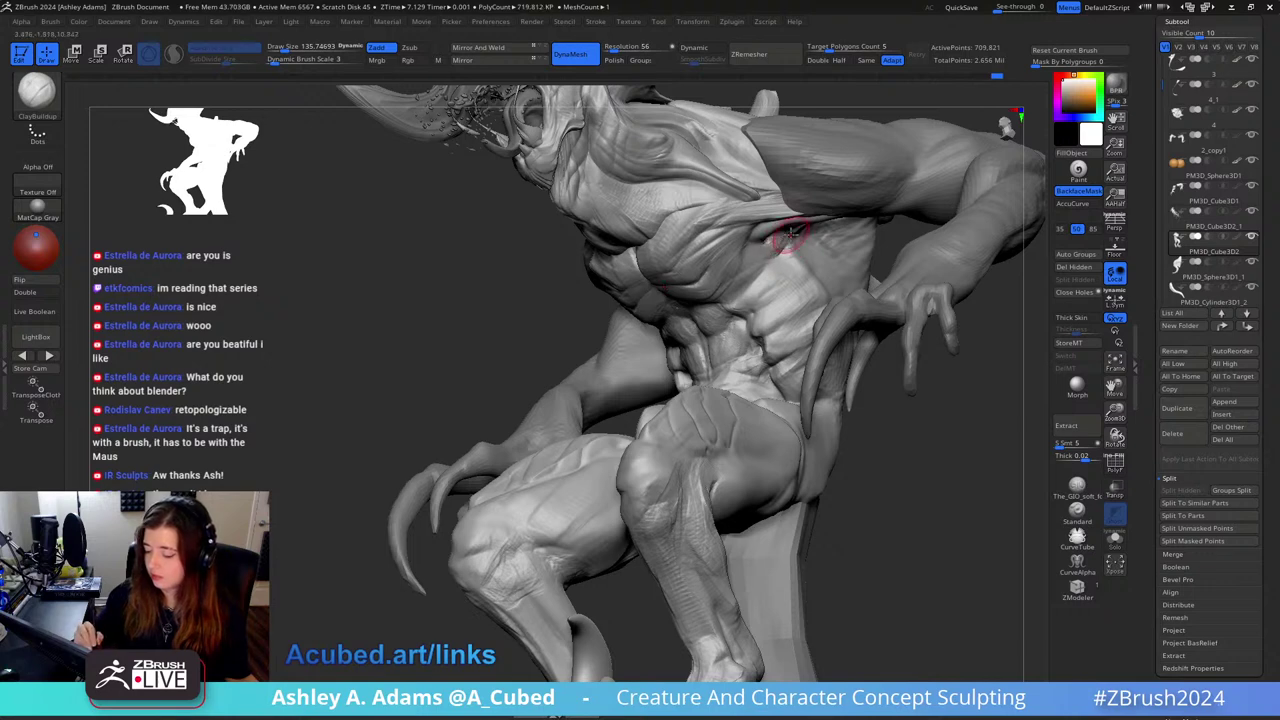
# Step: Sculpt the muscle strands on the side of the rib cage, carving grooves with DamStandard and building ridges with ClayBuildup
pyautogui.press('b')
pyautogui.press('d')
pyautogui.press('s')
pyautogui.moveTo(805, 236); pyautogui.dragTo(790, 240, button='right')
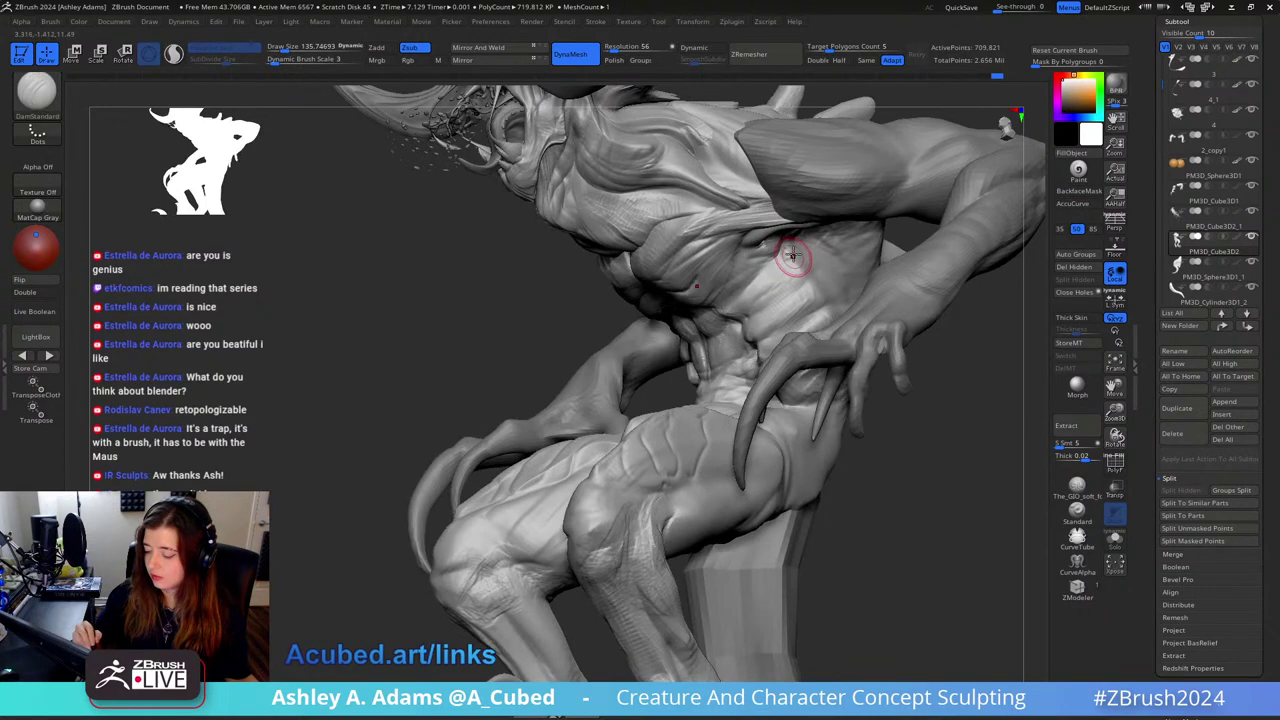
pyautogui.press('b')
pyautogui.press('c')
pyautogui.press('b')
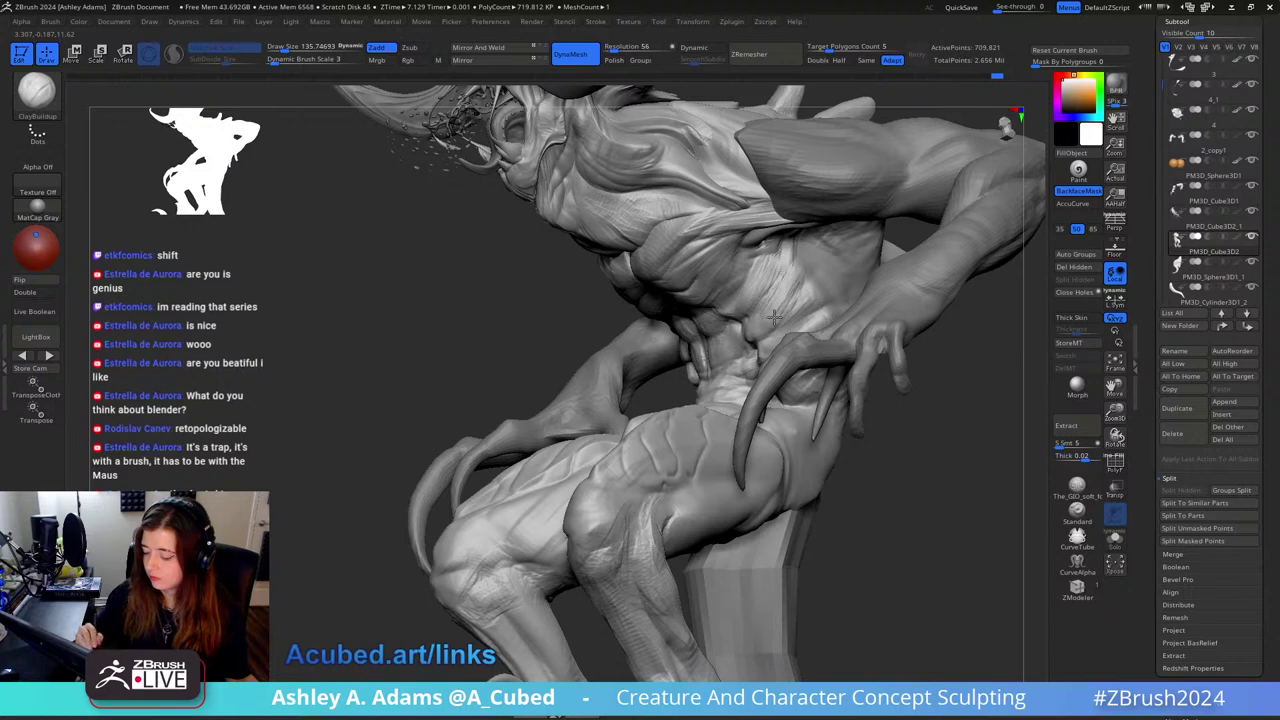
pyautogui.press('b')
pyautogui.press('d')
pyautogui.press('s')
pyautogui.press('b')
pyautogui.press('c')
pyautogui.press('b')
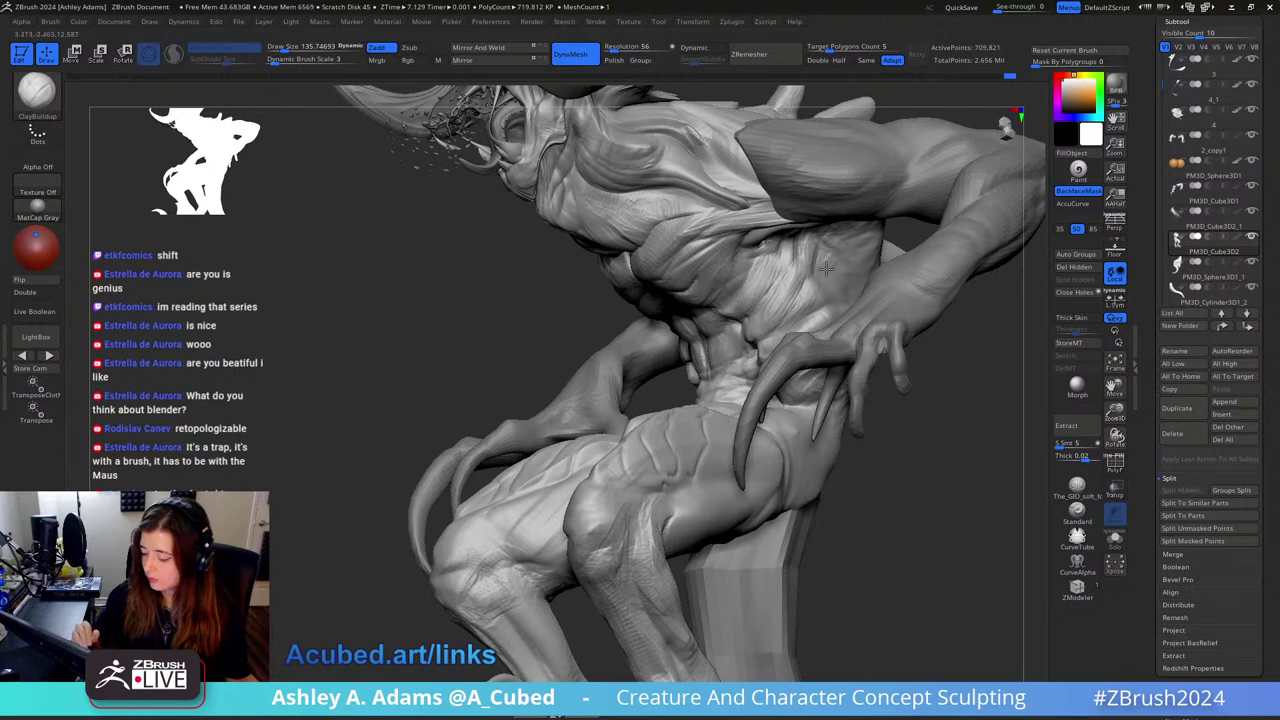
pyautogui.moveTo(845, 243); pyautogui.dragTo(853, 162, button='right')
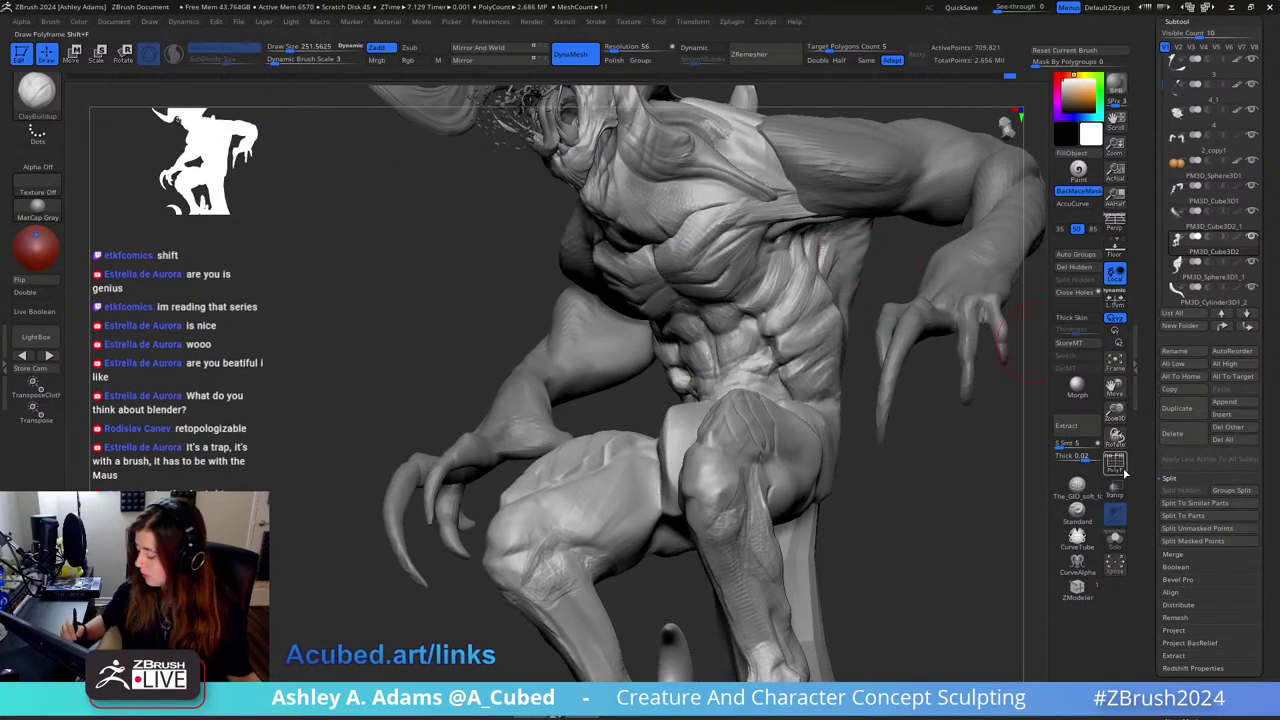
# Step: Soften the muscle forms along the torso's flank with the The_GIO_soft brush at draw size about 323
pyautogui.click(1077, 487)
pyautogui.moveTo(900, 380)
pyautogui.mouseDown(button='right')
pyautogui.moveTo(848, 217)
pyautogui.moveTo(791, 325)
pyautogui.mouseUp(button='right')
pyautogui.press('space')
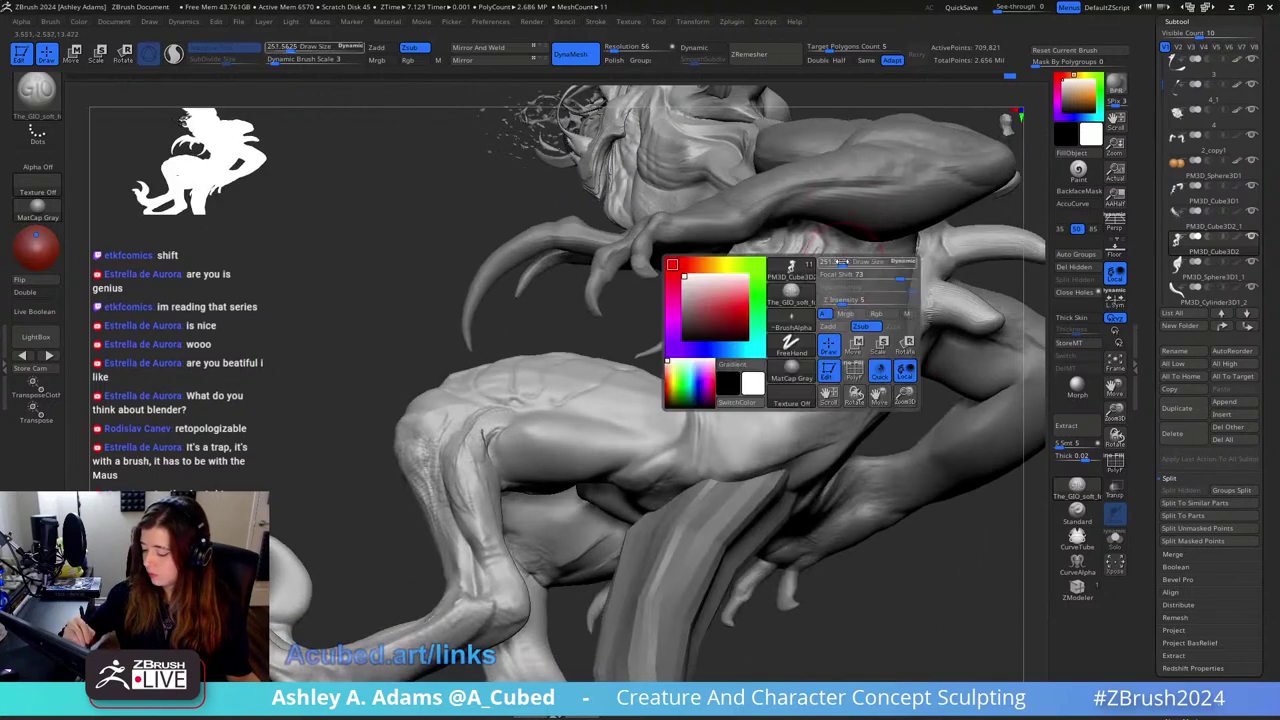
pyautogui.moveTo(829, 262)
pyautogui.mouseDown()
pyautogui.moveTo(840, 262)
pyautogui.moveTo(848, 377)
pyautogui.mouseUp()
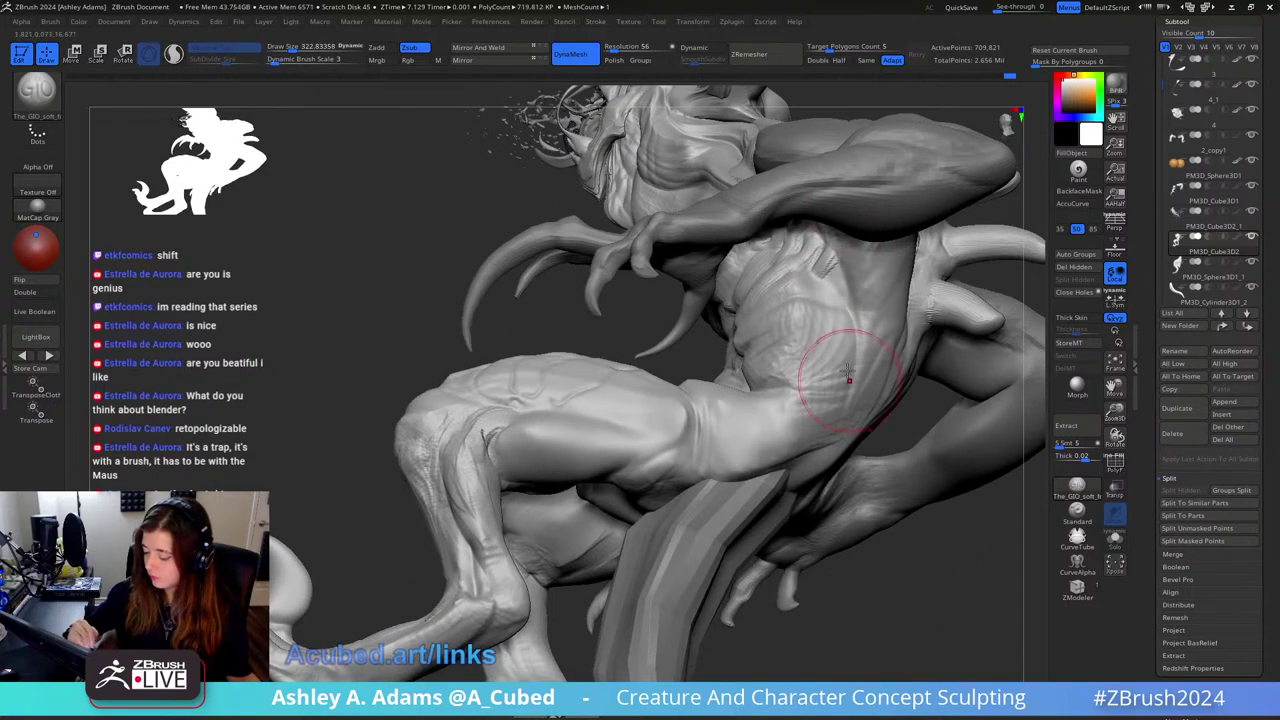
pyautogui.moveTo(841, 283)
pyautogui.mouseDown()
pyautogui.moveTo(859, 411)
pyautogui.moveTo(849, 306)
pyautogui.moveTo(850, 342)
pyautogui.mouseUp()
pyautogui.moveTo(850, 342)
pyautogui.mouseDown(button='right')
pyautogui.moveTo(930, 343)
pyautogui.moveTo(872, 250)
pyautogui.mouseUp(button='right')
# Step: Smooth the flank between the ribs and the hip at draw size about 642
pyautogui.press('space')
pyautogui.moveTo(857, 362); pyautogui.dragTo(887, 362)
pyautogui.moveTo(887, 362); pyautogui.dragTo(864, 308, button='right')
pyautogui.moveTo(864, 308)
pyautogui.mouseDown()
pyautogui.moveTo(810, 398)
pyautogui.moveTo(850, 360)
pyautogui.mouseUp()
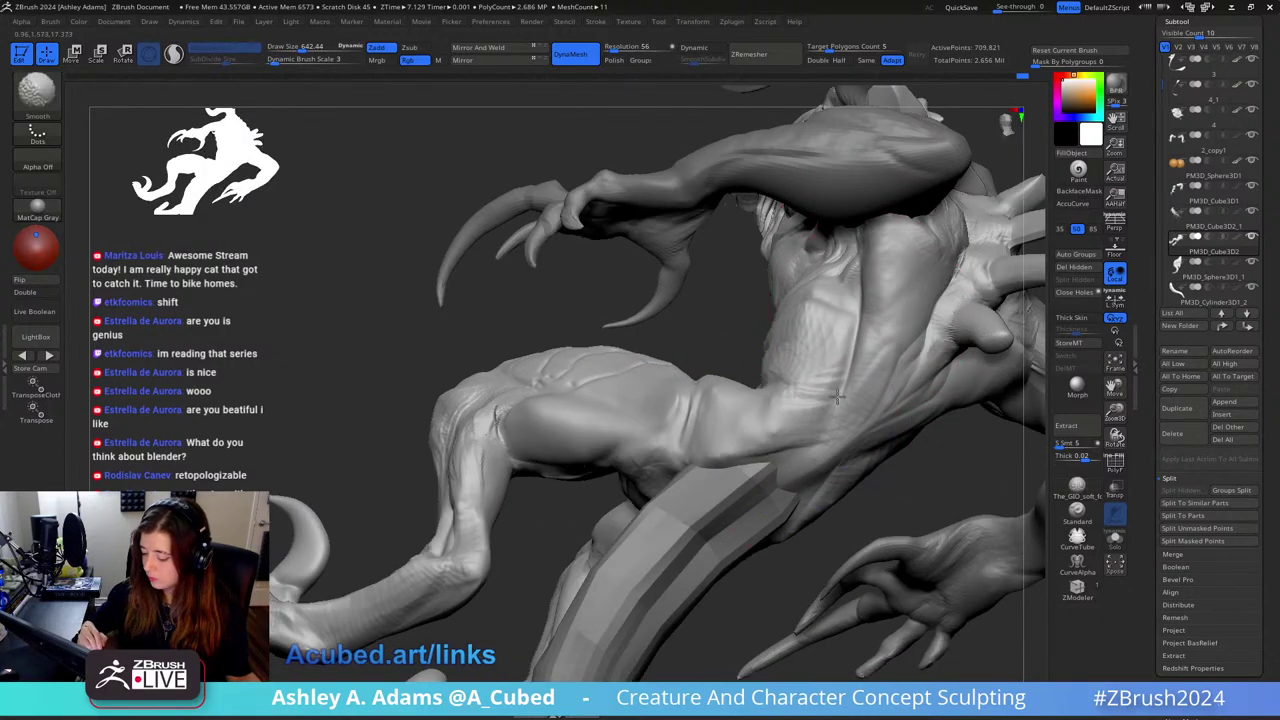
# Step: Build up the flank muscles between the ribs and the hip with ClayBuildup at draw size about 382
pyautogui.moveTo(850, 360); pyautogui.dragTo(802, 418, button='right')
pyautogui.press('space')
pyautogui.moveTo(872, 362); pyautogui.dragTo(846, 362)
pyautogui.press('b')
pyautogui.press('c')
pyautogui.press('b')
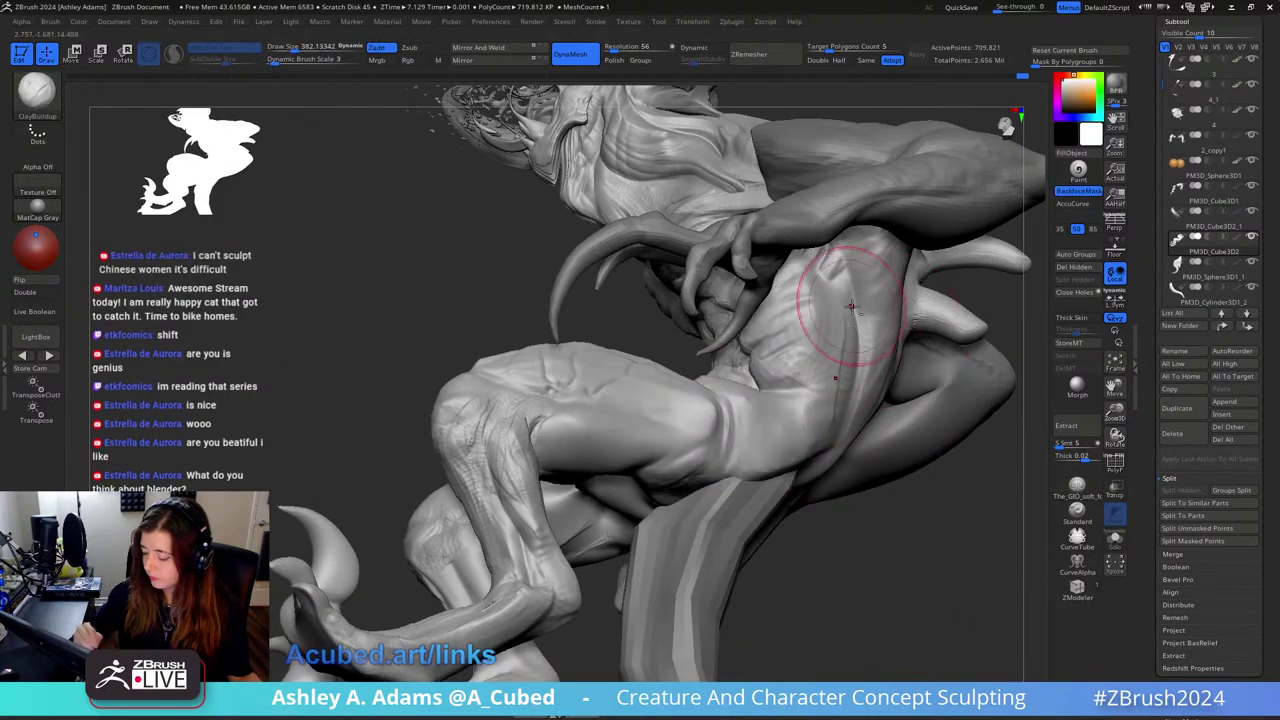
# Step: Carve the groove along the creature's flank toward the waist with DamStandard at draw size about 323
pyautogui.moveTo(851, 302); pyautogui.dragTo(769, 448, button='right')
pyautogui.press('space')
pyautogui.moveTo(814, 379); pyautogui.dragTo(807, 379)
pyautogui.press('b')
pyautogui.press('d')
pyautogui.press('s')
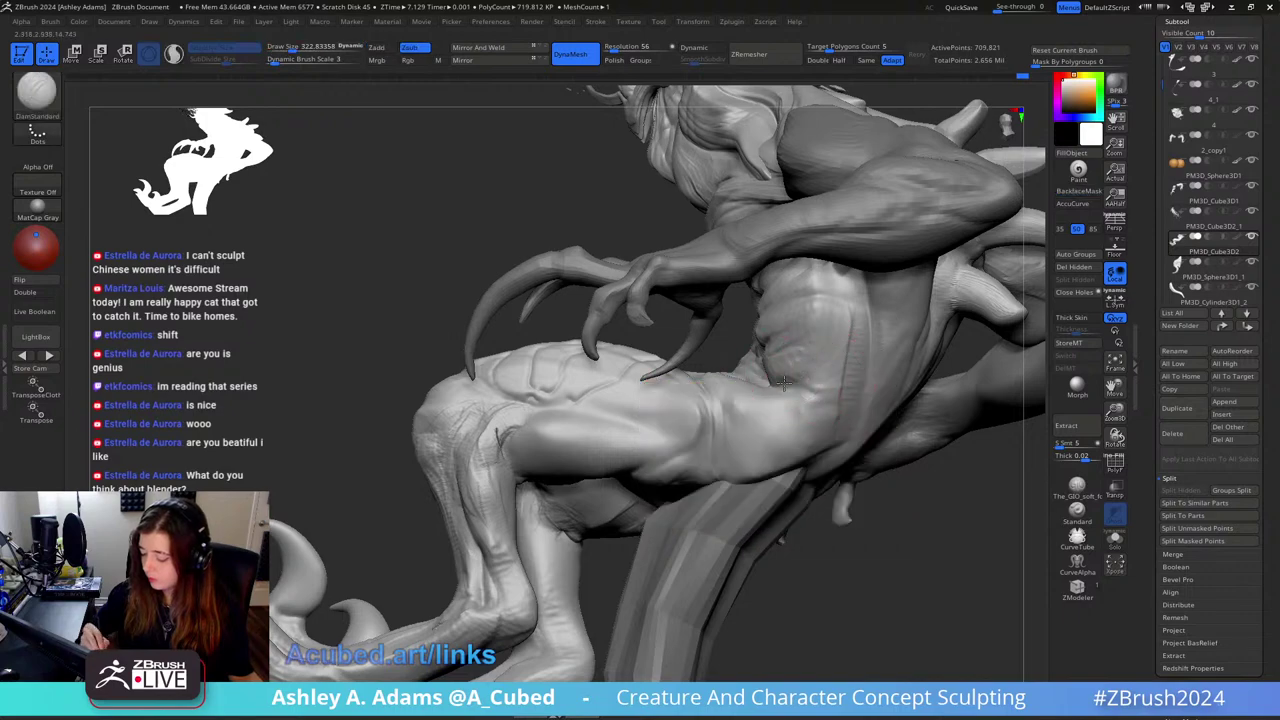
# Step: Fill in the flank with ClayBuildup and adjust the waist and hip silhouette with SnakeHook at draw size about 323
pyautogui.moveTo(848, 394)
pyautogui.mouseDown(button='right')
pyautogui.moveTo(851, 357)
pyautogui.moveTo(820, 412)
pyautogui.moveTo(890, 368)
pyautogui.moveTo(824, 390)
pyautogui.mouseUp(button='right')
pyautogui.press('b')
pyautogui.press('c')
pyautogui.press('b')
pyautogui.press('b')
pyautogui.press('s')
pyautogui.press('h')
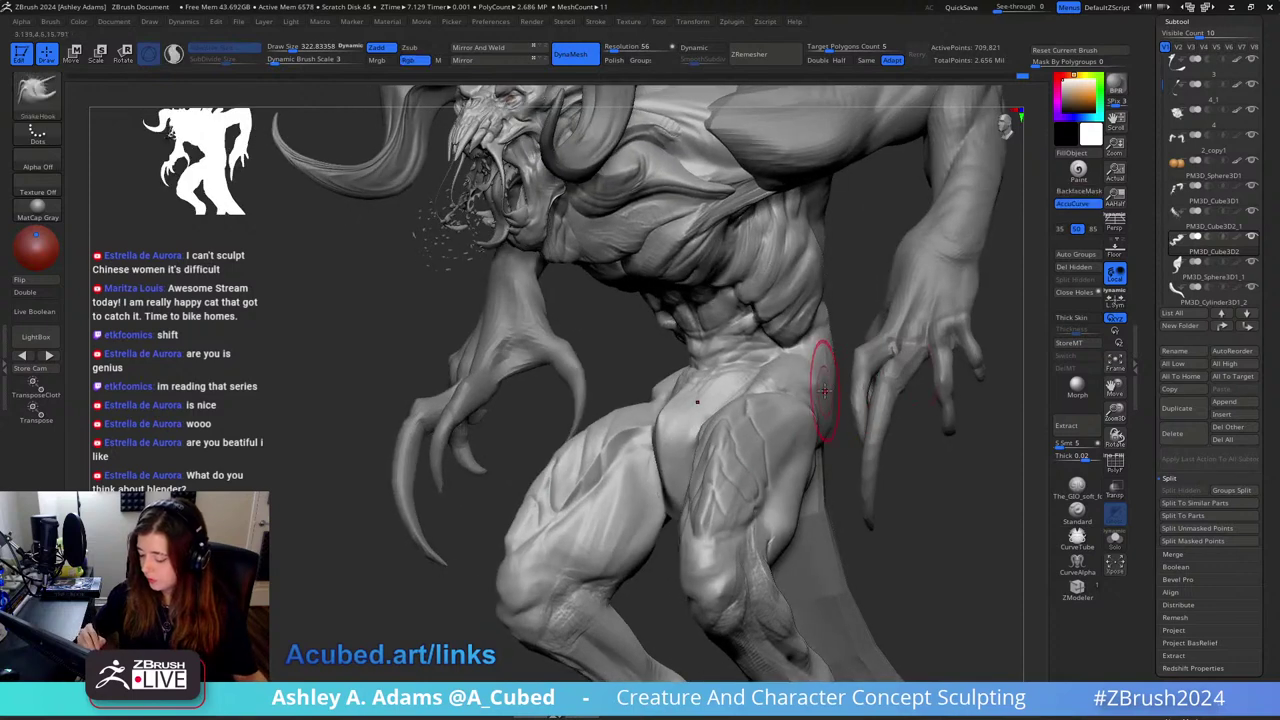
pyautogui.press('space')
pyautogui.moveTo(829, 394)
pyautogui.mouseDown()
pyautogui.moveTo(846, 400)
pyautogui.moveTo(823, 356)
pyautogui.mouseUp()
pyautogui.press('space')
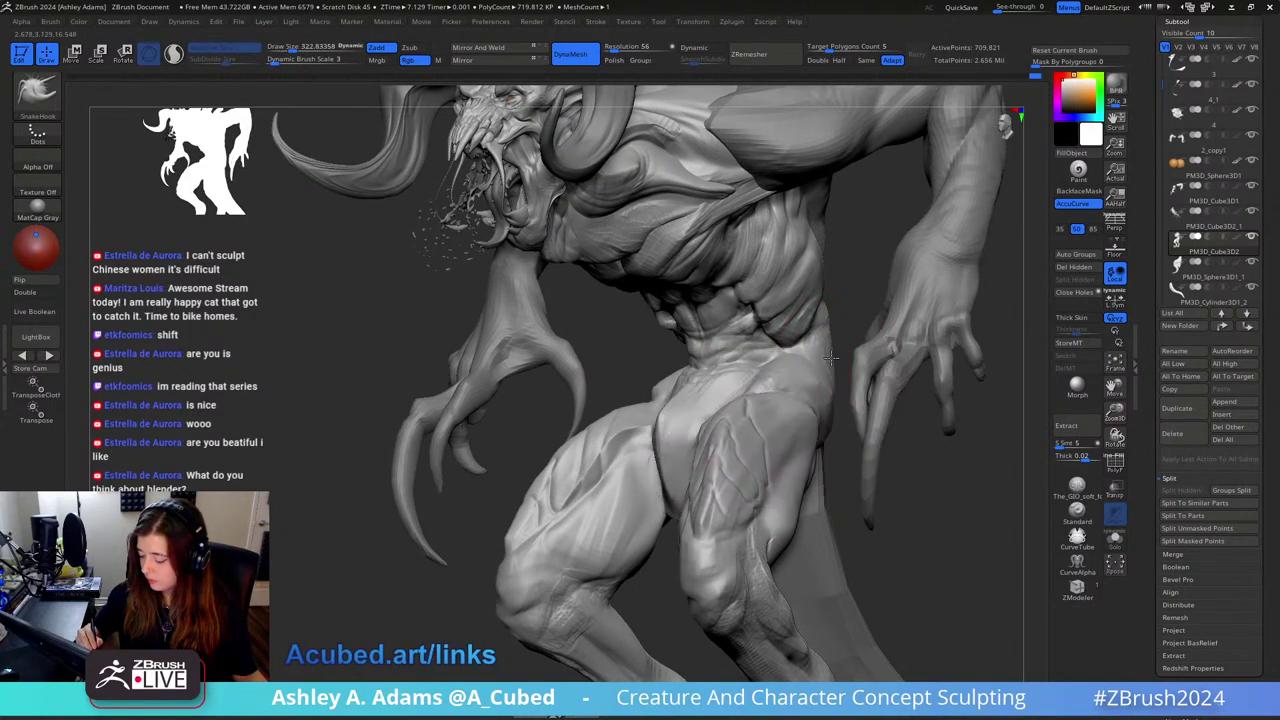
pyautogui.moveTo(833, 375)
pyautogui.mouseDown(button='right')
pyautogui.moveTo(871, 391)
pyautogui.moveTo(851, 414)
pyautogui.mouseUp(button='right')
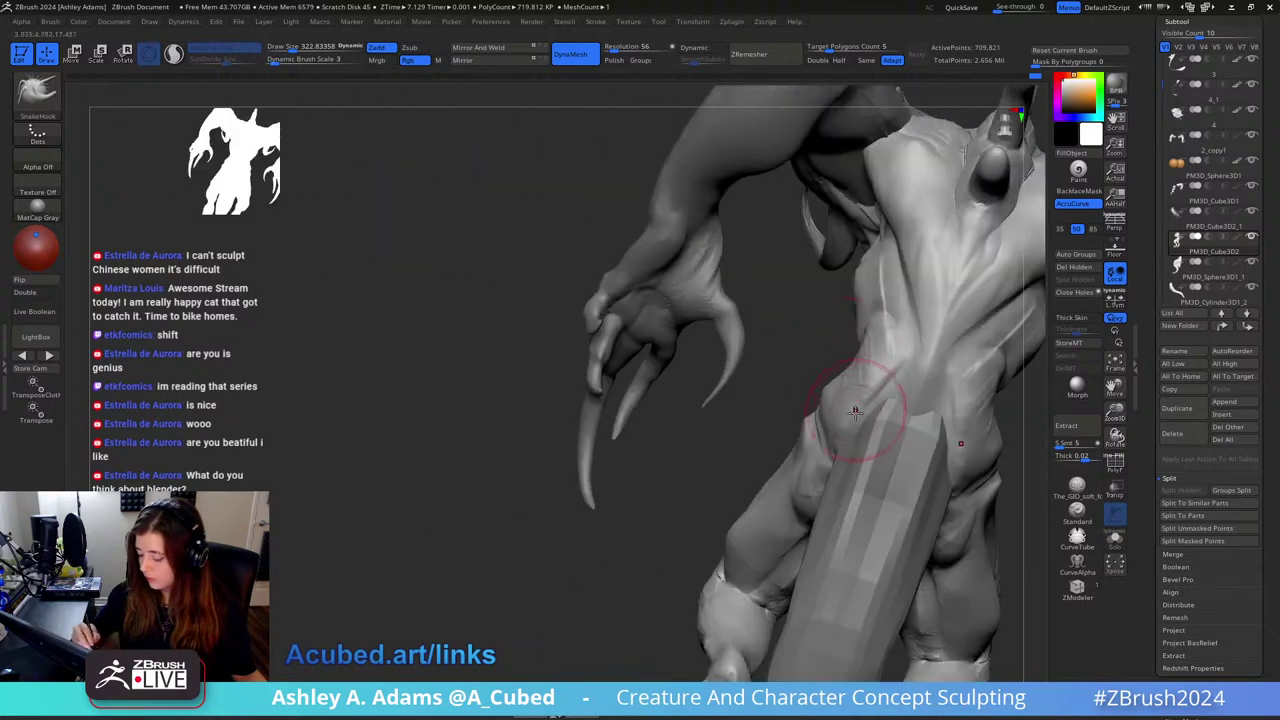
# Step: Build up the muscle of the lower back and hip beside the tail base with ClayBuildup at draw size about 252
pyautogui.press('b')
pyautogui.press('c')
pyautogui.press('b')
pyautogui.moveTo(849, 374)
pyautogui.mouseDown()
pyautogui.moveTo(877, 384)
pyautogui.moveTo(900, 327)
pyautogui.mouseUp()
pyautogui.moveTo(898, 318)
pyautogui.mouseDown(button='right')
pyautogui.moveTo(925, 298)
pyautogui.moveTo(963, 324)
pyautogui.moveTo(909, 371)
pyautogui.mouseUp(button='right')
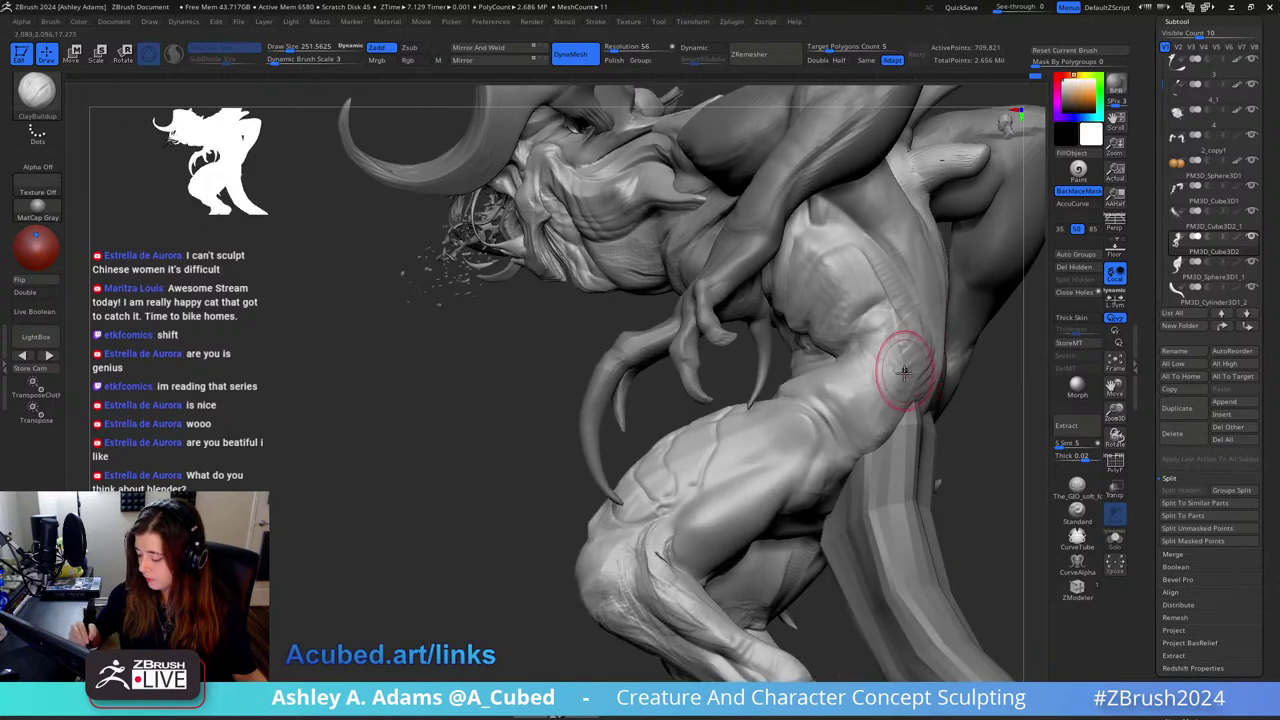
# Step: Adjust the hip and upper thigh shape with SnakeHook at draw size about 492, undoing the last change
pyautogui.moveTo(804, 411); pyautogui.dragTo(819, 433, button='right')
pyautogui.press('b')
pyautogui.press('s')
pyautogui.press('h')
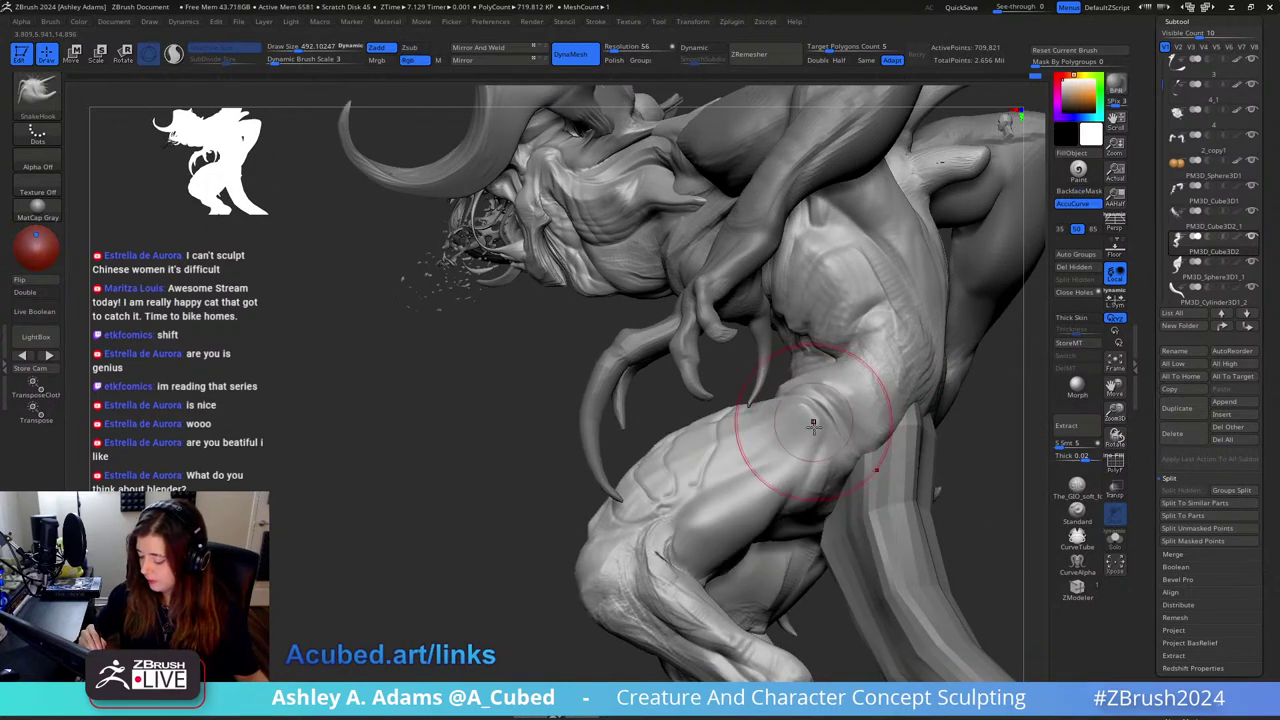
pyautogui.click(824, 495)
pyautogui.moveTo(824, 495)
pyautogui.mouseDown(button='right')
pyautogui.moveTo(842, 472)
pyautogui.moveTo(909, 446)
pyautogui.moveTo(921, 372)
pyautogui.moveTo(934, 383)
pyautogui.moveTo(857, 308)
pyautogui.mouseUp(button='right')
pyautogui.hotkey('ctrl', 'z')
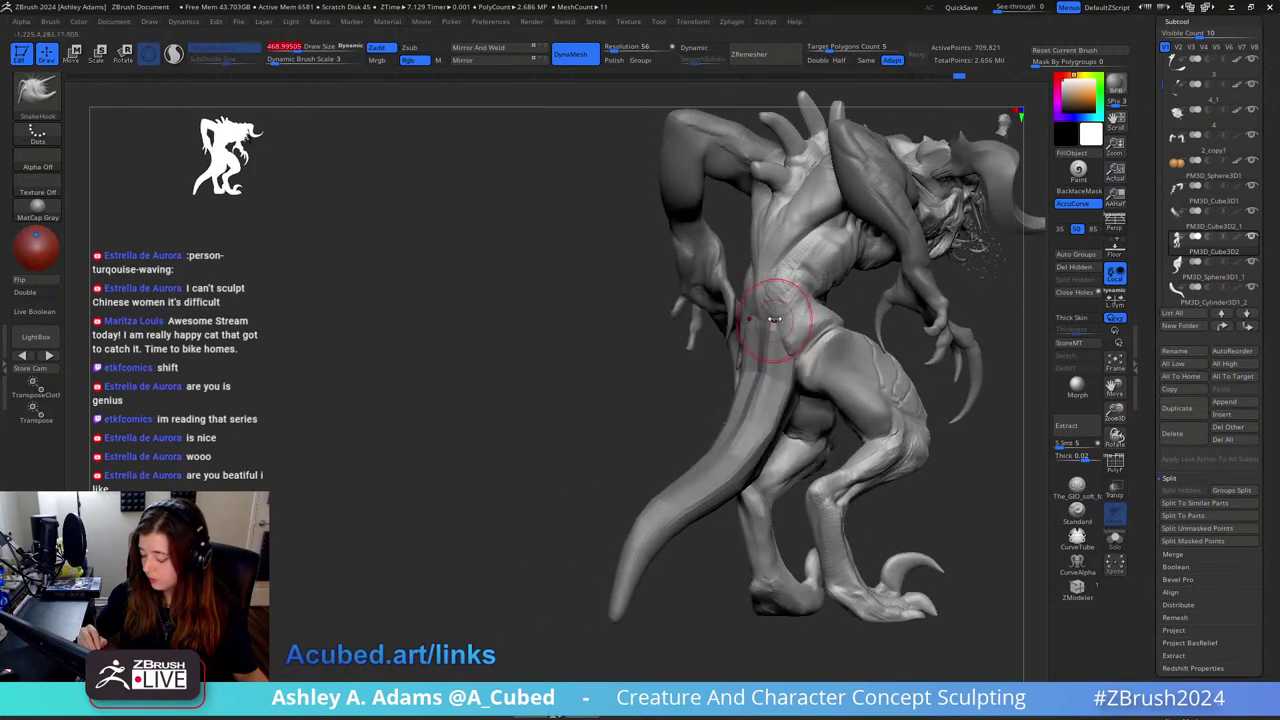
# Step: Select the tail and reshape its curve in side view with SnakeHook at draw sizes of about 1610 and 1404
pyautogui.keyDown('alt'); pyautogui.click(767, 333); pyautogui.keyUp('alt')
pyautogui.moveTo(766, 346)
pyautogui.mouseDown(button='right')
pyautogui.moveTo(790, 312)
pyautogui.moveTo(773, 304)
pyautogui.moveTo(837, 306)
pyautogui.mouseUp(button='right')
pyautogui.press('space')
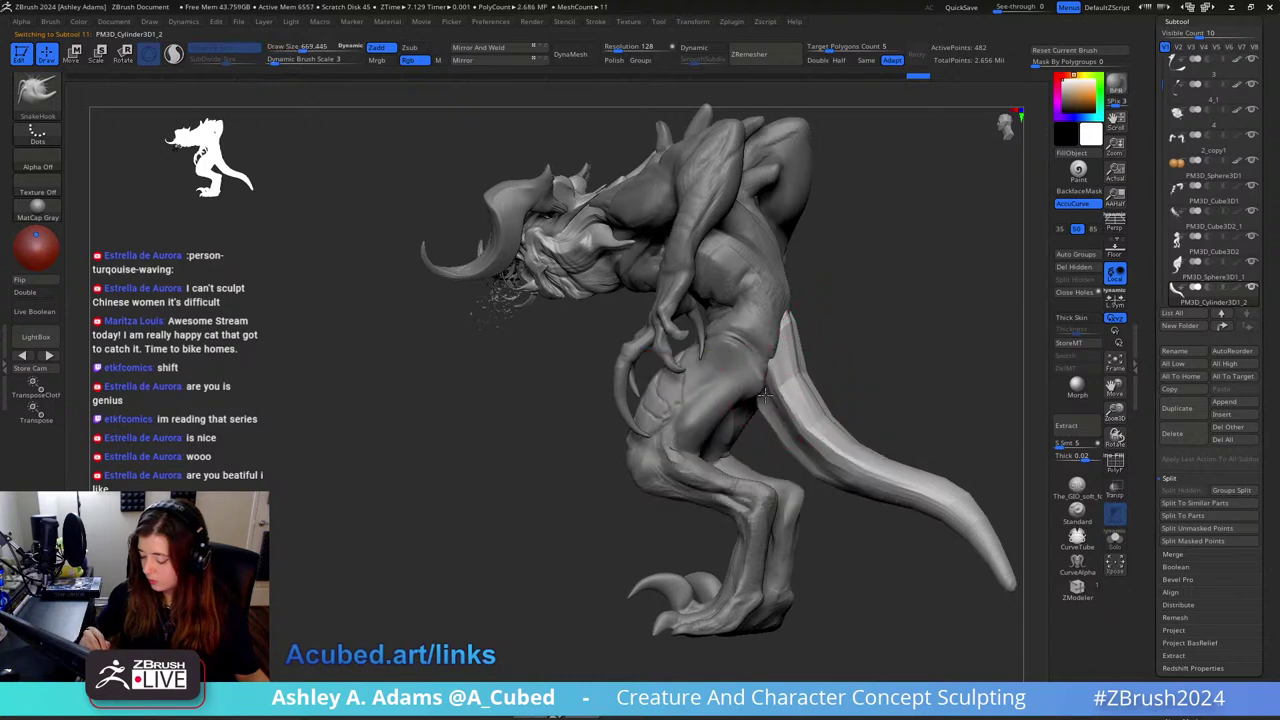
pyautogui.moveTo(820, 354)
pyautogui.keyDown('shift'); pyautogui.mouseDown(button='right')
pyautogui.moveTo(860, 334)
pyautogui.moveTo(860, 357)
pyautogui.mouseUp(button='right'); pyautogui.keyUp('shift')
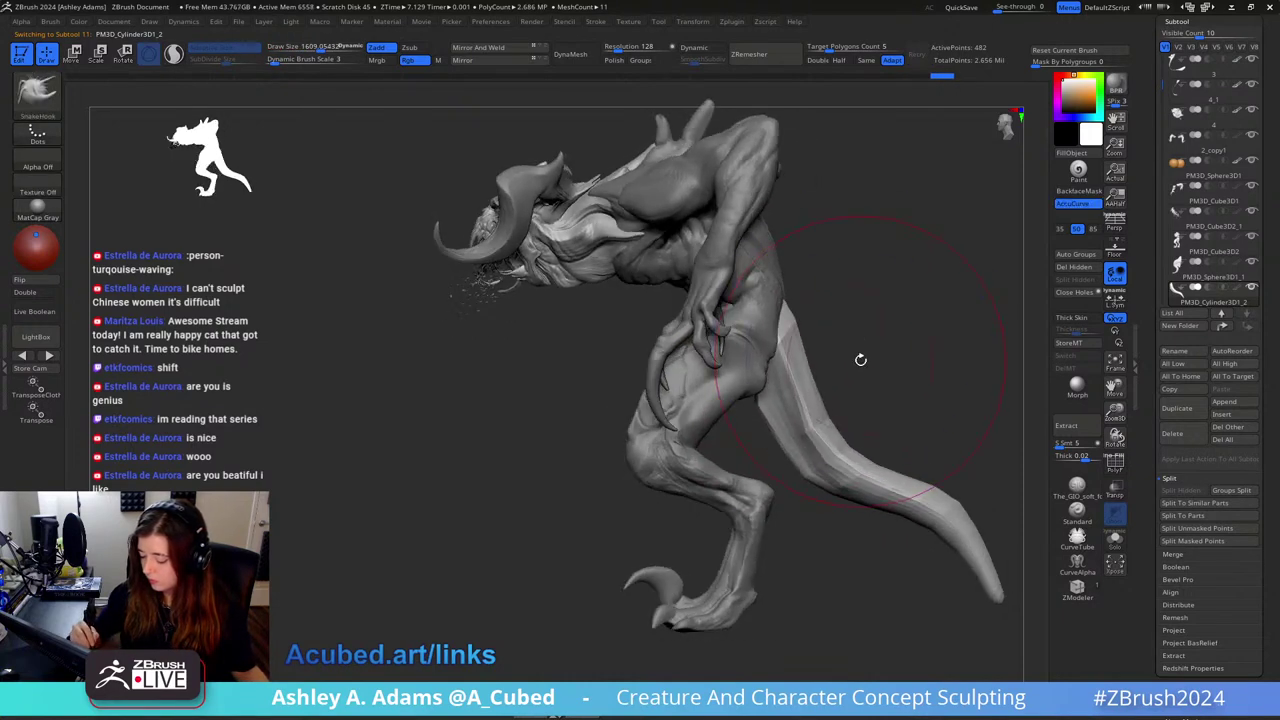
pyautogui.press('space')
pyautogui.moveTo(858, 356)
pyautogui.mouseDown()
pyautogui.moveTo(869, 356)
pyautogui.moveTo(779, 352)
pyautogui.mouseUp()
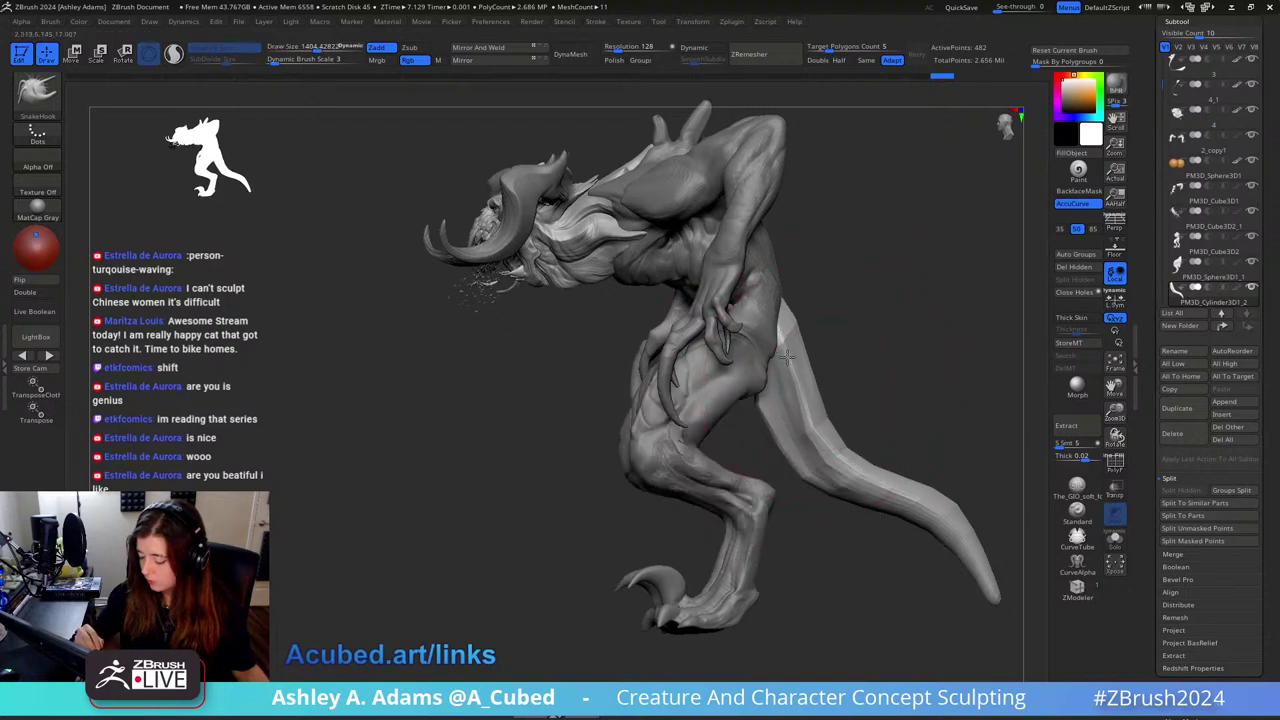
# Step: Select the body and adjust the buttock silhouette above the tail with SnakeHook at draw sizes of about 754 and 813
pyautogui.keyDown('alt'); pyautogui.click(771, 328); pyautogui.keyUp('alt')
pyautogui.moveTo(820, 320); pyautogui.dragTo(798, 318, button='right')
pyautogui.press('space')
pyautogui.moveTo(812, 314); pyautogui.dragTo(782, 327)
pyautogui.moveTo(786, 325); pyautogui.dragTo(814, 357, button='right')
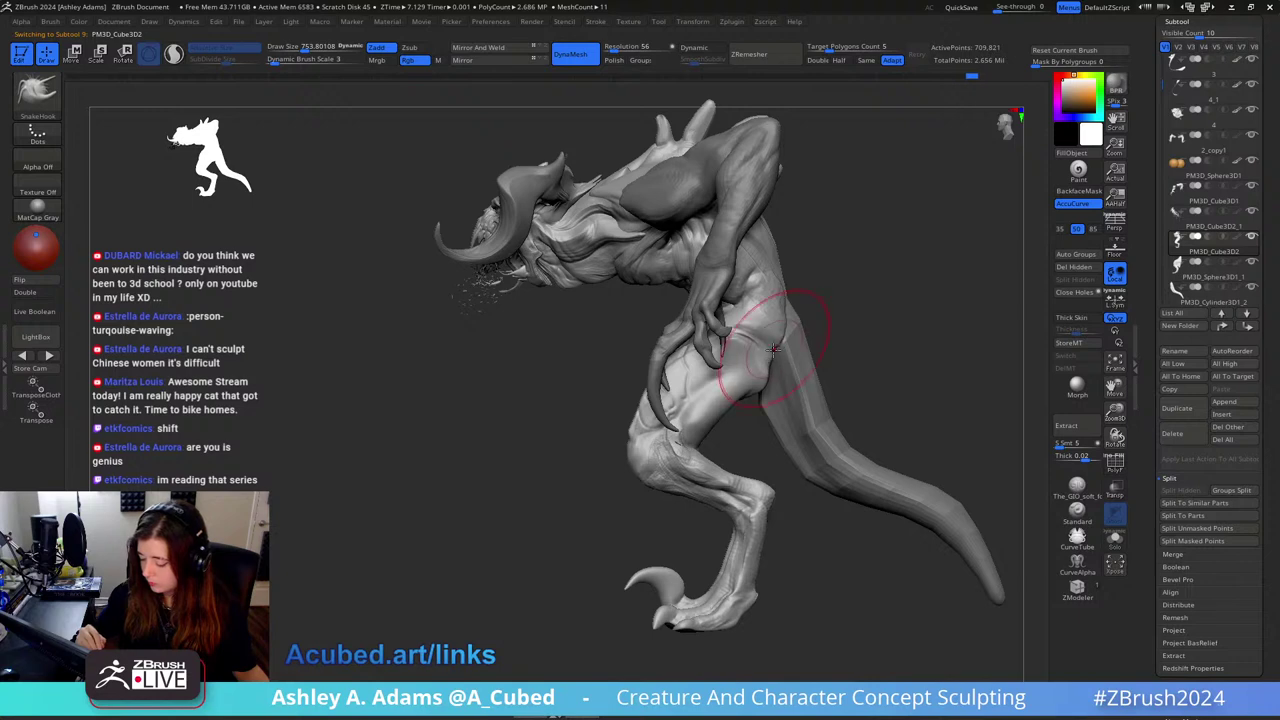
pyautogui.moveTo(773, 348)
pyautogui.mouseDown(button='right')
pyautogui.moveTo(755, 367)
pyautogui.moveTo(880, 303)
pyautogui.moveTo(839, 326)
pyautogui.mouseUp(button='right')
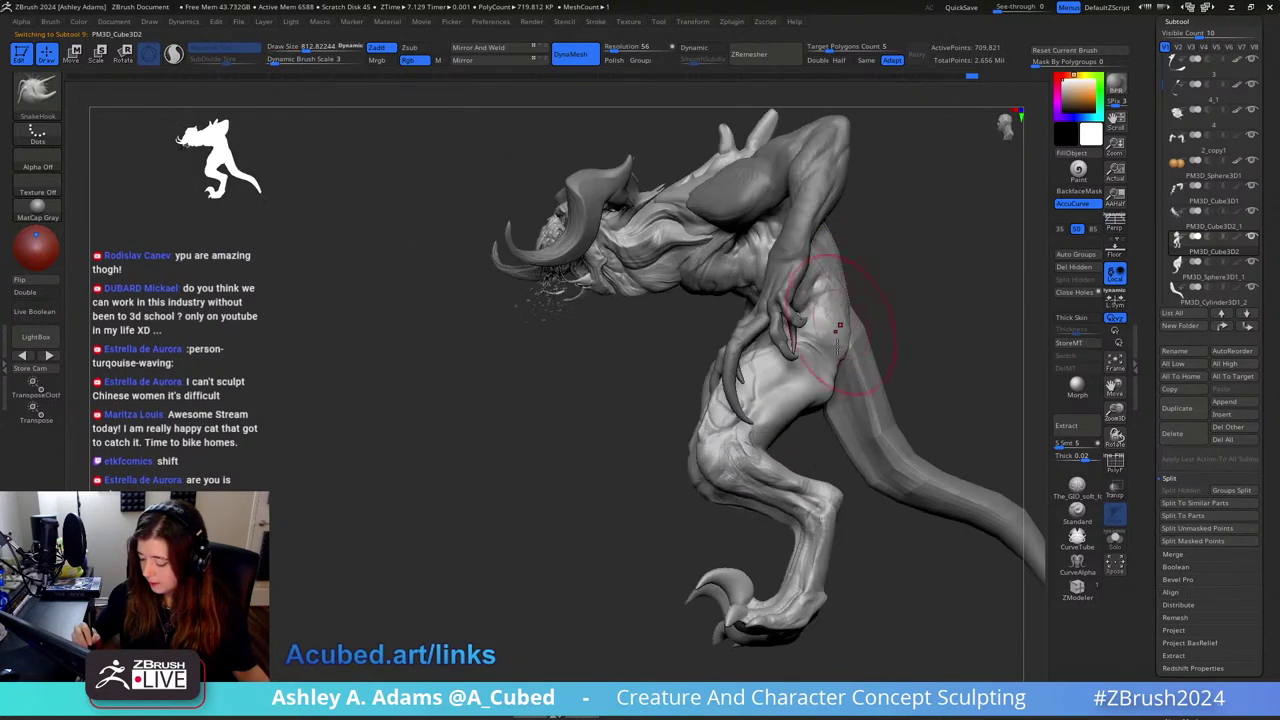
# Step: Select the tail and adjust its bend and thickness with SnakeHook at draw sizes of about 1177 and 1651
pyautogui.rightClick(838, 346)
pyautogui.moveTo(866, 390)
pyautogui.mouseDown(button='right')
pyautogui.moveTo(825, 400)
pyautogui.moveTo(836, 404)
pyautogui.mouseUp(button='right')
pyautogui.moveTo(912, 364)
pyautogui.keyDown('alt'); pyautogui.mouseDown(button='right')
pyautogui.moveTo(860, 314)
pyautogui.moveTo(857, 337)
pyautogui.moveTo(830, 292)
pyautogui.moveTo(820, 232)
pyautogui.moveTo(700, 236)
pyautogui.mouseUp(button='right'); pyautogui.keyUp('alt')
pyautogui.keyDown('alt'); pyautogui.click(850, 284); pyautogui.keyUp('alt')
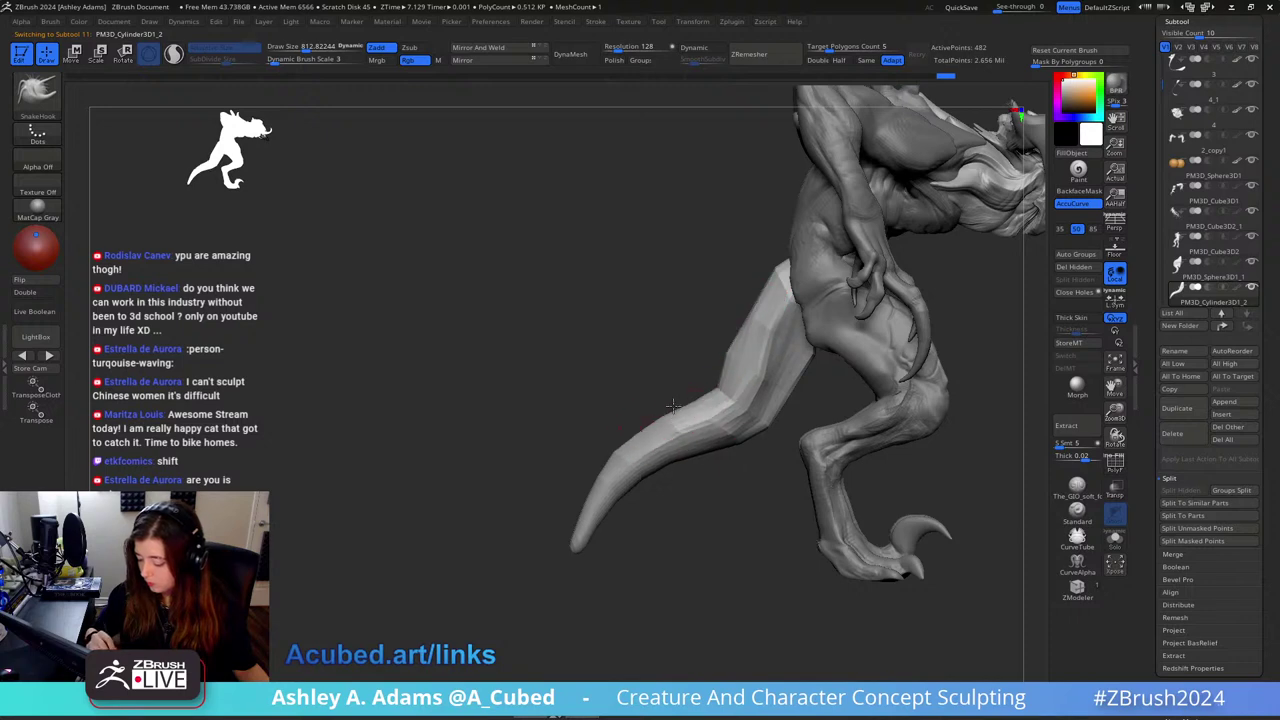
pyautogui.press('space')
pyautogui.moveTo(732, 416); pyautogui.dragTo(752, 416)
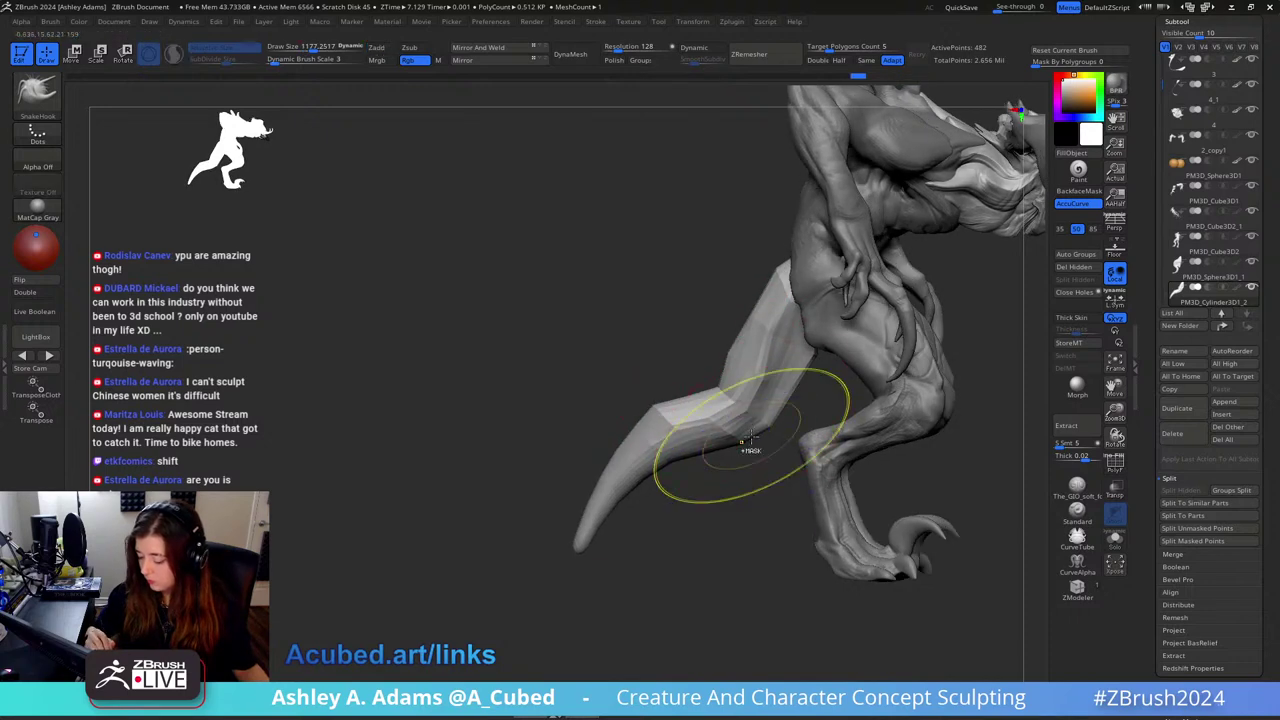
pyautogui.moveTo(749, 448)
pyautogui.keyDown('ctrl'); pyautogui.mouseDown(button='right')
pyautogui.moveTo(775, 330)
pyautogui.moveTo(936, 387)
pyautogui.moveTo(871, 371)
pyautogui.moveTo(871, 271)
pyautogui.mouseUp(button='right'); pyautogui.keyUp('ctrl')
pyautogui.press('ctrl')
pyautogui.keyDown('alt'); pyautogui.moveTo(904, 388); pyautogui.dragTo(880, 303, button='right'); pyautogui.keyUp('alt')
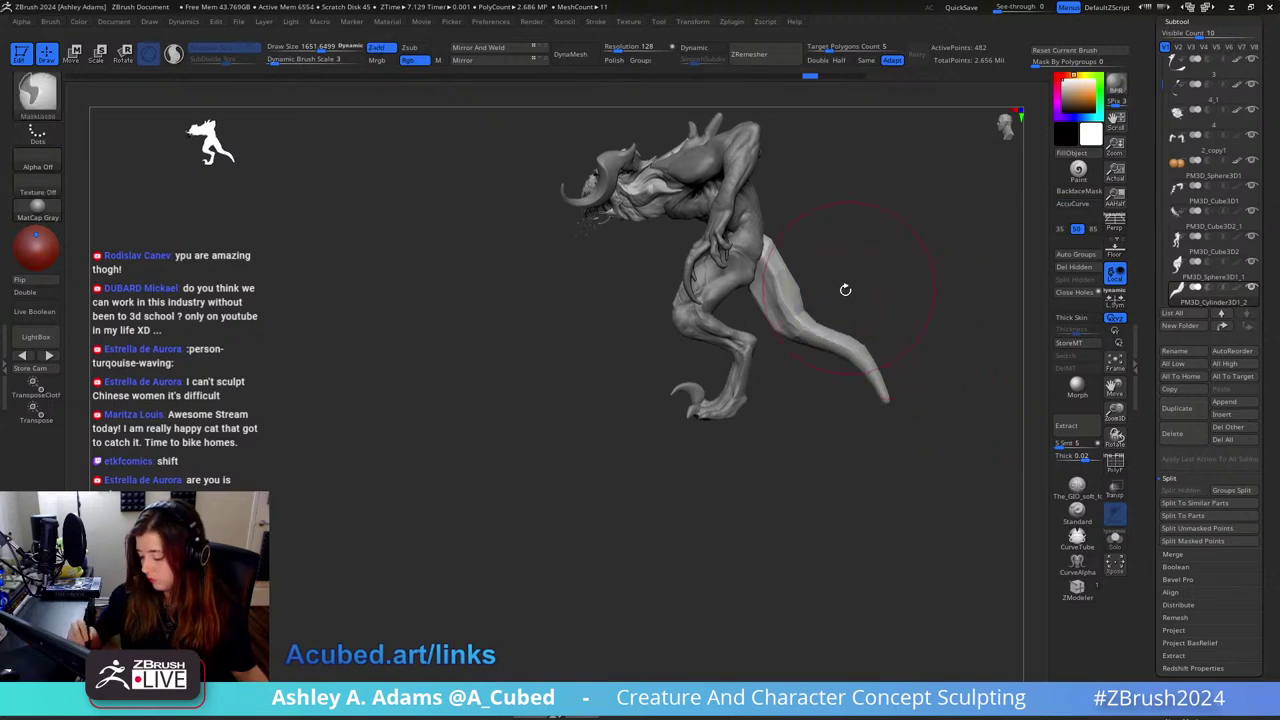
# Step: Refine the tail's upper half with SnakeHook at draw size about 843, undoing the first change
pyautogui.press('space')
pyautogui.moveTo(836, 305); pyautogui.dragTo(814, 310)
pyautogui.press('space')
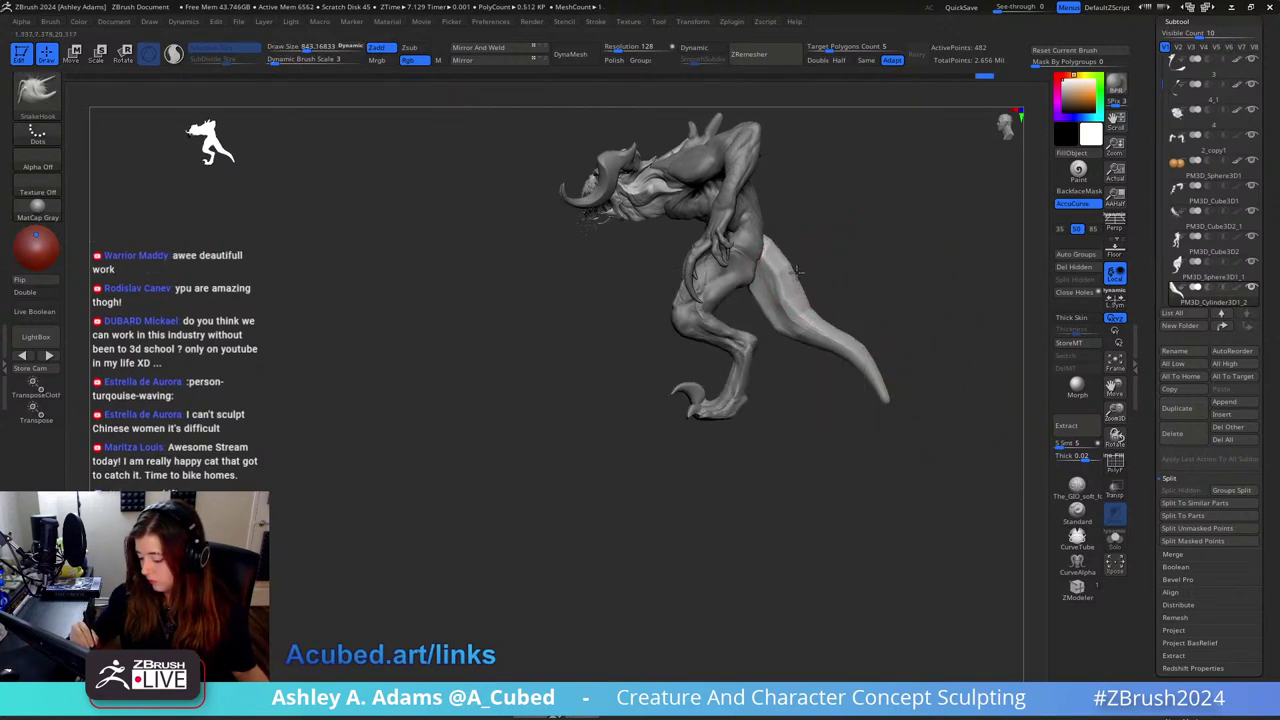
pyautogui.hotkey('ctrl', 'z')
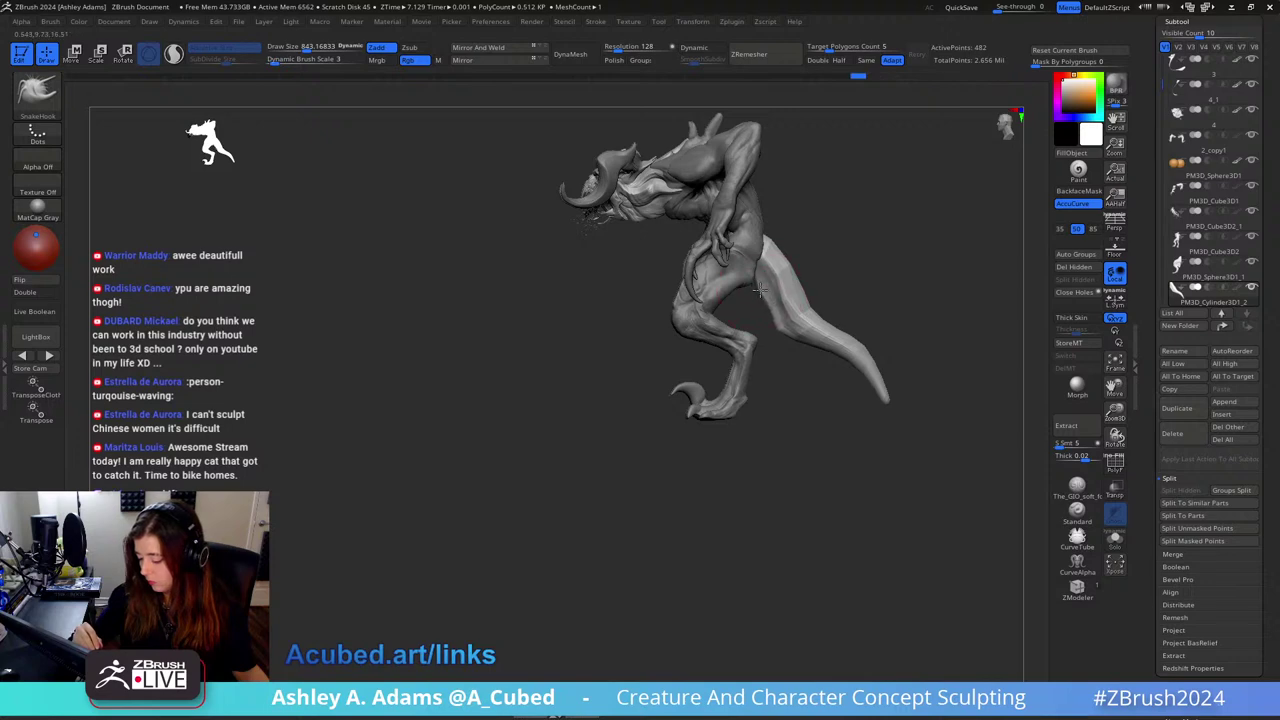
pyautogui.moveTo(762, 289)
pyautogui.mouseDown()
pyautogui.moveTo(763, 308)
pyautogui.moveTo(820, 306)
pyautogui.moveTo(852, 330)
pyautogui.mouseUp()
# Step: Curve the tail's tip downward and smooth its outline at draw sizes of about 1526 and 1177
pyautogui.press('space')
pyautogui.moveTo(872, 378); pyautogui.dragTo(888, 356)
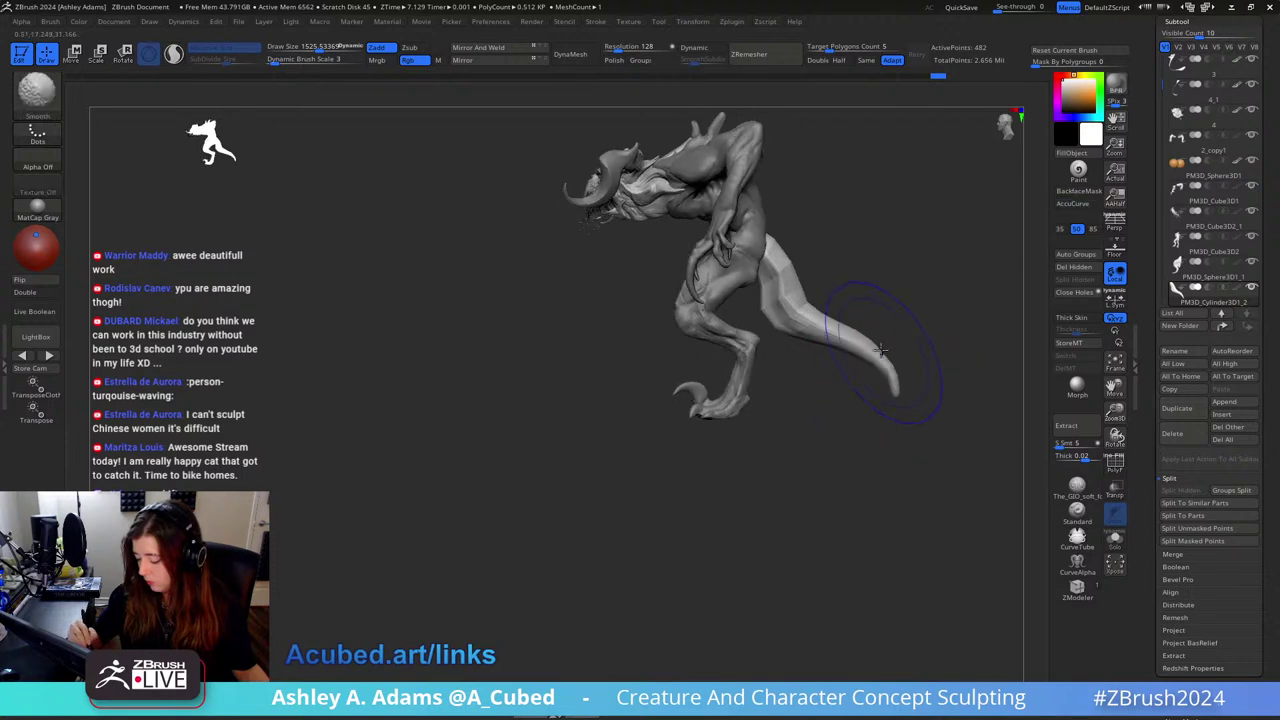
pyautogui.moveTo(836, 322); pyautogui.dragTo(840, 342)
pyautogui.moveTo(888, 292)
pyautogui.mouseDown()
pyautogui.moveTo(914, 311)
pyautogui.moveTo(862, 350)
pyautogui.mouseUp()
pyautogui.press('space')
pyautogui.moveTo(916, 312); pyautogui.dragTo(904, 312)
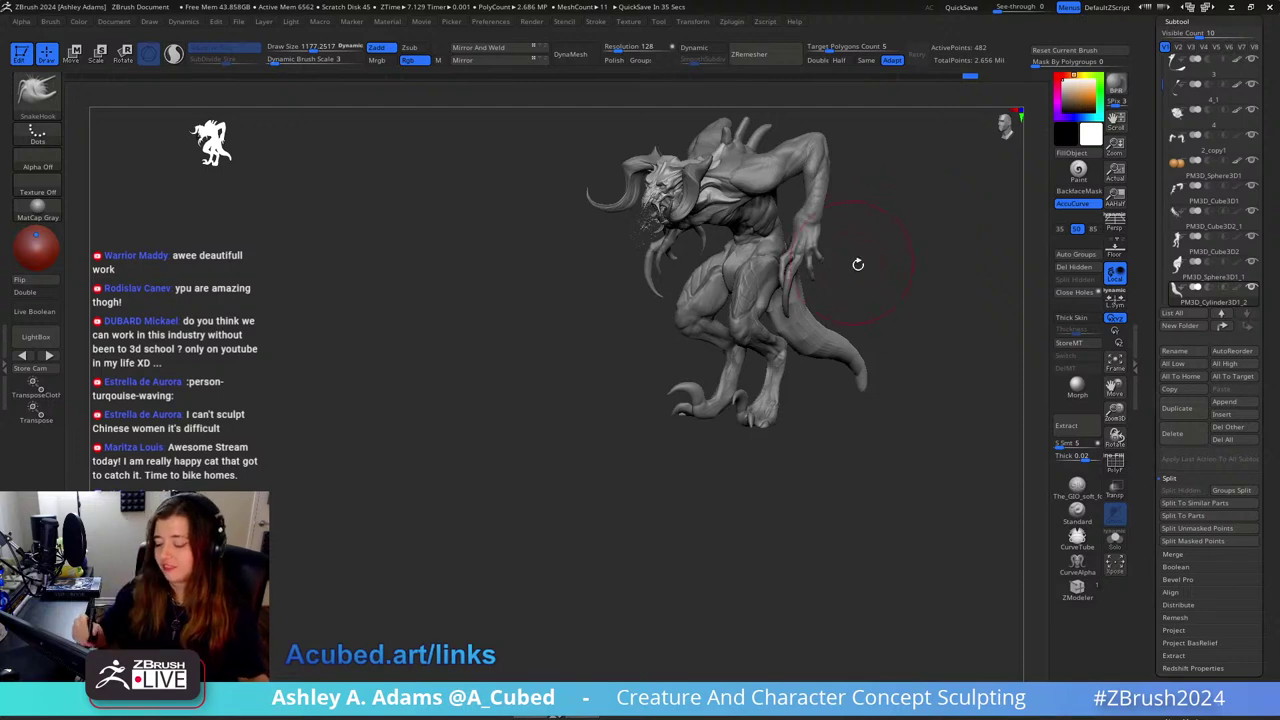
# Step: Build up the volume along the tail with ClayBuildup at draw size about 669, undoing the first strokes
pyautogui.moveTo(857, 263); pyautogui.dragTo(821, 325, button='right')
pyautogui.moveTo(909, 300)
pyautogui.mouseDown(button='right')
pyautogui.moveTo(862, 368)
pyautogui.moveTo(779, 334)
pyautogui.mouseUp(button='right')
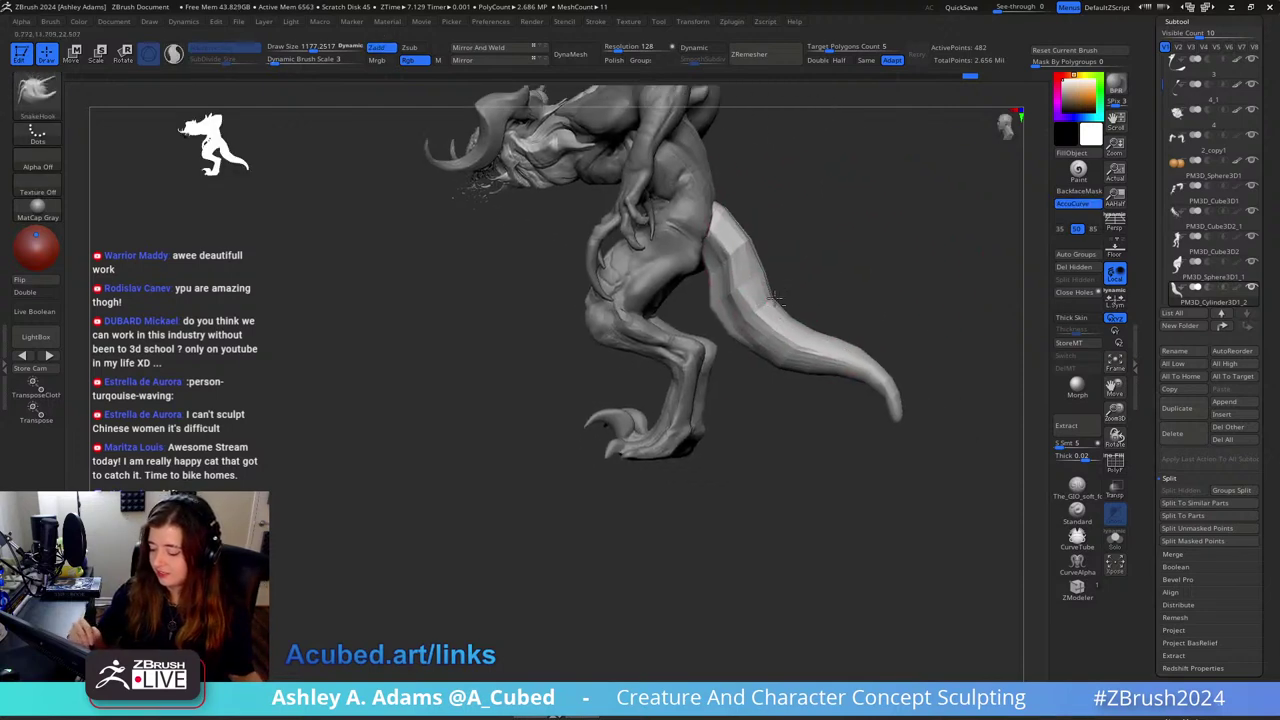
pyautogui.press('space')
pyautogui.moveTo(772, 291)
pyautogui.mouseDown()
pyautogui.moveTo(734, 291)
pyautogui.moveTo(750, 312)
pyautogui.mouseUp()
pyautogui.press('b')
pyautogui.press('c')
pyautogui.press('b')
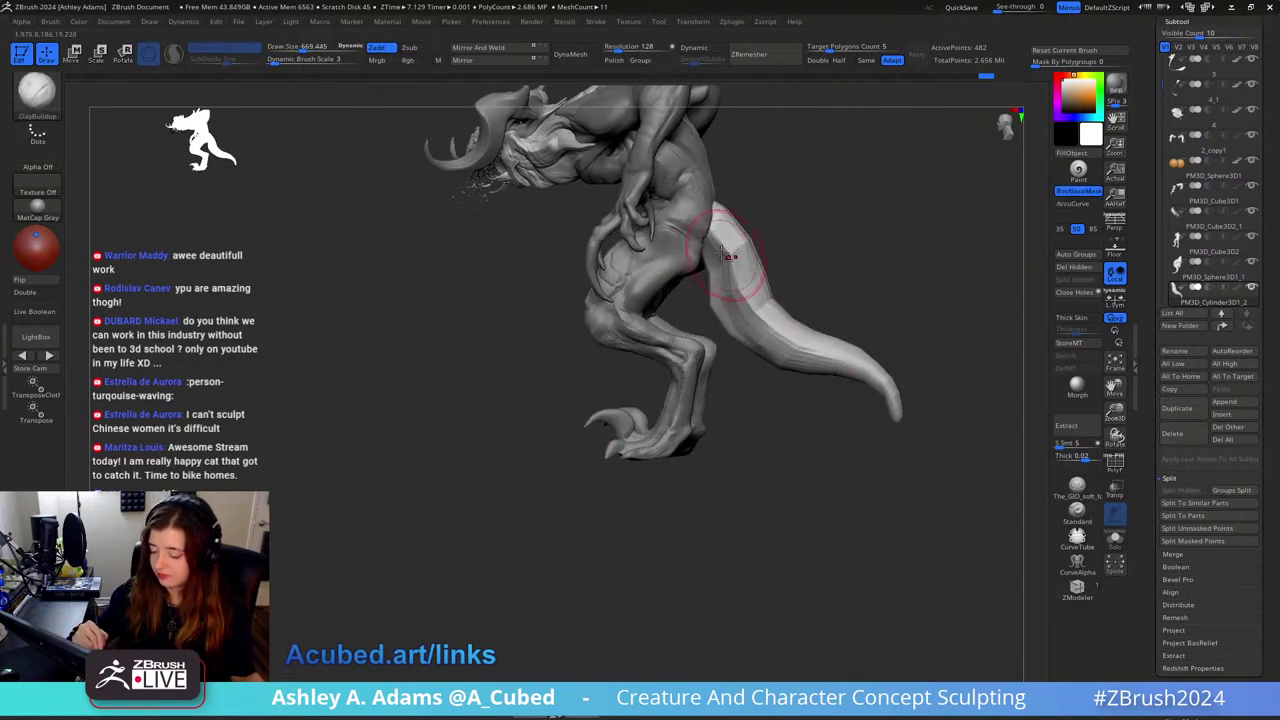
pyautogui.hotkey('ctrl', 'z')
pyautogui.hotkey('ctrl', 'z')
pyautogui.moveTo(714, 268); pyautogui.dragTo(816, 357)
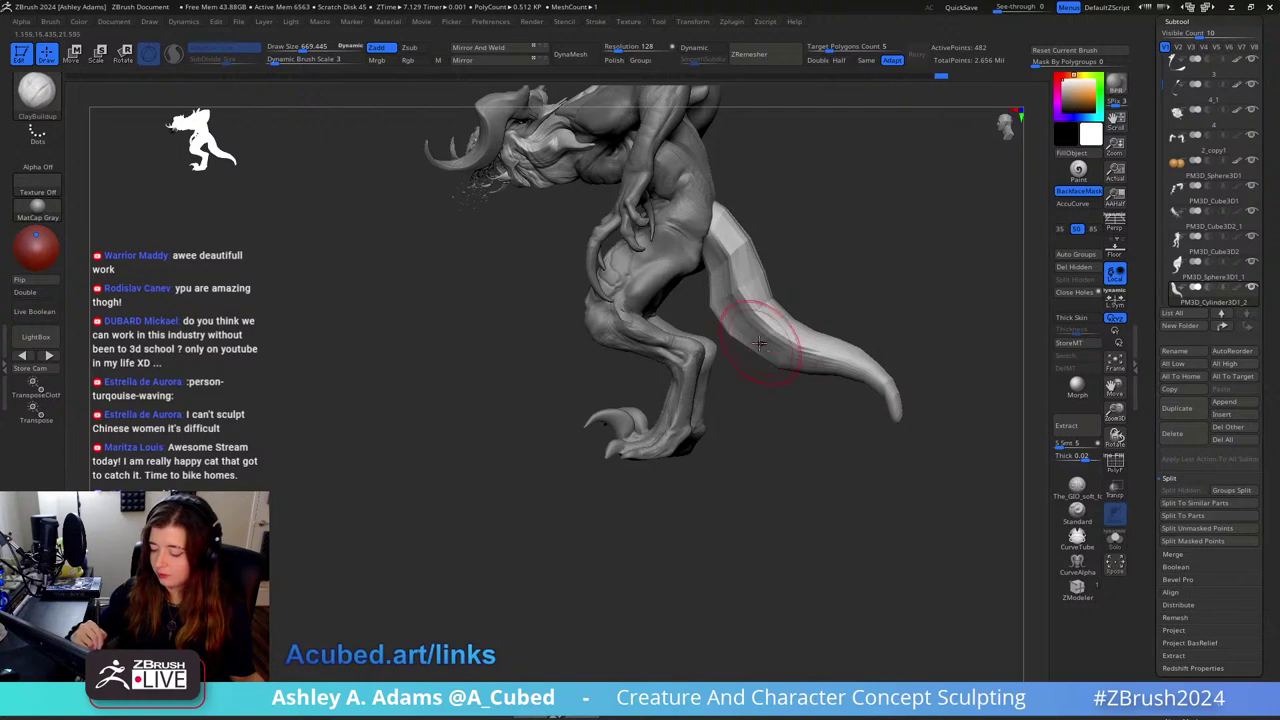
# Step: Reshape the tail's base and upper sides from behind with SnakeHook at draw size about 469
pyautogui.moveTo(820, 249)
pyautogui.mouseDown()
pyautogui.moveTo(775, 250)
pyautogui.moveTo(754, 229)
pyautogui.mouseUp()
pyautogui.press('space')
pyautogui.keyDown('shift'); pyautogui.moveTo(755, 229); pyautogui.dragTo(749, 215, button='right'); pyautogui.keyUp('shift')
pyautogui.press('b')
pyautogui.press('s')
pyautogui.press('h')
pyautogui.moveTo(753, 214); pyautogui.dragTo(746, 208)
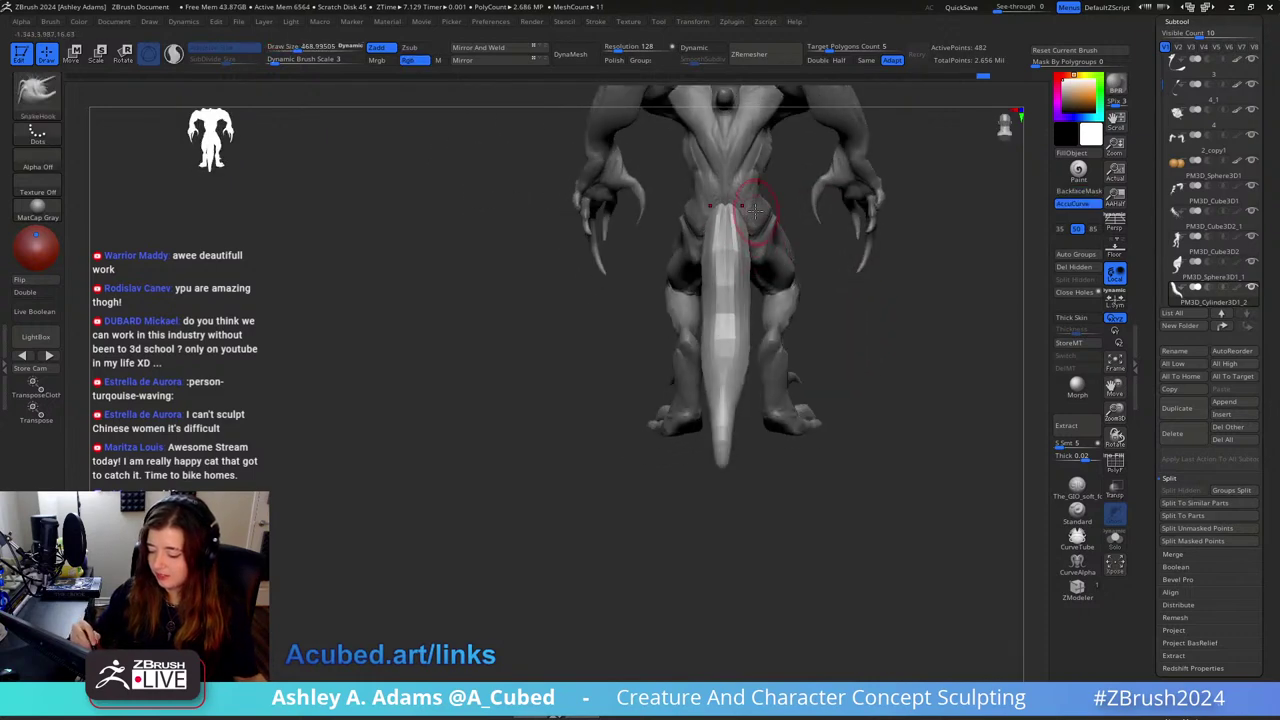
pyautogui.moveTo(737, 294); pyautogui.dragTo(755, 300)
# Step: Refine the outline of the tail's middle and tip from behind with SnakeHook and smoothing
pyautogui.press('space')
pyautogui.moveTo(742, 324); pyautogui.dragTo(752, 330)
pyautogui.moveTo(735, 397); pyautogui.dragTo(737, 430)
pyautogui.moveTo(737, 395); pyautogui.dragTo(747, 403, button='right')
pyautogui.moveTo(747, 403)
pyautogui.keyDown('shift'); pyautogui.mouseDown()
pyautogui.moveTo(733, 386)
pyautogui.moveTo(735, 345)
pyautogui.mouseUp(); pyautogui.keyUp('shift')
pyautogui.moveTo(752, 338)
pyautogui.mouseDown(button='right')
pyautogui.moveTo(769, 279)
pyautogui.moveTo(760, 290)
pyautogui.mouseUp(button='right')
pyautogui.press('space')
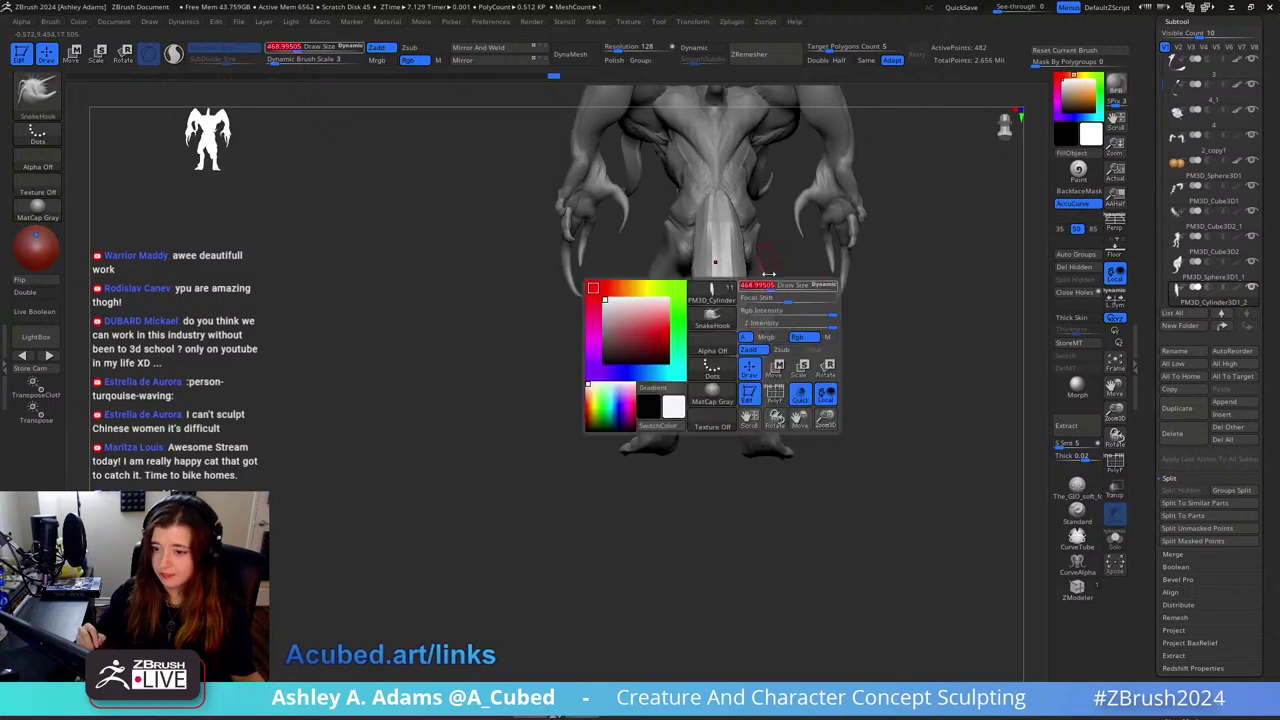
pyautogui.moveTo(765, 287); pyautogui.dragTo(745, 287)
pyautogui.moveTo(750, 287); pyautogui.dragTo(843, 275, button='right')
pyautogui.keyDown('alt'); pyautogui.moveTo(786, 233); pyautogui.dragTo(786, 268, button='right'); pyautogui.keyUp('alt')
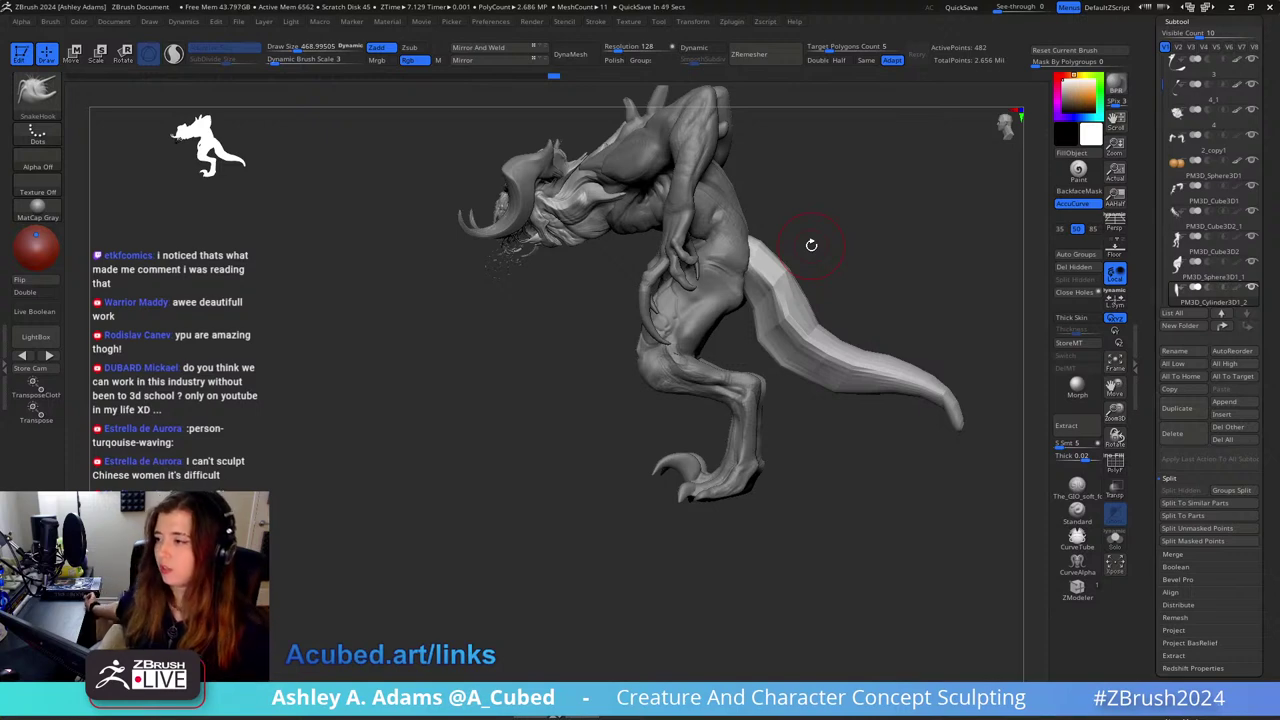
# Step: Select the arms and build up the palm and knuckles of the clawed hand with ClayBuildup at draw size about 124
pyautogui.moveTo(826, 211); pyautogui.dragTo(702, 243)
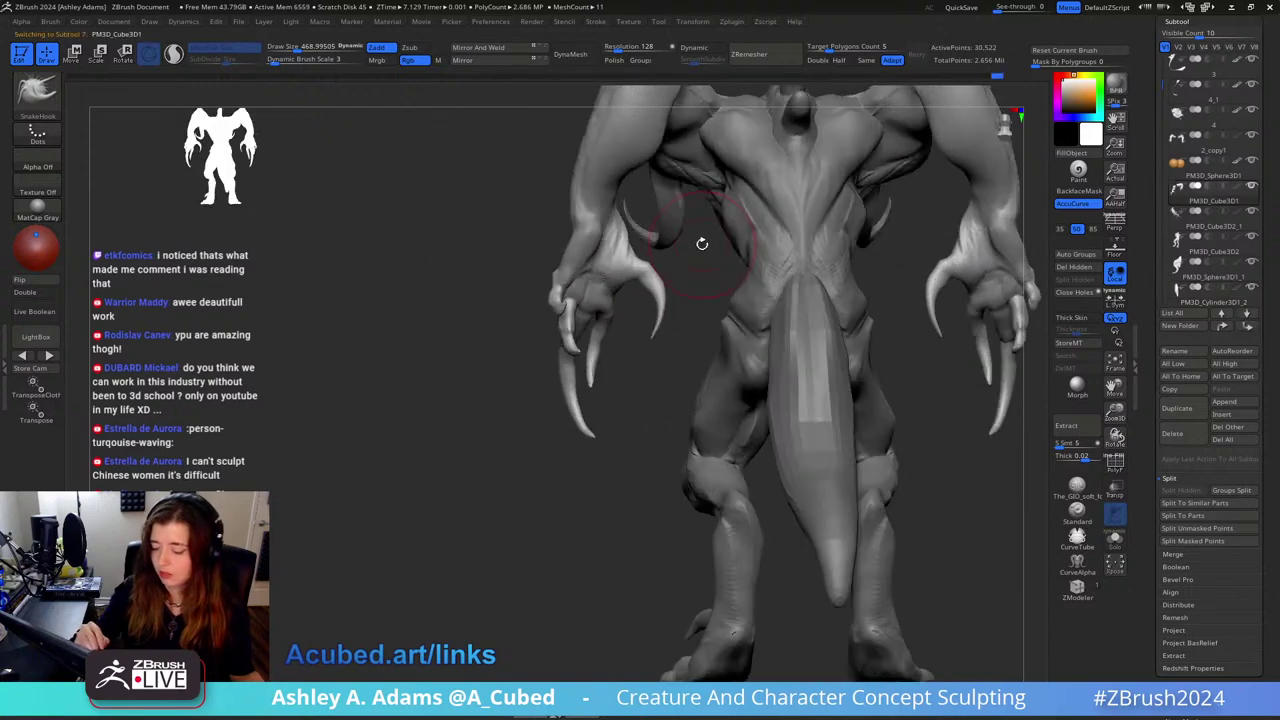
pyautogui.press('1')
pyautogui.press('space')
pyautogui.moveTo(610, 250); pyautogui.dragTo(601, 251)
pyautogui.press('2')
pyautogui.keyDown('ctrl'); pyautogui.moveTo(606, 242); pyautogui.dragTo(597, 314, button='right'); pyautogui.keyUp('ctrl')
pyautogui.press('space')
pyautogui.moveTo(603, 301); pyautogui.dragTo(589, 301)
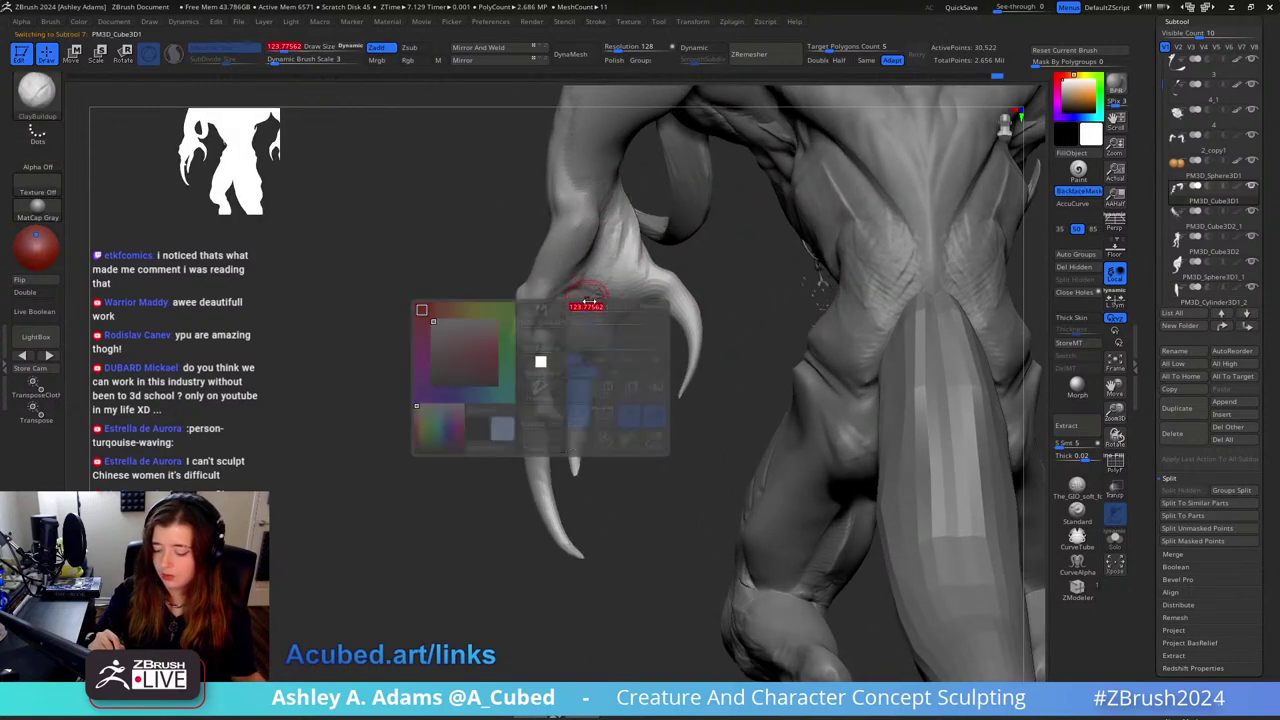
pyautogui.moveTo(589, 301); pyautogui.dragTo(589, 323, button='right')
pyautogui.moveTo(589, 323)
pyautogui.mouseDown()
pyautogui.moveTo(589, 351)
pyautogui.moveTo(591, 323)
pyautogui.moveTo(609, 339)
pyautogui.moveTo(556, 315)
pyautogui.moveTo(554, 298)
pyautogui.mouseUp()
pyautogui.moveTo(570, 285); pyautogui.dragTo(690, 285, button='right')
# Step: Carve the creases around the hand's wrist and thumb base with DamStandard at draw size about 124
pyautogui.press('3')
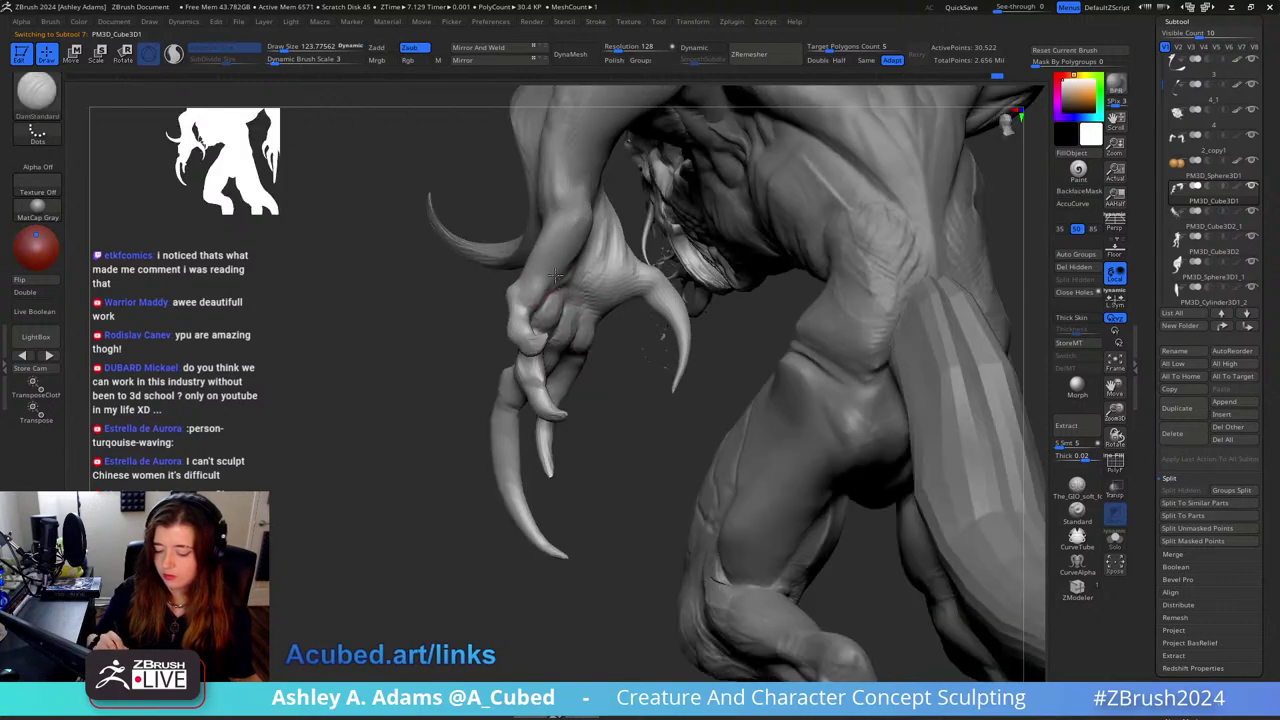
pyautogui.moveTo(556, 277)
pyautogui.mouseDown(button='right')
pyautogui.moveTo(721, 268)
pyautogui.moveTo(540, 288)
pyautogui.mouseUp(button='right')
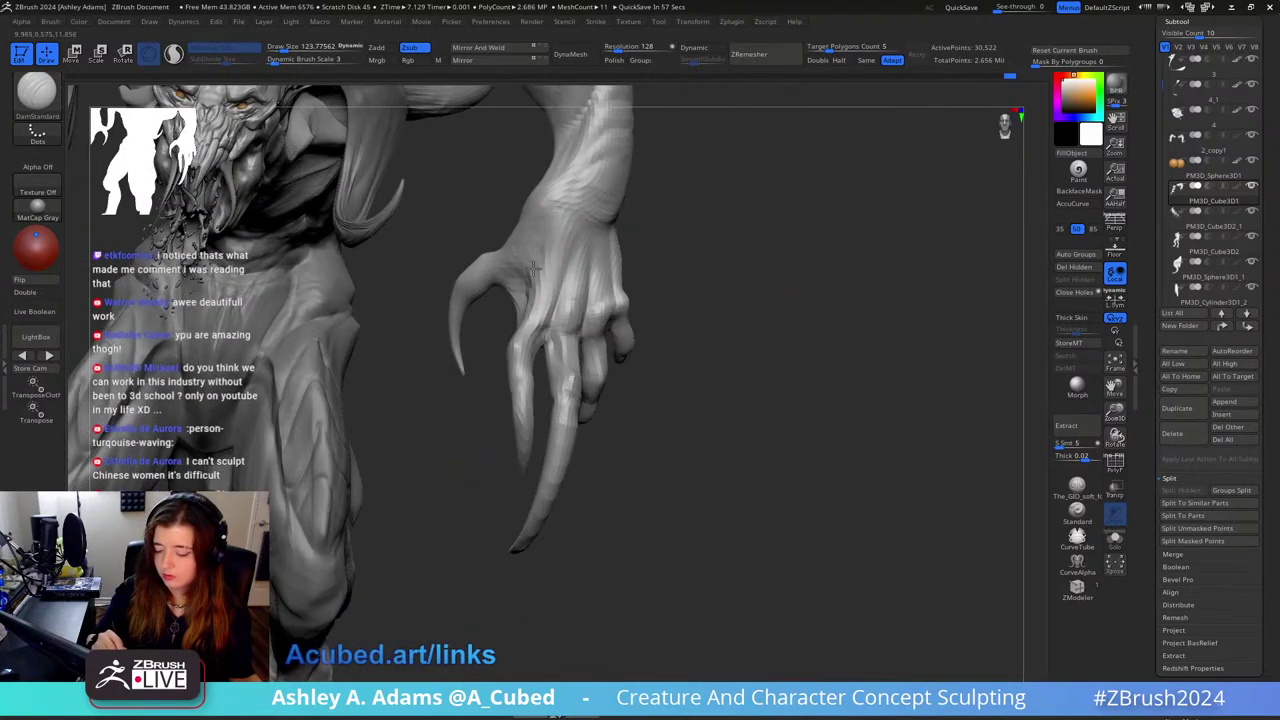
pyautogui.moveTo(571, 214); pyautogui.dragTo(660, 275, button='right')
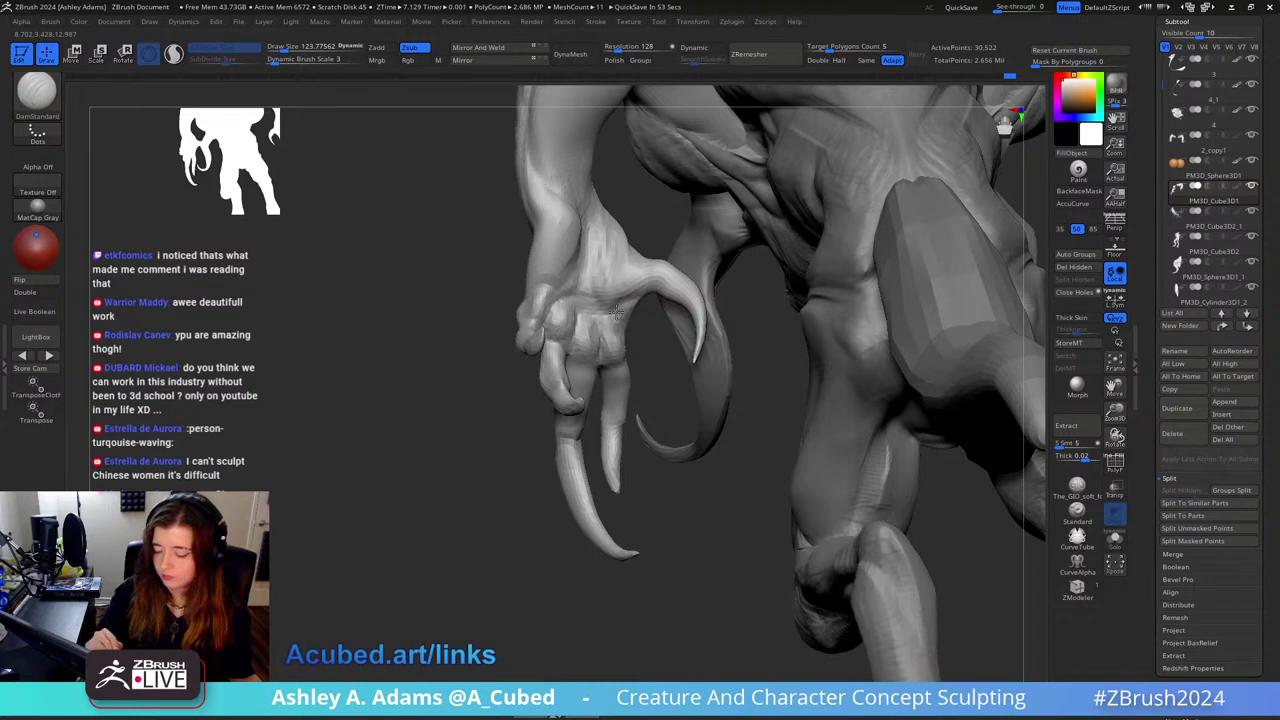
# Step: Adjust the outer knuckle with SnakeHook and carve the palm's folds with DamStandard at draw size about 124
pyautogui.moveTo(617, 315)
pyautogui.keyDown('shift'); pyautogui.mouseDown(button='right')
pyautogui.moveTo(608, 329)
pyautogui.moveTo(538, 302)
pyautogui.mouseUp(button='right'); pyautogui.keyUp('shift')
pyautogui.press('b')
pyautogui.press('s')
pyautogui.press('h')
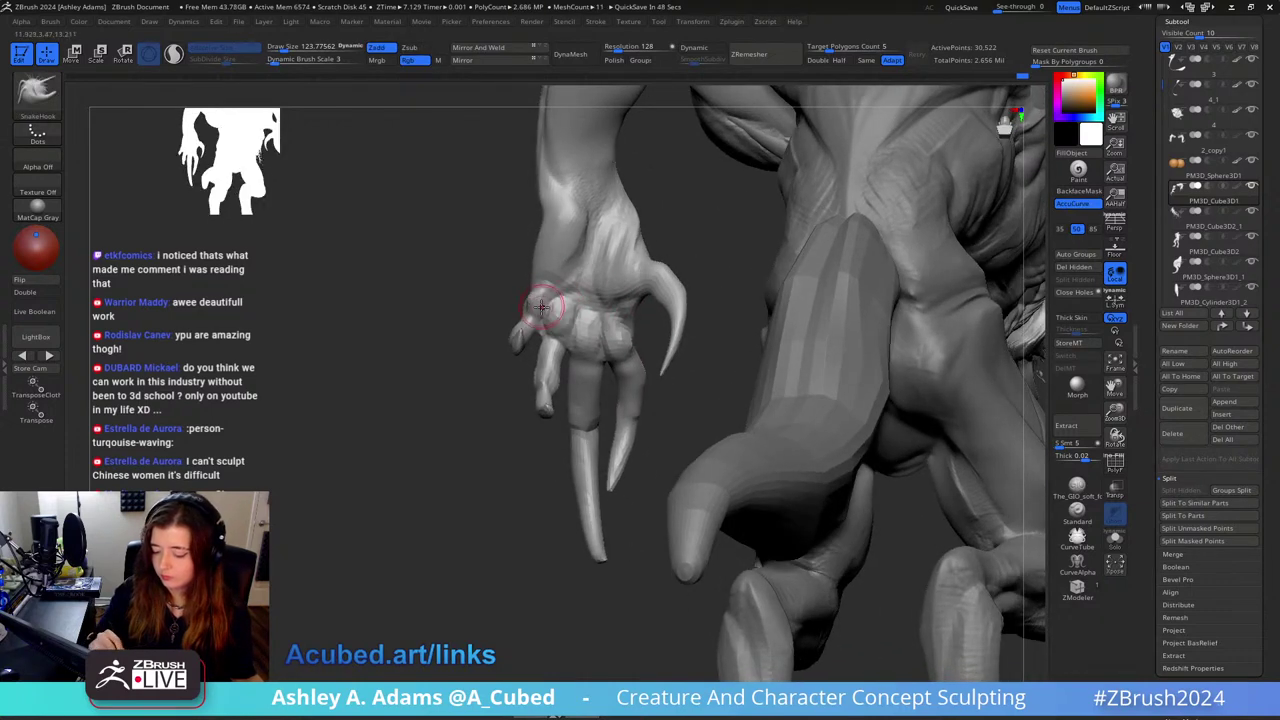
pyautogui.moveTo(600, 225); pyautogui.dragTo(603, 307, button='right')
pyautogui.press('b')
pyautogui.press('d')
pyautogui.press('s')
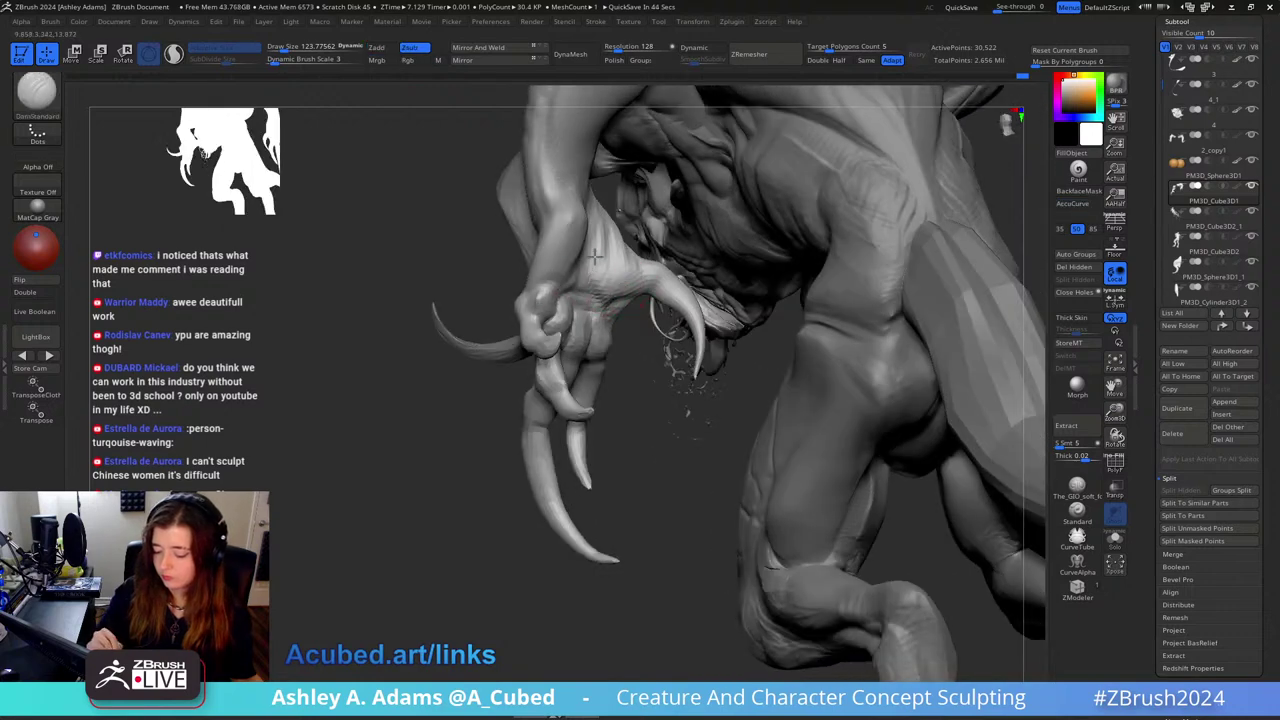
# Step: Build up the tendons on the inner wrist with ClayBuildup and adjust them with SnakeHook at draw size about 175
pyautogui.moveTo(625, 292)
pyautogui.mouseDown(button='right')
pyautogui.moveTo(600, 251)
pyautogui.moveTo(629, 177)
pyautogui.moveTo(563, 257)
pyautogui.moveTo(593, 173)
pyautogui.moveTo(594, 200)
pyautogui.mouseUp(button='right')
pyautogui.press('b')
pyautogui.press('c')
pyautogui.press('b')
pyautogui.rightClick(563, 257)
pyautogui.press('b')
pyautogui.press('s')
pyautogui.press('h')
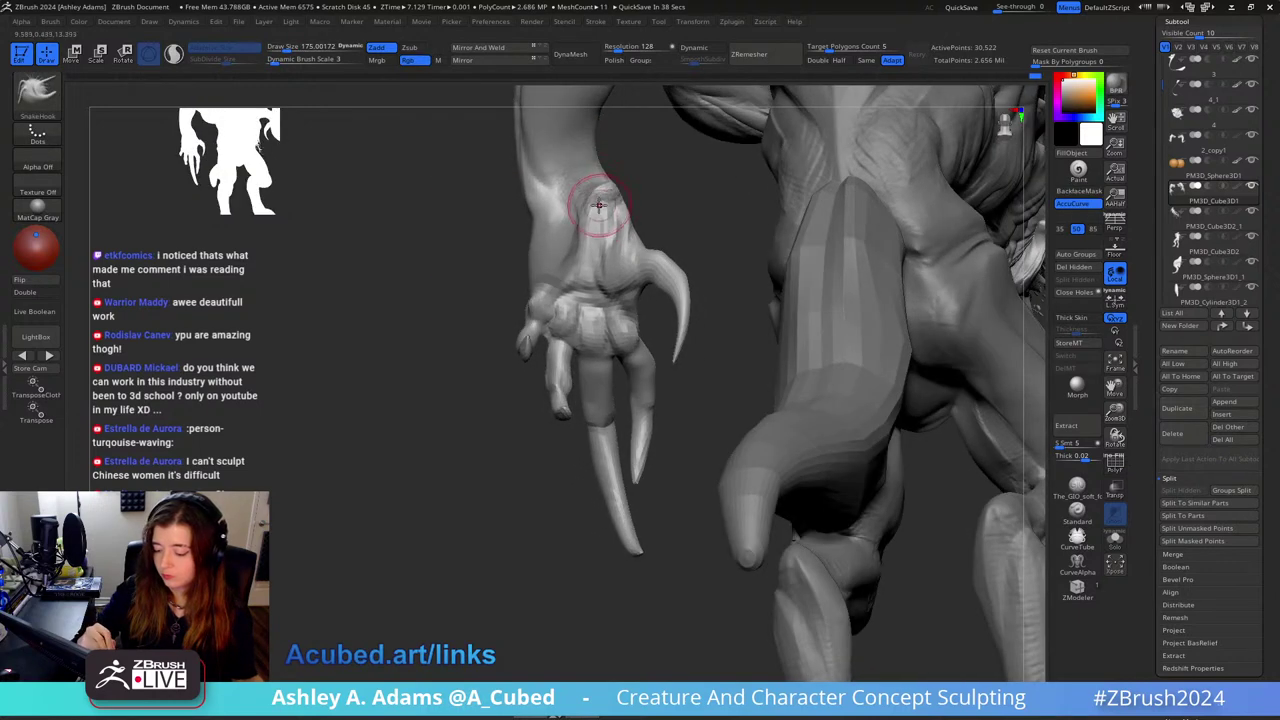
# Step: Carve the creases between the tendons on the inner wrist with DamStandard at draw size about 175
pyautogui.press('b')
pyautogui.press('d')
pyautogui.press('s')
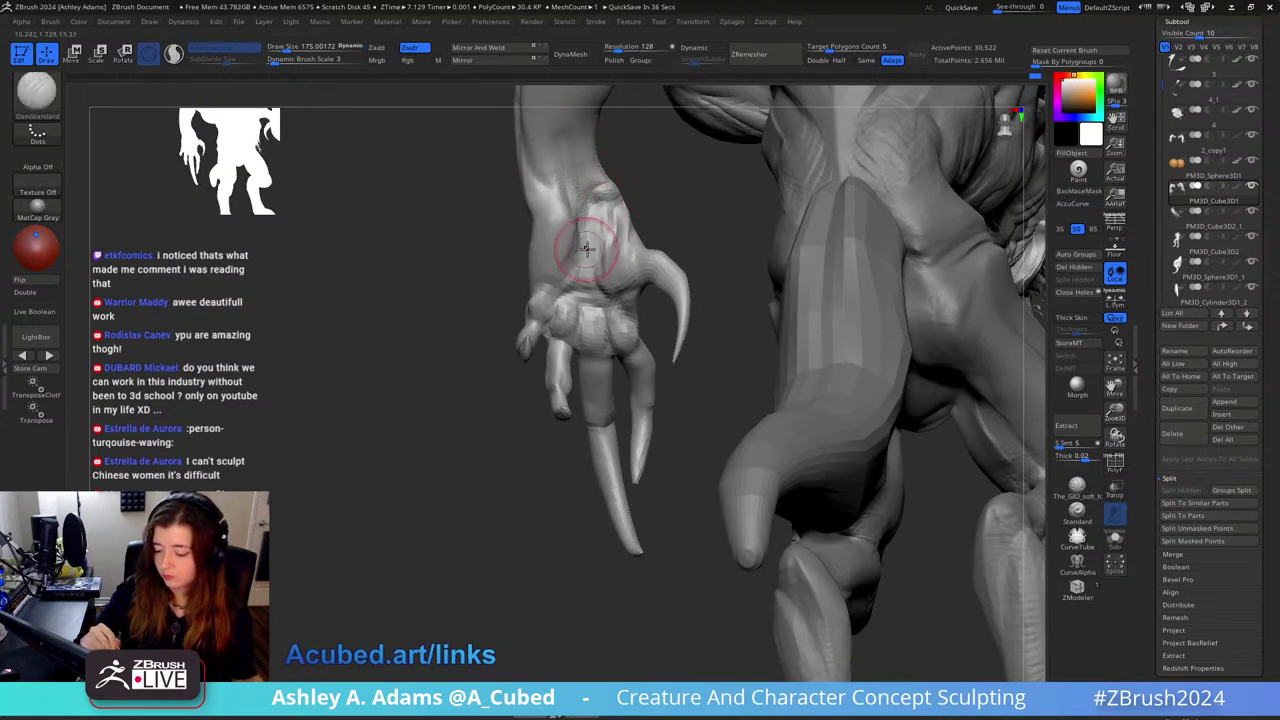
pyautogui.moveTo(600, 251)
pyautogui.mouseDown(button='right')
pyautogui.moveTo(622, 187)
pyautogui.moveTo(585, 248)
pyautogui.mouseUp(button='right')
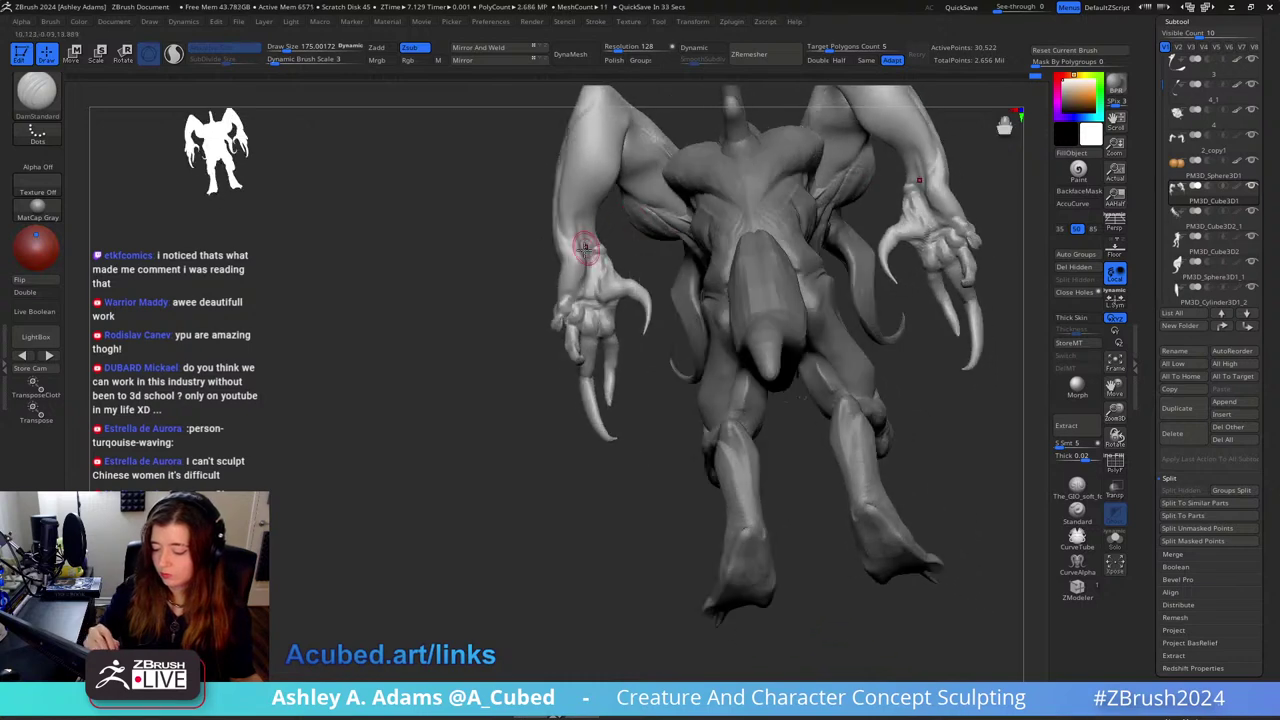
# Step: Adjust the forearm and elbow silhouette with SnakeHook at draw sizes about 362 and 424
pyautogui.moveTo(604, 189); pyautogui.dragTo(620, 218, button='right')
pyautogui.press('b')
pyautogui.press('s')
pyautogui.press('h')
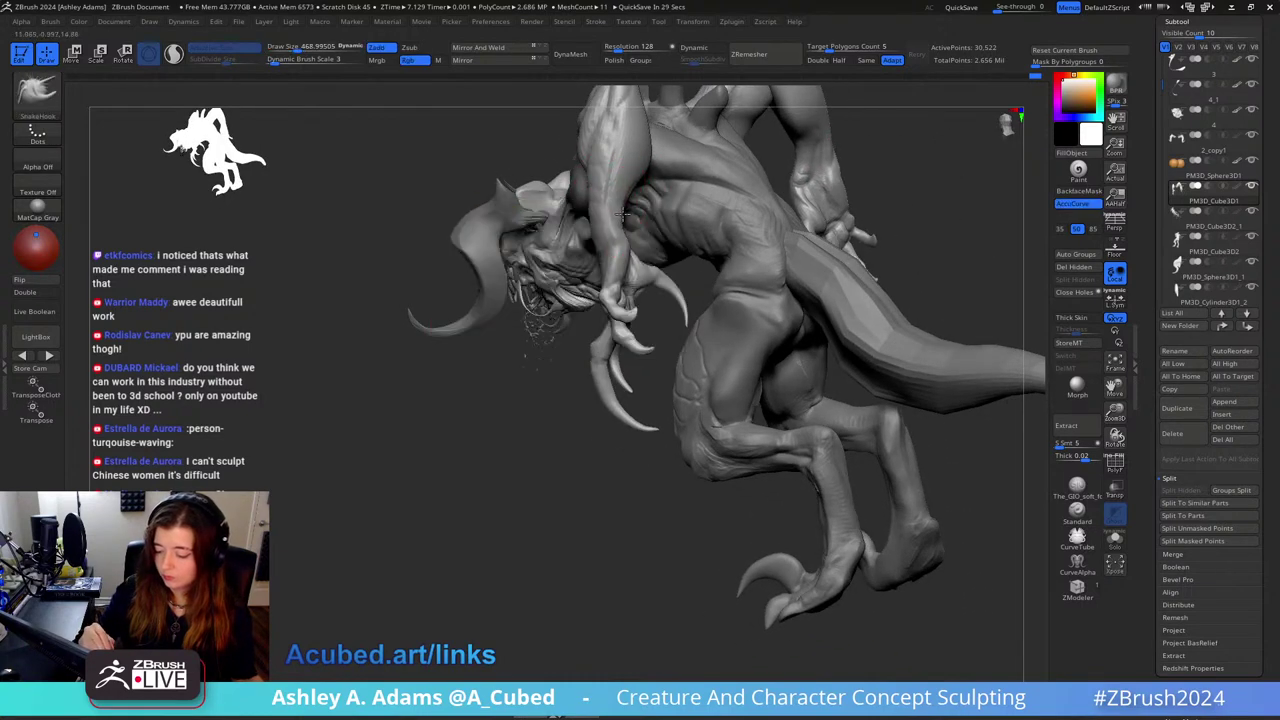
pyautogui.press('space')
pyautogui.moveTo(623, 229); pyautogui.dragTo(611, 229)
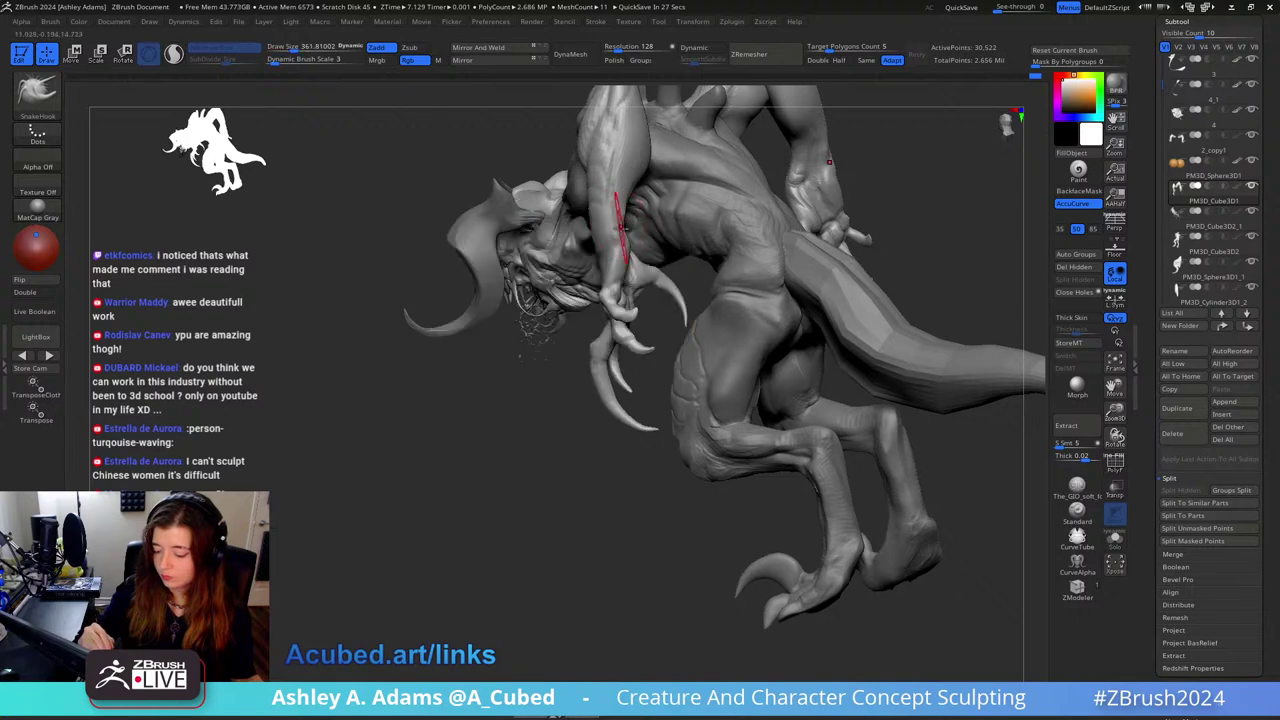
pyautogui.moveTo(609, 208); pyautogui.dragTo(636, 195, button='right')
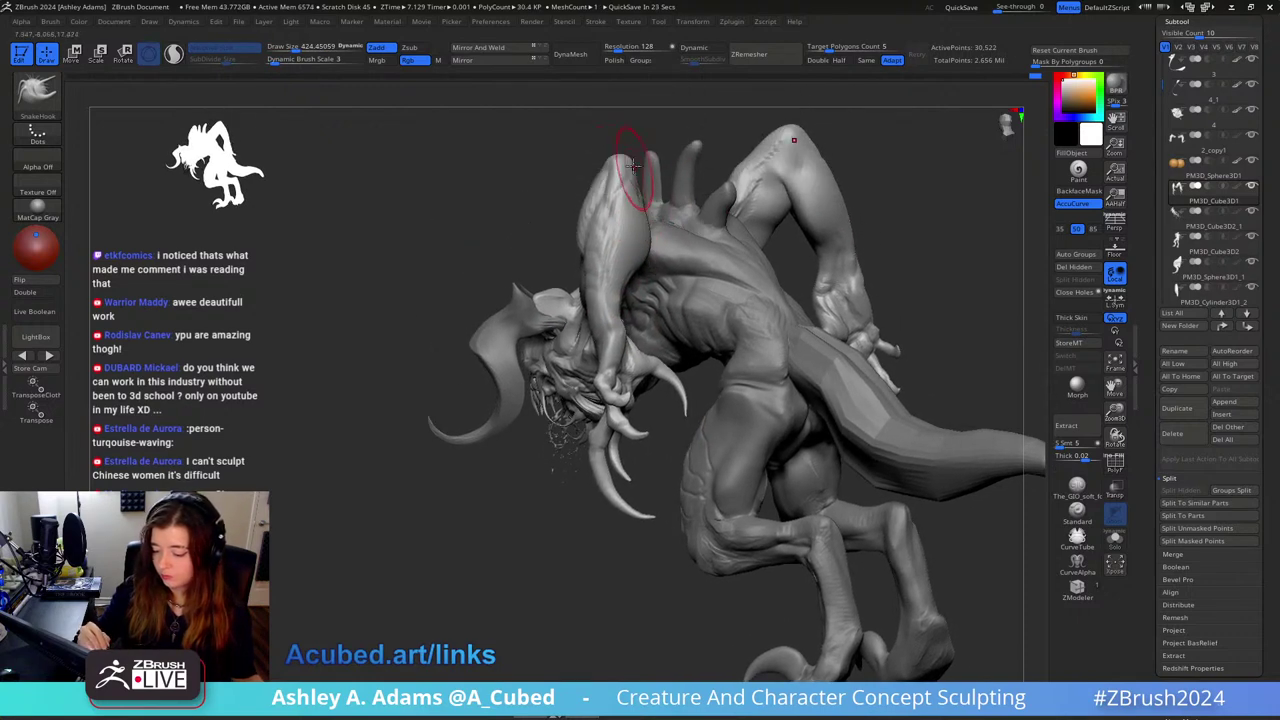
pyautogui.moveTo(632, 165); pyautogui.dragTo(637, 166)
pyautogui.moveTo(675, 157)
pyautogui.mouseDown(button='right')
pyautogui.moveTo(885, 170)
pyautogui.moveTo(832, 150)
pyautogui.mouseUp(button='right')
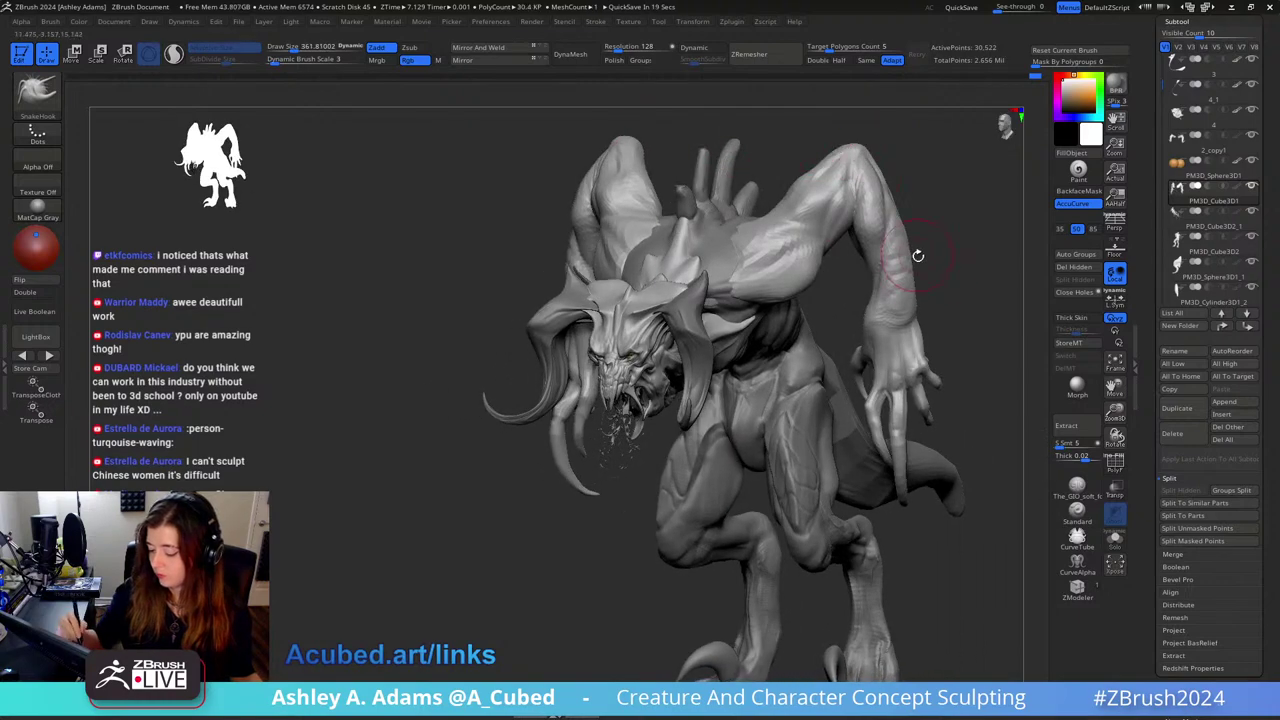
# Step: Adjust the bend of the arms from the side with SnakeHook at draw size about 813
pyautogui.moveTo(917, 254)
pyautogui.mouseDown(button='right')
pyautogui.moveTo(891, 263)
pyautogui.moveTo(846, 195)
pyautogui.mouseUp(button='right')
pyautogui.moveTo(808, 251)
pyautogui.mouseDown(button='right')
pyautogui.moveTo(941, 250)
pyautogui.moveTo(851, 131)
pyautogui.moveTo(880, 200)
pyautogui.moveTo(831, 223)
pyautogui.mouseUp(button='right')
pyautogui.press('space')
pyautogui.moveTo(841, 260); pyautogui.dragTo(852, 260)
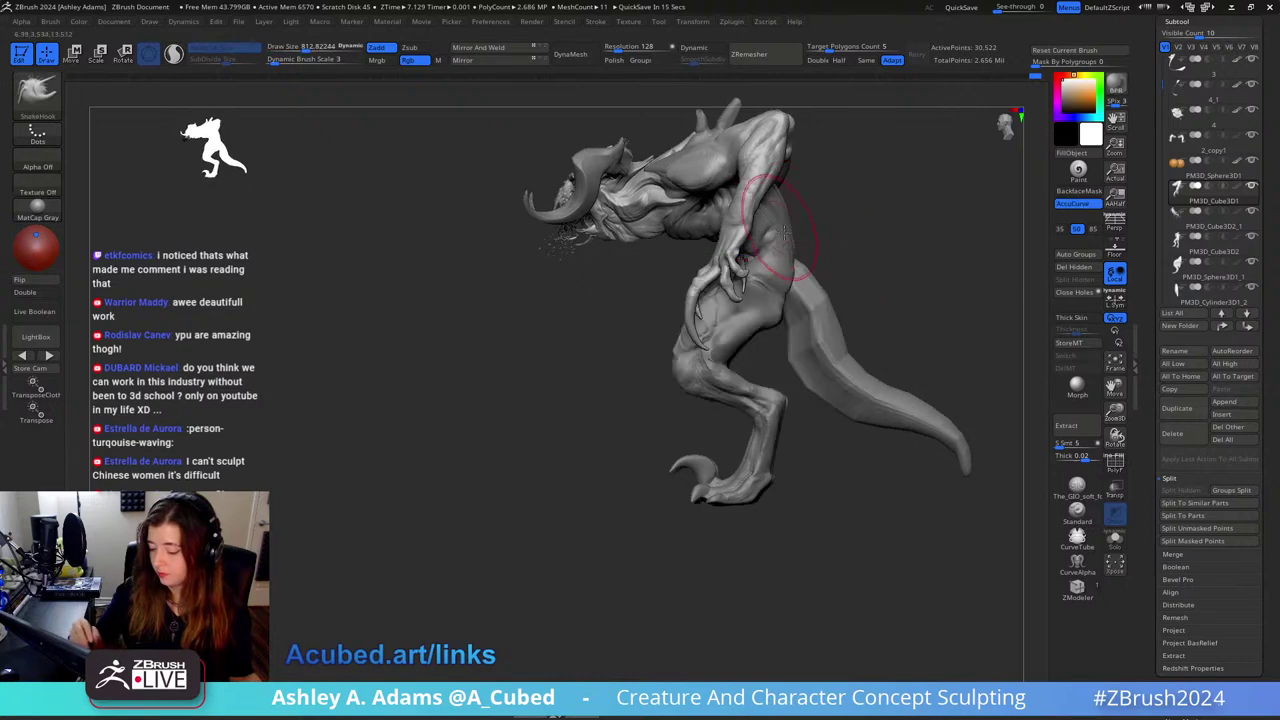
pyautogui.moveTo(768, 248); pyautogui.dragTo(814, 240, button='right')
pyautogui.press('space')
pyautogui.moveTo(683, 258); pyautogui.dragTo(662, 205)
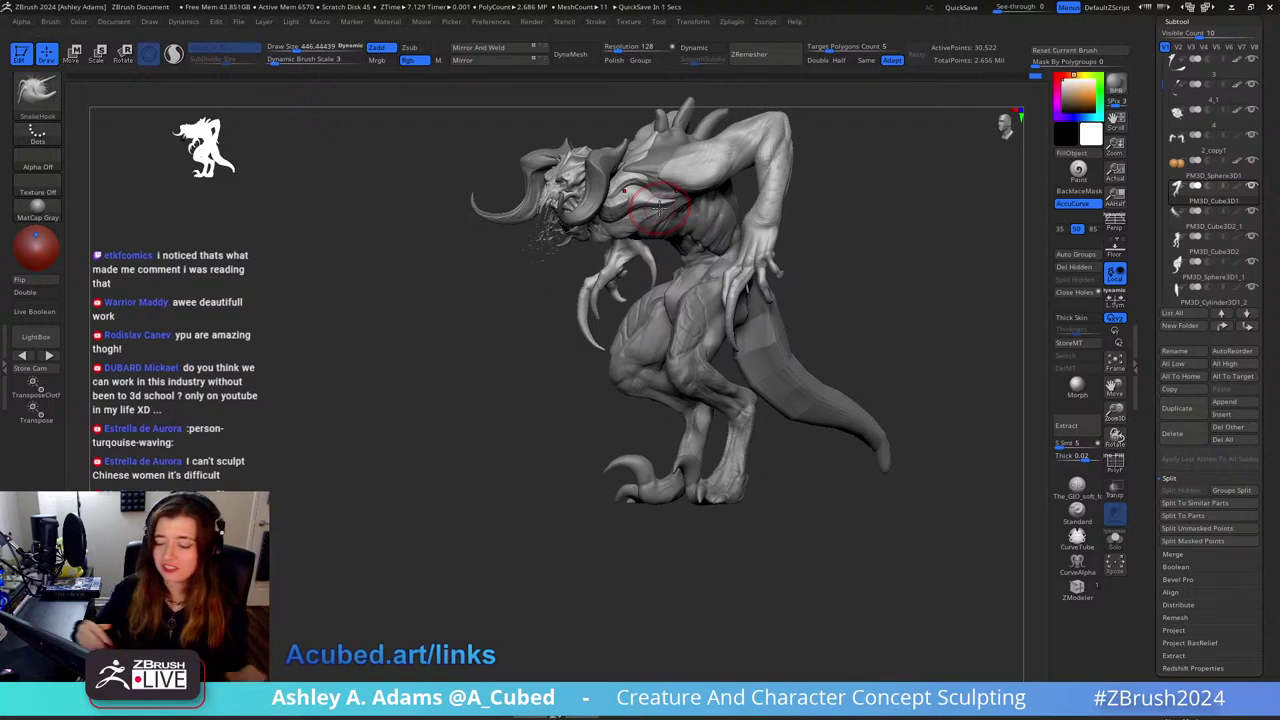
pyautogui.press('shift')
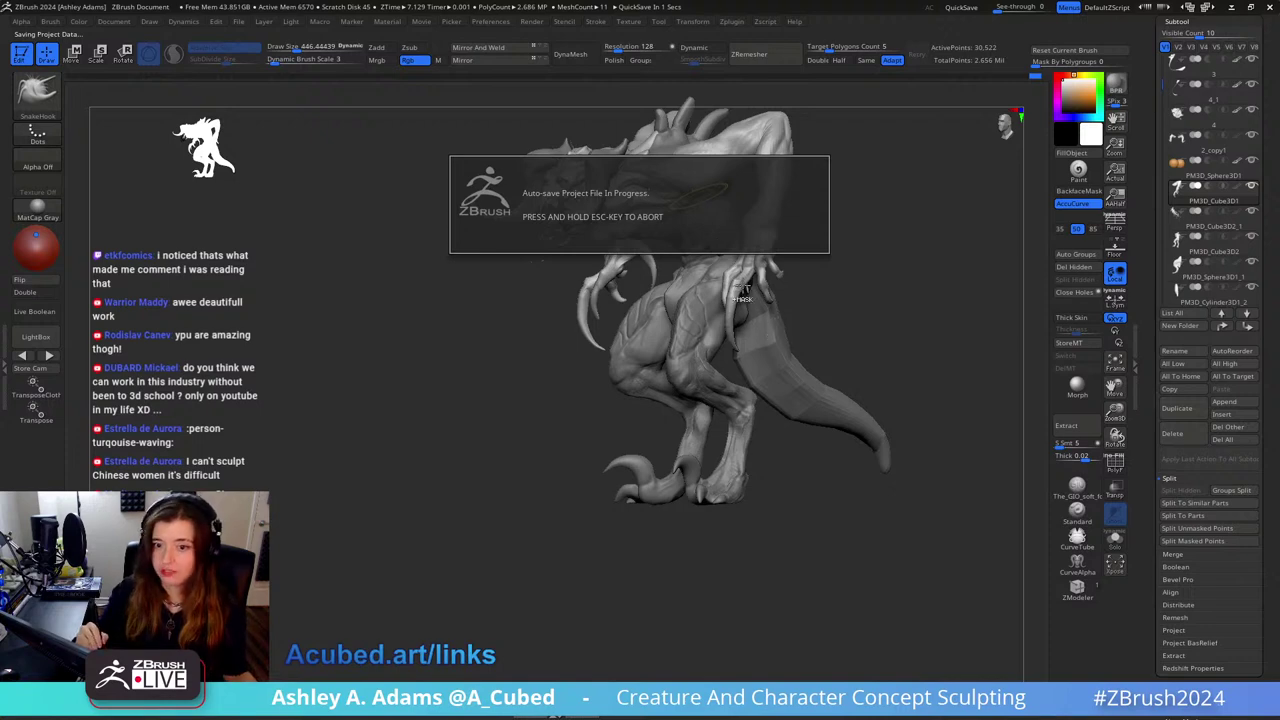
pyautogui.moveTo(694, 206); pyautogui.dragTo(779, 393, button='right')
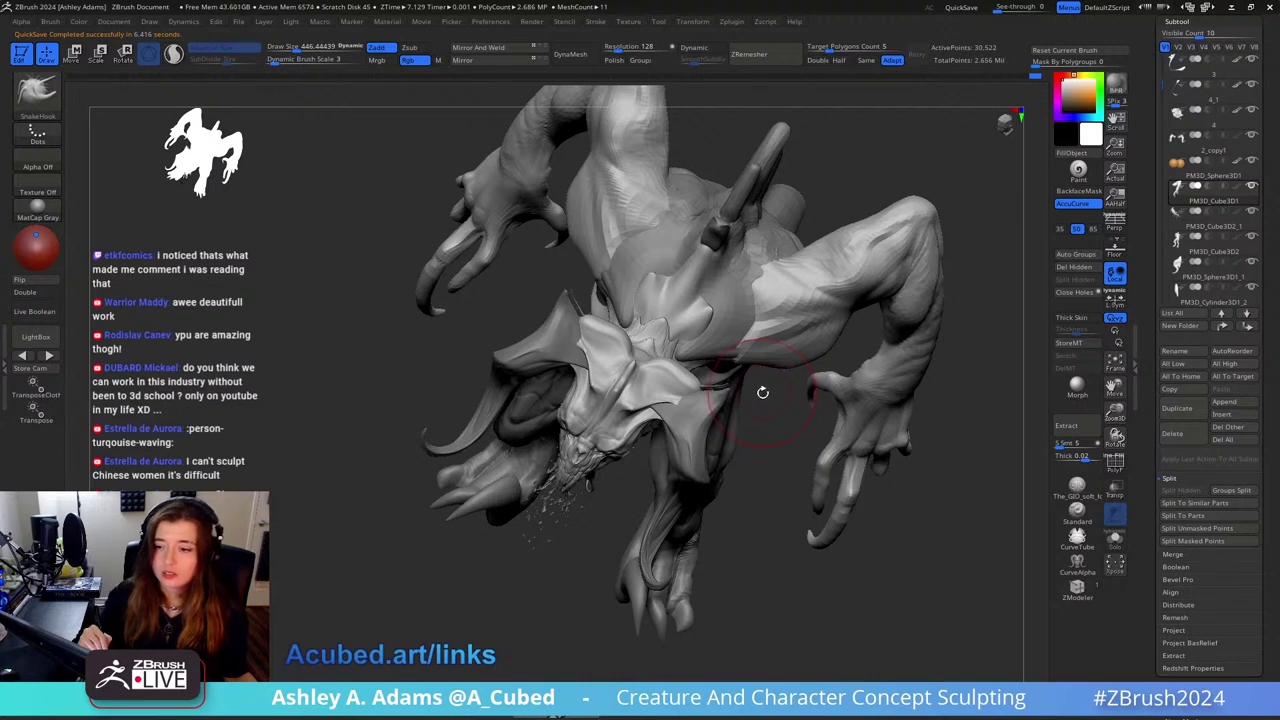
pyautogui.moveTo(762, 392); pyautogui.dragTo(779, 240)
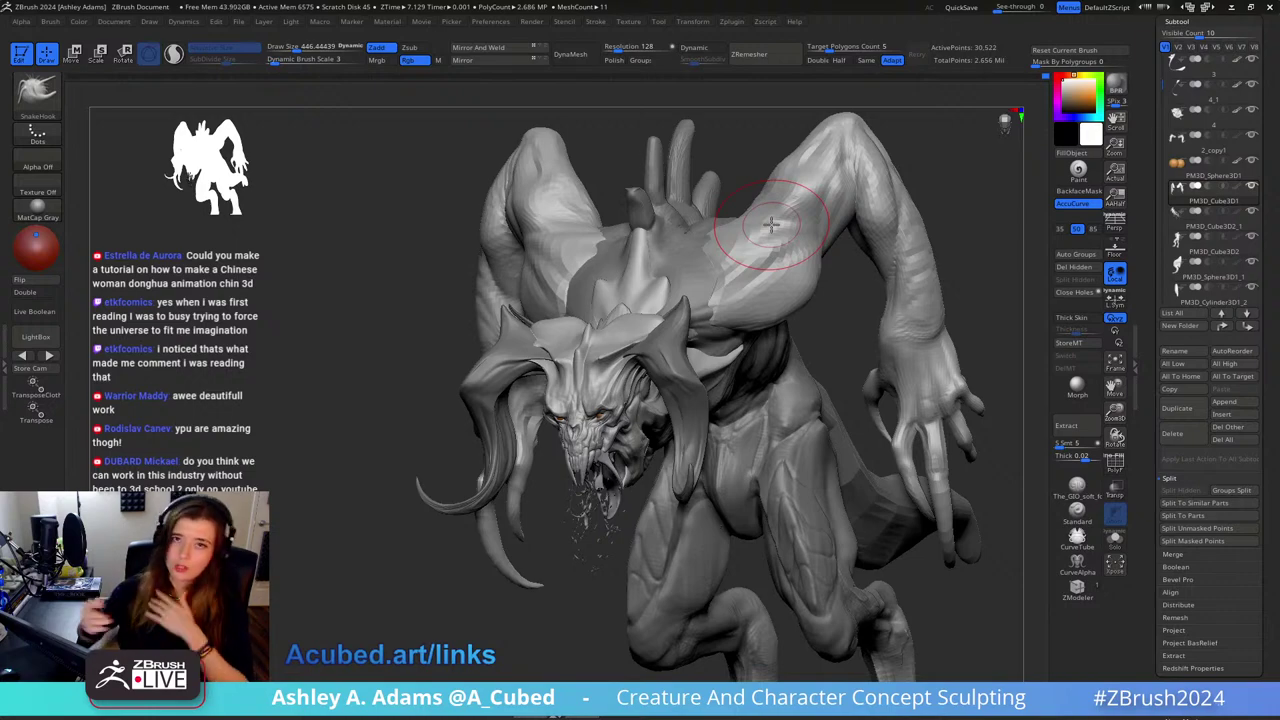
# Step: Reshape the upper arms and shoulders from the front with SnakeHook at draw sizes about 669 and 874
pyautogui.moveTo(862, 182)
pyautogui.mouseDown(button='right')
pyautogui.moveTo(857, 232)
pyautogui.moveTo(760, 262)
pyautogui.moveTo(737, 290)
pyautogui.mouseUp(button='right')
pyautogui.press('space')
pyautogui.moveTo(734, 295); pyautogui.dragTo(752, 295)
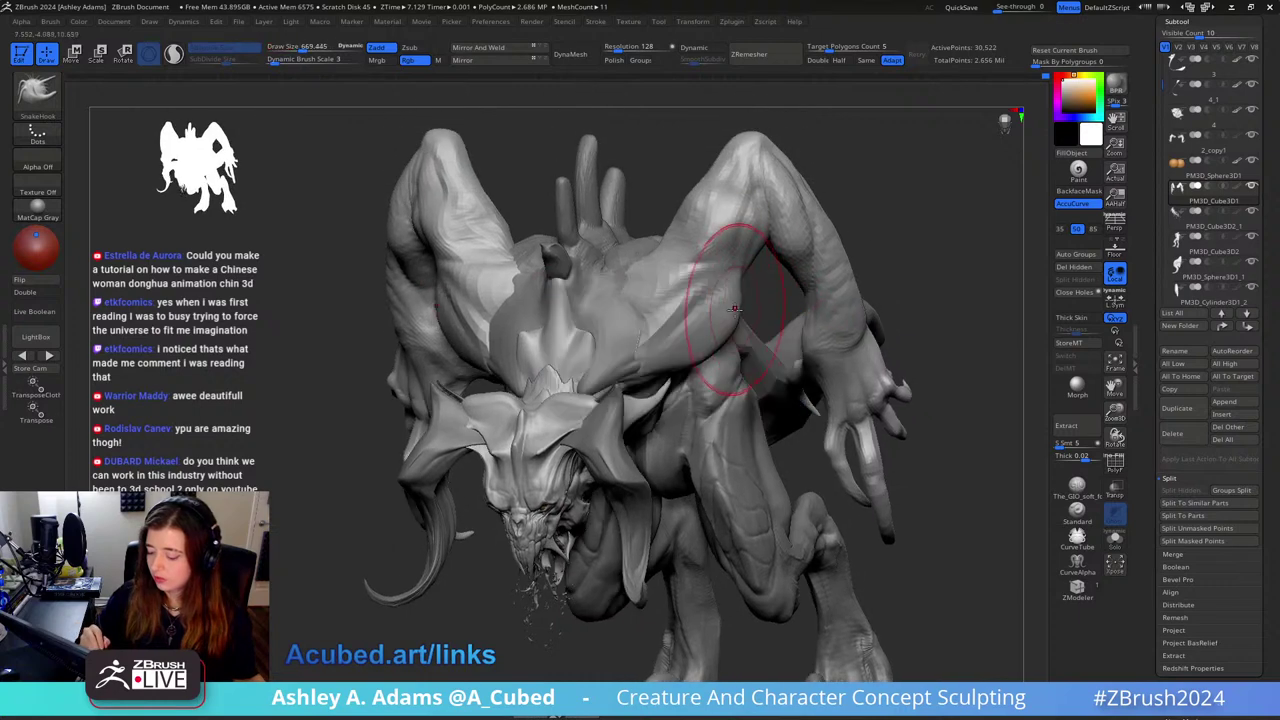
pyautogui.moveTo(727, 322); pyautogui.dragTo(800, 250, button='right')
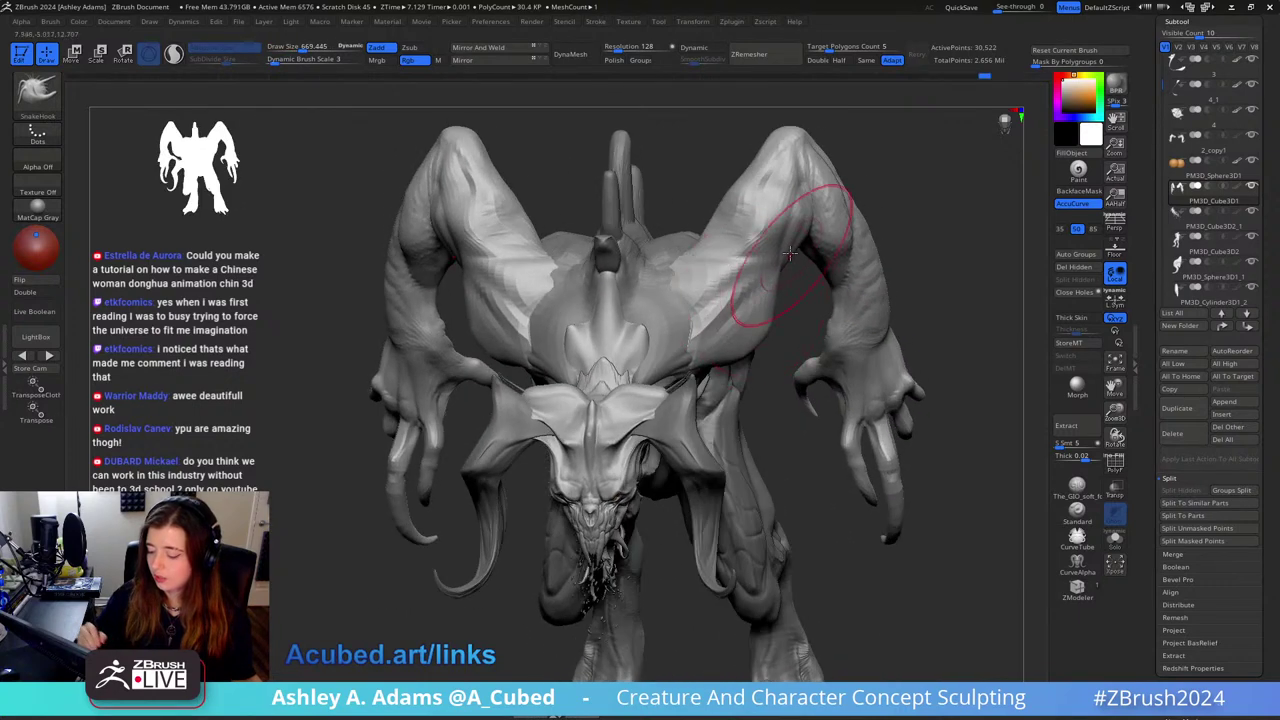
pyautogui.press('space')
pyautogui.moveTo(784, 264); pyautogui.dragTo(804, 264)
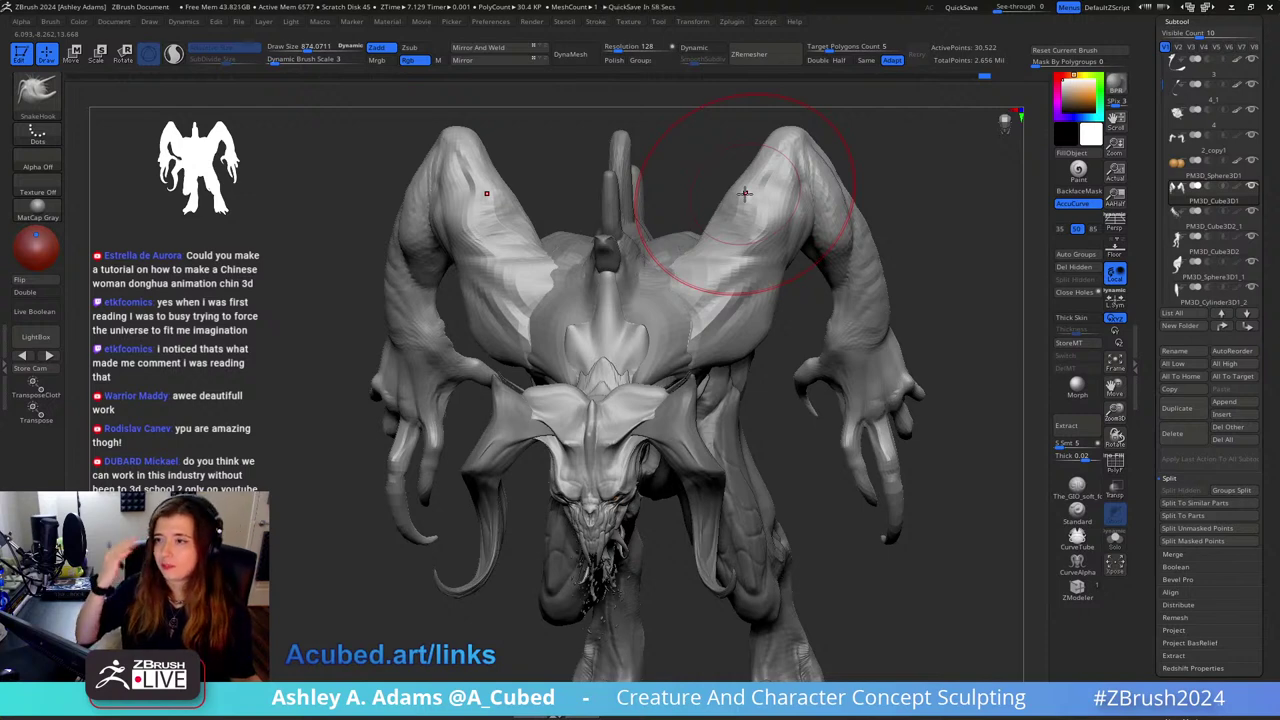
# Step: Refine the raised elbow's contour from the side with SnakeHook at draw size about 362
pyautogui.moveTo(744, 193)
pyautogui.mouseDown(button='right')
pyautogui.moveTo(776, 237)
pyautogui.moveTo(729, 229)
pyautogui.moveTo(790, 184)
pyautogui.mouseUp(button='right')
pyautogui.press('[')
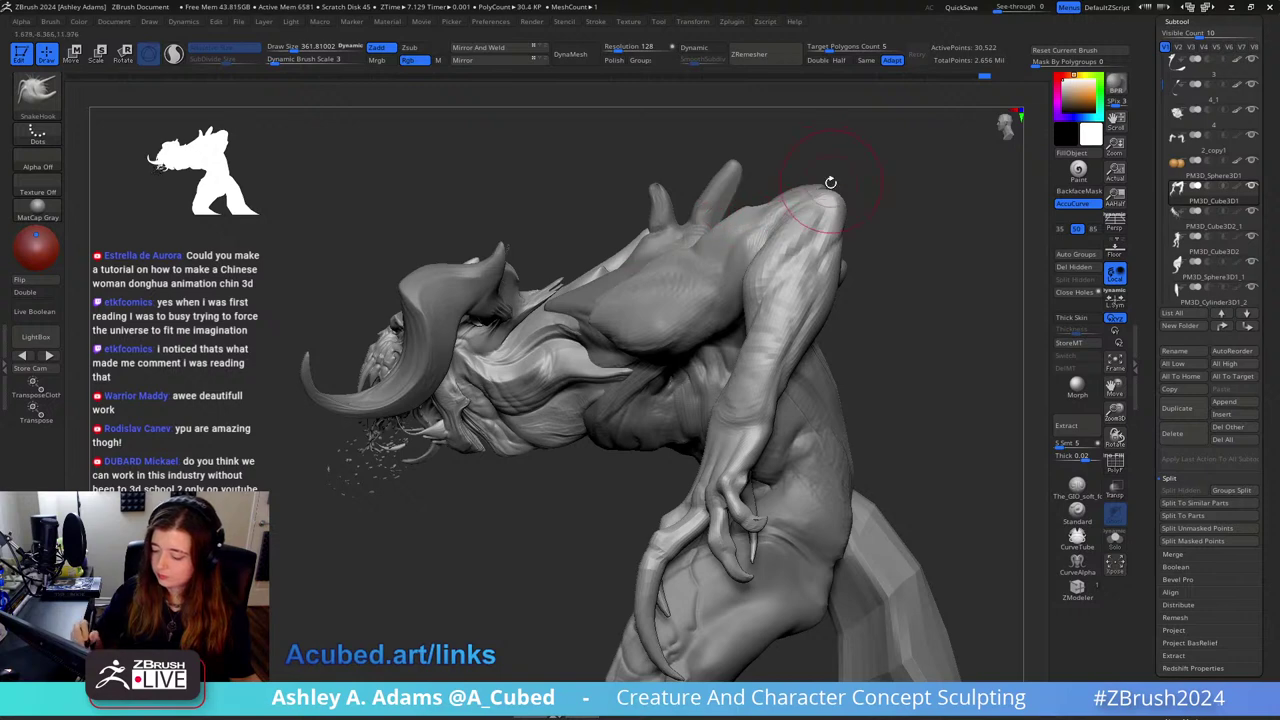
pyautogui.moveTo(837, 166); pyautogui.dragTo(841, 179, button='right')
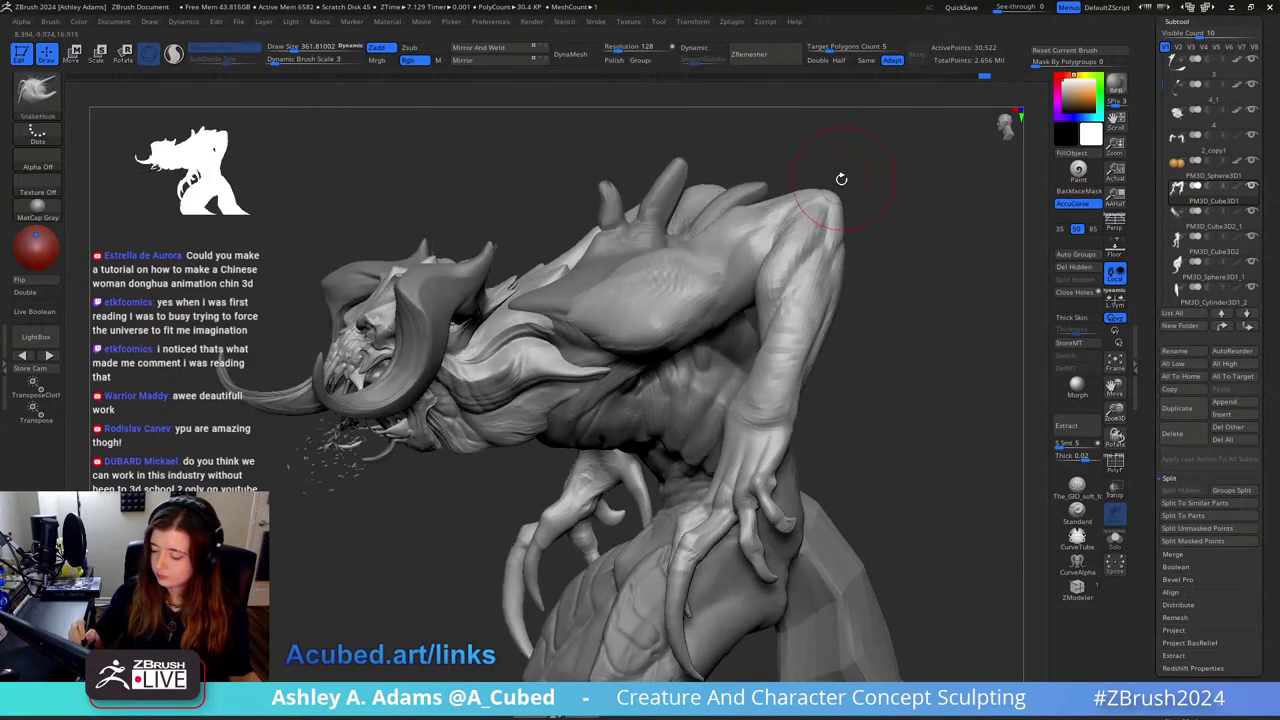
pyautogui.moveTo(808, 189); pyautogui.dragTo(816, 179)
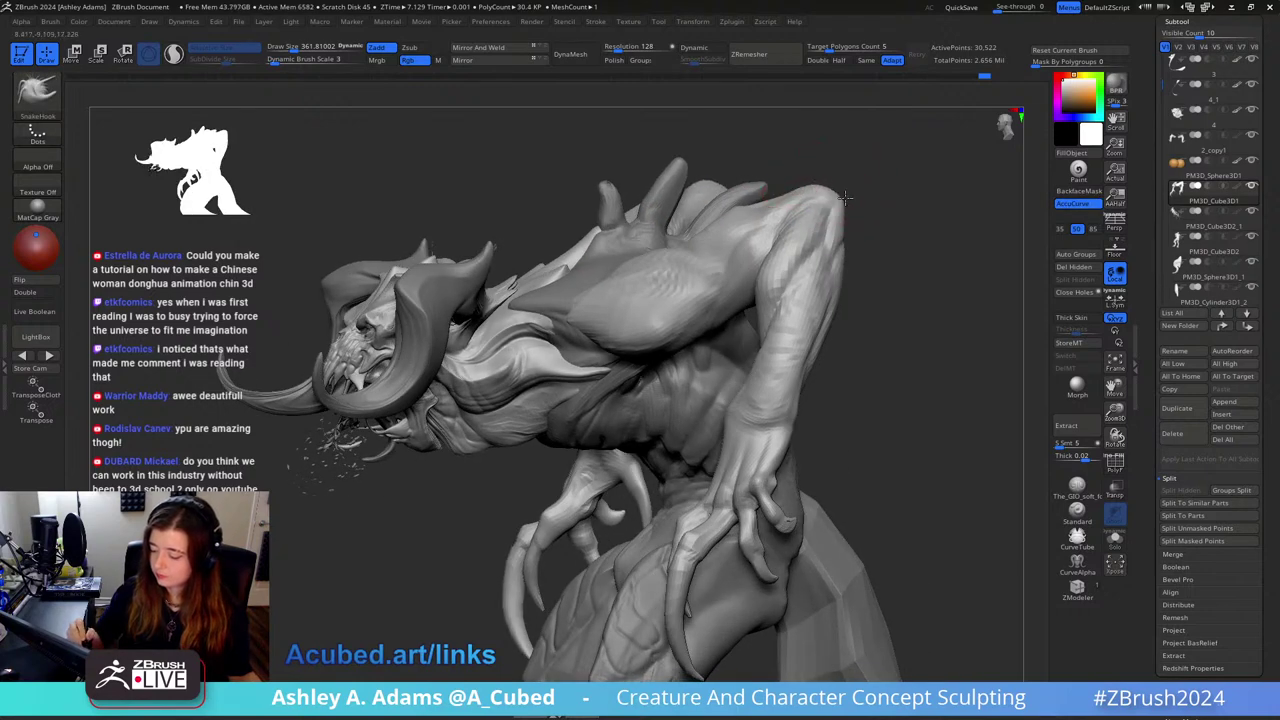
pyautogui.moveTo(839, 181); pyautogui.dragTo(840, 188, button='right')
pyautogui.press('space')
pyautogui.moveTo(840, 188); pyautogui.dragTo(827, 187)
# Step: Reposition the forearms and clawed hands with SnakeHook at draw sizes about 1609 and 1003
pyautogui.moveTo(831, 178)
pyautogui.mouseDown(button='right')
pyautogui.moveTo(826, 169)
pyautogui.moveTo(830, 287)
pyautogui.mouseUp(button='right')
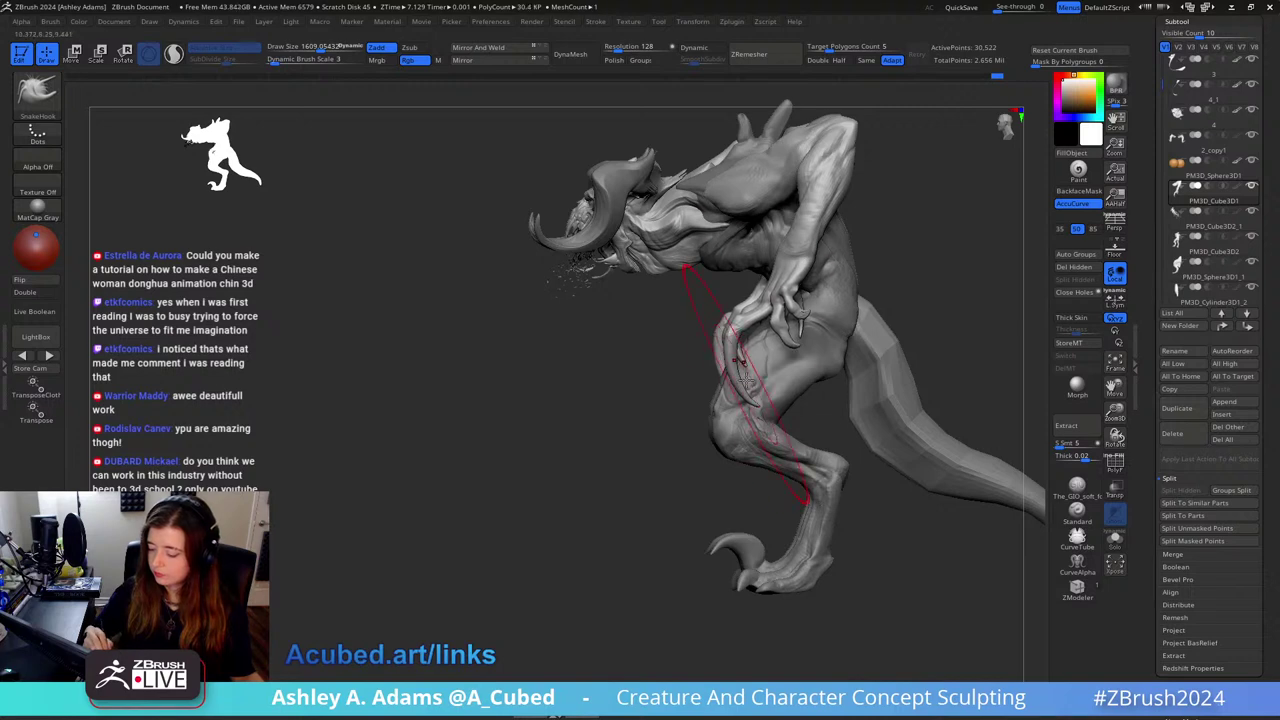
pyautogui.moveTo(730, 334); pyautogui.dragTo(916, 344, button='right')
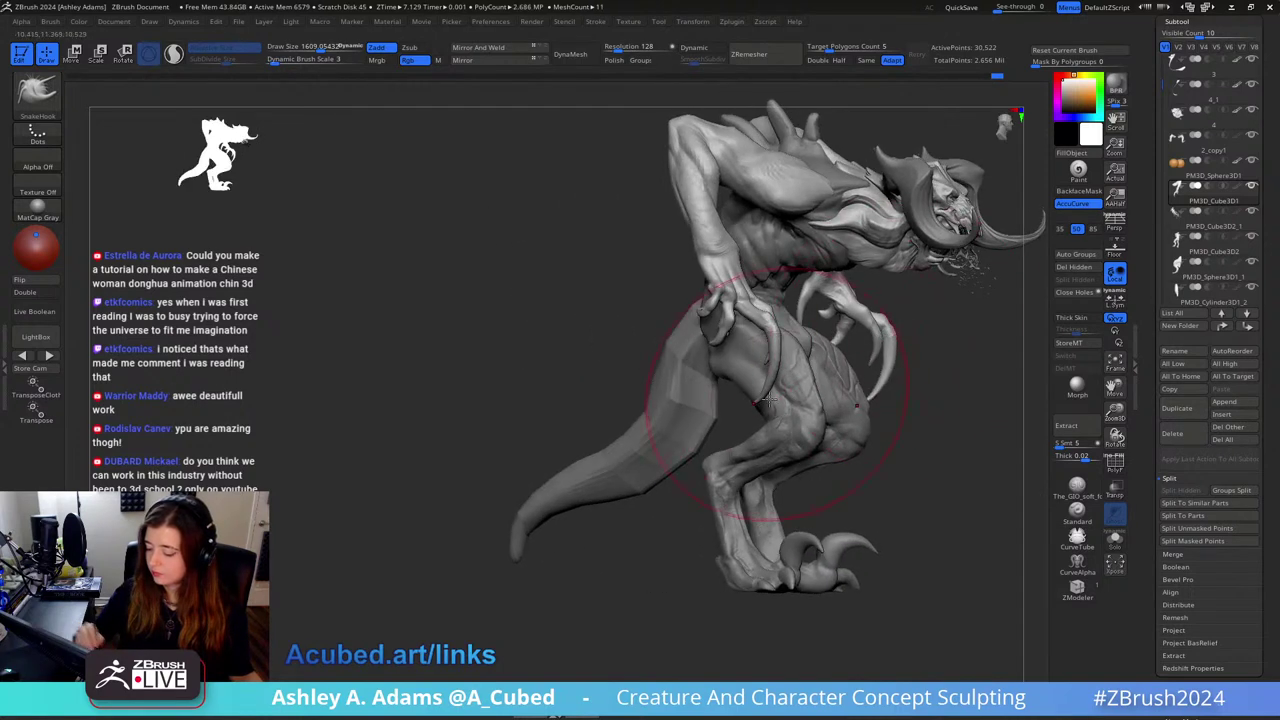
pyautogui.moveTo(796, 388)
pyautogui.mouseDown(button='right')
pyautogui.moveTo(785, 392)
pyautogui.moveTo(829, 323)
pyautogui.moveTo(686, 273)
pyautogui.moveTo(729, 272)
pyautogui.moveTo(700, 286)
pyautogui.moveTo(650, 258)
pyautogui.moveTo(785, 273)
pyautogui.moveTo(766, 263)
pyautogui.mouseUp(button='right')
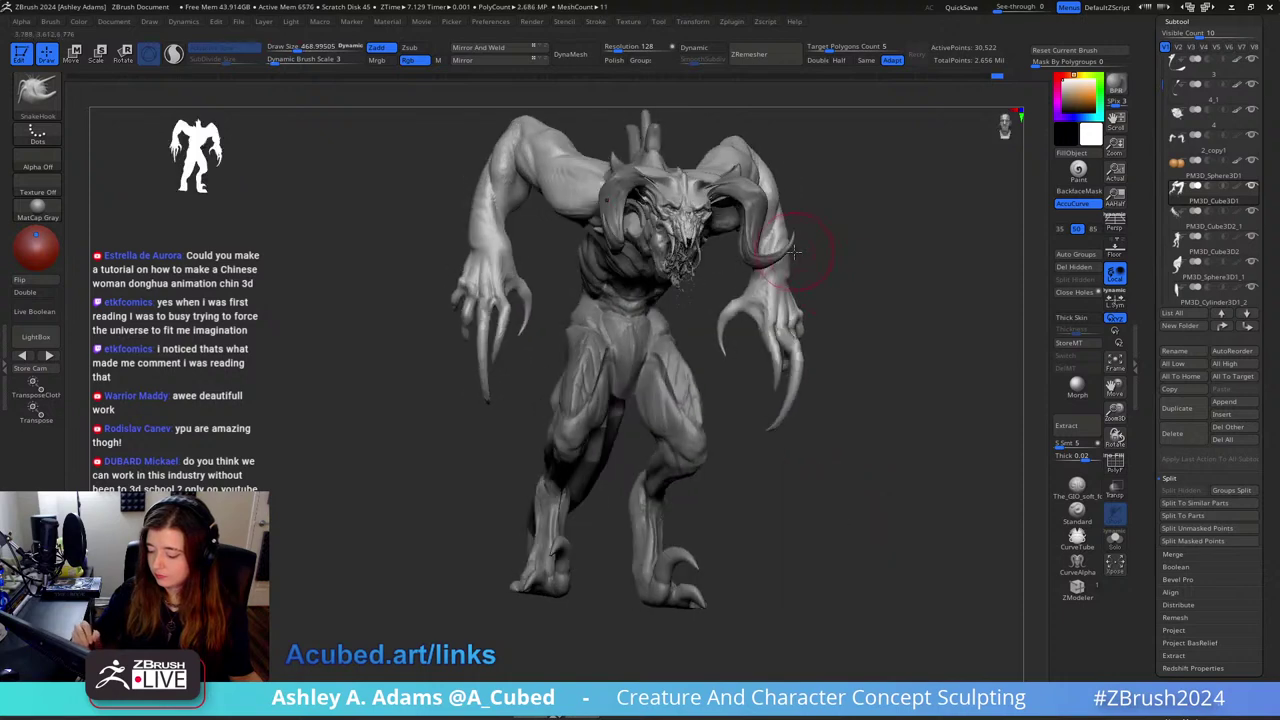
pyautogui.press('space')
pyautogui.moveTo(803, 258); pyautogui.dragTo(820, 258)
pyautogui.moveTo(838, 238)
pyautogui.mouseDown(button='right')
pyautogui.moveTo(772, 218)
pyautogui.moveTo(788, 220)
pyautogui.mouseUp(button='right')
pyautogui.moveTo(852, 294)
pyautogui.keyDown('alt'); pyautogui.mouseDown(button='right')
pyautogui.moveTo(814, 260)
pyautogui.moveTo(860, 271)
pyautogui.mouseUp(button='right'); pyautogui.keyUp('alt')
pyautogui.press('[')
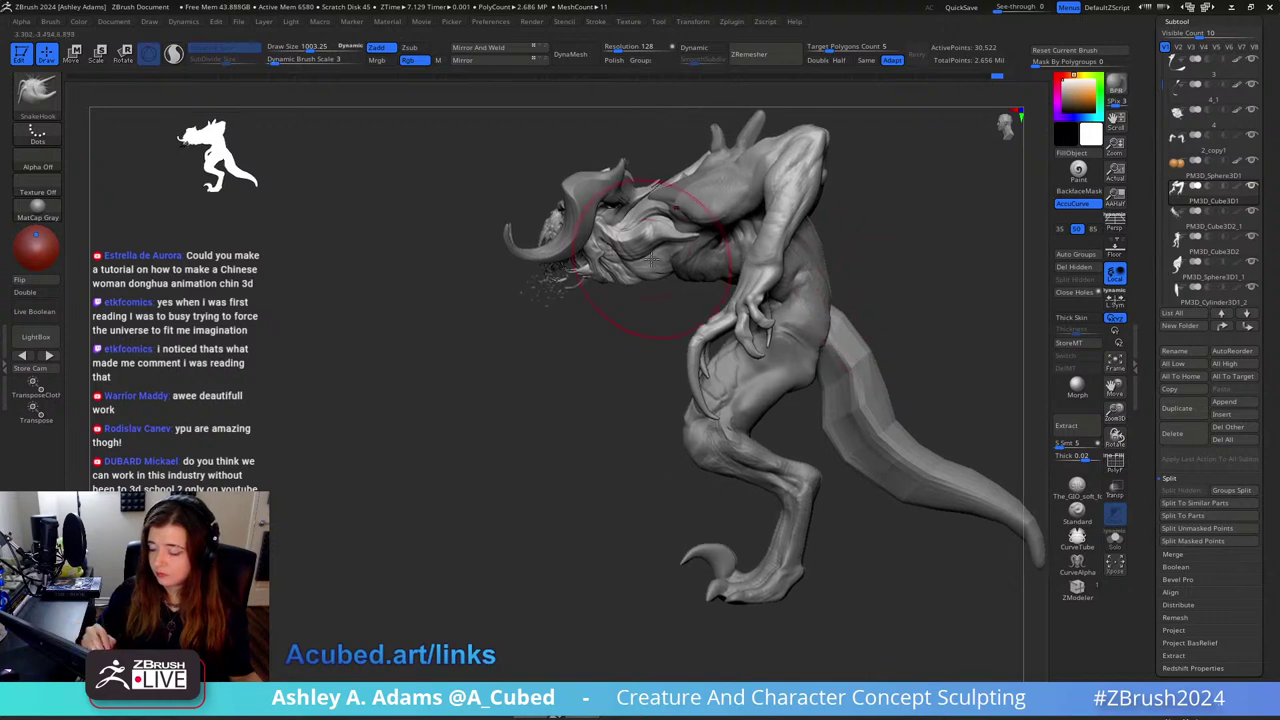
# Step: Select the head and neck mesh and reshape the underside of the throat with SnakeHook at draw size about 342
pyautogui.moveTo(640, 253); pyautogui.dragTo(630, 261, button='right')
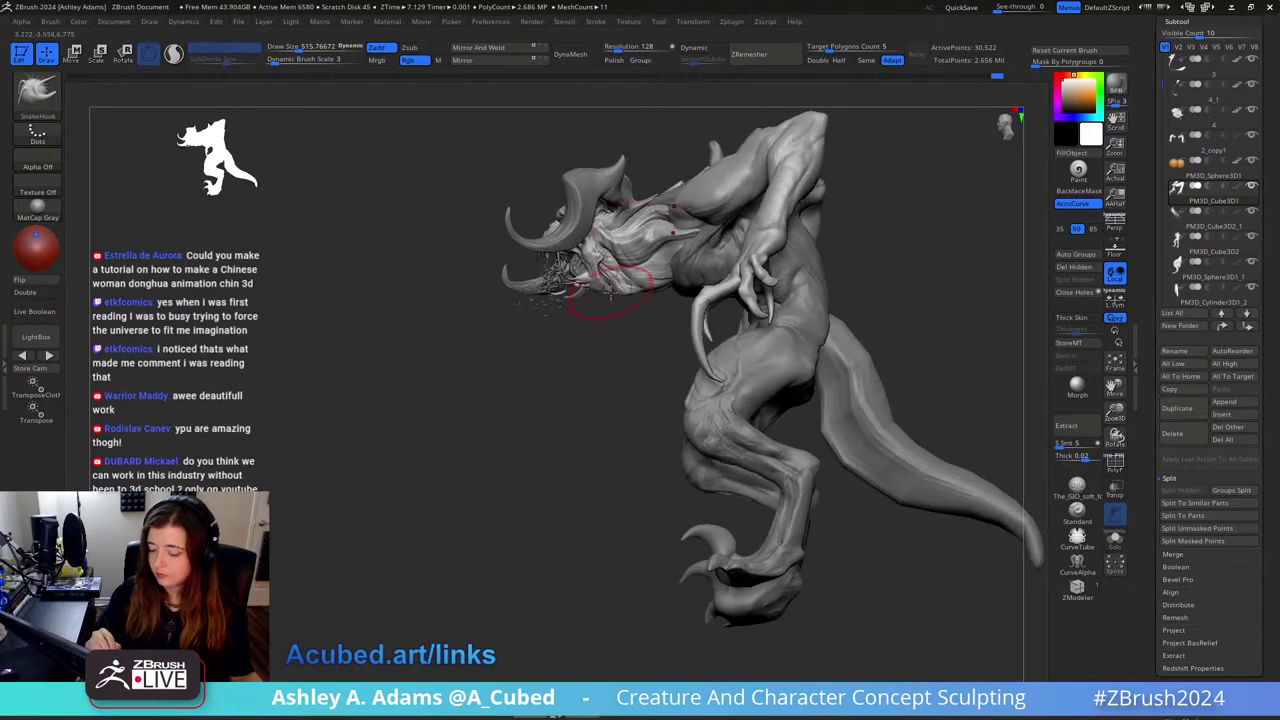
pyautogui.keyDown('alt'); pyautogui.click(608, 290); pyautogui.keyUp('alt')
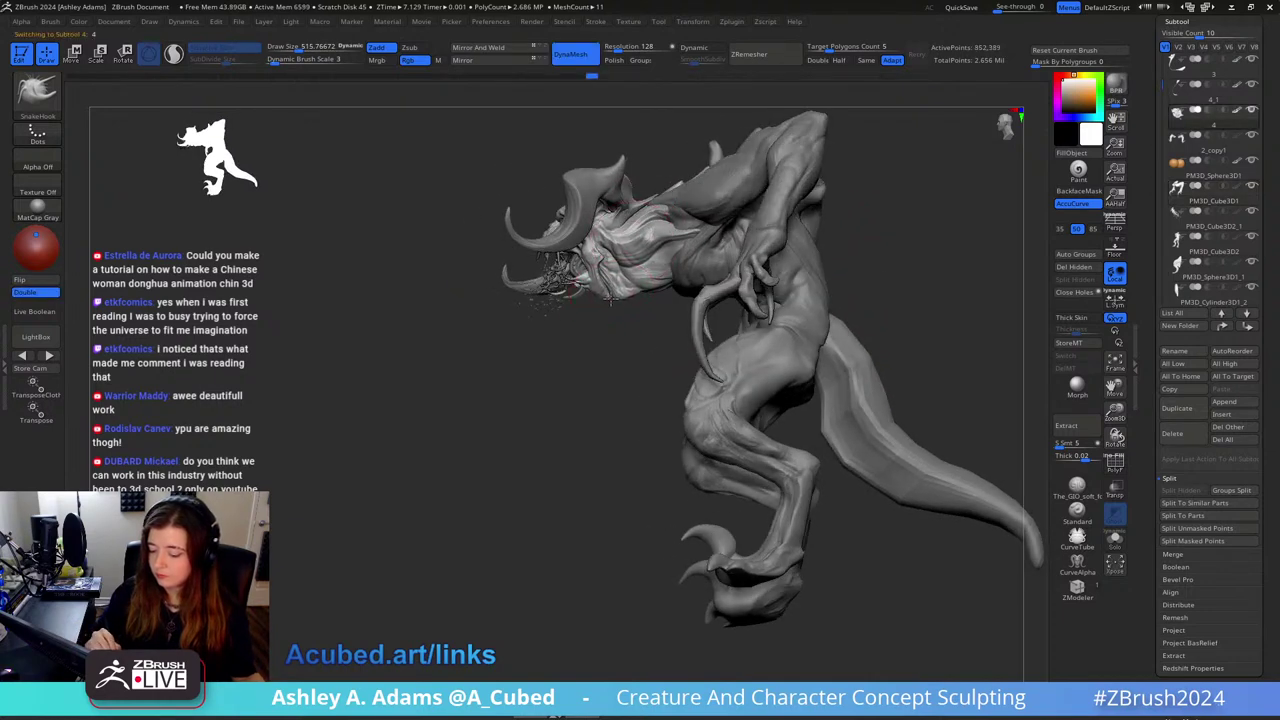
pyautogui.press('[')
pyautogui.moveTo(645, 290); pyautogui.dragTo(633, 295, button='right')
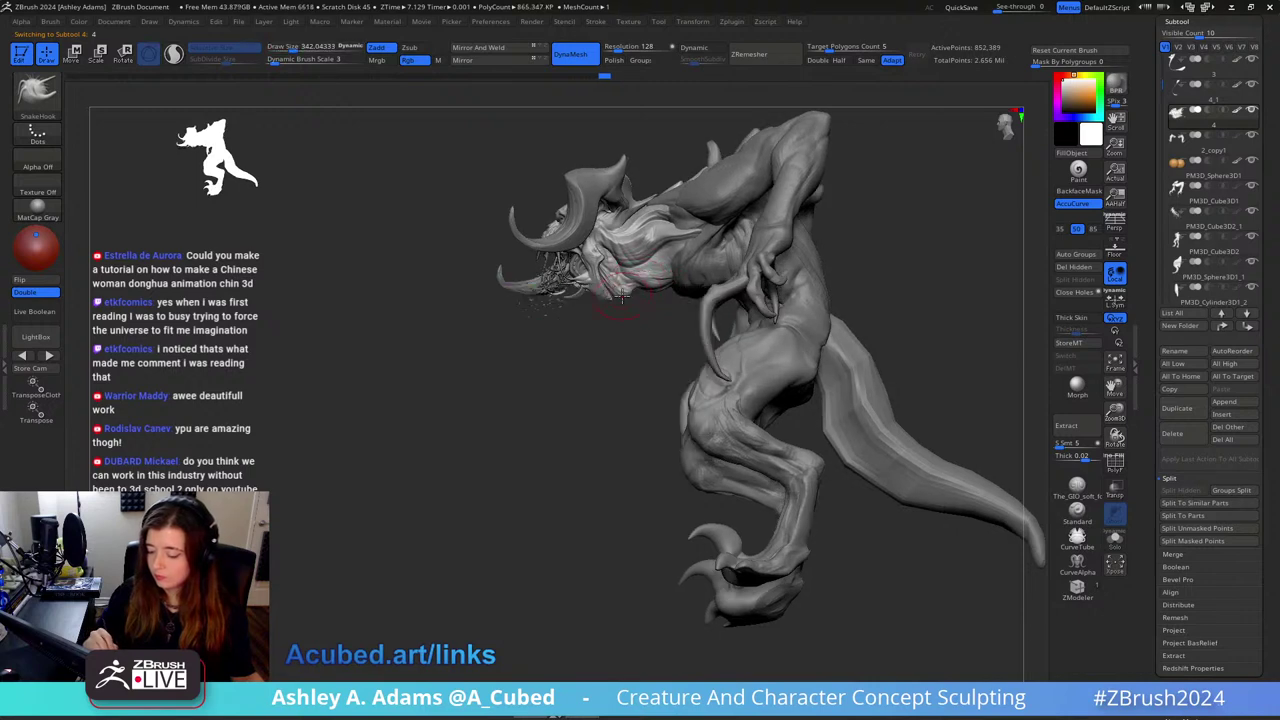
pyautogui.moveTo(630, 297)
pyautogui.mouseDown(button='right')
pyautogui.moveTo(771, 244)
pyautogui.moveTo(705, 280)
pyautogui.moveTo(711, 246)
pyautogui.moveTo(700, 258)
pyautogui.moveTo(746, 232)
pyautogui.mouseUp(button='right')
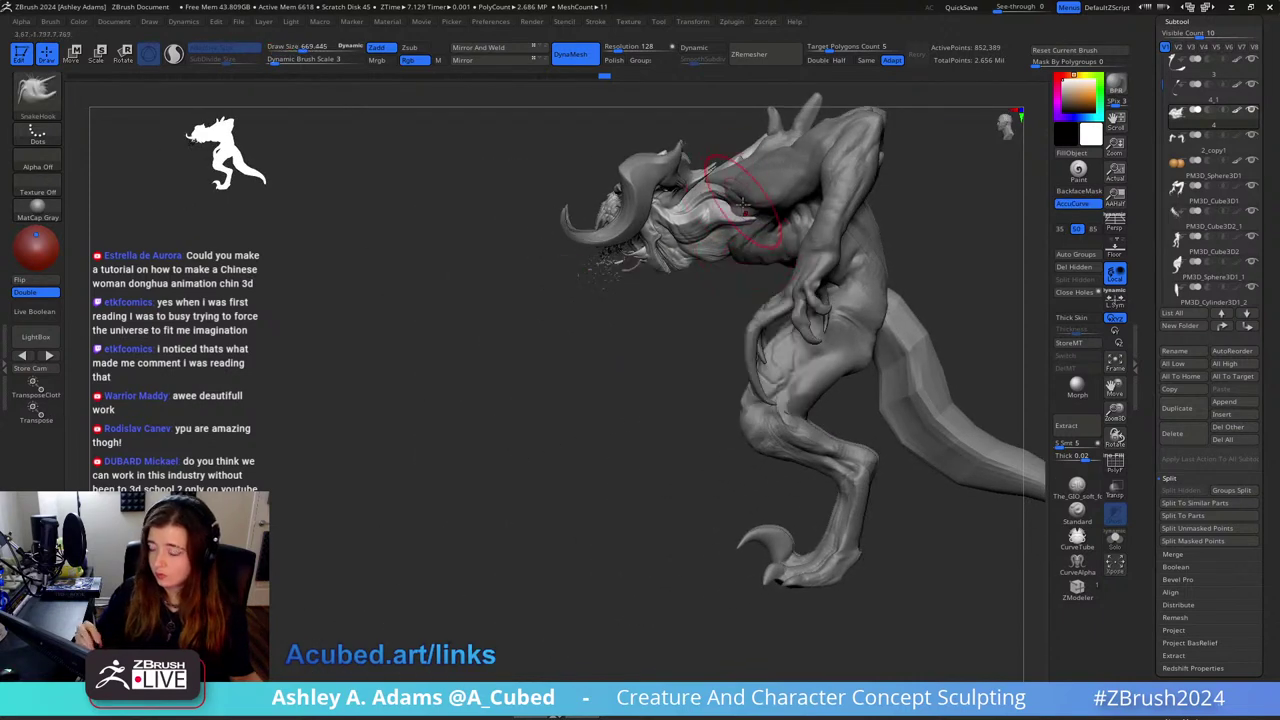
# Step: Select the horns and choose the SnakeHook brush for them
pyautogui.keyDown('alt'); pyautogui.click(637, 216); pyautogui.keyUp('alt')
pyautogui.press('w')
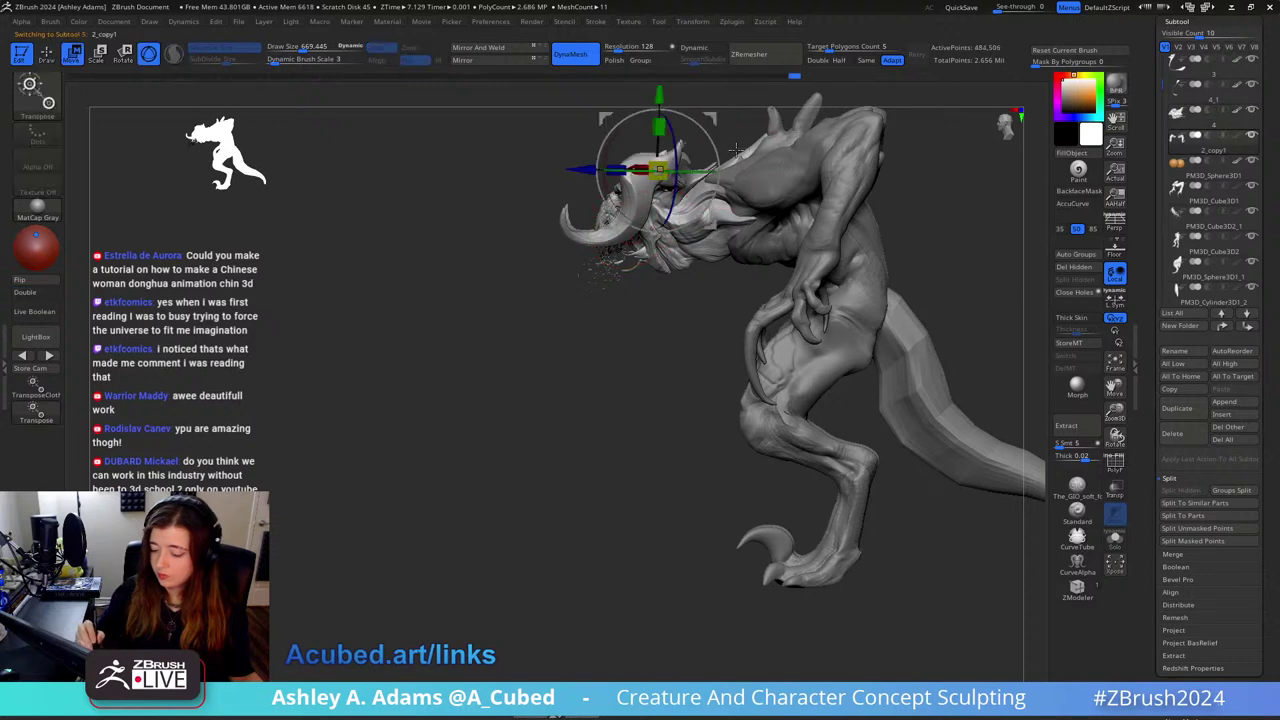
pyautogui.moveTo(722, 175); pyautogui.dragTo(732, 234)
pyautogui.moveTo(732, 234); pyautogui.dragTo(840, 232, button='right')
pyautogui.moveTo(820, 292)
pyautogui.mouseDown(button='right')
pyautogui.moveTo(796, 246)
pyautogui.moveTo(826, 231)
pyautogui.moveTo(793, 186)
pyautogui.moveTo(777, 246)
pyautogui.mouseUp(button='right')
pyautogui.press('b')
pyautogui.press('s')
pyautogui.press('h')
pyautogui.press('q')
pyautogui.press('w')
pyautogui.keyDown('alt'); pyautogui.click(706, 119); pyautogui.keyUp('alt')
pyautogui.moveTo(727, 228)
pyautogui.mouseDown()
pyautogui.moveTo(752, 238)
pyautogui.moveTo(738, 193)
pyautogui.moveTo(732, 243)
pyautogui.moveTo(769, 163)
pyautogui.moveTo(749, 103)
pyautogui.mouseUp()
pyautogui.hotkey('ctrl', 'z')
# Step: Undo the last horn scaling and scale the horns down along the Z axis with the gizmo
pyautogui.press('q')
pyautogui.press('w')
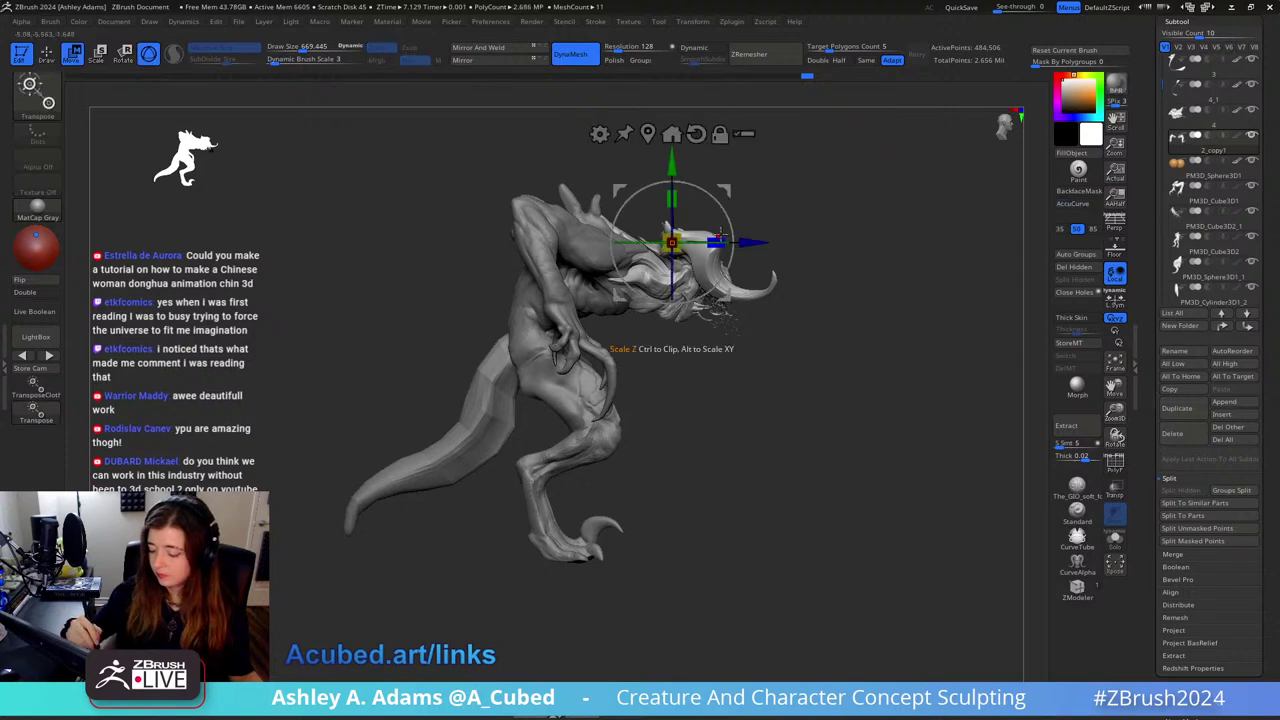
pyautogui.hotkey('ctrl', 'z')
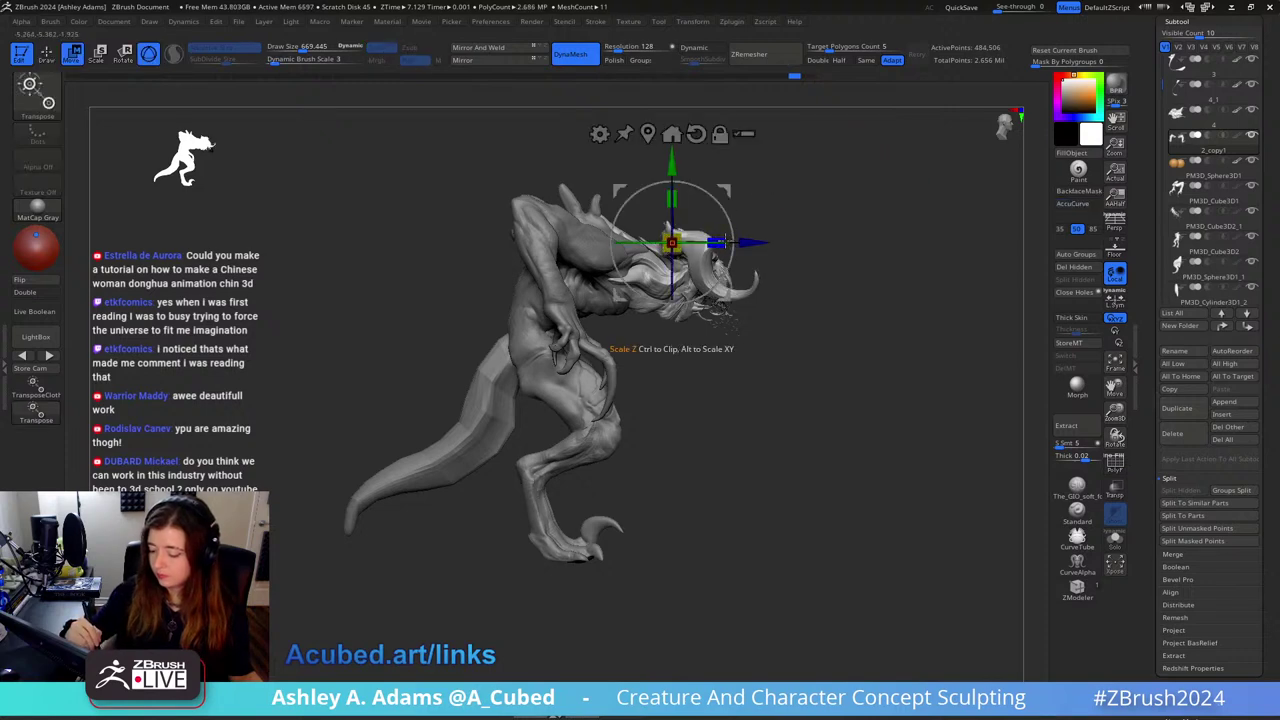
pyautogui.moveTo(731, 241); pyautogui.dragTo(717, 241)
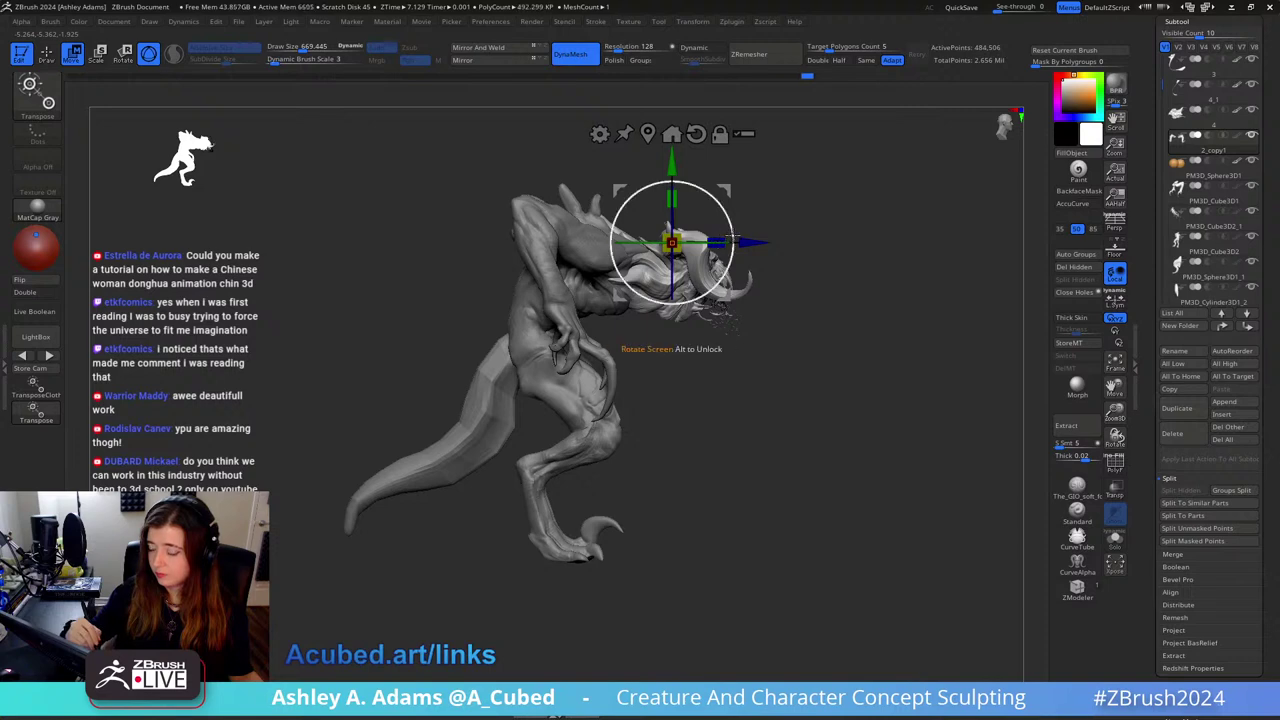
# Step: Adjust the horns' curved tips from the side with SnakeHook at draw size about 1071
pyautogui.press('q')
pyautogui.press('space')
pyautogui.moveTo(752, 276); pyautogui.dragTo(759, 270)
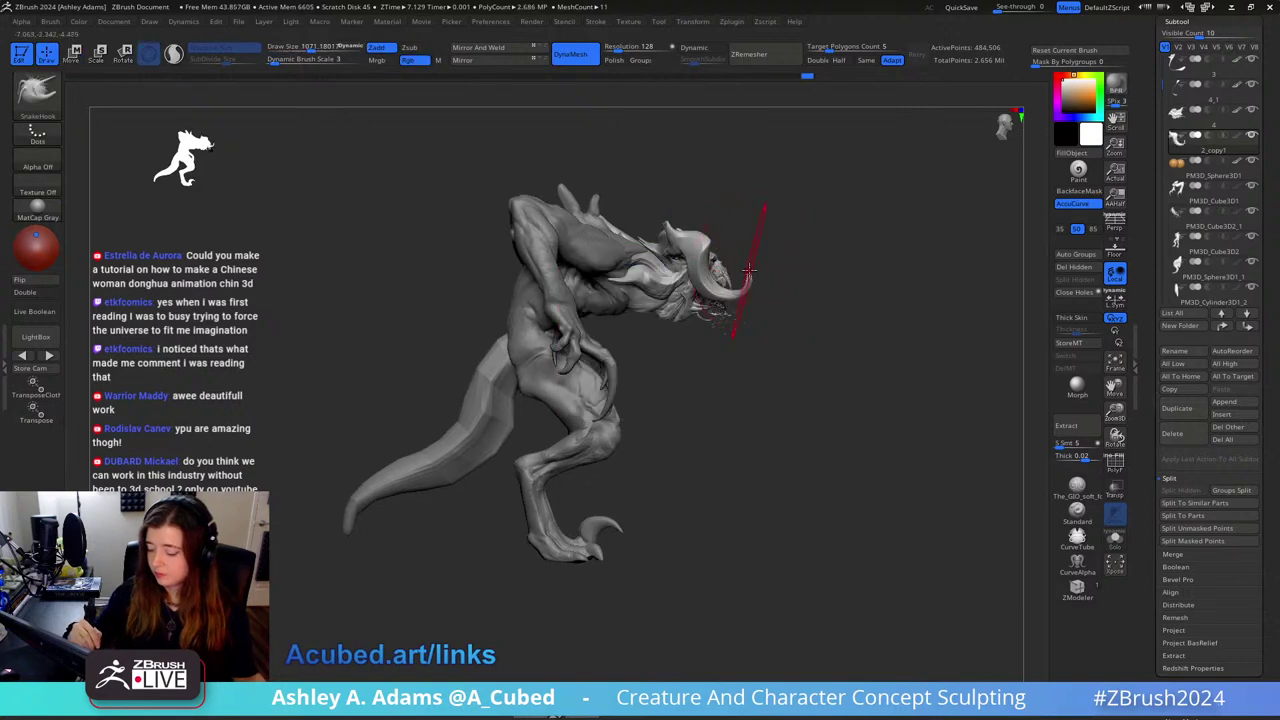
pyautogui.moveTo(811, 217); pyautogui.dragTo(886, 203)
pyautogui.moveTo(886, 204)
pyautogui.keyDown('alt'); pyautogui.mouseDown(button='right')
pyautogui.moveTo(853, 208)
pyautogui.moveTo(817, 257)
pyautogui.mouseUp(button='right'); pyautogui.keyUp('alt')
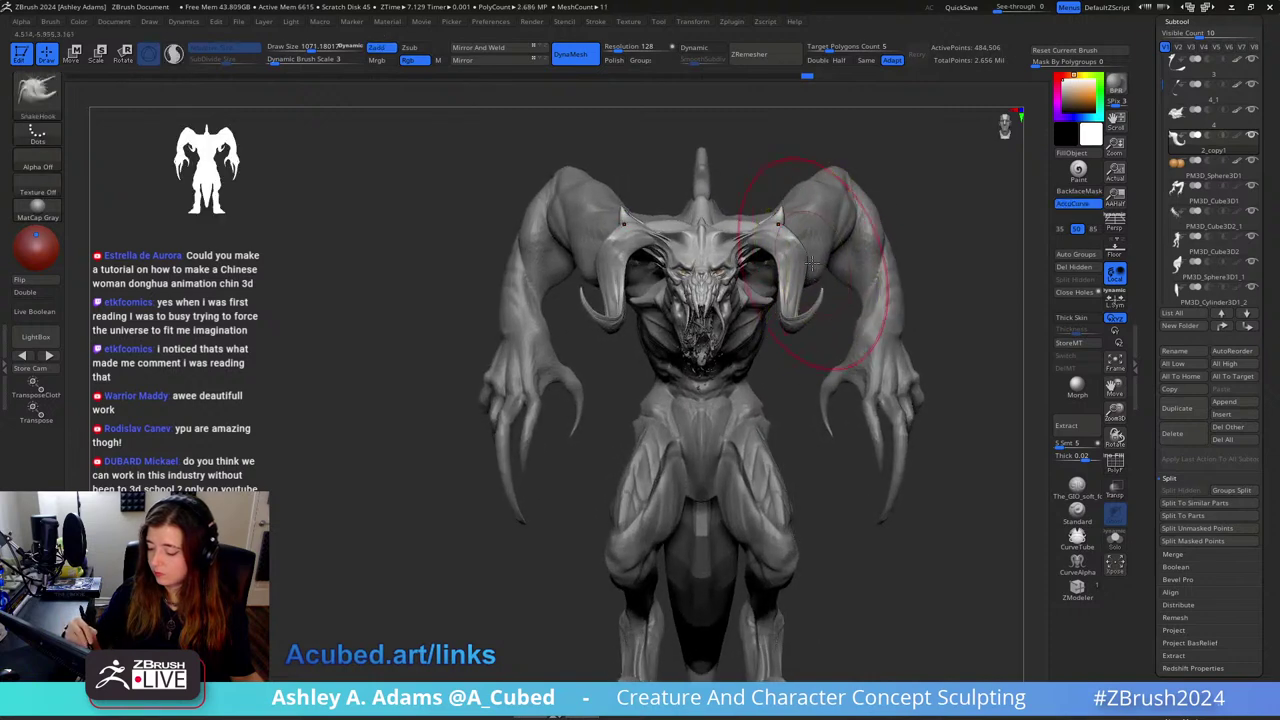
# Step: Refine the horns' downward curve from the front with SnakeHook at draw sizes about 905, 1177 and 970
pyautogui.press('space')
pyautogui.moveTo(817, 271); pyautogui.dragTo(805, 271)
pyautogui.moveTo(822, 230)
pyautogui.mouseDown(button='right')
pyautogui.moveTo(809, 241)
pyautogui.moveTo(792, 198)
pyautogui.mouseUp(button='right')
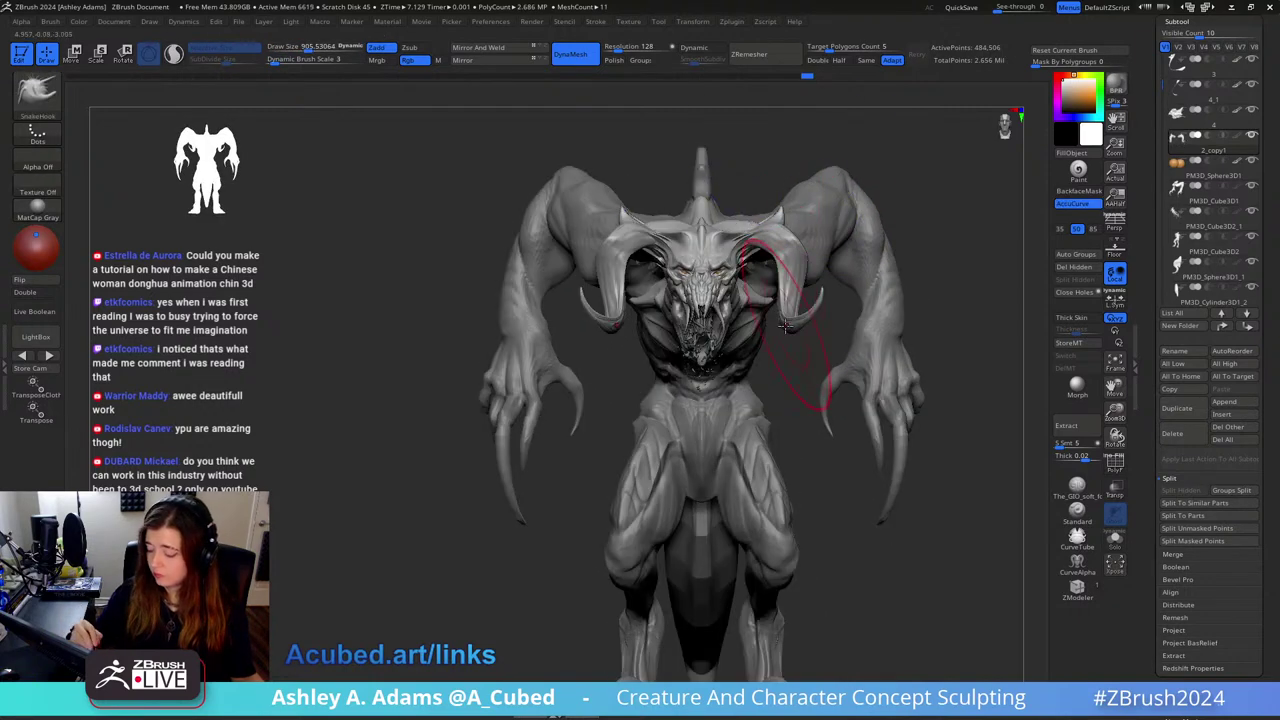
pyautogui.press('space')
pyautogui.moveTo(768, 319); pyautogui.dragTo(795, 318)
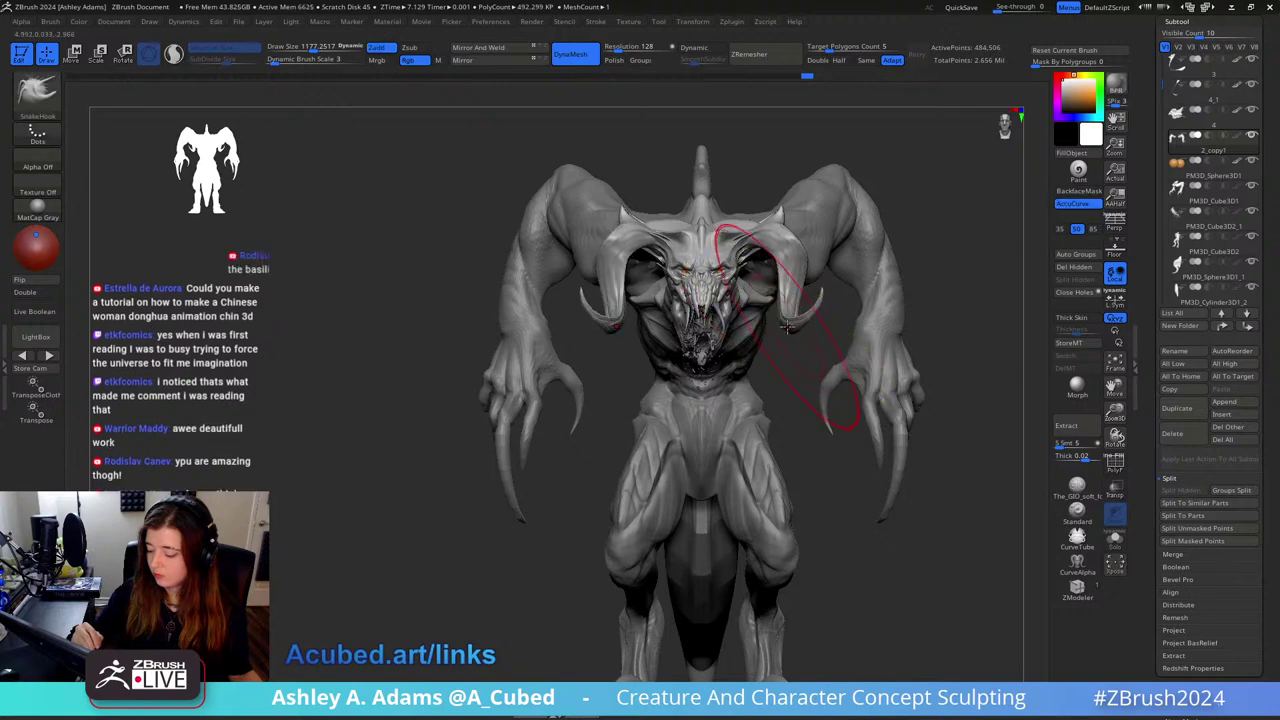
pyautogui.press('space')
pyautogui.moveTo(795, 303); pyautogui.dragTo(775, 303)
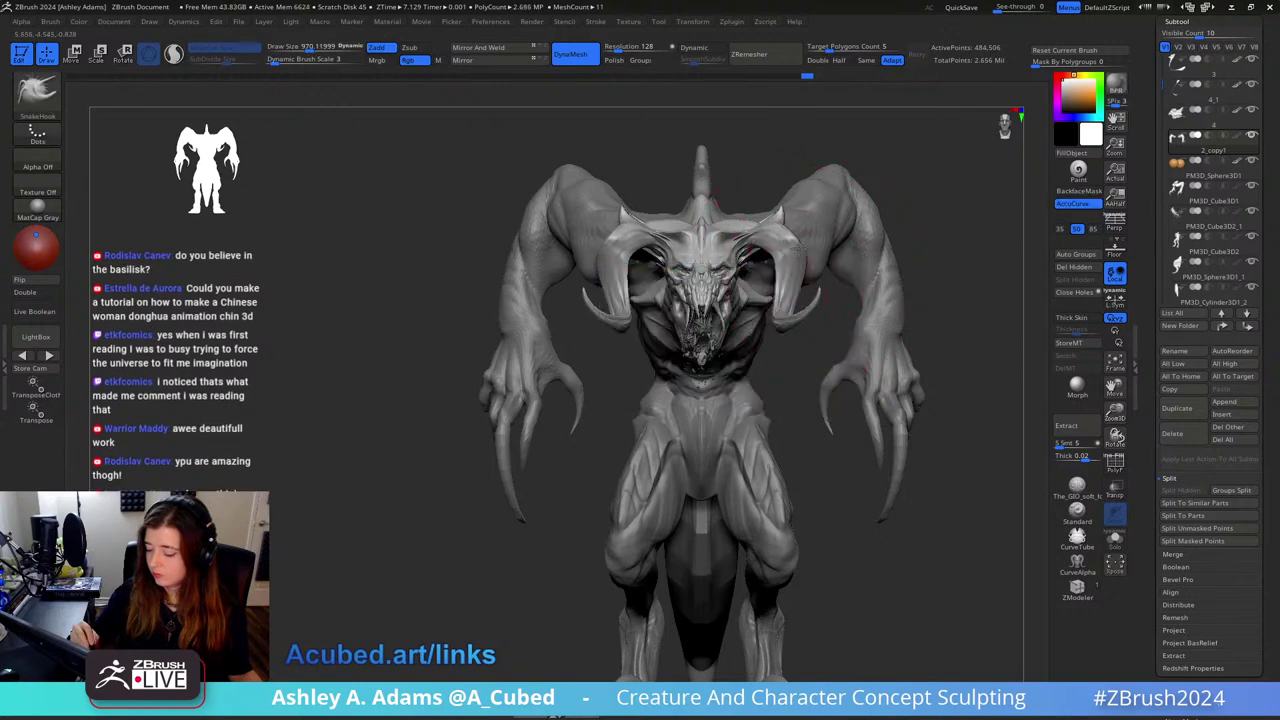
pyautogui.moveTo(850, 232); pyautogui.dragTo(730, 232, button='right')
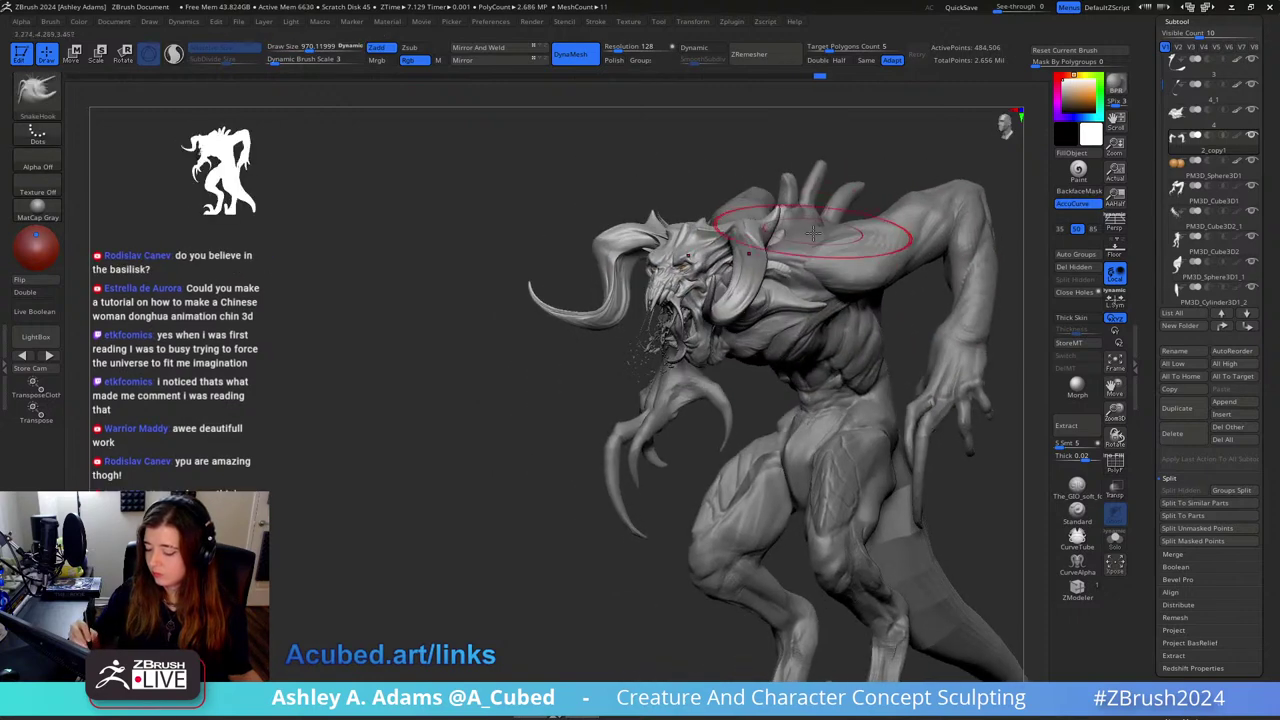
# Step: Refine the horns' curve from a three-quarter view with SnakeHook at draw size about 725
pyautogui.press('space')
pyautogui.moveTo(848, 241); pyautogui.dragTo(830, 241)
pyautogui.keyDown('alt'); pyautogui.moveTo(836, 240); pyautogui.dragTo(777, 197, button='right'); pyautogui.keyUp('alt')
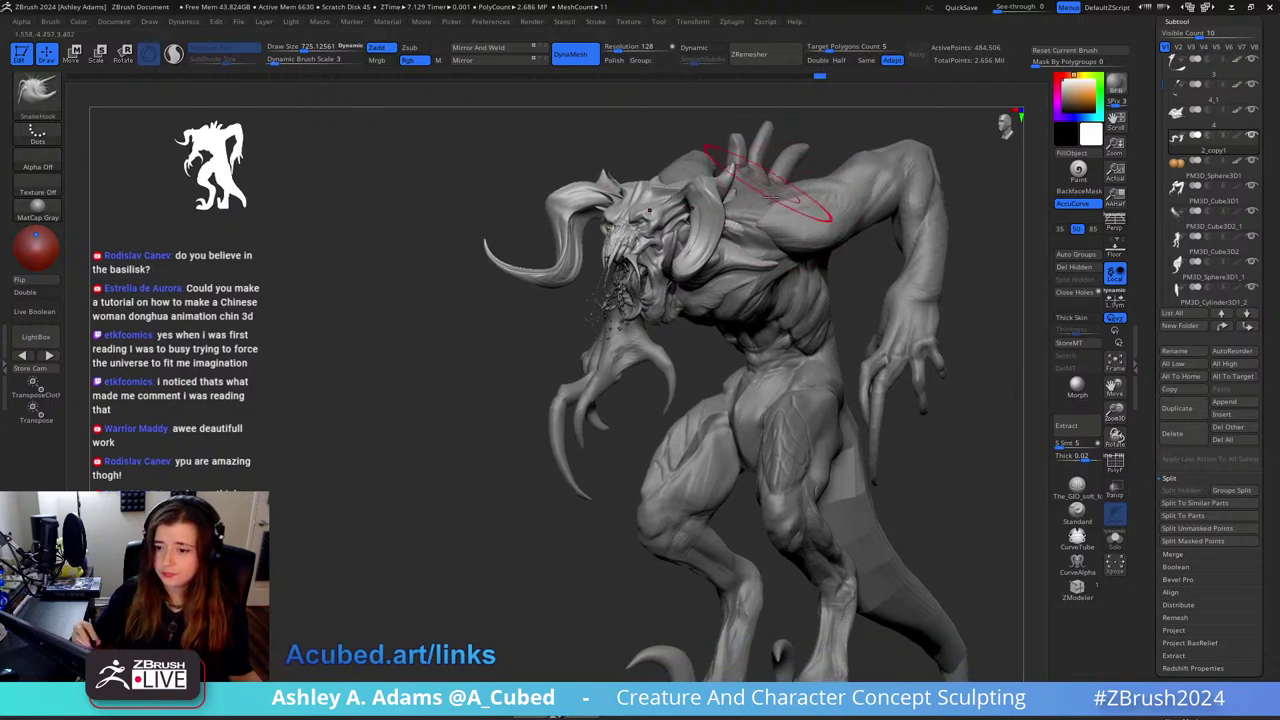
# Step: Select the head and neck mesh and adjust its forms with SnakeHook at draw sizes about 235 and 362
pyautogui.moveTo(800, 265)
pyautogui.keyDown('ctrl'); pyautogui.mouseDown(button='right')
pyautogui.moveTo(800, 232)
pyautogui.moveTo(880, 240)
pyautogui.moveTo(757, 258)
pyautogui.moveTo(789, 264)
pyautogui.moveTo(803, 231)
pyautogui.moveTo(816, 235)
pyautogui.moveTo(686, 243)
pyautogui.moveTo(828, 238)
pyautogui.moveTo(760, 285)
pyautogui.mouseUp(button='right'); pyautogui.keyUp('ctrl')
pyautogui.keyDown('alt'); pyautogui.click(796, 259); pyautogui.keyUp('alt')
pyautogui.press('space')
pyautogui.moveTo(792, 236); pyautogui.dragTo(784, 236)
pyautogui.moveTo(760, 260)
pyautogui.mouseDown(button='right')
pyautogui.moveTo(800, 270)
pyautogui.moveTo(820, 324)
pyautogui.moveTo(852, 245)
pyautogui.moveTo(770, 285)
pyautogui.moveTo(670, 308)
pyautogui.mouseUp(button='right')
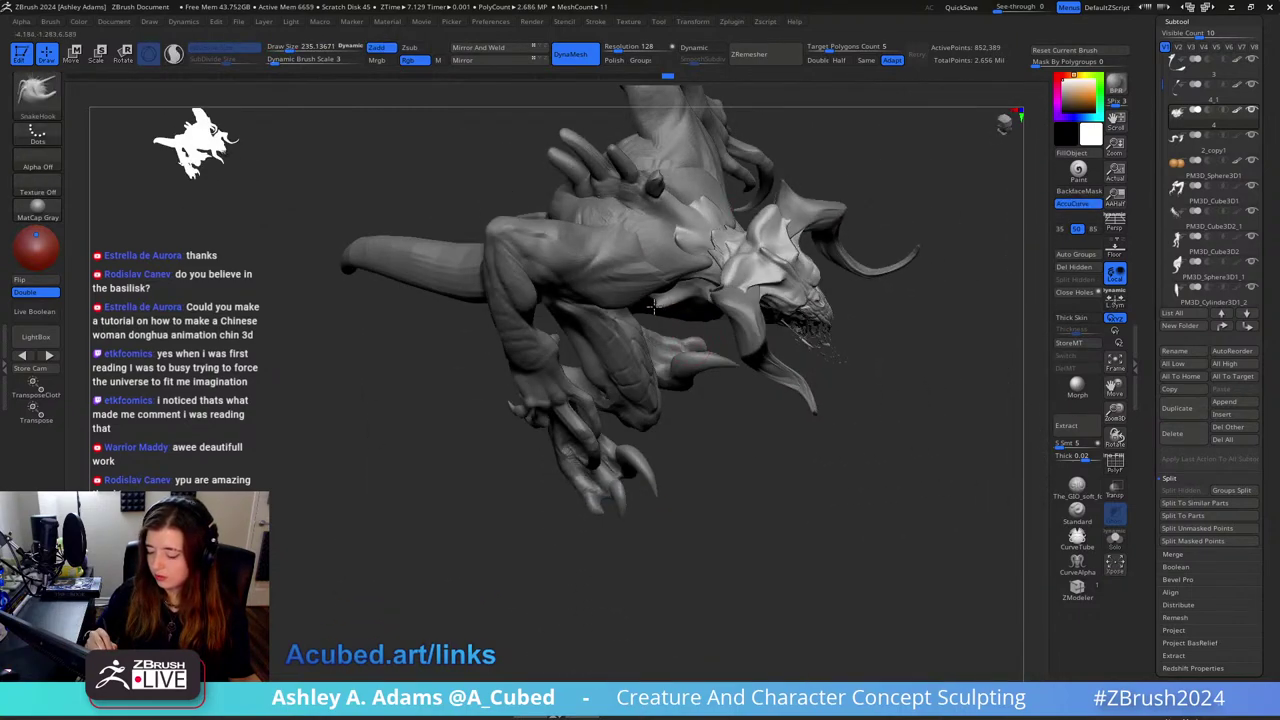
pyautogui.moveTo(800, 163)
pyautogui.mouseDown(button='right')
pyautogui.moveTo(742, 200)
pyautogui.moveTo(880, 177)
pyautogui.moveTo(908, 225)
pyautogui.moveTo(850, 215)
pyautogui.moveTo(826, 122)
pyautogui.mouseUp(button='right')
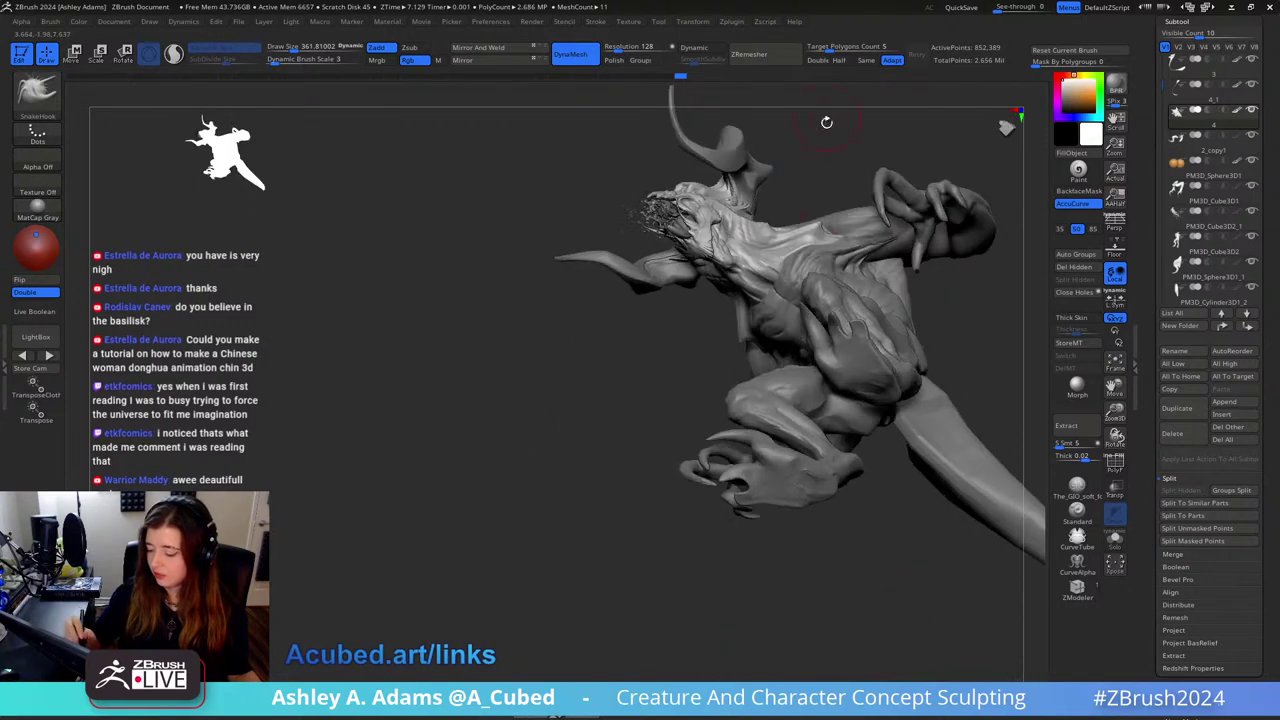
# Step: Reshape the neck and its transition into the shoulder with SnakeHook at draw sizes about 469 and 362
pyautogui.moveTo(800, 222); pyautogui.dragTo(788, 229, button='right')
pyautogui.press('space')
pyautogui.moveTo(784, 240); pyautogui.dragTo(795, 240)
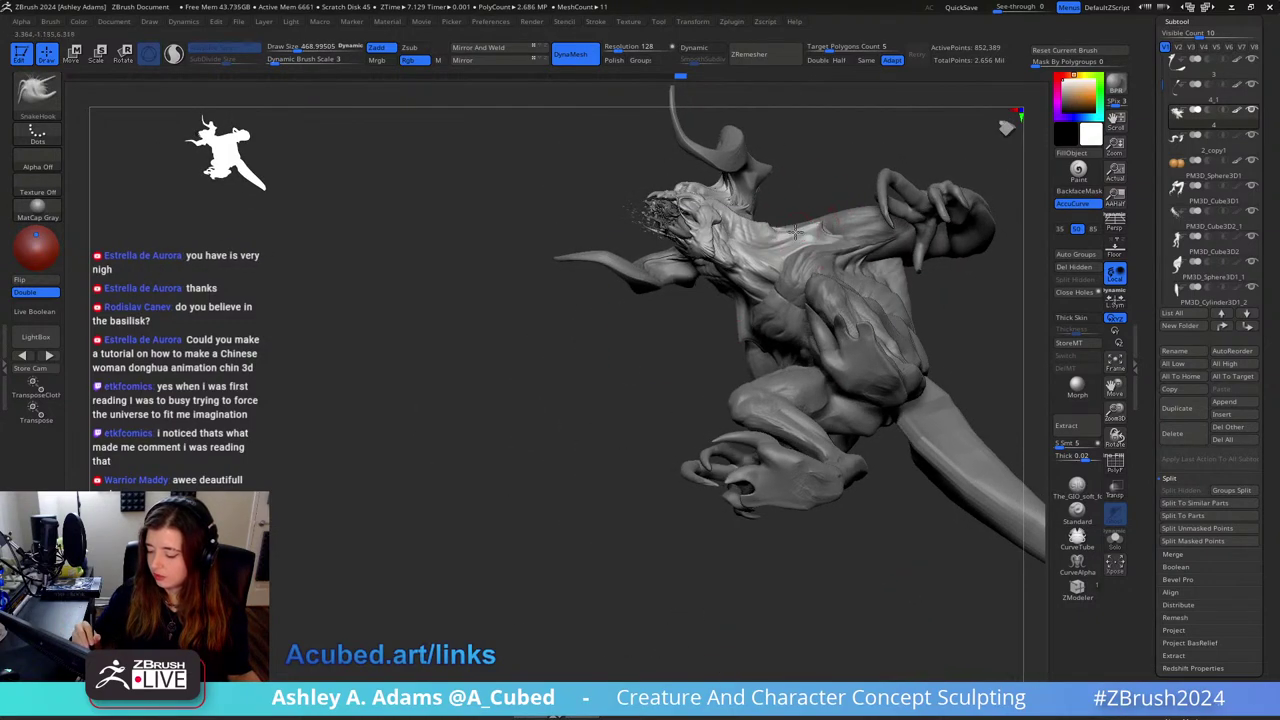
pyautogui.moveTo(836, 226)
pyautogui.mouseDown(button='right')
pyautogui.moveTo(851, 286)
pyautogui.moveTo(800, 300)
pyautogui.mouseUp(button='right')
pyautogui.press('space')
pyautogui.moveTo(840, 236); pyautogui.dragTo(826, 236)
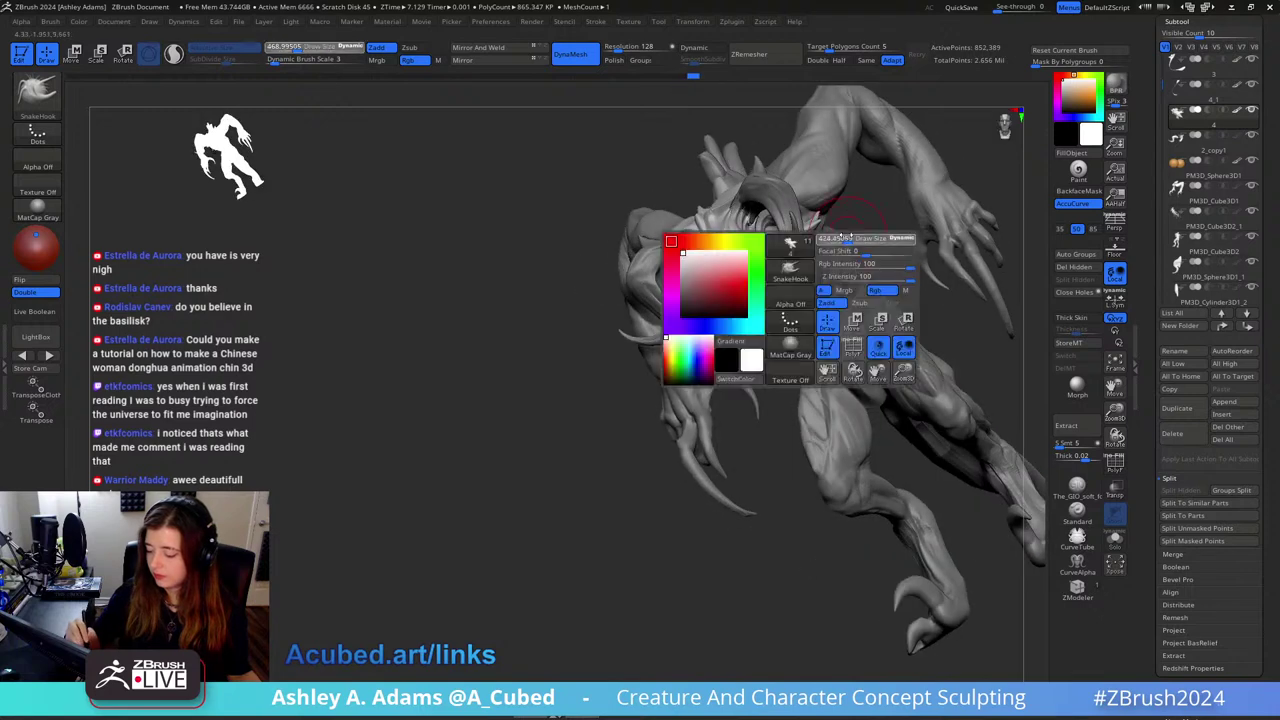
pyautogui.moveTo(815, 236)
pyautogui.mouseDown(button='right')
pyautogui.moveTo(829, 245)
pyautogui.moveTo(815, 225)
pyautogui.mouseUp(button='right')
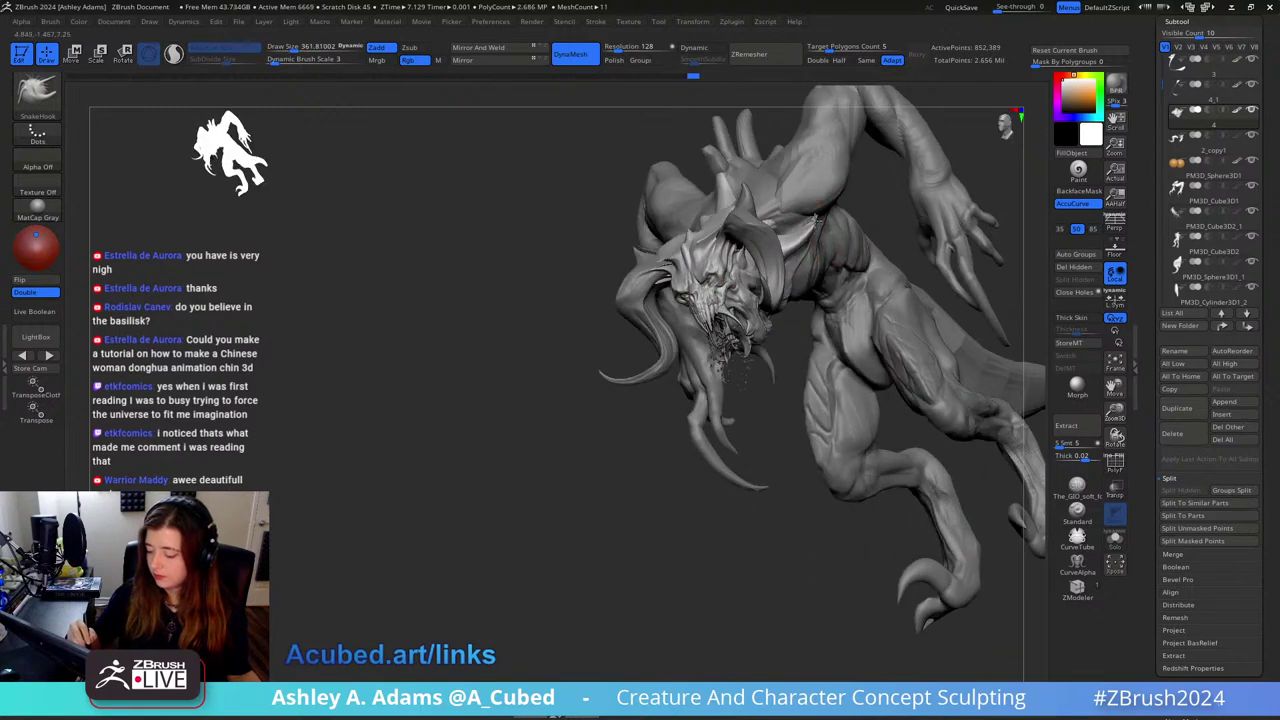
pyautogui.moveTo(817, 226)
pyautogui.keyDown('shift'); pyautogui.mouseDown(button='right')
pyautogui.moveTo(857, 206)
pyautogui.moveTo(823, 186)
pyautogui.mouseUp(button='right'); pyautogui.keyUp('shift')
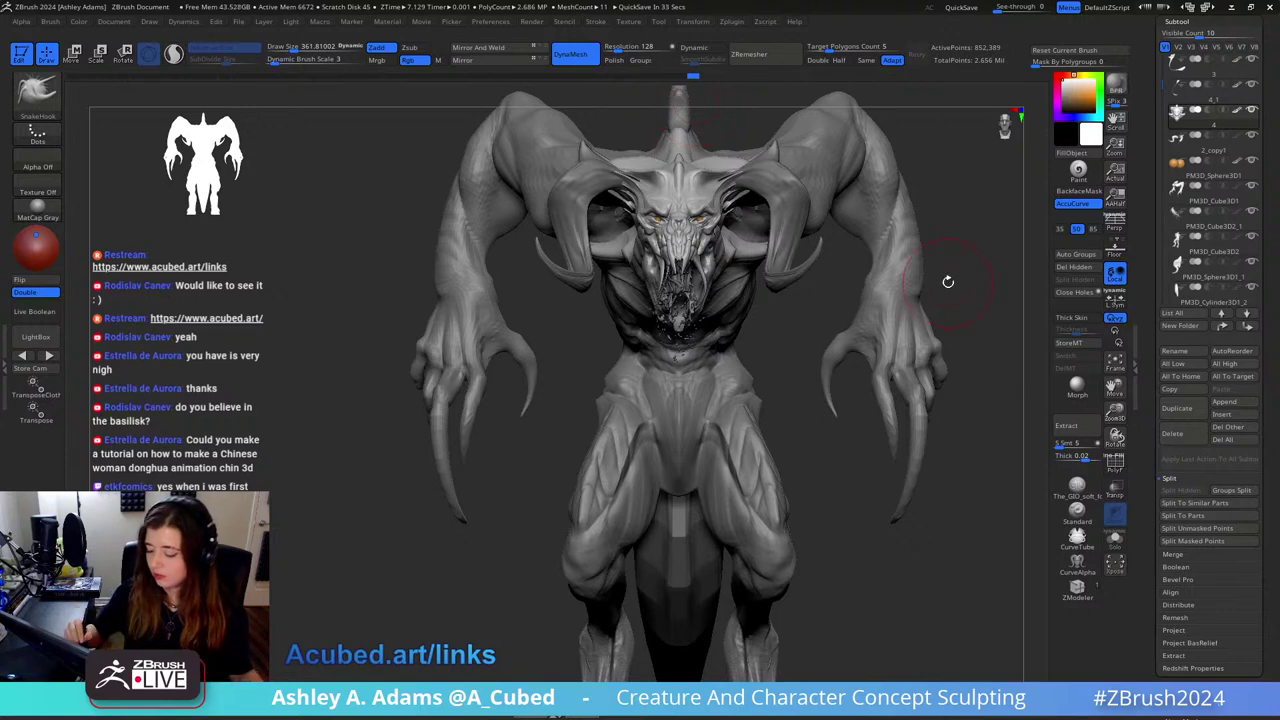
# Step: Select the legs and adjust the hip and thigh silhouette with SnakeHook at draw sizes about 970 and 1003
pyautogui.keyDown('ctrl'); pyautogui.moveTo(785, 385); pyautogui.dragTo(737, 286, button='right'); pyautogui.keyUp('ctrl')
pyautogui.press('space')
pyautogui.moveTo(745, 294); pyautogui.dragTo(774, 271)
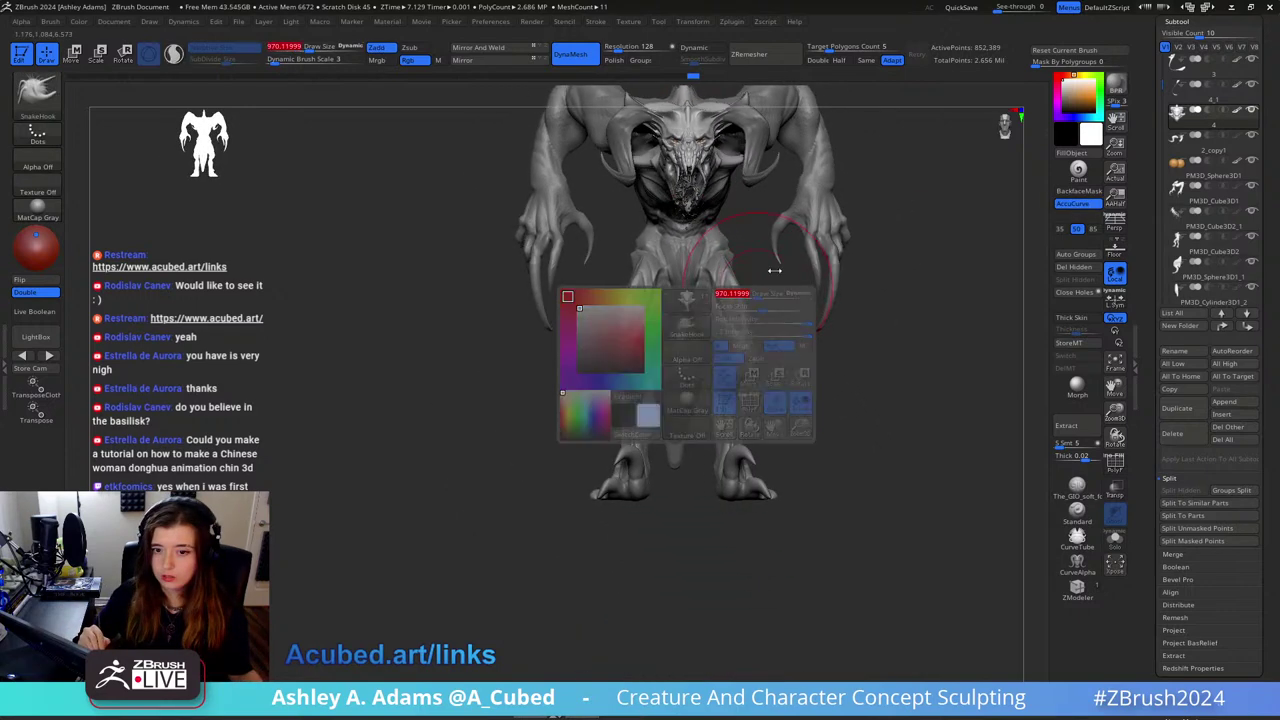
pyautogui.keyDown('alt'); pyautogui.click(735, 262); pyautogui.keyUp('alt')
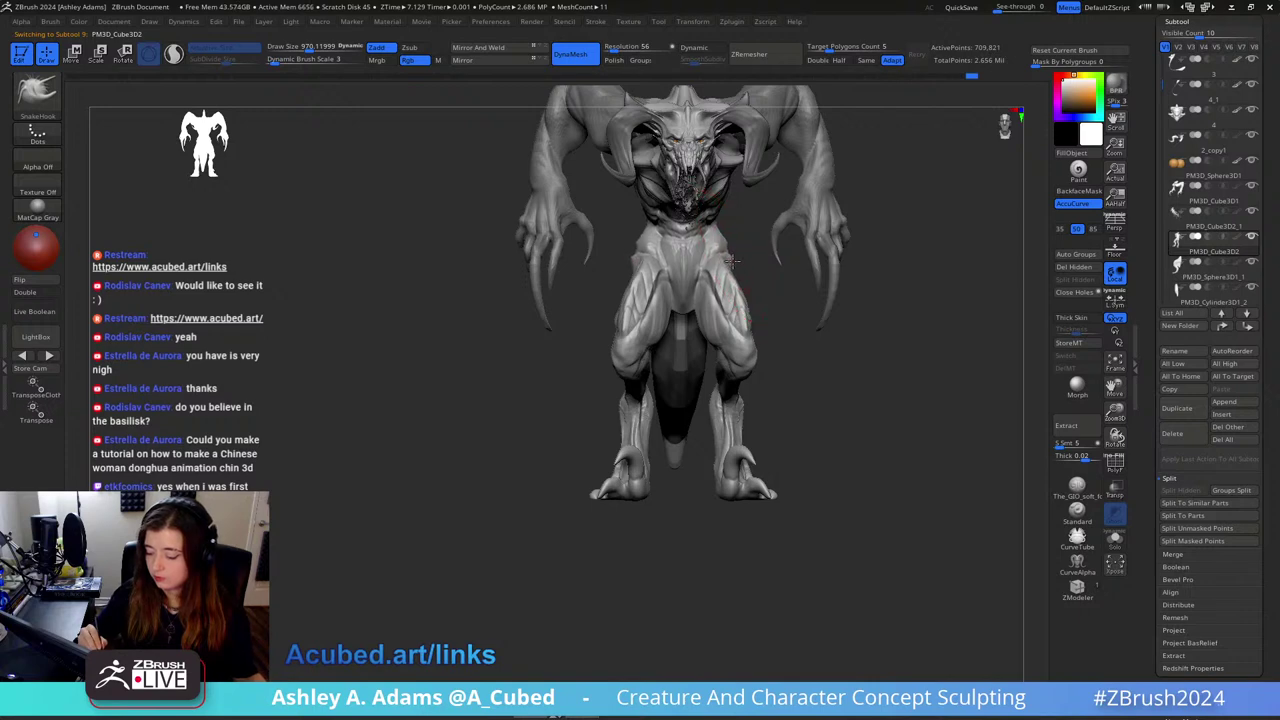
pyautogui.moveTo(733, 262)
pyautogui.mouseDown(button='right')
pyautogui.moveTo(846, 217)
pyautogui.moveTo(788, 212)
pyautogui.moveTo(855, 195)
pyautogui.moveTo(861, 262)
pyautogui.moveTo(779, 284)
pyautogui.moveTo(871, 243)
pyautogui.moveTo(874, 257)
pyautogui.moveTo(849, 251)
pyautogui.moveTo(886, 272)
pyautogui.mouseUp(button='right')
pyautogui.press('space')
pyautogui.moveTo(886, 275); pyautogui.dragTo(857, 275)
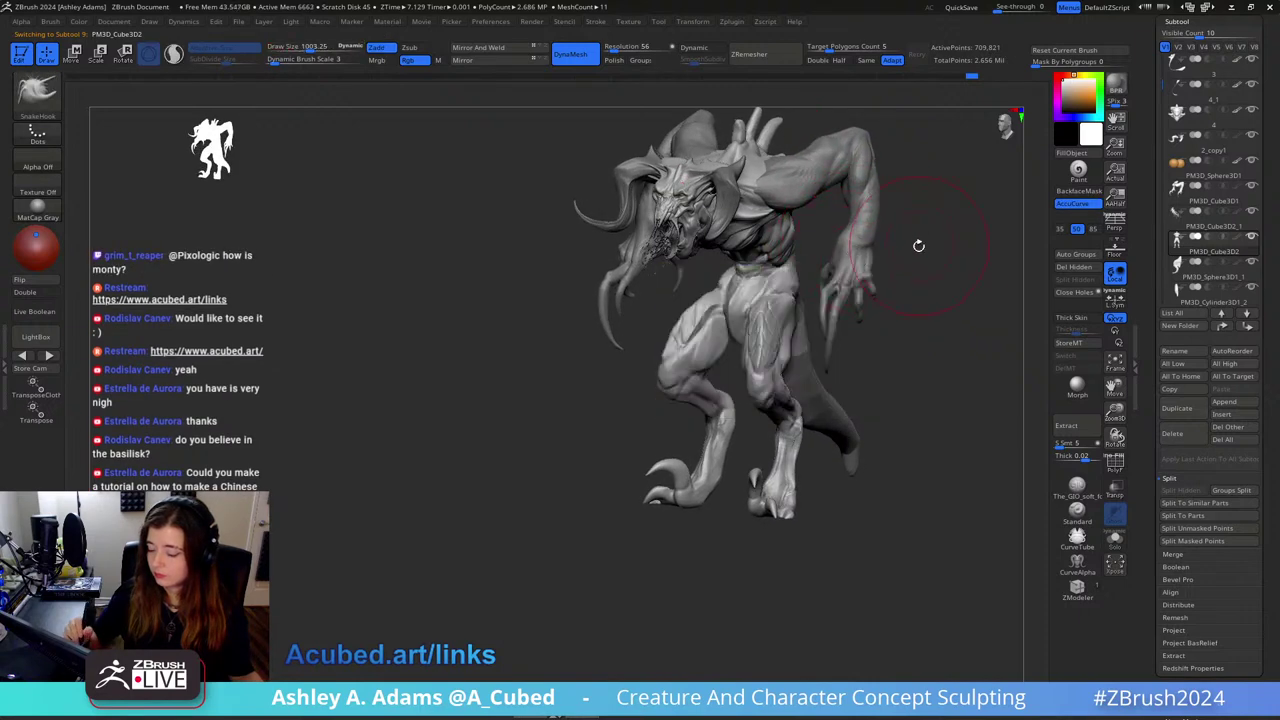
# Step: Select the arms and carve the upper arm's muscle creases with DamStandard at draw size about 323
pyautogui.moveTo(919, 246); pyautogui.dragTo(630, 250, button='right')
pyautogui.keyDown('alt'); pyautogui.click(800, 215); pyautogui.keyUp('alt')
pyautogui.moveTo(800, 215)
pyautogui.keyDown('alt'); pyautogui.mouseDown(button='right')
pyautogui.moveTo(750, 247)
pyautogui.moveTo(830, 245)
pyautogui.moveTo(817, 232)
pyautogui.mouseUp(button='right'); pyautogui.keyUp('alt')
pyautogui.press('s')
pyautogui.moveTo(817, 232); pyautogui.dragTo(785, 195)
pyautogui.keyDown('ctrl'); pyautogui.moveTo(785, 195); pyautogui.dragTo(840, 220, button='right'); pyautogui.keyUp('ctrl')
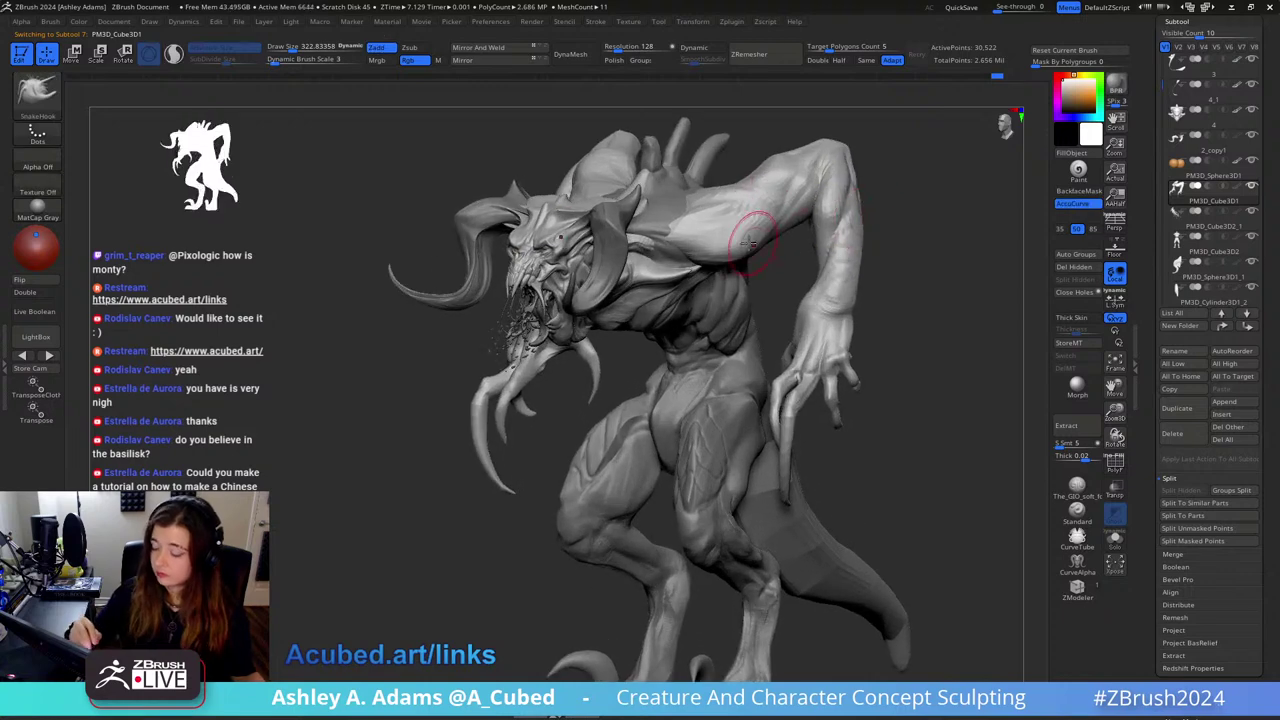
pyautogui.press('b')
pyautogui.press('d')
pyautogui.press('s')
pyautogui.moveTo(722, 240); pyautogui.dragTo(695, 212, button='right')
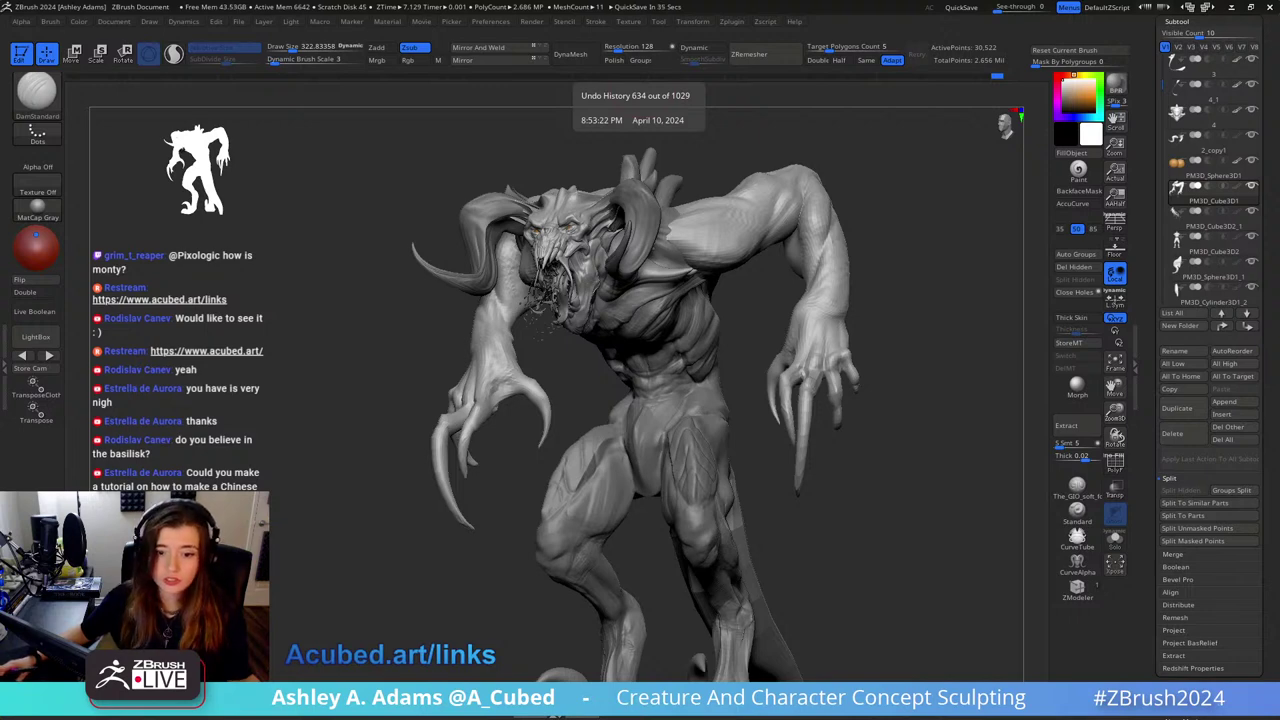
# Step: Switch to the browser and examine the Basilisk sculpt's views on the portfolio page, then return to ZBrush
pyautogui.hotkey('alt', 'Tab')
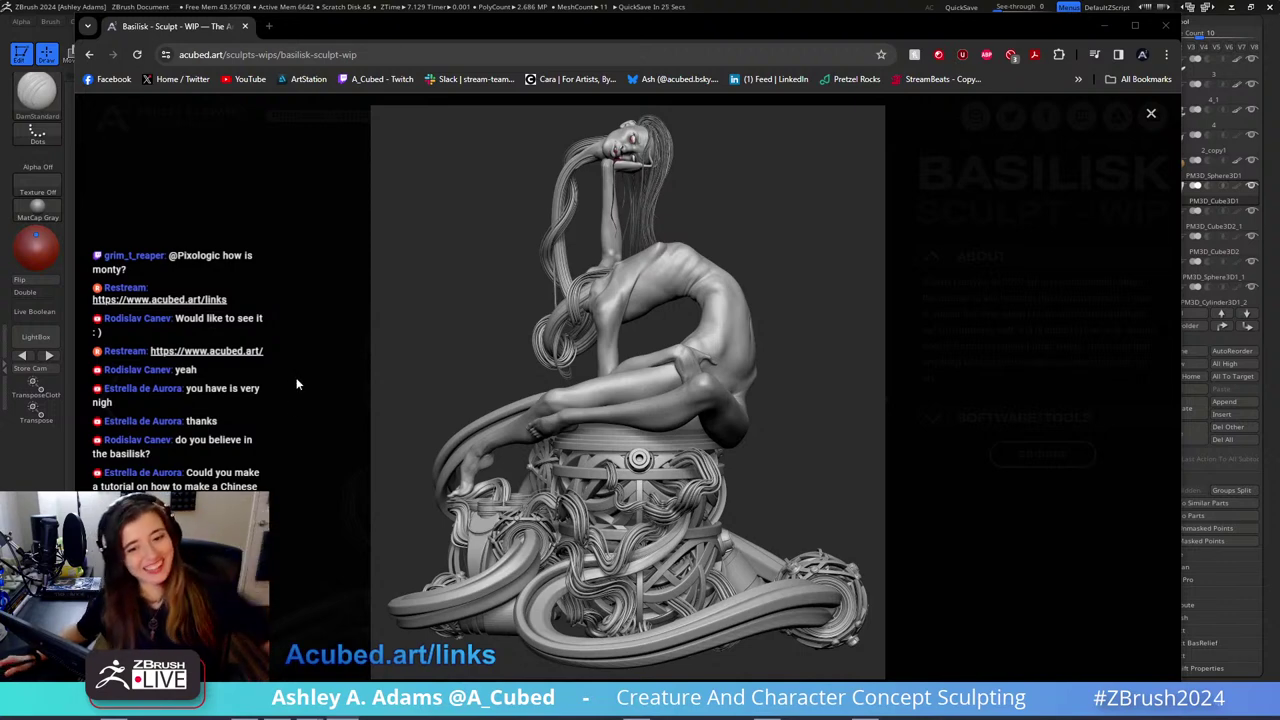
pyautogui.click(303, 283)
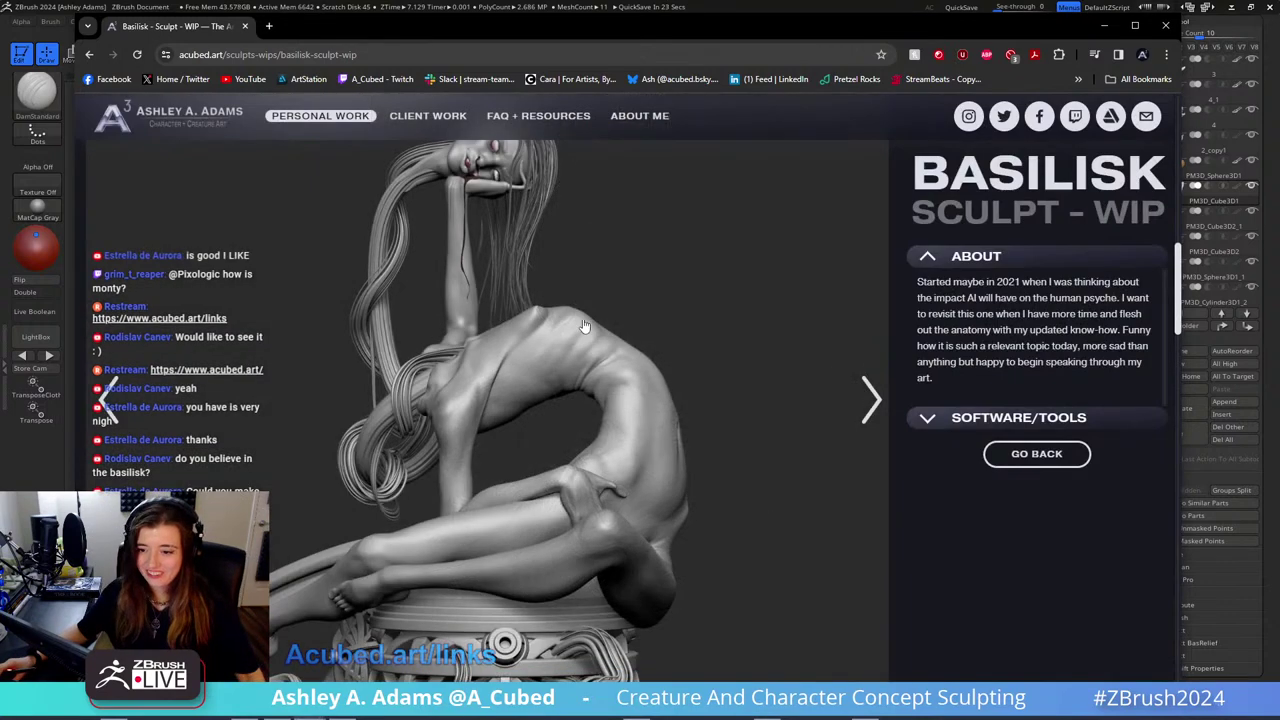
pyautogui.scroll(2, 693, 357)
pyautogui.scroll(3, 694, 357)
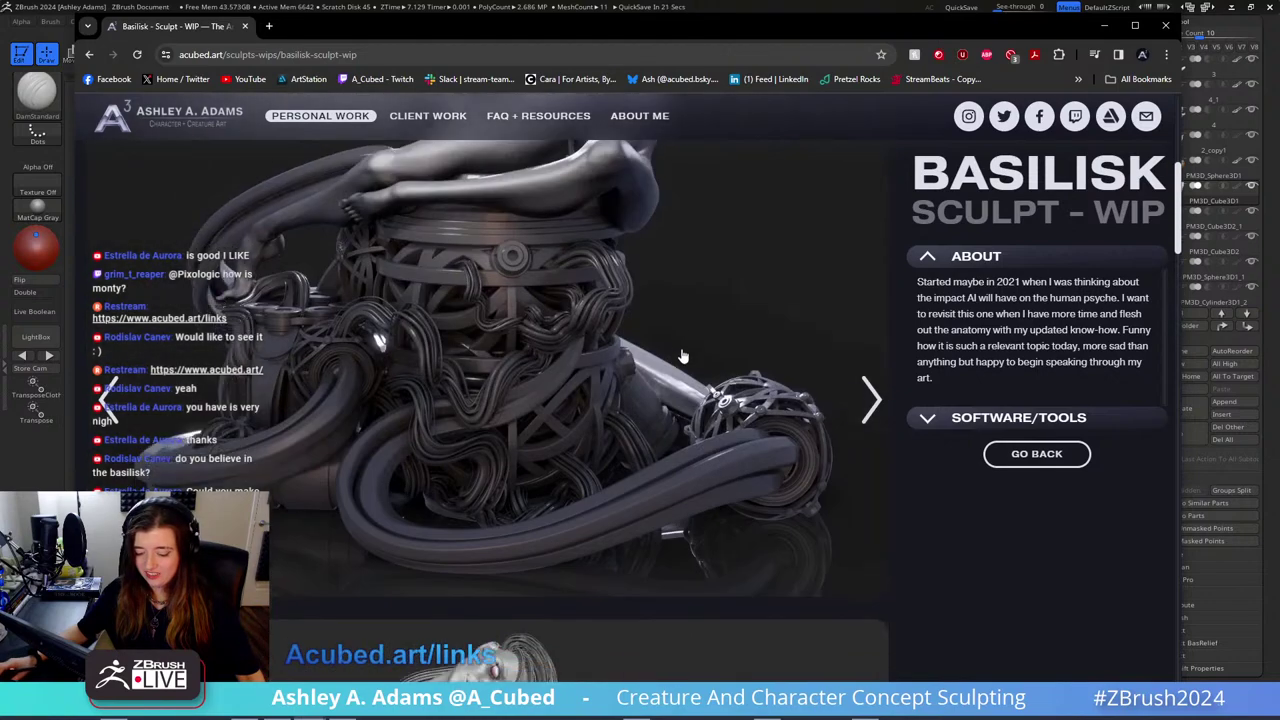
pyautogui.scroll(-12, 694, 374)
pyautogui.scroll(-5, 664, 374)
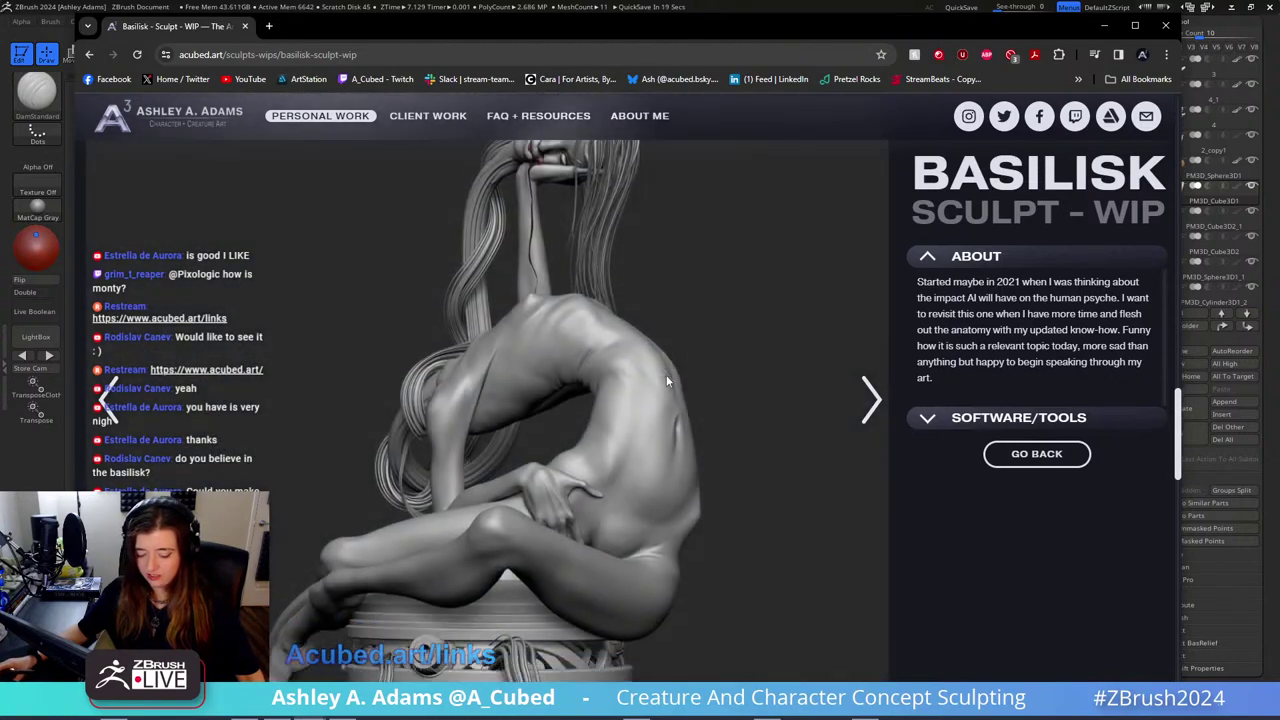
pyautogui.click(684, 421)
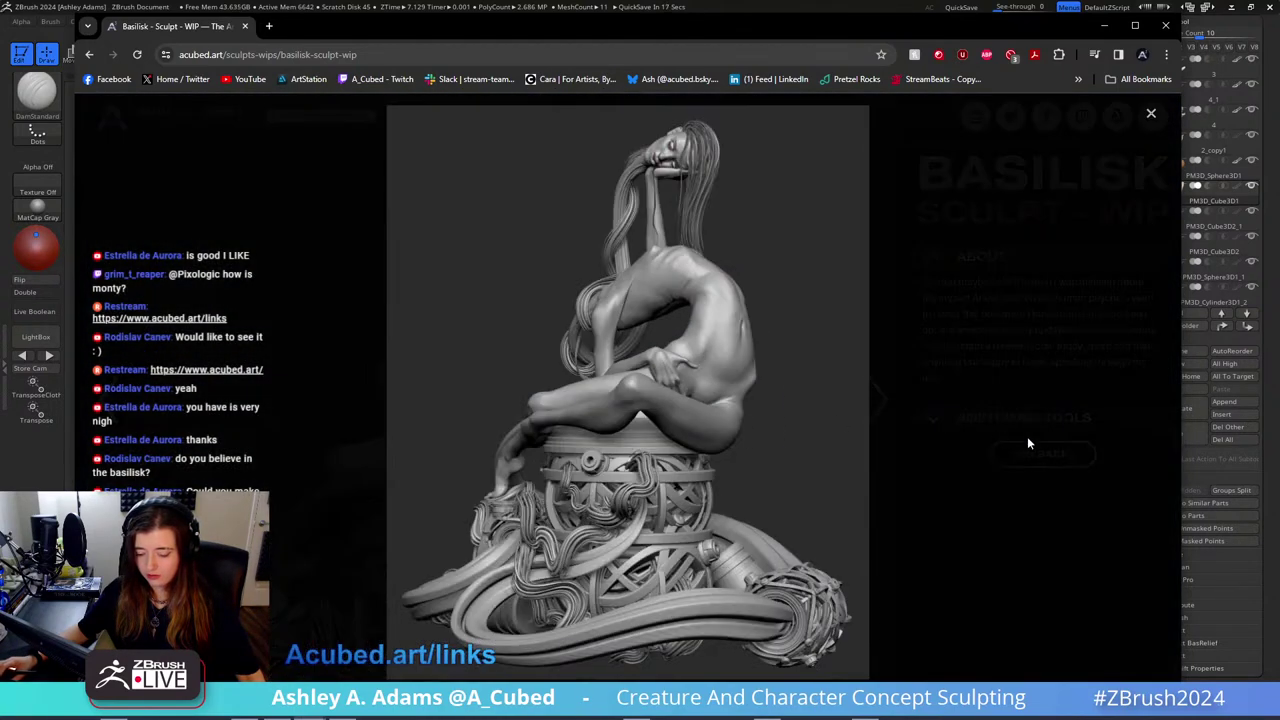
pyautogui.click(285, 432)
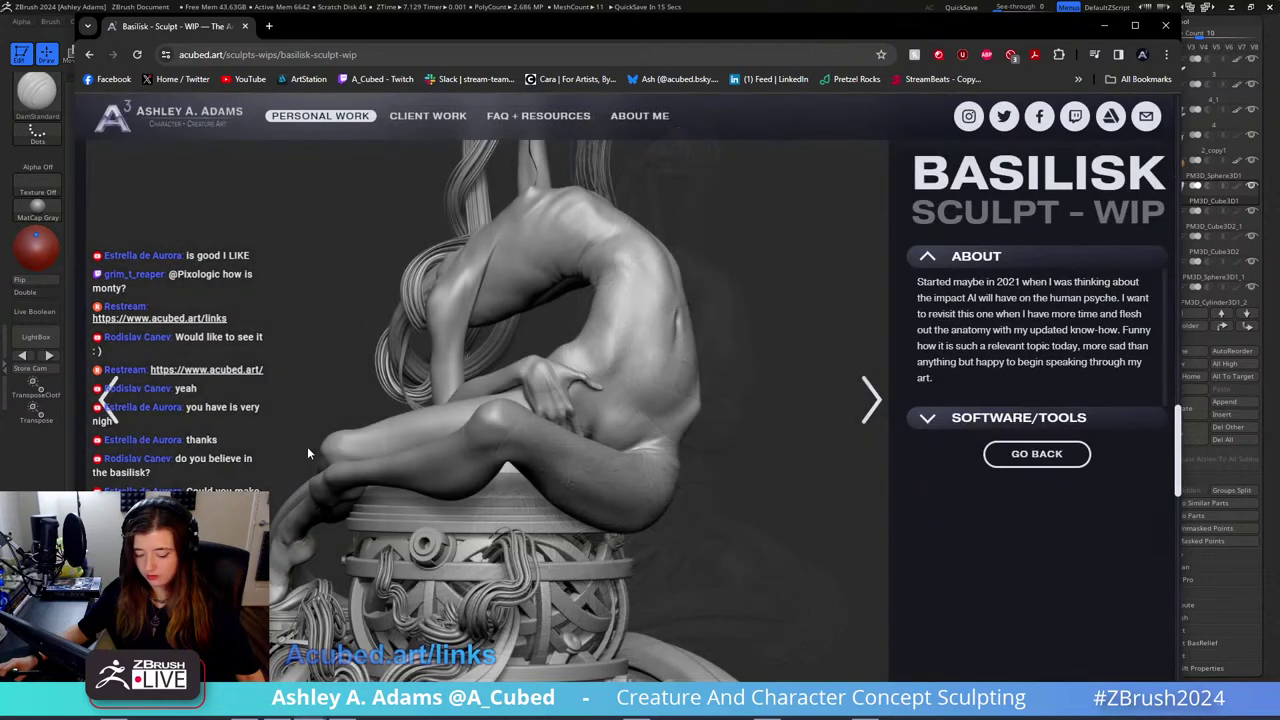
pyautogui.scroll(-5, 450, 460)
pyautogui.click(595, 471)
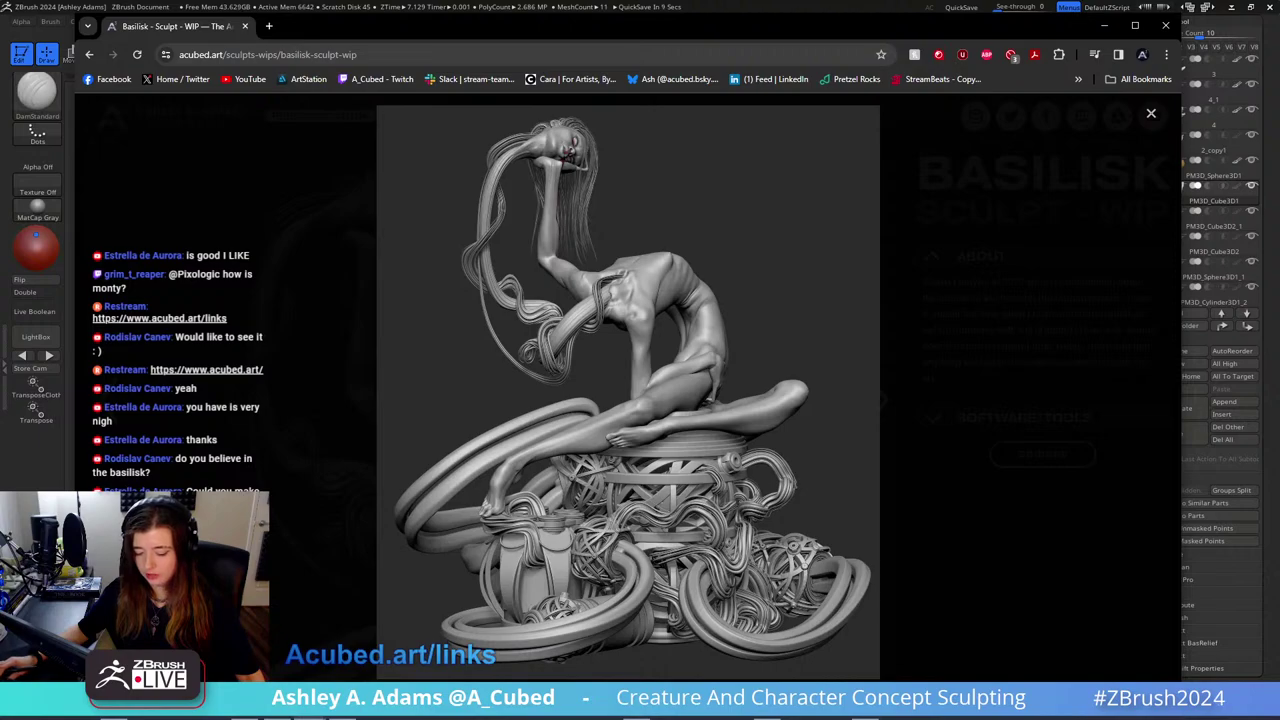
pyautogui.click(609, 470)
pyautogui.scroll(-5, 609, 470)
pyautogui.scroll(4, 636, 494)
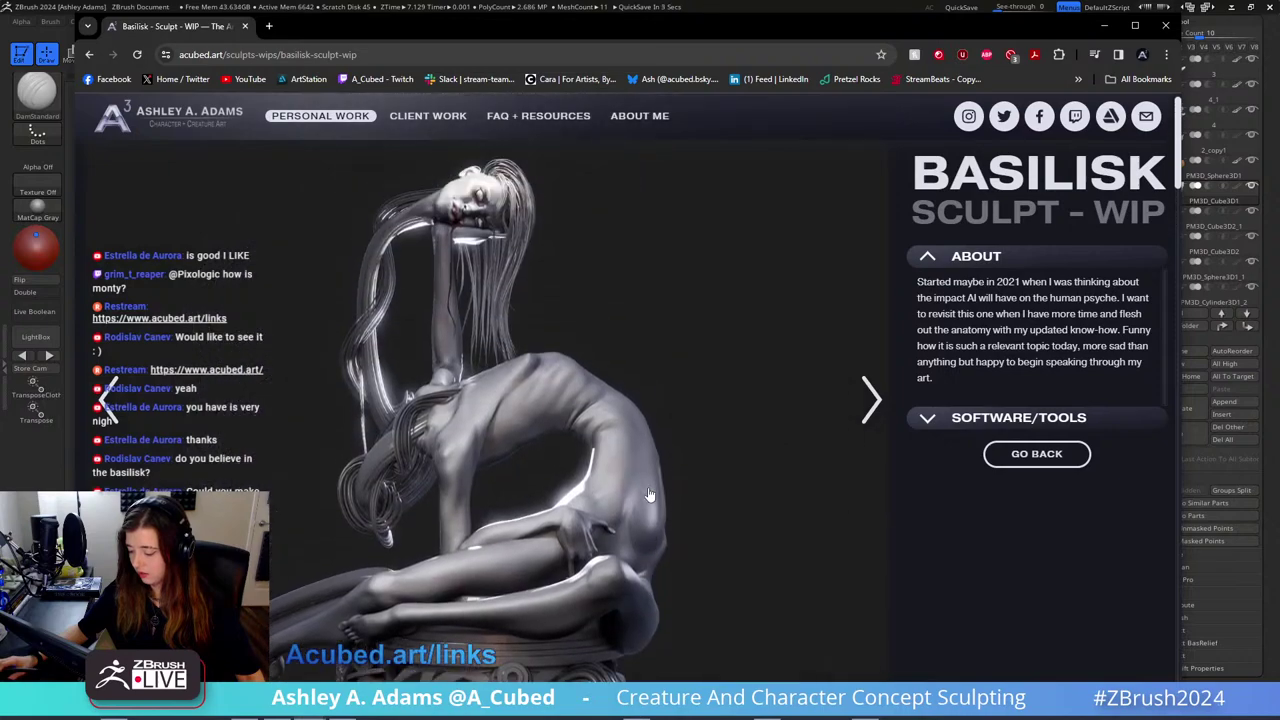
pyautogui.moveTo(224, 28); pyautogui.dragTo(1279, 20)
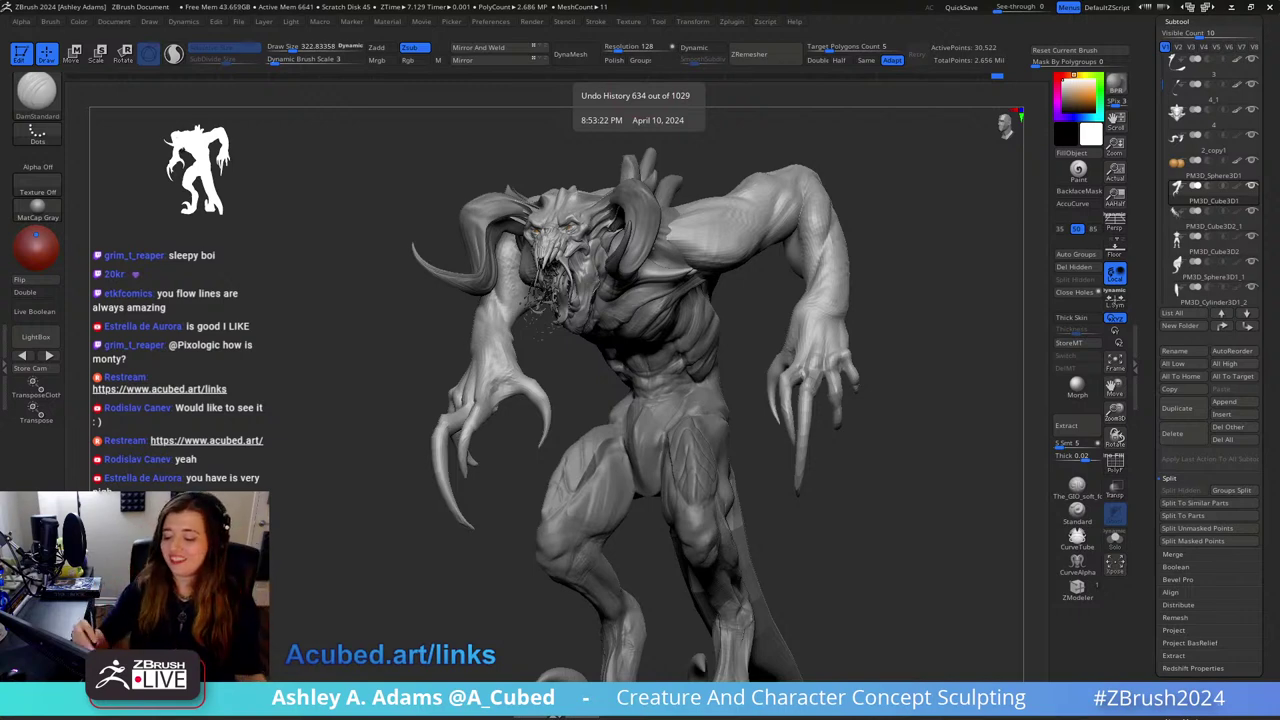
# Step: Smooth the forearm, select the lower body mesh and build up its volume at the waist with Inflat
pyautogui.keyDown('shift'); pyautogui.moveTo(860, 243); pyautogui.dragTo(840, 272); pyautogui.keyUp('shift')
pyautogui.keyDown('alt'); pyautogui.click(645, 330); pyautogui.keyUp('alt')
pyautogui.keyDown('ctrl'); pyautogui.moveTo(645, 322); pyautogui.dragTo(662, 353, button='right'); pyautogui.keyUp('ctrl')
pyautogui.press('space')
pyautogui.moveTo(662, 353); pyautogui.dragTo(652, 353)
pyautogui.moveTo(652, 353)
pyautogui.mouseDown(button='right')
pyautogui.moveTo(600, 355)
pyautogui.moveTo(664, 349)
pyautogui.mouseUp(button='right')
pyautogui.press('b')
pyautogui.press('i')
pyautogui.press('n')
# Step: Reshape the hip and upper thigh from the side with SnakeHook at draw sizes about 590 and 424
pyautogui.moveTo(610, 389)
pyautogui.mouseDown(button='right')
pyautogui.moveTo(614, 414)
pyautogui.moveTo(586, 420)
pyautogui.moveTo(700, 410)
pyautogui.moveTo(620, 440)
pyautogui.mouseUp(button='right')
pyautogui.press('b')
pyautogui.press('s')
pyautogui.press('h')
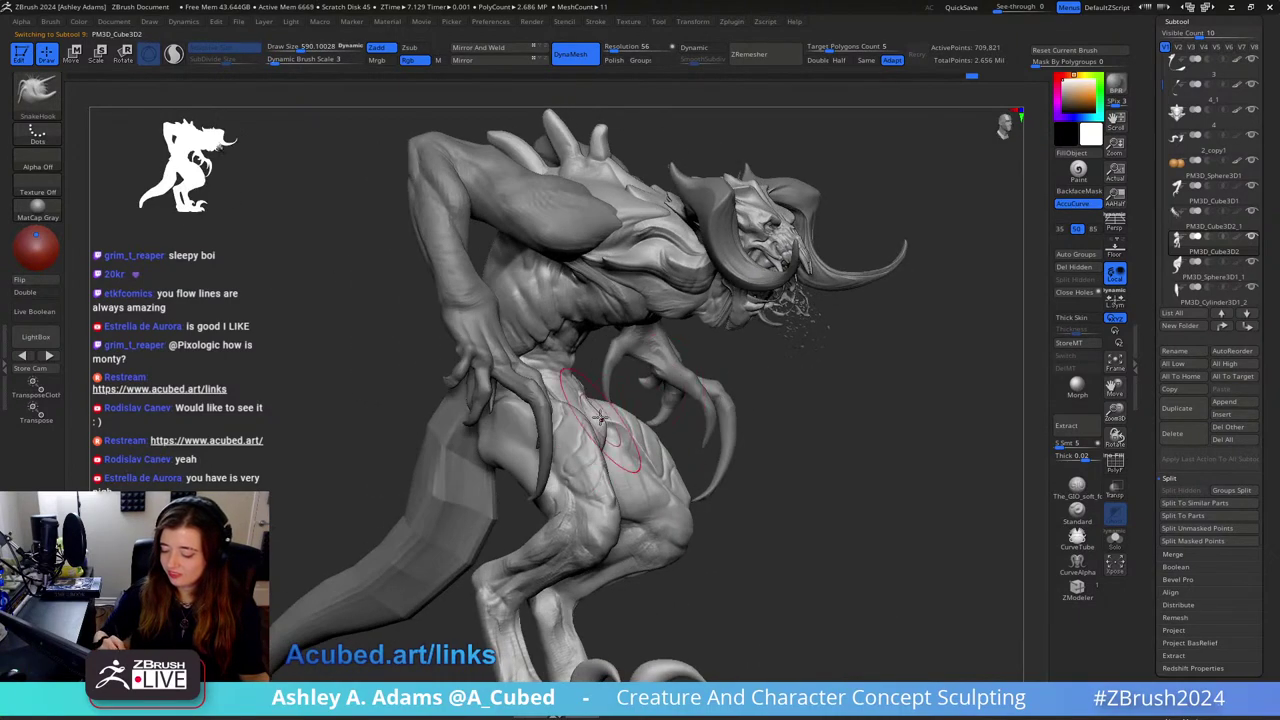
pyautogui.moveTo(586, 401); pyautogui.dragTo(594, 404, button='right')
pyautogui.press('s')
pyautogui.moveTo(582, 410); pyautogui.dragTo(572, 410)
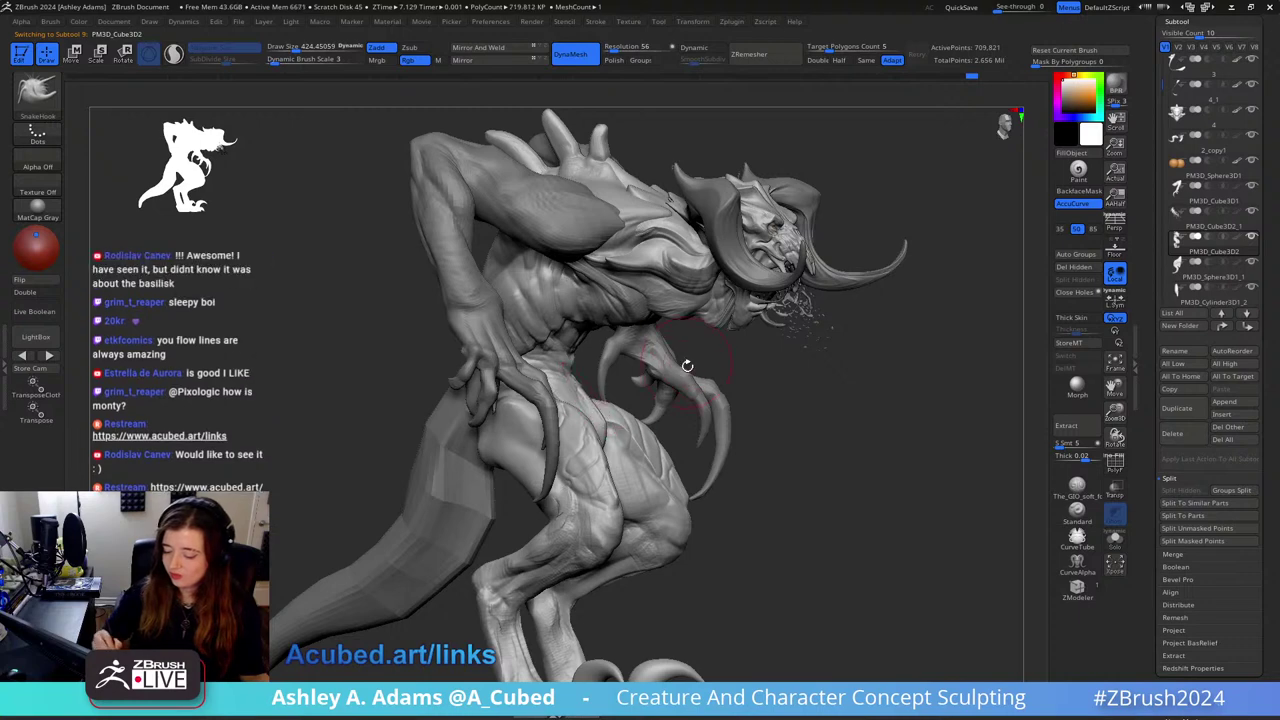
# Step: Adjust the lower body's side silhouette with SnakeHook at draw sizes about 813 and 1213
pyautogui.moveTo(806, 400)
pyautogui.keyDown('ctrl'); pyautogui.mouseDown(button='right')
pyautogui.moveTo(786, 363)
pyautogui.moveTo(795, 372)
pyautogui.mouseUp(button='right'); pyautogui.keyUp('ctrl')
pyautogui.press('space')
pyautogui.moveTo(795, 371); pyautogui.dragTo(800, 371)
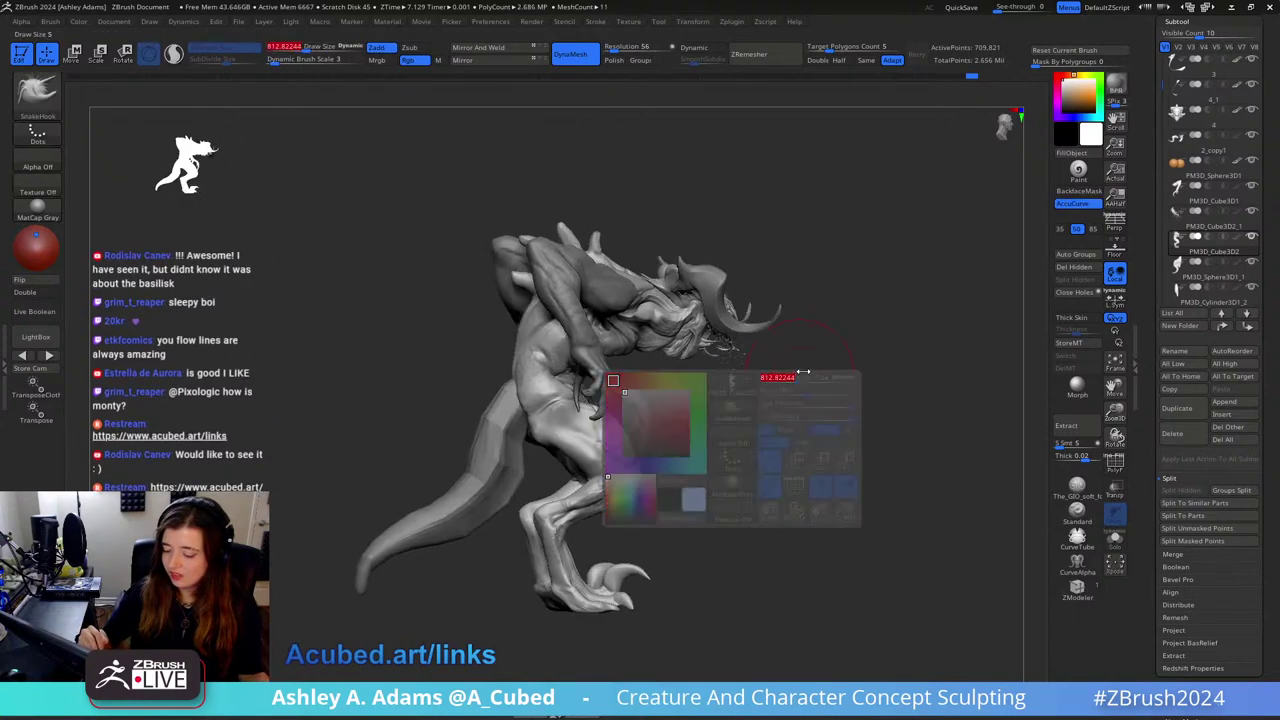
pyautogui.moveTo(800, 371); pyautogui.dragTo(780, 366, button='right')
pyautogui.moveTo(614, 351); pyautogui.dragTo(624, 350, button='right')
pyautogui.press('space')
pyautogui.moveTo(624, 350); pyautogui.dragTo(629, 350)
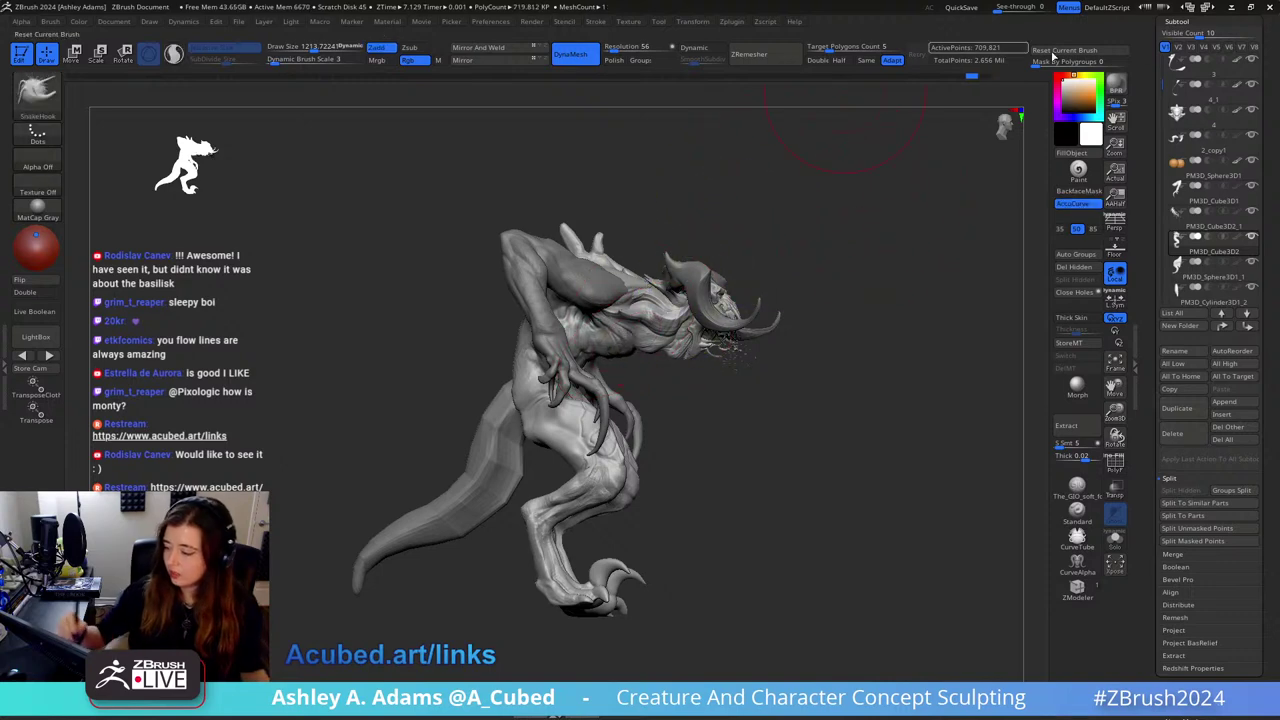
# Step: Save the creature tool with Save As
pyautogui.moveTo(1149, 63); pyautogui.dragTo(1149, 334)
pyautogui.click(1232, 46)
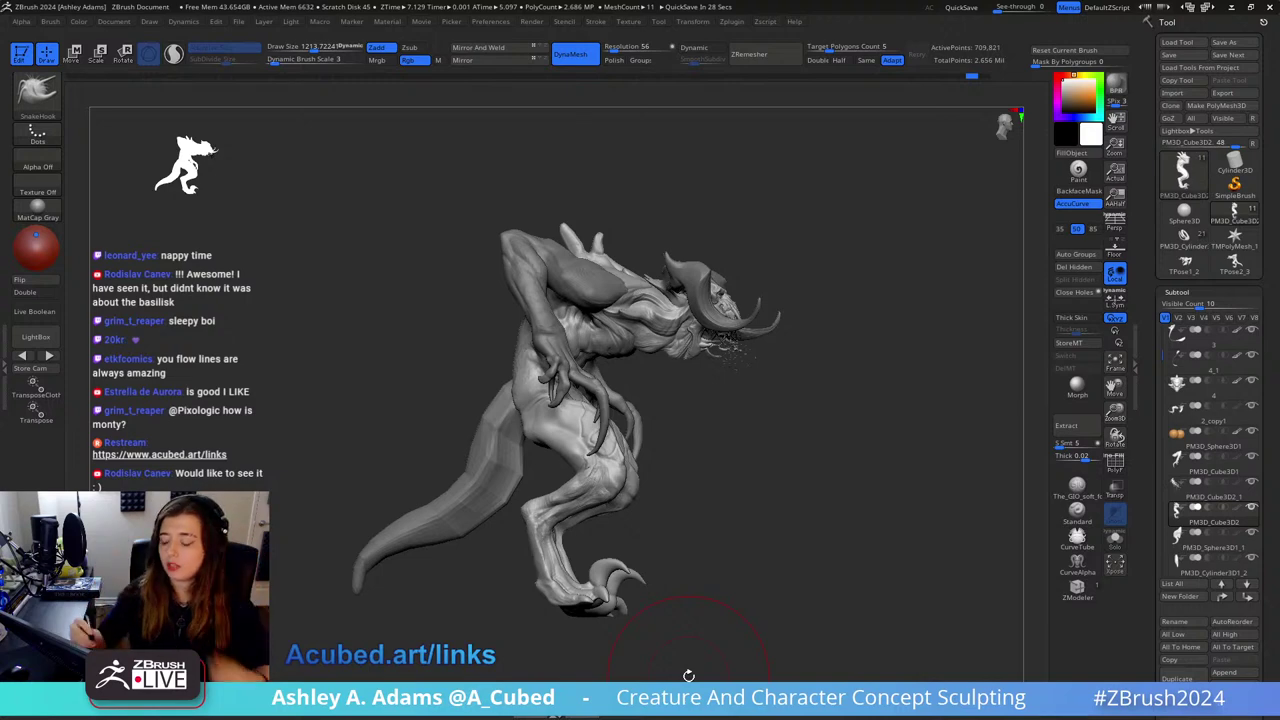
# Step: Select the arms and carve creases where the upper arm meets the armpit with DamStandard at draw size about 492
pyautogui.moveTo(881, 229); pyautogui.dragTo(839, 236)
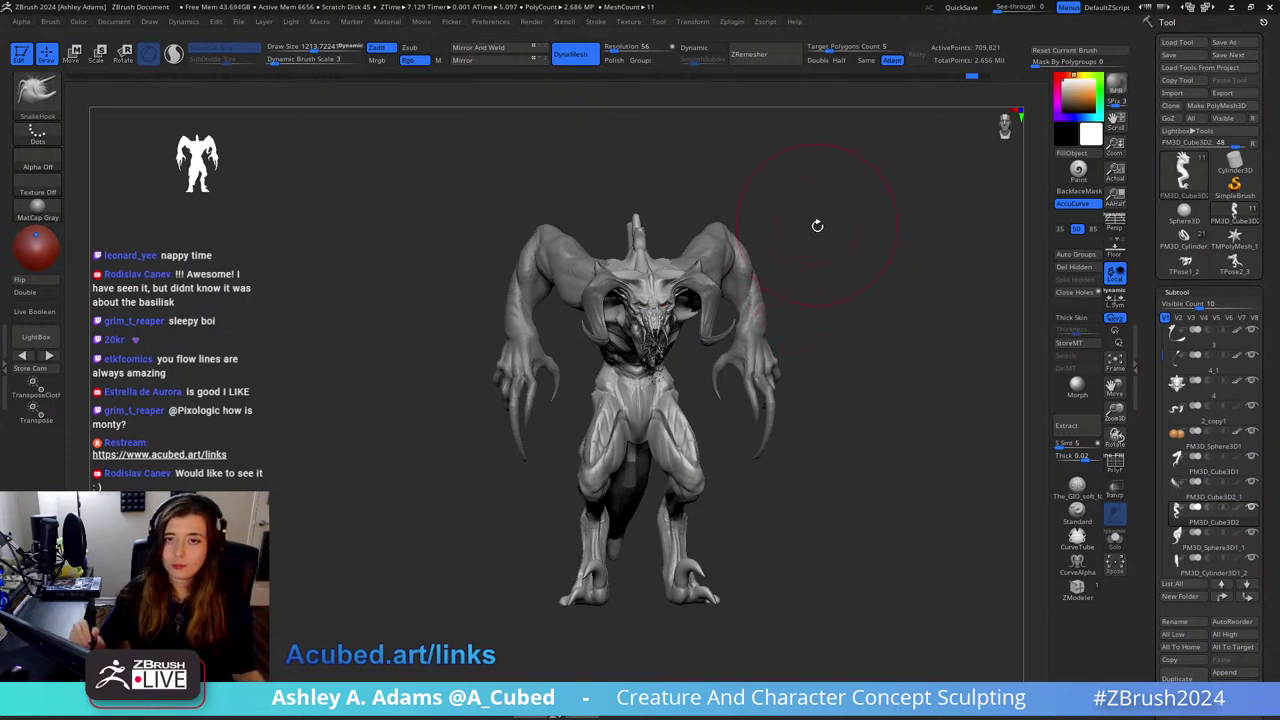
pyautogui.moveTo(817, 223); pyautogui.dragTo(757, 272)
pyautogui.keyDown('ctrl'); pyautogui.moveTo(756, 273); pyautogui.dragTo(716, 291, button='right'); pyautogui.keyUp('ctrl')
pyautogui.keyDown('alt'); pyautogui.click(714, 293); pyautogui.keyUp('alt')
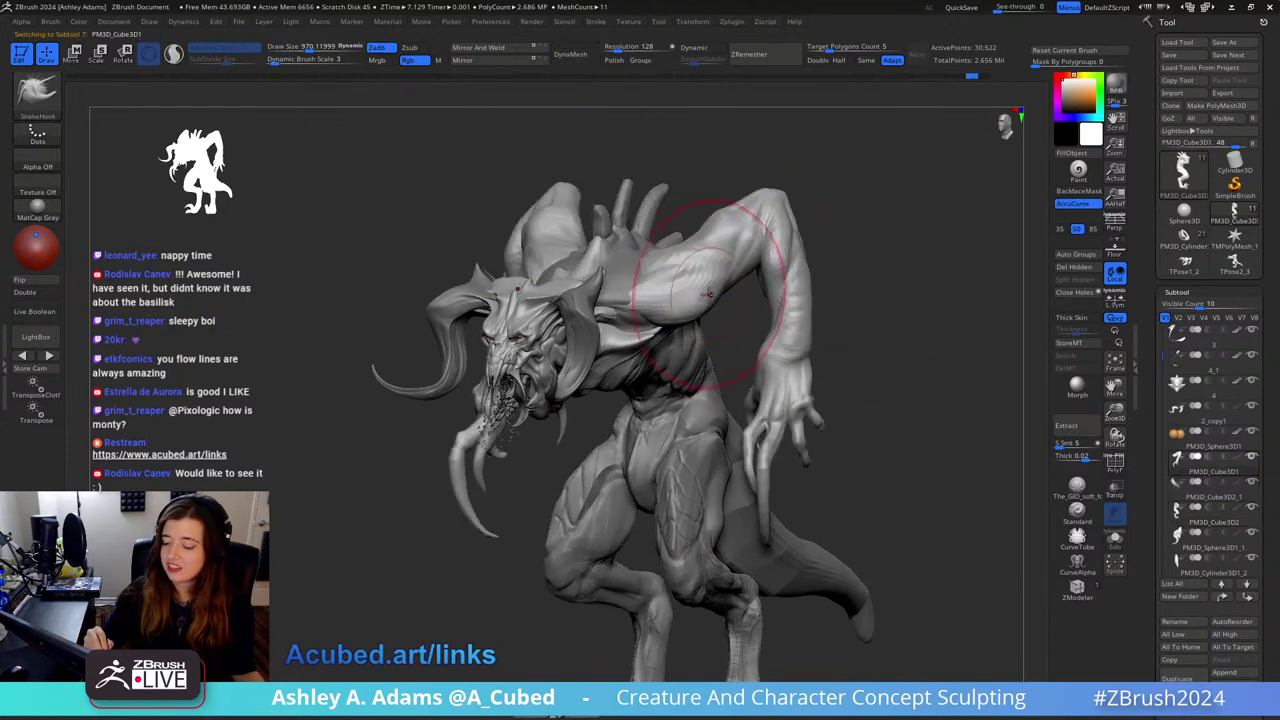
pyautogui.moveTo(420, 222)
pyautogui.mouseDown()
pyautogui.moveTo(538, 224)
pyautogui.moveTo(560, 263)
pyautogui.moveTo(543, 302)
pyautogui.mouseUp()
pyautogui.press('b')
pyautogui.press('d')
pyautogui.press('s')
pyautogui.moveTo(566, 326); pyautogui.dragTo(543, 280, button='right')
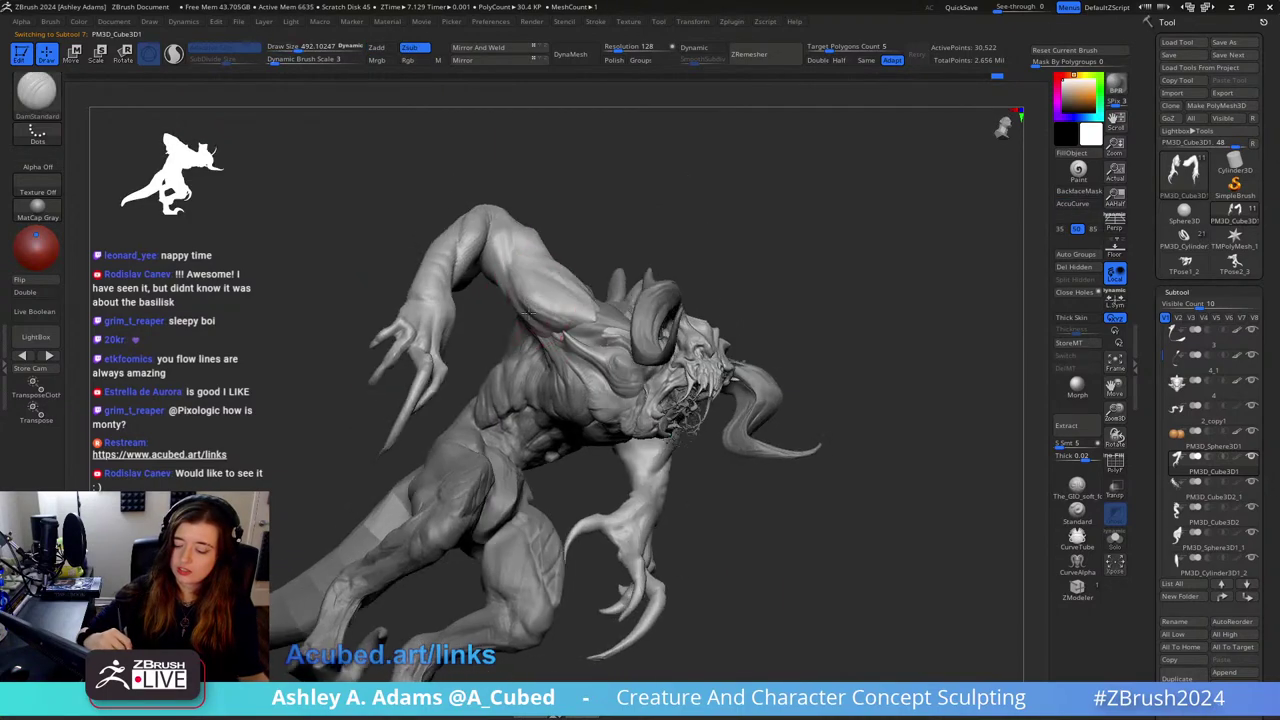
# Step: Reshape the underside of the upper arm near the armpit with SnakeHook at draw size about 403
pyautogui.press('space')
pyautogui.moveTo(543, 297); pyautogui.dragTo(531, 297)
pyautogui.press('b')
pyautogui.press('s')
pyautogui.press('h')
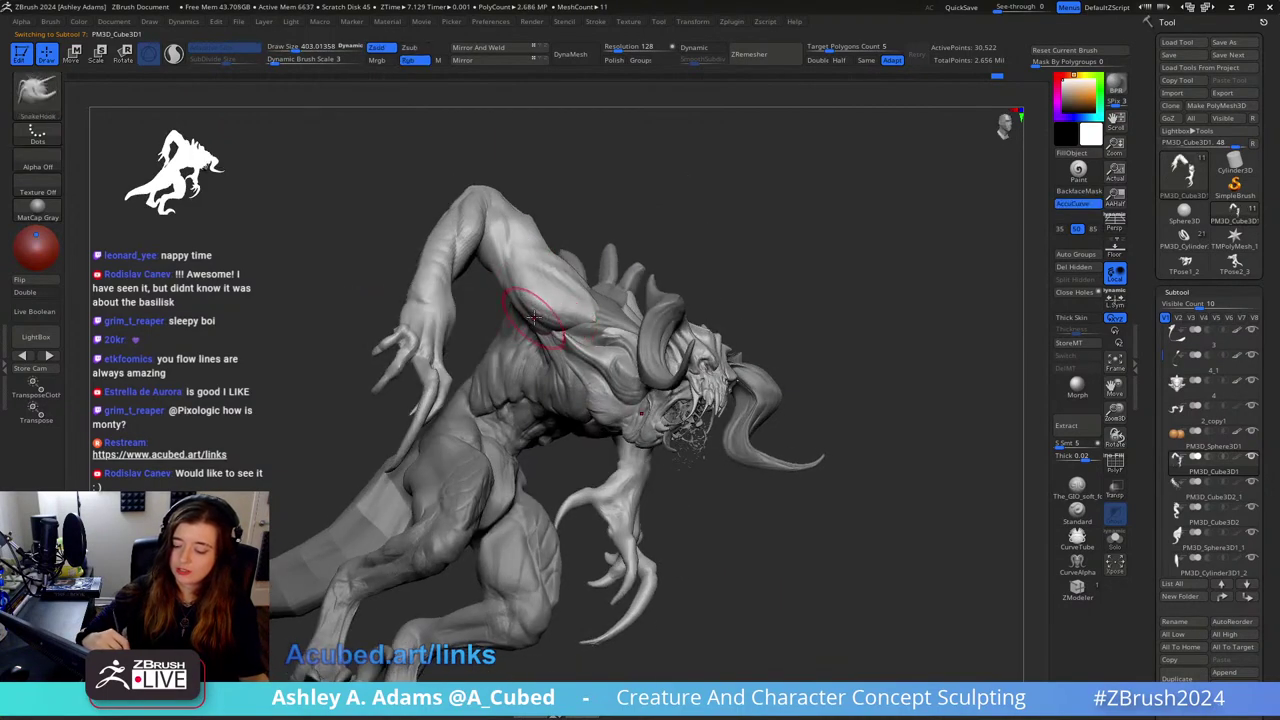
# Step: Build up the upper arm's muscle volume from above with Inflat at draw size about 424
pyautogui.moveTo(534, 317)
pyautogui.mouseDown(button='right')
pyautogui.moveTo(519, 308)
pyautogui.moveTo(540, 275)
pyautogui.moveTo(666, 222)
pyautogui.mouseUp(button='right')
pyautogui.press('space')
pyautogui.moveTo(636, 243); pyautogui.dragTo(660, 243)
pyautogui.moveTo(660, 243); pyautogui.dragTo(640, 226, button='right')
pyautogui.press('b')
pyautogui.press('i')
pyautogui.press('n')
pyautogui.moveTo(640, 226); pyautogui.dragTo(646, 229)
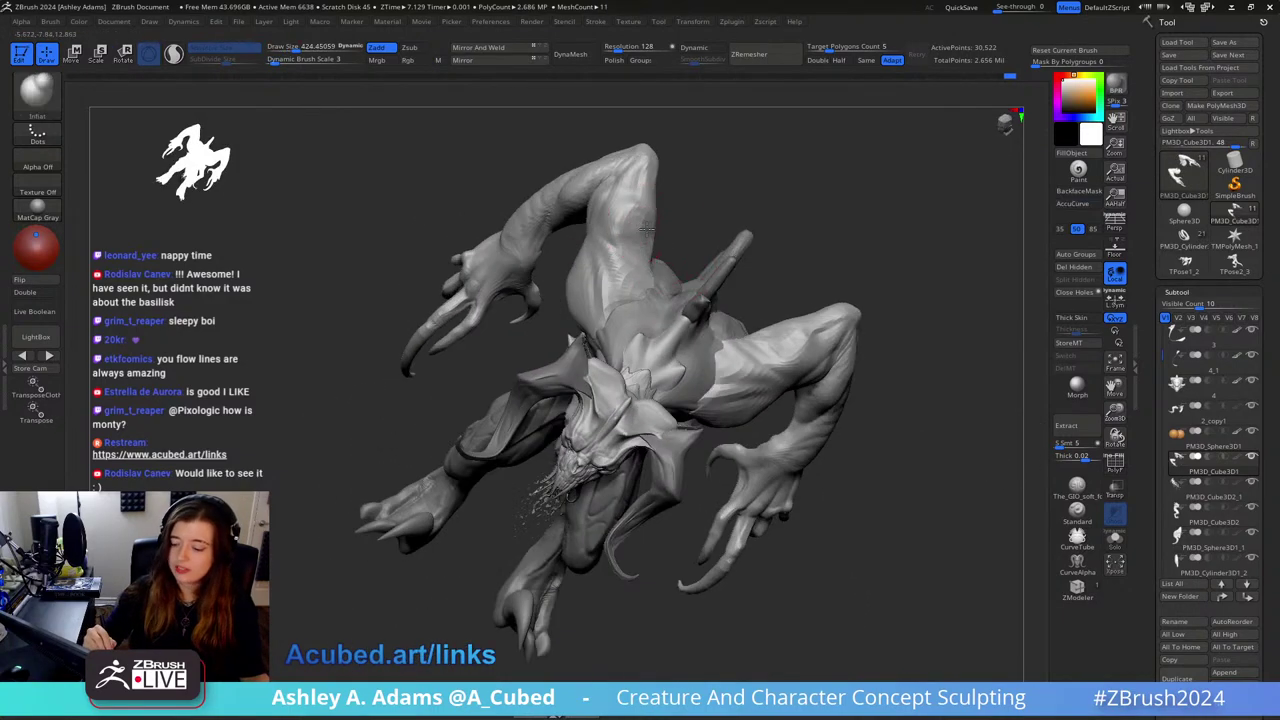
# Step: Carve muscle separations around the elbow and upper arm with DamStandard at draw size about 304
pyautogui.moveTo(640, 232)
pyautogui.mouseDown(button='right')
pyautogui.moveTo(676, 209)
pyautogui.moveTo(635, 301)
pyautogui.moveTo(640, 280)
pyautogui.moveTo(622, 295)
pyautogui.mouseUp(button='right')
pyautogui.moveTo(622, 295); pyautogui.dragTo(626, 257)
pyautogui.moveTo(626, 257); pyautogui.dragTo(602, 244, button='right')
pyautogui.press('b')
pyautogui.press('d')
pyautogui.press('s')
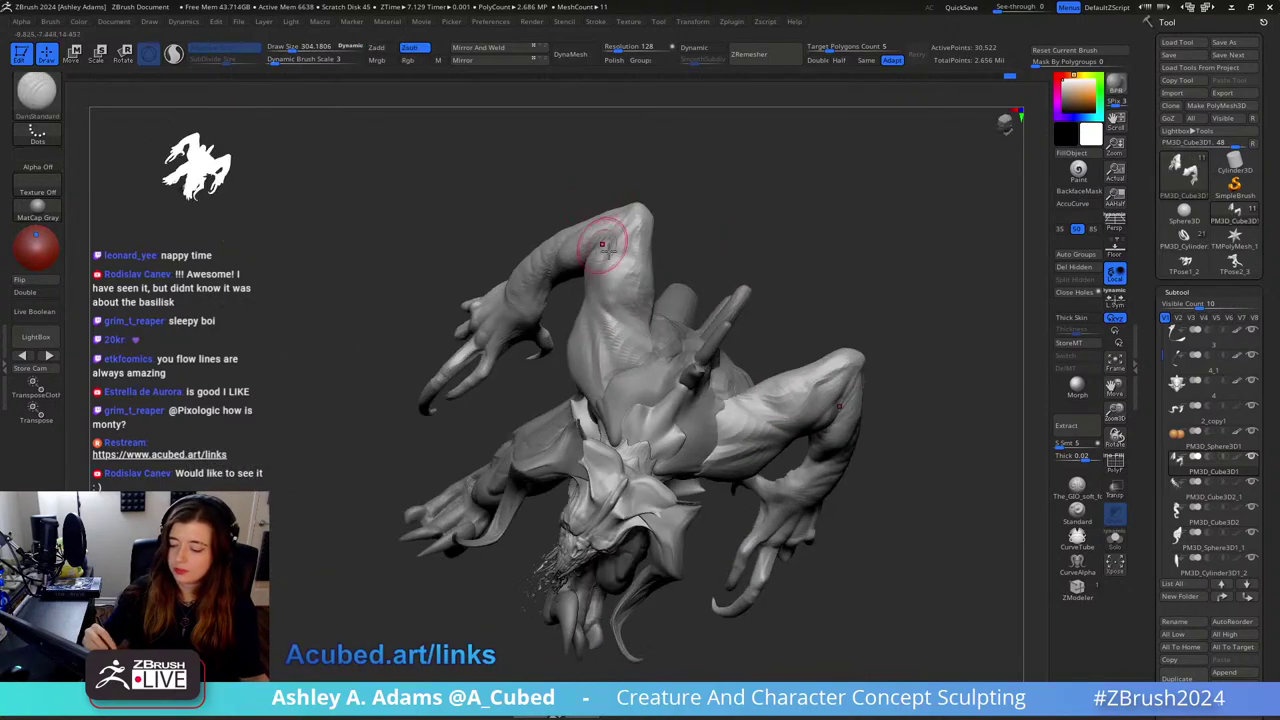
pyautogui.moveTo(638, 300); pyautogui.dragTo(820, 223, button='right')
pyautogui.moveTo(868, 338); pyautogui.dragTo(845, 316, button='right')
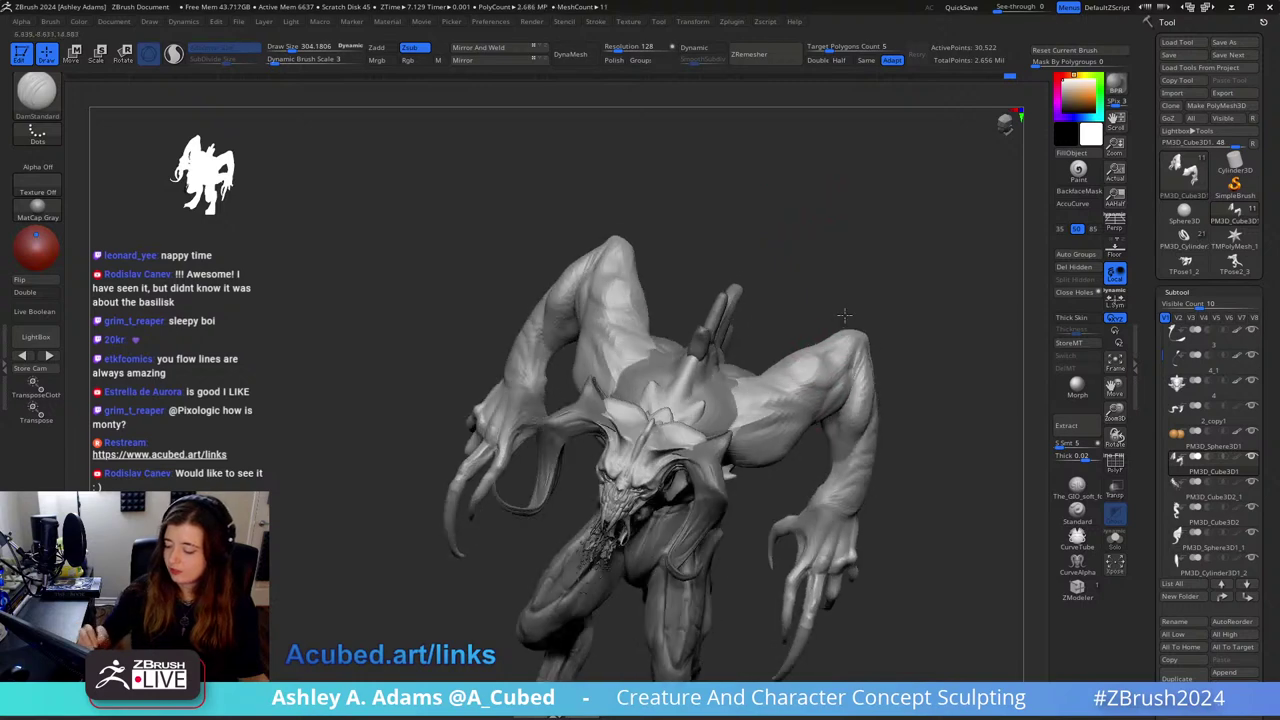
pyautogui.moveTo(760, 380); pyautogui.dragTo(633, 338, button='right')
pyautogui.moveTo(815, 383)
pyautogui.mouseDown(button='right')
pyautogui.moveTo(775, 392)
pyautogui.moveTo(817, 394)
pyautogui.moveTo(864, 364)
pyautogui.moveTo(808, 400)
pyautogui.moveTo(803, 431)
pyautogui.mouseUp(button='right')
# Step: Refine the muscle separations on the elbow and upper arm with SnakeHook and DamStandard at draw size about 304
pyautogui.press('b')
pyautogui.press('s')
pyautogui.press('h')
pyautogui.press('b')
pyautogui.press('d')
pyautogui.press('s')
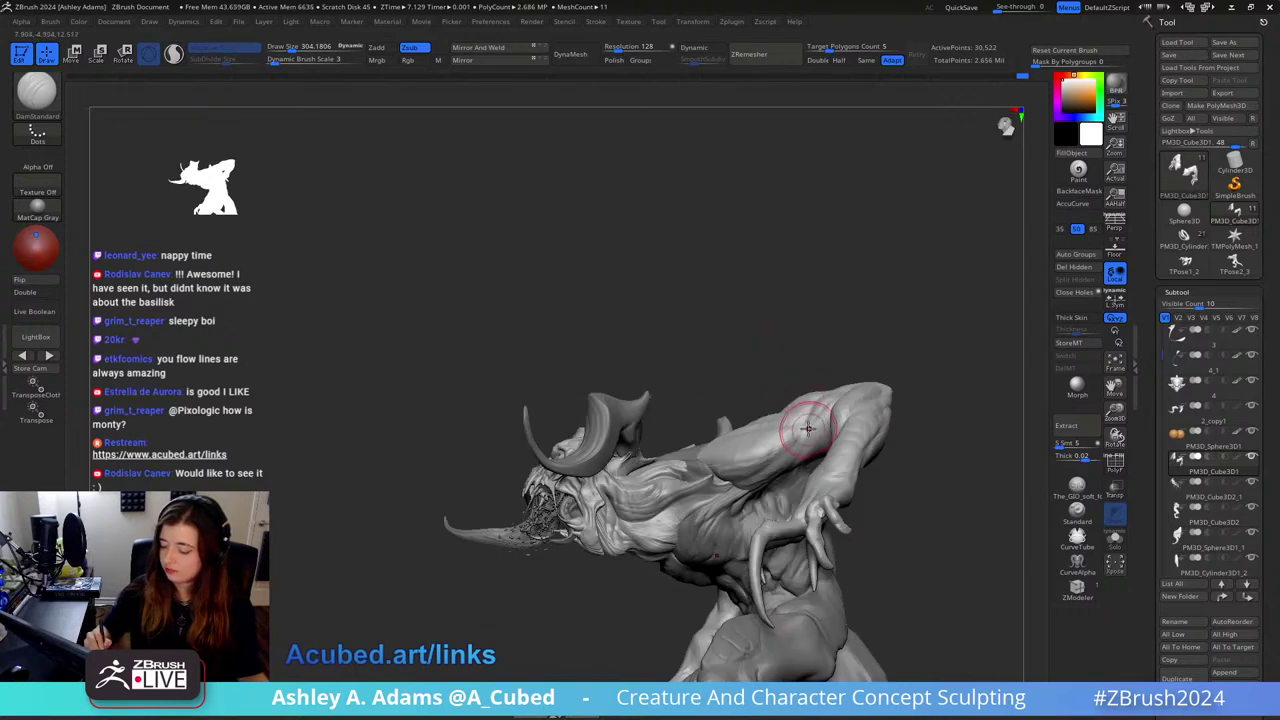
pyautogui.press('b')
pyautogui.press('s')
pyautogui.press('h')
pyautogui.press('b')
pyautogui.press('d')
pyautogui.press('s')
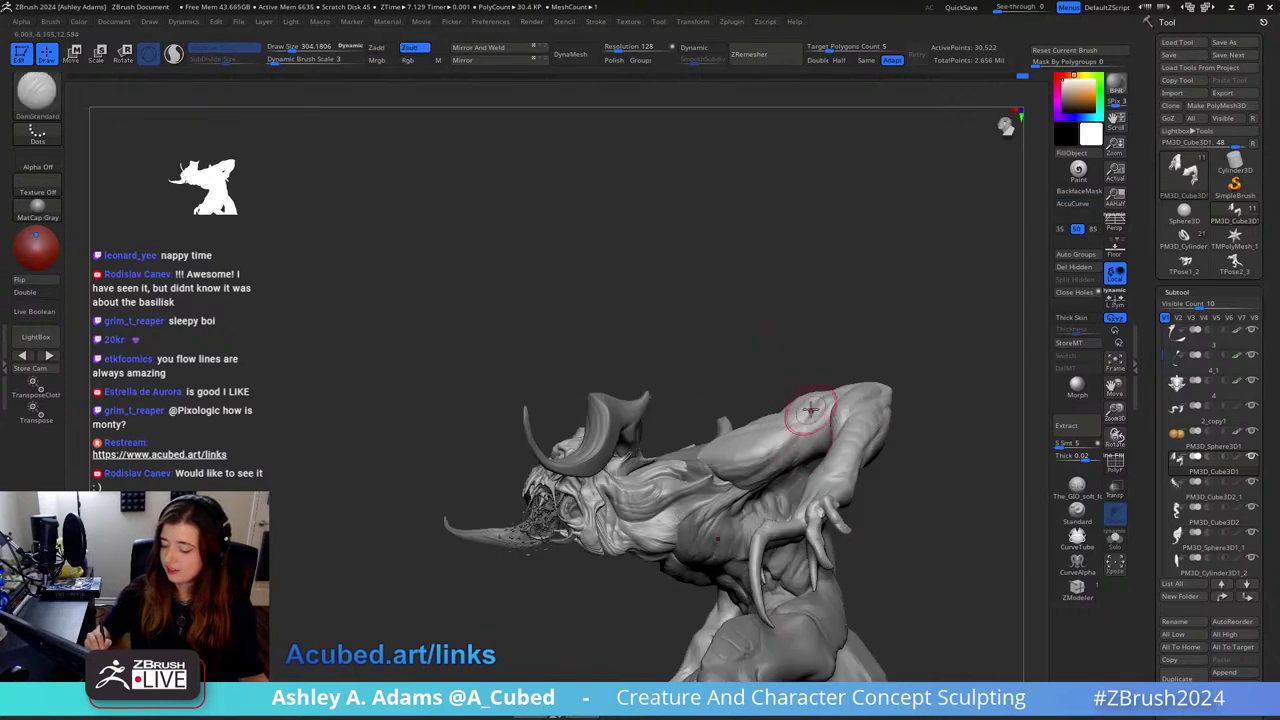
# Step: Build up and separate the arm muscles around the elbows with Inflat and DamStandard at draw size about 304
pyautogui.moveTo(787, 468)
pyautogui.mouseDown(button='right')
pyautogui.moveTo(820, 425)
pyautogui.moveTo(820, 383)
pyautogui.moveTo(836, 384)
pyautogui.moveTo(808, 406)
pyautogui.moveTo(856, 375)
pyautogui.moveTo(829, 349)
pyautogui.moveTo(877, 344)
pyautogui.moveTo(829, 337)
pyautogui.moveTo(862, 305)
pyautogui.mouseUp(button='right')
pyautogui.press('b')
pyautogui.press('i')
pyautogui.press('n')
pyautogui.press('b')
pyautogui.press('d')
pyautogui.press('s')
pyautogui.press('b')
pyautogui.press('i')
pyautogui.press('n')
# Step: Reshape the outer silhouette of the elbows and forearms with SnakeHook, increasing the draw size to about 565
pyautogui.press('b')
pyautogui.press('s')
pyautogui.press('h')
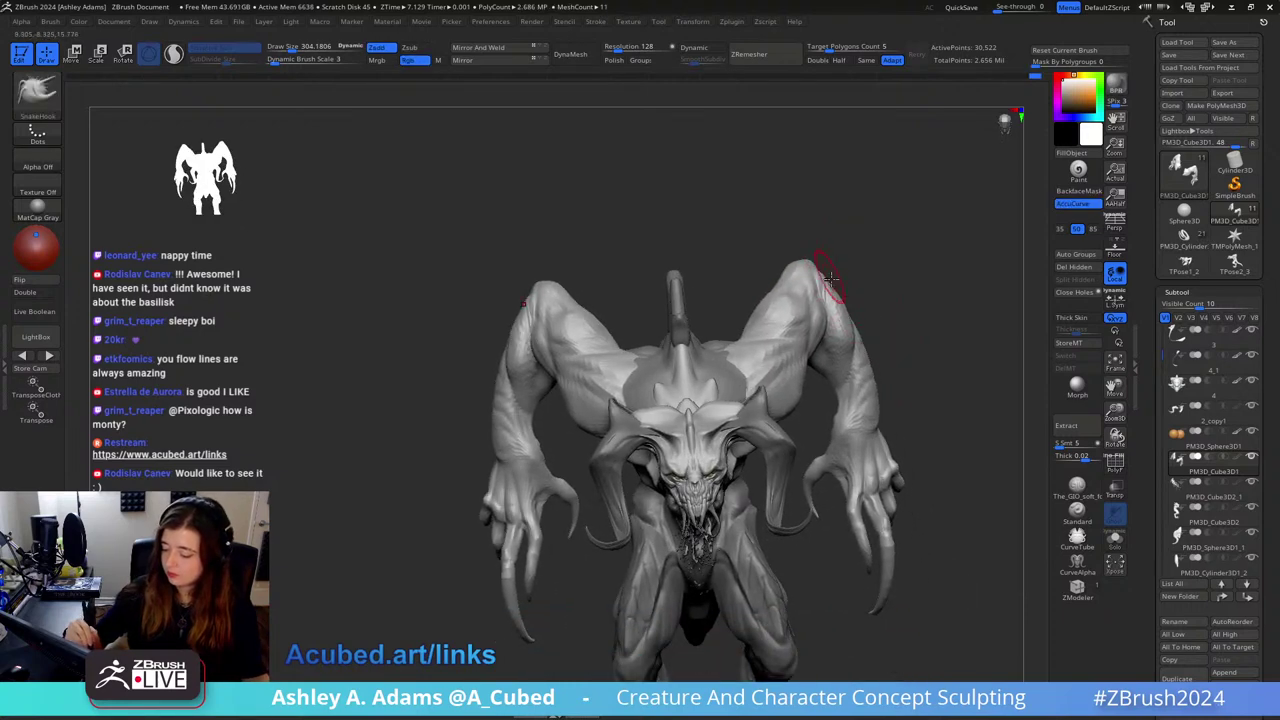
pyautogui.moveTo(846, 318); pyautogui.dragTo(850, 284, button='right')
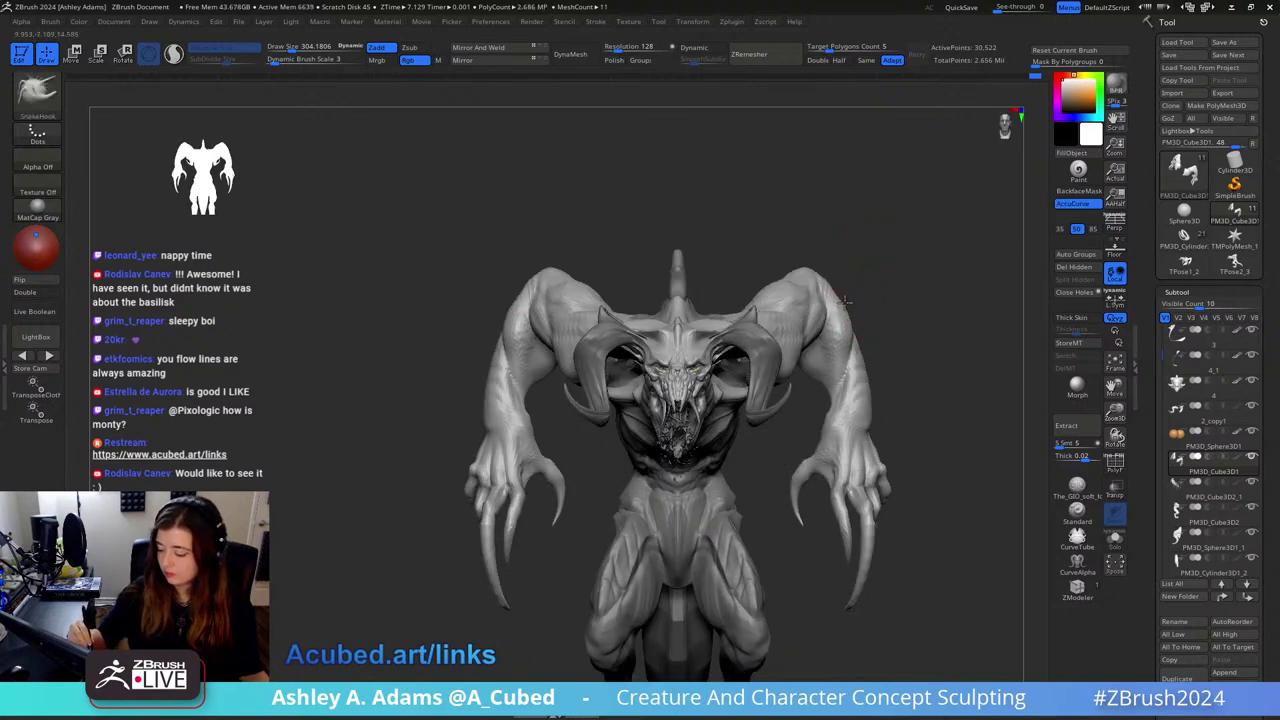
pyautogui.keyDown('alt'); pyautogui.moveTo(877, 349); pyautogui.dragTo(867, 301, button='right'); pyautogui.keyUp('alt')
pyautogui.press('space')
pyautogui.moveTo(868, 383); pyautogui.dragTo(896, 383)
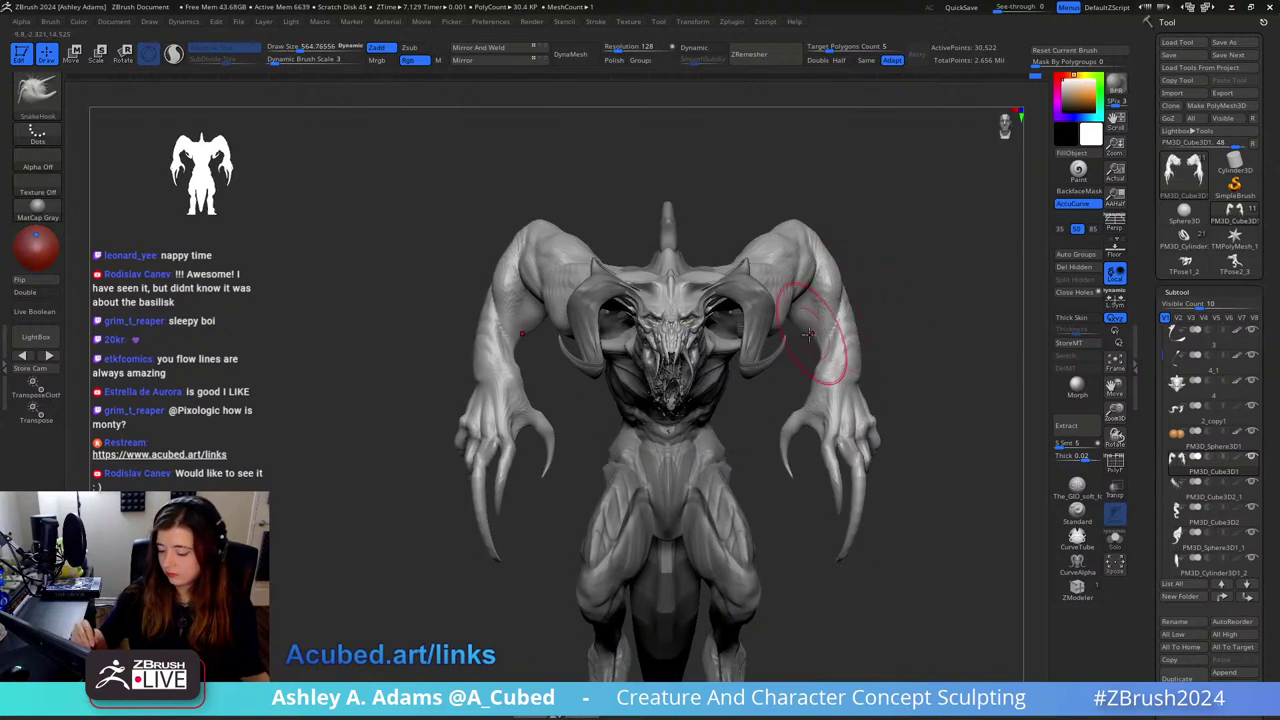
pyautogui.moveTo(829, 350); pyautogui.dragTo(767, 151, button='right')
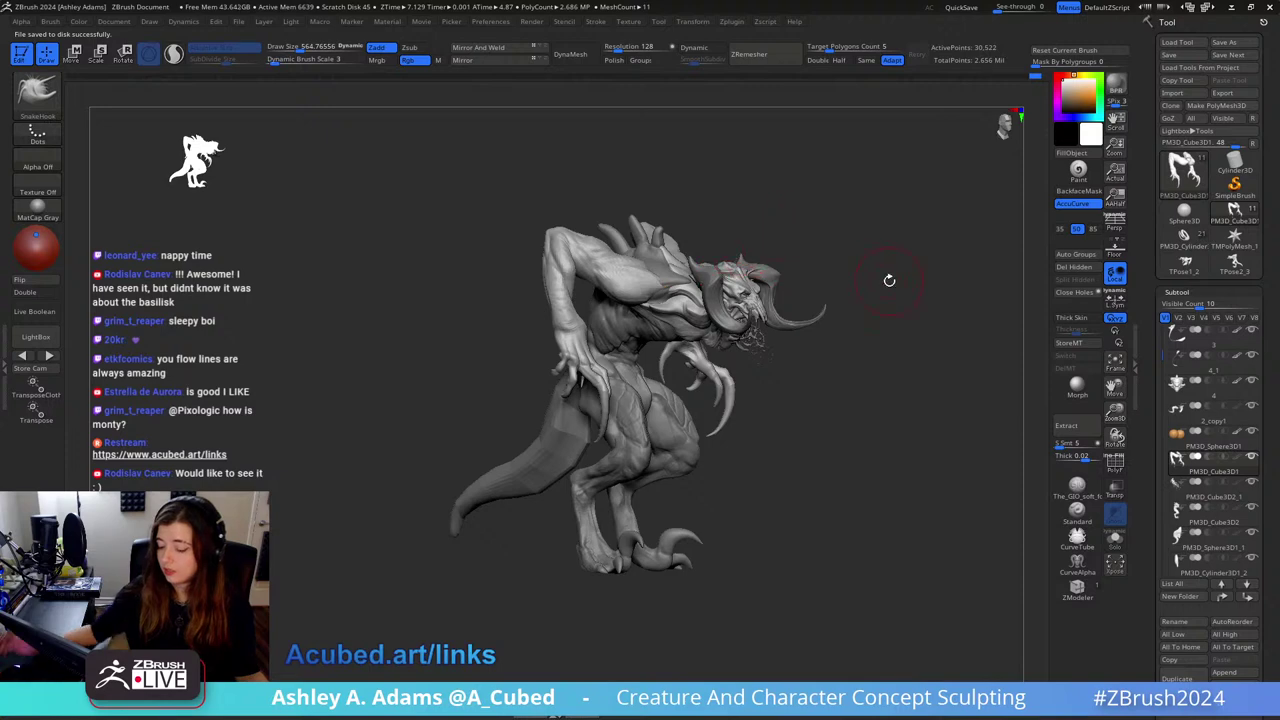
# Step: Combine all visible subtools into one posing mesh with Transpose Master's TPoseMesh
pyautogui.click(745, 21)
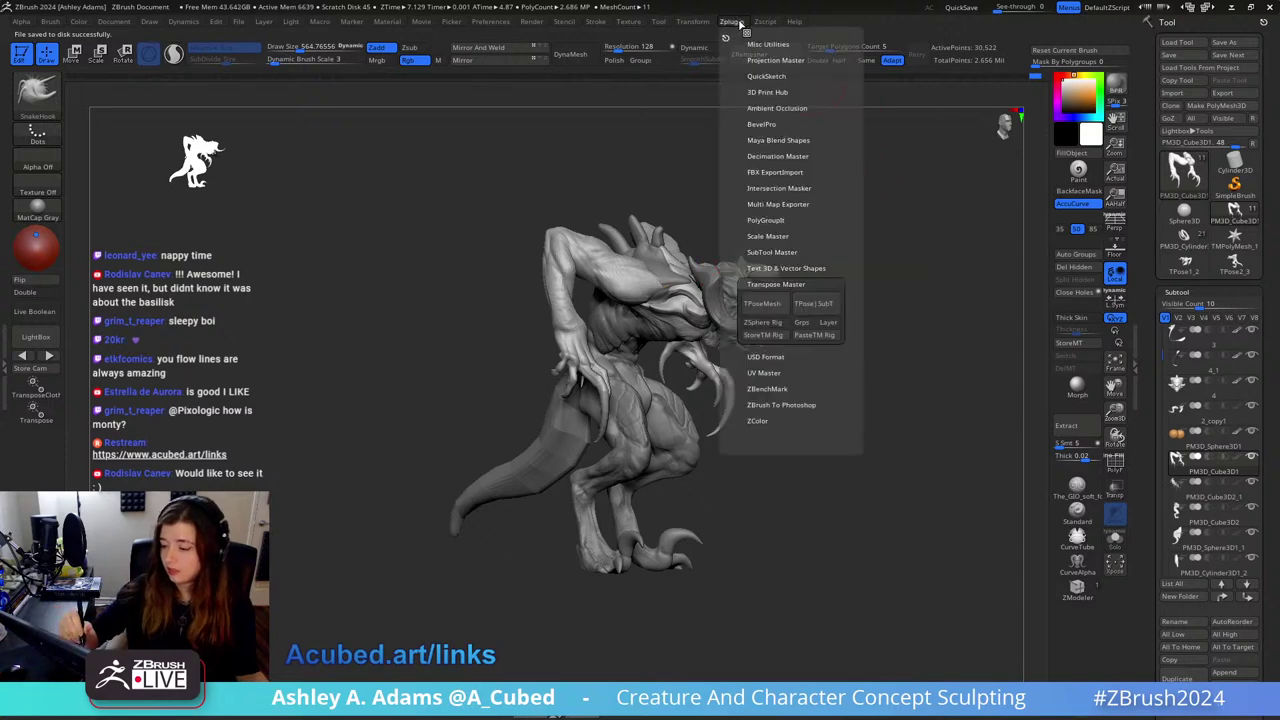
pyautogui.click(776, 304)
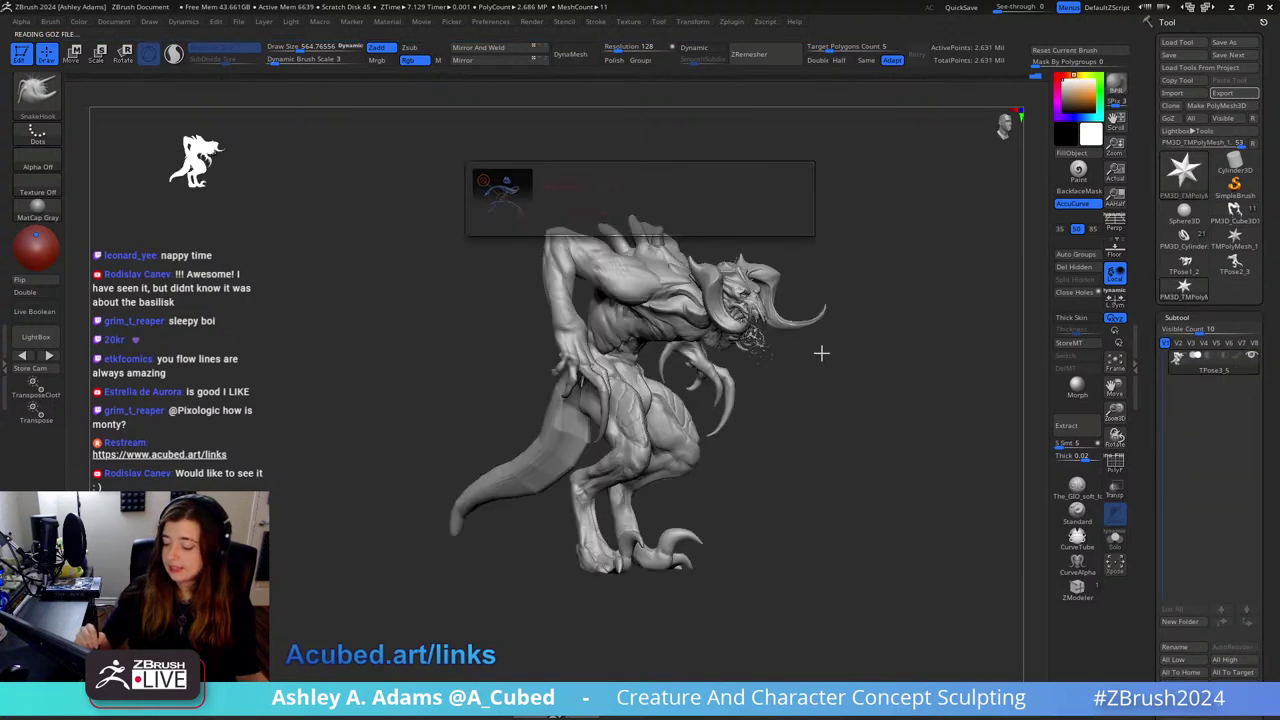
pyautogui.moveTo(906, 280)
pyautogui.mouseDown()
pyautogui.moveTo(548, 295)
pyautogui.moveTo(795, 297)
pyautogui.mouseUp()
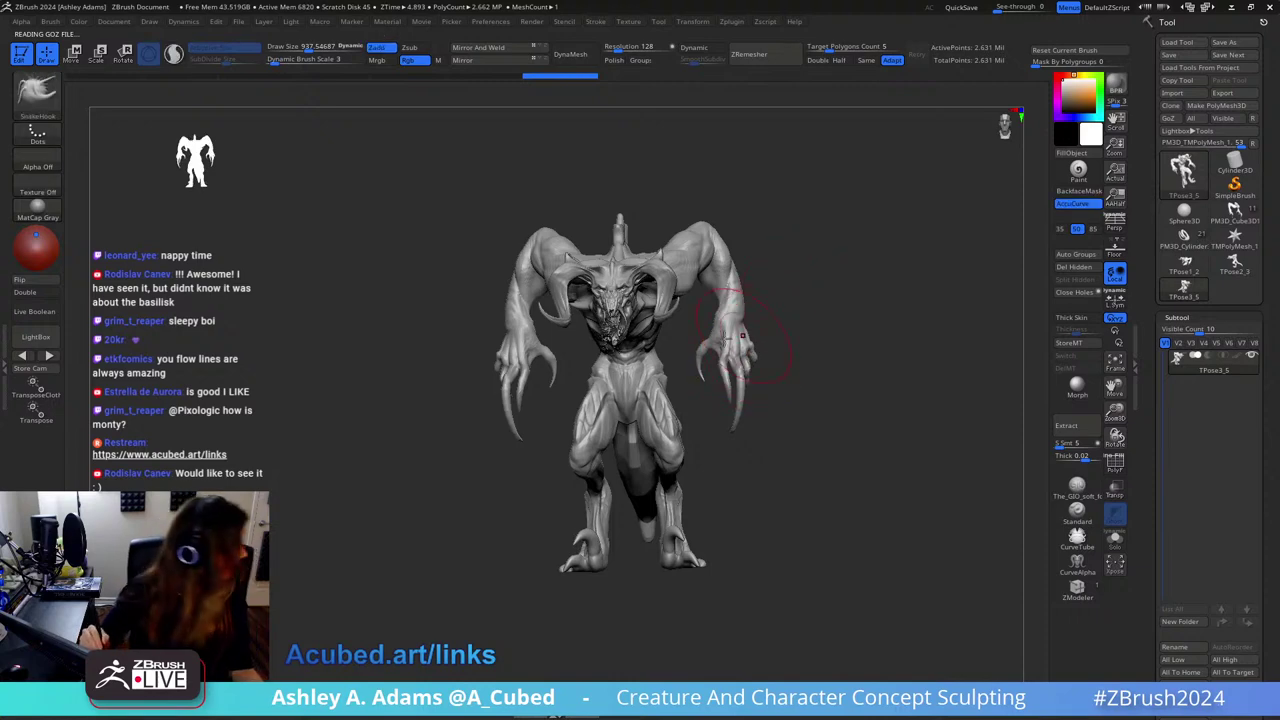
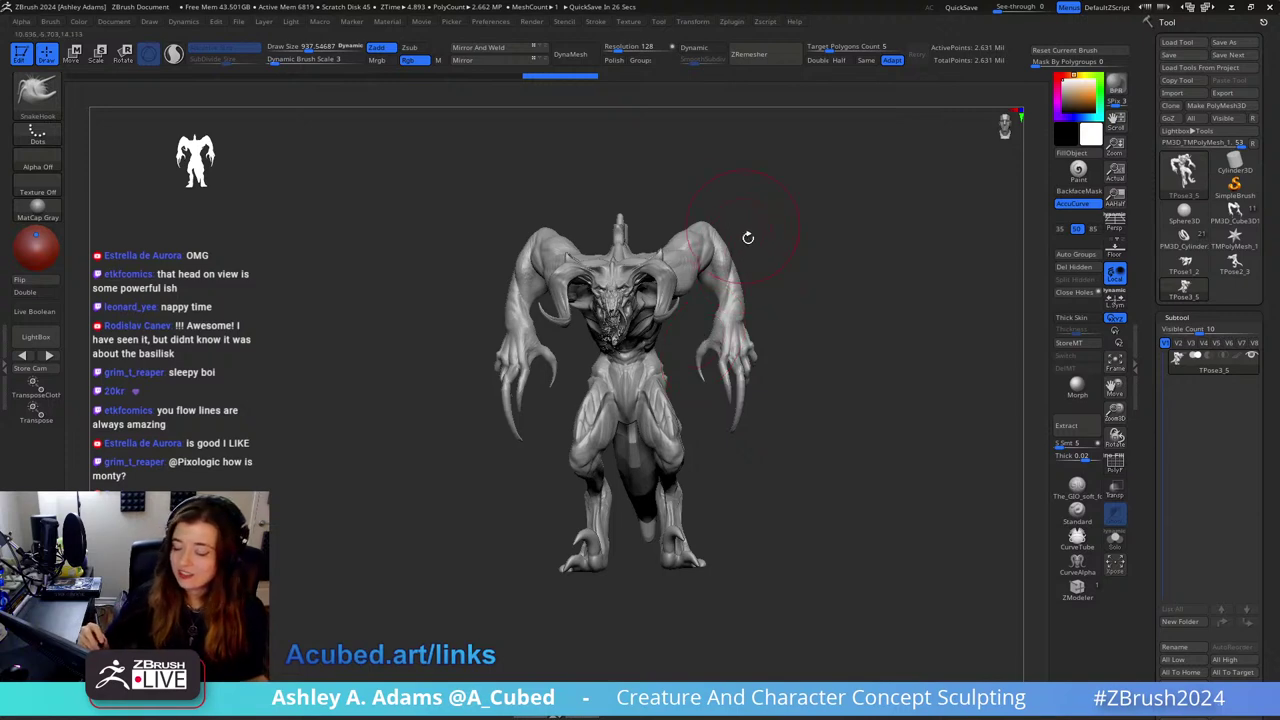
# Step: Adjust the overall arm silhouette on the posing mesh with SnakeHook at draw size about 1485 to 1873
pyautogui.press('space')
pyautogui.moveTo(755, 268); pyautogui.dragTo(777, 266)
pyautogui.moveTo(777, 264); pyautogui.dragTo(699, 271)
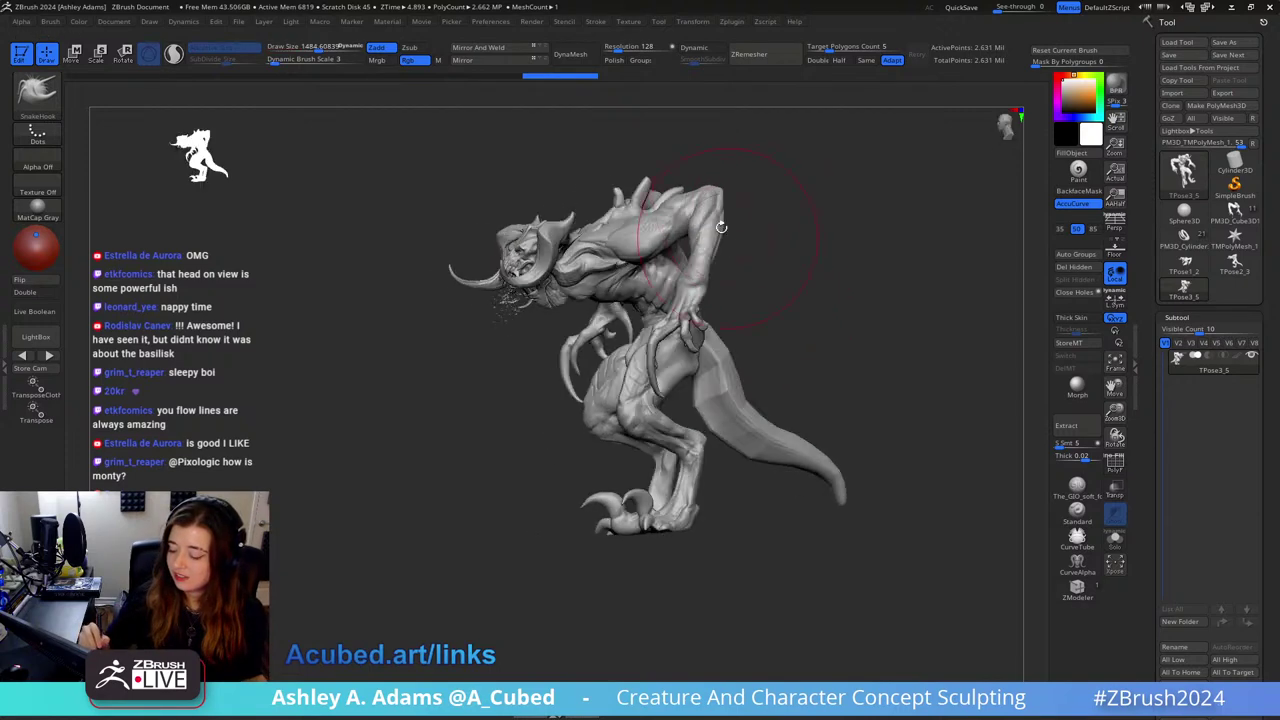
pyautogui.moveTo(701, 300); pyautogui.dragTo(756, 288, button='right')
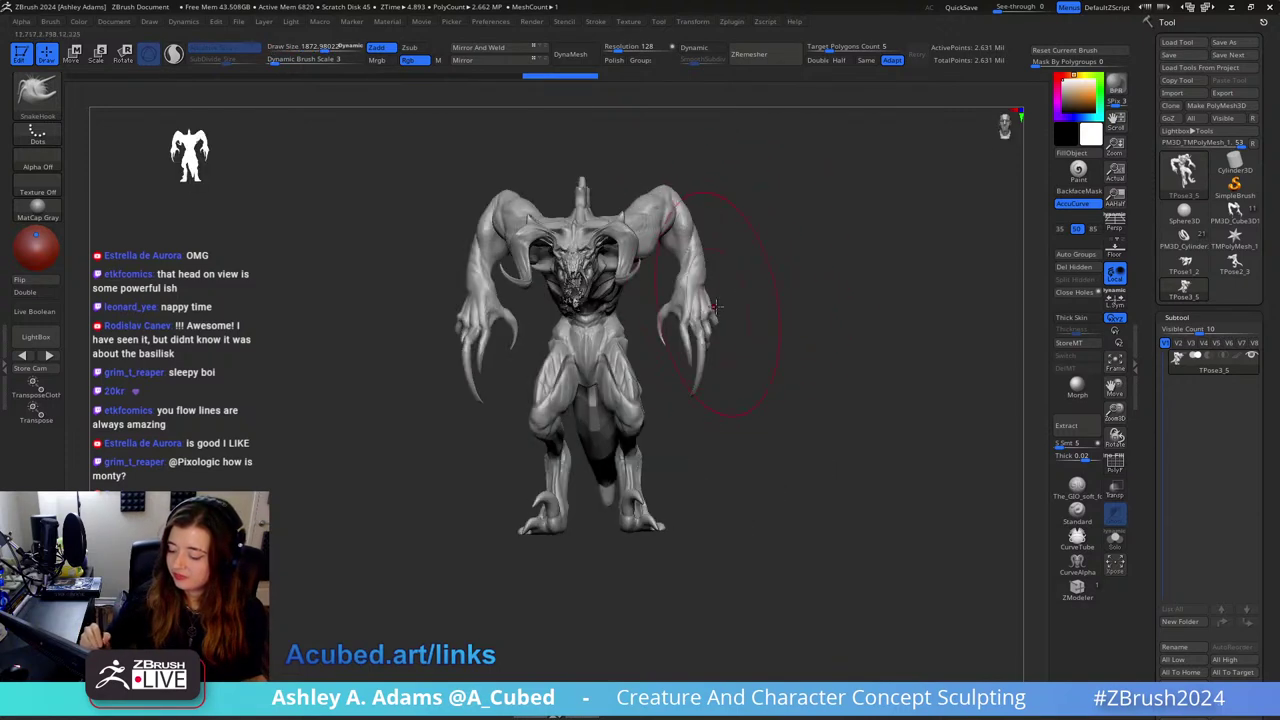
# Step: Mask the whole creature except the forearms and hands with MaskLasso and switch to the Gizmo
pyautogui.moveTo(722, 436)
pyautogui.keyDown('ctrl'); pyautogui.mouseDown()
pyautogui.moveTo(734, 417)
pyautogui.moveTo(709, 246)
pyautogui.moveTo(692, 450)
pyautogui.mouseUp(); pyautogui.keyUp('ctrl')
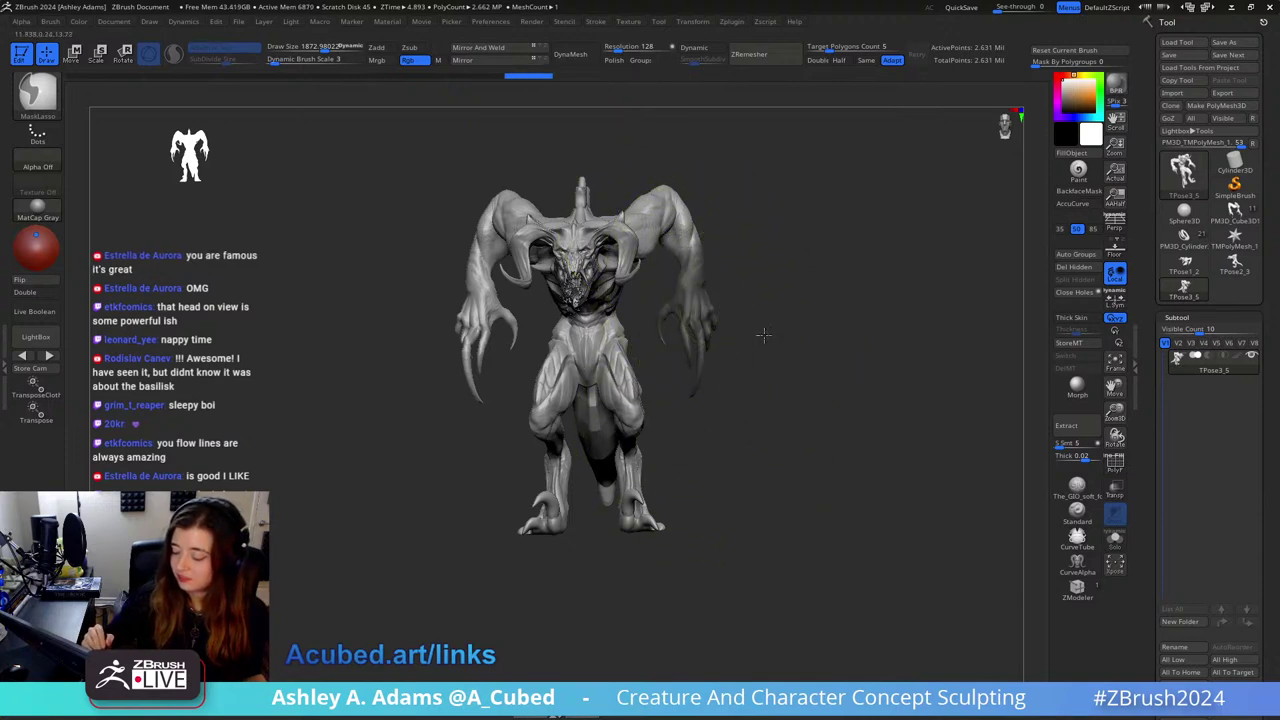
pyautogui.keyDown('ctrl'); pyautogui.click(707, 306); pyautogui.keyUp('ctrl')
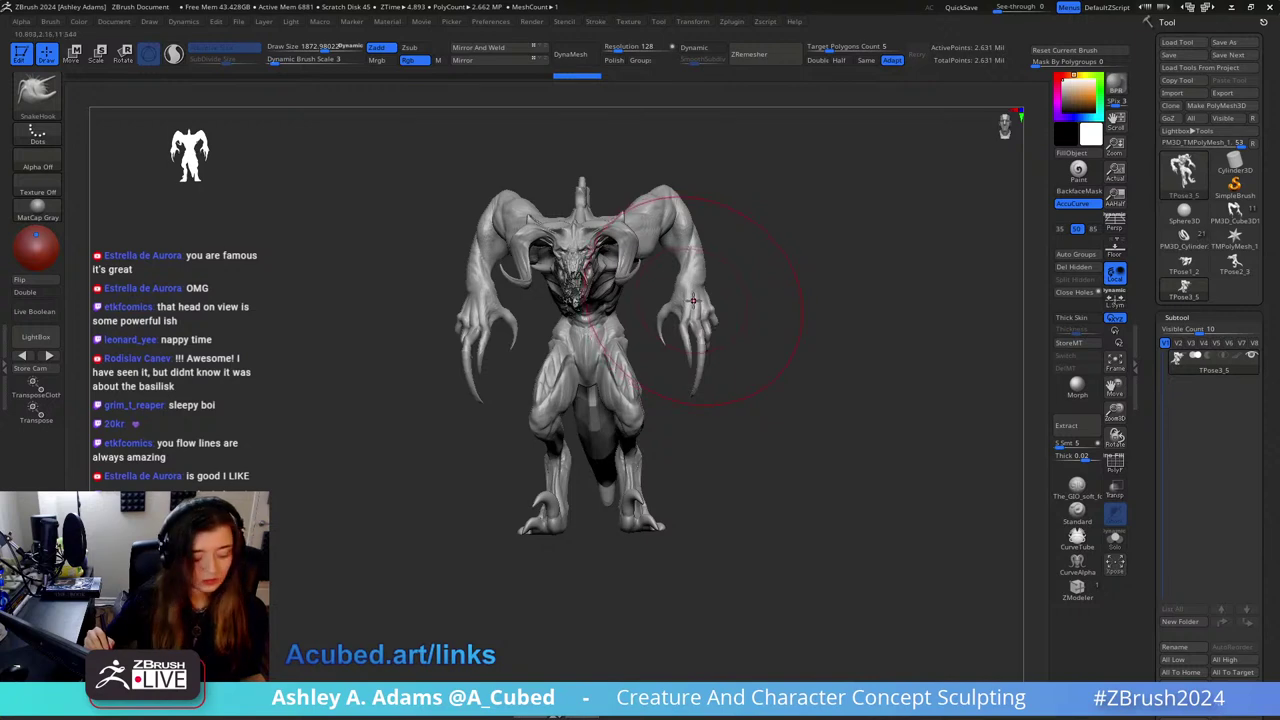
pyautogui.keyDown('ctrl'); pyautogui.moveTo(735, 250); pyautogui.dragTo(748, 243); pyautogui.keyUp('ctrl')
pyautogui.moveTo(654, 287)
pyautogui.keyDown('ctrl'); pyautogui.mouseDown()
pyautogui.moveTo(760, 300)
pyautogui.moveTo(729, 271)
pyautogui.mouseUp(); pyautogui.keyUp('ctrl')
pyautogui.press('w')
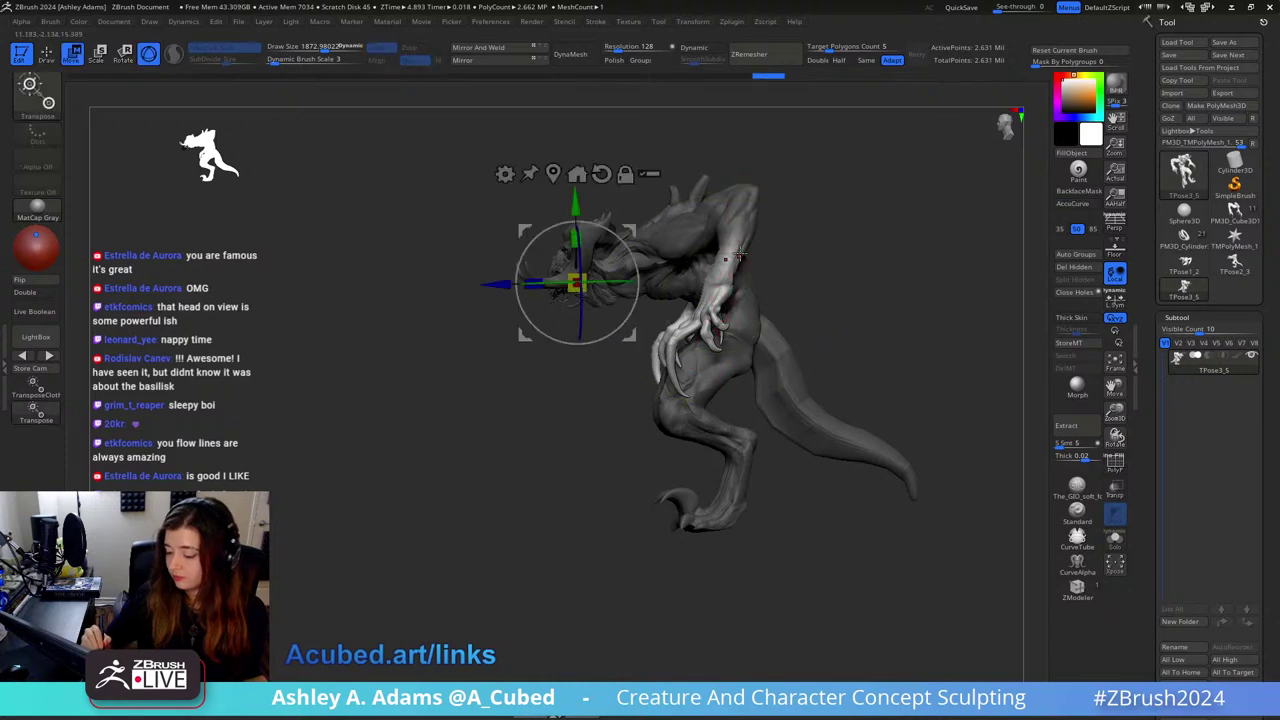
# Step: Reposition the Gizmo at the elbow and pose the unmasked forearms and hands with it
pyautogui.keyDown('alt'); pyautogui.click(731, 248); pyautogui.keyUp('alt')
pyautogui.click(757, 138)
pyautogui.keyDown('alt'); pyautogui.moveTo(785, 223); pyautogui.dragTo(763, 177); pyautogui.keyUp('alt')
pyautogui.keyDown('alt'); pyautogui.moveTo(803, 249); pyautogui.dragTo(765, 263); pyautogui.keyUp('alt')
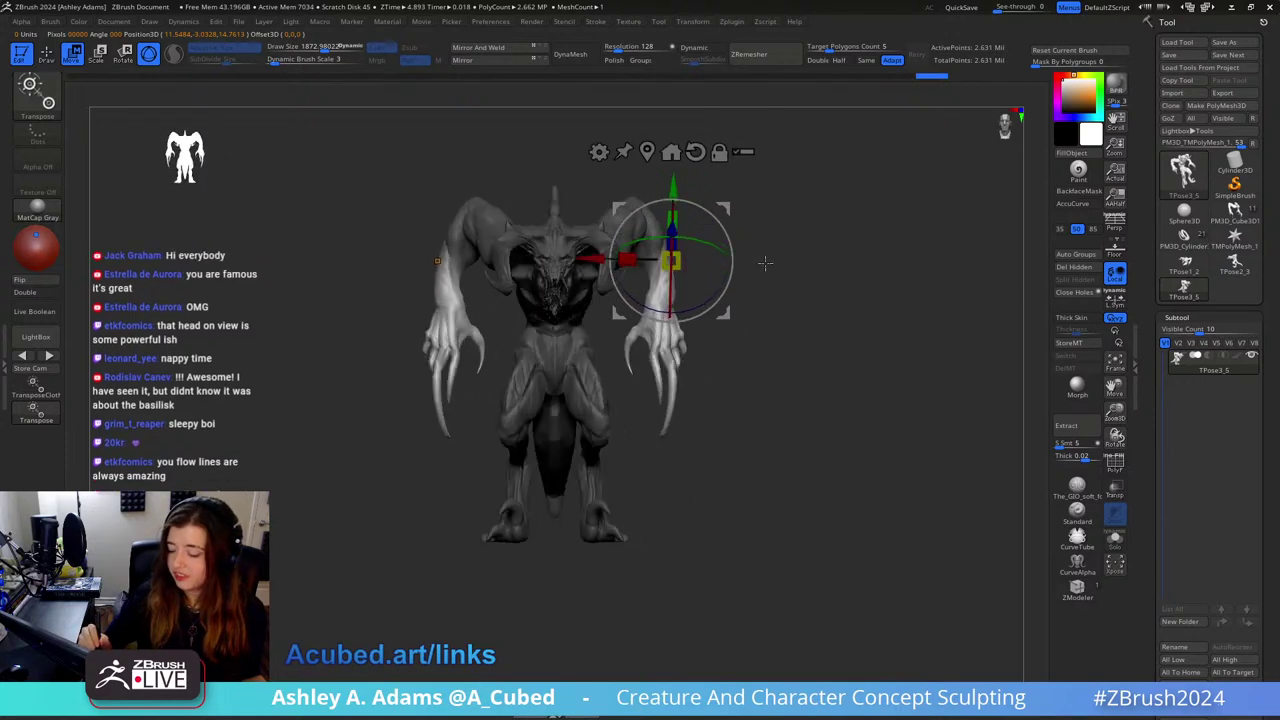
pyautogui.keyDown('ctrl'); pyautogui.moveTo(747, 262); pyautogui.dragTo(743, 283, button='right'); pyautogui.keyUp('ctrl')
pyautogui.press('q')
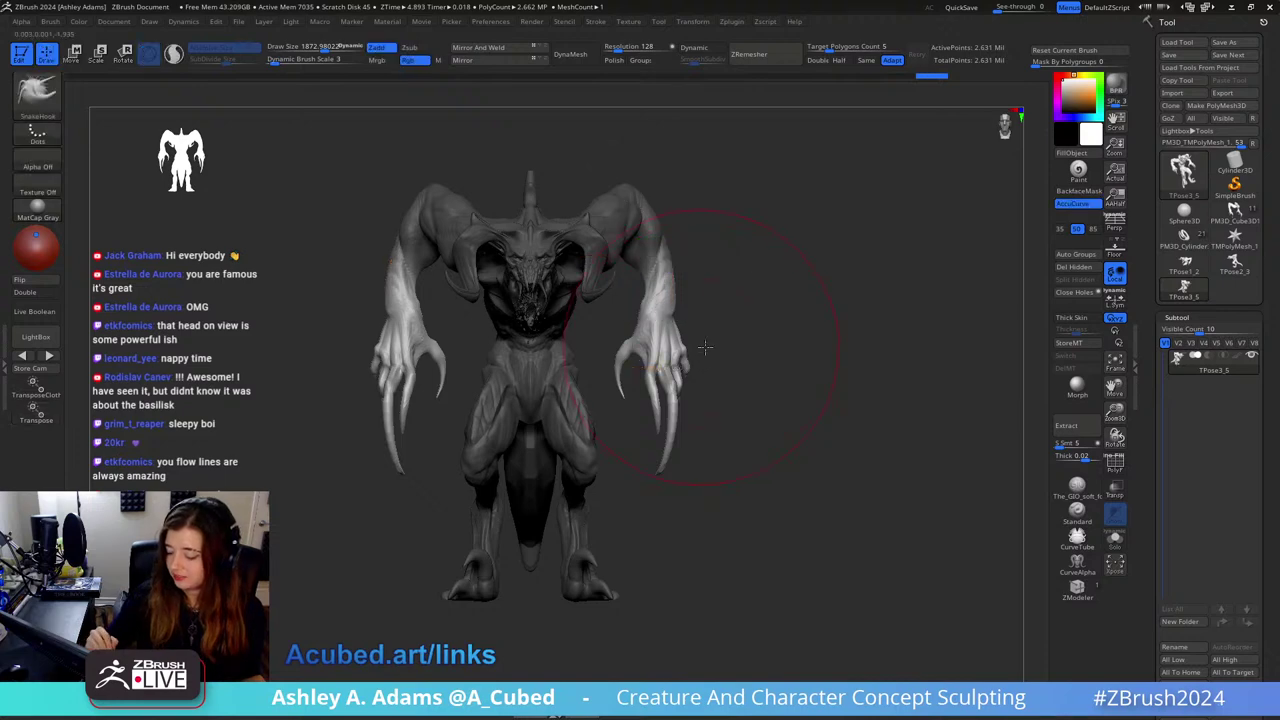
# Step: Adjust the forearm and hand shape with SnakeHook, reducing the draw size to about 1213
pyautogui.moveTo(708, 290)
pyautogui.mouseDown()
pyautogui.moveTo(759, 344)
pyautogui.moveTo(714, 357)
pyautogui.mouseUp()
pyautogui.press('w')
pyautogui.press('q')
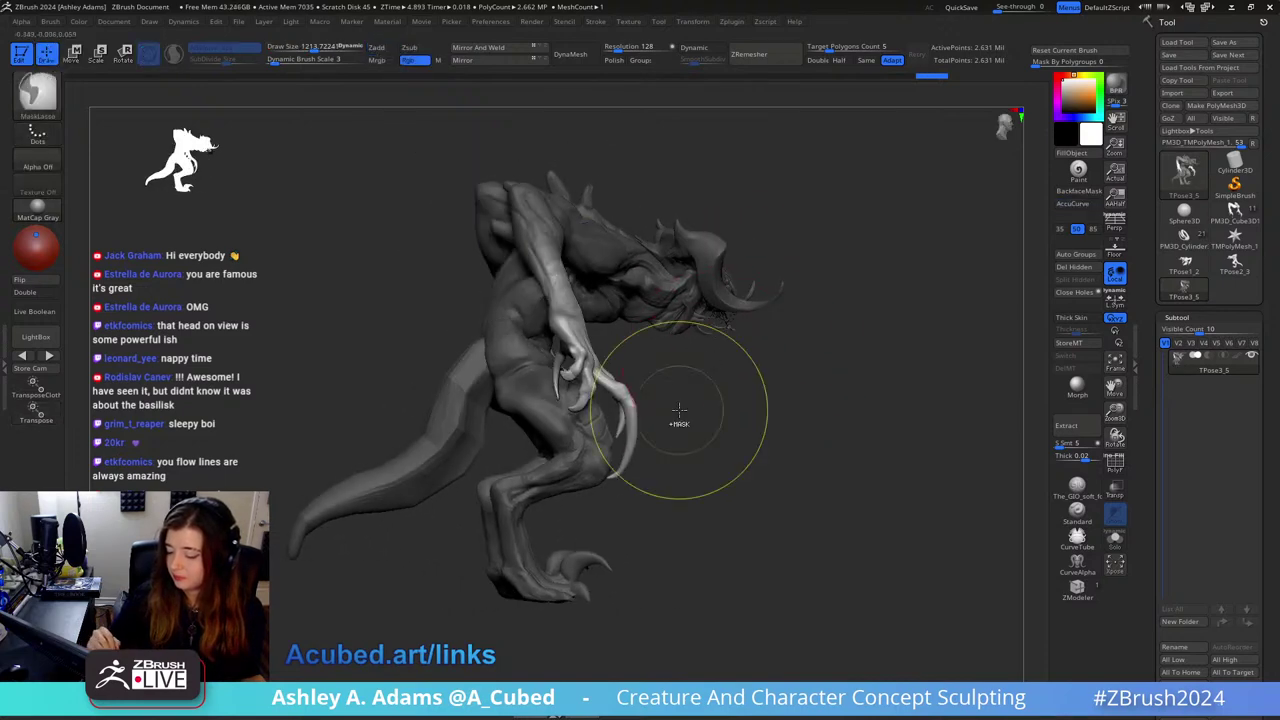
pyautogui.moveTo(677, 414)
pyautogui.mouseDown()
pyautogui.moveTo(683, 349)
pyautogui.moveTo(669, 371)
pyautogui.moveTo(657, 360)
pyautogui.mouseUp()
# Step: Isolate the arms and mask the hands up to the wrists with a soft-edged MaskLasso selection
pyautogui.keyDown('ctrl'); pyautogui.keyDown('shift'); pyautogui.click(748, 262); pyautogui.keyUp('shift'); pyautogui.keyUp('ctrl')
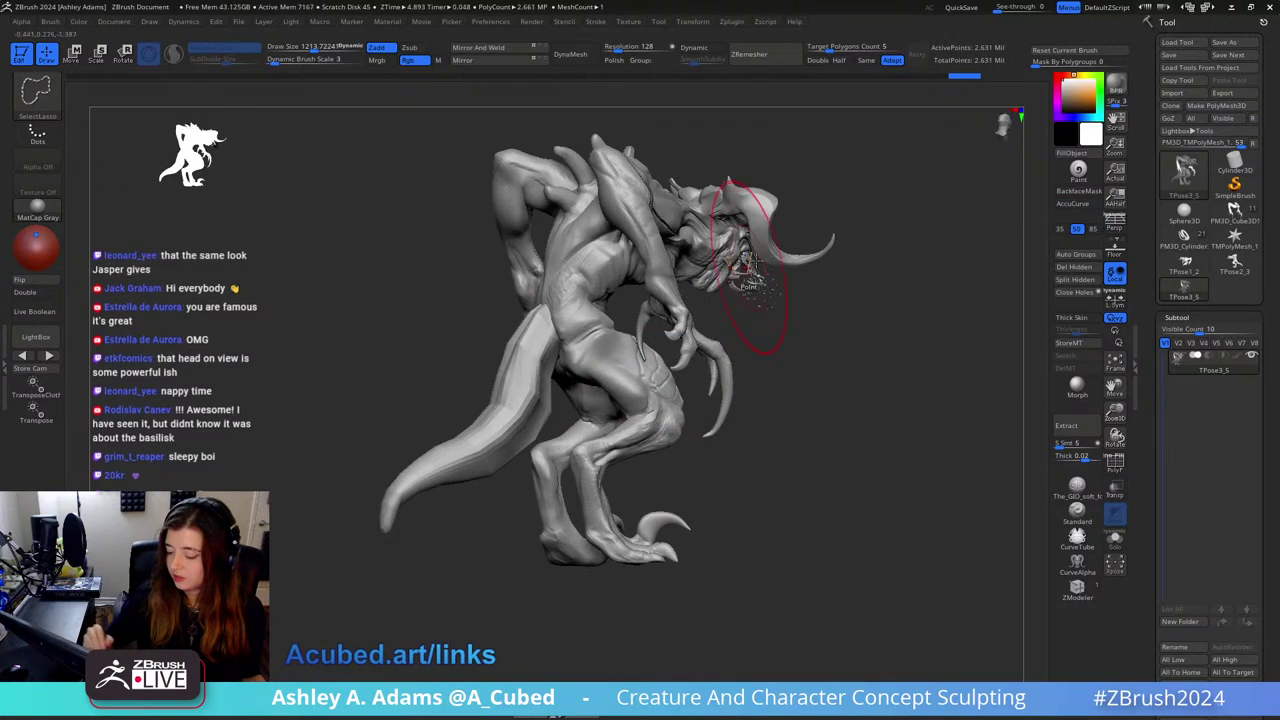
pyautogui.keyDown('ctrl'); pyautogui.keyDown('shift'); pyautogui.click(686, 306); pyautogui.keyUp('shift'); pyautogui.keyUp('ctrl')
pyautogui.keyDown('shift'); pyautogui.moveTo(786, 289); pyautogui.dragTo(742, 346); pyautogui.keyUp('shift')
pyautogui.moveTo(662, 488)
pyautogui.keyDown('ctrl'); pyautogui.mouseDown()
pyautogui.moveTo(786, 445)
pyautogui.moveTo(700, 265)
pyautogui.moveTo(622, 265)
pyautogui.mouseUp(); pyautogui.keyUp('ctrl')
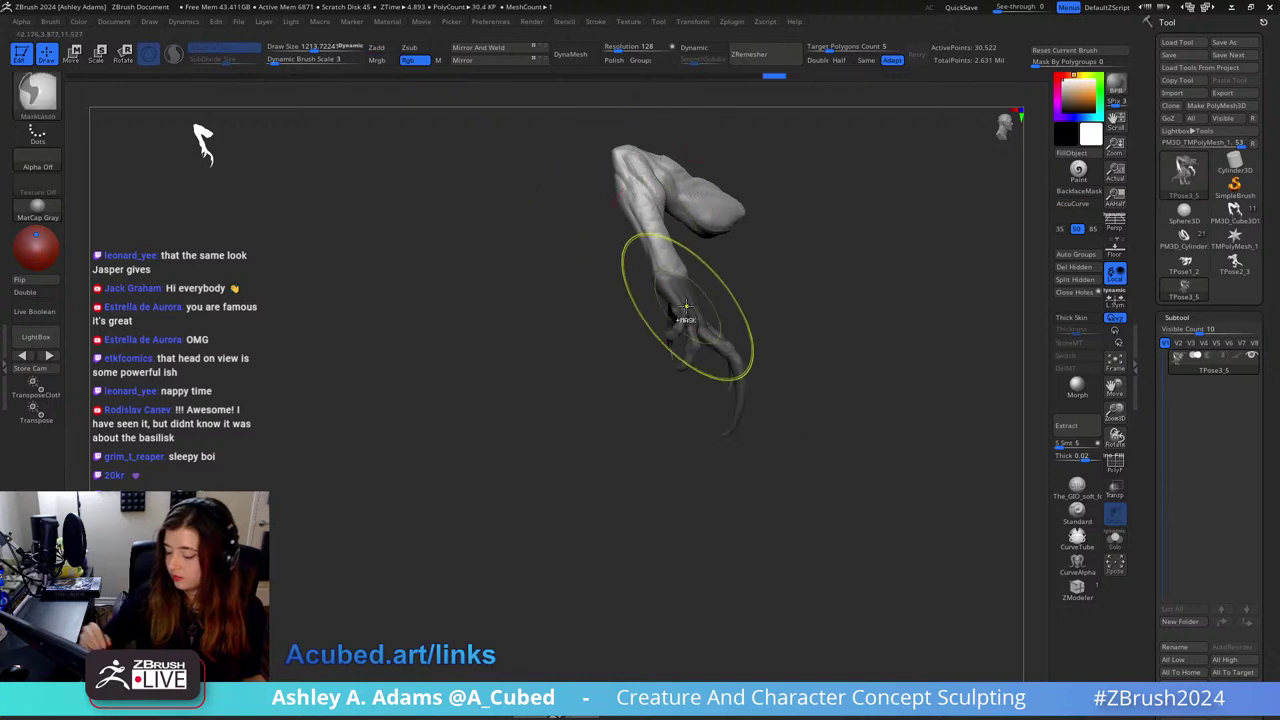
pyautogui.keyDown('ctrl'); pyautogui.click(769, 309); pyautogui.keyUp('ctrl')
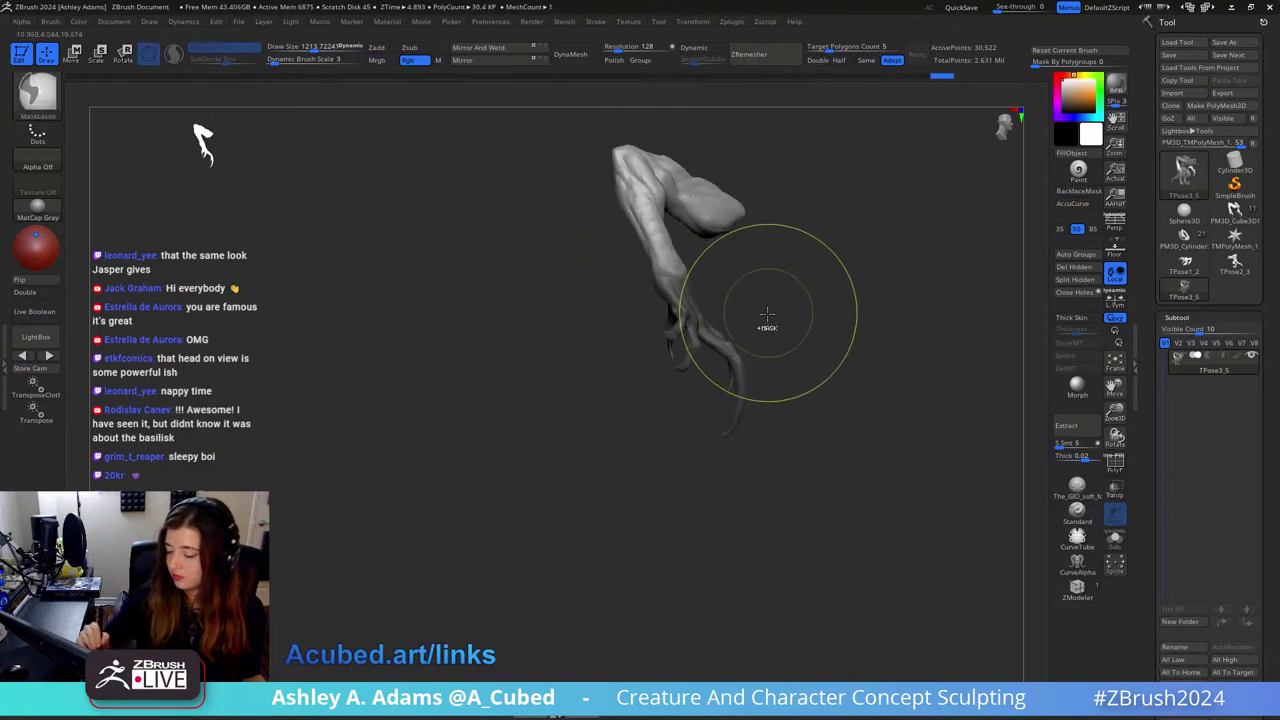
# Step: Reset the Gizmo's orientation, place it at the wrist, show the full creature and pose the hands with the rest masked
pyautogui.press('w')
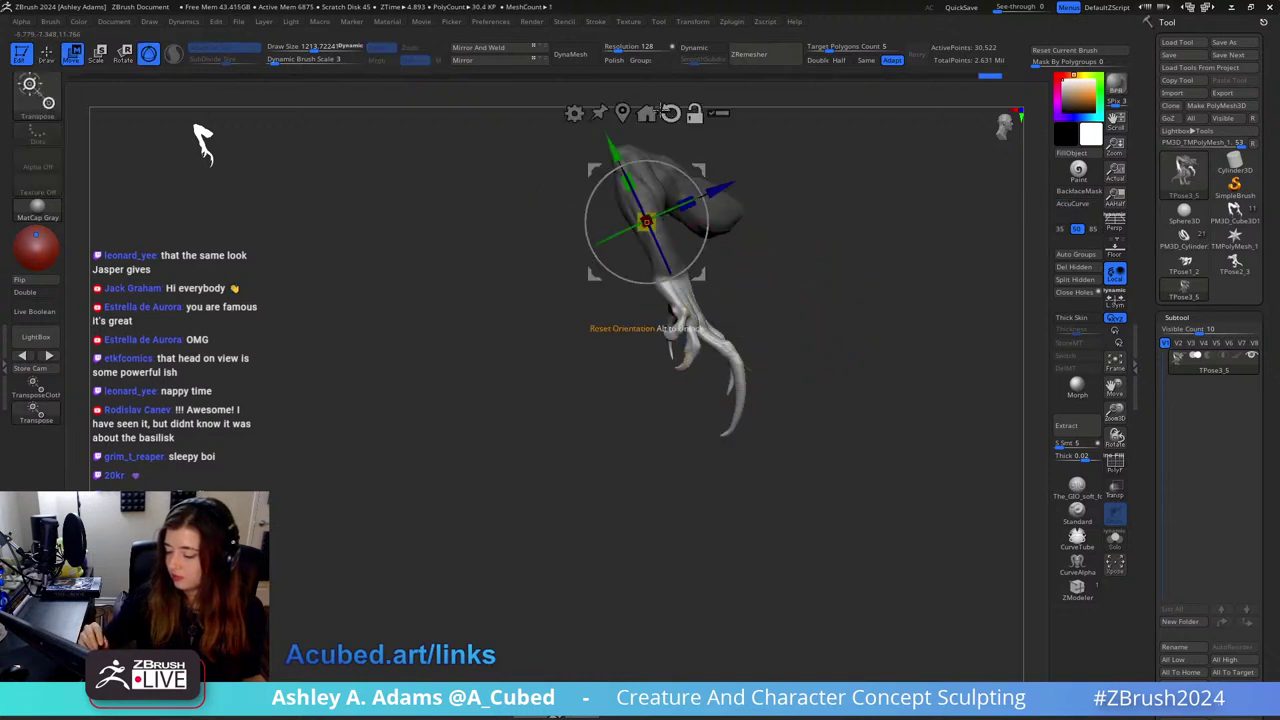
pyautogui.keyDown('alt'); pyautogui.click(670, 113); pyautogui.keyUp('alt')
pyautogui.keyDown('alt'); pyautogui.moveTo(699, 170); pyautogui.dragTo(733, 227); pyautogui.keyUp('alt')
pyautogui.keyDown('ctrl'); pyautogui.click(838, 303); pyautogui.keyUp('ctrl')
pyautogui.keyDown('ctrl'); pyautogui.keyDown('shift'); pyautogui.click(838, 302); pyautogui.keyUp('shift'); pyautogui.keyUp('ctrl')
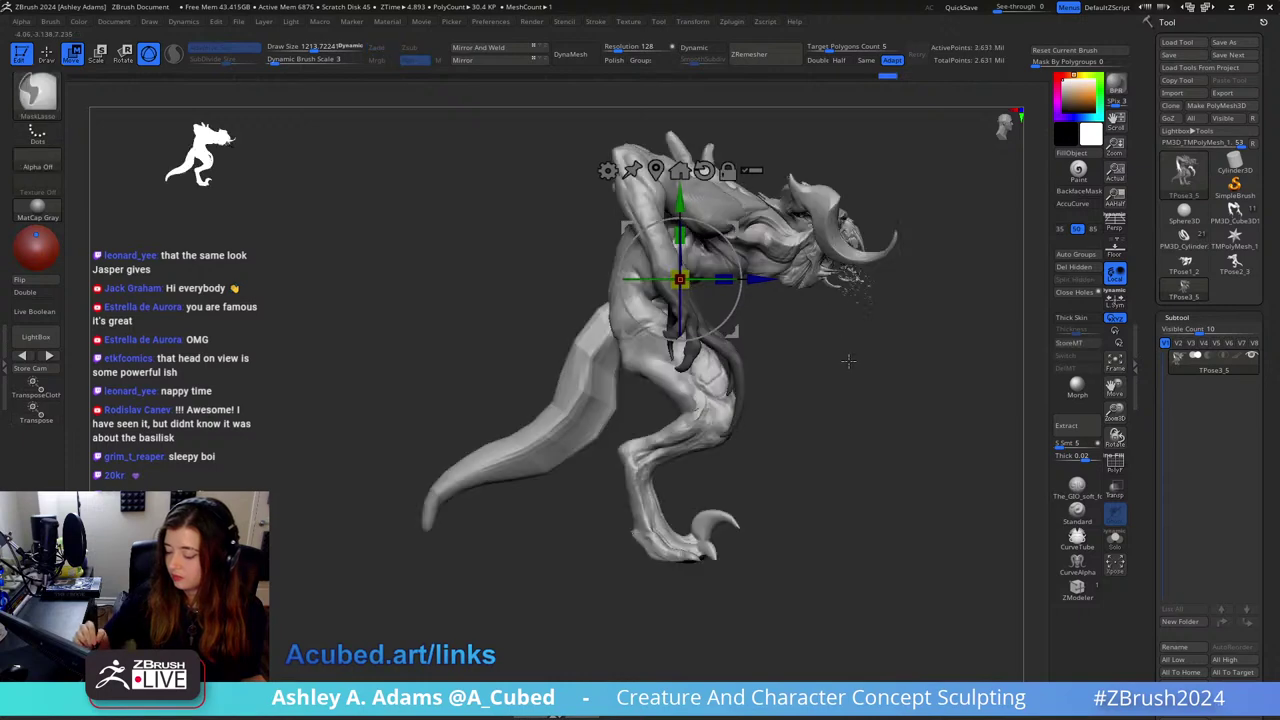
pyautogui.moveTo(750, 282); pyautogui.dragTo(760, 276)
pyautogui.moveTo(940, 275)
pyautogui.mouseDown()
pyautogui.moveTo(763, 271)
pyautogui.moveTo(747, 313)
pyautogui.moveTo(950, 298)
pyautogui.moveTo(877, 220)
pyautogui.moveTo(821, 242)
pyautogui.moveTo(857, 206)
pyautogui.moveTo(793, 214)
pyautogui.mouseUp()
pyautogui.press('q')
pyautogui.hotkey('ctrl', 'z')
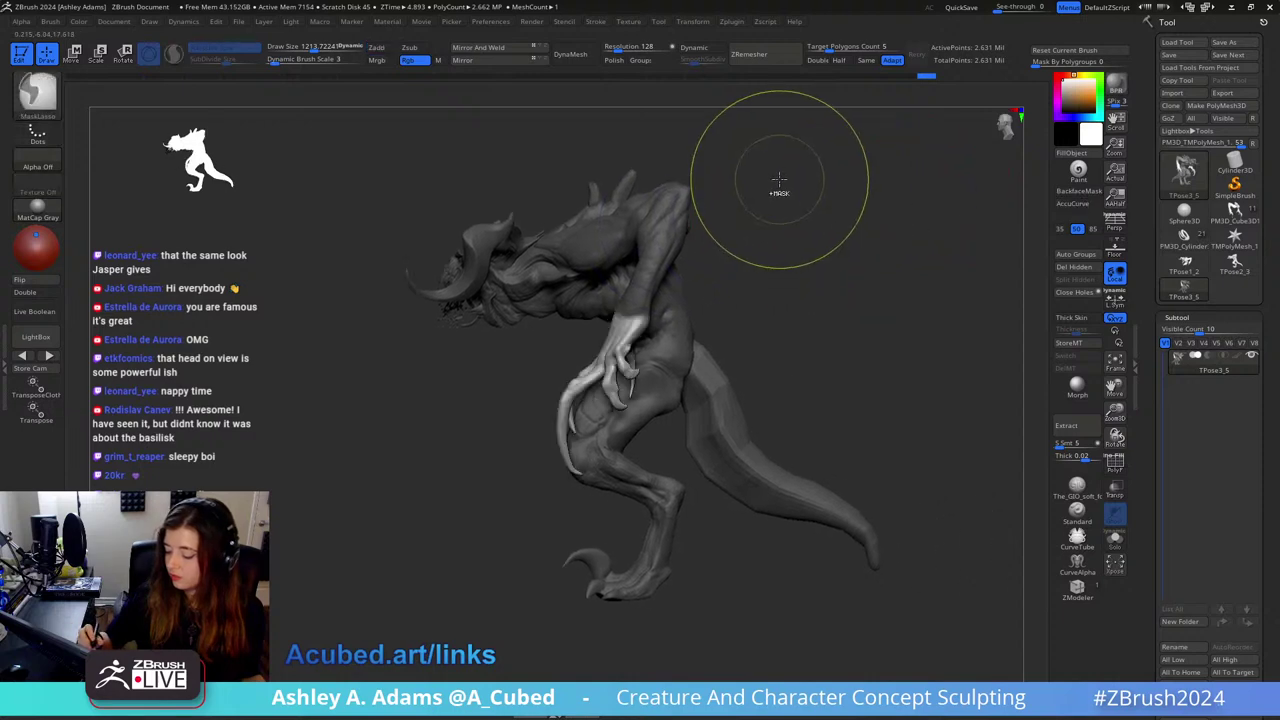
# Step: Try to repose the forearms and hands with the Gizmo from the side and front, and clear the mask
pyautogui.press('w')
pyautogui.moveTo(667, 358)
pyautogui.mouseDown()
pyautogui.moveTo(708, 315)
pyautogui.moveTo(698, 298)
pyautogui.moveTo(684, 304)
pyautogui.moveTo(683, 258)
pyautogui.moveTo(680, 272)
pyautogui.mouseUp()
pyautogui.hotkey('ctrl', 'z')
pyautogui.press('q')
pyautogui.moveTo(676, 276)
pyautogui.mouseDown(button='right')
pyautogui.moveTo(753, 292)
pyautogui.moveTo(860, 282)
pyautogui.mouseUp(button='right')
pyautogui.press('w')
pyautogui.moveTo(869, 289); pyautogui.dragTo(843, 336)
pyautogui.hotkey('ctrl', 'z')
pyautogui.press('q')
pyautogui.moveTo(862, 280)
pyautogui.mouseDown()
pyautogui.moveTo(840, 266)
pyautogui.moveTo(793, 275)
pyautogui.mouseUp()
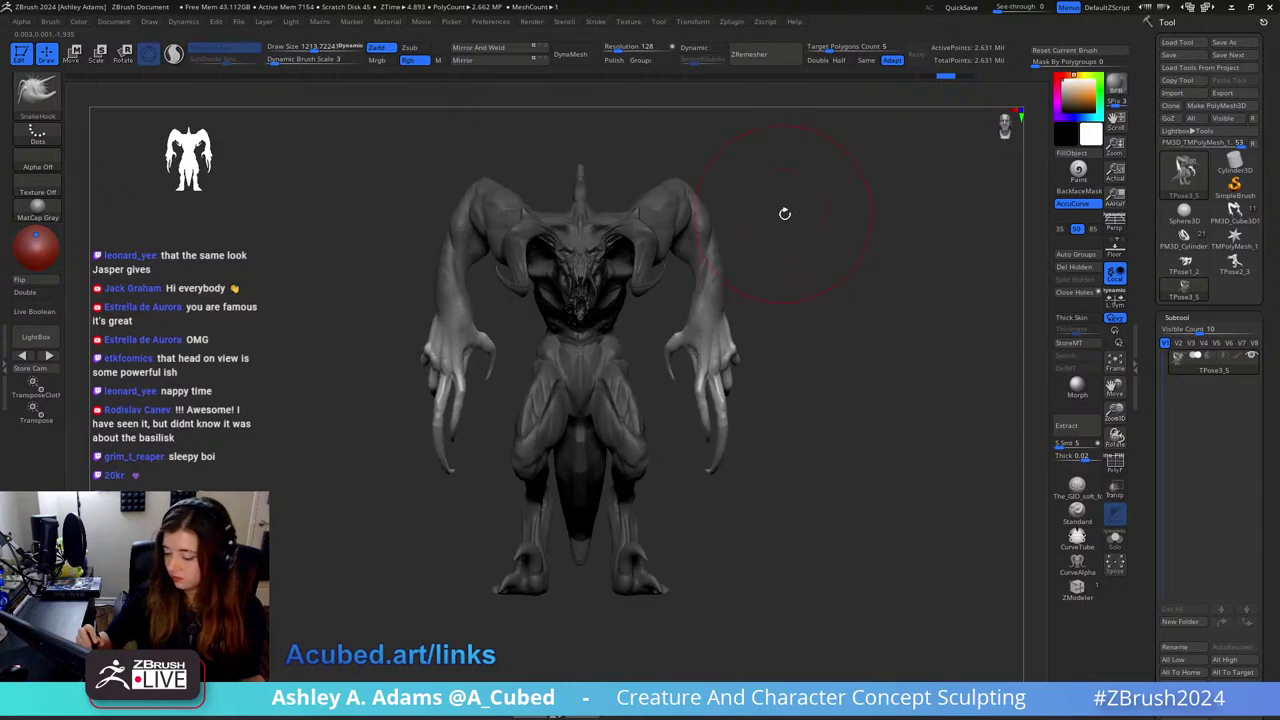
pyautogui.keyDown('ctrl'); pyautogui.click(815, 372); pyautogui.keyUp('ctrl')
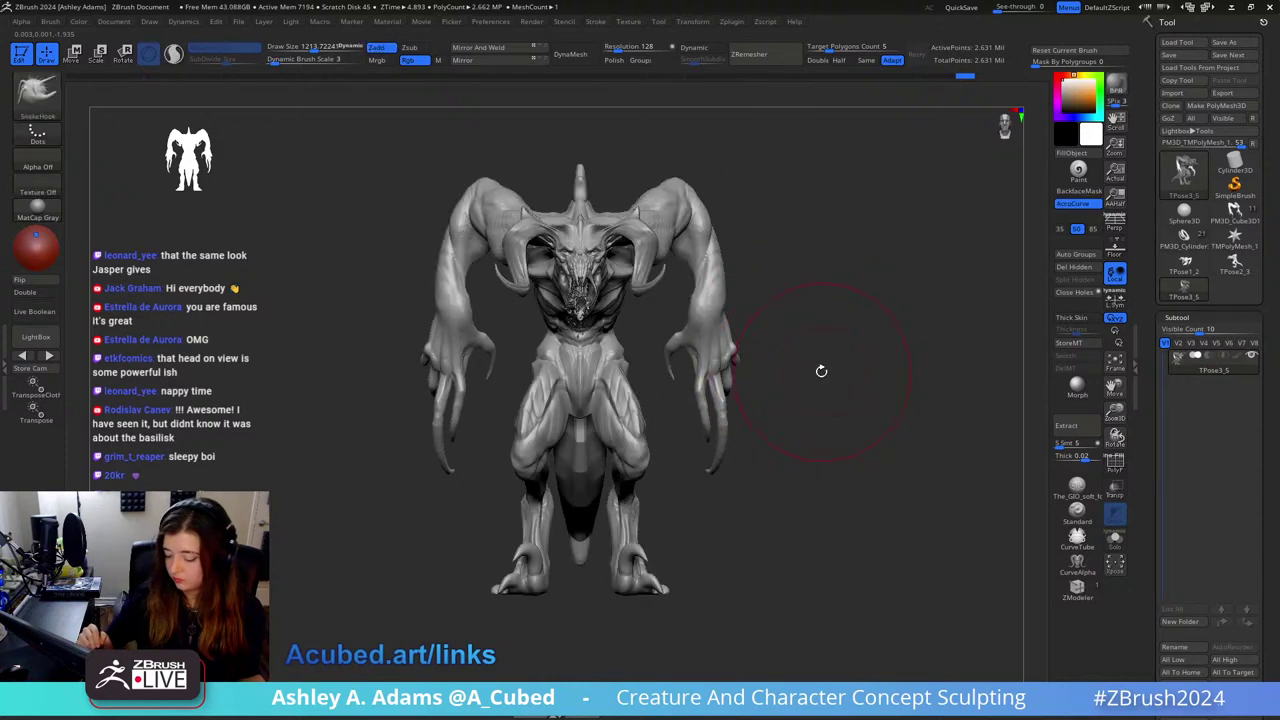
pyautogui.moveTo(853, 288)
pyautogui.mouseDown()
pyautogui.moveTo(816, 285)
pyautogui.moveTo(834, 283)
pyautogui.mouseUp()
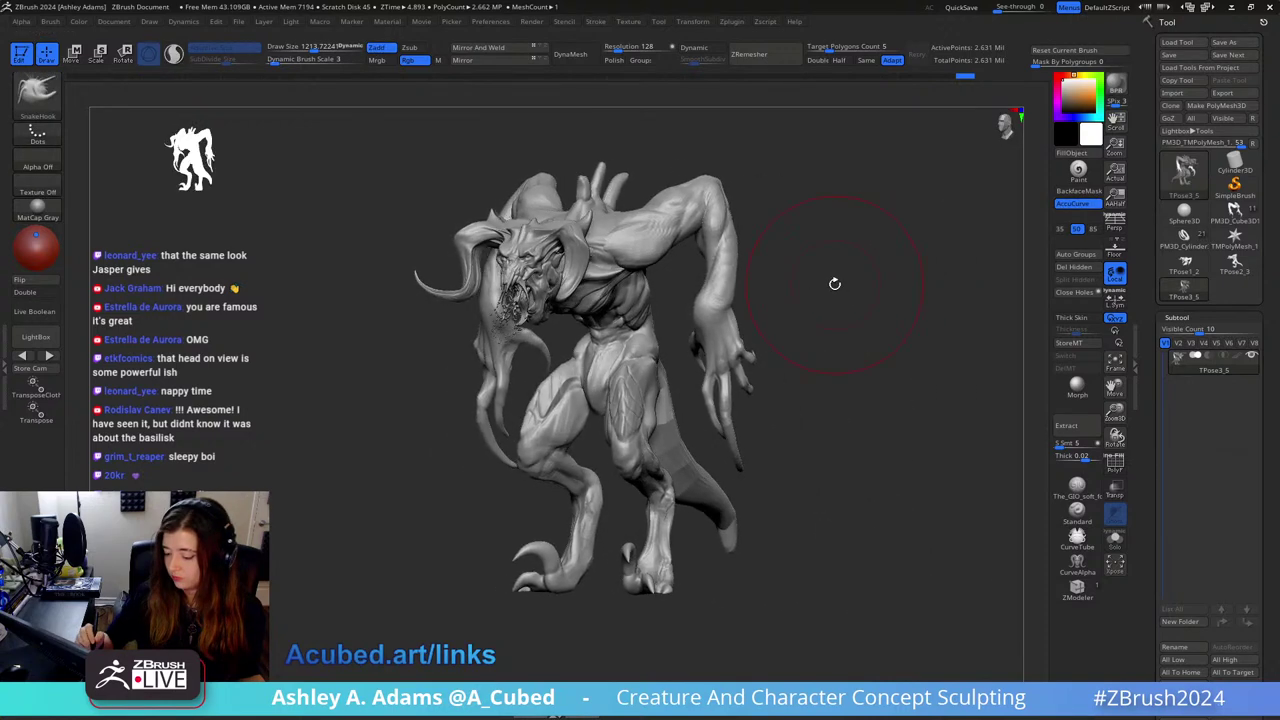
# Step: Undo the last forearm pose and mask changes
pyautogui.press('ctrl')
pyautogui.hotkey('ctrl', 'z')
pyautogui.hotkey('ctrl', 'z')
pyautogui.hotkey('ctrl', 'z')
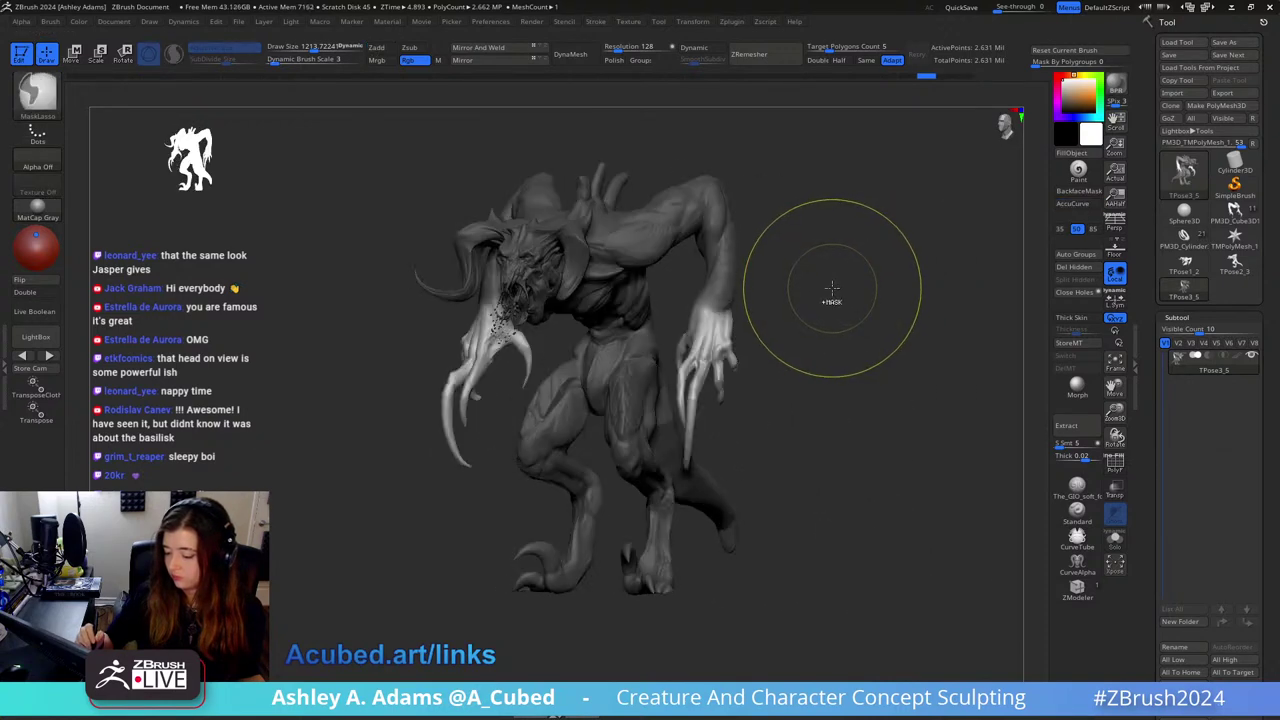
# Step: Clear the mask from the whole creature and set SnakeHook to draw size about 1567
pyautogui.keyDown('ctrl'); pyautogui.moveTo(818, 338); pyautogui.dragTo(840, 360); pyautogui.keyUp('ctrl')
pyautogui.moveTo(830, 340); pyautogui.dragTo(712, 362)
pyautogui.rightClick(711, 367)
pyautogui.keyDown('shift'); pyautogui.moveTo(814, 252); pyautogui.dragTo(822, 237); pyautogui.keyUp('shift')
pyautogui.keyDown('alt'); pyautogui.moveTo(824, 158); pyautogui.dragTo(746, 194); pyautogui.keyUp('alt')
pyautogui.click(1092, 204)
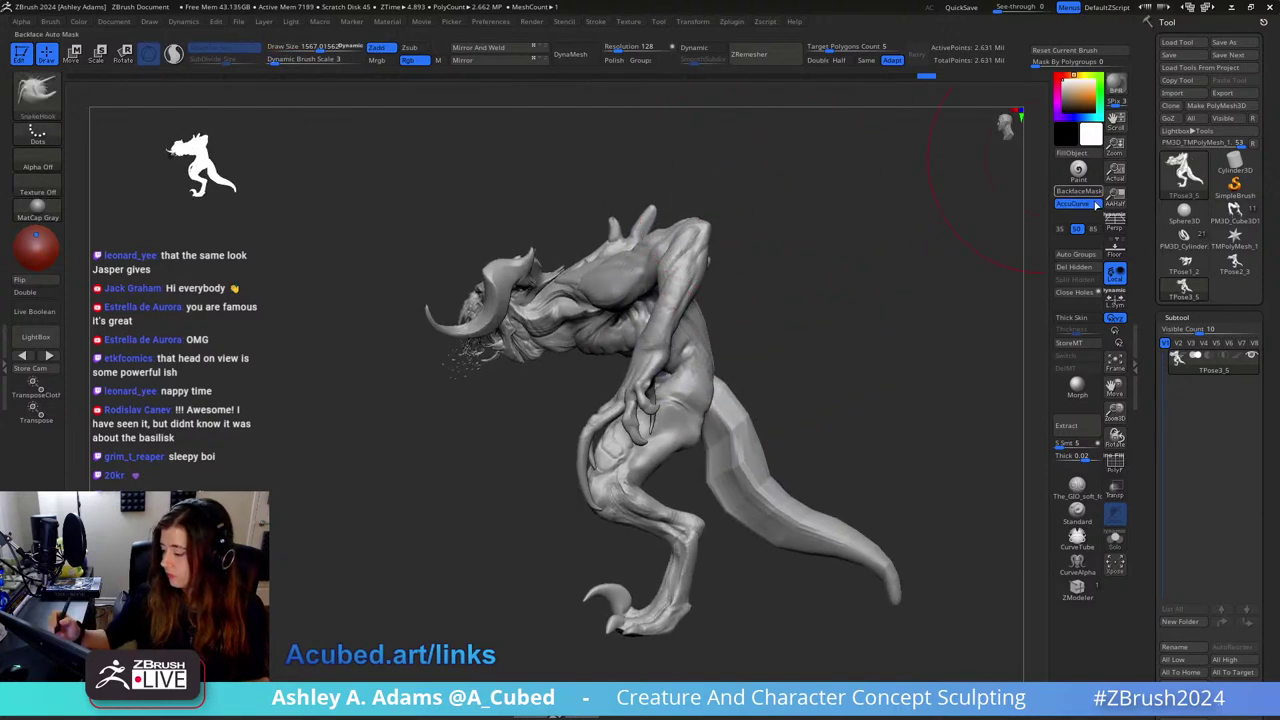
# Step: Try to pull the back spikes longer and reshape them with SnakeHook, reducing the draw size from about 1404 to 615
pyautogui.moveTo(707, 219); pyautogui.dragTo(703, 218, button='right')
pyautogui.moveTo(703, 218); pyautogui.dragTo(694, 218)
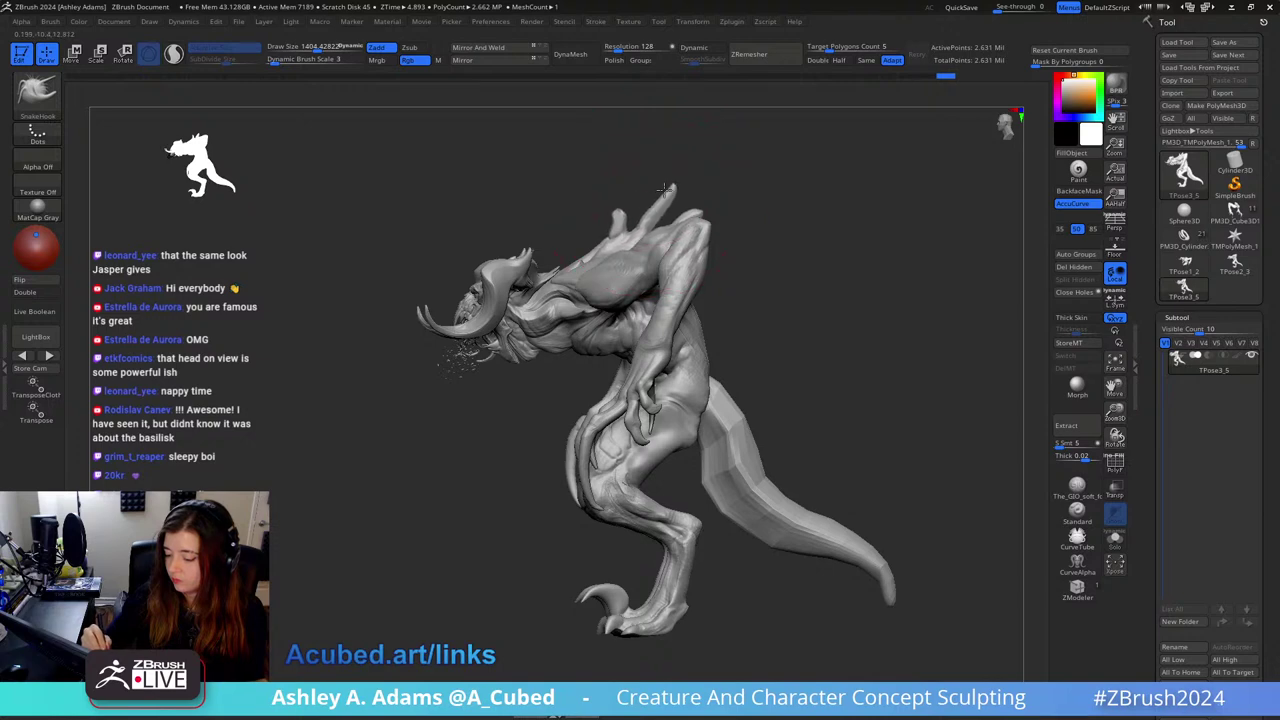
pyautogui.moveTo(654, 196); pyautogui.dragTo(650, 196, button='right')
pyautogui.moveTo(650, 196); pyautogui.dragTo(632, 194)
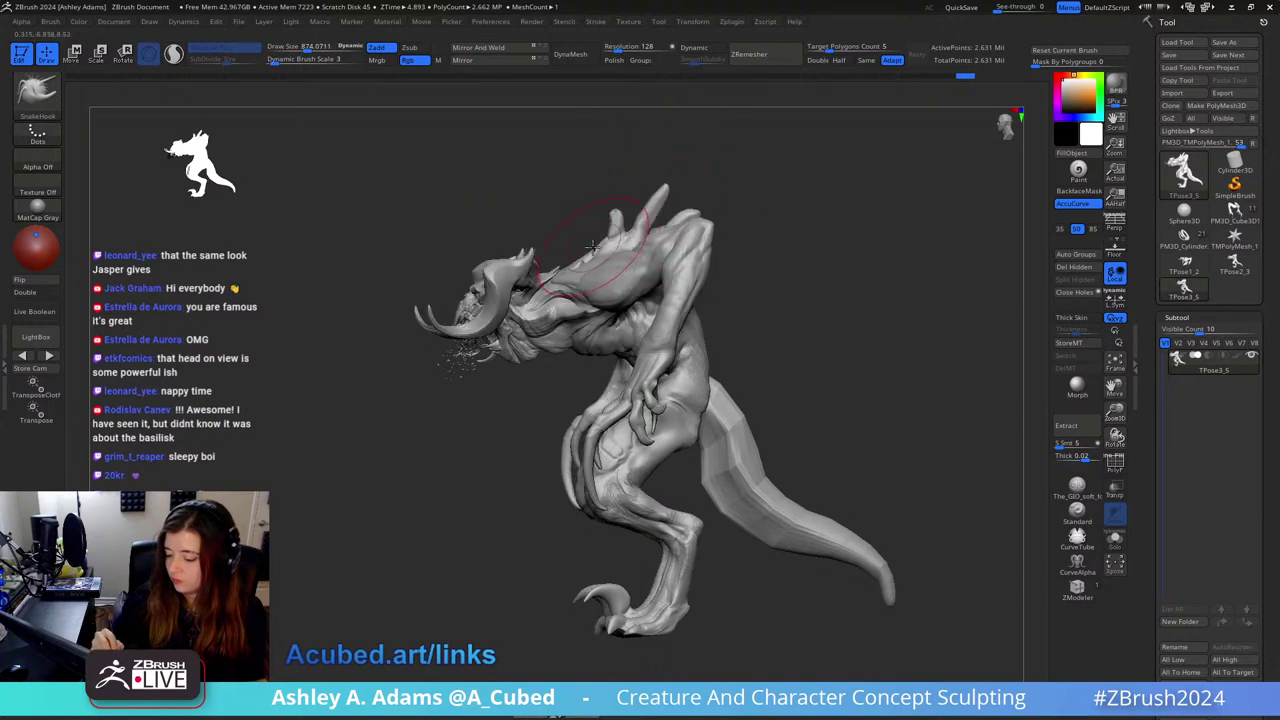
pyautogui.moveTo(592, 245)
pyautogui.mouseDown()
pyautogui.moveTo(586, 229)
pyautogui.moveTo(612, 212)
pyautogui.mouseUp()
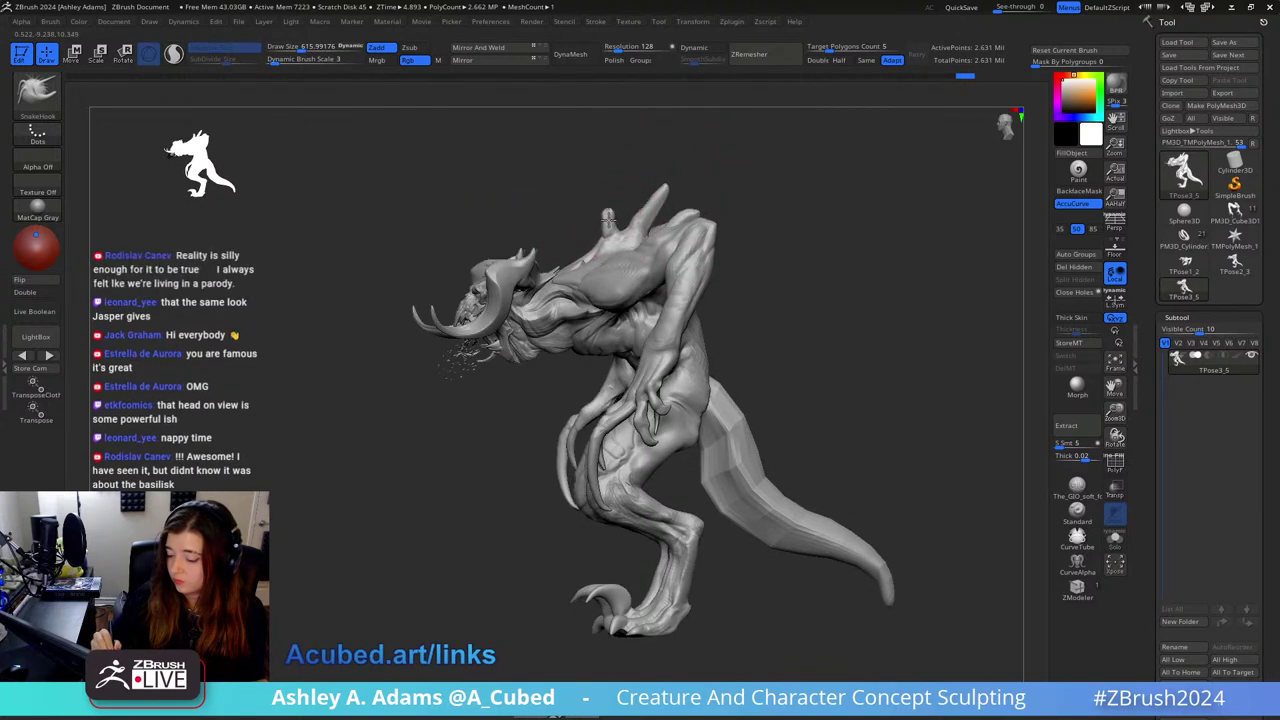
# Step: Reshape and bend the back spikes with SnakeHook at draw size about 1213 to 970
pyautogui.moveTo(647, 203)
pyautogui.mouseDown(button='right')
pyautogui.moveTo(731, 186)
pyautogui.moveTo(711, 184)
pyautogui.mouseUp(button='right')
pyautogui.press('space')
pyautogui.moveTo(701, 188); pyautogui.dragTo(714, 188)
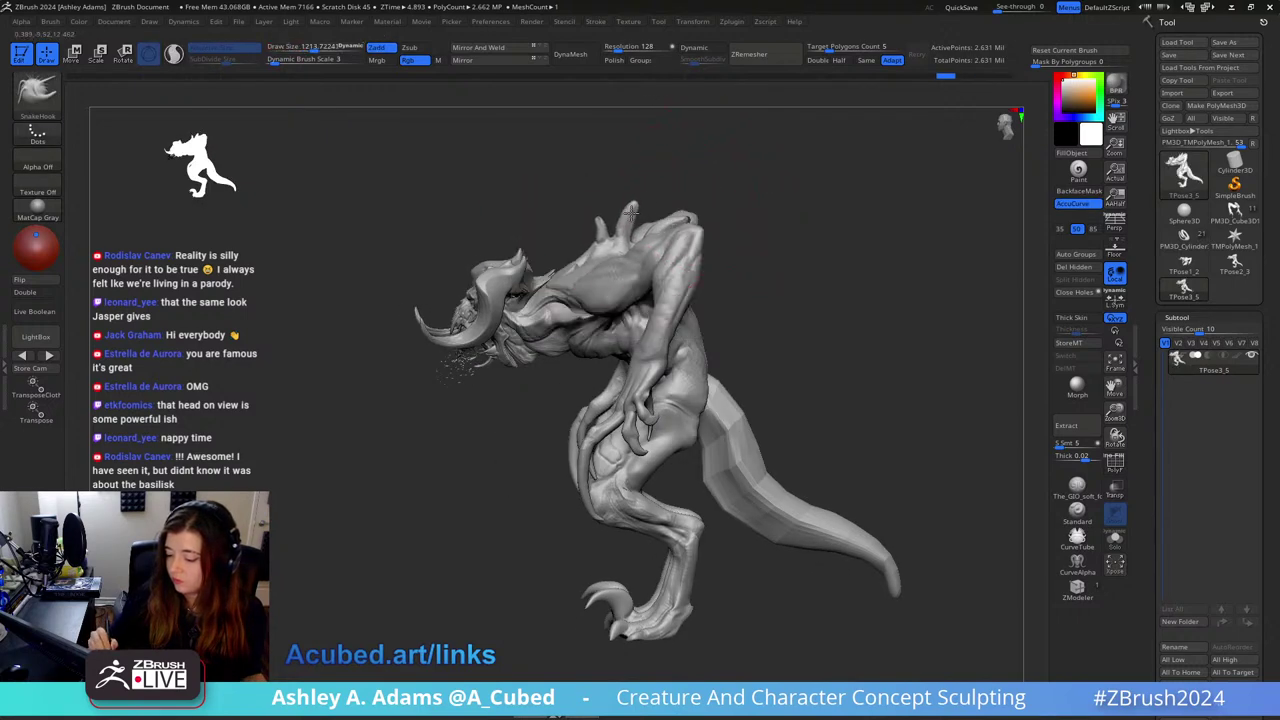
pyautogui.moveTo(634, 205)
pyautogui.mouseDown()
pyautogui.moveTo(686, 200)
pyautogui.moveTo(668, 218)
pyautogui.mouseUp()
pyautogui.press('space')
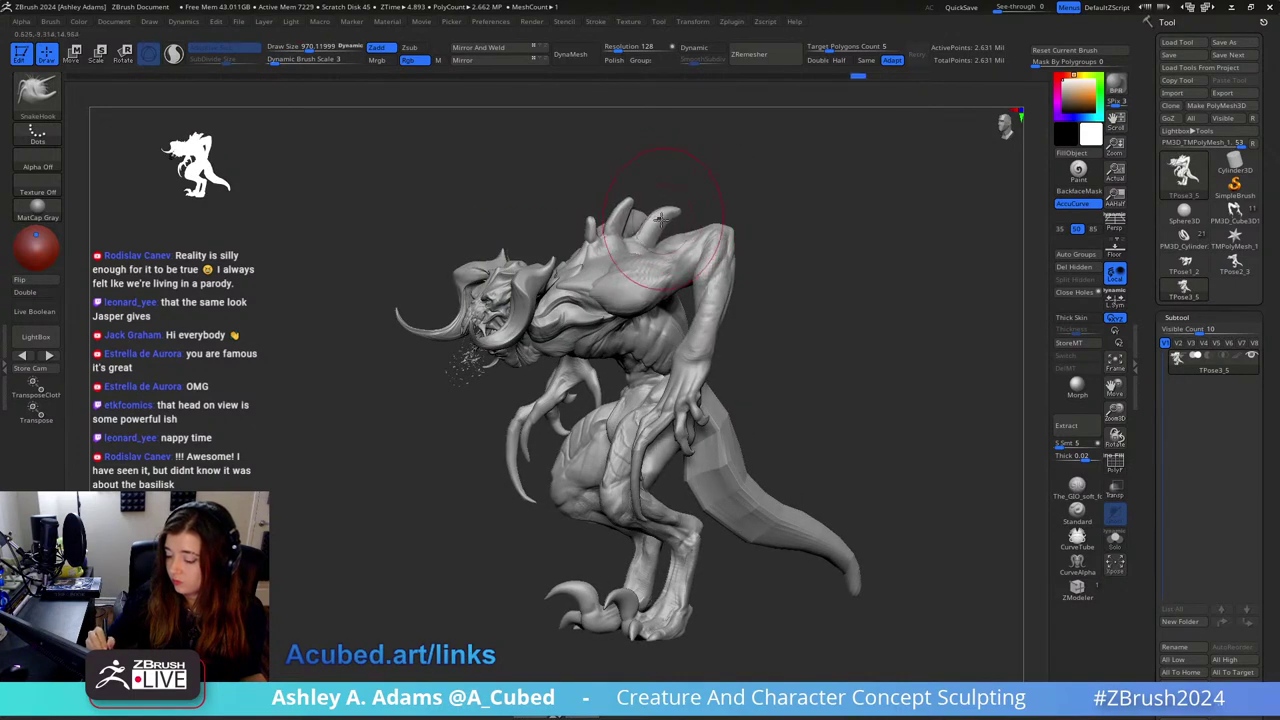
pyautogui.press('space')
pyautogui.moveTo(661, 219)
pyautogui.mouseDown(button='right')
pyautogui.moveTo(634, 223)
pyautogui.moveTo(632, 304)
pyautogui.moveTo(603, 334)
pyautogui.mouseUp(button='right')
# Step: Reshape the chest and the underside of the neck from the side with SnakeHook at draw size about 615 to 843
pyautogui.press('space')
pyautogui.moveTo(603, 334)
pyautogui.mouseDown()
pyautogui.moveTo(716, 341)
pyautogui.moveTo(682, 349)
pyautogui.moveTo(686, 362)
pyautogui.mouseUp()
pyautogui.press('space')
pyautogui.press('space')
pyautogui.moveTo(740, 346); pyautogui.dragTo(713, 345, button='right')
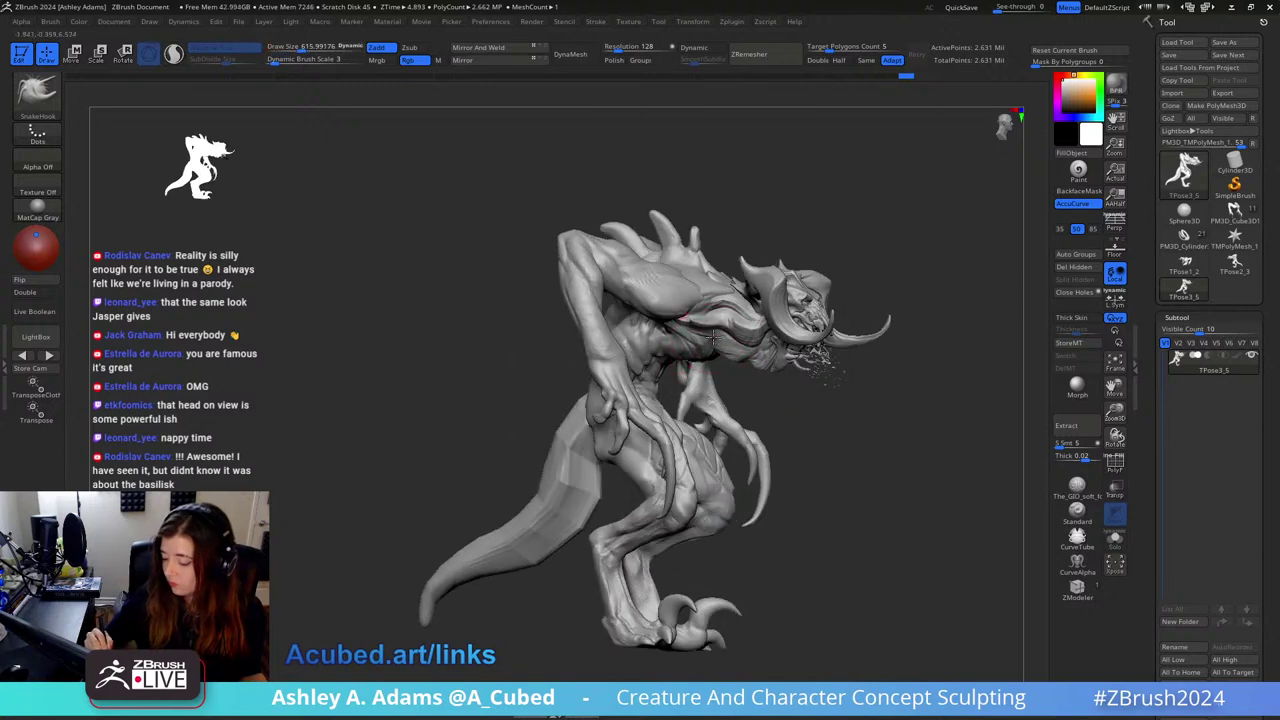
pyautogui.moveTo(771, 273); pyautogui.dragTo(752, 280, button='right')
pyautogui.press('space')
pyautogui.moveTo(688, 326); pyautogui.dragTo(705, 326)
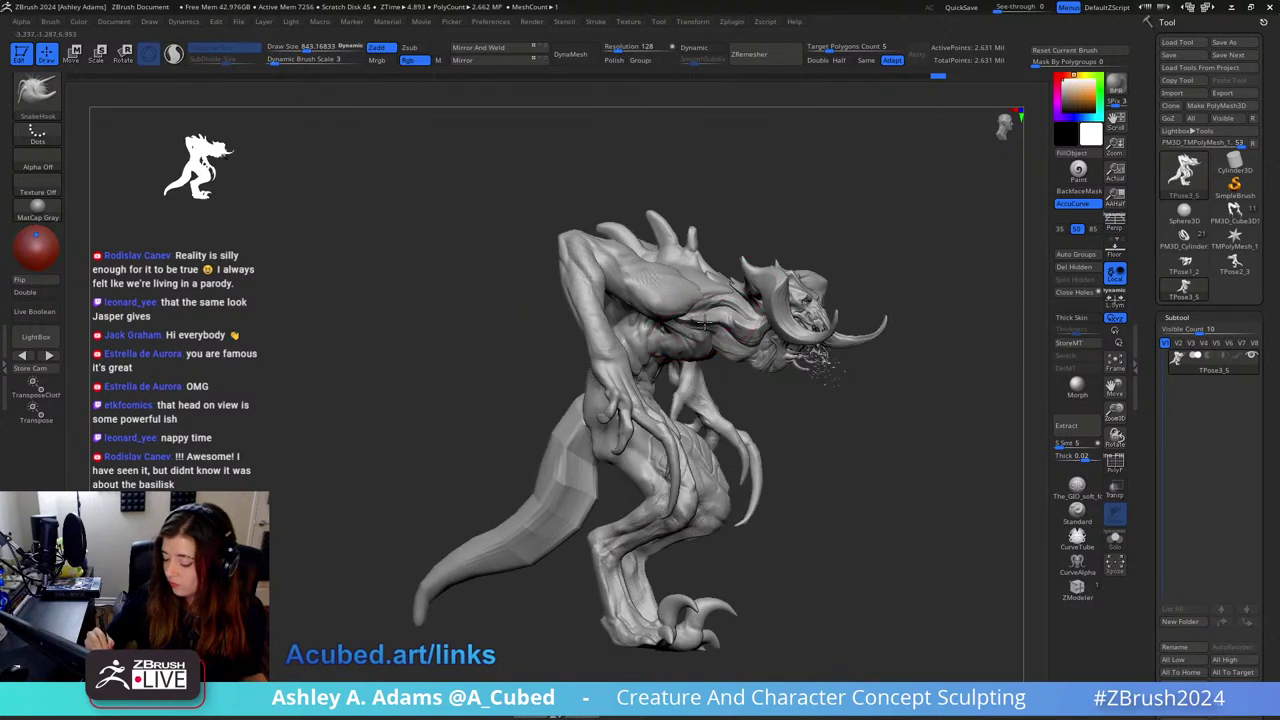
# Step: Refine the chest and front shoulder forms with SnakeHook, reducing the draw size from about 516 to 403
pyautogui.moveTo(876, 161)
pyautogui.mouseDown()
pyautogui.moveTo(815, 280)
pyautogui.moveTo(760, 300)
pyautogui.moveTo(660, 300)
pyautogui.mouseUp()
pyautogui.press('space')
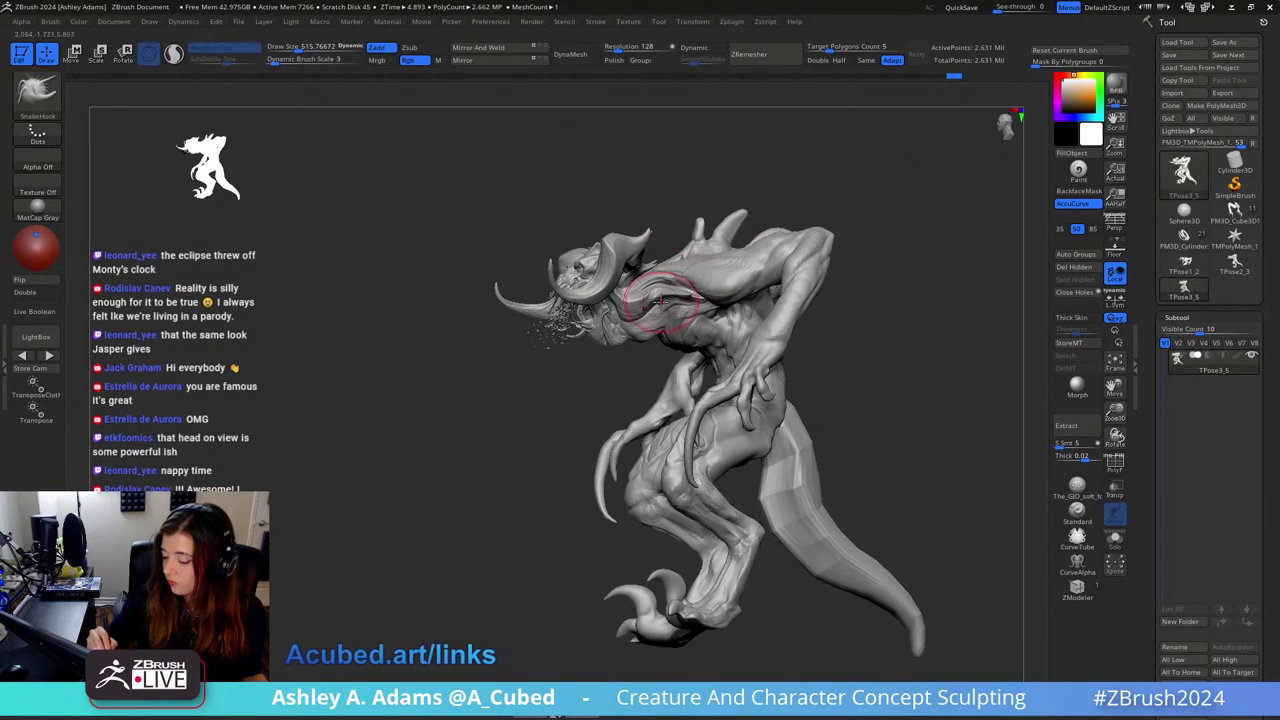
pyautogui.moveTo(688, 293)
pyautogui.mouseDown(button='right')
pyautogui.moveTo(760, 295)
pyautogui.moveTo(730, 250)
pyautogui.moveTo(685, 291)
pyautogui.moveTo(686, 332)
pyautogui.moveTo(680, 308)
pyautogui.mouseUp(button='right')
pyautogui.moveTo(680, 308)
pyautogui.mouseDown()
pyautogui.moveTo(713, 342)
pyautogui.moveTo(705, 394)
pyautogui.moveTo(727, 398)
pyautogui.moveTo(690, 306)
pyautogui.moveTo(704, 312)
pyautogui.mouseUp()
pyautogui.press('space')
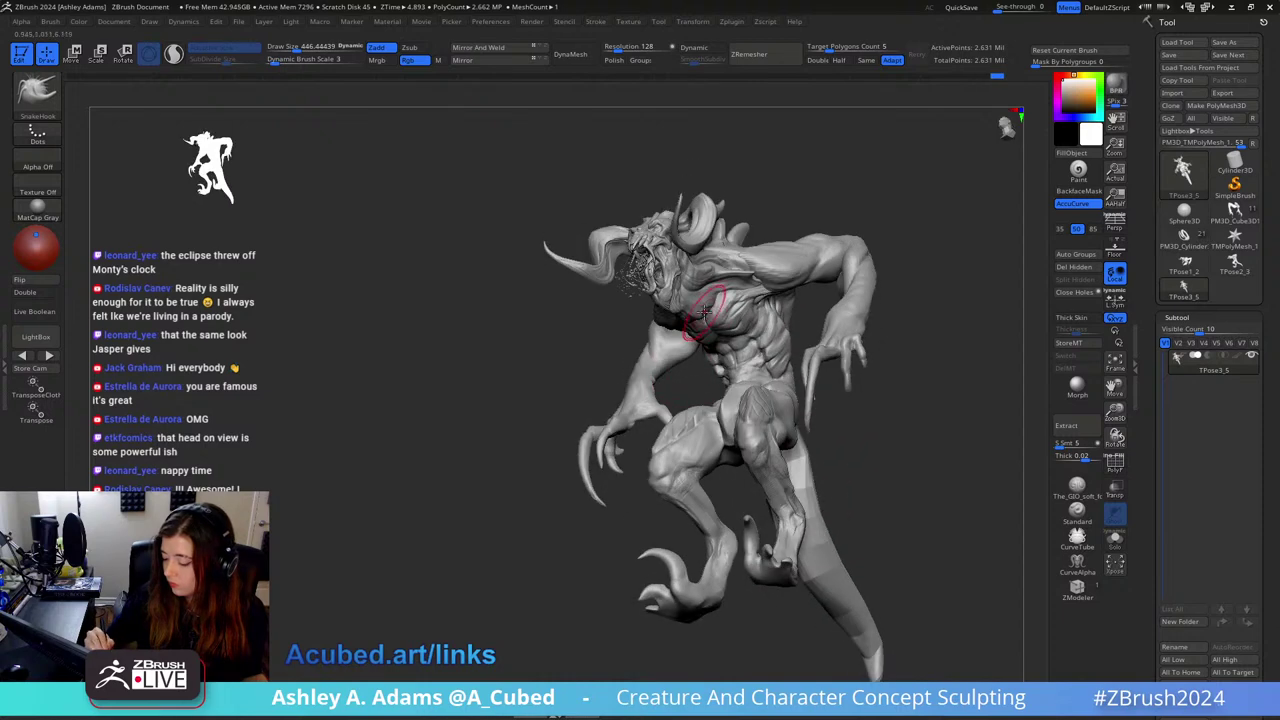
pyautogui.press('space')
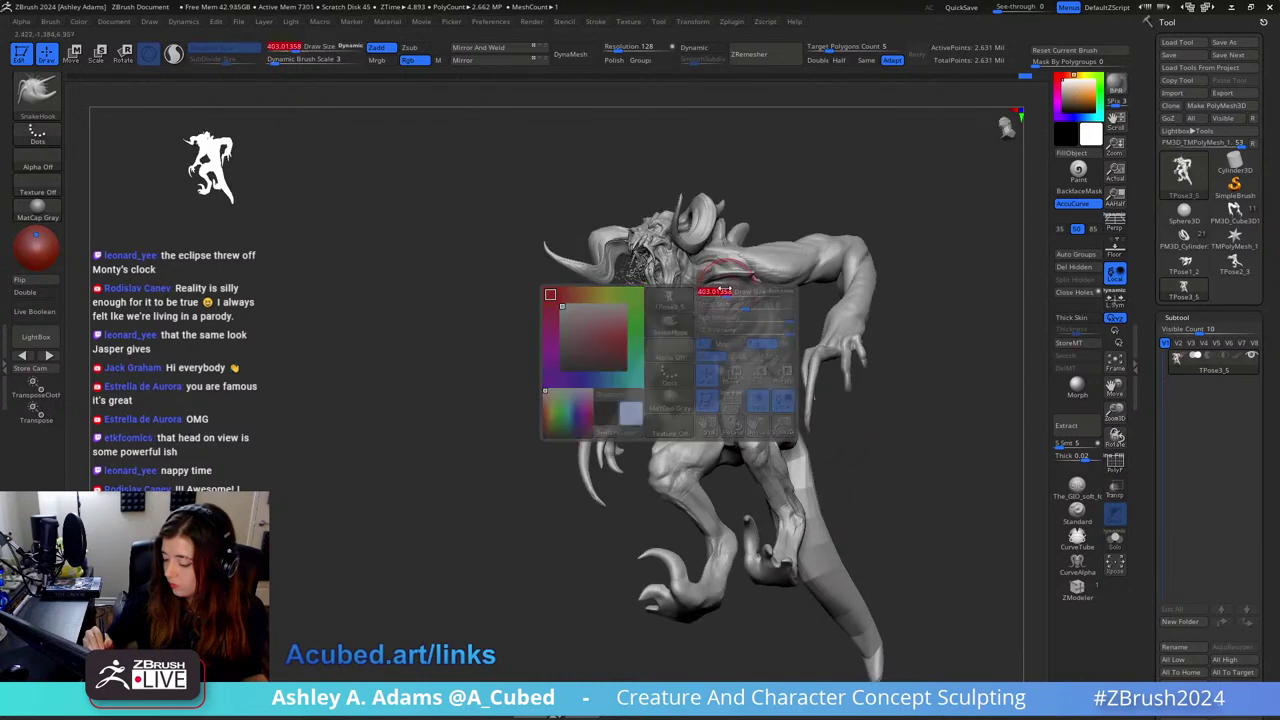
pyautogui.moveTo(775, 252)
pyautogui.mouseDown()
pyautogui.moveTo(778, 305)
pyautogui.moveTo(759, 293)
pyautogui.mouseUp()
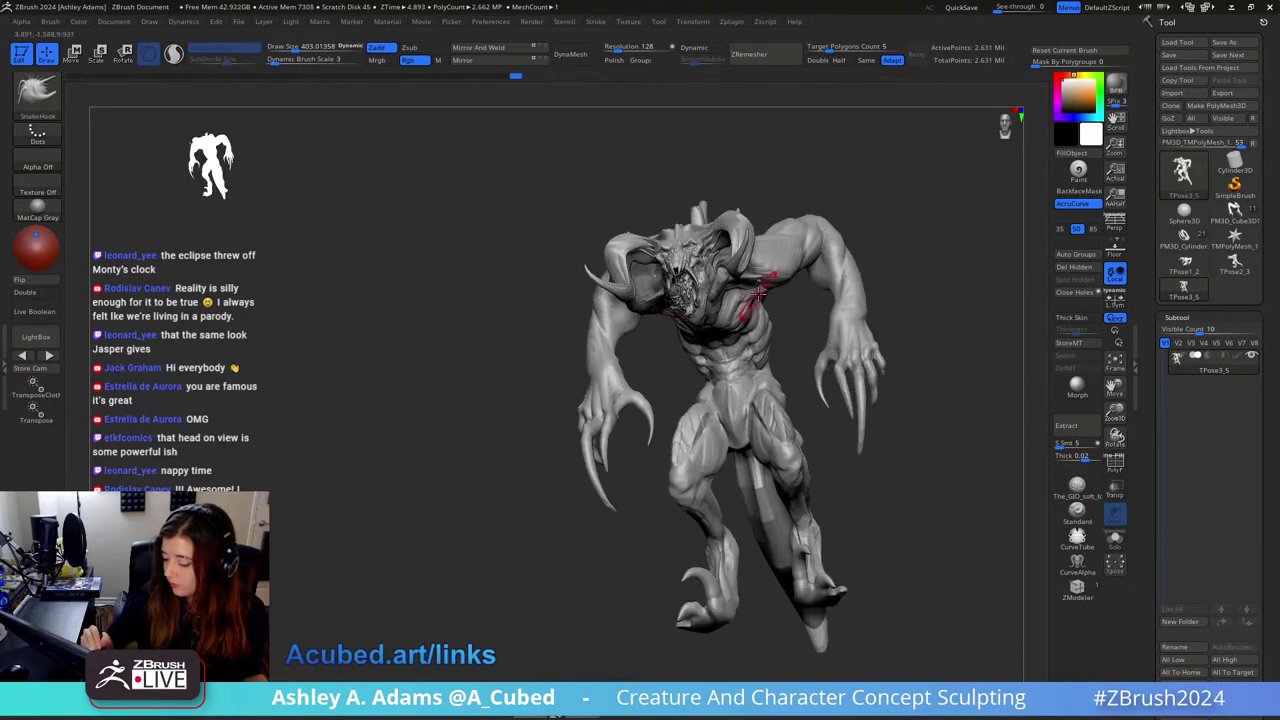
# Step: Adjust the outer back below the armpit with SnakeHook at draw size about 590
pyautogui.moveTo(760, 289); pyautogui.dragTo(712, 300, button='right')
pyautogui.press('space')
pyautogui.moveTo(650, 300)
pyautogui.mouseDown()
pyautogui.moveTo(690, 298)
pyautogui.moveTo(667, 268)
pyautogui.moveTo(737, 194)
pyautogui.moveTo(688, 295)
pyautogui.mouseUp()
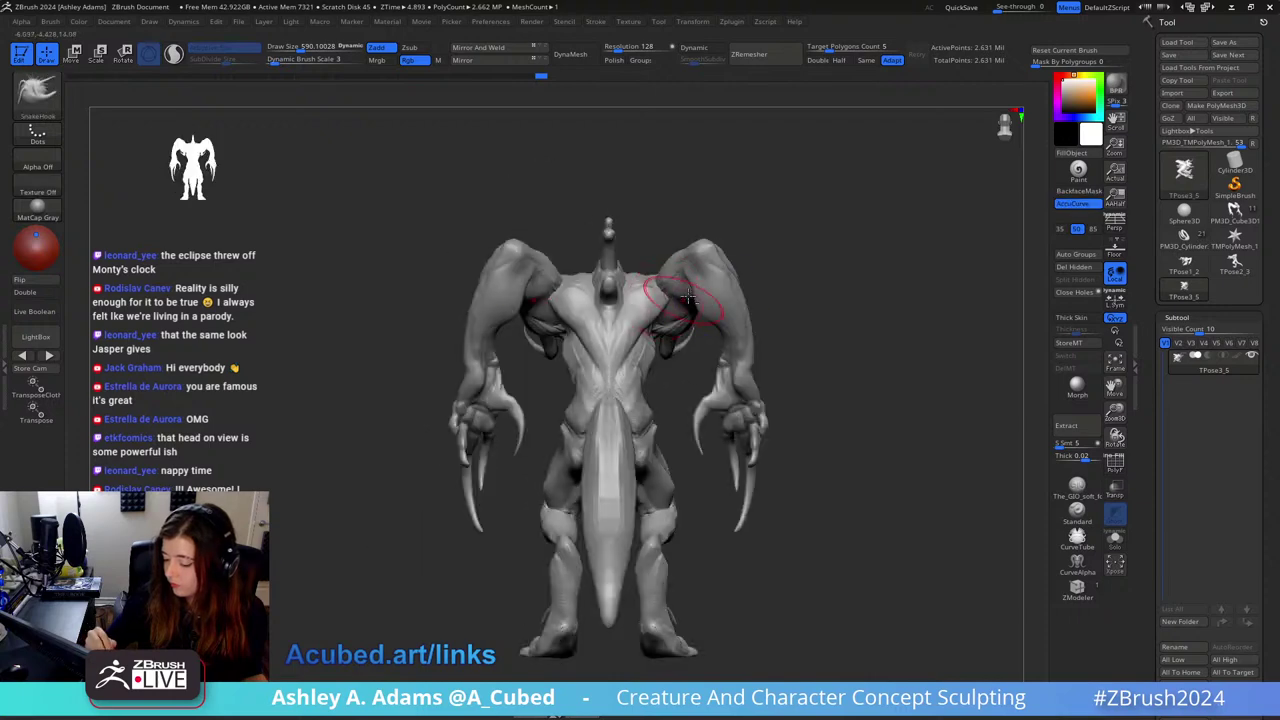
# Step: Adjust the arm silhouette around the elbow and forearm from behind with SnakeHook, reducing the draw size from about 1444 to 669
pyautogui.keyDown('alt'); pyautogui.moveTo(688, 296); pyautogui.dragTo(716, 240, button='right'); pyautogui.keyUp('alt')
pyautogui.press('space')
pyautogui.moveTo(757, 275); pyautogui.dragTo(794, 277)
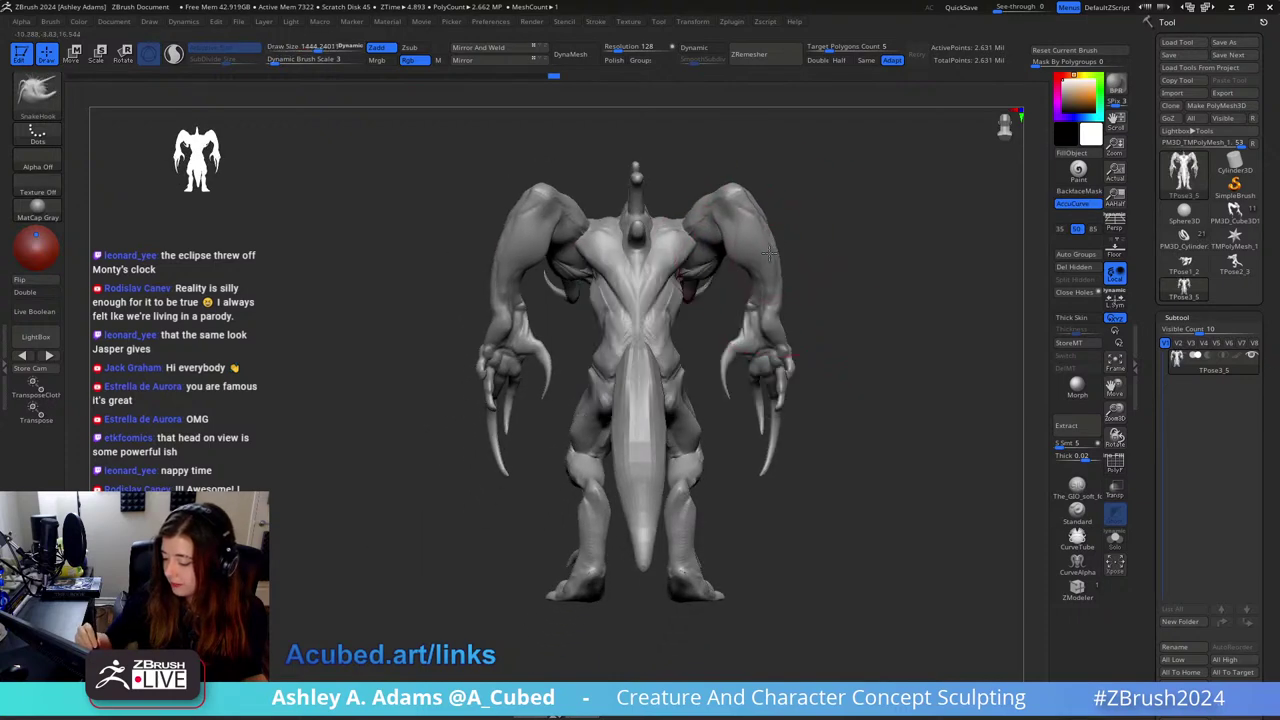
pyautogui.press('[')
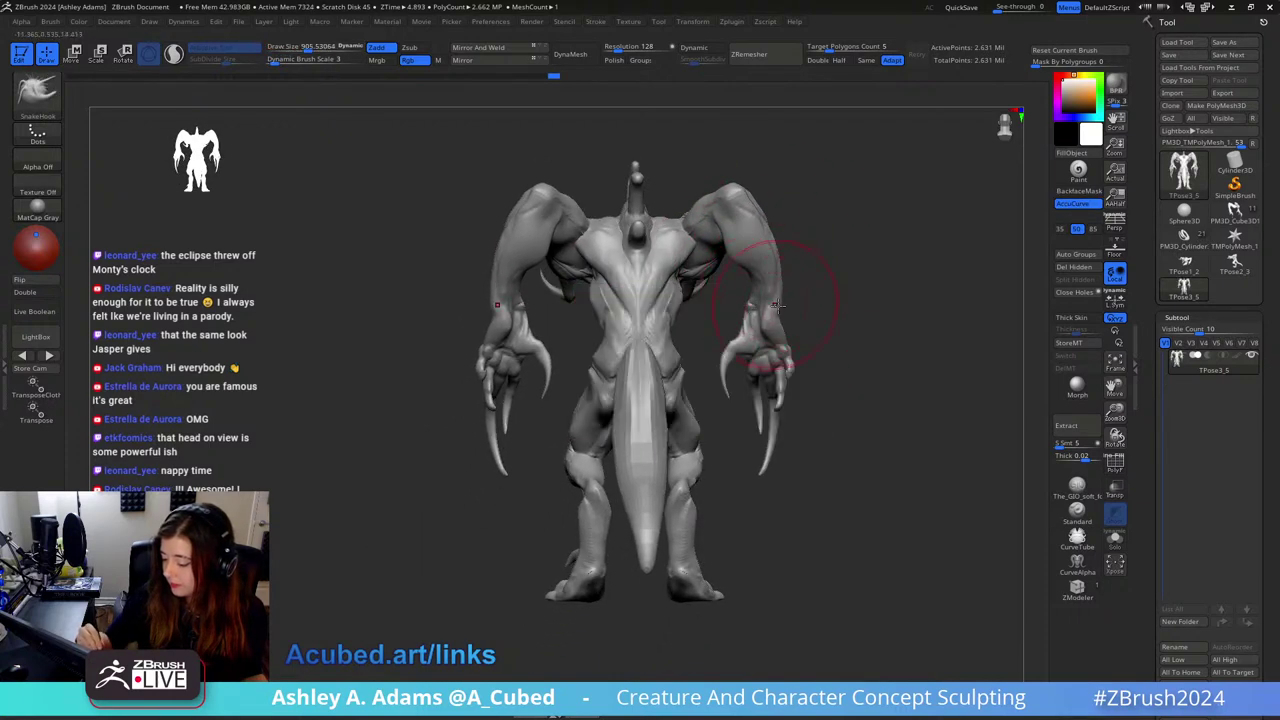
pyautogui.press('space')
pyautogui.moveTo(777, 305); pyautogui.dragTo(796, 342)
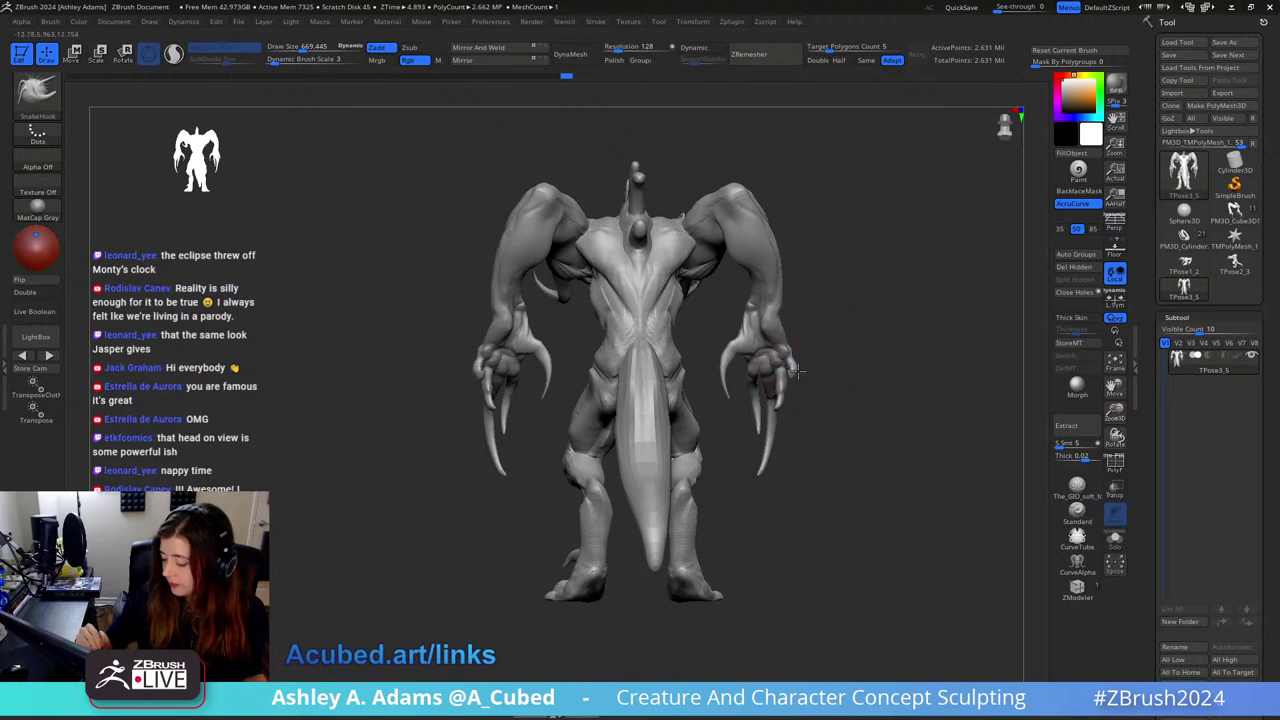
# Step: Reshape the curve of the horns with SnakeHook, reducing the draw size from about 783 to 342
pyautogui.moveTo(828, 284)
pyautogui.mouseDown()
pyautogui.moveTo(737, 251)
pyautogui.moveTo(843, 232)
pyautogui.mouseUp()
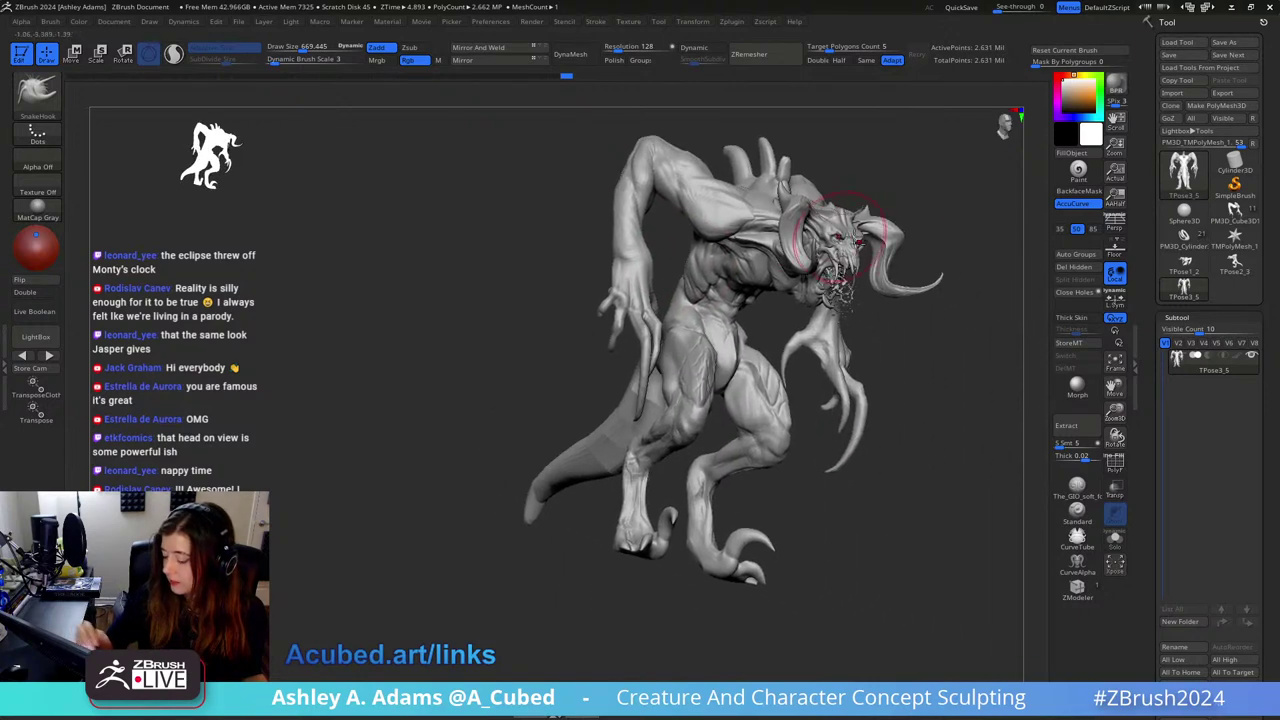
pyautogui.moveTo(928, 238)
pyautogui.keyDown('alt'); pyautogui.mouseDown()
pyautogui.moveTo(852, 230)
pyautogui.moveTo(801, 250)
pyautogui.mouseUp(); pyautogui.keyUp('alt')
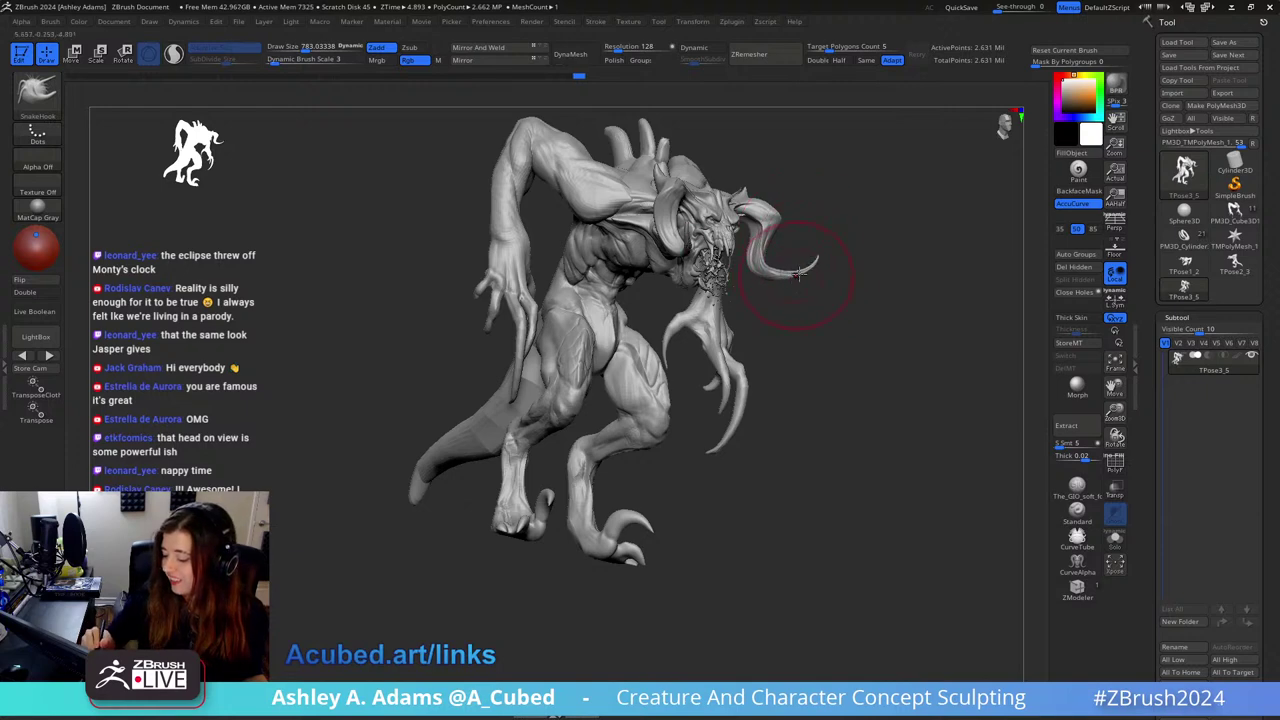
pyautogui.press('space')
pyautogui.moveTo(798, 274); pyautogui.dragTo(796, 283, button='right')
pyautogui.click(806, 270)
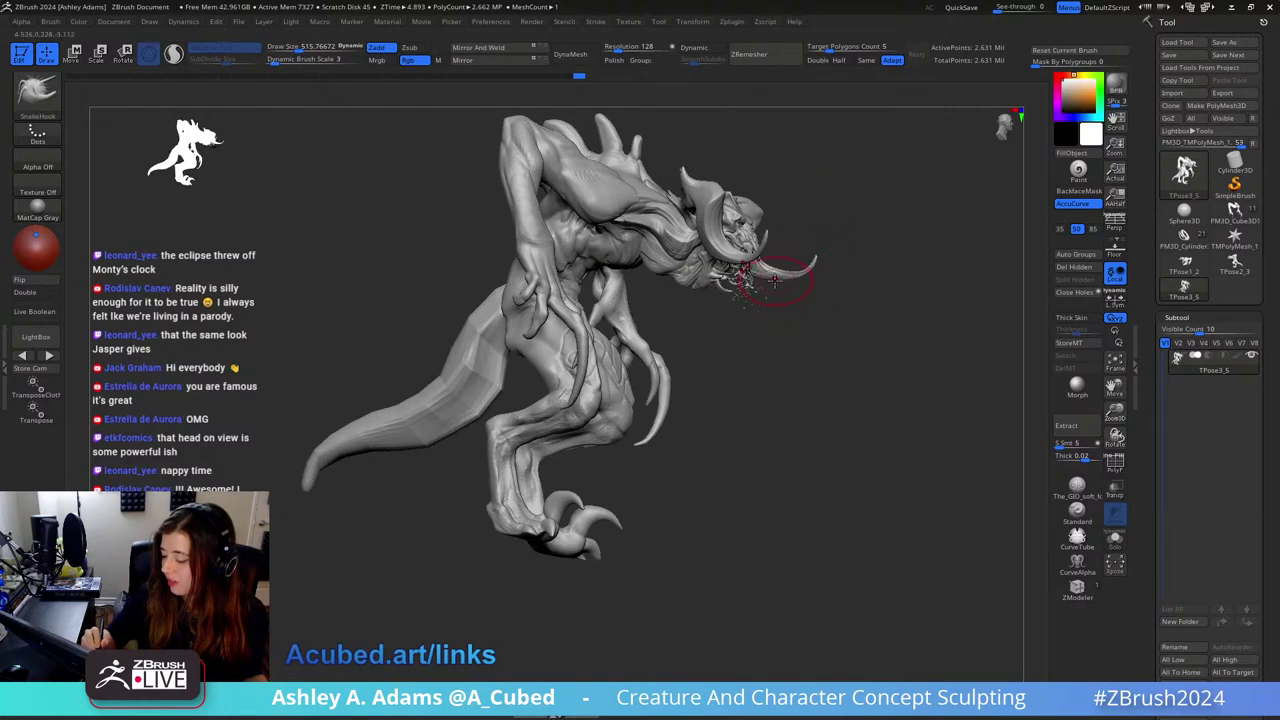
pyautogui.moveTo(775, 285)
pyautogui.mouseDown()
pyautogui.moveTo(814, 304)
pyautogui.moveTo(846, 280)
pyautogui.moveTo(842, 224)
pyautogui.moveTo(954, 200)
pyautogui.moveTo(757, 258)
pyautogui.moveTo(745, 380)
pyautogui.moveTo(748, 262)
pyautogui.moveTo(742, 287)
pyautogui.mouseUp()
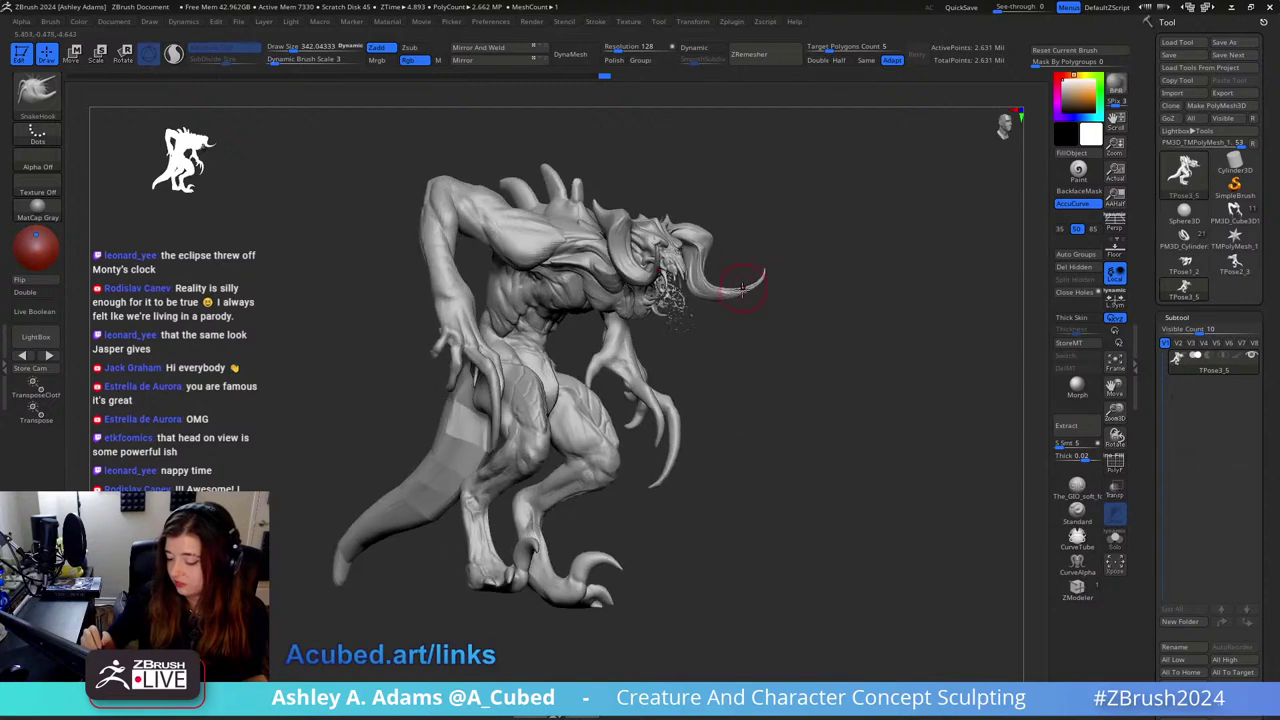
# Step: Adjust the ribcage and waist contour from behind and in front with SnakeHook at draw size about 492 to 516
pyautogui.moveTo(497, 295)
pyautogui.mouseDown()
pyautogui.moveTo(480, 282)
pyautogui.moveTo(508, 278)
pyautogui.moveTo(500, 294)
pyautogui.moveTo(520, 300)
pyautogui.mouseUp()
pyautogui.moveTo(520, 301); pyautogui.dragTo(505, 300, button='right')
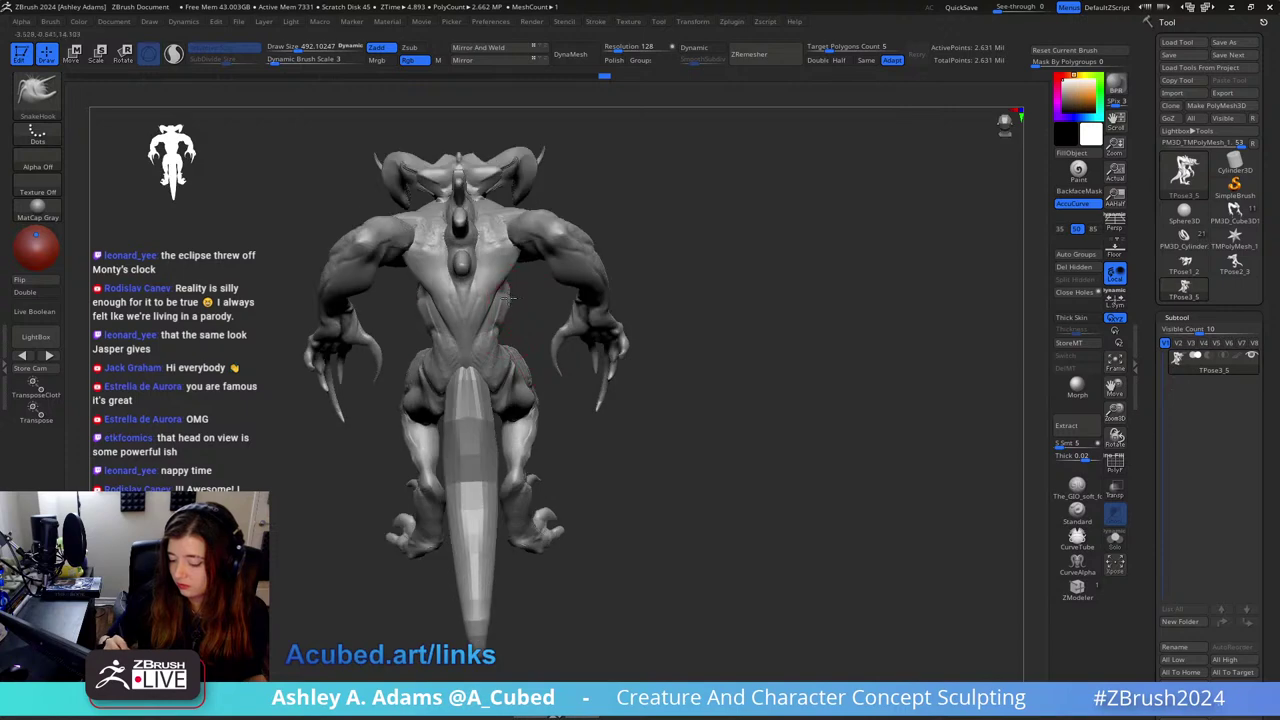
pyautogui.moveTo(508, 296); pyautogui.dragTo(490, 365)
pyautogui.press('space')
pyautogui.moveTo(470, 320); pyautogui.dragTo(571, 284, button='right')
pyautogui.moveTo(467, 349); pyautogui.dragTo(483, 364)
pyautogui.press('space')
pyautogui.press('space')
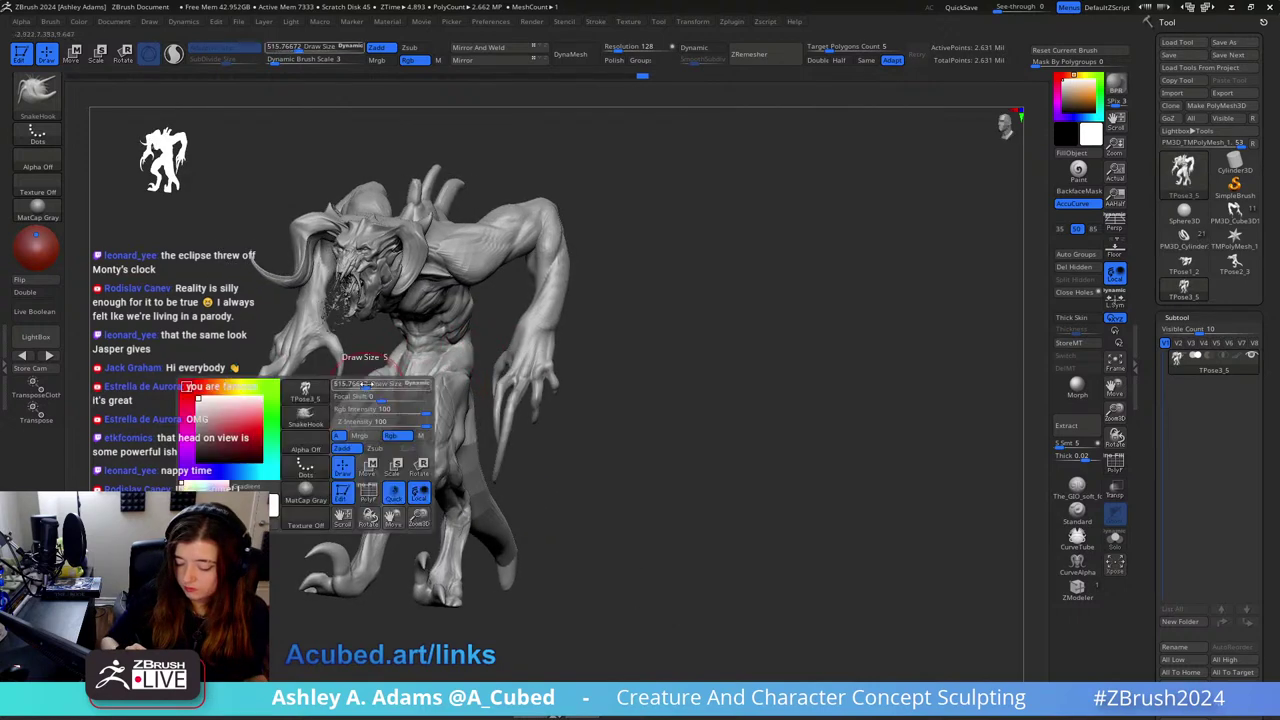
# Step: Reshape the belly, hips and upper thighs with SnakeHook at draw size about 697 to 843, undoing one stroke
pyautogui.moveTo(385, 368); pyautogui.dragTo(404, 368)
pyautogui.moveTo(404, 370); pyautogui.dragTo(367, 374, button='right')
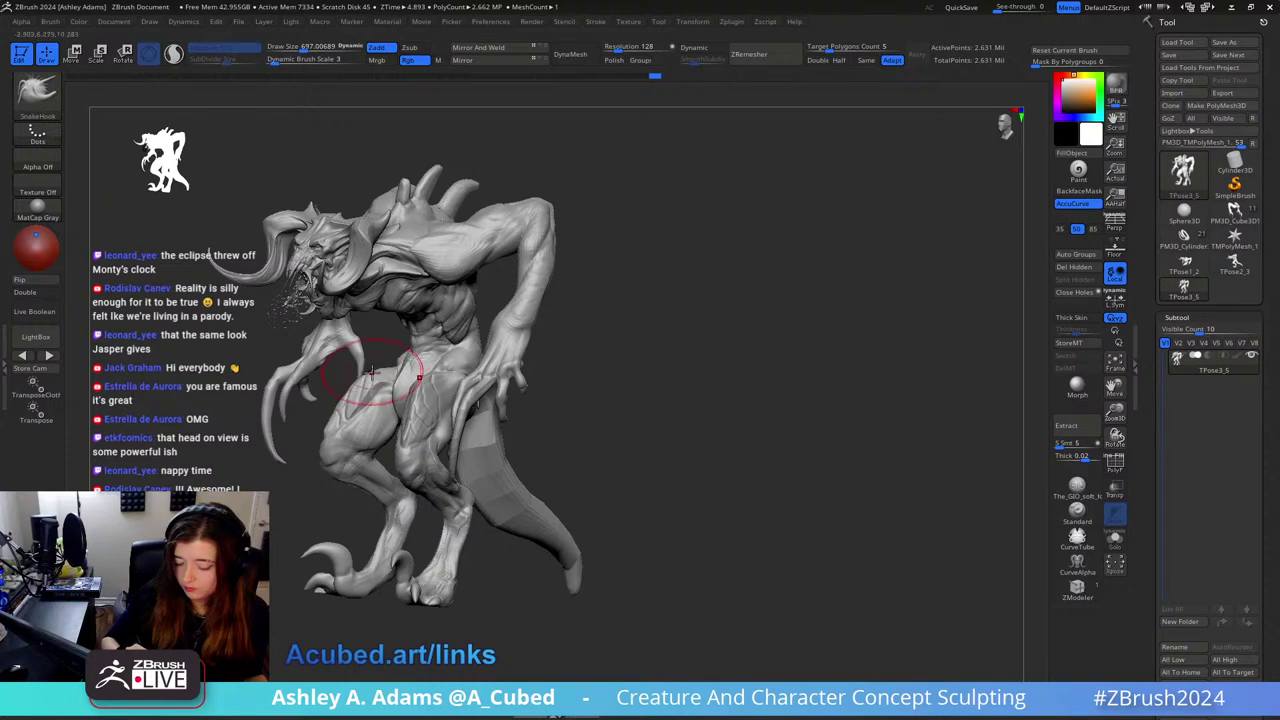
pyautogui.hotkey('ctrl', 'z')
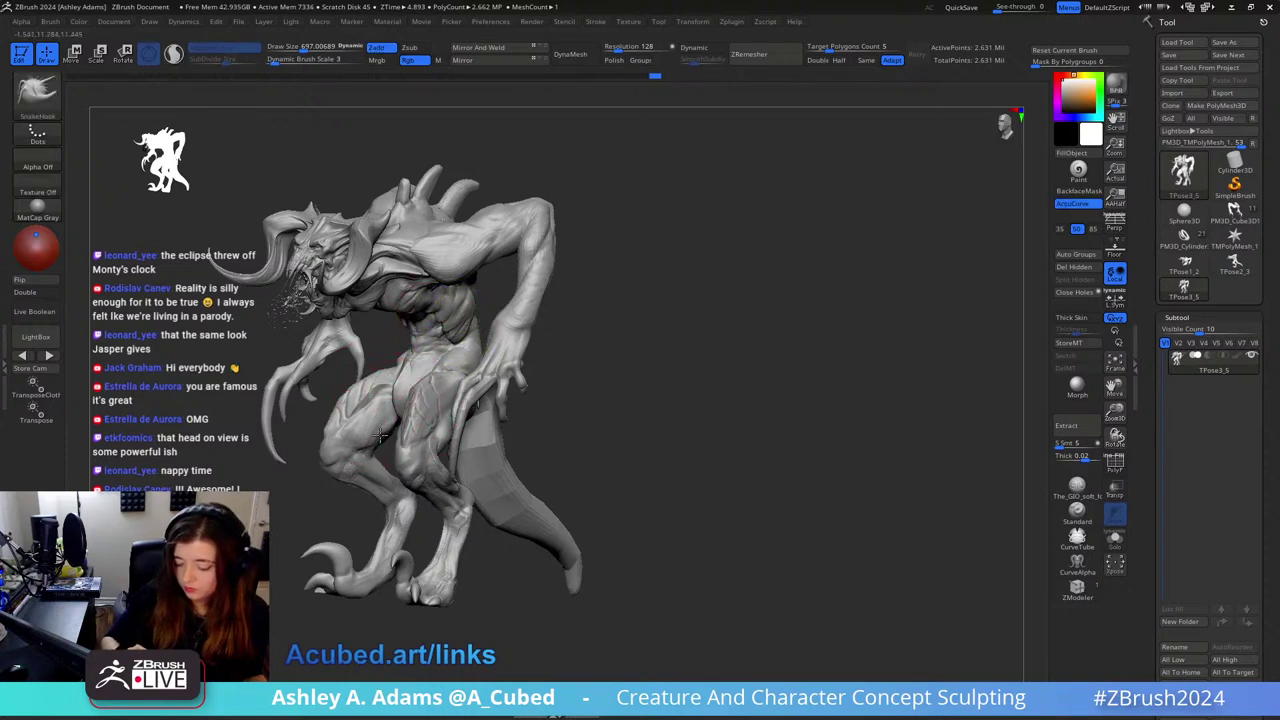
pyautogui.moveTo(393, 430)
pyautogui.mouseDown(button='right')
pyautogui.moveTo(560, 377)
pyautogui.moveTo(500, 400)
pyautogui.moveTo(465, 394)
pyautogui.mouseUp(button='right')
pyautogui.press('space')
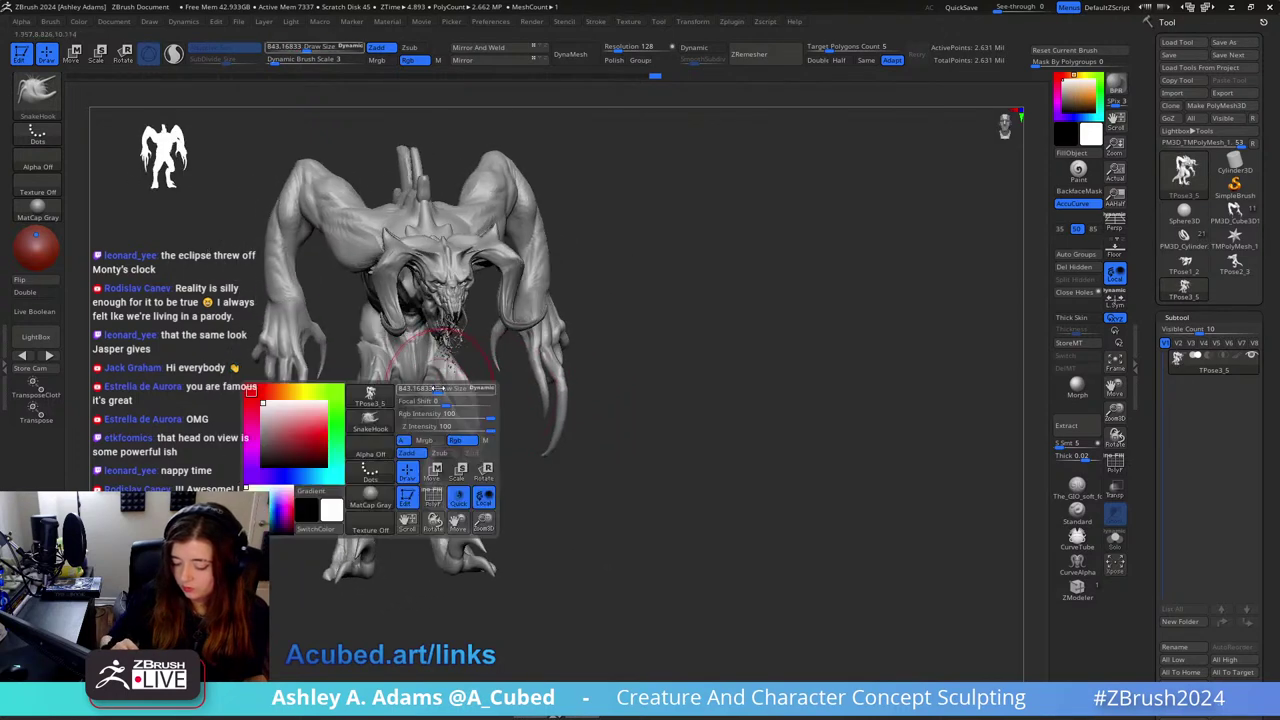
pyautogui.moveTo(450, 394); pyautogui.dragTo(423, 394)
pyautogui.moveTo(421, 384); pyautogui.dragTo(512, 376, button='right')
pyautogui.moveTo(420, 370)
pyautogui.keyDown('shift'); pyautogui.mouseDown()
pyautogui.moveTo(430, 400)
pyautogui.moveTo(484, 408)
pyautogui.mouseUp(); pyautogui.keyUp('shift')
pyautogui.moveTo(484, 410)
pyautogui.keyDown('ctrl'); pyautogui.mouseDown(button='right')
pyautogui.moveTo(466, 362)
pyautogui.moveTo(440, 356)
pyautogui.moveTo(452, 368)
pyautogui.mouseUp(button='right'); pyautogui.keyUp('ctrl')
# Step: Reshape the flank and lower back above the hips with SnakeHook, reducing the draw size from about 783 to 540
pyautogui.press('space')
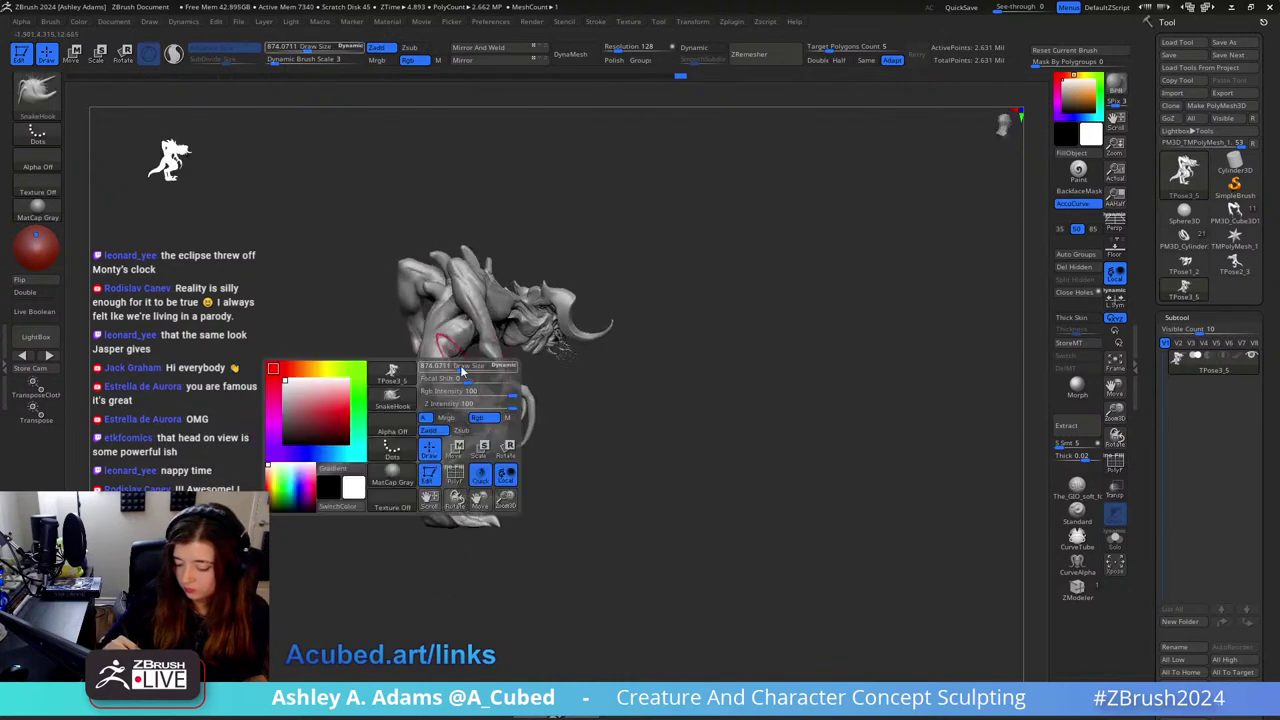
pyautogui.moveTo(454, 373)
pyautogui.mouseDown()
pyautogui.moveTo(543, 343)
pyautogui.moveTo(557, 320)
pyautogui.moveTo(482, 322)
pyautogui.mouseUp()
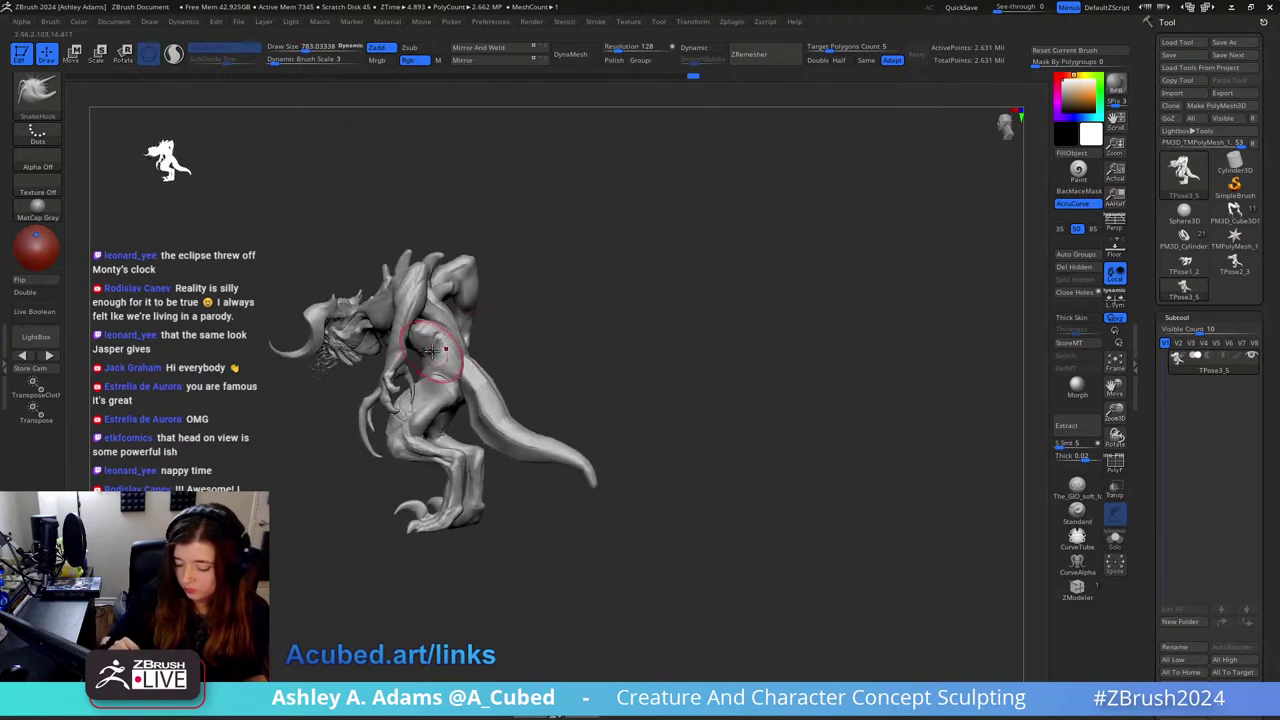
pyautogui.moveTo(432, 351)
pyautogui.mouseDown(button='right')
pyautogui.moveTo(489, 334)
pyautogui.moveTo(457, 352)
pyautogui.mouseUp(button='right')
pyautogui.press('space')
pyautogui.moveTo(457, 351); pyautogui.dragTo(441, 351)
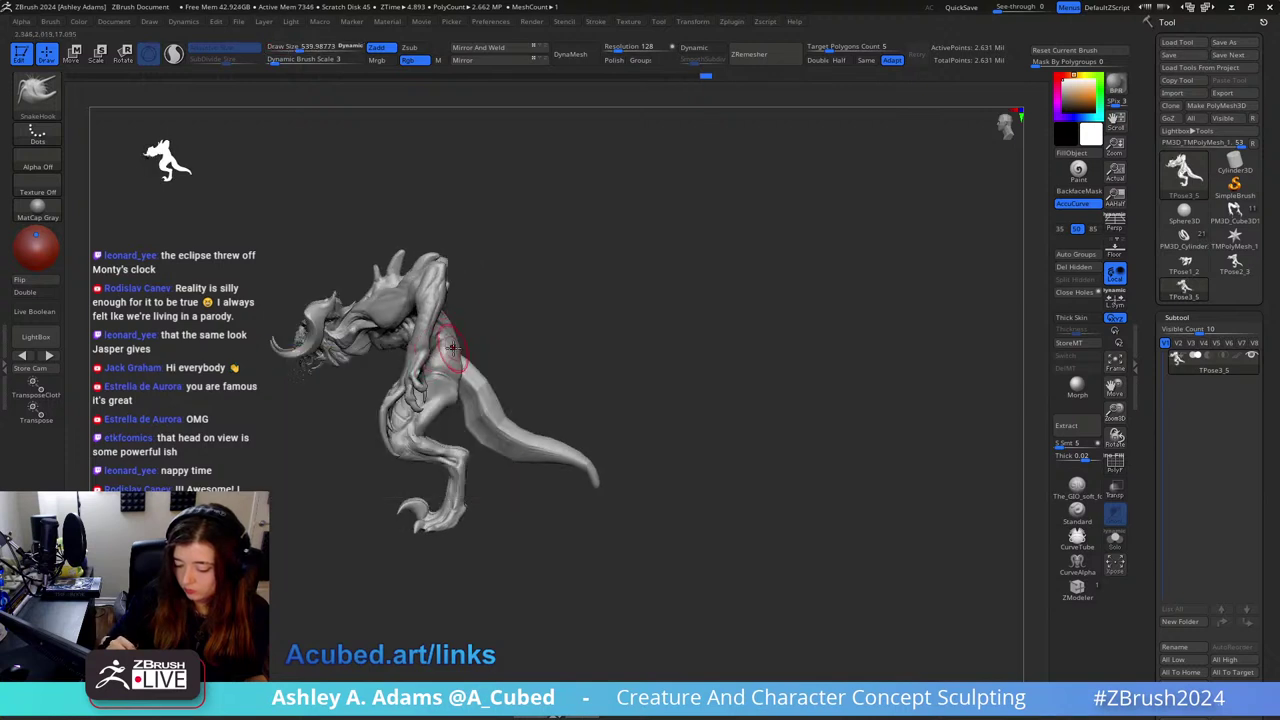
pyautogui.moveTo(449, 321)
pyautogui.mouseDown(button='right')
pyautogui.moveTo(429, 303)
pyautogui.moveTo(356, 318)
pyautogui.mouseUp(button='right')
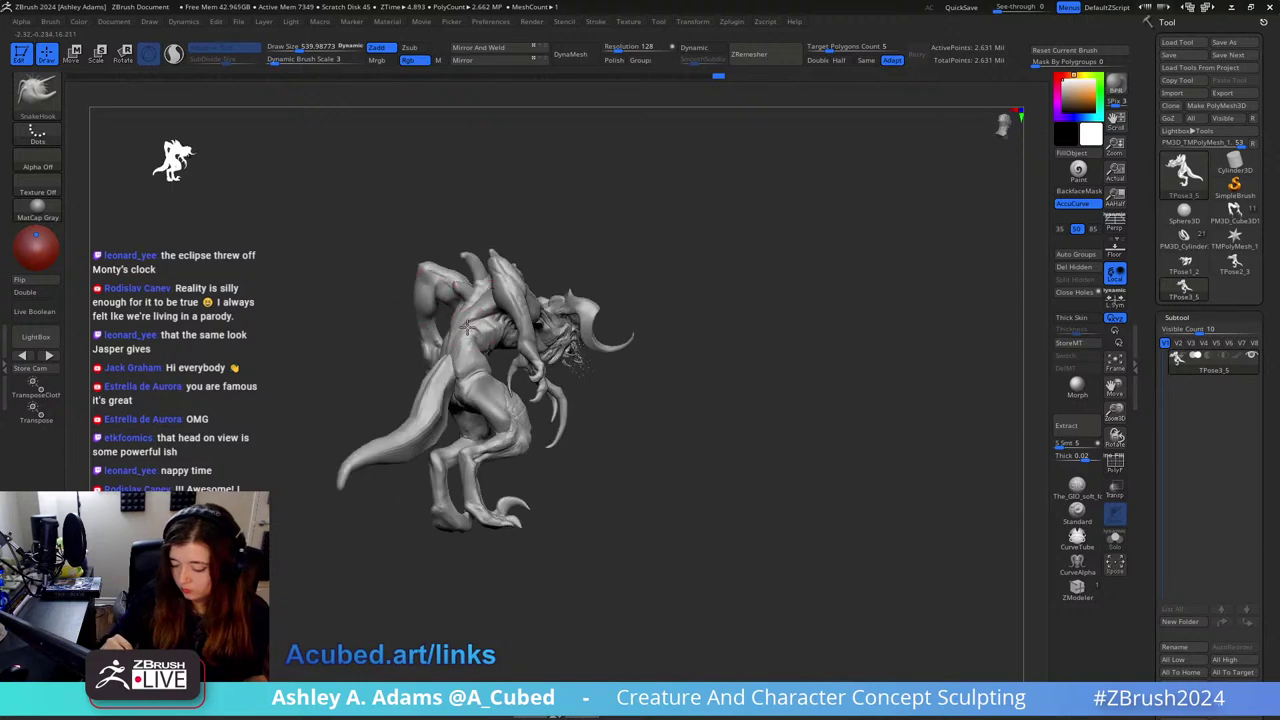
pyautogui.moveTo(467, 326)
pyautogui.mouseDown()
pyautogui.moveTo(660, 257)
pyautogui.moveTo(668, 276)
pyautogui.mouseUp()
# Step: Examine the creature's overall silhouette from the side, back, front and below
pyautogui.press('space')
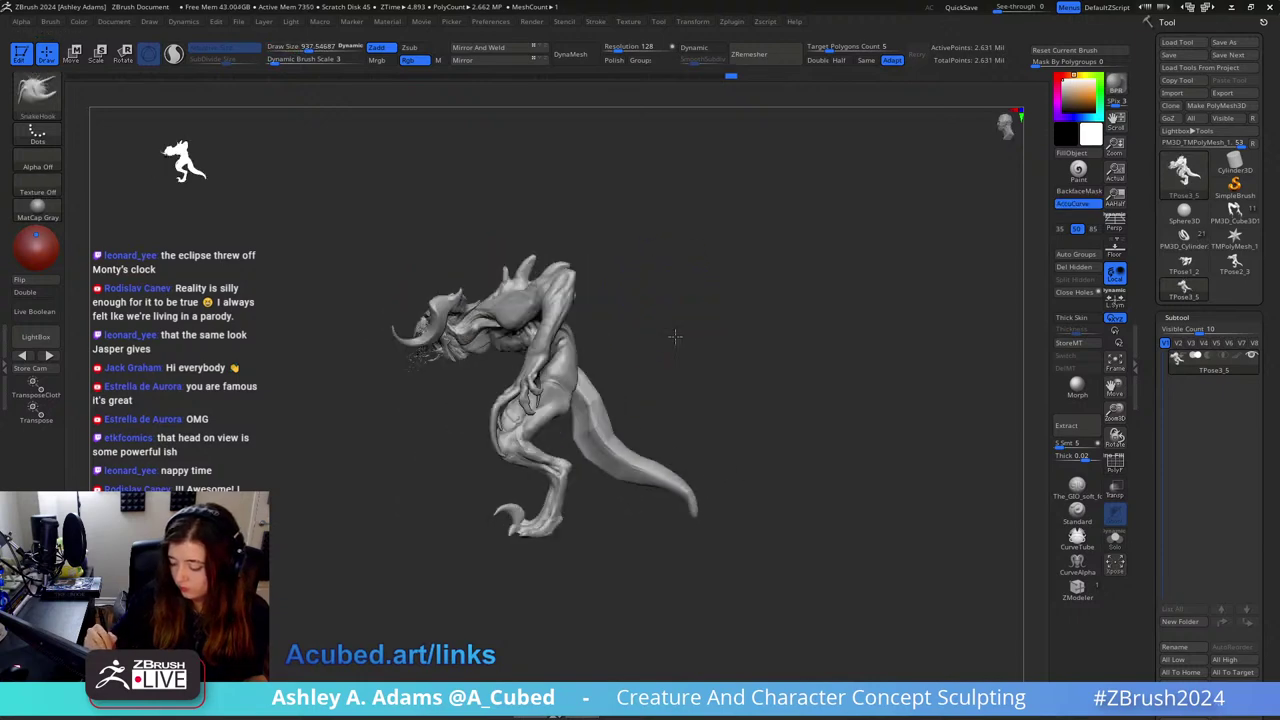
pyautogui.moveTo(668, 332)
pyautogui.keyDown('alt'); pyautogui.mouseDown()
pyautogui.moveTo(628, 270)
pyautogui.moveTo(619, 290)
pyautogui.mouseUp(); pyautogui.keyUp('alt')
pyautogui.press('space')
pyautogui.moveTo(580, 230); pyautogui.dragTo(579, 326)
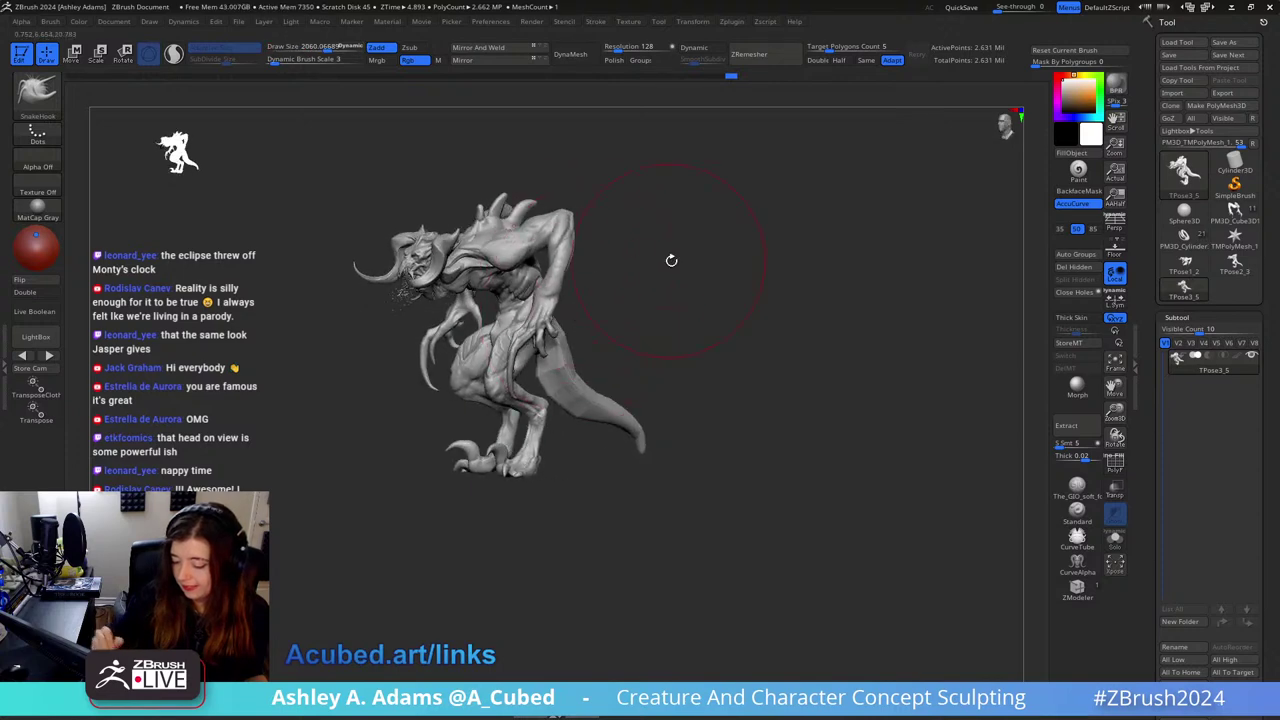
pyautogui.moveTo(669, 260); pyautogui.dragTo(600, 262)
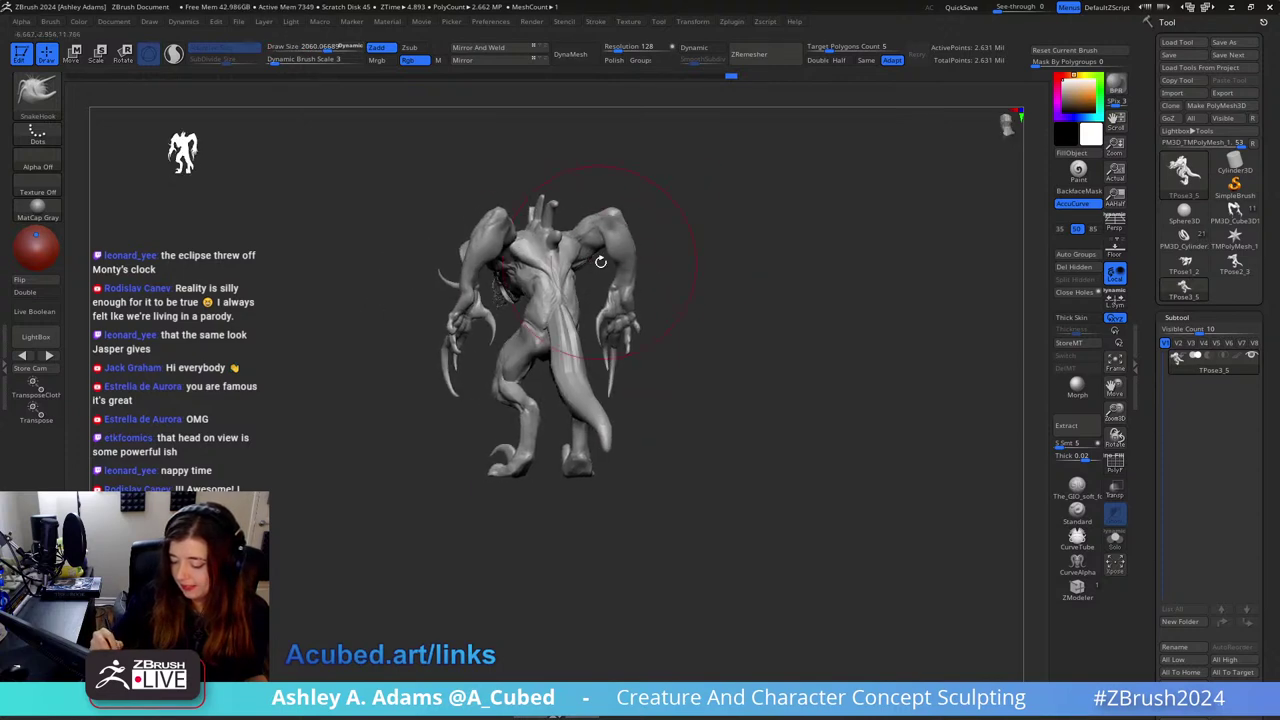
pyautogui.moveTo(597, 185); pyautogui.dragTo(746, 270)
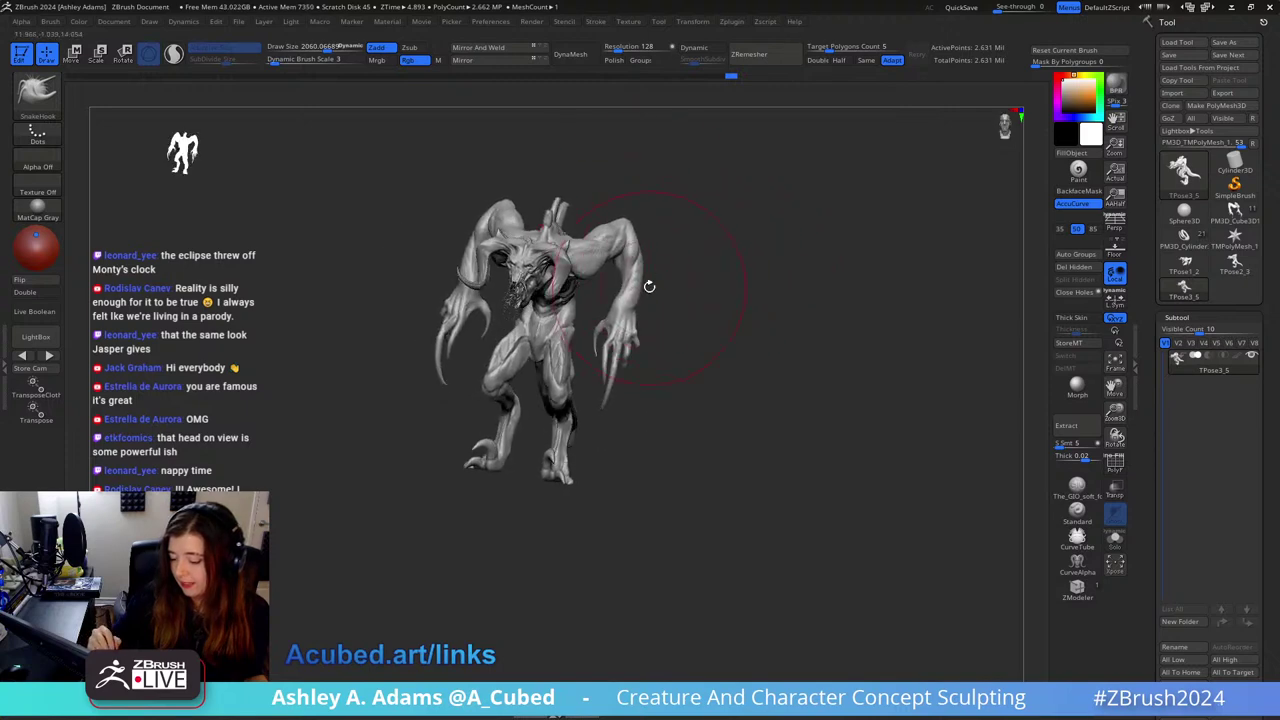
pyautogui.moveTo(649, 286); pyautogui.dragTo(620, 247)
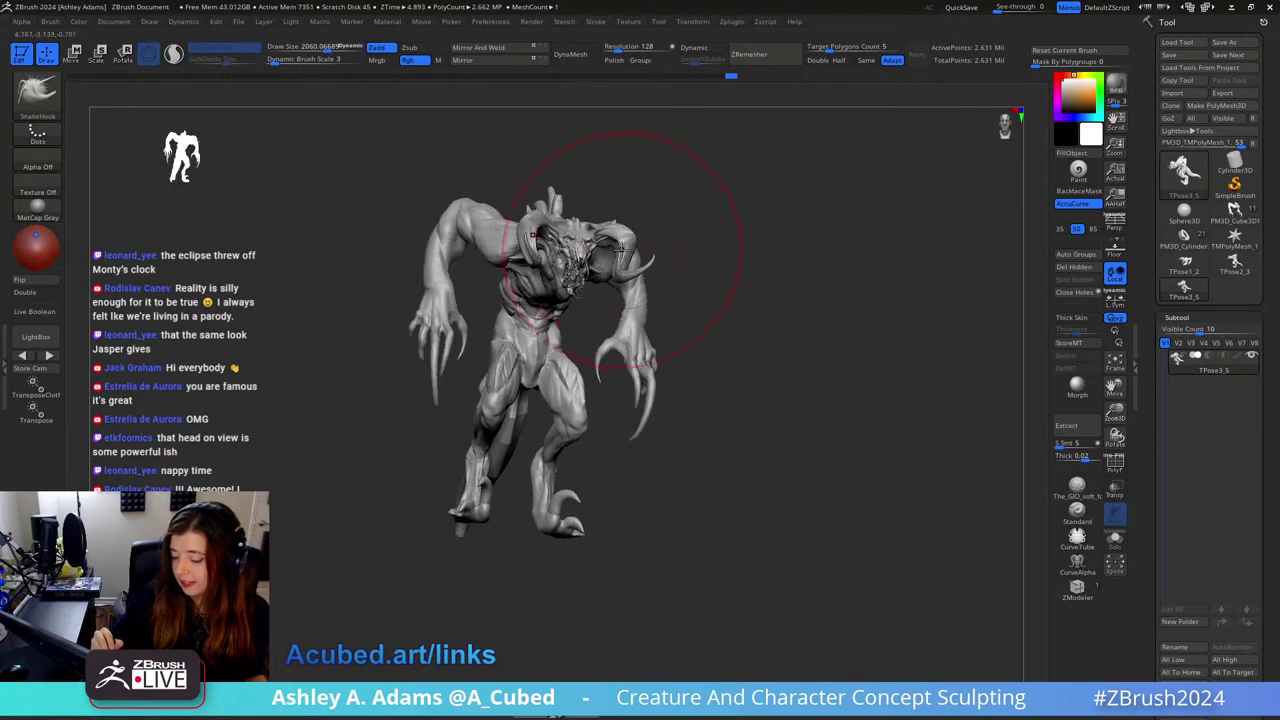
pyautogui.moveTo(687, 213)
pyautogui.mouseDown()
pyautogui.moveTo(691, 194)
pyautogui.moveTo(668, 168)
pyautogui.mouseUp()
# Step: Adjust the side of the ribcage from below with SnakeHook at draw size about 697
pyautogui.press('space')
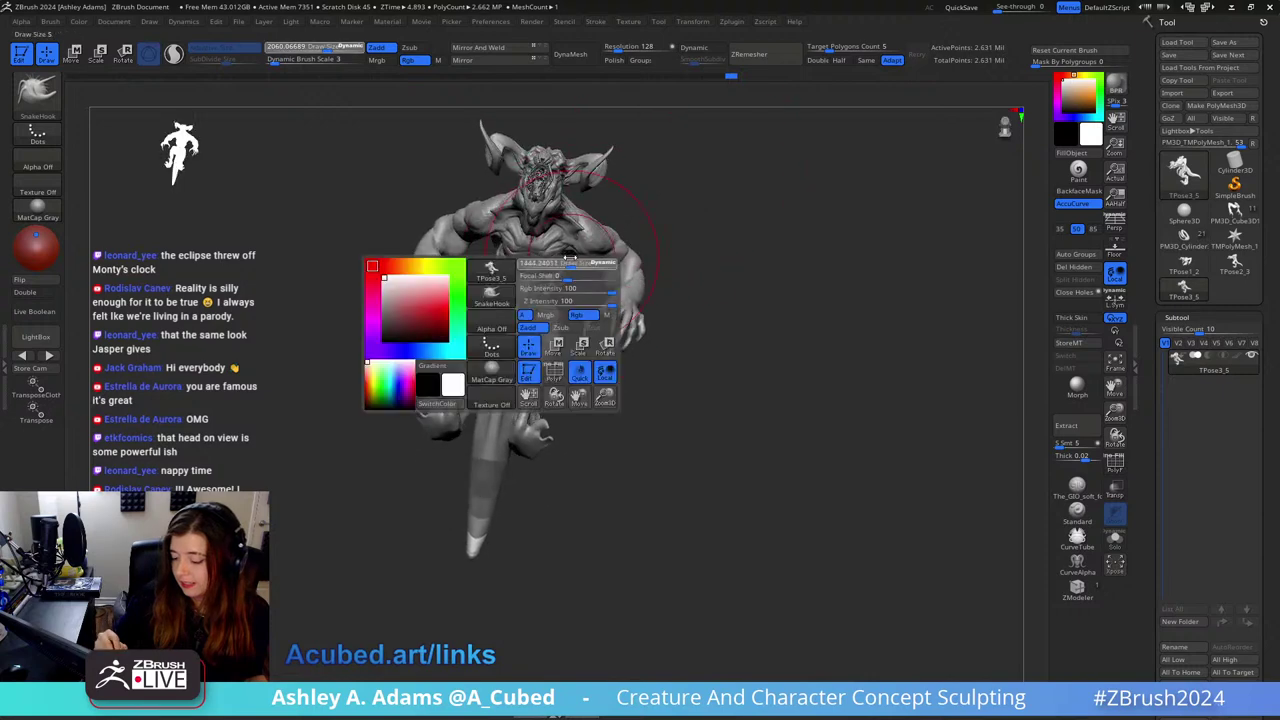
pyautogui.moveTo(594, 268); pyautogui.dragTo(570, 229)
pyautogui.moveTo(570, 229); pyautogui.dragTo(576, 237, button='right')
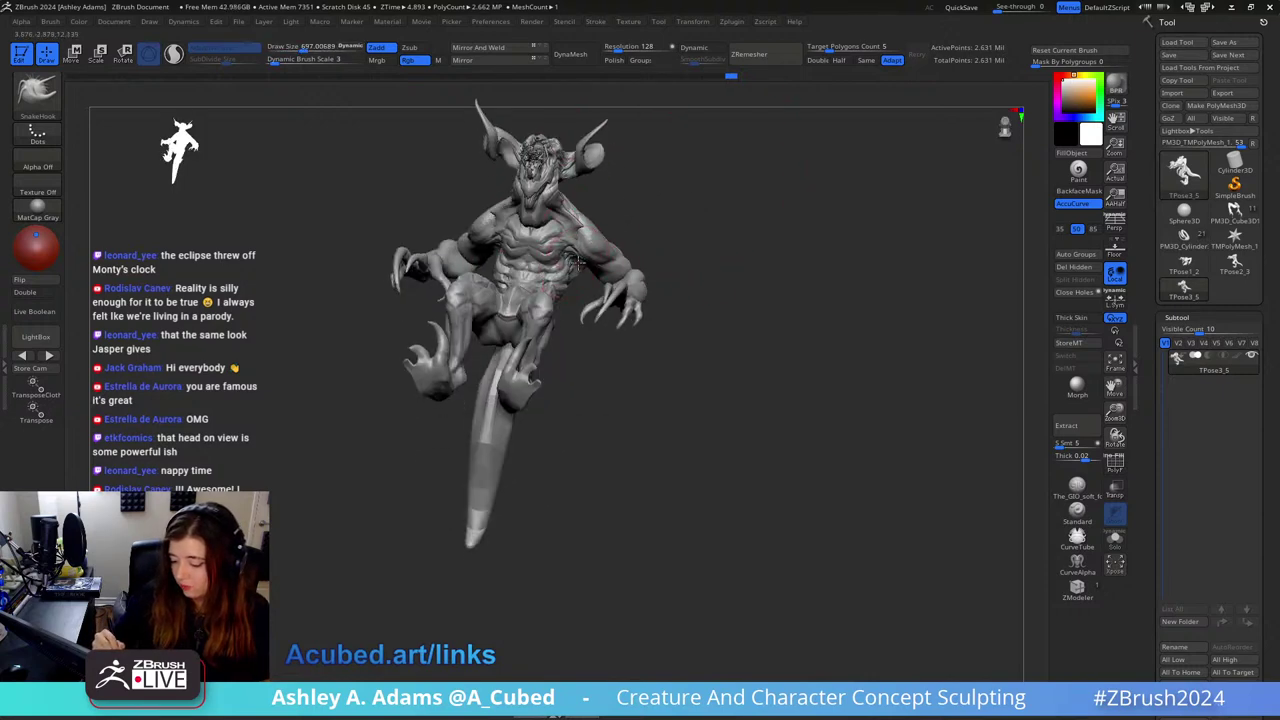
pyautogui.keyDown('shift'); pyautogui.moveTo(588, 276); pyautogui.dragTo(597, 312, button='right'); pyautogui.keyUp('shift')
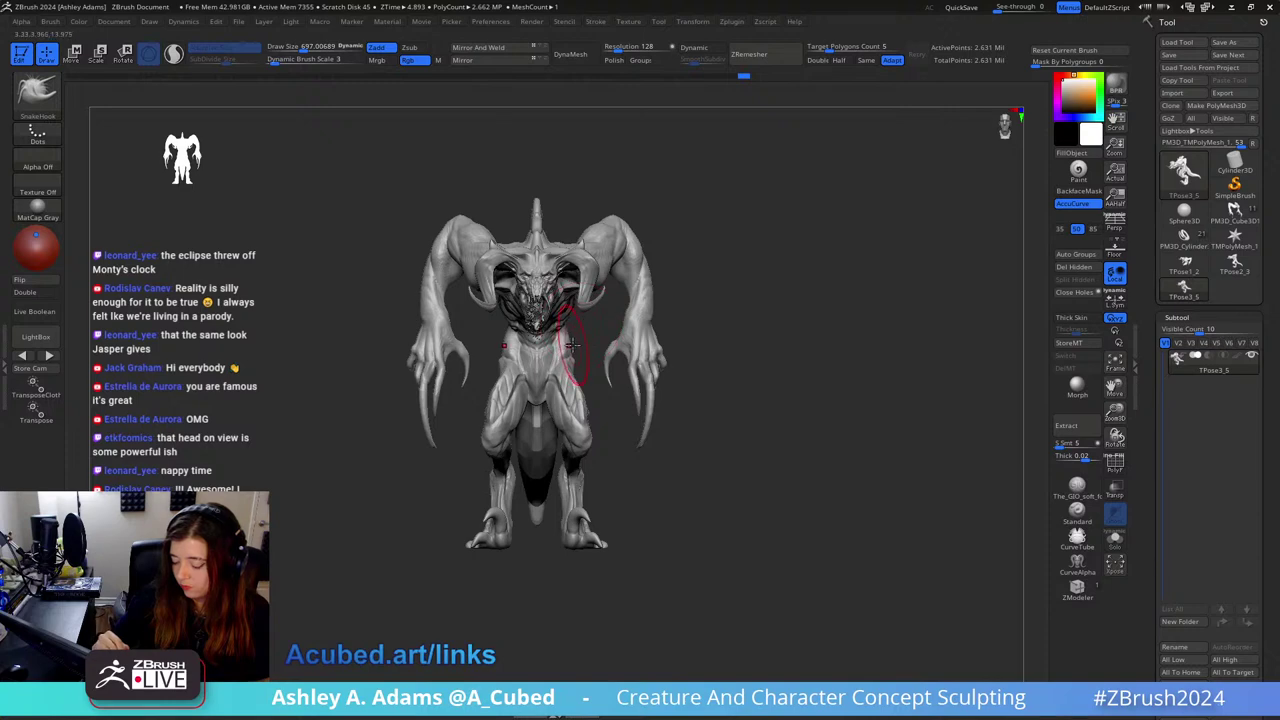
# Step: Try to pull the sides of the waist with SnakeHook at draw size about 938
pyautogui.press('space')
pyautogui.moveTo(572, 344); pyautogui.dragTo(582, 343)
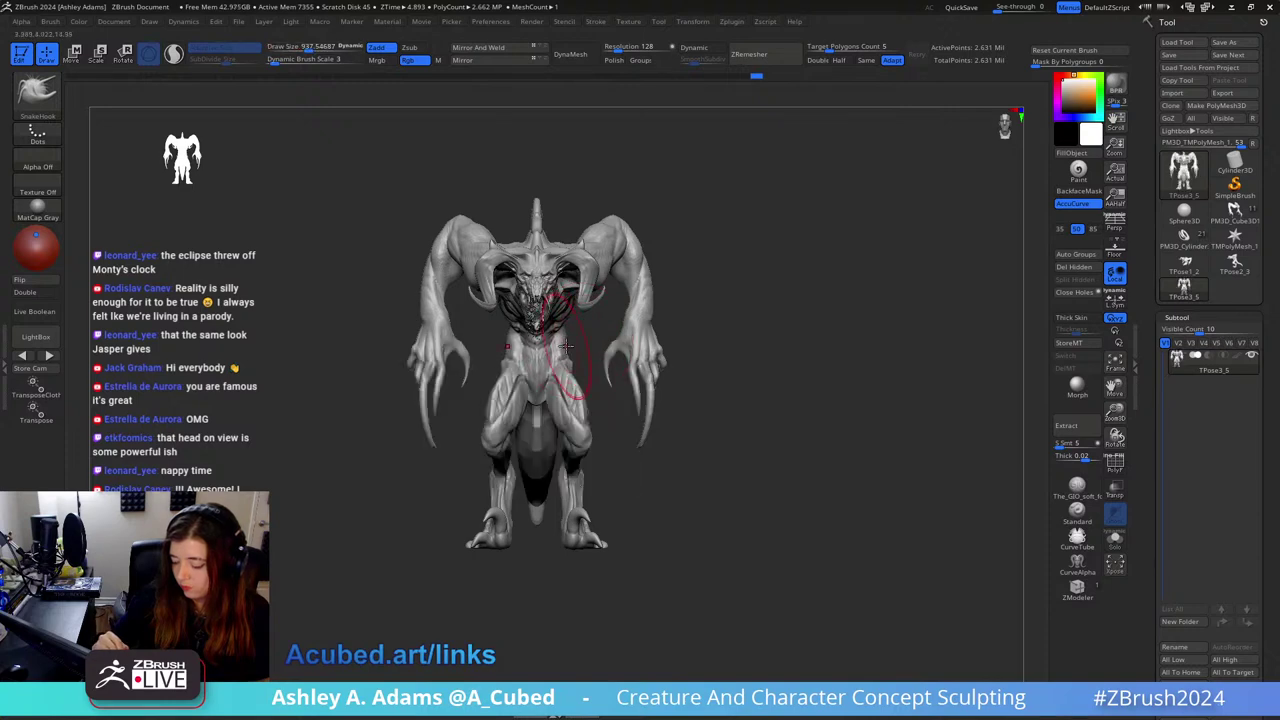
pyautogui.hotkey('ctrl', 'z')
# Step: Turn off AccuCurve and reshape the waist and ribcage sides with SnakeHook at draw size about 590 to 516
pyautogui.click(1075, 205)
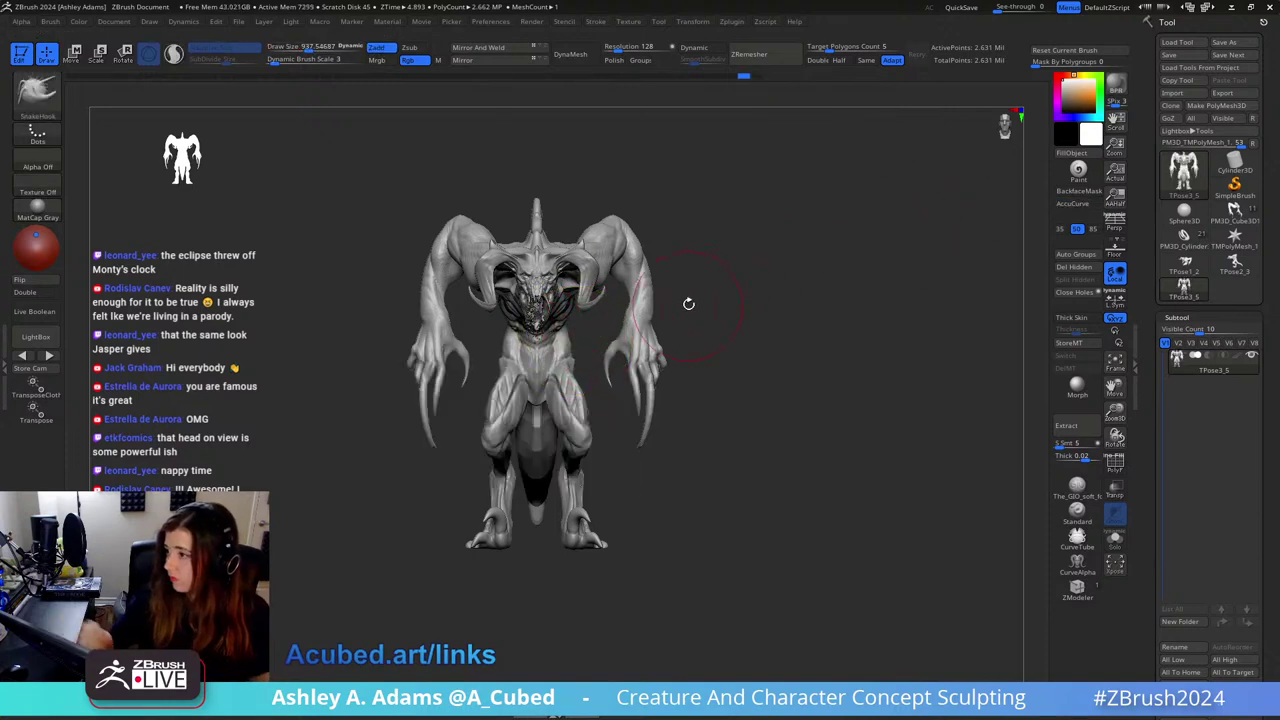
pyautogui.press('space')
pyautogui.moveTo(687, 300); pyautogui.dragTo(663, 286)
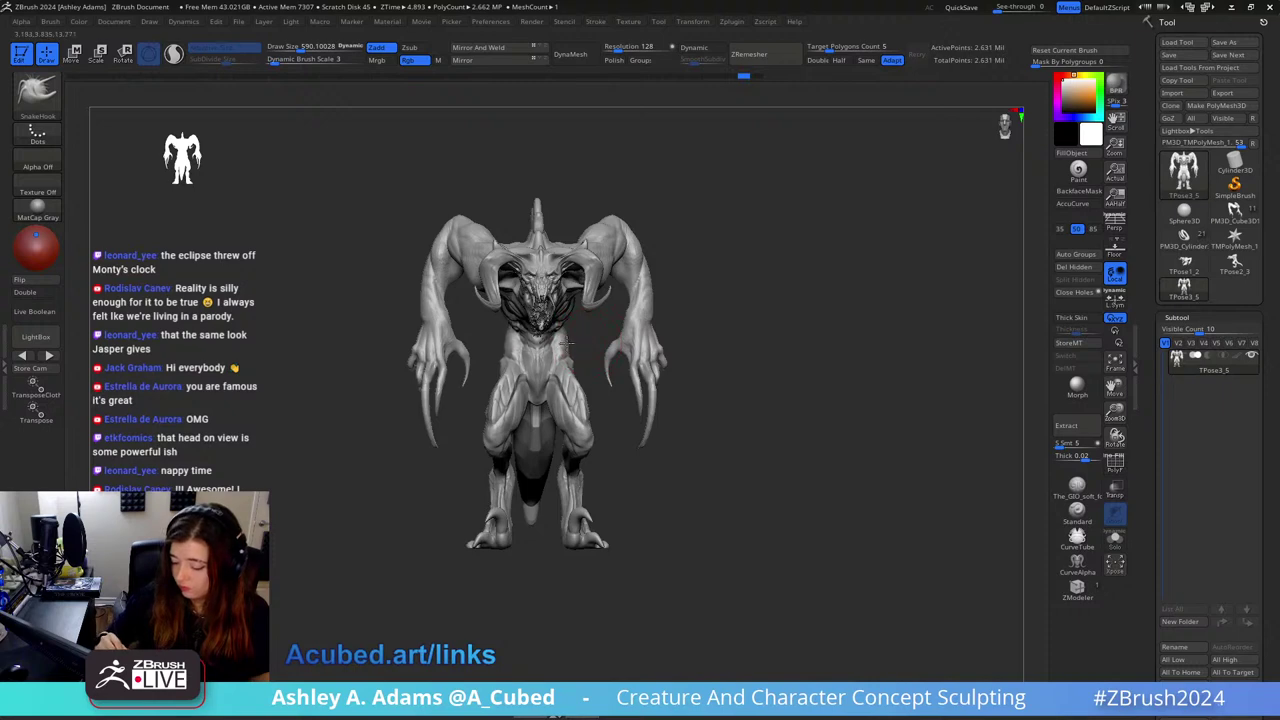
pyautogui.moveTo(567, 343); pyautogui.dragTo(604, 336, button='right')
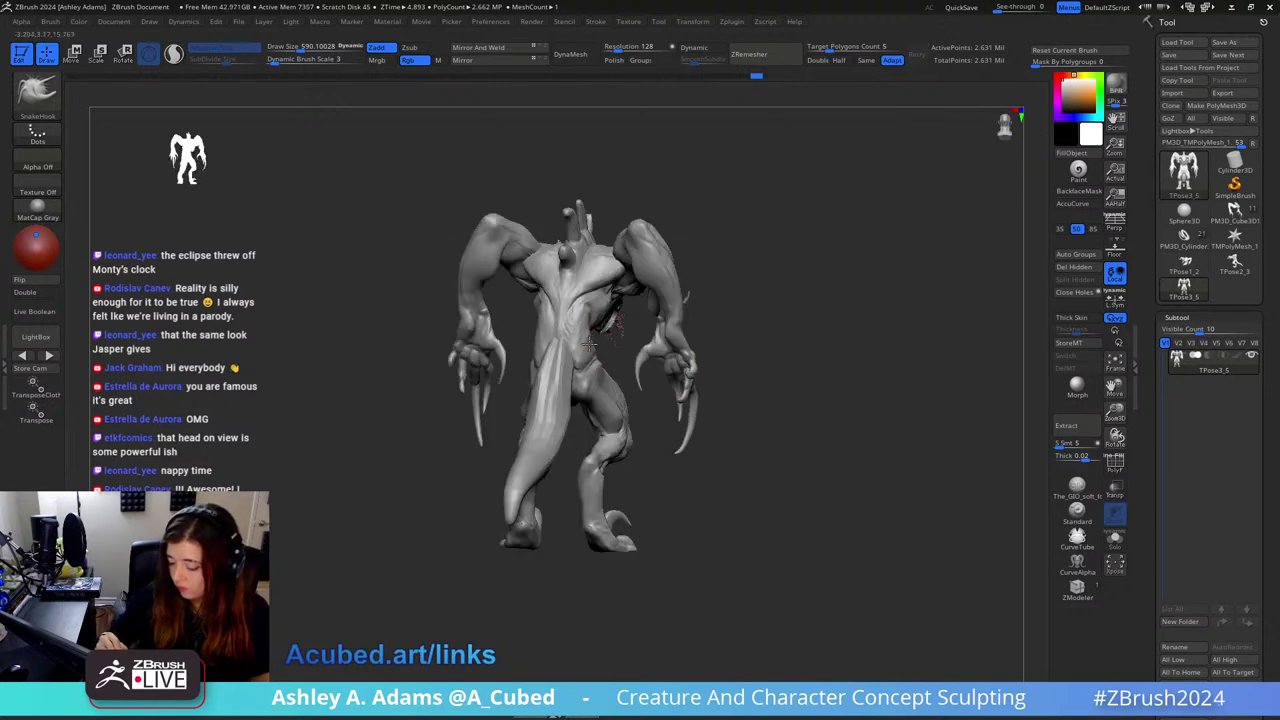
pyautogui.press('space')
pyautogui.moveTo(606, 326); pyautogui.dragTo(595, 318)
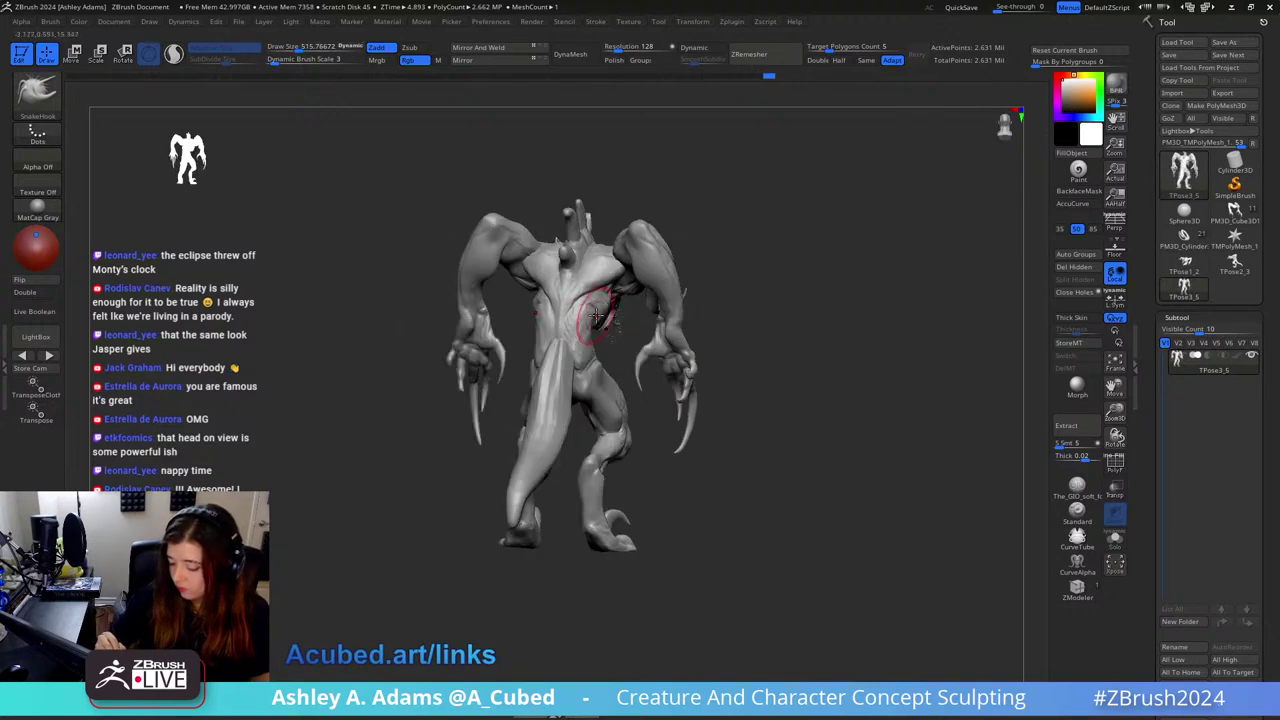
# Step: Reshape the creature's lower back and waist with the SnakeHook brush at a draw size of about 469
pyautogui.moveTo(596, 316); pyautogui.dragTo(604, 329, button='right')
pyautogui.press('space')
pyautogui.moveTo(498, 376); pyautogui.dragTo(538, 381)
pyautogui.moveTo(572, 405); pyautogui.dragTo(535, 418, button='right')
pyautogui.press('space')
pyautogui.moveTo(620, 348); pyautogui.dragTo(593, 333)
pyautogui.moveTo(593, 310)
pyautogui.mouseDown(button='right')
pyautogui.moveTo(594, 351)
pyautogui.moveTo(561, 312)
pyautogui.mouseUp(button='right')
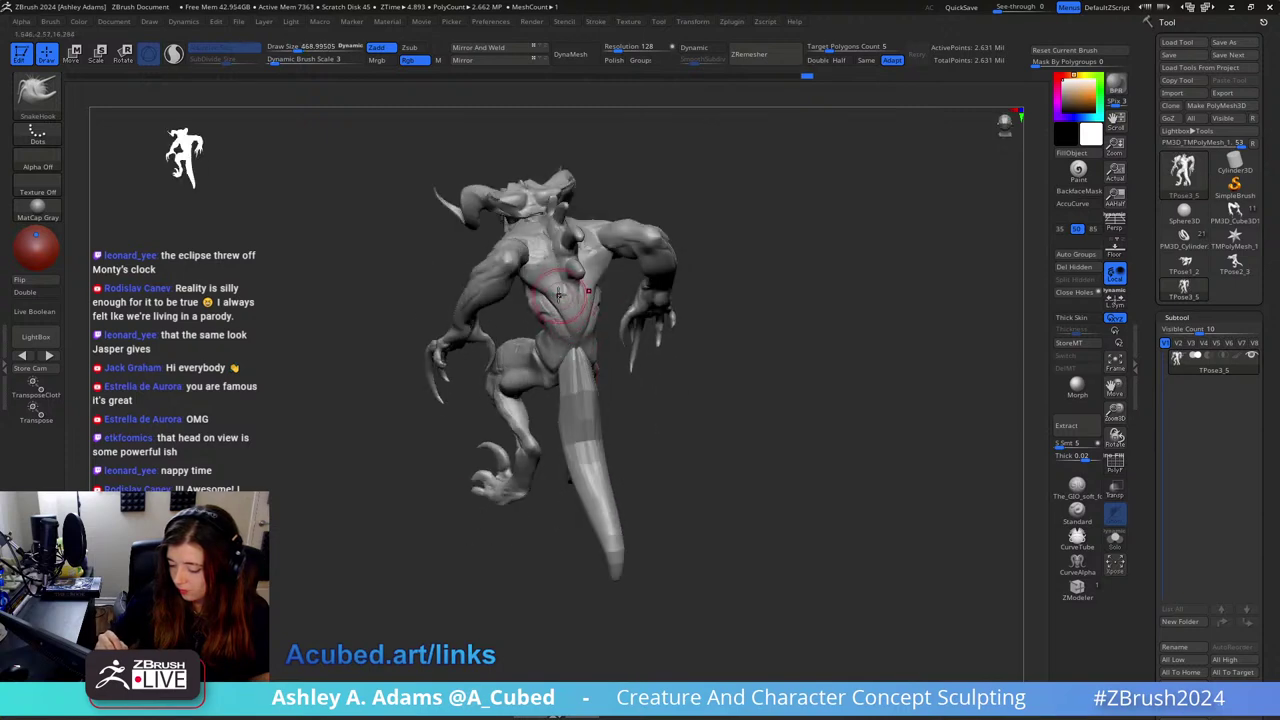
# Step: Refine the profile of the upper back and torso side with SnakeHook, reducing the draw size to about 342
pyautogui.moveTo(566, 313); pyautogui.dragTo(569, 333, button='right')
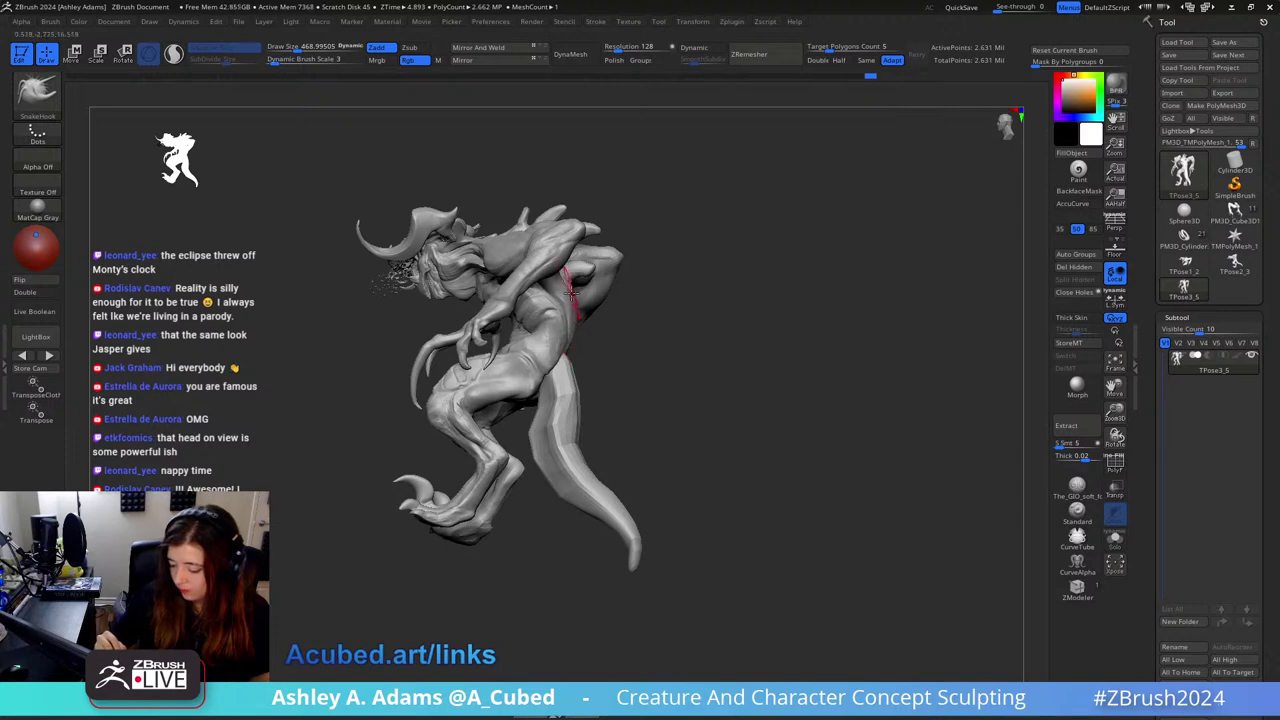
pyautogui.moveTo(571, 292)
pyautogui.mouseDown(button='right')
pyautogui.moveTo(589, 312)
pyautogui.moveTo(587, 346)
pyautogui.moveTo(568, 328)
pyautogui.mouseUp(button='right')
pyautogui.press('space')
pyautogui.moveTo(580, 328); pyautogui.dragTo(566, 330)
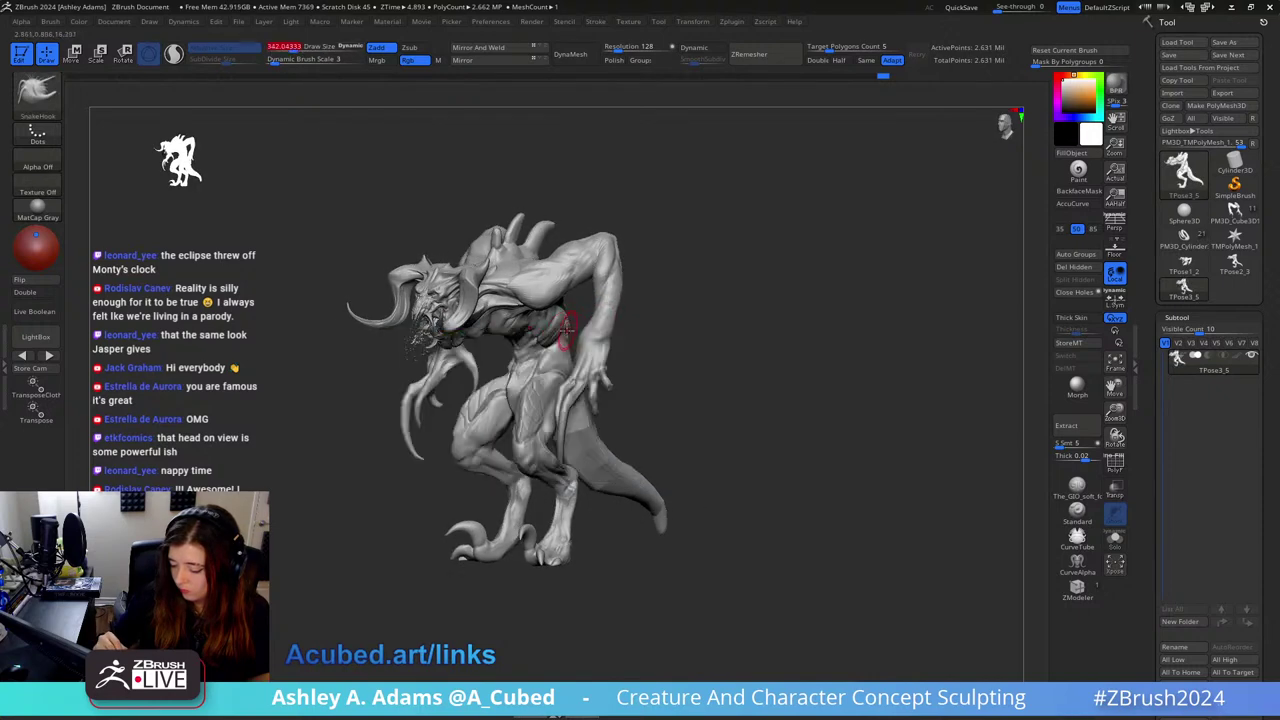
# Step: Build up the back muscle forms with ClayBuildup and carve their separations with DamStandard at a draw size of about 342
pyautogui.moveTo(568, 332)
pyautogui.mouseDown(button='right')
pyautogui.moveTo(561, 322)
pyautogui.moveTo(596, 304)
pyautogui.moveTo(627, 308)
pyautogui.moveTo(620, 322)
pyautogui.moveTo(614, 290)
pyautogui.moveTo(645, 250)
pyautogui.mouseUp(button='right')
pyautogui.press('b')
pyautogui.press('c')
pyautogui.press('b')
pyautogui.press('b')
pyautogui.press('d')
pyautogui.press('s')
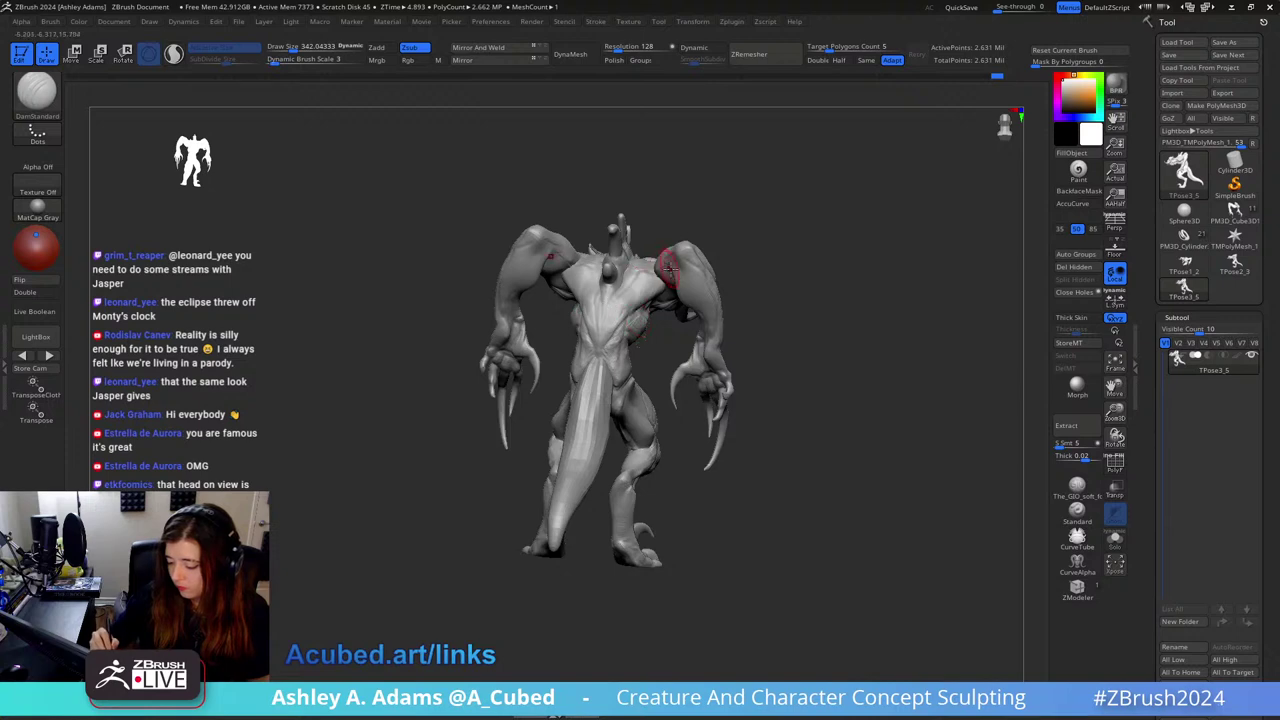
# Step: Adjust the back and flank forms with SnakeHook and sharpen their creases with DamStandard
pyautogui.moveTo(640, 322)
pyautogui.mouseDown(button='right')
pyautogui.moveTo(617, 355)
pyautogui.moveTo(650, 360)
pyautogui.moveTo(646, 370)
pyautogui.moveTo(657, 310)
pyautogui.mouseUp(button='right')
pyautogui.press('b')
pyautogui.press('s')
pyautogui.press('h')
pyautogui.press('b')
pyautogui.press('d')
pyautogui.press('s')
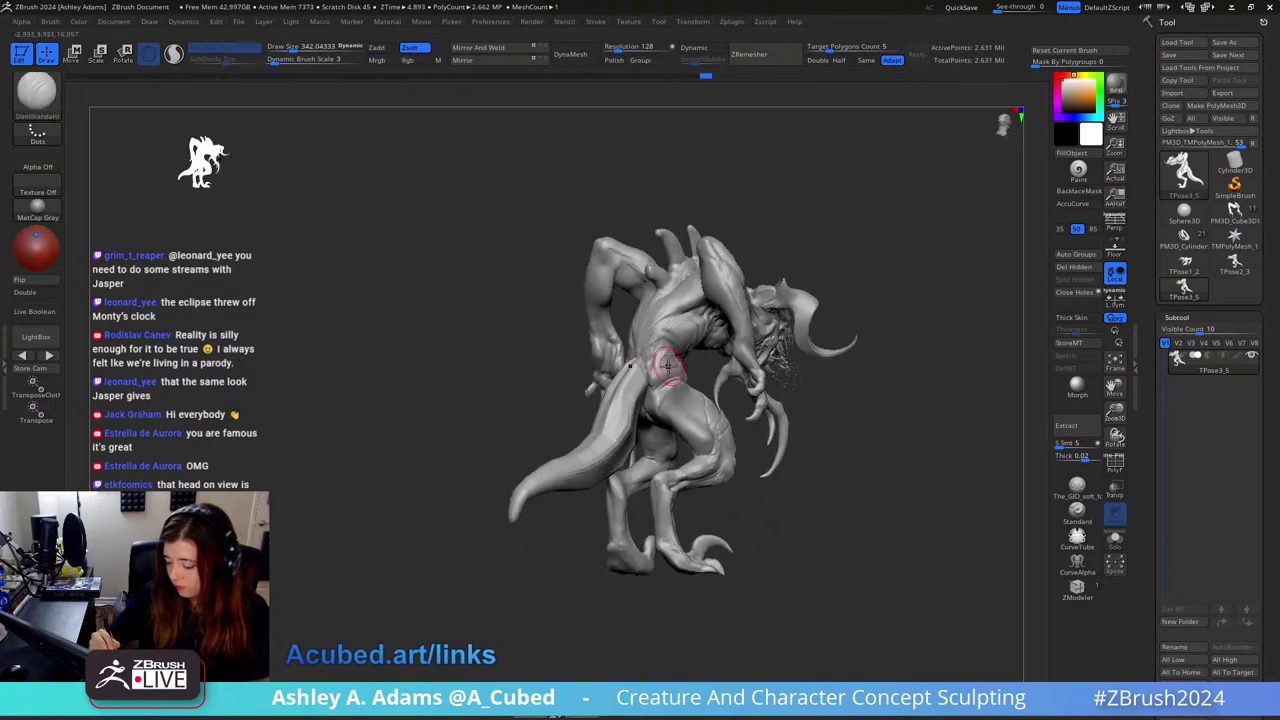
# Step: Reshape the waist, back and shoulder masses with SnakeHook, enlarging the draw size to about 813
pyautogui.press('b')
pyautogui.press('s')
pyautogui.press('h')
pyautogui.moveTo(666, 366); pyautogui.dragTo(690, 365, button='right')
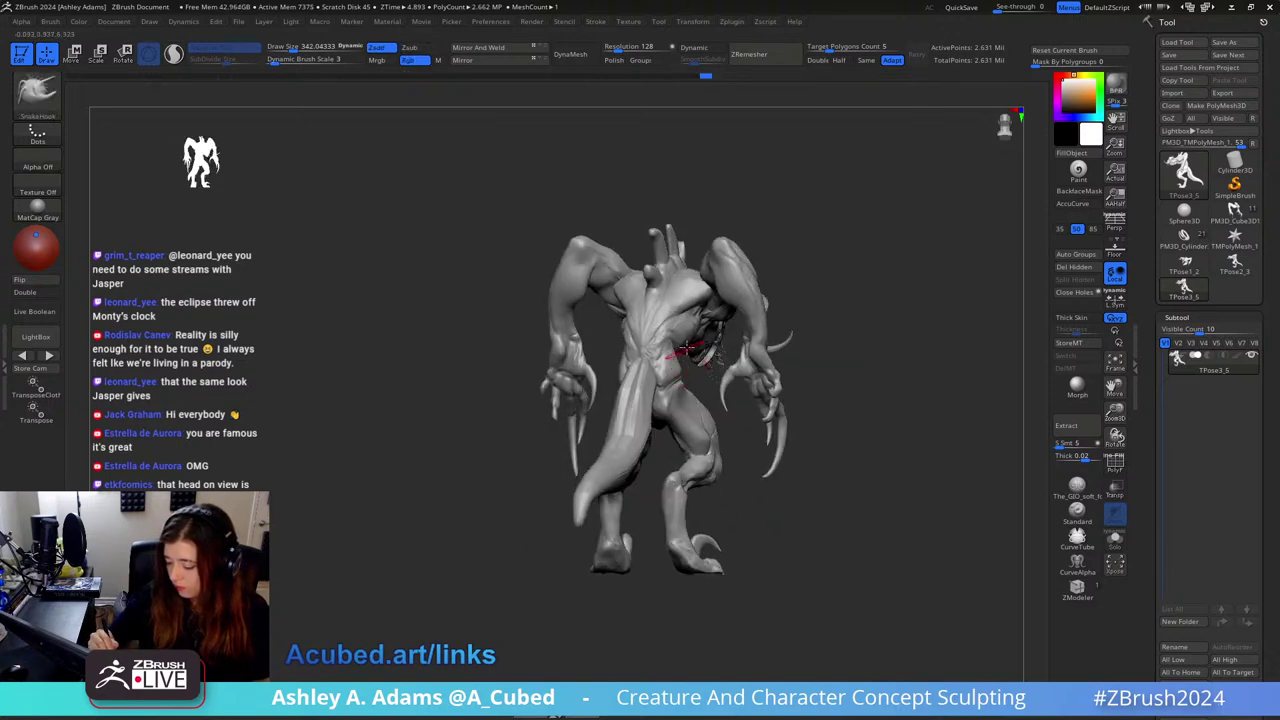
pyautogui.press('space')
pyautogui.moveTo(666, 383)
pyautogui.mouseDown()
pyautogui.moveTo(683, 383)
pyautogui.moveTo(704, 423)
pyautogui.mouseUp()
pyautogui.press('space')
pyautogui.moveTo(704, 423)
pyautogui.keyDown('shift'); pyautogui.mouseDown(button='right')
pyautogui.moveTo(708, 436)
pyautogui.moveTo(760, 289)
pyautogui.moveTo(747, 271)
pyautogui.moveTo(737, 356)
pyautogui.moveTo(712, 330)
pyautogui.mouseUp(button='right'); pyautogui.keyUp('shift')
pyautogui.press('space')
pyautogui.moveTo(688, 312); pyautogui.dragTo(676, 312)
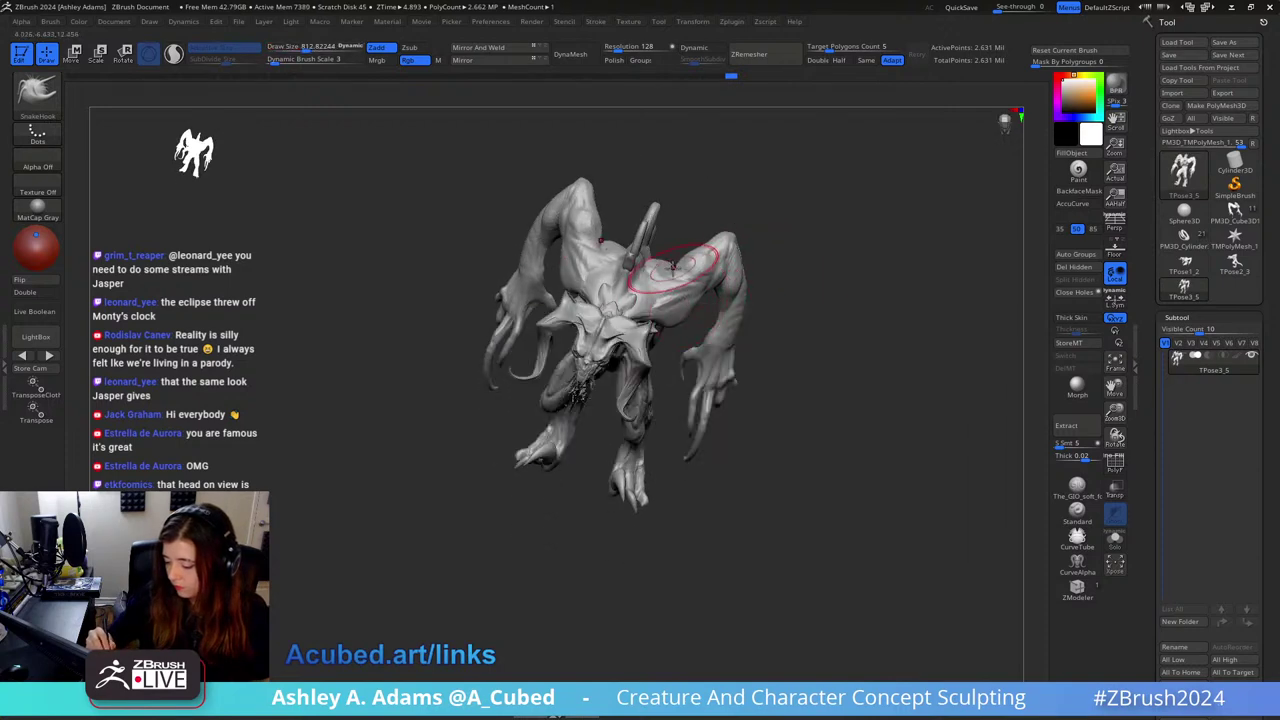
pyautogui.moveTo(677, 270)
pyautogui.mouseDown(button='right')
pyautogui.moveTo(724, 222)
pyautogui.moveTo(720, 260)
pyautogui.moveTo(757, 257)
pyautogui.moveTo(738, 262)
pyautogui.moveTo(705, 335)
pyautogui.moveTo(715, 290)
pyautogui.moveTo(752, 302)
pyautogui.moveTo(741, 281)
pyautogui.mouseUp(button='right')
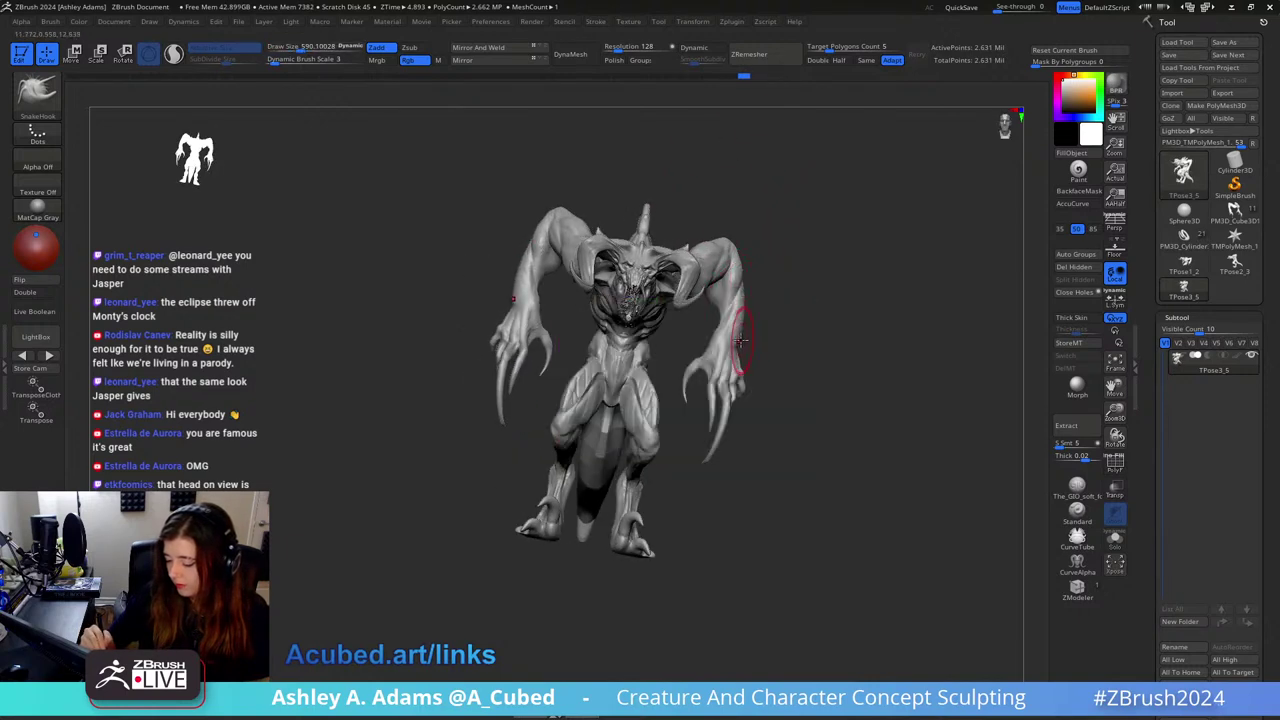
# Step: Adjust the creature's overall profile with a large SnakeHook brush, using draw sizes from about 1326 down to 938
pyautogui.moveTo(766, 274)
pyautogui.keyDown('shift'); pyautogui.mouseDown(button='right')
pyautogui.moveTo(760, 300)
pyautogui.moveTo(826, 296)
pyautogui.moveTo(726, 290)
pyautogui.mouseUp(button='right'); pyautogui.keyUp('shift')
pyautogui.rightClick(760, 304)
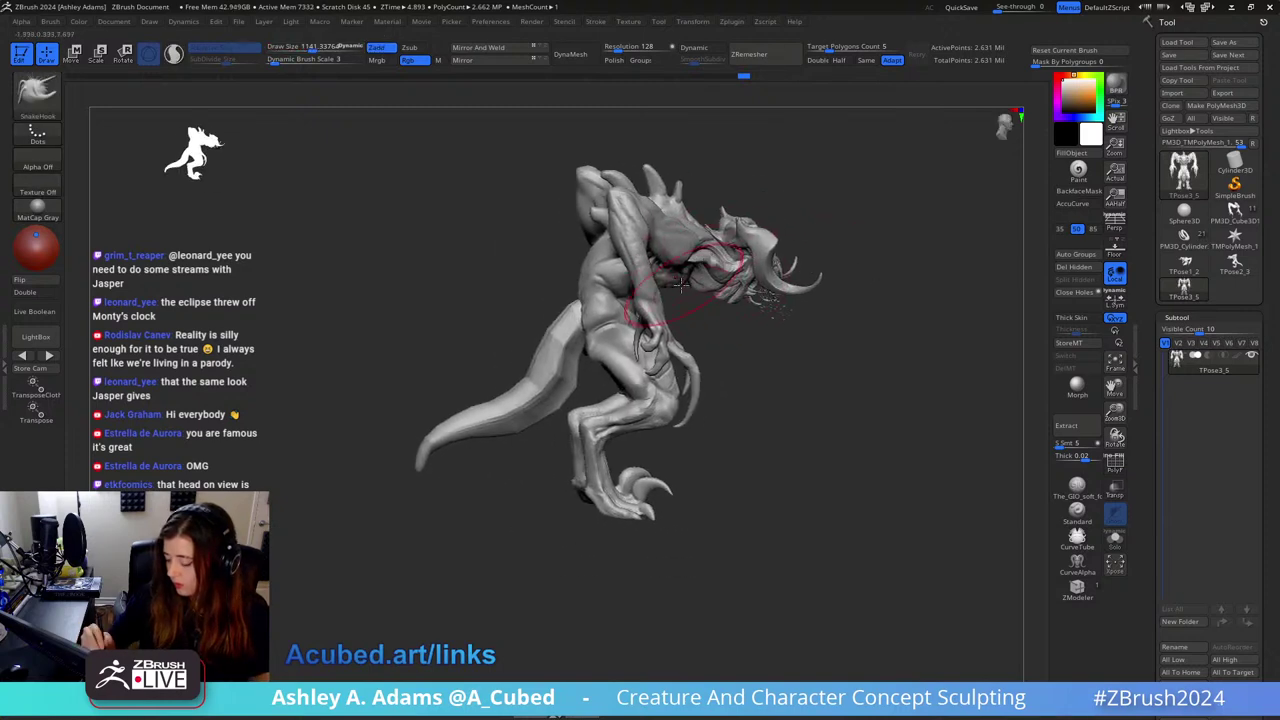
pyautogui.rightClick(652, 296)
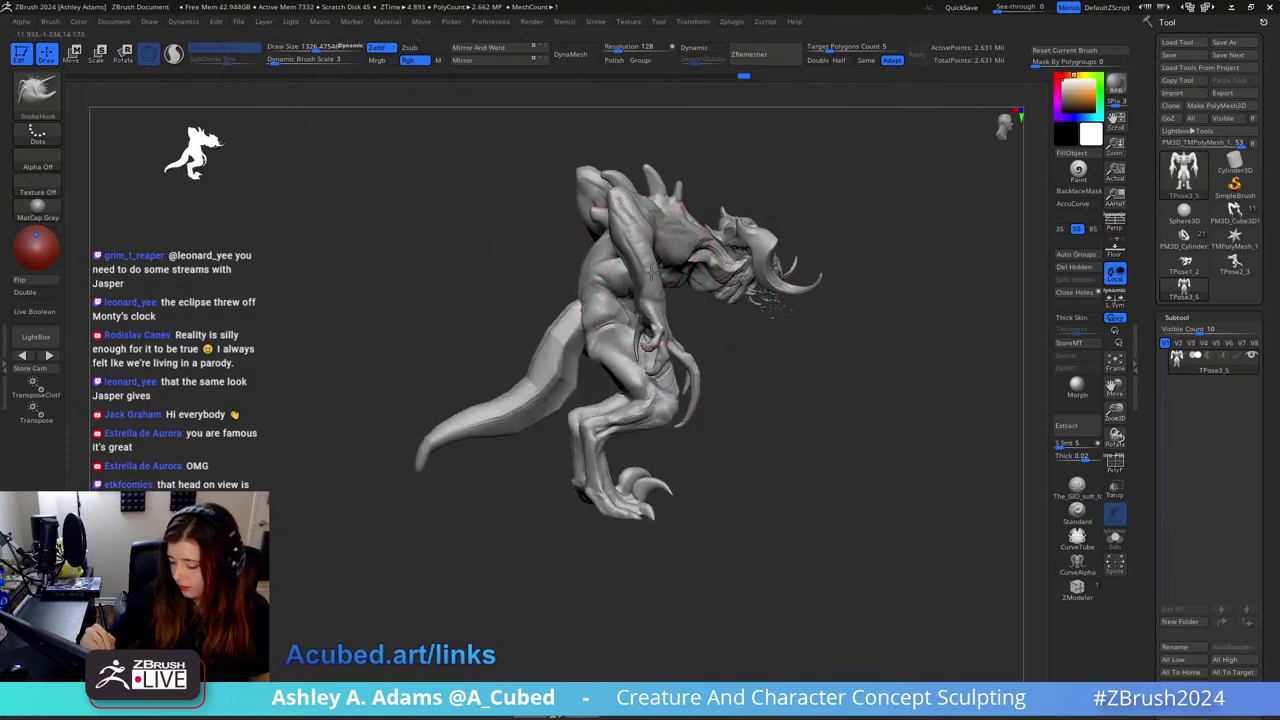
pyautogui.moveTo(655, 271); pyautogui.dragTo(770, 268, button='right')
pyautogui.press('space')
pyautogui.moveTo(770, 268); pyautogui.dragTo(764, 268)
pyautogui.keyDown('shift'); pyautogui.moveTo(764, 268); pyautogui.dragTo(737, 266, button='right'); pyautogui.keyUp('shift')
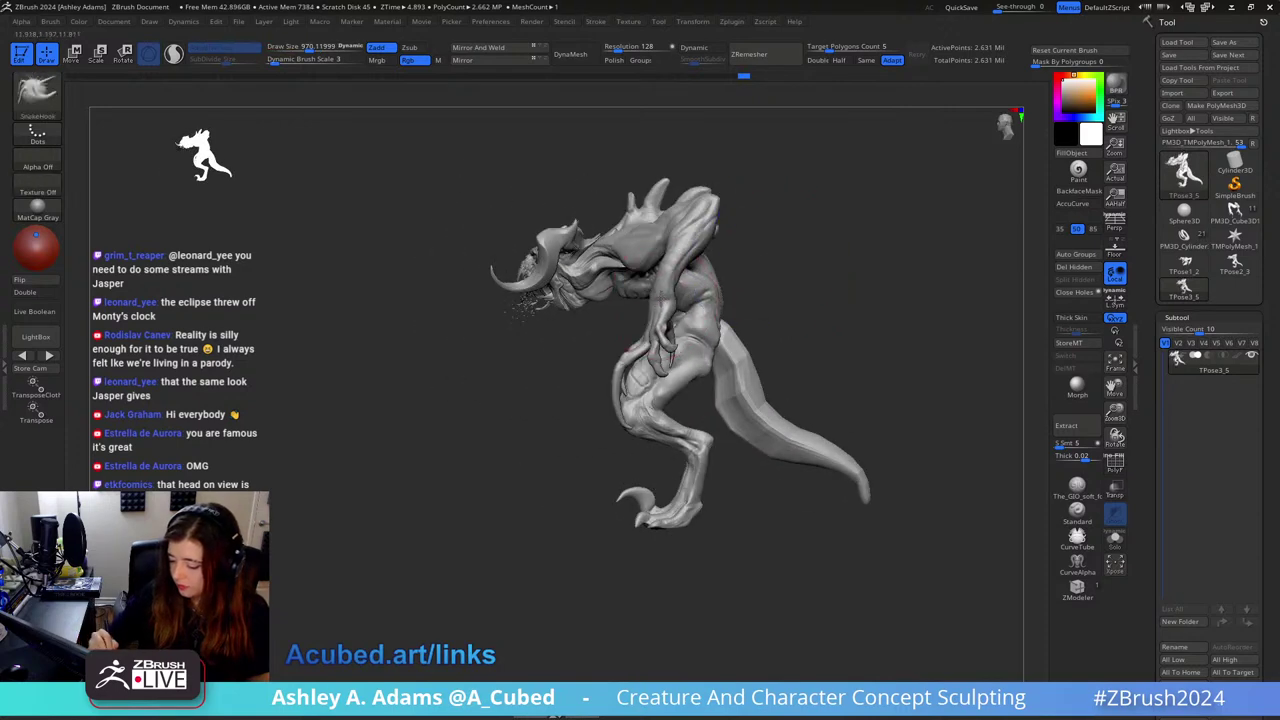
pyautogui.press('space')
pyautogui.moveTo(645, 366); pyautogui.dragTo(652, 366)
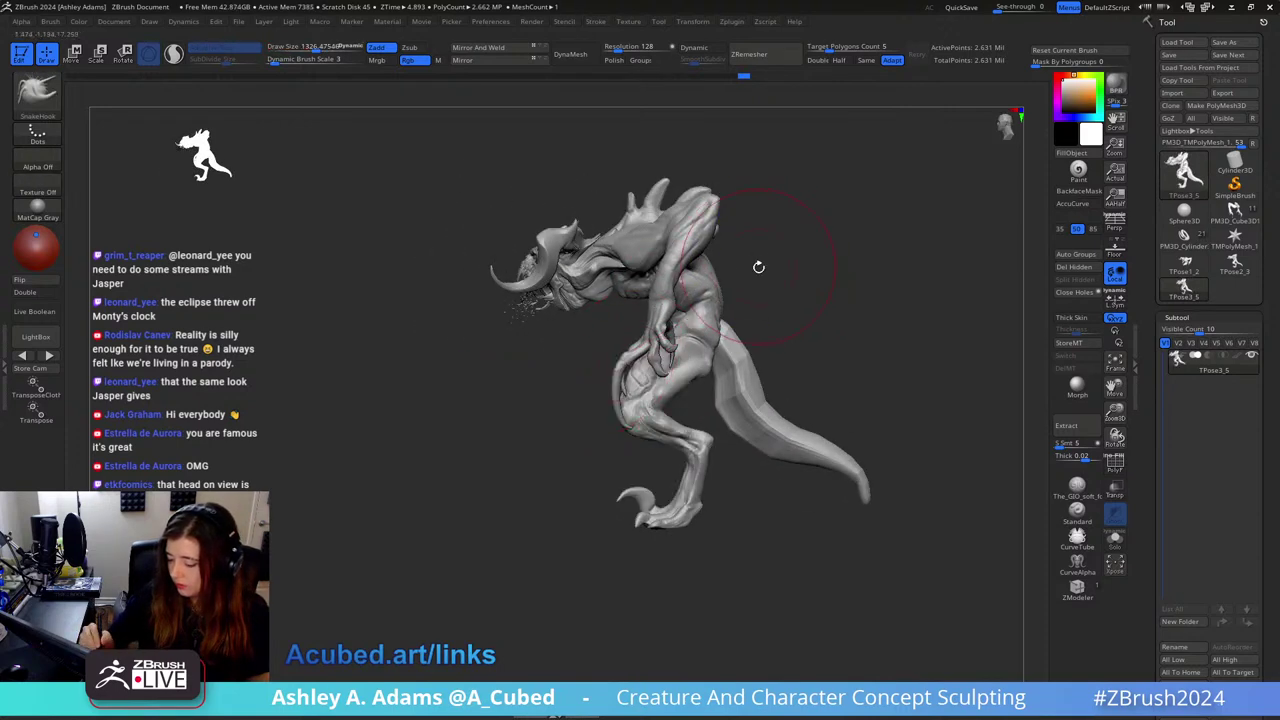
pyautogui.moveTo(720, 260)
pyautogui.mouseDown(button='right')
pyautogui.moveTo(763, 271)
pyautogui.moveTo(735, 275)
pyautogui.mouseUp(button='right')
pyautogui.press('space')
pyautogui.moveTo(727, 245); pyautogui.dragTo(720, 245)
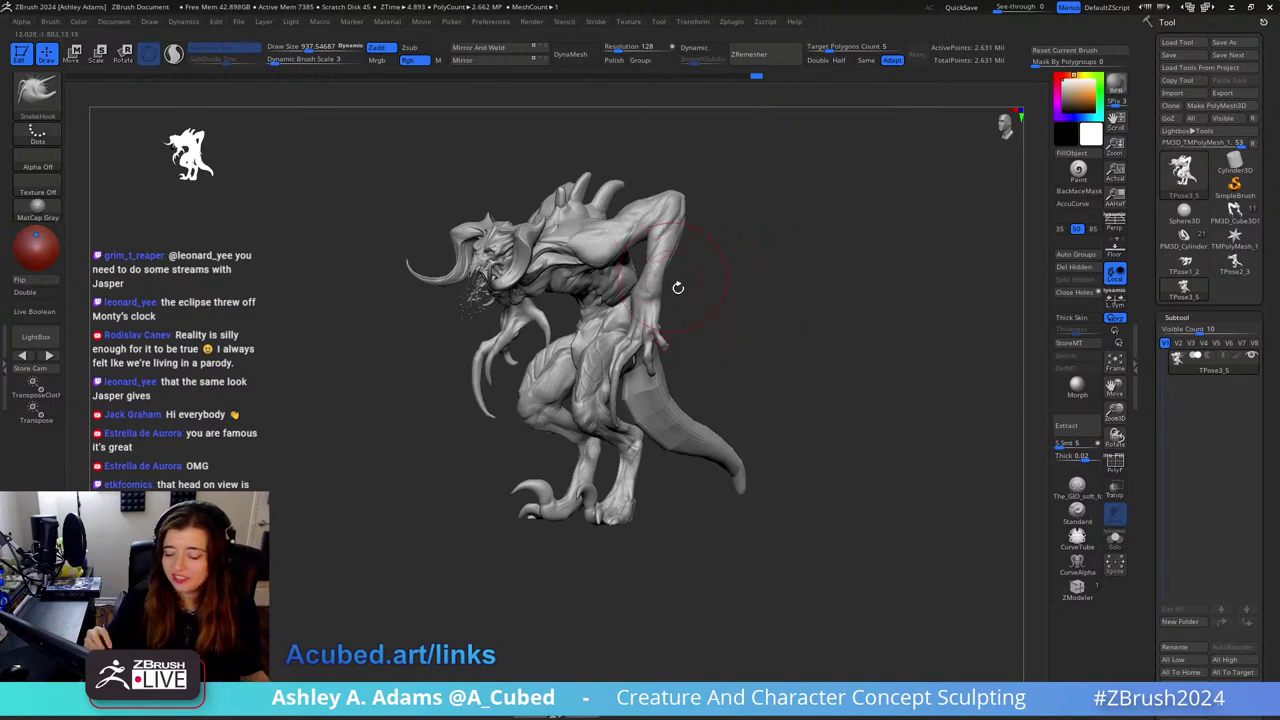
# Step: Reshape the lower leg, ankle and foot with SnakeHook, reducing the draw size from about 669 to 235
pyautogui.moveTo(714, 320)
pyautogui.mouseDown(button='right')
pyautogui.moveTo(822, 310)
pyautogui.moveTo(719, 185)
pyautogui.mouseUp(button='right')
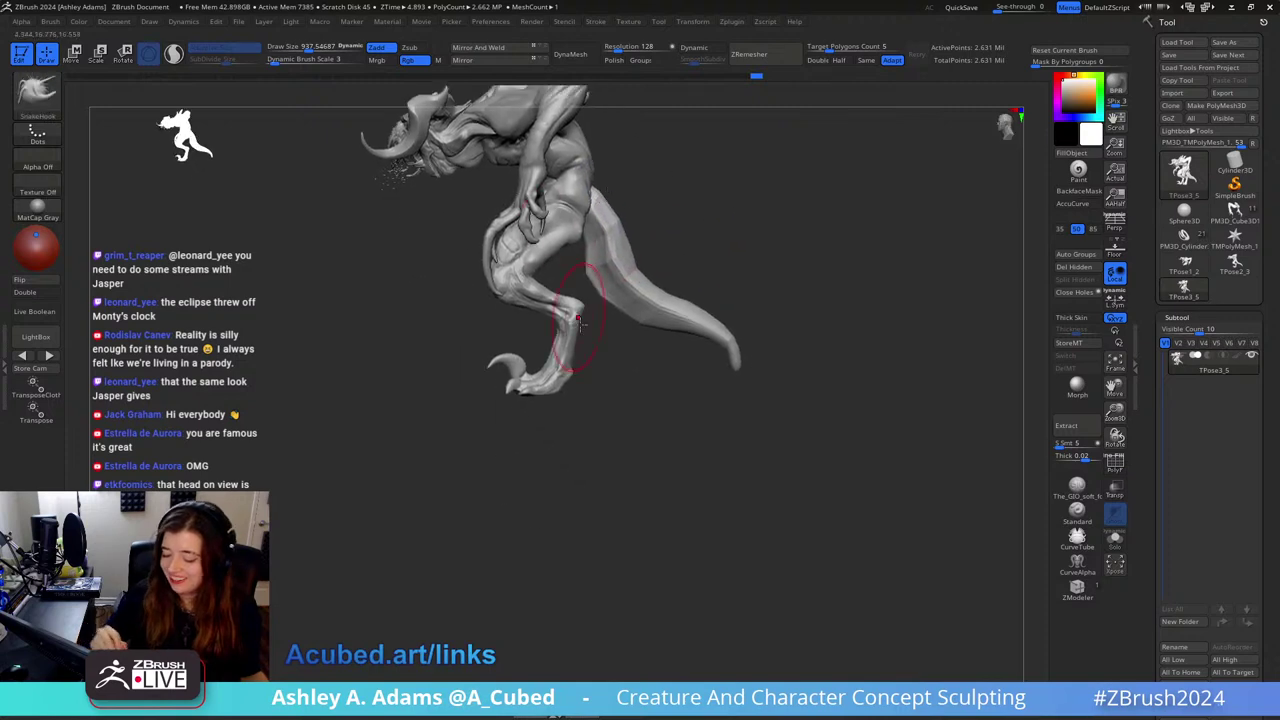
pyautogui.rightClick(564, 366)
pyautogui.moveTo(620, 310)
pyautogui.keyDown('alt'); pyautogui.mouseDown(button='right')
pyautogui.moveTo(688, 263)
pyautogui.moveTo(677, 334)
pyautogui.moveTo(652, 336)
pyautogui.mouseUp(button='right'); pyautogui.keyUp('alt')
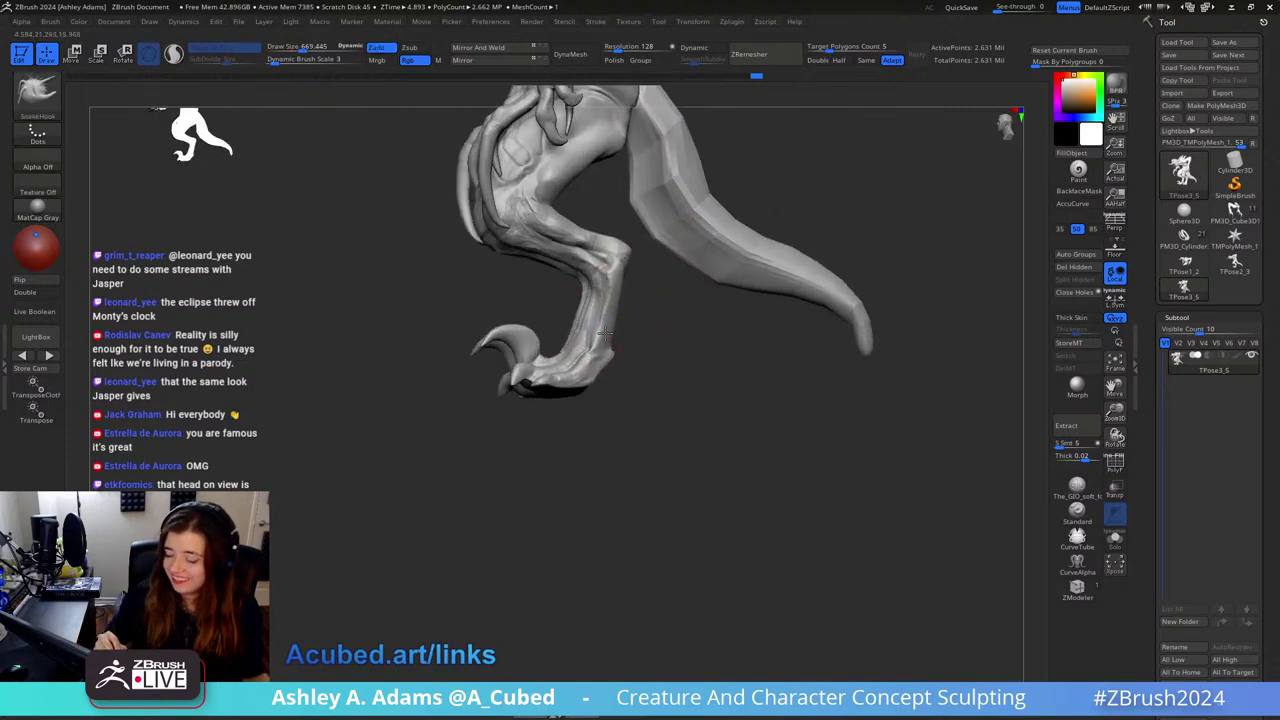
pyautogui.rightClick(540, 397)
pyautogui.moveTo(560, 346); pyautogui.dragTo(530, 346)
pyautogui.moveTo(586, 306); pyautogui.dragTo(595, 339, button='right')
pyautogui.moveTo(594, 339)
pyautogui.keyDown('shift'); pyautogui.mouseDown()
pyautogui.moveTo(586, 312)
pyautogui.moveTo(562, 358)
pyautogui.moveTo(532, 336)
pyautogui.mouseUp(); pyautogui.keyUp('shift')
pyautogui.rightClick(560, 372)
pyautogui.moveTo(531, 330)
pyautogui.mouseDown(button='right')
pyautogui.moveTo(550, 300)
pyautogui.moveTo(531, 276)
pyautogui.mouseUp(button='right')
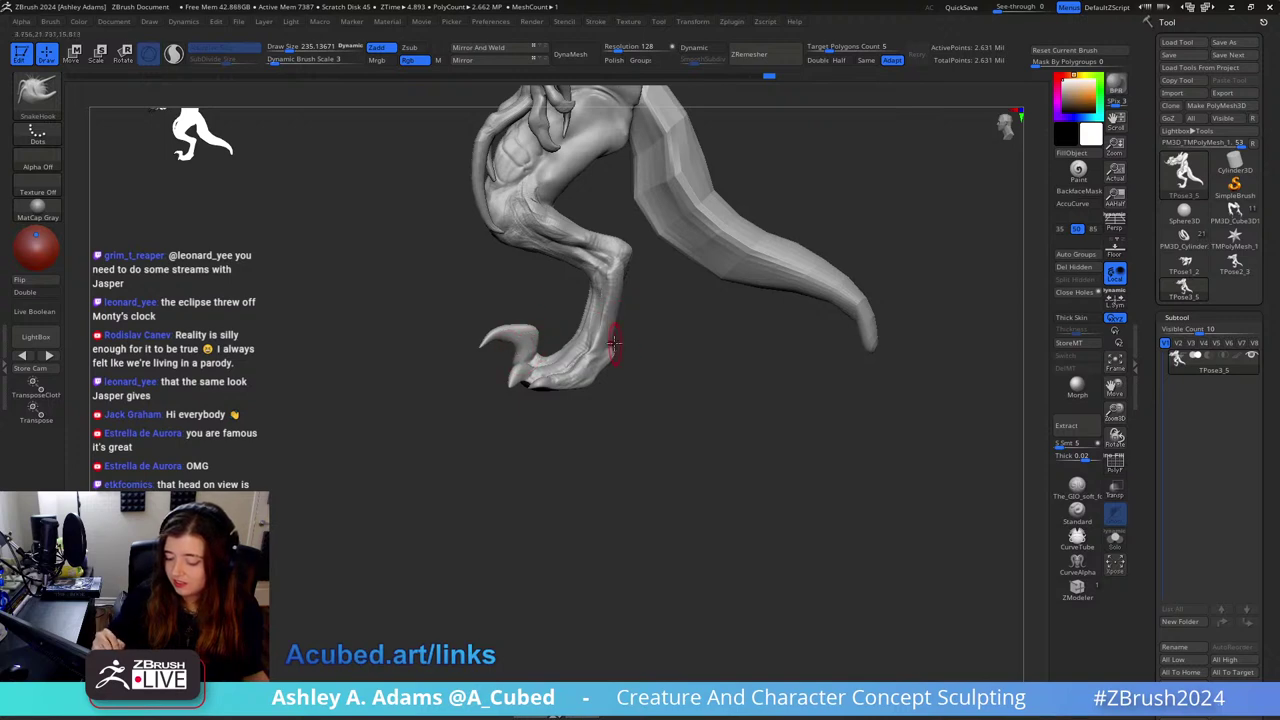
# Step: Refine the foot and toes with SnakeHook at a draw size of about 304 and turn on AccuCurve for the brush
pyautogui.rightClick(614, 343)
pyautogui.moveTo(614, 343); pyautogui.dragTo(625, 343)
pyautogui.moveTo(590, 368); pyautogui.dragTo(582, 356, button='right')
pyautogui.rightClick(582, 356)
pyautogui.moveTo(582, 355)
pyautogui.mouseDown()
pyautogui.moveTo(571, 355)
pyautogui.moveTo(600, 359)
pyautogui.moveTo(543, 373)
pyautogui.mouseUp()
pyautogui.press('space')
pyautogui.press('space')
pyautogui.click(1075, 203)
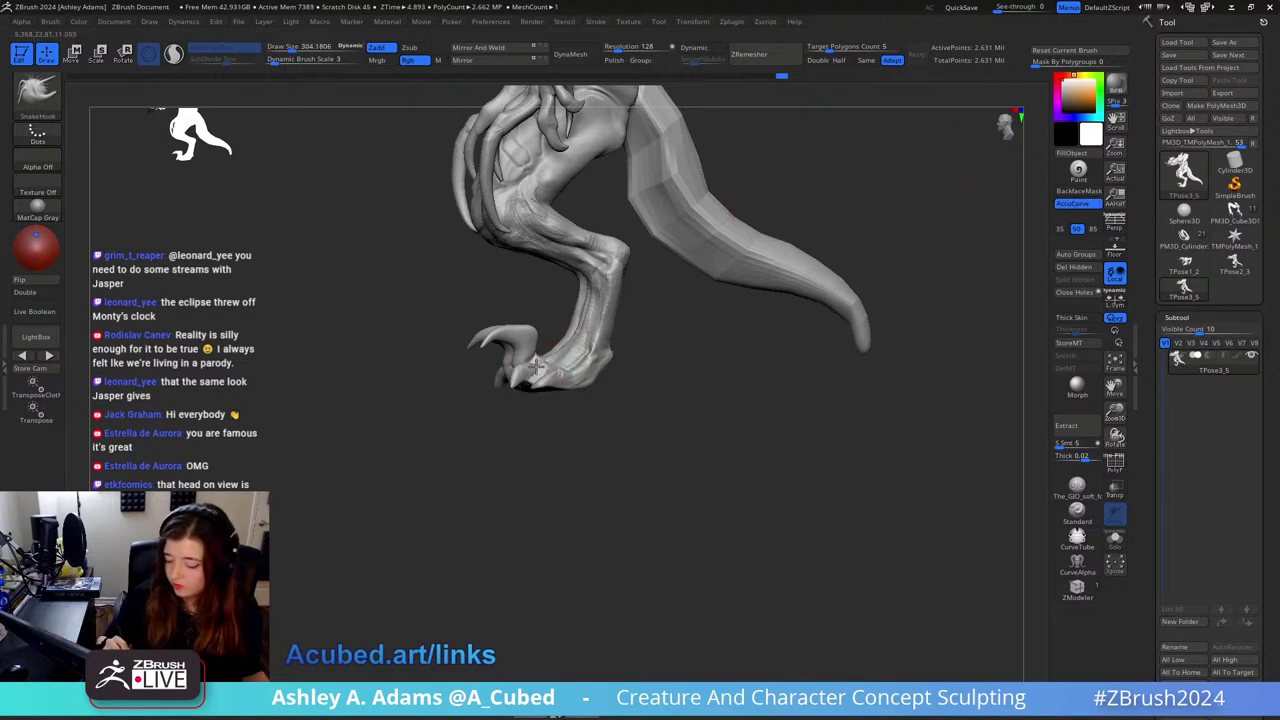
# Step: Pull out the heel and shape the back of the ankle with SnakeHook at a draw size of about 403
pyautogui.moveTo(599, 303)
pyautogui.mouseDown(button='right')
pyautogui.moveTo(585, 330)
pyautogui.moveTo(520, 375)
pyautogui.moveTo(560, 395)
pyautogui.moveTo(542, 420)
pyautogui.mouseUp(button='right')
pyautogui.press('space')
pyautogui.moveTo(597, 353); pyautogui.dragTo(606, 353)
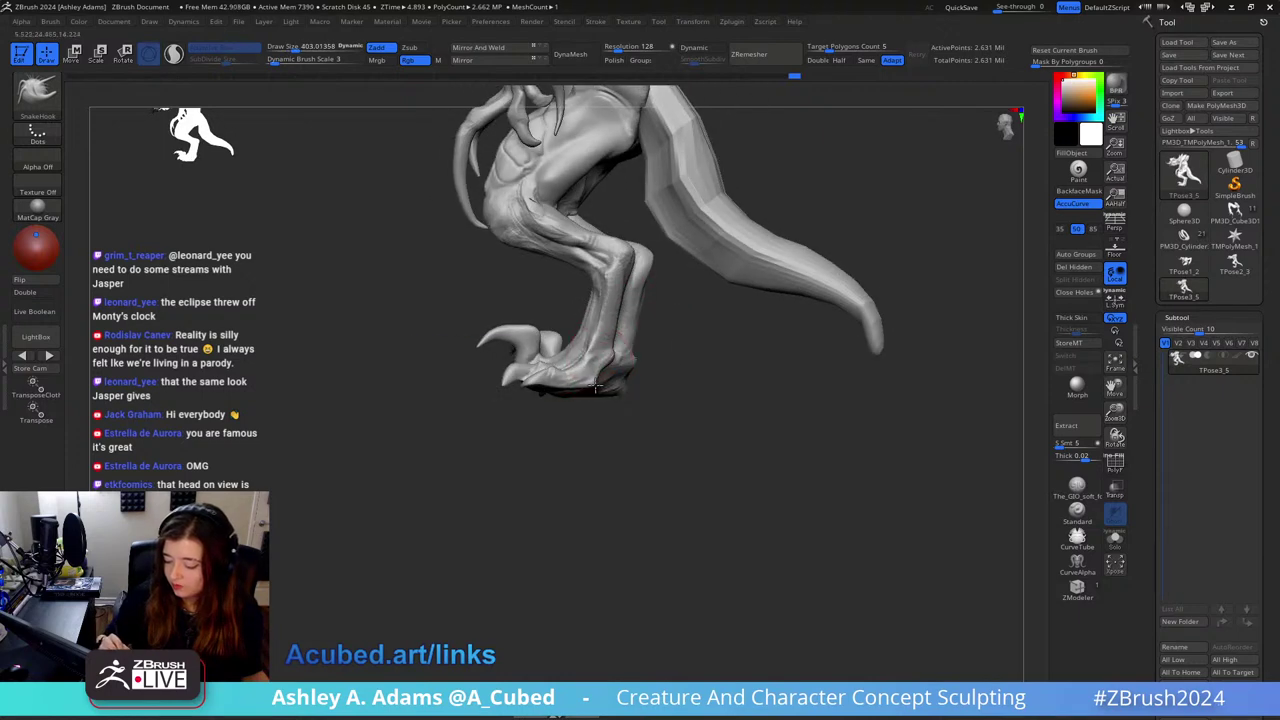
pyautogui.moveTo(605, 362); pyautogui.dragTo(572, 358, button='right')
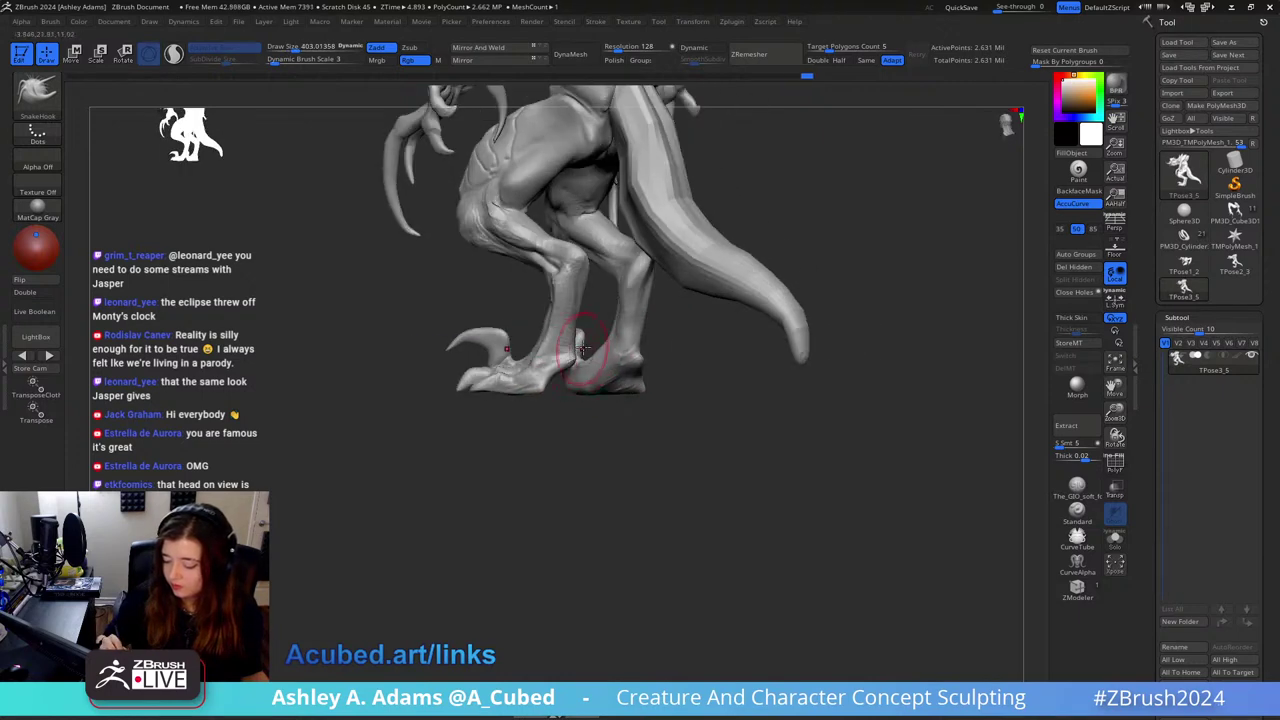
pyautogui.moveTo(636, 338)
pyautogui.mouseDown(button='right')
pyautogui.moveTo(617, 354)
pyautogui.moveTo(646, 351)
pyautogui.moveTo(669, 313)
pyautogui.mouseUp(button='right')
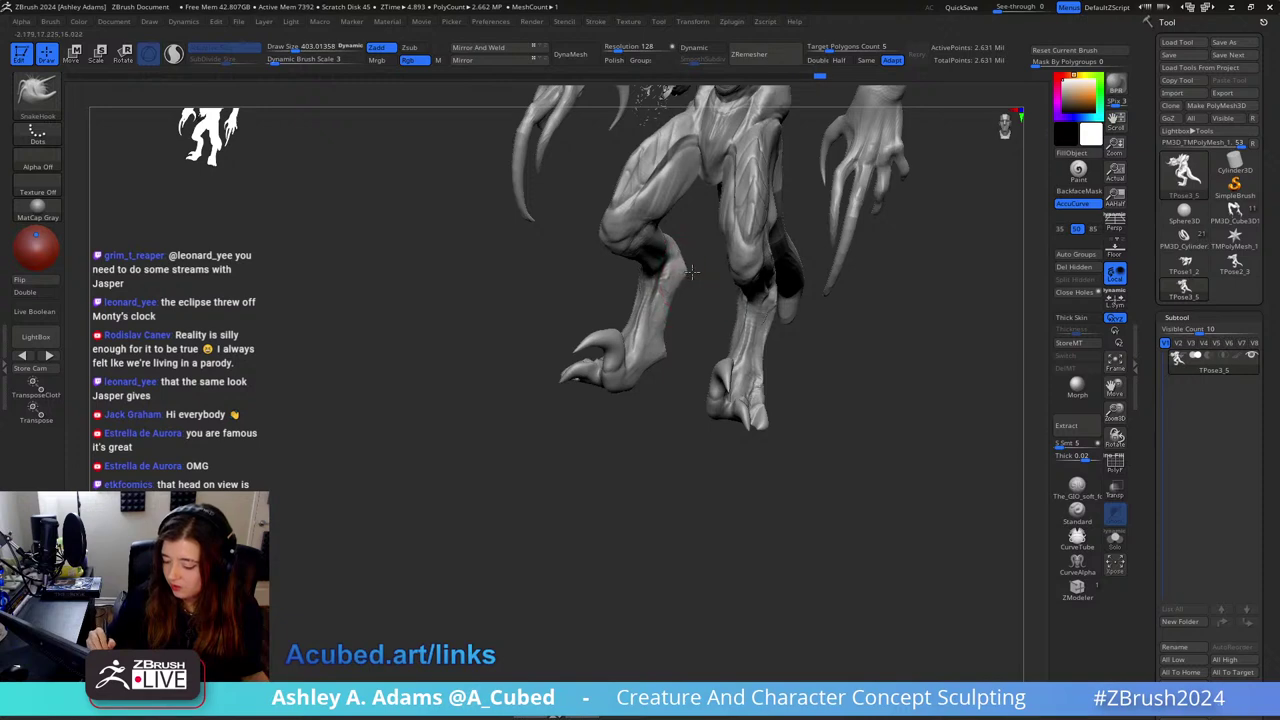
pyautogui.moveTo(683, 261)
pyautogui.mouseDown(button='right')
pyautogui.moveTo(620, 270)
pyautogui.moveTo(681, 298)
pyautogui.mouseUp(button='right')
pyautogui.moveTo(672, 302); pyautogui.dragTo(680, 298)
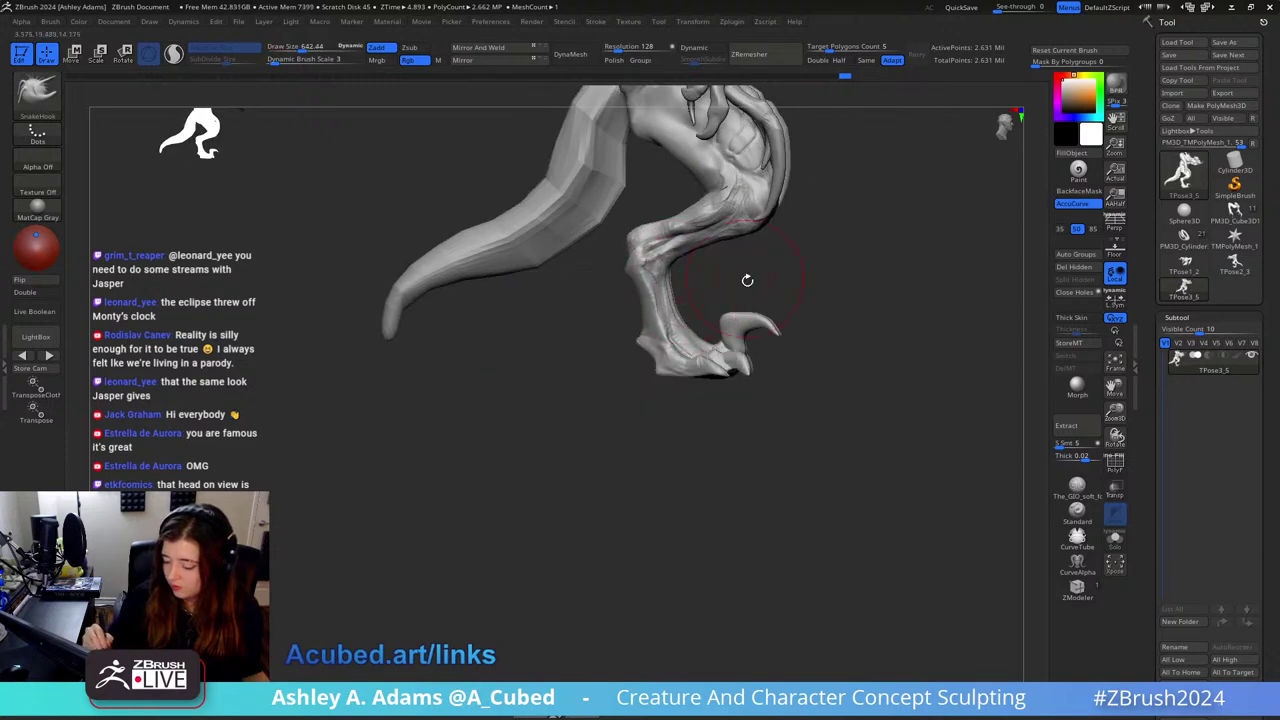
# Step: Reshape the toe claws and the large curved foot claw with SnakeHook, using draw sizes of about 590 and 469
pyautogui.moveTo(724, 370)
pyautogui.mouseDown()
pyautogui.moveTo(747, 381)
pyautogui.moveTo(713, 376)
pyautogui.mouseUp()
pyautogui.press('space')
pyautogui.press('space')
pyautogui.moveTo(766, 319); pyautogui.dragTo(721, 314)
pyautogui.press('shift')
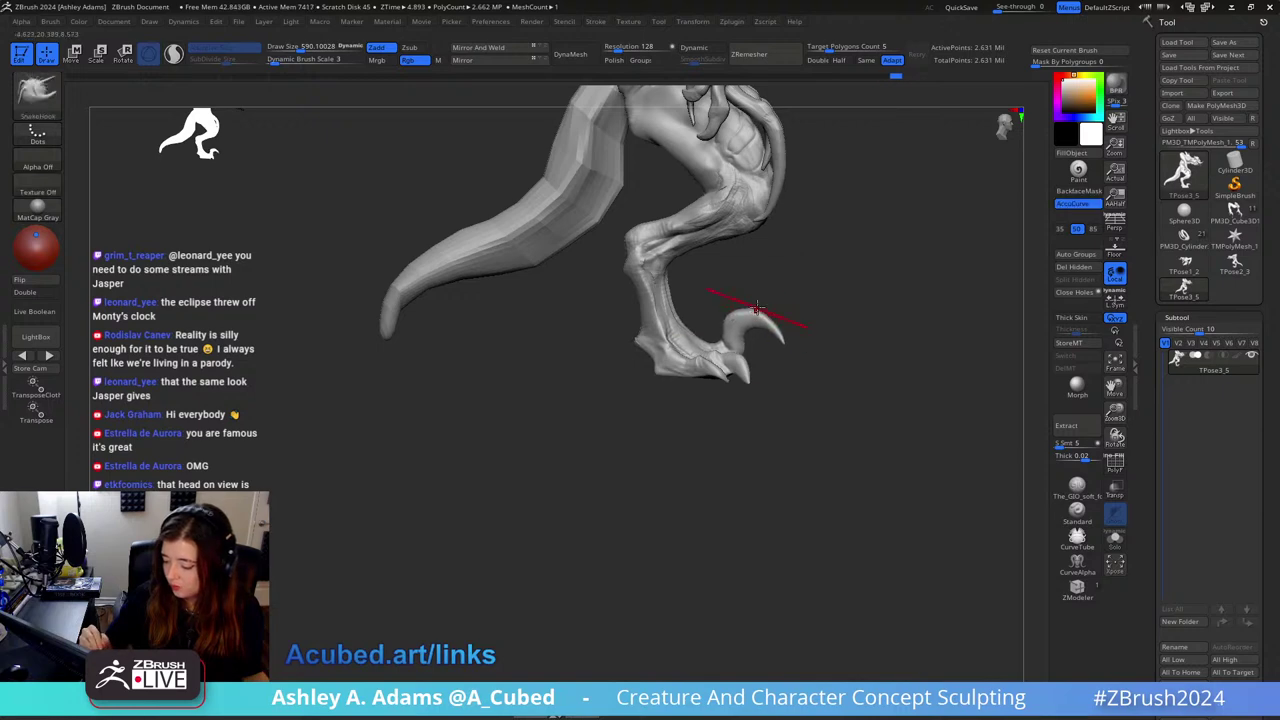
pyautogui.moveTo(757, 307)
pyautogui.keyDown('ctrl'); pyautogui.mouseDown(button='right')
pyautogui.moveTo(757, 257)
pyautogui.moveTo(717, 314)
pyautogui.moveTo(698, 307)
pyautogui.mouseUp(button='right'); pyautogui.keyUp('ctrl')
pyautogui.press('space')
pyautogui.moveTo(723, 299); pyautogui.dragTo(714, 294)
# Step: Adjust the arm silhouette on the full figure with SnakeHook at a draw size of about 697
pyautogui.moveTo(714, 294); pyautogui.dragTo(687, 262, button='right')
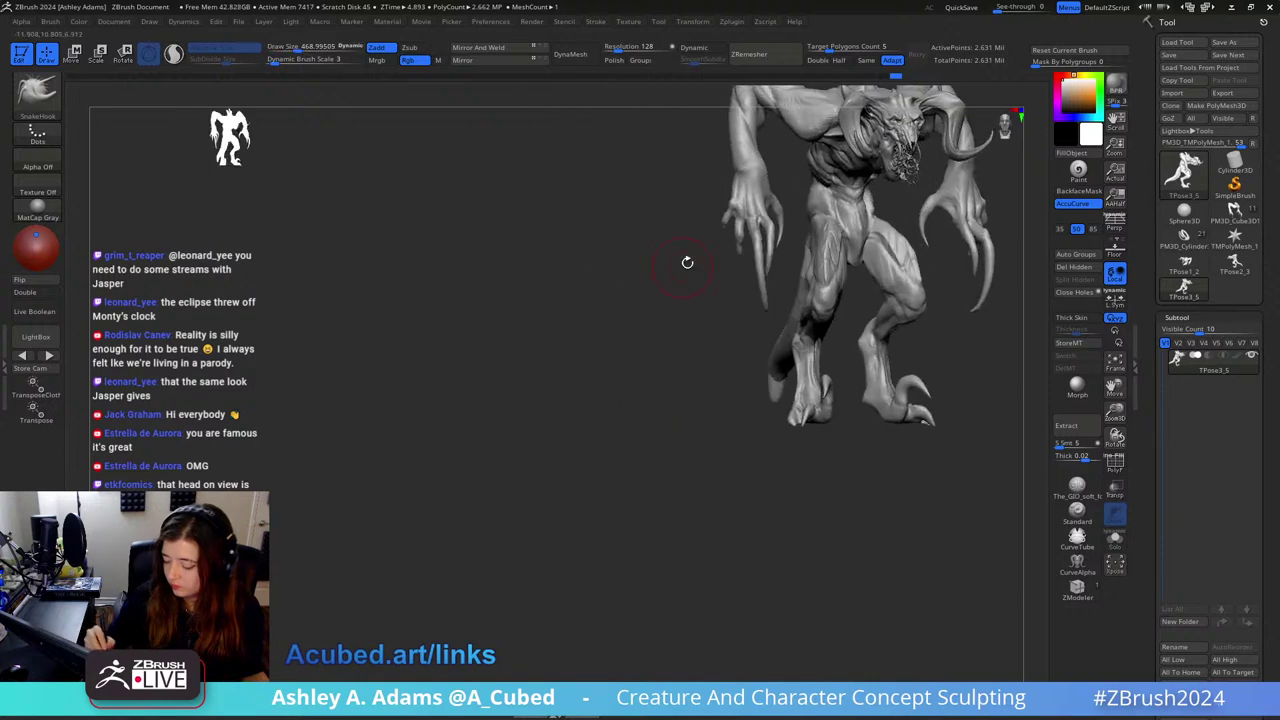
pyautogui.keyDown('alt'); pyautogui.moveTo(834, 294); pyautogui.dragTo(762, 280, button='right'); pyautogui.keyUp('alt')
pyautogui.press('space')
pyautogui.moveTo(757, 288); pyautogui.dragTo(761, 279)
pyautogui.moveTo(768, 285)
pyautogui.mouseDown(button='right')
pyautogui.moveTo(725, 289)
pyautogui.moveTo(766, 302)
pyautogui.moveTo(830, 262)
pyautogui.moveTo(857, 266)
pyautogui.moveTo(791, 283)
pyautogui.mouseUp(button='right')
pyautogui.press('space')
pyautogui.moveTo(668, 271); pyautogui.dragTo(680, 271)
pyautogui.moveTo(700, 250)
pyautogui.mouseDown(button='right')
pyautogui.moveTo(642, 236)
pyautogui.moveTo(743, 266)
pyautogui.moveTo(608, 163)
pyautogui.mouseUp(button='right')
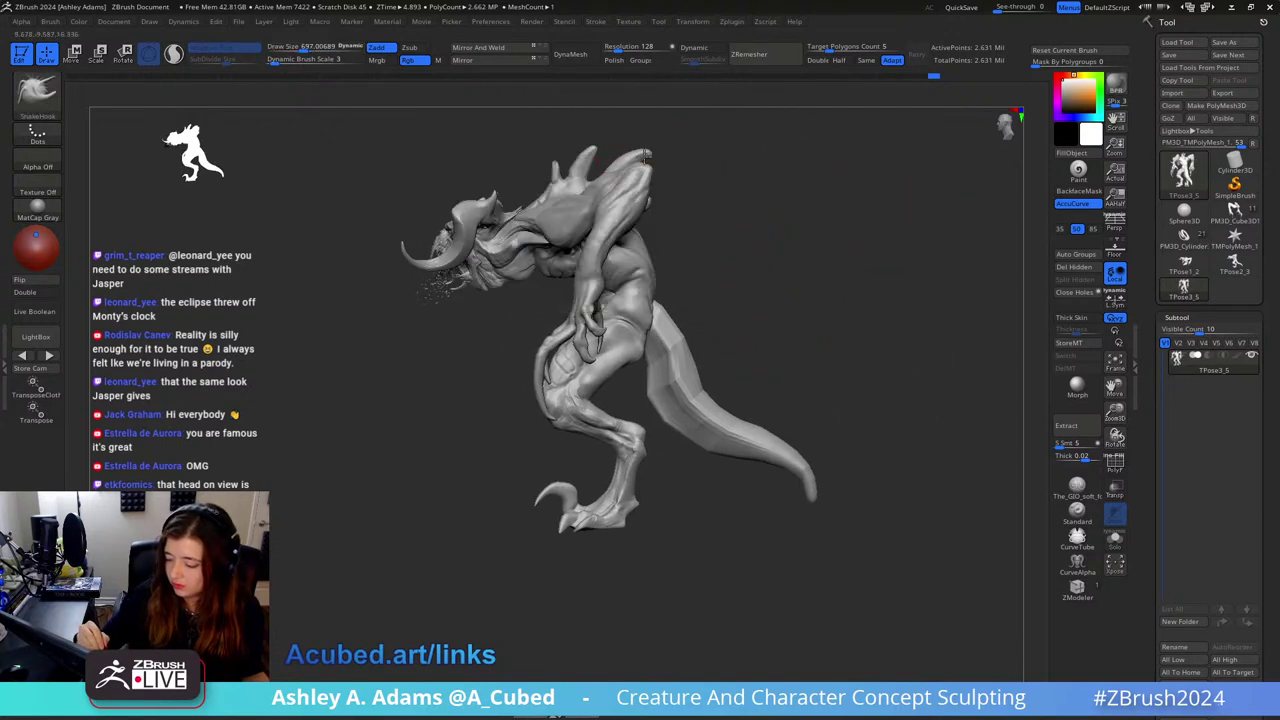
# Step: Pull the elbows into sharper points with SnakeHook, using draw sizes of about 403 and 540
pyautogui.moveTo(645, 151)
pyautogui.mouseDown(button='right')
pyautogui.moveTo(728, 160)
pyautogui.moveTo(708, 162)
pyautogui.mouseUp(button='right')
pyautogui.rightClick(656, 242)
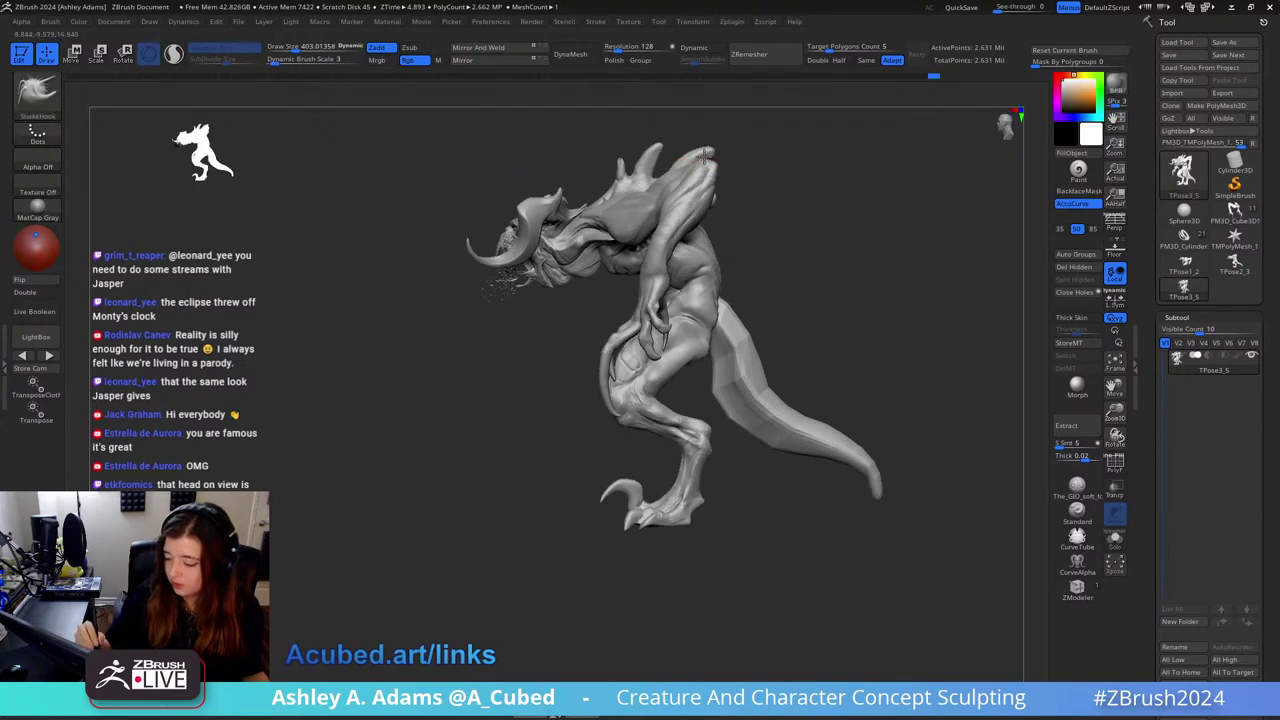
pyautogui.moveTo(718, 163)
pyautogui.mouseDown(button='right')
pyautogui.moveTo(740, 172)
pyautogui.moveTo(728, 170)
pyautogui.mouseUp(button='right')
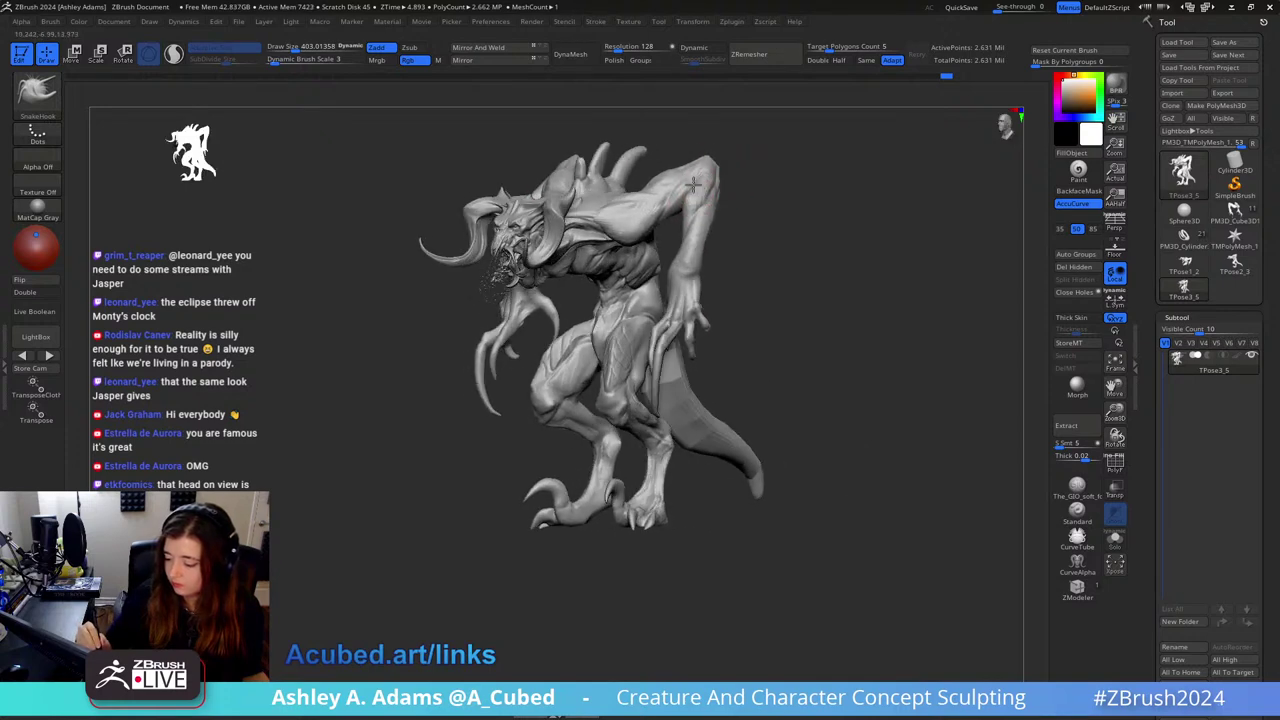
pyautogui.moveTo(703, 176); pyautogui.dragTo(734, 180, button='right')
pyautogui.press('space')
pyautogui.moveTo(722, 183); pyautogui.dragTo(734, 183)
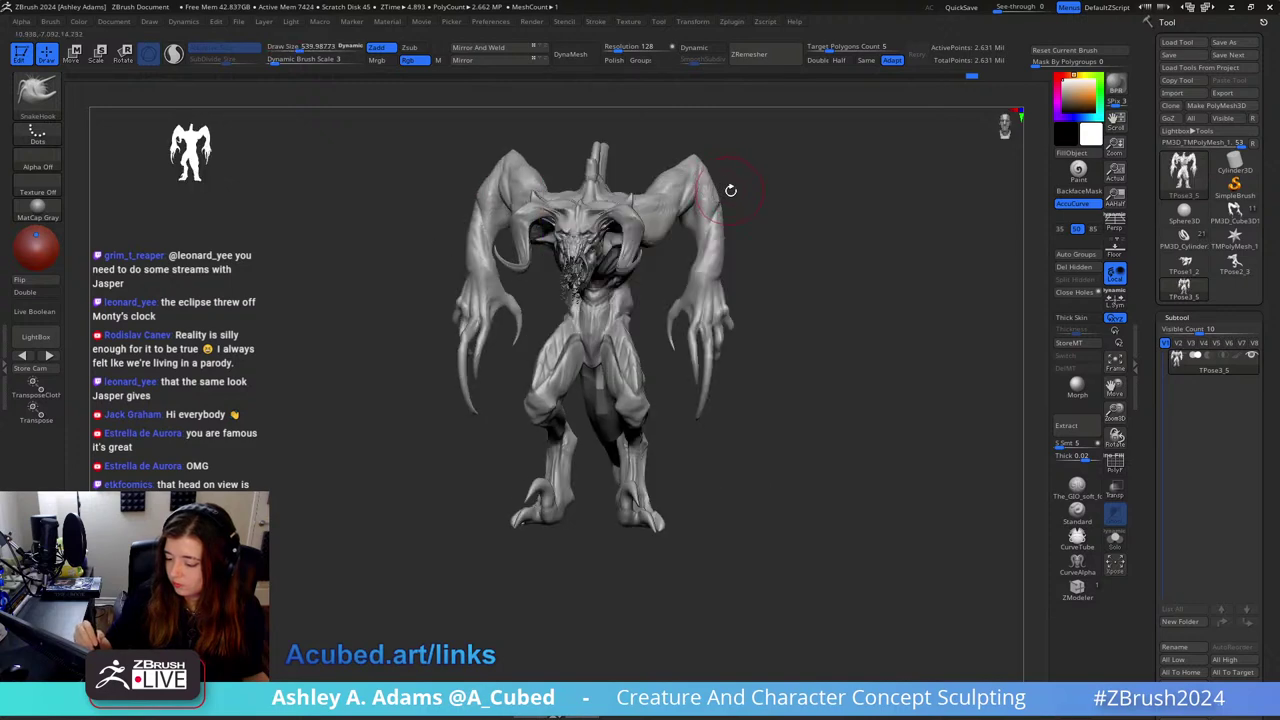
pyautogui.moveTo(730, 190); pyautogui.dragTo(714, 173, button='right')
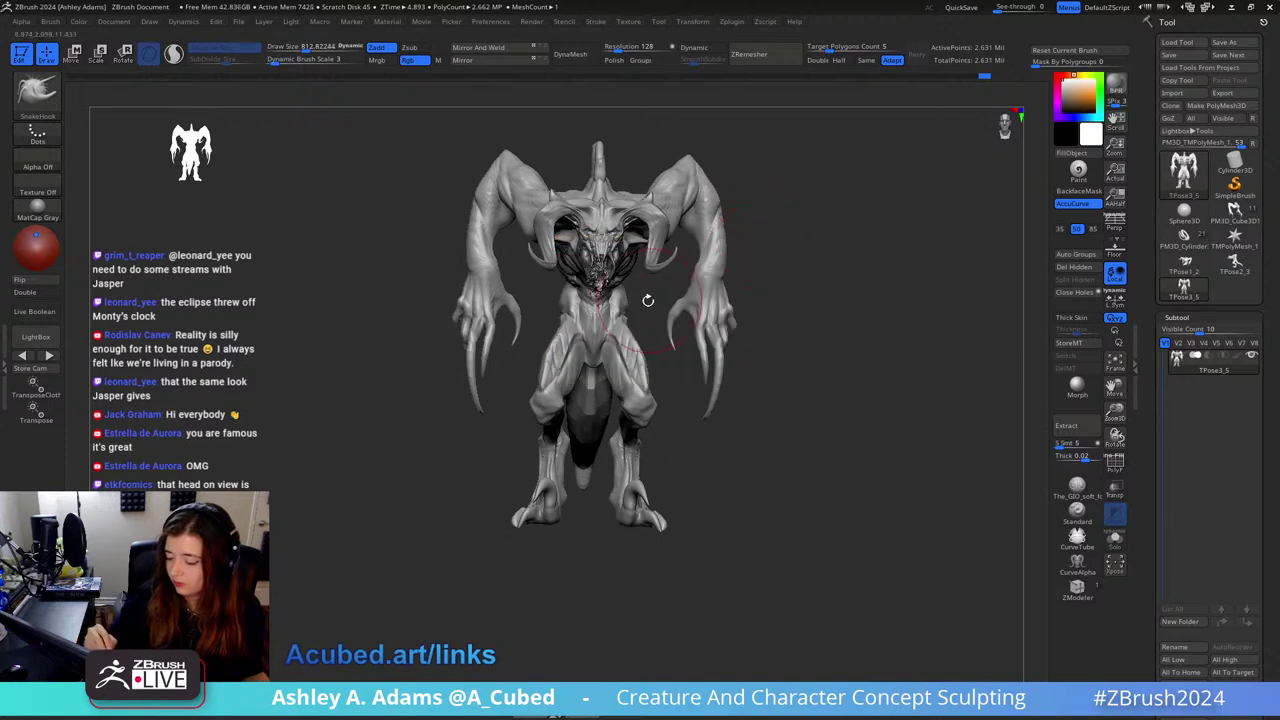
# Step: Try to reshape the hip and waist outline with SnakeHook at a draw size of about 565
pyautogui.press('space')
pyautogui.moveTo(648, 300)
pyautogui.mouseDown()
pyautogui.moveTo(630, 318)
pyautogui.moveTo(618, 308)
pyautogui.moveTo(686, 336)
pyautogui.mouseUp()
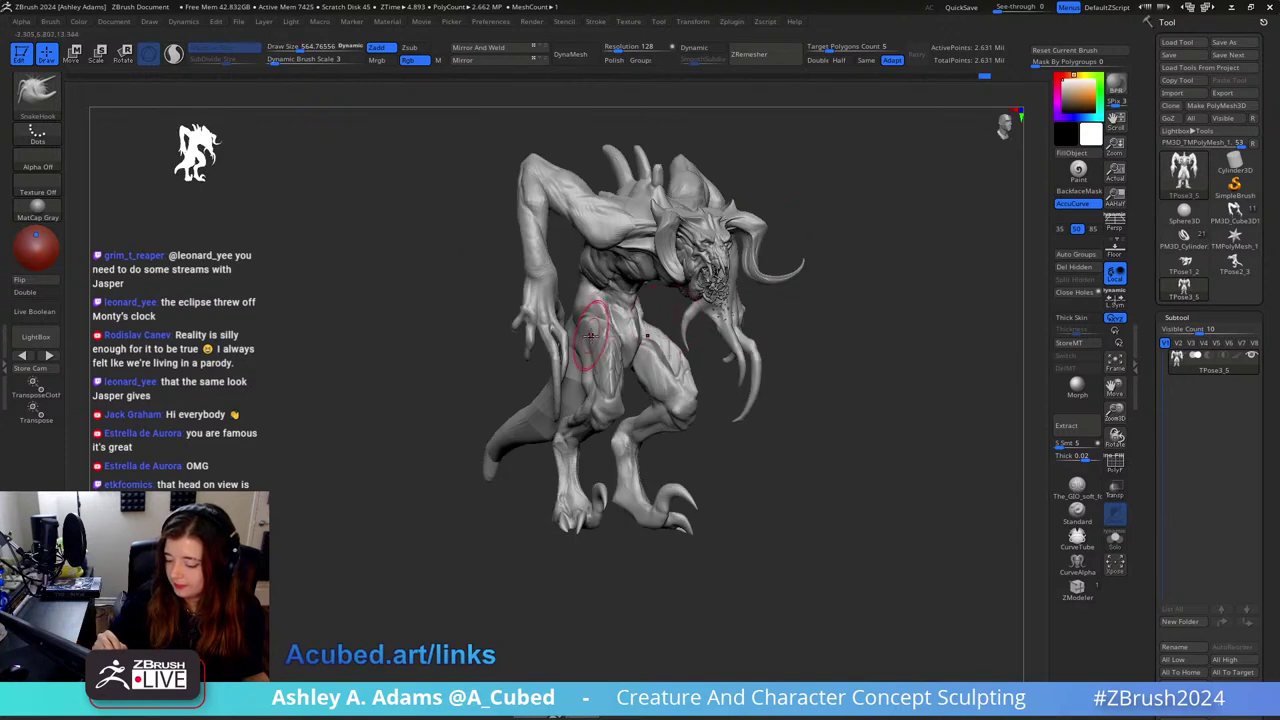
pyautogui.moveTo(592, 357); pyautogui.dragTo(546, 350, button='right')
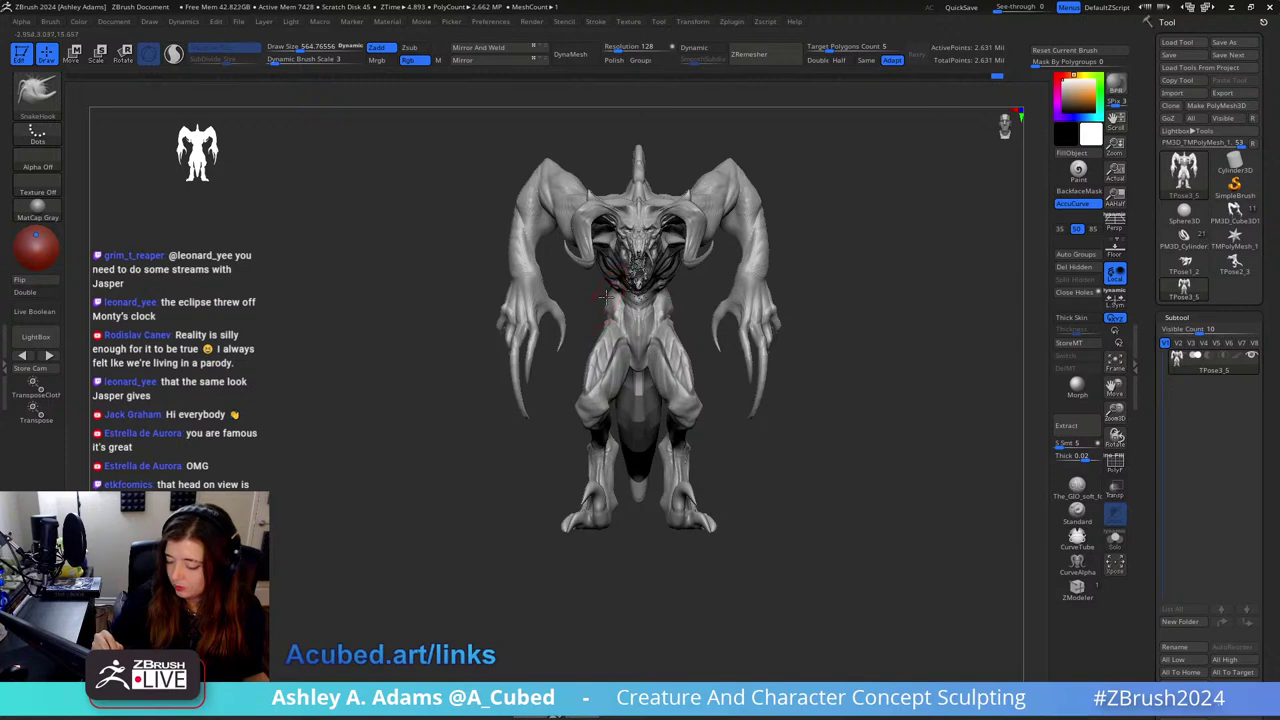
pyautogui.hotkey('ctrl', 'z')
# Step: Refine the side of the waist and the hip contour with SnakeHook, starting at a draw size of about 424
pyautogui.press('space')
pyautogui.moveTo(700, 309); pyautogui.dragTo(686, 309)
pyautogui.moveTo(686, 309)
pyautogui.keyDown('ctrl'); pyautogui.mouseDown(button='right')
pyautogui.moveTo(760, 330)
pyautogui.moveTo(714, 296)
pyautogui.mouseUp(button='right'); pyautogui.keyUp('ctrl')
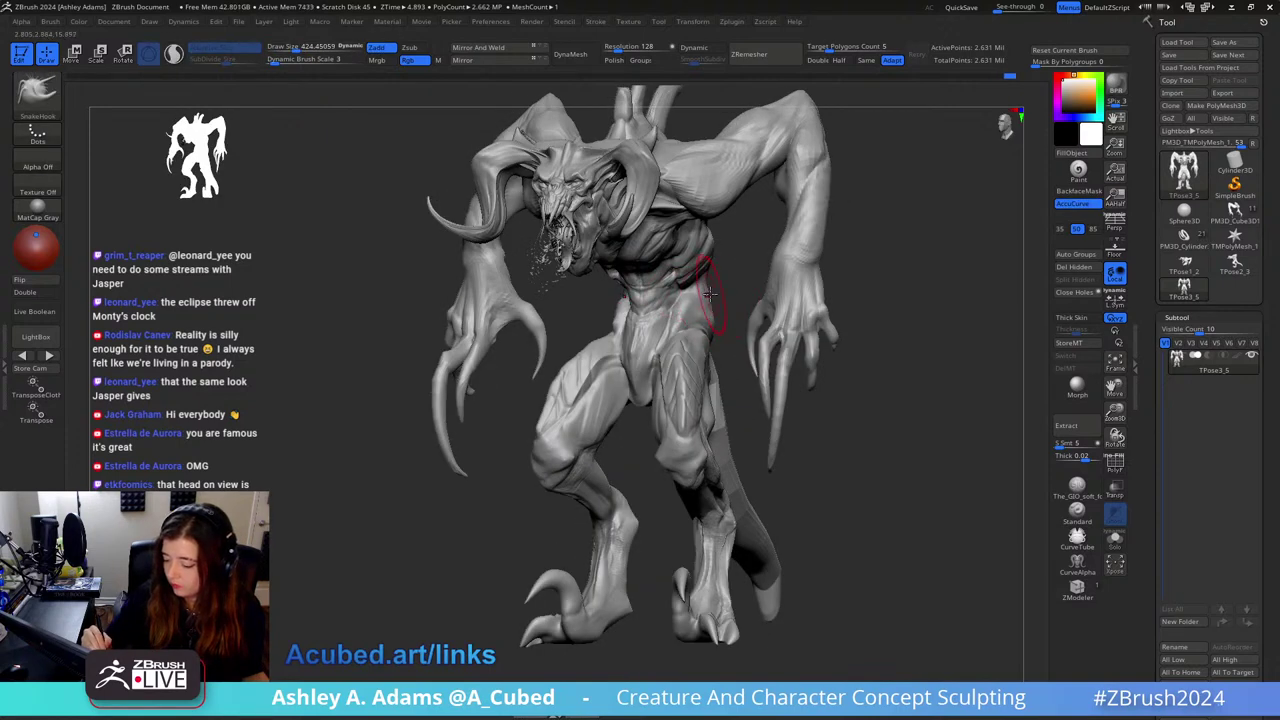
pyautogui.moveTo(709, 285)
pyautogui.mouseDown(button='right')
pyautogui.moveTo(690, 255)
pyautogui.moveTo(714, 275)
pyautogui.mouseUp(button='right')
pyautogui.press('space')
pyautogui.moveTo(714, 275)
pyautogui.mouseDown()
pyautogui.moveTo(703, 275)
pyautogui.moveTo(728, 265)
pyautogui.moveTo(685, 235)
pyautogui.moveTo(700, 250)
pyautogui.moveTo(729, 229)
pyautogui.moveTo(719, 255)
pyautogui.moveTo(714, 213)
pyautogui.mouseUp()
pyautogui.press('space')
pyautogui.press('space')
pyautogui.moveTo(720, 280); pyautogui.dragTo(726, 257)
pyautogui.moveTo(726, 257); pyautogui.dragTo(714, 283, button='right')
# Step: Build up muscle volume on the flank above the hip with ClayBuildup at a draw size of about 286
pyautogui.press('b')
pyautogui.press('c')
pyautogui.press('b')
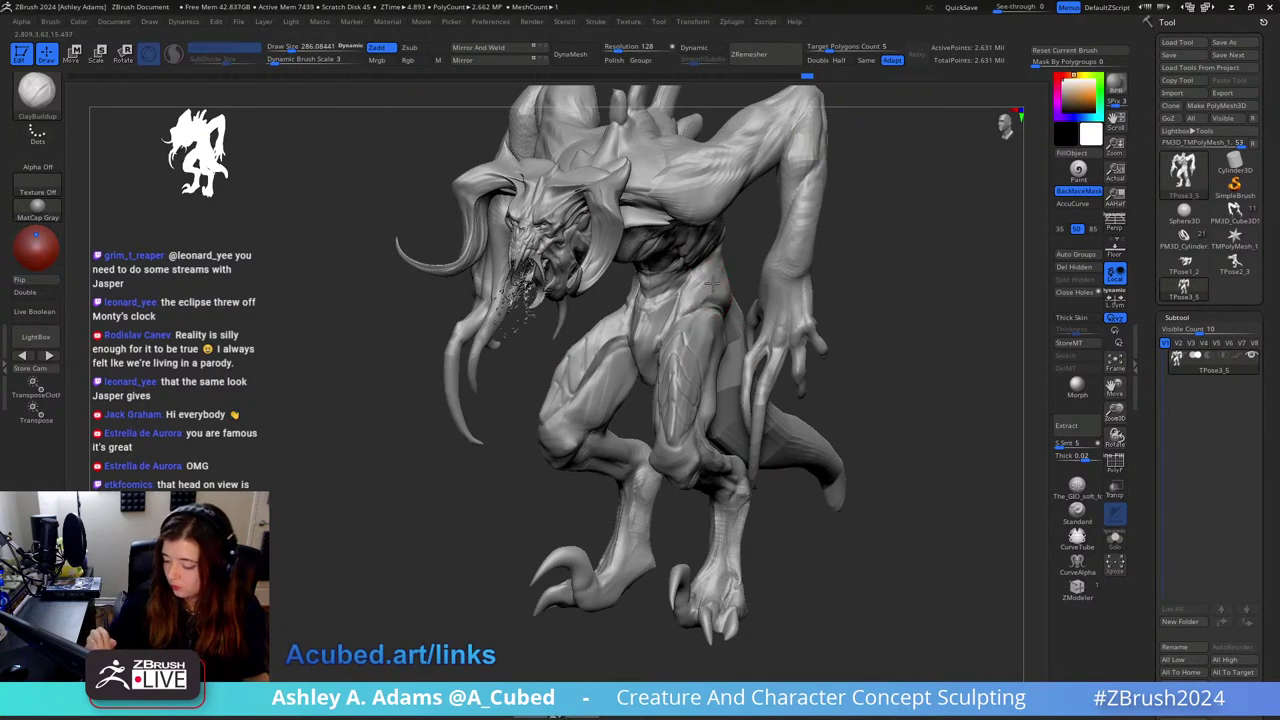
pyautogui.moveTo(731, 294); pyautogui.dragTo(719, 246)
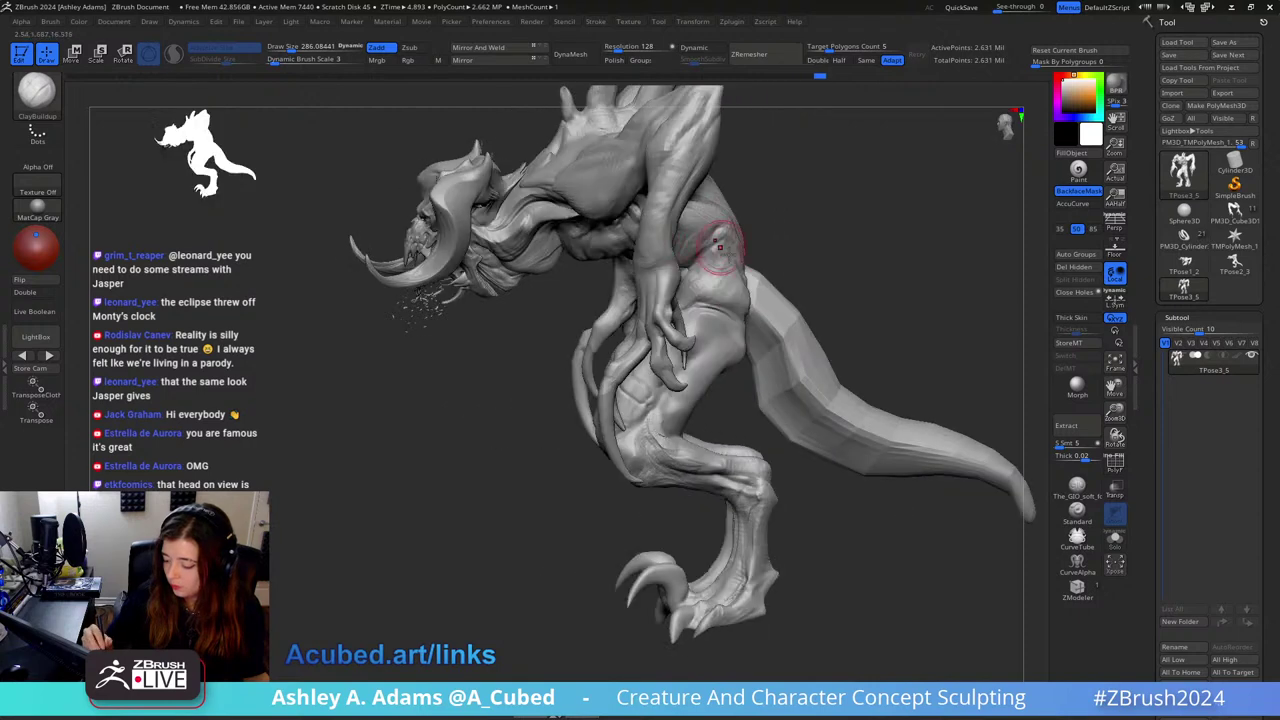
pyautogui.moveTo(747, 293)
pyautogui.mouseDown(button='right')
pyautogui.moveTo(720, 263)
pyautogui.moveTo(714, 314)
pyautogui.mouseUp(button='right')
pyautogui.rightClick(731, 288)
# Step: Shape the hip crest above the thigh with SnakeHook at a draw size of about 342
pyautogui.press('b')
pyautogui.press('s')
pyautogui.press('h')
pyautogui.press('s')
pyautogui.moveTo(714, 315); pyautogui.dragTo(710, 311)
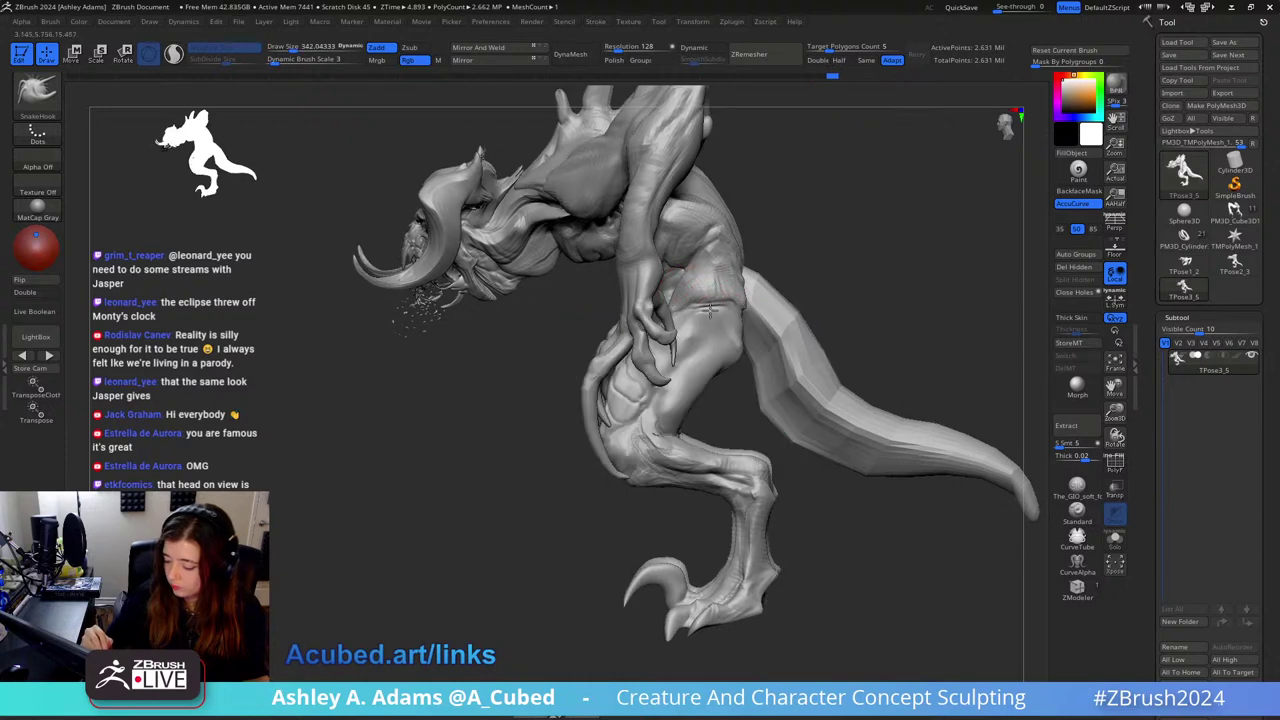
pyautogui.moveTo(713, 308); pyautogui.dragTo(694, 313, button='right')
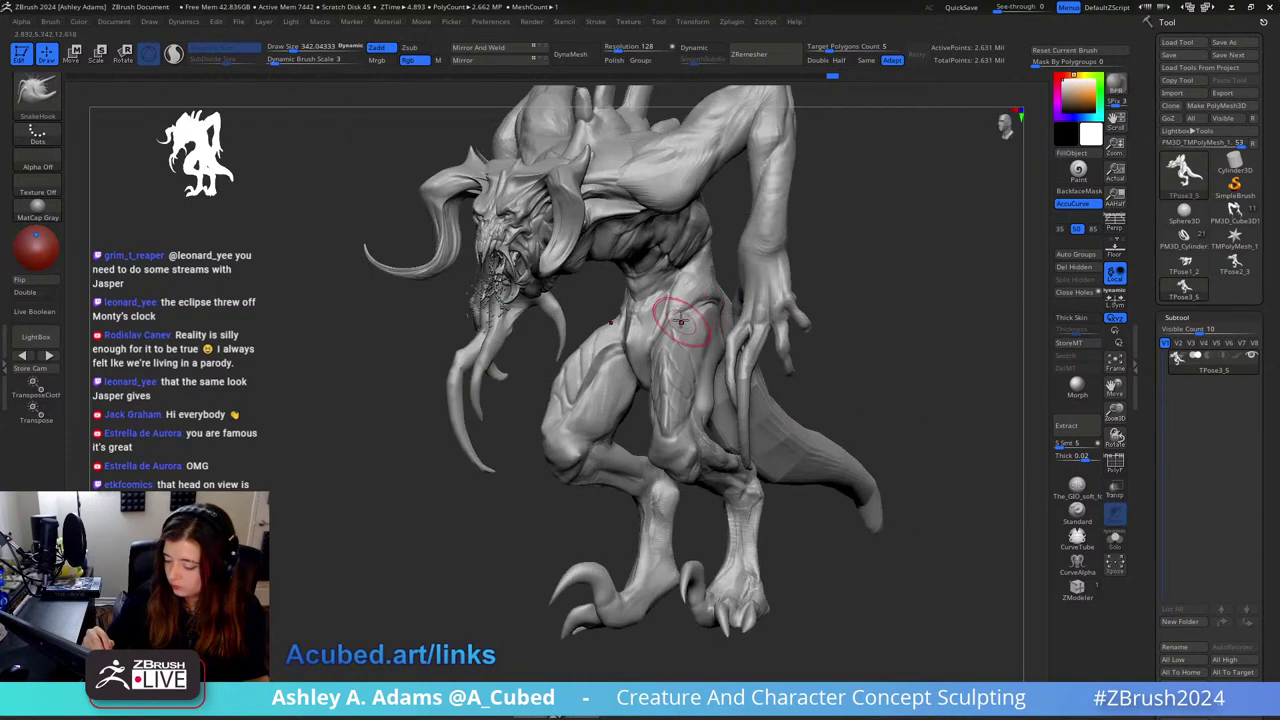
# Step: Carve creases around the hip crest above the thigh with DamStandard at a draw size of about 204
pyautogui.rightClick(684, 309)
pyautogui.press('b')
pyautogui.press('d')
pyautogui.press('s')
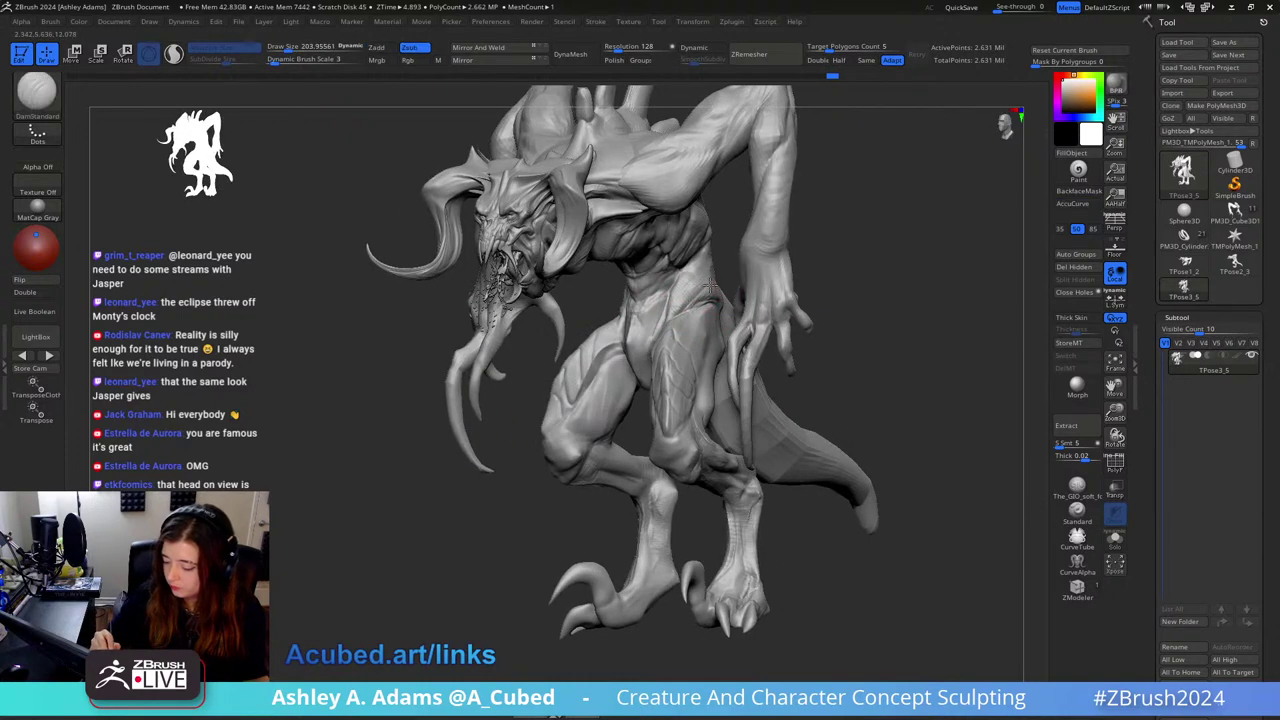
pyautogui.moveTo(703, 303); pyautogui.dragTo(716, 294, button='right')
# Step: Build up the muscle forms on the side of the waist and front of the hip with ClayBuildup at a draw size of about 204
pyautogui.press('b')
pyautogui.press('c')
pyautogui.press('b')
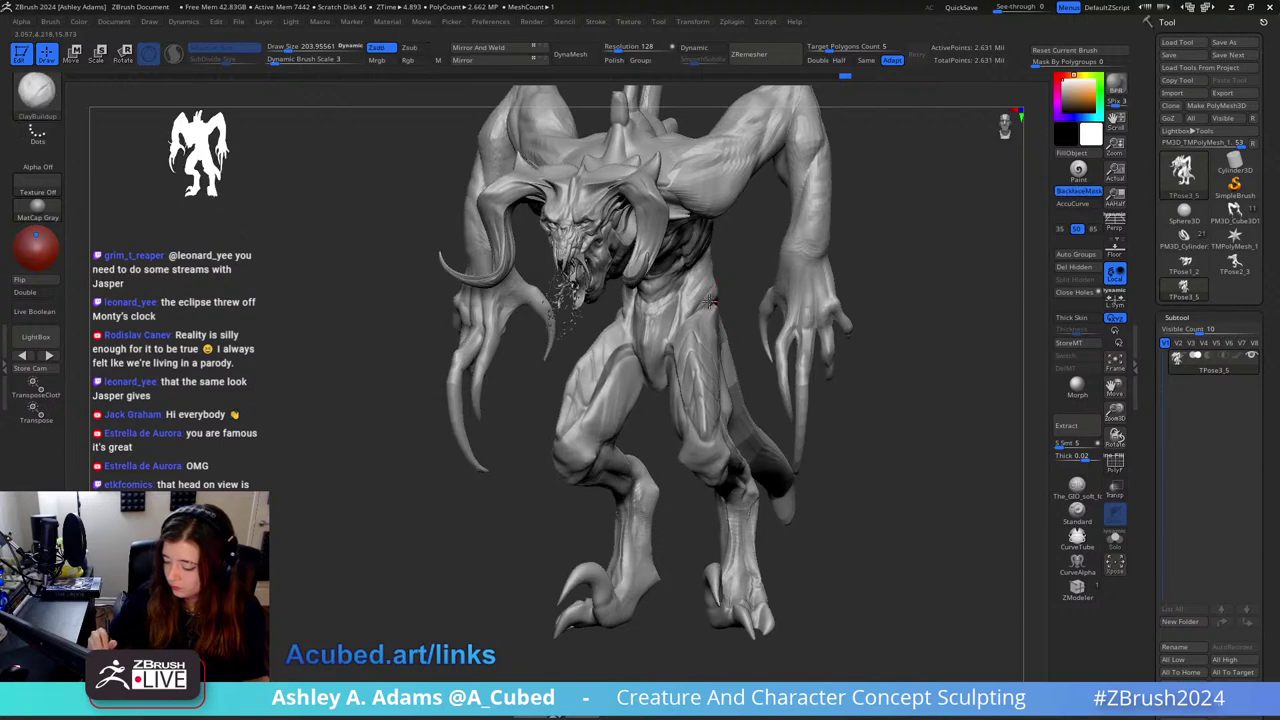
pyautogui.press('b')
pyautogui.press('d')
pyautogui.press('s')
pyautogui.press('b')
pyautogui.press('c')
pyautogui.press('b')
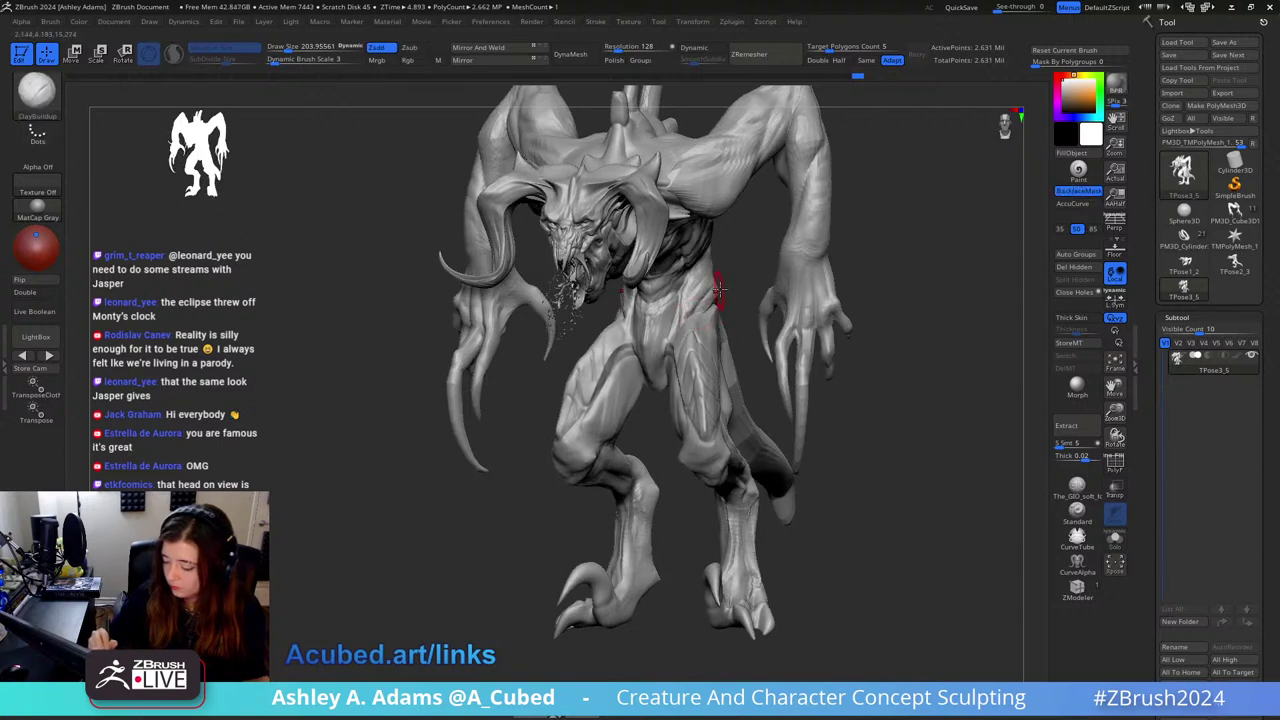
pyautogui.rightClick(719, 289)
pyautogui.moveTo(715, 306); pyautogui.dragTo(676, 330)
pyautogui.rightClick(679, 317)
# Step: Carve finer muscle creases across the lower abdomen and around the hip with DamStandard, starting at a draw size of about 101
pyautogui.press('b')
pyautogui.press('d')
pyautogui.press('s')
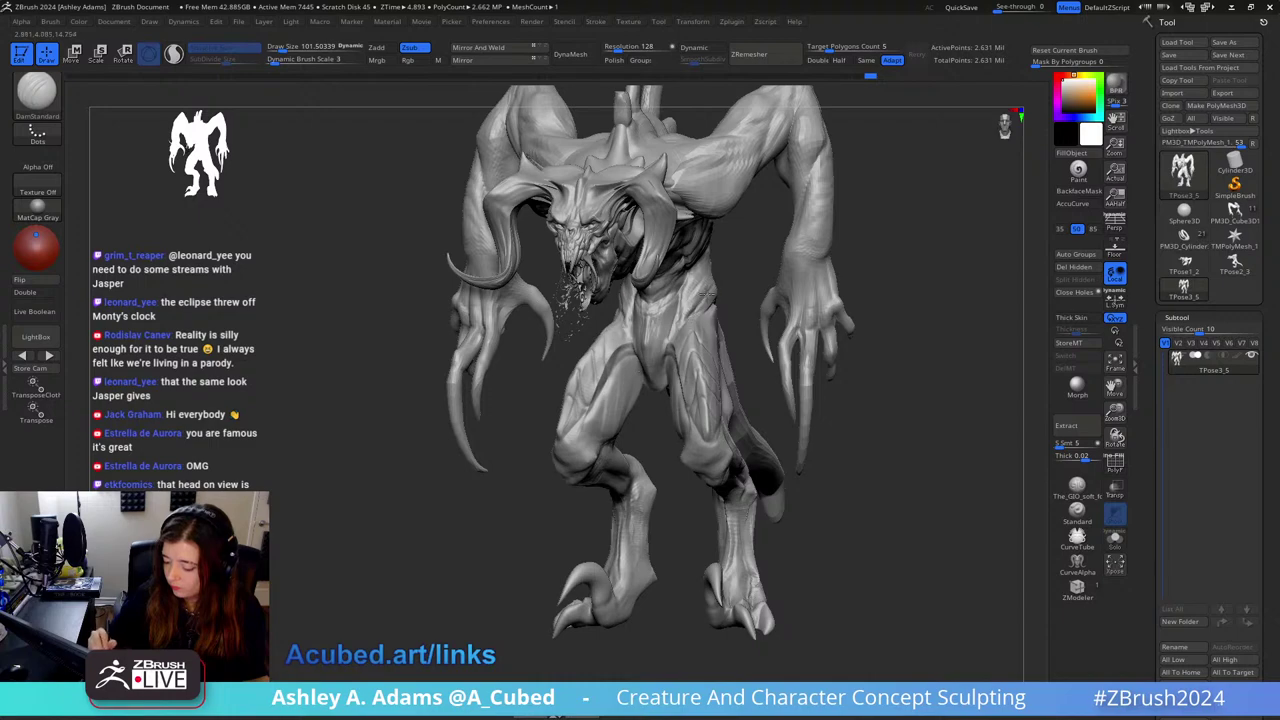
pyautogui.moveTo(667, 330); pyautogui.dragTo(710, 262, button='right')
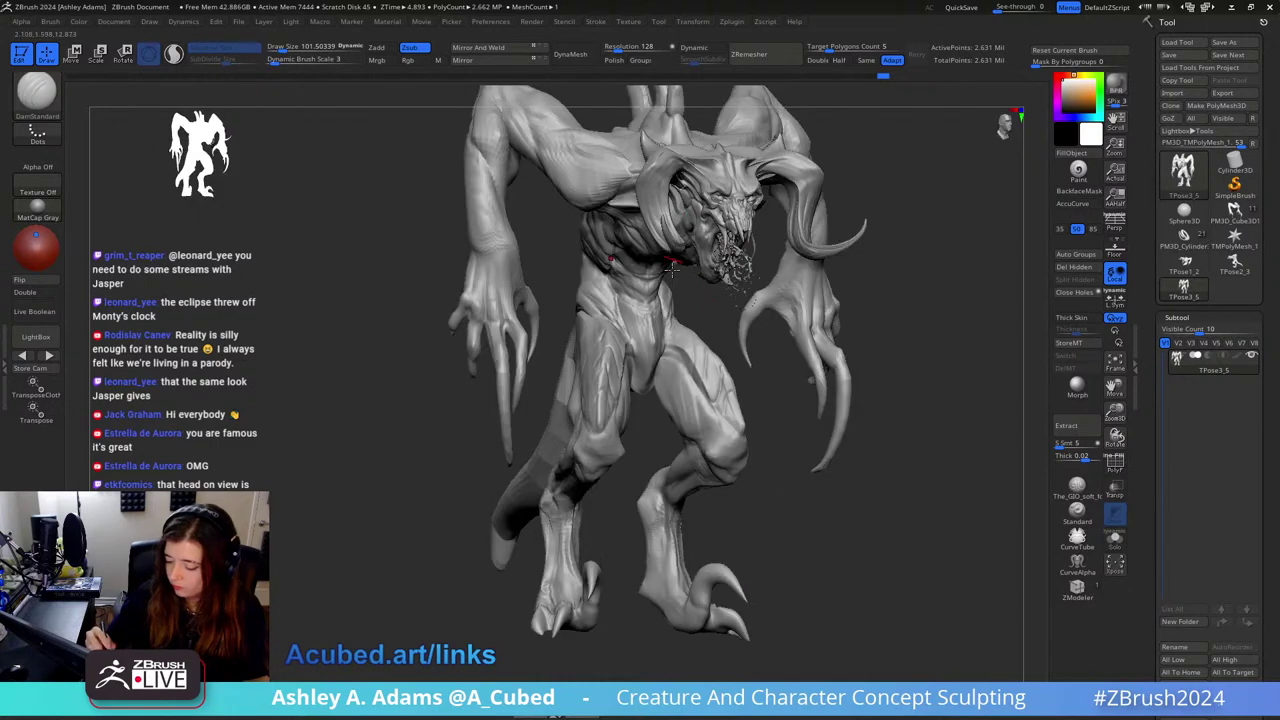
pyautogui.moveTo(647, 306)
pyautogui.mouseDown(button='right')
pyautogui.moveTo(725, 310)
pyautogui.moveTo(652, 315)
pyautogui.mouseUp(button='right')
pyautogui.rightClick(651, 314)
pyautogui.moveTo(622, 316); pyautogui.dragTo(627, 316)
pyautogui.moveTo(500, 300); pyautogui.dragTo(575, 286, button='right')
pyautogui.rightClick(571, 291)
pyautogui.moveTo(567, 297); pyautogui.dragTo(576, 297)
# Step: Build up the rear of the hip beside the tail base with ClayBuildup at a draw size of about 175
pyautogui.press('b')
pyautogui.press('c')
pyautogui.press('b')
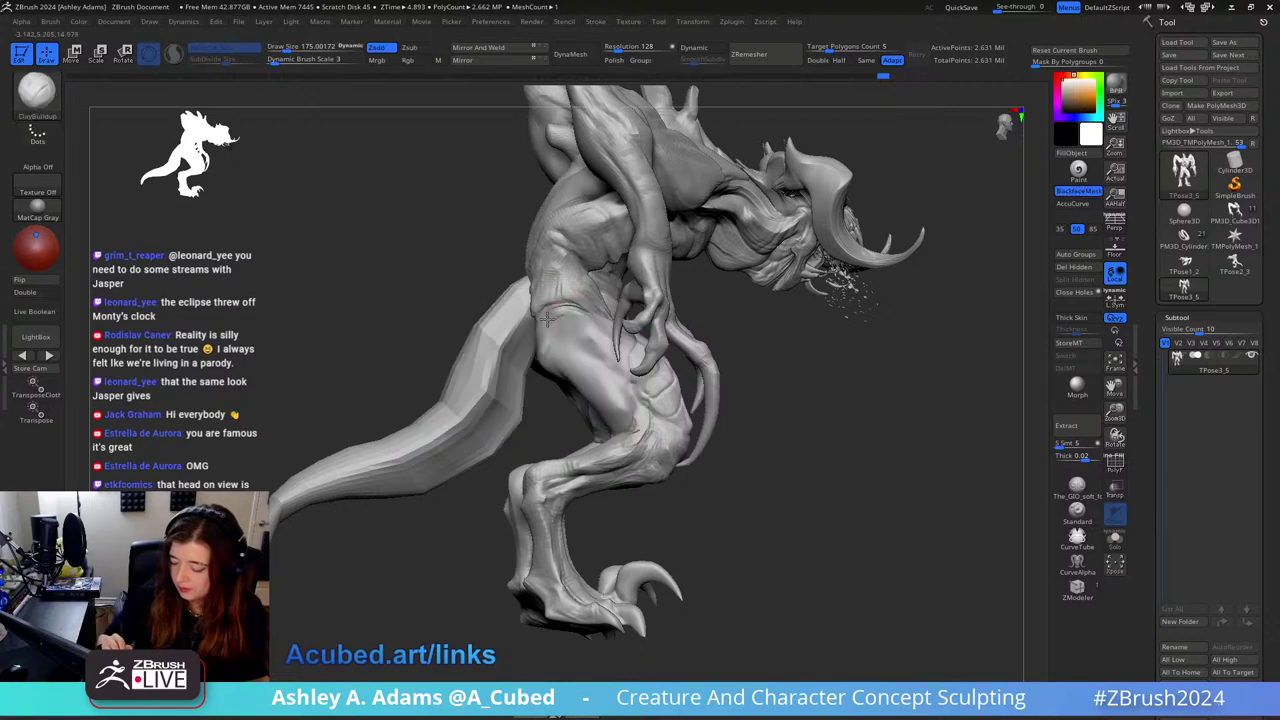
pyautogui.moveTo(505, 318); pyautogui.dragTo(561, 321, button='right')
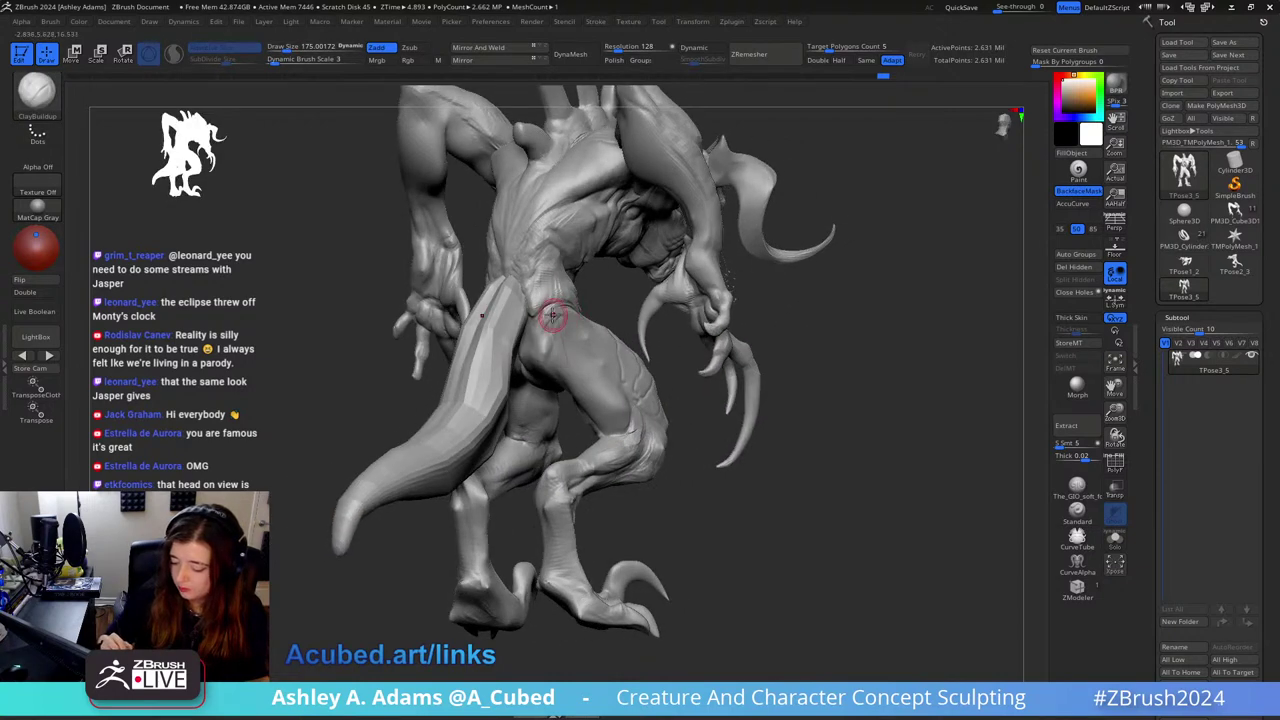
pyautogui.moveTo(553, 316); pyautogui.dragTo(560, 362)
pyautogui.moveTo(620, 328); pyautogui.dragTo(568, 326, button='right')
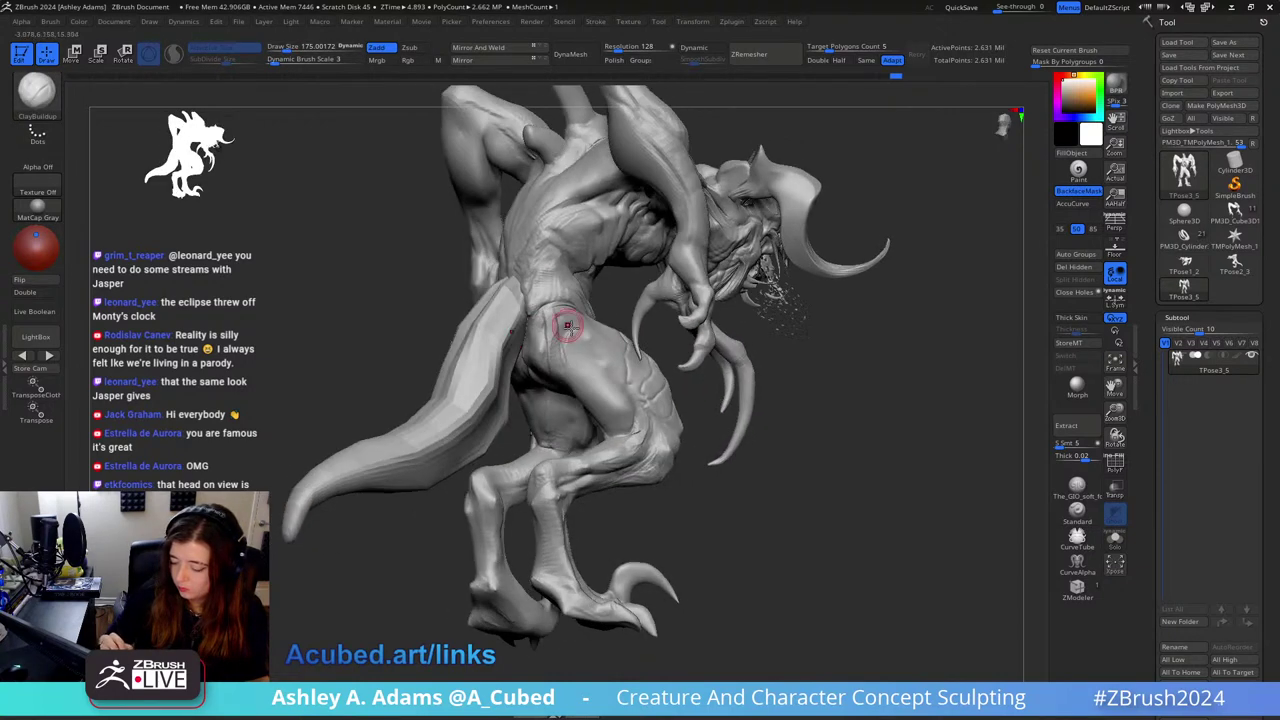
pyautogui.moveTo(577, 339); pyautogui.dragTo(572, 348)
# Step: Fill out the outer hip and upper thigh with a larger ClayBuildup brush
pyautogui.moveTo(607, 328); pyautogui.dragTo(630, 335, button='right')
pyautogui.press('space')
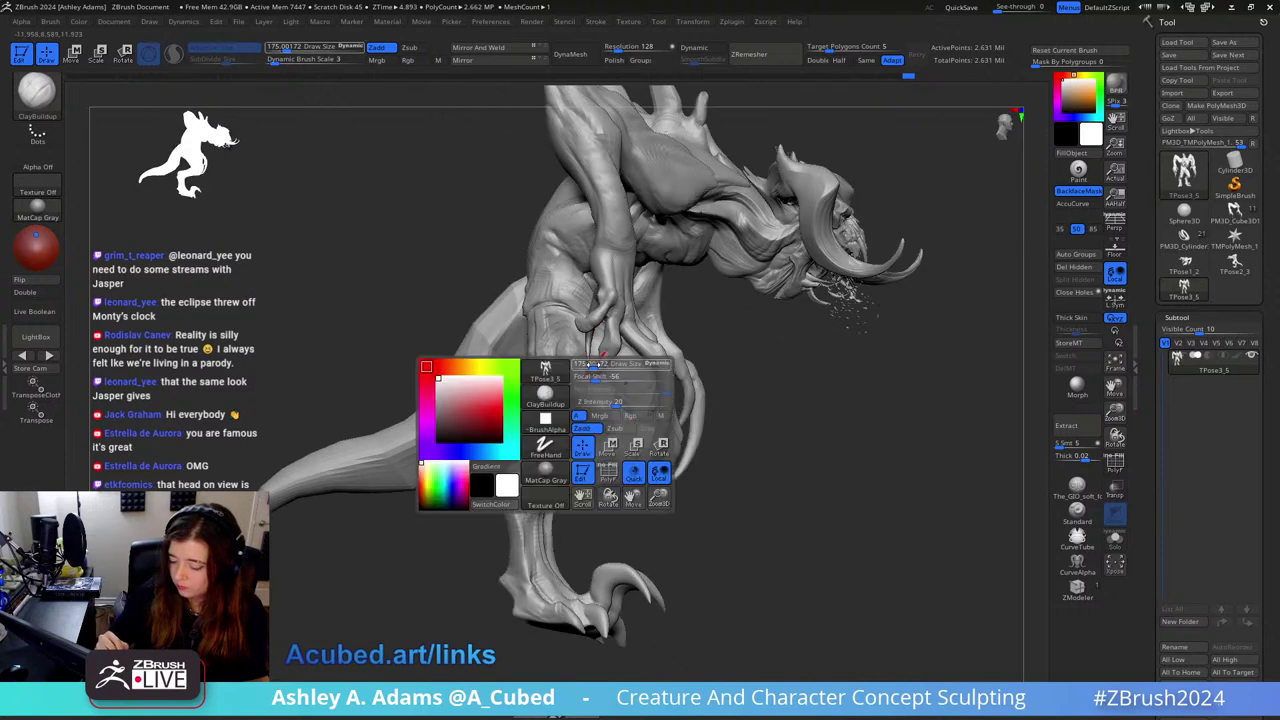
pyautogui.moveTo(592, 369); pyautogui.dragTo(614, 369)
pyautogui.keyDown('alt'); pyautogui.moveTo(666, 357); pyautogui.dragTo(600, 357, button='right'); pyautogui.keyUp('alt')
pyautogui.moveTo(535, 350)
pyautogui.mouseDown()
pyautogui.moveTo(559, 407)
pyautogui.moveTo(527, 372)
pyautogui.mouseUp()
# Step: Adjust the thigh silhouette in side view with SnakeHook at a draw size of about 813
pyautogui.press('f')
pyautogui.moveTo(501, 331)
pyautogui.mouseDown(button='right')
pyautogui.moveTo(654, 340)
pyautogui.moveTo(632, 346)
pyautogui.mouseUp(button='right')
pyautogui.press('space')
pyautogui.moveTo(586, 387); pyautogui.dragTo(618, 387)
pyautogui.press('b')
pyautogui.press('s')
pyautogui.press('h')
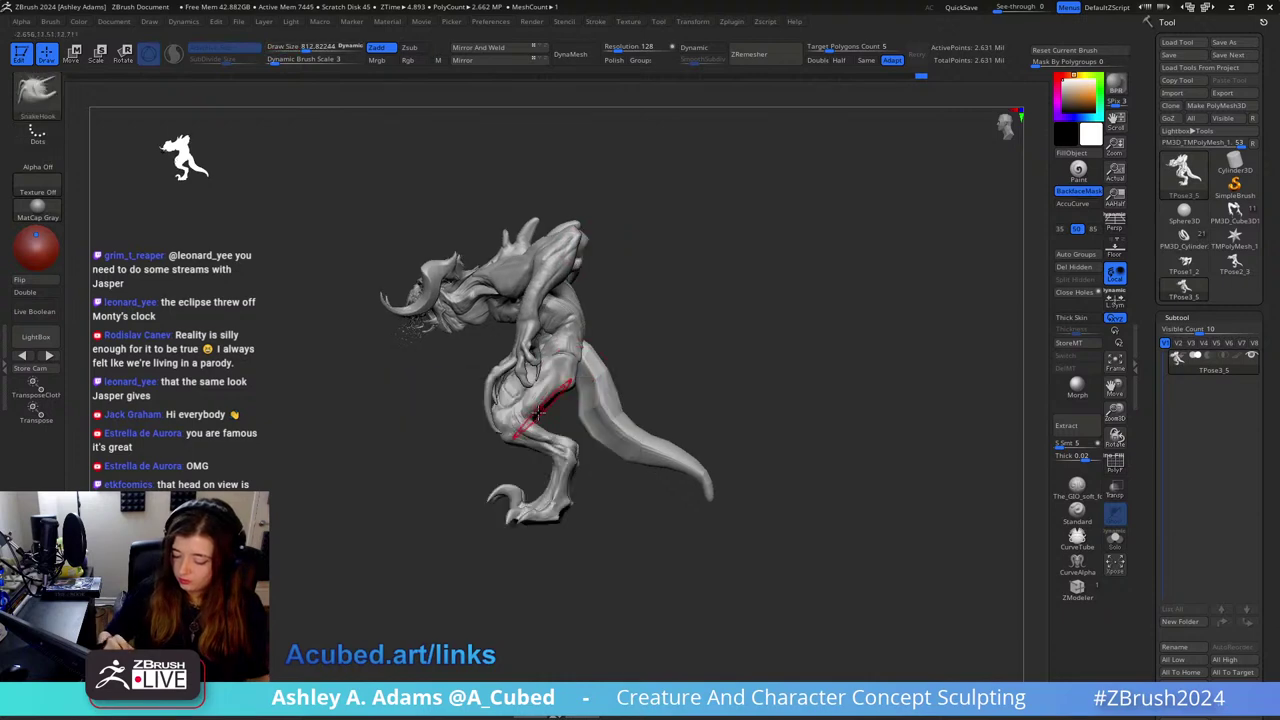
pyautogui.moveTo(500, 423)
pyautogui.mouseDown(button='right')
pyautogui.moveTo(525, 413)
pyautogui.moveTo(495, 440)
pyautogui.moveTo(559, 416)
pyautogui.mouseUp(button='right')
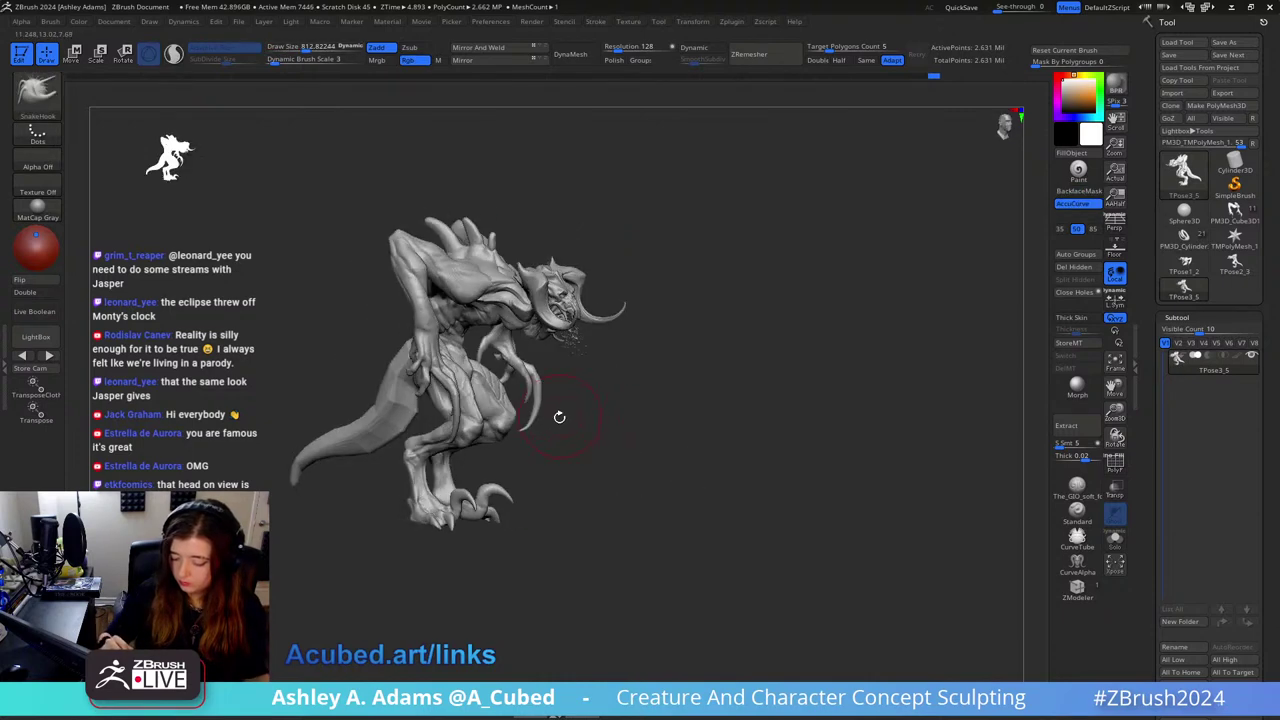
# Step: Examine the whole creature's silhouette and proportions from the side, front and three-quarter views
pyautogui.press('space')
pyautogui.moveTo(560, 424); pyautogui.dragTo(590, 406)
pyautogui.moveTo(590, 406)
pyautogui.mouseDown(button='right')
pyautogui.moveTo(623, 360)
pyautogui.moveTo(614, 336)
pyautogui.moveTo(719, 339)
pyautogui.mouseUp(button='right')
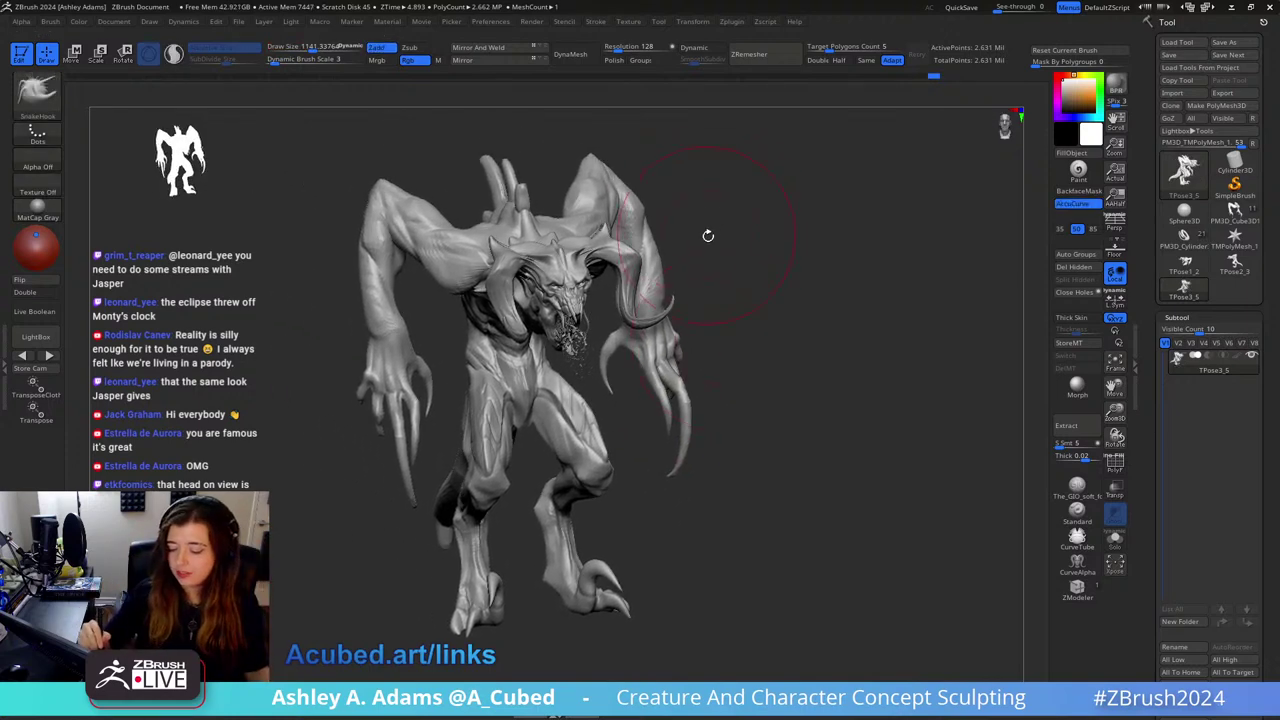
pyautogui.moveTo(706, 234)
pyautogui.mouseDown(button='right')
pyautogui.moveTo(695, 234)
pyautogui.moveTo(711, 234)
pyautogui.mouseUp(button='right')
pyautogui.press('space')
pyautogui.moveTo(706, 326); pyautogui.dragTo(692, 298)
pyautogui.moveTo(728, 348); pyautogui.dragTo(731, 320, button='right')
pyautogui.press('space')
pyautogui.moveTo(730, 328); pyautogui.dragTo(712, 303)
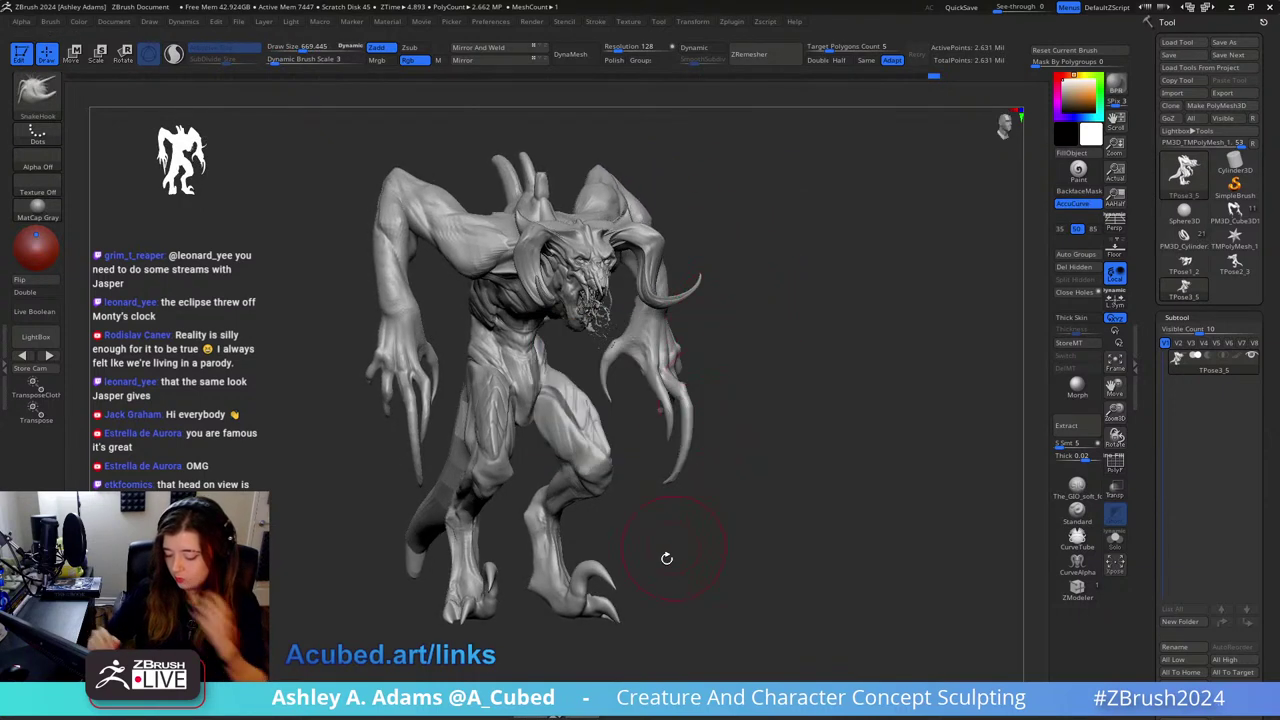
pyautogui.keyDown('alt'); pyautogui.moveTo(635, 540); pyautogui.dragTo(659, 325, button='right'); pyautogui.keyUp('alt')
pyautogui.keyDown('ctrl'); pyautogui.moveTo(666, 374); pyautogui.dragTo(660, 340, button='right'); pyautogui.keyUp('ctrl')
pyautogui.keyDown('alt'); pyautogui.moveTo(660, 270); pyautogui.dragTo(662, 374, button='right'); pyautogui.keyUp('alt')
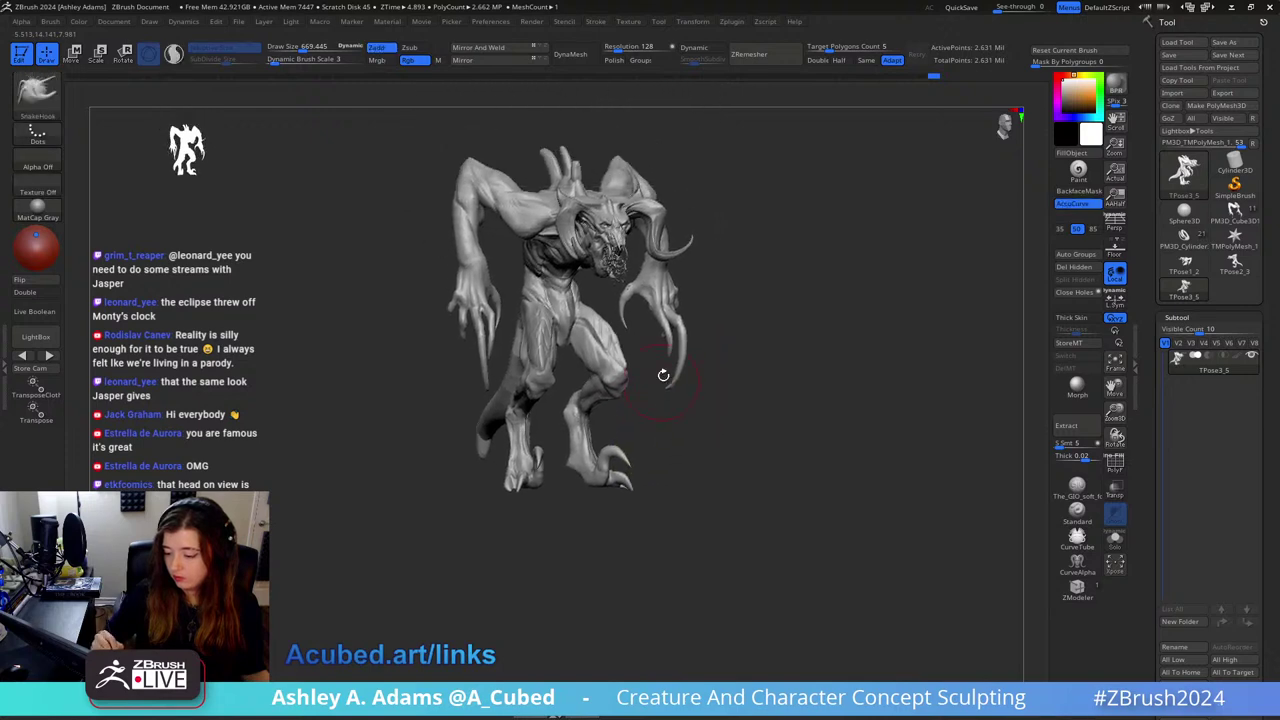
# Step: Push the lower back and tail base backward in profile with SnakeHook at a draw size of about 2898
pyautogui.press('space')
pyautogui.moveTo(643, 374); pyautogui.dragTo(671, 371)
pyautogui.moveTo(671, 371)
pyautogui.mouseDown(button='right')
pyautogui.moveTo(851, 351)
pyautogui.moveTo(781, 292)
pyautogui.mouseUp(button='right')
pyautogui.press('space')
pyautogui.moveTo(752, 319); pyautogui.dragTo(786, 316)
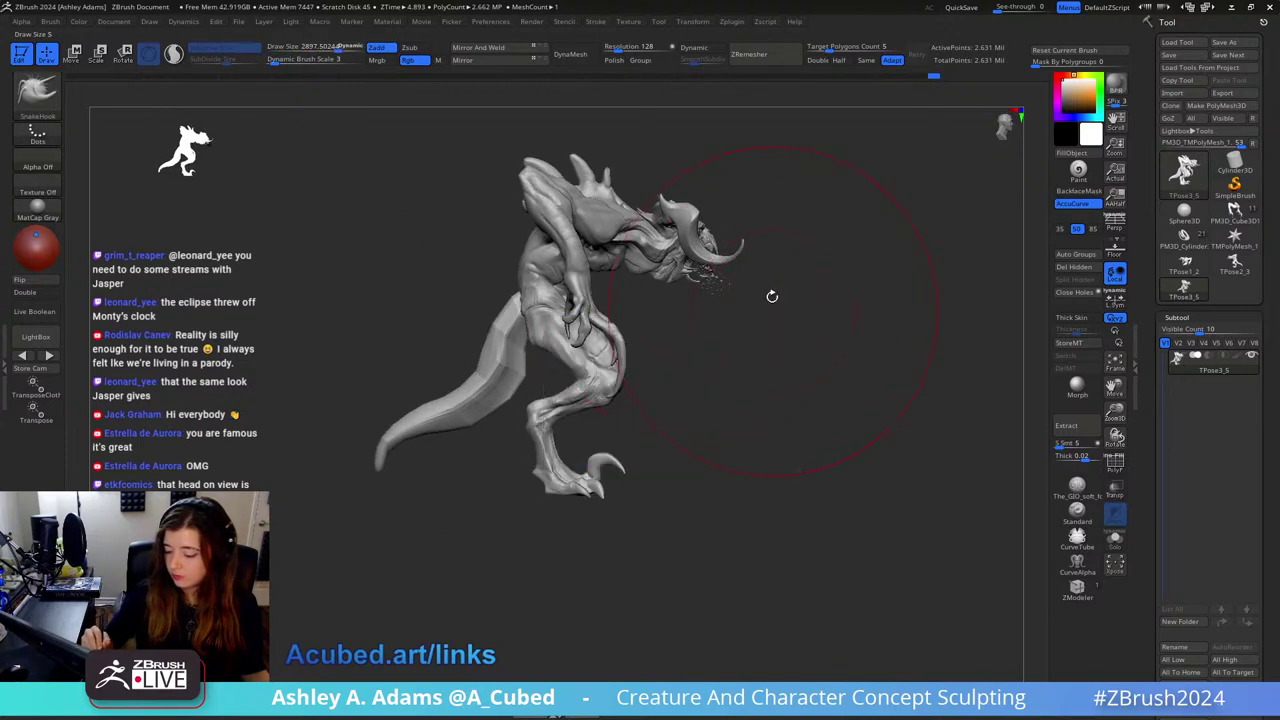
pyautogui.moveTo(528, 282); pyautogui.dragTo(513, 278)
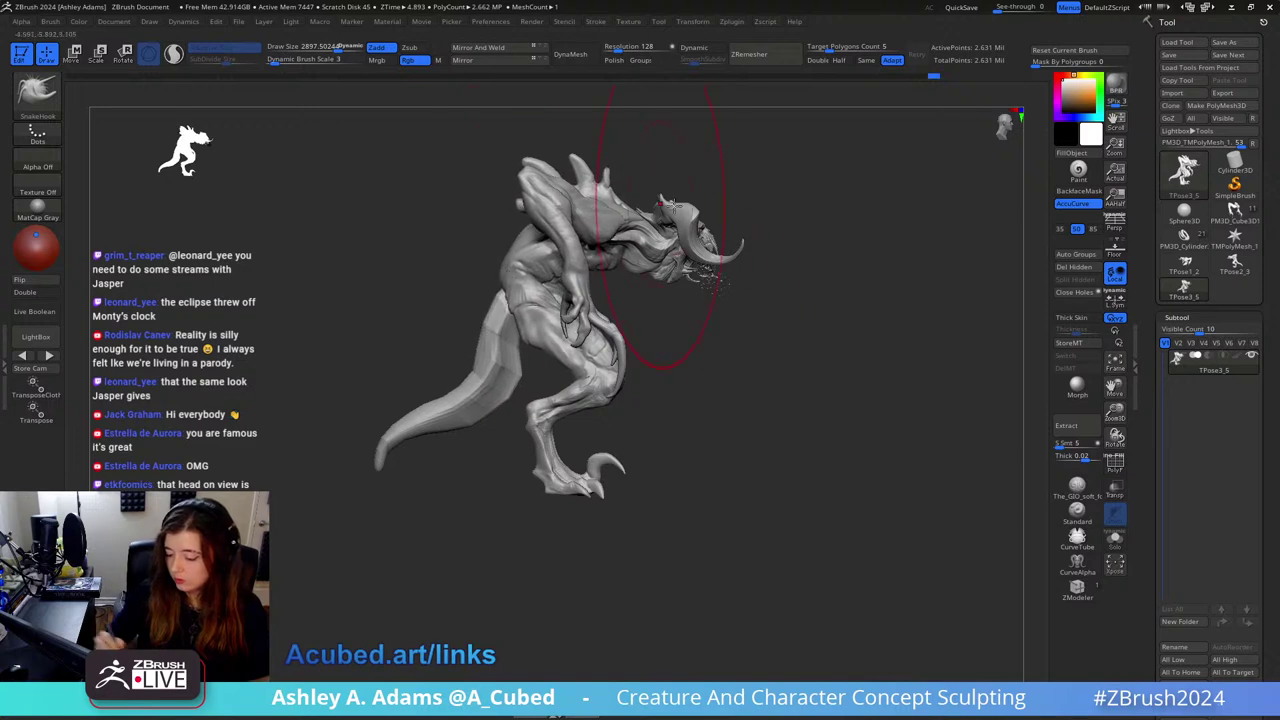
# Step: Reshape the upper back and raise its spines in profile with SnakeHook at a draw size of about 2898
pyautogui.moveTo(543, 159); pyautogui.dragTo(557, 200, button='right')
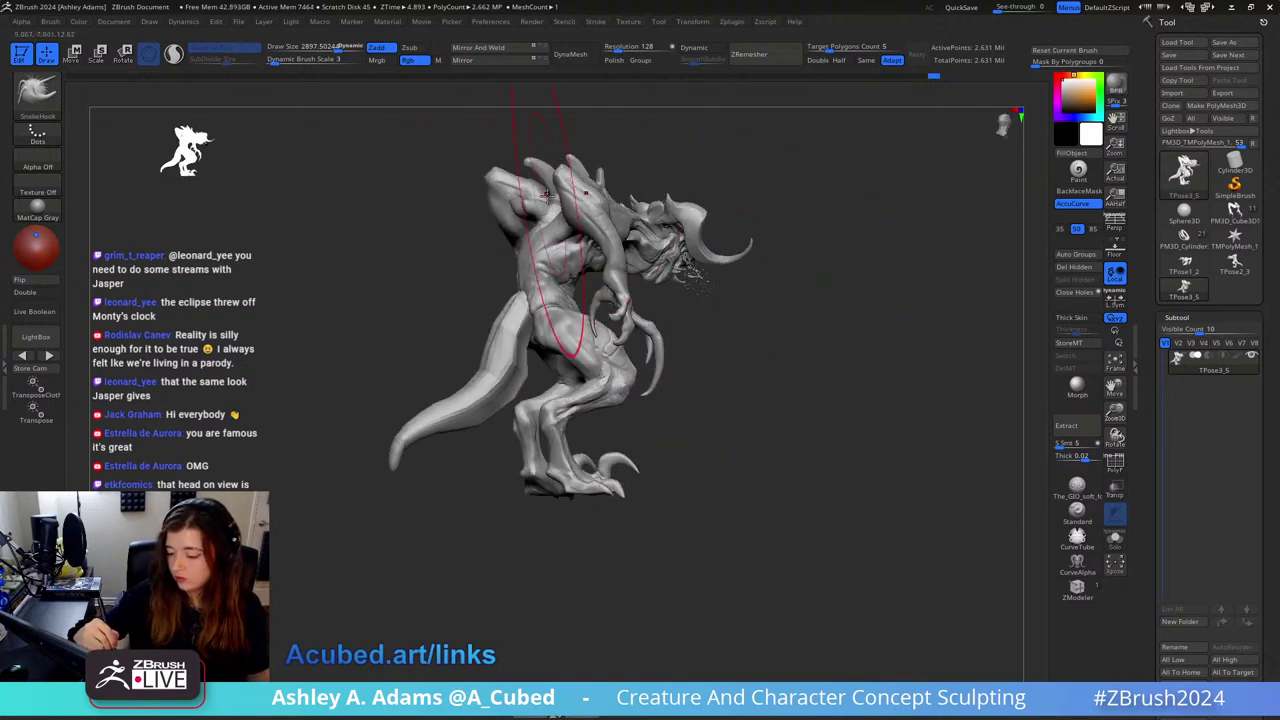
pyautogui.moveTo(557, 200); pyautogui.dragTo(543, 190)
pyautogui.moveTo(543, 152)
pyautogui.mouseDown(button='right')
pyautogui.moveTo(720, 206)
pyautogui.moveTo(631, 157)
pyautogui.mouseUp(button='right')
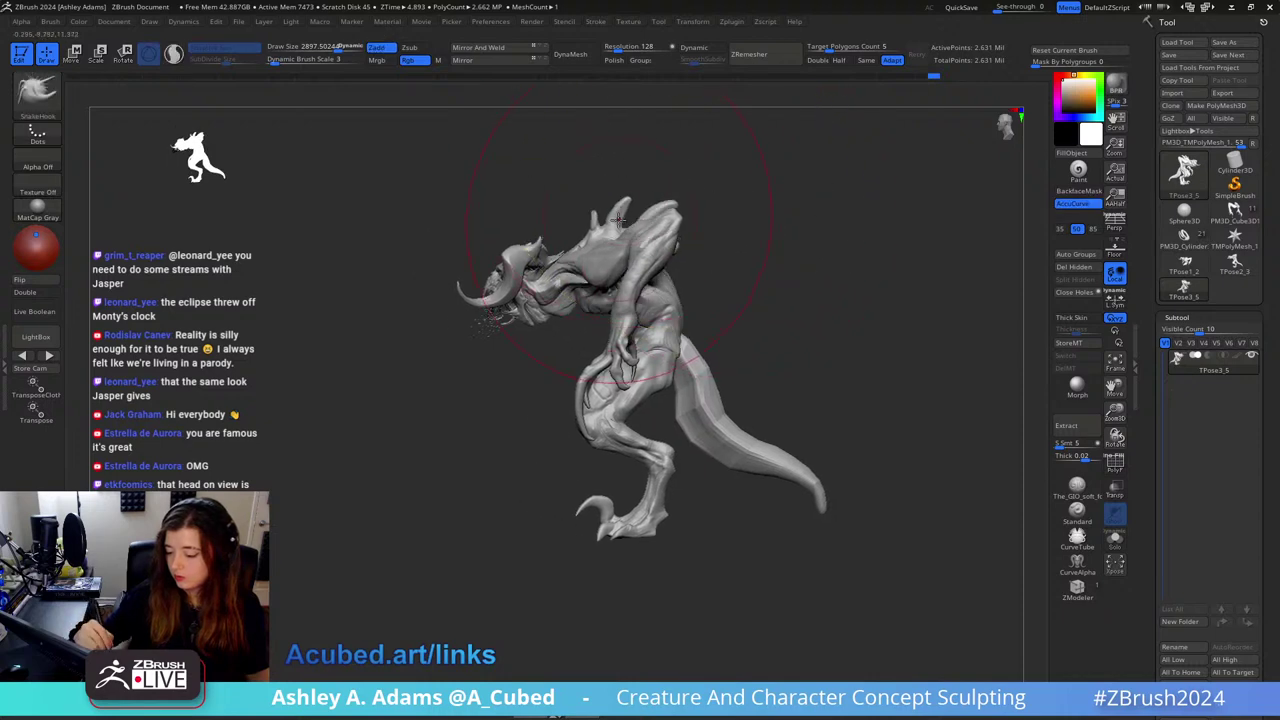
pyautogui.moveTo(624, 205); pyautogui.dragTo(627, 222)
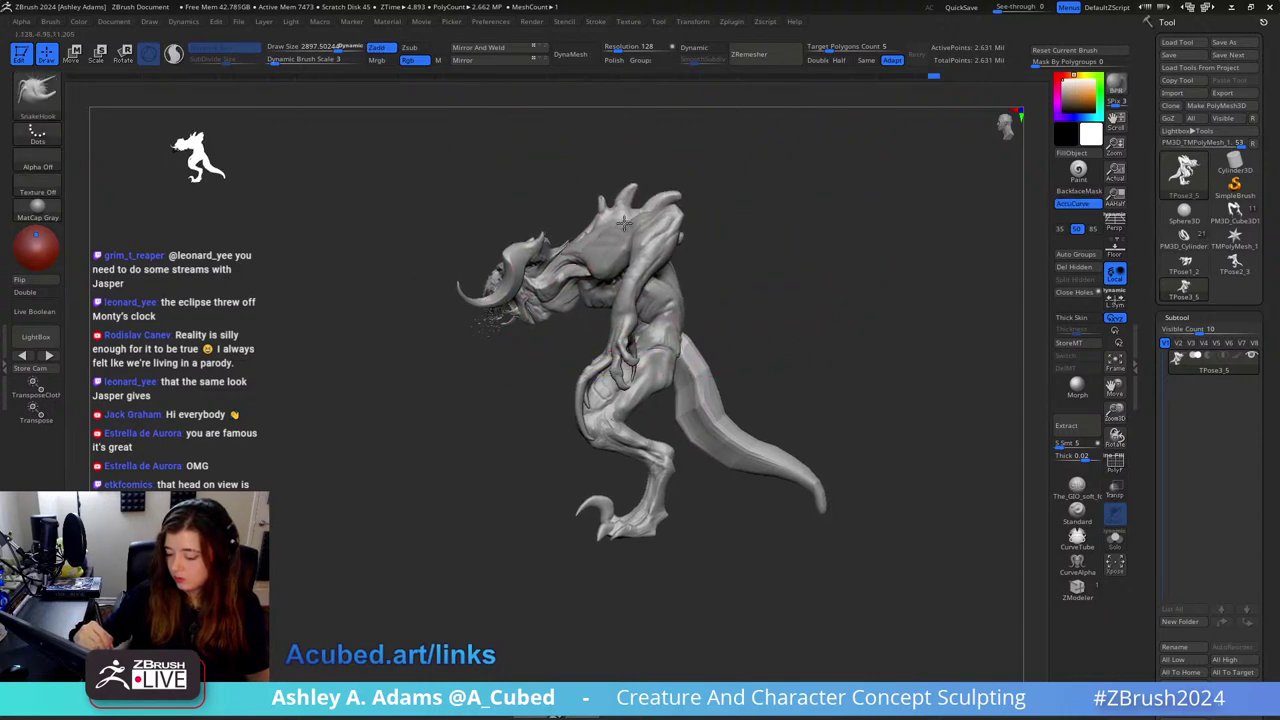
# Step: Reduce the SnakeHook draw size to about 1695 and turn off AccuCurve
pyautogui.moveTo(624, 223); pyautogui.dragTo(657, 220, button='right')
pyautogui.press('space')
pyautogui.moveTo(648, 243); pyautogui.dragTo(626, 243)
pyautogui.moveTo(600, 185)
pyautogui.mouseDown(button='right')
pyautogui.moveTo(658, 198)
pyautogui.moveTo(740, 163)
pyautogui.moveTo(723, 194)
pyautogui.moveTo(692, 191)
pyautogui.mouseUp(button='right')
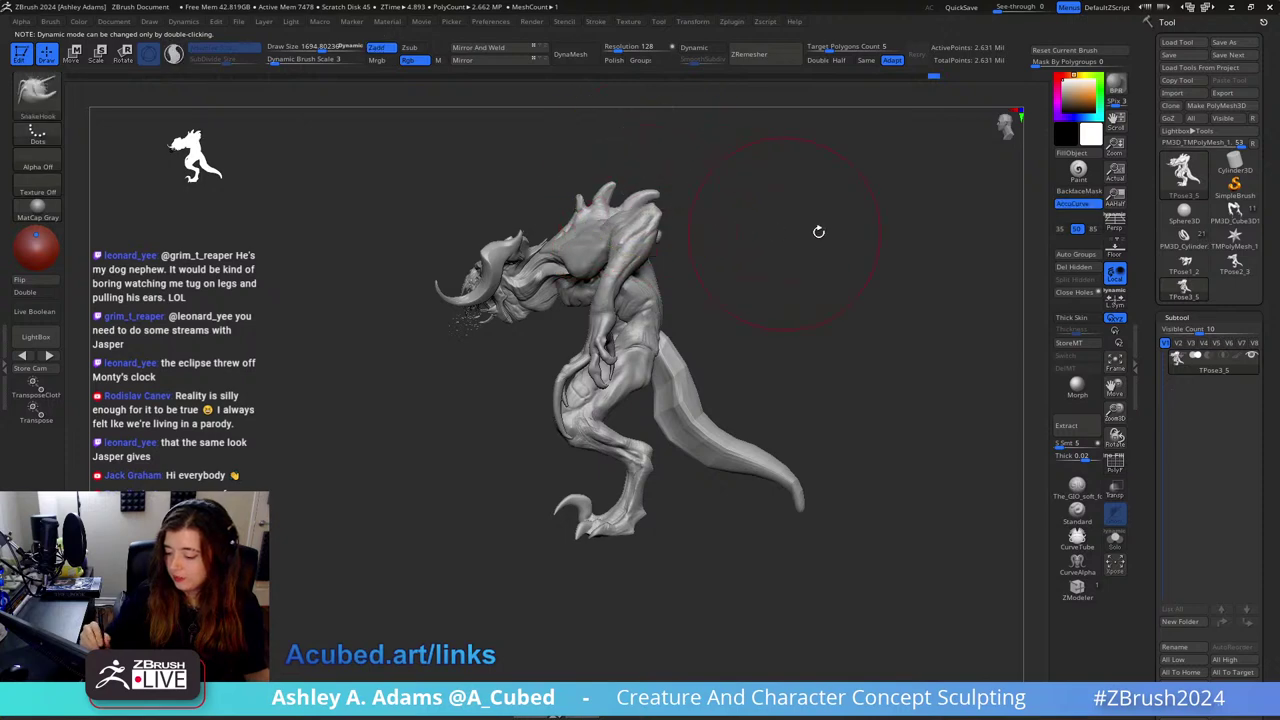
pyautogui.click(1084, 205)
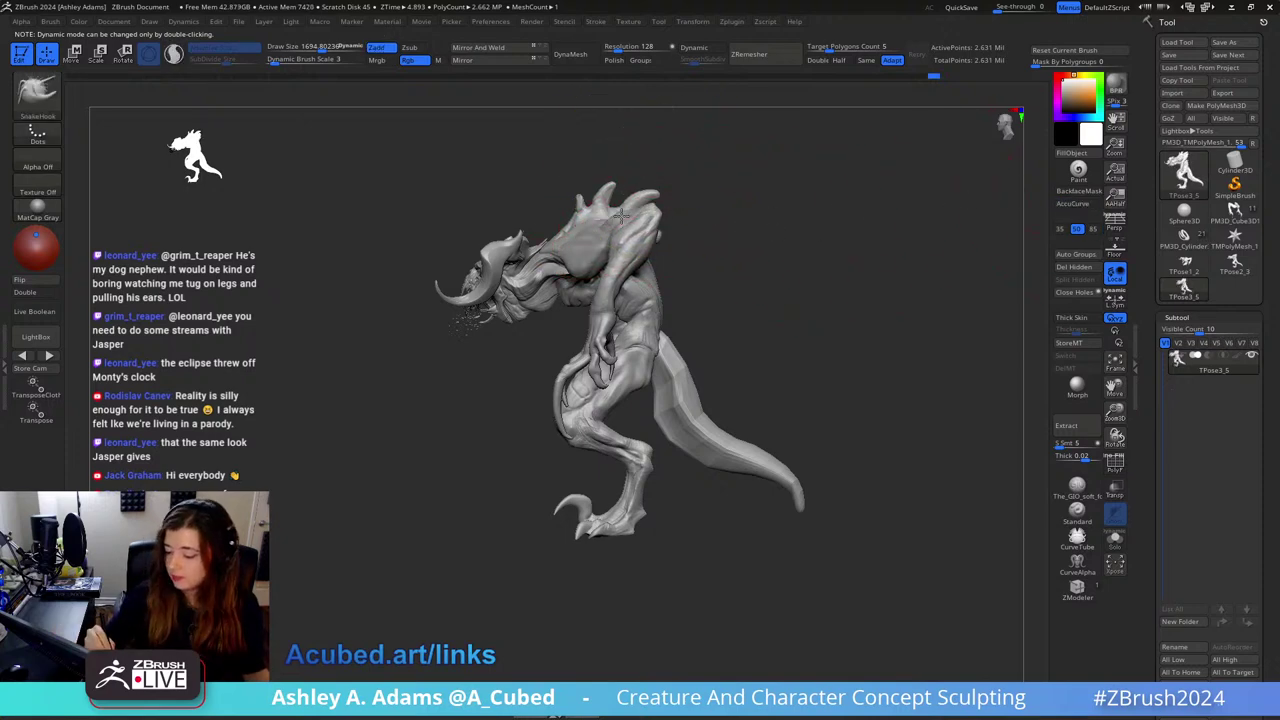
# Step: Refine the contour of the lower back and flank with SnakeHook at a draw size of about 616
pyautogui.moveTo(635, 223)
pyautogui.mouseDown(button='right')
pyautogui.moveTo(665, 205)
pyautogui.moveTo(794, 246)
pyautogui.moveTo(911, 243)
pyautogui.mouseUp(button='right')
pyautogui.moveTo(680, 280)
pyautogui.mouseDown(button='right')
pyautogui.moveTo(625, 288)
pyautogui.moveTo(647, 290)
pyautogui.moveTo(657, 274)
pyautogui.moveTo(651, 303)
pyautogui.mouseUp(button='right')
pyautogui.rightClick(625, 288)
pyautogui.rightClick(650, 300)
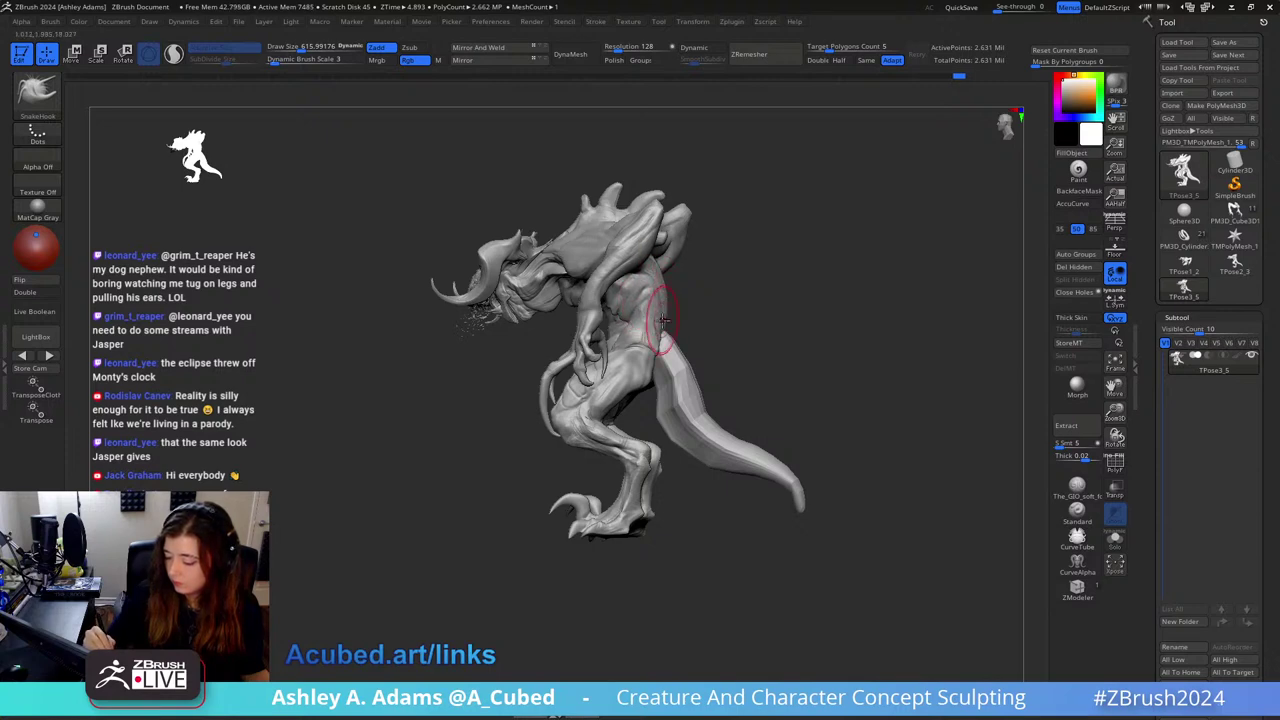
pyautogui.moveTo(667, 326); pyautogui.dragTo(670, 308, button='right')
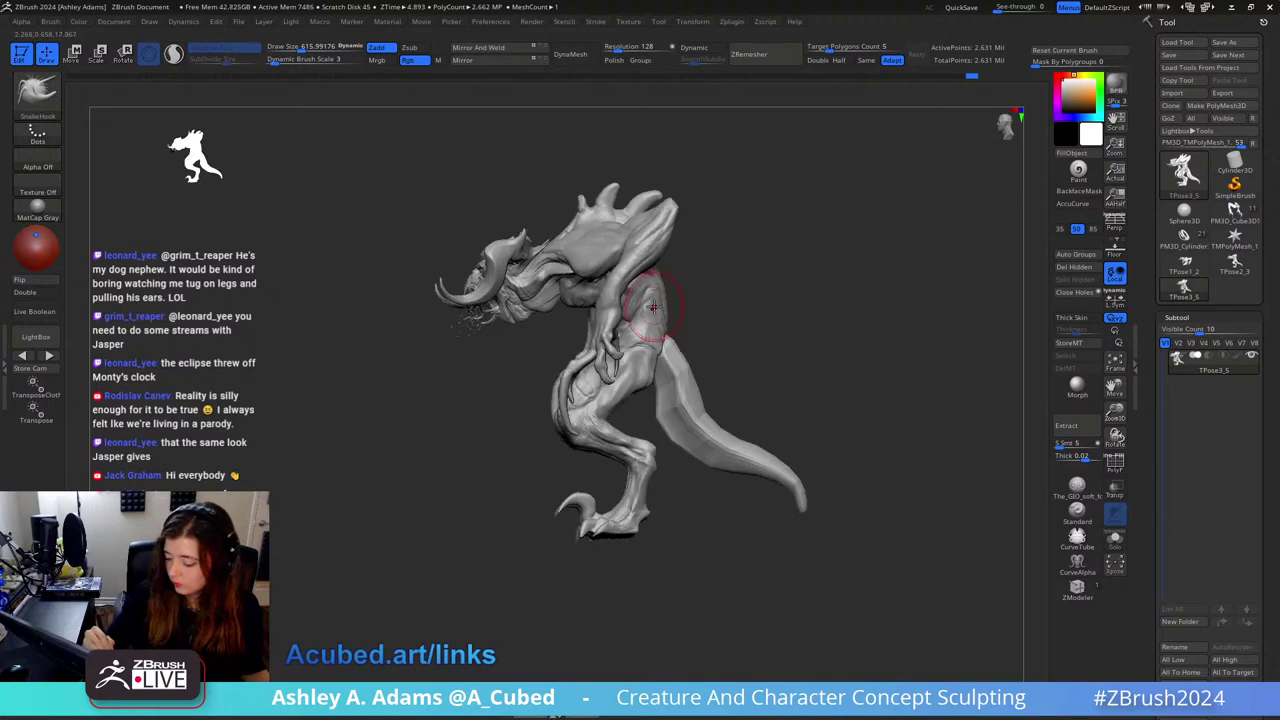
pyautogui.moveTo(667, 326); pyautogui.dragTo(643, 327, button='right')
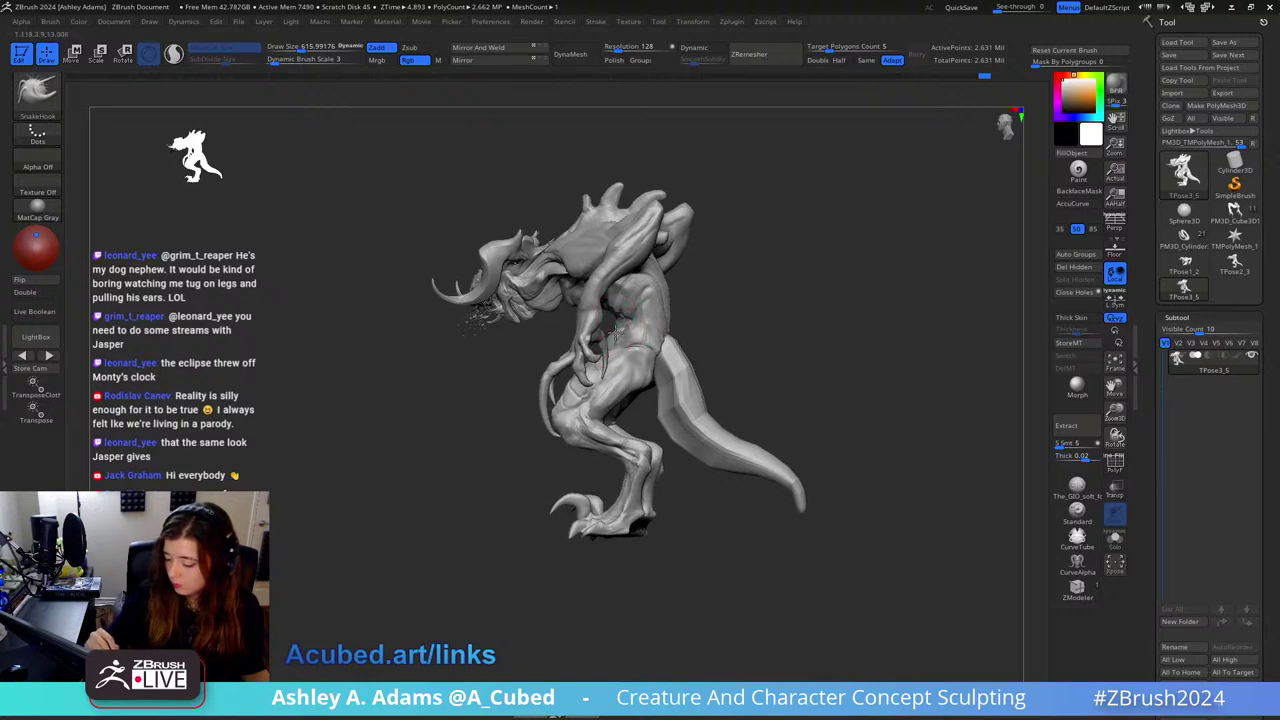
pyautogui.moveTo(615, 334); pyautogui.dragTo(712, 306, button='right')
# Step: Adjust the waist and hip outline from the front with SnakeHook, starting at a draw size of about 754
pyautogui.moveTo(889, 229)
pyautogui.mouseDown(button='right')
pyautogui.moveTo(882, 204)
pyautogui.moveTo(643, 372)
pyautogui.moveTo(627, 353)
pyautogui.mouseUp(button='right')
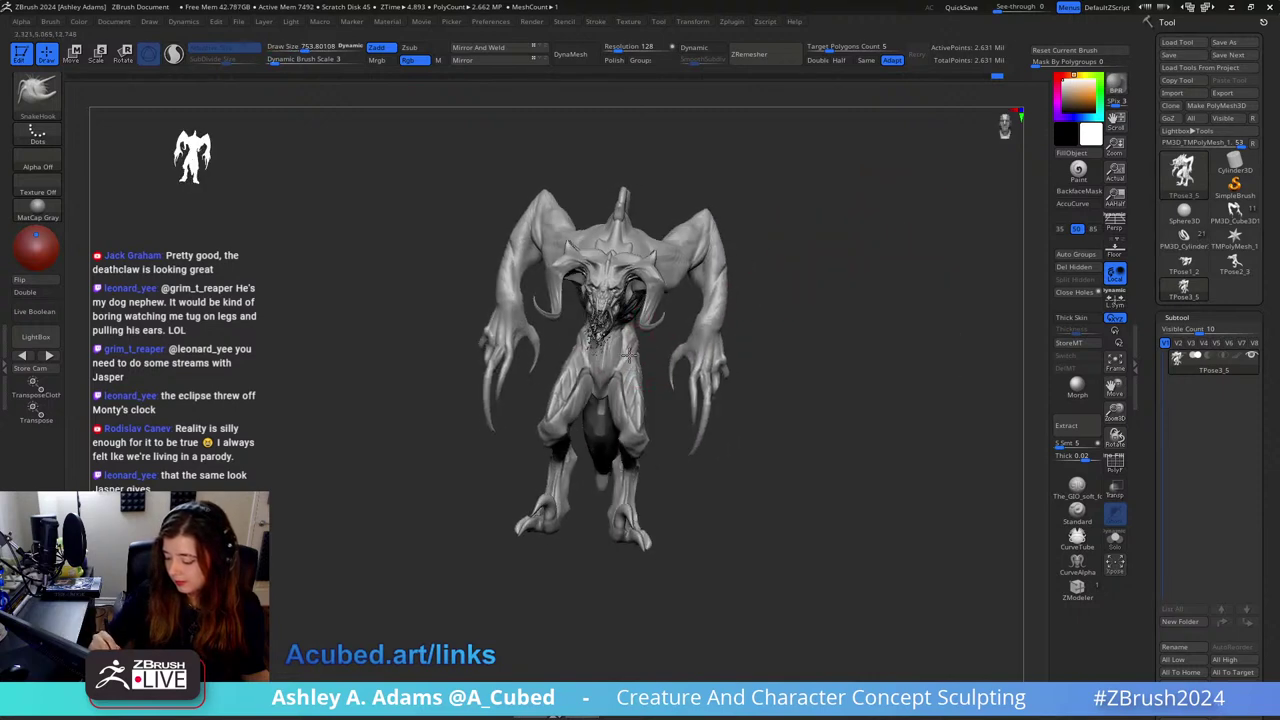
pyautogui.press('space')
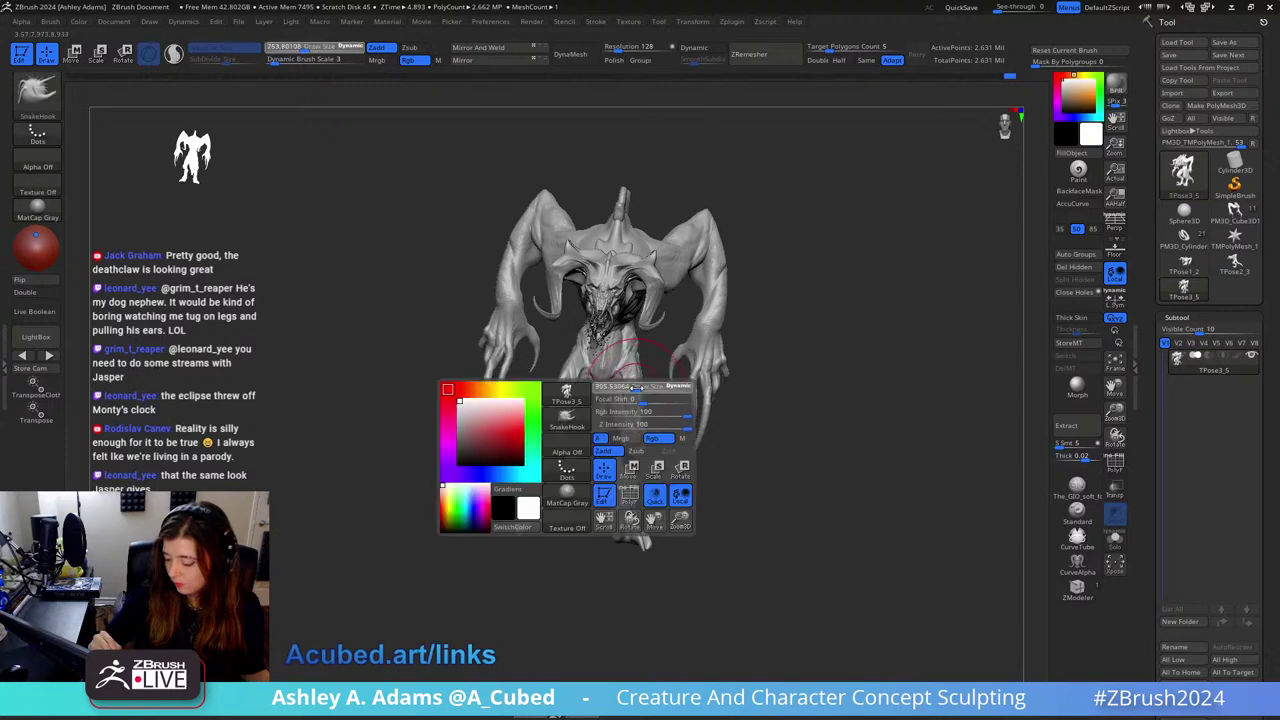
pyautogui.moveTo(625, 385); pyautogui.dragTo(633, 388)
pyautogui.keyDown('shift'); pyautogui.moveTo(636, 390); pyautogui.dragTo(691, 457, button='right'); pyautogui.keyUp('shift')
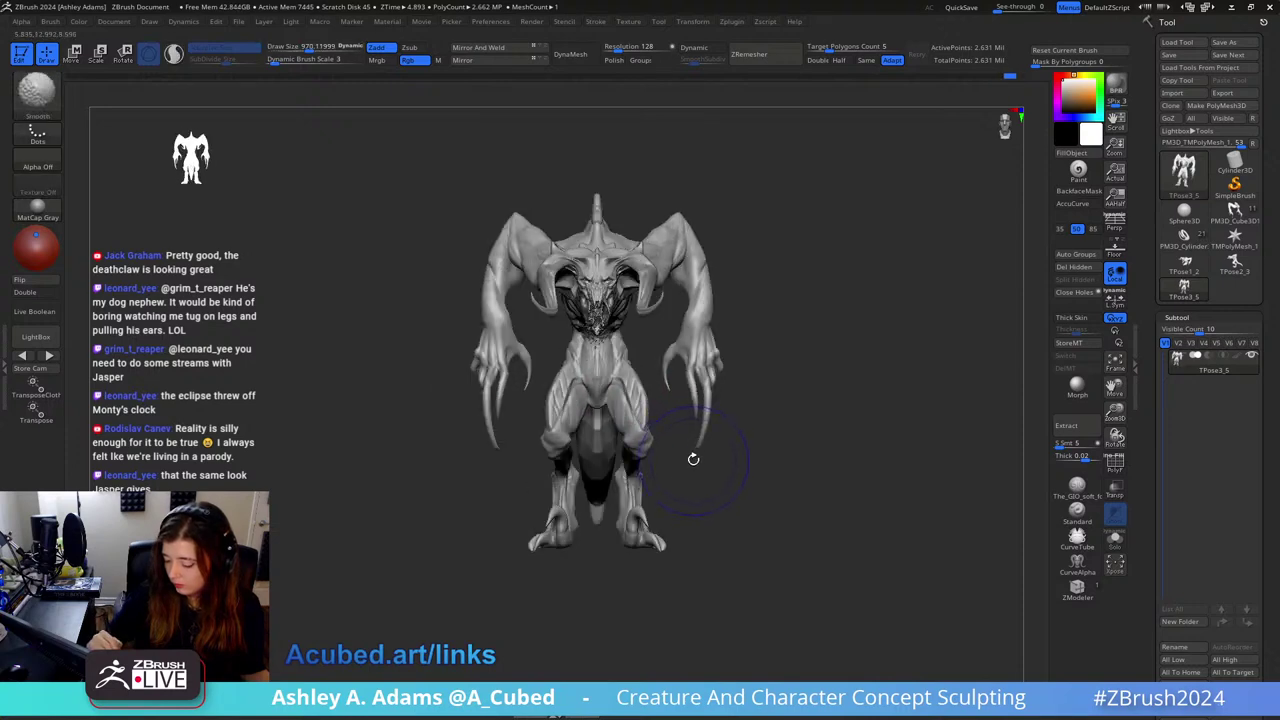
pyautogui.press('space')
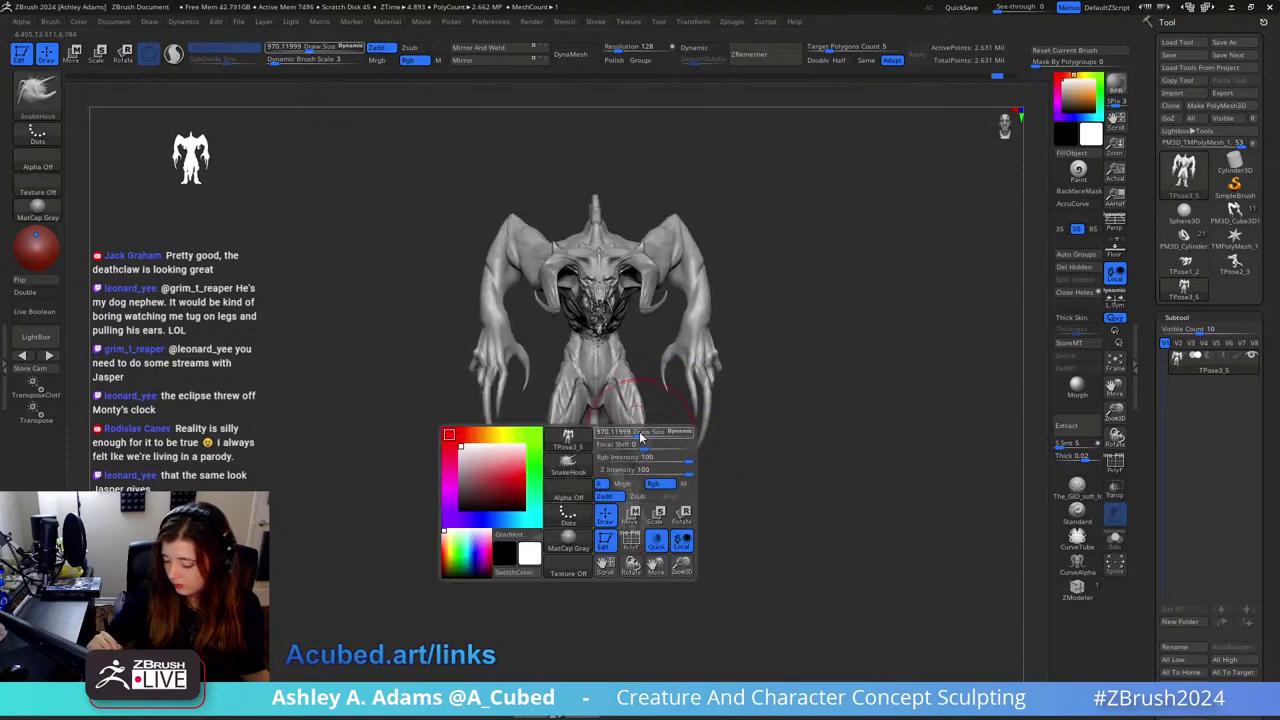
pyautogui.keyDown('alt'); pyautogui.moveTo(594, 523); pyautogui.dragTo(594, 466, button='right'); pyautogui.keyUp('alt')
# Step: Tighten the side of the waist with SnakeHook at a draw size of about 323
pyautogui.press('space')
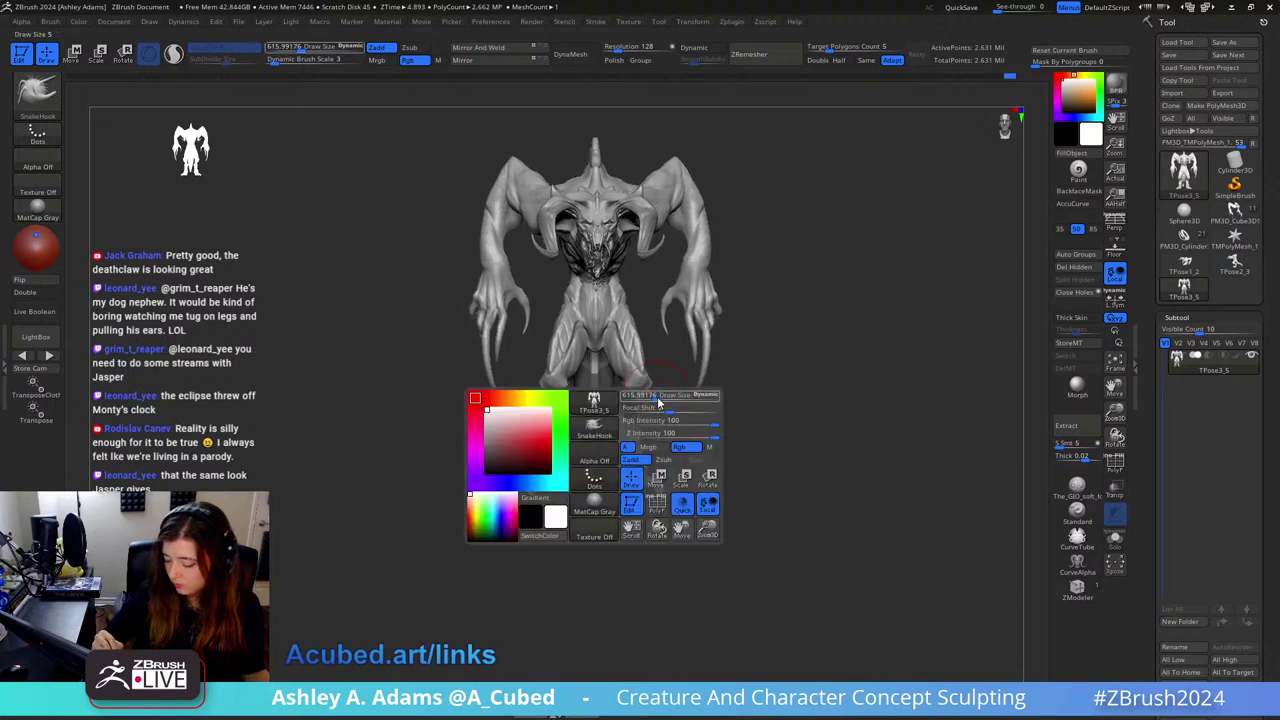
pyautogui.moveTo(662, 403); pyautogui.dragTo(646, 403)
pyautogui.moveTo(760, 388)
pyautogui.mouseDown(button='right')
pyautogui.moveTo(651, 381)
pyautogui.moveTo(666, 369)
pyautogui.moveTo(664, 328)
pyautogui.mouseUp(button='right')
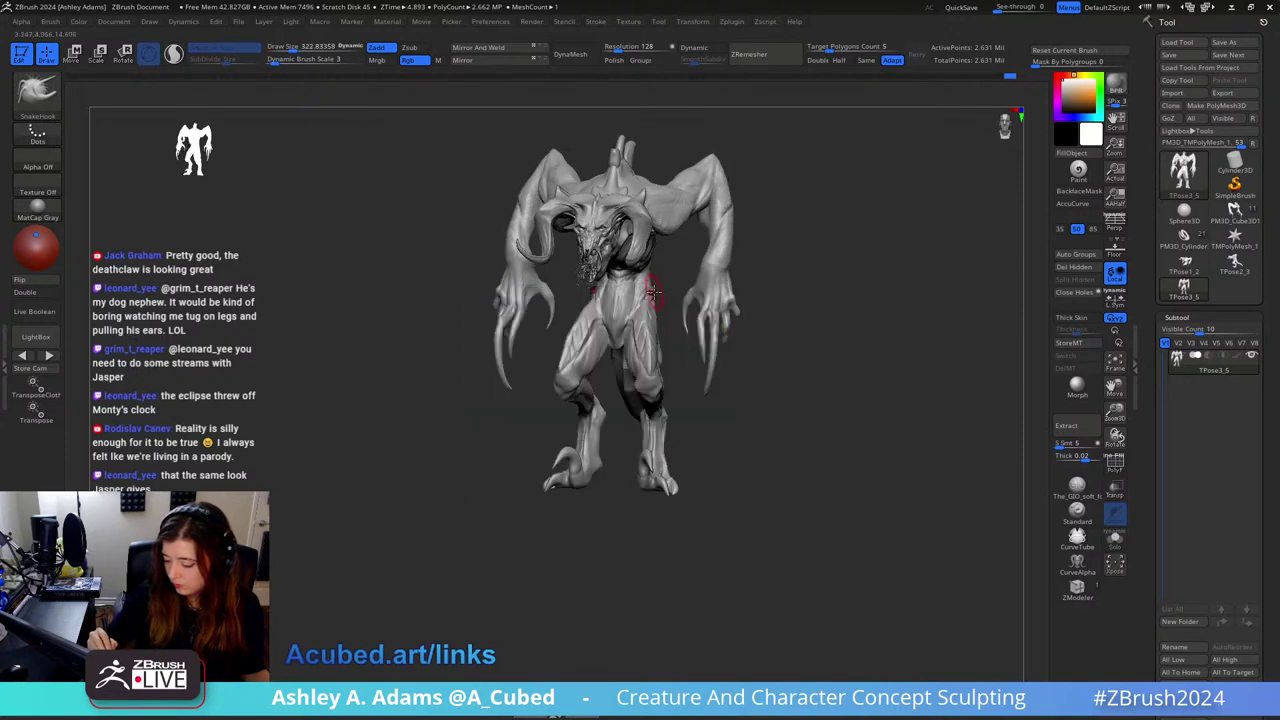
pyautogui.press('f')
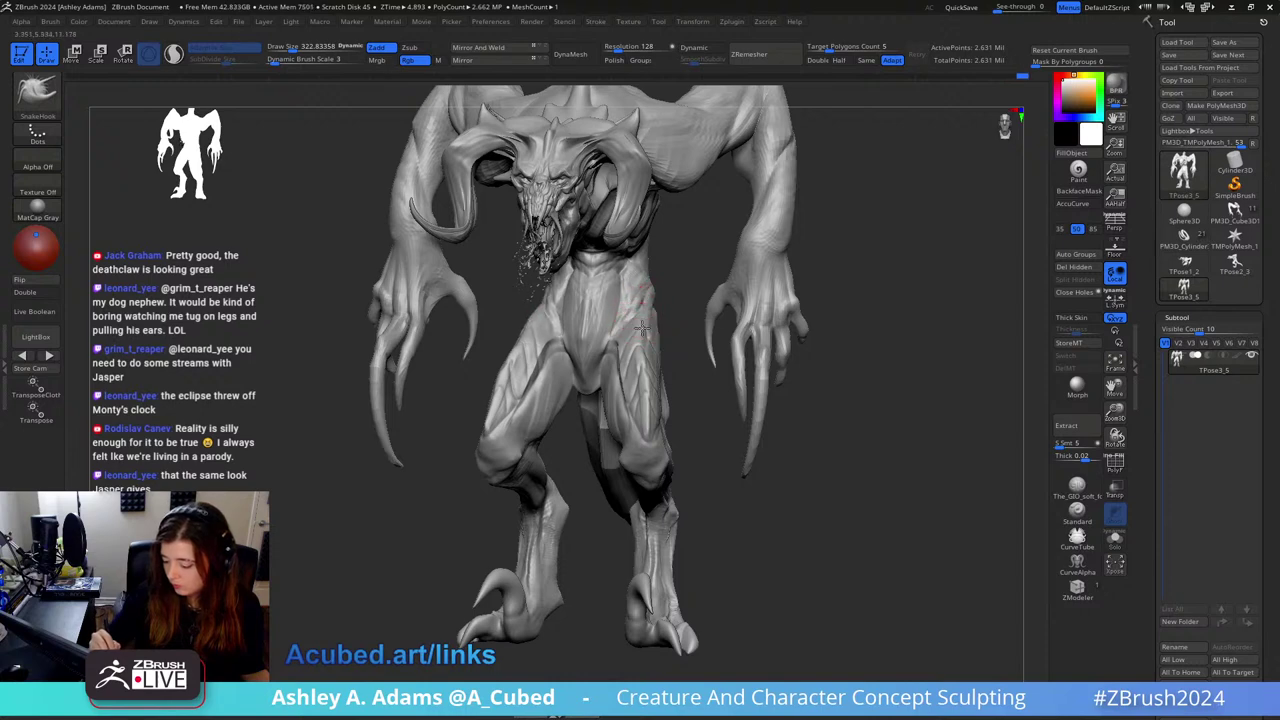
# Step: Adjust the upper back and shoulder forms with SnakeHook at a draw size of about 424
pyautogui.press('space')
pyautogui.moveTo(642, 344); pyautogui.dragTo(629, 344)
pyautogui.moveTo(560, 392)
pyautogui.mouseDown(button='right')
pyautogui.moveTo(761, 382)
pyautogui.moveTo(727, 327)
pyautogui.mouseUp(button='right')
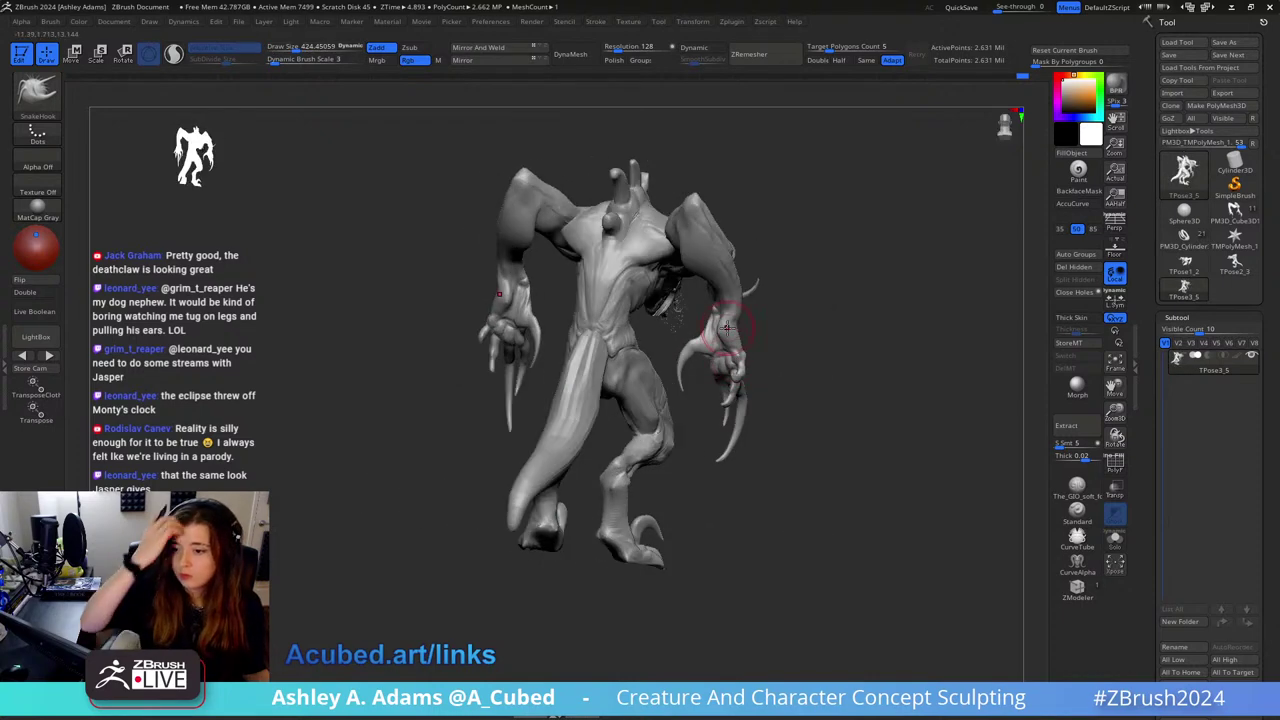
pyautogui.keyDown('shift'); pyautogui.moveTo(663, 289); pyautogui.dragTo(650, 312, button='right'); pyautogui.keyUp('shift')
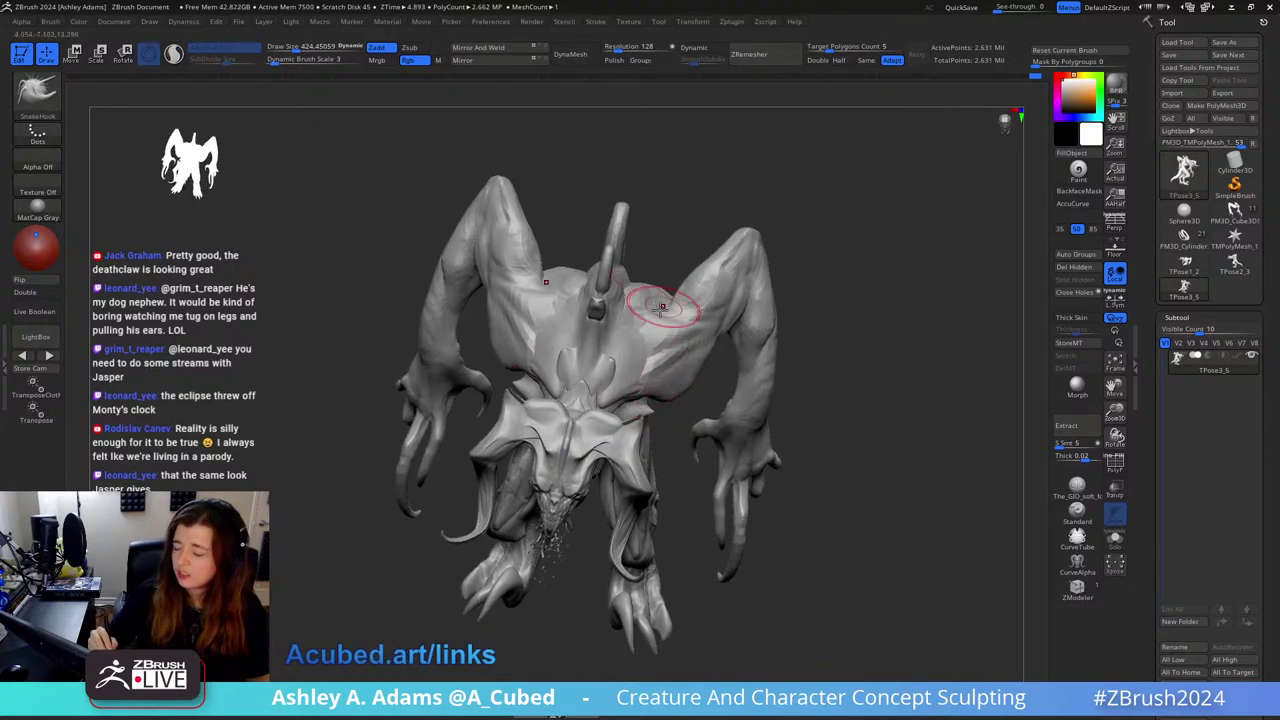
pyautogui.rightClick(590, 400)
pyautogui.moveTo(590, 400); pyautogui.dragTo(626, 314, button='right')
# Step: Refine the spines along the upper back with SnakeHook at a draw size of about 175
pyautogui.press('s')
pyautogui.moveTo(626, 314); pyautogui.dragTo(585, 316)
pyautogui.moveTo(585, 316)
pyautogui.mouseDown(button='right')
pyautogui.moveTo(622, 319)
pyautogui.moveTo(622, 350)
pyautogui.moveTo(622, 297)
pyautogui.moveTo(602, 296)
pyautogui.moveTo(656, 309)
pyautogui.mouseUp(button='right')
pyautogui.press('space')
pyautogui.click(623, 320)
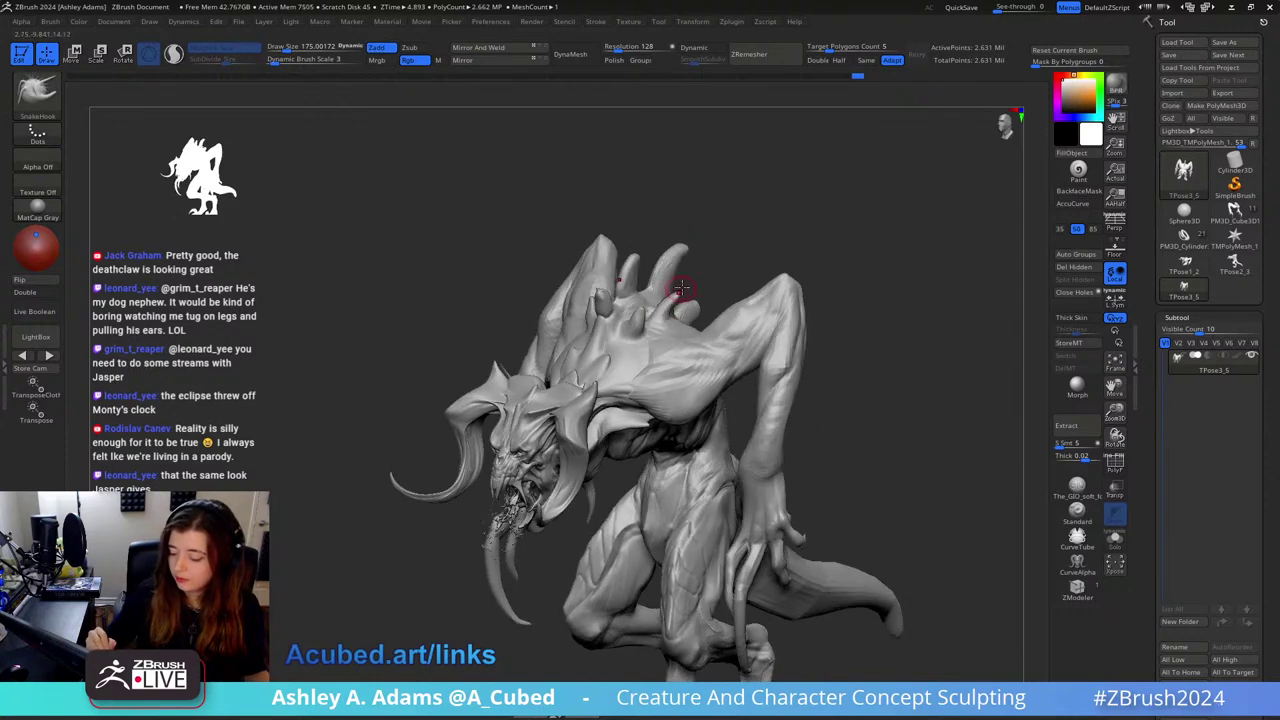
pyautogui.moveTo(674, 242)
pyautogui.mouseDown(button='right')
pyautogui.moveTo(664, 297)
pyautogui.moveTo(683, 335)
pyautogui.mouseUp(button='right')
pyautogui.press('ctrl')
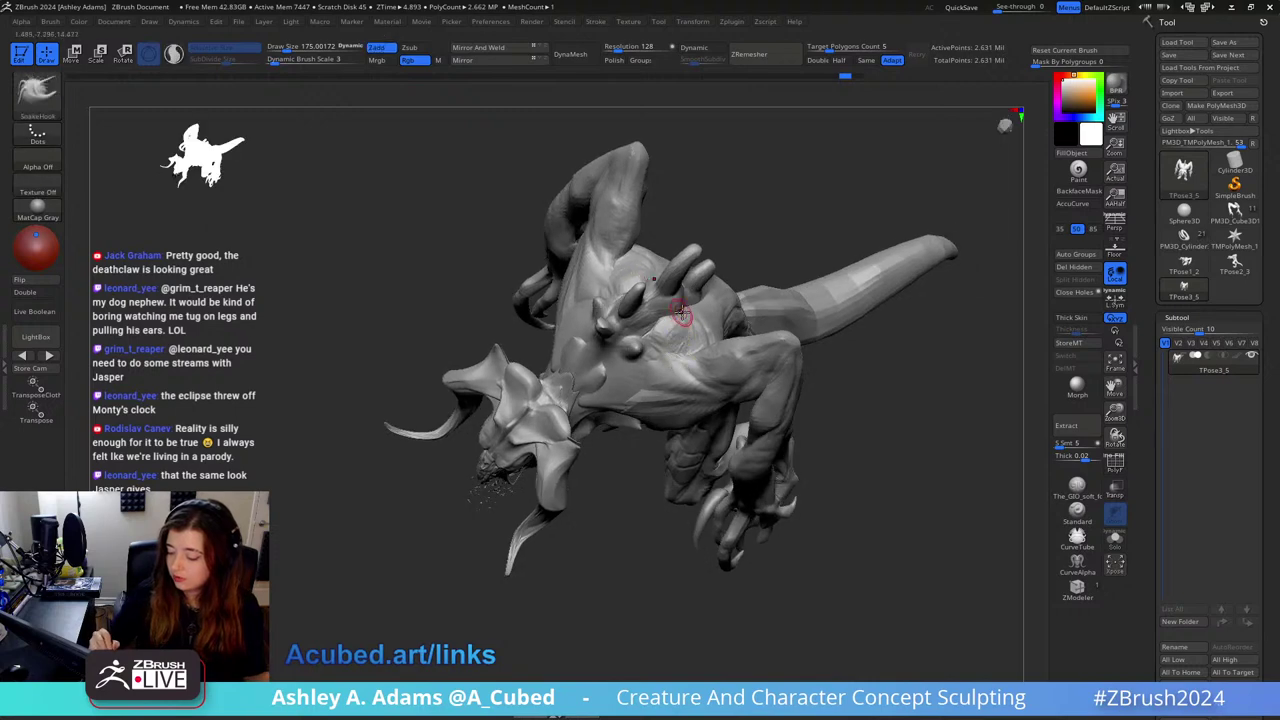
# Step: Smooth the upper back surface around the base of the spines
pyautogui.press('shift')
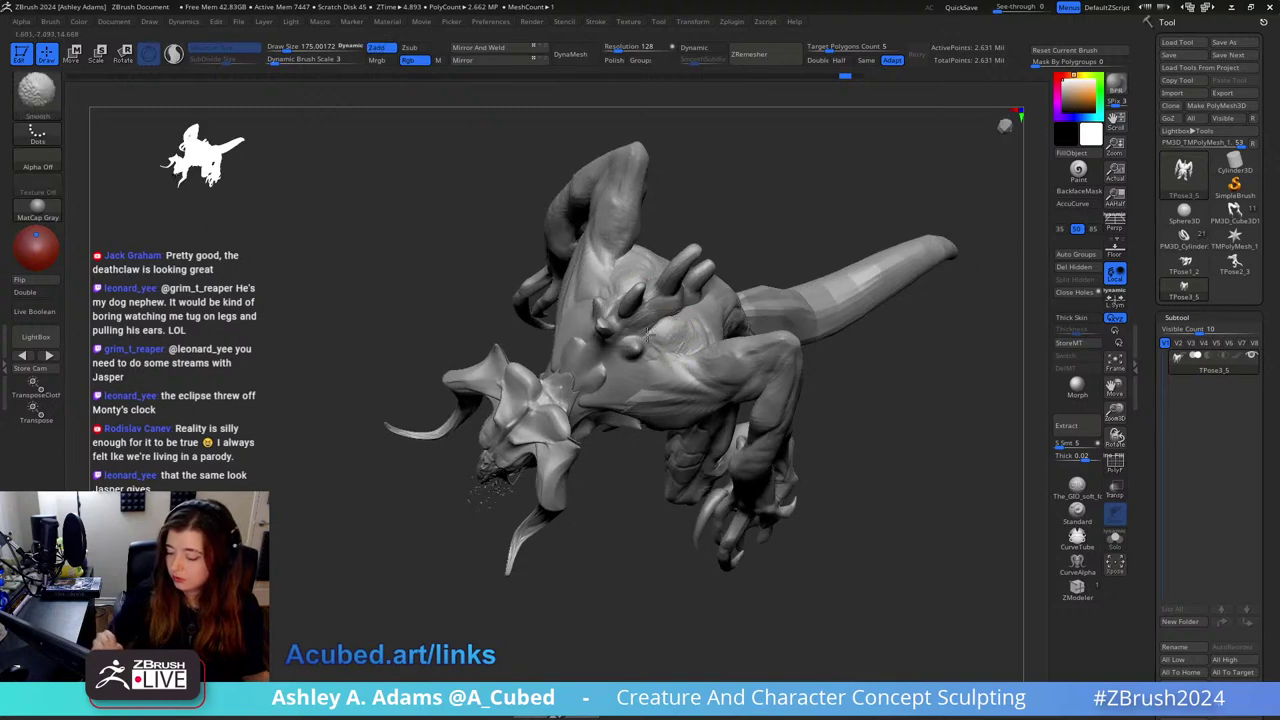
pyautogui.moveTo(648, 334)
pyautogui.mouseDown(button='right')
pyautogui.moveTo(648, 298)
pyautogui.moveTo(615, 279)
pyautogui.mouseUp(button='right')
pyautogui.press('shift')
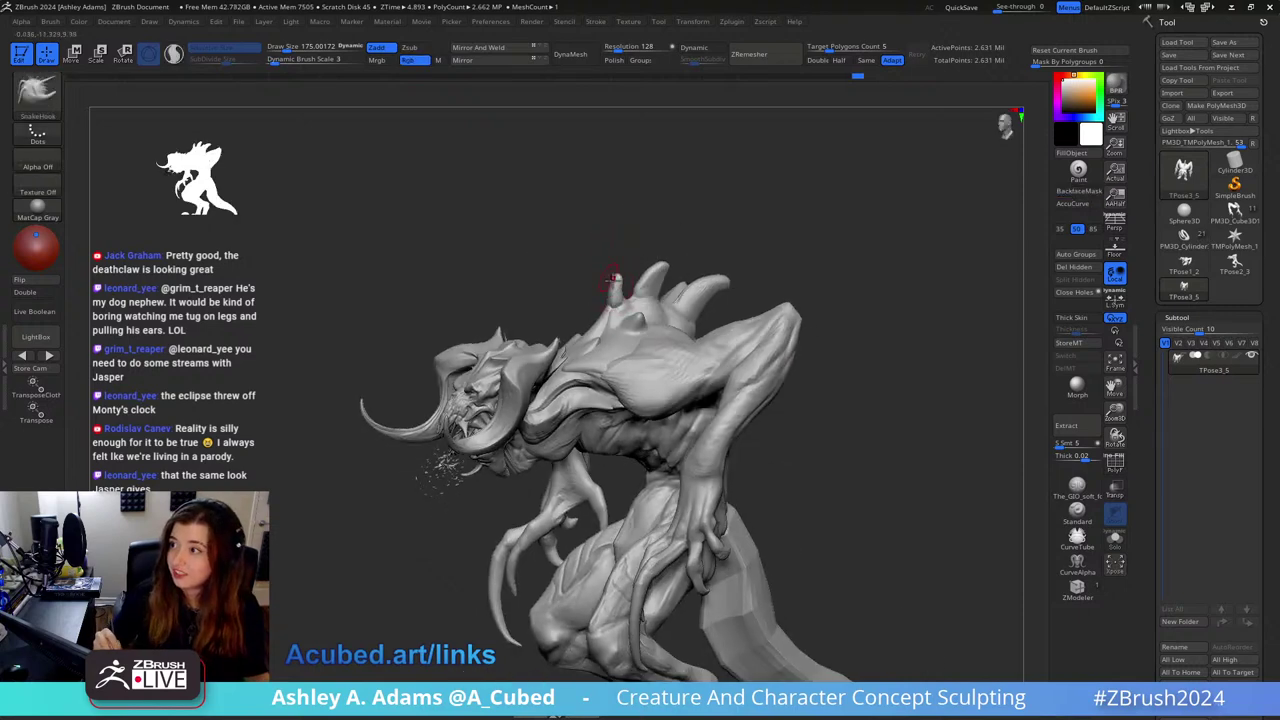
# Step: Reshape the curve of the tail from the side with SnakeHook, using draw sizes of about 1739 to 2306
pyautogui.moveTo(612, 278)
pyautogui.mouseDown(button='right')
pyautogui.moveTo(680, 357)
pyautogui.moveTo(720, 345)
pyautogui.moveTo(803, 355)
pyautogui.moveTo(743, 300)
pyautogui.moveTo(729, 334)
pyautogui.mouseUp(button='right')
pyautogui.press('space')
pyautogui.moveTo(722, 348); pyautogui.dragTo(755, 321)
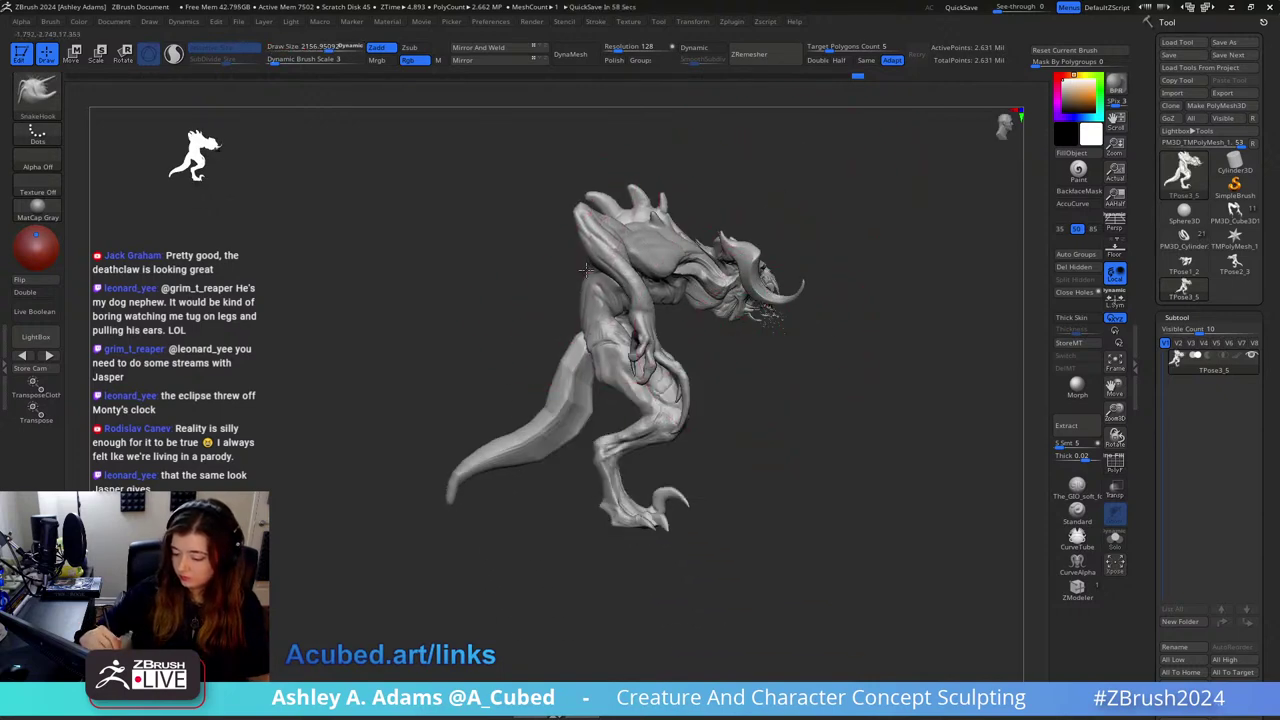
pyautogui.press('space')
pyautogui.moveTo(735, 348); pyautogui.dragTo(729, 346)
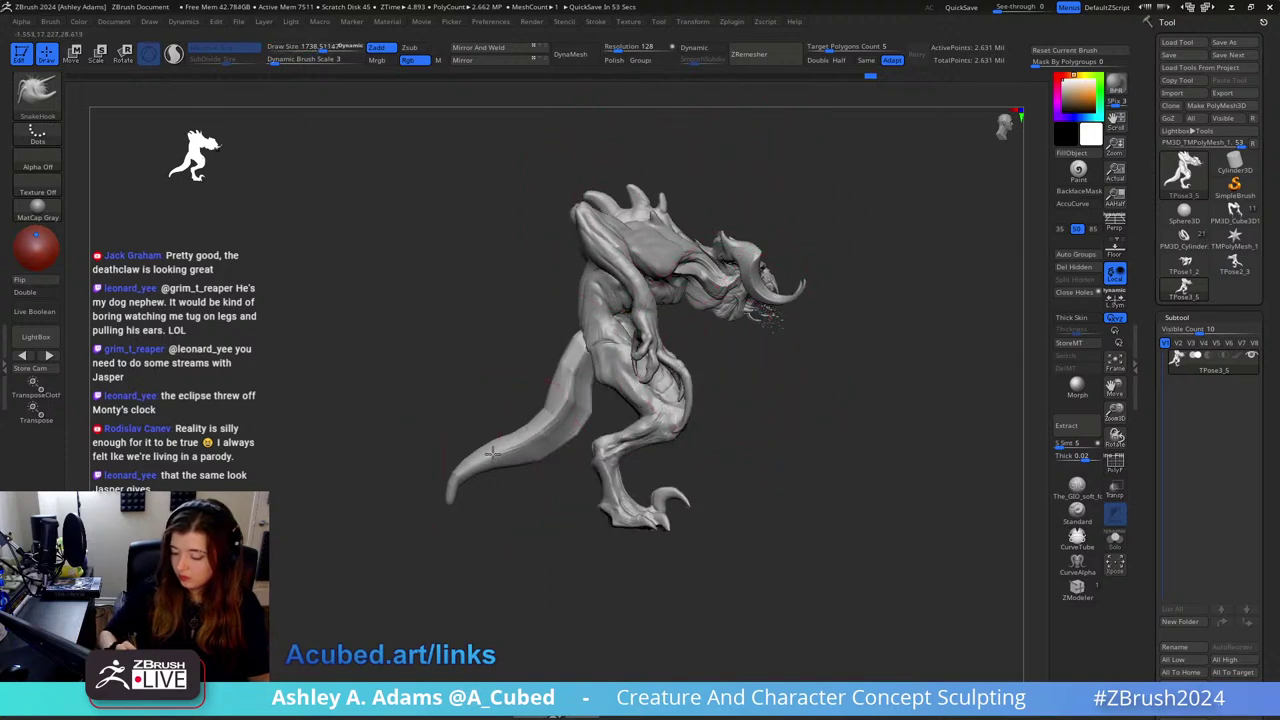
pyautogui.press('space')
pyautogui.moveTo(488, 450)
pyautogui.mouseDown()
pyautogui.moveTo(497, 457)
pyautogui.moveTo(482, 440)
pyautogui.mouseUp()
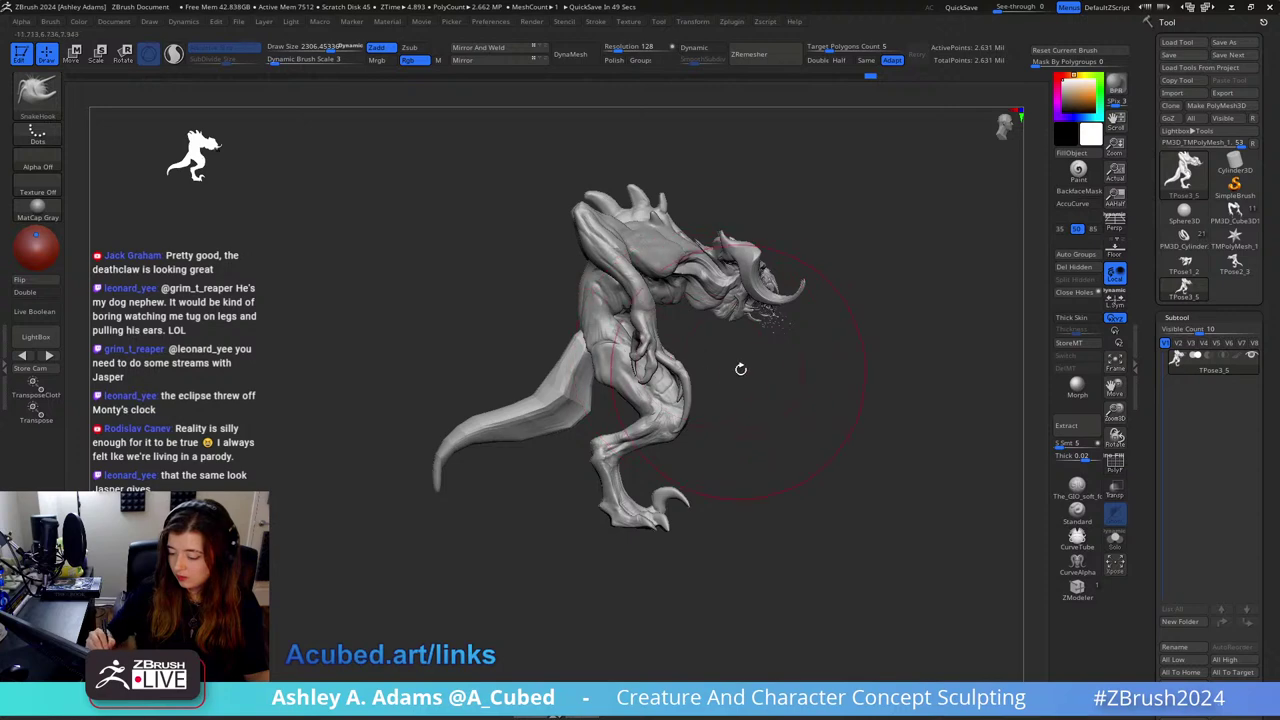
# Step: Try to adjust the shoulder and arm silhouette from the front with SnakeHook at draw sizes of about 2306 and 1873
pyautogui.moveTo(740, 369); pyautogui.dragTo(934, 259)
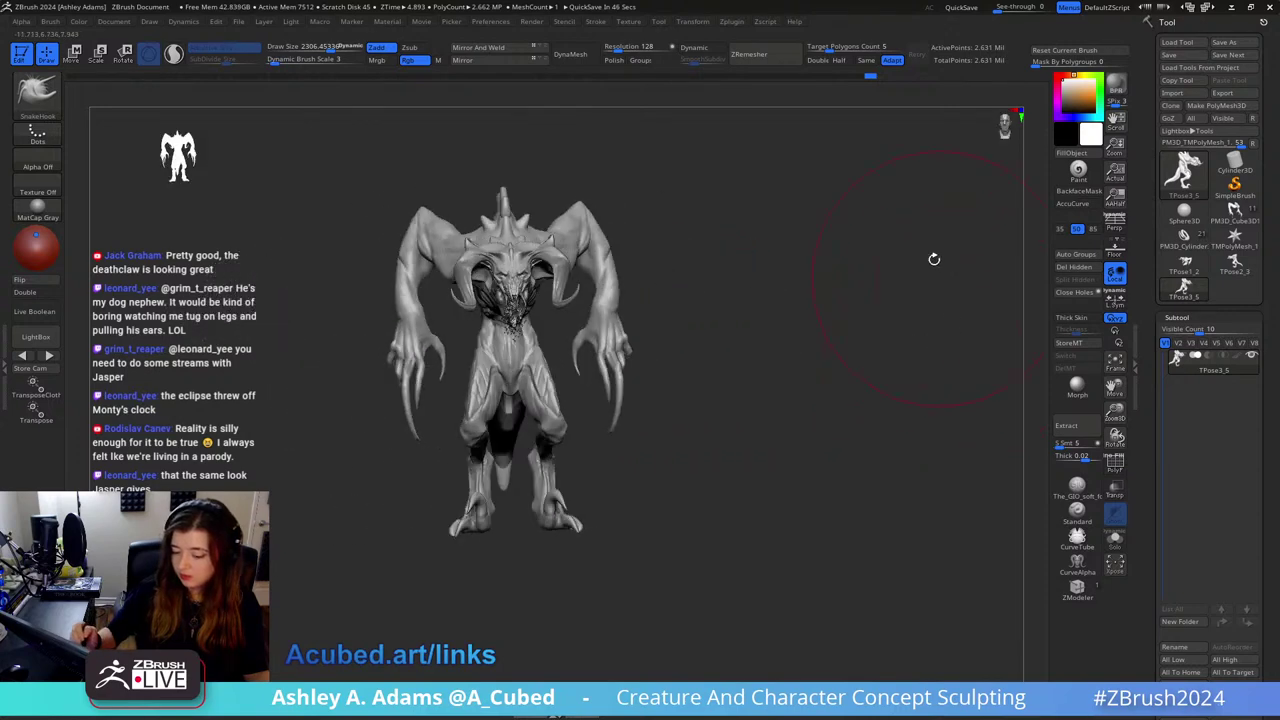
pyautogui.moveTo(757, 134); pyautogui.dragTo(714, 214)
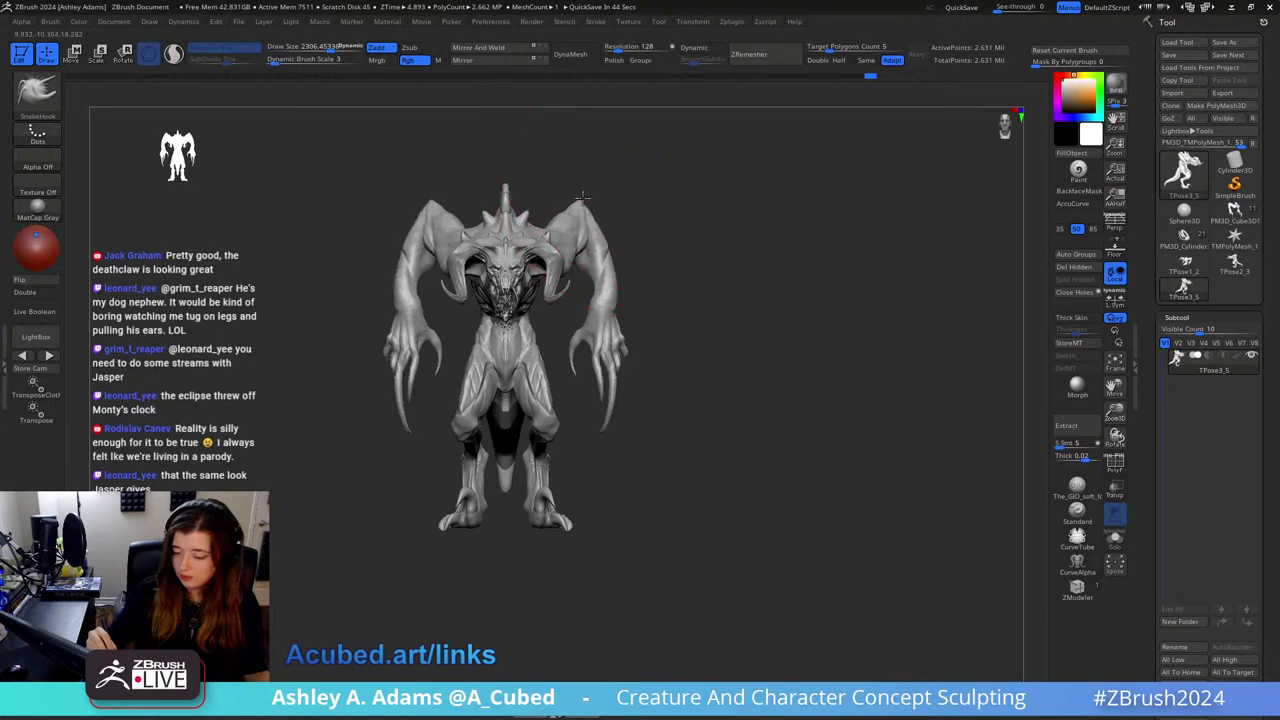
pyautogui.moveTo(584, 199); pyautogui.dragTo(588, 203)
pyautogui.moveTo(610, 307); pyautogui.dragTo(621, 312)
pyautogui.hotkey('ctrl', 'z')
pyautogui.press('s')
pyautogui.hotkey('ctrl', 'z')
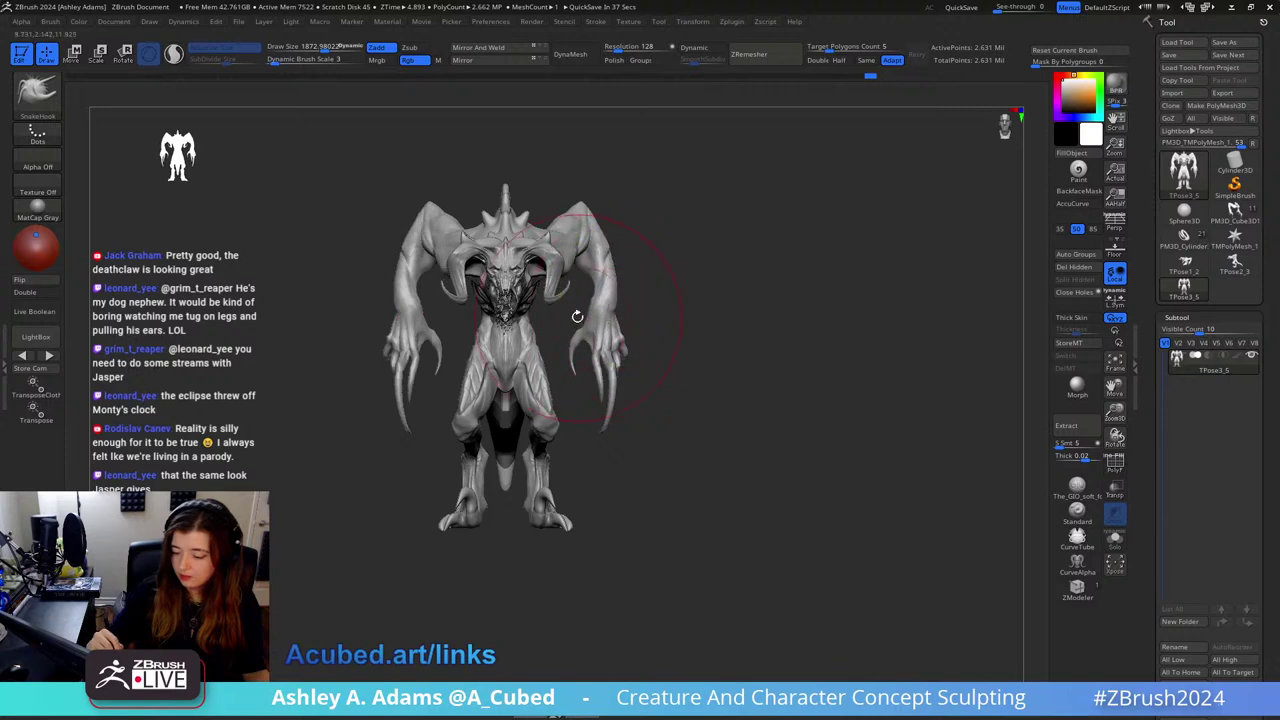
pyautogui.moveTo(610, 274)
pyautogui.mouseDown()
pyautogui.moveTo(624, 283)
pyautogui.moveTo(623, 312)
pyautogui.mouseUp()
pyautogui.hotkey('ctrl', 'z')
# Step: Refine the torso forms with SnakeHook at a draw size of about 492
pyautogui.press('space')
pyautogui.moveTo(700, 312)
pyautogui.mouseDown()
pyautogui.moveTo(750, 310)
pyautogui.moveTo(585, 302)
pyautogui.moveTo(615, 308)
pyautogui.moveTo(600, 305)
pyautogui.mouseUp()
pyautogui.press('space')
pyautogui.press('space')
pyautogui.moveTo(590, 300); pyautogui.dragTo(561, 297)
pyautogui.moveTo(548, 252); pyautogui.dragTo(539, 308, button='right')
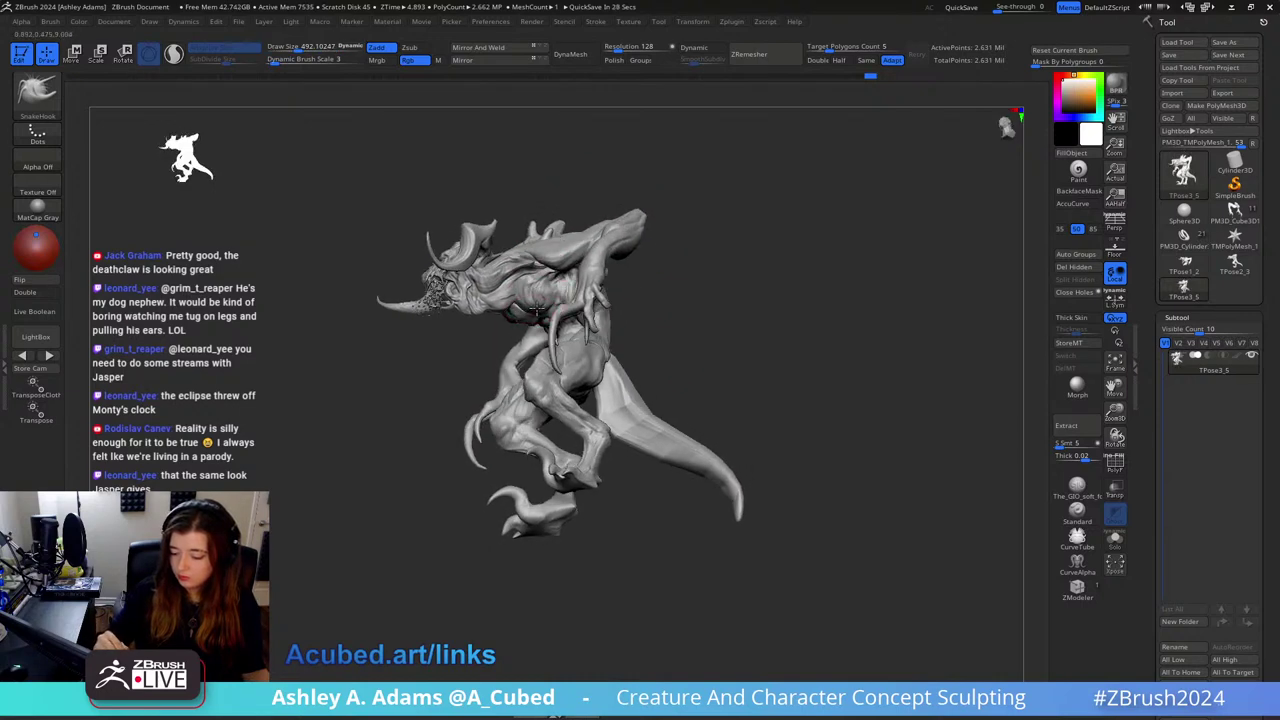
pyautogui.moveTo(514, 294)
pyautogui.mouseDown(button='right')
pyautogui.moveTo(600, 315)
pyautogui.moveTo(629, 299)
pyautogui.moveTo(570, 260)
pyautogui.moveTo(543, 200)
pyautogui.moveTo(600, 277)
pyautogui.moveTo(589, 253)
pyautogui.moveTo(626, 383)
pyautogui.mouseUp(button='right')
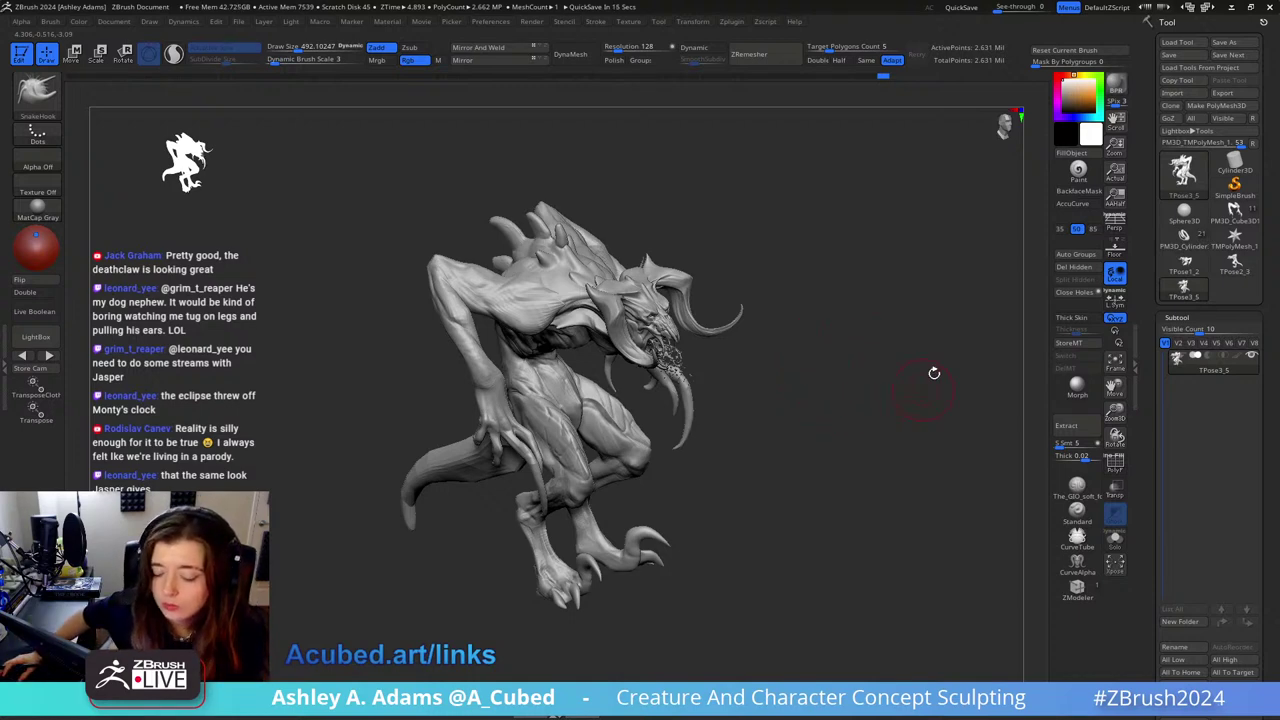
# Step: Transfer the posed mesh back to the original subtools with Transpose Master and save the file
pyautogui.click(742, 22)
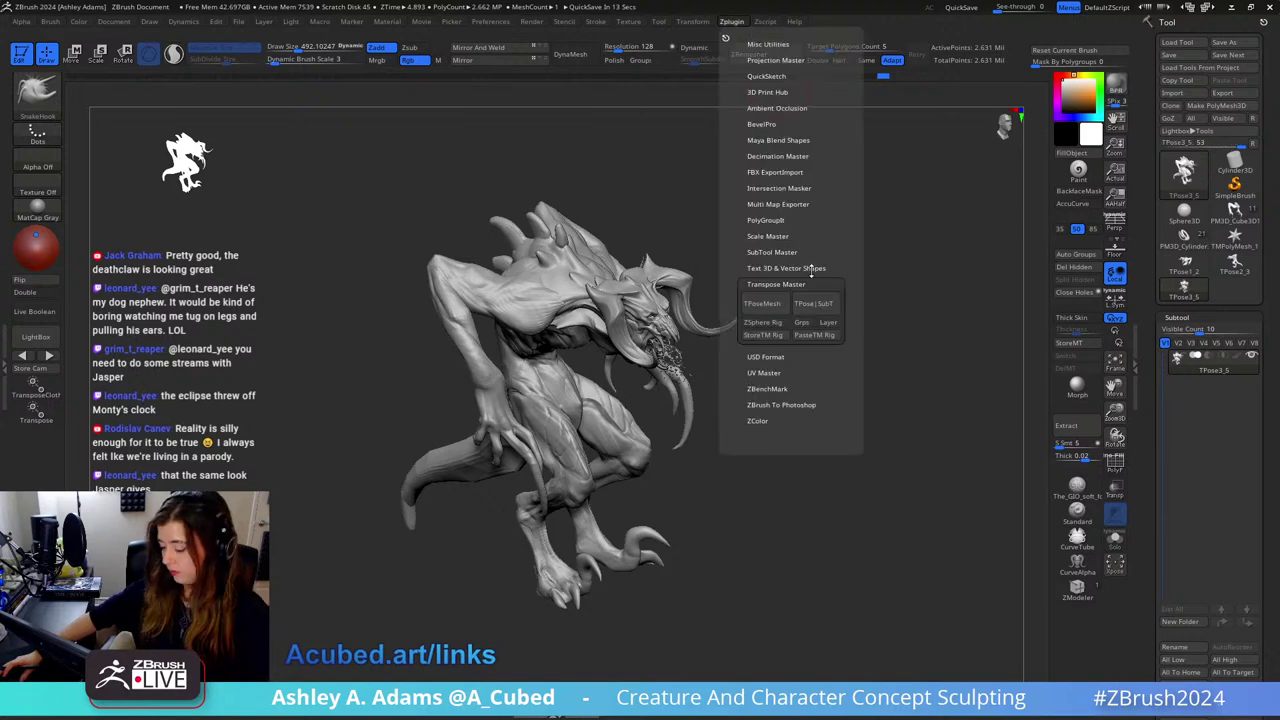
pyautogui.click(817, 302)
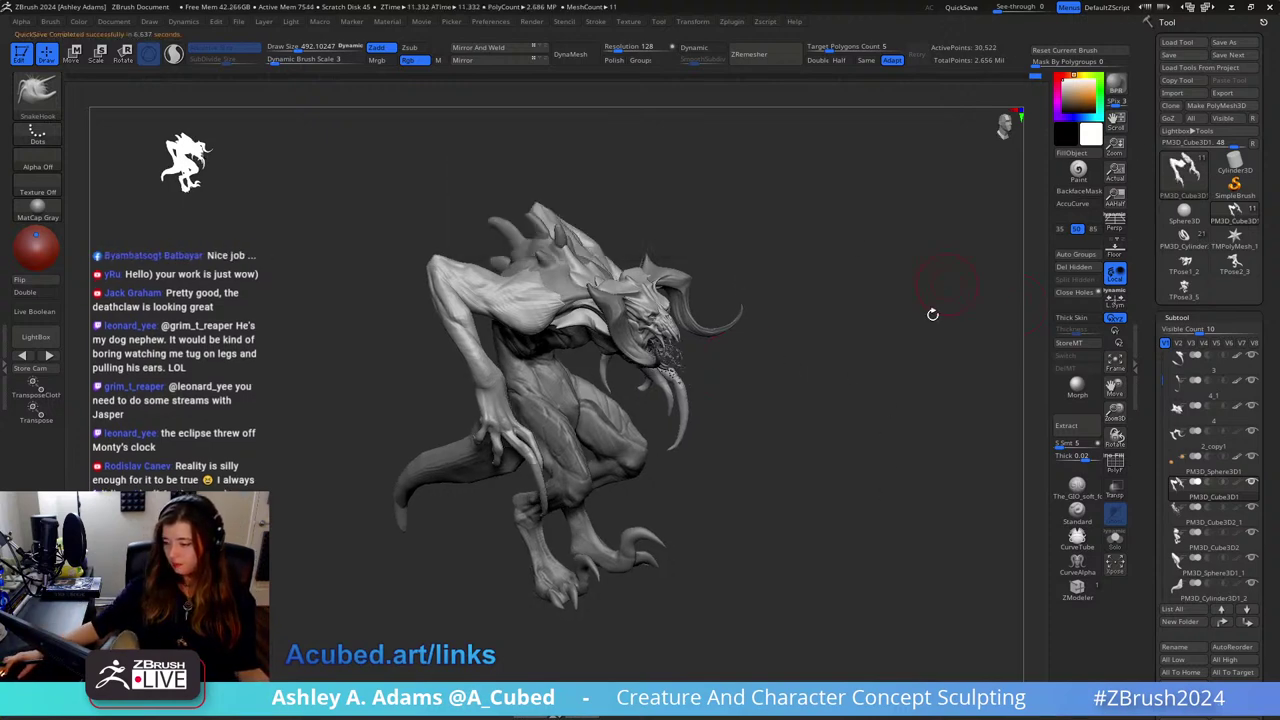
pyautogui.moveTo(932, 314)
pyautogui.mouseDown()
pyautogui.moveTo(1010, 345)
pyautogui.moveTo(937, 351)
pyautogui.mouseUp()
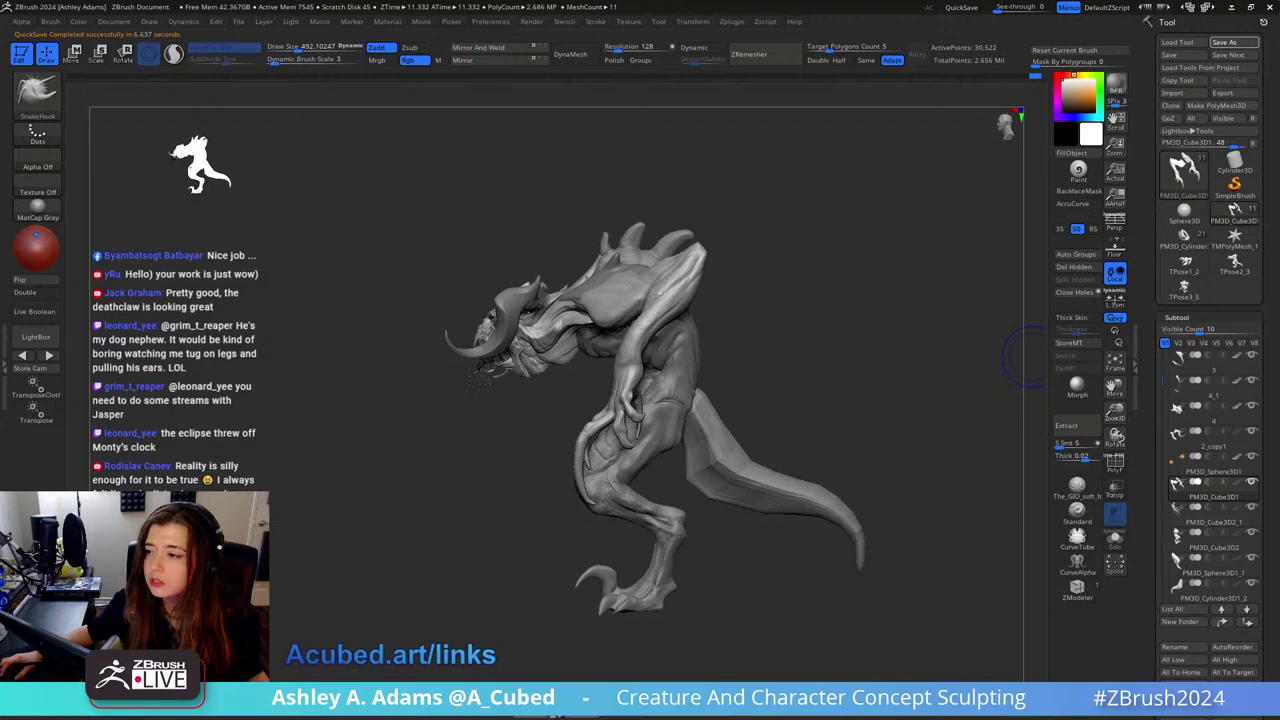
pyautogui.hotkey('ctrl', 's')
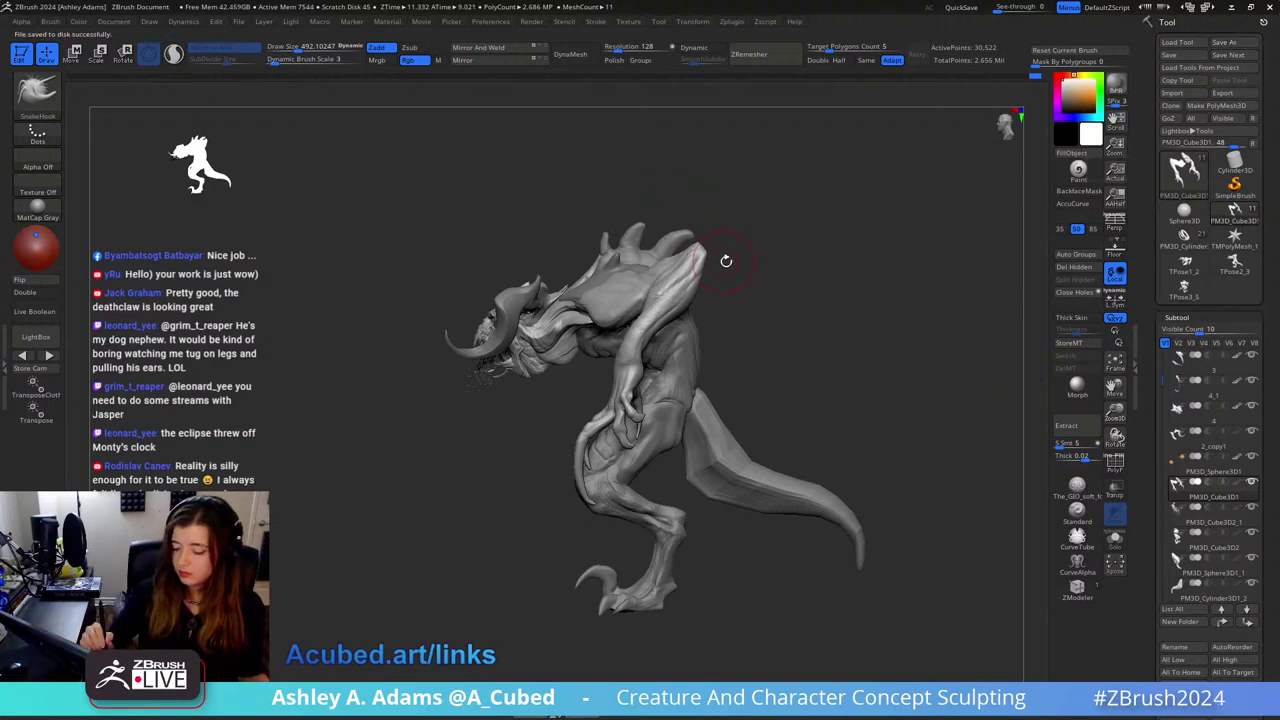
# Step: Select the torso subtool PM3D_Cube3D2 and build up the back spines with ClayBuildup at a draw size of about 189
pyautogui.moveTo(756, 257)
pyautogui.mouseDown()
pyautogui.moveTo(690, 262)
pyautogui.moveTo(703, 218)
pyautogui.mouseUp()
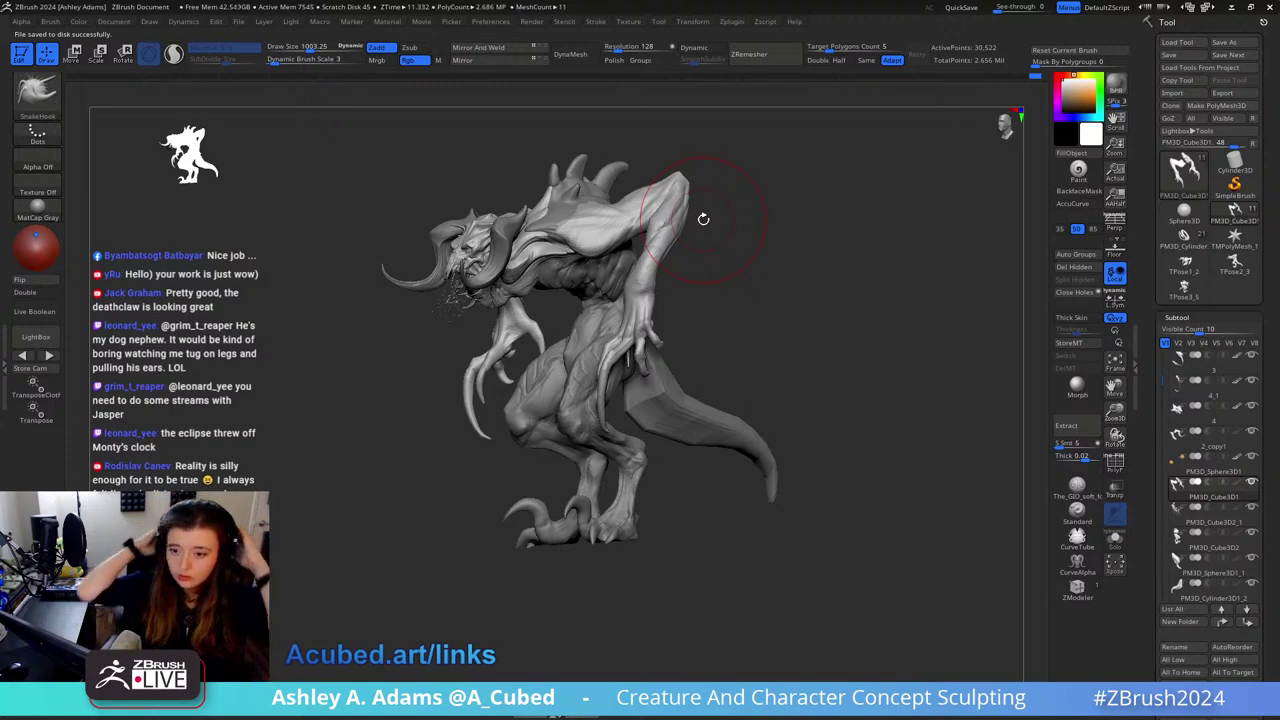
pyautogui.moveTo(722, 225)
pyautogui.mouseDown()
pyautogui.moveTo(780, 240)
pyautogui.moveTo(780, 330)
pyautogui.moveTo(705, 340)
pyautogui.mouseUp()
pyautogui.press('space')
pyautogui.moveTo(599, 284); pyautogui.dragTo(586, 284)
pyautogui.moveTo(520, 260)
pyautogui.mouseDown(button='right')
pyautogui.moveTo(560, 268)
pyautogui.moveTo(600, 300)
pyautogui.moveTo(618, 290)
pyautogui.moveTo(500, 250)
pyautogui.moveTo(520, 240)
pyautogui.moveTo(570, 290)
pyautogui.mouseUp(button='right')
pyautogui.keyDown('alt'); pyautogui.click(580, 289); pyautogui.keyUp('alt')
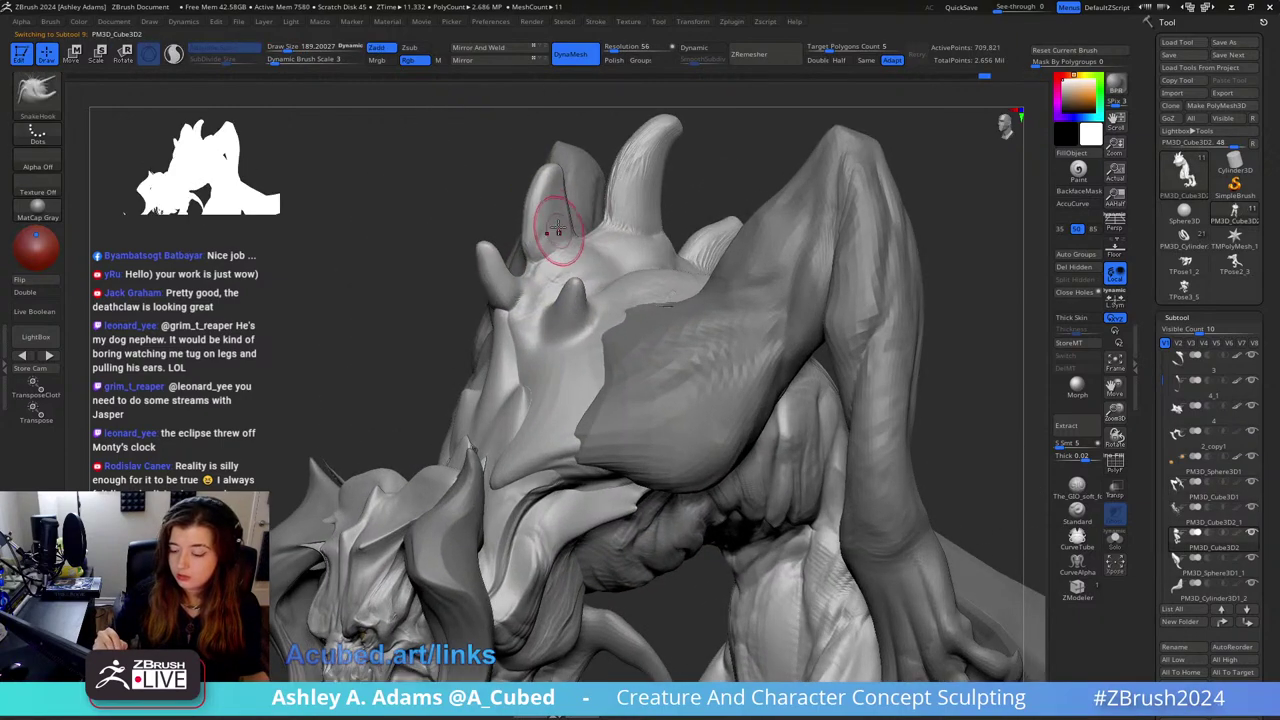
pyautogui.press('b')
pyautogui.press('c')
pyautogui.press('b')
pyautogui.moveTo(557, 224); pyautogui.dragTo(509, 229)
# Step: Shape the tips of the back spines with SnakeHook, reducing the draw size to about 91 and 72
pyautogui.press('b')
pyautogui.press('s')
pyautogui.press('h')
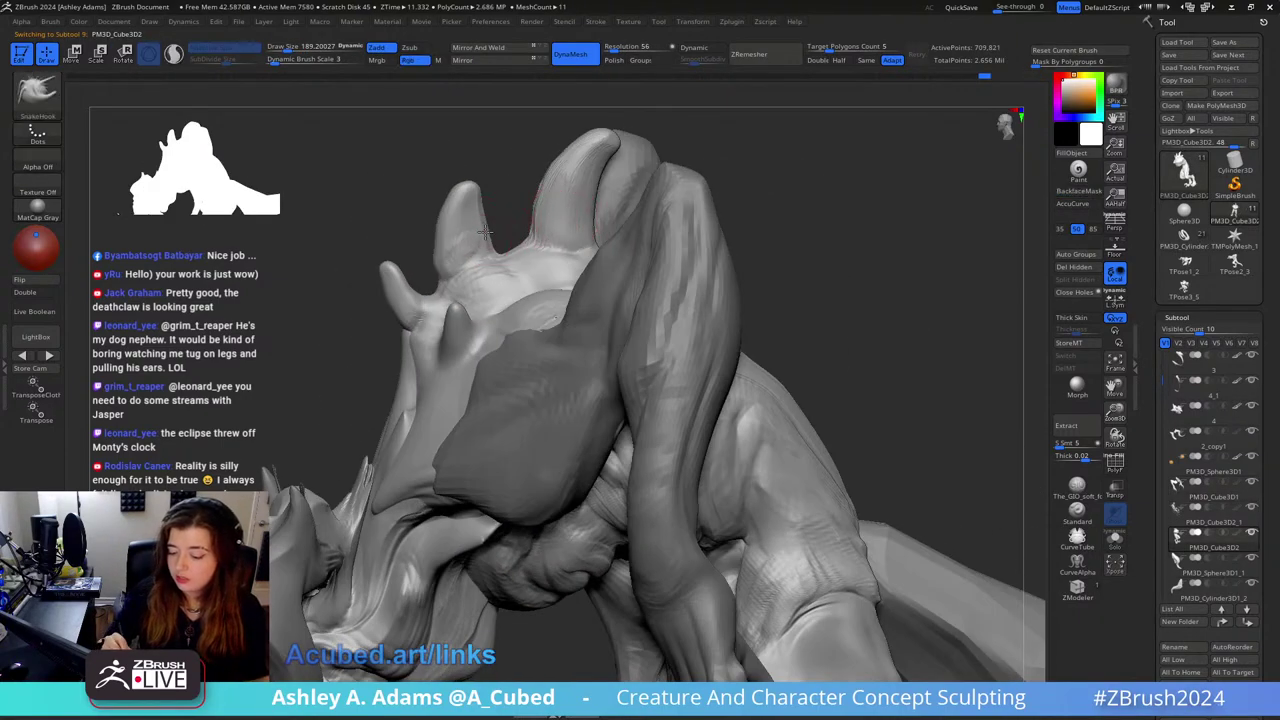
pyautogui.moveTo(477, 217); pyautogui.dragTo(492, 217, button='right')
pyautogui.press('space')
pyautogui.moveTo(479, 209); pyautogui.dragTo(469, 209)
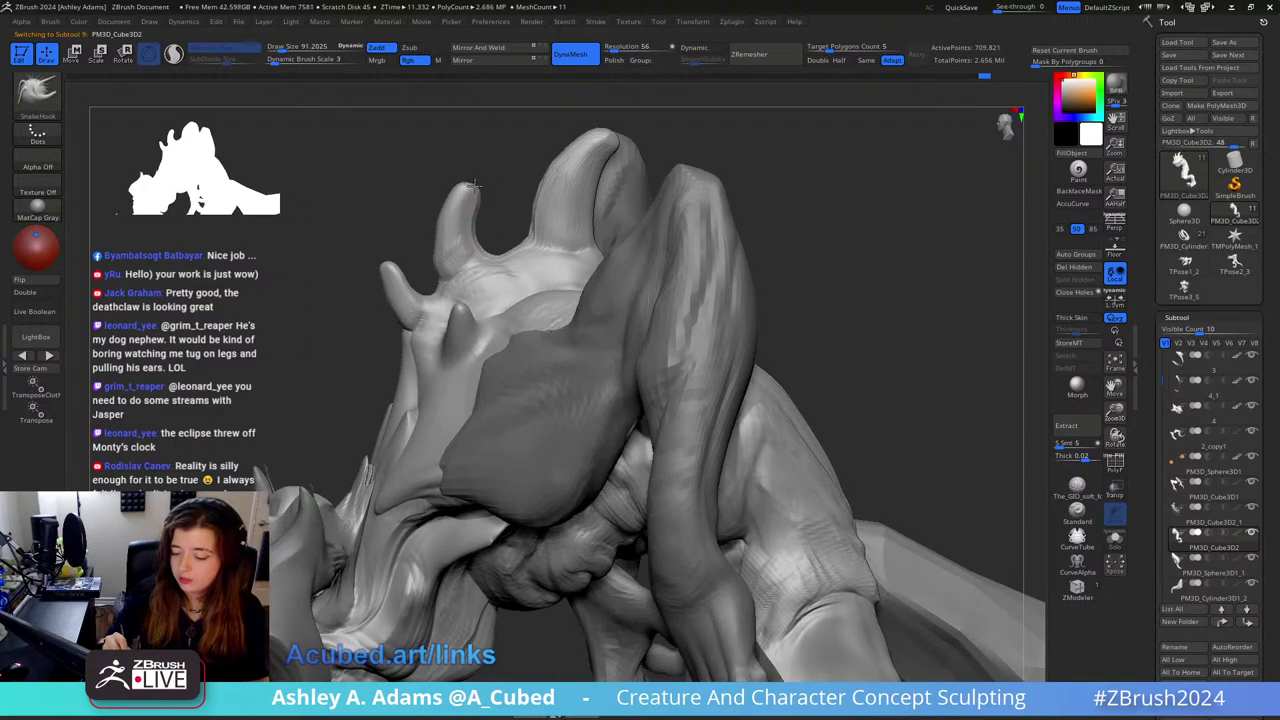
pyautogui.moveTo(608, 130); pyautogui.dragTo(614, 134, button='right')
pyautogui.press('space')
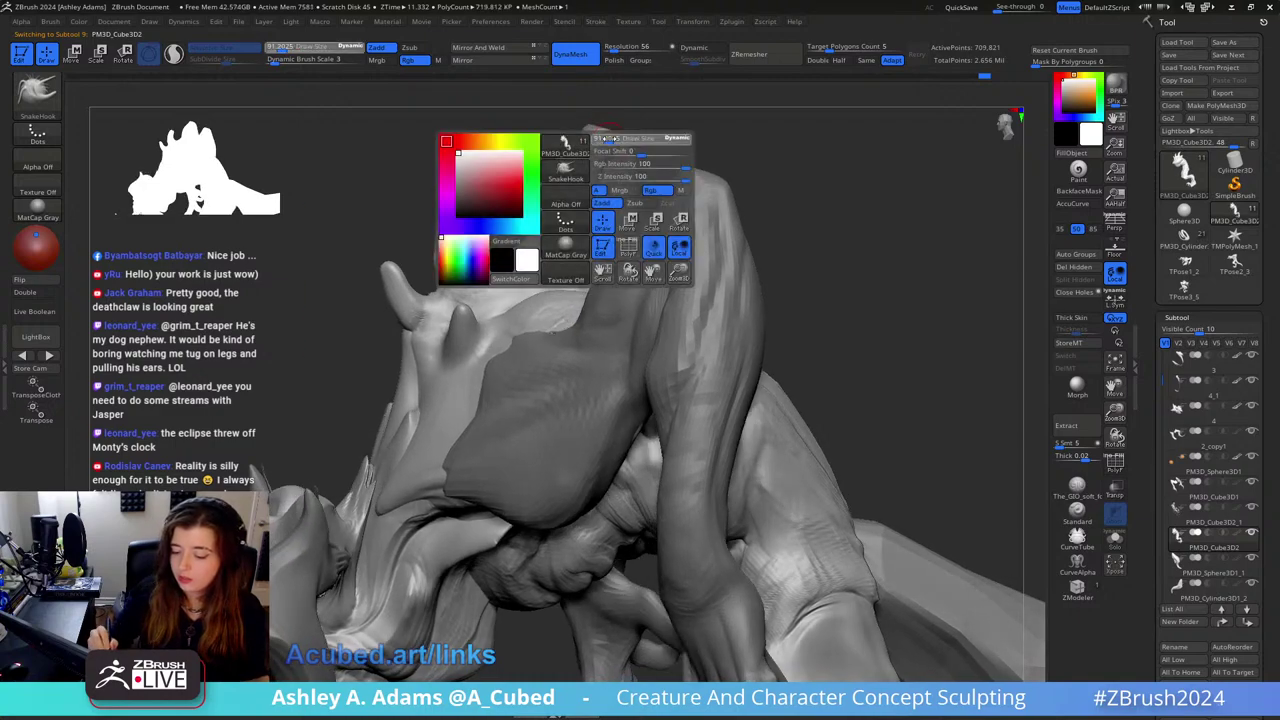
pyautogui.moveTo(612, 138); pyautogui.dragTo(605, 138)
pyautogui.press('space')
pyautogui.moveTo(393, 268); pyautogui.dragTo(387, 268)
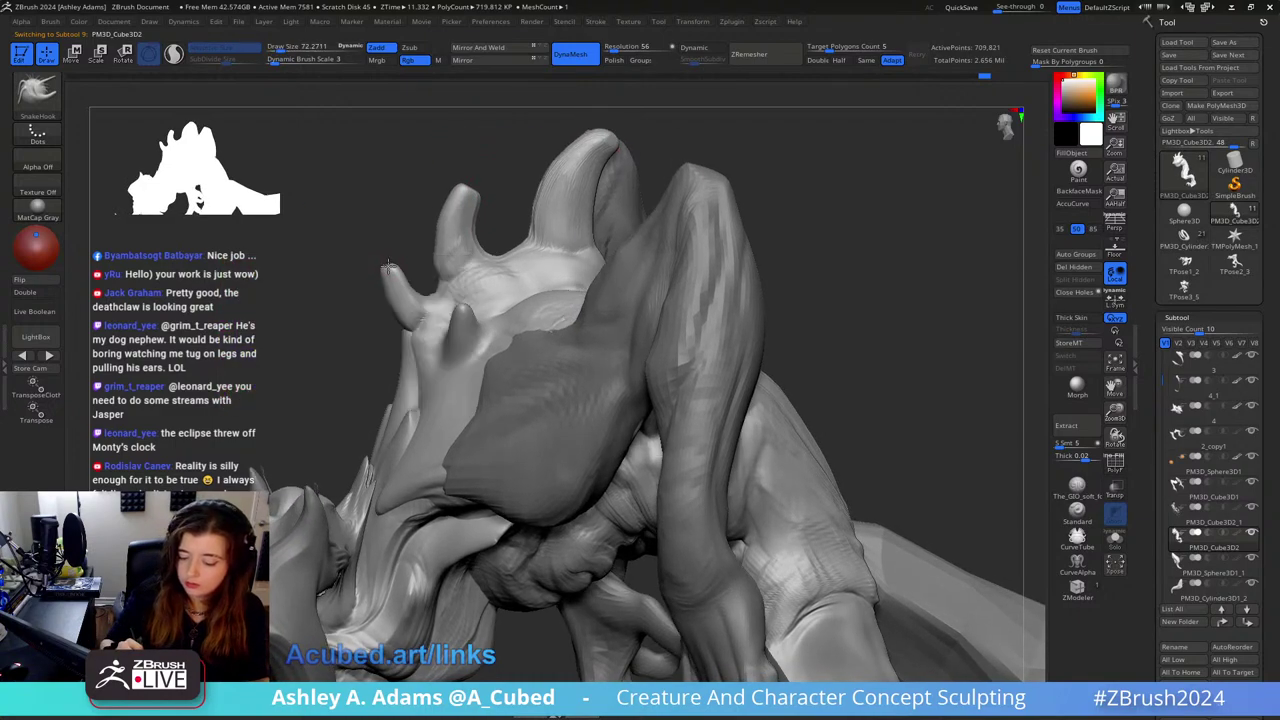
# Step: Refine the curves and bases of the back spines from the opposite side with SnakeHook, using a draw size of about 323
pyautogui.moveTo(400, 255)
pyautogui.mouseDown(button='right')
pyautogui.moveTo(520, 194)
pyautogui.moveTo(762, 259)
pyautogui.mouseUp(button='right')
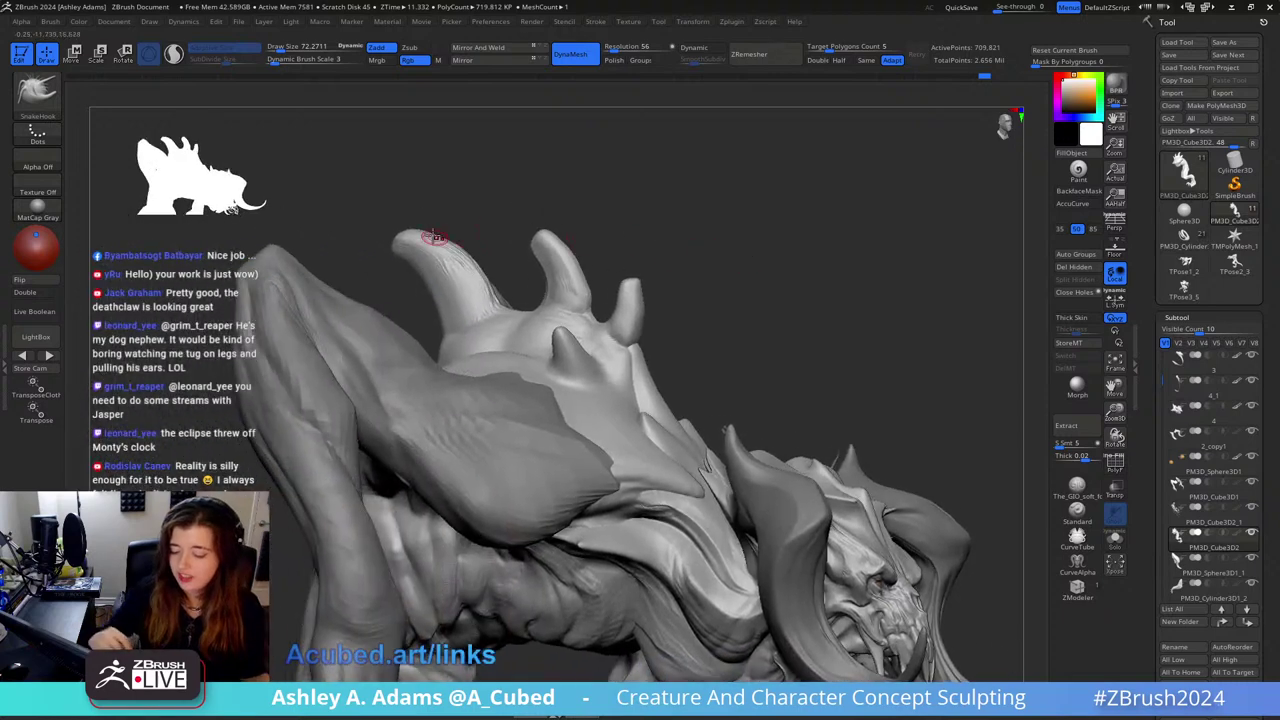
pyautogui.press('space')
pyautogui.moveTo(434, 224)
pyautogui.mouseDown()
pyautogui.moveTo(448, 223)
pyautogui.moveTo(380, 186)
pyautogui.moveTo(481, 230)
pyautogui.moveTo(470, 250)
pyautogui.moveTo(488, 266)
pyautogui.mouseUp()
pyautogui.press('space')
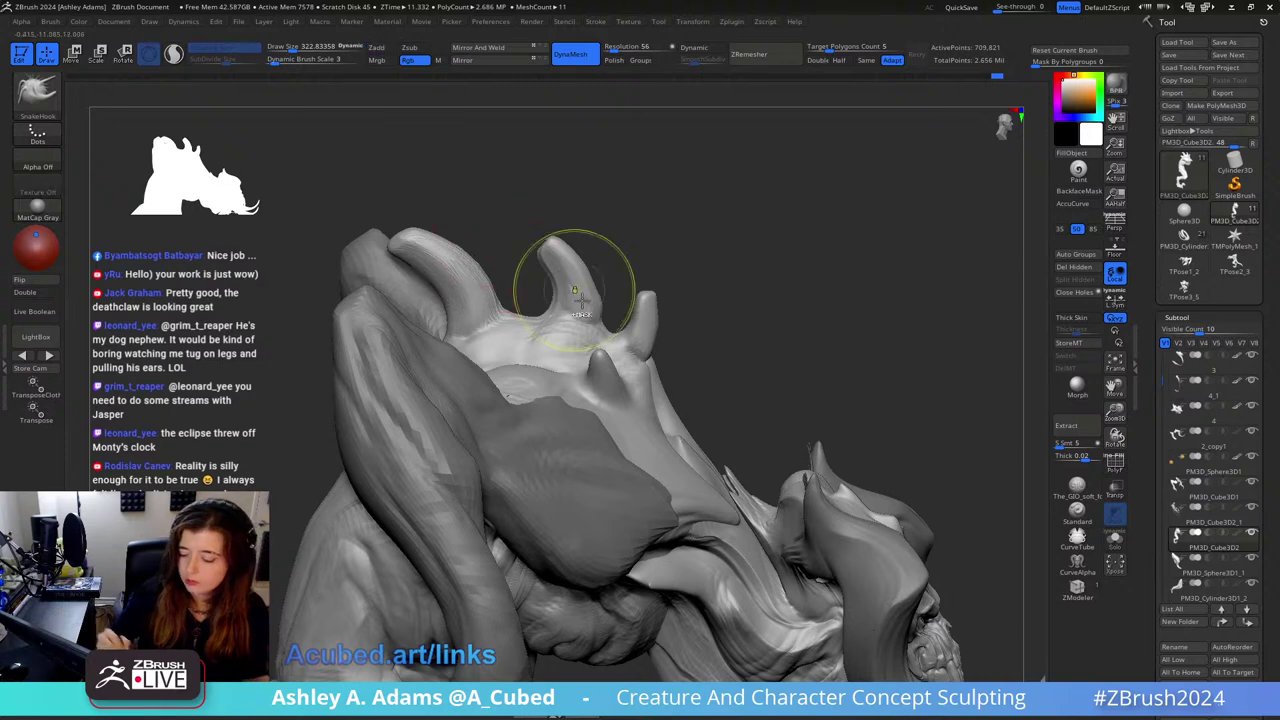
pyautogui.moveTo(577, 286)
pyautogui.keyDown('ctrl'); pyautogui.mouseDown(button='right')
pyautogui.moveTo(570, 330)
pyautogui.moveTo(510, 336)
pyautogui.mouseUp(button='right'); pyautogui.keyUp('ctrl')
pyautogui.press('space')
pyautogui.moveTo(509, 334); pyautogui.dragTo(490, 333)
pyautogui.moveTo(490, 333); pyautogui.dragTo(446, 357, button='right')
pyautogui.press('space')
pyautogui.moveTo(446, 357)
pyautogui.mouseDown()
pyautogui.moveTo(586, 337)
pyautogui.moveTo(694, 274)
pyautogui.moveTo(686, 256)
pyautogui.moveTo(676, 268)
pyautogui.mouseUp()
pyautogui.press('space')
pyautogui.moveTo(457, 217); pyautogui.dragTo(472, 287, button='right')
# Step: Build up the upper back around the spine bases with ClayBuildup at a draw size of about 219
pyautogui.press('b')
pyautogui.press('c')
pyautogui.press('b')
pyautogui.moveTo(487, 300)
pyautogui.mouseDown()
pyautogui.moveTo(486, 277)
pyautogui.moveTo(521, 293)
pyautogui.mouseUp()
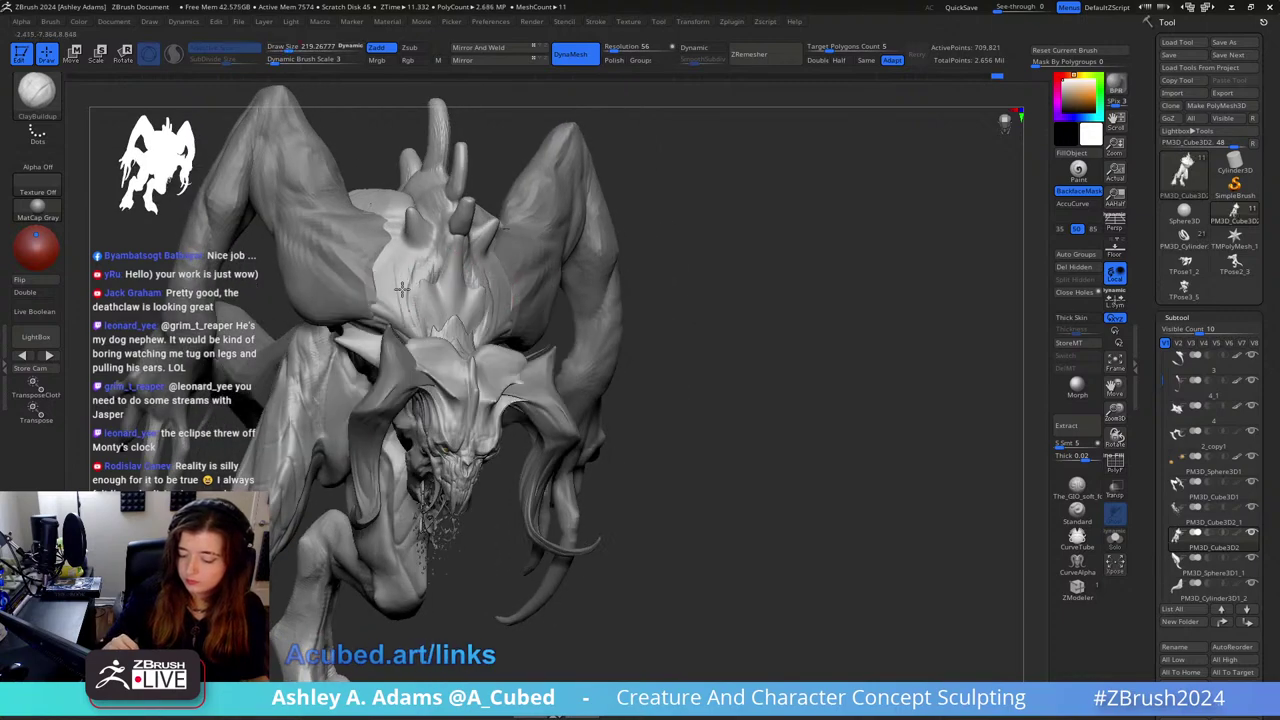
pyautogui.moveTo(400, 288); pyautogui.dragTo(432, 254)
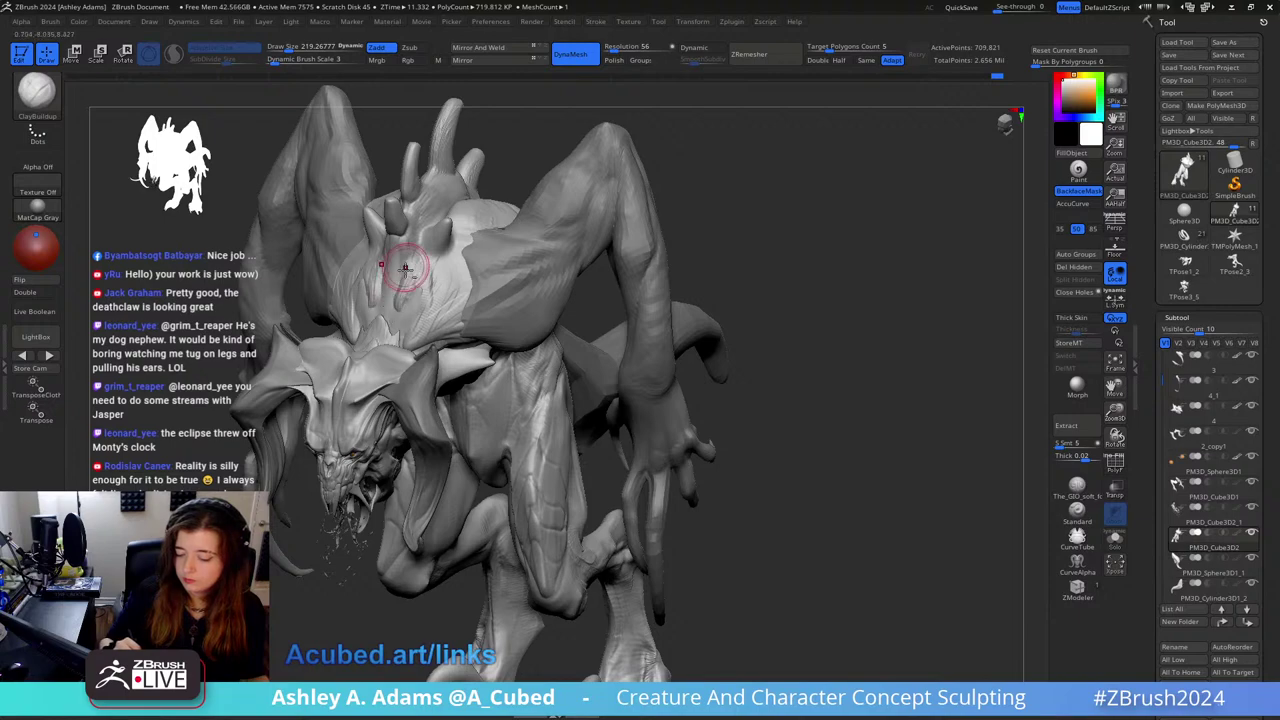
pyautogui.moveTo(458, 276)
pyautogui.mouseDown(button='right')
pyautogui.moveTo(451, 257)
pyautogui.moveTo(578, 273)
pyautogui.moveTo(543, 229)
pyautogui.mouseUp(button='right')
# Step: Adjust the upper back and neck silhouette from the side with SnakeHook at draw sizes of about 1003 and 565
pyautogui.press('b')
pyautogui.press('s')
pyautogui.press('h')
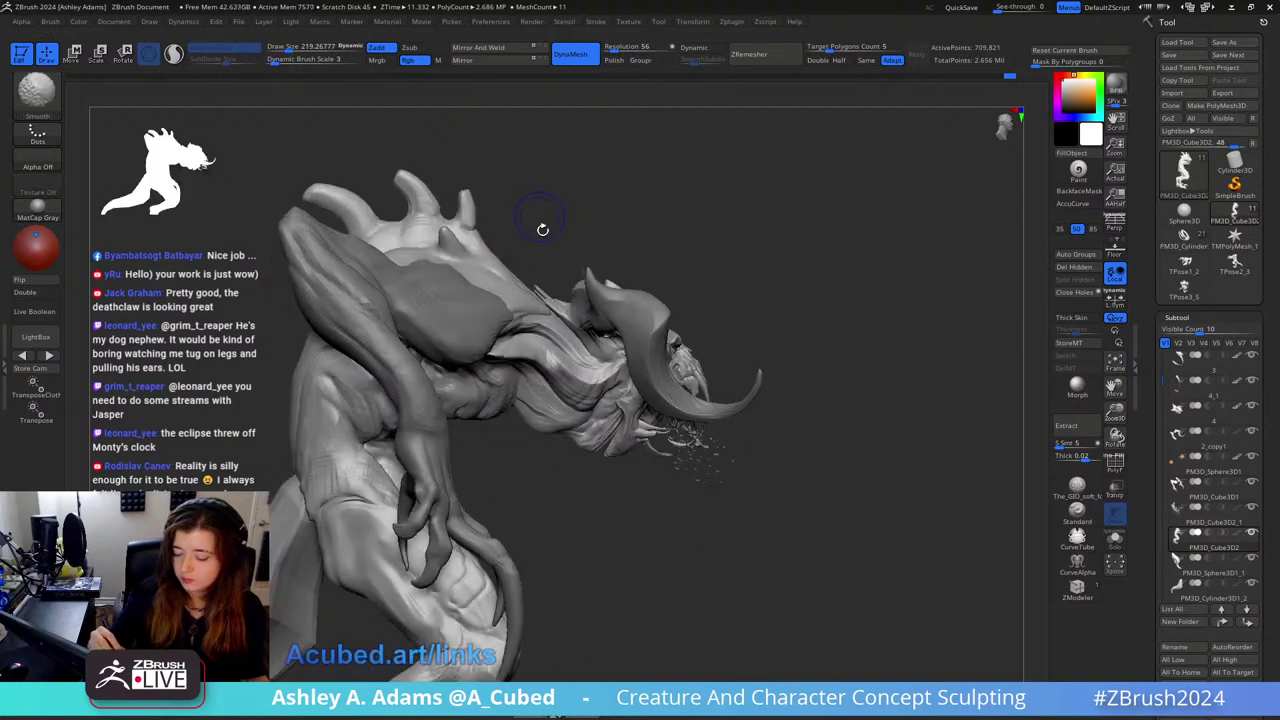
pyautogui.press('space')
pyautogui.moveTo(556, 250); pyautogui.dragTo(580, 243)
pyautogui.moveTo(580, 243); pyautogui.dragTo(521, 228, button='right')
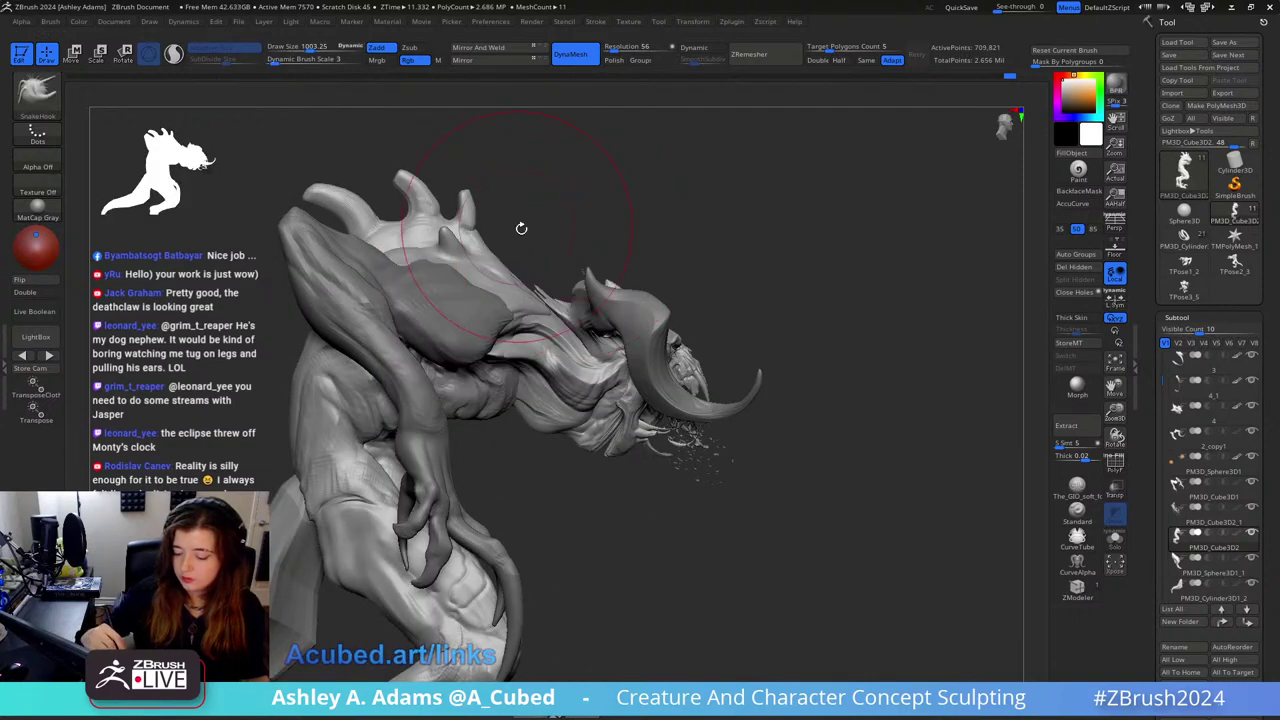
pyautogui.keyDown('alt'); pyautogui.click(554, 340); pyautogui.keyUp('alt')
pyautogui.moveTo(560, 320)
pyautogui.mouseDown(button='right')
pyautogui.moveTo(490, 300)
pyautogui.moveTo(565, 280)
pyautogui.mouseUp(button='right')
pyautogui.keyDown('alt'); pyautogui.click(523, 294); pyautogui.keyUp('alt')
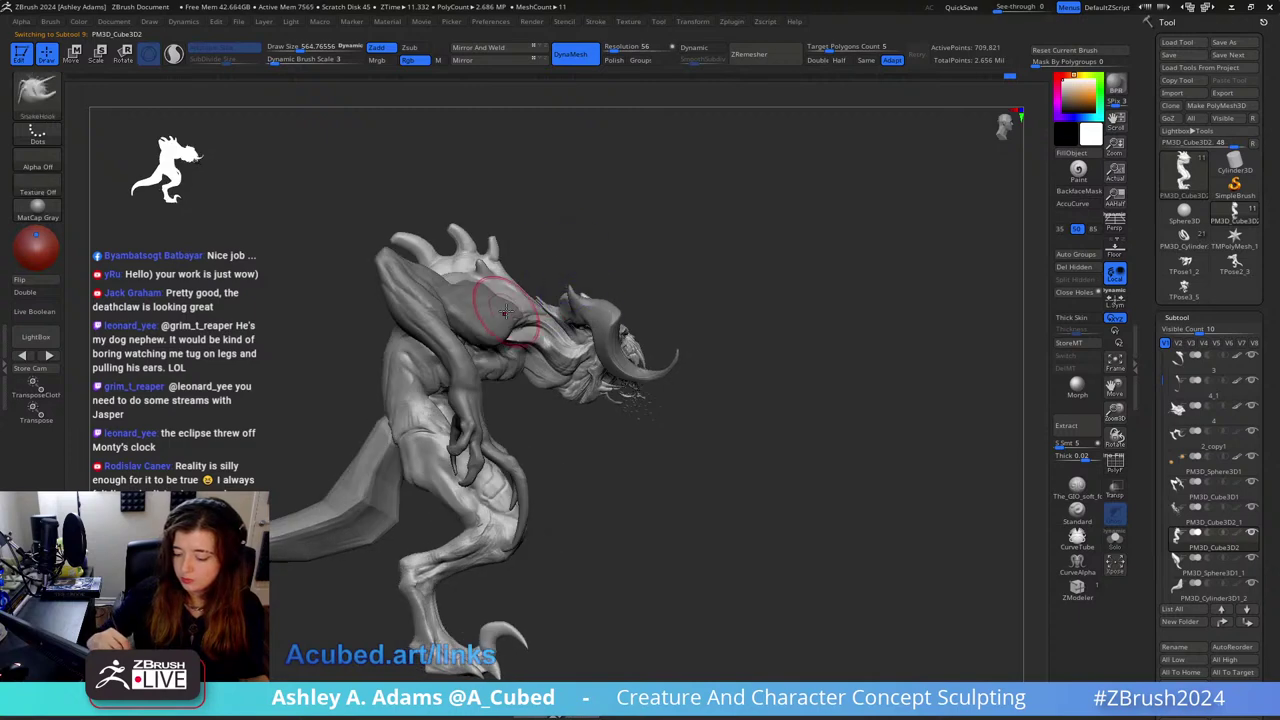
pyautogui.moveTo(505, 312)
pyautogui.mouseDown(button='right')
pyautogui.moveTo(490, 295)
pyautogui.moveTo(500, 286)
pyautogui.mouseUp(button='right')
# Step: Select the arms subtool PM3D_Cube3D1, choose the DamStandard brush and subdivide the mesh once
pyautogui.keyDown('alt'); pyautogui.click(483, 285); pyautogui.keyUp('alt')
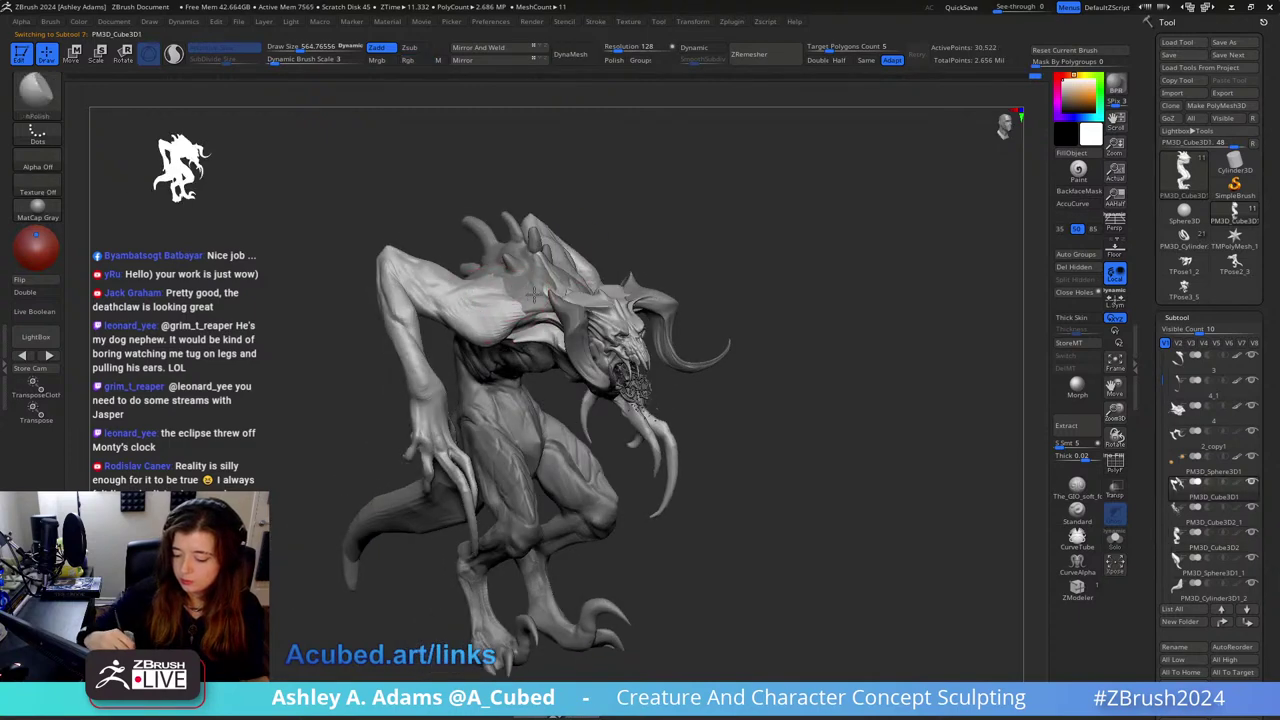
pyautogui.press('b')
pyautogui.press('d')
pyautogui.press('s')
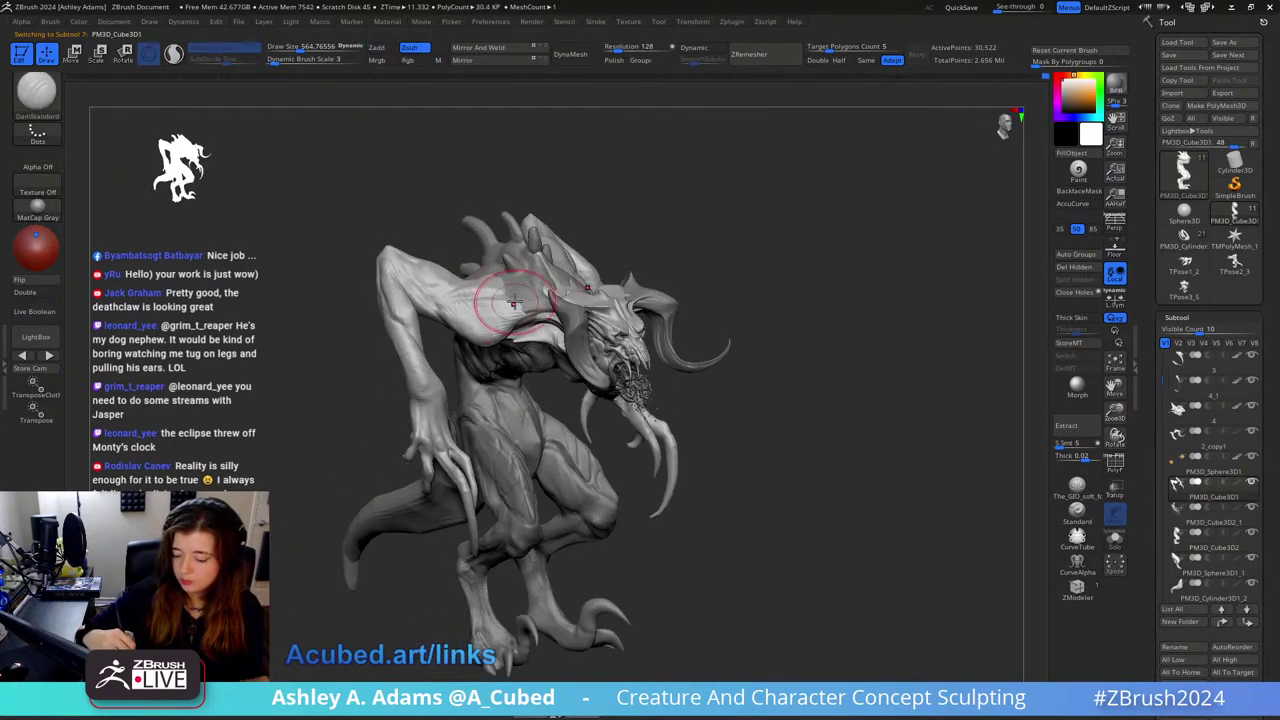
pyautogui.press('ctrl')
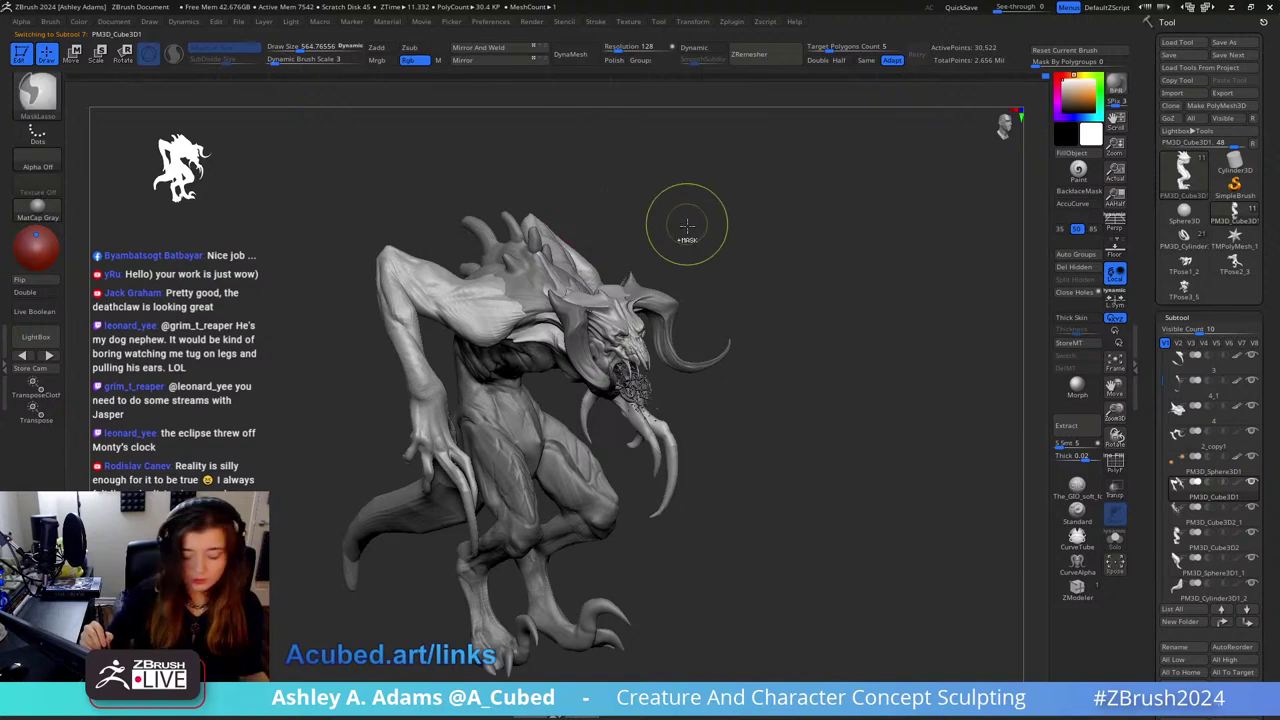
# Step: Carve the muscle creases of the shoulders with DamStandard at a draw size of about 269
pyautogui.moveTo(757, 217)
pyautogui.mouseDown(button='right')
pyautogui.moveTo(689, 206)
pyautogui.moveTo(672, 287)
pyautogui.moveTo(586, 251)
pyautogui.mouseUp(button='right')
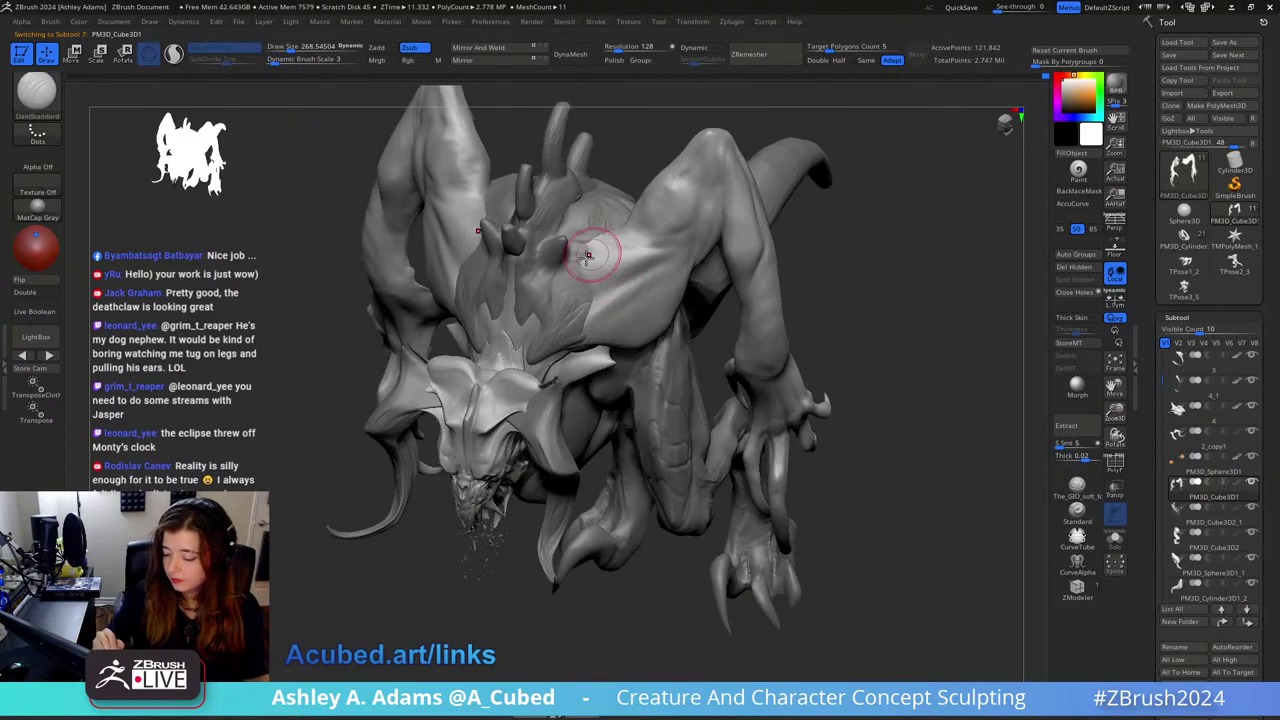
pyautogui.moveTo(680, 247); pyautogui.dragTo(594, 300, button='right')
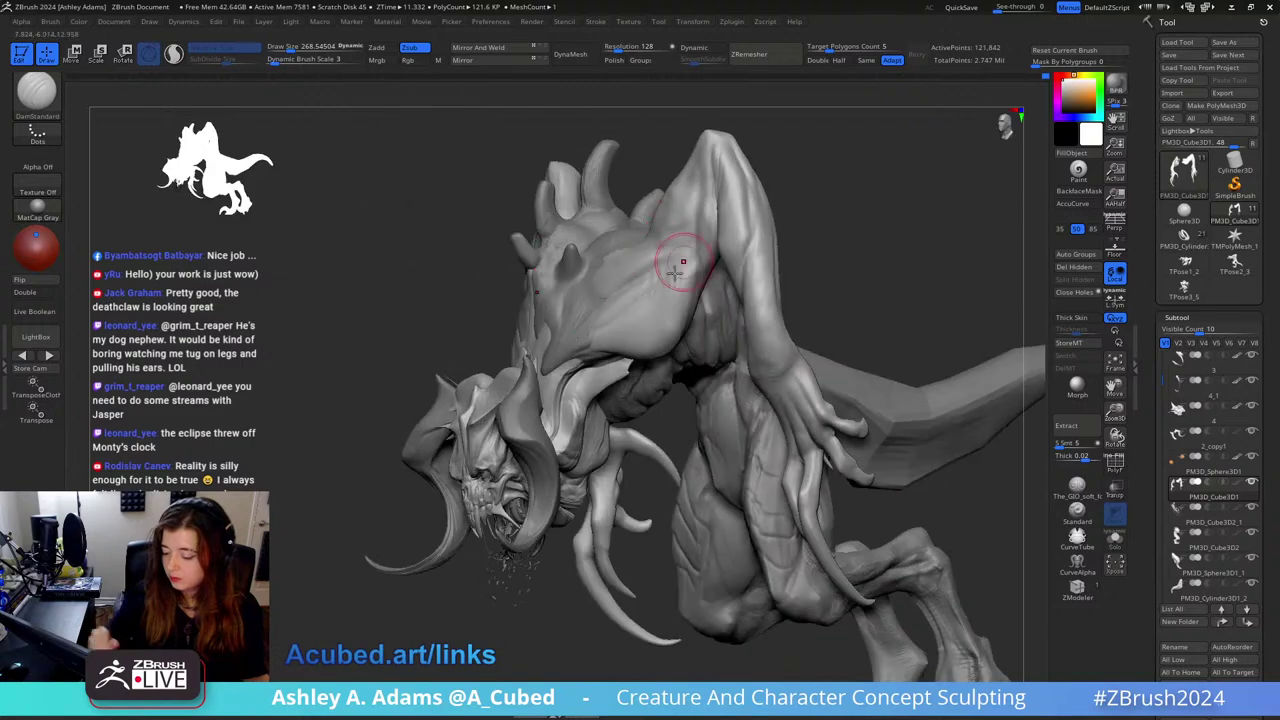
pyautogui.moveTo(677, 268); pyautogui.dragTo(680, 263, button='right')
# Step: Fill out the shoulder and upper-arm muscles of the arms with Inflat and ClayBuildup at a draw size of about 269
pyautogui.press('b')
pyautogui.press('i')
pyautogui.press('n')
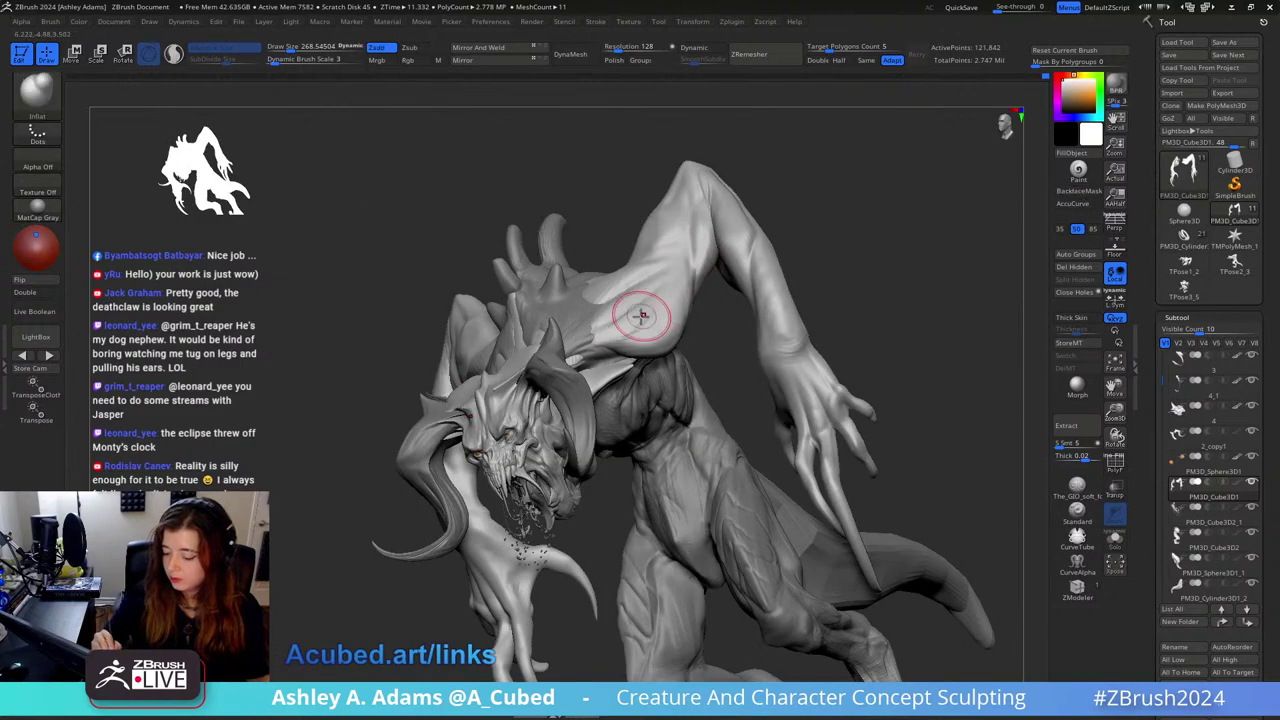
pyautogui.moveTo(662, 296)
pyautogui.mouseDown(button='right')
pyautogui.moveTo(655, 330)
pyautogui.moveTo(661, 309)
pyautogui.moveTo(632, 338)
pyautogui.mouseUp(button='right')
pyautogui.press('b')
pyautogui.press('c')
pyautogui.press('b')
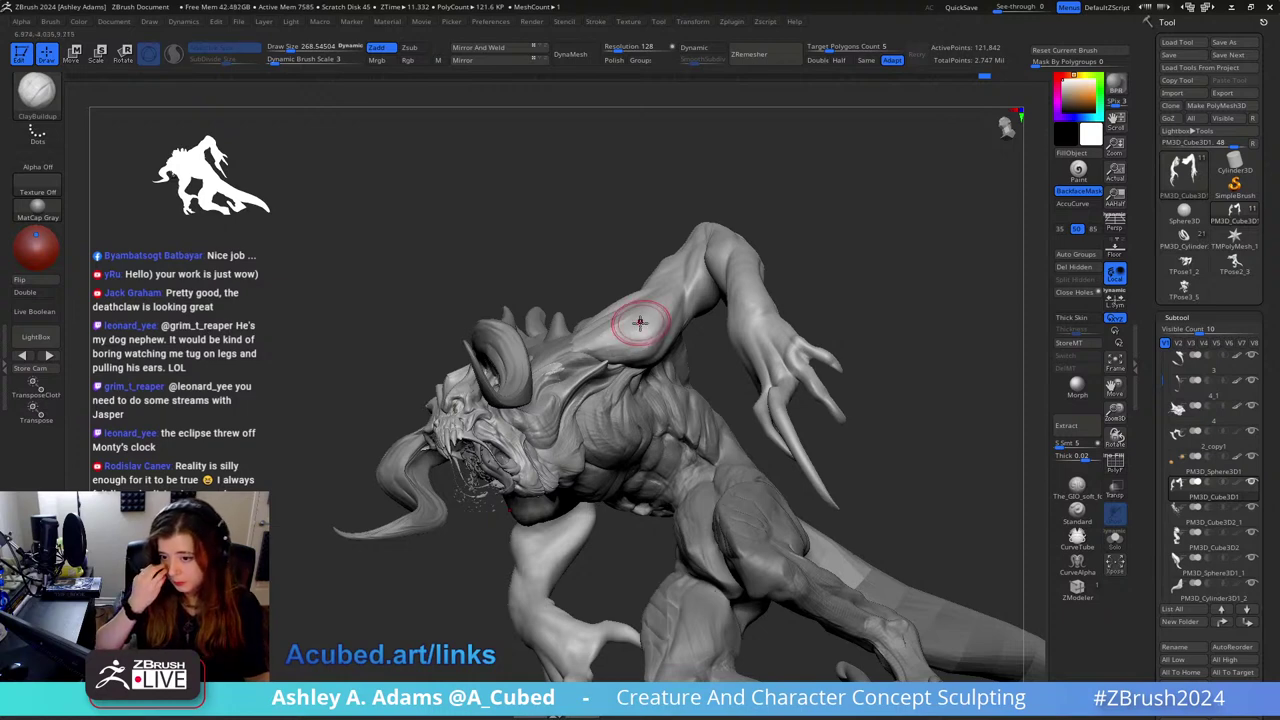
# Step: Carve the crease between the shoulder and chest with DamStandard at a draw size of about 382
pyautogui.moveTo(640, 322)
pyautogui.mouseDown(button='right')
pyautogui.moveTo(681, 318)
pyautogui.moveTo(680, 292)
pyautogui.moveTo(664, 308)
pyautogui.mouseUp(button='right')
pyautogui.press('b')
pyautogui.press('d')
pyautogui.press('s')
pyautogui.press('space')
pyautogui.moveTo(664, 294); pyautogui.dragTo(700, 294)
pyautogui.moveTo(702, 292); pyautogui.dragTo(679, 322, button='right')
# Step: Select the torso subtool PM3D_Cube3D2 and adjust its form under the armpit with SnakeHook
pyautogui.keyDown('alt'); pyautogui.click(683, 320); pyautogui.keyUp('alt')
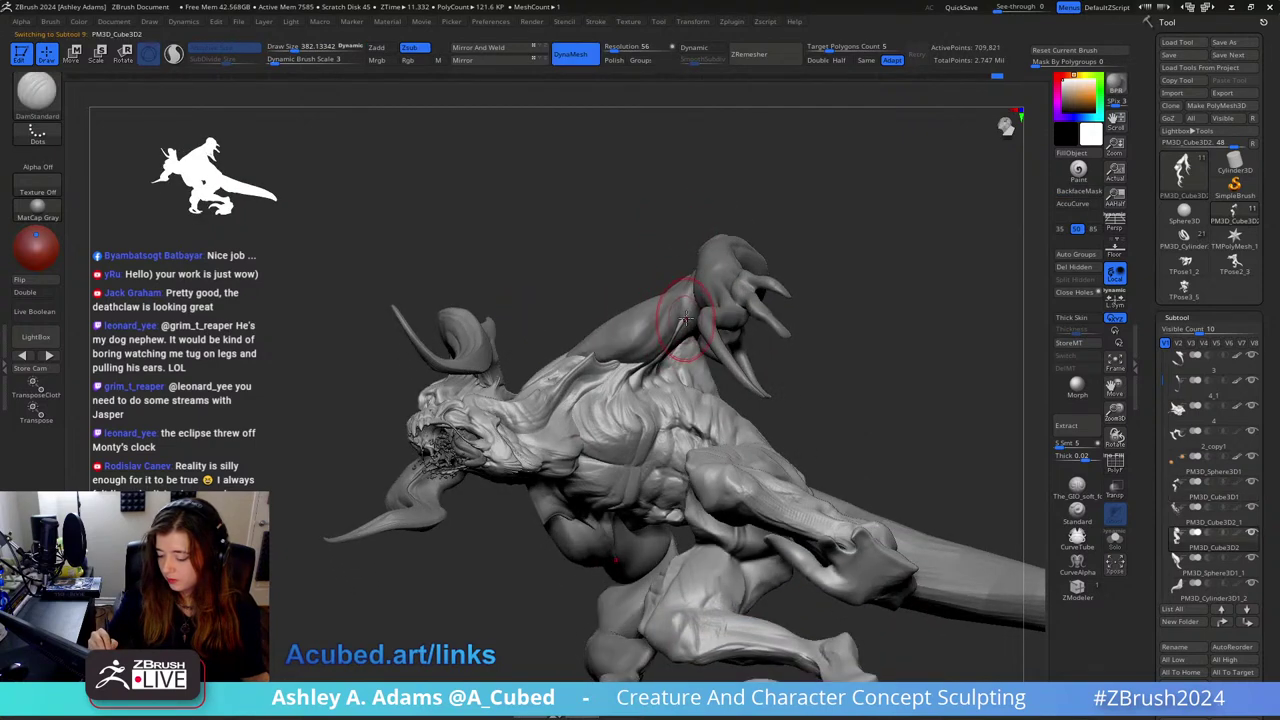
pyautogui.press('b')
pyautogui.press('s')
pyautogui.press('h')
pyautogui.moveTo(685, 313)
pyautogui.mouseDown(button='right')
pyautogui.moveTo(675, 345)
pyautogui.moveTo(679, 281)
pyautogui.mouseUp(button='right')
# Step: Reselect the arms subtool PM3D_Cube3D1 and carve the upper-arm muscle creases with DamStandard at a draw size of about 252
pyautogui.keyDown('alt'); pyautogui.click(675, 306); pyautogui.keyUp('alt')
pyautogui.press('b')
pyautogui.press('d')
pyautogui.press('s')
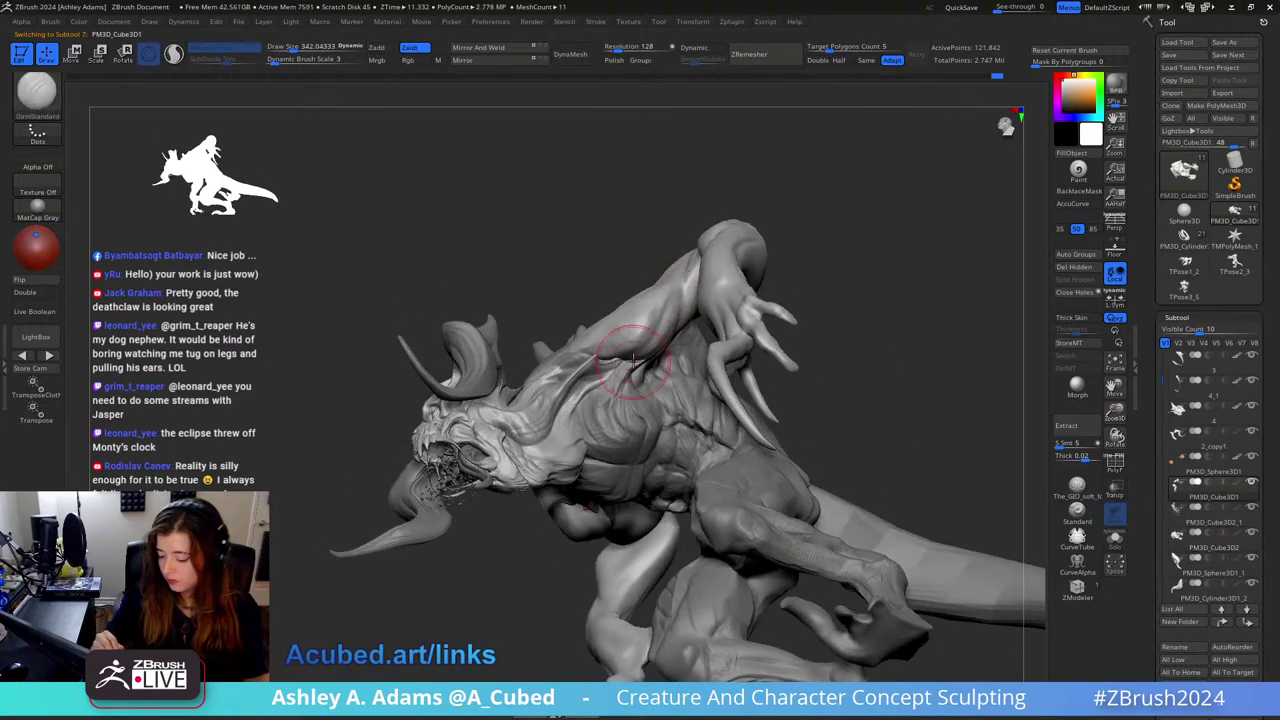
pyautogui.press('s')
pyautogui.moveTo(632, 362)
pyautogui.mouseDown(button='right')
pyautogui.moveTo(648, 338)
pyautogui.moveTo(531, 297)
pyautogui.moveTo(674, 303)
pyautogui.moveTo(680, 283)
pyautogui.mouseUp(button='right')
pyautogui.moveTo(672, 335)
pyautogui.mouseDown(button='right')
pyautogui.moveTo(666, 266)
pyautogui.moveTo(681, 302)
pyautogui.mouseUp(button='right')
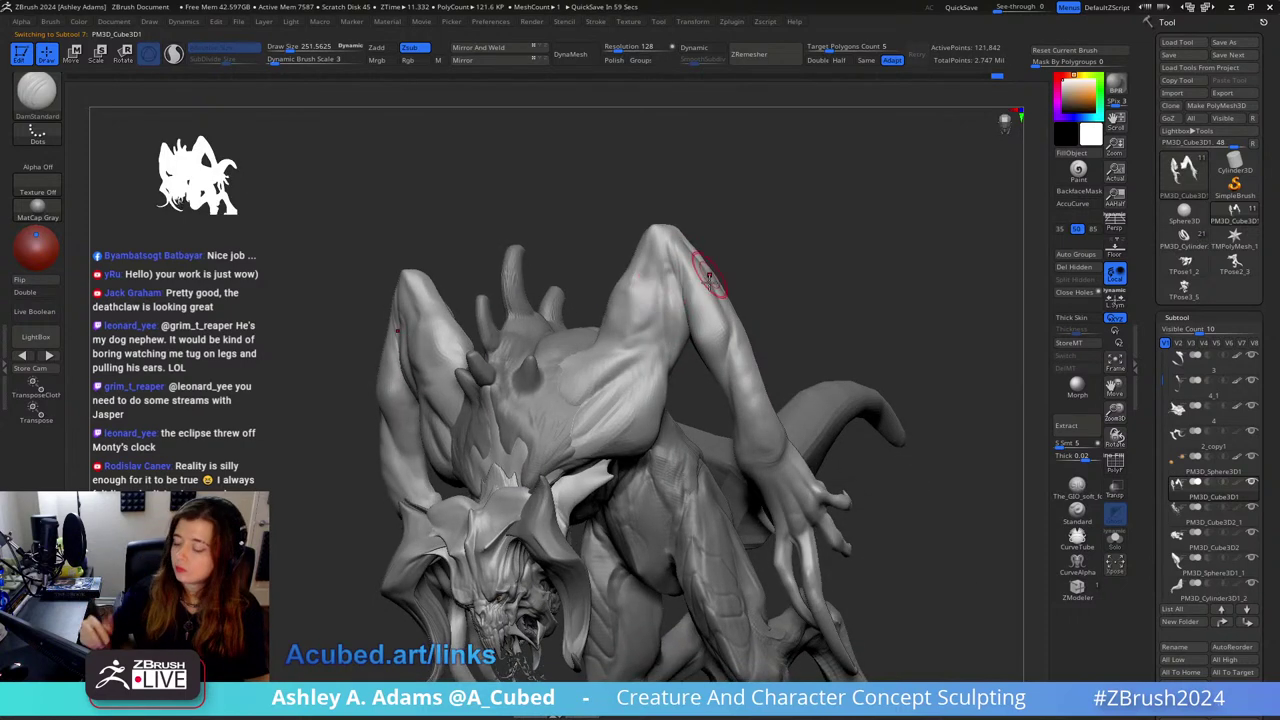
pyautogui.moveTo(661, 333); pyautogui.dragTo(651, 331, button='right')
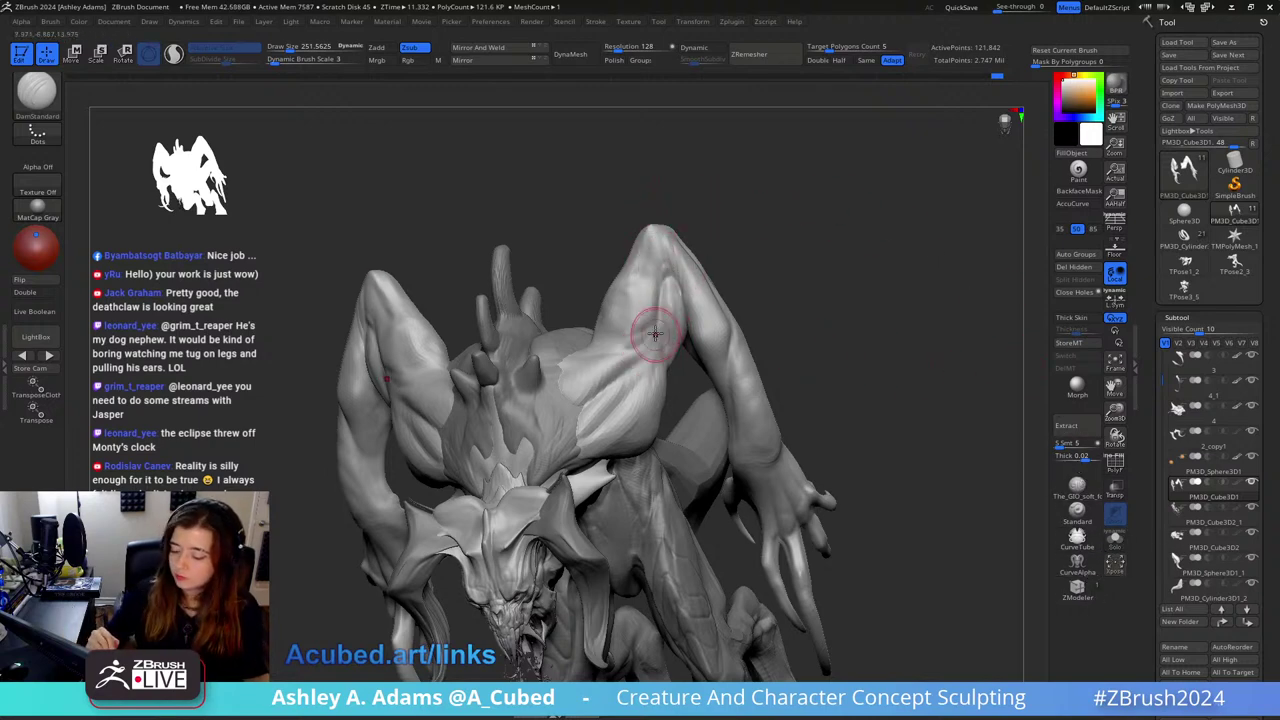
pyautogui.moveTo(655, 334)
pyautogui.mouseDown(button='right')
pyautogui.moveTo(697, 263)
pyautogui.moveTo(840, 266)
pyautogui.mouseUp(button='right')
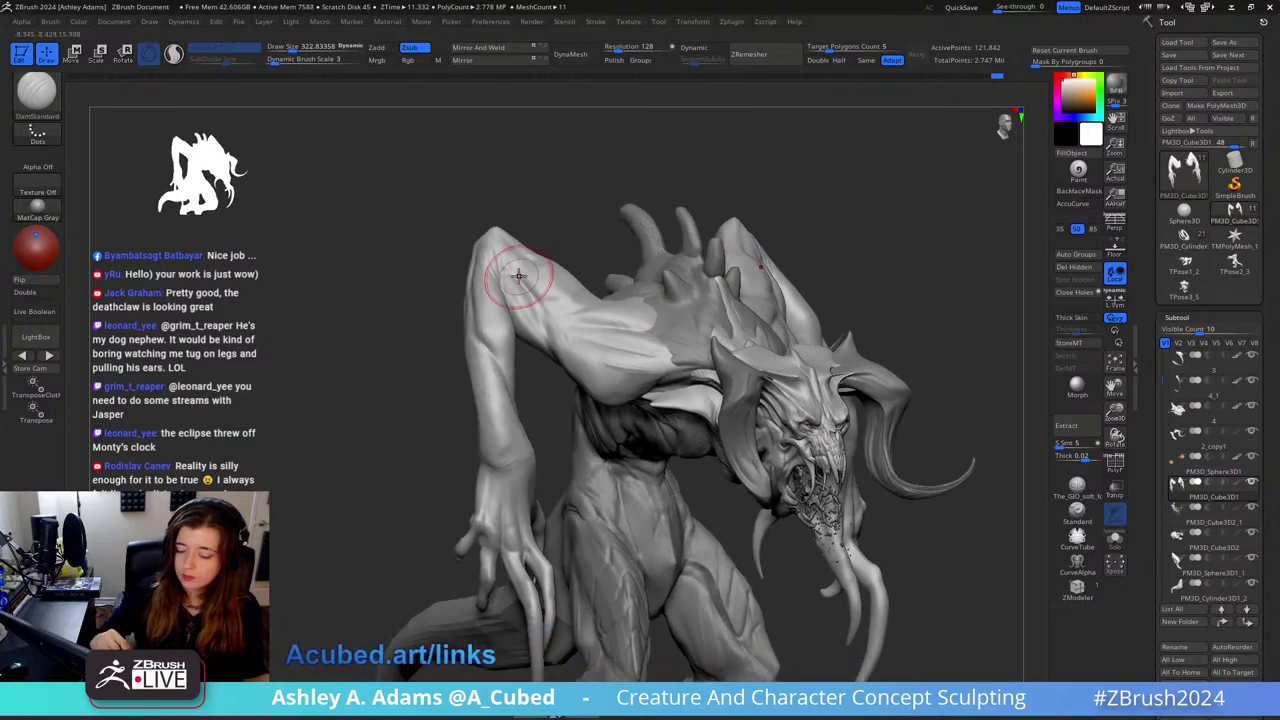
# Step: Carve creases around the elbow and forearm with DamStandard at a draw size of about 219, and subdivide the arms mesh once
pyautogui.moveTo(519, 276); pyautogui.dragTo(510, 320, button='right')
pyautogui.press('space')
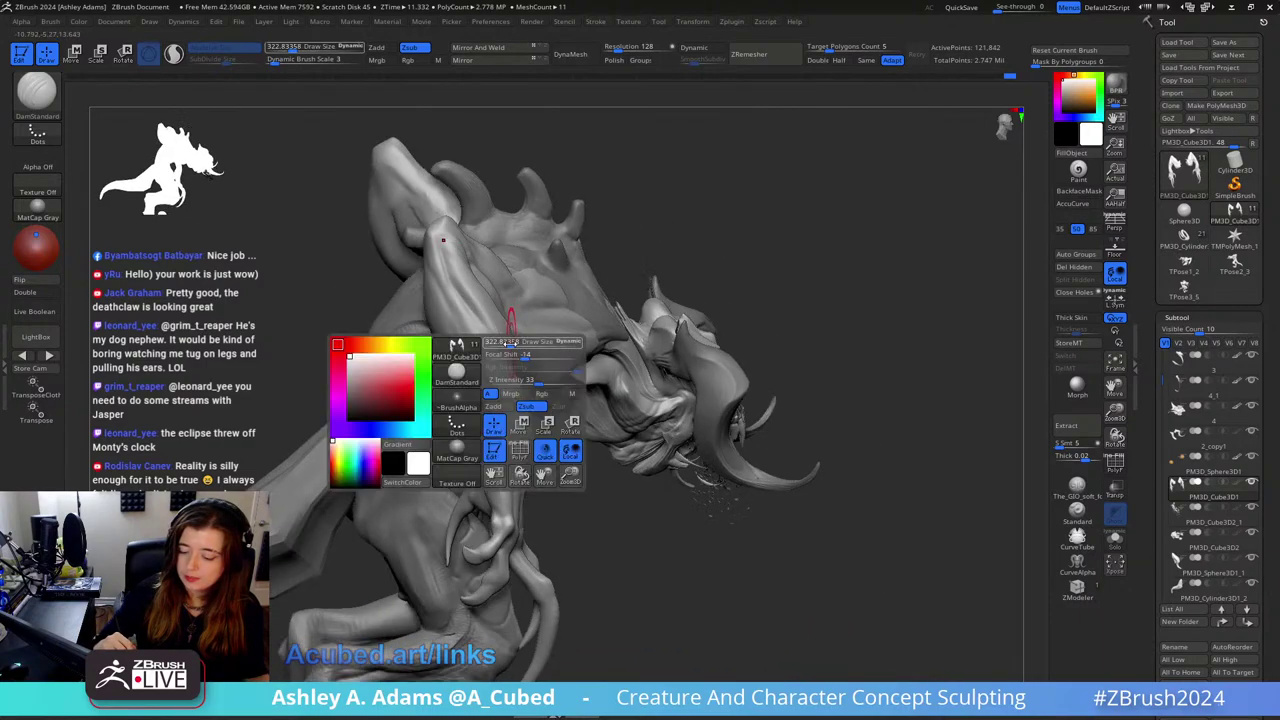
pyautogui.moveTo(510, 343); pyautogui.dragTo(496, 342)
pyautogui.moveTo(442, 278); pyautogui.dragTo(504, 375)
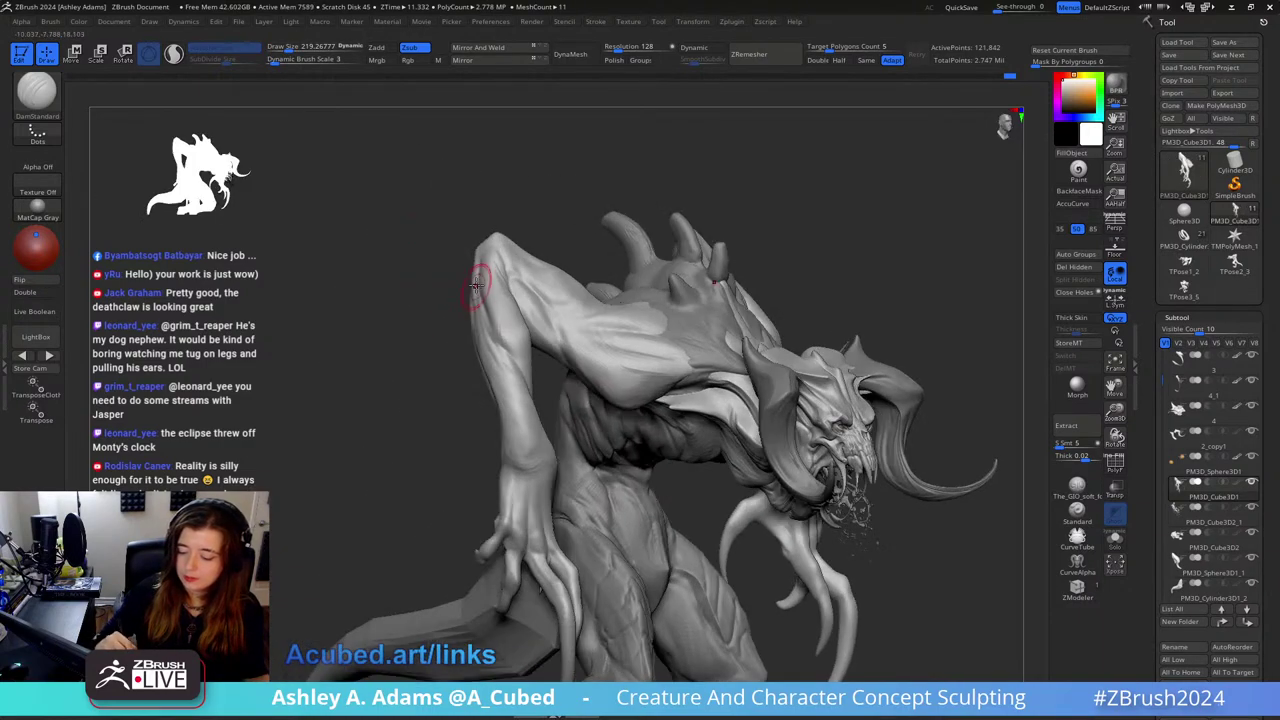
pyautogui.moveTo(536, 372); pyautogui.dragTo(511, 320)
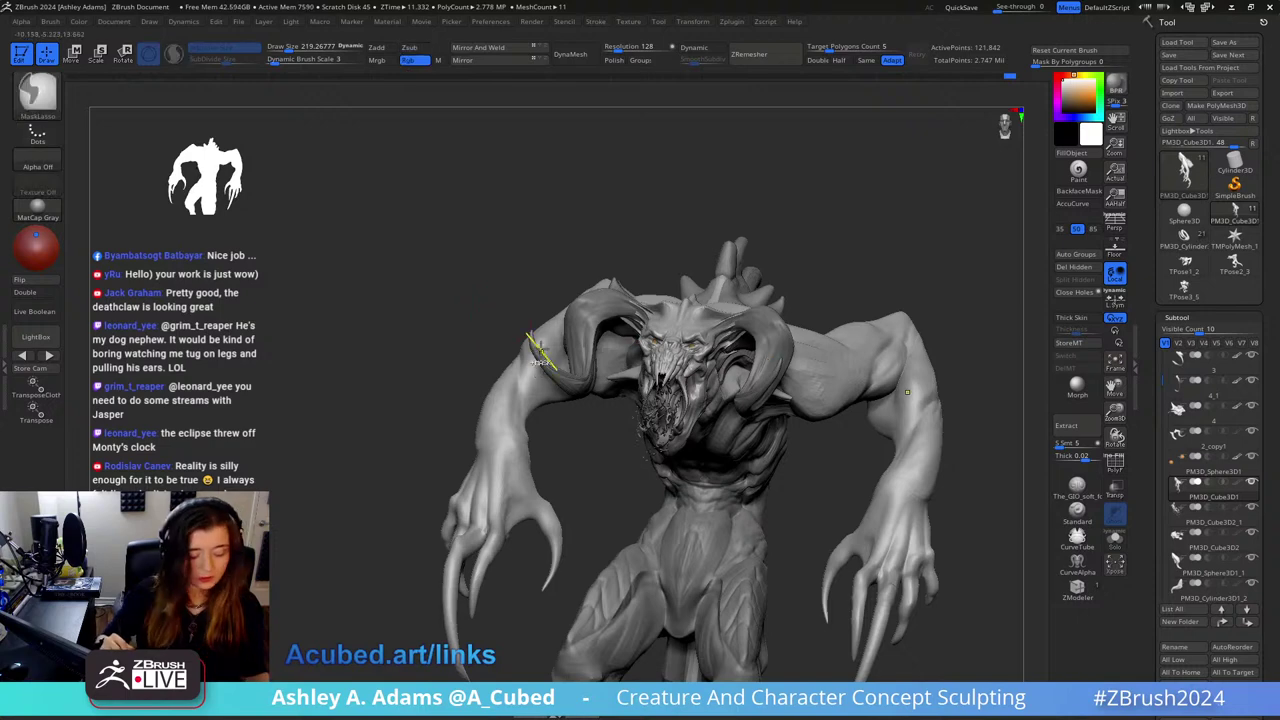
pyautogui.moveTo(529, 351)
pyautogui.mouseDown(button='right')
pyautogui.moveTo(532, 415)
pyautogui.moveTo(535, 307)
pyautogui.mouseUp(button='right')
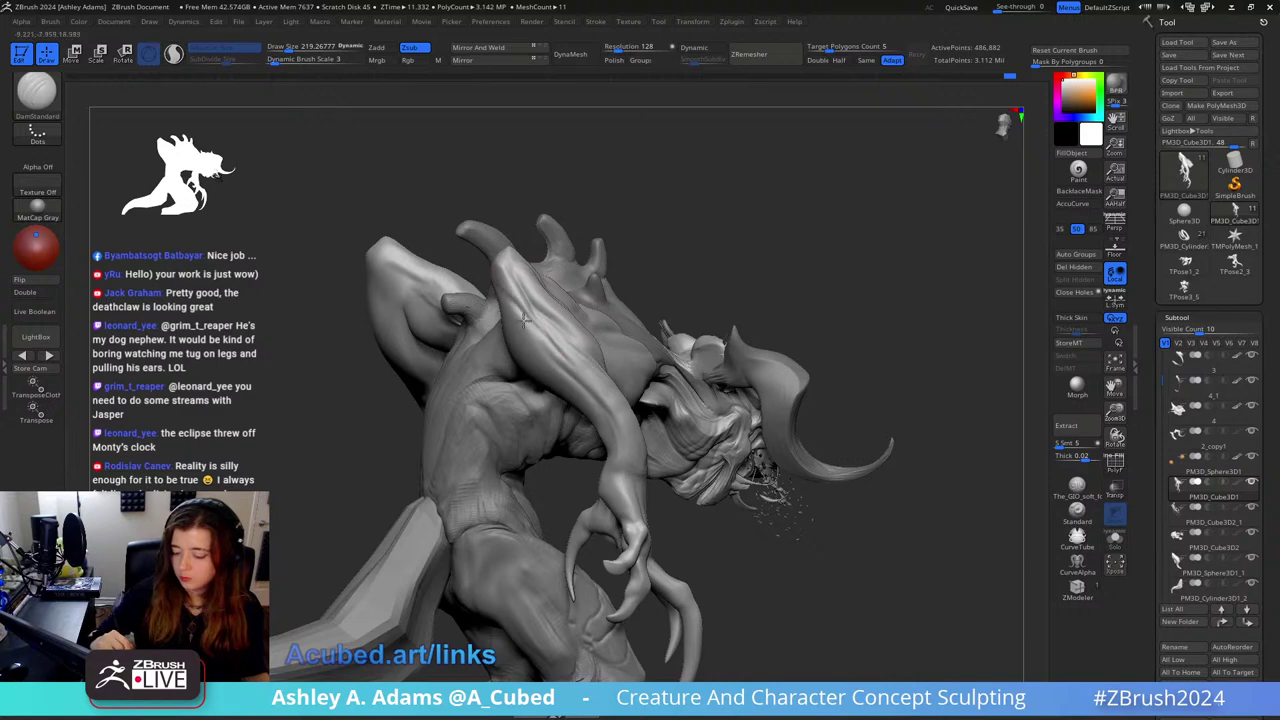
# Step: Carve the long muscle creases down the outer forearm to the wrist with DamStandard at a draw size of about 219
pyautogui.moveTo(607, 425); pyautogui.dragTo(589, 390, button='right')
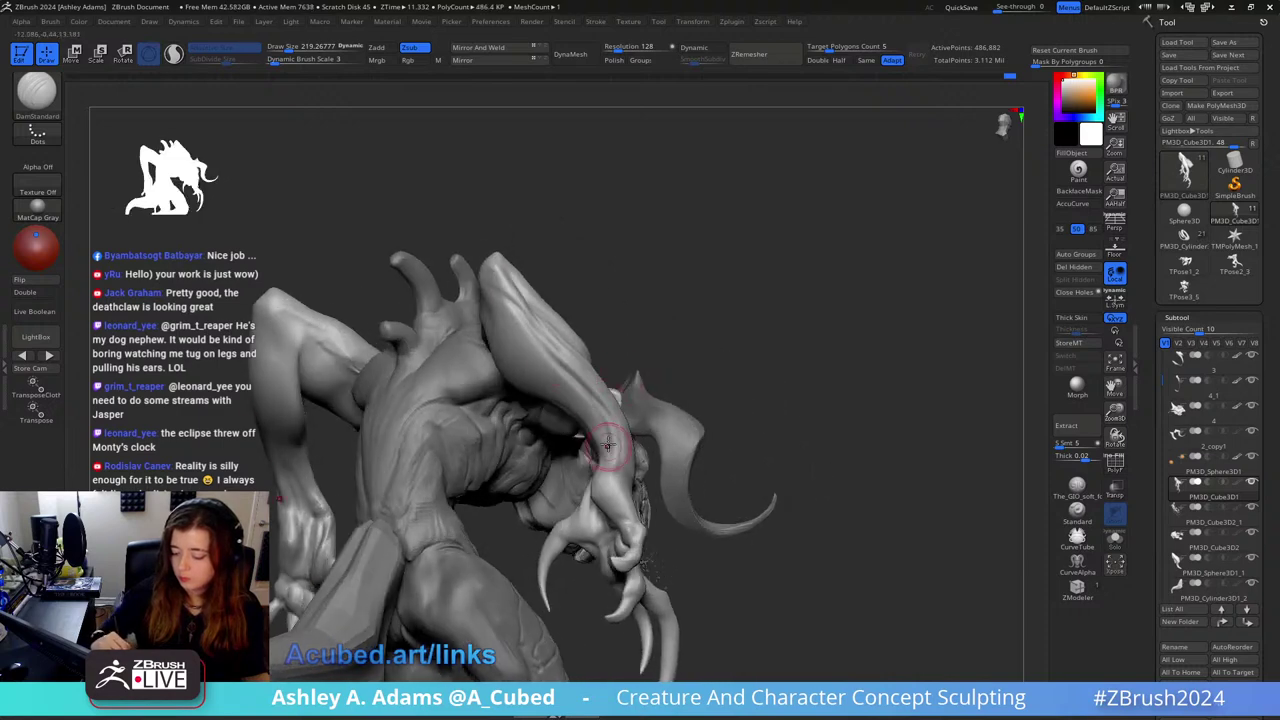
pyautogui.moveTo(612, 440); pyautogui.dragTo(608, 462, button='right')
pyautogui.moveTo(537, 366)
pyautogui.mouseDown(button='right')
pyautogui.moveTo(480, 300)
pyautogui.moveTo(483, 326)
pyautogui.mouseUp(button='right')
# Step: Build up the back of the elbow and the inner upper arm with ClayBuildup at a draw size of about 219, smoothing the strokes
pyautogui.press('b')
pyautogui.press('c')
pyautogui.press('b')
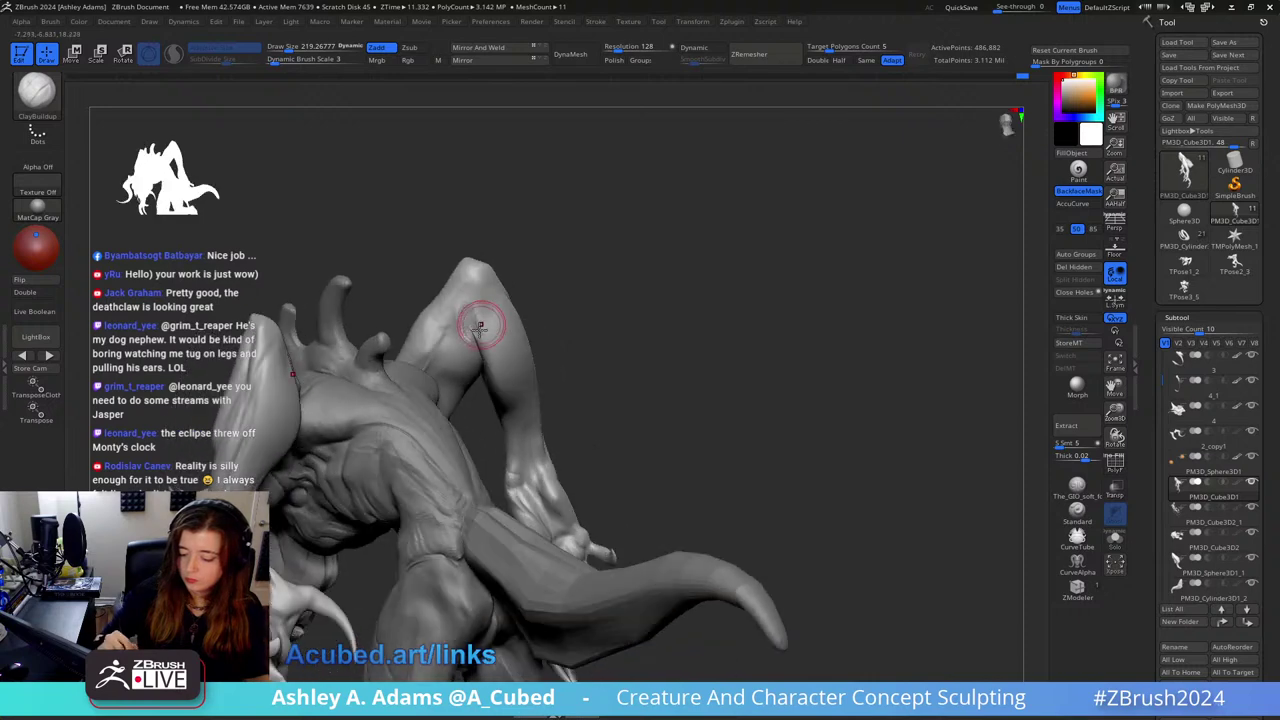
pyautogui.moveTo(483, 326)
pyautogui.mouseDown()
pyautogui.moveTo(465, 318)
pyautogui.moveTo(478, 320)
pyautogui.mouseUp()
pyautogui.press('shift')
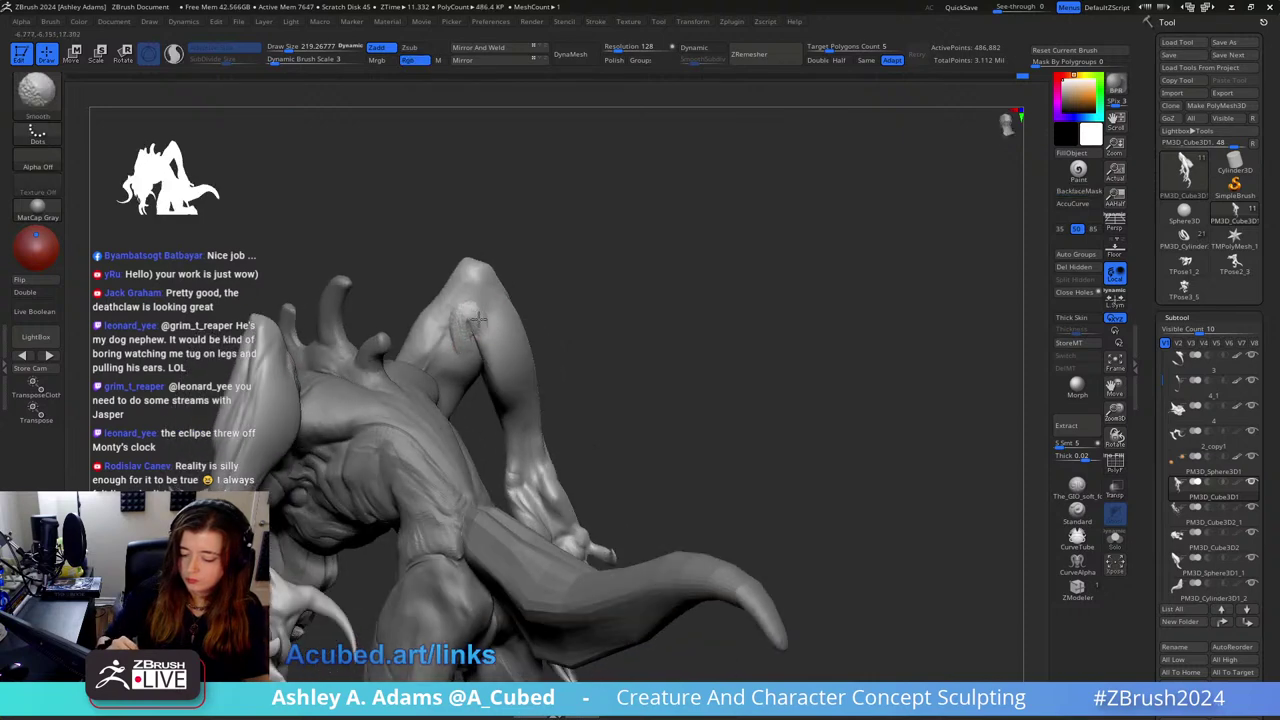
pyautogui.moveTo(466, 297)
pyautogui.mouseDown(button='right')
pyautogui.moveTo(487, 397)
pyautogui.moveTo(520, 320)
pyautogui.moveTo(600, 235)
pyautogui.moveTo(514, 417)
pyautogui.mouseUp(button='right')
pyautogui.moveTo(482, 433)
pyautogui.mouseDown()
pyautogui.moveTo(471, 420)
pyautogui.moveTo(462, 440)
pyautogui.moveTo(462, 398)
pyautogui.moveTo(466, 440)
pyautogui.moveTo(474, 401)
pyautogui.moveTo(462, 445)
pyautogui.moveTo(477, 400)
pyautogui.moveTo(470, 442)
pyautogui.moveTo(497, 392)
pyautogui.mouseUp()
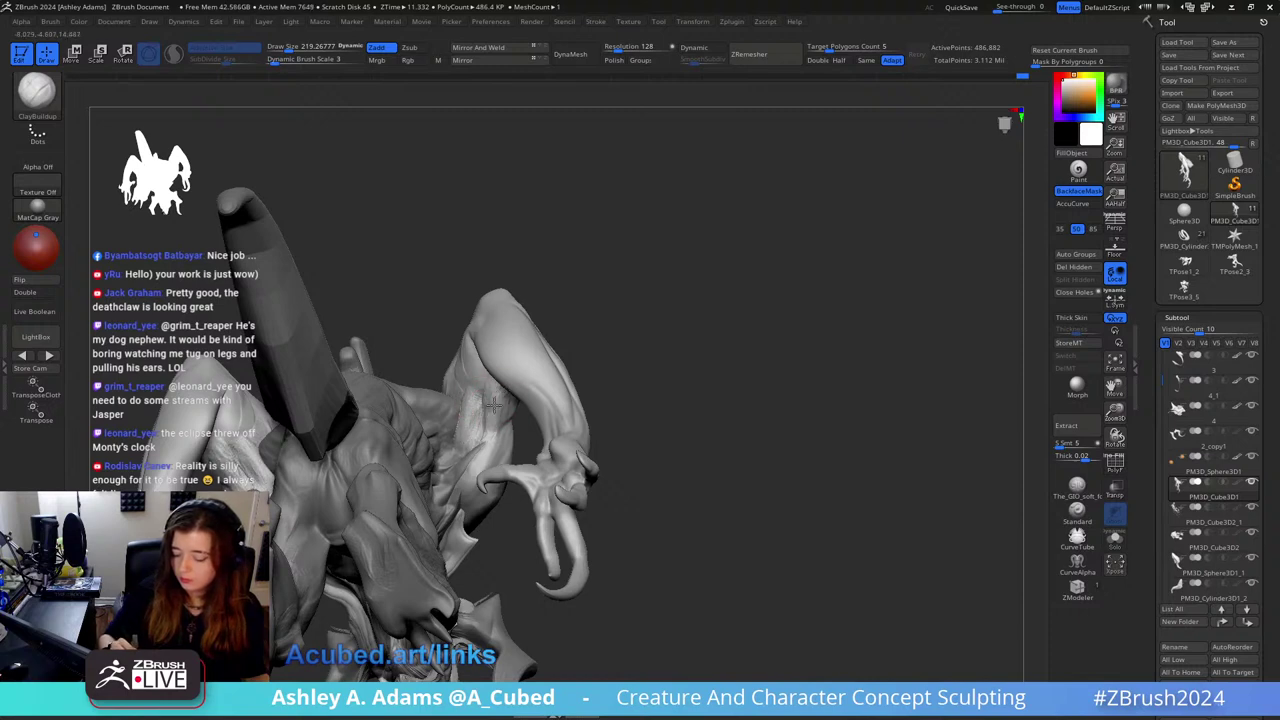
pyautogui.press('shift')
# Step: Define the forearm muscles below the elbow with DamStandard creases and ClayBuildup volume at a draw size of about 219
pyautogui.moveTo(471, 428); pyautogui.dragTo(478, 366, button='right')
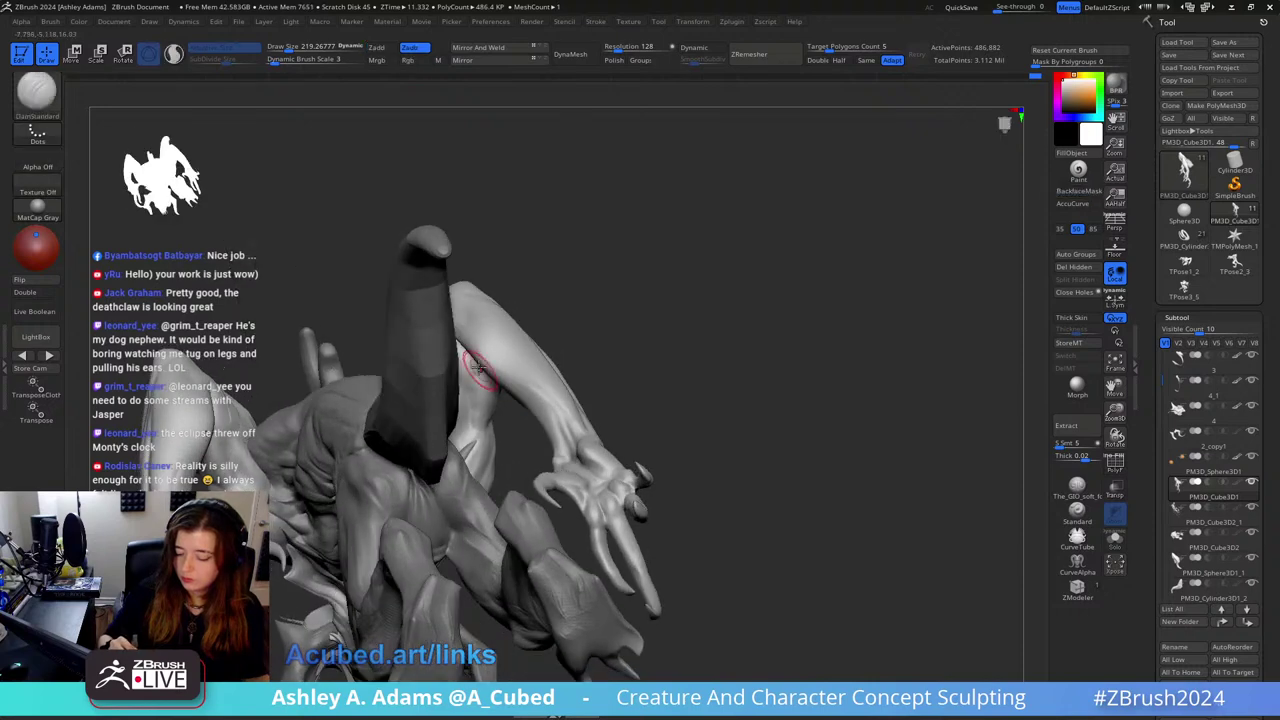
pyautogui.moveTo(470, 355); pyautogui.dragTo(460, 260)
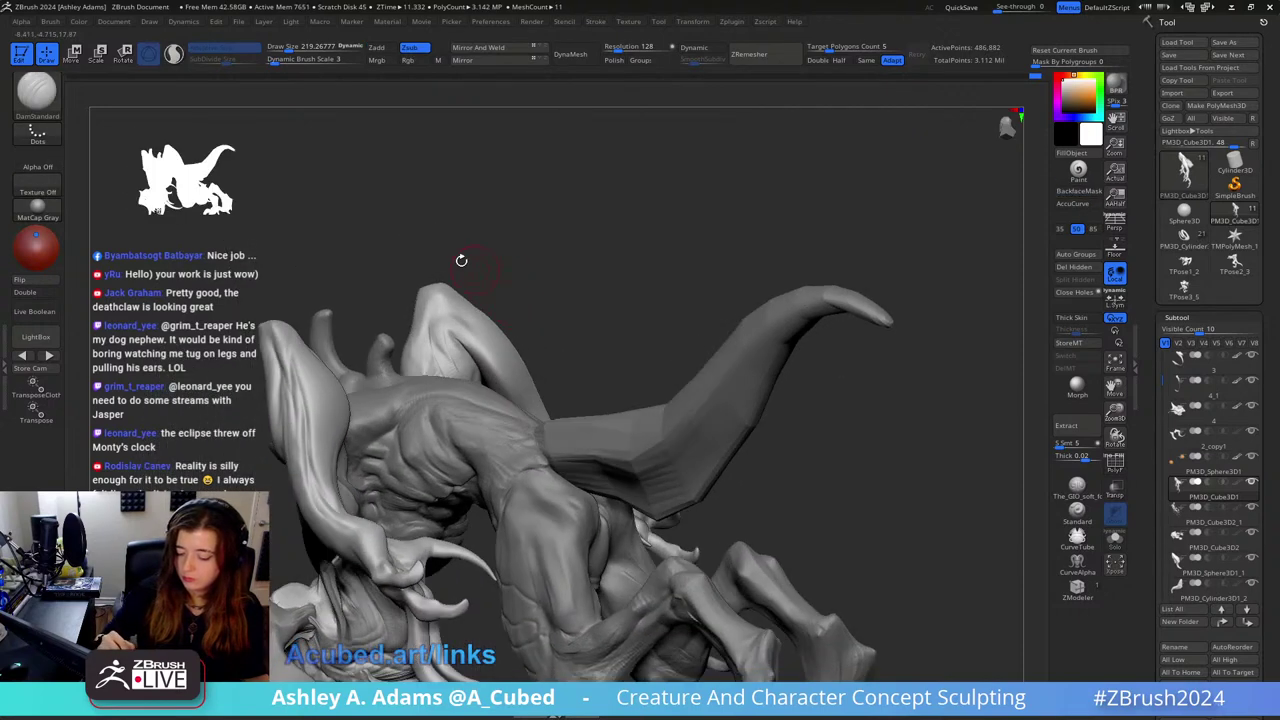
pyautogui.moveTo(494, 351); pyautogui.dragTo(489, 334, button='right')
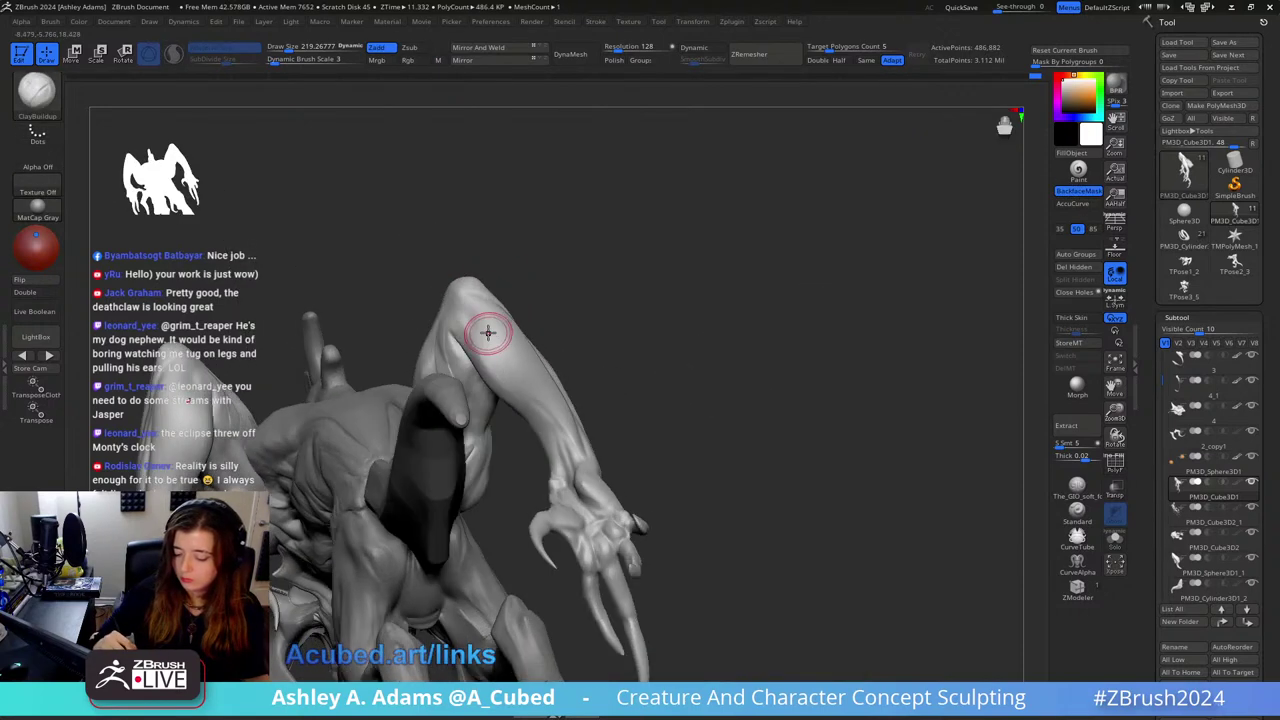
pyautogui.moveTo(481, 350); pyautogui.dragTo(507, 390)
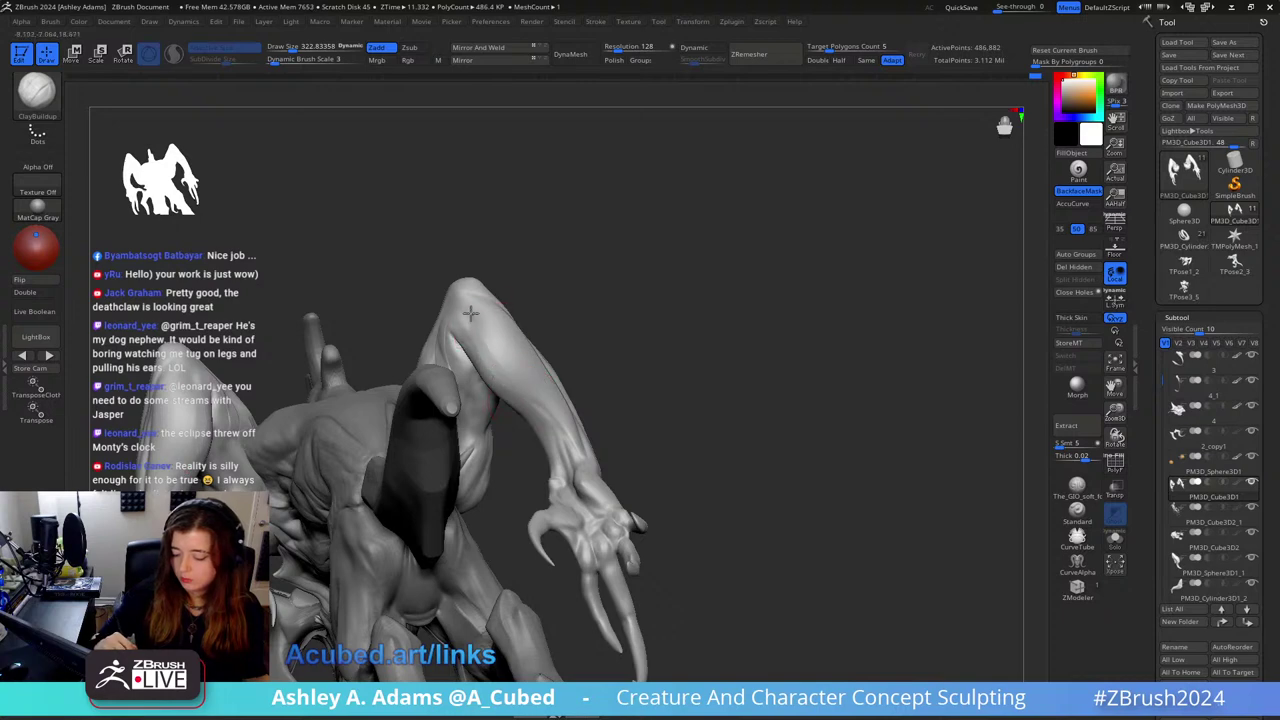
pyautogui.moveTo(470, 313); pyautogui.dragTo(529, 320, button='right')
# Step: Sharpen the grooves from the elbow tip down the forearm with DamStandard at a draw size of about 323
pyautogui.press('b')
pyautogui.press('d')
pyautogui.press('s')
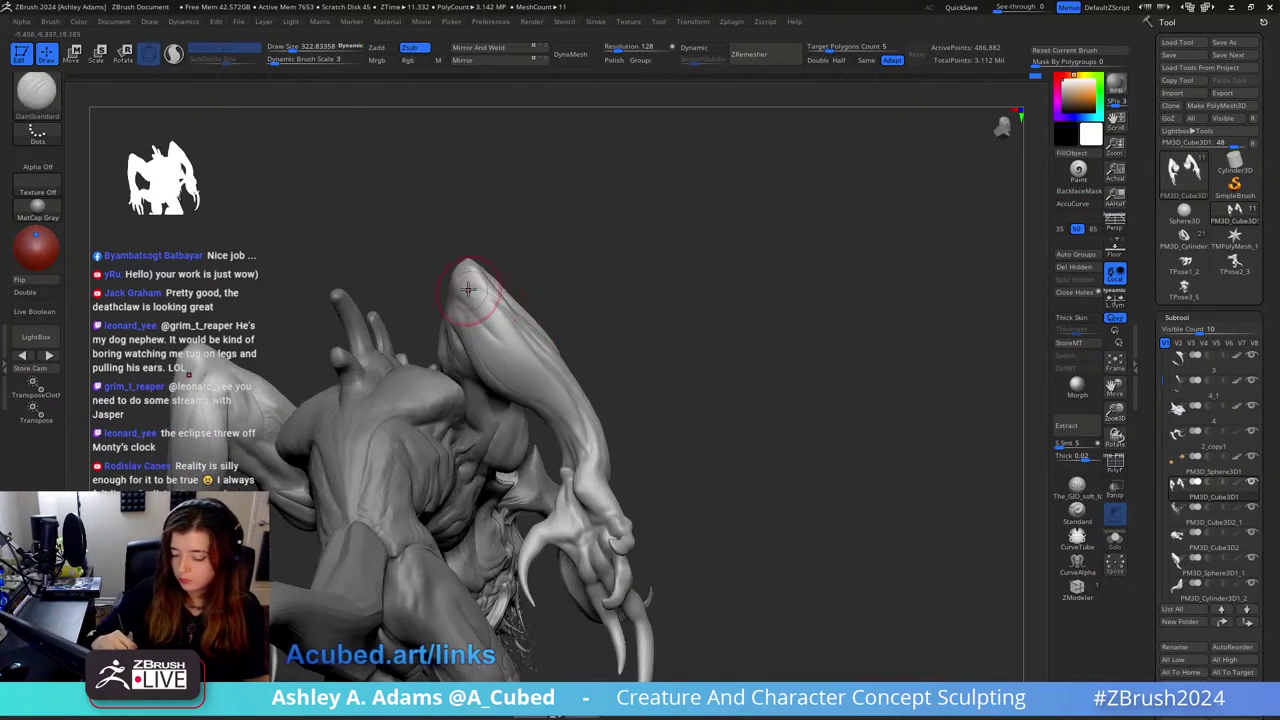
pyautogui.moveTo(520, 268)
pyautogui.mouseDown(button='right')
pyautogui.moveTo(503, 269)
pyautogui.moveTo(470, 330)
pyautogui.moveTo(457, 390)
pyautogui.mouseUp(button='right')
# Step: Add muscle strands along the outer forearm with ClayBuildup and DamStandard at a draw size of about 189, smoothing between them
pyautogui.press('space')
pyautogui.moveTo(522, 324)
pyautogui.mouseDown()
pyautogui.moveTo(502, 324)
pyautogui.moveTo(518, 384)
pyautogui.mouseUp()
pyautogui.press('b')
pyautogui.press('c')
pyautogui.press('b')
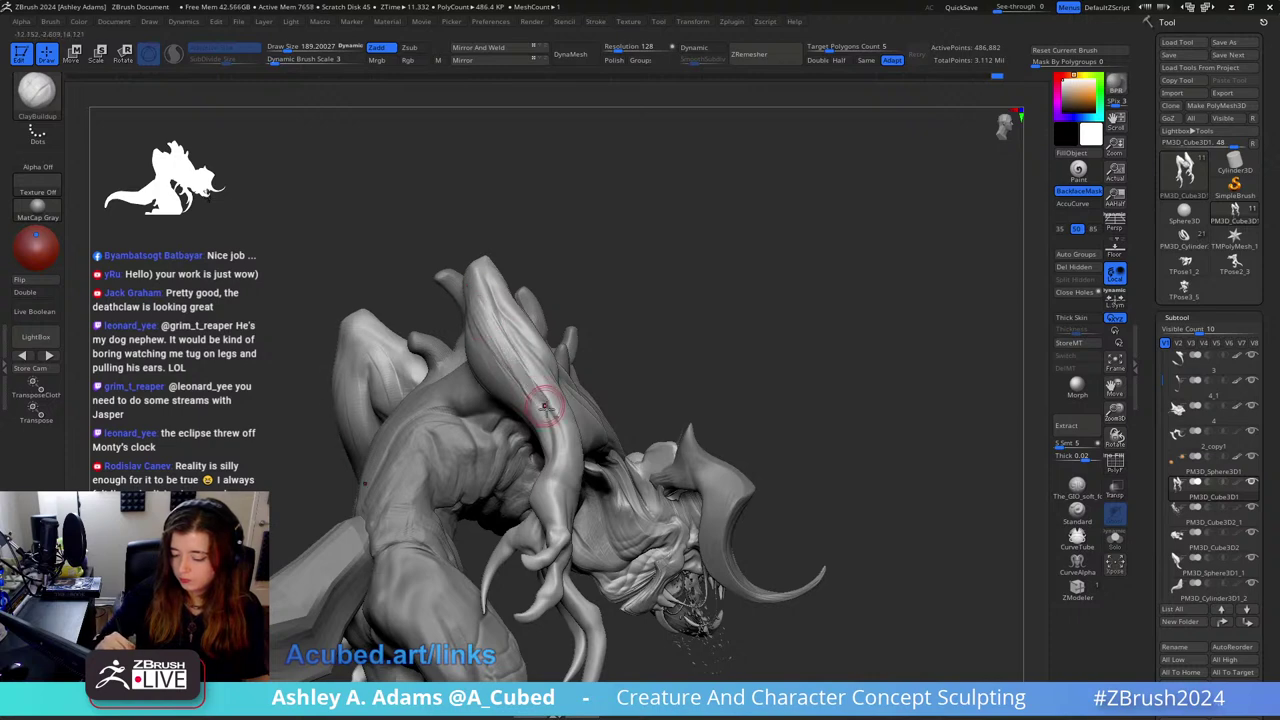
pyautogui.press('b')
pyautogui.press('d')
pyautogui.press('s')
pyautogui.press('shift')
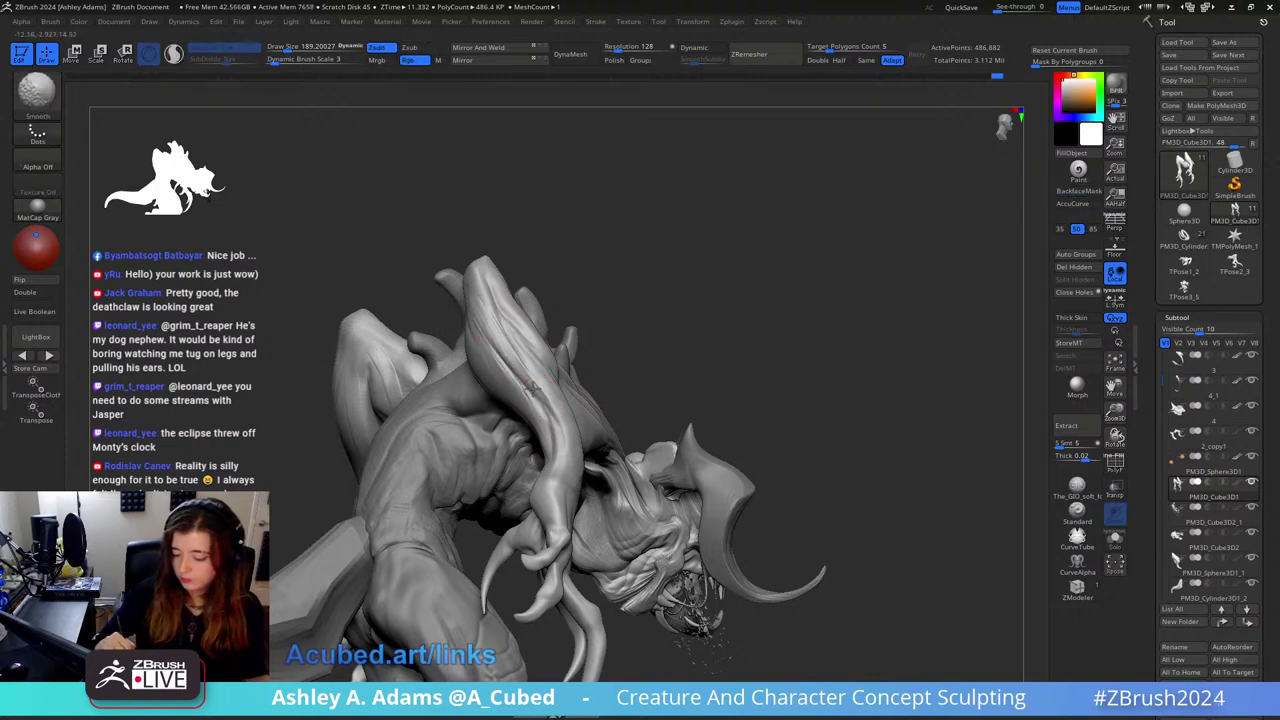
# Step: Flatten the planes of the forearm muscles from the elbow downward with hPolish at a draw size of about 189
pyautogui.press('b')
pyautogui.press('h')
pyautogui.press('p')
pyautogui.moveTo(489, 310); pyautogui.dragTo(546, 402)
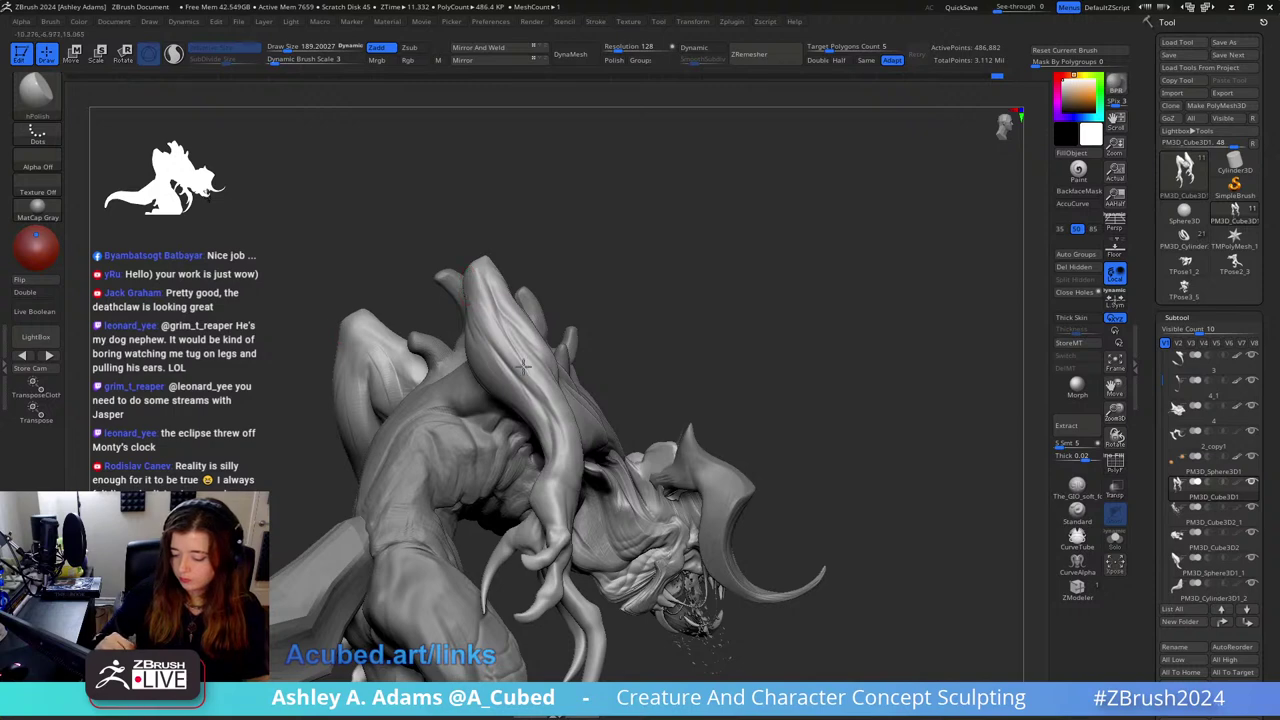
pyautogui.moveTo(523, 340); pyautogui.dragTo(486, 294, button='right')
pyautogui.moveTo(506, 312); pyautogui.dragTo(526, 386)
pyautogui.moveTo(534, 405); pyautogui.dragTo(485, 372, button='right')
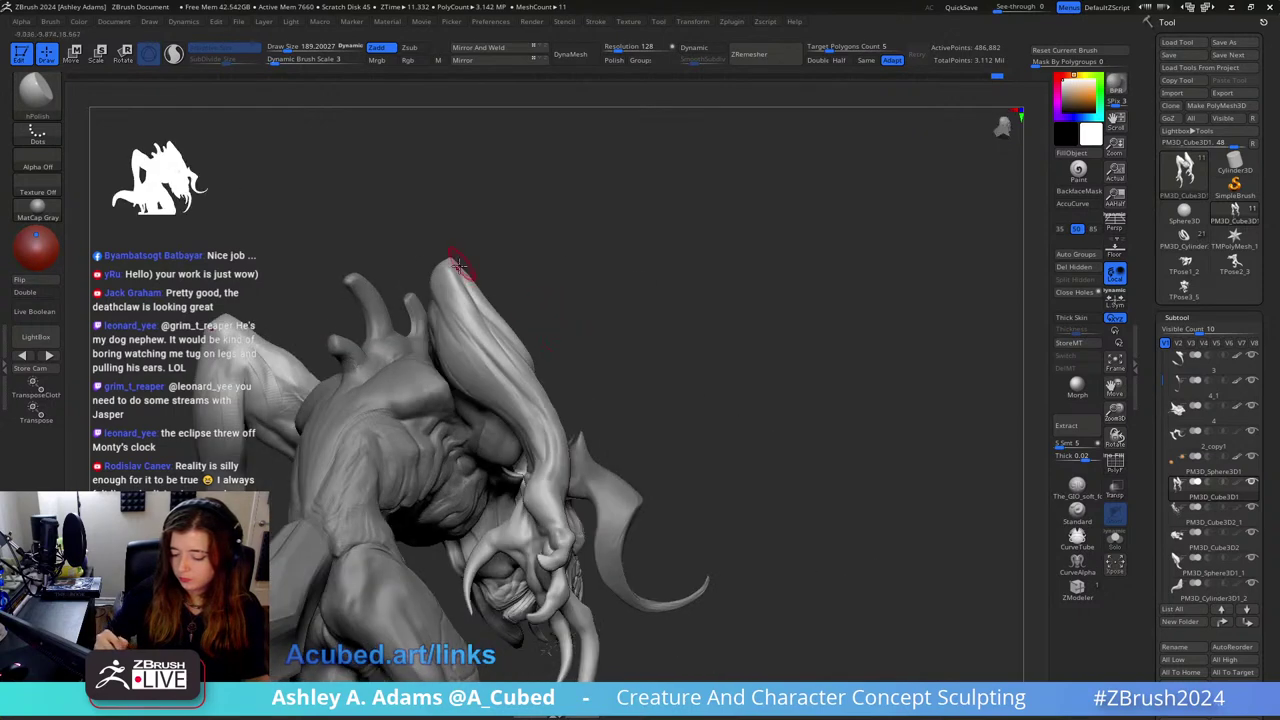
# Step: Build up the forearm near the elbow with ClayBuildup at a draw size of about 189 and smooth the result
pyautogui.press('b')
pyautogui.press('c')
pyautogui.press('b')
pyautogui.moveTo(541, 446); pyautogui.dragTo(529, 400, button='right')
pyautogui.press('shift')
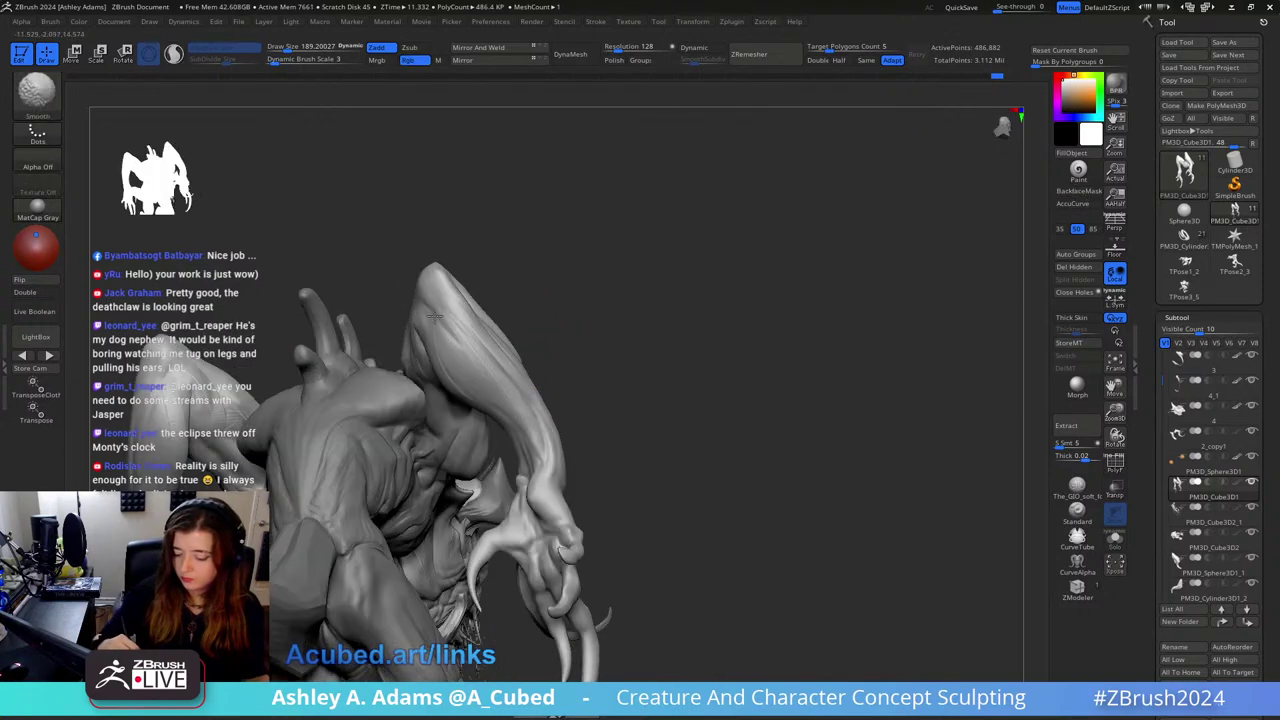
# Step: Carve the bony edge of the elbow with DamStandard at a draw size of about 304
pyautogui.moveTo(433, 327)
pyautogui.mouseDown(button='right')
pyautogui.moveTo(486, 357)
pyautogui.moveTo(431, 420)
pyautogui.mouseUp(button='right')
pyautogui.press('space')
pyautogui.moveTo(468, 356); pyautogui.dragTo(480, 356)
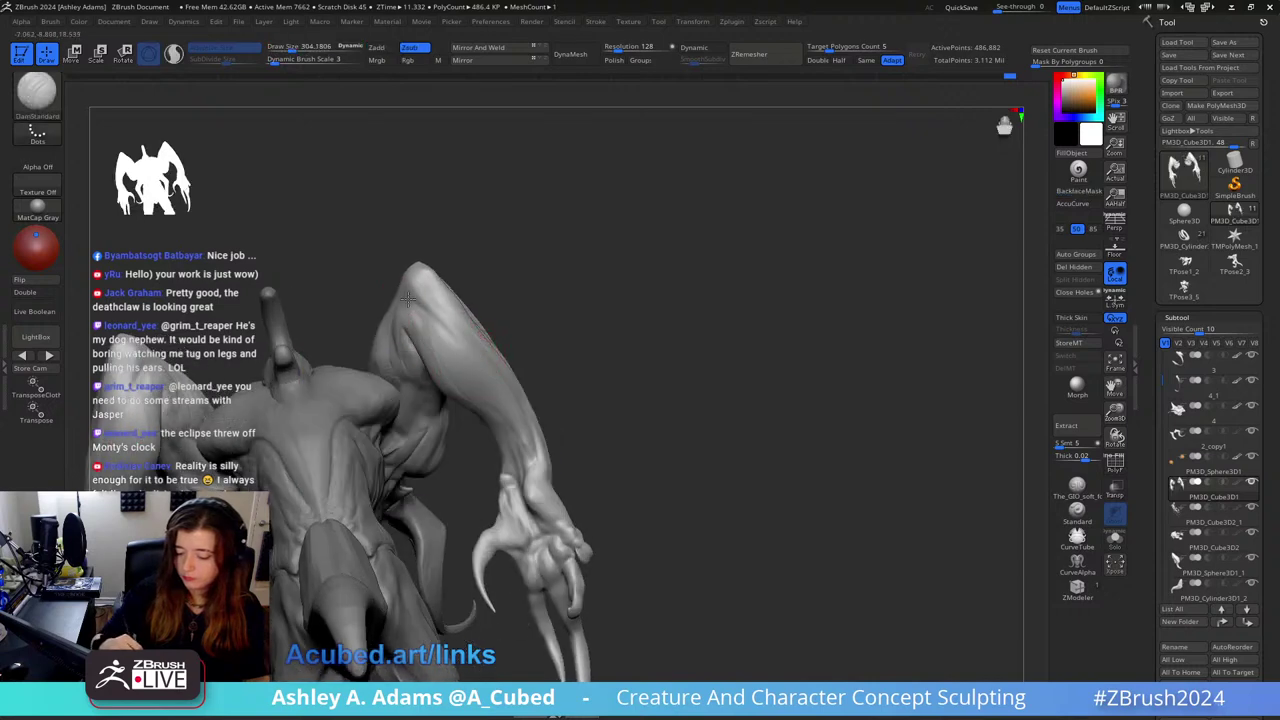
pyautogui.moveTo(449, 334); pyautogui.dragTo(486, 262, button='right')
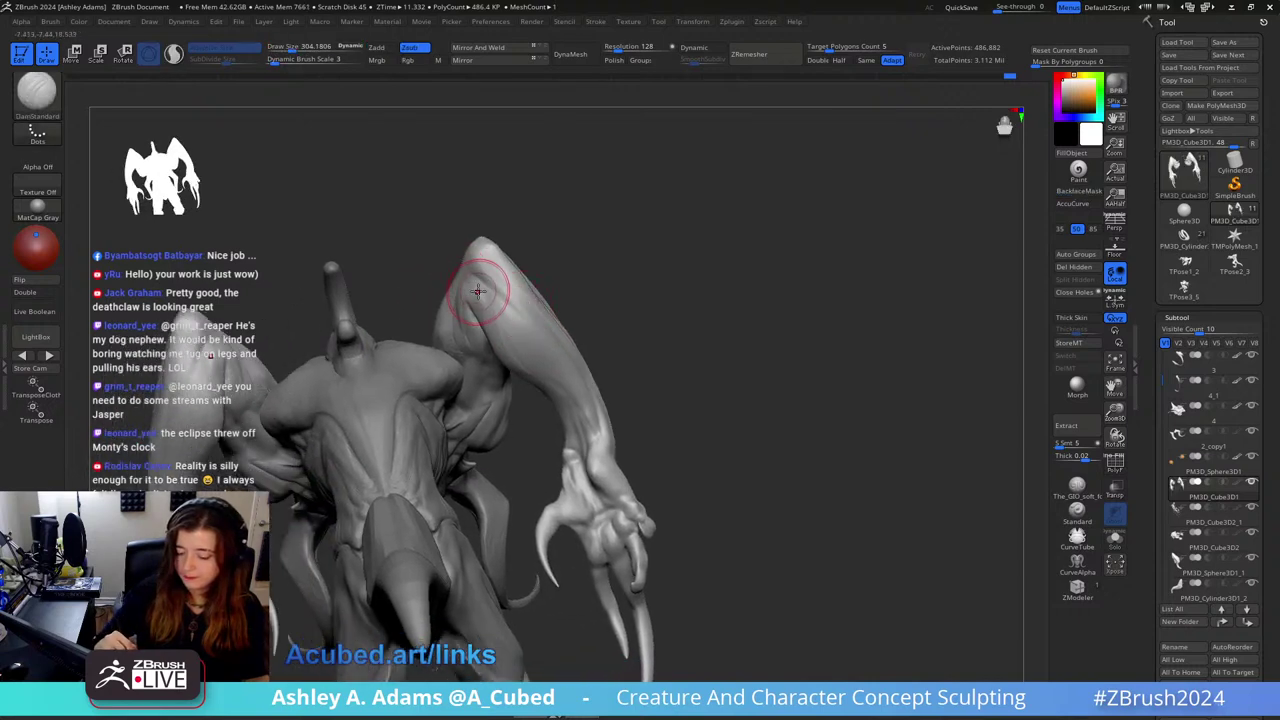
# Step: Reshape the back of the elbow with SnakeHook at a draw size of about 204
pyautogui.press('b')
pyautogui.press('s')
pyautogui.press('h')
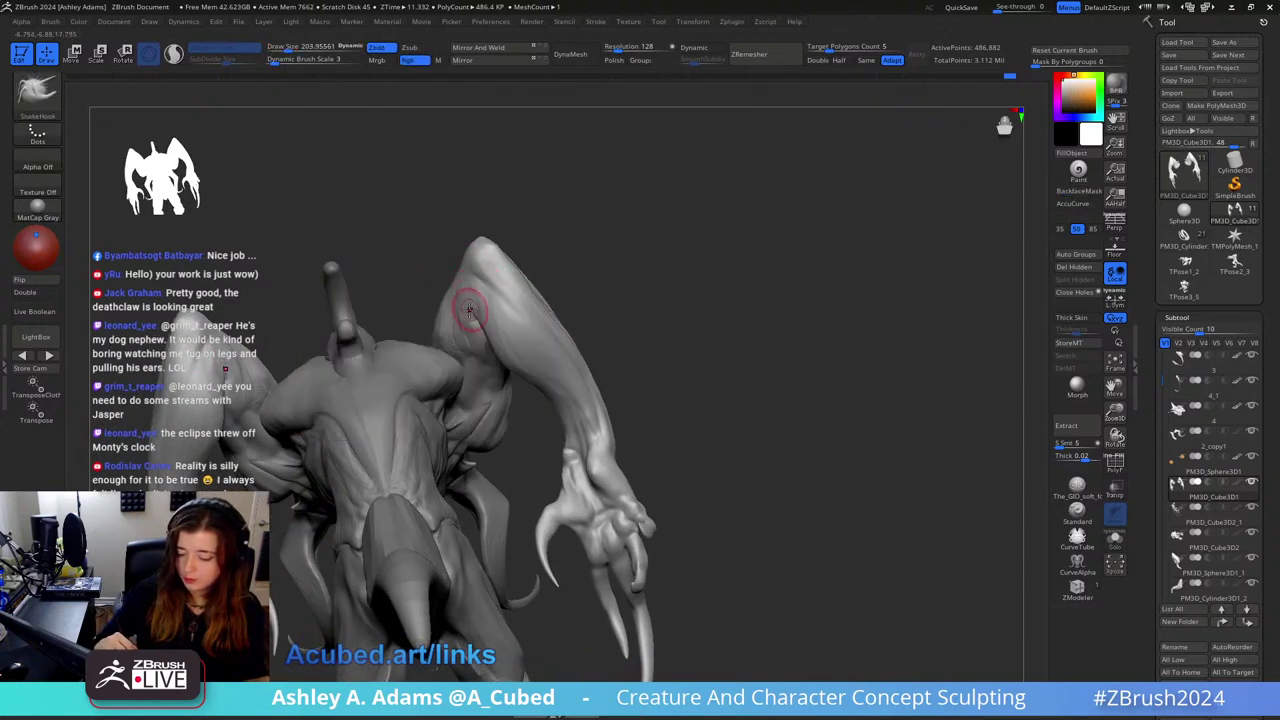
pyautogui.moveTo(478, 314)
pyautogui.mouseDown(button='right')
pyautogui.moveTo(463, 306)
pyautogui.moveTo(462, 254)
pyautogui.mouseUp(button='right')
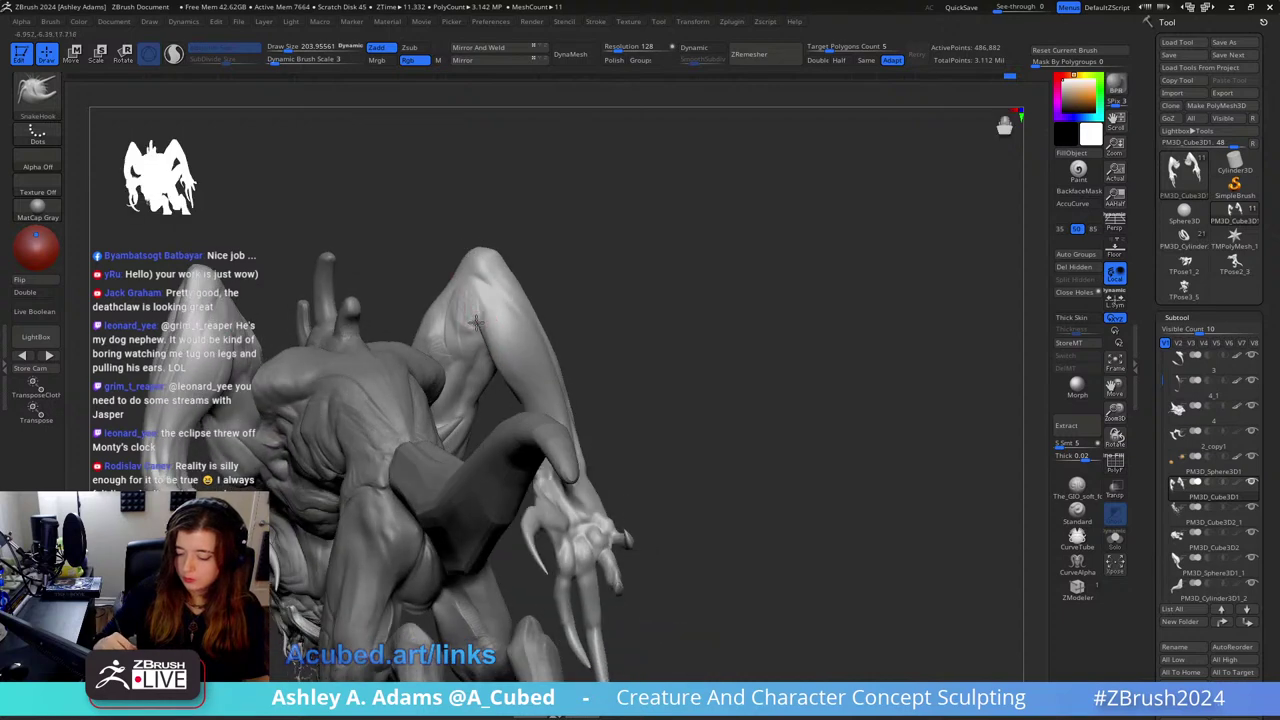
pyautogui.moveTo(476, 322); pyautogui.dragTo(497, 323, button='right')
# Step: Build up the upper-arm muscle behind the elbow with ClayBuildup at a draw size of about 204
pyautogui.press('b')
pyautogui.press('c')
pyautogui.press('b')
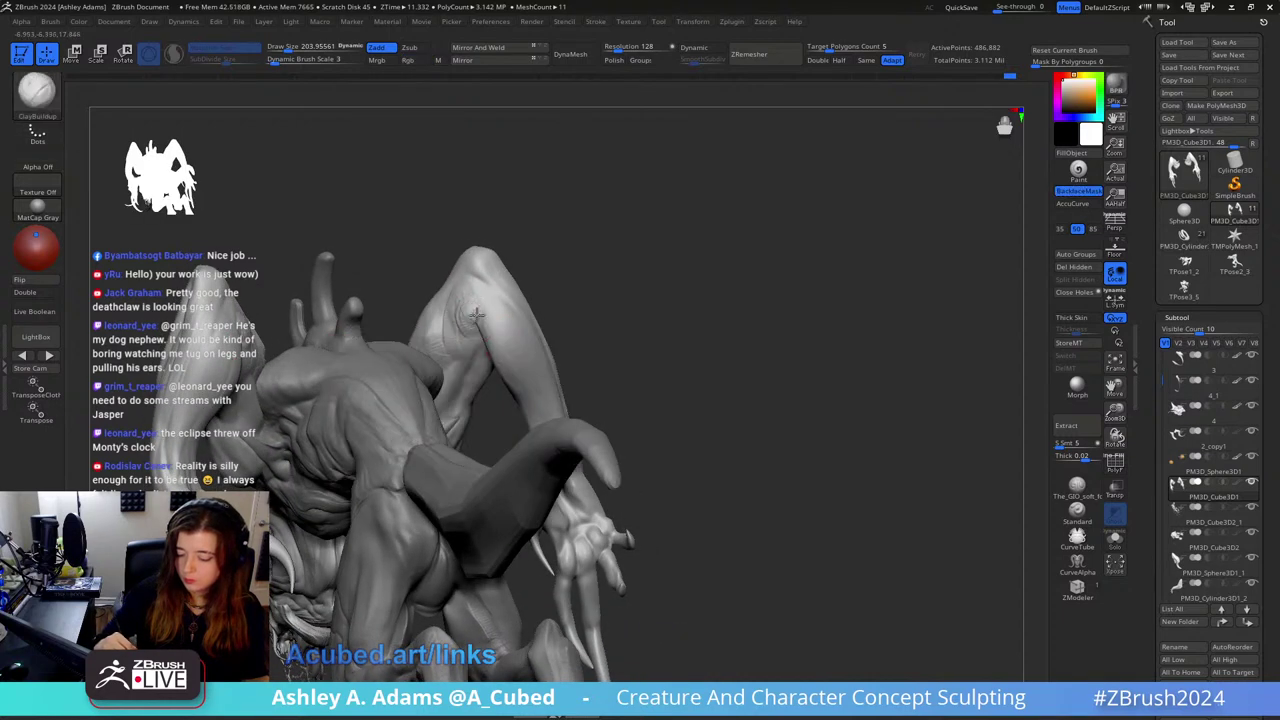
pyautogui.moveTo(471, 336)
pyautogui.mouseDown(button='right')
pyautogui.moveTo(489, 280)
pyautogui.moveTo(470, 291)
pyautogui.moveTo(492, 284)
pyautogui.moveTo(509, 320)
pyautogui.moveTo(477, 284)
pyautogui.moveTo(455, 297)
pyautogui.moveTo(451, 341)
pyautogui.mouseUp(button='right')
# Step: Adjust and smooth the back contour of the upper arm with SnakeHook and Smooth at a draw size of about 304
pyautogui.press('b')
pyautogui.press('s')
pyautogui.press('h')
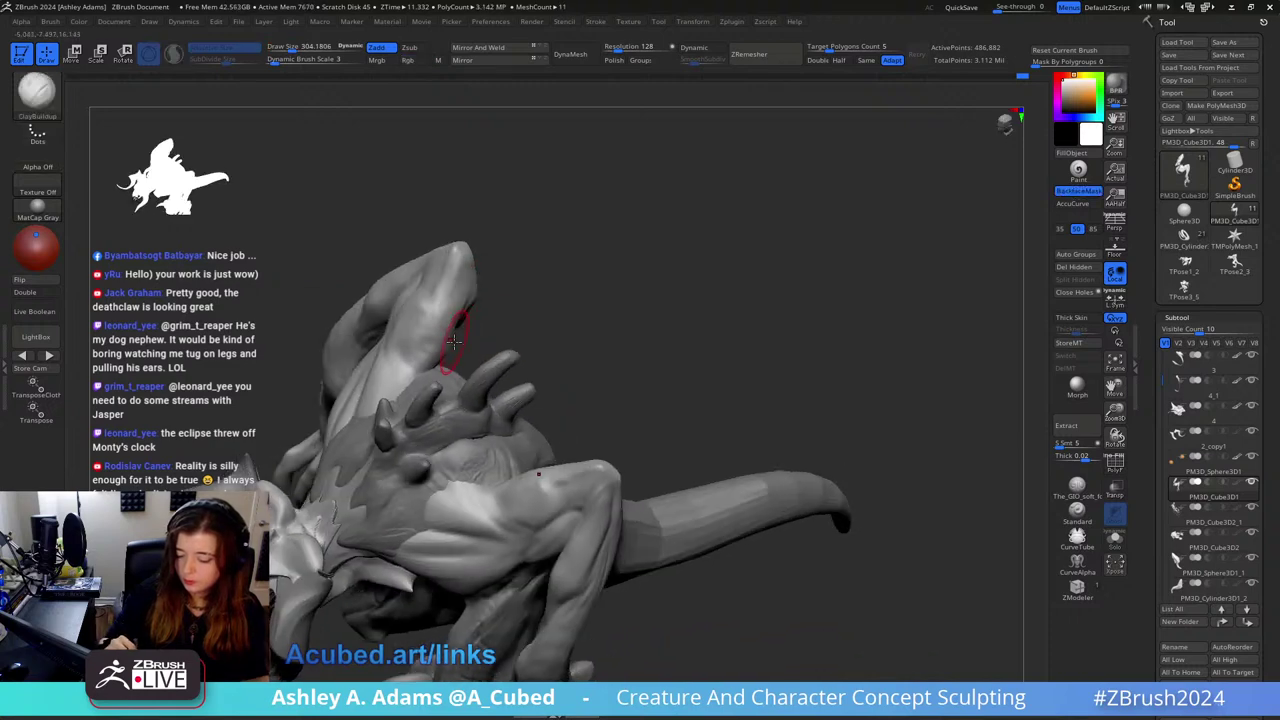
pyautogui.keyDown('shift'); pyautogui.moveTo(451, 341); pyautogui.dragTo(448, 345); pyautogui.keyUp('shift')
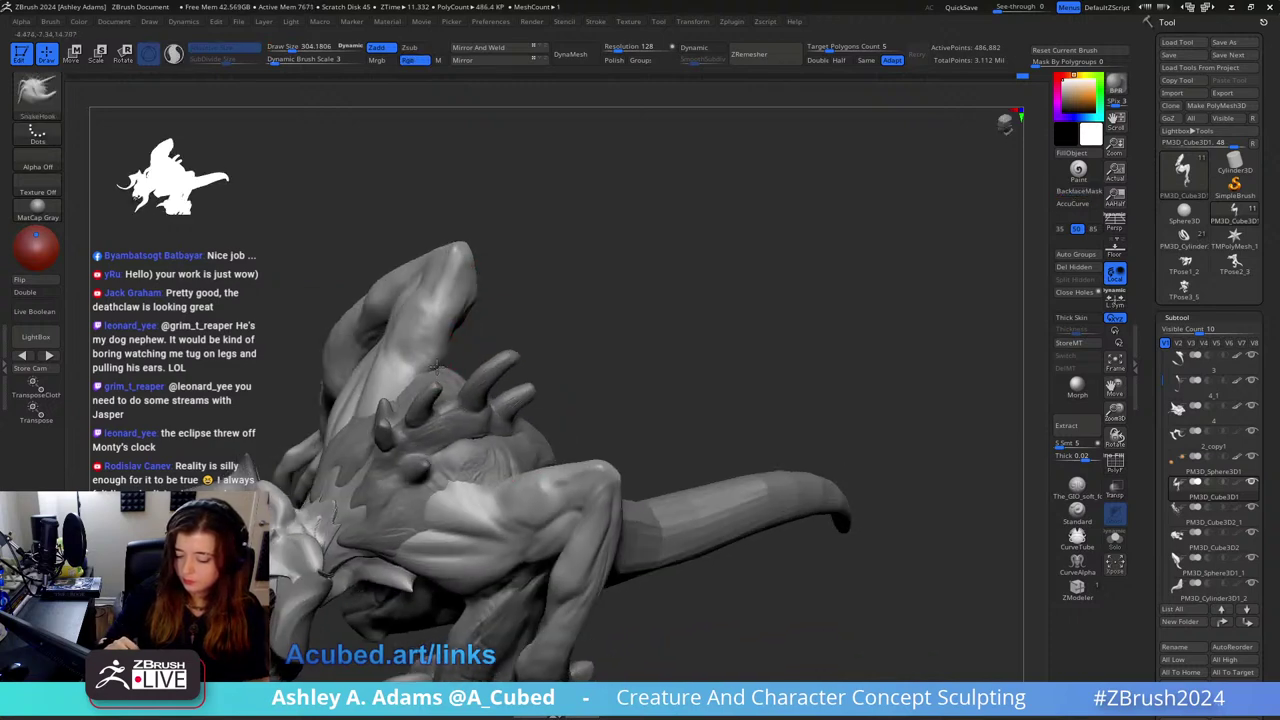
pyautogui.moveTo(447, 351)
pyautogui.mouseDown(button='right')
pyautogui.moveTo(474, 330)
pyautogui.moveTo(452, 303)
pyautogui.moveTo(466, 312)
pyautogui.moveTo(502, 282)
pyautogui.moveTo(500, 317)
pyautogui.moveTo(457, 318)
pyautogui.moveTo(457, 272)
pyautogui.moveTo(466, 314)
pyautogui.mouseUp(button='right')
# Step: Add volume to the upper arm with ClayBuildup and reshape it with SnakeHook at a draw size of about 516
pyautogui.press('b')
pyautogui.press('c')
pyautogui.press('b')
pyautogui.press('b')
pyautogui.press('s')
pyautogui.press('h')
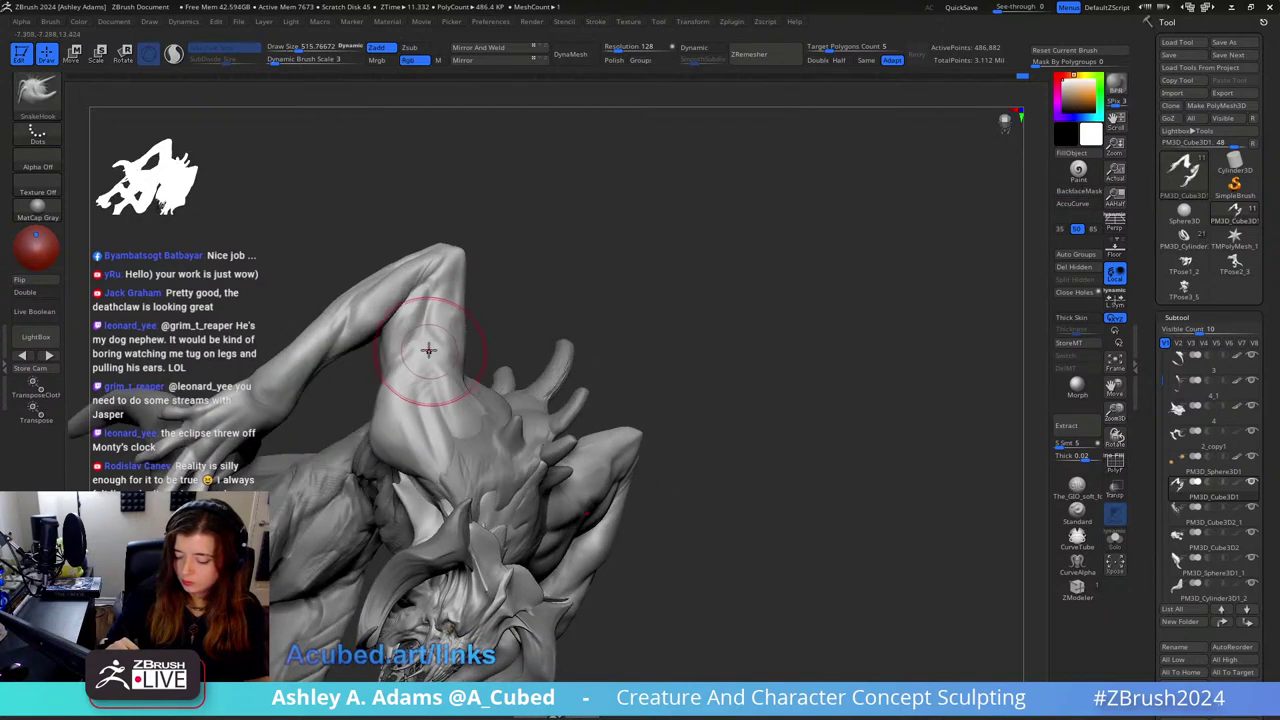
pyautogui.moveTo(488, 412)
pyautogui.mouseDown(button='right')
pyautogui.moveTo(480, 394)
pyautogui.moveTo(481, 409)
pyautogui.moveTo(443, 400)
pyautogui.mouseUp(button='right')
# Step: Rework the transition from upper arm to shoulder with DamStandard, SnakeHook and ClayBuildup, using a draw size of about 403 for the clay
pyautogui.press('b')
pyautogui.press('d')
pyautogui.press('s')
pyautogui.press('b')
pyautogui.press('s')
pyautogui.press('h')
pyautogui.press('b')
pyautogui.press('c')
pyautogui.press('b')
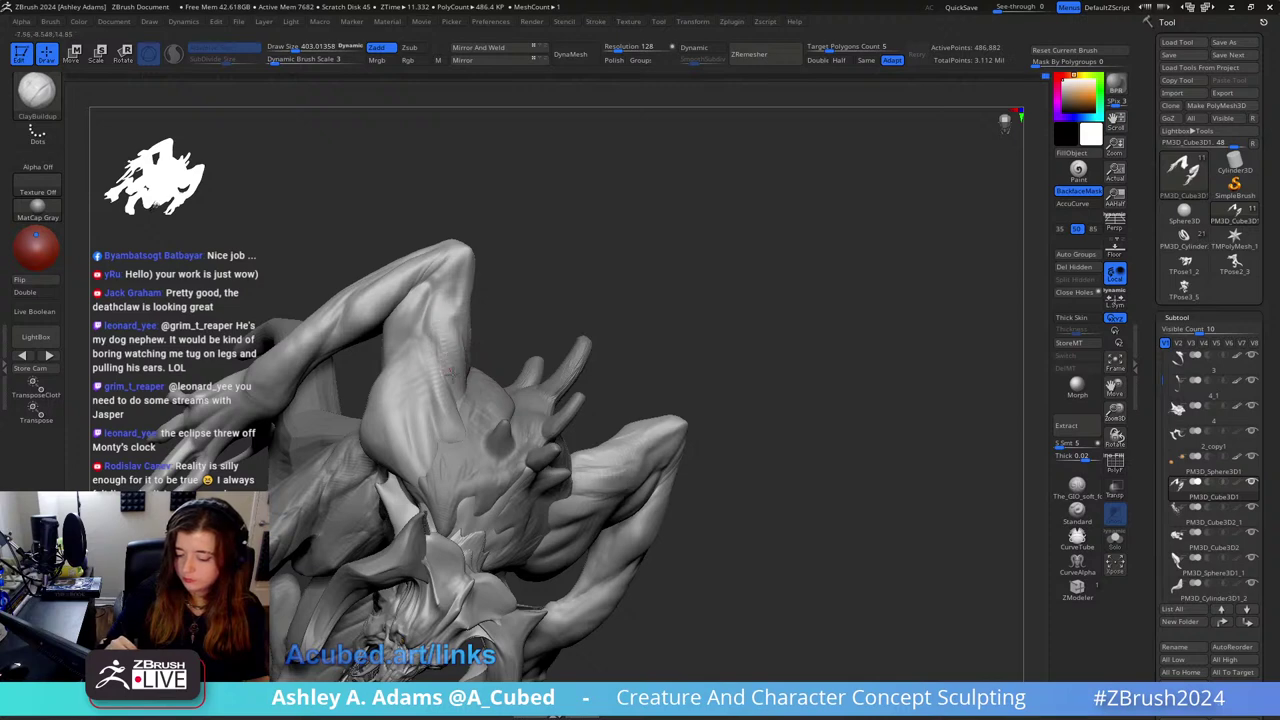
# Step: Carve the muscle creases along the raised upper arm with DamStandard at a draw size of about 286
pyautogui.moveTo(449, 373); pyautogui.dragTo(426, 378, button='right')
pyautogui.press('b')
pyautogui.press('d')
pyautogui.press('s')
pyautogui.press('space')
pyautogui.moveTo(474, 318); pyautogui.dragTo(460, 318)
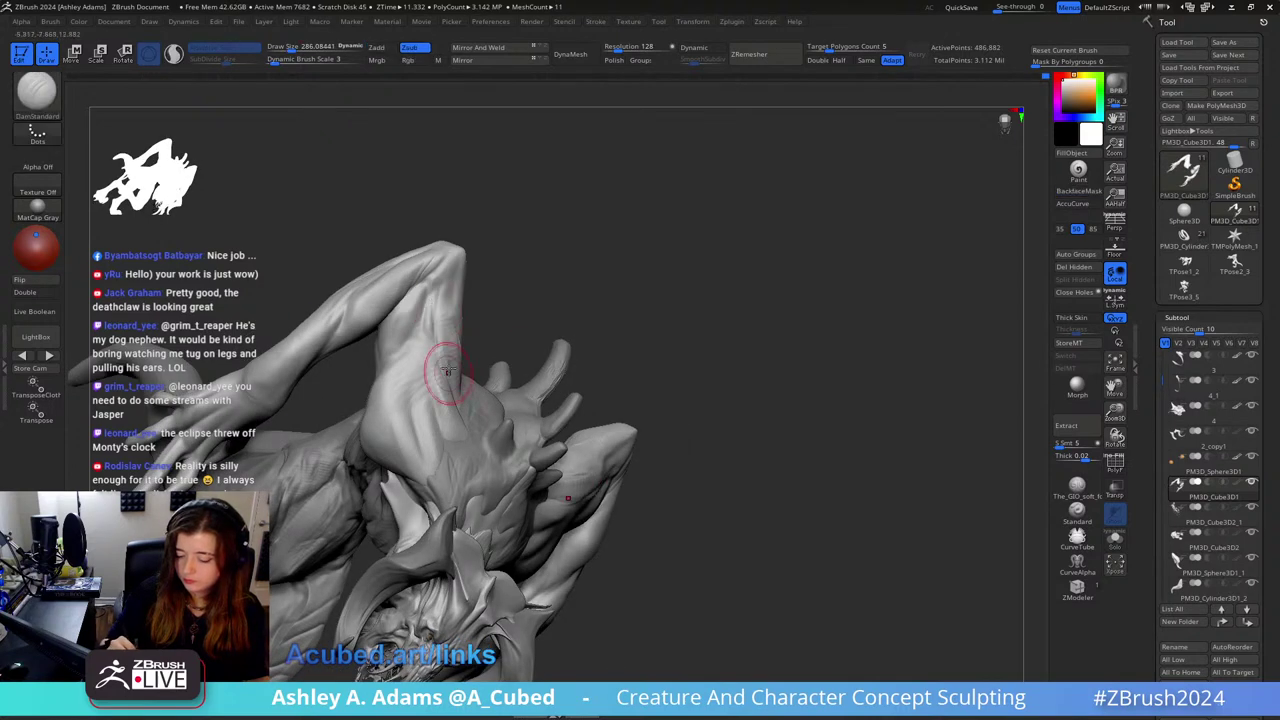
pyautogui.moveTo(540, 410); pyautogui.dragTo(520, 300, button='right')
pyautogui.keyDown('ctrl'); pyautogui.moveTo(520, 300); pyautogui.dragTo(505, 151, button='right'); pyautogui.keyUp('ctrl')
# Step: Swell the upper arm near the elbow with Inflat at a draw size of about 446
pyautogui.moveTo(615, 377); pyautogui.dragTo(583, 371, button='right')
pyautogui.press('b')
pyautogui.press('i')
pyautogui.press('n')
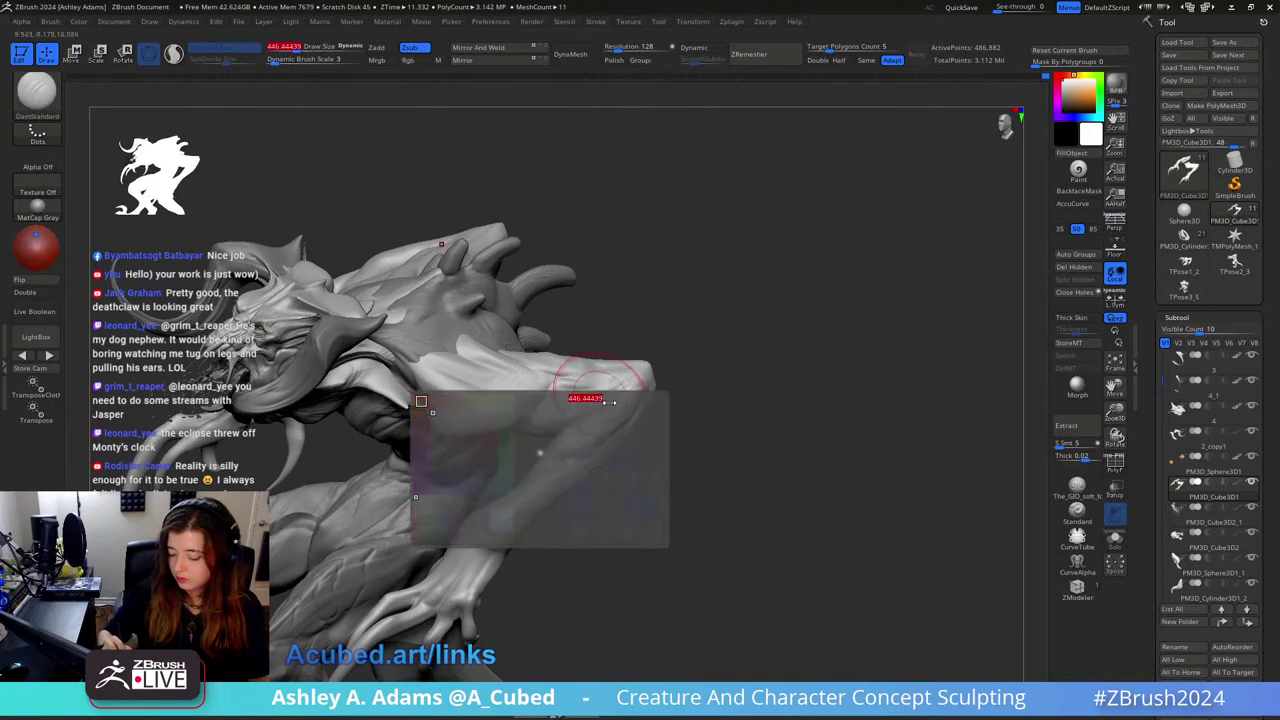
pyautogui.keyDown('alt'); pyautogui.moveTo(616, 422); pyautogui.dragTo(611, 349, button='right'); pyautogui.keyUp('alt')
pyautogui.press('space')
pyautogui.moveTo(611, 308)
pyautogui.mouseDown()
pyautogui.moveTo(626, 308)
pyautogui.moveTo(525, 338)
pyautogui.mouseUp()
# Step: Adjust the arm's contour and recut its muscle separations, alternating SnakeHook and DamStandard
pyautogui.moveTo(470, 350)
pyautogui.mouseDown(button='right')
pyautogui.moveTo(611, 383)
pyautogui.moveTo(563, 376)
pyautogui.moveTo(620, 363)
pyautogui.moveTo(600, 340)
pyautogui.moveTo(588, 366)
pyautogui.moveTo(571, 337)
pyautogui.moveTo(586, 357)
pyautogui.moveTo(545, 372)
pyautogui.moveTo(547, 383)
pyautogui.moveTo(571, 349)
pyautogui.moveTo(560, 385)
pyautogui.moveTo(591, 373)
pyautogui.mouseUp(button='right')
pyautogui.press('b')
pyautogui.press('s')
pyautogui.press('h')
pyautogui.press('b')
pyautogui.press('d')
pyautogui.press('s')
pyautogui.press('b')
pyautogui.press('s')
pyautogui.press('h')
# Step: Add volume around the elbow and upper forearm with Inflat at a draw size of about 446
pyautogui.press('b')
pyautogui.press('i')
pyautogui.press('n')
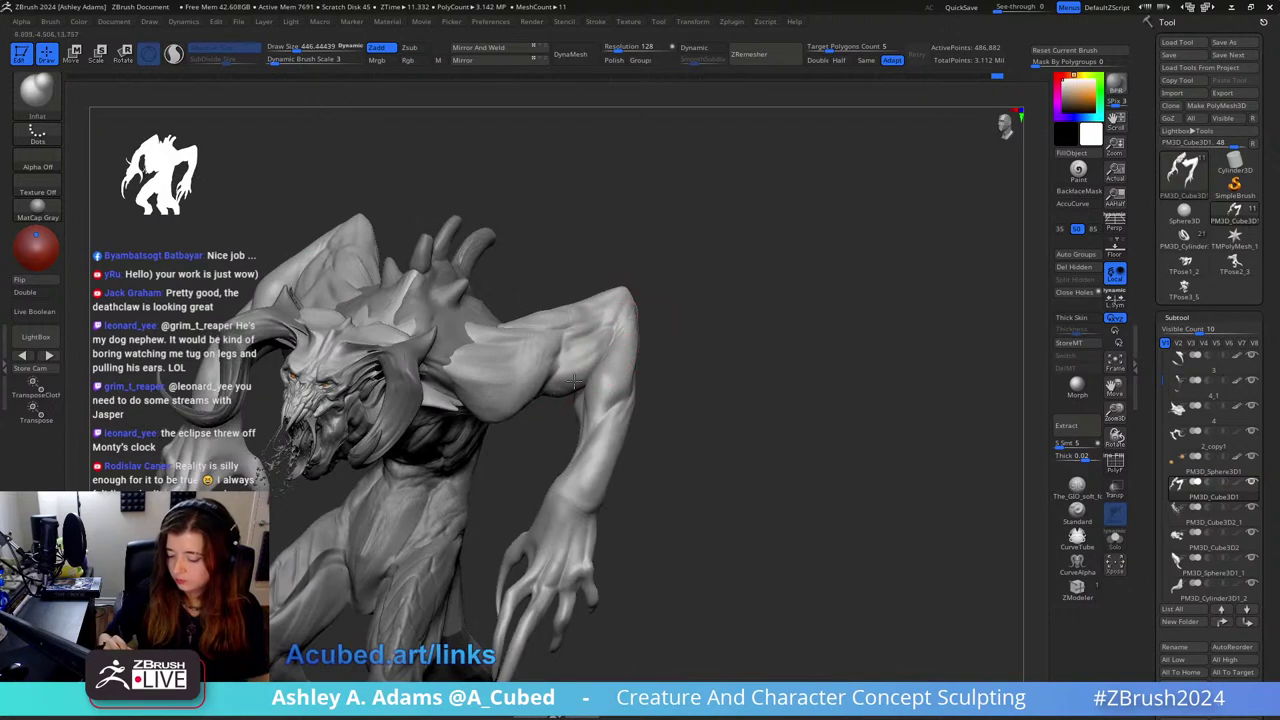
pyautogui.moveTo(679, 386); pyautogui.dragTo(617, 266, button='right')
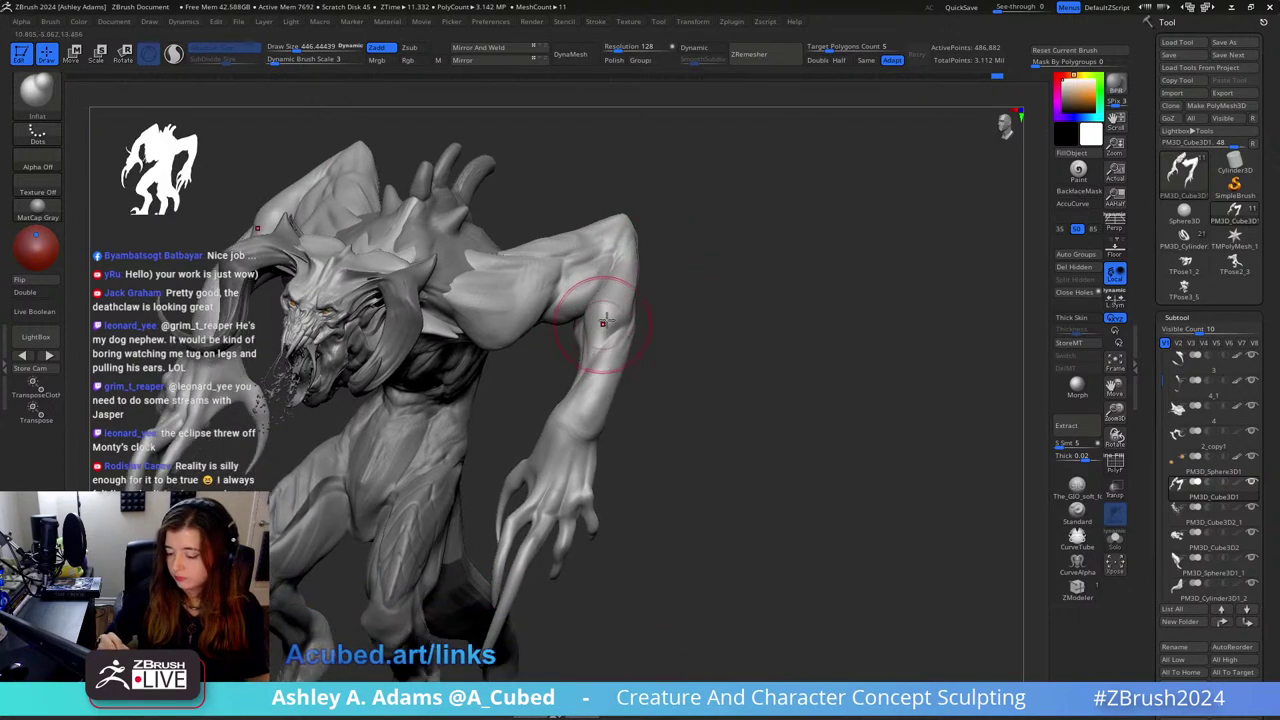
pyautogui.moveTo(603, 322); pyautogui.dragTo(616, 353, button='right')
pyautogui.moveTo(686, 298)
pyautogui.mouseDown(button='right')
pyautogui.moveTo(560, 349)
pyautogui.moveTo(571, 294)
pyautogui.mouseUp(button='right')
# Step: Refine the inner elbow with SnakeHook and ClayBuildup at a draw size of about 175, and smooth the result
pyautogui.press('b')
pyautogui.press('s')
pyautogui.press('h')
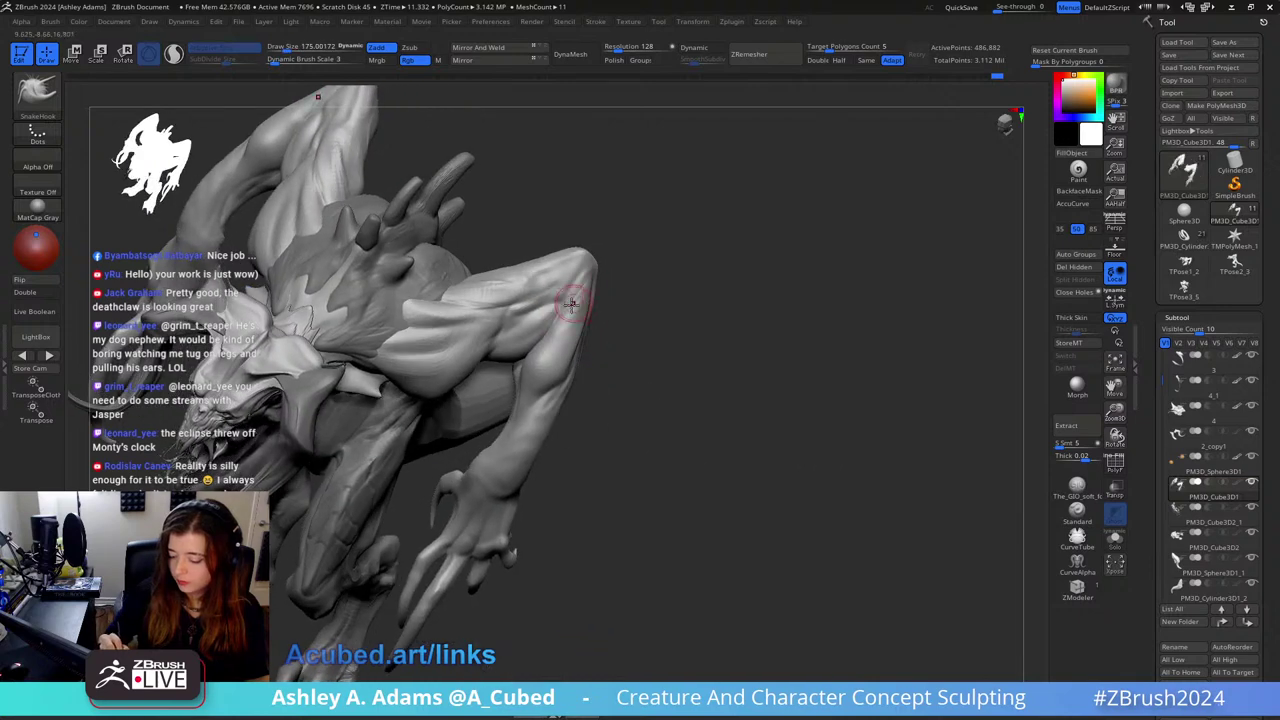
pyautogui.press('b')
pyautogui.press('c')
pyautogui.press('b')
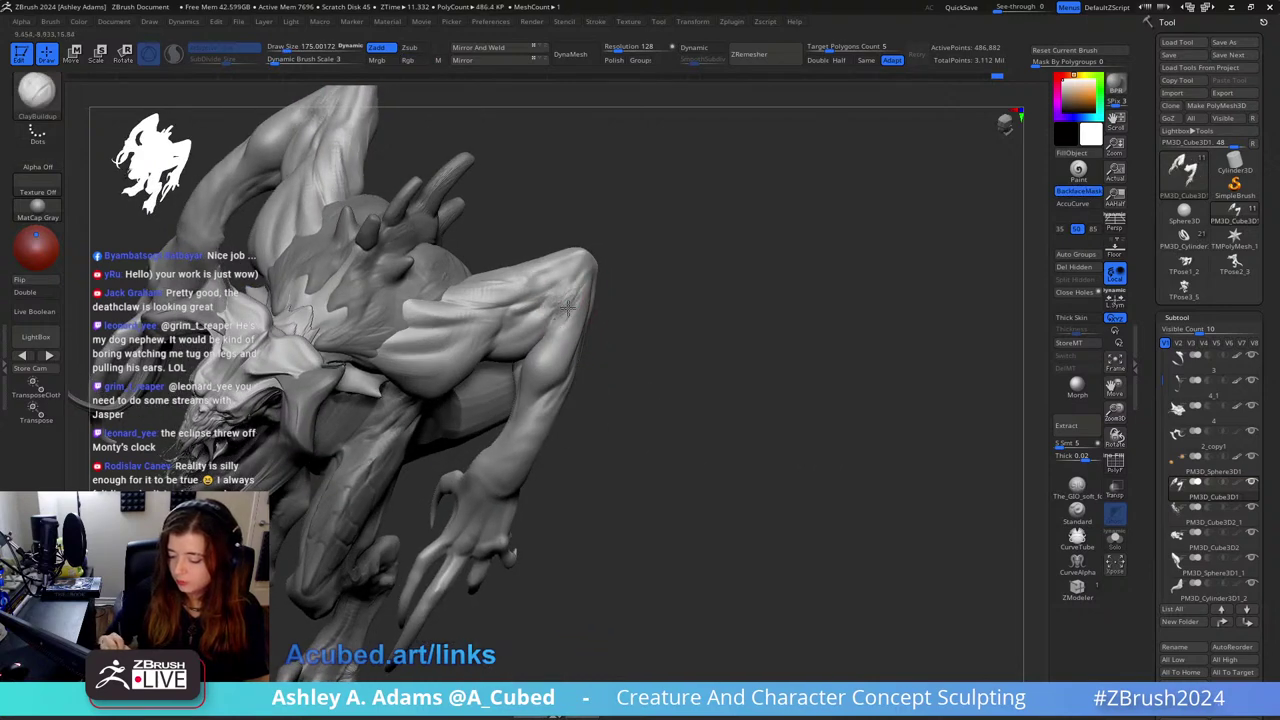
pyautogui.press('shift')
pyautogui.moveTo(569, 300); pyautogui.dragTo(590, 245, button='right')
# Step: Reshape the elbow and upper-arm silhouette with SnakeHook at draw sizes of about 286 and 492
pyautogui.press('b')
pyautogui.press('s')
pyautogui.press('h')
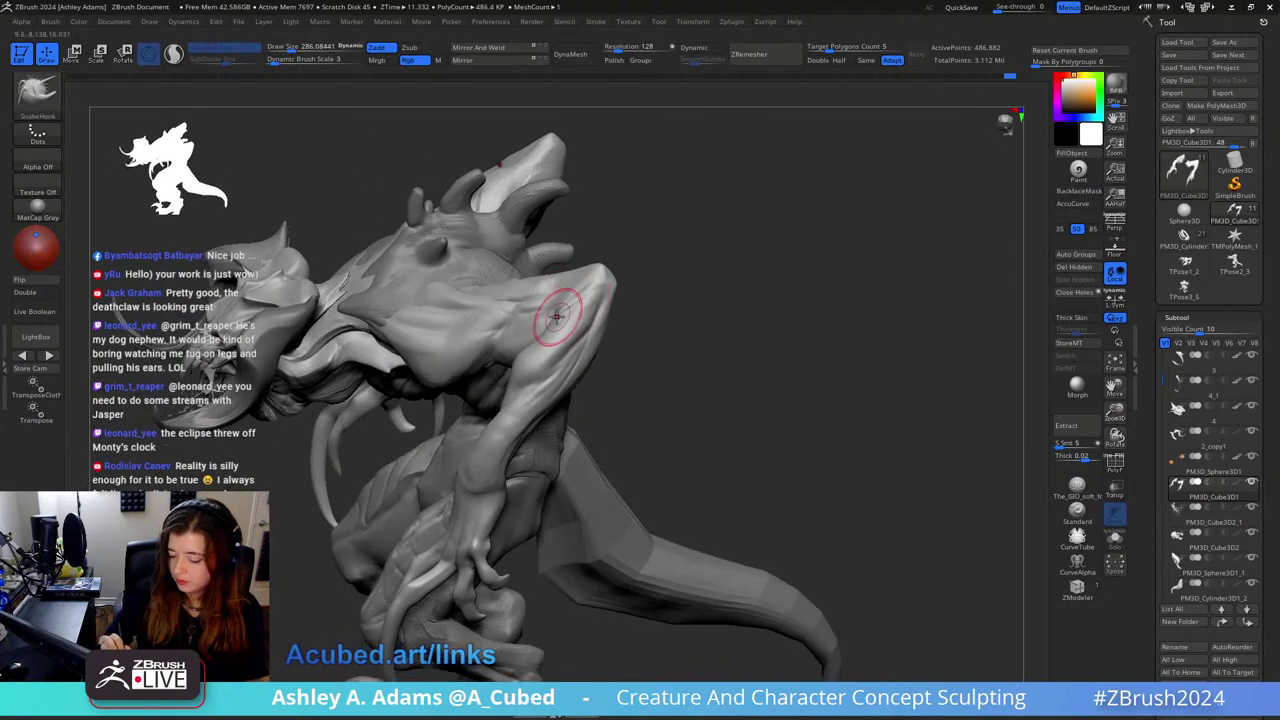
pyautogui.press('space')
pyautogui.moveTo(577, 294); pyautogui.dragTo(550, 326, button='right')
pyautogui.press('space')
pyautogui.moveTo(550, 328); pyautogui.dragTo(557, 330)
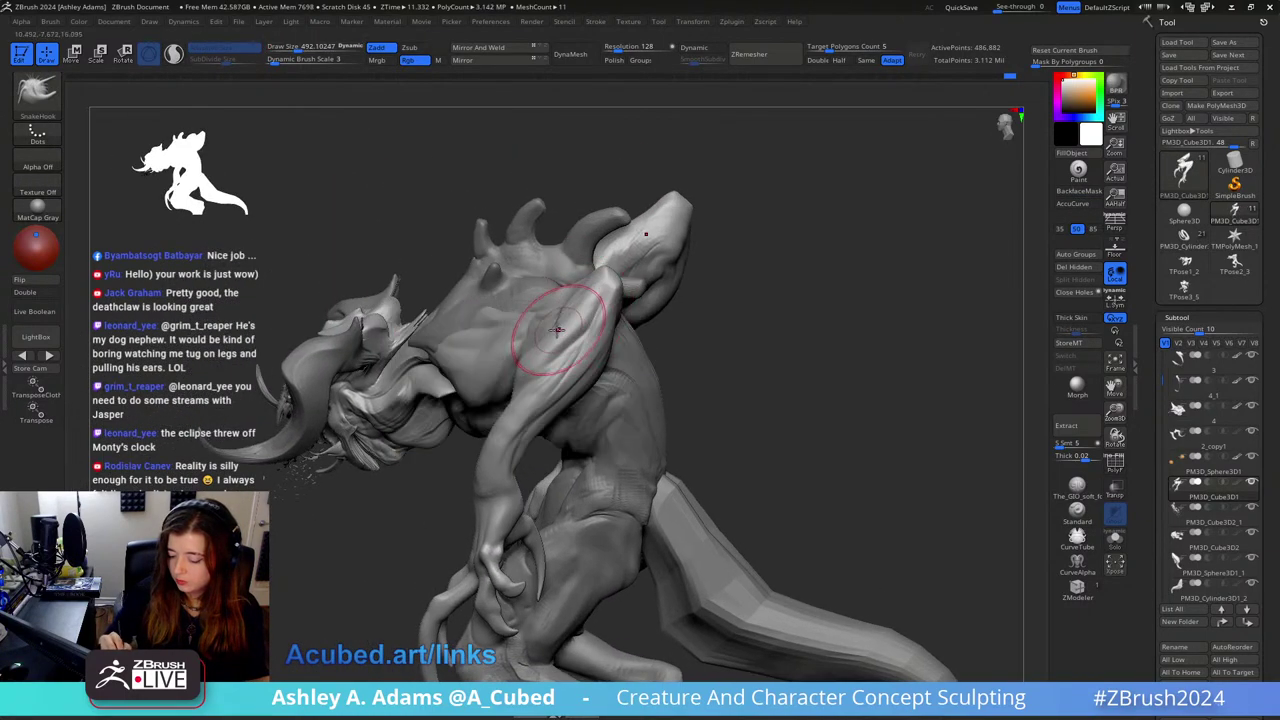
# Step: Flatten the forearm planes and adjust the forearm's contour, alternating hPolish and SnakeHook at a draw size of about 492
pyautogui.moveTo(529, 353)
pyautogui.mouseDown(button='right')
pyautogui.moveTo(544, 373)
pyautogui.moveTo(545, 360)
pyautogui.moveTo(529, 365)
pyautogui.moveTo(558, 319)
pyautogui.mouseUp(button='right')
pyautogui.press('b')
pyautogui.press('h')
pyautogui.press('p')
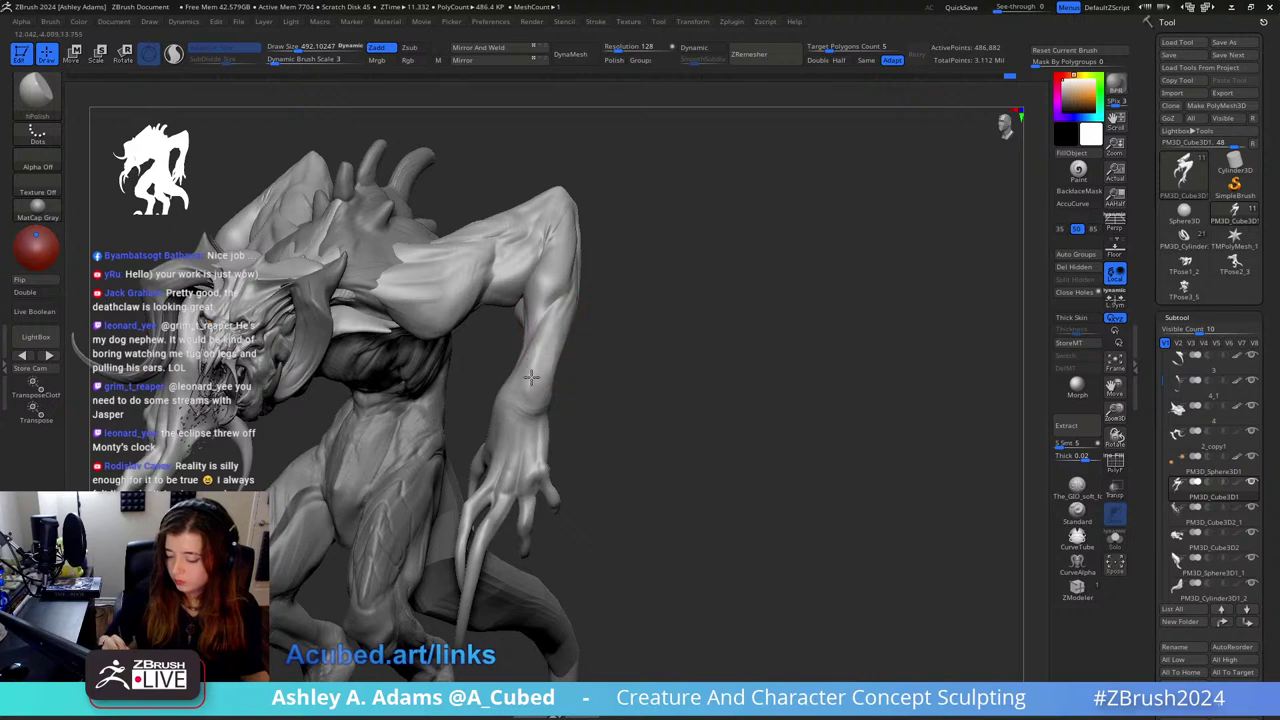
pyautogui.moveTo(559, 323)
pyautogui.mouseDown(button='right')
pyautogui.moveTo(606, 334)
pyautogui.moveTo(563, 390)
pyautogui.moveTo(564, 331)
pyautogui.moveTo(578, 381)
pyautogui.moveTo(586, 343)
pyautogui.mouseUp(button='right')
pyautogui.press('b')
pyautogui.press('s')
pyautogui.press('h')
pyautogui.press('b')
pyautogui.press('h')
pyautogui.press('p')
pyautogui.press('b')
pyautogui.press('s')
pyautogui.press('h')
pyautogui.press('b')
pyautogui.press('h')
pyautogui.press('p')
# Step: Build up the arm muscles with ClayBuildup at a draw size of about 323, and smooth the strokes
pyautogui.press('b')
pyautogui.press('c')
pyautogui.press('b')
pyautogui.moveTo(572, 430)
pyautogui.mouseDown(button='right')
pyautogui.moveTo(681, 270)
pyautogui.moveTo(677, 289)
pyautogui.moveTo(657, 263)
pyautogui.moveTo(797, 308)
pyautogui.mouseUp(button='right')
pyautogui.press('space')
pyautogui.moveTo(797, 303); pyautogui.dragTo(762, 300)
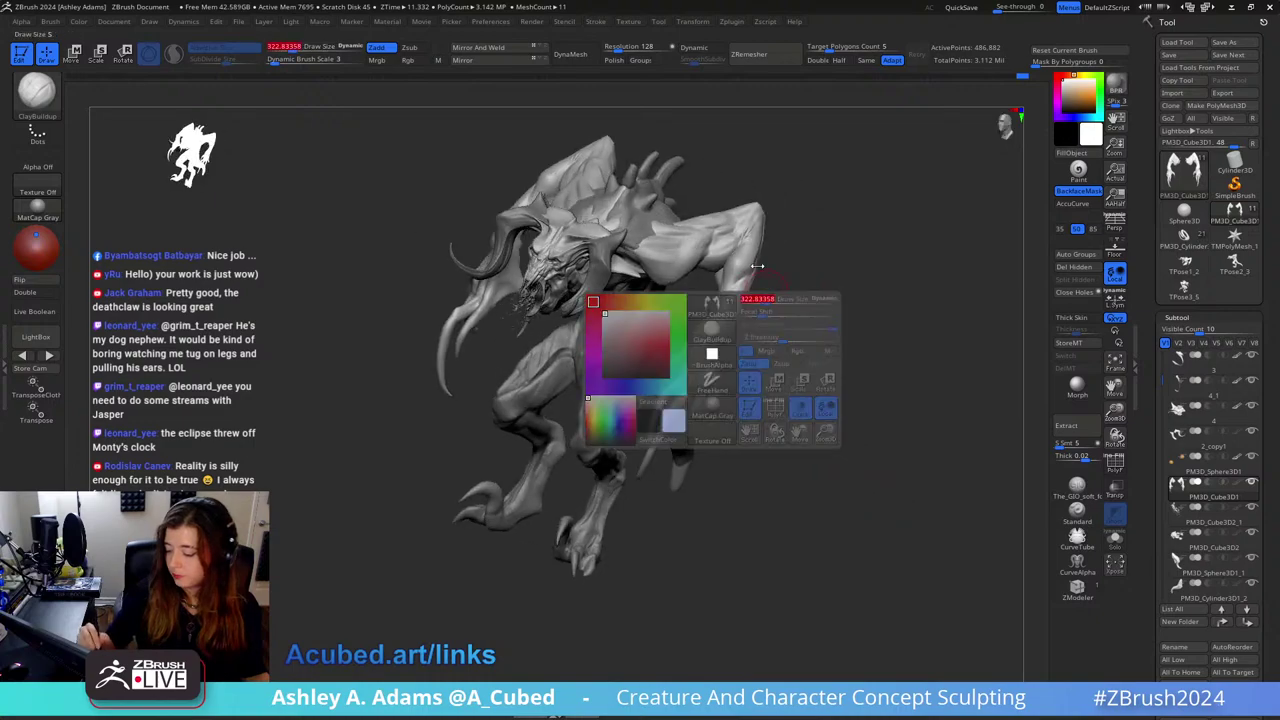
pyautogui.moveTo(753, 253)
pyautogui.mouseDown(button='right')
pyautogui.moveTo(760, 272)
pyautogui.moveTo(706, 220)
pyautogui.mouseUp(button='right')
pyautogui.keyDown('shift'); pyautogui.moveTo(677, 257); pyautogui.dragTo(619, 234); pyautogui.keyUp('shift')
pyautogui.moveTo(620, 233)
pyautogui.mouseDown(button='right')
pyautogui.moveTo(638, 203)
pyautogui.moveTo(586, 251)
pyautogui.moveTo(594, 220)
pyautogui.mouseUp(button='right')
# Step: Carve the muscle separations on the underside of the upper arm with DamStandard at a draw size of about 189
pyautogui.press('b')
pyautogui.press('d')
pyautogui.press('s')
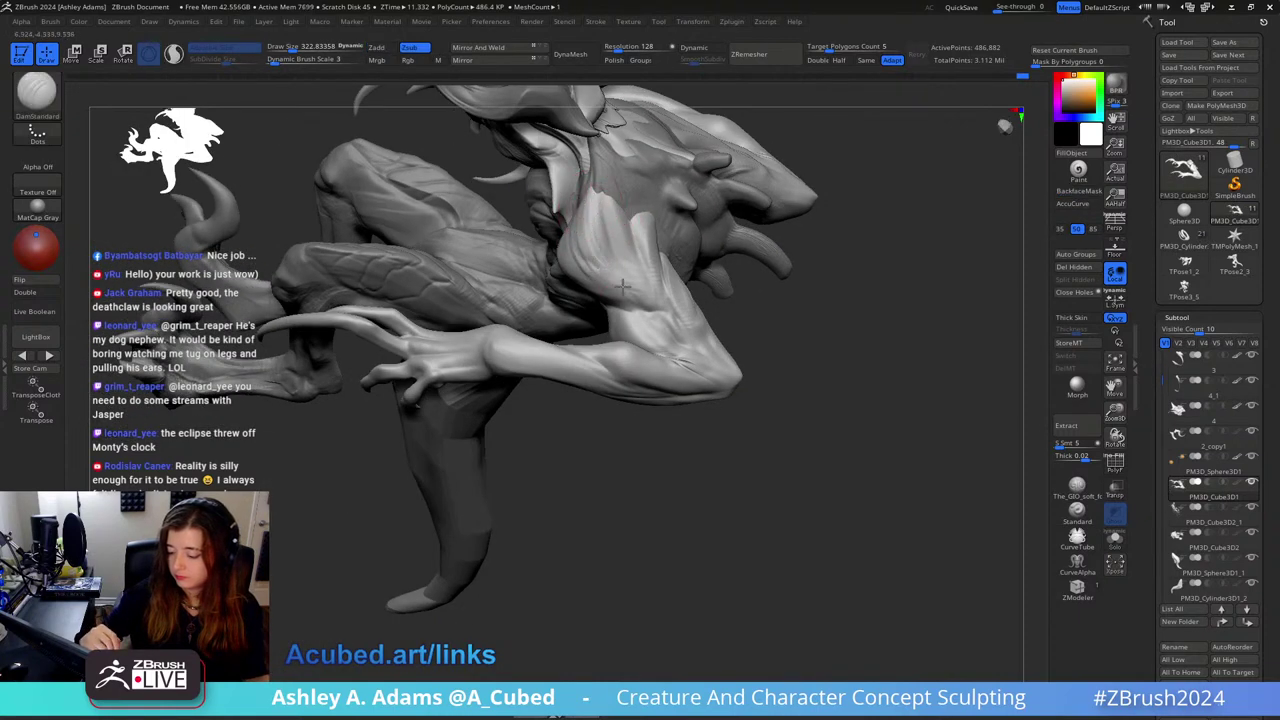
pyautogui.moveTo(572, 364); pyautogui.dragTo(589, 365, button='right')
pyautogui.press('space')
pyautogui.click(646, 292)
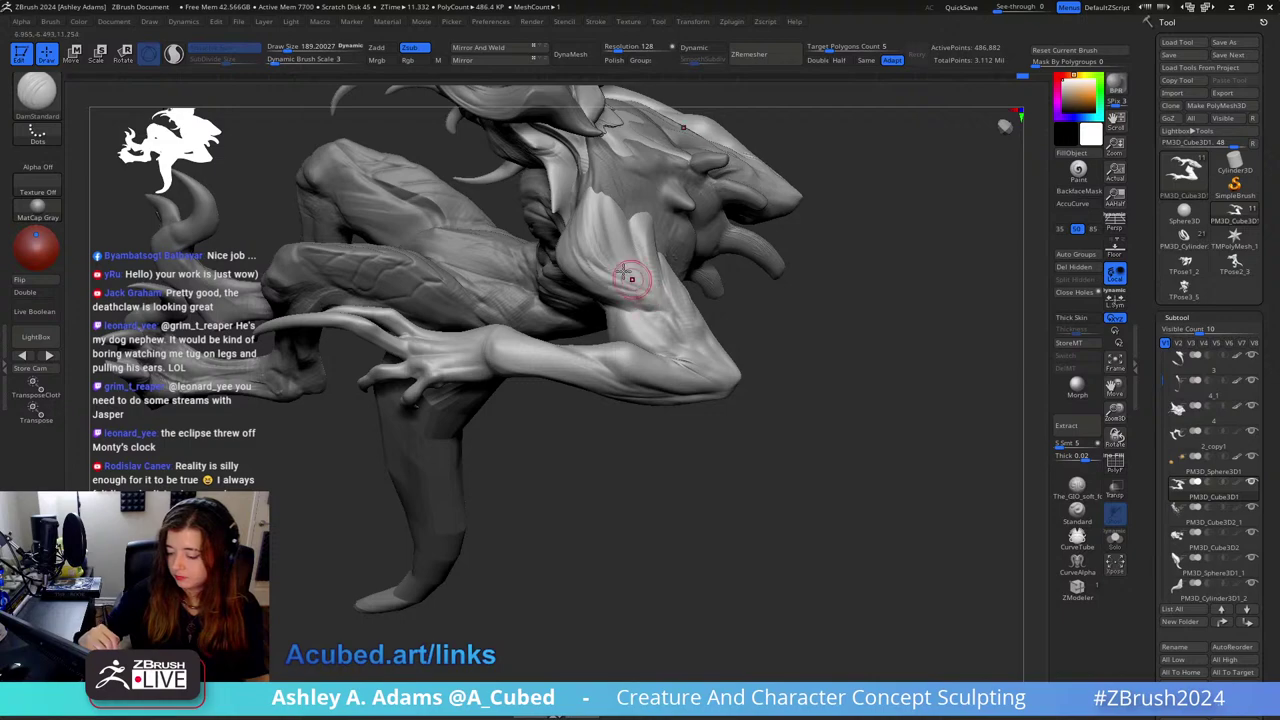
pyautogui.moveTo(628, 275); pyautogui.dragTo(648, 281, button='right')
pyautogui.moveTo(634, 208); pyautogui.dragTo(646, 211, button='right')
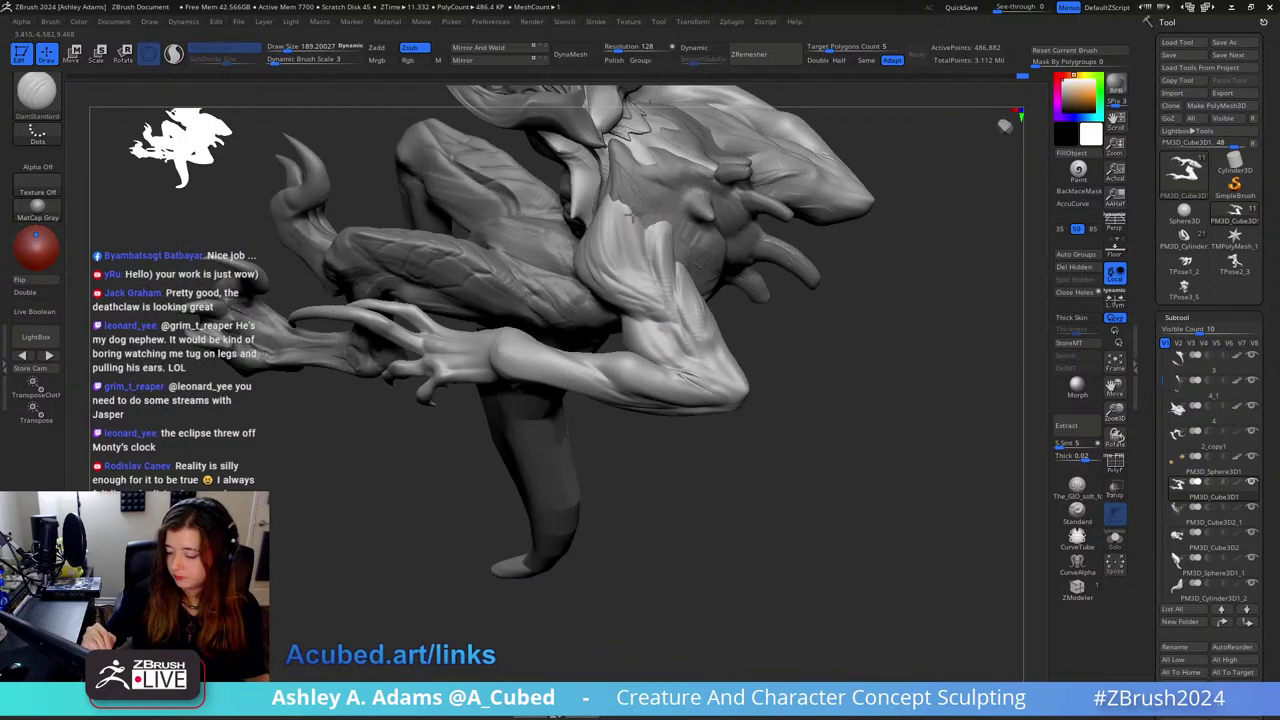
# Step: Refine where the arm meets the torso, using DamStandard at a draw size of about 424 and SnakeHook on the arms subtool
pyautogui.moveTo(657, 272); pyautogui.dragTo(612, 234, button='right')
pyautogui.rightClick(612, 234)
pyautogui.keyDown('alt'); pyautogui.click(618, 254); pyautogui.keyUp('alt')
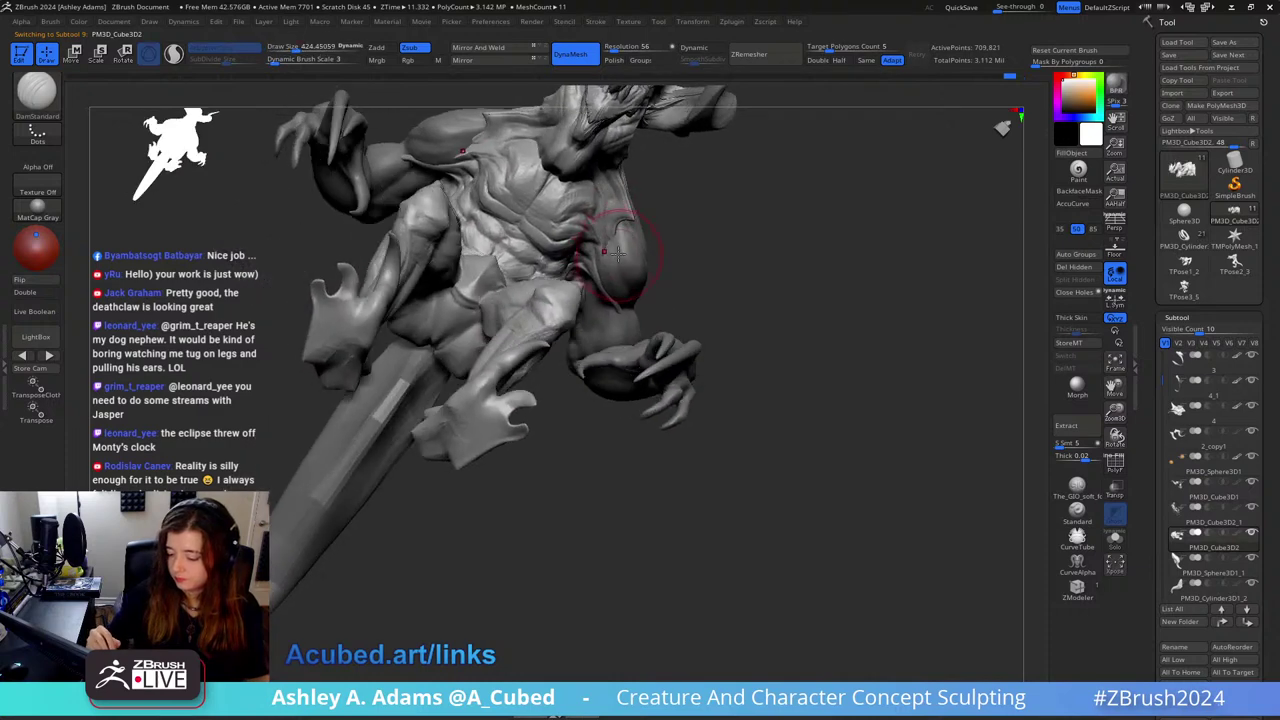
pyautogui.keyDown('alt'); pyautogui.click(603, 272); pyautogui.keyUp('alt')
pyautogui.press('b')
pyautogui.press('s')
pyautogui.press('h')
pyautogui.moveTo(611, 286); pyautogui.dragTo(594, 280)
pyautogui.moveTo(600, 280)
pyautogui.mouseDown(button='right')
pyautogui.moveTo(654, 226)
pyautogui.moveTo(614, 275)
pyautogui.moveTo(628, 258)
pyautogui.moveTo(614, 250)
pyautogui.moveTo(744, 277)
pyautogui.moveTo(665, 272)
pyautogui.moveTo(704, 282)
pyautogui.mouseUp(button='right')
# Step: Add volume to the shoulder with Inflat and reshape it with SnakeHook at a draw size of about 669
pyautogui.rightClick(628, 258)
pyautogui.press('b')
pyautogui.press('i')
pyautogui.press('n')
pyautogui.press('b')
pyautogui.press('s')
pyautogui.press('h')
pyautogui.moveTo(726, 306); pyautogui.dragTo(716, 326)
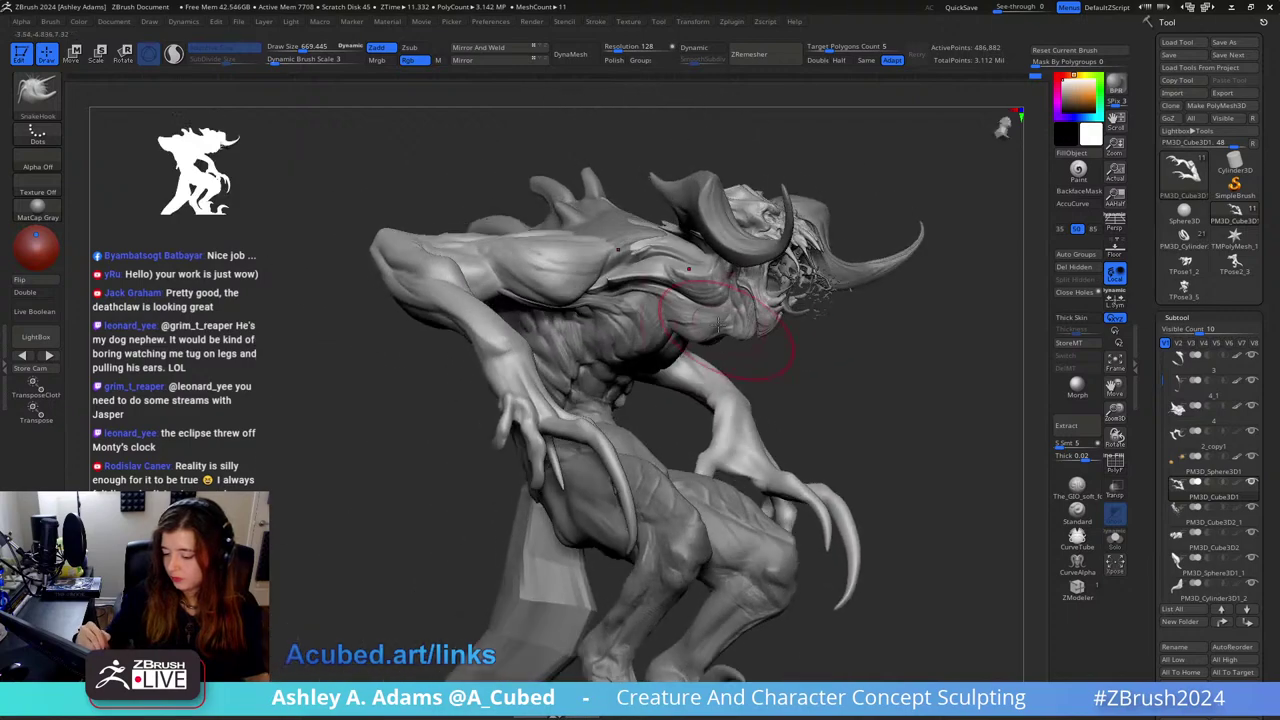
# Step: Fit the shoulder to the upper torso with SnakeHook, using draw sizes of about 516 on the arms and 362 on the torso
pyautogui.moveTo(574, 280); pyautogui.dragTo(680, 280, button='right')
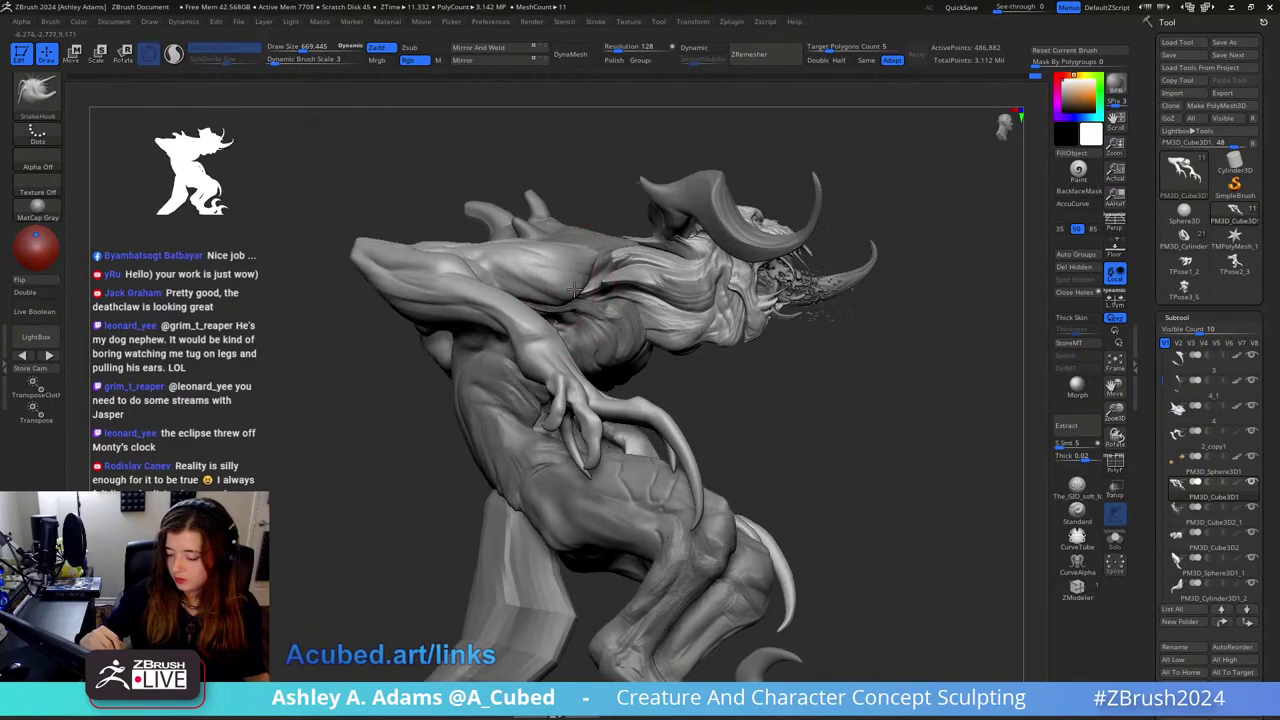
pyautogui.moveTo(575, 268); pyautogui.dragTo(565, 236)
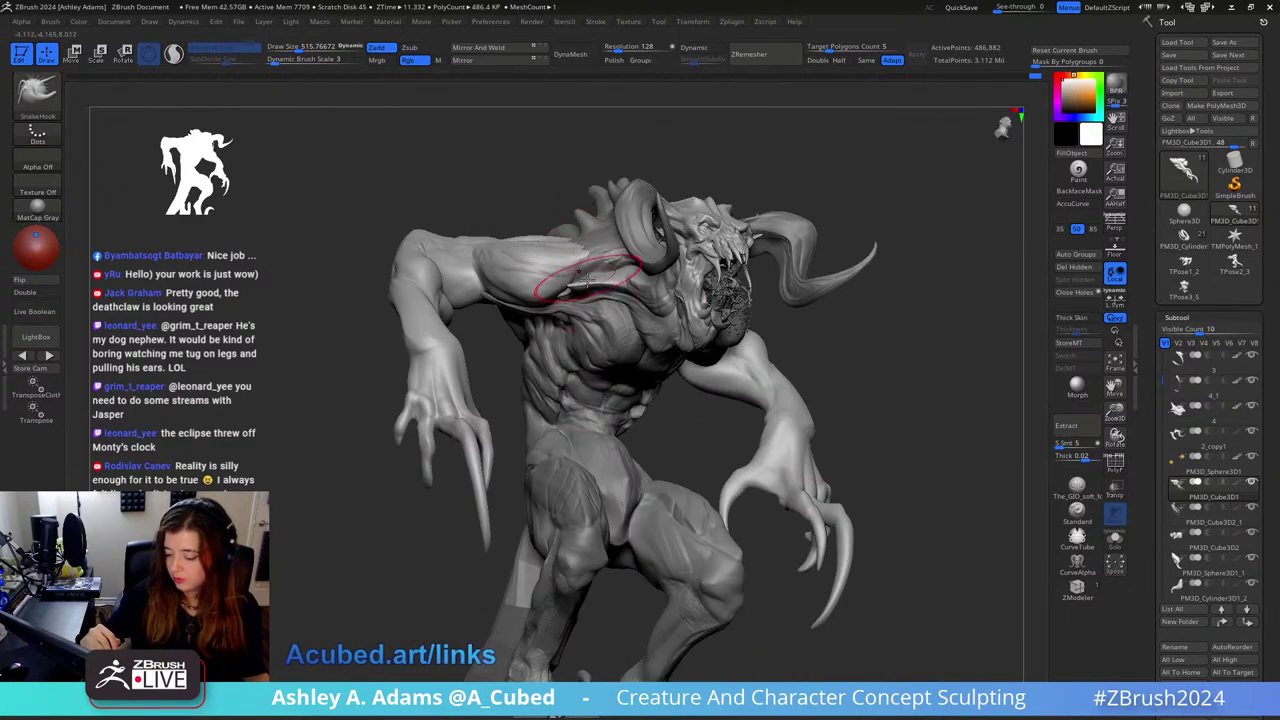
pyautogui.moveTo(588, 285); pyautogui.dragTo(597, 262)
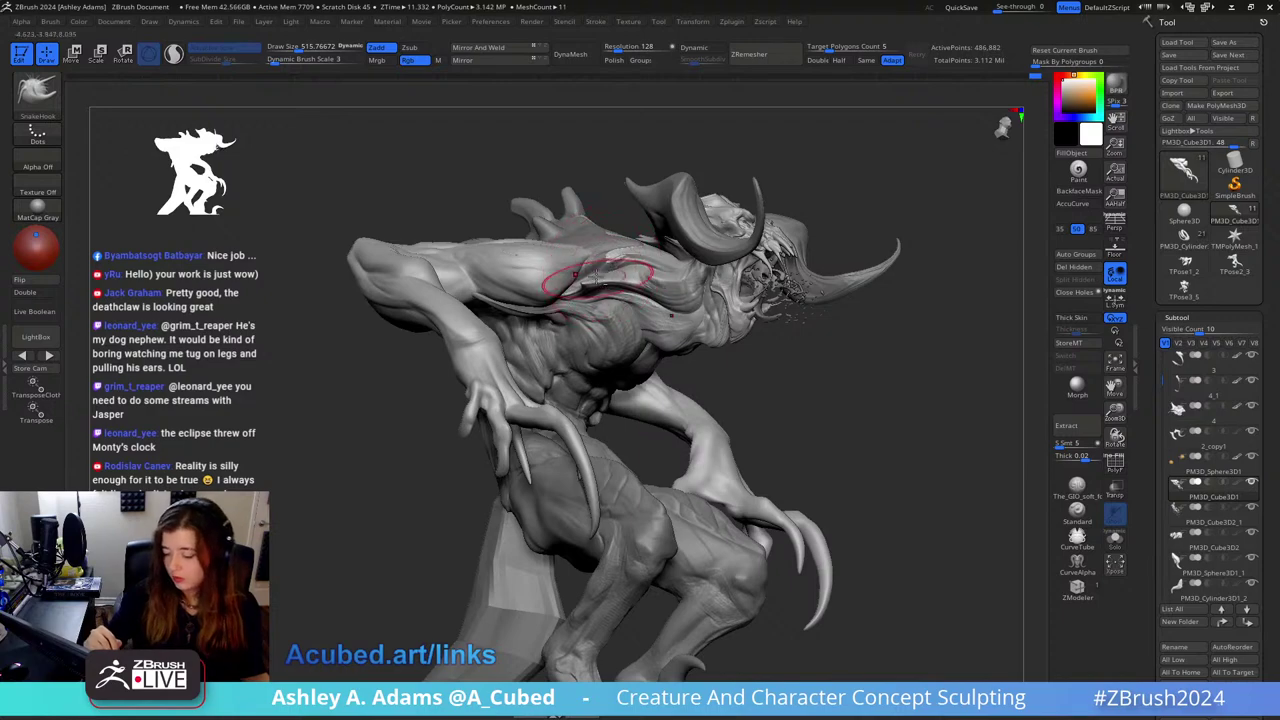
pyautogui.keyDown('alt'); pyautogui.click(605, 245); pyautogui.keyUp('alt')
pyautogui.moveTo(605, 245)
pyautogui.mouseDown(button='right')
pyautogui.moveTo(606, 280)
pyautogui.moveTo(612, 262)
pyautogui.moveTo(590, 245)
pyautogui.mouseUp(button='right')
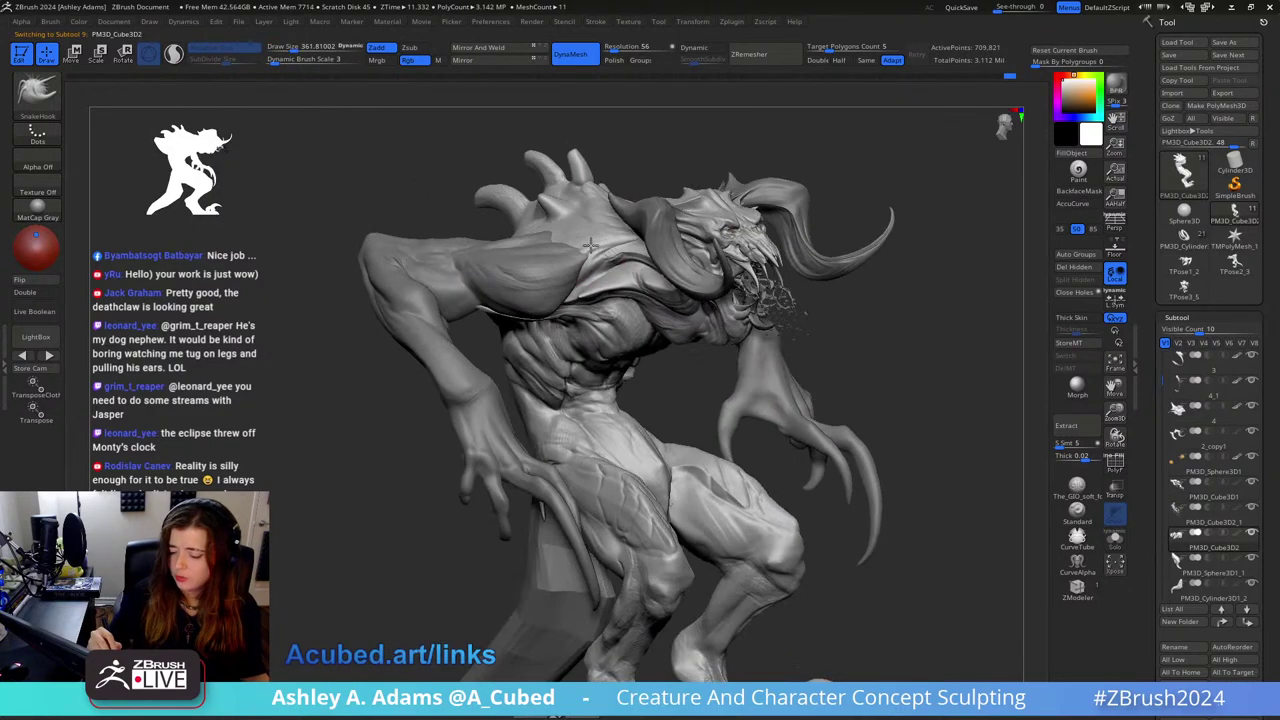
pyautogui.moveTo(591, 244); pyautogui.dragTo(589, 266)
pyautogui.moveTo(593, 247)
pyautogui.mouseDown(button='right')
pyautogui.moveTo(623, 229)
pyautogui.moveTo(612, 264)
pyautogui.mouseUp(button='right')
# Step: Swell the torso surface beside the shoulder with Inflat at a draw size of about 565
pyautogui.press('b')
pyautogui.press('i')
pyautogui.press('n')
pyautogui.press('space')
pyautogui.moveTo(582, 259); pyautogui.dragTo(595, 258)
pyautogui.moveTo(595, 258); pyautogui.dragTo(556, 280, button='right')
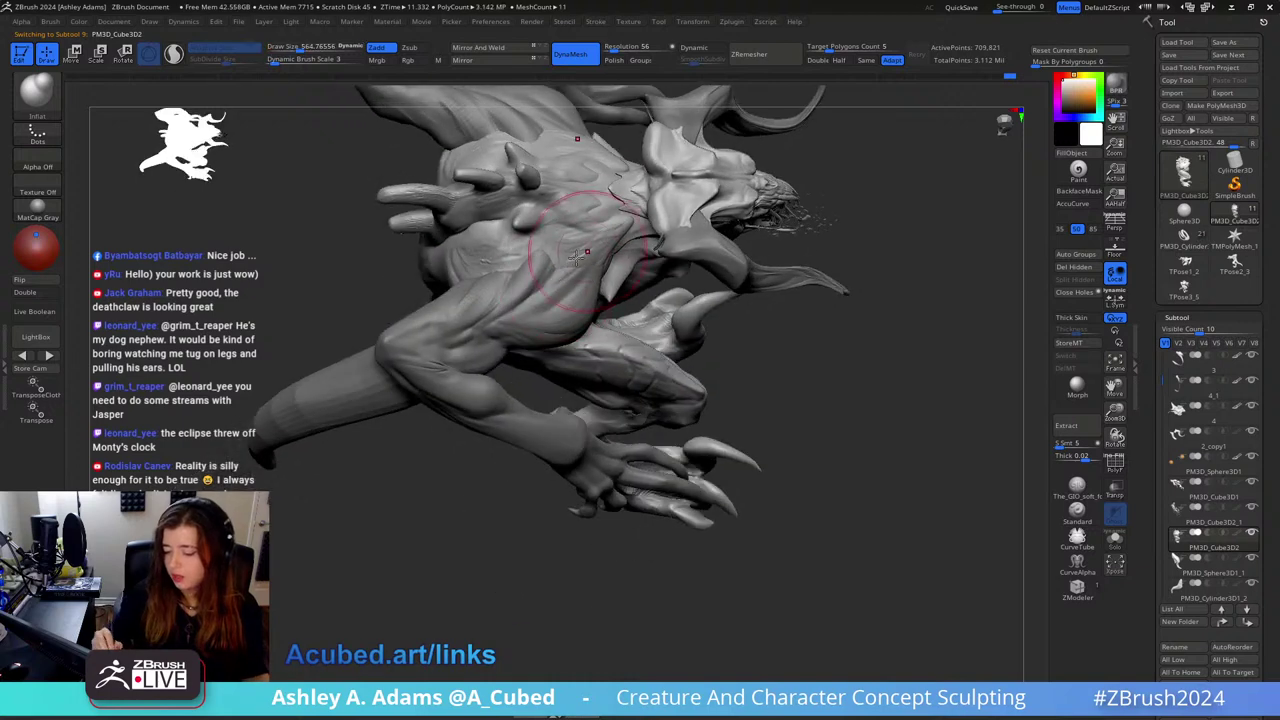
# Step: Cut folds across the upper back and shoulder blade with DamStandard at draw sizes of about 362 and 268
pyautogui.press('b')
pyautogui.press('d')
pyautogui.press('s')
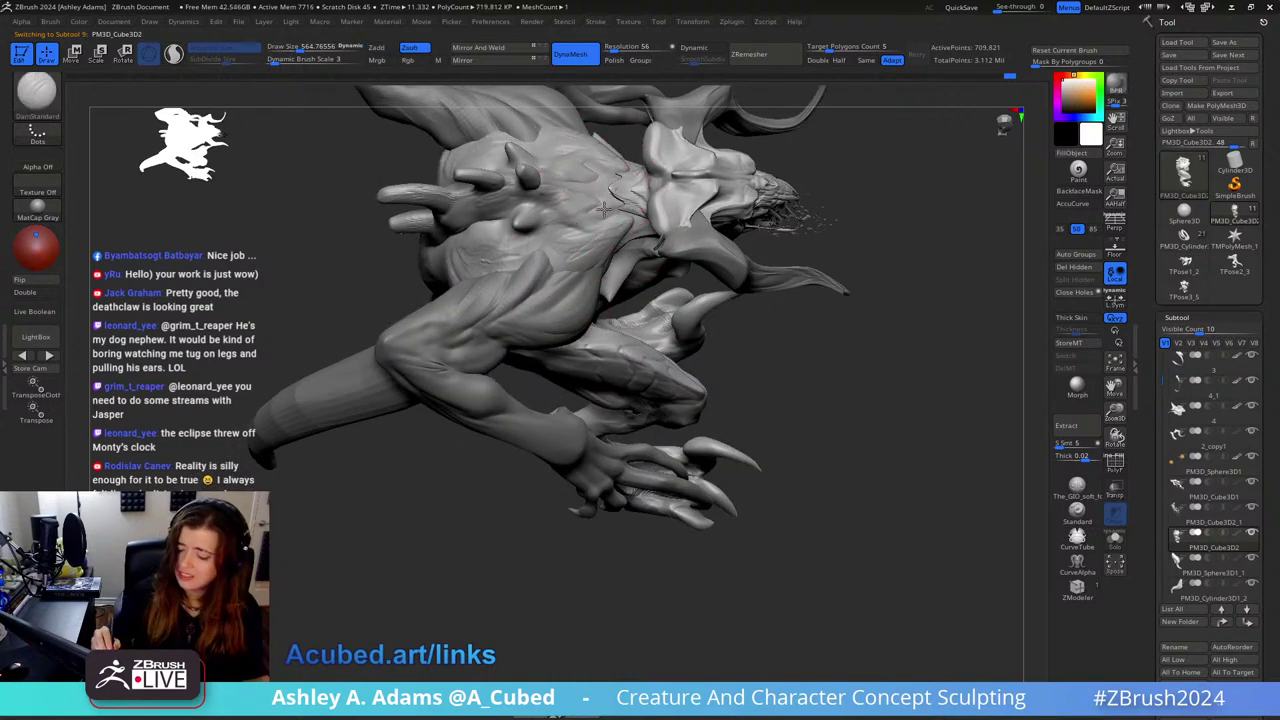
pyautogui.moveTo(570, 286)
pyautogui.mouseDown(button='right')
pyautogui.moveTo(606, 246)
pyautogui.moveTo(683, 261)
pyautogui.moveTo(645, 296)
pyautogui.moveTo(646, 268)
pyautogui.mouseUp(button='right')
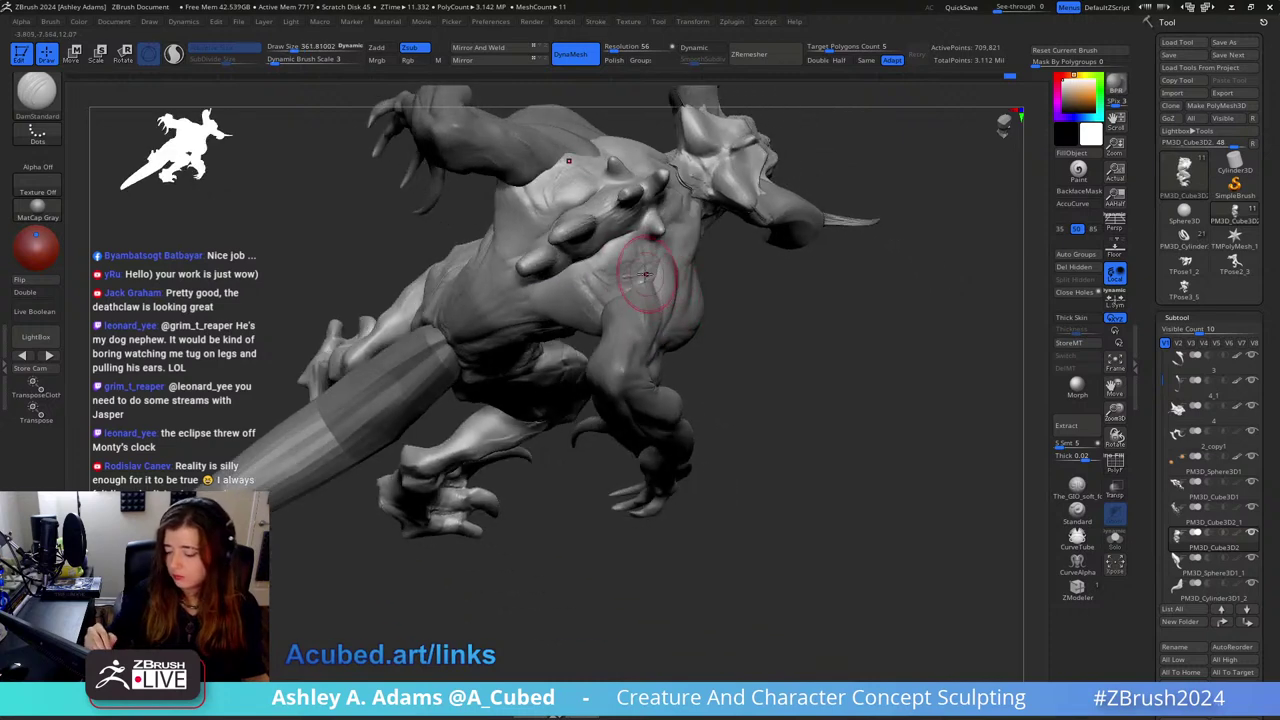
pyautogui.press('space')
pyautogui.moveTo(650, 297); pyautogui.dragTo(630, 297)
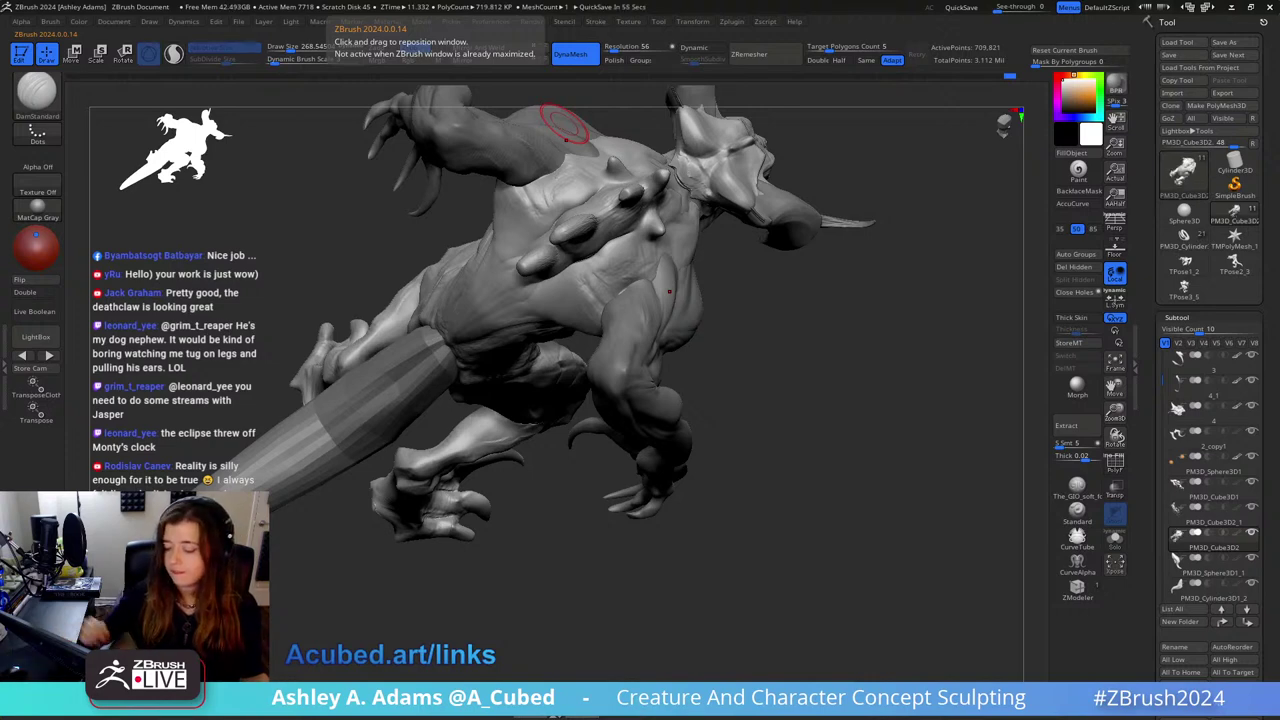
# Step: Define the bases of the back spines with DamStandard and ClayBuildup at a draw size of about 102
pyautogui.moveTo(651, 271)
pyautogui.mouseDown(button='right')
pyautogui.moveTo(646, 240)
pyautogui.moveTo(612, 206)
pyautogui.moveTo(640, 300)
pyautogui.mouseUp(button='right')
pyautogui.press('s')
pyautogui.moveTo(600, 301)
pyautogui.mouseDown()
pyautogui.moveTo(565, 301)
pyautogui.moveTo(591, 293)
pyautogui.mouseUp()
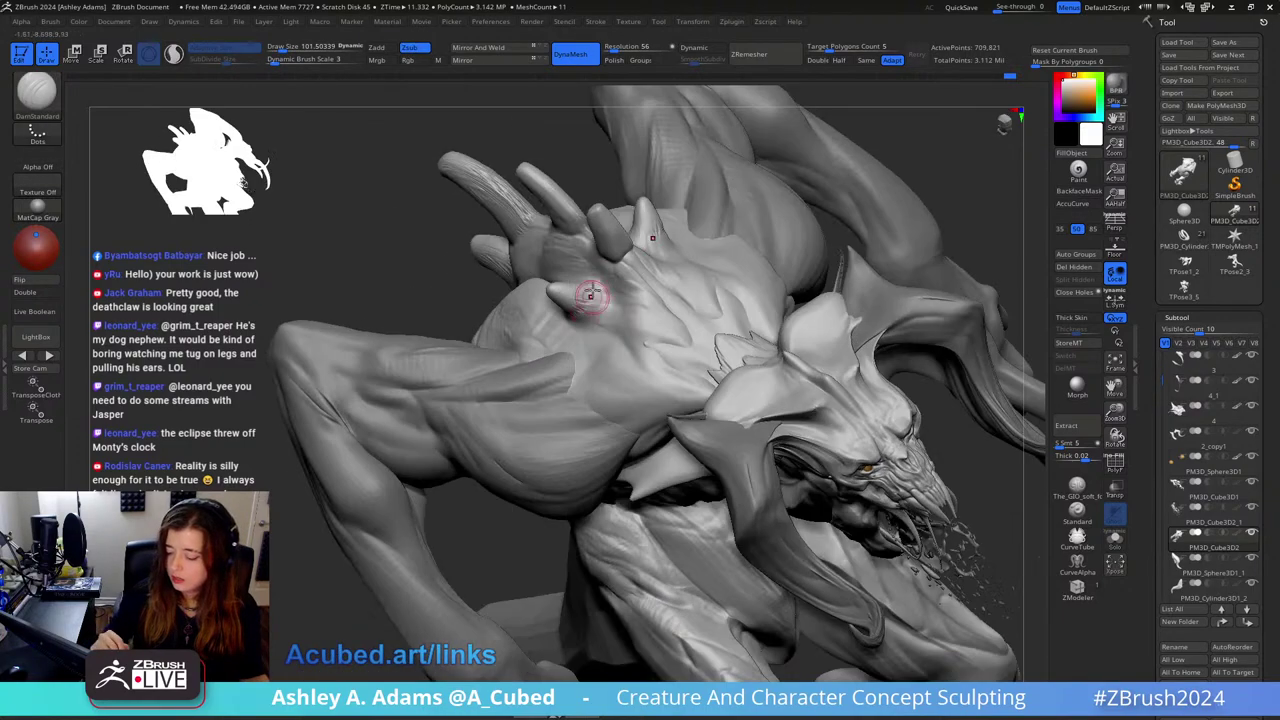
pyautogui.moveTo(609, 286); pyautogui.dragTo(608, 275, button='right')
pyautogui.press('b')
pyautogui.press('c')
pyautogui.press('b')
pyautogui.moveTo(569, 326); pyautogui.dragTo(645, 253, button='right')
pyautogui.press('b')
pyautogui.press('d')
pyautogui.press('s')
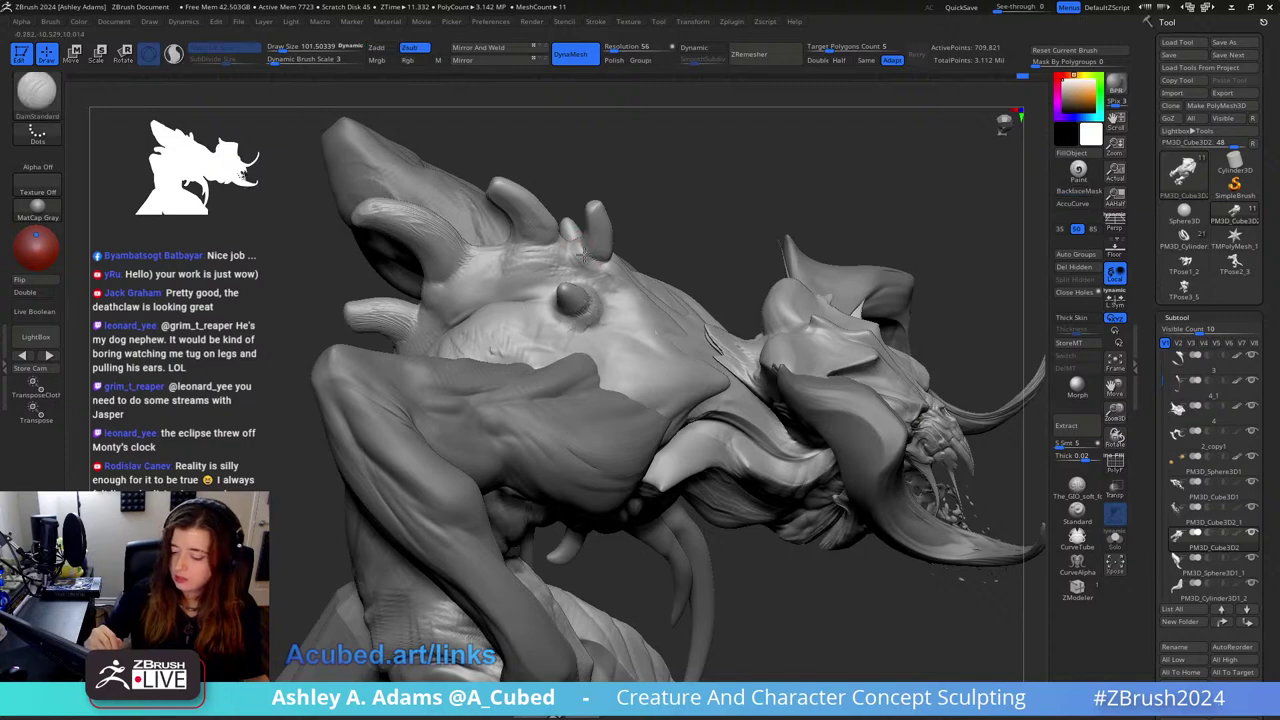
# Step: Deepen the creases between the larger back spines with DamStandard at a draw size of about 304
pyautogui.moveTo(549, 250); pyautogui.dragTo(508, 243, button='right')
pyautogui.press('space')
pyautogui.moveTo(482, 250); pyautogui.dragTo(503, 251)
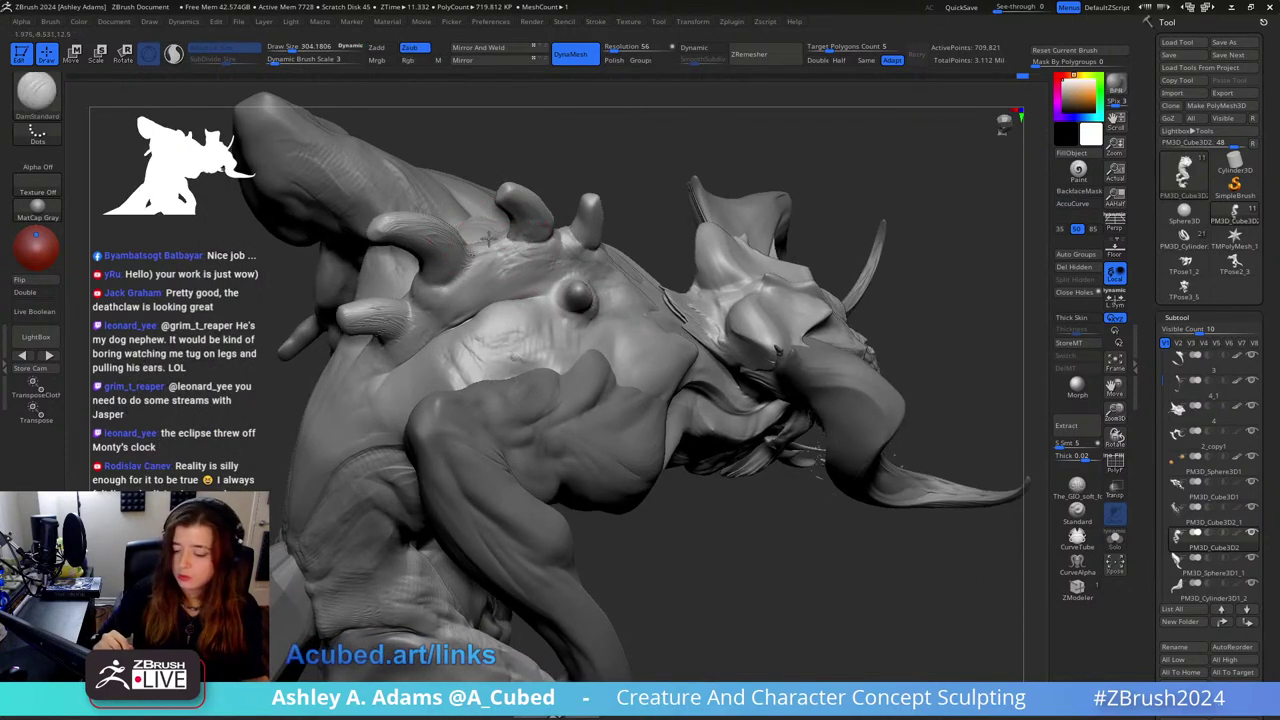
pyautogui.moveTo(487, 236)
pyautogui.mouseDown(button='right')
pyautogui.moveTo(529, 214)
pyautogui.moveTo(515, 278)
pyautogui.moveTo(529, 306)
pyautogui.mouseUp(button='right')
# Step: Mask small round spots beside the back spines with MaskPen at a draw size of about 81
pyautogui.press('b')
pyautogui.press('s')
pyautogui.press('h')
pyautogui.press('ctrl')
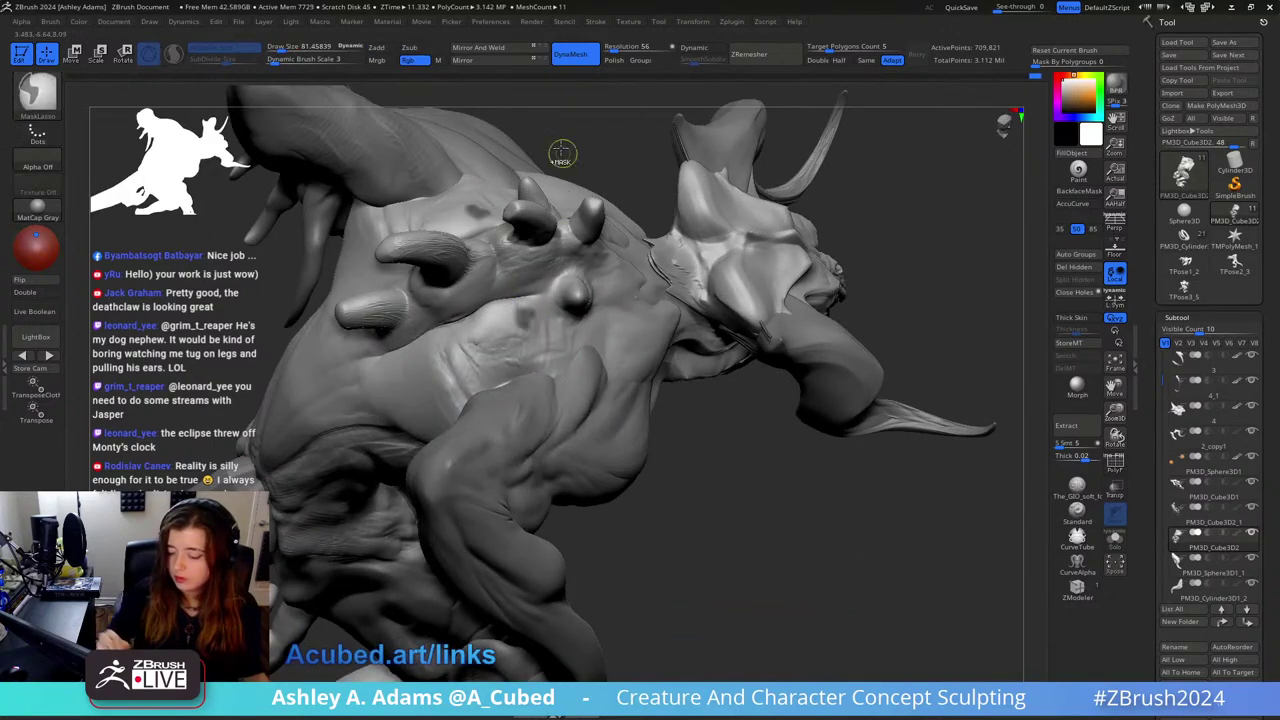
pyautogui.hotkey('ctrl', 'z')
pyautogui.keyDown('ctrl'); pyautogui.click(37, 95); pyautogui.keyUp('ctrl')
pyautogui.keyDown('ctrl'); pyautogui.click(170, 112); pyautogui.keyUp('ctrl')
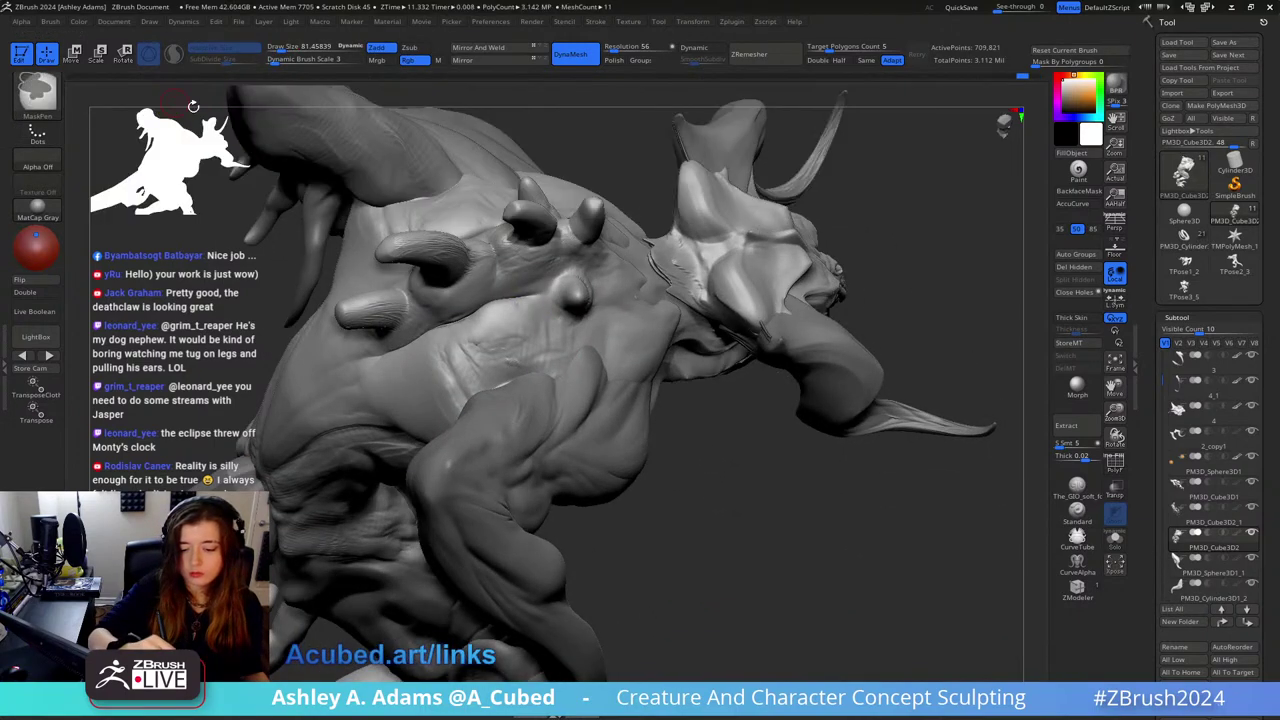
pyautogui.keyDown('ctrl'); pyautogui.click(517, 309); pyautogui.keyUp('ctrl')
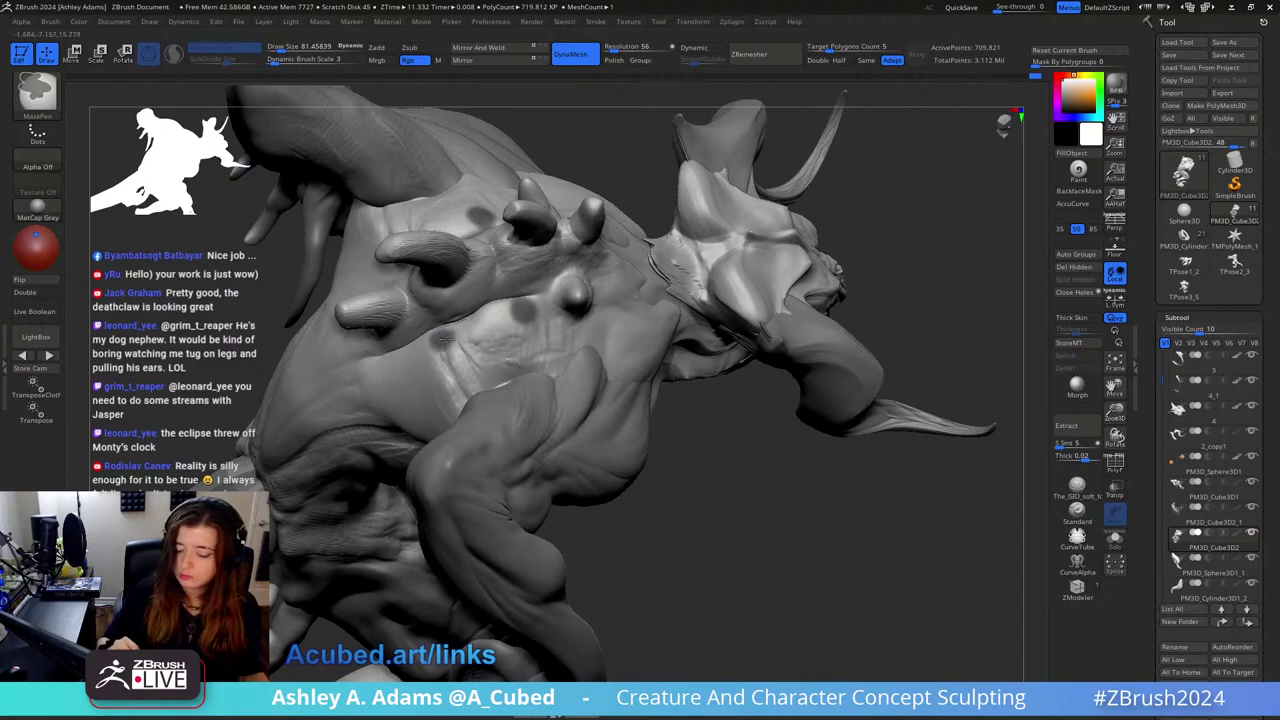
pyautogui.moveTo(445, 339); pyautogui.dragTo(510, 339, button='right')
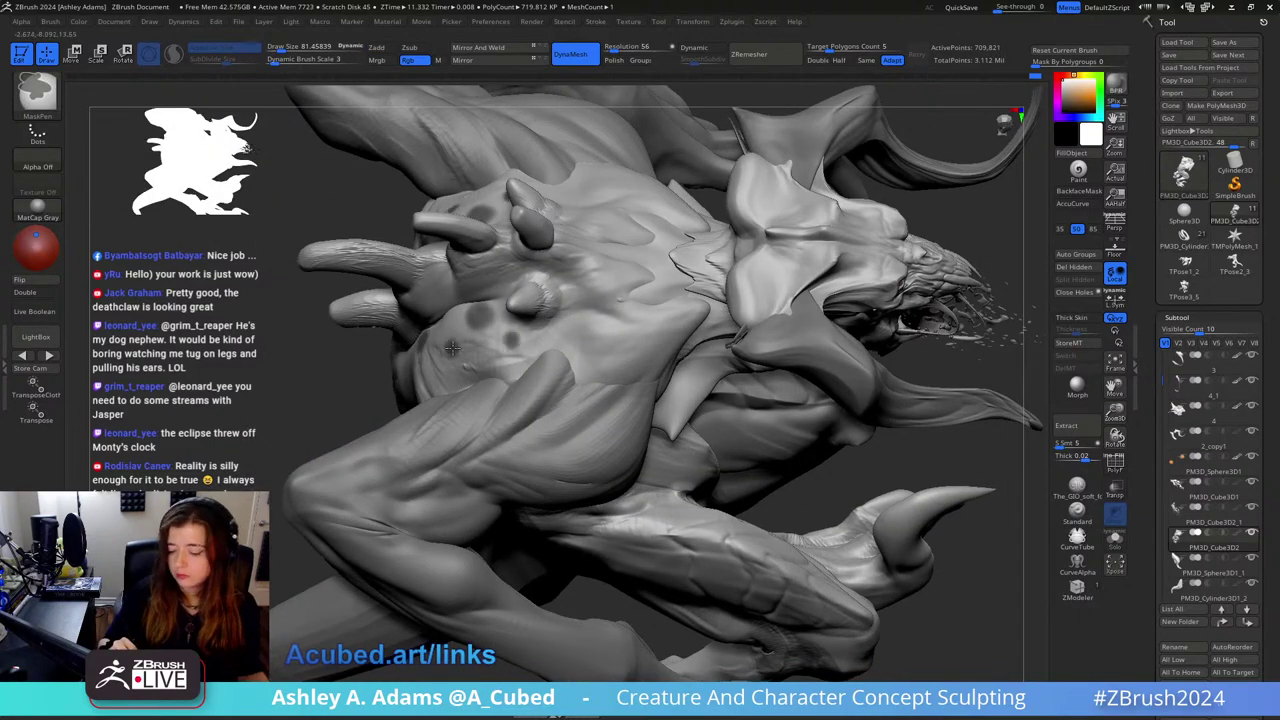
pyautogui.keyDown('ctrl'); pyautogui.moveTo(571, 409); pyautogui.dragTo(571, 275, button='right'); pyautogui.keyUp('ctrl')
# Step: Invert the mask and pull the spots out into new spikes with SnakeHook at a draw size of about 1326
pyautogui.keyDown('ctrl'); pyautogui.click(770, 168); pyautogui.keyUp('ctrl')
pyautogui.rightClick(690, 292)
pyautogui.moveTo(737, 290)
pyautogui.mouseDown(button='right')
pyautogui.moveTo(729, 174)
pyautogui.moveTo(700, 190)
pyautogui.mouseUp(button='right')
pyautogui.press('s')
pyautogui.click(531, 352)
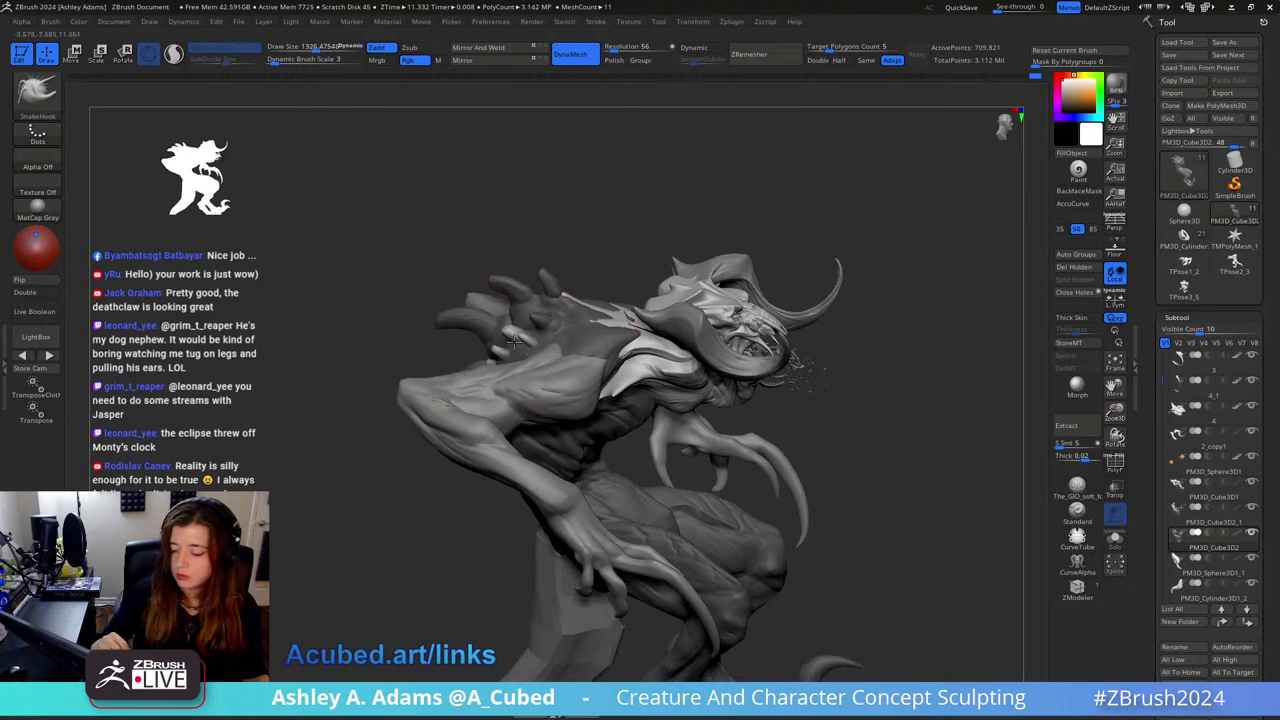
# Step: Shape the new back spikes with SnakeHook at a draw size of about 492, and smooth them
pyautogui.moveTo(516, 316)
pyautogui.mouseDown(button='right')
pyautogui.moveTo(686, 223)
pyautogui.moveTo(640, 276)
pyautogui.moveTo(668, 262)
pyautogui.moveTo(654, 271)
pyautogui.mouseUp(button='right')
pyautogui.press('space')
pyautogui.moveTo(654, 276); pyautogui.dragTo(637, 276)
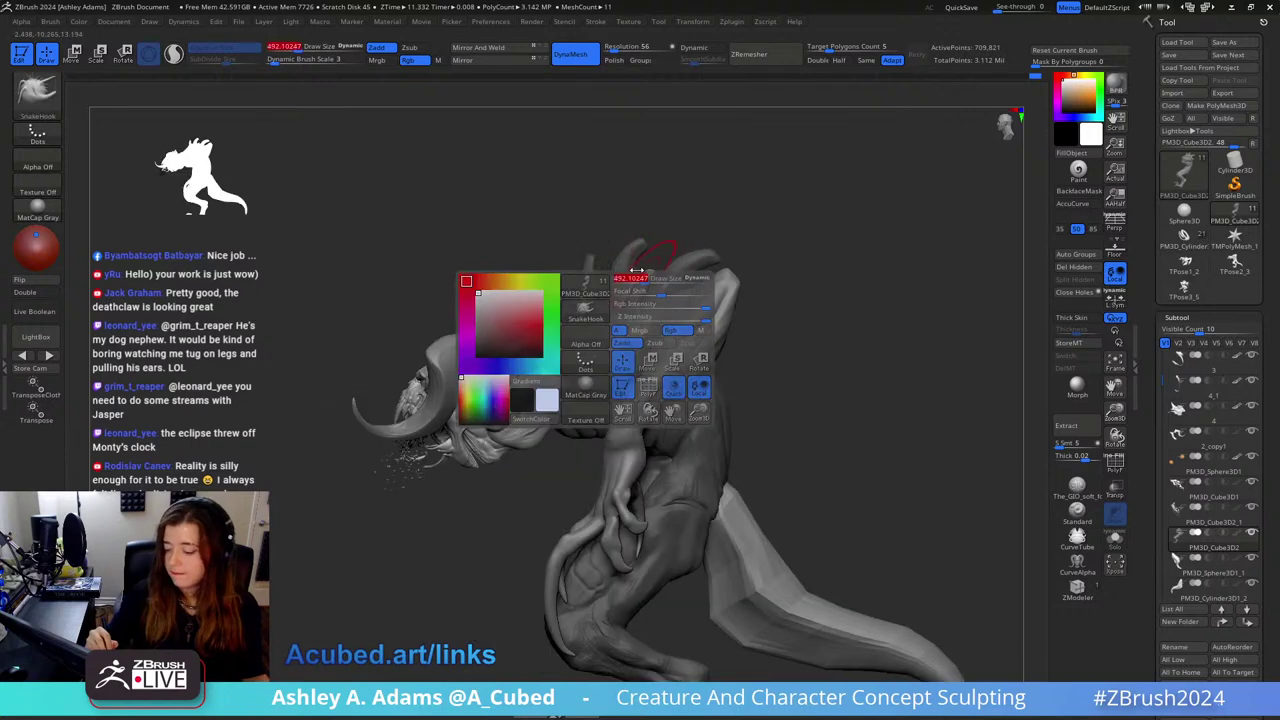
pyautogui.moveTo(648, 290)
pyautogui.mouseDown(button='right')
pyautogui.moveTo(655, 273)
pyautogui.moveTo(717, 292)
pyautogui.moveTo(651, 251)
pyautogui.moveTo(617, 318)
pyautogui.moveTo(601, 295)
pyautogui.moveTo(714, 214)
pyautogui.mouseUp(button='right')
pyautogui.press('shift')
# Step: Reshape the small outer spikes on the upper back with SnakeHook, reducing the draw size to about 175, and smooth them
pyautogui.press('b')
pyautogui.press('s')
pyautogui.press('h')
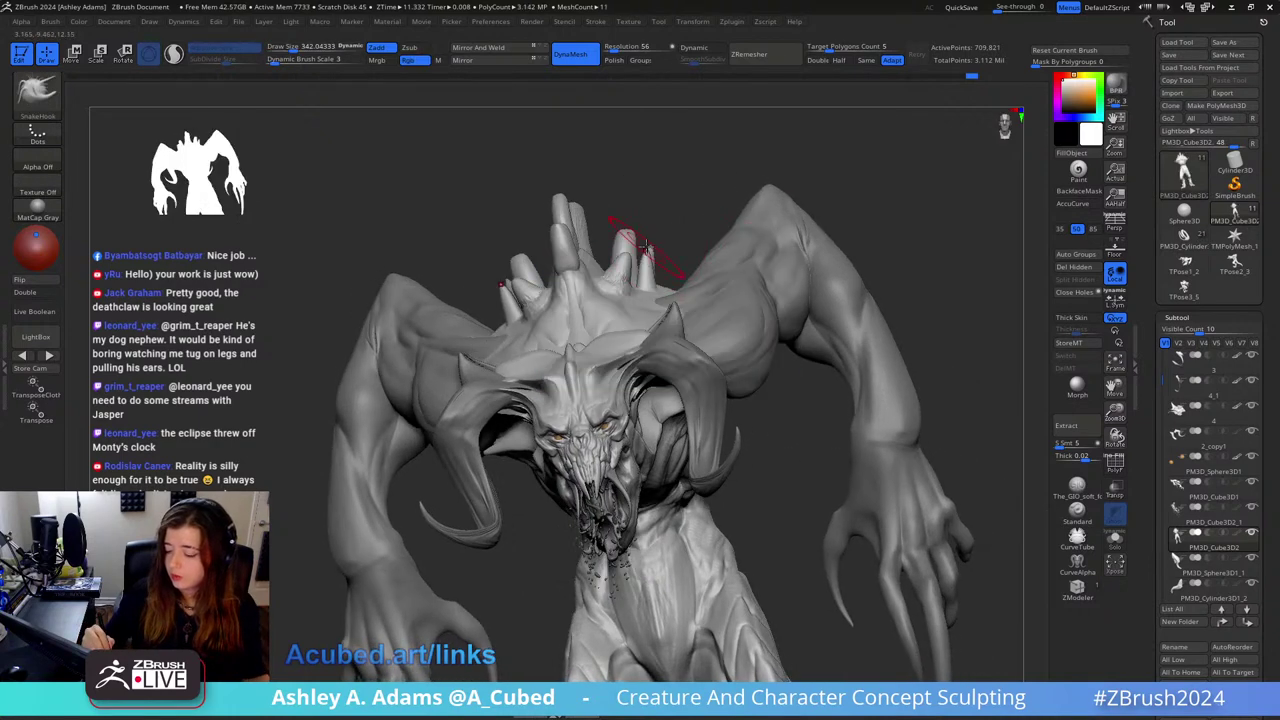
pyautogui.moveTo(602, 311); pyautogui.dragTo(614, 312, button='right')
pyautogui.press('space')
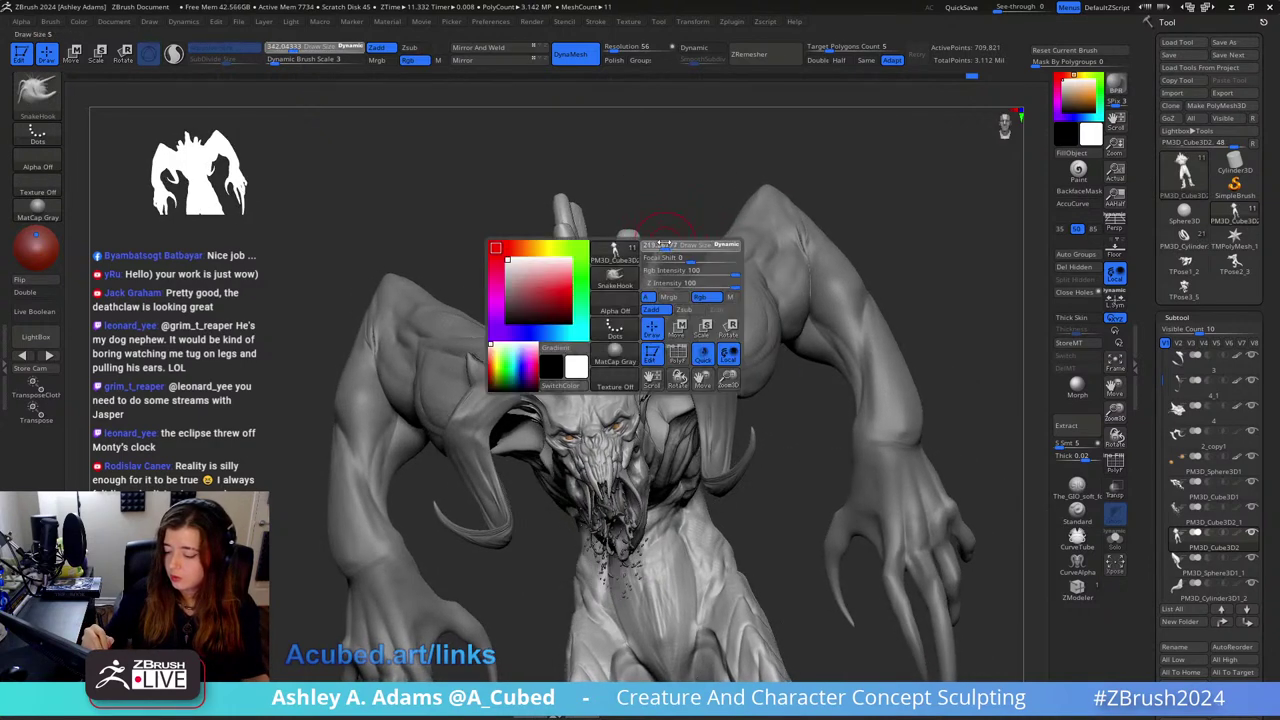
pyautogui.moveTo(668, 252); pyautogui.dragTo(655, 251)
pyautogui.moveTo(604, 342); pyautogui.dragTo(611, 338, button='right')
pyautogui.press('space')
pyautogui.moveTo(668, 280); pyautogui.dragTo(658, 279)
pyautogui.press('shift')
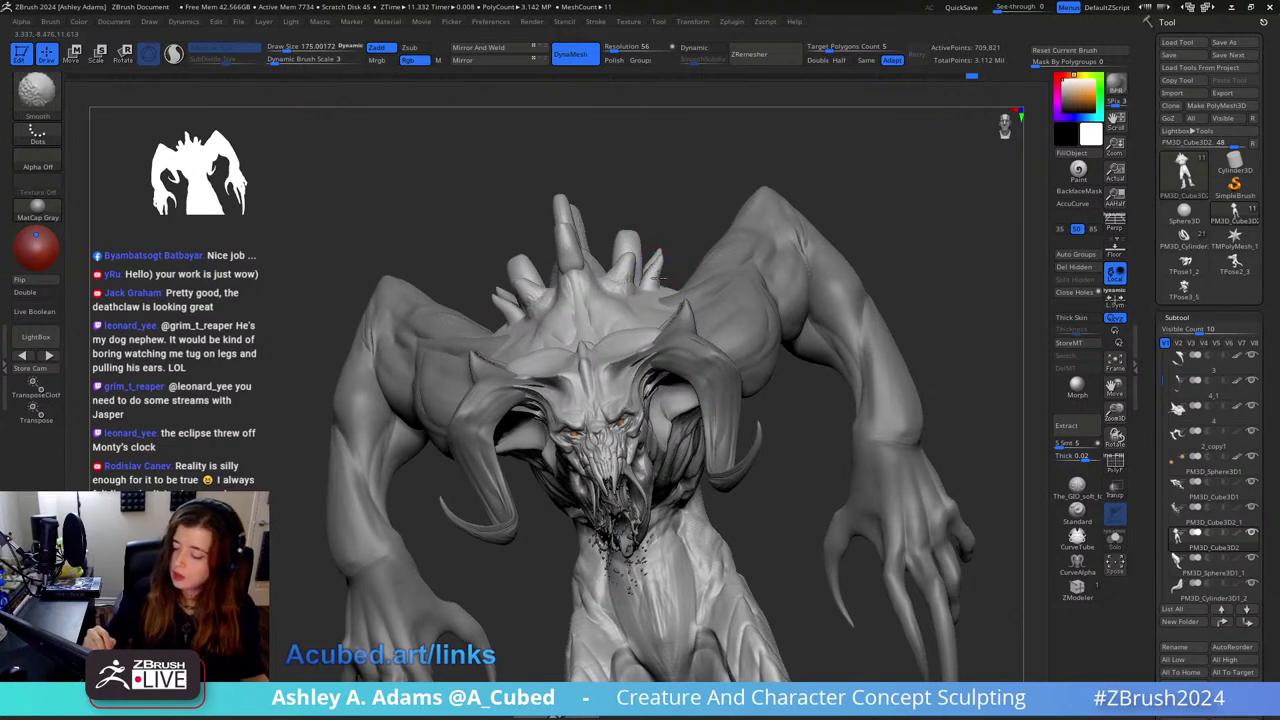
# Step: Taper the larger side spines of the upper back with SnakeHook at a draw size of about 219, and smooth their tips
pyautogui.keyDown('shift'); pyautogui.moveTo(659, 255); pyautogui.dragTo(654, 234, button='right'); pyautogui.keyUp('shift')
pyautogui.press('space')
pyautogui.moveTo(624, 234); pyautogui.dragTo(636, 234)
pyautogui.moveTo(656, 234)
pyautogui.mouseDown(button='right')
pyautogui.moveTo(641, 259)
pyautogui.moveTo(643, 214)
pyautogui.mouseUp(button='right')
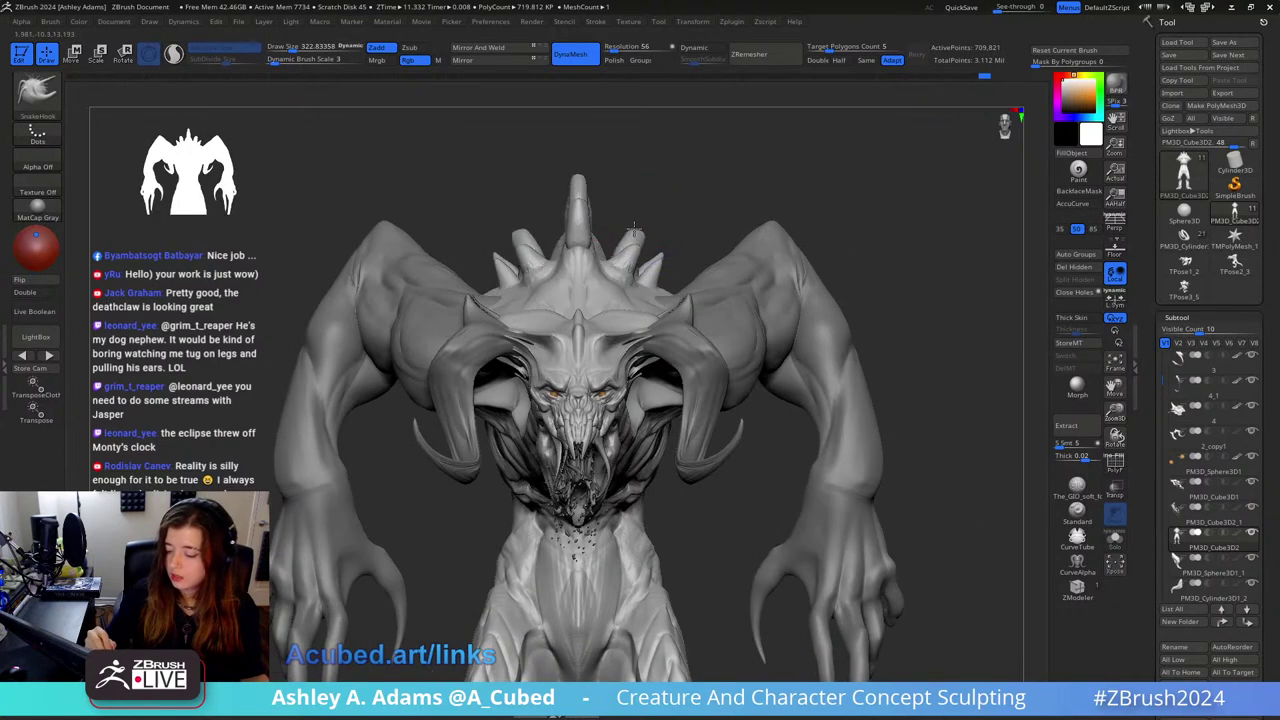
pyautogui.press('shift')
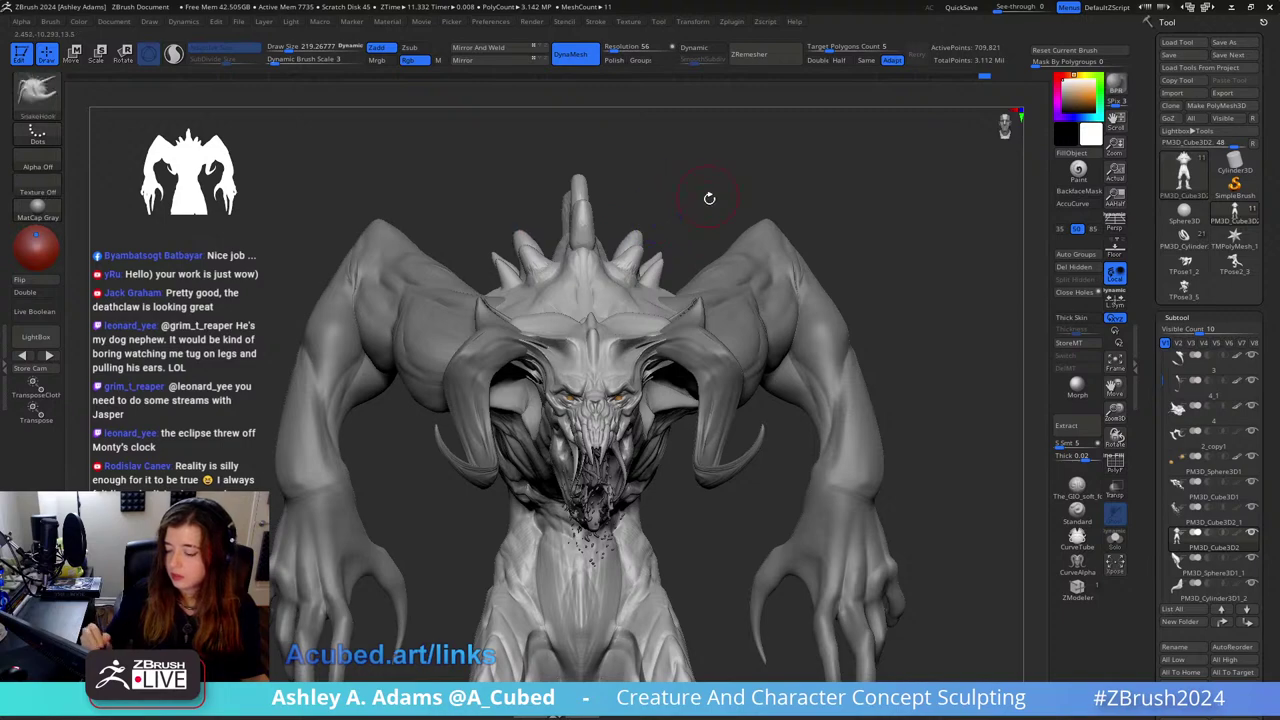
pyautogui.moveTo(709, 194)
pyautogui.mouseDown(button='right')
pyautogui.moveTo(665, 228)
pyautogui.moveTo(663, 194)
pyautogui.moveTo(563, 228)
pyautogui.moveTo(716, 262)
pyautogui.moveTo(683, 298)
pyautogui.moveTo(688, 280)
pyautogui.moveTo(656, 292)
pyautogui.mouseUp(button='right')
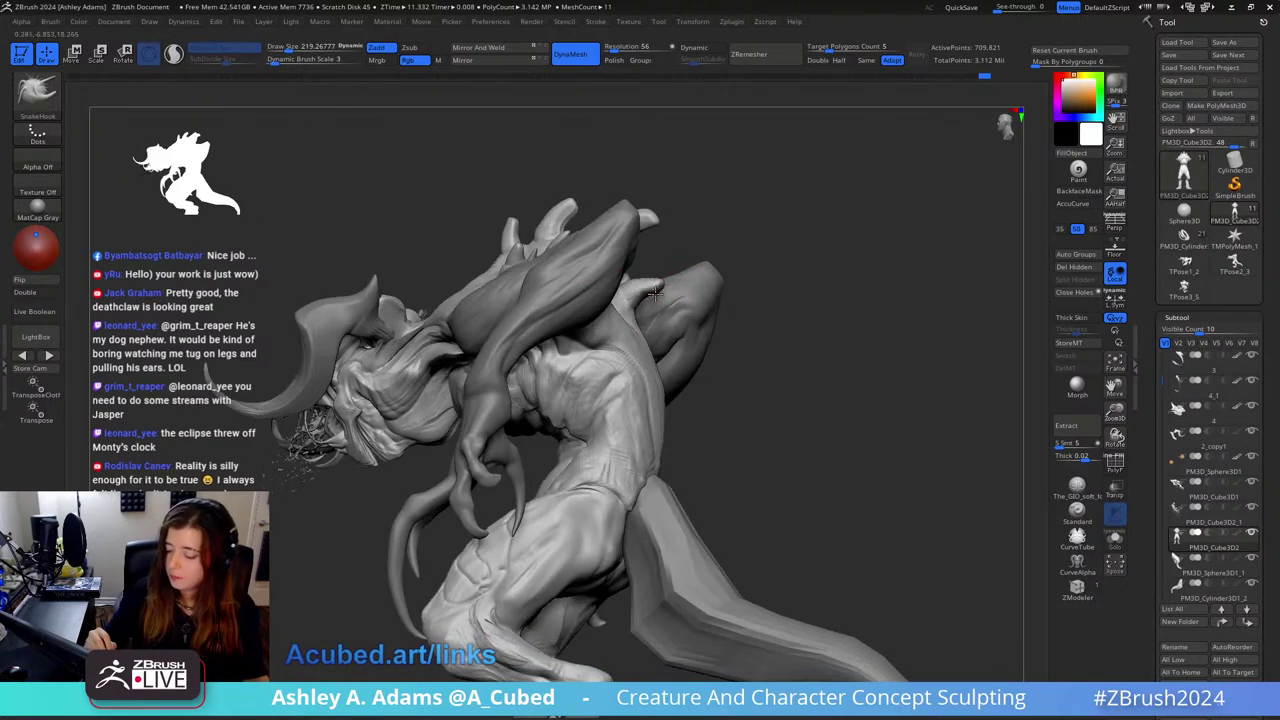
# Step: Reshape the lowest spine on the back in side view with SnakeHook at a draw size of about 362
pyautogui.press('space')
pyautogui.moveTo(645, 287); pyautogui.dragTo(656, 287)
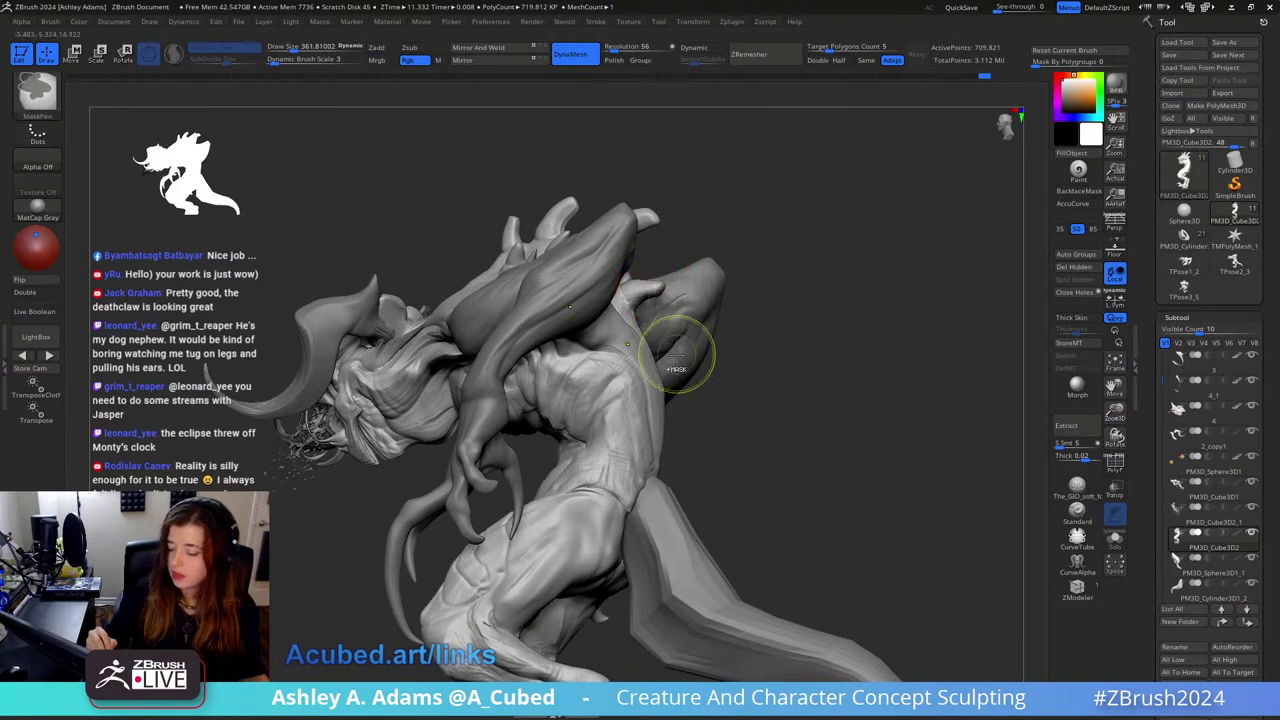
pyautogui.keyDown('ctrl'); pyautogui.moveTo(674, 337); pyautogui.dragTo(610, 250, button='right'); pyautogui.keyUp('ctrl')
pyautogui.moveTo(610, 250)
pyautogui.mouseDown(button='right')
pyautogui.moveTo(650, 256)
pyautogui.moveTo(640, 262)
pyautogui.mouseUp(button='right')
# Step: Carve creases around the bases of the back spines with DamStandard at a draw size of about 286
pyautogui.press('space')
pyautogui.moveTo(654, 325); pyautogui.dragTo(636, 325)
pyautogui.moveTo(636, 325)
pyautogui.mouseDown(button='right')
pyautogui.moveTo(630, 312)
pyautogui.moveTo(614, 371)
pyautogui.moveTo(597, 373)
pyautogui.mouseUp(button='right')
pyautogui.press('b')
pyautogui.press('d')
pyautogui.press('s')
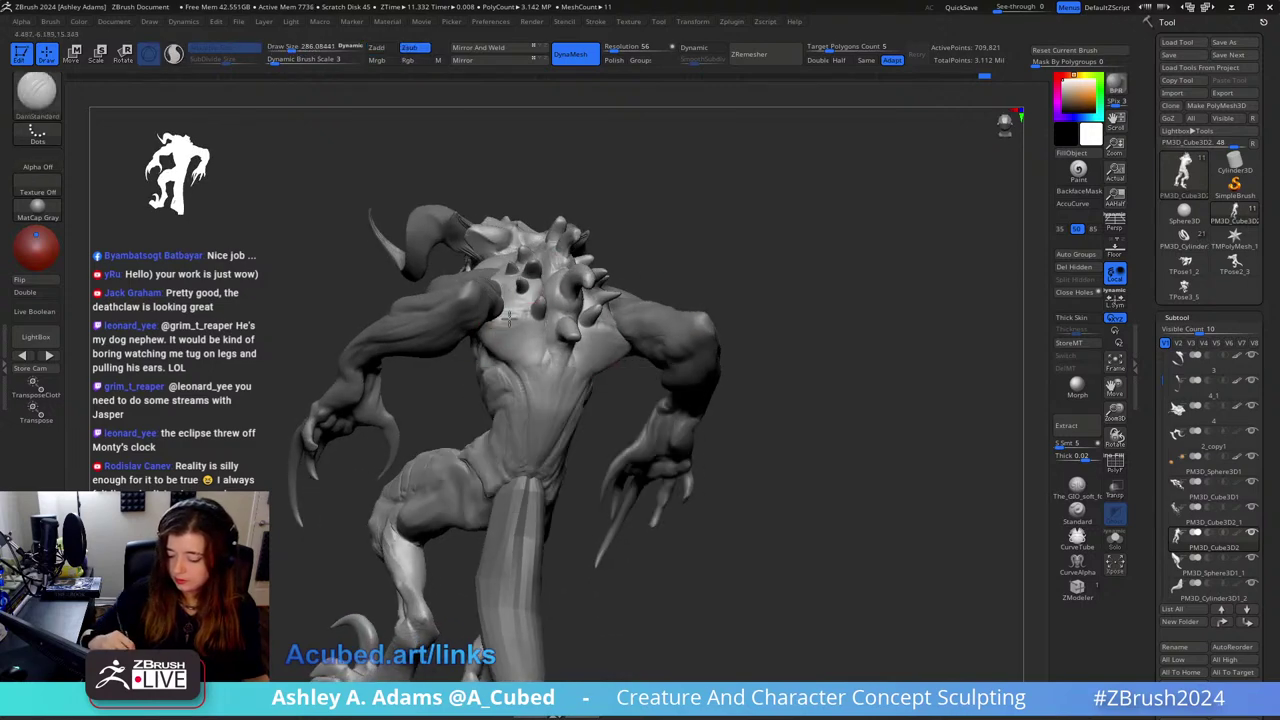
pyautogui.moveTo(529, 300)
pyautogui.mouseDown(button='right')
pyautogui.moveTo(635, 280)
pyautogui.moveTo(670, 235)
pyautogui.mouseUp(button='right')
# Step: Reshape the neck folds behind the jaw with SnakeHook, reducing the draw size from about 403 to about 286
pyautogui.keyDown('alt'); pyautogui.click(675, 232); pyautogui.keyUp('alt')
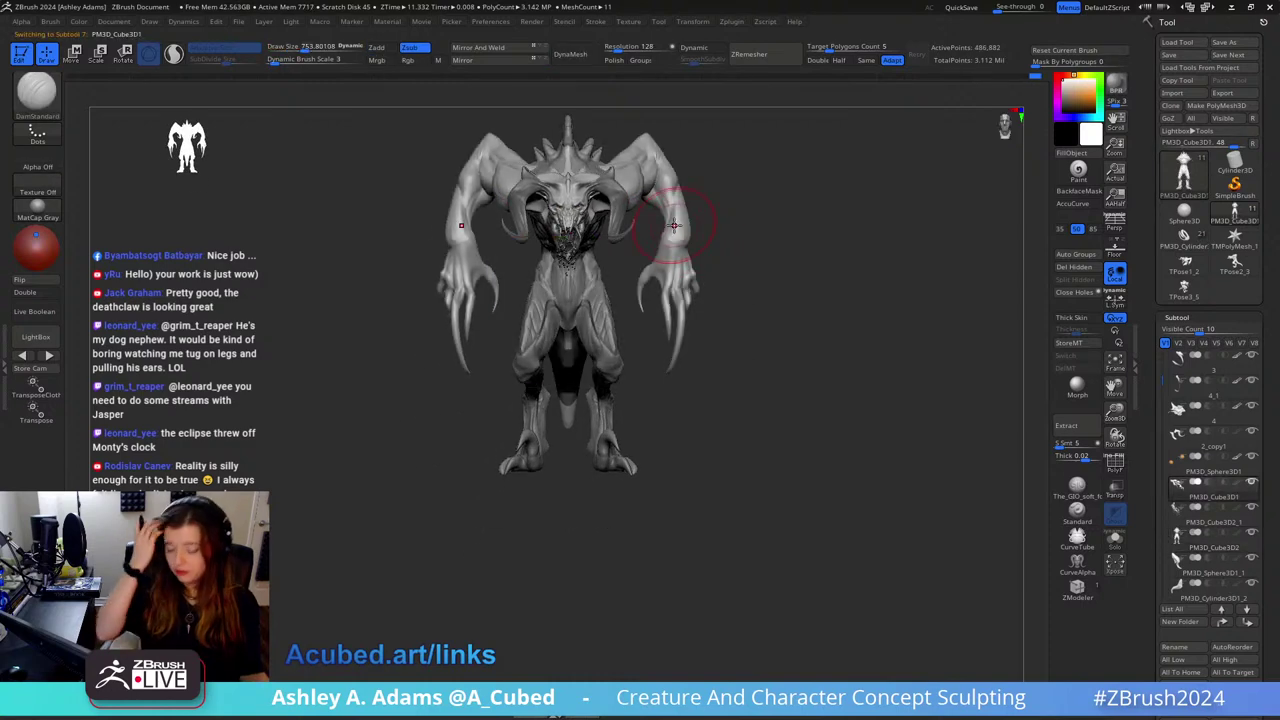
pyautogui.moveTo(674, 225); pyautogui.dragTo(590, 350, button='right')
pyautogui.press('space')
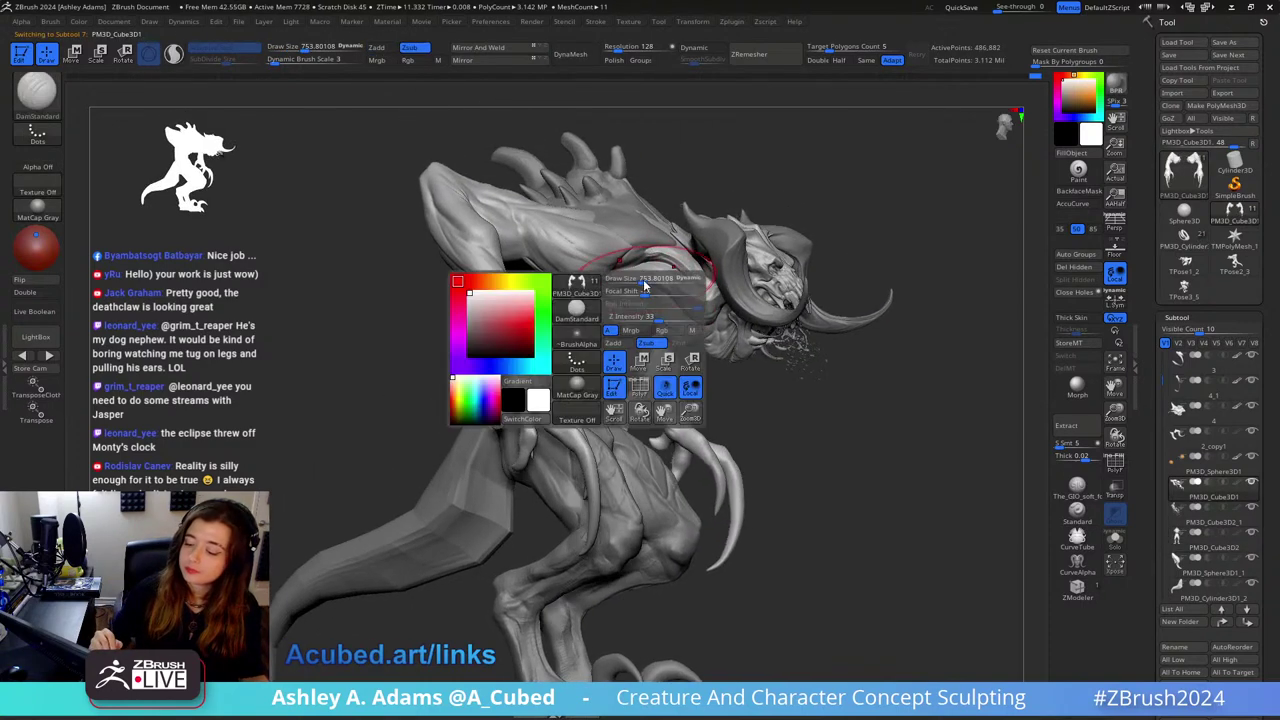
pyautogui.moveTo(644, 285); pyautogui.dragTo(636, 285)
pyautogui.moveTo(723, 188); pyautogui.dragTo(730, 189, button='right')
pyautogui.press('b')
pyautogui.press('s')
pyautogui.press('h')
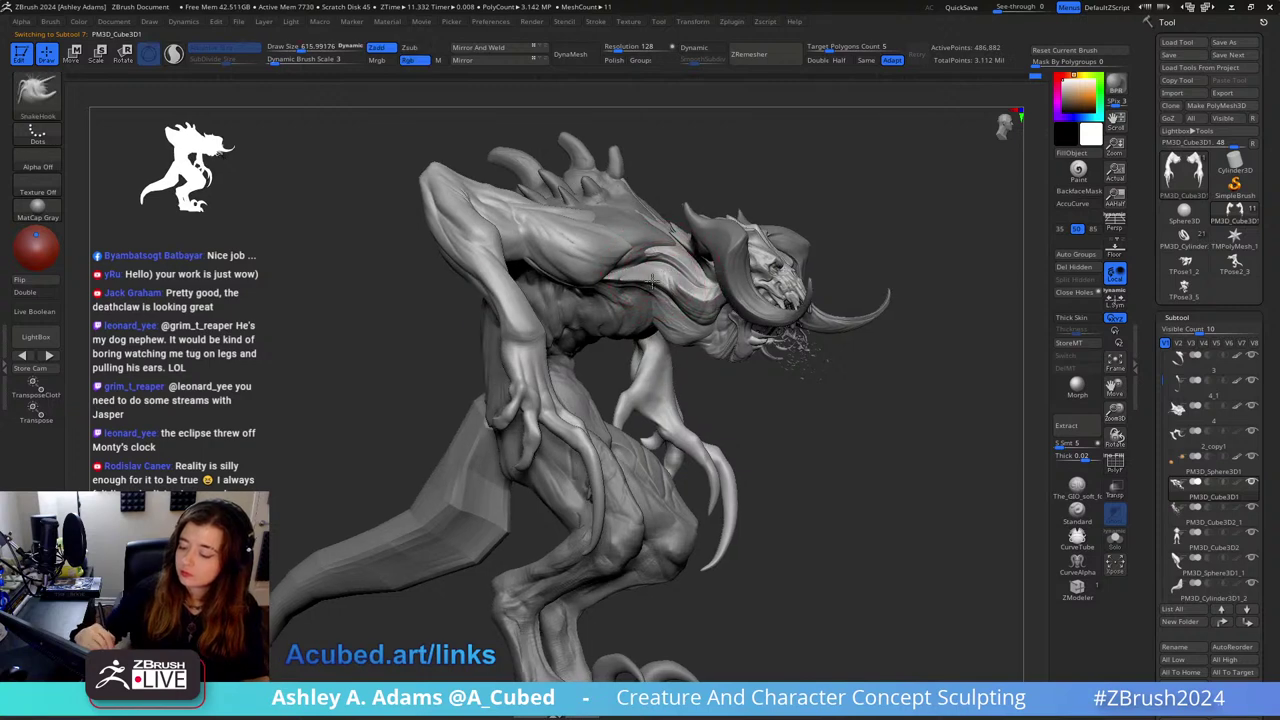
pyautogui.keyDown('alt'); pyautogui.click(651, 277); pyautogui.keyUp('alt')
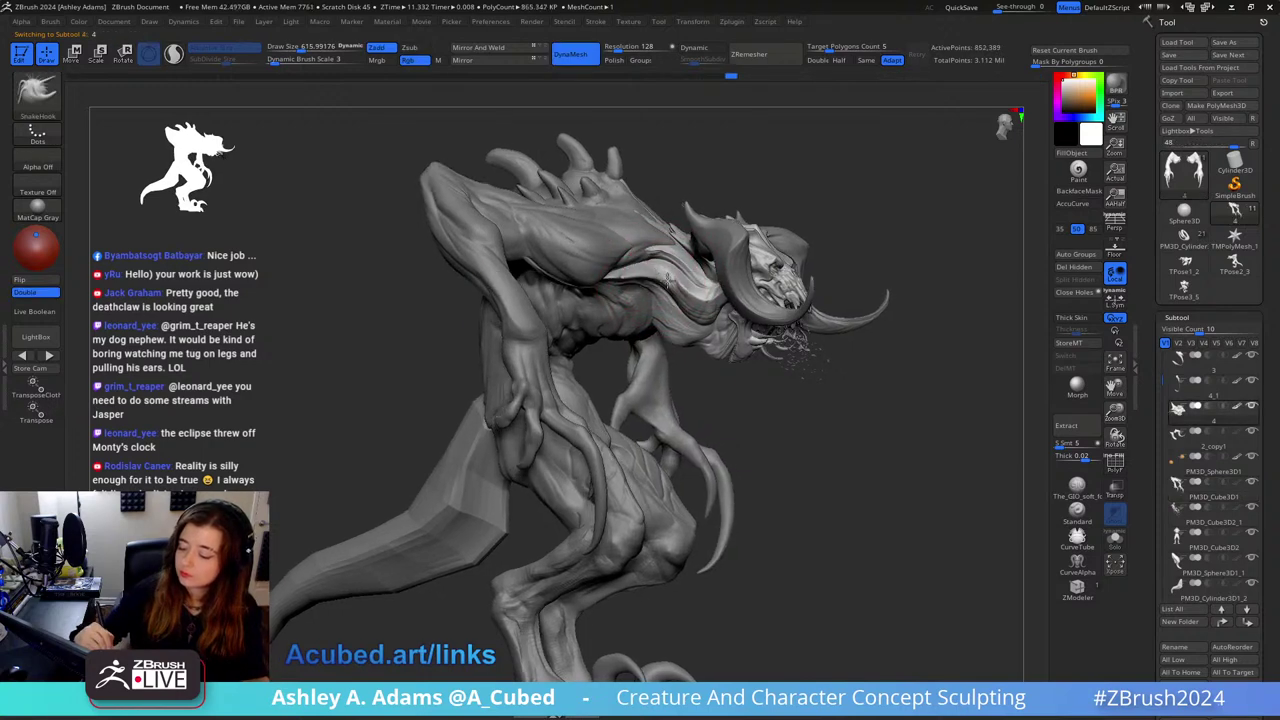
pyautogui.press('[')
pyautogui.moveTo(735, 215)
pyautogui.mouseDown(button='right')
pyautogui.moveTo(758, 259)
pyautogui.moveTo(697, 342)
pyautogui.mouseUp(button='right')
pyautogui.press('space')
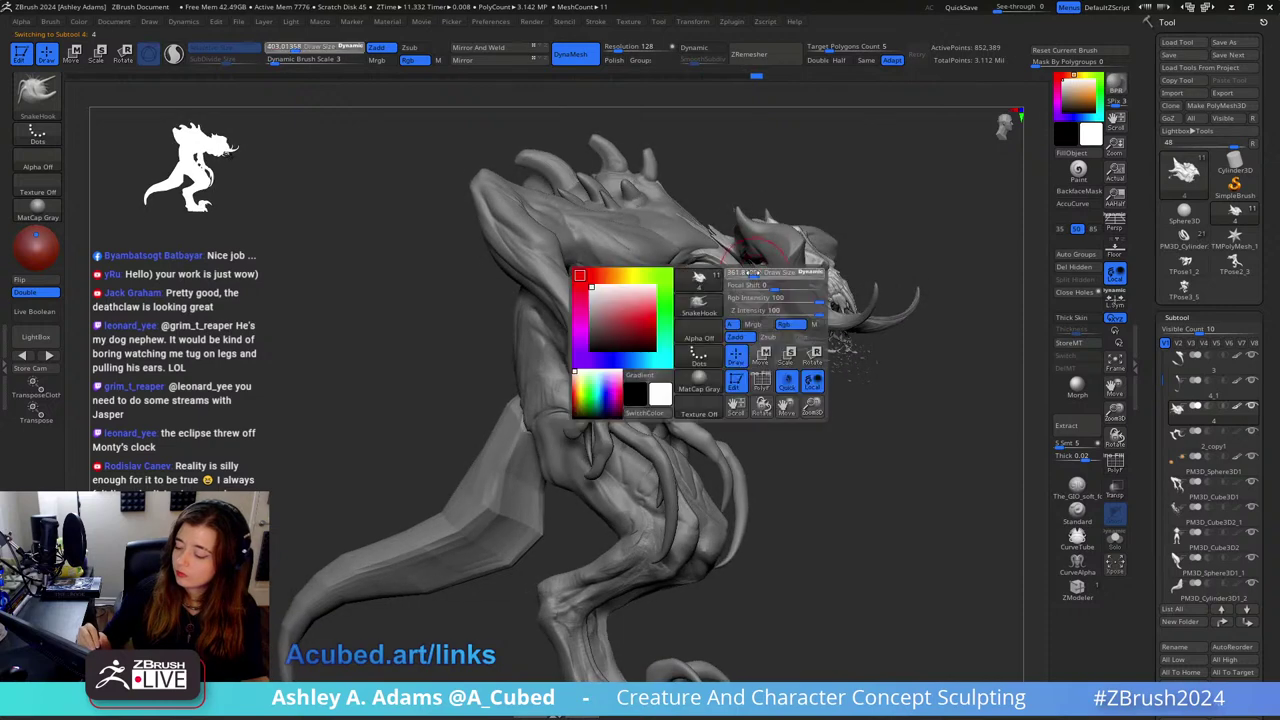
pyautogui.moveTo(756, 281); pyautogui.dragTo(742, 282)
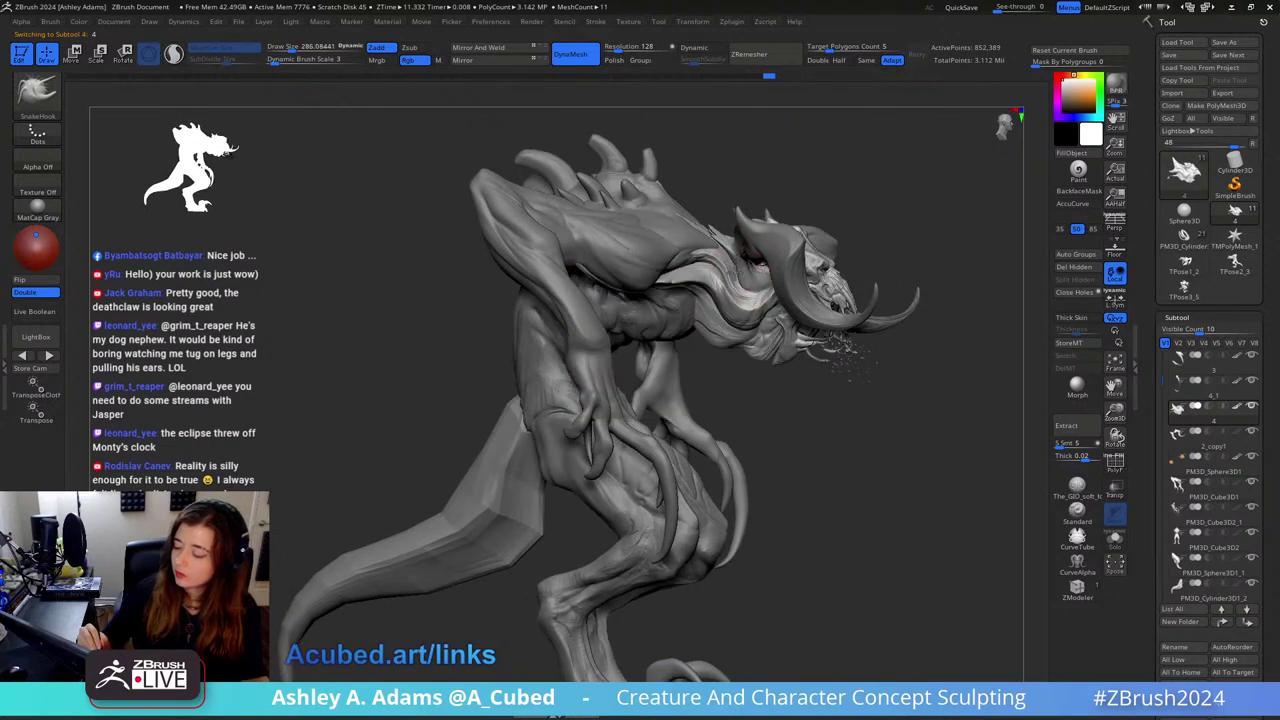
pyautogui.keyDown('ctrl'); pyautogui.moveTo(932, 242); pyautogui.dragTo(806, 183, button='right'); pyautogui.keyUp('ctrl')
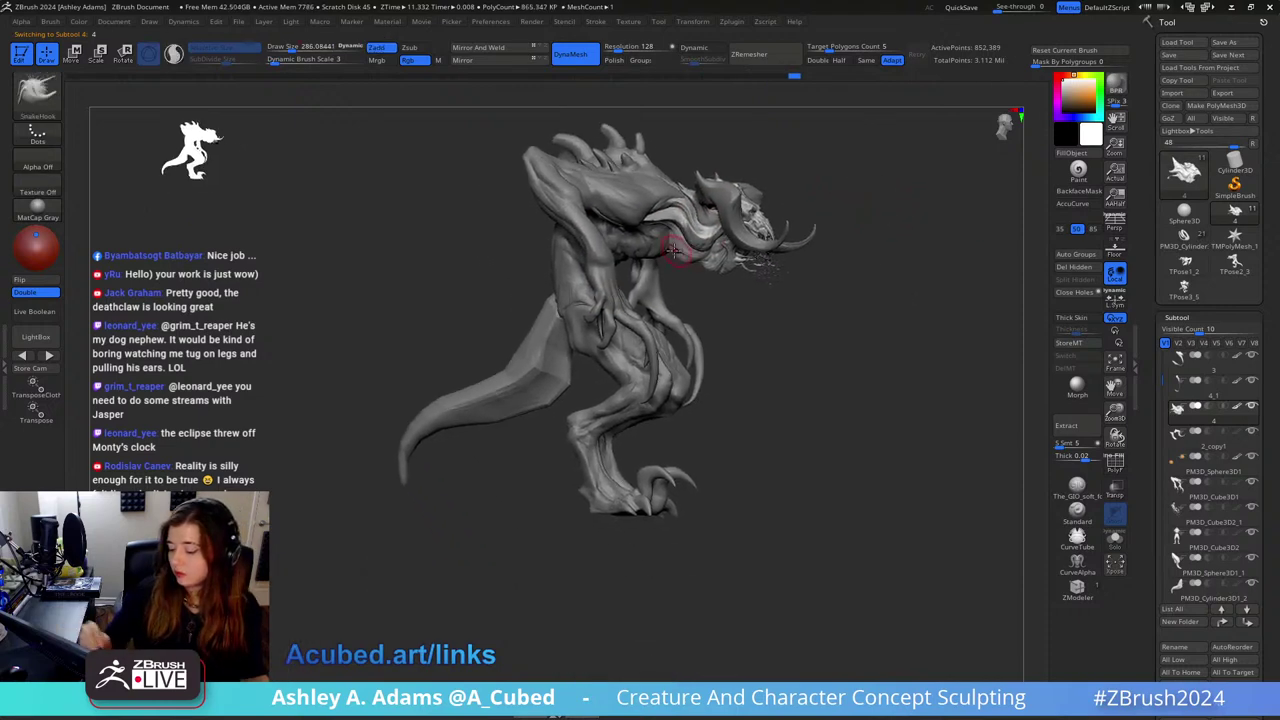
# Step: Make the tail the active subtool and subdivide it twice
pyautogui.moveTo(660, 250)
pyautogui.mouseDown(button='right')
pyautogui.moveTo(663, 286)
pyautogui.moveTo(777, 263)
pyautogui.moveTo(766, 304)
pyautogui.moveTo(606, 257)
pyautogui.mouseUp(button='right')
pyautogui.keyDown('alt'); pyautogui.click(780, 375); pyautogui.keyUp('alt')
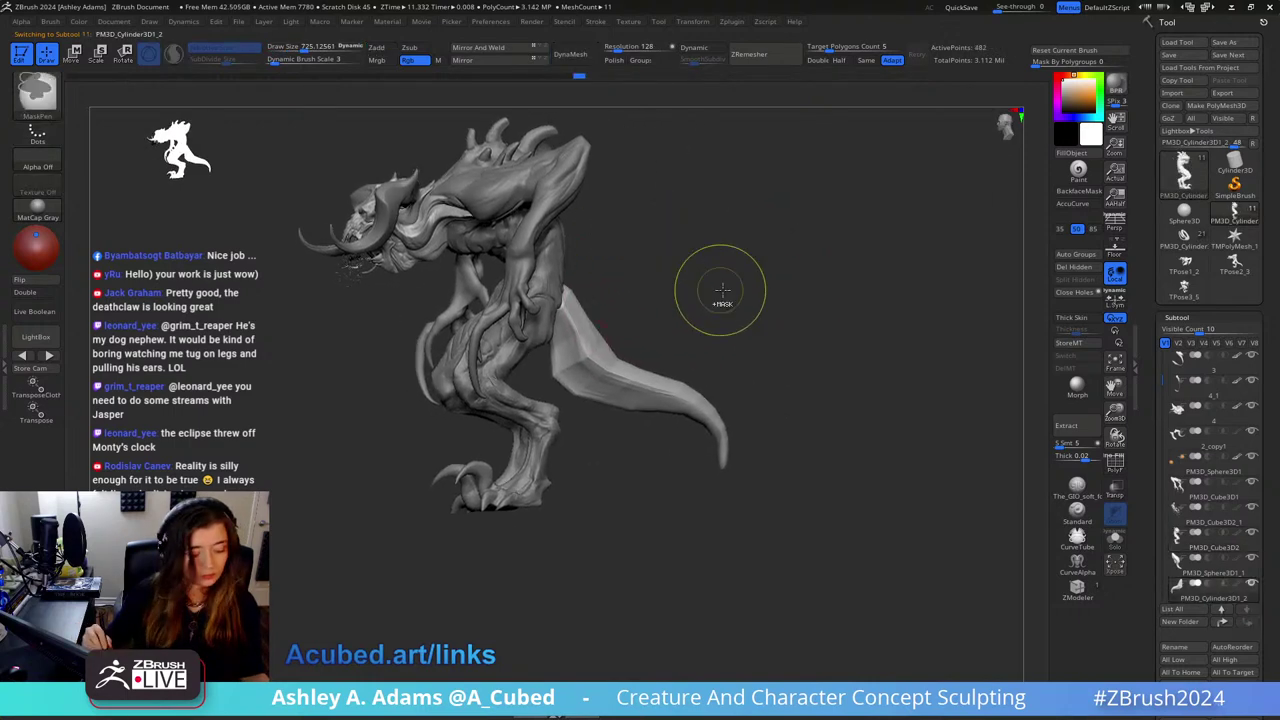
pyautogui.hotkey('ctrl', 'd')
pyautogui.hotkey('ctrl', 'd')
# Step: Build up and smooth a lengthwise ridge down the back of the tail with ClayBuildup at a draw size of about 286
pyautogui.moveTo(773, 294); pyautogui.dragTo(643, 377, button='right')
pyautogui.press('space')
pyautogui.moveTo(735, 306); pyautogui.dragTo(708, 306)
pyautogui.keyDown('ctrl'); pyautogui.moveTo(708, 306); pyautogui.dragTo(770, 385, button='right'); pyautogui.keyUp('ctrl')
pyautogui.press('space')
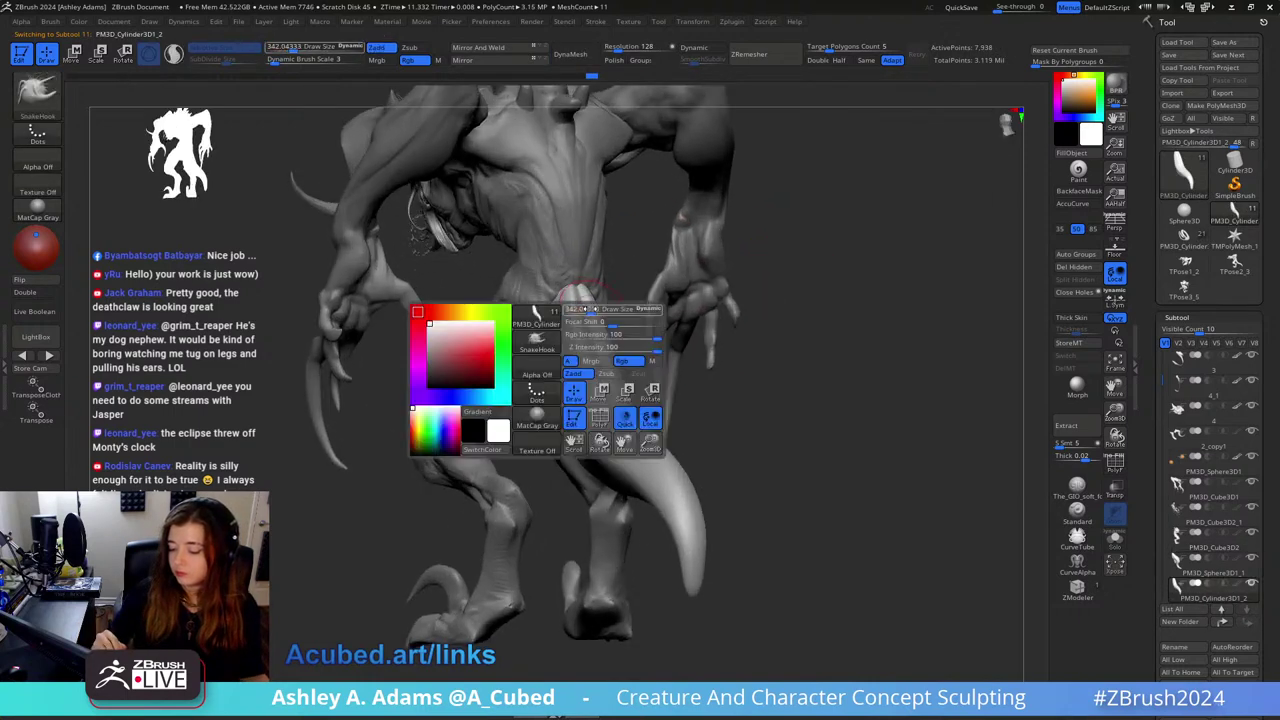
pyautogui.moveTo(630, 311); pyautogui.dragTo(605, 311)
pyautogui.moveTo(680, 320)
pyautogui.mouseDown(button='right')
pyautogui.moveTo(594, 327)
pyautogui.moveTo(586, 297)
pyautogui.mouseUp(button='right')
pyautogui.keyDown('shift'); pyautogui.moveTo(574, 257); pyautogui.dragTo(597, 443); pyautogui.keyUp('shift')
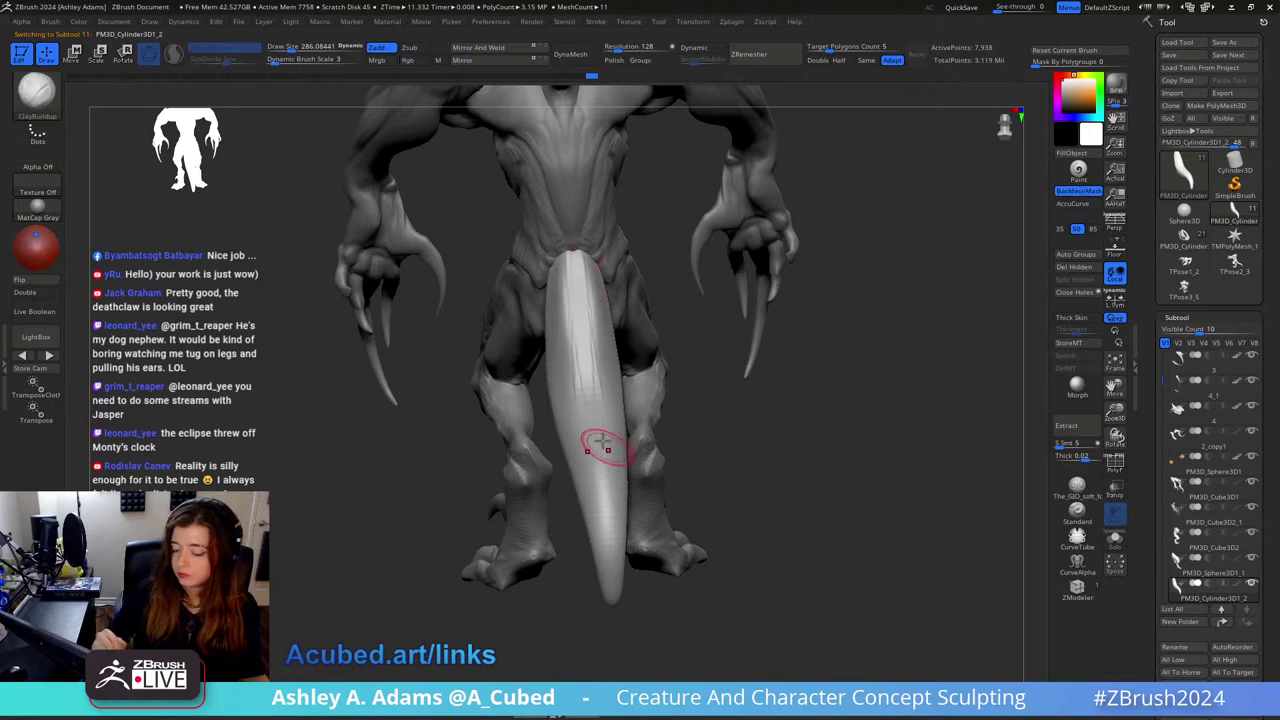
pyautogui.moveTo(570, 245)
pyautogui.keyDown('shift'); pyautogui.mouseDown()
pyautogui.moveTo(610, 535)
pyautogui.moveTo(574, 258)
pyautogui.mouseUp(); pyautogui.keyUp('shift')
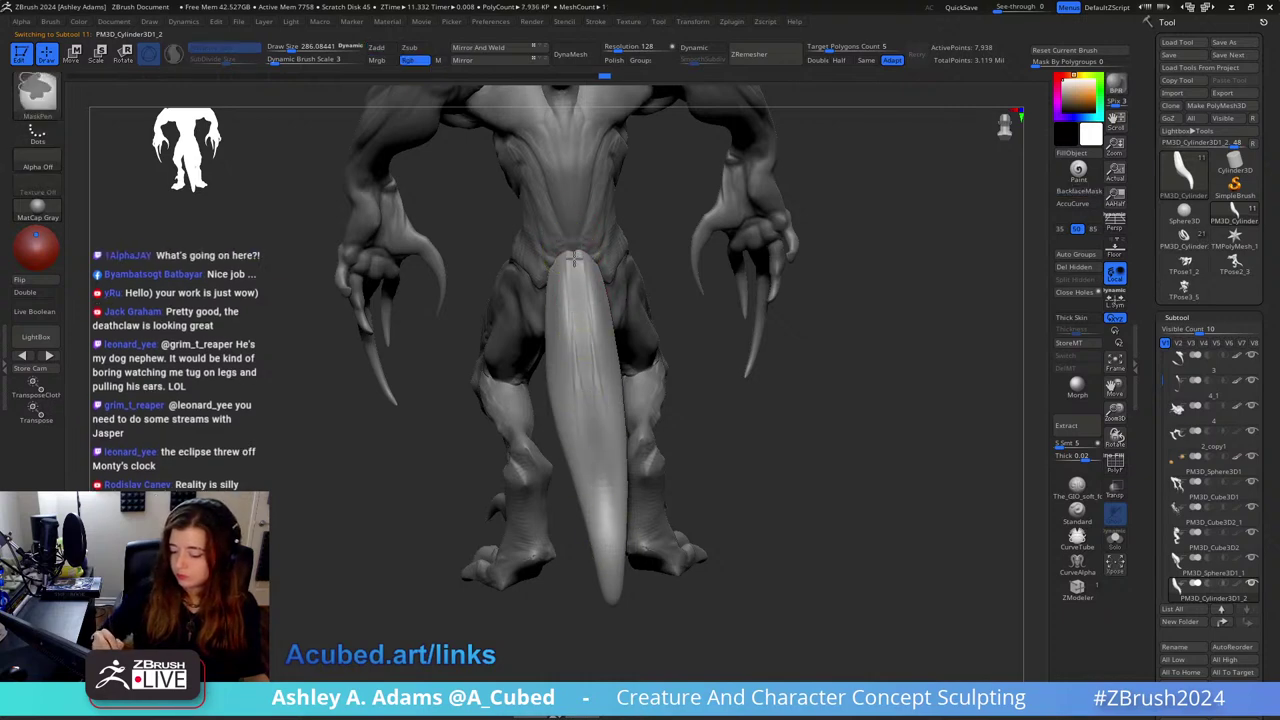
pyautogui.keyDown('ctrl'); pyautogui.moveTo(581, 329); pyautogui.dragTo(610, 565); pyautogui.keyUp('ctrl')
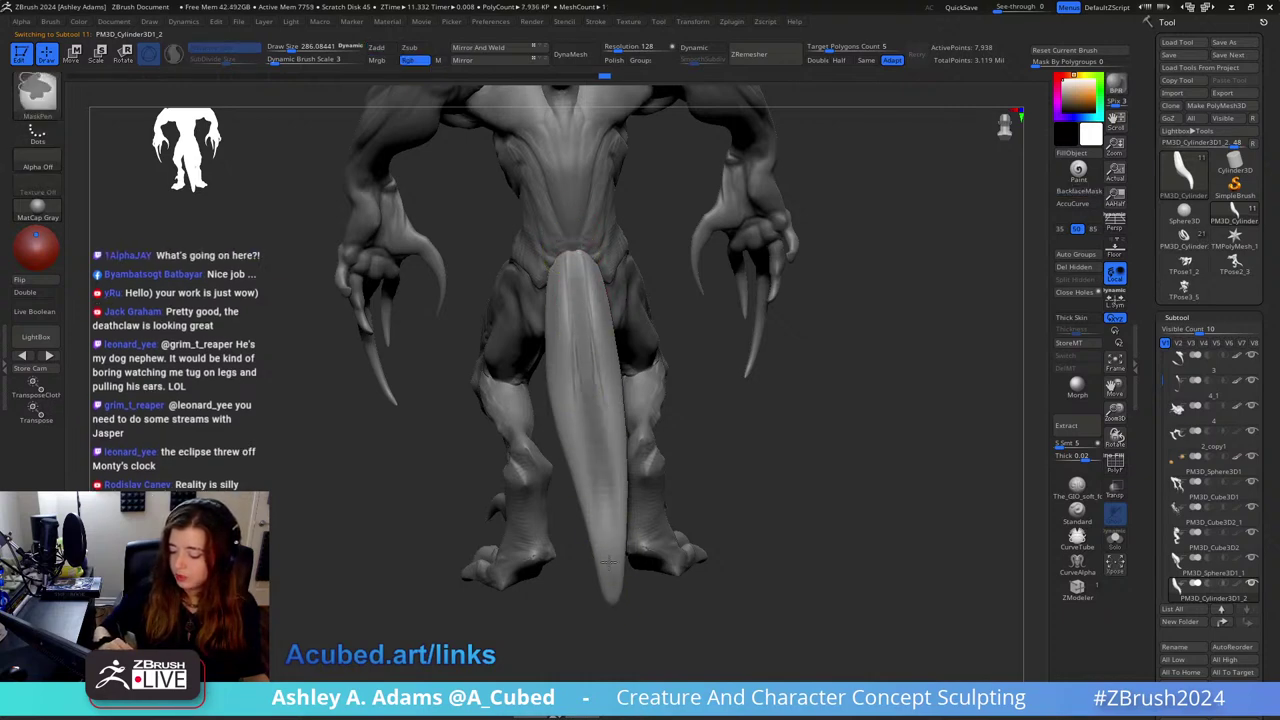
# Step: Reposition the tail against the creature's lower back with the Move gizmo
pyautogui.moveTo(575, 268); pyautogui.dragTo(440, 262, button='right')
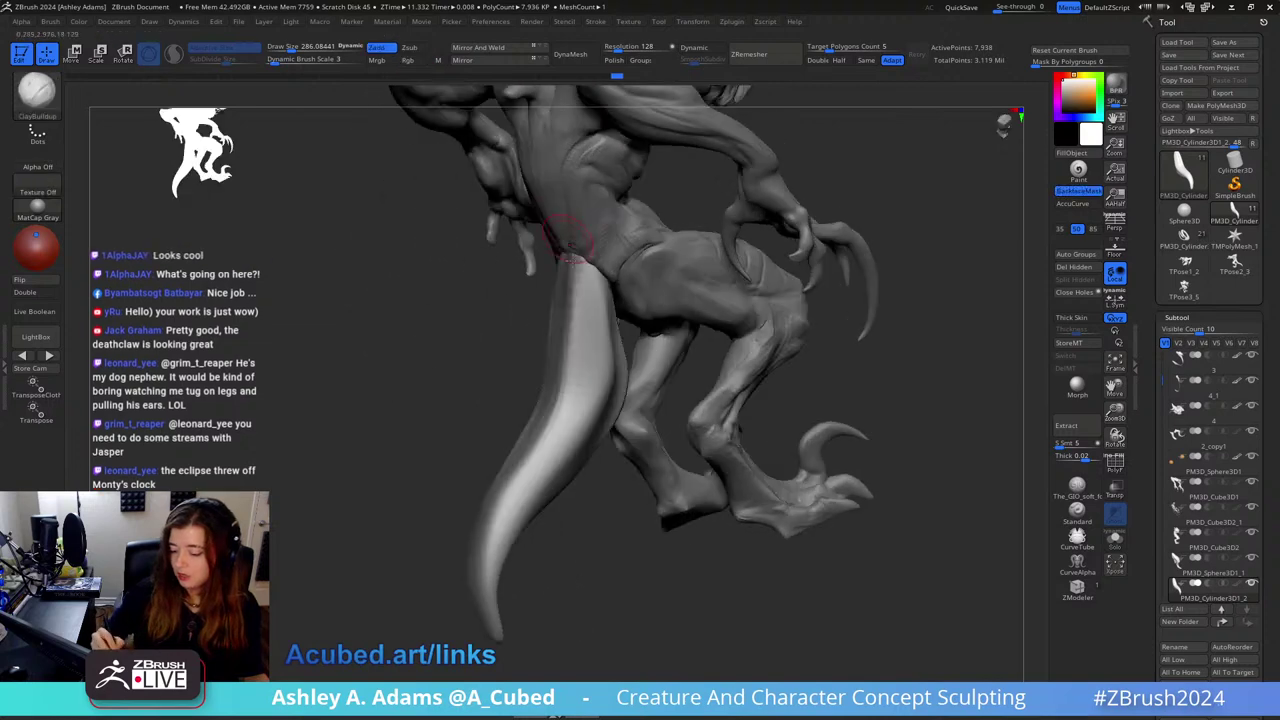
pyautogui.keyDown('ctrl'); pyautogui.click(571, 583); pyautogui.keyUp('ctrl')
pyautogui.moveTo(571, 583)
pyautogui.mouseDown(button='right')
pyautogui.moveTo(591, 491)
pyautogui.moveTo(677, 351)
pyautogui.moveTo(680, 318)
pyautogui.moveTo(702, 317)
pyautogui.moveTo(675, 275)
pyautogui.mouseUp(button='right')
pyautogui.press('w')
pyautogui.moveTo(617, 384); pyautogui.dragTo(636, 371)
# Step: Adjust the curve of the tail's upper half with SnakeHook, reducing the draw size to about 697
pyautogui.press('space')
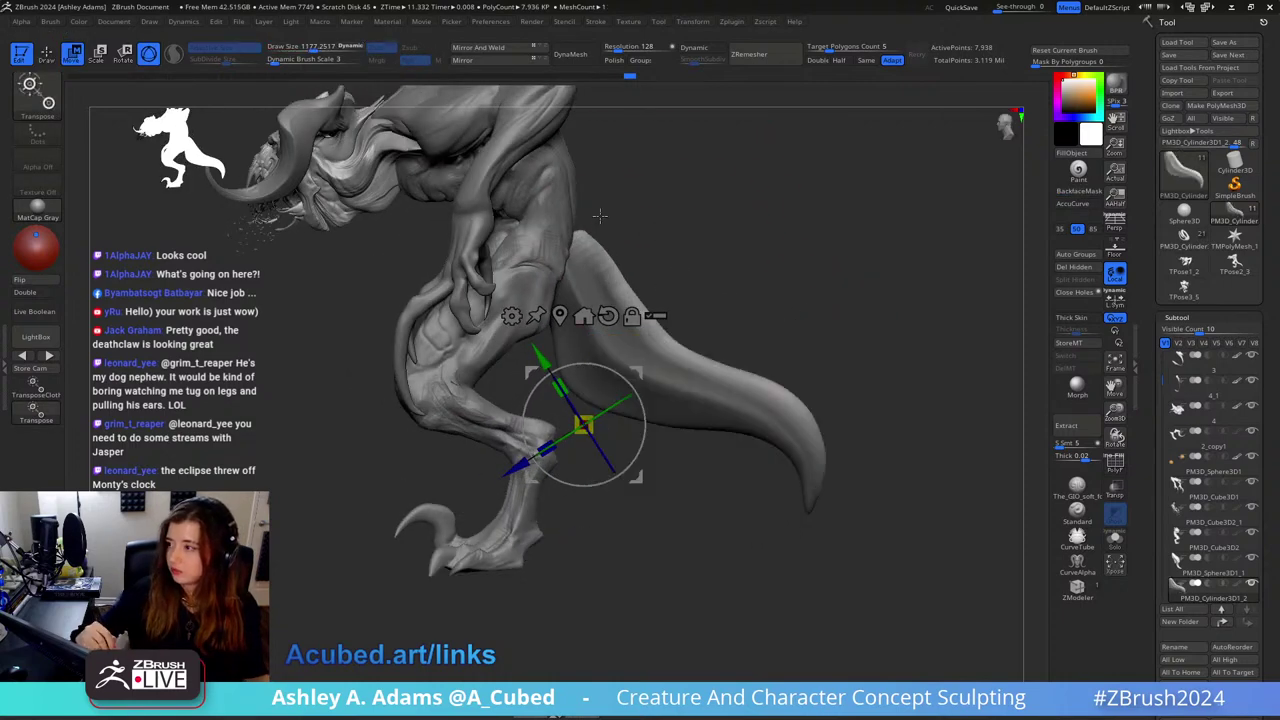
pyautogui.press('q')
pyautogui.moveTo(610, 193)
pyautogui.mouseDown(button='right')
pyautogui.moveTo(594, 200)
pyautogui.moveTo(630, 220)
pyautogui.moveTo(677, 202)
pyautogui.moveTo(642, 183)
pyautogui.mouseUp(button='right')
pyautogui.press('b')
pyautogui.press('s')
pyautogui.press('h')
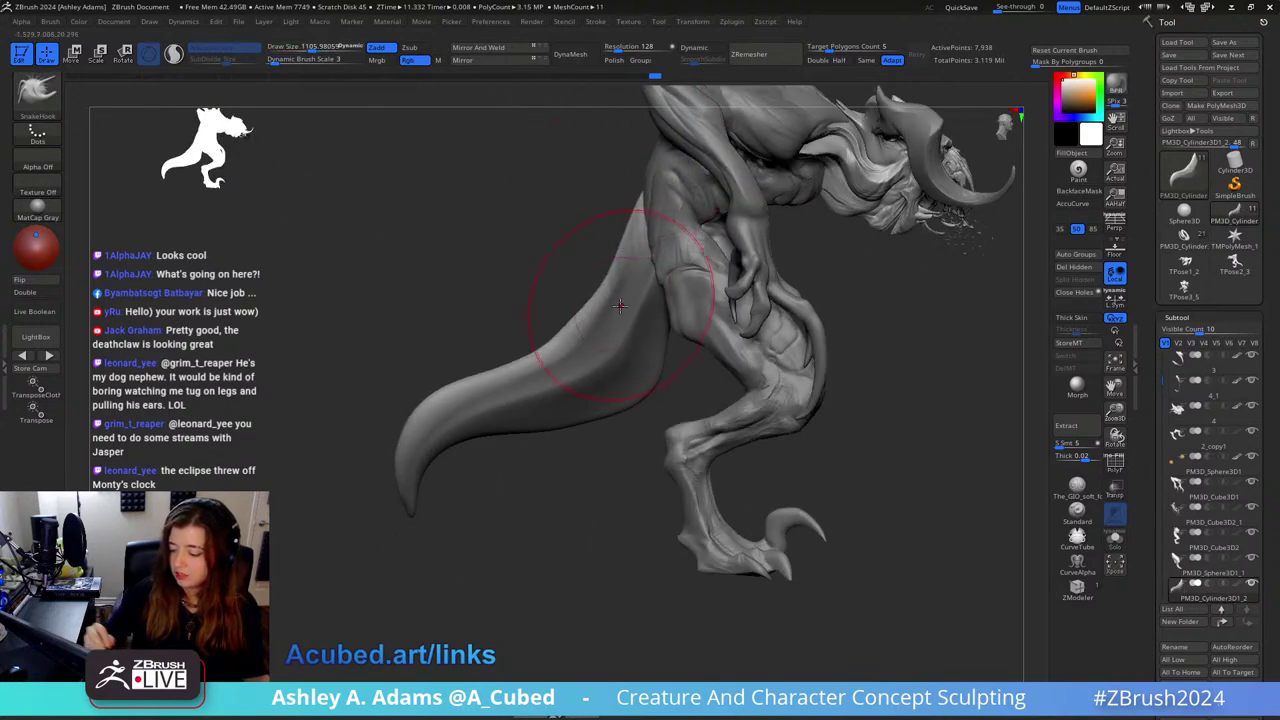
pyautogui.moveTo(613, 298); pyautogui.dragTo(577, 324, button='right')
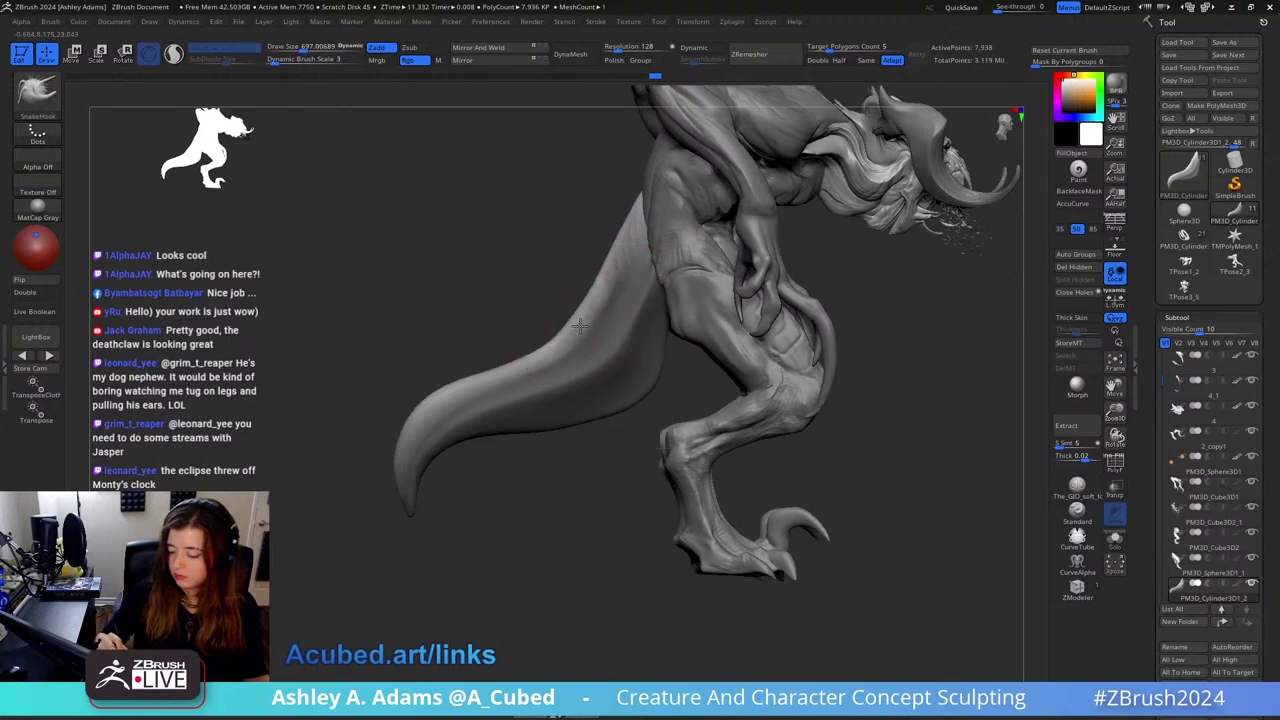
# Step: Pull the tail's root up along the lower spine with SnakeHook at a draw size of about 304
pyautogui.keyDown('alt'); pyautogui.moveTo(615, 281); pyautogui.dragTo(604, 342, button='right'); pyautogui.keyUp('alt')
pyautogui.press('s')
pyautogui.moveTo(614, 342); pyautogui.dragTo(515, 342)
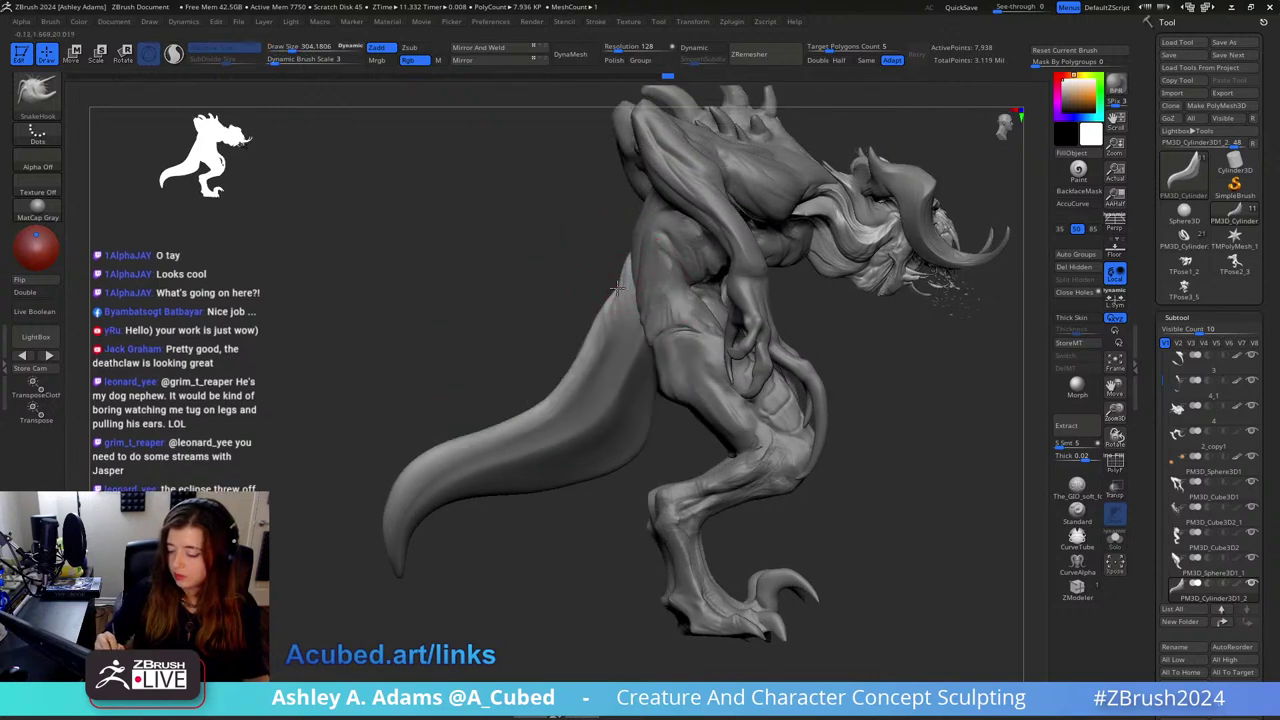
# Step: Carve long grooves down the length of the tail with DamStandard at a draw size of about 304
pyautogui.keyDown('ctrl'); pyautogui.click(600, 540); pyautogui.keyUp('ctrl')
pyautogui.moveTo(600, 540); pyautogui.dragTo(612, 280, button='right')
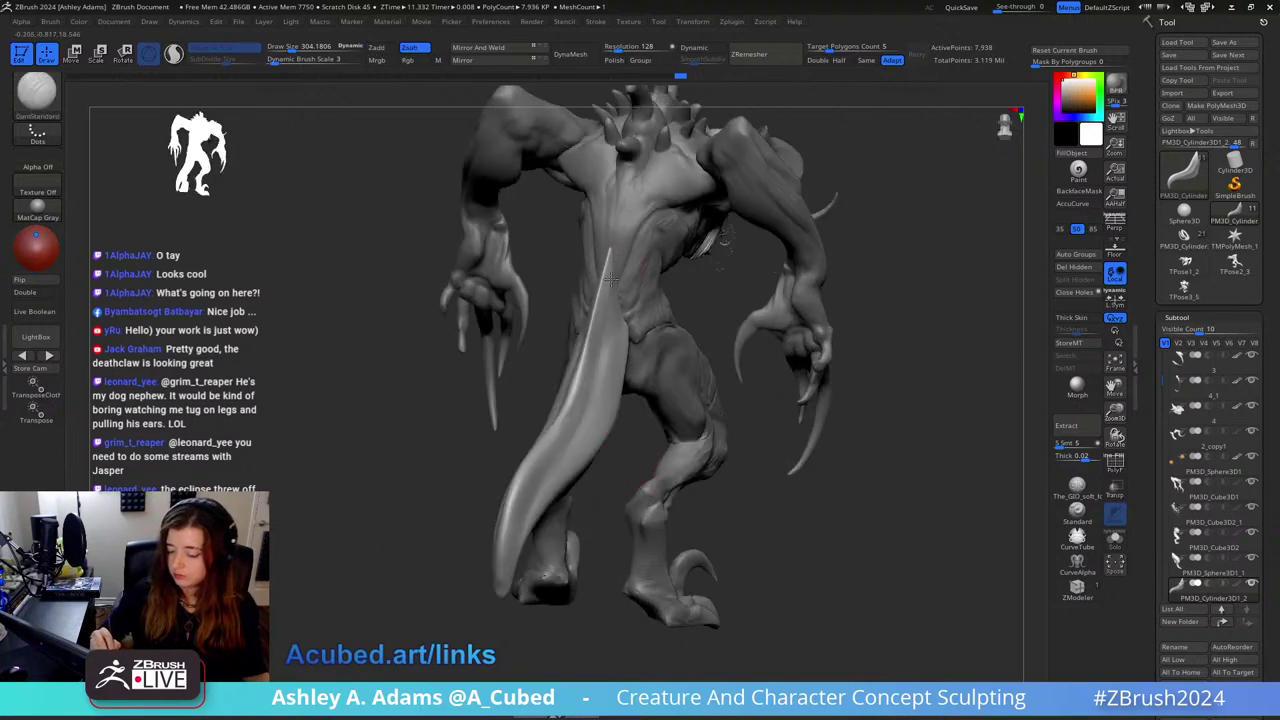
pyautogui.moveTo(570, 434); pyautogui.dragTo(520, 510)
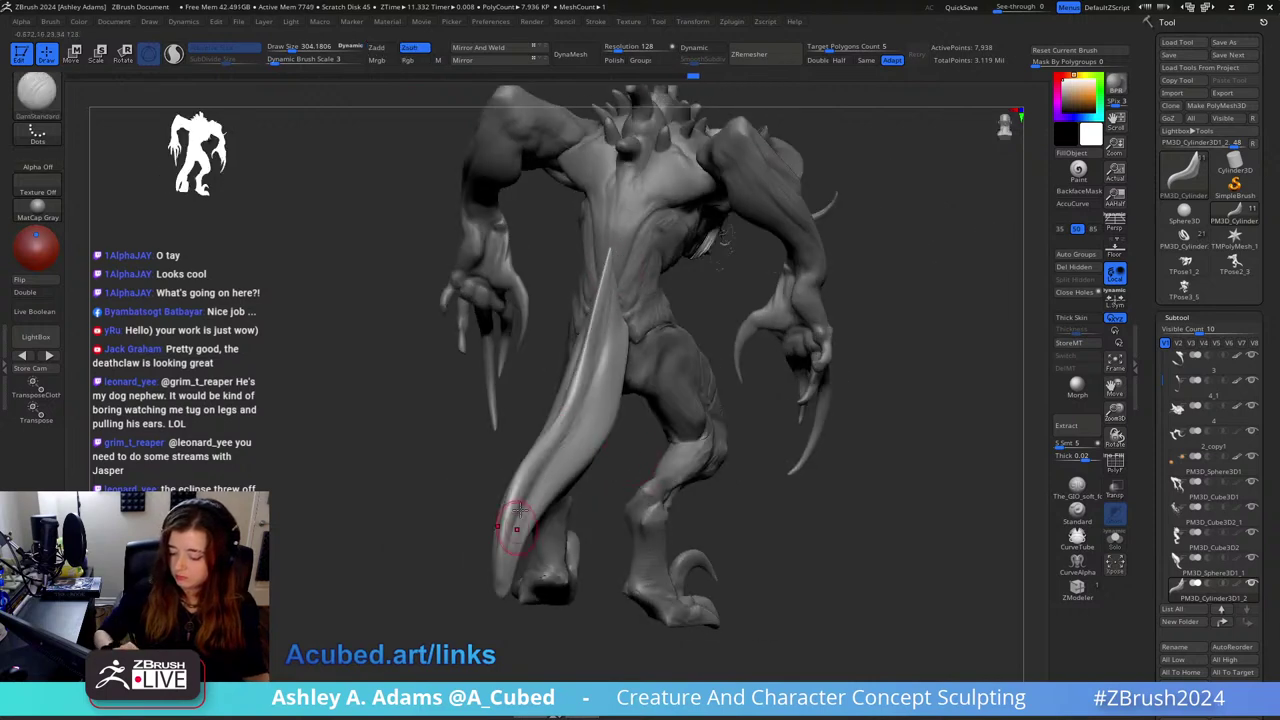
pyautogui.keyDown('alt'); pyautogui.moveTo(525, 510); pyautogui.dragTo(719, 402, button='right'); pyautogui.keyUp('alt')
# Step: Build up the lengthwise ridges between the tail grooves with ClayBuildup at a draw size of about 304
pyautogui.press('b')
pyautogui.press('c')
pyautogui.press('b')
pyautogui.moveTo(608, 234); pyautogui.dragTo(520, 228, button='right')
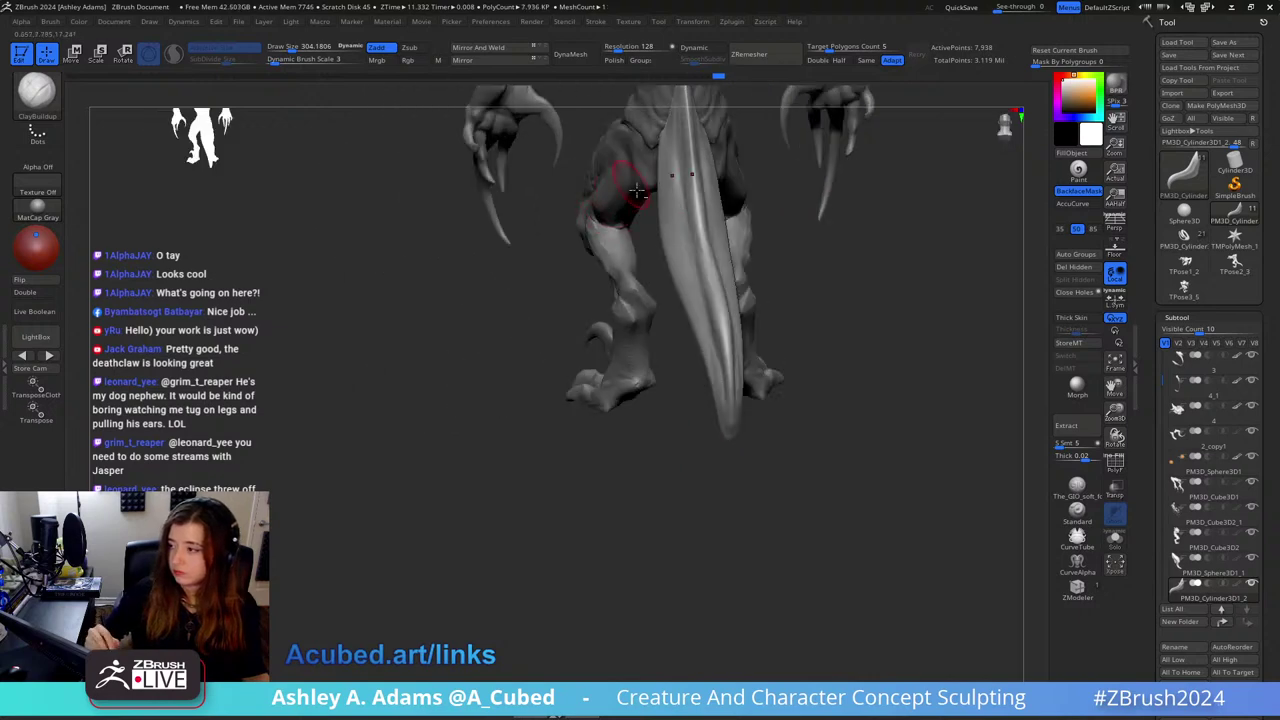
pyautogui.keyDown('alt'); pyautogui.moveTo(640, 194); pyautogui.dragTo(634, 294, button='right'); pyautogui.keyUp('alt')
# Step: Pull a row of small bumps out of both side edges of the tail with SnakeHook at a draw size of about 175
pyautogui.press('space')
pyautogui.moveTo(686, 292); pyautogui.dragTo(668, 292)
pyautogui.moveTo(666, 246); pyautogui.dragTo(662, 257)
pyautogui.moveTo(662, 258); pyautogui.dragTo(653, 248, button='right')
pyautogui.press('b')
pyautogui.press('s')
pyautogui.press('h')
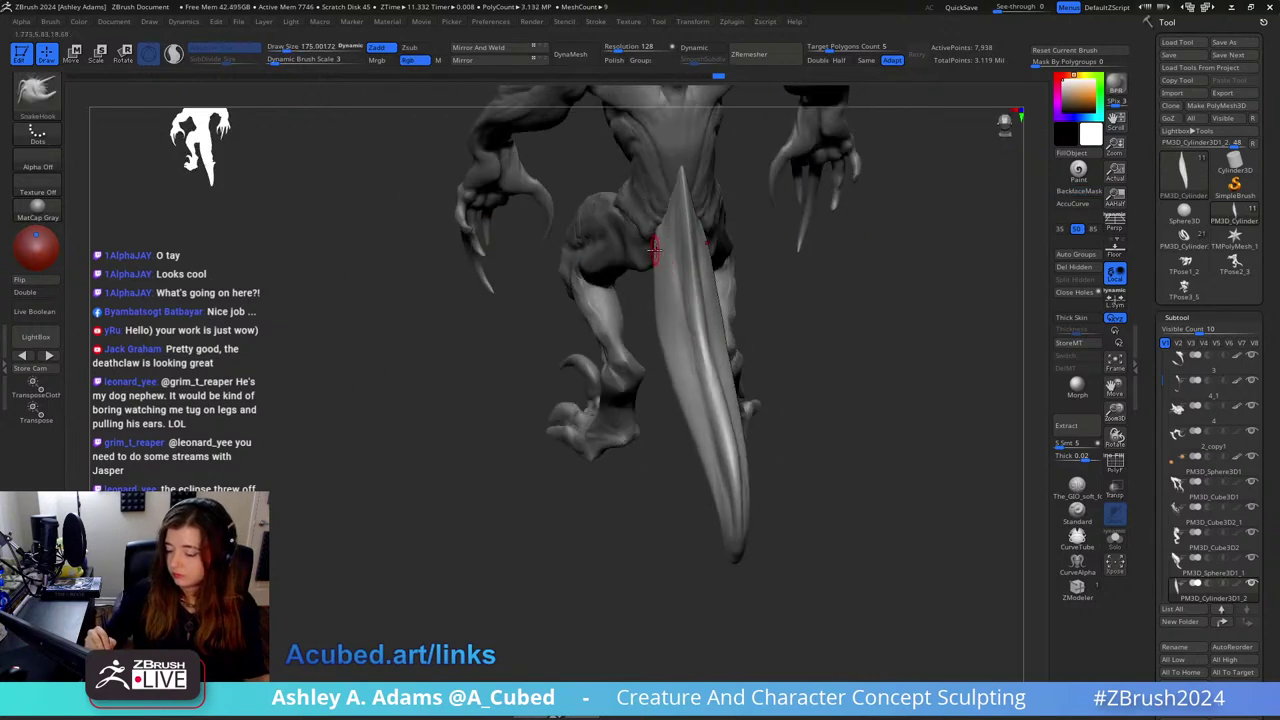
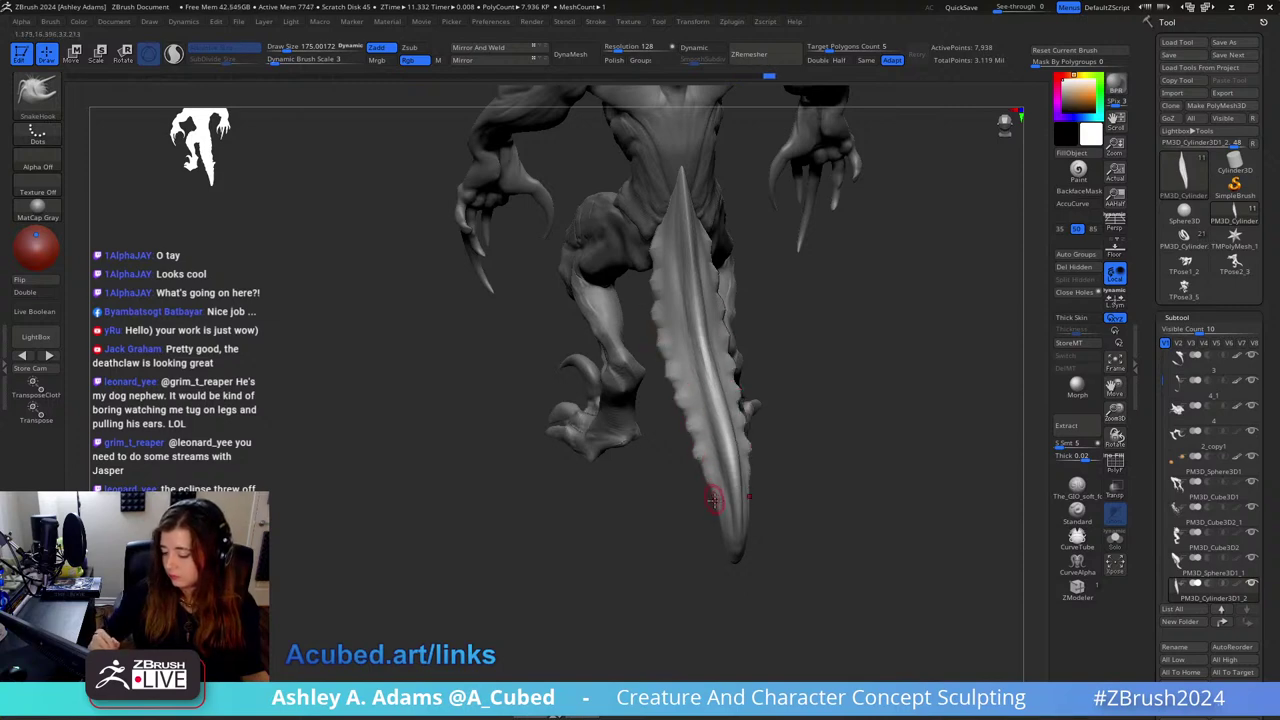
pyautogui.moveTo(721, 519)
pyautogui.keyDown('alt'); pyautogui.mouseDown(button='right')
pyautogui.moveTo(700, 640)
pyautogui.moveTo(700, 470)
pyautogui.mouseUp(button='right'); pyautogui.keyUp('alt')
# Step: Adjust the bumps near the tail's root and push in the tail's underside using SnakeHook with a larger draw size
pyautogui.moveTo(880, 410)
pyautogui.mouseDown(button='right')
pyautogui.moveTo(734, 408)
pyautogui.moveTo(709, 489)
pyautogui.moveTo(674, 451)
pyautogui.moveTo(717, 340)
pyautogui.mouseUp(button='right')
pyautogui.press('s')
pyautogui.click(730, 325)
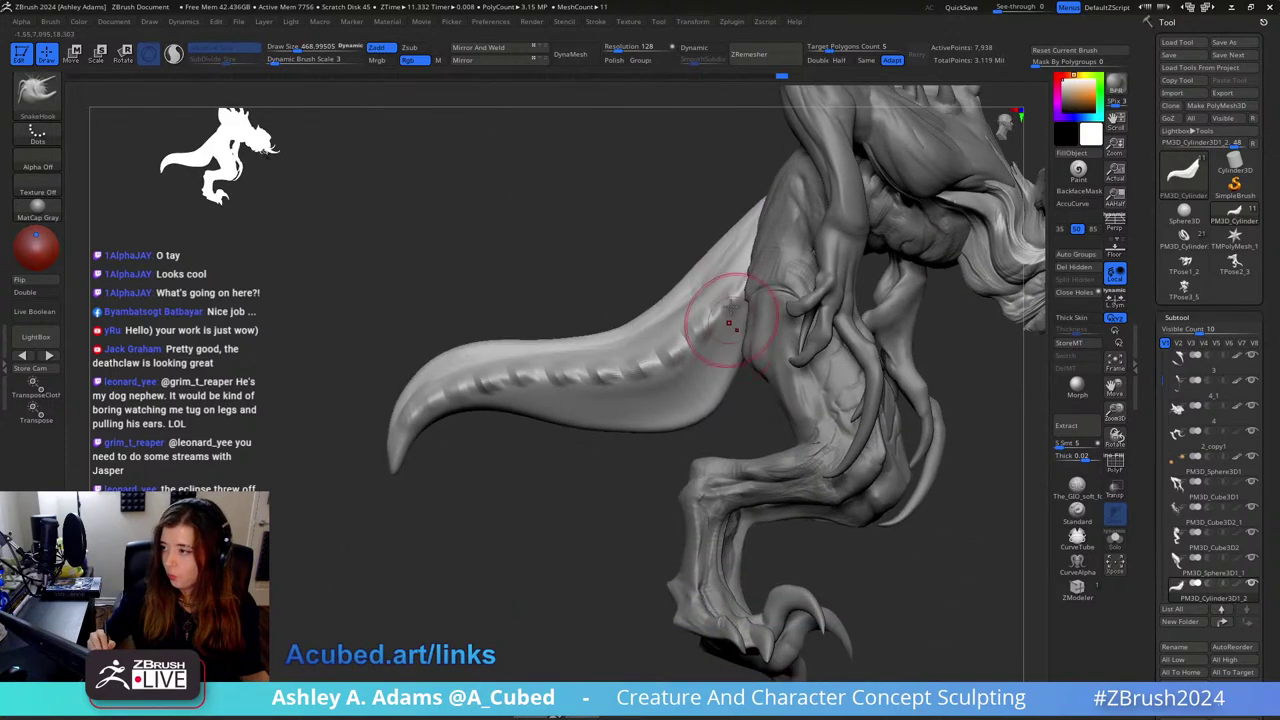
pyautogui.press('space')
pyautogui.moveTo(711, 377); pyautogui.dragTo(737, 377)
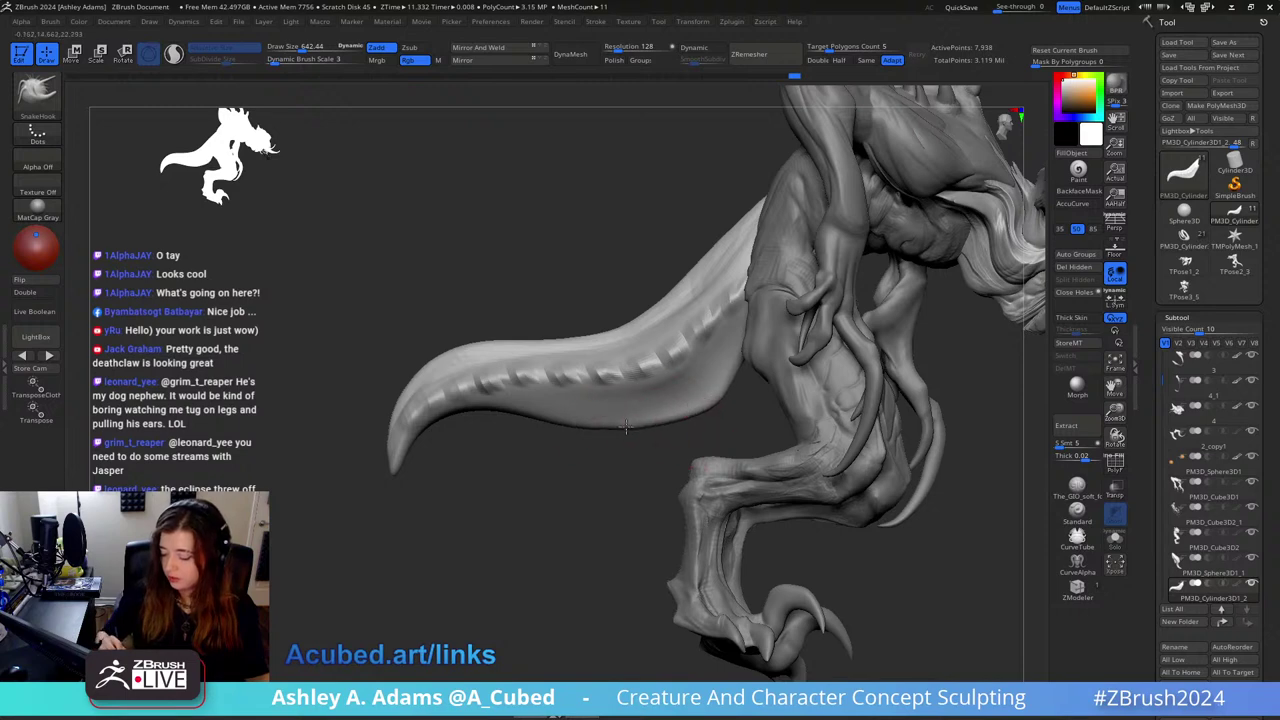
pyautogui.moveTo(626, 427); pyautogui.dragTo(645, 414)
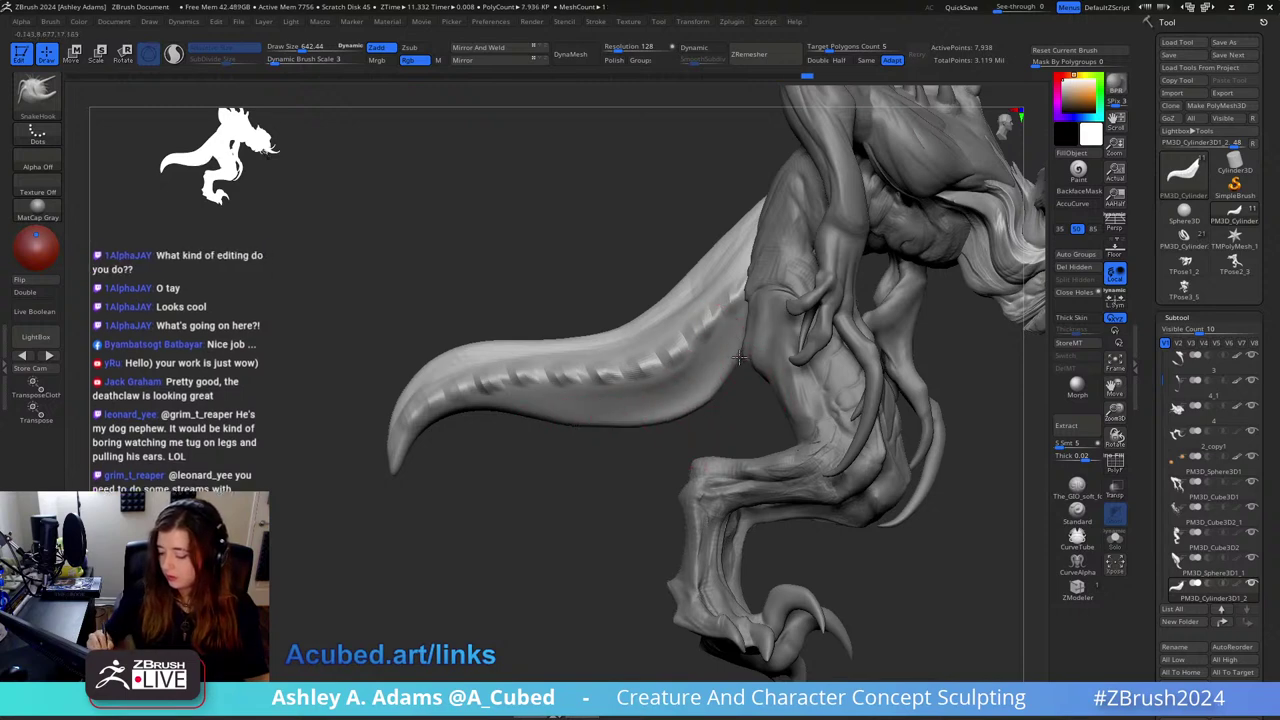
# Step: Build up muscle forms along the tail's side below the bumps with ClayBuildup at a draw size of about 304
pyautogui.moveTo(739, 357)
pyautogui.mouseDown(button='right')
pyautogui.moveTo(768, 338)
pyautogui.moveTo(740, 304)
pyautogui.moveTo(737, 318)
pyautogui.mouseUp(button='right')
pyautogui.press('space')
pyautogui.press('b')
pyautogui.press('c')
pyautogui.press('b')
pyautogui.moveTo(727, 332)
pyautogui.mouseDown()
pyautogui.moveTo(655, 382)
pyautogui.moveTo(589, 374)
pyautogui.moveTo(541, 390)
pyautogui.mouseUp()
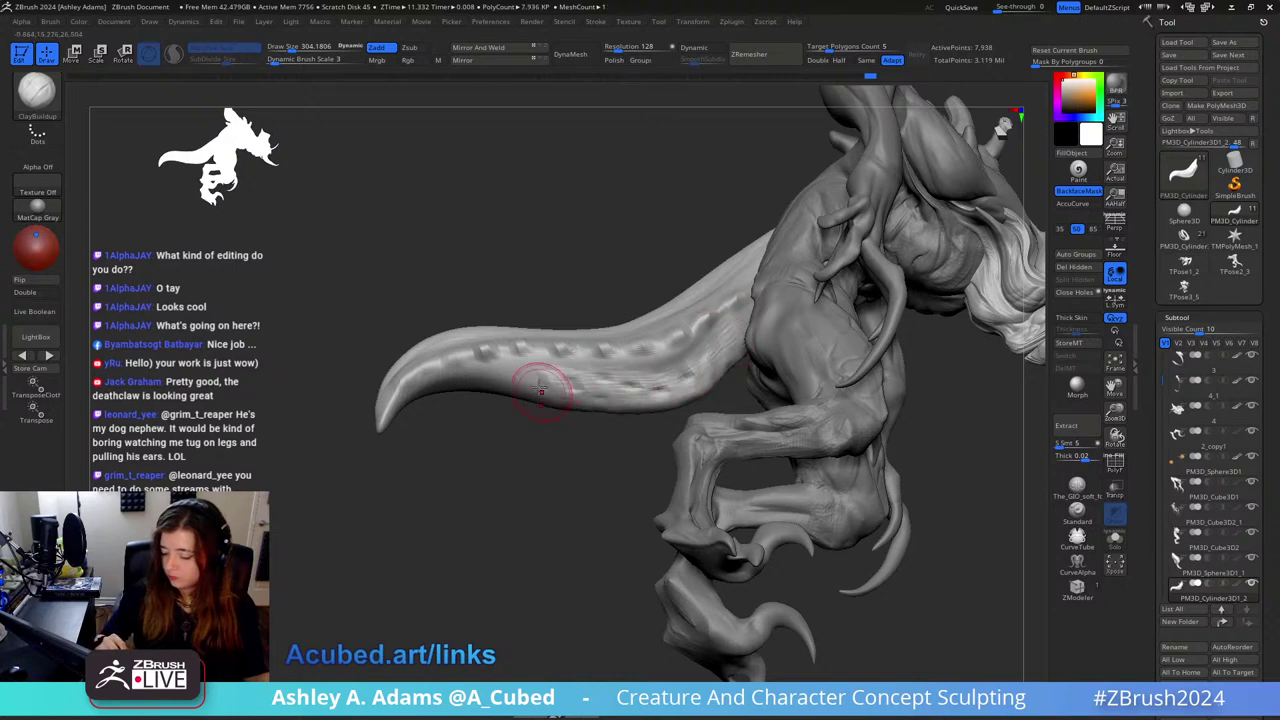
pyautogui.keyDown('ctrl'); pyautogui.moveTo(540, 470); pyautogui.dragTo(571, 343, button='right'); pyautogui.keyUp('ctrl')
pyautogui.moveTo(571, 343); pyautogui.dragTo(681, 249, button='right')
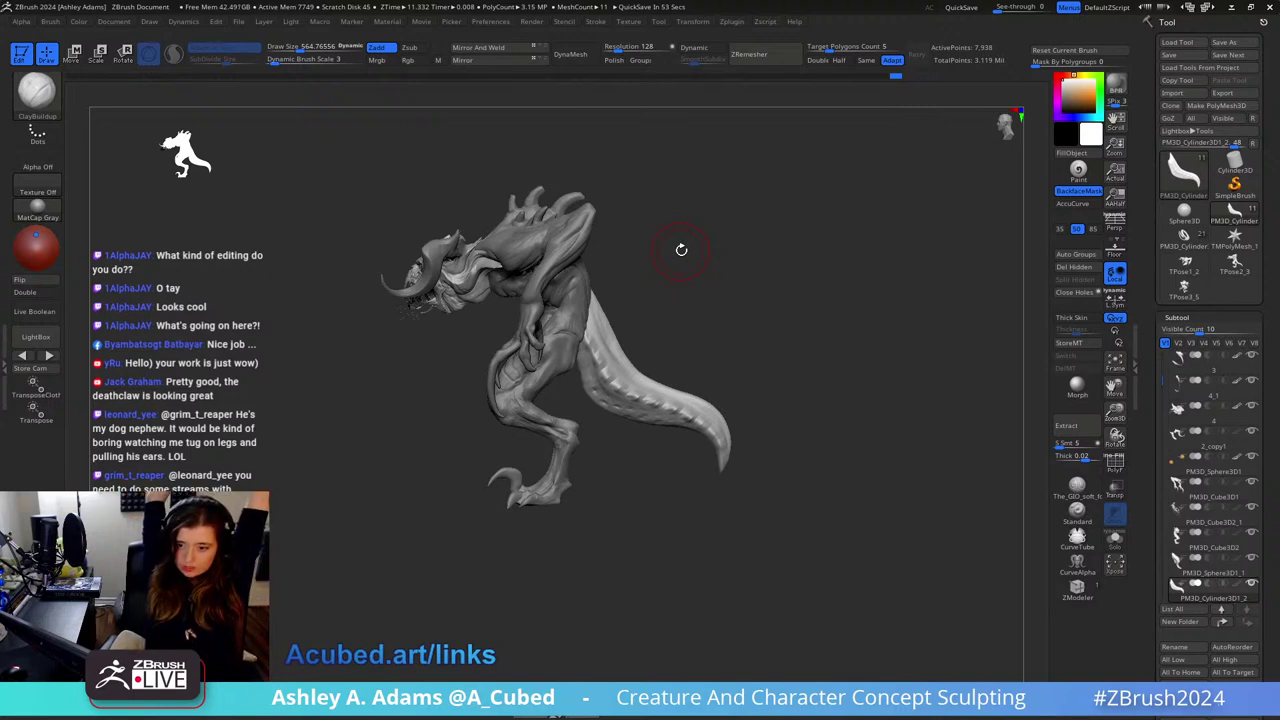
# Step: Adjust the curve of the tail's upper section with SnakeHook at a draw size of about 970
pyautogui.press('space')
pyautogui.moveTo(645, 274); pyautogui.dragTo(686, 274)
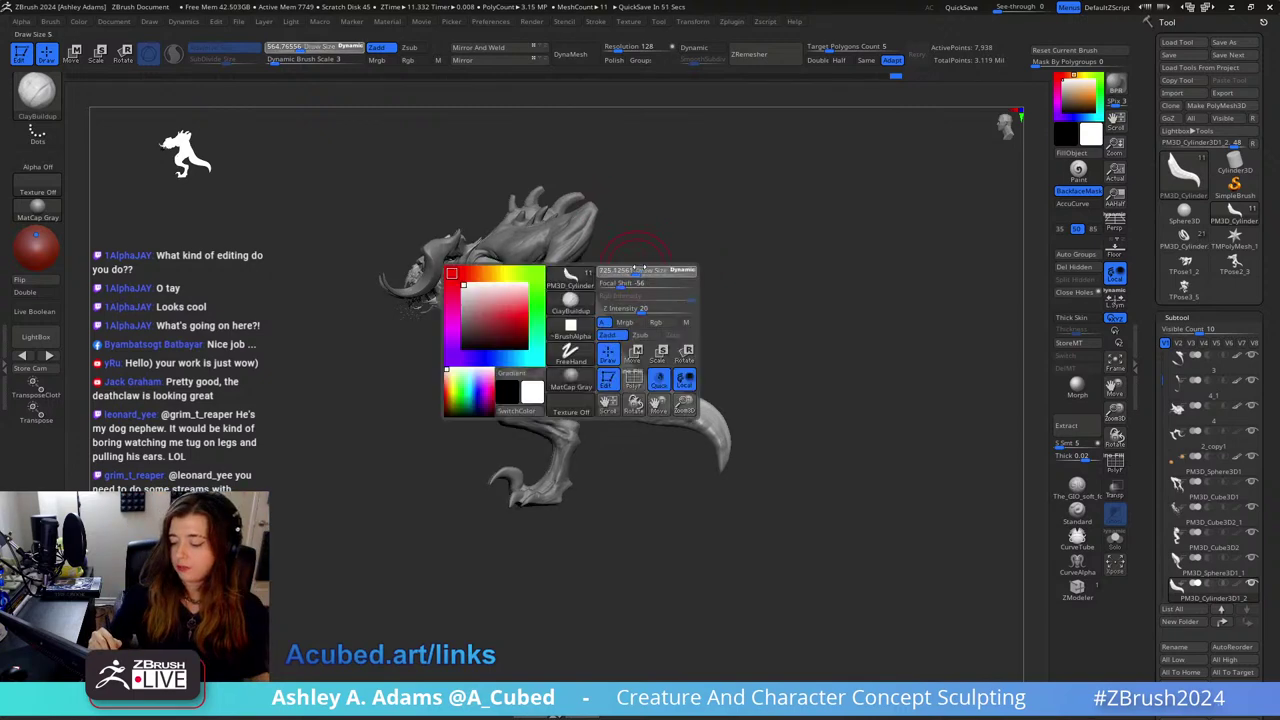
pyautogui.keyDown('ctrl'); pyautogui.moveTo(640, 280); pyautogui.dragTo(635, 328, button='right'); pyautogui.keyUp('ctrl')
pyautogui.press('b')
pyautogui.press('s')
pyautogui.press('h')
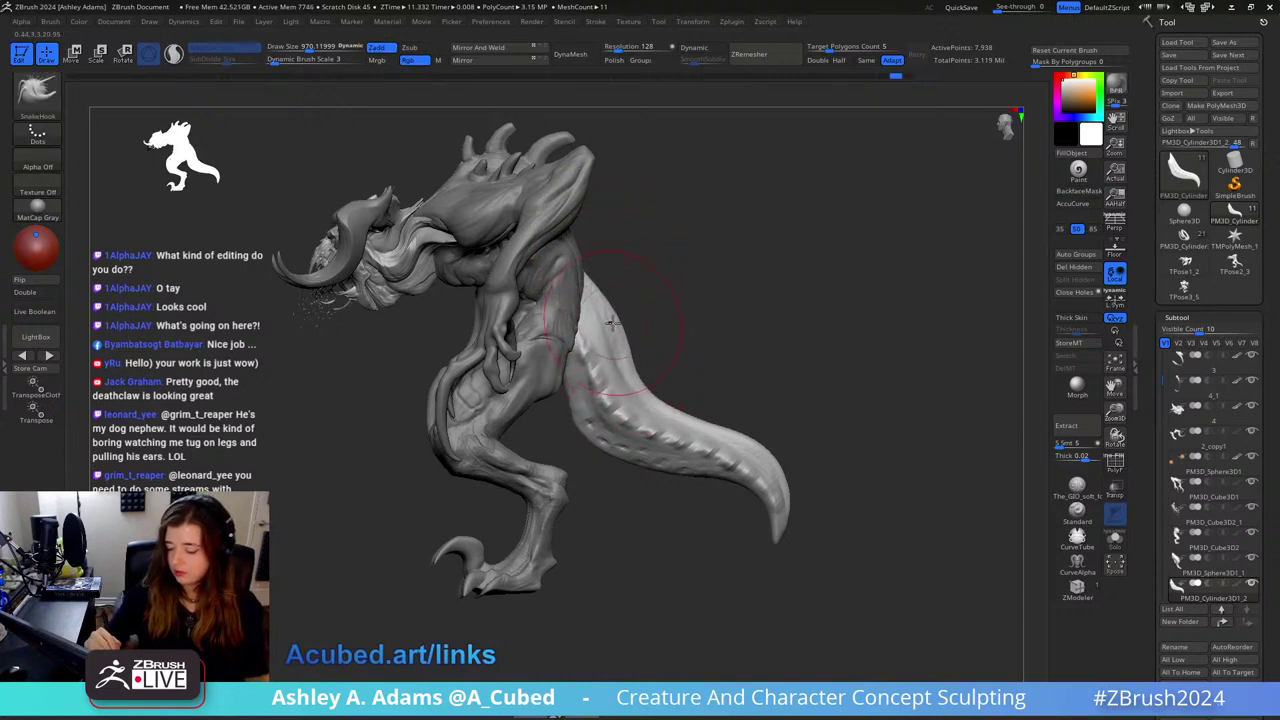
pyautogui.moveTo(612, 323)
pyautogui.mouseDown()
pyautogui.moveTo(609, 300)
pyautogui.moveTo(617, 318)
pyautogui.mouseUp()
# Step: Reshape the tail's bend and tip with SnakeHook at draw sizes of about 1141 and 843
pyautogui.press('s')
pyautogui.moveTo(617, 318)
pyautogui.mouseDown(button='right')
pyautogui.moveTo(564, 363)
pyautogui.moveTo(652, 385)
pyautogui.mouseUp(button='right')
pyautogui.press(']')
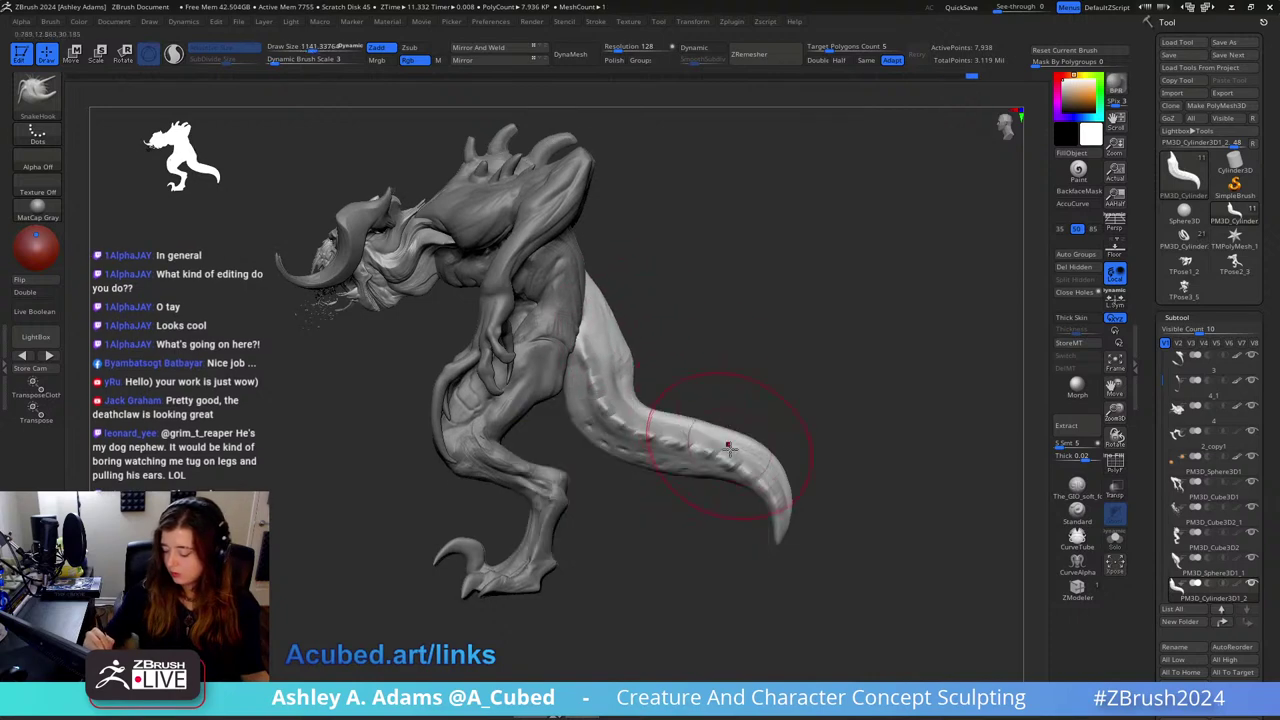
pyautogui.press('space')
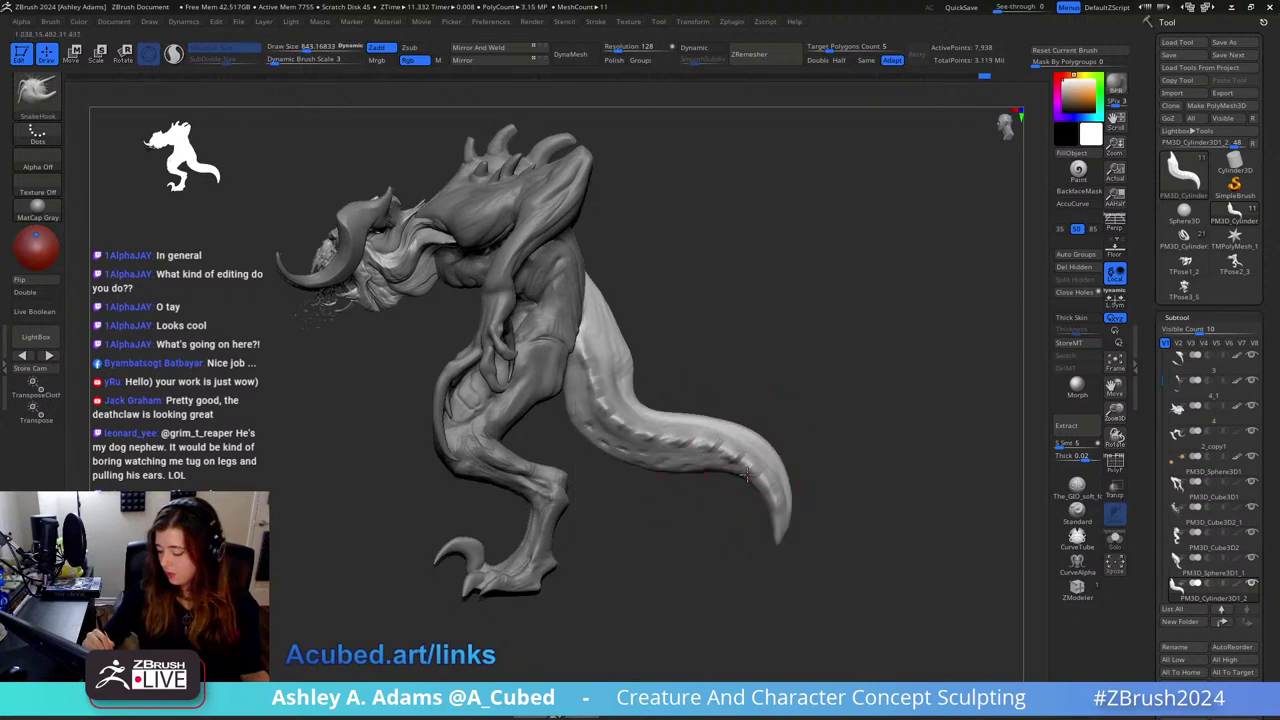
pyautogui.moveTo(723, 414)
pyautogui.mouseDown()
pyautogui.moveTo(760, 354)
pyautogui.moveTo(745, 385)
pyautogui.mouseUp()
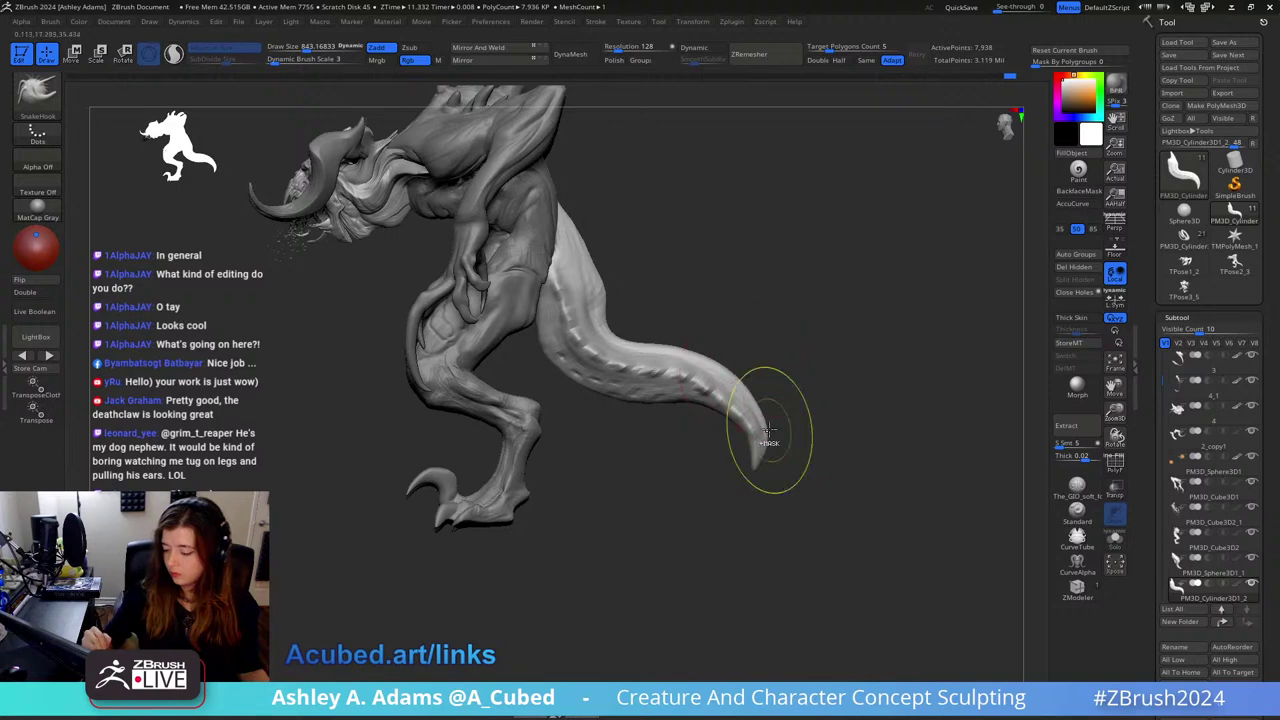
pyautogui.moveTo(771, 429)
pyautogui.mouseDown()
pyautogui.moveTo(814, 300)
pyautogui.moveTo(740, 268)
pyautogui.mouseUp()
# Step: Examine the tail and the whole creature's silhouette from behind and from the sides
pyautogui.moveTo(724, 306); pyautogui.dragTo(670, 326, button='right')
pyautogui.press('space')
pyautogui.moveTo(670, 326); pyautogui.dragTo(651, 337)
pyautogui.press('space')
pyautogui.moveTo(651, 337); pyautogui.dragTo(663, 342, button='right')
pyautogui.press('b')
pyautogui.press('d')
pyautogui.press('s')
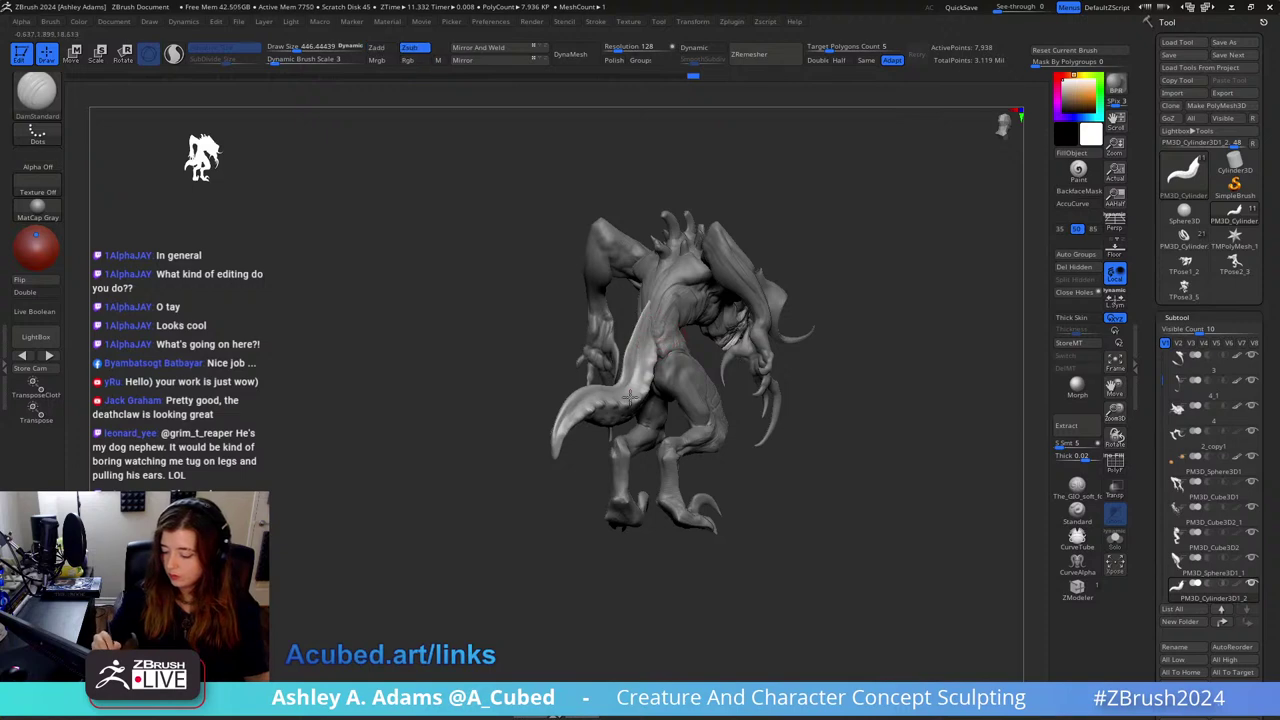
pyautogui.press('b')
pyautogui.press('c')
pyautogui.press('b')
pyautogui.moveTo(650, 342); pyautogui.dragTo(768, 351)
pyautogui.moveTo(768, 352); pyautogui.dragTo(791, 251, button='right')
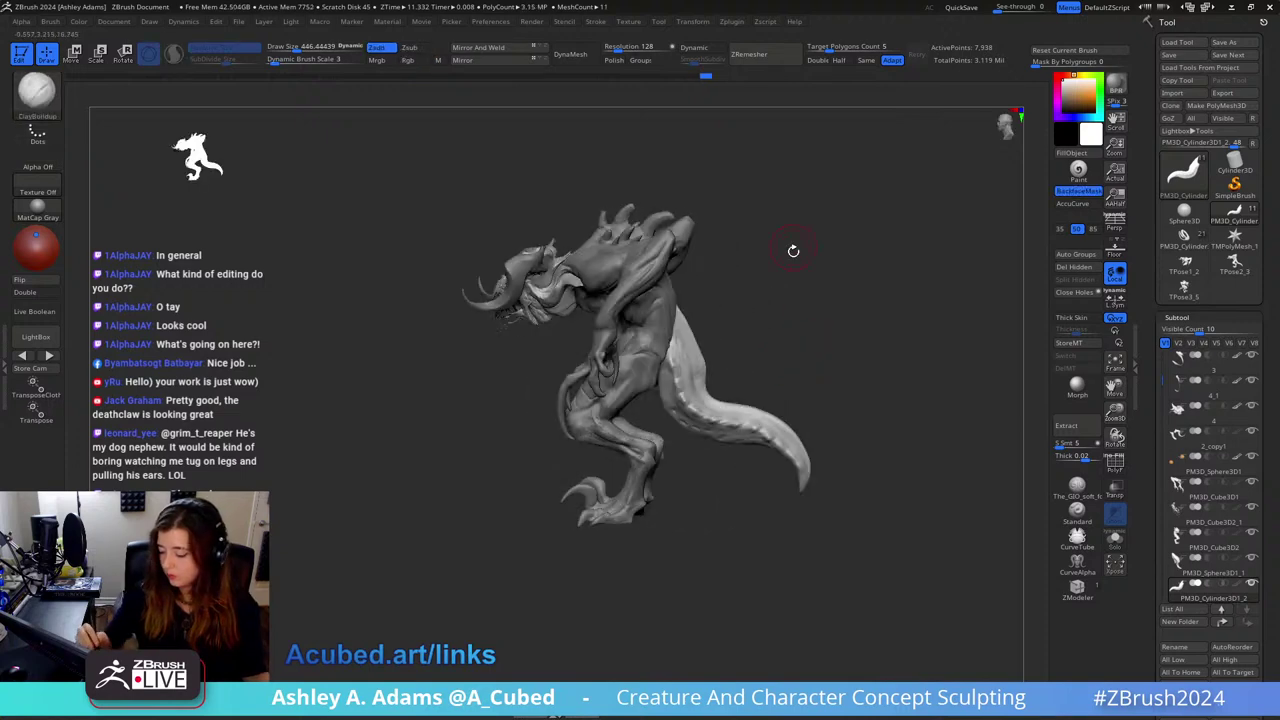
pyautogui.press('space')
pyautogui.keyDown('ctrl'); pyautogui.moveTo(709, 309); pyautogui.dragTo(728, 346, button='right'); pyautogui.keyUp('ctrl')
pyautogui.moveTo(728, 346); pyautogui.dragTo(727, 316)
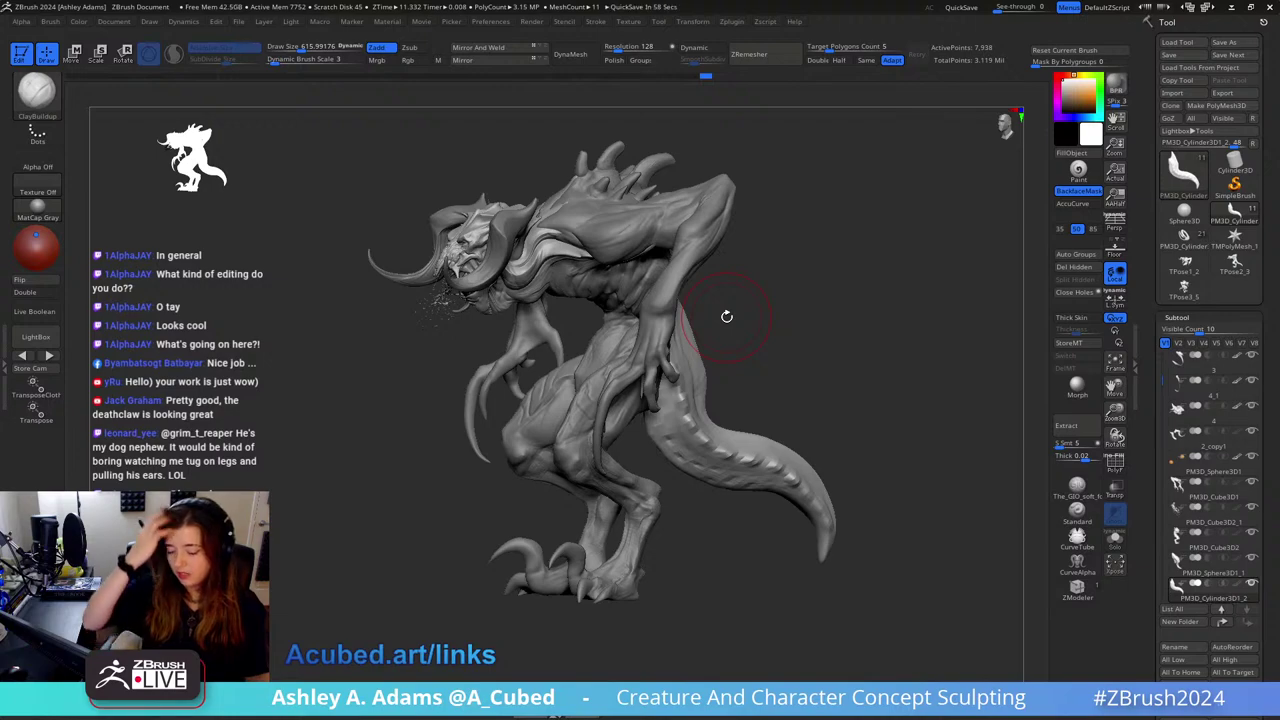
# Step: Select the arms subtool and crease the finger joints with DamStandard at a draw size of about 219
pyautogui.keyDown('alt'); pyautogui.click(672, 280); pyautogui.keyUp('alt')
pyautogui.press('space')
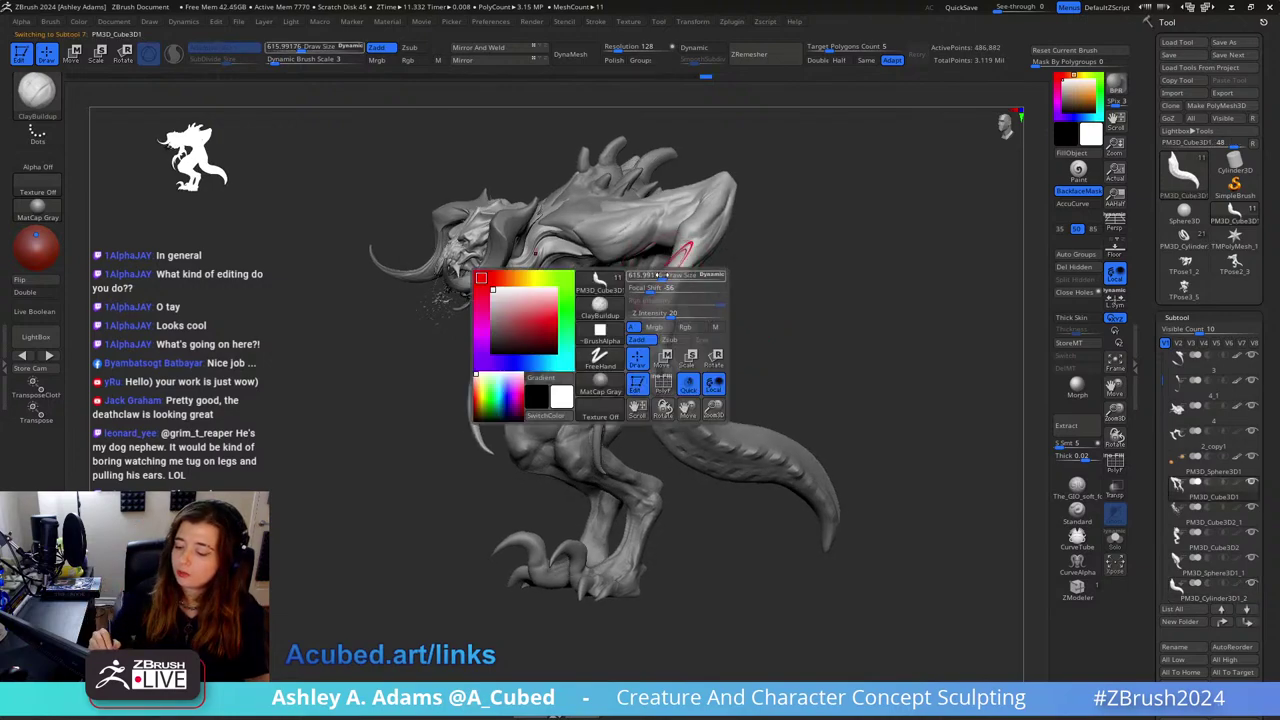
pyautogui.moveTo(602, 342)
pyautogui.mouseDown(button='right')
pyautogui.moveTo(700, 330)
pyautogui.moveTo(719, 359)
pyautogui.moveTo(674, 257)
pyautogui.moveTo(689, 357)
pyautogui.moveTo(760, 342)
pyautogui.moveTo(645, 327)
pyautogui.moveTo(649, 254)
pyautogui.moveTo(594, 331)
pyautogui.moveTo(674, 326)
pyautogui.moveTo(591, 317)
pyautogui.mouseUp(button='right')
pyautogui.press('b')
pyautogui.press('d')
pyautogui.press('s')
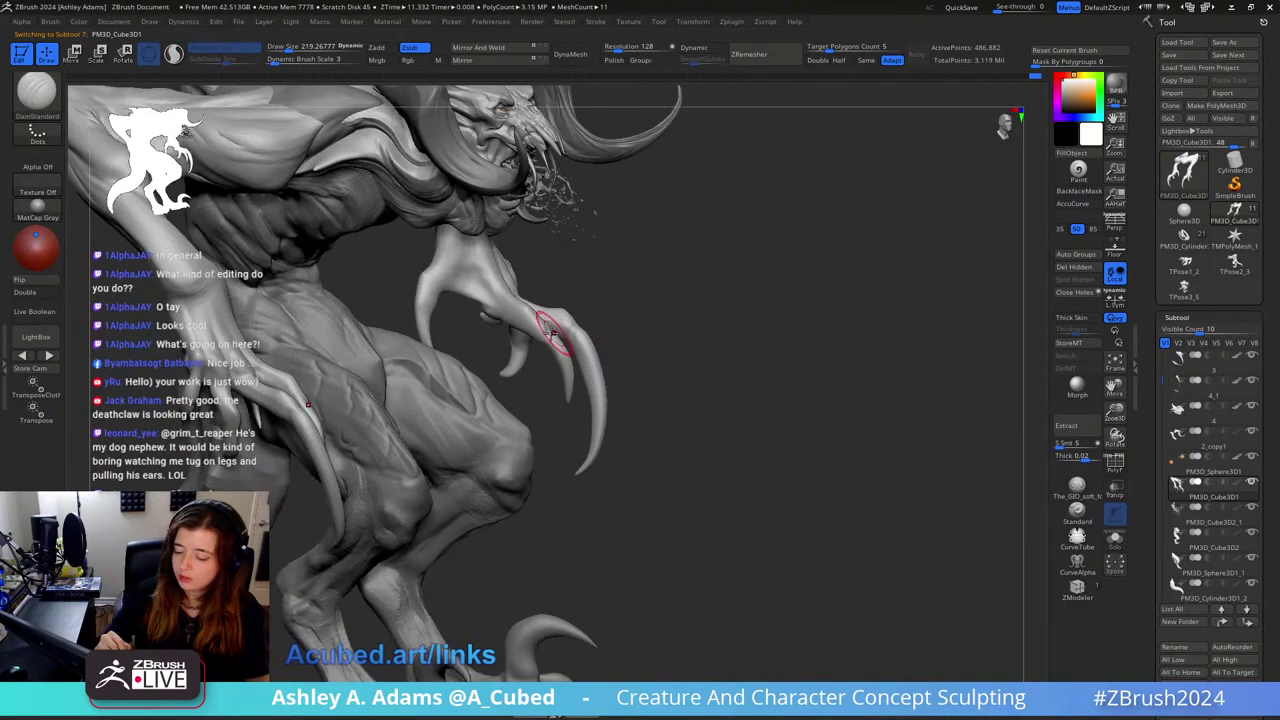
pyautogui.moveTo(621, 268); pyautogui.dragTo(676, 614, button='right')
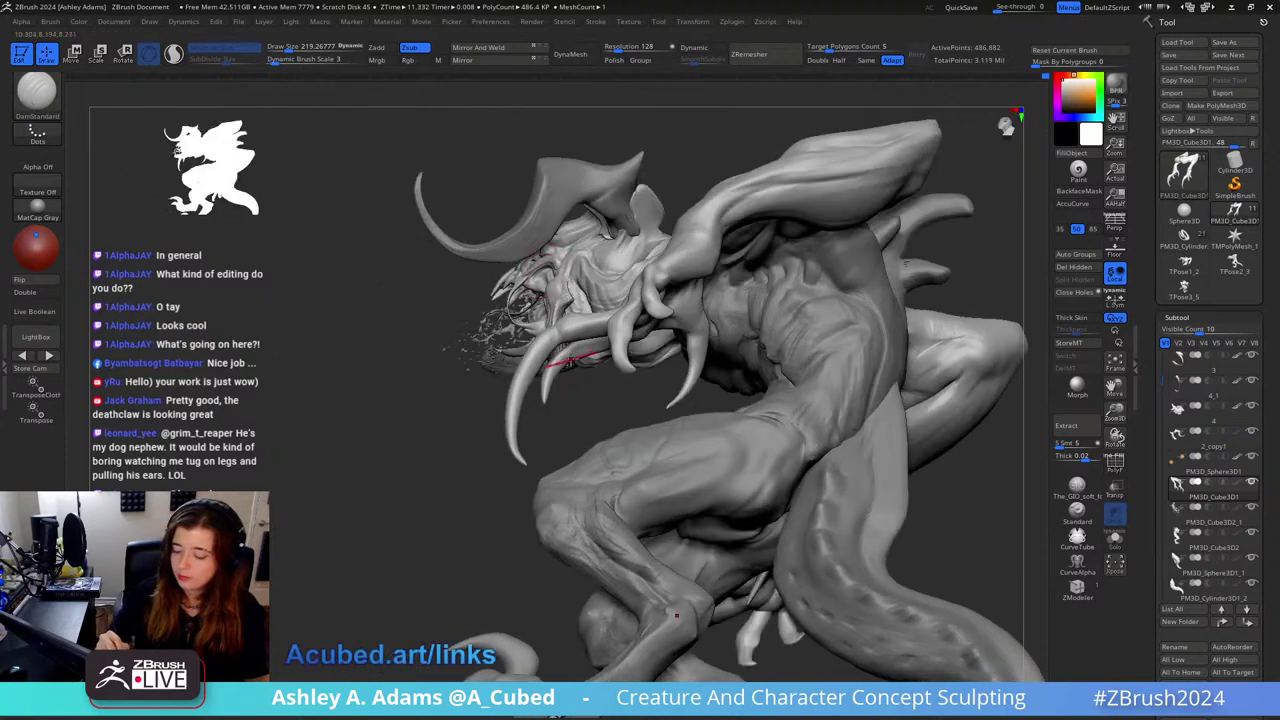
# Step: Swell the finger joints around the claws with the Inflat brush at a draw size of about 148
pyautogui.moveTo(598, 326)
pyautogui.mouseDown(button='right')
pyautogui.moveTo(677, 354)
pyautogui.moveTo(650, 300)
pyautogui.moveTo(655, 340)
pyautogui.moveTo(650, 322)
pyautogui.mouseUp(button='right')
pyautogui.press('s')
pyautogui.moveTo(650, 321); pyautogui.dragTo(631, 320)
pyautogui.press('b')
pyautogui.press('i')
pyautogui.press('n')
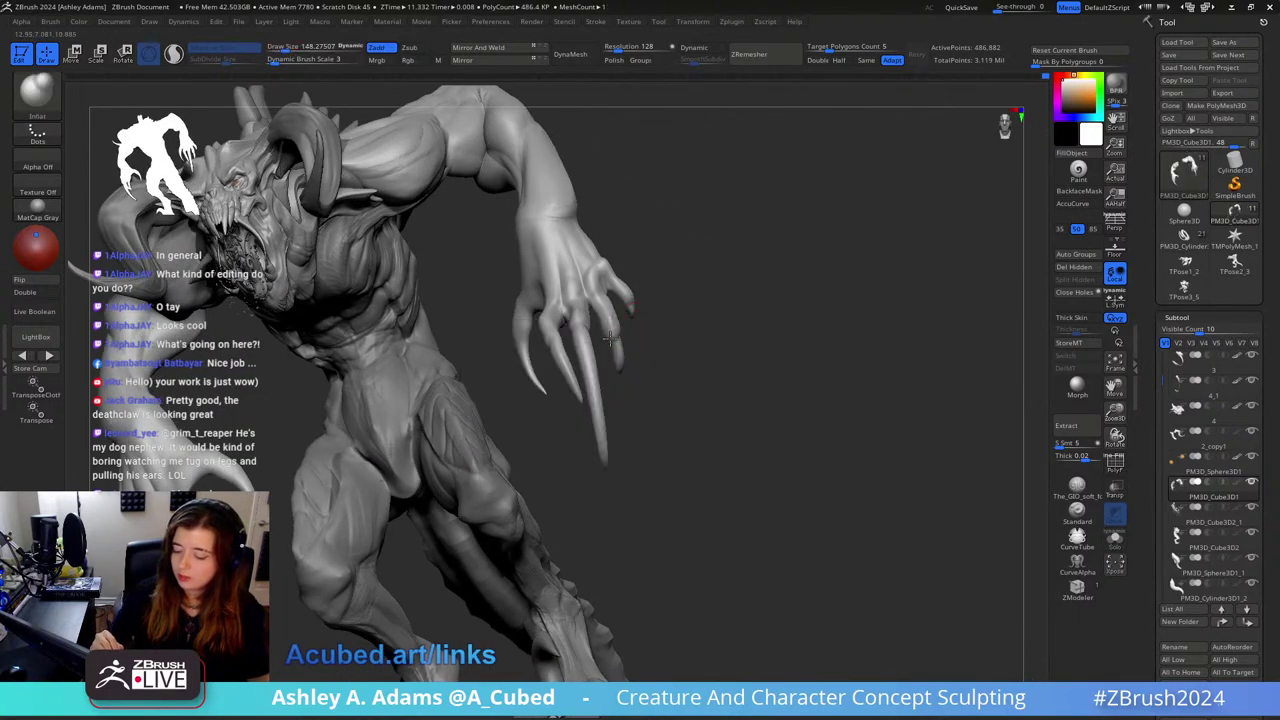
pyautogui.moveTo(608, 340); pyautogui.dragTo(624, 258, button='right')
pyautogui.moveTo(632, 316); pyautogui.dragTo(667, 311, button='right')
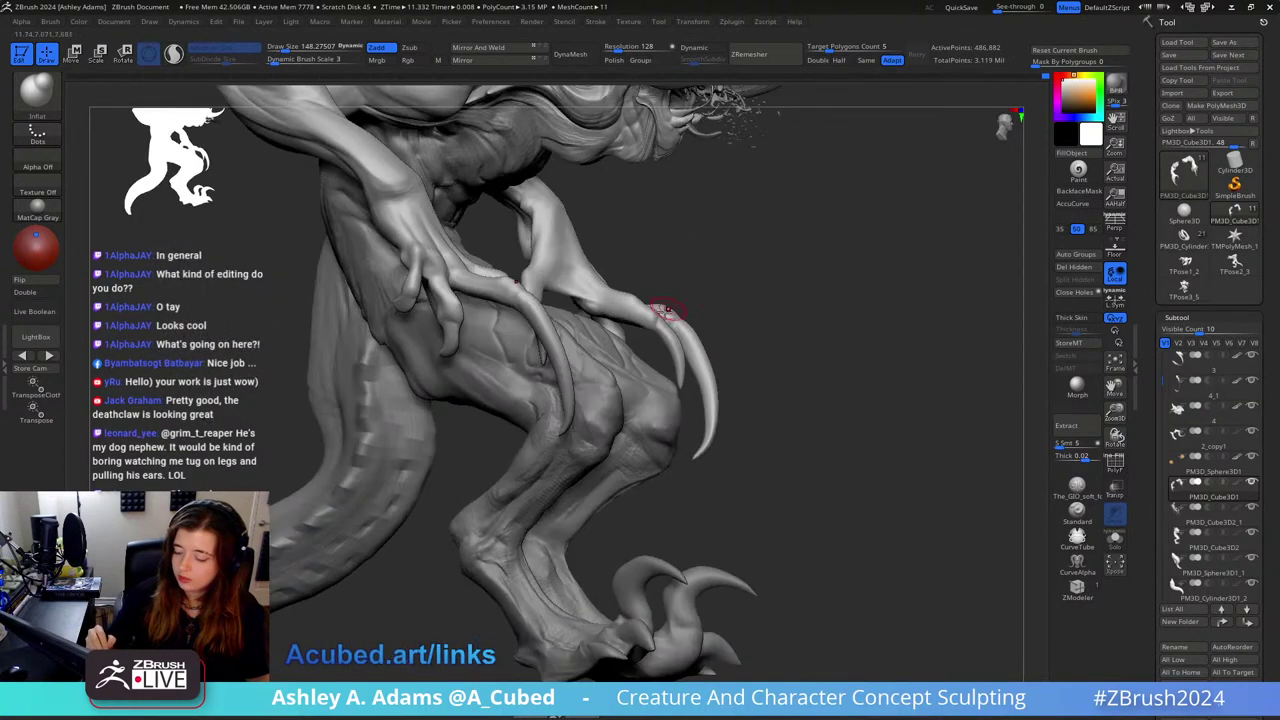
# Step: Adjust the shape of the knuckles with SnakeHook at a draw size of about 148
pyautogui.press('b')
pyautogui.press('s')
pyautogui.press('h')
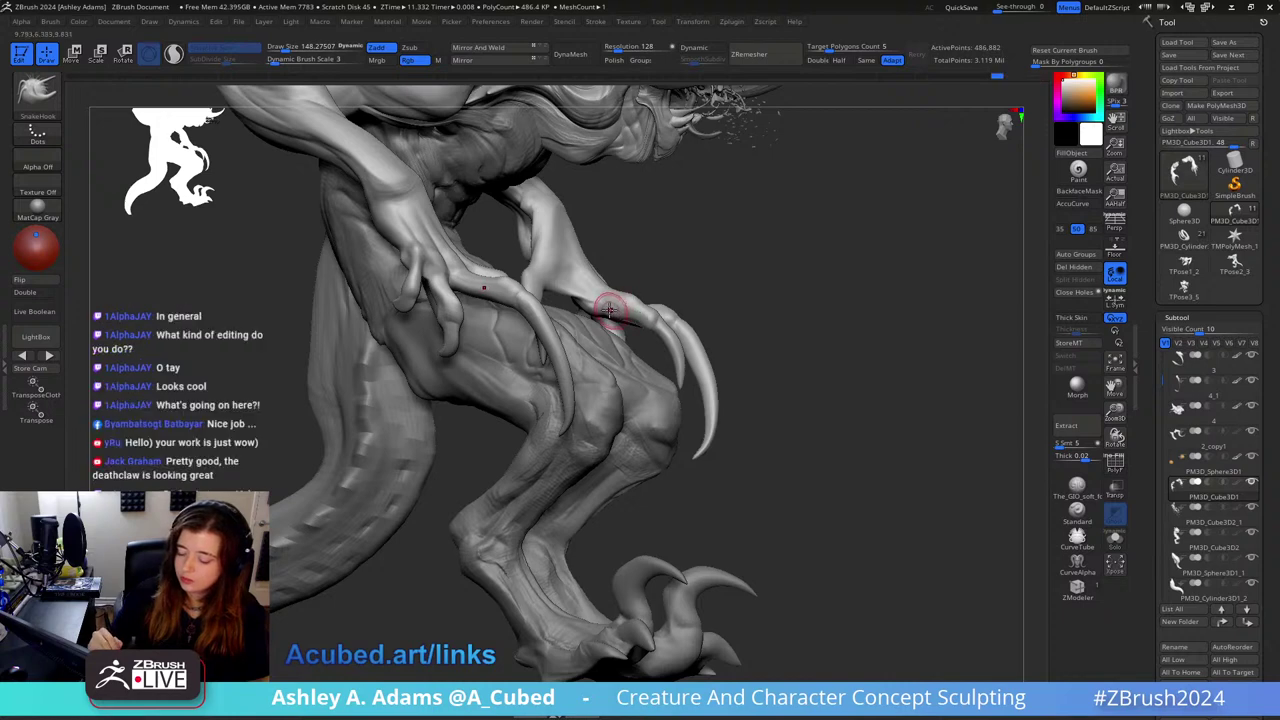
pyautogui.moveTo(634, 300)
pyautogui.mouseDown(button='right')
pyautogui.moveTo(600, 292)
pyautogui.moveTo(651, 258)
pyautogui.moveTo(630, 270)
pyautogui.moveTo(688, 328)
pyautogui.mouseUp(button='right')
pyautogui.moveTo(721, 281)
pyautogui.mouseDown(button='right')
pyautogui.moveTo(714, 290)
pyautogui.moveTo(740, 284)
pyautogui.moveTo(731, 295)
pyautogui.moveTo(727, 205)
pyautogui.moveTo(734, 240)
pyautogui.moveTo(794, 254)
pyautogui.mouseUp(button='right')
# Step: Reshape the outer edge of the hand and its knuckles with SnakeHook at draw sizes of about 304 and 175
pyautogui.press('space')
pyautogui.press('s')
pyautogui.moveTo(794, 289); pyautogui.dragTo(771, 289)
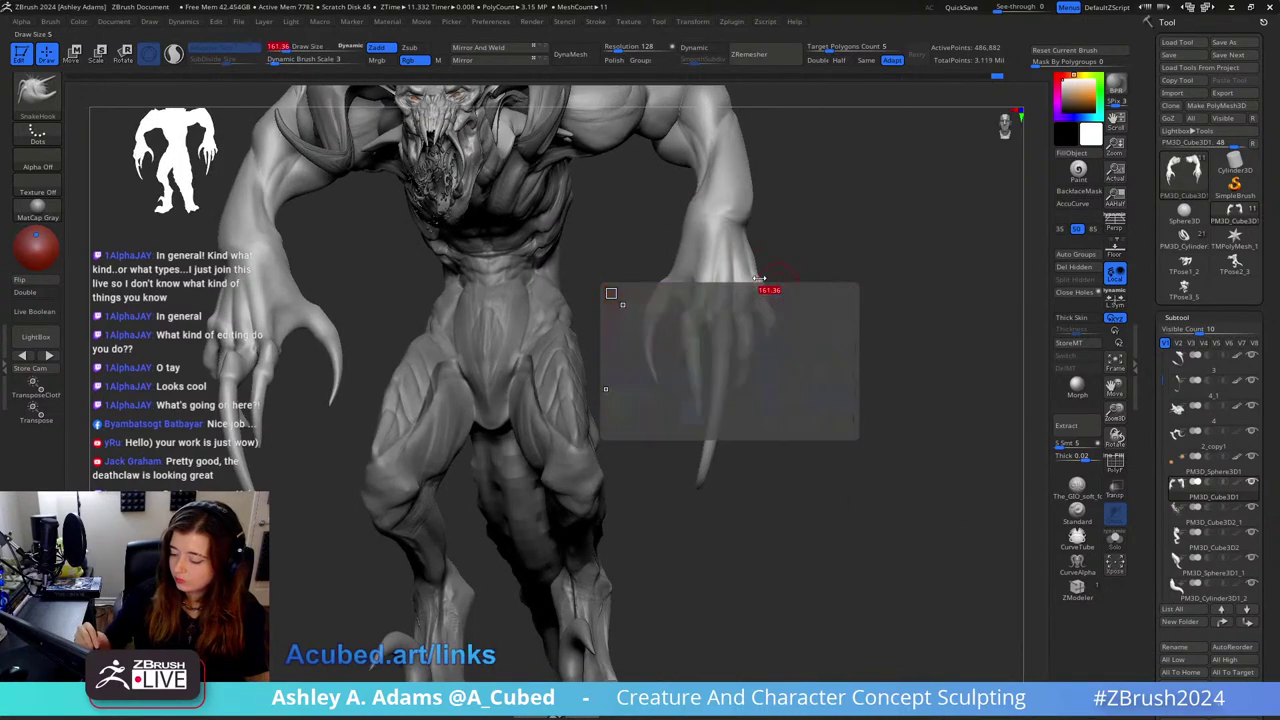
pyautogui.moveTo(740, 289); pyautogui.dragTo(762, 287, button='right')
pyautogui.press('s')
pyautogui.moveTo(749, 288); pyautogui.dragTo(764, 288)
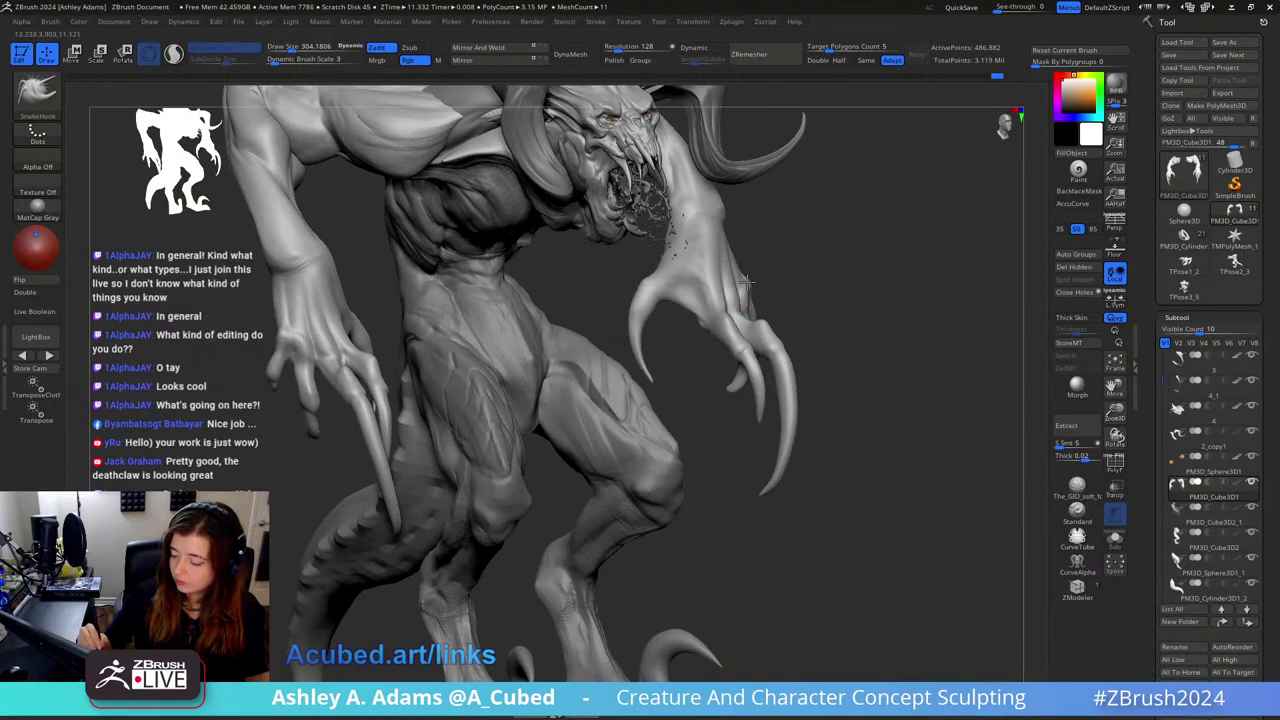
pyautogui.press('s')
pyautogui.moveTo(756, 350); pyautogui.dragTo(743, 350)
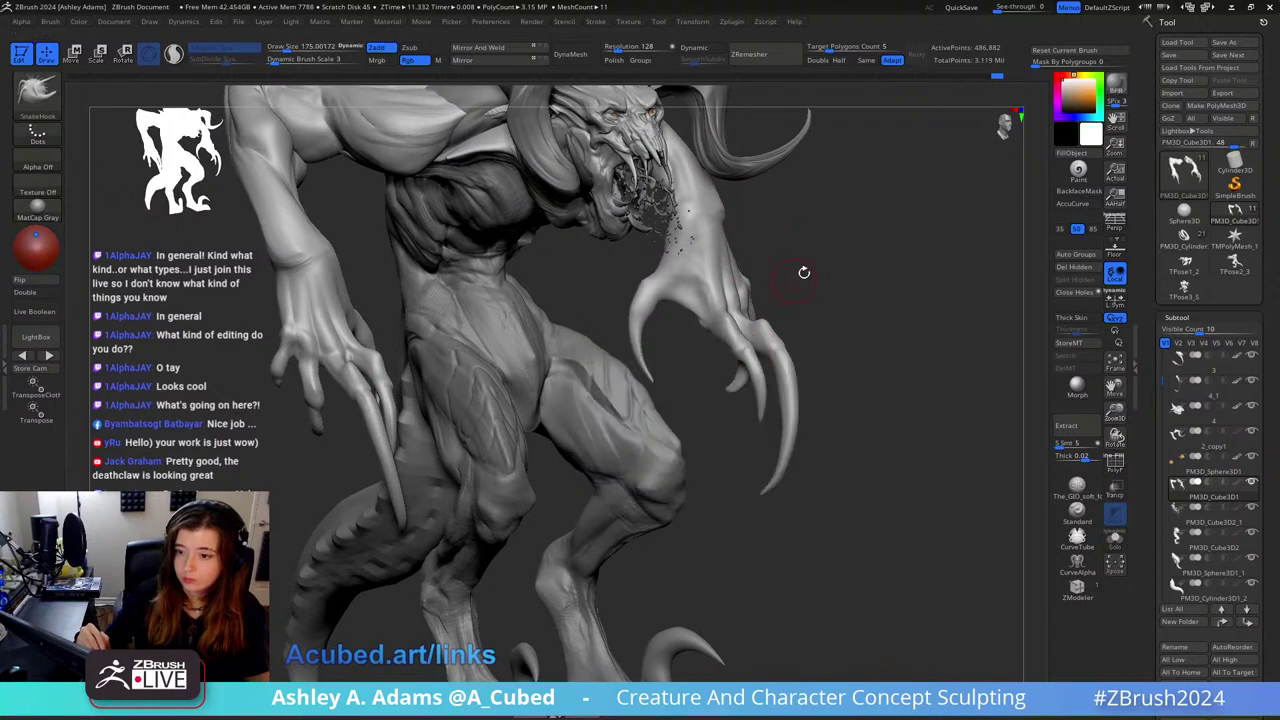
pyautogui.moveTo(803, 274)
pyautogui.mouseDown(button='right')
pyautogui.moveTo(814, 263)
pyautogui.moveTo(696, 272)
pyautogui.mouseUp(button='right')
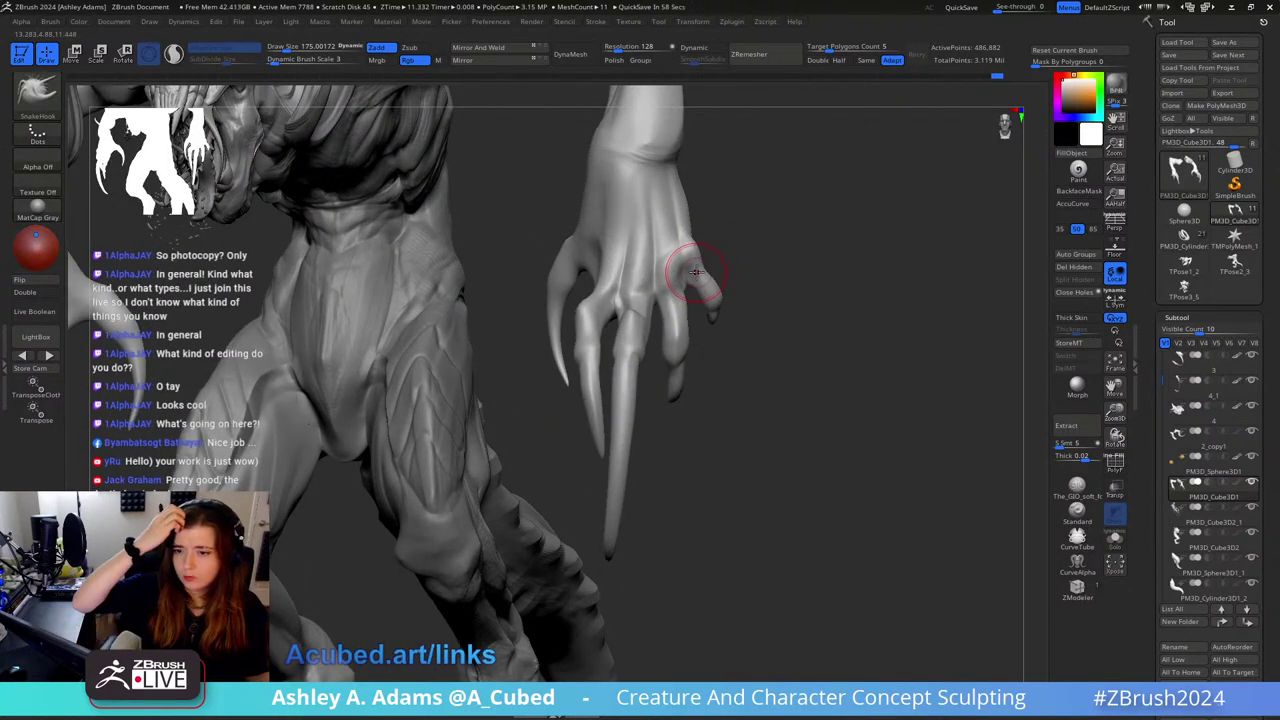
# Step: Refine the base of the little finger with ClayBuildup and SnakeHook at a draw size of about 64
pyautogui.press('s')
pyautogui.moveTo(706, 250); pyautogui.dragTo(694, 247)
pyautogui.moveTo(694, 246)
pyautogui.mouseDown(button='right')
pyautogui.moveTo(682, 253)
pyautogui.moveTo(690, 244)
pyautogui.moveTo(689, 290)
pyautogui.mouseUp(button='right')
pyautogui.press('b')
pyautogui.press('c')
pyautogui.press('b')
pyautogui.rightClick(686, 274)
pyautogui.press('b')
pyautogui.press('s')
pyautogui.press('h')
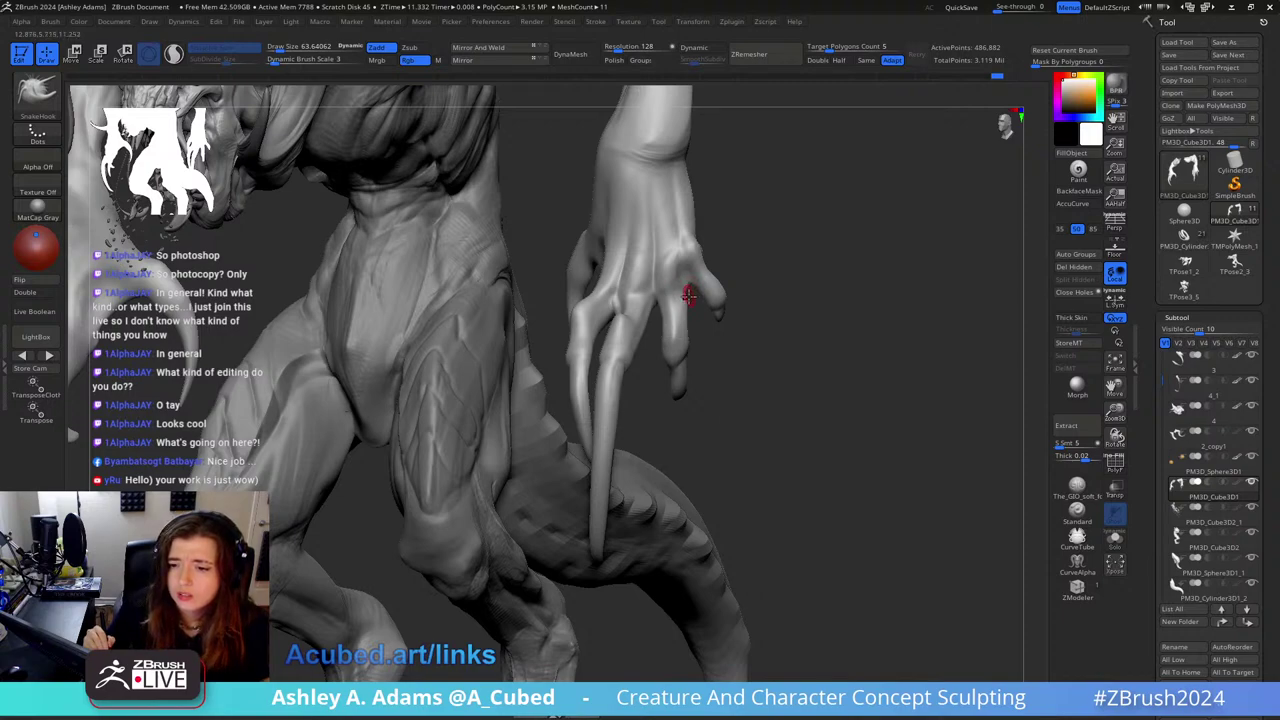
pyautogui.moveTo(689, 293); pyautogui.dragTo(694, 289, button='right')
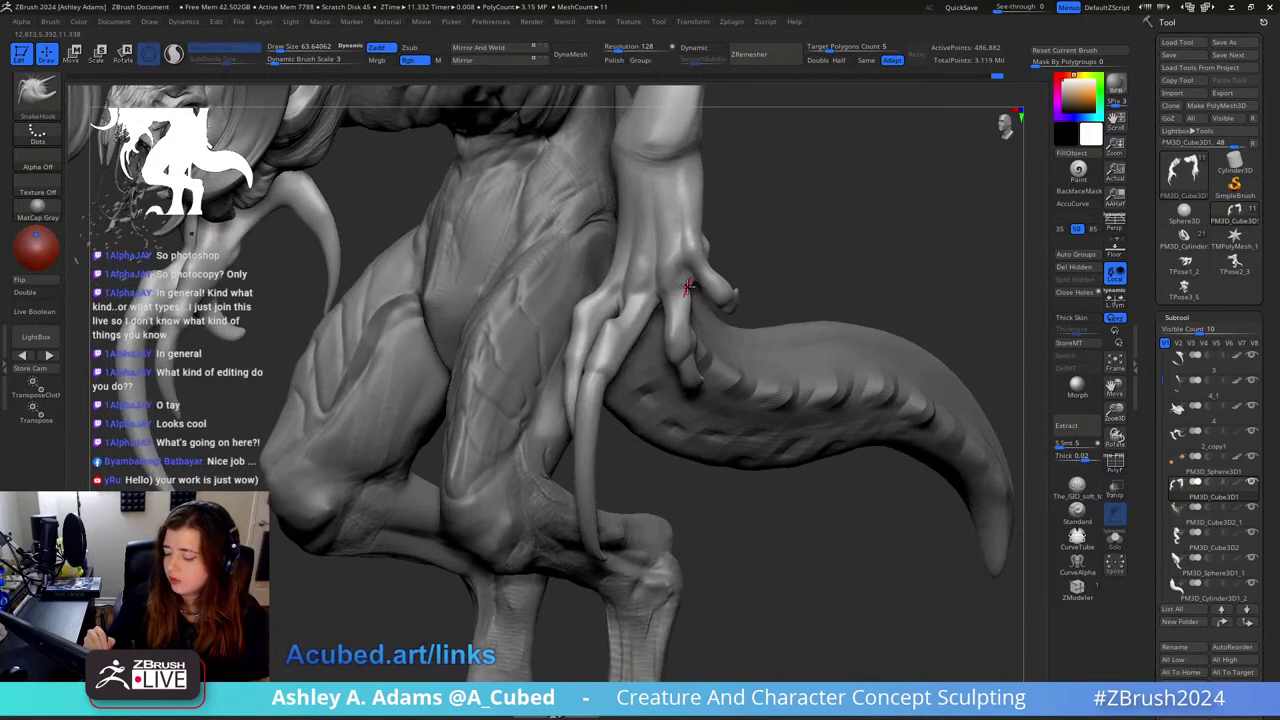
# Step: Build up, reshape and smooth the transition between the little finger's knuckle and the neighbouring finger at a draw size of about 64
pyautogui.press('b')
pyautogui.press('c')
pyautogui.press('b')
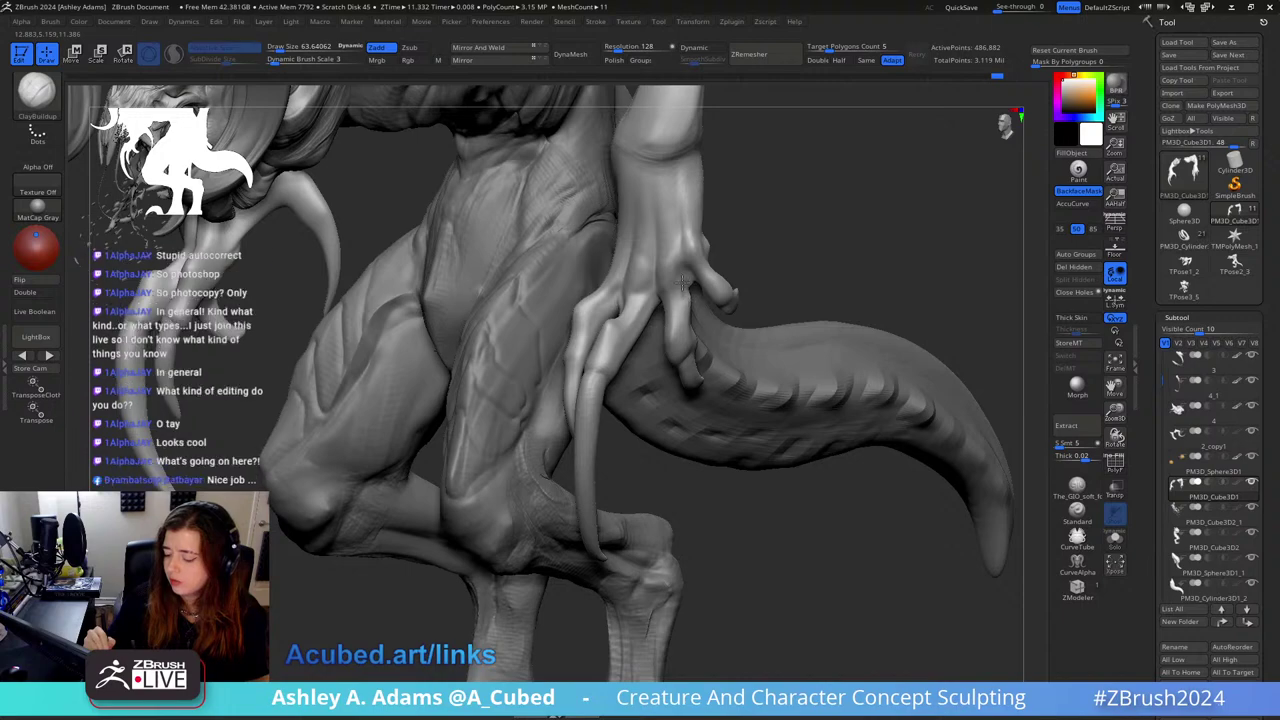
pyautogui.press('b')
pyautogui.press('s')
pyautogui.press('h')
pyautogui.moveTo(695, 270); pyautogui.dragTo(695, 287, button='right')
pyautogui.press('shift')
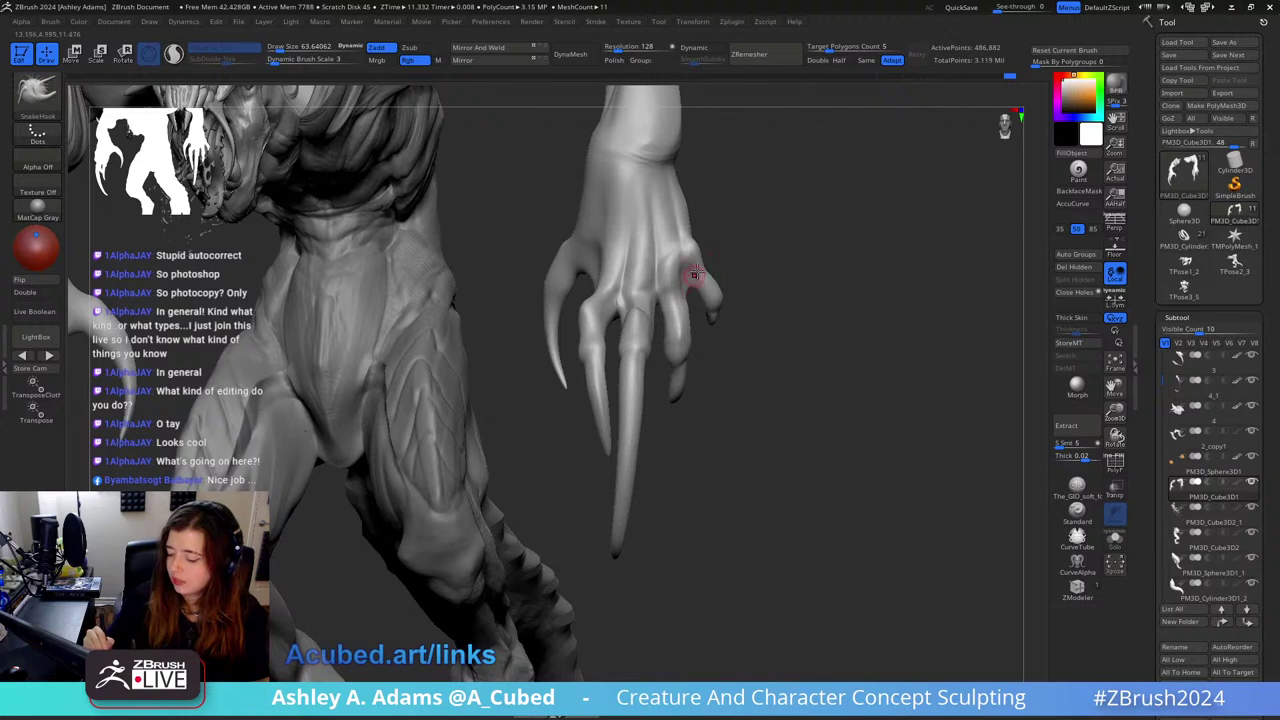
pyautogui.press('shift')
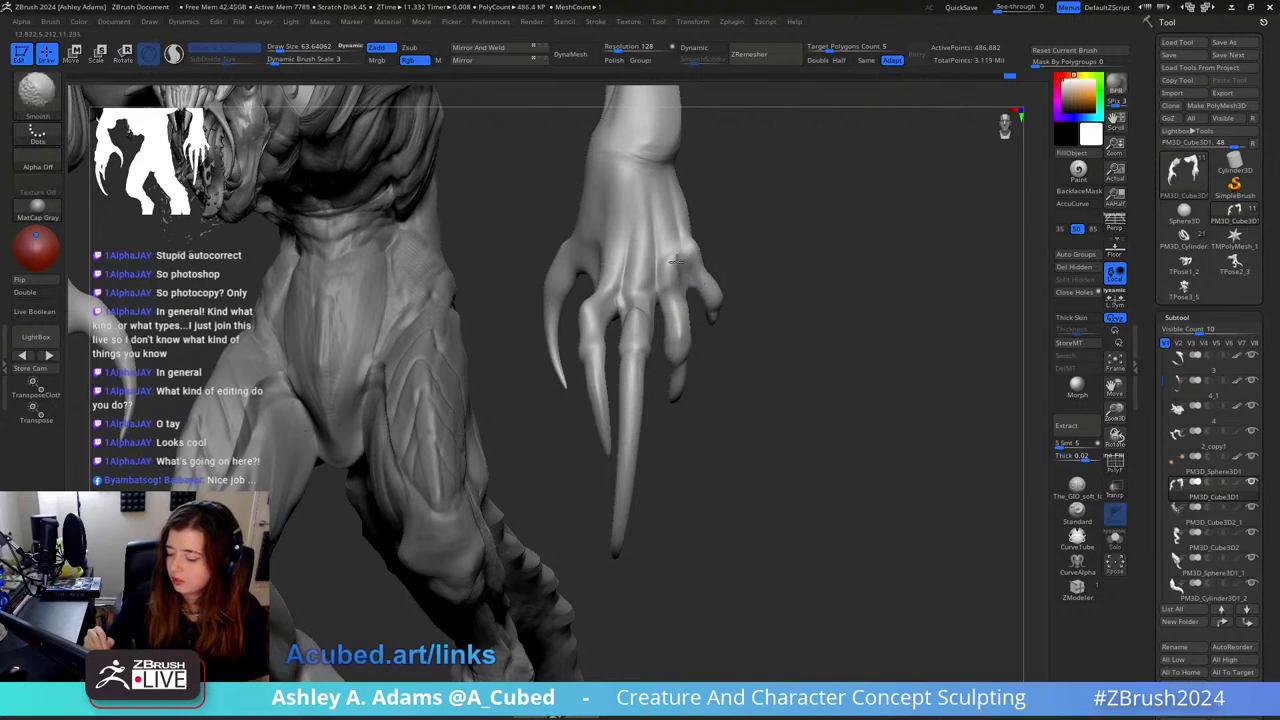
# Step: Add volume between the two outer fingers with ClayBuildup at a draw size of about 64 and smooth it
pyautogui.moveTo(677, 260); pyautogui.dragTo(695, 278, button='right')
pyautogui.press('b')
pyautogui.press('c')
pyautogui.press('b')
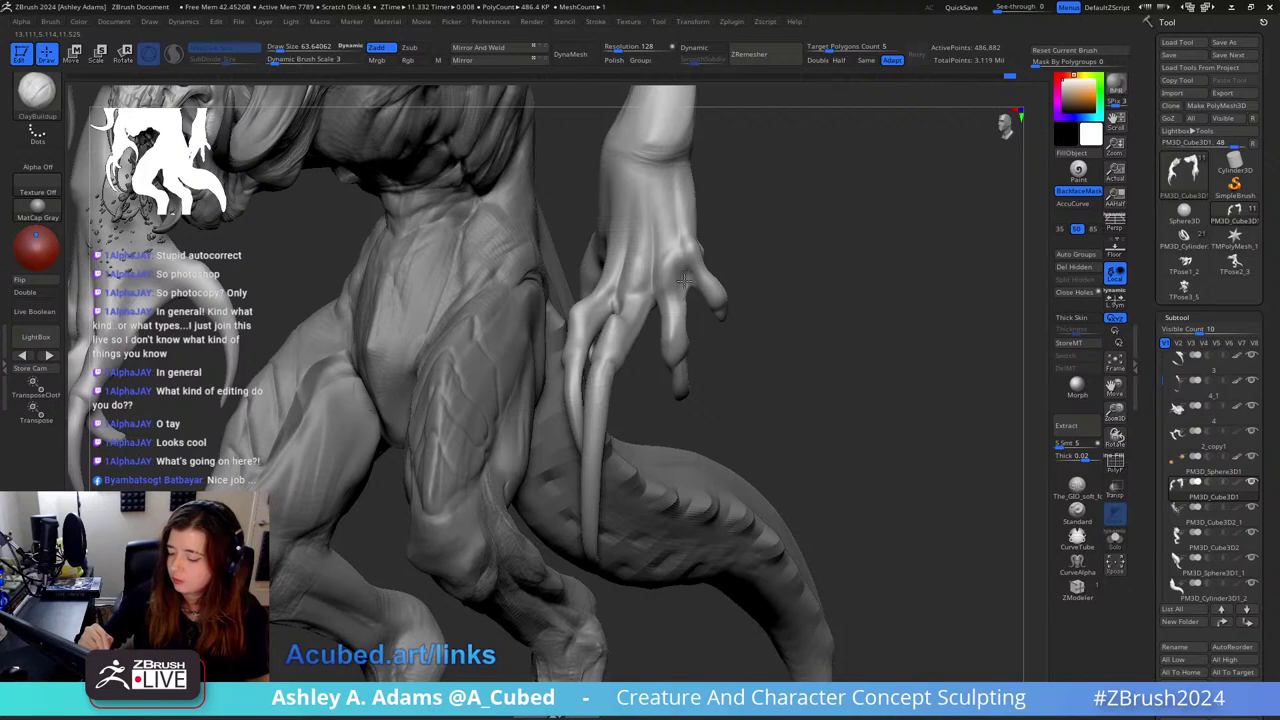
pyautogui.keyDown('shift'); pyautogui.moveTo(683, 283); pyautogui.dragTo(680, 287, button='right'); pyautogui.keyUp('shift')
pyautogui.moveTo(692, 244)
pyautogui.mouseDown(button='right')
pyautogui.moveTo(672, 284)
pyautogui.moveTo(651, 229)
pyautogui.moveTo(668, 258)
pyautogui.moveTo(654, 251)
pyautogui.mouseUp(button='right')
# Step: Build up the tendons on the back of the hand with ClayBuildup at draw sizes of about 102 and 148, then smooth them
pyautogui.press('b')
pyautogui.press('s')
pyautogui.press('h')
pyautogui.press('b')
pyautogui.press('c')
pyautogui.press('b')
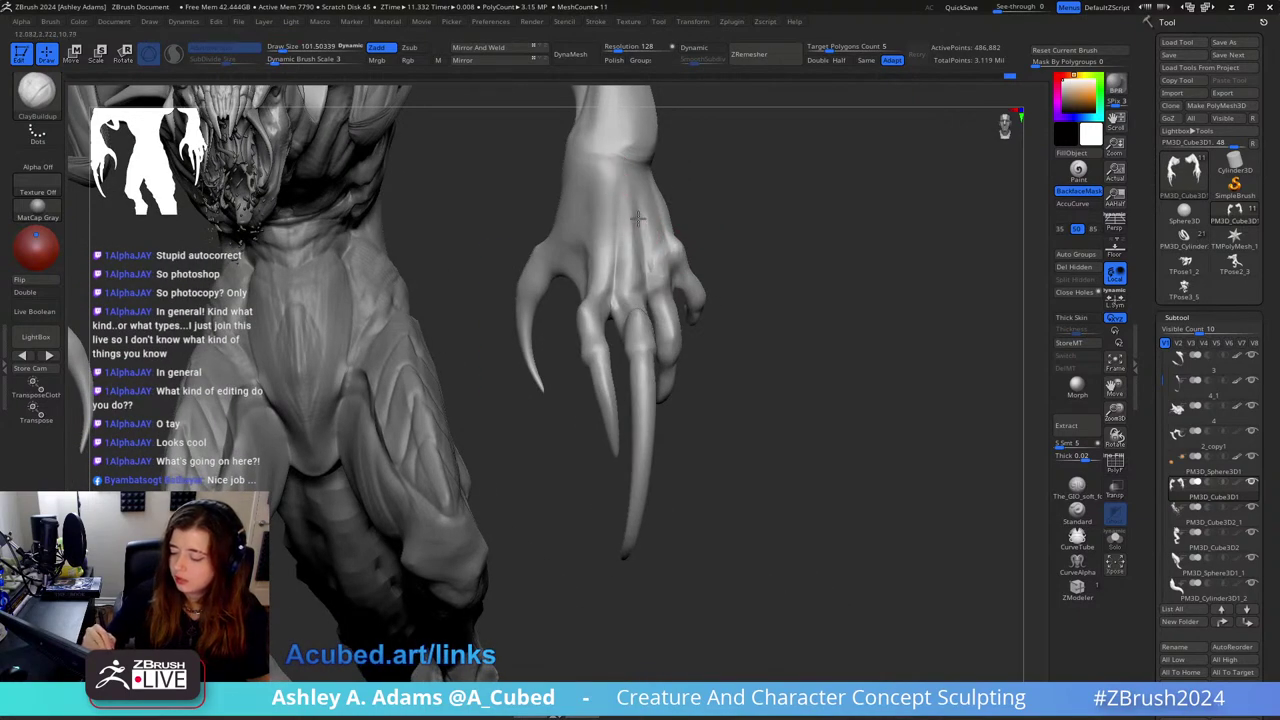
pyautogui.moveTo(640, 254)
pyautogui.mouseDown(button='right')
pyautogui.moveTo(649, 206)
pyautogui.moveTo(677, 286)
pyautogui.moveTo(651, 289)
pyautogui.moveTo(636, 262)
pyautogui.mouseUp(button='right')
pyautogui.rightClick(651, 280)
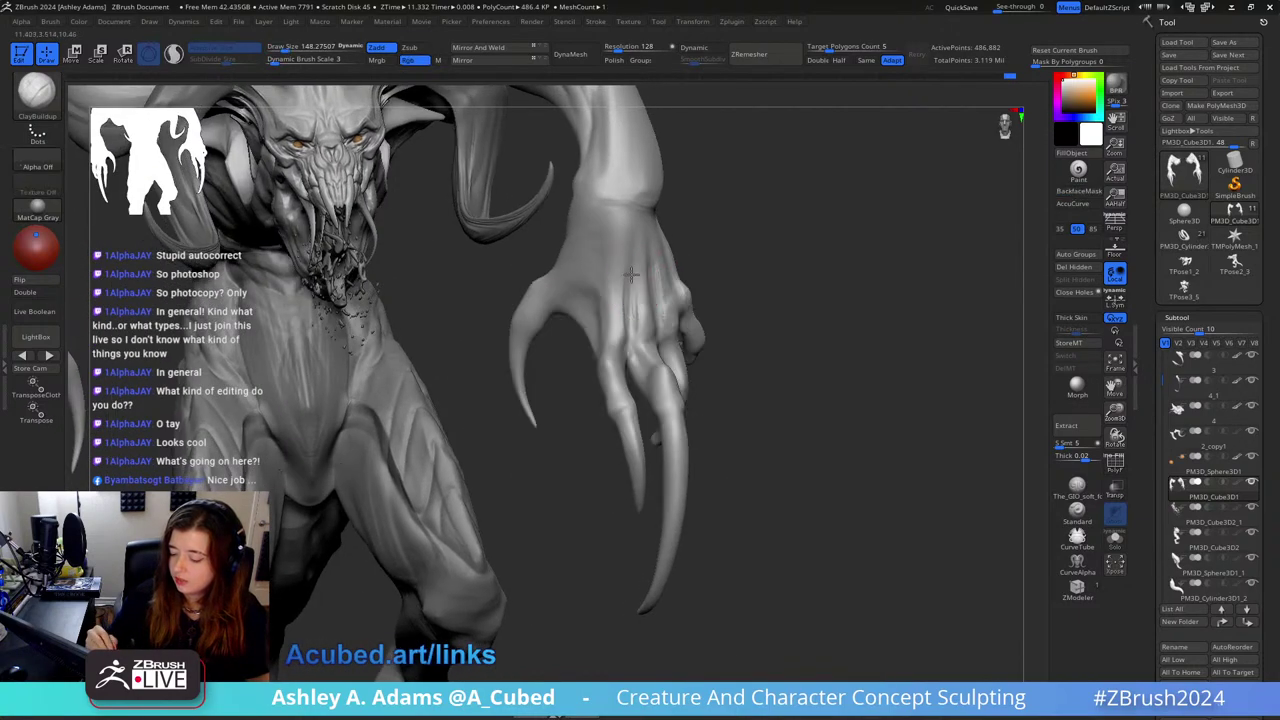
pyautogui.press('shift')
pyautogui.hotkey('ctrl', 'shift', 'z')
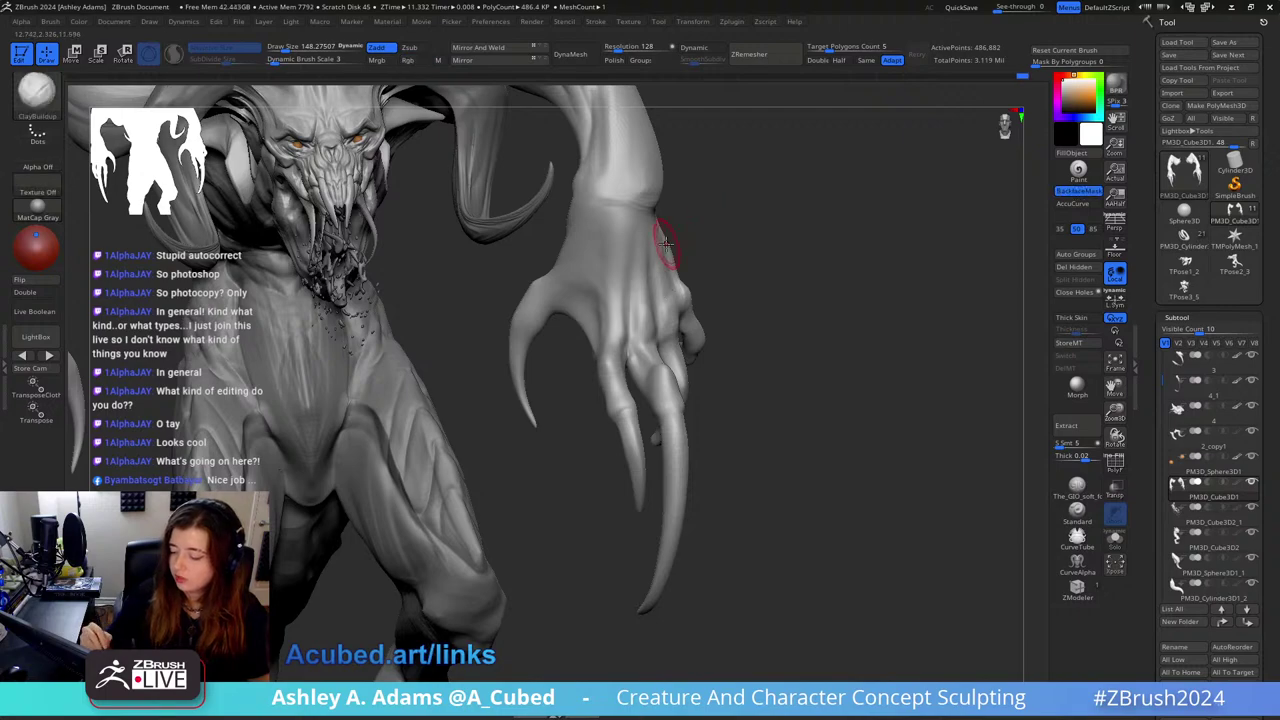
# Step: Reshape the wrist and the outer side of the hand with SnakeHook at draw sizes of about 219 and 362
pyautogui.rightClick(671, 233)
pyautogui.moveTo(700, 210)
pyautogui.mouseDown(button='right')
pyautogui.moveTo(580, 226)
pyautogui.moveTo(694, 229)
pyautogui.mouseUp(button='right')
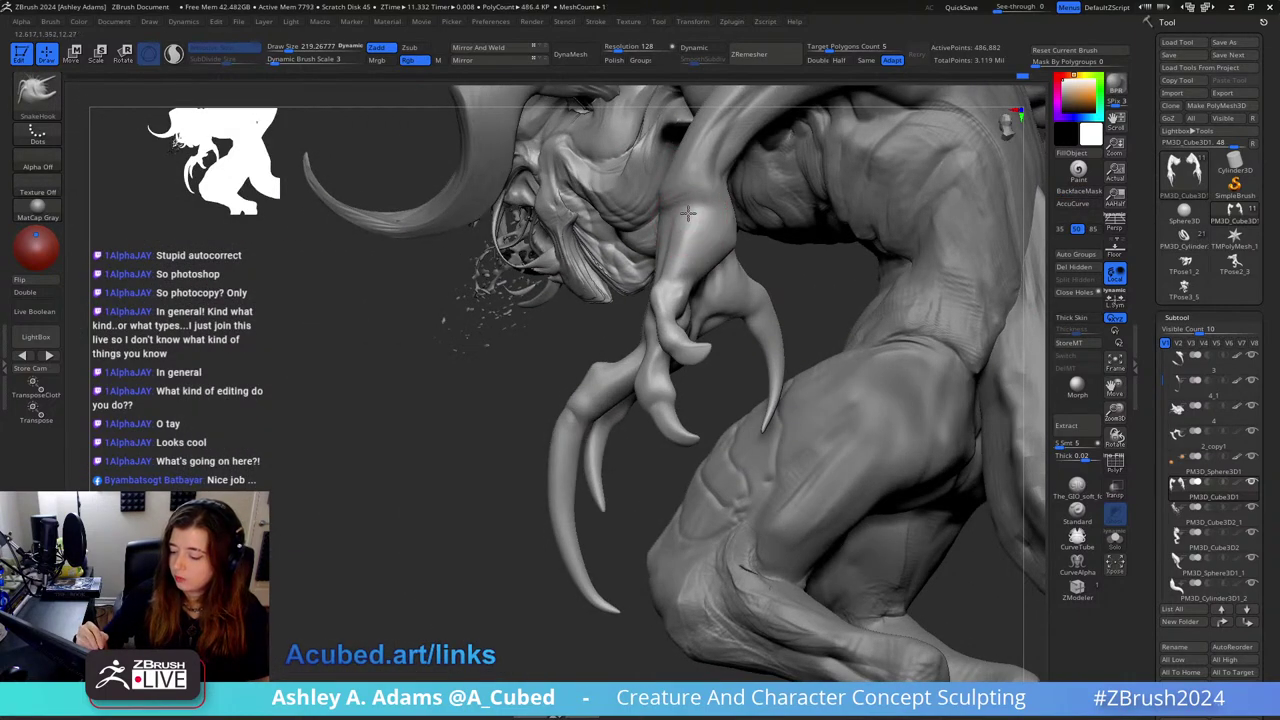
pyautogui.moveTo(683, 251)
pyautogui.mouseDown(button='right')
pyautogui.moveTo(700, 230)
pyautogui.moveTo(496, 255)
pyautogui.mouseUp(button='right')
pyautogui.press('shift')
pyautogui.press('b')
pyautogui.press('s')
pyautogui.press('h')
pyautogui.press('space')
pyautogui.moveTo(488, 260); pyautogui.dragTo(484, 262)
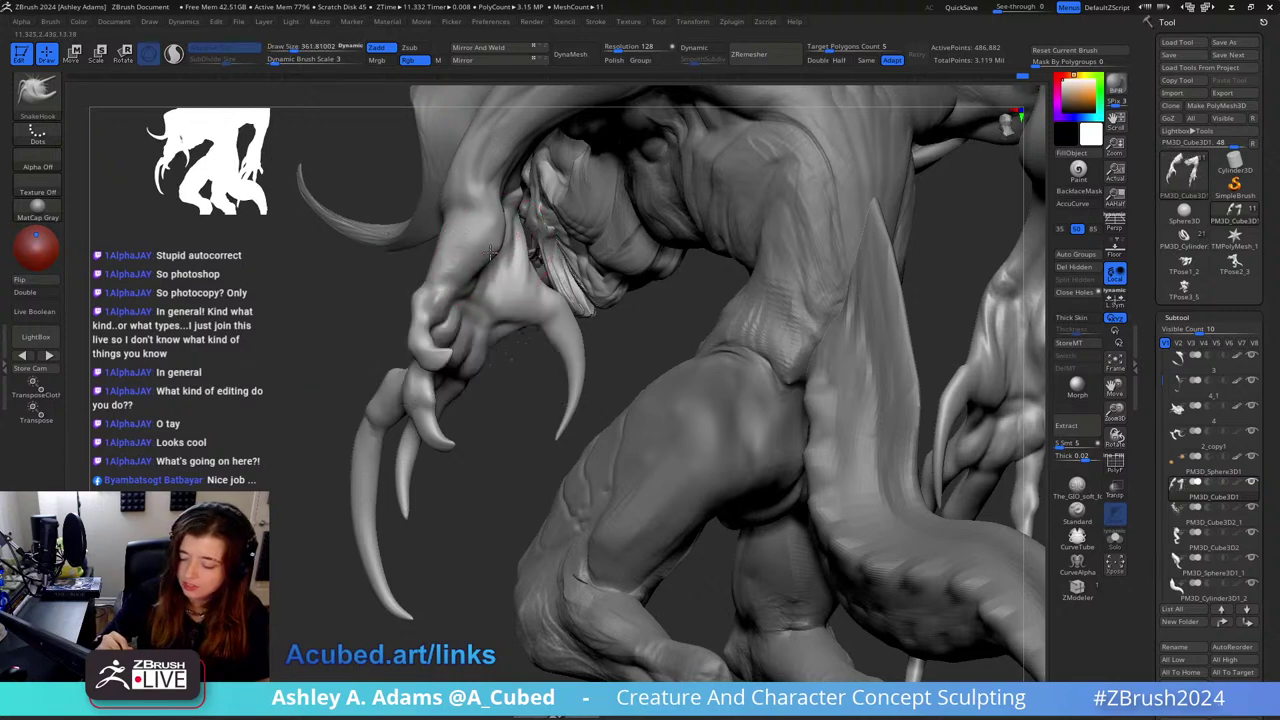
# Step: Adjust the palm near the thumb with SnakeHook at a draw size of about 252
pyautogui.moveTo(390, 265); pyautogui.dragTo(486, 286, button='right')
pyautogui.press('space')
pyautogui.moveTo(489, 289); pyautogui.dragTo(478, 289)
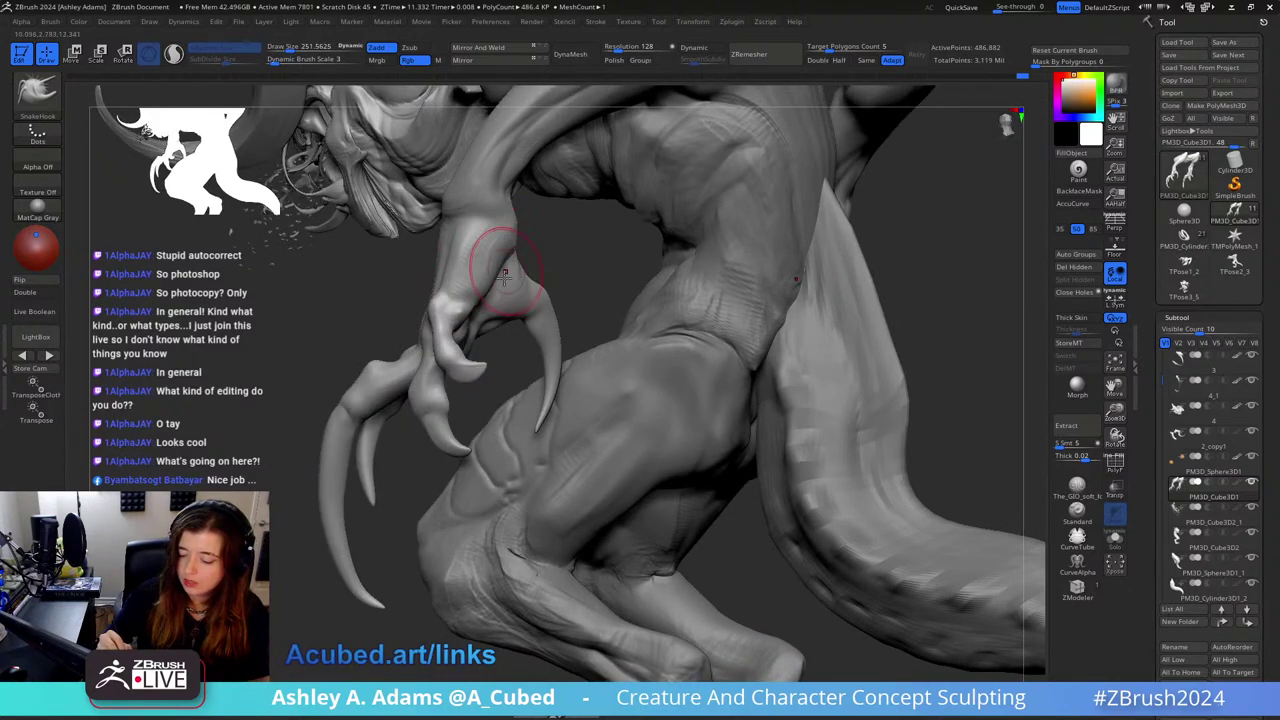
pyautogui.moveTo(504, 277)
pyautogui.keyDown('ctrl'); pyautogui.mouseDown(button='right')
pyautogui.moveTo(500, 340)
pyautogui.moveTo(620, 325)
pyautogui.moveTo(540, 320)
pyautogui.moveTo(552, 306)
pyautogui.moveTo(546, 229)
pyautogui.mouseUp(button='right'); pyautogui.keyUp('ctrl')
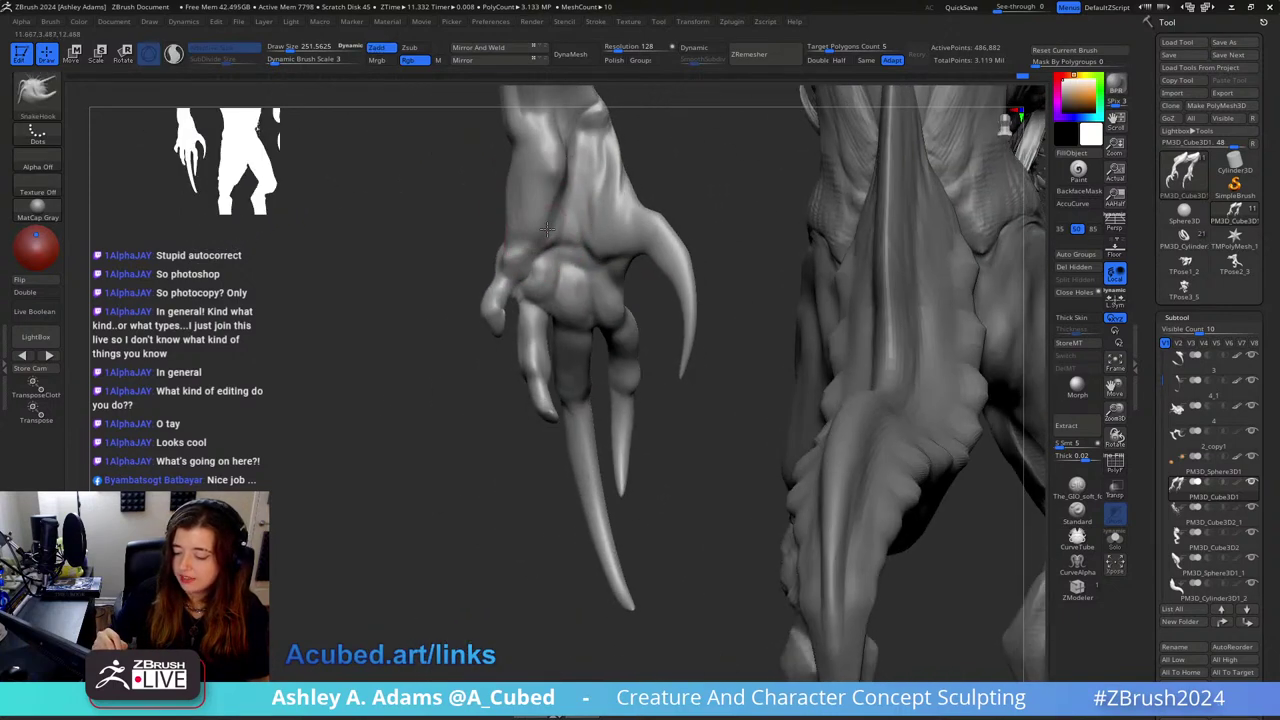
# Step: Build up the palm's outer edge and the little finger's base with ClayBuildup at draw sizes of about 175 and 91
pyautogui.press('b')
pyautogui.press('c')
pyautogui.press('b')
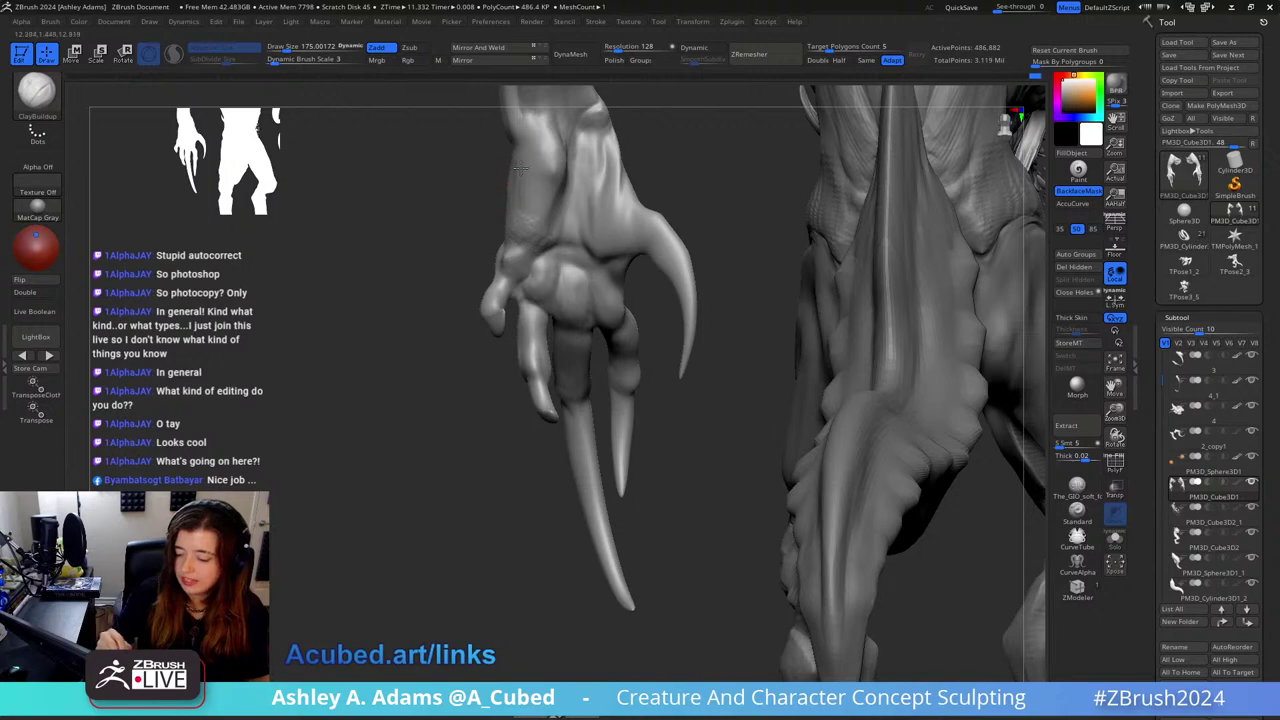
pyautogui.moveTo(530, 228)
pyautogui.mouseDown(button='right')
pyautogui.moveTo(566, 232)
pyautogui.moveTo(545, 240)
pyautogui.moveTo(552, 252)
pyautogui.moveTo(511, 229)
pyautogui.moveTo(686, 263)
pyautogui.moveTo(760, 262)
pyautogui.mouseUp(button='right')
pyautogui.press('space')
pyautogui.click(543, 254)
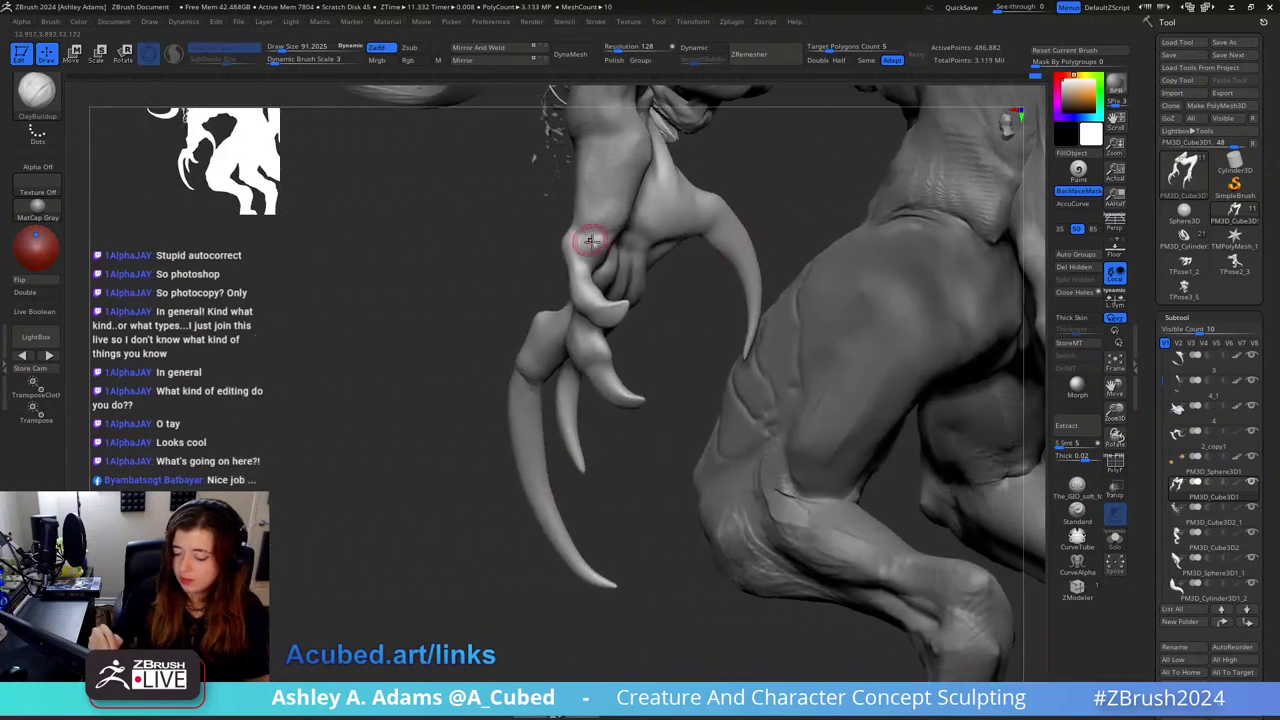
pyautogui.moveTo(597, 250); pyautogui.dragTo(614, 251, button='right')
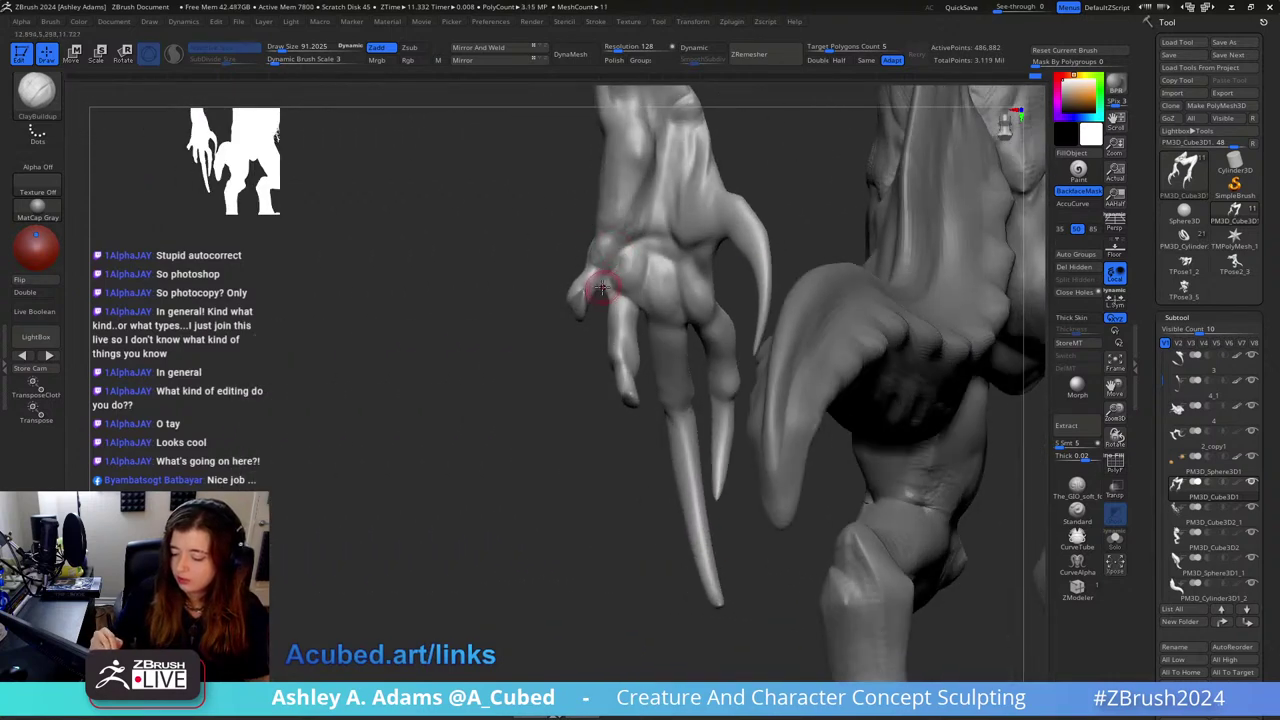
# Step: Crease and adjust the base of the little finger where it meets the palm, using DamStandard and SnakeHook at a draw size of about 64
pyautogui.press('b')
pyautogui.press('d')
pyautogui.press('s')
pyautogui.moveTo(609, 291); pyautogui.dragTo(609, 286, button='right')
pyautogui.press('b')
pyautogui.press('s')
pyautogui.press('h')
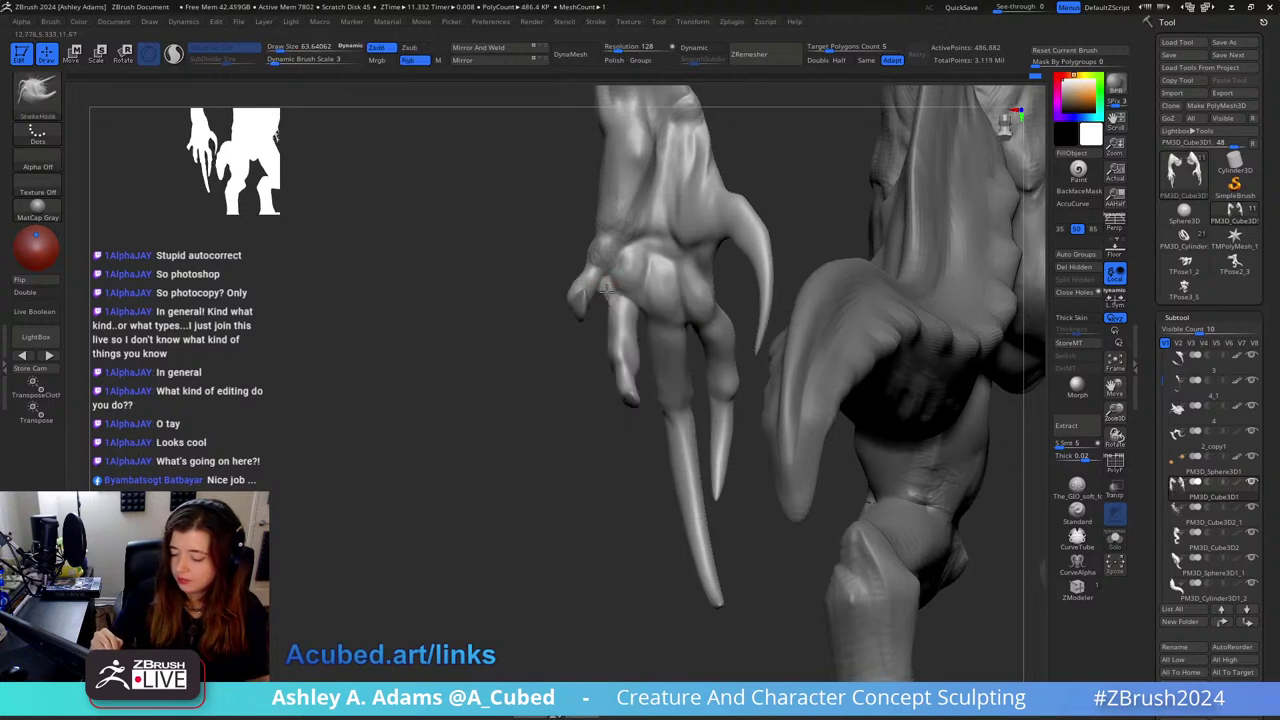
pyautogui.moveTo(609, 305)
pyautogui.mouseDown(button='right')
pyautogui.moveTo(632, 300)
pyautogui.moveTo(594, 264)
pyautogui.mouseUp(button='right')
pyautogui.press('b')
pyautogui.press('d')
pyautogui.press('s')
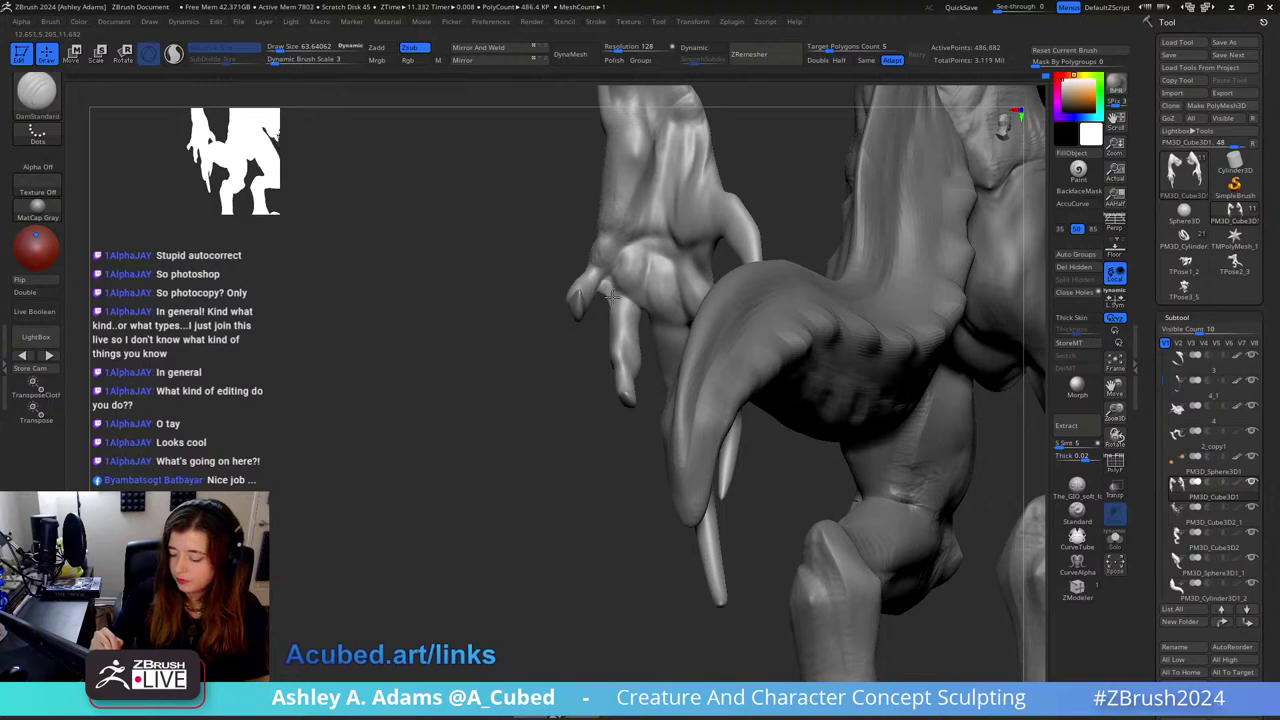
pyautogui.moveTo(612, 297)
pyautogui.mouseDown(button='right')
pyautogui.moveTo(626, 305)
pyautogui.moveTo(643, 277)
pyautogui.moveTo(600, 294)
pyautogui.moveTo(642, 298)
pyautogui.moveTo(617, 294)
pyautogui.mouseUp(button='right')
# Step: Refine the transitions between the fingers with ClayBuildup and SnakeHook at a draw size of about 64, then smooth them
pyautogui.press('b')
pyautogui.press('c')
pyautogui.press('b')
pyautogui.press('b')
pyautogui.press('s')
pyautogui.press('h')
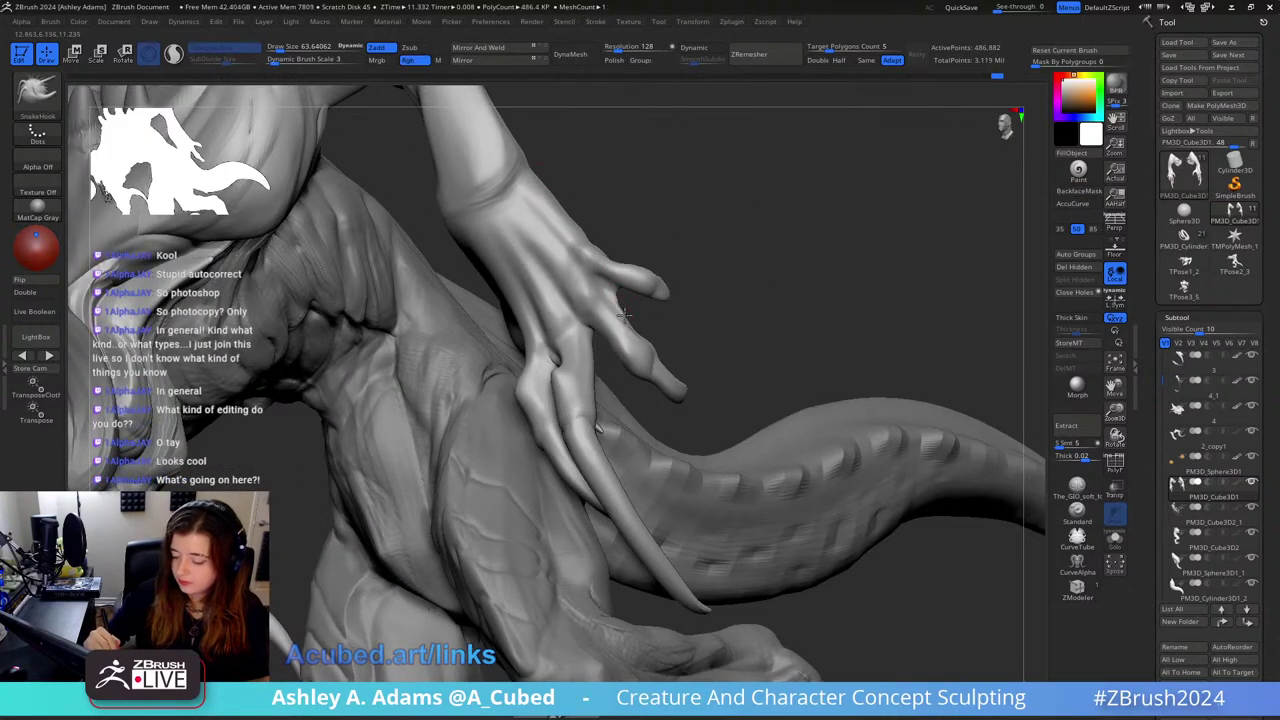
pyautogui.press('shift')
pyautogui.moveTo(619, 305)
pyautogui.mouseDown(button='right')
pyautogui.moveTo(649, 336)
pyautogui.moveTo(550, 428)
pyautogui.mouseUp(button='right')
# Step: Carve creases around the palm's finger pads with DamStandard at a draw size of about 64
pyautogui.press('b')
pyautogui.press('d')
pyautogui.press('s')
pyautogui.moveTo(719, 298)
pyautogui.mouseDown(button='right')
pyautogui.moveTo(709, 251)
pyautogui.moveTo(710, 272)
pyautogui.moveTo(720, 268)
pyautogui.mouseUp(button='right')
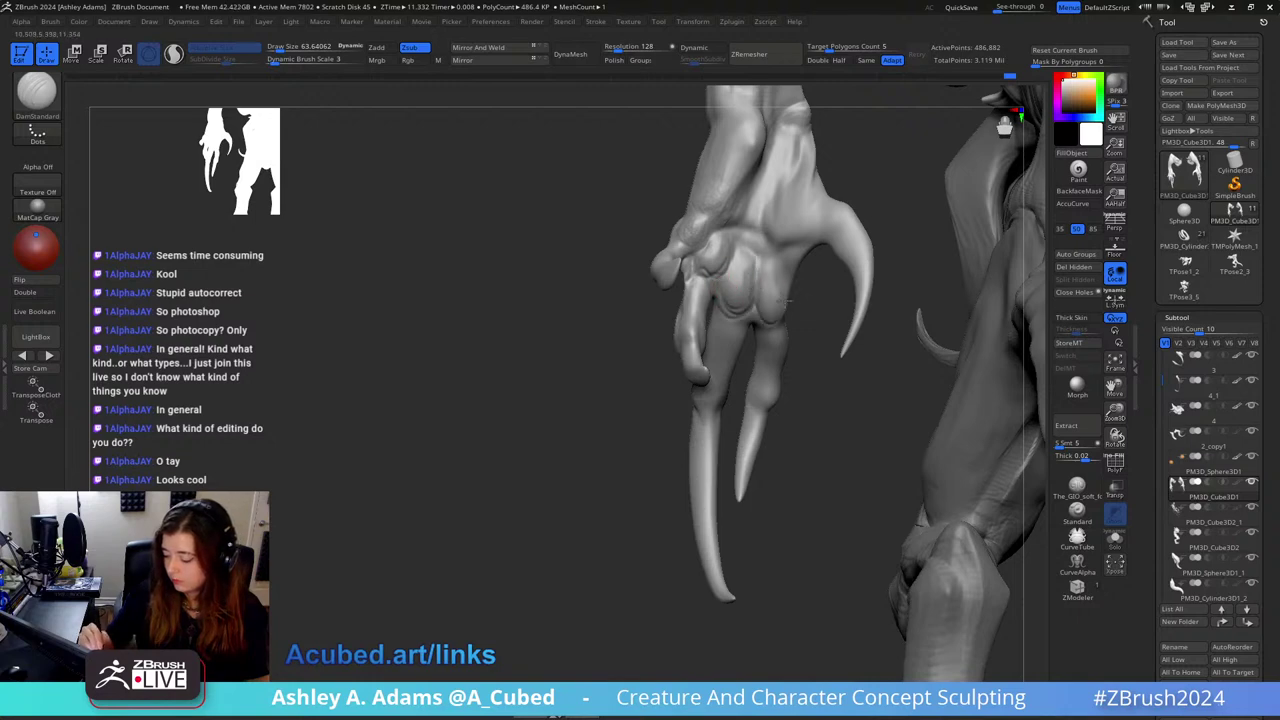
pyautogui.moveTo(768, 271); pyautogui.dragTo(734, 255, button='right')
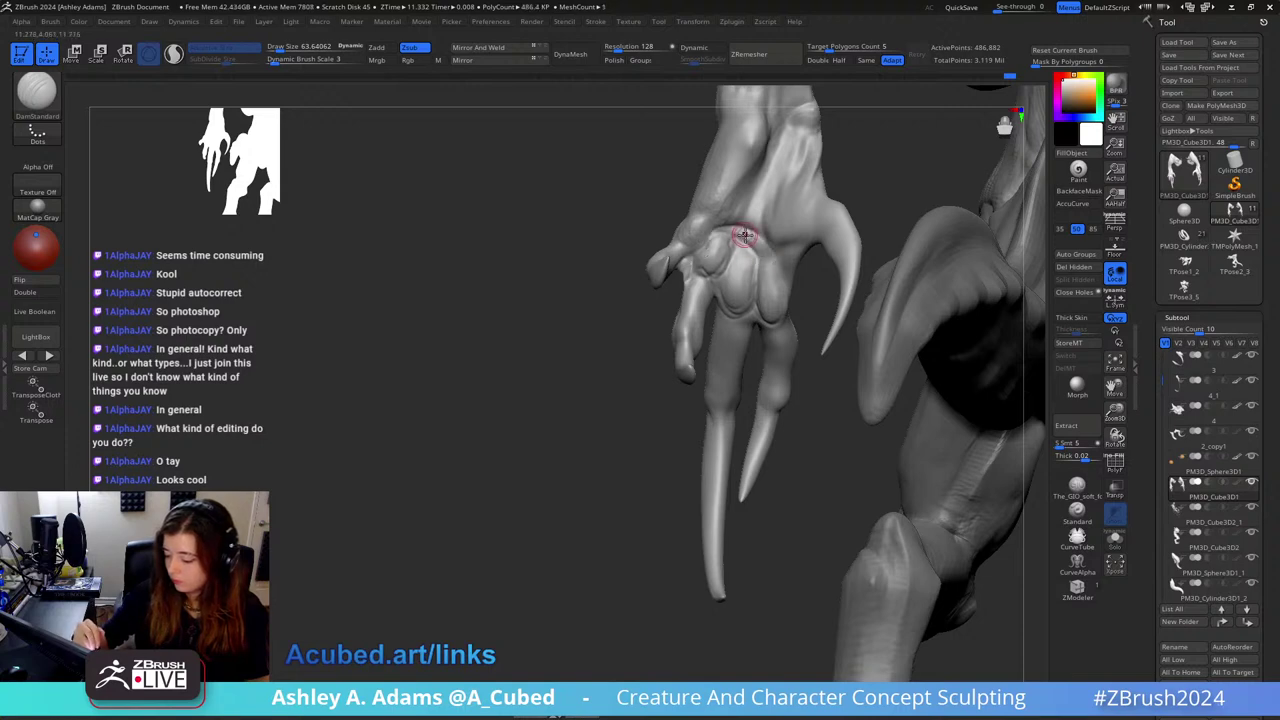
# Step: Carve the creases across the heel of the palm and inner wrist with DamStandard at a draw size of about 91
pyautogui.press('space')
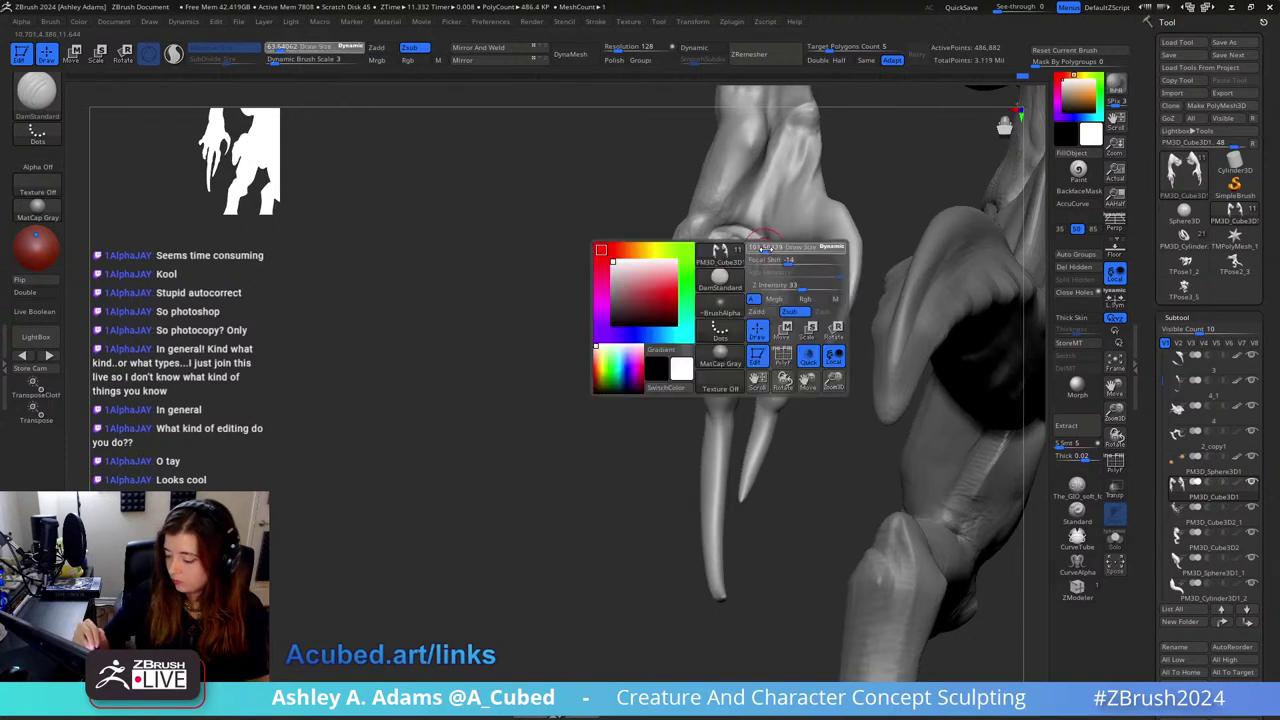
pyautogui.click(766, 244)
pyautogui.moveTo(734, 258)
pyautogui.mouseDown(button='right')
pyautogui.moveTo(762, 271)
pyautogui.moveTo(736, 272)
pyautogui.mouseUp(button='right')
pyautogui.press('space')
pyautogui.click(762, 275)
pyautogui.press('space')
pyautogui.click(733, 287)
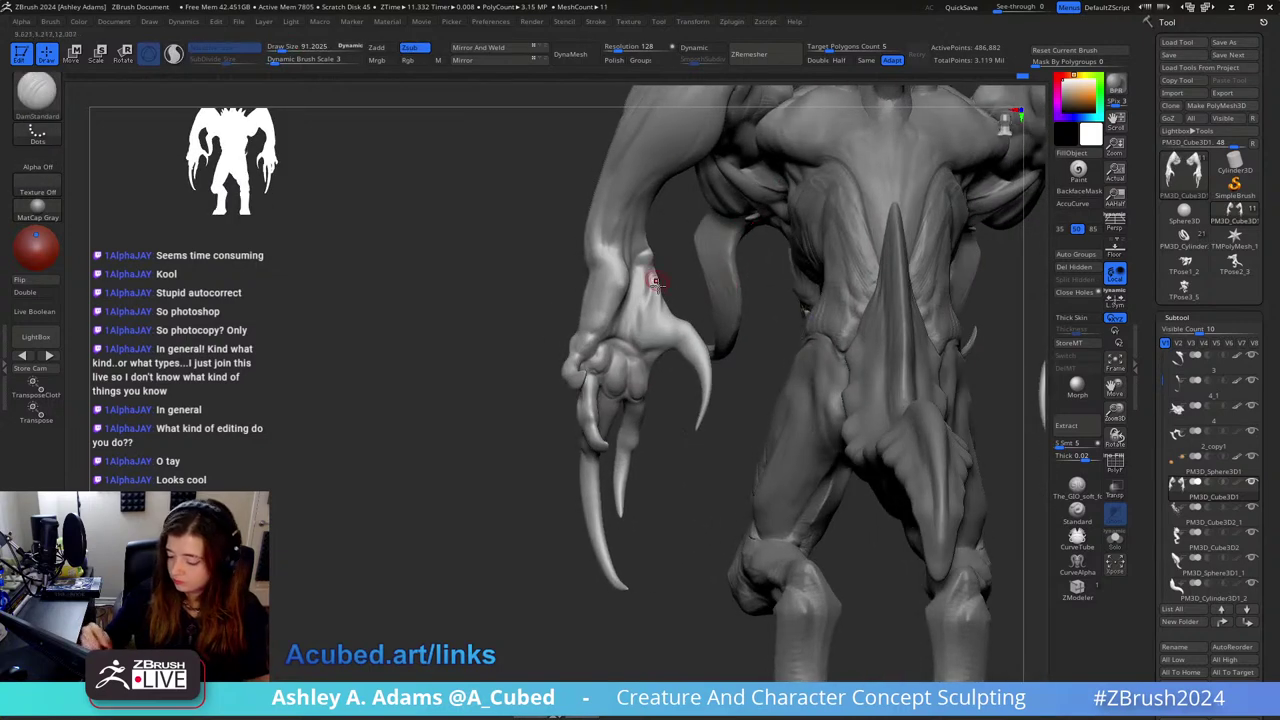
pyautogui.moveTo(672, 305); pyautogui.dragTo(647, 285, button='right')
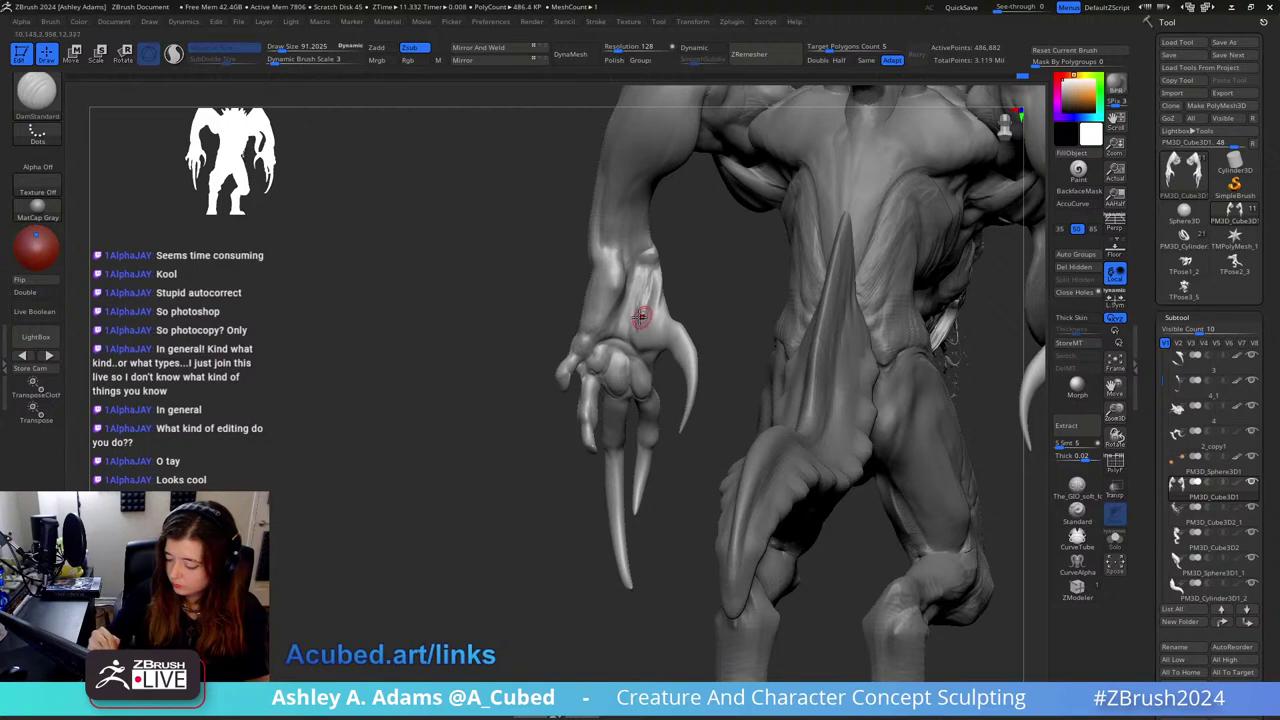
pyautogui.moveTo(639, 317)
pyautogui.mouseDown(button='right')
pyautogui.moveTo(670, 340)
pyautogui.moveTo(609, 457)
pyautogui.moveTo(597, 397)
pyautogui.moveTo(703, 366)
pyautogui.moveTo(692, 328)
pyautogui.moveTo(737, 388)
pyautogui.moveTo(793, 315)
pyautogui.moveTo(757, 366)
pyautogui.moveTo(744, 360)
pyautogui.moveTo(754, 356)
pyautogui.mouseUp(button='right')
# Step: Swell the thumb around the base of its claw with Inflat at a draw size of about 91
pyautogui.press('b')
pyautogui.press('i')
pyautogui.press('n')
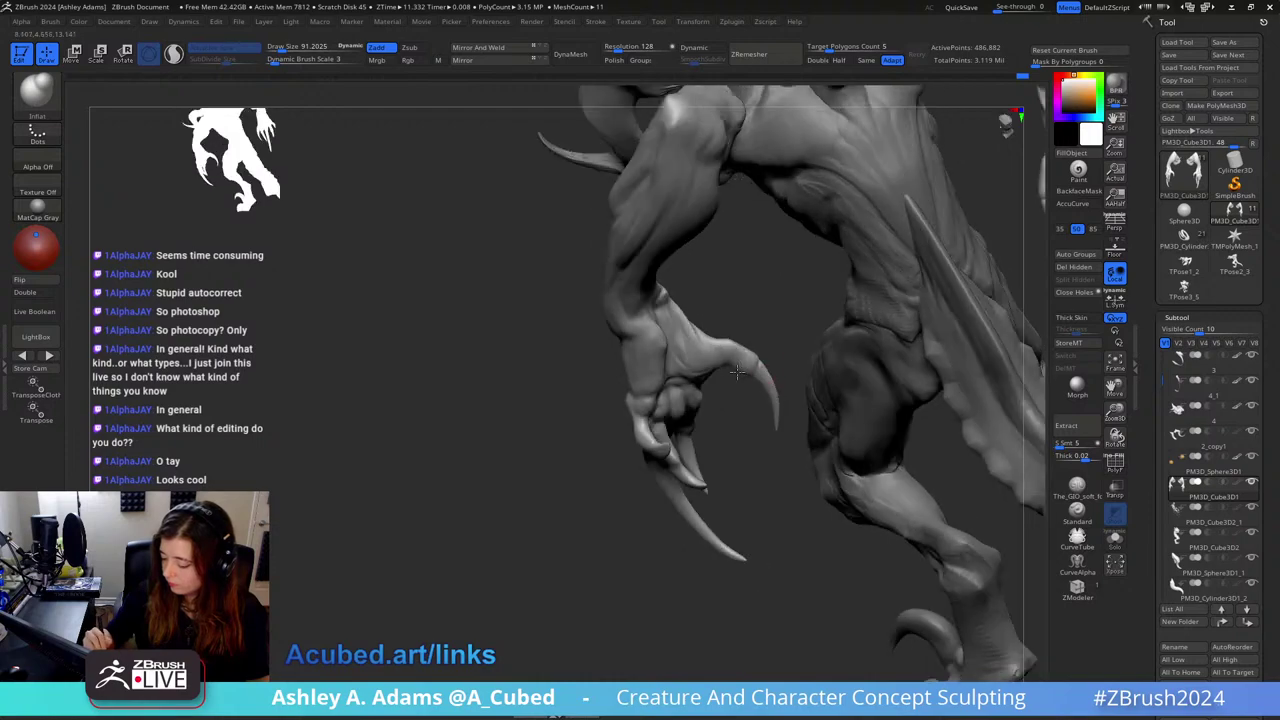
pyautogui.moveTo(754, 356); pyautogui.dragTo(748, 349)
pyautogui.moveTo(760, 352)
pyautogui.mouseDown(button='right')
pyautogui.moveTo(863, 378)
pyautogui.moveTo(837, 340)
pyautogui.moveTo(742, 357)
pyautogui.moveTo(766, 343)
pyautogui.moveTo(773, 383)
pyautogui.moveTo(785, 382)
pyautogui.mouseUp(button='right')
# Step: Reshape the thumb and its curved claw with SnakeHook at a draw size of about 492
pyautogui.press('b')
pyautogui.press('s')
pyautogui.press('h')
pyautogui.press('space')
pyautogui.moveTo(768, 382); pyautogui.dragTo(786, 382)
pyautogui.moveTo(761, 347); pyautogui.dragTo(717, 422, button='right')
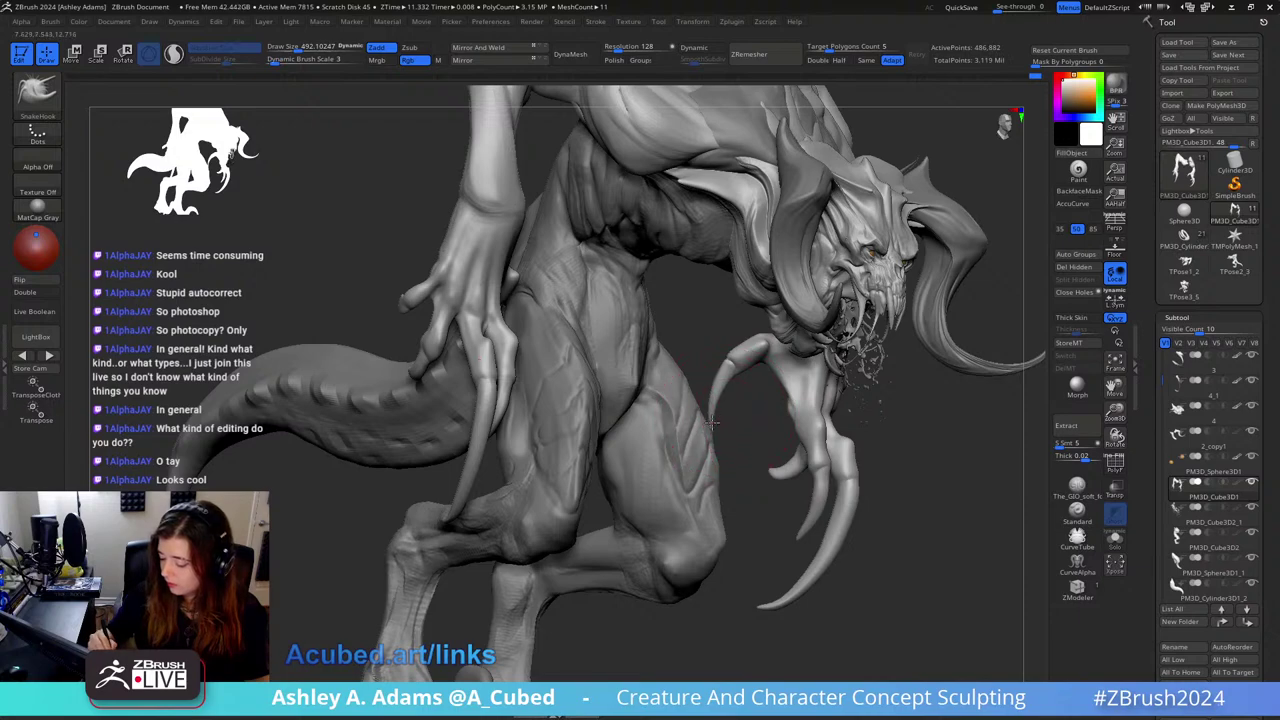
# Step: Adjust the silhouette of the fingers and claws with SnakeHook at draw sizes of about 304 and 204
pyautogui.moveTo(734, 450)
pyautogui.keyDown('ctrl'); pyautogui.mouseDown(button='right')
pyautogui.moveTo(748, 392)
pyautogui.moveTo(737, 349)
pyautogui.mouseUp(button='right'); pyautogui.keyUp('ctrl')
pyautogui.press('space')
pyautogui.moveTo(737, 349); pyautogui.dragTo(722, 349)
pyautogui.moveTo(722, 349)
pyautogui.mouseDown(button='right')
pyautogui.moveTo(712, 308)
pyautogui.moveTo(898, 305)
pyautogui.mouseUp(button='right')
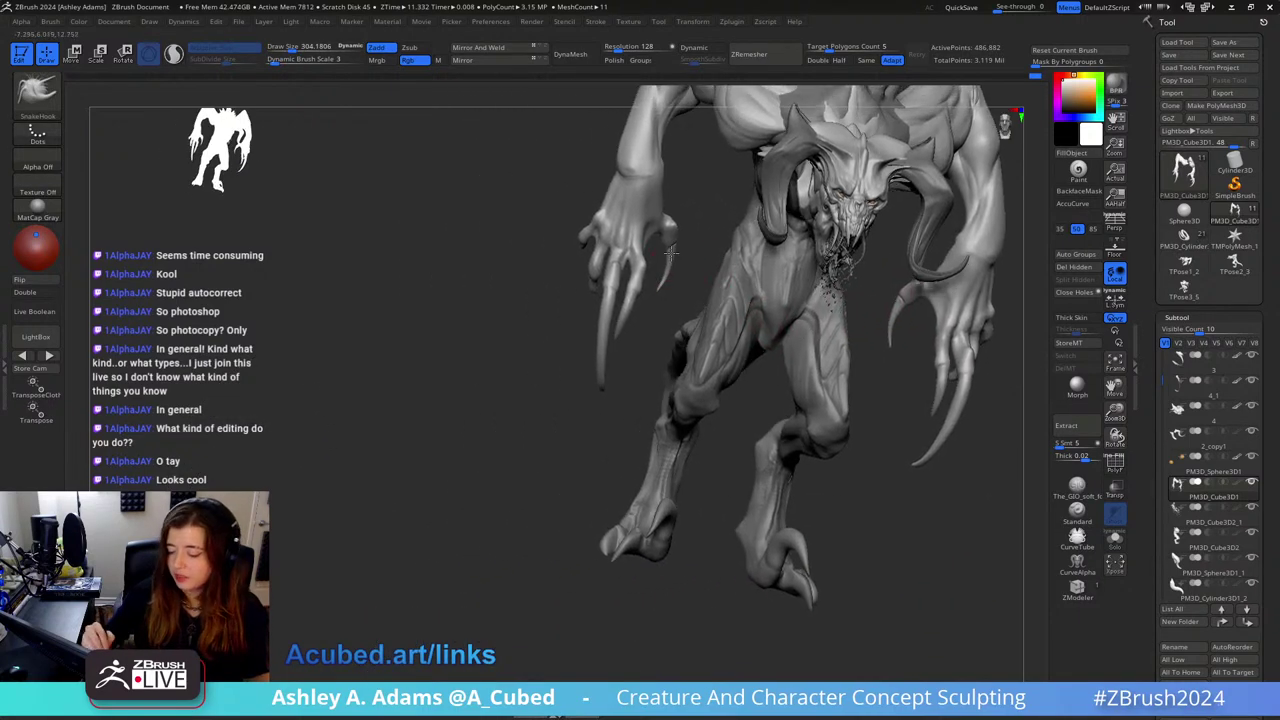
pyautogui.moveTo(645, 333)
pyautogui.keyDown('ctrl'); pyautogui.mouseDown(button='right')
pyautogui.moveTo(640, 374)
pyautogui.moveTo(625, 331)
pyautogui.moveTo(594, 330)
pyautogui.moveTo(567, 365)
pyautogui.moveTo(566, 404)
pyautogui.mouseUp(button='right'); pyautogui.keyUp('ctrl')
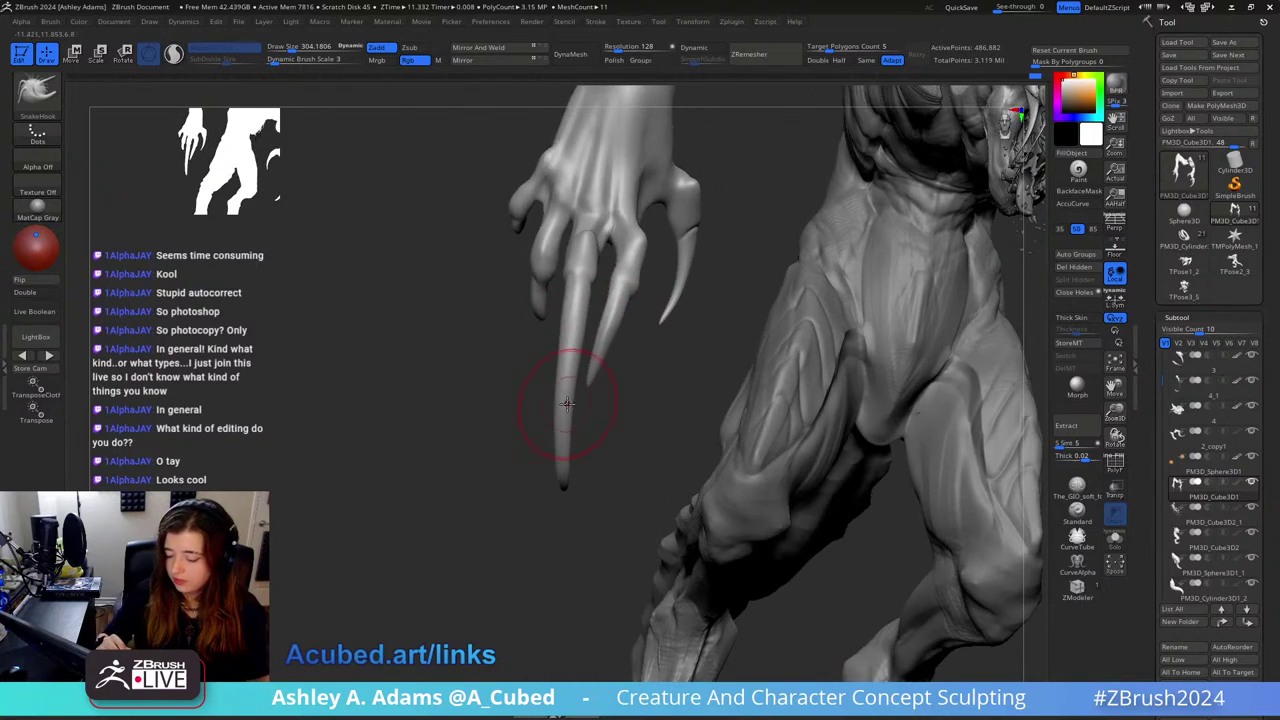
pyautogui.rightClick(600, 254)
pyautogui.moveTo(603, 275); pyautogui.dragTo(580, 275)
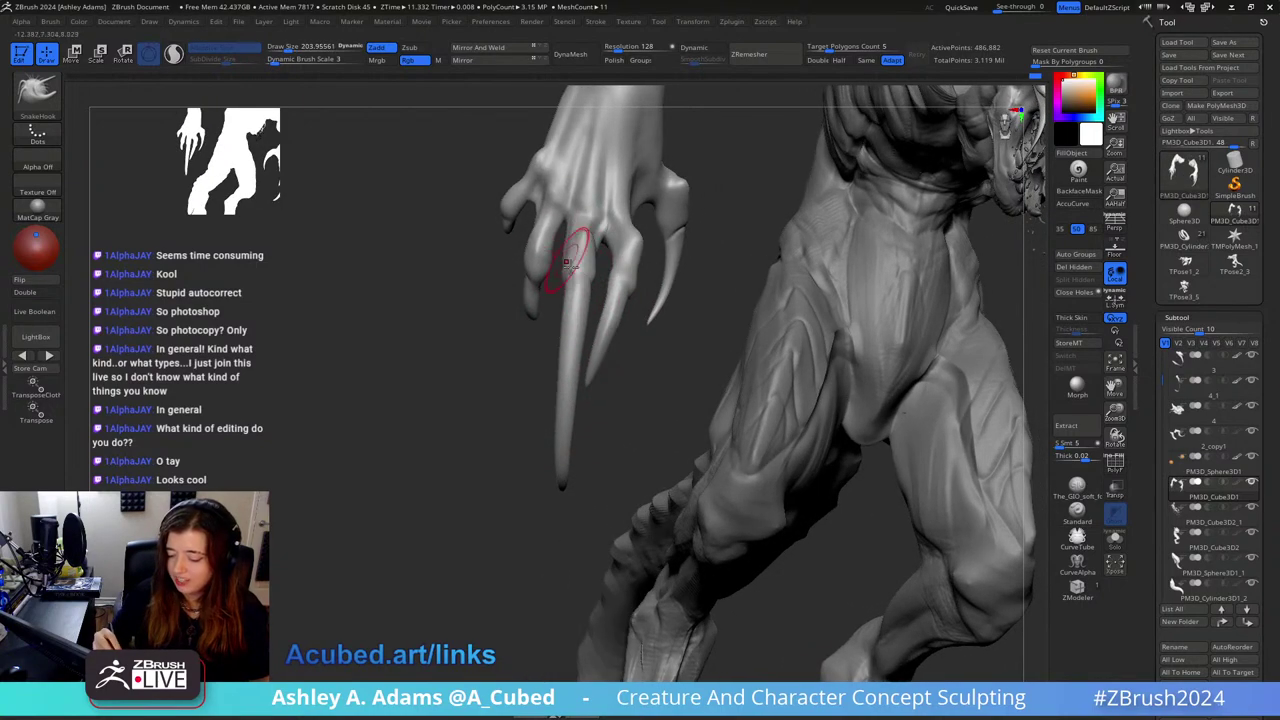
pyautogui.moveTo(577, 258)
pyautogui.mouseDown(button='right')
pyautogui.moveTo(606, 300)
pyautogui.moveTo(718, 278)
pyautogui.mouseUp(button='right')
# Step: Thicken the longest finger's claw with Inflat, enlarging the draw size from about 204 to about 446
pyautogui.press('b')
pyautogui.press('i')
pyautogui.press('n')
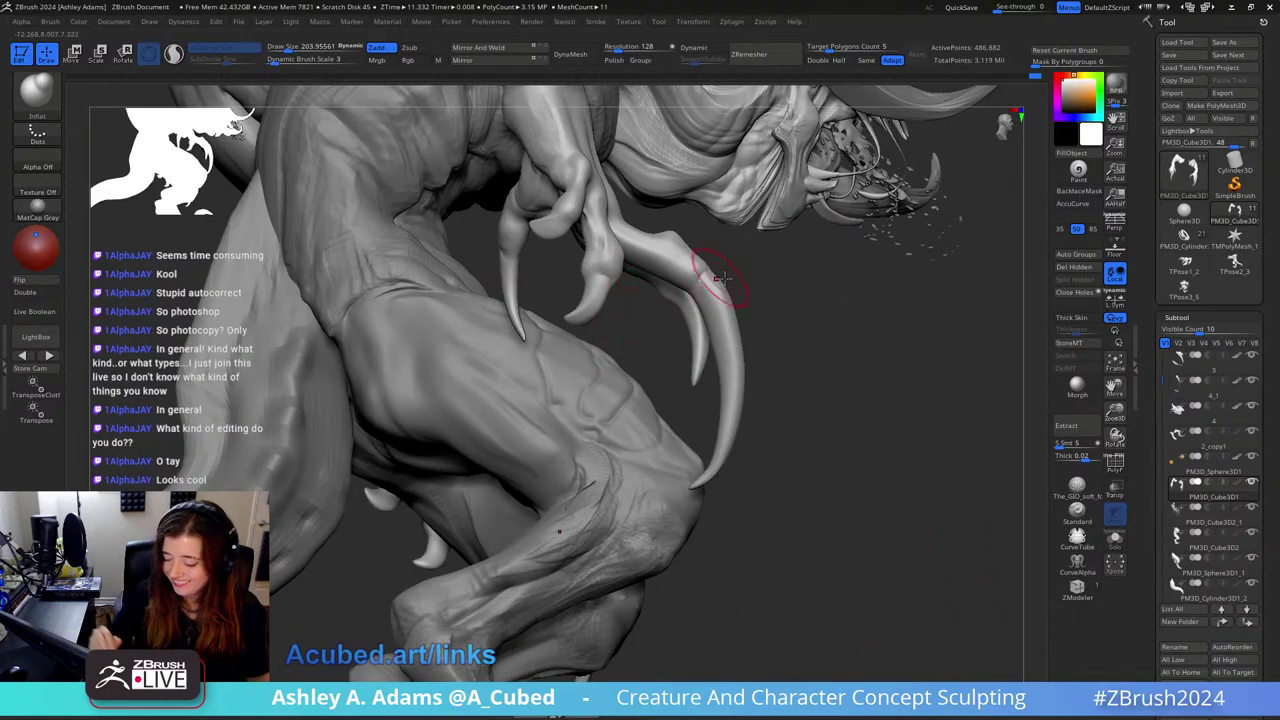
pyautogui.press(']')
pyautogui.press(']')
pyautogui.press(']')
pyautogui.press(']')
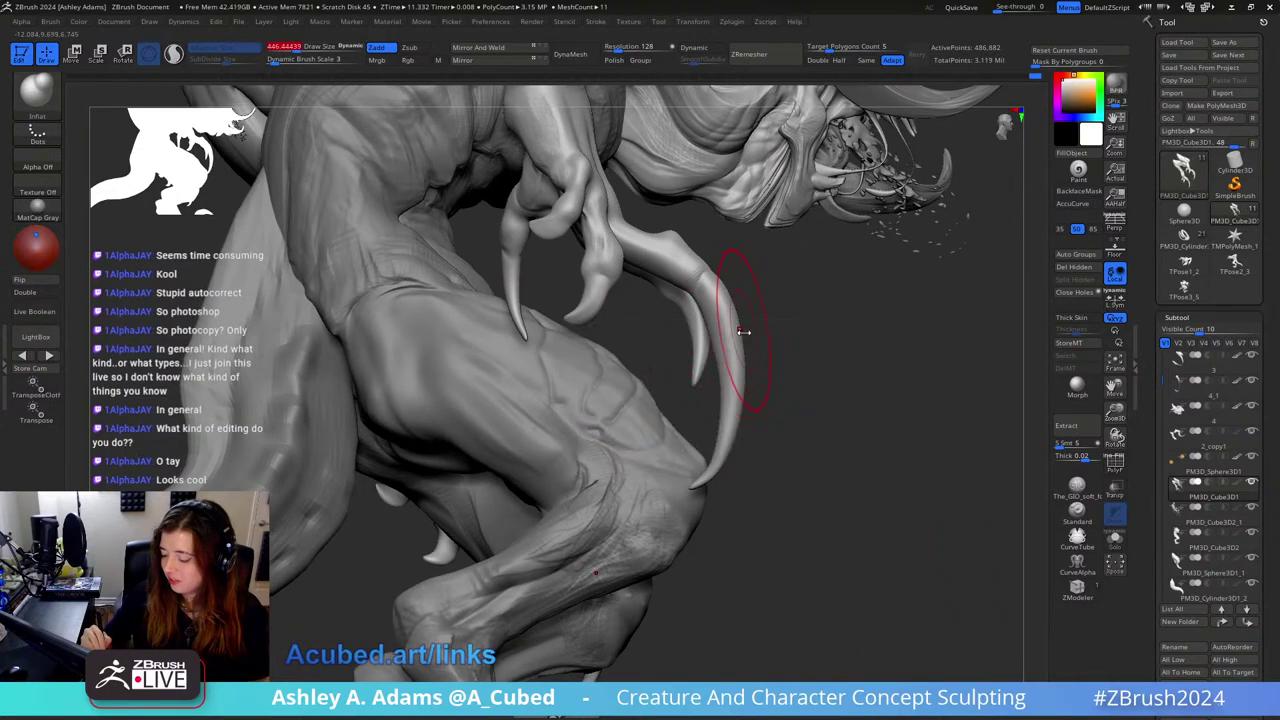
# Step: Reshape the longest finger's claw from the side and front with SnakeHook at a draw size of about 304
pyautogui.press('b')
pyautogui.press('s')
pyautogui.press('h')
pyautogui.moveTo(737, 326)
pyautogui.mouseDown(button='right')
pyautogui.moveTo(760, 334)
pyautogui.moveTo(750, 331)
pyautogui.mouseUp(button='right')
pyautogui.rightClick(698, 319)
pyautogui.moveTo(700, 340); pyautogui.dragTo(682, 340)
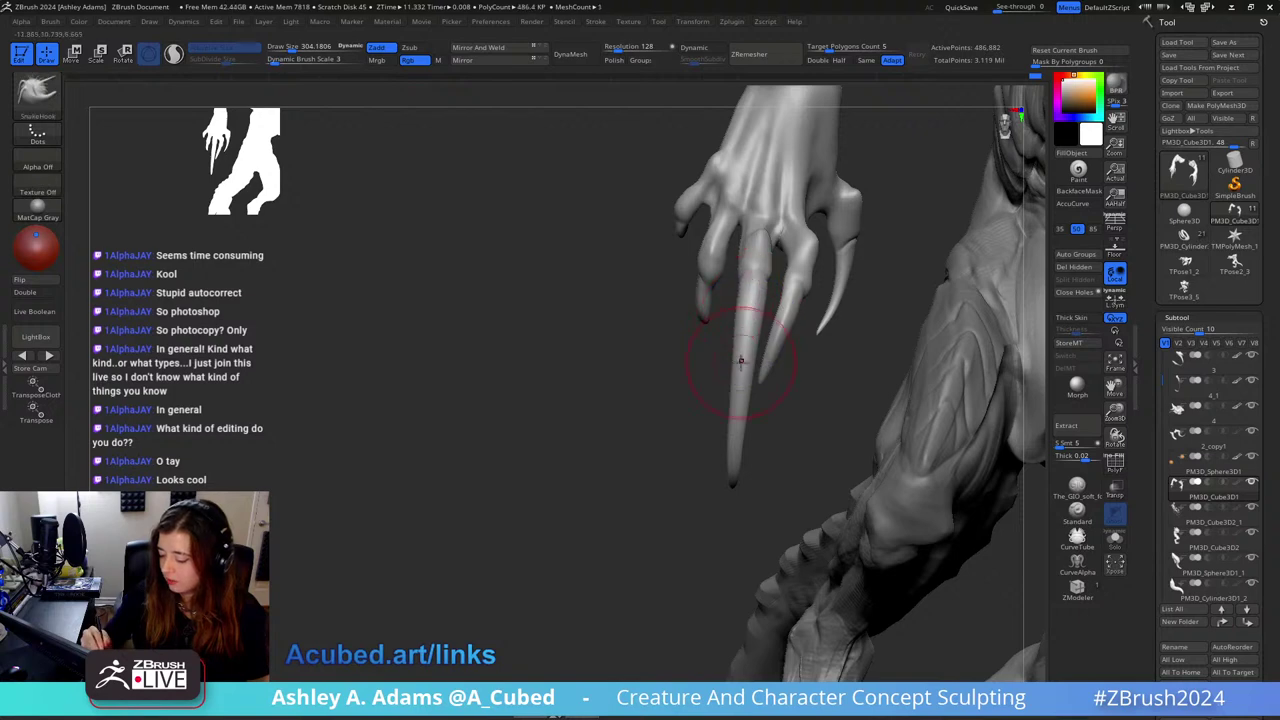
pyautogui.moveTo(750, 390); pyautogui.dragTo(694, 296, button='right')
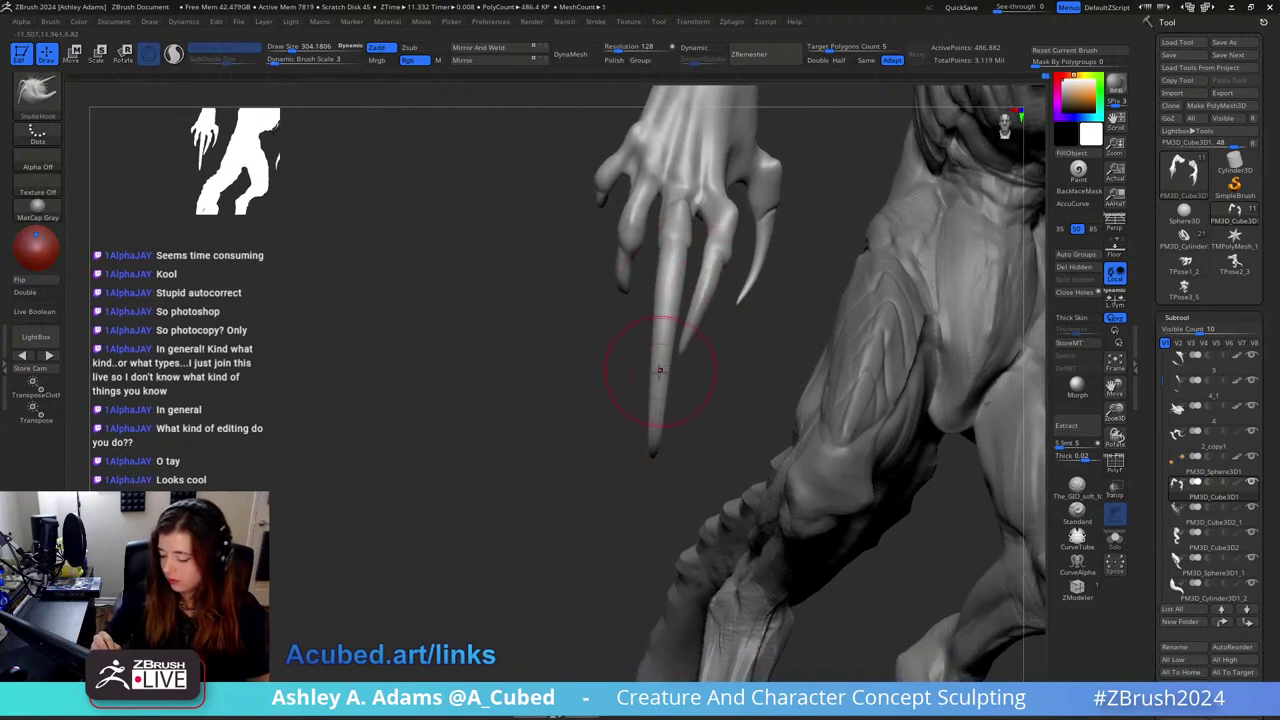
pyautogui.moveTo(720, 366); pyautogui.dragTo(712, 325, button='right')
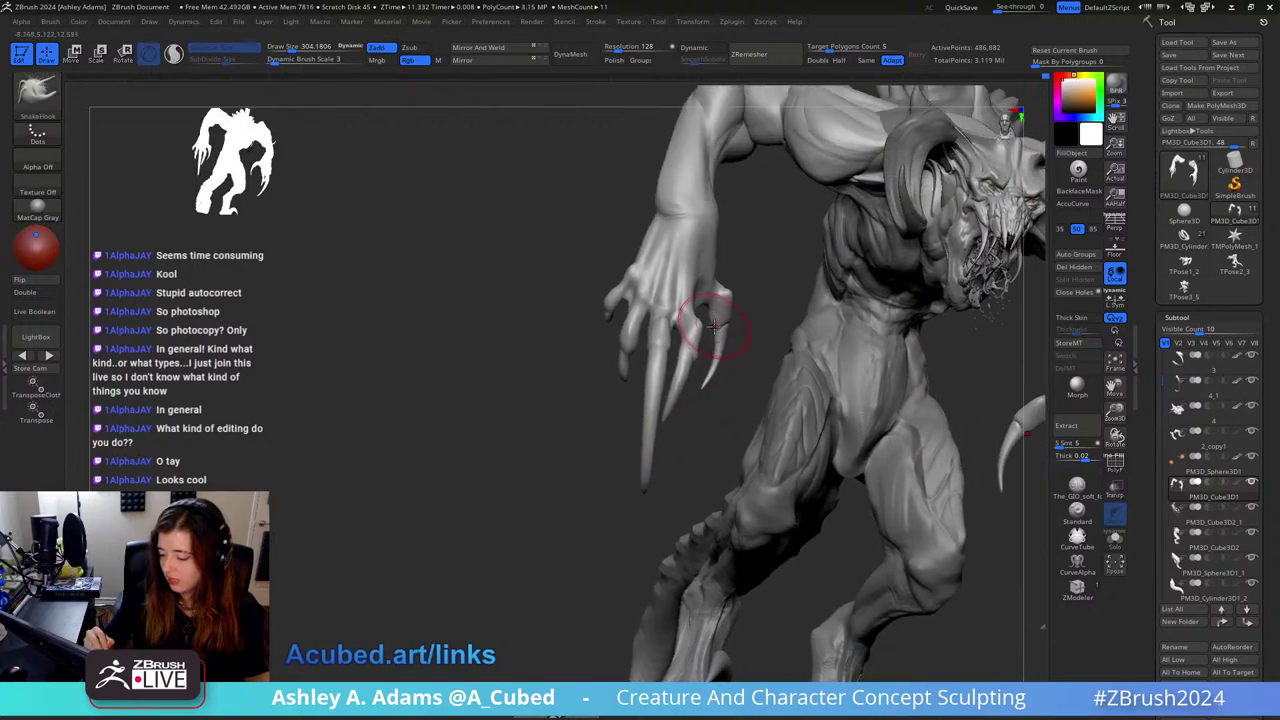
# Step: Add volume to the forearm muscles with Inflat at a draw size of about 469
pyautogui.moveTo(657, 185)
pyautogui.keyDown('shift'); pyautogui.mouseDown(button='right')
pyautogui.moveTo(690, 195)
pyautogui.moveTo(634, 226)
pyautogui.moveTo(676, 262)
pyautogui.moveTo(634, 257)
pyautogui.mouseUp(button='right'); pyautogui.keyUp('shift')
pyautogui.press('b')
pyautogui.press('d')
pyautogui.press('s')
pyautogui.press('space')
pyautogui.press('space')
pyautogui.moveTo(637, 263); pyautogui.dragTo(664, 263)
pyautogui.press('b')
pyautogui.press('i')
pyautogui.press('n')
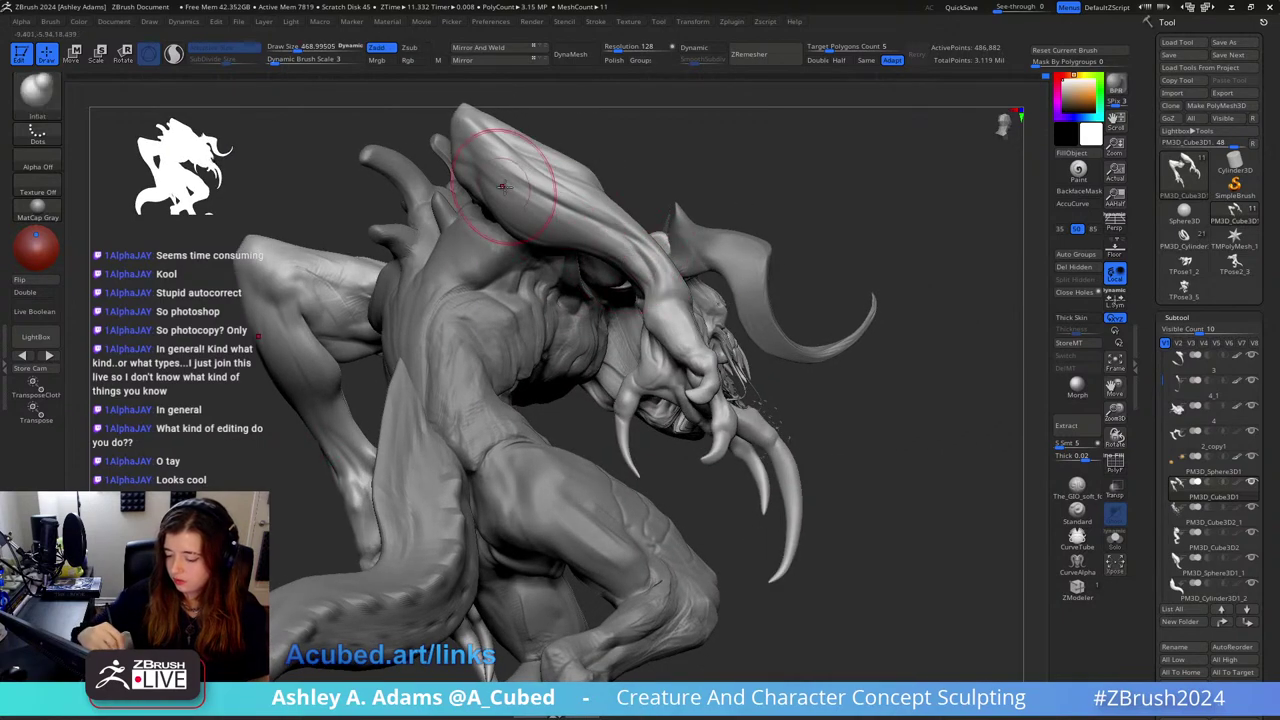
pyautogui.moveTo(566, 216); pyautogui.dragTo(622, 242, button='right')
# Step: Carve long muscle separations down the forearm with DamStandard at a draw size of about 189
pyautogui.press('space')
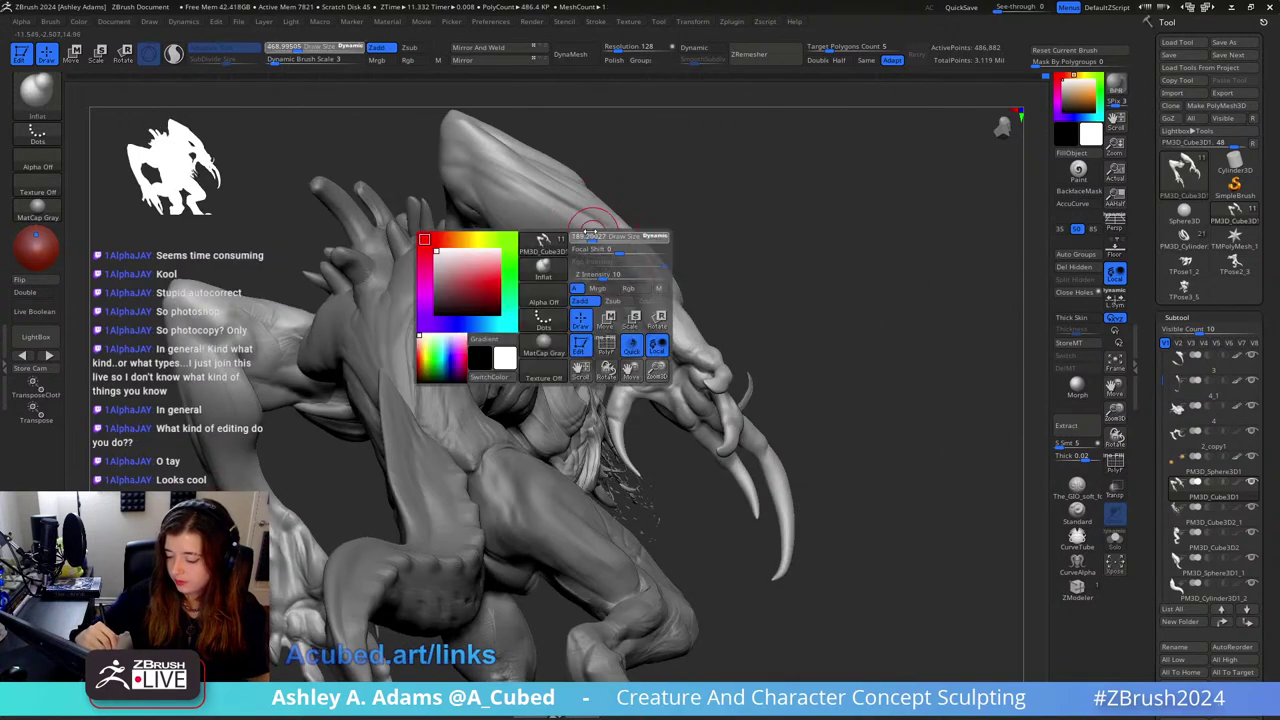
pyautogui.moveTo(600, 236); pyautogui.dragTo(580, 236)
pyautogui.press('b')
pyautogui.press('d')
pyautogui.press('s')
pyautogui.moveTo(475, 160); pyautogui.dragTo(628, 271)
pyautogui.moveTo(512, 179); pyautogui.dragTo(651, 286)
pyautogui.moveTo(651, 285); pyautogui.dragTo(676, 215, button='right')
# Step: Adjust the forearm's outer contour with SnakeHook at draw sizes of about 540 and 362, undoing the last change
pyautogui.press('space')
pyautogui.moveTo(722, 250); pyautogui.dragTo(740, 249)
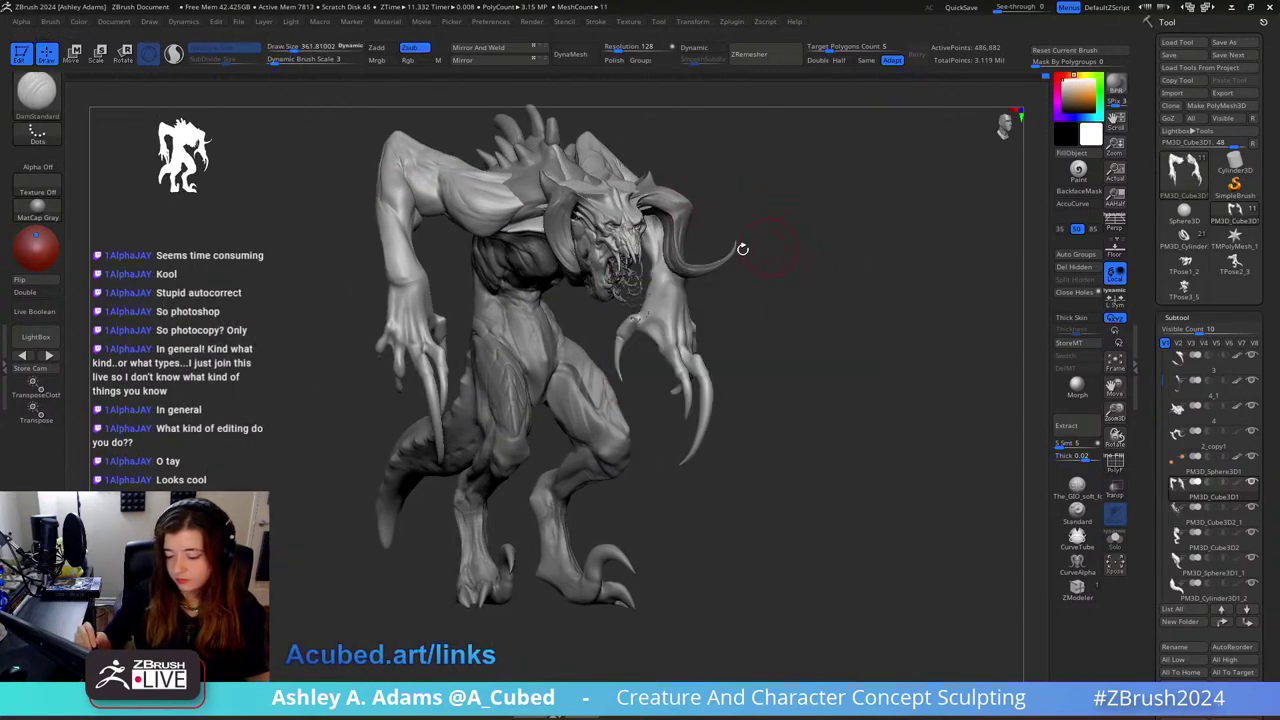
pyautogui.moveTo(426, 248)
pyautogui.keyDown('alt'); pyautogui.mouseDown(button='right')
pyautogui.moveTo(488, 264)
pyautogui.moveTo(463, 257)
pyautogui.mouseUp(button='right'); pyautogui.keyUp('alt')
pyautogui.press('space')
pyautogui.moveTo(446, 259); pyautogui.dragTo(467, 259)
pyautogui.press('b')
pyautogui.press('s')
pyautogui.press('h')
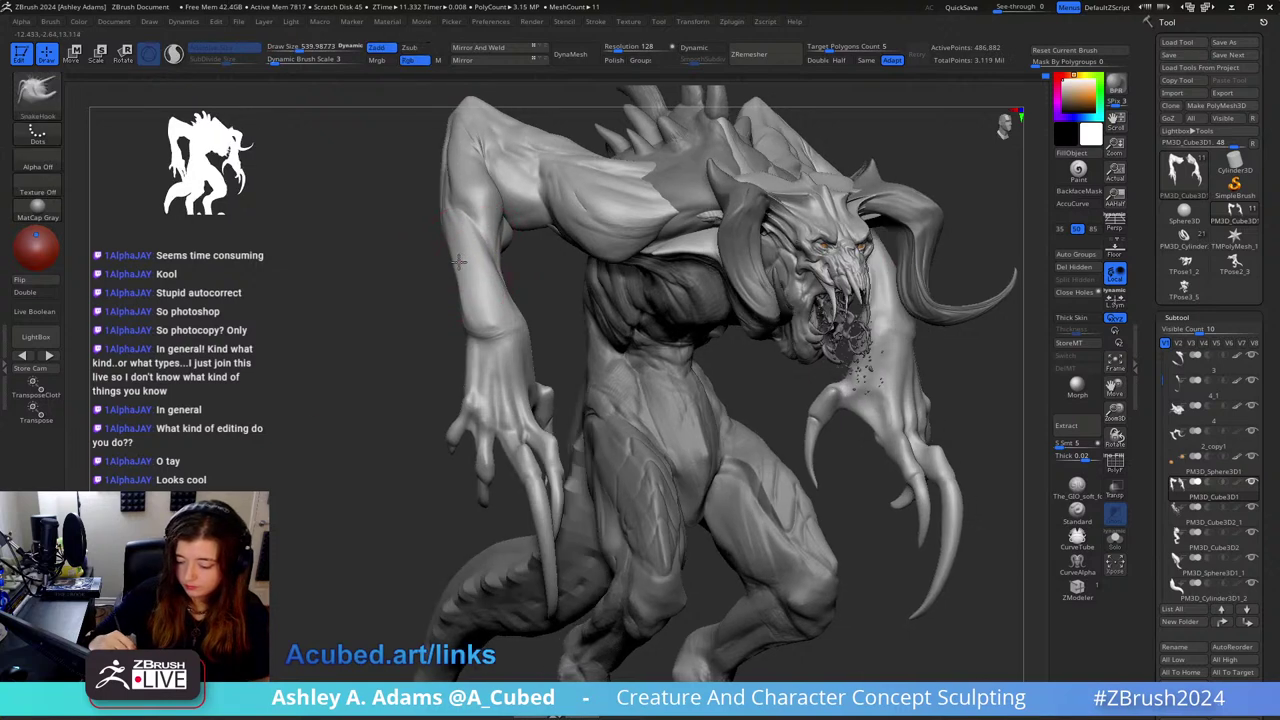
pyautogui.moveTo(450, 255); pyautogui.dragTo(472, 262, button='right')
pyautogui.press('s')
pyautogui.moveTo(492, 280); pyautogui.dragTo(466, 278)
pyautogui.hotkey('ctrl', 'z')
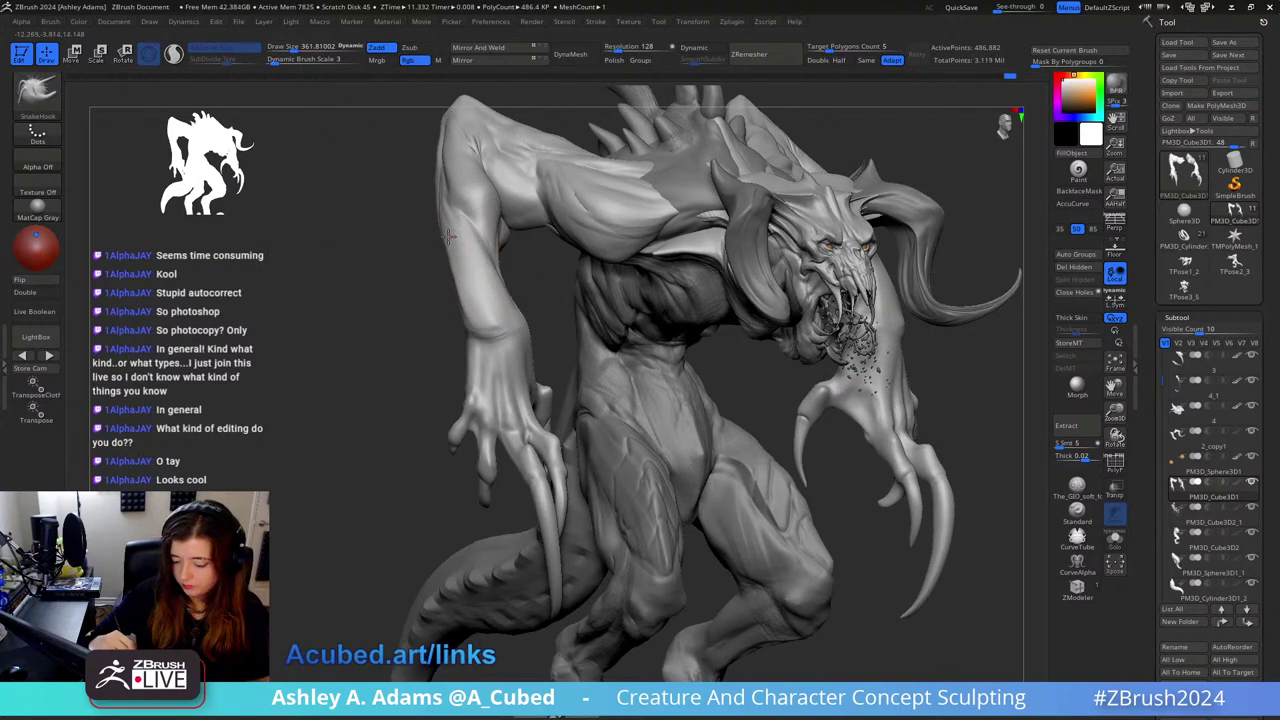
# Step: Examine the whole creature's silhouette from several sides, checking the shoulder piece and the tail
pyautogui.press('f')
pyautogui.moveTo(856, 233); pyautogui.dragTo(808, 259, button='right')
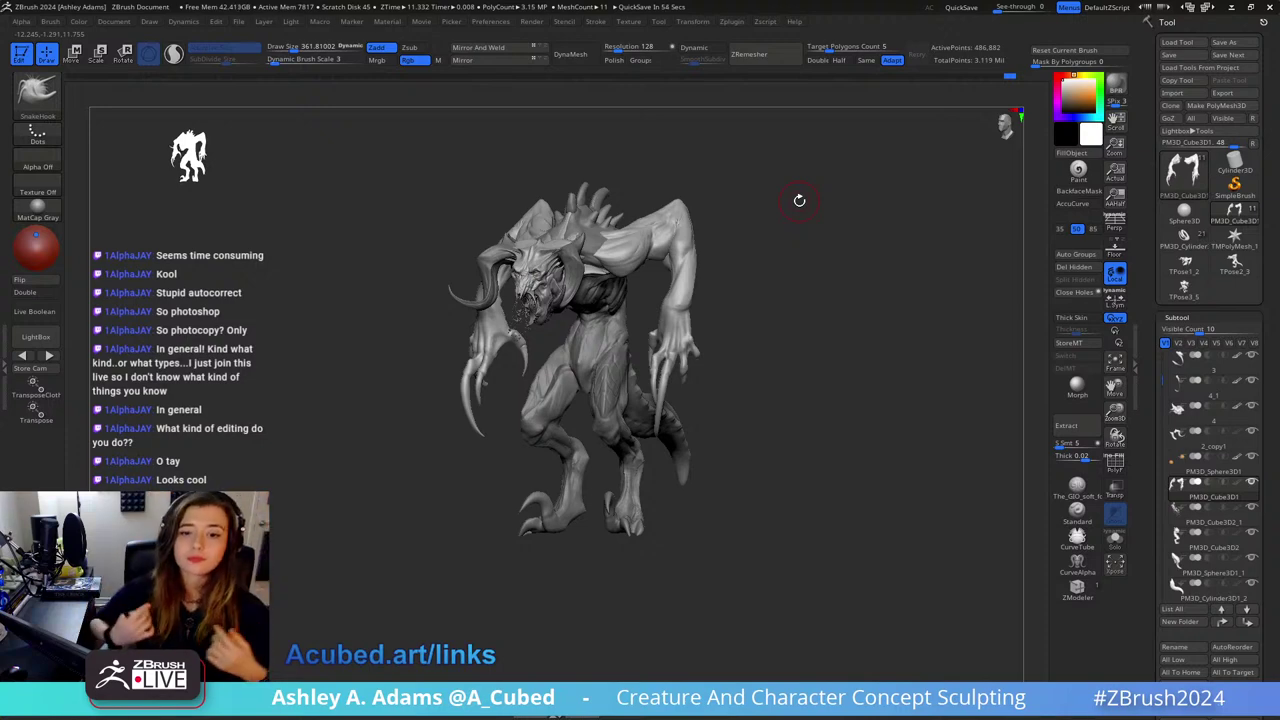
pyautogui.moveTo(677, 240); pyautogui.dragTo(704, 262, button='right')
pyautogui.keyDown('alt'); pyautogui.click(467, 283); pyautogui.keyUp('alt')
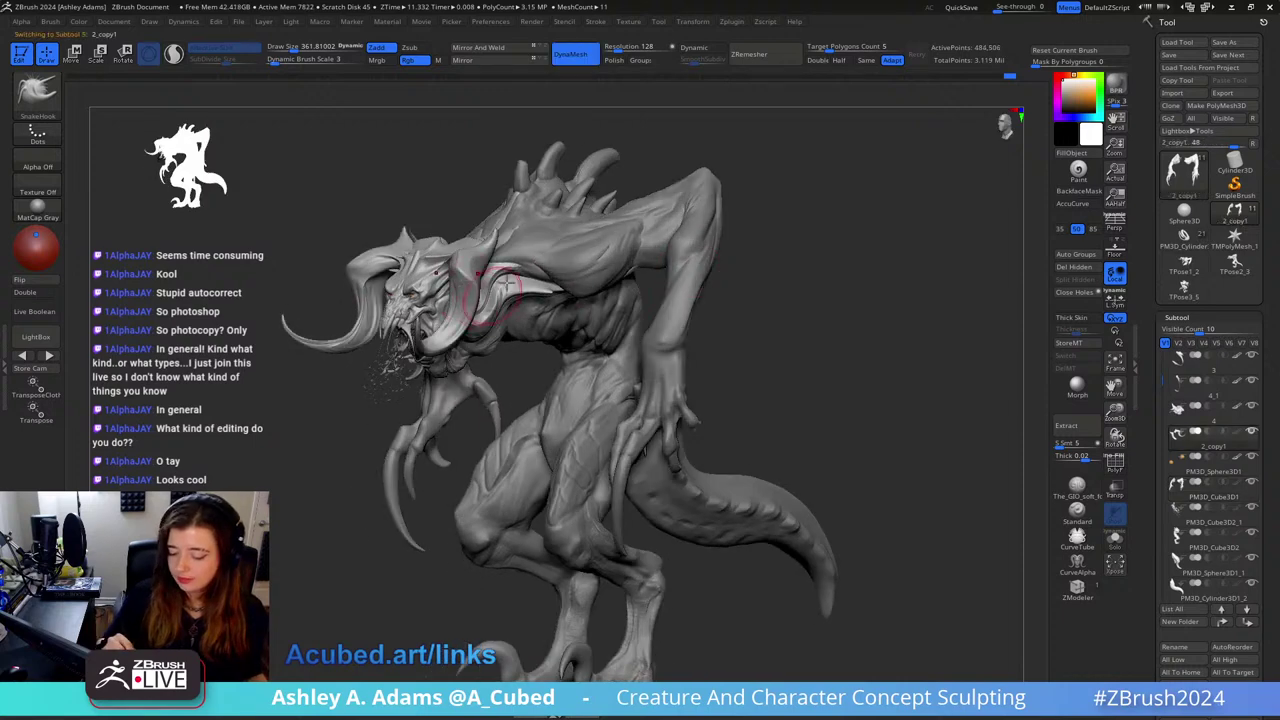
pyautogui.keyDown('alt'); pyautogui.moveTo(588, 394); pyautogui.dragTo(686, 285, button='right'); pyautogui.keyUp('alt')
pyautogui.keyDown('ctrl'); pyautogui.moveTo(703, 340); pyautogui.dragTo(694, 314, button='right'); pyautogui.keyUp('ctrl')
pyautogui.moveTo(832, 265); pyautogui.dragTo(722, 280, button='right')
pyautogui.keyDown('alt'); pyautogui.click(808, 308); pyautogui.keyUp('alt')
pyautogui.press('space')
pyautogui.moveTo(720, 348); pyautogui.dragTo(752, 348)
pyautogui.moveTo(774, 298); pyautogui.dragTo(754, 289, button='right')
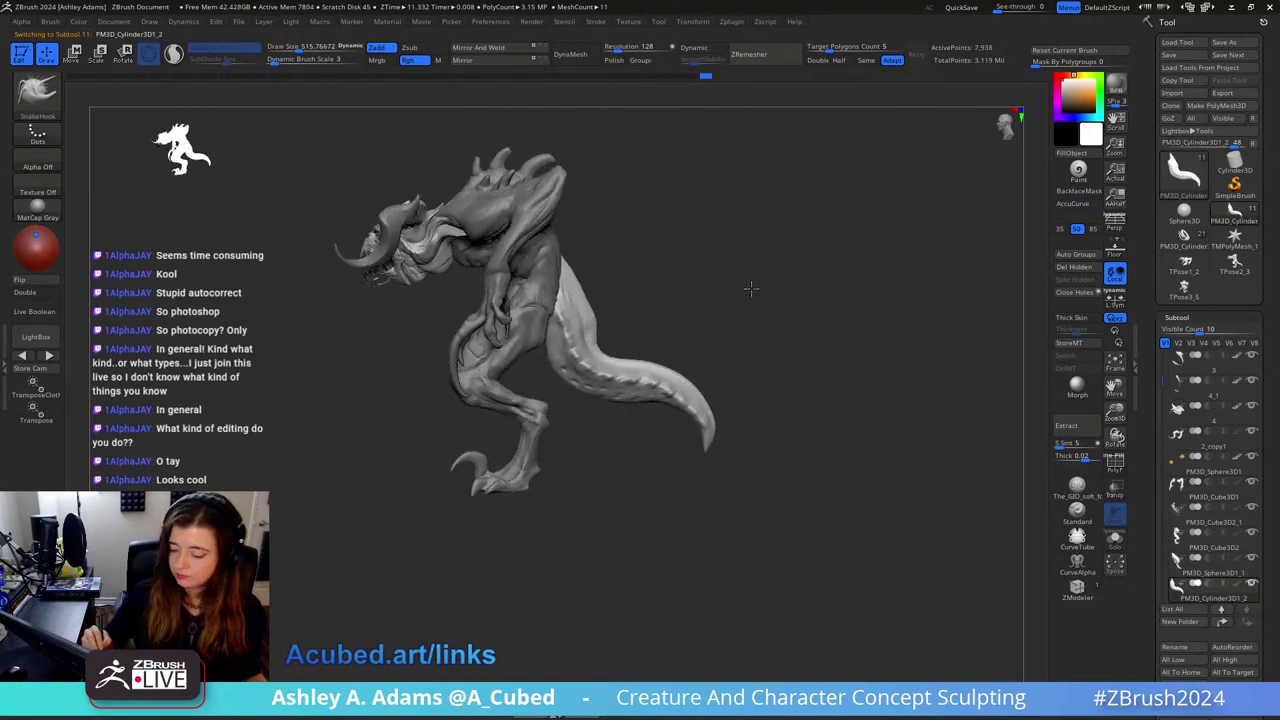
# Step: Select the body mesh, then build up and smooth the lower leg's tendons with ClayBuildup at a draw size of about 189
pyautogui.keyDown('alt'); pyautogui.click(527, 445); pyautogui.keyUp('alt')
pyautogui.moveTo(568, 436)
pyautogui.keyDown('alt'); pyautogui.mouseDown(button='right')
pyautogui.moveTo(700, 294)
pyautogui.moveTo(688, 343)
pyautogui.moveTo(729, 337)
pyautogui.moveTo(716, 340)
pyautogui.mouseUp(button='right'); pyautogui.keyUp('alt')
pyautogui.press('space')
pyautogui.moveTo(696, 410); pyautogui.dragTo(664, 410)
pyautogui.press('shift')
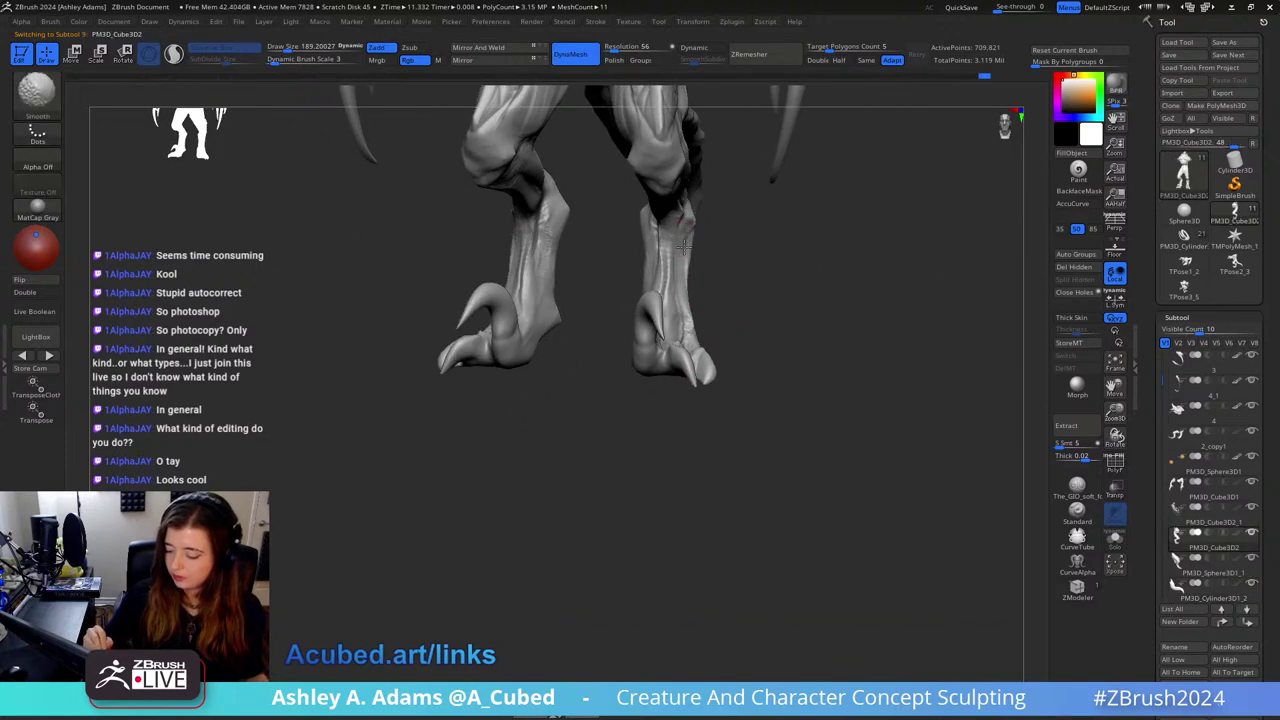
pyautogui.moveTo(684, 246); pyautogui.dragTo(720, 220, button='right')
pyautogui.moveTo(676, 222); pyautogui.dragTo(685, 306)
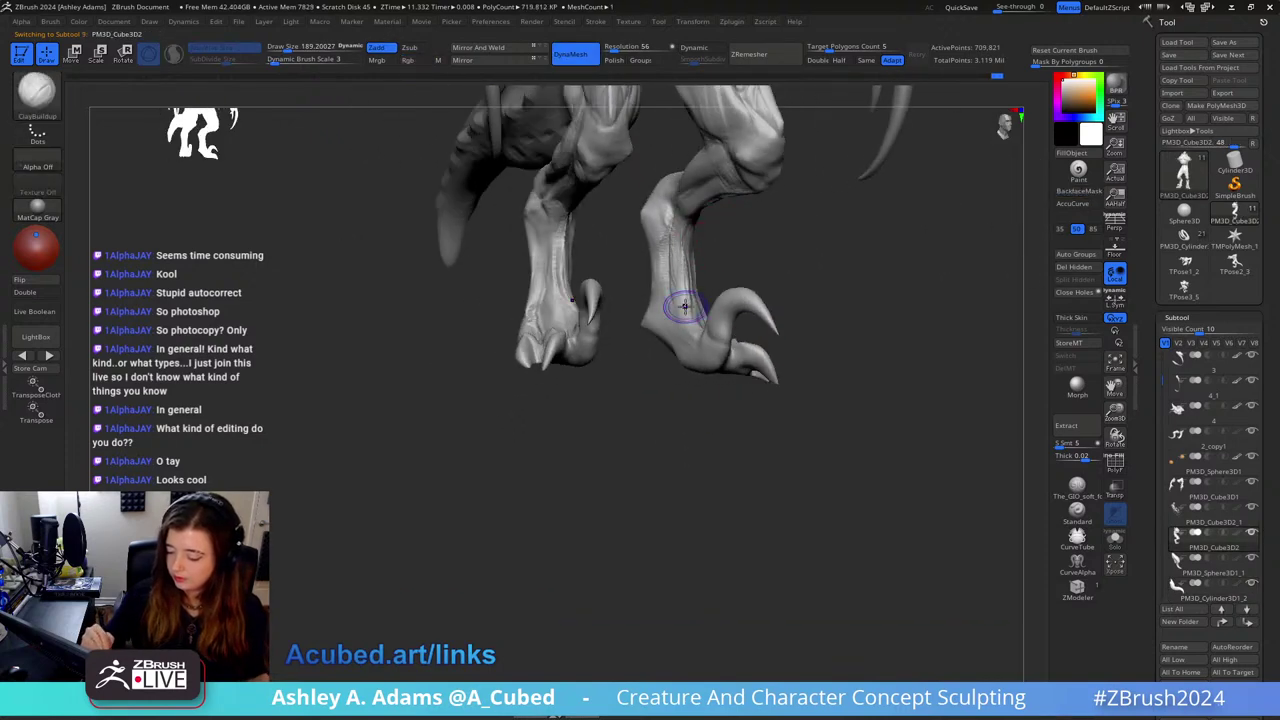
pyautogui.press('shift')
pyautogui.moveTo(644, 234); pyautogui.dragTo(594, 258, button='right')
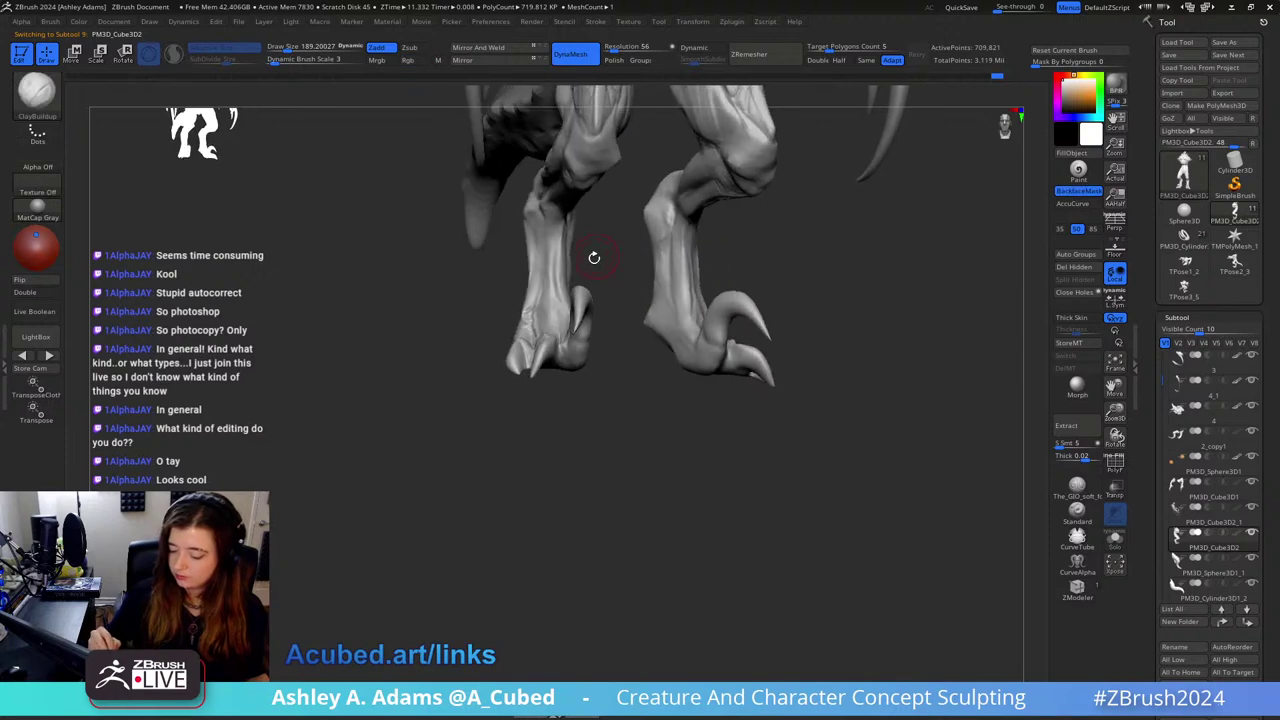
# Step: Reshape the front toes and outer side of the foot with SnakeHook at a draw size of about 1037
pyautogui.press('space')
pyautogui.moveTo(580, 294); pyautogui.dragTo(614, 294)
pyautogui.press('s')
pyautogui.moveTo(531, 361); pyautogui.dragTo(537, 359)
pyautogui.press('b')
pyautogui.press('s')
pyautogui.press('h')
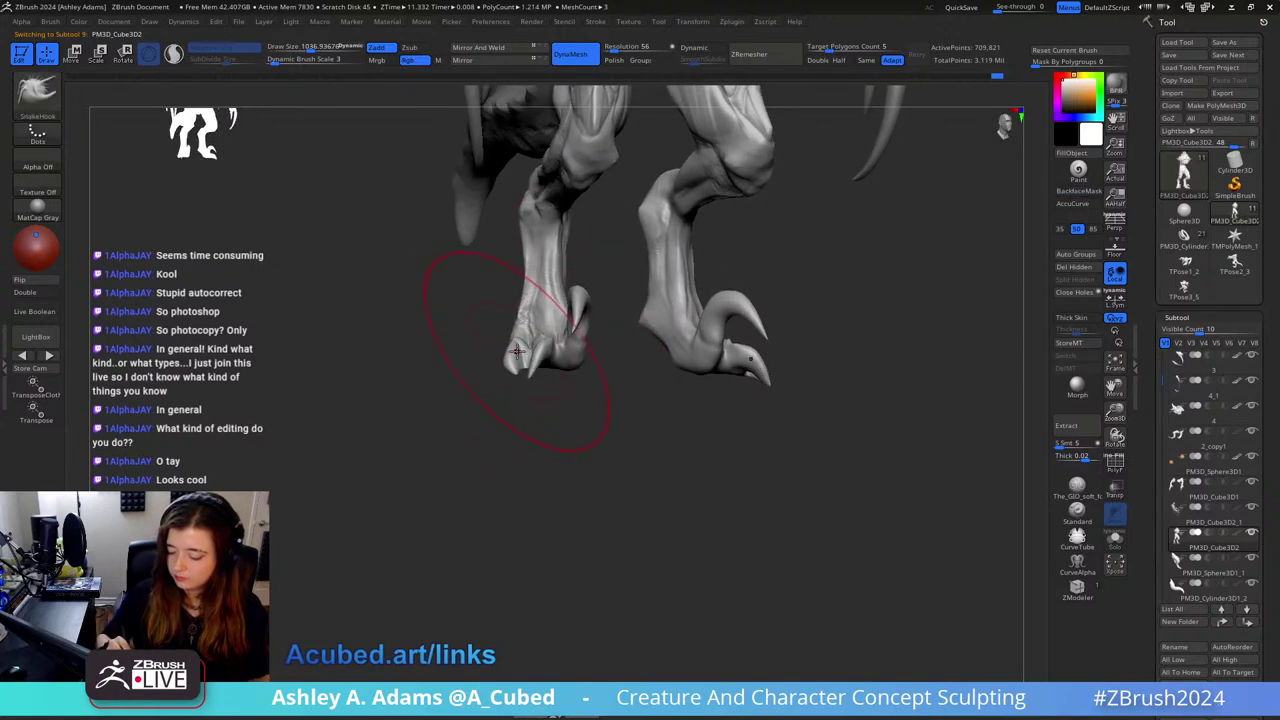
pyautogui.moveTo(512, 352); pyautogui.dragTo(523, 389, button='right')
pyautogui.moveTo(504, 343); pyautogui.dragTo(498, 322)
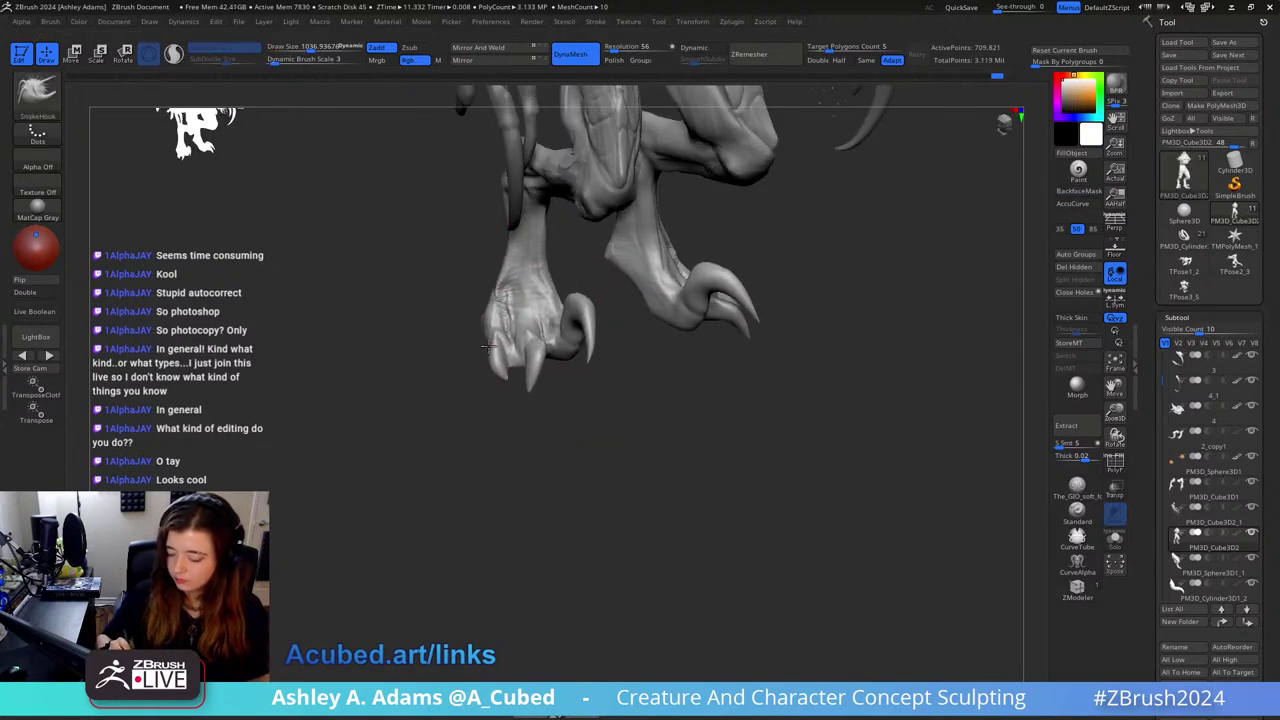
pyautogui.moveTo(498, 322)
pyautogui.mouseDown(button='right')
pyautogui.moveTo(586, 257)
pyautogui.moveTo(556, 277)
pyautogui.moveTo(640, 270)
pyautogui.mouseUp(button='right')
# Step: Reshape the heel and the raised inner toe with SnakeHook at draw sizes of about 725 and 342
pyautogui.press('space')
pyautogui.moveTo(574, 297); pyautogui.dragTo(560, 297)
pyautogui.moveTo(729, 323); pyautogui.dragTo(652, 322, button='right')
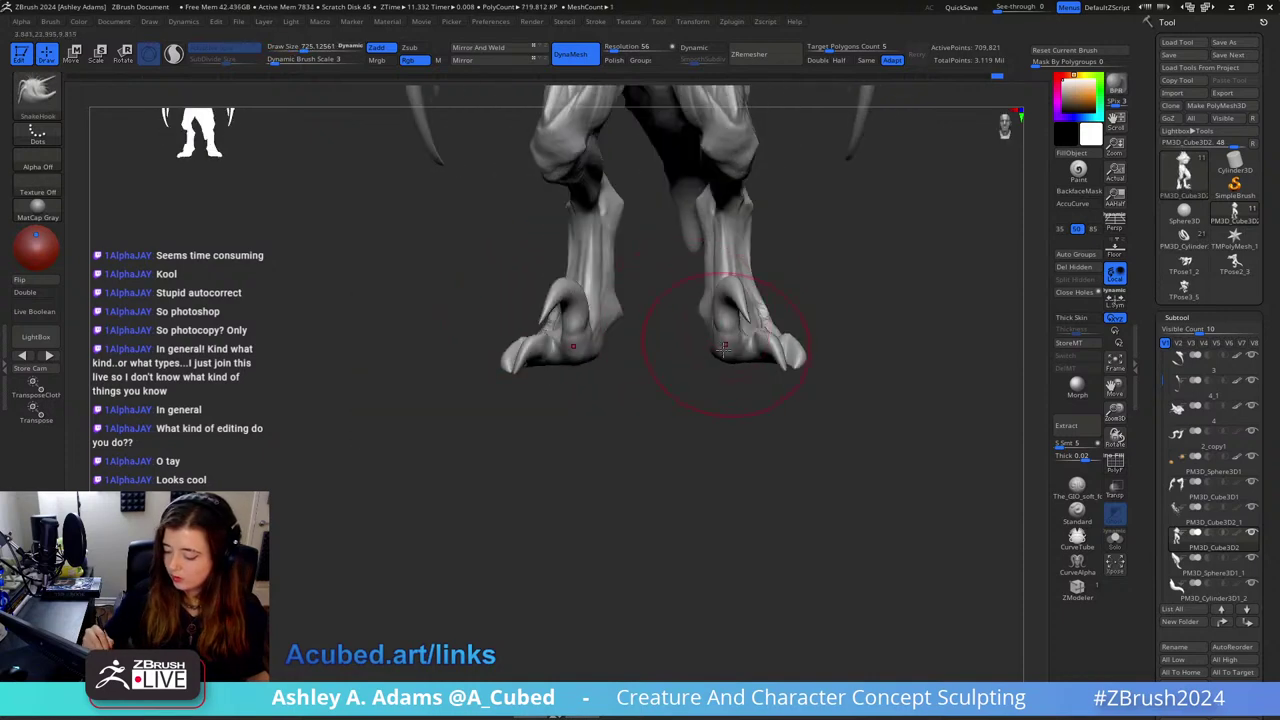
pyautogui.moveTo(718, 358)
pyautogui.mouseDown()
pyautogui.moveTo(708, 350)
pyautogui.moveTo(730, 305)
pyautogui.moveTo(709, 308)
pyautogui.mouseUp()
pyautogui.press('space')
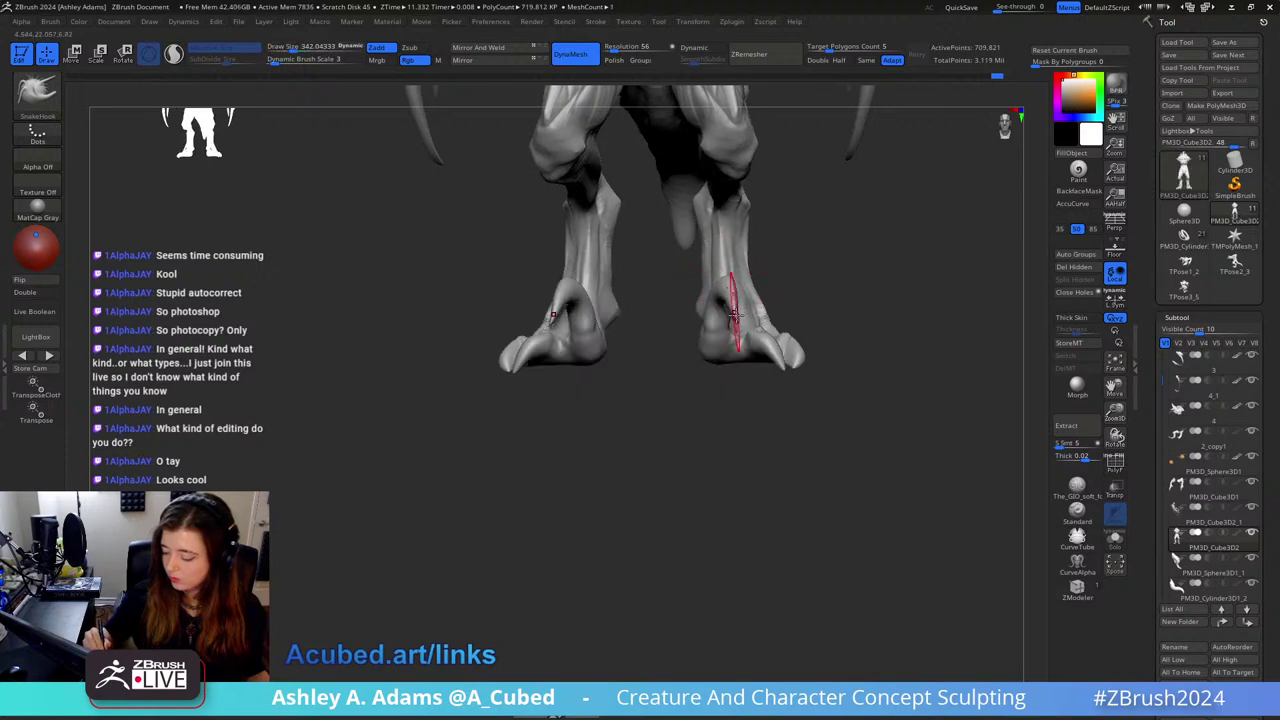
pyautogui.moveTo(480, 316)
pyautogui.mouseDown()
pyautogui.moveTo(586, 309)
pyautogui.moveTo(549, 285)
pyautogui.moveTo(562, 287)
pyautogui.mouseUp()
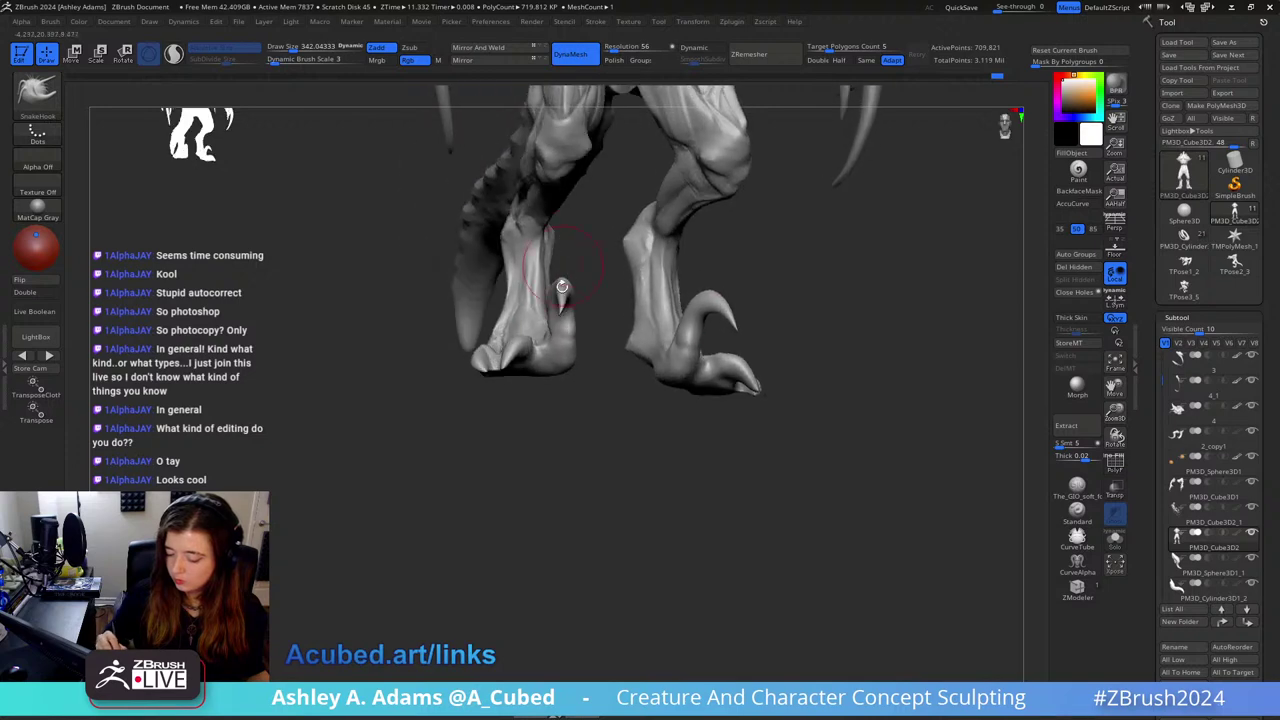
# Step: Build up and smooth the raised inner toe's claw with ClayBuildup at a draw size of about 235
pyautogui.moveTo(567, 335); pyautogui.dragTo(568, 298, button='right')
pyautogui.press('b')
pyautogui.press('c')
pyautogui.press('b')
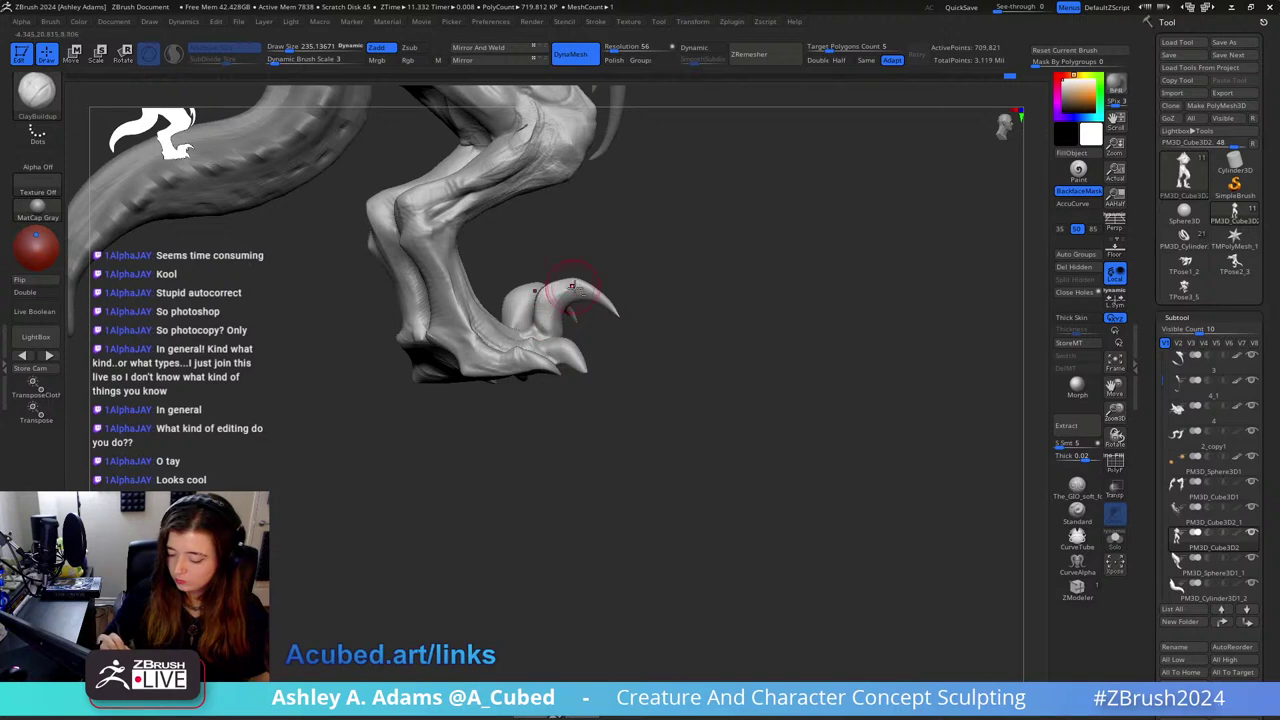
pyautogui.moveTo(572, 287); pyautogui.dragTo(602, 298, button='right')
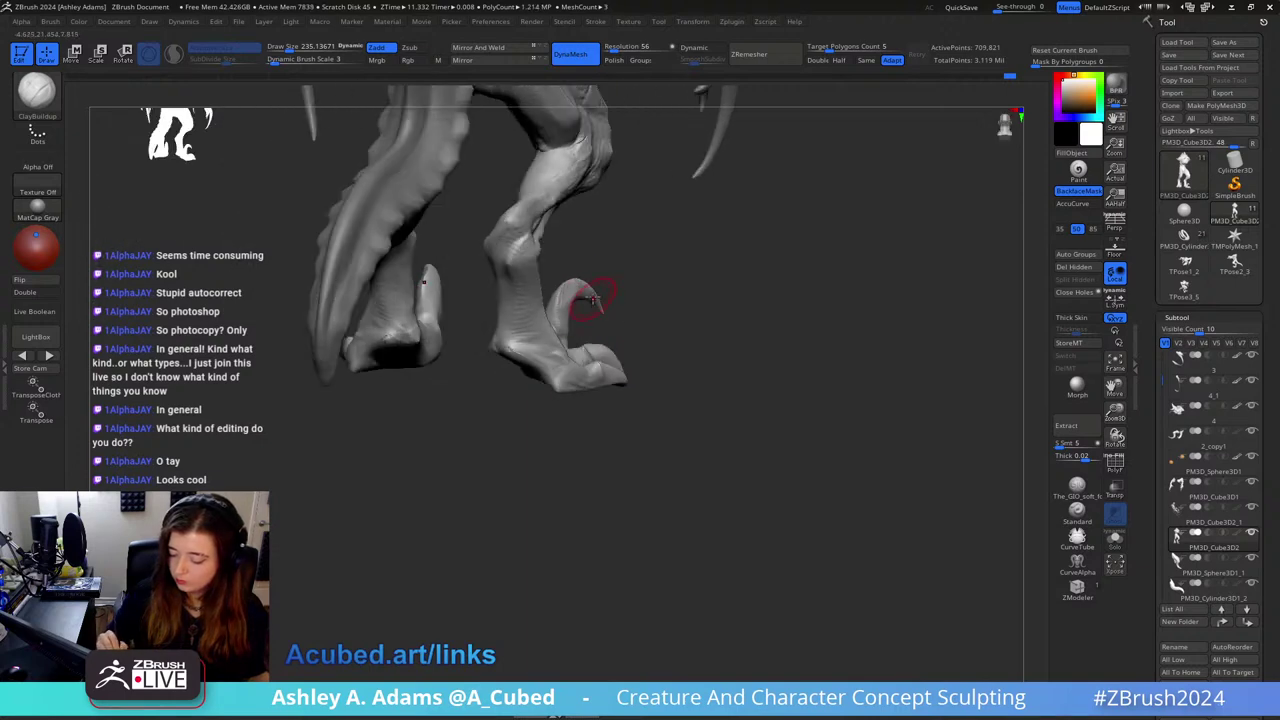
pyautogui.press('shift')
pyautogui.moveTo(604, 297); pyautogui.dragTo(571, 229, button='right')
# Step: Define the creases around the raised inner toe with DamStandard at a draw size of about 235
pyautogui.press('b')
pyautogui.press('d')
pyautogui.press('s')
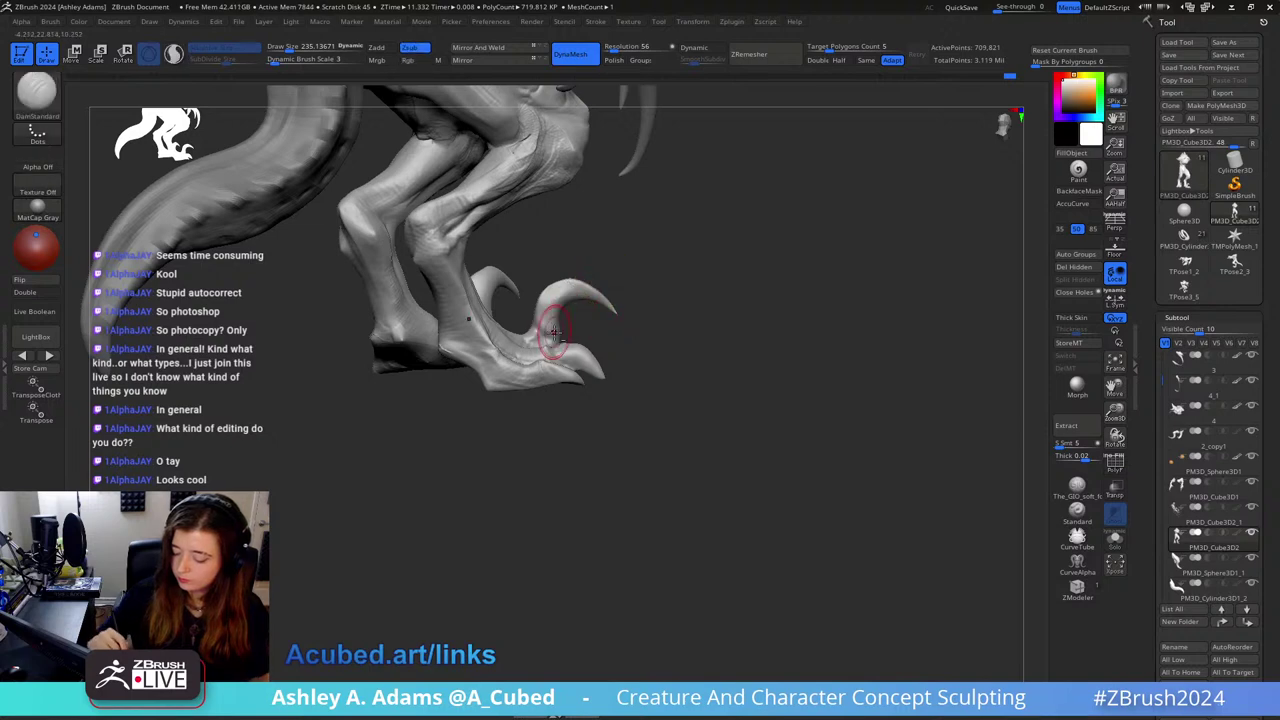
pyautogui.moveTo(621, 288)
pyautogui.mouseDown(button='right')
pyautogui.moveTo(697, 283)
pyautogui.moveTo(650, 286)
pyautogui.moveTo(621, 313)
pyautogui.mouseUp(button='right')
pyautogui.press('ctrl')
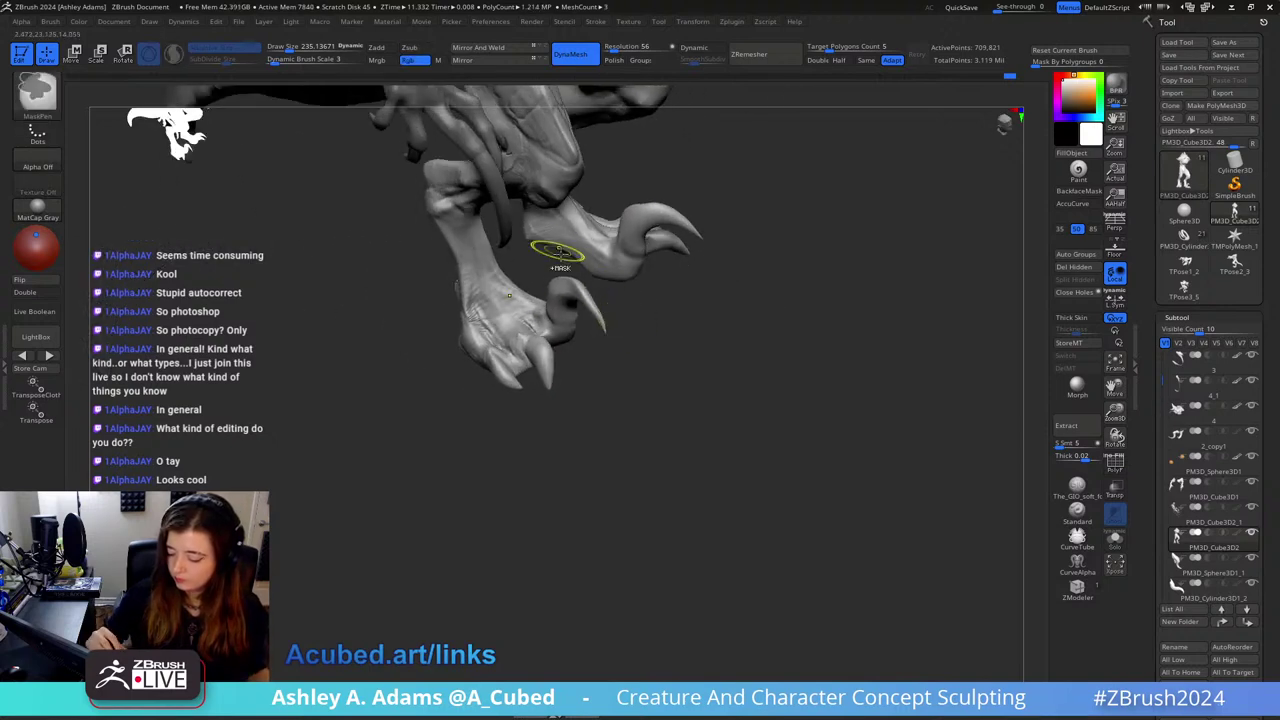
pyautogui.keyDown('ctrl'); pyautogui.moveTo(557, 249); pyautogui.dragTo(586, 291, button='right'); pyautogui.keyUp('ctrl')
# Step: Fill out the raised inner toe from above and inside with ClayBuildup, smoothing its surface
pyautogui.press('b')
pyautogui.press('c')
pyautogui.press('b')
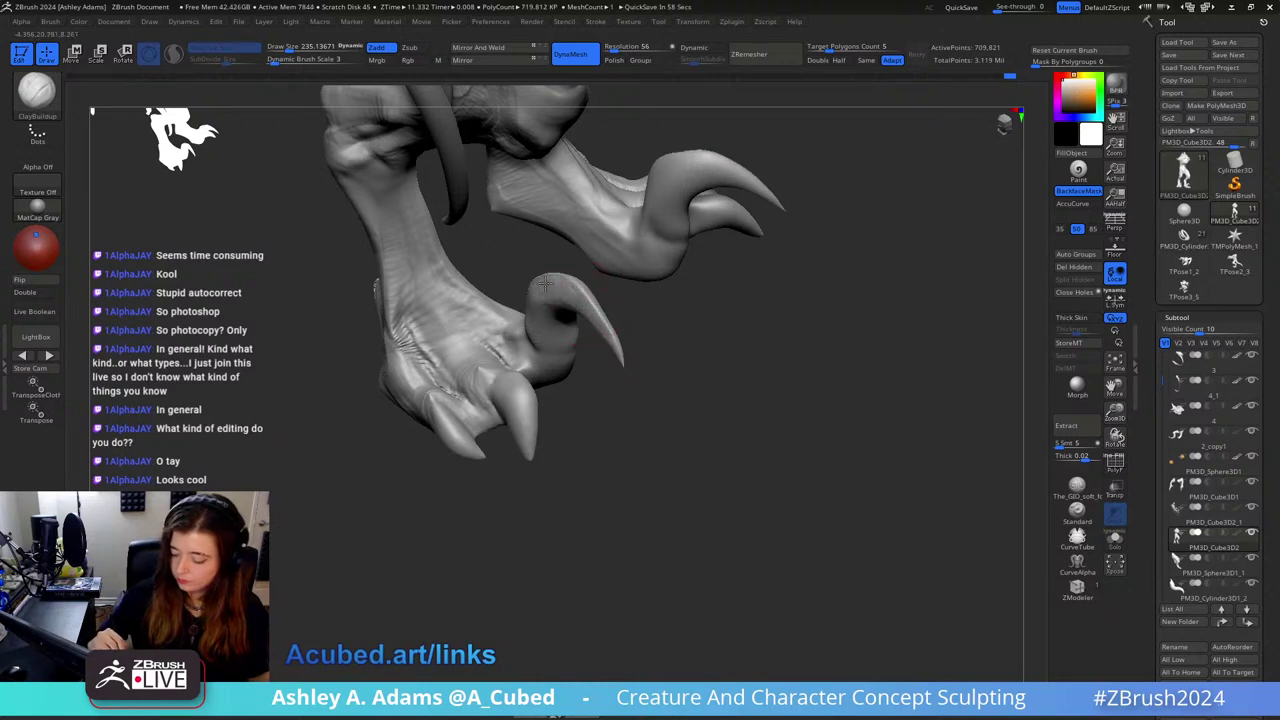
pyautogui.moveTo(561, 301); pyautogui.dragTo(569, 290, button='right')
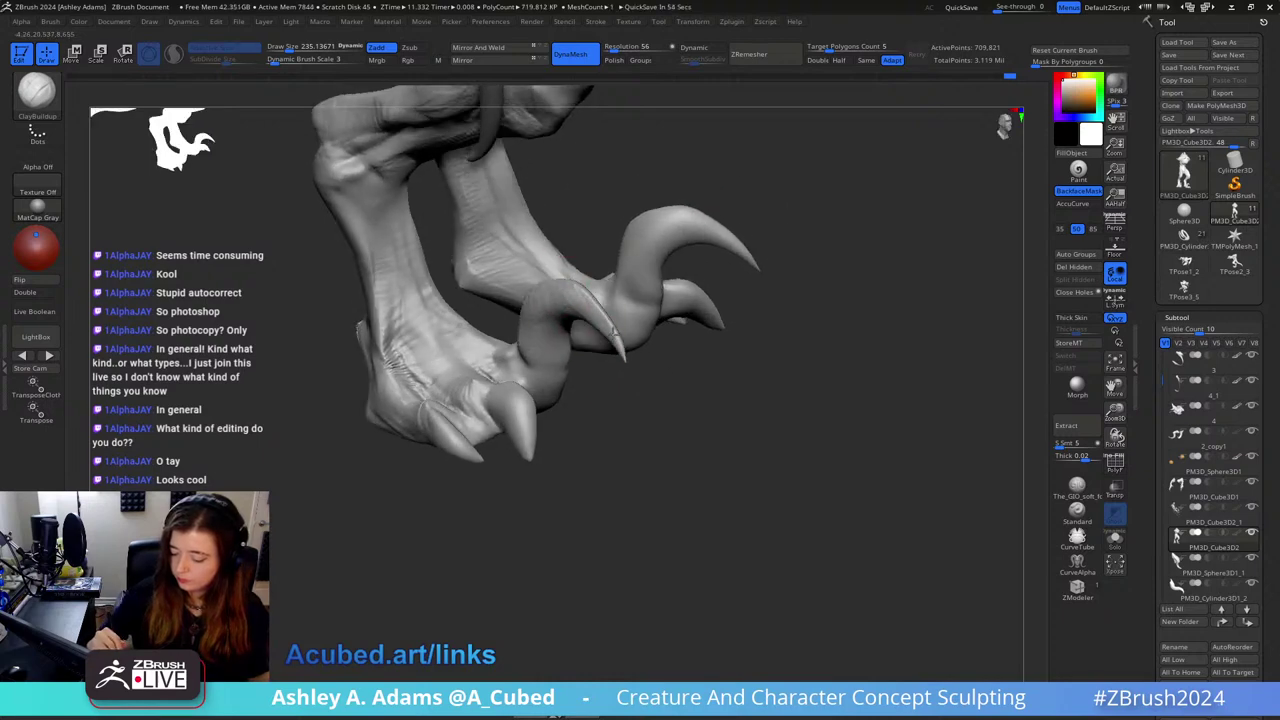
pyautogui.moveTo(614, 331); pyautogui.dragTo(591, 294, button='right')
pyautogui.press('shift')
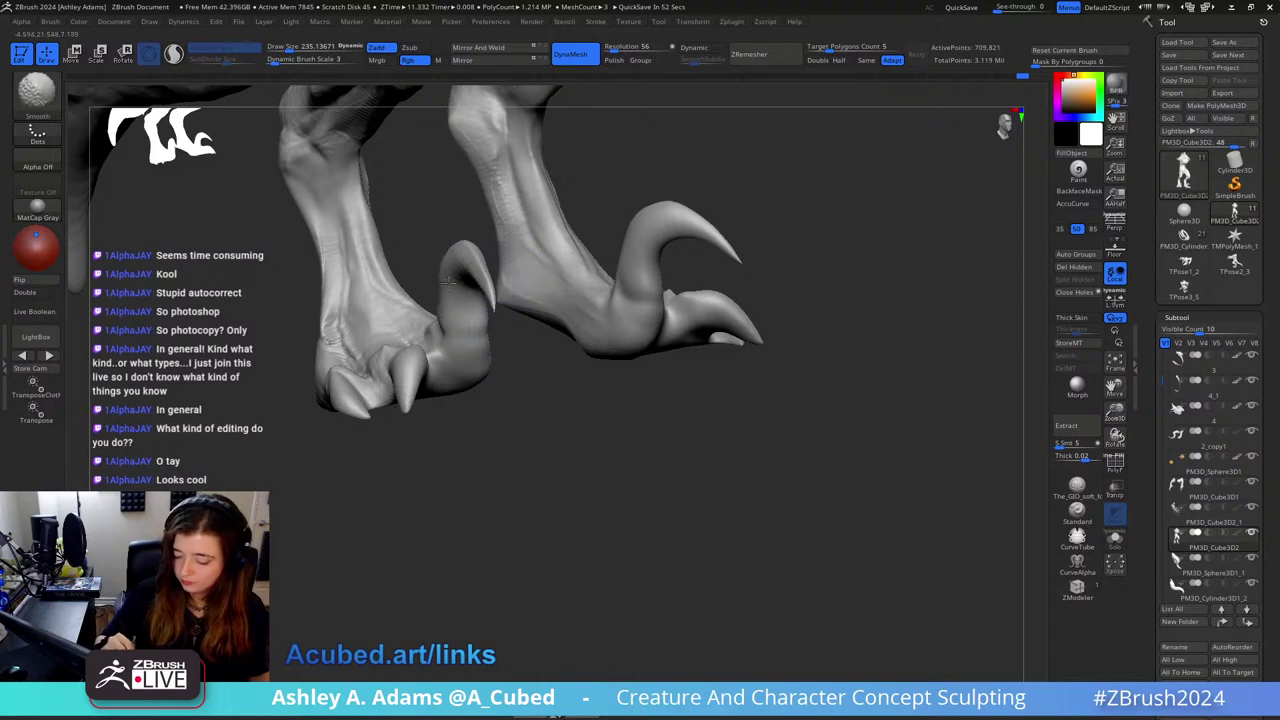
pyautogui.moveTo(451, 285); pyautogui.dragTo(440, 289, button='right')
# Step: Adjust the raised inner claw's curve with SnakeHook at draw sizes of about 175 and 252, and smooth it
pyautogui.press('[')
pyautogui.press('b')
pyautogui.press('s')
pyautogui.press('h')
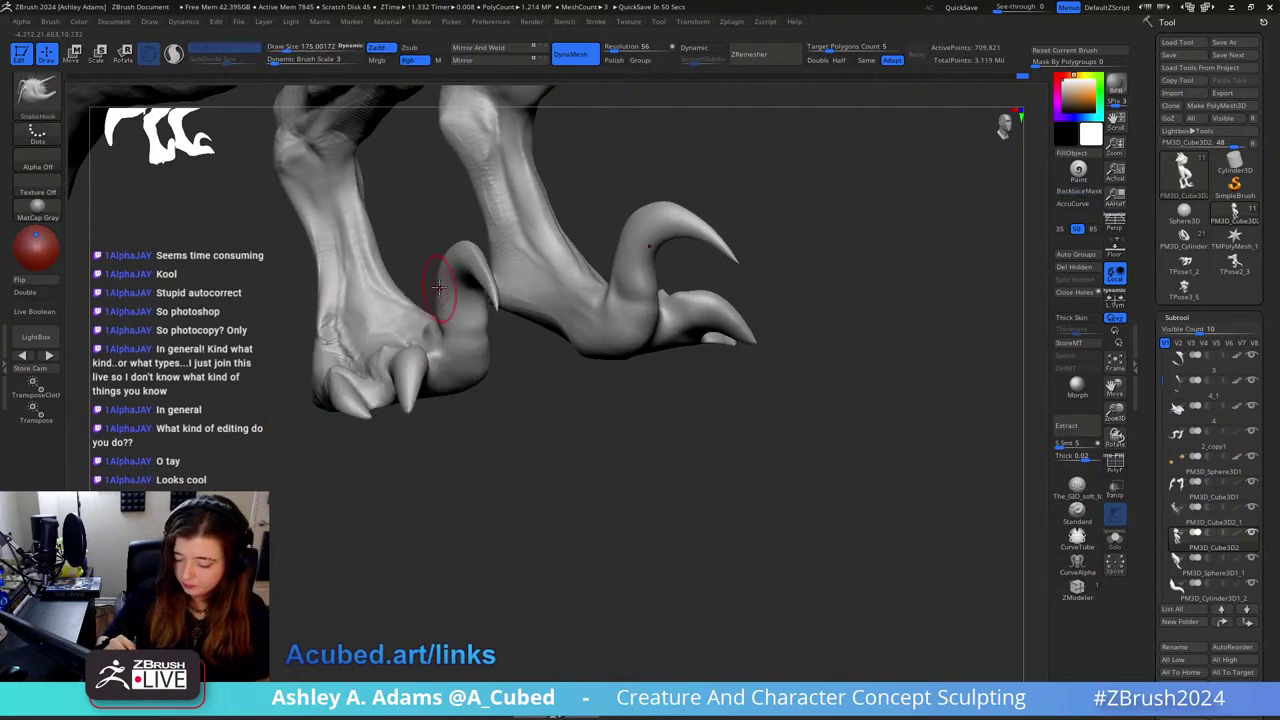
pyautogui.moveTo(493, 240); pyautogui.dragTo(414, 277, button='right')
pyautogui.press('s')
pyautogui.moveTo(358, 262); pyautogui.dragTo(378, 256)
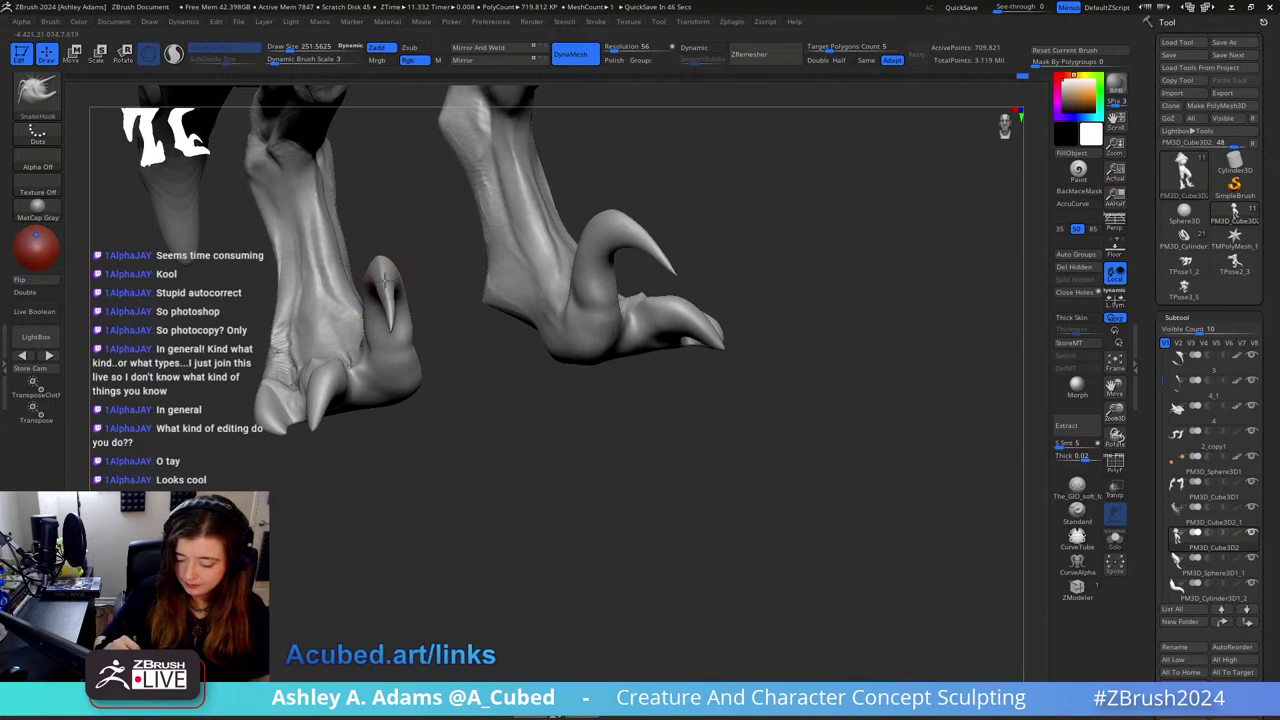
pyautogui.press('shift')
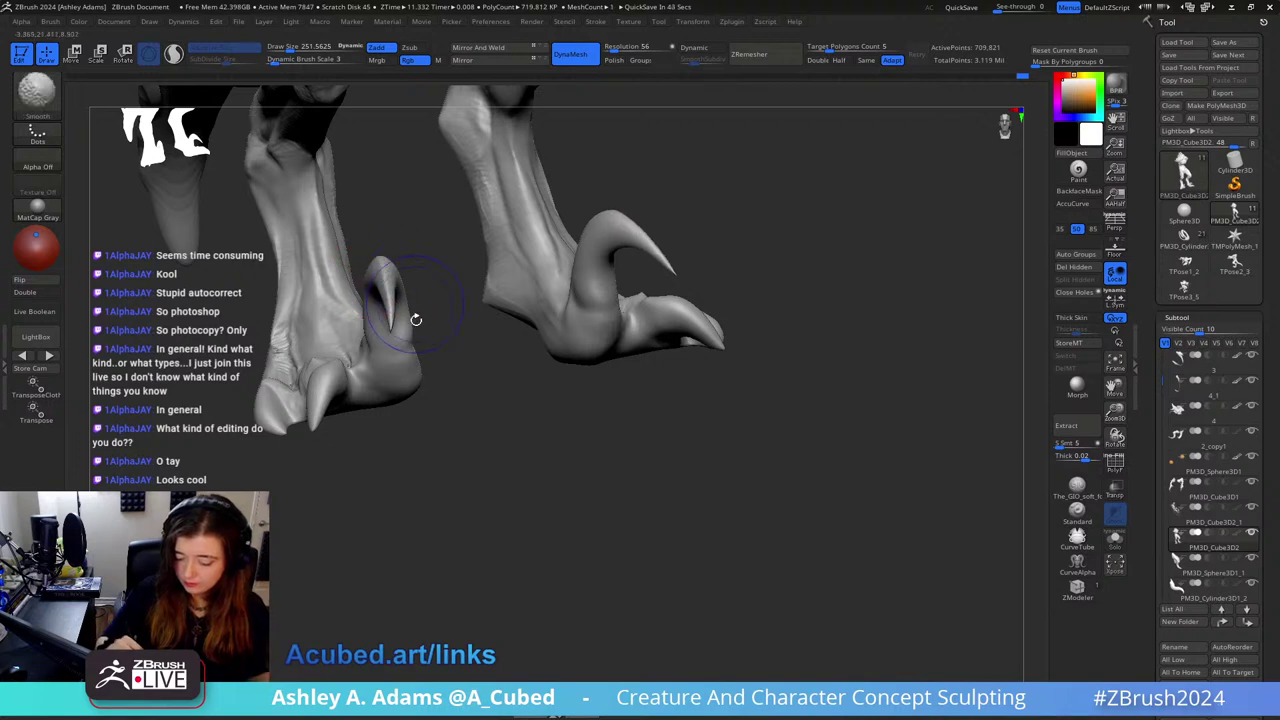
# Step: Thicken the raised inner toe around its base with the Inflat brush at a draw size of about 252
pyautogui.press('b')
pyautogui.press('i')
pyautogui.press('n')
pyautogui.moveTo(406, 349); pyautogui.dragTo(391, 343, button='right')
pyautogui.moveTo(380, 349); pyautogui.dragTo(375, 347)
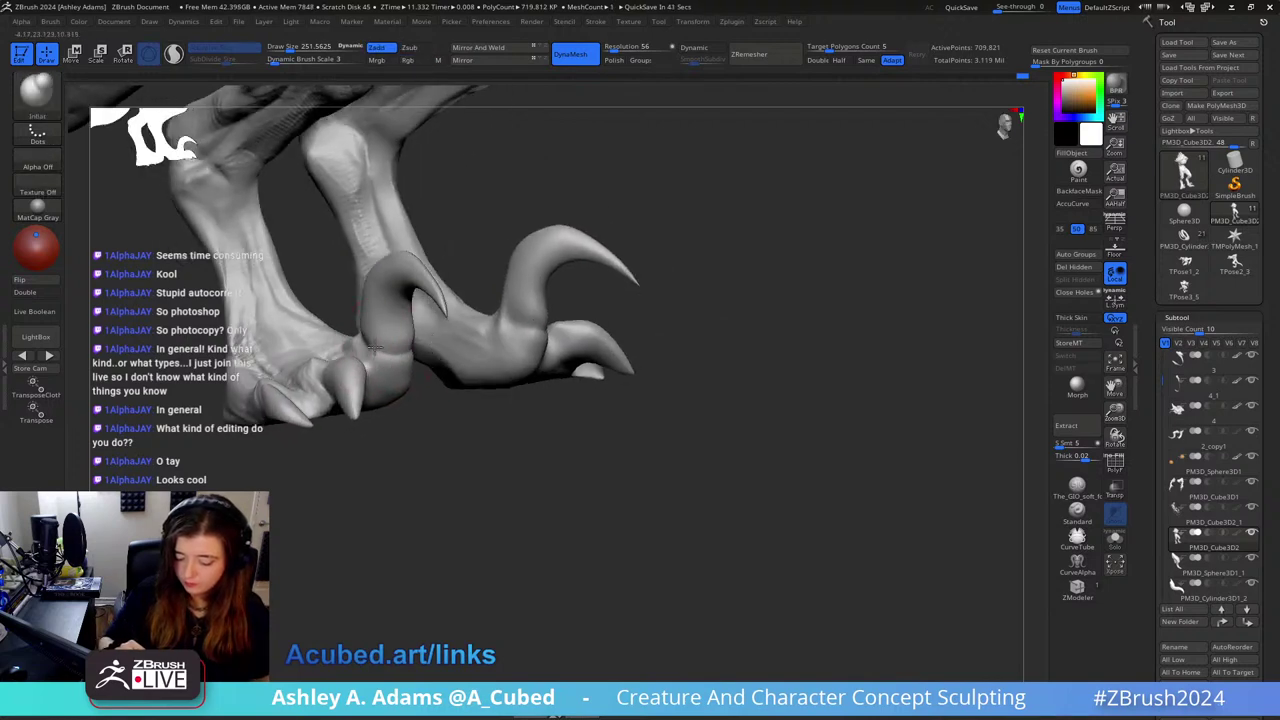
pyautogui.moveTo(374, 347); pyautogui.dragTo(330, 348, button='right')
# Step: Build skin folds around the raised claw's base with ClayBuildup at draw sizes of about 112 and 161
pyautogui.moveTo(418, 344); pyautogui.dragTo(408, 359)
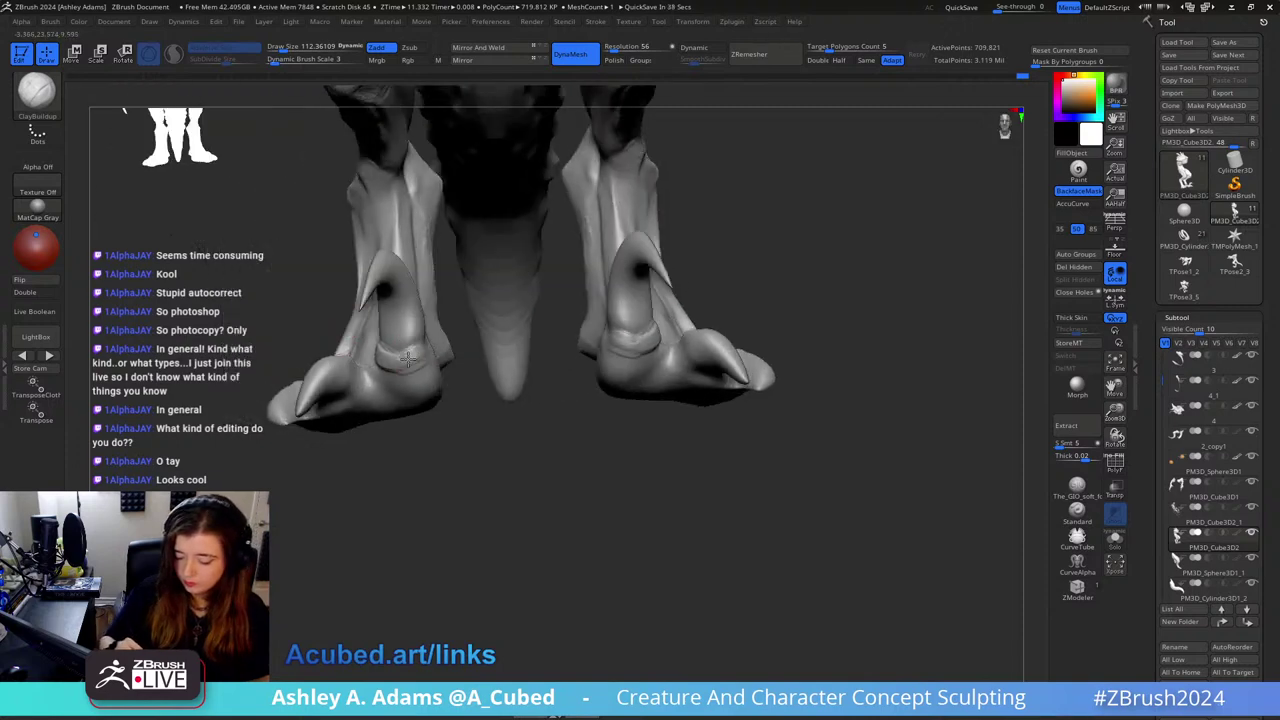
pyautogui.moveTo(393, 355); pyautogui.dragTo(480, 371, button='right')
pyautogui.press('space')
pyautogui.moveTo(480, 296); pyautogui.dragTo(484, 296)
pyautogui.moveTo(484, 296)
pyautogui.mouseDown(button='right')
pyautogui.moveTo(491, 274)
pyautogui.moveTo(451, 181)
pyautogui.mouseUp(button='right')
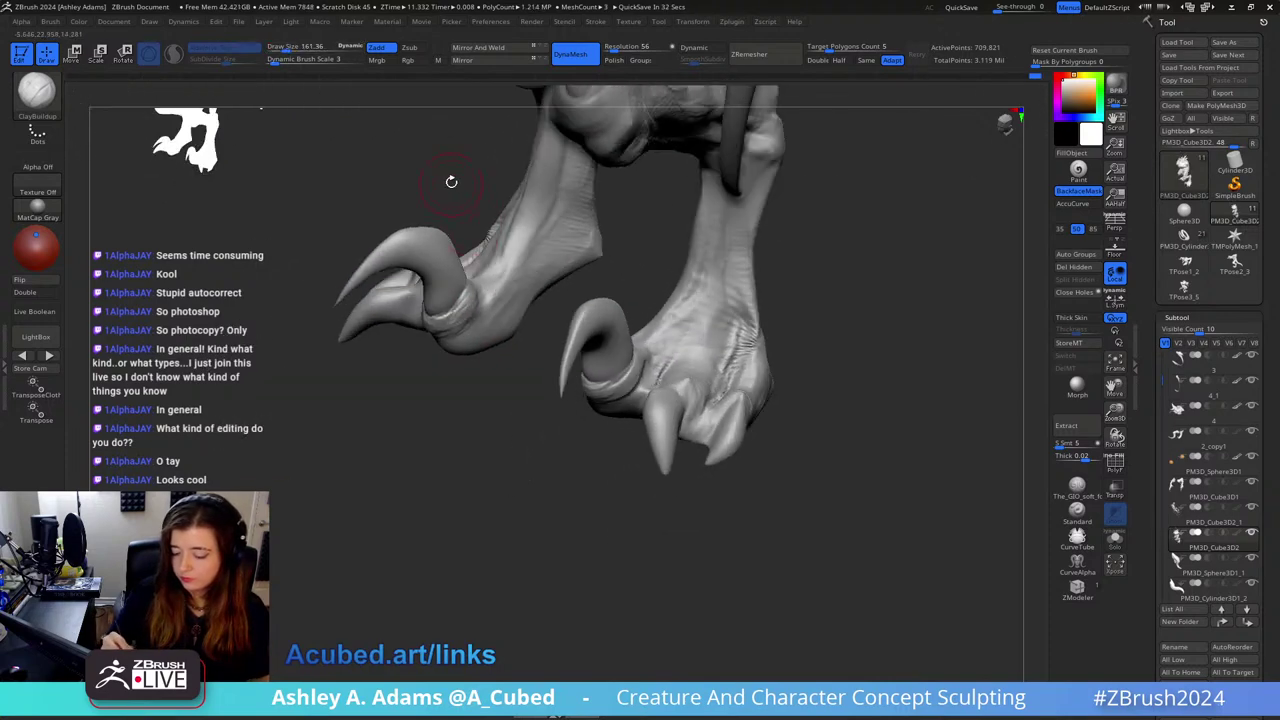
# Step: Enable backface masking for DamStandard and sharpen the raised claw and its base folds at a draw size of about 161
pyautogui.press('b')
pyautogui.press('d')
pyautogui.press('s')
pyautogui.keyDown('alt'); pyautogui.moveTo(609, 272); pyautogui.dragTo(656, 343, button='right'); pyautogui.keyUp('alt')
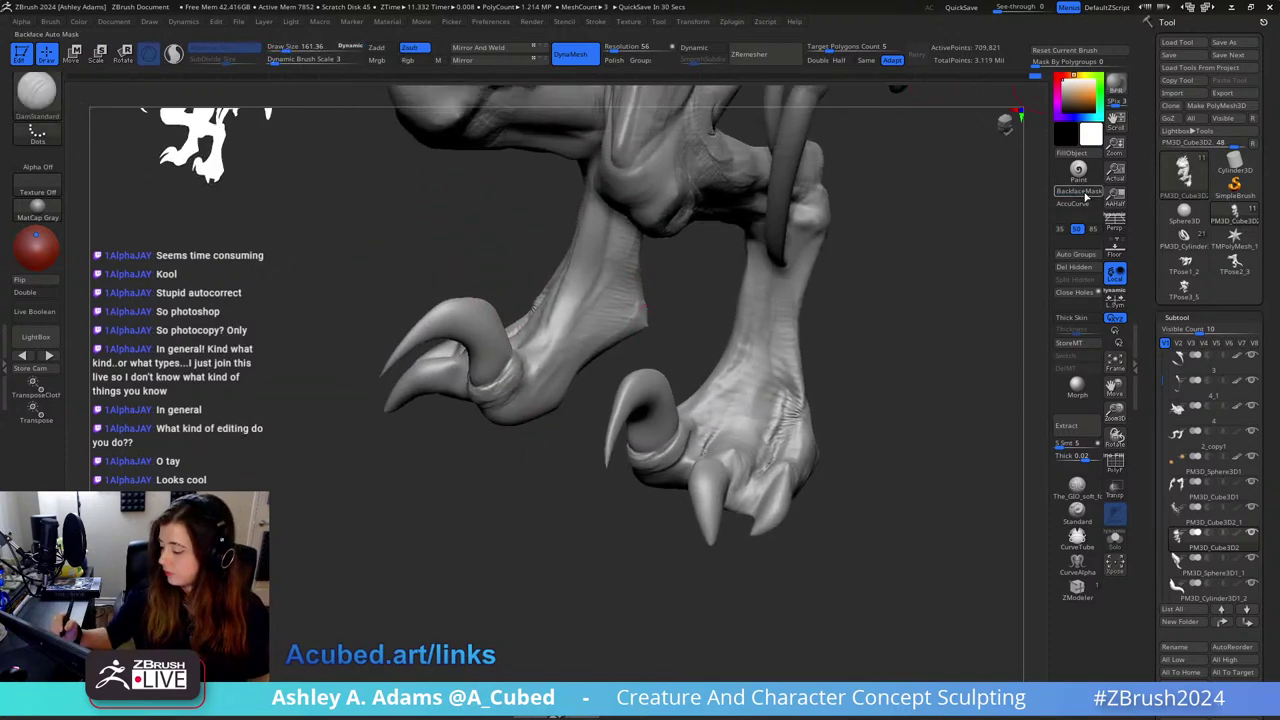
pyautogui.click(1080, 191)
pyautogui.moveTo(514, 300); pyautogui.dragTo(448, 305, button='right')
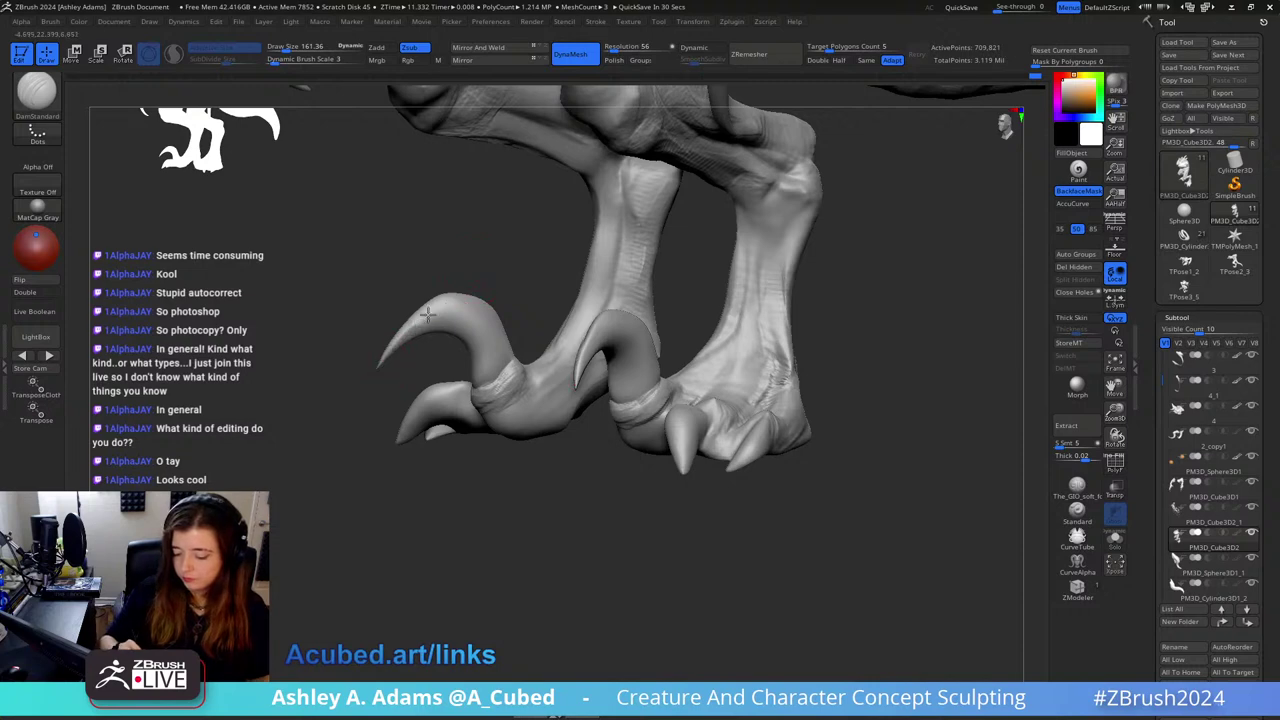
pyautogui.moveTo(496, 373)
pyautogui.mouseDown(button='right')
pyautogui.moveTo(629, 297)
pyautogui.moveTo(430, 396)
pyautogui.mouseUp(button='right')
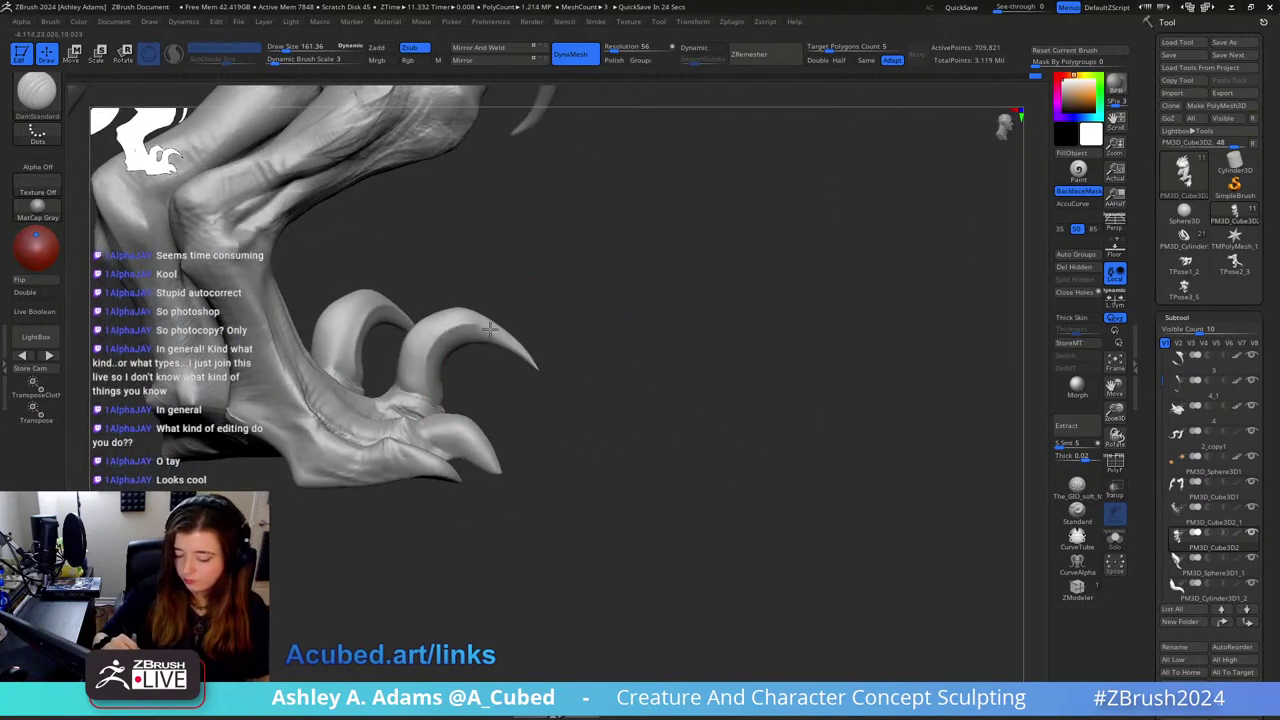
pyautogui.moveTo(556, 280); pyautogui.dragTo(491, 257, button='right')
pyautogui.moveTo(586, 300); pyautogui.dragTo(449, 366, button='right')
# Step: Reshape the raised claw and its base with SnakeHook at a draw size of about 323, and smooth it
pyautogui.press('b')
pyautogui.press('s')
pyautogui.press('h')
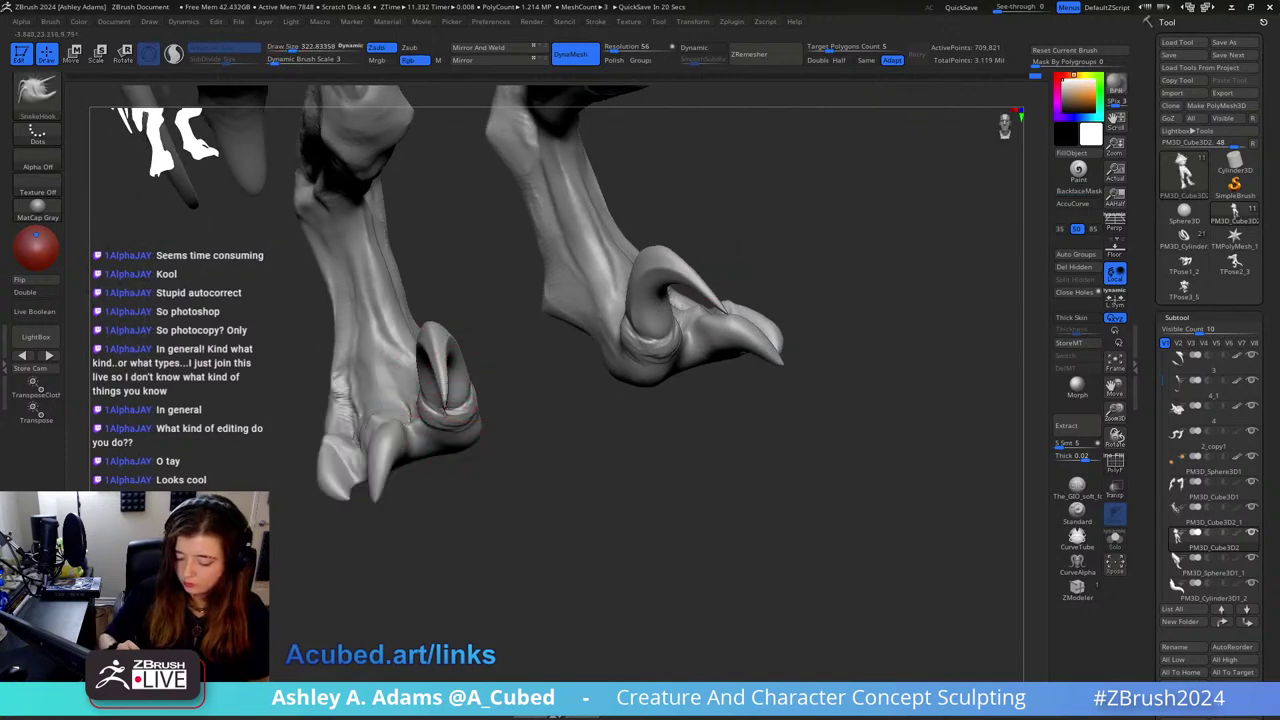
pyautogui.moveTo(447, 408)
pyautogui.mouseDown()
pyautogui.moveTo(457, 371)
pyautogui.moveTo(440, 365)
pyautogui.mouseUp()
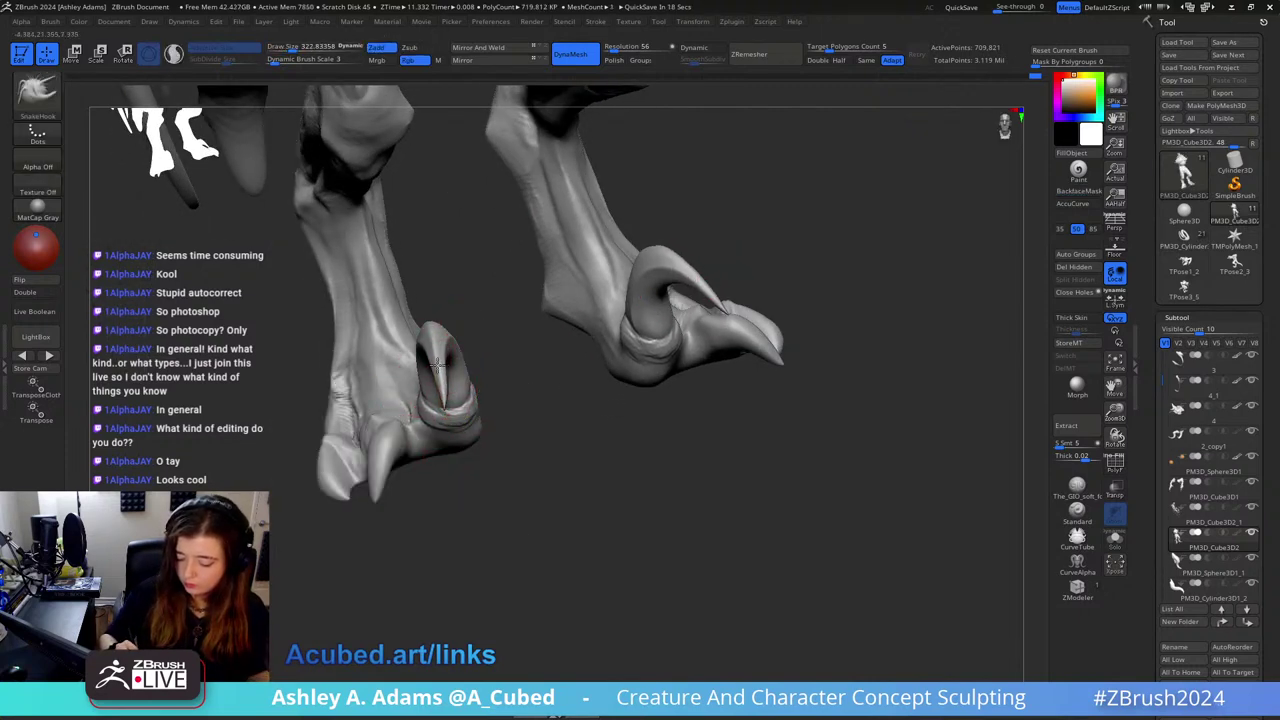
pyautogui.moveTo(442, 388); pyautogui.dragTo(420, 342, button='right')
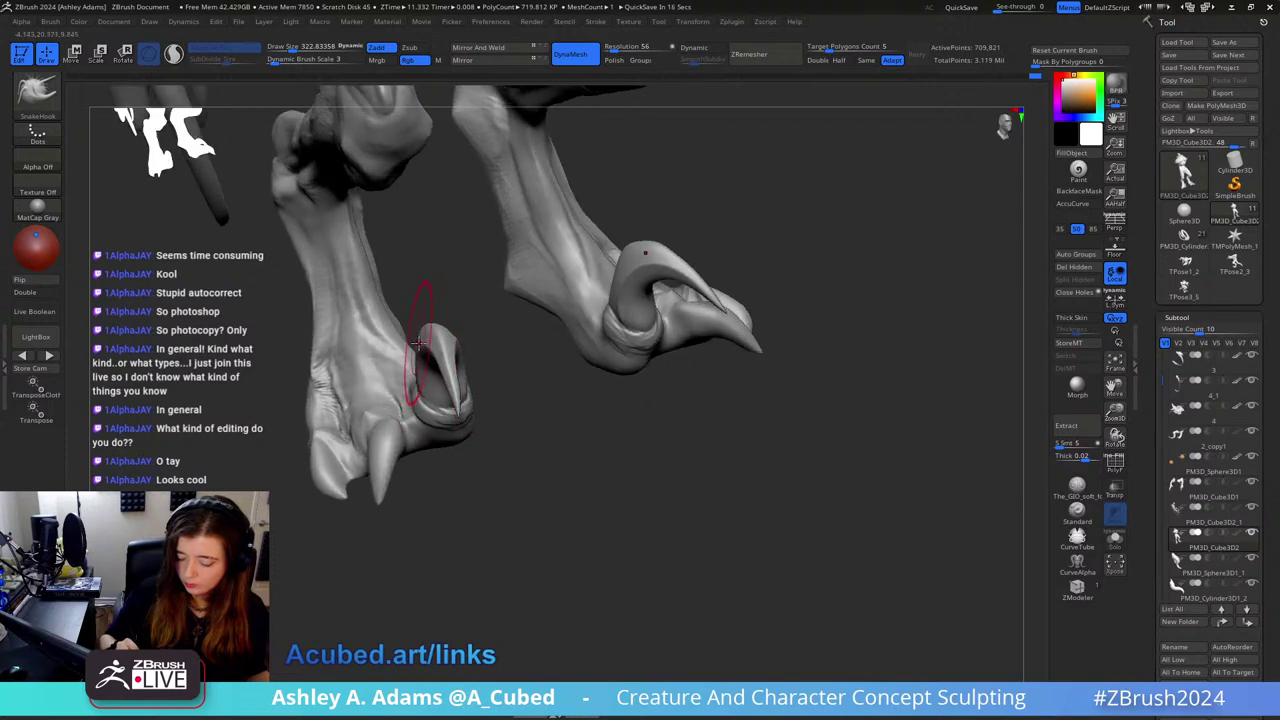
pyautogui.moveTo(476, 372)
pyautogui.keyDown('ctrl'); pyautogui.mouseDown(button='right')
pyautogui.moveTo(460, 312)
pyautogui.moveTo(463, 366)
pyautogui.mouseUp(button='right'); pyautogui.keyUp('ctrl')
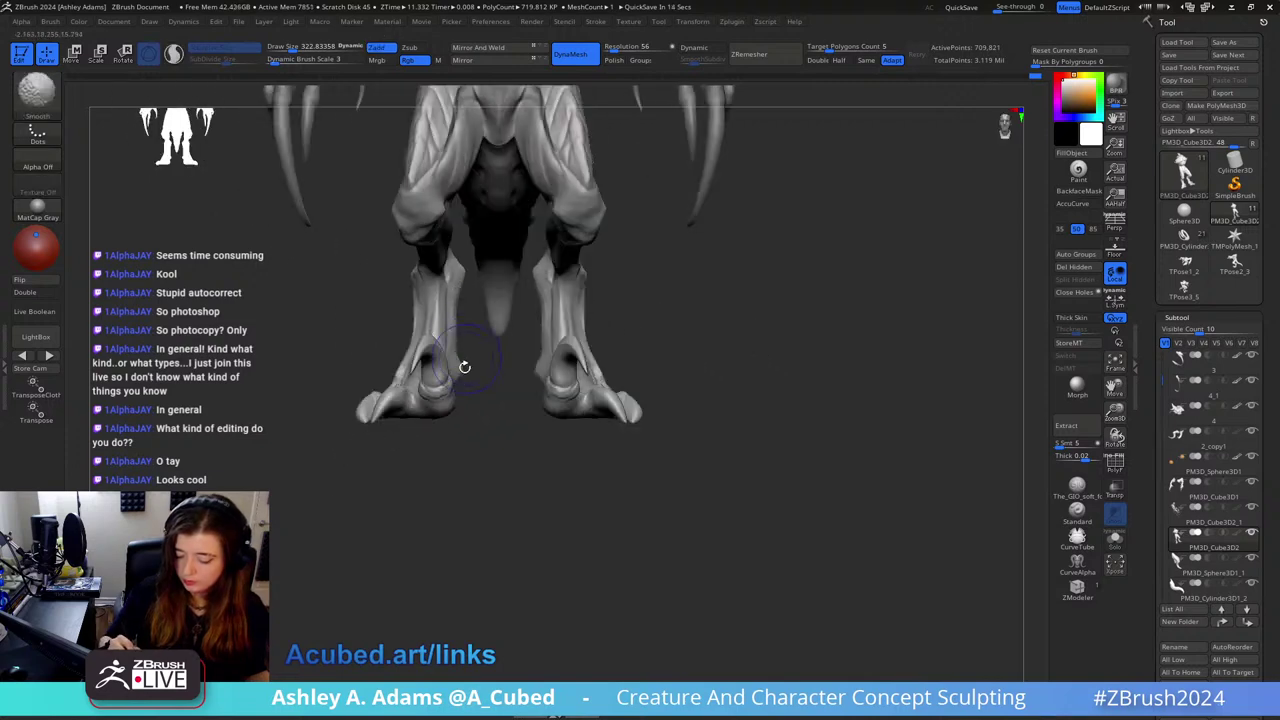
# Step: Refine the outline of the foot below the raised inner toe with SnakeHook at draw sizes of about 252, 235 and 219
pyautogui.press('space')
pyautogui.moveTo(467, 383); pyautogui.dragTo(456, 416)
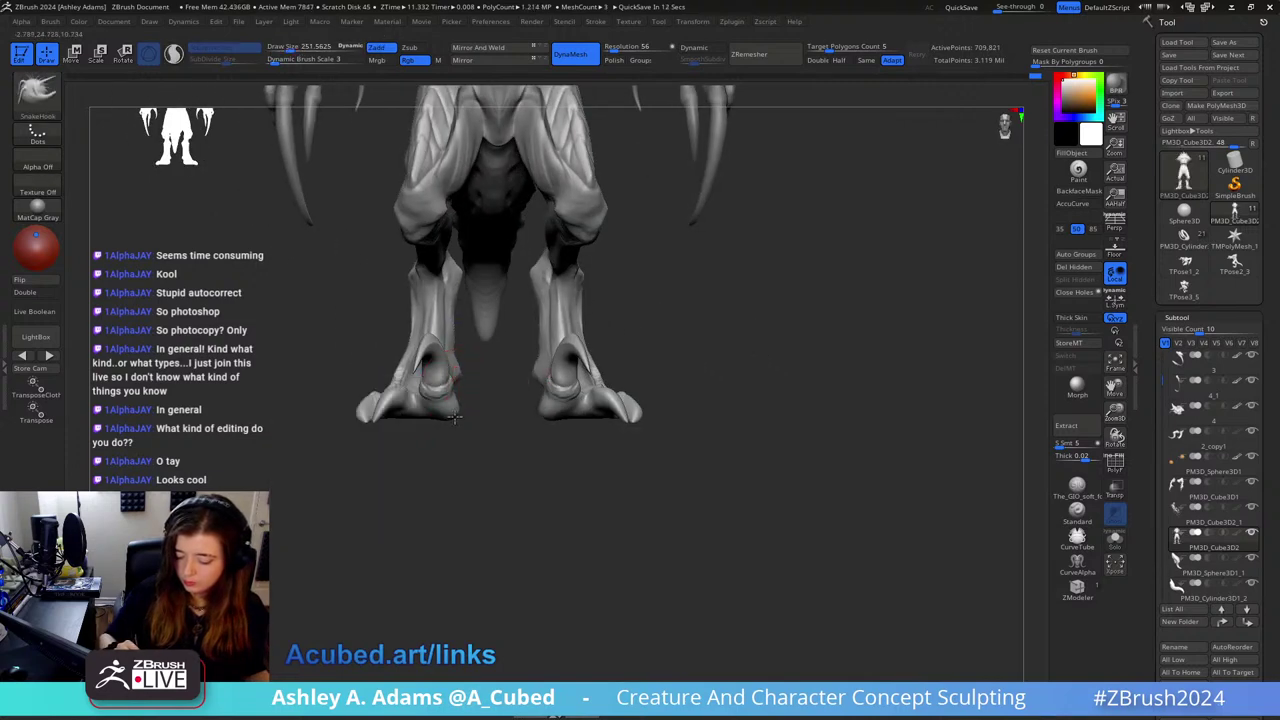
pyautogui.moveTo(456, 402); pyautogui.dragTo(428, 408, button='right')
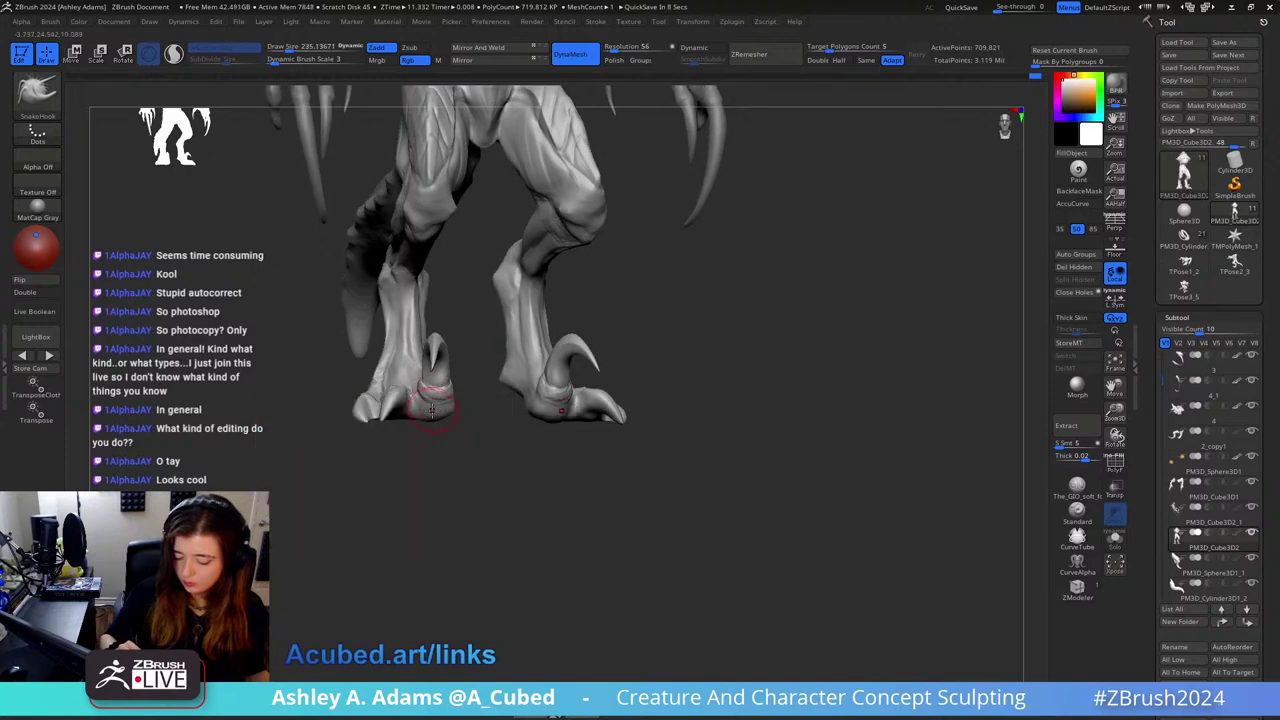
pyautogui.moveTo(452, 408); pyautogui.dragTo(440, 402, button='right')
pyautogui.moveTo(511, 358); pyautogui.dragTo(462, 365, button='right')
pyautogui.moveTo(525, 325)
pyautogui.mouseDown(button='right')
pyautogui.moveTo(505, 318)
pyautogui.moveTo(660, 346)
pyautogui.moveTo(617, 317)
pyautogui.moveTo(640, 343)
pyautogui.moveTo(629, 333)
pyautogui.moveTo(612, 345)
pyautogui.moveTo(585, 395)
pyautogui.moveTo(527, 372)
pyautogui.mouseUp(button='right')
pyautogui.press('w')
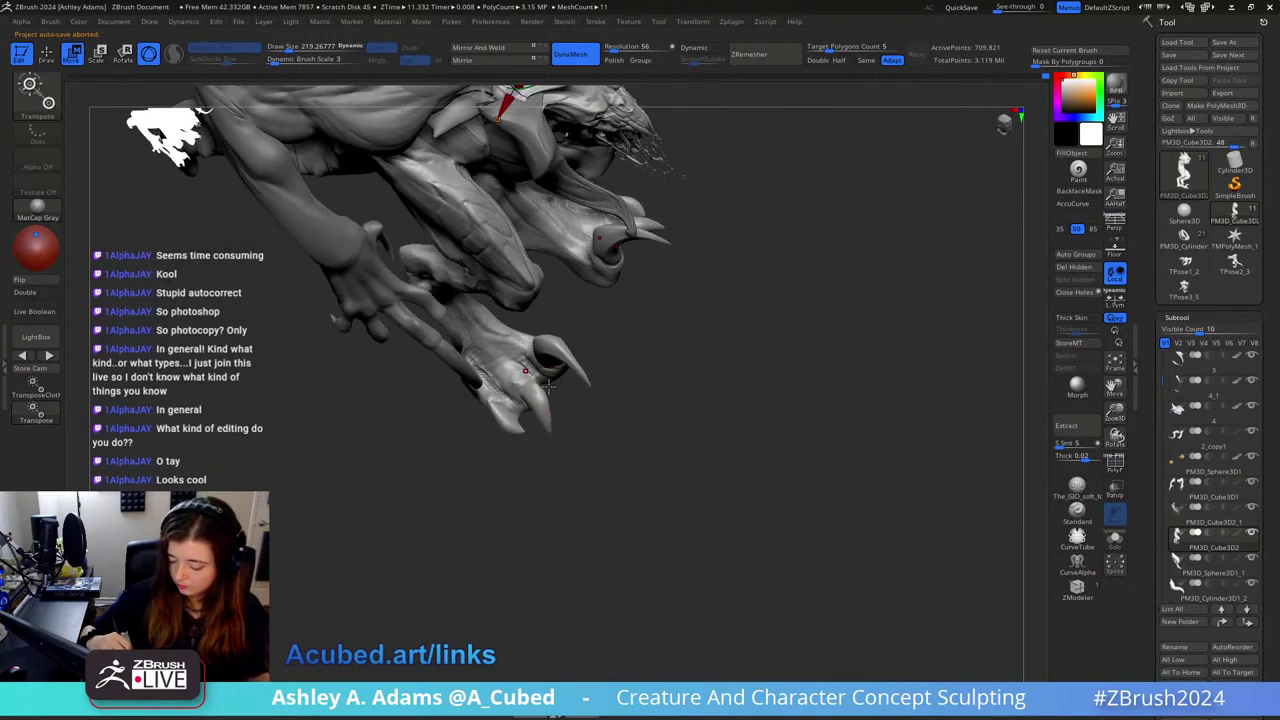
pyautogui.press('q')
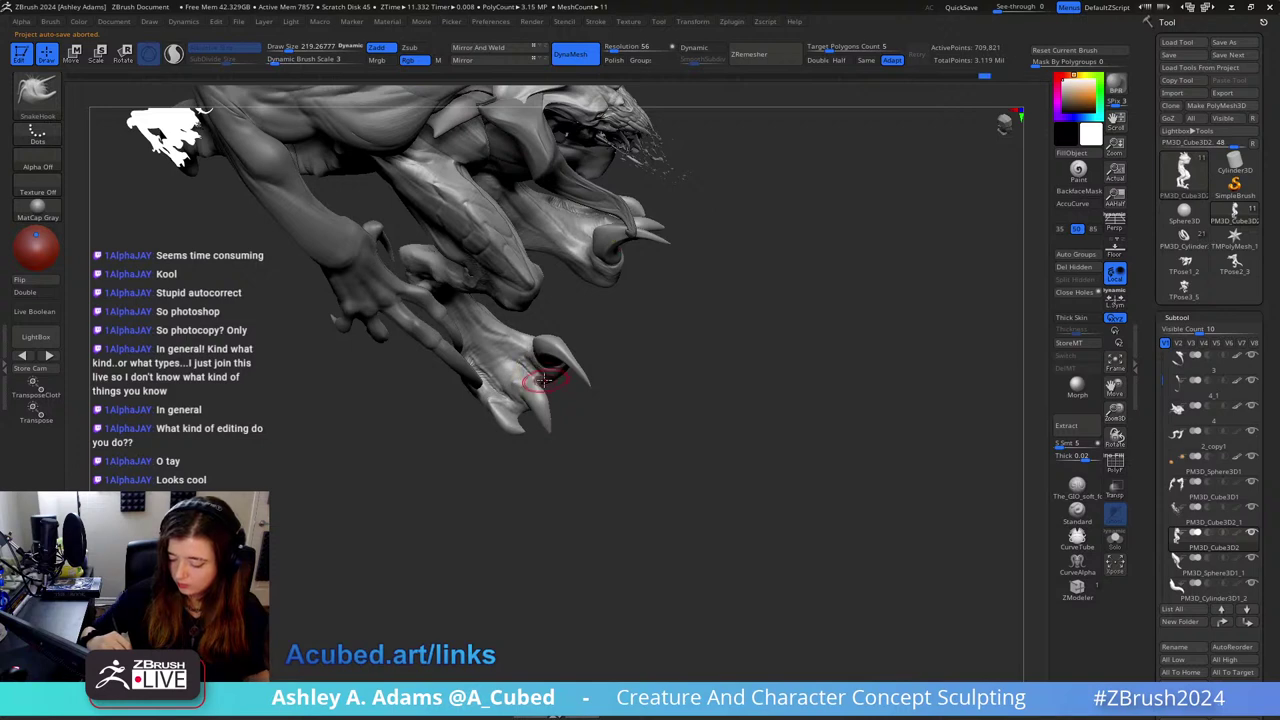
pyautogui.press('w')
pyautogui.press('q')
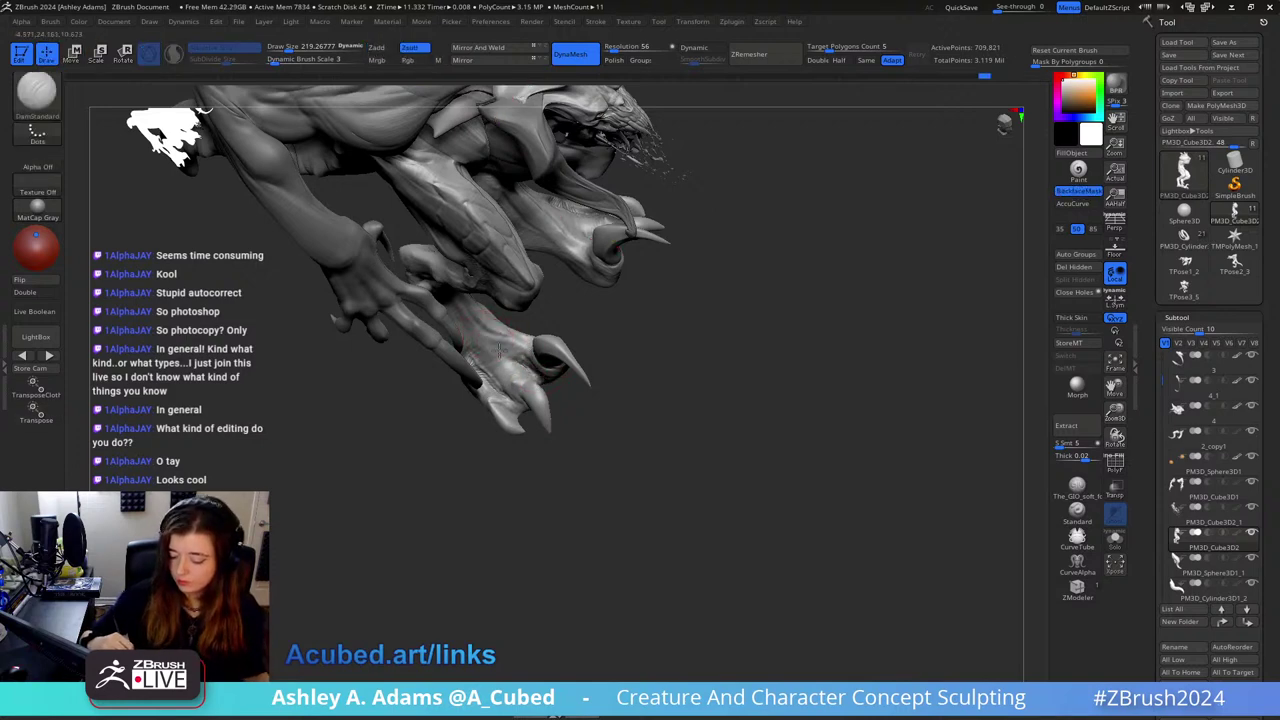
# Step: Carve creases across the top of the foot and front toes with DamStandard at a draw size of about 219
pyautogui.moveTo(499, 350); pyautogui.dragTo(503, 356)
pyautogui.moveTo(503, 356)
pyautogui.mouseDown(button='right')
pyautogui.moveTo(524, 356)
pyautogui.moveTo(505, 392)
pyautogui.moveTo(519, 404)
pyautogui.moveTo(446, 264)
pyautogui.mouseUp(button='right')
pyautogui.press('b')
pyautogui.press('s')
pyautogui.press('h')
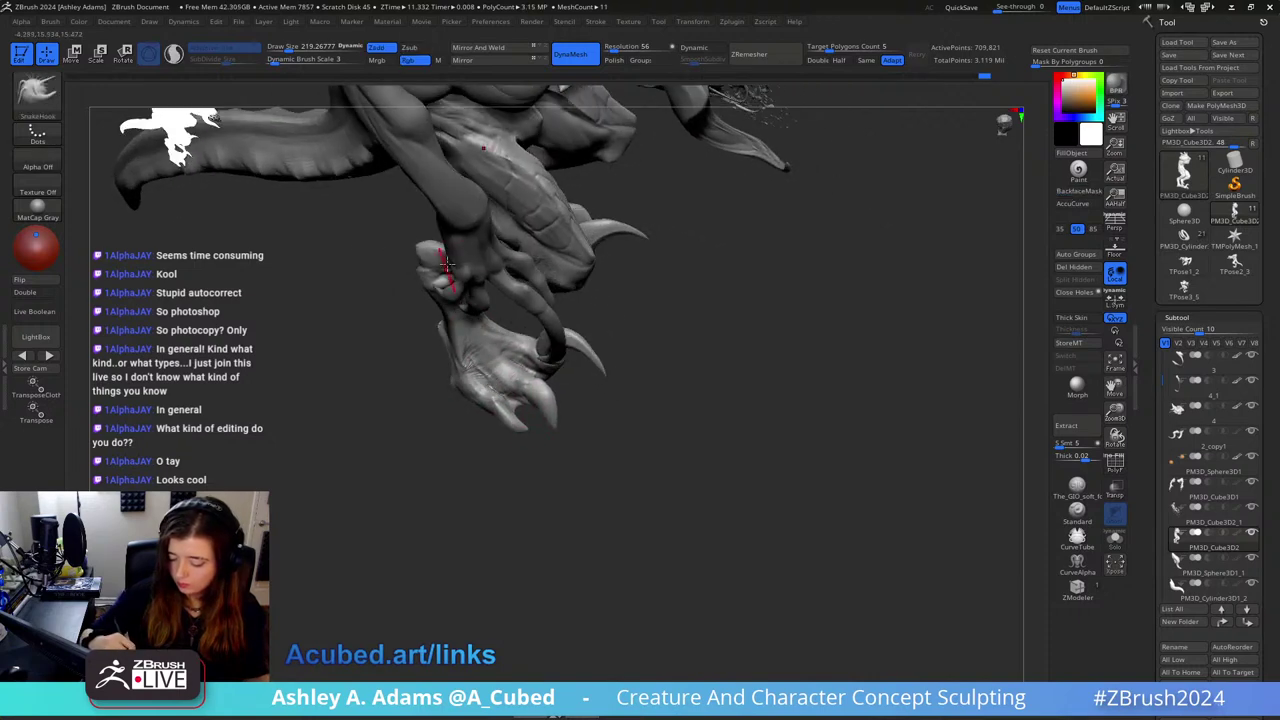
pyautogui.press('b')
pyautogui.press('d')
pyautogui.press('s')
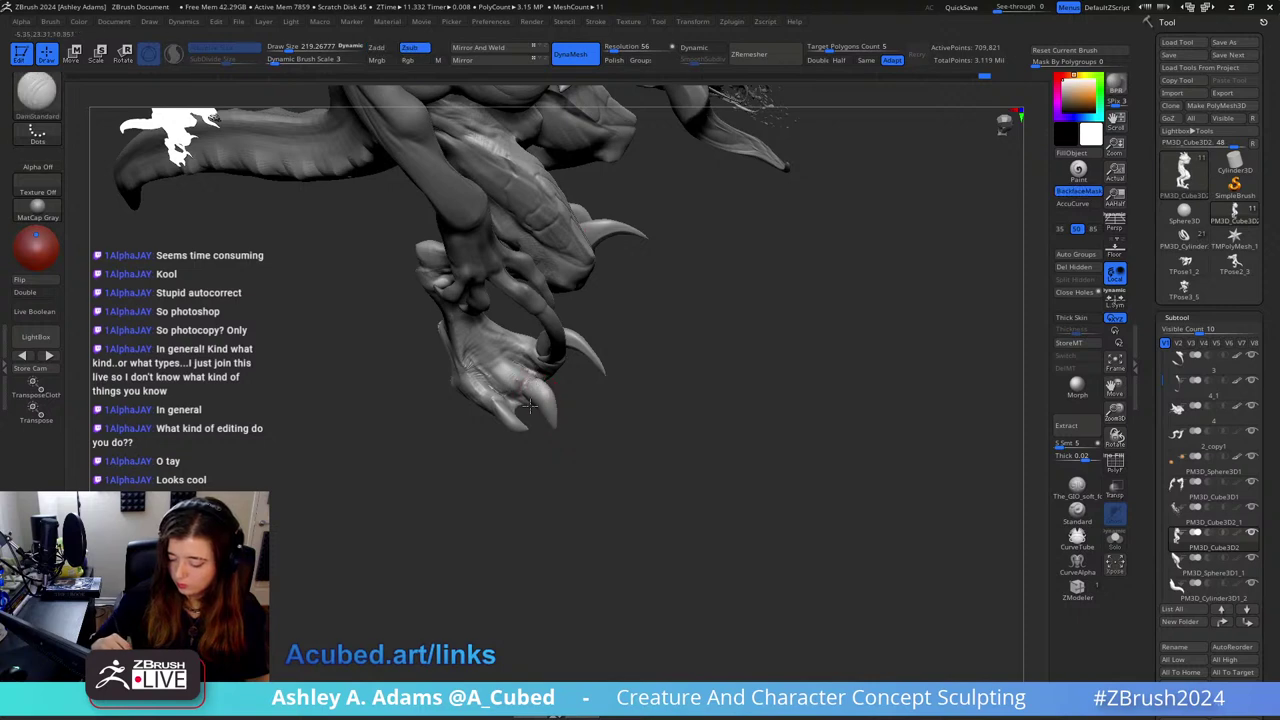
pyautogui.moveTo(530, 405)
pyautogui.mouseDown(button='right')
pyautogui.moveTo(492, 360)
pyautogui.moveTo(440, 382)
pyautogui.moveTo(418, 414)
pyautogui.mouseUp(button='right')
# Step: Build up the tendons along the ankle and top of the foot with ClayBuildup at draw sizes of about 161 and 219
pyautogui.press('b')
pyautogui.press('c')
pyautogui.press('b')
pyautogui.press('space')
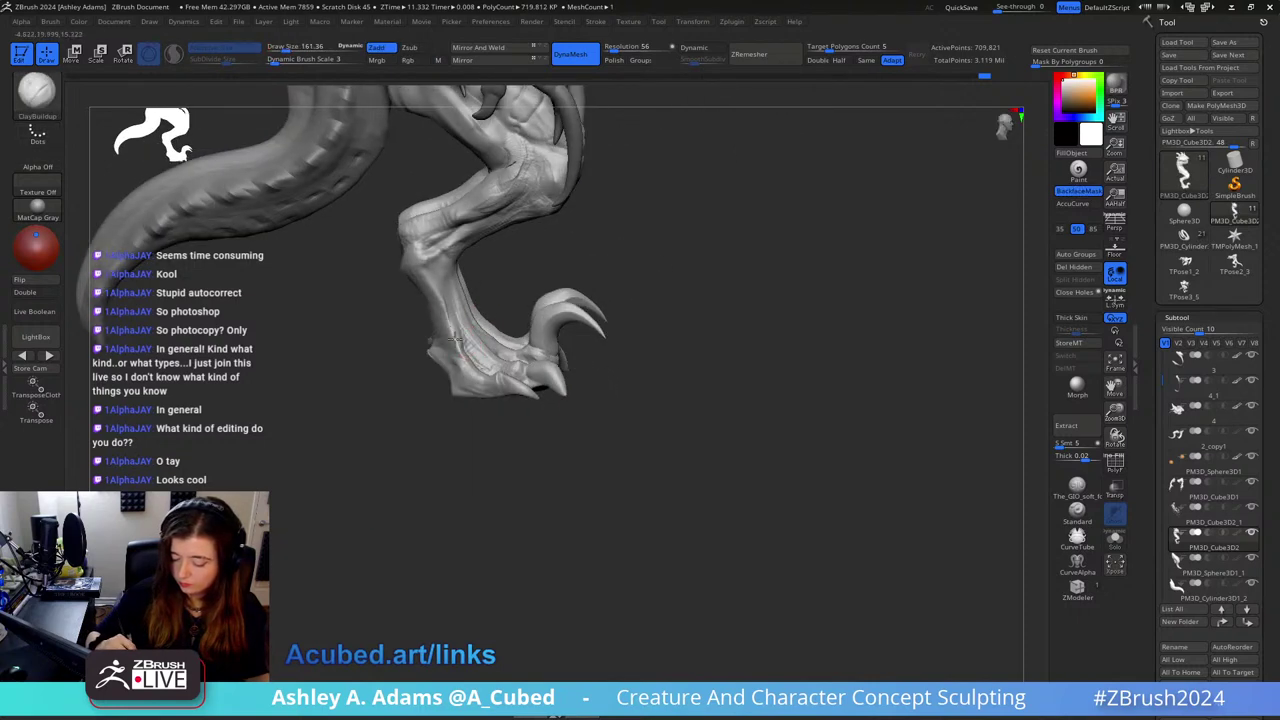
pyautogui.moveTo(447, 316)
pyautogui.mouseDown(button='right')
pyautogui.moveTo(434, 320)
pyautogui.moveTo(485, 325)
pyautogui.moveTo(430, 388)
pyautogui.mouseUp(button='right')
pyautogui.press('space')
pyautogui.moveTo(463, 324); pyautogui.dragTo(472, 324)
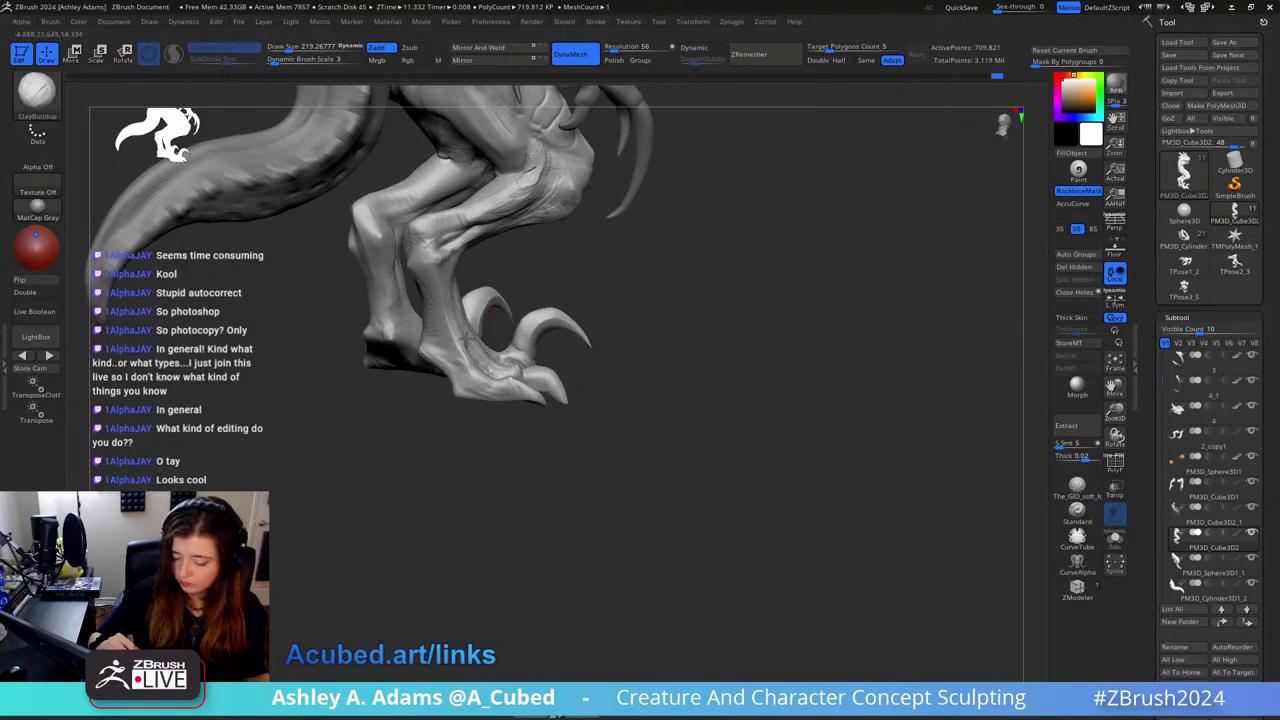
pyautogui.moveTo(445, 320)
pyautogui.mouseDown(button='right')
pyautogui.moveTo(472, 347)
pyautogui.moveTo(523, 286)
pyautogui.moveTo(457, 257)
pyautogui.moveTo(593, 256)
pyautogui.moveTo(565, 247)
pyautogui.mouseUp(button='right')
# Step: Reshape the foot's underside with SnakeHook at a draw size of about 204
pyautogui.press('space')
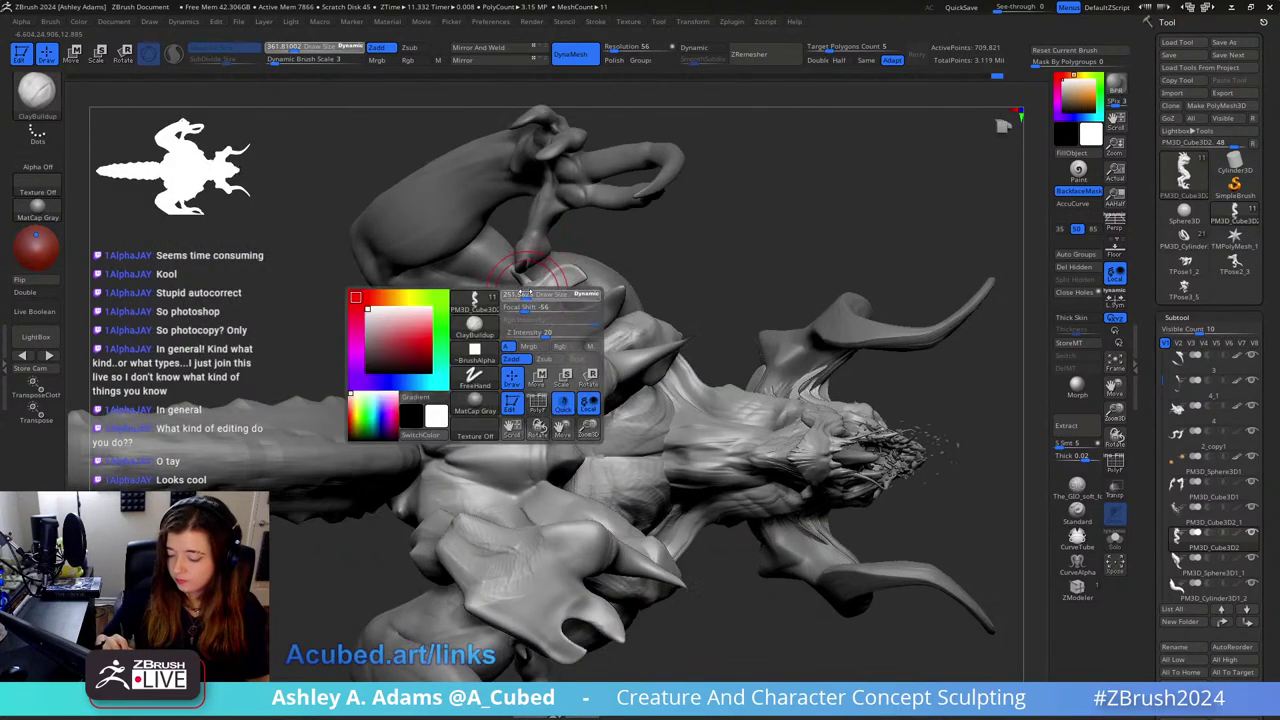
pyautogui.moveTo(542, 298); pyautogui.dragTo(526, 298)
pyautogui.press('b')
pyautogui.press('s')
pyautogui.press('h')
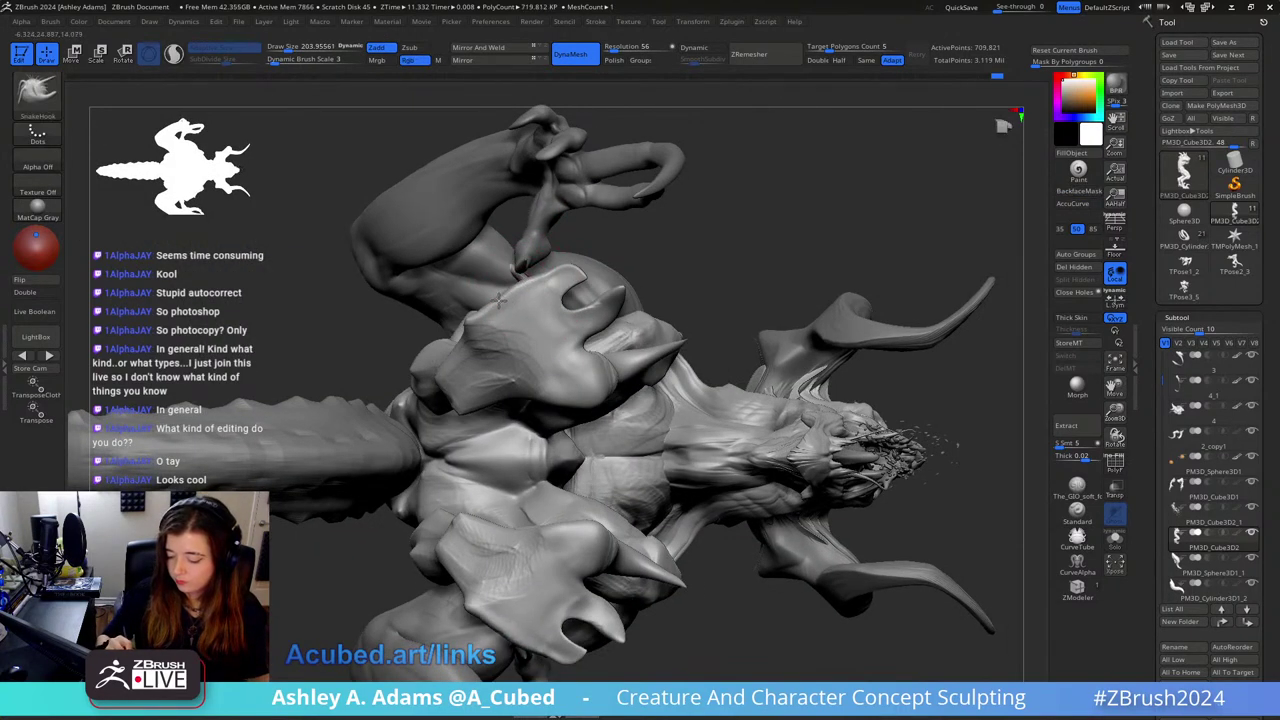
pyautogui.moveTo(521, 288); pyautogui.dragTo(504, 290, button='right')
# Step: Define the creases between the toes on the foot's underside with DamStandard at a draw size of about 136
pyautogui.press('space')
pyautogui.moveTo(549, 284); pyautogui.dragTo(541, 284)
pyautogui.press('b')
pyautogui.press('d')
pyautogui.press('s')
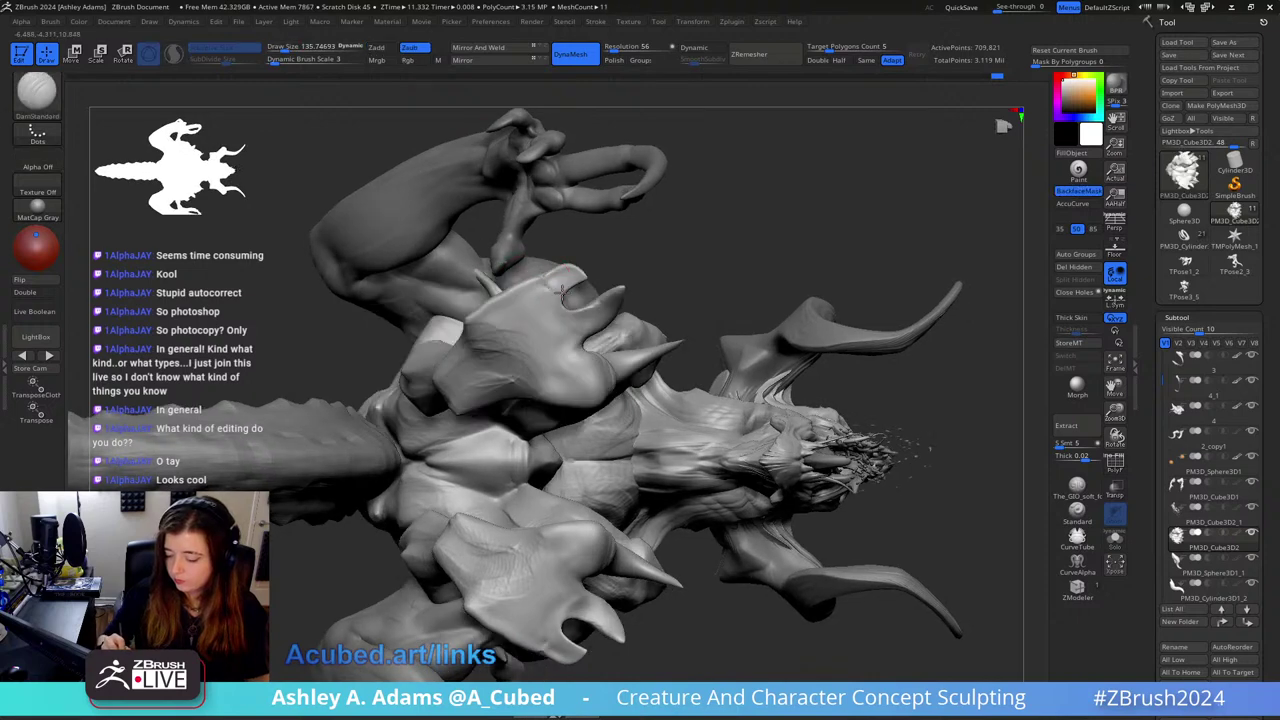
pyautogui.moveTo(579, 262); pyautogui.dragTo(568, 228, button='right')
pyautogui.moveTo(537, 273)
pyautogui.mouseDown(button='right')
pyautogui.moveTo(420, 235)
pyautogui.moveTo(440, 195)
pyautogui.mouseUp(button='right')
# Step: Fill out the sole, heel and lower ankle of the foot with Inflat at draw sizes of about 136 and 342
pyautogui.press('b')
pyautogui.press('i')
pyautogui.press('n')
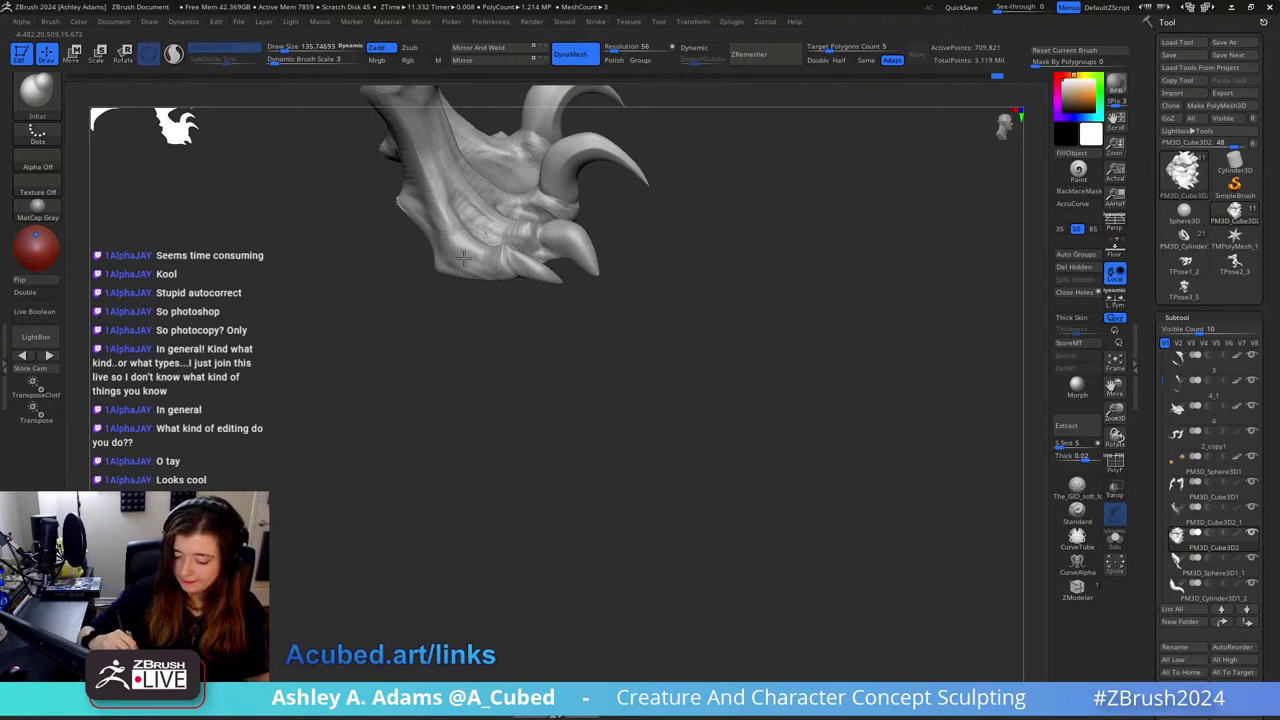
pyautogui.moveTo(464, 258); pyautogui.dragTo(459, 251)
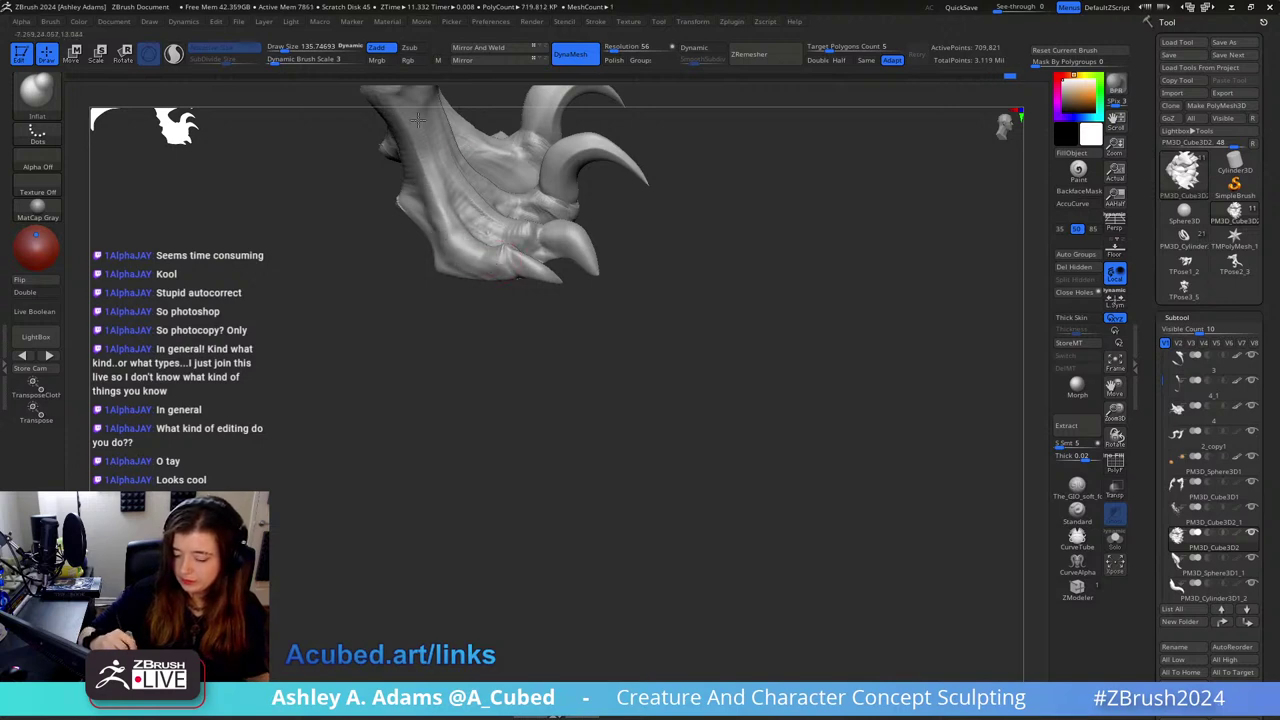
pyautogui.moveTo(418, 120)
pyautogui.mouseDown(button='right')
pyautogui.moveTo(520, 263)
pyautogui.moveTo(531, 342)
pyautogui.moveTo(514, 314)
pyautogui.moveTo(458, 365)
pyautogui.mouseUp(button='right')
pyautogui.press('space')
pyautogui.moveTo(486, 294); pyautogui.dragTo(506, 294)
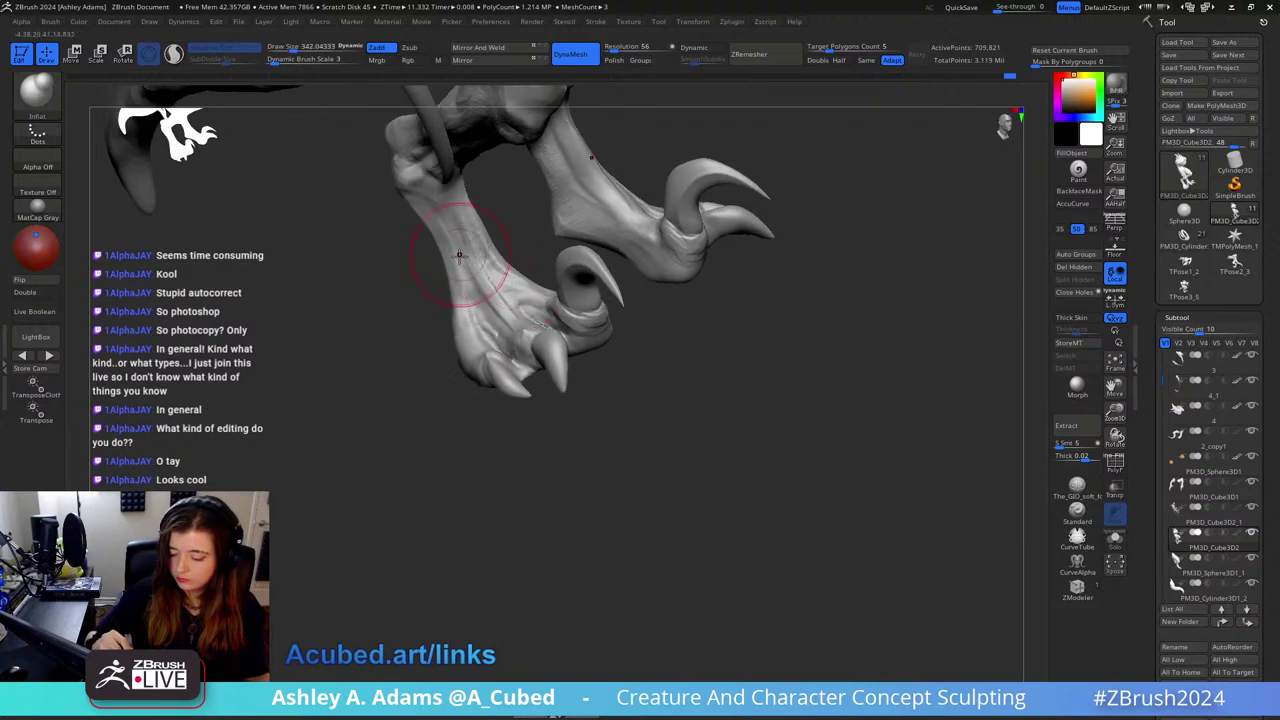
pyautogui.press('space')
pyautogui.moveTo(459, 256); pyautogui.dragTo(473, 252)
# Step: Reshape the lower leg above the foot with SnakeHook at draw sizes of about 446 and 219
pyautogui.press('b')
pyautogui.press('s')
pyautogui.press('h')
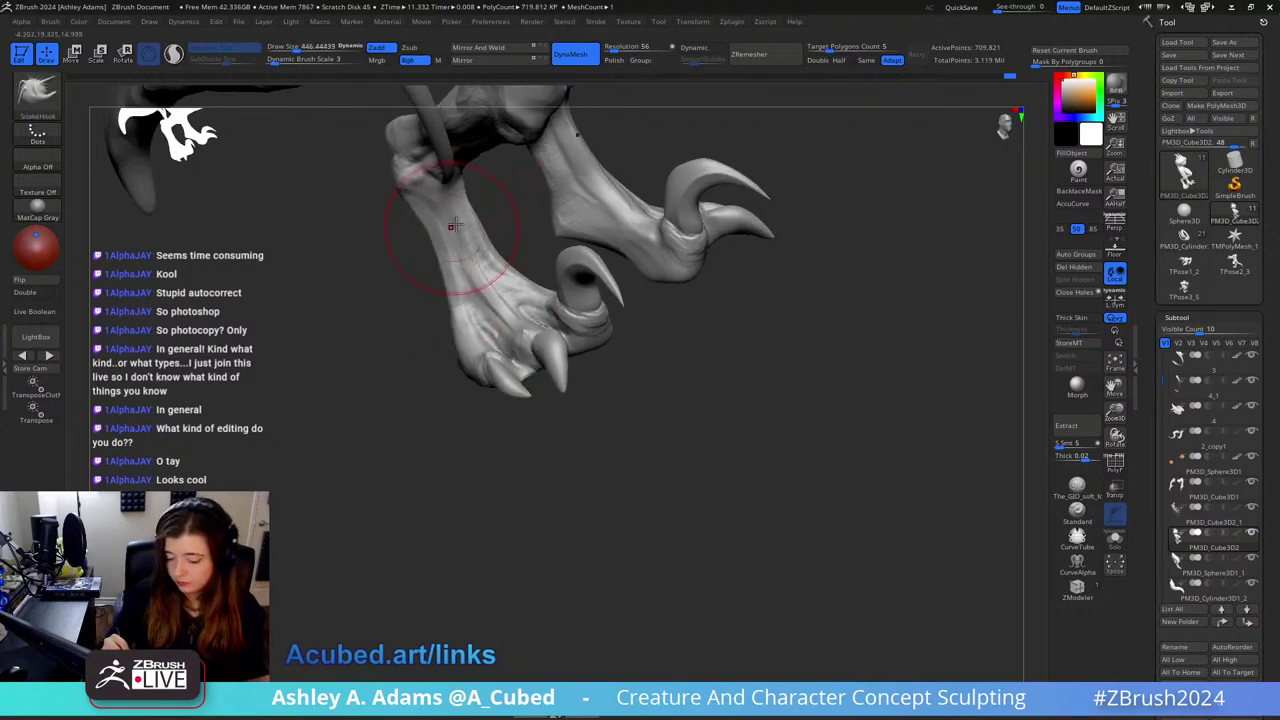
pyautogui.press('space')
pyautogui.moveTo(497, 228); pyautogui.dragTo(476, 228)
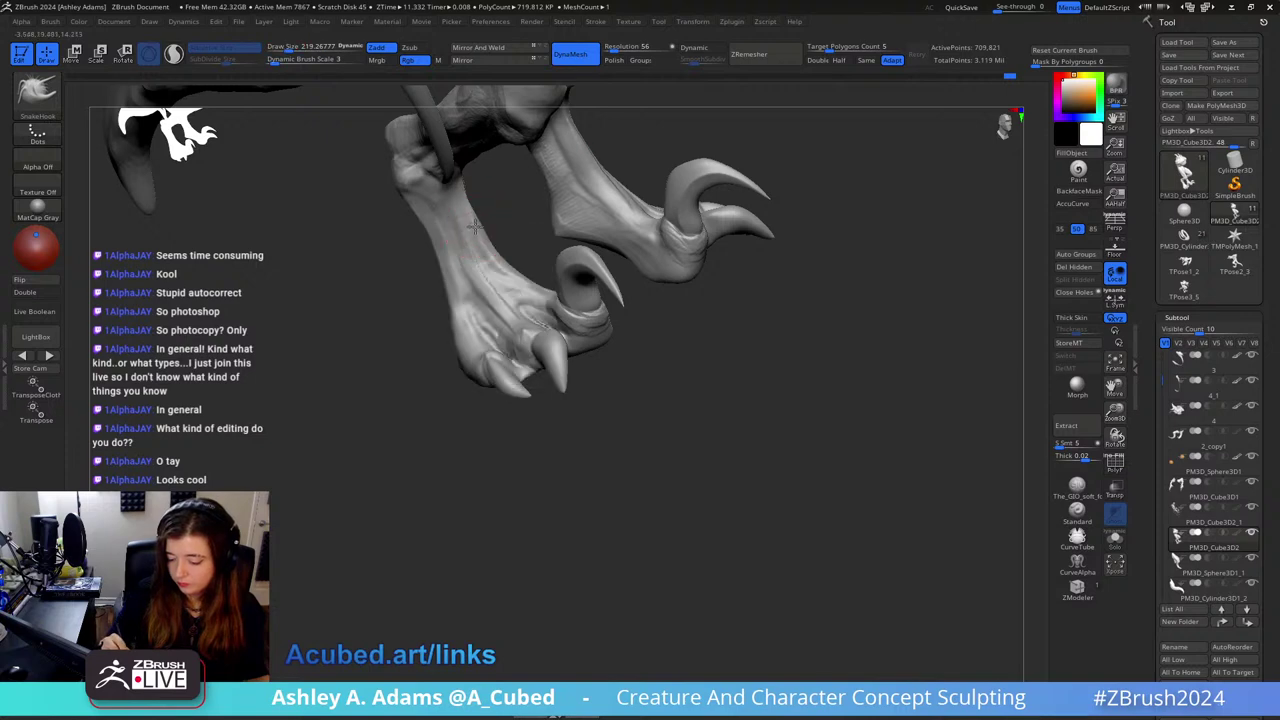
# Step: Carve creases along the ankle and front toes with DamStandard at a draw size of about 219
pyautogui.moveTo(436, 234)
pyautogui.mouseDown(button='right')
pyautogui.moveTo(486, 314)
pyautogui.moveTo(449, 229)
pyautogui.mouseUp(button='right')
pyautogui.press('b')
pyautogui.press('d')
pyautogui.press('s')
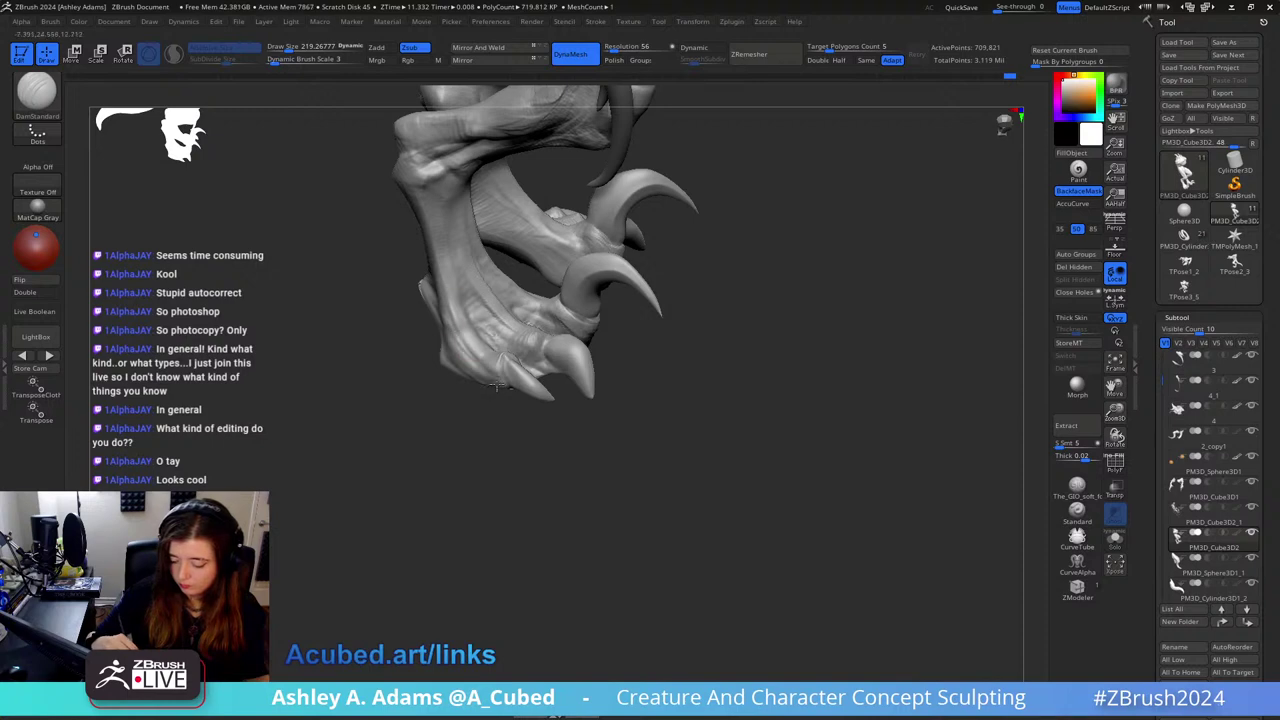
pyautogui.moveTo(496, 386); pyautogui.dragTo(476, 342, button='right')
# Step: Build up the tendons running from the lower leg onto the foot with ClayBuildup at a draw size of about 219
pyautogui.press('b')
pyautogui.press('c')
pyautogui.press('b')
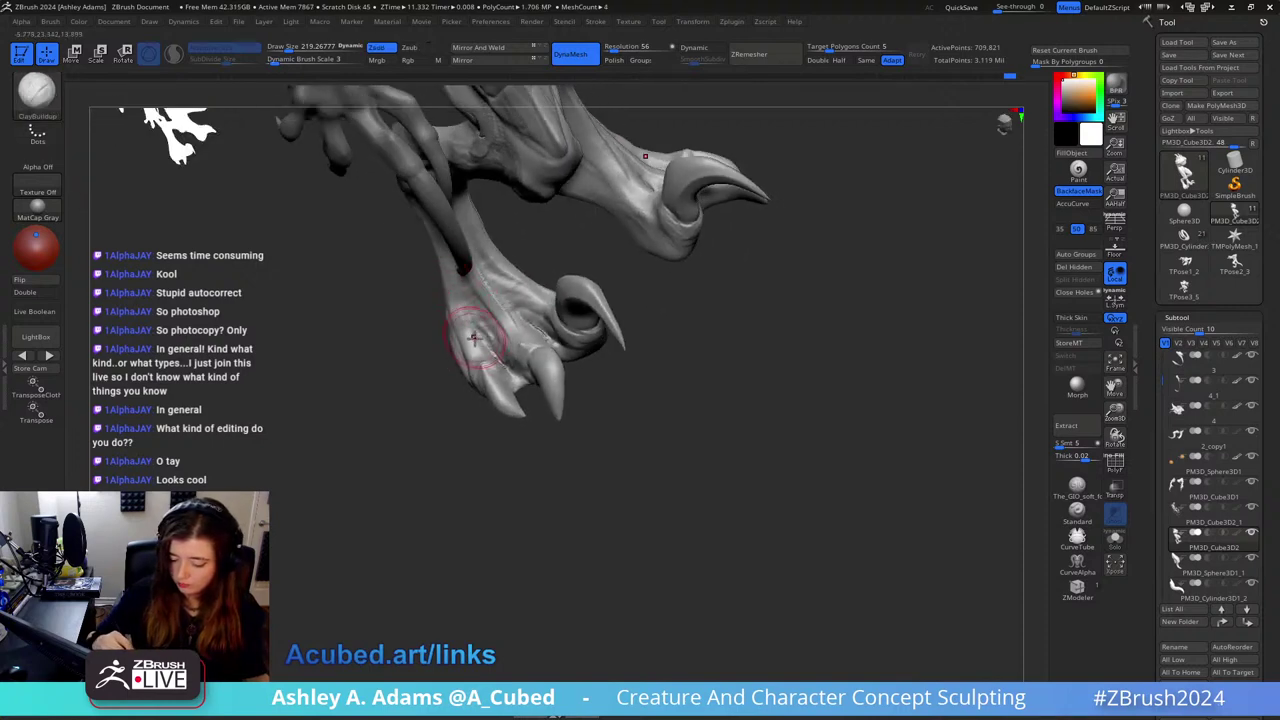
pyautogui.moveTo(454, 290); pyautogui.dragTo(478, 280, button='right')
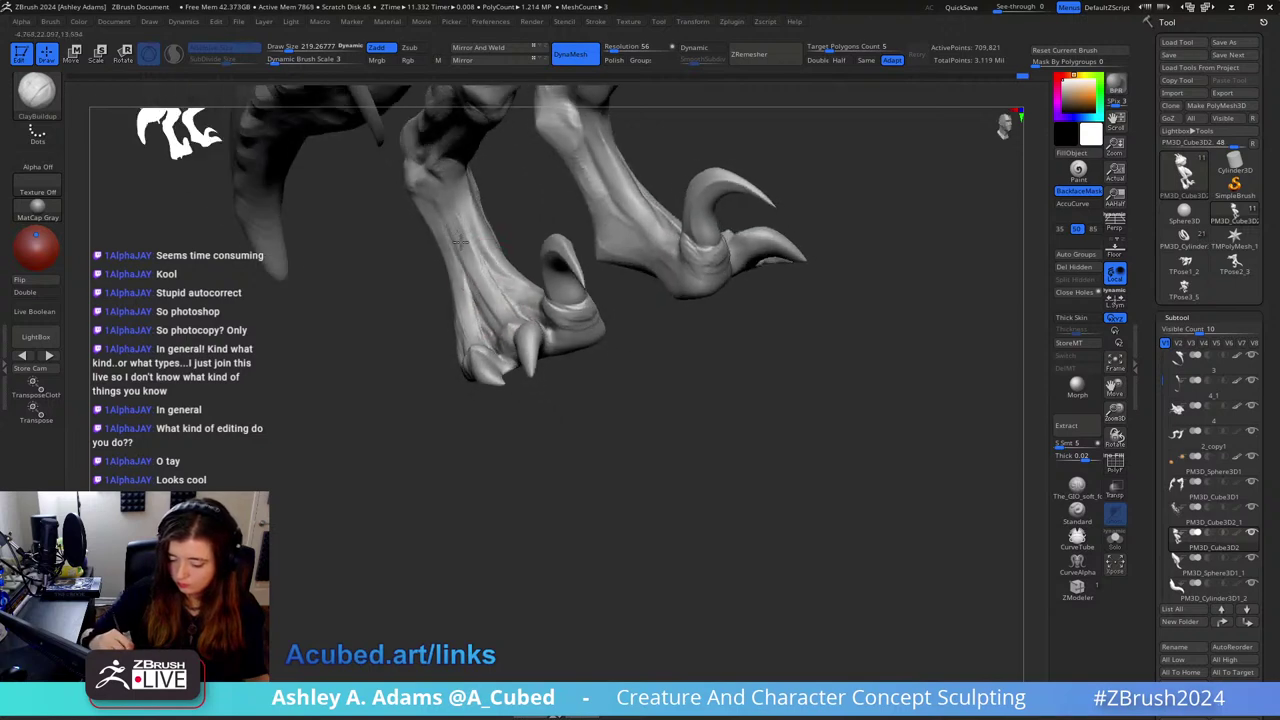
pyautogui.moveTo(455, 208)
pyautogui.mouseDown(button='right')
pyautogui.moveTo(470, 226)
pyautogui.moveTo(458, 214)
pyautogui.mouseUp(button='right')
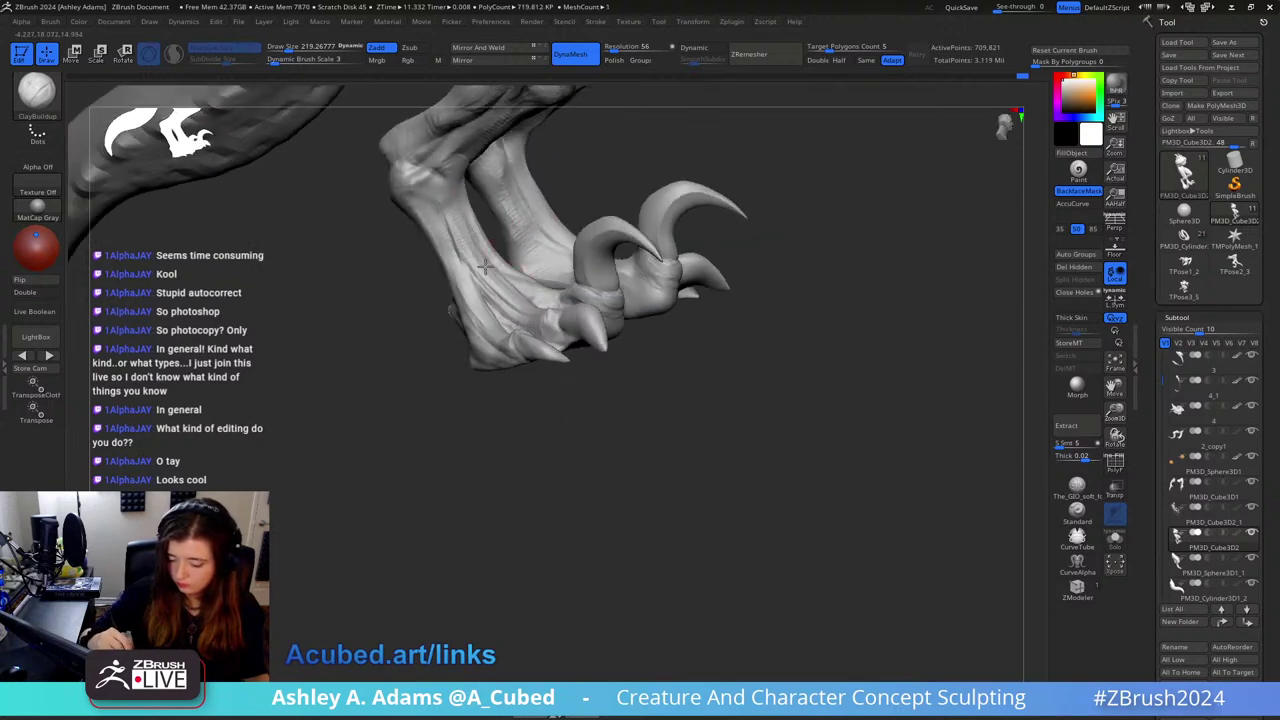
pyautogui.moveTo(513, 267); pyautogui.dragTo(550, 251, button='right')
# Step: Adjust the shape of the foot's side and outer toes with SnakeHook at a draw size of about 219
pyautogui.press('b')
pyautogui.press('s')
pyautogui.press('h')
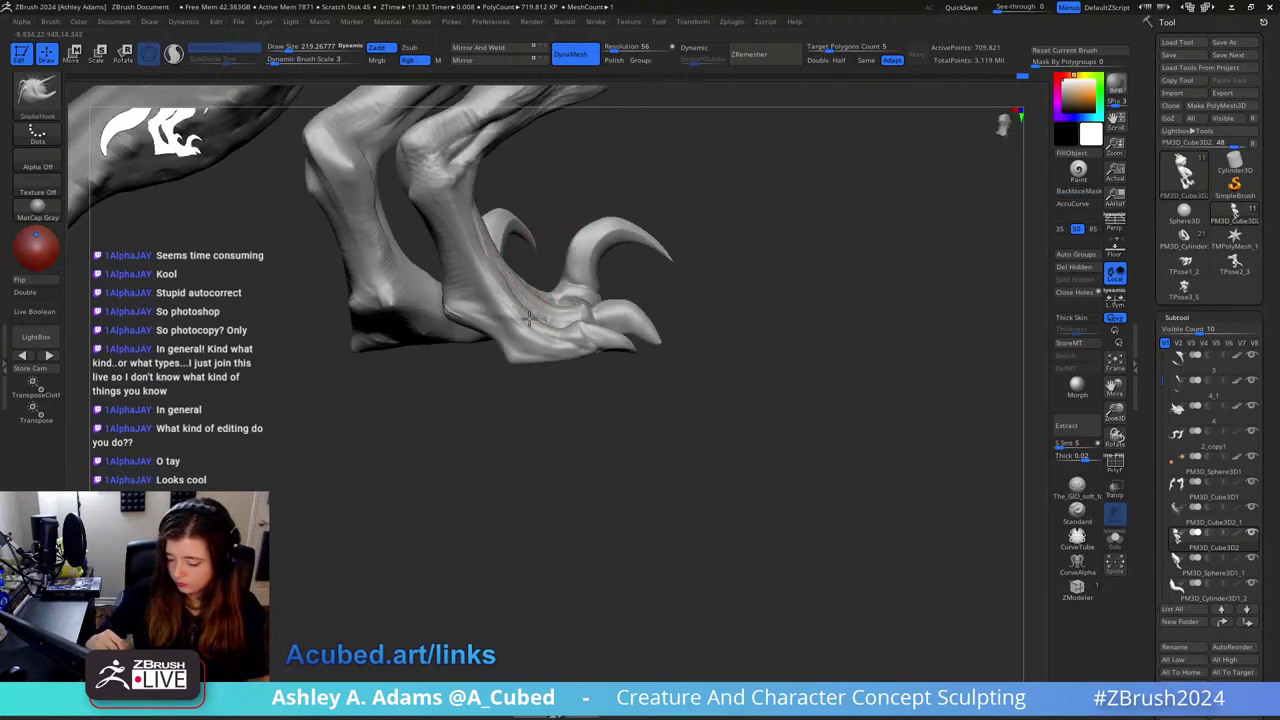
pyautogui.moveTo(530, 318)
pyautogui.mouseDown(button='right')
pyautogui.moveTo(534, 294)
pyautogui.moveTo(522, 327)
pyautogui.mouseUp(button='right')
pyautogui.press('space')
pyautogui.moveTo(522, 330); pyautogui.dragTo(505, 333)
pyautogui.moveTo(543, 347)
pyautogui.mouseDown(button='right')
pyautogui.moveTo(530, 346)
pyautogui.moveTo(660, 294)
pyautogui.moveTo(671, 303)
pyautogui.moveTo(586, 300)
pyautogui.moveTo(582, 327)
pyautogui.moveTo(596, 337)
pyautogui.moveTo(646, 320)
pyautogui.moveTo(620, 250)
pyautogui.mouseUp(button='right')
# Step: Refine the heel and the back of the ankle with SnakeHook at a draw size of about 323
pyautogui.press('b')
pyautogui.press('d')
pyautogui.press('s')
pyautogui.press('b')
pyautogui.press('s')
pyautogui.press('h')
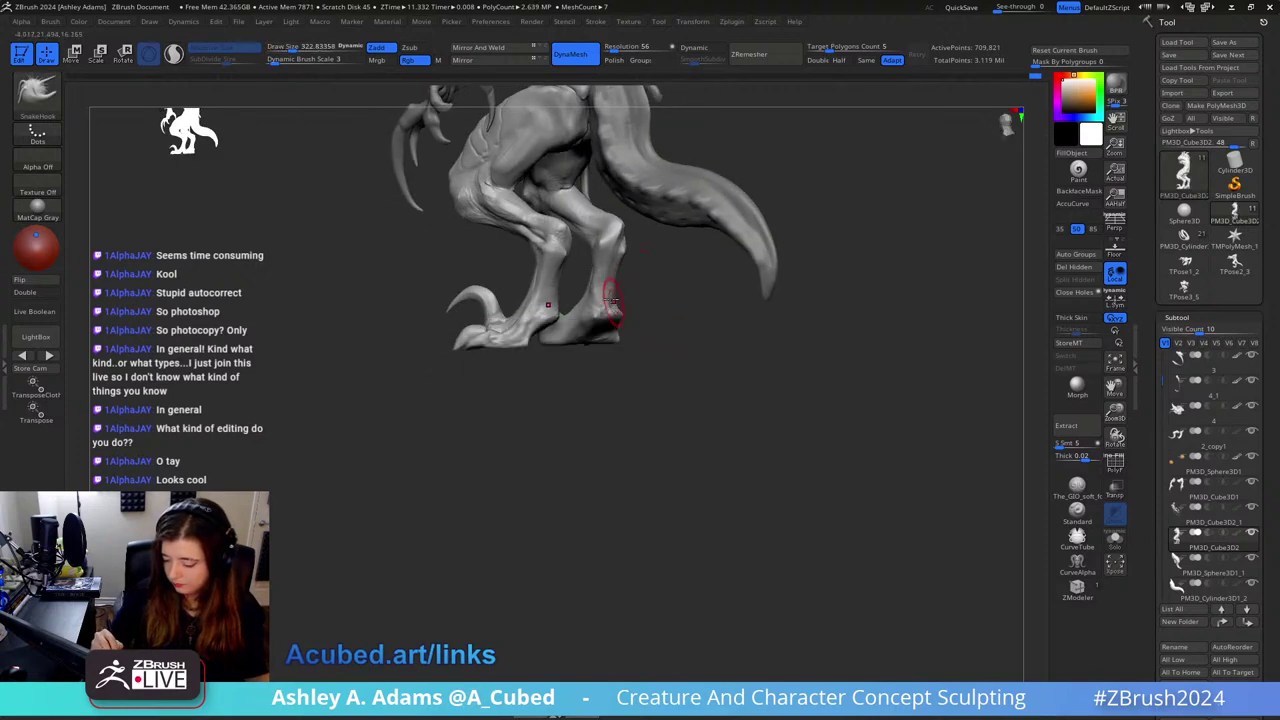
pyautogui.moveTo(597, 292); pyautogui.dragTo(645, 292, button='right')
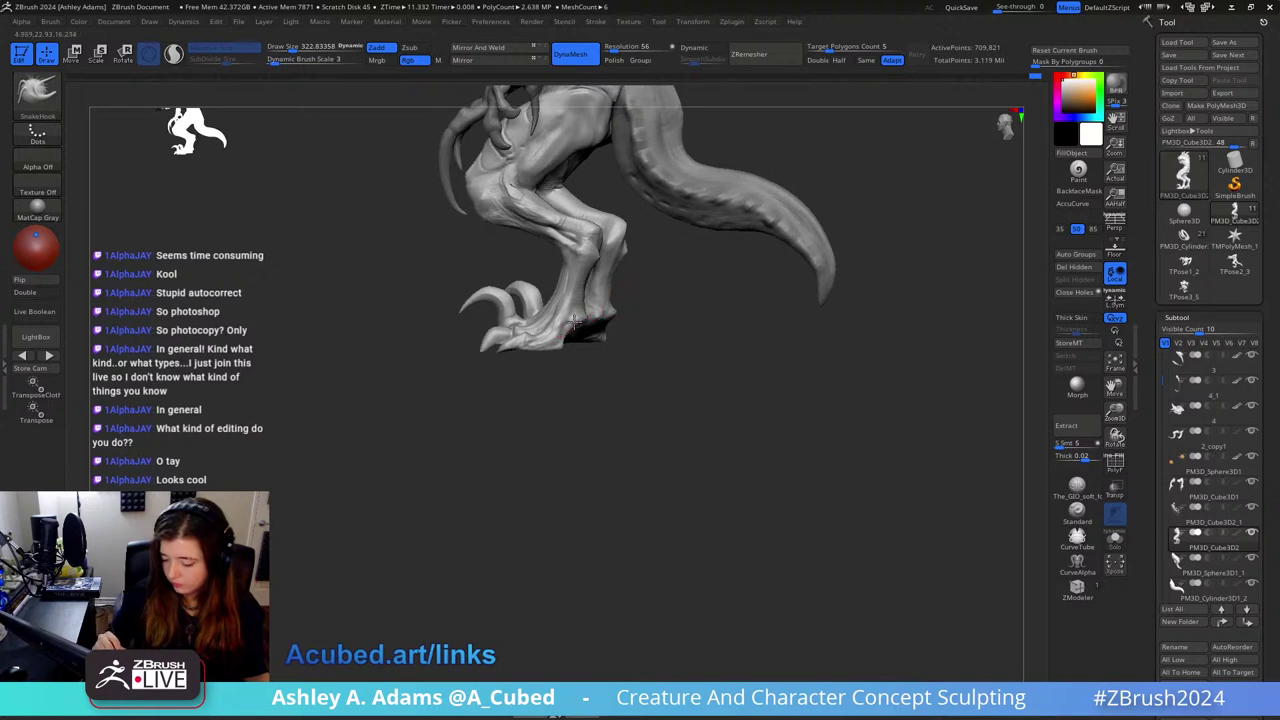
pyautogui.moveTo(582, 328)
pyautogui.mouseDown(button='right')
pyautogui.moveTo(603, 296)
pyautogui.moveTo(646, 324)
pyautogui.mouseUp(button='right')
# Step: Adjust the overall silhouette of the foot and lower leg with SnakeHook at a draw size of about 590
pyautogui.press('space')
pyautogui.moveTo(634, 342); pyautogui.dragTo(660, 342)
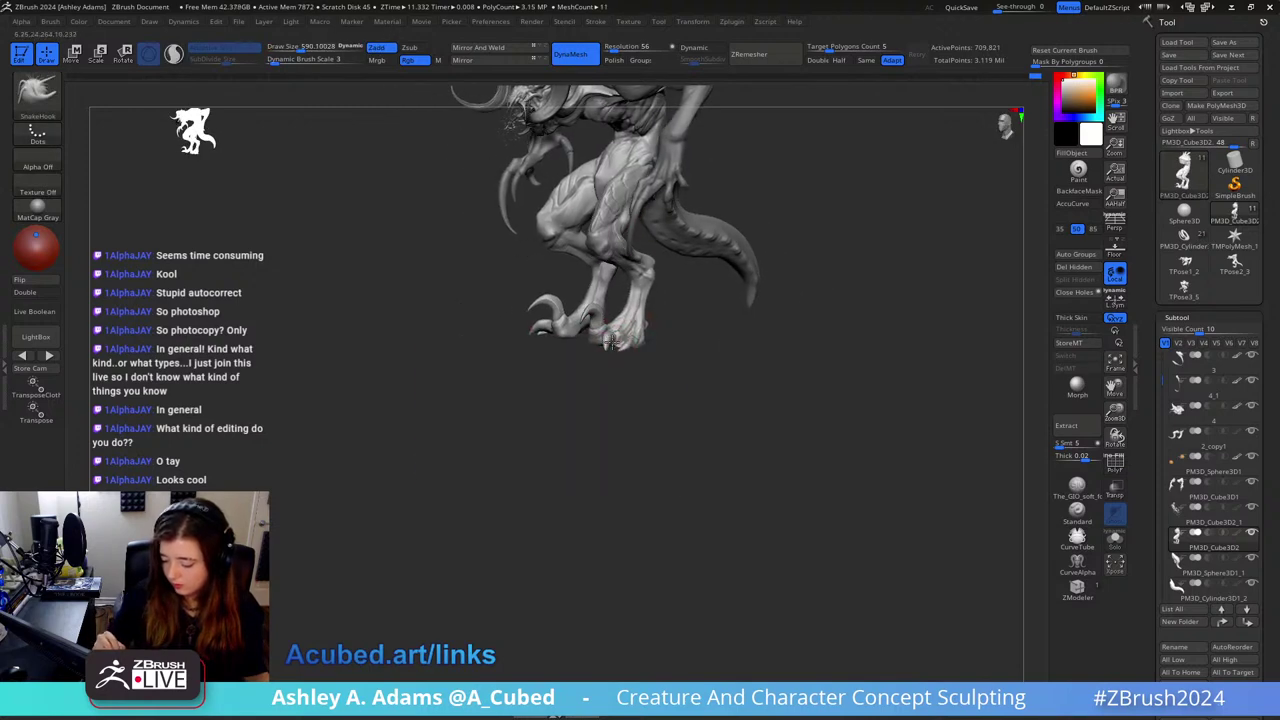
pyautogui.press('[')
pyautogui.moveTo(603, 345)
pyautogui.keyDown('shift'); pyautogui.mouseDown(button='right')
pyautogui.moveTo(657, 337)
pyautogui.moveTo(660, 277)
pyautogui.moveTo(660, 342)
pyautogui.moveTo(560, 338)
pyautogui.mouseUp(button='right'); pyautogui.keyUp('shift')
pyautogui.rightClick(591, 389)
pyautogui.moveTo(705, 335)
pyautogui.keyDown('ctrl'); pyautogui.mouseDown(button='right')
pyautogui.moveTo(680, 394)
pyautogui.moveTo(757, 392)
pyautogui.mouseUp(button='right'); pyautogui.keyUp('ctrl')
# Step: Reshape the hip and thigh contour with SnakeHook at a draw size of about 616
pyautogui.press('space')
pyautogui.moveTo(628, 285); pyautogui.dragTo(620, 283)
pyautogui.moveTo(620, 283); pyautogui.dragTo(616, 234, button='right')
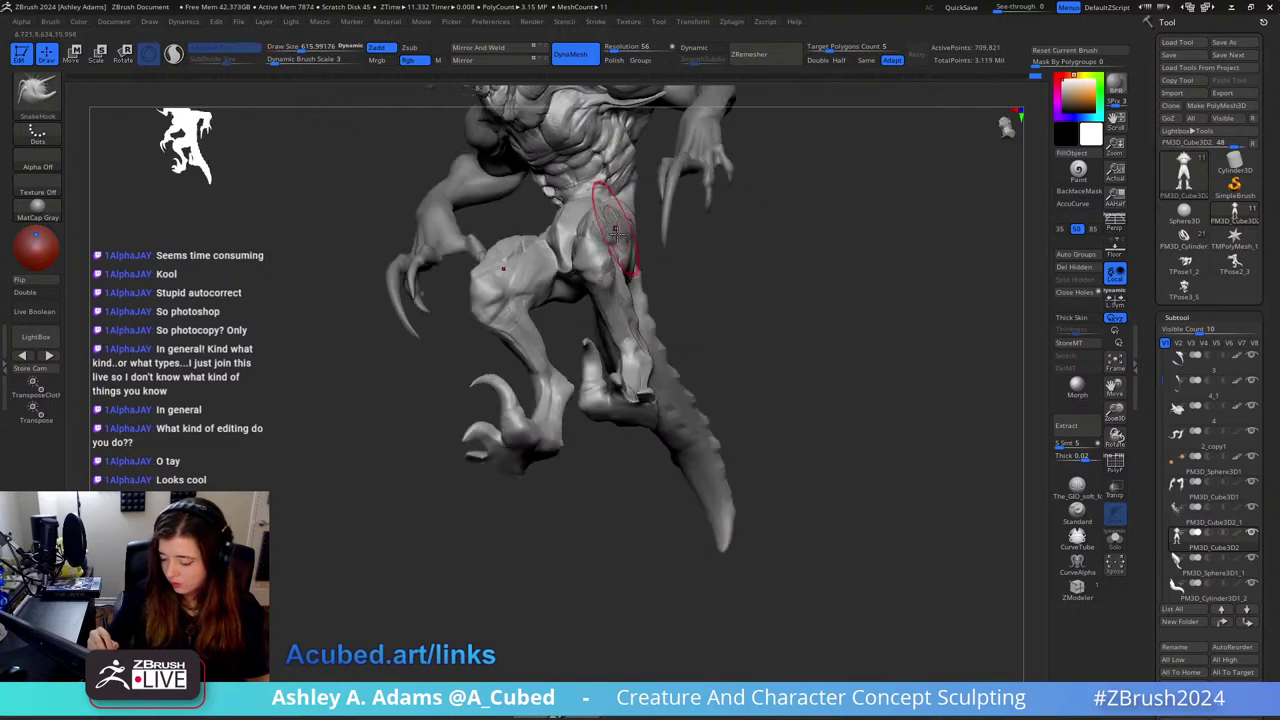
pyautogui.moveTo(668, 274)
pyautogui.mouseDown(button='right')
pyautogui.moveTo(611, 280)
pyautogui.moveTo(749, 294)
pyautogui.moveTo(726, 294)
pyautogui.moveTo(742, 313)
pyautogui.moveTo(697, 295)
pyautogui.moveTo(710, 258)
pyautogui.mouseUp(button='right')
# Step: Add volume to the lower leg with Inflat and refine its contour with SnakeHook at a draw size of about 616
pyautogui.press('b')
pyautogui.press('i')
pyautogui.press('n')
pyautogui.press('b')
pyautogui.press('s')
pyautogui.press('h')
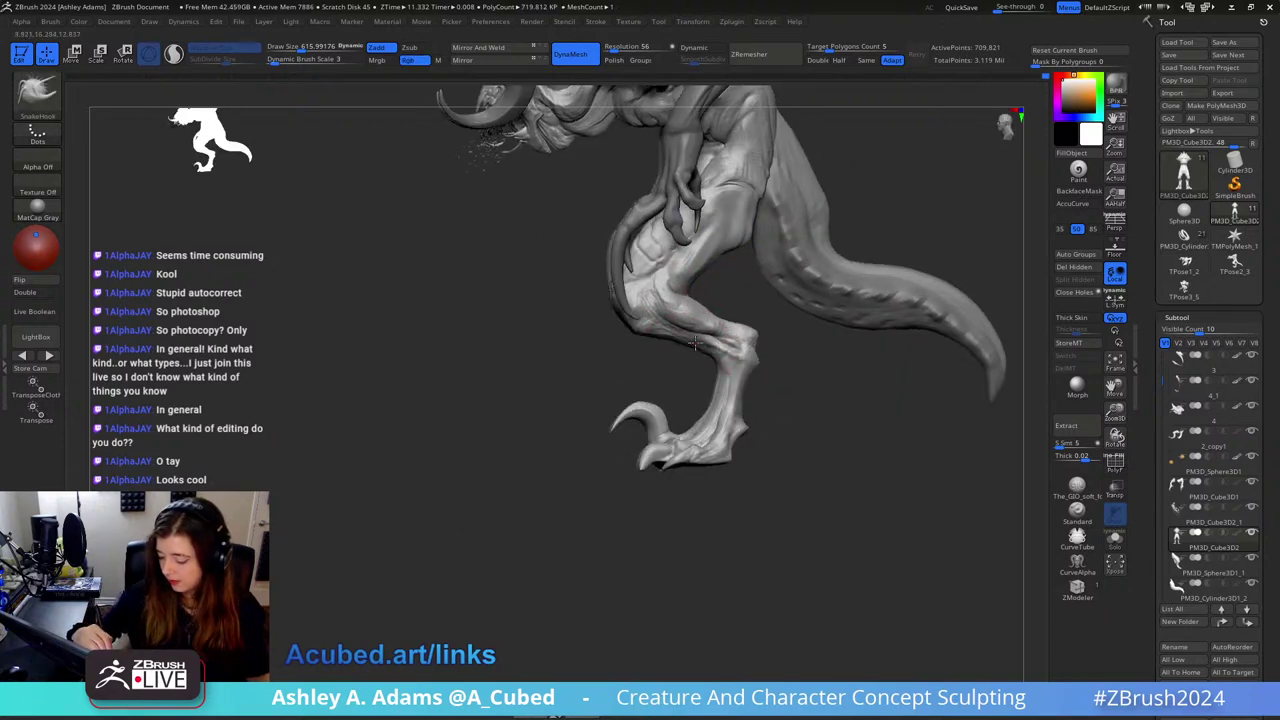
# Step: Refine the knee's silhouette and the fold behind it with SnakeHook at draw sizes of about 540, 342 and 219
pyautogui.press('space')
pyautogui.moveTo(661, 334); pyautogui.dragTo(646, 334)
pyautogui.moveTo(642, 330)
pyautogui.mouseDown(button='right')
pyautogui.moveTo(706, 294)
pyautogui.moveTo(707, 324)
pyautogui.moveTo(666, 334)
pyautogui.moveTo(689, 335)
pyautogui.moveTo(543, 280)
pyautogui.mouseUp(button='right')
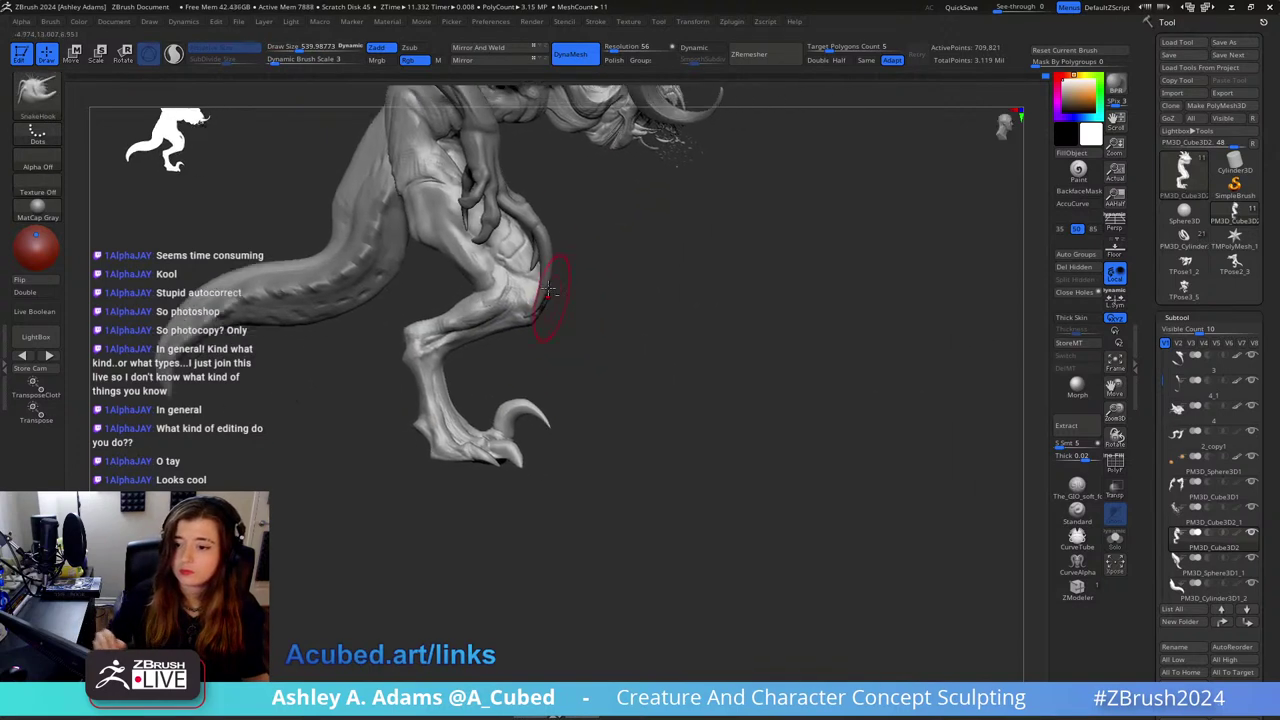
pyautogui.rightClick(565, 307)
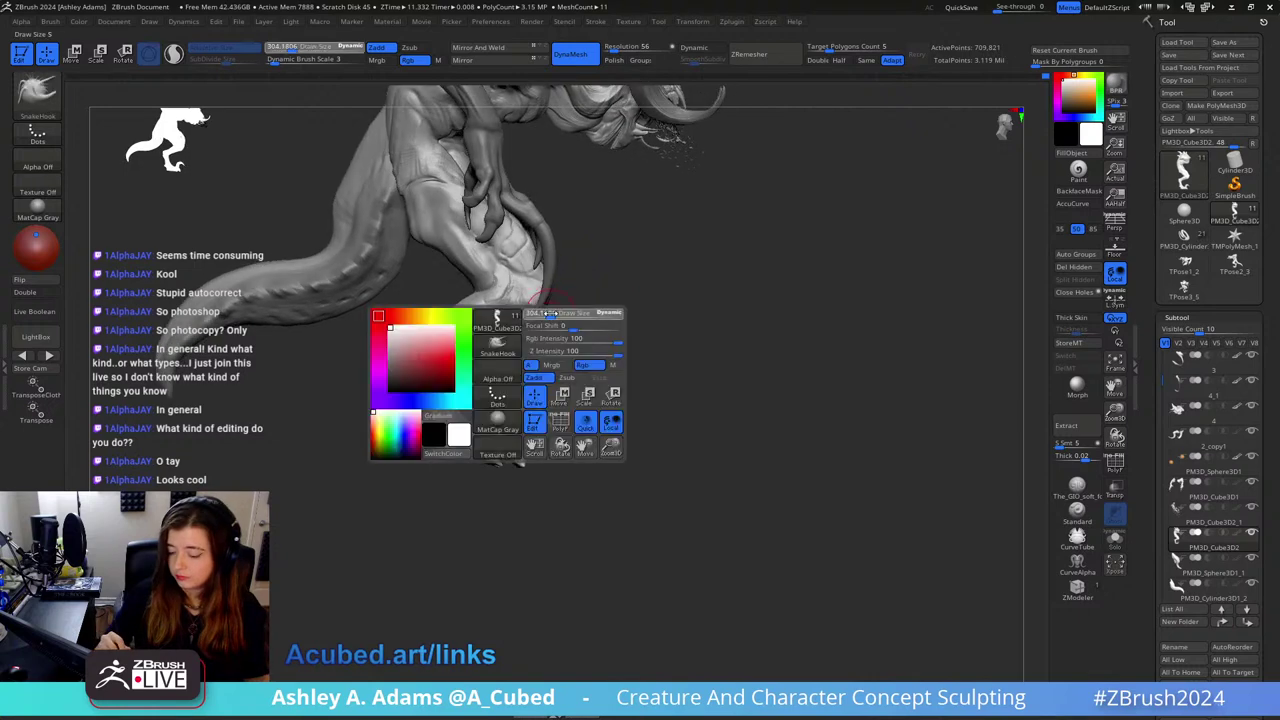
pyautogui.moveTo(628, 290); pyautogui.dragTo(550, 286, button='right')
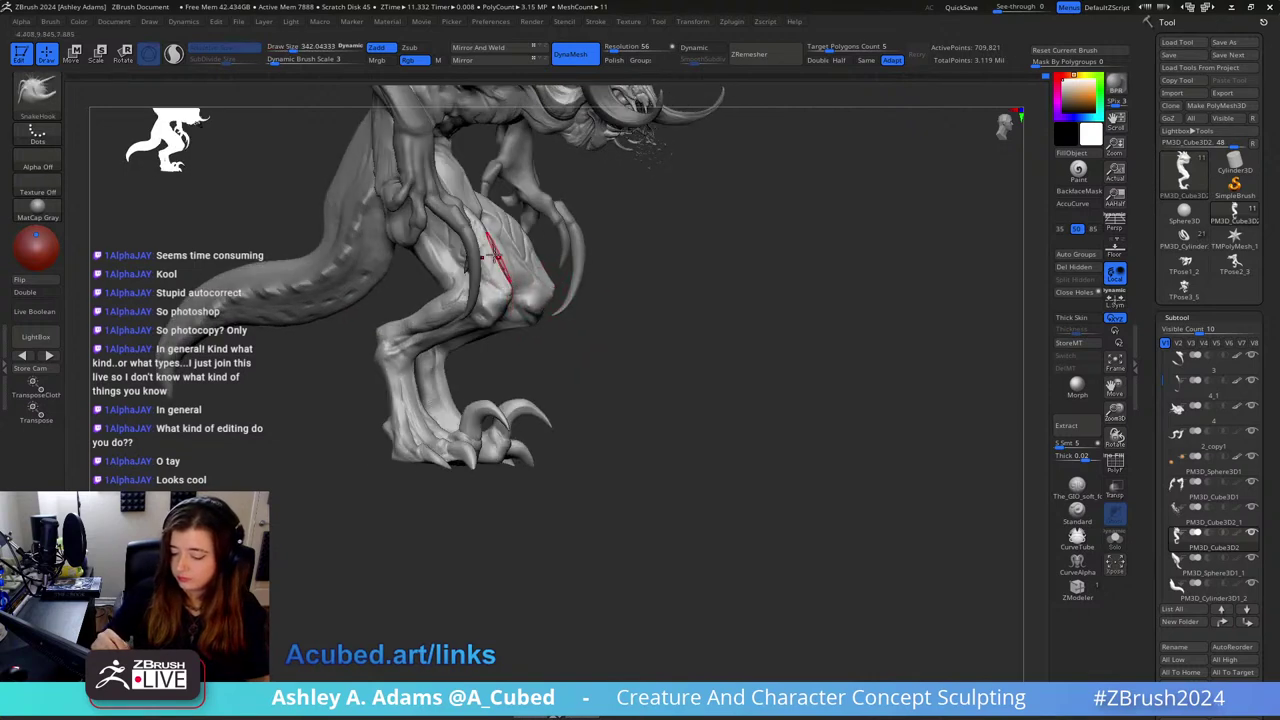
pyautogui.keyDown('shift'); pyautogui.moveTo(497, 252); pyautogui.dragTo(528, 286, button='right'); pyautogui.keyUp('shift')
pyautogui.rightClick(505, 295)
pyautogui.moveTo(505, 298); pyautogui.dragTo(490, 298)
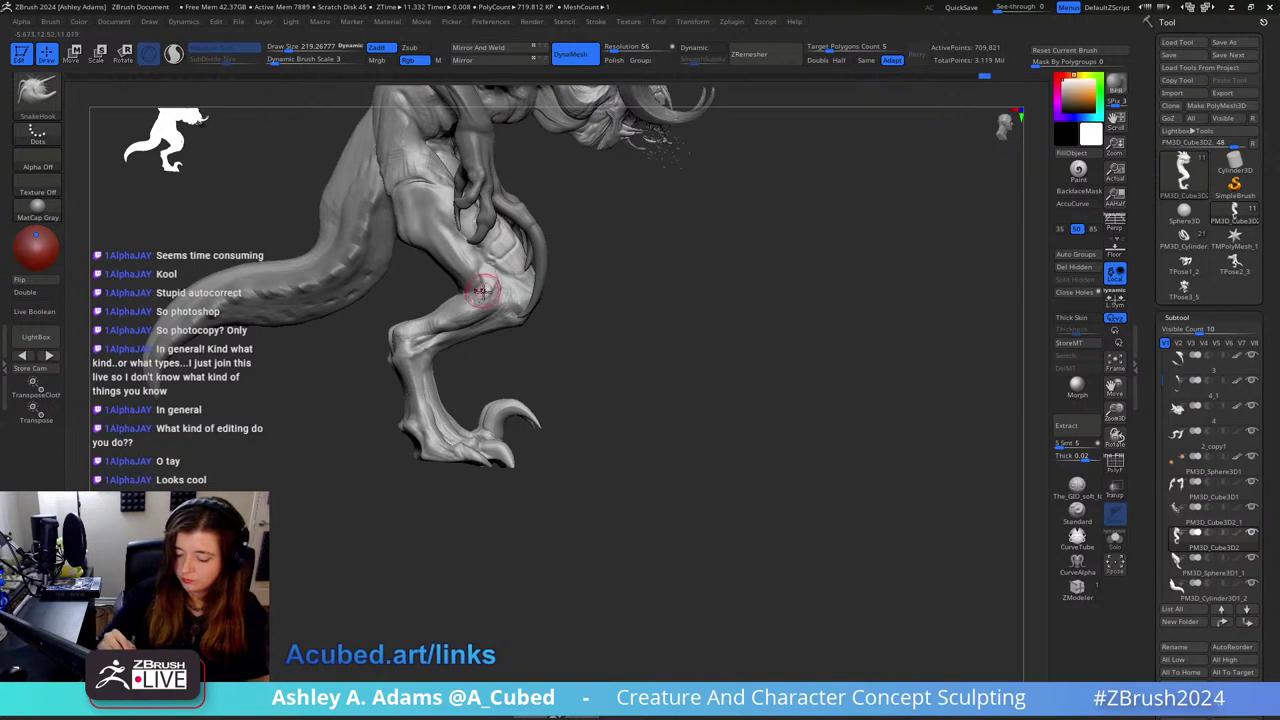
# Step: Adjust and smooth the calf between the knee and hock with SnakeHook at draw sizes of about 342 and 492
pyautogui.keyDown('alt'); pyautogui.moveTo(482, 290); pyautogui.dragTo(521, 312, button='right'); pyautogui.keyUp('alt')
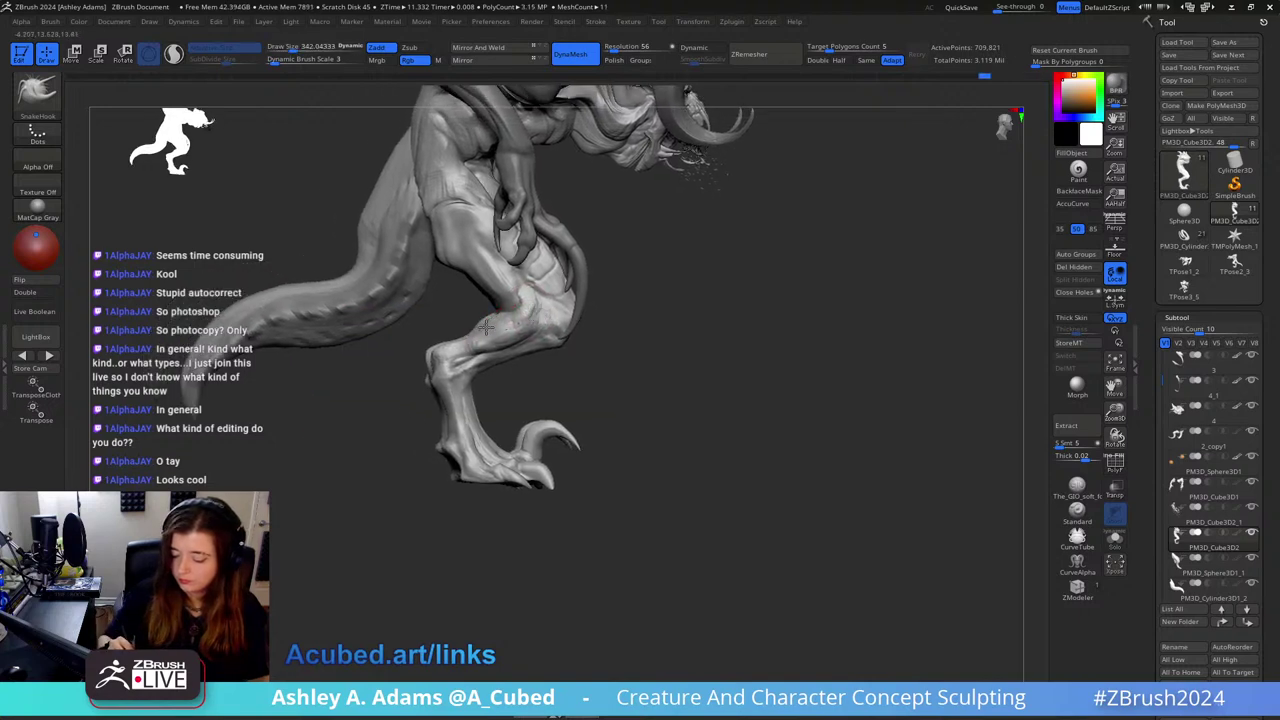
pyautogui.keyDown('shift'); pyautogui.moveTo(486, 327); pyautogui.dragTo(472, 339); pyautogui.keyUp('shift')
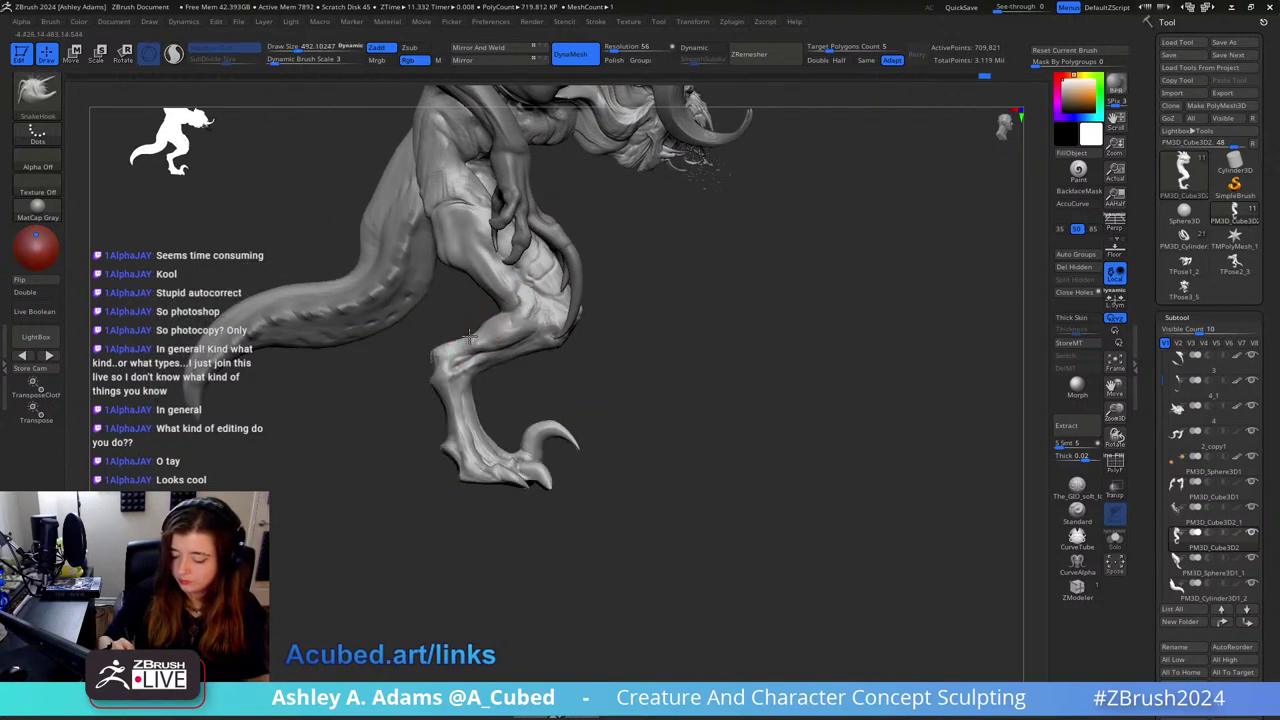
pyautogui.moveTo(434, 344)
pyautogui.keyDown('ctrl'); pyautogui.mouseDown(button='right')
pyautogui.moveTo(549, 271)
pyautogui.moveTo(589, 318)
pyautogui.moveTo(481, 307)
pyautogui.mouseUp(button='right'); pyautogui.keyUp('ctrl')
# Step: Reshape the back of the thigh with SnakeHook at draw sizes of about 783 and 382
pyautogui.press(']')
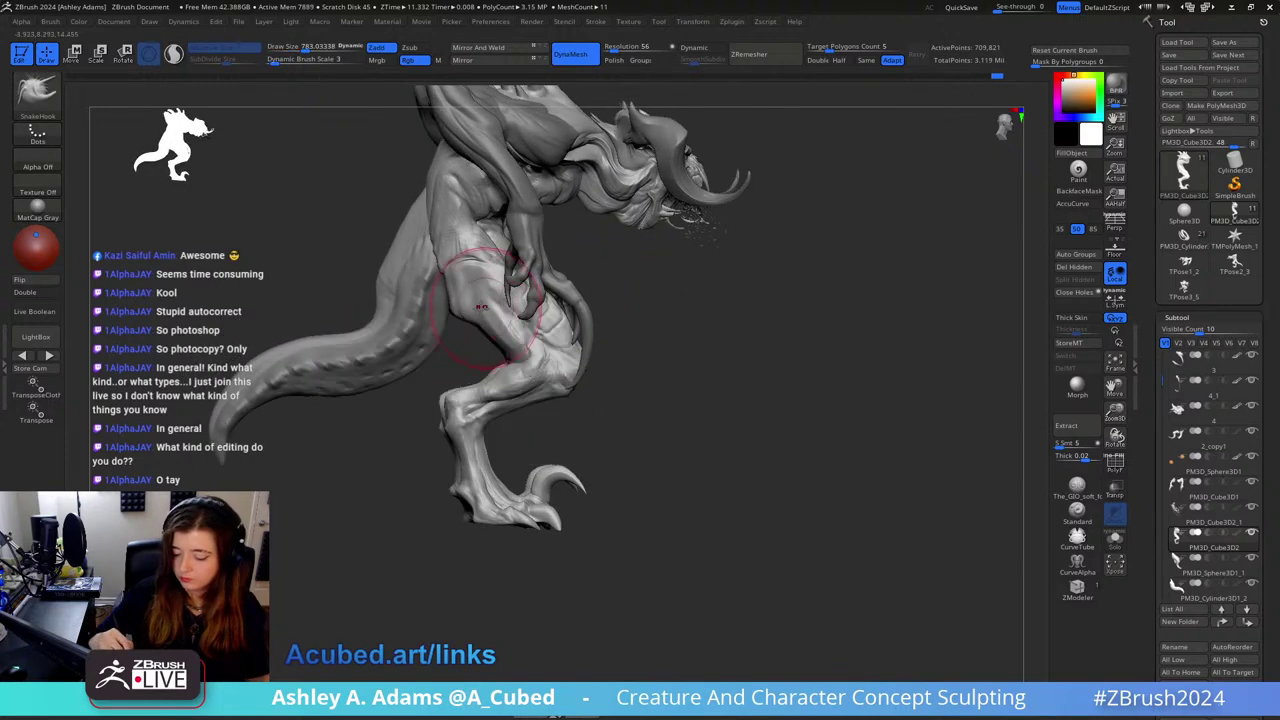
pyautogui.moveTo(487, 197)
pyautogui.keyDown('ctrl'); pyautogui.mouseDown(button='right')
pyautogui.moveTo(549, 274)
pyautogui.moveTo(629, 314)
pyautogui.moveTo(708, 307)
pyautogui.moveTo(509, 325)
pyautogui.mouseUp(button='right'); pyautogui.keyUp('ctrl')
pyautogui.press('space')
pyautogui.moveTo(470, 356); pyautogui.dragTo(445, 357)
pyautogui.moveTo(445, 357)
pyautogui.mouseDown(button='right')
pyautogui.moveTo(410, 358)
pyautogui.moveTo(451, 360)
pyautogui.mouseUp(button='right')
pyautogui.press('space')
pyautogui.moveTo(473, 363); pyautogui.dragTo(457, 363)
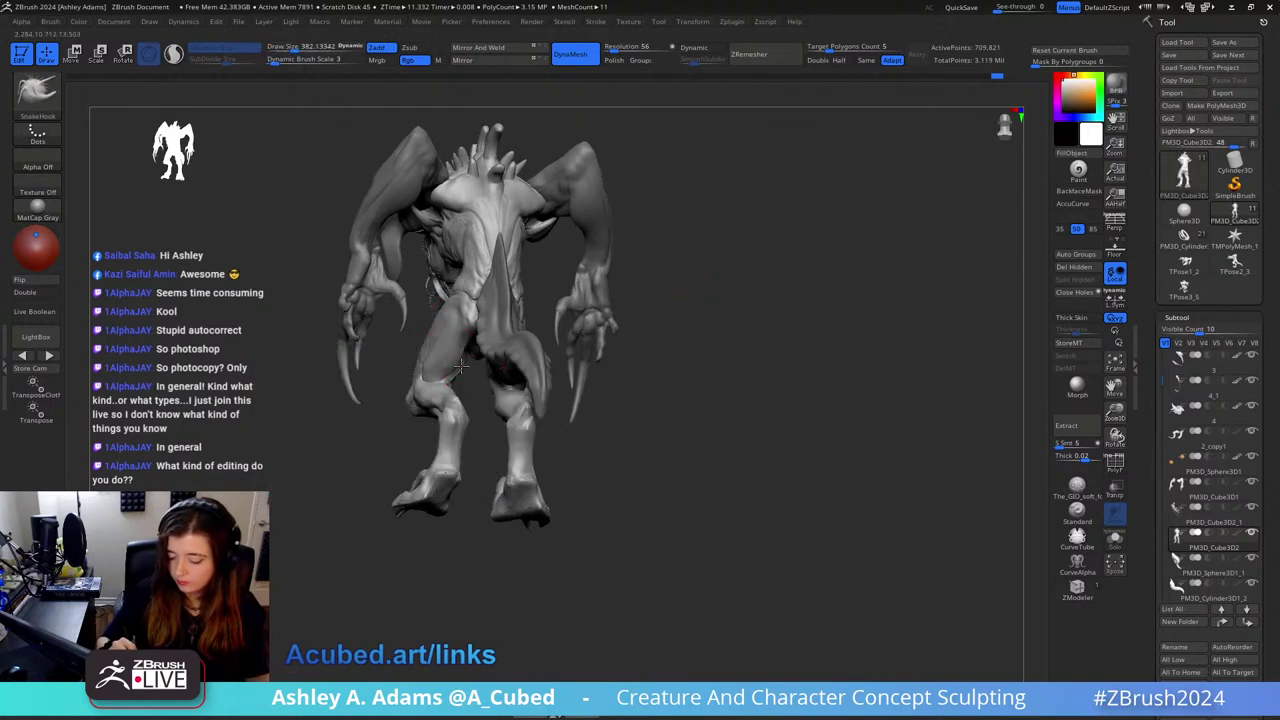
# Step: Refine the rear thigh and hip where they meet the tail with SnakeHook at draw sizes of about 697, 669 and 424
pyautogui.moveTo(467, 356); pyautogui.dragTo(530, 356, button='right')
pyautogui.moveTo(410, 357); pyautogui.dragTo(432, 358, button='right')
pyautogui.press('space')
pyautogui.moveTo(432, 358); pyautogui.dragTo(452, 358)
pyautogui.keyDown('alt'); pyautogui.moveTo(468, 334); pyautogui.dragTo(552, 318, button='right'); pyautogui.keyUp('alt')
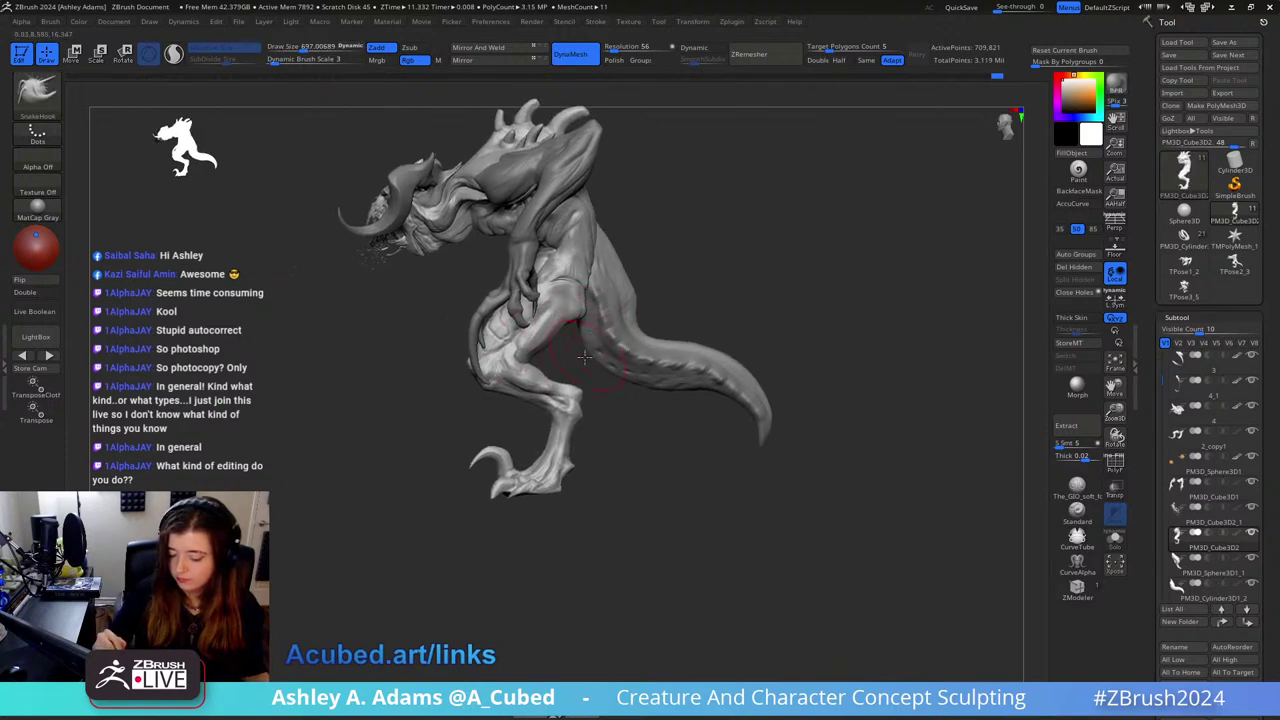
pyautogui.press('space')
pyautogui.moveTo(576, 357); pyautogui.dragTo(555, 357)
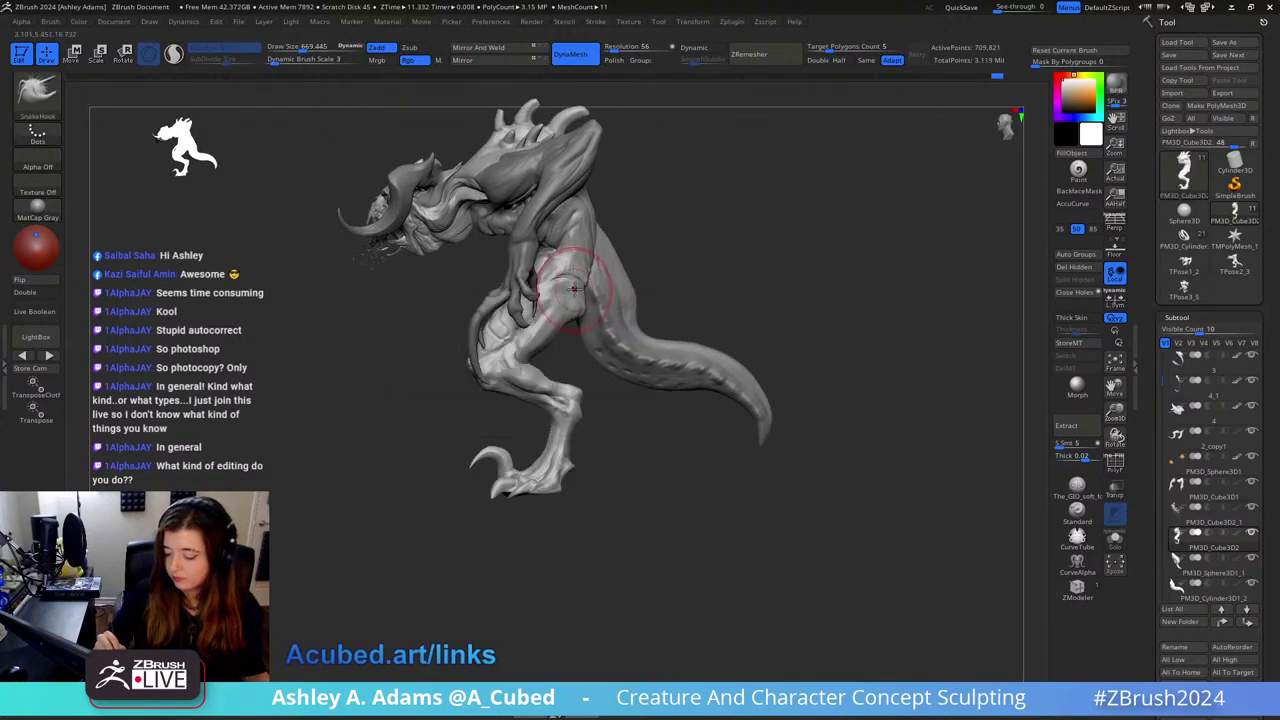
pyautogui.press('space')
pyautogui.moveTo(605, 292); pyautogui.dragTo(583, 292)
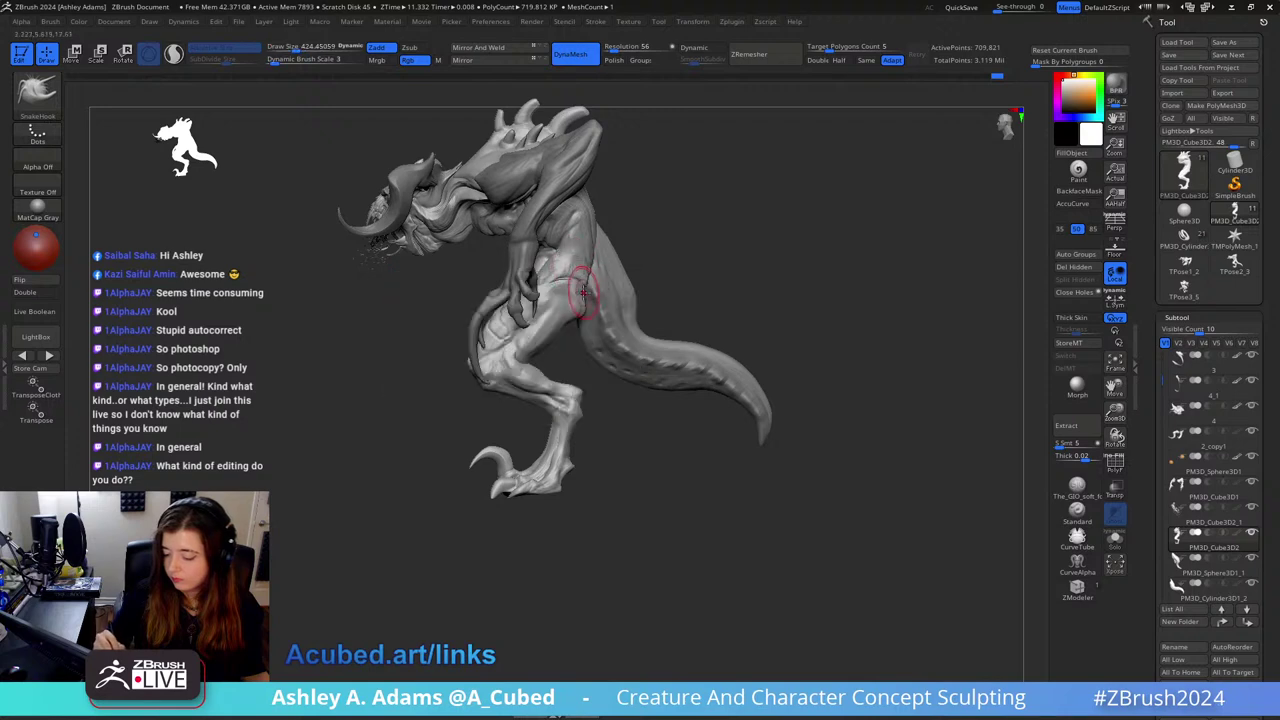
# Step: Adjust the upper thigh and hip from the front with SnakeHook at draw sizes of about 424 and 252
pyautogui.keyDown('shift'); pyautogui.moveTo(580, 289); pyautogui.dragTo(633, 285, button='right'); pyautogui.keyUp('shift')
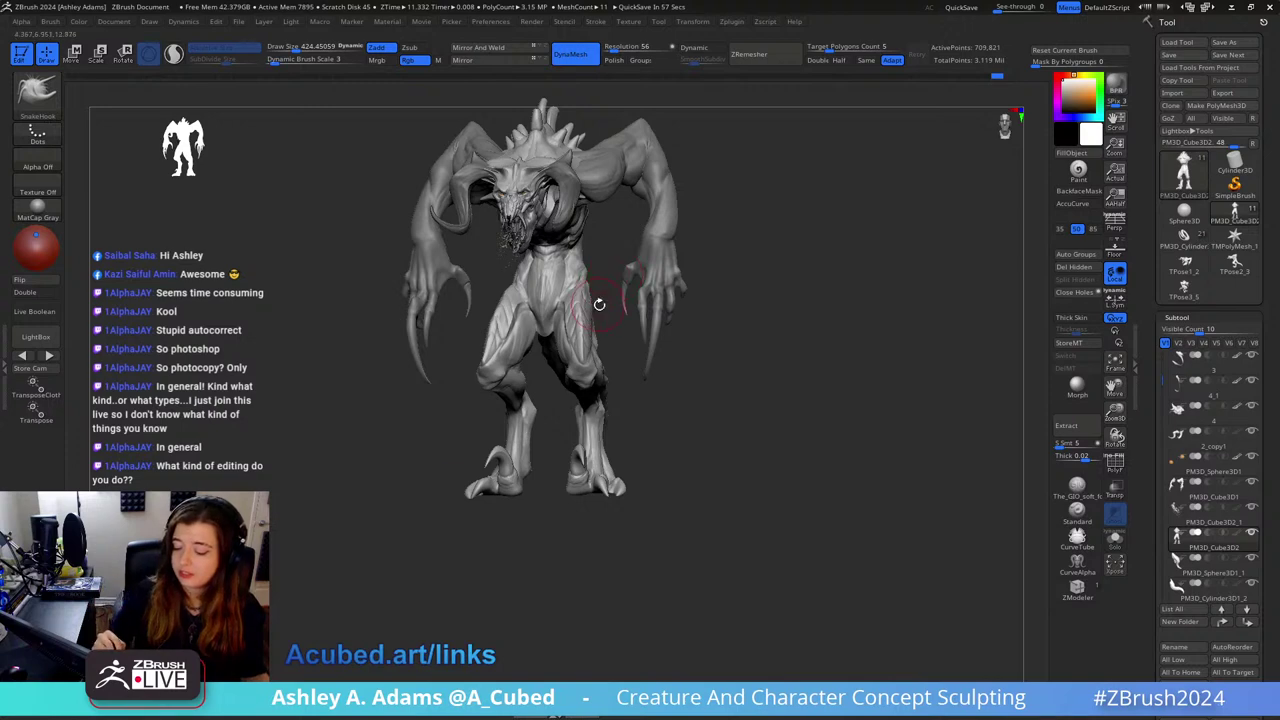
pyautogui.press('space')
pyautogui.moveTo(600, 304); pyautogui.dragTo(578, 304)
pyautogui.moveTo(578, 304)
pyautogui.keyDown('ctrl'); pyautogui.mouseDown(button='right')
pyautogui.moveTo(572, 277)
pyautogui.moveTo(540, 295)
pyautogui.mouseUp(button='right'); pyautogui.keyUp('ctrl')
pyautogui.press('space')
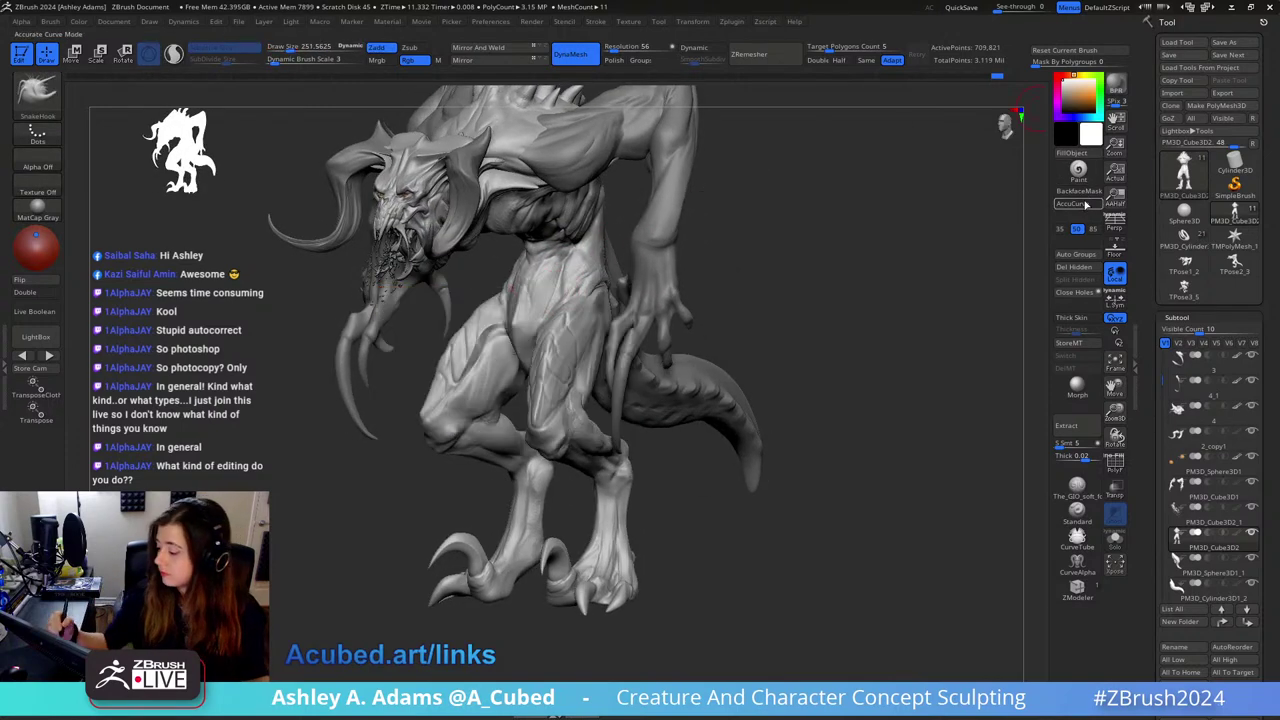
# Step: Turn on AccuCurve and refine the pelvis and inner thigh with SnakeHook at a draw size of about 269
pyautogui.click(1085, 204)
pyautogui.press('space')
pyautogui.moveTo(570, 295); pyautogui.dragTo(580, 295)
pyautogui.moveTo(530, 290)
pyautogui.mouseDown(button='right')
pyautogui.moveTo(560, 289)
pyautogui.moveTo(607, 241)
pyautogui.moveTo(609, 265)
pyautogui.mouseUp(button='right')
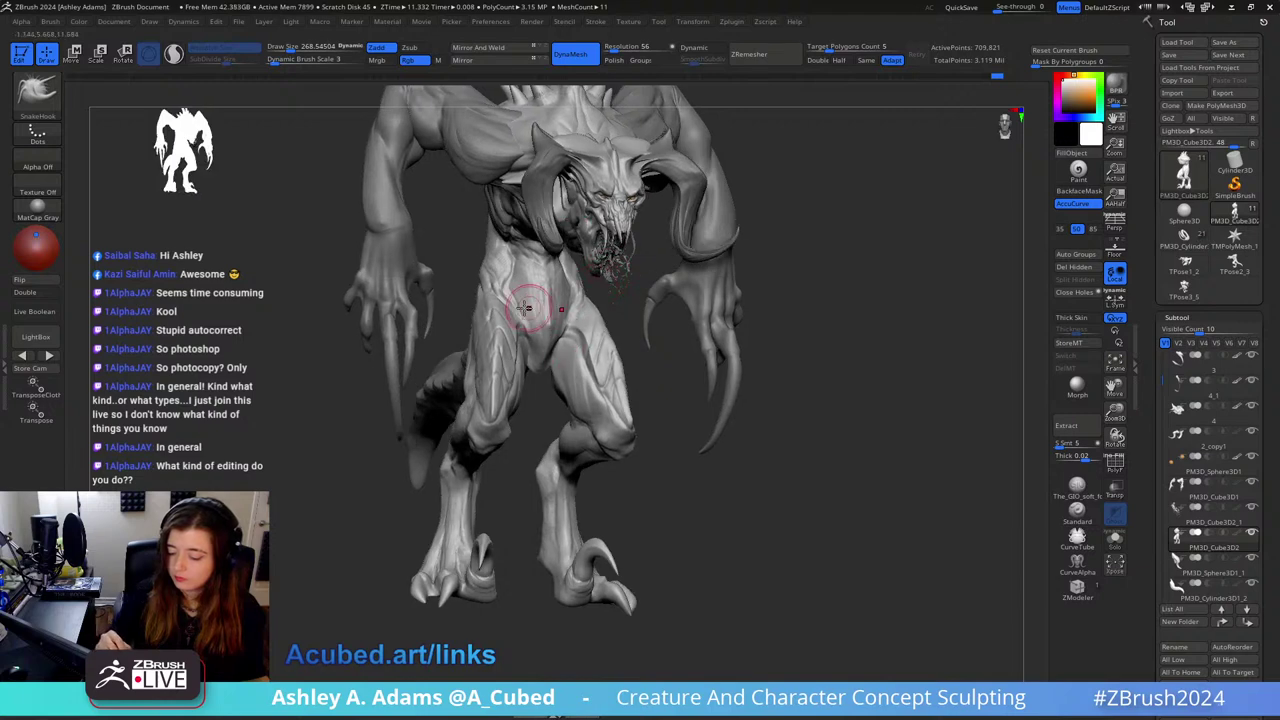
# Step: Adjust the waist and lower abdomen with SnakeHook at a draw size of about 492
pyautogui.press('s')
pyautogui.moveTo(524, 308); pyautogui.dragTo(528, 315)
pyautogui.moveTo(528, 315)
pyautogui.mouseDown(button='right')
pyautogui.moveTo(533, 305)
pyautogui.moveTo(529, 325)
pyautogui.mouseUp(button='right')
pyautogui.keyDown('ctrl'); pyautogui.moveTo(598, 376); pyautogui.dragTo(605, 322, button='right'); pyautogui.keyUp('ctrl')
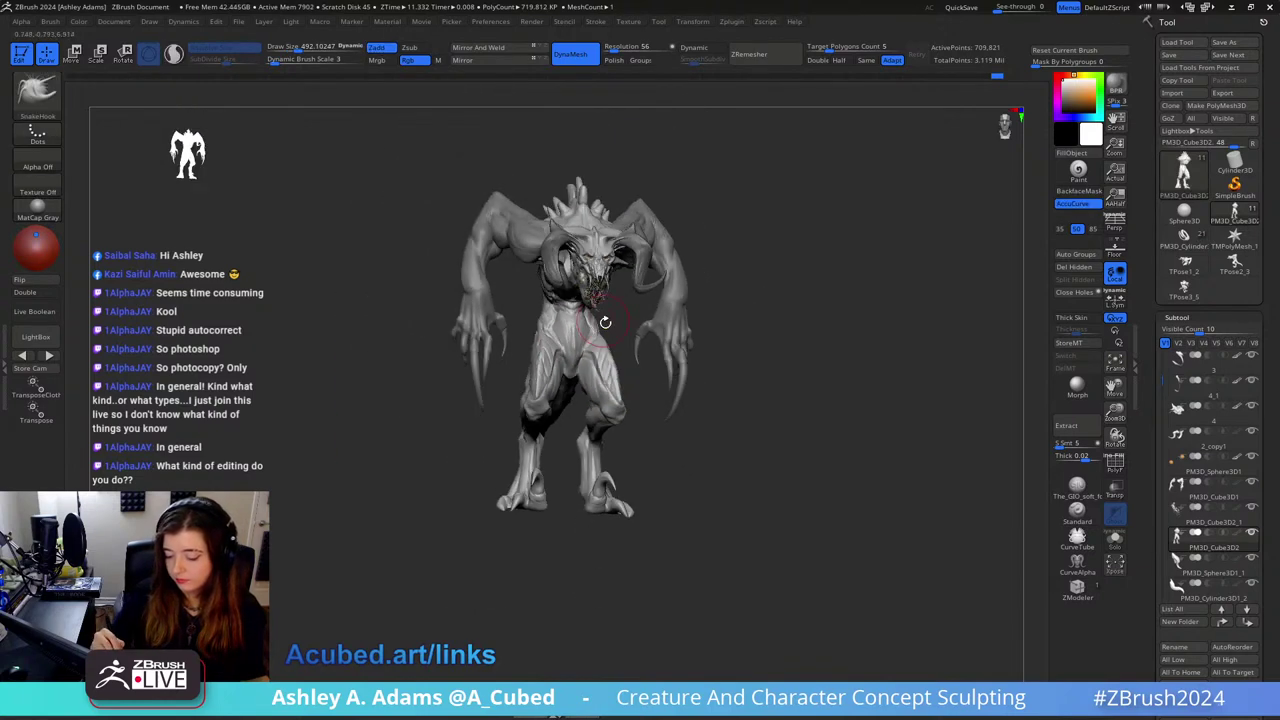
pyautogui.moveTo(765, 231)
pyautogui.mouseDown(button='right')
pyautogui.moveTo(714, 220)
pyautogui.moveTo(846, 251)
pyautogui.moveTo(809, 280)
pyautogui.mouseUp(button='right')
pyautogui.rightClick(734, 220)
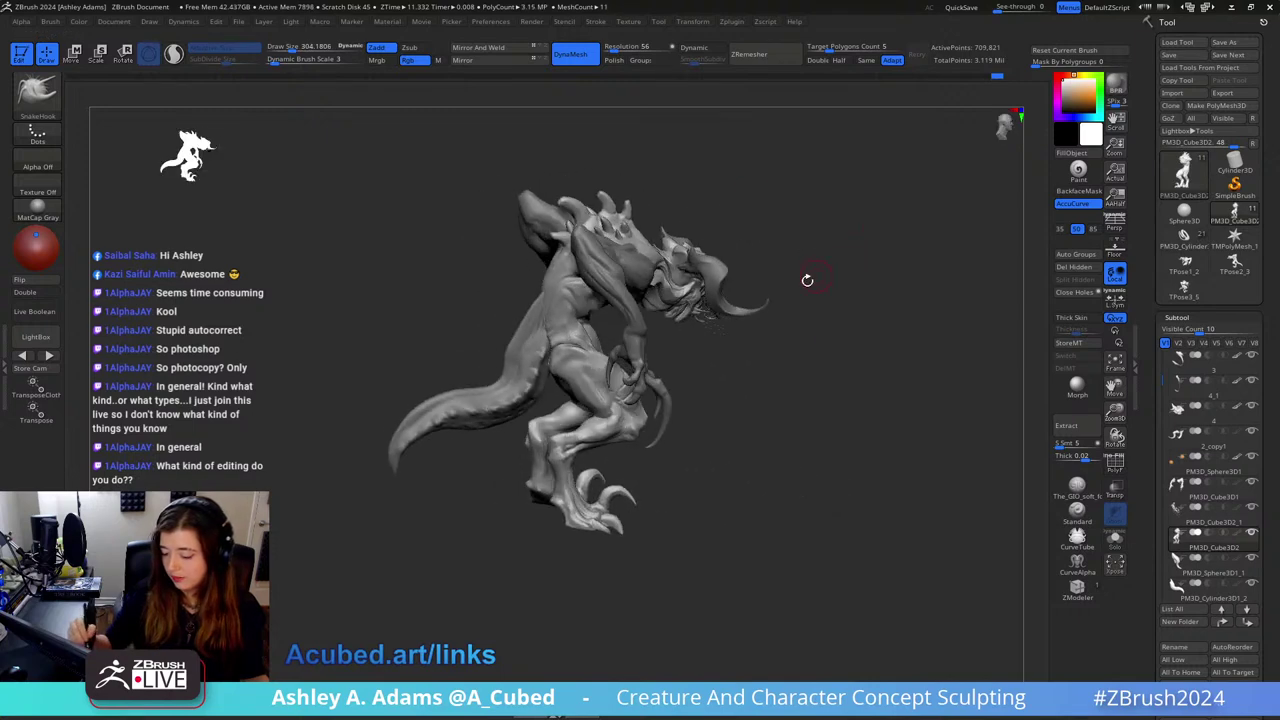
# Step: Select the tail subtool and convert it to DynaMesh at resolution 128 without freezing its subdivision levels
pyautogui.keyDown('alt'); pyautogui.click(526, 364); pyautogui.keyUp('alt')
pyautogui.moveTo(526, 364)
pyautogui.keyDown('shift'); pyautogui.mouseDown(button='right')
pyautogui.moveTo(533, 334)
pyautogui.moveTo(507, 336)
pyautogui.mouseUp(button='right'); pyautogui.keyUp('shift')
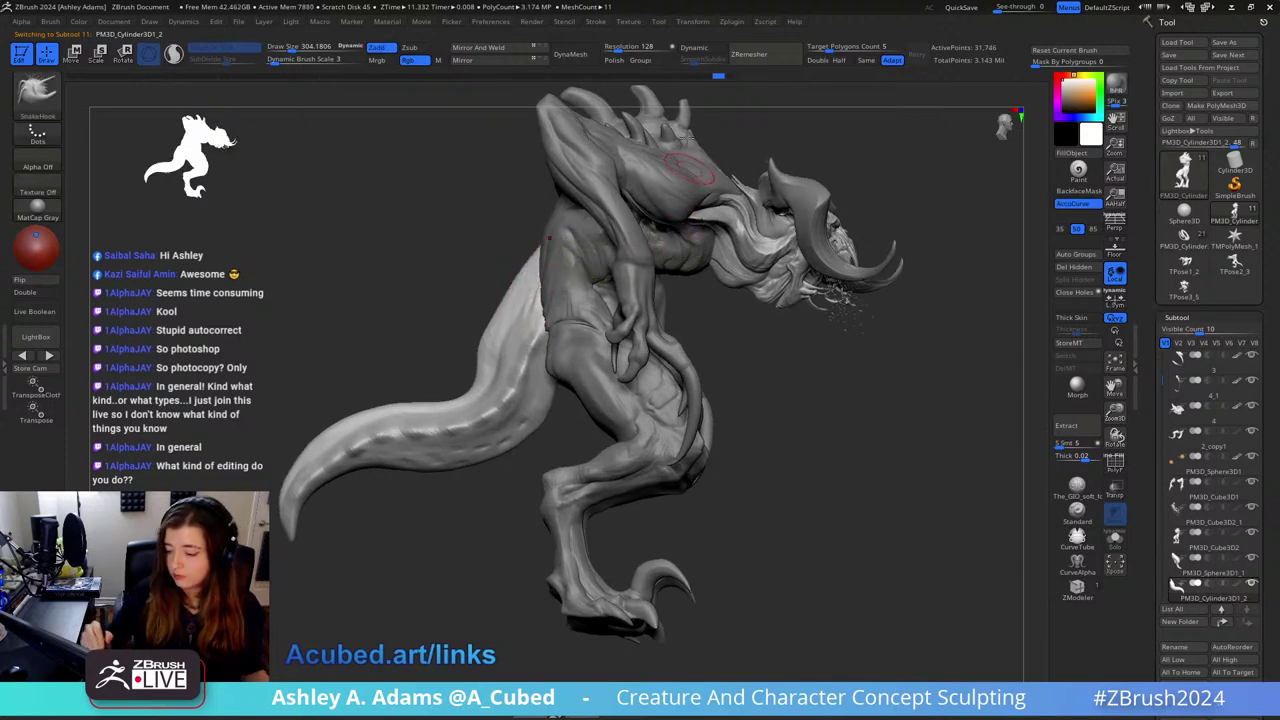
pyautogui.click(574, 55)
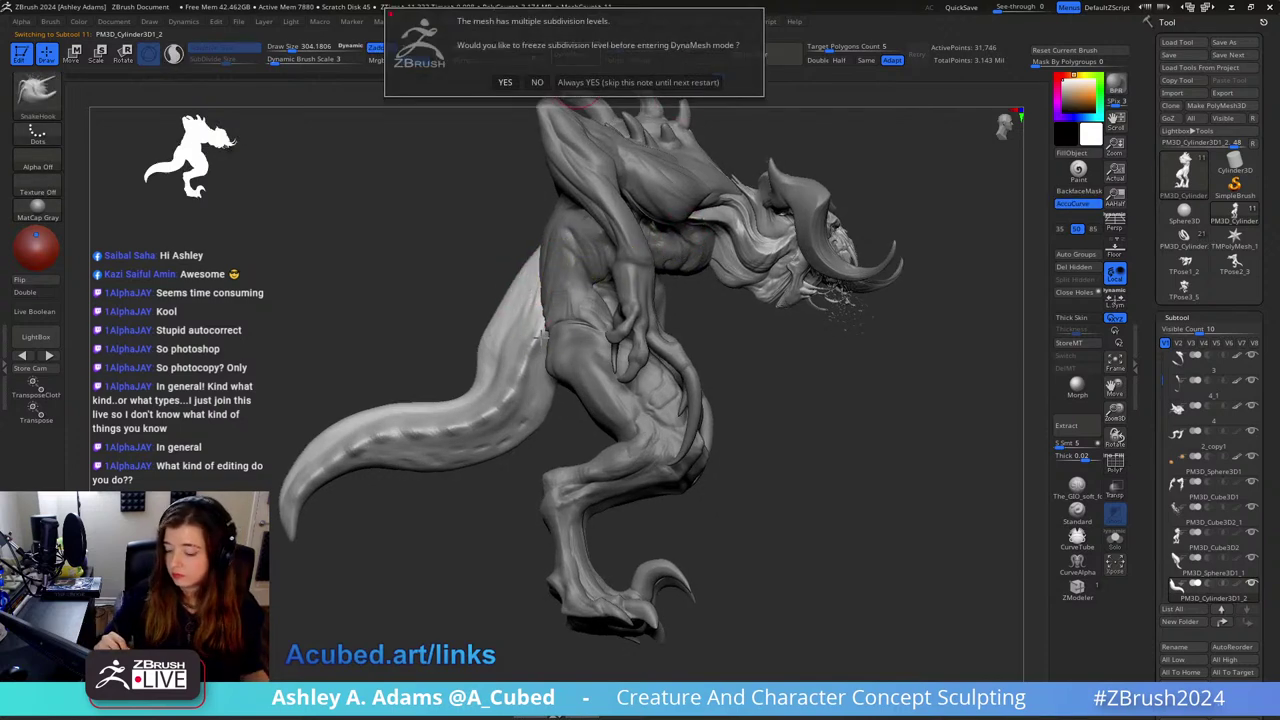
pyautogui.click(532, 83)
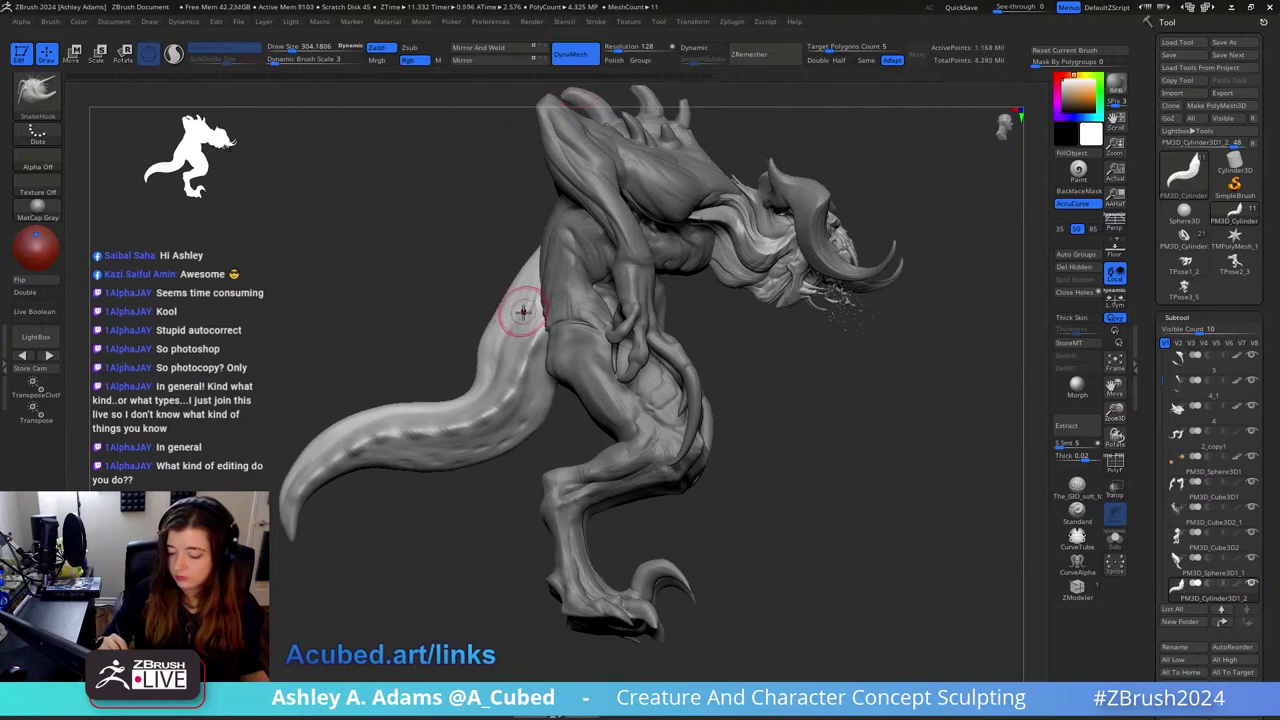
# Step: Try to pull a row of pointed spikes out of the upper edge of the tail with SnakeHook
pyautogui.keyDown('alt'); pyautogui.moveTo(525, 312); pyautogui.dragTo(602, 272, button='right'); pyautogui.keyUp('alt')
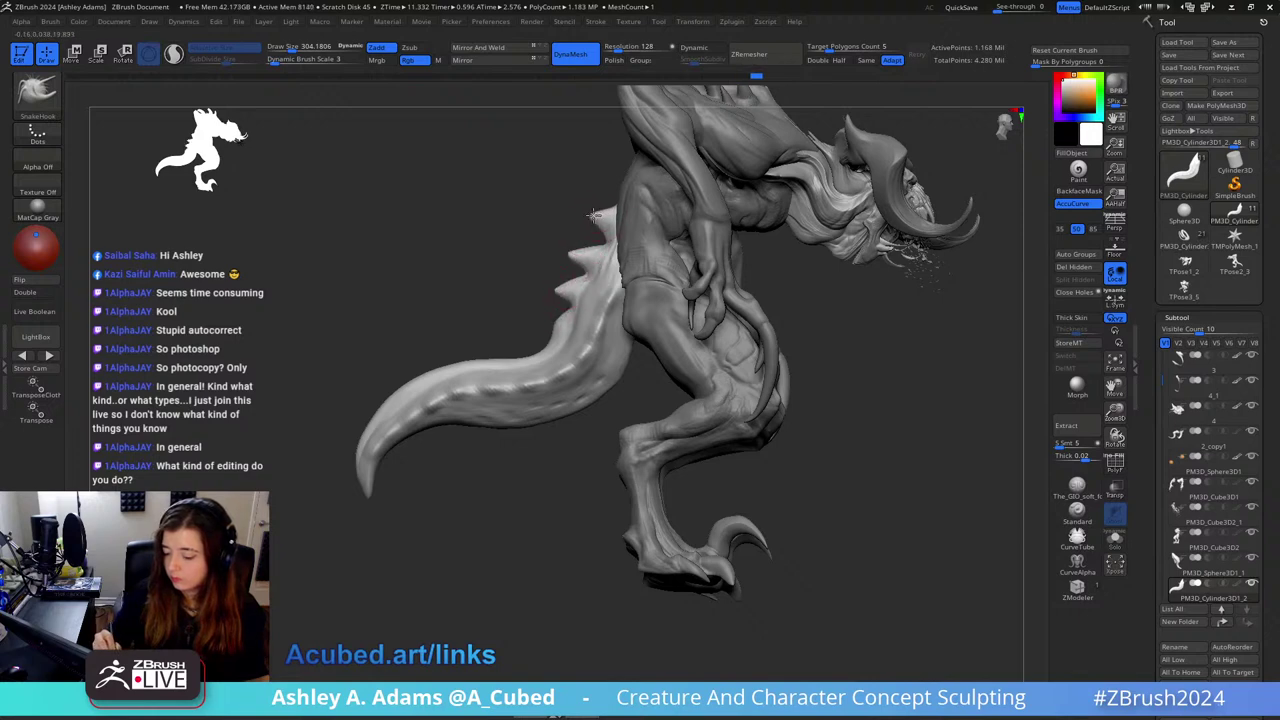
pyautogui.moveTo(594, 215)
pyautogui.mouseDown()
pyautogui.moveTo(717, 238)
pyautogui.moveTo(680, 205)
pyautogui.moveTo(590, 177)
pyautogui.mouseUp()
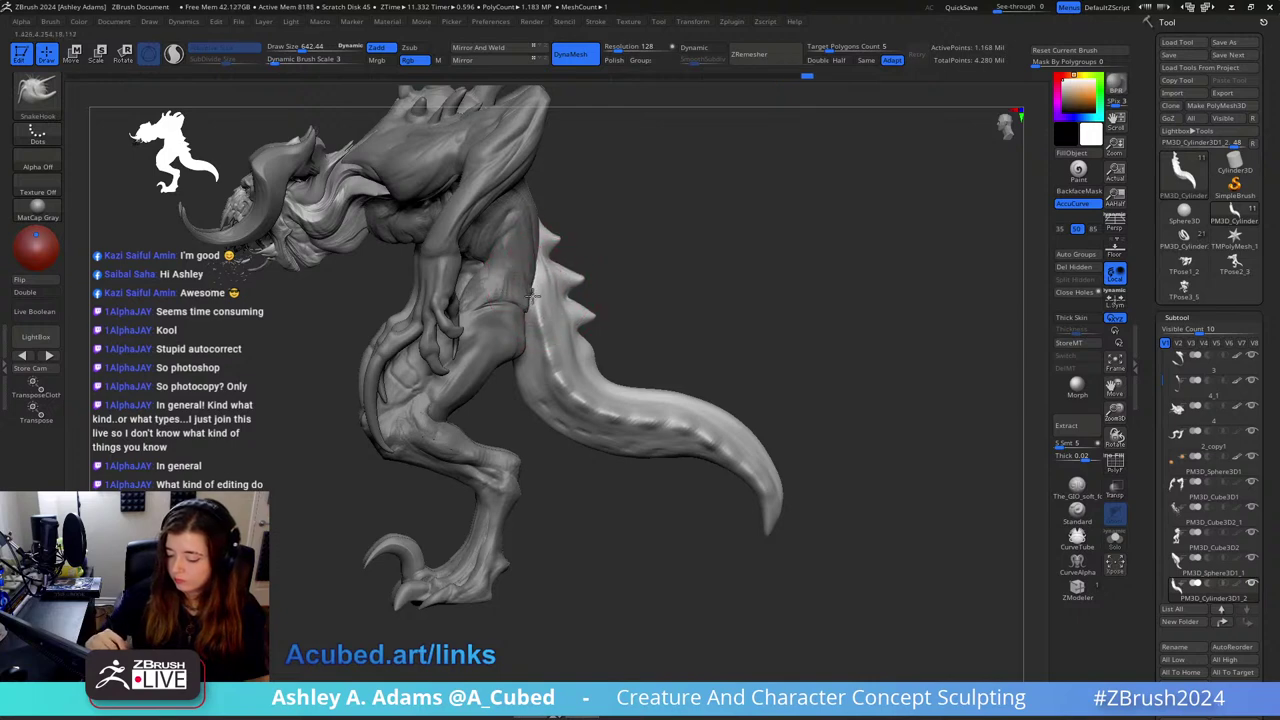
pyautogui.moveTo(527, 319); pyautogui.dragTo(527, 326)
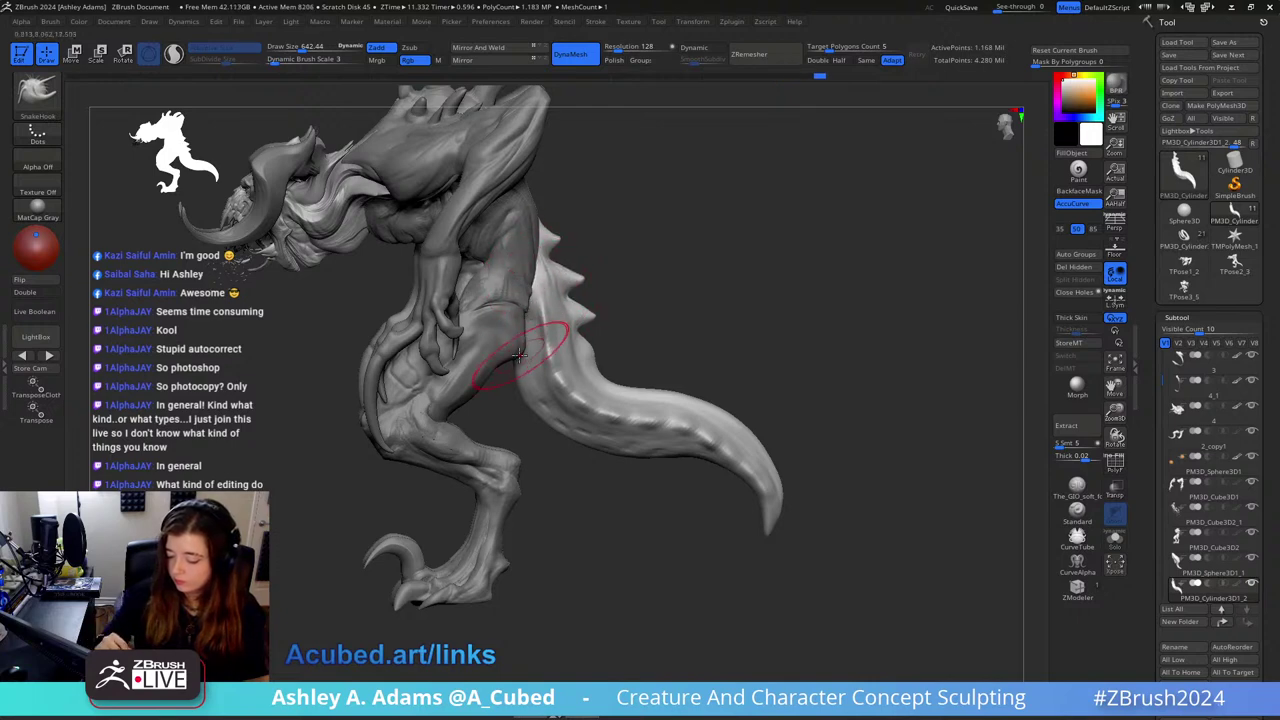
pyautogui.moveTo(539, 326); pyautogui.dragTo(517, 326, button='right')
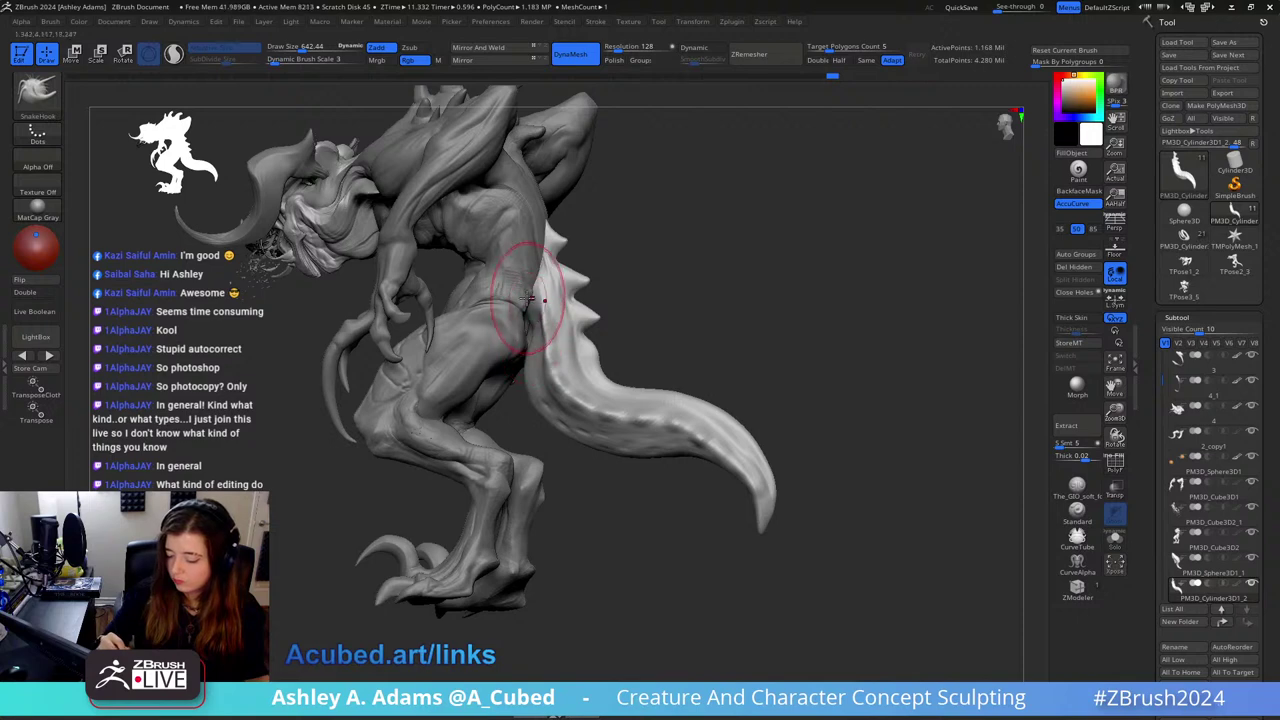
pyautogui.moveTo(546, 318); pyautogui.dragTo(594, 315, button='right')
pyautogui.moveTo(593, 314); pyautogui.dragTo(616, 283)
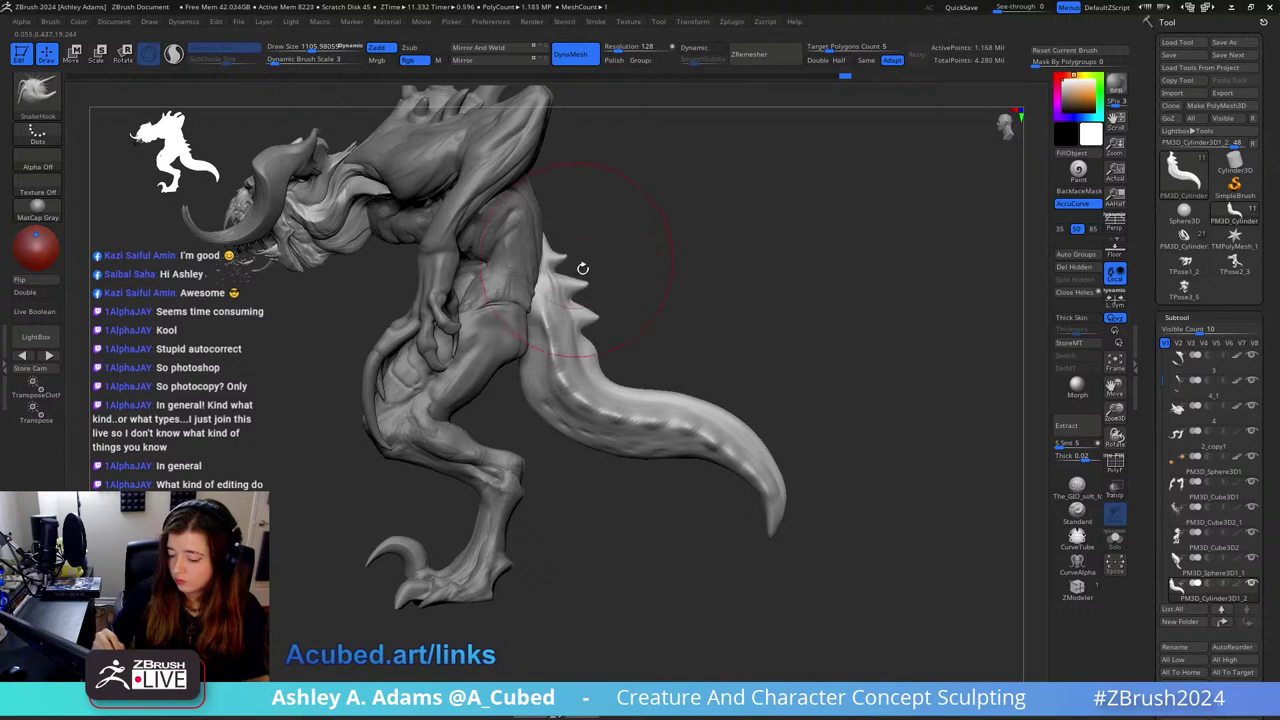
pyautogui.moveTo(590, 295)
pyautogui.mouseDown()
pyautogui.moveTo(624, 258)
pyautogui.moveTo(650, 290)
pyautogui.moveTo(638, 305)
pyautogui.moveTo(737, 330)
pyautogui.mouseUp()
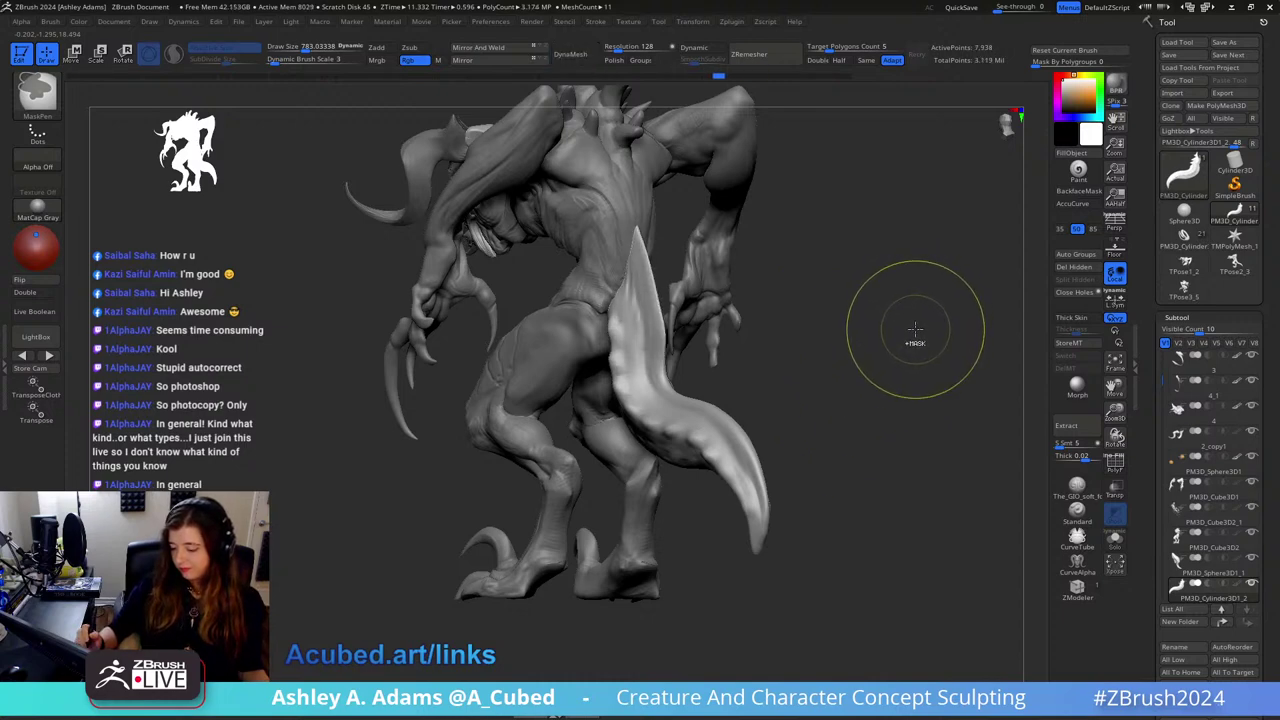
# Step: Adjust the tail base and the hips where they meet with SnakeHook at draw sizes of about 1213 and 1567
pyautogui.moveTo(871, 323)
pyautogui.mouseDown()
pyautogui.moveTo(620, 290)
pyautogui.moveTo(656, 254)
pyautogui.mouseUp()
pyautogui.press('space')
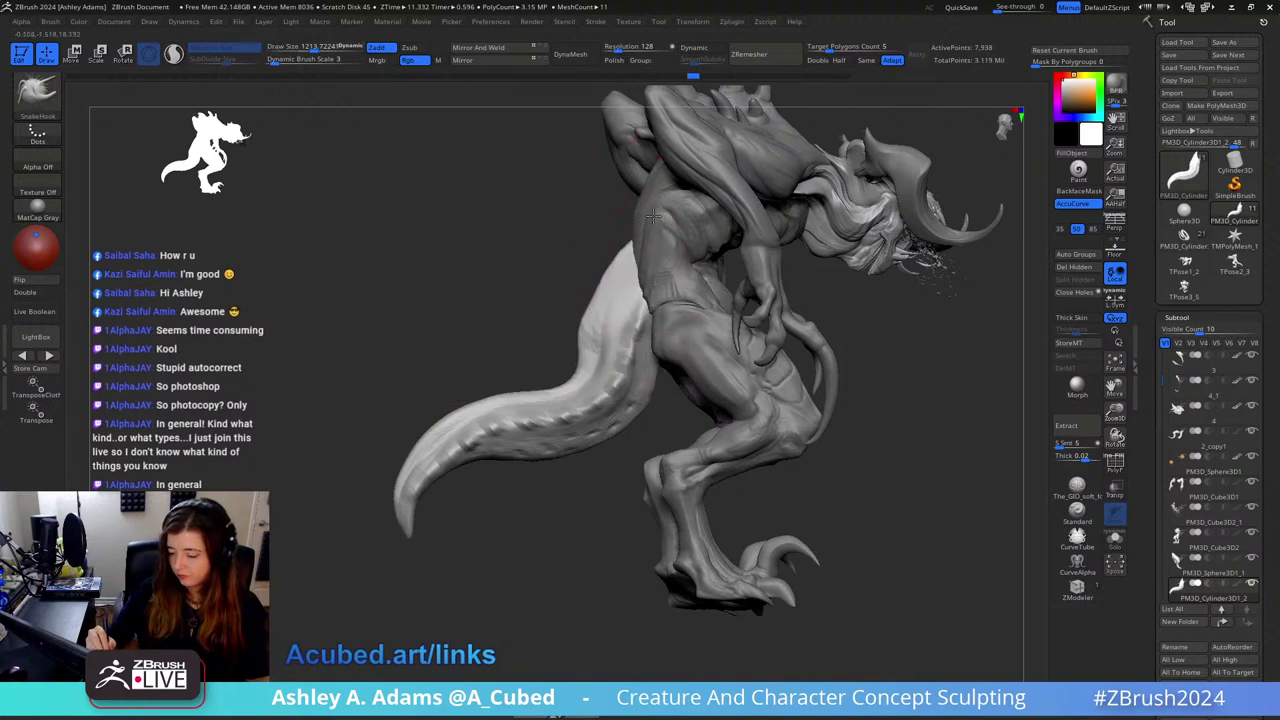
pyautogui.click(654, 222)
pyautogui.click(700, 251)
pyautogui.keyDown('alt'); pyautogui.click(658, 272); pyautogui.keyUp('alt')
pyautogui.moveTo(658, 278); pyautogui.dragTo(645, 312, button='right')
pyautogui.moveTo(645, 313); pyautogui.dragTo(631, 302)
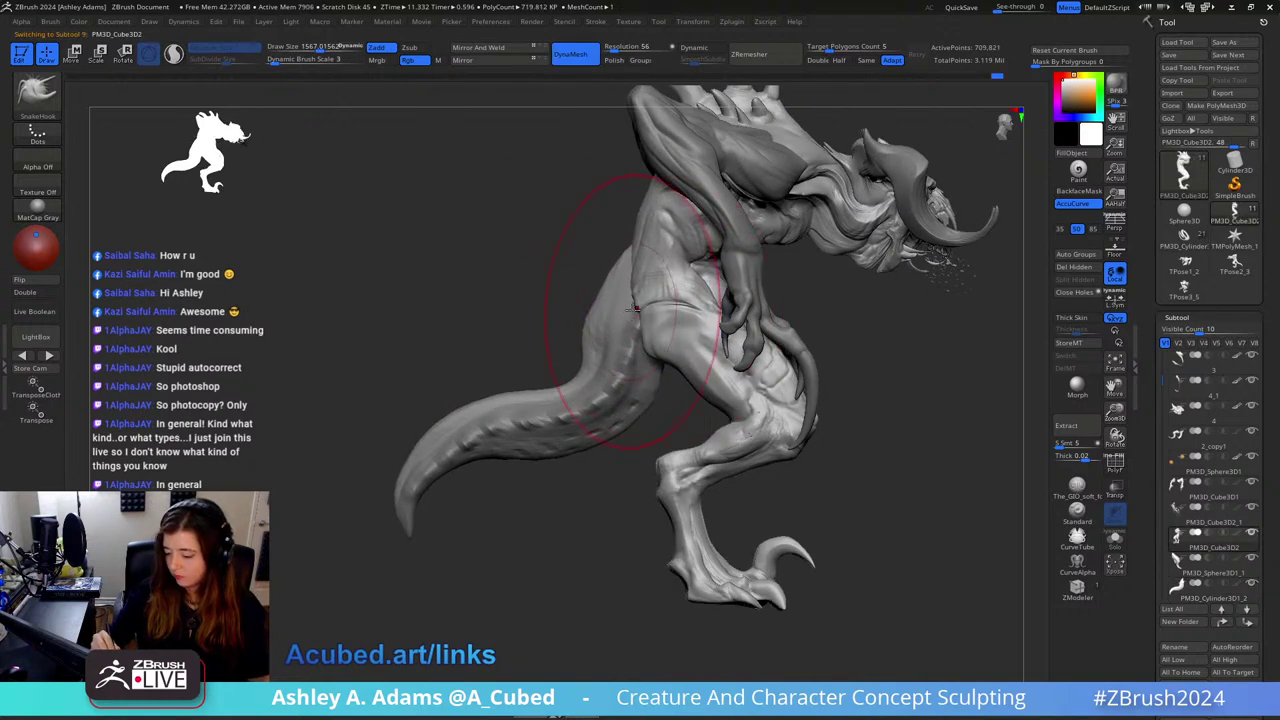
pyautogui.keyDown('ctrl'); pyautogui.moveTo(858, 355); pyautogui.dragTo(840, 282, button='right'); pyautogui.keyUp('ctrl')
pyautogui.rightClick(759, 386)
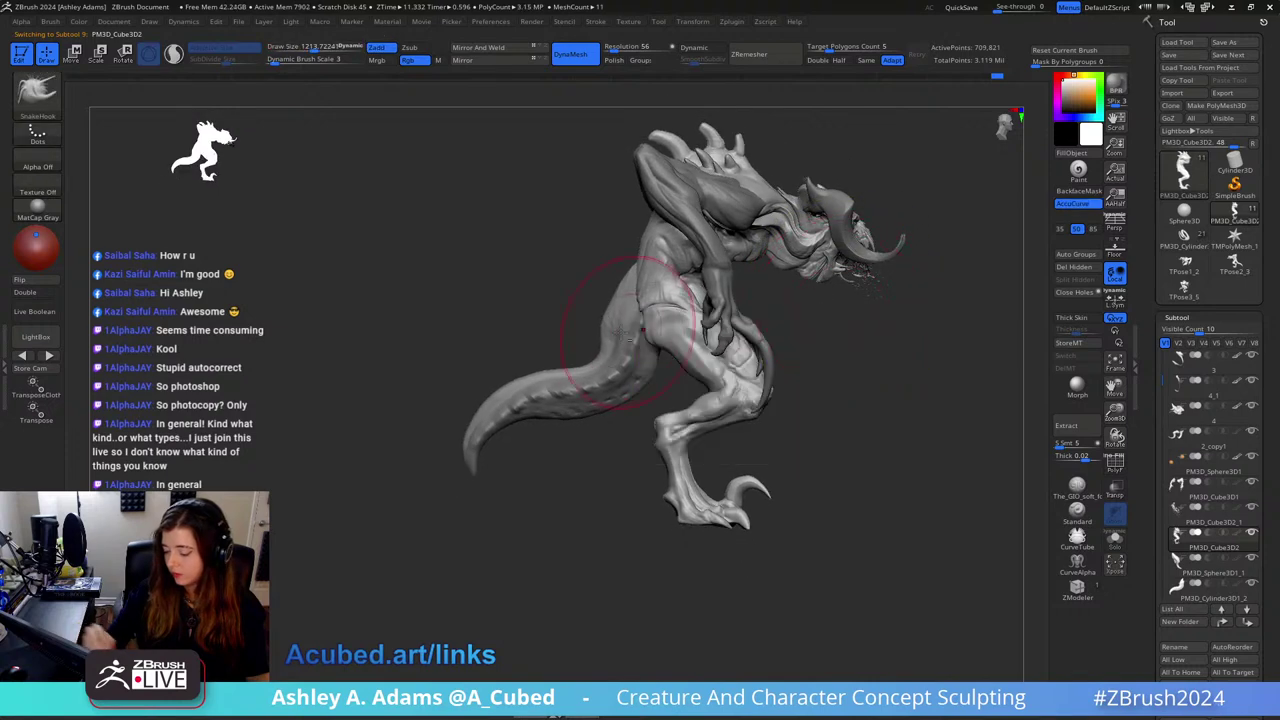
# Step: Select the tail subtool and scale it up slightly with the transform gizmo
pyautogui.keyDown('alt'); pyautogui.click(629, 318); pyautogui.keyUp('alt')
pyautogui.press('w')
pyautogui.moveTo(636, 418); pyautogui.dragTo(680, 376)
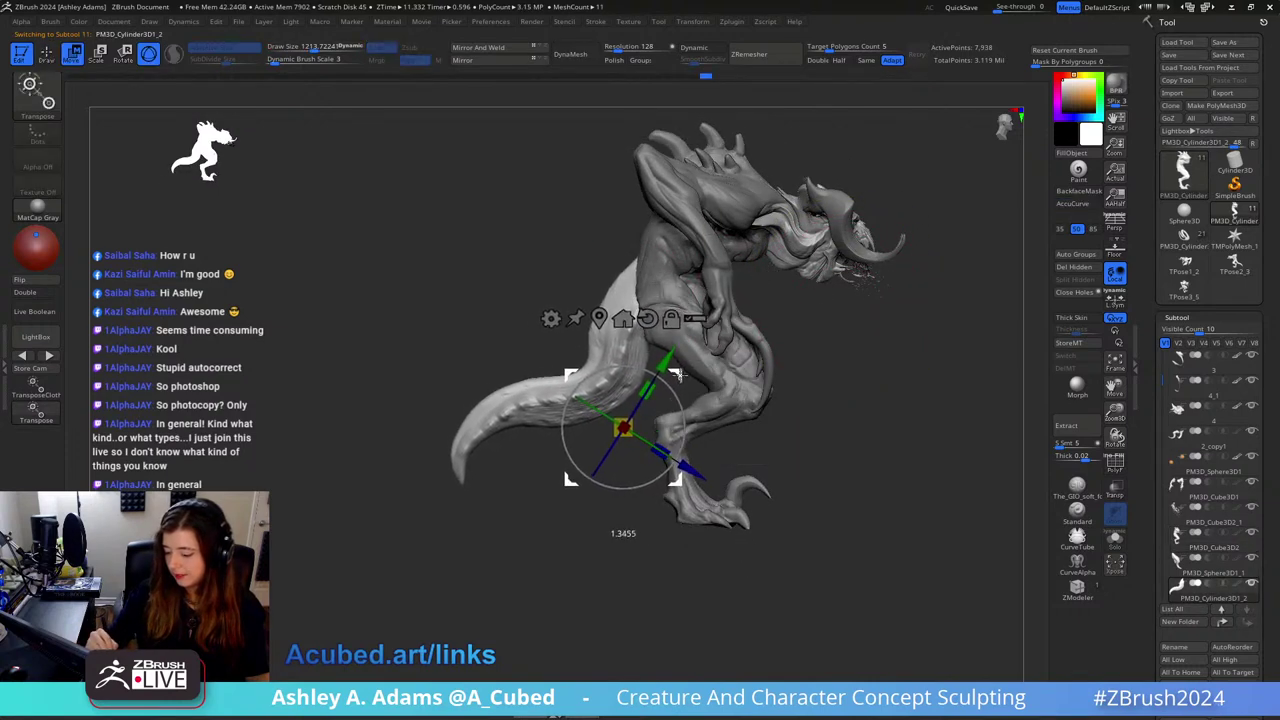
pyautogui.press('q')
pyautogui.moveTo(727, 456); pyautogui.dragTo(902, 371)
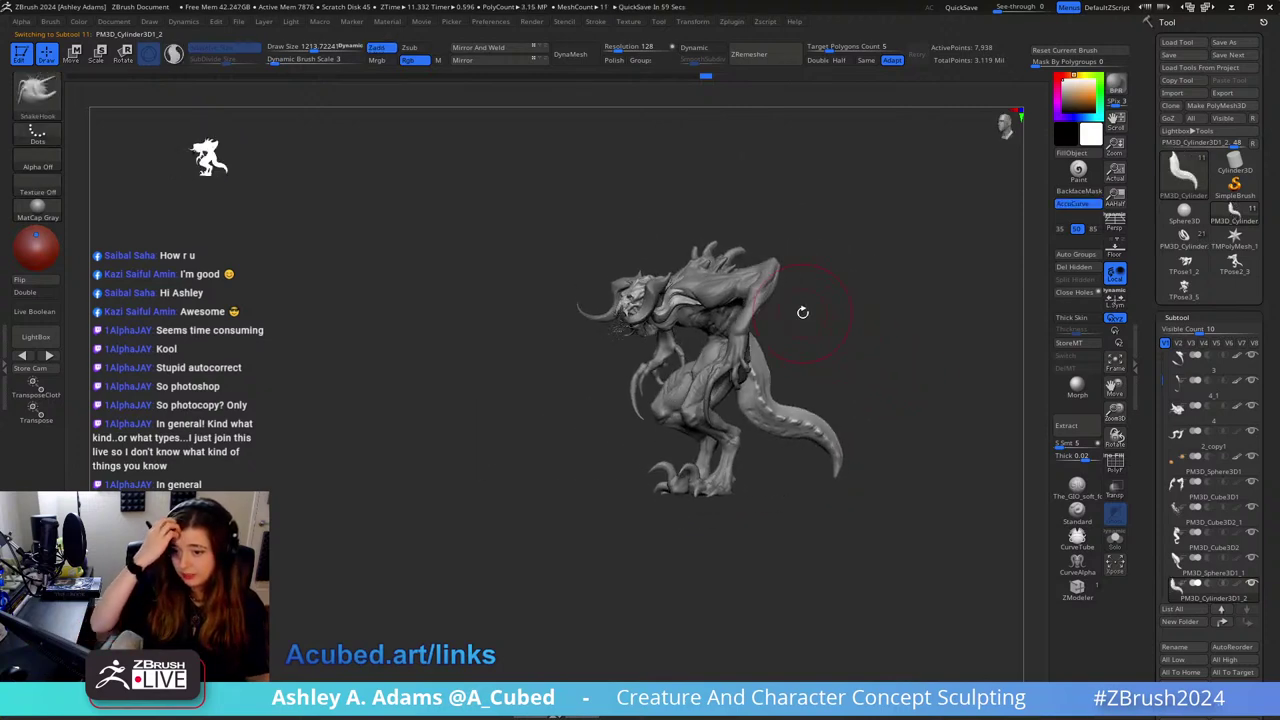
# Step: Select the arms subtool and reduce the brush draw size to about 136 for work on the clawed hand
pyautogui.moveTo(803, 313)
pyautogui.keyDown('alt'); pyautogui.mouseDown()
pyautogui.moveTo(788, 348)
pyautogui.moveTo(683, 276)
pyautogui.mouseUp(); pyautogui.keyUp('alt')
pyautogui.press('space')
pyautogui.moveTo(803, 279); pyautogui.dragTo(831, 287)
pyautogui.keyDown('alt'); pyautogui.click(762, 329); pyautogui.keyUp('alt')
pyautogui.press('space')
pyautogui.moveTo(763, 329); pyautogui.dragTo(738, 329)
pyautogui.moveTo(805, 300)
pyautogui.keyDown('alt'); pyautogui.mouseDown()
pyautogui.moveTo(757, 290)
pyautogui.moveTo(732, 330)
pyautogui.mouseUp(); pyautogui.keyUp('alt')
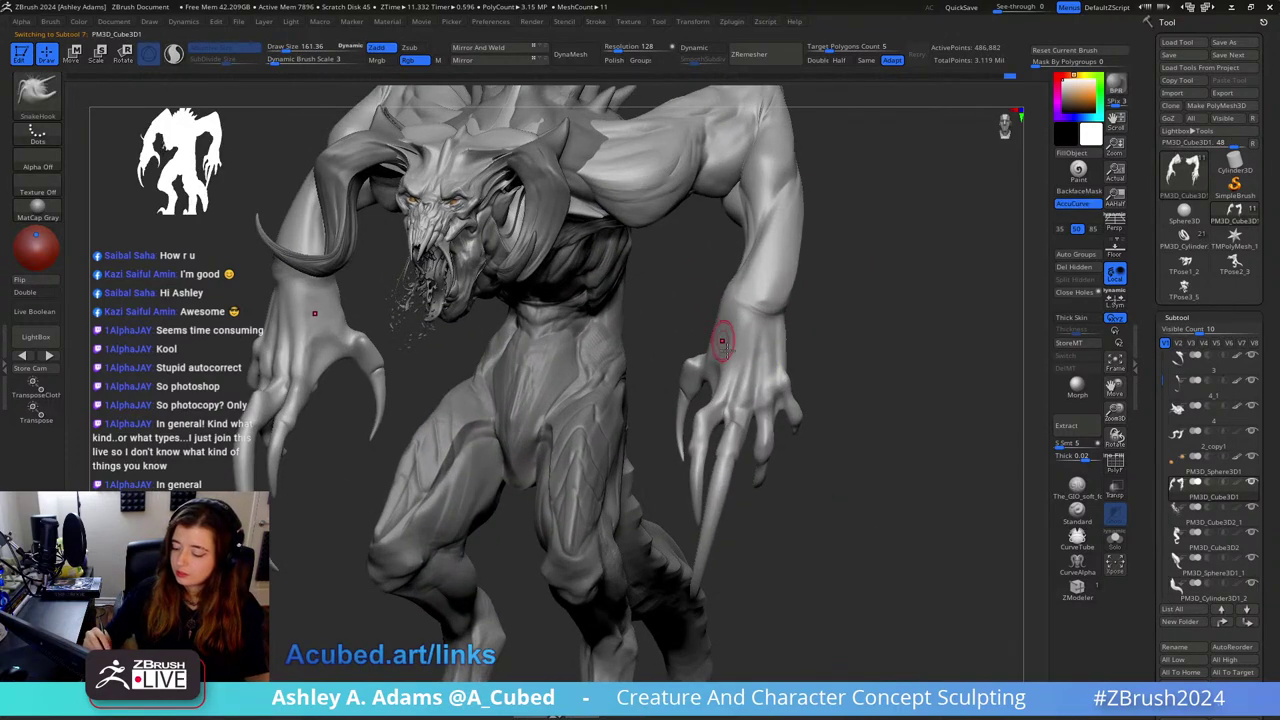
pyautogui.moveTo(758, 389)
pyautogui.keyDown('alt'); pyautogui.mouseDown(button='right')
pyautogui.moveTo(694, 323)
pyautogui.moveTo(669, 337)
pyautogui.mouseUp(button='right'); pyautogui.keyUp('alt')
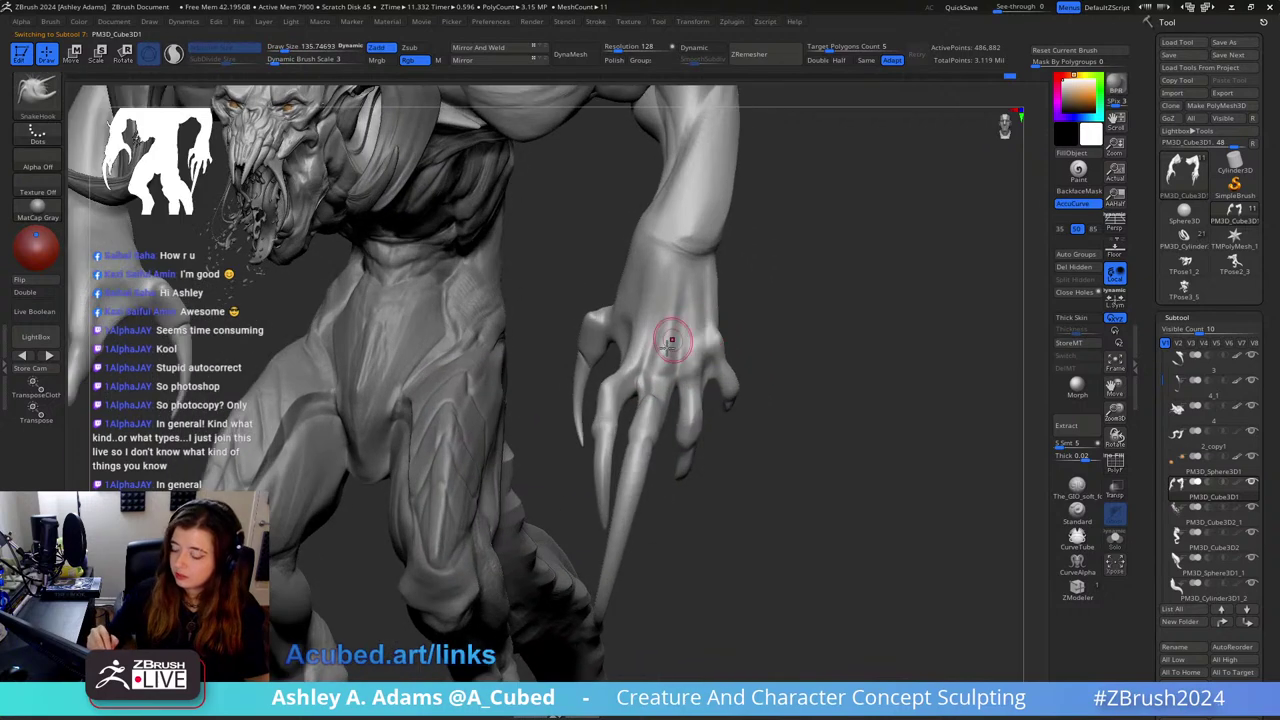
# Step: Choose the ClayTubes brush, try a stroke along the back of the hand, and assign Alpha 58 to the brush
pyautogui.press('b')
pyautogui.press('c')
pyautogui.press('b')
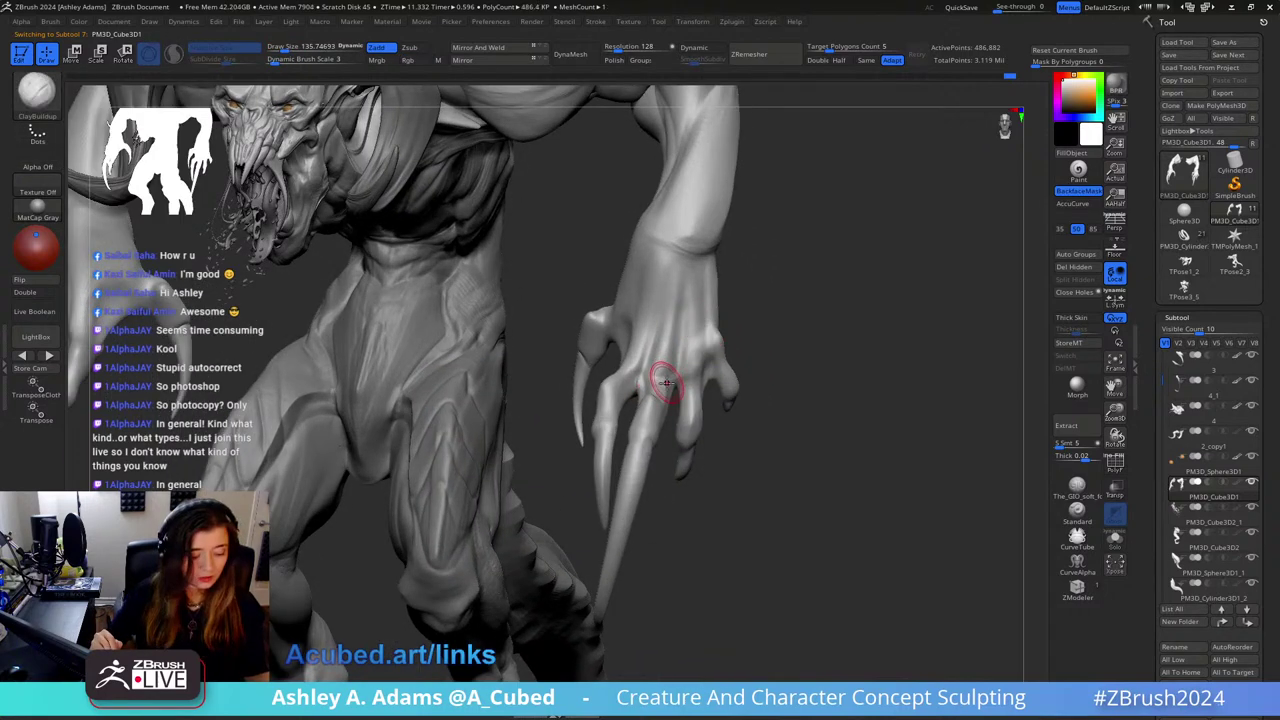
pyautogui.press('b')
pyautogui.press('c')
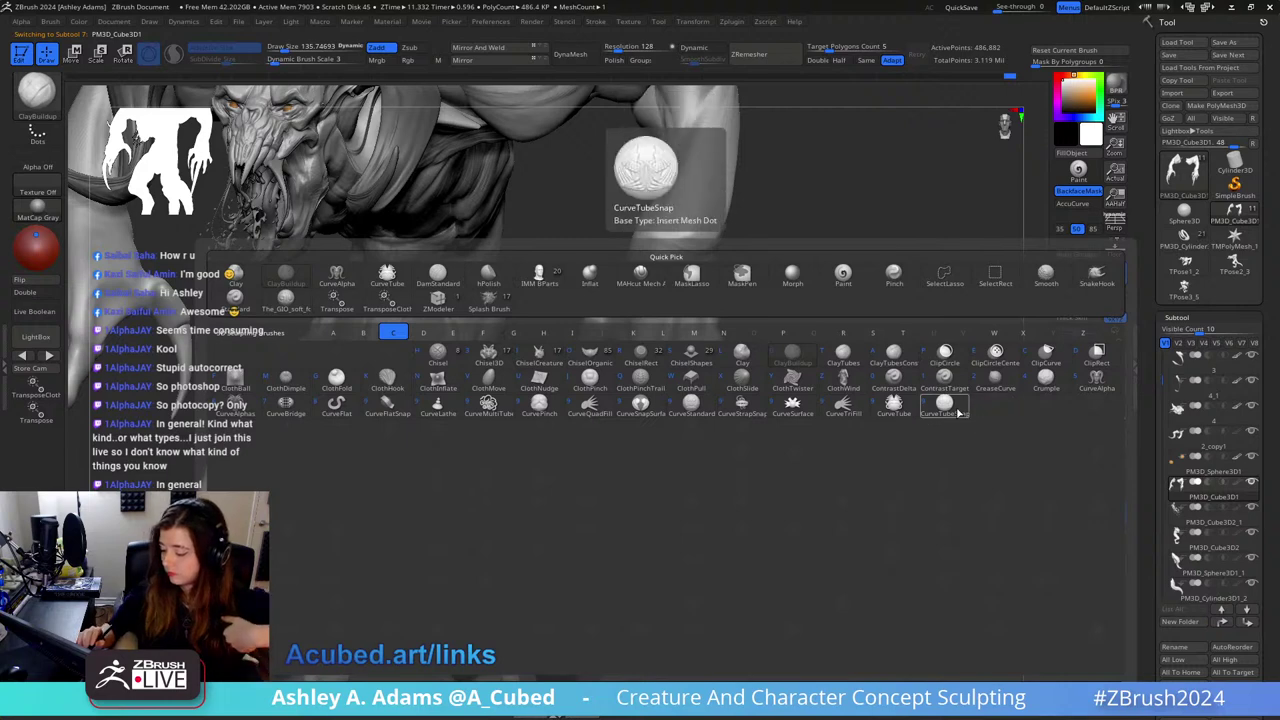
pyautogui.click(842, 360)
pyautogui.moveTo(686, 328); pyautogui.dragTo(692, 340, button='right')
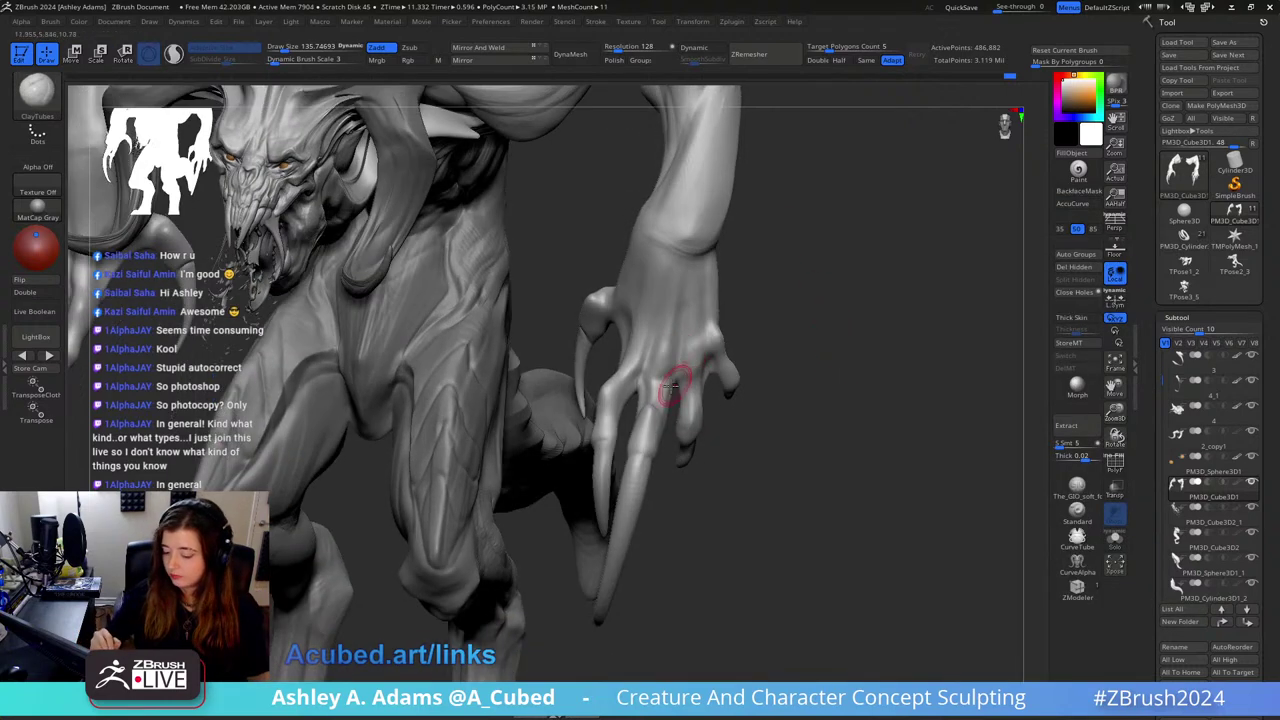
pyautogui.moveTo(658, 398); pyautogui.dragTo(678, 285)
pyautogui.moveTo(697, 287); pyautogui.dragTo(694, 246, button='right')
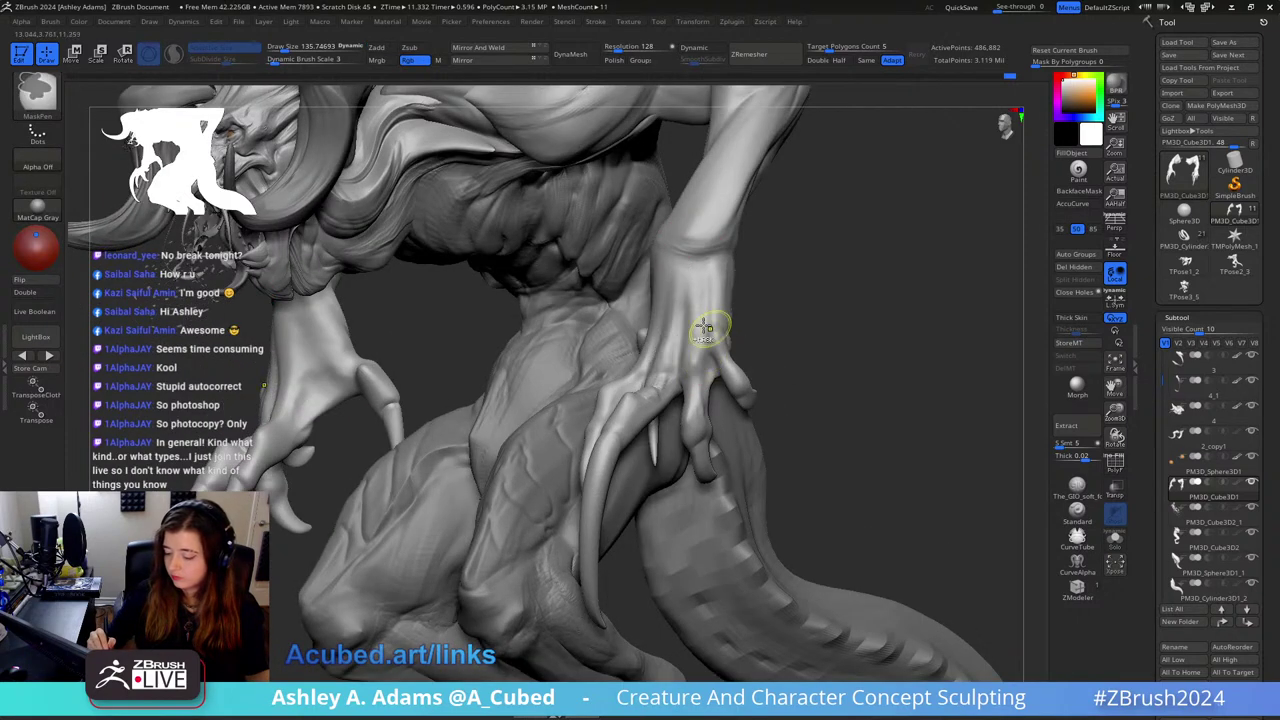
pyautogui.click(47, 160)
pyautogui.click(257, 186)
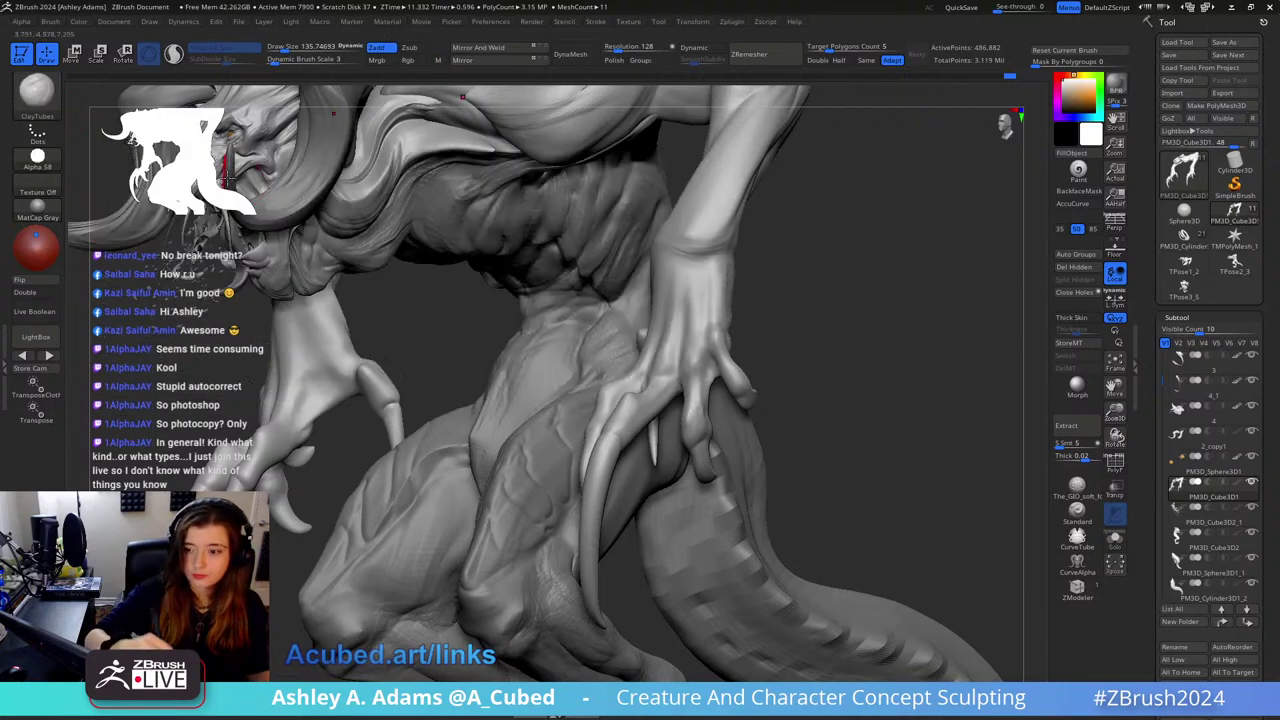
# Step: Build a row of raised scales along the index finger and back of the hand with ClayTubes at draw size about 72
pyautogui.moveTo(699, 264)
pyautogui.mouseDown(button='right')
pyautogui.moveTo(666, 312)
pyautogui.moveTo(731, 337)
pyautogui.moveTo(537, 326)
pyautogui.mouseUp(button='right')
pyautogui.press('space')
pyautogui.moveTo(557, 326); pyautogui.dragTo(551, 326)
pyautogui.moveTo(551, 326)
pyautogui.mouseDown(button='right')
pyautogui.moveTo(463, 284)
pyautogui.moveTo(501, 372)
pyautogui.mouseUp(button='right')
pyautogui.press('space')
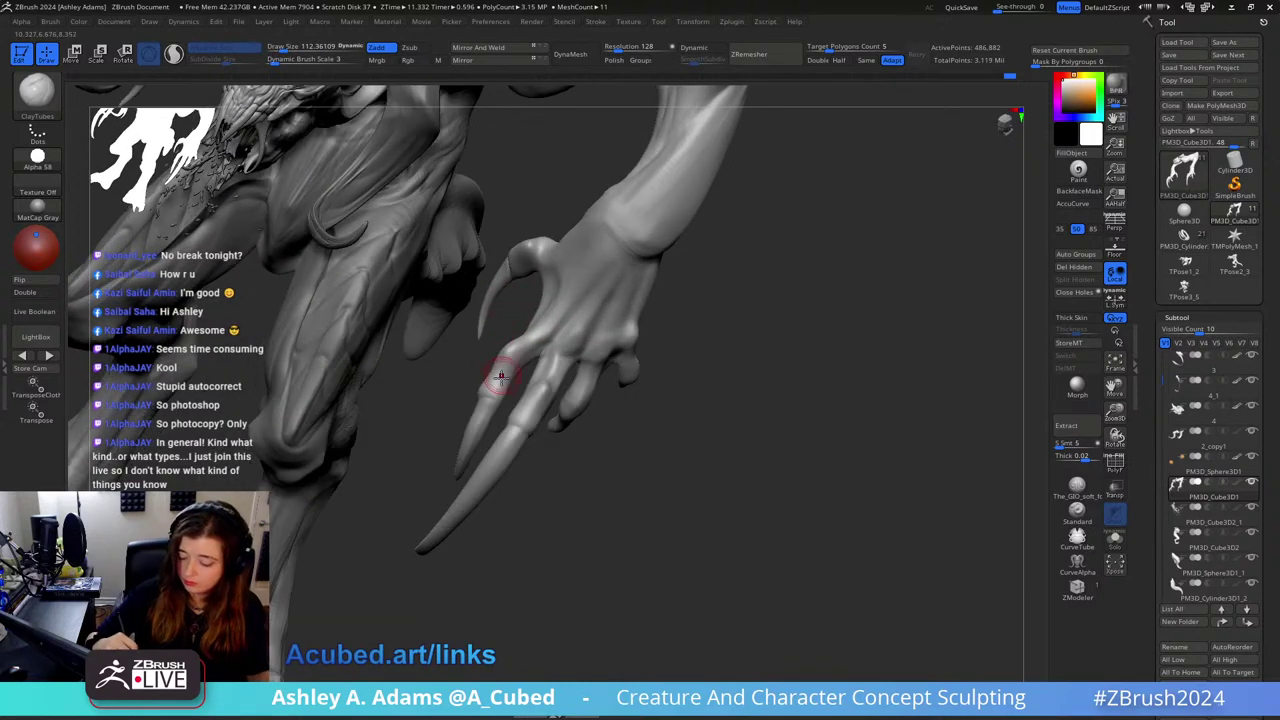
pyautogui.press('space')
pyautogui.moveTo(506, 383); pyautogui.dragTo(494, 384)
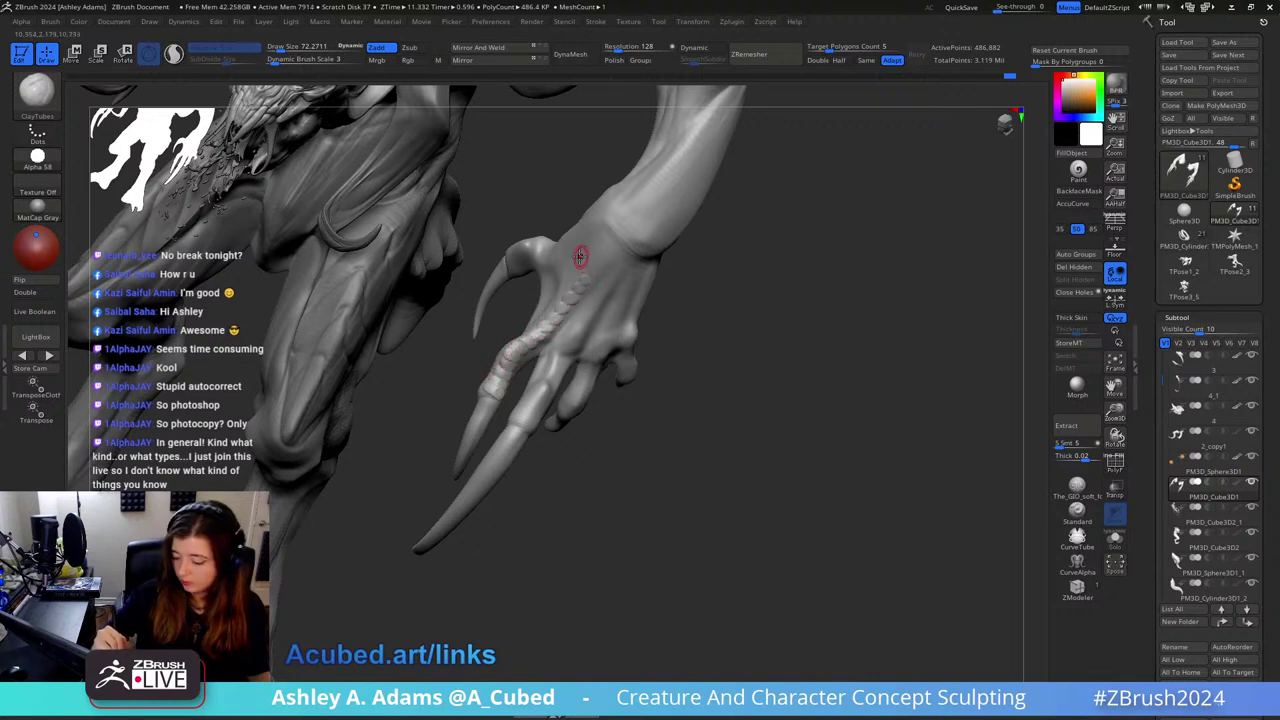
# Step: Add matching rows of raised ClayTubes scales along the remaining fingers up to the wrist
pyautogui.moveTo(584, 282); pyautogui.dragTo(571, 304, button='right')
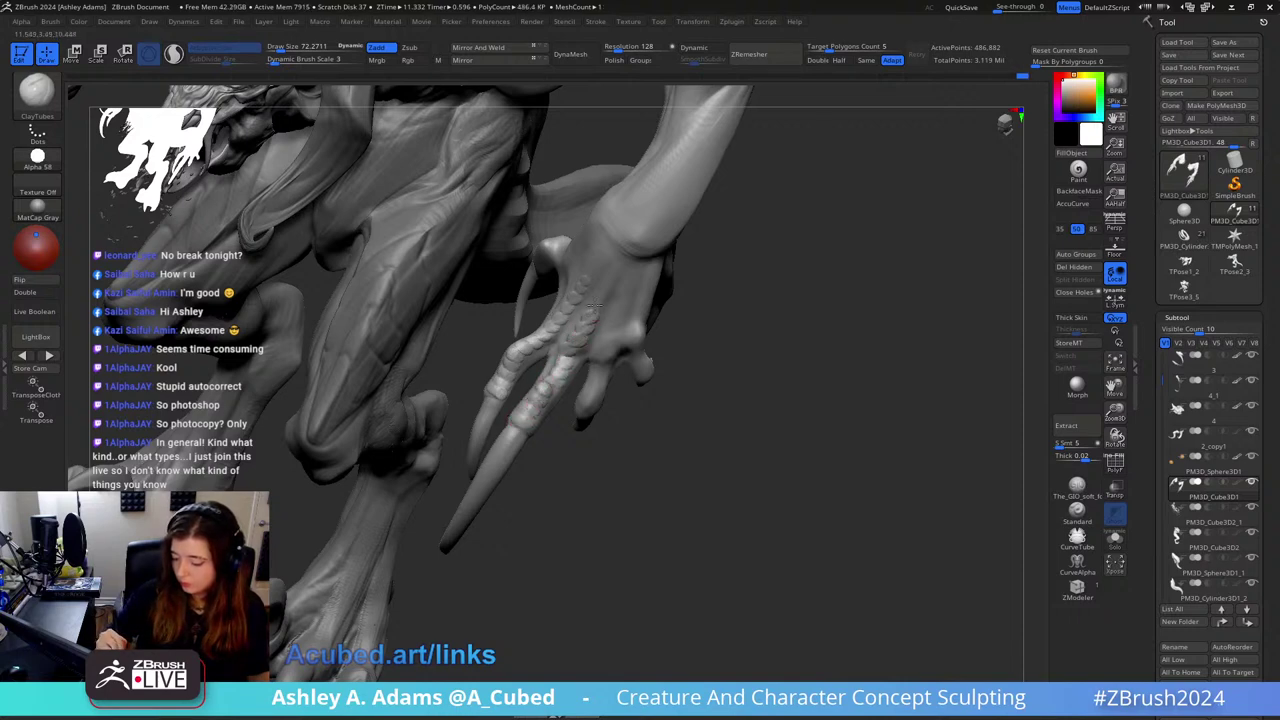
pyautogui.moveTo(608, 277); pyautogui.dragTo(614, 433, button='right')
pyautogui.moveTo(623, 380); pyautogui.dragTo(617, 423, button='right')
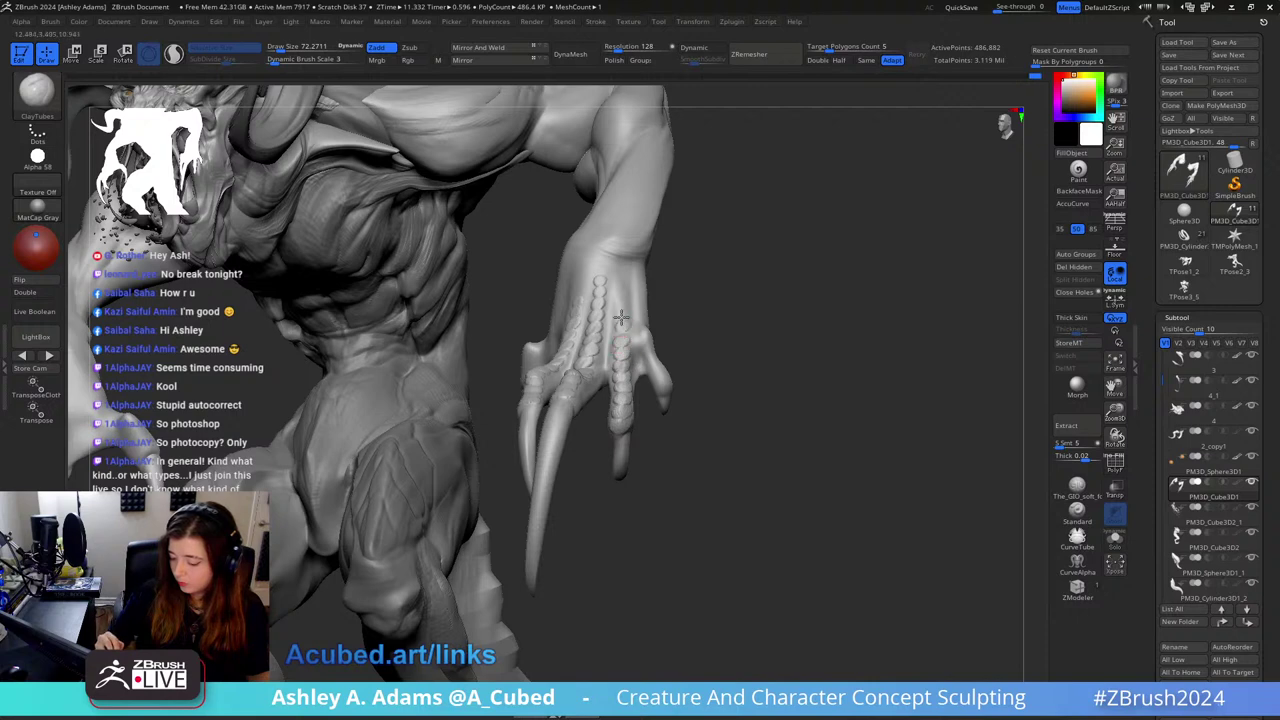
pyautogui.moveTo(620, 274); pyautogui.dragTo(622, 222, button='right')
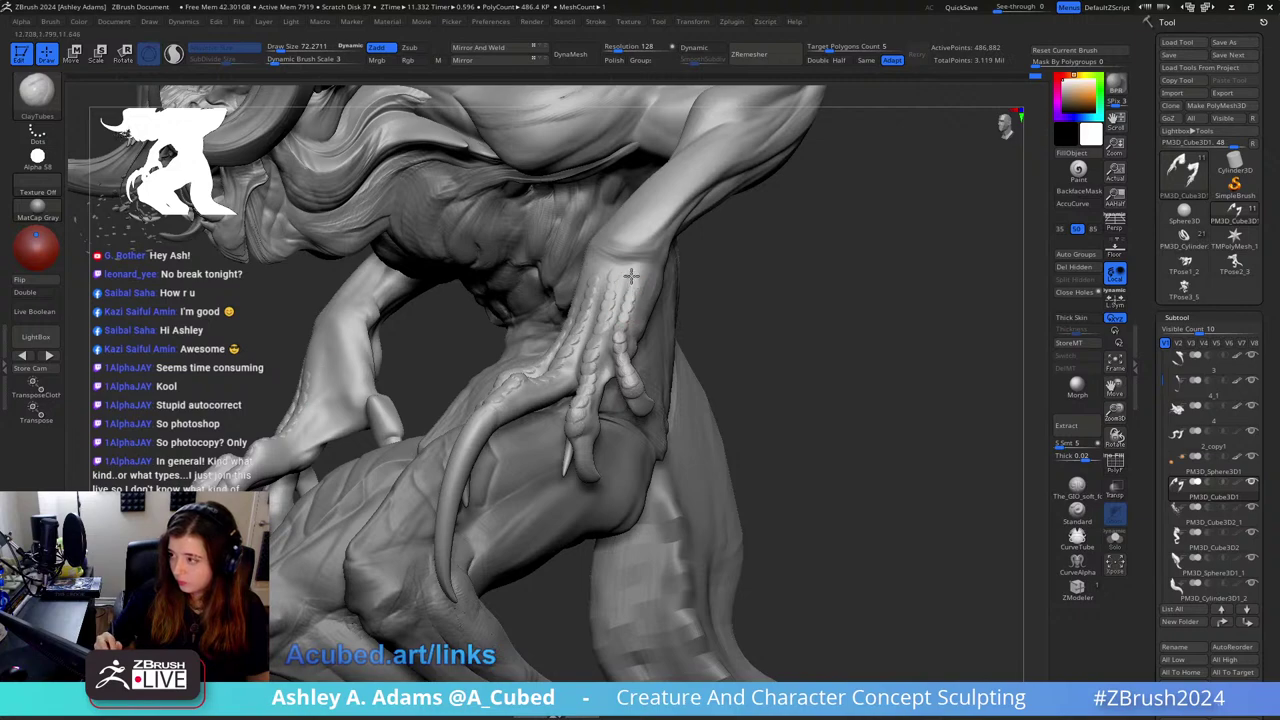
pyautogui.moveTo(635, 300)
pyautogui.mouseDown(button='right')
pyautogui.moveTo(652, 292)
pyautogui.moveTo(729, 323)
pyautogui.moveTo(691, 349)
pyautogui.moveTo(729, 279)
pyautogui.mouseUp(button='right')
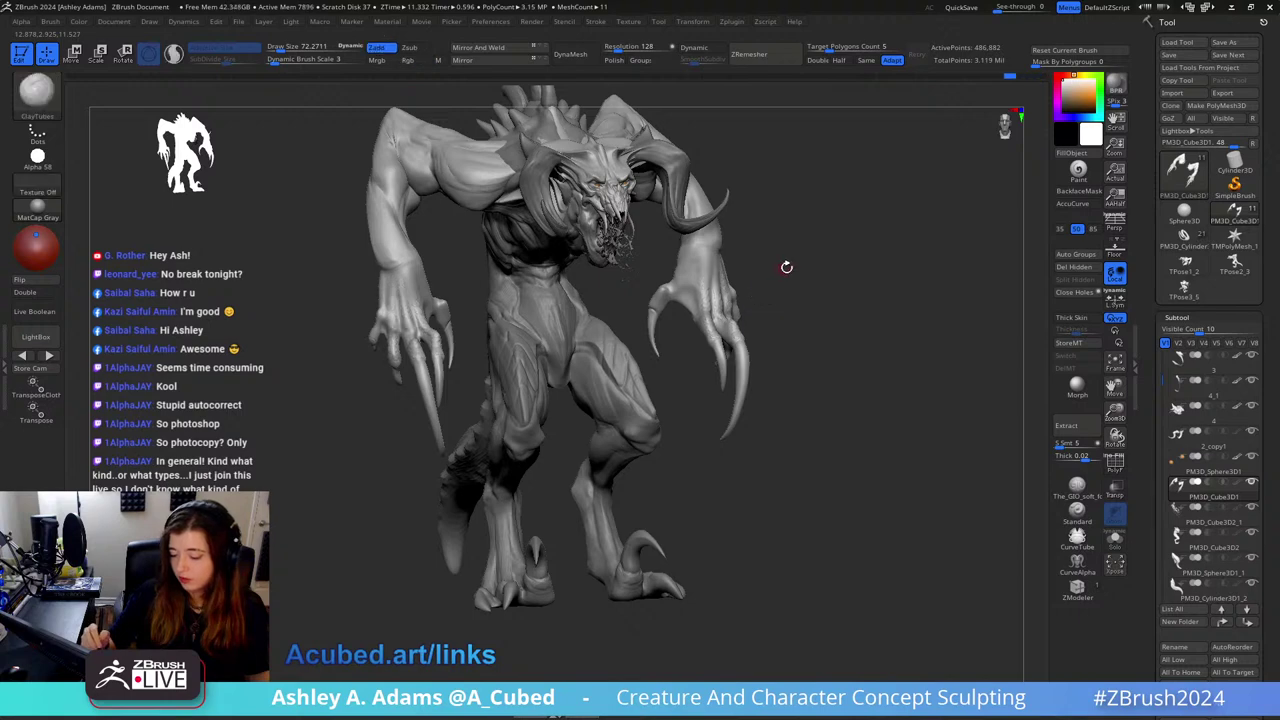
# Step: Switch to the Slash2 brush and set its draw size to about 81 for detailing the forearm
pyautogui.moveTo(786, 266); pyautogui.dragTo(729, 164, button='right')
pyautogui.moveTo(788, 245)
pyautogui.mouseDown(button='right')
pyautogui.moveTo(674, 289)
pyautogui.moveTo(697, 246)
pyautogui.mouseUp(button='right')
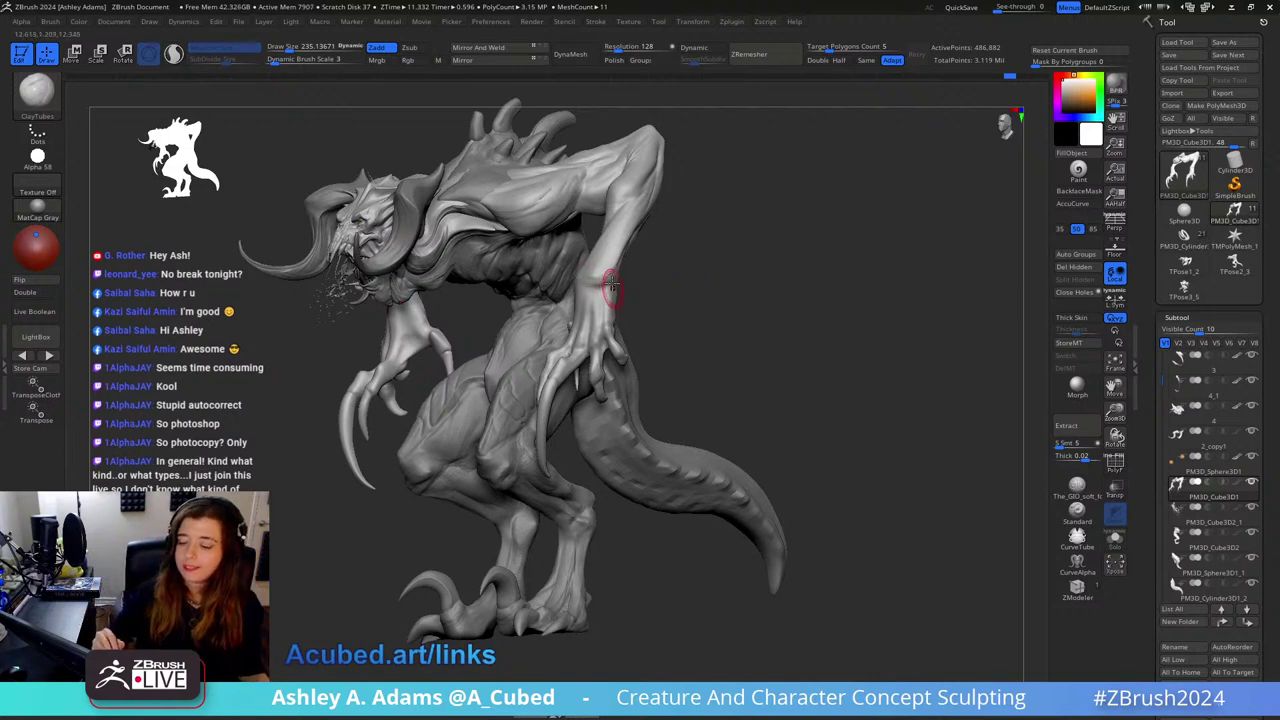
pyautogui.moveTo(608, 277); pyautogui.dragTo(640, 249, button='right')
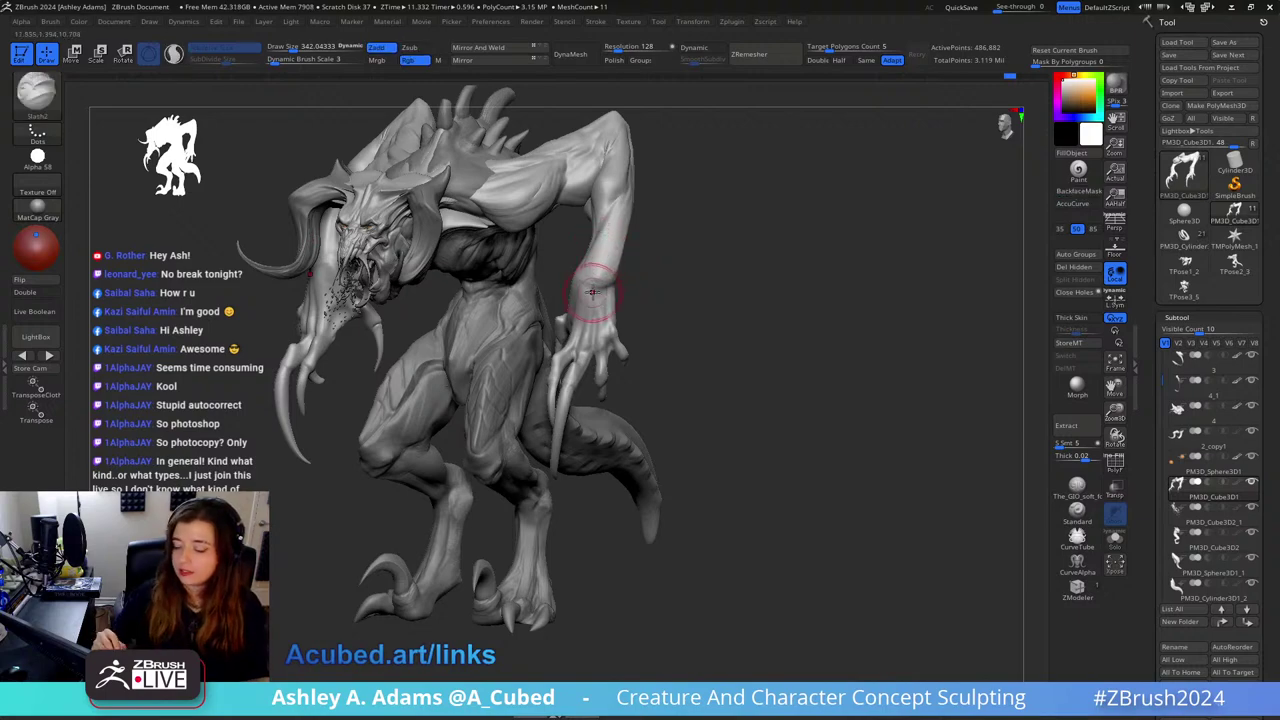
pyautogui.rightClick(597, 294)
pyautogui.moveTo(597, 294)
pyautogui.keyDown('ctrl'); pyautogui.mouseDown(button='right')
pyautogui.moveTo(614, 302)
pyautogui.moveTo(645, 228)
pyautogui.moveTo(634, 257)
pyautogui.mouseUp(button='right'); pyautogui.keyUp('ctrl')
pyautogui.rightClick(634, 257)
pyautogui.moveTo(634, 257); pyautogui.dragTo(622, 258)
pyautogui.moveTo(622, 258); pyautogui.dragTo(591, 260, button='right')
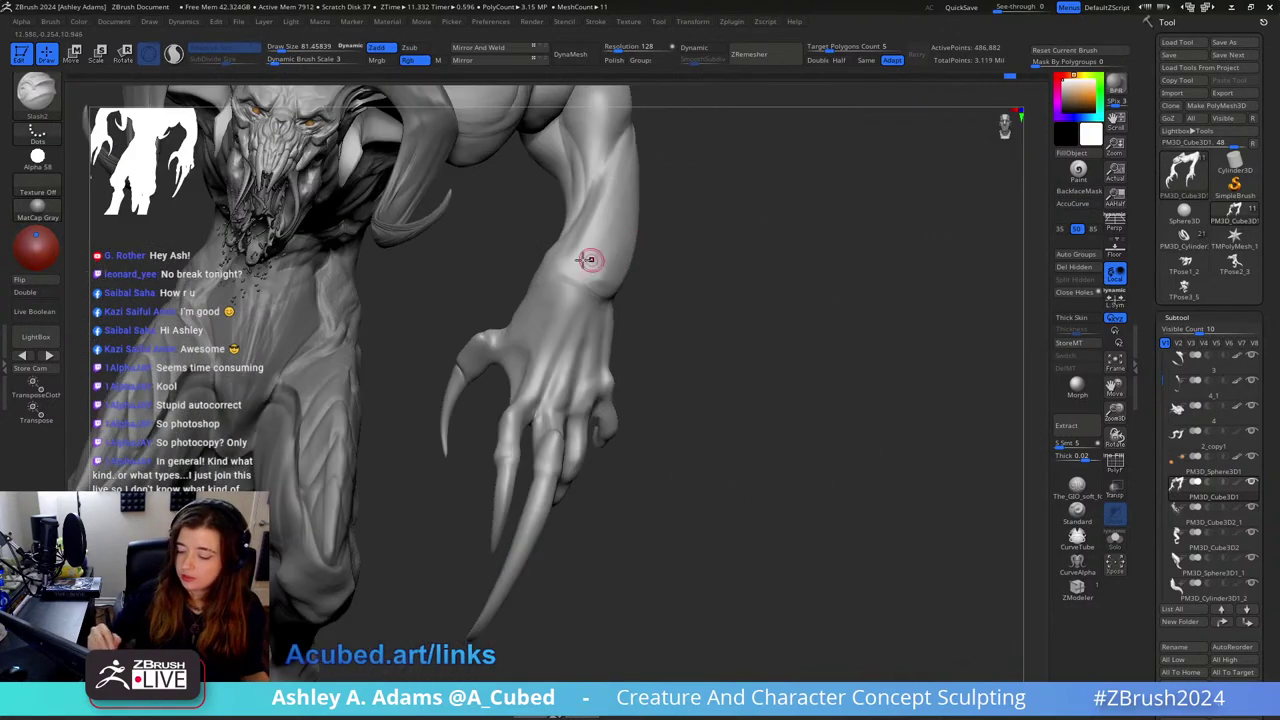
# Step: Carve overlapping rows of curved scales from the wrist up the forearm with Slash2
pyautogui.click(569, 273)
pyautogui.click(589, 287)
pyautogui.moveTo(574, 269)
pyautogui.mouseDown()
pyautogui.moveTo(549, 260)
pyautogui.moveTo(593, 232)
pyautogui.mouseUp()
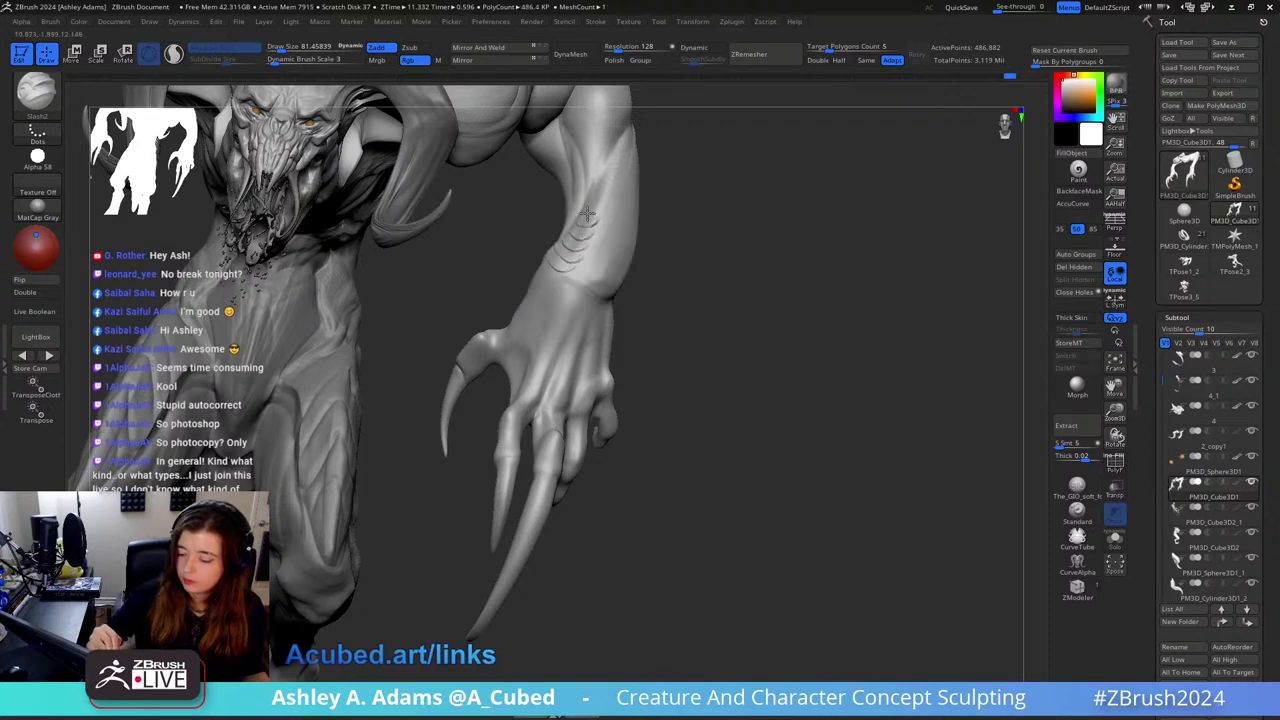
pyautogui.moveTo(594, 188); pyautogui.dragTo(614, 164)
pyautogui.moveTo(620, 158); pyautogui.dragTo(602, 191, button='right')
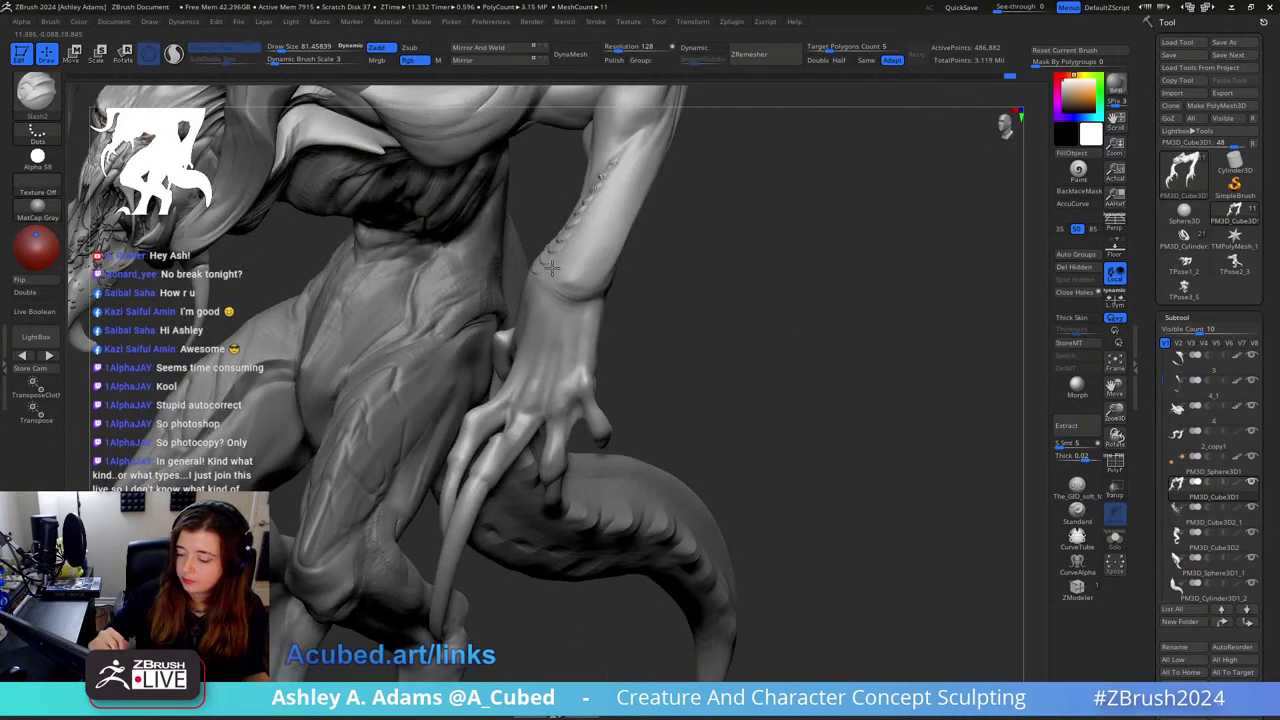
pyautogui.moveTo(559, 264)
pyautogui.mouseDown()
pyautogui.moveTo(619, 240)
pyautogui.moveTo(617, 189)
pyautogui.moveTo(648, 173)
pyautogui.mouseUp()
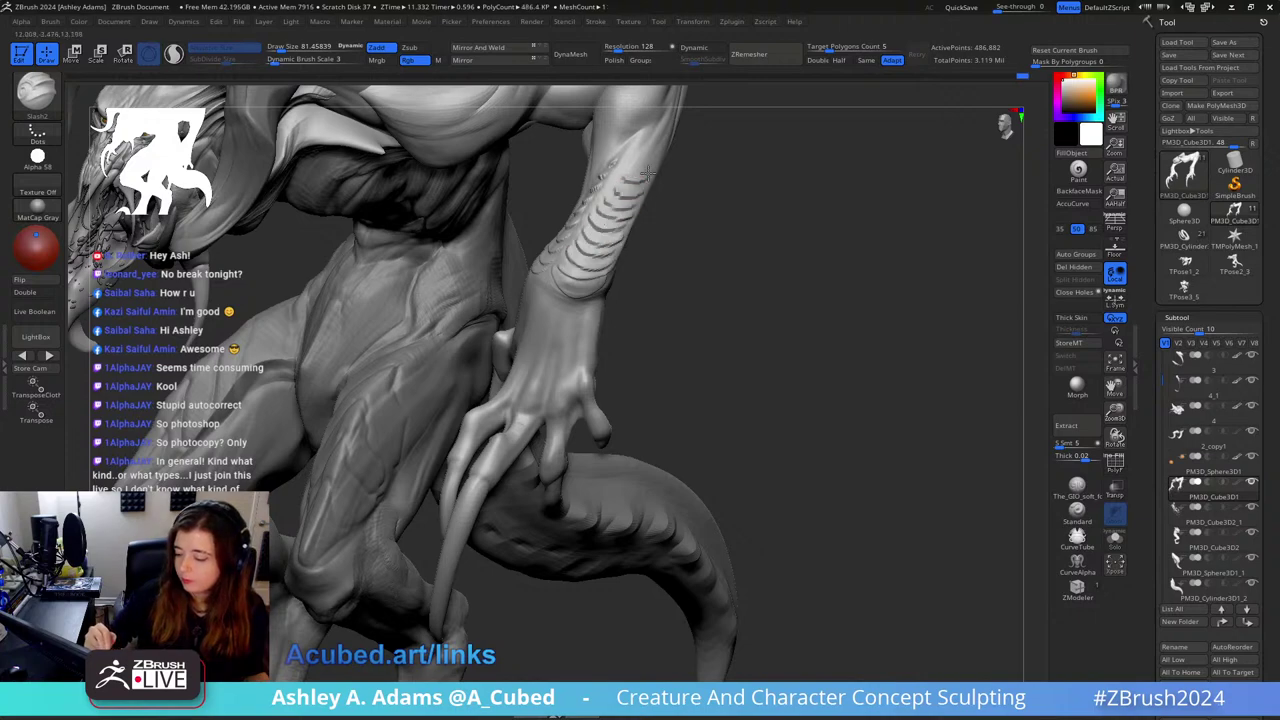
# Step: Carve a row of scales with Slash2 from the middle finger's claw base up the back of the hand
pyautogui.moveTo(658, 130)
pyautogui.mouseDown(button='right')
pyautogui.moveTo(634, 260)
pyautogui.moveTo(680, 260)
pyautogui.moveTo(839, 210)
pyautogui.moveTo(731, 174)
pyautogui.mouseUp(button='right')
pyautogui.moveTo(669, 300)
pyautogui.keyDown('shift'); pyautogui.mouseDown(button='right')
pyautogui.moveTo(623, 351)
pyautogui.moveTo(629, 421)
pyautogui.mouseUp(button='right'); pyautogui.keyUp('shift')
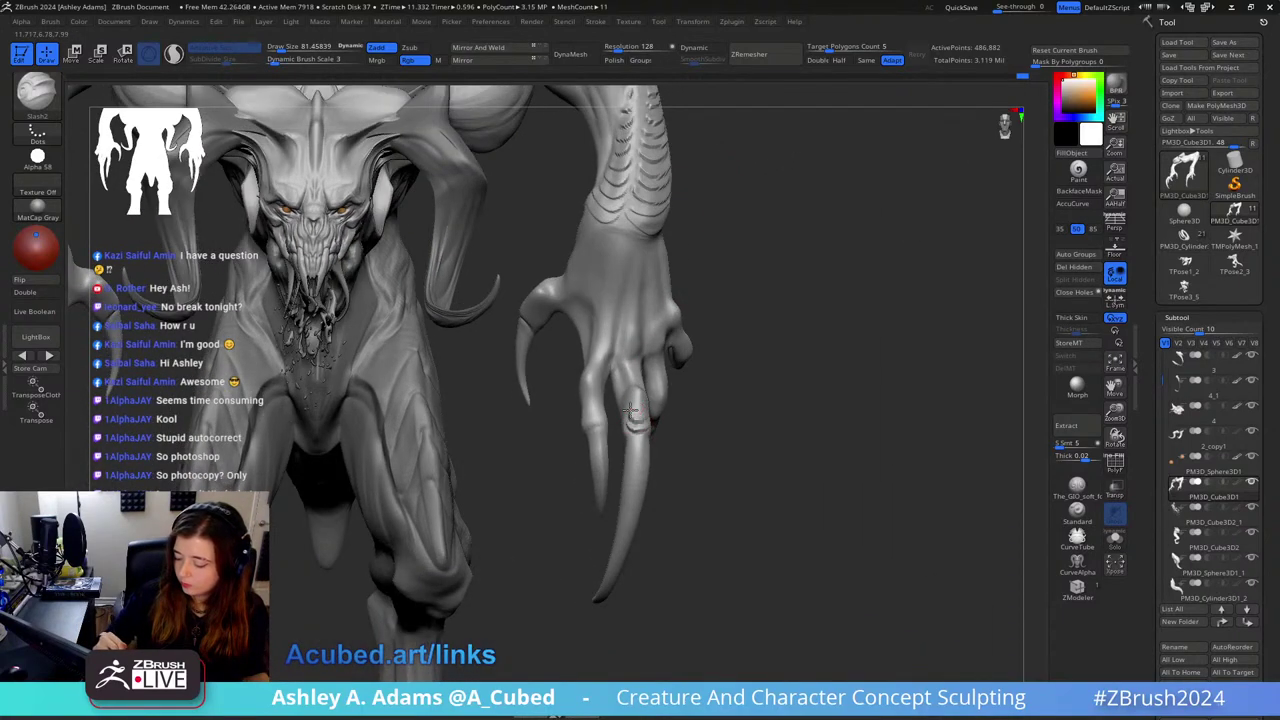
pyautogui.moveTo(645, 403); pyautogui.dragTo(637, 380)
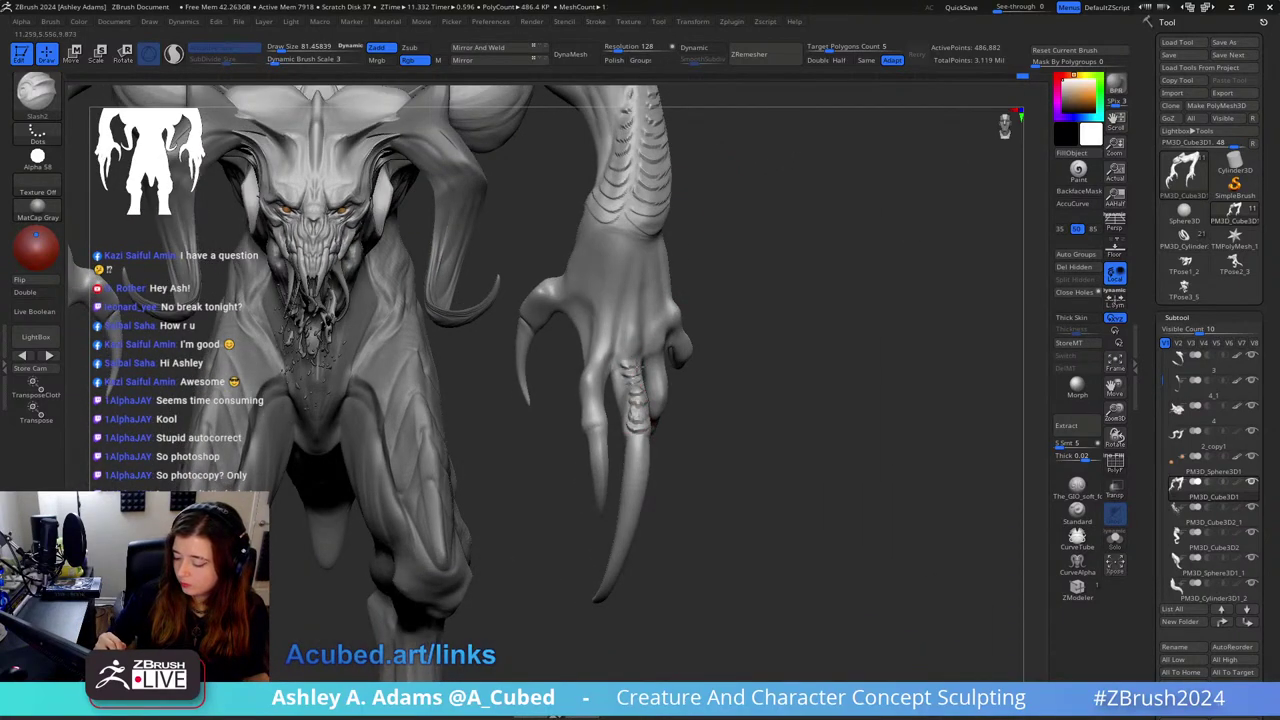
pyautogui.moveTo(630, 335); pyautogui.dragTo(636, 310)
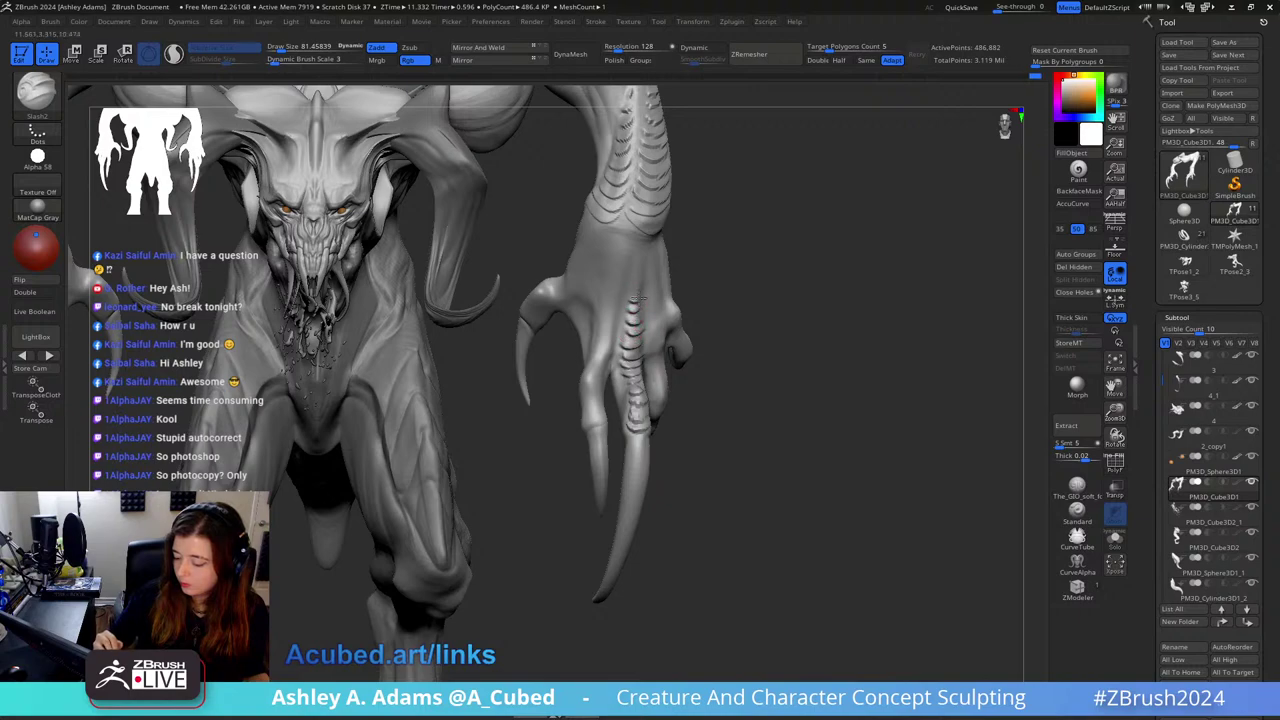
# Step: Carve Slash2 scale rows along the ring and little fingers up the back of the hand
pyautogui.moveTo(637, 238); pyautogui.dragTo(654, 246, button='right')
pyautogui.moveTo(681, 379); pyautogui.dragTo(697, 397, button='right')
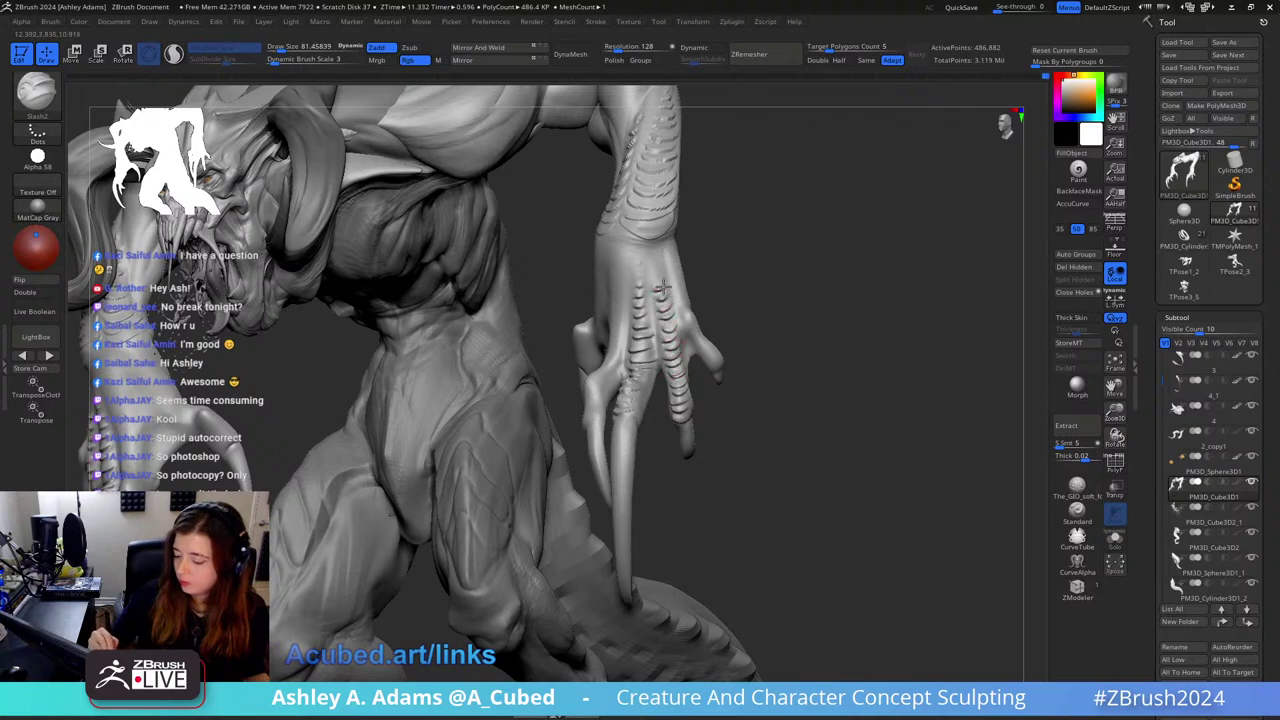
pyautogui.moveTo(656, 266); pyautogui.dragTo(714, 372)
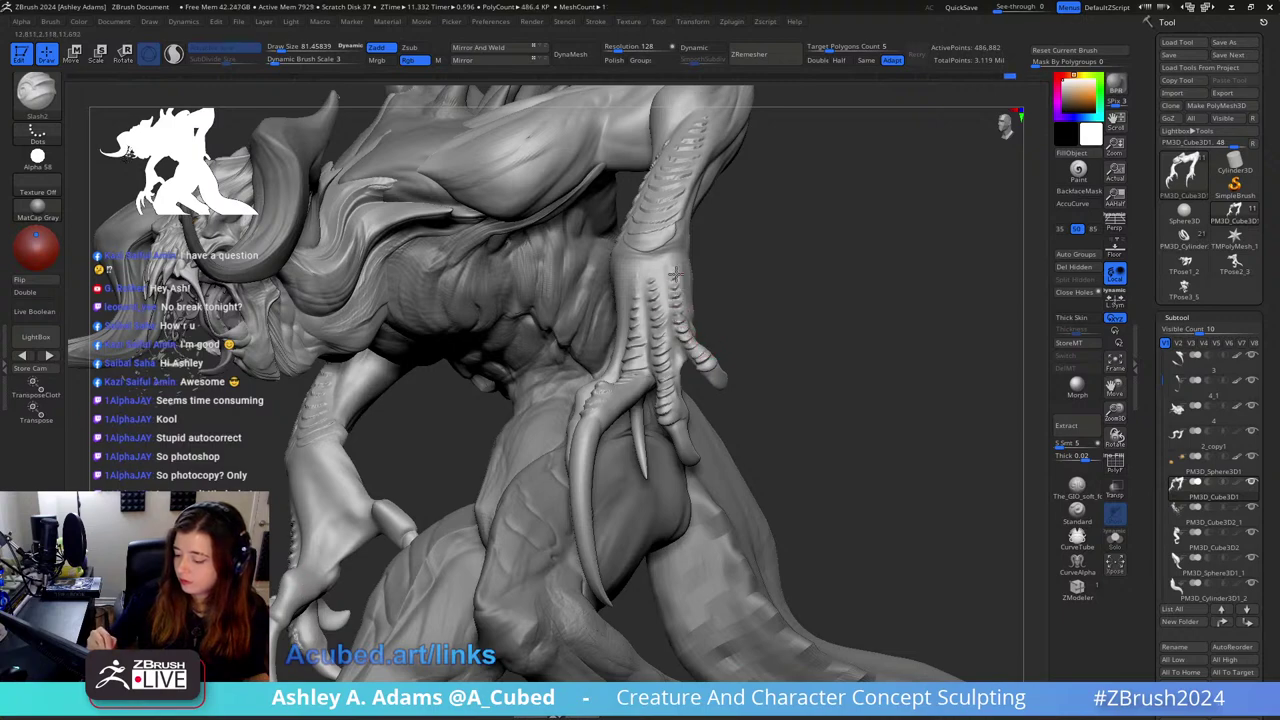
# Step: Carve a row of Slash2 scales along the index finger from the claw base toward the wrist
pyautogui.moveTo(676, 270); pyautogui.dragTo(748, 231, button='right')
pyautogui.moveTo(694, 378); pyautogui.dragTo(706, 385, button='right')
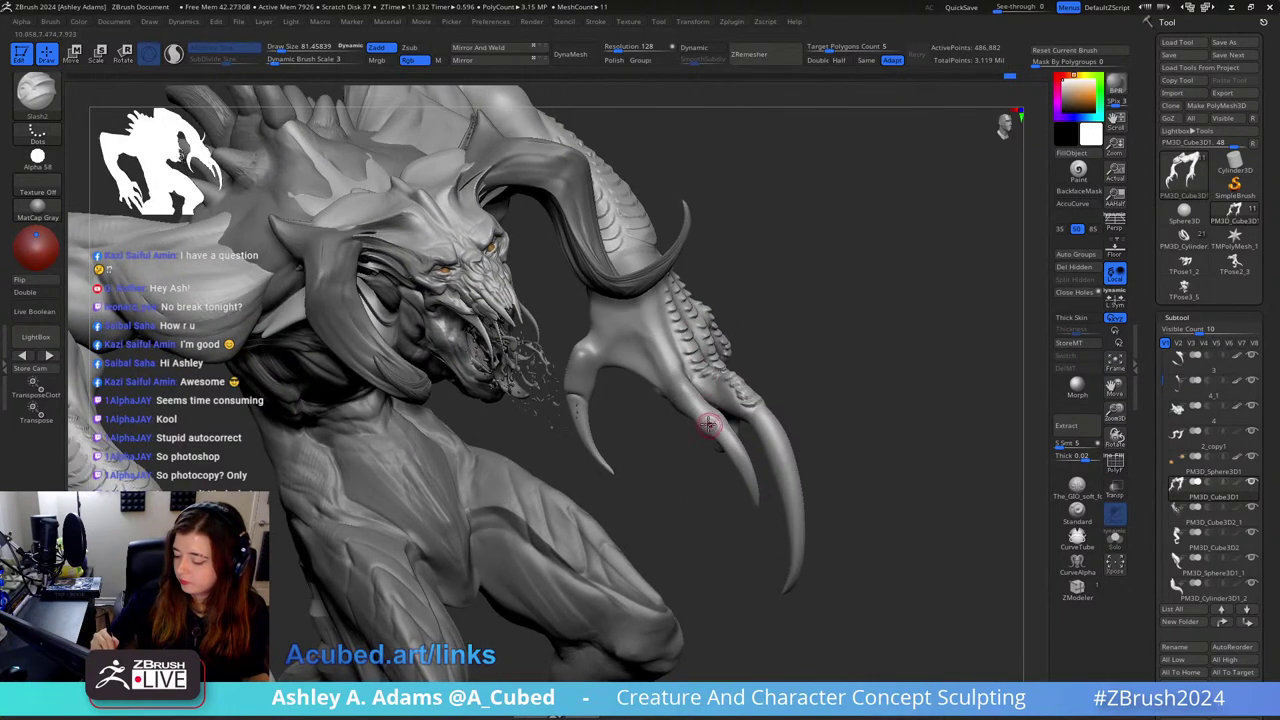
pyautogui.moveTo(712, 408); pyautogui.dragTo(700, 428)
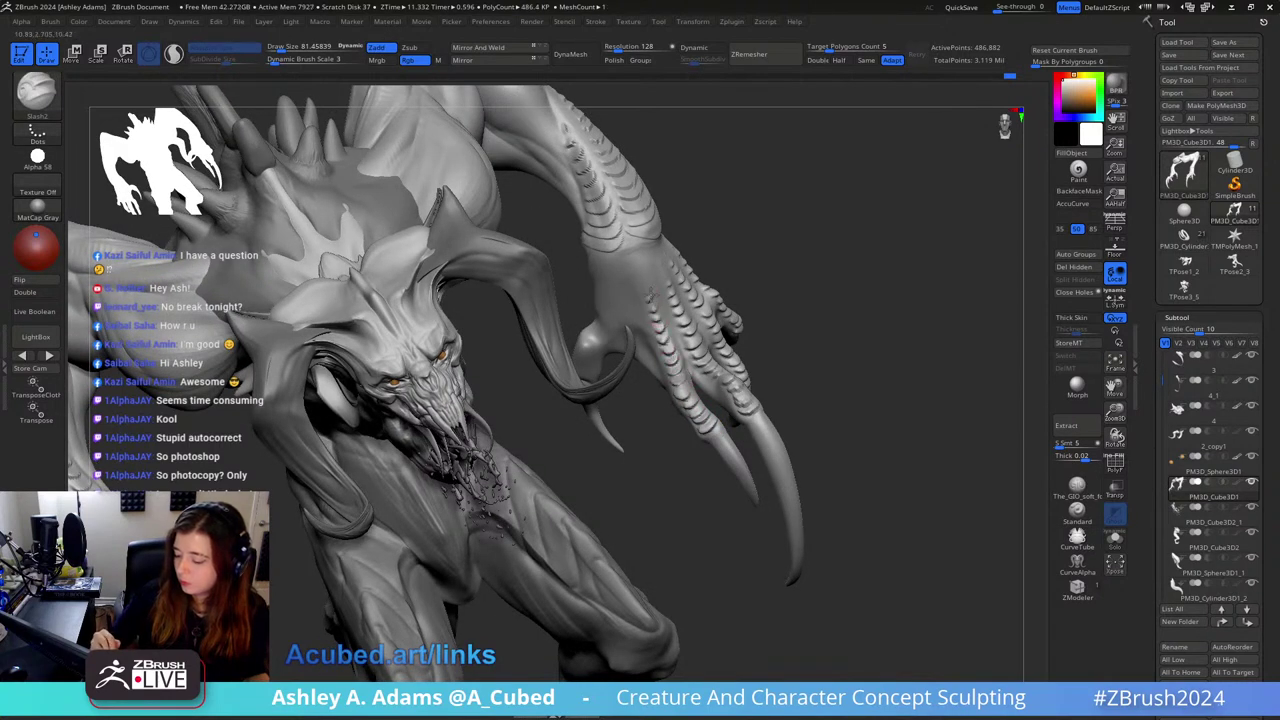
pyautogui.keyDown('ctrl'); pyautogui.moveTo(640, 263); pyautogui.dragTo(790, 187, button='right'); pyautogui.keyUp('ctrl')
pyautogui.keyDown('alt'); pyautogui.moveTo(897, 193); pyautogui.dragTo(731, 273, button='right'); pyautogui.keyUp('alt')
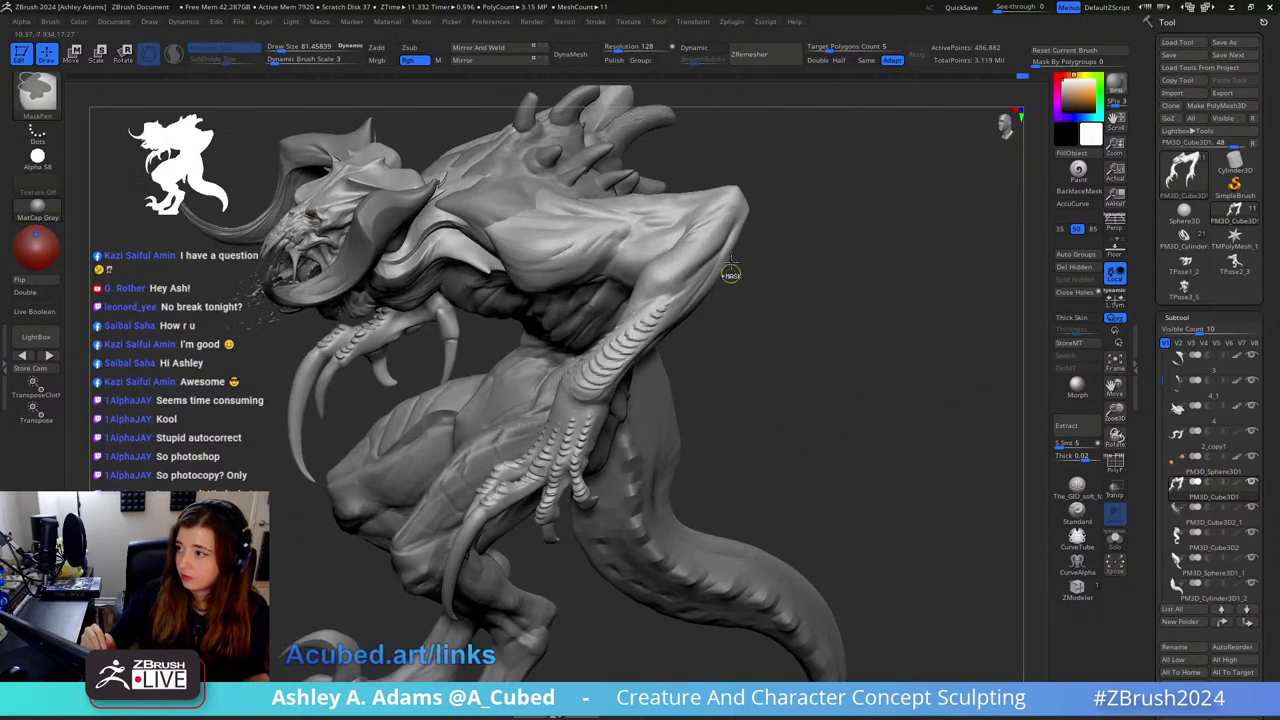
pyautogui.moveTo(612, 208); pyautogui.dragTo(706, 220, button='right')
pyautogui.moveTo(550, 197); pyautogui.dragTo(537, 202, button='right')
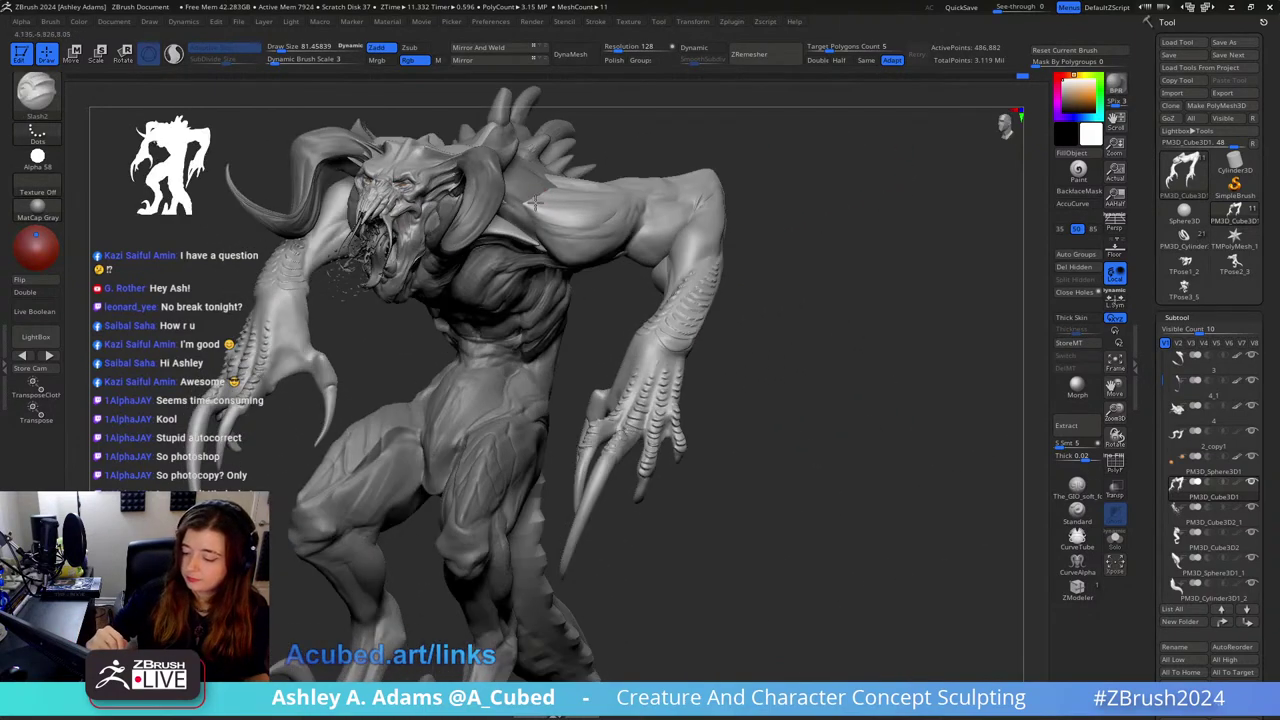
# Step: Subdivide the arms subtool and try out overlapping ridges on the shoulder with the Slash2 brush
pyautogui.moveTo(549, 193); pyautogui.dragTo(557, 219)
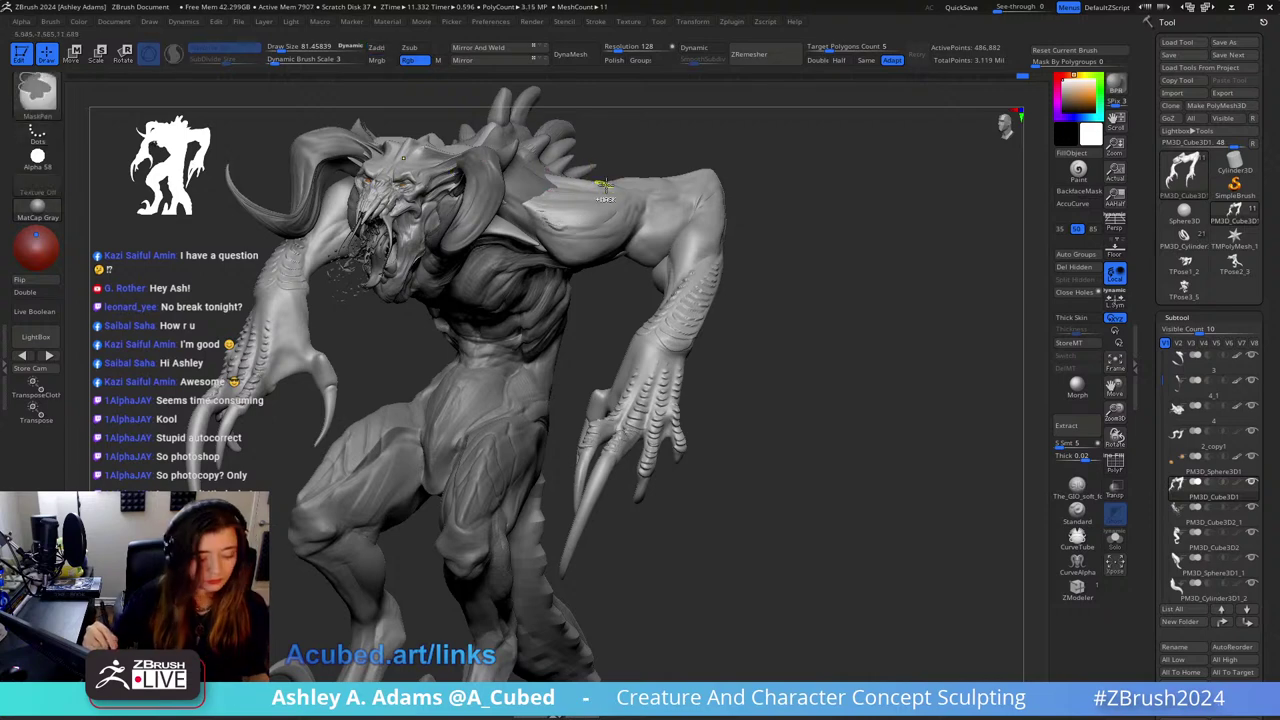
pyautogui.hotkey('ctrl', 'd')
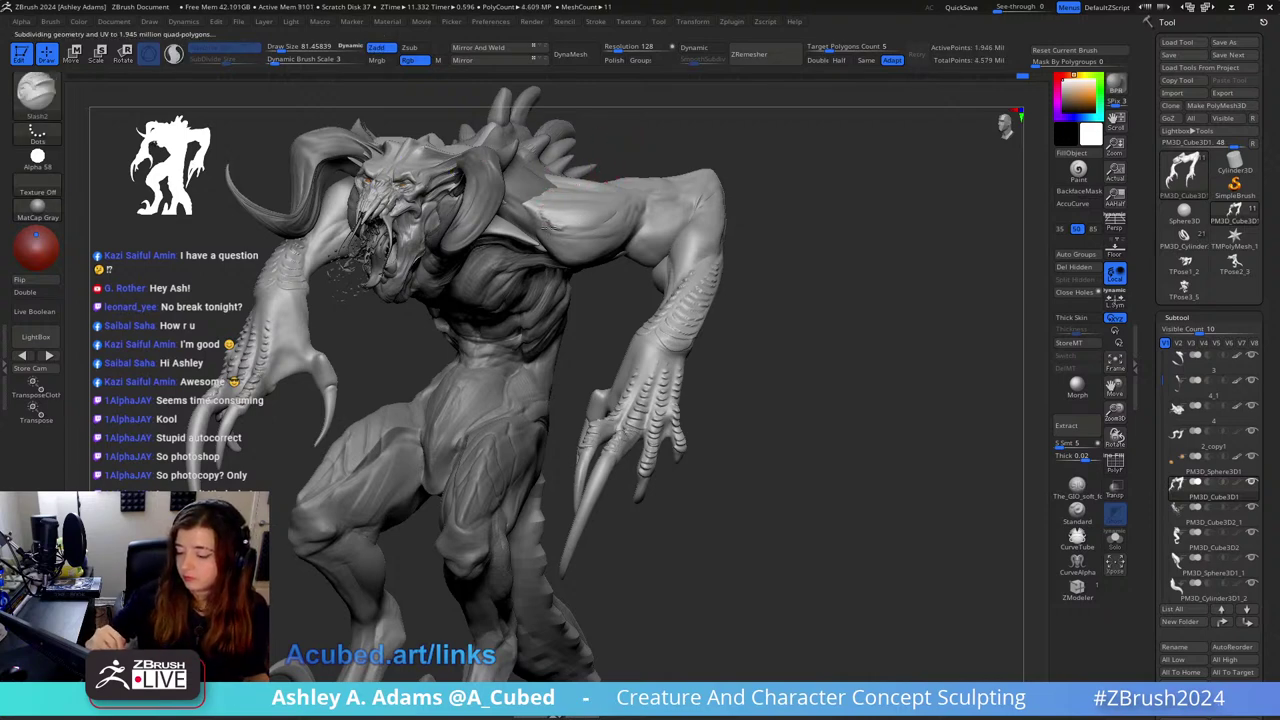
pyautogui.moveTo(595, 175); pyautogui.dragTo(575, 193)
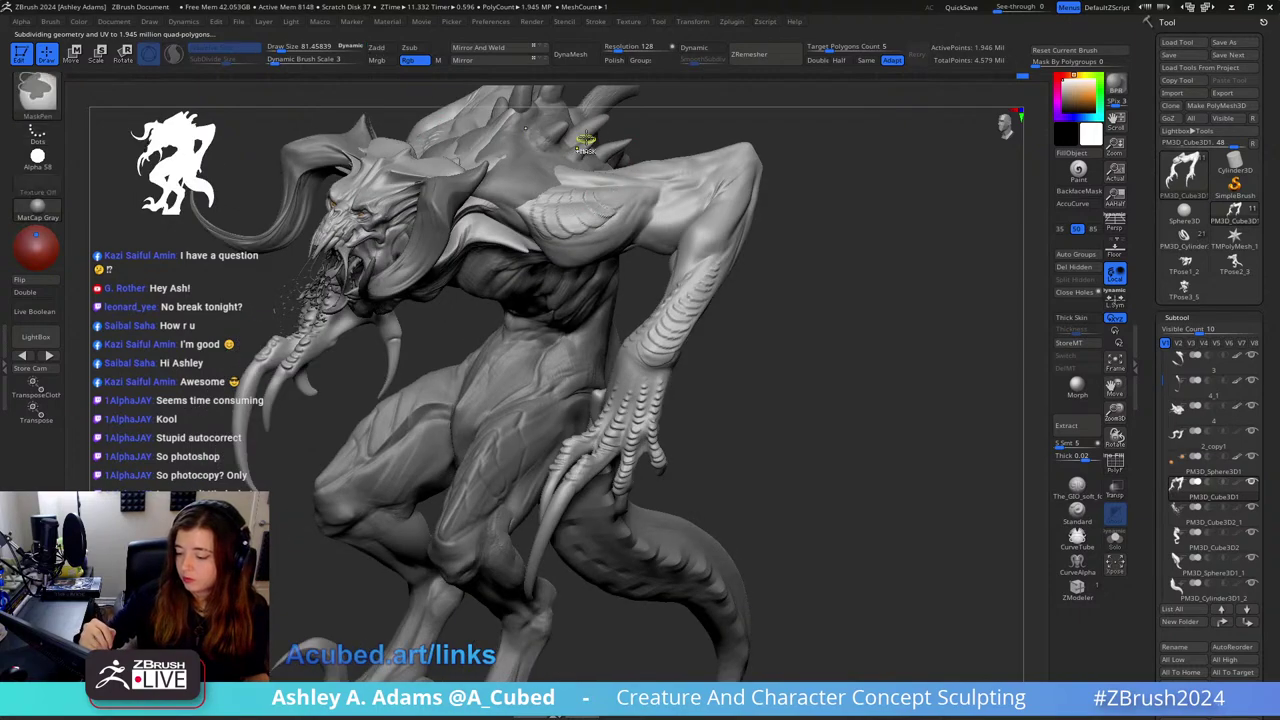
pyautogui.moveTo(612, 193); pyautogui.dragTo(523, 337, button='right')
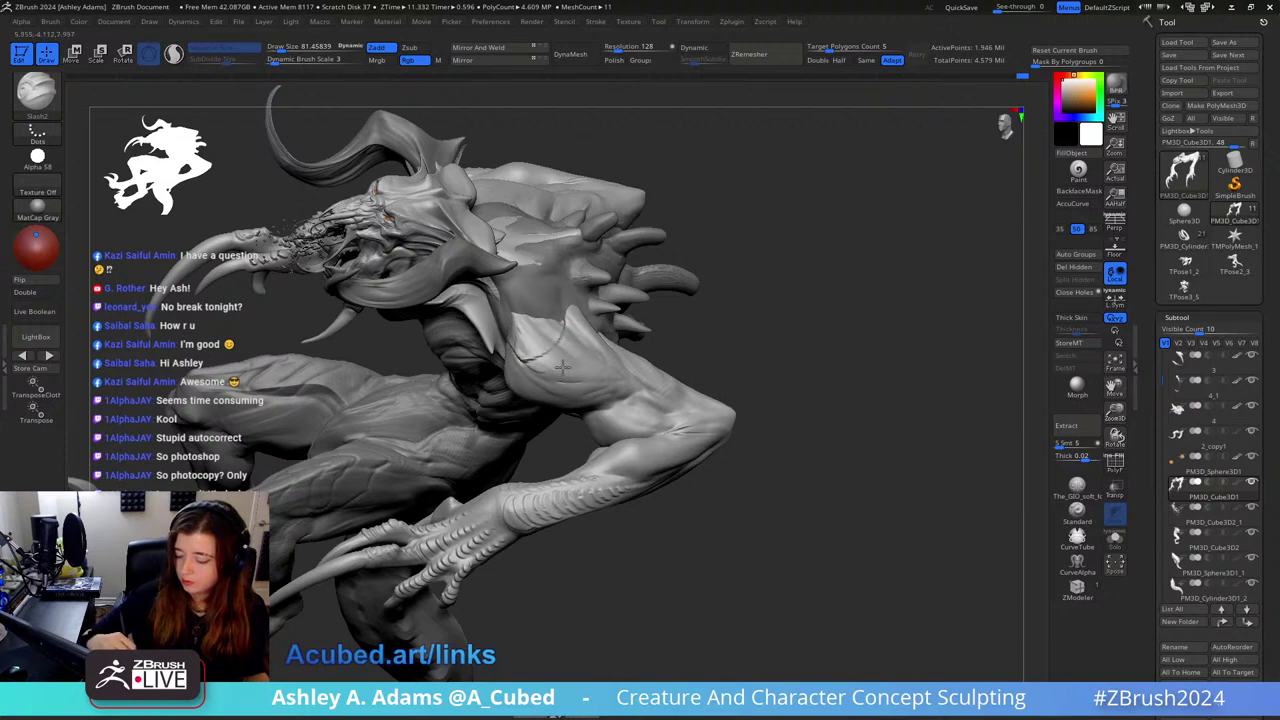
pyautogui.hotkey('ctrl', 'z')
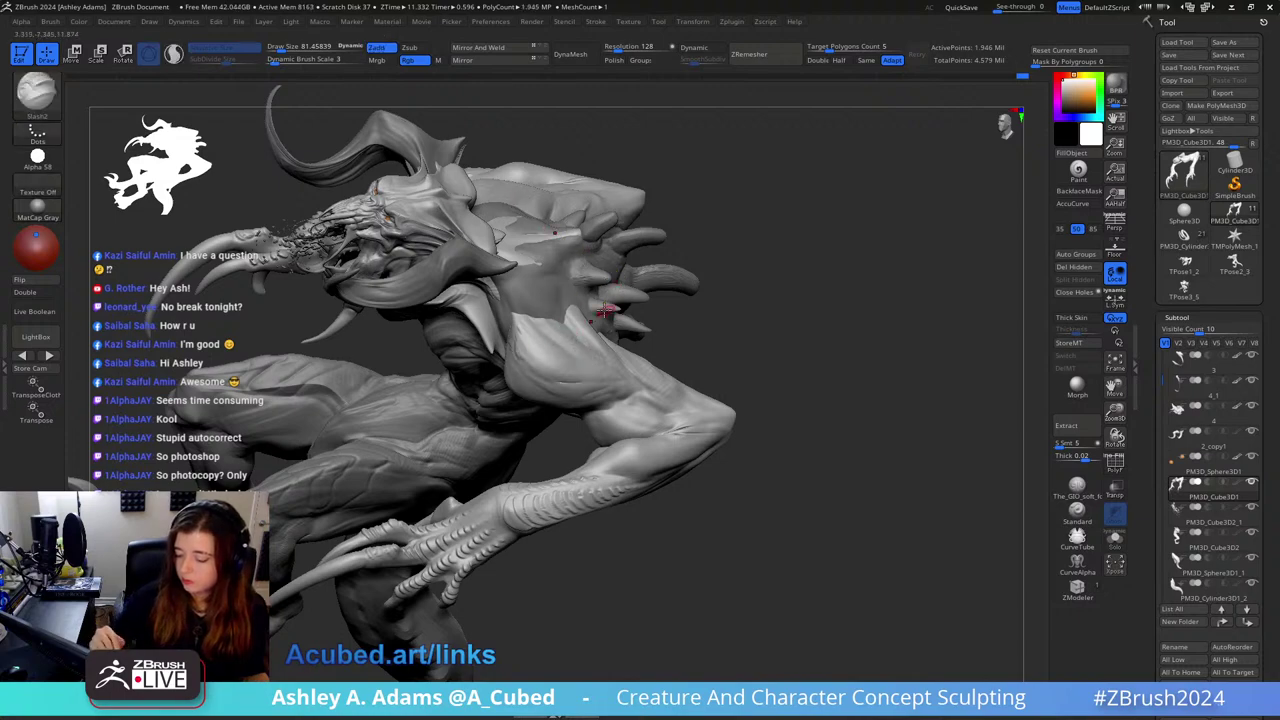
# Step: Carve rows of overlapping scale ridges across the shoulder and outer upper arm with the Slash2 brush
pyautogui.moveTo(606, 309)
pyautogui.mouseDown(button='right')
pyautogui.moveTo(535, 295)
pyautogui.moveTo(528, 357)
pyautogui.moveTo(541, 270)
pyautogui.moveTo(523, 262)
pyautogui.mouseUp(button='right')
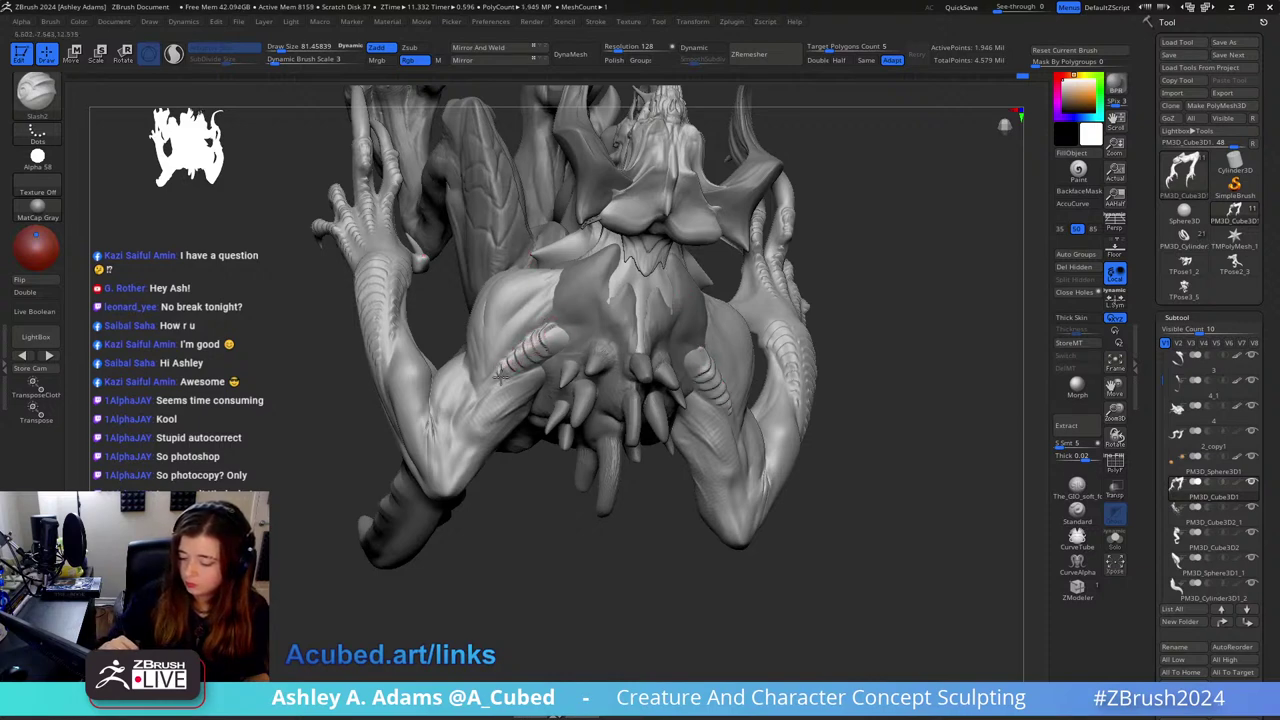
pyautogui.moveTo(501, 377); pyautogui.dragTo(555, 285, button='right')
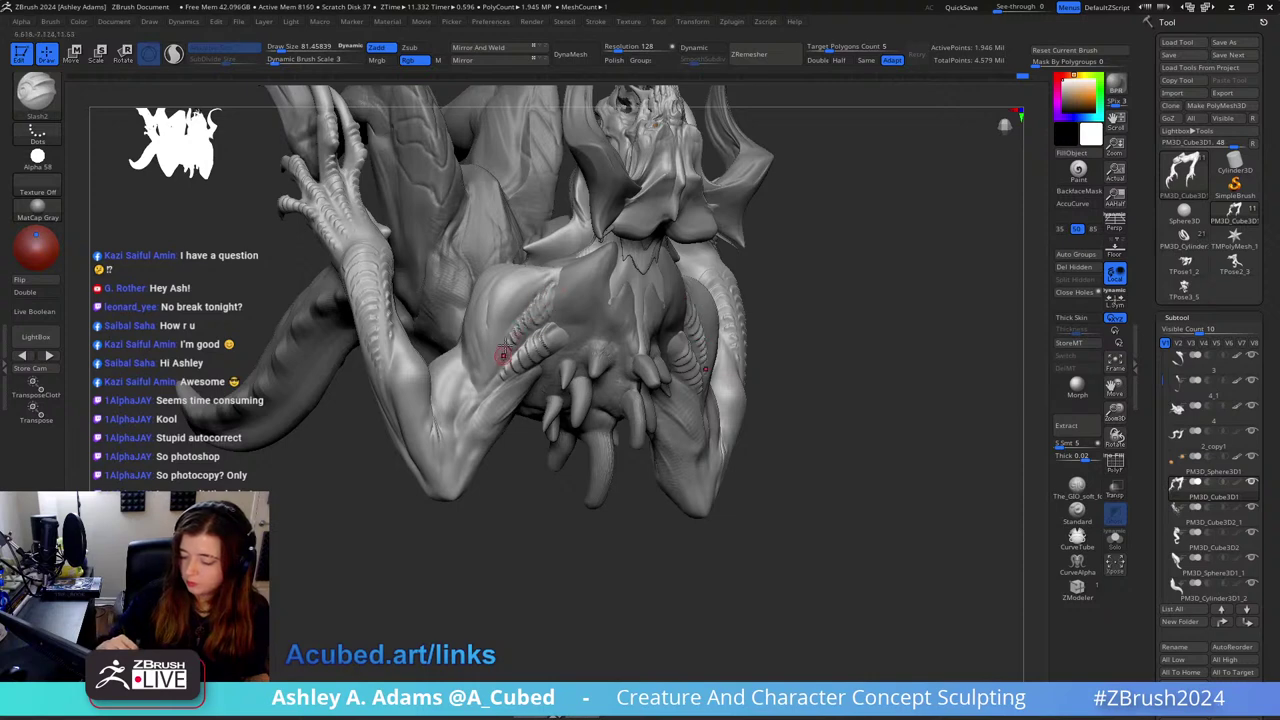
pyautogui.moveTo(504, 355); pyautogui.dragTo(555, 292, button='right')
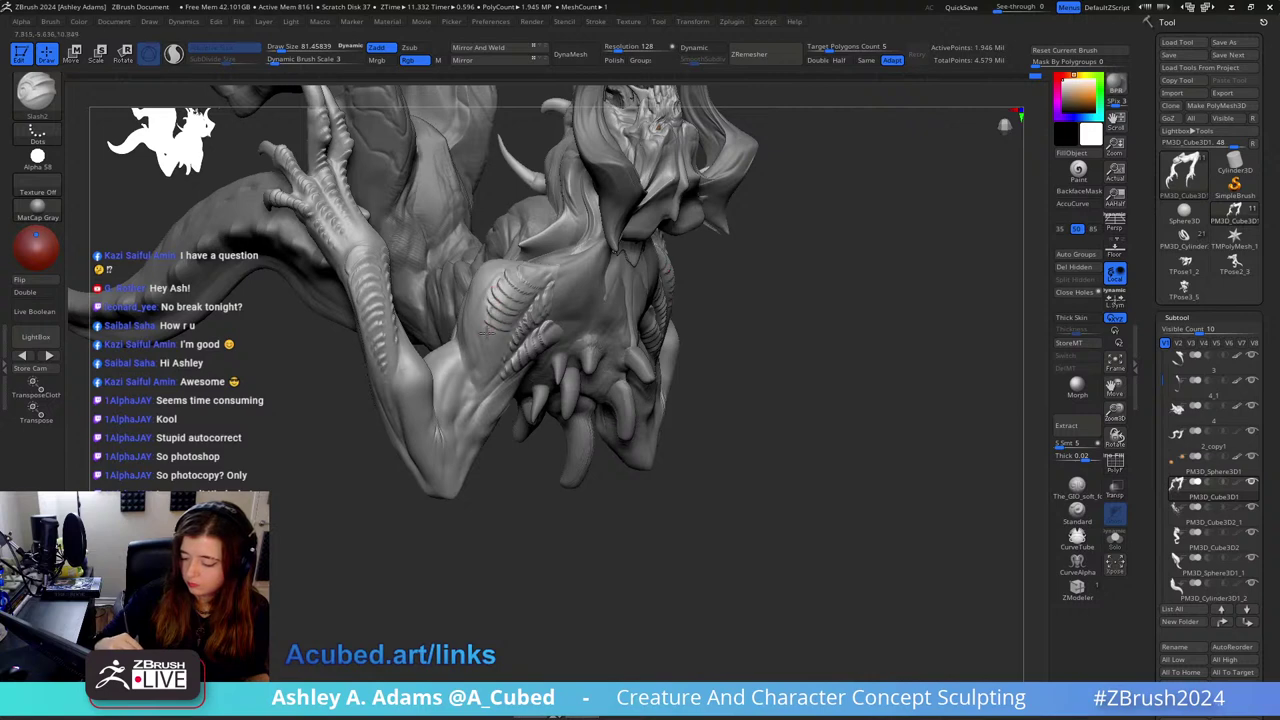
pyautogui.moveTo(519, 262); pyautogui.dragTo(549, 330, button='right')
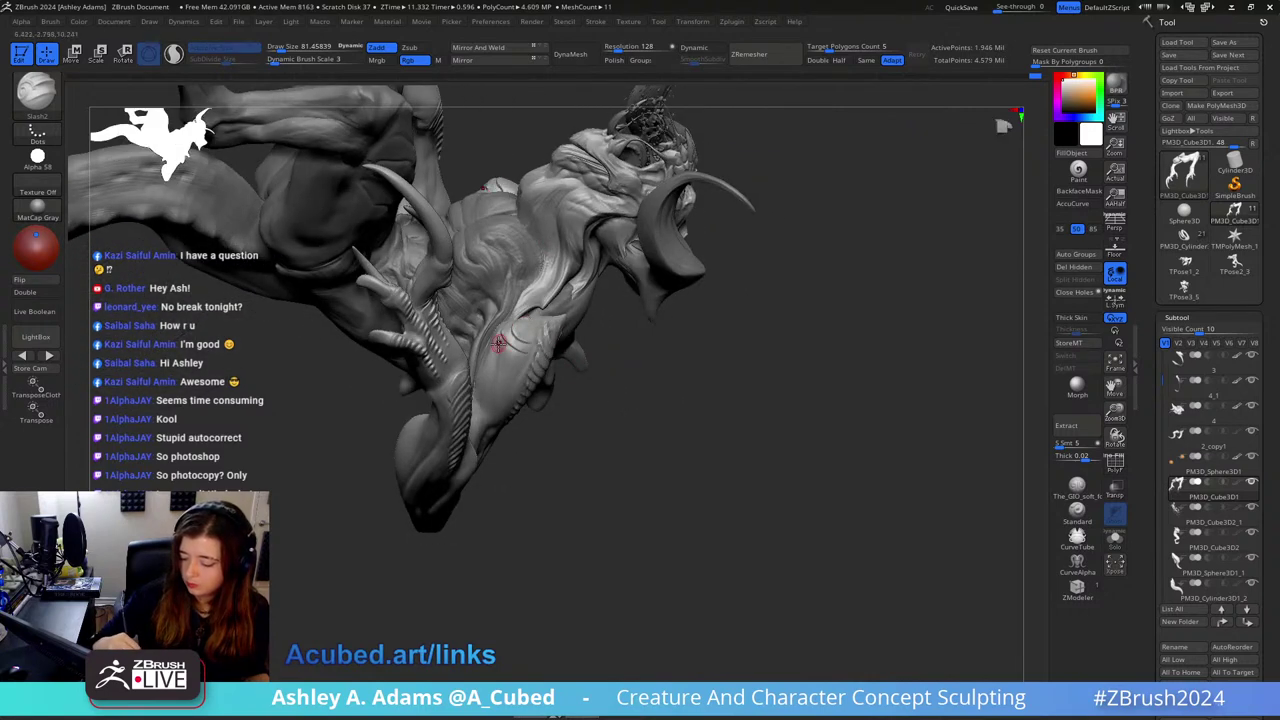
pyautogui.moveTo(498, 343); pyautogui.dragTo(510, 388)
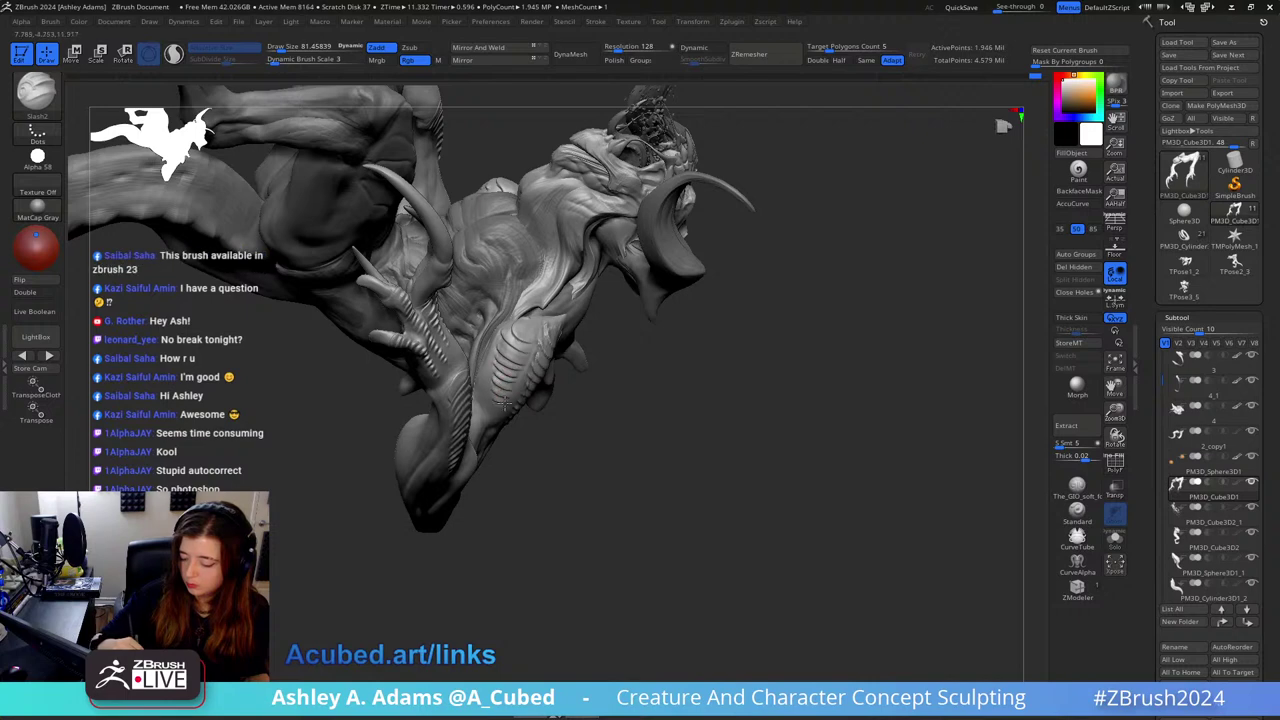
# Step: Extend the Slash2 scale ridges along the top of the upper arm, from the back spikes towards the elbow
pyautogui.keyDown('ctrl'); pyautogui.moveTo(594, 474); pyautogui.dragTo(600, 385, button='right'); pyautogui.keyUp('ctrl')
pyautogui.moveTo(600, 385); pyautogui.dragTo(692, 330, button='right')
pyautogui.moveTo(626, 220)
pyautogui.keyDown('ctrl'); pyautogui.mouseDown(button='right')
pyautogui.moveTo(631, 200)
pyautogui.moveTo(621, 285)
pyautogui.moveTo(529, 272)
pyautogui.moveTo(521, 297)
pyautogui.mouseUp(button='right'); pyautogui.keyUp('ctrl')
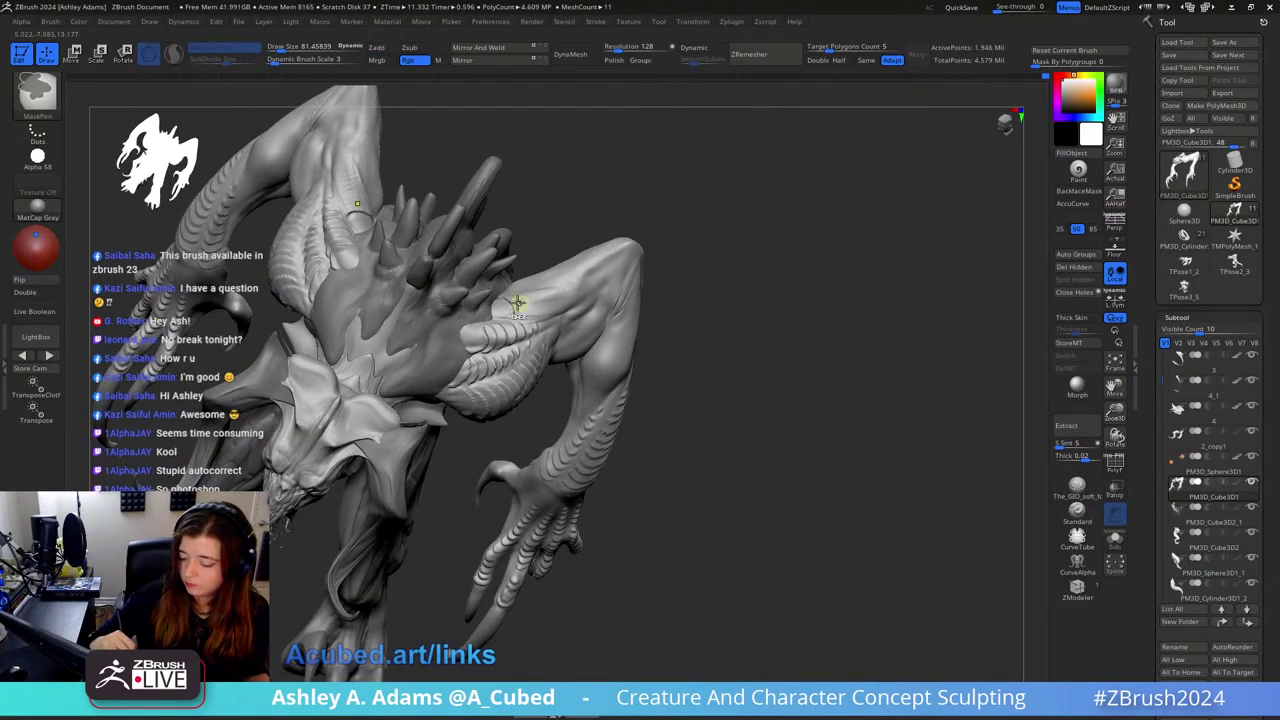
pyautogui.moveTo(506, 296)
pyautogui.mouseDown(button='right')
pyautogui.moveTo(480, 340)
pyautogui.moveTo(420, 360)
pyautogui.moveTo(355, 230)
pyautogui.moveTo(396, 240)
pyautogui.mouseUp(button='right')
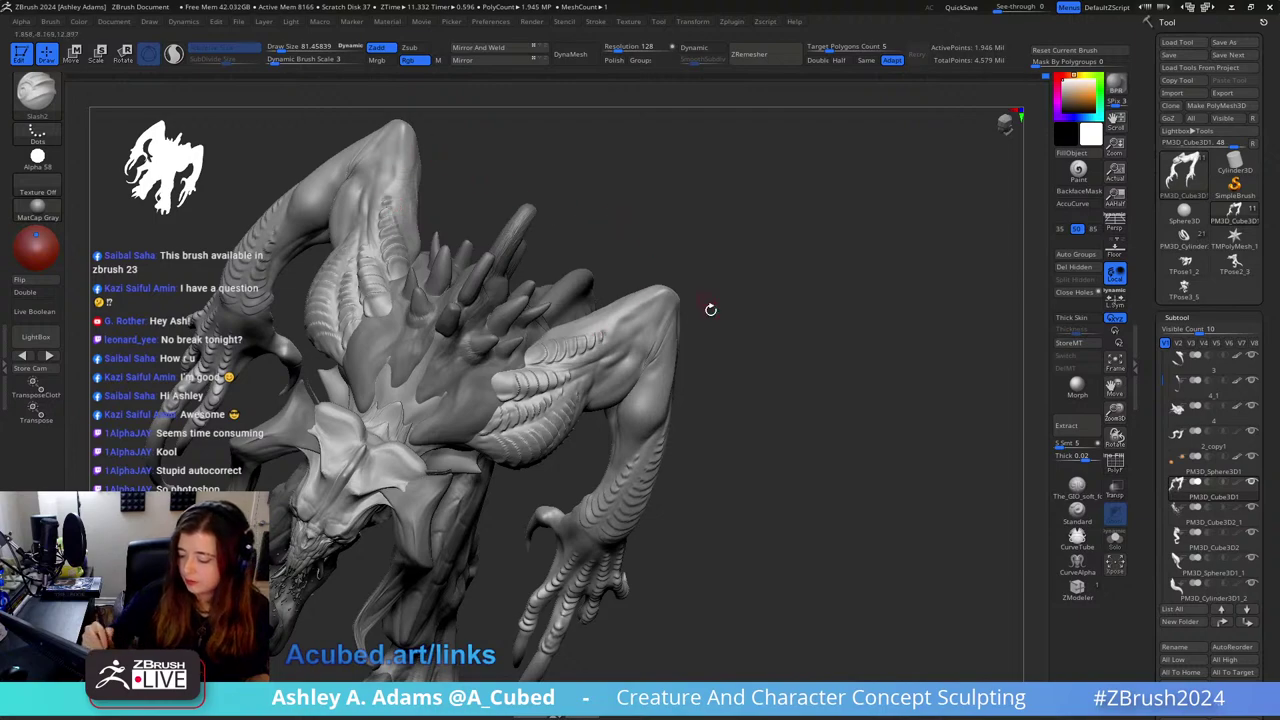
# Step: Carve further Slash2 ridges behind the upper arm and around the elbow, checking the arms from back, side and front
pyautogui.moveTo(709, 306)
pyautogui.mouseDown(button='right')
pyautogui.moveTo(663, 395)
pyautogui.moveTo(669, 177)
pyautogui.mouseUp(button='right')
pyautogui.moveTo(746, 383)
pyautogui.mouseDown(button='right')
pyautogui.moveTo(615, 330)
pyautogui.moveTo(680, 255)
pyautogui.mouseUp(button='right')
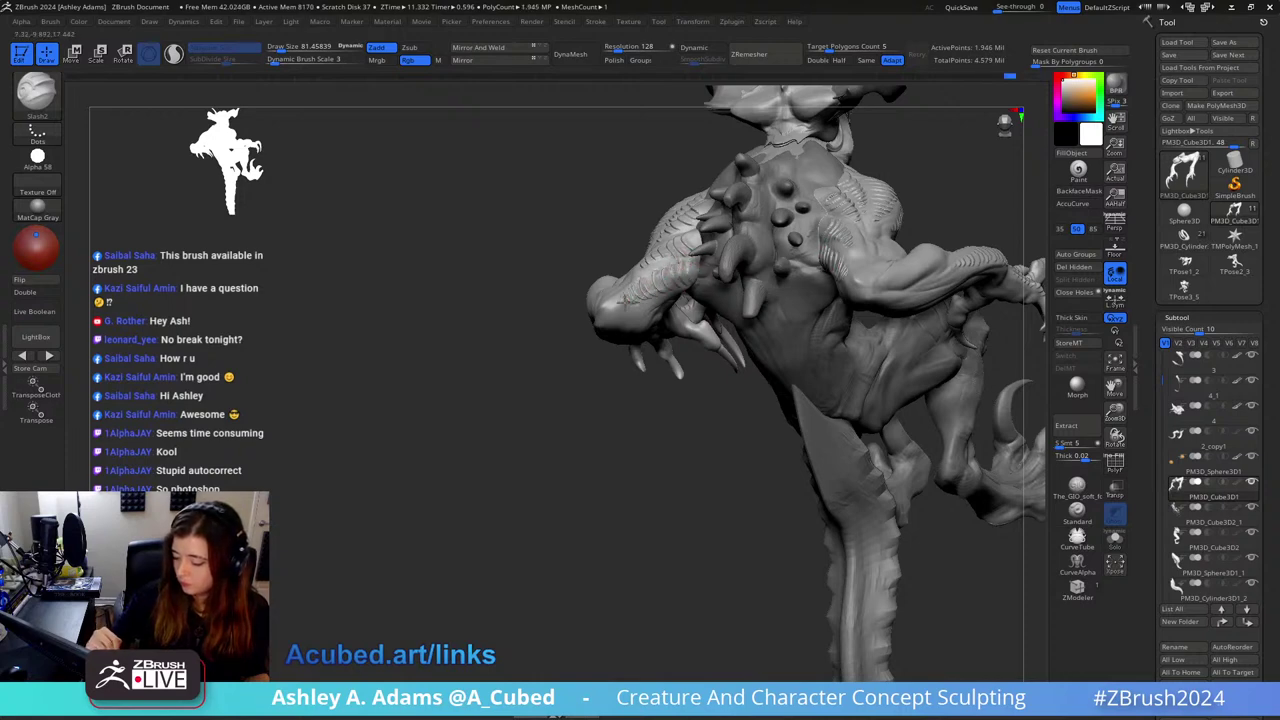
pyautogui.moveTo(618, 308)
pyautogui.mouseDown(button='right')
pyautogui.moveTo(655, 273)
pyautogui.moveTo(619, 297)
pyautogui.mouseUp(button='right')
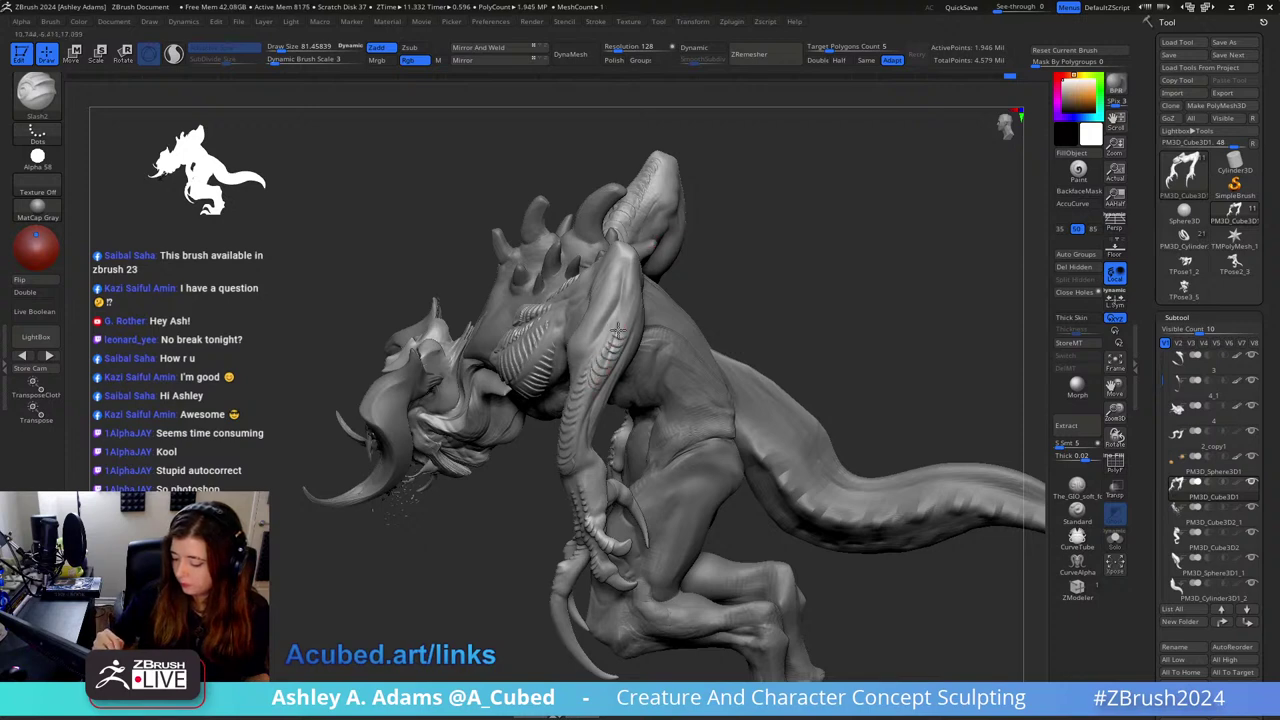
pyautogui.moveTo(629, 265); pyautogui.dragTo(761, 311, button='right')
pyautogui.moveTo(777, 134); pyautogui.dragTo(745, 231, button='right')
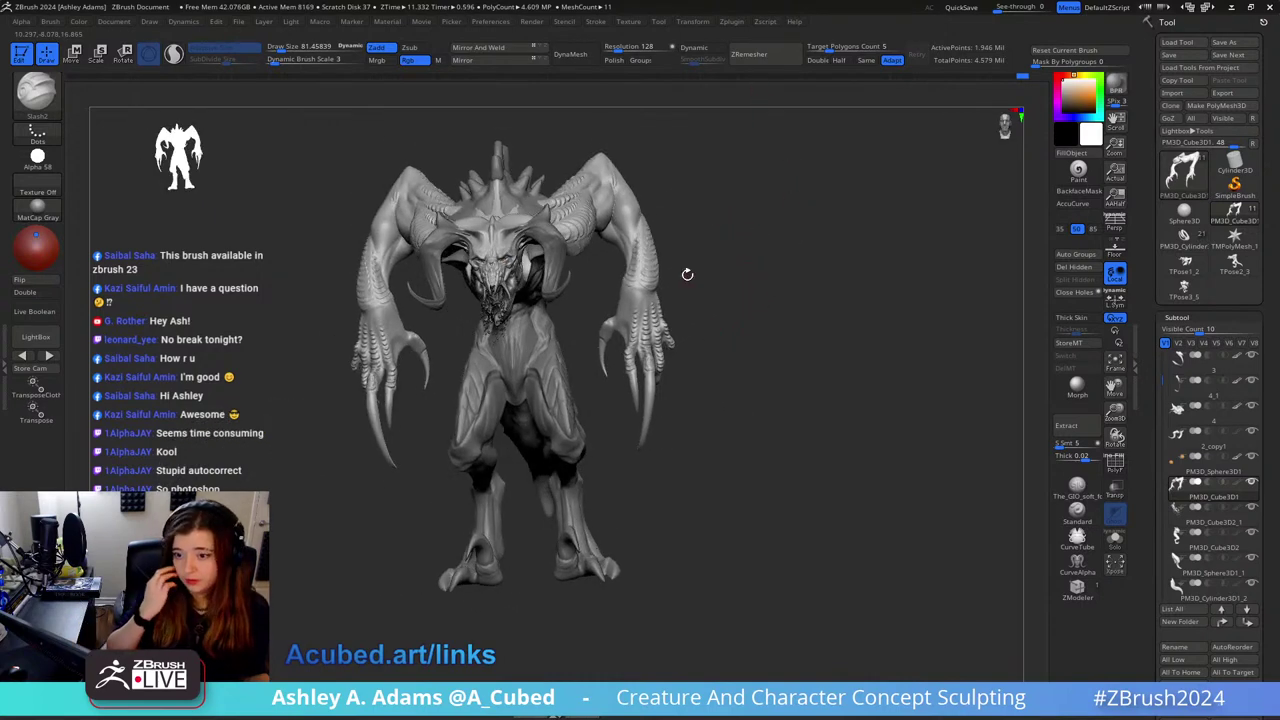
pyautogui.moveTo(678, 221); pyautogui.dragTo(623, 228, button='right')
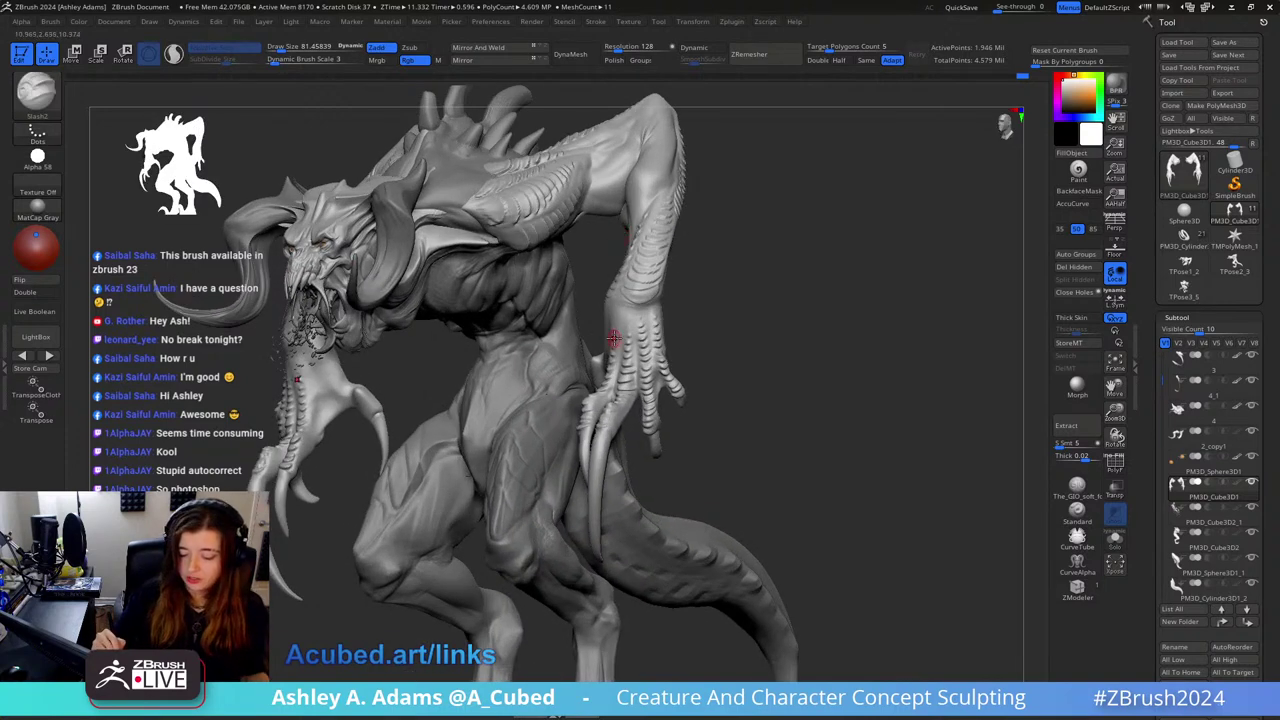
# Step: Look through the LightBox brush folders around Slash and Smooth, and hide LightBox again
pyautogui.click(36, 338)
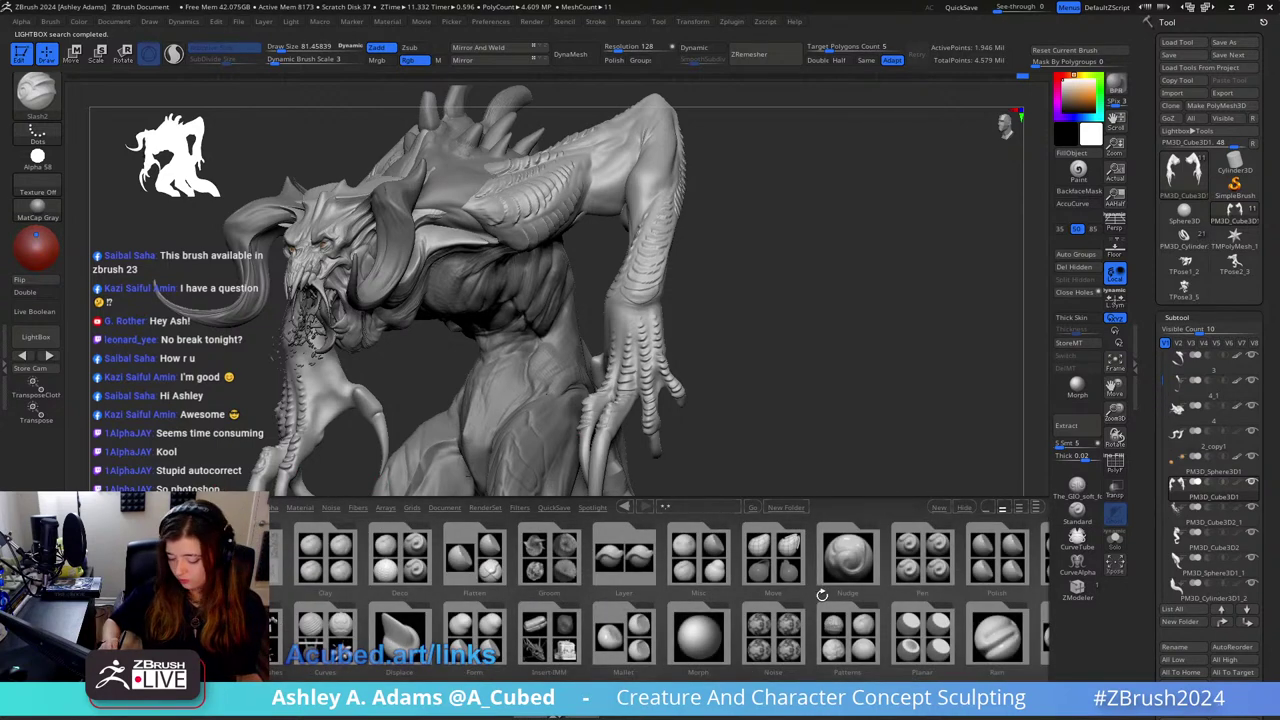
pyautogui.scroll(-5, 800, 615)
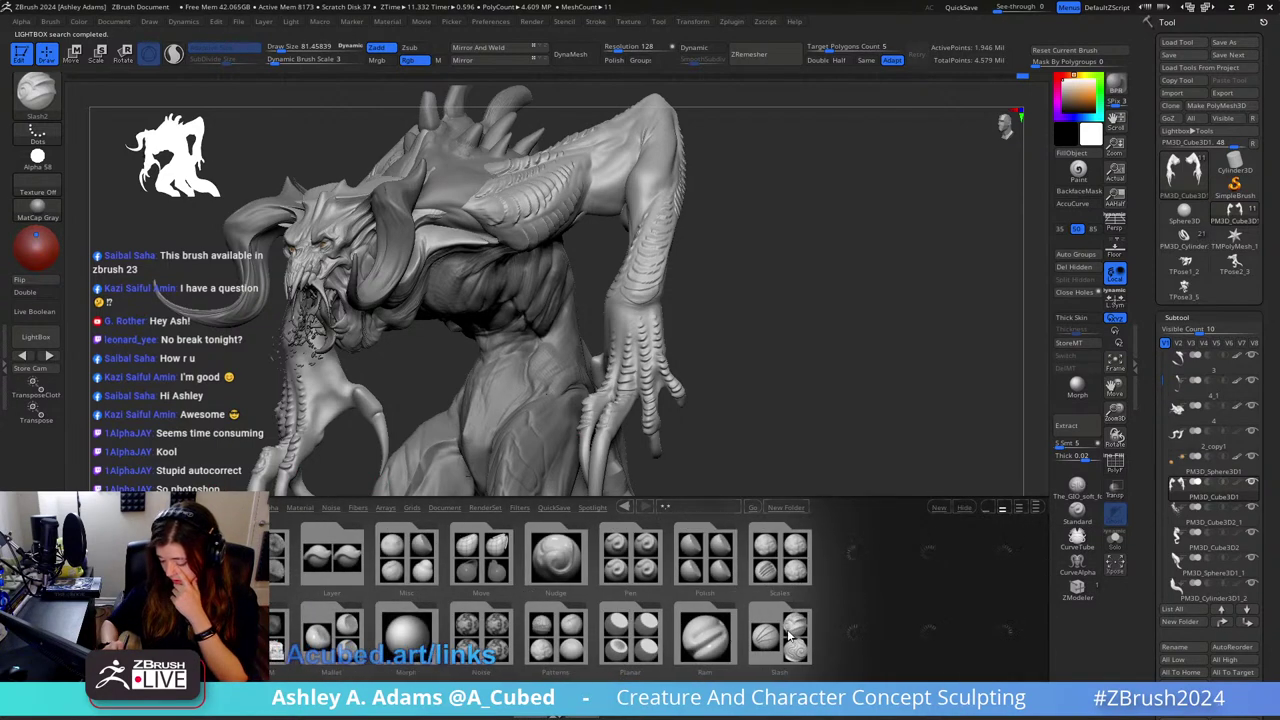
pyautogui.moveTo(834, 598); pyautogui.dragTo(762, 620)
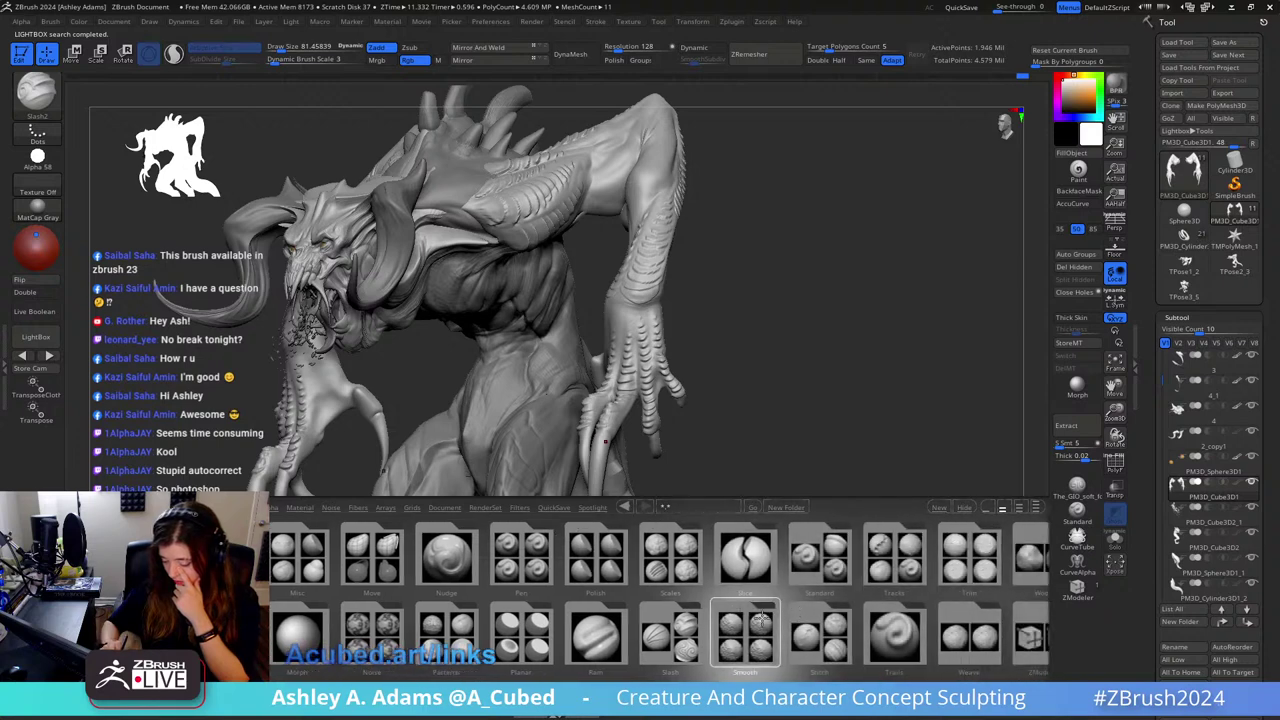
pyautogui.doubleClick(748, 630)
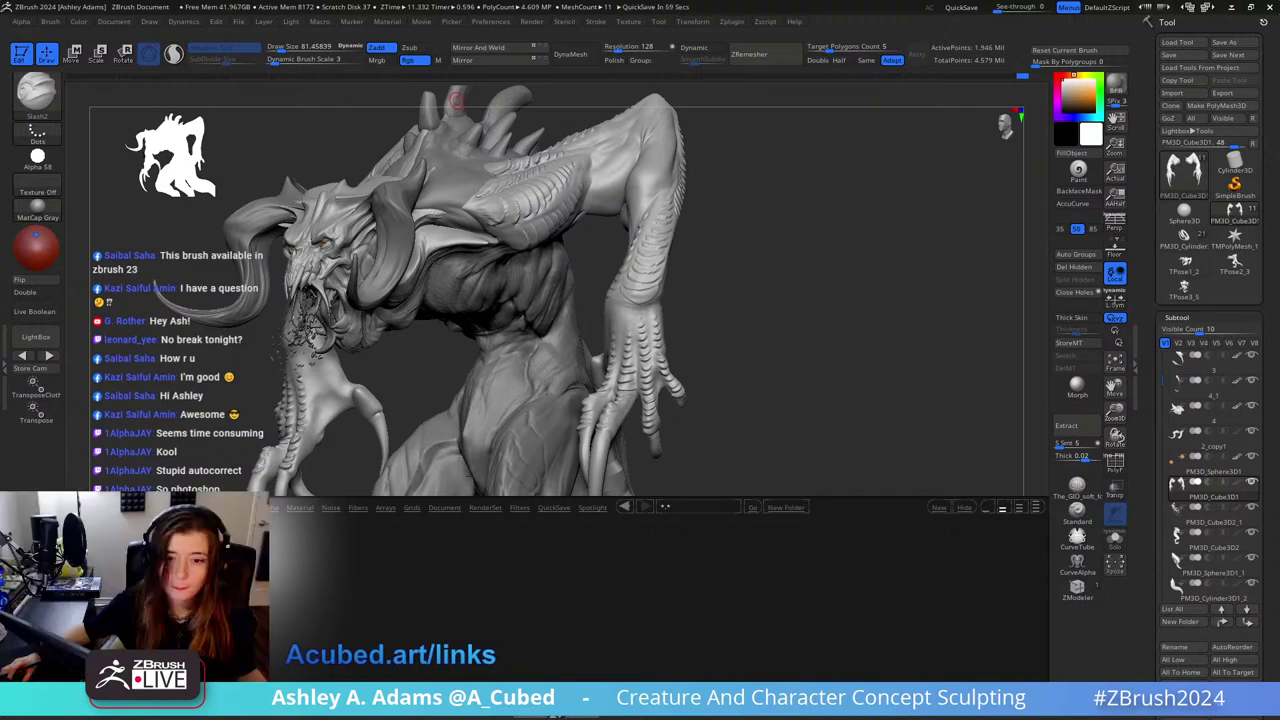
pyautogui.click(964, 507)
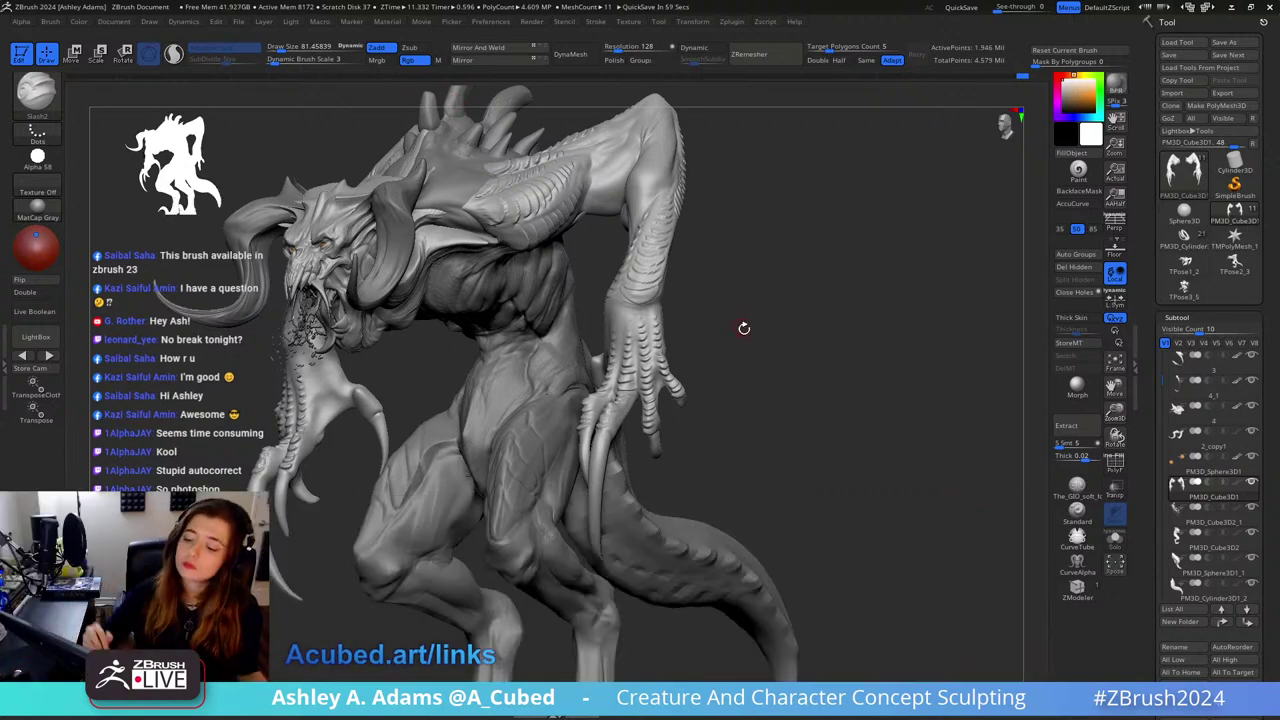
# Step: Roll the arms' undo history back to before the subdivision and the Slash2 ridges on the shoulders, forearms and hands
pyautogui.keyDown('alt'); pyautogui.moveTo(686, 286); pyautogui.dragTo(689, 315); pyautogui.keyUp('alt')
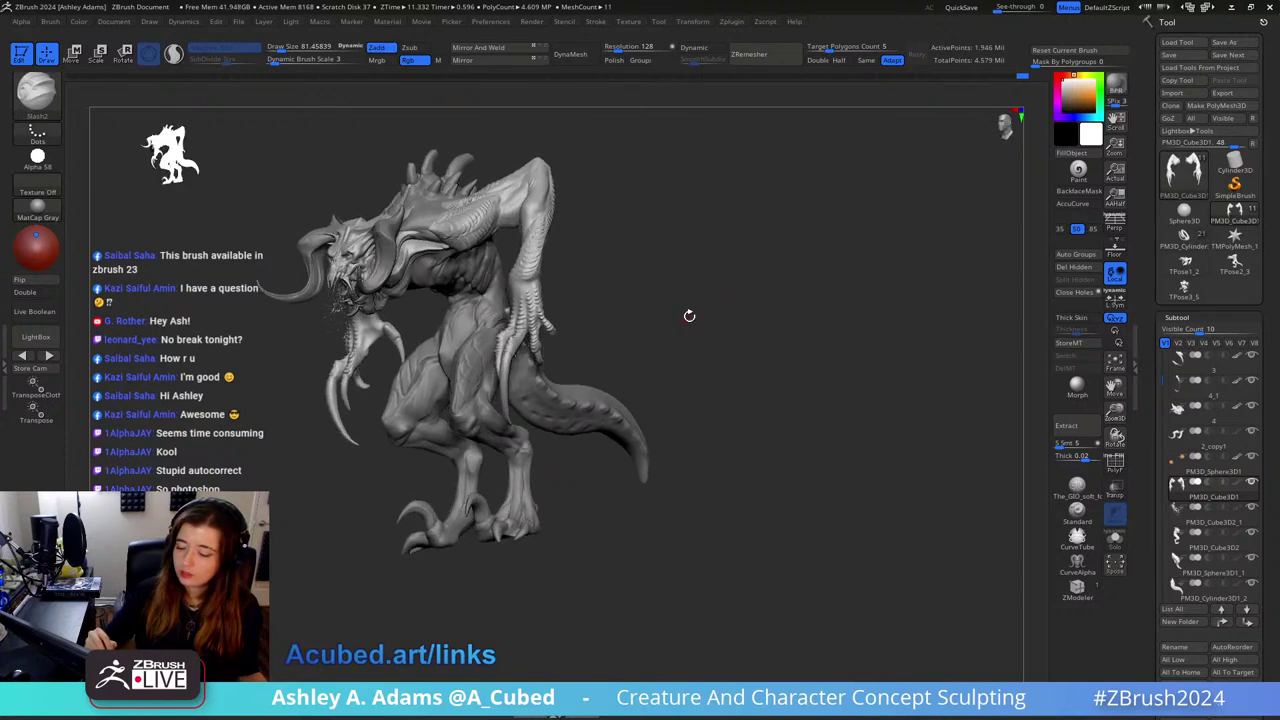
pyautogui.click(1009, 76)
pyautogui.hotkey('ctrl', 'z')
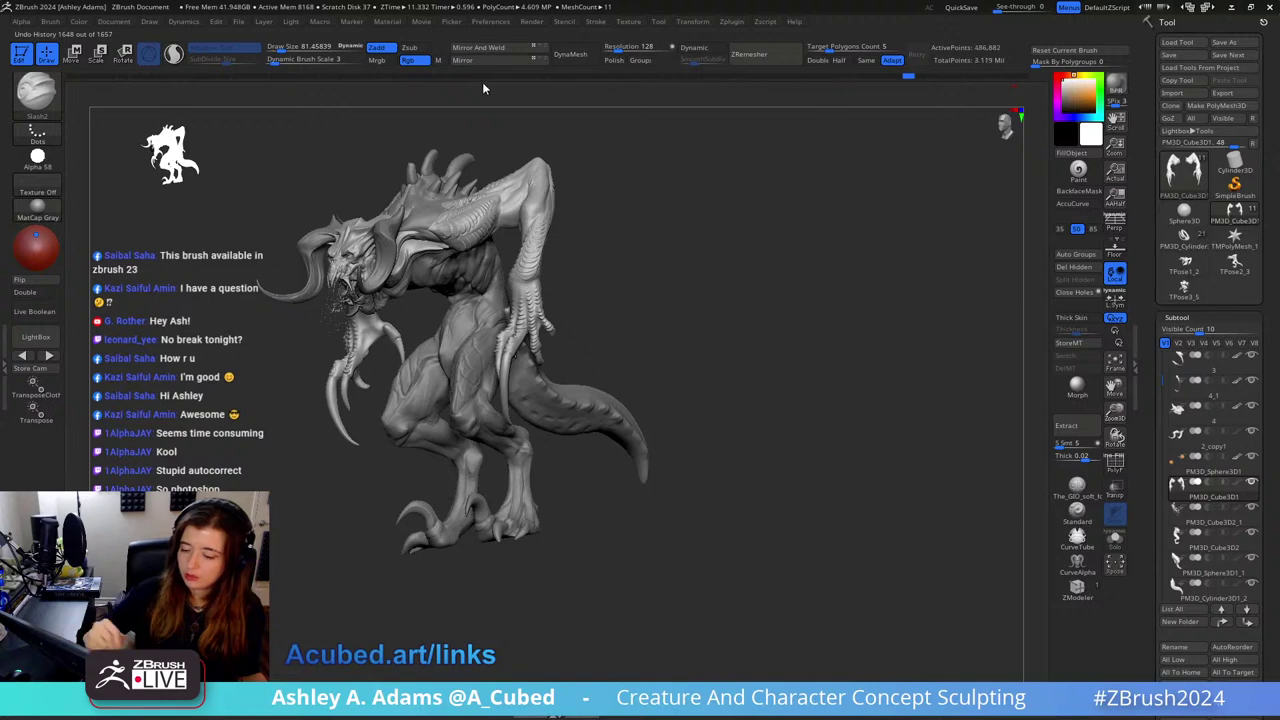
pyautogui.click(489, 78)
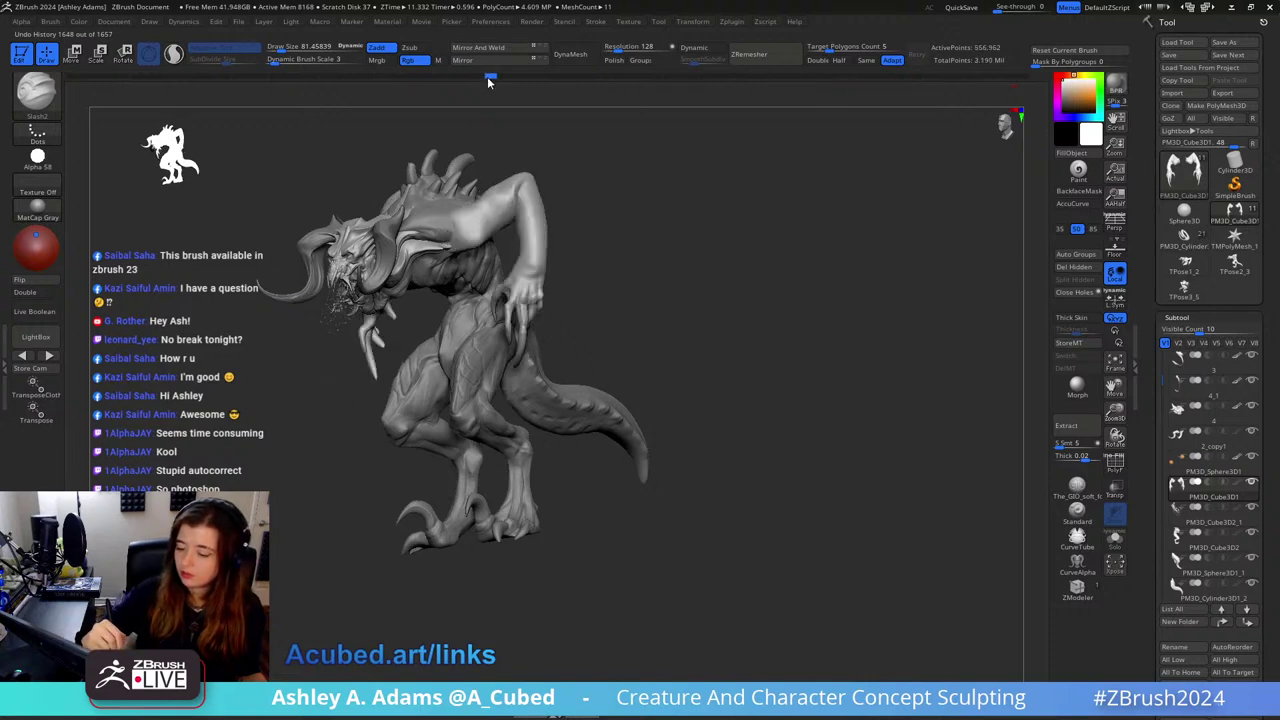
pyautogui.moveTo(584, 77); pyautogui.dragTo(1000, 80)
pyautogui.click(1000, 85)
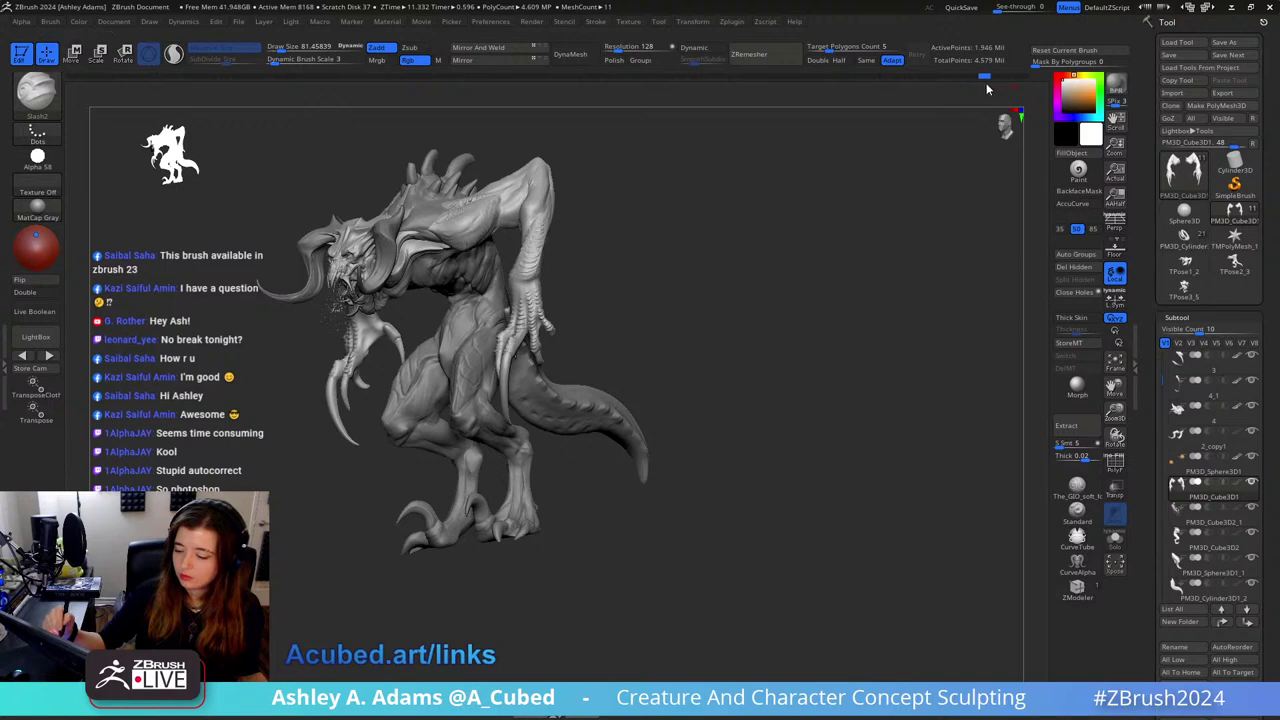
pyautogui.press('ctrl')
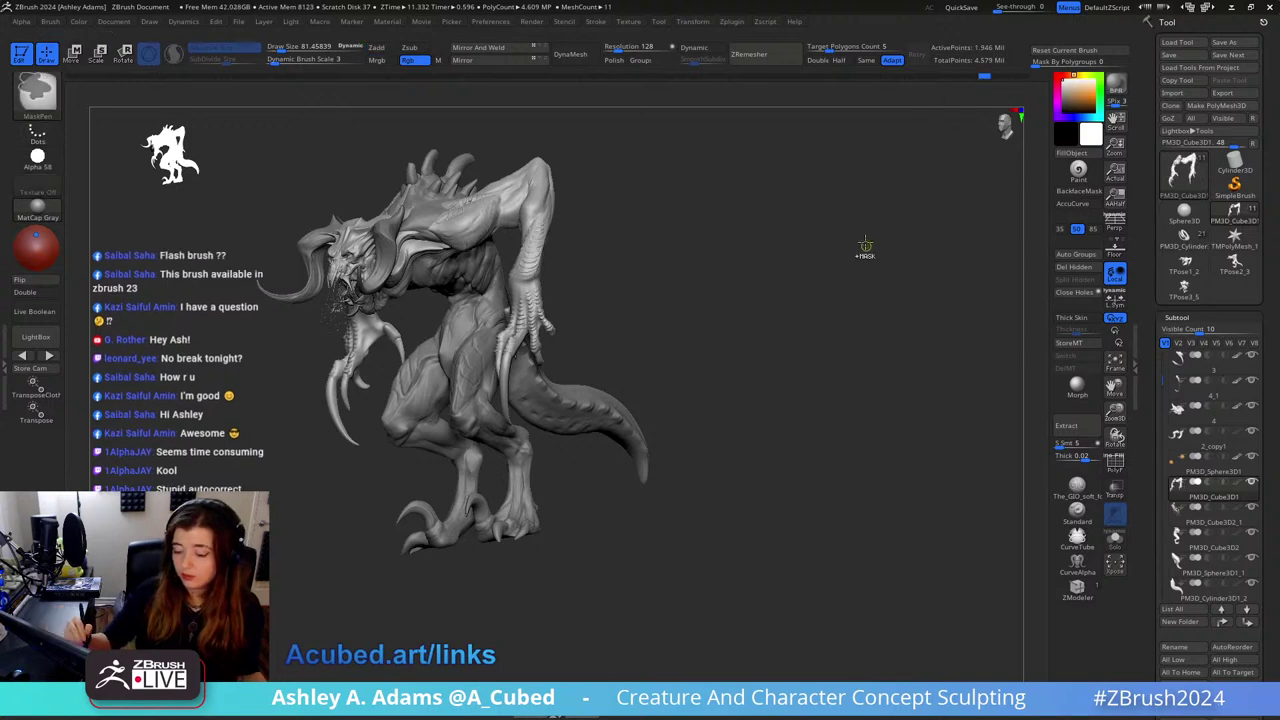
pyautogui.moveTo(766, 263); pyautogui.dragTo(799, 297)
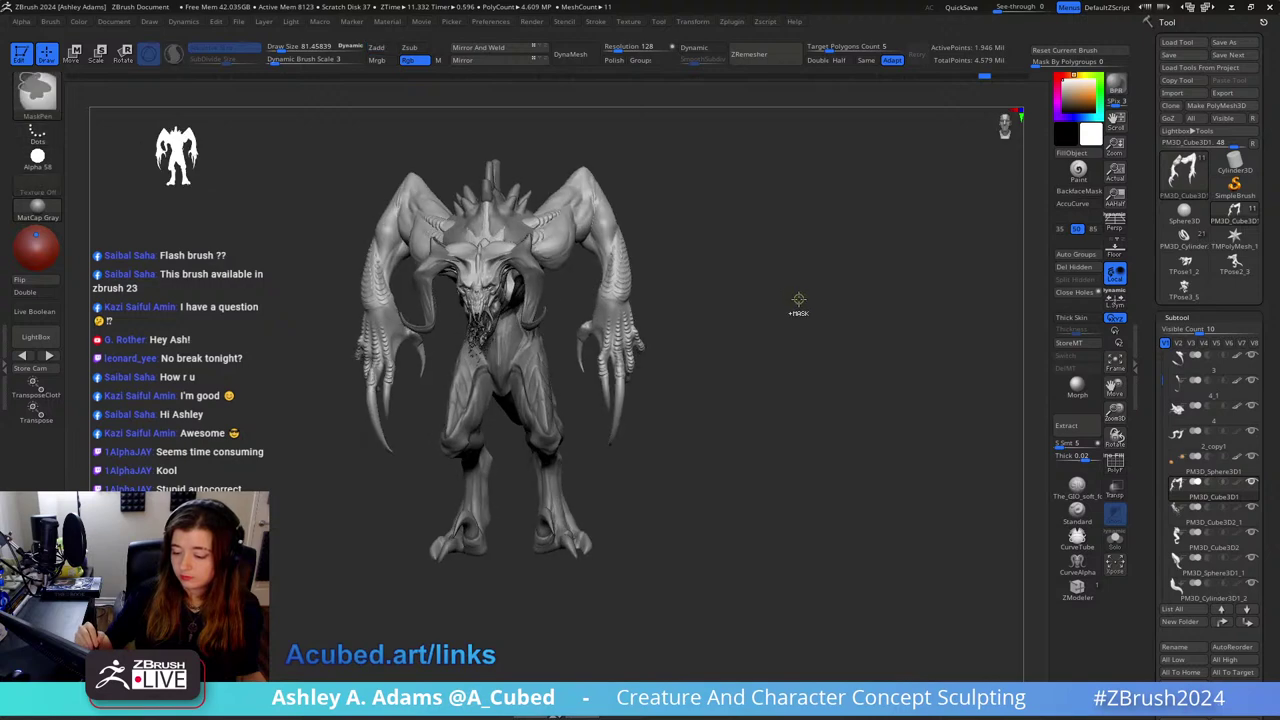
pyautogui.hotkey('ctrl', 'z')
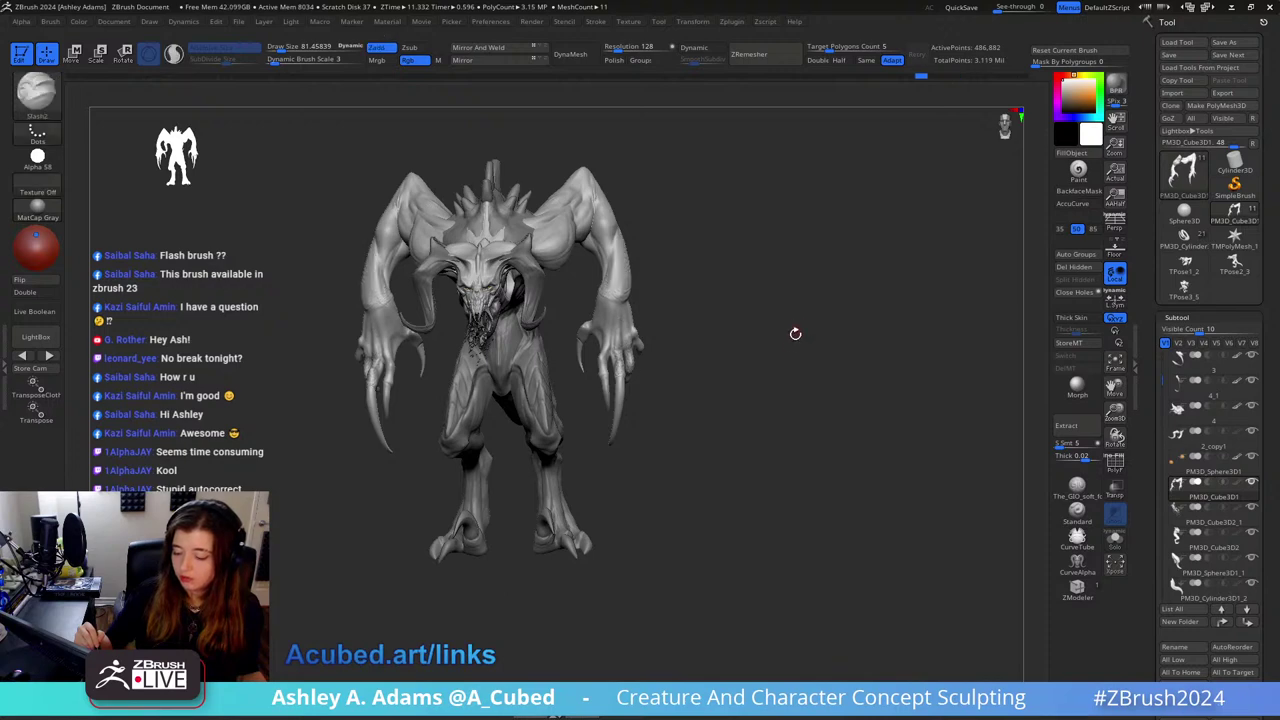
# Step: Select the body and legs subtool PM3D_Cube3D2 and set the brush draw size to about 189
pyautogui.moveTo(794, 331); pyautogui.dragTo(763, 289)
pyautogui.moveTo(524, 364); pyautogui.dragTo(520, 437, button='right')
pyautogui.keyDown('alt'); pyautogui.click(556, 449); pyautogui.keyUp('alt')
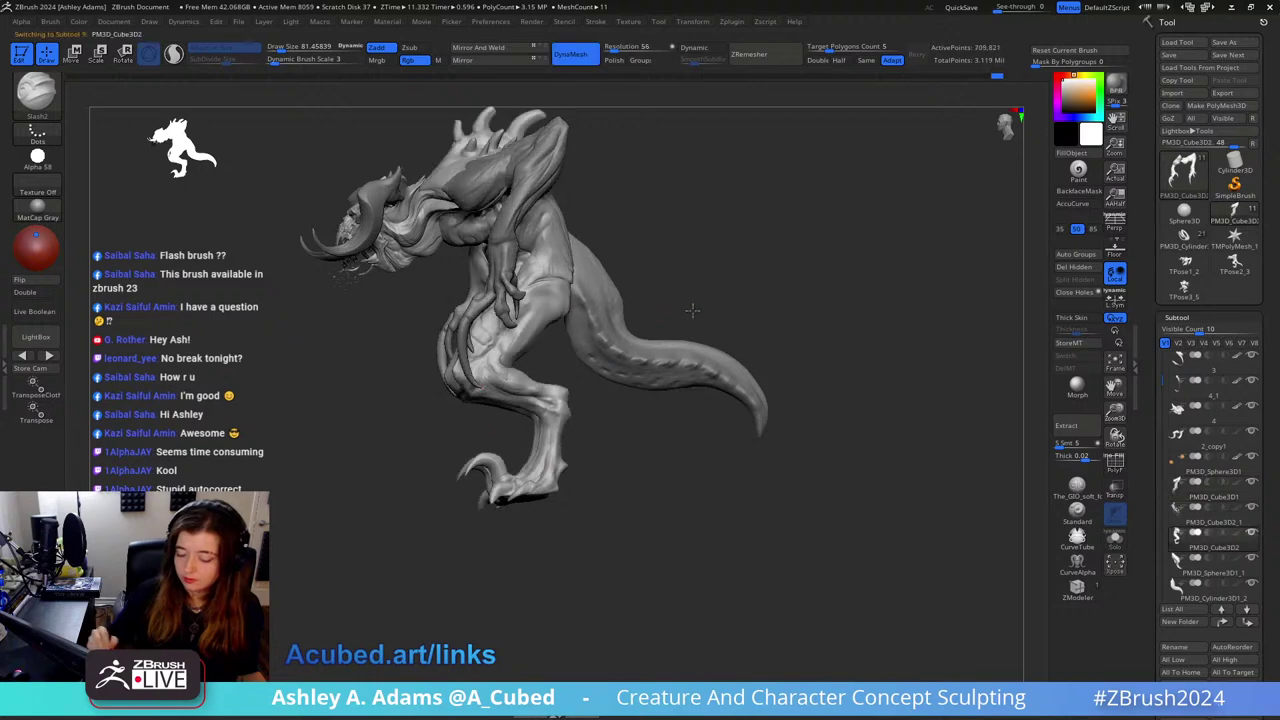
pyautogui.moveTo(691, 309)
pyautogui.mouseDown()
pyautogui.moveTo(654, 251)
pyautogui.moveTo(636, 255)
pyautogui.mouseUp()
pyautogui.press('space')
pyautogui.moveTo(619, 258); pyautogui.dragTo(630, 256)
pyautogui.moveTo(627, 258)
pyautogui.mouseDown(button='right')
pyautogui.moveTo(666, 306)
pyautogui.moveTo(691, 251)
pyautogui.moveTo(585, 267)
pyautogui.mouseUp(button='right')
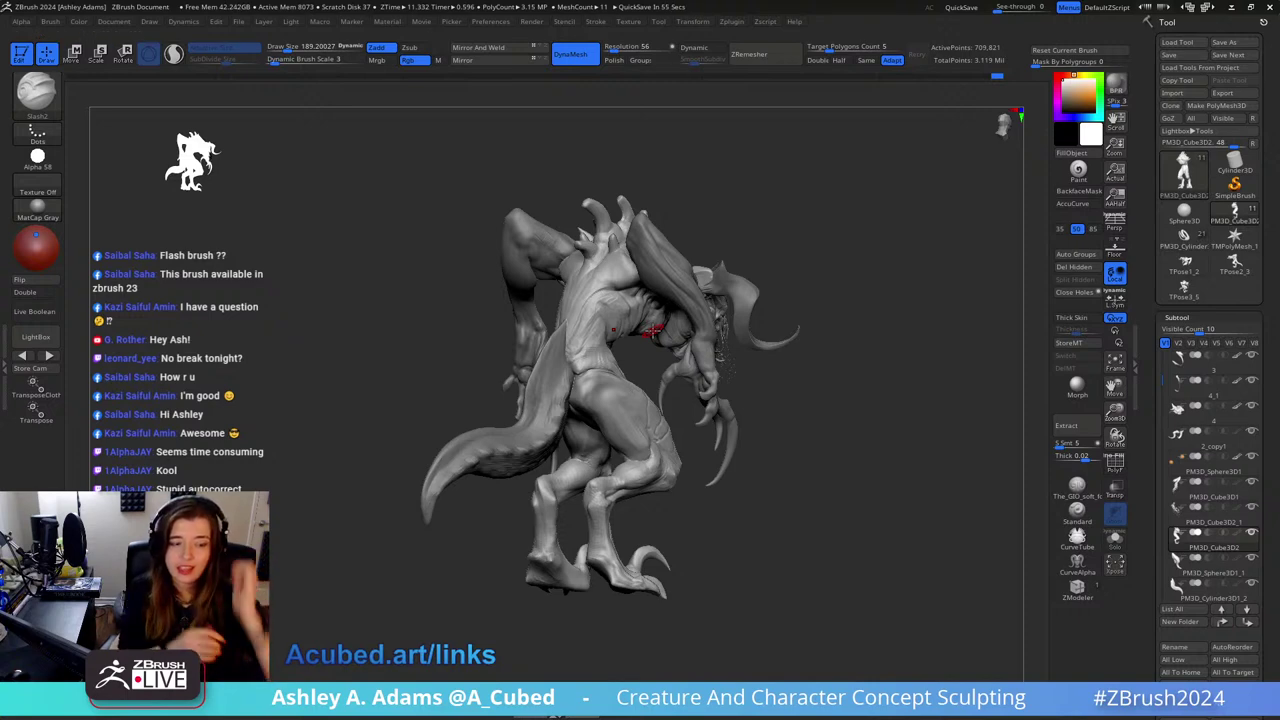
pyautogui.moveTo(758, 212)
pyautogui.mouseDown()
pyautogui.moveTo(725, 201)
pyautogui.moveTo(647, 272)
pyautogui.mouseUp()
pyautogui.rightClick(606, 325)
# Step: Select the arms subtool, set the draw size to about 175 and rework the clawed hands, accepting removal of the newer undo history
pyautogui.keyDown('alt'); pyautogui.click(710, 410); pyautogui.keyUp('alt')
pyautogui.keyDown('ctrl'); pyautogui.moveTo(710, 410); pyautogui.dragTo(620, 381, button='right'); pyautogui.keyUp('ctrl')
pyautogui.press('space')
pyautogui.moveTo(694, 312); pyautogui.dragTo(668, 312)
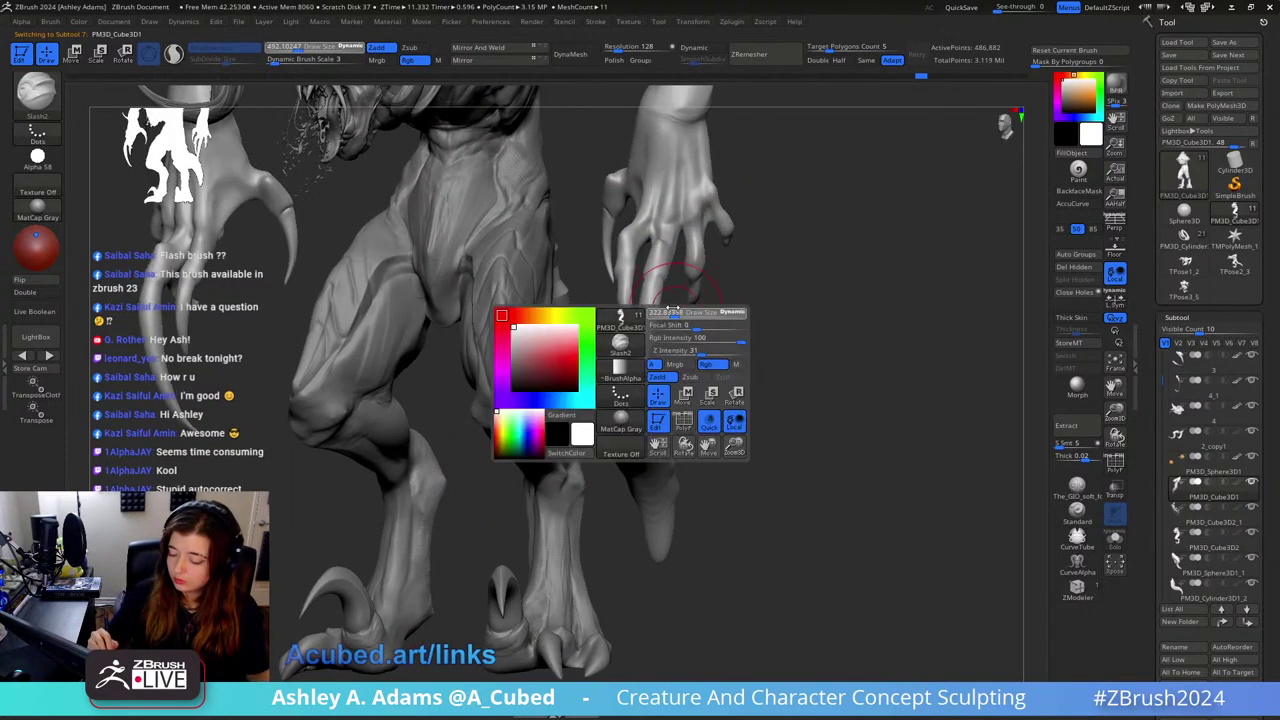
pyautogui.moveTo(700, 320); pyautogui.dragTo(635, 289, button='right')
pyautogui.click(642, 277)
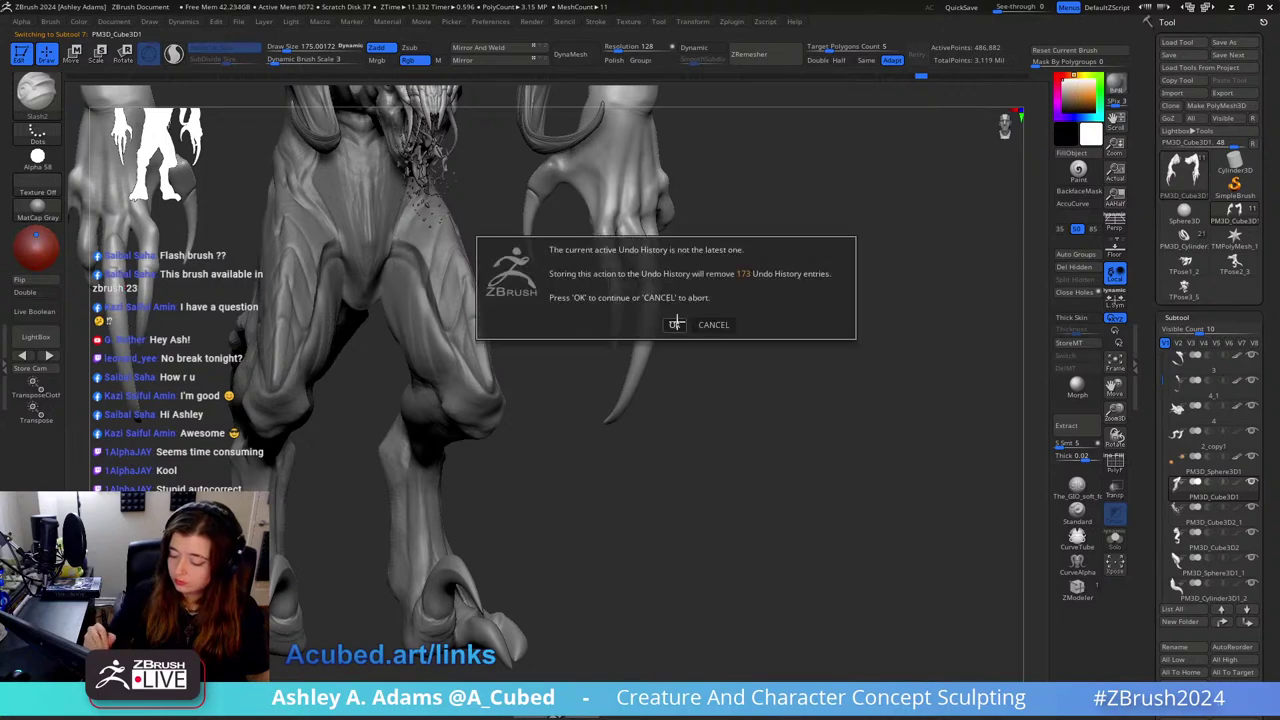
pyautogui.click(676, 324)
pyautogui.moveTo(665, 275)
pyautogui.mouseDown(button='right')
pyautogui.moveTo(628, 242)
pyautogui.moveTo(629, 262)
pyautogui.moveTo(617, 235)
pyautogui.moveTo(550, 235)
pyautogui.moveTo(689, 197)
pyautogui.moveTo(650, 248)
pyautogui.moveTo(700, 177)
pyautogui.moveTo(745, 235)
pyautogui.moveTo(820, 266)
pyautogui.moveTo(800, 232)
pyautogui.moveTo(760, 266)
pyautogui.moveTo(794, 251)
pyautogui.moveTo(743, 170)
pyautogui.mouseUp(button='right')
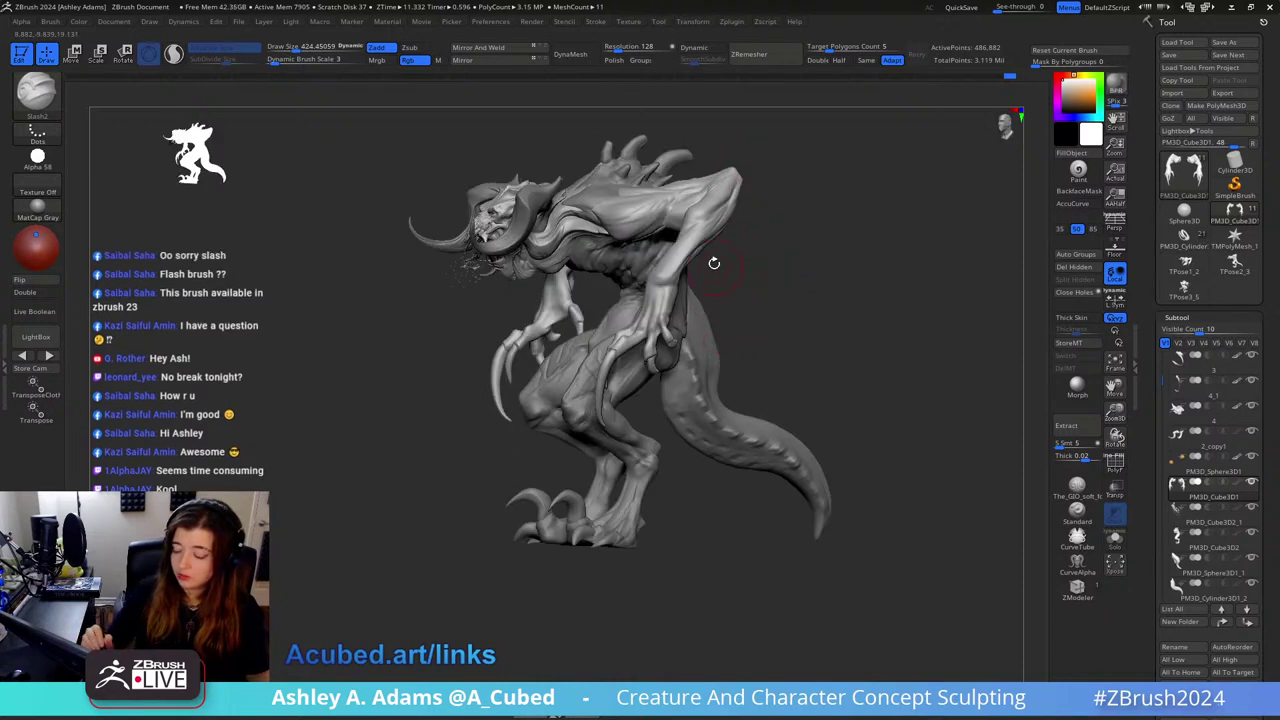
# Step: Select the body and legs subtool PM3D_Cube3D2, set the draw size to about 783 and save the file
pyautogui.moveTo(714, 263)
pyautogui.mouseDown(button='right')
pyautogui.moveTo(737, 300)
pyautogui.moveTo(686, 349)
pyautogui.mouseUp(button='right')
pyautogui.keyDown('alt'); pyautogui.click(690, 350); pyautogui.keyUp('alt')
pyautogui.press('space')
pyautogui.moveTo(703, 321); pyautogui.dragTo(714, 316)
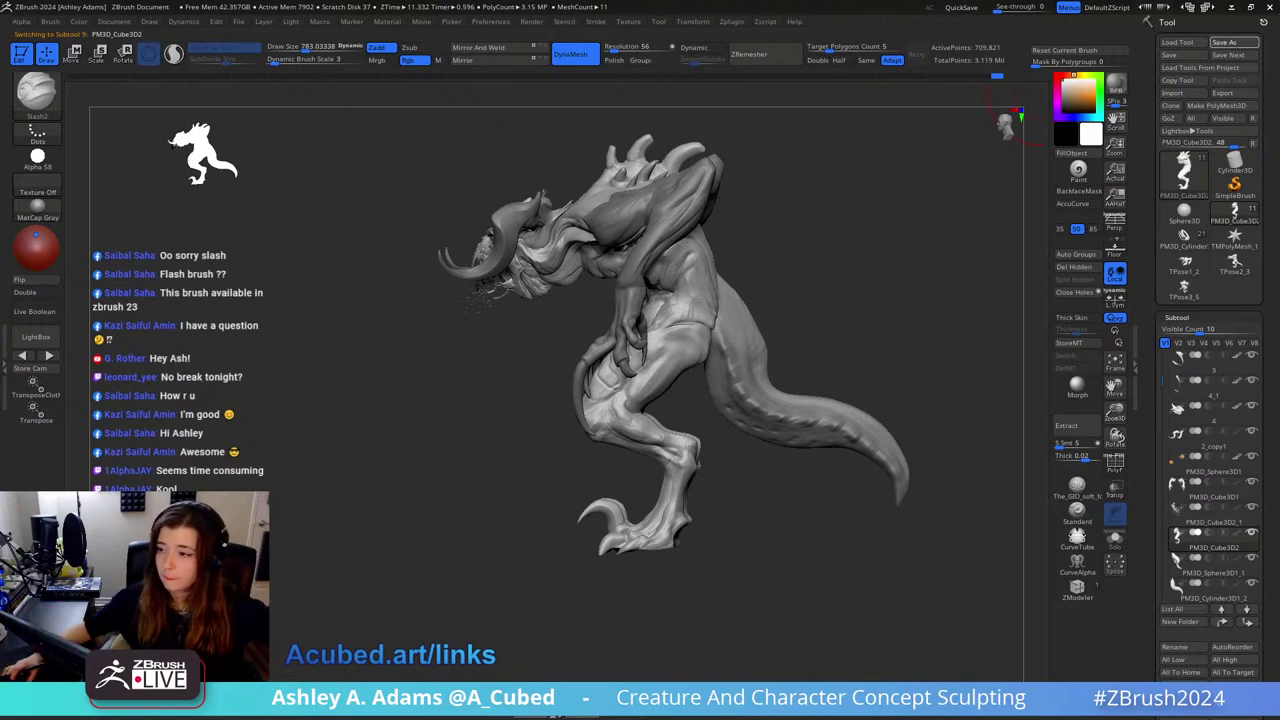
pyautogui.hotkey('ctrl', 's')
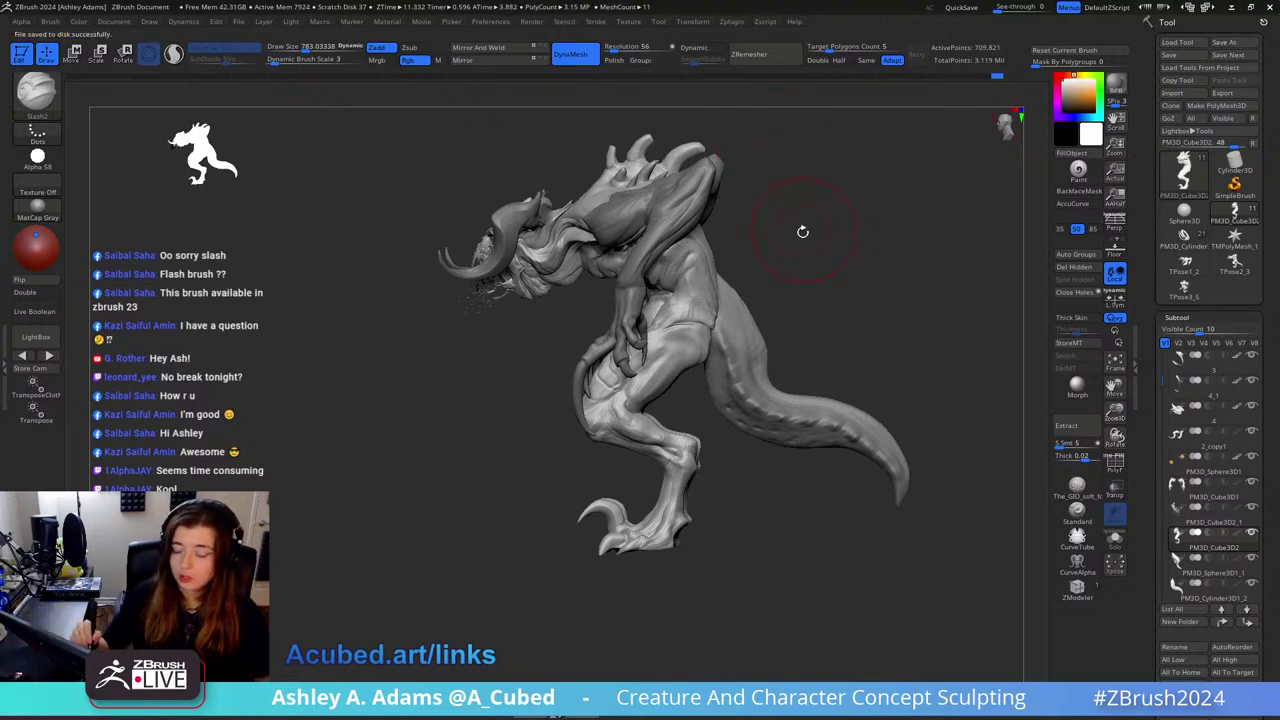
# Step: Mask the creature's left leg with MaskLasso from the front view, undoing the first attempt that masked both legs
pyautogui.moveTo(802, 231)
pyautogui.mouseDown()
pyautogui.moveTo(766, 260)
pyautogui.moveTo(746, 306)
pyautogui.mouseUp()
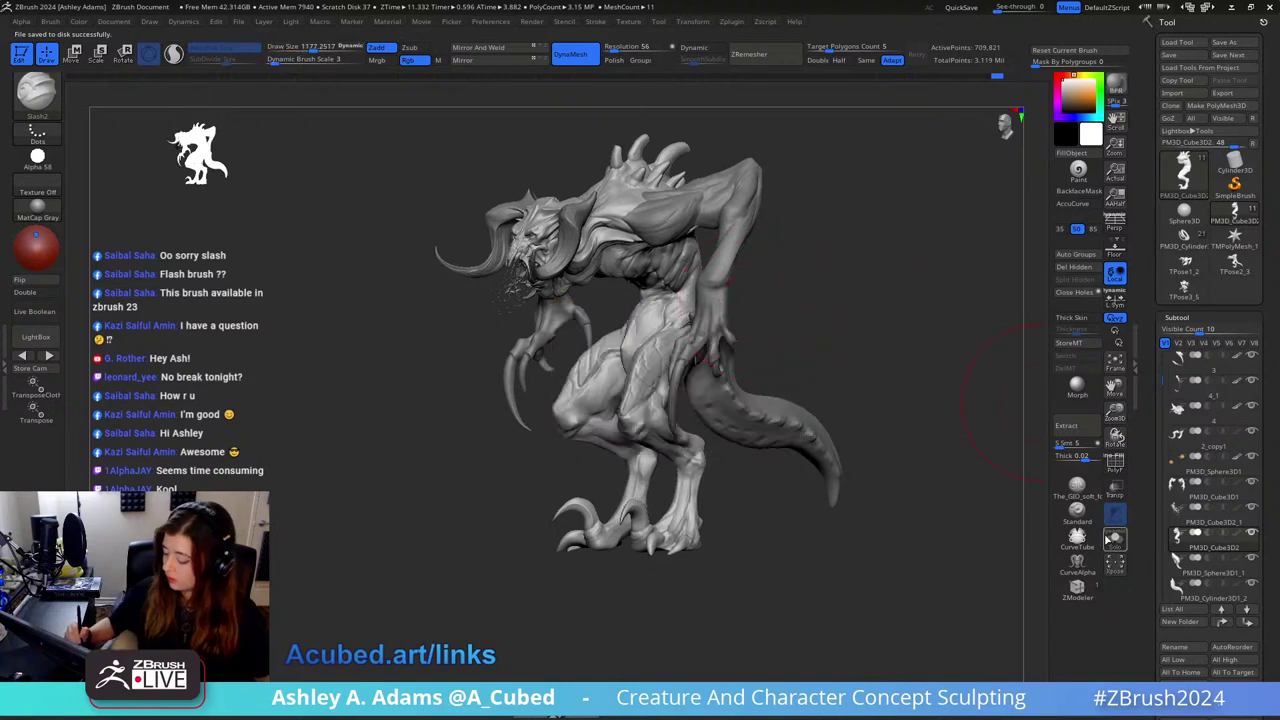
pyautogui.moveTo(807, 370); pyautogui.dragTo(714, 434)
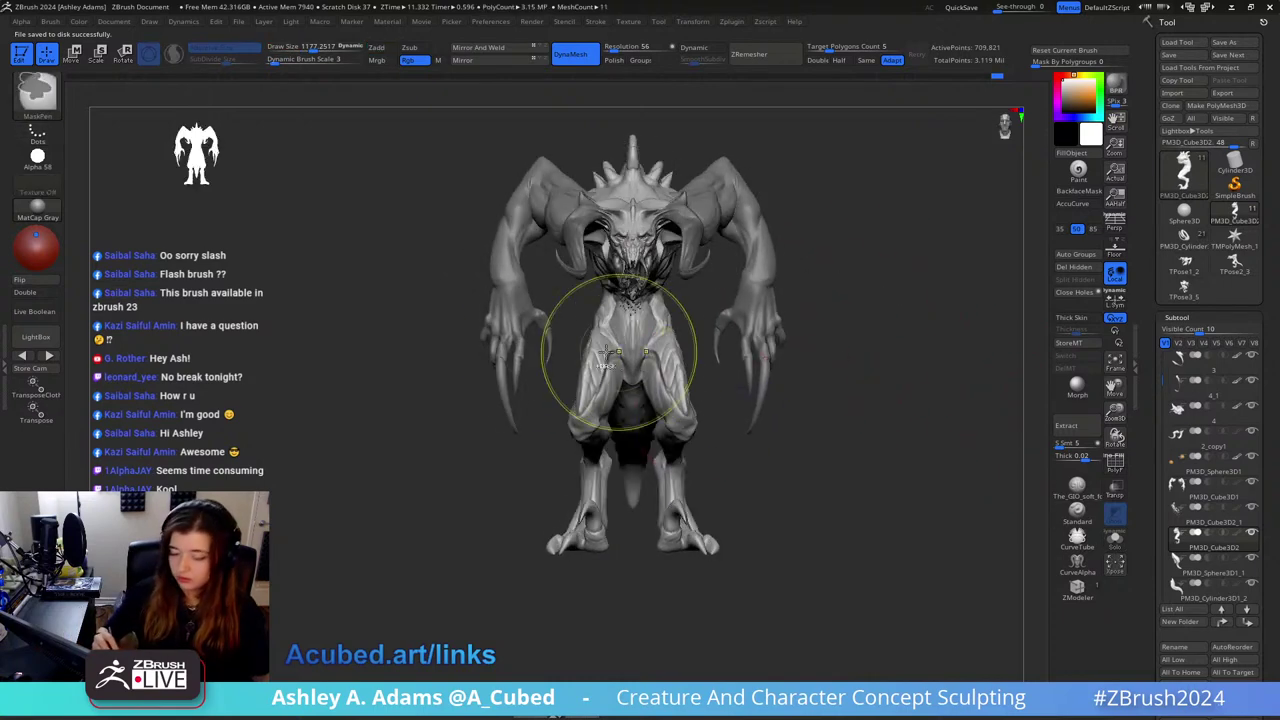
pyautogui.press('b')
pyautogui.keyDown('ctrl'); pyautogui.click(110, 107); pyautogui.keyUp('ctrl')
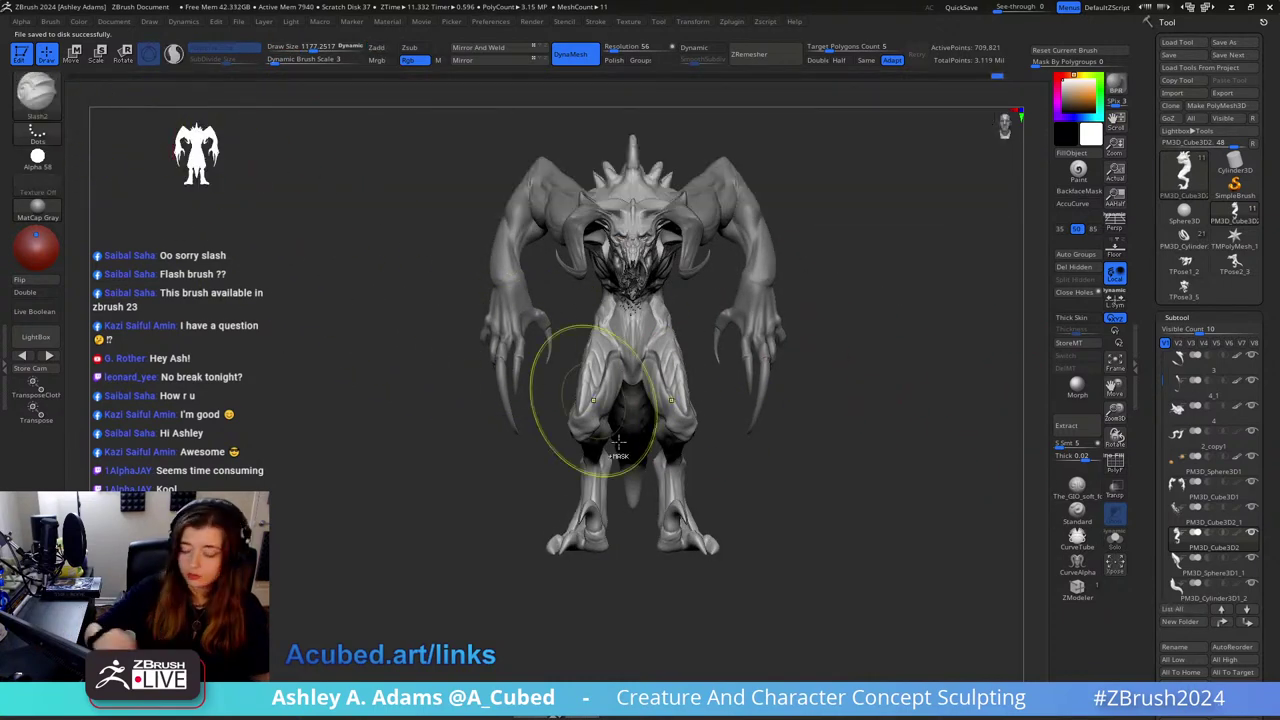
pyautogui.moveTo(722, 624)
pyautogui.keyDown('ctrl'); pyautogui.mouseDown()
pyautogui.moveTo(731, 481)
pyautogui.moveTo(674, 302)
pyautogui.moveTo(644, 366)
pyautogui.moveTo(672, 625)
pyautogui.mouseUp(); pyautogui.keyUp('ctrl')
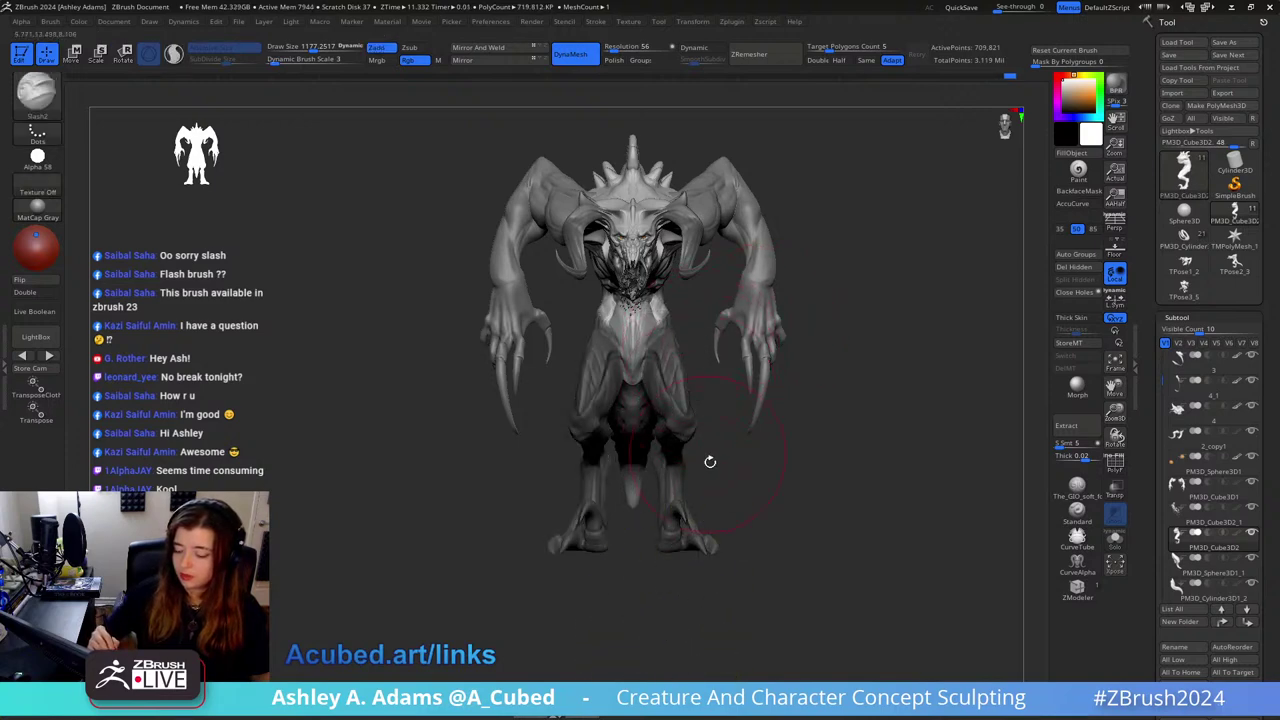
pyautogui.hotkey('ctrl', 'z')
pyautogui.moveTo(733, 582)
pyautogui.keyDown('ctrl'); pyautogui.mouseDown()
pyautogui.moveTo(694, 331)
pyautogui.moveTo(640, 340)
pyautogui.moveTo(634, 676)
pyautogui.mouseUp(); pyautogui.keyUp('ctrl')
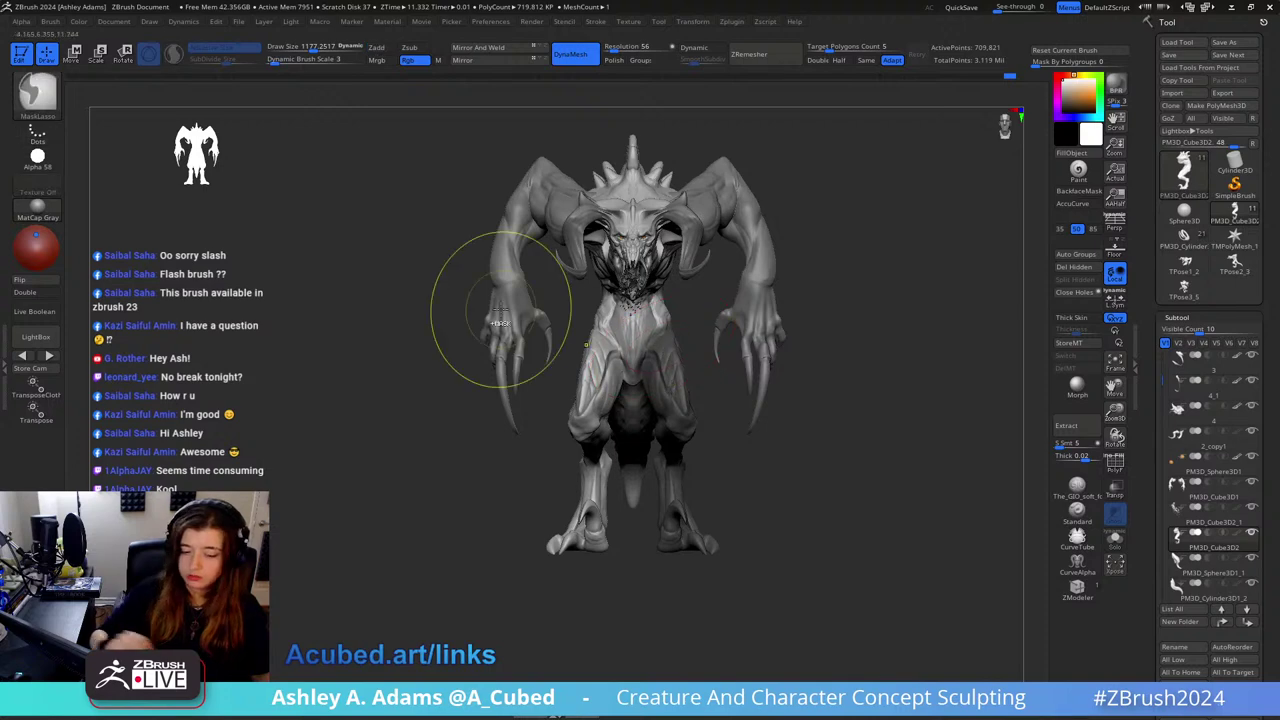
# Step: Switch to MaskPen at a draw size of about 874 and refine the left leg's mask around the hip
pyautogui.keyDown('ctrl'); pyautogui.click(40, 94); pyautogui.keyUp('ctrl')
pyautogui.keyDown('ctrl'); pyautogui.click(157, 106); pyautogui.keyUp('ctrl')
pyautogui.moveTo(704, 374)
pyautogui.mouseDown()
pyautogui.moveTo(691, 344)
pyautogui.moveTo(695, 261)
pyautogui.mouseUp()
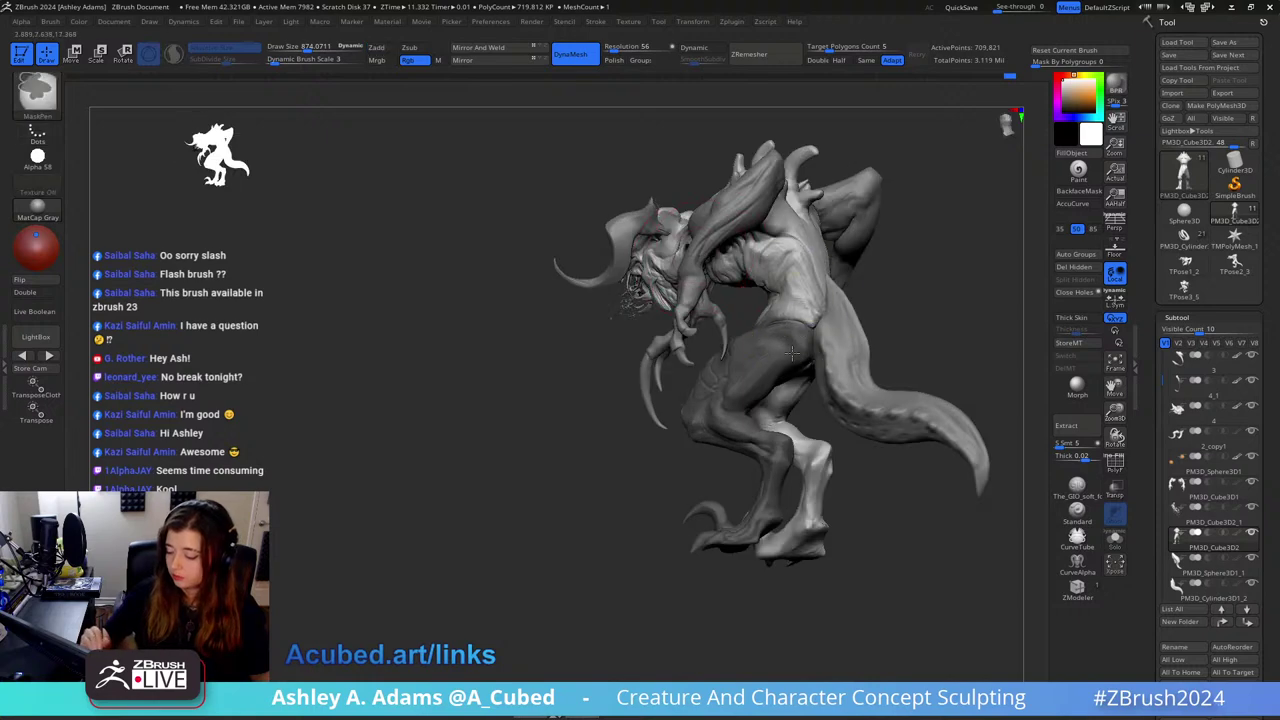
pyautogui.moveTo(779, 354)
pyautogui.mouseDown(button='right')
pyautogui.moveTo(840, 391)
pyautogui.moveTo(840, 240)
pyautogui.moveTo(940, 470)
pyautogui.mouseUp(button='right')
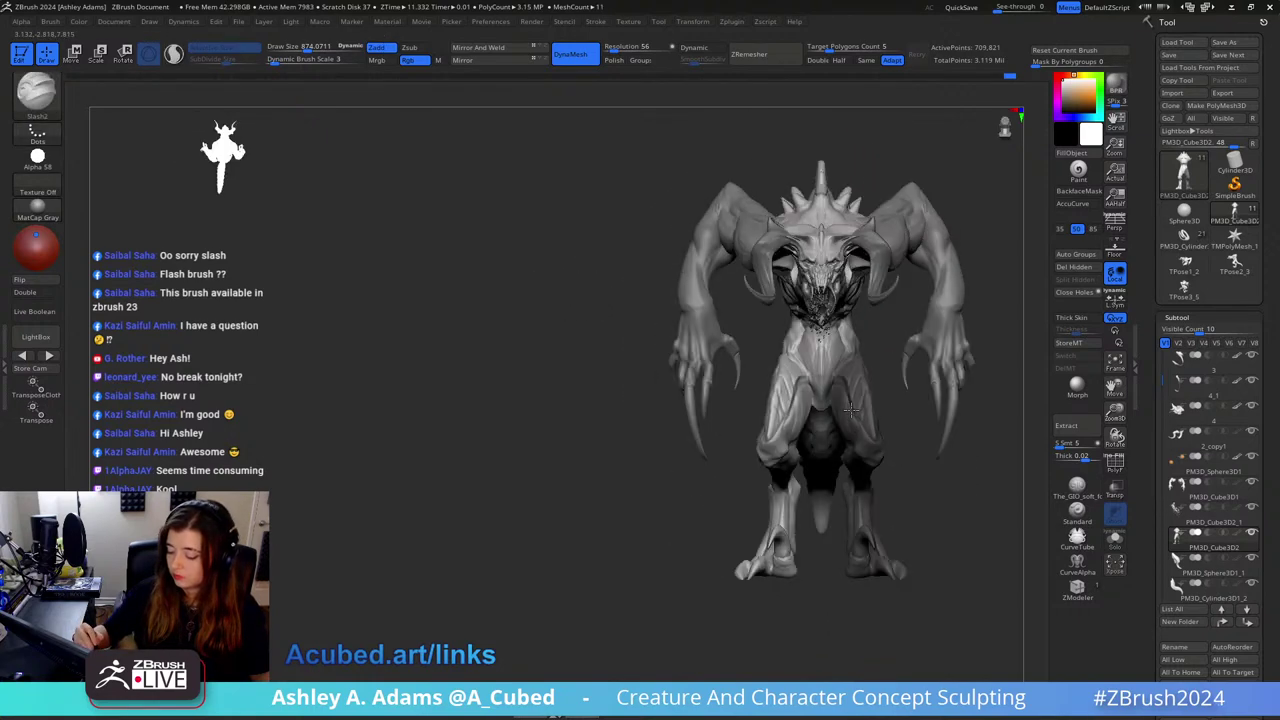
# Step: Reset and place the transform gizmo at the left hip, and rotate the unmasked left leg backward
pyautogui.press('w')
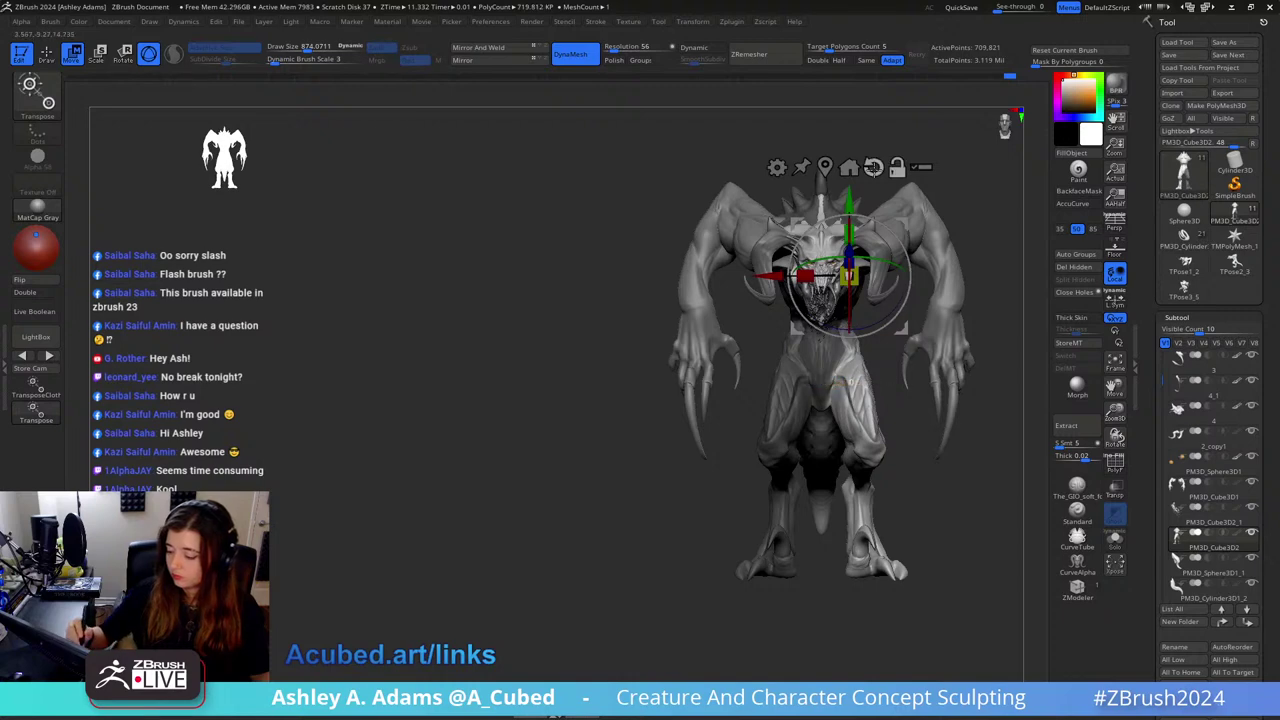
pyautogui.keyDown('alt'); pyautogui.click(873, 167); pyautogui.keyUp('alt')
pyautogui.keyDown('alt'); pyautogui.moveTo(931, 210); pyautogui.dragTo(776, 211, button='right'); pyautogui.keyUp('alt')
pyautogui.click(671, 167)
pyautogui.moveTo(870, 243); pyautogui.dragTo(661, 205, button='right')
pyautogui.keyDown('alt'); pyautogui.moveTo(674, 296); pyautogui.dragTo(802, 279); pyautogui.keyUp('alt')
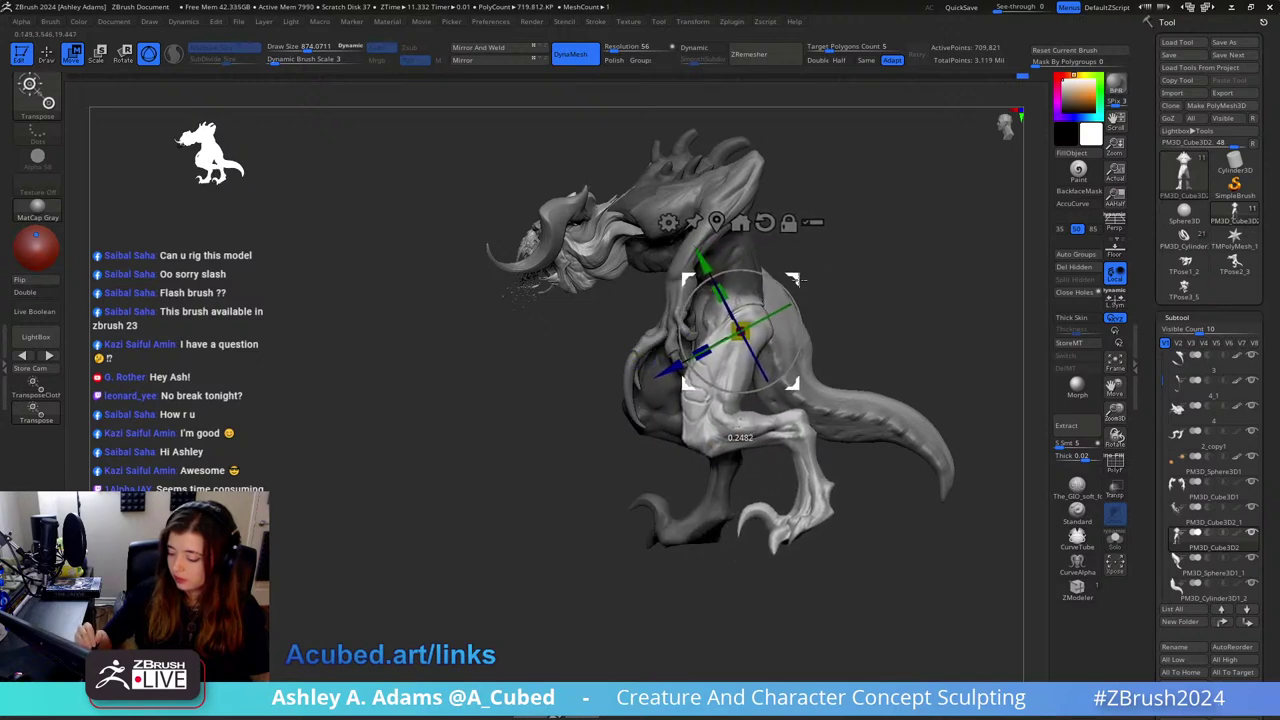
# Step: Turn the left leg slightly outward at the hip with the gizmo from the front view
pyautogui.press('q')
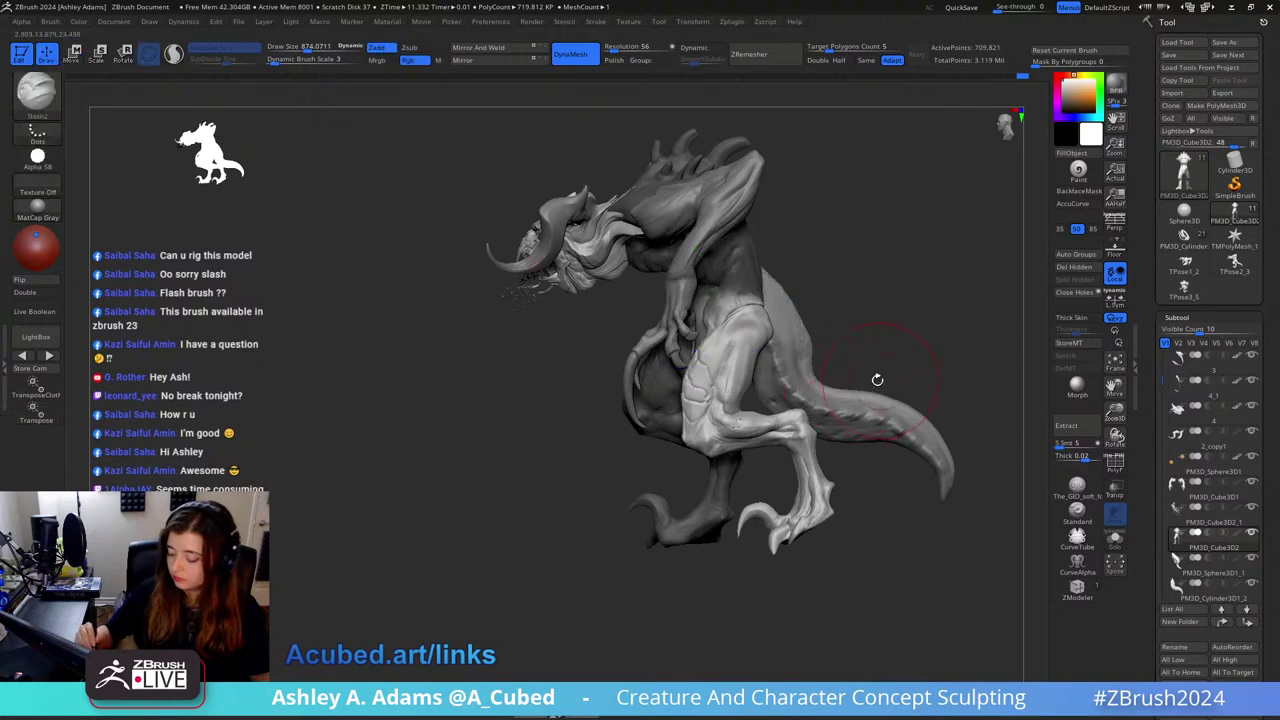
pyautogui.moveTo(877, 380); pyautogui.dragTo(802, 375)
pyautogui.press('w')
pyautogui.moveTo(742, 338); pyautogui.dragTo(762, 338)
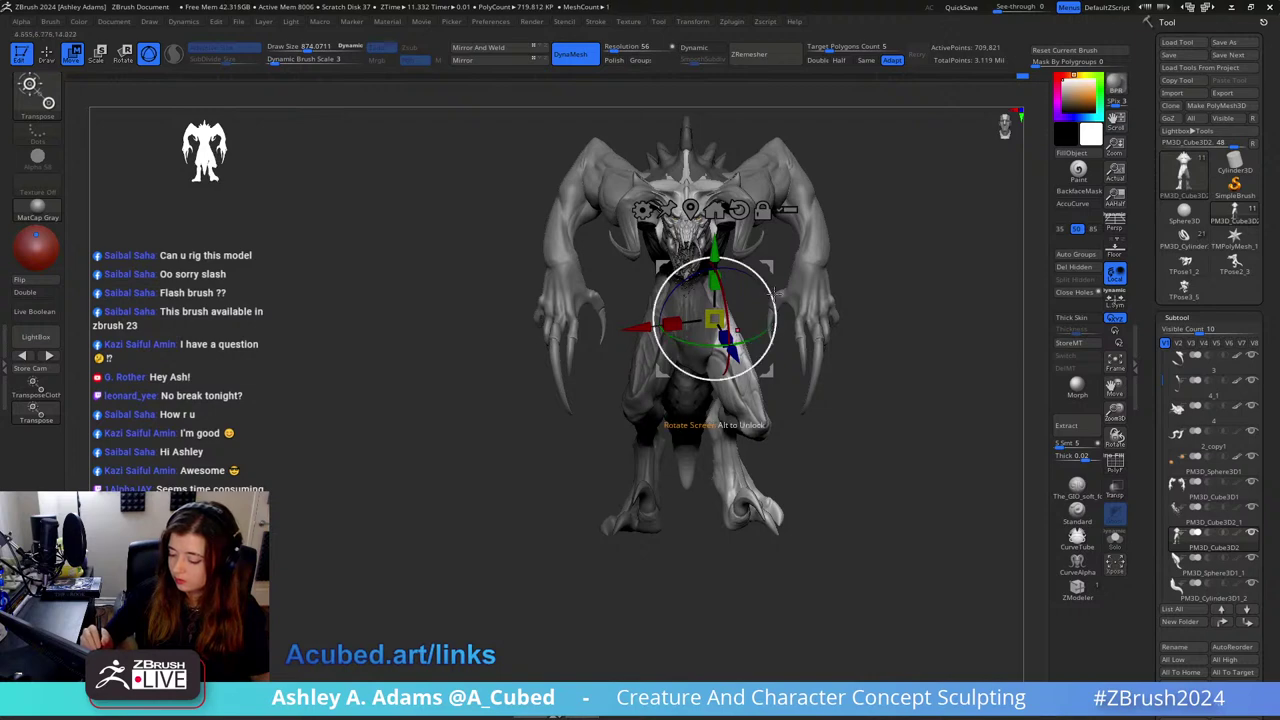
pyautogui.press('q')
pyautogui.moveTo(917, 274); pyautogui.dragTo(792, 288)
# Step: Mask the left thigh, place the gizmo at the knee and rotate the lower leg slightly forward
pyautogui.press('ctrl')
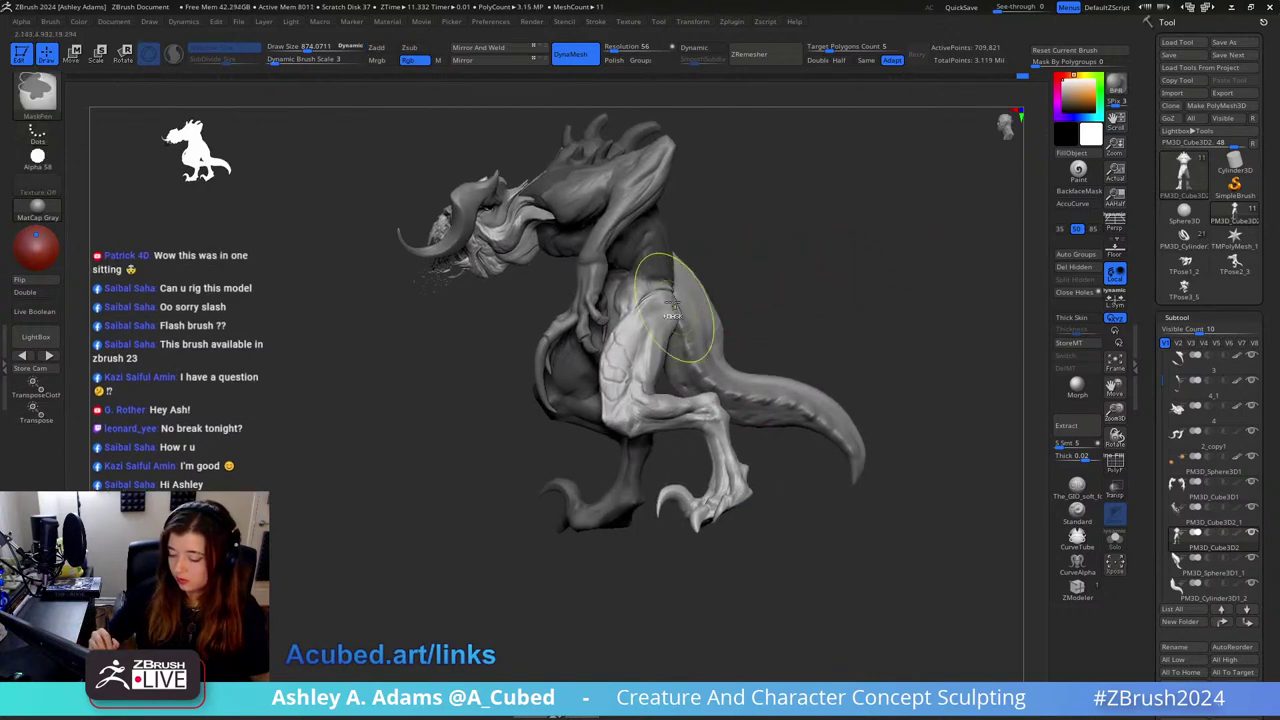
pyautogui.keyDown('ctrl'); pyautogui.moveTo(668, 301); pyautogui.dragTo(675, 265); pyautogui.keyUp('ctrl')
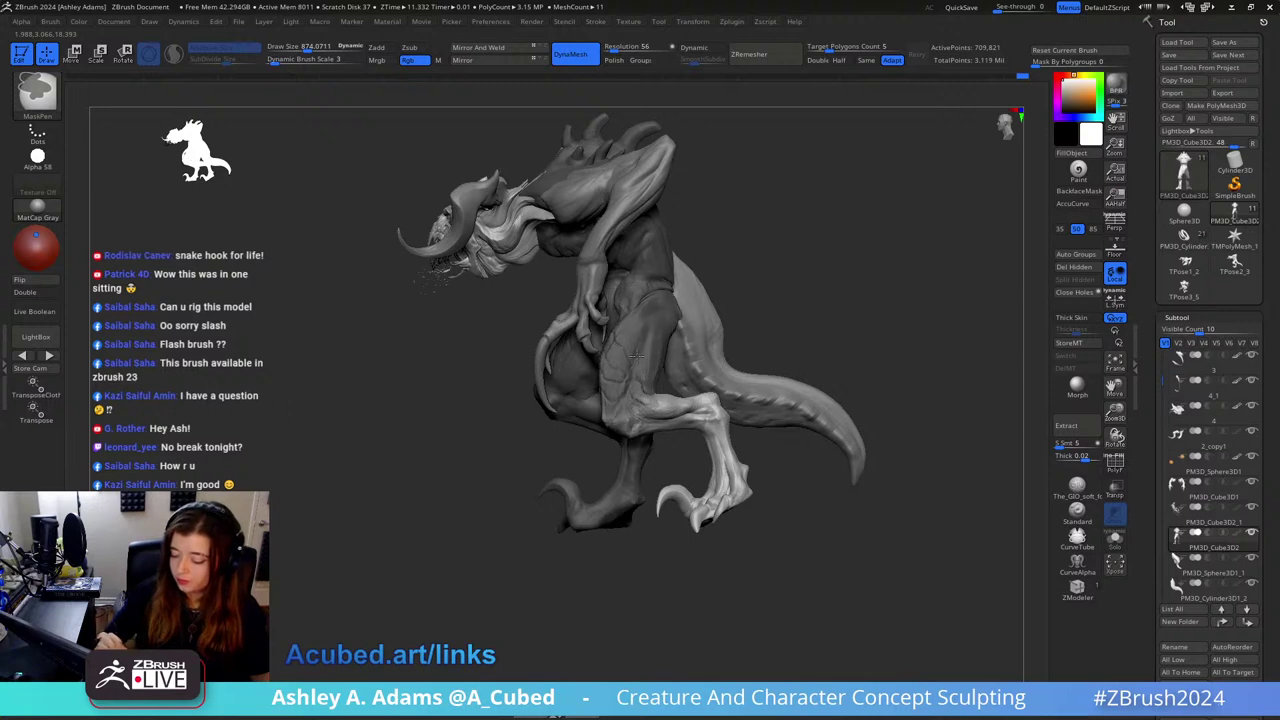
pyautogui.press('w')
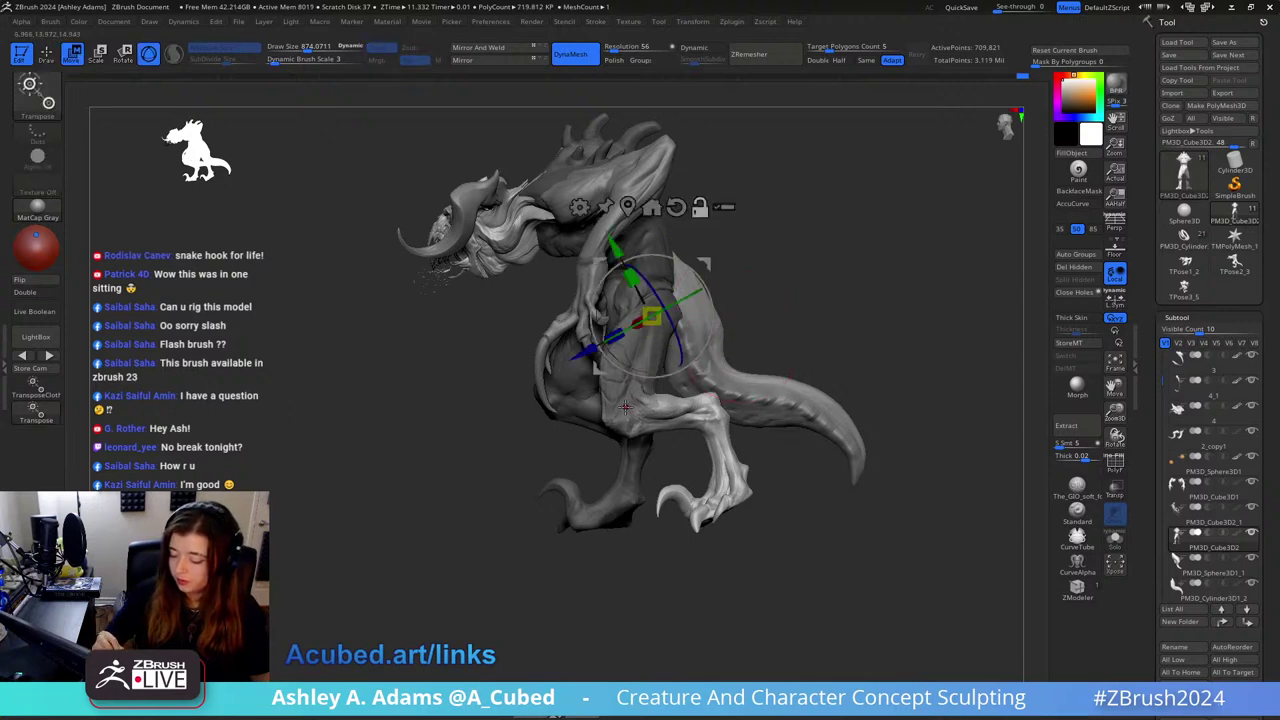
pyautogui.click(625, 405)
pyautogui.click(649, 296)
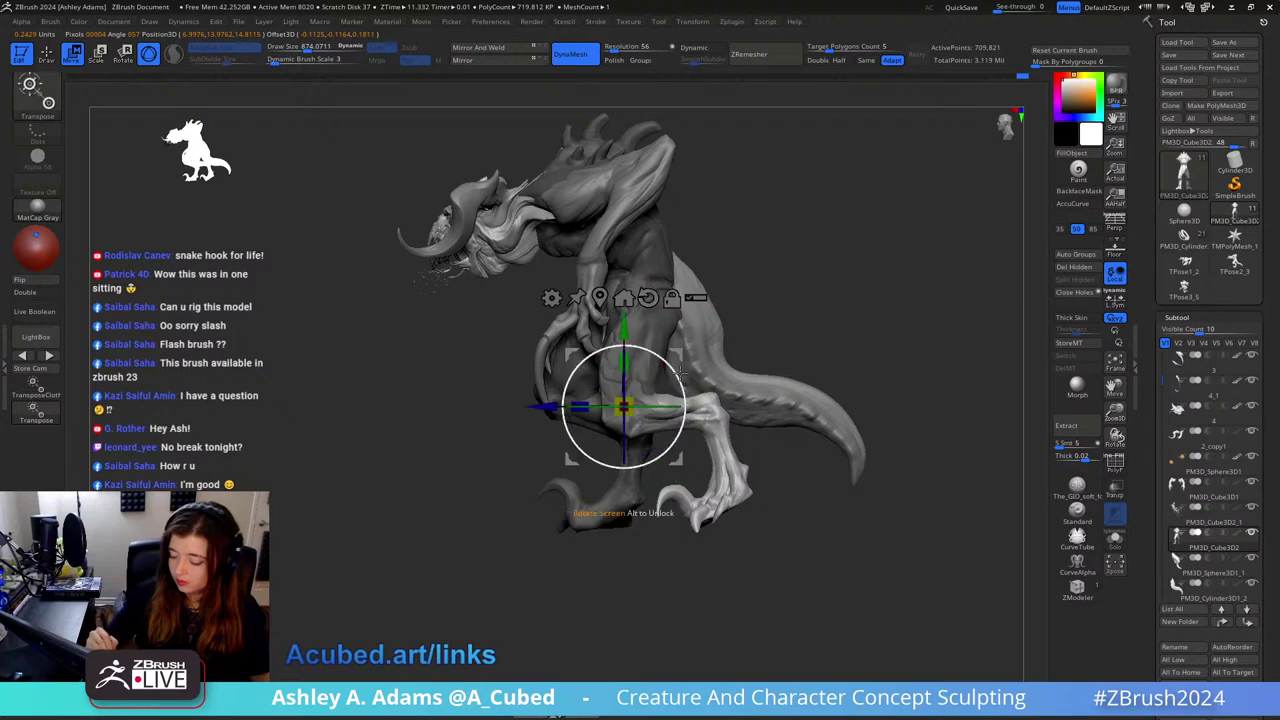
pyautogui.moveTo(686, 393); pyautogui.dragTo(684, 379)
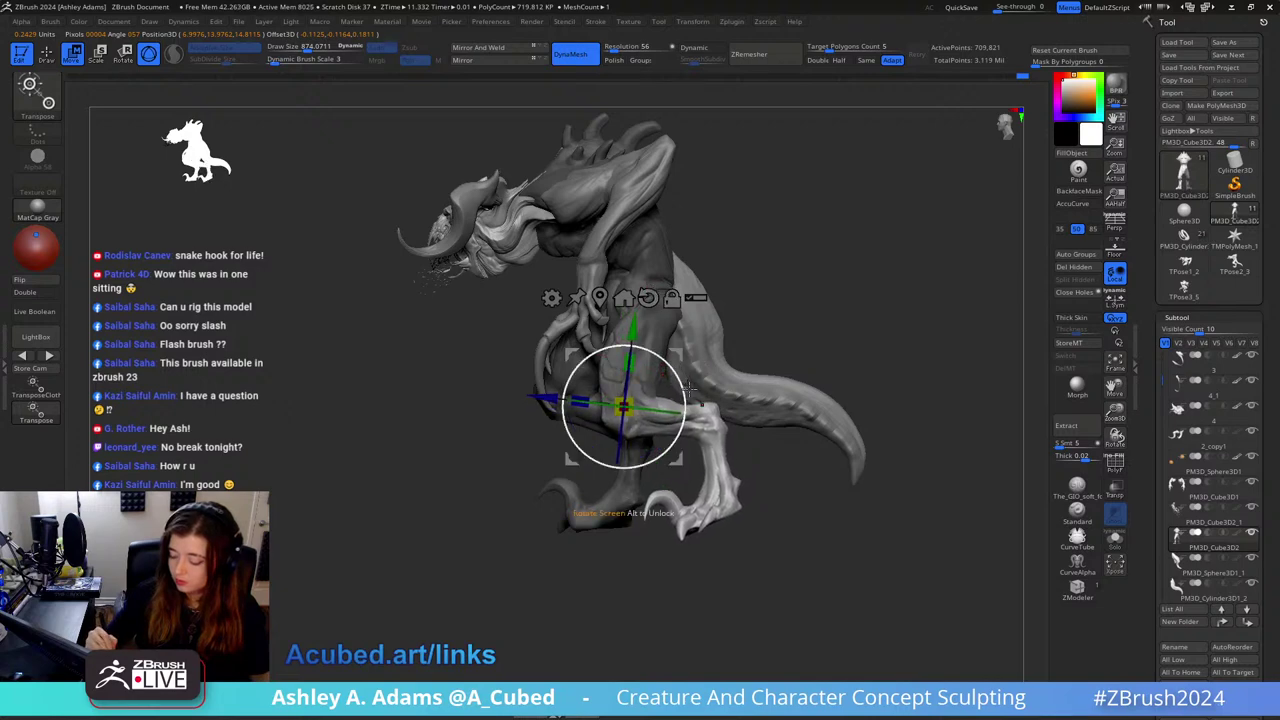
# Step: Refine the mask around the left knee at a draw size of about 590, readjust the lower leg and clear the mask
pyautogui.press('q')
pyautogui.moveTo(806, 428)
pyautogui.mouseDown()
pyautogui.moveTo(740, 414)
pyautogui.moveTo(748, 428)
pyautogui.moveTo(776, 385)
pyautogui.moveTo(714, 404)
pyautogui.mouseUp()
pyautogui.press('w')
pyautogui.press('q')
pyautogui.moveTo(670, 400); pyautogui.dragTo(725, 347, button='right')
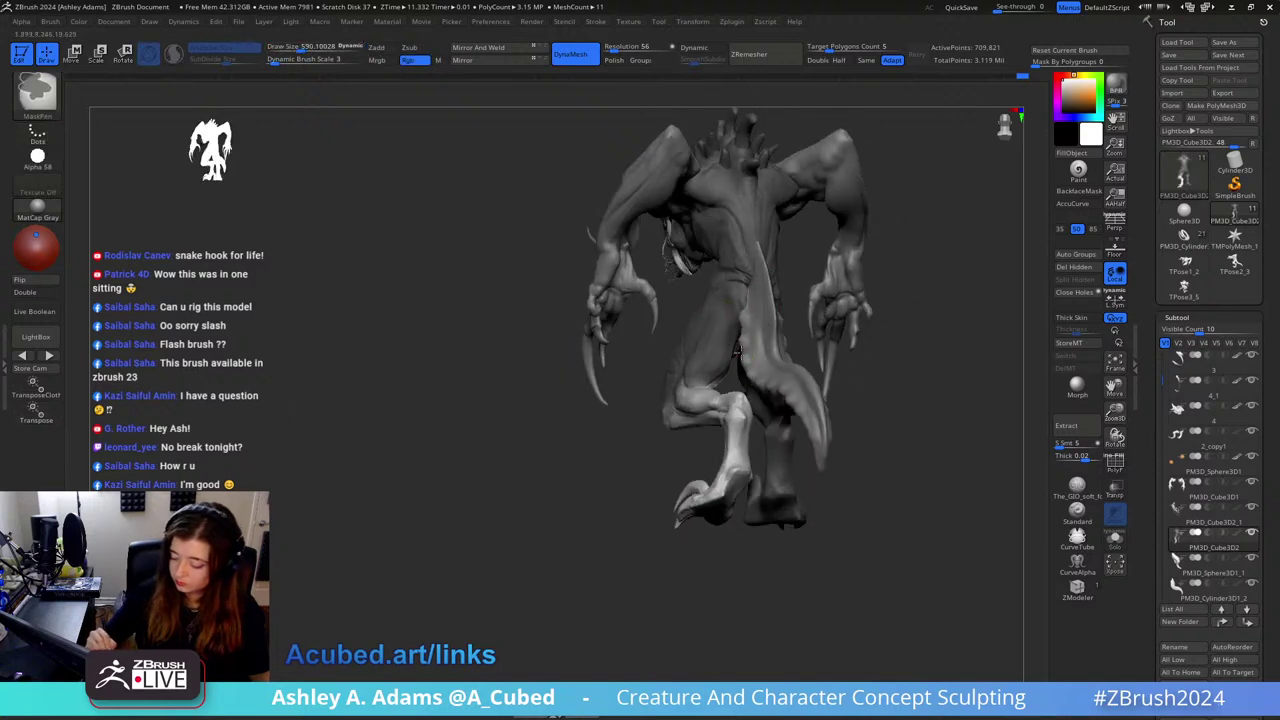
pyautogui.moveTo(735, 351); pyautogui.dragTo(797, 330)
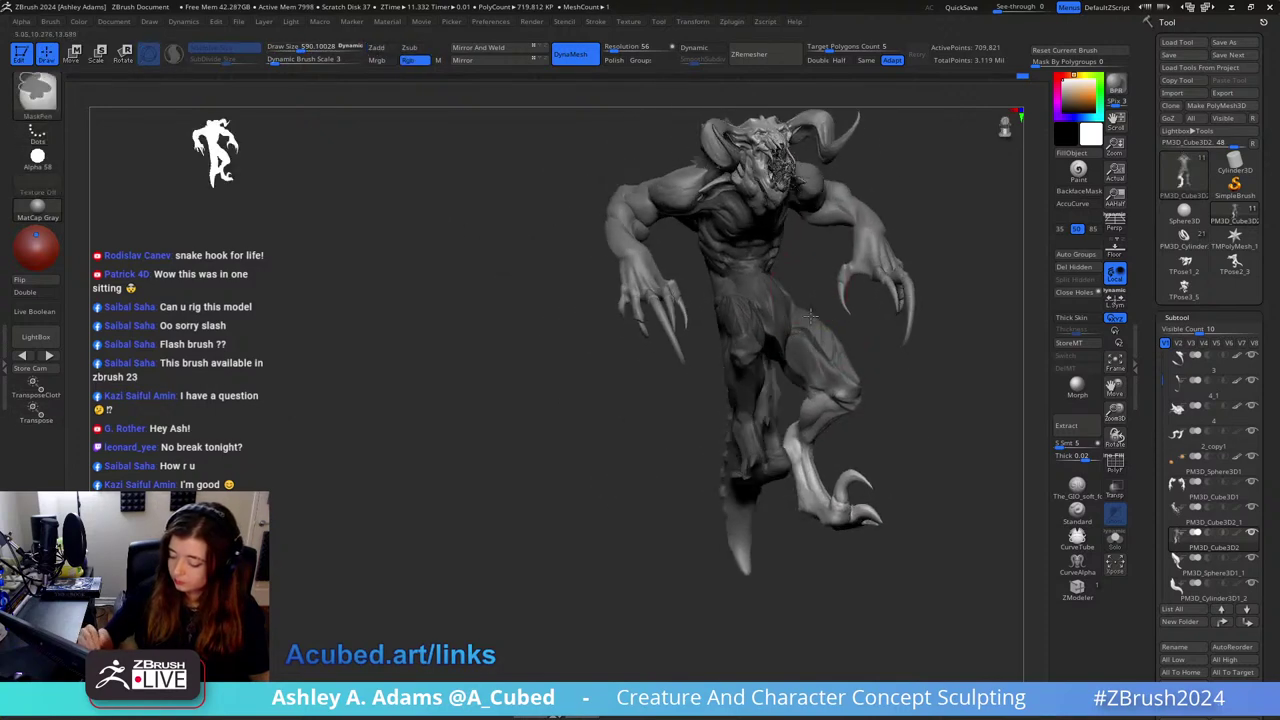
pyautogui.moveTo(845, 375)
pyautogui.mouseDown()
pyautogui.moveTo(891, 320)
pyautogui.moveTo(917, 357)
pyautogui.moveTo(840, 362)
pyautogui.moveTo(794, 384)
pyautogui.mouseUp()
pyautogui.press('w')
pyautogui.press('q')
pyautogui.moveTo(933, 333); pyautogui.dragTo(721, 334)
pyautogui.keyDown('ctrl'); pyautogui.moveTo(716, 478); pyautogui.dragTo(756, 504); pyautogui.keyUp('ctrl')
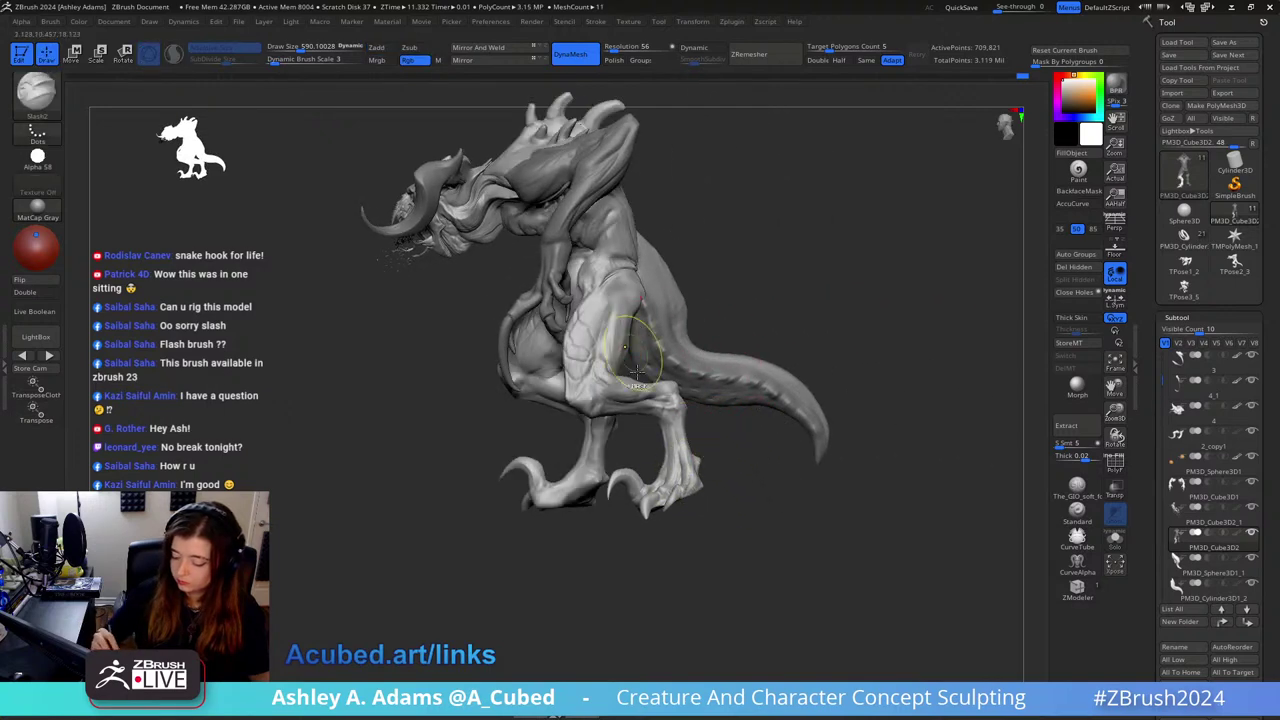
# Step: Choose MaskLasso and mask the creature's left foot up to the ankle from the side
pyautogui.click(30, 92)
pyautogui.press('m')
pyautogui.press('l')
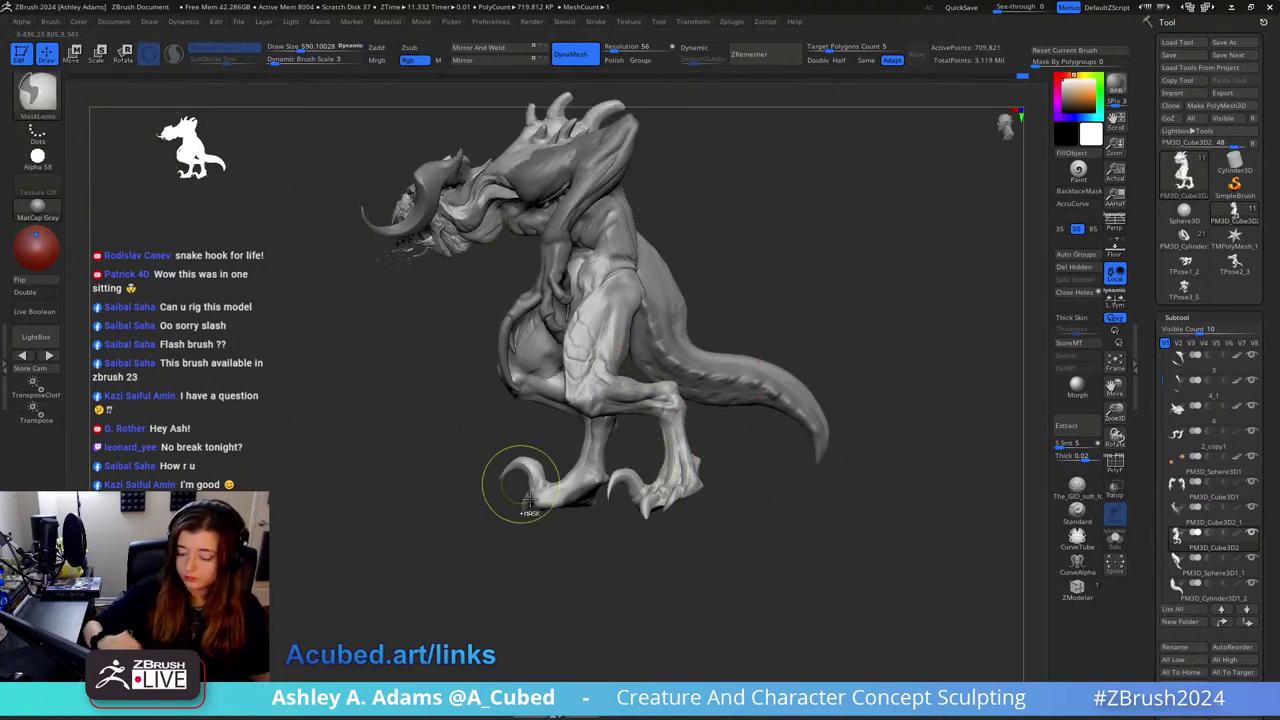
pyautogui.moveTo(560, 570)
pyautogui.keyDown('ctrl'); pyautogui.mouseDown()
pyautogui.moveTo(760, 530)
pyautogui.moveTo(677, 450)
pyautogui.moveTo(566, 480)
pyautogui.mouseUp(); pyautogui.keyUp('ctrl')
pyautogui.moveTo(490, 560)
pyautogui.mouseDown()
pyautogui.moveTo(551, 571)
pyautogui.moveTo(438, 568)
pyautogui.mouseUp()
pyautogui.moveTo(760, 330); pyautogui.dragTo(660, 308)
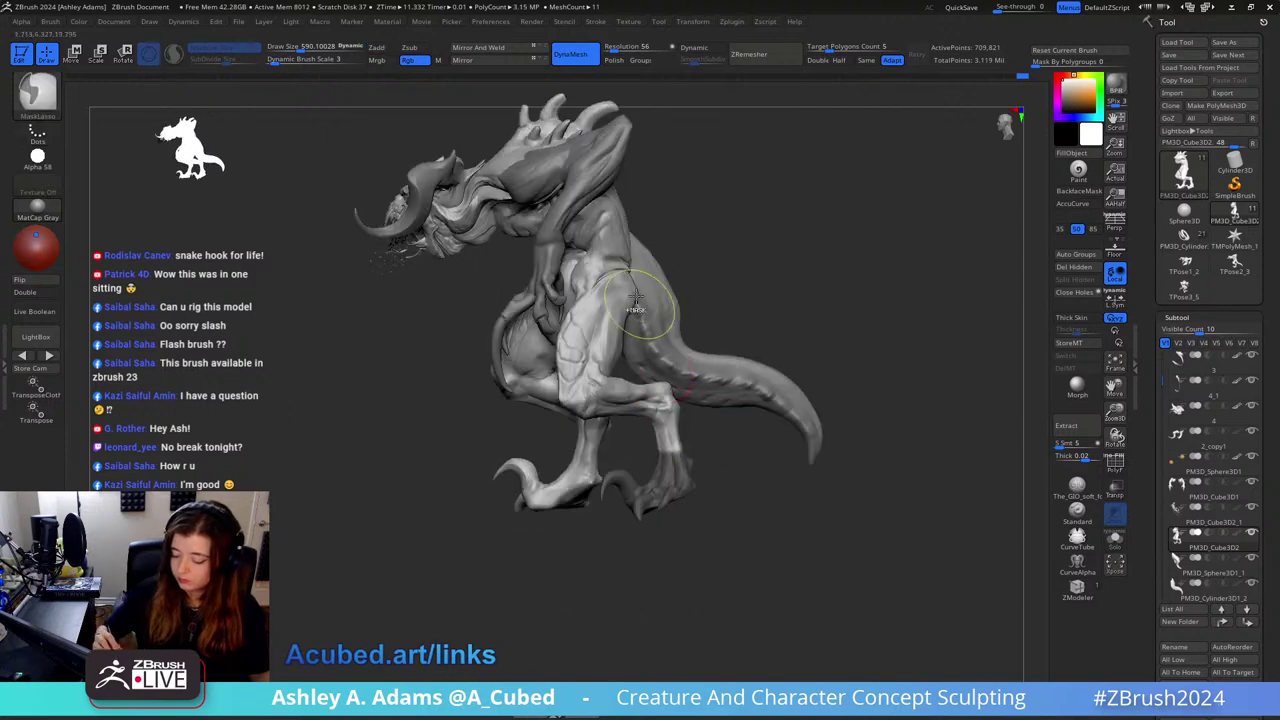
# Step: Switch to MaskPen, invert the mask to free the left foot and refine its edge around the ankle
pyautogui.keyDown('ctrl'); pyautogui.click(37, 96); pyautogui.keyUp('ctrl')
pyautogui.click(156, 110)
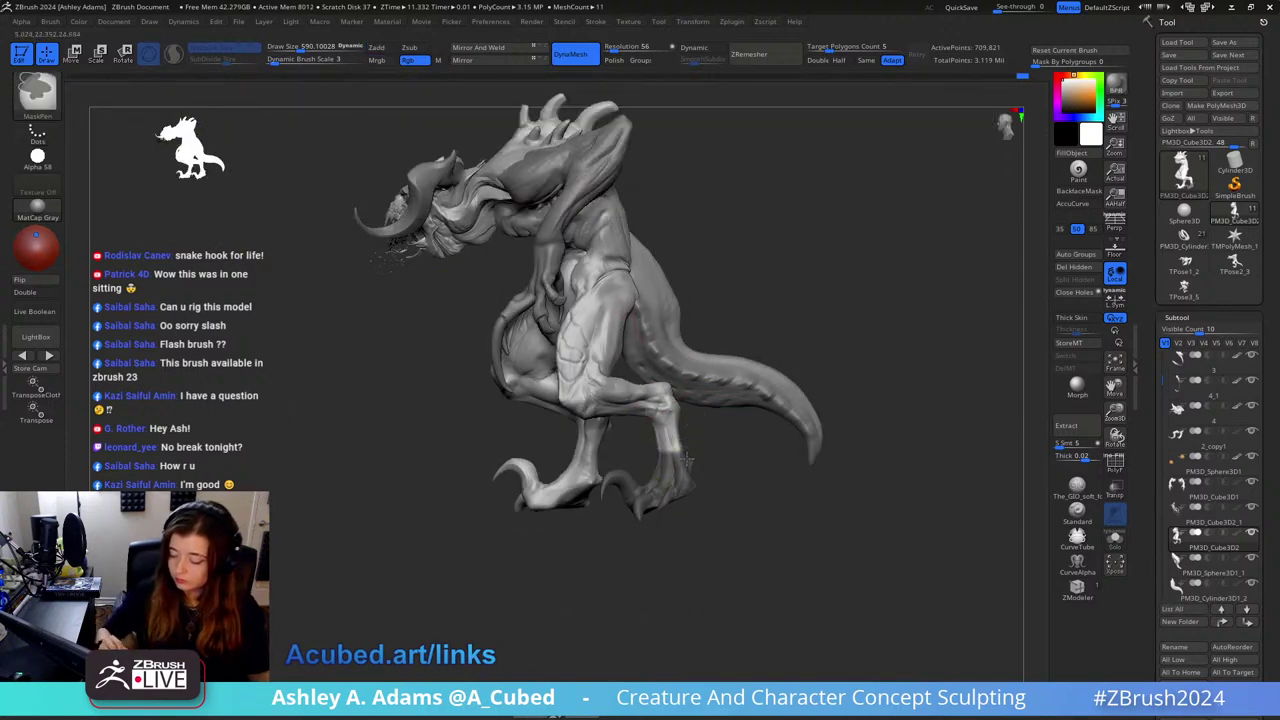
pyautogui.keyDown('ctrl'); pyautogui.click(727, 493); pyautogui.keyUp('ctrl')
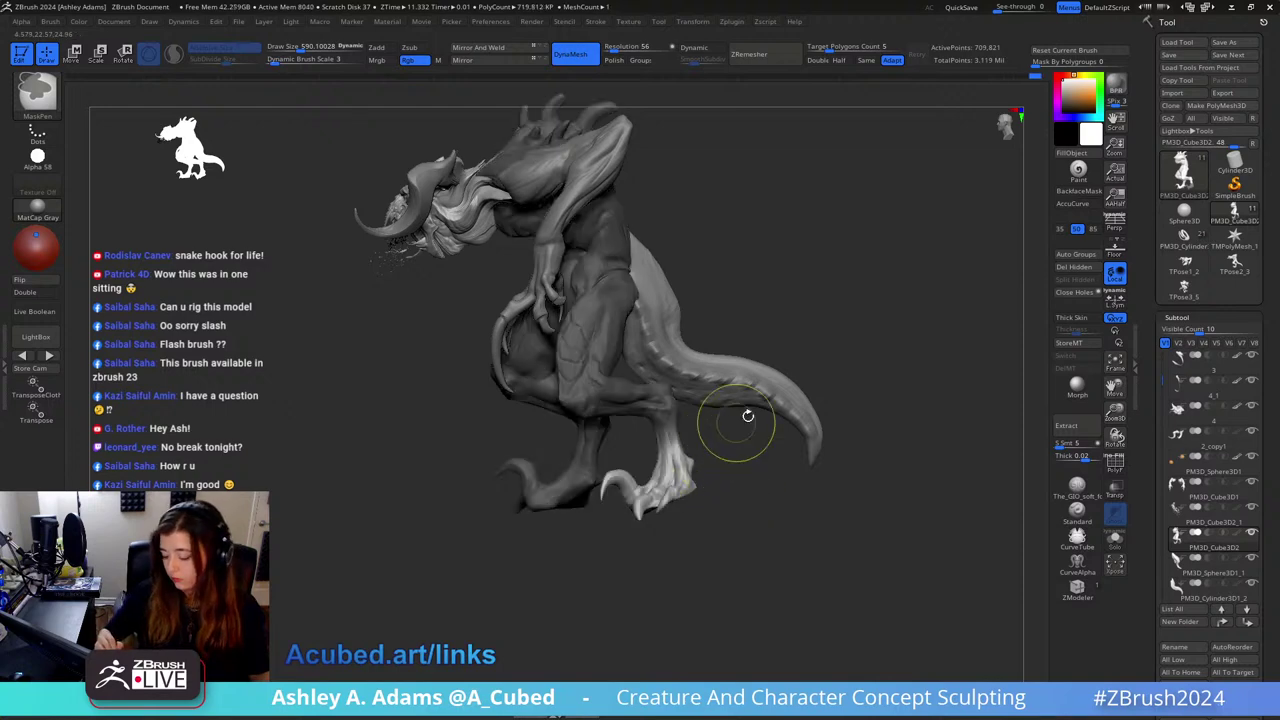
pyautogui.moveTo(749, 414)
pyautogui.keyDown('shift'); pyautogui.mouseDown()
pyautogui.moveTo(700, 402)
pyautogui.moveTo(722, 467)
pyautogui.mouseUp(); pyautogui.keyUp('shift')
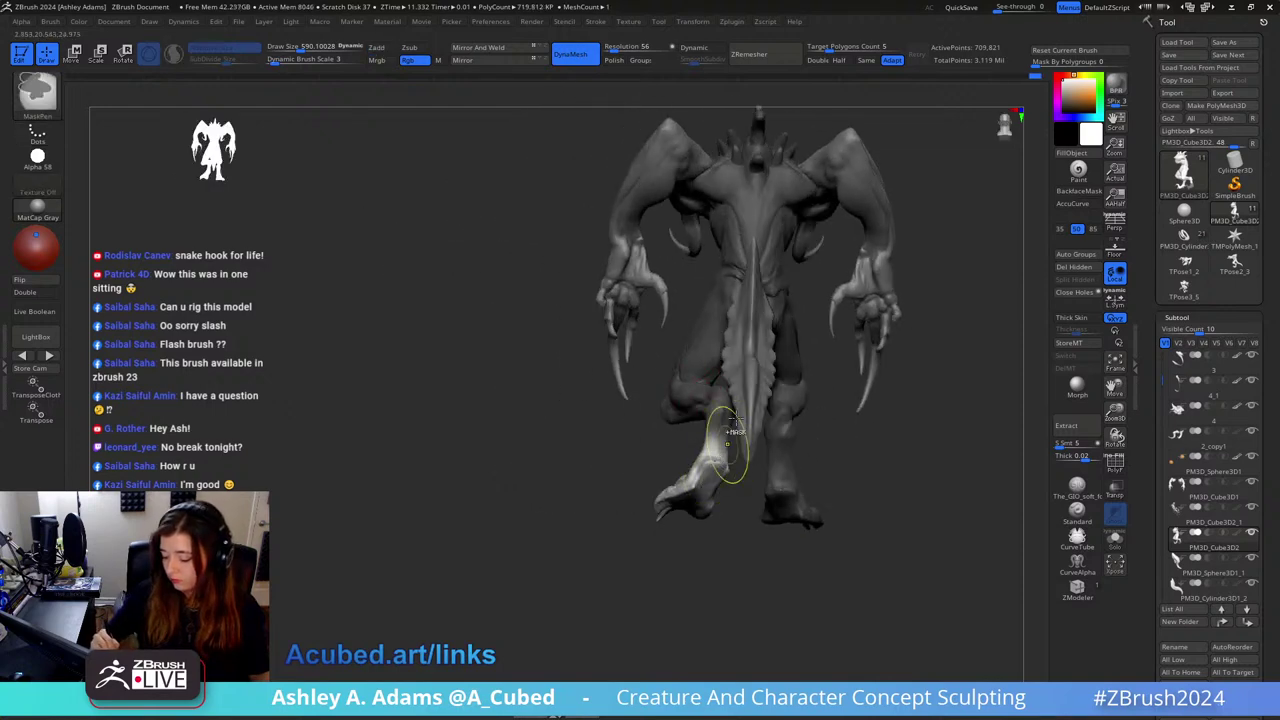
pyautogui.moveTo(735, 421)
pyautogui.mouseDown(button='right')
pyautogui.moveTo(740, 456)
pyautogui.moveTo(819, 440)
pyautogui.moveTo(756, 415)
pyautogui.mouseUp(button='right')
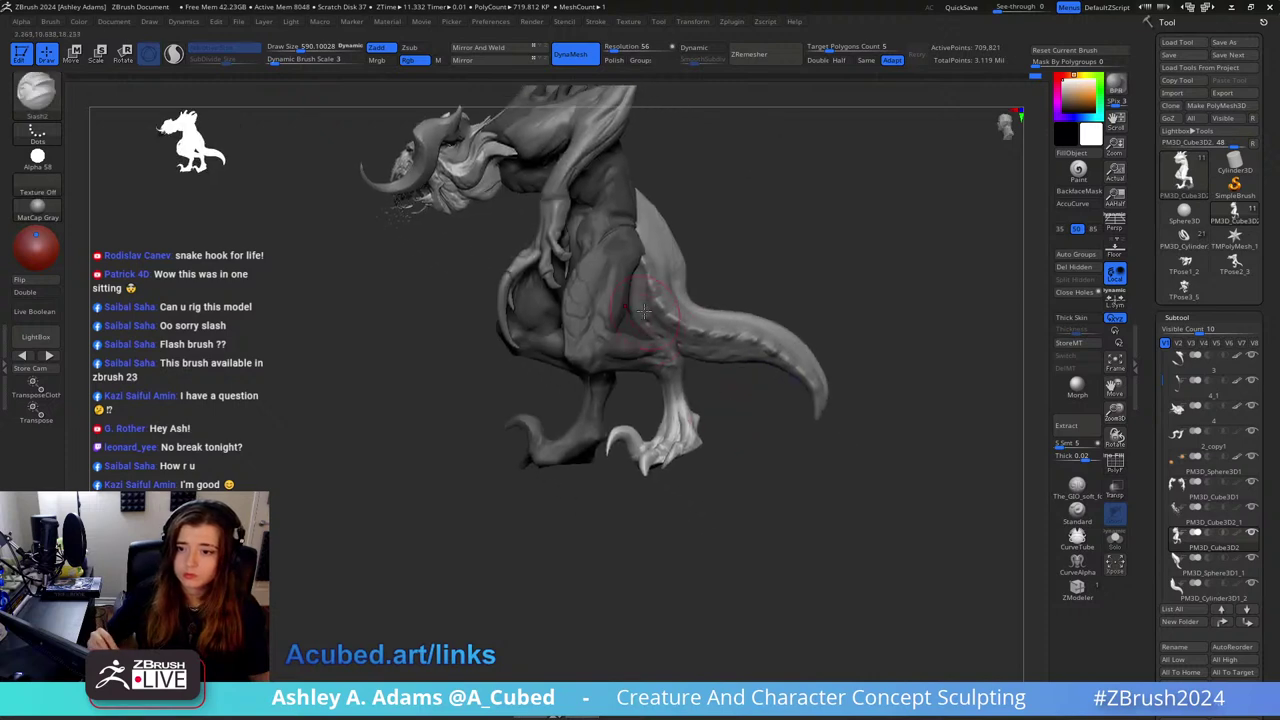
pyautogui.rightClick(694, 369)
pyautogui.moveTo(694, 366); pyautogui.dragTo(716, 366)
pyautogui.moveTo(666, 372)
pyautogui.mouseDown(button='right')
pyautogui.moveTo(695, 399)
pyautogui.moveTo(573, 367)
pyautogui.mouseUp(button='right')
# Step: Place the gizmo at the left ankle, tilt and shift the foot from the side, and turn it outward from the front
pyautogui.press('w')
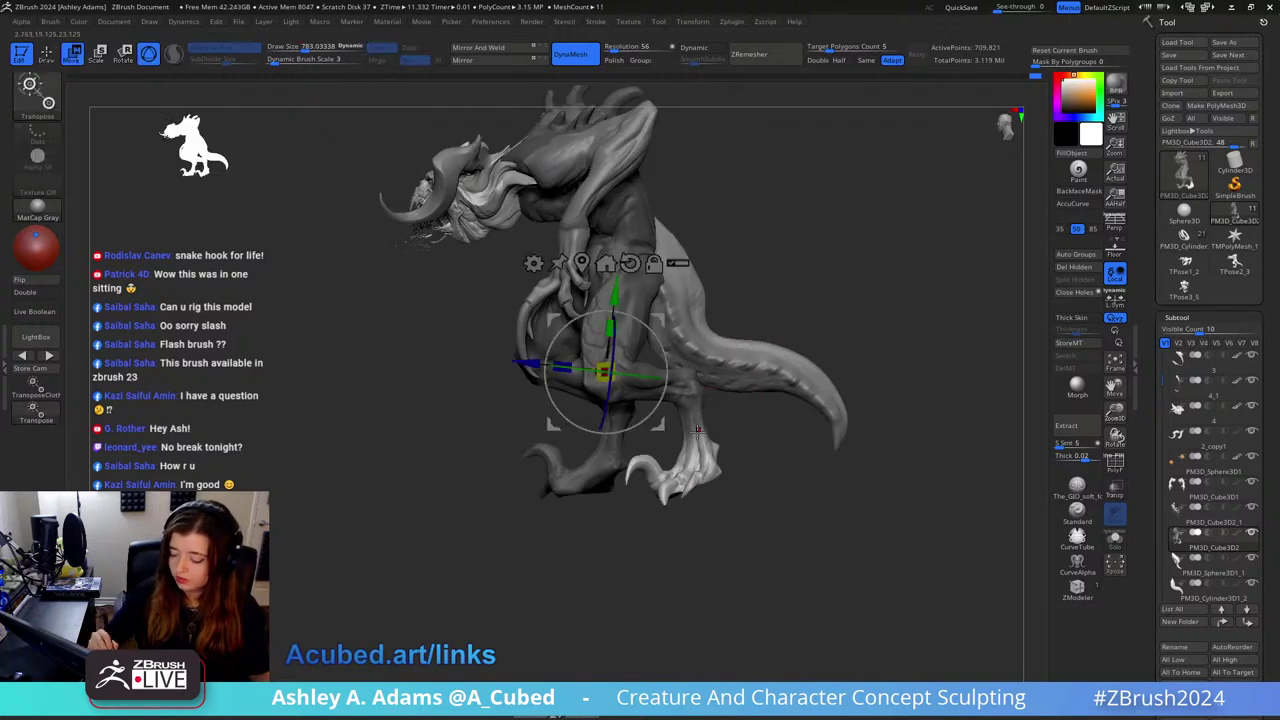
pyautogui.keyDown('alt'); pyautogui.click(693, 441); pyautogui.keyUp('alt')
pyautogui.keyDown('alt'); pyautogui.click(717, 332); pyautogui.keyUp('alt')
pyautogui.moveTo(733, 394); pyautogui.dragTo(745, 409)
pyautogui.moveTo(703, 366); pyautogui.dragTo(705, 372)
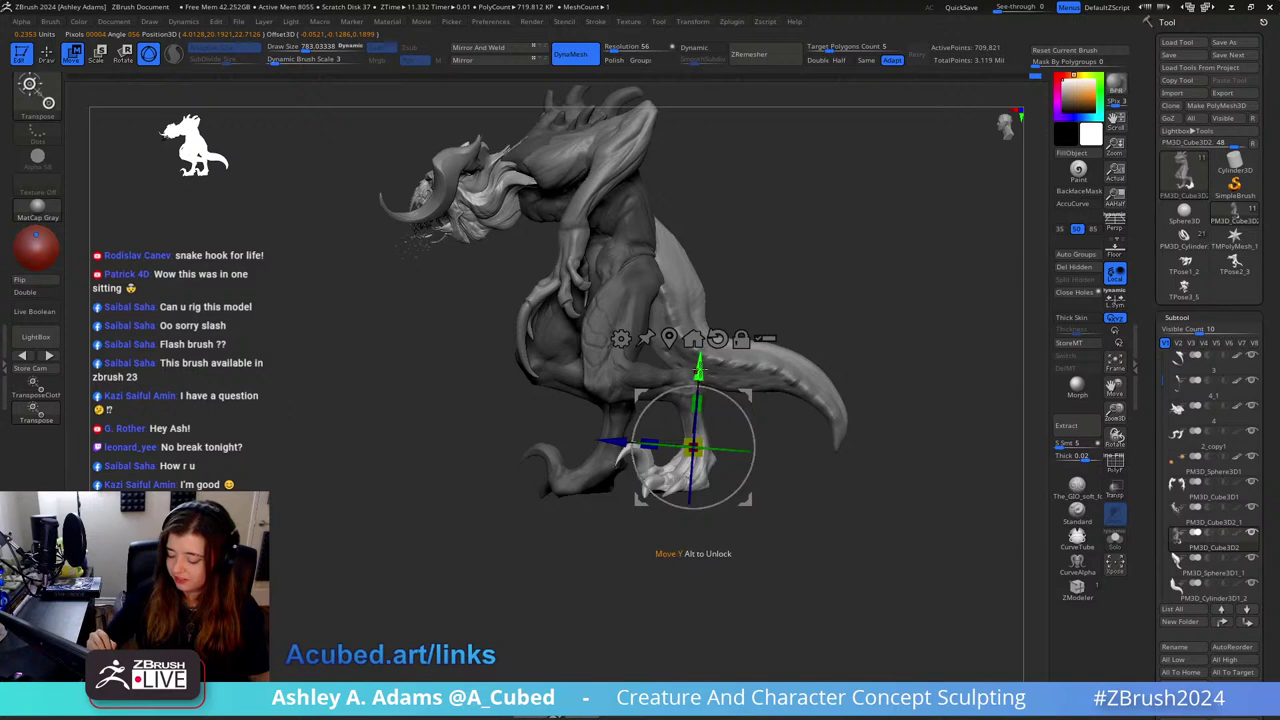
pyautogui.moveTo(698, 370); pyautogui.dragTo(699, 373)
pyautogui.keyDown('shift'); pyautogui.moveTo(699, 373); pyautogui.dragTo(772, 410, button='right'); pyautogui.keyUp('shift')
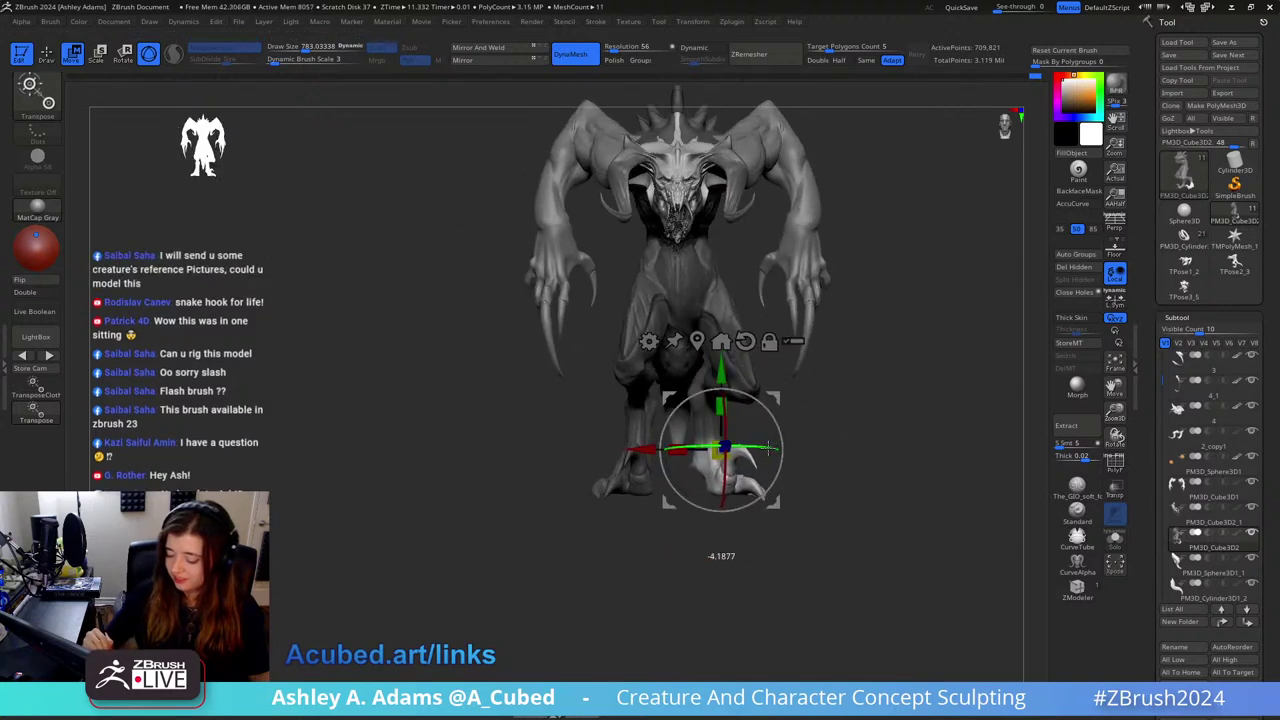
pyautogui.press('q')
# Step: Clear the foot's mask and set the brush draw size to about 1037
pyautogui.moveTo(829, 443)
pyautogui.mouseDown(button='right')
pyautogui.moveTo(818, 375)
pyautogui.moveTo(846, 377)
pyautogui.mouseUp(button='right')
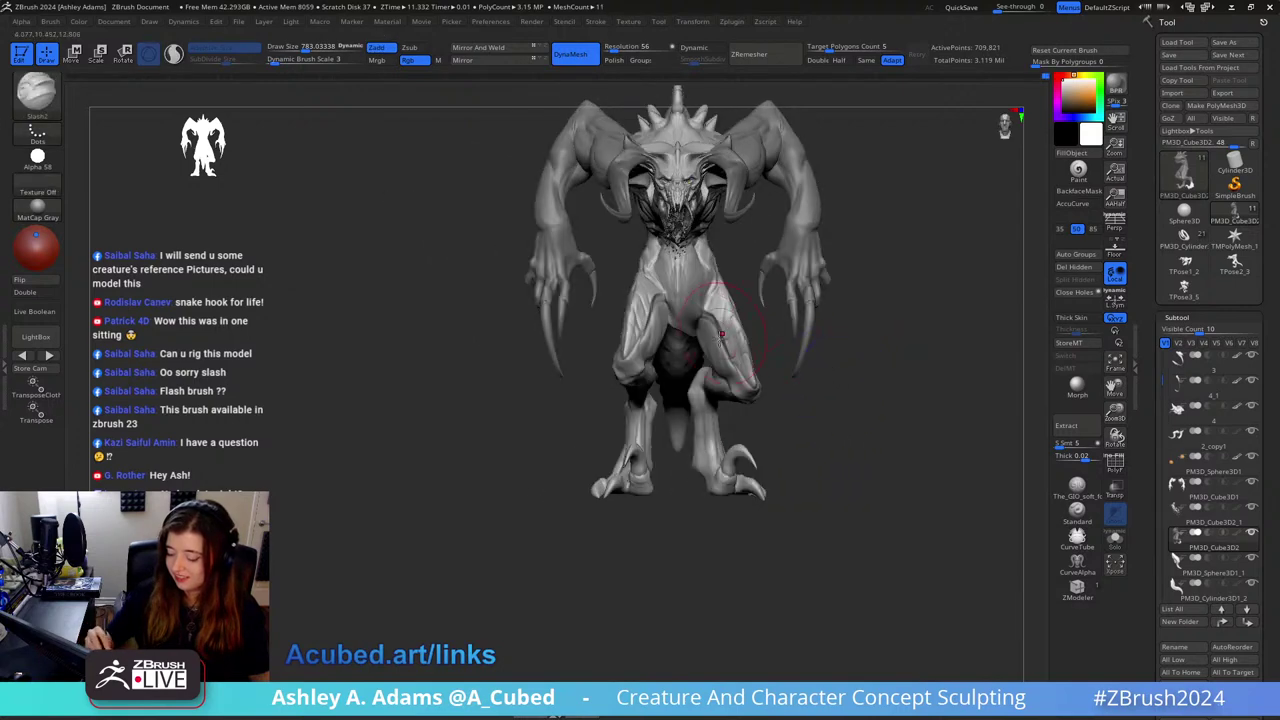
pyautogui.press('space')
pyautogui.moveTo(690, 433); pyautogui.dragTo(672, 433)
pyautogui.moveTo(680, 433)
pyautogui.mouseDown(button='right')
pyautogui.moveTo(945, 400)
pyautogui.moveTo(716, 377)
pyautogui.mouseUp(button='right')
pyautogui.press('space')
pyautogui.moveTo(662, 390); pyautogui.dragTo(690, 388)
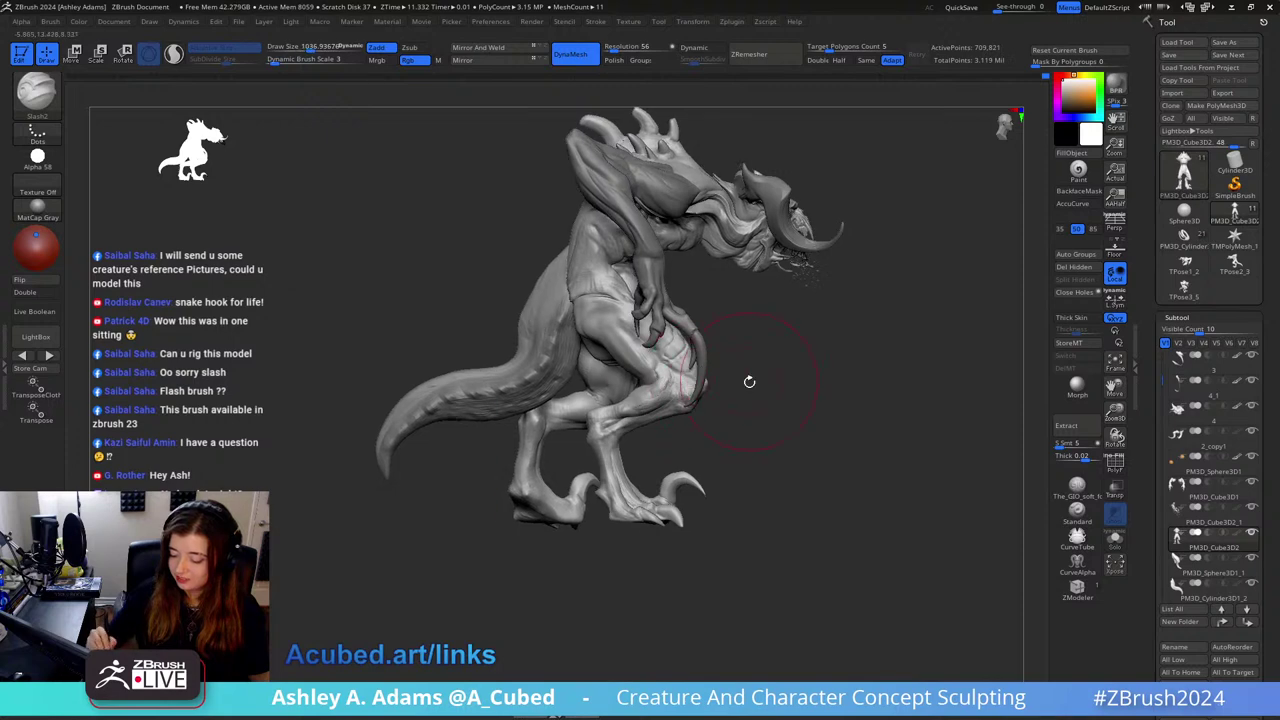
# Step: Select the arms subtool PM3D_Cube3D1, set the draw size to about 1404 and choose the SnakeHook brush for reshaping
pyautogui.keyDown('alt'); pyautogui.click(700, 248); pyautogui.keyUp('alt')
pyautogui.moveTo(700, 248)
pyautogui.mouseDown(button='right')
pyautogui.moveTo(781, 279)
pyautogui.moveTo(720, 286)
pyautogui.moveTo(692, 268)
pyautogui.mouseUp(button='right')
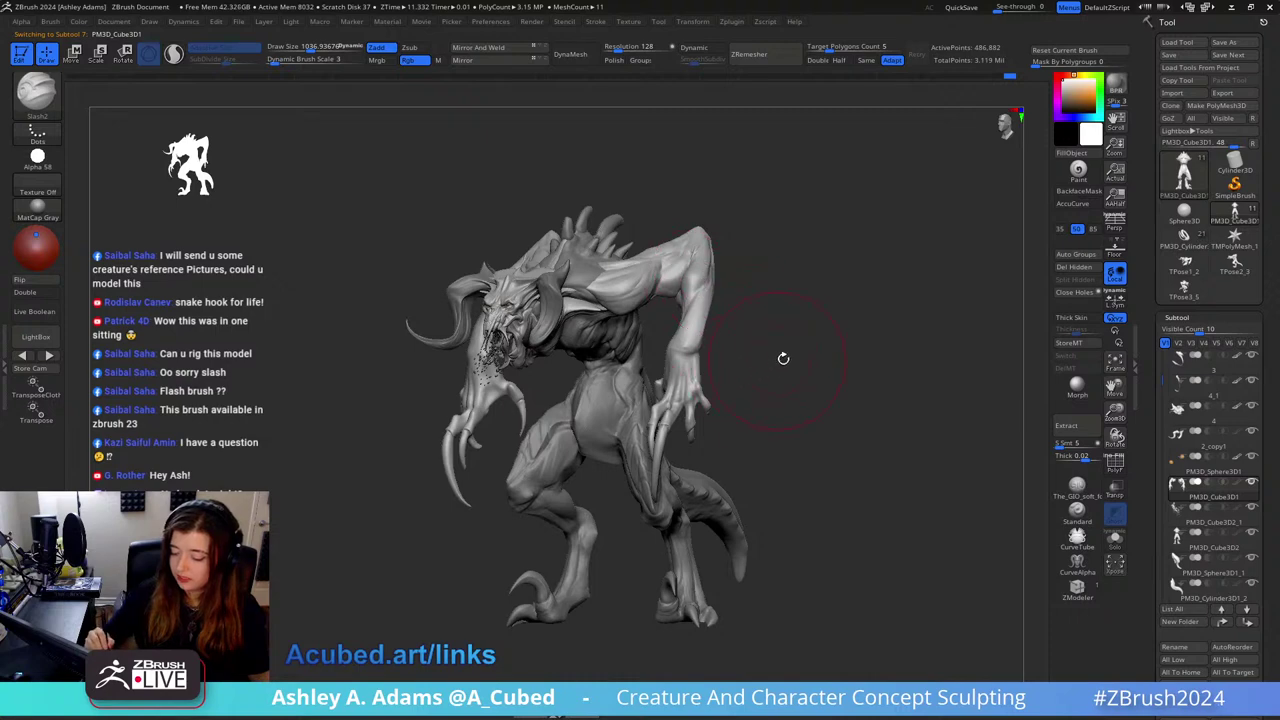
pyautogui.moveTo(783, 358); pyautogui.dragTo(718, 288, button='right')
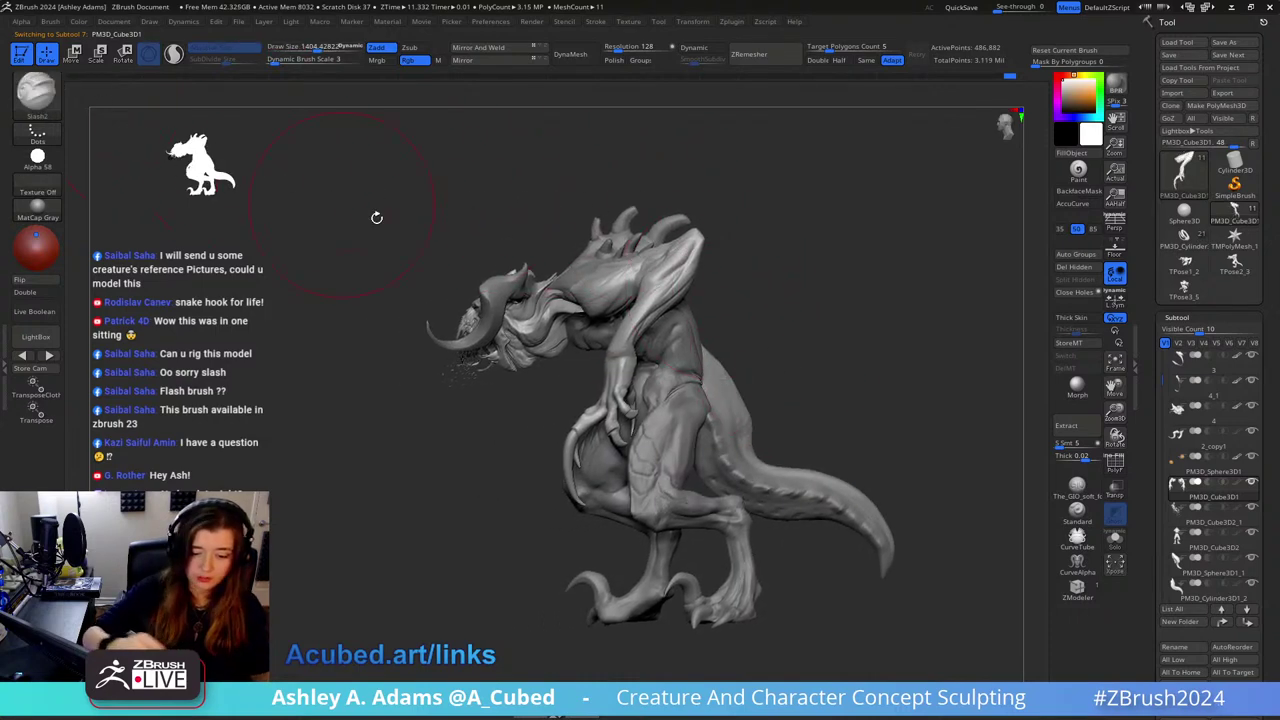
pyautogui.press('b')
pyautogui.press('s')
pyautogui.press('h')
pyautogui.moveTo(686, 318)
pyautogui.mouseDown(button='right')
pyautogui.moveTo(678, 302)
pyautogui.moveTo(647, 411)
pyautogui.mouseUp(button='right')
# Step: Select the body and legs subtool PM3D_Cube3D2 and adjust the SnakeHook brush size for reshaping the posed legs
pyautogui.keyDown('alt'); pyautogui.click(615, 473); pyautogui.keyUp('alt')
pyautogui.moveTo(615, 473)
pyautogui.keyDown('alt'); pyautogui.mouseDown(button='right')
pyautogui.moveTo(620, 398)
pyautogui.moveTo(686, 362)
pyautogui.moveTo(720, 390)
pyautogui.moveTo(700, 330)
pyautogui.mouseUp(button='right'); pyautogui.keyUp('alt')
pyautogui.rightClick(686, 362)
pyautogui.click(708, 399)
pyautogui.rightClick(665, 433)
pyautogui.click(716, 380)
pyautogui.moveTo(710, 410); pyautogui.dragTo(709, 371, button='right')
# Step: Choose ClayBuildup at a draw size of about 323 and build up and smooth the underside of the hips
pyautogui.press('b')
pyautogui.press('c')
pyautogui.press('b')
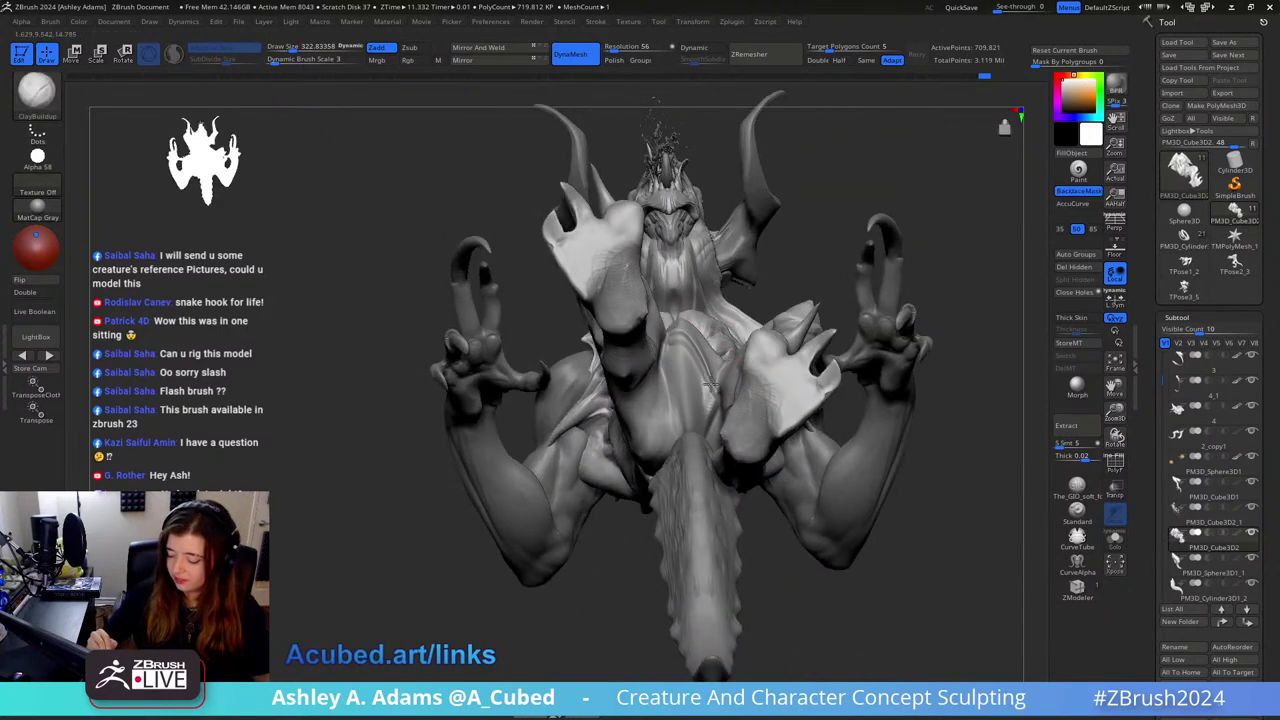
pyautogui.press('shift')
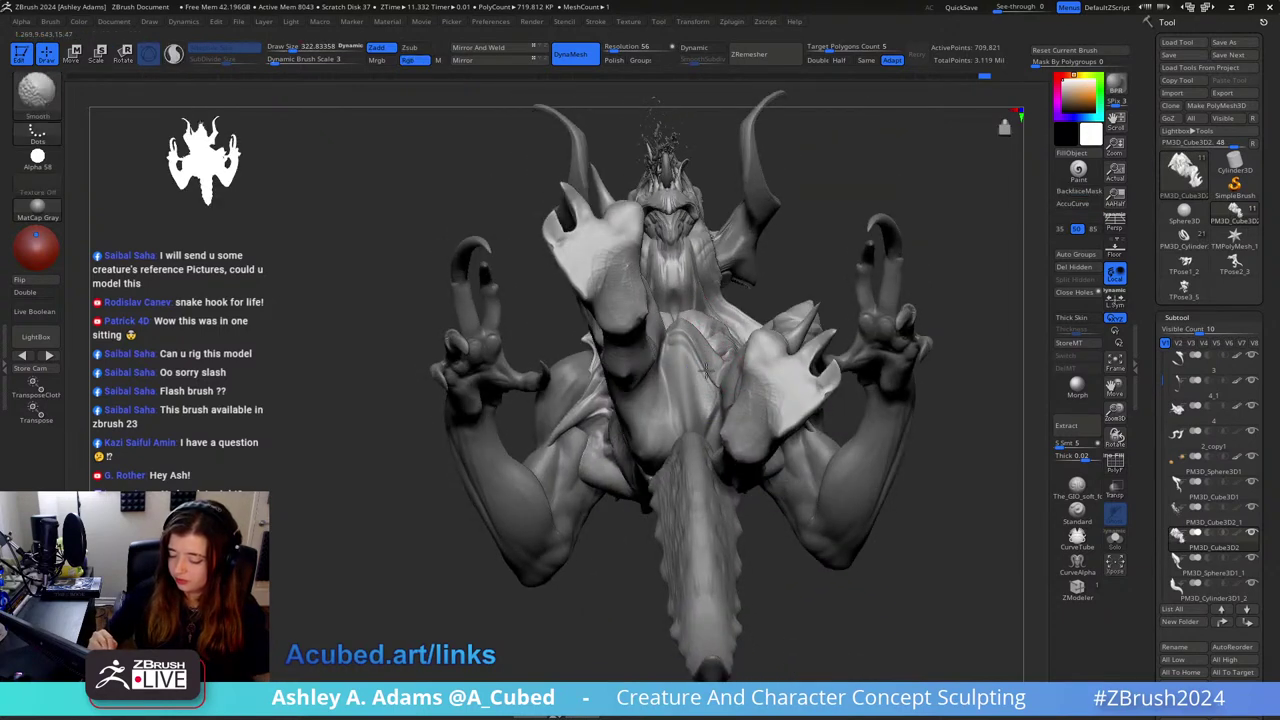
# Step: Reshape the posed legs from the side with the SnakeHook brush, raising the draw size to about 905
pyautogui.moveTo(708, 333)
pyautogui.mouseDown(button='right')
pyautogui.moveTo(710, 420)
pyautogui.moveTo(674, 450)
pyautogui.mouseUp(button='right')
pyautogui.rightClick(674, 452)
pyautogui.click(745, 382)
pyautogui.moveTo(760, 380)
pyautogui.keyDown('ctrl'); pyautogui.mouseDown(button='right')
pyautogui.moveTo(785, 420)
pyautogui.moveTo(776, 358)
pyautogui.mouseUp(button='right'); pyautogui.keyUp('ctrl')
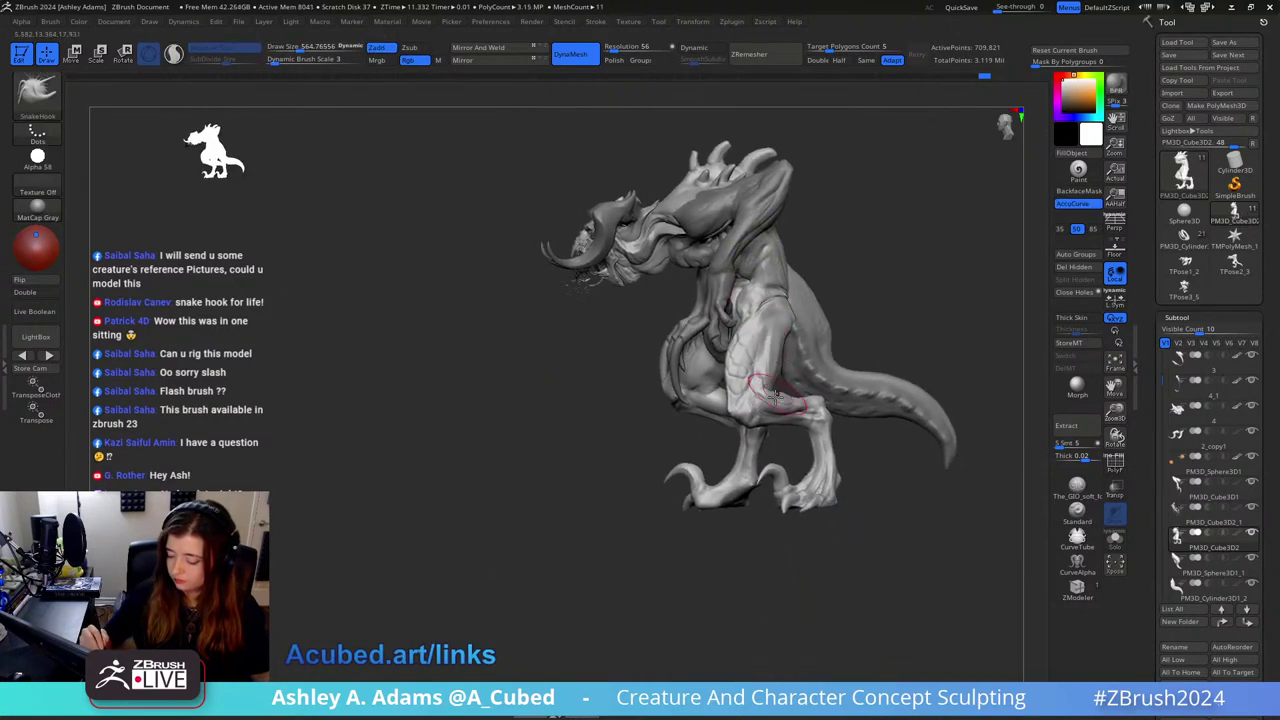
pyautogui.moveTo(625, 445); pyautogui.dragTo(696, 464, button='right')
pyautogui.rightClick(696, 464)
pyautogui.click(795, 398)
pyautogui.press('ctrl')
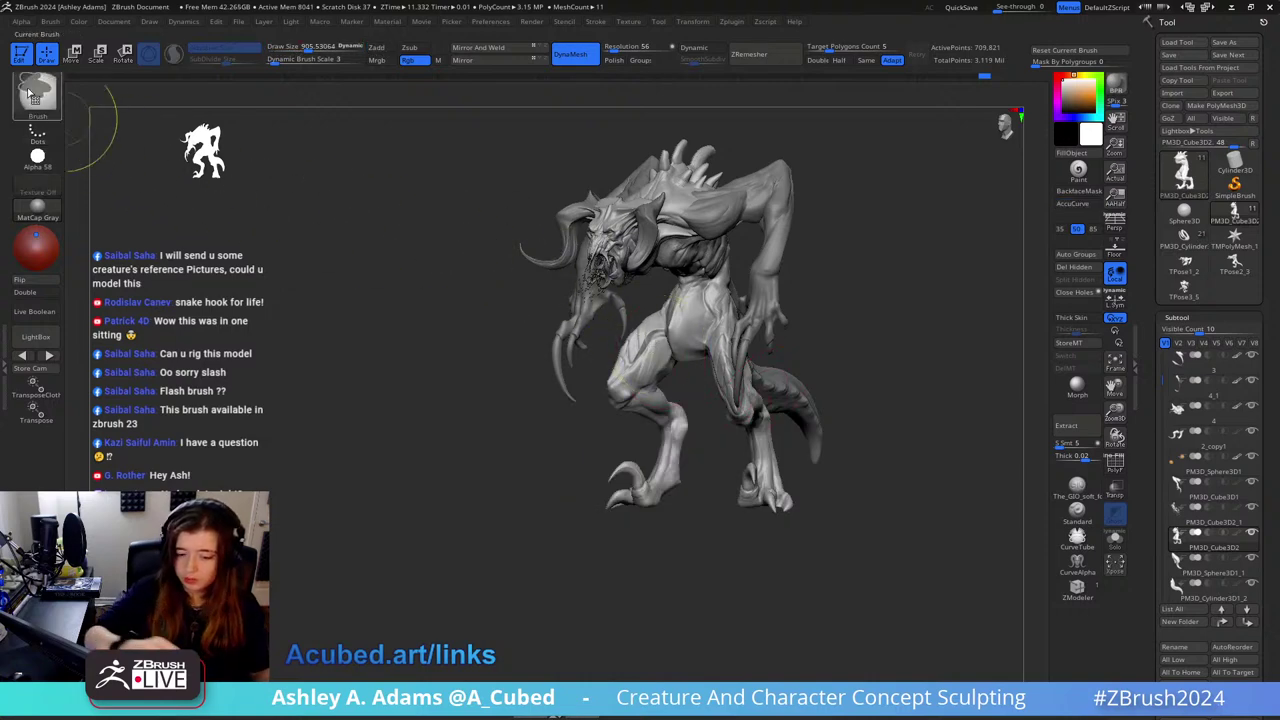
# Step: Mask the creature's right leg with MaskLasso and switch the masking brush to MaskPen
pyautogui.keyDown('ctrl'); pyautogui.click(37, 95); pyautogui.keyUp('ctrl')
pyautogui.keyDown('ctrl'); pyautogui.click(254, 163); pyautogui.keyUp('ctrl')
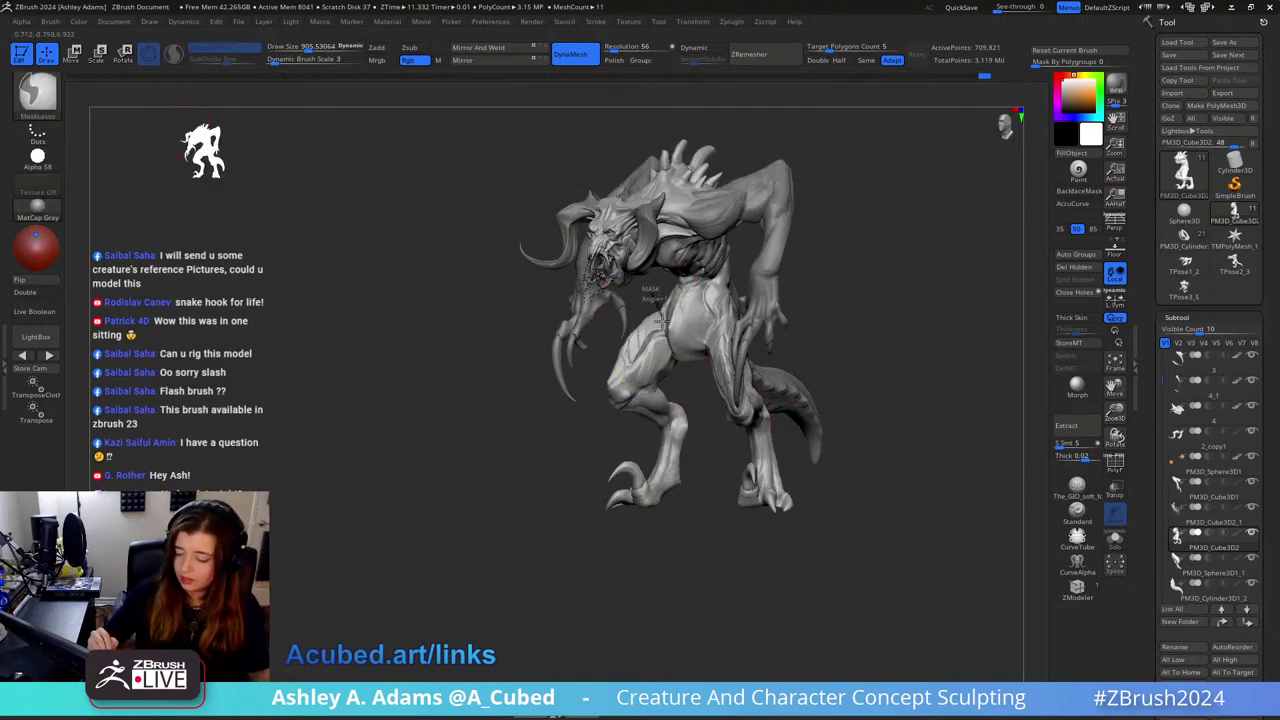
pyautogui.moveTo(686, 381)
pyautogui.keyDown('ctrl'); pyautogui.mouseDown()
pyautogui.moveTo(597, 550)
pyautogui.moveTo(545, 340)
pyautogui.mouseUp(); pyautogui.keyUp('ctrl')
pyautogui.moveTo(470, 230); pyautogui.dragTo(560, 192, button='right')
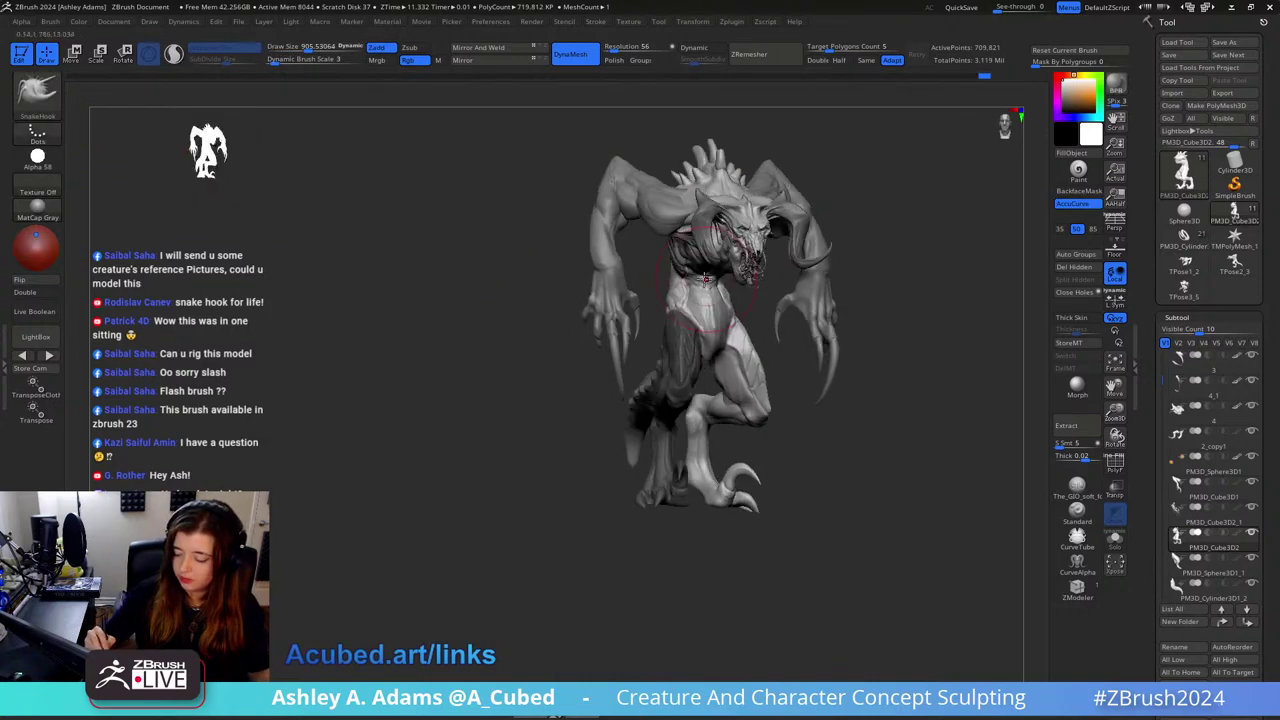
pyautogui.keyDown('ctrl'); pyautogui.click(37, 95); pyautogui.keyUp('ctrl')
pyautogui.keyDown('ctrl'); pyautogui.click(152, 106); pyautogui.keyUp('ctrl')
pyautogui.moveTo(500, 335); pyautogui.dragTo(707, 351, button='right')
pyautogui.moveTo(677, 308); pyautogui.dragTo(590, 340, button='right')
pyautogui.moveTo(729, 300); pyautogui.dragTo(610, 335, button='right')
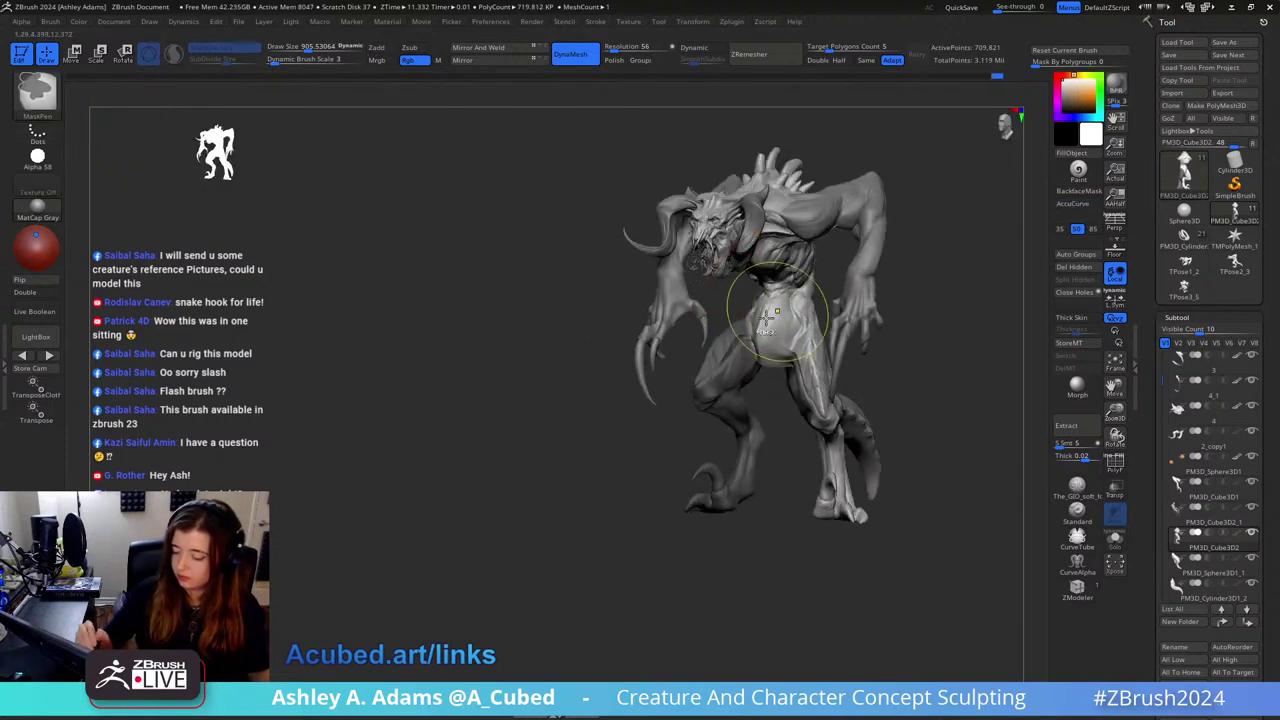
# Step: Set the MaskPen draw size to about 424 and refine the mask around the hips, leaving only the creature's right leg unmasked
pyautogui.moveTo(714, 314)
pyautogui.mouseDown(button='right')
pyautogui.moveTo(731, 314)
pyautogui.moveTo(751, 344)
pyautogui.moveTo(756, 268)
pyautogui.mouseUp(button='right')
pyautogui.press('space')
pyautogui.moveTo(815, 344); pyautogui.dragTo(795, 344)
pyautogui.press('Down')
pyautogui.press('Down')
pyautogui.press('Down')
pyautogui.press('Down')
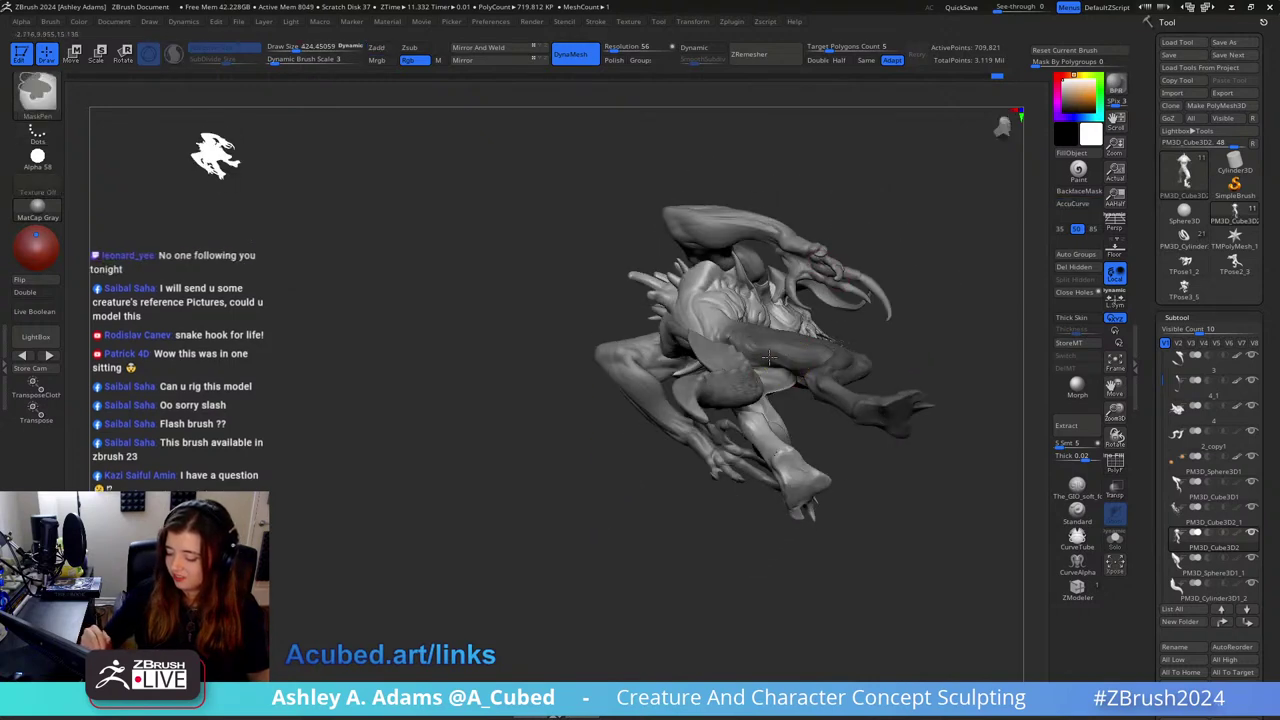
pyautogui.press('Down')
pyautogui.press('Down')
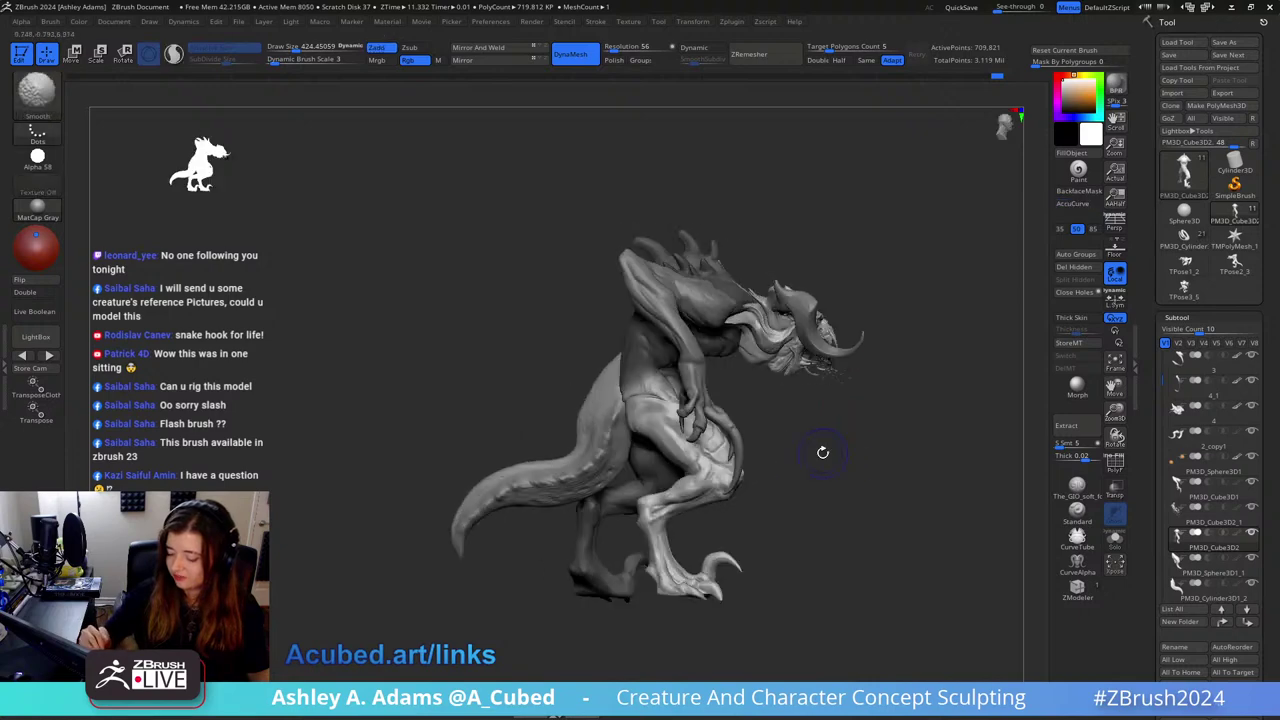
# Step: Keep the PM3D_Cube3D2 subtool active and rotate the unmasked leg forward at the hip with the gizmo
pyautogui.press('w')
pyautogui.press('Down')
pyautogui.press('Down')
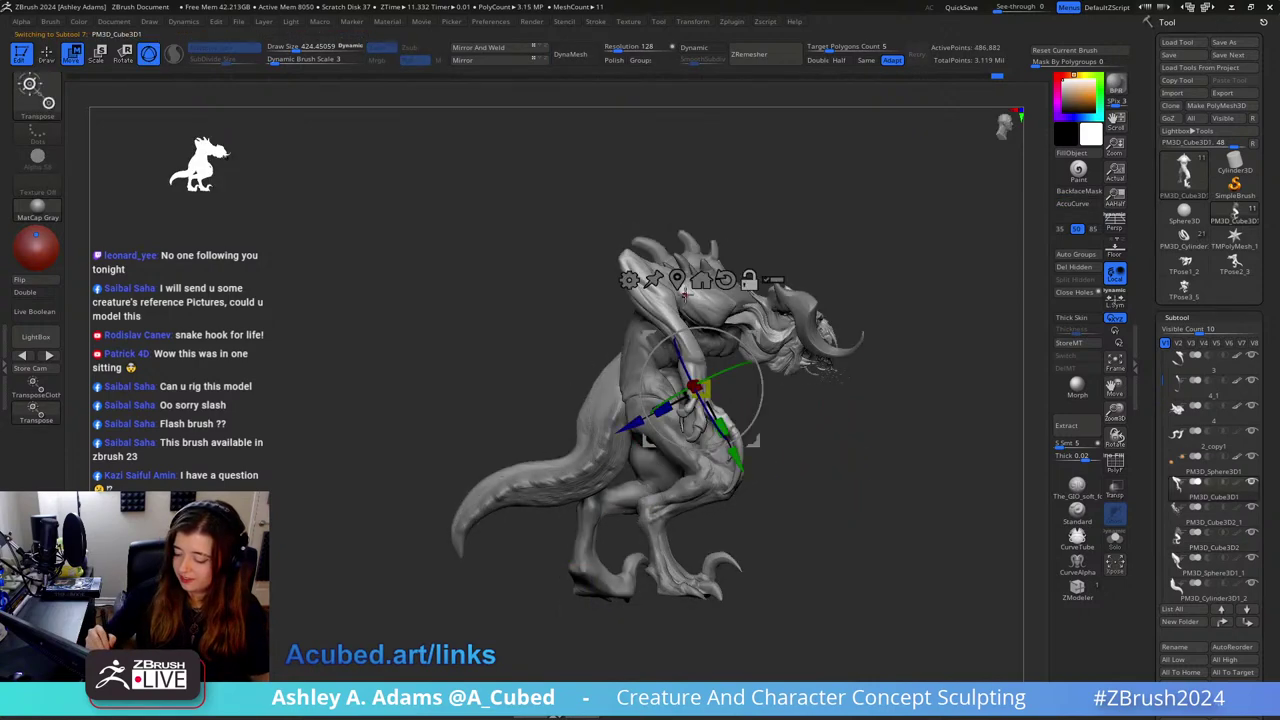
pyautogui.press('Down')
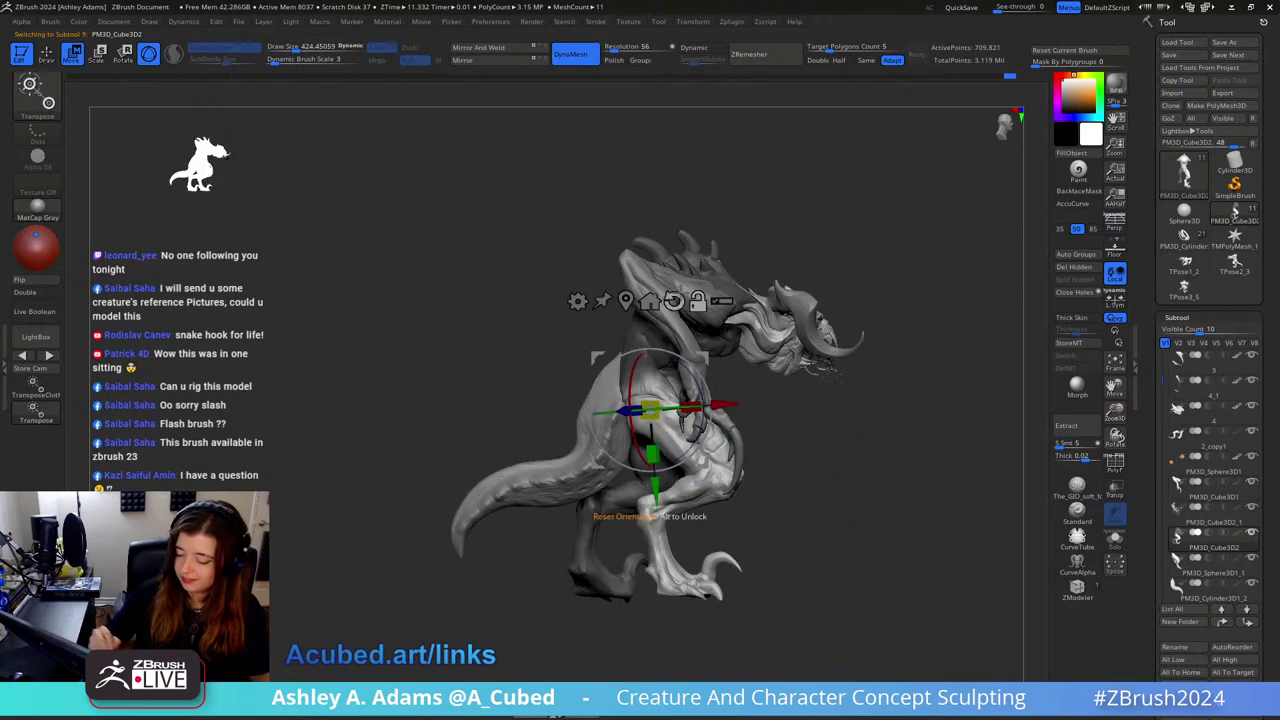
pyautogui.keyDown('alt'); pyautogui.moveTo(710, 399); pyautogui.dragTo(694, 335, button='right'); pyautogui.keyUp('alt')
pyautogui.moveTo(694, 335); pyautogui.dragTo(717, 313)
pyautogui.moveTo(850, 240); pyautogui.dragTo(715, 262, button='right')
pyautogui.moveTo(682, 338); pyautogui.dragTo(692, 283)
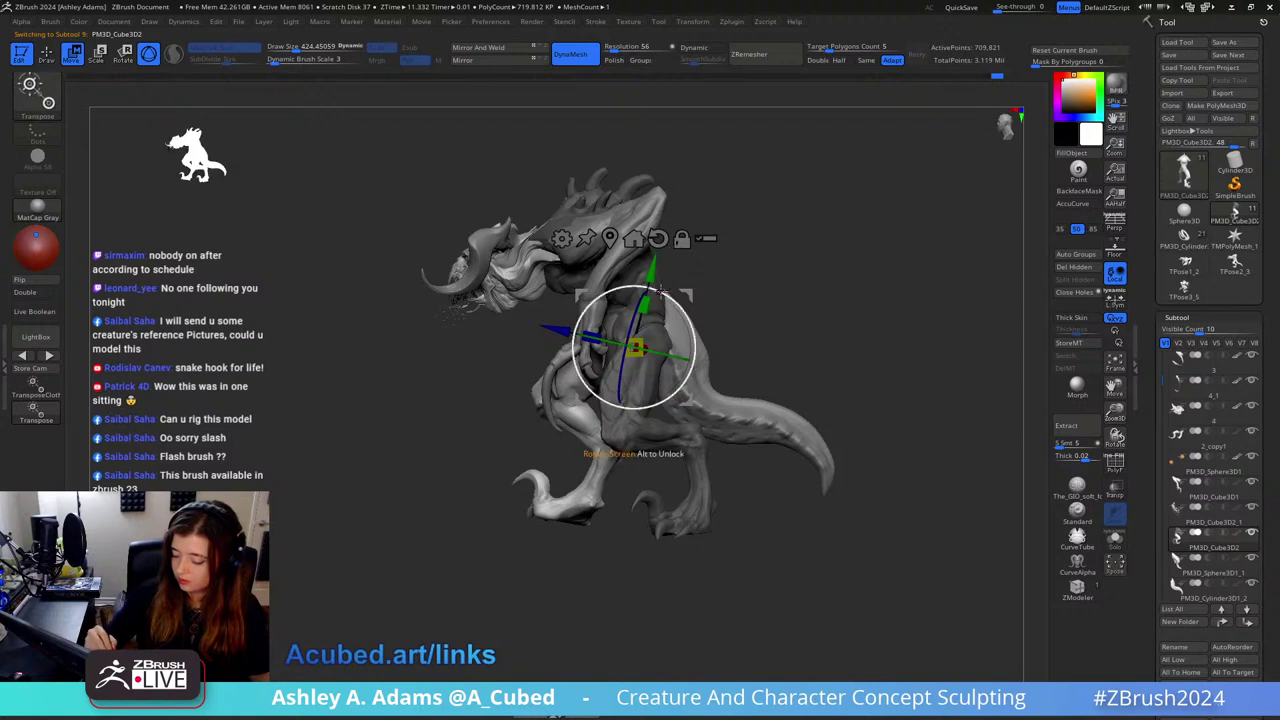
# Step: Fine-tune the unmasked leg's placement against the hip with the gizmo
pyautogui.moveTo(660, 291)
pyautogui.mouseDown(button='right')
pyautogui.moveTo(743, 271)
pyautogui.moveTo(729, 305)
pyautogui.moveTo(648, 318)
pyautogui.mouseUp(button='right')
pyautogui.press('q')
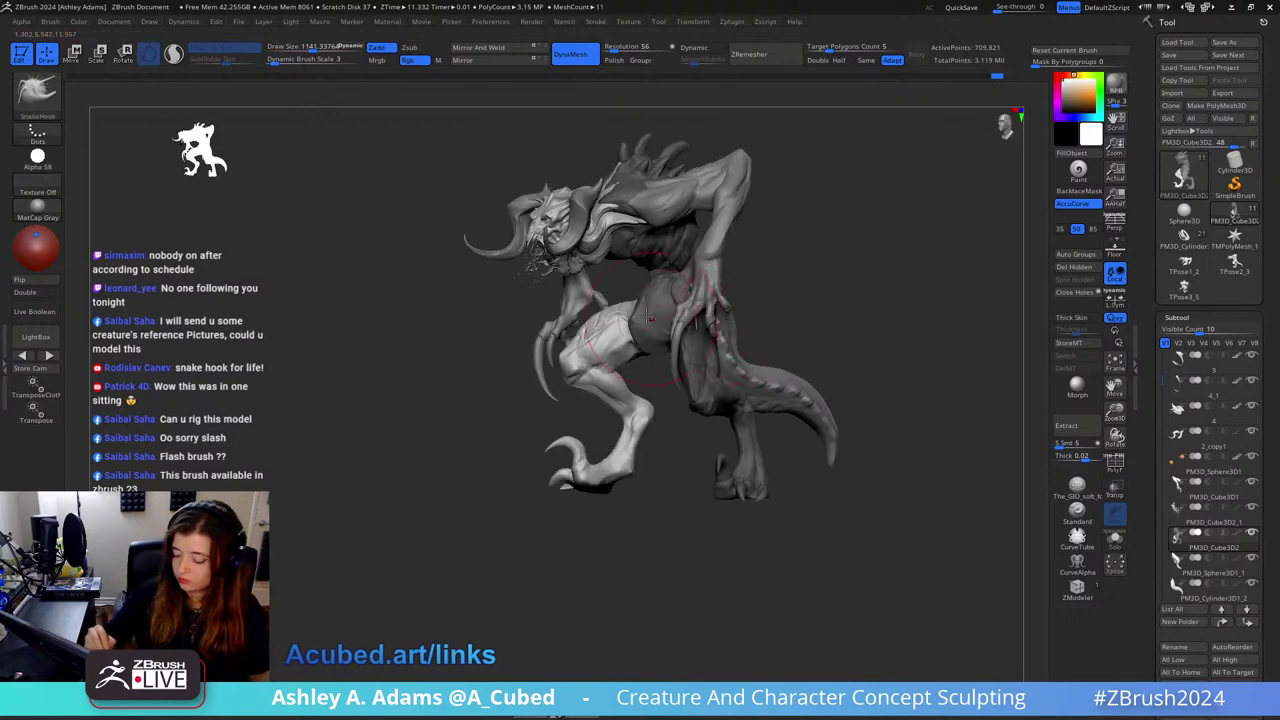
pyautogui.press('w')
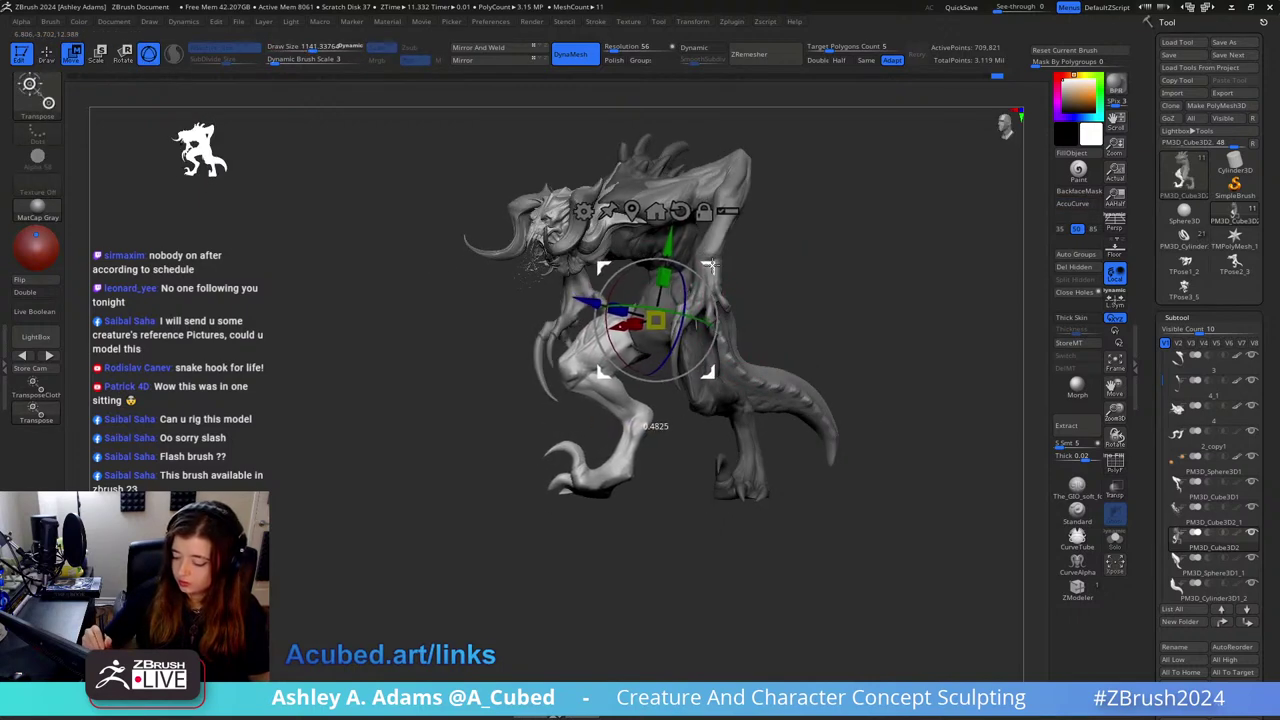
pyautogui.press('q')
pyautogui.moveTo(710, 262)
pyautogui.mouseDown()
pyautogui.moveTo(786, 286)
pyautogui.moveTo(835, 272)
pyautogui.moveTo(774, 292)
pyautogui.mouseUp()
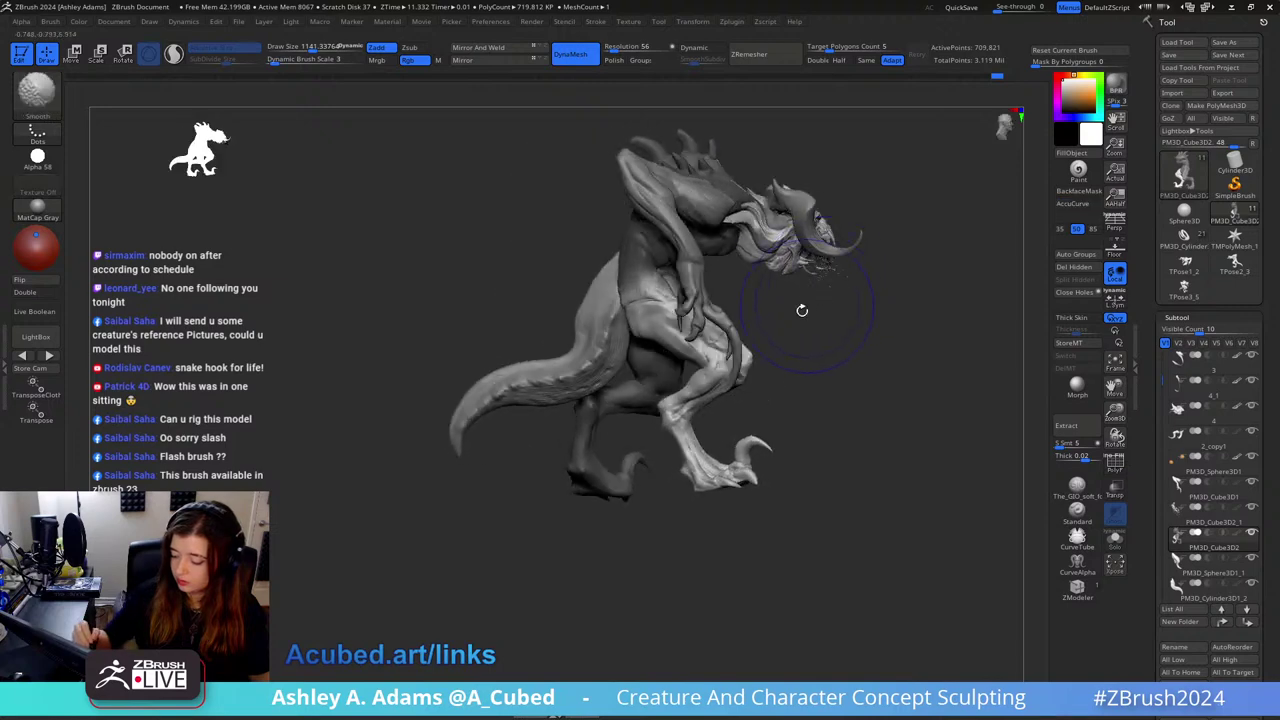
# Step: Extend the mask over the thigh and rotate the unmasked lower leg with the gizmo centred at the knee
pyautogui.press('ctrl')
pyautogui.moveTo(580, 312)
pyautogui.mouseDown(button='right')
pyautogui.moveTo(656, 287)
pyautogui.moveTo(709, 318)
pyautogui.moveTo(735, 313)
pyautogui.moveTo(738, 345)
pyautogui.mouseUp(button='right')
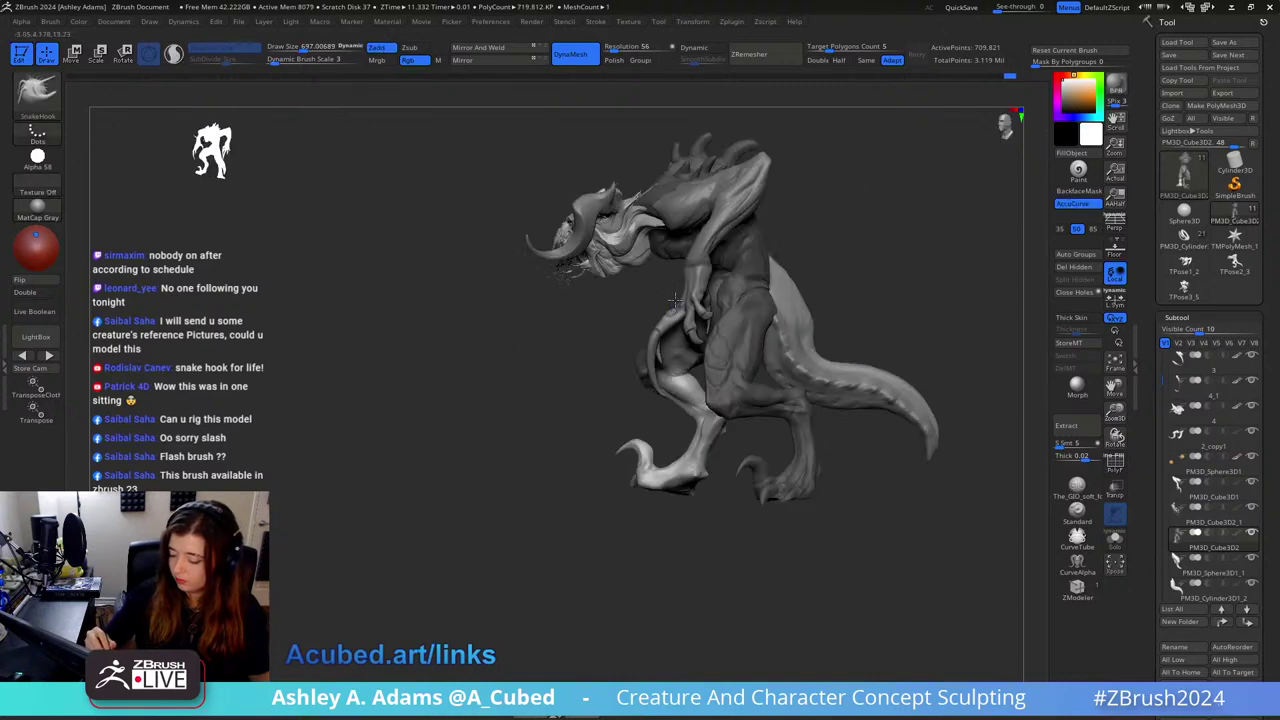
pyautogui.press('w')
pyautogui.keyDown('alt'); pyautogui.click(652, 375); pyautogui.keyUp('alt')
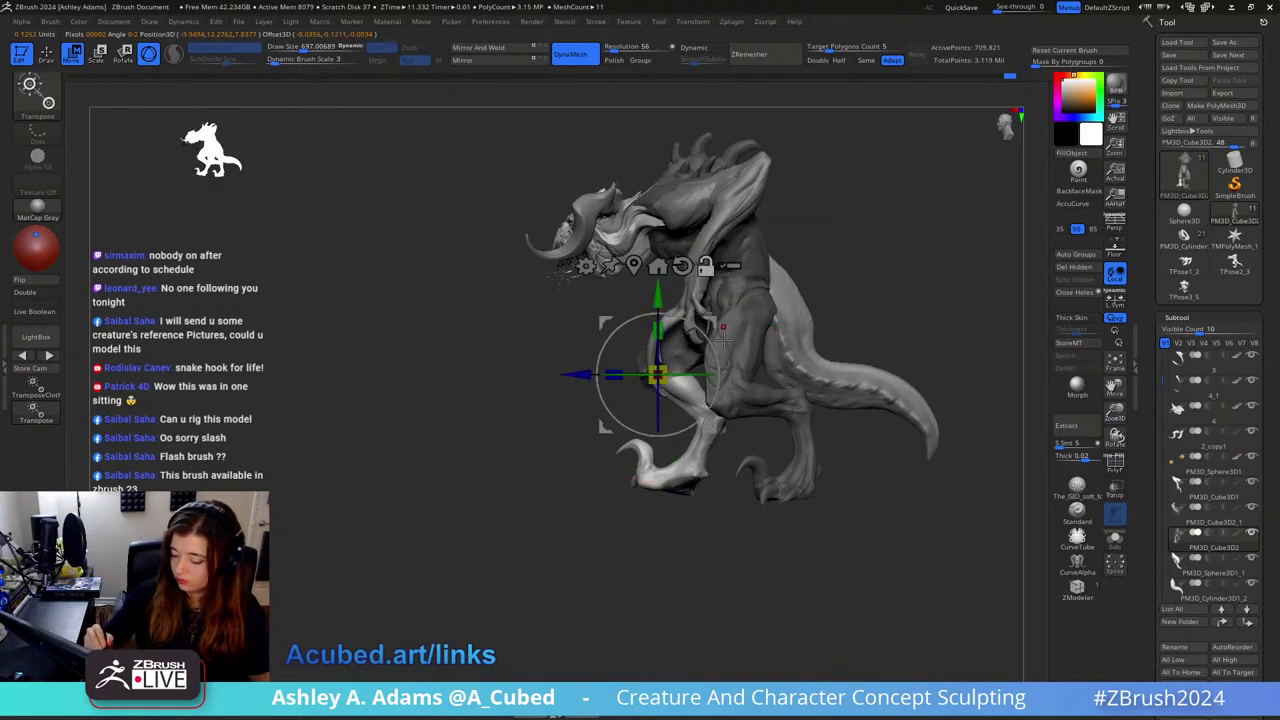
pyautogui.moveTo(718, 377); pyautogui.dragTo(718, 378)
pyautogui.press('q')
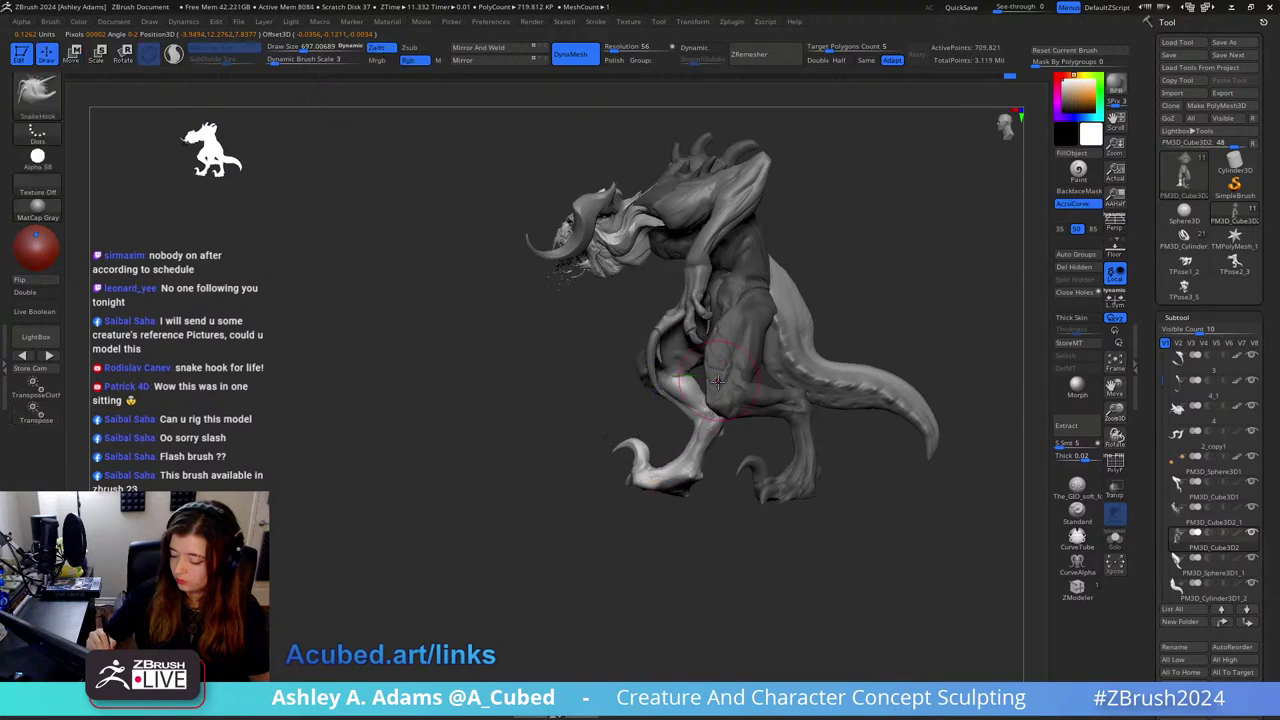
# Step: Extend the mask below the knee with MaskPen so that only the shin and foot stay unmasked
pyautogui.moveTo(730, 384); pyautogui.dragTo(800, 376, button='right')
pyautogui.press('ctrl')
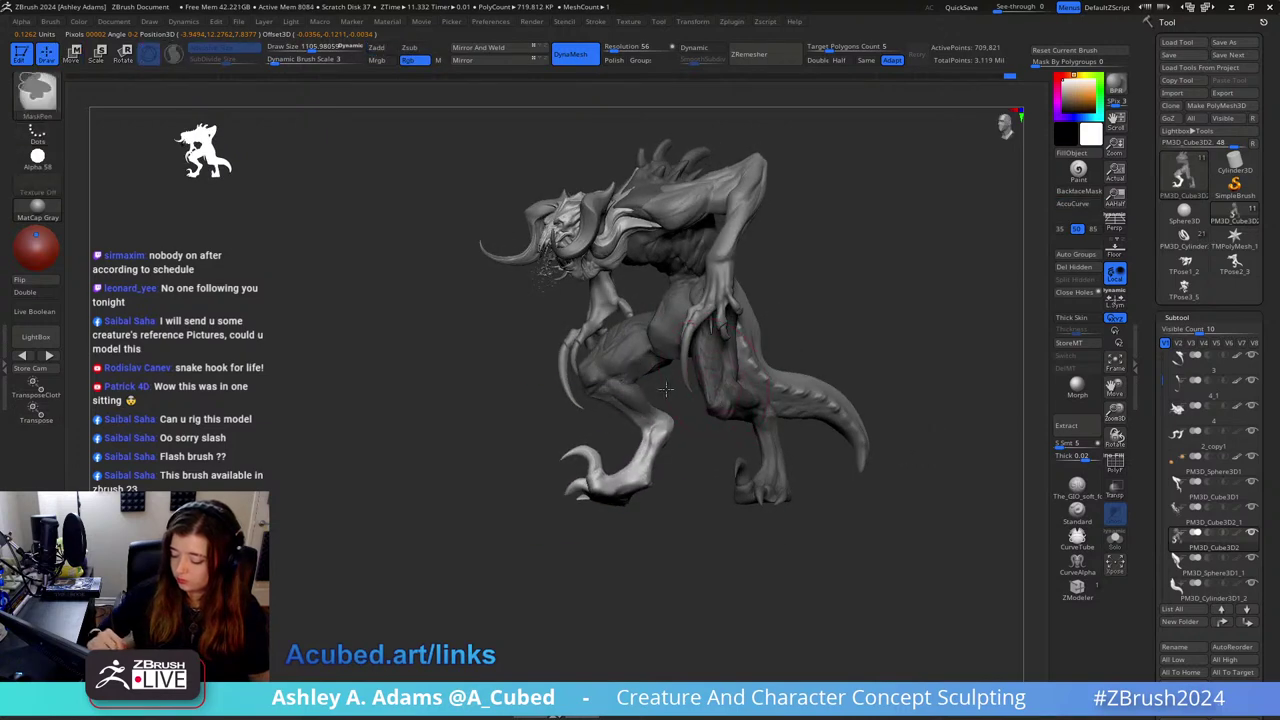
pyautogui.moveTo(665, 390); pyautogui.dragTo(726, 366, button='right')
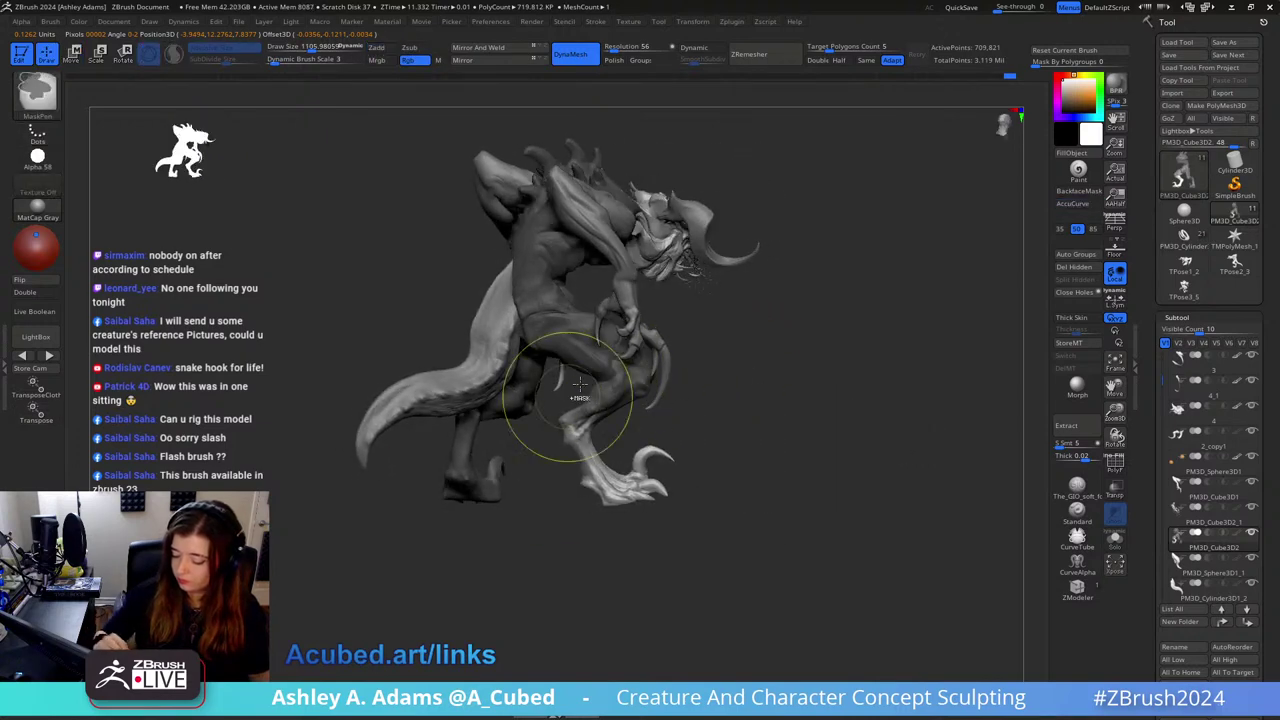
pyautogui.moveTo(580, 385); pyautogui.dragTo(585, 424, button='right')
# Step: Centre the gizmo on the lower shin and rotate the unmasked foot from the side and front views
pyautogui.press('w')
pyautogui.click(641, 274)
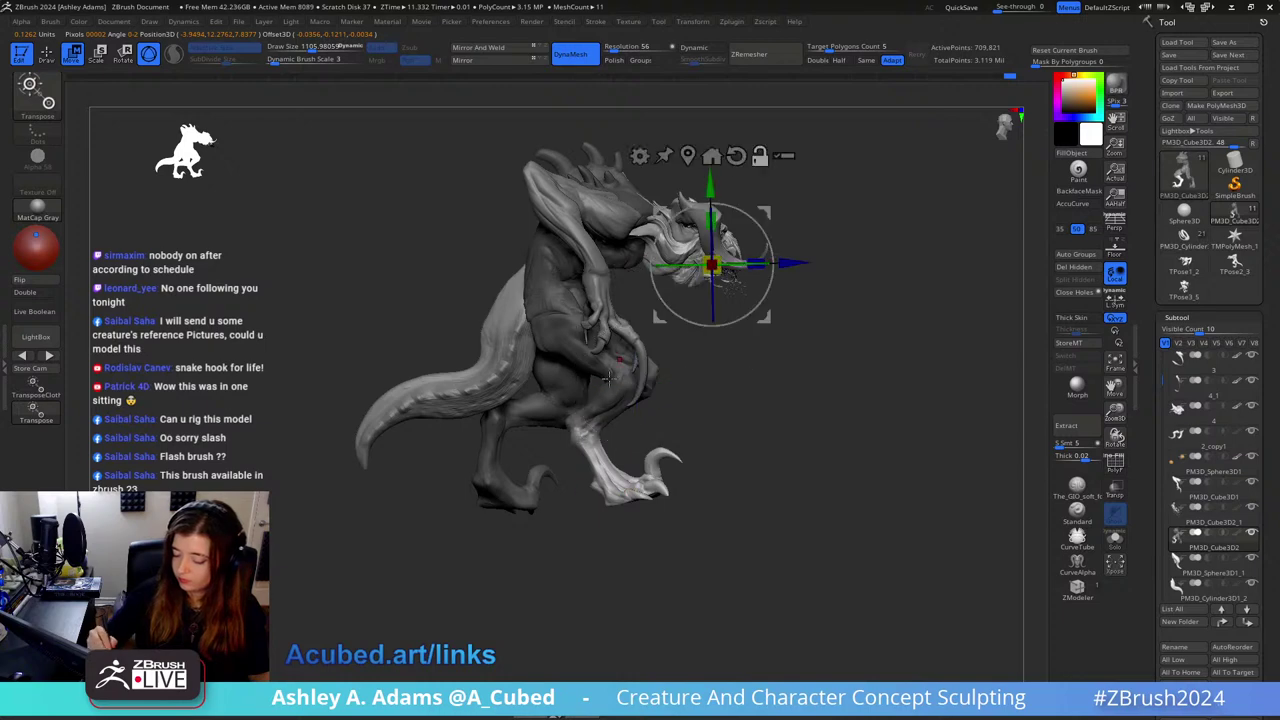
pyautogui.keyDown('alt'); pyautogui.click(580, 431); pyautogui.keyUp('alt')
pyautogui.click(604, 322)
pyautogui.moveTo(640, 423); pyautogui.dragTo(640, 430)
pyautogui.keyDown('shift'); pyautogui.moveTo(714, 383); pyautogui.dragTo(632, 392, button='right'); pyautogui.keyUp('shift')
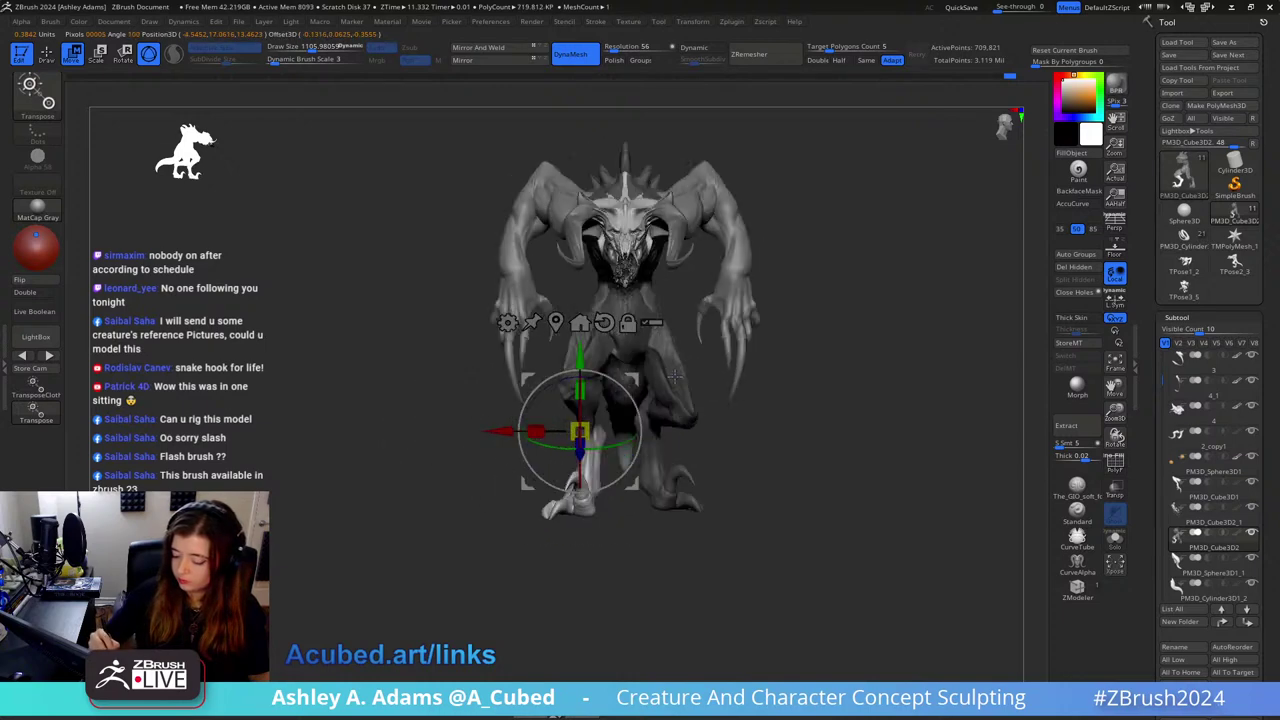
pyautogui.moveTo(636, 430)
pyautogui.mouseDown()
pyautogui.moveTo(637, 412)
pyautogui.moveTo(624, 442)
pyautogui.mouseUp()
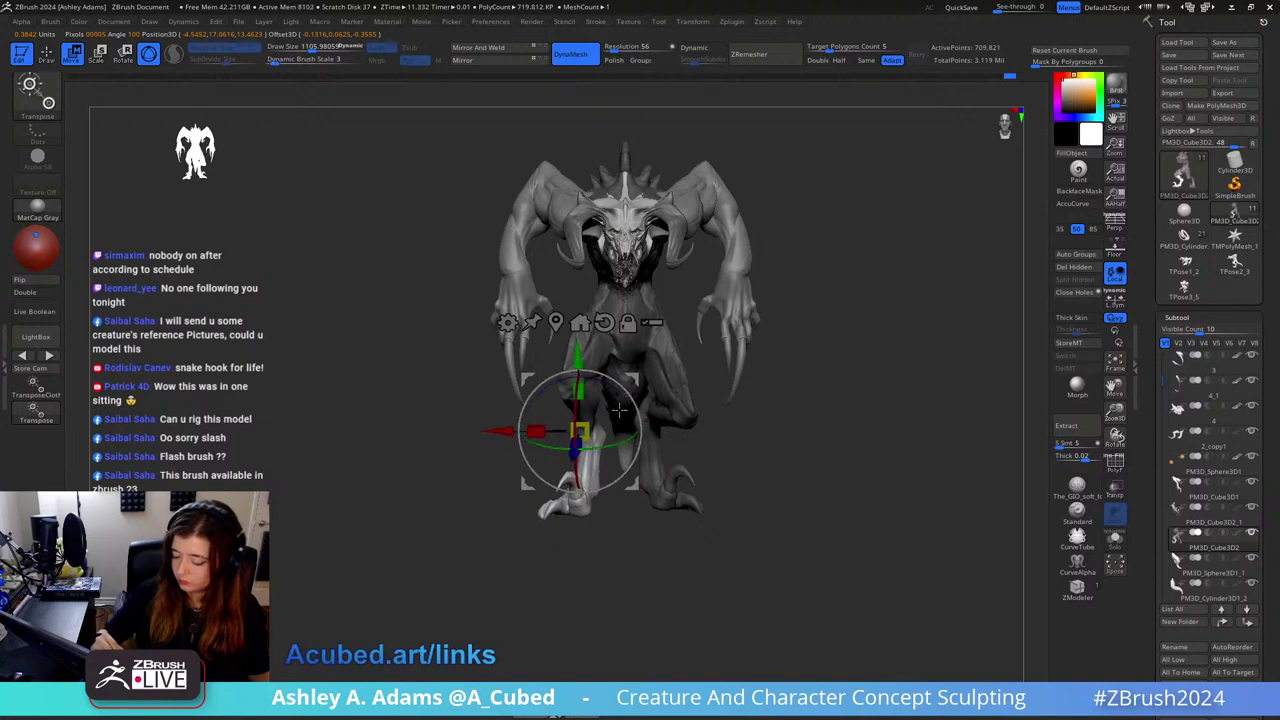
# Step: Clear the leg's mask and set the SnakeHook draw size to about 697
pyautogui.press('q')
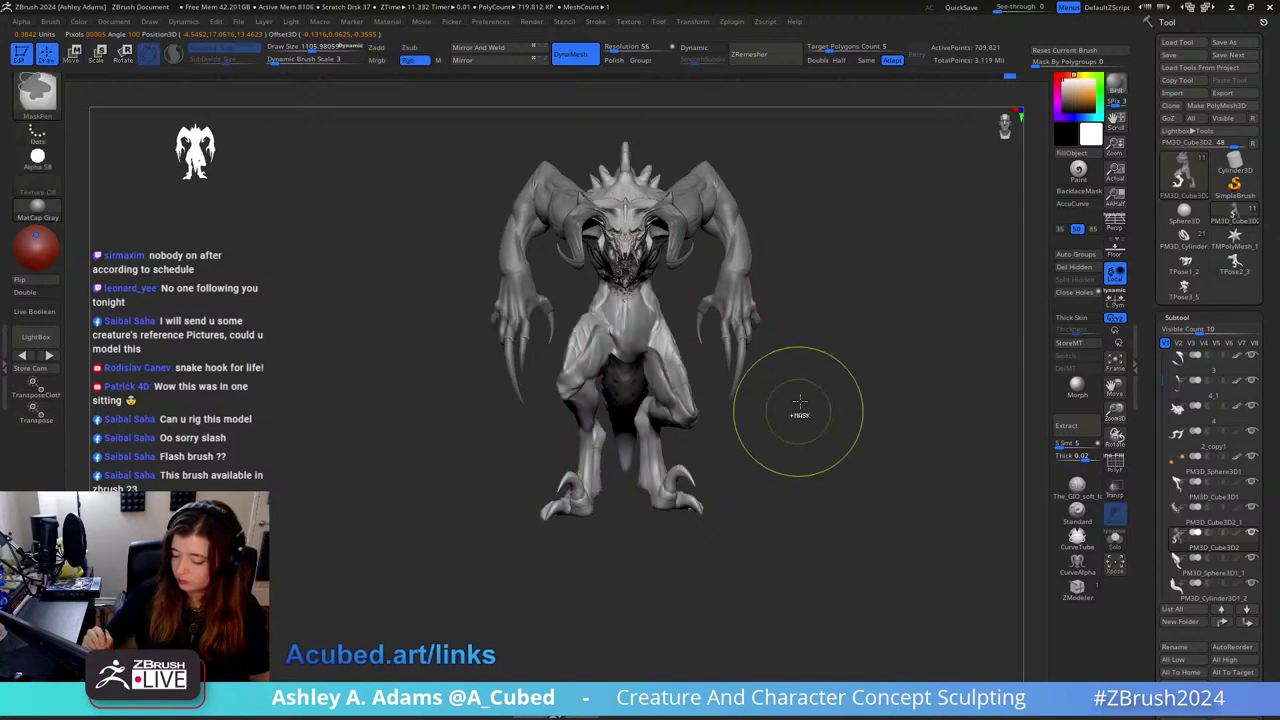
pyautogui.moveTo(794, 400)
pyautogui.mouseDown()
pyautogui.moveTo(788, 312)
pyautogui.moveTo(597, 340)
pyautogui.mouseUp()
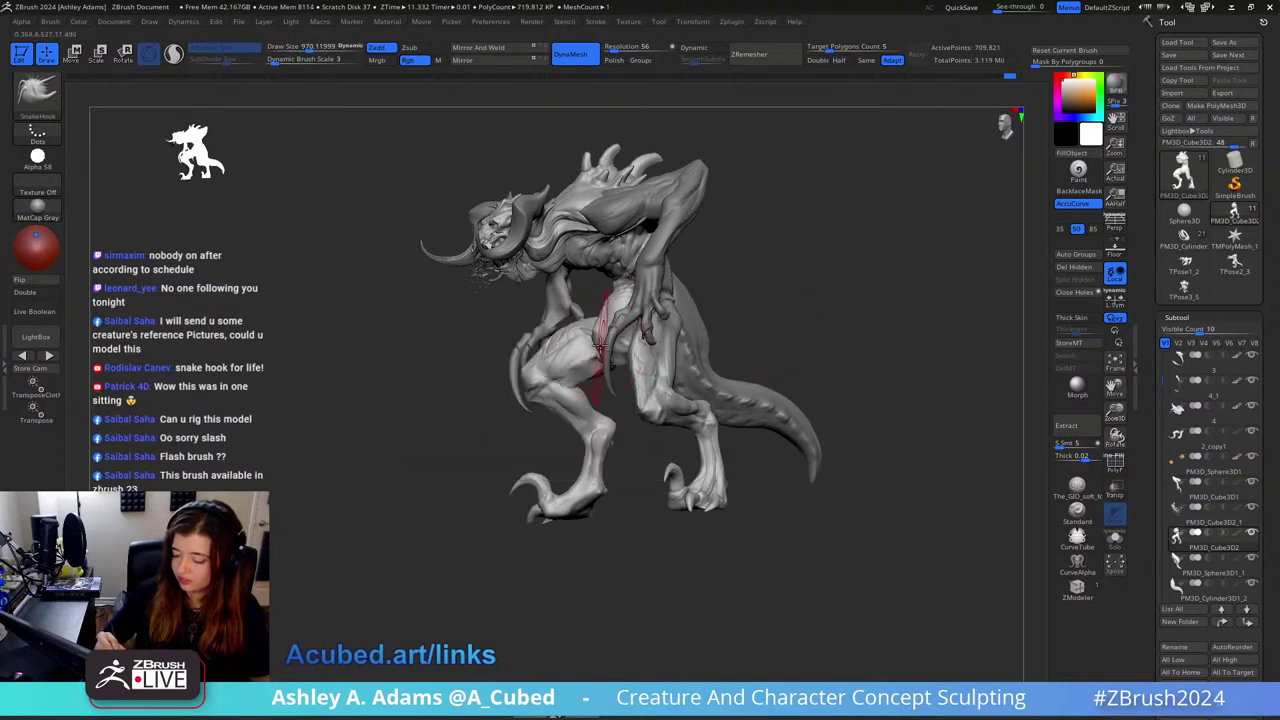
pyautogui.press('space')
pyautogui.press('space')
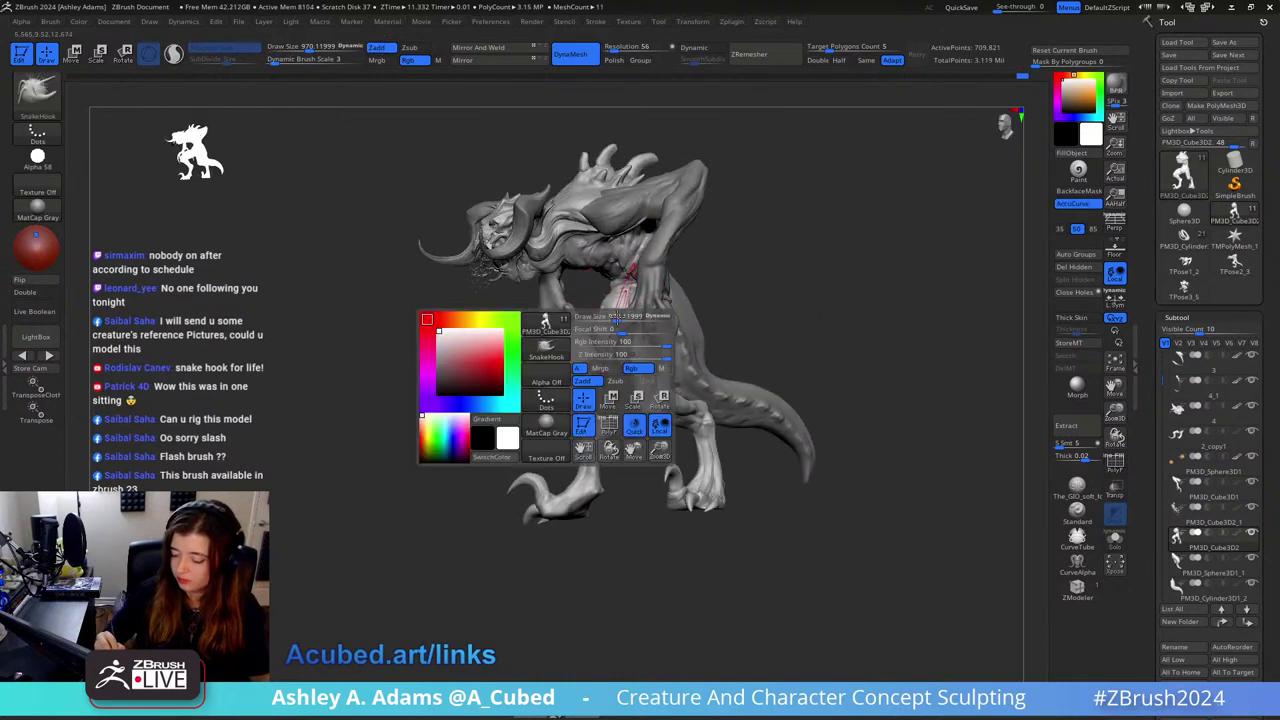
pyautogui.moveTo(624, 322); pyautogui.dragTo(609, 322)
# Step: Reshape the waist and hips with SnakeHook, using draw sizes of about 1037 and 905
pyautogui.moveTo(610, 304); pyautogui.dragTo(590, 341, button='right')
pyautogui.press('space')
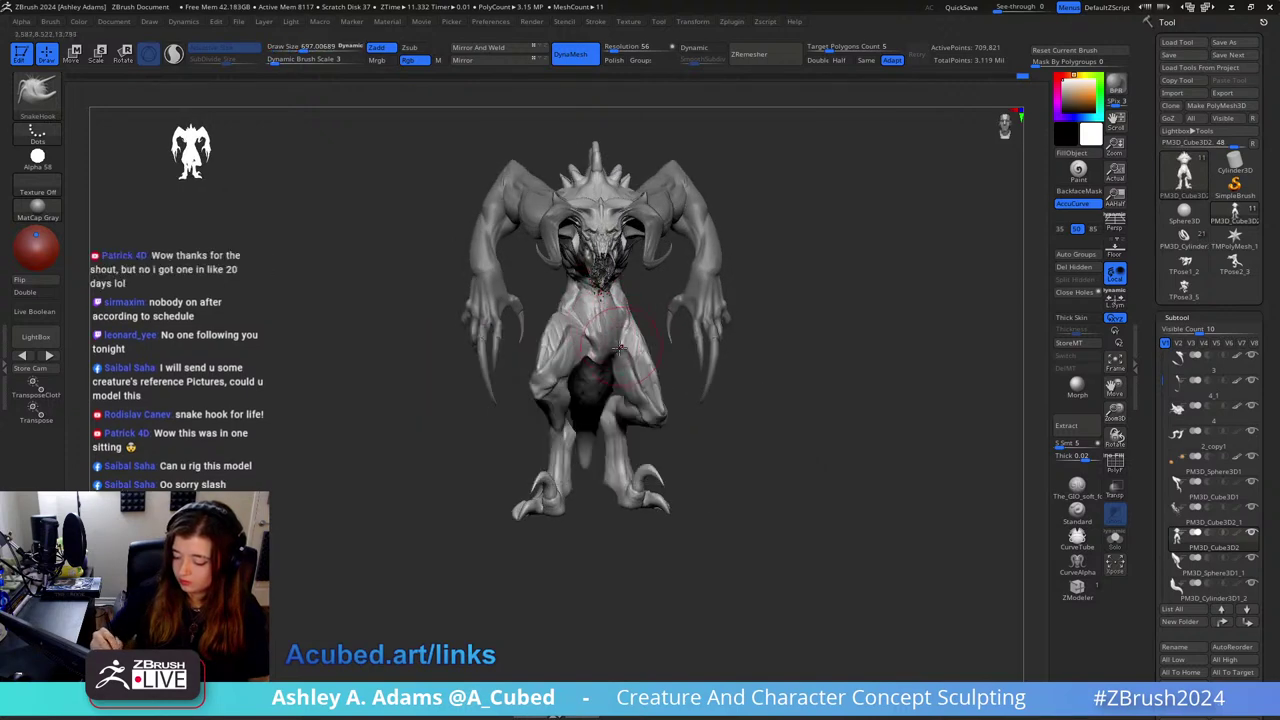
pyautogui.press('space')
pyautogui.moveTo(611, 356); pyautogui.dragTo(593, 349)
pyautogui.moveTo(687, 348)
pyautogui.mouseDown(button='right')
pyautogui.moveTo(660, 330)
pyautogui.moveTo(686, 289)
pyautogui.moveTo(624, 261)
pyautogui.mouseUp(button='right')
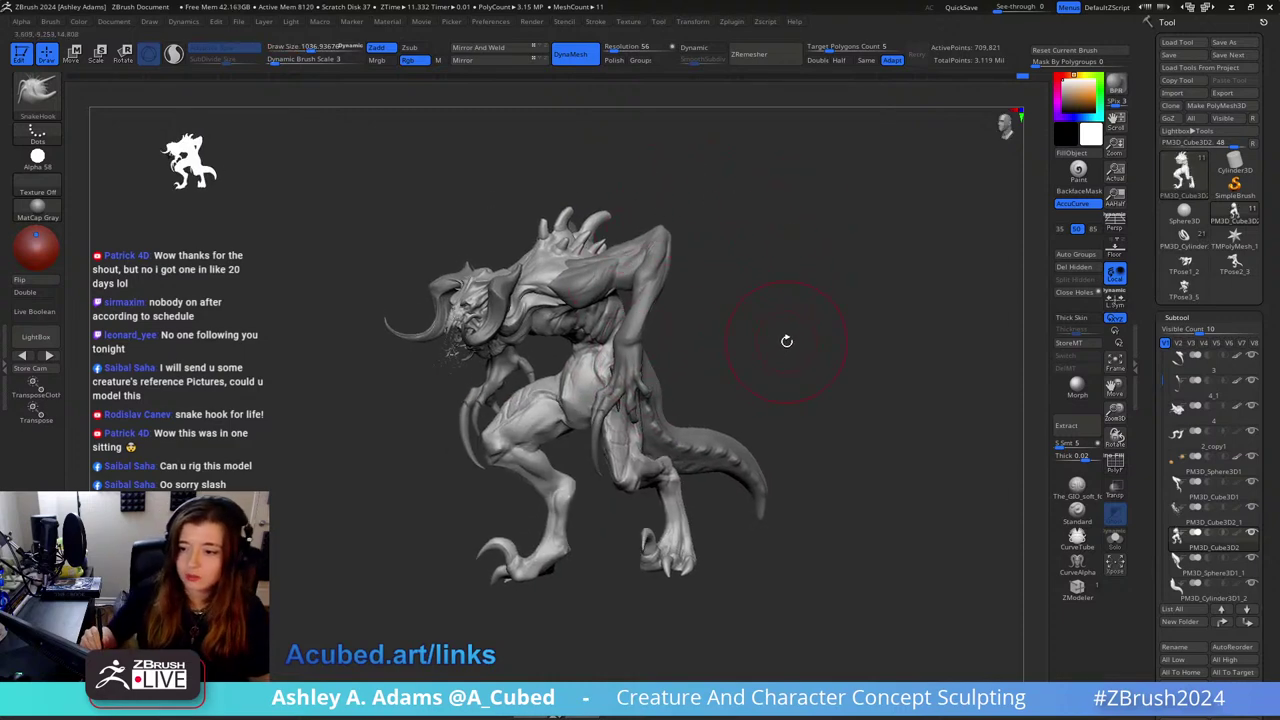
pyautogui.moveTo(730, 318)
pyautogui.mouseDown(button='right')
pyautogui.moveTo(675, 327)
pyautogui.moveTo(737, 317)
pyautogui.moveTo(659, 372)
pyautogui.moveTo(649, 403)
pyautogui.moveTo(445, 660)
pyautogui.mouseUp(button='right')
pyautogui.press('space')
pyautogui.moveTo(578, 390); pyautogui.dragTo(593, 388)
pyautogui.moveTo(593, 388)
pyautogui.mouseDown(button='right')
pyautogui.moveTo(638, 378)
pyautogui.moveTo(661, 343)
pyautogui.moveTo(710, 252)
pyautogui.moveTo(686, 238)
pyautogui.mouseUp(button='right')
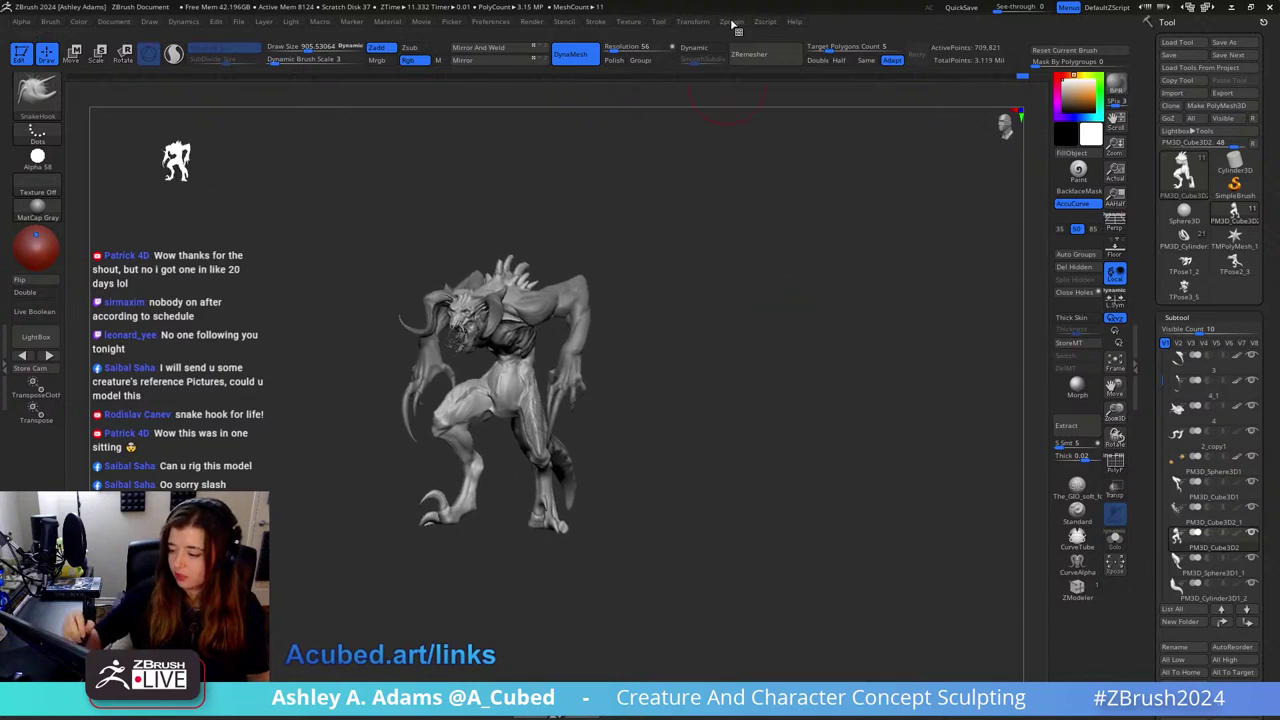
# Step: Create a combined posing mesh of all subtools with Transpose Master's TPoseMesh and set the draw size to about 1444
pyautogui.click(732, 22)
pyautogui.click(733, 22)
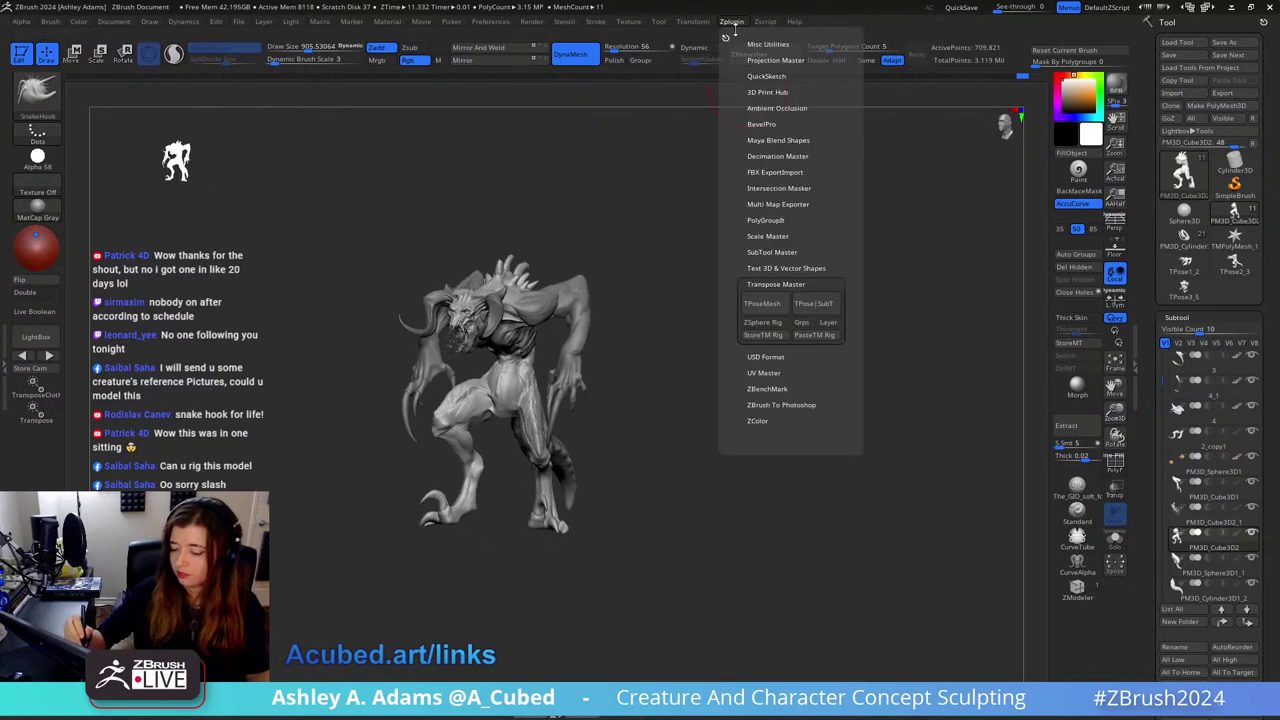
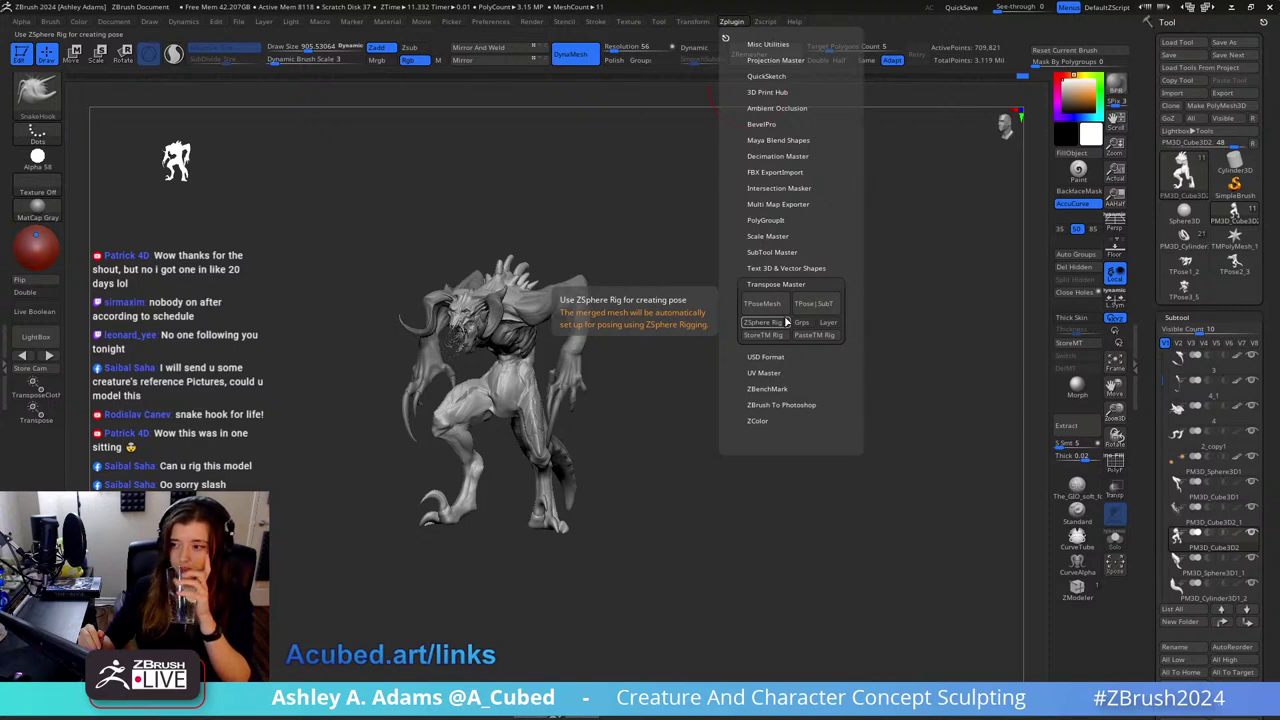
pyautogui.click(779, 305)
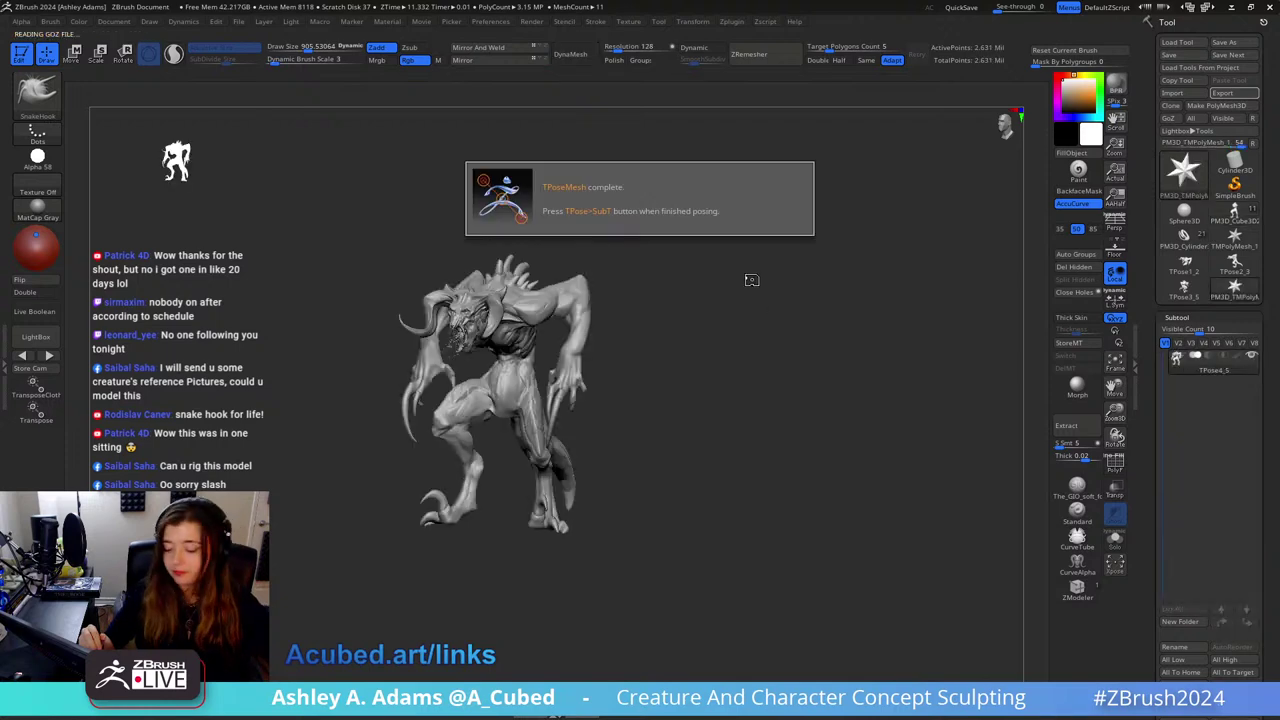
pyautogui.click(601, 292)
pyautogui.moveTo(608, 330); pyautogui.dragTo(535, 320)
pyautogui.rightClick(657, 286)
pyautogui.keyDown('ctrl'); pyautogui.moveTo(686, 266); pyautogui.dragTo(730, 300, button='right'); pyautogui.keyUp('ctrl')
pyautogui.moveTo(731, 300)
pyautogui.mouseDown()
pyautogui.moveTo(980, 251)
pyautogui.moveTo(792, 283)
pyautogui.moveTo(737, 226)
pyautogui.moveTo(790, 245)
pyautogui.moveTo(640, 260)
pyautogui.moveTo(834, 261)
pyautogui.moveTo(806, 177)
pyautogui.mouseUp()
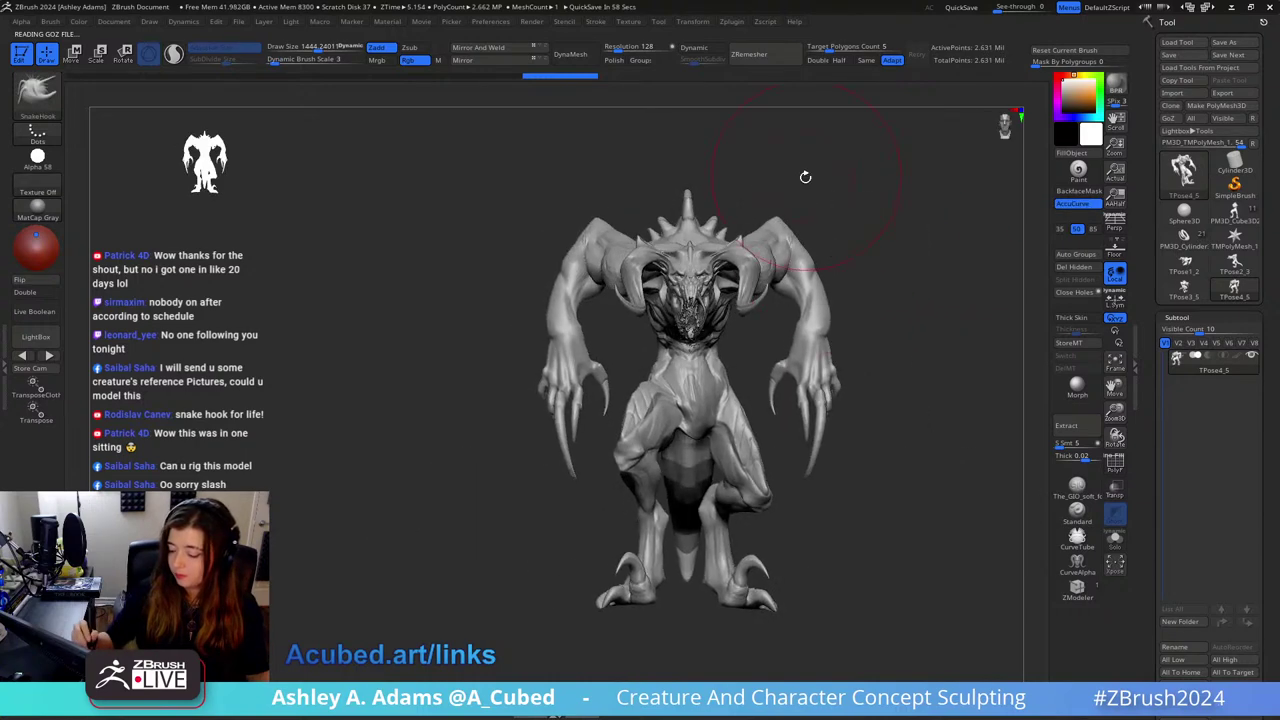
# Step: Choose the SelectRect brush and isolate the arms' polygroup on the posing mesh
pyautogui.press('ctrl')
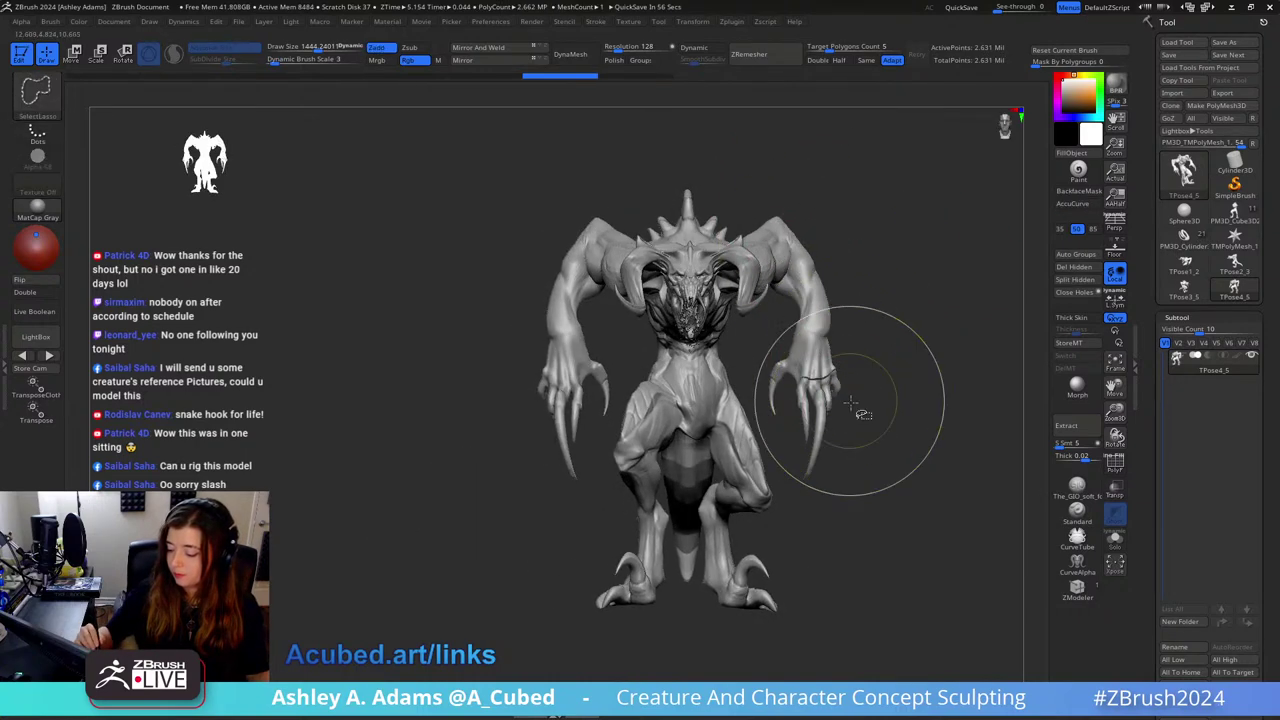
pyautogui.keyDown('ctrl'); pyautogui.keyDown('shift'); pyautogui.click(37, 95); pyautogui.keyUp('shift'); pyautogui.keyUp('ctrl')
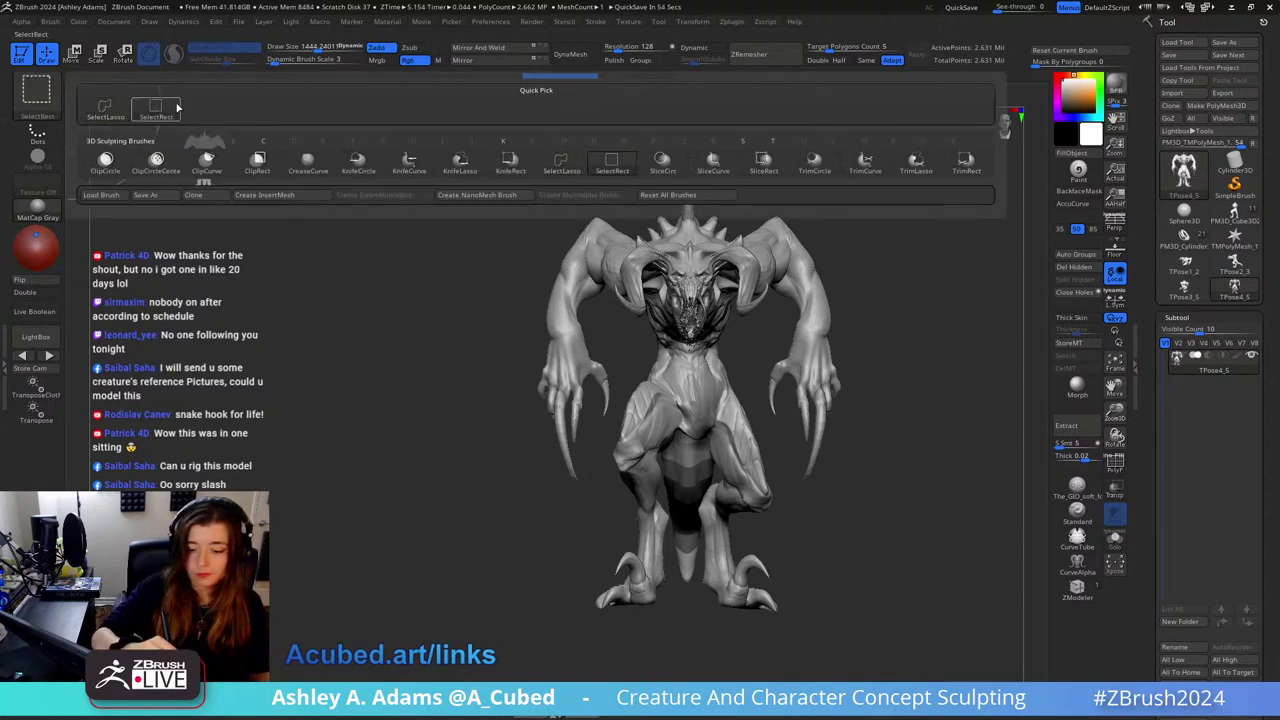
pyautogui.keyDown('ctrl'); pyautogui.keyDown('shift'); pyautogui.click(156, 108); pyautogui.keyUp('shift'); pyautogui.keyUp('ctrl')
pyautogui.keyDown('ctrl'); pyautogui.keyDown('shift'); pyautogui.click(819, 289); pyautogui.keyUp('shift'); pyautogui.keyUp('ctrl')
# Step: Mask the creature's right arm, leaving the left arm unmasked, and show the whole body again
pyautogui.keyDown('alt'); pyautogui.moveTo(914, 286); pyautogui.dragTo(796, 291); pyautogui.keyUp('alt')
pyautogui.keyDown('ctrl'); pyautogui.moveTo(797, 480); pyautogui.dragTo(571, 229); pyautogui.keyUp('ctrl')
pyautogui.keyDown('ctrl'); pyautogui.moveTo(769, 500); pyautogui.dragTo(586, 150); pyautogui.keyUp('ctrl')
pyautogui.keyDown('ctrl'); pyautogui.click(825, 325); pyautogui.keyUp('ctrl')
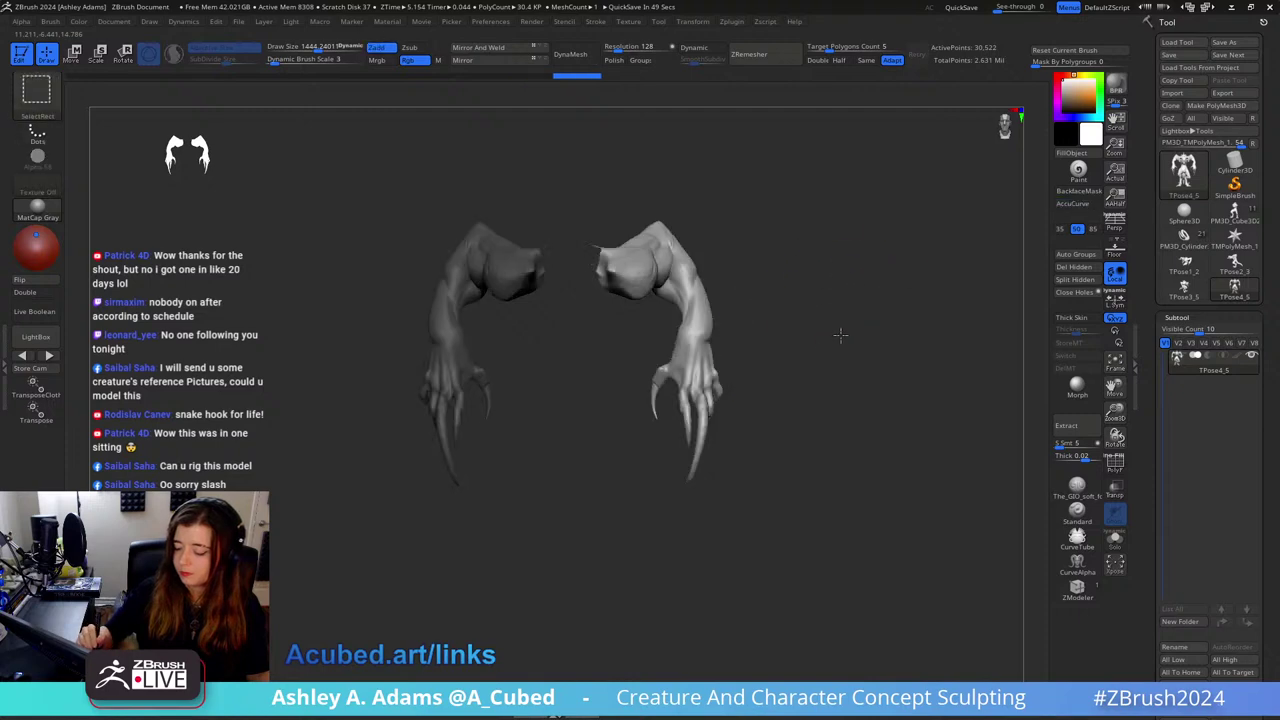
pyautogui.keyDown('ctrl'); pyautogui.keyDown('shift'); pyautogui.click(840, 335); pyautogui.keyUp('shift'); pyautogui.keyUp('ctrl')
# Step: Place the gizmo at the shoulder of the creature's unmasked left arm and return to Draw mode
pyautogui.moveTo(886, 285)
pyautogui.mouseDown()
pyautogui.moveTo(762, 297)
pyautogui.moveTo(763, 323)
pyautogui.mouseUp()
pyautogui.press('w')
pyautogui.keyDown('alt'); pyautogui.click(603, 297); pyautogui.keyUp('alt')
pyautogui.press('q')
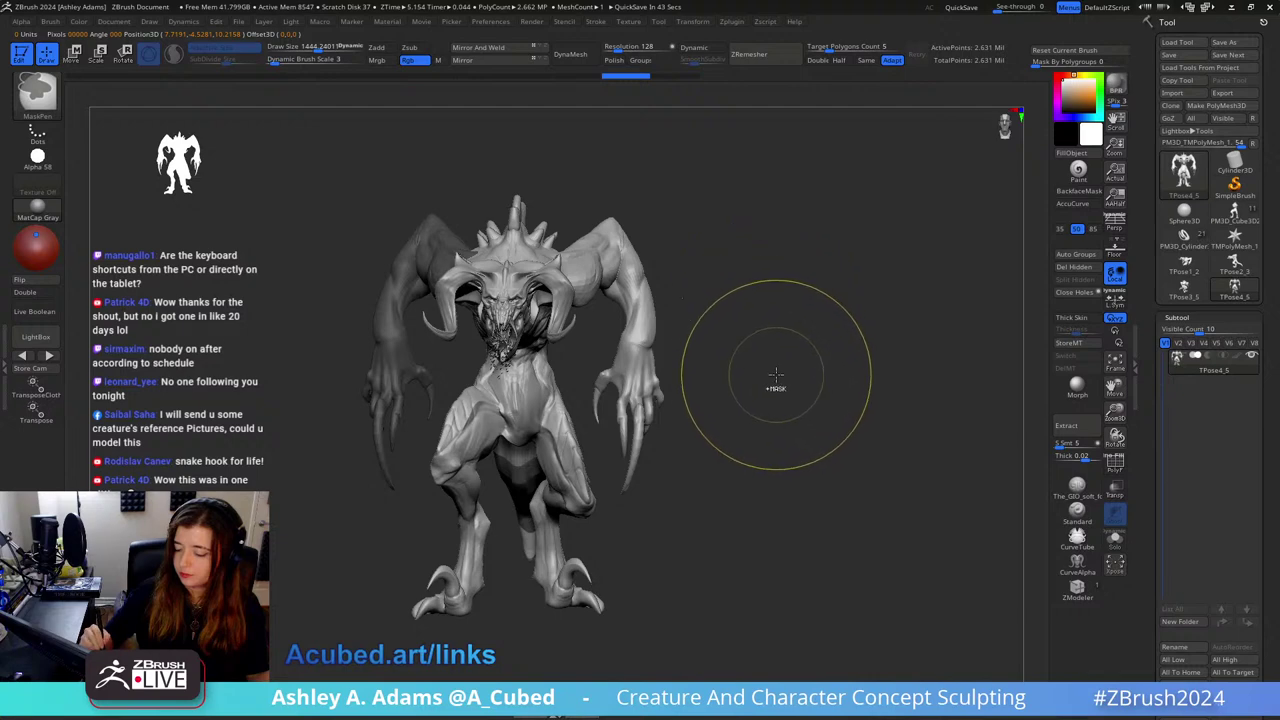
# Step: Set the draw size to about 1106 and place the gizmo at the shoulder of the creature's unmasked right arm
pyautogui.moveTo(737, 394)
pyautogui.mouseDown()
pyautogui.moveTo(725, 372)
pyautogui.moveTo(731, 393)
pyautogui.mouseUp()
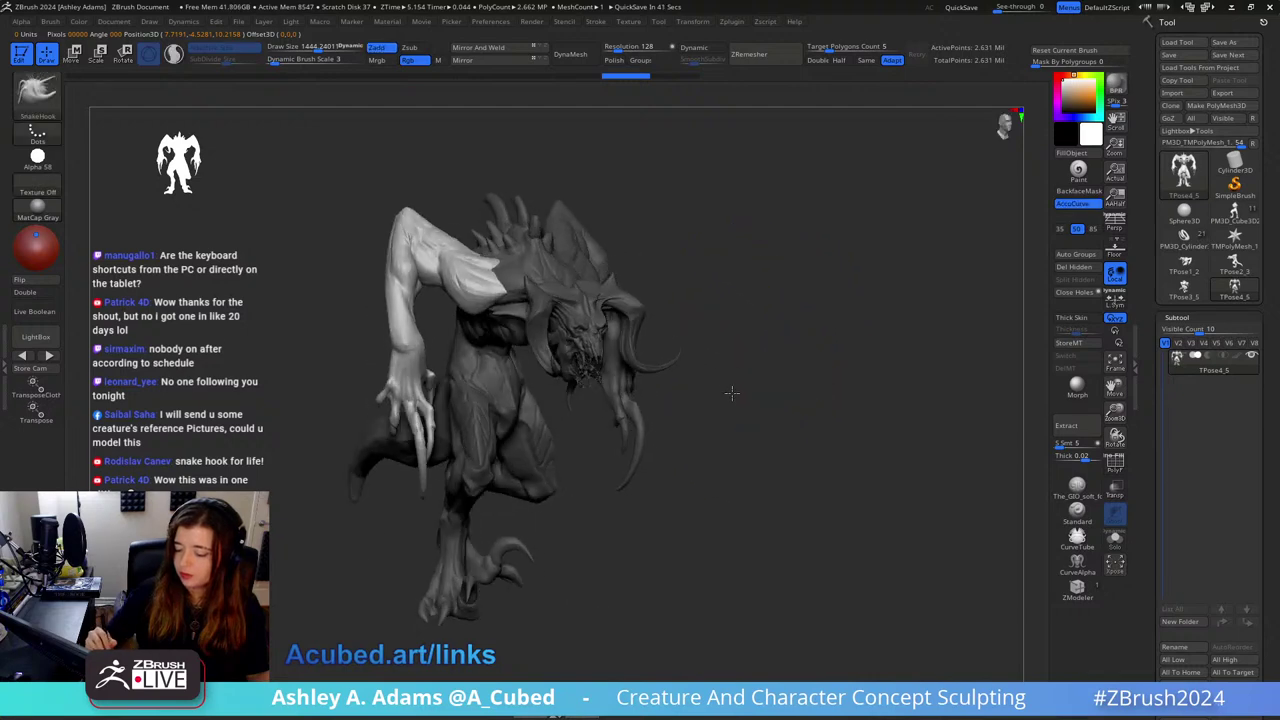
pyautogui.press('space')
pyautogui.moveTo(482, 269); pyautogui.dragTo(468, 269)
pyautogui.keyDown('alt'); pyautogui.moveTo(470, 203); pyautogui.dragTo(550, 216); pyautogui.keyUp('alt')
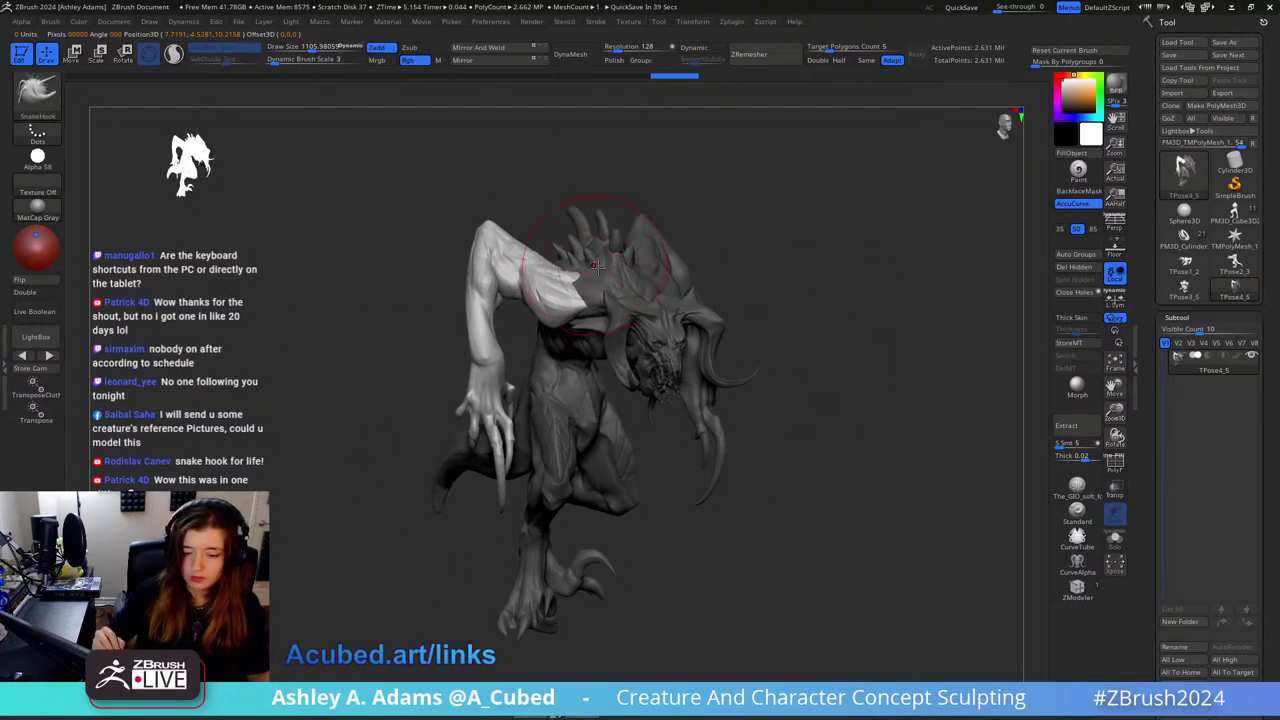
pyautogui.moveTo(597, 267); pyautogui.dragTo(589, 295, button='right')
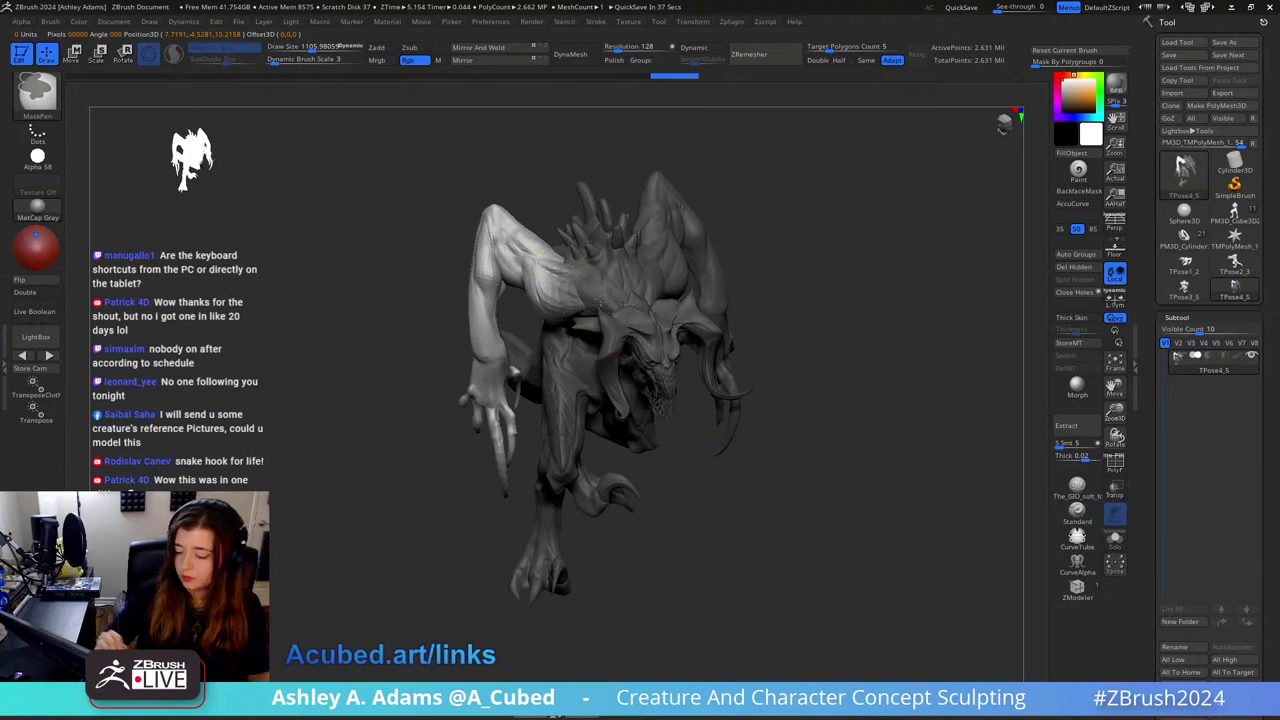
pyautogui.moveTo(570, 292); pyautogui.dragTo(556, 258, button='right')
pyautogui.press('w')
pyautogui.keyDown('alt'); pyautogui.click(547, 290); pyautogui.keyUp('alt')
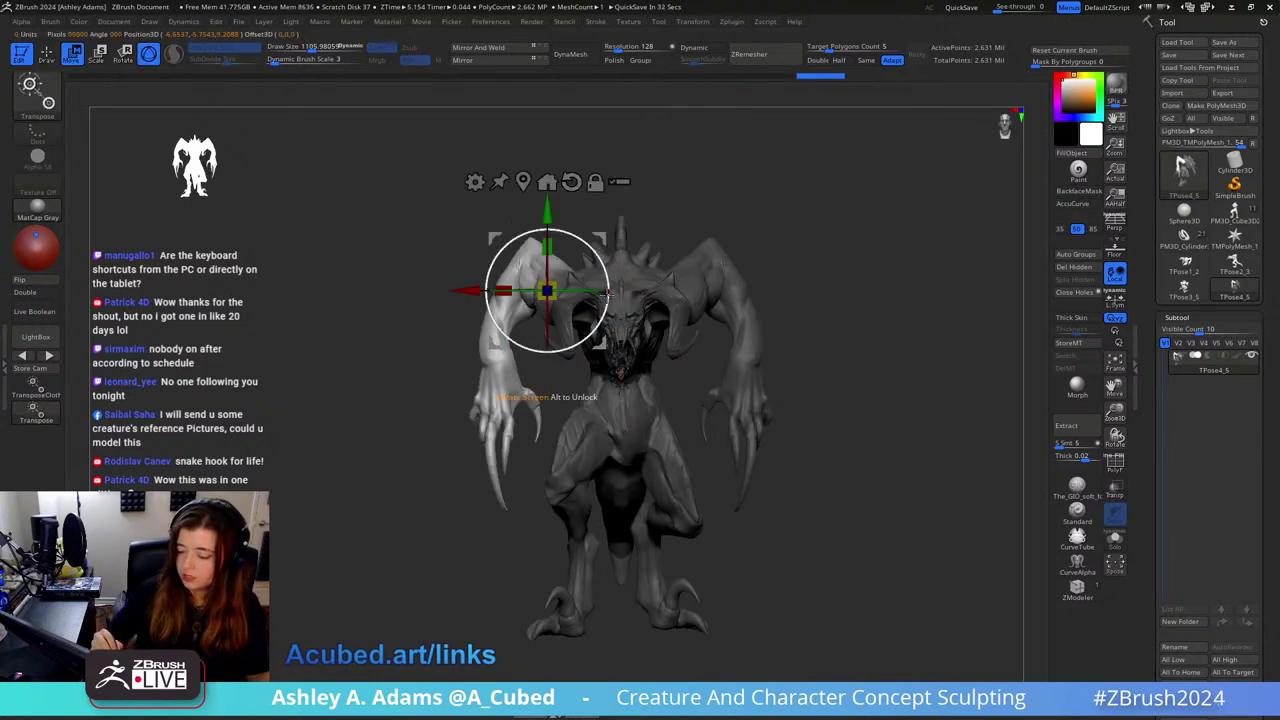
# Step: Rotate the creature's right arm about its shoulder with the gizmo and return to Draw mode
pyautogui.moveTo(607, 292); pyautogui.dragTo(590, 297)
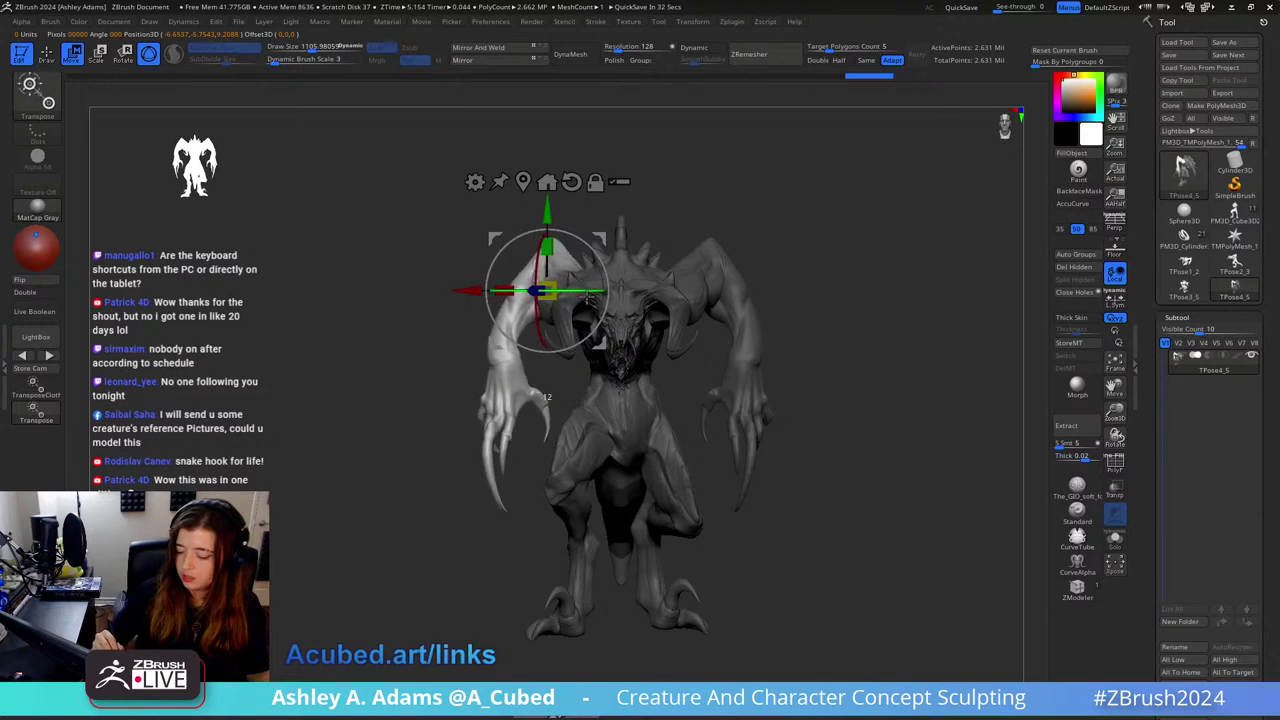
pyautogui.moveTo(537, 336); pyautogui.dragTo(530, 333)
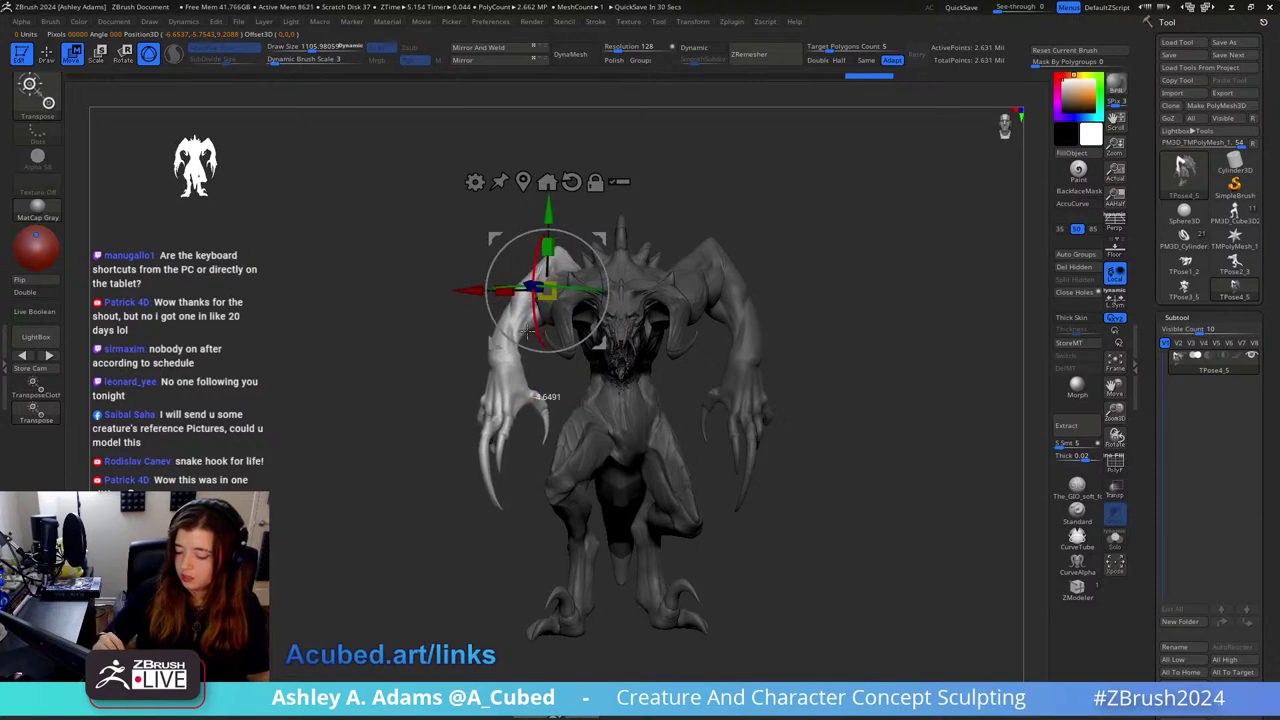
pyautogui.moveTo(527, 331); pyautogui.dragTo(663, 315, button='right')
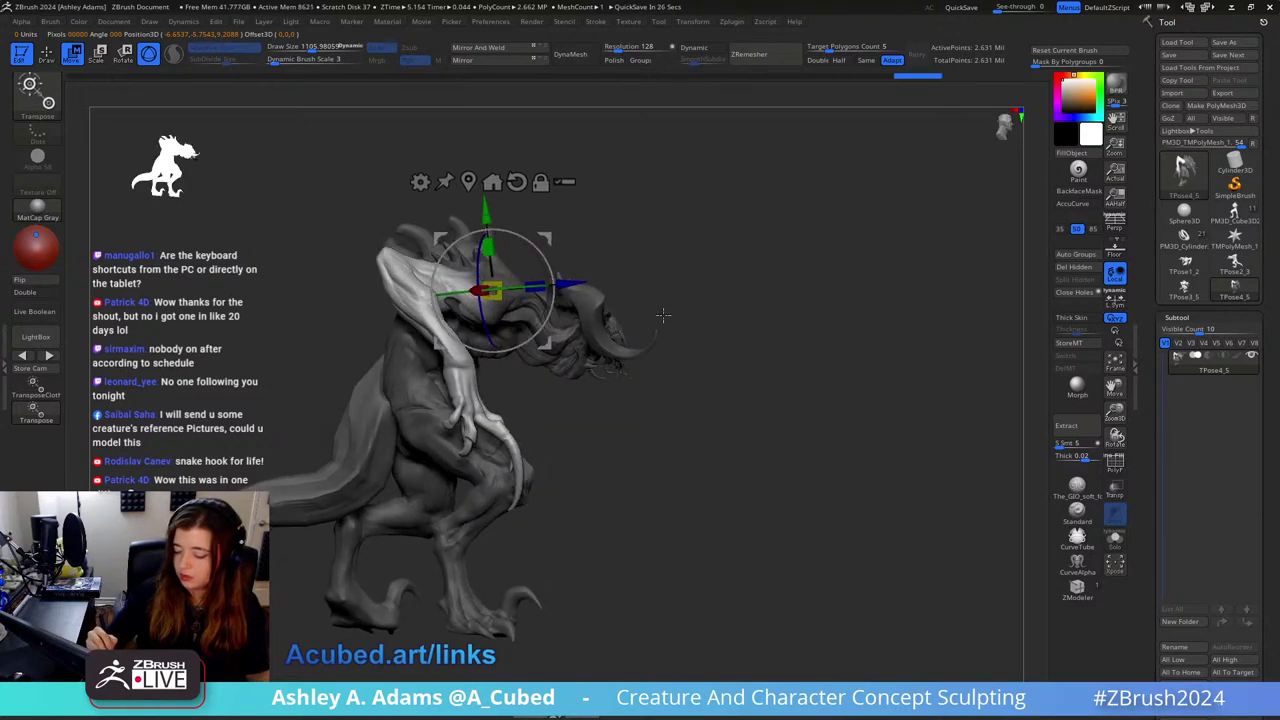
pyautogui.moveTo(545, 324); pyautogui.dragTo(540, 318)
pyautogui.press('q')
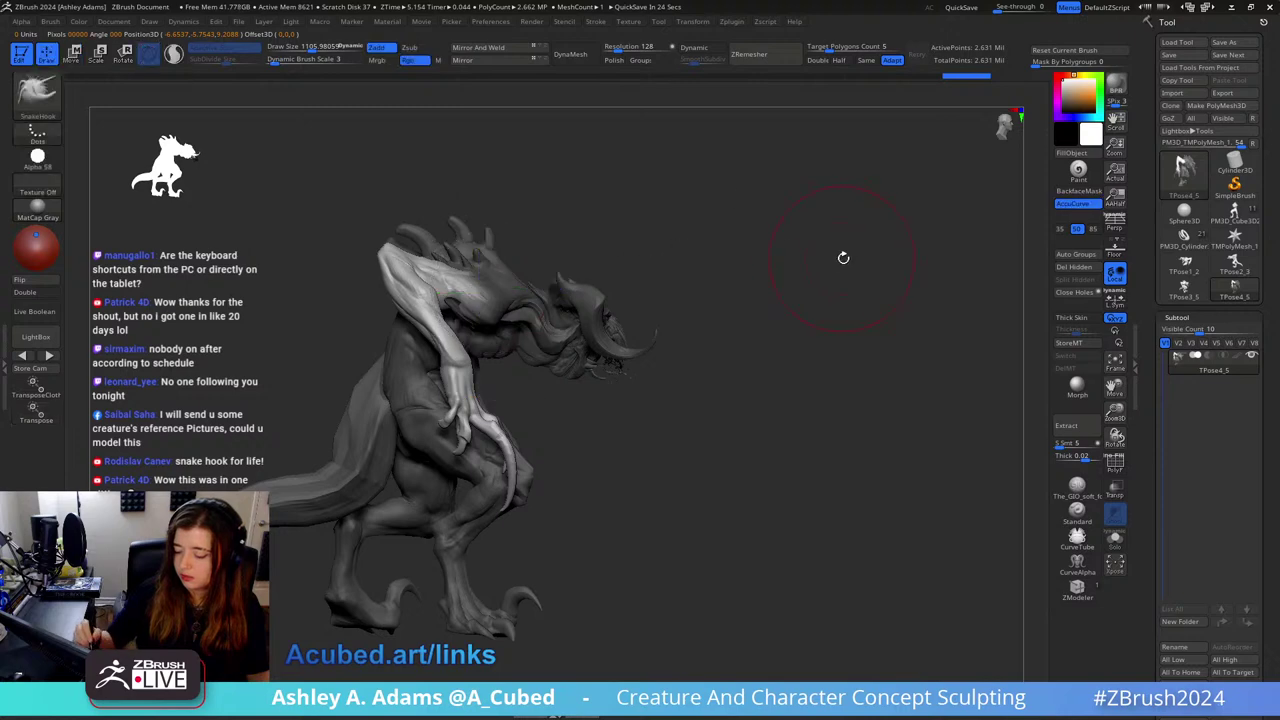
# Step: Clear the mask, isolate the arms' polygroup to mask both arms, and show the whole body again
pyautogui.moveTo(843, 257)
pyautogui.mouseDown()
pyautogui.moveTo(737, 260)
pyautogui.moveTo(742, 270)
pyautogui.mouseUp()
pyautogui.keyDown('ctrl'); pyautogui.moveTo(701, 334); pyautogui.dragTo(655, 295); pyautogui.keyUp('ctrl')
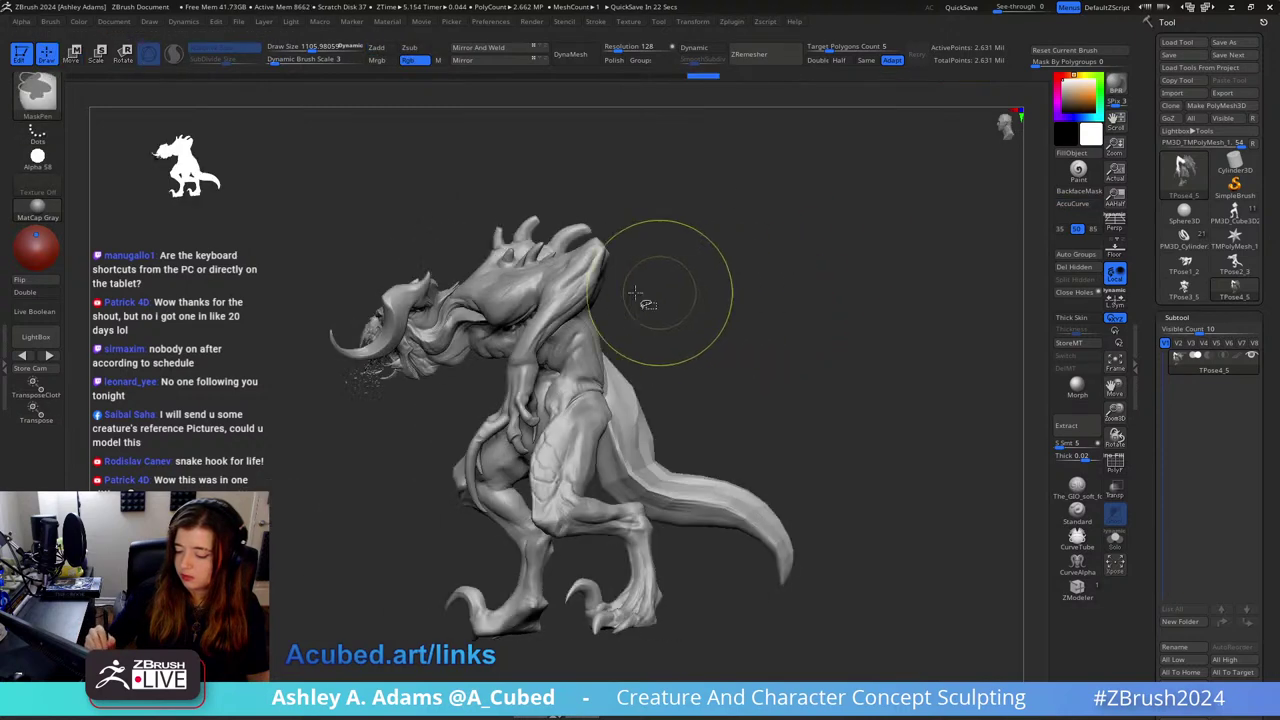
pyautogui.keyDown('ctrl'); pyautogui.keyDown('shift'); pyautogui.click(598, 282); pyautogui.keyUp('shift'); pyautogui.keyUp('ctrl')
pyautogui.keyDown('ctrl'); pyautogui.click(686, 340); pyautogui.keyUp('ctrl')
pyautogui.keyDown('ctrl'); pyautogui.keyDown('shift'); pyautogui.click(690, 350); pyautogui.keyUp('shift'); pyautogui.keyUp('ctrl')
pyautogui.moveTo(646, 345); pyautogui.dragTo(713, 342)
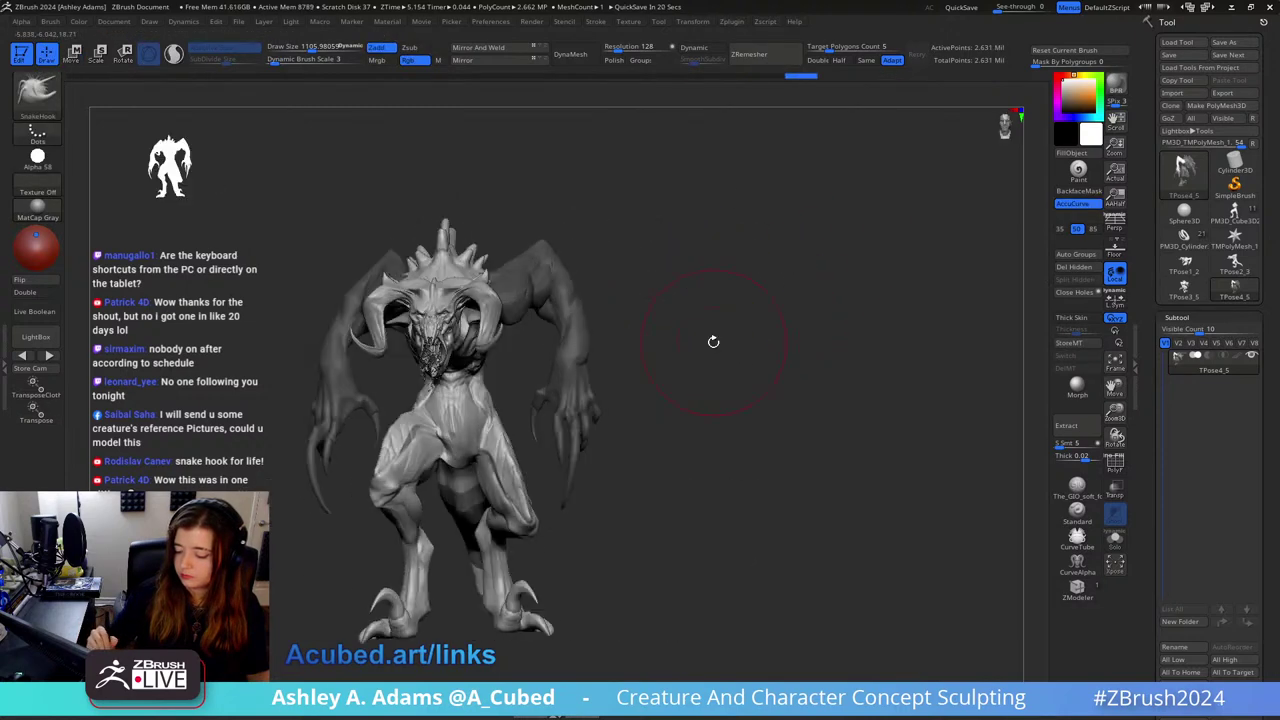
# Step: Unmask the creature's right arm, show the whole body, and invert the mask so only the left arm is free
pyautogui.keyDown('ctrl'); pyautogui.keyDown('shift'); pyautogui.click(575, 354); pyautogui.keyUp('shift'); pyautogui.keyUp('ctrl')
pyautogui.keyDown('ctrl'); pyautogui.keyDown('alt'); pyautogui.moveTo(233, 563); pyautogui.dragTo(449, 161); pyautogui.keyUp('alt'); pyautogui.keyUp('ctrl')
pyautogui.keyDown('ctrl'); pyautogui.keyDown('shift'); pyautogui.click(700, 343); pyautogui.keyUp('shift'); pyautogui.keyUp('ctrl')
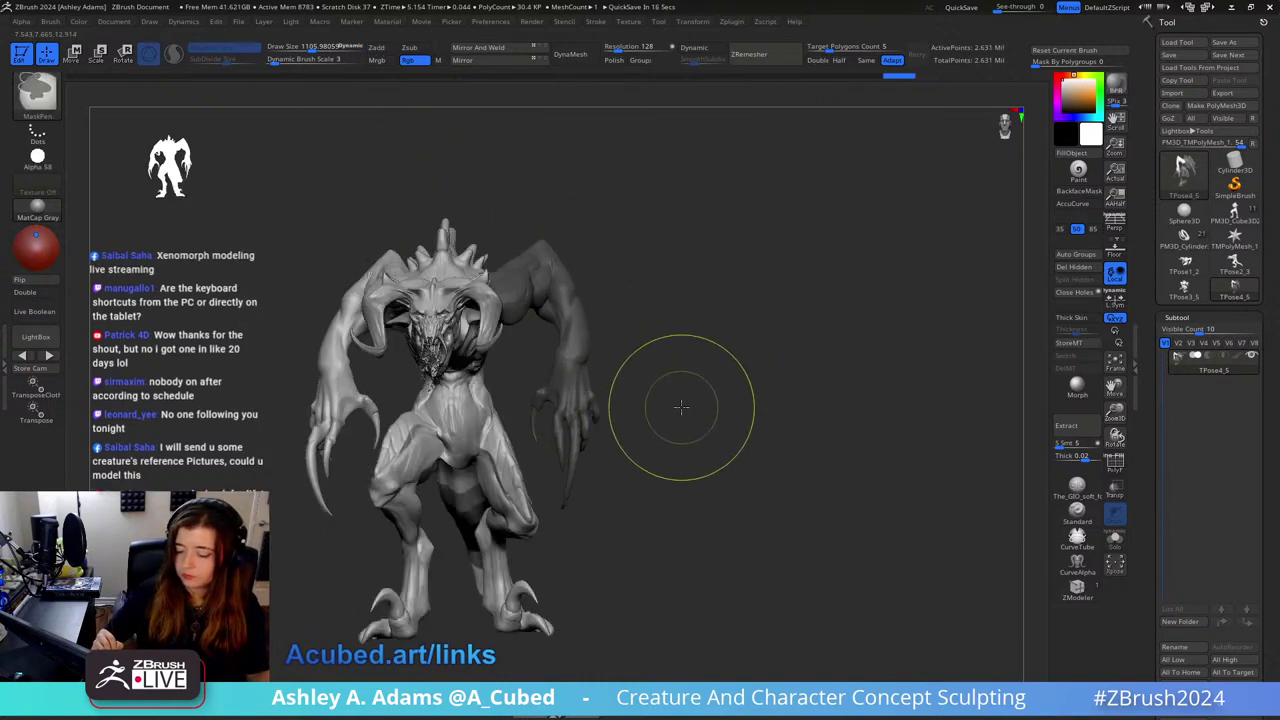
pyautogui.moveTo(594, 265); pyautogui.dragTo(513, 305)
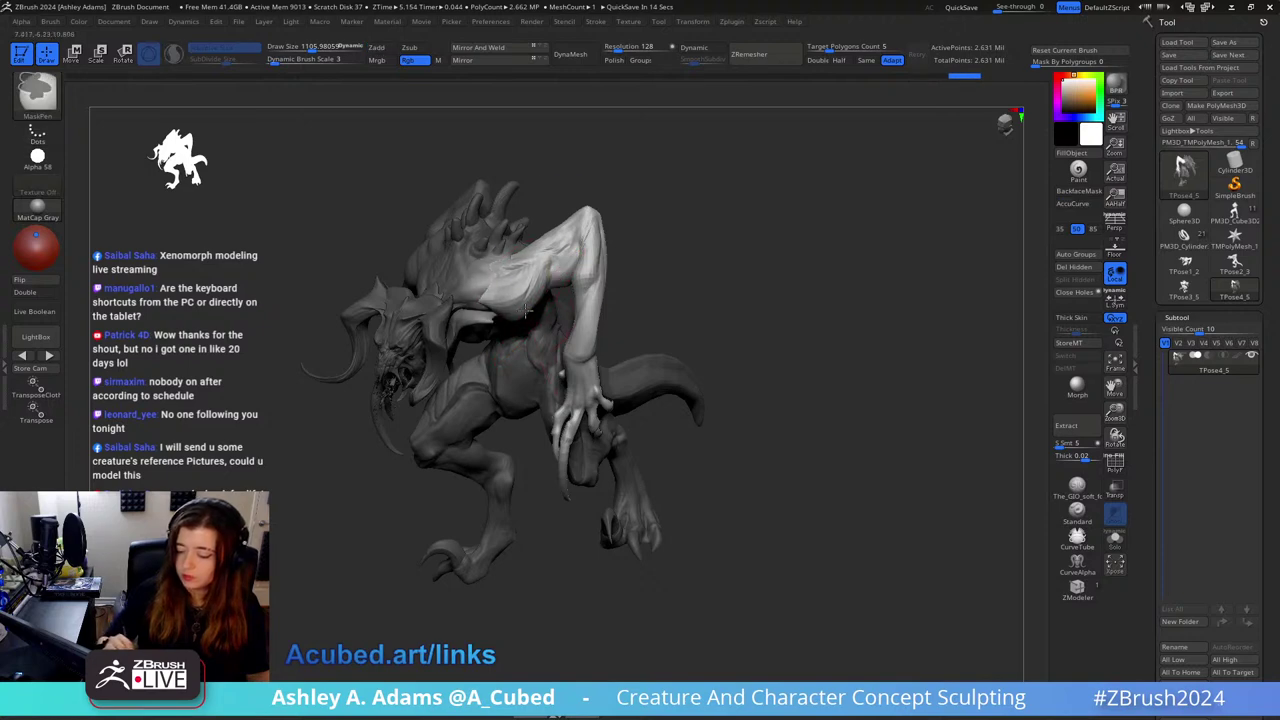
pyautogui.moveTo(526, 311)
pyautogui.mouseDown(button='right')
pyautogui.moveTo(583, 180)
pyautogui.moveTo(657, 283)
pyautogui.mouseUp(button='right')
# Step: Set the draw size to about 1609 and rotate the creature's unmasked left arm about its shoulder with the gizmo
pyautogui.press('space')
pyautogui.moveTo(660, 288); pyautogui.dragTo(680, 288)
pyautogui.moveTo(780, 270); pyautogui.dragTo(662, 262, button='right')
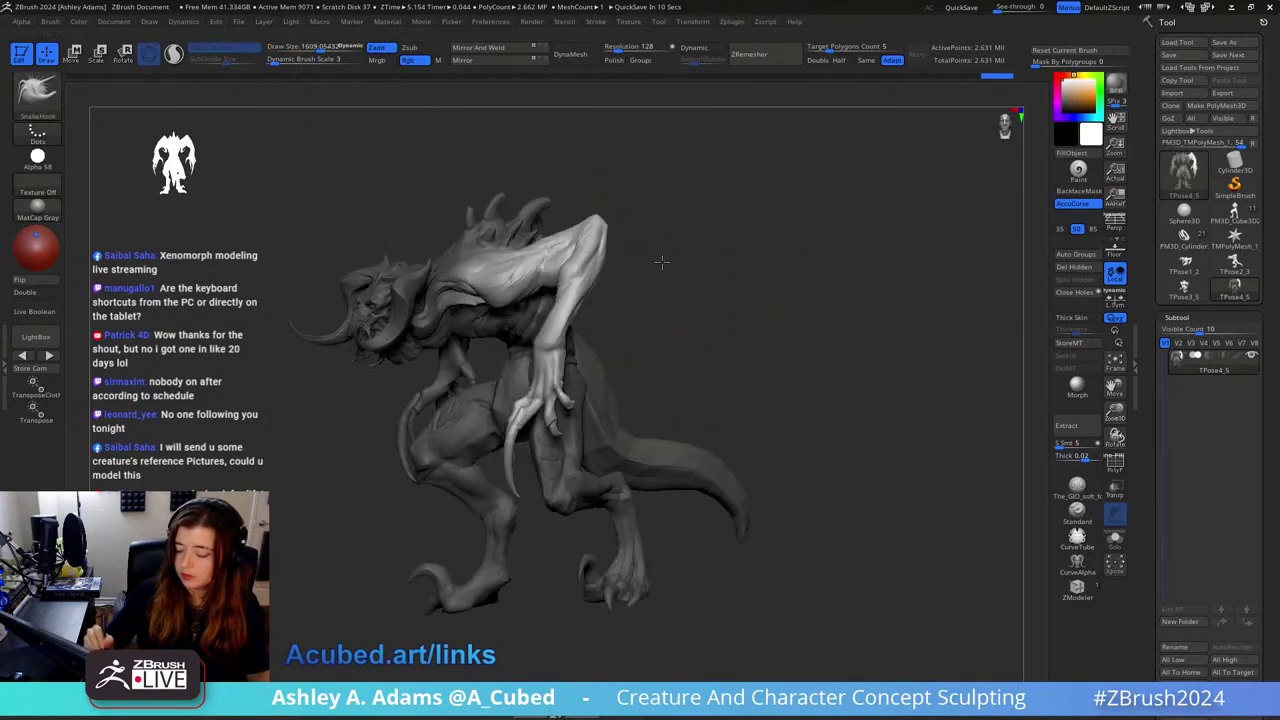
pyautogui.moveTo(661, 262); pyautogui.dragTo(626, 200)
pyautogui.press('w')
pyautogui.moveTo(634, 289); pyautogui.dragTo(700, 260)
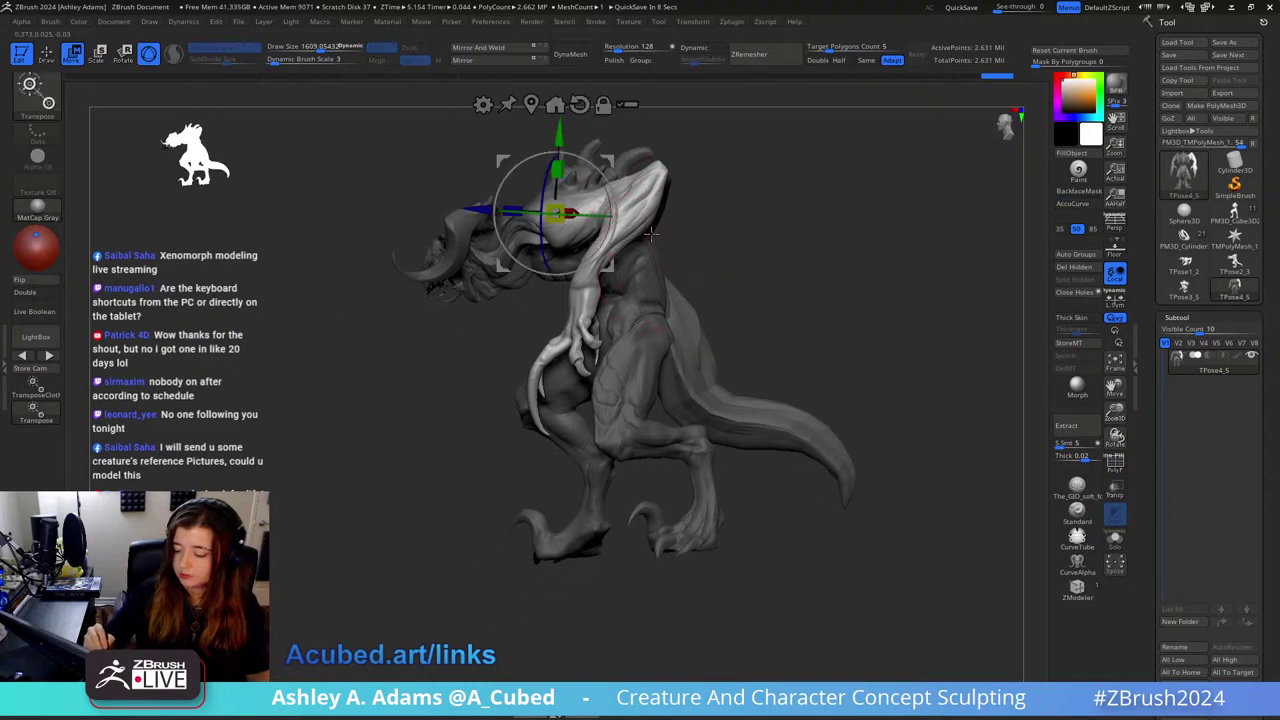
pyautogui.moveTo(605, 186); pyautogui.dragTo(611, 217)
pyautogui.press('q')
pyautogui.moveTo(700, 229)
pyautogui.mouseDown()
pyautogui.moveTo(785, 250)
pyautogui.moveTo(862, 298)
pyautogui.mouseUp()
pyautogui.press('space')
pyautogui.keyDown('alt'); pyautogui.moveTo(862, 298); pyautogui.dragTo(688, 286); pyautogui.keyUp('alt')
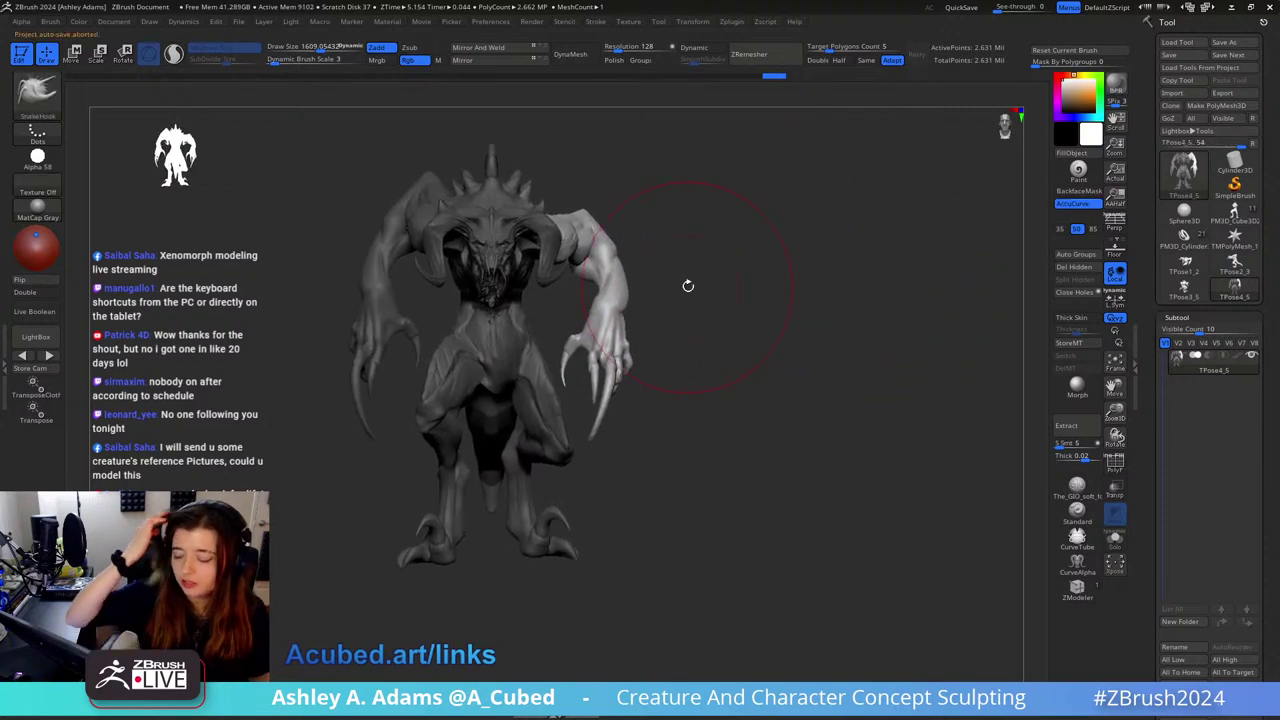
# Step: Clear the mask from the posing mesh and set the SnakeHook draw size to about 1003
pyautogui.press('space')
pyautogui.moveTo(640, 212); pyautogui.dragTo(632, 214)
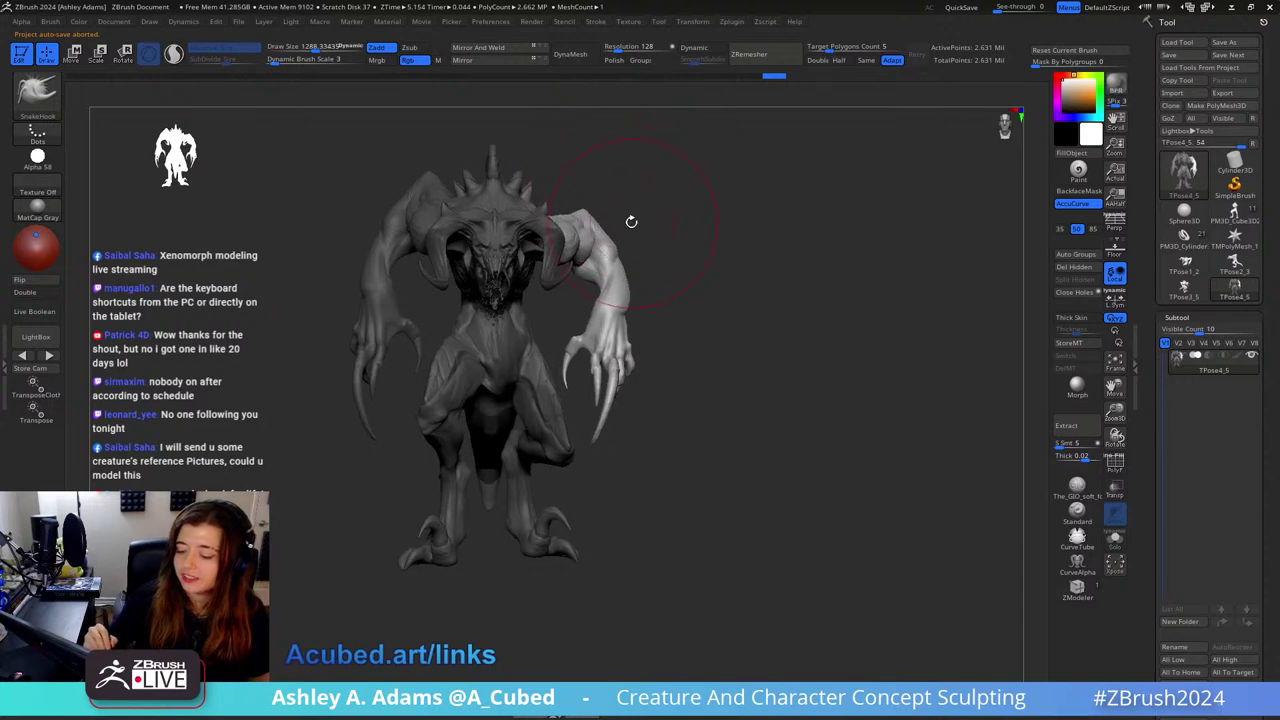
pyautogui.keyDown('ctrl'); pyautogui.moveTo(668, 257); pyautogui.dragTo(667, 249); pyautogui.keyUp('ctrl')
pyautogui.moveTo(591, 241)
pyautogui.keyDown('alt'); pyautogui.mouseDown()
pyautogui.moveTo(652, 270)
pyautogui.moveTo(640, 300)
pyautogui.mouseUp(); pyautogui.keyUp('alt')
pyautogui.press('space')
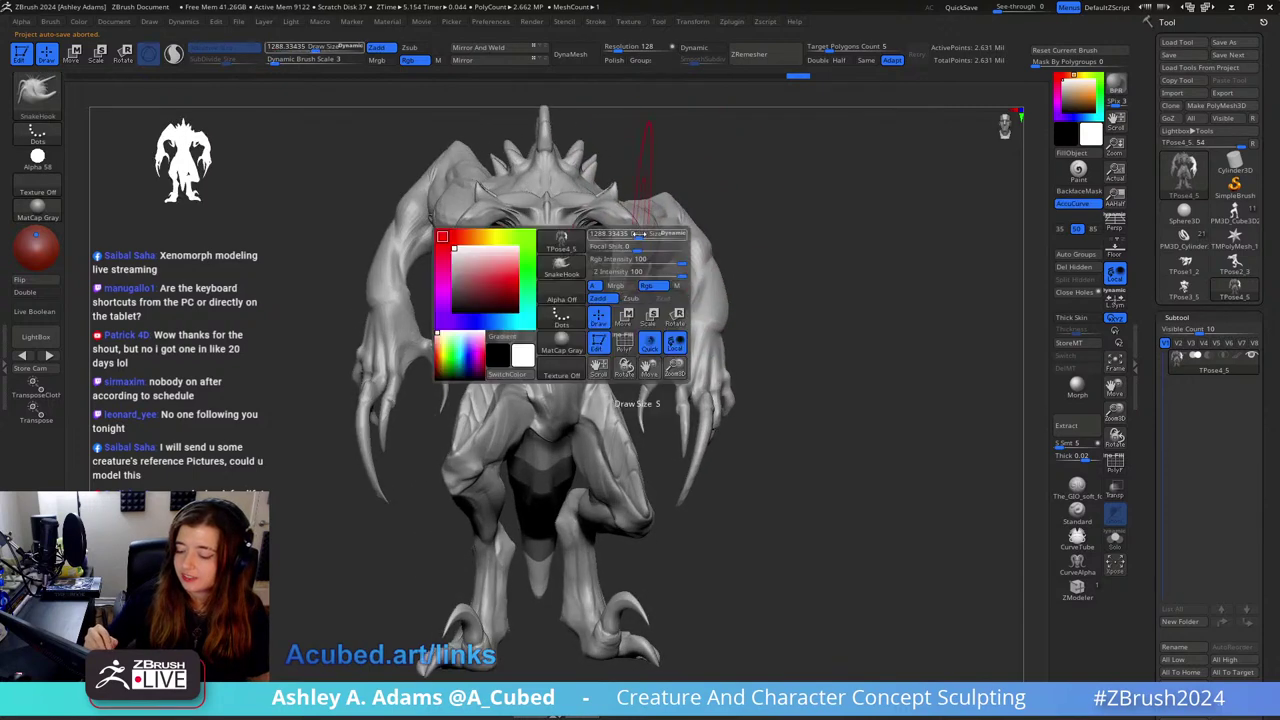
pyautogui.moveTo(656, 440)
pyautogui.keyDown('alt'); pyautogui.mouseDown()
pyautogui.moveTo(627, 329)
pyautogui.moveTo(600, 356)
pyautogui.moveTo(740, 360)
pyautogui.mouseUp(); pyautogui.keyUp('alt')
pyautogui.press('space')
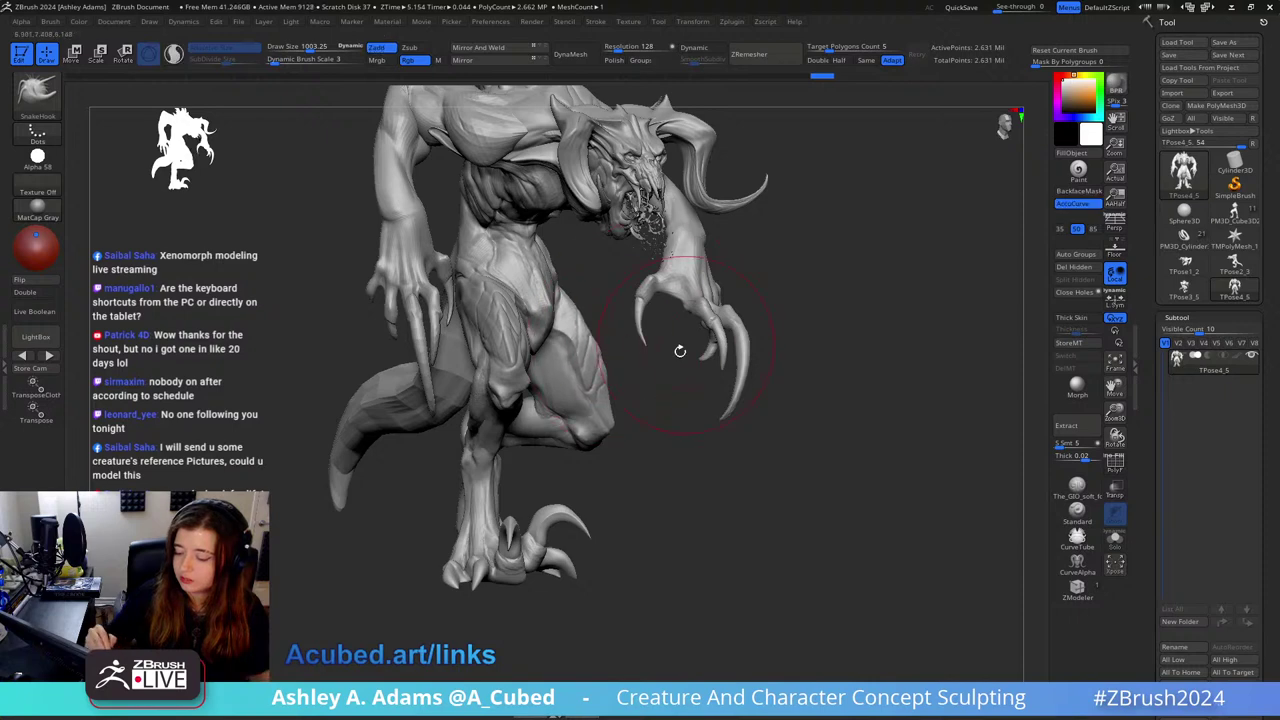
# Step: Isolate the torso-and-legs polygroup and reshape the creature's right thigh with SnakeHook at draw sizes of about 403 and 874
pyautogui.keyDown('ctrl'); pyautogui.keyDown('shift'); pyautogui.click(614, 386); pyautogui.keyUp('shift'); pyautogui.keyUp('ctrl')
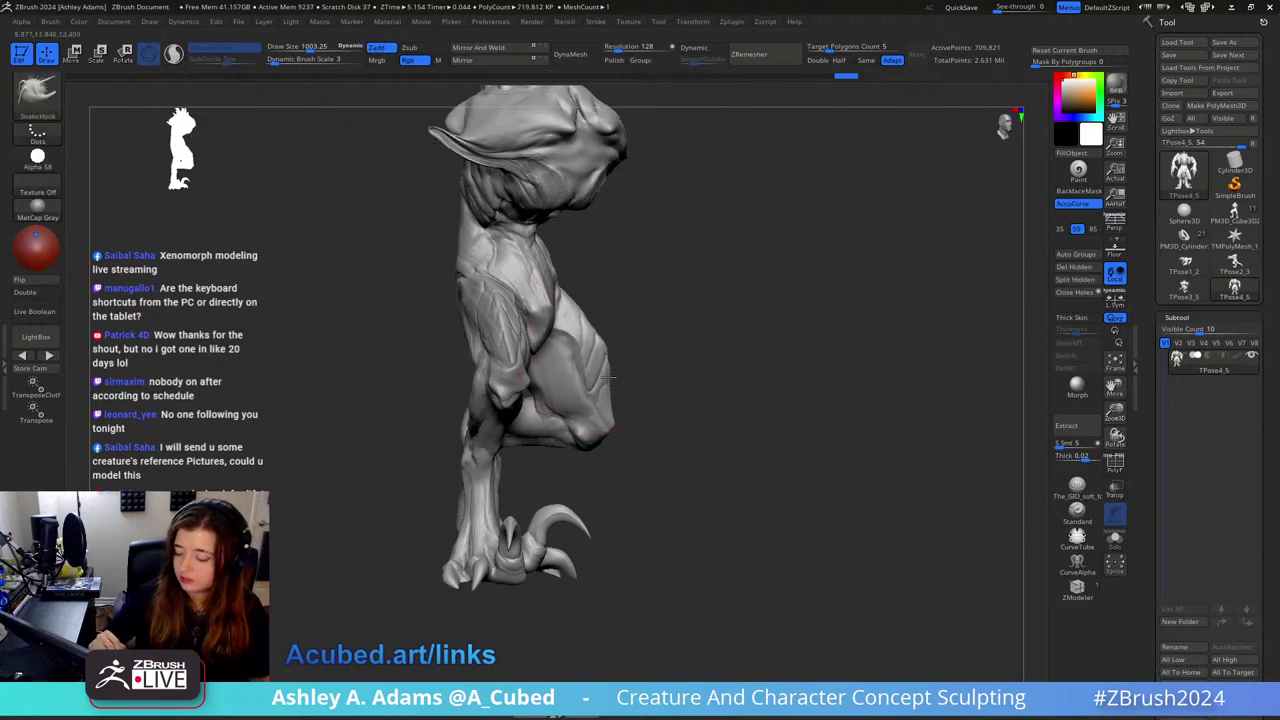
pyautogui.press('space')
pyautogui.moveTo(583, 385); pyautogui.dragTo(560, 394)
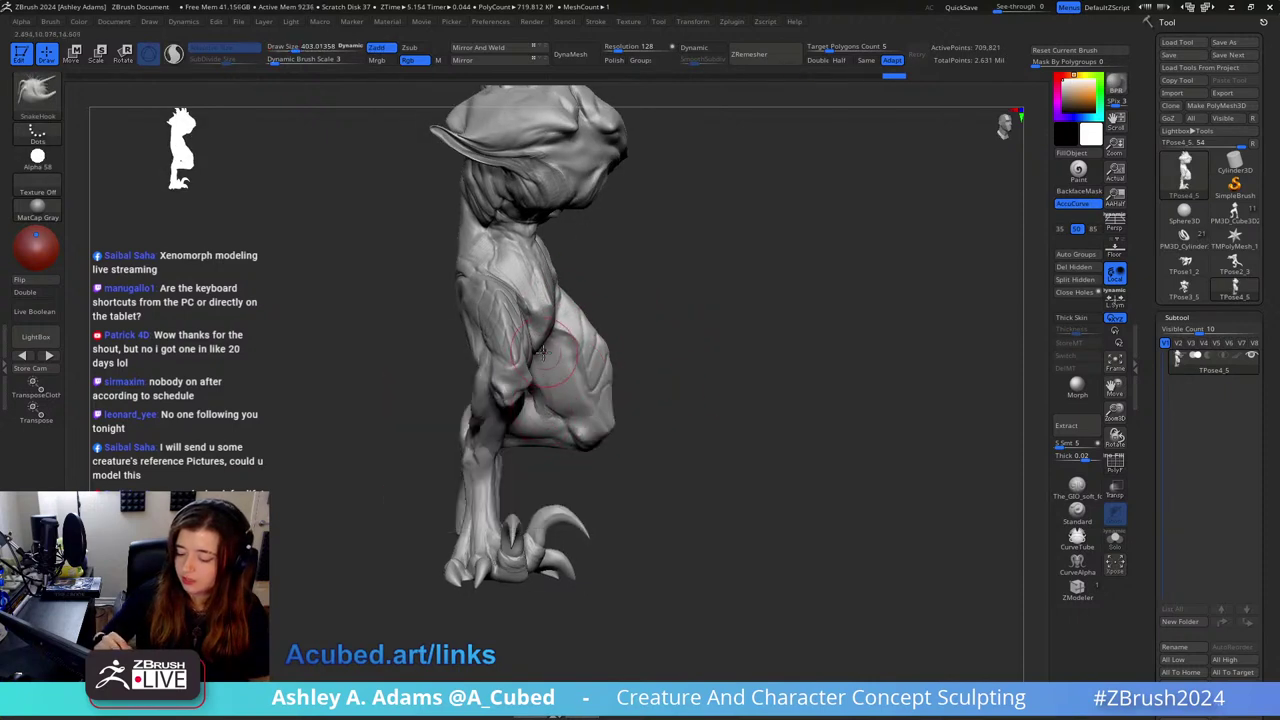
pyautogui.moveTo(542, 352); pyautogui.dragTo(548, 350, button='right')
pyautogui.press('space')
pyautogui.moveTo(536, 340); pyautogui.dragTo(555, 333)
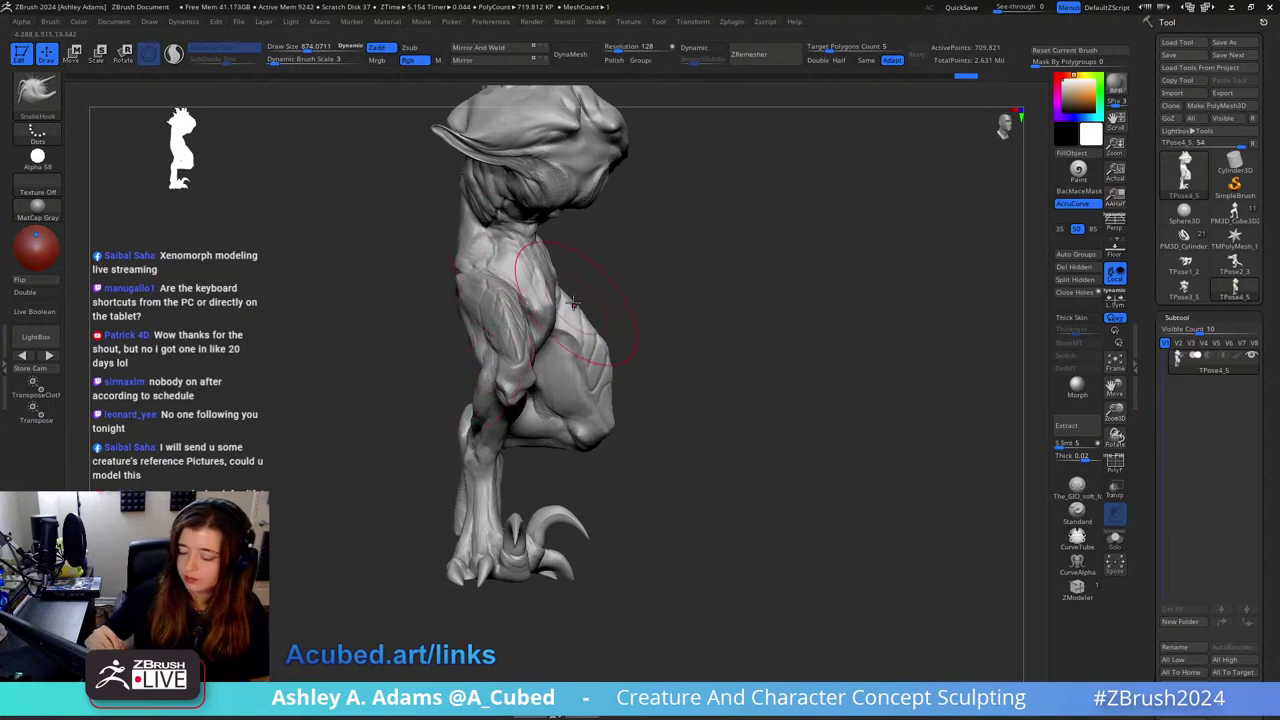
# Step: Refine the waist and hips with SnakeHook, using draw sizes of about 669 and 813
pyautogui.moveTo(640, 285)
pyautogui.mouseDown(button='right')
pyautogui.moveTo(514, 250)
pyautogui.moveTo(557, 284)
pyautogui.moveTo(546, 288)
pyautogui.mouseUp(button='right')
pyautogui.press('space')
pyautogui.moveTo(546, 288); pyautogui.dragTo(516, 292)
pyautogui.moveTo(524, 336); pyautogui.dragTo(518, 342, button='right')
pyautogui.press('space')
pyautogui.moveTo(518, 344)
pyautogui.mouseDown()
pyautogui.moveTo(494, 344)
pyautogui.moveTo(498, 310)
pyautogui.moveTo(566, 334)
pyautogui.mouseUp()
pyautogui.press(']')
pyautogui.press(']')
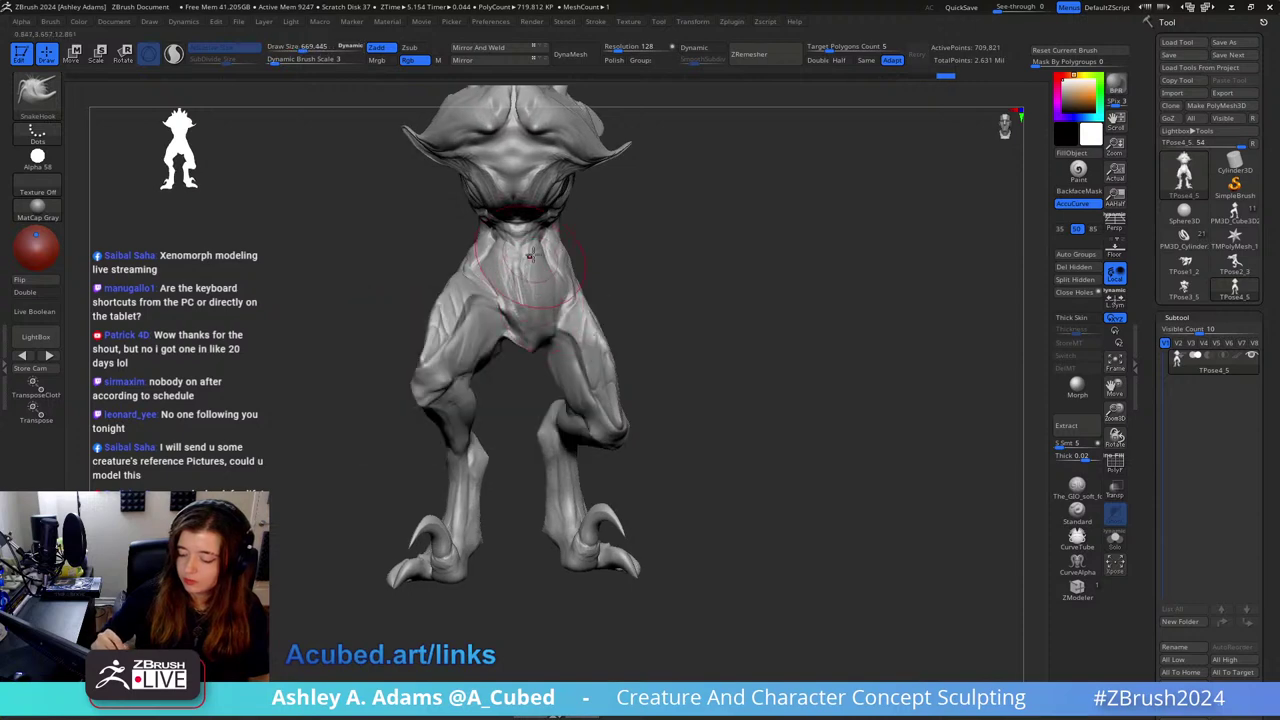
pyautogui.press(']')
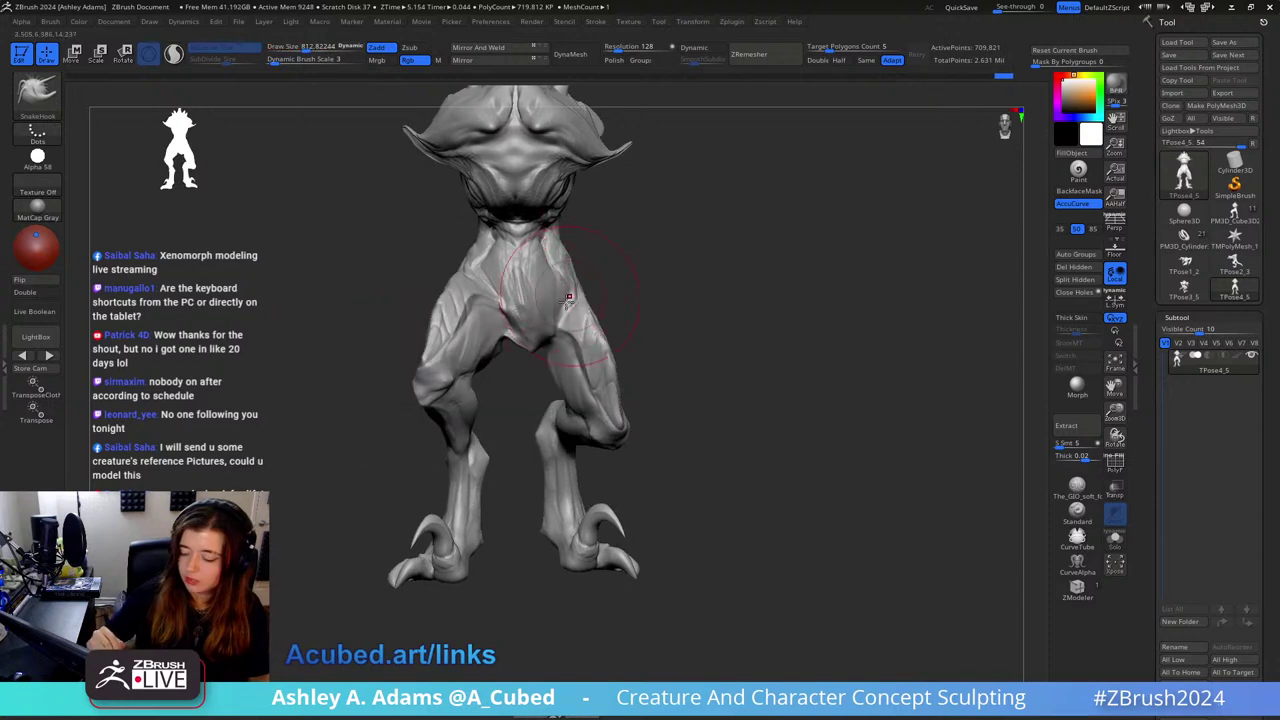
# Step: Reshape the creature's left hip and thigh with SnakeHook at draw sizes of about 1251 and 1106
pyautogui.rightClick(616, 338)
pyautogui.moveTo(617, 340); pyautogui.dragTo(612, 360)
pyautogui.press(']')
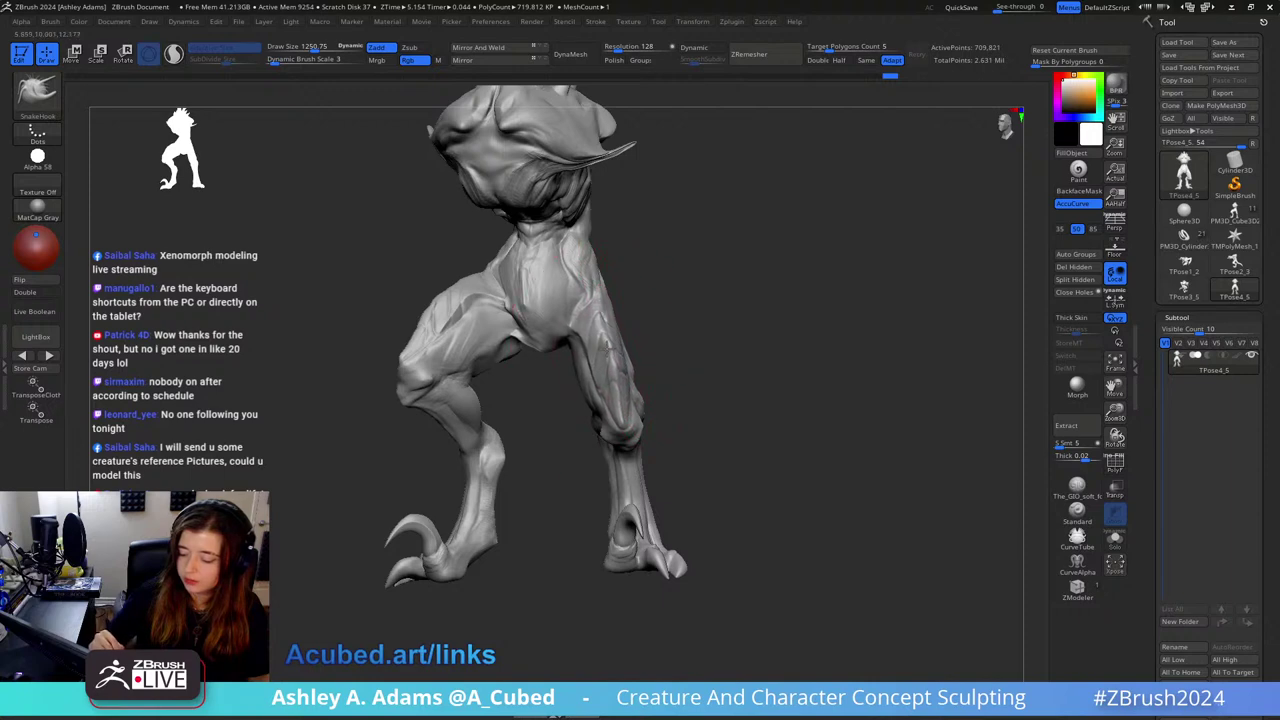
pyautogui.moveTo(709, 237)
pyautogui.mouseDown()
pyautogui.moveTo(714, 280)
pyautogui.moveTo(689, 303)
pyautogui.mouseUp()
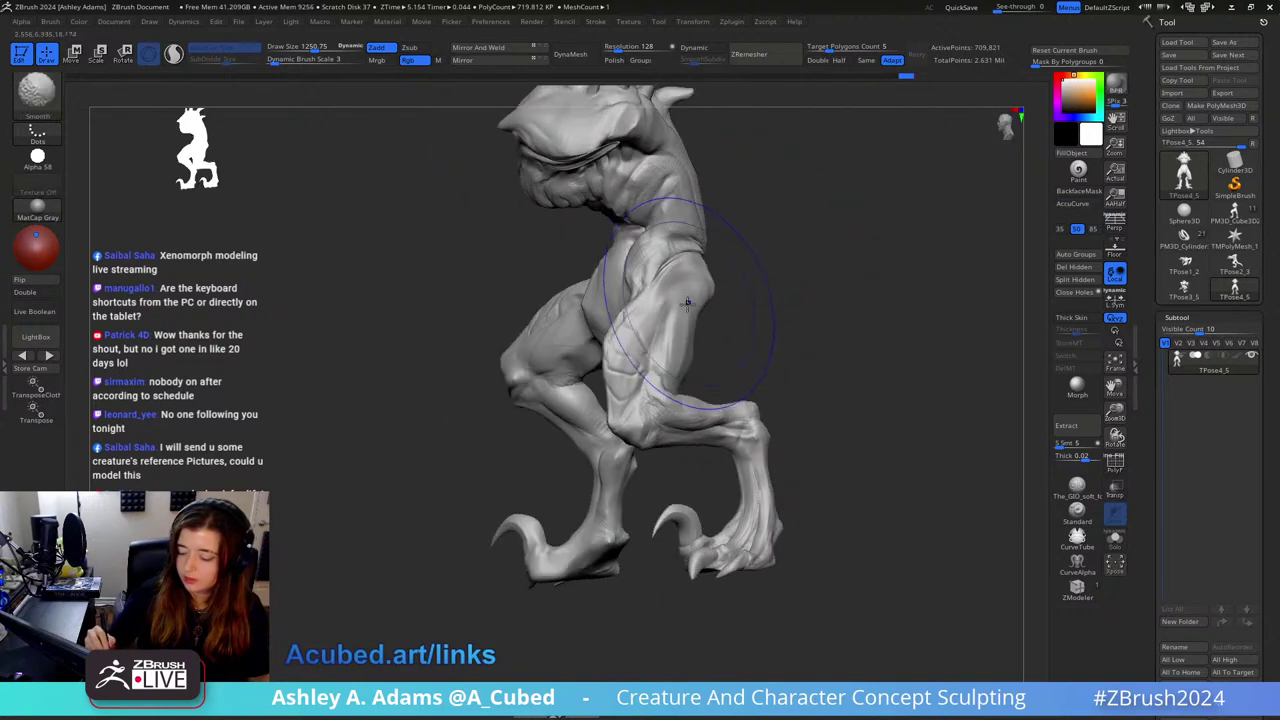
pyautogui.press('[')
pyautogui.moveTo(683, 273)
pyautogui.mouseDown(button='right')
pyautogui.moveTo(734, 267)
pyautogui.moveTo(768, 299)
pyautogui.moveTo(766, 317)
pyautogui.moveTo(814, 277)
pyautogui.mouseUp(button='right')
pyautogui.rightClick(737, 270)
pyautogui.press(']')
pyautogui.press('space')
pyautogui.click(720, 323)
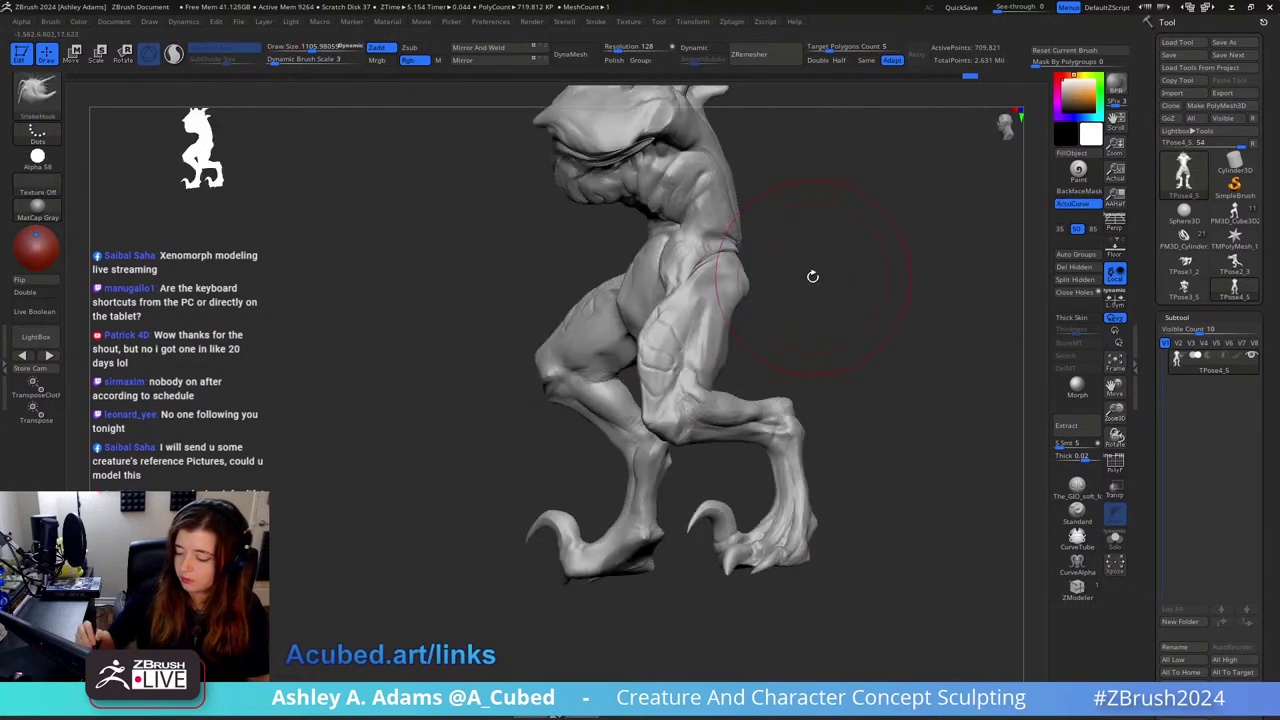
# Step: Show the whole body again and adjust the abdomen with SnakeHook at a draw size of about 616
pyautogui.keyDown('ctrl'); pyautogui.keyDown('shift'); pyautogui.click(783, 323); pyautogui.keyUp('shift'); pyautogui.keyUp('ctrl')
pyautogui.moveTo(783, 323); pyautogui.dragTo(862, 312, button='right')
pyautogui.press('space')
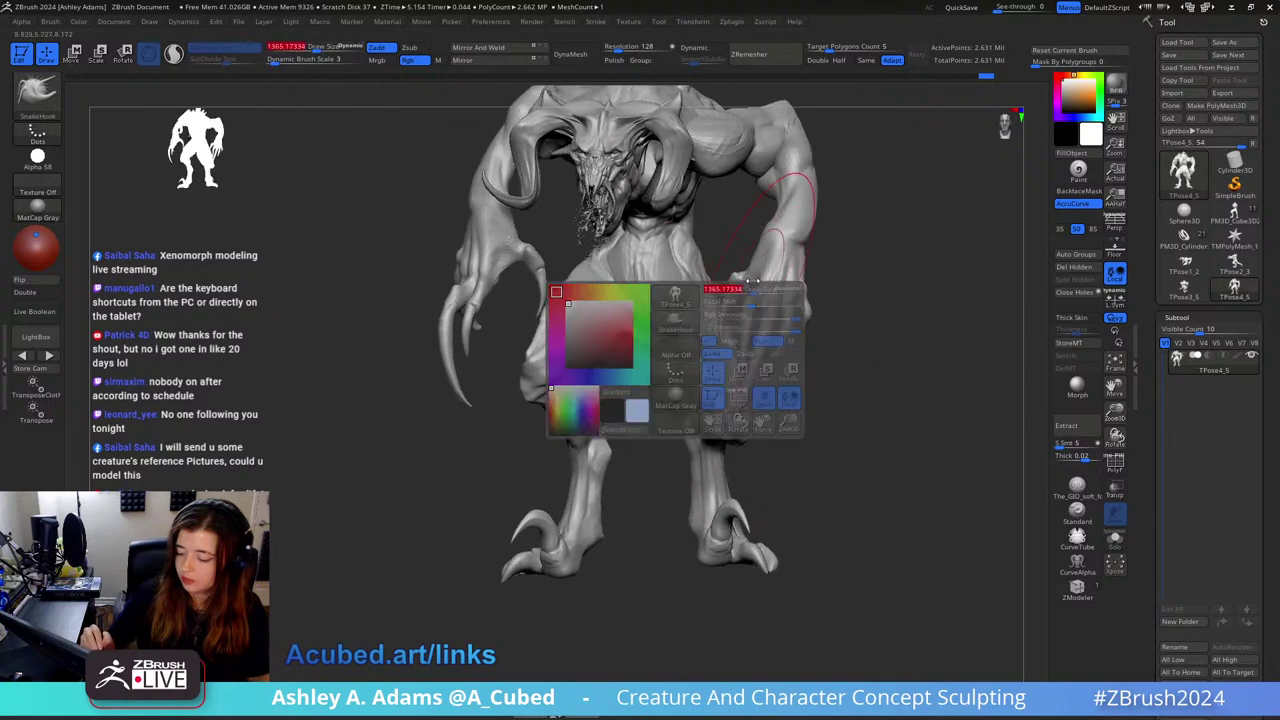
pyautogui.click(752, 286)
pyautogui.press('space')
pyautogui.moveTo(692, 294); pyautogui.dragTo(672, 295)
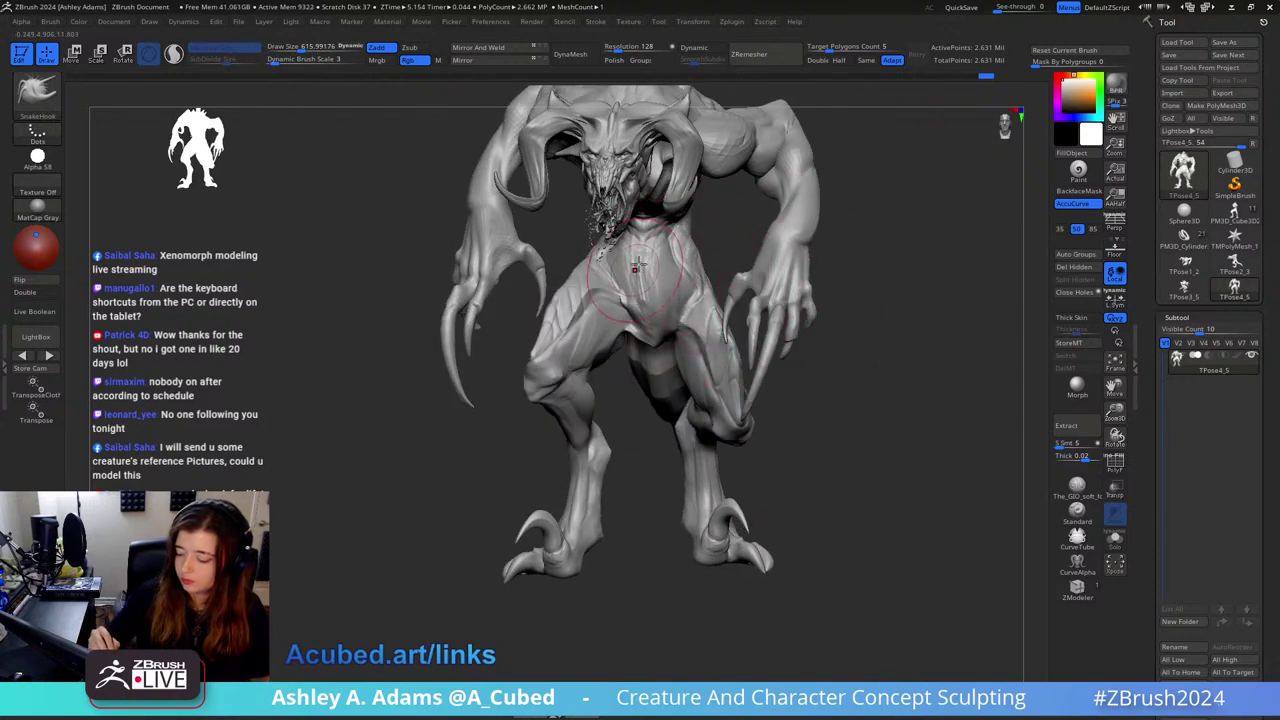
# Step: Reshape the lower abdomen and left hip with SnakeHook at draw sizes of about 874 and 516
pyautogui.moveTo(703, 337)
pyautogui.mouseDown(button='right')
pyautogui.moveTo(720, 330)
pyautogui.moveTo(705, 340)
pyautogui.mouseUp(button='right')
pyautogui.rightClick(700, 342)
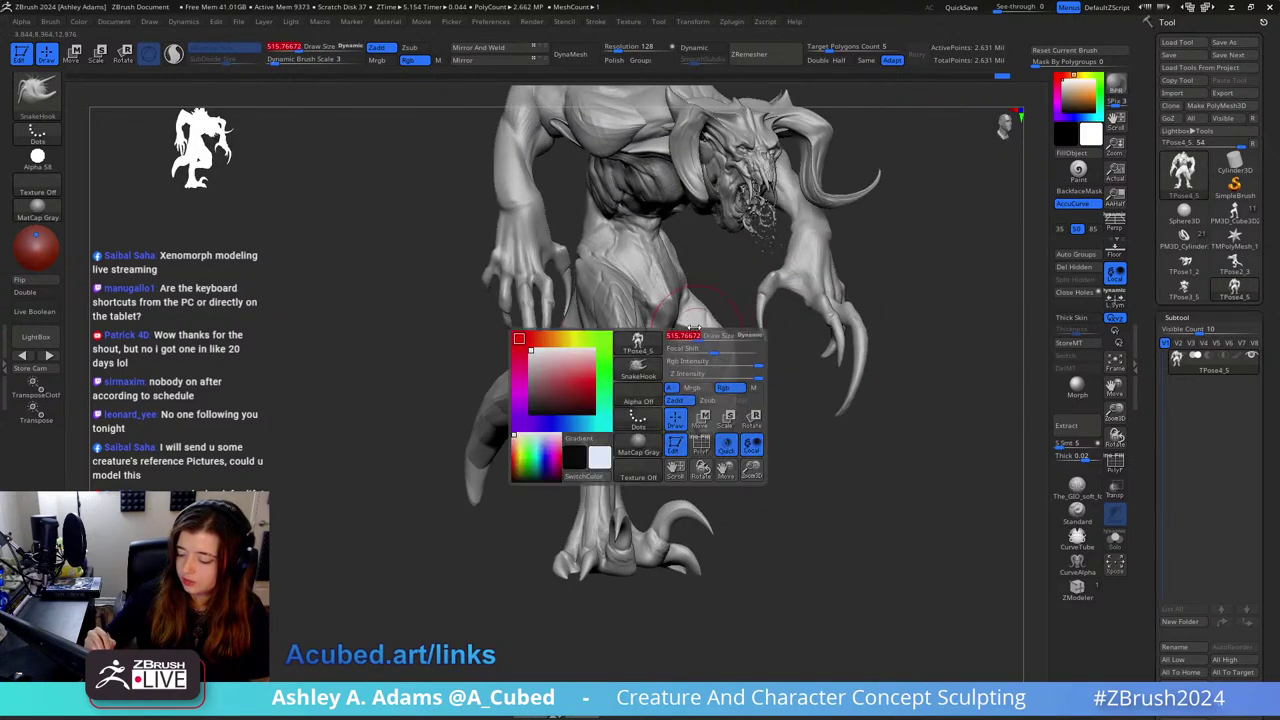
pyautogui.moveTo(700, 342); pyautogui.dragTo(687, 300)
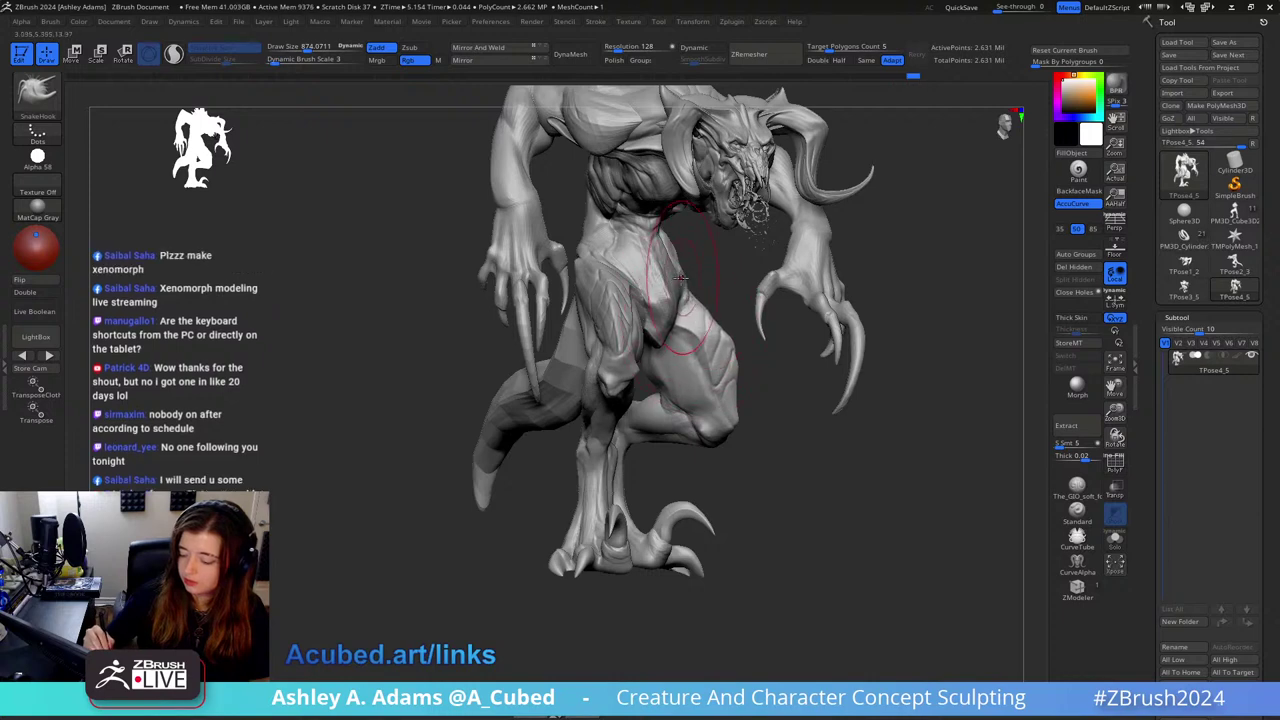
pyautogui.moveTo(680, 277)
pyautogui.mouseDown(button='right')
pyautogui.moveTo(700, 277)
pyautogui.moveTo(675, 309)
pyautogui.mouseUp(button='right')
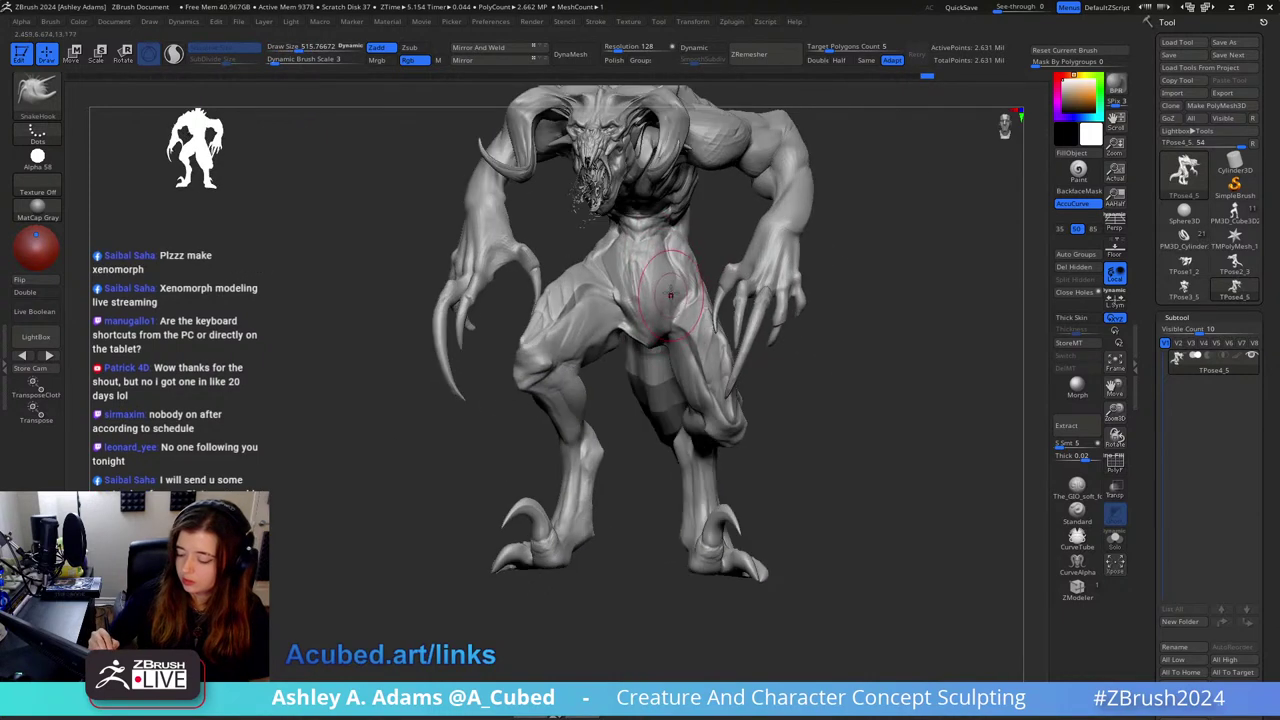
# Step: Carve creases into the lower abdomen and groin with the DamStandard brush
pyautogui.press('b')
pyautogui.press('d')
pyautogui.press('s')
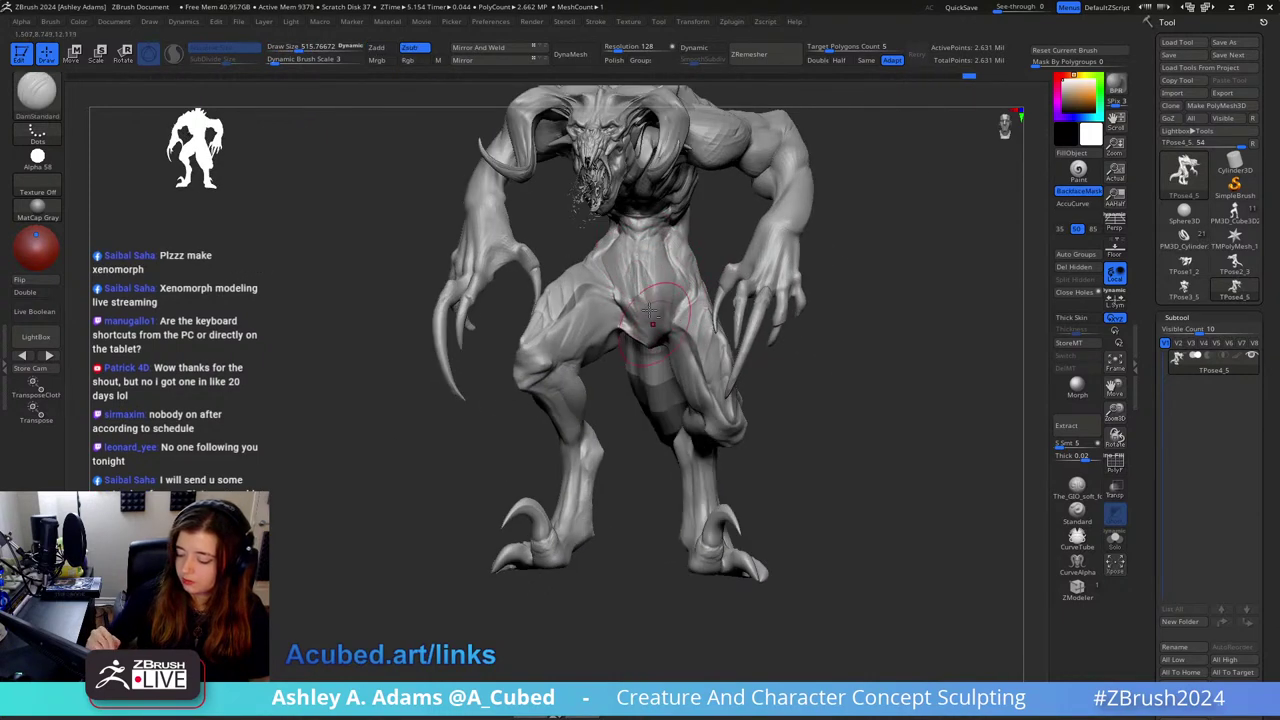
pyautogui.moveTo(645, 310)
pyautogui.mouseDown(button='right')
pyautogui.moveTo(626, 302)
pyautogui.moveTo(638, 318)
pyautogui.moveTo(666, 312)
pyautogui.moveTo(625, 332)
pyautogui.mouseUp(button='right')
# Step: Build up the lower abdomen and pelvis with ClayBuildup at a draw size of about 269
pyautogui.press('b')
pyautogui.press('c')
pyautogui.press('b')
pyautogui.press('space')
pyautogui.click(637, 295)
# Step: Try a SnakeHook adjustment on the pelvis, undo it, and return to ClayBuildup
pyautogui.press('b')
pyautogui.press('s')
pyautogui.press('h')
pyautogui.hotkey('ctrl', 'z')
pyautogui.press('b')
pyautogui.press('c')
pyautogui.press('b')
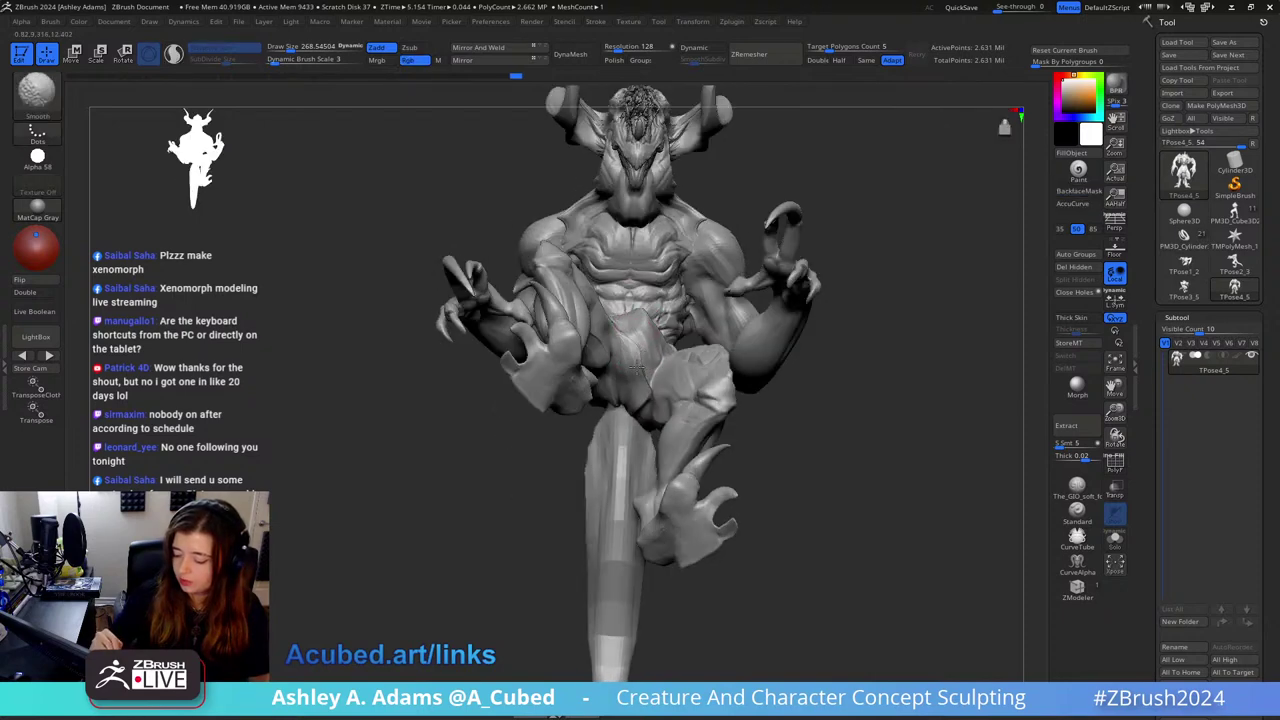
# Step: Pull the underside of the pelvis and lower abdomen into shape with SnakeHook
pyautogui.press('b')
pyautogui.press('s')
pyautogui.press('h')
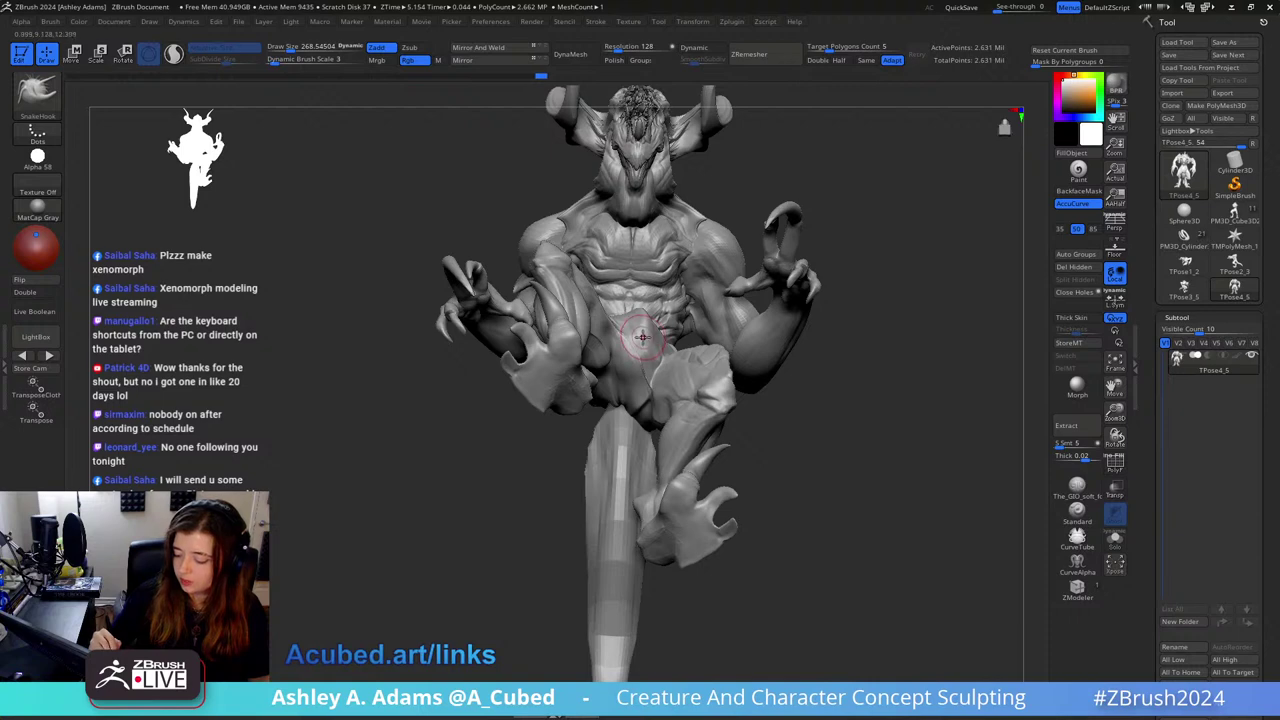
pyautogui.moveTo(641, 336)
pyautogui.mouseDown(button='right')
pyautogui.moveTo(624, 316)
pyautogui.moveTo(634, 291)
pyautogui.moveTo(598, 308)
pyautogui.mouseUp(button='right')
# Step: Build up the lower abdomen from the front with ClayBuildup and smooth the forms
pyautogui.press('b')
pyautogui.press('c')
pyautogui.press('b')
pyautogui.press('shift')
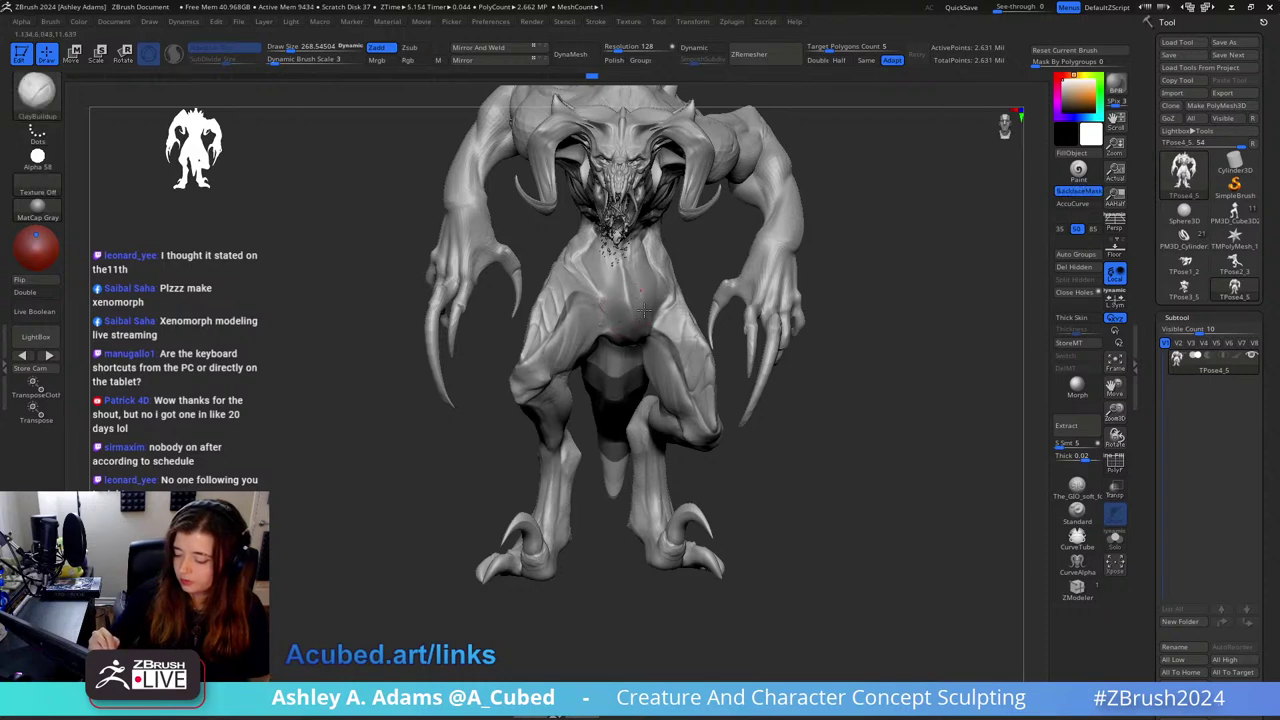
# Step: Build up the hips and lower abdomen with ClayBuildup at a draw size of about 382 and crease the forms with DamStandard
pyautogui.moveTo(645, 312); pyautogui.dragTo(603, 178, button='right')
pyautogui.rightClick(600, 368)
pyautogui.moveTo(645, 300)
pyautogui.mouseDown(button='right')
pyautogui.moveTo(591, 272)
pyautogui.moveTo(651, 286)
pyautogui.moveTo(622, 268)
pyautogui.mouseUp(button='right')
pyautogui.press('b')
pyautogui.press('s')
pyautogui.press('h')
pyautogui.press('b')
pyautogui.press('c')
pyautogui.press('b')
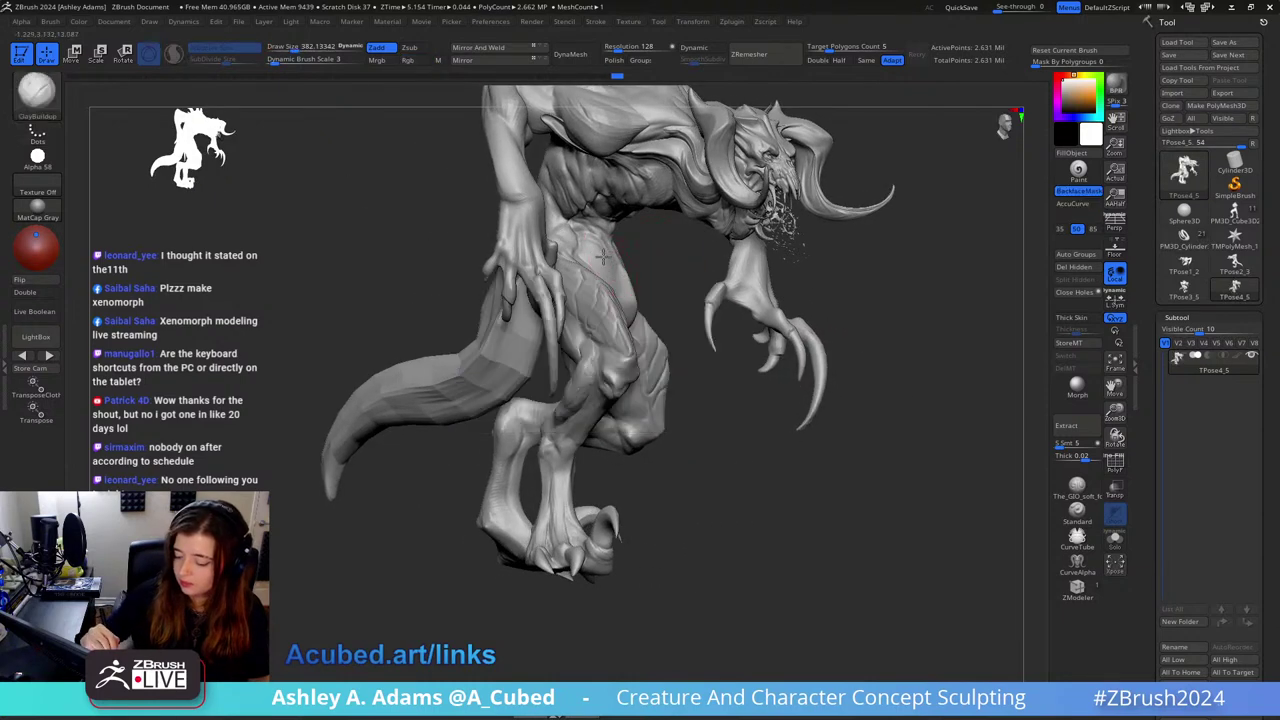
pyautogui.moveTo(760, 300); pyautogui.dragTo(638, 308)
pyautogui.moveTo(609, 276); pyautogui.dragTo(683, 312, button='right')
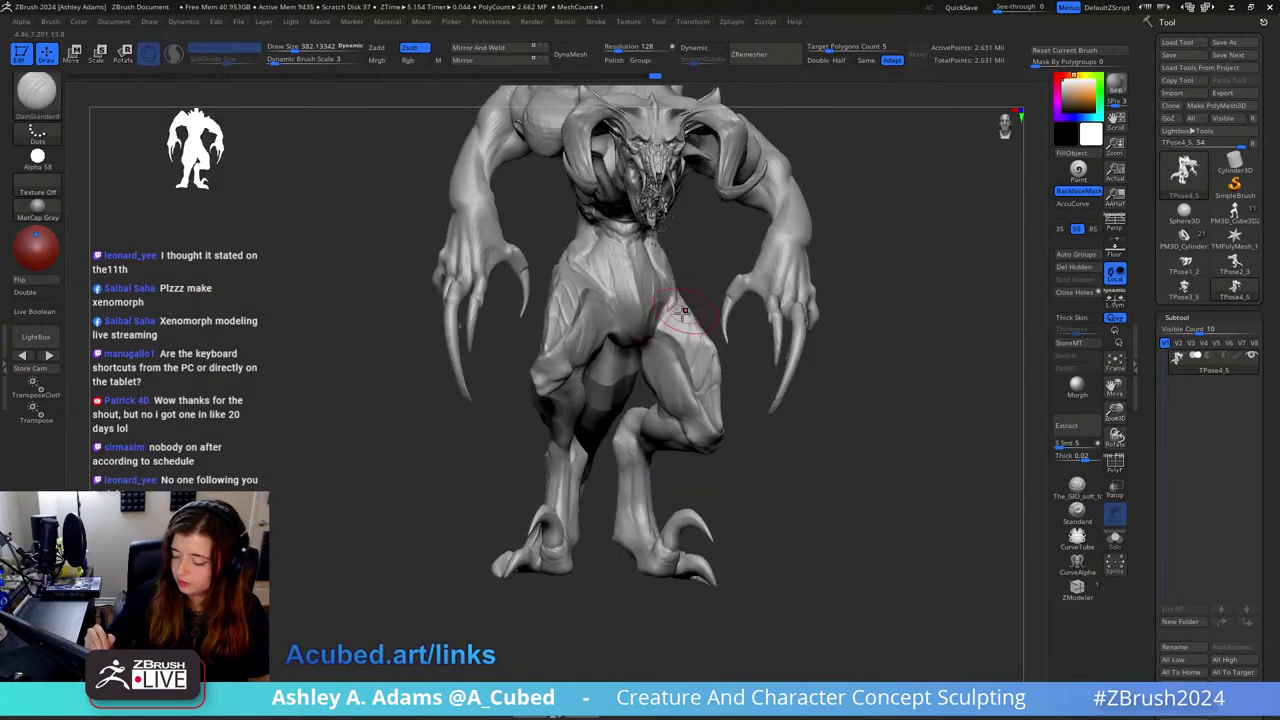
# Step: Adjust the waist and hip silhouette from the front with SnakeHook at a draw size of about 669
pyautogui.moveTo(706, 252)
pyautogui.keyDown('ctrl'); pyautogui.mouseDown(button='right')
pyautogui.moveTo(665, 400)
pyautogui.moveTo(650, 300)
pyautogui.moveTo(675, 289)
pyautogui.moveTo(616, 276)
pyautogui.mouseUp(button='right'); pyautogui.keyUp('ctrl')
pyautogui.rightClick(665, 400)
pyautogui.press('b')
pyautogui.press('s')
pyautogui.press('h')
pyautogui.press('space')
pyautogui.moveTo(626, 278); pyautogui.dragTo(610, 278)
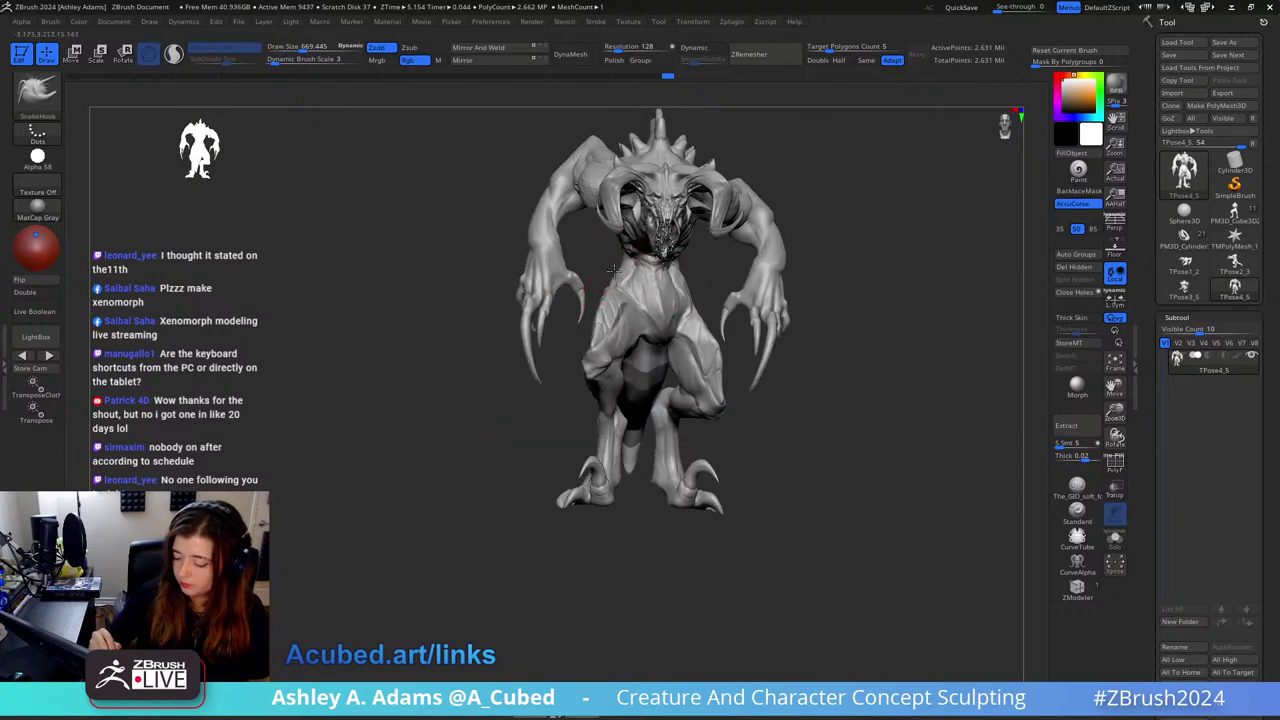
# Step: Set the SnakeHook draw size to about 2012 and mask everything except the tail
pyautogui.moveTo(617, 272)
pyautogui.mouseDown(button='right')
pyautogui.moveTo(690, 285)
pyautogui.moveTo(661, 278)
pyautogui.mouseUp(button='right')
pyautogui.press('space')
pyautogui.moveTo(625, 349); pyautogui.dragTo(643, 349)
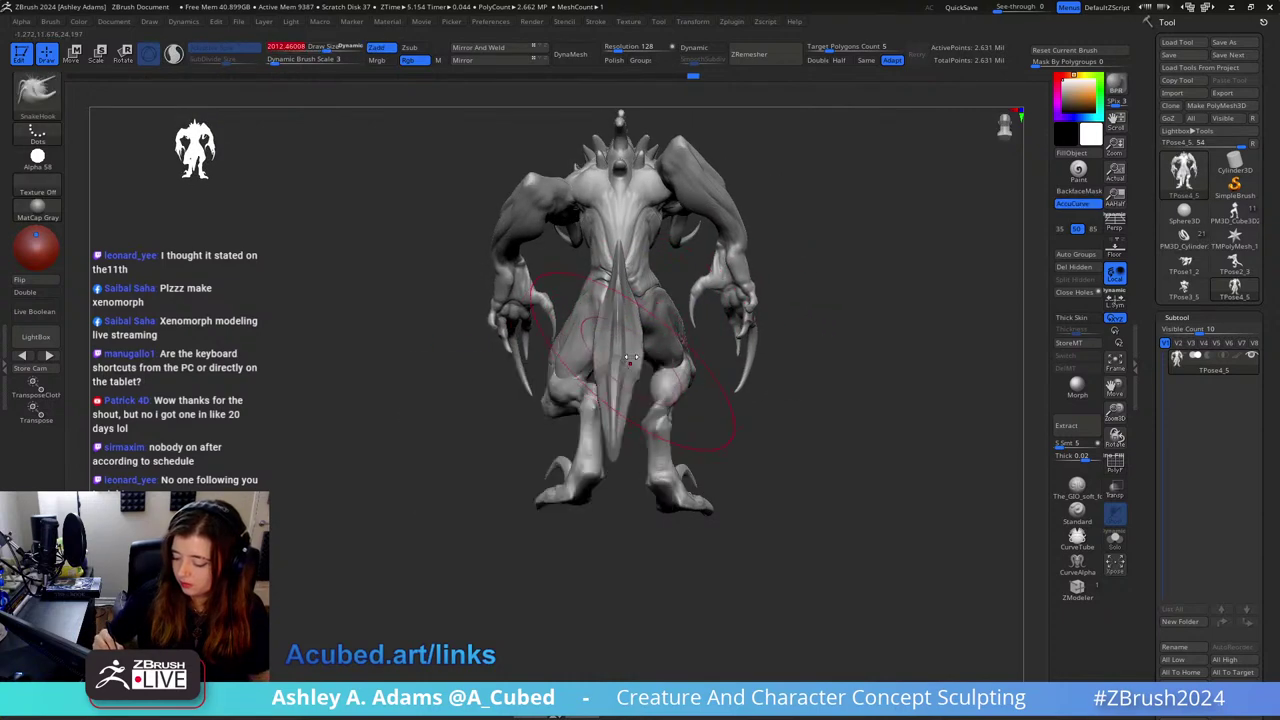
pyautogui.keyDown('ctrl'); pyautogui.keyDown('shift'); pyautogui.click(629, 365); pyautogui.keyUp('shift'); pyautogui.keyUp('ctrl')
pyautogui.keyDown('ctrl'); pyautogui.keyDown('shift'); pyautogui.click(755, 440); pyautogui.keyUp('shift'); pyautogui.keyUp('ctrl')
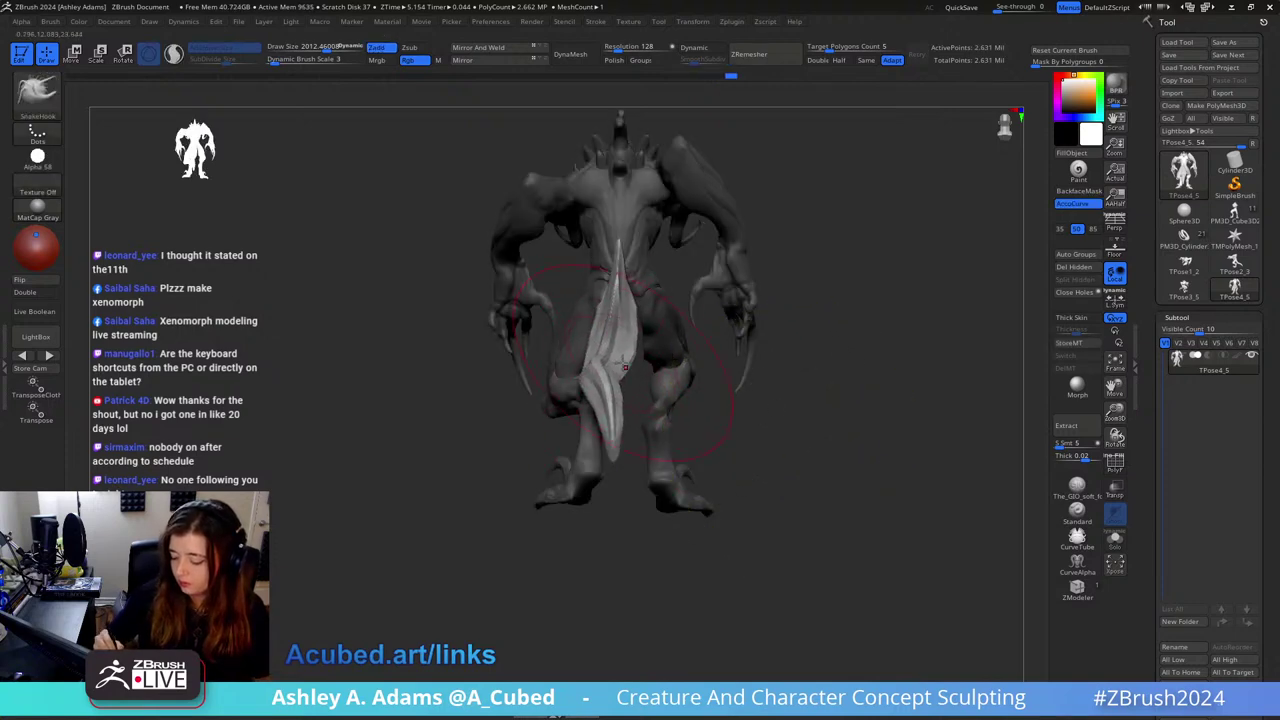
# Step: Bend the tail into an S-curve with SnakeHook and clear the mask from the body
pyautogui.moveTo(632, 428); pyautogui.dragTo(742, 380)
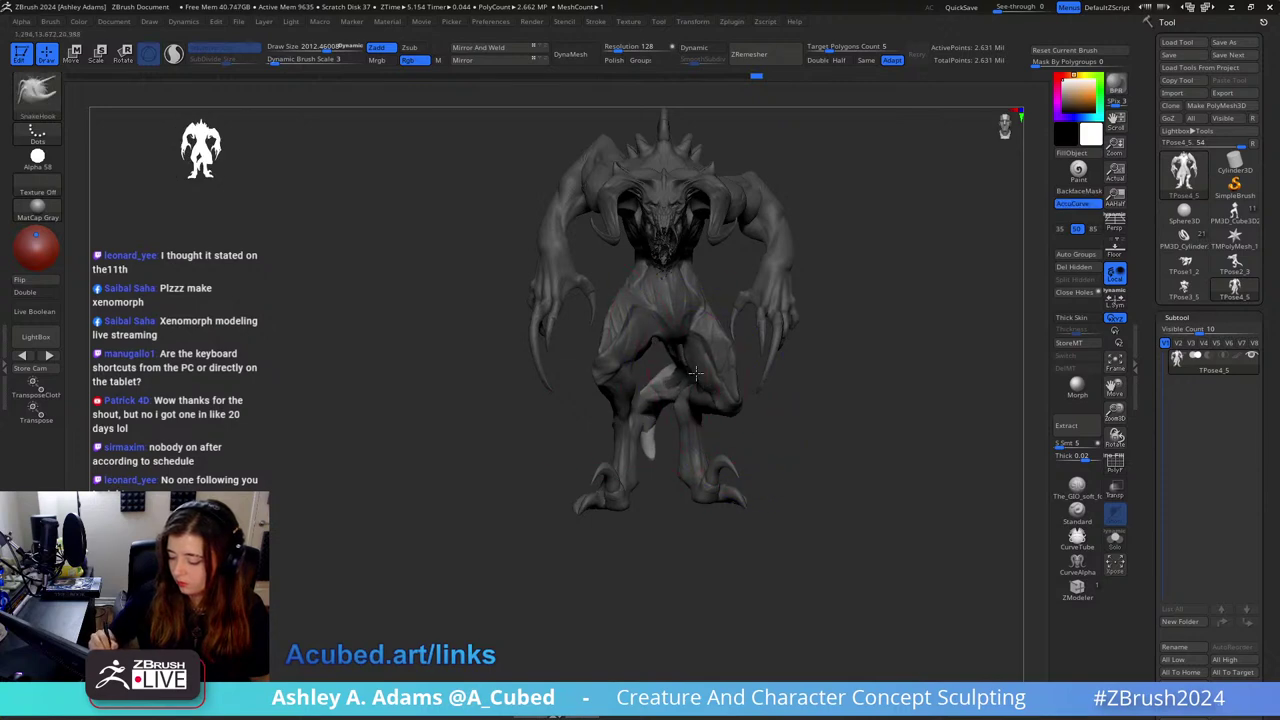
pyautogui.moveTo(691, 373); pyautogui.dragTo(744, 308, button='right')
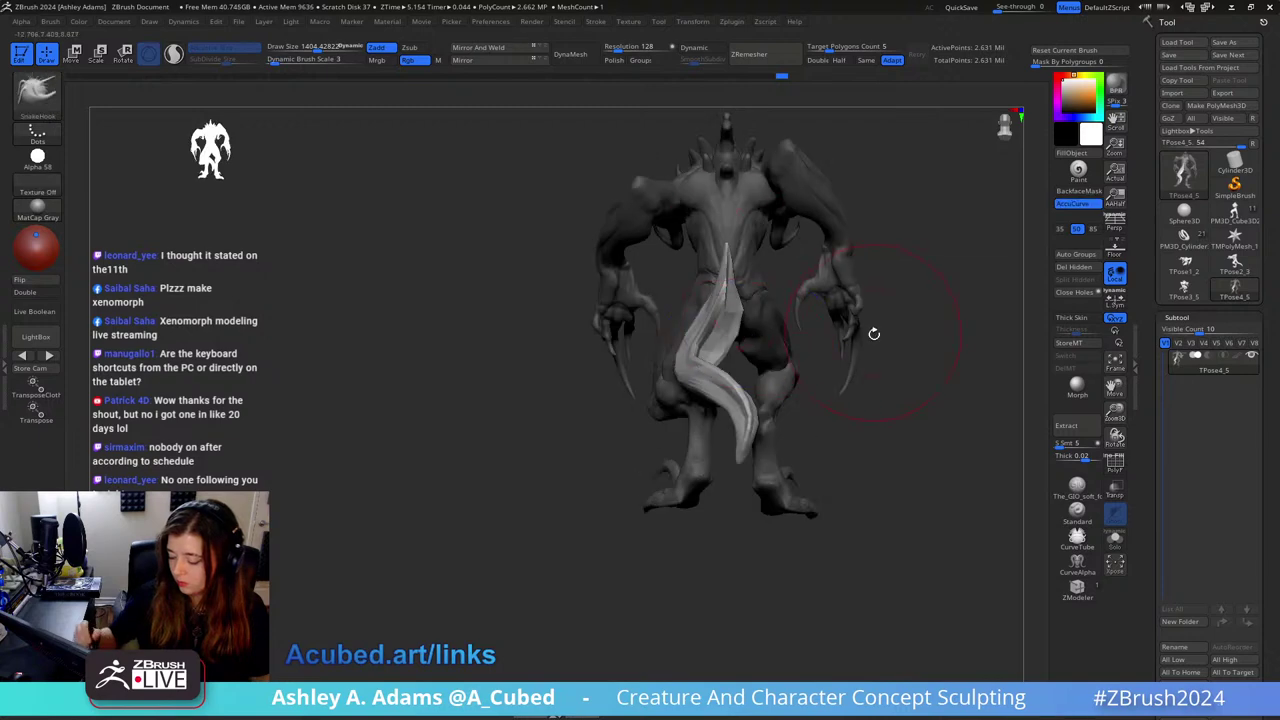
pyautogui.keyDown('alt'); pyautogui.moveTo(873, 333); pyautogui.dragTo(692, 313, button='right'); pyautogui.keyUp('alt')
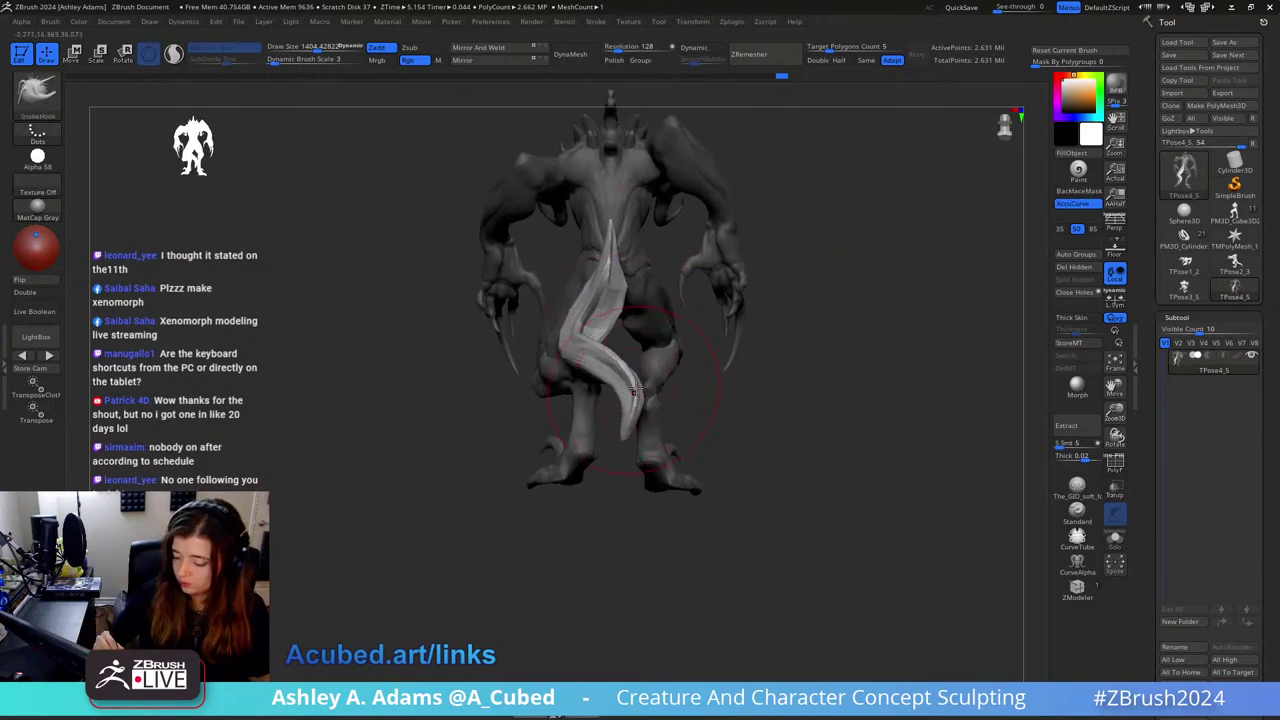
pyautogui.keyDown('ctrl'); pyautogui.moveTo(754, 434); pyautogui.dragTo(772, 450); pyautogui.keyUp('ctrl')
pyautogui.moveTo(772, 450)
pyautogui.mouseDown(button='right')
pyautogui.moveTo(794, 389)
pyautogui.moveTo(705, 442)
pyautogui.mouseUp(button='right')
pyautogui.press('space')
pyautogui.moveTo(785, 372); pyautogui.dragTo(772, 372)
pyautogui.moveTo(760, 370)
pyautogui.mouseDown(button='right')
pyautogui.moveTo(690, 362)
pyautogui.moveTo(708, 357)
pyautogui.moveTo(686, 343)
pyautogui.mouseUp(button='right')
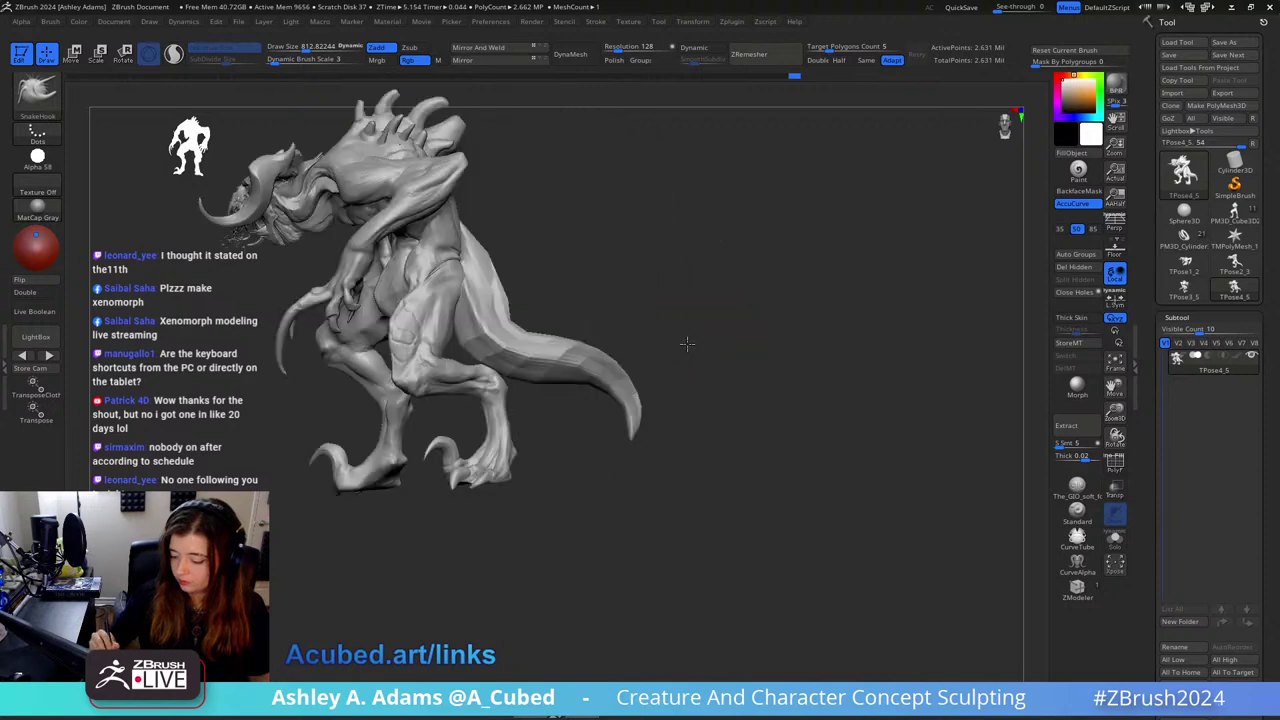
pyautogui.moveTo(620, 269)
pyautogui.keyDown('alt'); pyautogui.mouseDown(button='right')
pyautogui.moveTo(813, 357)
pyautogui.moveTo(603, 230)
pyautogui.moveTo(608, 200)
pyautogui.moveTo(621, 247)
pyautogui.mouseUp(button='right'); pyautogui.keyUp('alt')
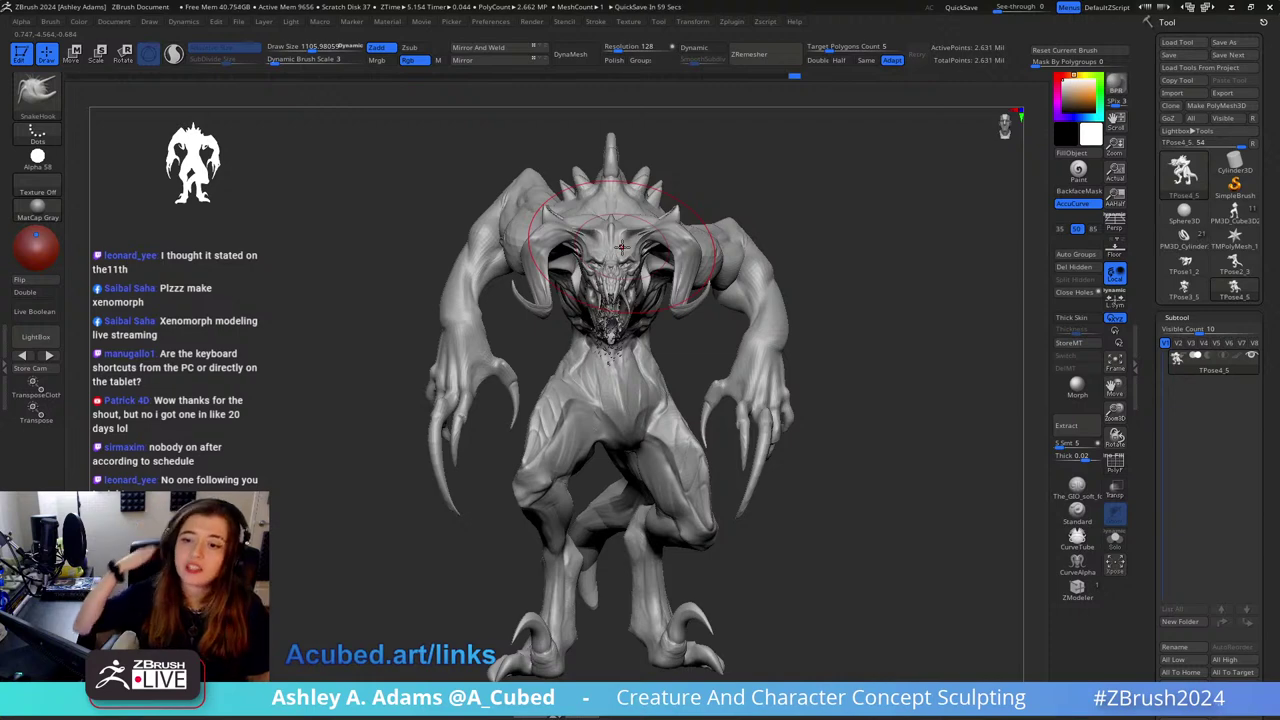
# Step: Isolate the head and horn polygroups and mask the rest of the creature's body
pyautogui.keyDown('ctrl'); pyautogui.keyDown('shift'); pyautogui.click(615, 240); pyautogui.keyUp('shift'); pyautogui.keyUp('ctrl')
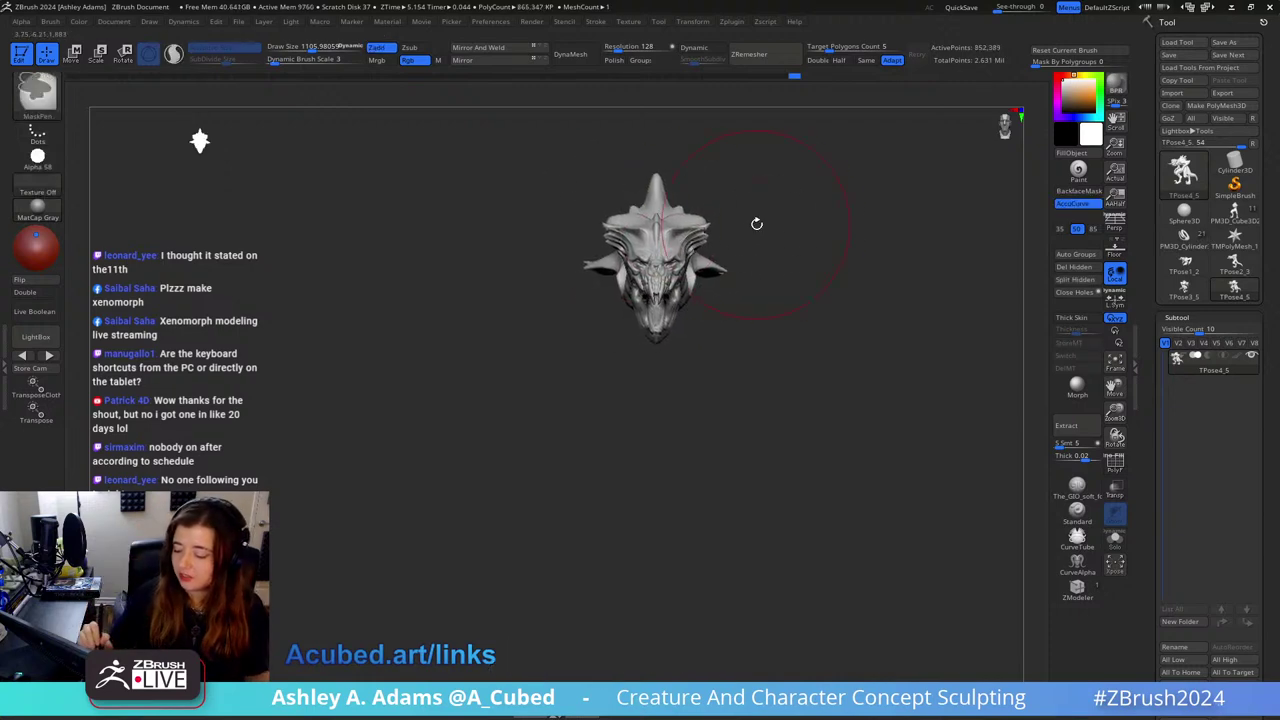
pyautogui.moveTo(774, 242); pyautogui.dragTo(806, 252, button='right')
pyautogui.keyDown('ctrl'); pyautogui.keyDown('shift'); pyautogui.click(760, 223); pyautogui.keyUp('shift'); pyautogui.keyUp('ctrl')
pyautogui.keyDown('ctrl'); pyautogui.keyDown('shift'); pyautogui.click(614, 236); pyautogui.keyUp('shift'); pyautogui.keyUp('ctrl')
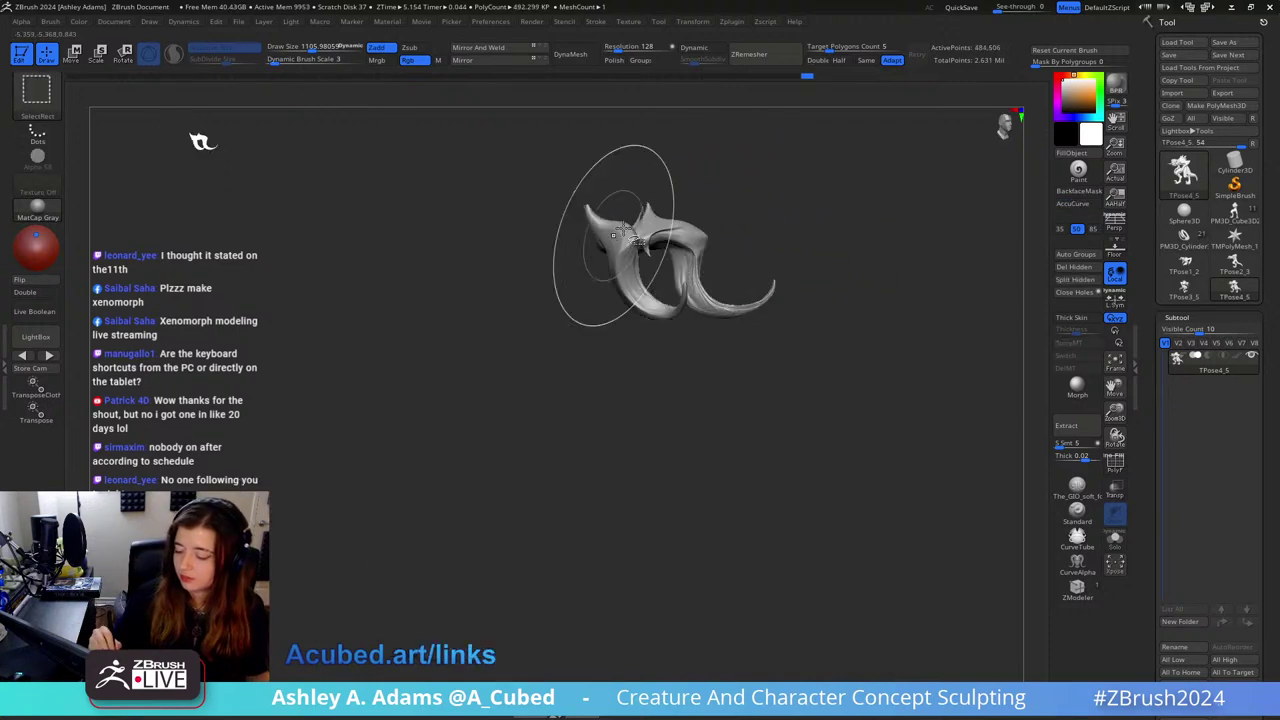
pyautogui.keyDown('ctrl'); pyautogui.keyDown('shift'); pyautogui.click(749, 206); pyautogui.keyUp('shift'); pyautogui.keyUp('ctrl')
pyautogui.moveTo(700, 262)
pyautogui.mouseDown(button='right')
pyautogui.moveTo(751, 234)
pyautogui.moveTo(742, 241)
pyautogui.mouseUp(button='right')
pyautogui.moveTo(795, 432)
pyautogui.keyDown('ctrl'); pyautogui.mouseDown()
pyautogui.moveTo(668, 274)
pyautogui.moveTo(578, 196)
pyautogui.mouseUp(); pyautogui.keyUp('ctrl')
pyautogui.moveTo(830, 195); pyautogui.dragTo(730, 228, button='right')
pyautogui.keyDown('ctrl'); pyautogui.click(844, 247); pyautogui.keyUp('ctrl')
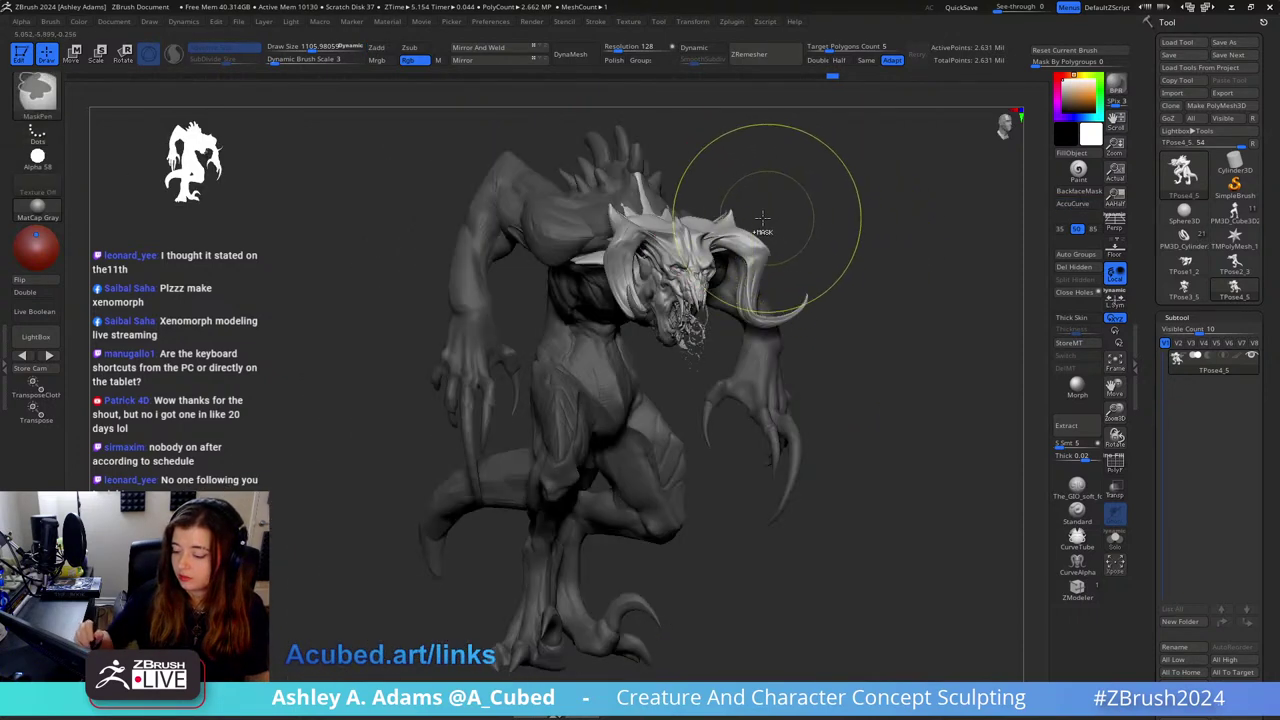
# Step: Refine the mask boundary around the neck, upper back, chest and shoulders with MaskPen at a draw size of about 565
pyautogui.moveTo(771, 220); pyautogui.dragTo(709, 214)
pyautogui.press('space')
pyautogui.moveTo(628, 231); pyautogui.dragTo(632, 228, button='right')
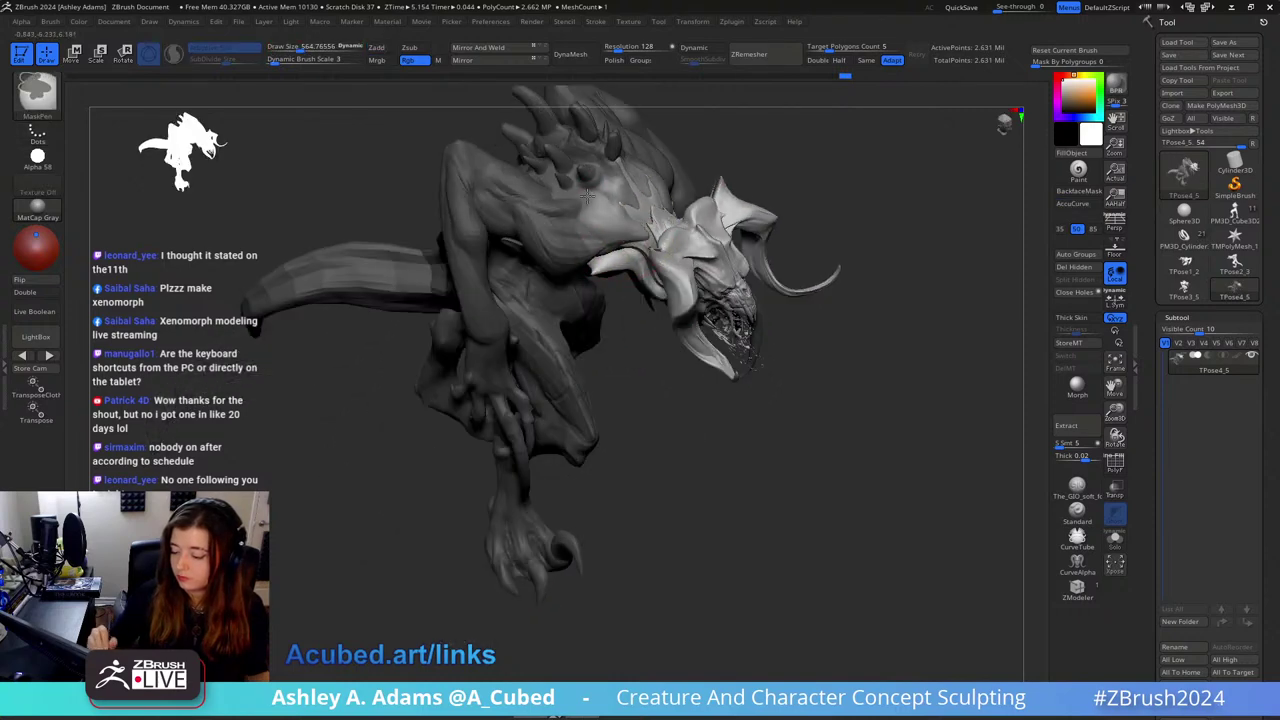
pyautogui.moveTo(588, 194); pyautogui.dragTo(670, 186)
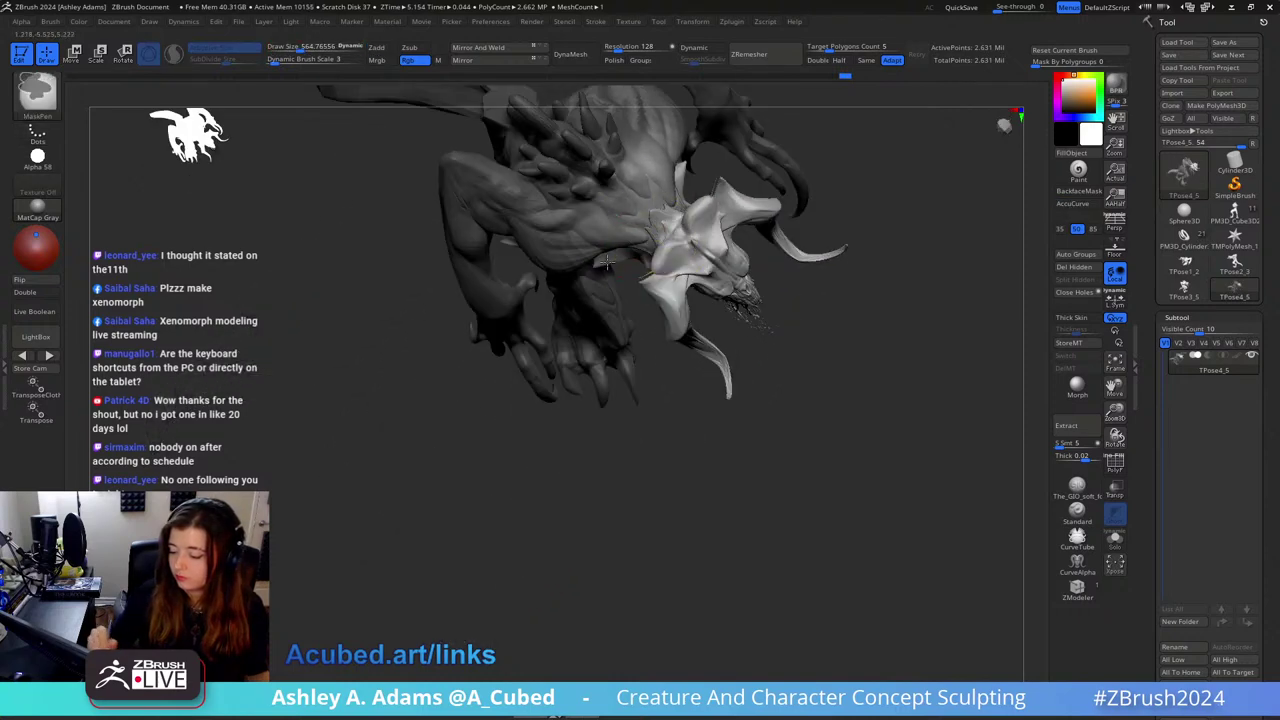
pyautogui.moveTo(679, 142); pyautogui.dragTo(651, 231)
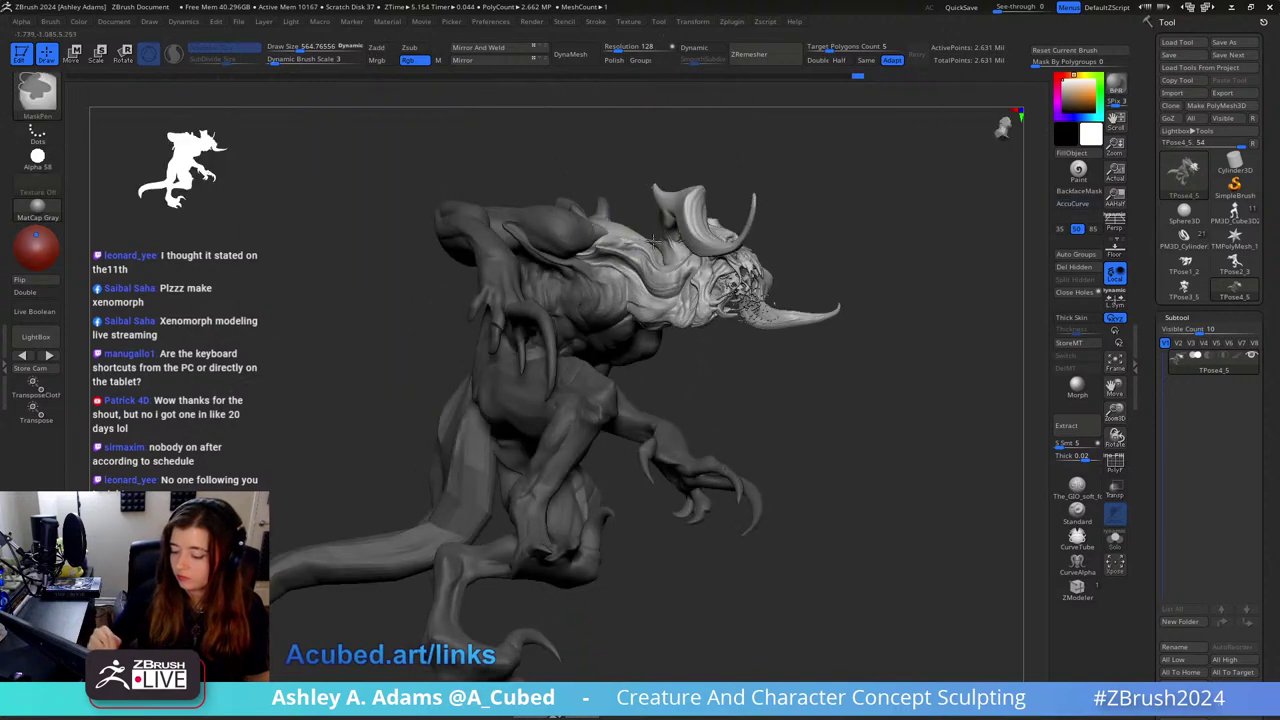
pyautogui.moveTo(673, 289); pyautogui.dragTo(632, 183)
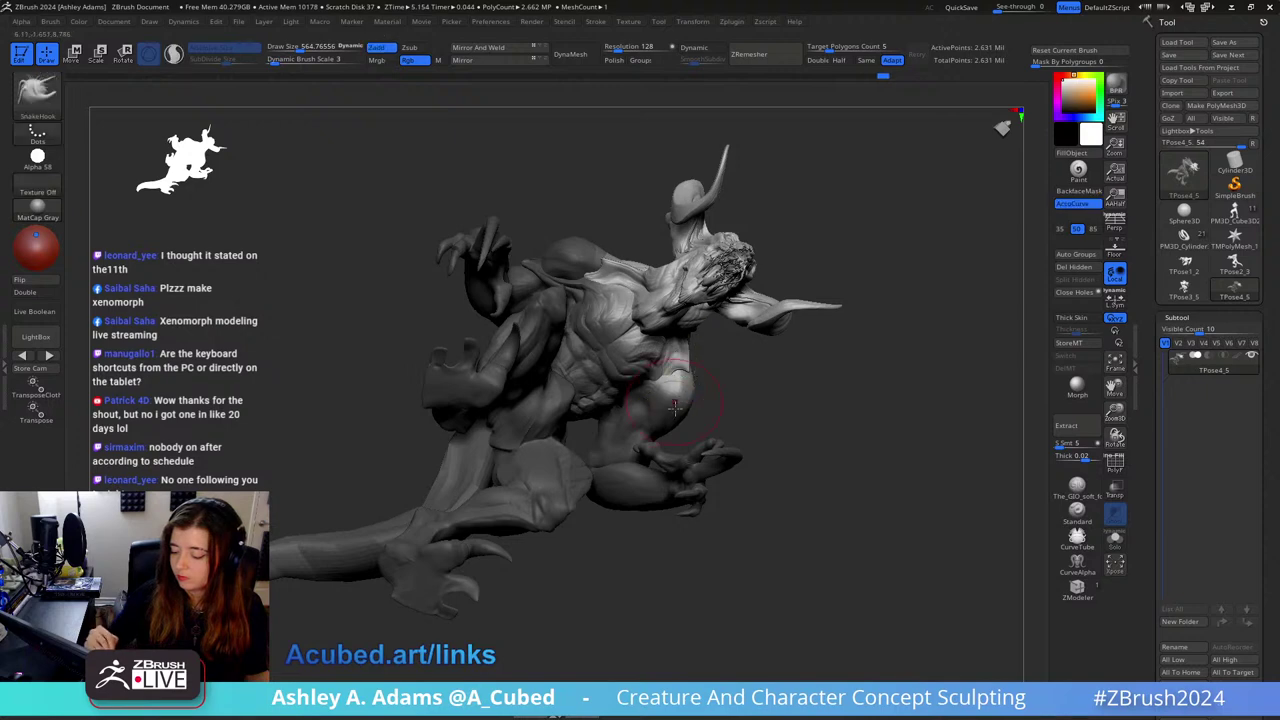
pyautogui.keyDown('ctrl'); pyautogui.moveTo(669, 405); pyautogui.dragTo(676, 388); pyautogui.keyUp('ctrl')
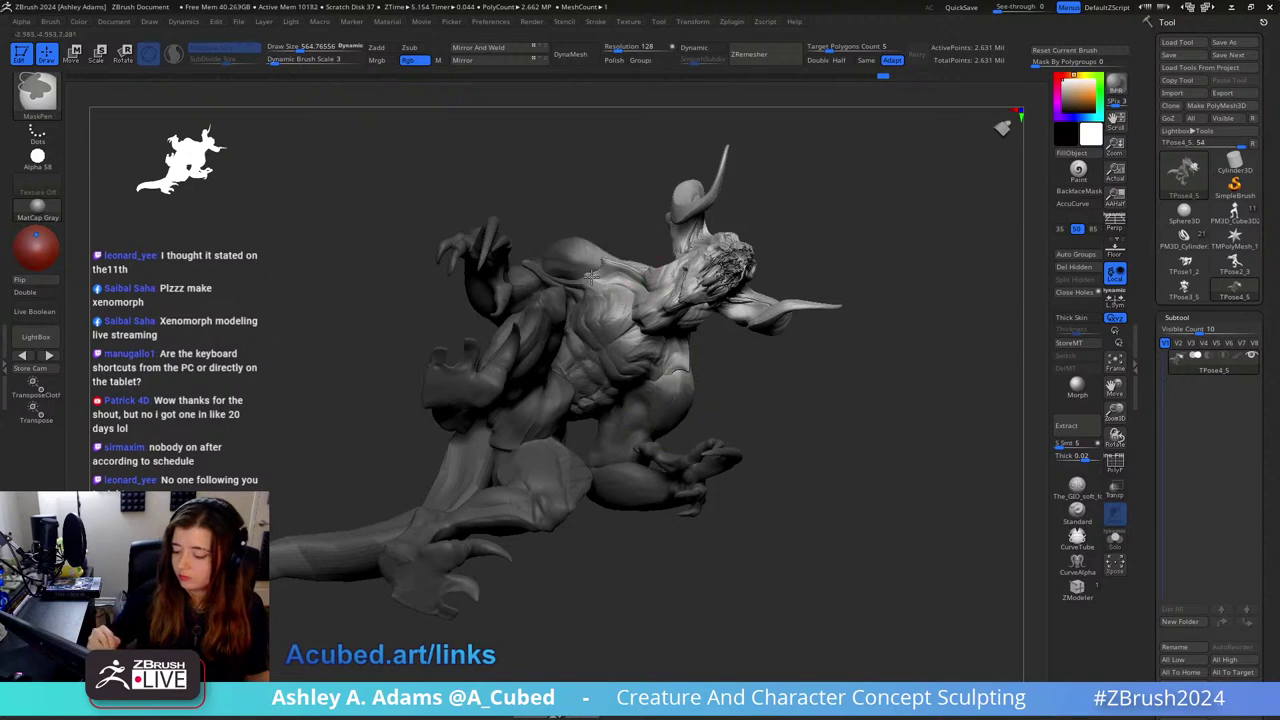
pyautogui.moveTo(602, 290); pyautogui.dragTo(803, 157, button='right')
# Step: Centre the gizmo on the head, try tilting the head sideways about 11 degrees, and undo the rotation
pyautogui.press('w')
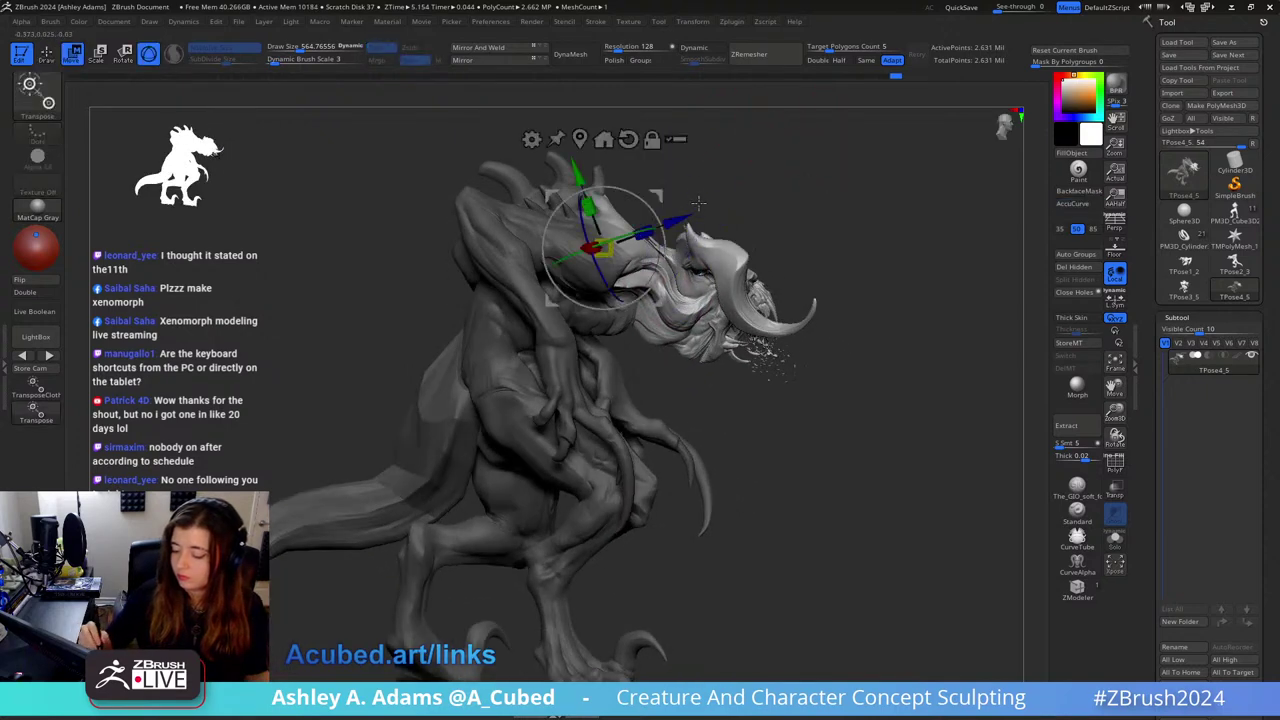
pyautogui.moveTo(698, 203); pyautogui.dragTo(610, 175, button='right')
pyautogui.keyDown('alt'); pyautogui.moveTo(772, 192); pyautogui.dragTo(688, 205, button='right'); pyautogui.keyUp('alt')
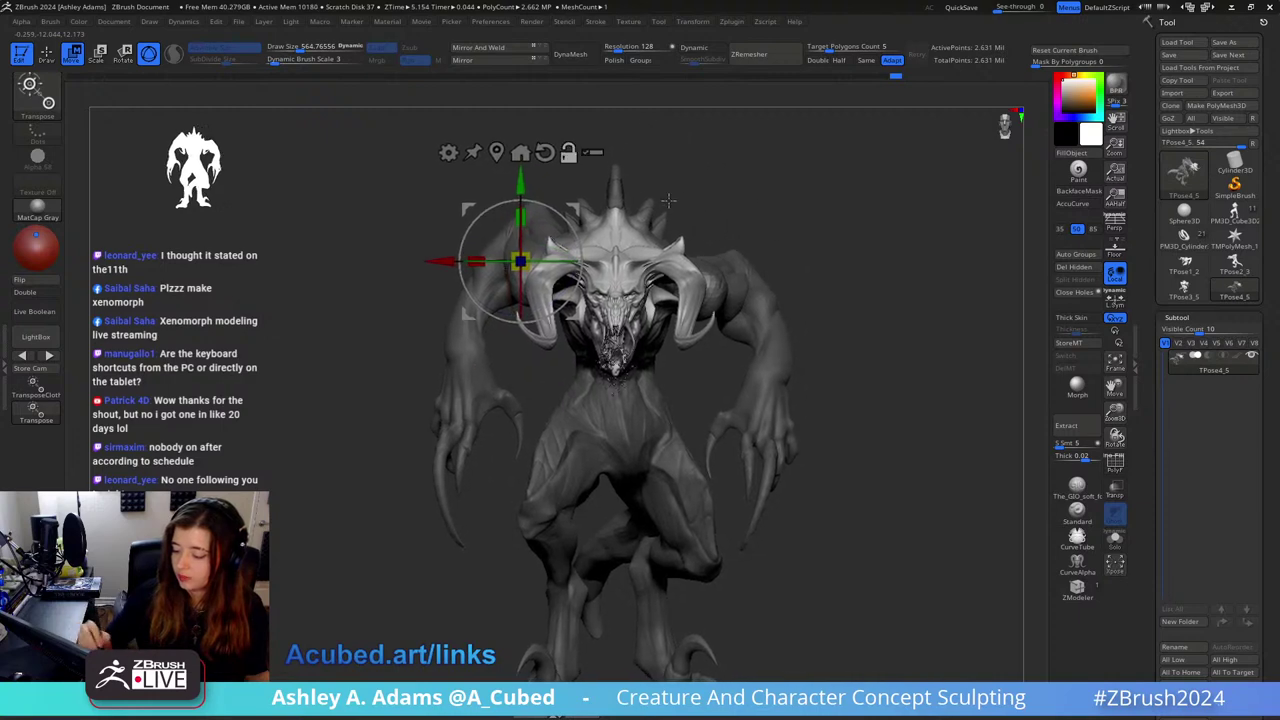
pyautogui.keyDown('alt'); pyautogui.moveTo(574, 208); pyautogui.dragTo(672, 218); pyautogui.keyUp('alt')
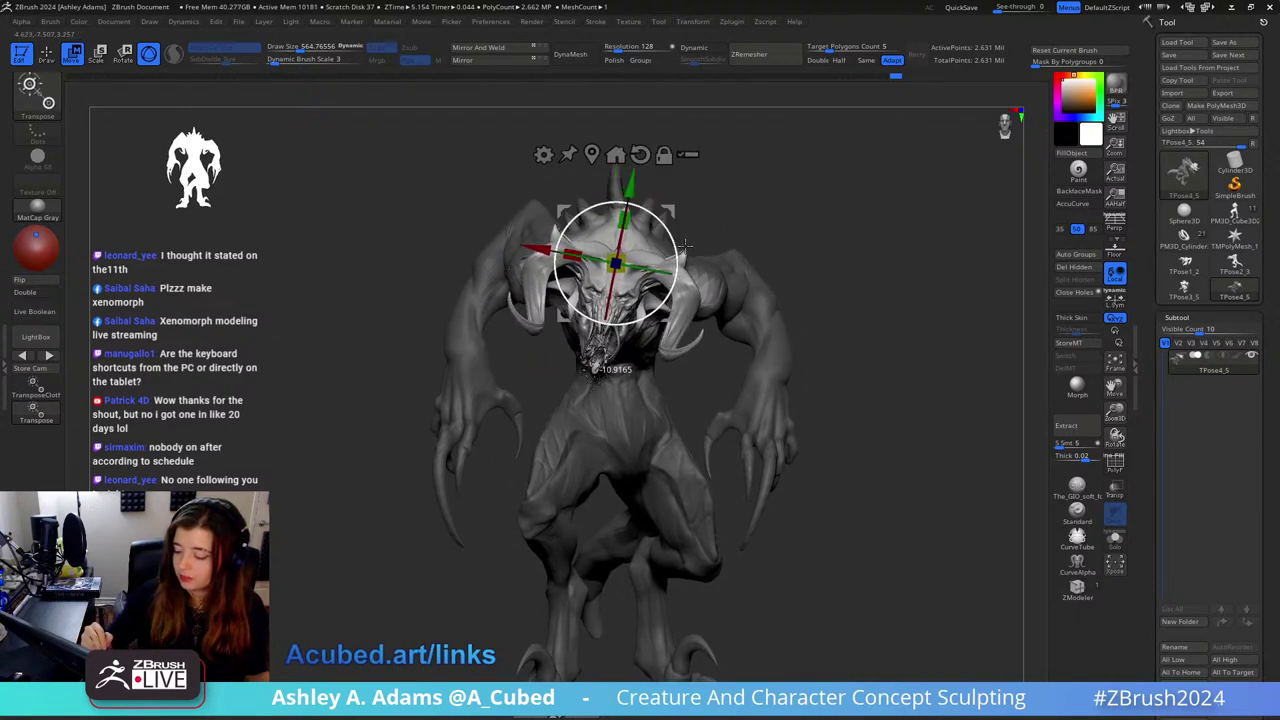
pyautogui.hotkey('ctrl', 'z')
pyautogui.keyDown('ctrl'); pyautogui.moveTo(871, 611); pyautogui.dragTo(697, 369); pyautogui.keyUp('ctrl')
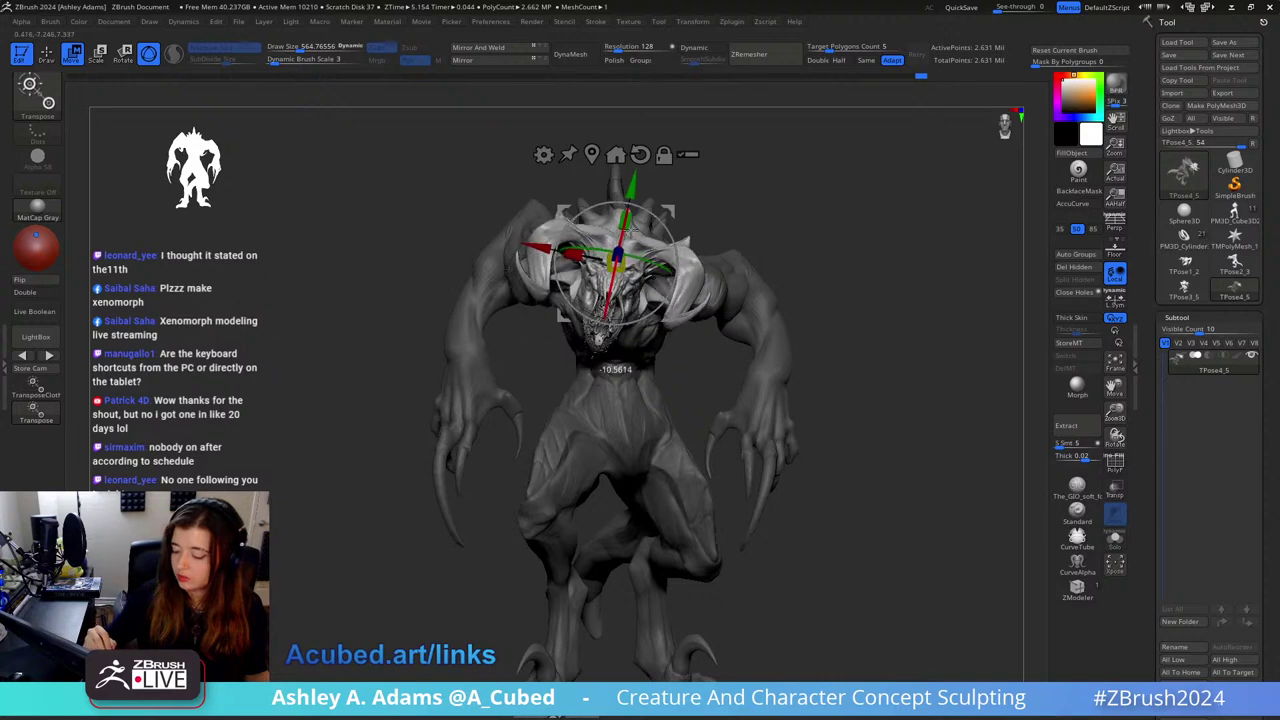
# Step: Try posing the unmasked head with the gizmo, tilting it about 10.6 degrees, shifting it, and turning it about 13 degrees
pyautogui.moveTo(630, 229); pyautogui.dragTo(755, 207)
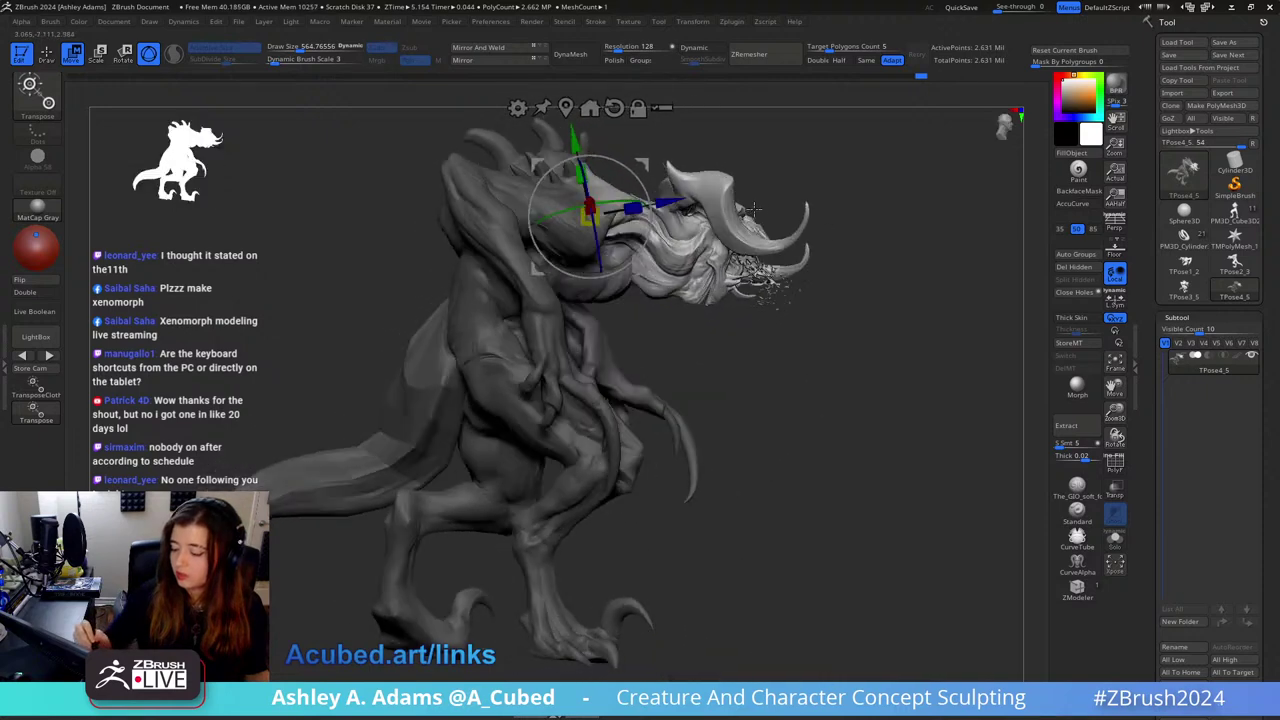
pyautogui.moveTo(677, 205); pyautogui.dragTo(690, 208)
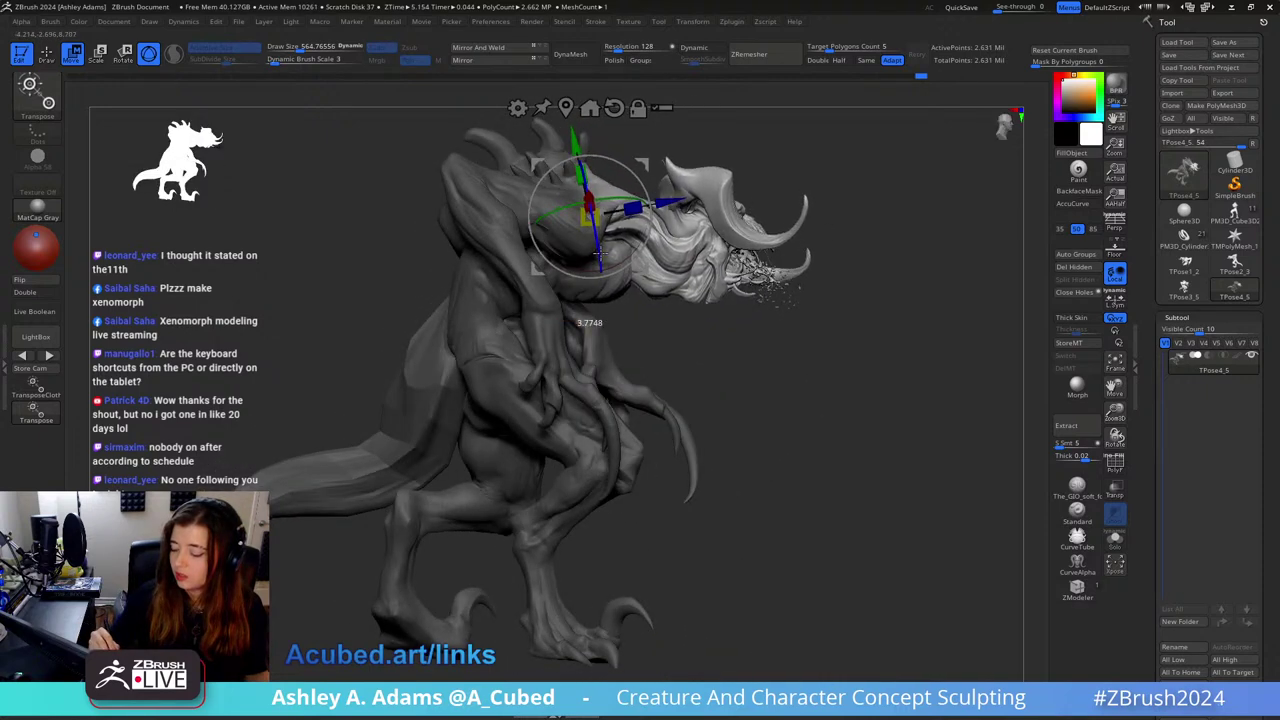
pyautogui.moveTo(820, 180); pyautogui.dragTo(755, 205)
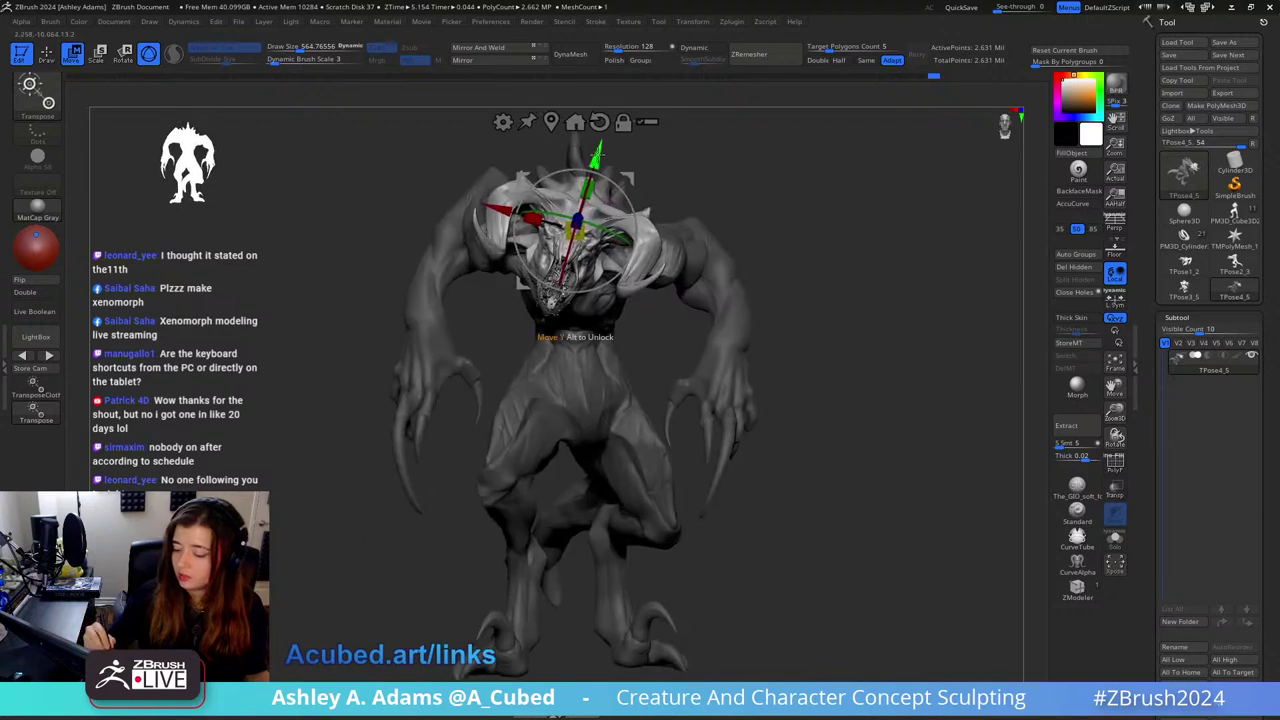
pyautogui.moveTo(599, 159); pyautogui.dragTo(598, 170)
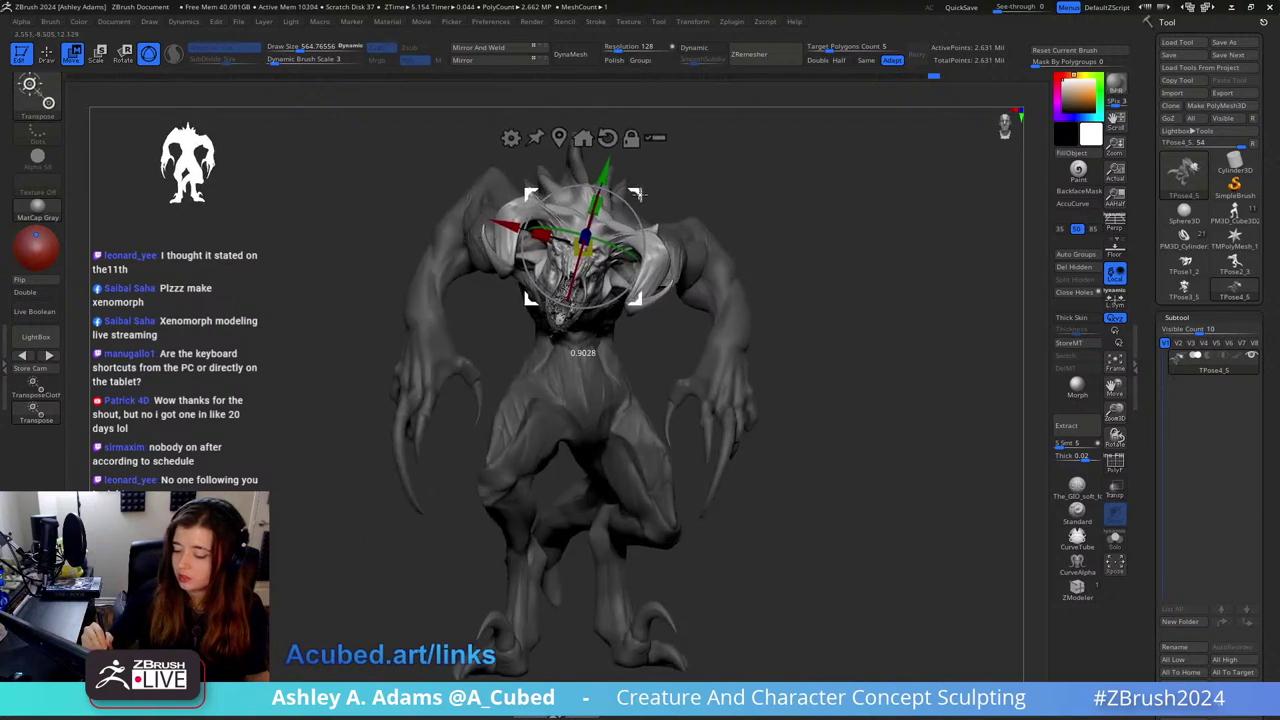
pyautogui.moveTo(622, 247); pyautogui.dragTo(632, 250)
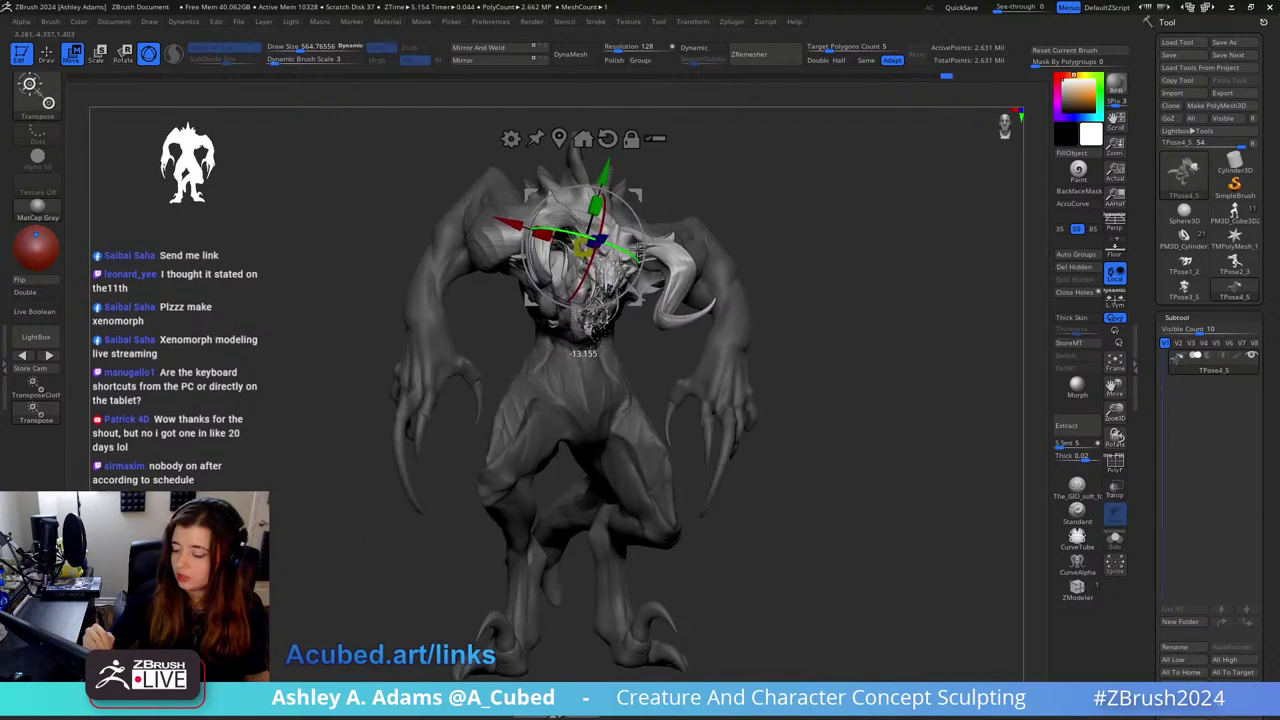
pyautogui.moveTo(641, 192)
pyautogui.keyDown('ctrl'); pyautogui.mouseDown(button='right')
pyautogui.moveTo(641, 270)
pyautogui.moveTo(641, 200)
pyautogui.mouseUp(button='right'); pyautogui.keyUp('ctrl')
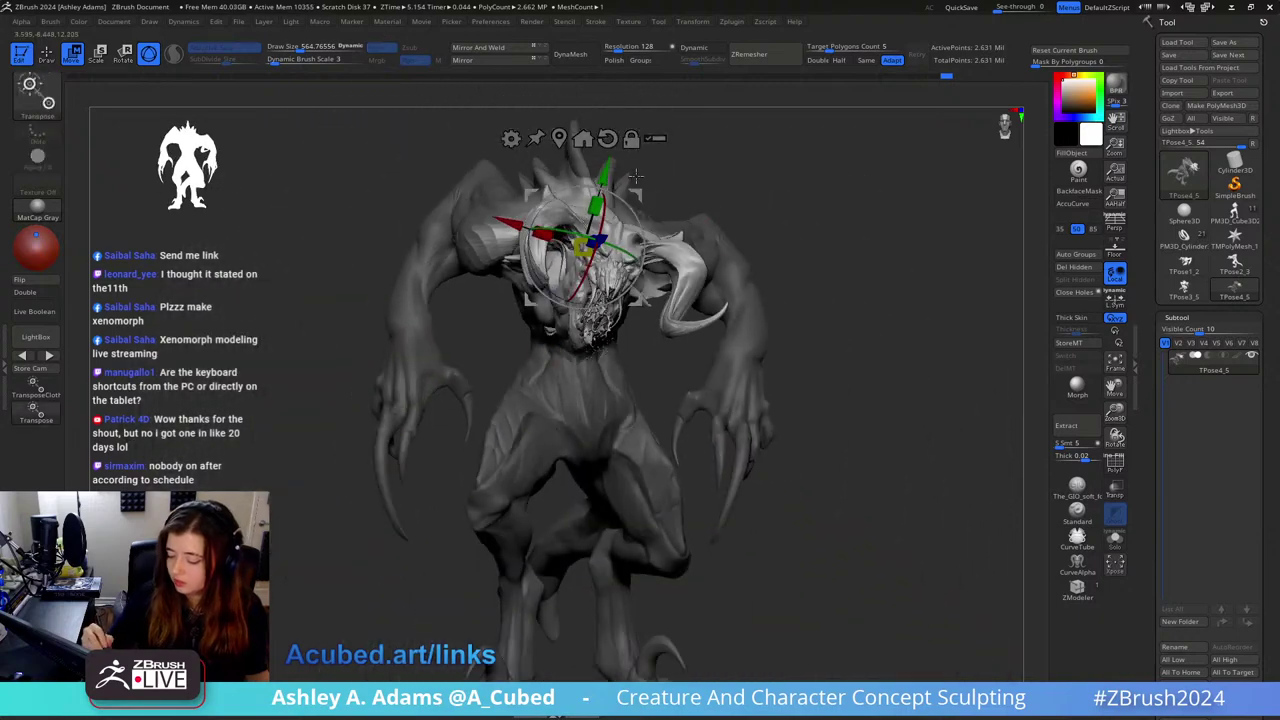
# Step: Try further adjustments to the turned head and neck with SnakeHook and the gizmo, checking the pose from above, behind and the side
pyautogui.press('q')
pyautogui.moveTo(880, 262)
pyautogui.mouseDown()
pyautogui.moveTo(739, 267)
pyautogui.moveTo(735, 425)
pyautogui.mouseUp()
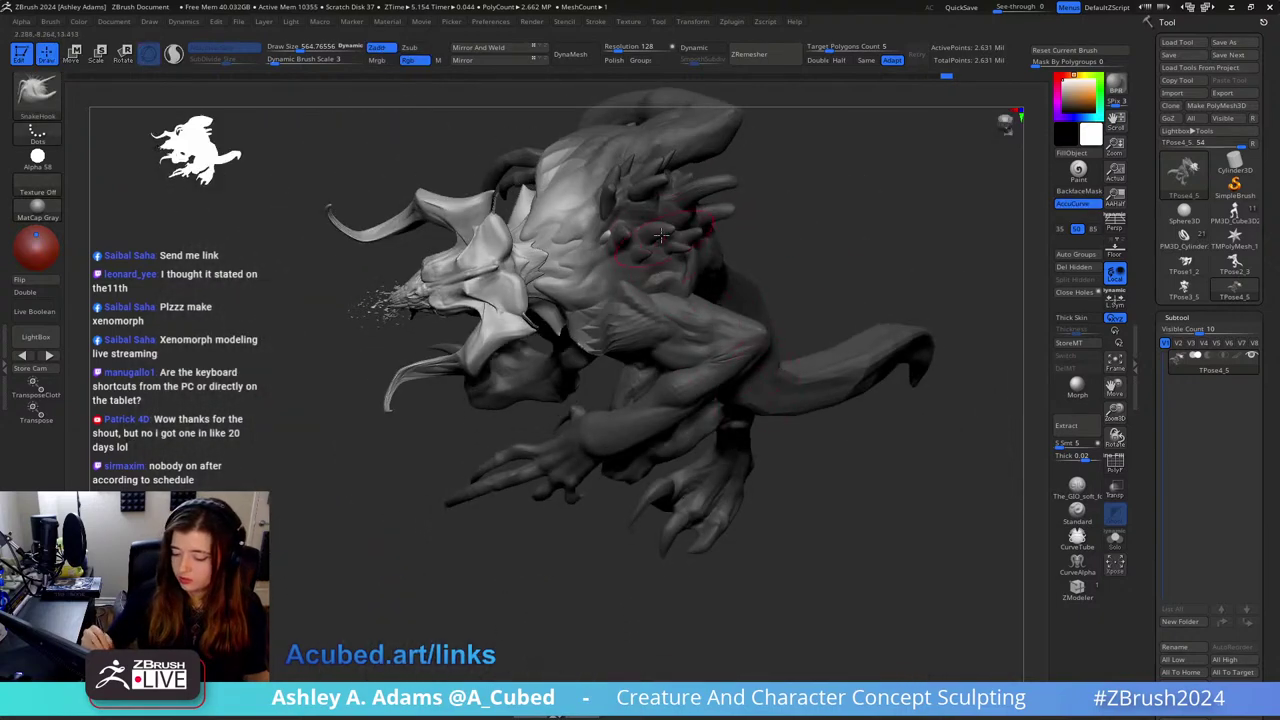
pyautogui.moveTo(724, 371); pyautogui.dragTo(683, 392, button='right')
pyautogui.press('w')
pyautogui.moveTo(606, 427); pyautogui.dragTo(628, 447)
pyautogui.press('q')
pyautogui.moveTo(628, 447); pyautogui.dragTo(710, 359, button='right')
pyautogui.moveTo(710, 358)
pyautogui.mouseDown()
pyautogui.moveTo(771, 462)
pyautogui.moveTo(713, 316)
pyautogui.moveTo(737, 241)
pyautogui.mouseUp()
pyautogui.press('ctrl')
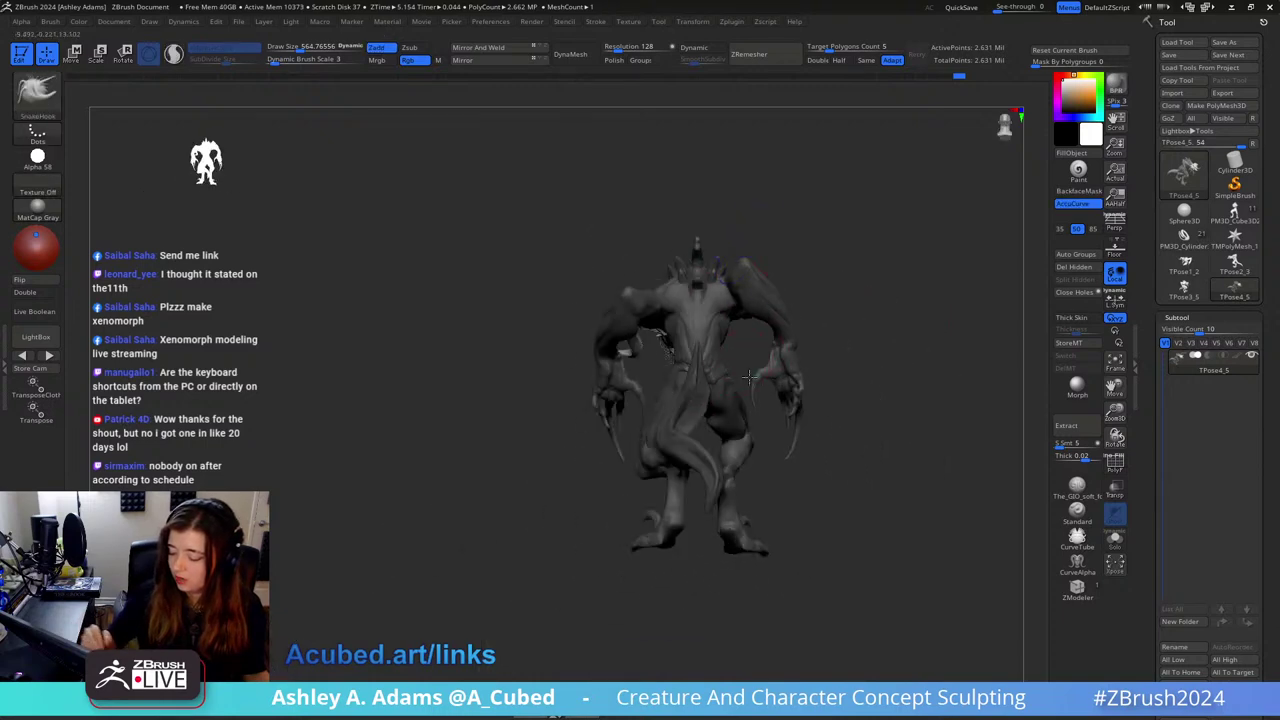
pyautogui.moveTo(749, 376); pyautogui.dragTo(730, 318)
pyautogui.press('w')
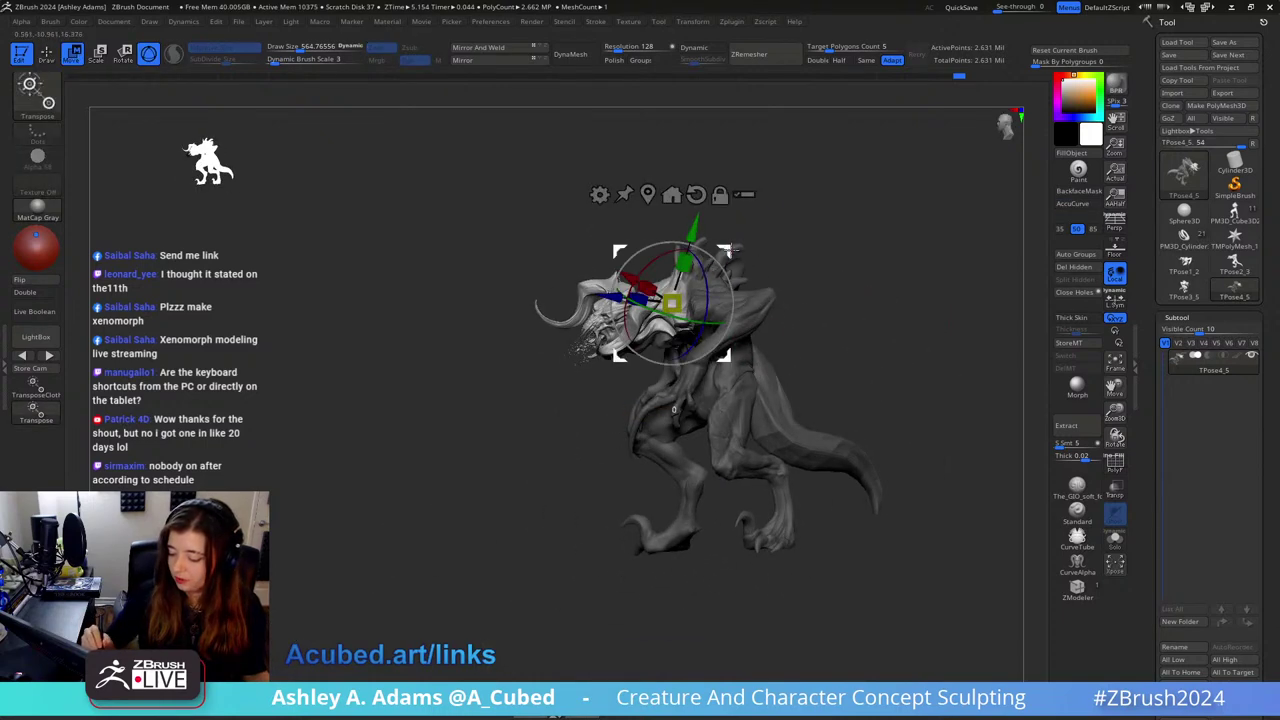
pyautogui.press('q')
# Step: Undo the recent head and shoulder pose changes
pyautogui.keyDown('ctrl'); pyautogui.moveTo(809, 291); pyautogui.dragTo(835, 322); pyautogui.keyUp('ctrl')
pyautogui.moveTo(692, 304)
pyautogui.keyDown('ctrl'); pyautogui.mouseDown(button='right')
pyautogui.moveTo(674, 303)
pyautogui.moveTo(723, 266)
pyautogui.moveTo(786, 249)
pyautogui.moveTo(803, 288)
pyautogui.mouseUp(button='right'); pyautogui.keyUp('ctrl')
pyautogui.hotkey('ctrl', 'z')
pyautogui.moveTo(804, 289)
pyautogui.mouseDown()
pyautogui.moveTo(706, 206)
pyautogui.moveTo(680, 220)
pyautogui.moveTo(673, 320)
pyautogui.mouseUp()
pyautogui.hotkey('ctrl', 'z')
pyautogui.hotkey('ctrl', 'z')
pyautogui.hotkey('ctrl', 'z')
pyautogui.hotkey('ctrl', 'z')
pyautogui.hotkey('ctrl', 'z')
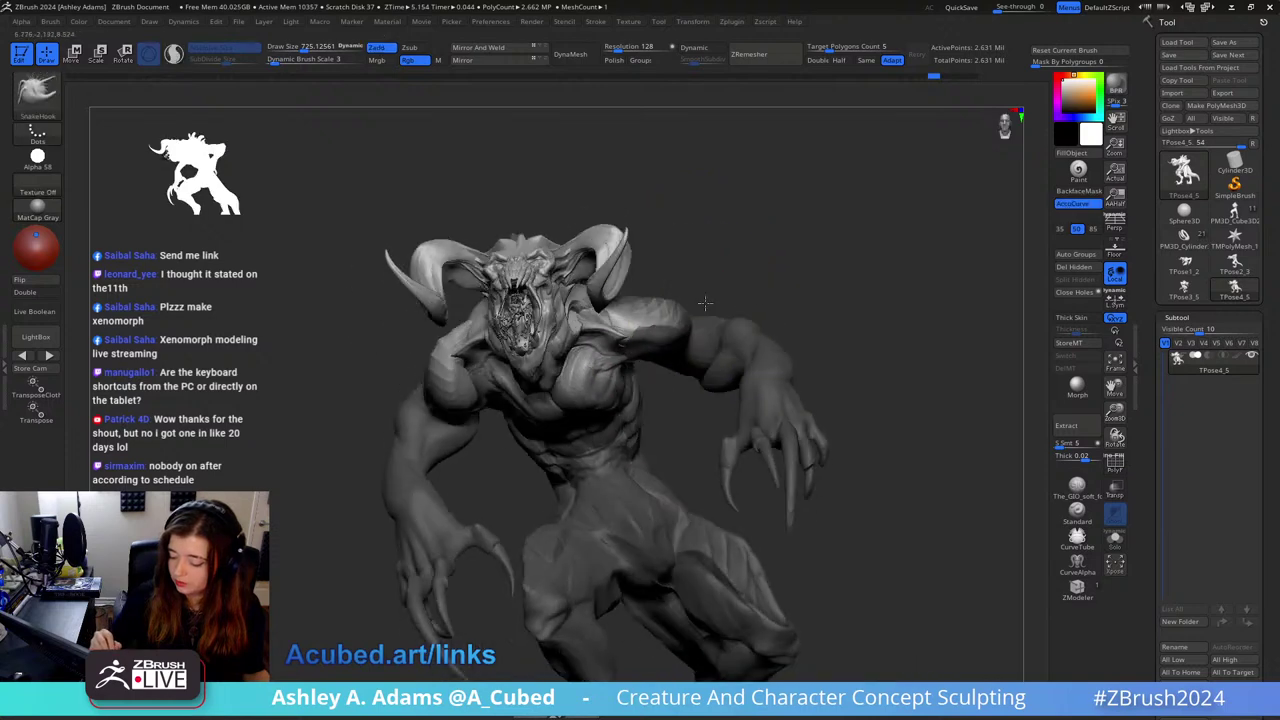
pyautogui.hotkey('ctrl', 'z')
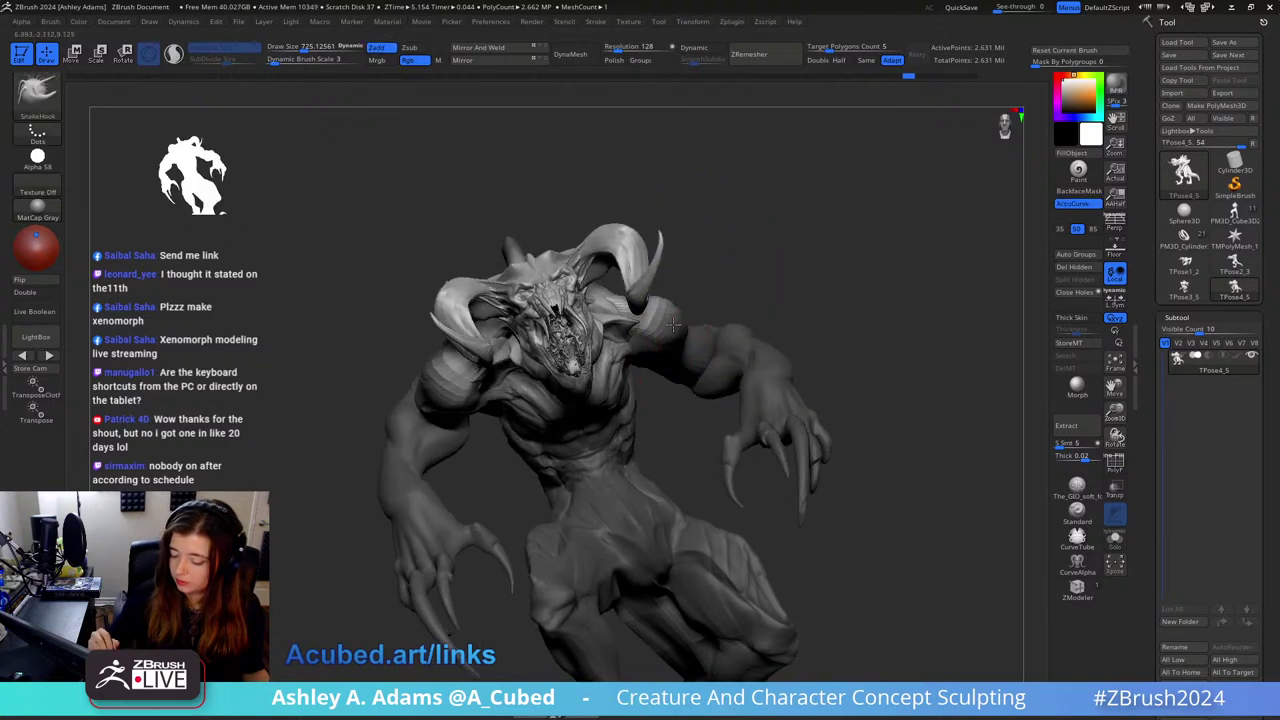
# Step: Extend the mask over the creature's left shoulder with the MaskPen brush
pyautogui.moveTo(674, 334)
pyautogui.mouseDown(button='right')
pyautogui.moveTo(634, 337)
pyautogui.moveTo(653, 322)
pyautogui.moveTo(671, 343)
pyautogui.moveTo(637, 316)
pyautogui.mouseUp(button='right')
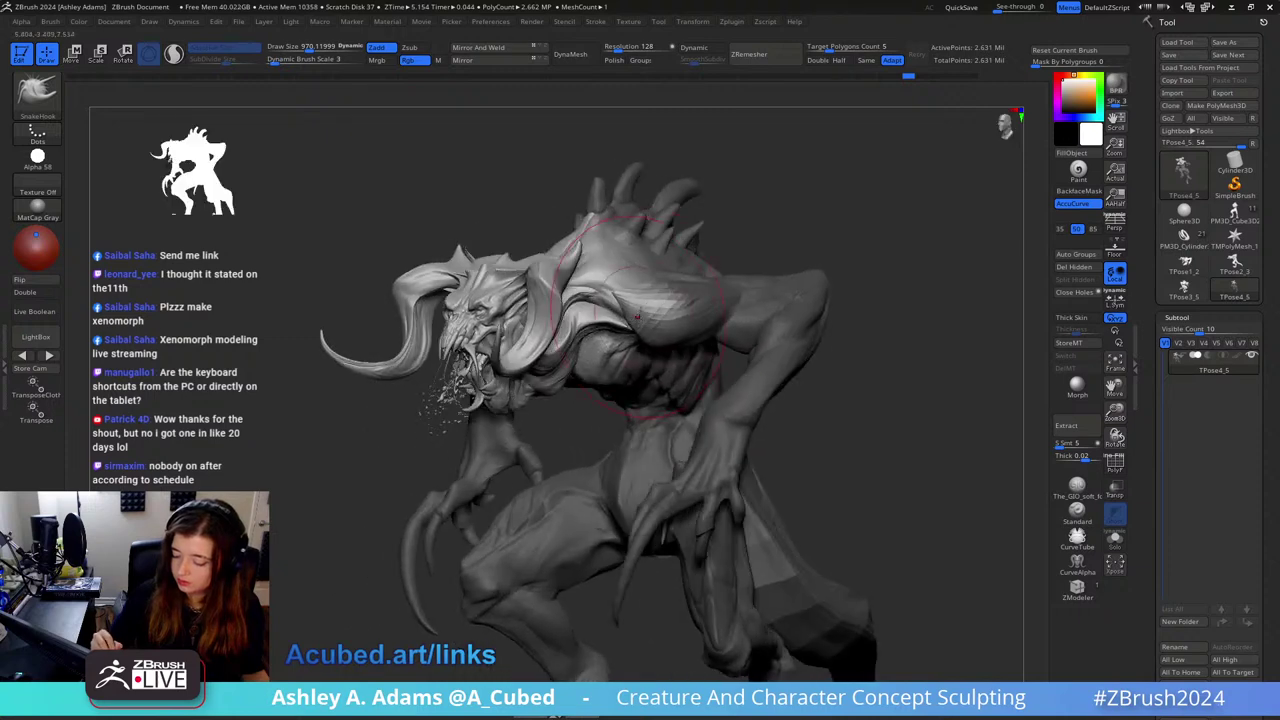
pyautogui.keyDown('ctrl'); pyautogui.keyDown('alt'); pyautogui.keyDown('shift'); pyautogui.moveTo(655, 318); pyautogui.dragTo(661, 354); pyautogui.keyUp('shift'); pyautogui.keyUp('alt'); pyautogui.keyUp('ctrl')
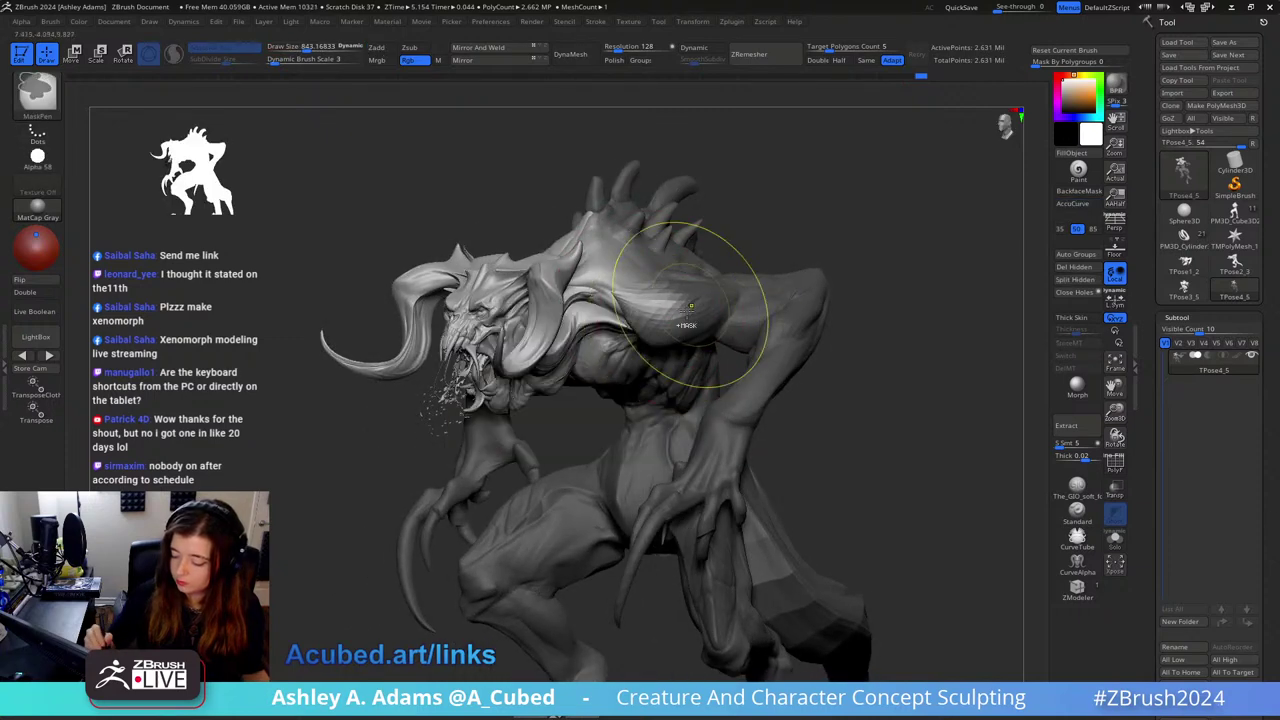
pyautogui.moveTo(690, 308); pyautogui.dragTo(672, 338)
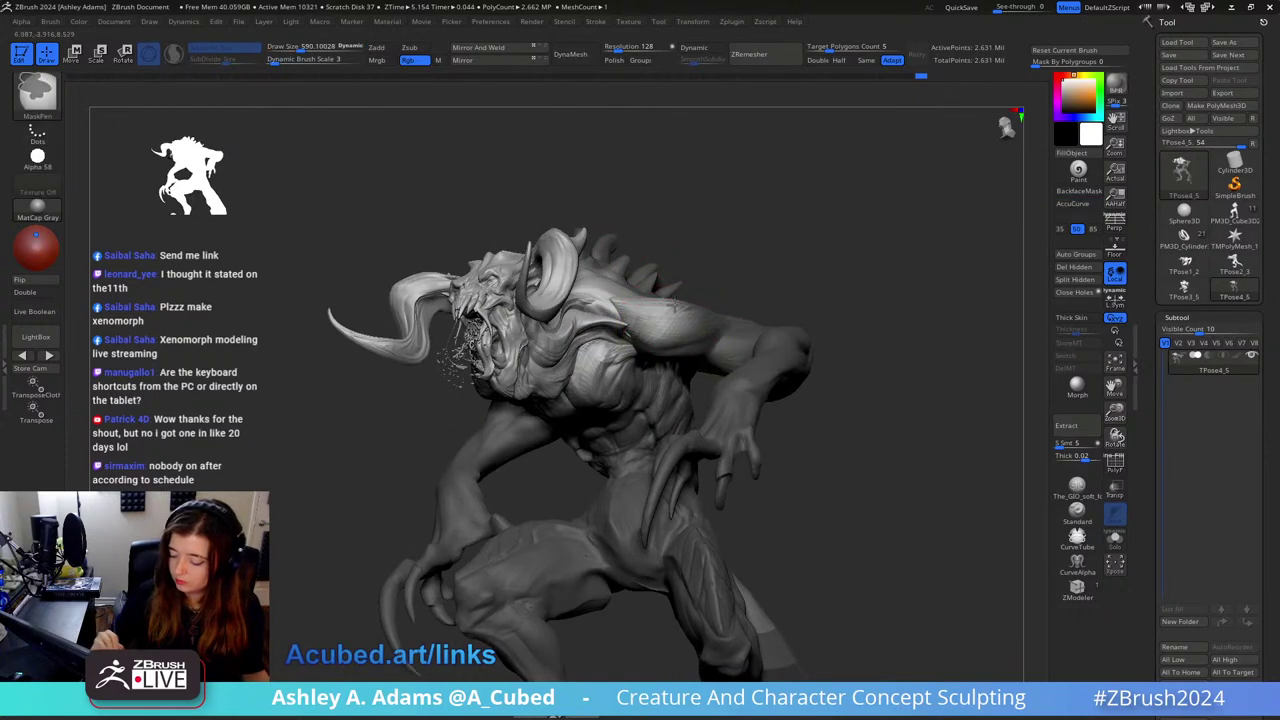
pyautogui.press('ctrl')
# Step: Extend the mask over the right shoulder, touch up the left one, and blur the mask edge
pyautogui.moveTo(703, 269)
pyautogui.mouseDown()
pyautogui.moveTo(672, 305)
pyautogui.moveTo(705, 298)
pyautogui.moveTo(734, 263)
pyautogui.moveTo(460, 400)
pyautogui.mouseUp()
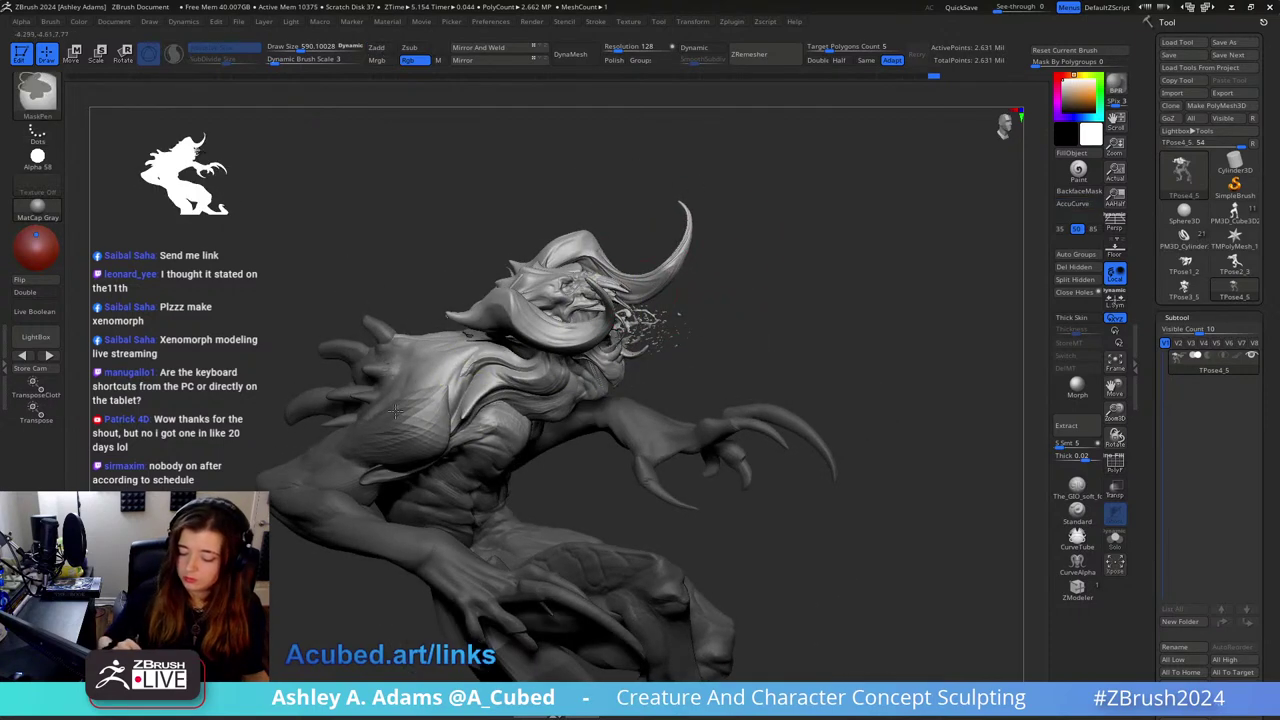
pyautogui.moveTo(734, 300); pyautogui.dragTo(650, 325)
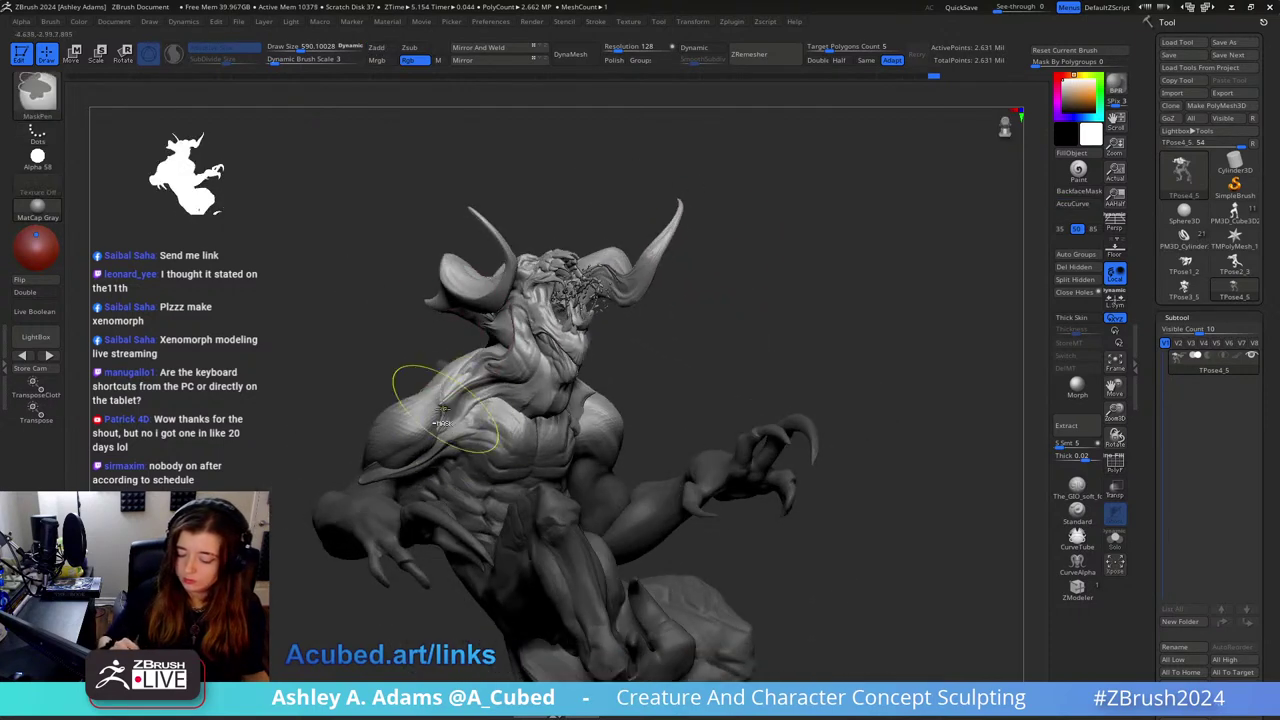
pyautogui.moveTo(463, 435)
pyautogui.mouseDown()
pyautogui.moveTo(686, 274)
pyautogui.moveTo(645, 395)
pyautogui.mouseUp()
pyautogui.moveTo(654, 320); pyautogui.dragTo(675, 385)
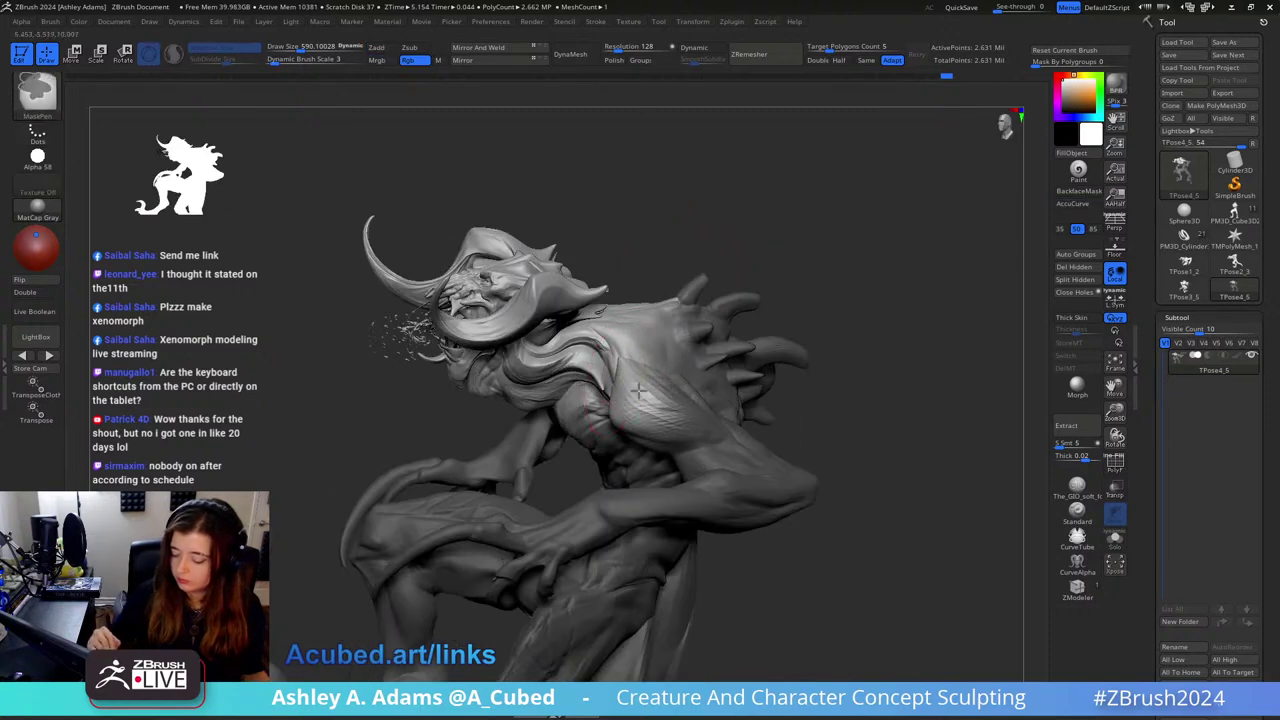
pyautogui.keyDown('ctrl'); pyautogui.click(639, 391); pyautogui.keyUp('ctrl')
pyautogui.moveTo(657, 300); pyautogui.dragTo(717, 229)
pyautogui.moveTo(814, 320); pyautogui.dragTo(743, 280)
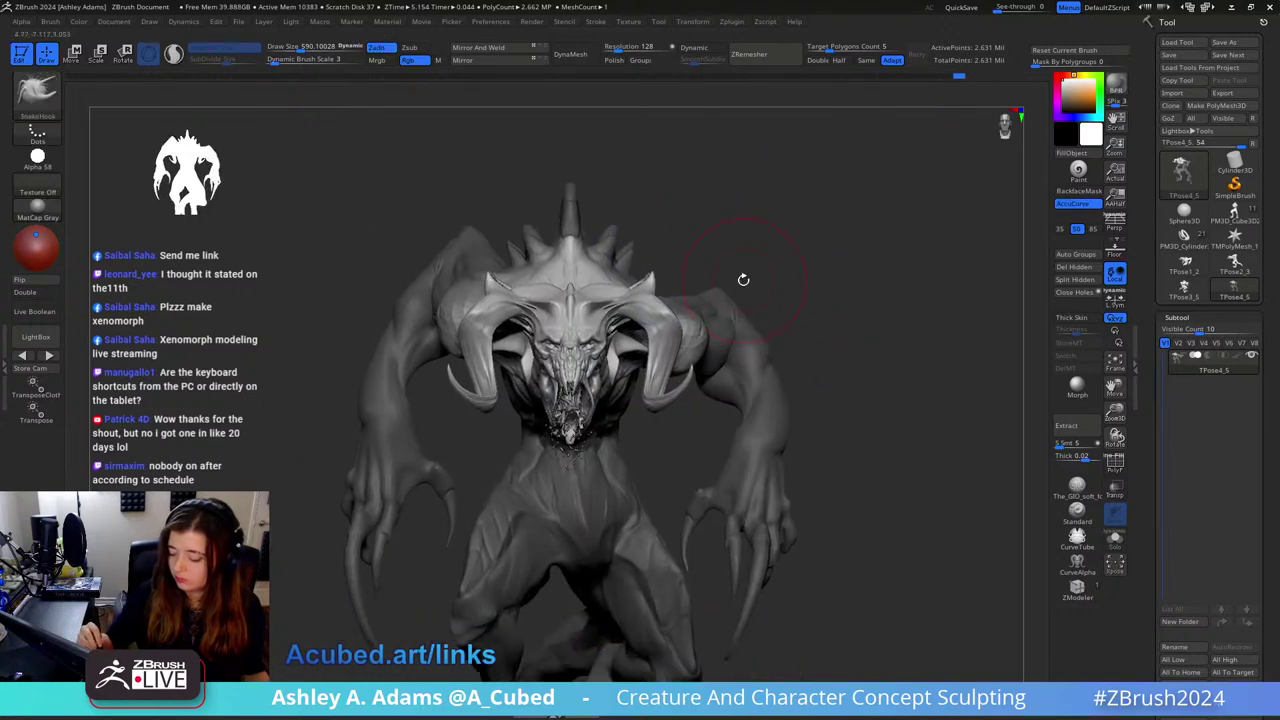
# Step: Turn the unmasked head and neck with the gizmo, working from the front and from above
pyautogui.press('w')
pyautogui.moveTo(614, 260)
pyautogui.mouseDown()
pyautogui.moveTo(580, 277)
pyautogui.moveTo(614, 287)
pyautogui.moveTo(599, 295)
pyautogui.moveTo(613, 285)
pyautogui.mouseUp()
pyautogui.moveTo(614, 284); pyautogui.dragTo(626, 207, button='right')
pyautogui.moveTo(626, 205); pyautogui.dragTo(646, 210)
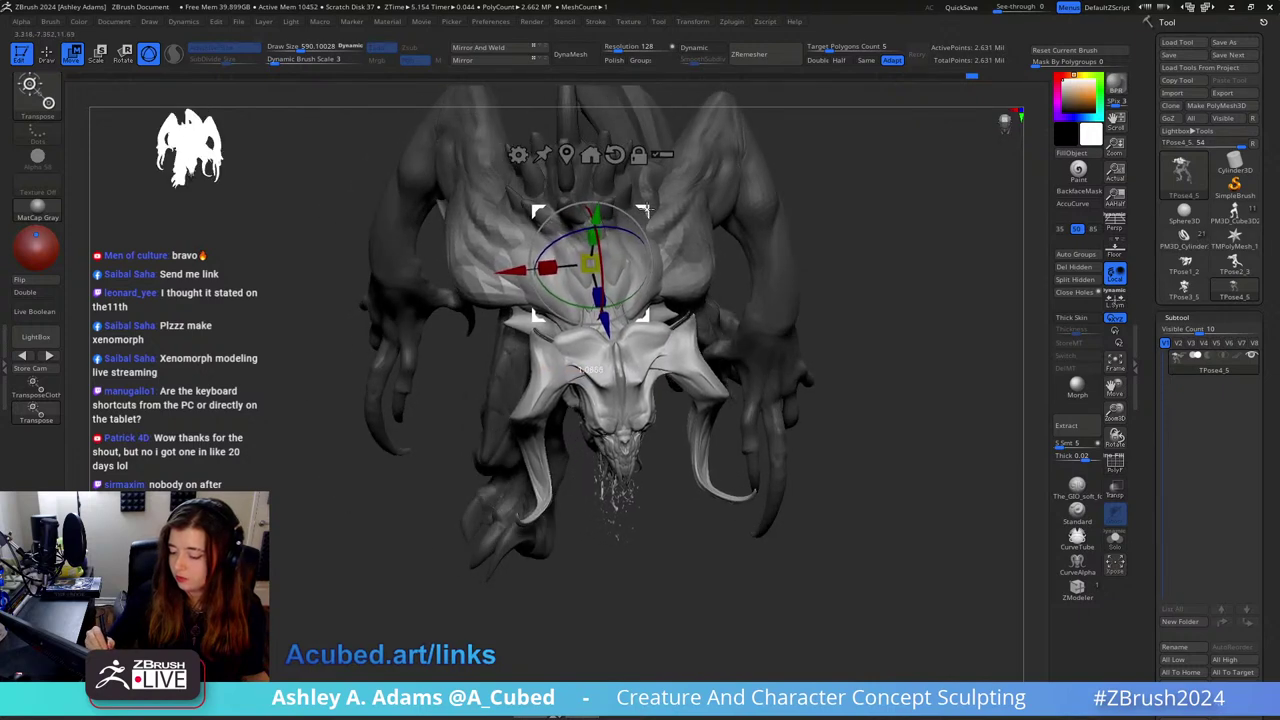
pyautogui.moveTo(714, 228)
pyautogui.mouseDown(button='right')
pyautogui.moveTo(684, 200)
pyautogui.moveTo(670, 222)
pyautogui.mouseUp(button='right')
# Step: Adjust the base of the neck with an enlarged SnakeHook brush, stepping back through unwanted strokes
pyautogui.press('q')
pyautogui.press('space')
pyautogui.moveTo(636, 301); pyautogui.dragTo(665, 301)
pyautogui.moveTo(650, 305)
pyautogui.mouseDown(button='right')
pyautogui.moveTo(630, 219)
pyautogui.moveTo(644, 269)
pyautogui.mouseUp(button='right')
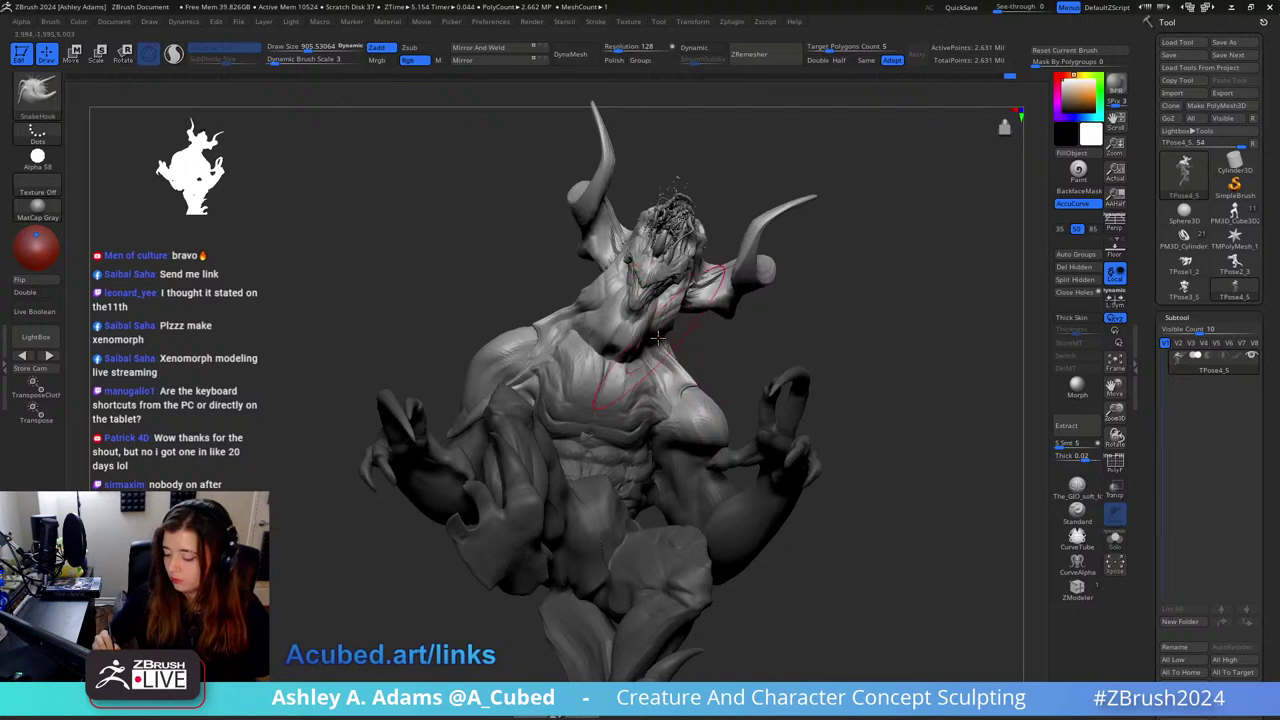
pyautogui.hotkey('ctrl', 'z')
pyautogui.hotkey('ctrl', 'z')
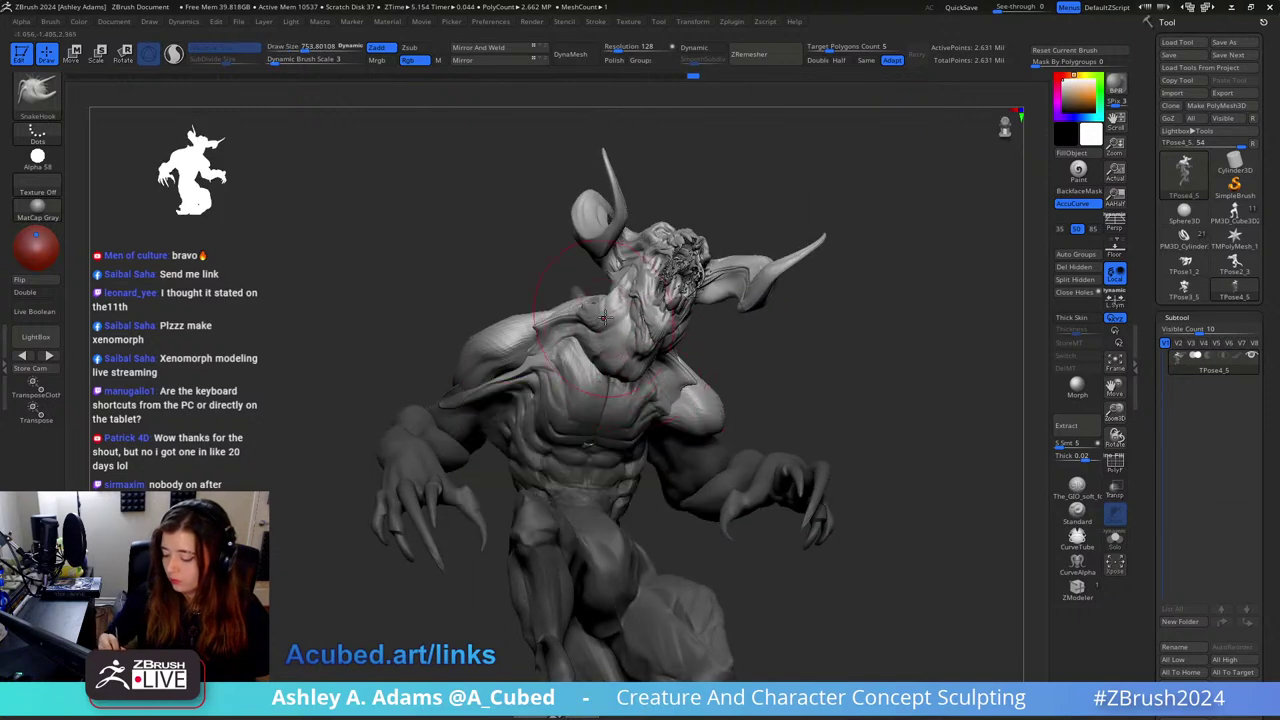
pyautogui.hotkey('ctrl', 'shift', 'z')
# Step: Clear the mask and reshape the transition between neck, shoulders and upper back with SnakeHook
pyautogui.moveTo(678, 360)
pyautogui.mouseDown(button='right')
pyautogui.moveTo(757, 343)
pyautogui.moveTo(729, 337)
pyautogui.moveTo(738, 452)
pyautogui.mouseUp(button='right')
pyautogui.moveTo(683, 397); pyautogui.dragTo(608, 444, button='right')
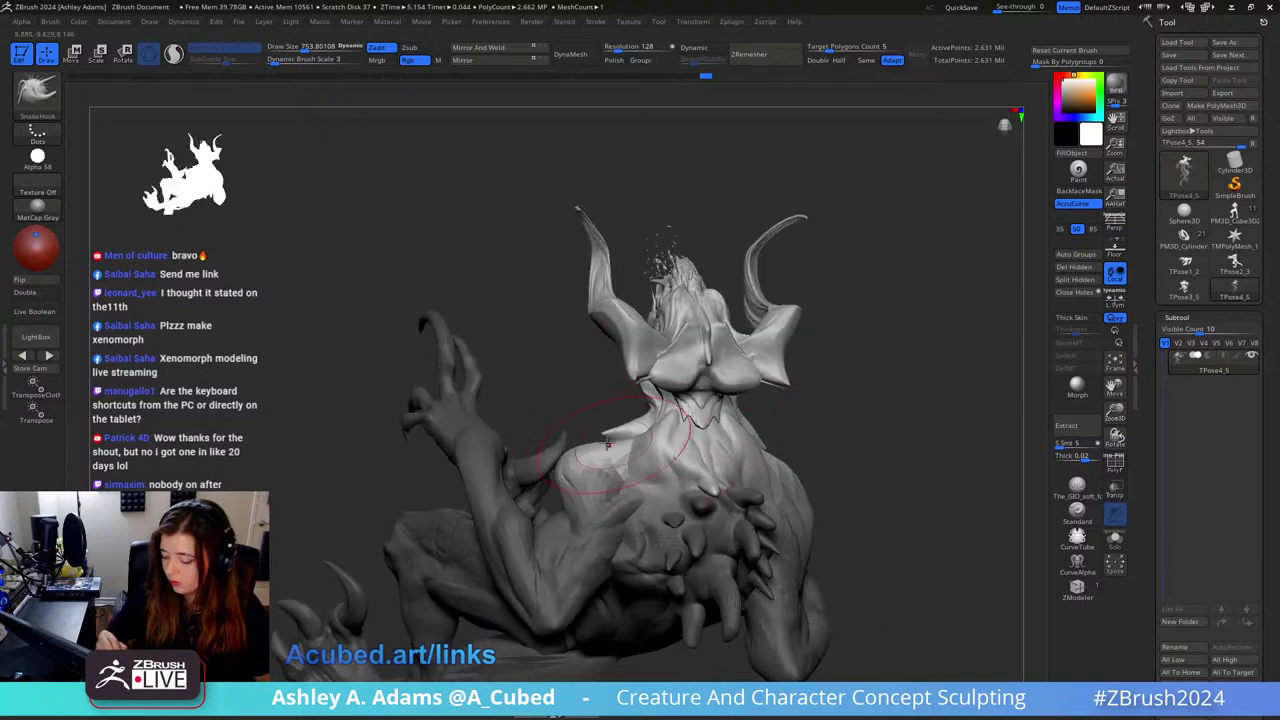
pyautogui.moveTo(730, 400); pyautogui.dragTo(790, 323, button='right')
pyautogui.press('b')
pyautogui.press('s')
pyautogui.press('h')
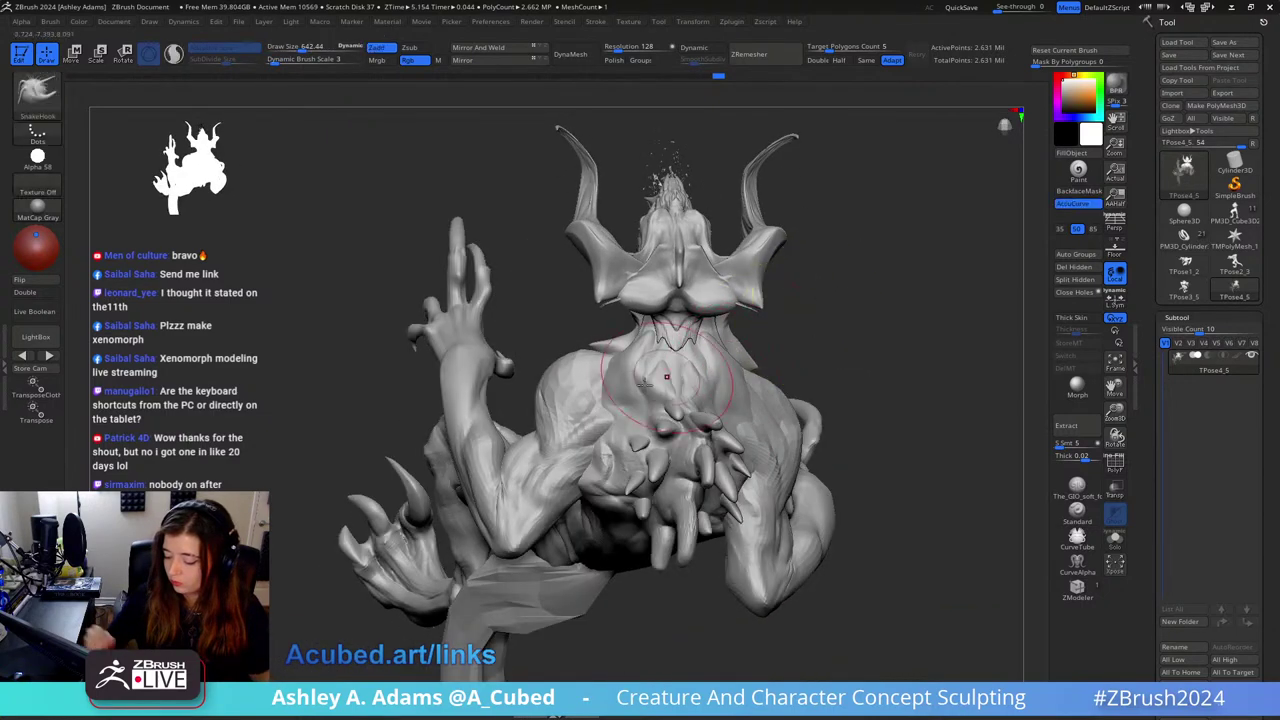
pyautogui.moveTo(776, 395)
pyautogui.mouseDown(button='right')
pyautogui.moveTo(746, 383)
pyautogui.moveTo(722, 330)
pyautogui.moveTo(729, 294)
pyautogui.moveTo(786, 346)
pyautogui.moveTo(823, 412)
pyautogui.moveTo(797, 300)
pyautogui.mouseUp(button='right')
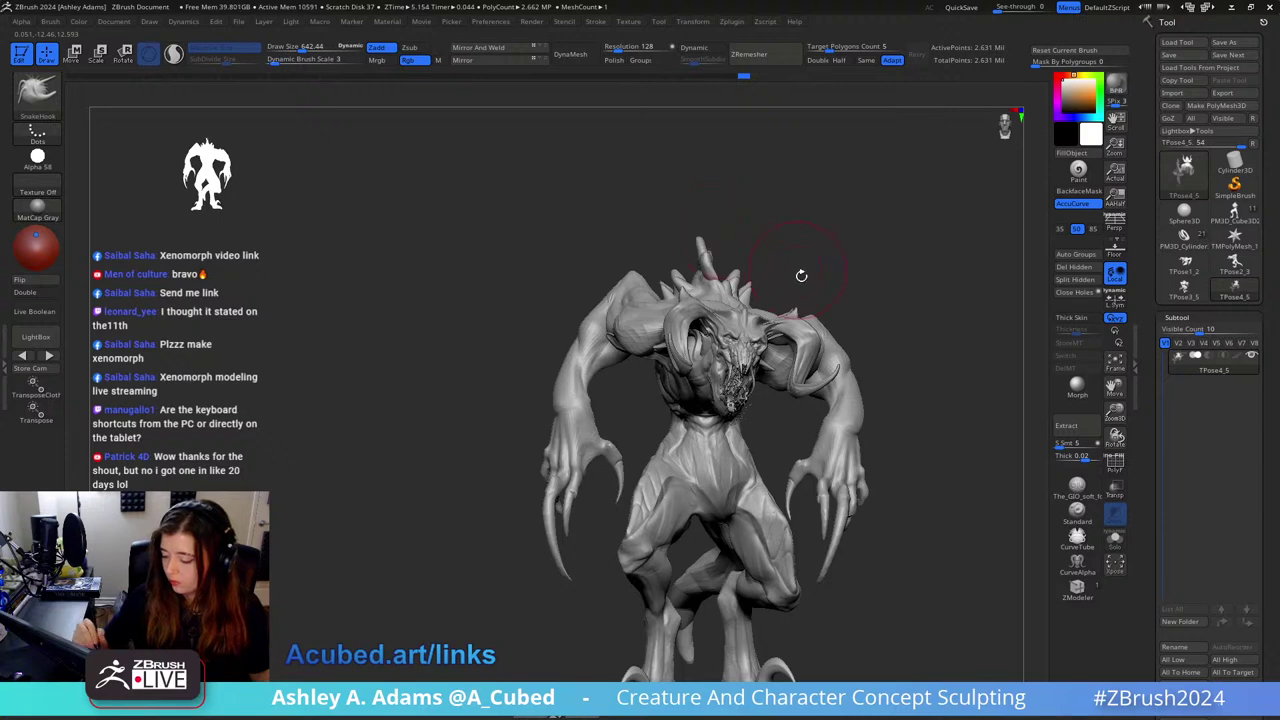
# Step: Mask the waist, hips, legs and tail from behind with the MaskLasso brush
pyautogui.keyDown('alt'); pyautogui.moveTo(801, 275); pyautogui.dragTo(771, 240, button='right'); pyautogui.keyUp('alt')
pyautogui.press('space')
pyautogui.moveTo(771, 240); pyautogui.dragTo(801, 240)
pyautogui.keyDown('alt'); pyautogui.moveTo(801, 240); pyautogui.dragTo(750, 156, button='right'); pyautogui.keyUp('alt')
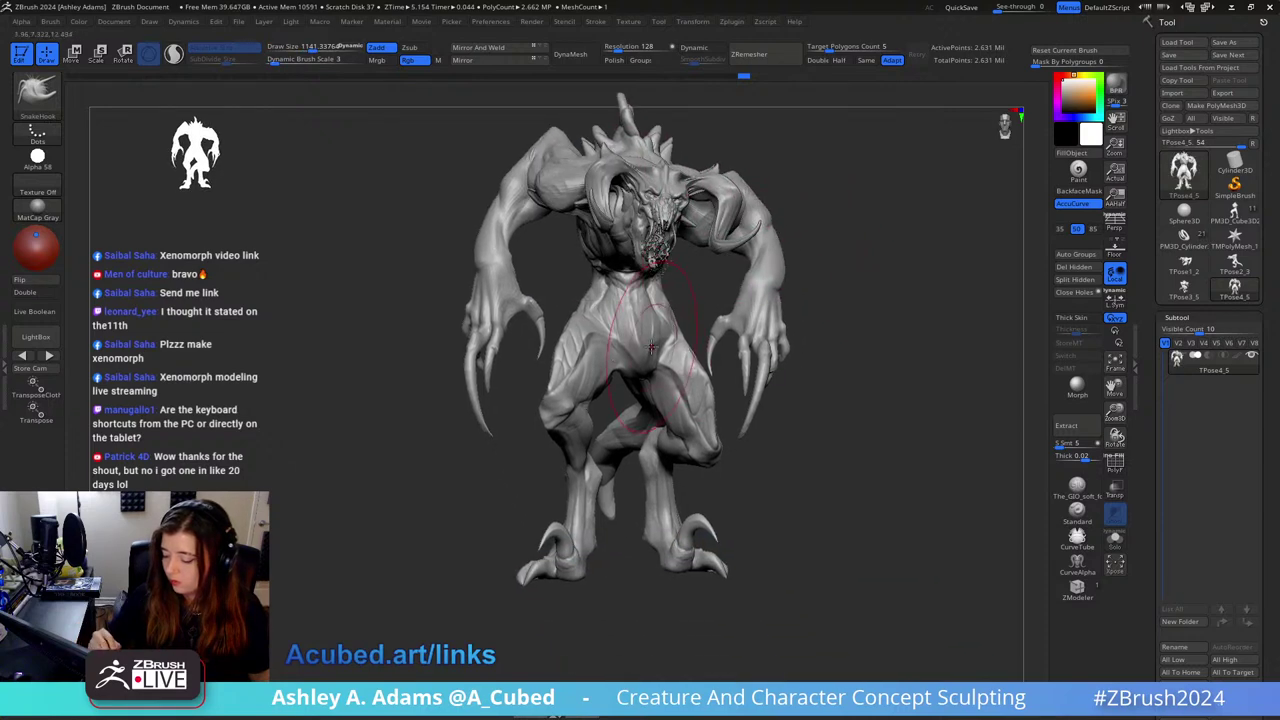
pyautogui.moveTo(651, 347)
pyautogui.mouseDown(button='right')
pyautogui.moveTo(787, 340)
pyautogui.moveTo(755, 310)
pyautogui.moveTo(775, 308)
pyautogui.mouseUp(button='right')
pyautogui.keyDown('ctrl'); pyautogui.click(37, 95); pyautogui.keyUp('ctrl')
pyautogui.keyDown('ctrl'); pyautogui.click(105, 104); pyautogui.keyUp('ctrl')
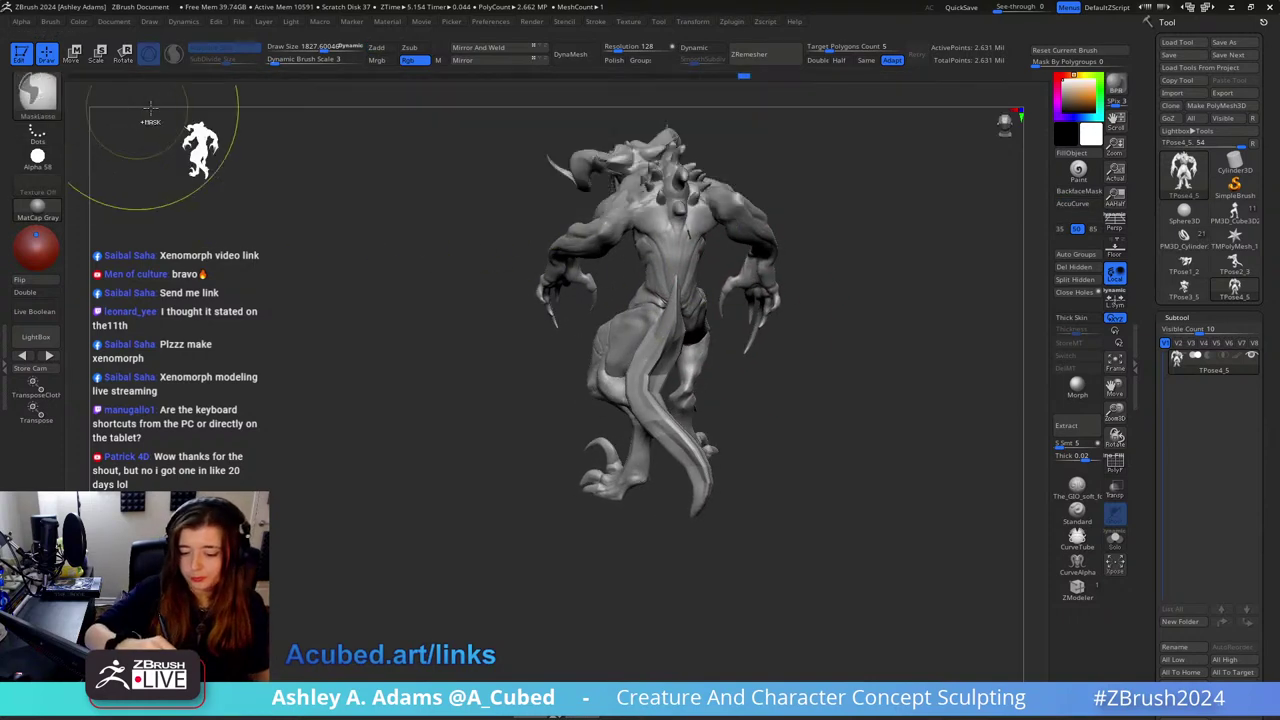
pyautogui.moveTo(523, 520)
pyautogui.mouseDown()
pyautogui.moveTo(700, 420)
pyautogui.moveTo(725, 330)
pyautogui.mouseUp()
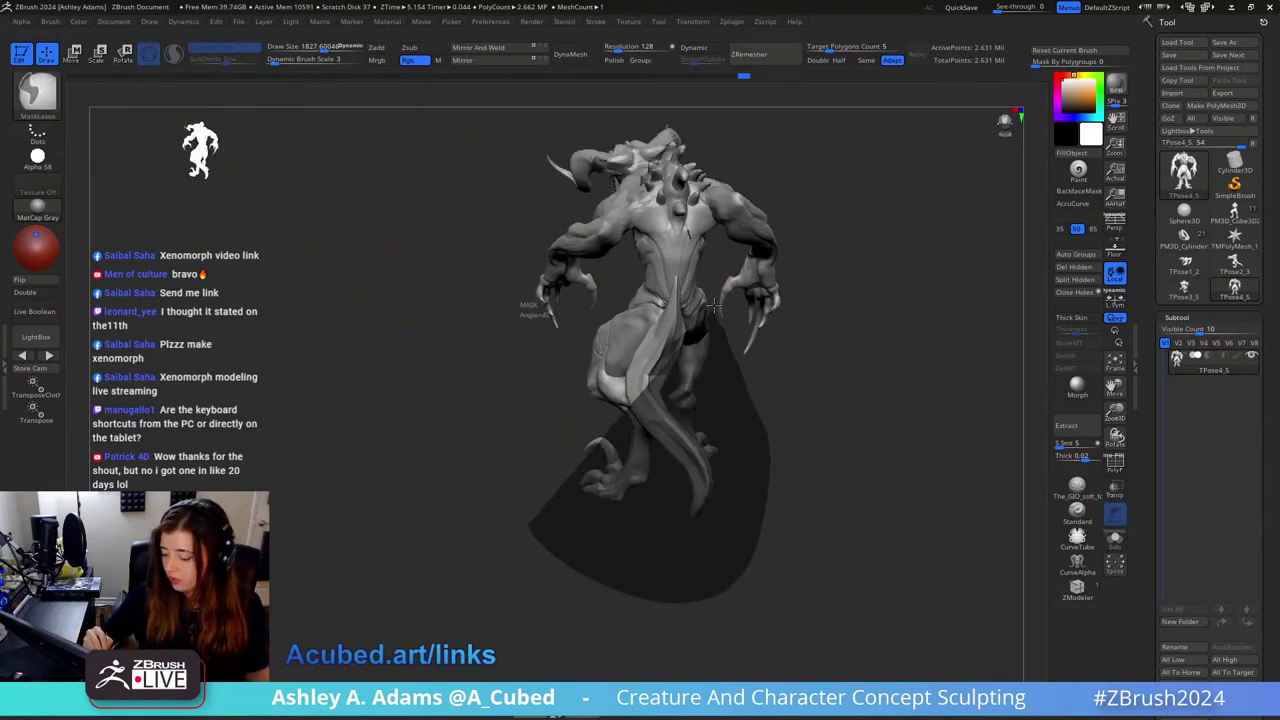
pyautogui.keyDown('ctrl'); pyautogui.moveTo(632, 247); pyautogui.dragTo(520, 505); pyautogui.keyUp('ctrl')
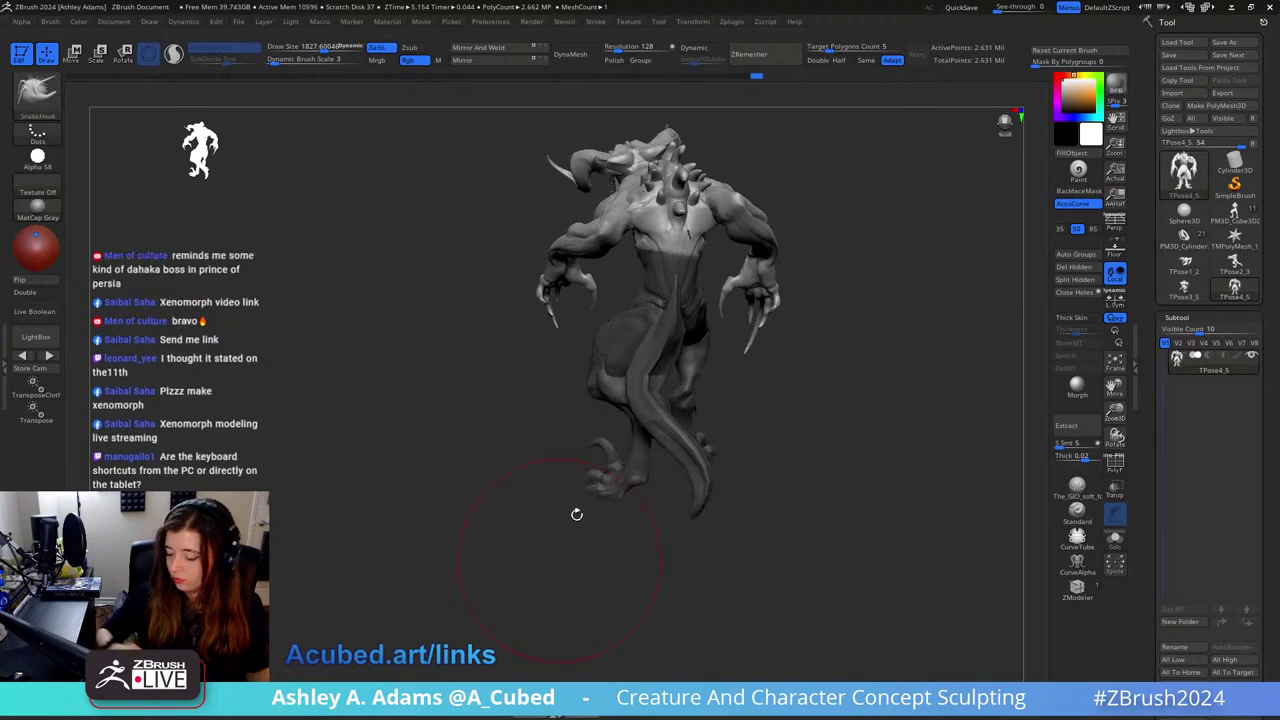
# Step: Refine the mask edge around the waist and lower torso with the MaskPen brush
pyautogui.moveTo(575, 514)
pyautogui.mouseDown(button='right')
pyautogui.moveTo(663, 300)
pyautogui.moveTo(791, 297)
pyautogui.moveTo(730, 368)
pyautogui.mouseUp(button='right')
pyautogui.keyDown('ctrl'); pyautogui.click(37, 95); pyautogui.keyUp('ctrl')
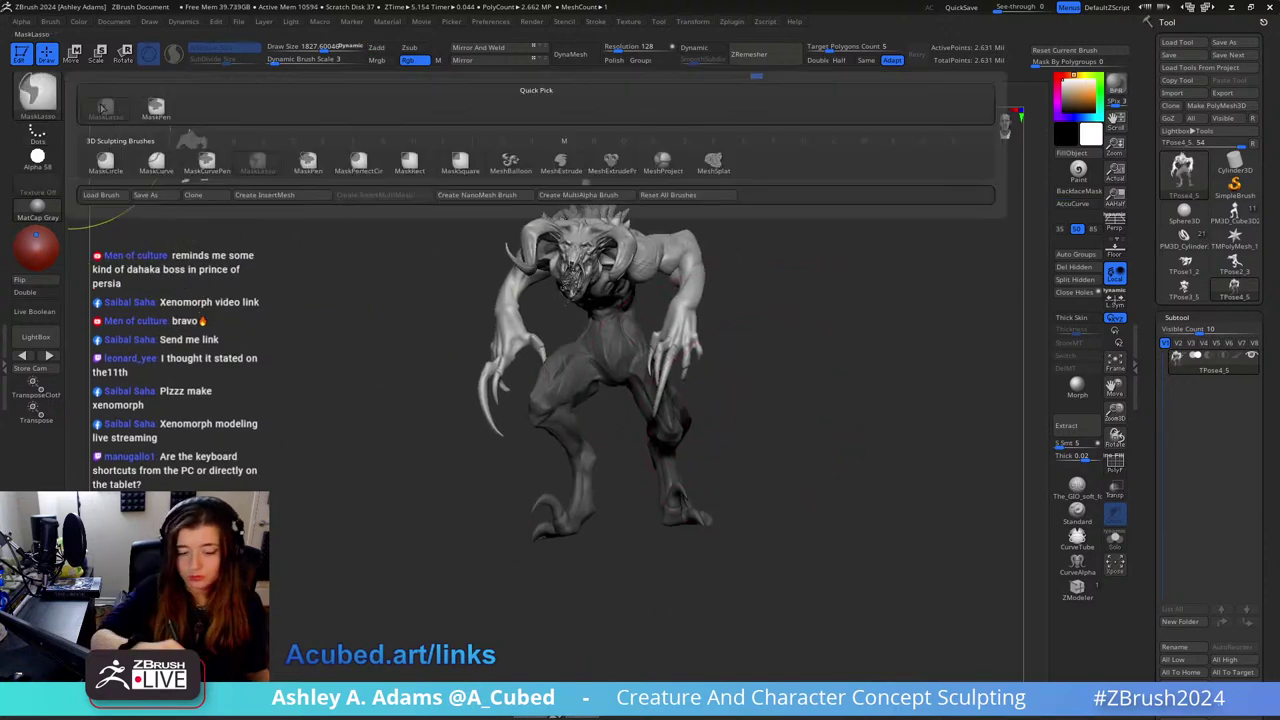
pyautogui.keyDown('ctrl'); pyautogui.click(156, 105); pyautogui.keyUp('ctrl')
pyautogui.press('space')
pyautogui.moveTo(662, 293); pyautogui.dragTo(636, 293)
pyautogui.moveTo(700, 293)
pyautogui.keyDown('ctrl'); pyautogui.mouseDown(button='right')
pyautogui.moveTo(760, 290)
pyautogui.moveTo(663, 271)
pyautogui.moveTo(680, 206)
pyautogui.mouseUp(button='right'); pyautogui.keyUp('ctrl')
pyautogui.press('space')
pyautogui.moveTo(668, 295); pyautogui.dragTo(656, 289)
pyautogui.moveTo(656, 290)
pyautogui.mouseDown(button='right')
pyautogui.moveTo(677, 257)
pyautogui.moveTo(576, 338)
pyautogui.moveTo(565, 309)
pyautogui.moveTo(600, 311)
pyautogui.moveTo(727, 430)
pyautogui.mouseUp(button='right')
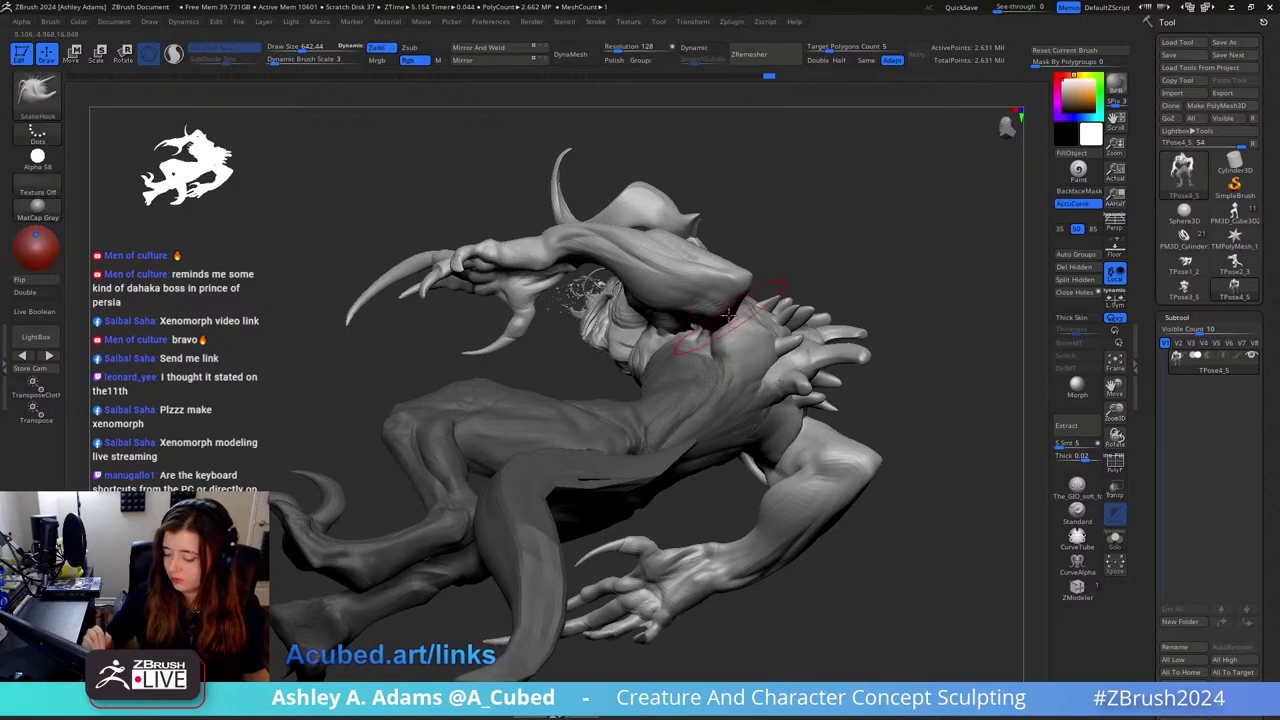
# Step: Soften the mask and invert it to leave only the waist, legs and tail unmasked
pyautogui.moveTo(737, 314)
pyautogui.mouseDown(button='right')
pyautogui.moveTo(880, 327)
pyautogui.moveTo(847, 428)
pyautogui.moveTo(762, 298)
pyautogui.moveTo(770, 280)
pyautogui.moveTo(795, 290)
pyautogui.moveTo(753, 283)
pyautogui.moveTo(725, 306)
pyautogui.moveTo(770, 308)
pyautogui.moveTo(794, 326)
pyautogui.moveTo(737, 343)
pyautogui.mouseUp(button='right')
pyautogui.press('ctrl')
pyautogui.hotkey('ctrl', 'shift')
pyautogui.keyDown('ctrl'); pyautogui.click(778, 364); pyautogui.keyUp('ctrl')
# Step: Place the gizmo at the waist and try rotating the lower body about 5.4 degrees
pyautogui.press('w')
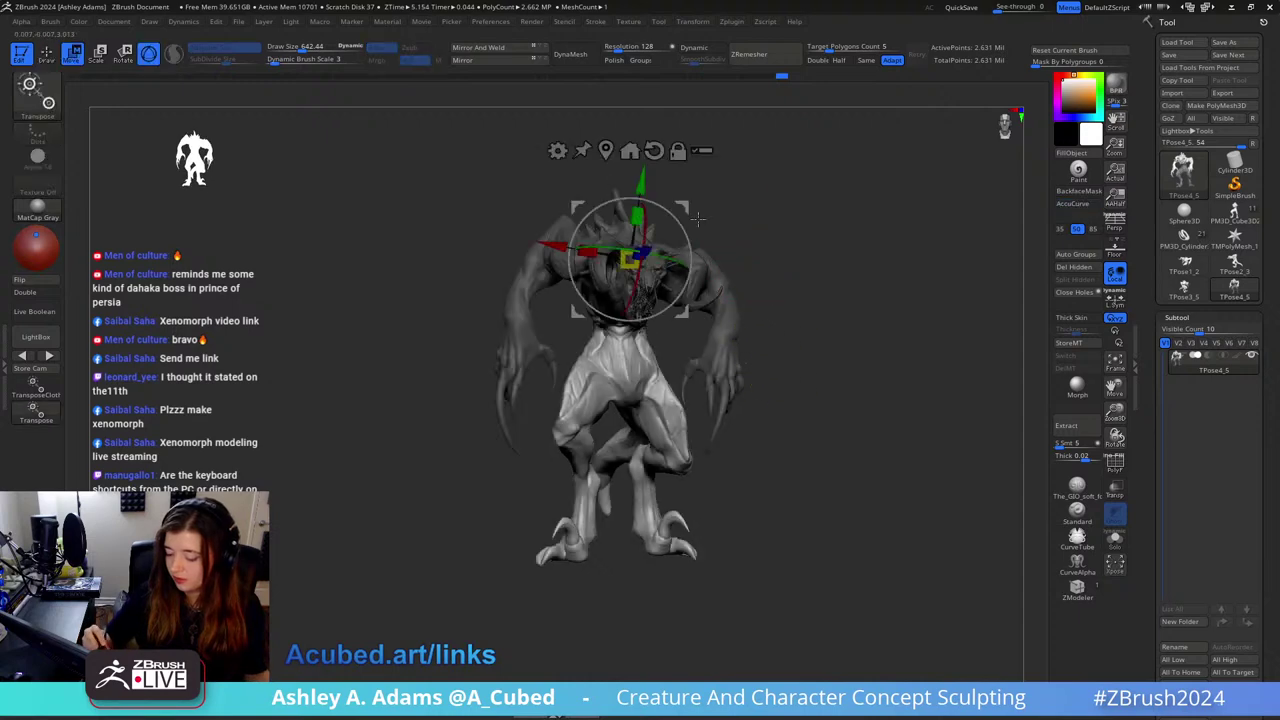
pyautogui.keyDown('alt'); pyautogui.moveTo(682, 205); pyautogui.dragTo(675, 268); pyautogui.keyUp('alt')
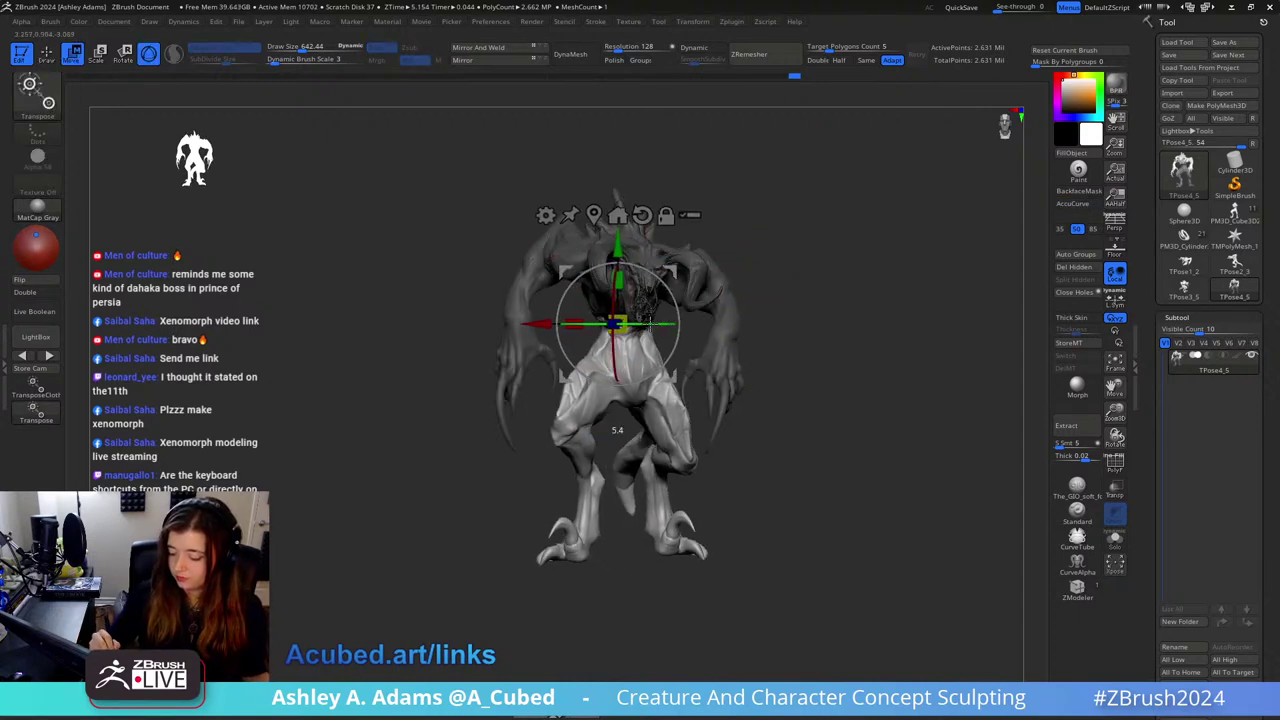
pyautogui.moveTo(820, 290); pyautogui.dragTo(777, 397, button='right')
pyautogui.keyDown('alt'); pyautogui.moveTo(621, 406); pyautogui.dragTo(641, 328); pyautogui.keyUp('alt')
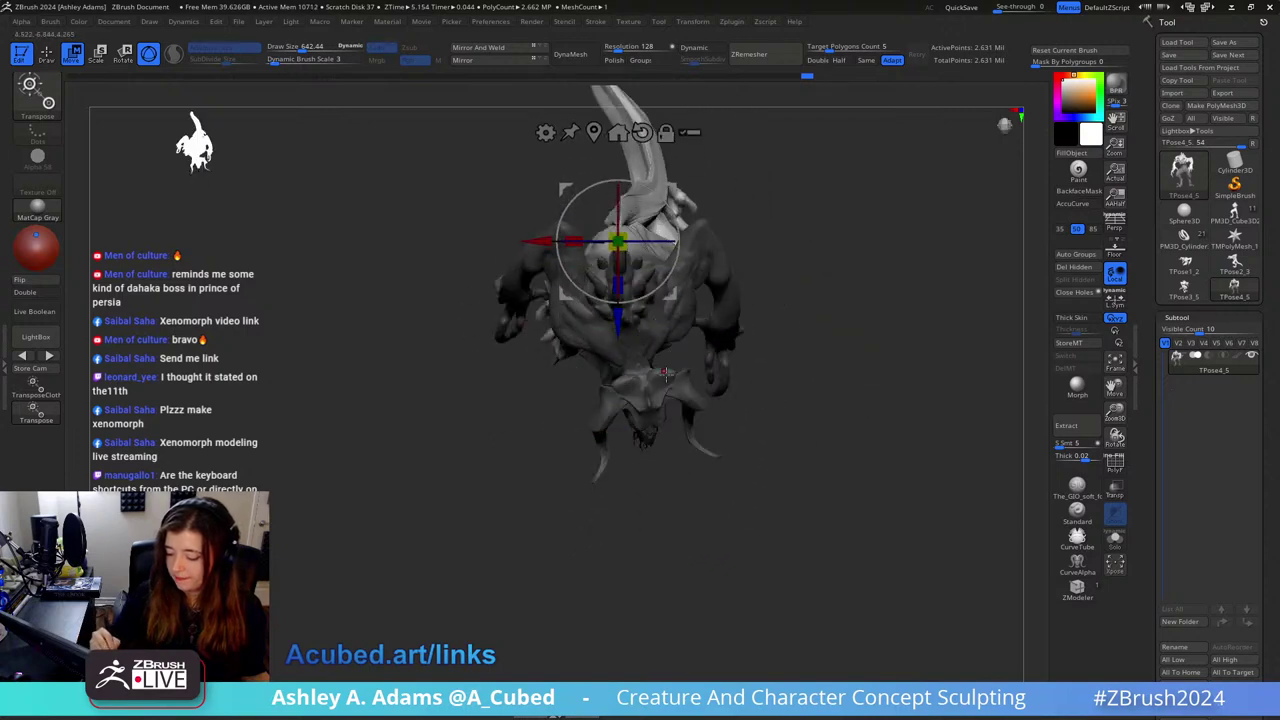
# Step: Try turning the hips, legs and tail about the vertical axis and shifting them sideways with the gizmo
pyautogui.keyDown('shift'); pyautogui.moveTo(641, 328); pyautogui.dragTo(676, 205, button='right'); pyautogui.keyUp('shift')
pyautogui.moveTo(663, 240); pyautogui.dragTo(630, 241)
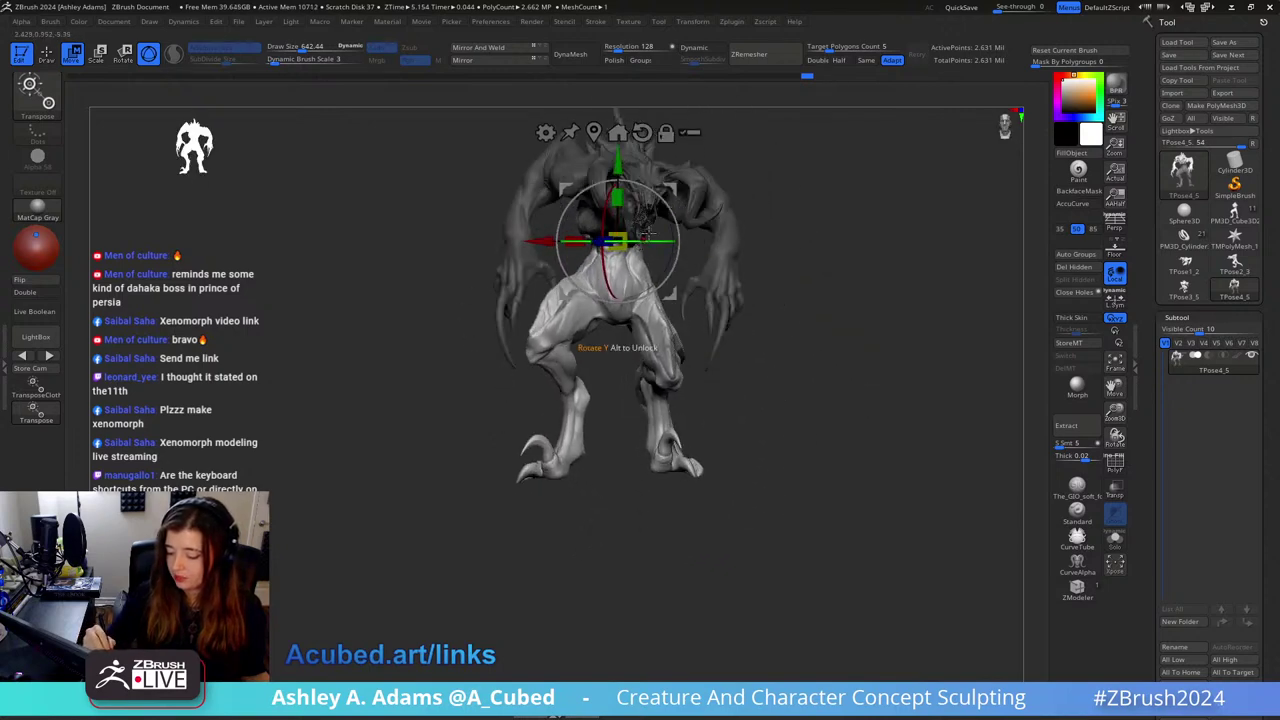
pyautogui.moveTo(672, 189); pyautogui.dragTo(686, 192)
pyautogui.moveTo(632, 342); pyautogui.dragTo(634, 343)
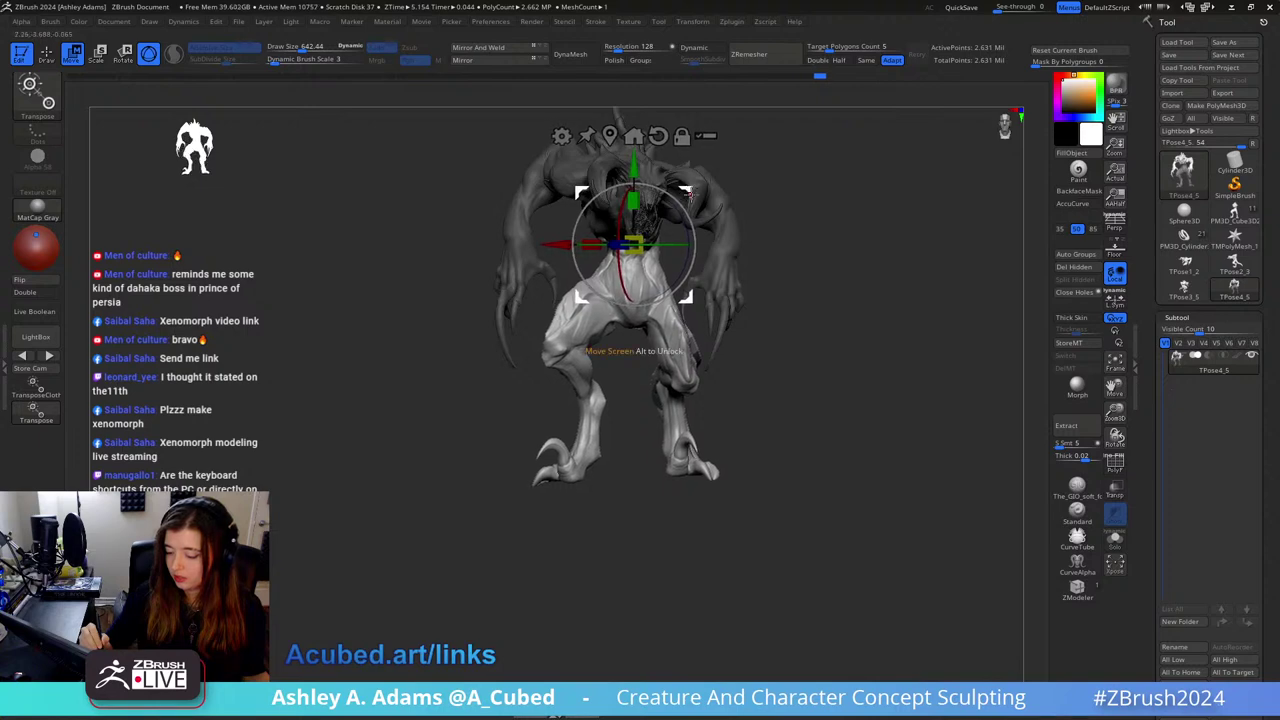
pyautogui.press('q')
pyautogui.moveTo(848, 214)
pyautogui.mouseDown()
pyautogui.moveTo(703, 240)
pyautogui.moveTo(759, 268)
pyautogui.moveTo(969, 231)
pyautogui.moveTo(697, 240)
pyautogui.mouseUp()
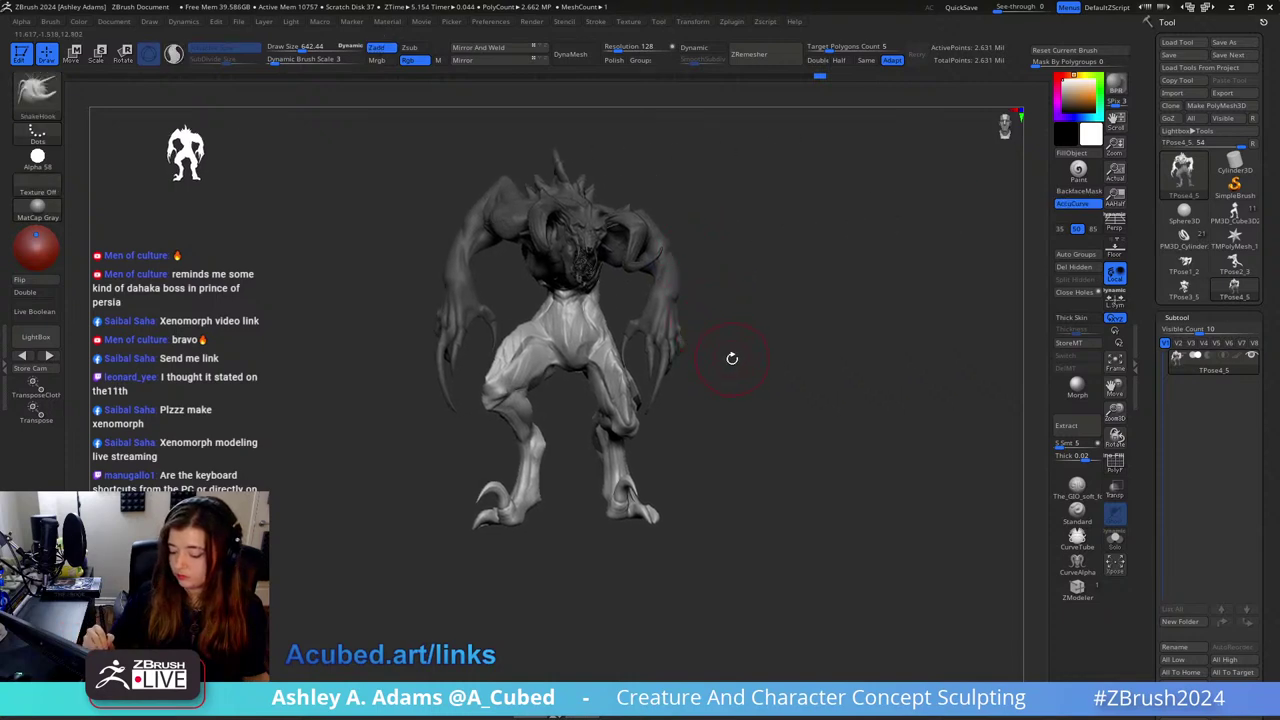
# Step: Try adjusting the mask over the ribs and back with an enlarged MaskPen brush
pyautogui.press('w')
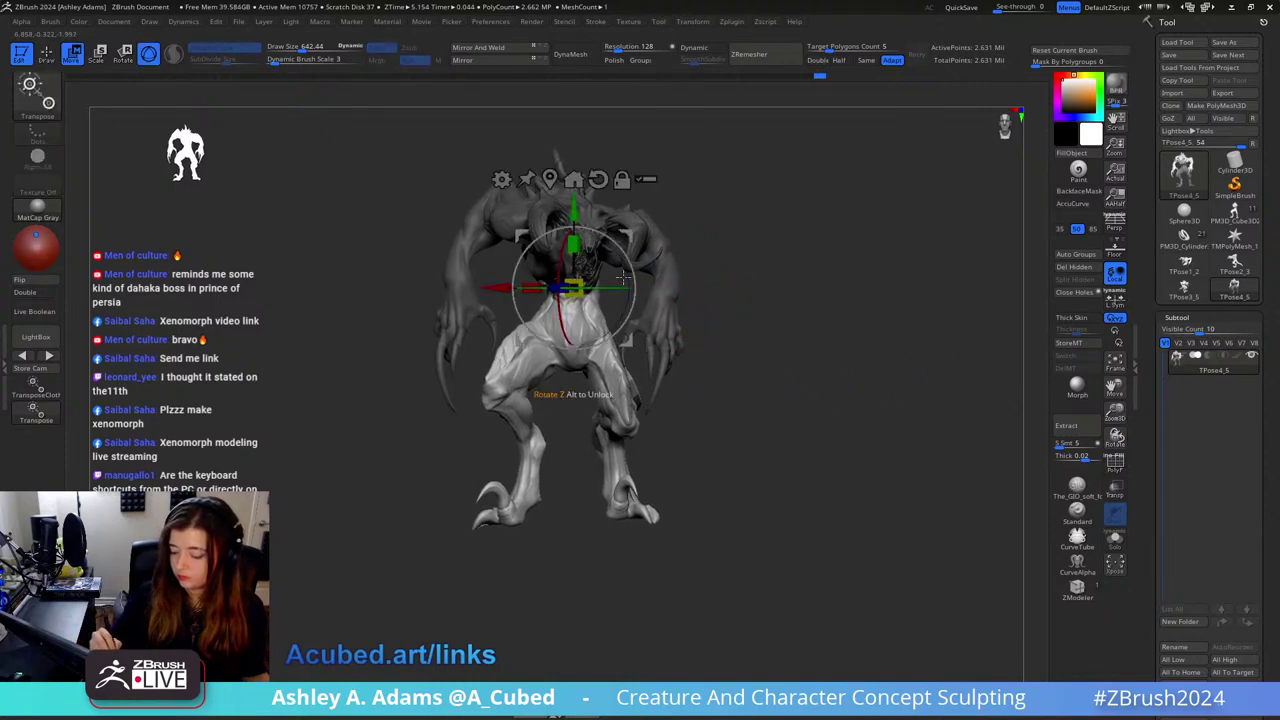
pyautogui.press('q')
pyautogui.moveTo(760, 300)
pyautogui.mouseDown()
pyautogui.moveTo(690, 305)
pyautogui.moveTo(657, 329)
pyautogui.mouseUp()
pyautogui.press('space')
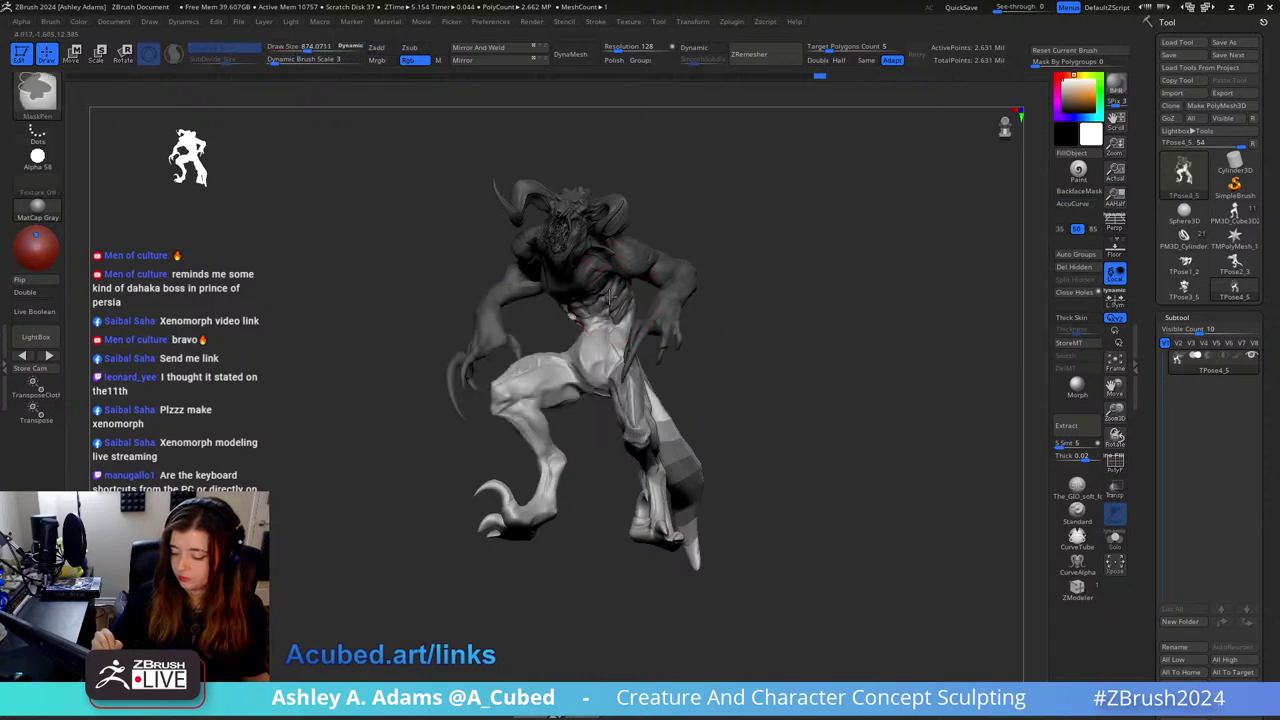
pyautogui.keyDown('ctrl'); pyautogui.moveTo(584, 287); pyautogui.dragTo(588, 316); pyautogui.keyUp('ctrl')
pyautogui.moveTo(420, 300); pyautogui.dragTo(723, 286)
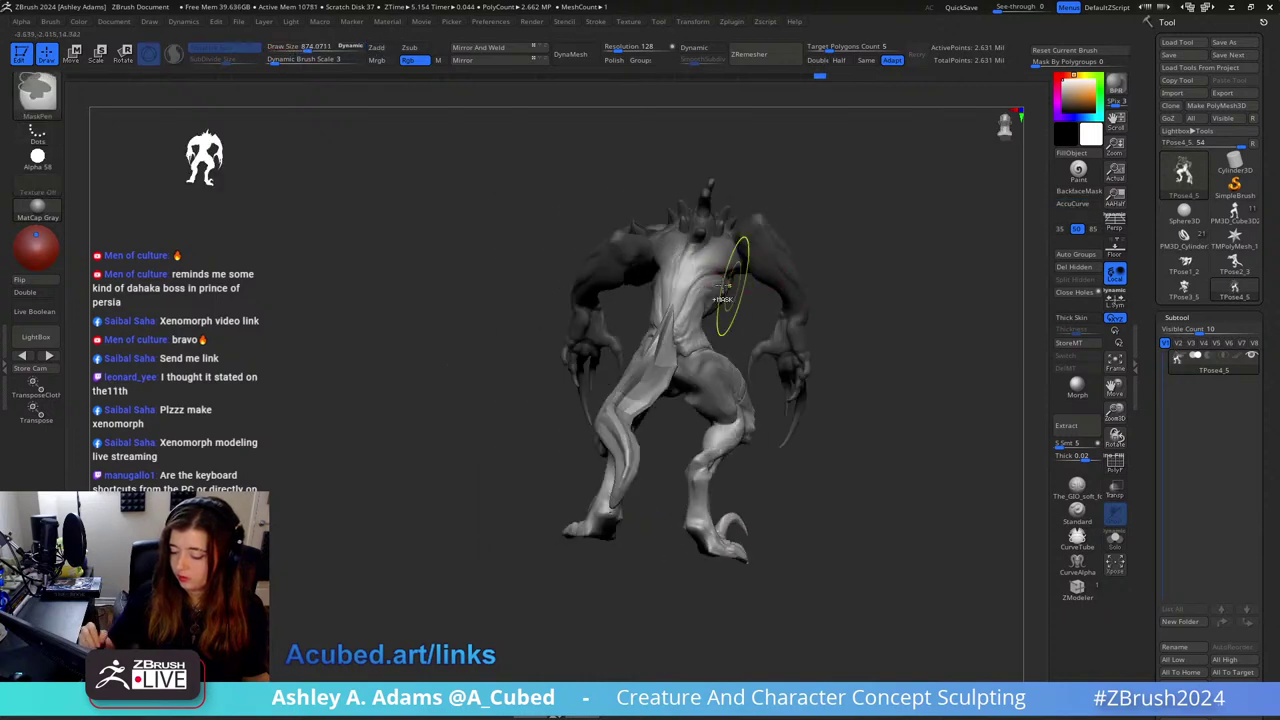
pyautogui.moveTo(743, 284); pyautogui.dragTo(726, 268, button='right')
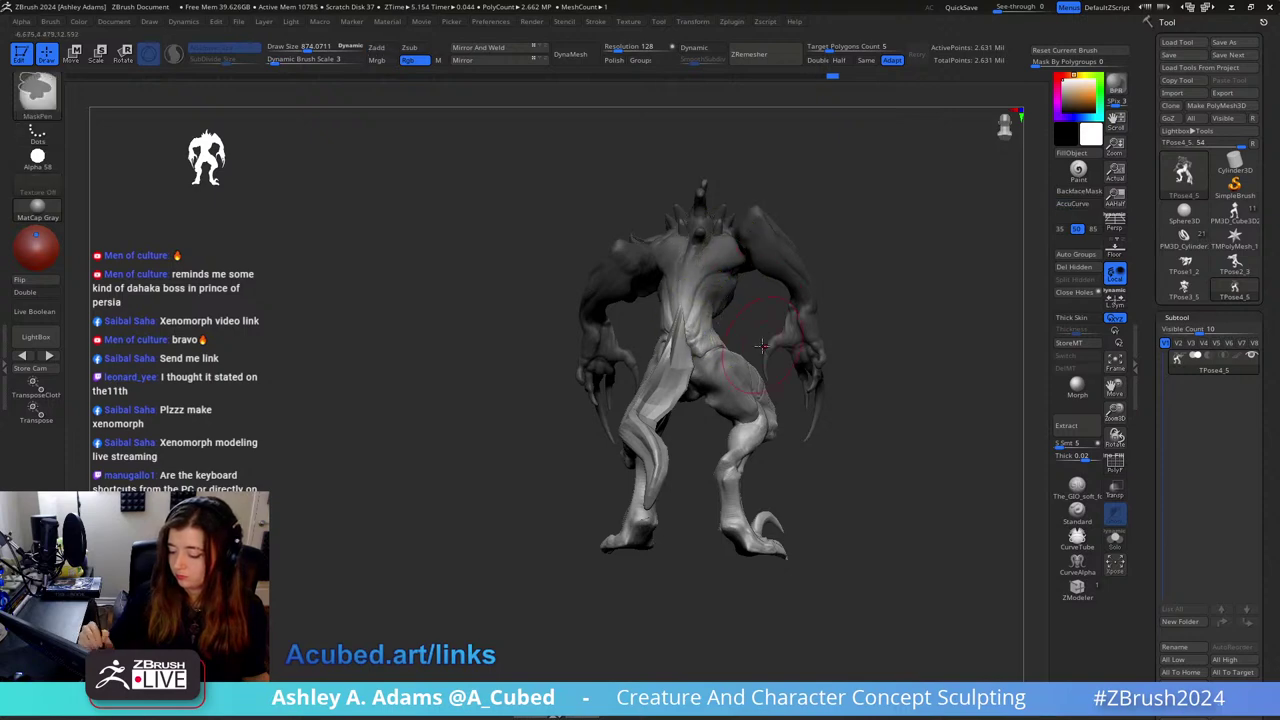
# Step: Try a slight gizmo adjustment of the unmasked lower body from behind and undo it
pyautogui.press('w')
pyautogui.moveTo(714, 317); pyautogui.dragTo(703, 319)
pyautogui.hotkey('ctrl', 'z')
pyautogui.press('q')
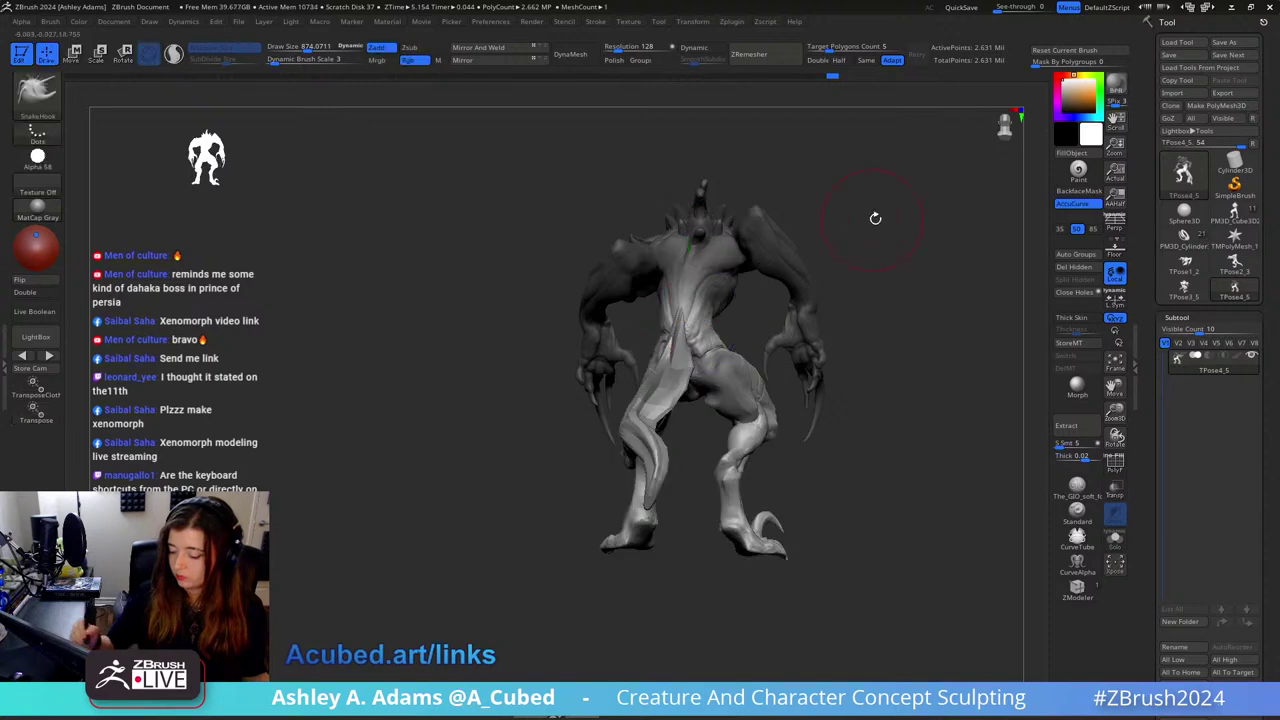
# Step: Try extending the mask along the side of the abdomen with the MaskPen brush
pyautogui.moveTo(902, 216); pyautogui.dragTo(800, 210)
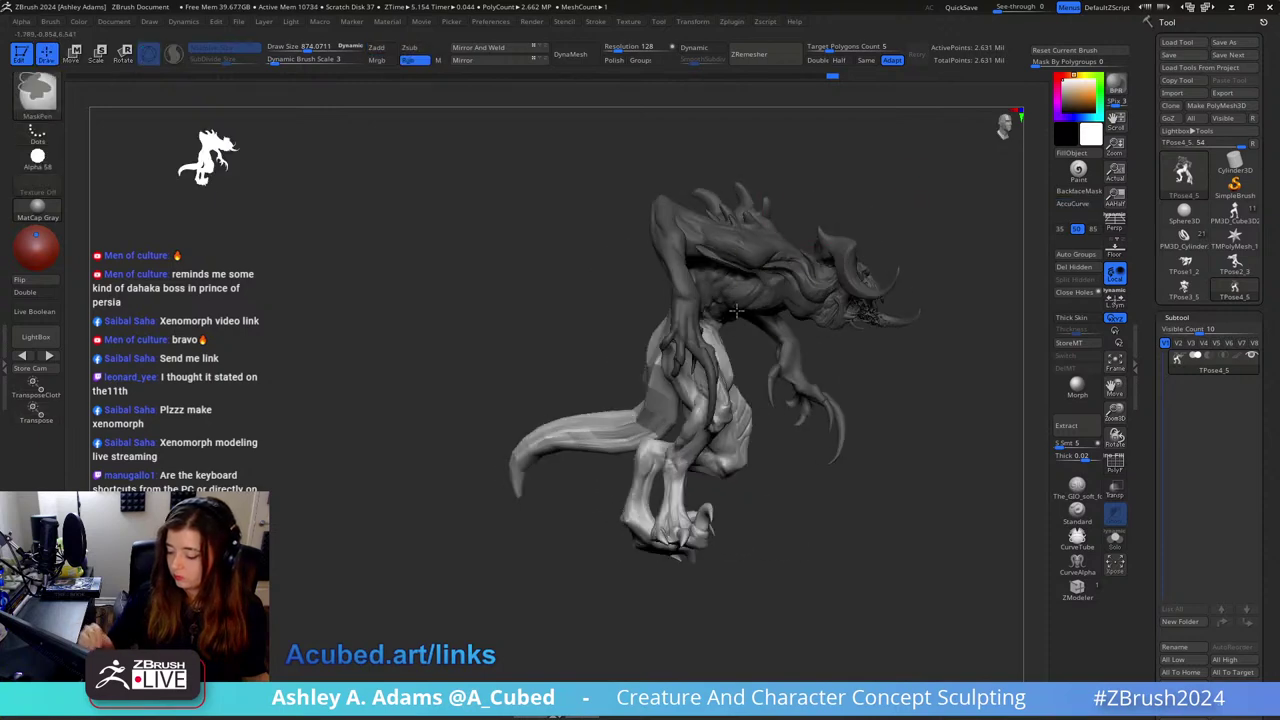
pyautogui.moveTo(735, 312); pyautogui.dragTo(757, 298)
pyautogui.moveTo(741, 327); pyautogui.dragTo(775, 295, button='right')
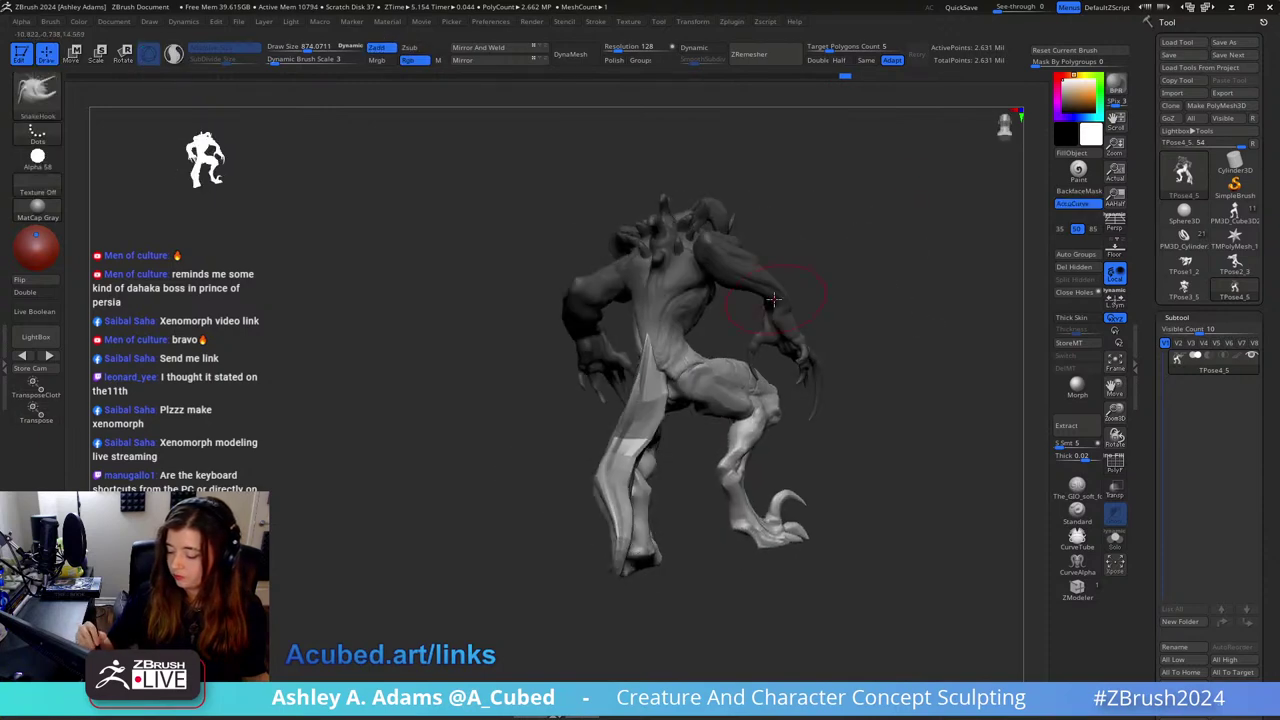
# Step: Try repositioning the unmasked waist, legs and tail with repeated gizmo adjustments from several angles
pyautogui.press('w')
pyautogui.moveTo(650, 350); pyautogui.dragTo(693, 344, button='right')
pyautogui.moveTo(686, 329); pyautogui.dragTo(735, 326)
pyautogui.click(685, 222)
pyautogui.press('q')
pyautogui.moveTo(700, 305)
pyautogui.mouseDown(button='right')
pyautogui.moveTo(802, 292)
pyautogui.moveTo(650, 292)
pyautogui.mouseUp(button='right')
pyautogui.press('w')
pyautogui.moveTo(593, 299); pyautogui.dragTo(595, 287)
pyautogui.press('q')
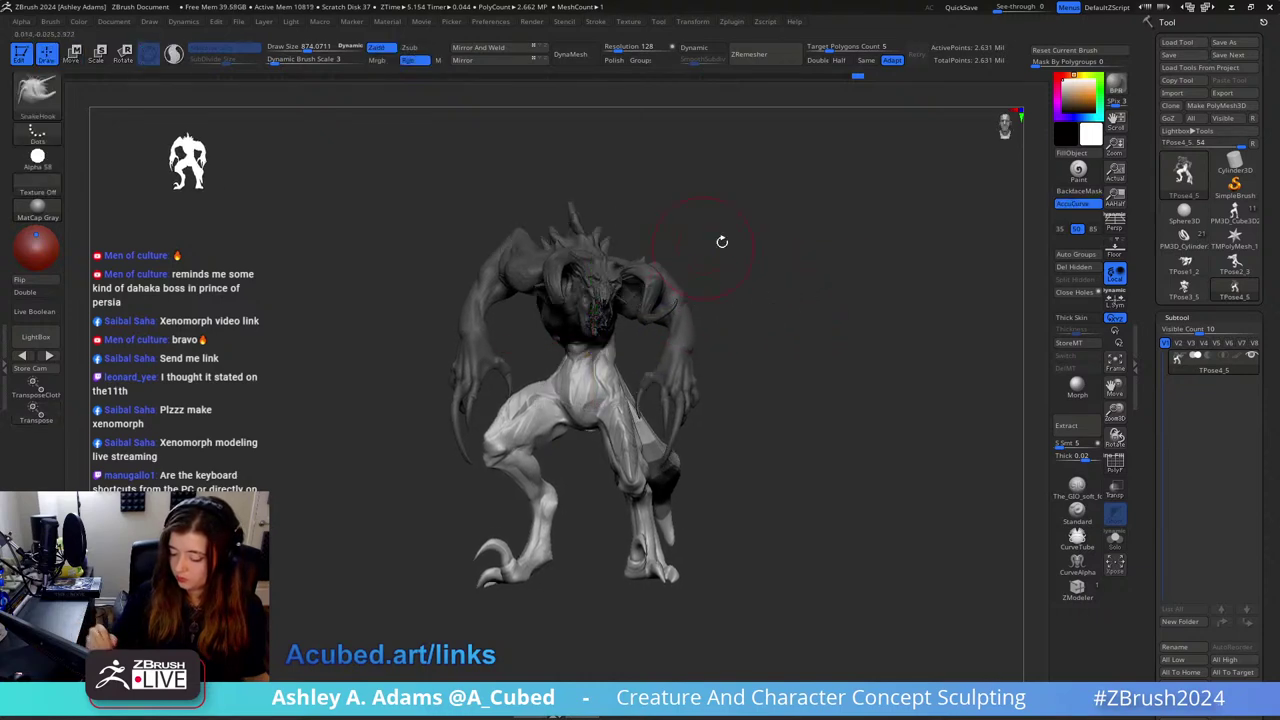
# Step: Undo the recent pose changes to the waist, legs and tail, and bring back the gizmo
pyautogui.moveTo(804, 242)
pyautogui.mouseDown()
pyautogui.moveTo(650, 268)
pyautogui.moveTo(766, 296)
pyautogui.mouseUp()
pyautogui.press('ctrl')
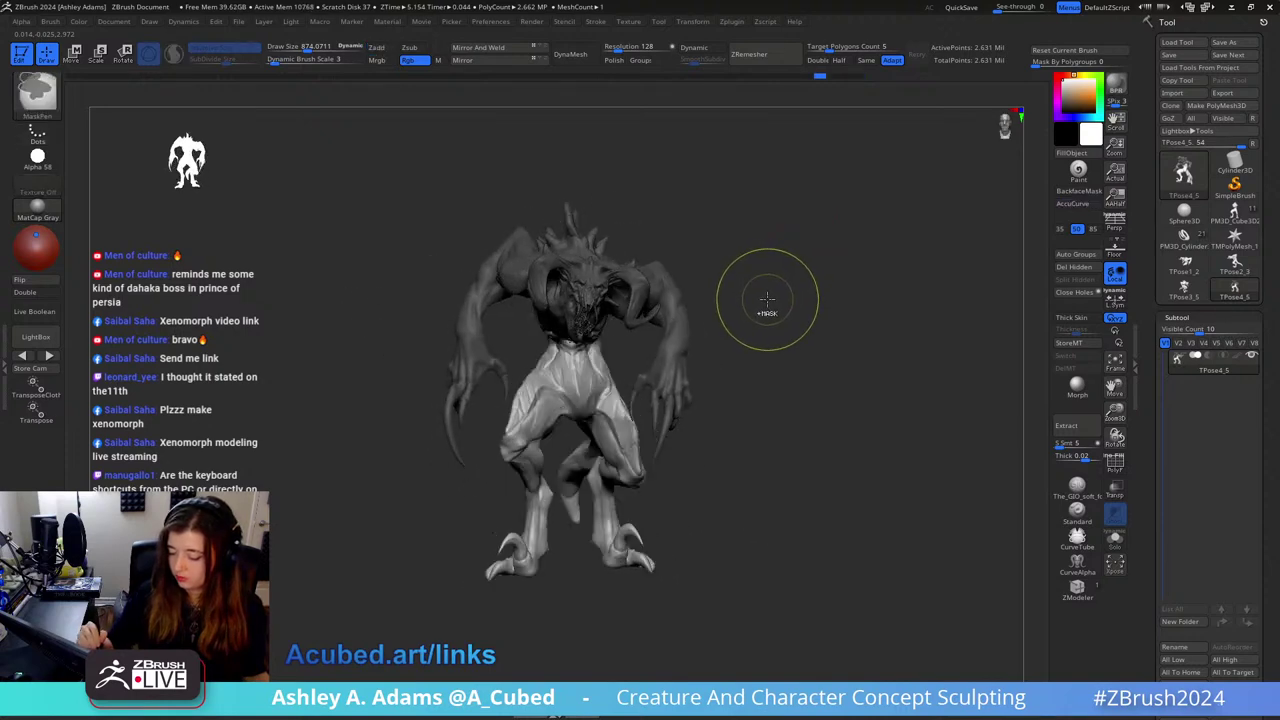
pyautogui.press('w')
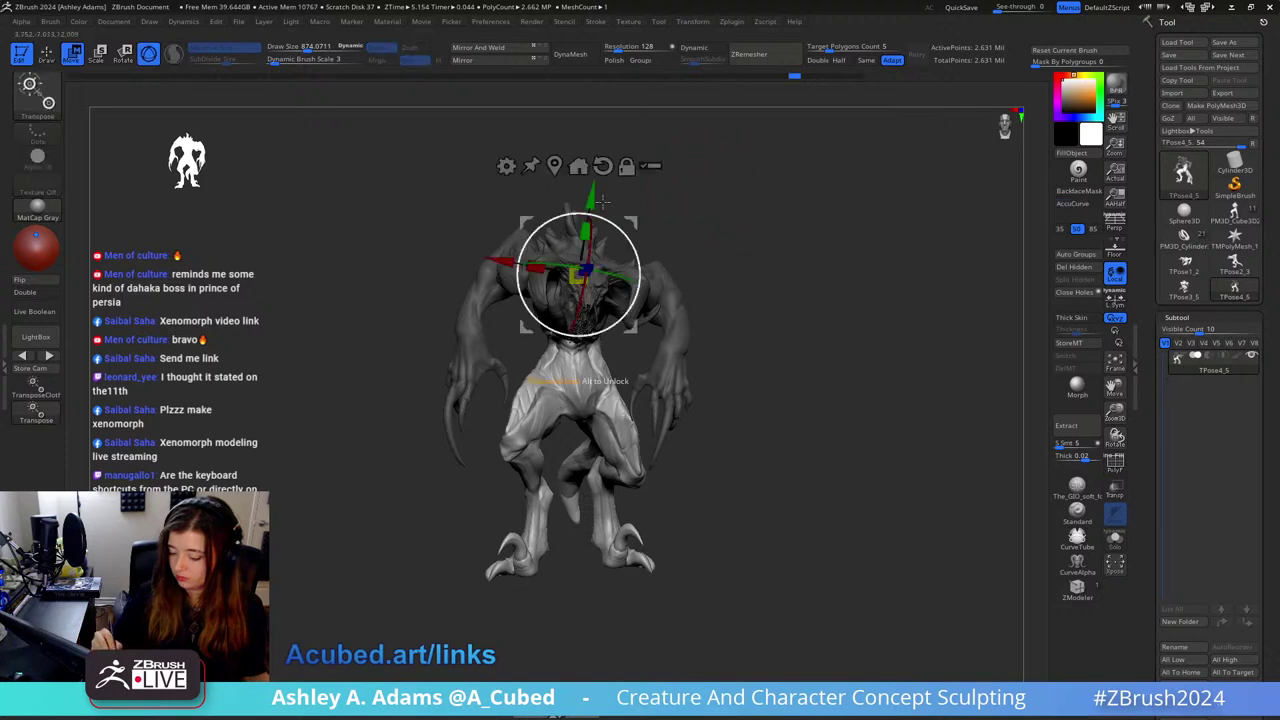
# Step: Place the gizmo at the waist, try a slight adjustment of the unmasked lower body, and undo it
pyautogui.keyDown('alt'); pyautogui.moveTo(581, 197); pyautogui.dragTo(581, 278); pyautogui.keyUp('alt')
pyautogui.moveTo(590, 355); pyautogui.dragTo(640, 354)
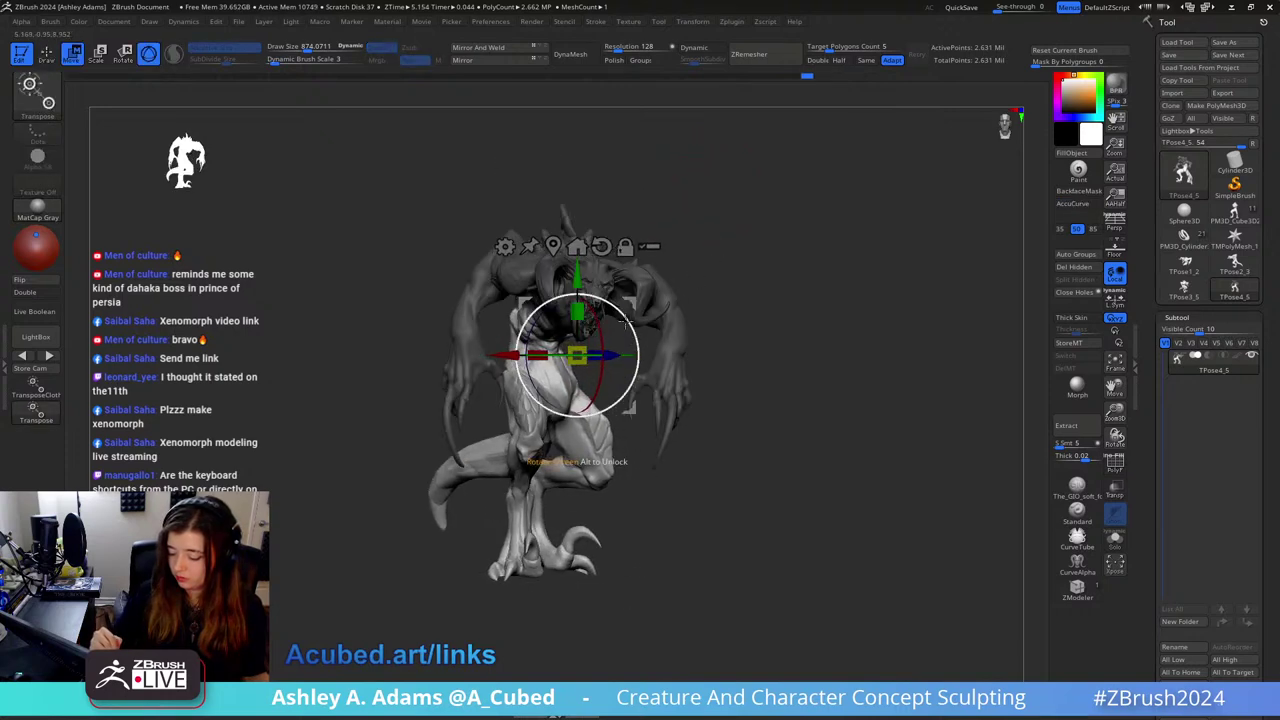
pyautogui.hotkey('ctrl', 'z')
# Step: Extend the mask along the side of the upper torso with the MaskPen brush
pyautogui.press('q')
pyautogui.moveTo(470, 322)
pyautogui.mouseDown(button='right')
pyautogui.moveTo(617, 304)
pyautogui.moveTo(566, 319)
pyautogui.mouseUp(button='right')
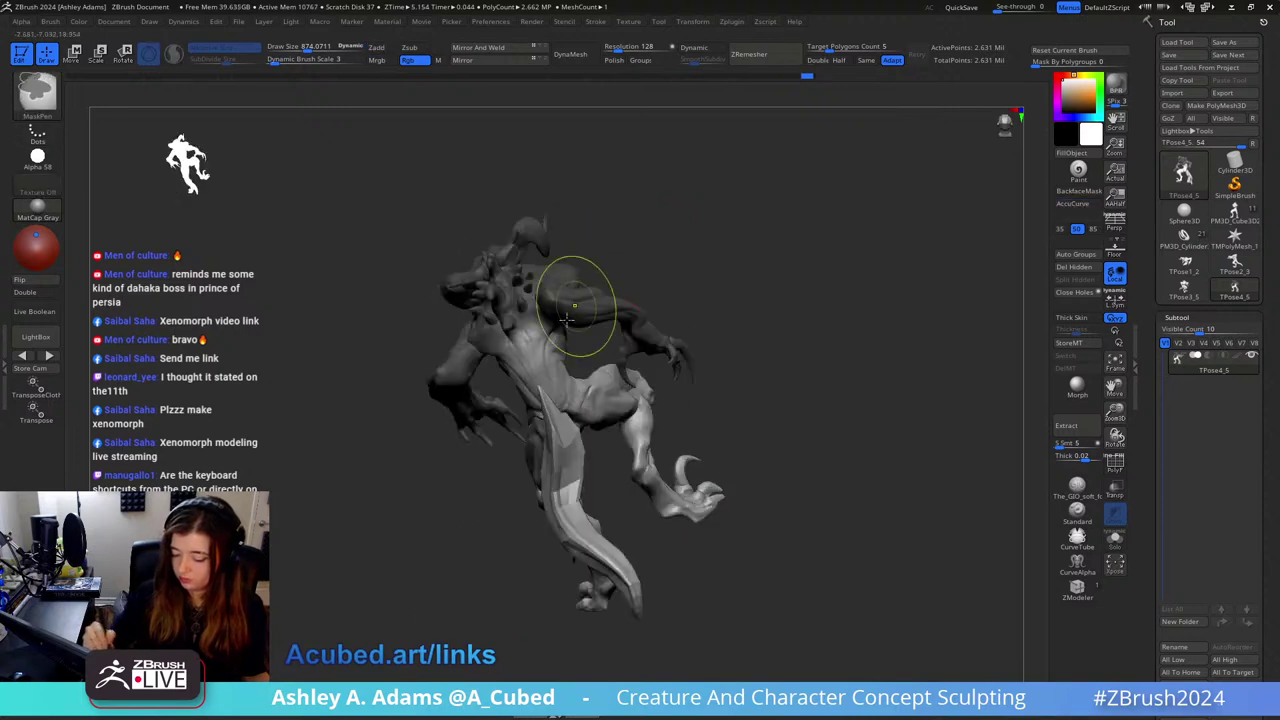
pyautogui.moveTo(514, 346)
pyautogui.mouseDown()
pyautogui.moveTo(539, 341)
pyautogui.moveTo(623, 209)
pyautogui.moveTo(565, 315)
pyautogui.mouseUp()
pyautogui.moveTo(538, 339); pyautogui.dragTo(607, 201, button='right')
# Step: Reposition the unmasked waist, legs and tail with small gizmo adjustments from the side and front, undoing the first attempt
pyautogui.press('w')
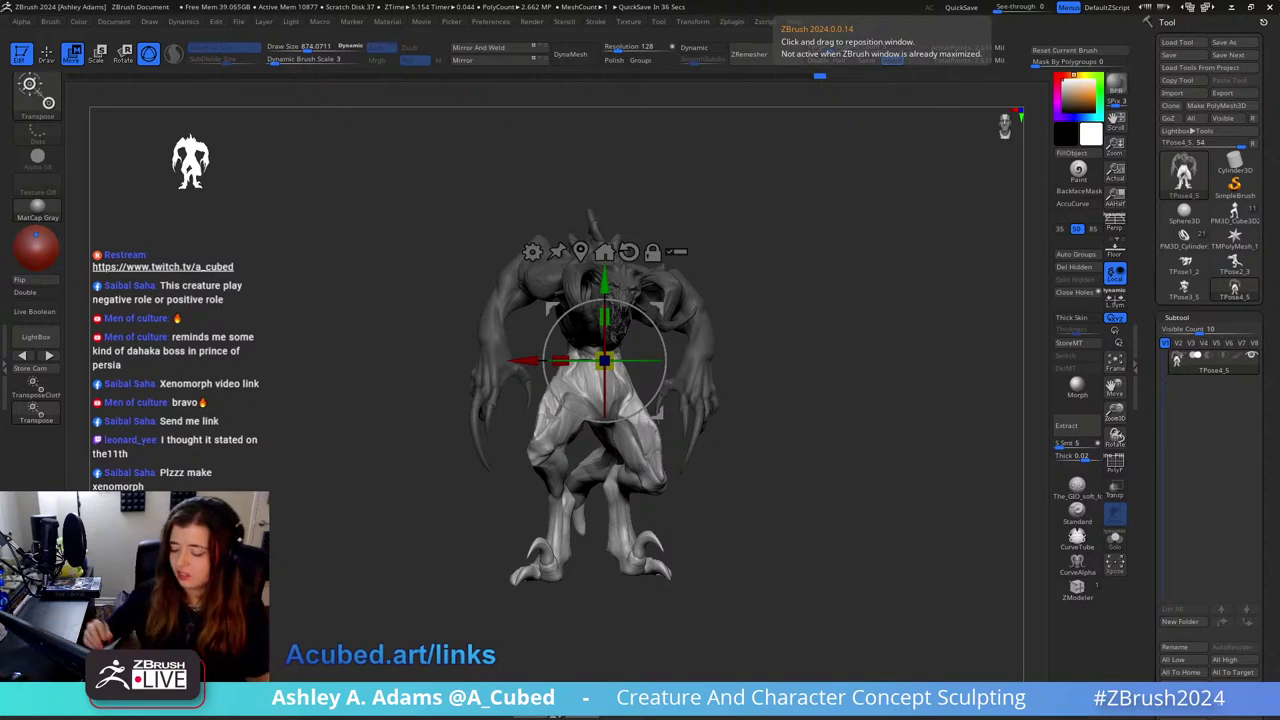
pyautogui.moveTo(622, 360); pyautogui.dragTo(665, 360)
pyautogui.hotkey('ctrl', 'z')
pyautogui.moveTo(647, 285)
pyautogui.mouseDown()
pyautogui.moveTo(546, 282)
pyautogui.moveTo(547, 255)
pyautogui.mouseUp()
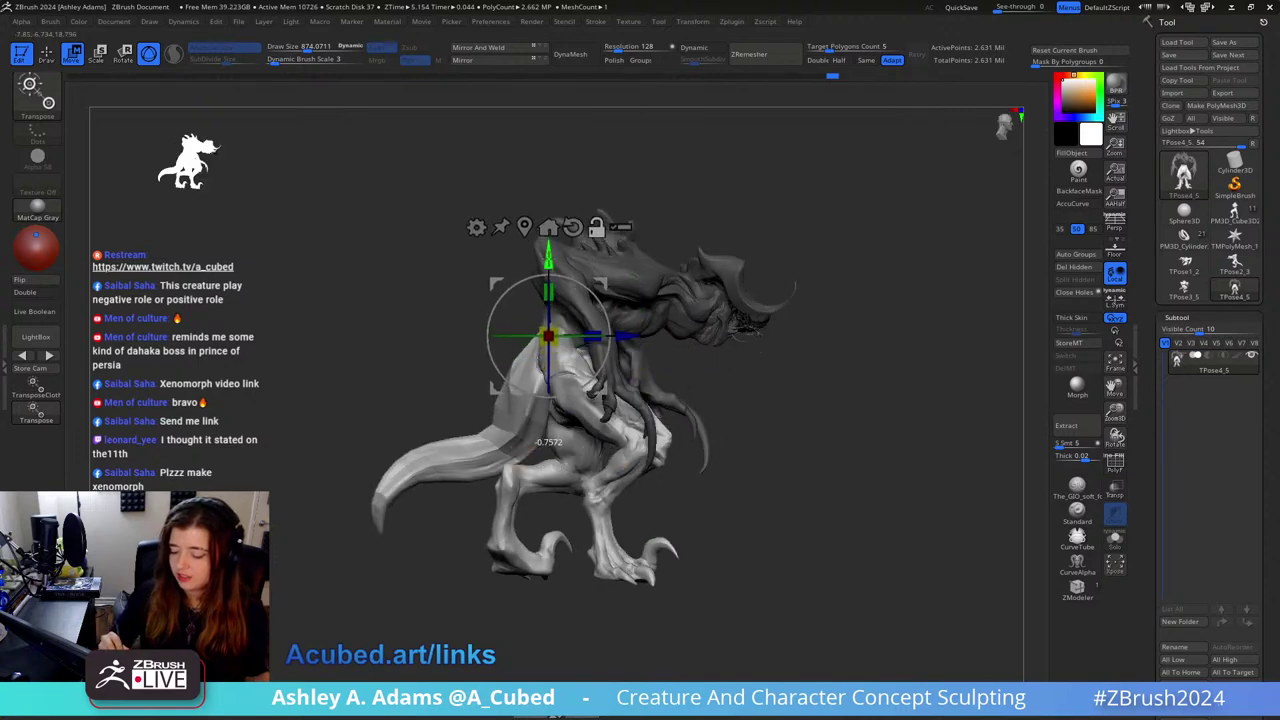
pyautogui.keyDown('alt'); pyautogui.moveTo(634, 333); pyautogui.dragTo(650, 318); pyautogui.keyUp('alt')
pyautogui.moveTo(830, 277); pyautogui.dragTo(690, 277)
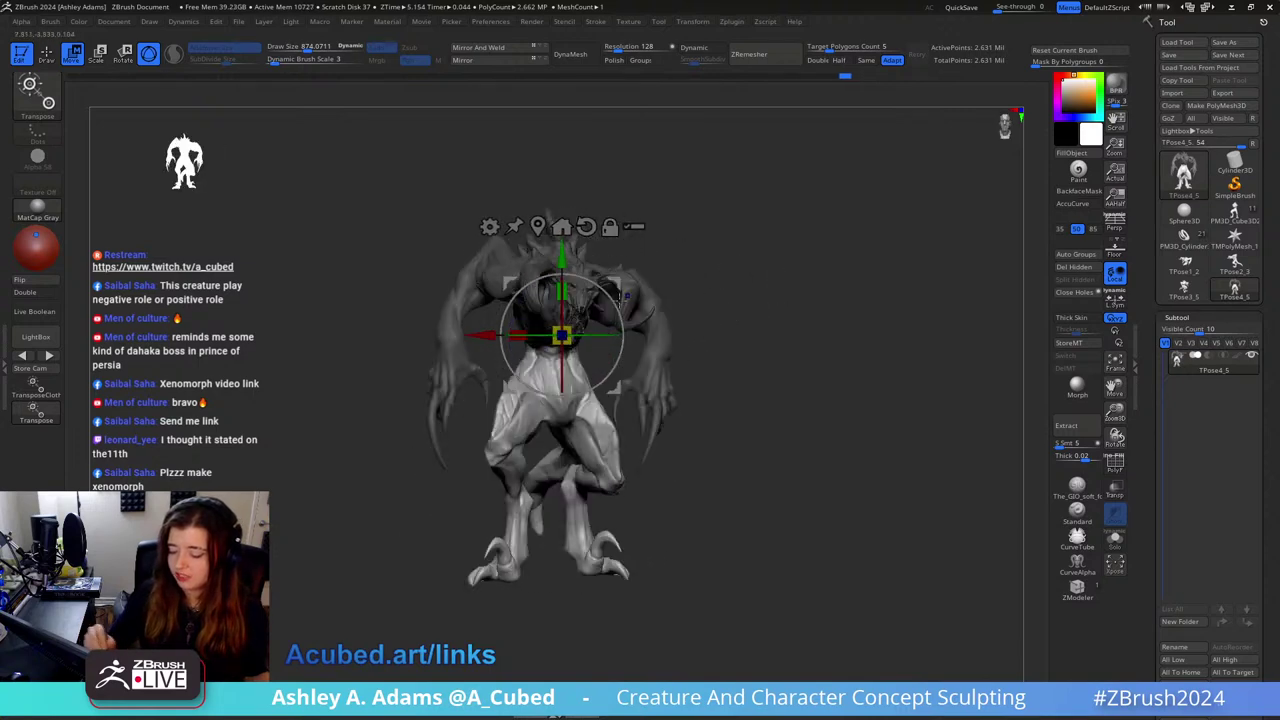
pyautogui.moveTo(485, 334); pyautogui.dragTo(477, 334)
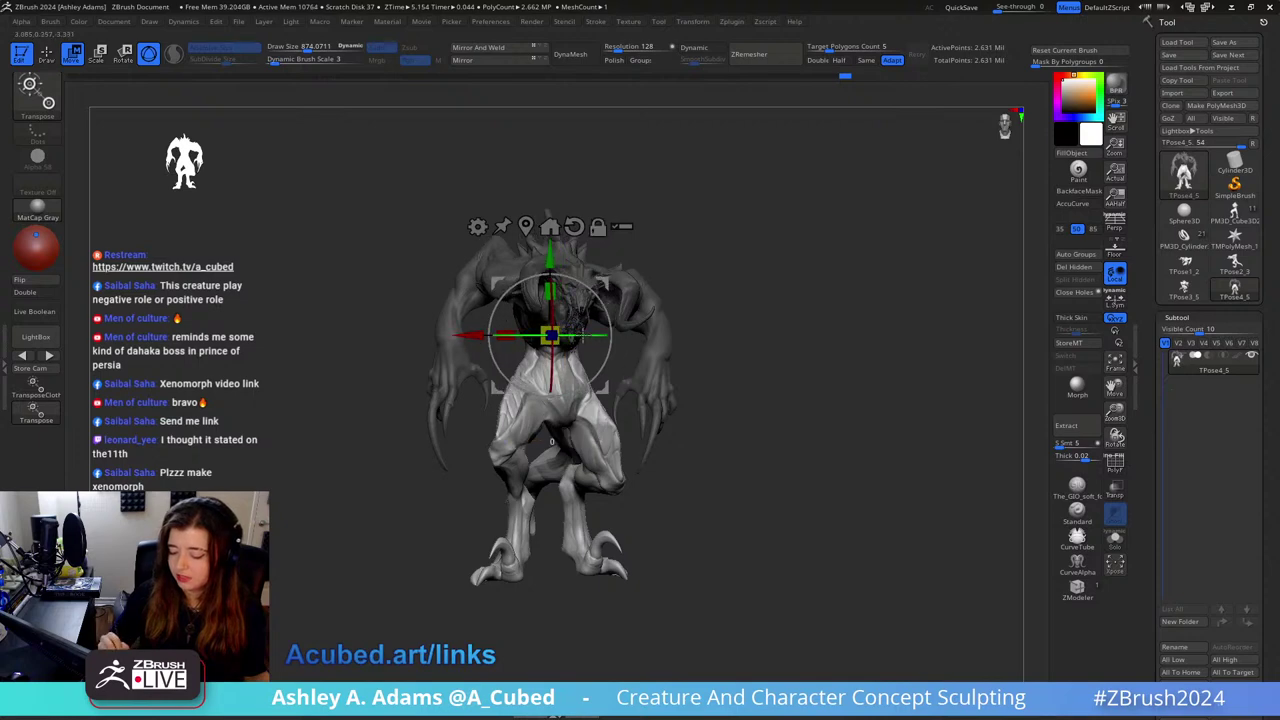
pyautogui.moveTo(572, 334)
pyautogui.mouseDown()
pyautogui.moveTo(618, 314)
pyautogui.moveTo(598, 281)
pyautogui.mouseUp()
# Step: Leave the gizmo for the SnakeHook brush and clear the mask from the whole creature
pyautogui.press('q')
pyautogui.moveTo(676, 311)
pyautogui.mouseDown()
pyautogui.moveTo(805, 323)
pyautogui.moveTo(792, 325)
pyautogui.mouseUp()
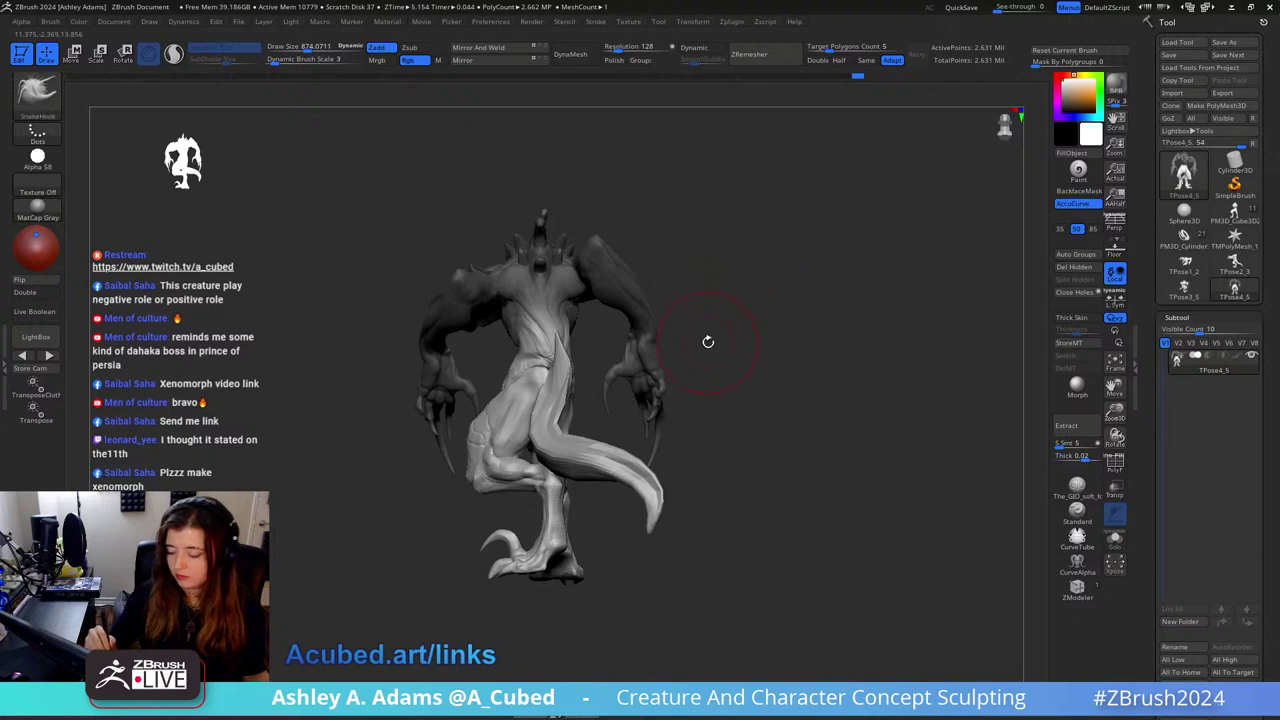
pyautogui.keyDown('ctrl'); pyautogui.moveTo(683, 323); pyautogui.dragTo(660, 300); pyautogui.keyUp('ctrl')
pyautogui.keyDown('ctrl'); pyautogui.moveTo(623, 277); pyautogui.dragTo(514, 286, button='right'); pyautogui.keyUp('ctrl')
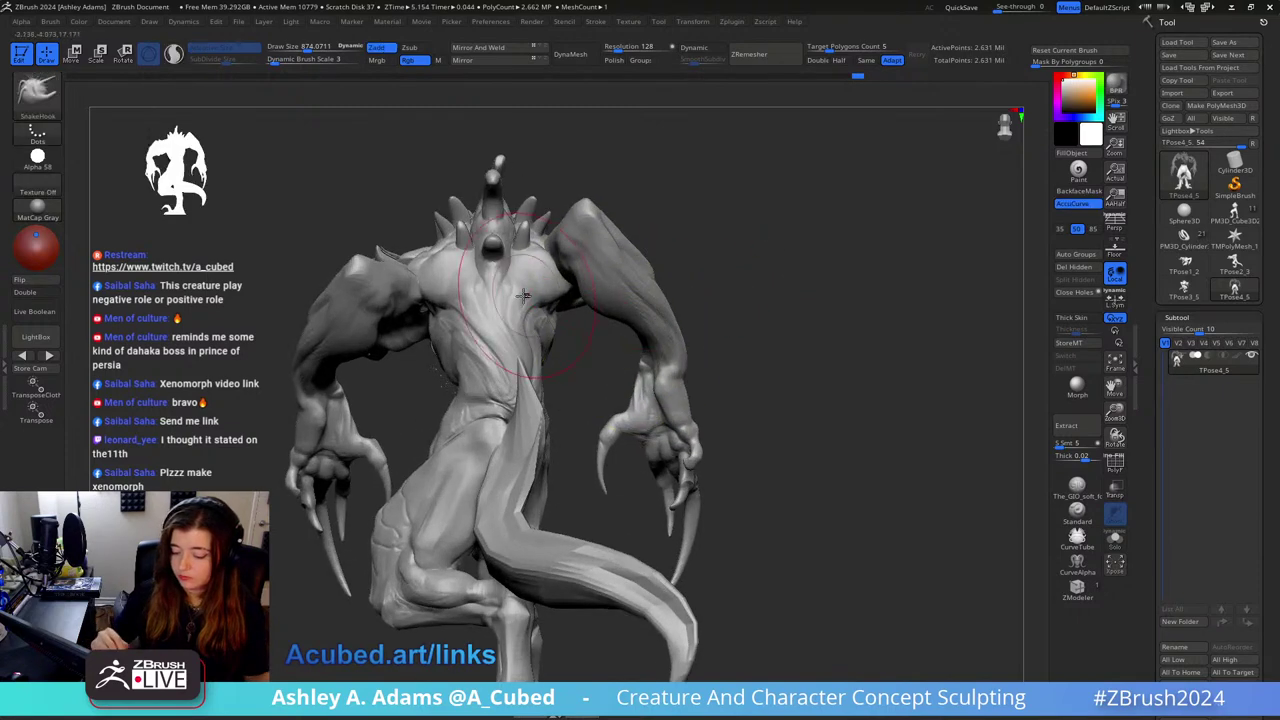
# Step: Nudge the back beside the spine with the SnakeHook brush at draw sizes of about 669 and 540
pyautogui.press('s')
pyautogui.moveTo(520, 298); pyautogui.dragTo(505, 298)
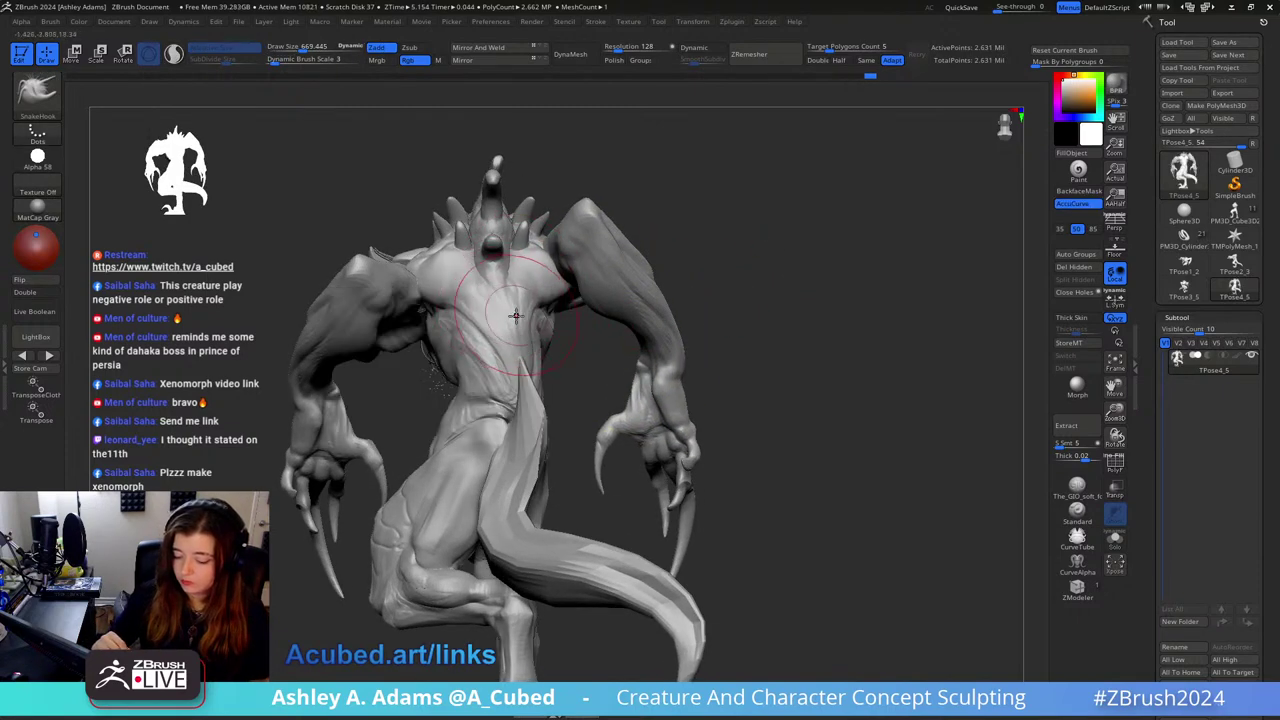
pyautogui.moveTo(532, 322); pyautogui.dragTo(537, 336, button='right')
pyautogui.press('[')
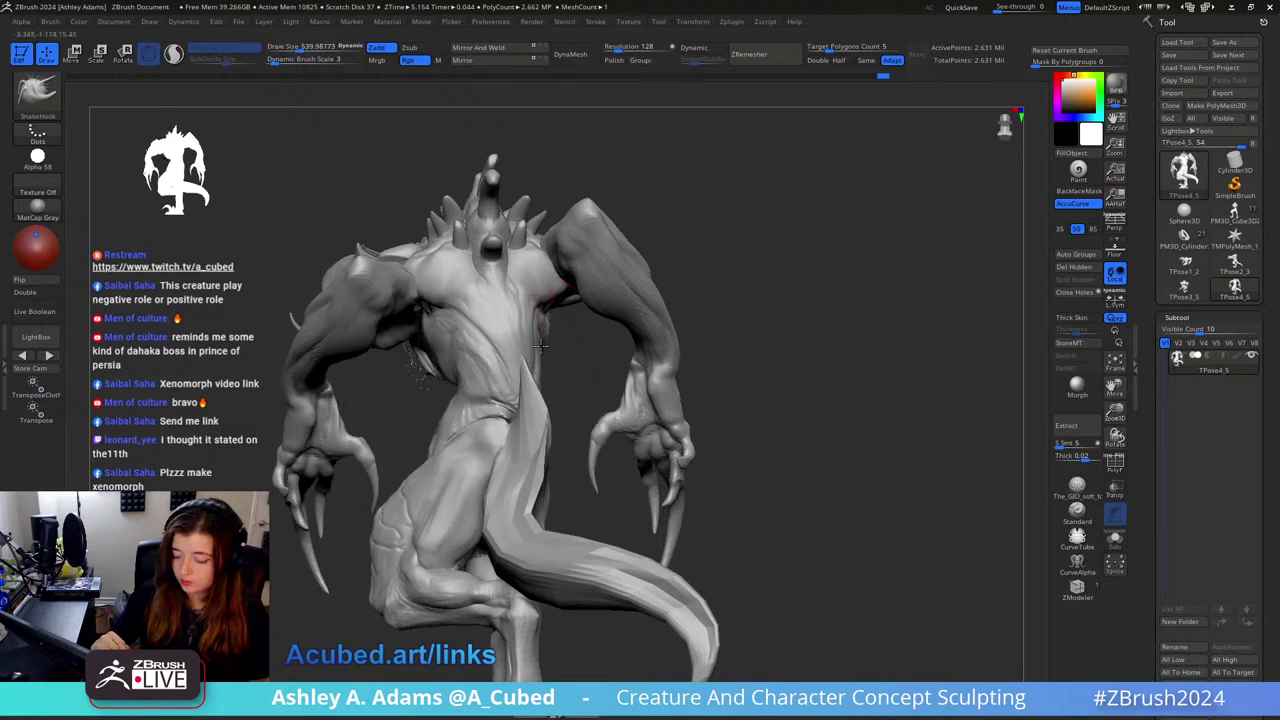
pyautogui.moveTo(540, 348); pyautogui.dragTo(540, 352)
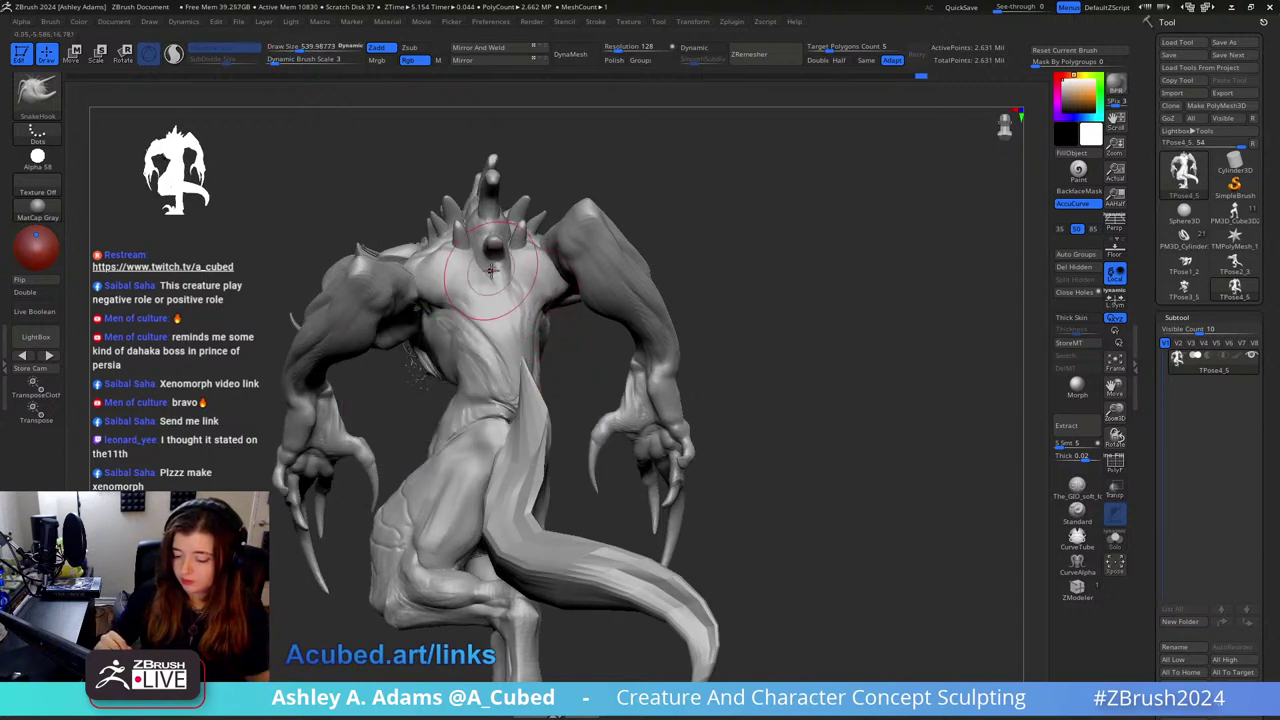
# Step: Adjust the spikes along the upper back with the SnakeHook brush at a draw size of about 874
pyautogui.rightClick(491, 270)
pyautogui.moveTo(491, 270); pyautogui.dragTo(500, 270)
pyautogui.rightClick(465, 210)
pyautogui.moveTo(465, 210); pyautogui.dragTo(476, 210)
pyautogui.moveTo(478, 203)
pyautogui.mouseDown()
pyautogui.moveTo(462, 201)
pyautogui.moveTo(614, 183)
pyautogui.mouseUp()
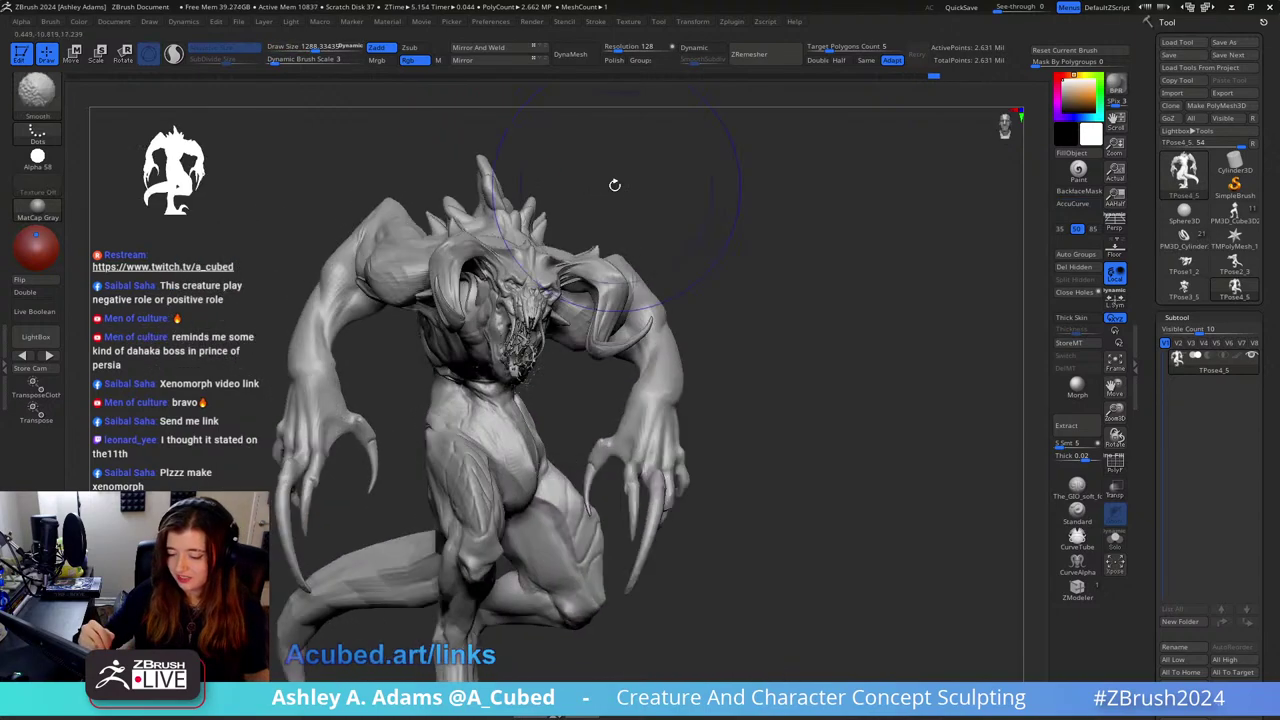
pyautogui.moveTo(509, 154); pyautogui.dragTo(455, 215)
pyautogui.rightClick(438, 238)
pyautogui.moveTo(511, 167); pyautogui.dragTo(500, 161)
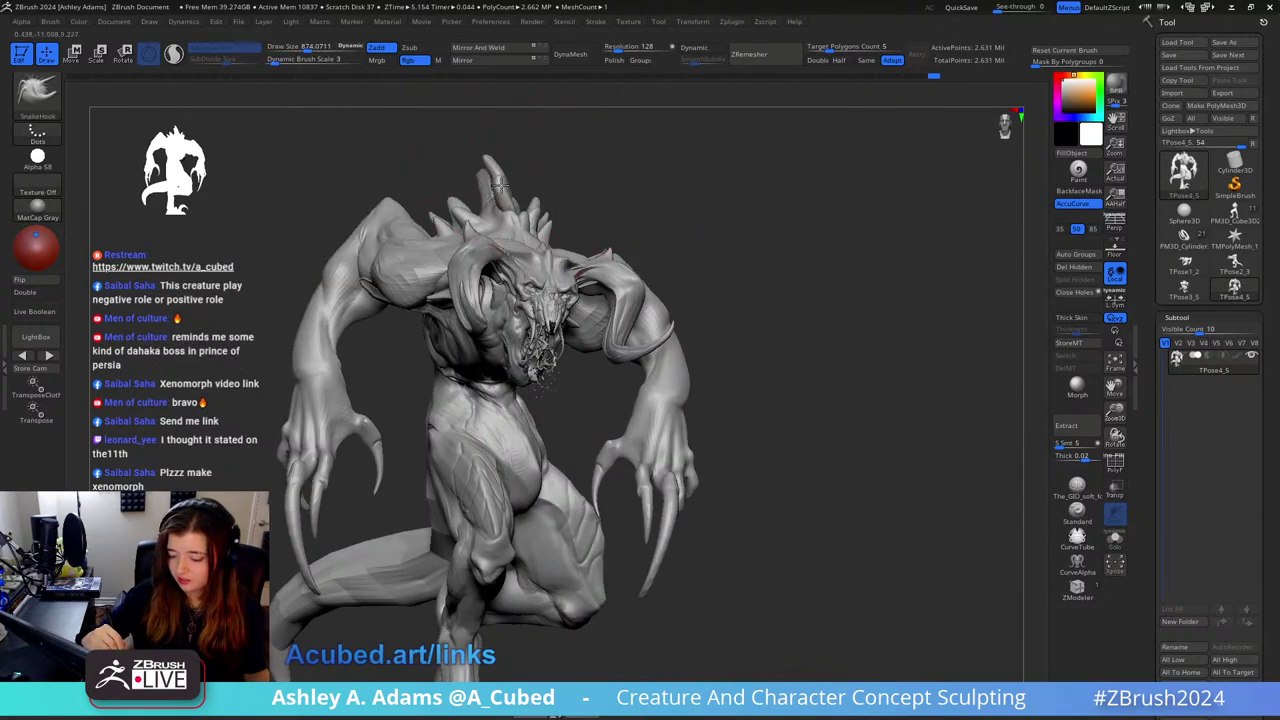
# Step: Reshape the raised shoulder and upper arm with the SnakeHook brush at a draw size of about 1485
pyautogui.moveTo(600, 200)
pyautogui.mouseDown(button='right')
pyautogui.moveTo(376, 194)
pyautogui.moveTo(400, 212)
pyautogui.mouseUp(button='right')
pyautogui.rightClick(319, 264)
pyautogui.moveTo(385, 194); pyautogui.dragTo(405, 194)
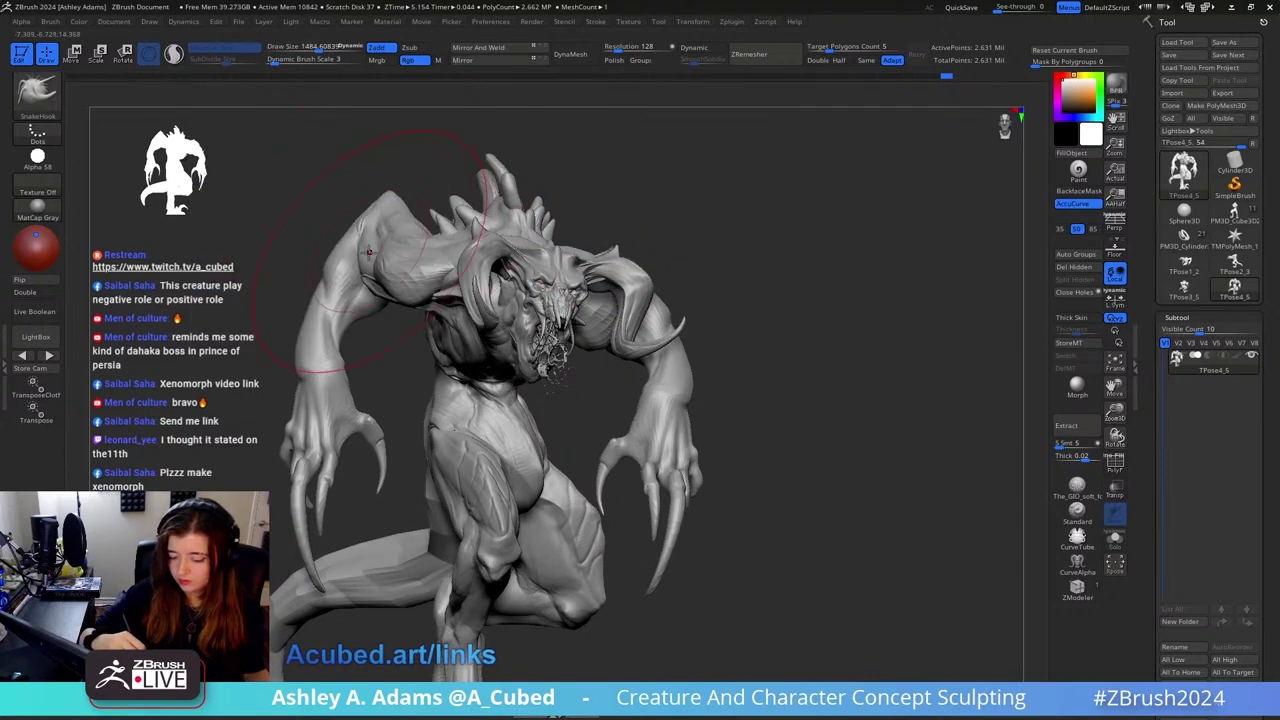
pyautogui.moveTo(369, 252); pyautogui.dragTo(386, 248)
# Step: Switch the masking brush to MaskLasso and mask the clawed hand in front of the raised knee
pyautogui.moveTo(662, 241)
pyautogui.mouseDown(button='right')
pyautogui.moveTo(639, 247)
pyautogui.moveTo(723, 283)
pyautogui.moveTo(766, 371)
pyautogui.mouseUp(button='right')
pyautogui.keyDown('ctrl'); pyautogui.moveTo(796, 596); pyautogui.dragTo(672, 340); pyautogui.keyUp('ctrl')
pyautogui.click(56, 95)
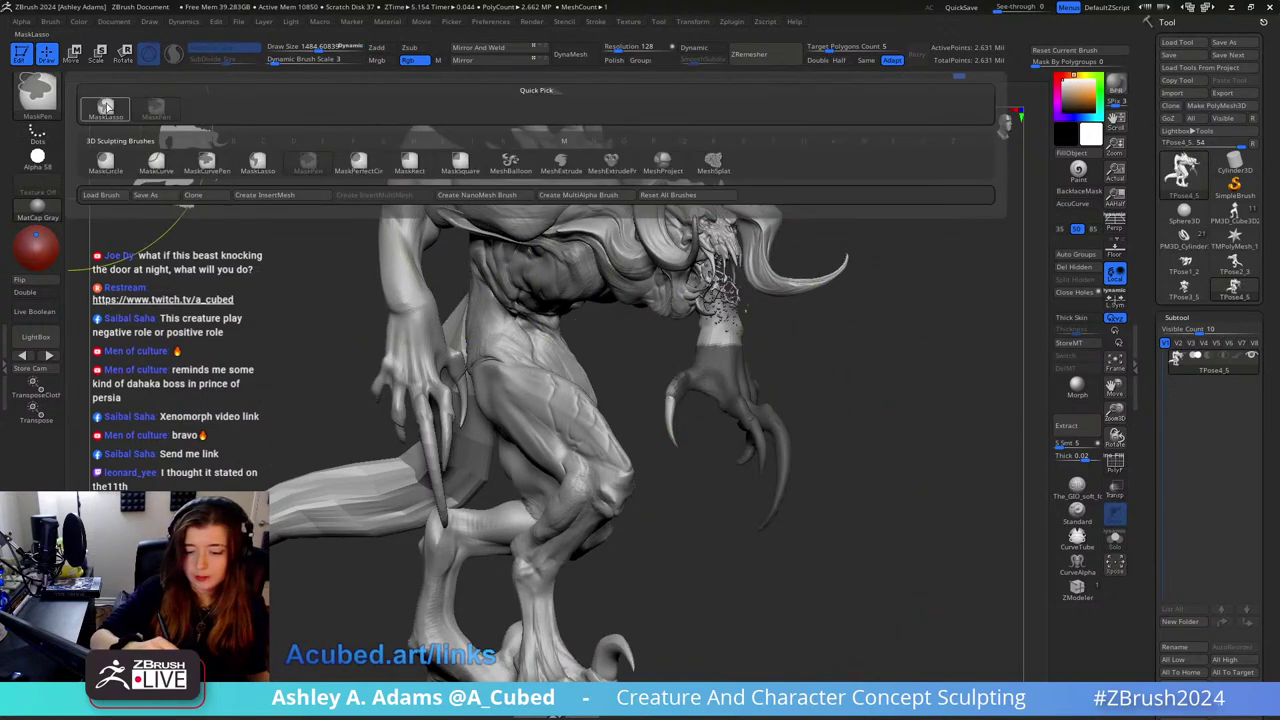
pyautogui.click(105, 107)
pyautogui.moveTo(800, 560)
pyautogui.keyDown('ctrl'); pyautogui.mouseDown()
pyautogui.moveTo(845, 400)
pyautogui.moveTo(720, 335)
pyautogui.moveTo(660, 500)
pyautogui.mouseUp(); pyautogui.keyUp('ctrl')
# Step: Refine the lasso mask around the hand and wrist from several angles, keeping it off the rest of the body
pyautogui.moveTo(817, 374)
pyautogui.mouseDown()
pyautogui.moveTo(797, 478)
pyautogui.moveTo(792, 334)
pyautogui.moveTo(718, 290)
pyautogui.moveTo(656, 292)
pyautogui.mouseUp()
pyautogui.moveTo(905, 280)
pyautogui.mouseDown()
pyautogui.moveTo(777, 260)
pyautogui.moveTo(740, 275)
pyautogui.mouseUp()
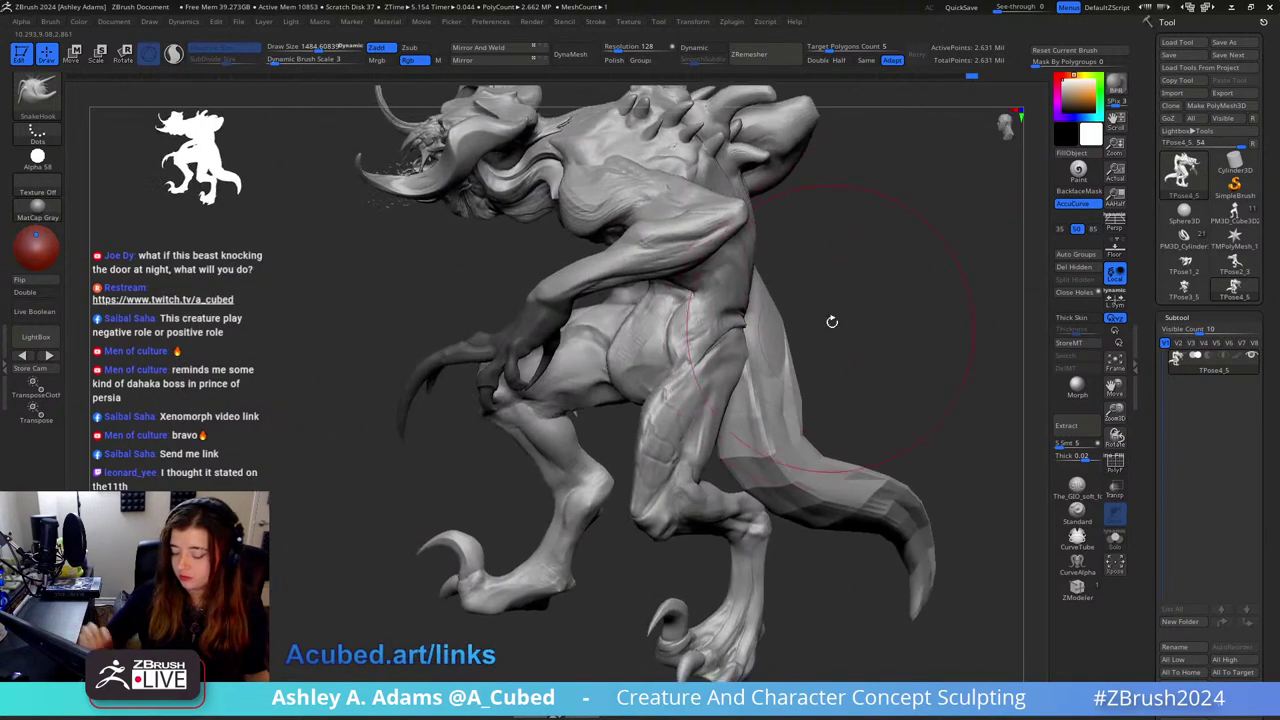
pyautogui.moveTo(832, 322); pyautogui.dragTo(750, 298)
pyautogui.moveTo(880, 310); pyautogui.dragTo(830, 285)
pyautogui.moveTo(732, 150)
pyautogui.keyDown('ctrl'); pyautogui.mouseDown()
pyautogui.moveTo(536, 249)
pyautogui.moveTo(717, 259)
pyautogui.moveTo(728, 240)
pyautogui.mouseUp(); pyautogui.keyUp('ctrl')
pyautogui.moveTo(880, 300); pyautogui.dragTo(840, 375)
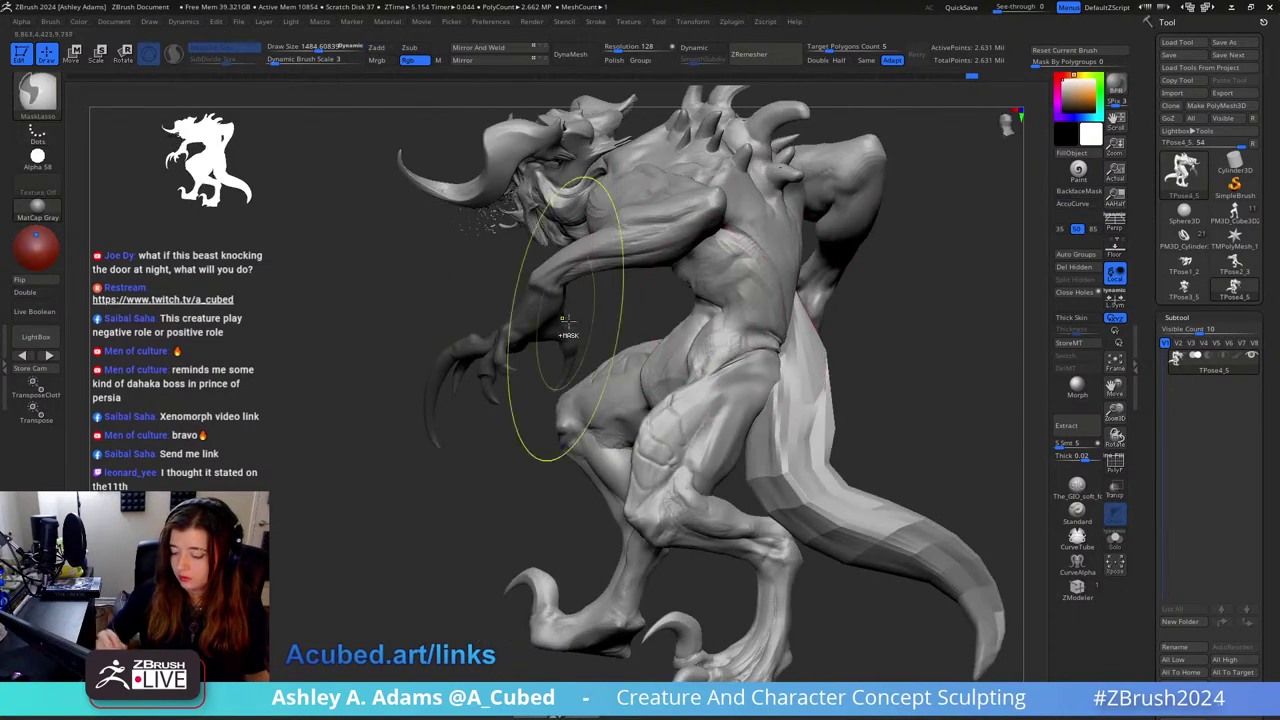
pyautogui.moveTo(563, 320)
pyautogui.keyDown('ctrl'); pyautogui.mouseDown()
pyautogui.moveTo(569, 287)
pyautogui.moveTo(491, 281)
pyautogui.moveTo(640, 342)
pyautogui.mouseUp(); pyautogui.keyUp('ctrl')
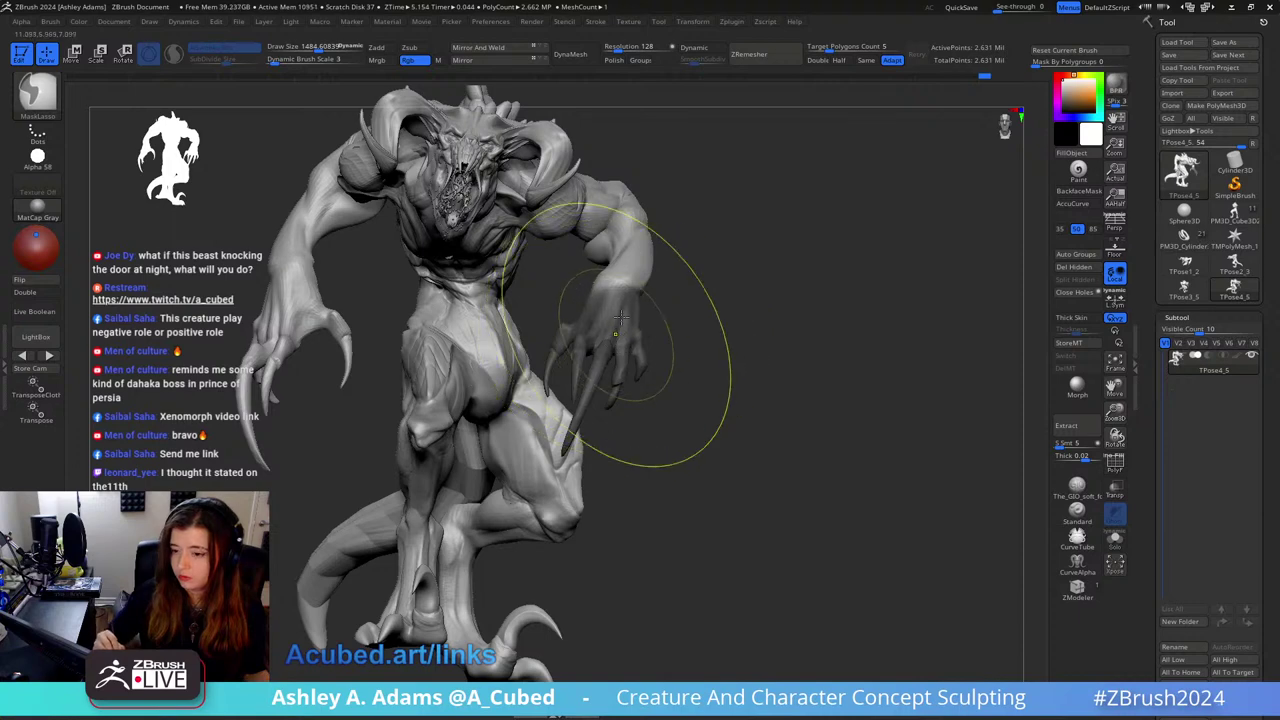
# Step: Return to the SnakeHook brush and invert the mask to leave only the clawed hand editable
pyautogui.press('b')
pyautogui.press('s')
pyautogui.press('h')
pyautogui.keyDown('ctrl'); pyautogui.click(700, 363); pyautogui.keyUp('ctrl')
pyautogui.moveTo(647, 344)
pyautogui.mouseDown()
pyautogui.moveTo(683, 334)
pyautogui.moveTo(701, 300)
pyautogui.moveTo(680, 285)
pyautogui.moveTo(666, 294)
pyautogui.moveTo(663, 236)
pyautogui.moveTo(668, 298)
pyautogui.mouseUp()
pyautogui.press('ctrl')
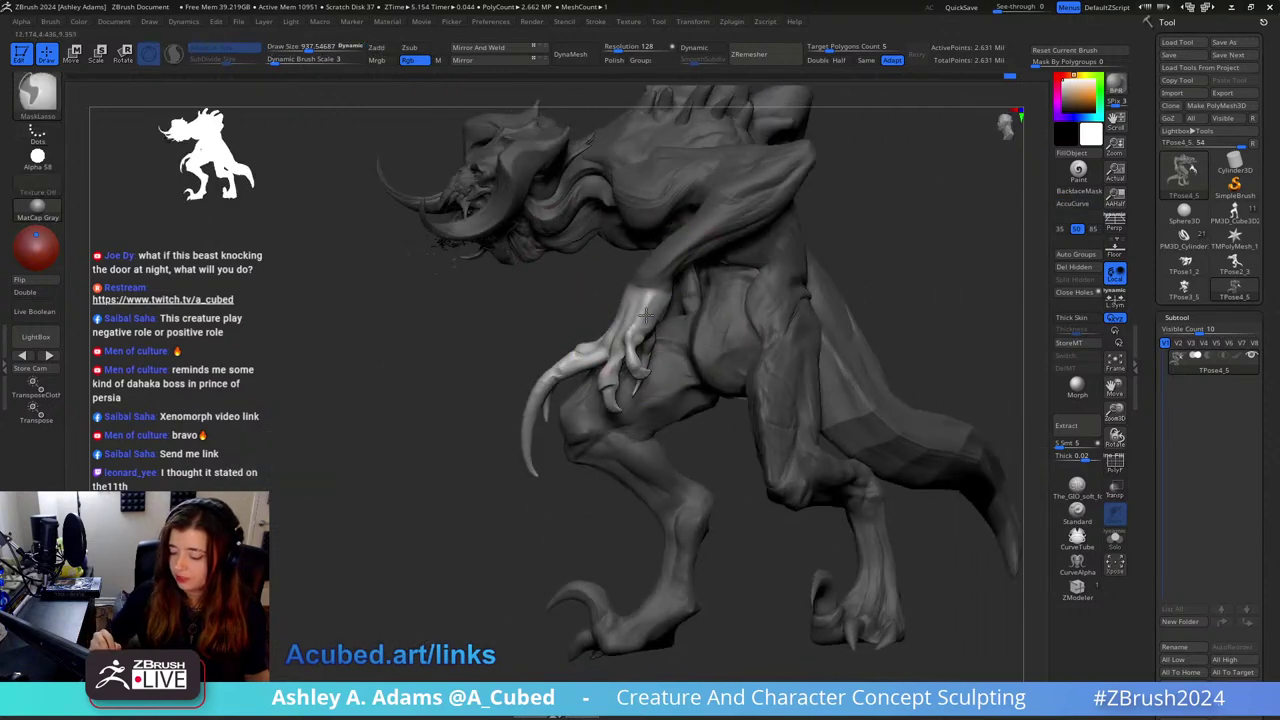
# Step: Rotate the unmasked hand upward and twist it at the wrist with the gizmo
pyautogui.press('w')
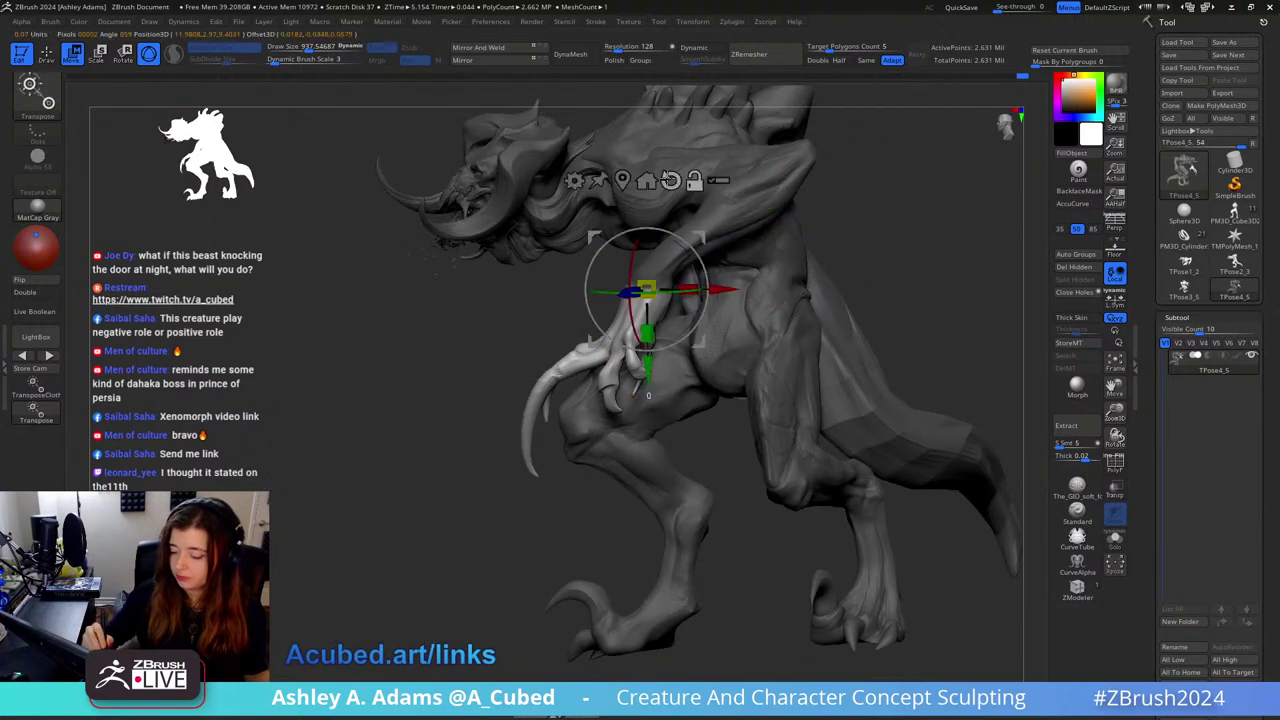
pyautogui.moveTo(687, 251); pyautogui.dragTo(681, 266)
pyautogui.moveTo(680, 266); pyautogui.dragTo(870, 272, button='right')
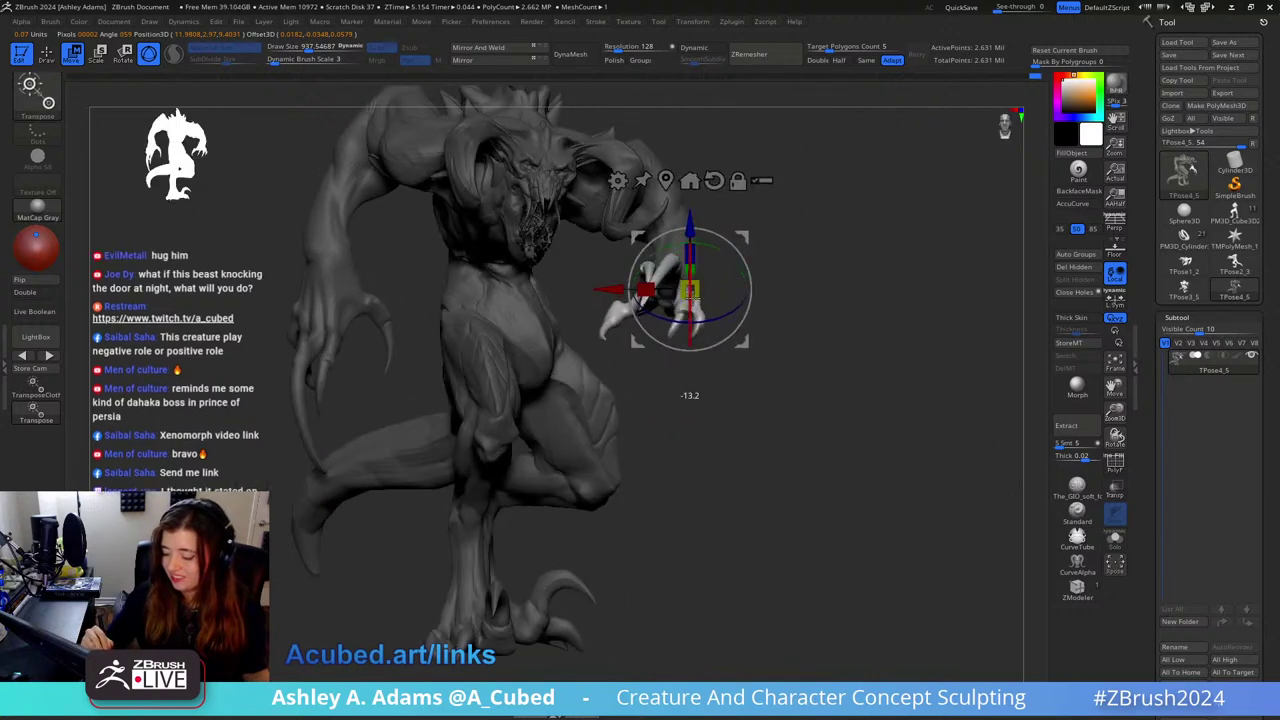
pyautogui.moveTo(739, 259); pyautogui.dragTo(742, 262)
pyautogui.press('q')
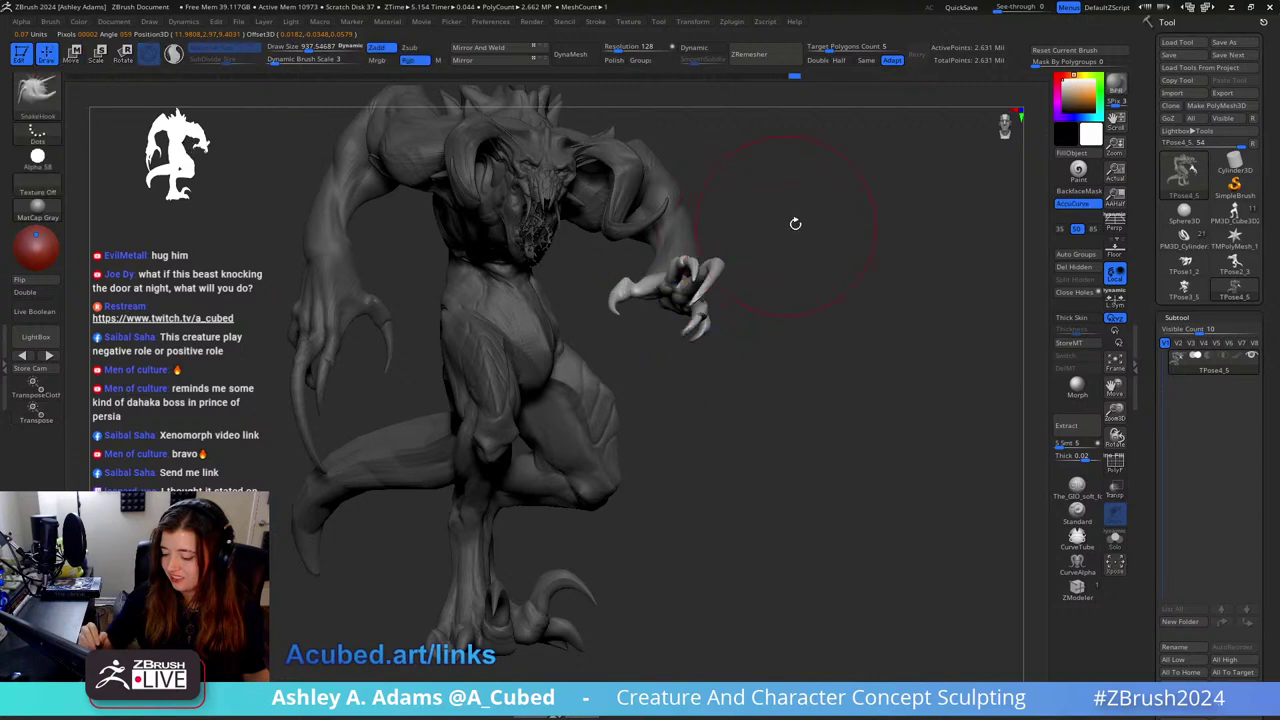
# Step: Tilt the raised hand at the wrist with the gizmo from the side and inspect it from the front
pyautogui.moveTo(794, 223)
pyautogui.mouseDown(button='right')
pyautogui.moveTo(650, 229)
pyautogui.moveTo(752, 231)
pyautogui.moveTo(630, 208)
pyautogui.mouseUp(button='right')
pyautogui.press('w')
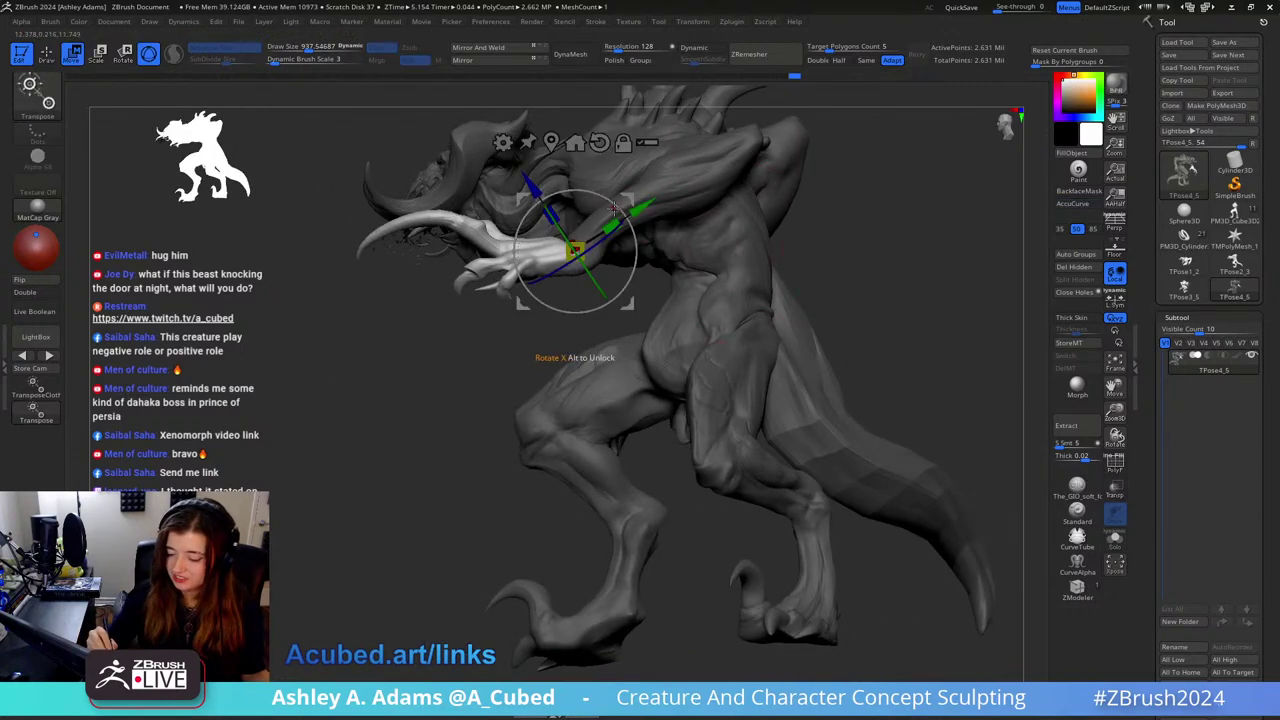
pyautogui.moveTo(614, 208); pyautogui.dragTo(593, 196)
pyautogui.press('q')
pyautogui.moveTo(614, 208); pyautogui.dragTo(711, 244, button='right')
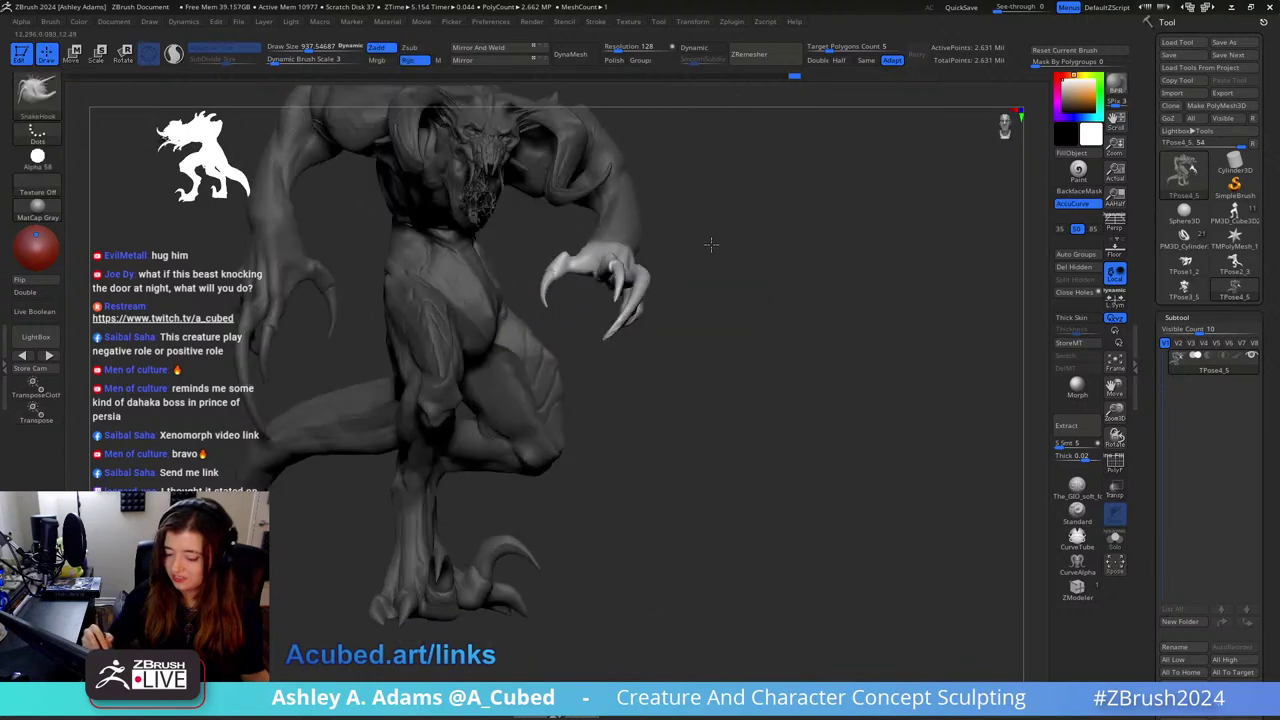
# Step: Clear the mask around the reposed hand
pyautogui.press('space')
pyautogui.moveTo(698, 271); pyautogui.dragTo(683, 338)
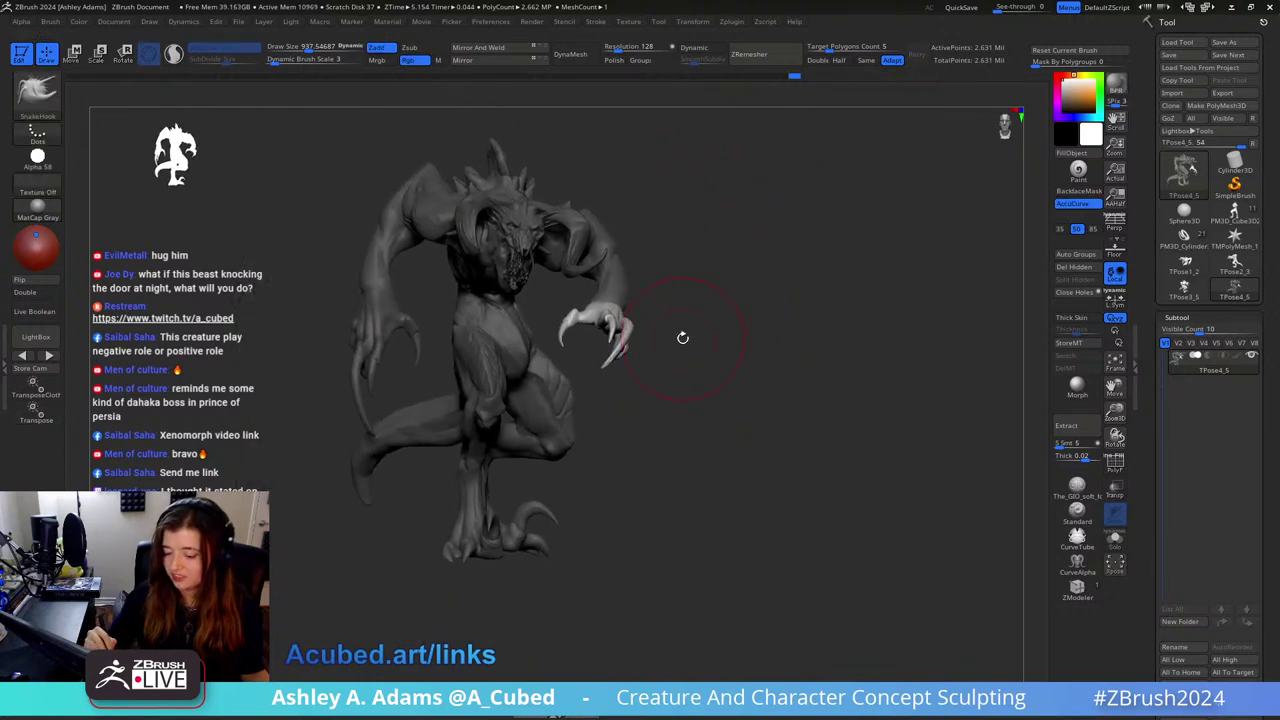
pyautogui.moveTo(678, 294); pyautogui.dragTo(713, 297)
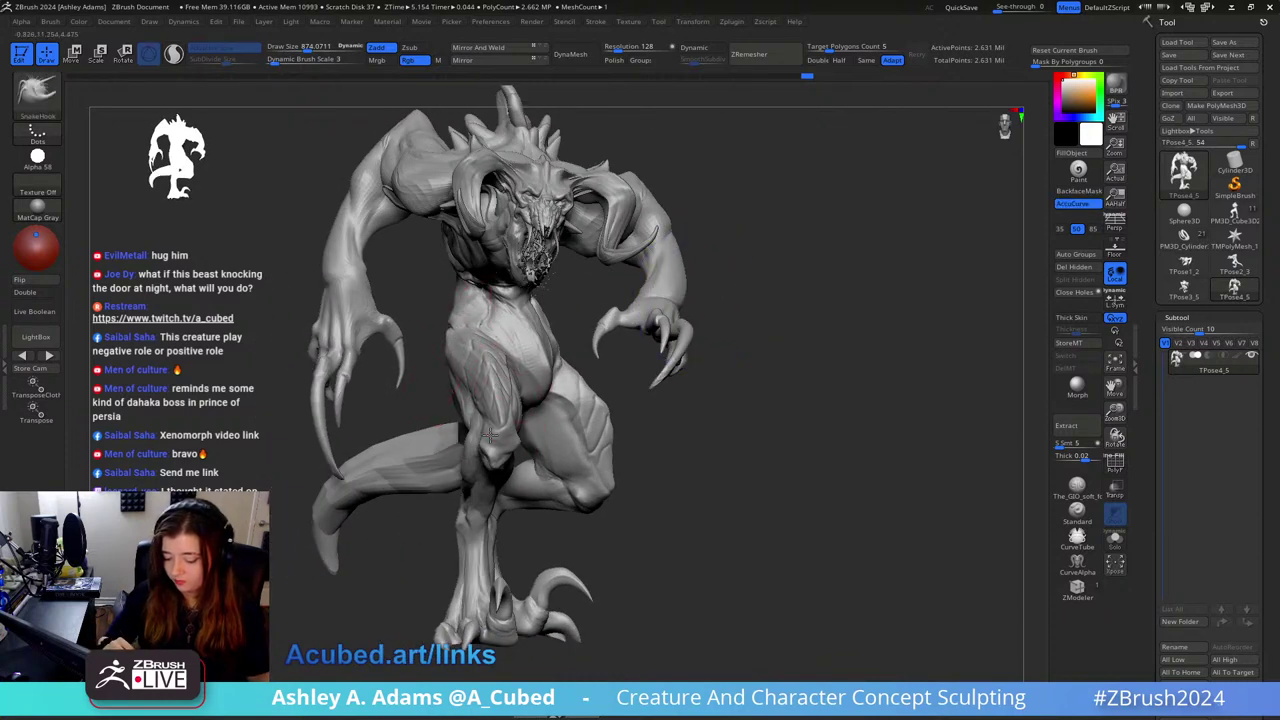
# Step: Adjust the leg and thigh silhouettes with the SnakeHook brush at draw sizes of about 874 and 754
pyautogui.keyDown('alt'); pyautogui.moveTo(582, 467); pyautogui.dragTo(560, 389, button='right'); pyautogui.keyUp('alt')
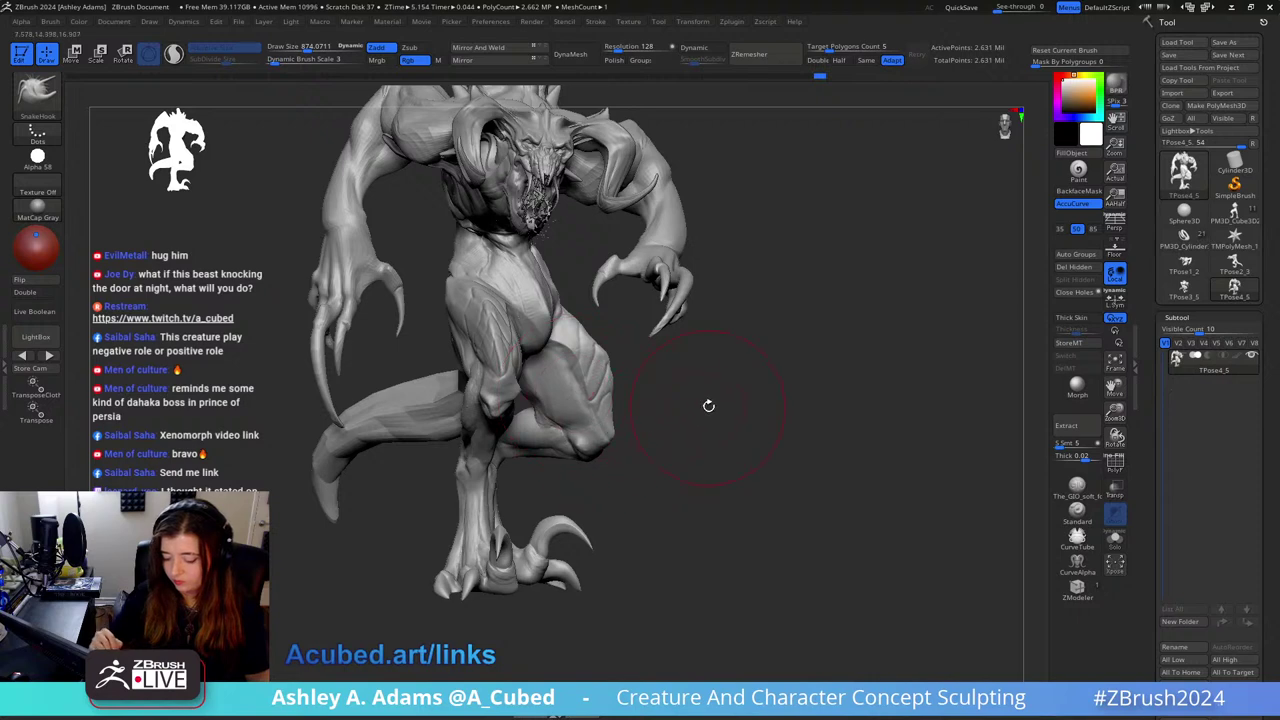
pyautogui.moveTo(444, 444)
pyautogui.keyDown('ctrl'); pyautogui.mouseDown(button='right')
pyautogui.moveTo(599, 312)
pyautogui.moveTo(629, 354)
pyautogui.mouseUp(button='right'); pyautogui.keyUp('ctrl')
pyautogui.rightClick(703, 280)
pyautogui.moveTo(692, 262)
pyautogui.keyDown('alt'); pyautogui.mouseDown(button='right')
pyautogui.moveTo(711, 258)
pyautogui.moveTo(720, 300)
pyautogui.moveTo(729, 259)
pyautogui.mouseUp(button='right'); pyautogui.keyUp('alt')
pyautogui.press('space')
pyautogui.moveTo(603, 349); pyautogui.dragTo(575, 349)
pyautogui.moveTo(540, 350); pyautogui.dragTo(633, 334, button='right')
pyautogui.moveTo(943, 266)
pyautogui.mouseDown(button='right')
pyautogui.moveTo(880, 275)
pyautogui.moveTo(824, 306)
pyautogui.mouseUp(button='right')
pyautogui.keyDown('alt'); pyautogui.moveTo(442, 290); pyautogui.dragTo(472, 324, button='right'); pyautogui.keyUp('alt')
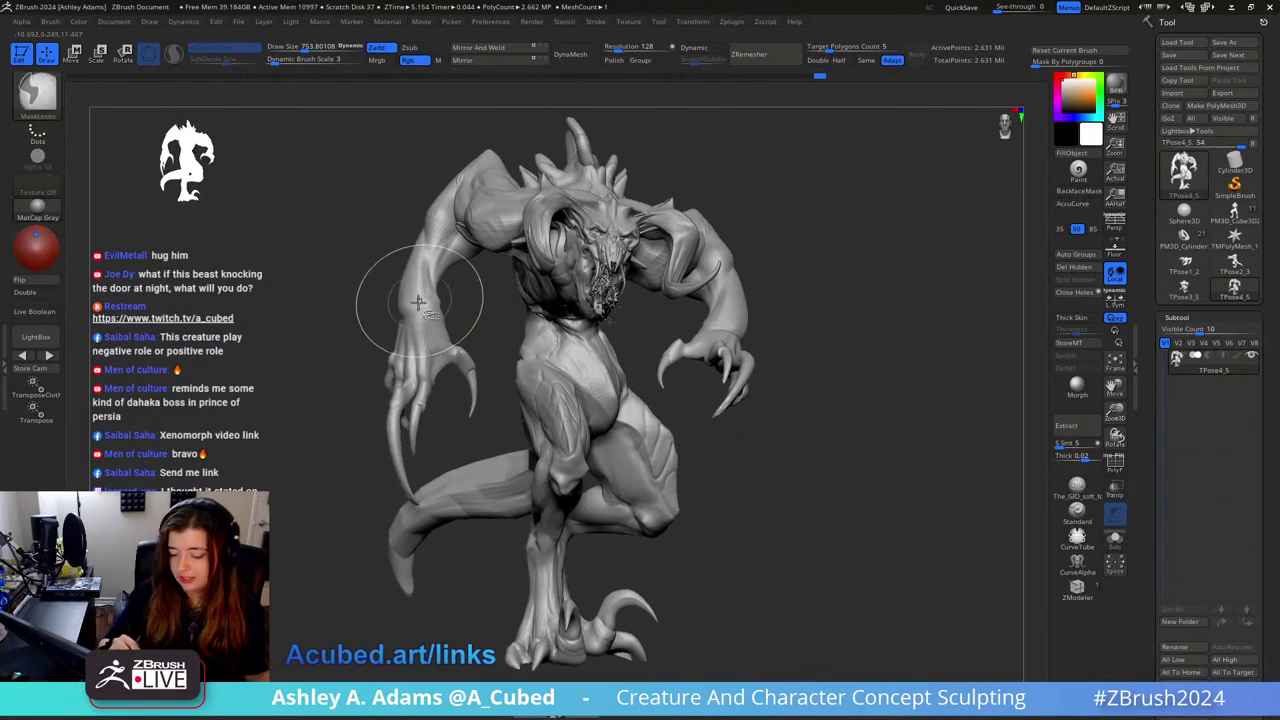
# Step: Isolate the arms' polygroup, mask both arms, and show the whole creature again
pyautogui.keyDown('ctrl'); pyautogui.keyDown('shift'); pyautogui.click(421, 309); pyautogui.keyUp('shift'); pyautogui.keyUp('ctrl')
pyautogui.keyDown('ctrl'); pyautogui.click(506, 388); pyautogui.keyUp('ctrl')
pyautogui.keyDown('ctrl'); pyautogui.keyDown('shift'); pyautogui.click(511, 391); pyautogui.keyUp('shift'); pyautogui.keyUp('ctrl')
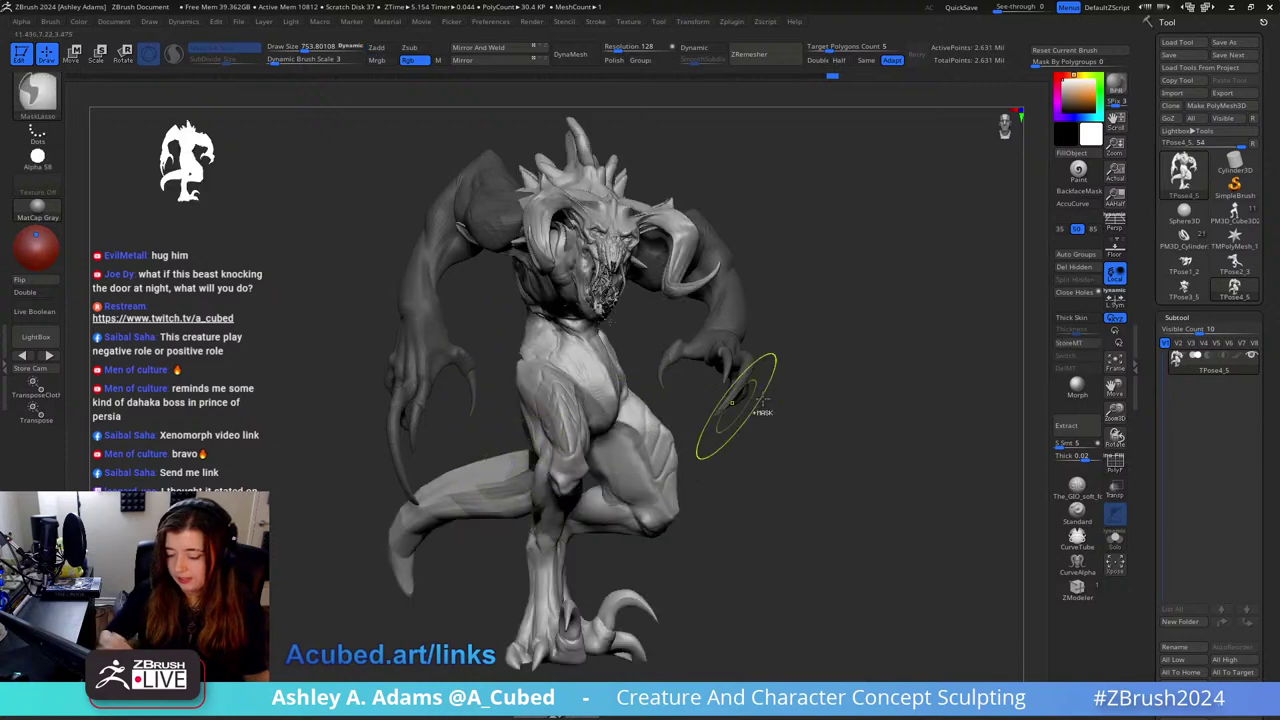
# Step: Reshape the torso around the masked shoulder and armpit with the SnakeHook brush at a draw size of about 286
pyautogui.press('b')
pyautogui.press('s')
pyautogui.press('h')
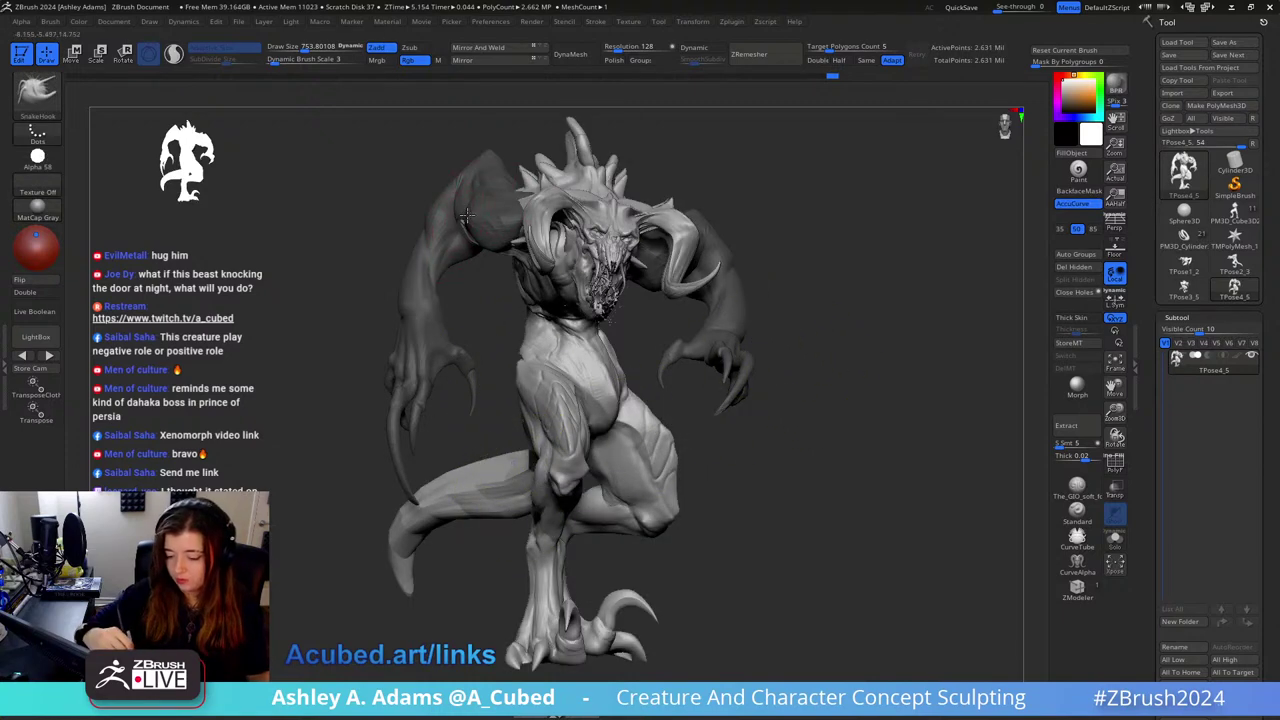
pyautogui.moveTo(379, 227); pyautogui.dragTo(514, 159, button='right')
pyautogui.moveTo(476, 217)
pyautogui.mouseDown(button='right')
pyautogui.moveTo(453, 223)
pyautogui.moveTo(528, 234)
pyautogui.mouseUp(button='right')
pyautogui.press('space')
pyautogui.moveTo(528, 234); pyautogui.dragTo(512, 234)
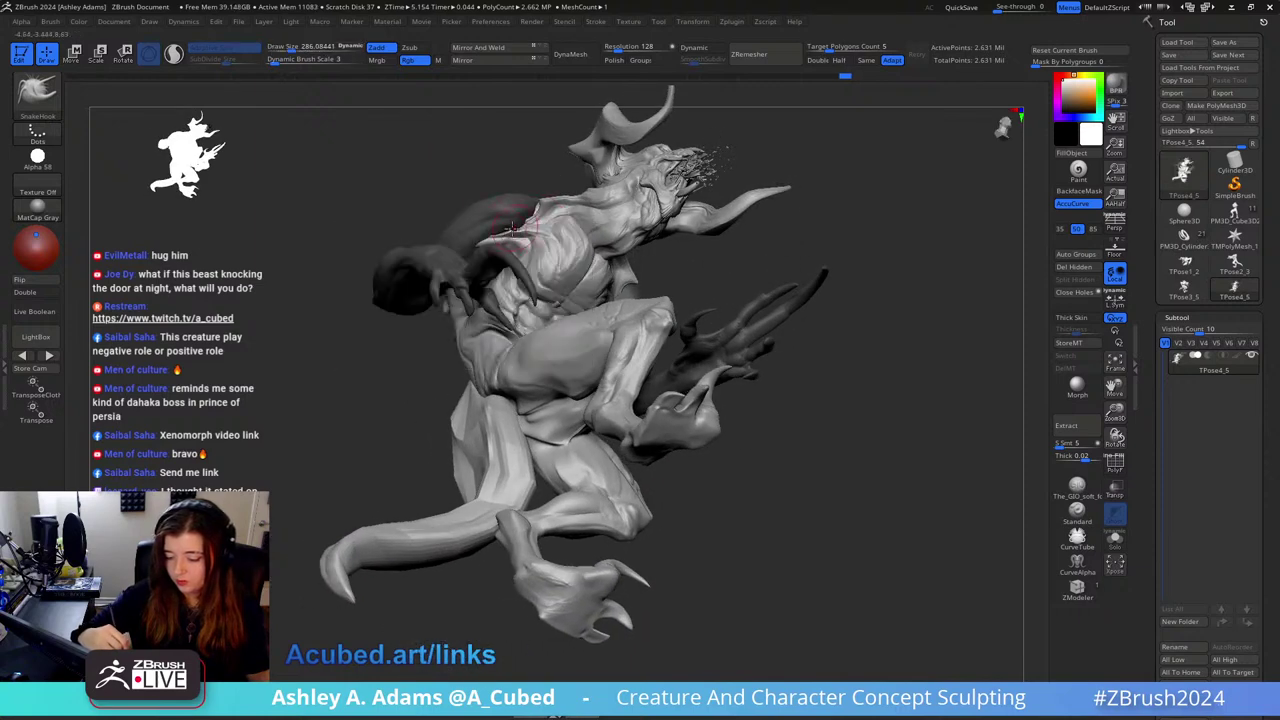
pyautogui.moveTo(497, 228); pyautogui.dragTo(501, 231, button='right')
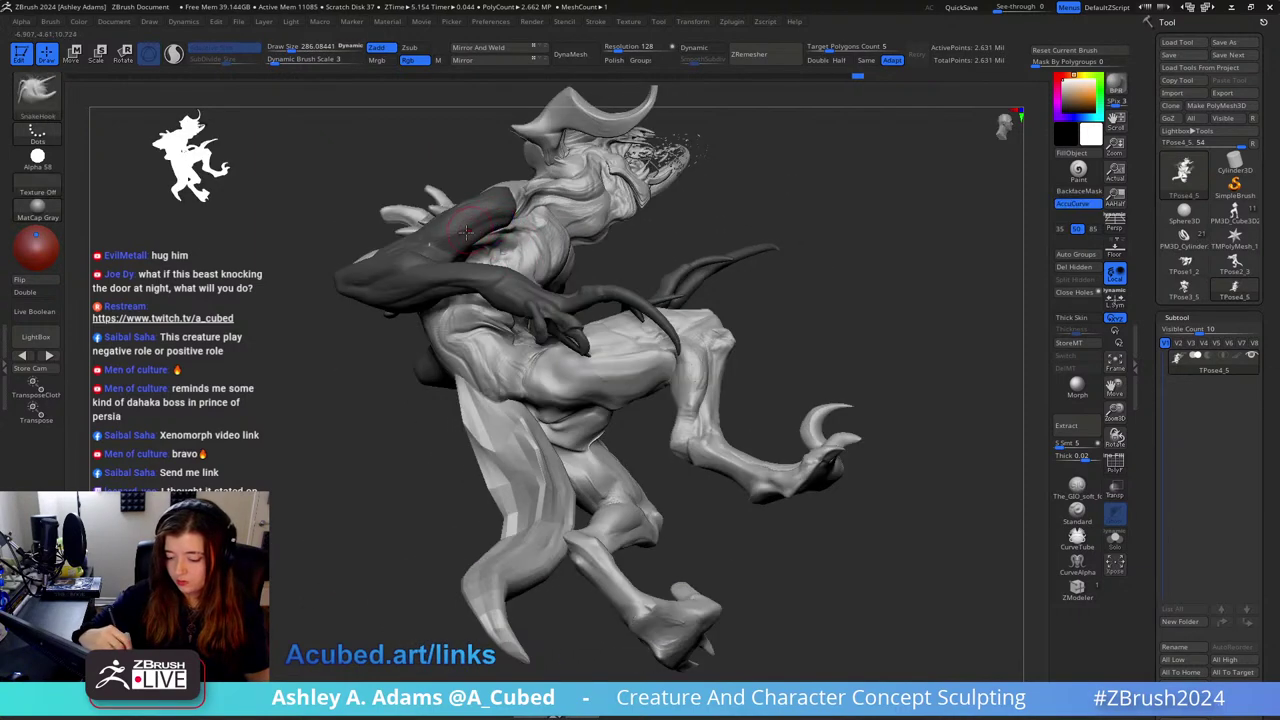
pyautogui.moveTo(423, 247); pyautogui.dragTo(656, 175, button='right')
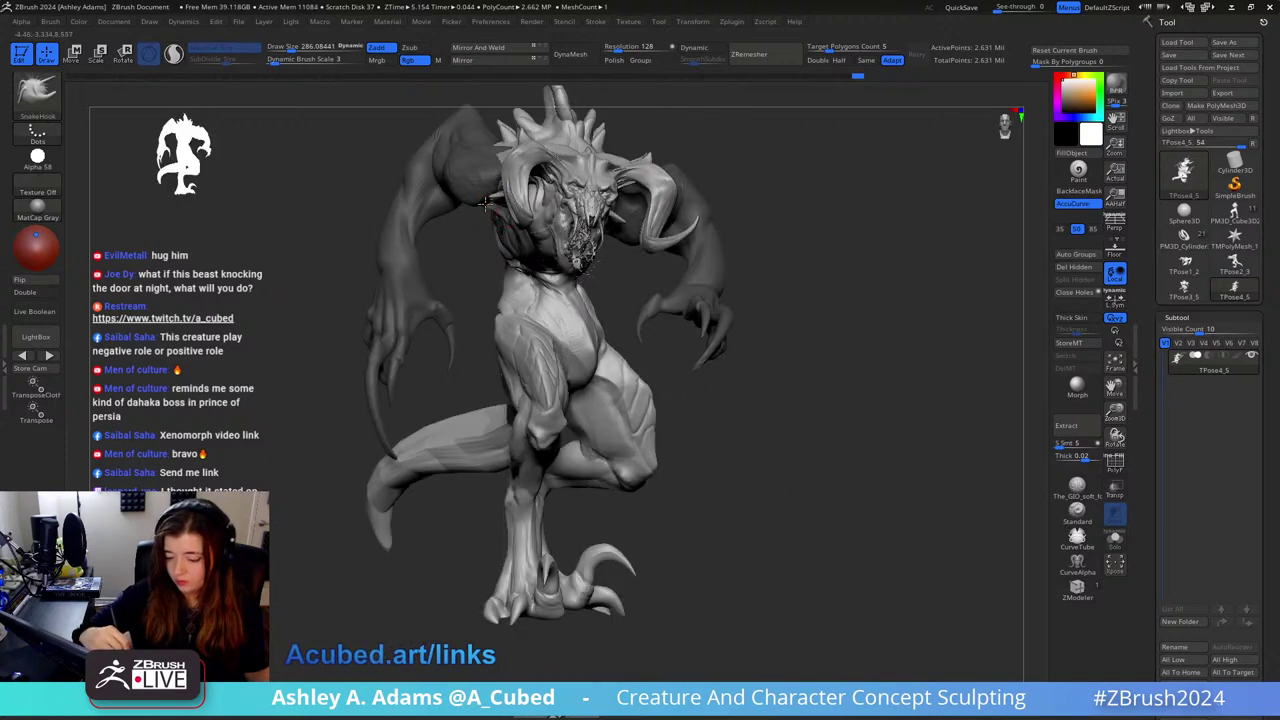
# Step: Clear the mask from both arms and check the whole pose from the other side
pyautogui.press('ctrl')
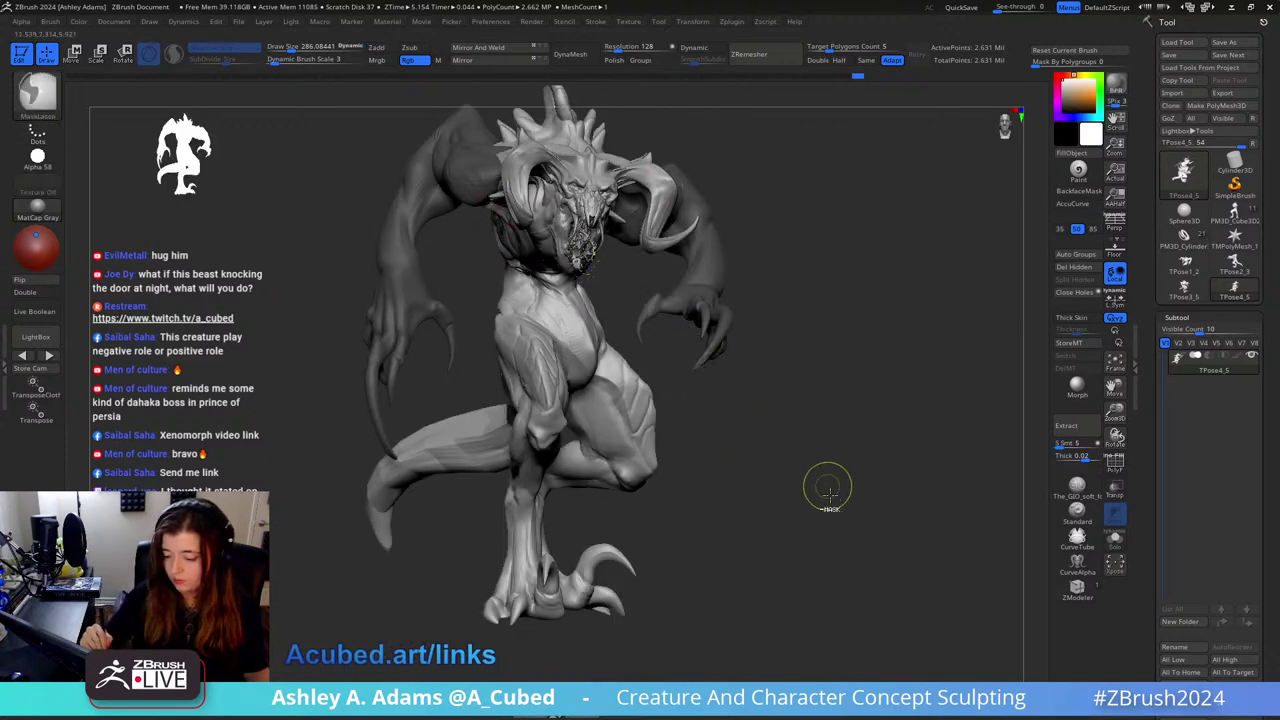
pyautogui.moveTo(830, 495)
pyautogui.keyDown('ctrl'); pyautogui.keyDown('alt'); pyautogui.mouseDown()
pyautogui.moveTo(660, 140)
pyautogui.moveTo(550, 158)
pyautogui.mouseUp(); pyautogui.keyUp('alt'); pyautogui.keyUp('ctrl')
pyautogui.keyDown('ctrl'); pyautogui.moveTo(742, 362); pyautogui.dragTo(748, 326, button='right'); pyautogui.keyUp('ctrl')
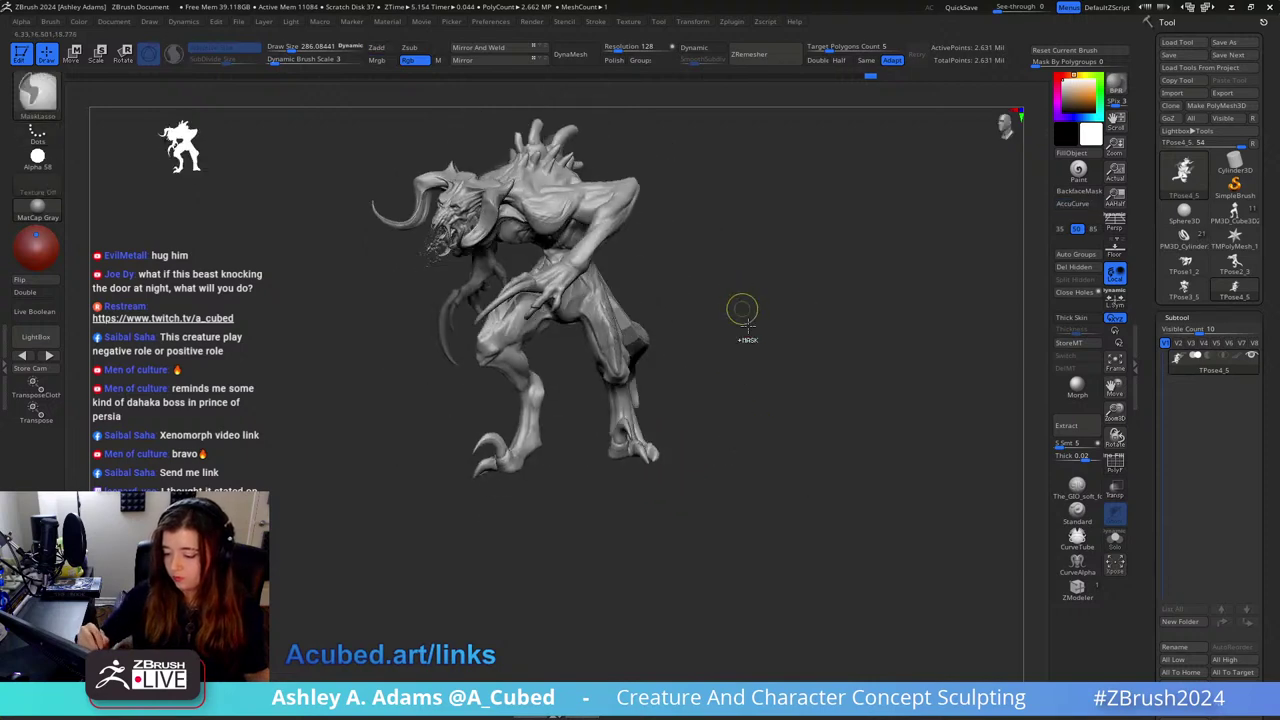
# Step: Try masking parts of the creature, undo the attempts, and clear the remaining mask from the right arm
pyautogui.moveTo(818, 358)
pyautogui.keyDown('ctrl'); pyautogui.mouseDown()
pyautogui.moveTo(737, 146)
pyautogui.moveTo(663, 389)
pyautogui.mouseUp(); pyautogui.keyUp('ctrl')
pyautogui.moveTo(663, 389)
pyautogui.mouseDown(button='right')
pyautogui.moveTo(766, 346)
pyautogui.moveTo(720, 356)
pyautogui.moveTo(711, 457)
pyautogui.mouseUp(button='right')
pyautogui.hotkey('ctrl', 'z')
pyautogui.keyDown('ctrl'); pyautogui.moveTo(711, 457); pyautogui.dragTo(664, 114); pyautogui.keyUp('ctrl')
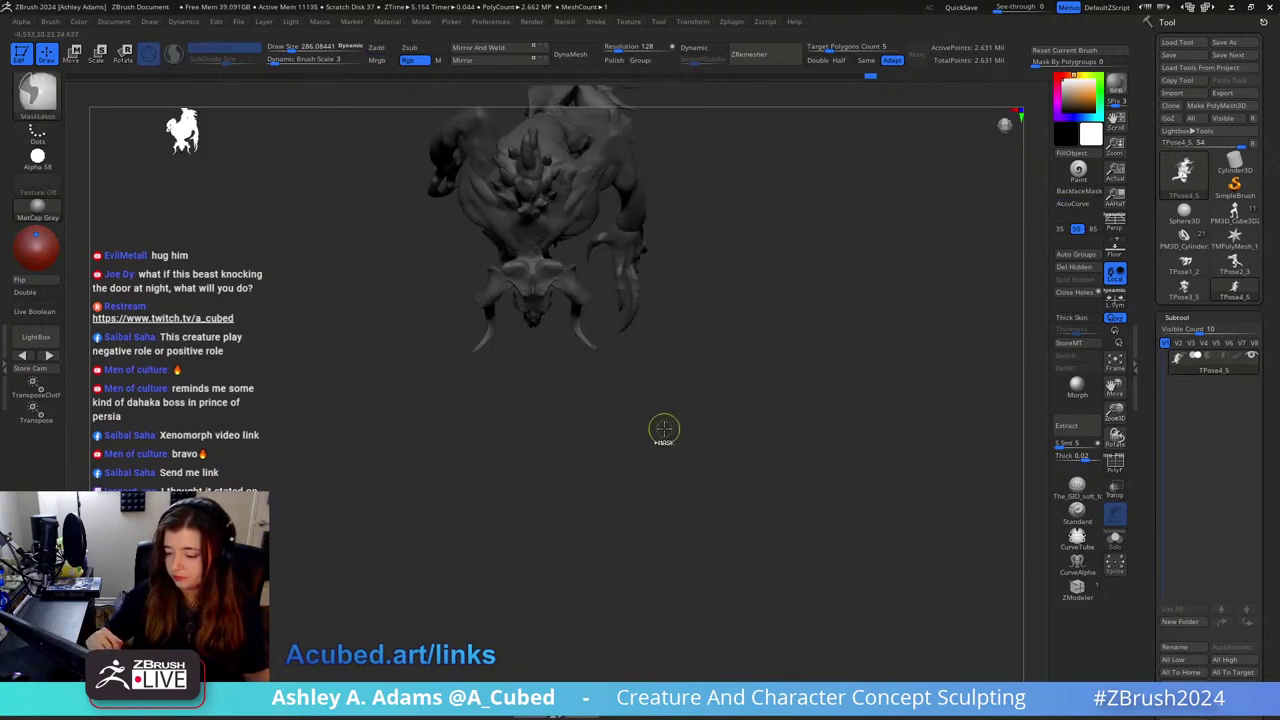
pyautogui.hotkey('ctrl', 'z')
pyautogui.moveTo(666, 374)
pyautogui.mouseDown(button='right')
pyautogui.moveTo(674, 263)
pyautogui.moveTo(766, 331)
pyautogui.moveTo(723, 318)
pyautogui.moveTo(786, 323)
pyautogui.moveTo(771, 315)
pyautogui.moveTo(792, 311)
pyautogui.moveTo(717, 329)
pyautogui.moveTo(737, 334)
pyautogui.moveTo(663, 218)
pyautogui.mouseUp(button='right')
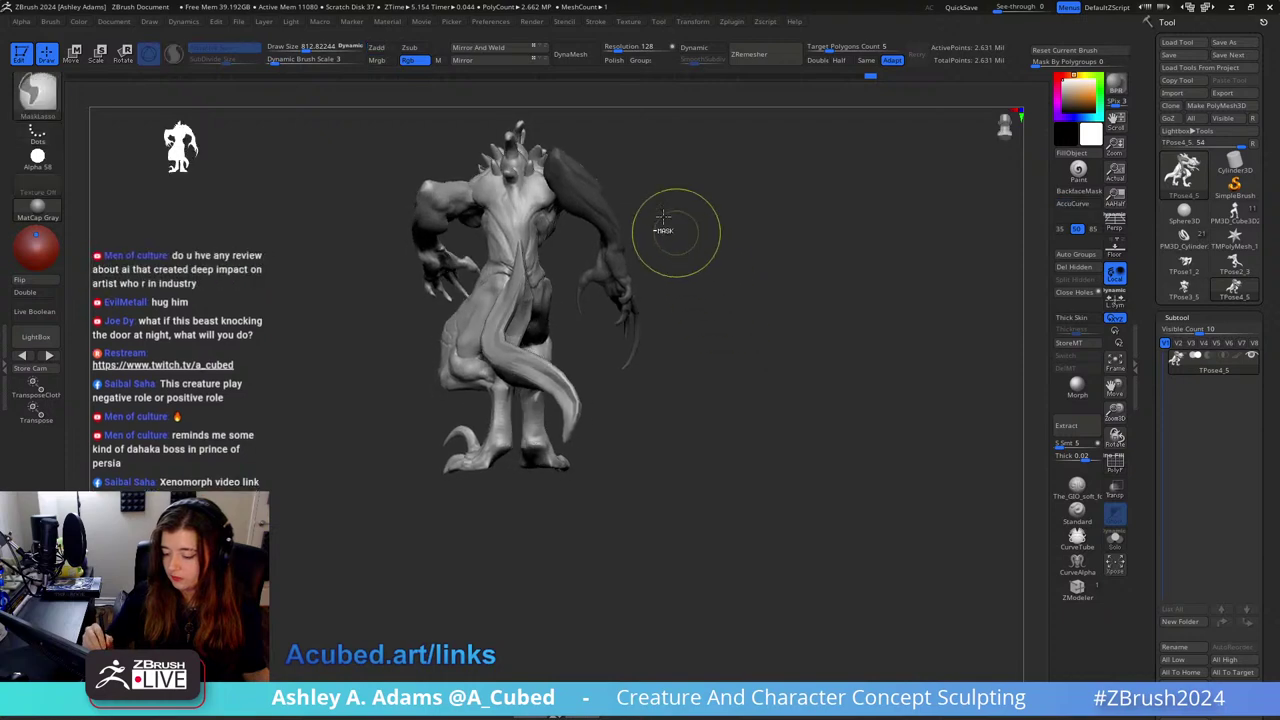
pyautogui.keyDown('ctrl'); pyautogui.keyDown('alt'); pyautogui.moveTo(564, 103); pyautogui.dragTo(768, 130); pyautogui.keyUp('alt'); pyautogui.keyUp('ctrl')
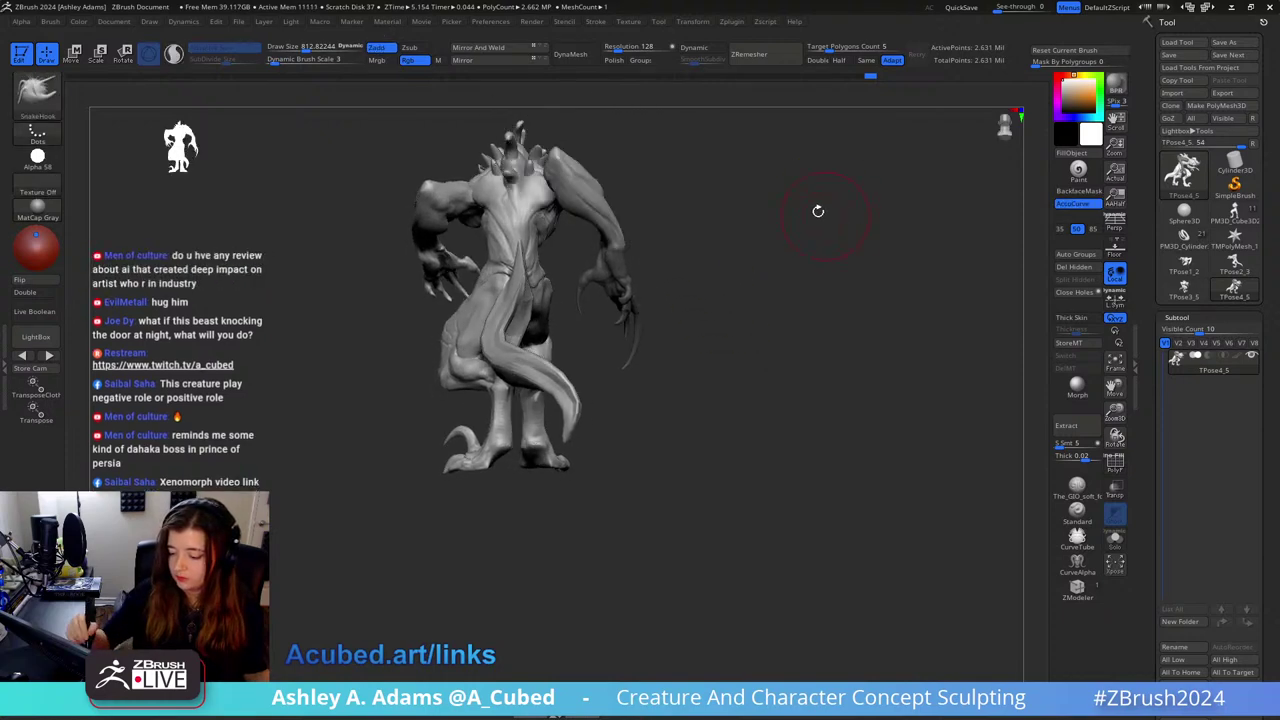
# Step: Mask everything except the creature's right hand and wrist, and place the transform gizmo at the wrist
pyautogui.moveTo(817, 211); pyautogui.dragTo(697, 208, button='right')
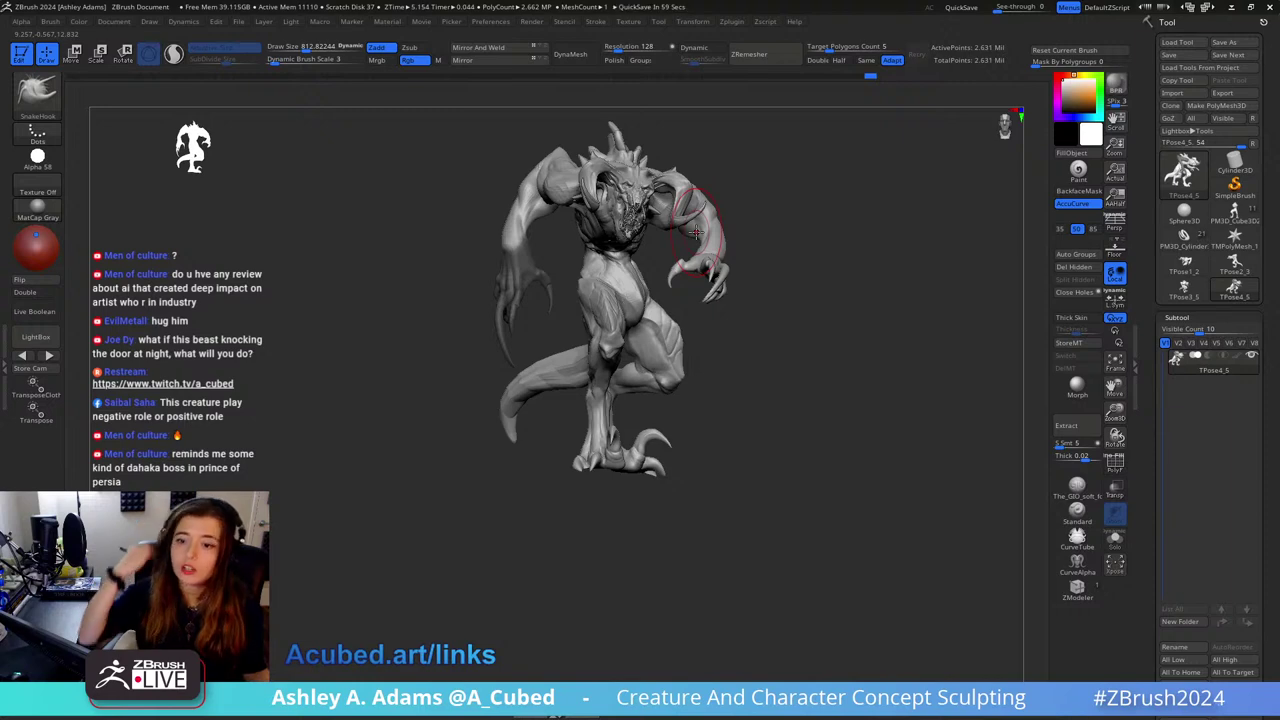
pyautogui.moveTo(695, 232)
pyautogui.mouseDown(button='right')
pyautogui.moveTo(700, 203)
pyautogui.moveTo(725, 217)
pyautogui.moveTo(727, 180)
pyautogui.mouseUp(button='right')
pyautogui.keyDown('ctrl'); pyautogui.keyDown('alt'); pyautogui.moveTo(640, 256); pyautogui.dragTo(814, 180); pyautogui.keyUp('alt'); pyautogui.keyUp('ctrl')
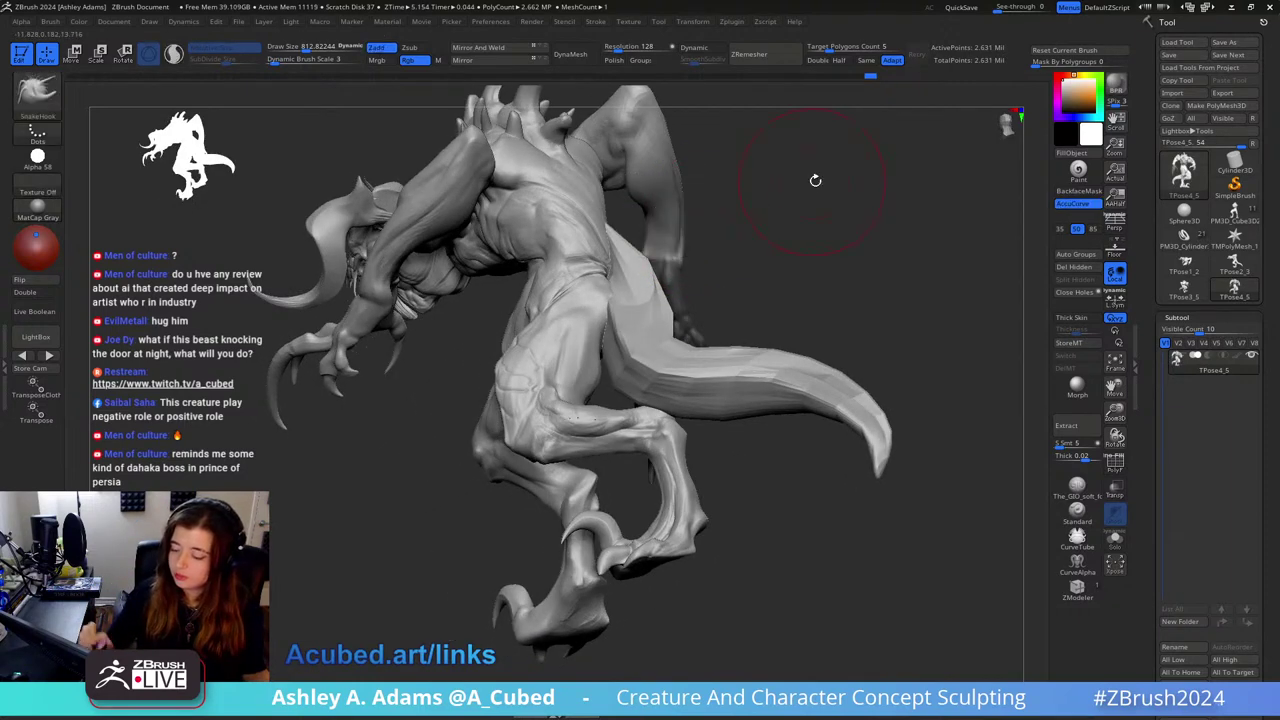
pyautogui.moveTo(814, 180)
pyautogui.mouseDown(button='right')
pyautogui.moveTo(740, 215)
pyautogui.moveTo(689, 308)
pyautogui.mouseUp(button='right')
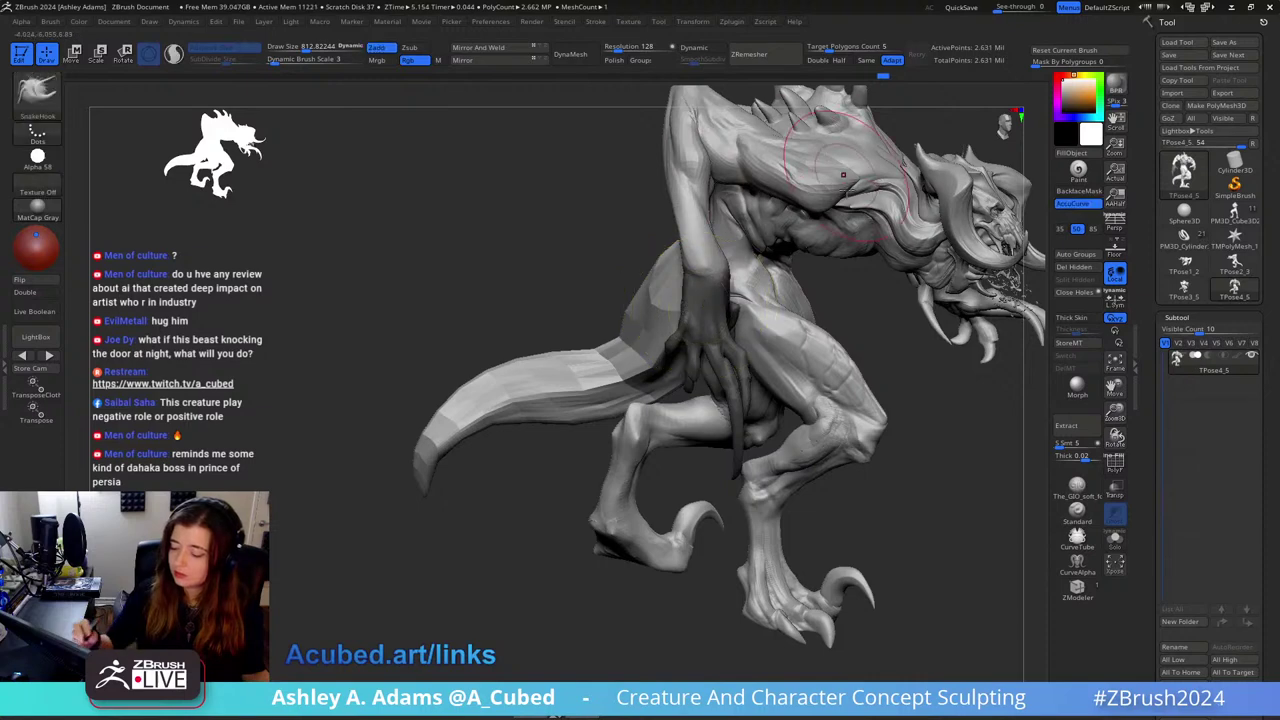
pyautogui.moveTo(800, 258); pyautogui.dragTo(712, 269, button='right')
pyautogui.keyDown('ctrl'); pyautogui.click(657, 234); pyautogui.keyUp('ctrl')
pyautogui.moveTo(657, 234); pyautogui.dragTo(695, 305, button='right')
pyautogui.press('w')
pyautogui.keyDown('alt'); pyautogui.click(696, 275); pyautogui.keyUp('alt')
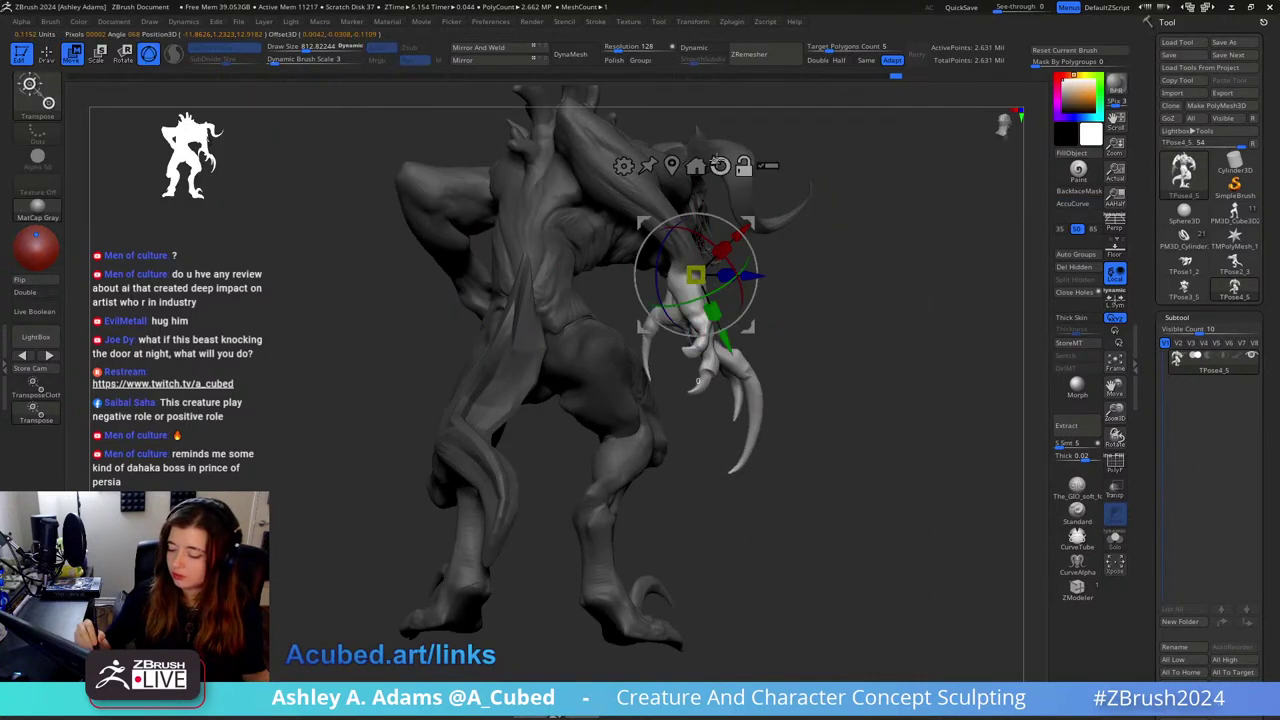
# Step: Try rotating and shifting the right hand inward at the wrist, check it from the front, and clear the mask
pyautogui.moveTo(756, 256); pyautogui.dragTo(743, 255)
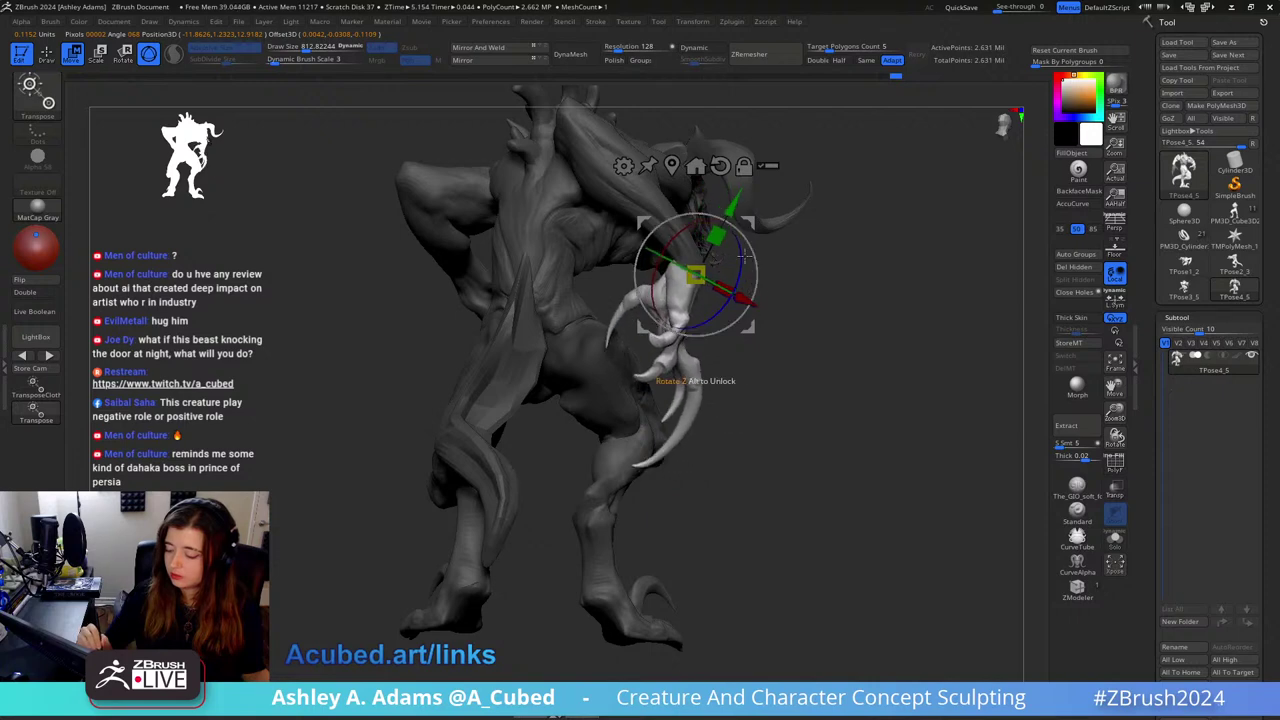
pyautogui.moveTo(733, 203); pyautogui.dragTo(725, 216)
pyautogui.press('q')
pyautogui.moveTo(791, 197); pyautogui.dragTo(663, 349, button='right')
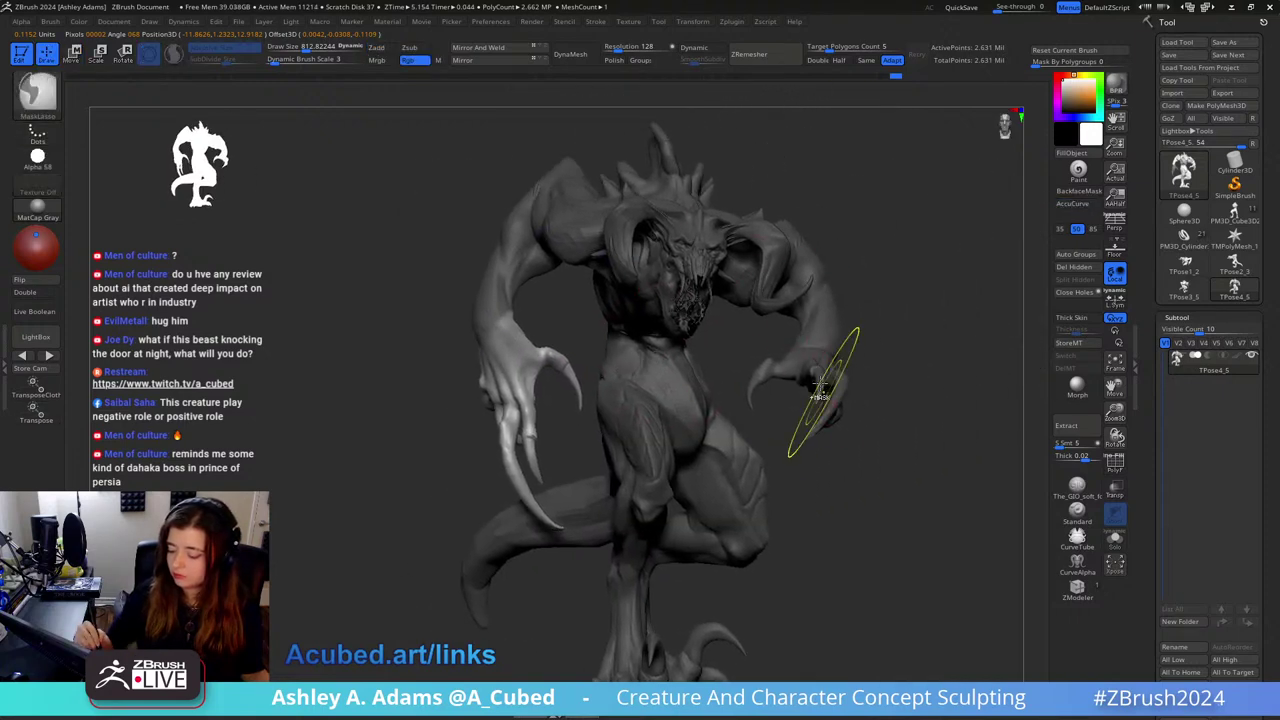
pyautogui.moveTo(820, 383)
pyautogui.keyDown('ctrl'); pyautogui.mouseDown(button='right')
pyautogui.moveTo(816, 343)
pyautogui.moveTo(693, 291)
pyautogui.mouseUp(button='right'); pyautogui.keyUp('ctrl')
pyautogui.keyDown('ctrl'); pyautogui.moveTo(769, 251); pyautogui.dragTo(760, 301, button='right'); pyautogui.keyUp('ctrl')
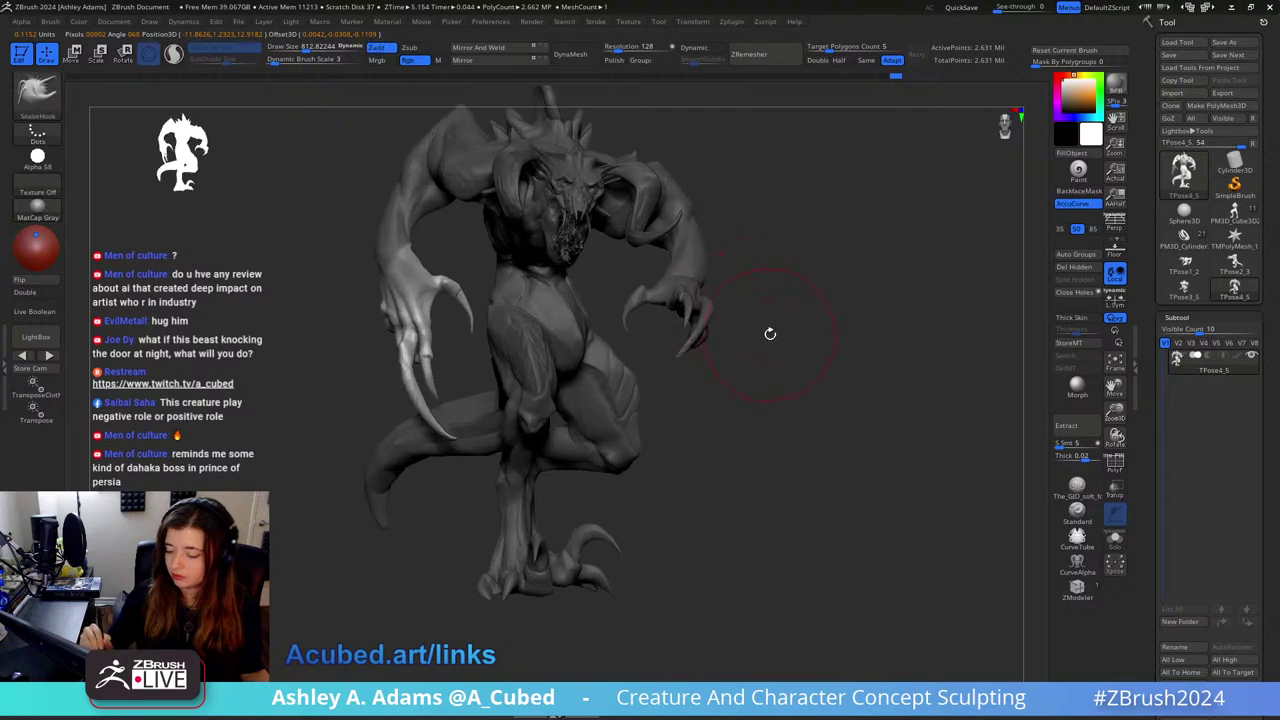
pyautogui.keyDown('ctrl'); pyautogui.moveTo(759, 385); pyautogui.dragTo(774, 357); pyautogui.keyUp('ctrl')
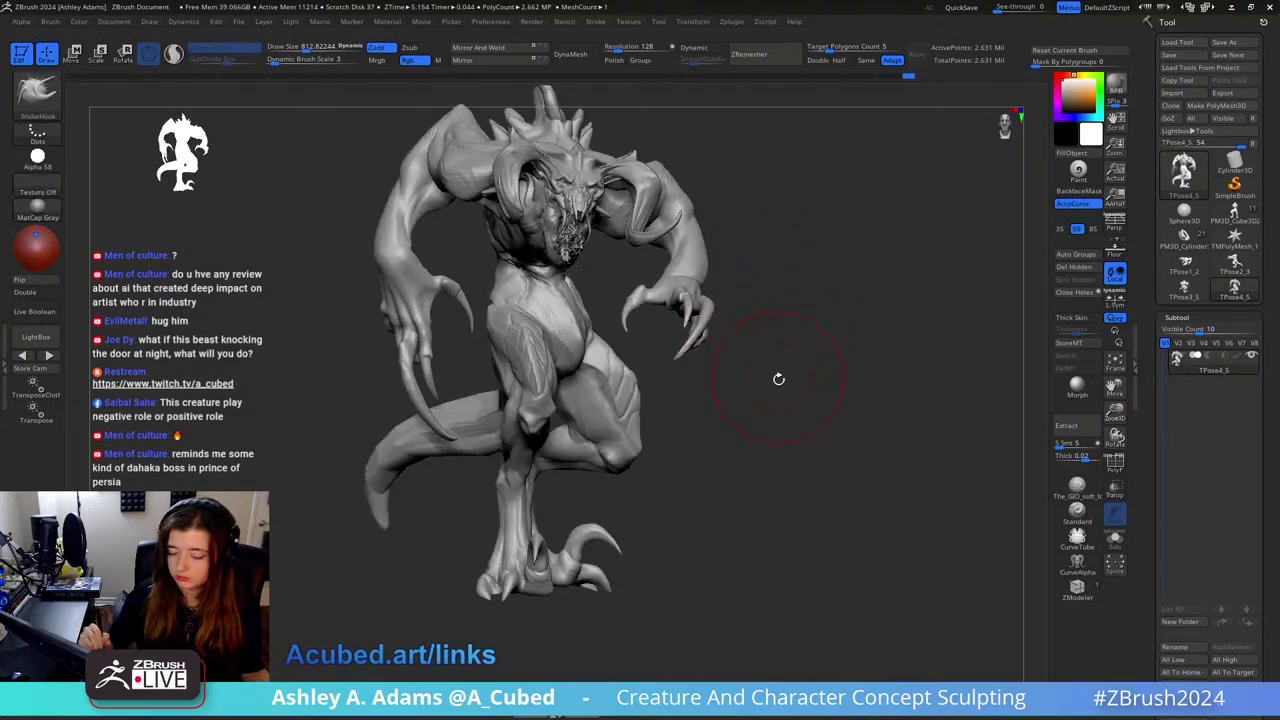
# Step: Undo the mask clearing and the last right-hand rotation and shift
pyautogui.keyDown('ctrl'); pyautogui.moveTo(775, 371); pyautogui.dragTo(757, 340, button='right'); pyautogui.keyUp('ctrl')
pyautogui.hotkey('ctrl', 'z')
pyautogui.hotkey('ctrl', 'z')
pyautogui.hotkey('ctrl', 'z')
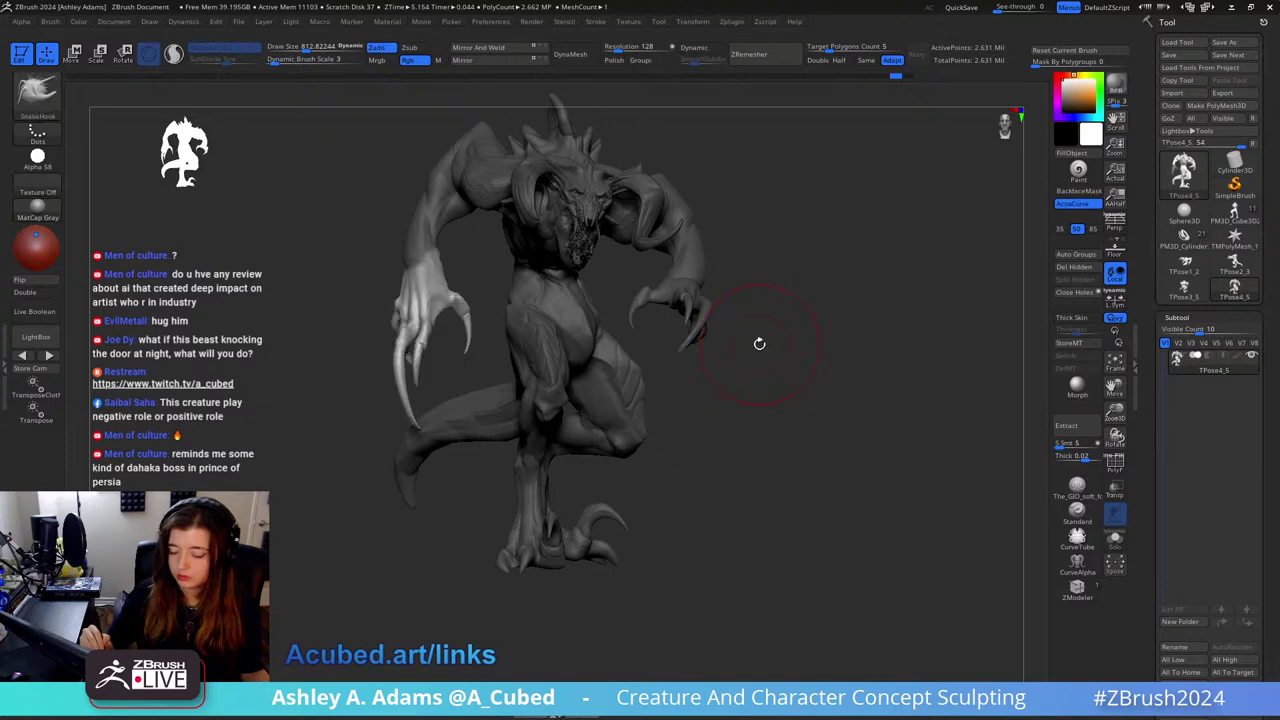
# Step: Try a new right-hand pose by rotating the hand about the wrist from front and back and repositioning it slightly
pyautogui.press('w')
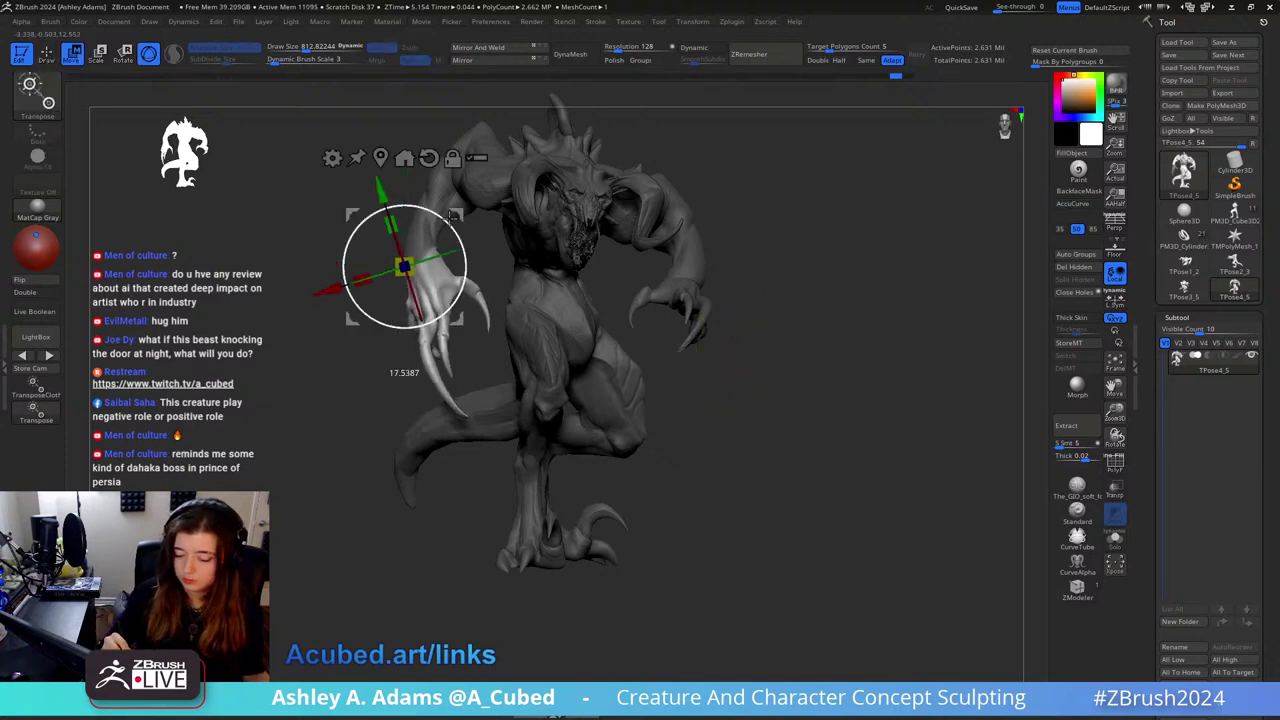
pyautogui.moveTo(459, 228); pyautogui.dragTo(591, 231, button='right')
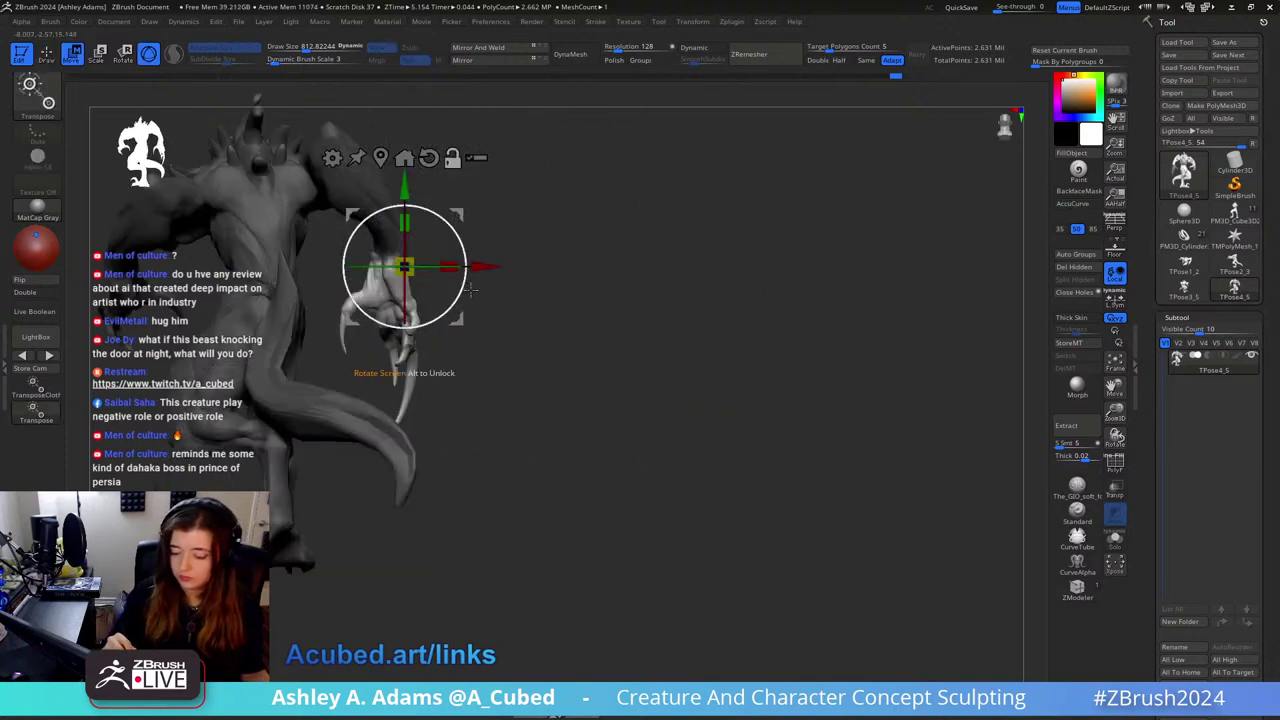
pyautogui.keyDown('alt'); pyautogui.moveTo(444, 287); pyautogui.dragTo(549, 295, button='right'); pyautogui.keyUp('alt')
pyautogui.moveTo(549, 293); pyautogui.dragTo(550, 320)
pyautogui.moveTo(575, 286); pyautogui.dragTo(649, 202, button='right')
pyautogui.moveTo(518, 308); pyautogui.dragTo(534, 272)
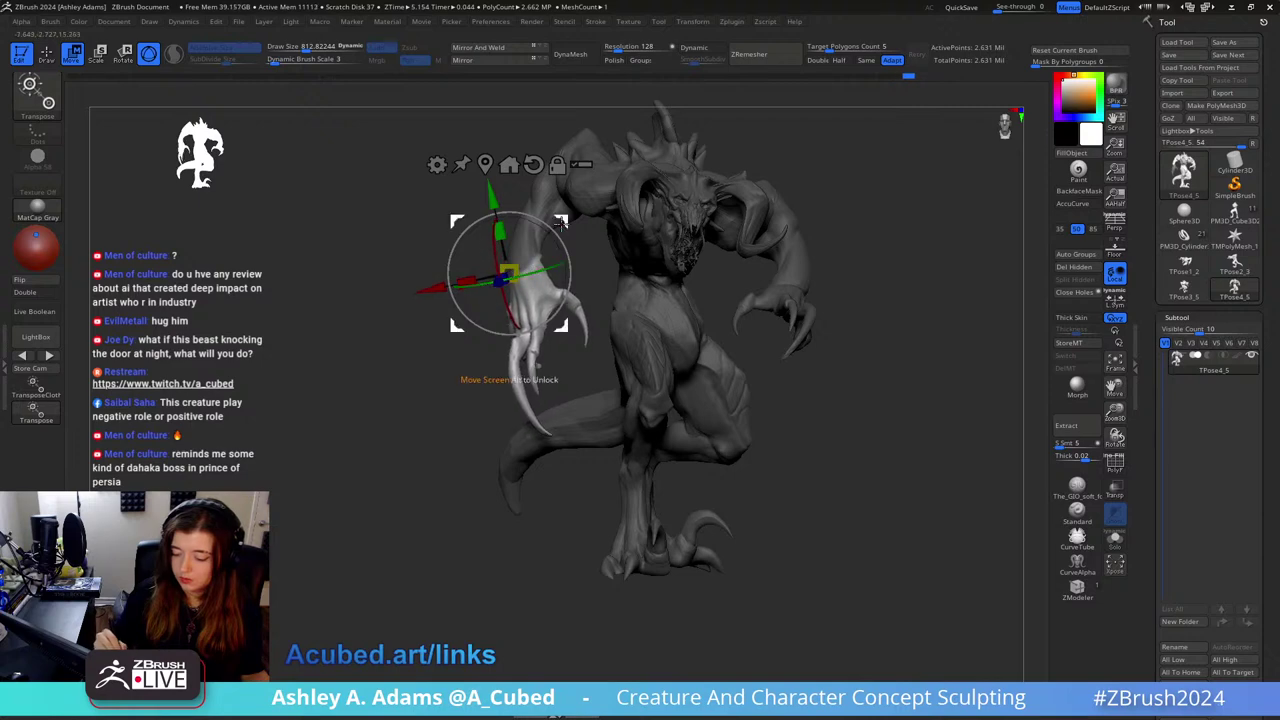
pyautogui.moveTo(564, 223)
pyautogui.mouseDown()
pyautogui.moveTo(558, 240)
pyautogui.moveTo(563, 224)
pyautogui.mouseUp()
pyautogui.press('q')
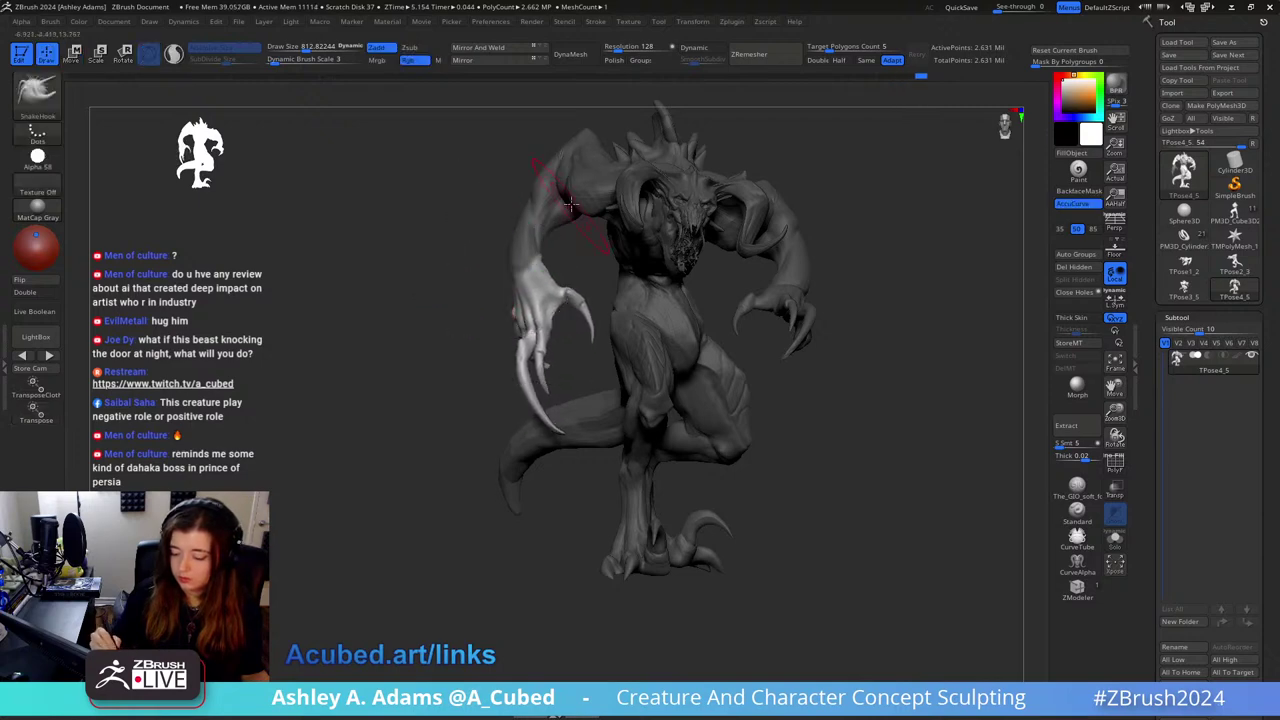
# Step: Check the right hand from the side and front, and undo the last adjustments to its pose
pyautogui.moveTo(858, 170); pyautogui.dragTo(790, 182)
pyautogui.moveTo(716, 203); pyautogui.dragTo(748, 208, button='right')
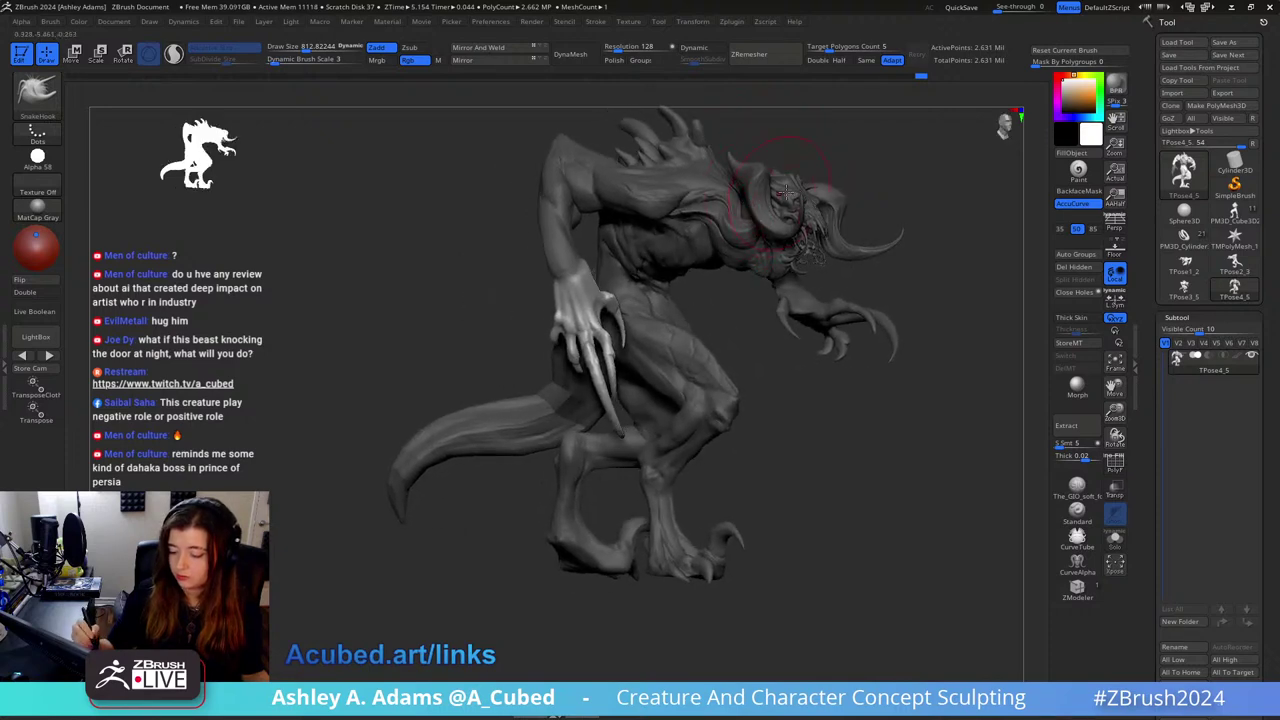
pyautogui.press('w')
pyautogui.moveTo(800, 338); pyautogui.dragTo(678, 351, button='right')
pyautogui.press('q')
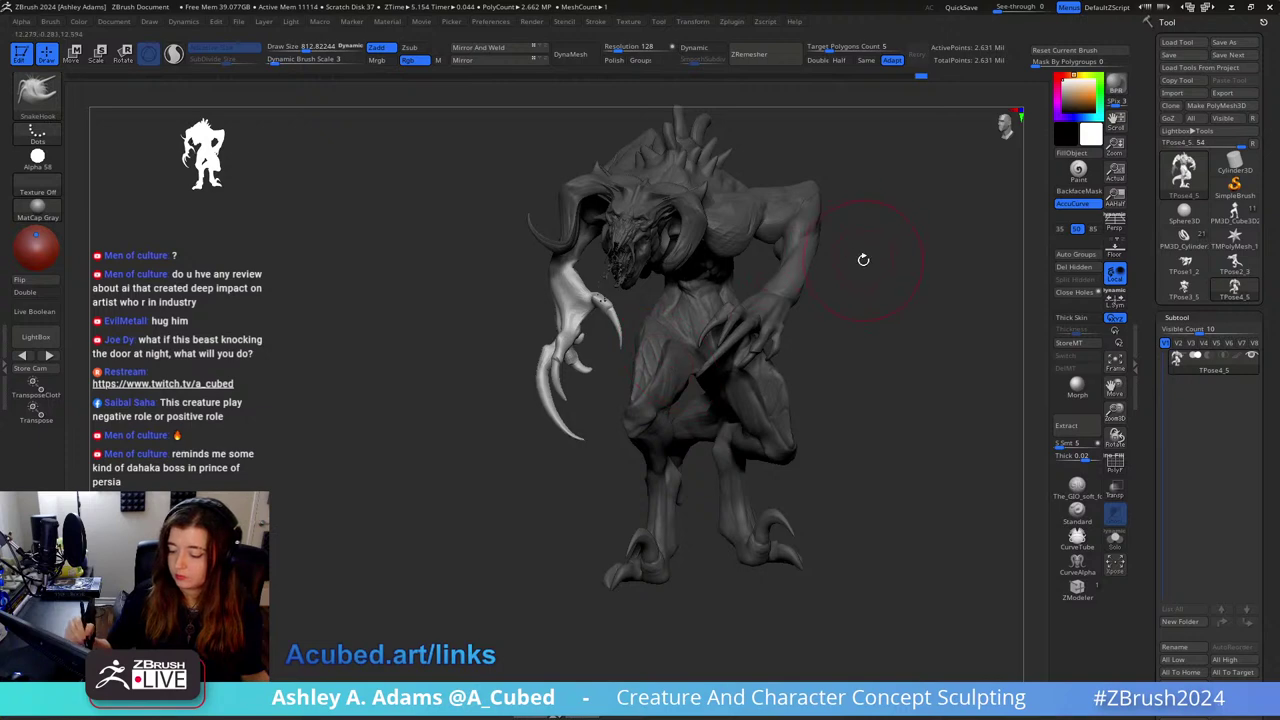
pyautogui.hotkey('ctrl', 'z')
pyautogui.hotkey('ctrl', 'z')
pyautogui.hotkey('ctrl', 'z')
pyautogui.hotkey('ctrl', 'z')
pyautogui.hotkey('ctrl', 'z')
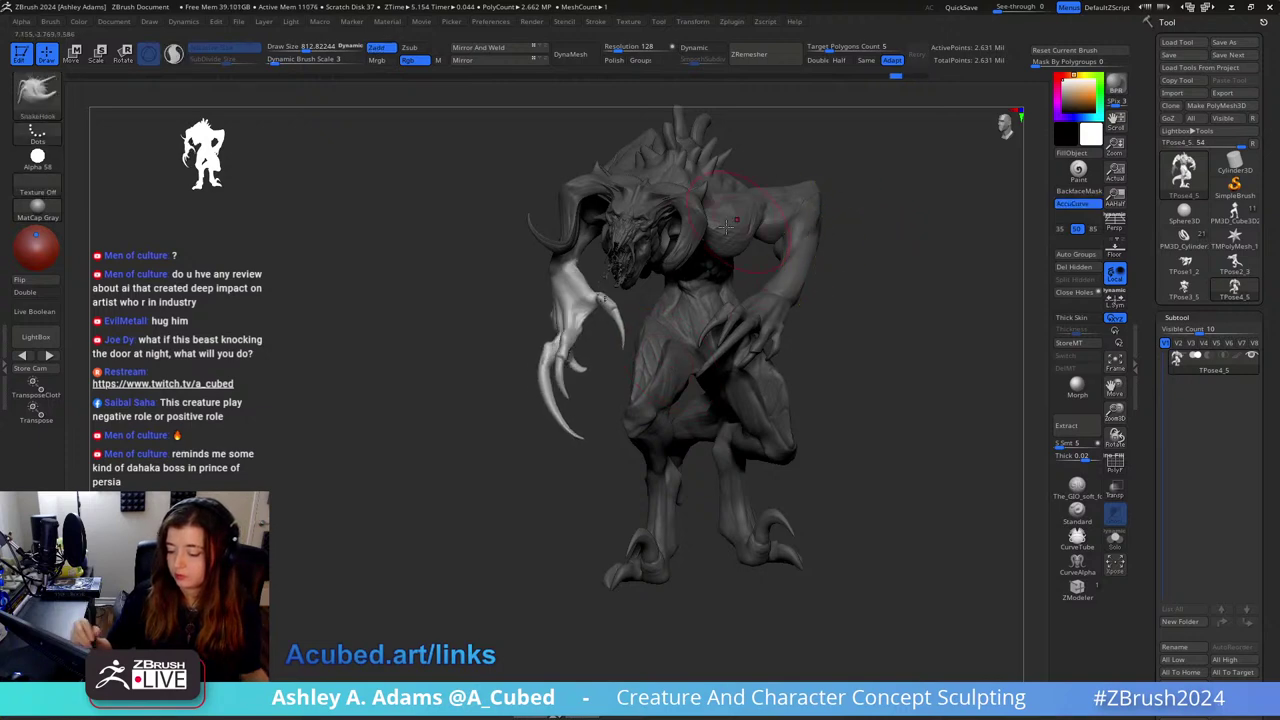
# Step: Try twisting the right hand at the wrist and swinging its claws toward the body
pyautogui.moveTo(800, 190)
pyautogui.mouseDown(button='right')
pyautogui.moveTo(857, 206)
pyautogui.moveTo(715, 160)
pyautogui.mouseUp(button='right')
pyautogui.press('w')
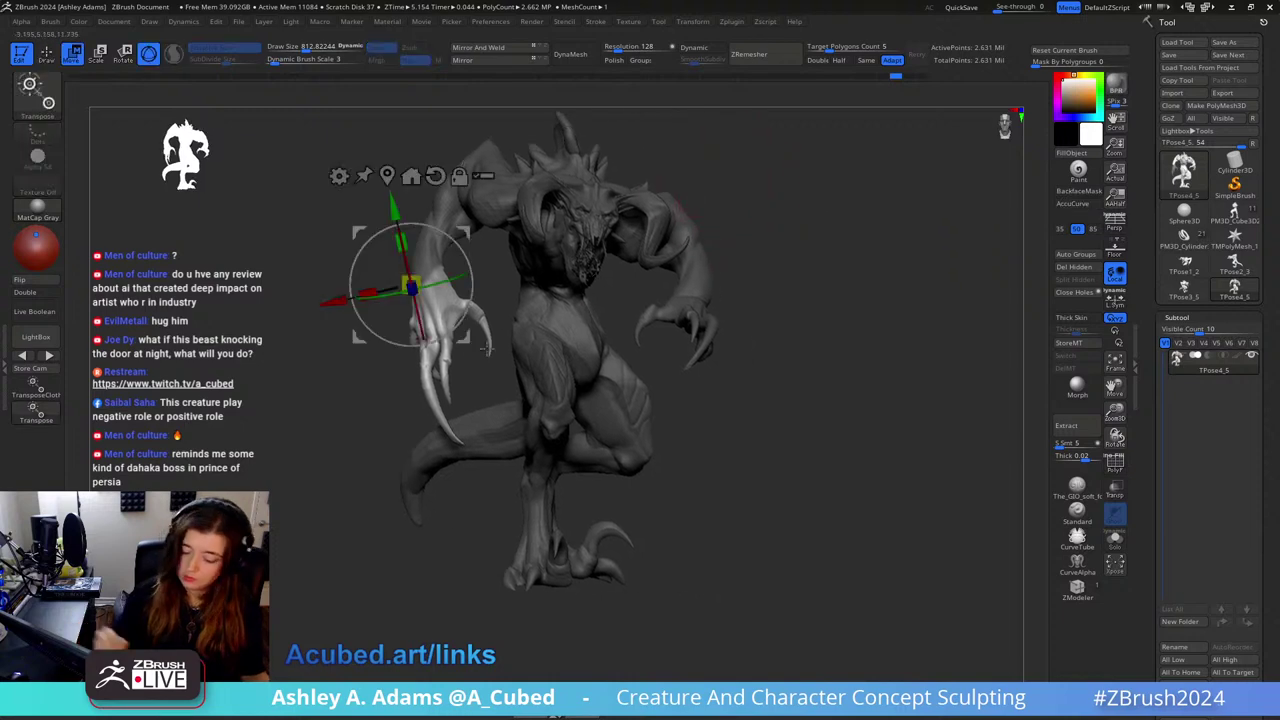
pyautogui.moveTo(423, 326); pyautogui.dragTo(448, 368)
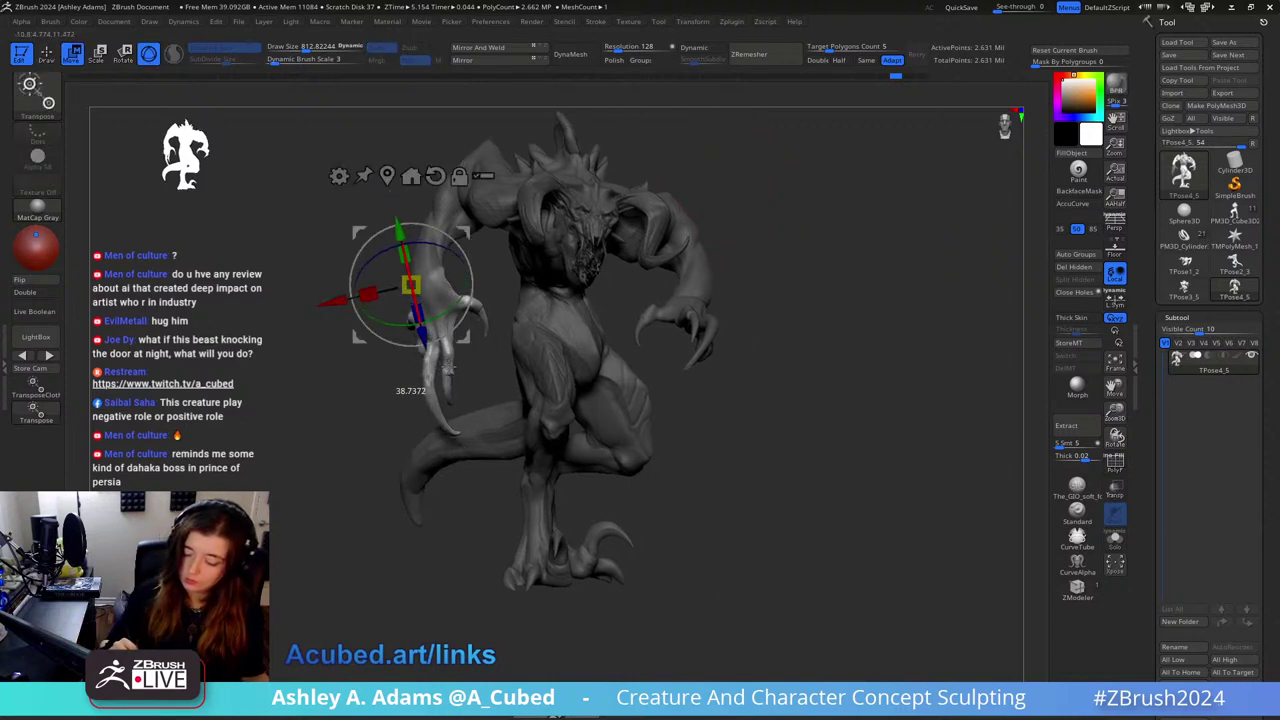
pyautogui.moveTo(455, 258); pyautogui.dragTo(466, 234)
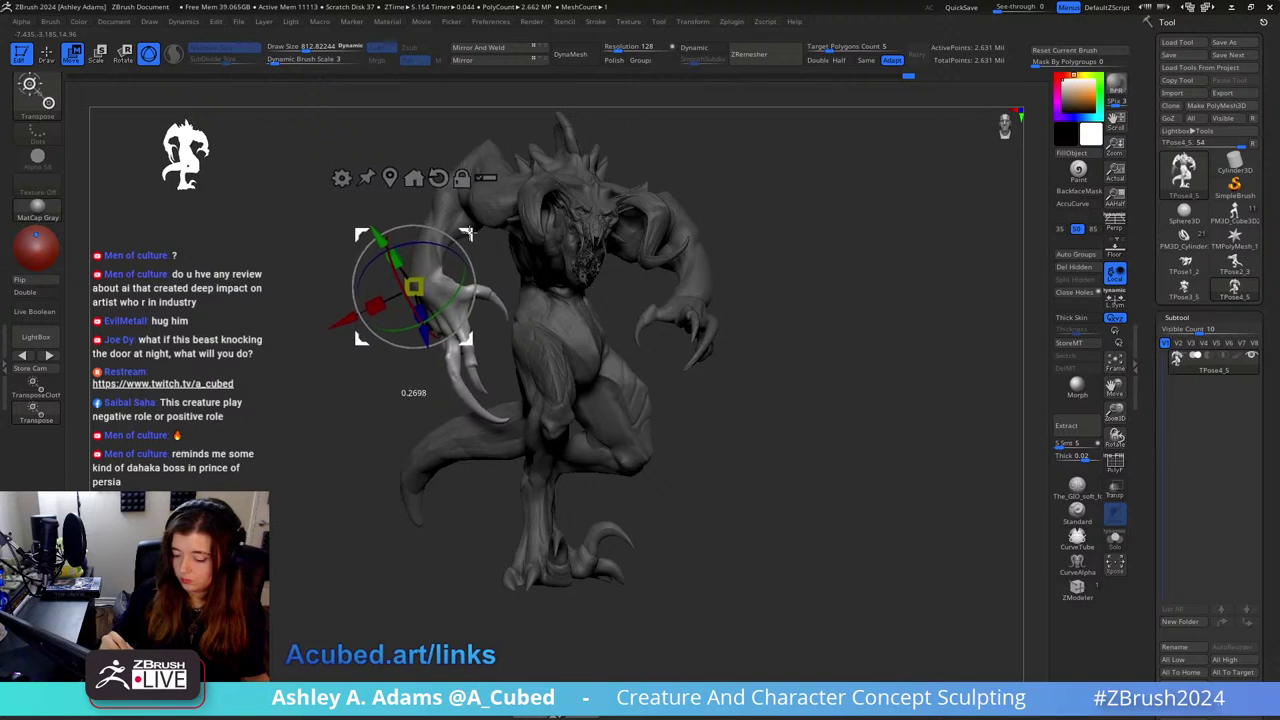
# Step: Undo the right hand's twist and swing, clear the mask, and check the whole pose from the side
pyautogui.hotkey('ctrl', 'z')
pyautogui.hotkey('ctrl', 'z')
pyautogui.hotkey('ctrl', 'z')
pyautogui.hotkey('ctrl', 'z')
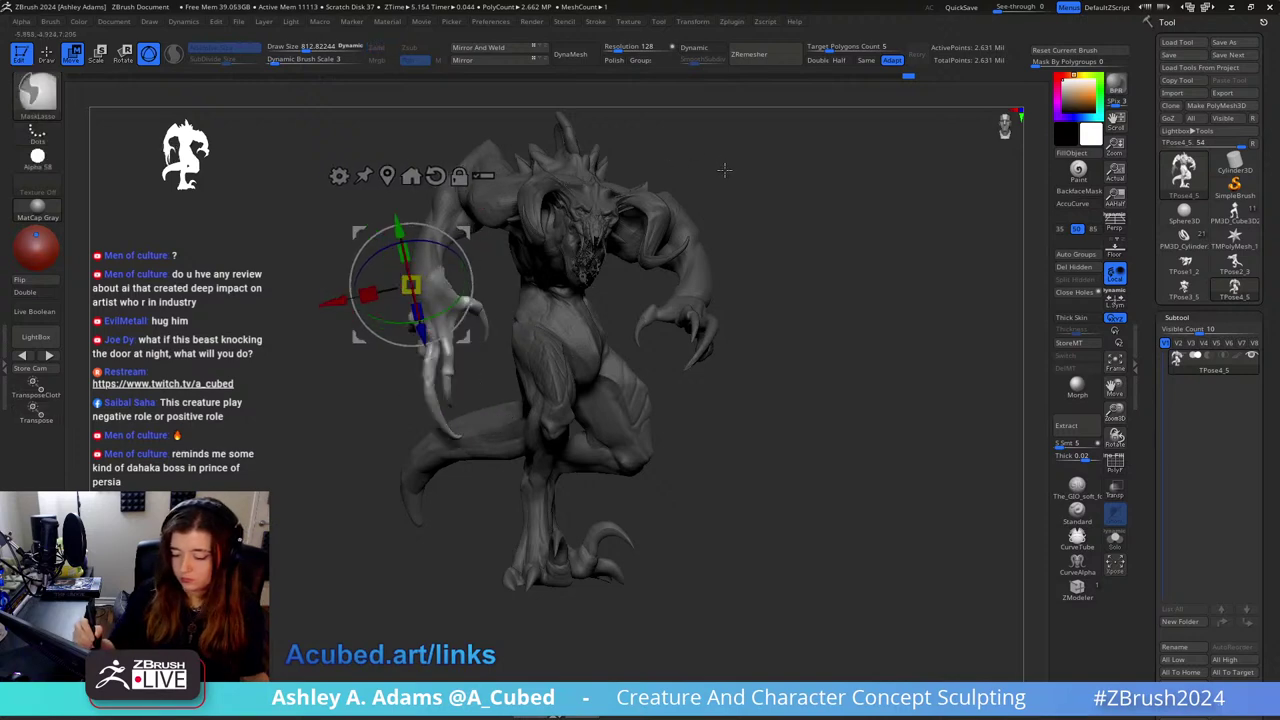
pyautogui.press('q')
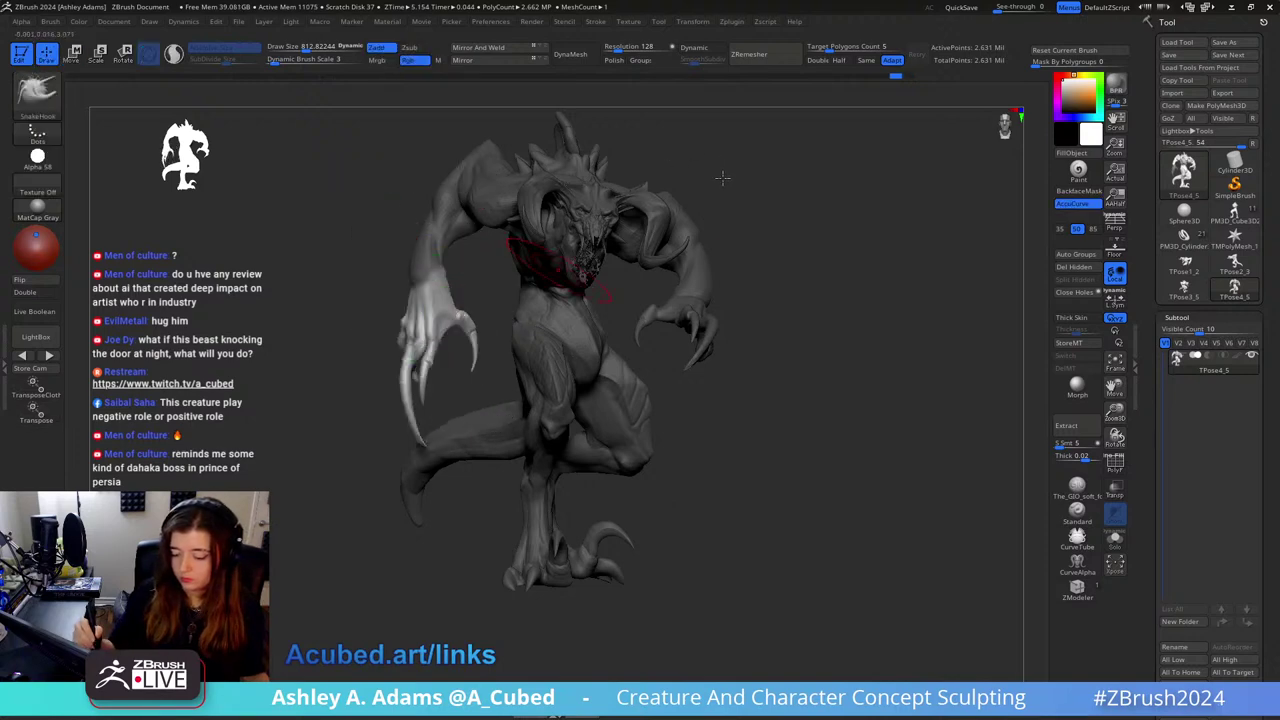
pyautogui.moveTo(694, 196); pyautogui.dragTo(761, 194)
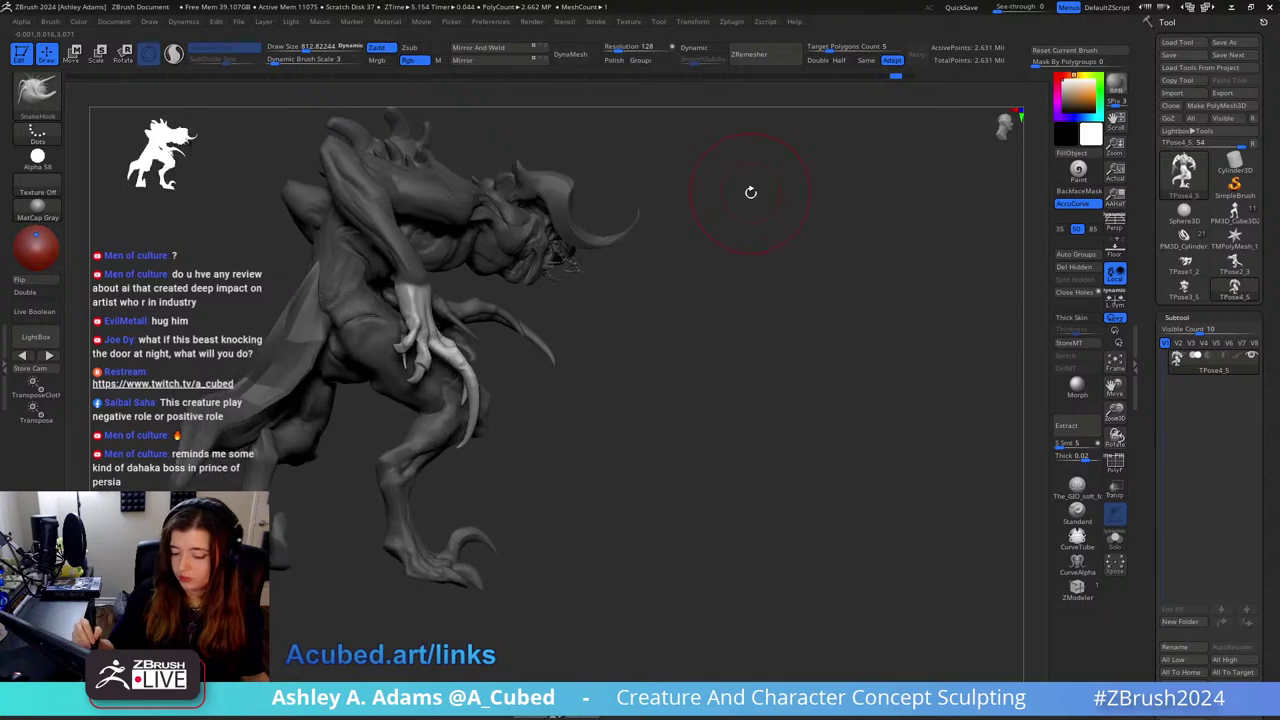
pyautogui.moveTo(677, 297)
pyautogui.mouseDown()
pyautogui.moveTo(749, 326)
pyautogui.moveTo(652, 305)
pyautogui.moveTo(688, 307)
pyautogui.mouseUp()
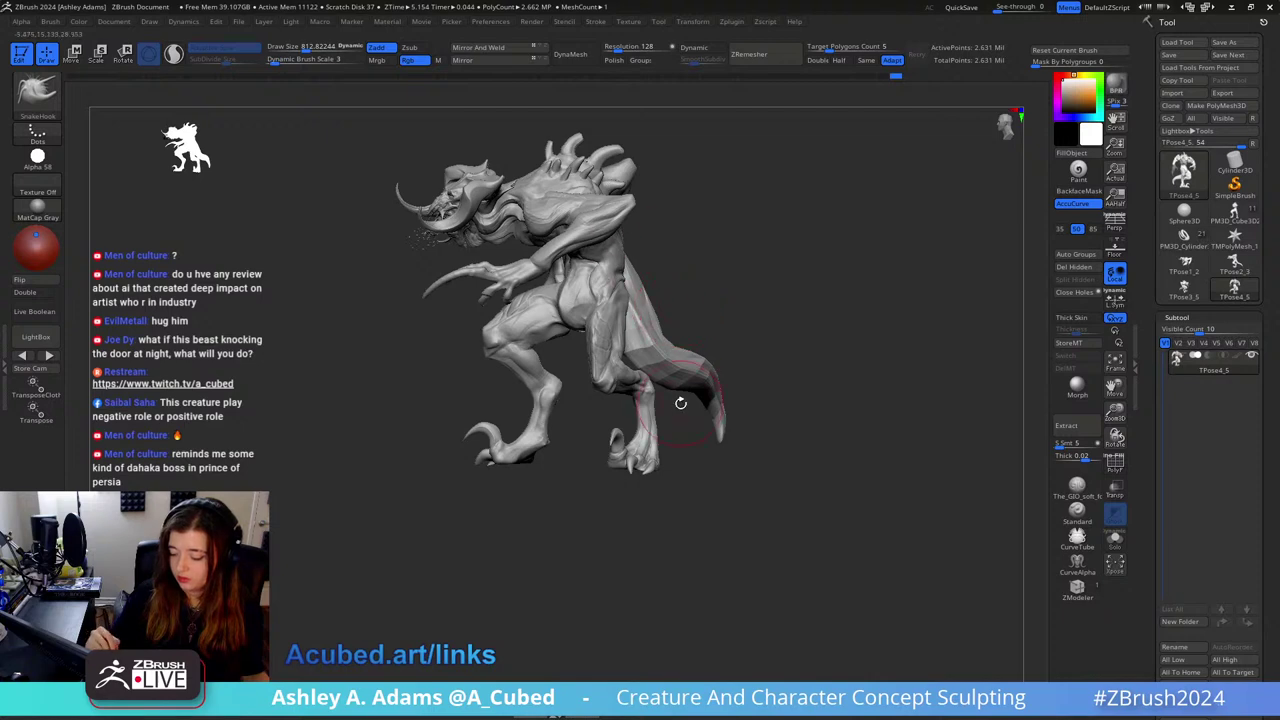
# Step: Adjust the lower legs and feet with the SnakeHook brush at a draw size of about 1071
pyautogui.keyDown('alt'); pyautogui.moveTo(680, 403); pyautogui.dragTo(685, 431); pyautogui.keyUp('alt')
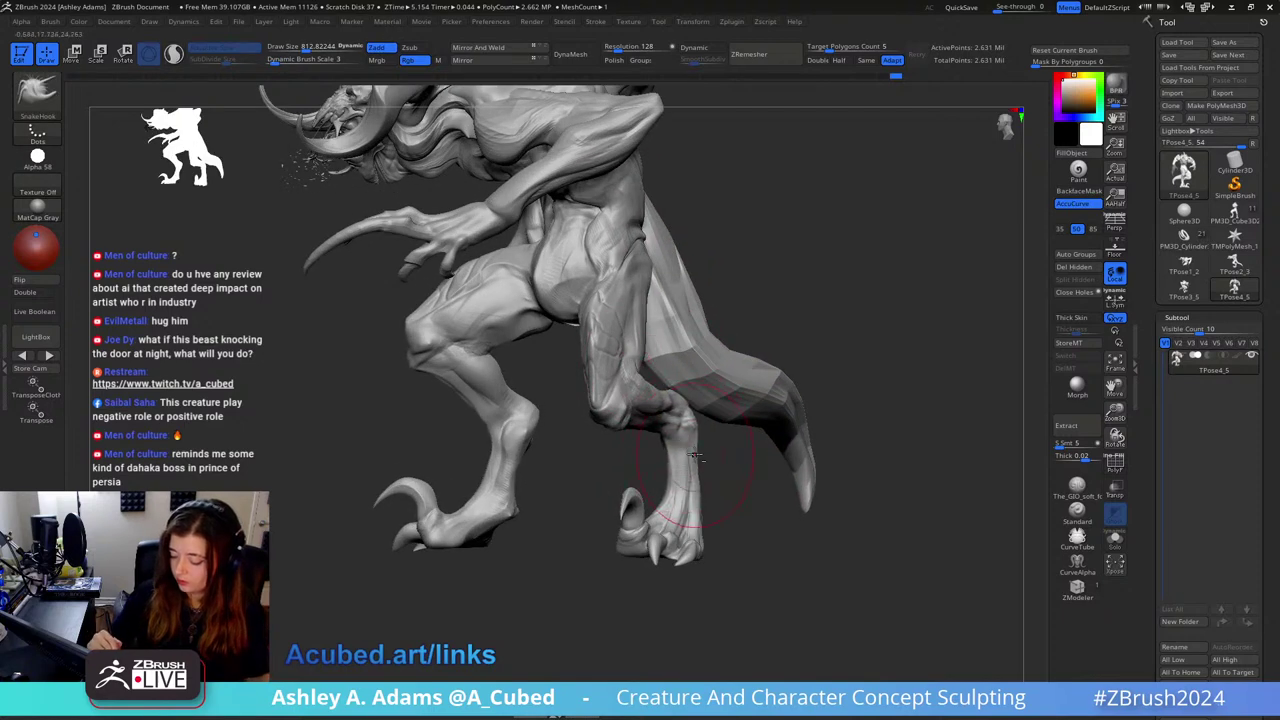
pyautogui.moveTo(694, 456)
pyautogui.keyDown('alt'); pyautogui.mouseDown(button='right')
pyautogui.moveTo(670, 350)
pyautogui.moveTo(640, 362)
pyautogui.mouseUp(button='right'); pyautogui.keyUp('alt')
pyautogui.press('space')
pyautogui.moveTo(652, 350); pyautogui.dragTo(672, 350)
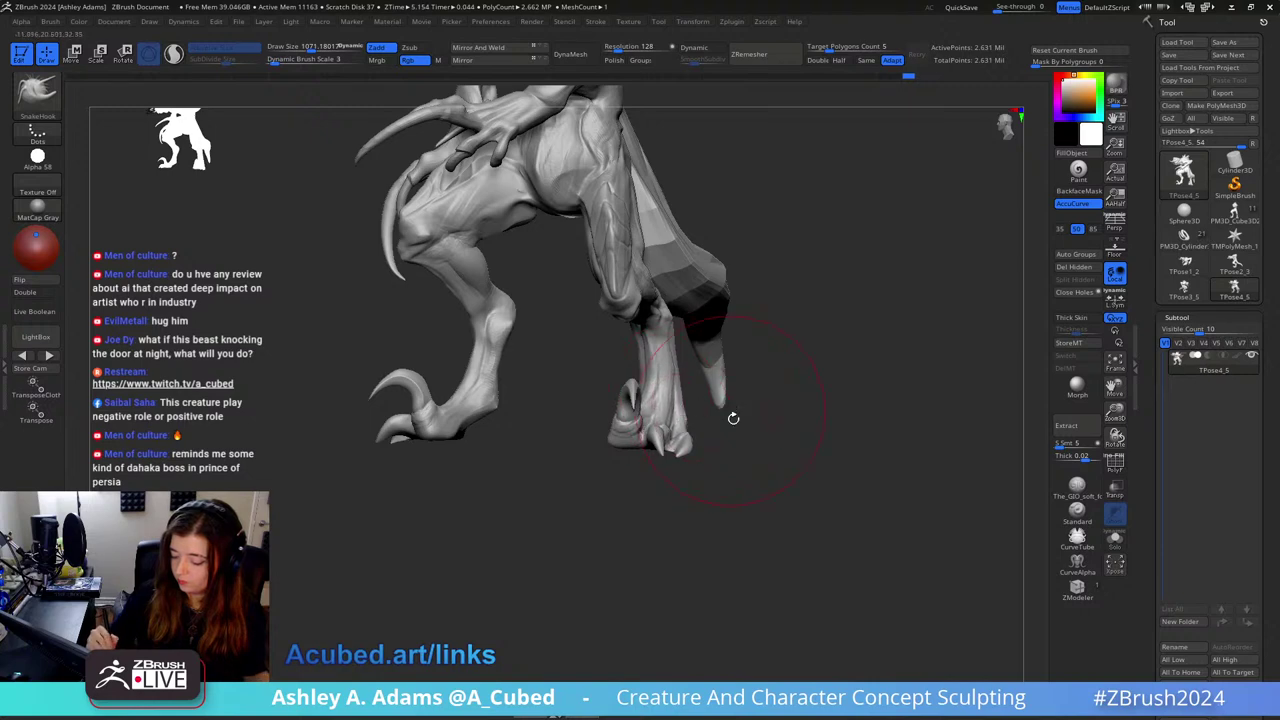
pyautogui.moveTo(733, 418)
pyautogui.mouseDown()
pyautogui.moveTo(680, 402)
pyautogui.moveTo(714, 497)
pyautogui.mouseUp()
pyautogui.moveTo(615, 364); pyautogui.dragTo(693, 314, button='right')
pyautogui.moveTo(692, 315); pyautogui.dragTo(812, 320)
# Step: Refine the feet and shins from the front and back with SnakeHook at a draw size of about 1288
pyautogui.press('space')
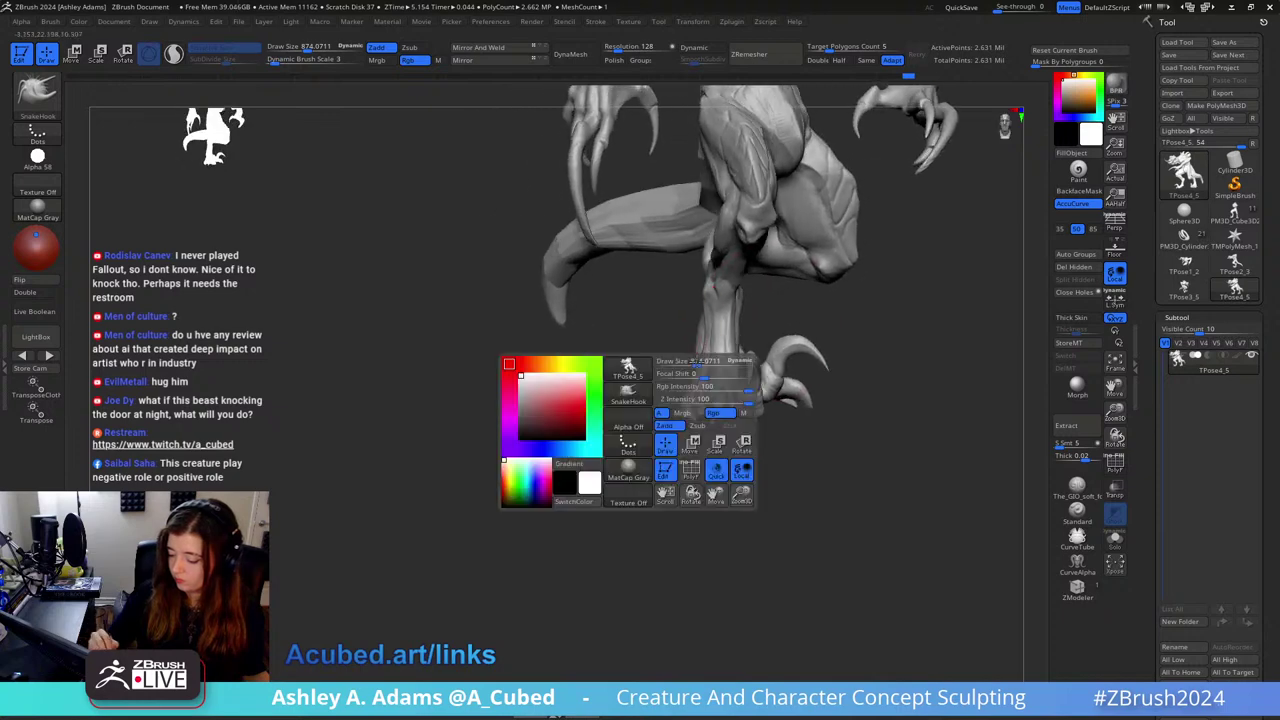
pyautogui.moveTo(694, 364); pyautogui.dragTo(704, 364)
pyautogui.moveTo(796, 389); pyautogui.dragTo(870, 392)
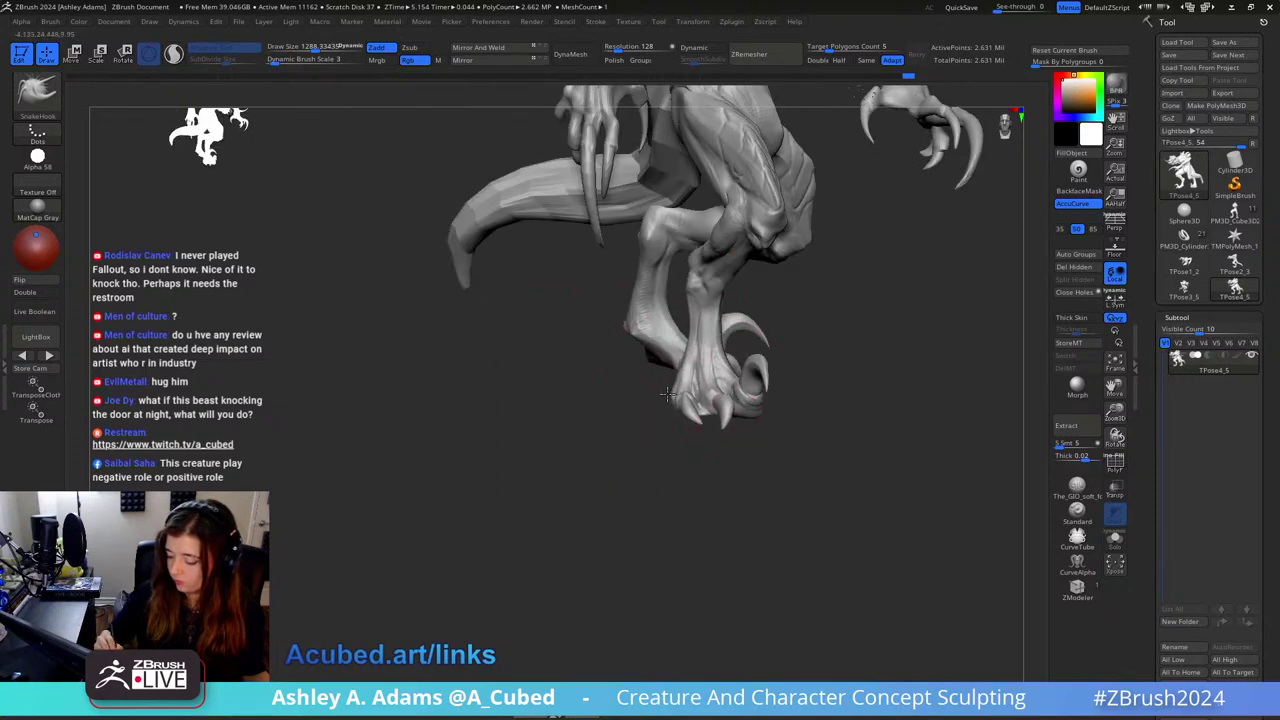
pyautogui.moveTo(757, 320)
pyautogui.mouseDown(button='right')
pyautogui.moveTo(705, 380)
pyautogui.moveTo(748, 382)
pyautogui.moveTo(740, 399)
pyautogui.mouseUp(button='right')
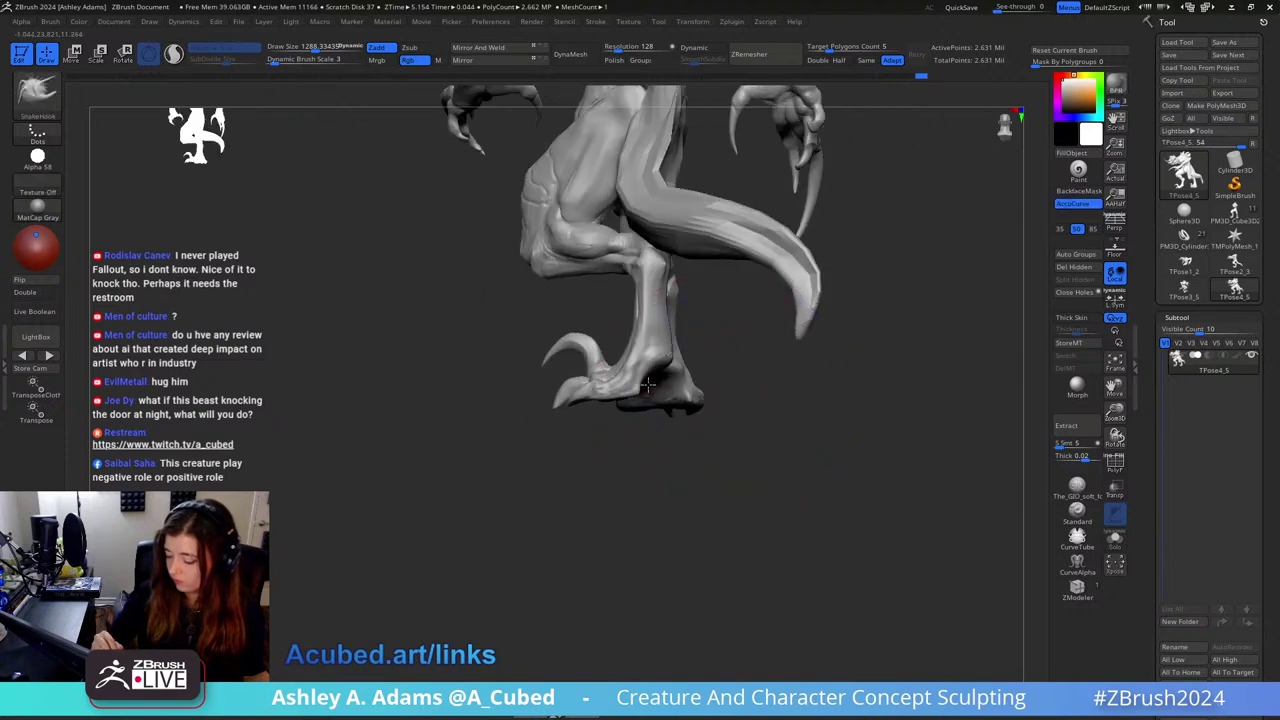
# Step: Reposition the feet and legs with SnakeHook at draw sizes of about 1694 and 2620
pyautogui.press('s')
pyautogui.click(621, 407)
pyautogui.moveTo(621, 400)
pyautogui.mouseDown(button='right')
pyautogui.moveTo(640, 398)
pyautogui.moveTo(621, 402)
pyautogui.mouseUp(button='right')
pyautogui.moveTo(479, 436); pyautogui.dragTo(482, 431)
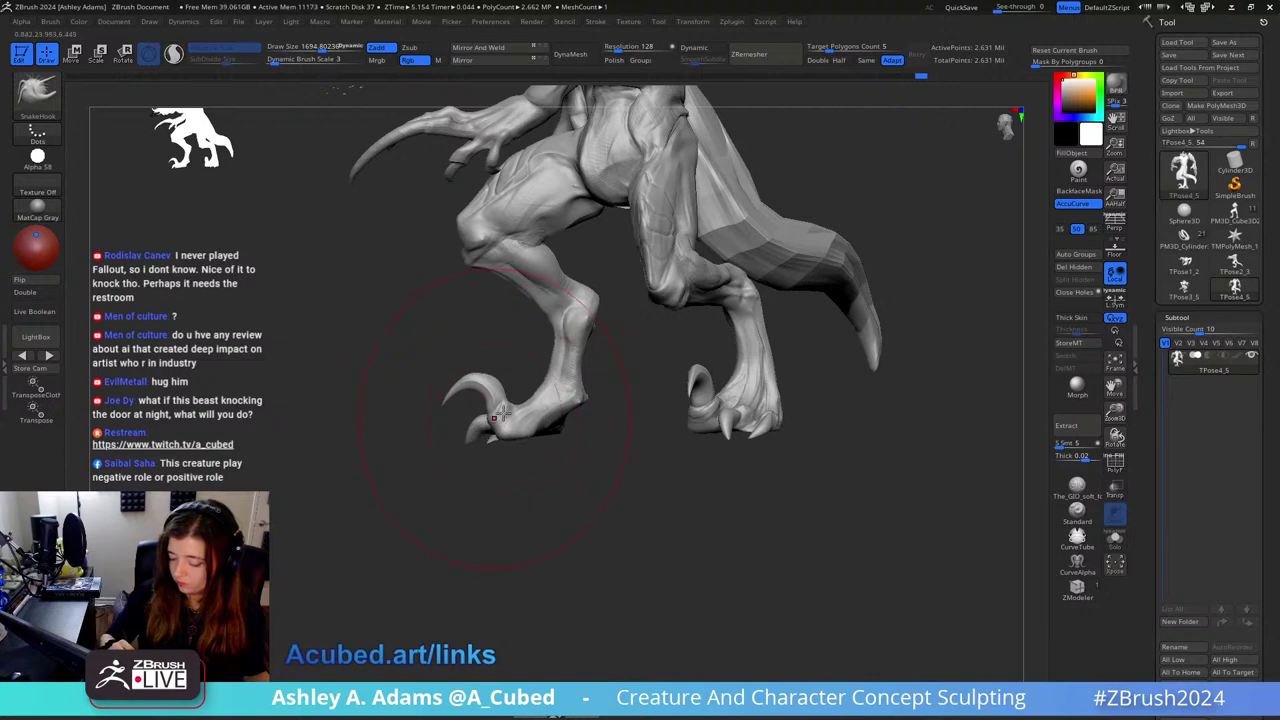
pyautogui.keyDown('ctrl'); pyautogui.moveTo(553, 430); pyautogui.dragTo(715, 340, button='right'); pyautogui.keyUp('ctrl')
pyautogui.press('space')
pyautogui.moveTo(689, 420); pyautogui.dragTo(709, 451)
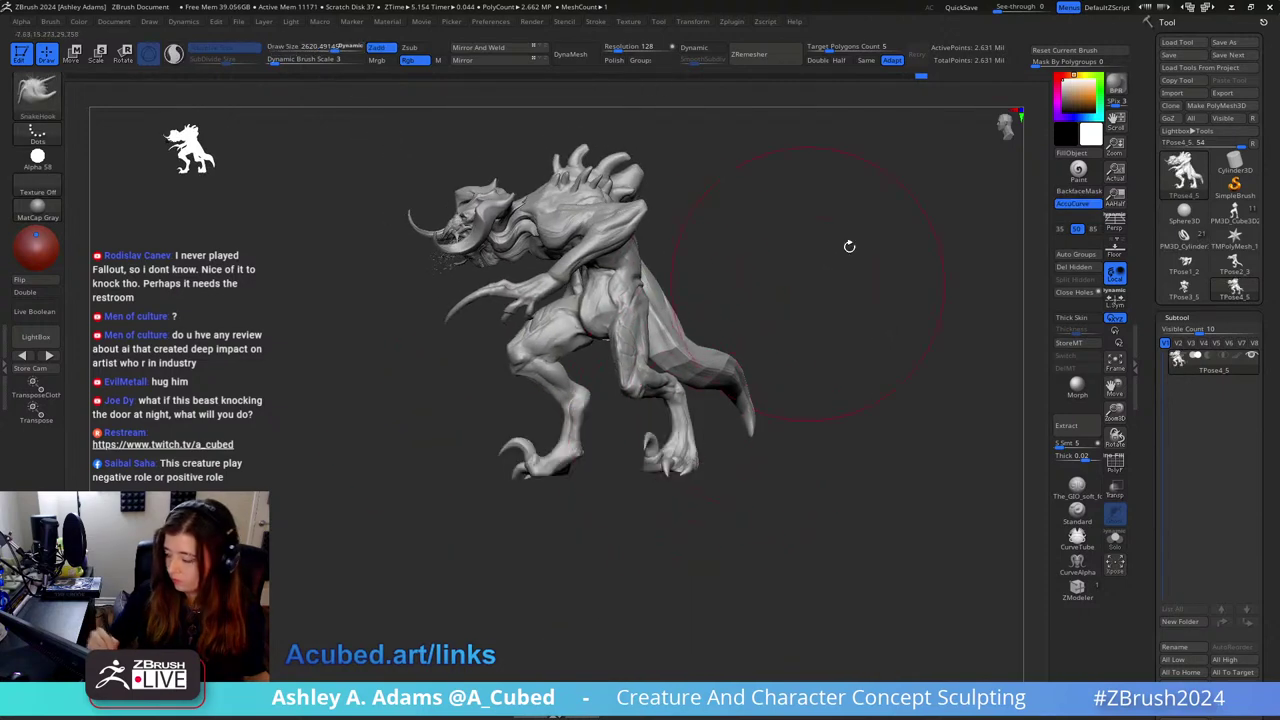
# Step: Hide the tail, try nudging the rear foot with SnakeHook at a draw size of about 3129, and undo the stroke
pyautogui.keyDown('ctrl'); pyautogui.keyDown('shift'); pyautogui.click(724, 383); pyautogui.keyUp('shift'); pyautogui.keyUp('ctrl')
pyautogui.keyDown('ctrl'); pyautogui.keyDown('shift'); pyautogui.click(729, 386); pyautogui.keyUp('shift'); pyautogui.keyUp('ctrl')
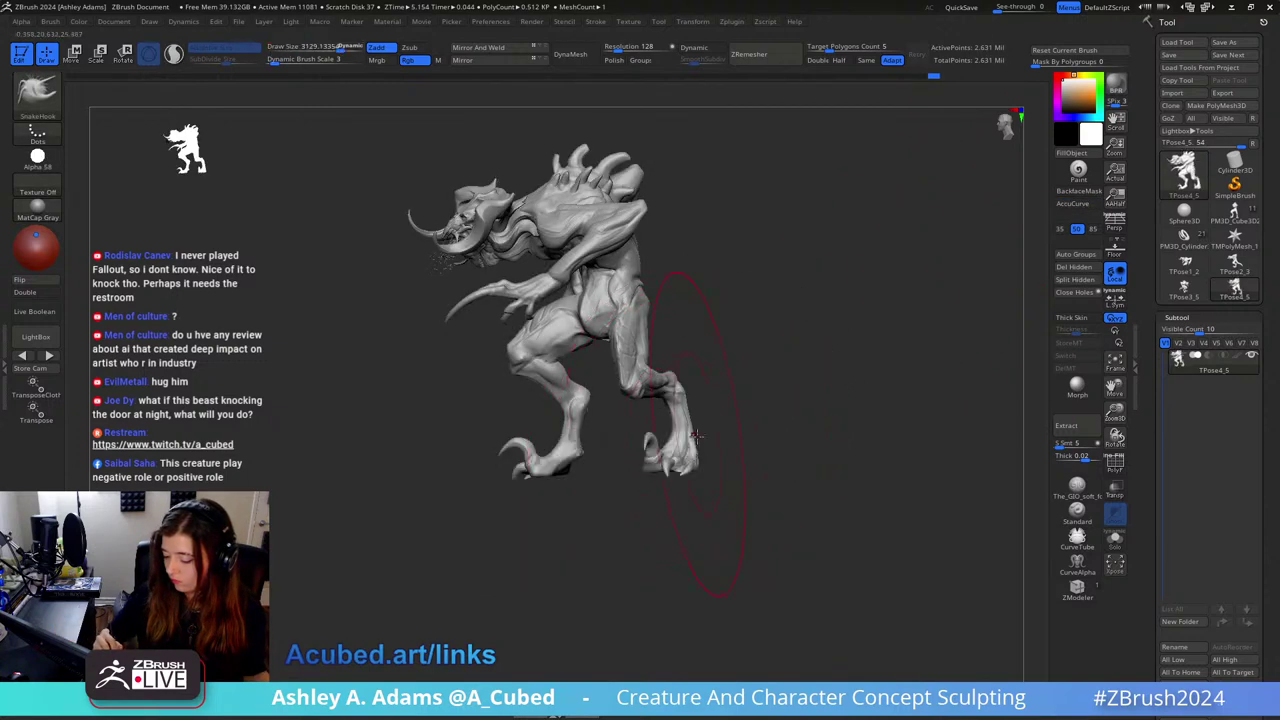
pyautogui.moveTo(682, 448); pyautogui.dragTo(693, 448)
pyautogui.hotkey('ctrl', 'z')
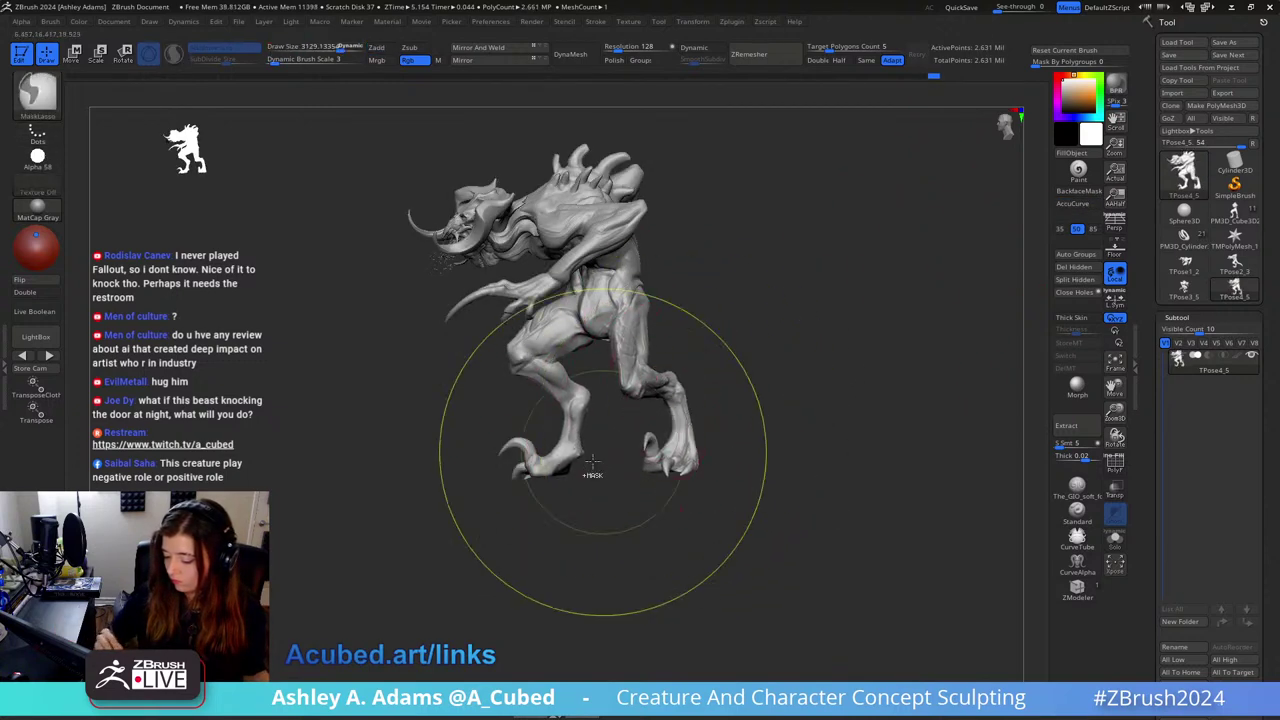
# Step: Mask the front leg and adjust the rear leg with SnakeHook at draw sizes of about 2620, 1828 and 1485, undoing one stroke
pyautogui.moveTo(521, 561)
pyautogui.keyDown('ctrl'); pyautogui.mouseDown()
pyautogui.moveTo(600, 474)
pyautogui.moveTo(566, 276)
pyautogui.moveTo(453, 325)
pyautogui.mouseUp(); pyautogui.keyUp('ctrl')
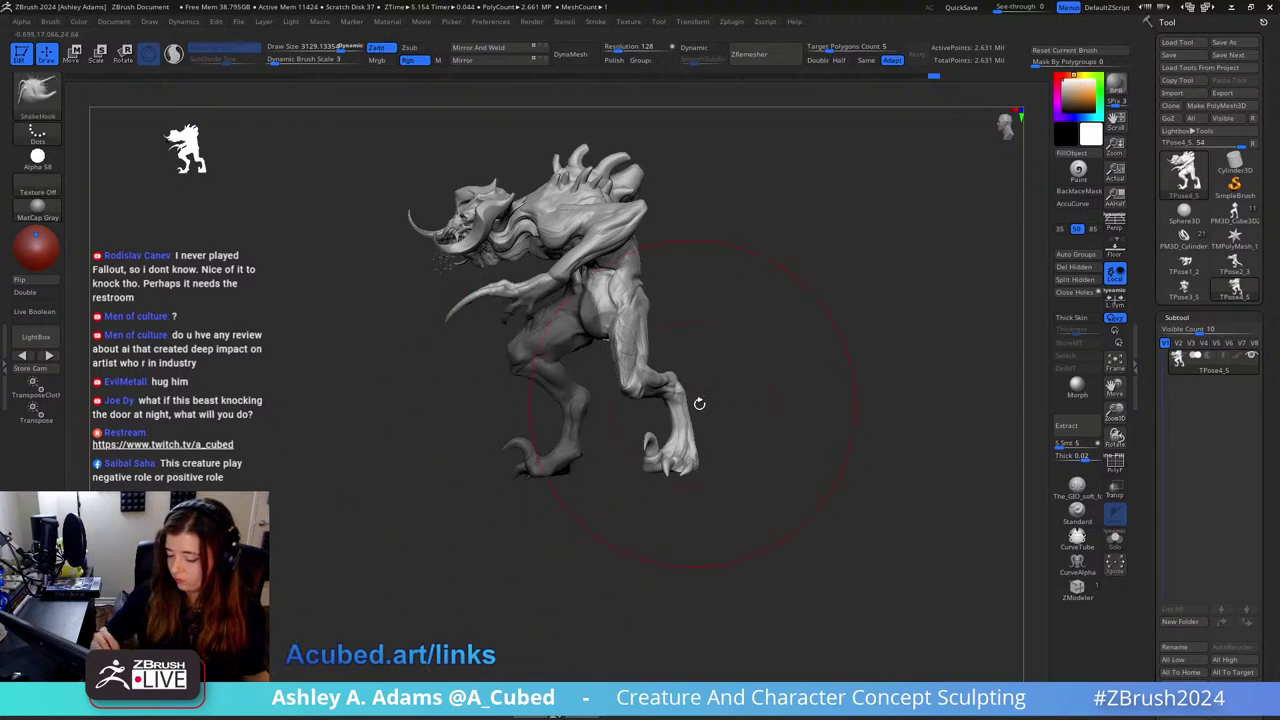
pyautogui.moveTo(703, 400); pyautogui.dragTo(678, 326)
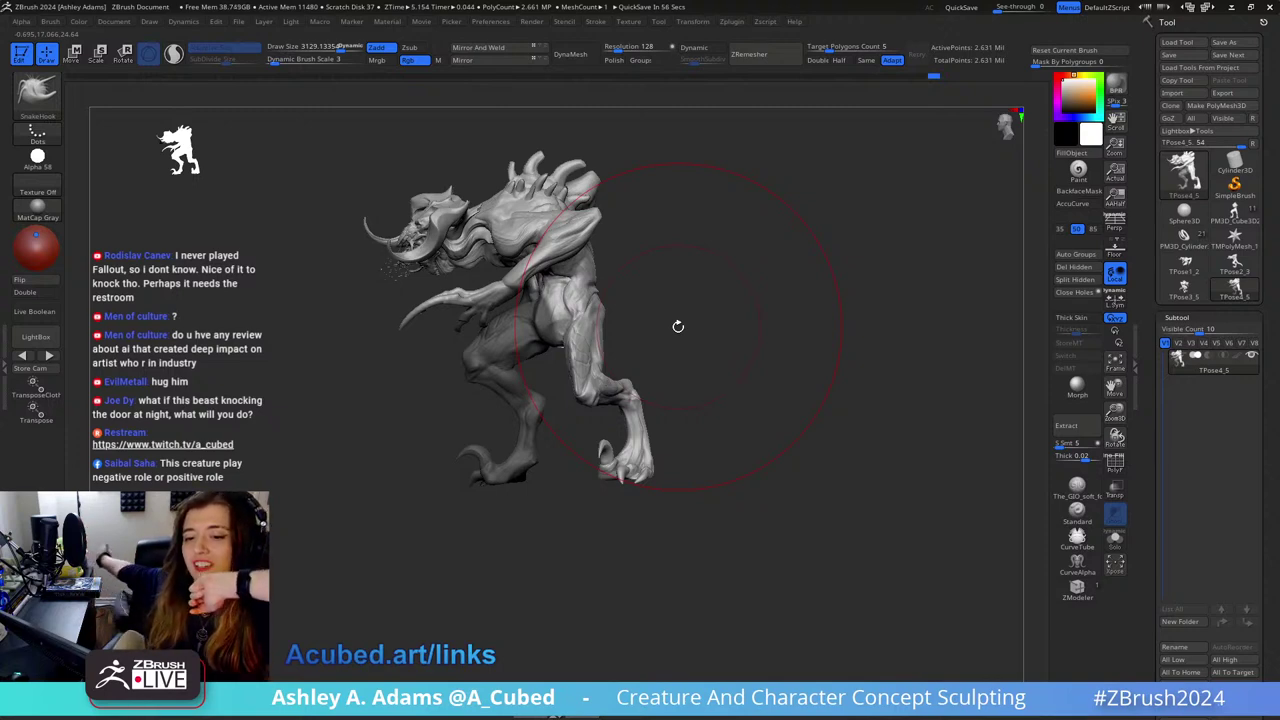
pyautogui.moveTo(678, 326)
pyautogui.mouseDown()
pyautogui.moveTo(687, 374)
pyautogui.moveTo(612, 371)
pyautogui.mouseUp()
pyautogui.press('space')
pyautogui.moveTo(606, 362); pyautogui.dragTo(623, 356)
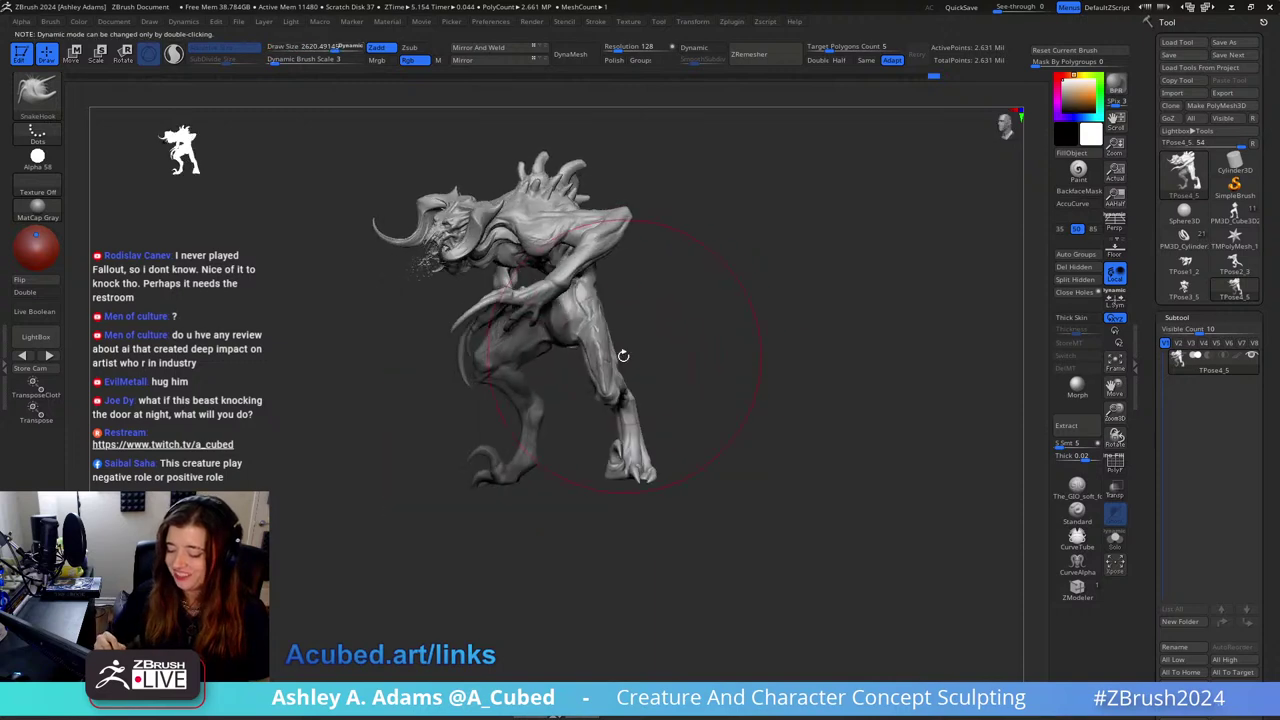
pyautogui.hotkey('ctrl', 'z')
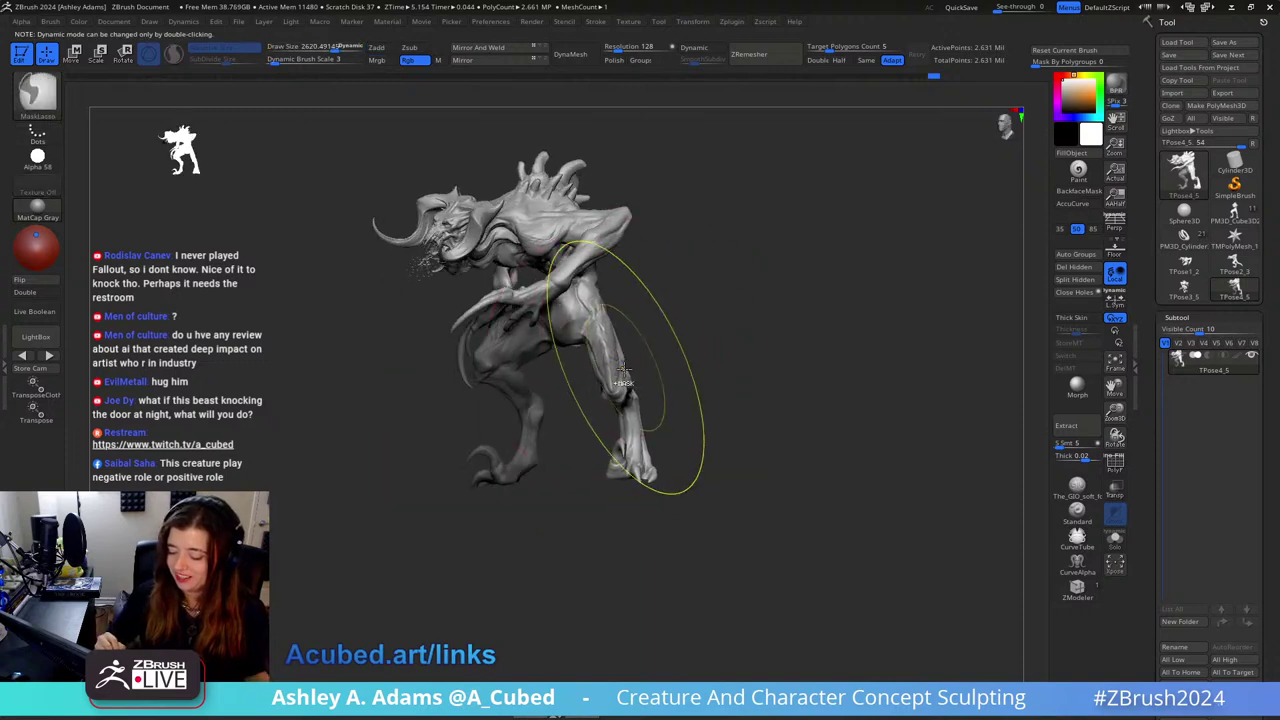
pyautogui.press('space')
pyautogui.moveTo(623, 374); pyautogui.dragTo(616, 378)
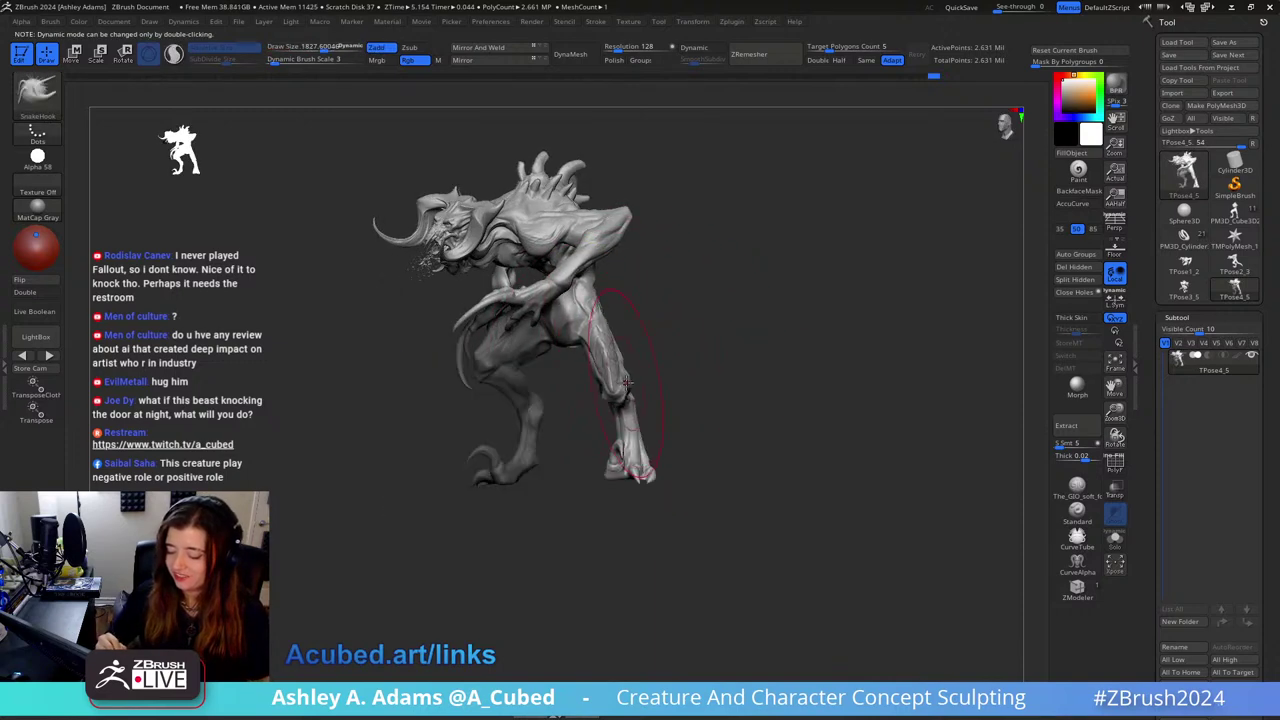
pyautogui.press('space')
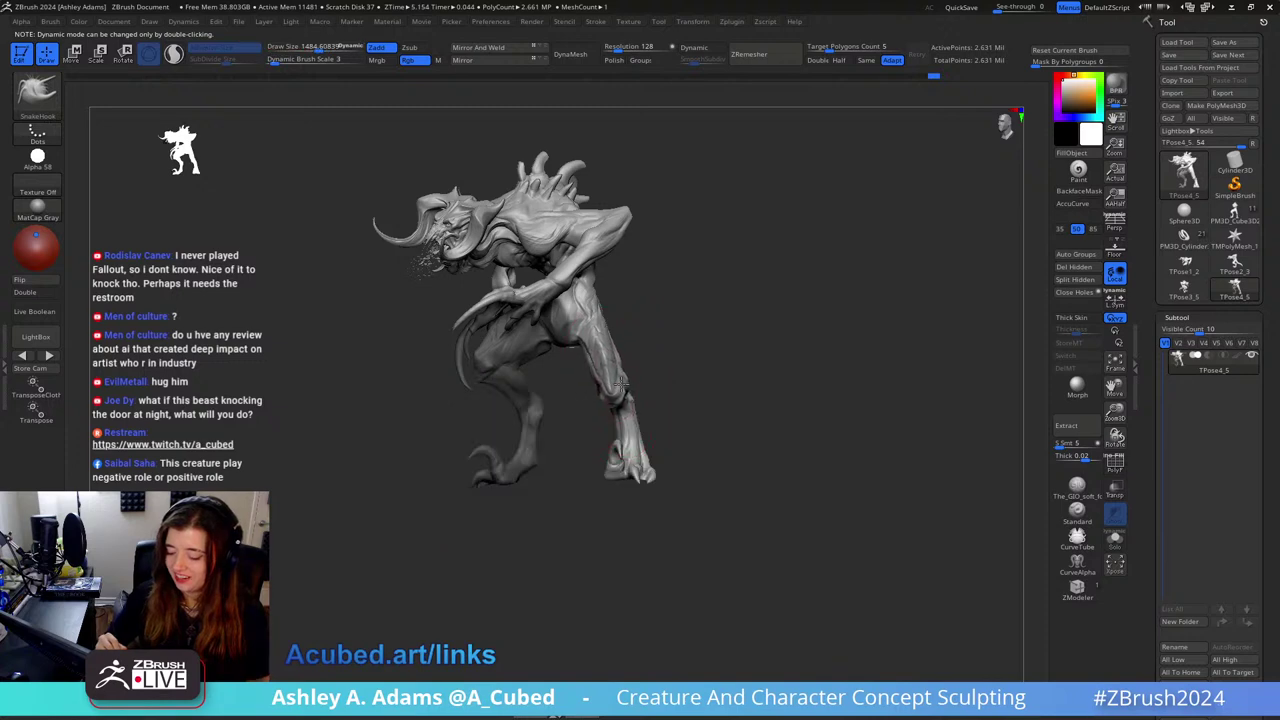
pyautogui.moveTo(628, 379)
pyautogui.mouseDown(button='right')
pyautogui.moveTo(663, 357)
pyautogui.moveTo(758, 344)
pyautogui.moveTo(762, 393)
pyautogui.moveTo(663, 363)
pyautogui.moveTo(712, 362)
pyautogui.moveTo(690, 360)
pyautogui.moveTo(671, 326)
pyautogui.mouseUp(button='right')
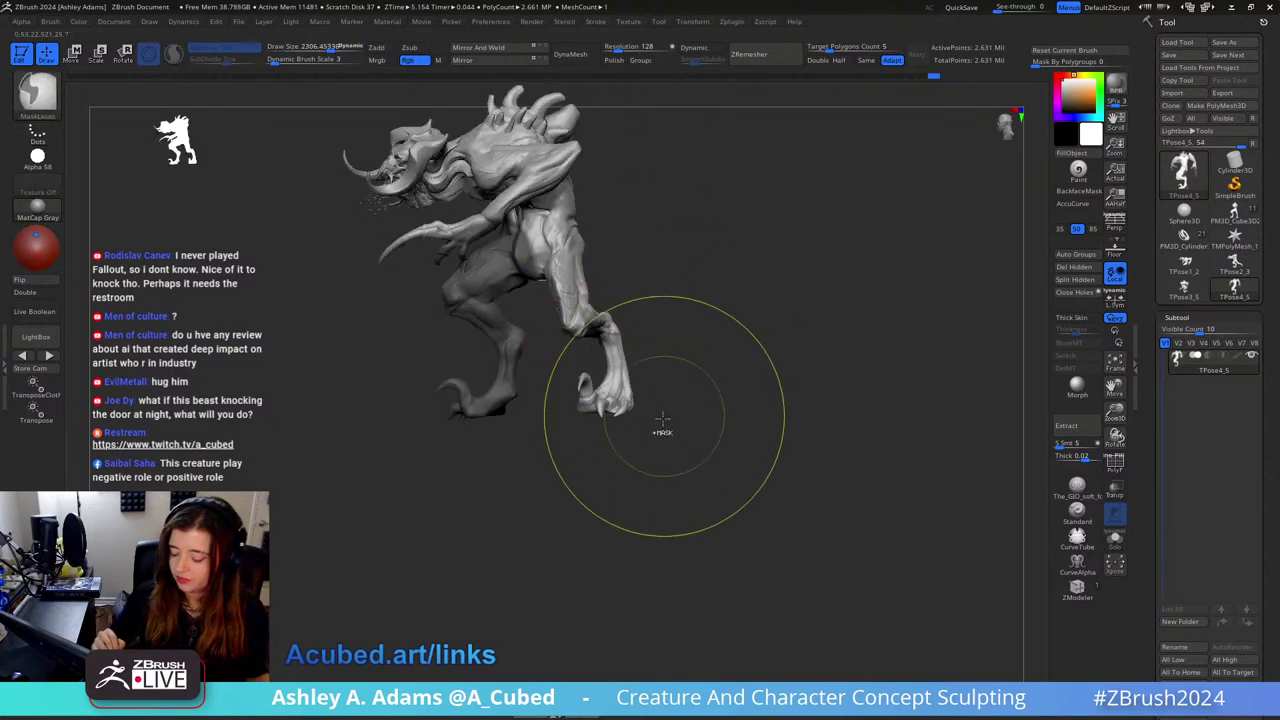
# Step: Clear the old mask, lasso-mask the rear lower leg and foot, clean up the mask's edge, and invert it
pyautogui.keyDown('ctrl'); pyautogui.moveTo(552, 452); pyautogui.dragTo(576, 494); pyautogui.keyUp('ctrl')
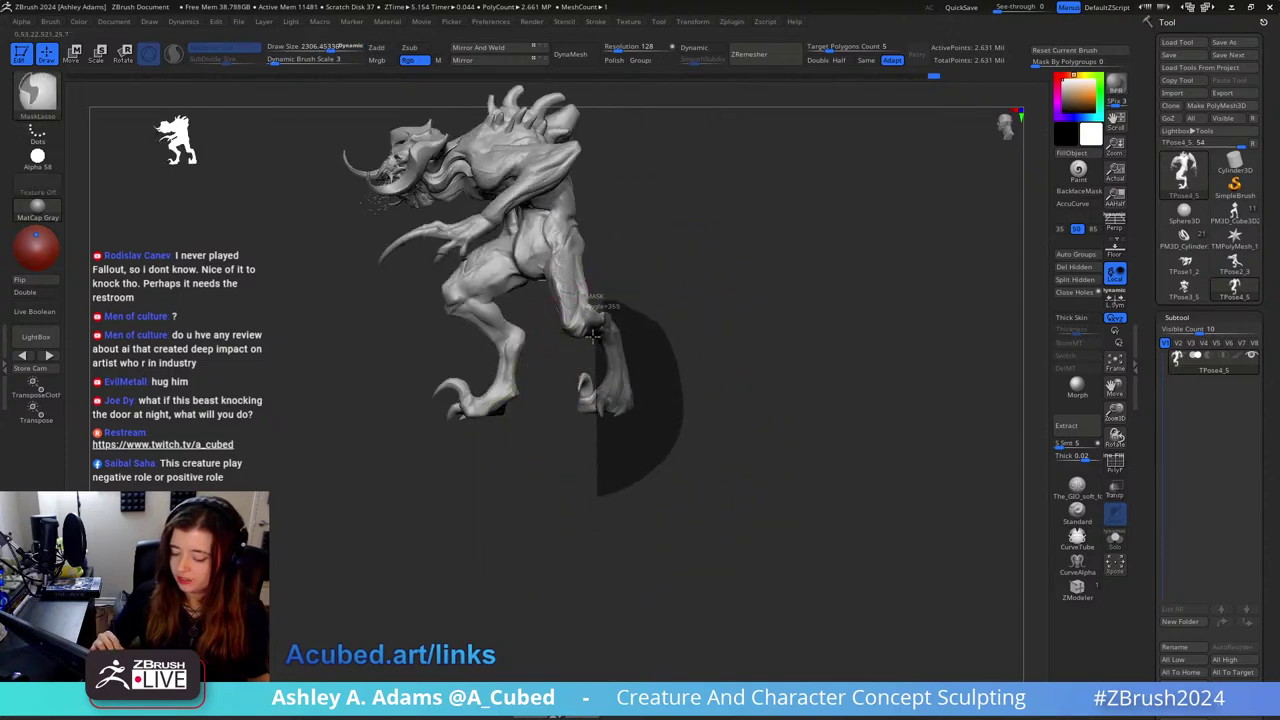
pyautogui.keyDown('ctrl'); pyautogui.moveTo(541, 440); pyautogui.dragTo(598, 494); pyautogui.keyUp('ctrl')
pyautogui.moveTo(670, 454)
pyautogui.mouseDown(button='right')
pyautogui.moveTo(717, 309)
pyautogui.moveTo(675, 306)
pyautogui.moveTo(706, 295)
pyautogui.moveTo(705, 340)
pyautogui.mouseUp(button='right')
pyautogui.moveTo(686, 417); pyautogui.dragTo(676, 470, button='right')
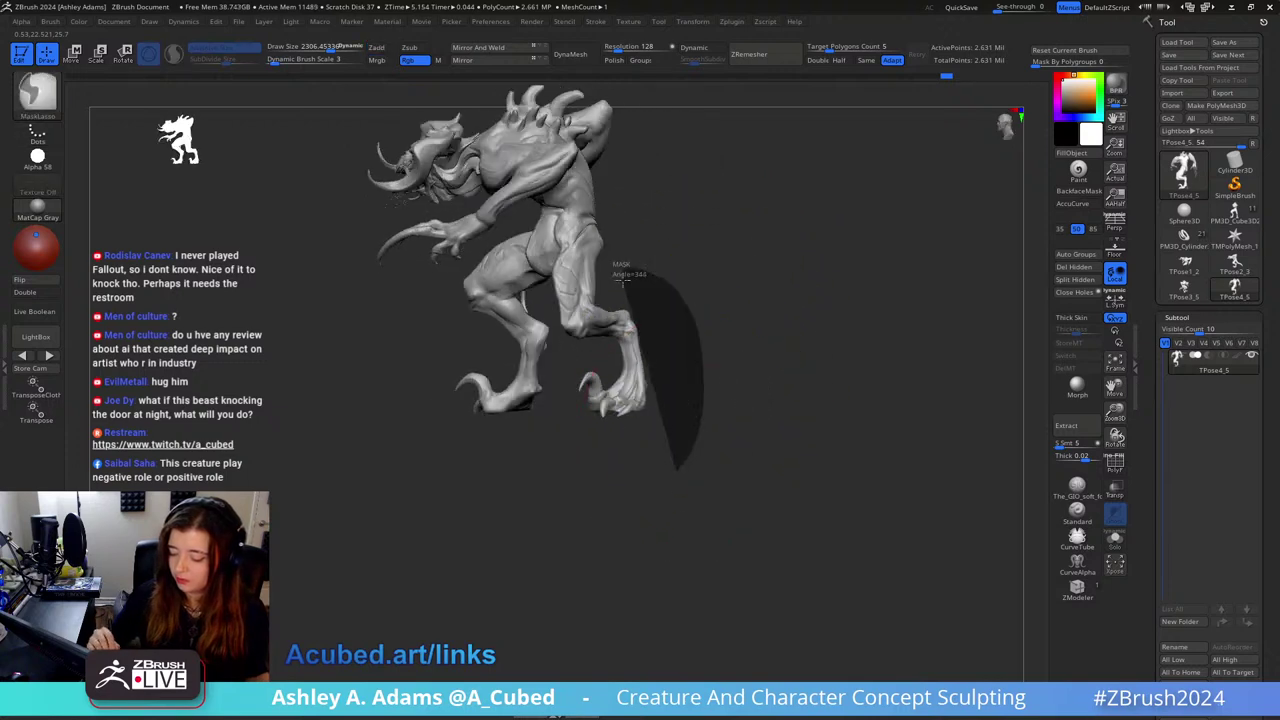
pyautogui.moveTo(747, 264); pyautogui.dragTo(580, 294)
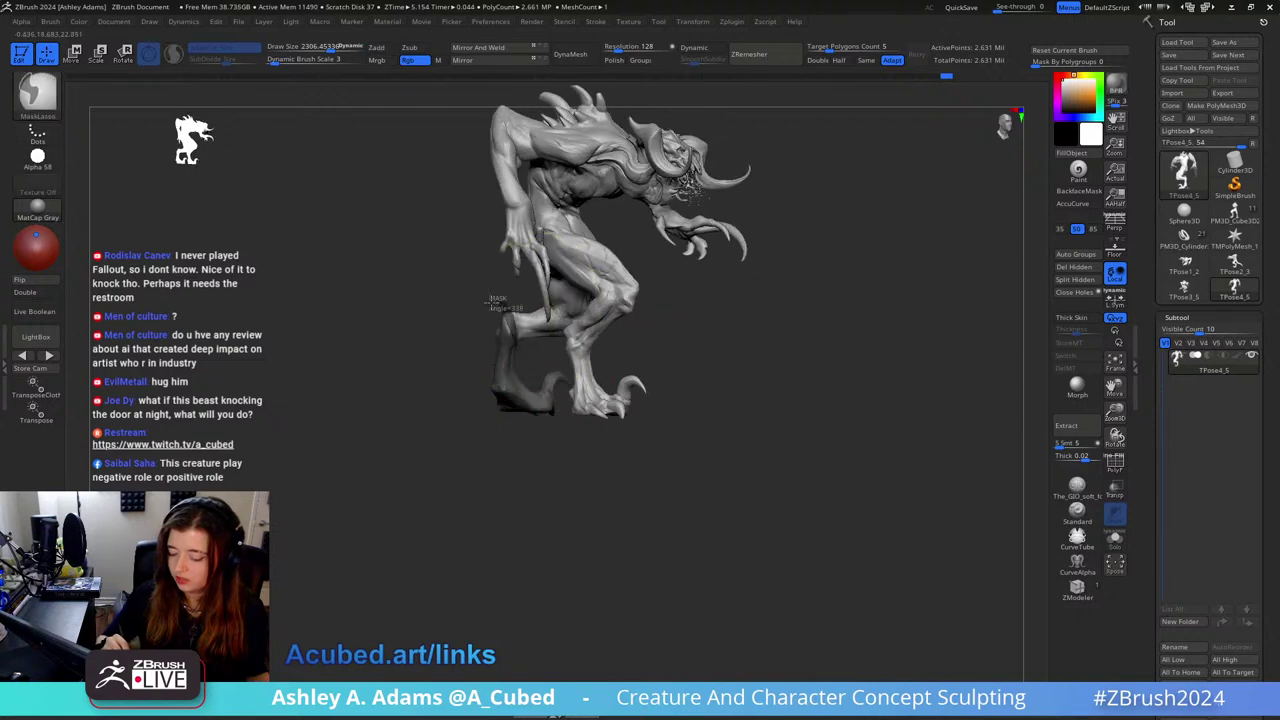
pyautogui.moveTo(514, 429)
pyautogui.mouseDown()
pyautogui.moveTo(667, 370)
pyautogui.moveTo(655, 364)
pyautogui.mouseUp()
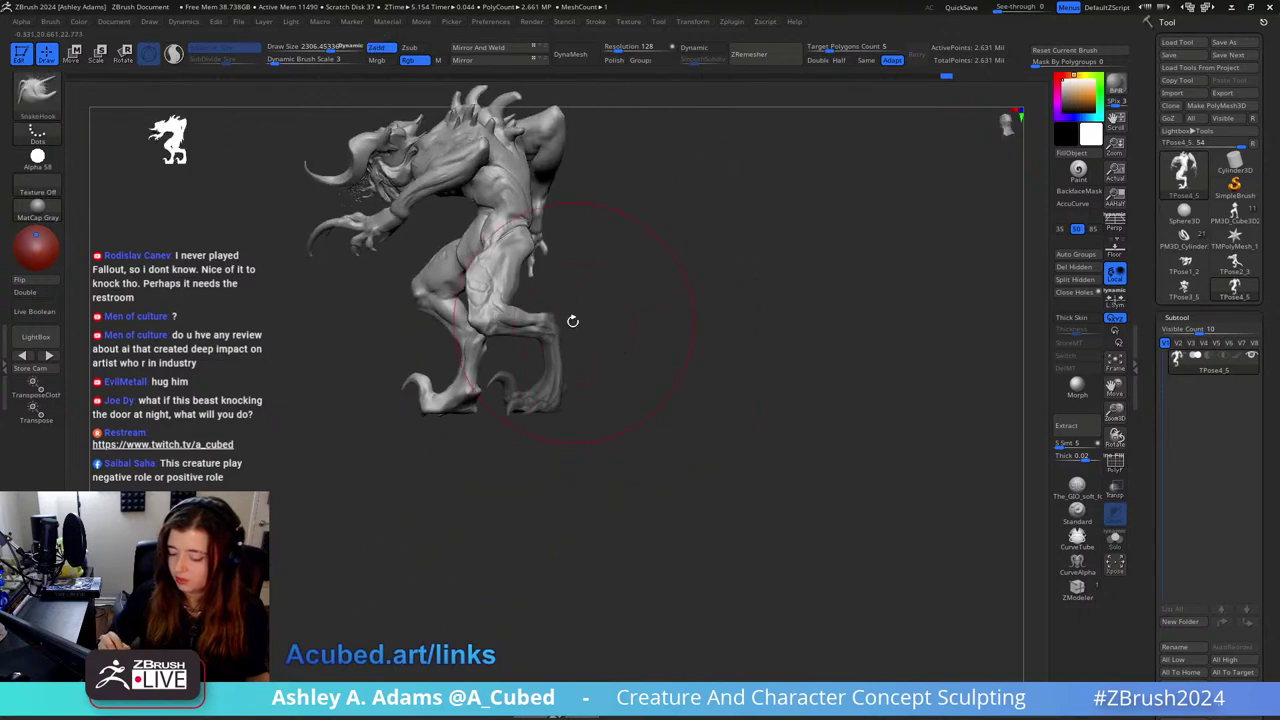
pyautogui.keyDown('ctrl'); pyautogui.keyDown('alt'); pyautogui.moveTo(543, 330); pyautogui.dragTo(511, 334); pyautogui.keyUp('alt'); pyautogui.keyUp('ctrl')
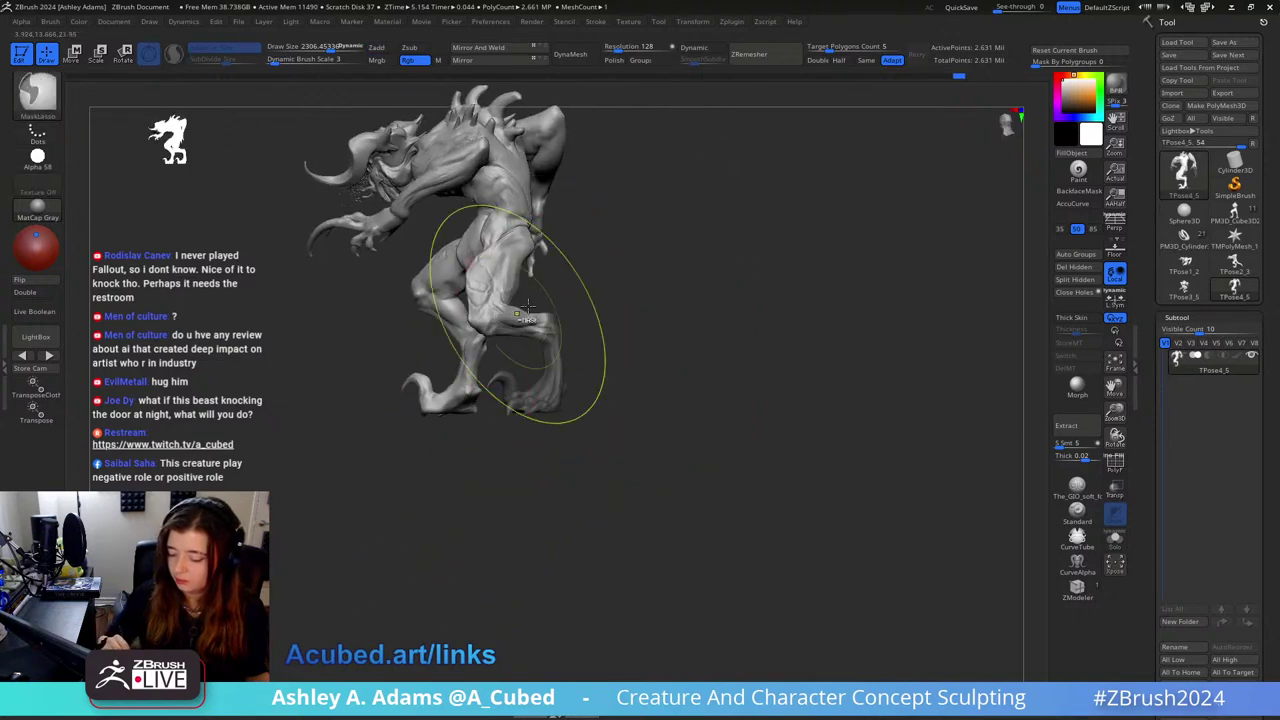
pyautogui.keyDown('ctrl'); pyautogui.click(562, 372); pyautogui.keyUp('ctrl')
pyautogui.moveTo(600, 271); pyautogui.dragTo(634, 354)
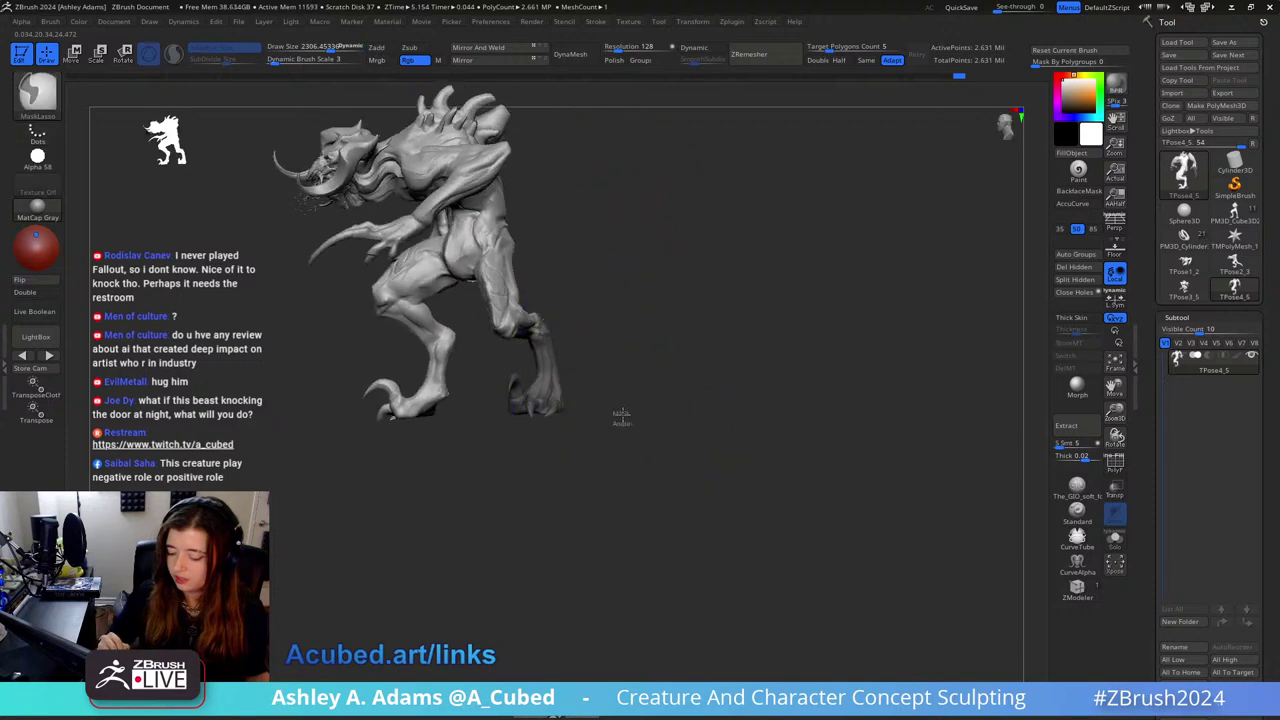
pyautogui.keyDown('ctrl'); pyautogui.click(634, 354); pyautogui.keyUp('ctrl')
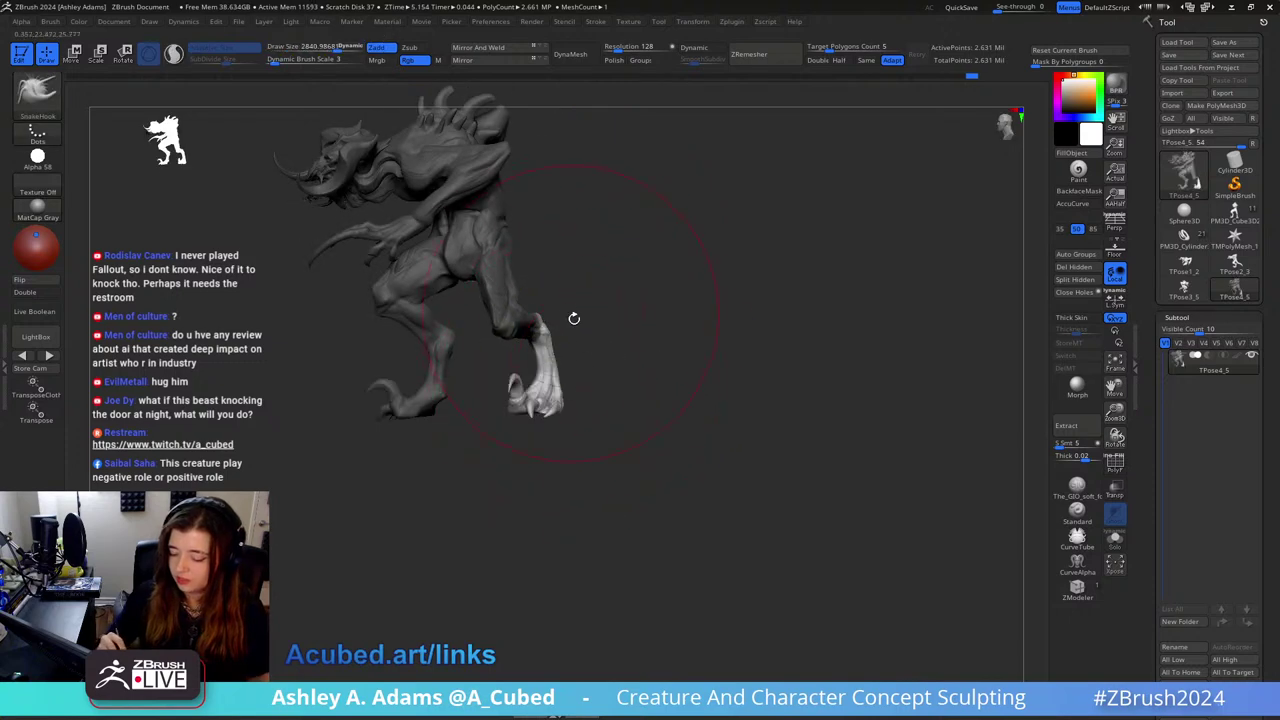
# Step: Reset the gizmo's orientation and swing the unmasked rear lower leg and foot backward from the hock
pyautogui.moveTo(574, 318); pyautogui.dragTo(634, 320)
pyautogui.press('w')
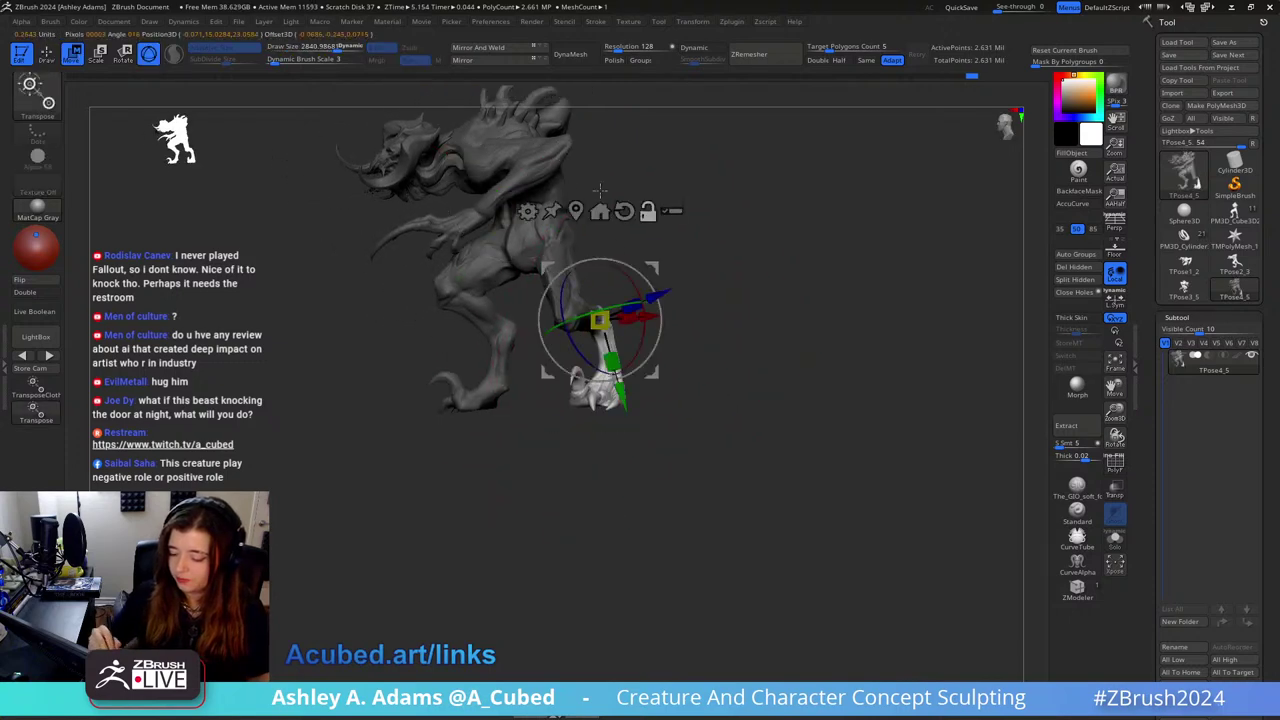
pyautogui.click(624, 210)
pyautogui.moveTo(659, 302); pyautogui.dragTo(662, 285)
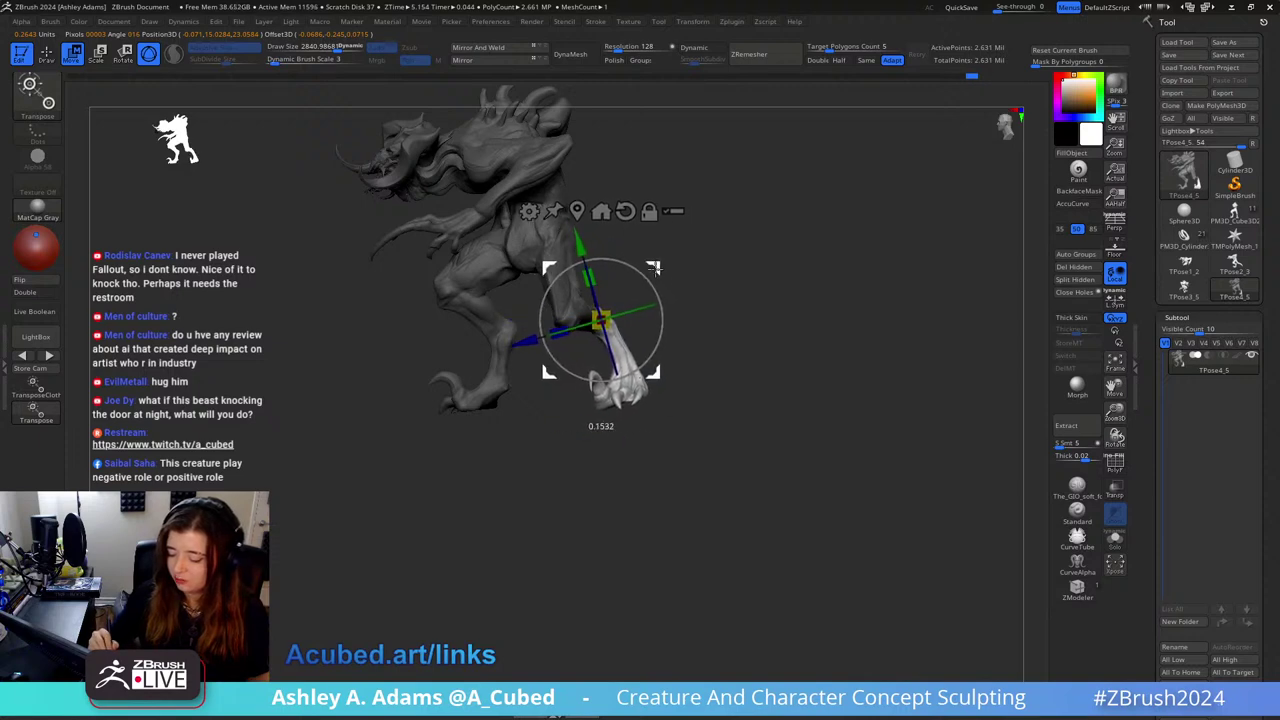
pyautogui.press('q')
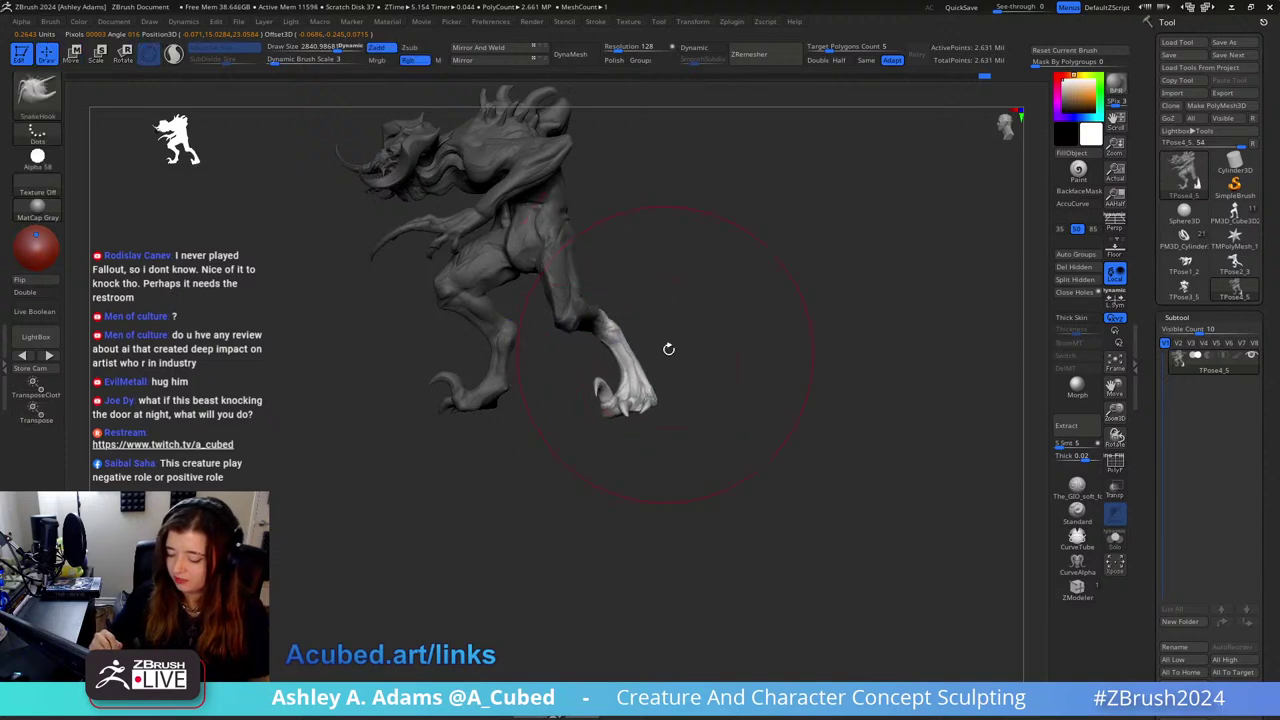
# Step: Shape the rear lower leg and foot with SnakeHook at draw sizes of about 2206, 1251 and 906, and clear the mask
pyautogui.press('s')
pyautogui.click(654, 338)
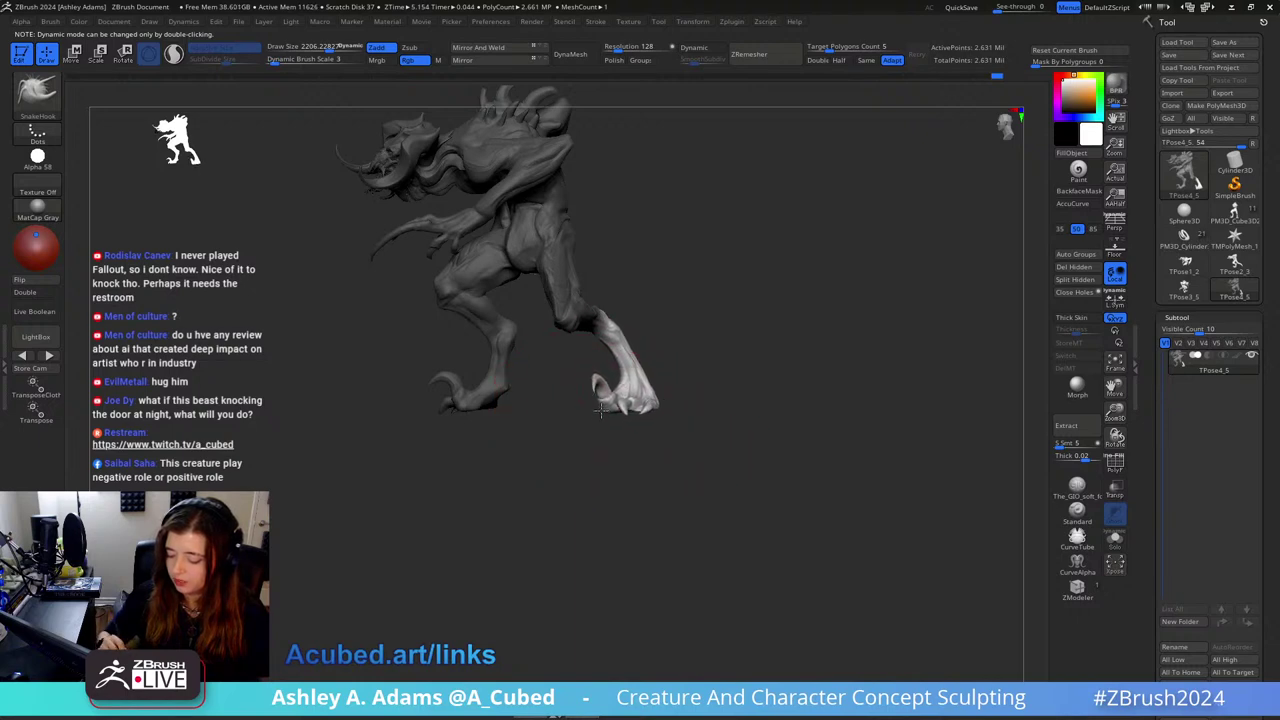
pyautogui.moveTo(600, 407)
pyautogui.mouseDown()
pyautogui.moveTo(723, 360)
pyautogui.moveTo(720, 349)
pyautogui.moveTo(757, 358)
pyautogui.moveTo(732, 338)
pyautogui.moveTo(712, 345)
pyautogui.mouseUp()
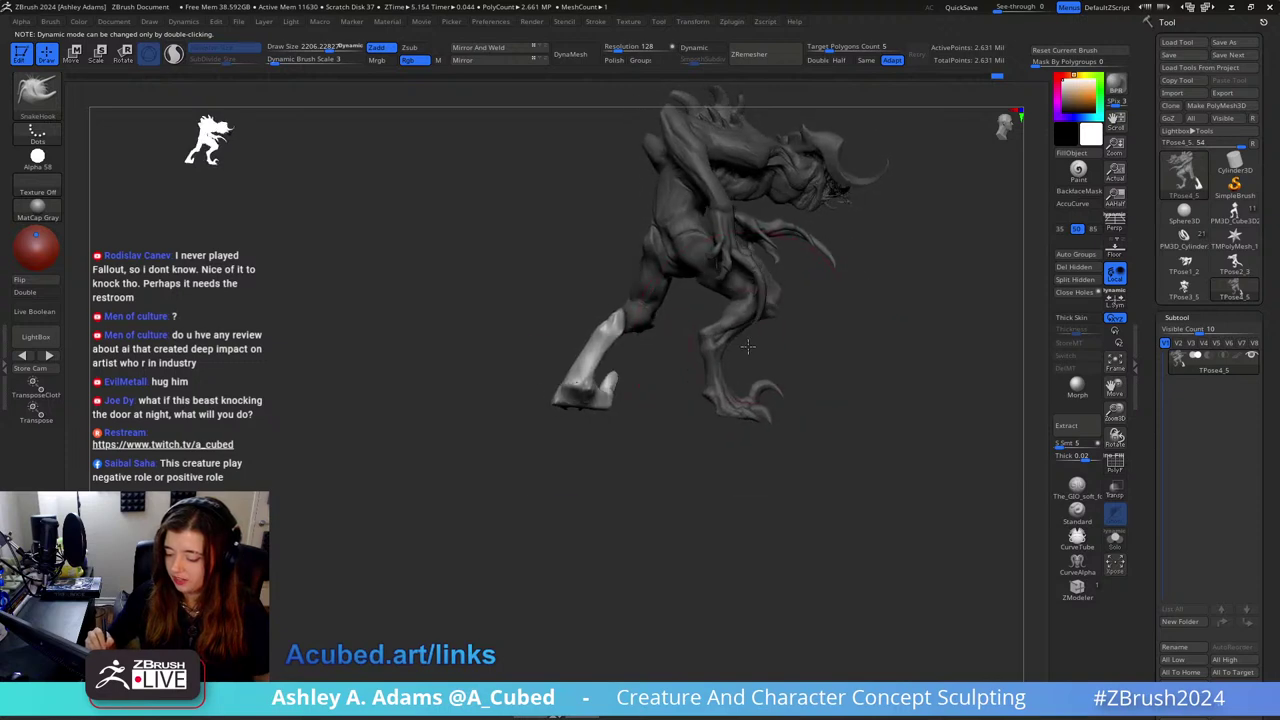
pyautogui.press('s')
pyautogui.click(640, 340)
pyautogui.press('space')
pyautogui.moveTo(632, 325); pyautogui.dragTo(609, 325)
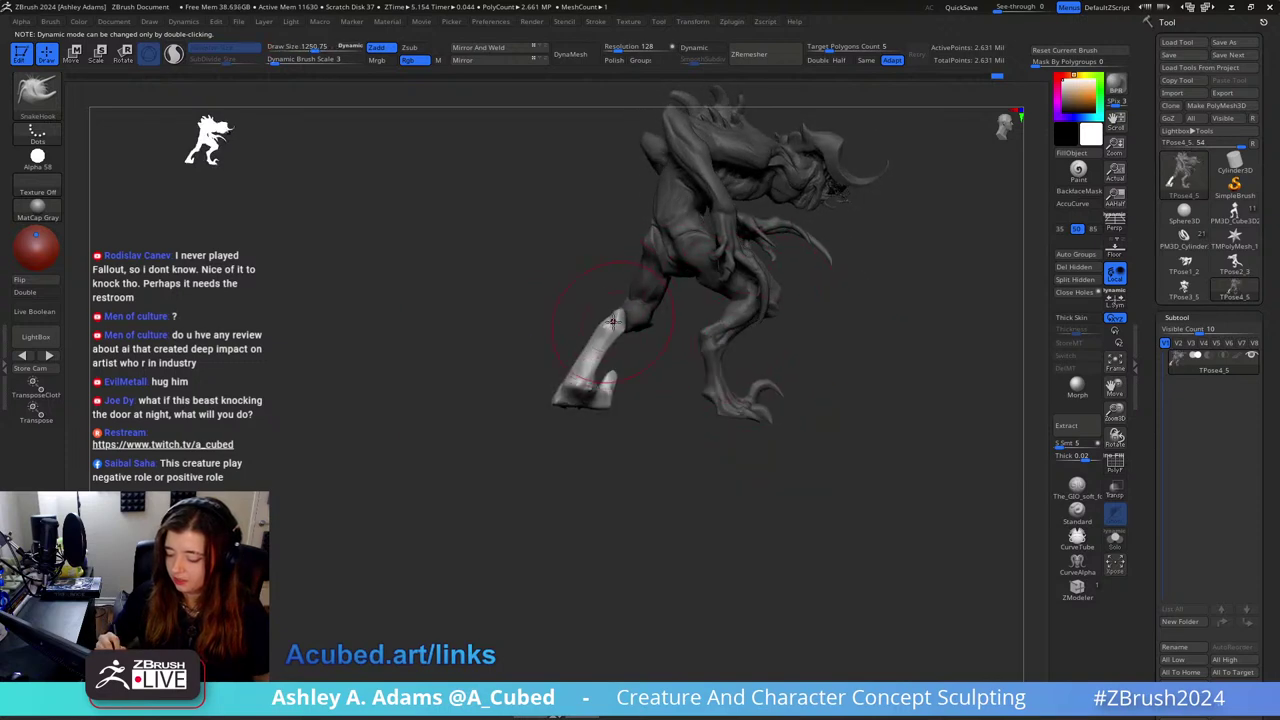
pyautogui.moveTo(613, 321)
pyautogui.mouseDown(button='right')
pyautogui.moveTo(660, 329)
pyautogui.moveTo(634, 322)
pyautogui.mouseUp(button='right')
pyautogui.press('space')
pyautogui.moveTo(634, 325)
pyautogui.mouseDown()
pyautogui.moveTo(620, 325)
pyautogui.moveTo(619, 358)
pyautogui.mouseUp()
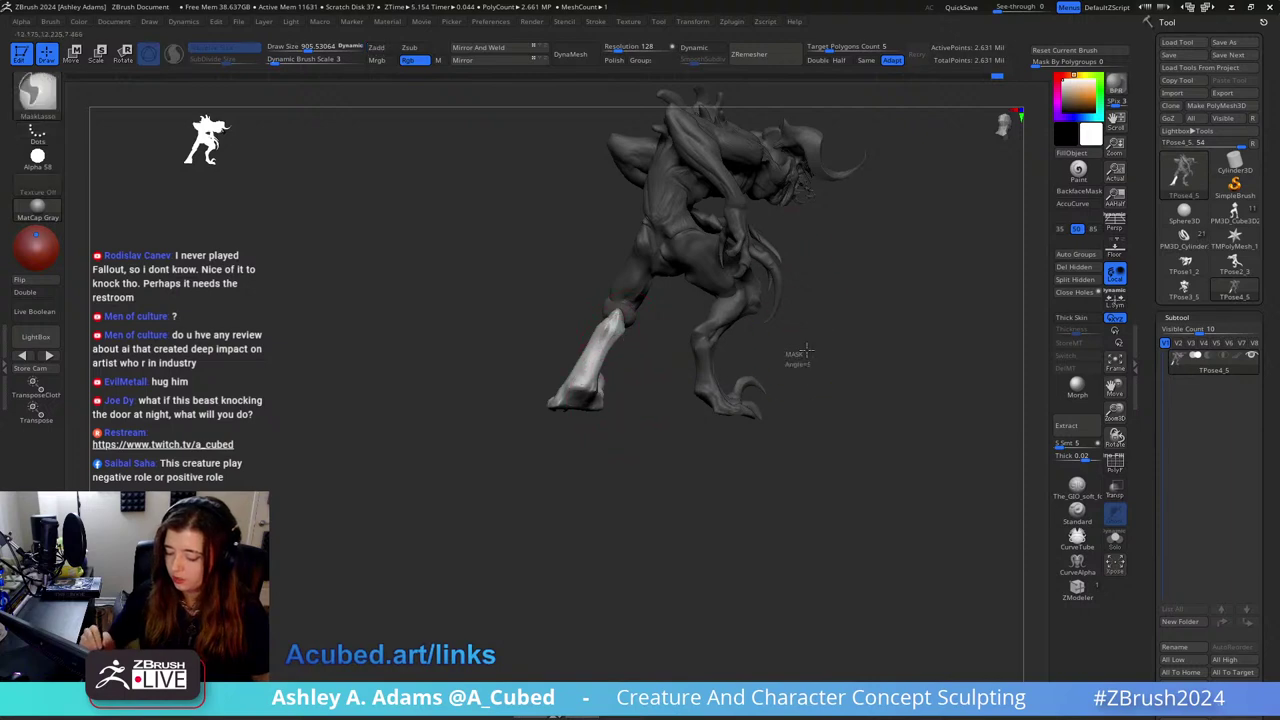
pyautogui.moveTo(794, 243)
pyautogui.mouseDown()
pyautogui.moveTo(766, 386)
pyautogui.moveTo(792, 390)
pyautogui.moveTo(677, 346)
pyautogui.moveTo(700, 320)
pyautogui.mouseUp()
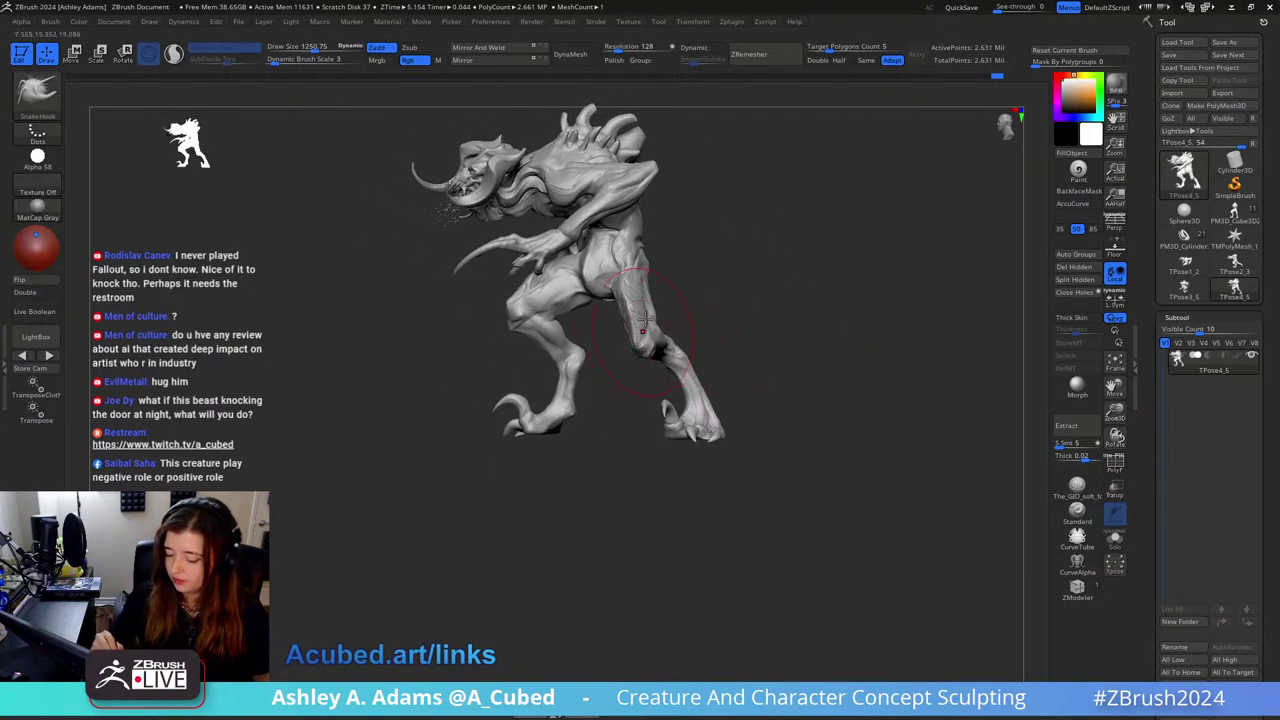
# Step: Reshape the rear thigh, hip and waist with SnakeHook at draw sizes of about 789, 642 and 590
pyautogui.press('space')
pyautogui.moveTo(652, 297)
pyautogui.mouseDown()
pyautogui.moveTo(645, 288)
pyautogui.moveTo(680, 303)
pyautogui.moveTo(702, 254)
pyautogui.mouseUp()
pyautogui.press('space')
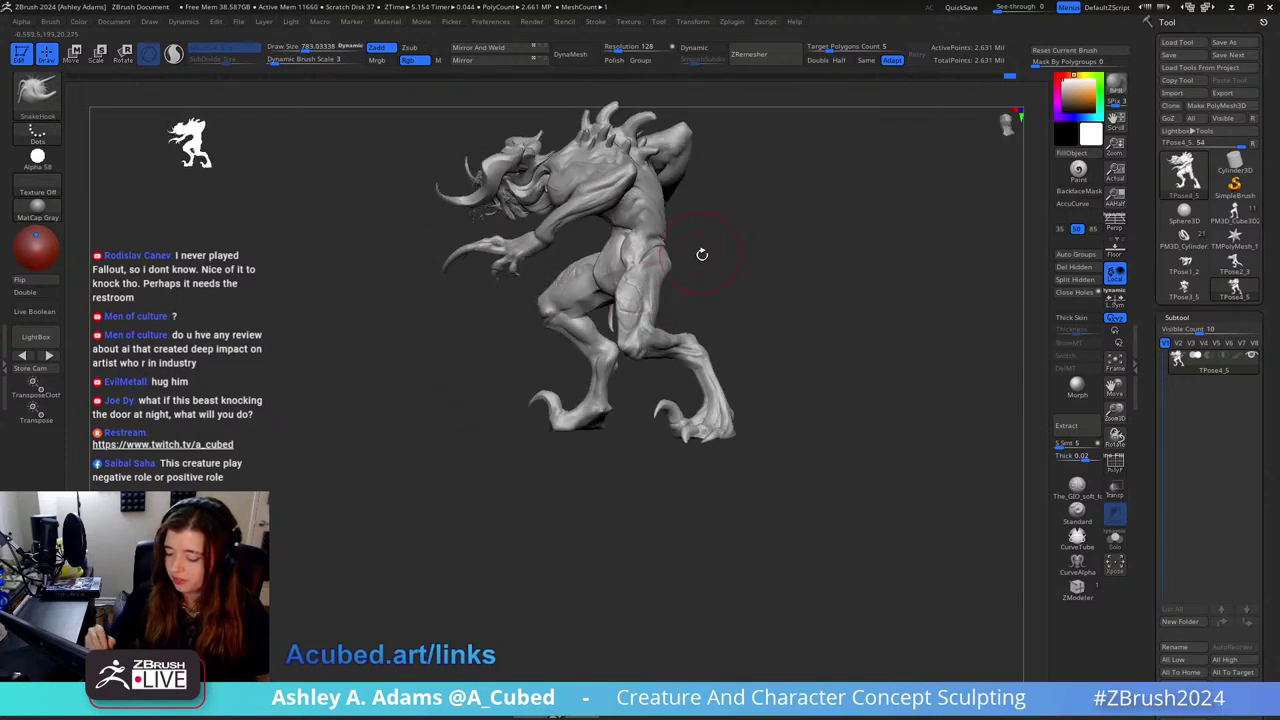
pyautogui.press('space')
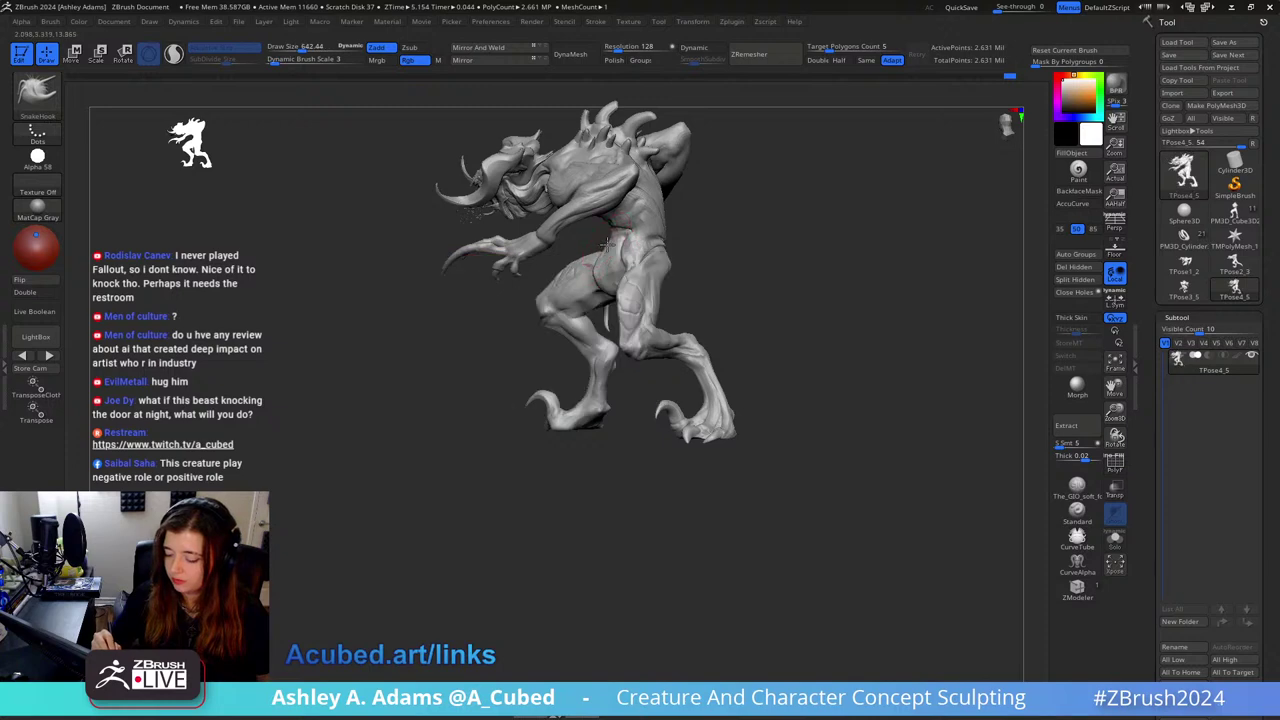
pyautogui.moveTo(655, 210)
pyautogui.mouseDown(button='right')
pyautogui.moveTo(612, 236)
pyautogui.moveTo(634, 250)
pyautogui.mouseUp(button='right')
pyautogui.press('space')
pyautogui.moveTo(637, 251); pyautogui.dragTo(631, 250)
pyautogui.press('space')
pyautogui.moveTo(628, 247)
pyautogui.mouseDown(button='right')
pyautogui.moveTo(622, 238)
pyautogui.moveTo(710, 196)
pyautogui.mouseUp(button='right')
pyautogui.moveTo(797, 212); pyautogui.dragTo(648, 261, button='right')
pyautogui.moveTo(731, 289); pyautogui.dragTo(764, 284, button='right')
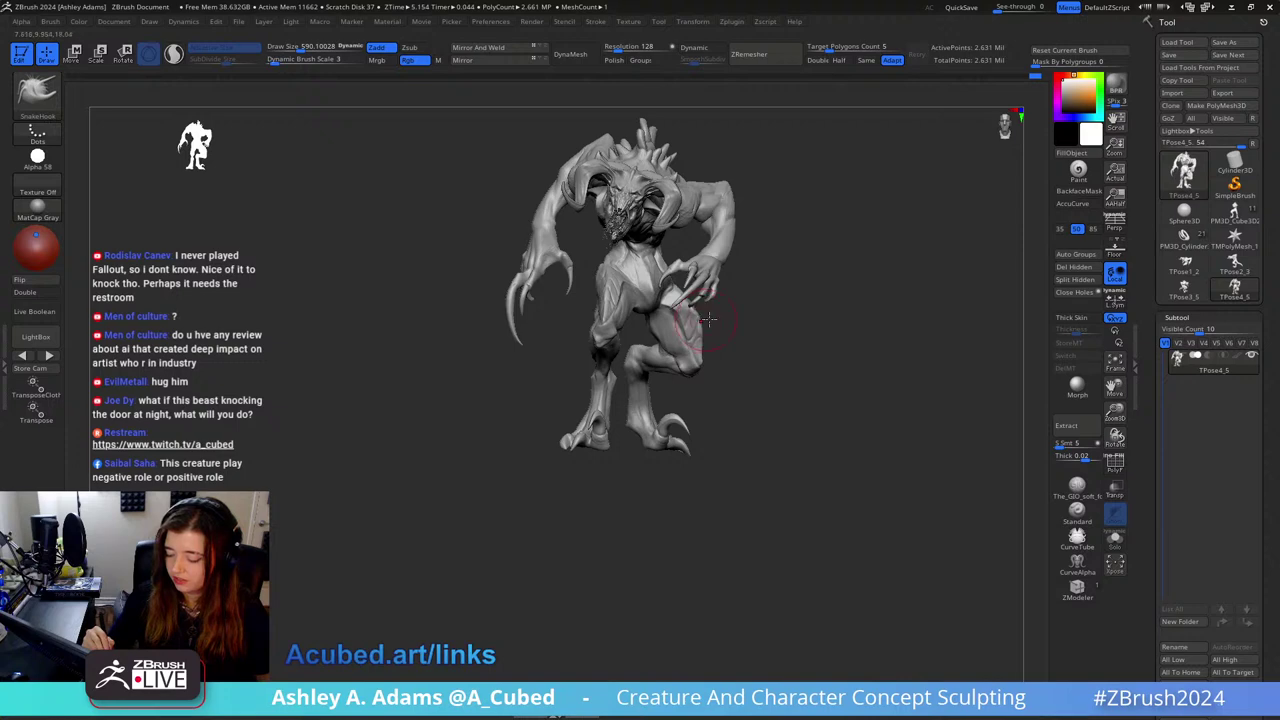
# Step: Refine the hip and lower waist contours with SnakeHook at draw sizes of about 469 and 403
pyautogui.moveTo(708, 318); pyautogui.dragTo(794, 288, button='right')
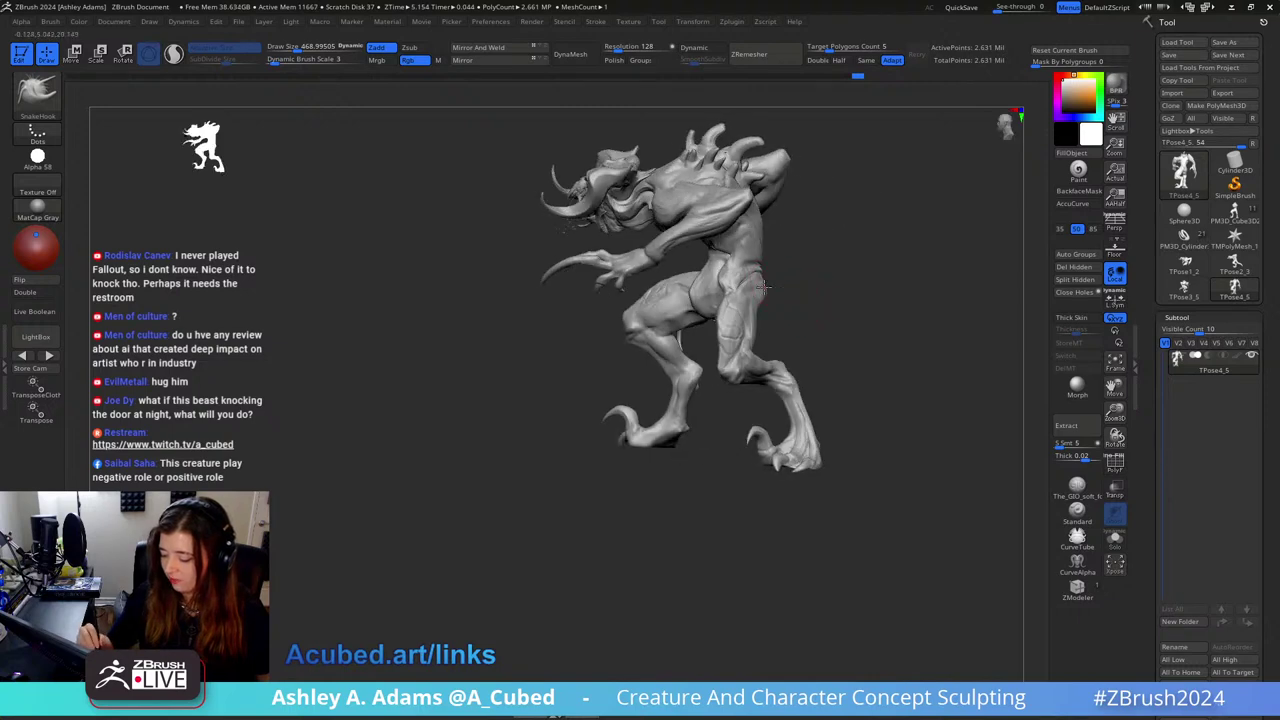
pyautogui.rightClick(764, 287)
pyautogui.rightClick(742, 272)
pyautogui.moveTo(742, 272); pyautogui.dragTo(718, 280)
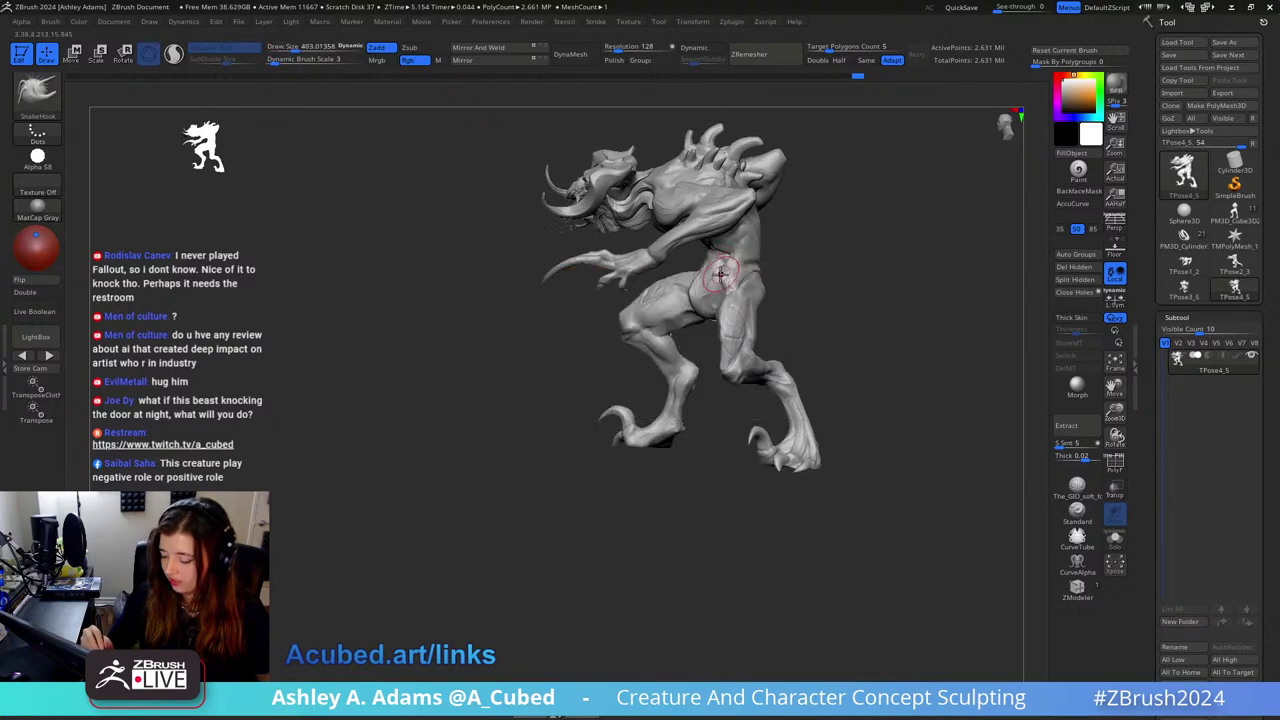
pyautogui.moveTo(732, 260)
pyautogui.mouseDown(button='right')
pyautogui.moveTo(746, 258)
pyautogui.moveTo(722, 264)
pyautogui.moveTo(734, 280)
pyautogui.moveTo(709, 298)
pyautogui.moveTo(831, 294)
pyautogui.moveTo(833, 342)
pyautogui.moveTo(745, 333)
pyautogui.moveTo(660, 289)
pyautogui.moveTo(688, 284)
pyautogui.moveTo(681, 201)
pyautogui.moveTo(627, 247)
pyautogui.moveTo(723, 251)
pyautogui.moveTo(674, 240)
pyautogui.moveTo(658, 264)
pyautogui.mouseUp(button='right')
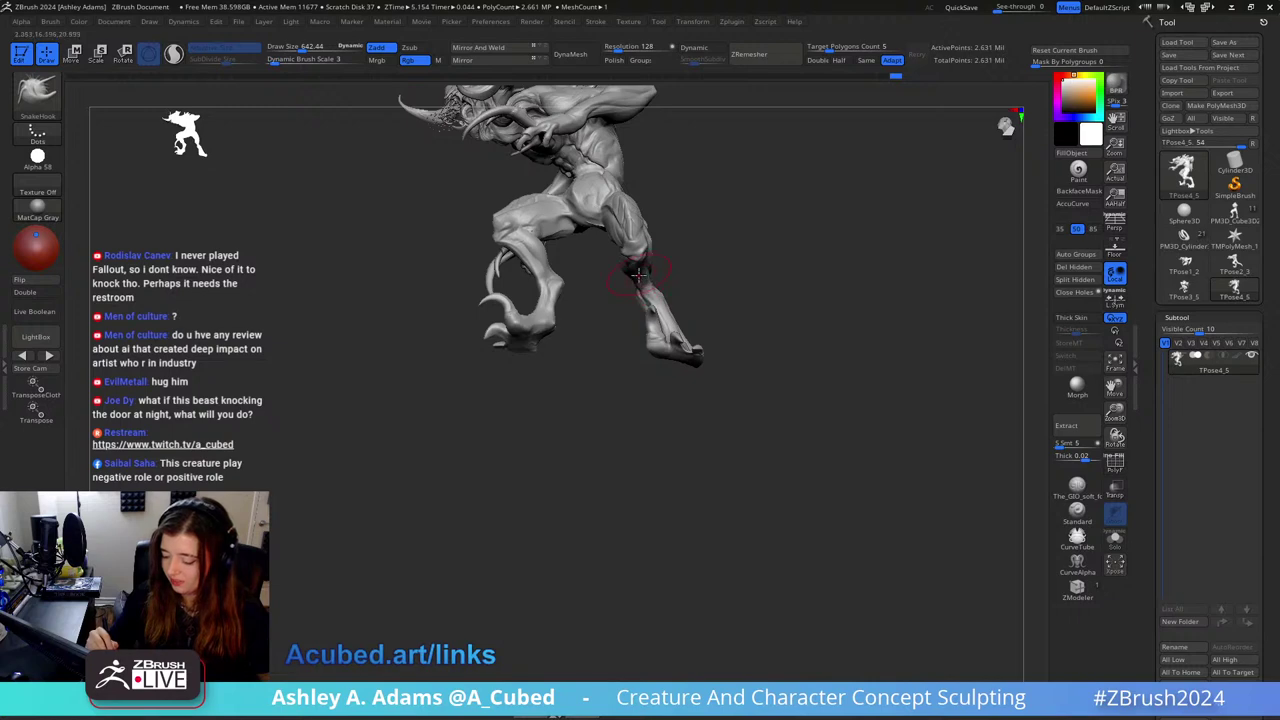
# Step: Carve the knee and lower leg with DamStandard at a draw size of about 492 and build them up with ClayBuildup at about 323
pyautogui.moveTo(758, 213)
pyautogui.mouseDown(button='right')
pyautogui.moveTo(604, 222)
pyautogui.moveTo(642, 290)
pyautogui.mouseUp(button='right')
pyautogui.press('b')
pyautogui.press('d')
pyautogui.press('s')
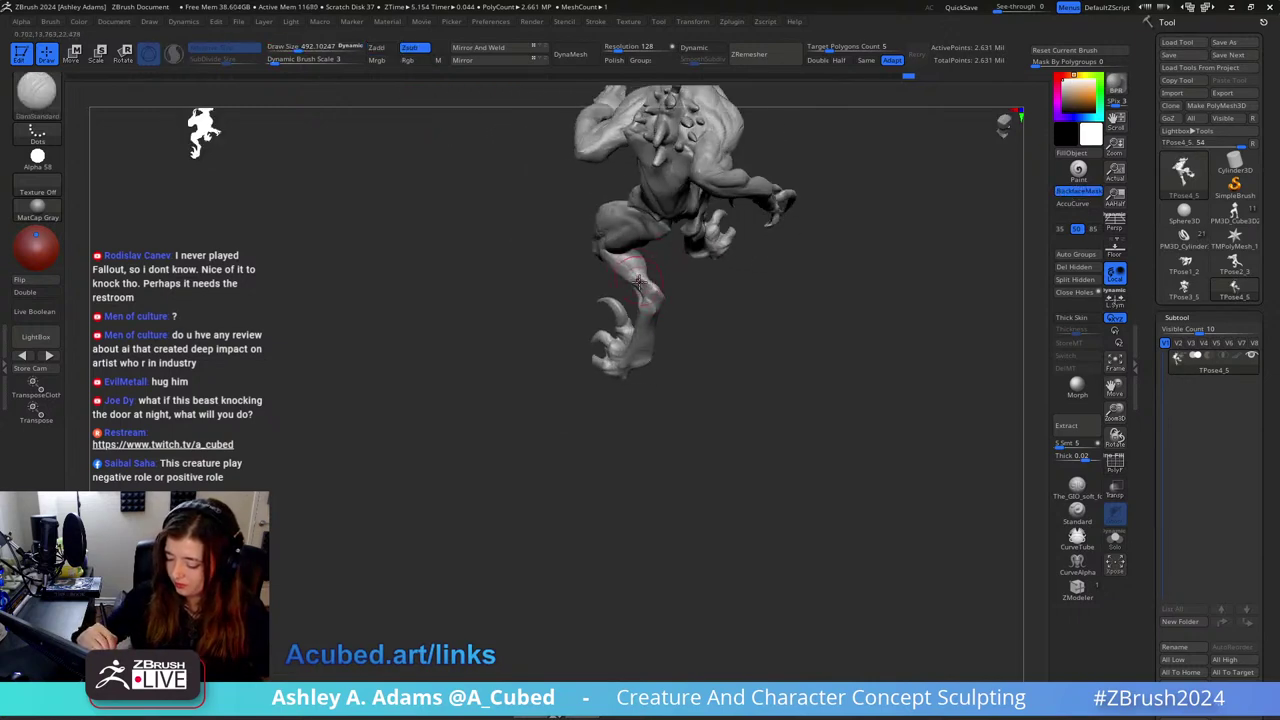
pyautogui.press('space')
pyautogui.moveTo(639, 282); pyautogui.dragTo(622, 282)
pyautogui.moveTo(622, 282); pyautogui.dragTo(643, 280, button='right')
pyautogui.press('b')
pyautogui.press('c')
pyautogui.press('b')
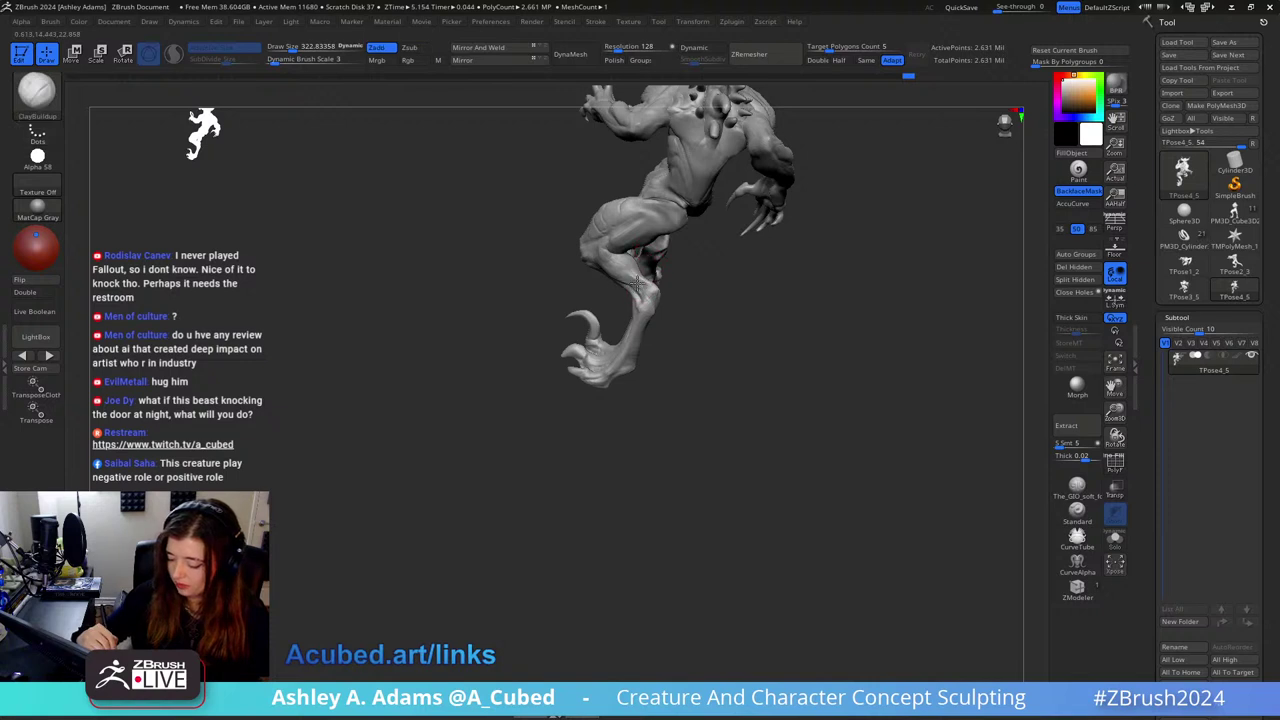
pyautogui.moveTo(628, 272)
pyautogui.mouseDown(button='right')
pyautogui.moveTo(638, 282)
pyautogui.moveTo(608, 250)
pyautogui.moveTo(568, 278)
pyautogui.moveTo(586, 286)
pyautogui.moveTo(553, 303)
pyautogui.moveTo(566, 224)
pyautogui.mouseUp(button='right')
# Step: Refine the leg forms by alternating between the DamStandard, SnakeHook and Inflat brushes
pyautogui.press('b')
pyautogui.press('d')
pyautogui.press('s')
pyautogui.press('b')
pyautogui.press('s')
pyautogui.press('h')
pyautogui.press('b')
pyautogui.press('i')
pyautogui.press('n')
# Step: Reshape the rear leg around the knee and thigh with SnakeHook at draw sizes of about 492 and 424
pyautogui.press('b')
pyautogui.press('s')
pyautogui.press('h')
pyautogui.rightClick(589, 283)
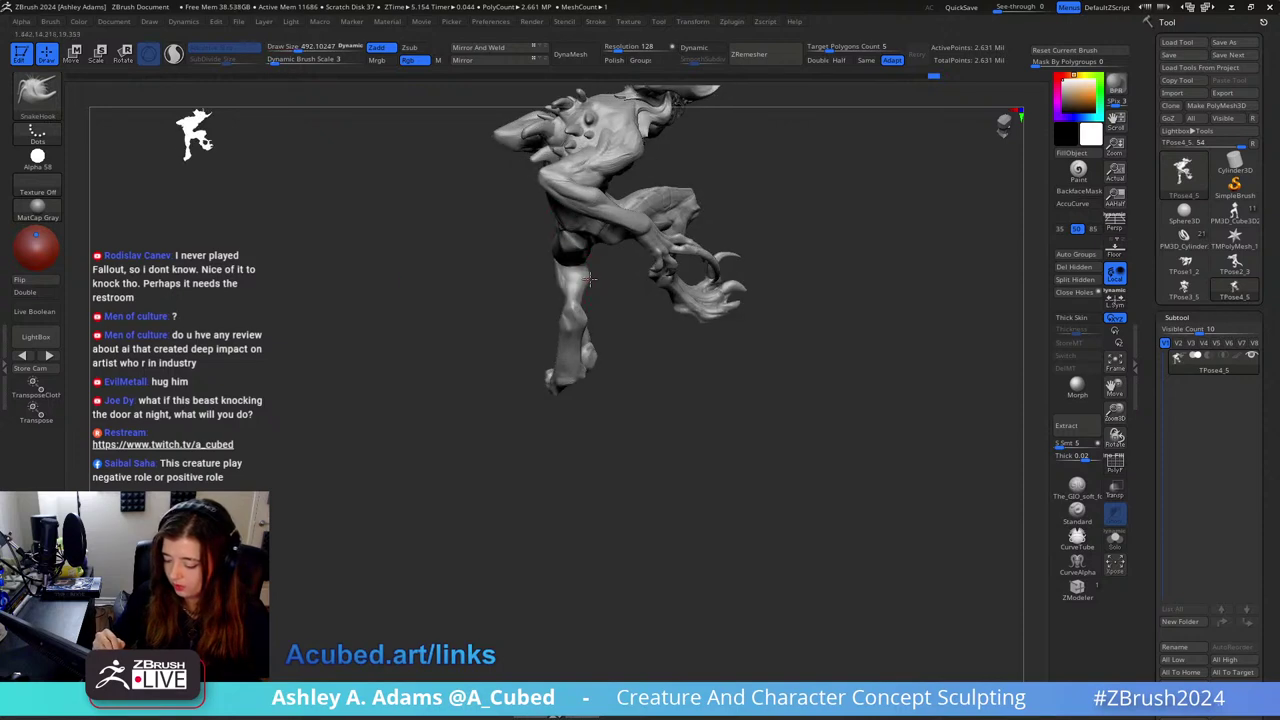
pyautogui.moveTo(586, 278)
pyautogui.mouseDown(button='right')
pyautogui.moveTo(587, 317)
pyautogui.moveTo(574, 262)
pyautogui.moveTo(578, 280)
pyautogui.moveTo(587, 240)
pyautogui.mouseUp(button='right')
pyautogui.rightClick(579, 304)
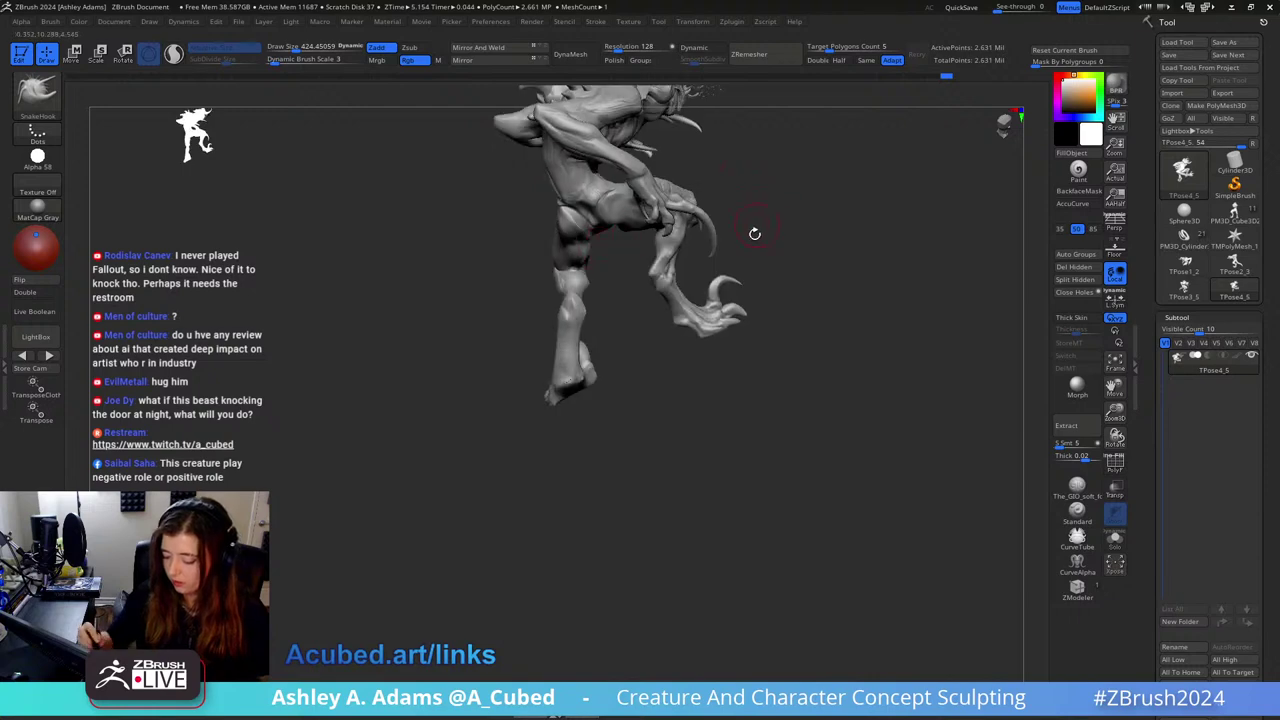
pyautogui.moveTo(755, 233); pyautogui.dragTo(679, 251, button='right')
pyautogui.moveTo(623, 268); pyautogui.dragTo(619, 267)
pyautogui.moveTo(634, 256)
pyautogui.mouseDown(button='right')
pyautogui.moveTo(629, 294)
pyautogui.moveTo(614, 260)
pyautogui.moveTo(597, 262)
pyautogui.moveTo(648, 253)
pyautogui.moveTo(714, 277)
pyautogui.moveTo(693, 231)
pyautogui.mouseUp(button='right')
# Step: Build up muscle volume on the rear thigh with ClayBuildup at a draw size of about 362
pyautogui.press('b')
pyautogui.press('c')
pyautogui.press('b')
pyautogui.moveTo(680, 285); pyautogui.dragTo(674, 232, button='right')
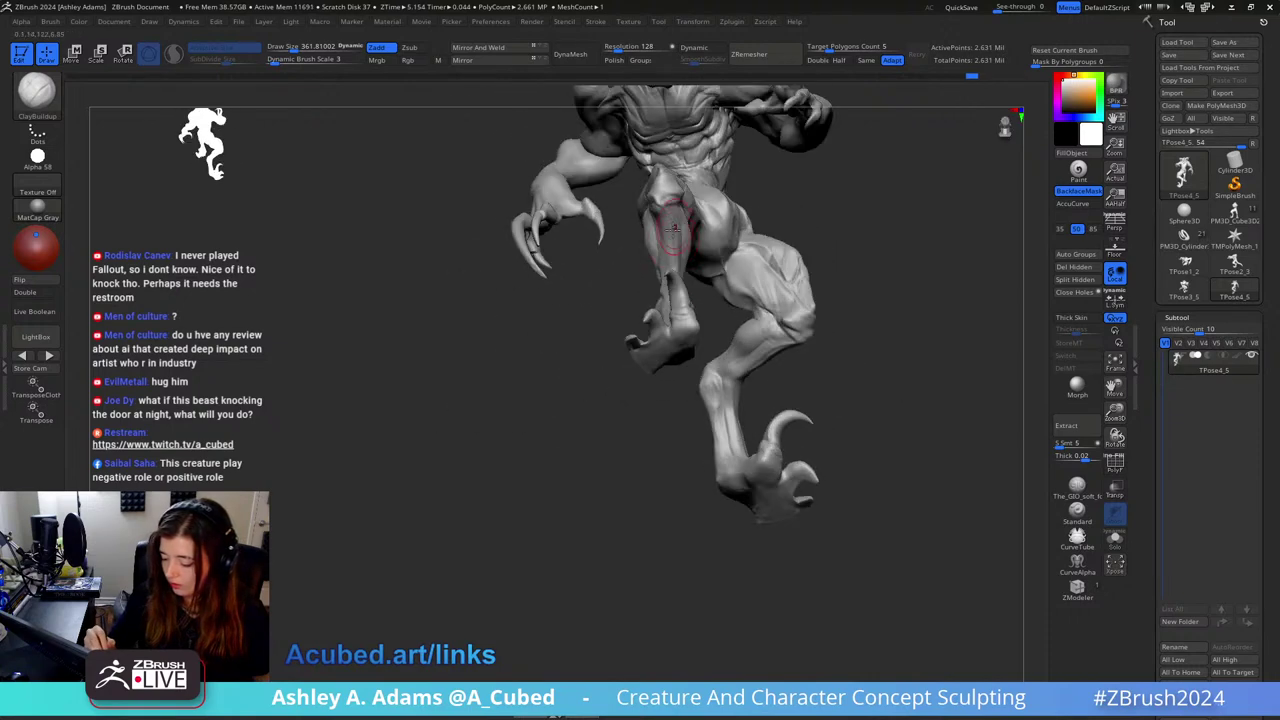
pyautogui.press('space')
pyautogui.moveTo(686, 309); pyautogui.dragTo(672, 309)
pyautogui.moveTo(672, 300)
pyautogui.mouseDown(button='right')
pyautogui.moveTo(684, 244)
pyautogui.moveTo(686, 323)
pyautogui.moveTo(711, 244)
pyautogui.moveTo(668, 242)
pyautogui.moveTo(686, 221)
pyautogui.mouseUp(button='right')
# Step: Define the leg creases with DamStandard and adjust the front calf with SnakeHook at a draw size of about 323
pyautogui.press('b')
pyautogui.press('d')
pyautogui.press('s')
pyautogui.press('b')
pyautogui.press('s')
pyautogui.press('h')
pyautogui.press('space')
pyautogui.moveTo(688, 222); pyautogui.dragTo(677, 224)
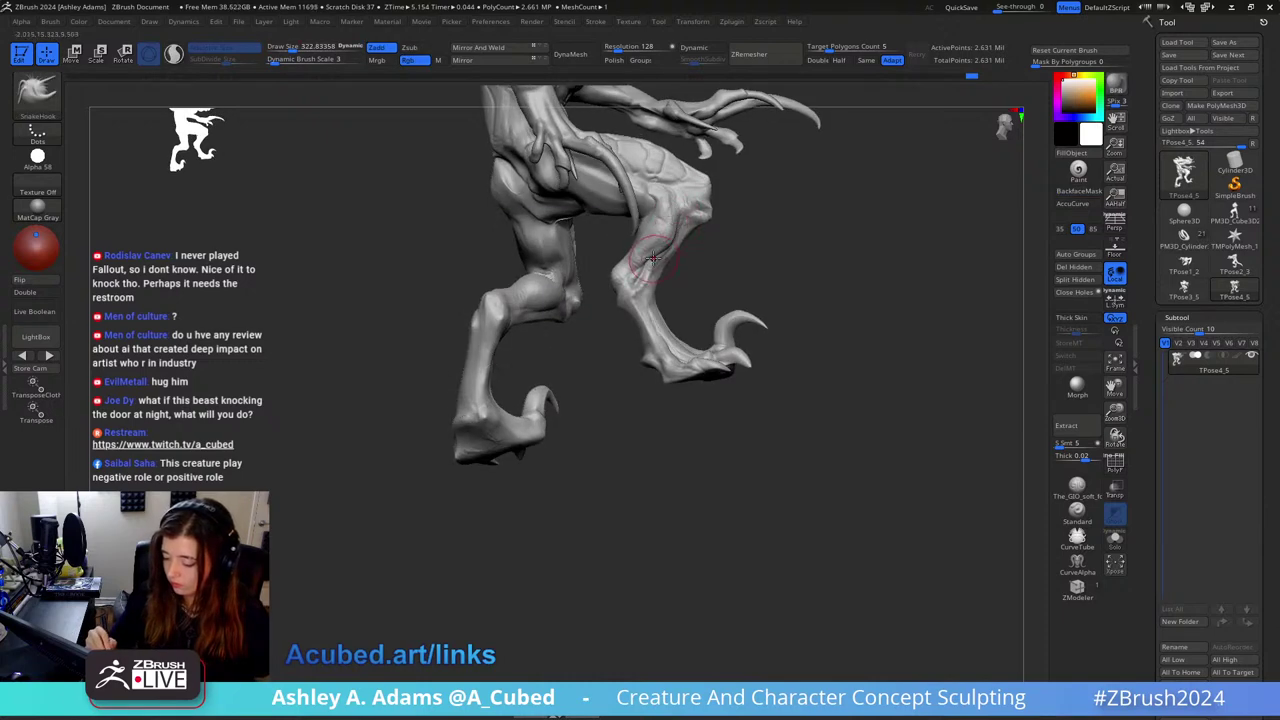
pyautogui.moveTo(661, 250); pyautogui.dragTo(630, 204, button='right')
# Step: Sharpen the creases around the pelvis and inner legs with DamStandard at a draw size of about 424
pyautogui.press('space')
pyautogui.moveTo(568, 222); pyautogui.dragTo(581, 222)
pyautogui.press('b')
pyautogui.press('d')
pyautogui.press('s')
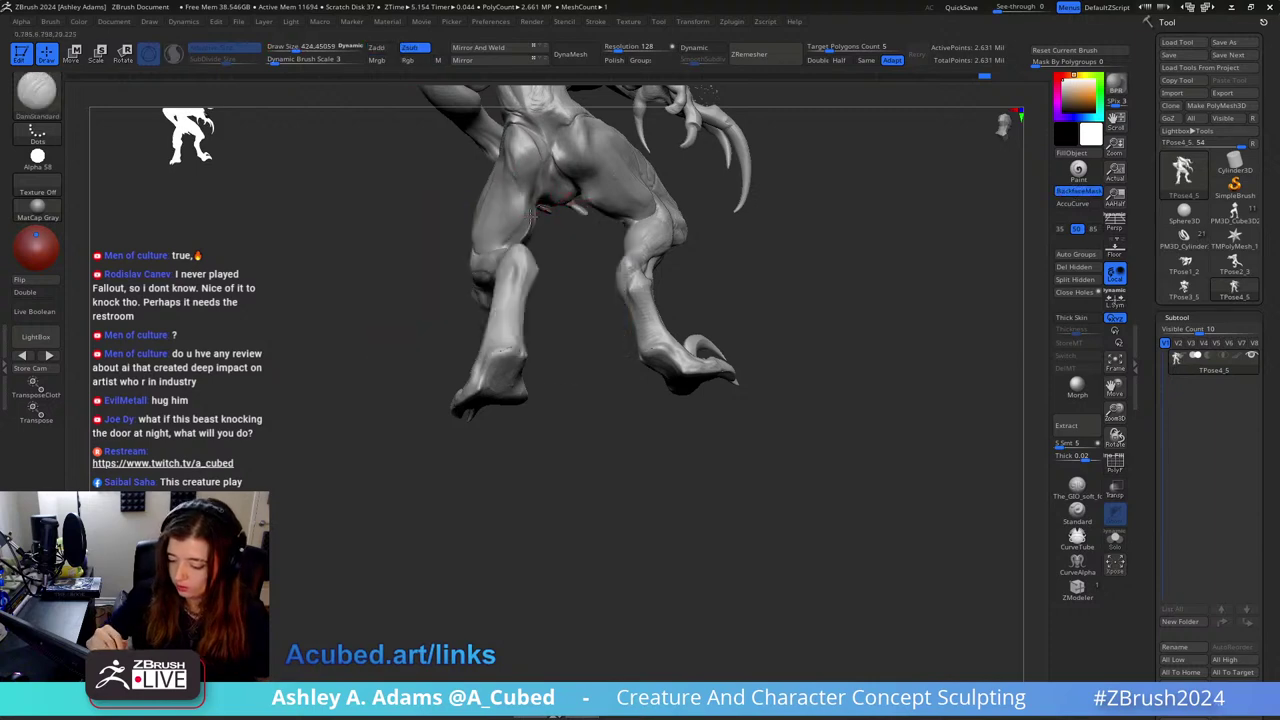
pyautogui.moveTo(540, 190); pyautogui.dragTo(516, 180, button='right')
pyautogui.moveTo(514, 227)
pyautogui.mouseDown(button='right')
pyautogui.moveTo(525, 218)
pyautogui.moveTo(530, 240)
pyautogui.moveTo(505, 243)
pyautogui.moveTo(560, 215)
pyautogui.moveTo(640, 256)
pyautogui.moveTo(648, 222)
pyautogui.mouseUp(button='right')
# Step: Adjust the waist and thigh silhouette with SnakeHook at draw sizes of about 642 and 342, adding volume with ClayBuildup
pyautogui.press('space')
pyautogui.press('3')
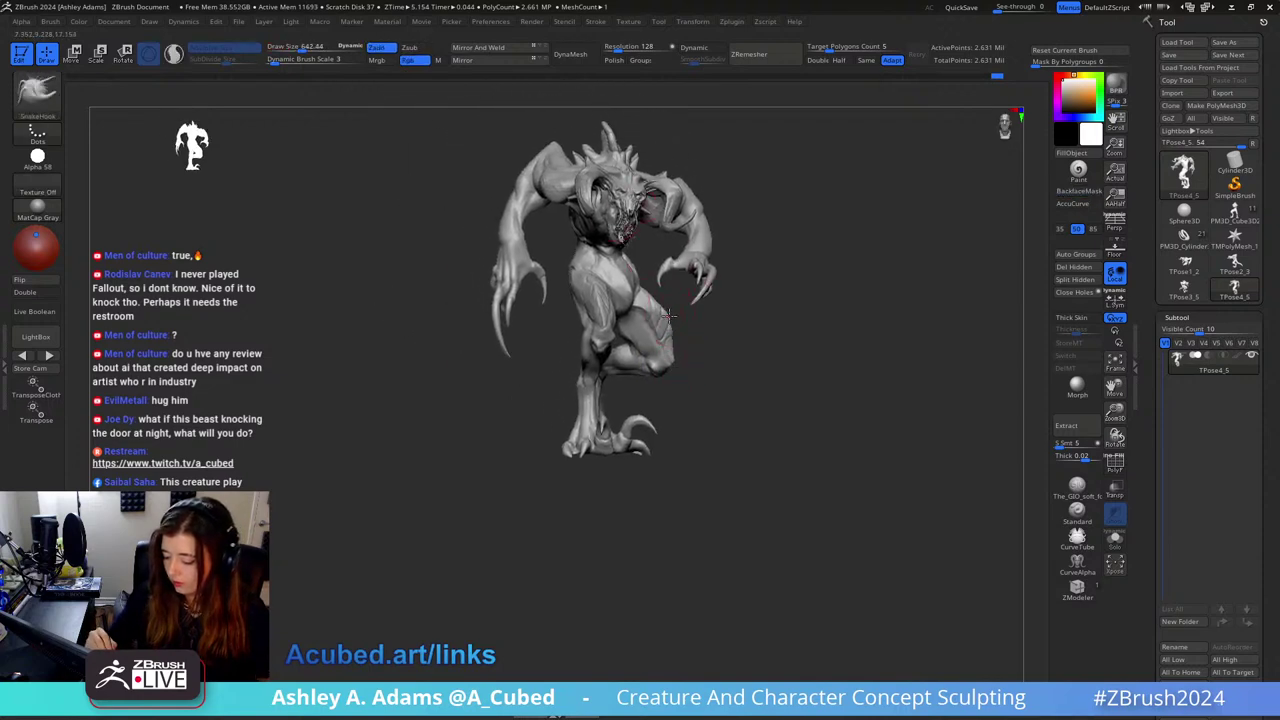
pyautogui.moveTo(675, 315)
pyautogui.mouseDown(button='right')
pyautogui.moveTo(655, 250)
pyautogui.moveTo(635, 240)
pyautogui.moveTo(604, 302)
pyautogui.moveTo(590, 260)
pyautogui.moveTo(614, 280)
pyautogui.moveTo(606, 292)
pyautogui.mouseUp(button='right')
pyautogui.press('b')
pyautogui.press('c')
pyautogui.press('b')
pyautogui.press('space')
pyautogui.press('3')
pyautogui.press('space')
pyautogui.moveTo(611, 292); pyautogui.dragTo(606, 292)
pyautogui.moveTo(606, 292)
pyautogui.mouseDown(button='right')
pyautogui.moveTo(604, 272)
pyautogui.moveTo(623, 266)
pyautogui.mouseUp(button='right')
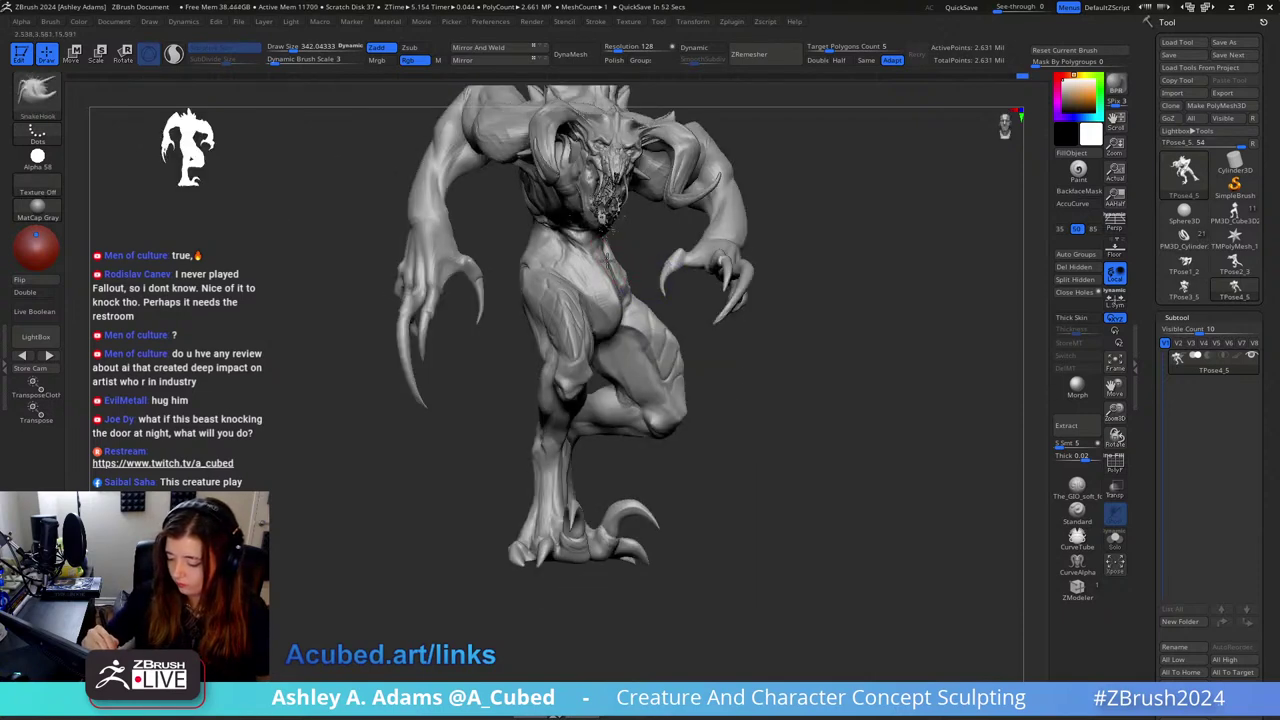
# Step: Carve the folds below the ribcage with DamStandard at a draw size of about 286 and swell the waist with Inflat at about 362
pyautogui.moveTo(600, 258)
pyautogui.mouseDown(button='right')
pyautogui.moveTo(588, 228)
pyautogui.moveTo(558, 248)
pyautogui.moveTo(530, 236)
pyautogui.moveTo(546, 227)
pyautogui.mouseUp(button='right')
pyautogui.press('b')
pyautogui.press('d')
pyautogui.press('s')
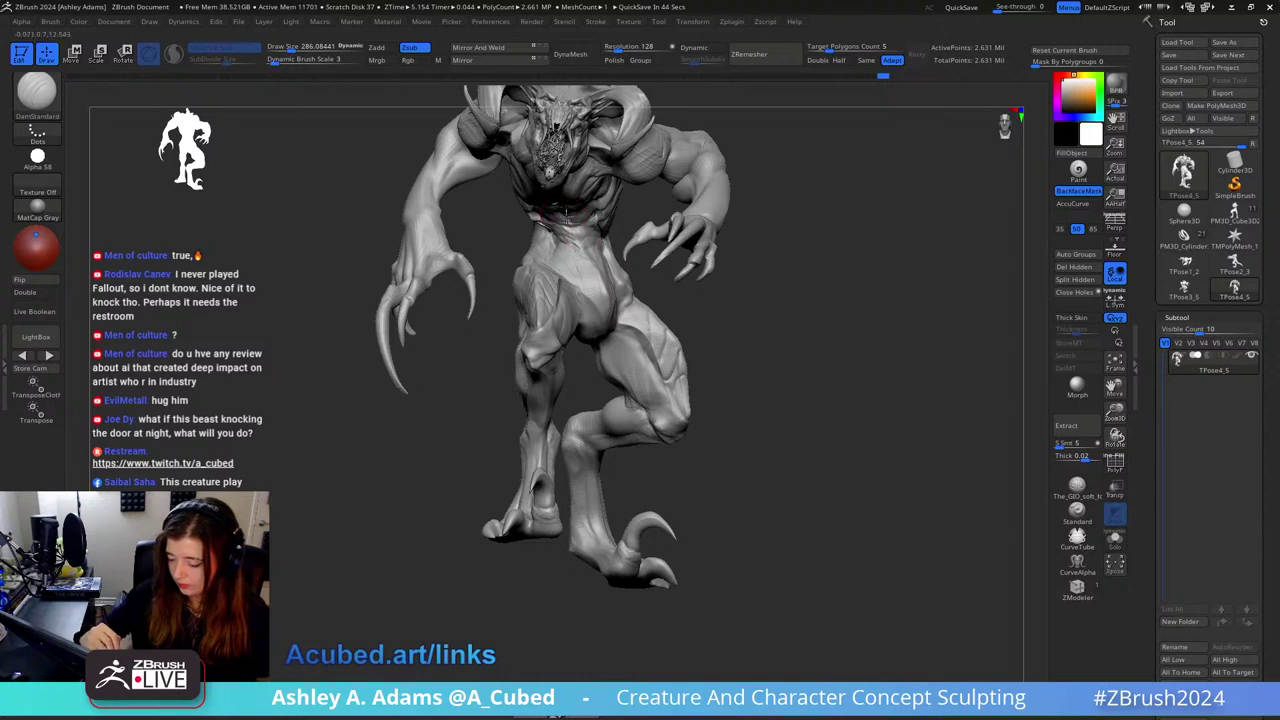
pyautogui.moveTo(594, 274)
pyautogui.mouseDown(button='right')
pyautogui.moveTo(555, 236)
pyautogui.moveTo(580, 225)
pyautogui.moveTo(538, 235)
pyautogui.moveTo(560, 238)
pyautogui.moveTo(488, 180)
pyautogui.mouseUp(button='right')
pyautogui.press('b')
pyautogui.press('i')
pyautogui.press('n')
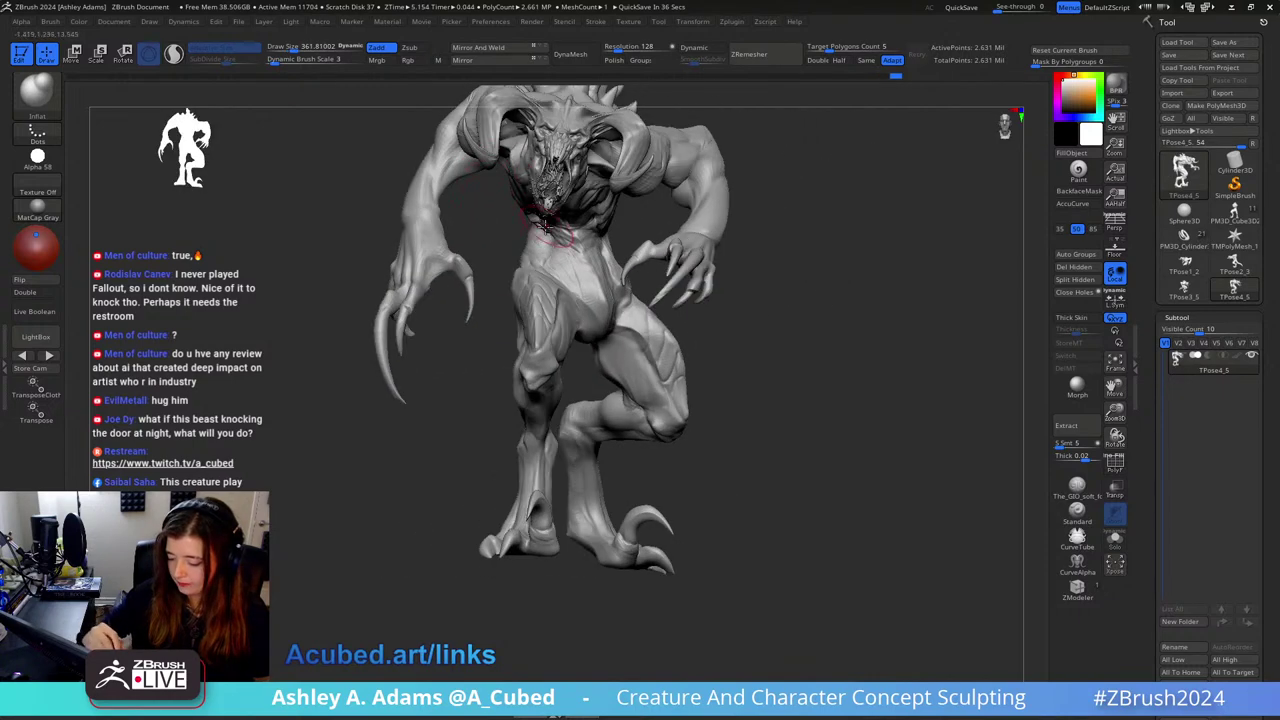
# Step: Define the crease along the flank with DamStandard at a draw size of about 362 and smooth the side of the waist
pyautogui.moveTo(545, 228); pyautogui.dragTo(563, 246, button='right')
pyautogui.press('b')
pyautogui.press('d')
pyautogui.press('s')
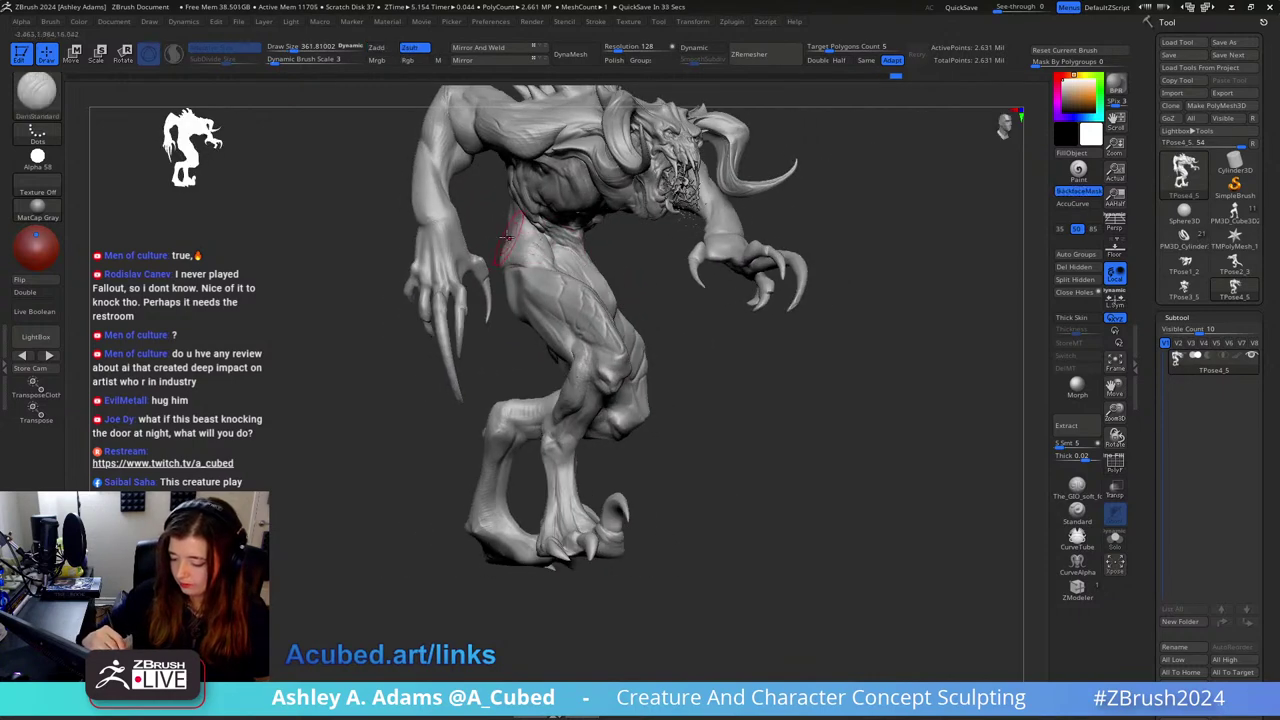
pyautogui.press('shift')
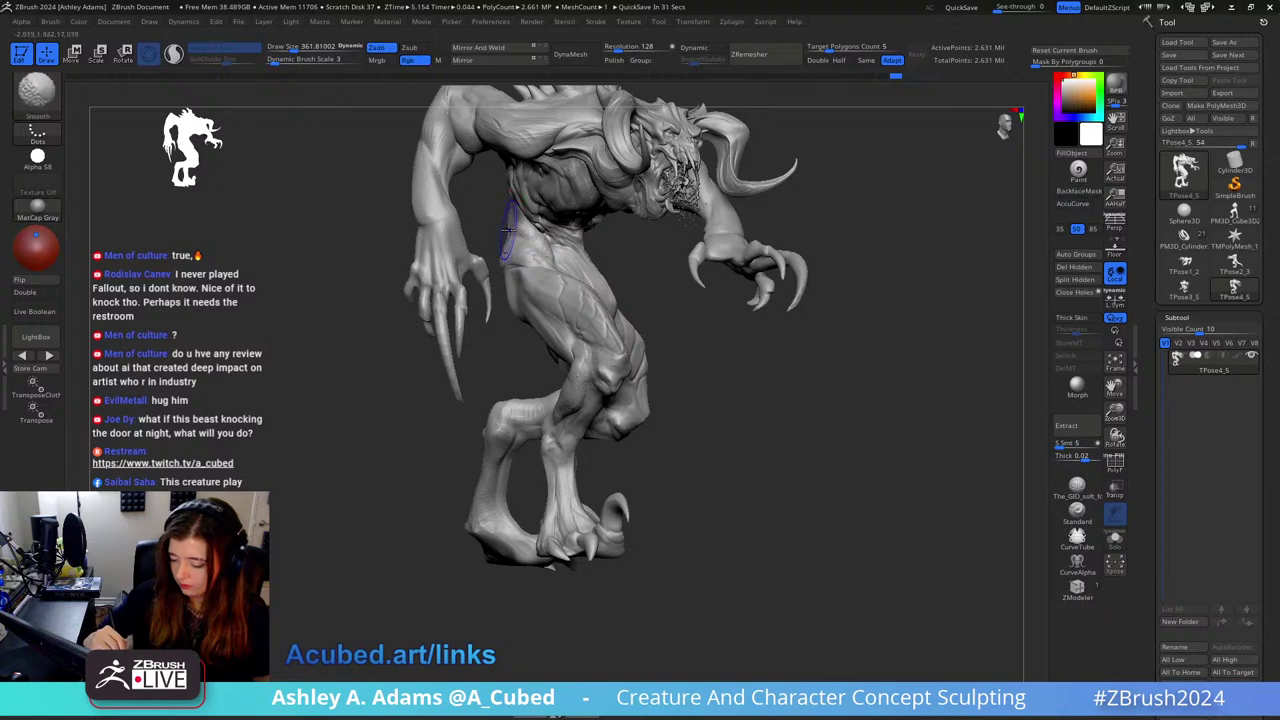
# Step: Swell the abdomen with Inflat and adjust the waist and hip outline with SnakeHook at a draw size of about 540
pyautogui.moveTo(543, 240)
pyautogui.mouseDown(button='right')
pyautogui.moveTo(514, 200)
pyautogui.moveTo(505, 215)
pyautogui.moveTo(529, 238)
pyautogui.moveTo(658, 246)
pyautogui.mouseUp(button='right')
pyautogui.press('b')
pyautogui.press('i')
pyautogui.press('n')
pyautogui.press('b')
pyautogui.press('s')
pyautogui.press('h')
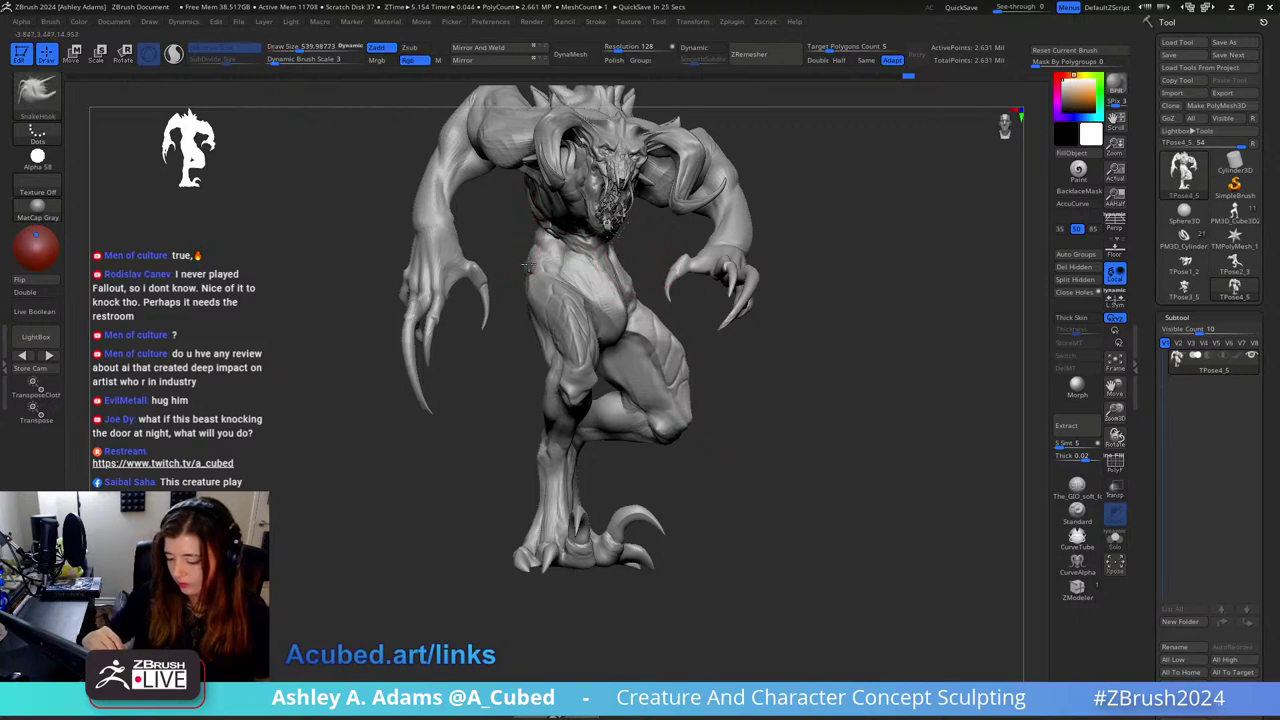
pyautogui.keyDown('ctrl'); pyautogui.moveTo(612, 237); pyautogui.dragTo(569, 256, button='right'); pyautogui.keyUp('ctrl')
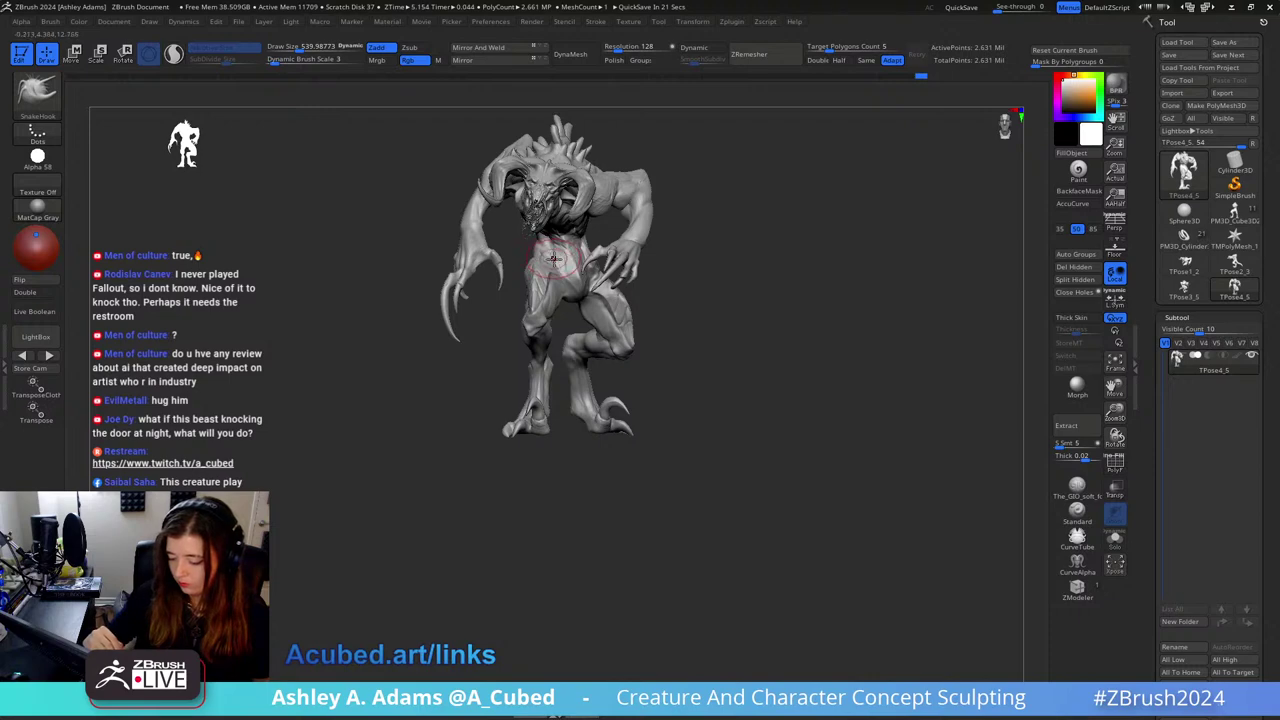
# Step: Reshape the torso and hip proportions with SnakeHook at a draw size of about 642
pyautogui.moveTo(554, 259); pyautogui.dragTo(592, 263, button='right')
pyautogui.press('space')
pyautogui.moveTo(560, 266)
pyautogui.mouseDown()
pyautogui.moveTo(578, 266)
pyautogui.moveTo(564, 281)
pyautogui.mouseUp()
pyautogui.press('space')
pyautogui.moveTo(548, 286)
pyautogui.mouseDown(button='right')
pyautogui.moveTo(560, 254)
pyautogui.moveTo(574, 254)
pyautogui.mouseUp(button='right')
pyautogui.moveTo(646, 271); pyautogui.dragTo(655, 276, button='right')
pyautogui.press('space')
pyautogui.moveTo(655, 276); pyautogui.dragTo(530, 296)
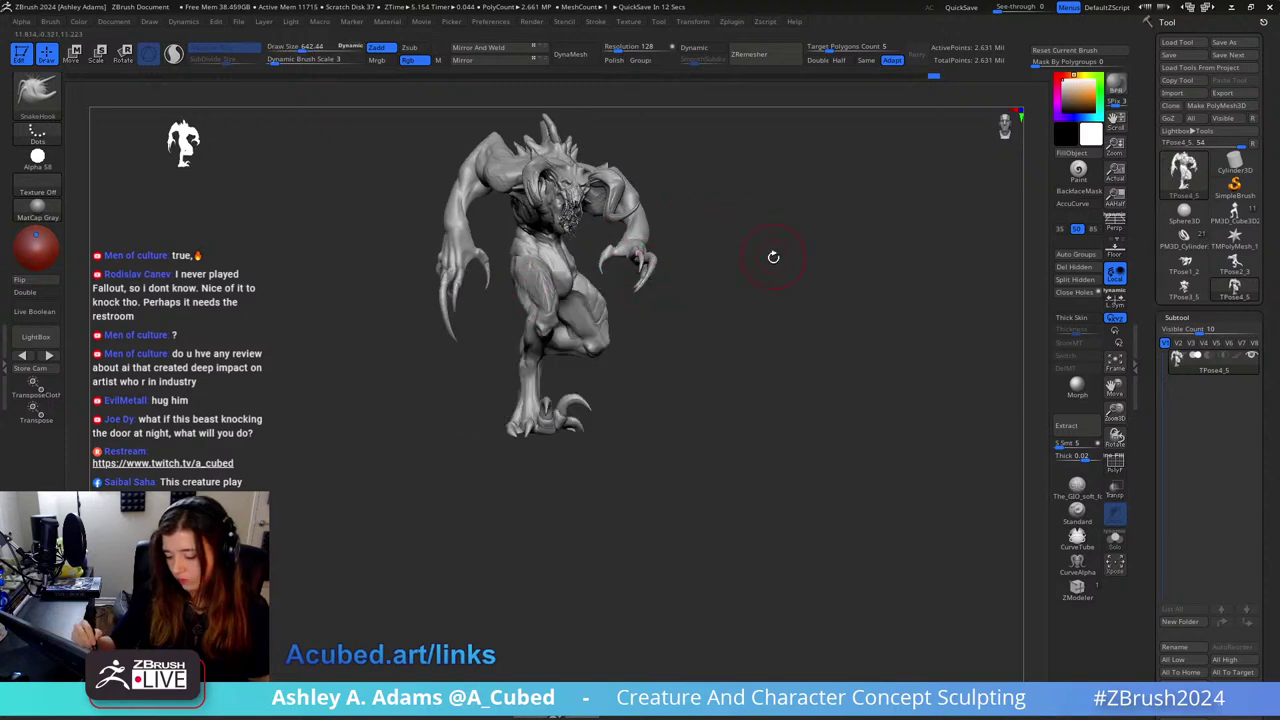
# Step: Shift the hips and legs with SnakeHook at draw sizes of about 1652 and 1251
pyautogui.moveTo(651, 281); pyautogui.dragTo(619, 304, button='right')
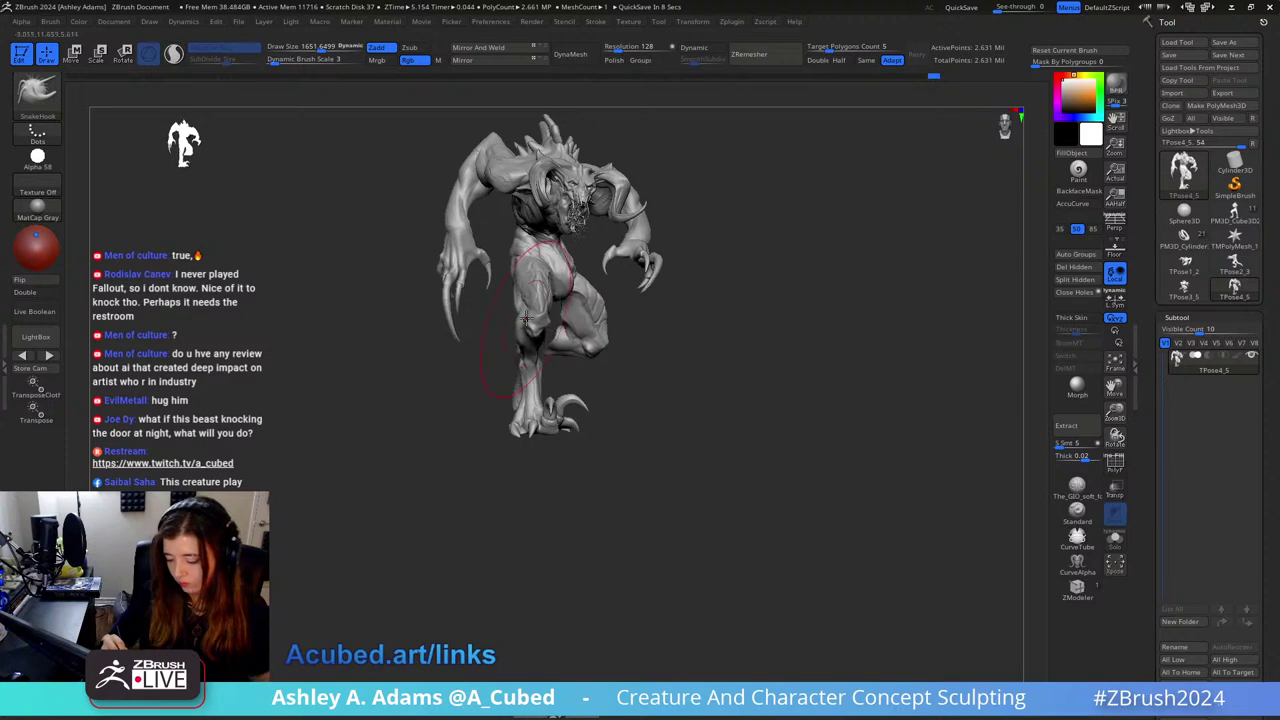
pyautogui.moveTo(689, 275); pyautogui.dragTo(680, 283, button='right')
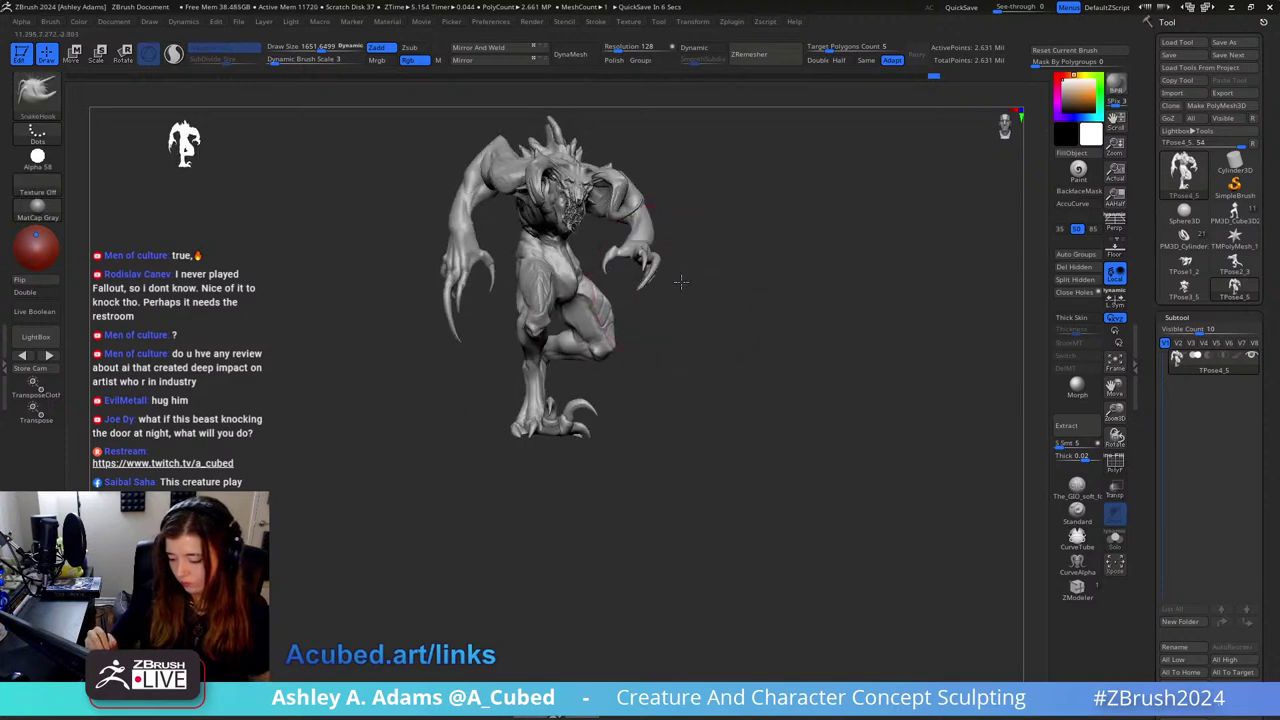
pyautogui.press('space')
pyautogui.moveTo(680, 283); pyautogui.dragTo(640, 283)
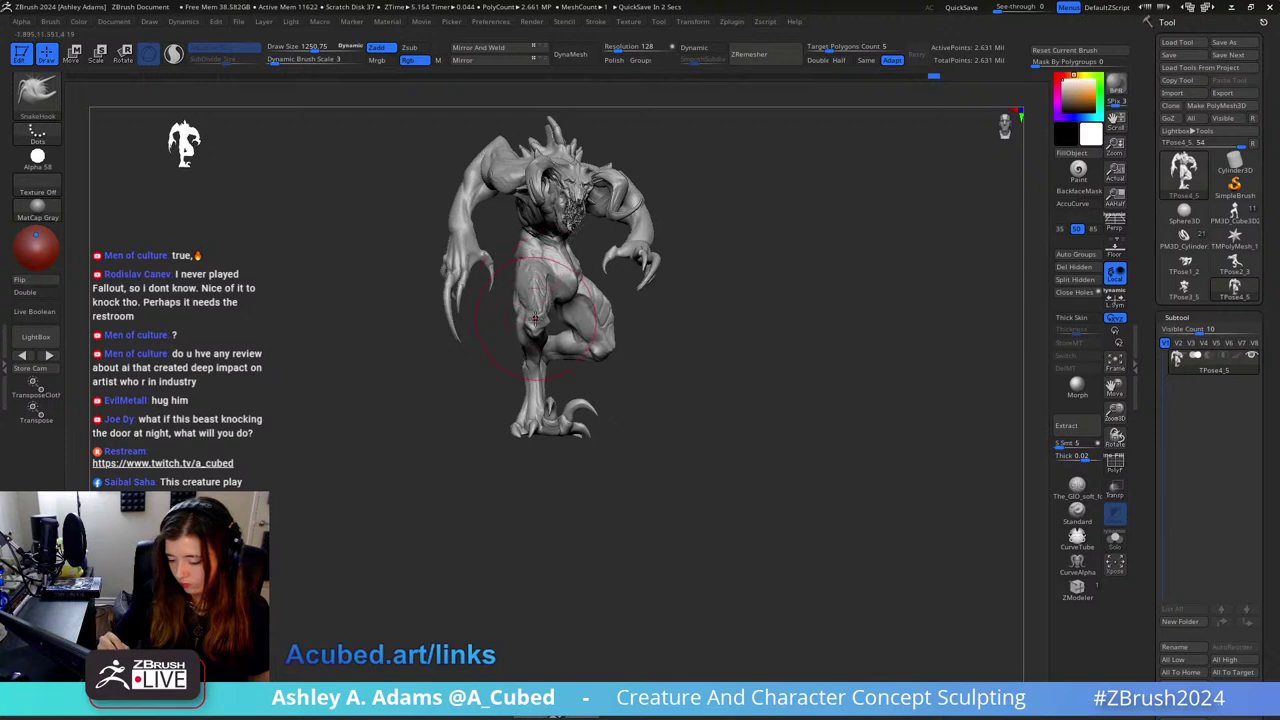
# Step: Mask the creature's right arm with a lasso and push the unmasked torso with SnakeHook at a draw size of about 1694
pyautogui.press('ctrl')
pyautogui.press('ctrl')
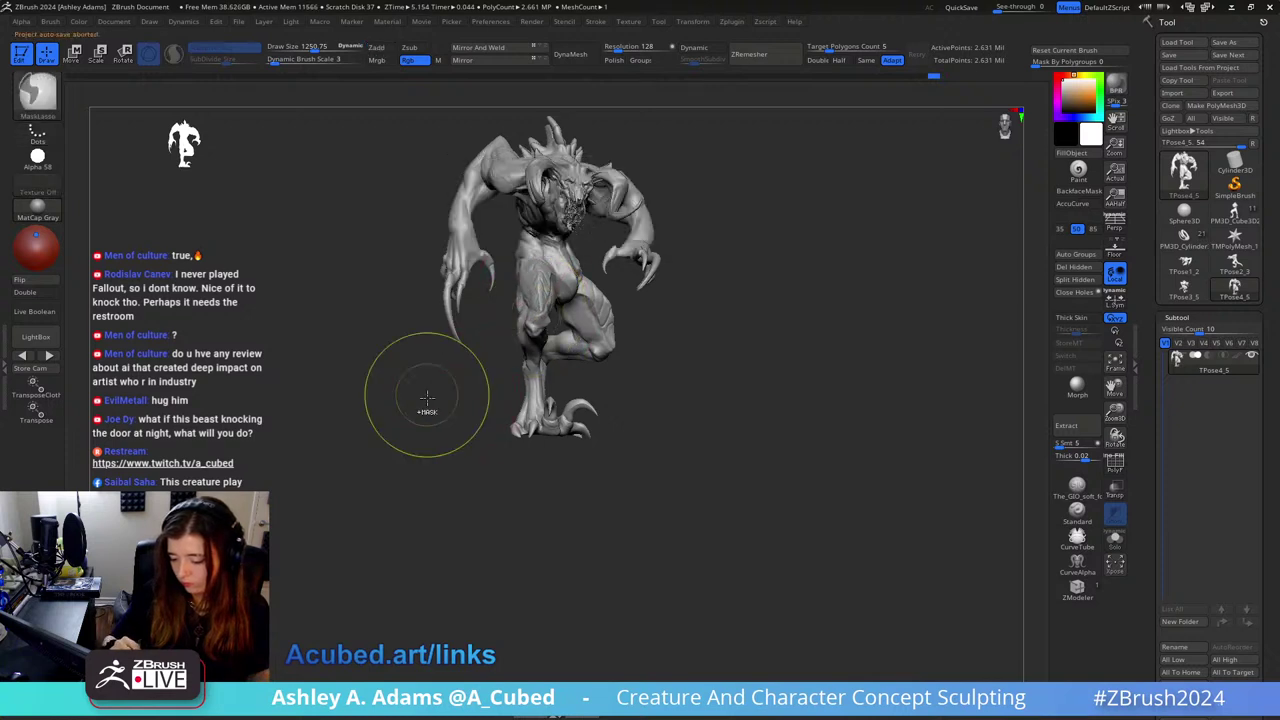
pyautogui.moveTo(427, 398)
pyautogui.keyDown('ctrl'); pyautogui.mouseDown()
pyautogui.moveTo(455, 320)
pyautogui.moveTo(400, 430)
pyautogui.moveTo(531, 318)
pyautogui.moveTo(522, 312)
pyautogui.mouseUp(); pyautogui.keyUp('ctrl')
pyautogui.press('space')
pyautogui.moveTo(476, 277); pyautogui.dragTo(524, 250, button='right')
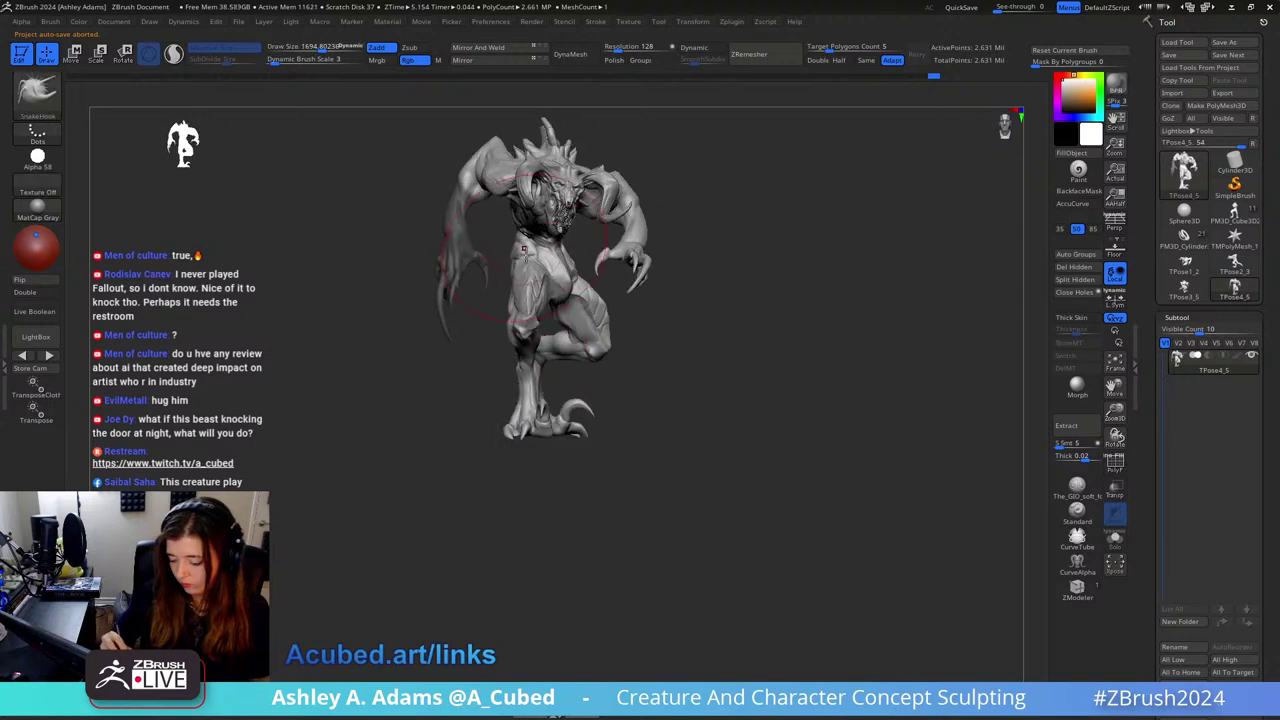
pyautogui.moveTo(722, 250)
pyautogui.mouseDown()
pyautogui.moveTo(675, 260)
pyautogui.moveTo(691, 254)
pyautogui.moveTo(689, 271)
pyautogui.mouseUp()
# Step: Adjust the body posture from the side views with SnakeHook at draw sizes of about 1141 and 905
pyautogui.press('space')
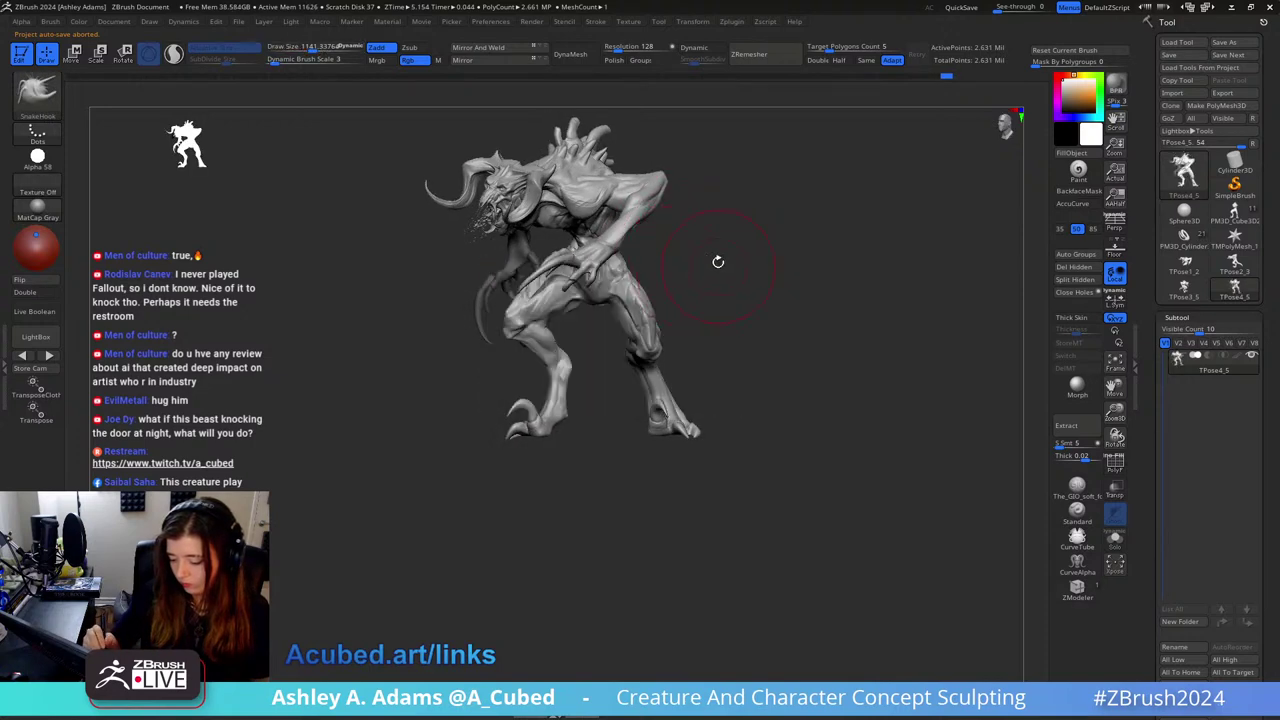
pyautogui.moveTo(568, 352)
pyautogui.mouseDown(button='right')
pyautogui.moveTo(655, 316)
pyautogui.moveTo(783, 306)
pyautogui.mouseUp(button='right')
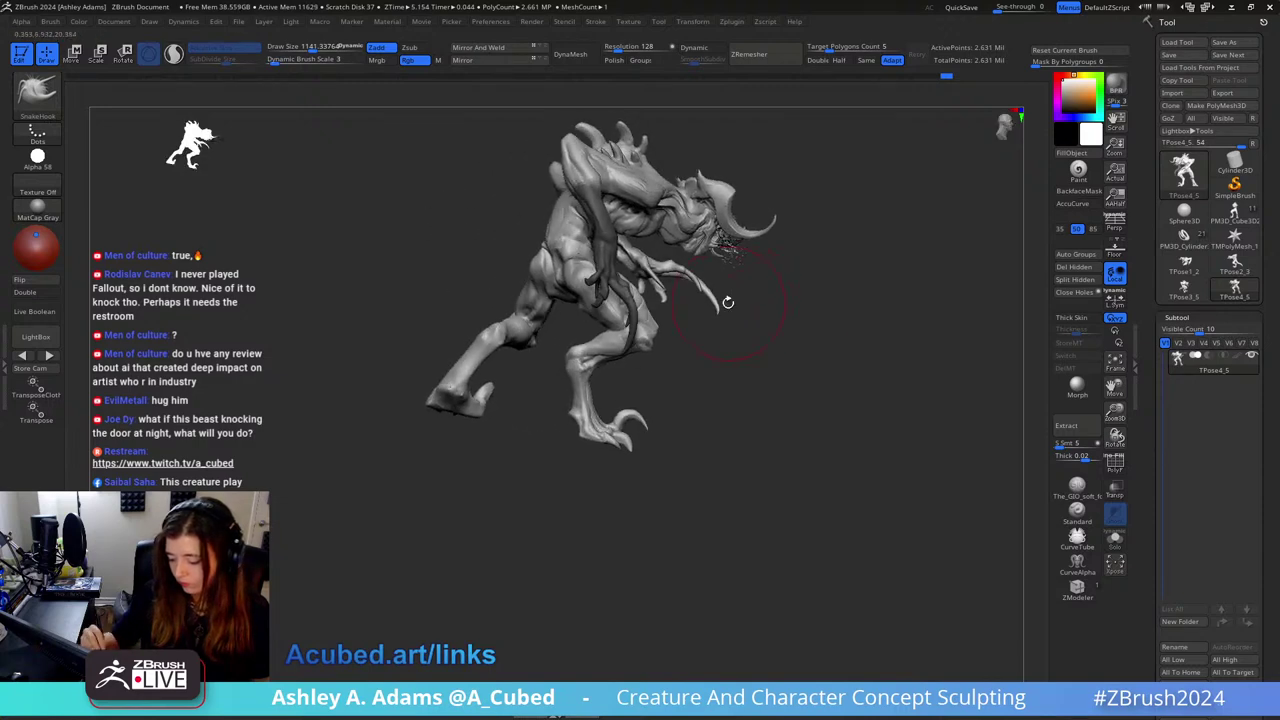
pyautogui.moveTo(713, 325)
pyautogui.mouseDown(button='right')
pyautogui.moveTo(652, 342)
pyautogui.moveTo(757, 377)
pyautogui.moveTo(816, 240)
pyautogui.moveTo(699, 287)
pyautogui.mouseUp(button='right')
pyautogui.press('space')
pyautogui.moveTo(699, 264); pyautogui.dragTo(678, 262)
pyautogui.moveTo(674, 230); pyautogui.dragTo(689, 178, button='right')
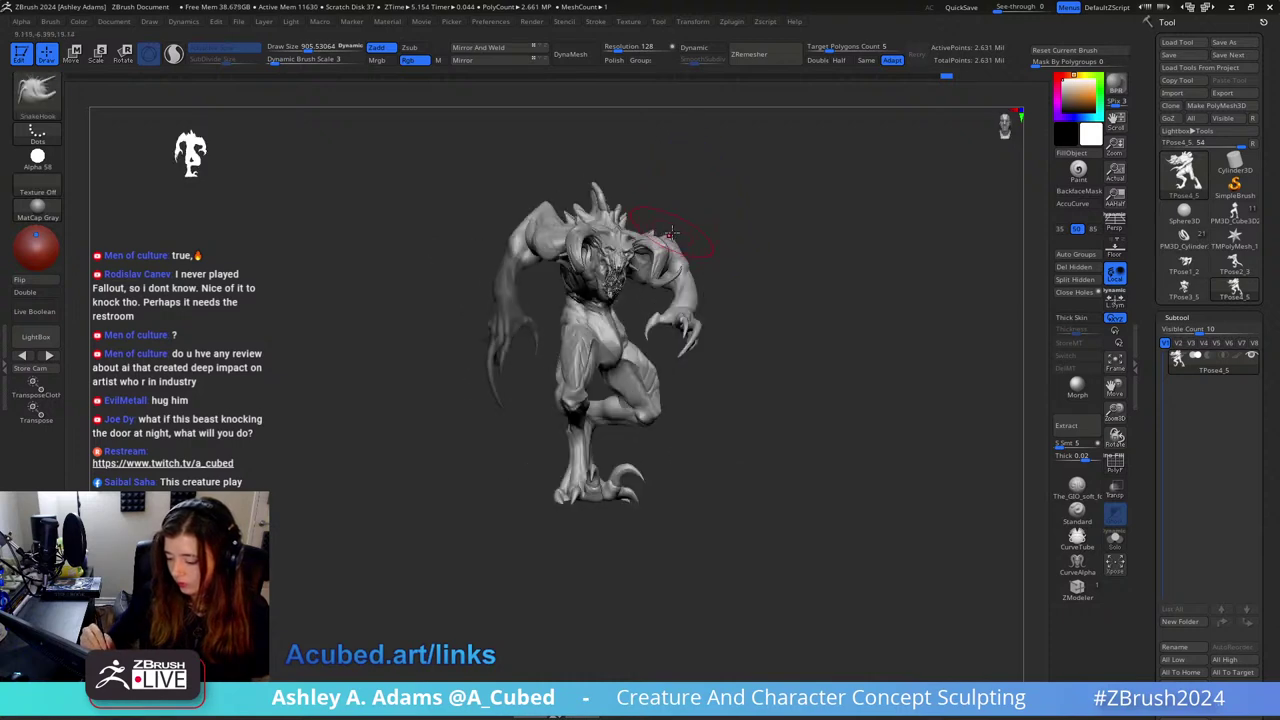
# Step: Adjust the shoulders with SnakeHook at draw sizes of about 1783 and 1404, and clear the arm mask
pyautogui.press('space')
pyautogui.moveTo(671, 233); pyautogui.dragTo(696, 232)
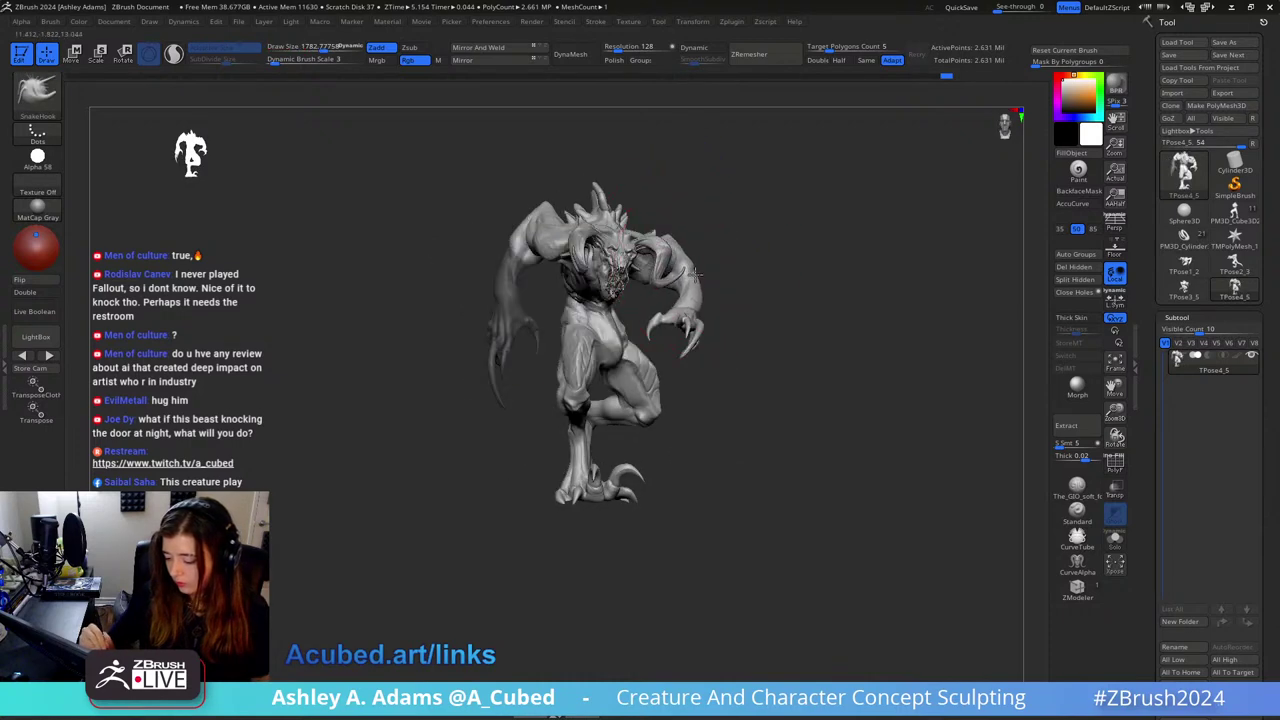
pyautogui.press('space')
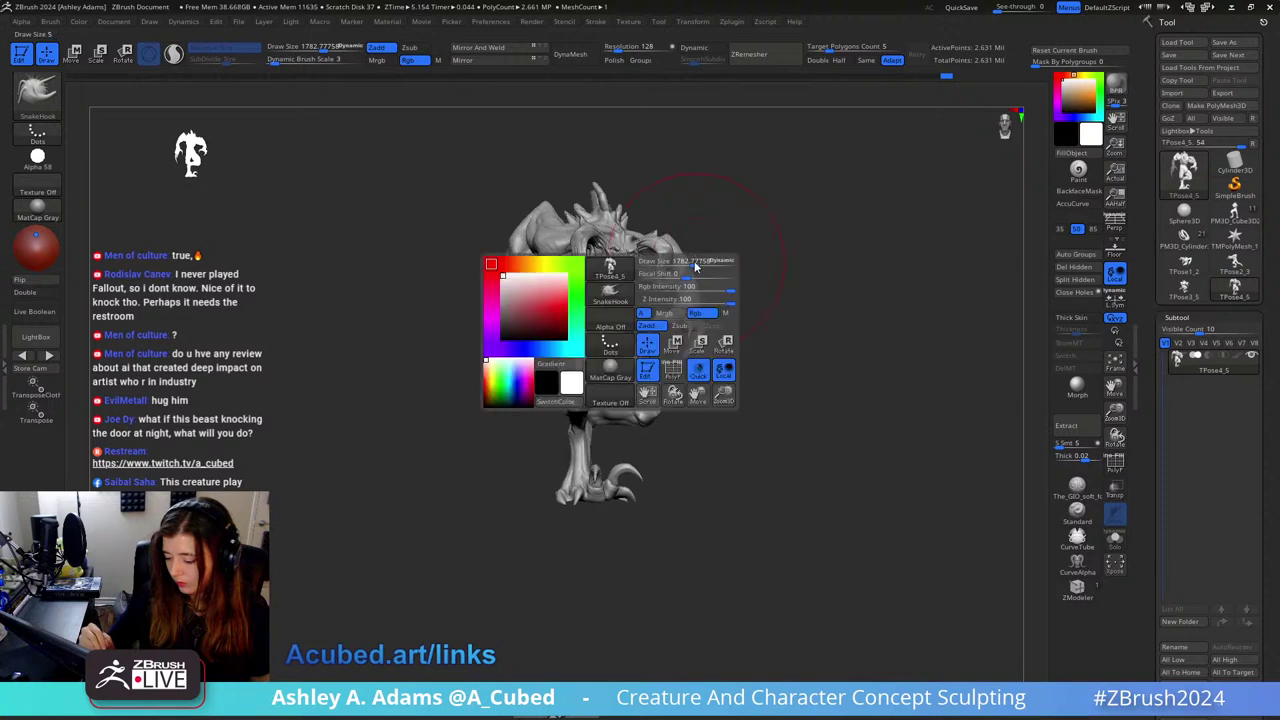
pyautogui.moveTo(690, 272); pyautogui.dragTo(667, 240)
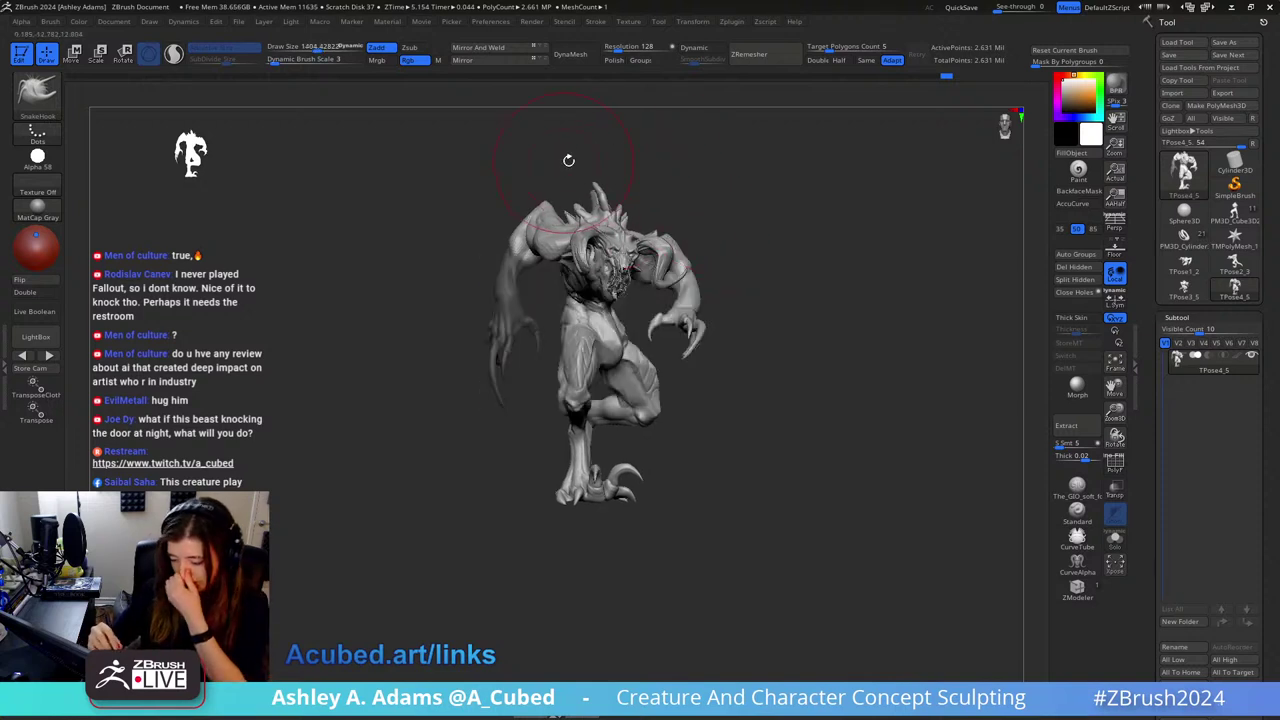
pyautogui.press('ctrl')
pyautogui.keyDown('ctrl'); pyautogui.moveTo(767, 302); pyautogui.dragTo(777, 310); pyautogui.keyUp('ctrl')
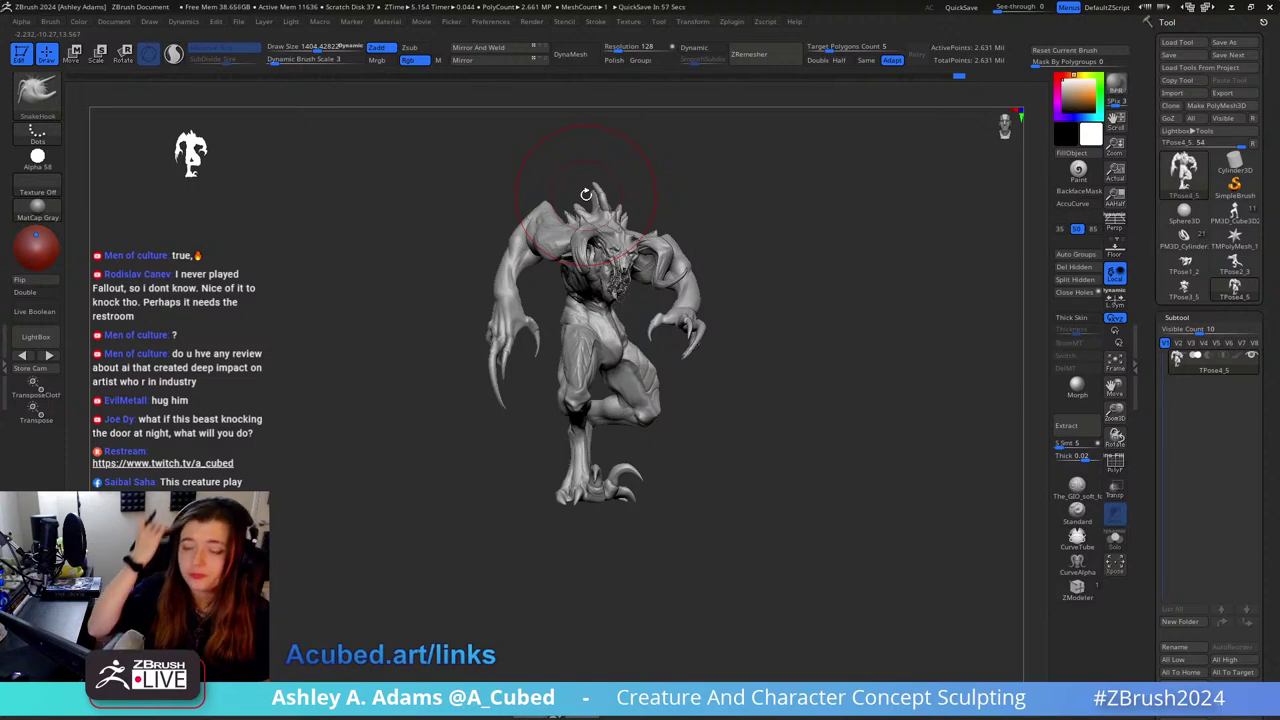
# Step: Bend the tip of the tail with SnakeHook at draw sizes of about 1177 and 1003
pyautogui.moveTo(586, 194)
pyautogui.mouseDown(button='right')
pyautogui.moveTo(726, 214)
pyautogui.moveTo(657, 314)
pyautogui.moveTo(730, 275)
pyautogui.moveTo(660, 262)
pyautogui.moveTo(571, 275)
pyautogui.moveTo(575, 300)
pyautogui.moveTo(544, 307)
pyautogui.moveTo(678, 325)
pyautogui.moveTo(672, 309)
pyautogui.moveTo(600, 300)
pyautogui.moveTo(545, 314)
pyautogui.moveTo(724, 329)
pyautogui.moveTo(820, 323)
pyautogui.moveTo(830, 307)
pyautogui.moveTo(686, 291)
pyautogui.mouseUp(button='right')
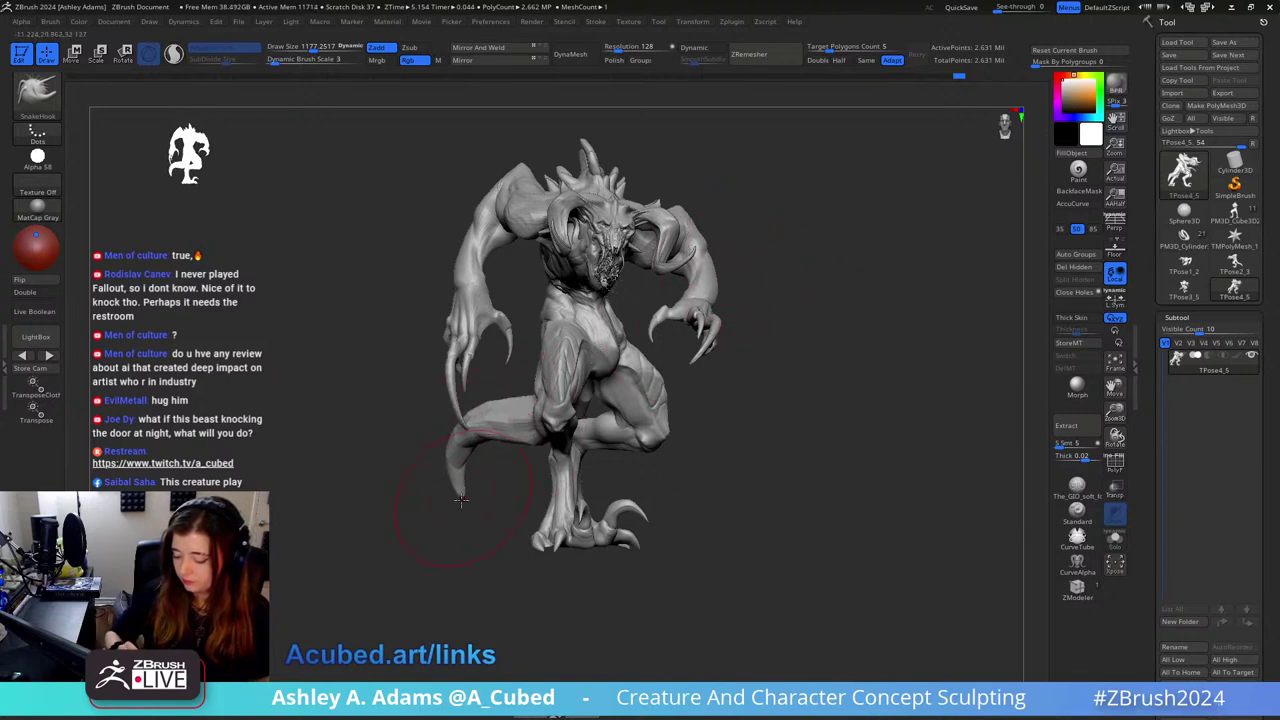
pyautogui.moveTo(481, 487); pyautogui.dragTo(462, 467)
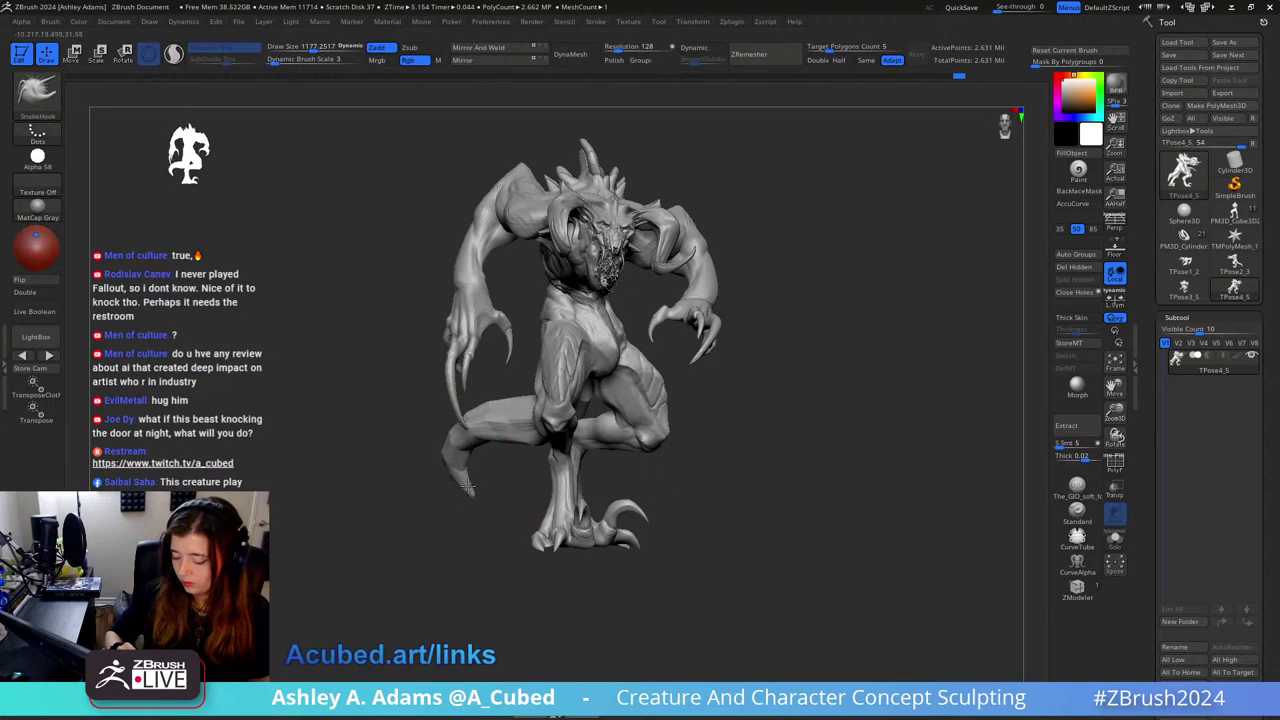
pyautogui.moveTo(733, 366); pyautogui.dragTo(720, 347, button='right')
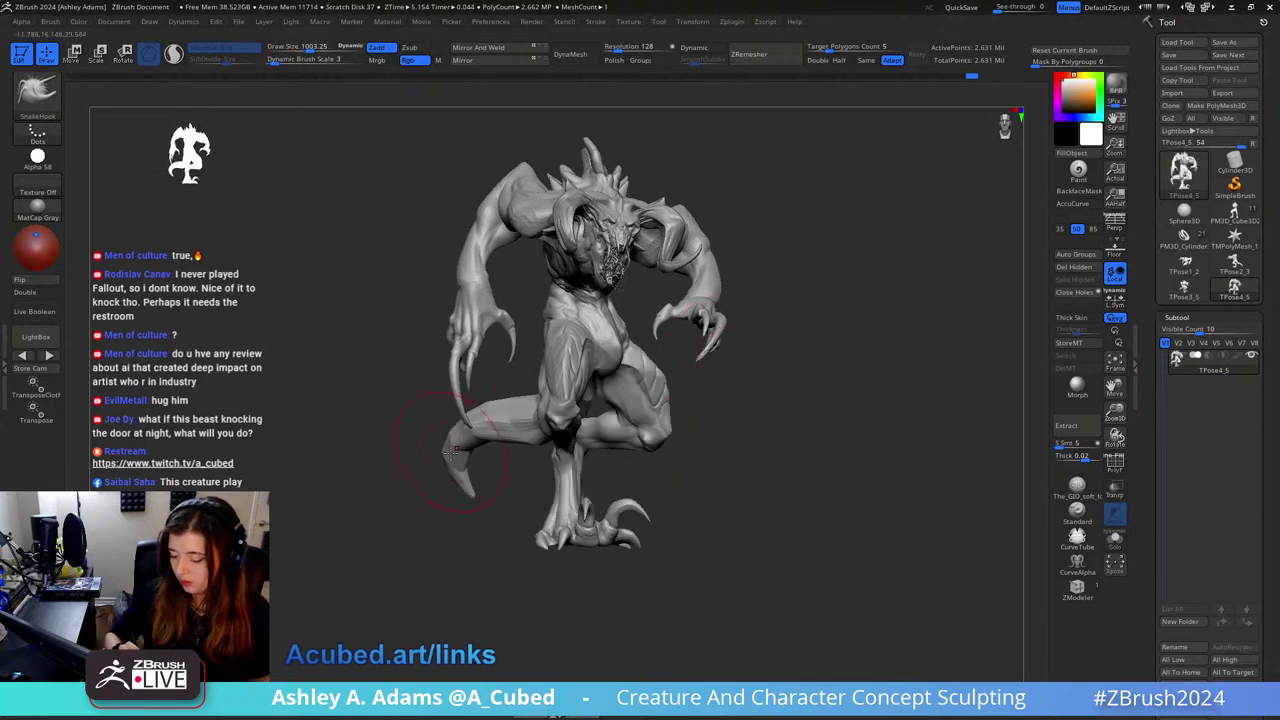
# Step: Reshape the upper back and its spikes with SnakeHook at draw sizes of about 2012 and 2955
pyautogui.moveTo(628, 337)
pyautogui.mouseDown(button='right')
pyautogui.moveTo(762, 342)
pyautogui.moveTo(668, 386)
pyautogui.moveTo(622, 378)
pyautogui.mouseUp(button='right')
pyautogui.press('space')
pyautogui.moveTo(694, 307); pyautogui.dragTo(710, 307)
pyautogui.moveTo(794, 226)
pyautogui.mouseDown(button='right')
pyautogui.moveTo(857, 200)
pyautogui.moveTo(737, 225)
pyautogui.mouseUp(button='right')
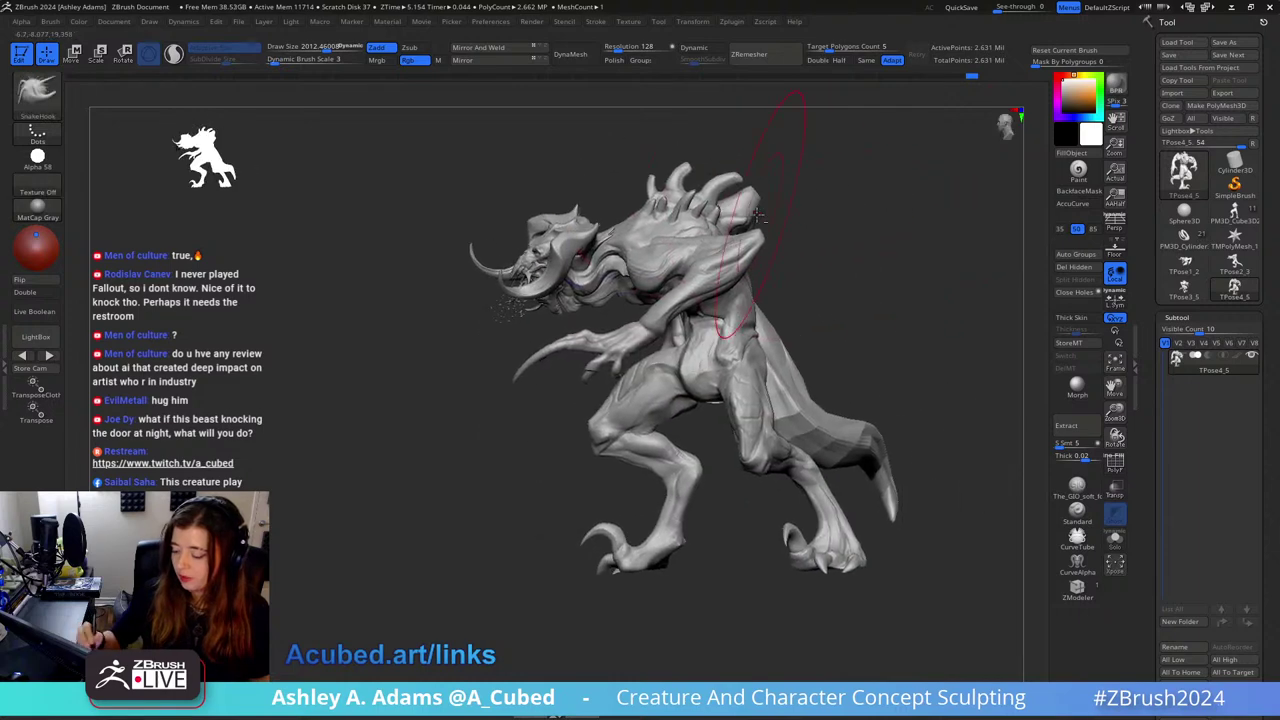
pyautogui.press('space')
pyautogui.moveTo(755, 232); pyautogui.dragTo(770, 231)
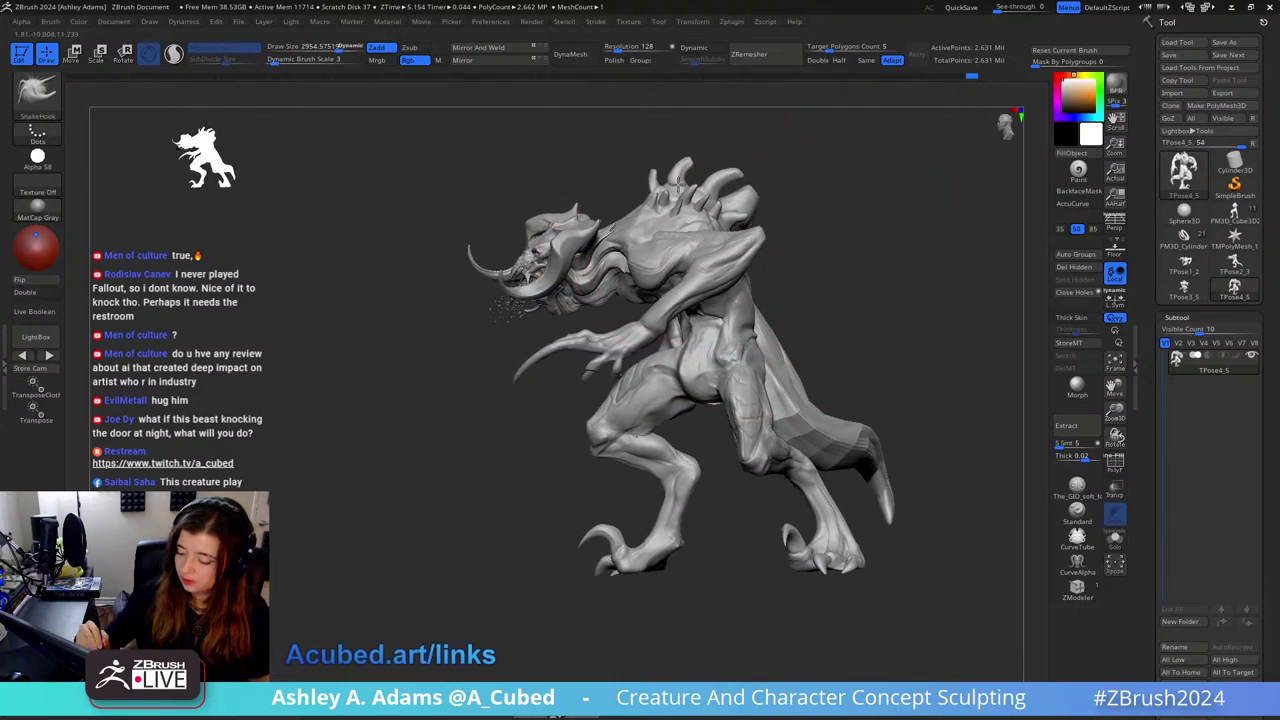
# Step: Adjust the raised shoulder and upper arm with SnakeHook at draw sizes of about 2206 and 1652
pyautogui.press('space')
pyautogui.moveTo(671, 206)
pyautogui.mouseDown(button='right')
pyautogui.moveTo(730, 215)
pyautogui.moveTo(645, 250)
pyautogui.mouseUp(button='right')
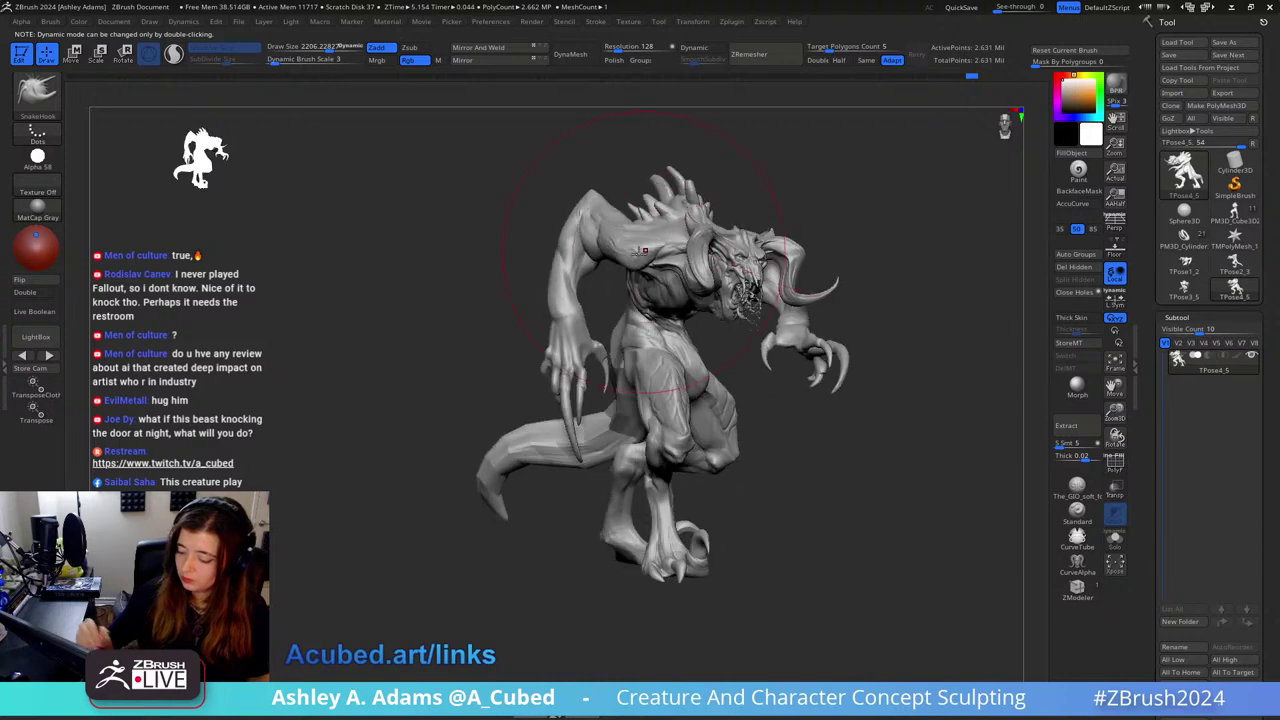
pyautogui.moveTo(637, 266); pyautogui.dragTo(630, 238)
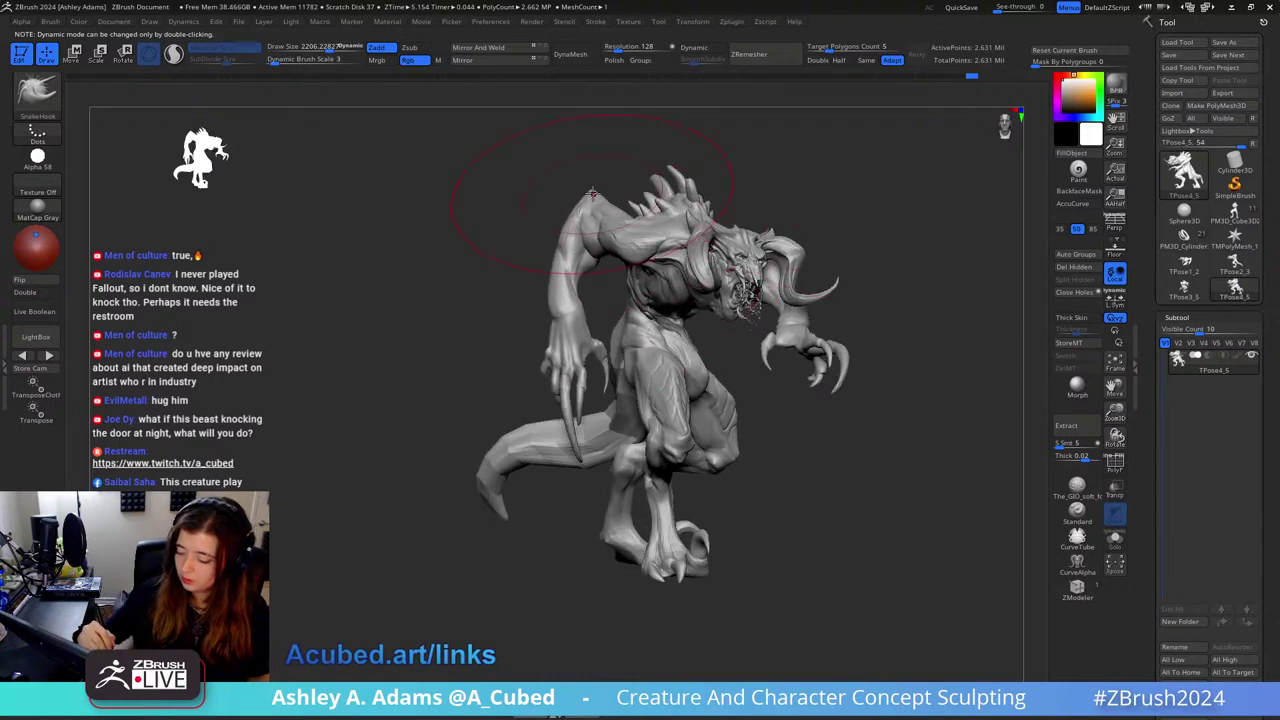
pyautogui.moveTo(594, 191); pyautogui.dragTo(645, 178, button='right')
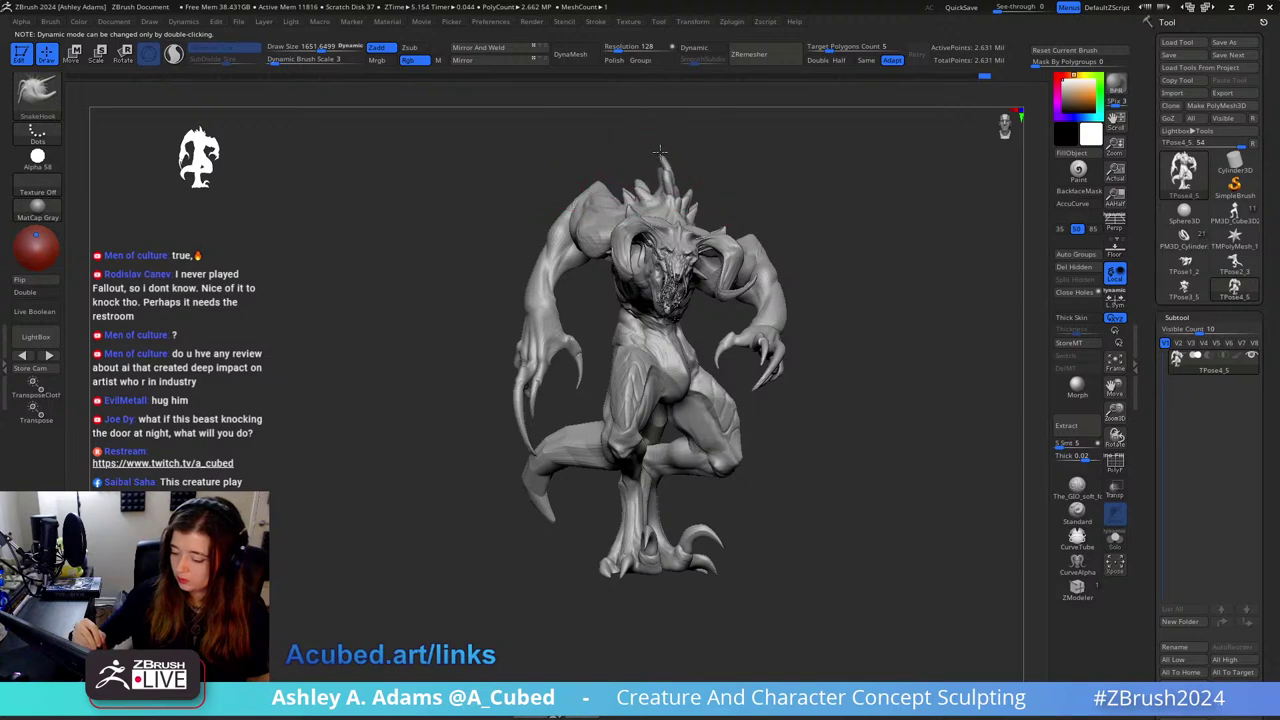
# Step: Refine the overall stance from the front with SnakeHook at a draw size of about 1071
pyautogui.keyDown('alt'); pyautogui.moveTo(837, 398); pyautogui.dragTo(813, 359, button='right'); pyautogui.keyUp('alt')
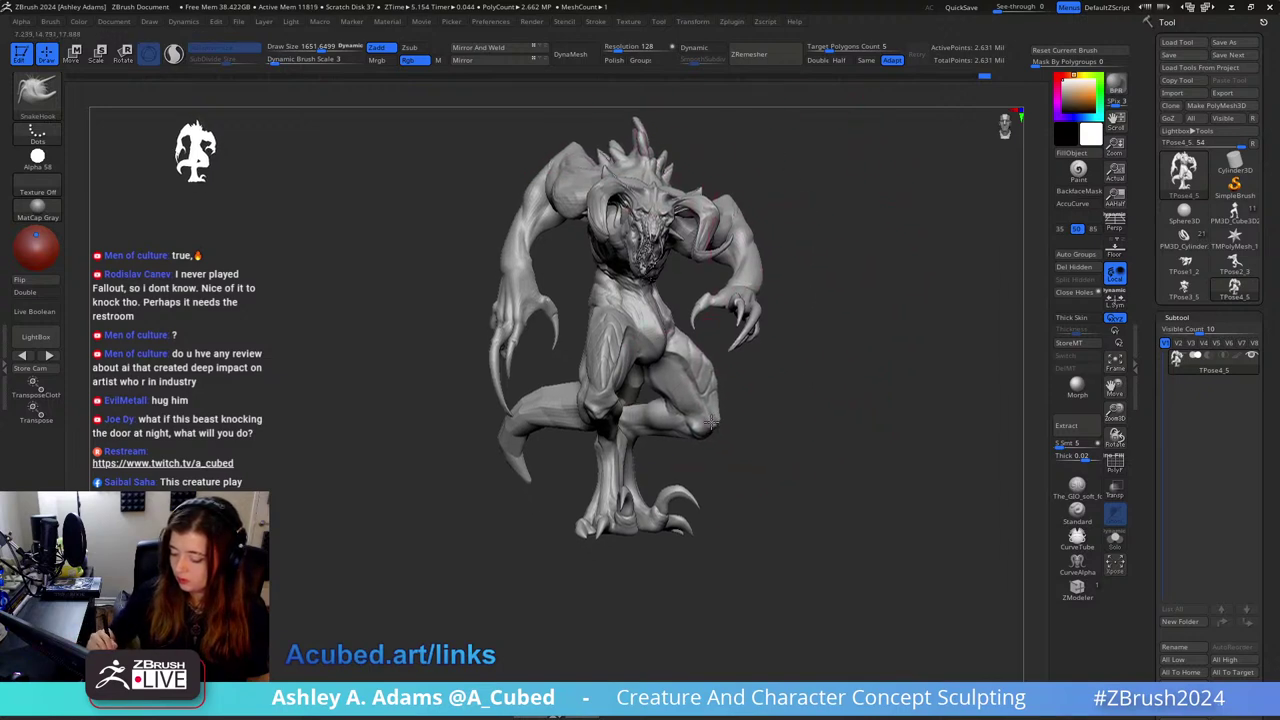
pyautogui.moveTo(762, 380); pyautogui.dragTo(775, 381, button='right')
pyautogui.press('space')
pyautogui.moveTo(770, 402); pyautogui.dragTo(745, 402)
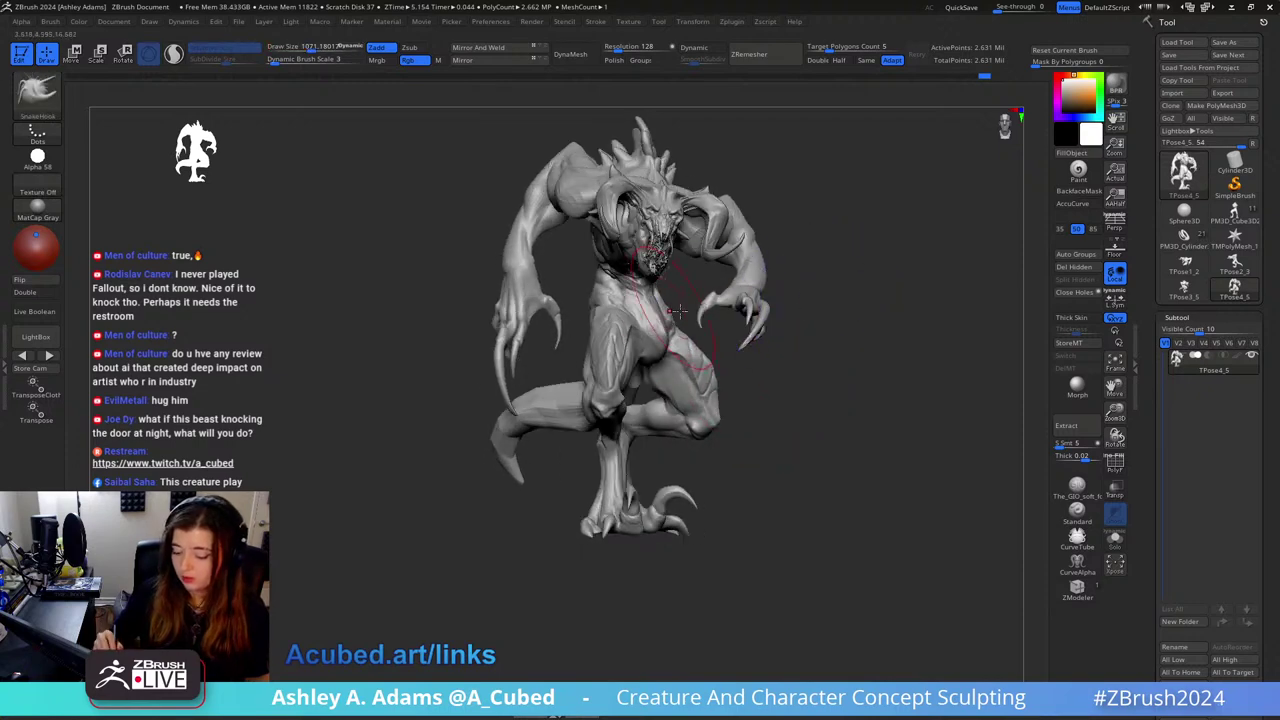
# Step: Hide the tail, mask the whole body, and show the tail again so only the tail stays unmasked
pyautogui.keyDown('ctrl'); pyautogui.keyDown('alt'); pyautogui.keyDown('shift'); pyautogui.click(555, 412); pyautogui.keyUp('shift'); pyautogui.keyUp('alt'); pyautogui.keyUp('ctrl')
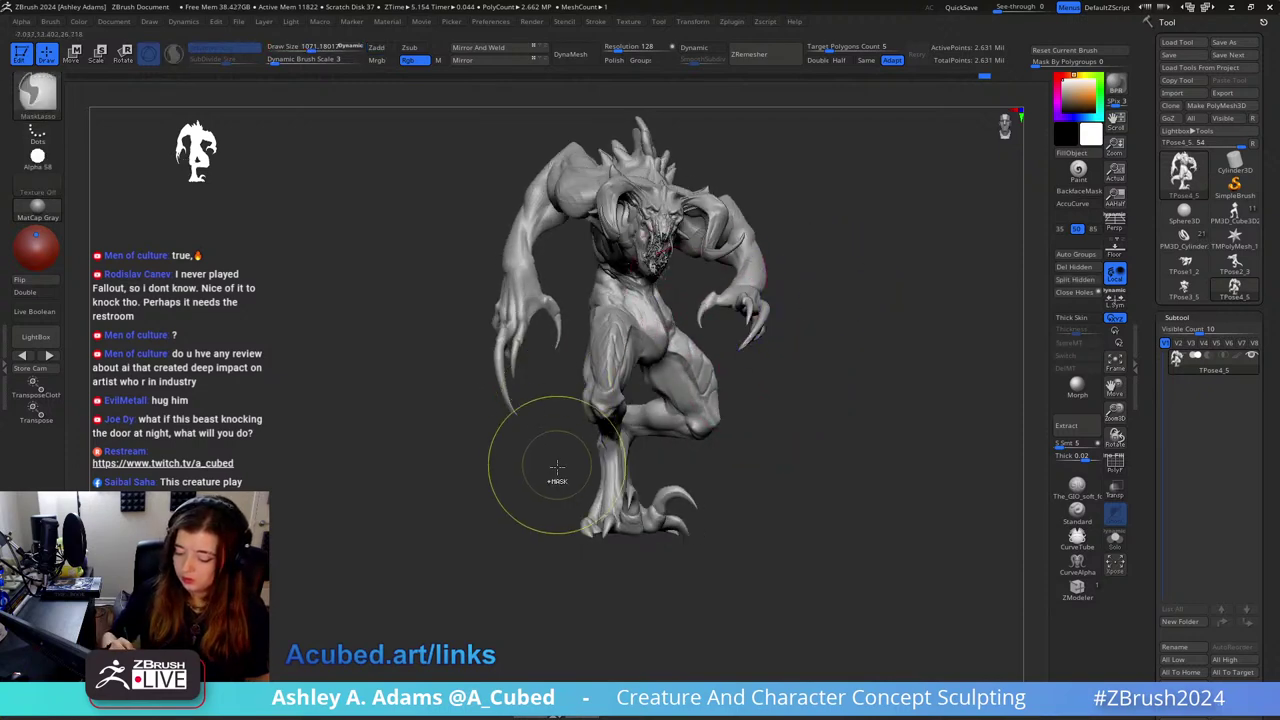
pyautogui.keyDown('ctrl'); pyautogui.click(558, 480); pyautogui.keyUp('ctrl')
pyautogui.keyDown('ctrl'); pyautogui.keyDown('shift'); pyautogui.click(535, 512); pyautogui.keyUp('shift'); pyautogui.keyUp('ctrl')
# Step: Reposition and curve the unmasked tail behind the legs with SnakeHook at a draw size of about 1873
pyautogui.press('space')
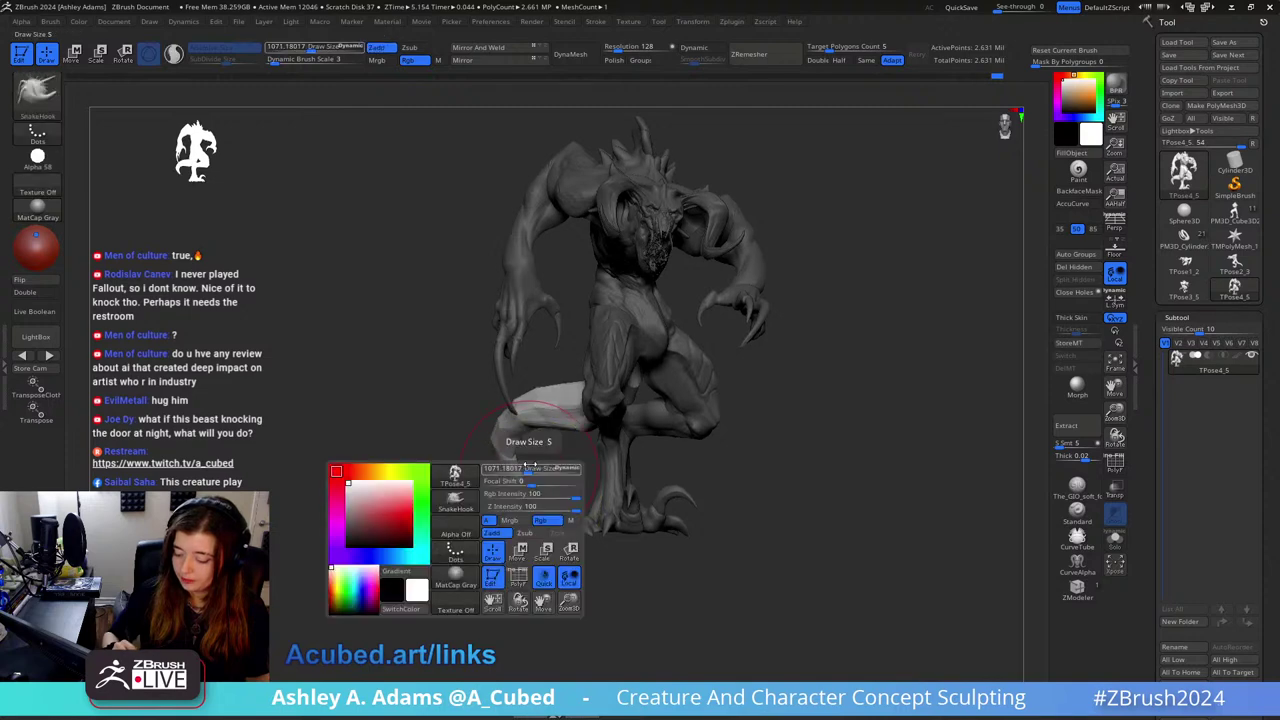
pyautogui.moveTo(525, 469); pyautogui.dragTo(552, 469)
pyautogui.moveTo(519, 414); pyautogui.dragTo(537, 427)
pyautogui.moveTo(766, 350); pyautogui.dragTo(800, 366)
pyautogui.press('space')
pyautogui.moveTo(497, 400)
pyautogui.mouseDown()
pyautogui.moveTo(391, 400)
pyautogui.moveTo(450, 410)
pyautogui.moveTo(436, 422)
pyautogui.mouseUp()
pyautogui.moveTo(540, 390)
pyautogui.mouseDown()
pyautogui.moveTo(492, 388)
pyautogui.moveTo(606, 374)
pyautogui.moveTo(509, 360)
pyautogui.mouseUp()
pyautogui.press('w')
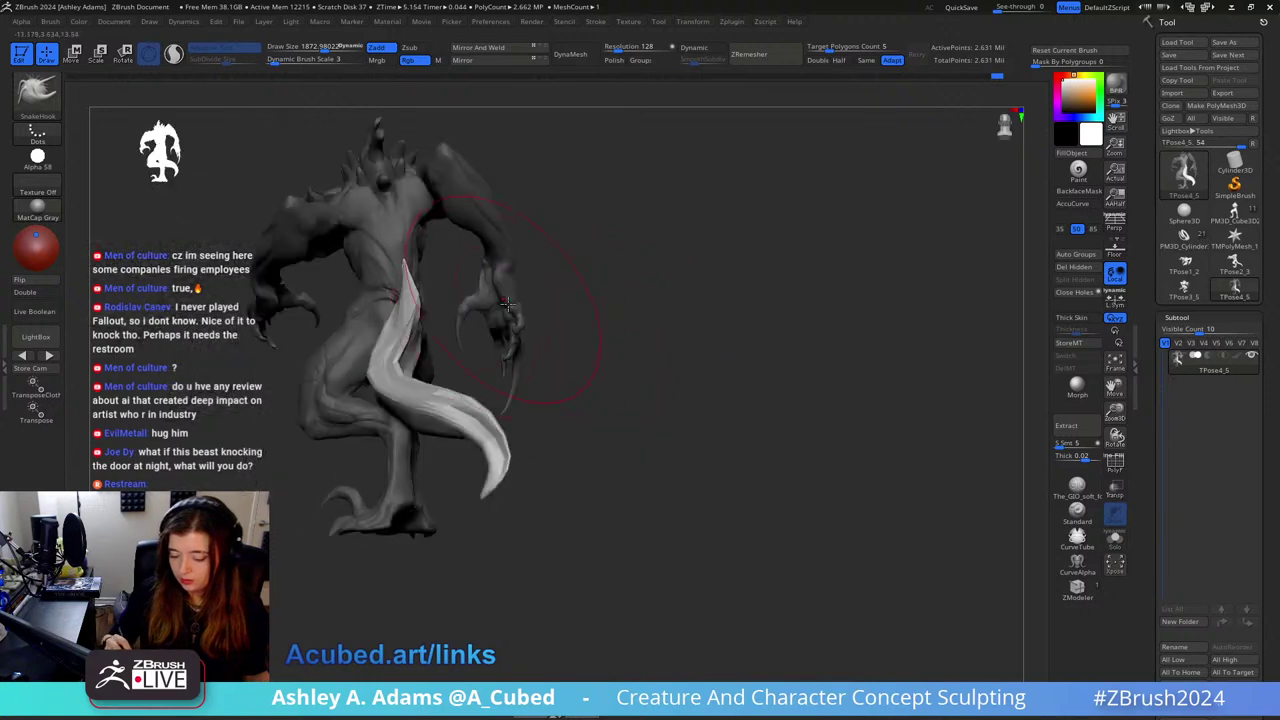
# Step: Reshape the unmasked tail's upper curve and sweep toward its tip with SnakeHook at a draw size of about 2060
pyautogui.press('q')
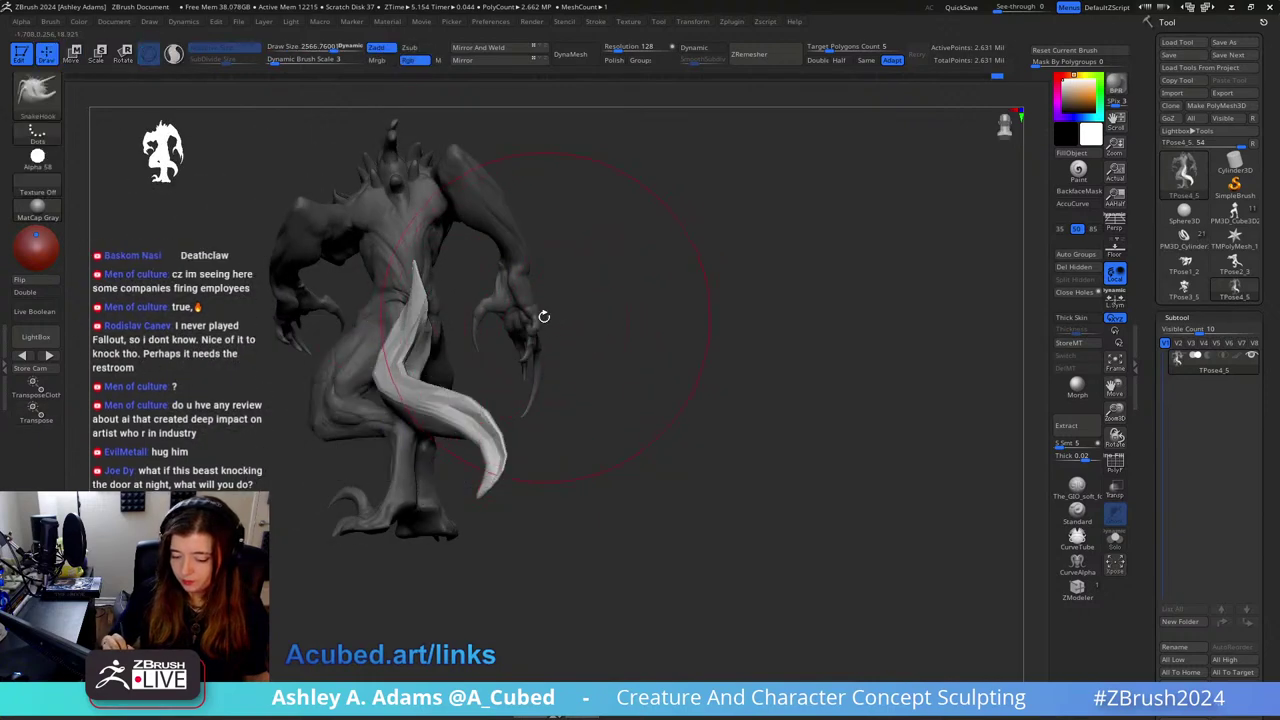
pyautogui.press('space')
pyautogui.moveTo(408, 352); pyautogui.dragTo(449, 331)
pyautogui.press('space')
pyautogui.moveTo(401, 287); pyautogui.dragTo(408, 274)
pyautogui.keyDown('shift'); pyautogui.moveTo(430, 349); pyautogui.dragTo(491, 352, button='right'); pyautogui.keyUp('shift')
pyautogui.moveTo(473, 431); pyautogui.dragTo(506, 432)
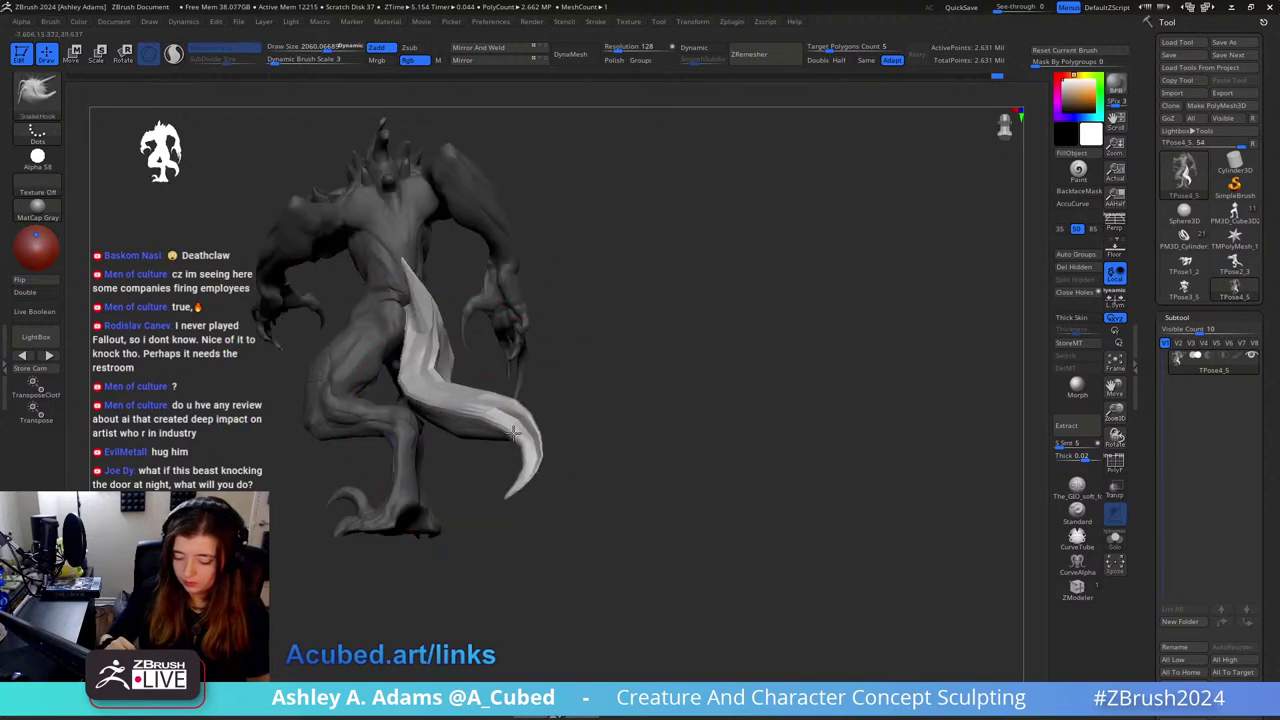
pyautogui.moveTo(514, 431); pyautogui.dragTo(607, 424, button='right')
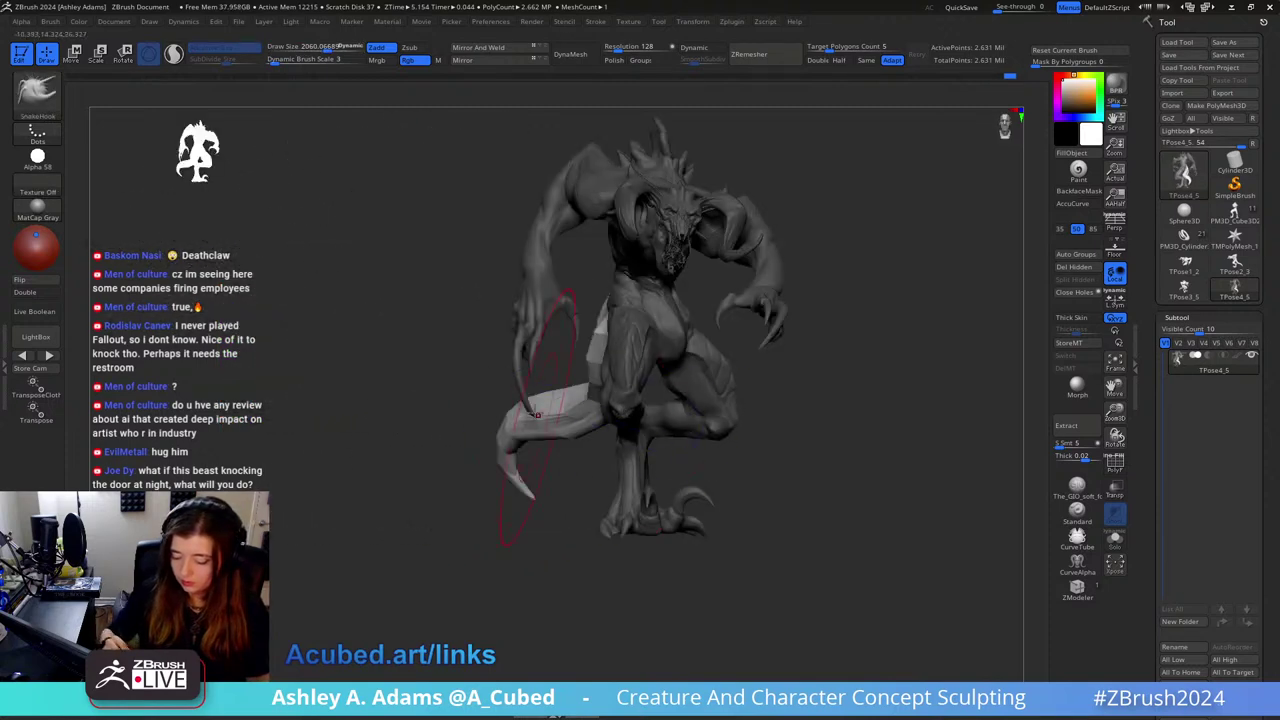
pyautogui.moveTo(535, 406); pyautogui.dragTo(532, 414)
pyautogui.moveTo(647, 371); pyautogui.dragTo(800, 375, button='right')
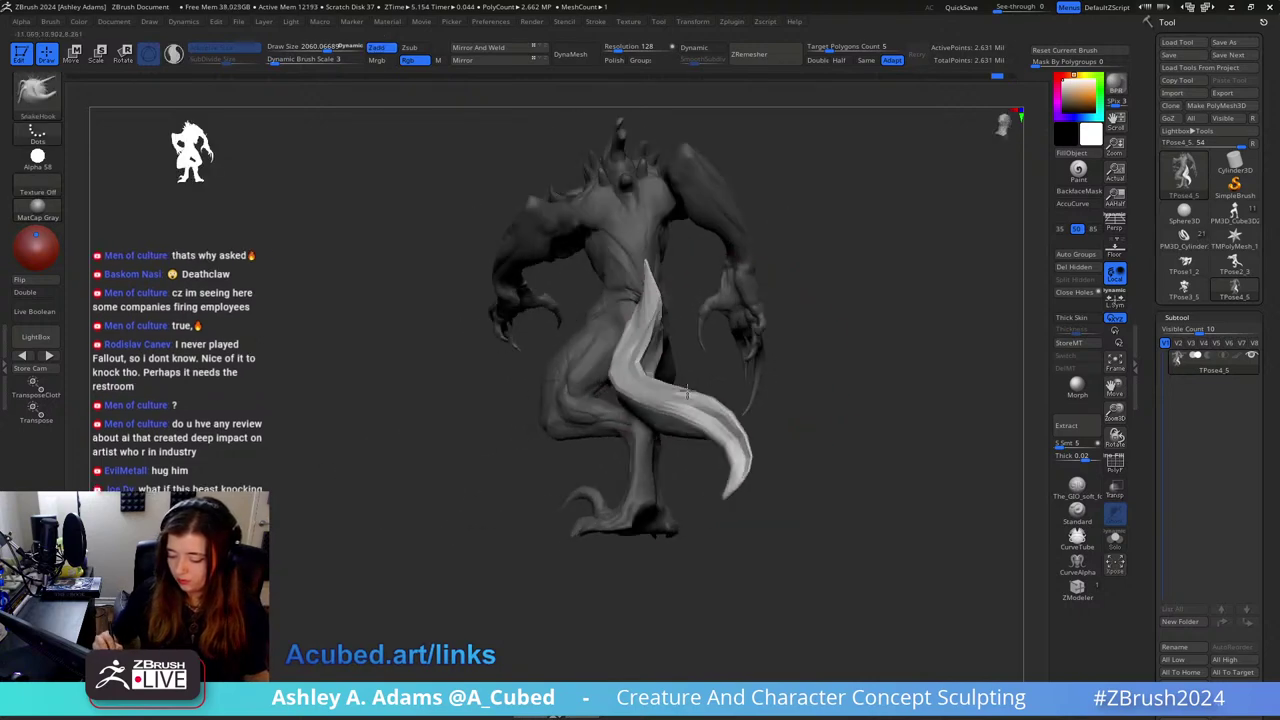
# Step: Place the transform gizmo at the tail's base and rotate the unmasked tail outward to the side of the legs
pyautogui.press('w')
pyautogui.moveTo(760, 330); pyautogui.dragTo(707, 322, button='right')
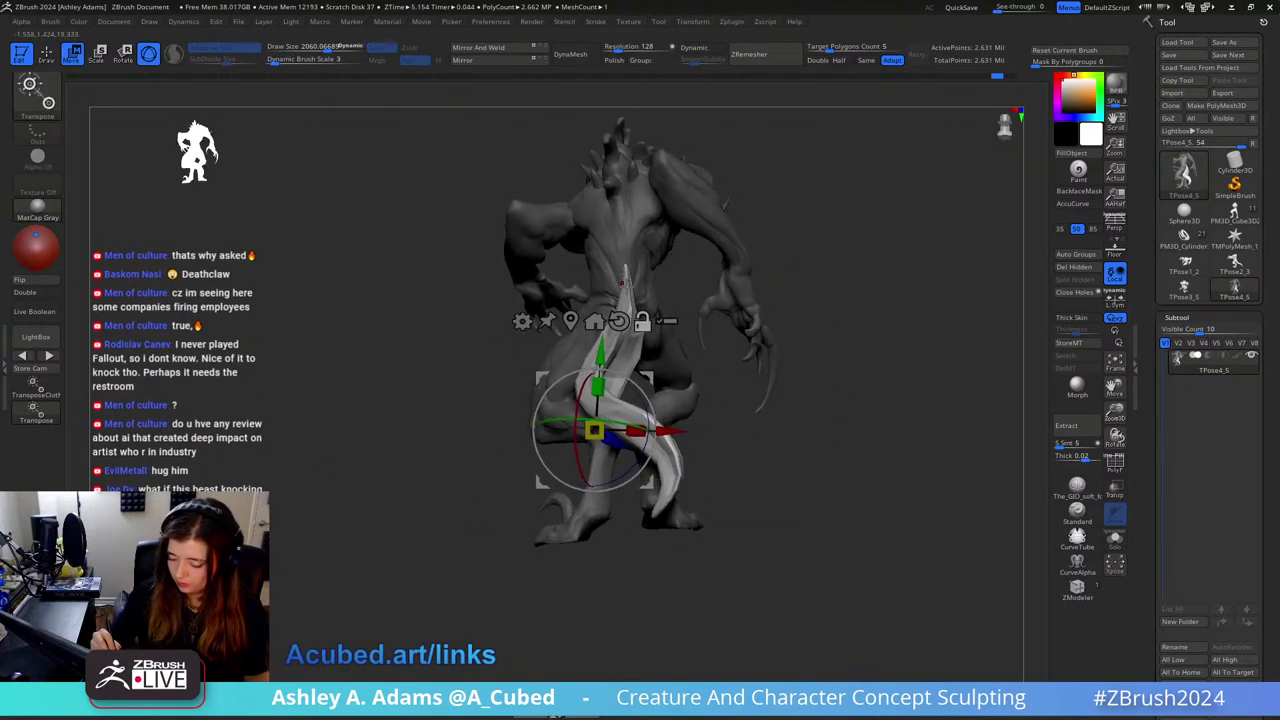
pyautogui.keyDown('alt'); pyautogui.click(622, 283); pyautogui.keyUp('alt')
pyautogui.moveTo(643, 283)
pyautogui.mouseDown()
pyautogui.moveTo(697, 277)
pyautogui.moveTo(681, 288)
pyautogui.moveTo(676, 260)
pyautogui.moveTo(627, 288)
pyautogui.mouseUp()
pyautogui.moveTo(662, 327); pyautogui.dragTo(671, 317)
pyautogui.press('q')
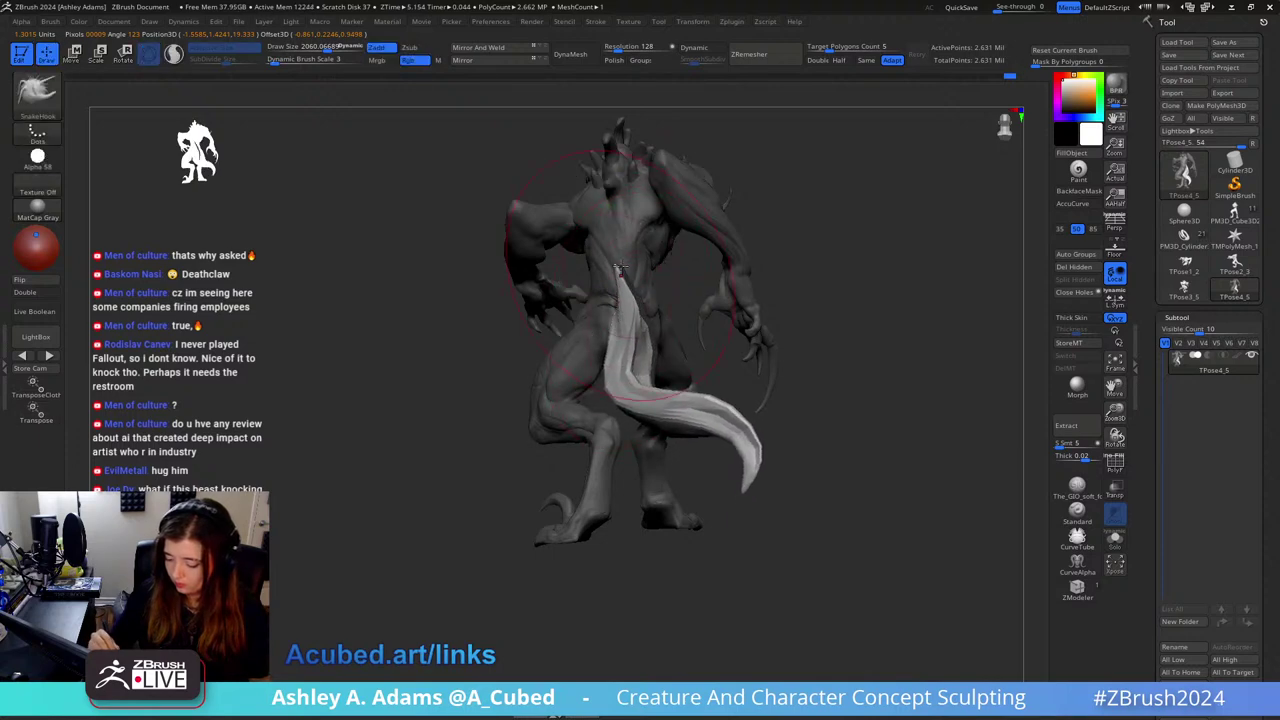
# Step: Refine the tail's bend and base from several angles with SnakeHook at a draw size of about 2157
pyautogui.press('space')
pyautogui.moveTo(641, 290); pyautogui.dragTo(637, 297)
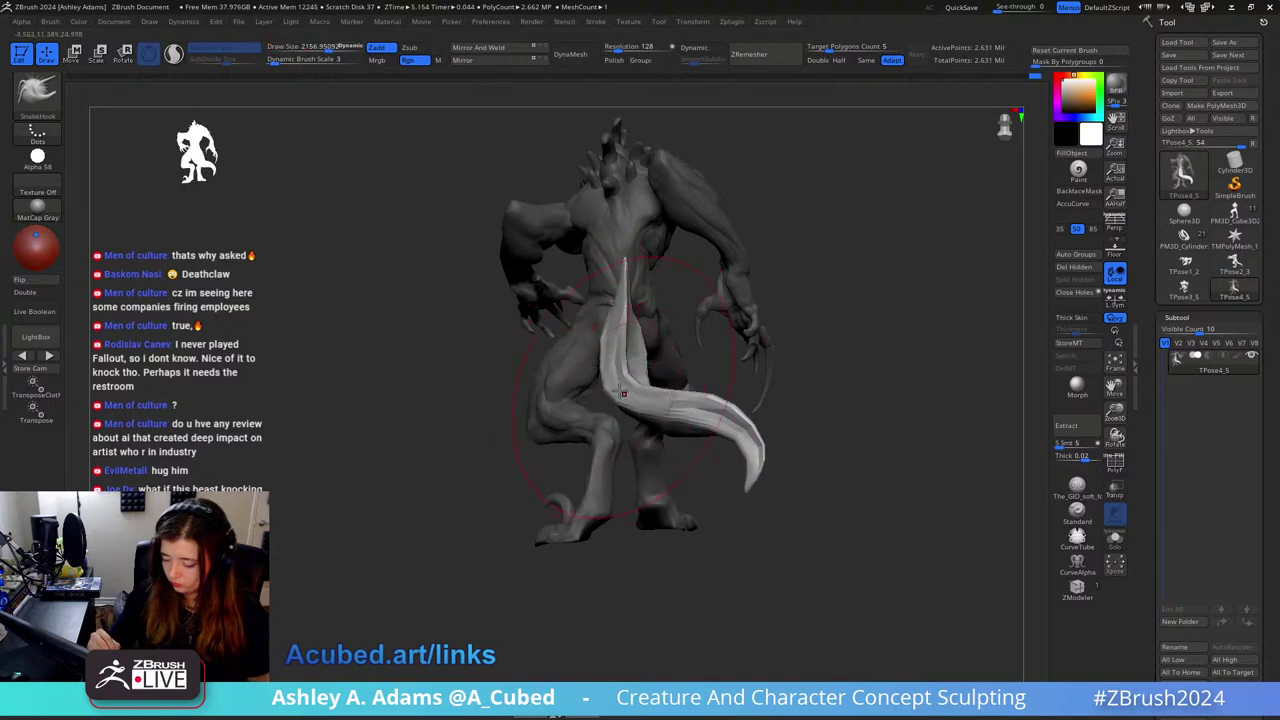
pyautogui.moveTo(745, 388); pyautogui.dragTo(866, 406)
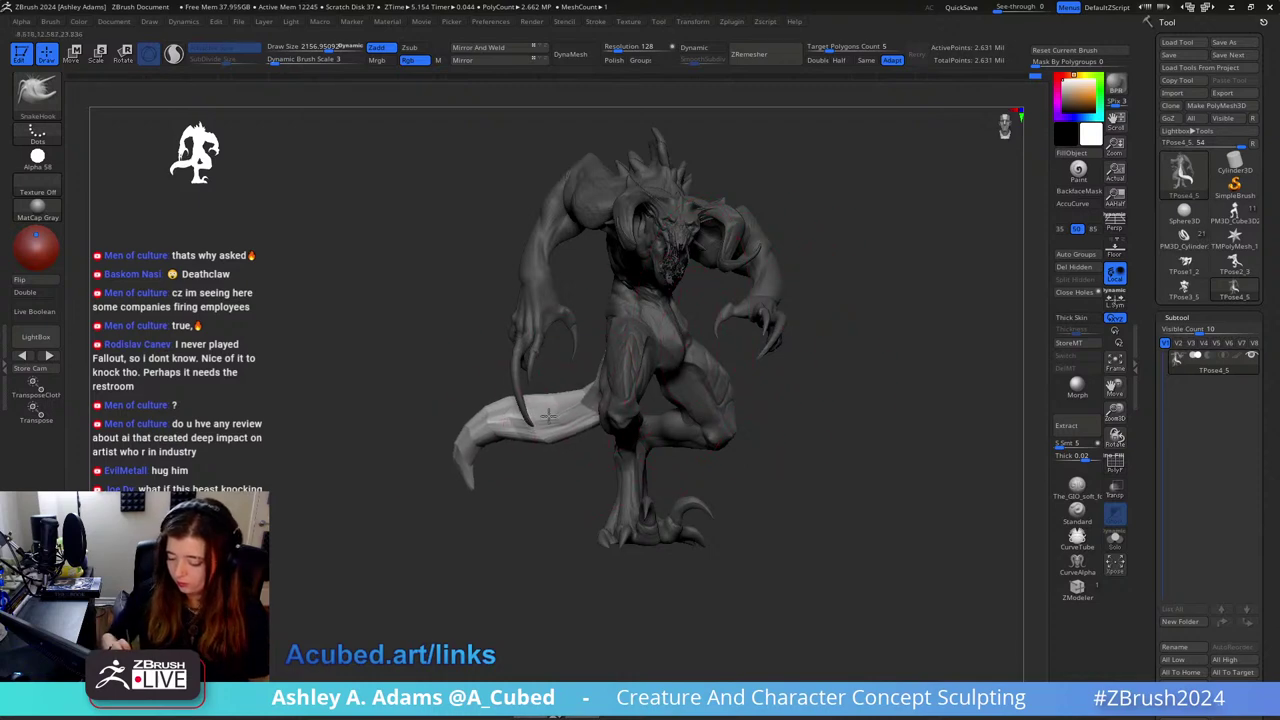
pyautogui.moveTo(506, 411)
pyautogui.mouseDown()
pyautogui.moveTo(607, 398)
pyautogui.moveTo(632, 368)
pyautogui.mouseUp()
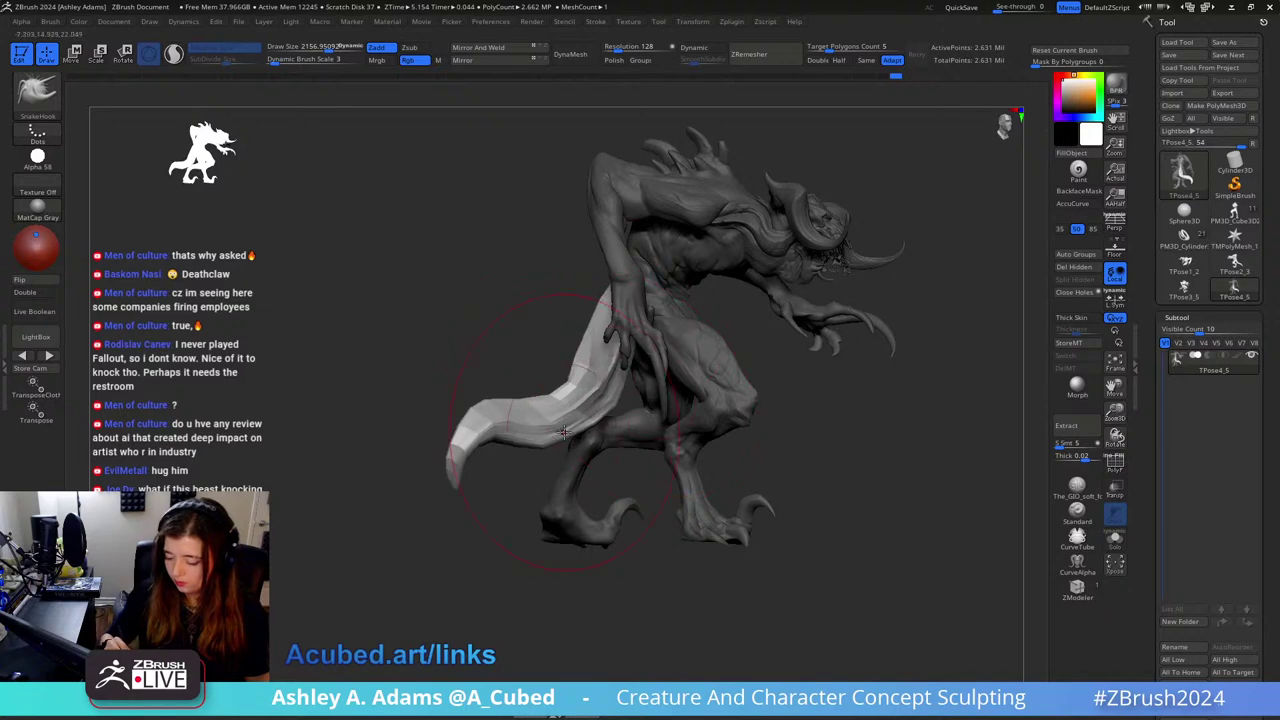
pyautogui.moveTo(562, 403)
pyautogui.mouseDown()
pyautogui.moveTo(716, 430)
pyautogui.moveTo(689, 408)
pyautogui.mouseUp()
# Step: Invert the mask to protect the tail, and reshape the creature's groin with SnakeHook at a draw size of about 403
pyautogui.press('space')
pyautogui.press('space')
pyautogui.moveTo(676, 322); pyautogui.dragTo(642, 322)
pyautogui.keyDown('ctrl'); pyautogui.click(649, 277); pyautogui.keyUp('ctrl')
pyautogui.keyDown('ctrl'); pyautogui.moveTo(572, 305); pyautogui.dragTo(499, 343, button='right'); pyautogui.keyUp('ctrl')
pyautogui.press('space')
pyautogui.moveTo(499, 343); pyautogui.dragTo(473, 348)
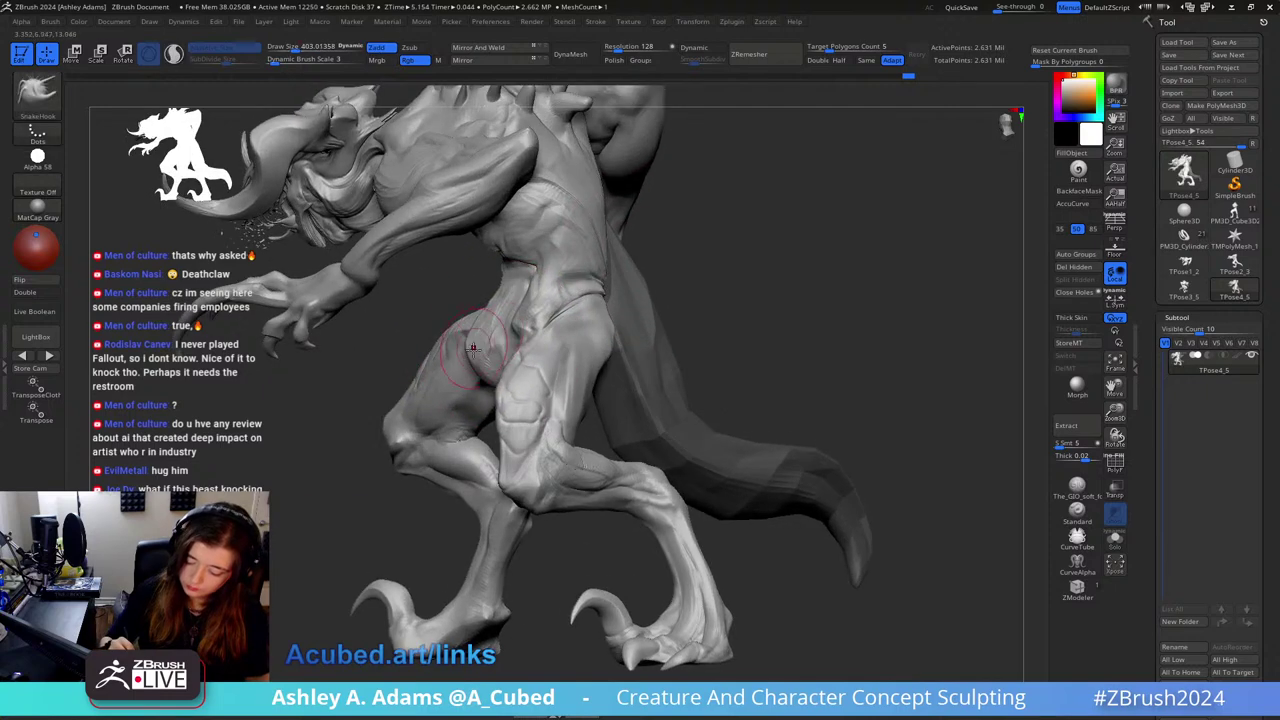
pyautogui.moveTo(475, 359); pyautogui.dragTo(509, 389, button='right')
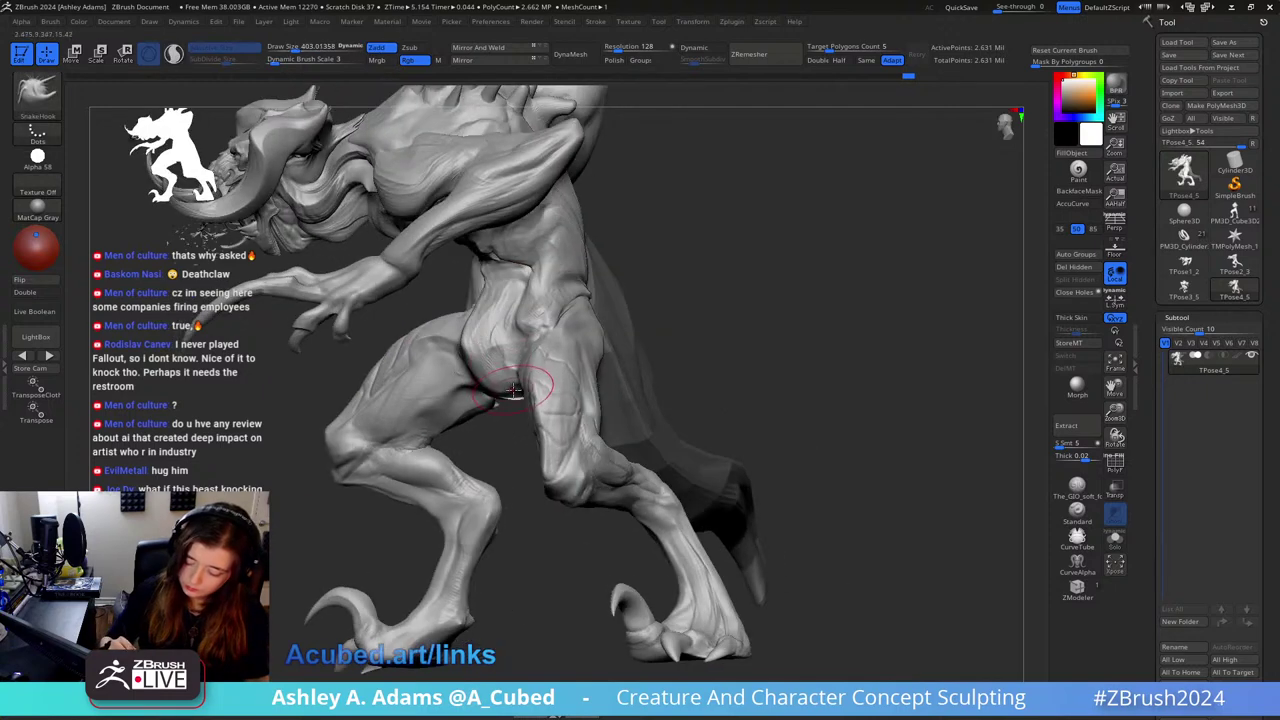
# Step: Enable AccuCurve for SnakeHook and refine the pelvis area between the thighs at a draw size of about 697
pyautogui.click(1072, 204)
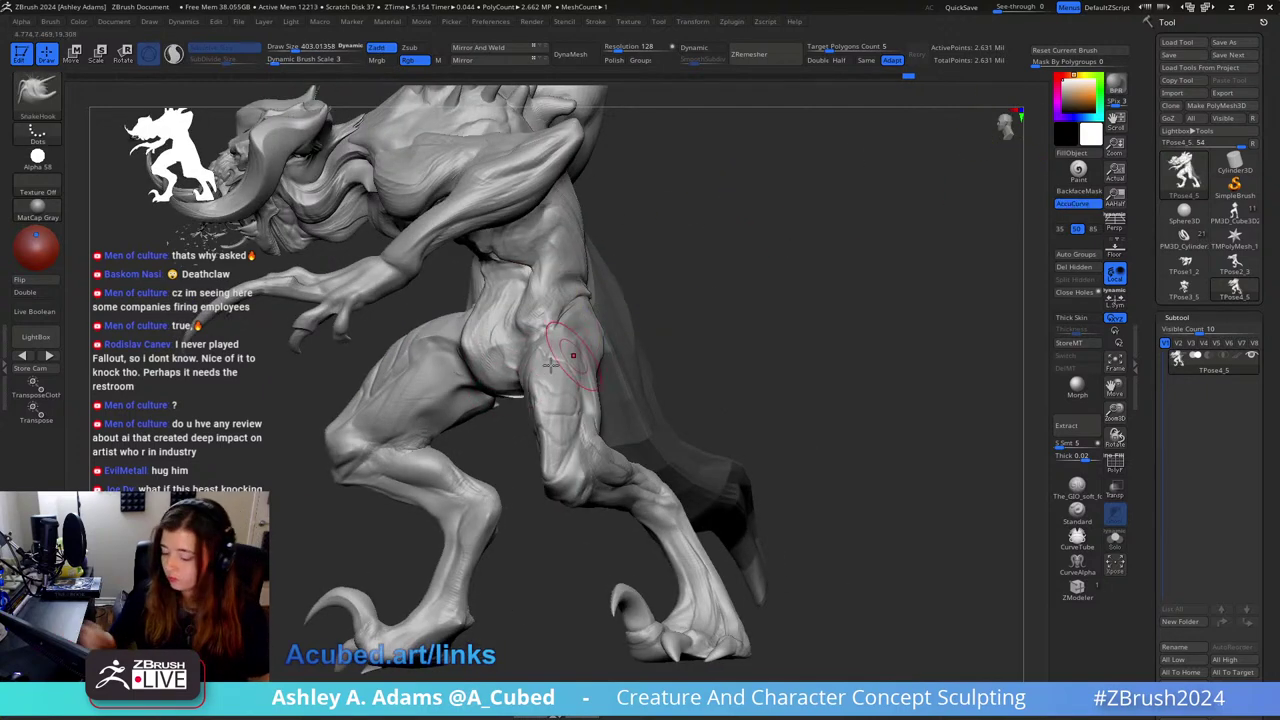
pyautogui.moveTo(569, 356); pyautogui.dragTo(474, 420, button='right')
pyautogui.press('space')
pyautogui.moveTo(483, 384); pyautogui.dragTo(508, 384)
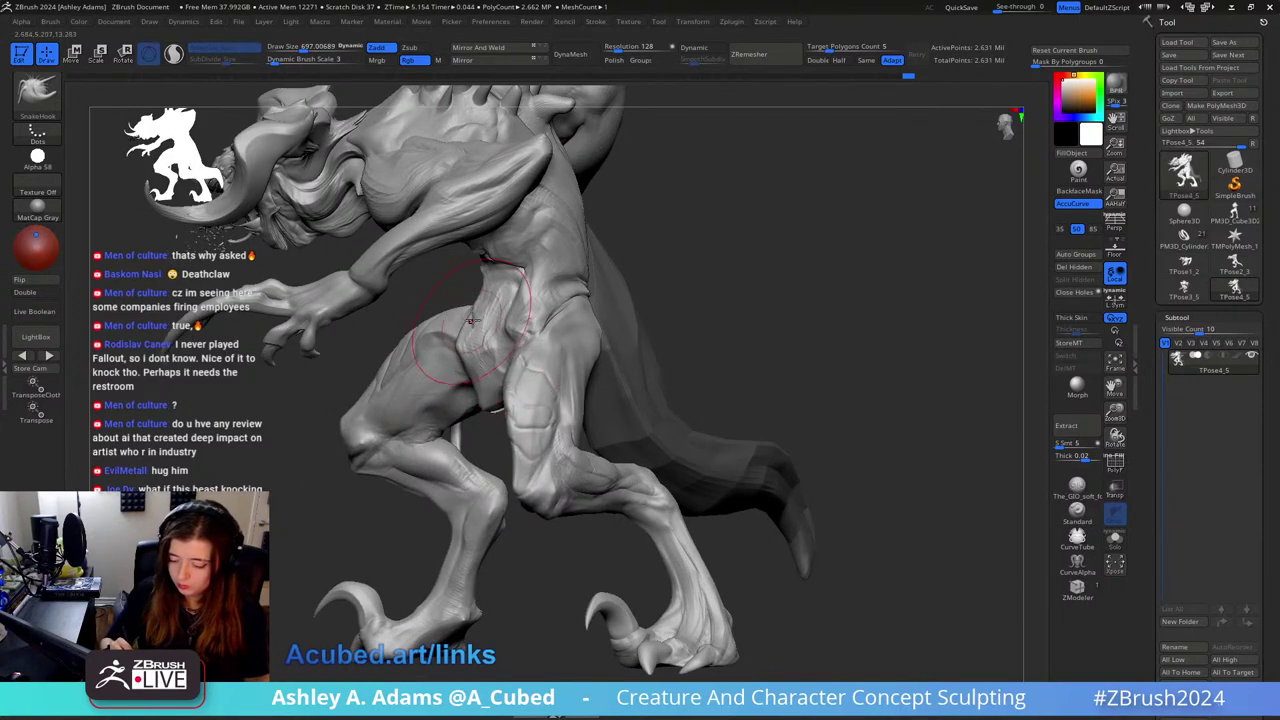
pyautogui.moveTo(471, 321); pyautogui.dragTo(609, 399, button='right')
# Step: Clear the mask and transfer the Transpose Master pose back to the creature's original subtools
pyautogui.keyDown('ctrl'); pyautogui.moveTo(623, 446); pyautogui.dragTo(641, 416); pyautogui.keyUp('ctrl')
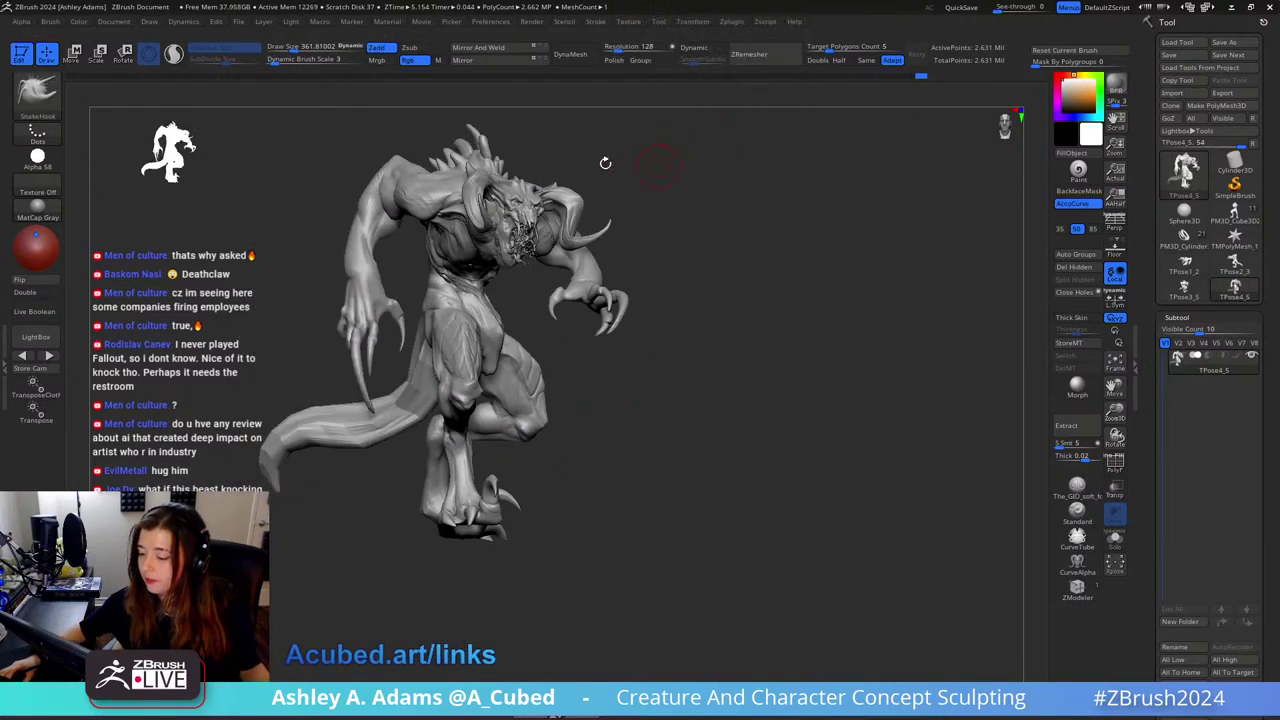
pyautogui.click(738, 22)
pyautogui.click(815, 312)
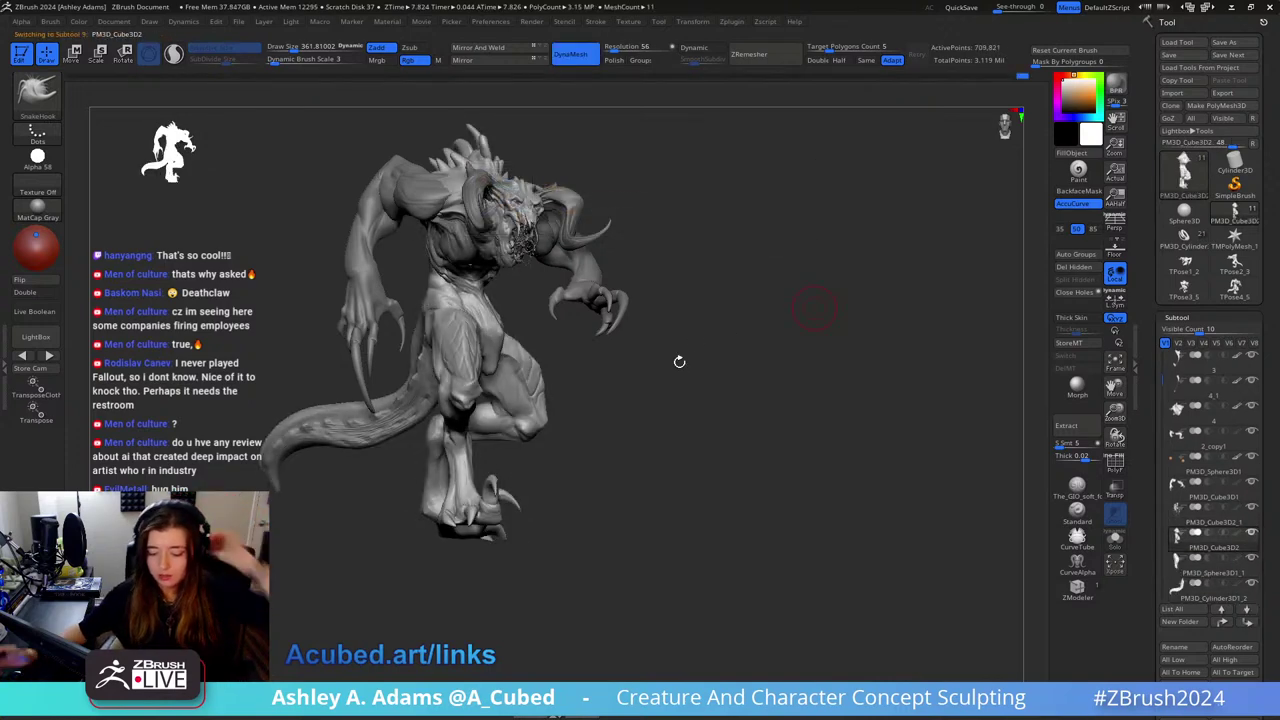
# Step: Examine the transferred pose on the detailed creature from the side and back
pyautogui.moveTo(679, 361)
pyautogui.mouseDown()
pyautogui.moveTo(714, 289)
pyautogui.moveTo(705, 305)
pyautogui.moveTo(785, 353)
pyautogui.mouseUp()
pyautogui.press('space')
pyautogui.moveTo(820, 318); pyautogui.dragTo(760, 309)
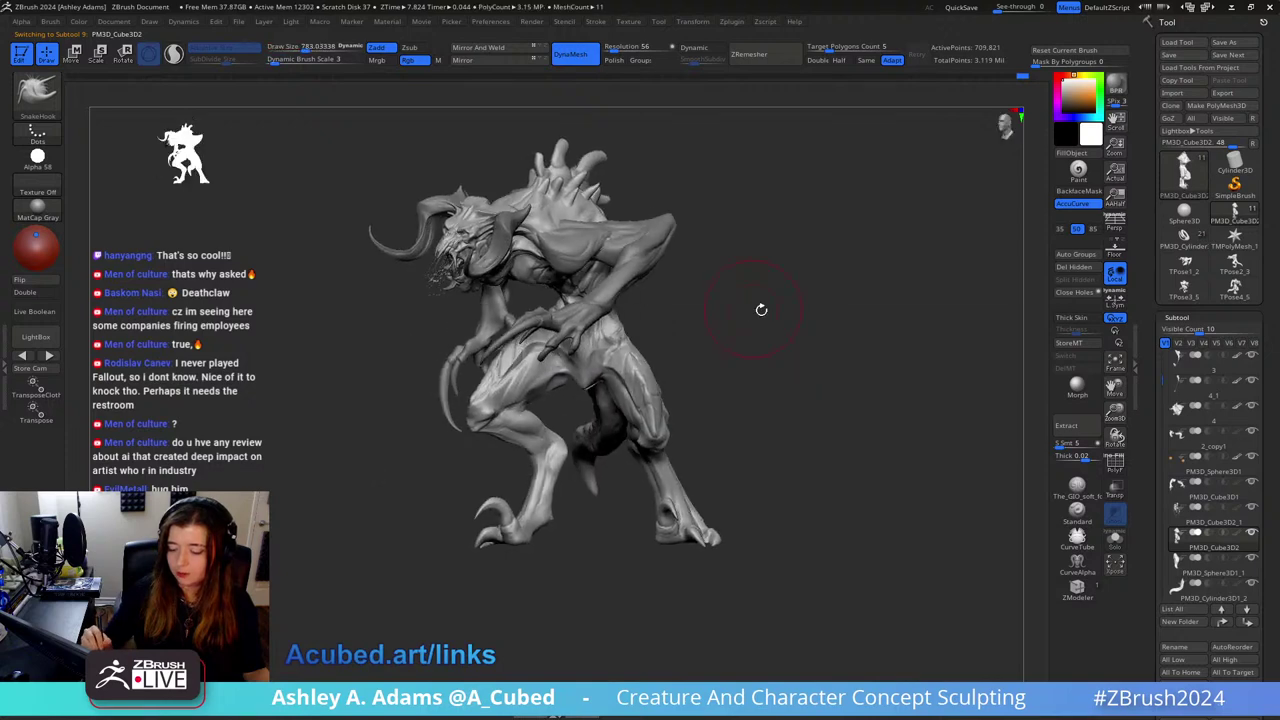
pyautogui.moveTo(900, 298)
pyautogui.mouseDown()
pyautogui.moveTo(883, 287)
pyautogui.moveTo(901, 272)
pyautogui.mouseUp()
pyautogui.moveTo(907, 272); pyautogui.dragTo(830, 348)
pyautogui.moveTo(743, 345); pyautogui.dragTo(650, 358)
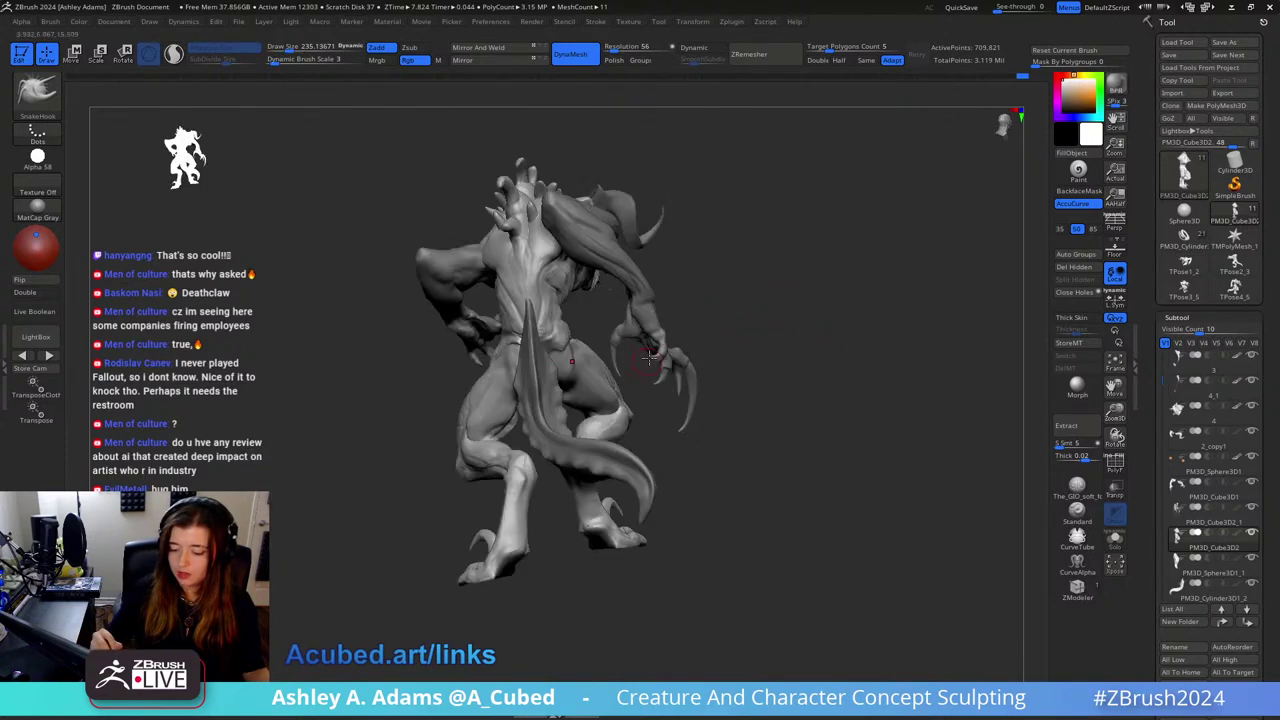
pyautogui.moveTo(603, 299); pyautogui.dragTo(630, 305)
# Step: Carve a spine crease down the lower back to the tail's base with DamStandard at a draw size of about 469
pyautogui.press('space')
pyautogui.moveTo(583, 300); pyautogui.dragTo(606, 300)
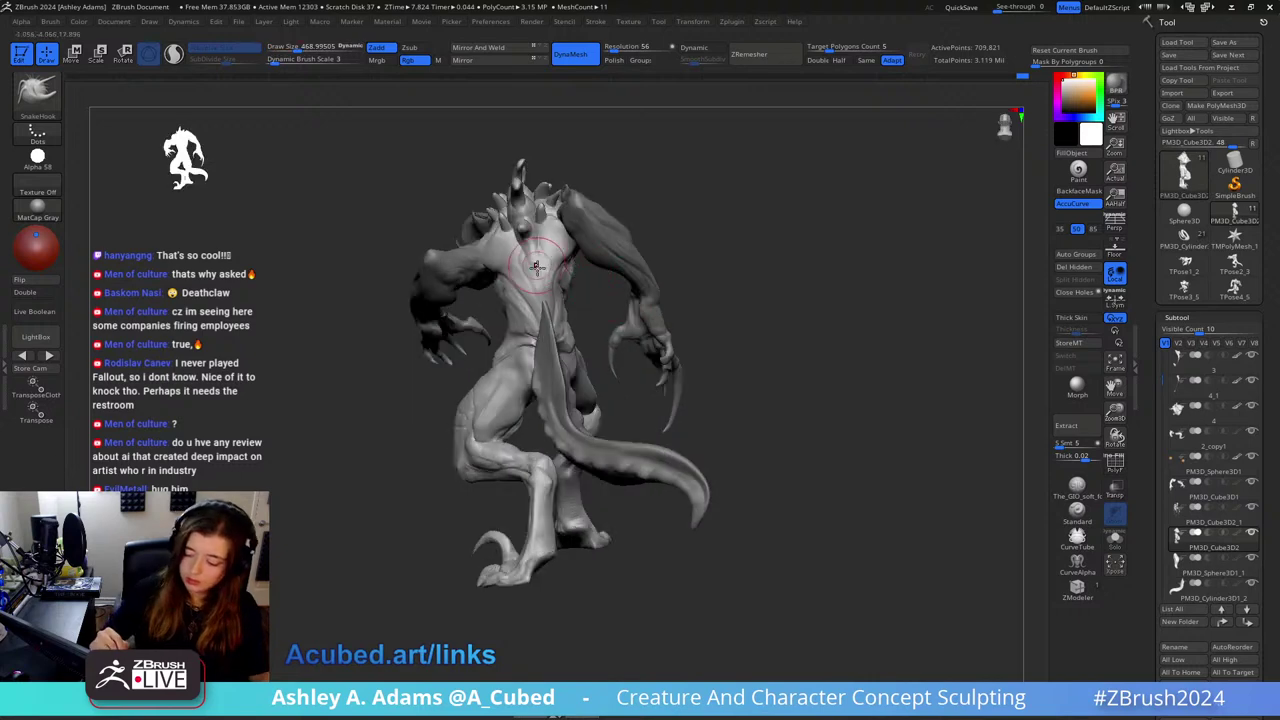
pyautogui.press('b')
pyautogui.press('d')
pyautogui.press('s')
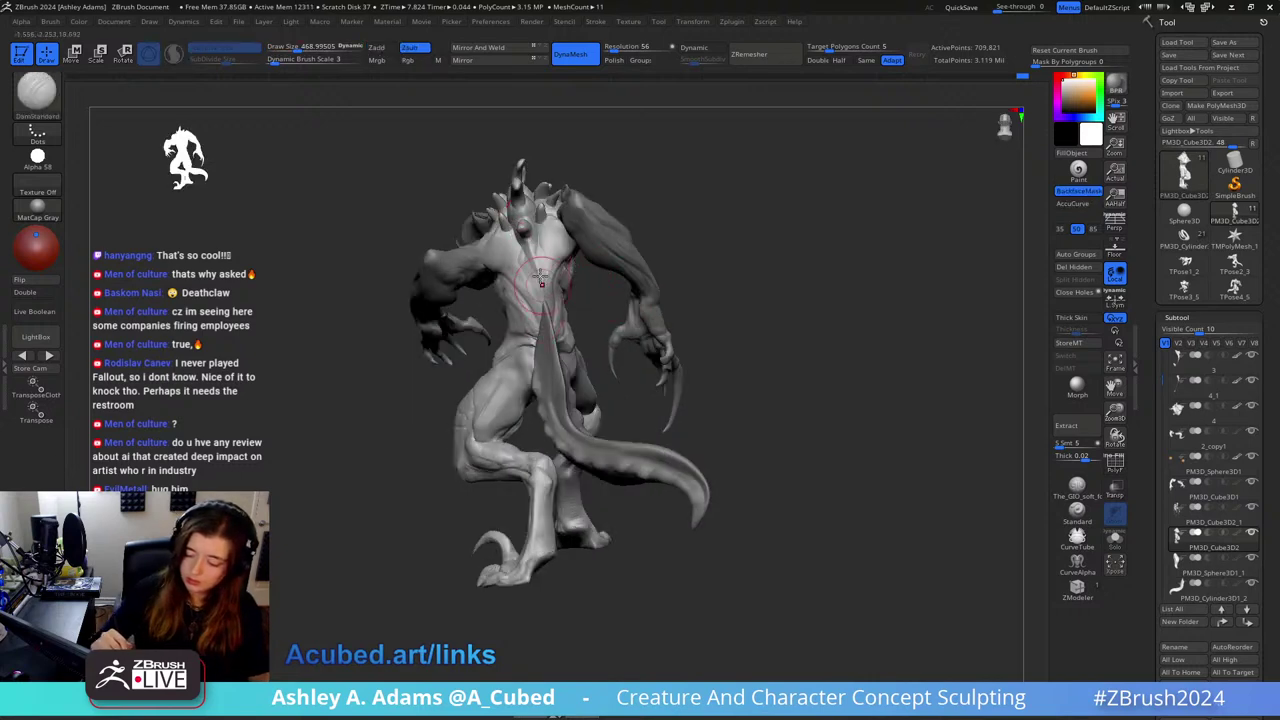
pyautogui.moveTo(540, 282); pyautogui.dragTo(547, 342)
pyautogui.moveTo(546, 309); pyautogui.dragTo(640, 314, button='right')
pyautogui.moveTo(552, 346); pyautogui.dragTo(610, 346, button='right')
pyautogui.press('space')
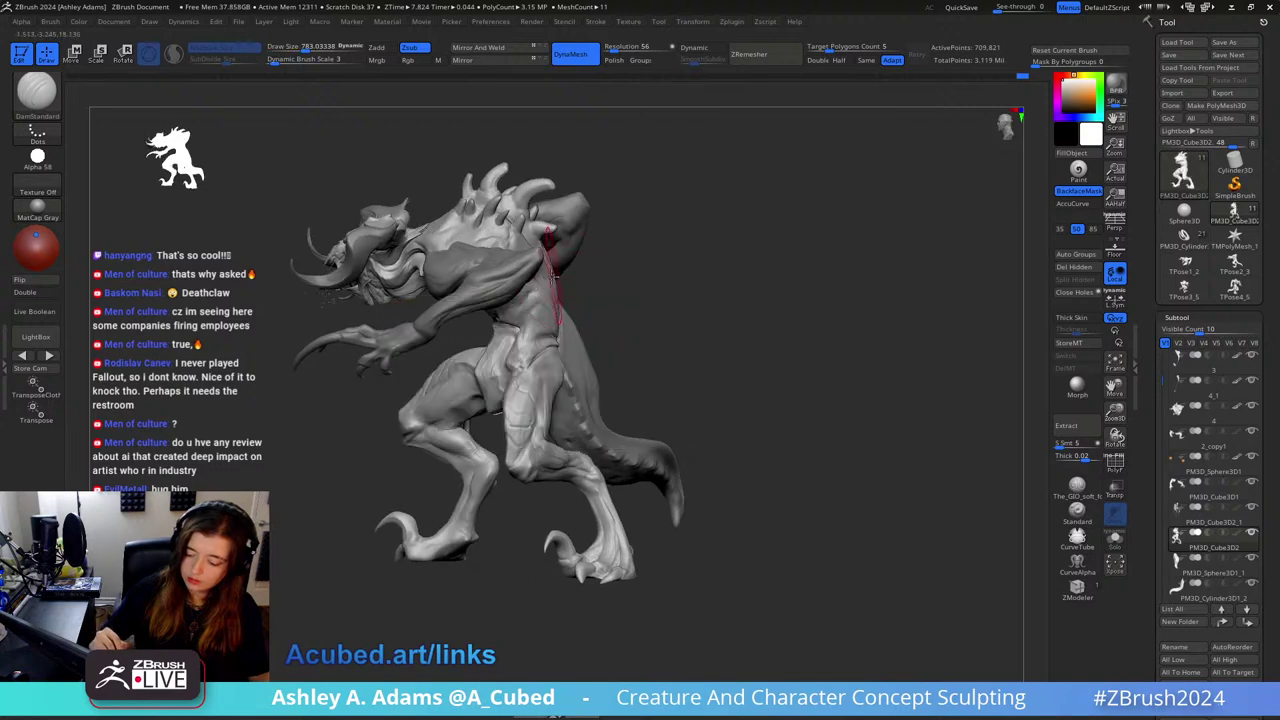
# Step: Adjust the creature's lower back contour with SnakeHook at a draw size of about 669
pyautogui.press('b')
pyautogui.press('s')
pyautogui.press('h')
pyautogui.moveTo(572, 305); pyautogui.dragTo(576, 285, button='right')
pyautogui.press('space')
pyautogui.moveTo(575, 283); pyautogui.dragTo(568, 283)
pyautogui.moveTo(568, 290)
pyautogui.mouseDown(button='right')
pyautogui.moveTo(688, 294)
pyautogui.moveTo(655, 294)
pyautogui.mouseUp(button='right')
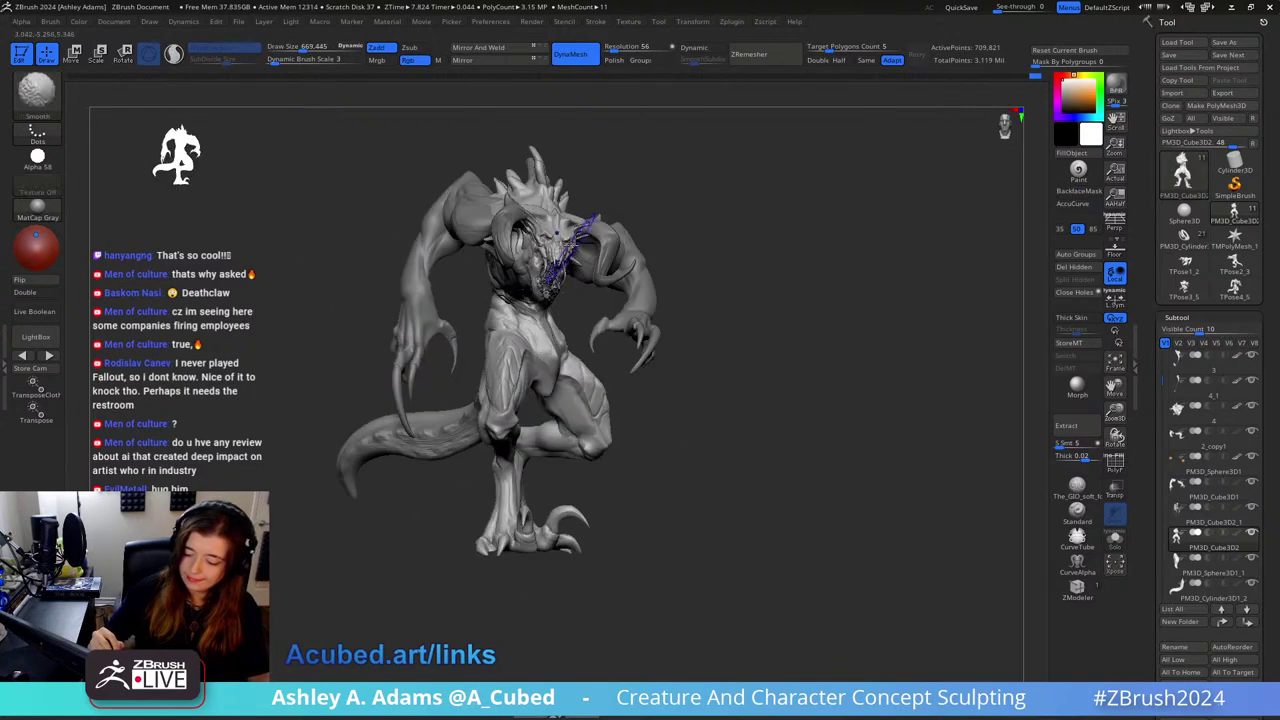
pyautogui.moveTo(617, 197); pyautogui.dragTo(702, 277, button='right')
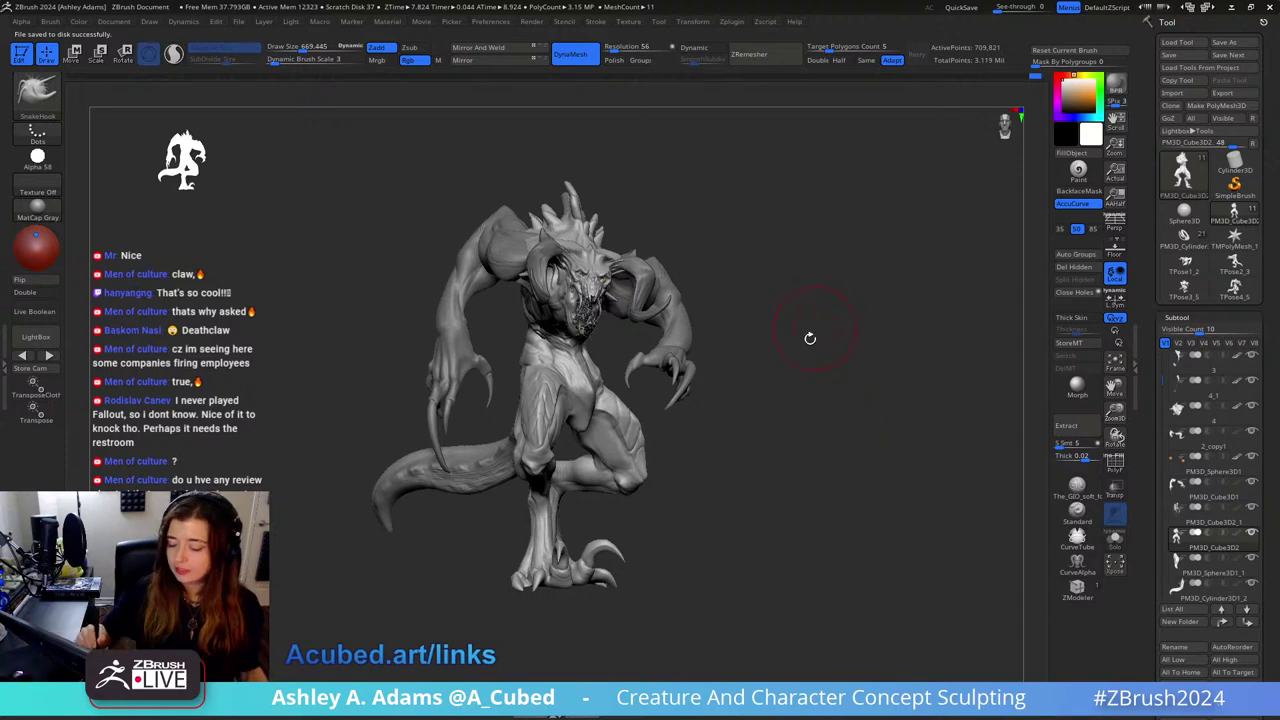
# Step: Select the eyes subtool PM3D_Sphere3D1 and toggle its polypaint display
pyautogui.keyDown('alt'); pyautogui.moveTo(764, 380); pyautogui.dragTo(734, 357); pyautogui.keyUp('alt')
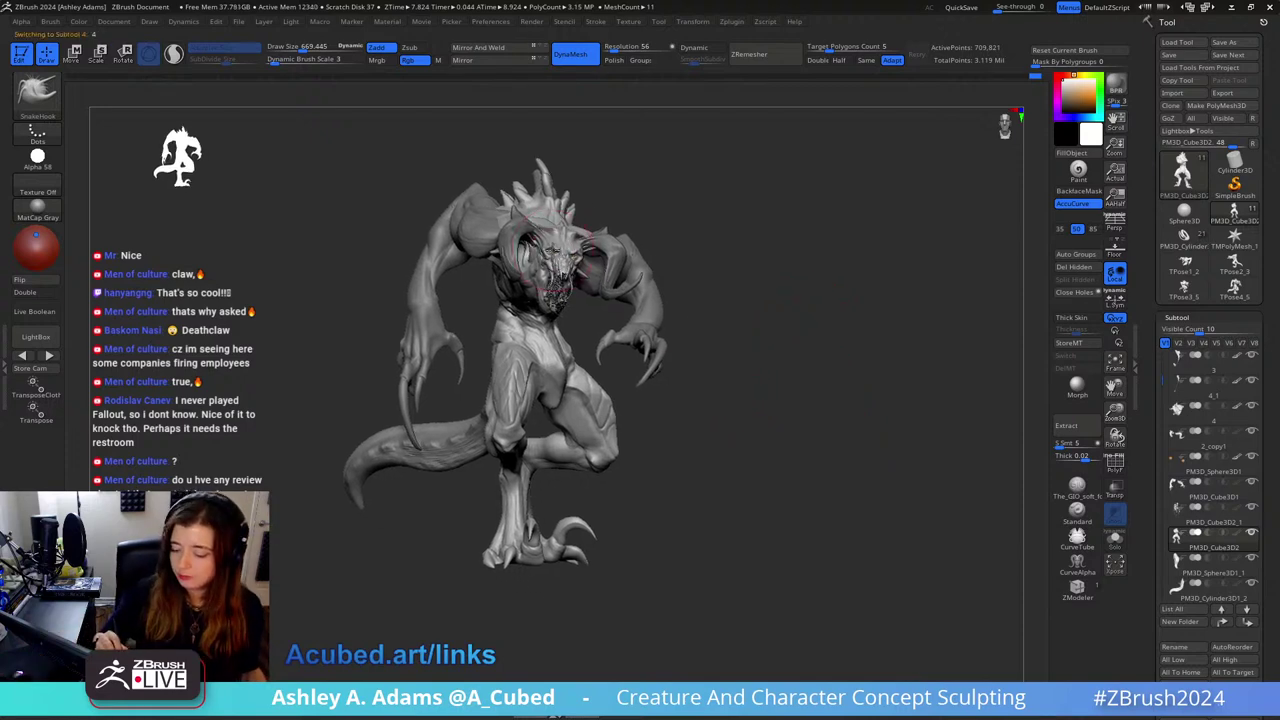
pyautogui.keyDown('alt'); pyautogui.click(610, 236); pyautogui.keyUp('alt')
pyautogui.keyDown('ctrl'); pyautogui.moveTo(661, 289); pyautogui.dragTo(614, 289, button='right'); pyautogui.keyUp('ctrl')
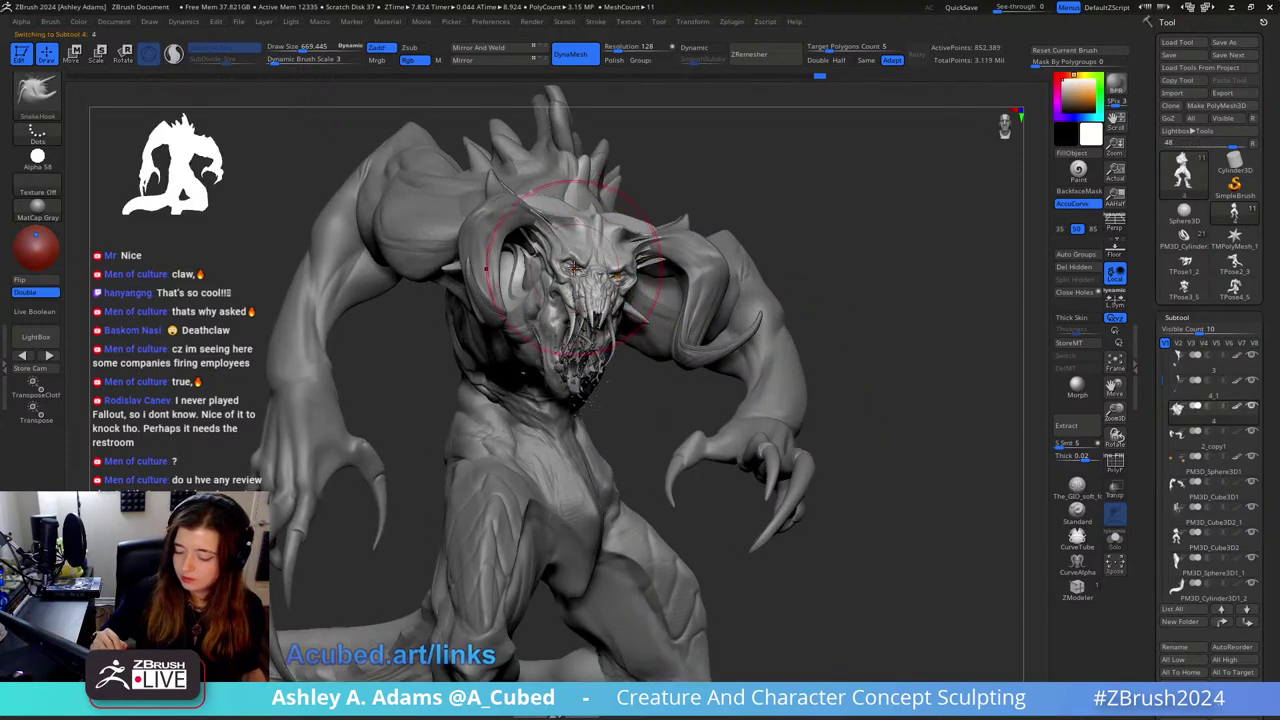
pyautogui.keyDown('alt'); pyautogui.click(583, 260); pyautogui.keyUp('alt')
pyautogui.keyDown('ctrl'); pyautogui.moveTo(672, 400); pyautogui.dragTo(649, 325, button='right'); pyautogui.keyUp('ctrl')
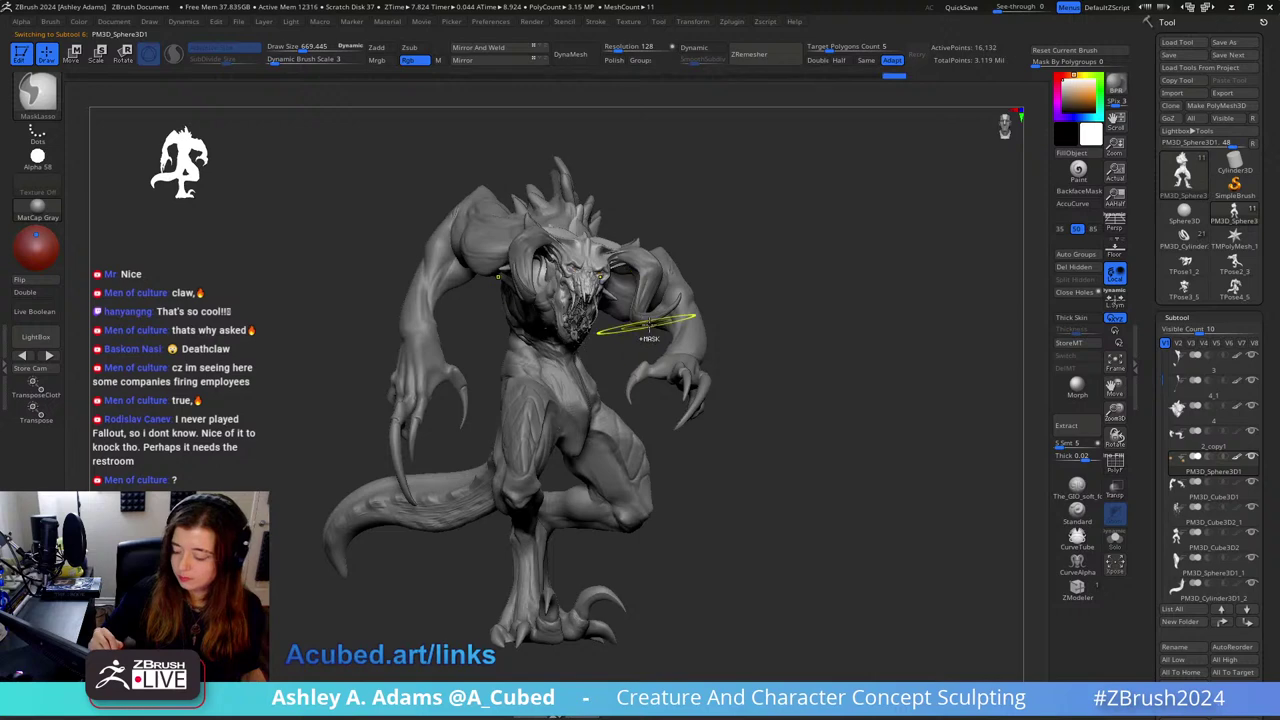
pyautogui.click(1240, 461)
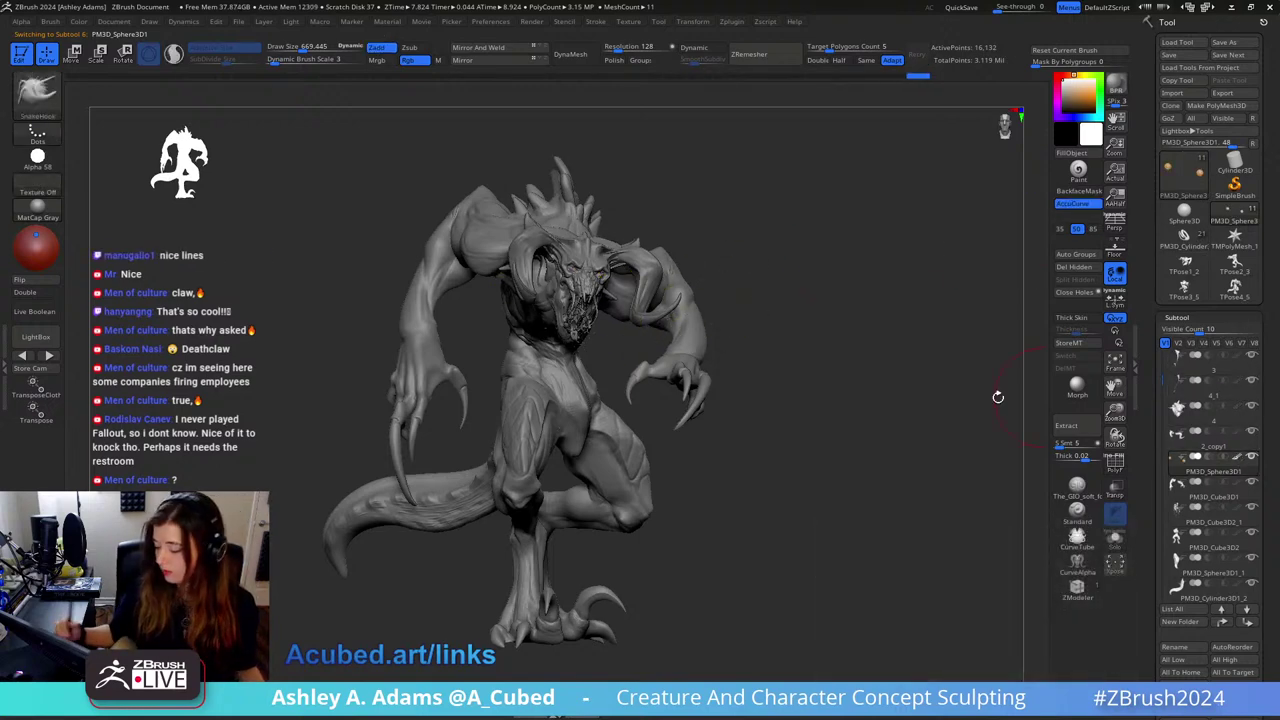
# Step: Frame the full creature, try a 35 mm focal distance, and set the focal distance to 85 mm
pyautogui.keyDown('ctrl'); pyautogui.moveTo(795, 460); pyautogui.dragTo(743, 389, button='right'); pyautogui.keyUp('ctrl')
pyautogui.press('space')
pyautogui.moveTo(738, 375); pyautogui.dragTo(751, 374)
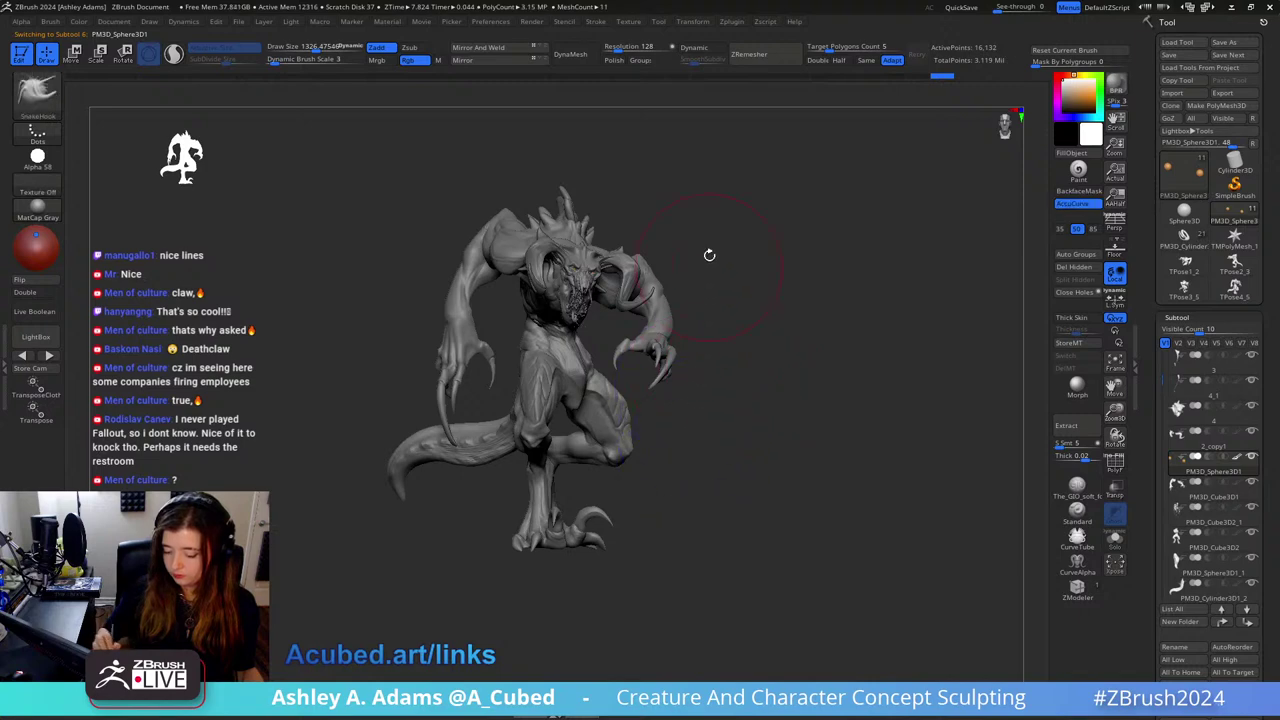
pyautogui.moveTo(685, 380)
pyautogui.keyDown('ctrl'); pyautogui.mouseDown(button='right')
pyautogui.moveTo(703, 440)
pyautogui.moveTo(695, 398)
pyautogui.moveTo(640, 357)
pyautogui.moveTo(666, 354)
pyautogui.moveTo(663, 372)
pyautogui.moveTo(700, 329)
pyautogui.moveTo(799, 362)
pyautogui.moveTo(786, 400)
pyautogui.mouseUp(button='right'); pyautogui.keyUp('ctrl')
pyautogui.click(1062, 232)
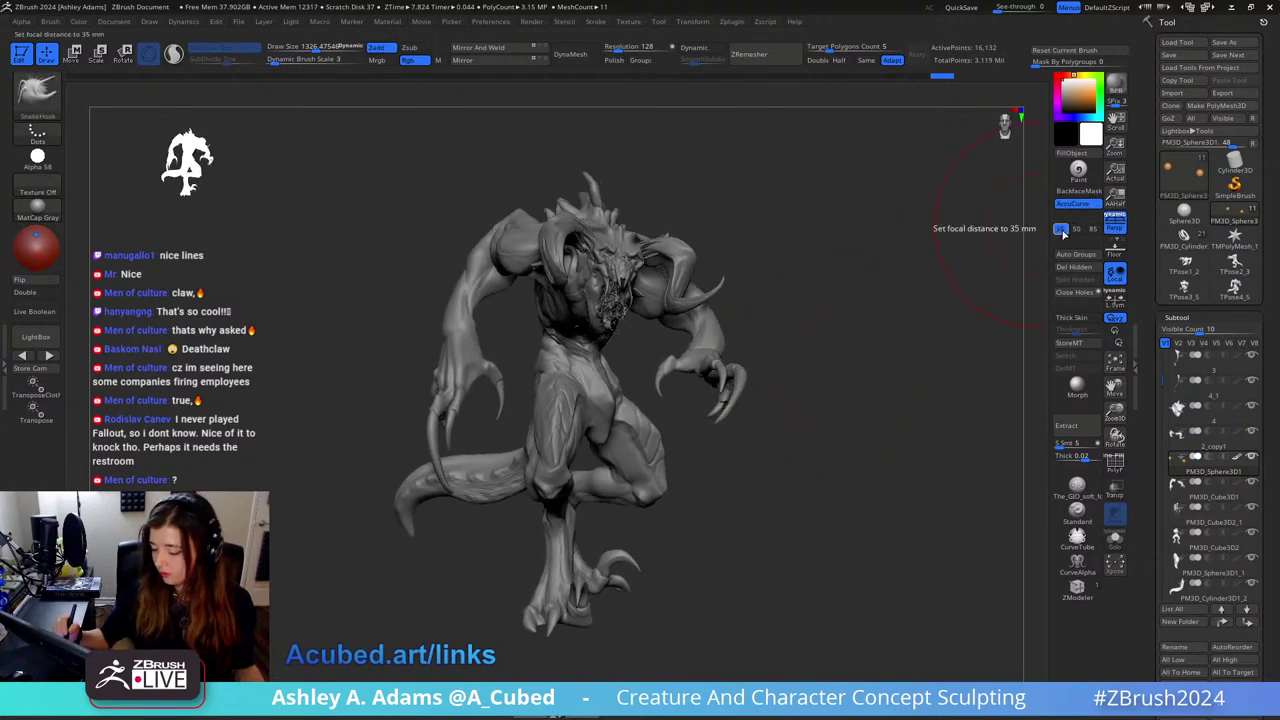
pyautogui.click(1093, 231)
# Step: Try placing canvas snapshots of the creature in different views, and clear the canvas of them
pyautogui.moveTo(780, 414)
pyautogui.mouseDown(button='right')
pyautogui.moveTo(897, 429)
pyautogui.moveTo(1035, 420)
pyautogui.moveTo(945, 476)
pyautogui.moveTo(991, 443)
pyautogui.moveTo(974, 457)
pyautogui.moveTo(966, 434)
pyautogui.moveTo(992, 447)
pyautogui.mouseUp(button='right')
pyautogui.press('shift')
pyautogui.hotkey('shift', 's')
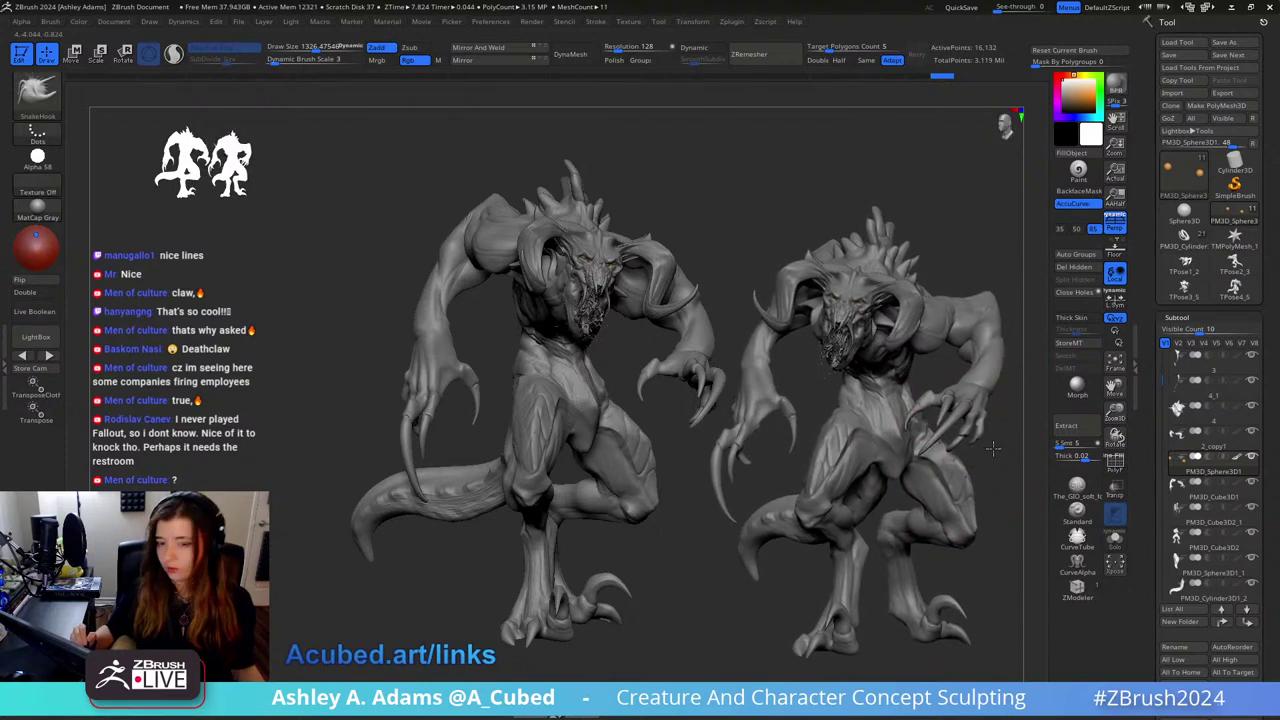
pyautogui.press('ctrl')
pyautogui.hotkey('ctrl', 'n')
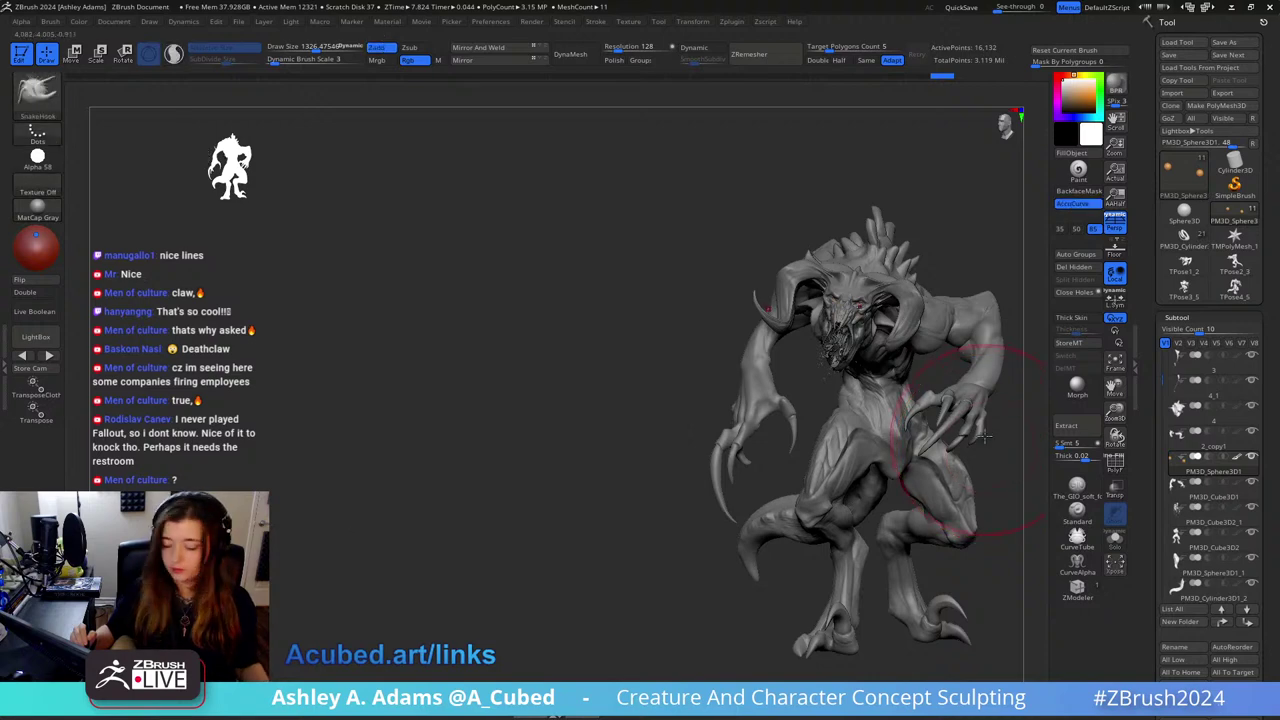
pyautogui.moveTo(994, 438)
pyautogui.mouseDown()
pyautogui.moveTo(1003, 462)
pyautogui.moveTo(746, 436)
pyautogui.moveTo(742, 456)
pyautogui.moveTo(760, 462)
pyautogui.mouseUp()
pyautogui.hotkey('shift', 's')
pyautogui.moveTo(703, 506)
pyautogui.mouseDown()
pyautogui.moveTo(762, 476)
pyautogui.moveTo(777, 494)
pyautogui.moveTo(518, 512)
pyautogui.moveTo(508, 494)
pyautogui.moveTo(540, 485)
pyautogui.moveTo(522, 508)
pyautogui.moveTo(549, 494)
pyautogui.moveTo(714, 505)
pyautogui.moveTo(660, 491)
pyautogui.moveTo(634, 329)
pyautogui.moveTo(626, 351)
pyautogui.moveTo(597, 320)
pyautogui.moveTo(628, 323)
pyautogui.moveTo(597, 329)
pyautogui.moveTo(620, 314)
pyautogui.moveTo(626, 291)
pyautogui.moveTo(614, 291)
pyautogui.mouseUp()
pyautogui.hotkey('shift', 's')
pyautogui.hotkey('ctrl', 'n')
# Step: Fill the canvas with a turnaround sheet of six front, side and back views using canvas snapshots of the creature
pyautogui.press('space')
pyautogui.moveTo(661, 250)
pyautogui.mouseDown()
pyautogui.moveTo(590, 274)
pyautogui.moveTo(566, 263)
pyautogui.moveTo(817, 272)
pyautogui.moveTo(786, 283)
pyautogui.moveTo(845, 258)
pyautogui.moveTo(754, 266)
pyautogui.moveTo(966, 286)
pyautogui.moveTo(973, 266)
pyautogui.moveTo(890, 258)
pyautogui.moveTo(945, 252)
pyautogui.moveTo(953, 226)
pyautogui.moveTo(586, 454)
pyautogui.moveTo(531, 505)
pyautogui.moveTo(589, 489)
pyautogui.moveTo(579, 501)
pyautogui.moveTo(590, 484)
pyautogui.moveTo(762, 497)
pyautogui.moveTo(846, 481)
pyautogui.moveTo(786, 489)
pyautogui.moveTo(830, 480)
pyautogui.moveTo(797, 489)
pyautogui.moveTo(885, 498)
pyautogui.moveTo(980, 491)
pyautogui.moveTo(990, 478)
pyautogui.moveTo(937, 472)
pyautogui.moveTo(1043, 474)
pyautogui.moveTo(1015, 485)
pyautogui.moveTo(1017, 530)
pyautogui.mouseUp()
pyautogui.hotkey('shift', 's')
pyautogui.hotkey('shift', 's')
pyautogui.hotkey('shift', 's')
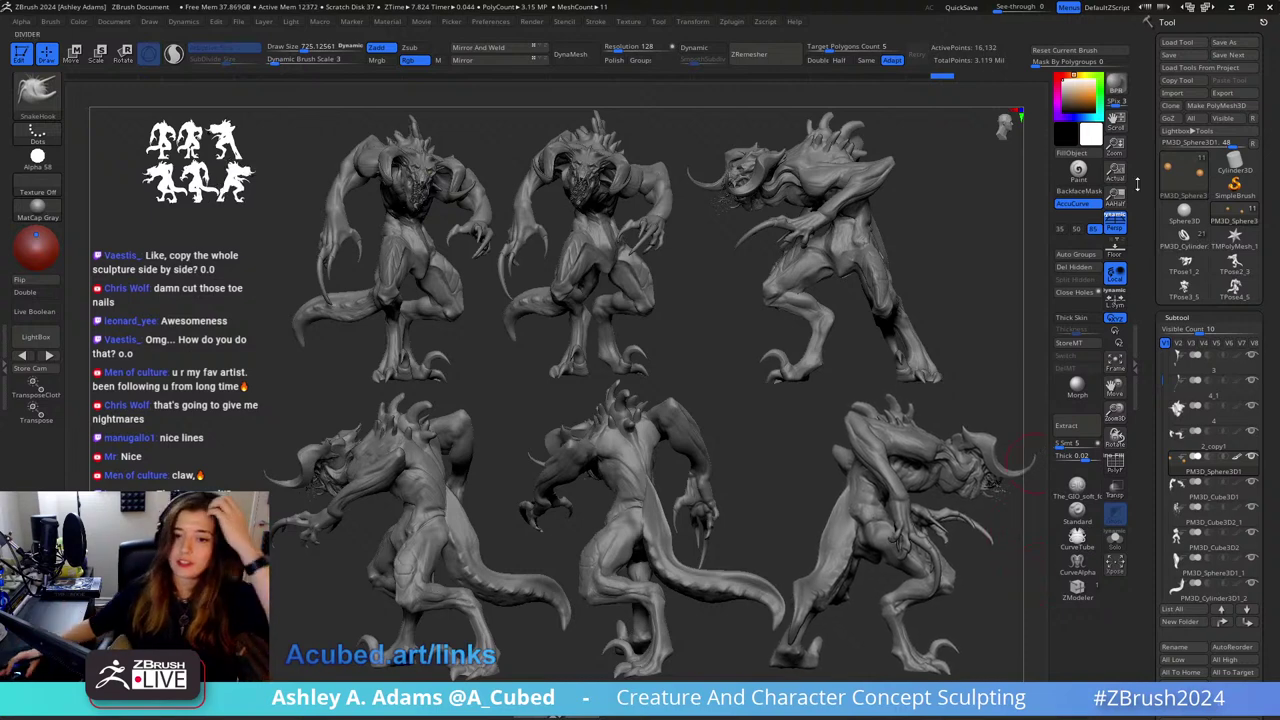